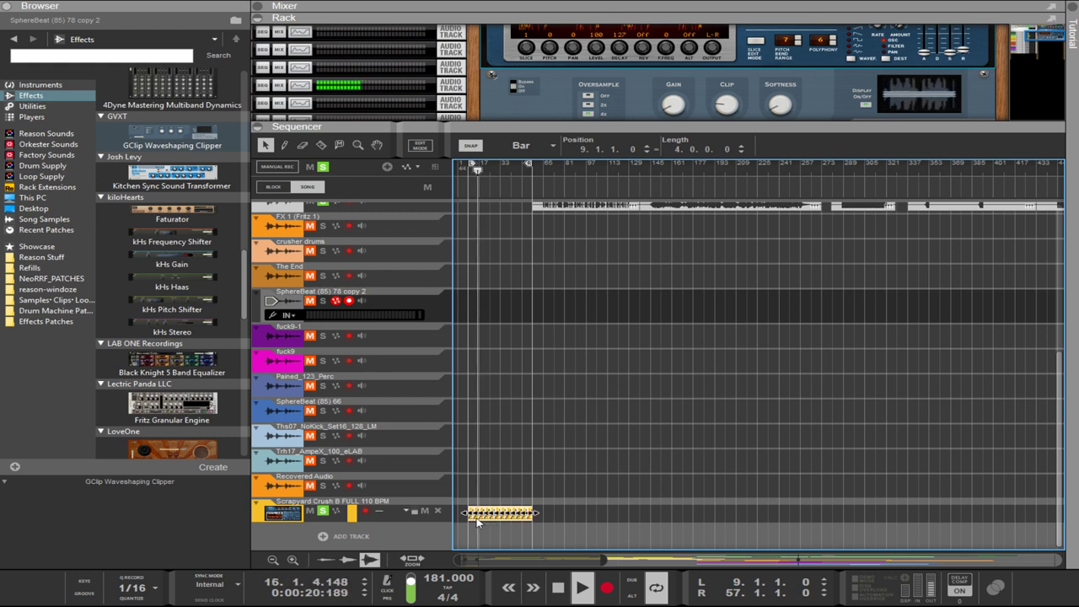
- Try moving the Scrapyard Crush clip, then undo so it returns to bar 9
drag(476, 519, 530, 512)
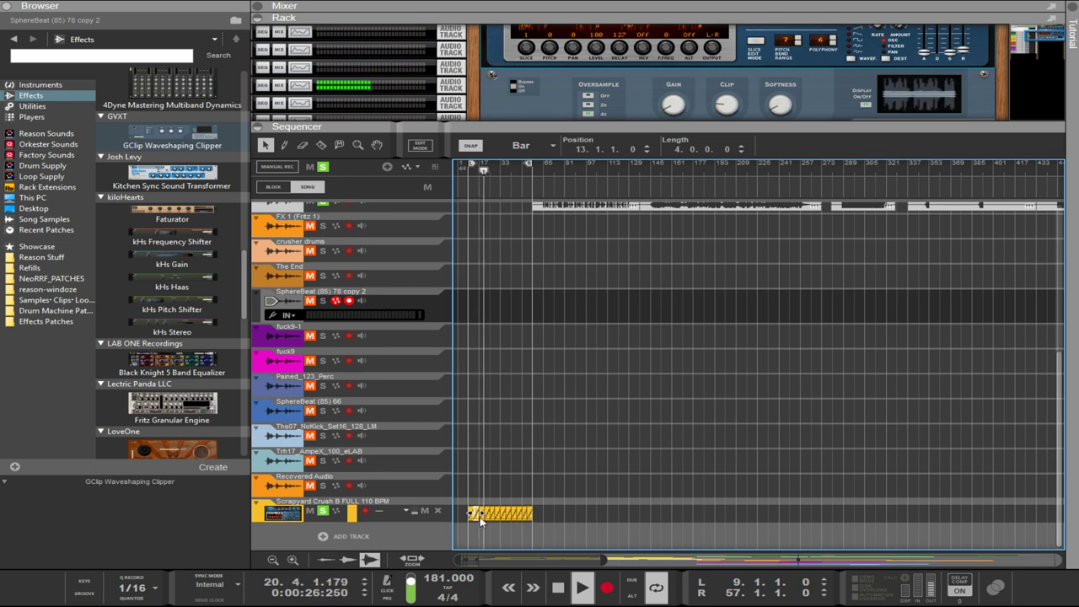
drag(493, 519, 475, 520)
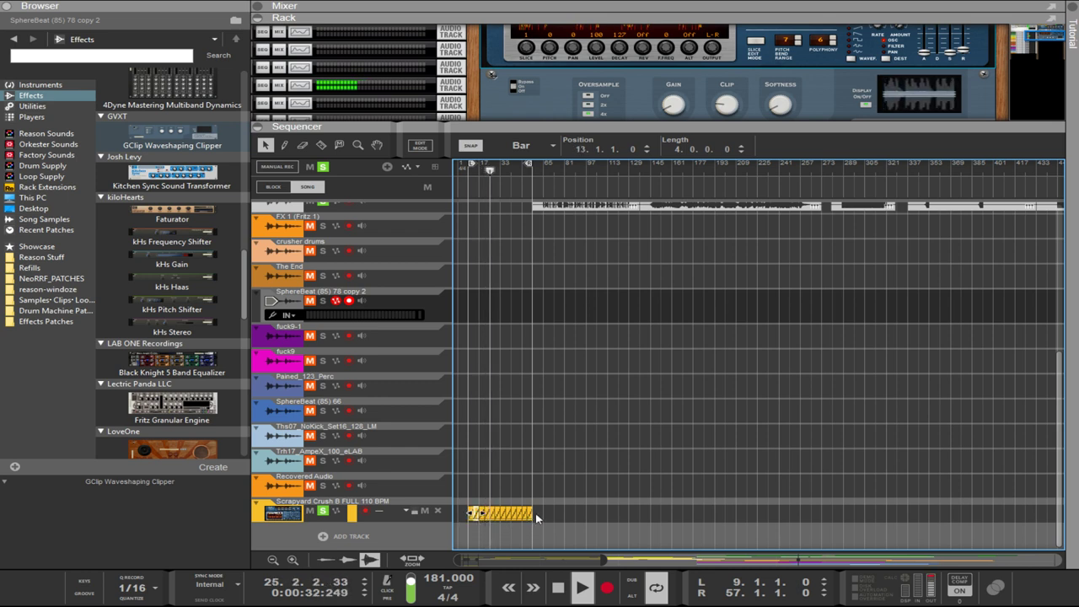
drag(547, 510, 519, 509)
click(476, 520)
key(ctrl+z)
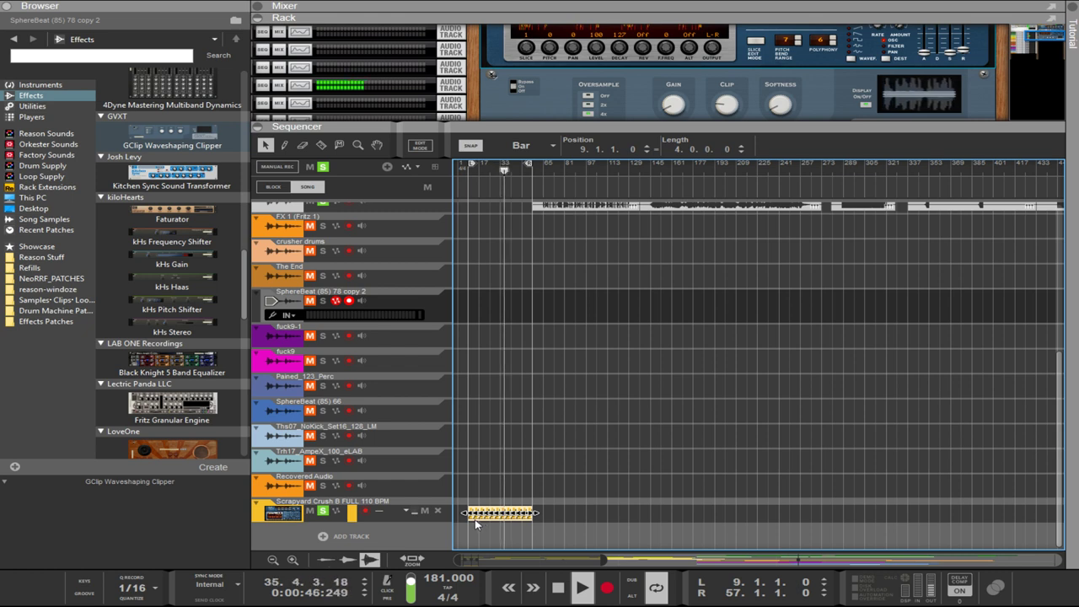
- Duplicate the Scrapyard Crush clip after itself, set the right locator to bar 105, and enlarge the rack
drag(475, 518, 537, 517)
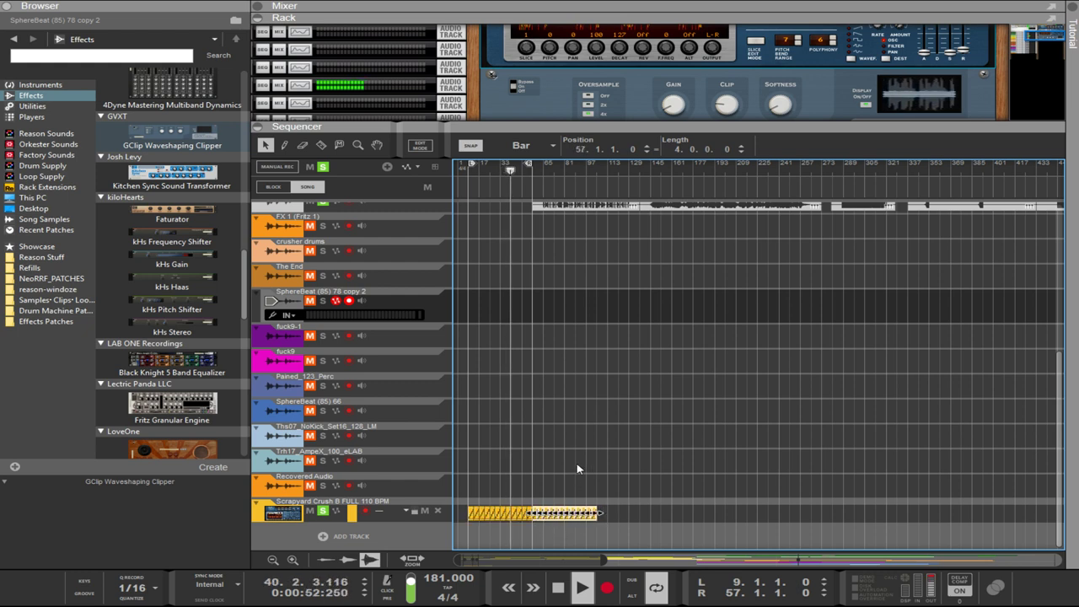
alt+click(599, 166)
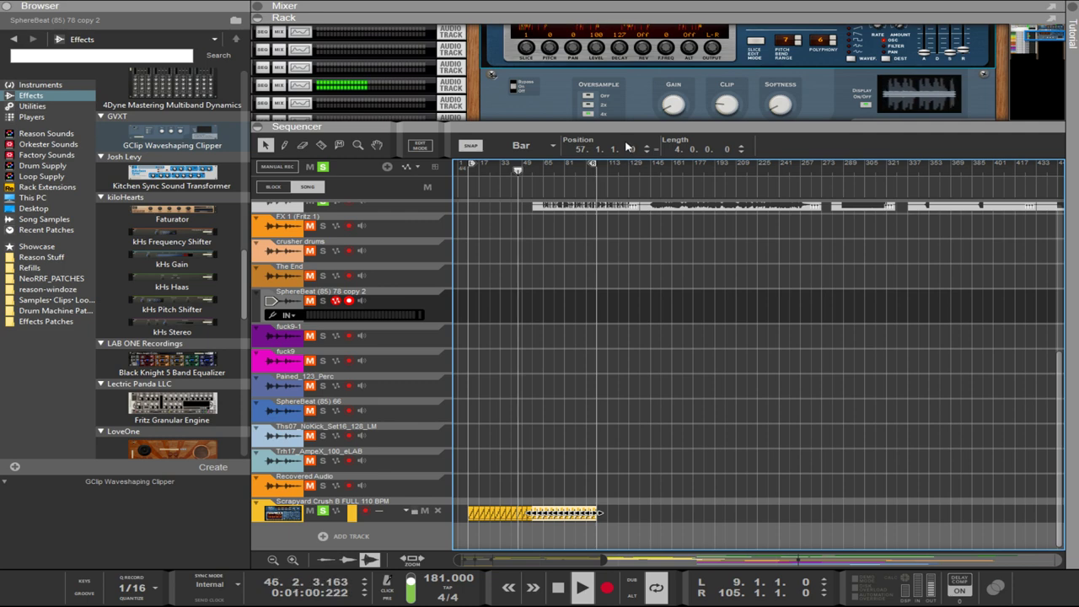
drag(603, 127, 581, 293)
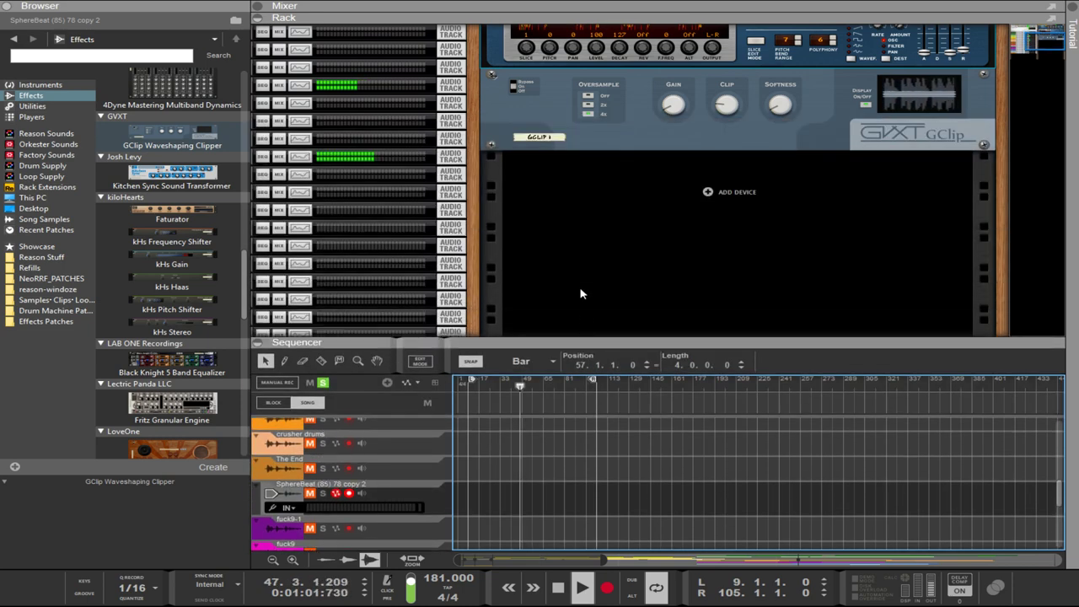
- Browse the NeoRRF_PATCHES folder and select the fmkick4.repatch PX7 patch
click(578, 214)
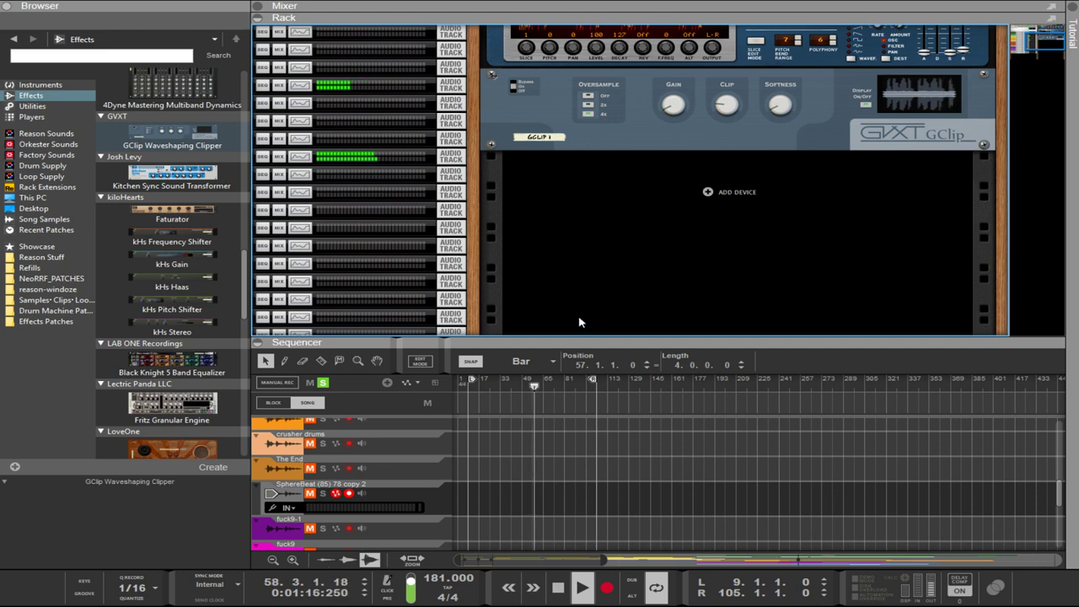
click(42, 279)
click(145, 223)
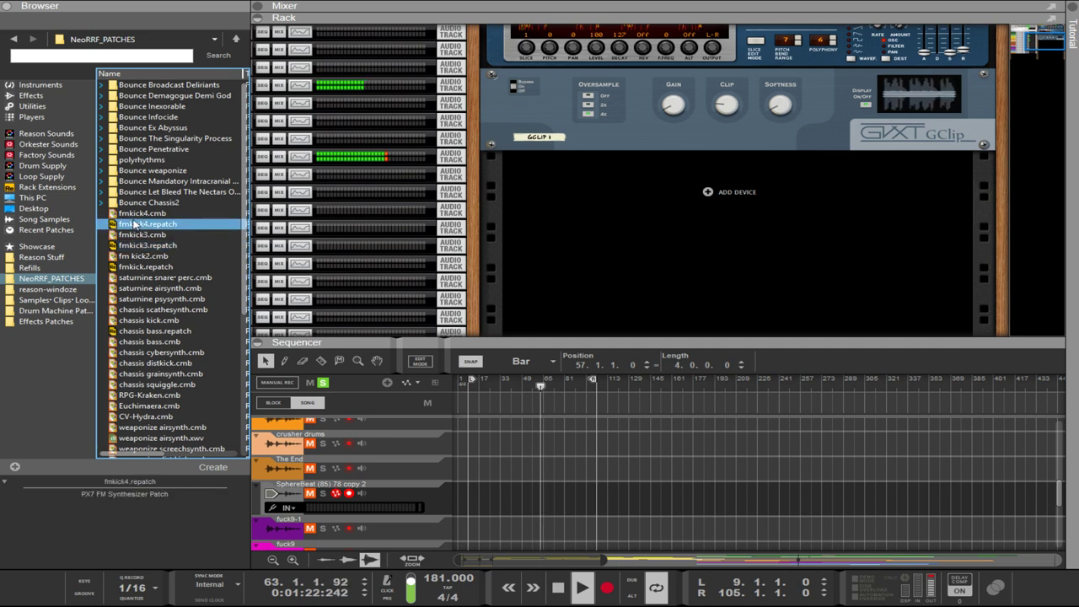
scroll(150, 287, down, 4)
scroll(150, 288, down, 3)
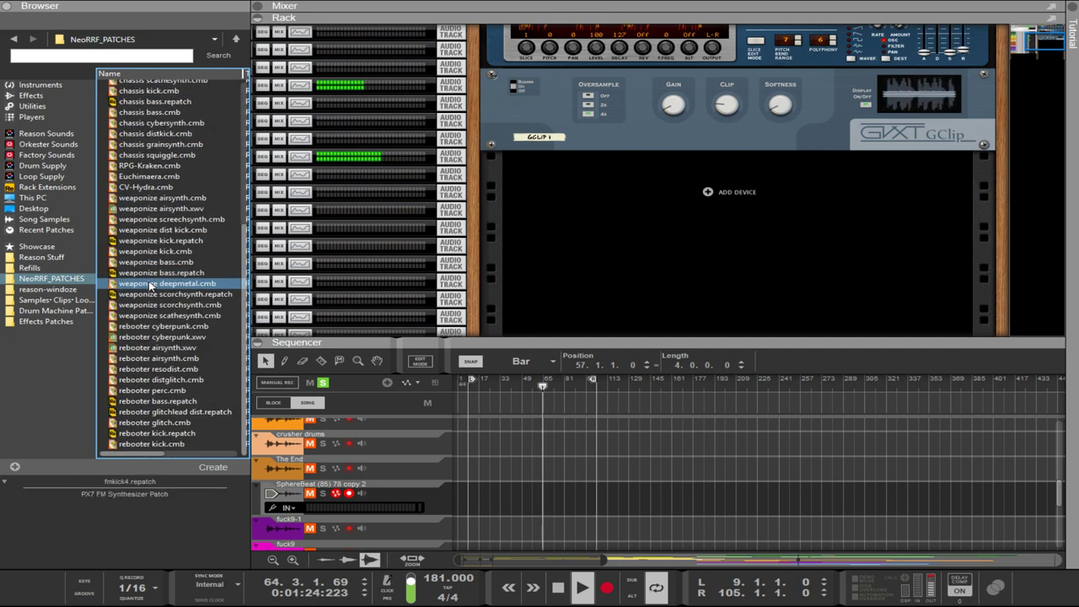
scroll(150, 287, up, 7)
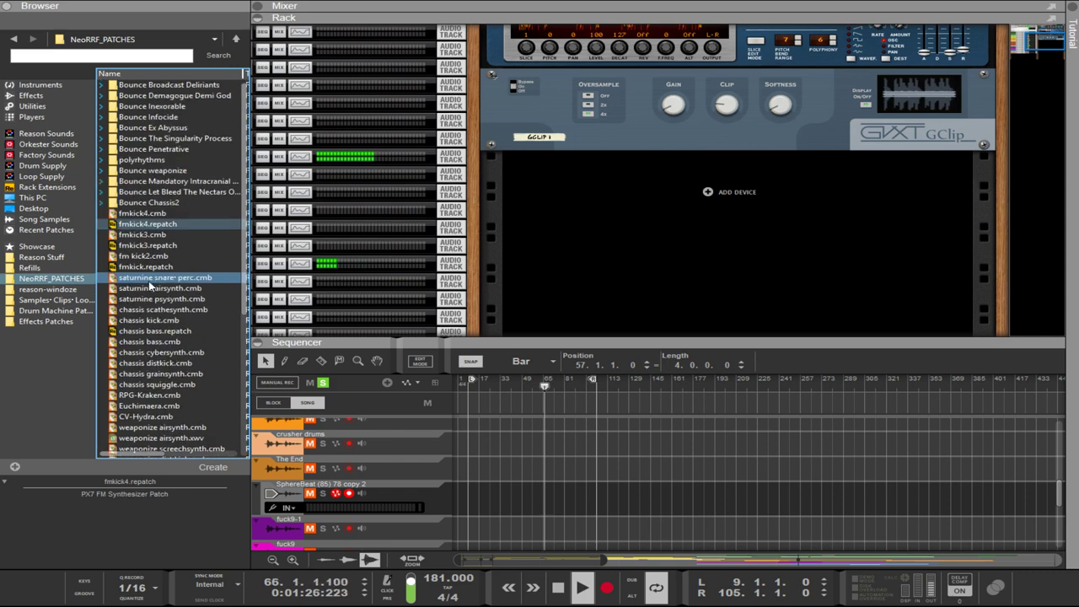
- Replace the fmkick4 PX7 with the fmkick4.cmb Combinator below the GClip and show its devices
double_click(132, 224)
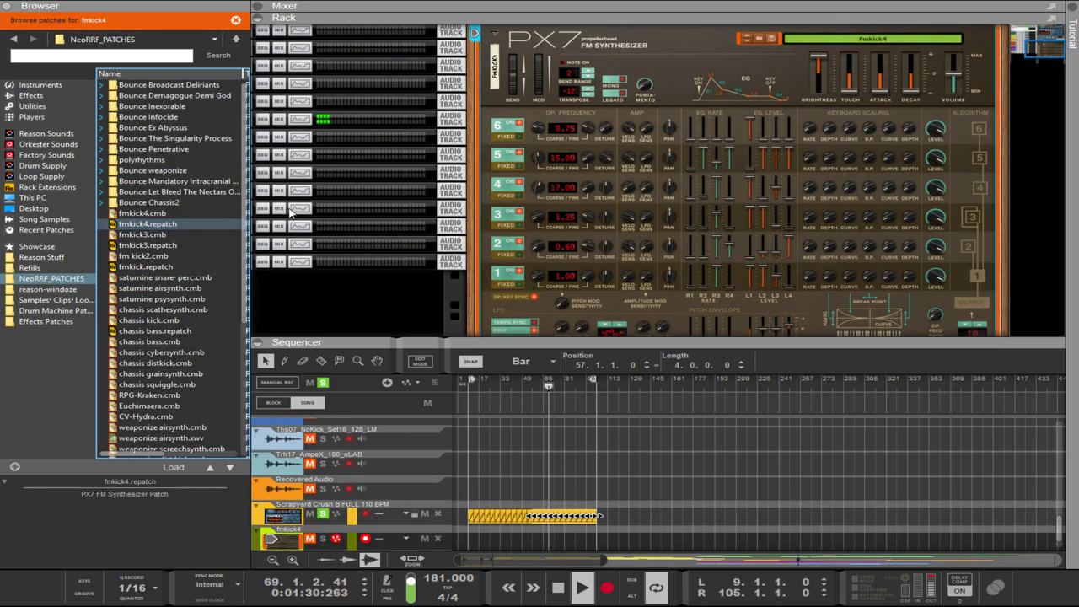
scroll(617, 252, up, 2)
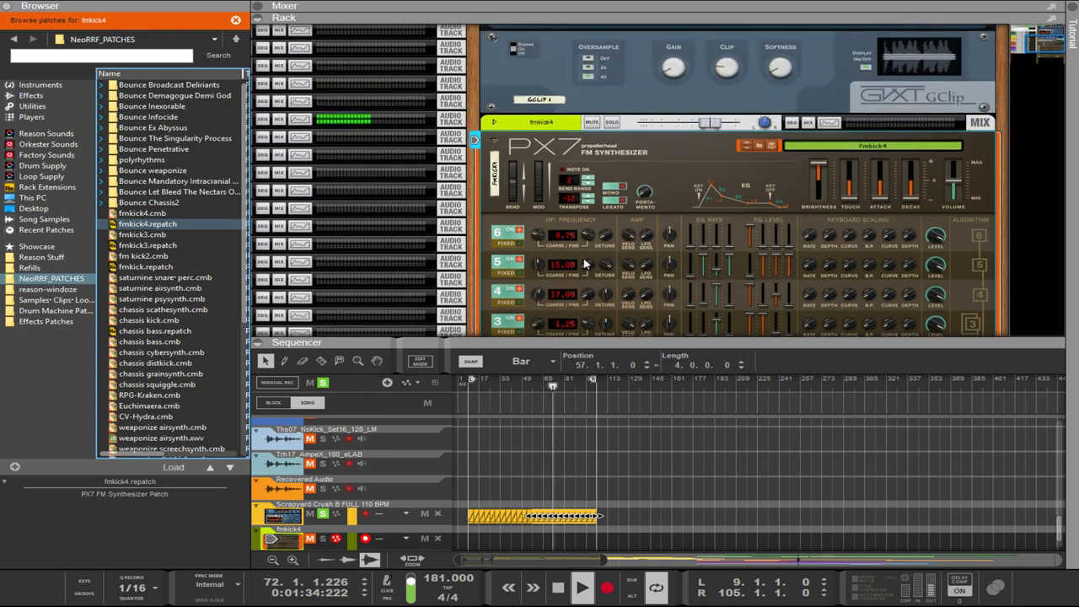
key(Delete)
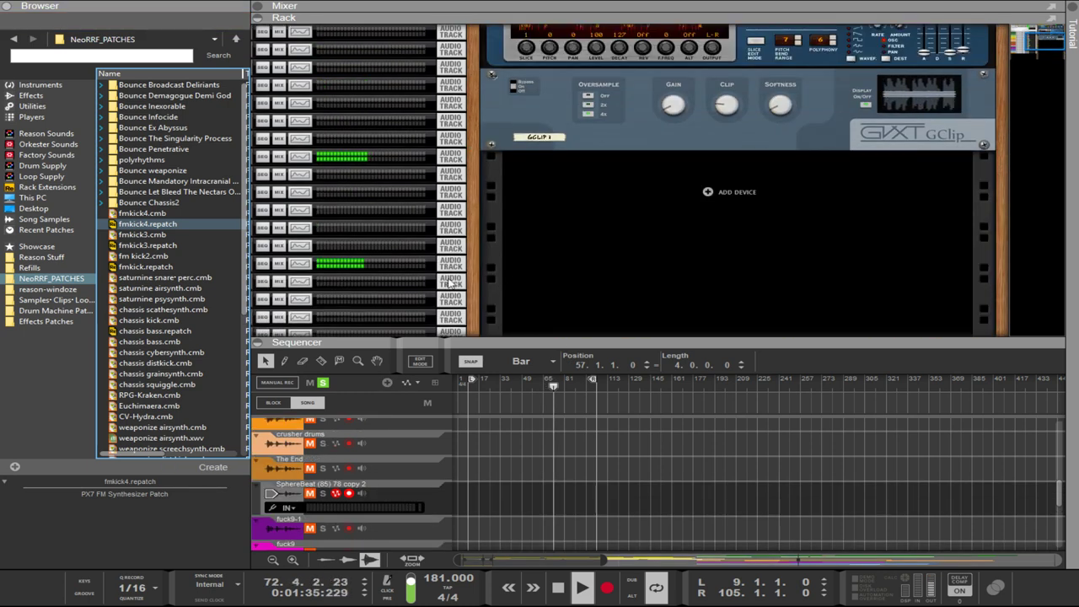
click(127, 214)
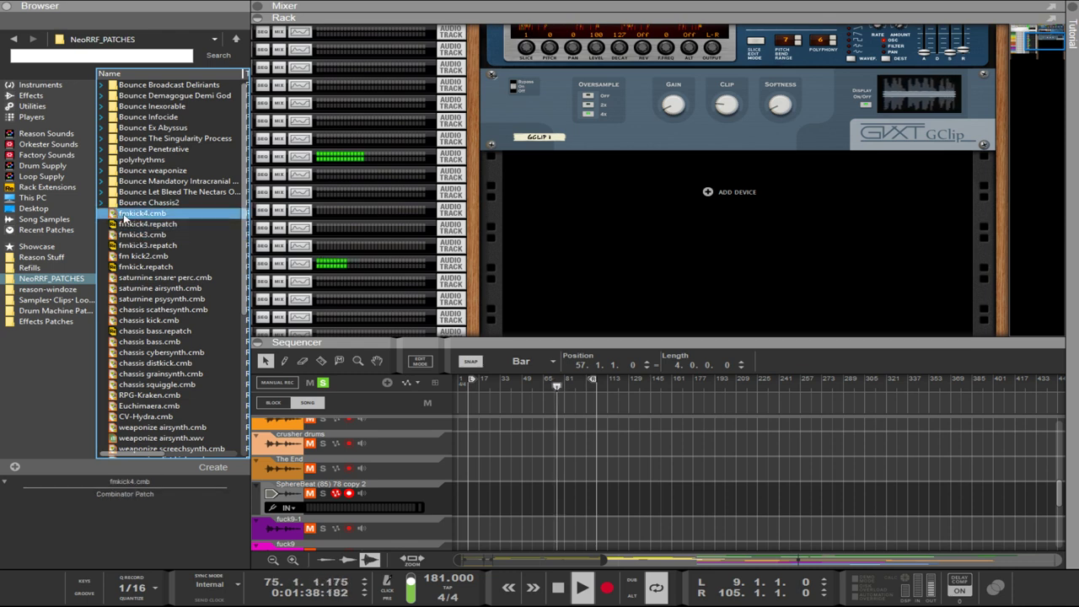
drag(125, 217, 587, 230)
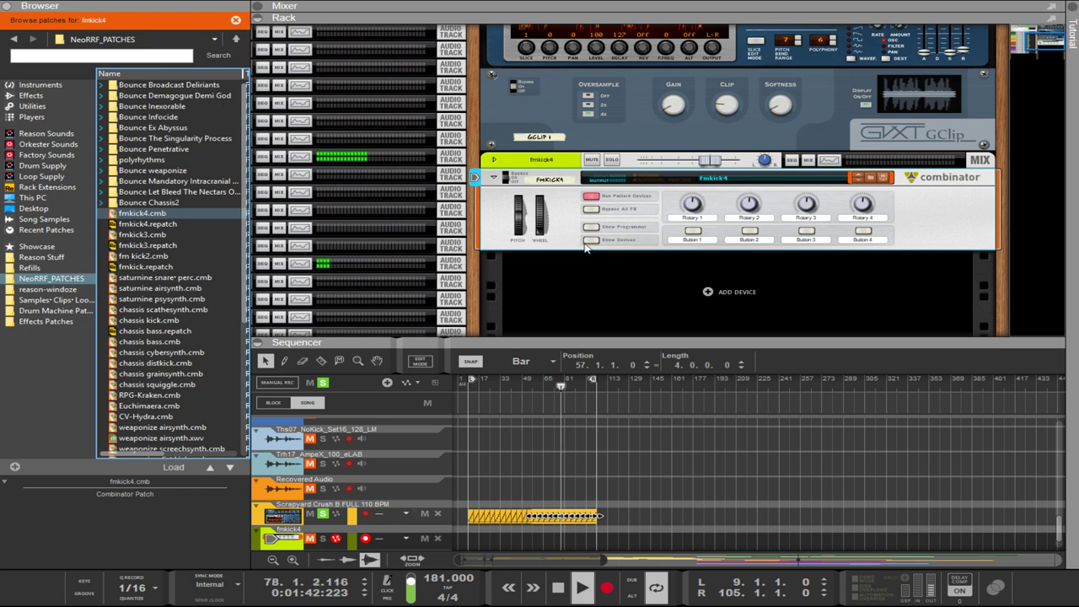
click(590, 242)
scroll(611, 272, down, 2)
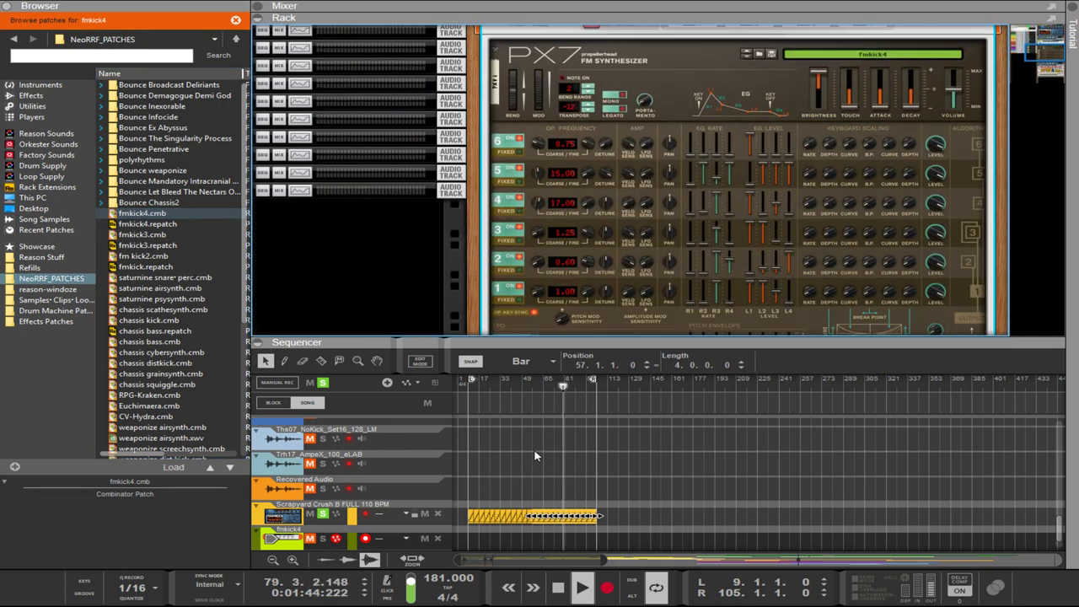
- Set the left locator to bar 57 and draw a fmkick4 clip from bar 57 to 105
drag(531, 383, 532, 383)
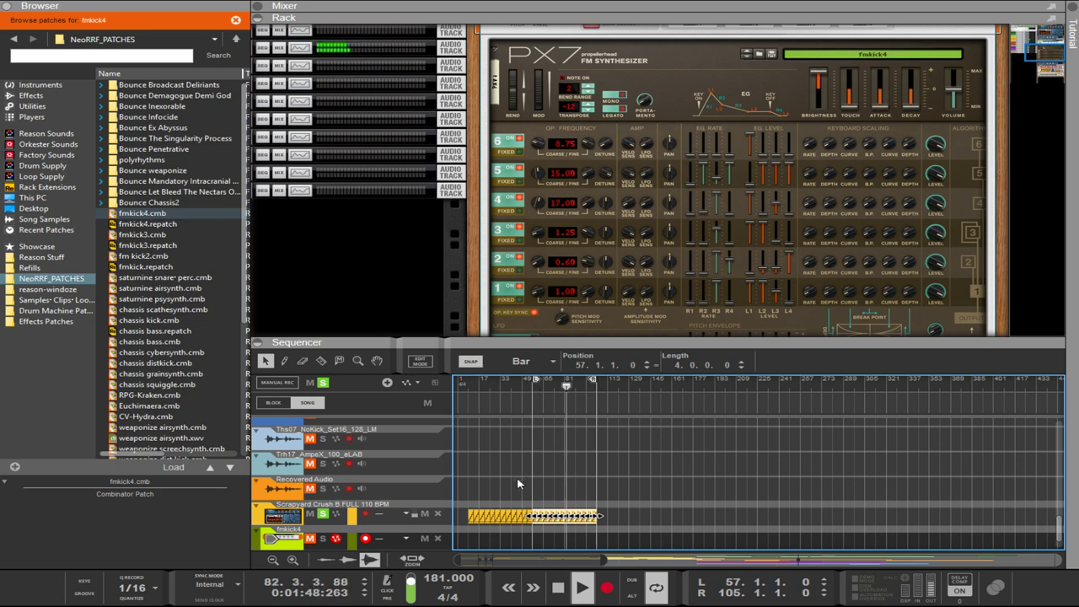
click(322, 539)
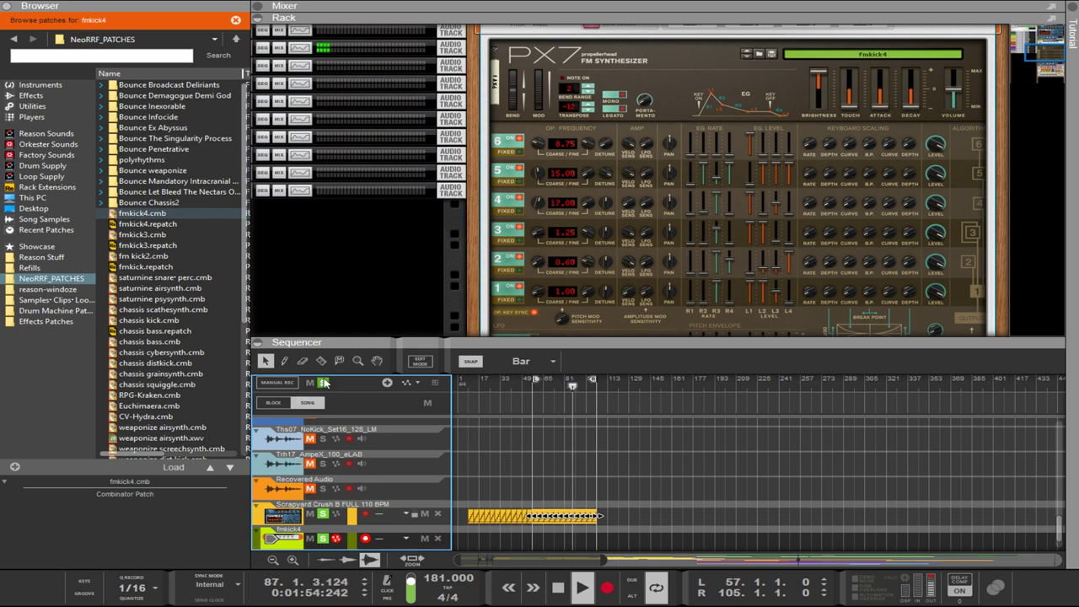
click(325, 384)
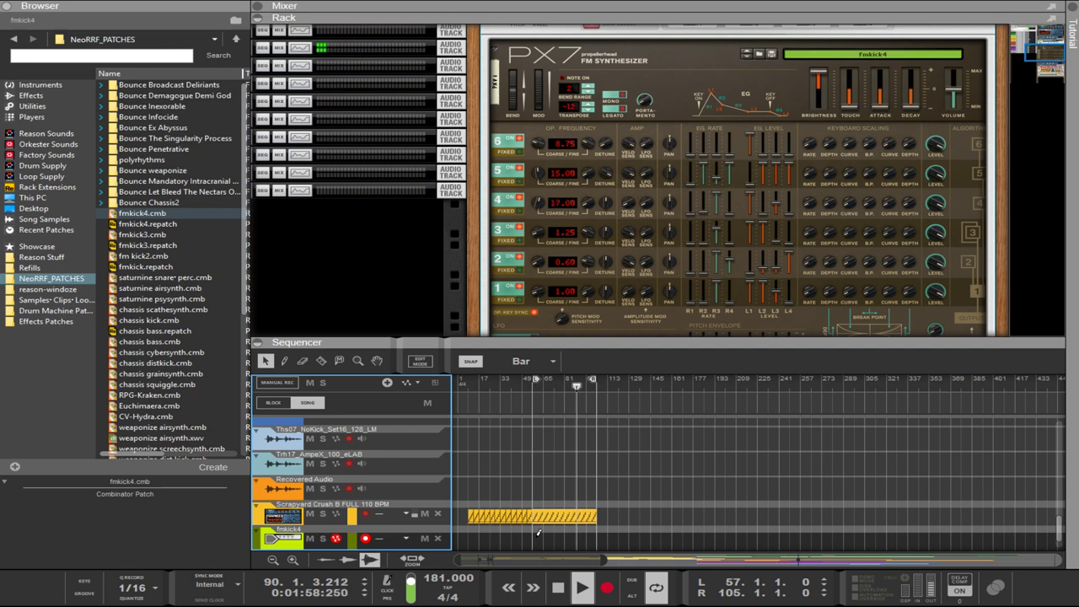
mouse_move(534, 533)
mouse_down()
mouse_move(599, 540)
mouse_move(552, 528)
mouse_up()
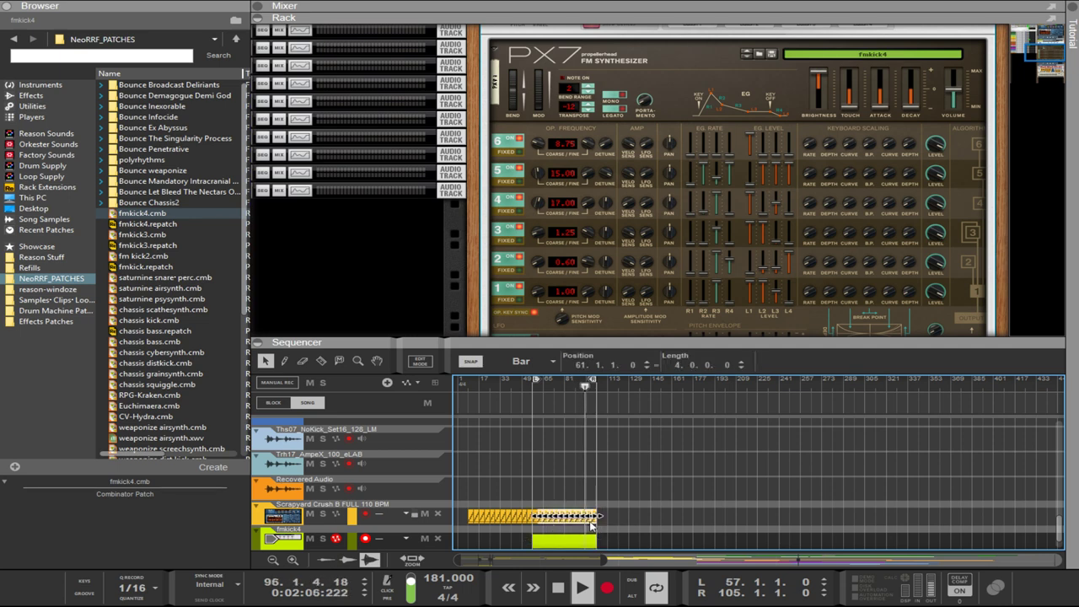
drag(626, 509, 541, 517)
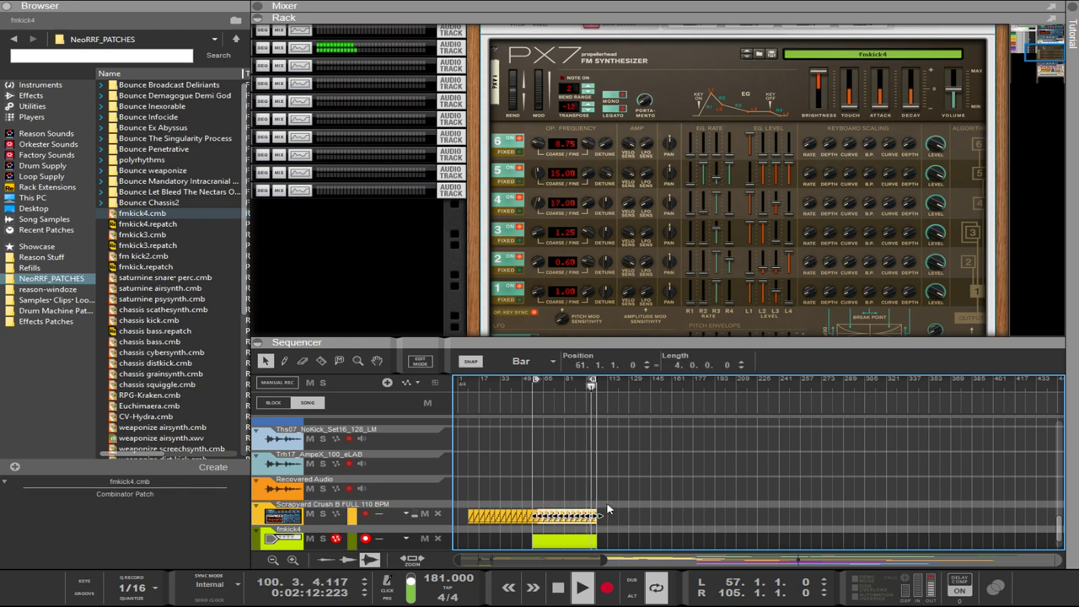
click(496, 481)
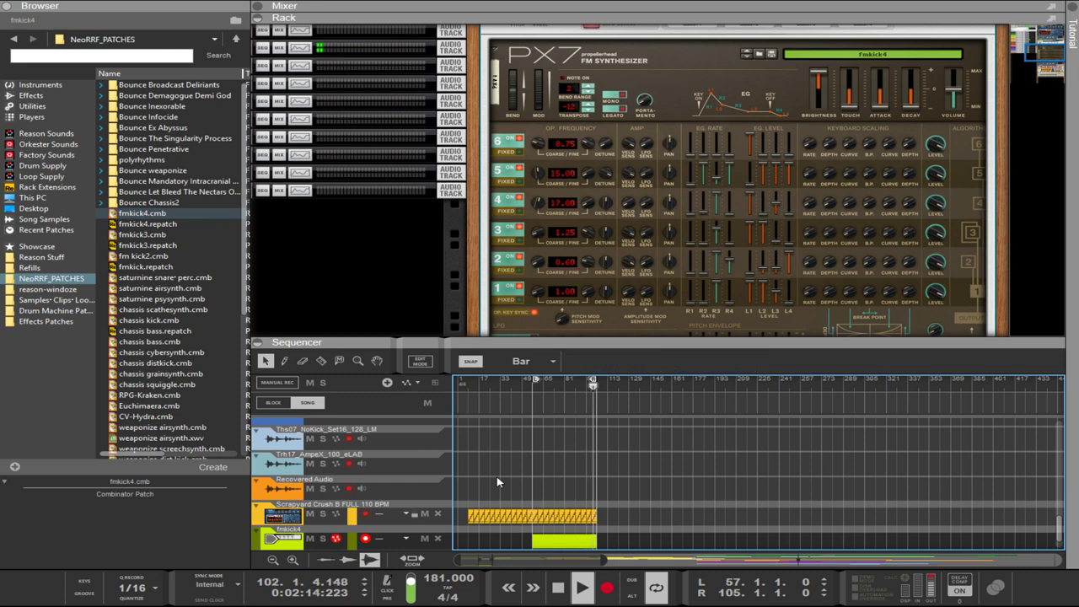
key(h)
key(h)
key(h)
key(h)
key(h)
key(h)
key(h)
key(h)
key(h)
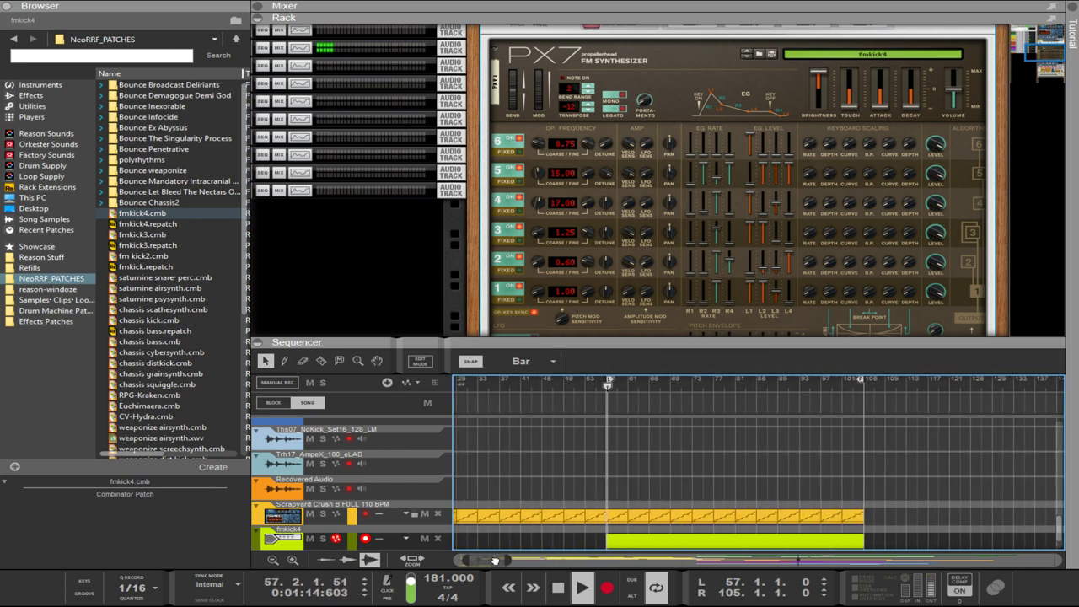
- Enlarge the sequencer, select the Scrapyard Crush clips from bar 61, and jump between locators
drag(688, 342, 688, 125)
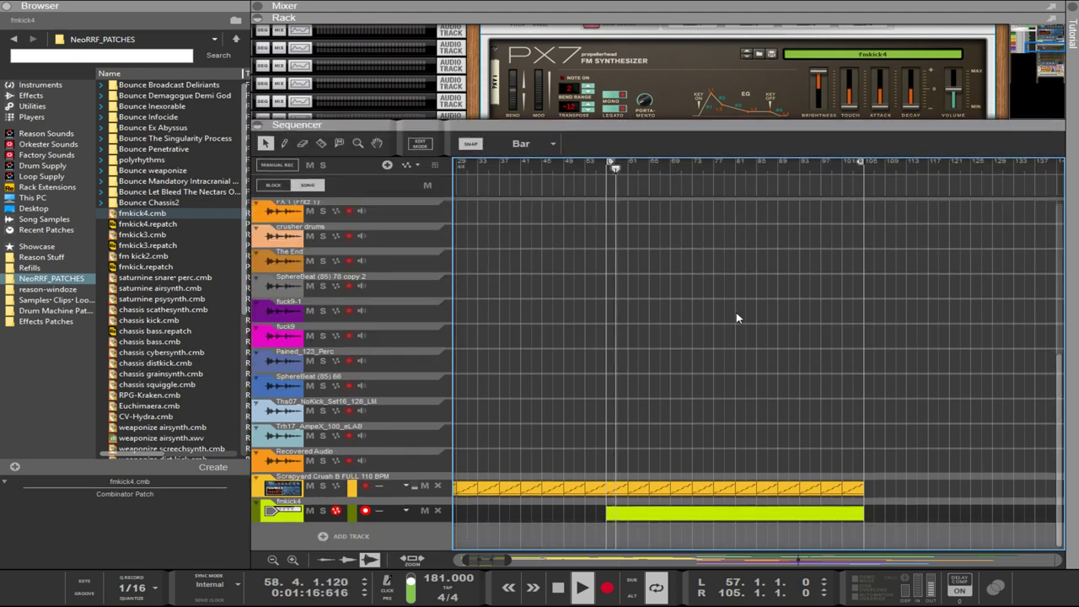
drag(916, 423, 632, 504)
drag(870, 469, 642, 495)
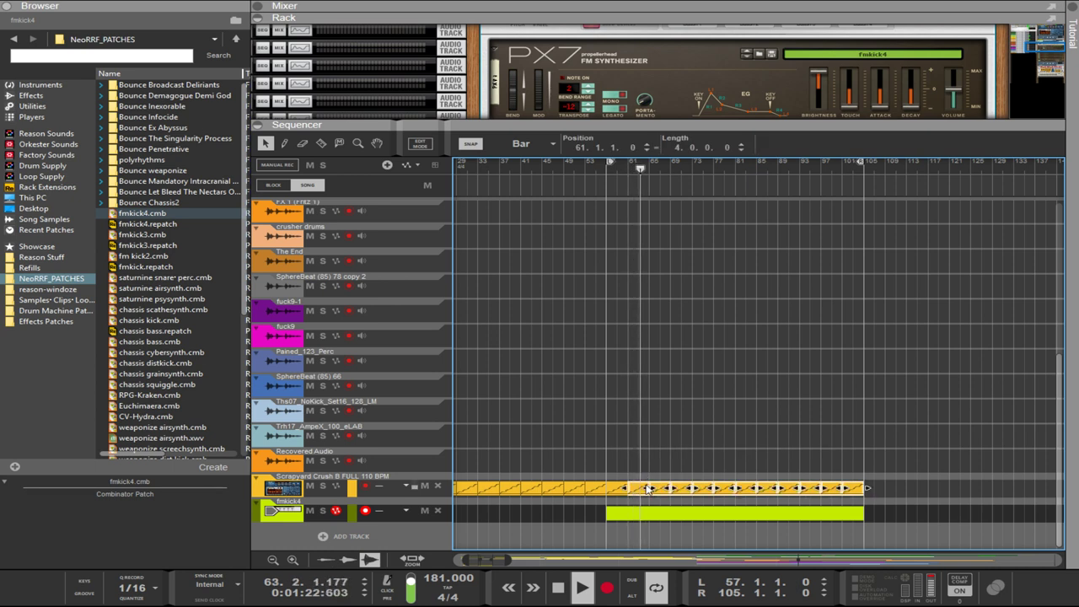
key(KP_2)
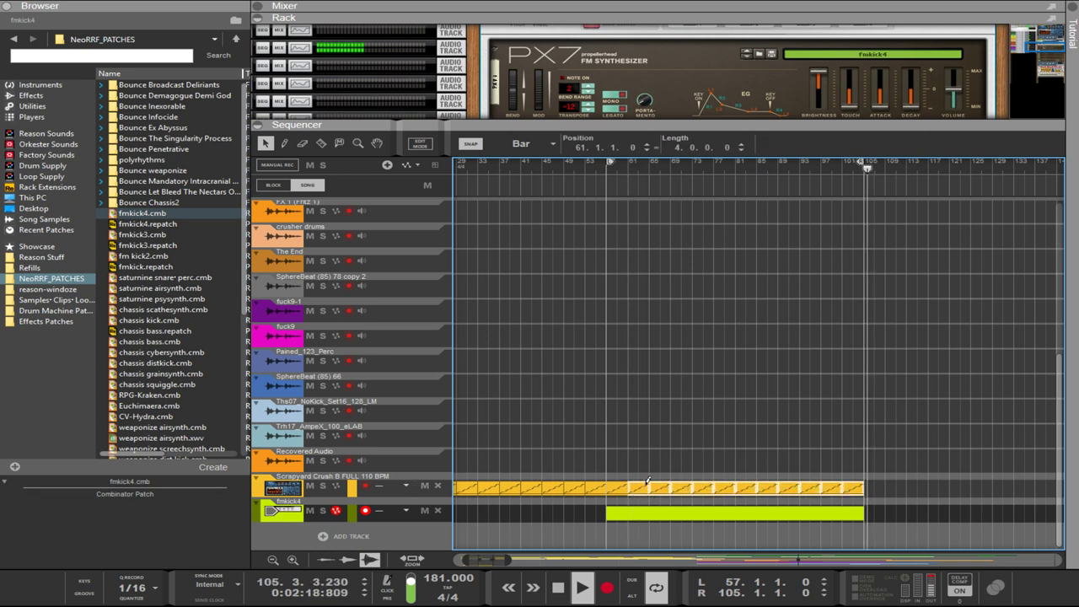
key(KP_1)
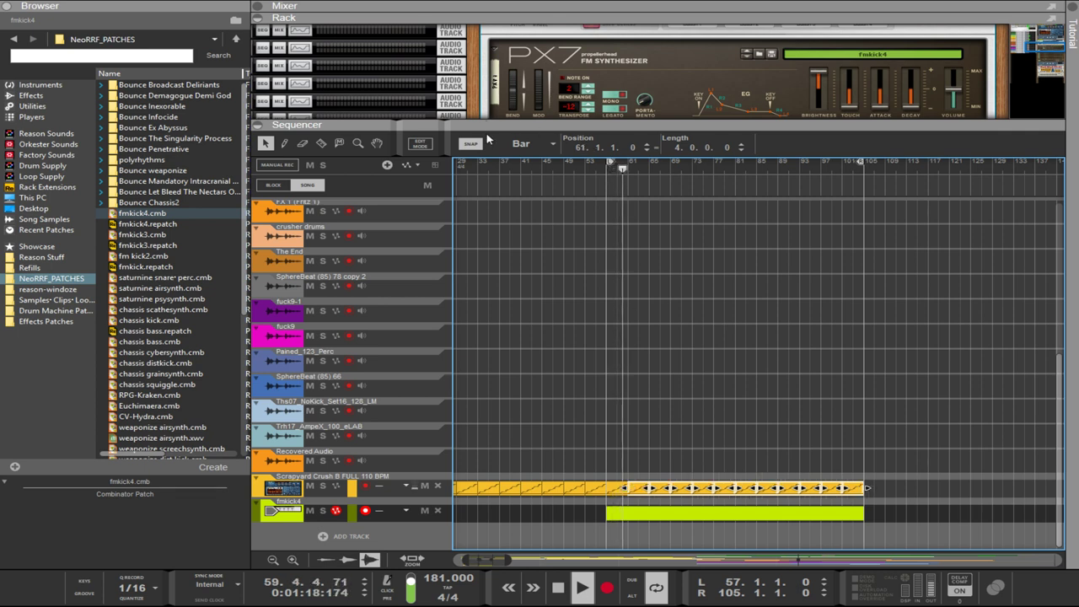
- Set the snap grid to 1/8 and nudge Scrapyard Crush clips from bar 65 later
click(525, 218)
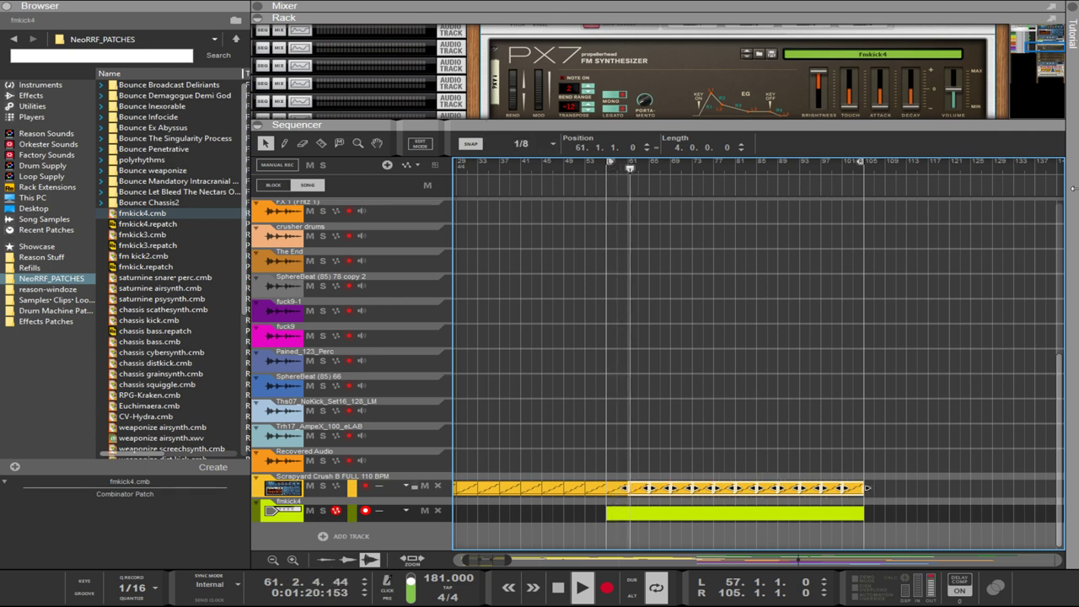
key(ctrl+Right)
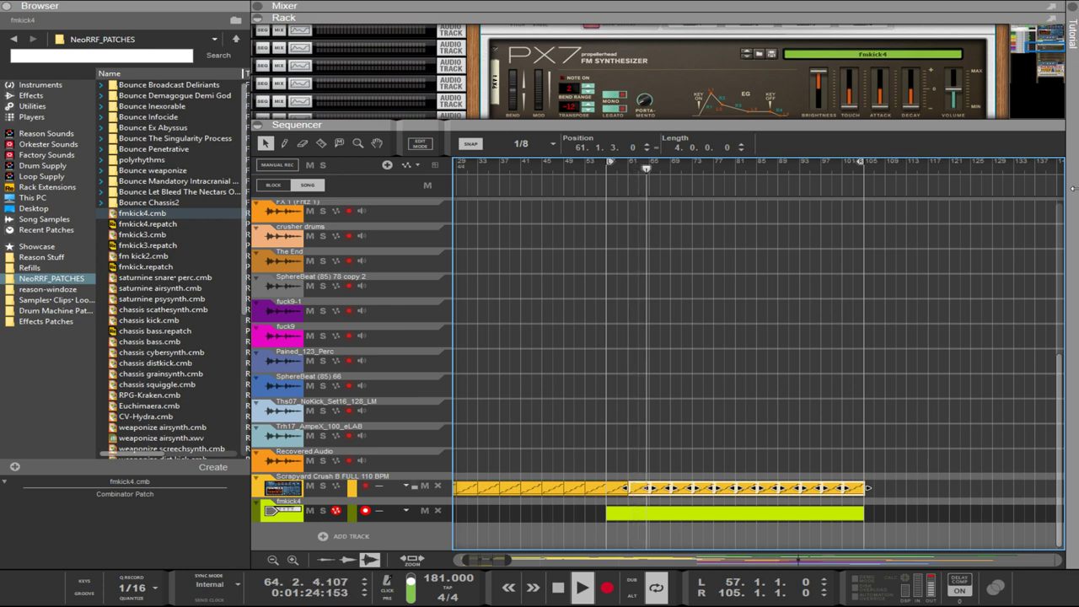
key(shift+Right)
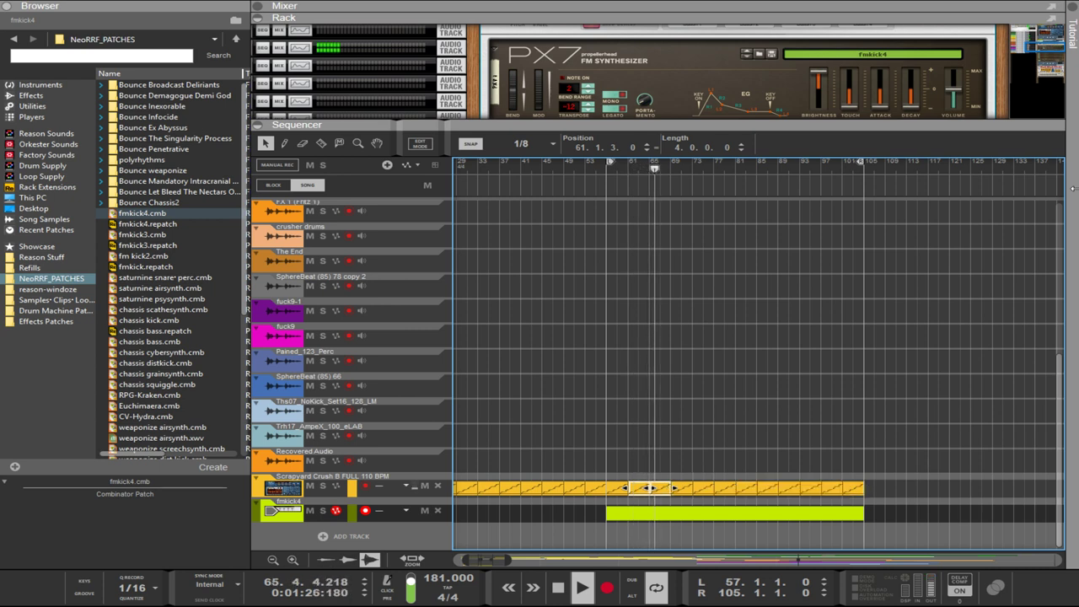
key(Left)
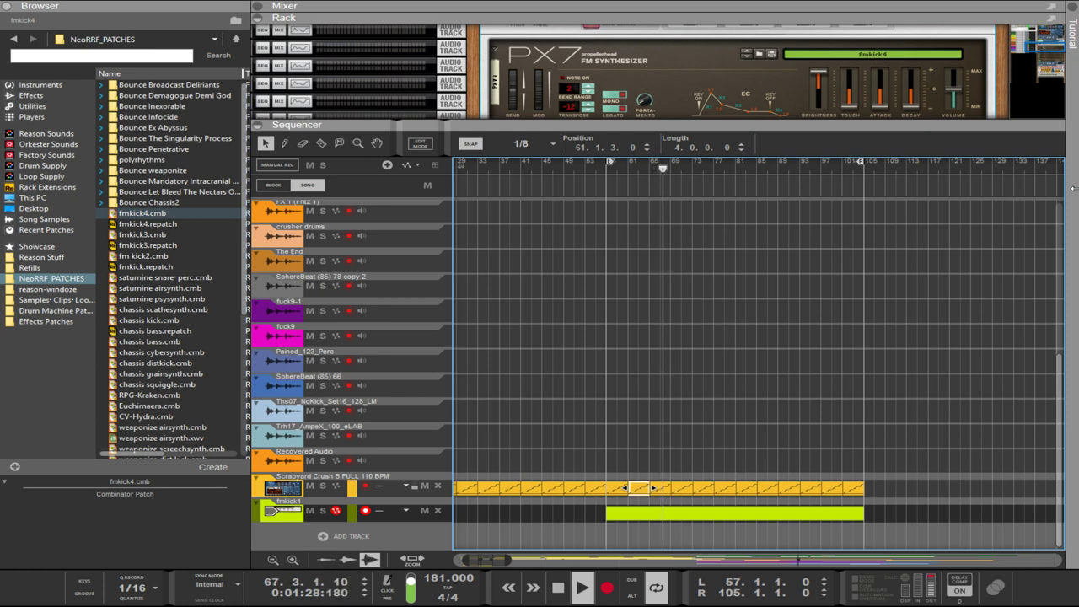
key(Right)
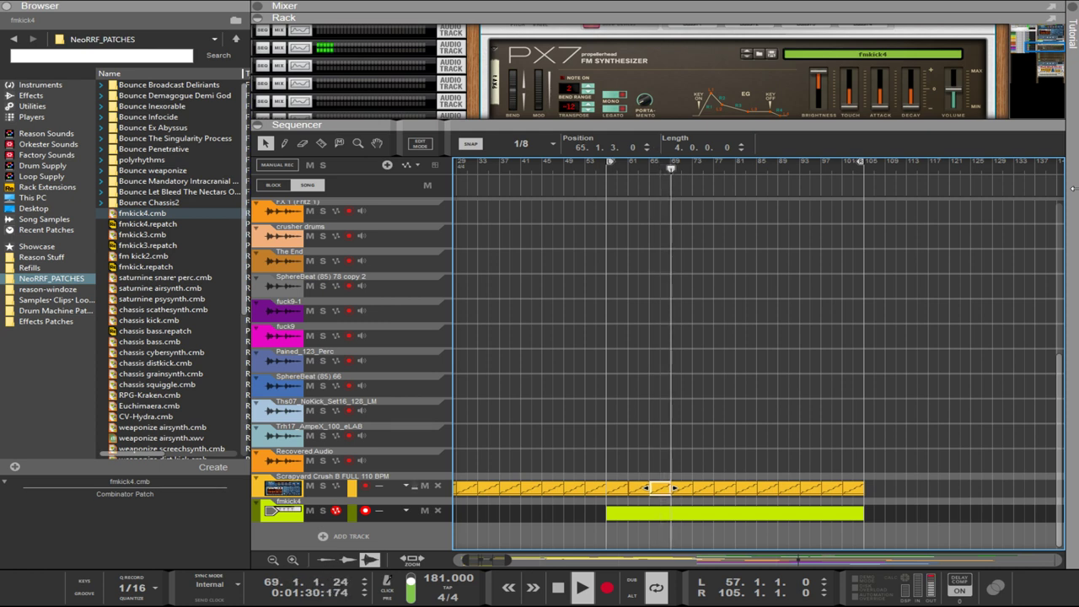
key(shift+Right)
key(shift+Right)
key(shift+Right)
key(shift+Right)
key(shift+Right)
key(shift+Right)
key(shift+Right)
key(shift+Right)
key(shift+Right)
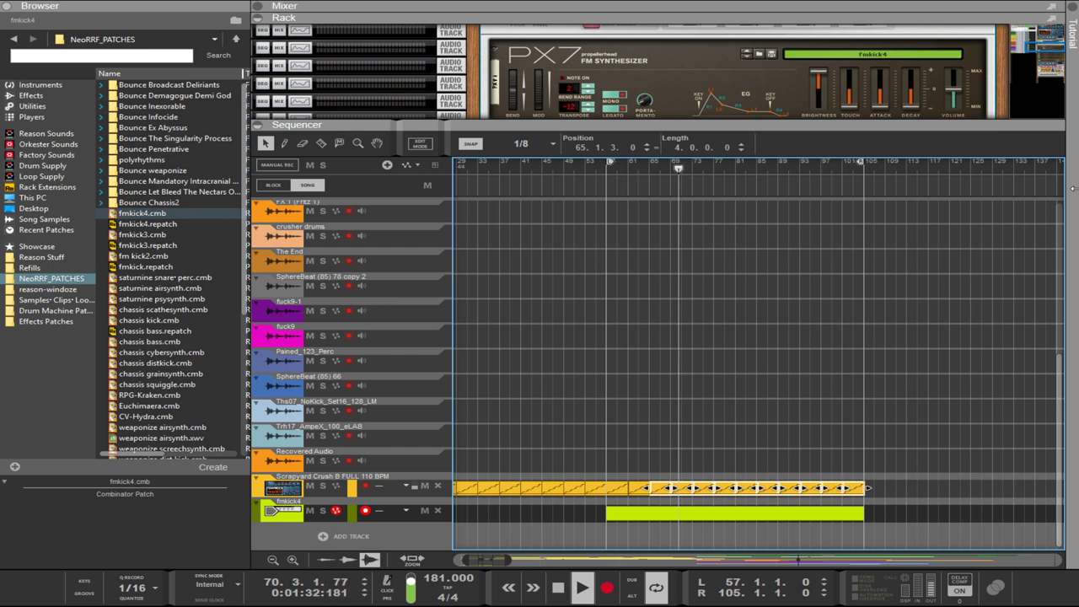
key(ctrl+Left)
key(ctrl+Left)
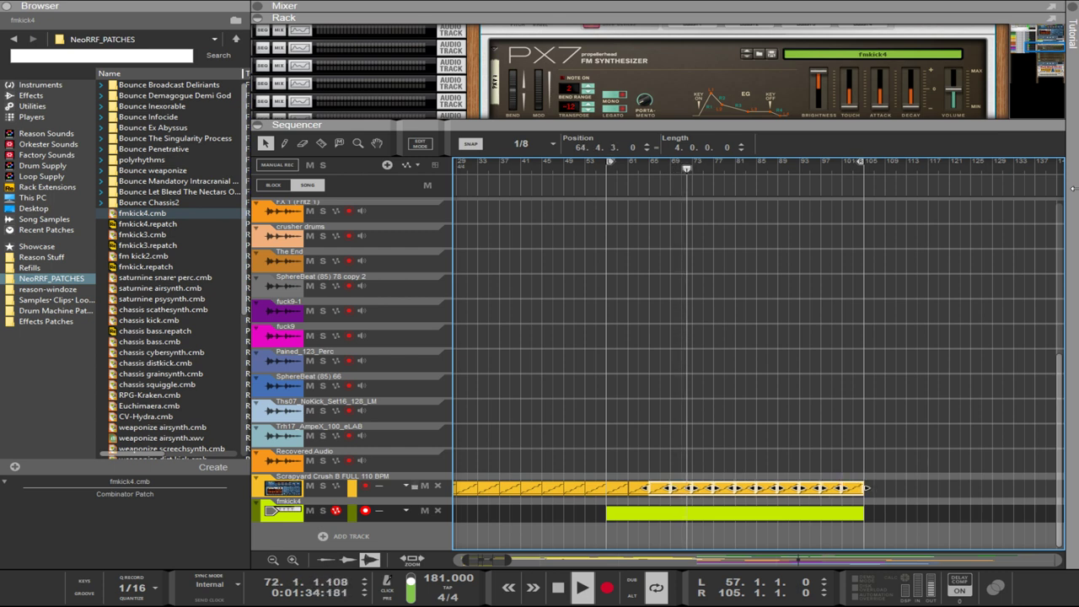
- Select the following Scrapyard Crush loop clips through the last one and shift them one beat later
key(shift+Left)
key(shift+Left)
key(shift+Left)
key(shift+Left)
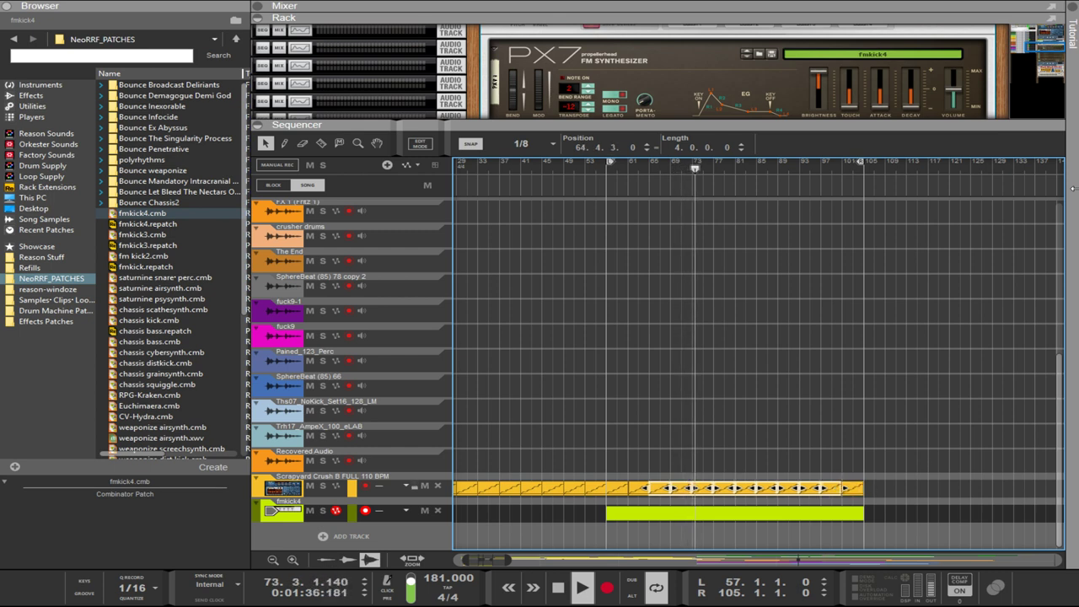
key(shift+Left)
key(shift+Left)
key(shift+Left)
key(shift+Left)
key(shift+Left)
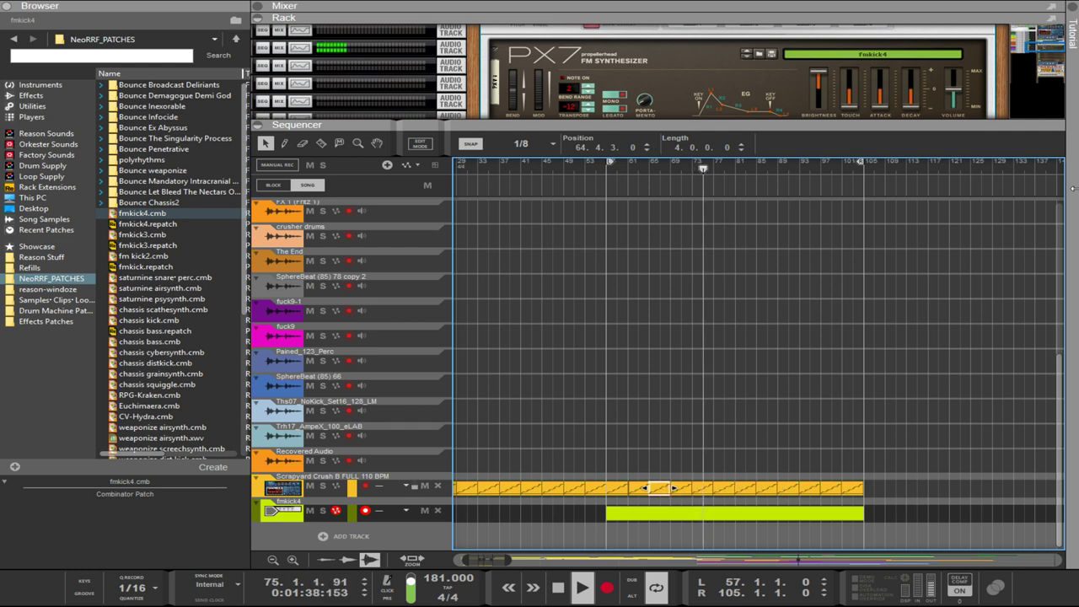
key(Right)
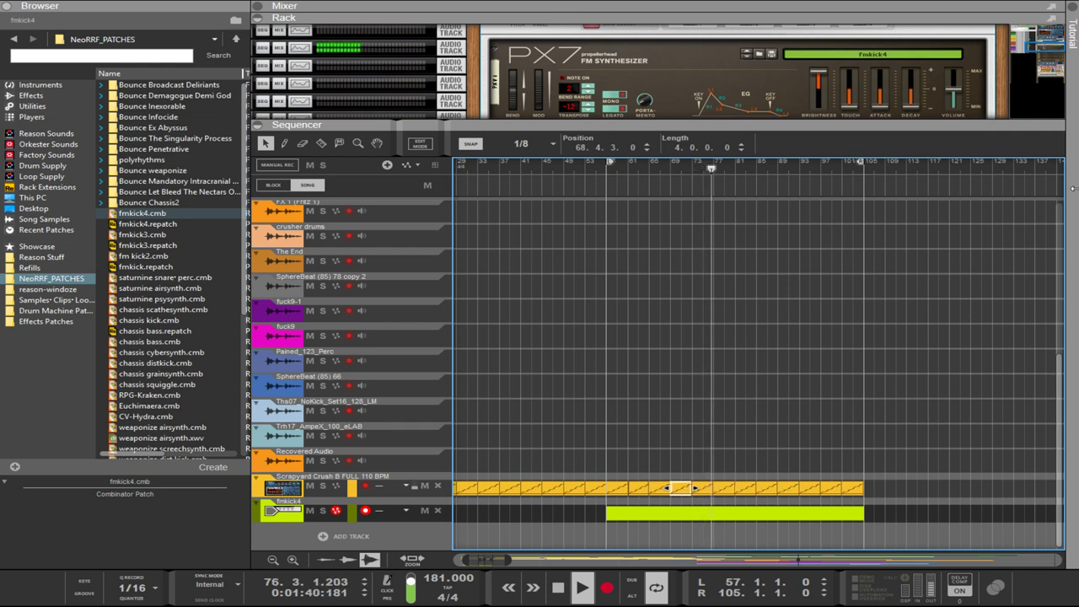
key(shift+Right)
key(shift+Right)
key(shift+Right)
key(shift+Right)
key(shift+Right)
key(shift+Right)
key(shift+Right)
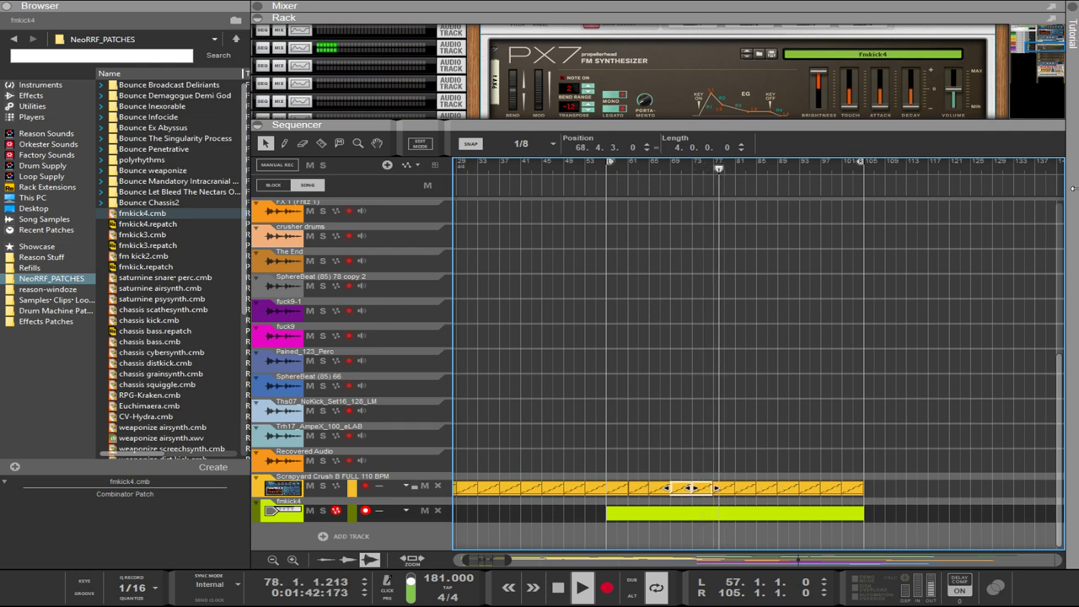
key(shift+Right)
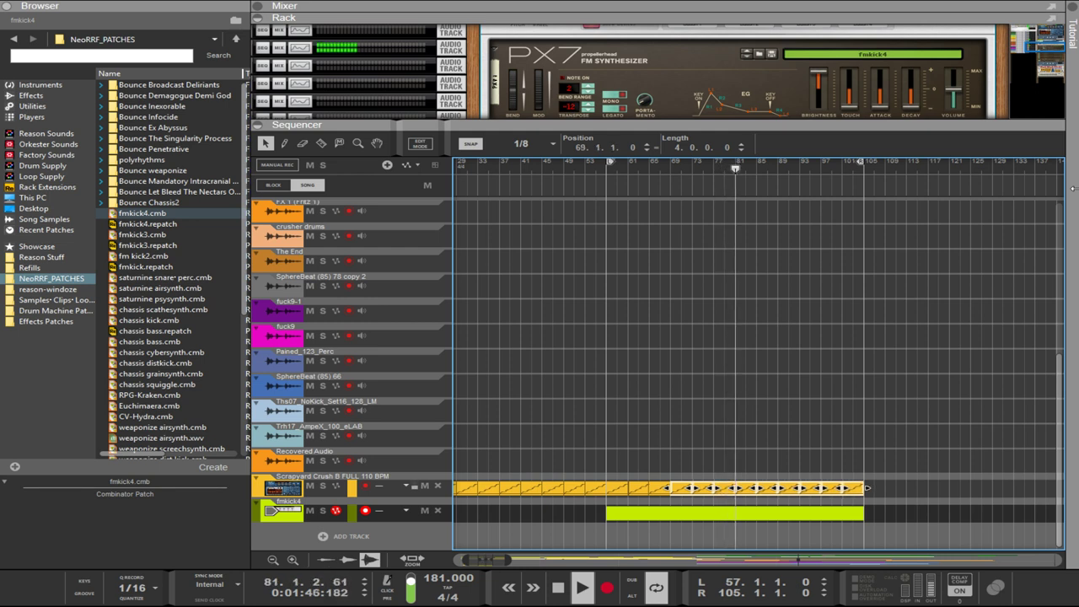
key(ctrl+Right)
key(ctrl+Right)
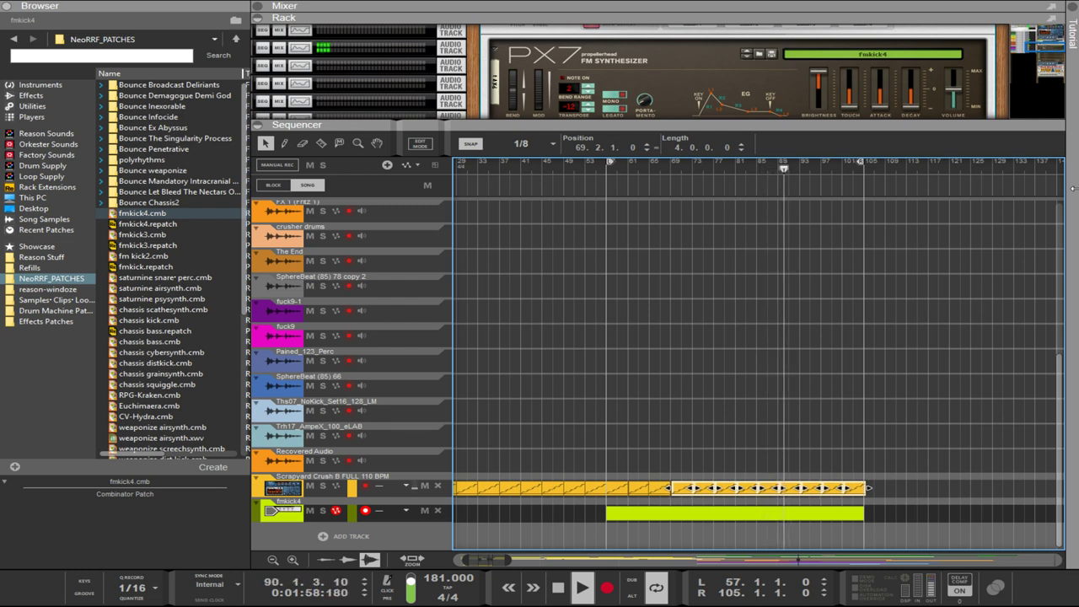
key(shift+Left)
key(shift+Left)
key(shift+Left)
key(shift+Left)
key(shift+Left)
key(shift+Left)
key(shift+Left)
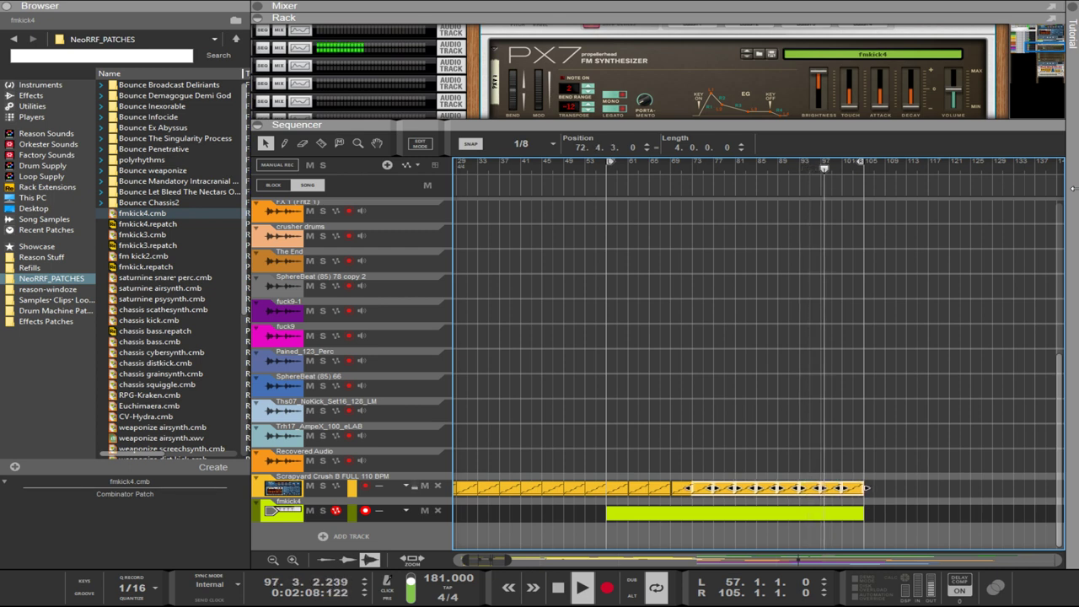
- Push the loop clips from around bar 77 and bar 85 slightly later
drag(864, 487, 714, 488)
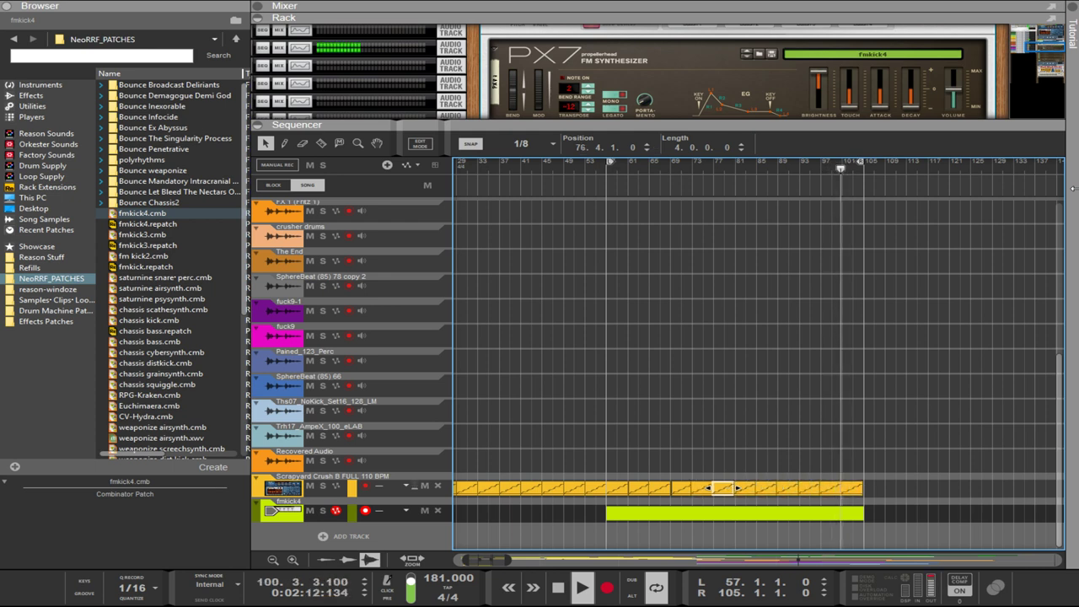
key(shift+Right)
key(shift+Right)
key(shift+Right)
key(shift+Right)
key(shift+Right)
key(shift+Right)
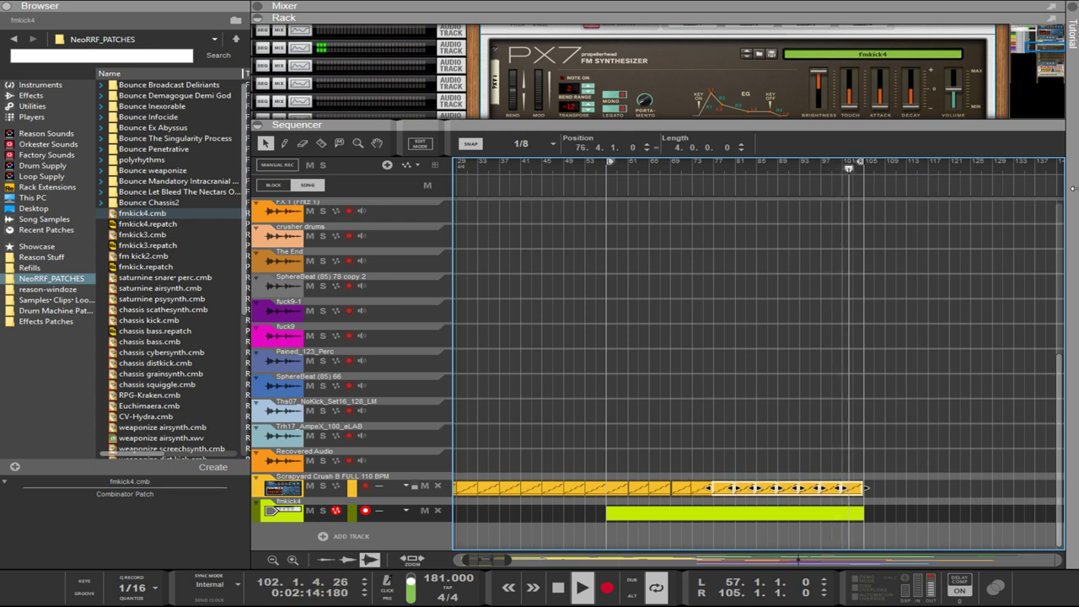
key(ctrl+Right)
key(ctrl+Right)
key(ctrl+Right)
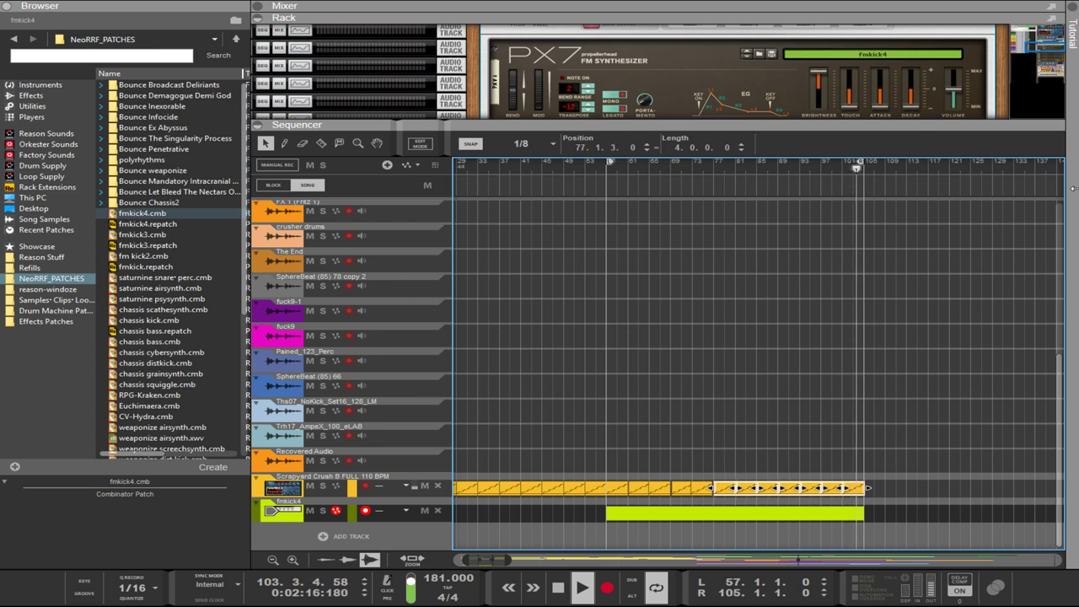
mouse_move(869, 488)
mouse_down()
mouse_move(733, 487)
mouse_move(865, 487)
mouse_up()
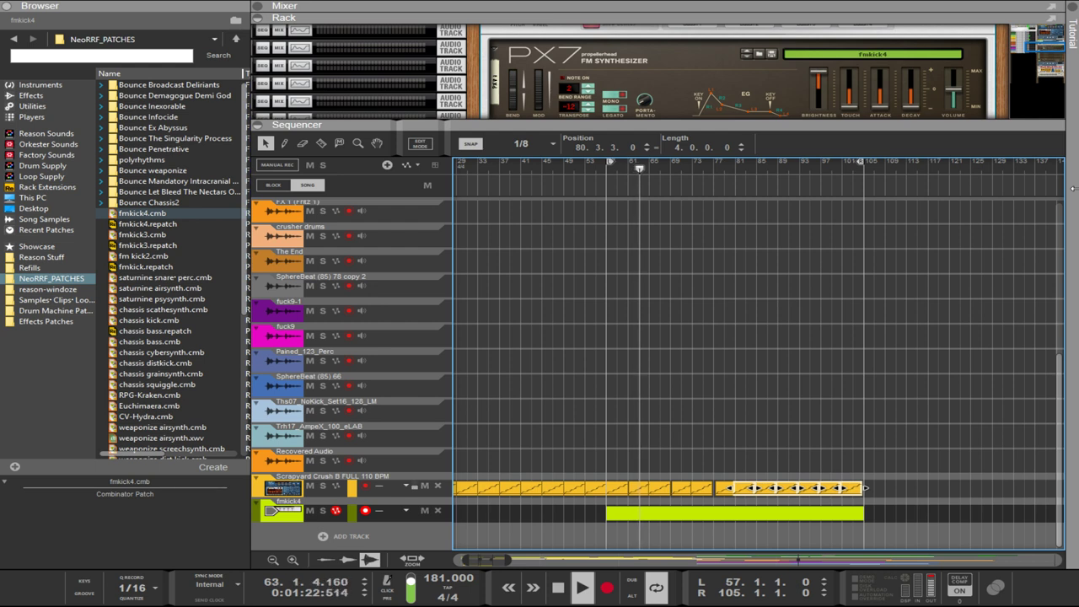
key(shift+Left)
key(shift+Left)
key(shift+Left)
key(shift+Left)
key(Right)
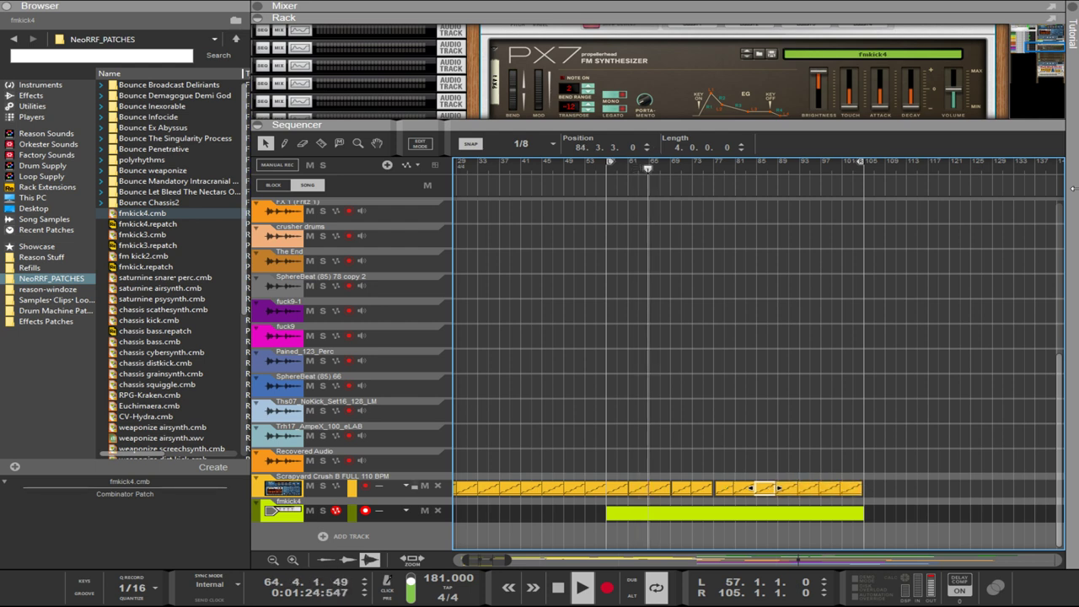
drag(764, 487, 865, 487)
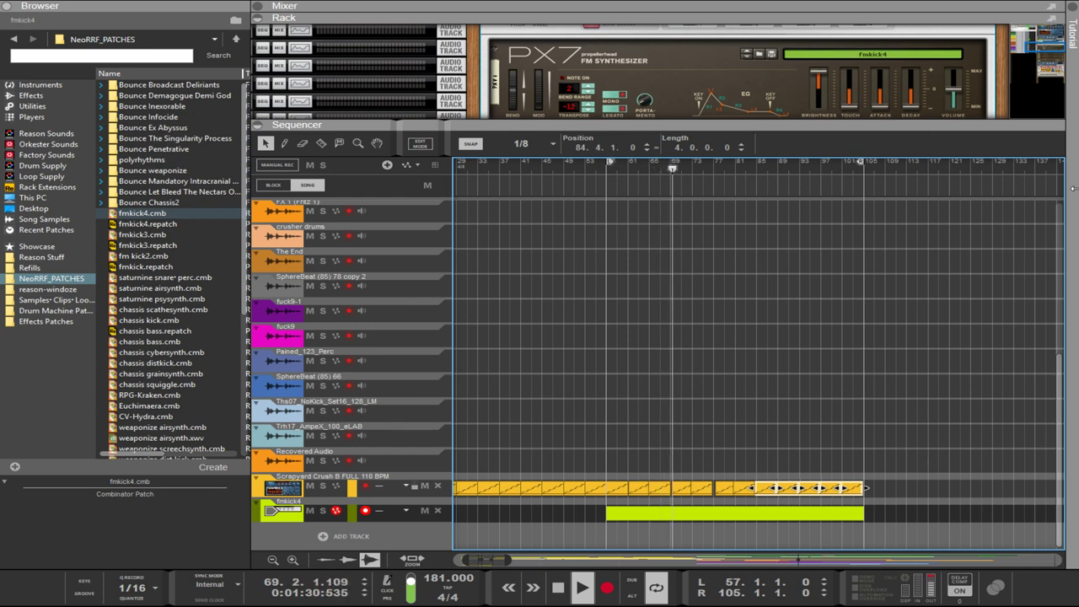
drag(864, 488, 870, 487)
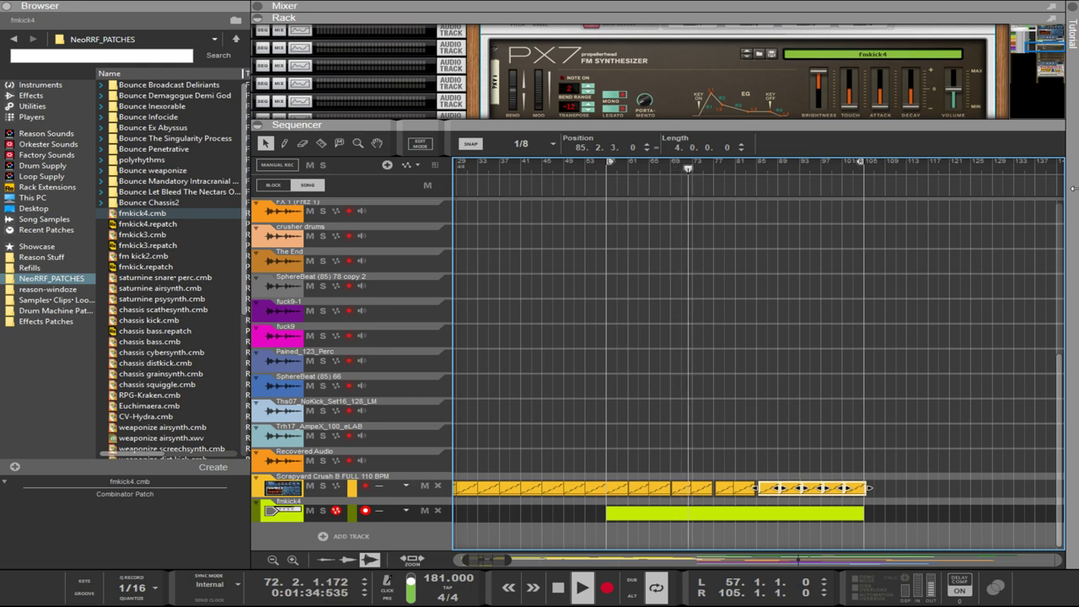
drag(870, 487, 865, 487)
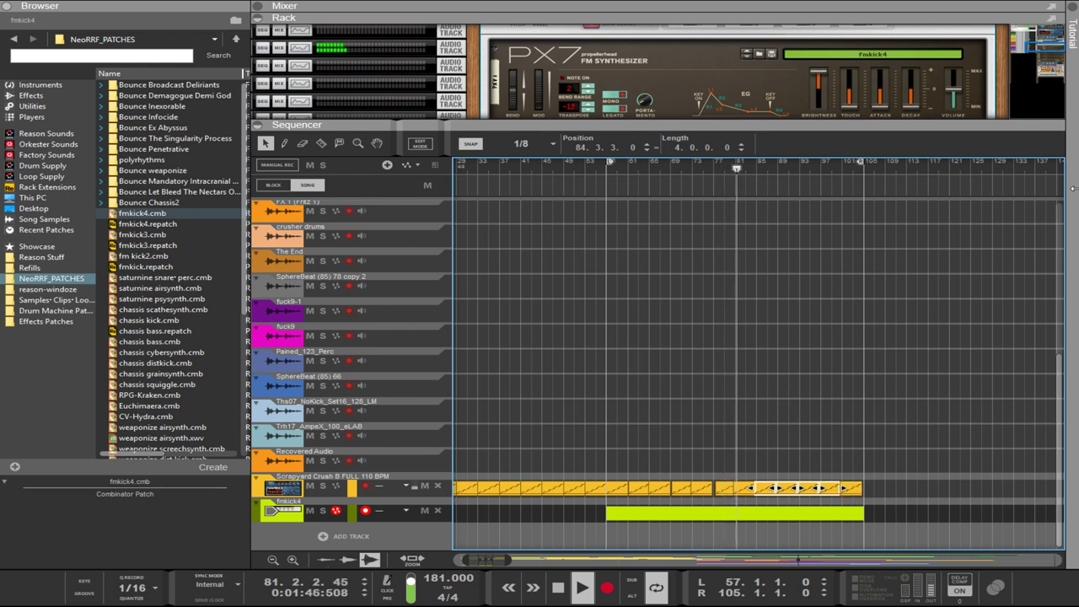
- Shift the selected clips later, then nudge the four clips from bar 89 earlier
key(ctrl+Right)
key(ctrl+Right)
key(ctrl+Right)
key(ctrl+Right)
key(ctrl+Right)
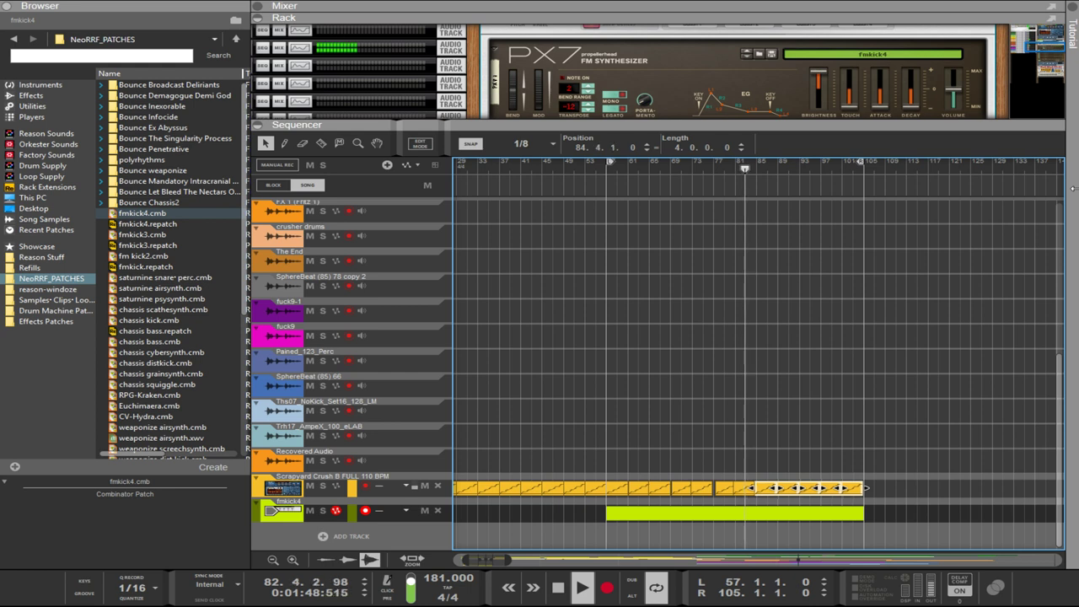
key(Right)
key(Right)
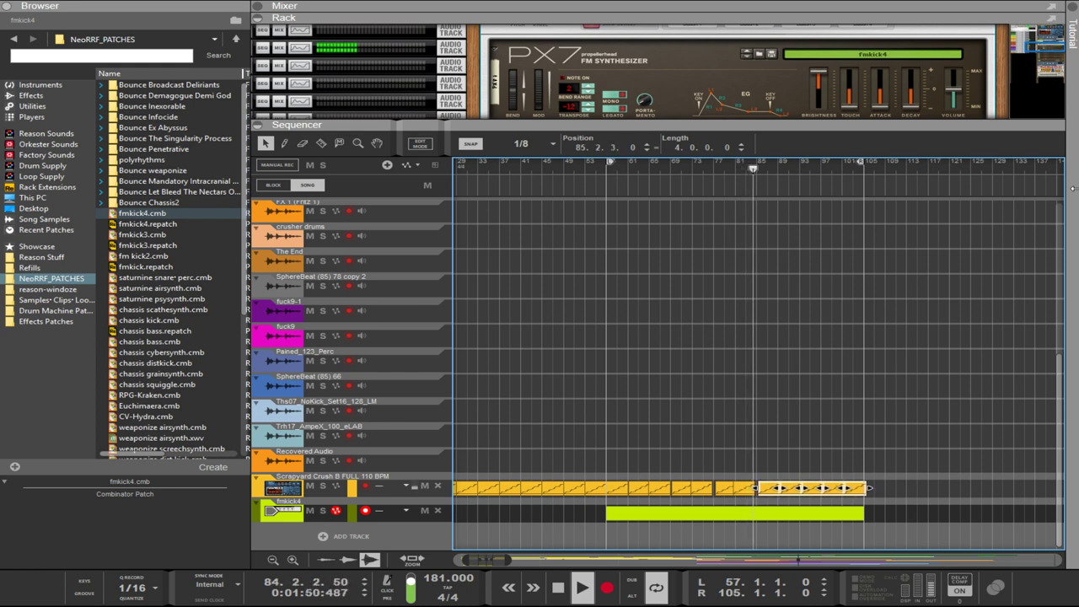
key(shift+Left)
key(shift+Left)
key(shift+Left)
key(shift+Left)
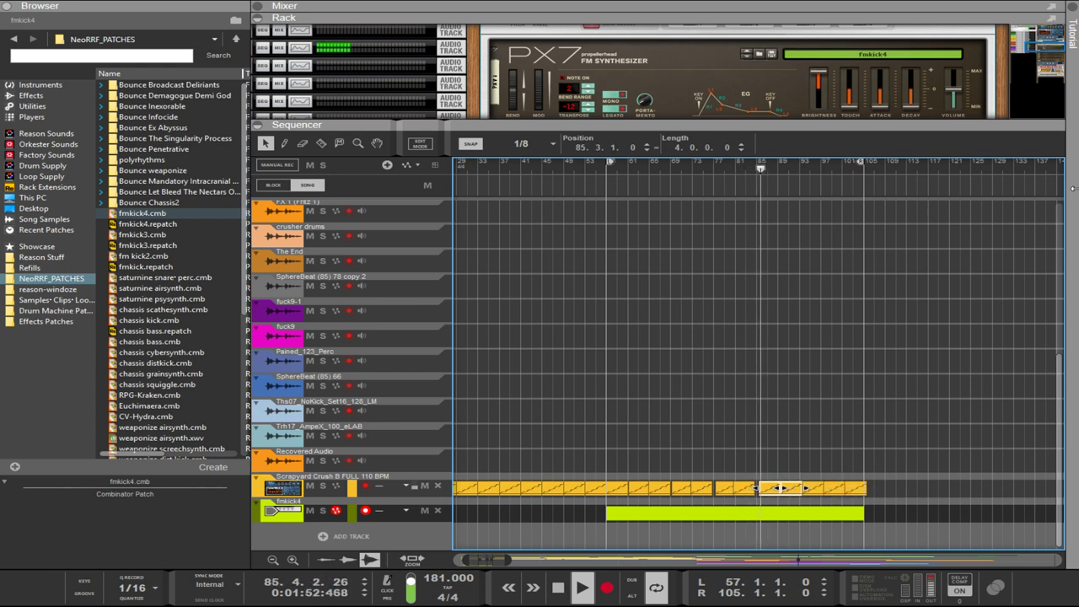
key(Right)
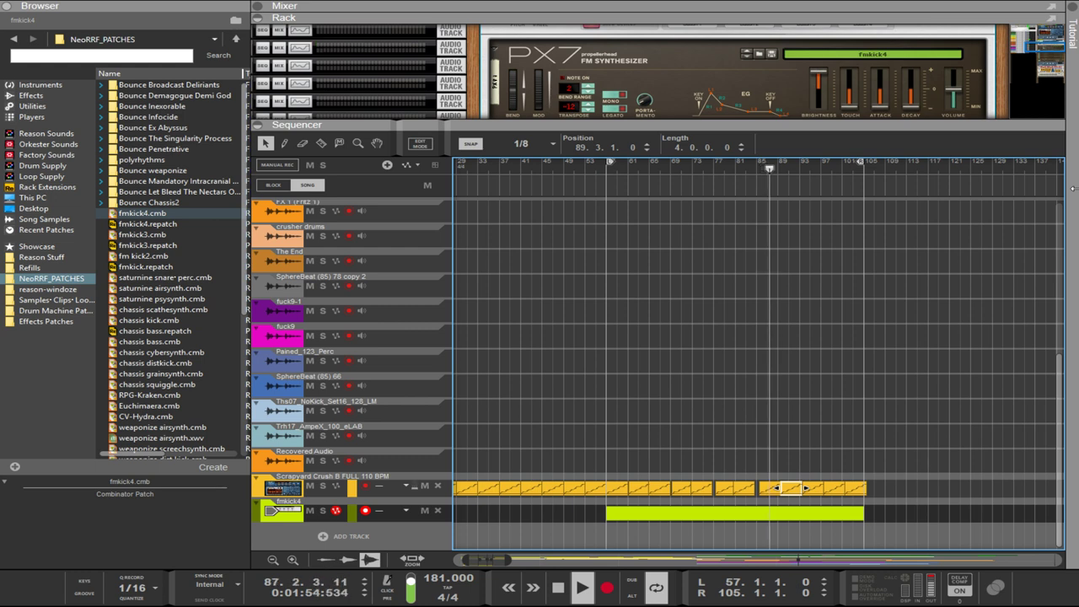
key(shift+Right)
key(shift+Right)
key(shift+Right)
key(Left)
key(Left)
key(Left)
key(Left)
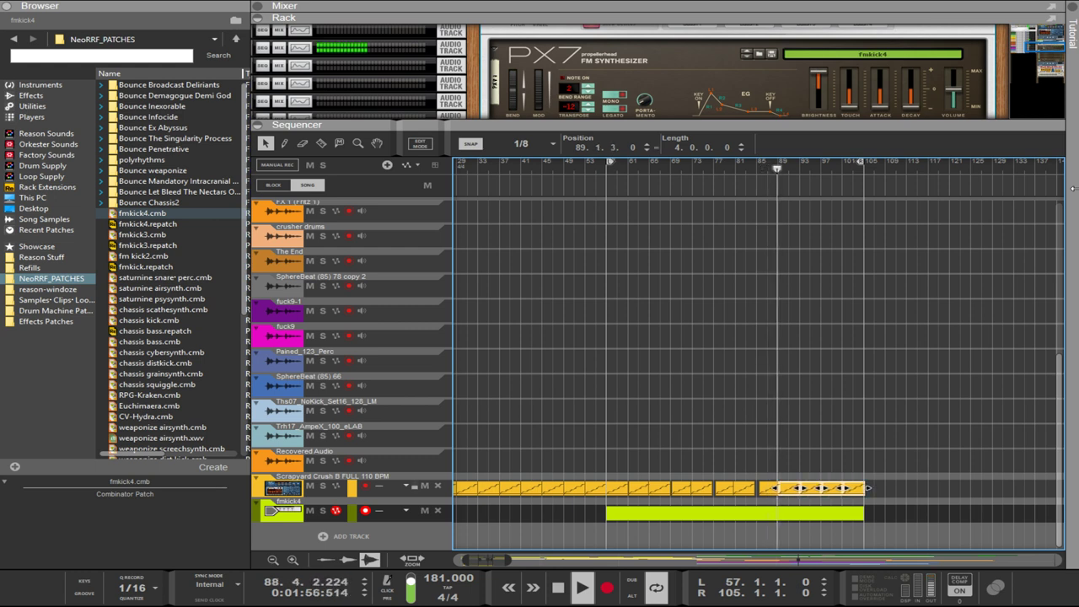
key(Left)
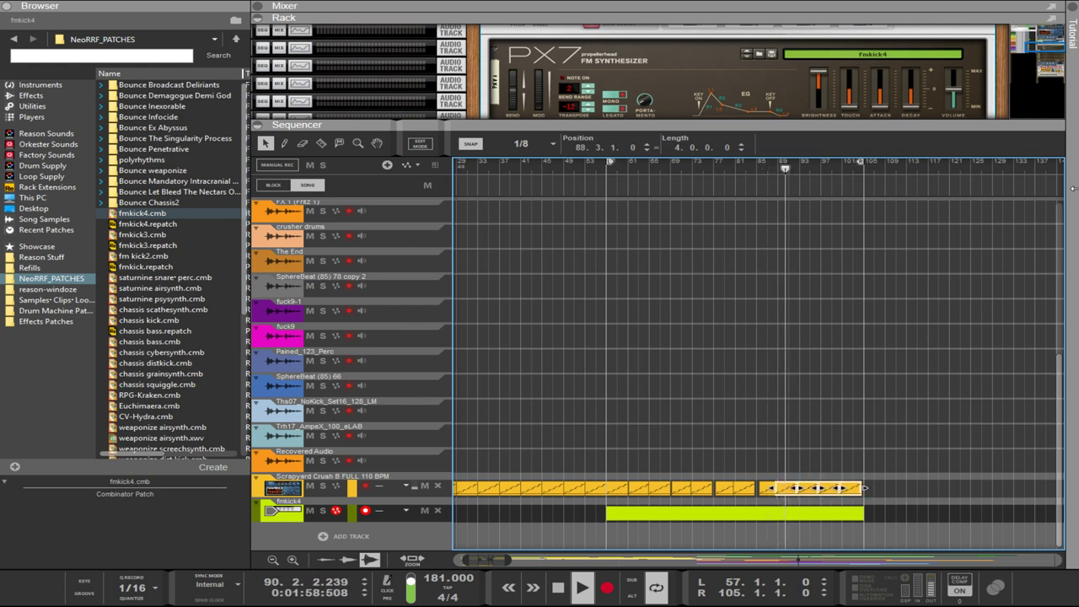
- Nudge the bar-89 clip an eighth later and shift the three clips from bar 93 later
key(shift+Left)
key(shift+Left)
key(shift+Left)
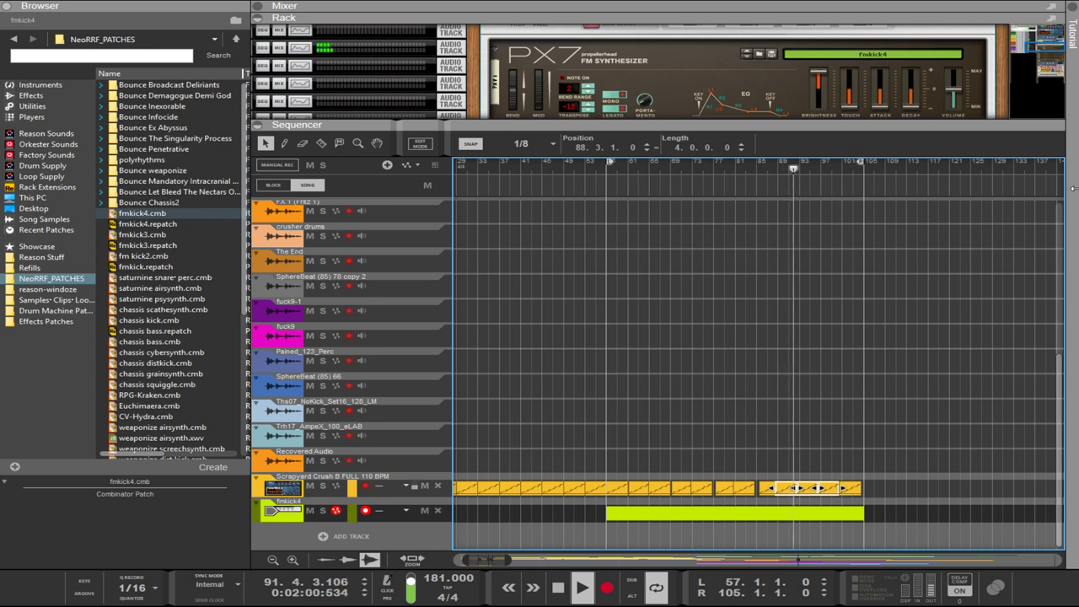
key(Right)
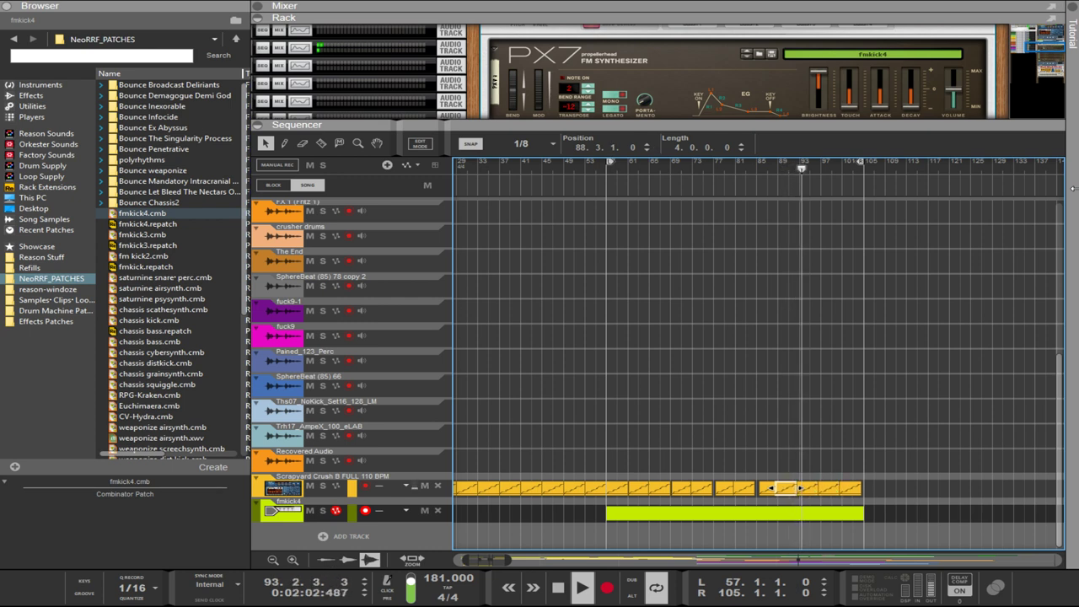
key(shift+Right)
key(shift+Left)
key(Right)
key(shift+Right)
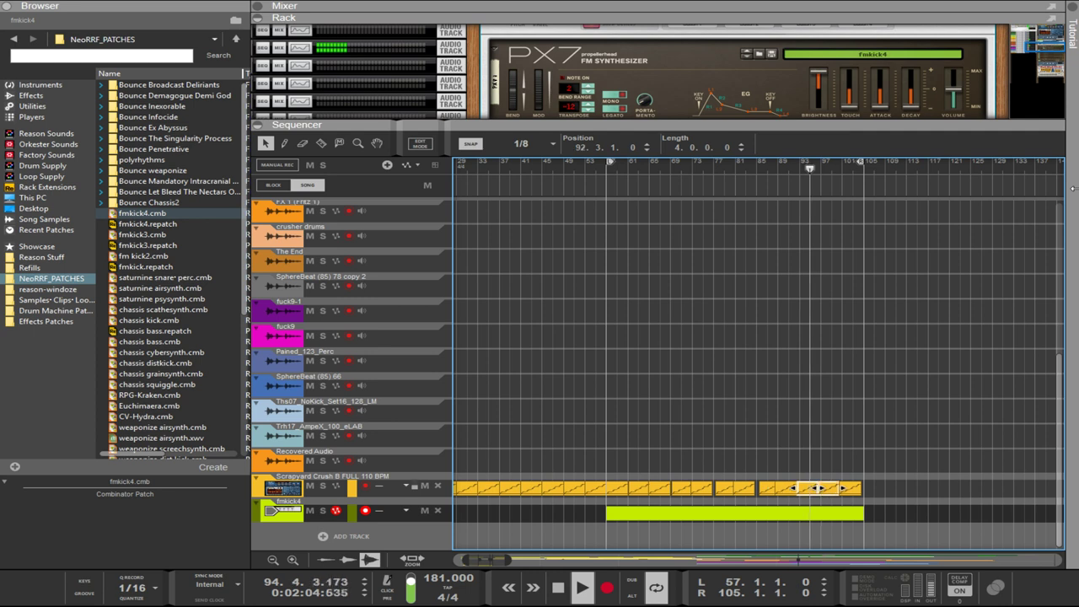
key(shift+Right)
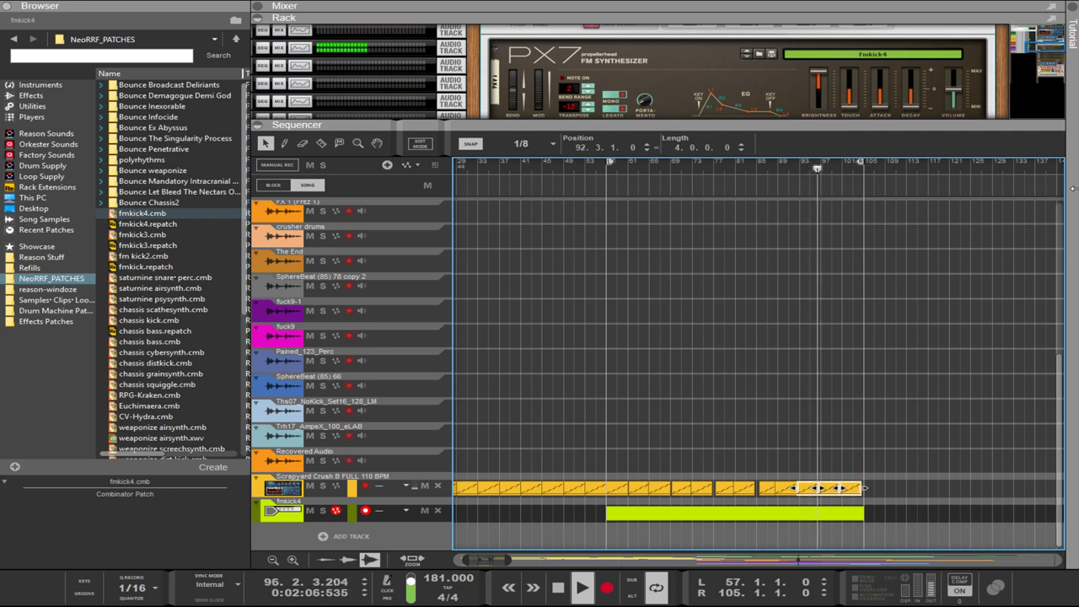
key(ctrl+Right)
key(ctrl+Right)
key(ctrl+Right)
key(ctrl+Right)
key(ctrl+Right)
key(ctrl+Right)
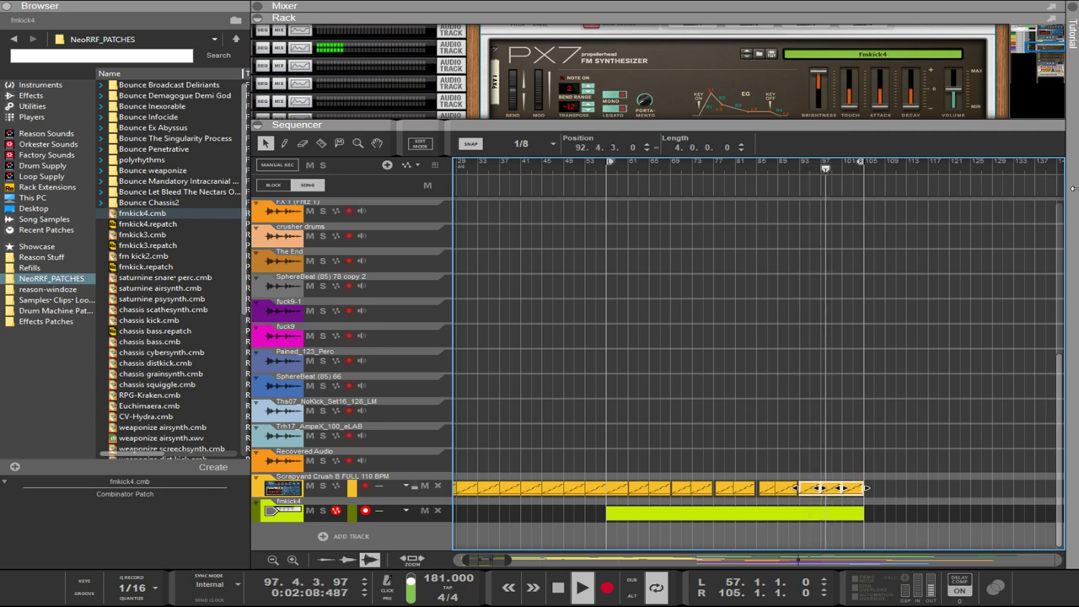
key(ctrl+Right)
key(ctrl+Right)
key(ctrl+Right)
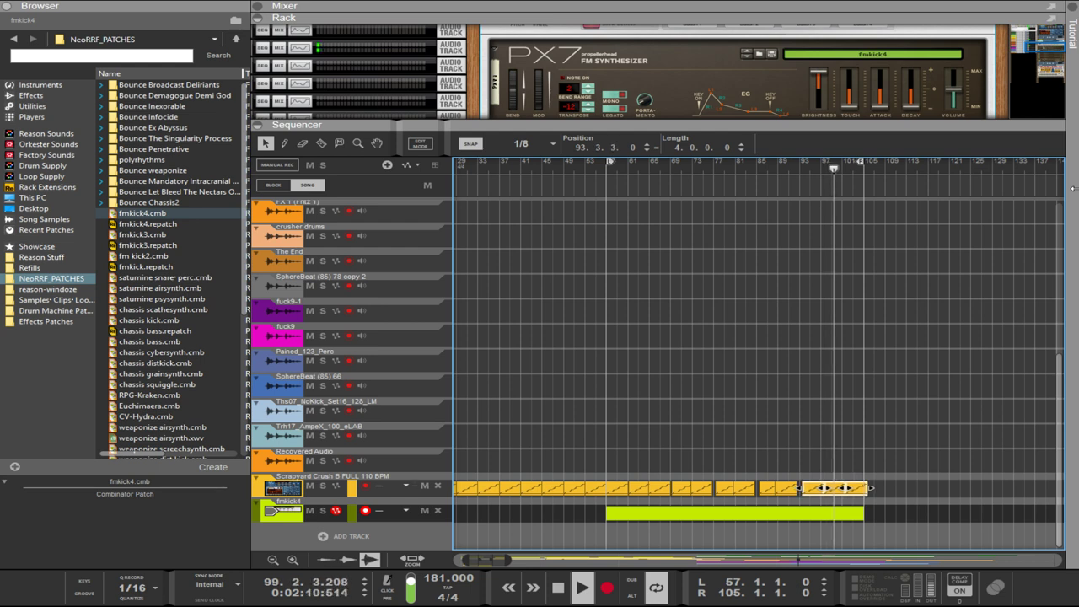
- Nudge the last pair of Scrapyard Crush clips slightly earlier
key(Left)
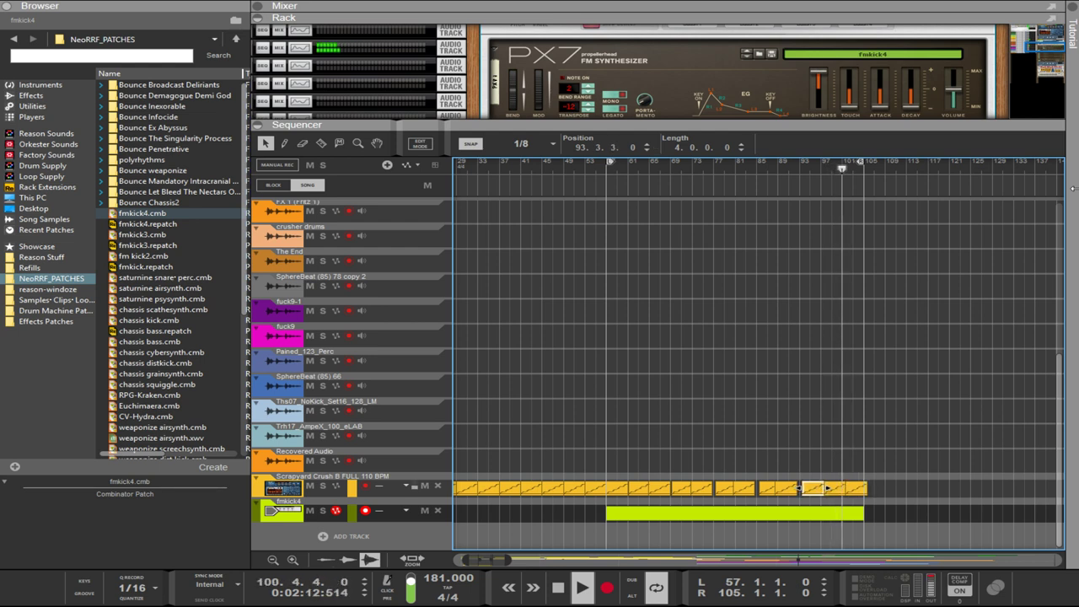
key(Right)
key(shift+Right)
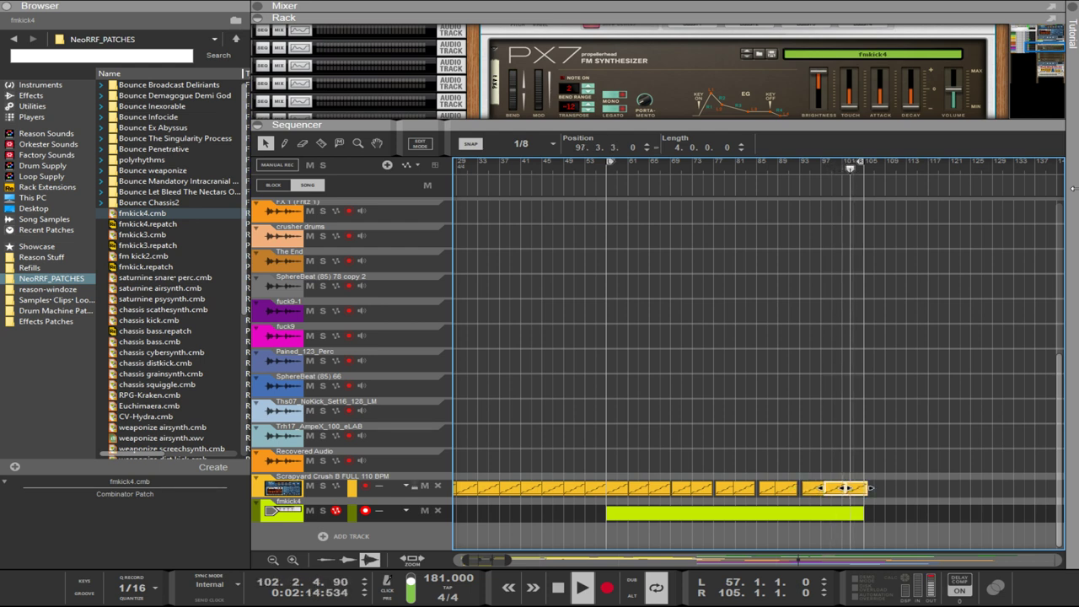
key(ctrl+Left)
key(ctrl+Left)
key(ctrl+Left)
key(ctrl+Left)
key(ctrl+Left)
key(ctrl+Left)
key(ctrl+Left)
key(ctrl+Left)
key(ctrl+Left)
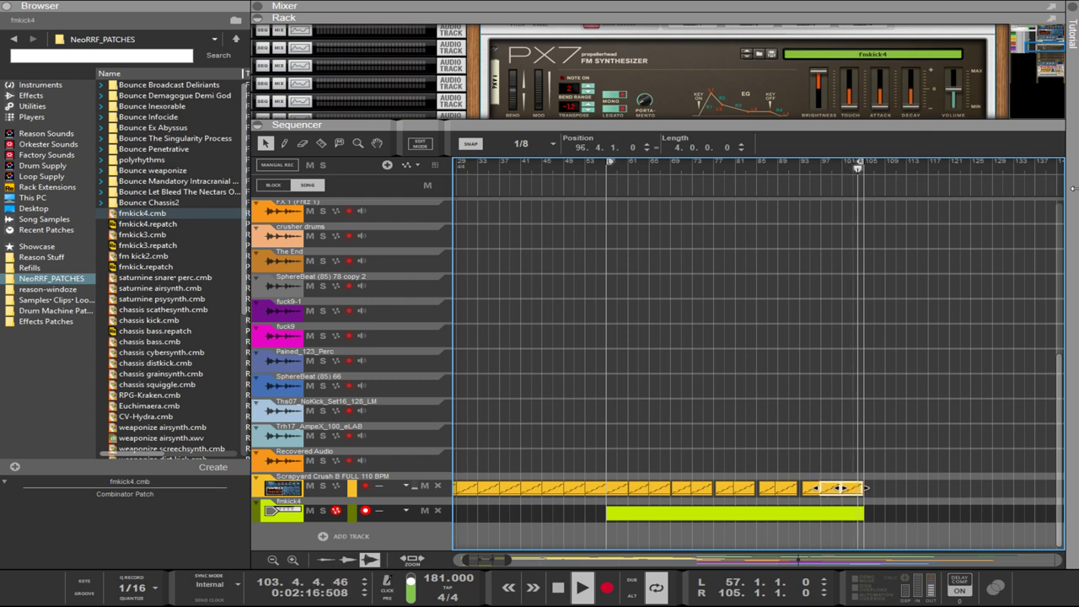
drag(838, 488, 837, 488)
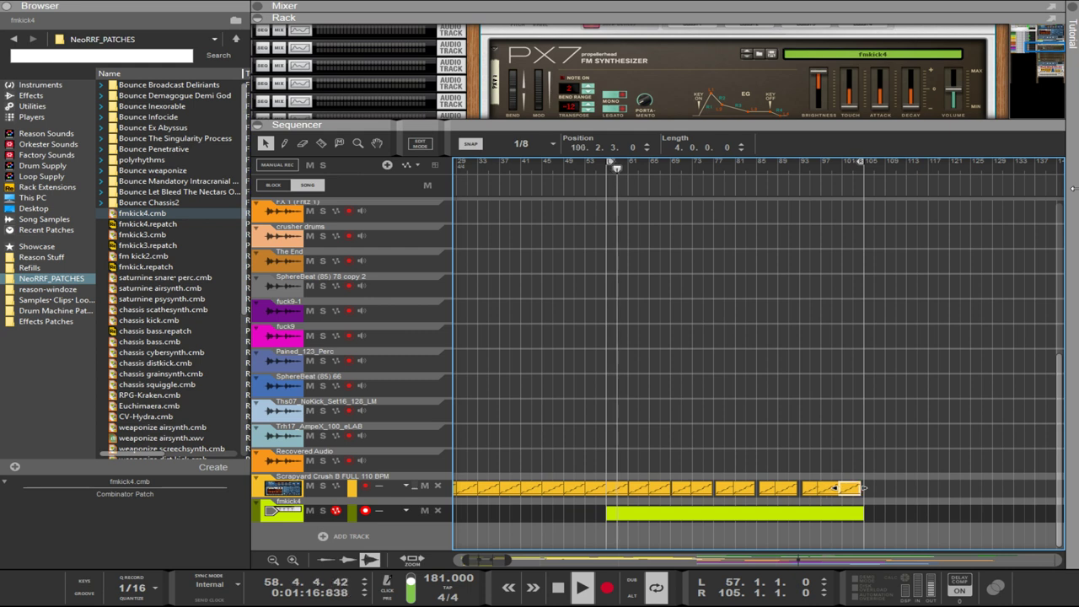
- Place the final Scrapyard Crush clip at bar 101 and expand the rack to show PX7 and GClip fully
click(834, 488)
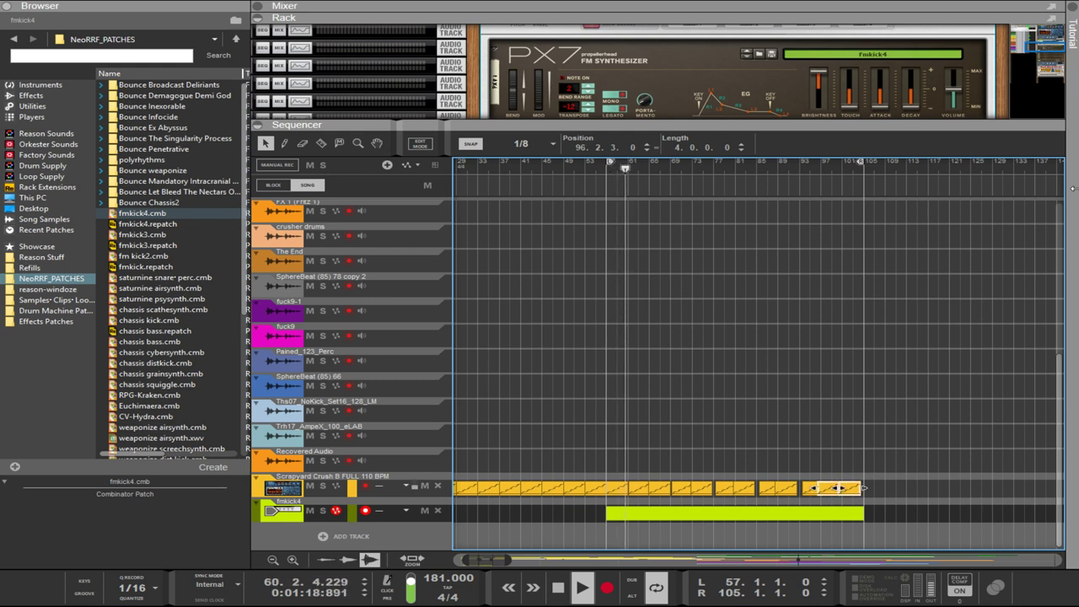
drag(838, 488, 837, 488)
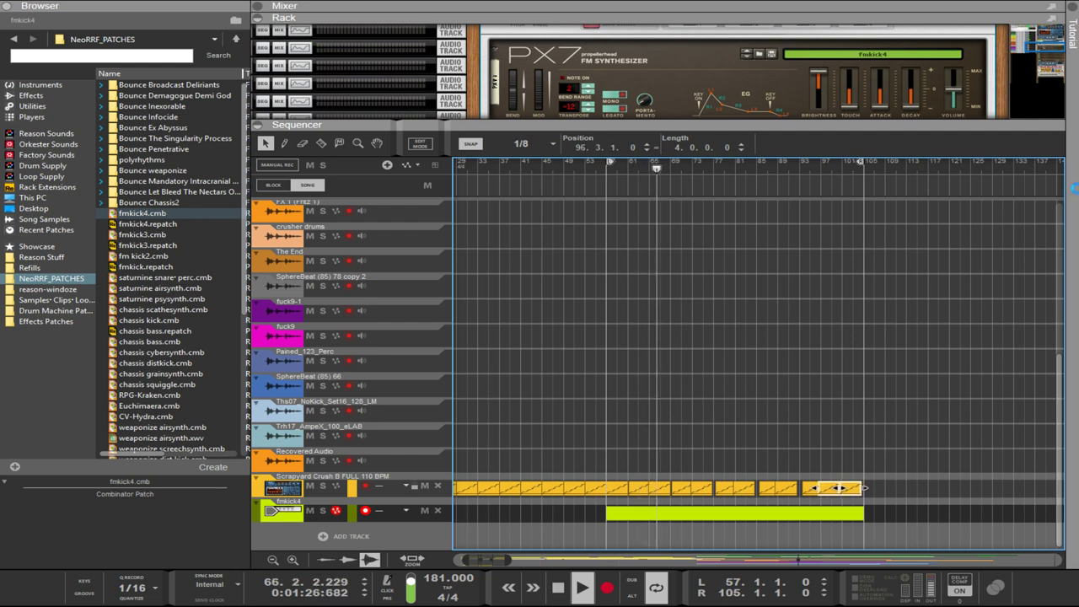
key(ctrl+Right)
key(ctrl+Right)
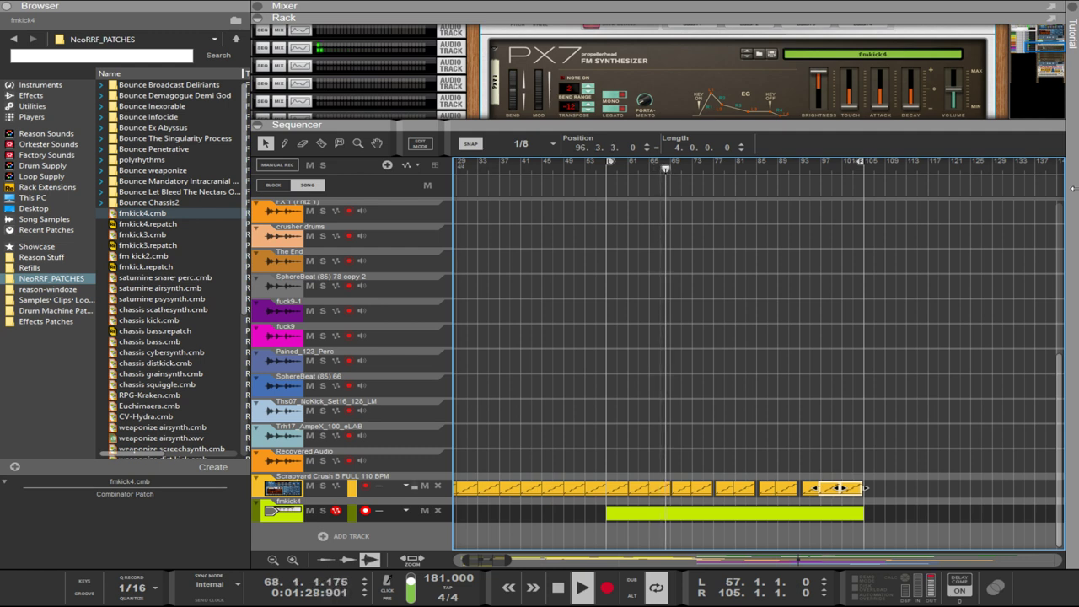
mouse_move(841, 488)
mouse_down()
mouse_move(851, 488)
mouse_move(821, 489)
mouse_up()
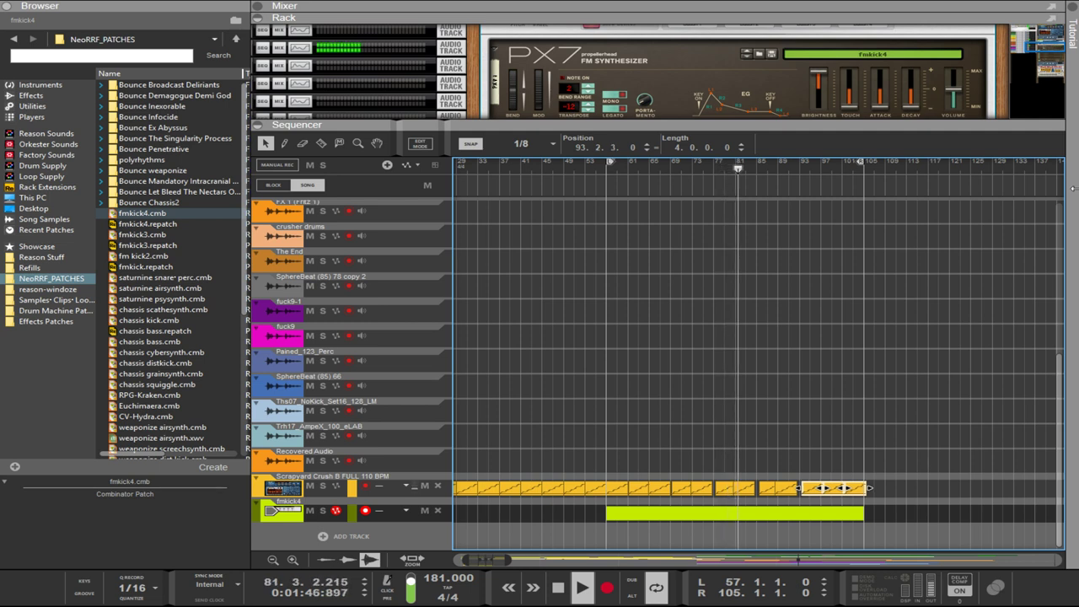
drag(823, 488, 841, 488)
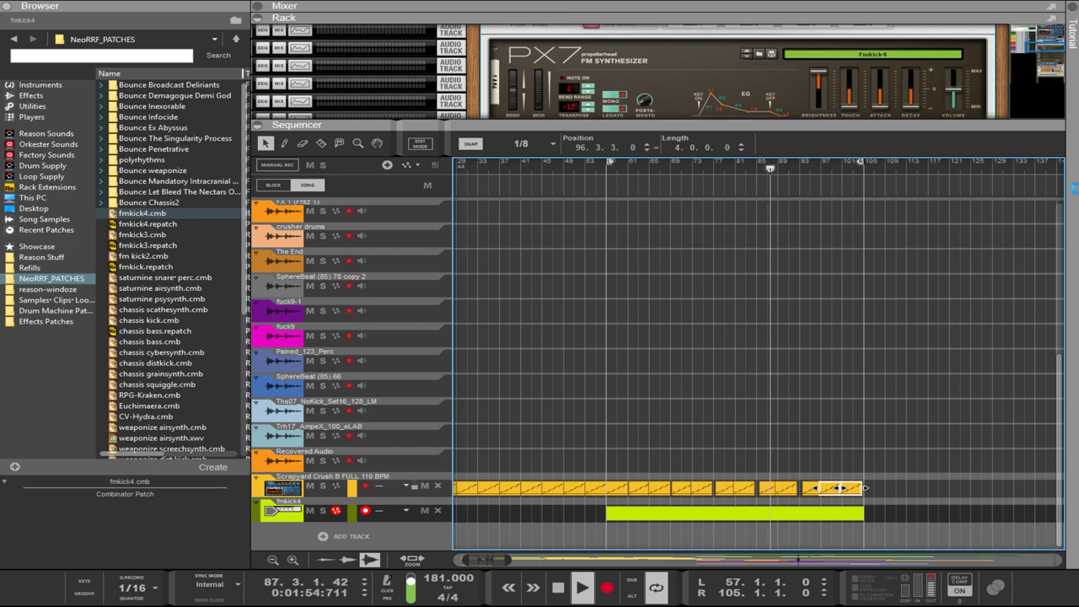
mouse_move(840, 488)
mouse_down()
mouse_move(829, 488)
mouse_move(851, 488)
mouse_move(839, 488)
mouse_up()
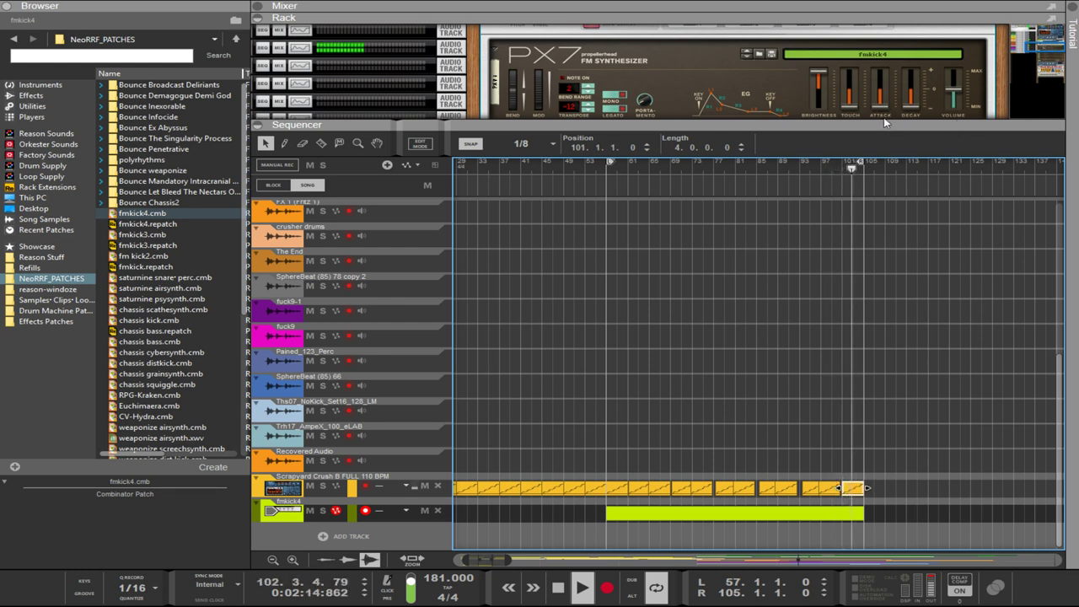
drag(884, 120, 889, 448)
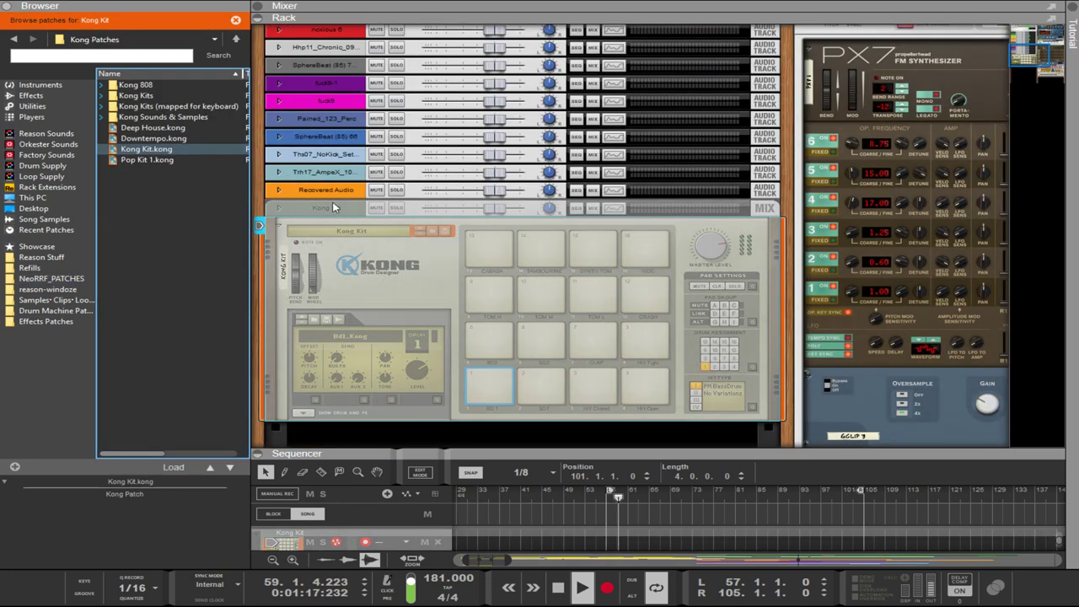
- Load darkcore2.kong from Reason Stuff > Drum Machine Patches > Kong Patches into a Kong
click(34, 257)
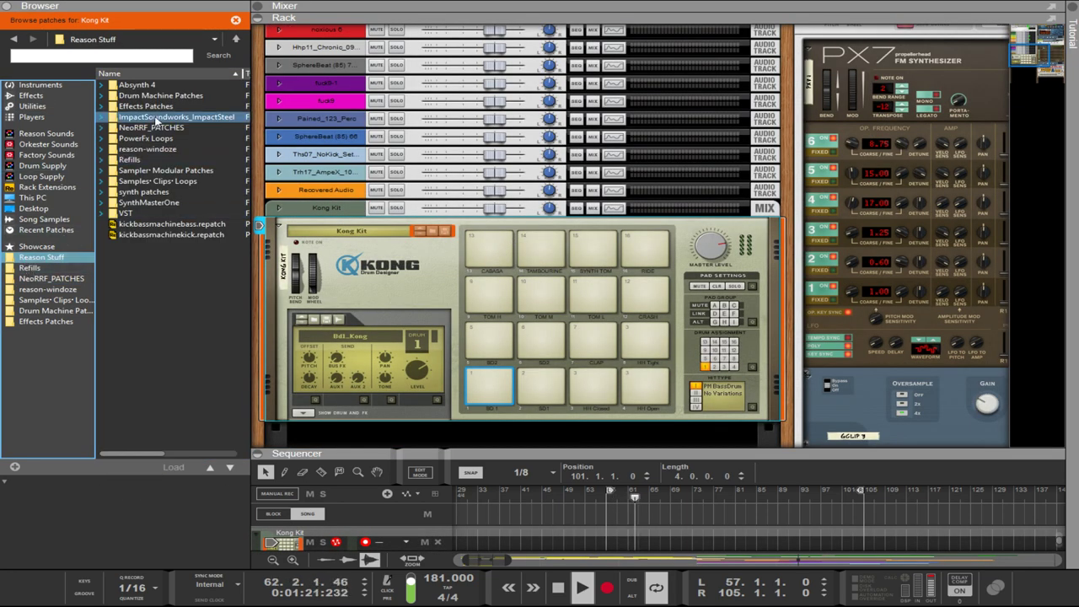
click(101, 96)
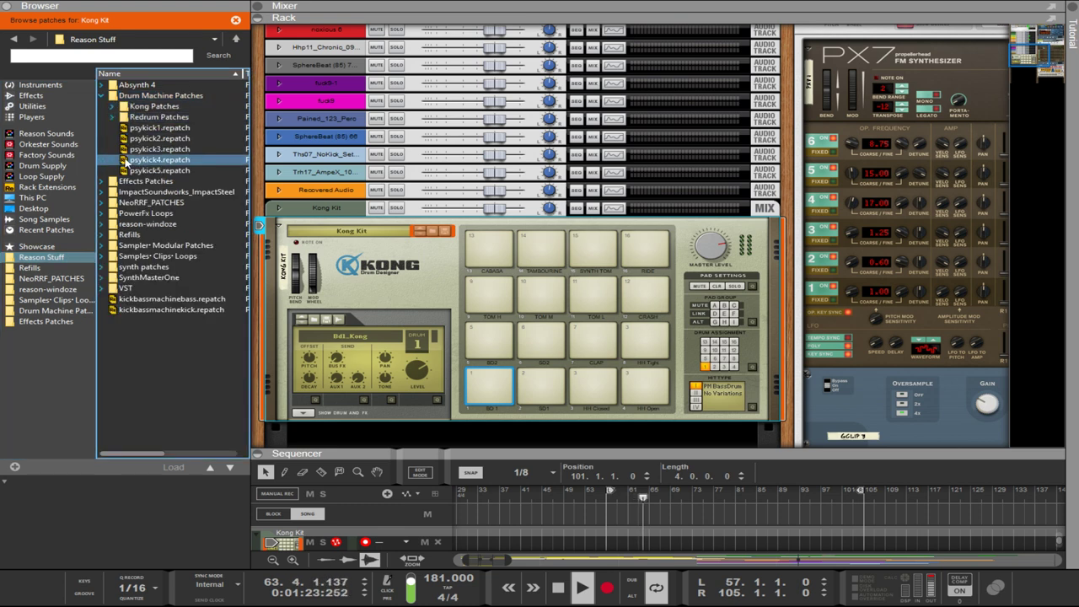
click(112, 107)
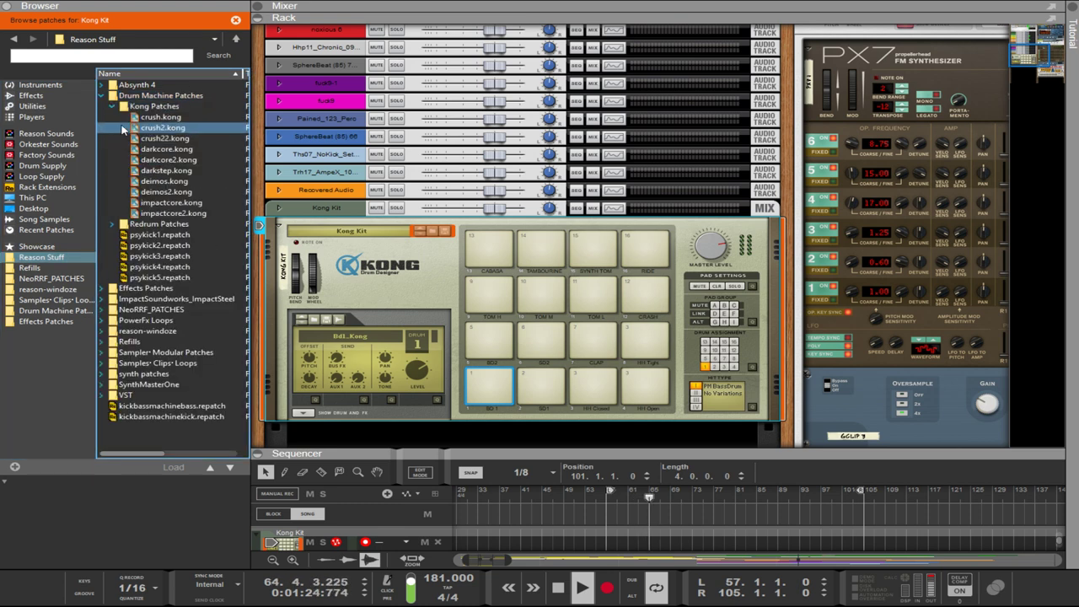
click(160, 160)
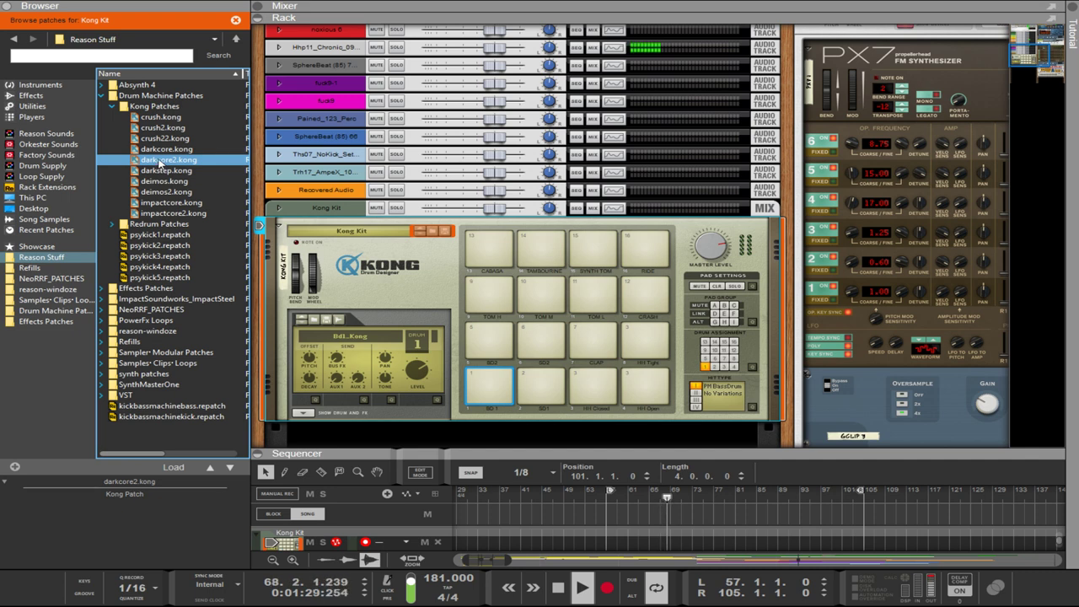
double_click(160, 160)
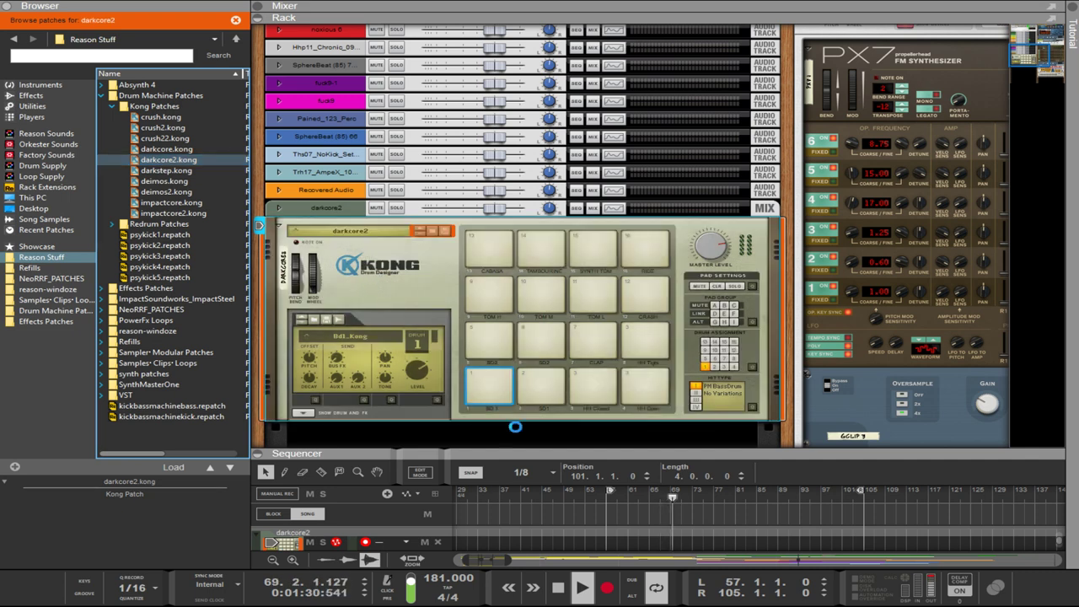
- Enlarge the sequencer to show all tracks and set snapping to whole bars
drag(586, 453, 497, 131)
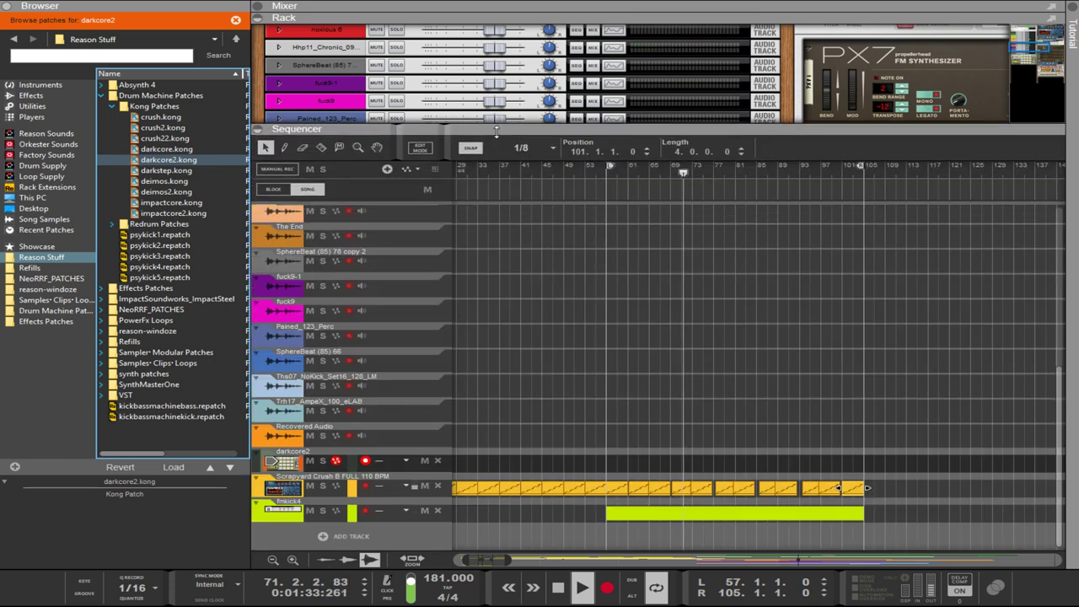
click(637, 473)
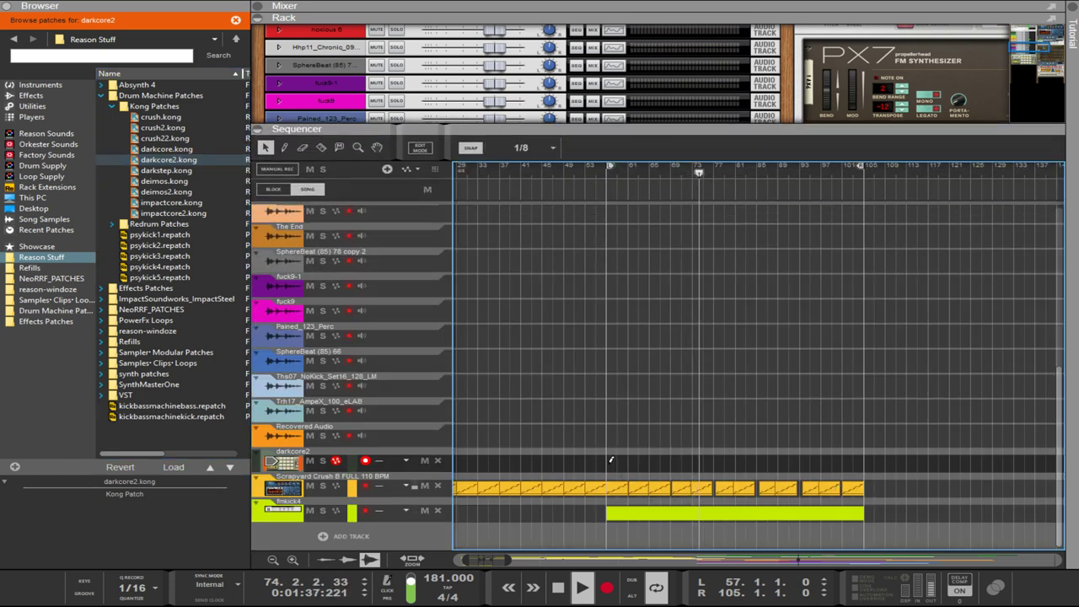
click(610, 461)
key(ctrl+z)
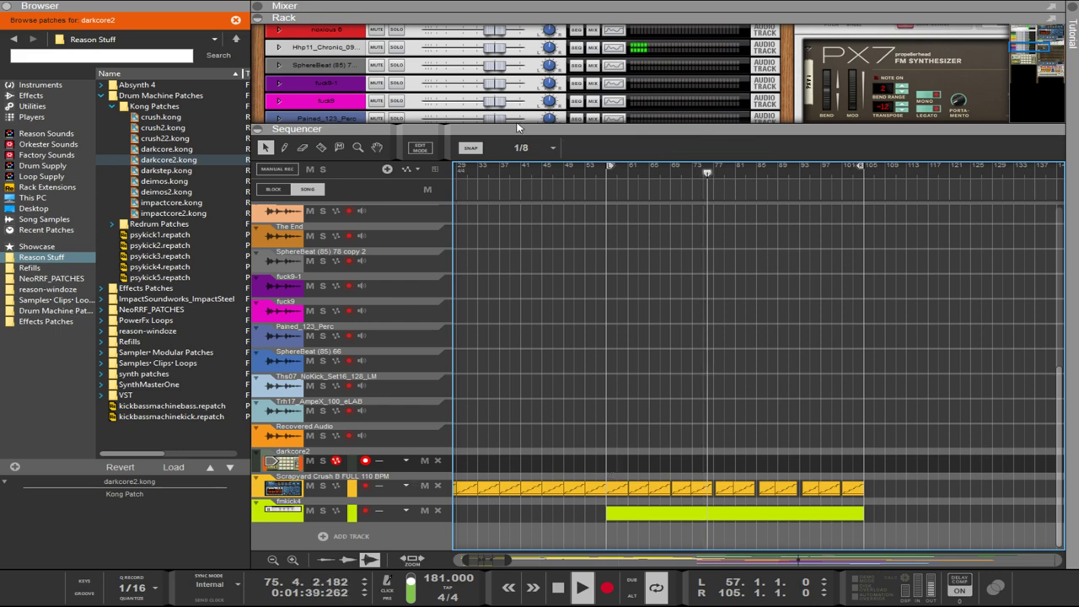
click(523, 162)
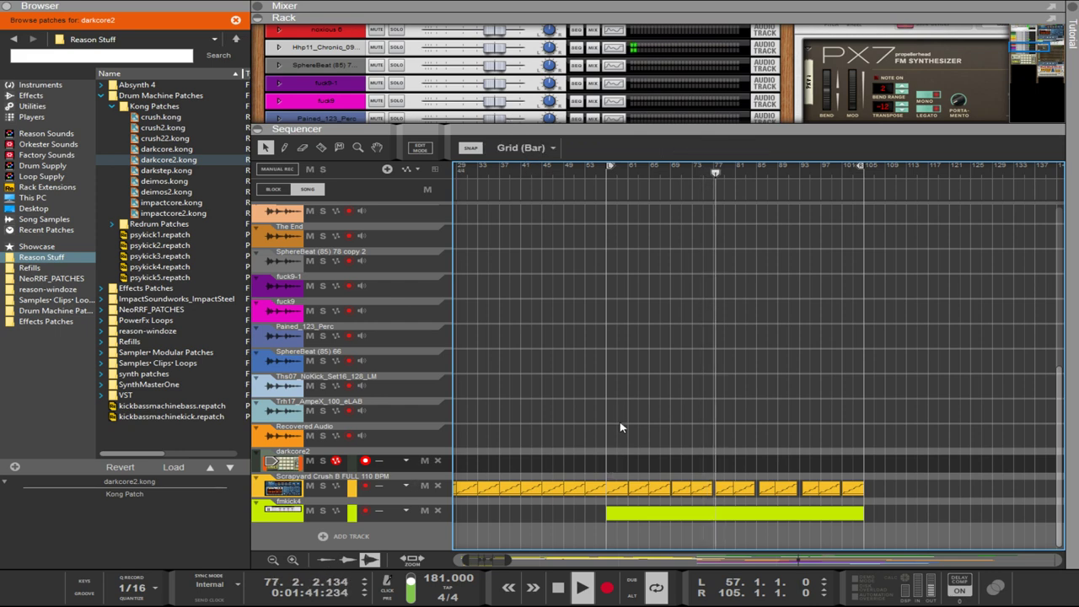
key(h)
key(h)
key(h)
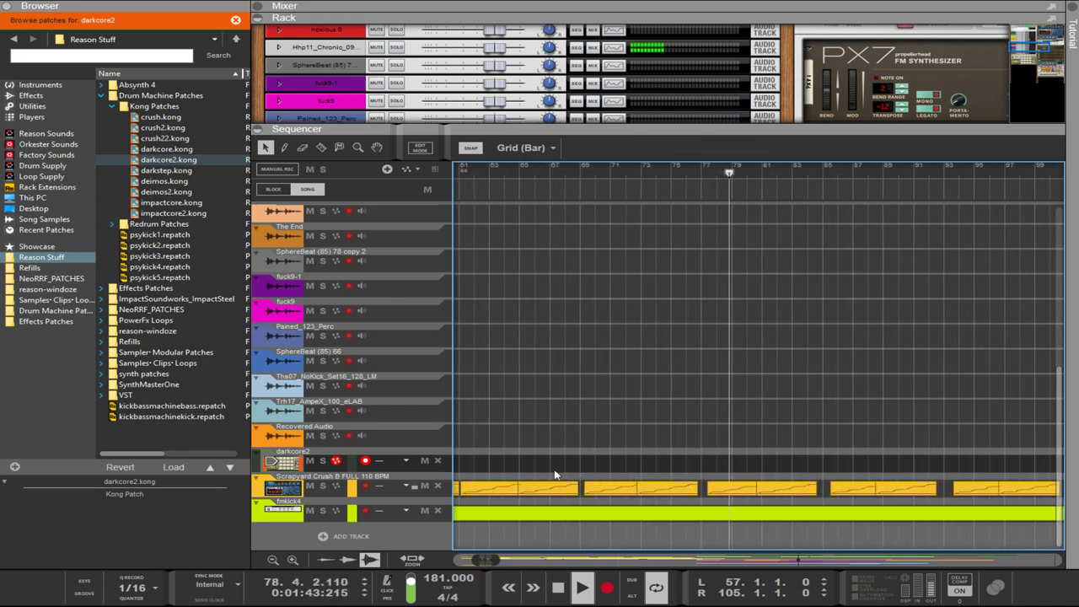
- Draw an 8-bar clip from bar 57 to 65 on the darkcore2 track and open it for editing
drag(554, 466, 413, 481)
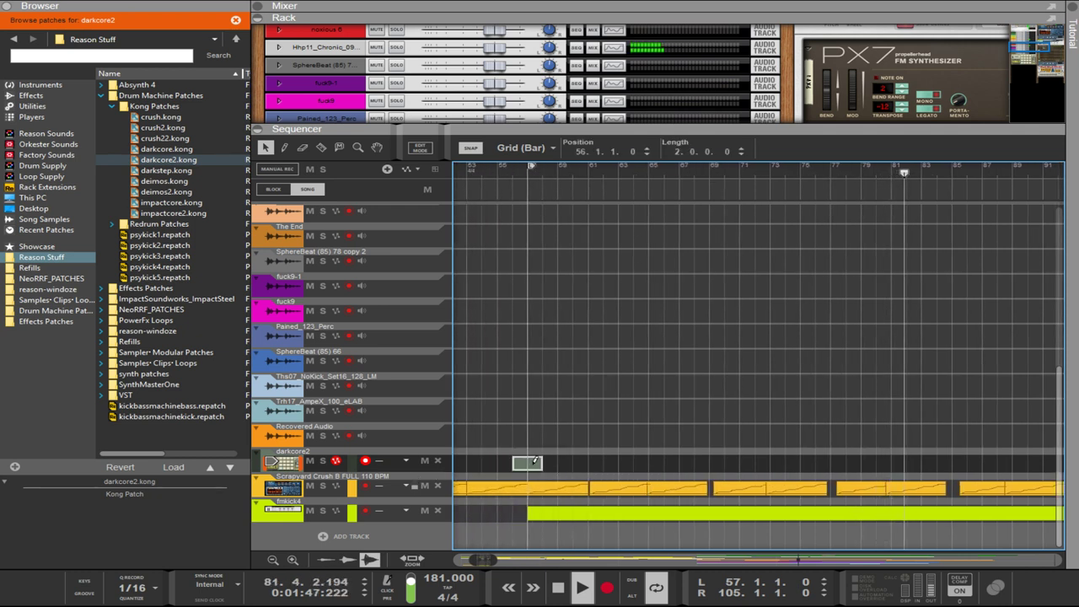
mouse_move(533, 464)
mouse_down()
mouse_move(674, 460)
mouse_move(677, 447)
mouse_move(646, 443)
mouse_up()
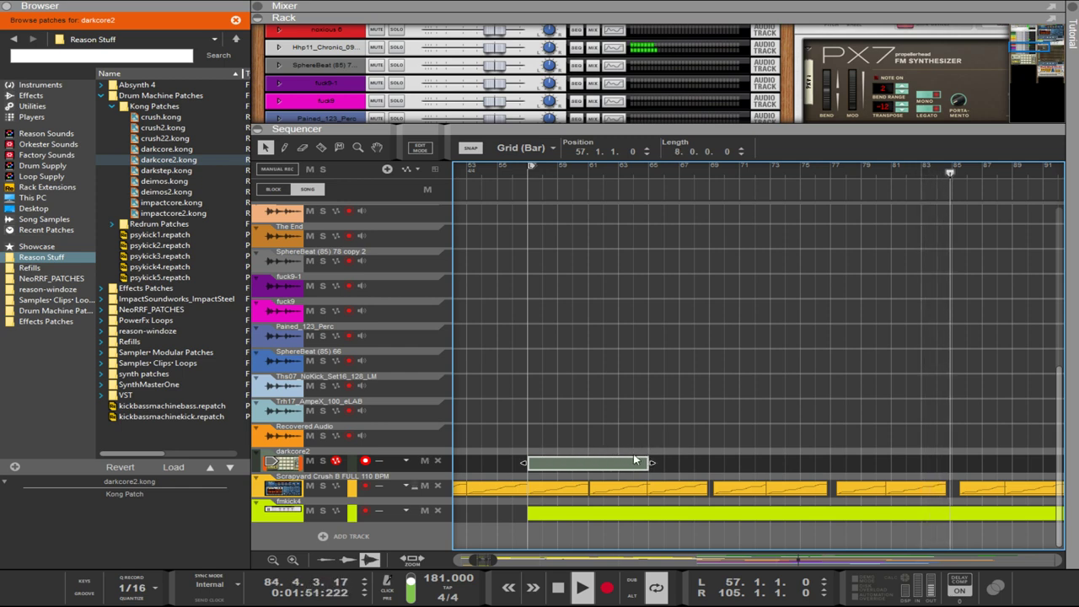
double_click(628, 462)
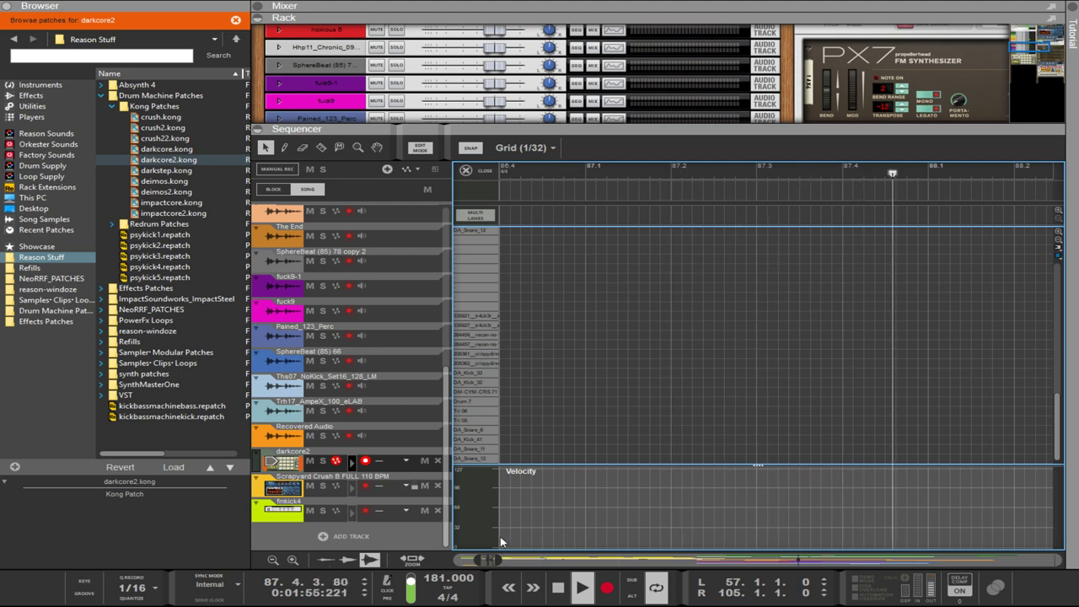
- Place four Kong hits on beat 3 of bars 57–60 in darkcore2, then close the editor
drag(490, 559, 481, 558)
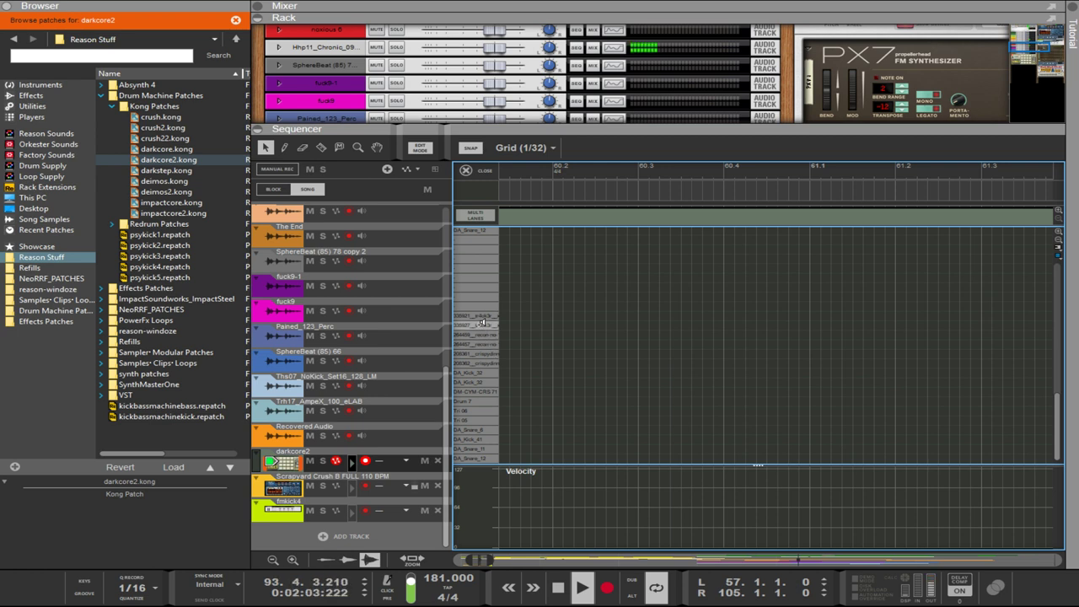
click(525, 324)
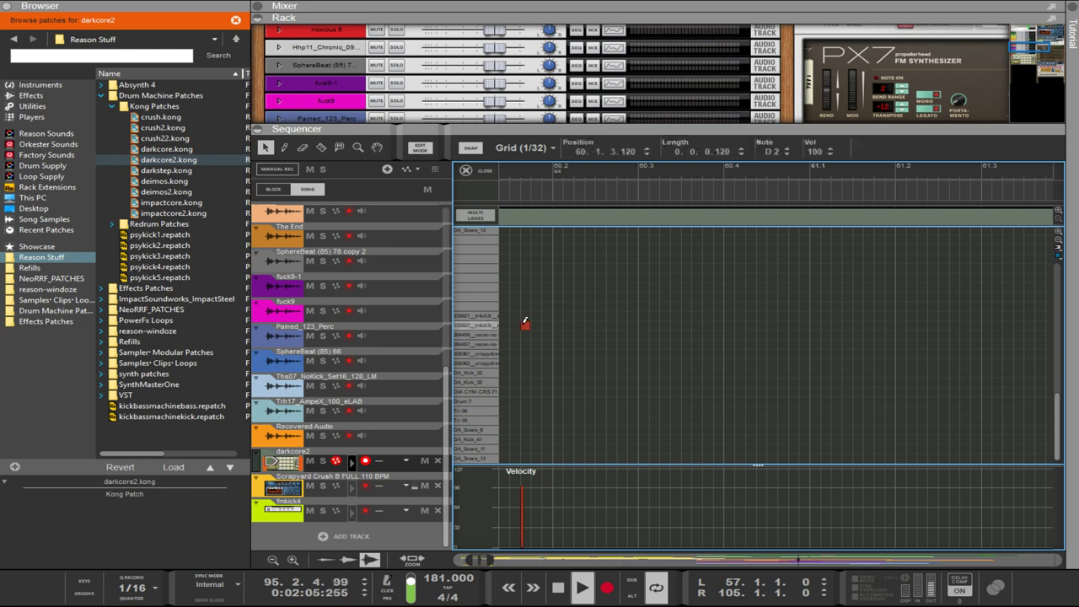
drag(524, 327, 596, 320)
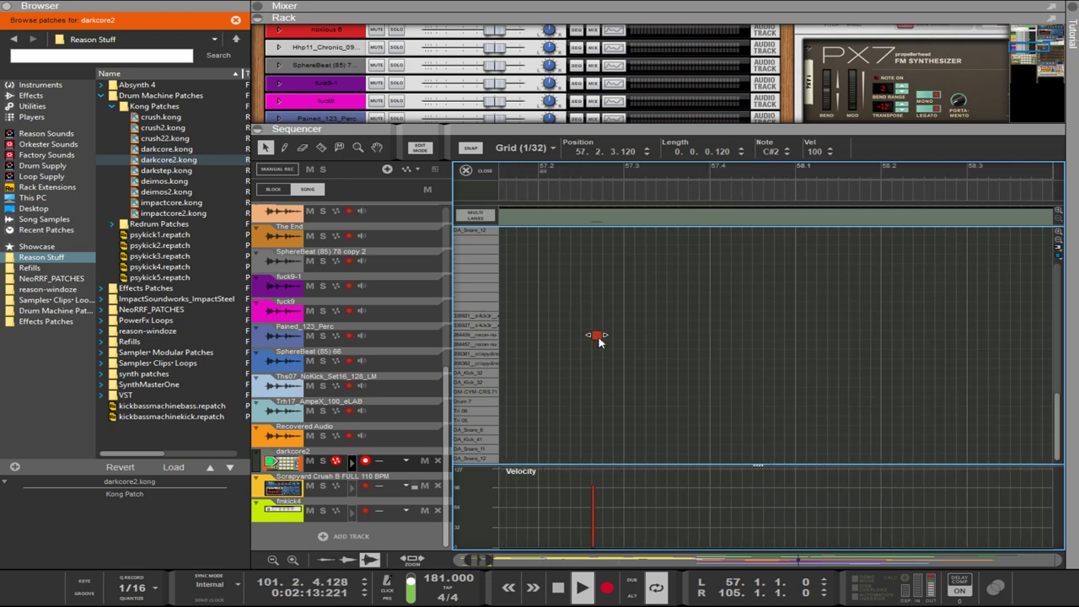
scroll(599, 341, down, 5)
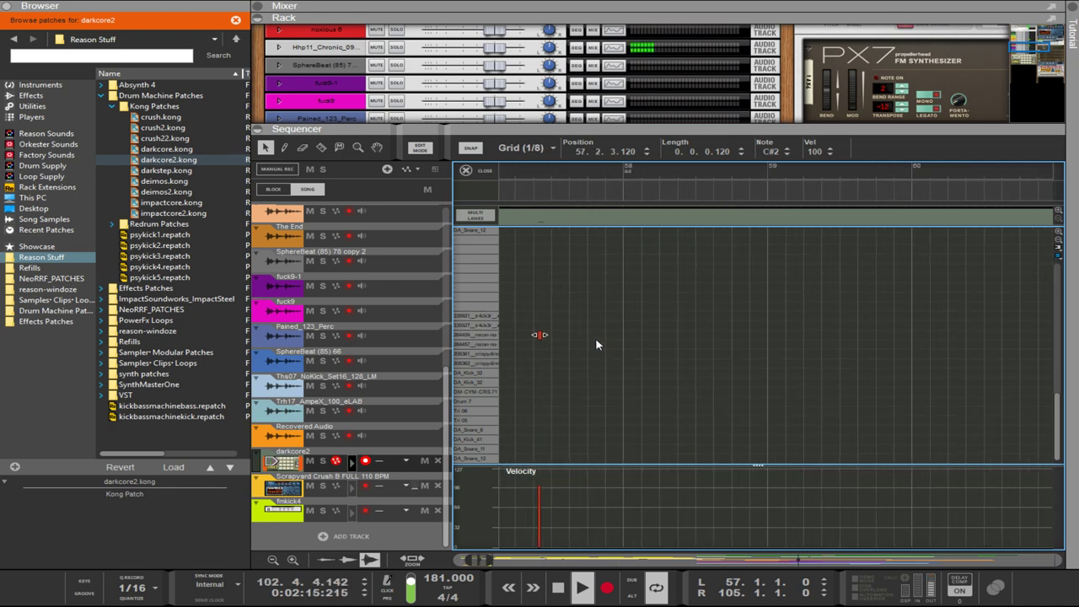
scroll(596, 344, down, 3)
scroll(521, 338, up, 3)
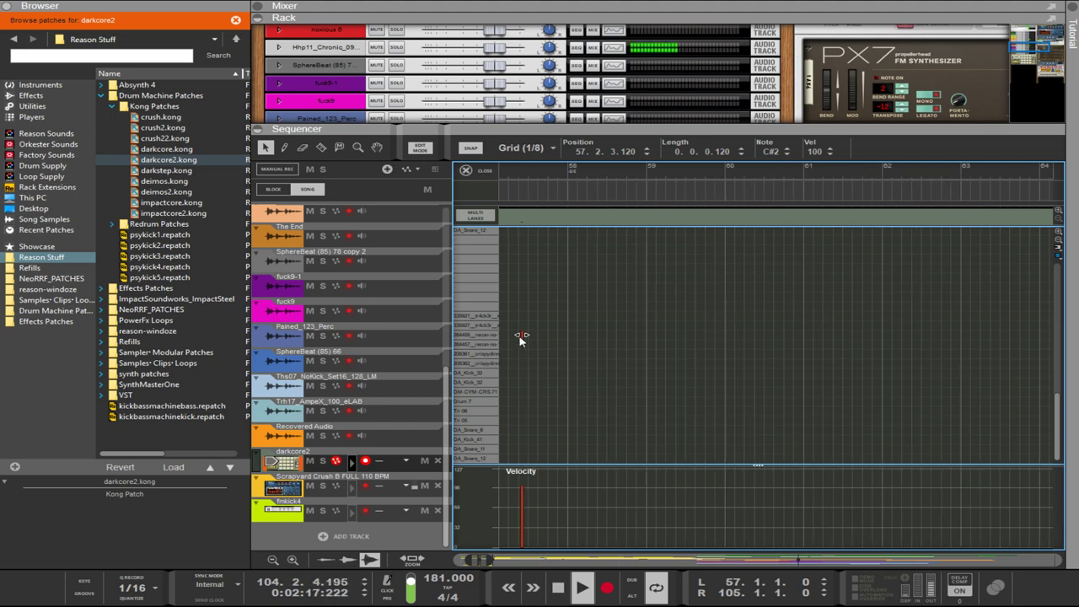
drag(537, 337, 602, 342)
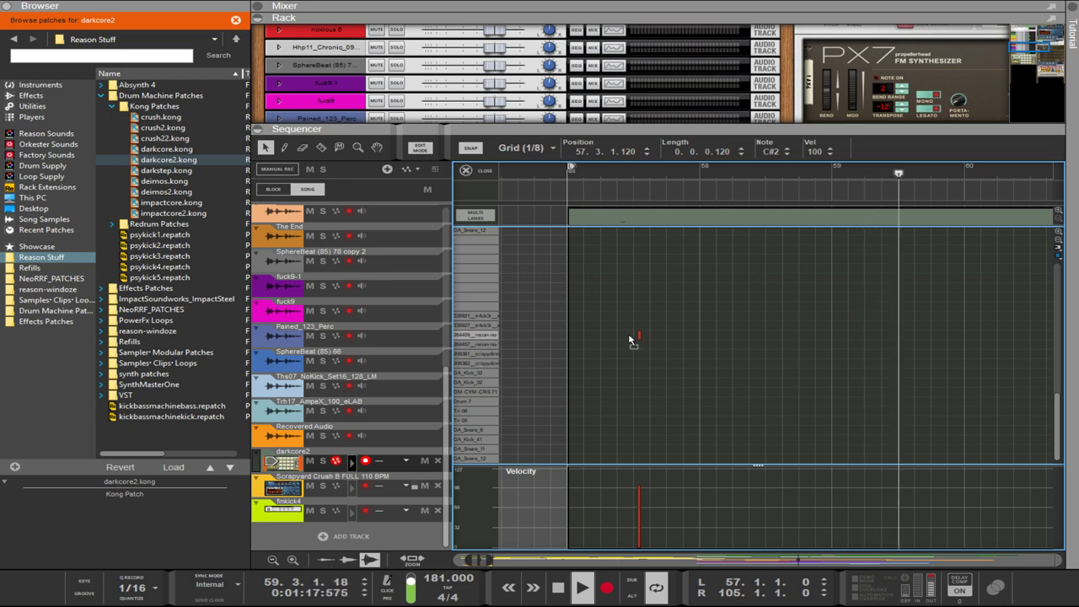
drag(631, 339, 622, 334)
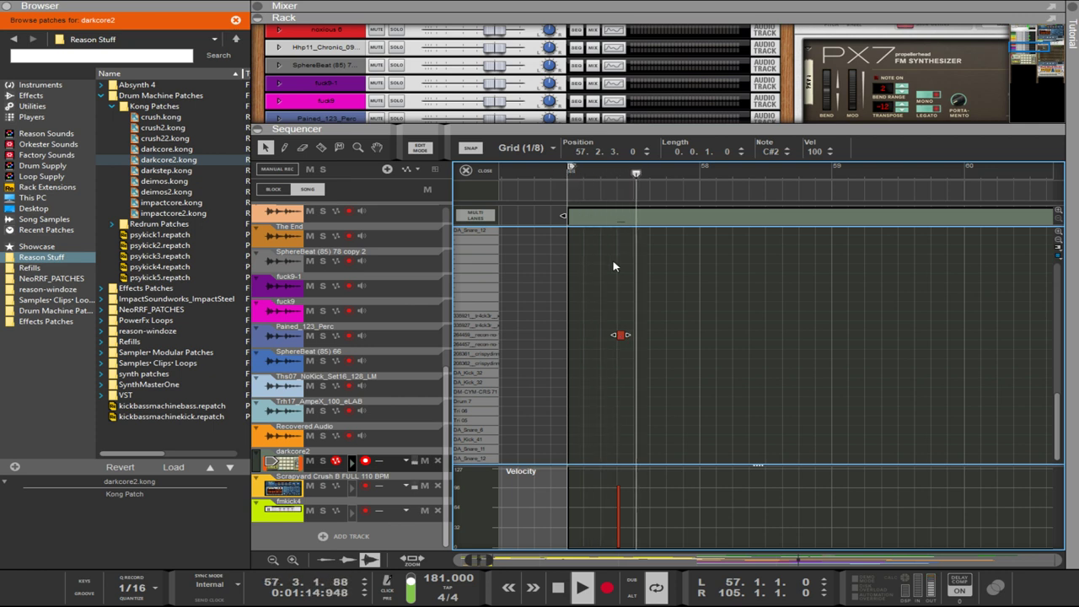
drag(626, 335, 899, 337)
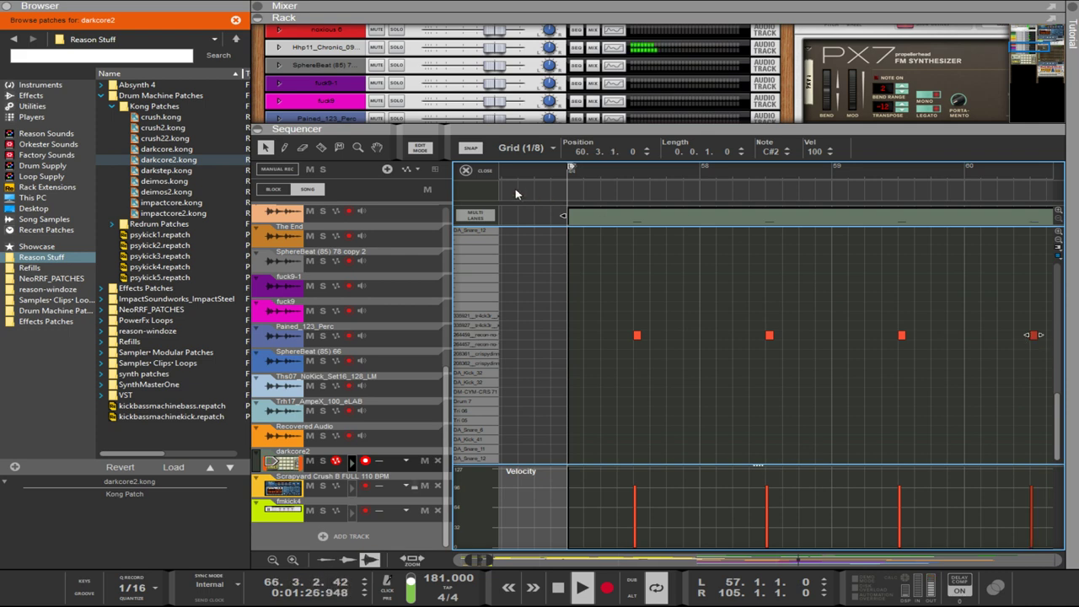
click(419, 150)
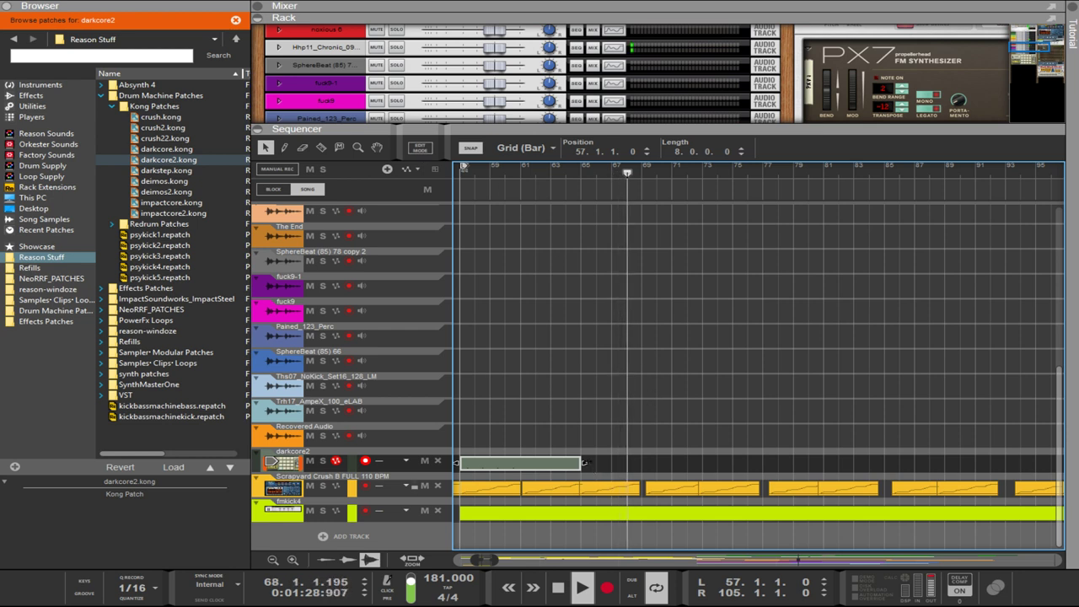
- Trim darkcore2 to 4 bars, copy to bars 62, 65 and 69, then repeat through bar 105
drag(550, 465, 691, 462)
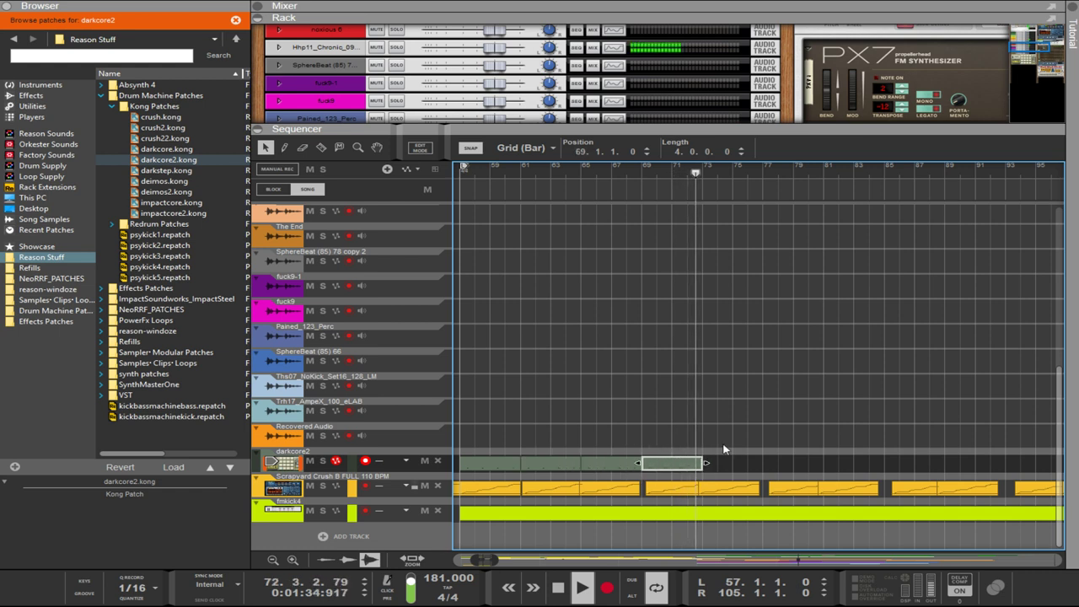
drag(731, 425, 486, 466)
drag(486, 465, 1006, 473)
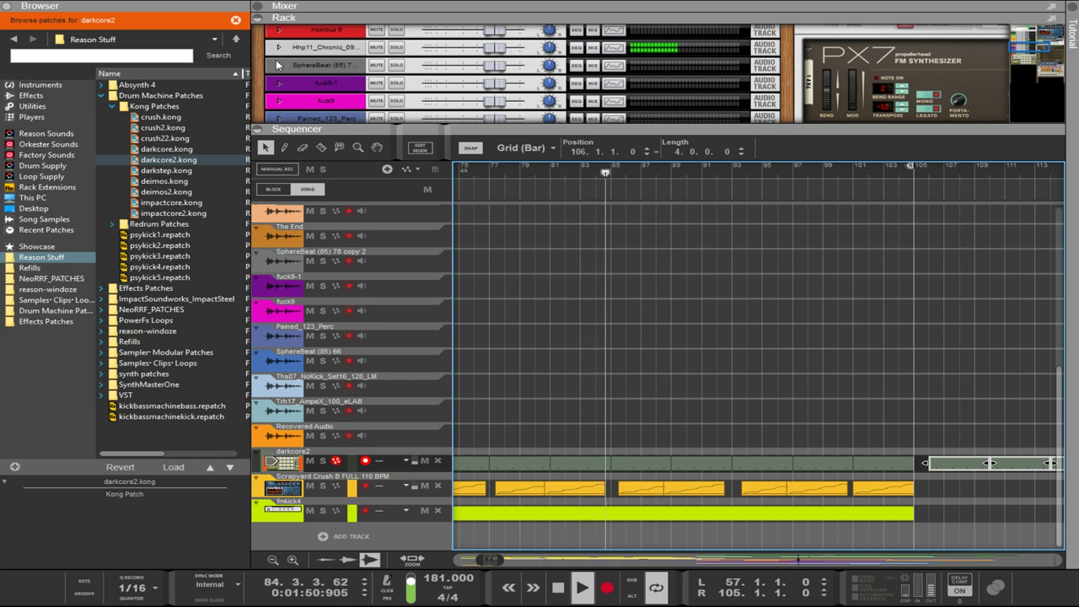
scroll(582, 99, down, 5)
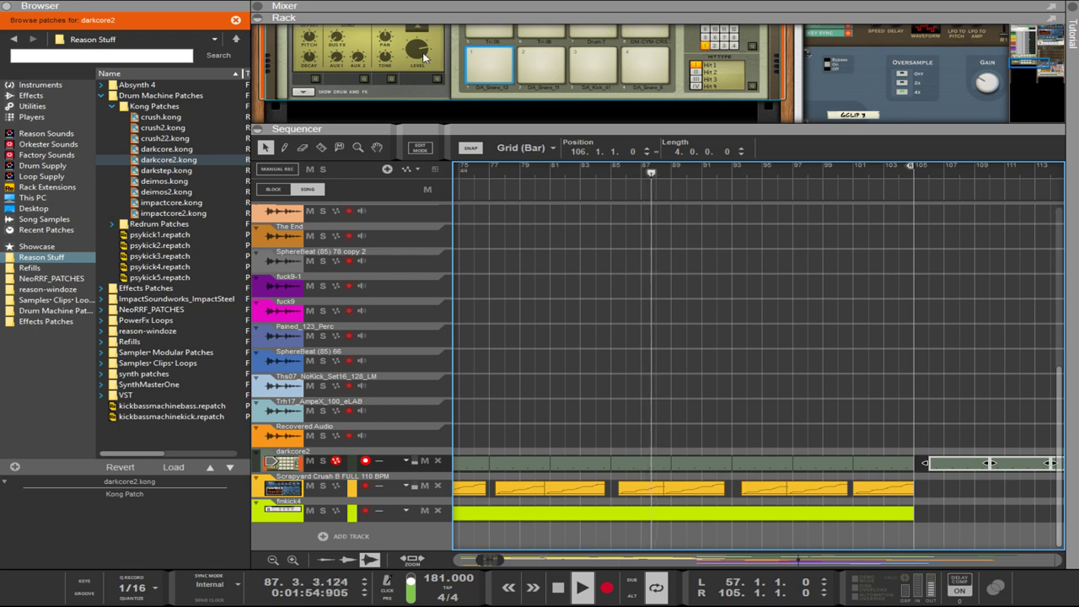
- Bring the Kong device into view in the rack and open the fmkick4 clip for note editing
scroll(422, 59, up, 3)
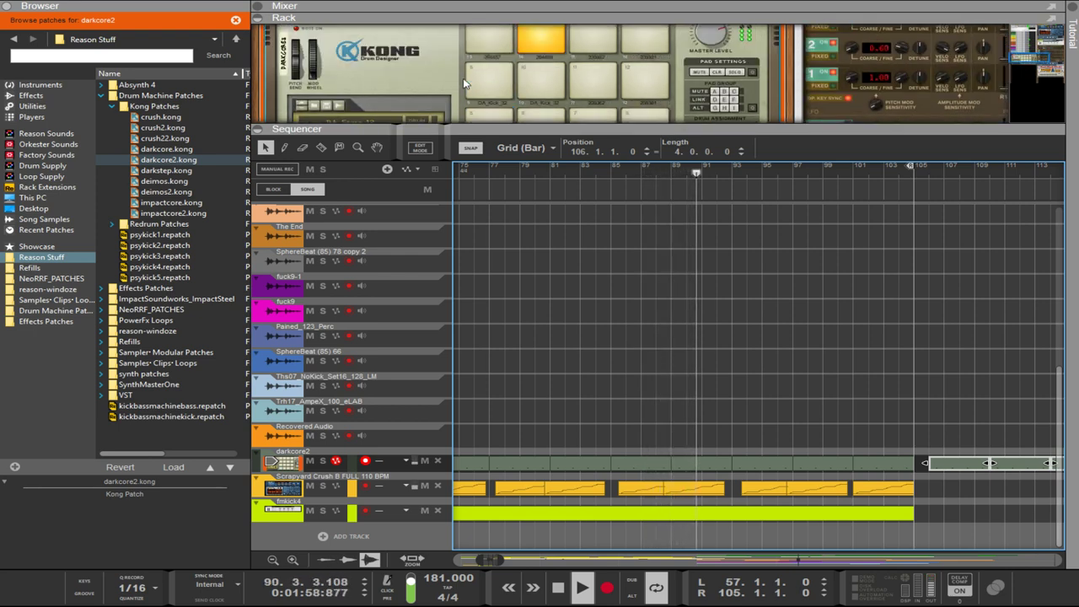
click(548, 46)
scroll(438, 98, down, 3)
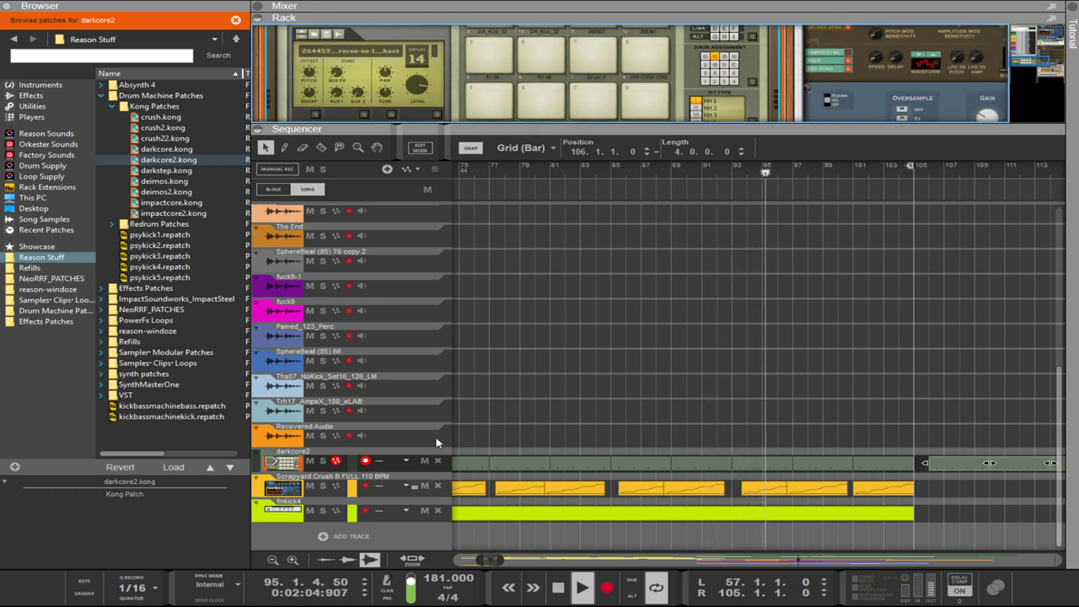
double_click(457, 516)
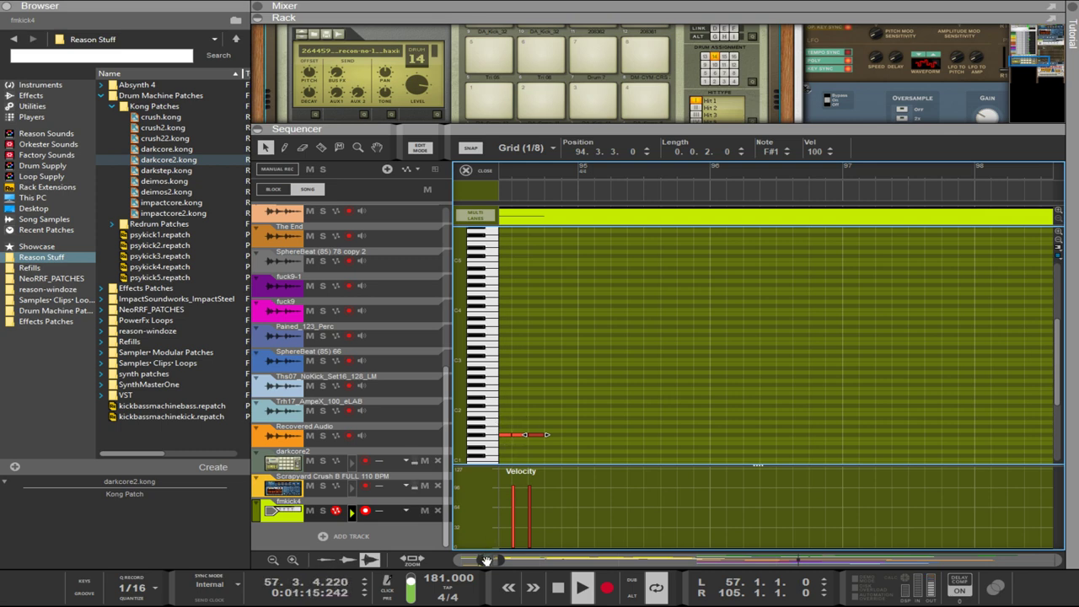
- Move the stray fmkick4 note up to F#1 and replace the misplaced G1 note with an F#1 kick
drag(486, 560, 477, 559)
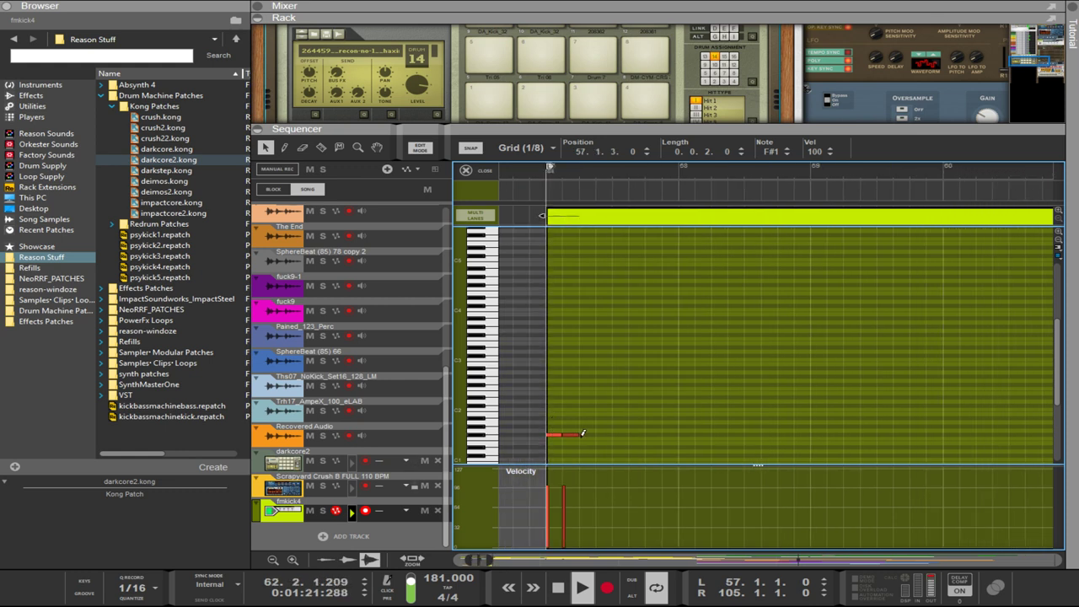
drag(585, 438, 586, 430)
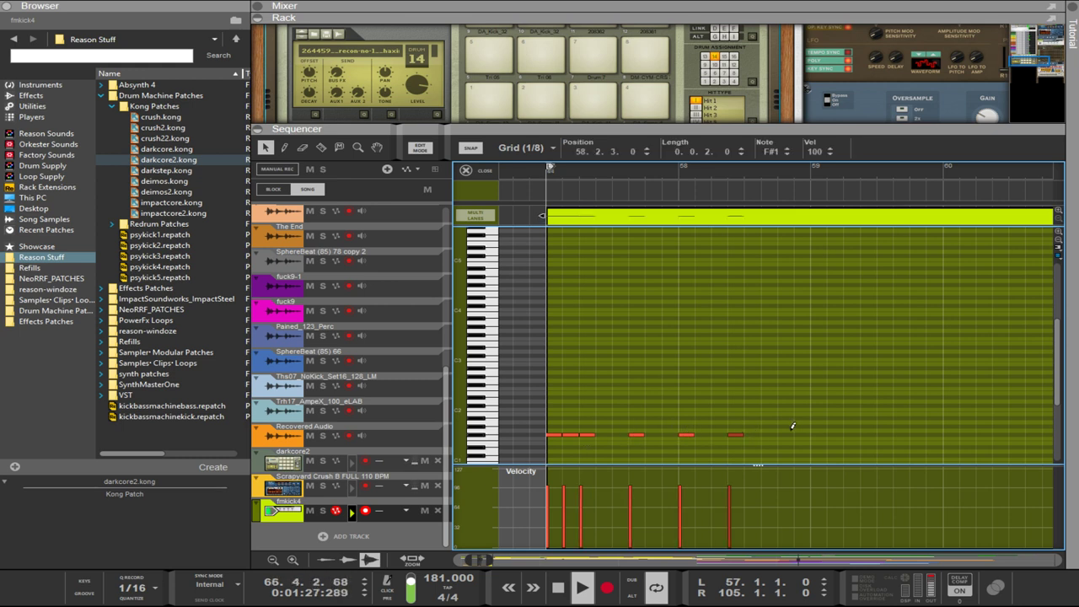
click(834, 432)
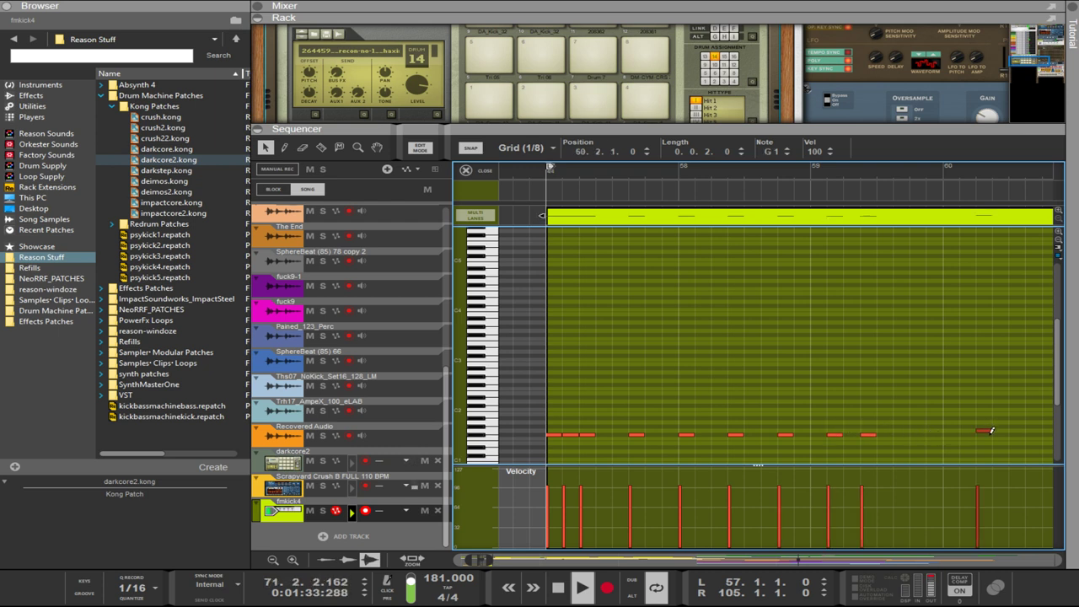
key(Delete)
alt+click(990, 433)
- Copy selected F#1 kicks two beats later to fill bars 57–61, then leave Edit Mode
shift+click(868, 436)
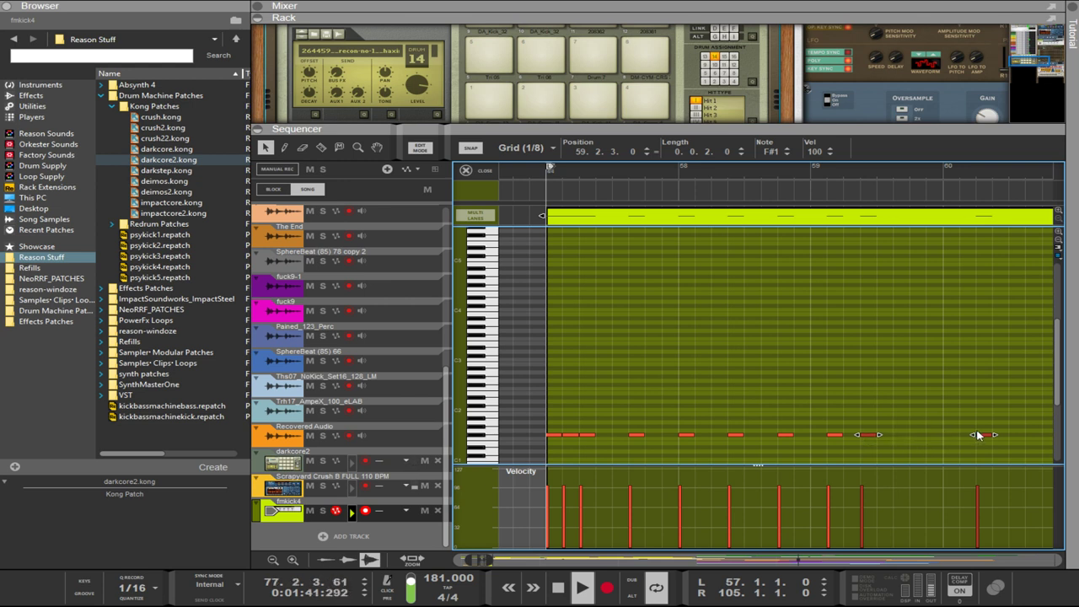
drag(868, 440, 930, 448)
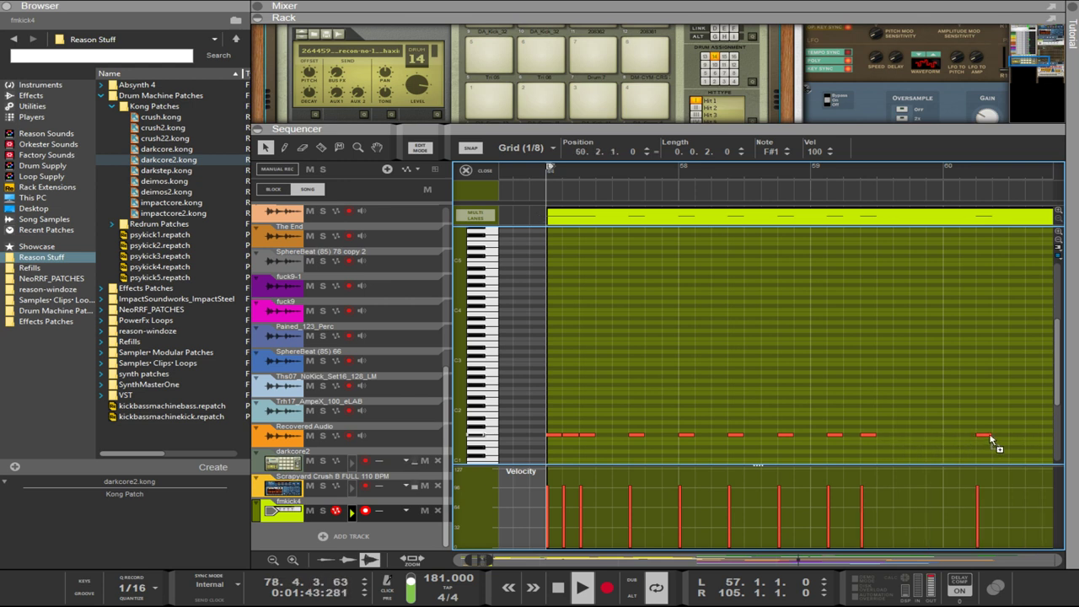
drag(1044, 442, 995, 435)
click(729, 435)
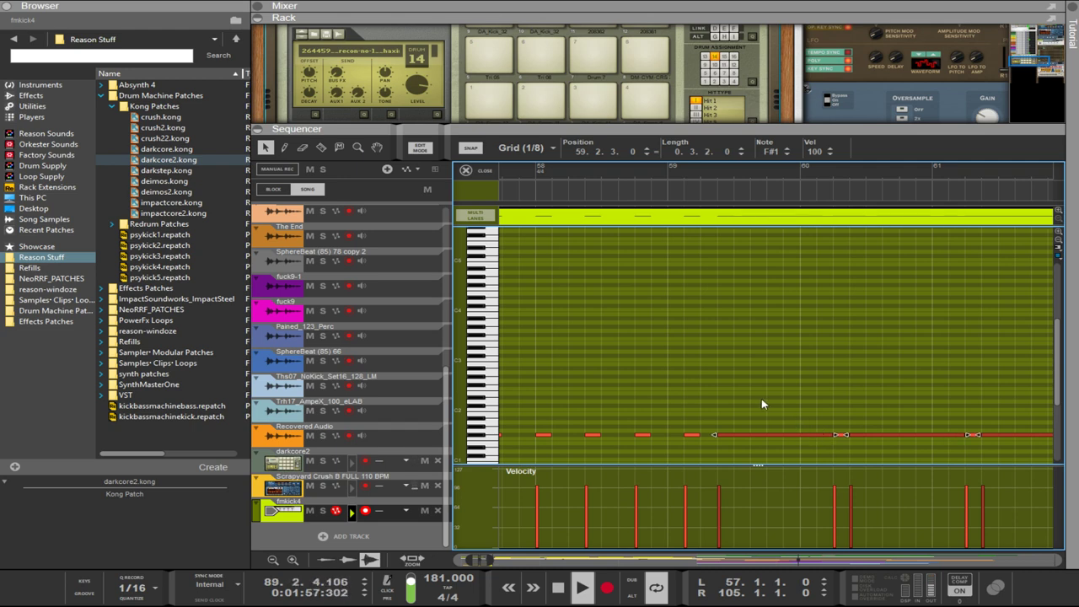
key(ctrl+e)
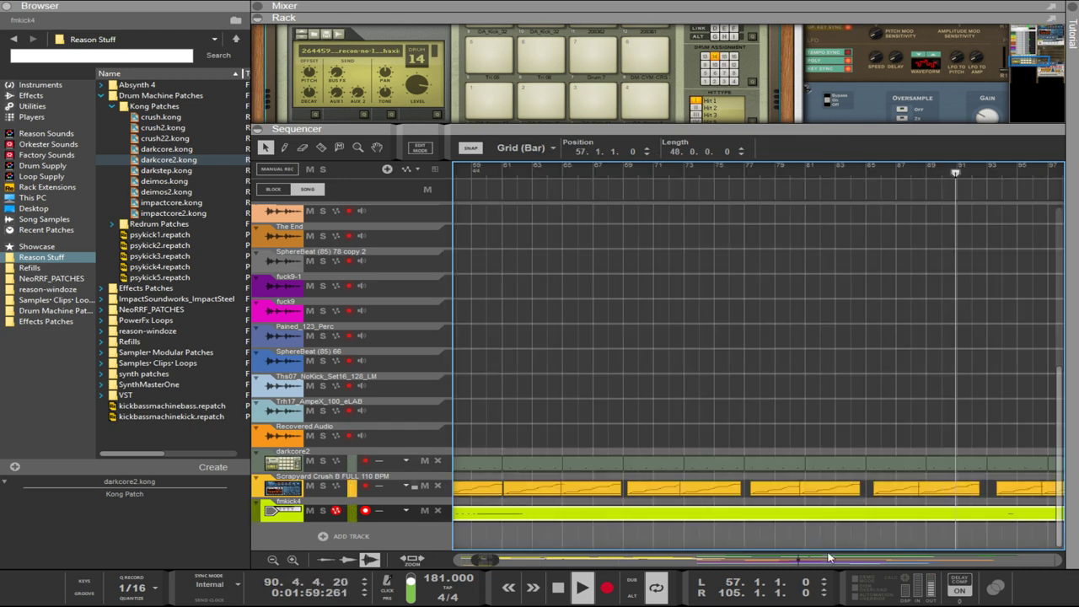
- Copy the fmkick4 clip to bars 63 and 69, shorten it to 2 bars, and delete a misplaced copy
drag(494, 559, 529, 560)
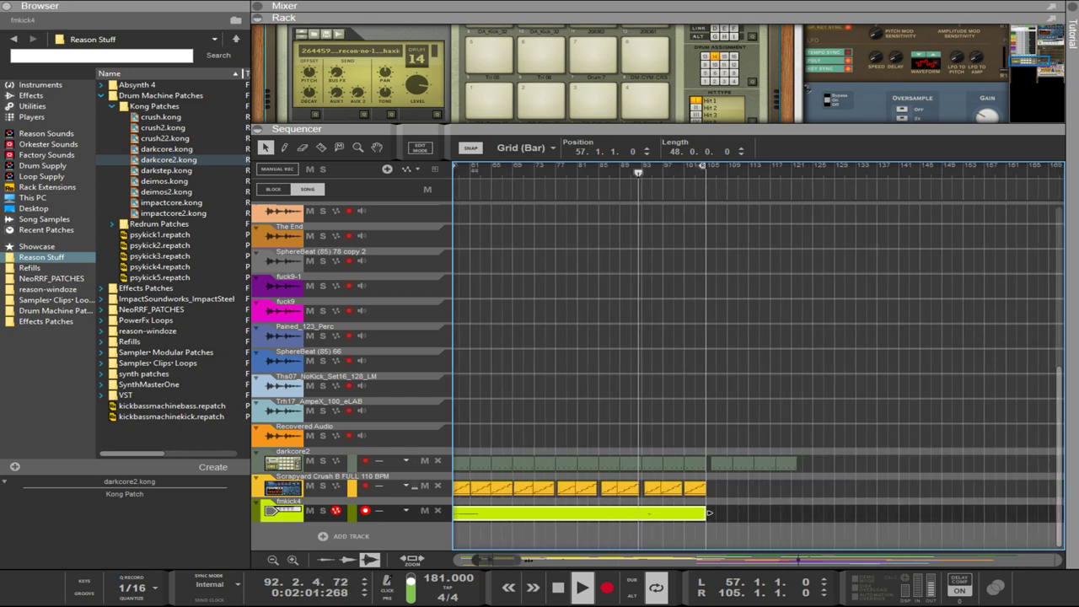
drag(706, 512, 556, 520)
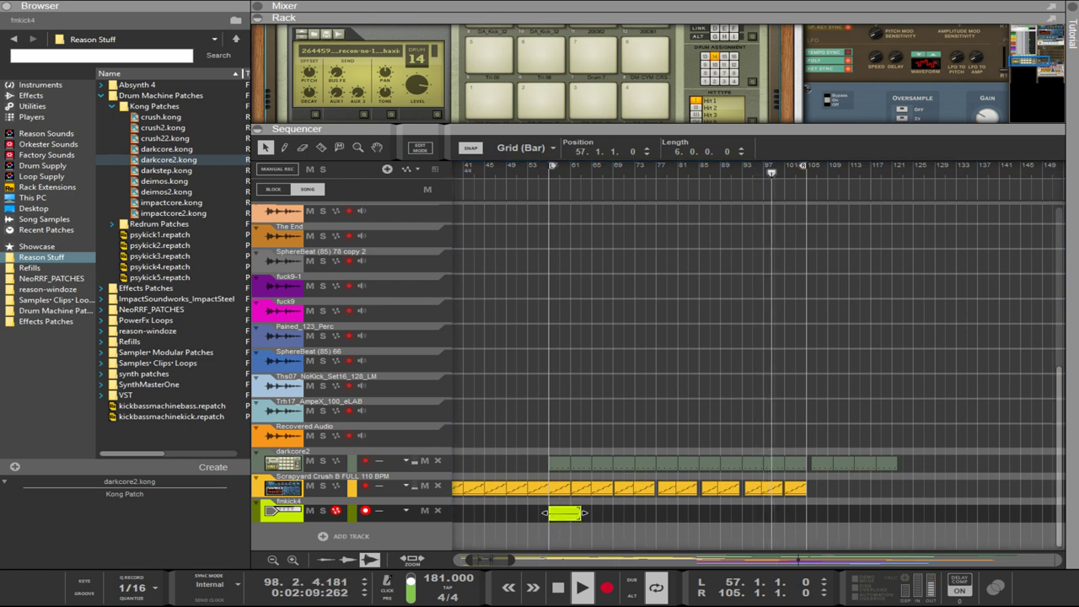
click(562, 522)
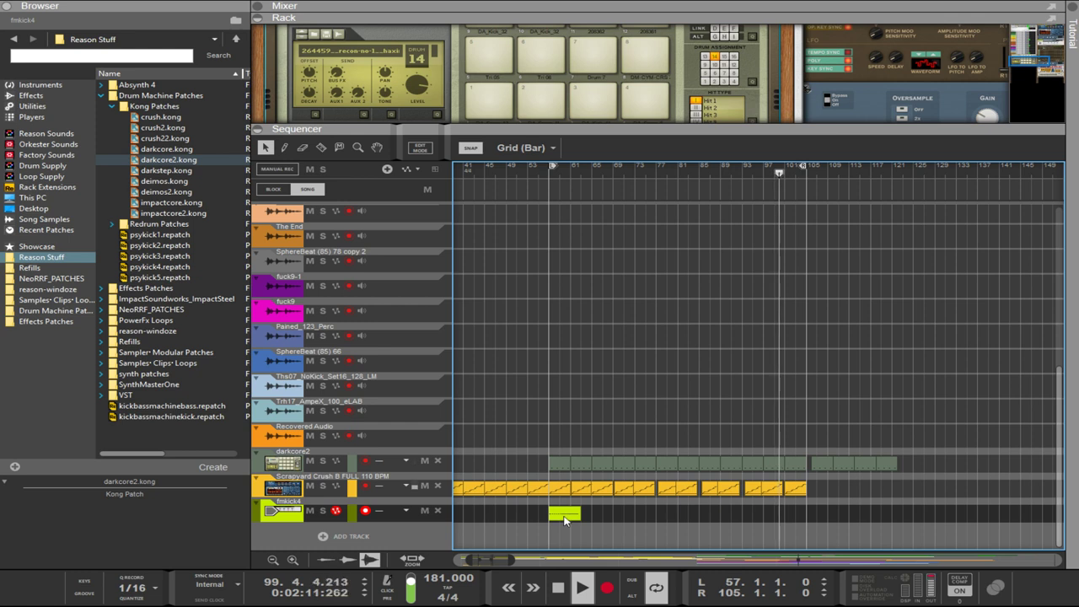
drag(568, 518, 593, 521)
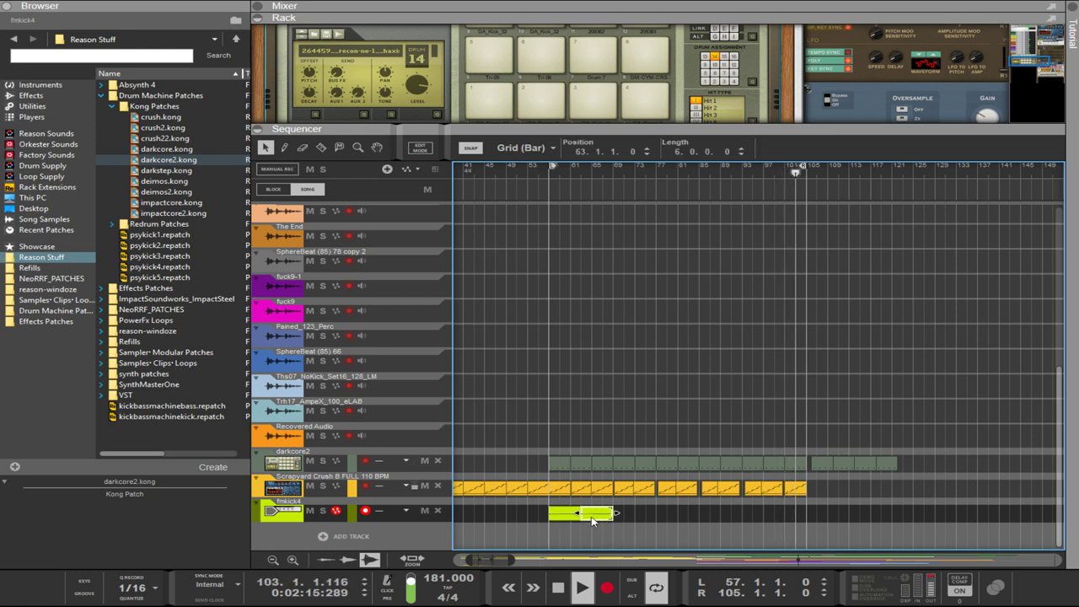
drag(593, 521, 658, 523)
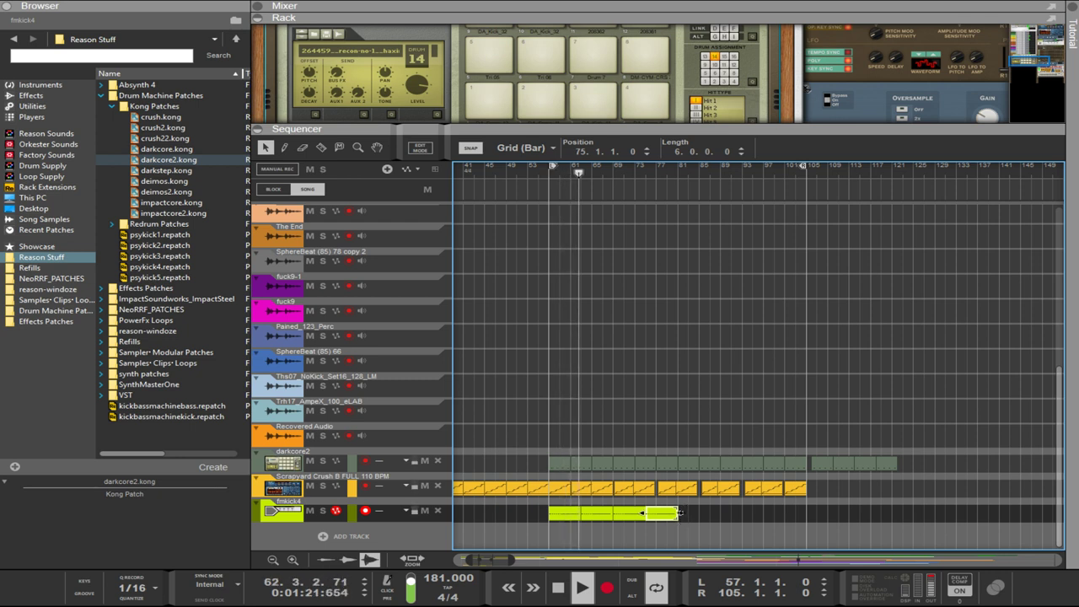
mouse_move(680, 513)
mouse_down()
mouse_move(558, 523)
mouse_move(673, 529)
mouse_up()
key(Delete)
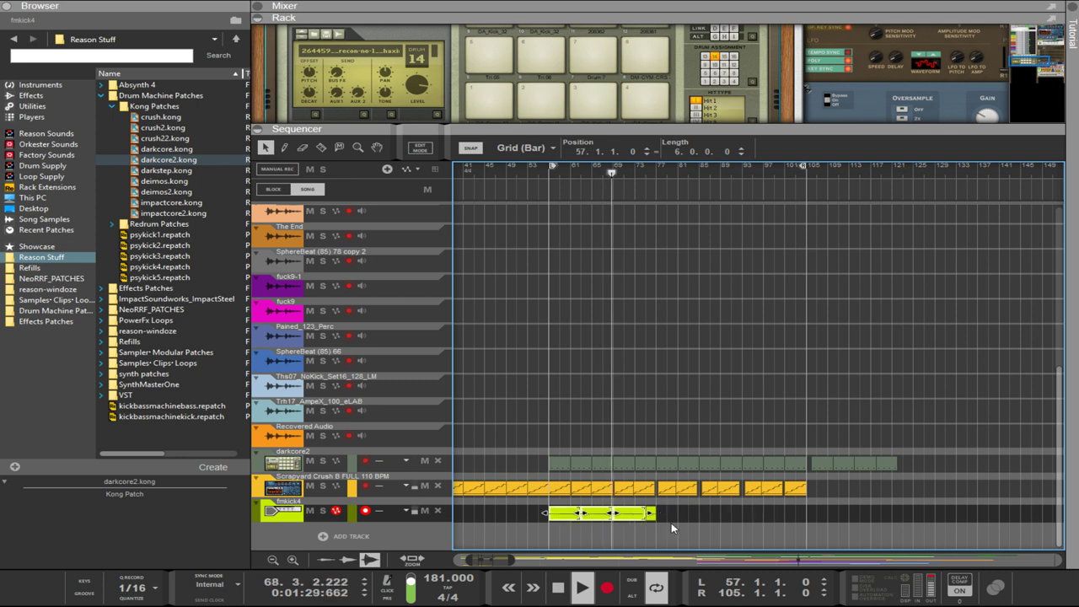
- Copy the fmkick4 clips onward to bars 77 through 97, deleting the extra clip at bar 106
click(563, 522)
ctrl+drag(563, 522, 666, 520)
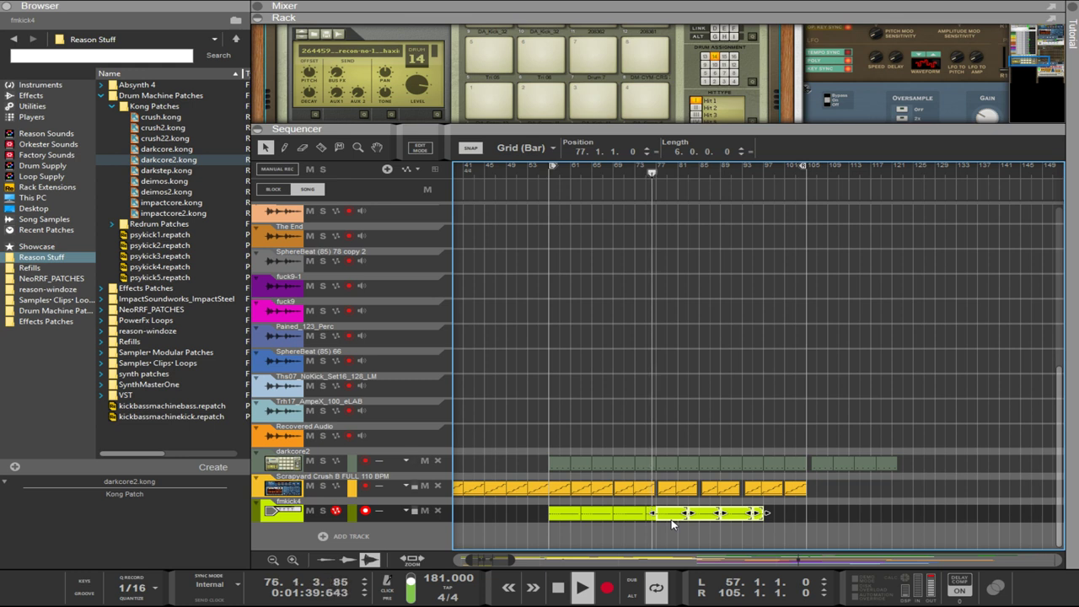
click(766, 524)
drag(683, 522, 825, 514)
key(Delete)
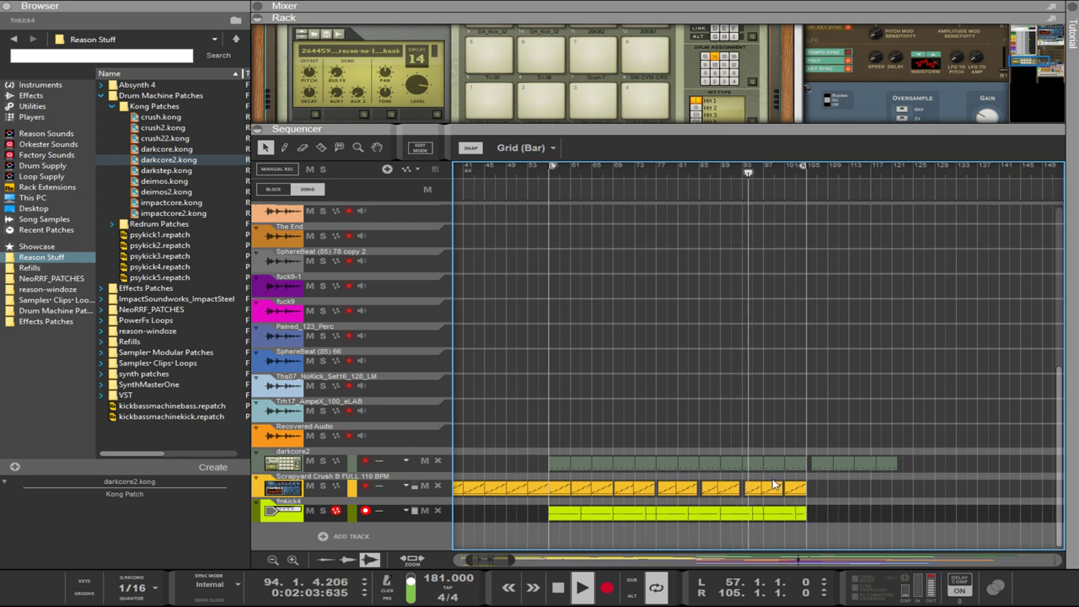
- Select the Scrapyard Crush B loop clips and give the rack slightly more room
drag(866, 479, 818, 491)
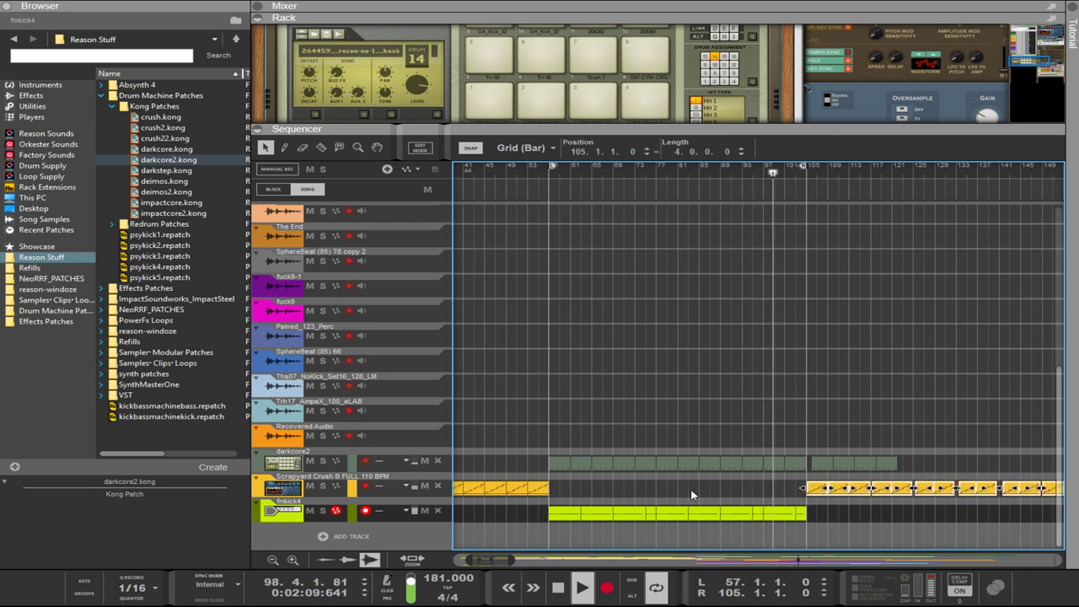
drag(692, 495, 729, 498)
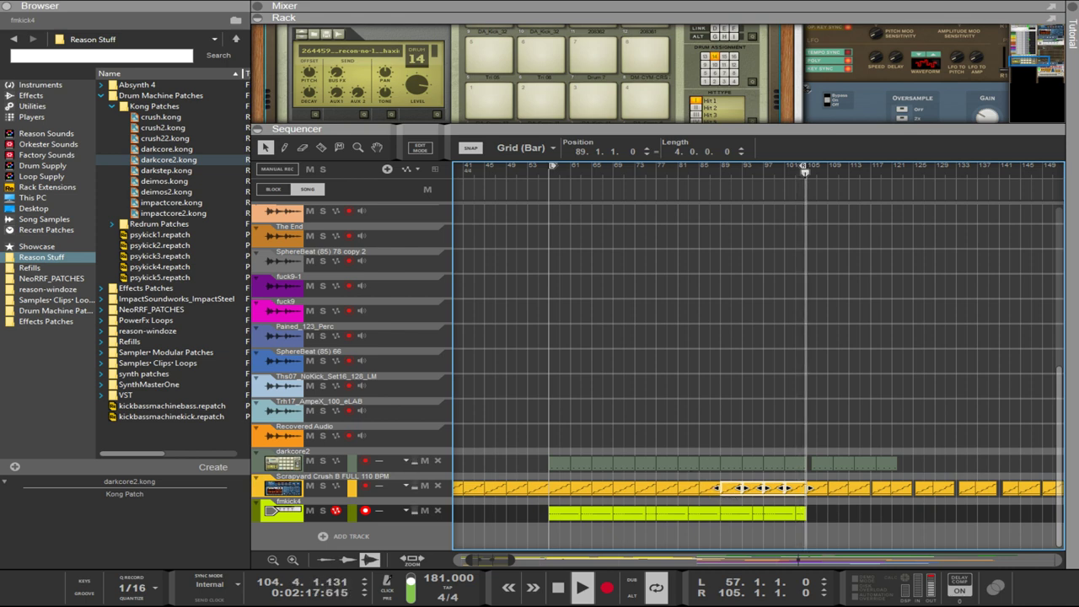
drag(942, 182, 943, 195)
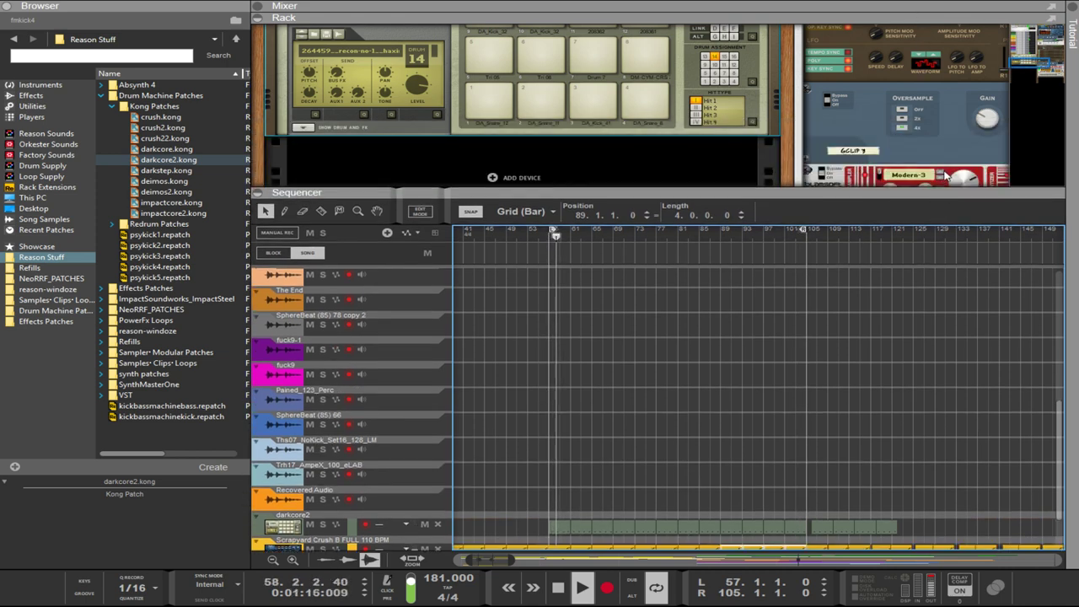
- Select GClip 3 in the rack and enlarge the rack to show more devices
click(941, 155)
scroll(942, 157, up, 15)
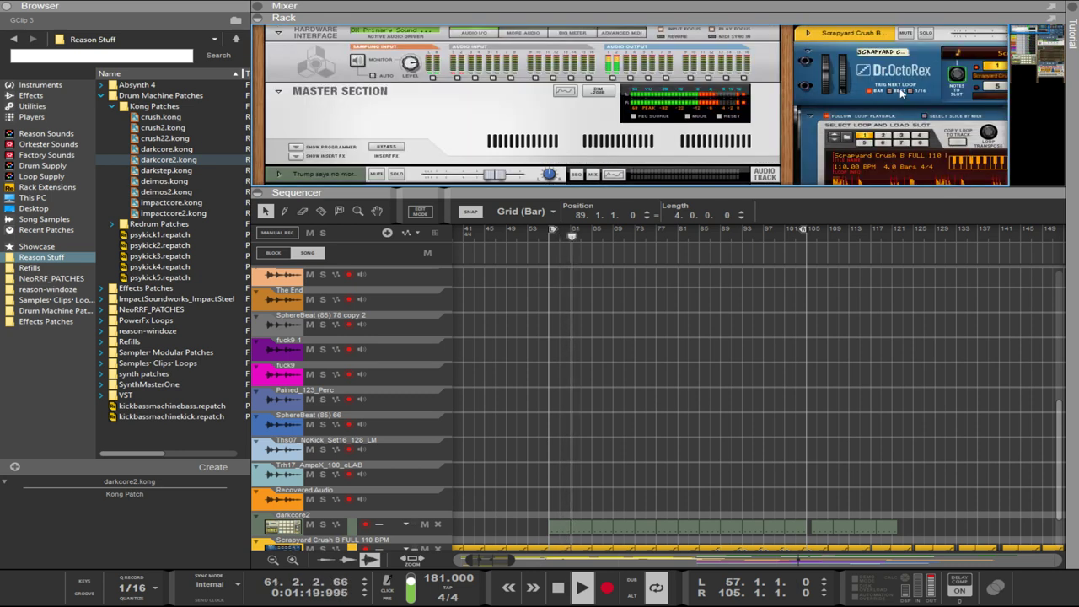
drag(797, 193, 717, 340)
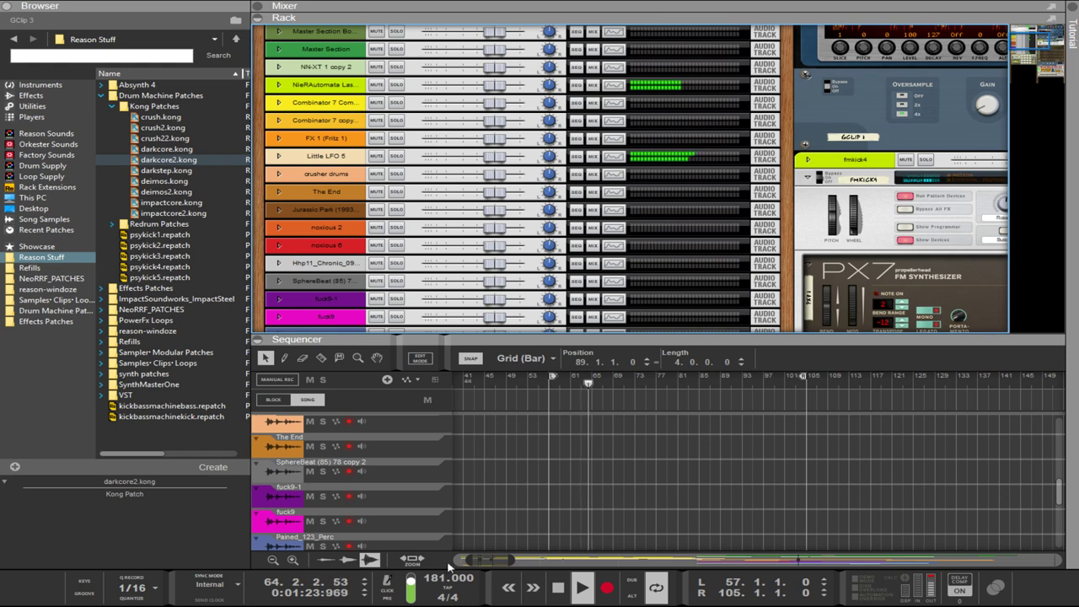
- Zoom the timeline further out and expand the mixer to show every channel strip
drag(510, 559, 619, 558)
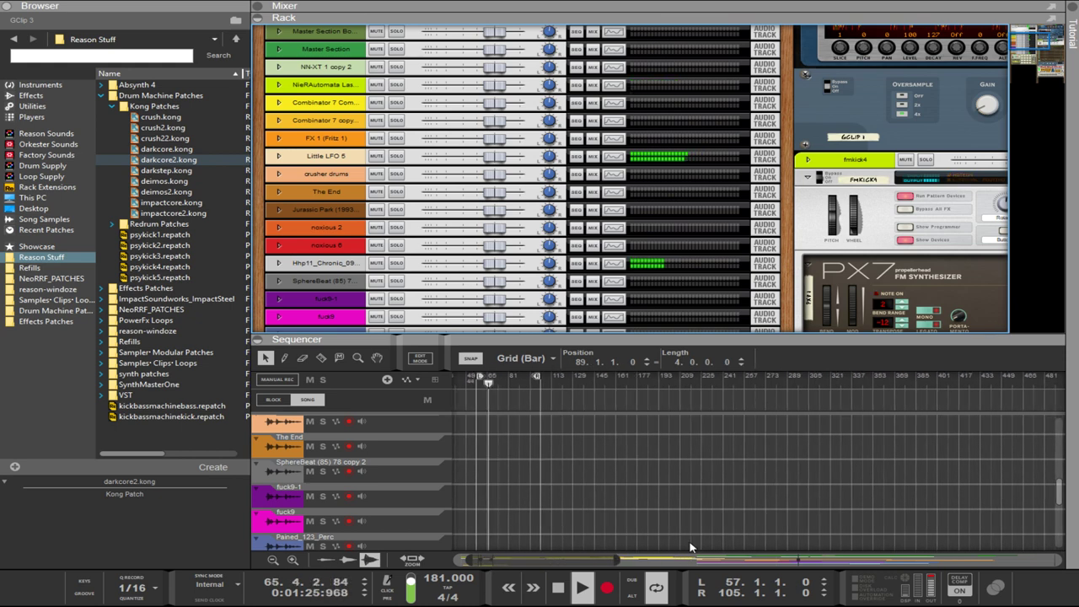
scroll(969, 214, up, 4)
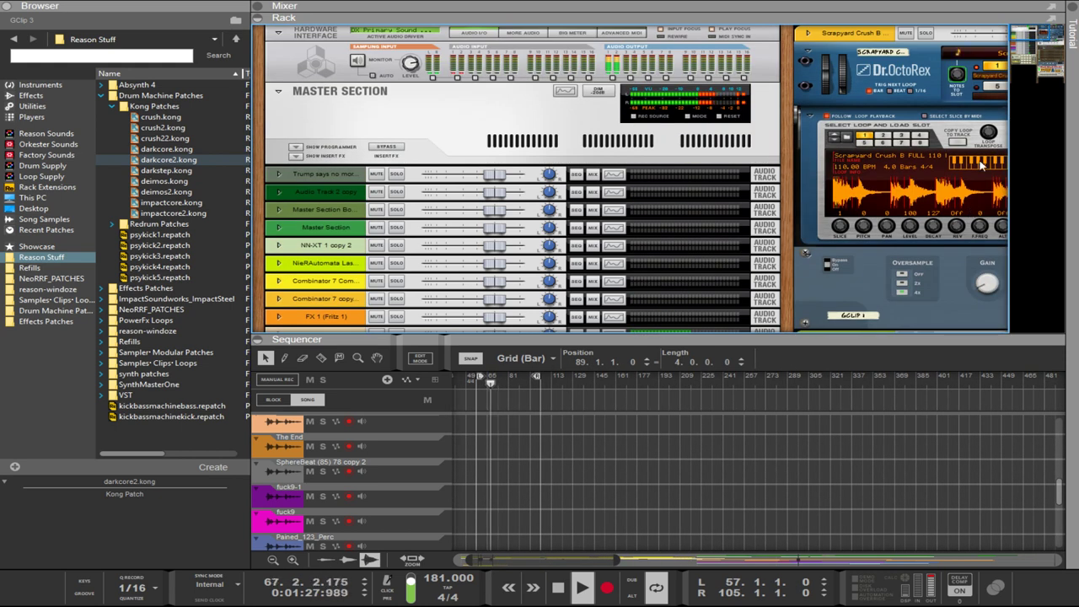
drag(557, 560, 591, 559)
drag(785, 272, 414, 299)
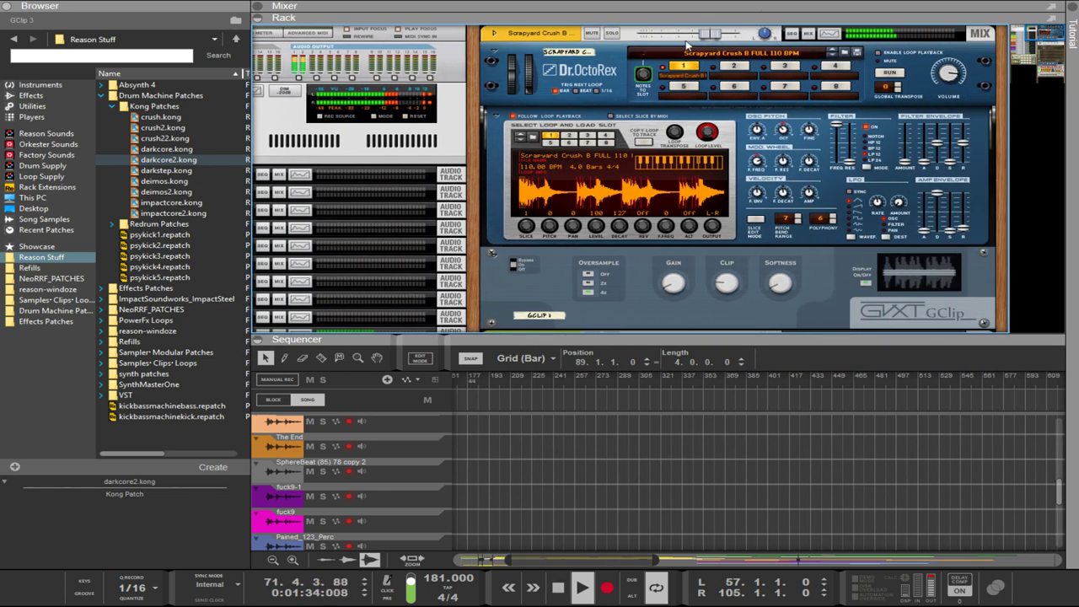
drag(664, 21, 607, 412)
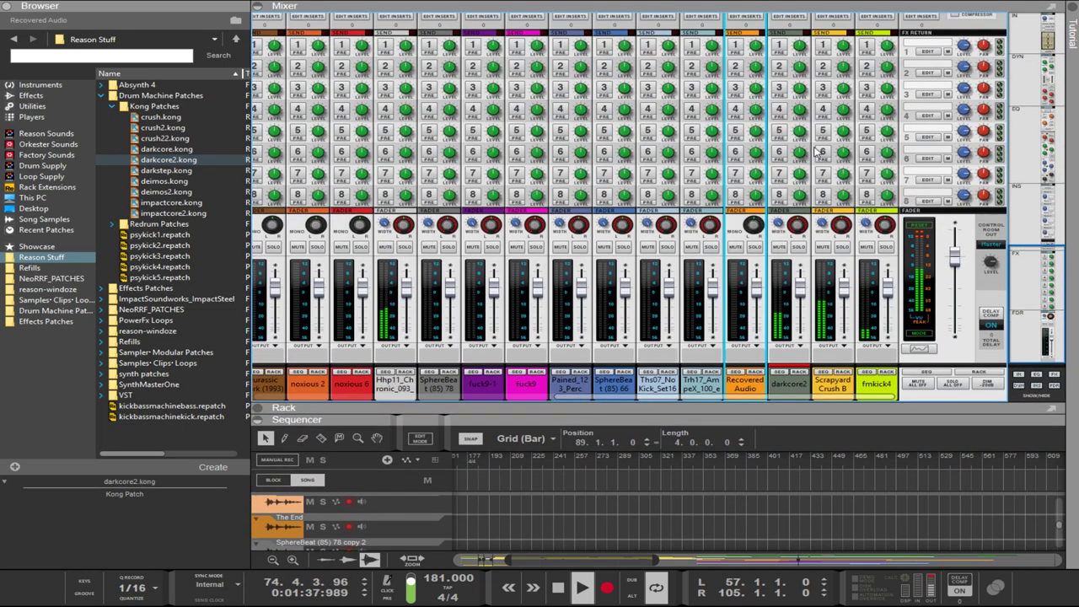
- Boost a mixer channel's high-mid EQ by about 2 dB and bring the rack back toward the PX7
scroll(820, 118, up, 3)
scroll(820, 118, up, 4)
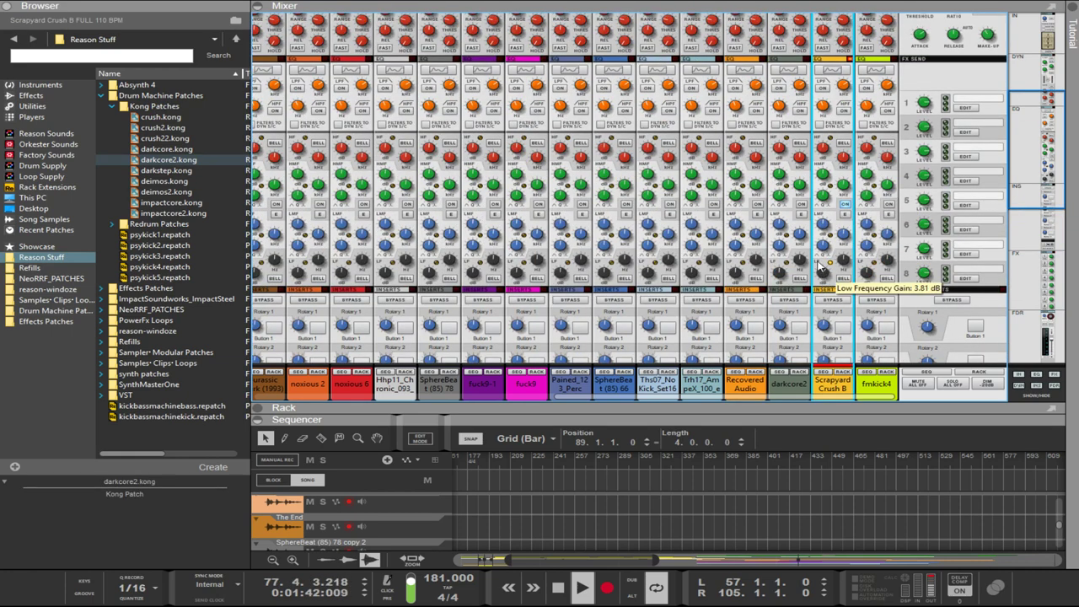
drag(824, 181, 819, 172)
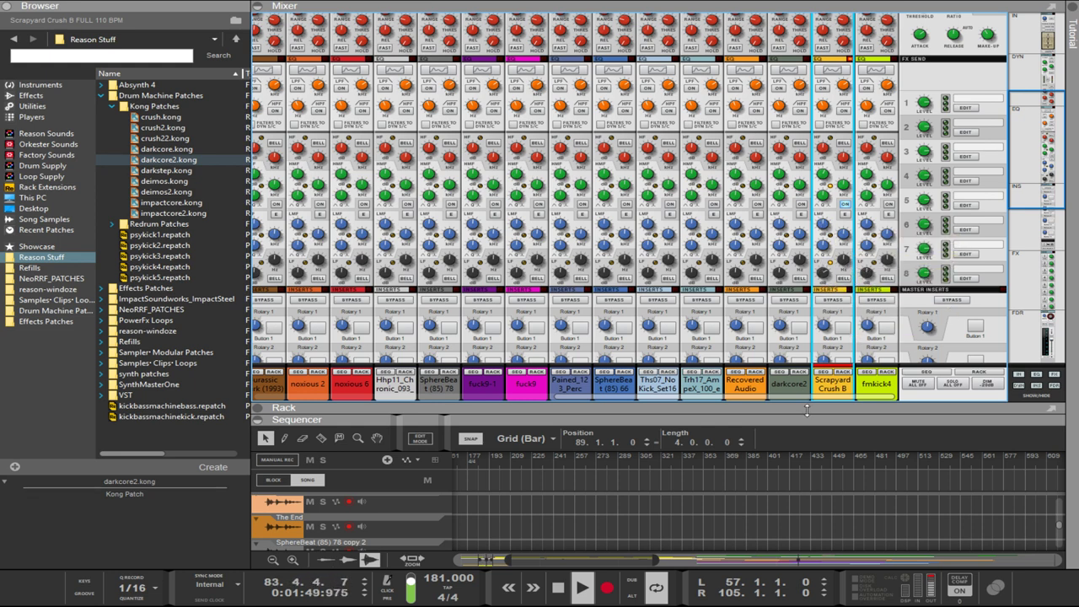
drag(807, 408, 805, 58)
scroll(792, 224, down, 5)
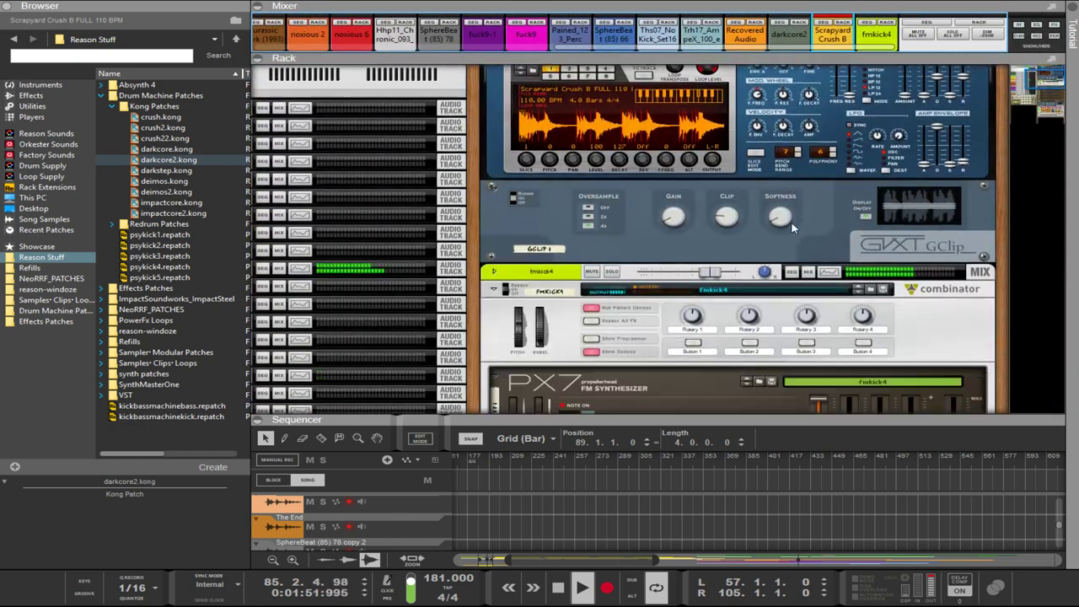
- Raise the Kong master level and the PX7 operator 3 third envelope rate
scroll(791, 229, down, 5)
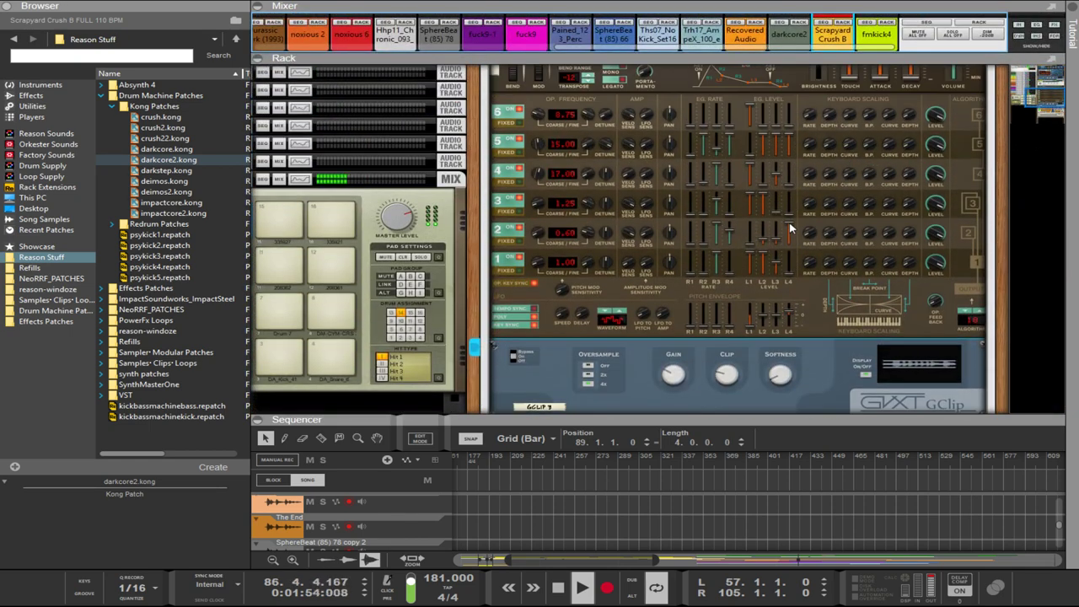
scroll(789, 228, up, 5)
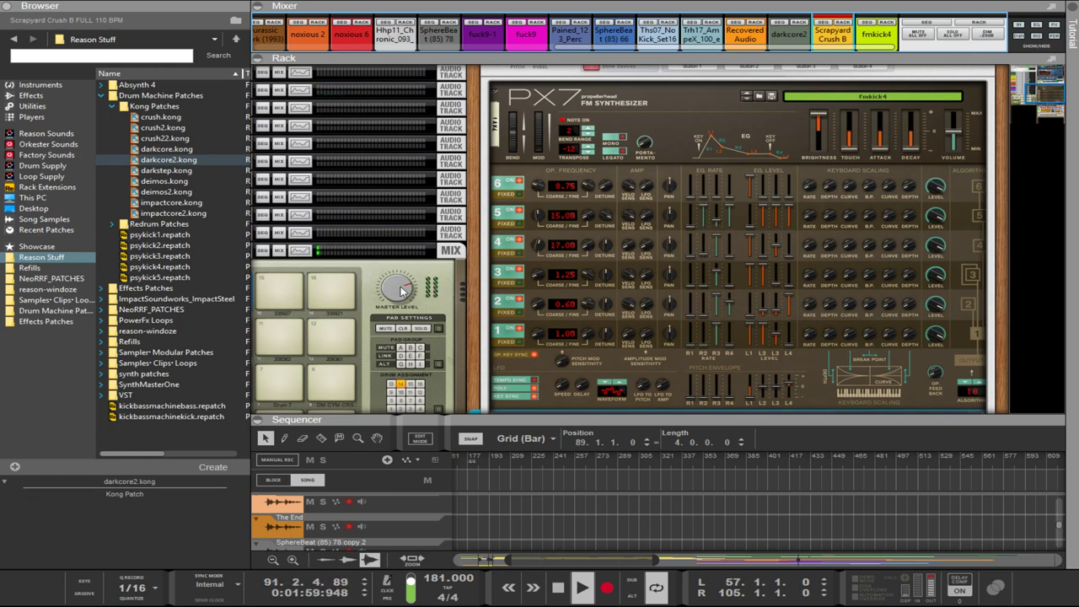
drag(402, 289, 392, 281)
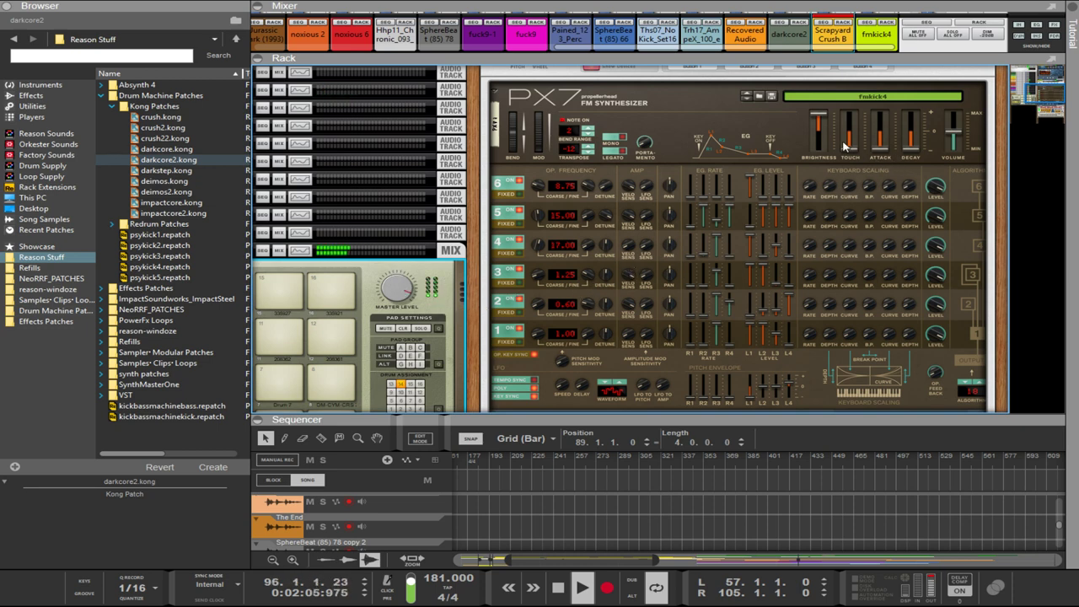
click(717, 282)
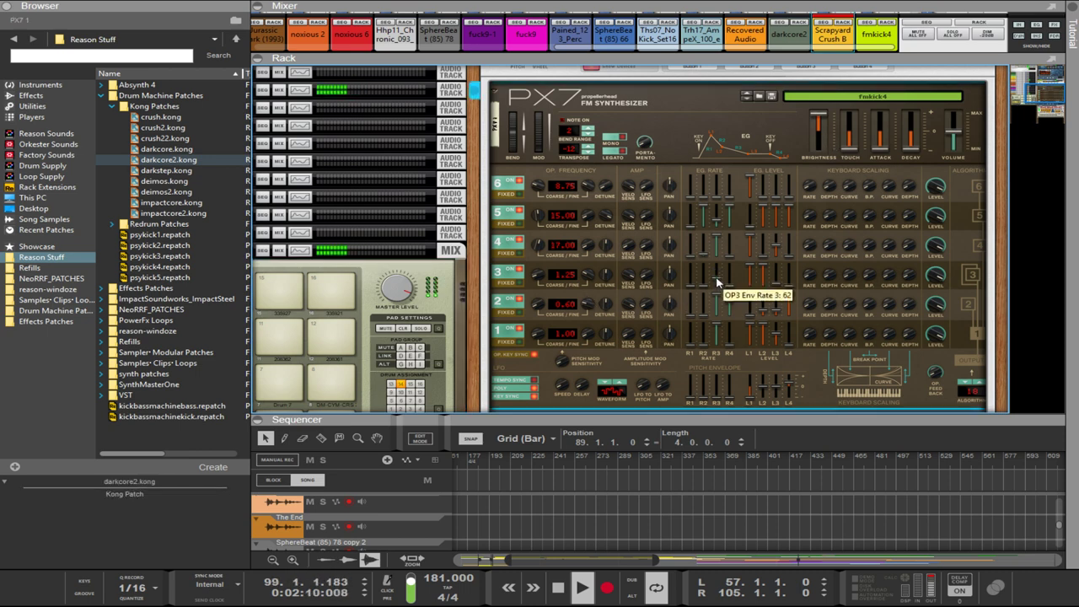
mouse_move(718, 284)
mouse_down()
mouse_move(721, 270)
mouse_move(719, 309)
mouse_move(718, 276)
mouse_up()
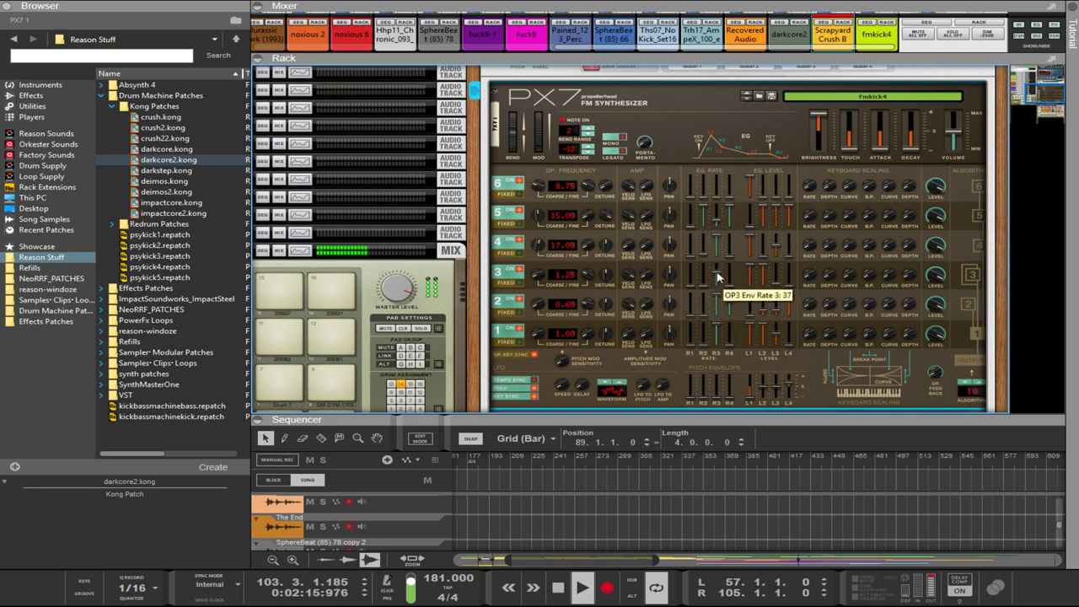
- Reshape the PX7 pitch envelope levels and set operator 1's envelope rate 3 to 0 and rate 2 to 99
mouse_move(750, 391)
mouse_down()
mouse_move(741, 331)
mouse_move(731, 423)
mouse_up()
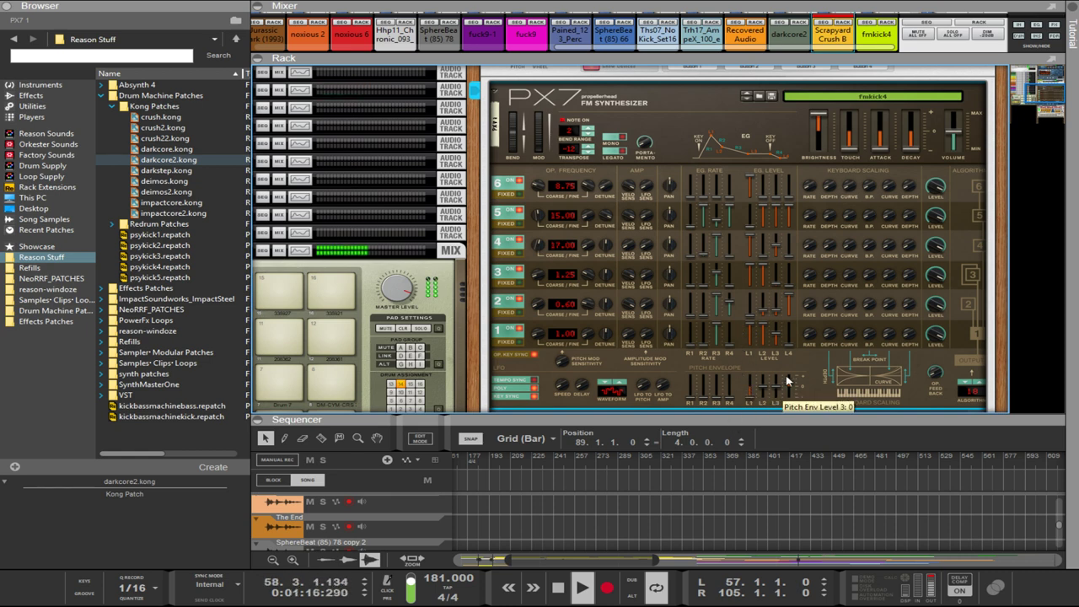
drag(789, 380, 778, 434)
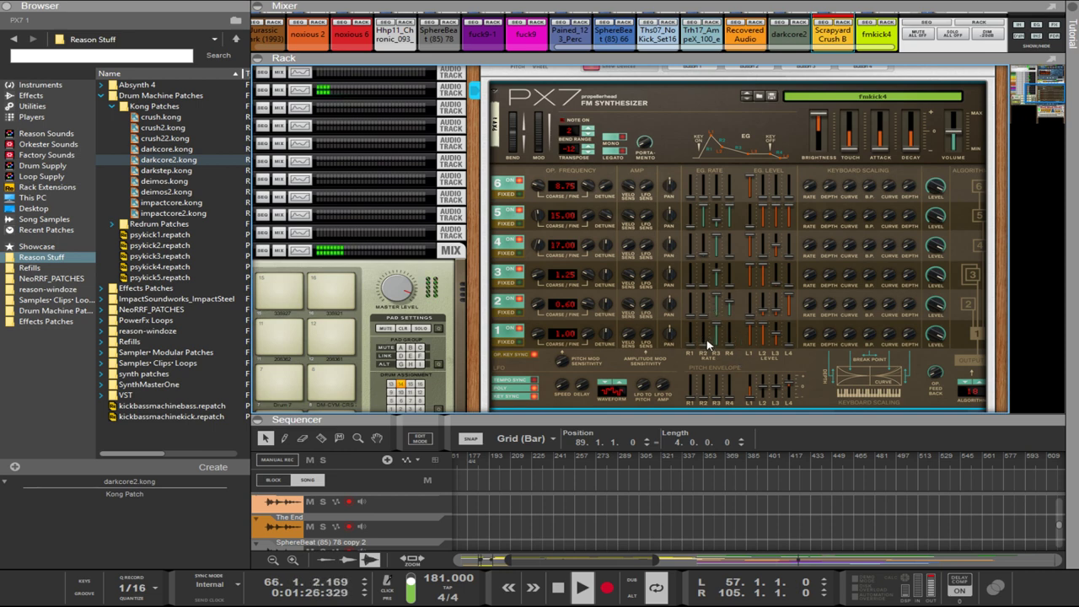
drag(719, 341, 715, 337)
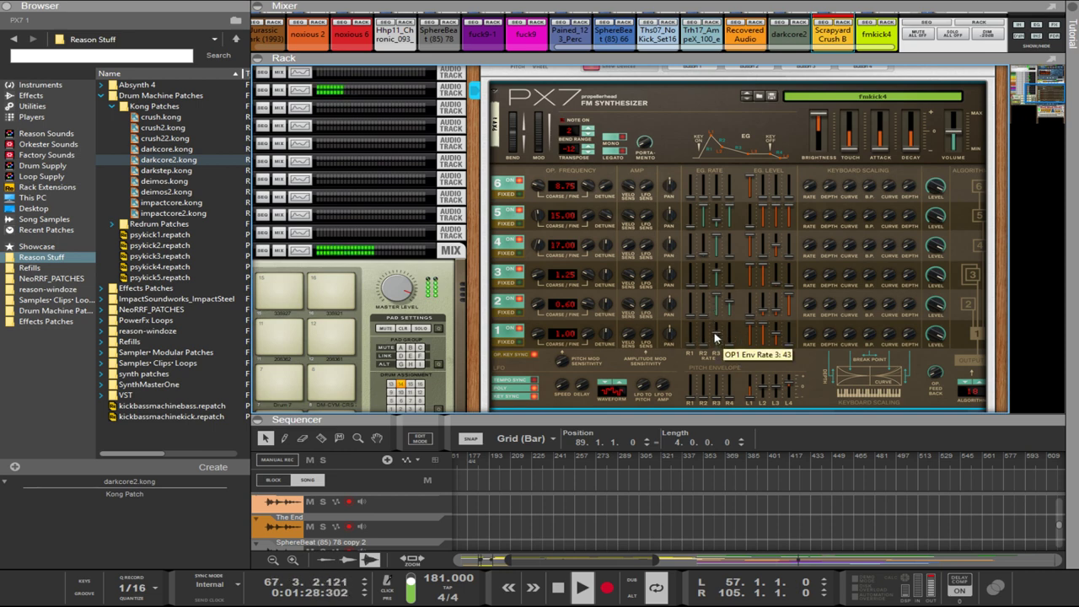
scroll(715, 336, down, 3)
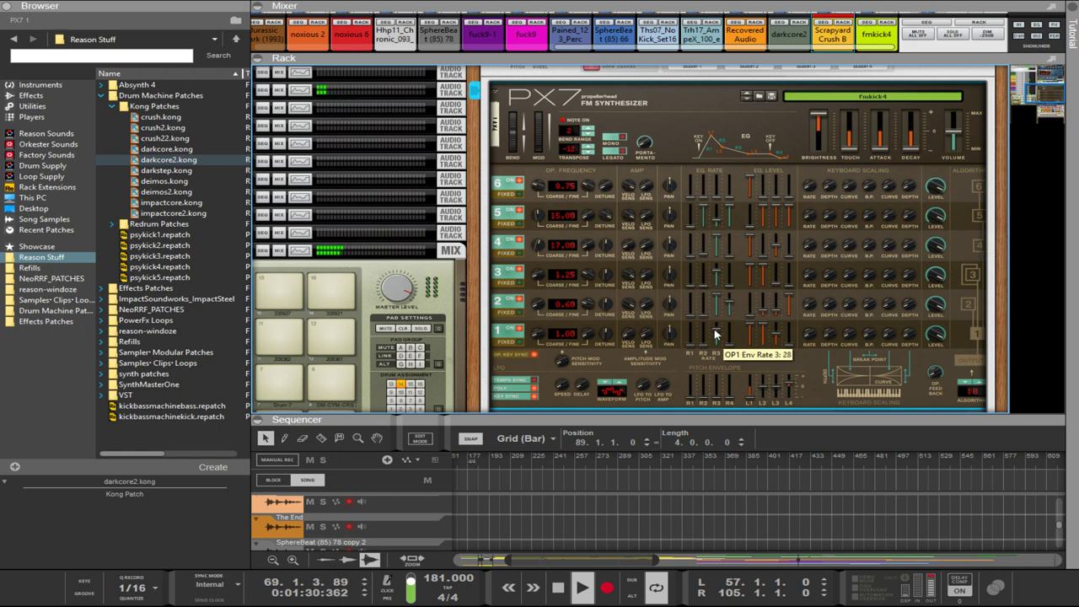
scroll(715, 334, down, 5)
drag(704, 342, 700, 309)
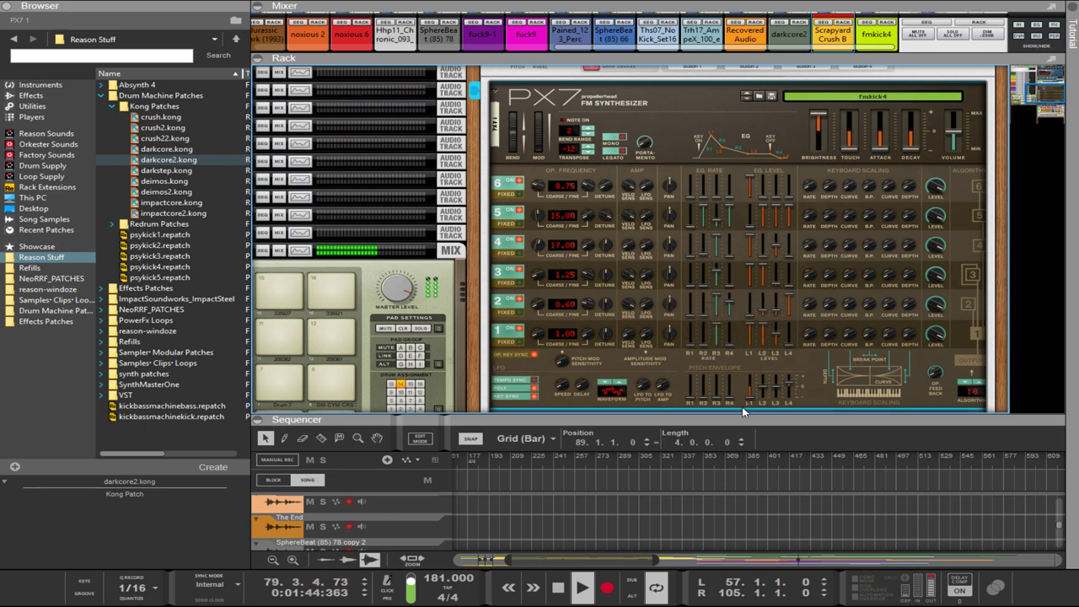
drag(742, 417, 744, 451)
scroll(752, 419, down, 6)
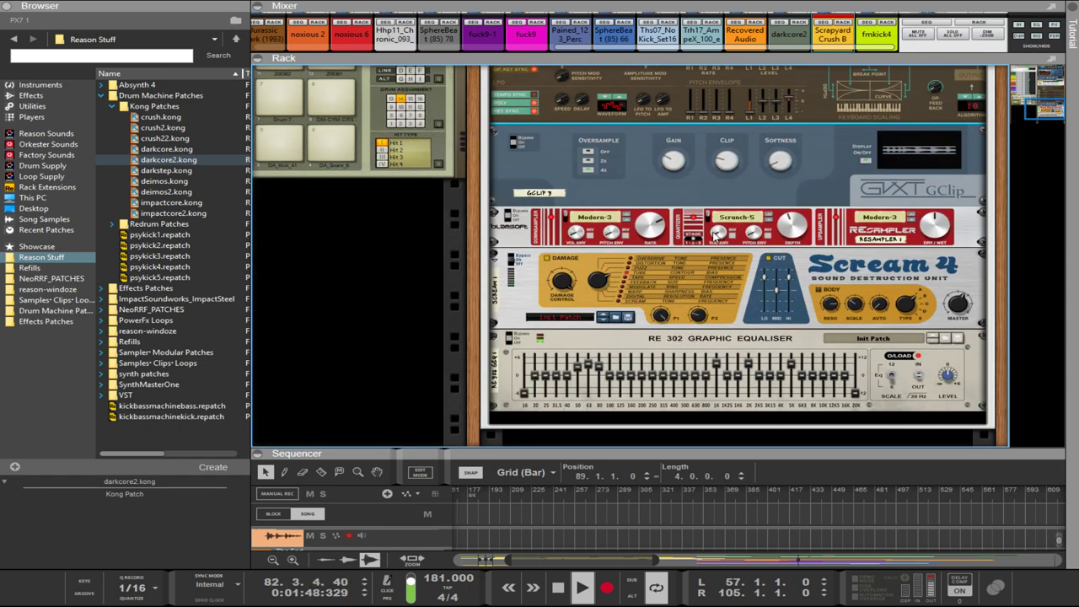
- Raise the Resampler depth to about 3.7 bits and the PX7 operator 3 fourth envelope level
drag(794, 231, 803, 126)
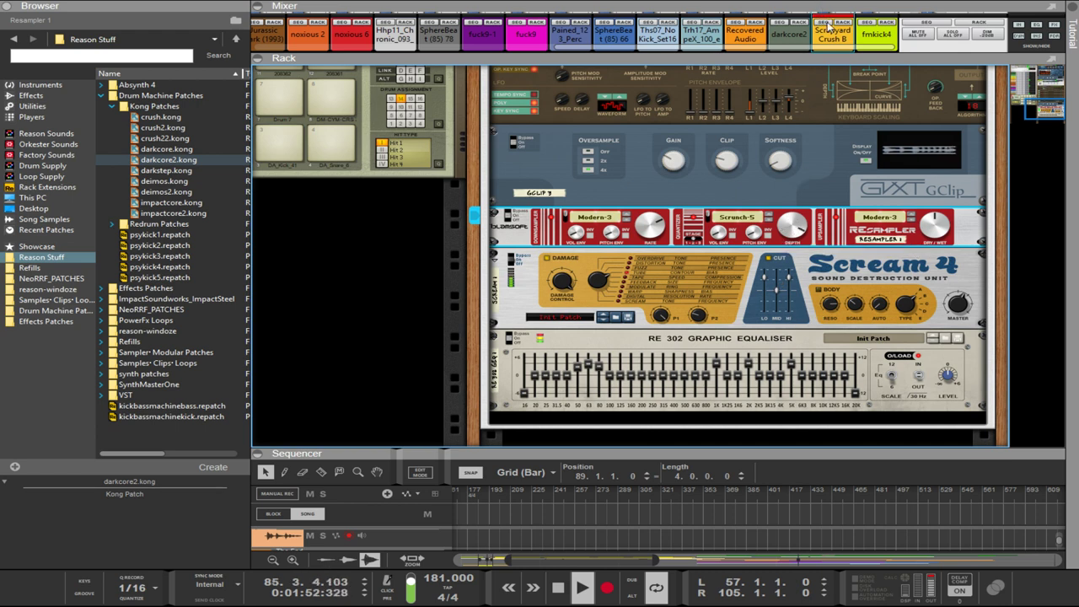
scroll(797, 168, up, 5)
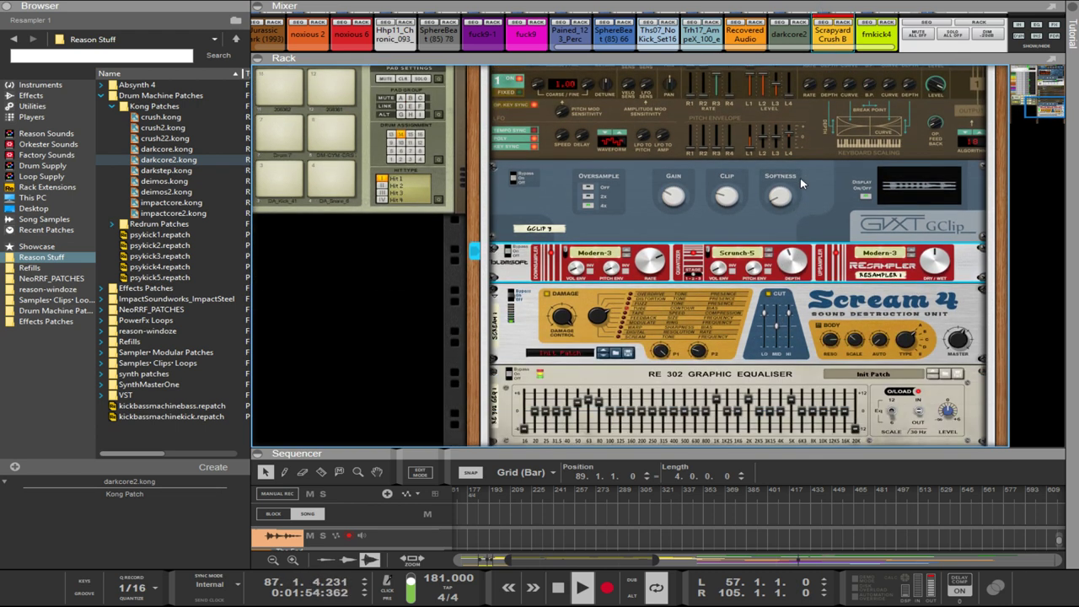
scroll(779, 264, up, 2)
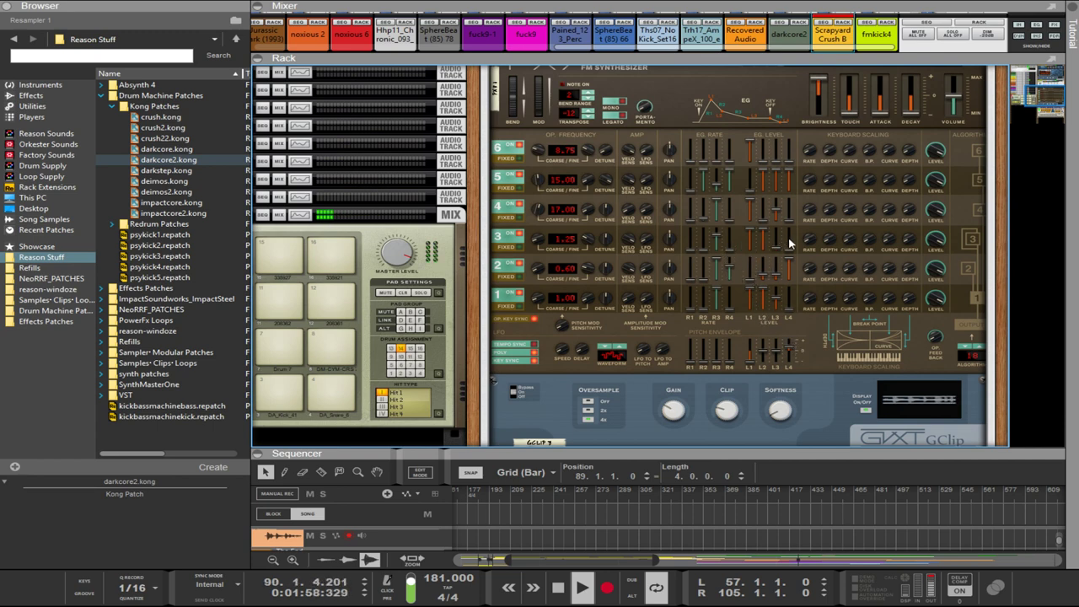
drag(789, 241, 783, 201)
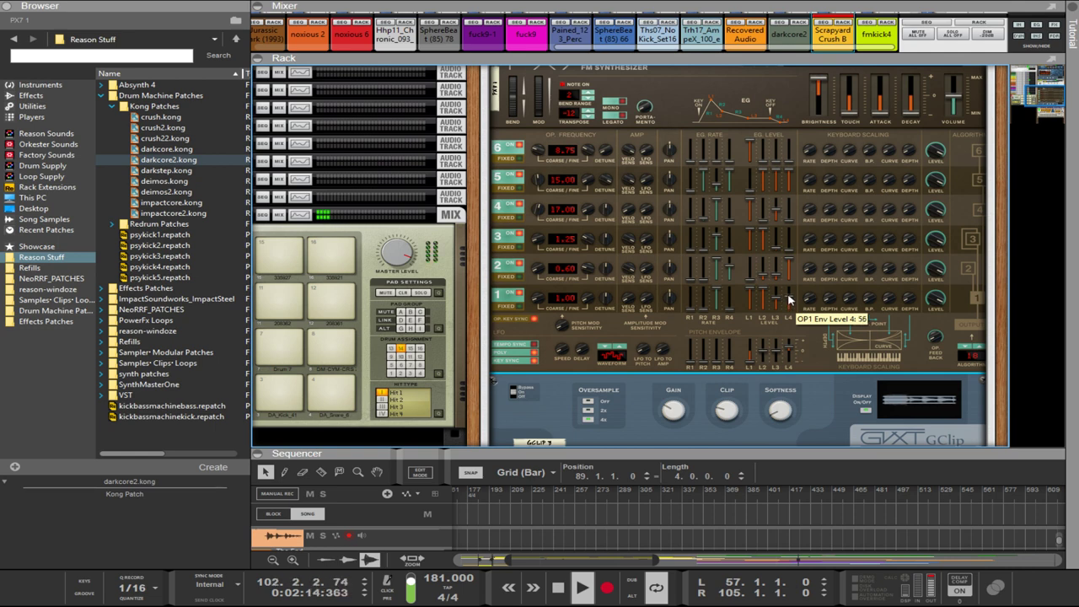
scroll(788, 294, up, 3)
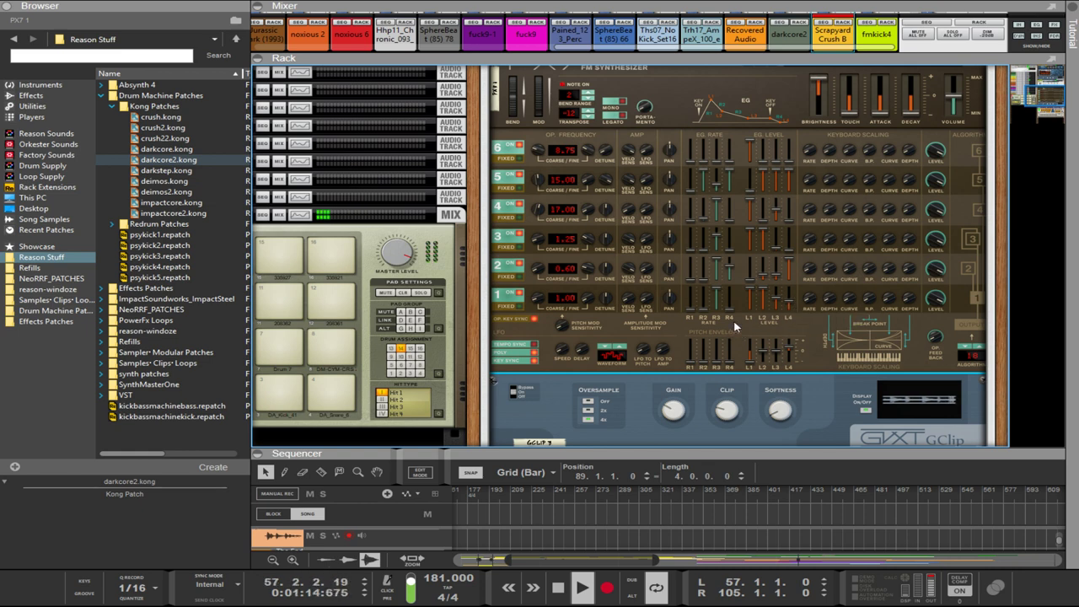
mouse_move(730, 297)
mouse_move(537, 244)
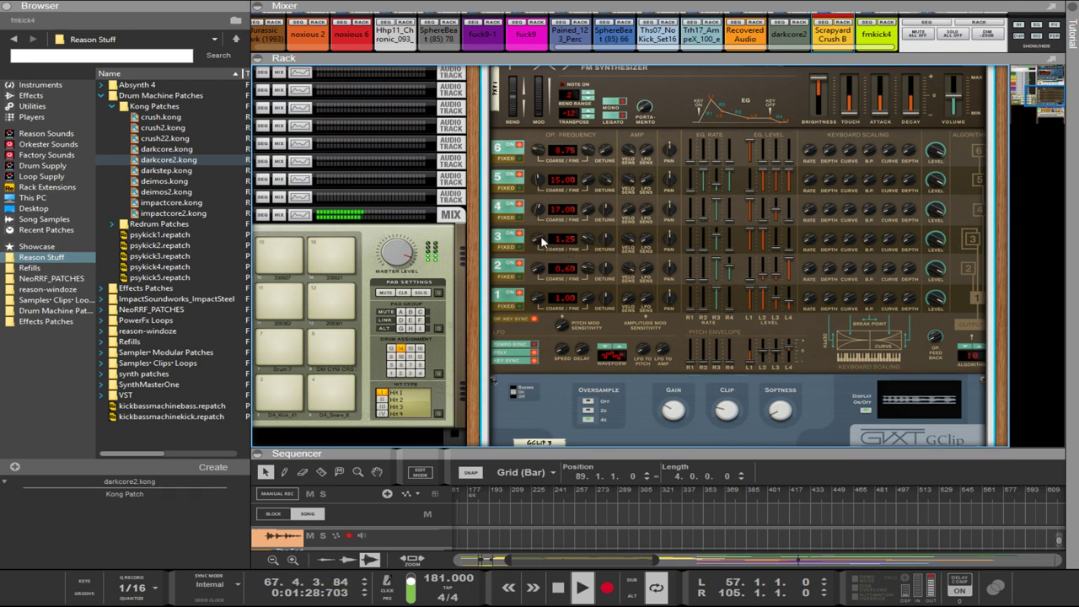
- Lower the PX7 operator 3 frequency from 2.50 to 2.00, leaving operator 2 at 0.60
scroll(543, 243, up, 1)
click(541, 258)
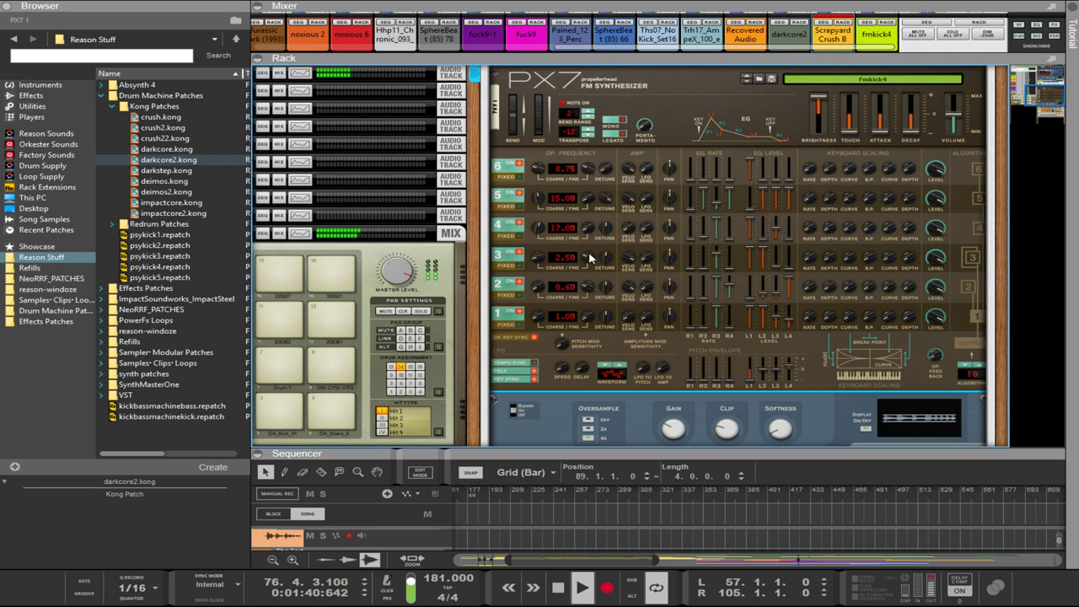
drag(590, 258, 590, 324)
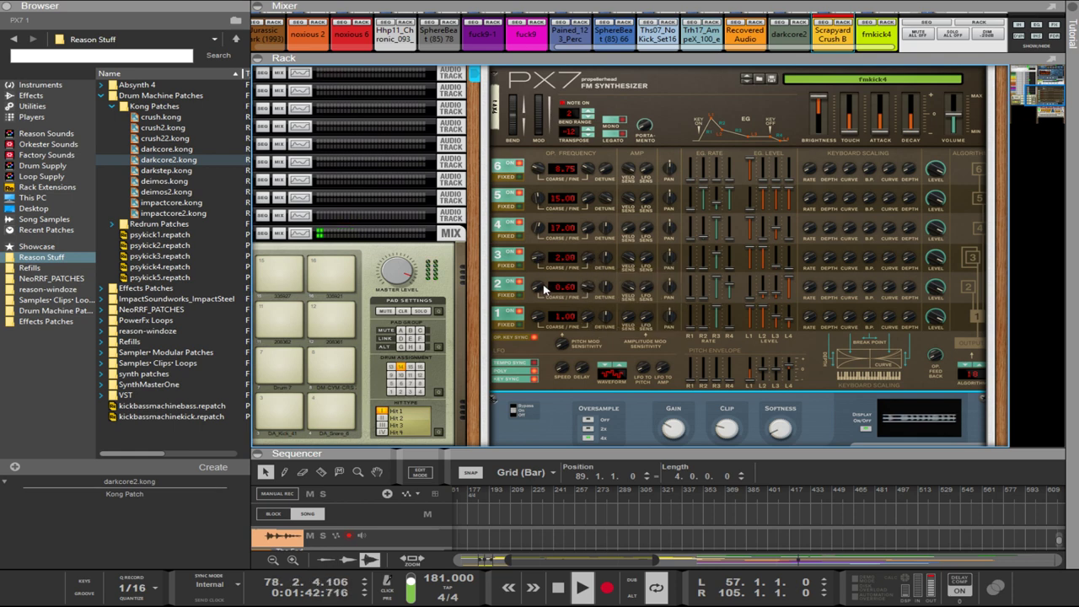
drag(544, 289, 538, 283)
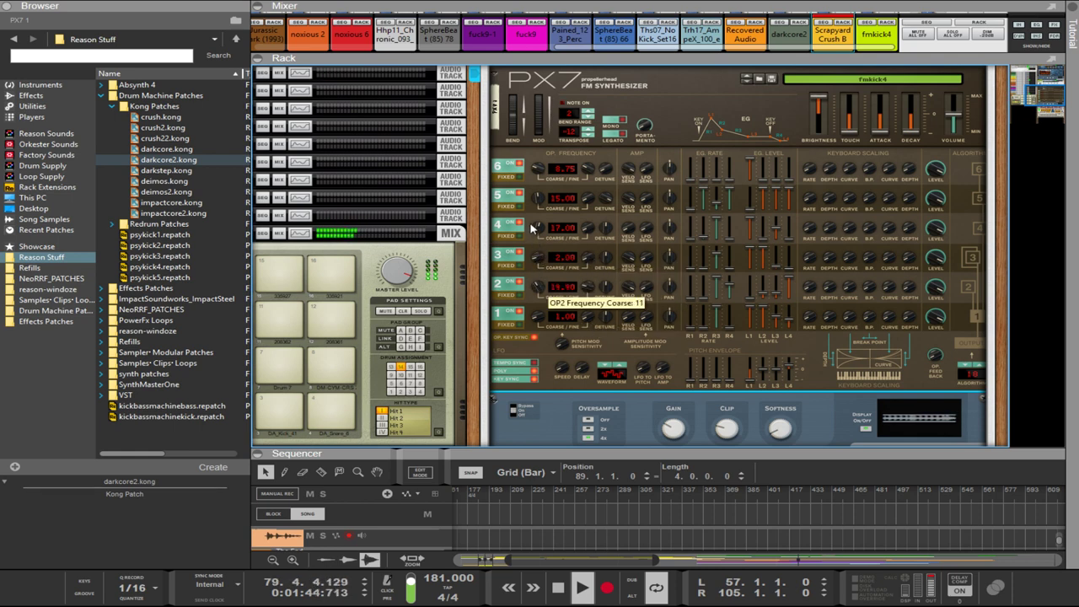
drag(531, 227, 554, 165)
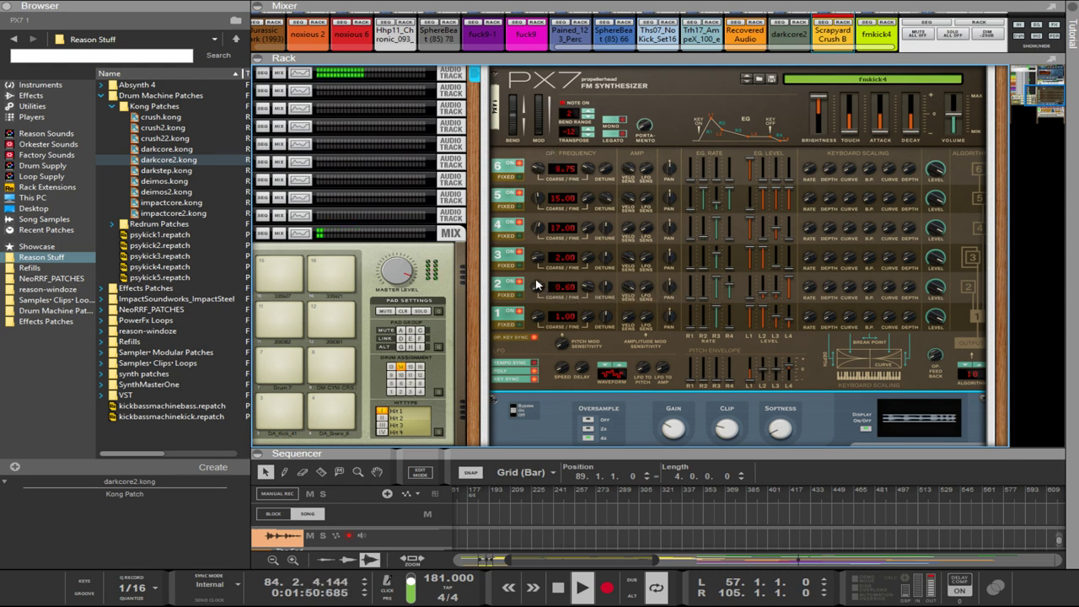
mouse_move(537, 284)
mouse_down()
mouse_move(570, 327)
mouse_move(536, 294)
mouse_up()
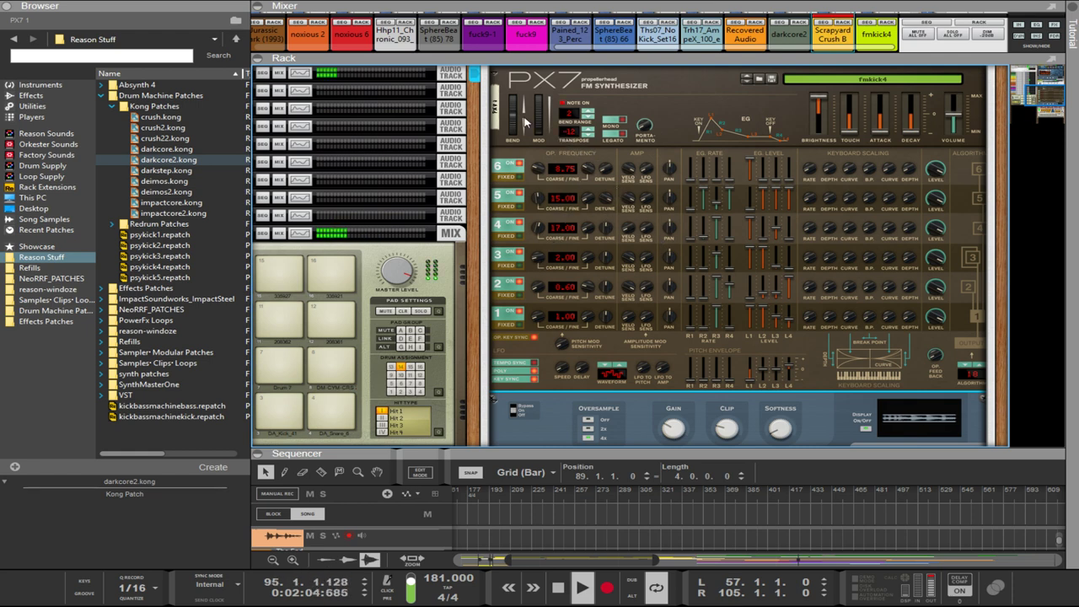
scroll(655, 326, down, 4)
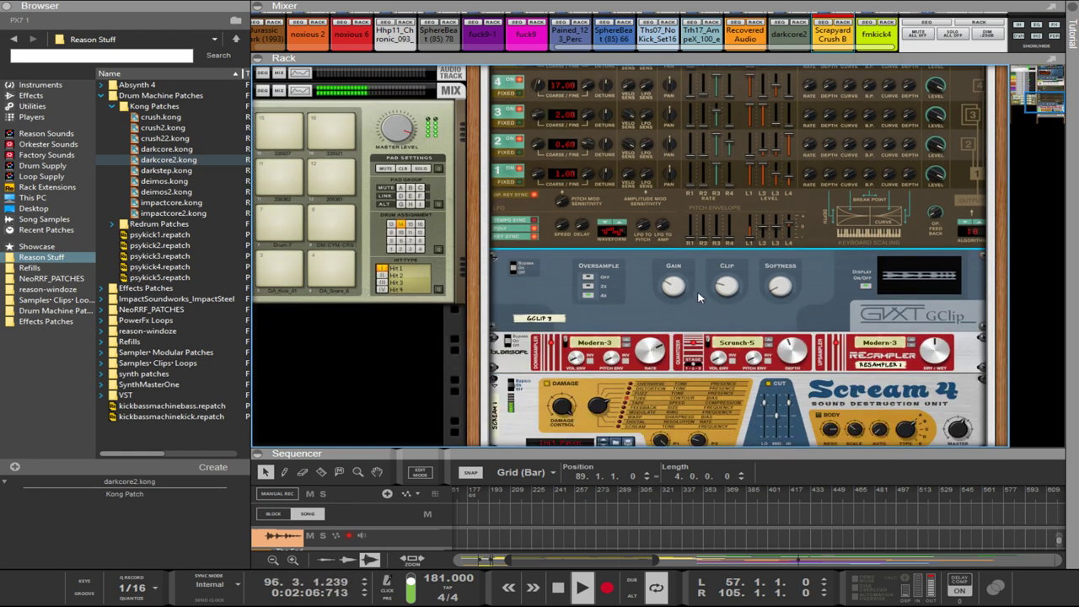
- Lower the GClip clip amount to 7% and check the Resampler and Scream 4 devices
click(725, 289)
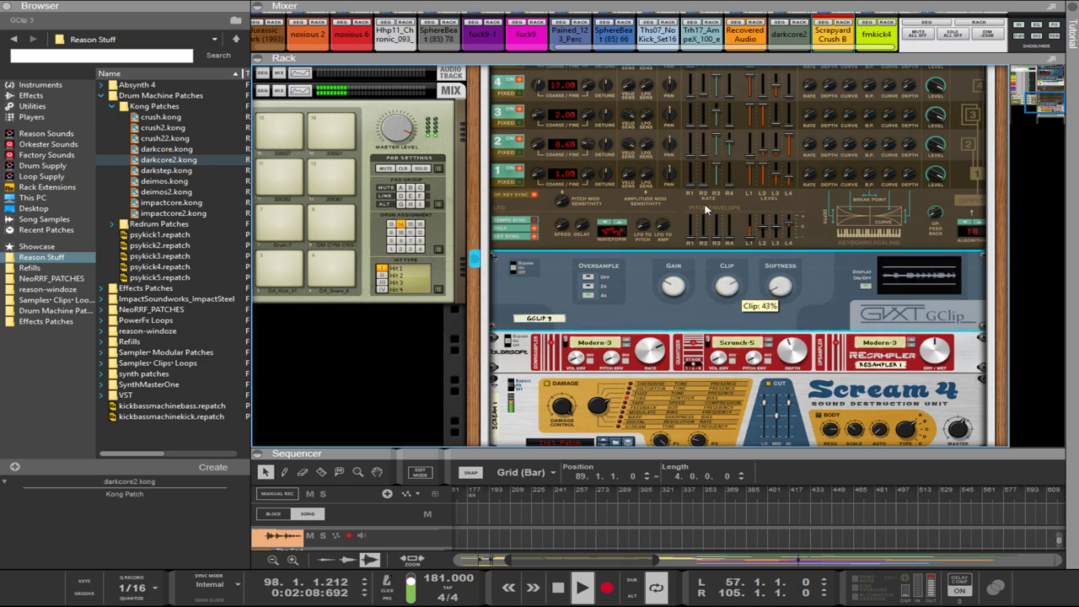
drag(690, 273, 698, 312)
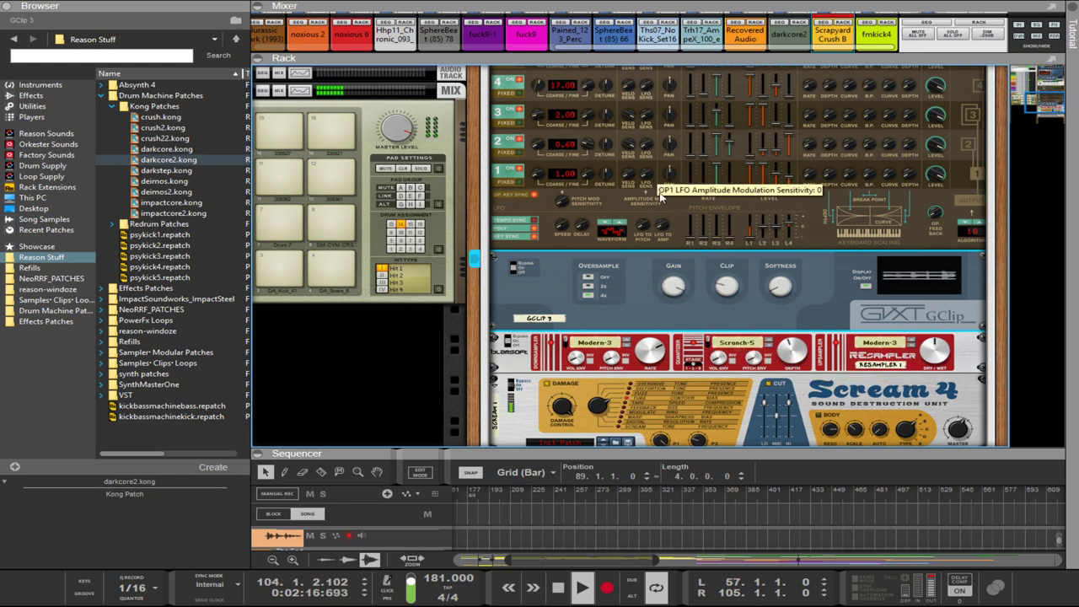
click(938, 359)
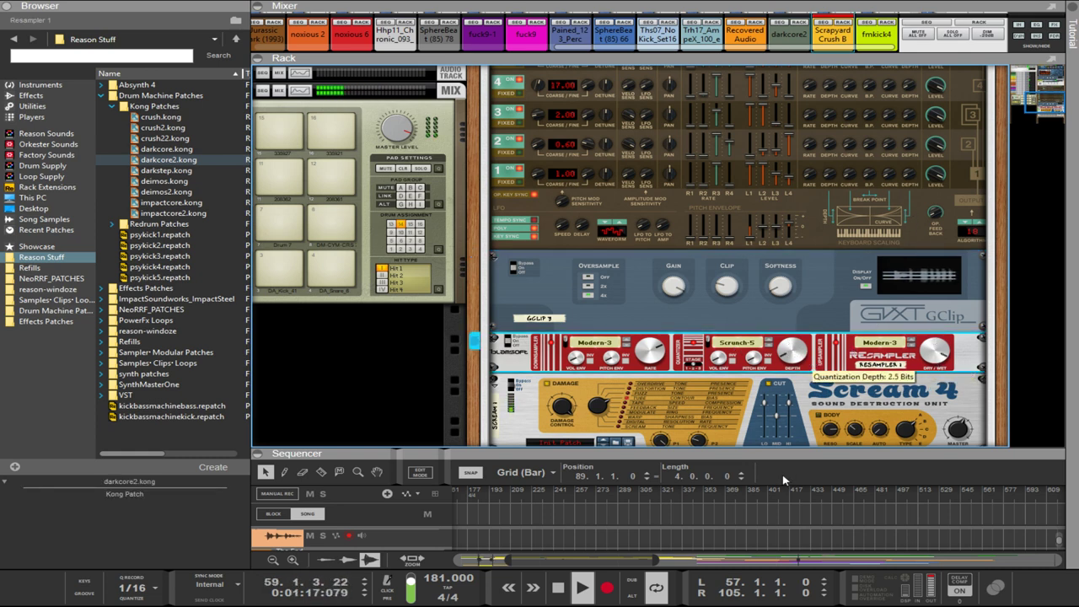
click(628, 422)
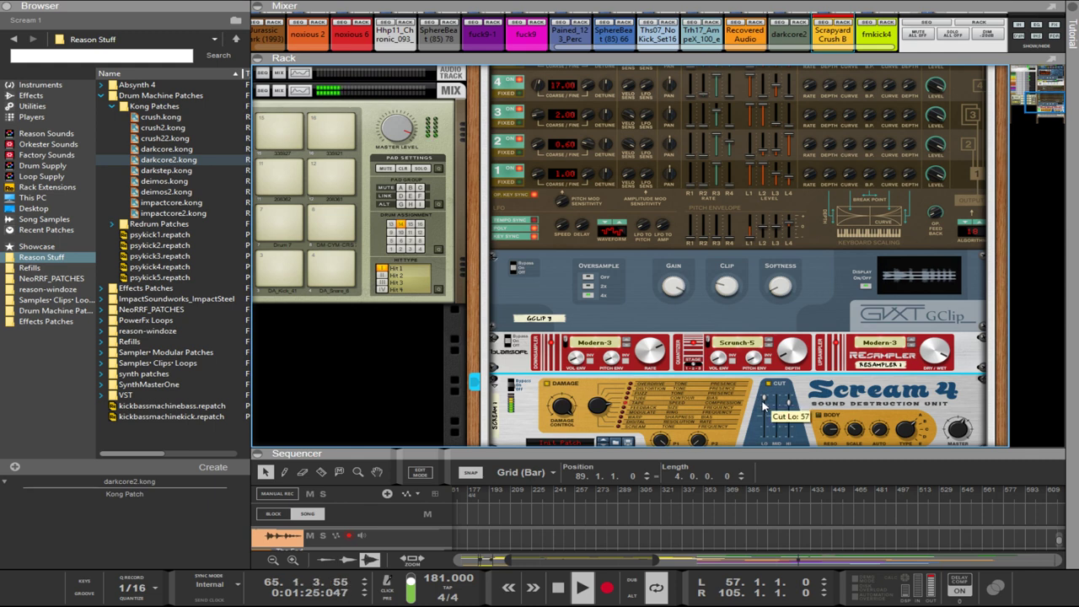
scroll(680, 261, up, 3)
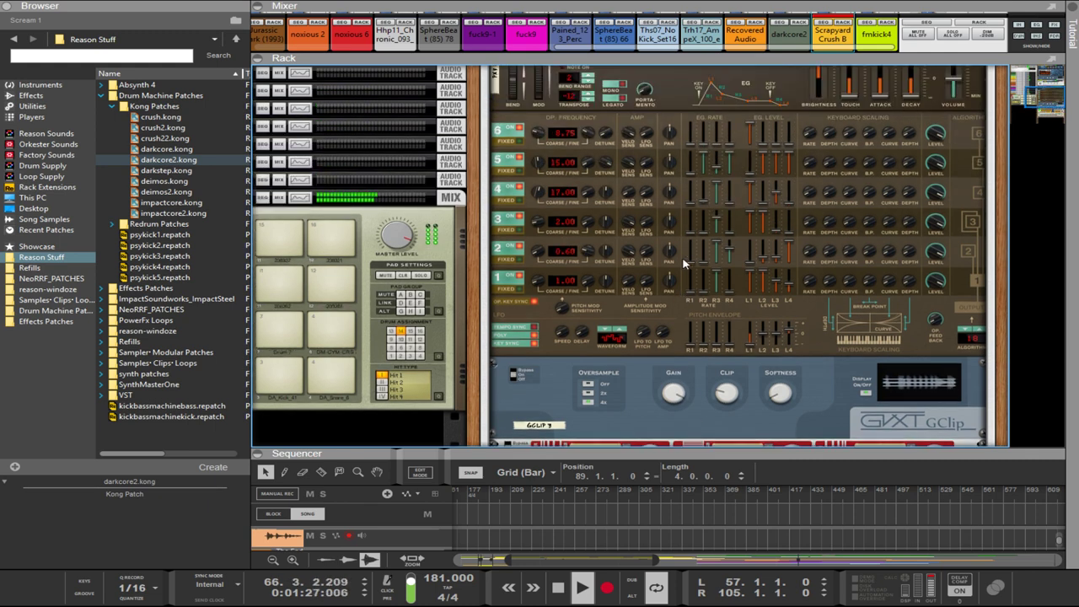
scroll(746, 323, down, 3)
- Look over the Resampler and PX7, then enlarge the sequencer to list every track
click(934, 354)
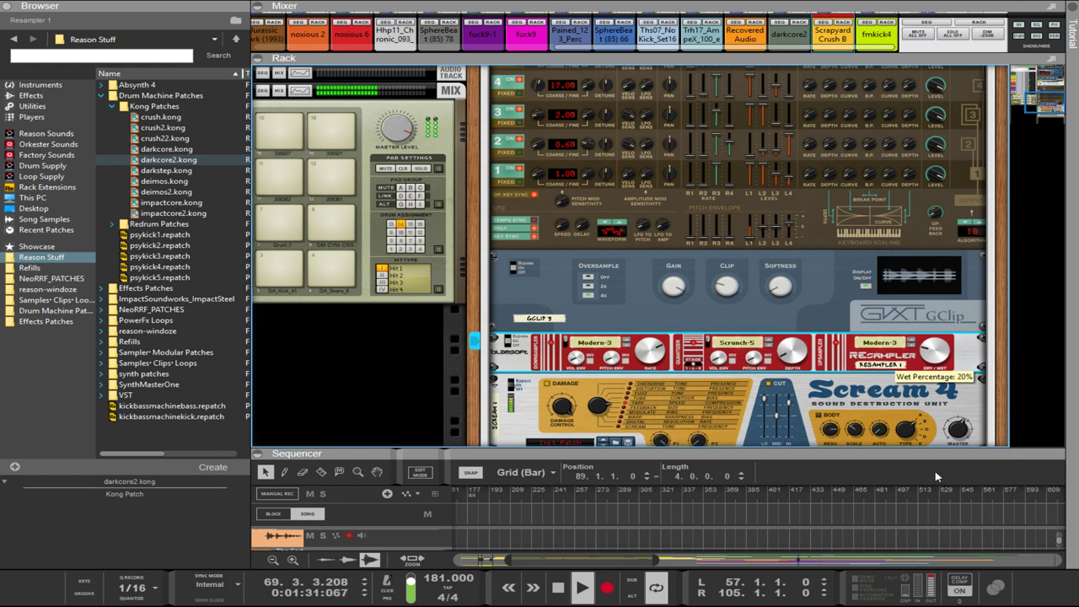
scroll(753, 297, up, 3)
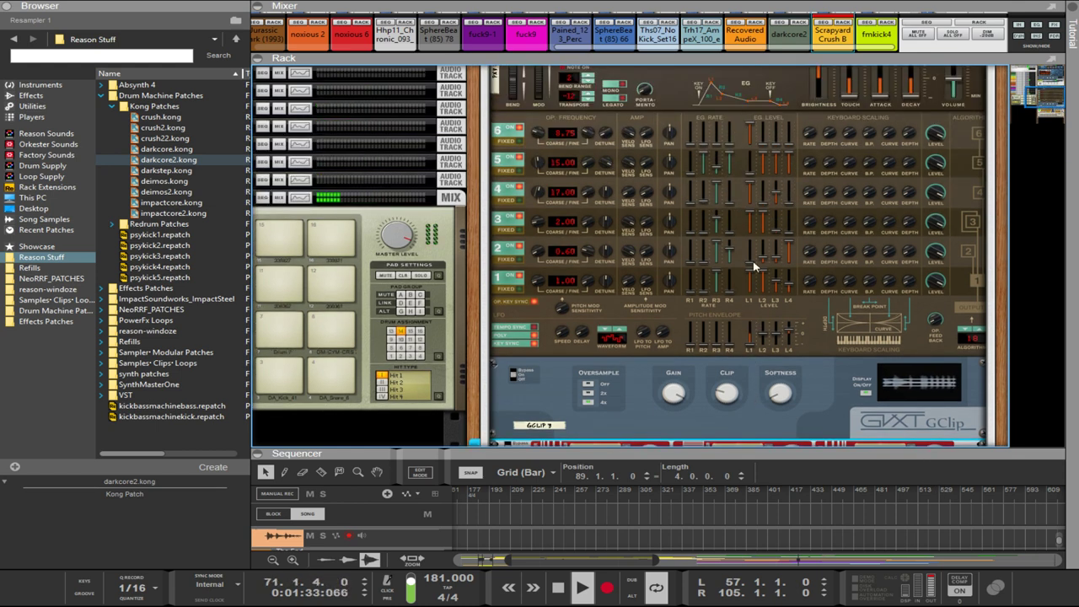
click(753, 259)
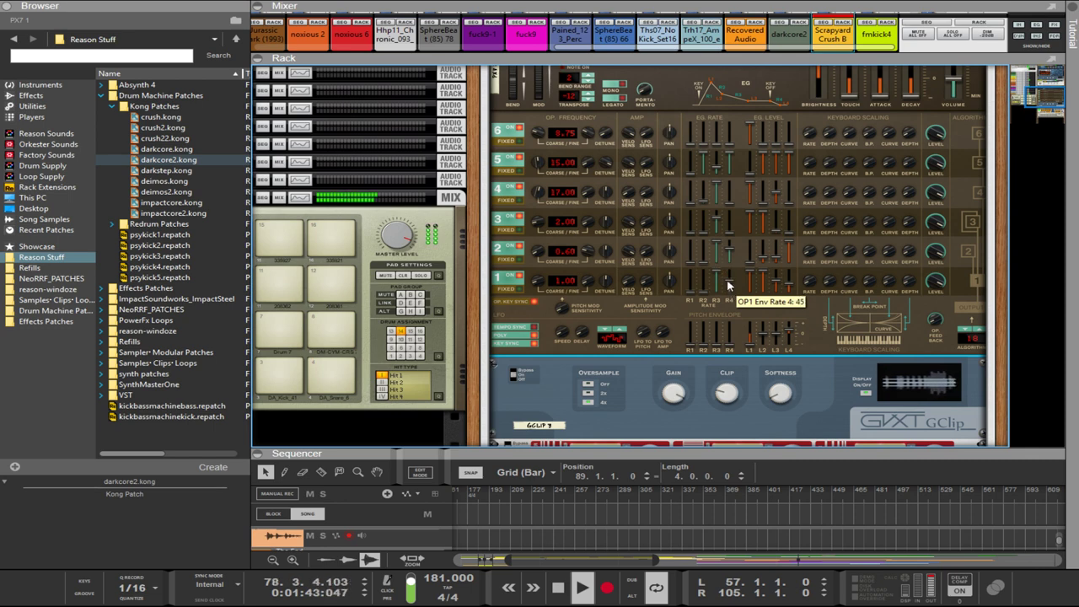
drag(678, 448, 679, 149)
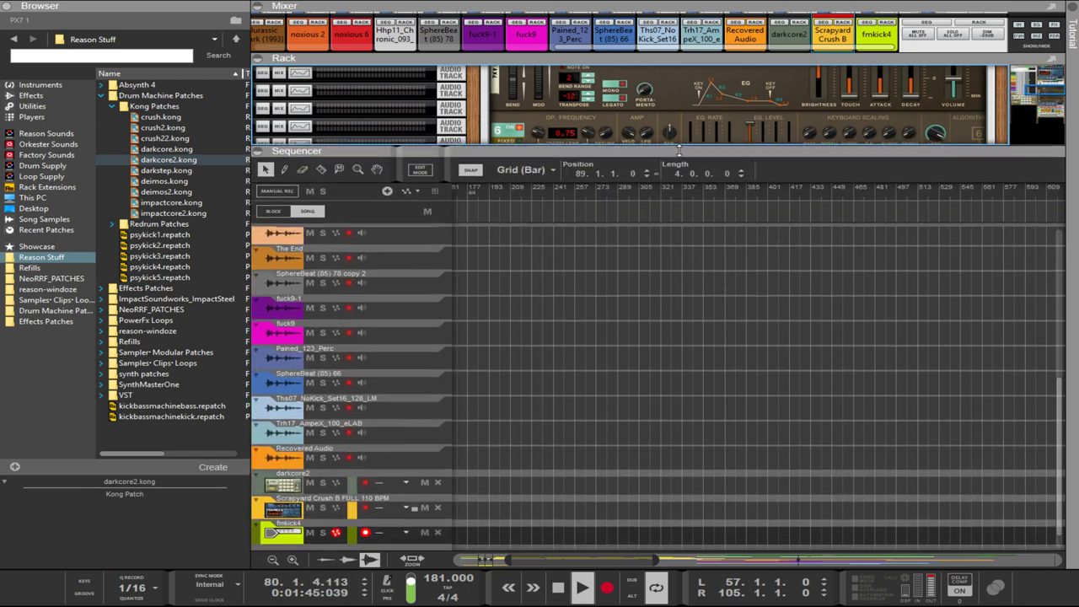
- Zoom in around bar 105 and set the loop start locator to bar 105
drag(715, 559, 487, 558)
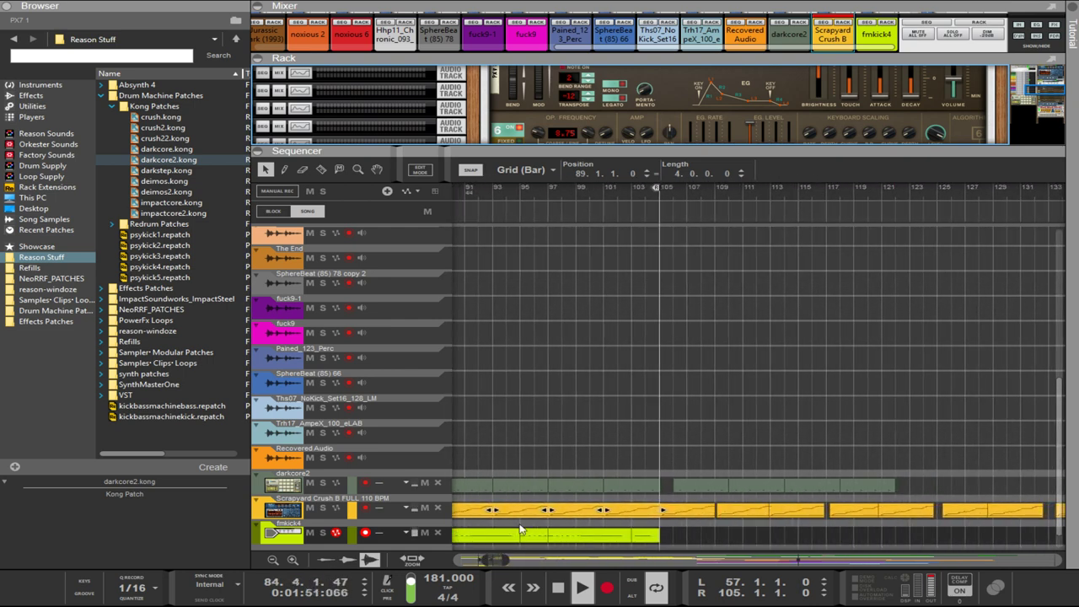
ctrl+click(915, 198)
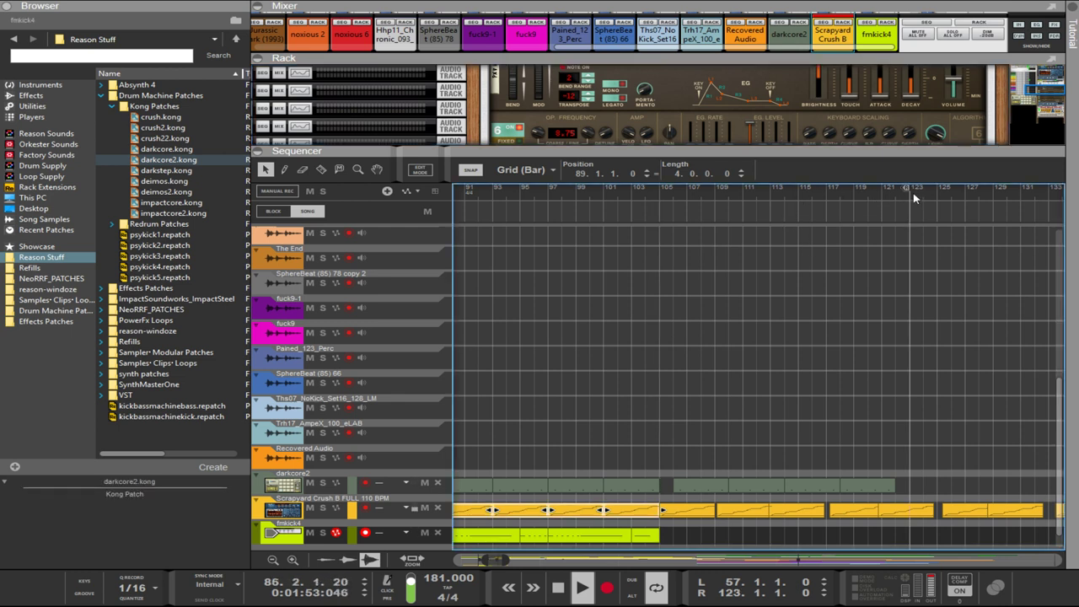
click(714, 369)
alt+click(672, 199)
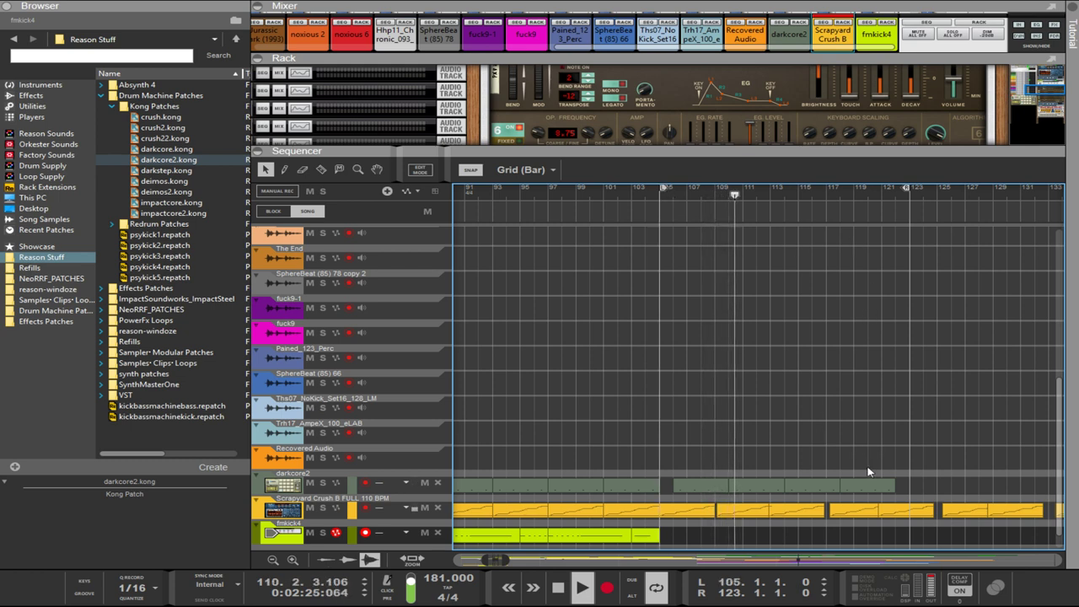
- Select the Scrapyard Crush clips and shift the darkcore2 clips left to bar 105
drag(687, 520, 877, 519)
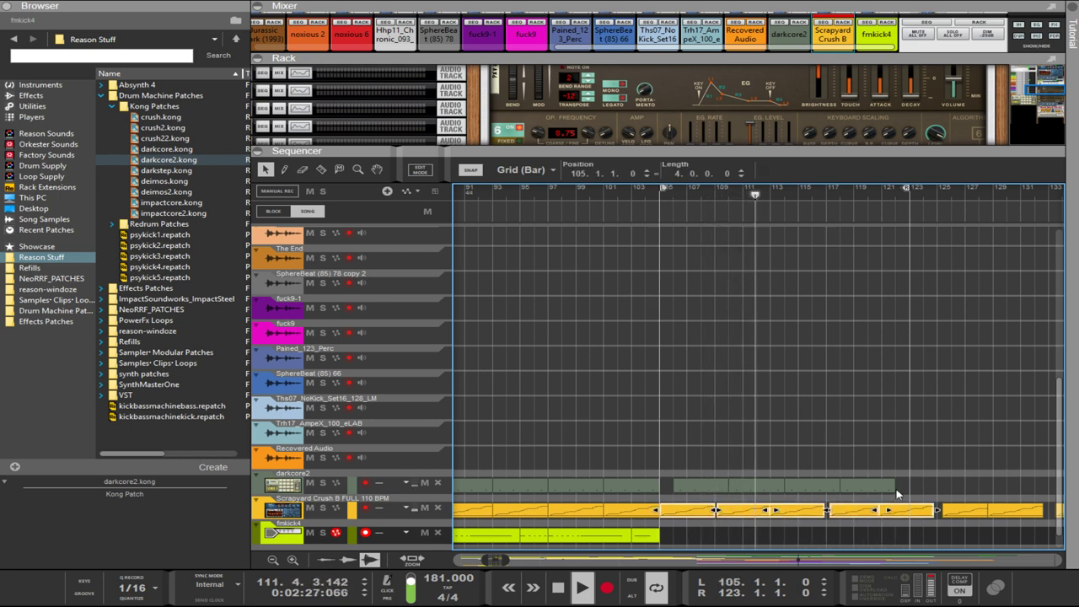
drag(919, 479, 699, 486)
drag(696, 491, 682, 492)
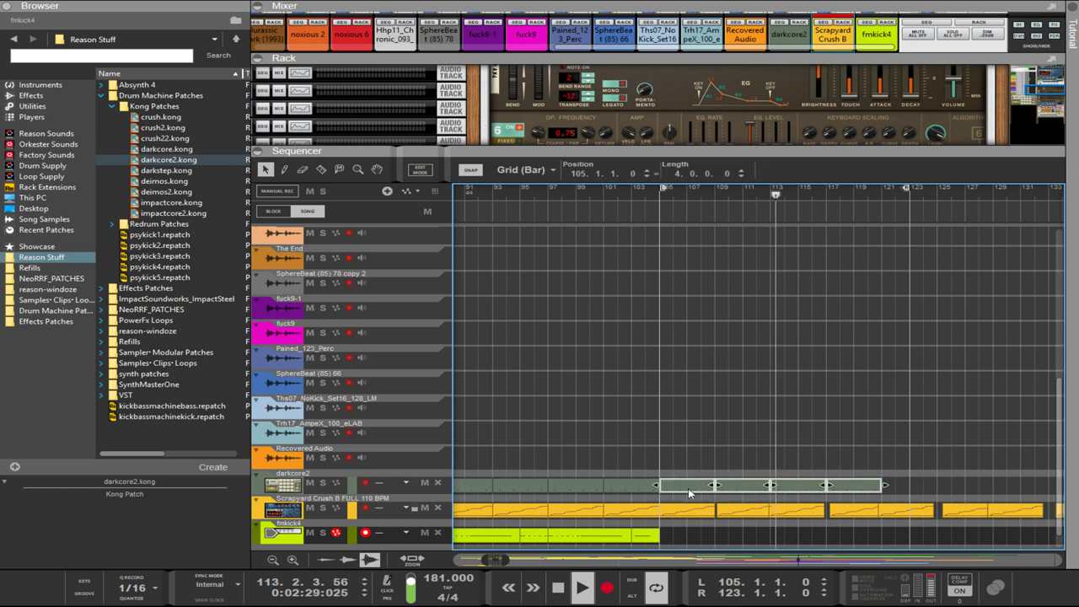
drag(904, 472, 790, 494)
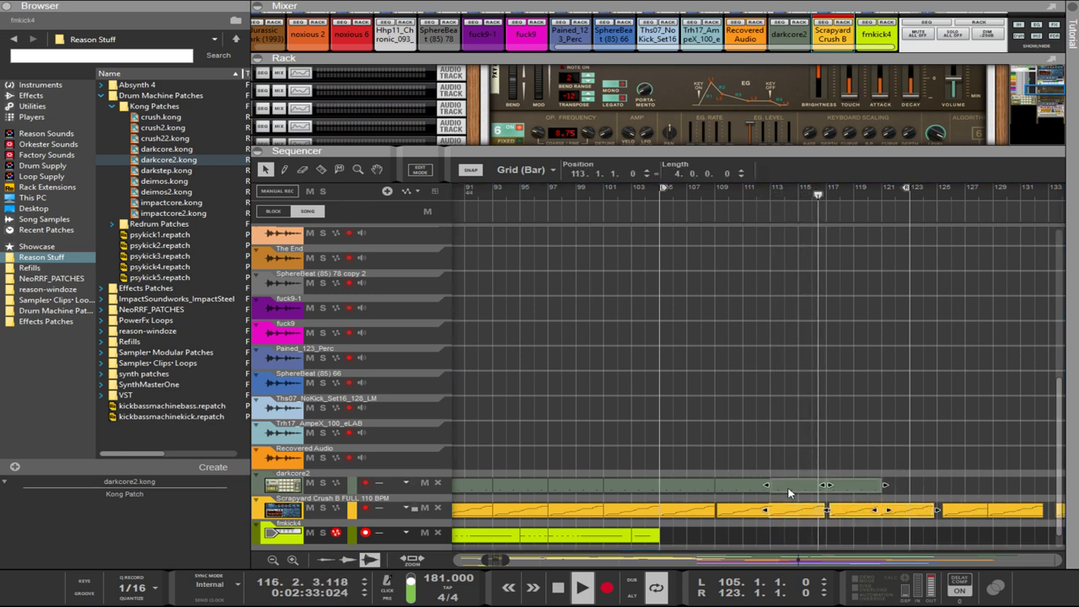
click(922, 258)
- Set the loop end to bar 121 and fill bars 109–121 with Scrapyard Crush clips
drag(906, 190, 882, 195)
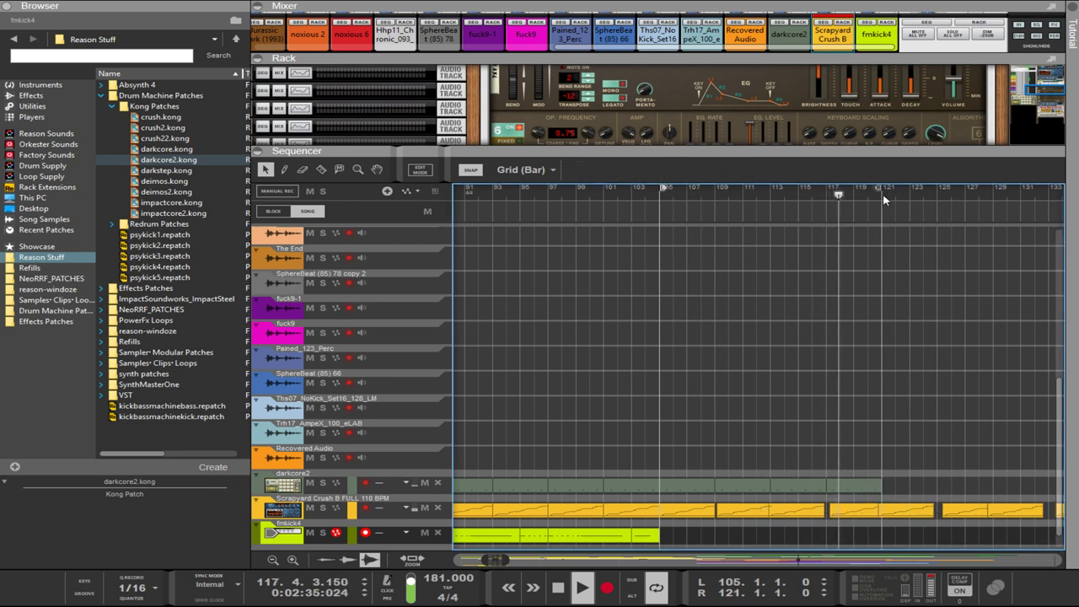
drag(732, 545, 931, 499)
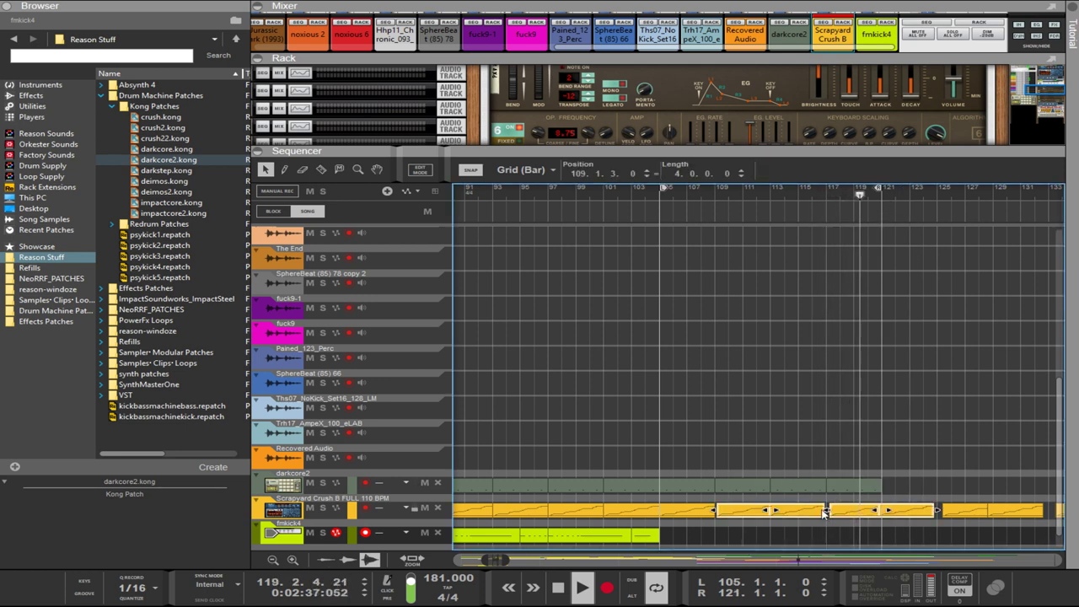
drag(768, 514, 926, 513)
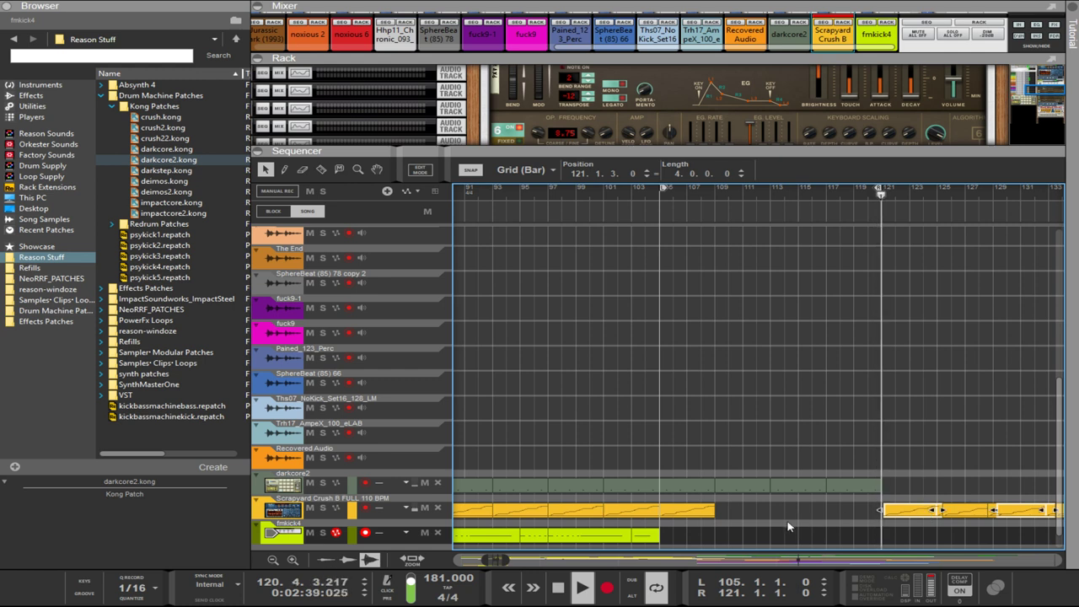
drag(690, 510, 659, 512)
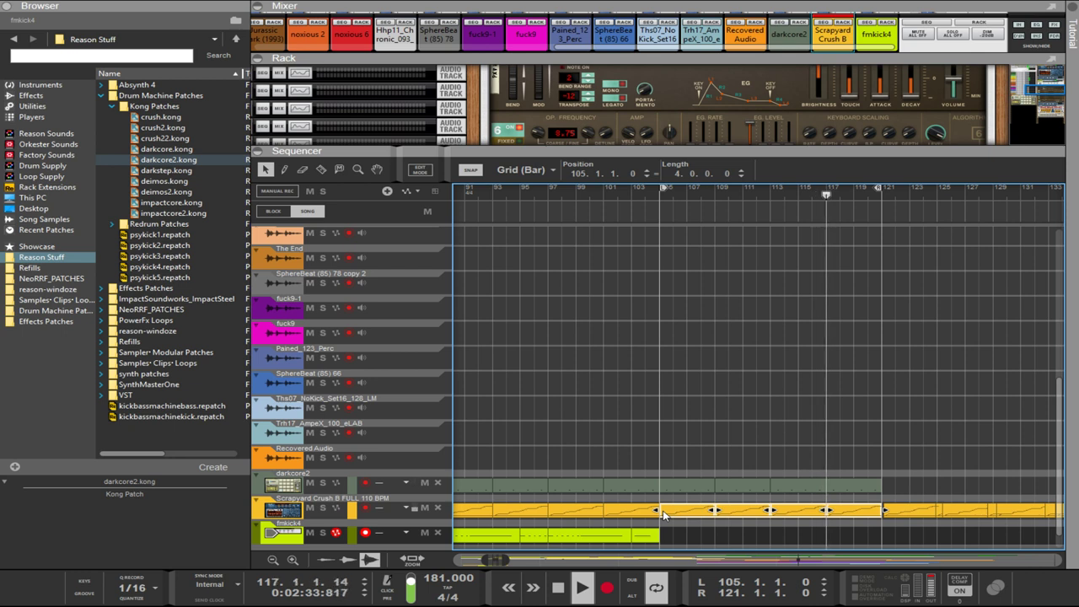
key(ctrl+shift+Left)
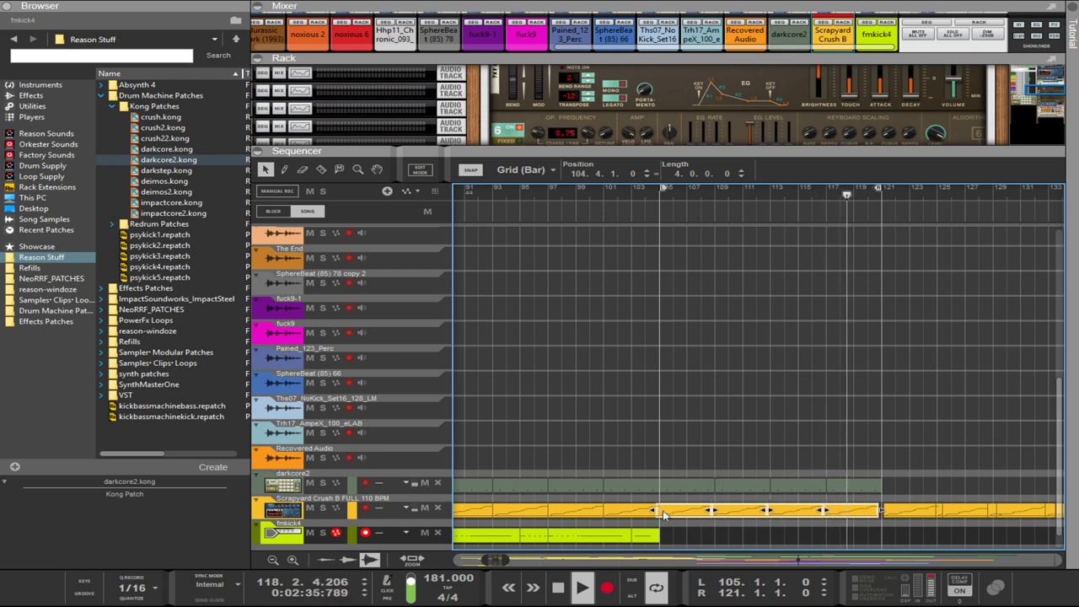
key(ctrl+shift+Left)
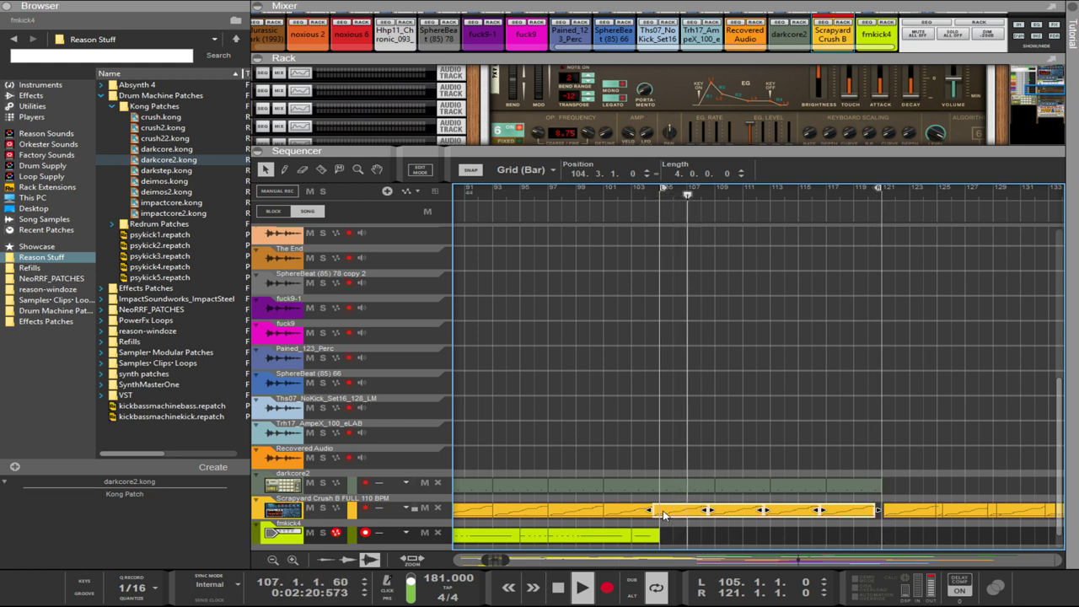
drag(664, 515, 661, 515)
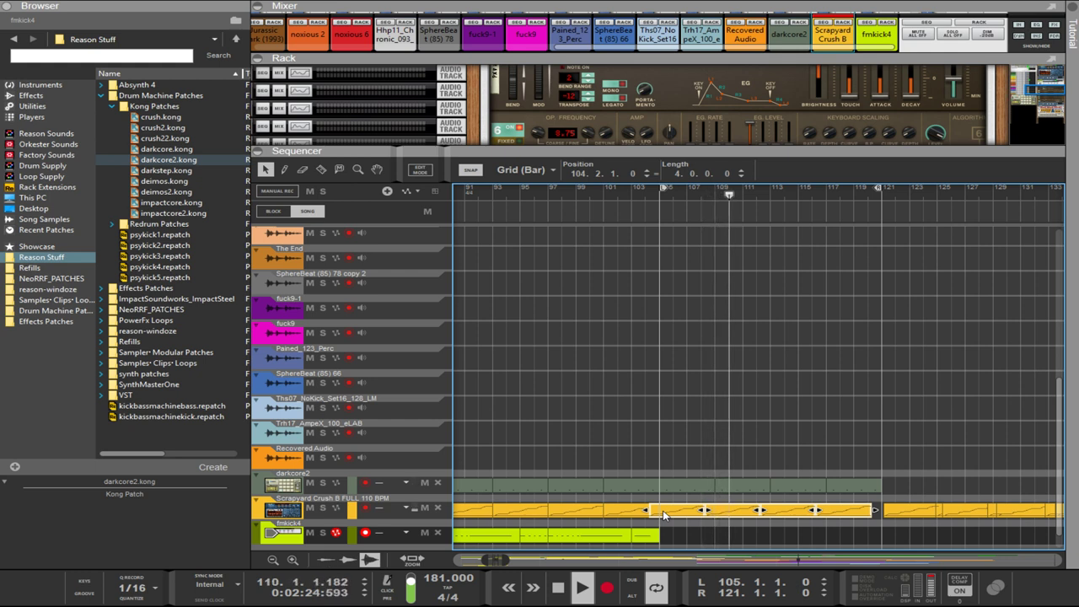
drag(663, 515, 660, 515)
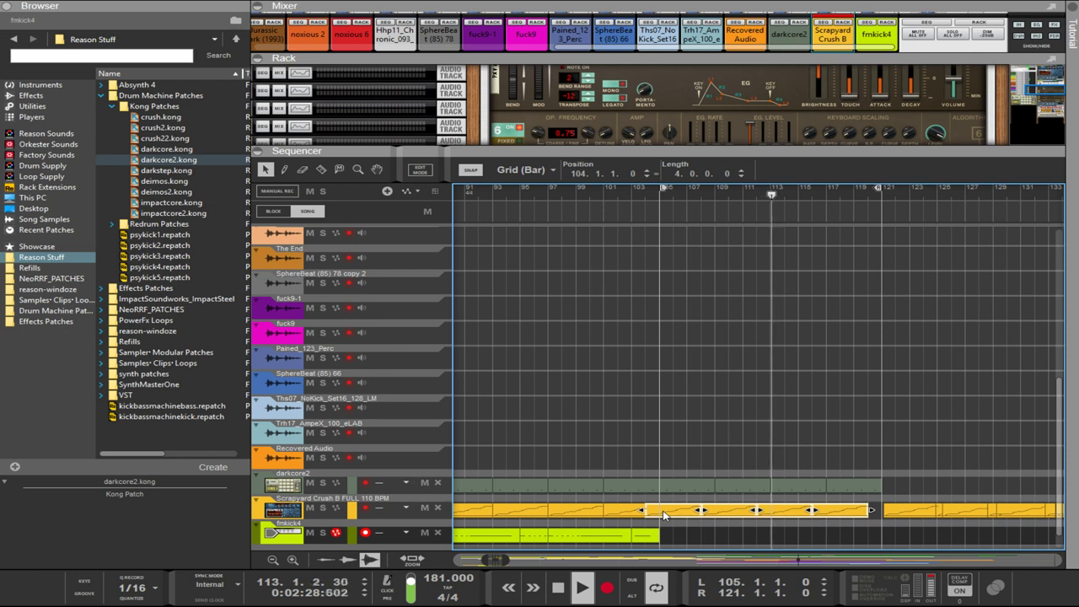
key(ctrl+alt+Right)
key(ctrl+alt+Right)
key(ctrl+alt+Right)
key(ctrl+alt+Right)
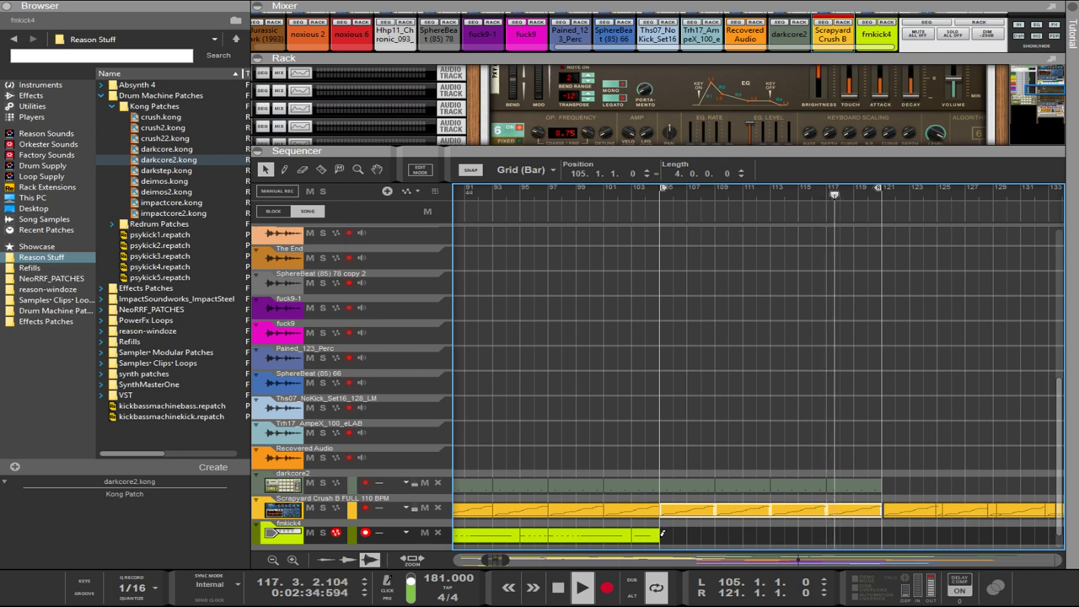
- Move the short fmkick4 clip to bar 105 and copy it toward bar 106
drag(660, 535, 868, 538)
click(675, 534)
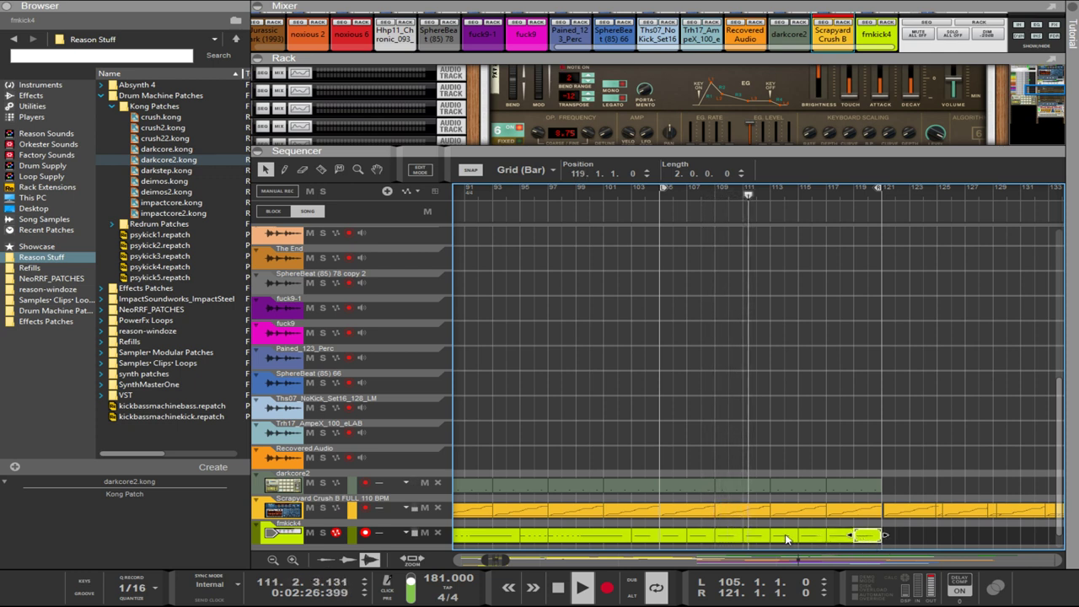
ctrl+click(679, 541)
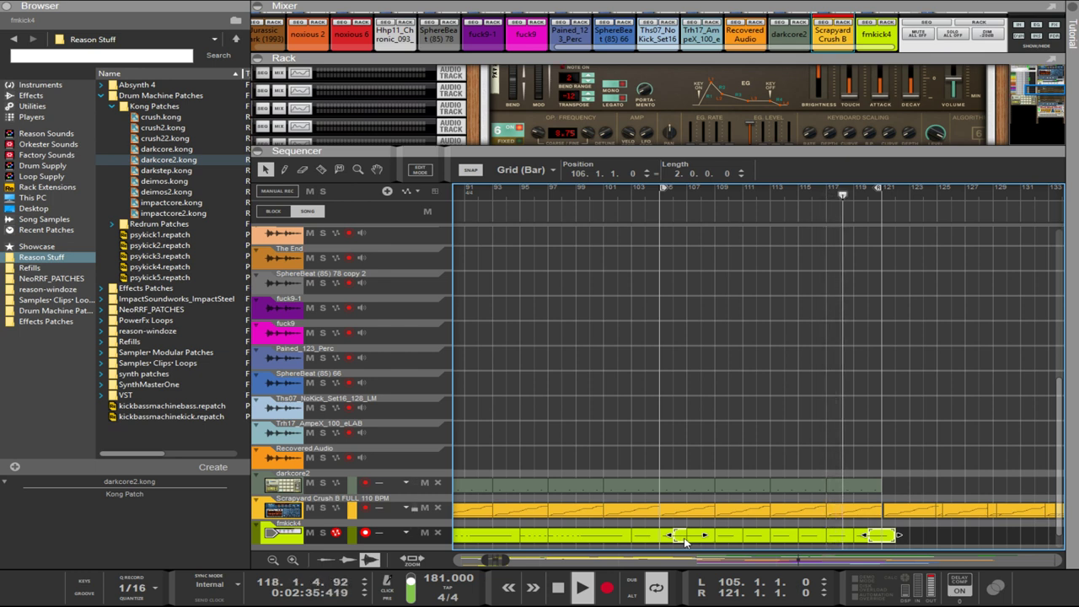
key(ctrl+z)
click(697, 521)
mouse_move(677, 541)
mouse_down()
mouse_move(693, 542)
mouse_move(665, 537)
mouse_move(679, 539)
mouse_up()
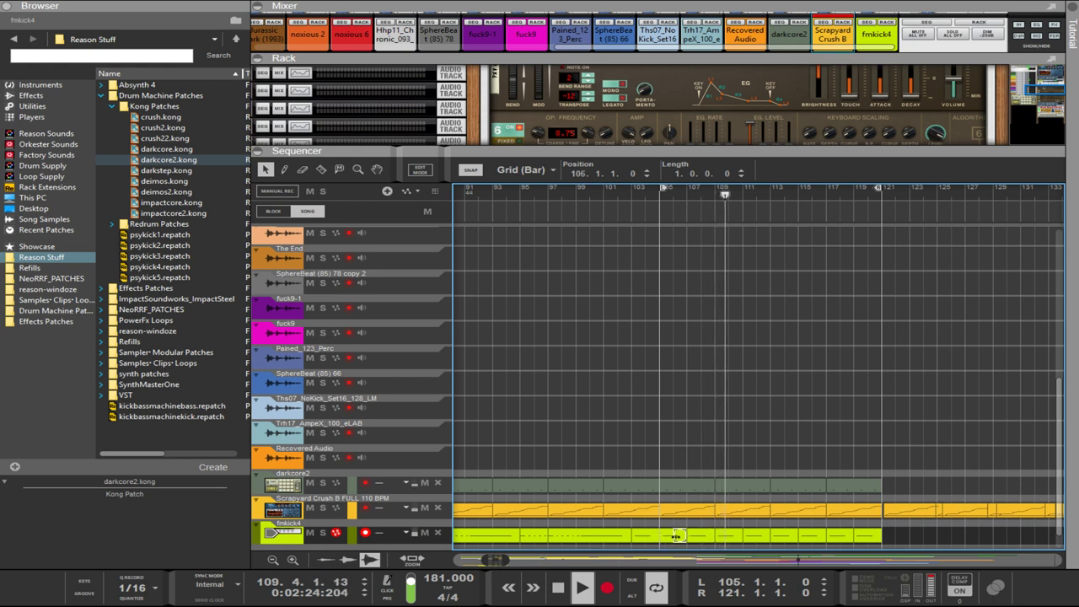
- Shorten the fmkick4 clip to one bar and copy the clips to start at bar 105
drag(670, 537, 666, 538)
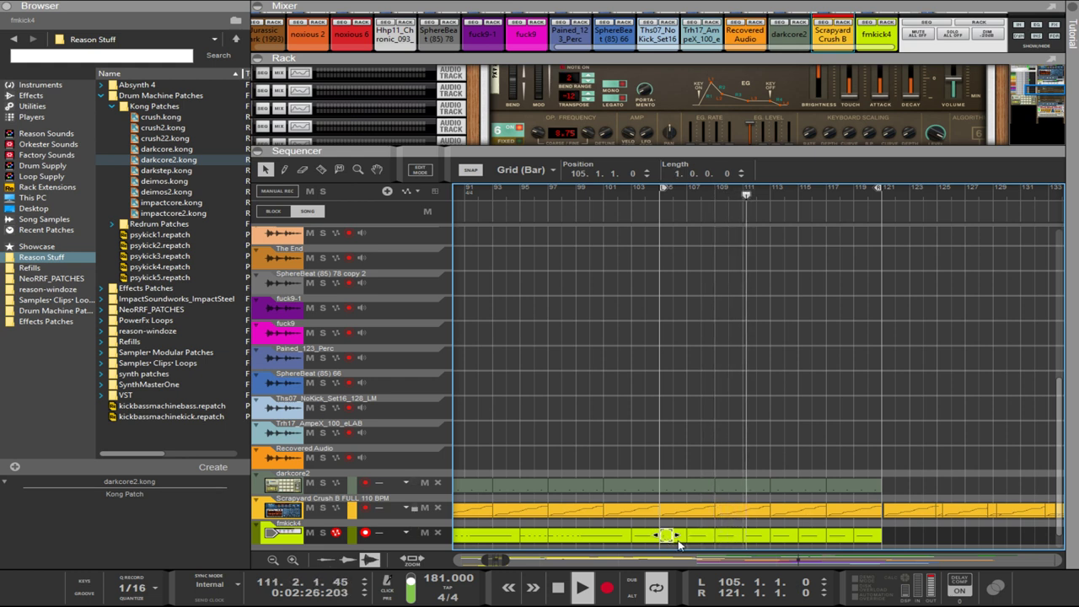
click(683, 522)
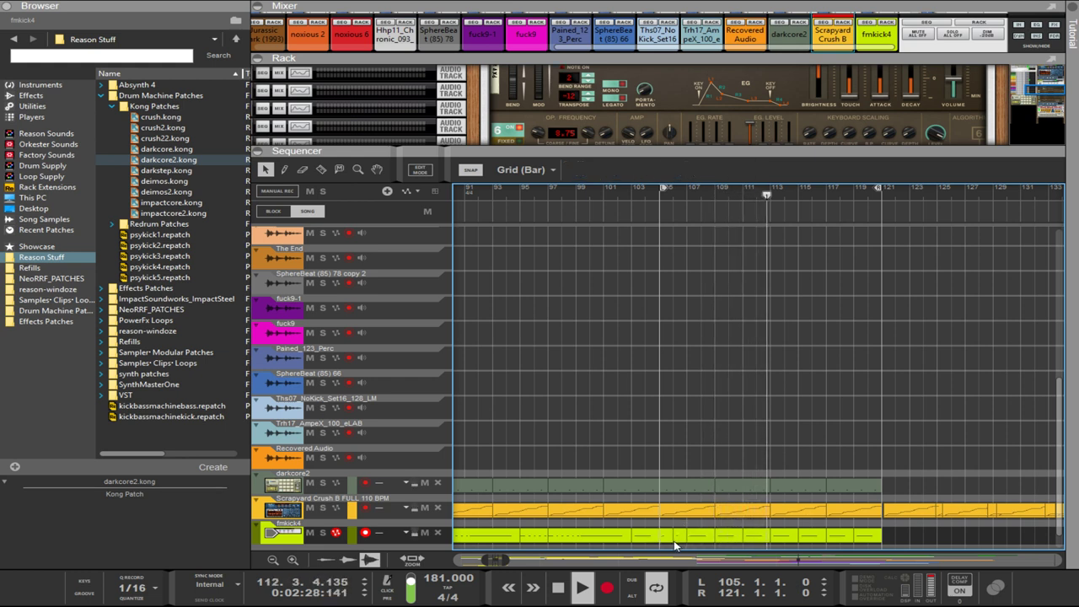
click(678, 537)
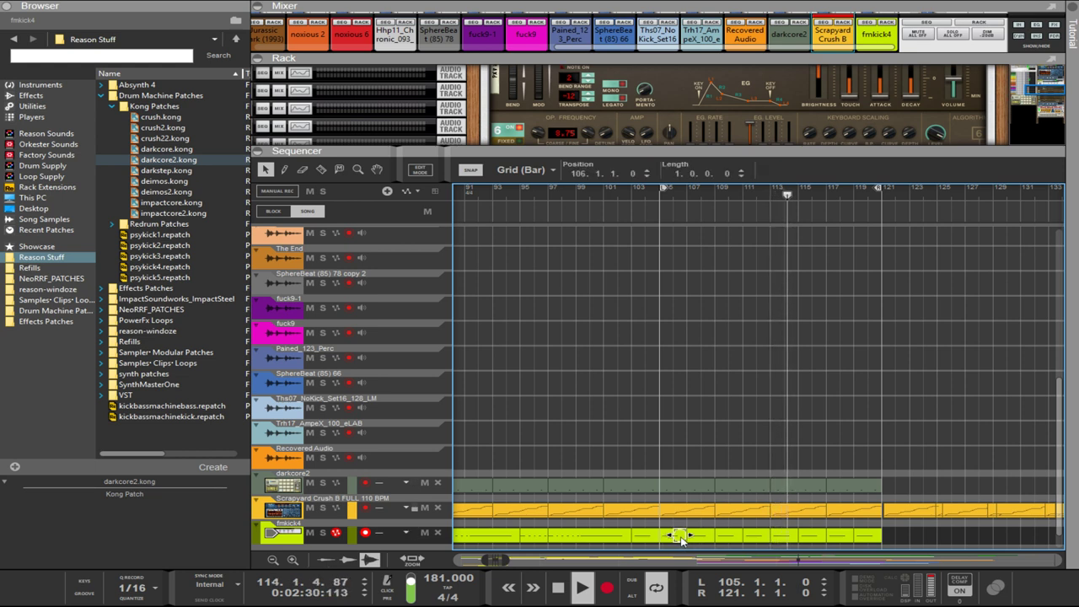
drag(585, 540, 696, 541)
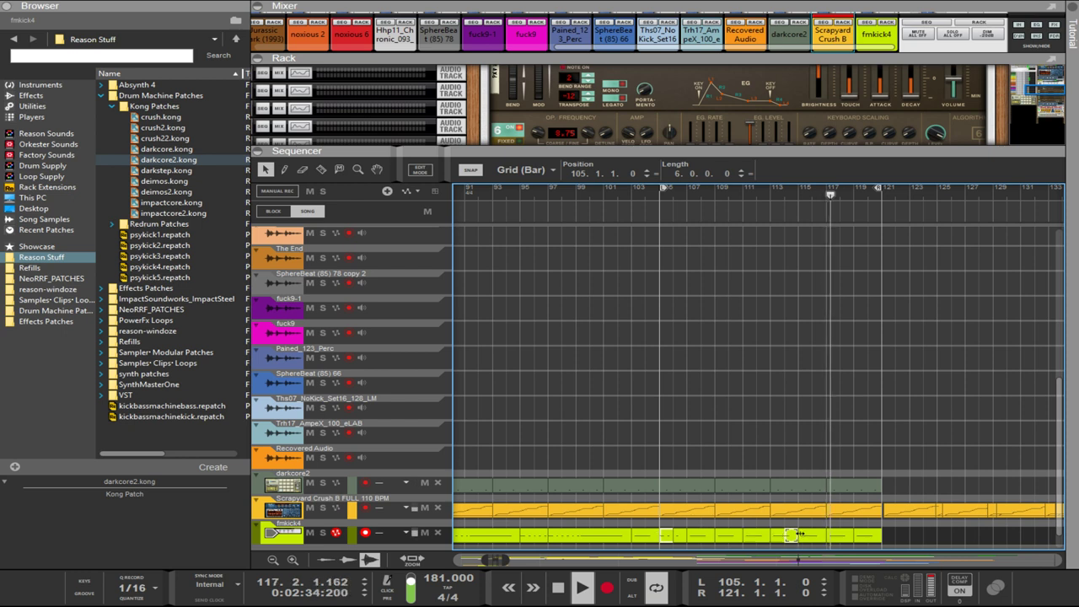
- Delete the fmkick4 clip at bar 114, move the bar-105 clip to 106, and copy the clips
click(788, 537)
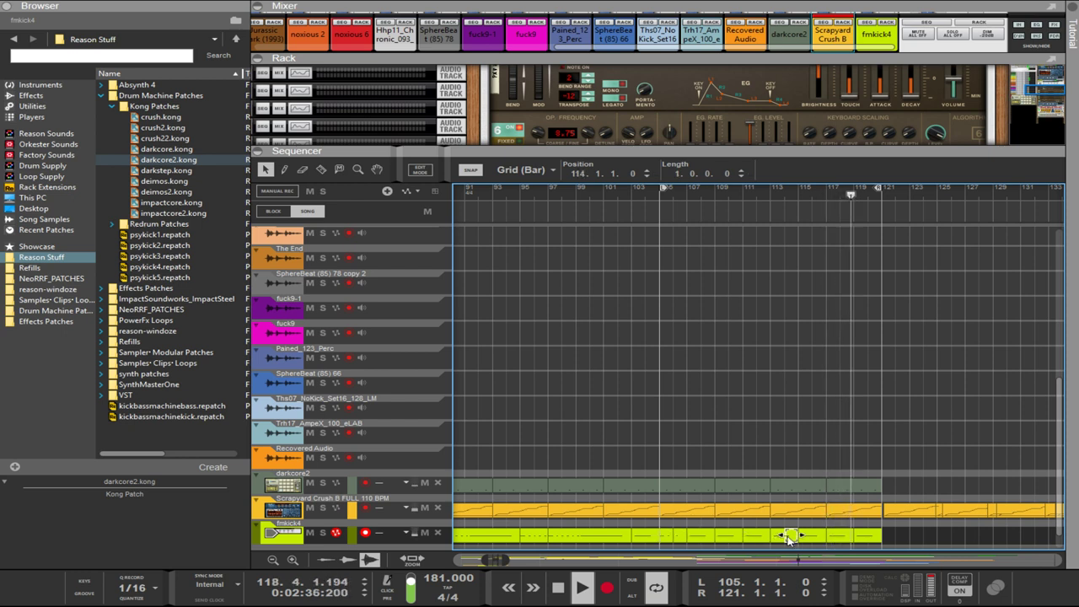
key(Delete)
click(694, 539)
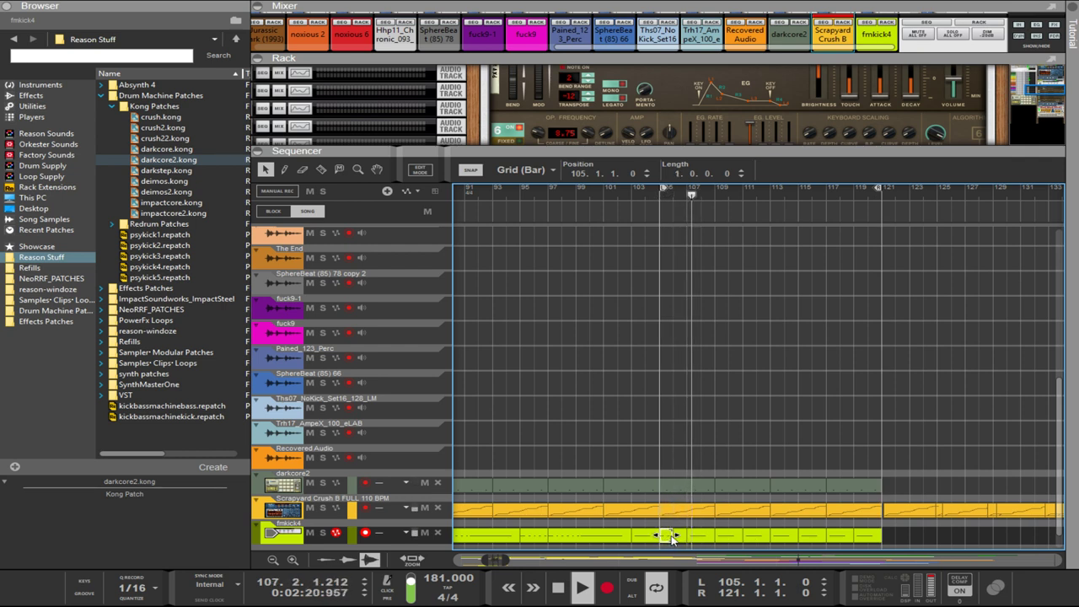
drag(672, 537, 679, 540)
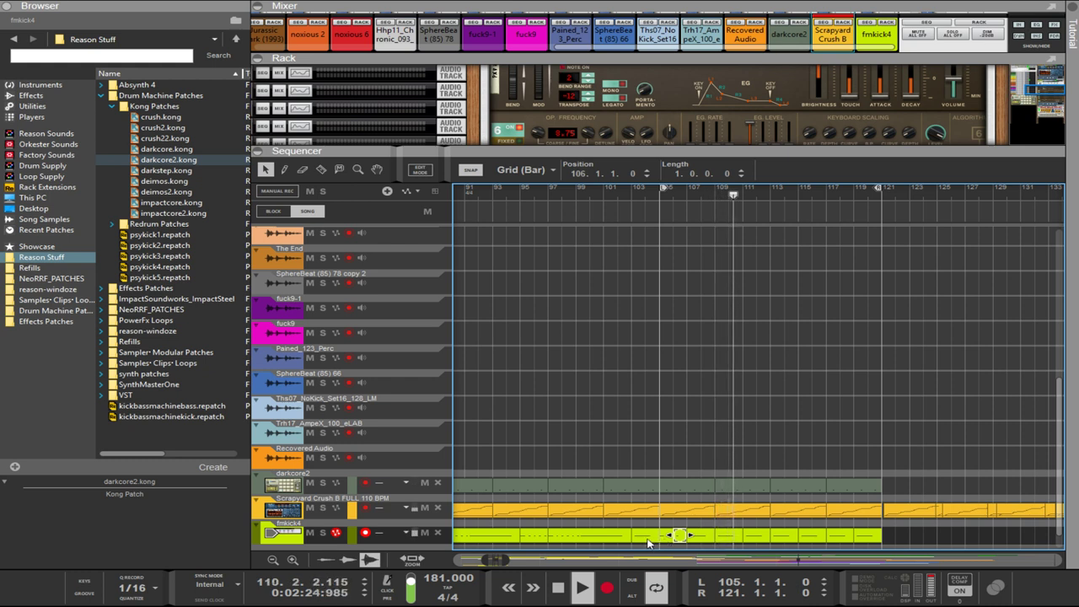
drag(667, 540, 832, 537)
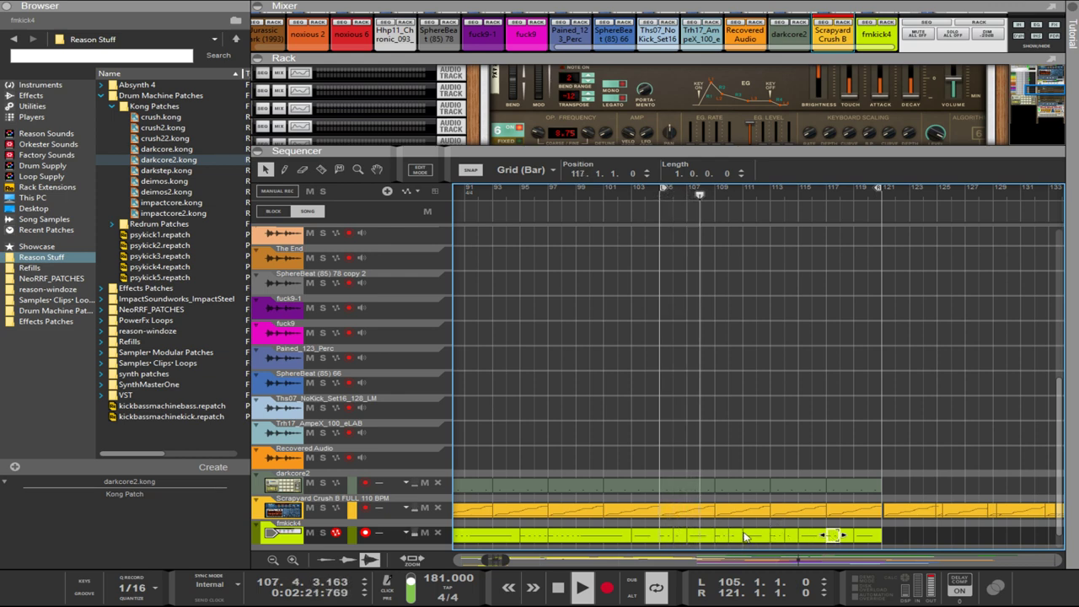
- Enlarge the rack and raise the PX7's OP4 second envelope rate
drag(756, 147, 756, 333)
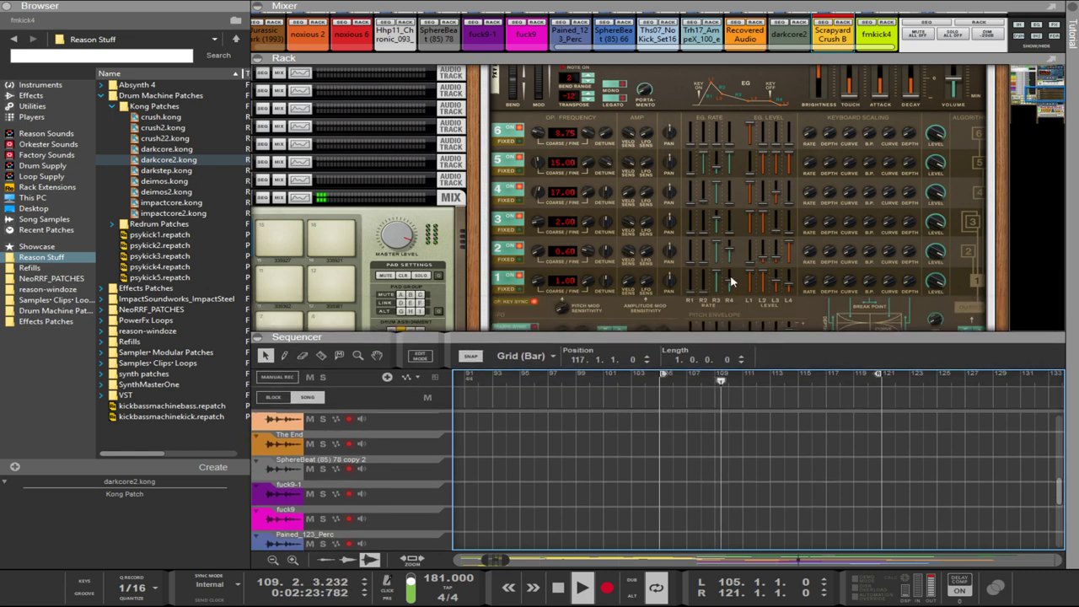
click(706, 285)
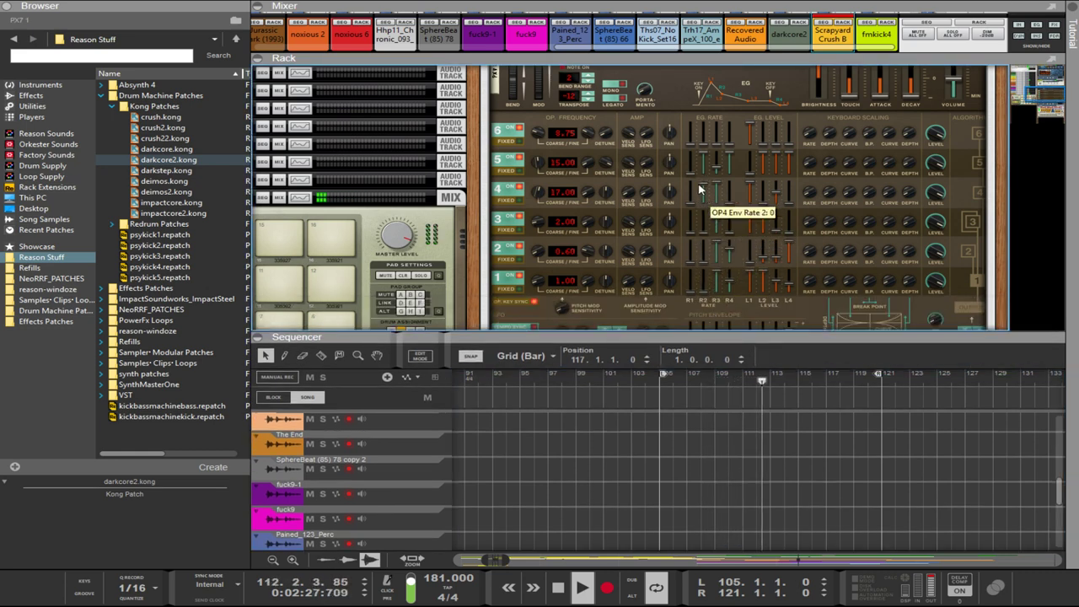
drag(699, 185, 703, 194)
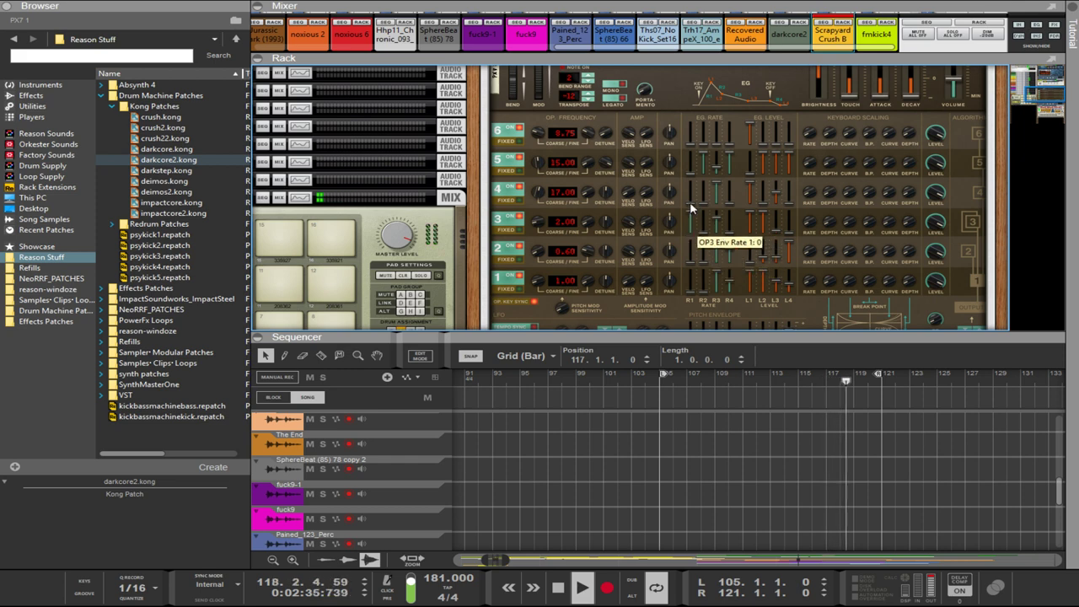
- Step the PX7 algorithm forward to 20
scroll(965, 295, down, 2)
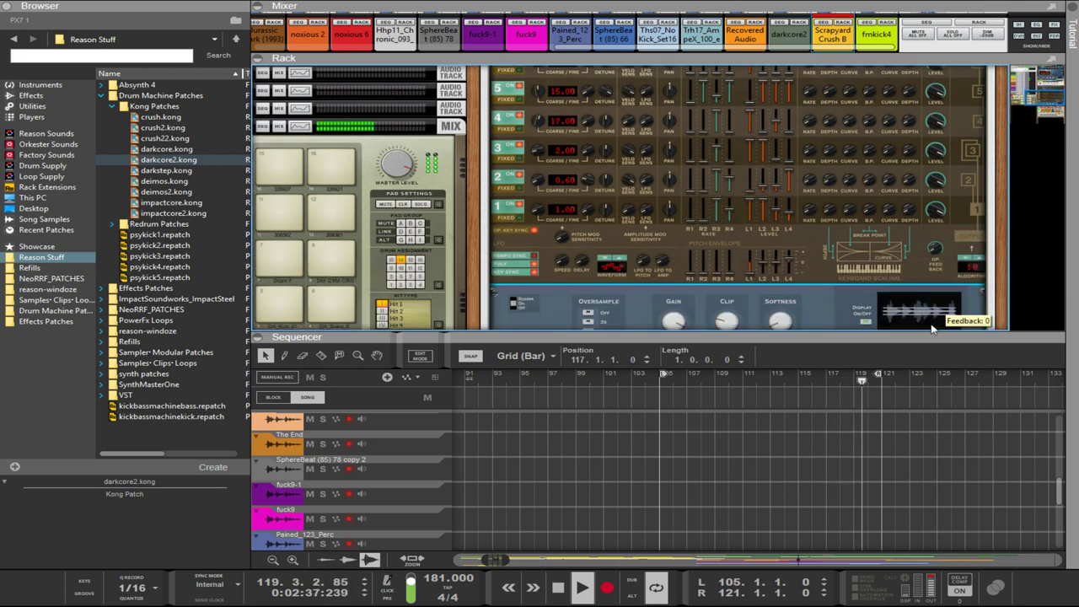
click(976, 255)
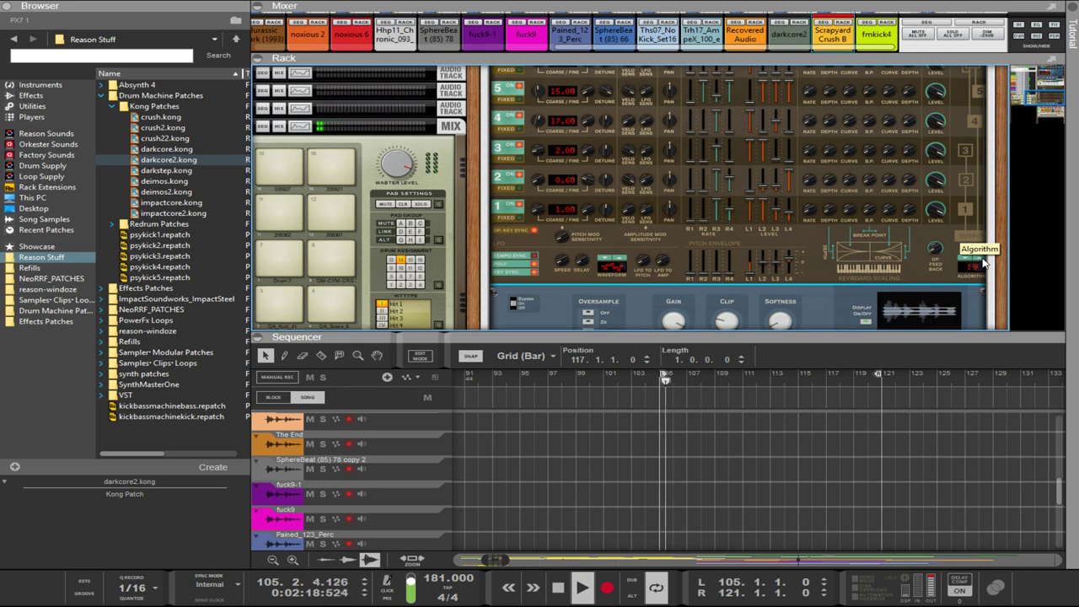
scroll(800, 236, up, 2)
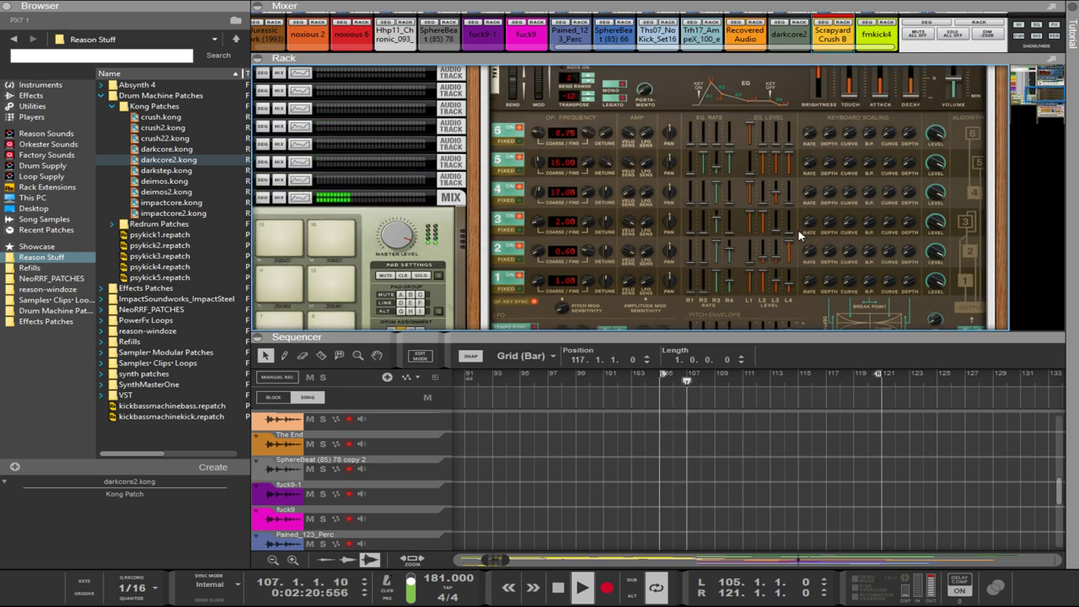
scroll(799, 236, up, 1)
scroll(783, 248, down, 2)
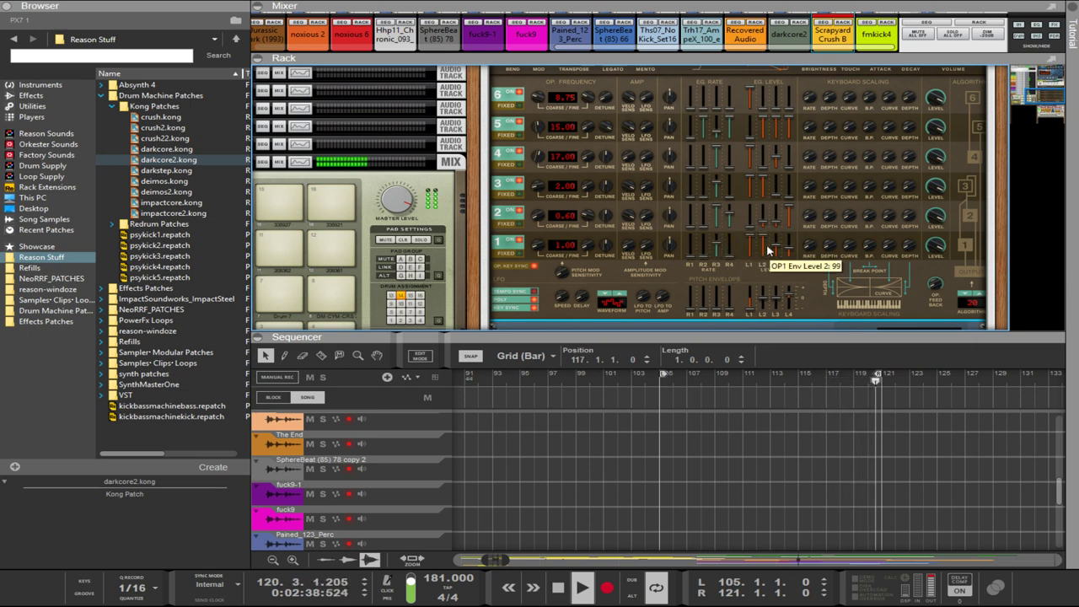
- Drop OP1's second envelope level to 45 and tune the coarse ratios, with OP4 at 1.00
drag(765, 242, 764, 251)
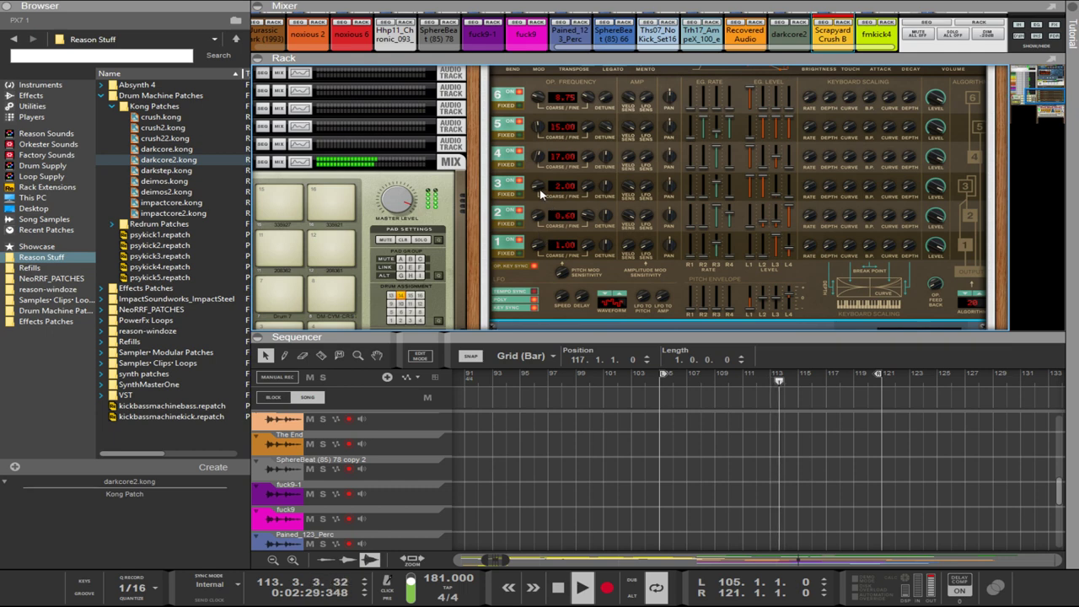
scroll(540, 194, down, 1)
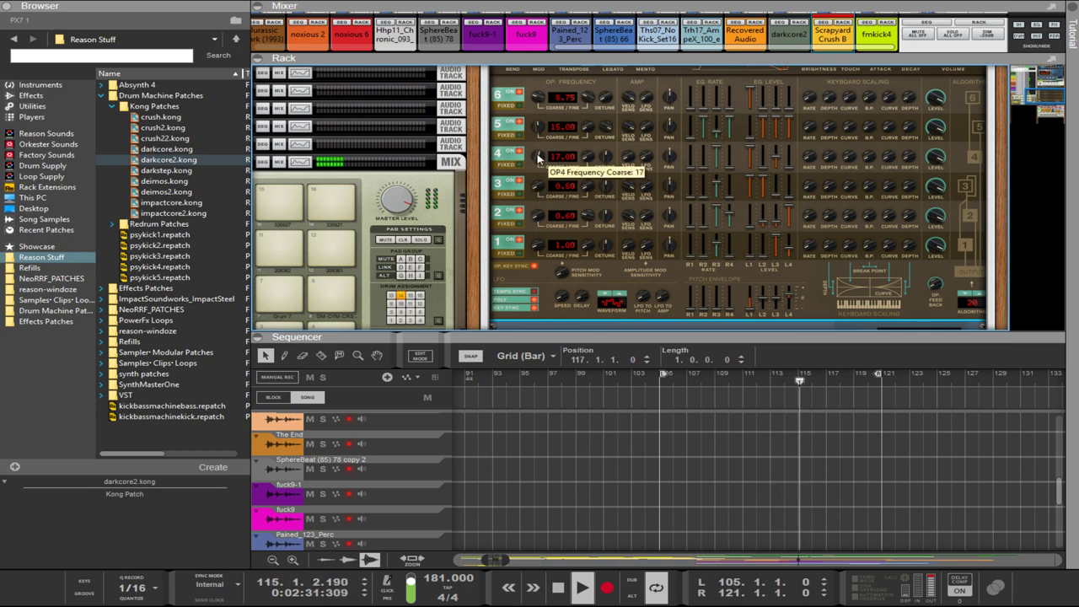
scroll(543, 187, up, 2)
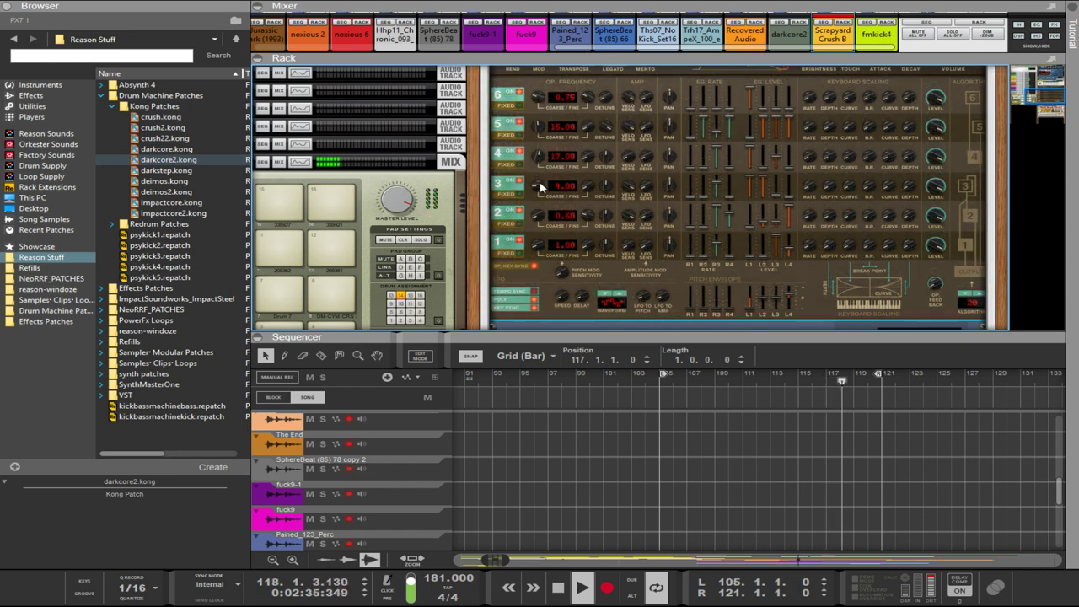
scroll(535, 178, up, 2)
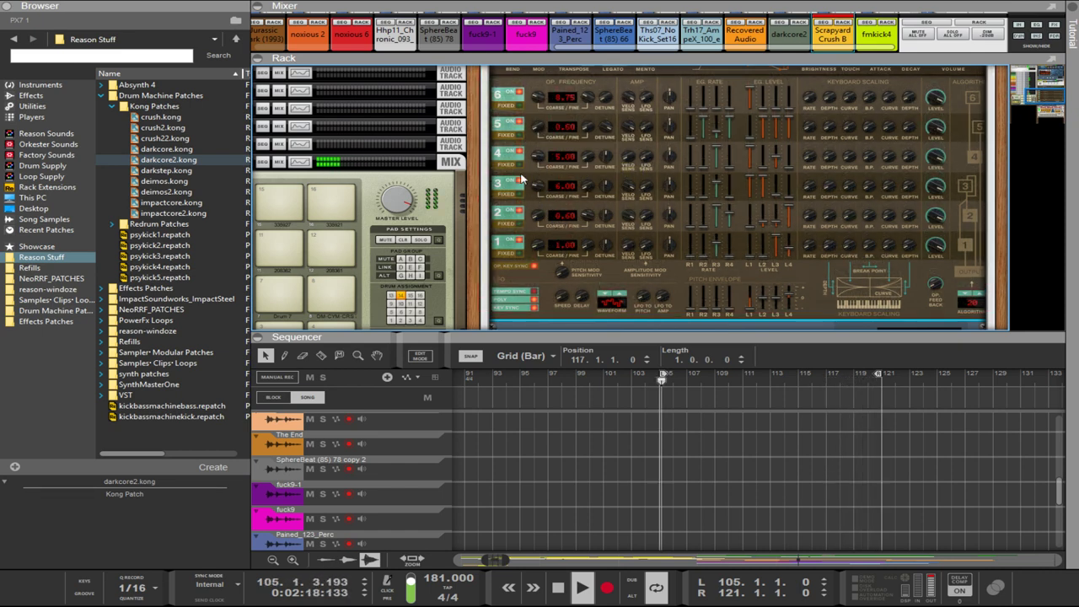
scroll(539, 103, up, 18)
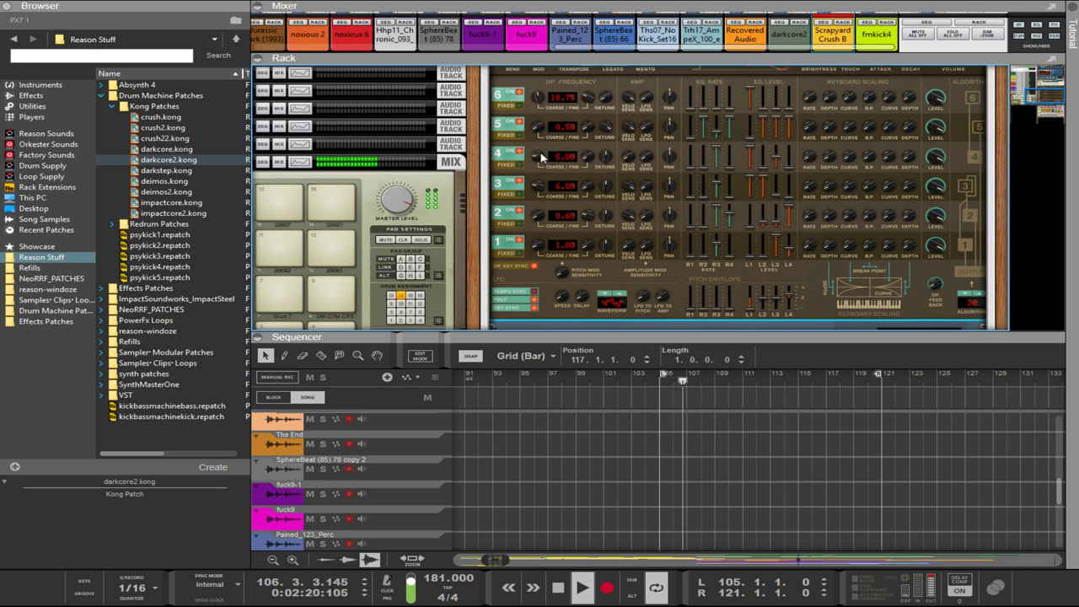
drag(538, 157, 545, 174)
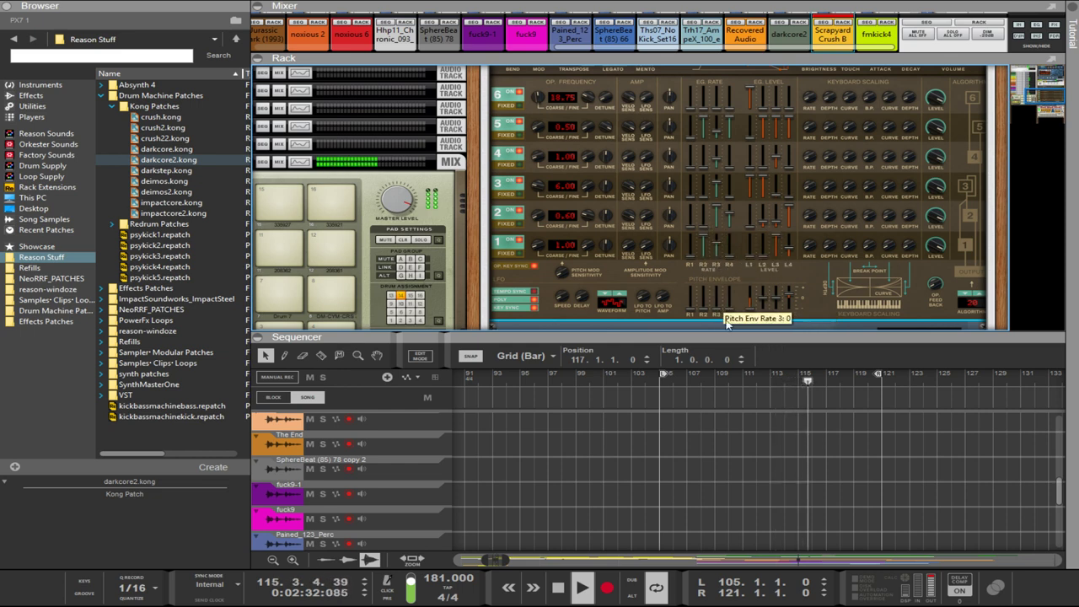
- Pull the PX7 pitch envelope's second level down to -50
drag(767, 329, 767, 340)
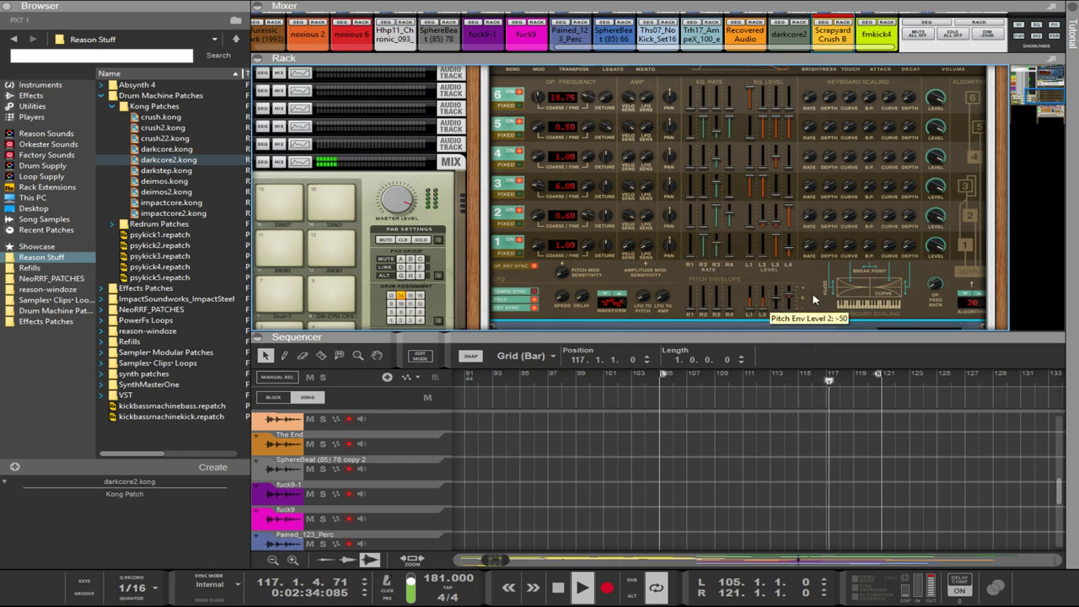
scroll(758, 303, down, 5)
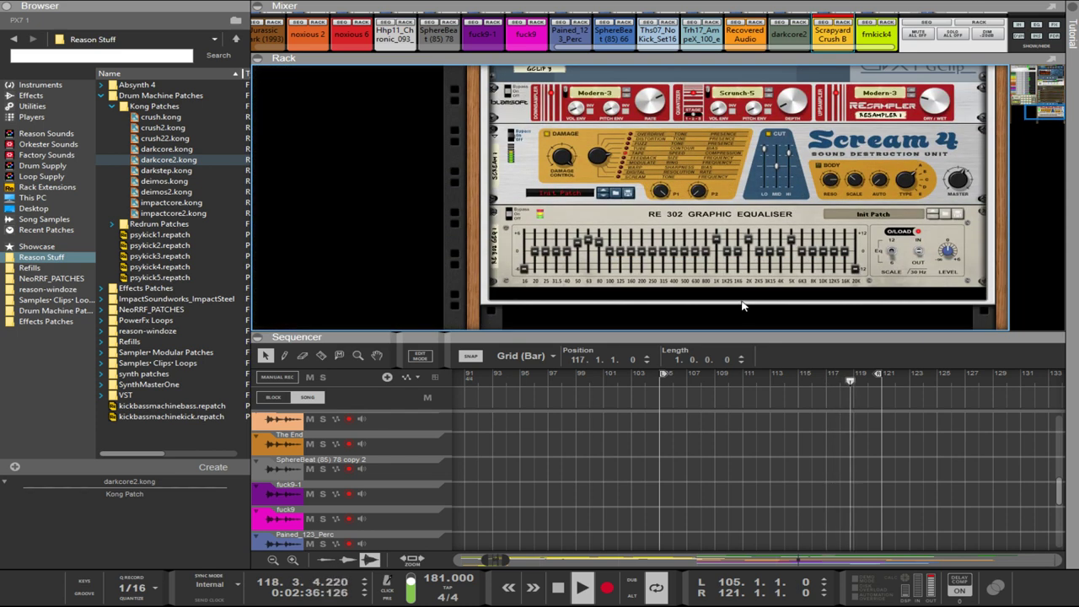
scroll(742, 306, up, 2)
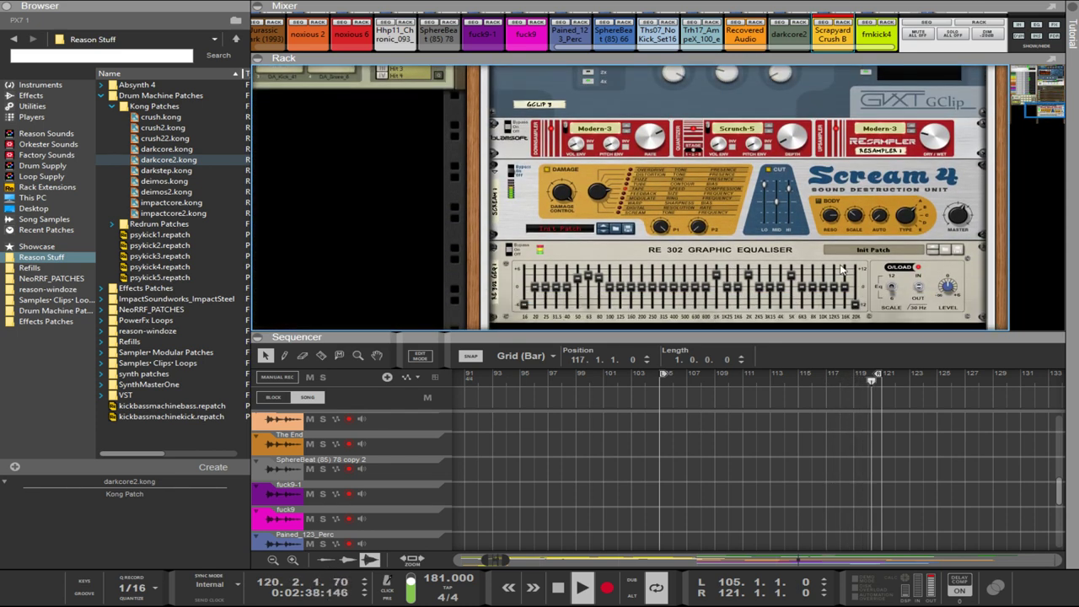
- Select the Scream 4 and first GClip devices in the rack
click(597, 194)
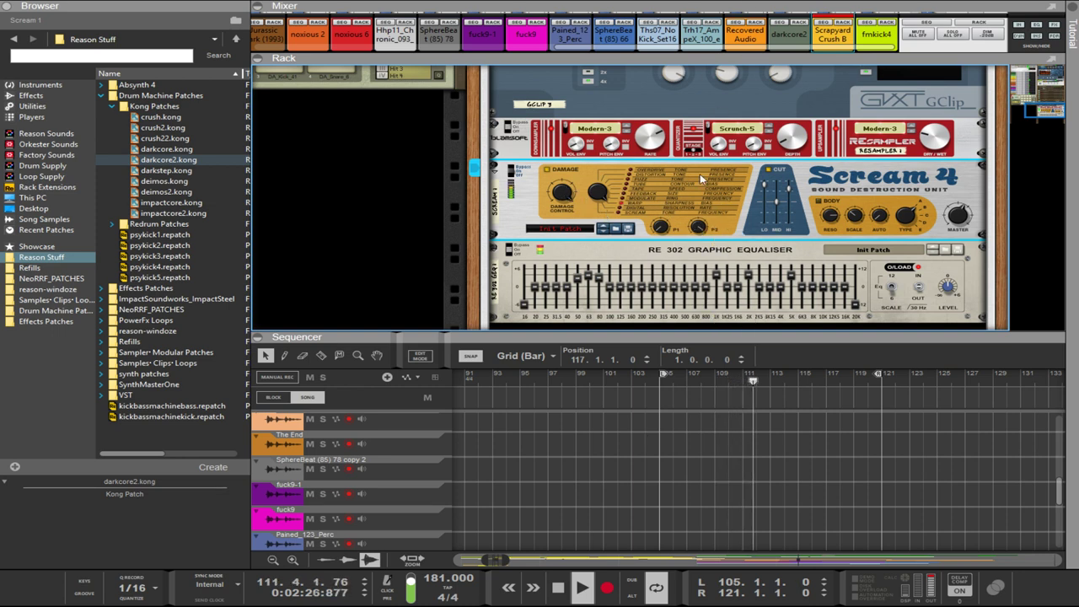
click(612, 113)
scroll(607, 118, up, 3)
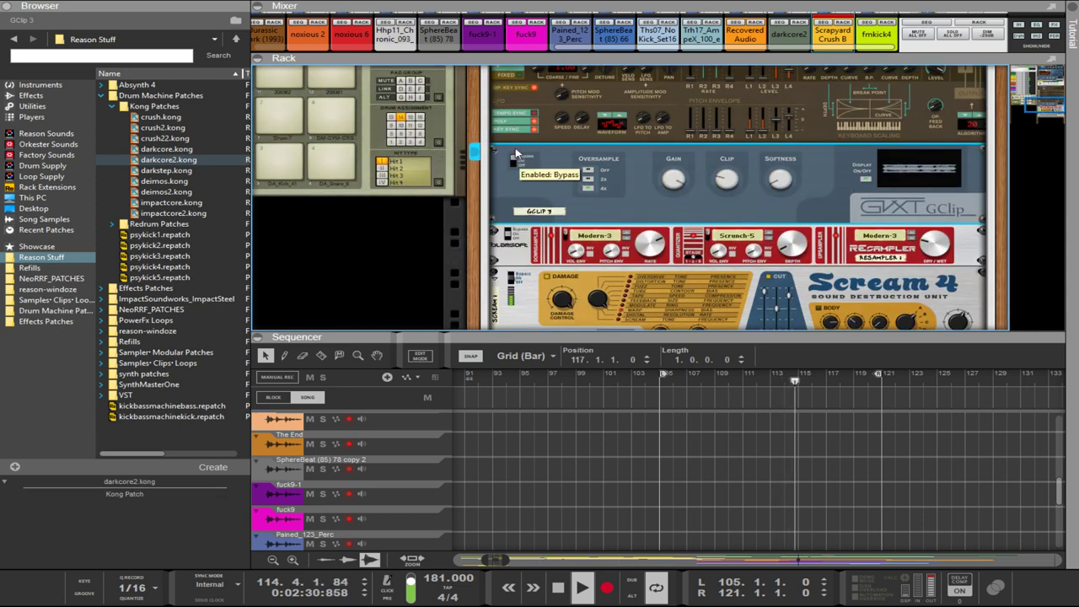
scroll(589, 215, down, 2)
- Insert a GClip Waveshaping Clipper from the effects browser right after Scream 4
click(591, 270)
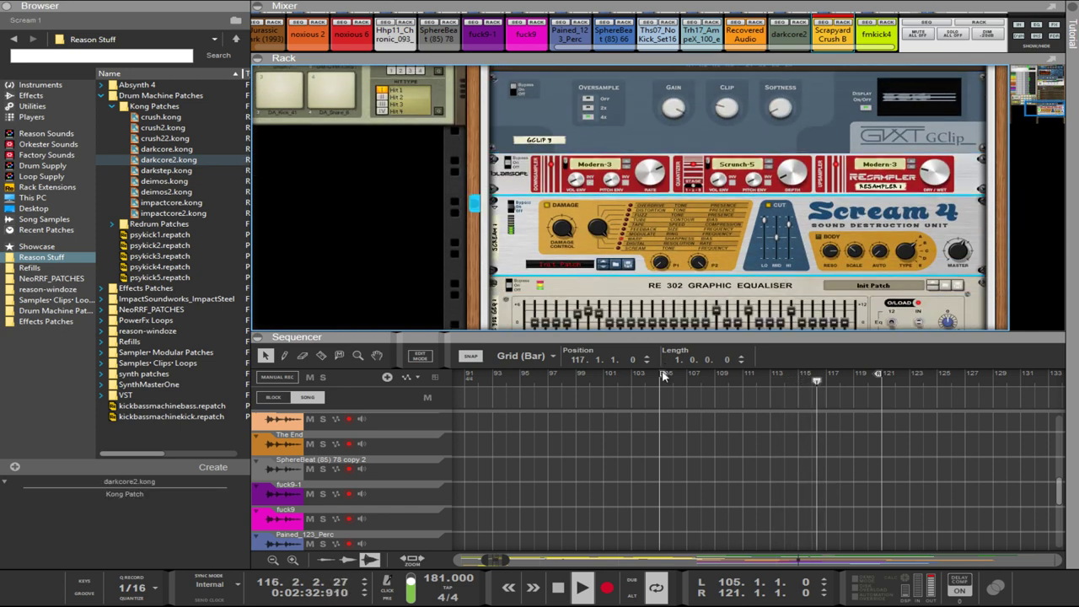
click(28, 94)
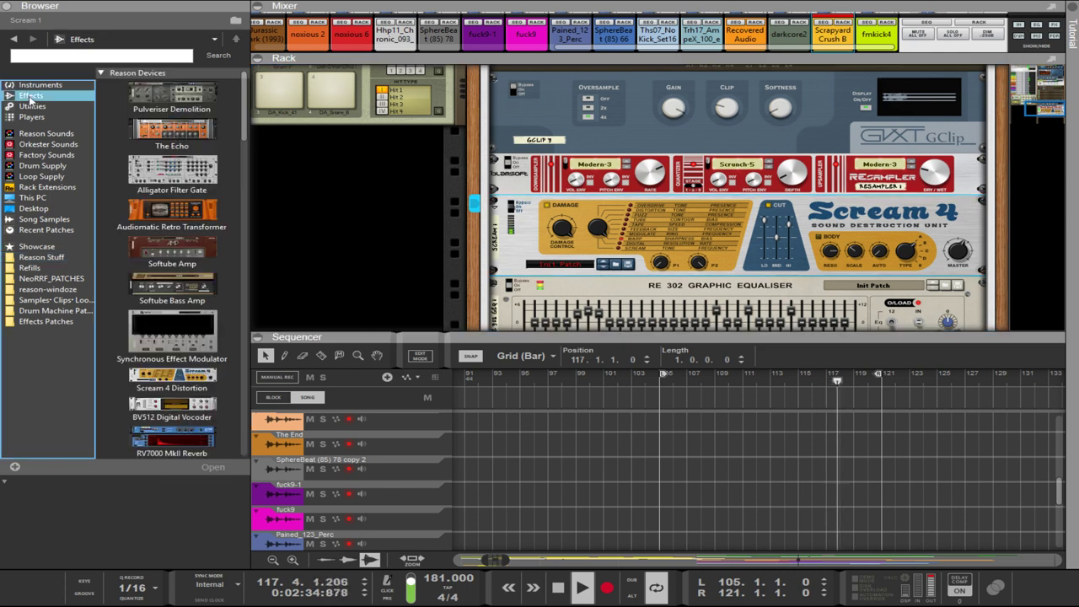
scroll(186, 312, down, 5)
scroll(185, 304, down, 15)
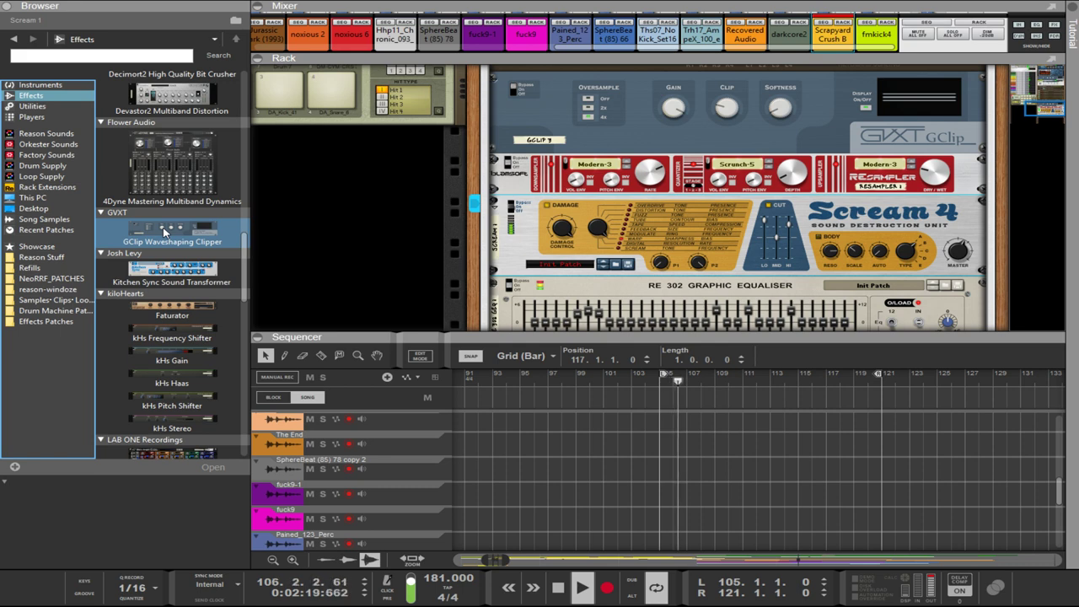
drag(163, 236, 634, 257)
- Set the new GClip to 8.0 dB gain and 37% clip, then select the RE 302 equaliser
scroll(634, 253, down, 1)
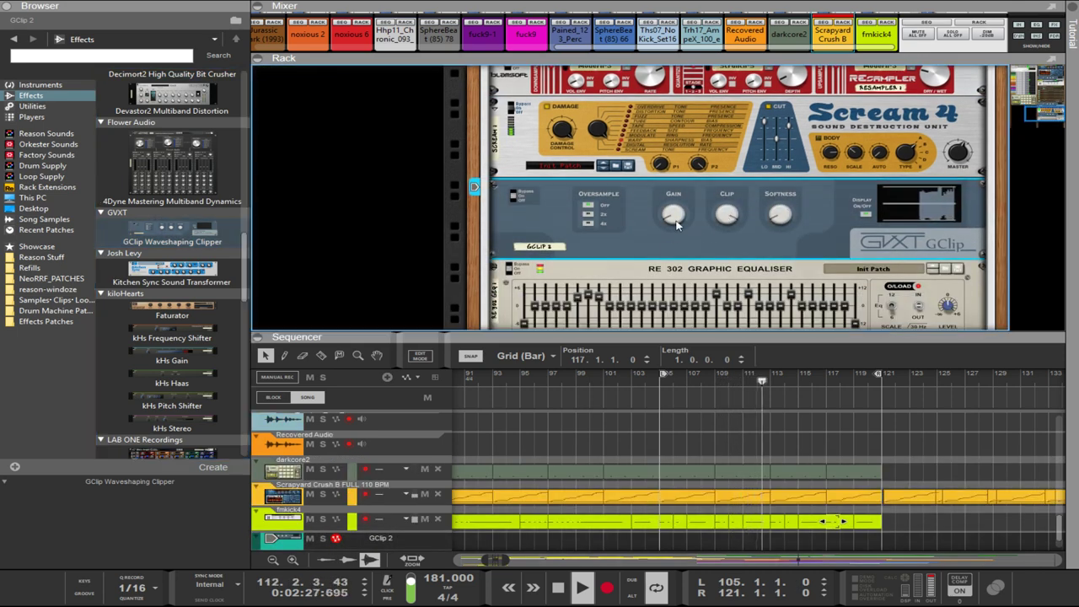
click(727, 216)
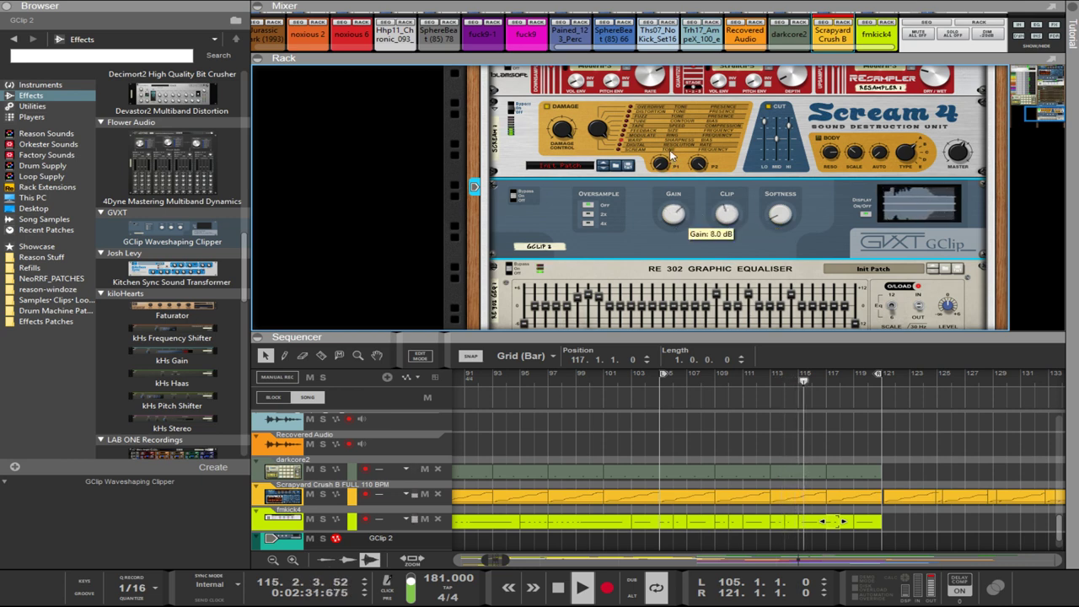
mouse_move(730, 224)
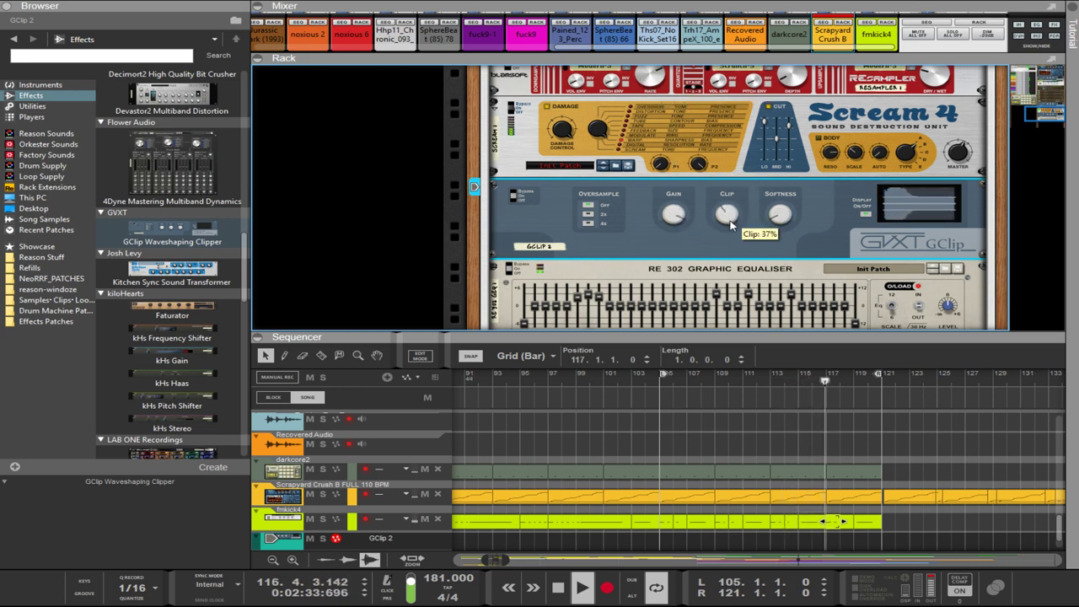
click(942, 293)
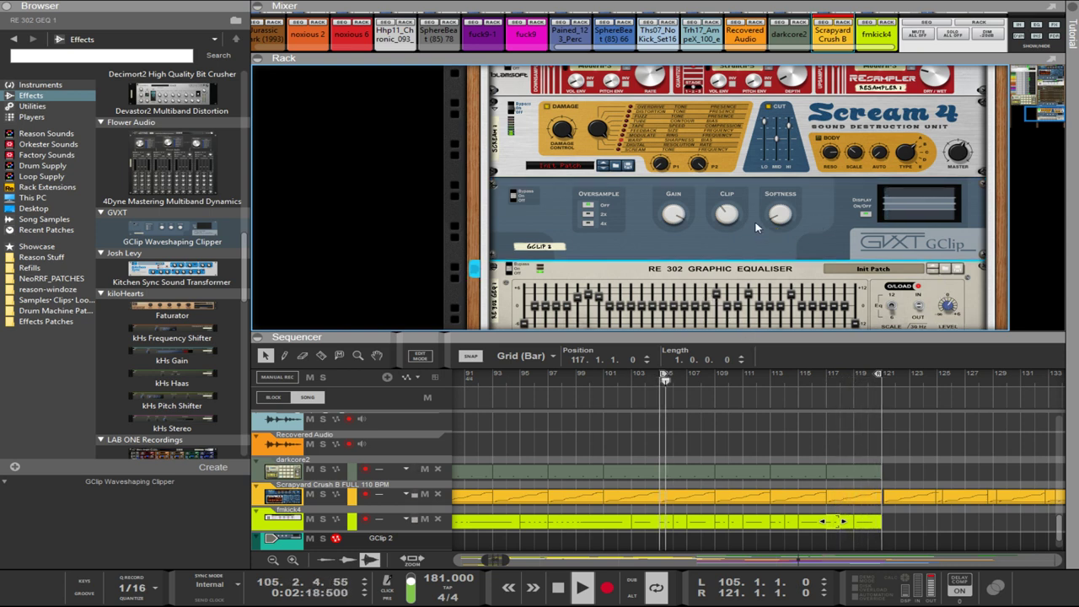
scroll(756, 223, up, 2)
scroll(756, 219, down, 1)
- Raise the PX7 OP2 fourth envelope rate to 99 and its coarse frequency to 3
drag(766, 243, 765, 204)
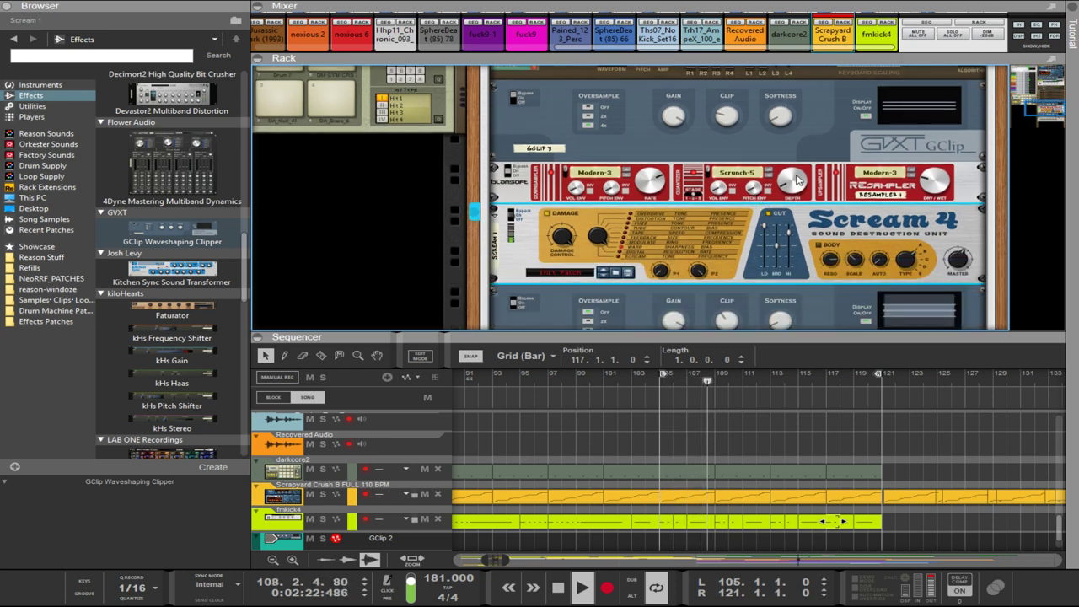
scroll(795, 180, up, 4)
drag(792, 293, 800, 347)
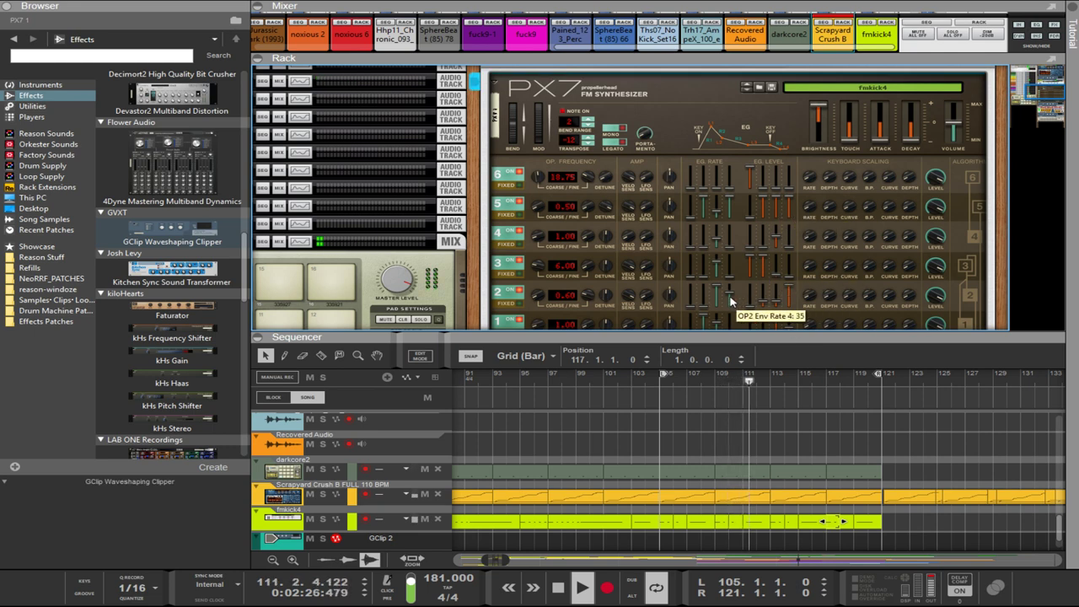
drag(730, 301, 738, 364)
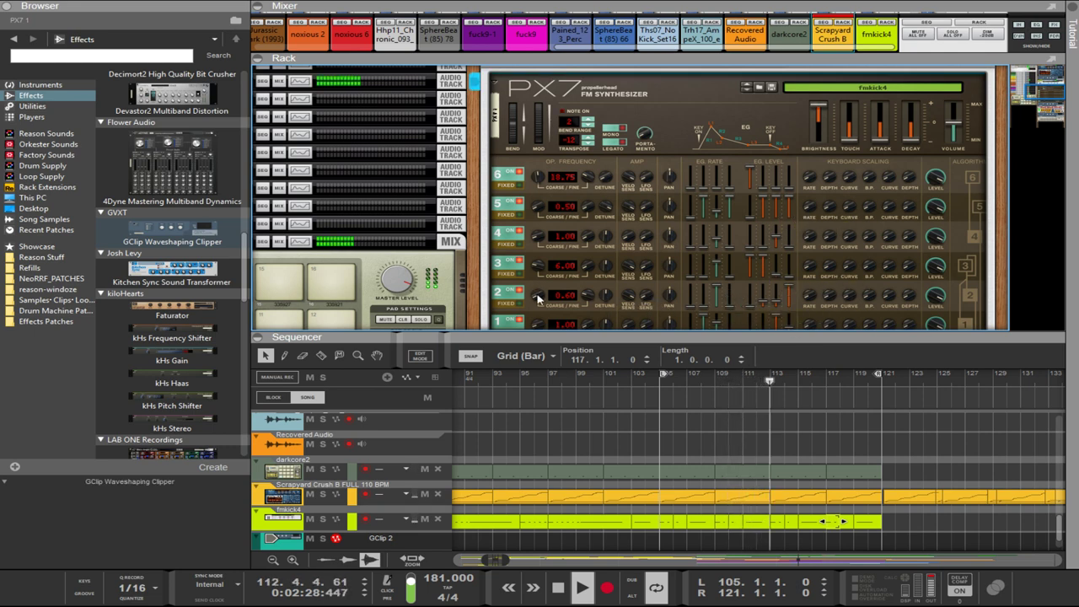
mouse_move(537, 295)
mouse_down()
mouse_move(537, 285)
mouse_move(540, 295)
mouse_up()
- Cut the RE 302's 630 Hz band fully and enlarge the sequencer to show more tracks
scroll(630, 274, down, 4)
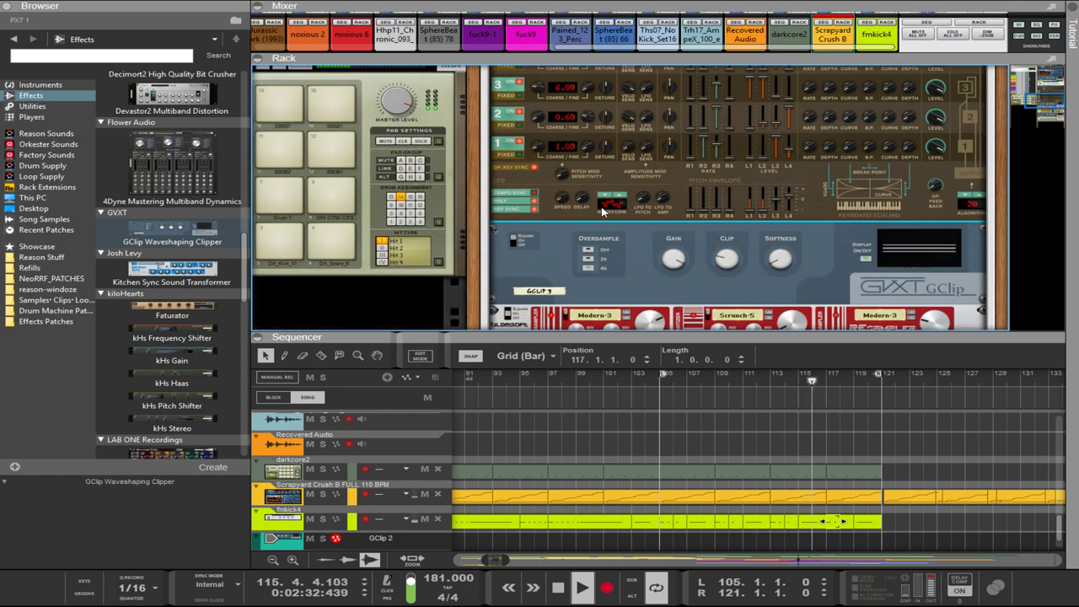
scroll(600, 207, up, 3)
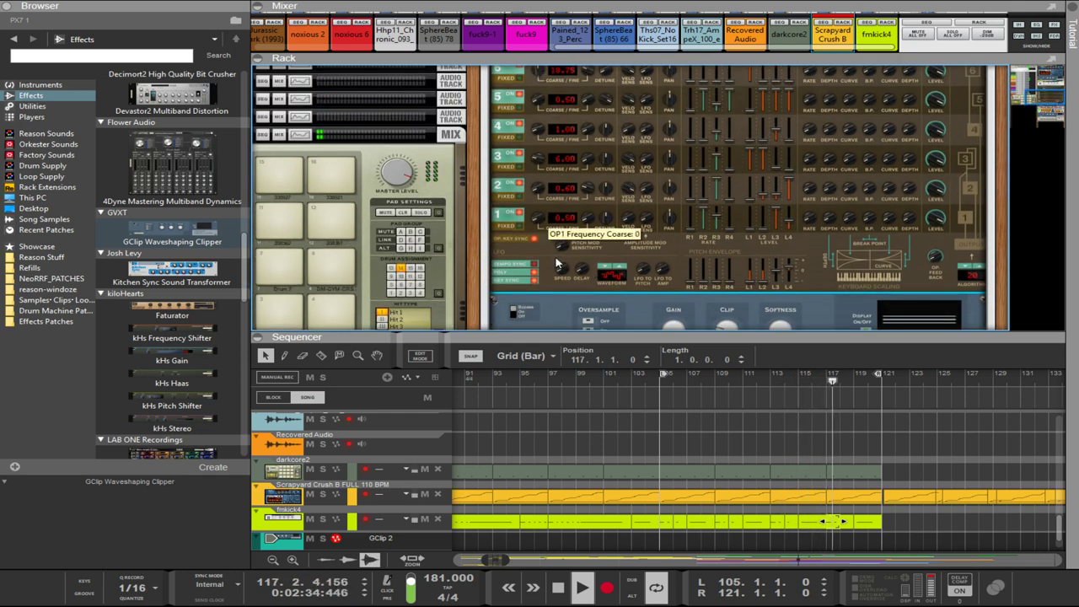
scroll(567, 228, down, 15)
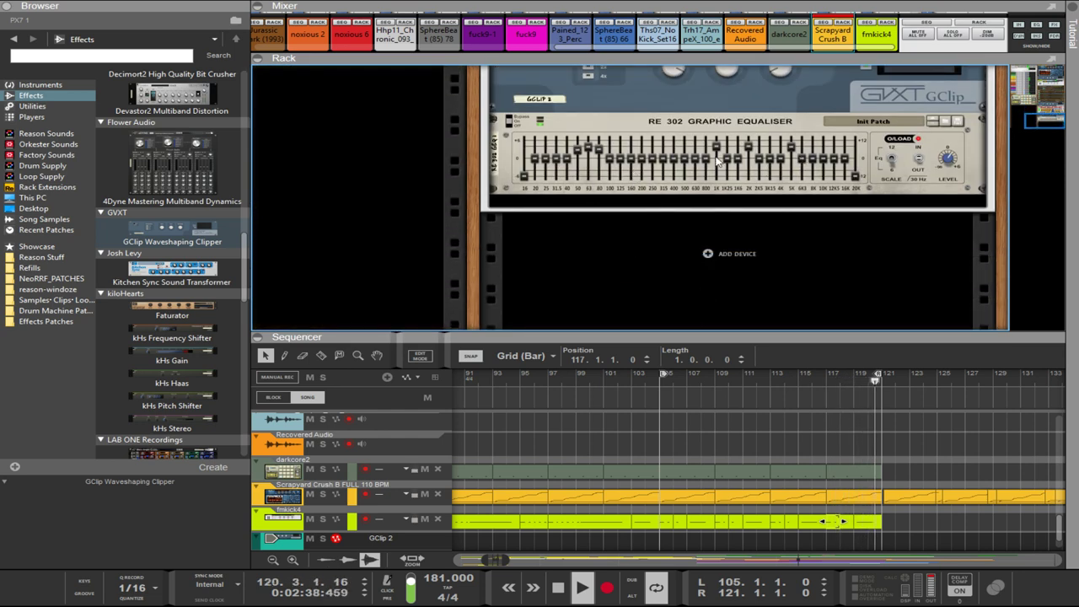
drag(696, 162, 699, 275)
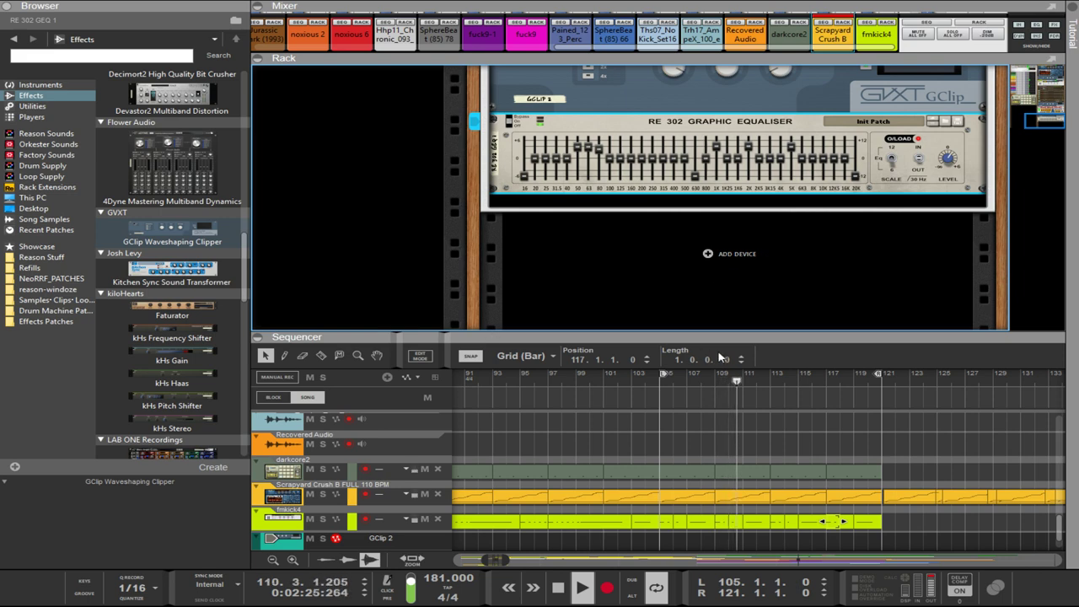
drag(779, 336, 780, 133)
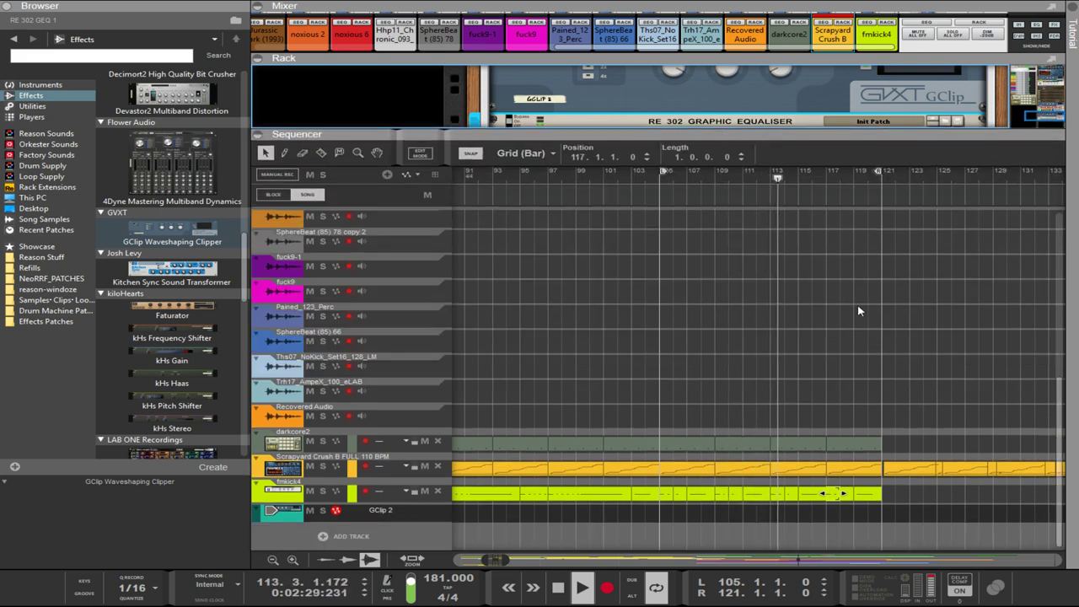
- Extend the fmkick4 clips past bar 121 with 1/8 snap, placing the last at 137.2.1
drag(894, 506, 1006, 516)
drag(1010, 519, 792, 489)
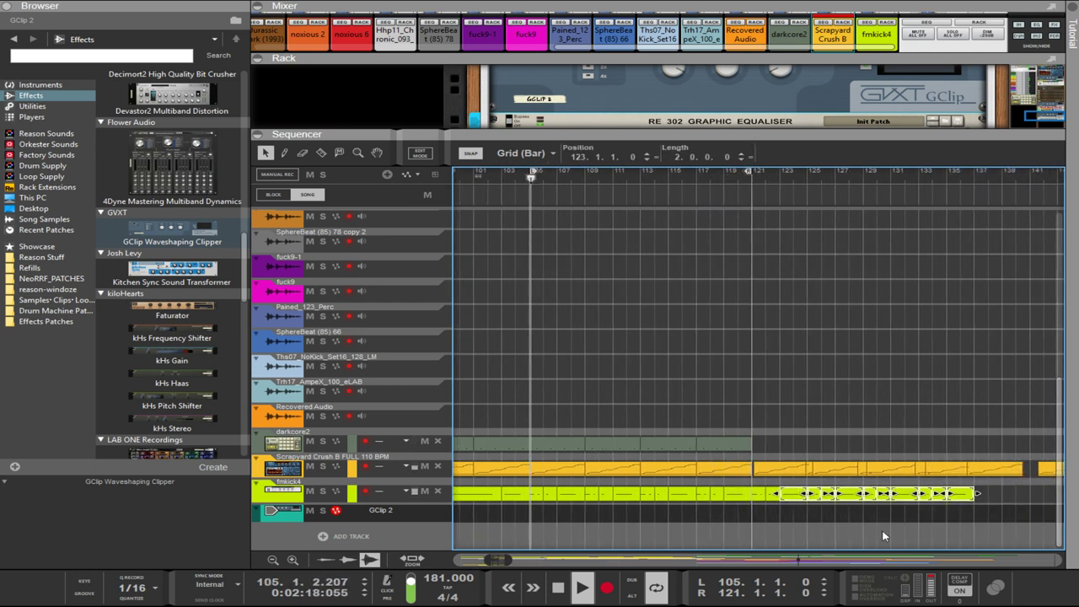
drag(992, 504, 865, 493)
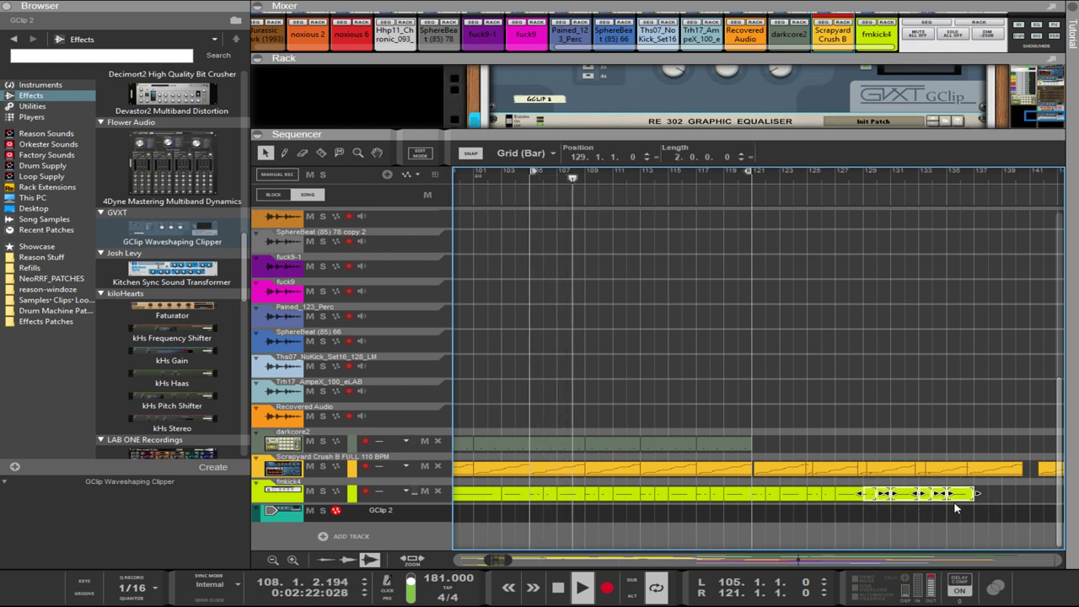
drag(868, 502, 876, 503)
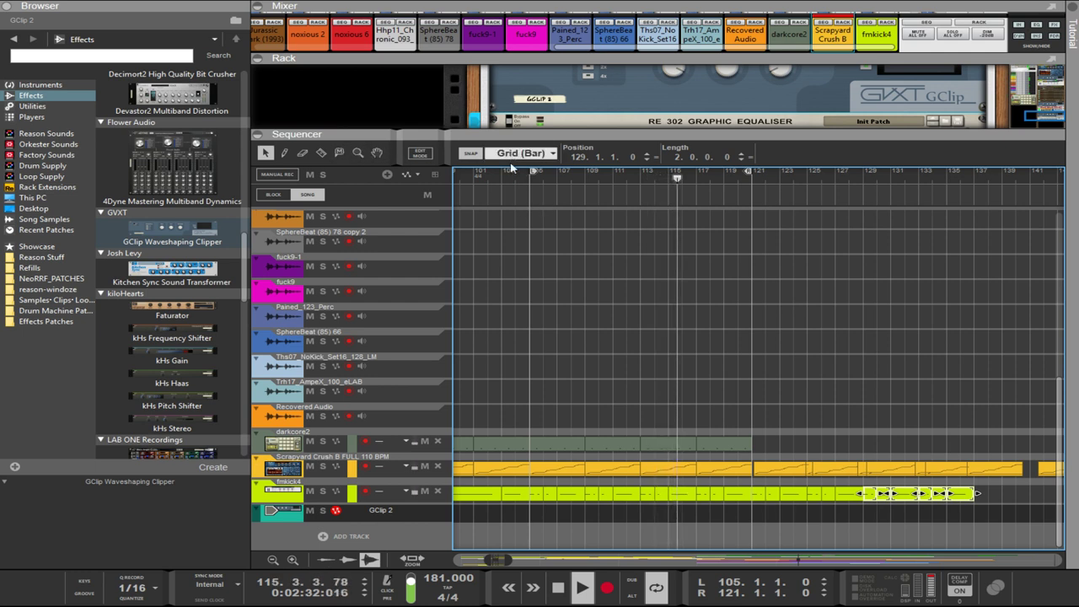
click(528, 218)
key(ctrl+Right)
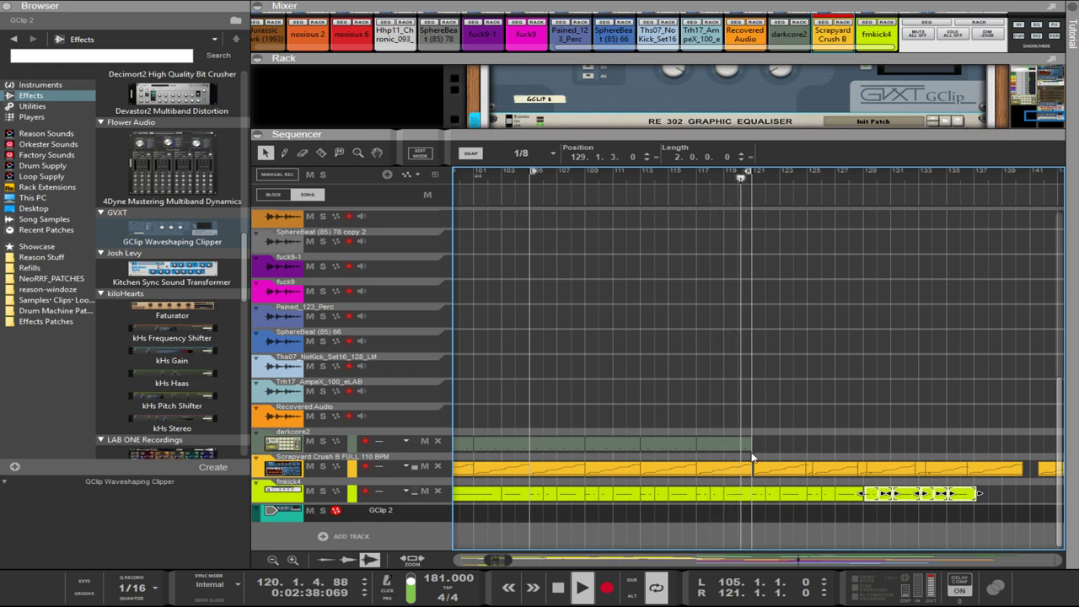
drag(871, 497, 982, 496)
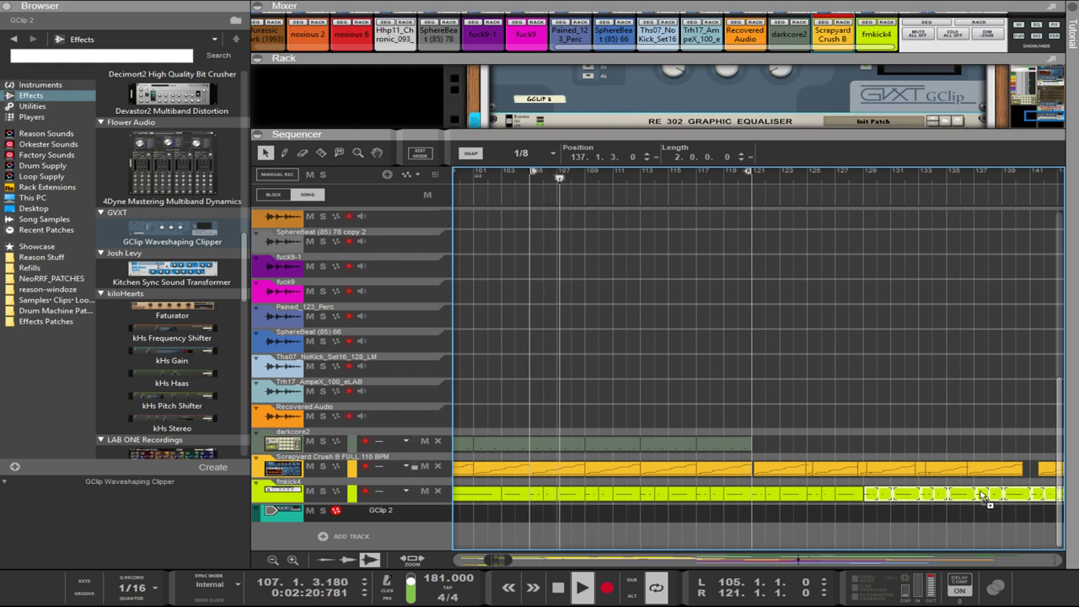
mouse_move(982, 495)
mouse_down()
mouse_move(987, 504)
mouse_move(976, 497)
mouse_up()
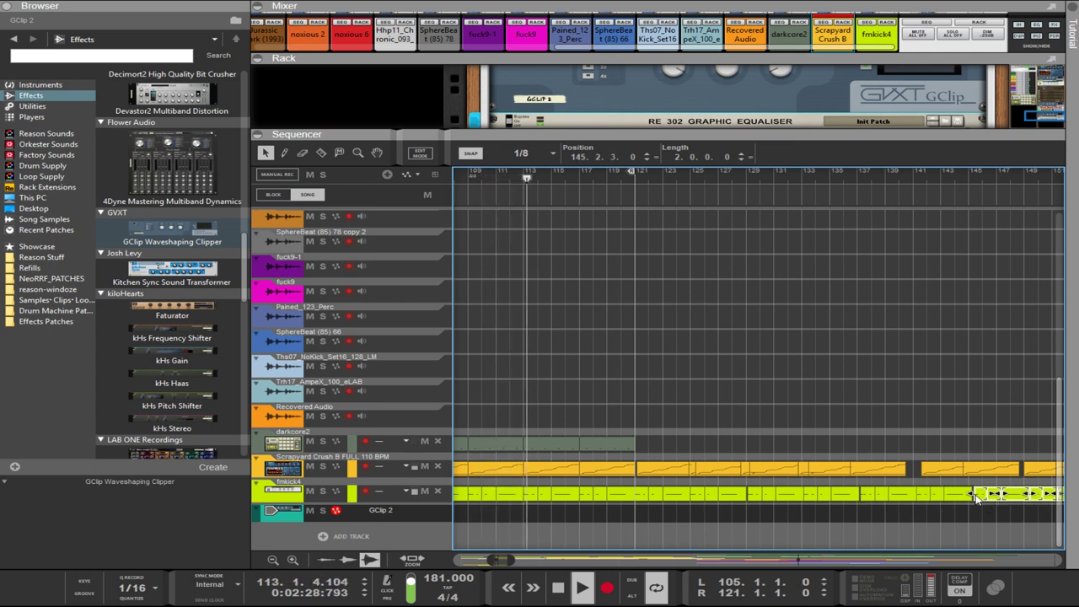
- Select the later darkcore2 and Scrapyard Crush clips and move the Scrapyard clips to about bar 151
drag(512, 560, 535, 563)
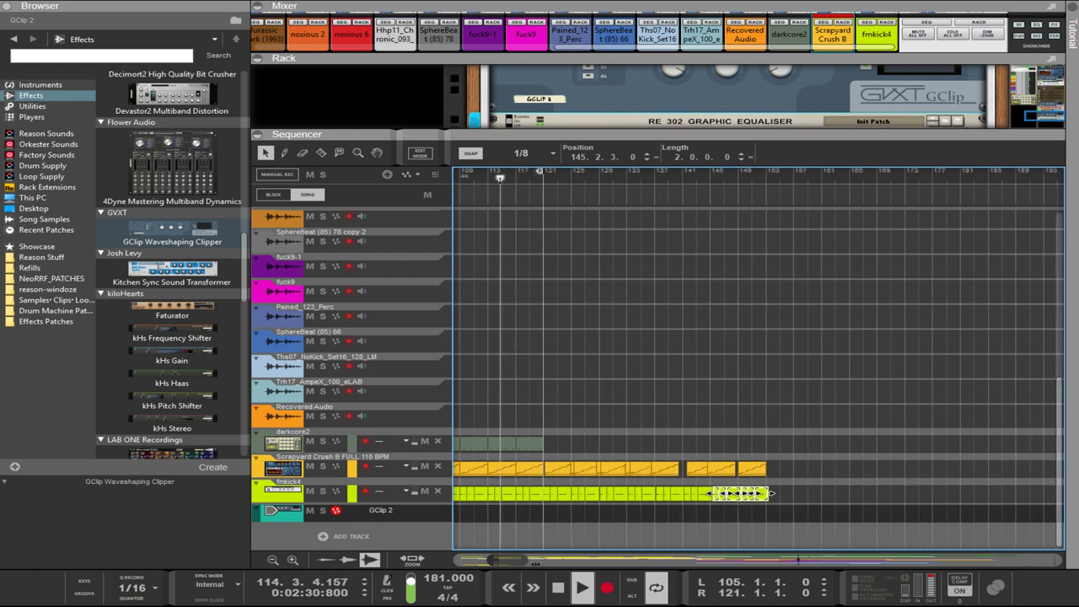
key(g)
key(g)
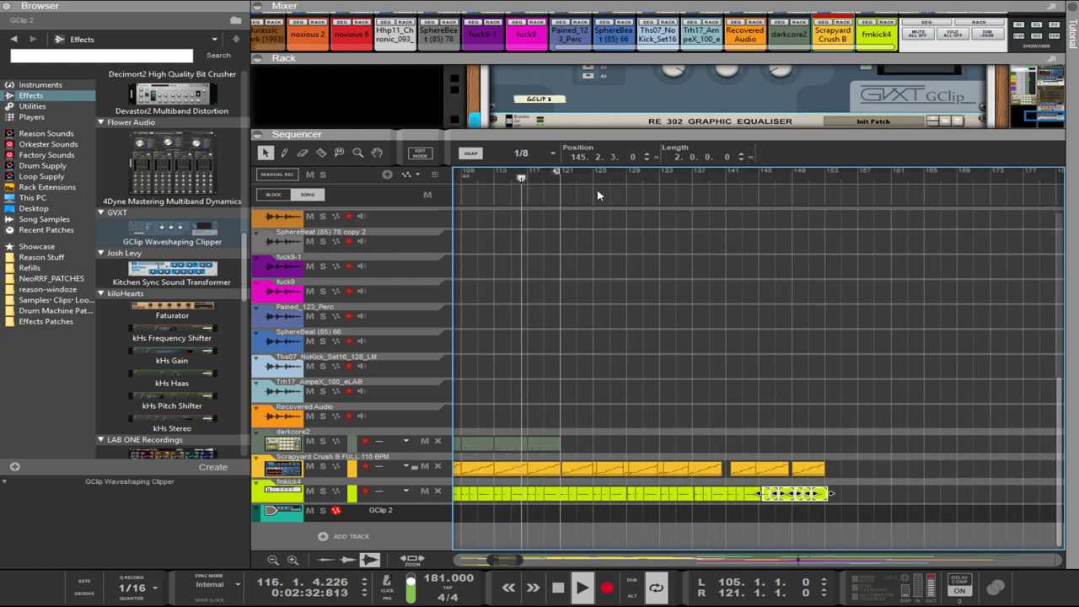
mouse_move(850, 454)
mouse_down()
mouse_move(566, 466)
mouse_move(835, 468)
mouse_up()
drag(618, 451, 588, 449)
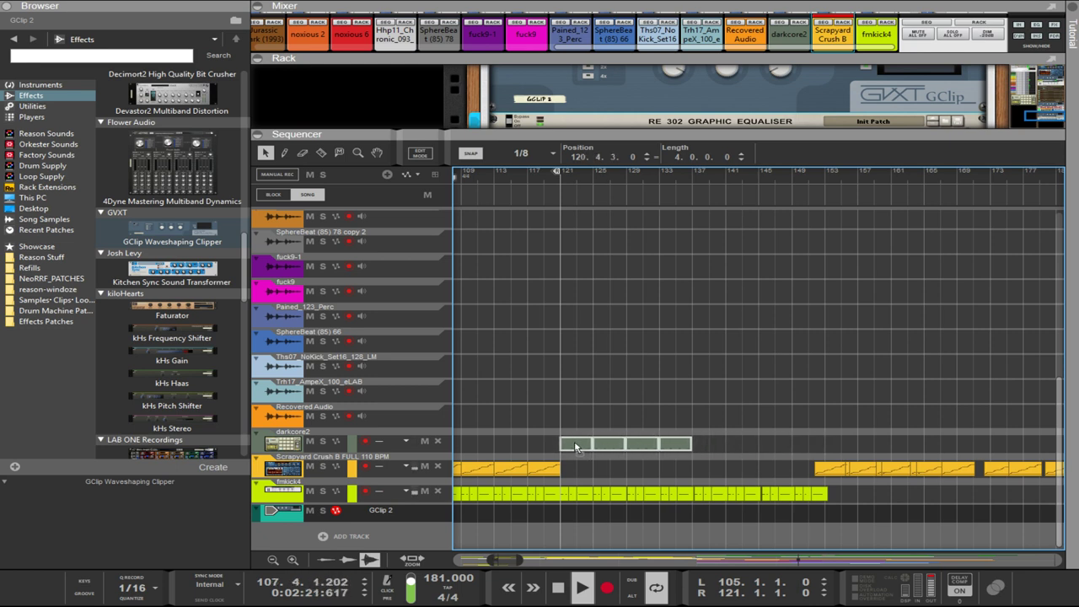
- Set snapping to whole bars and copy the darkcore2 clips to continue after bar 121
click(573, 425)
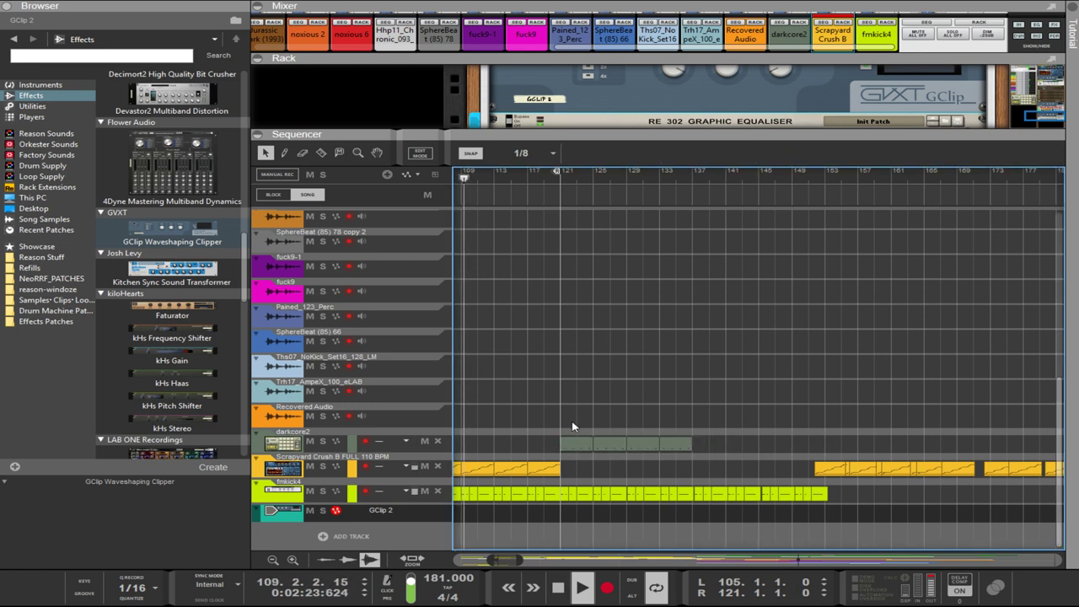
drag(579, 447, 707, 451)
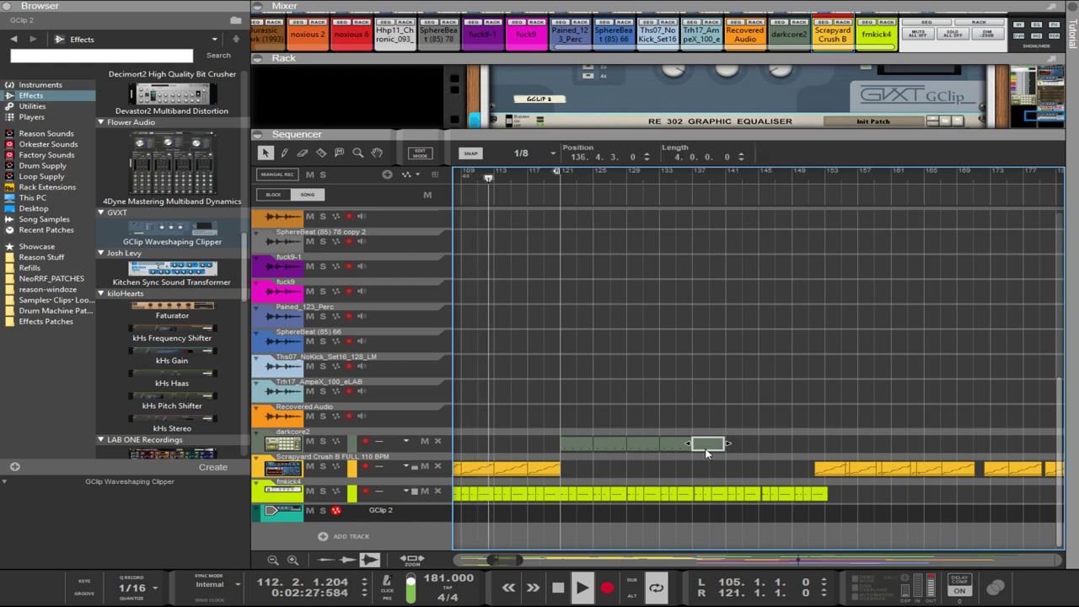
key(ctrl+z)
key(ctrl+z)
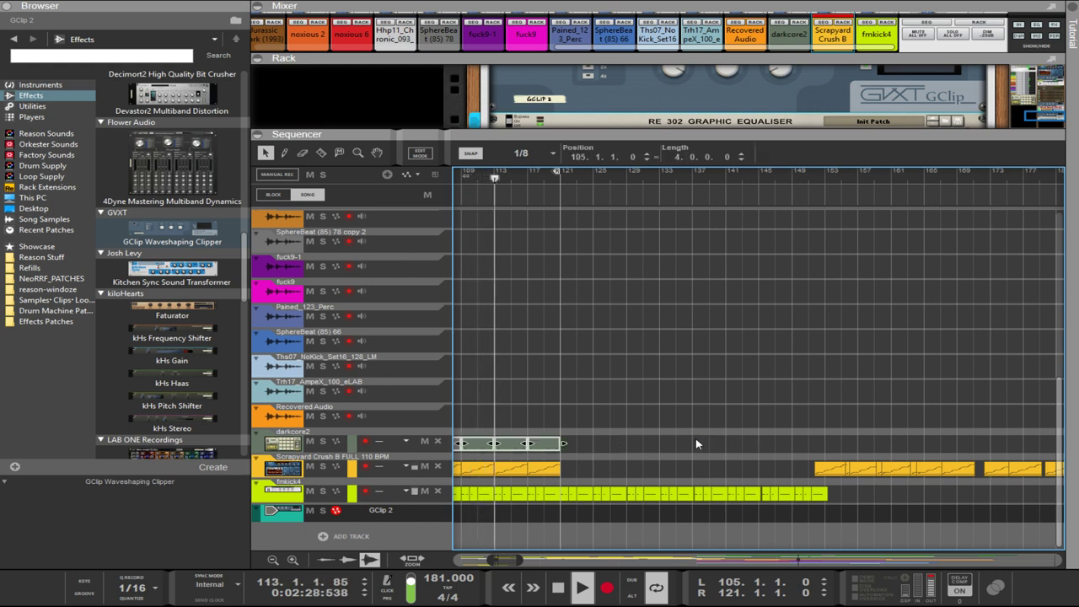
click(516, 157)
click(510, 172)
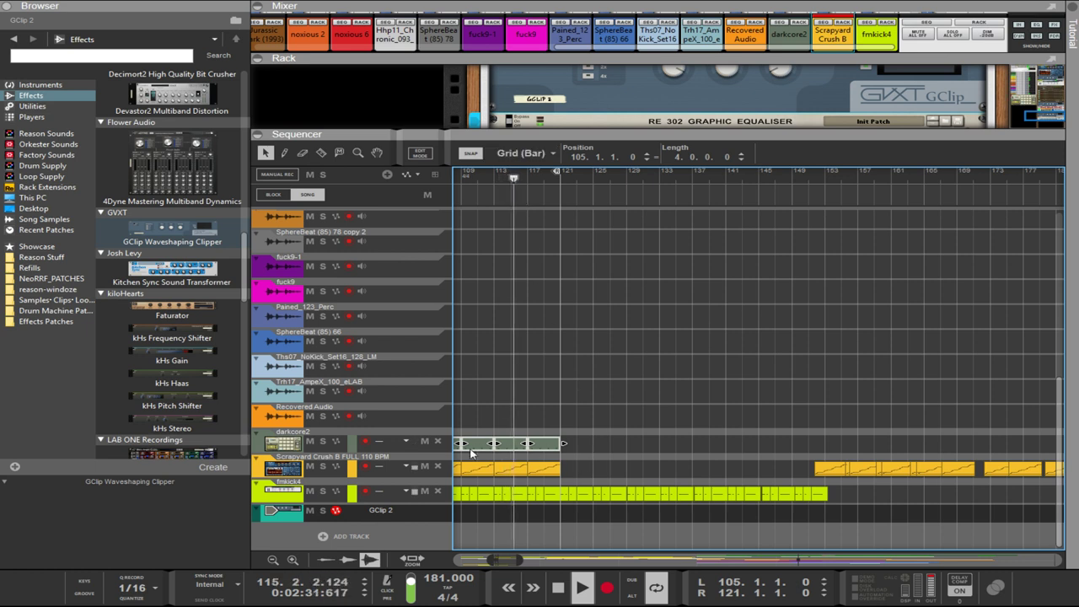
drag(471, 452, 974, 452)
- Move the later Scrapyard Crush clips two bars later, loop bars 121–153, and enlarge the rack
drag(790, 460, 968, 472)
drag(831, 470, 851, 477)
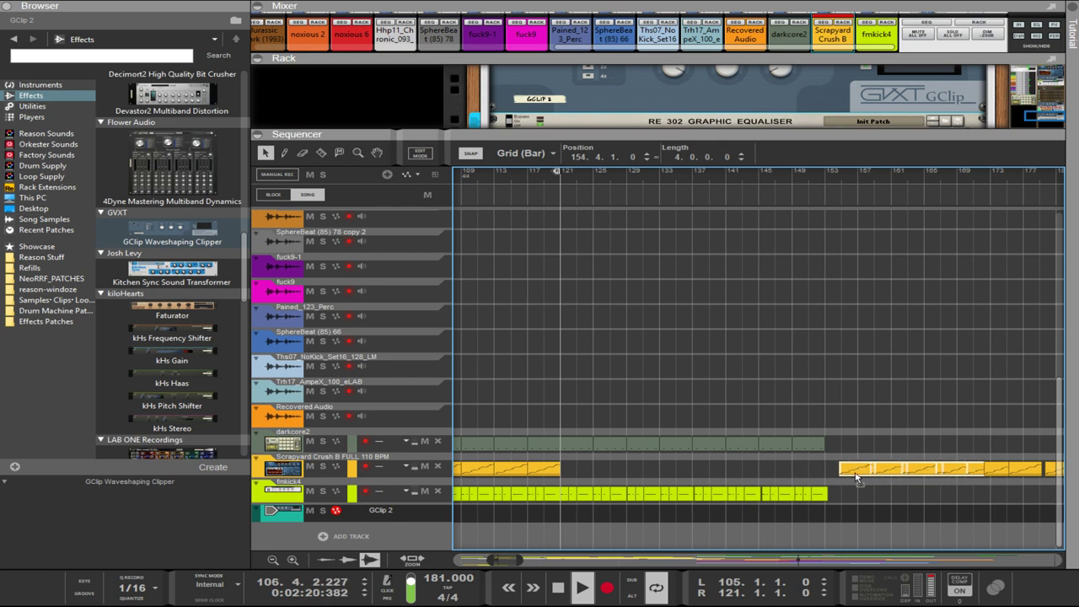
alt+click(824, 181)
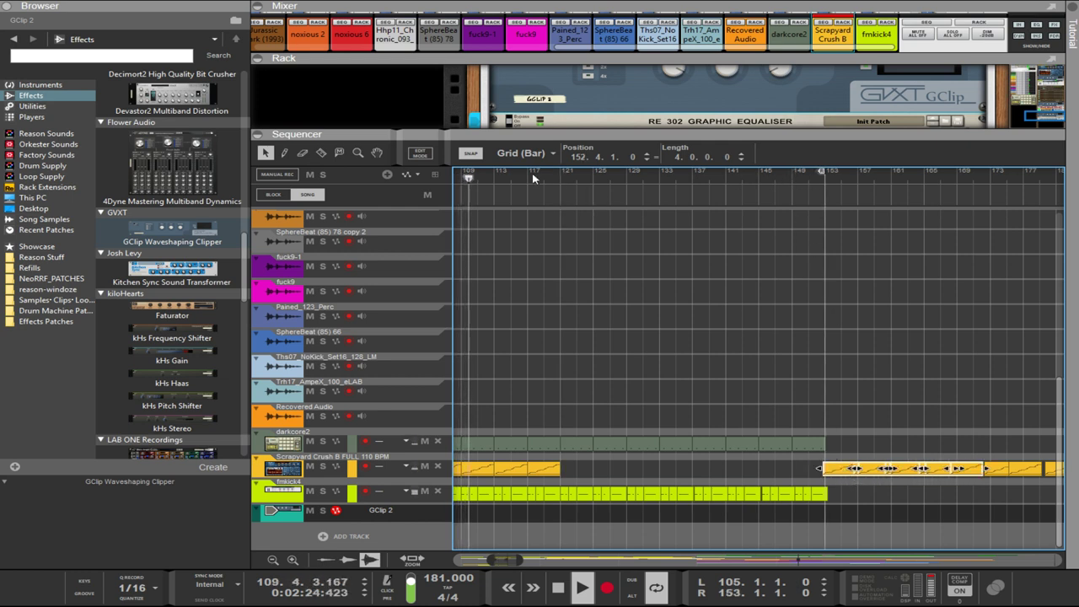
ctrl+click(563, 178)
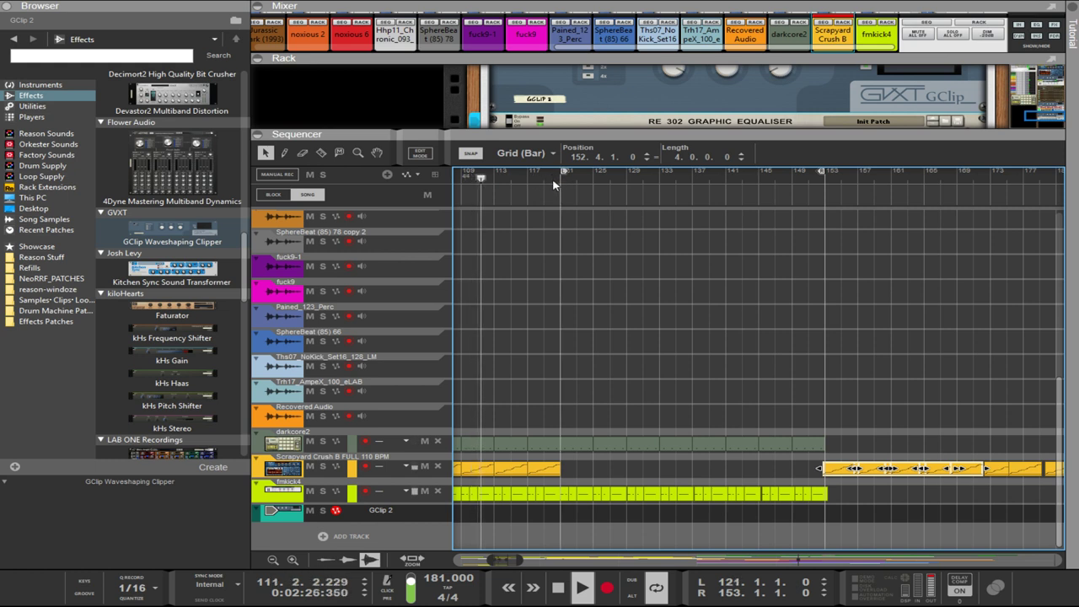
click(561, 177)
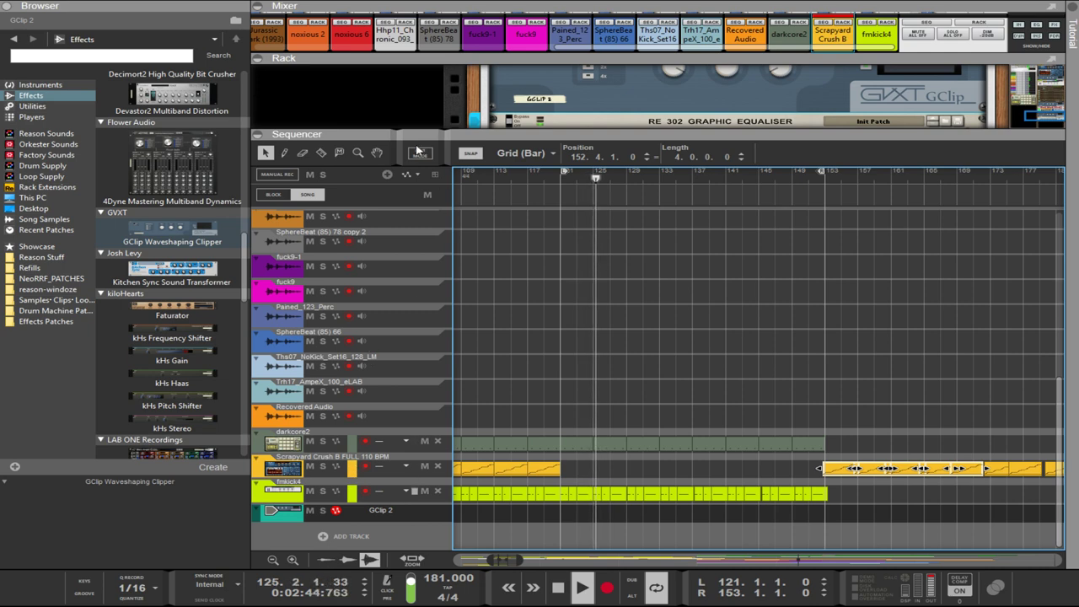
drag(391, 130, 387, 303)
- Raise the PX7's operator 3 envelope rate 2 from 51 to 99
scroll(346, 218, up, 5)
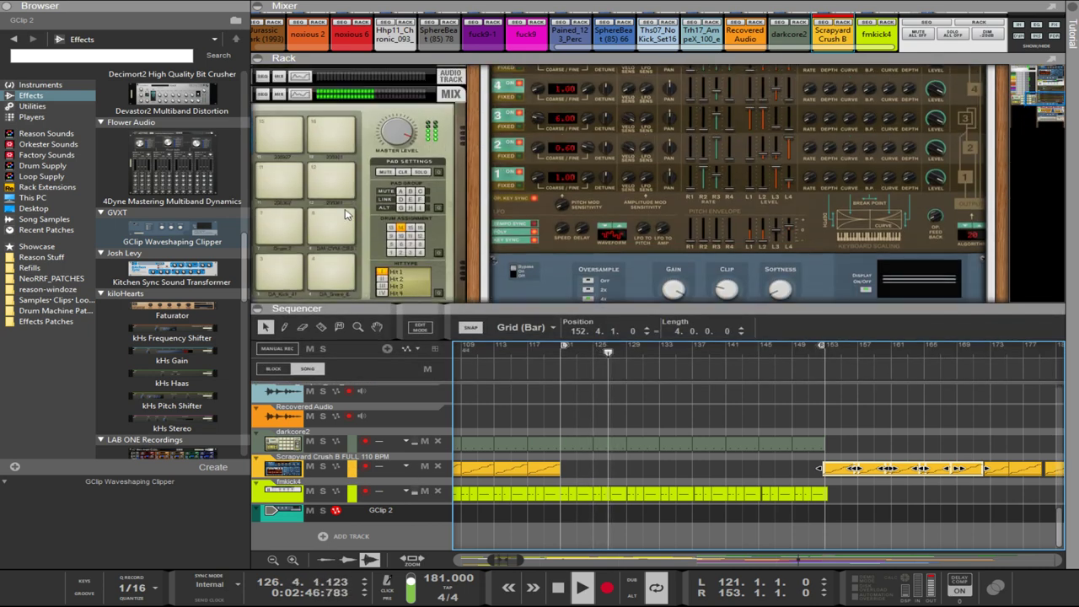
scroll(344, 214, down, 1)
click(388, 71)
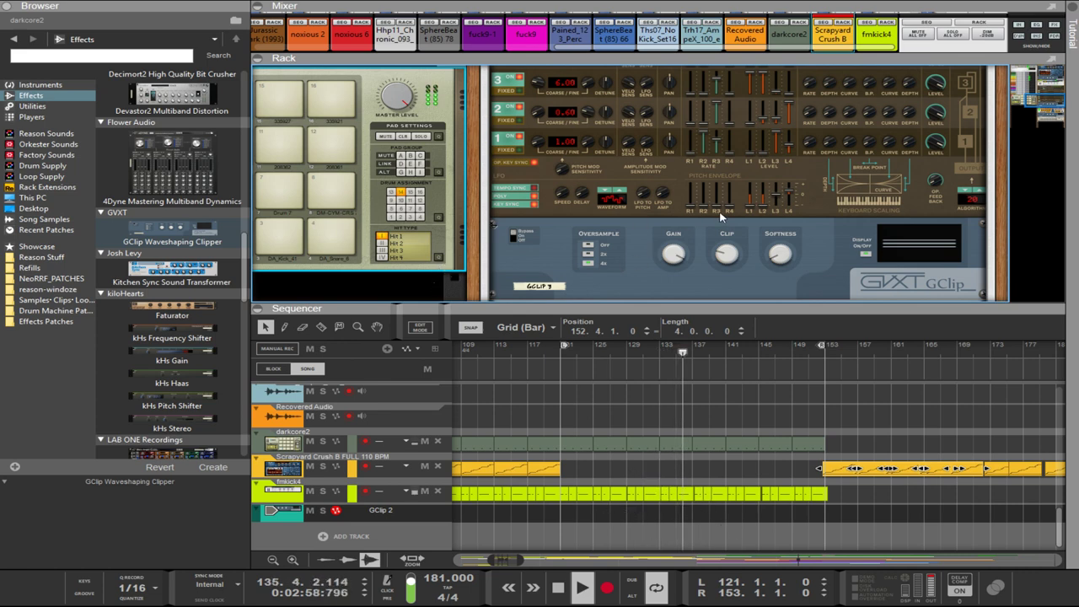
scroll(448, 271, up, 3)
click(703, 265)
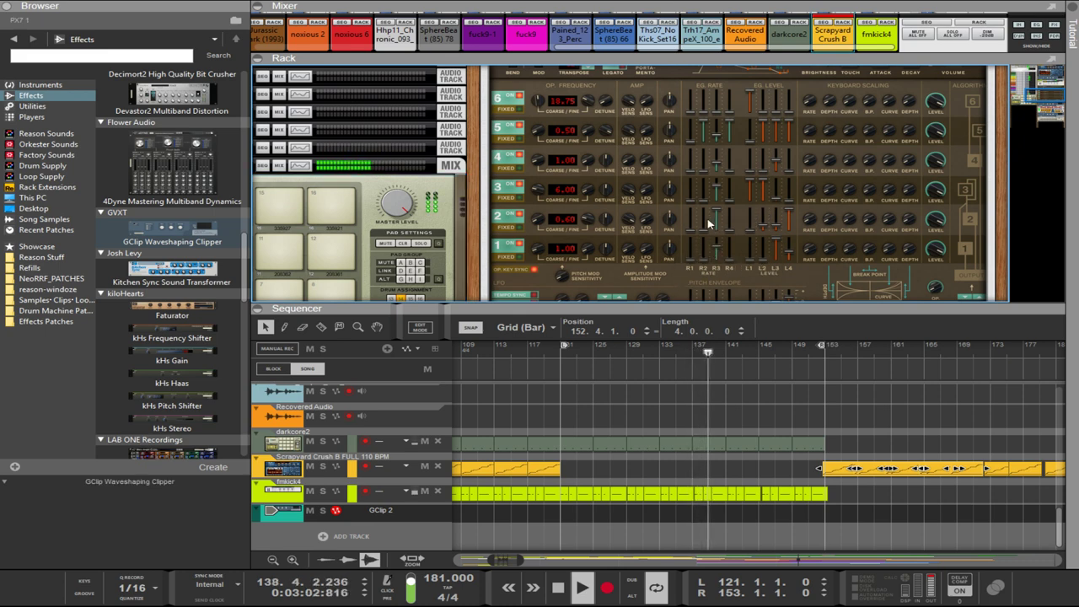
drag(700, 173, 700, 145)
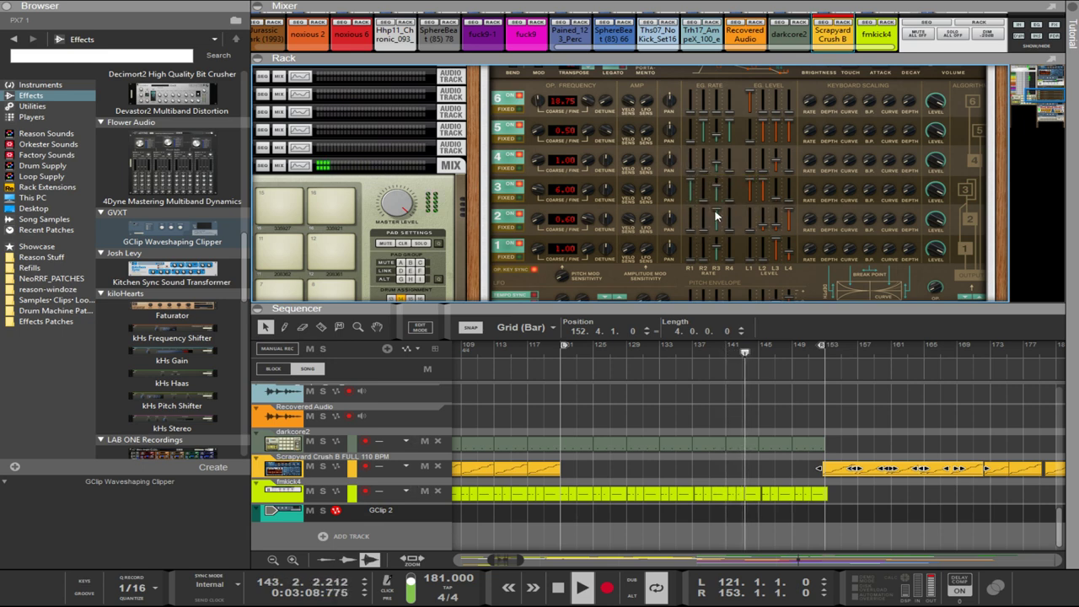
- Bring the Resampler and then the Scream 4 effect into view in the rack
scroll(698, 240, down, 5)
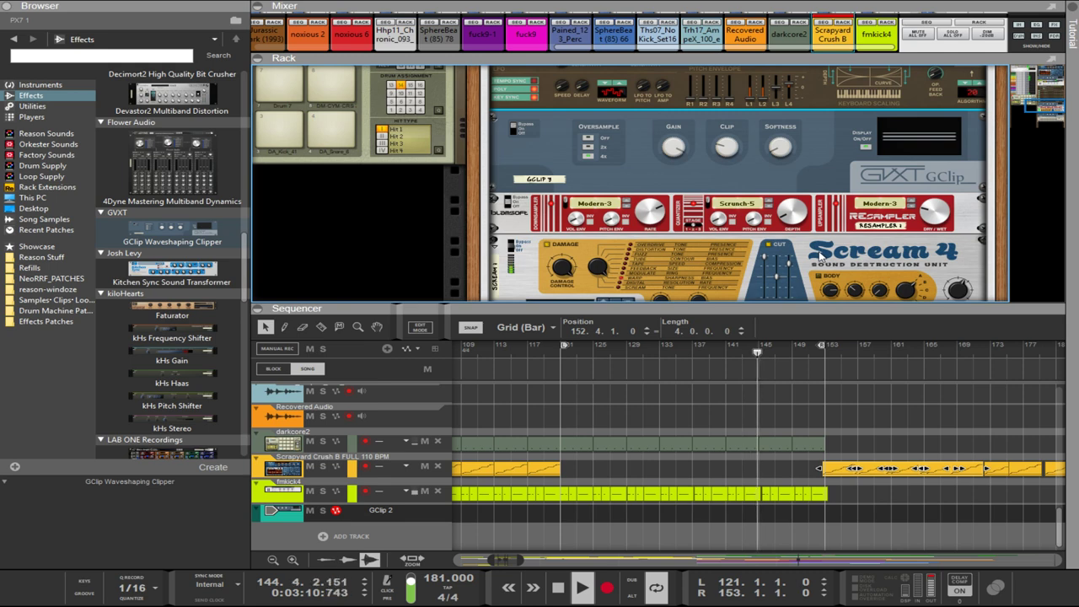
click(925, 221)
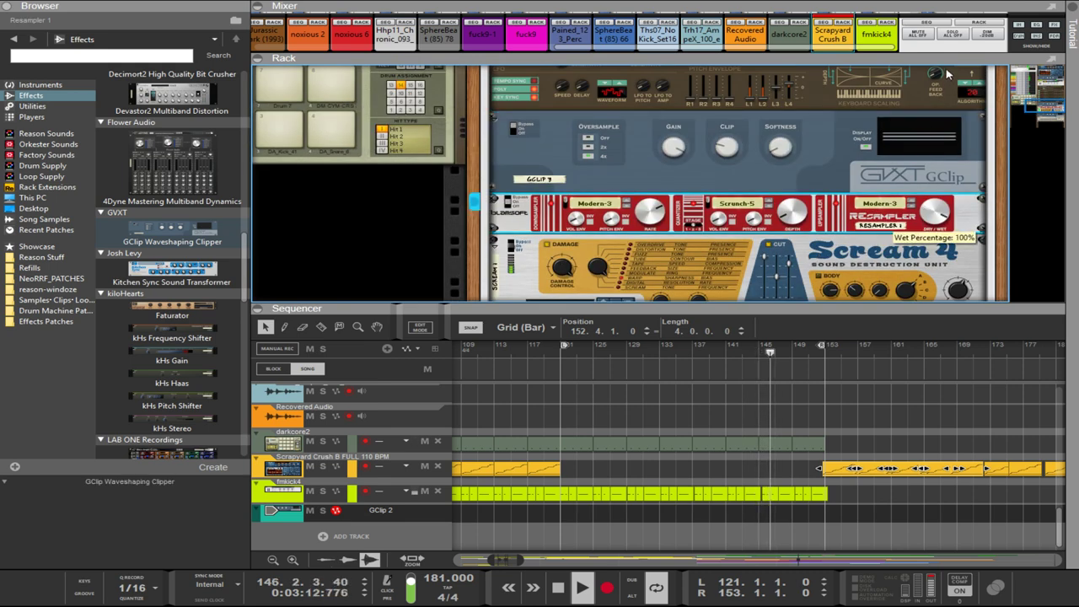
scroll(826, 251, down, 2)
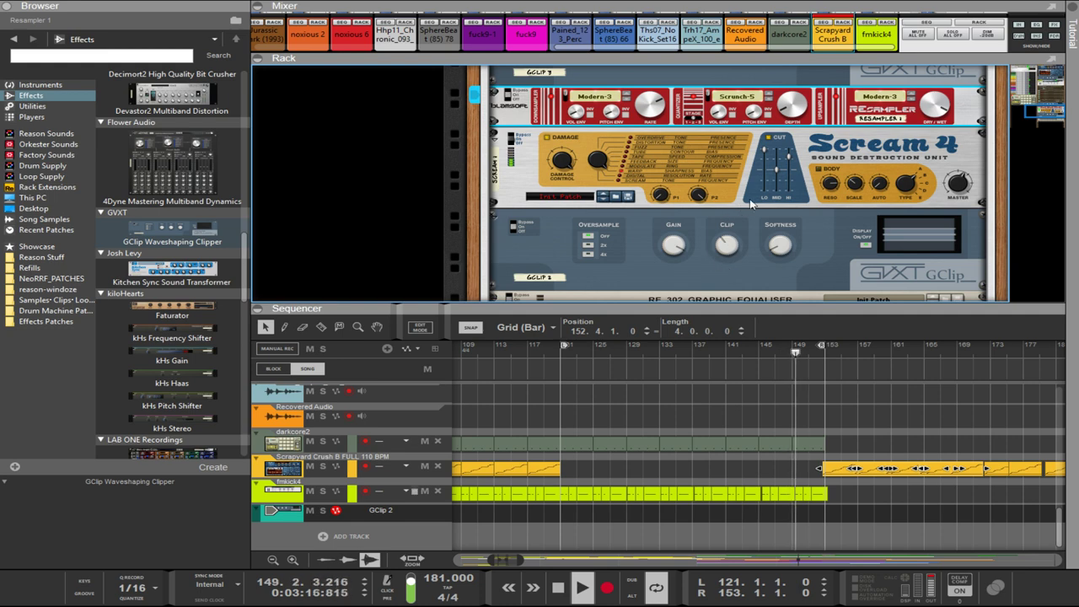
click(784, 172)
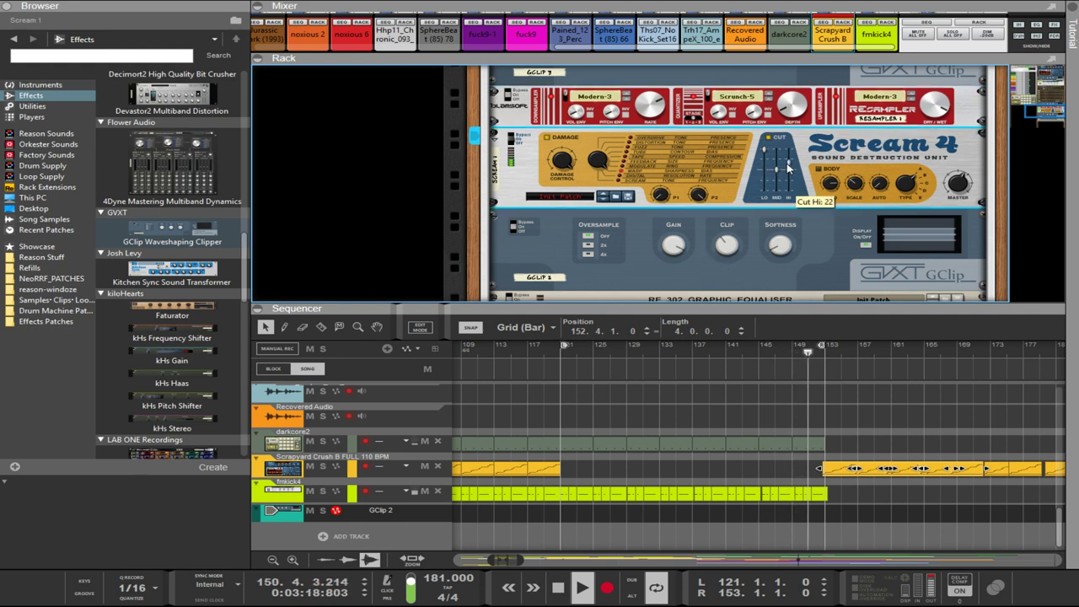
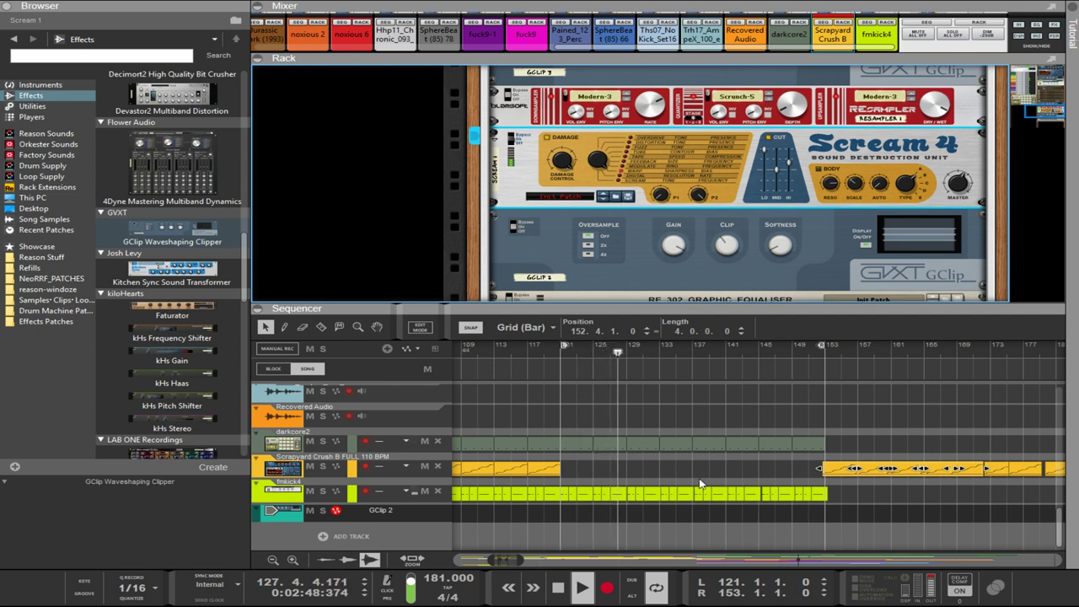
- Select the fmkick4 clip and open it in Edit Mode to show its kick notes
drag(696, 488, 754, 501)
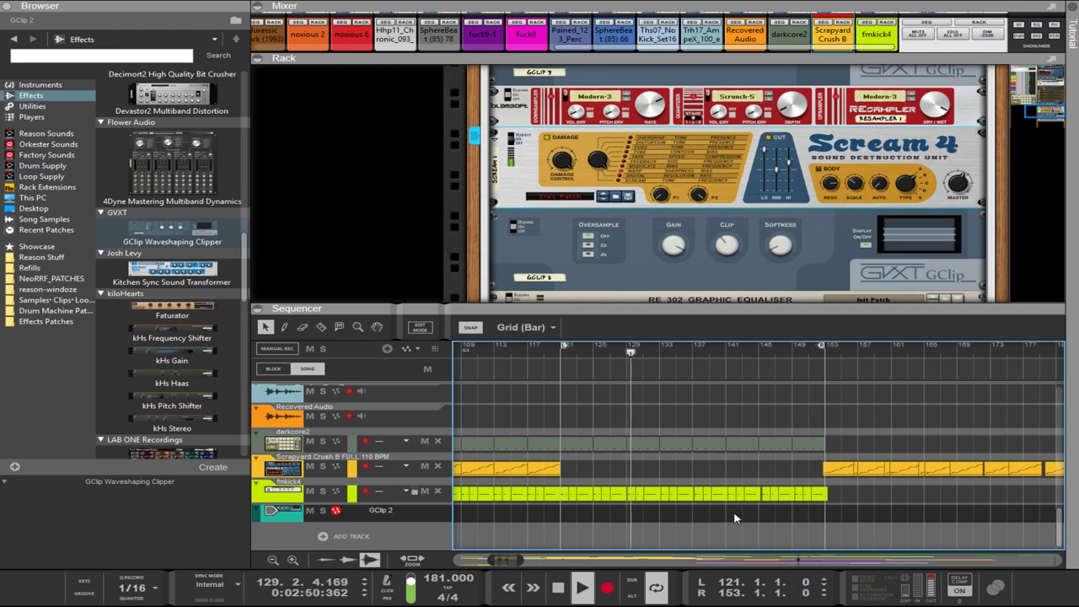
double_click(702, 500)
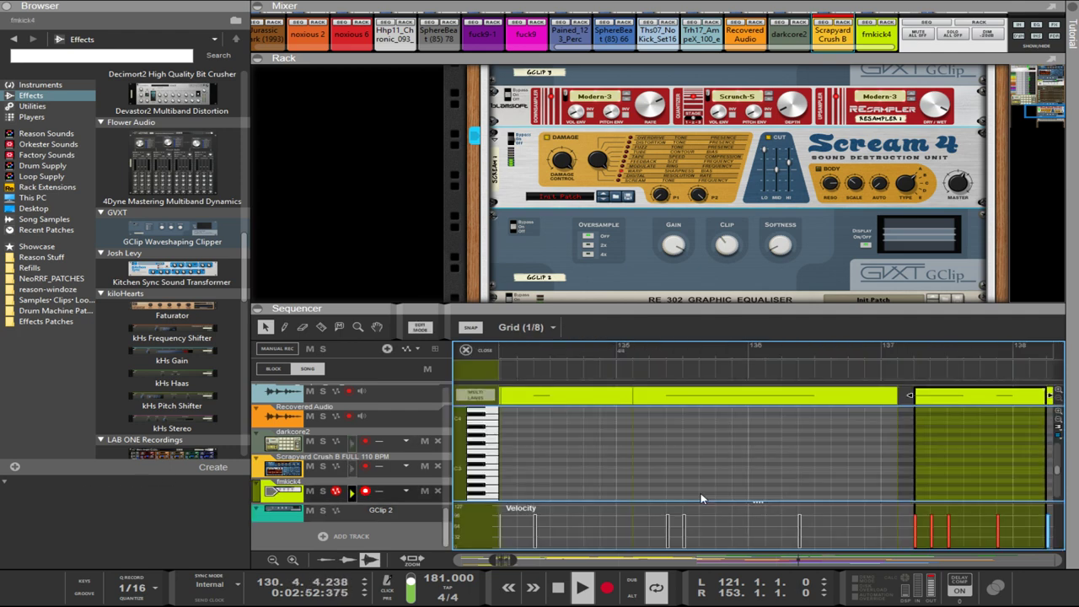
- Enlarge the sequencer, nudge a kick note earlier and copy it to bar 138
drag(889, 297, 804, 147)
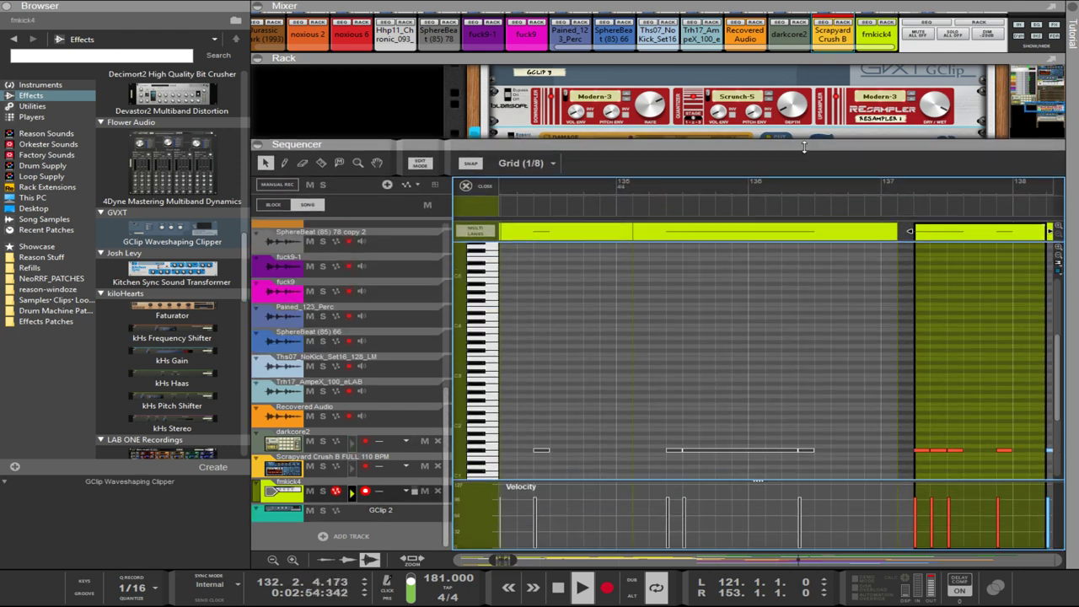
drag(1001, 453, 985, 452)
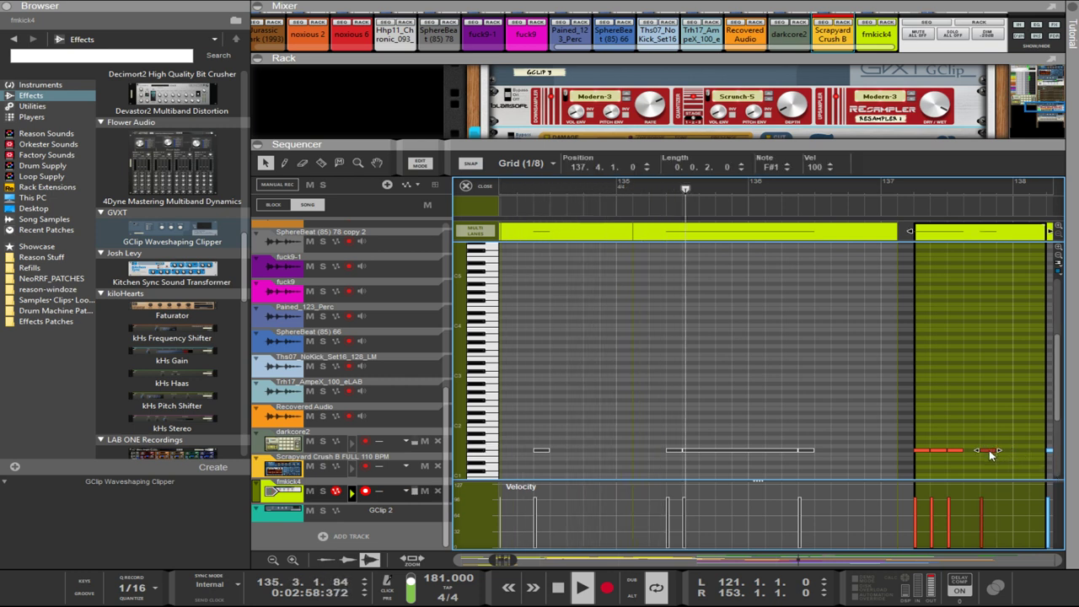
drag(990, 453, 1023, 453)
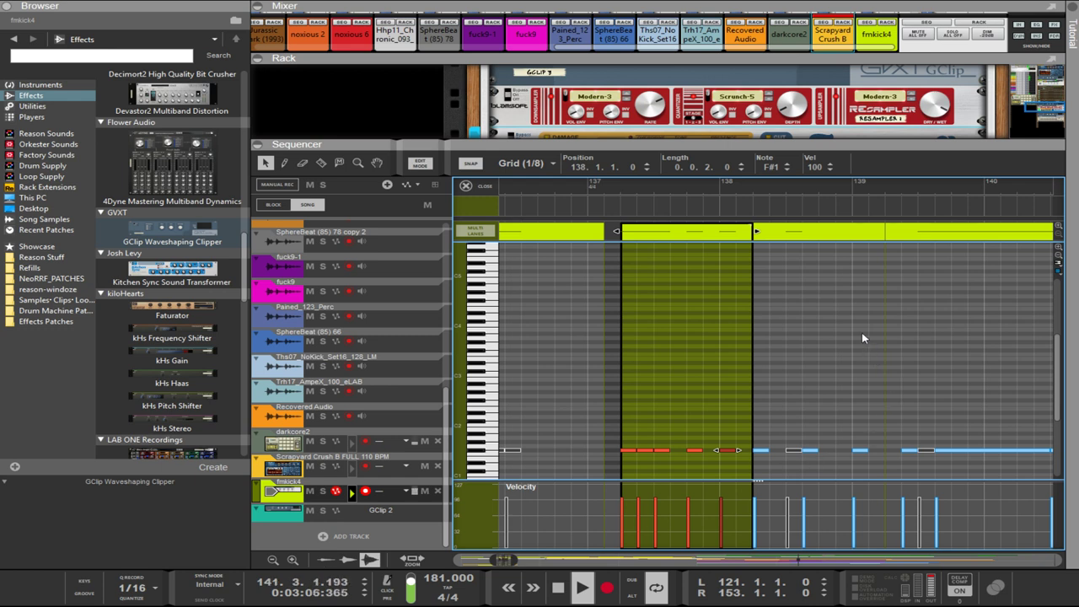
- Delete the clip sections after bars 139 and 138, then stretch the 137.2 section to repeat
click(836, 236)
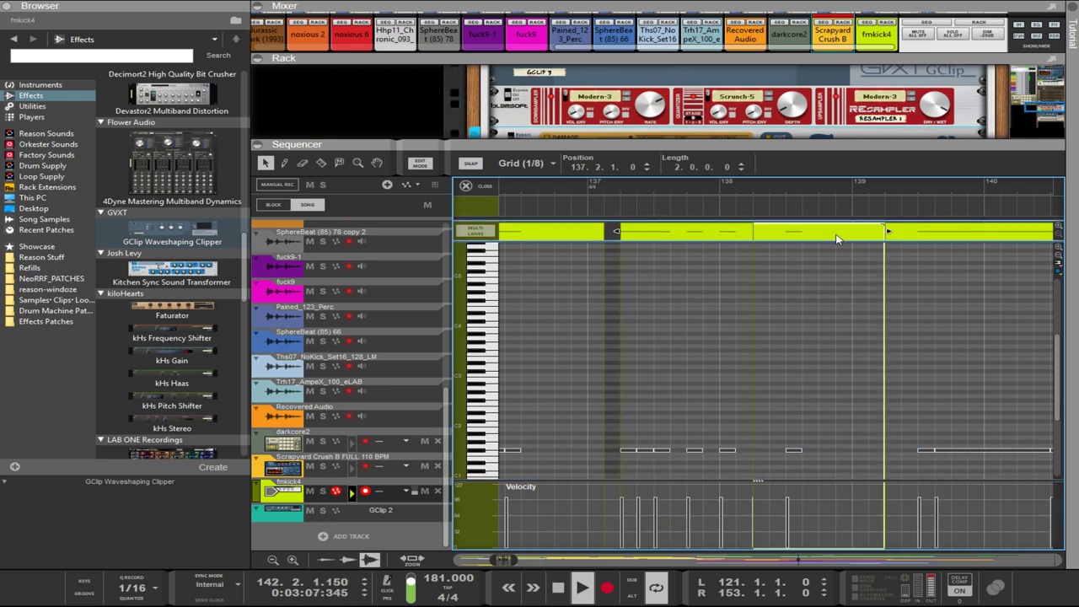
click(678, 223)
click(904, 239)
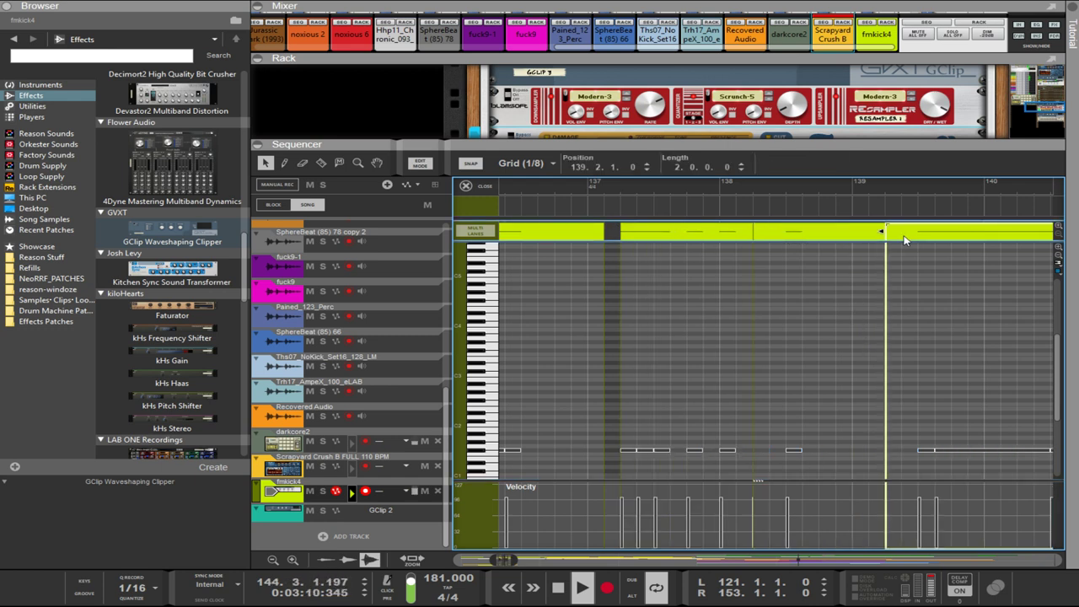
key(Delete)
click(830, 234)
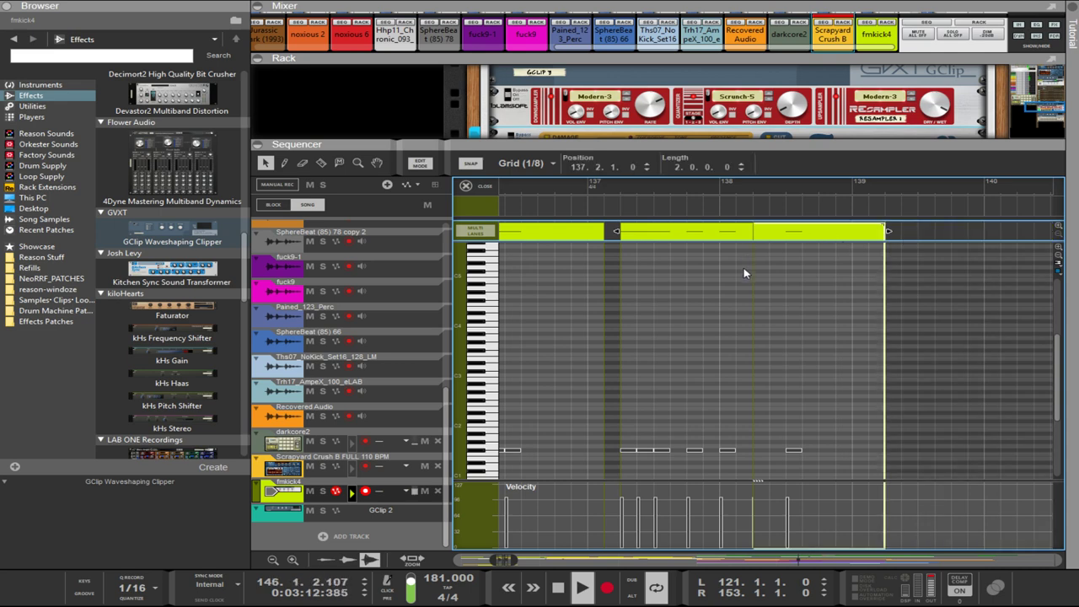
double_click(729, 305)
click(802, 233)
key(Delete)
click(721, 276)
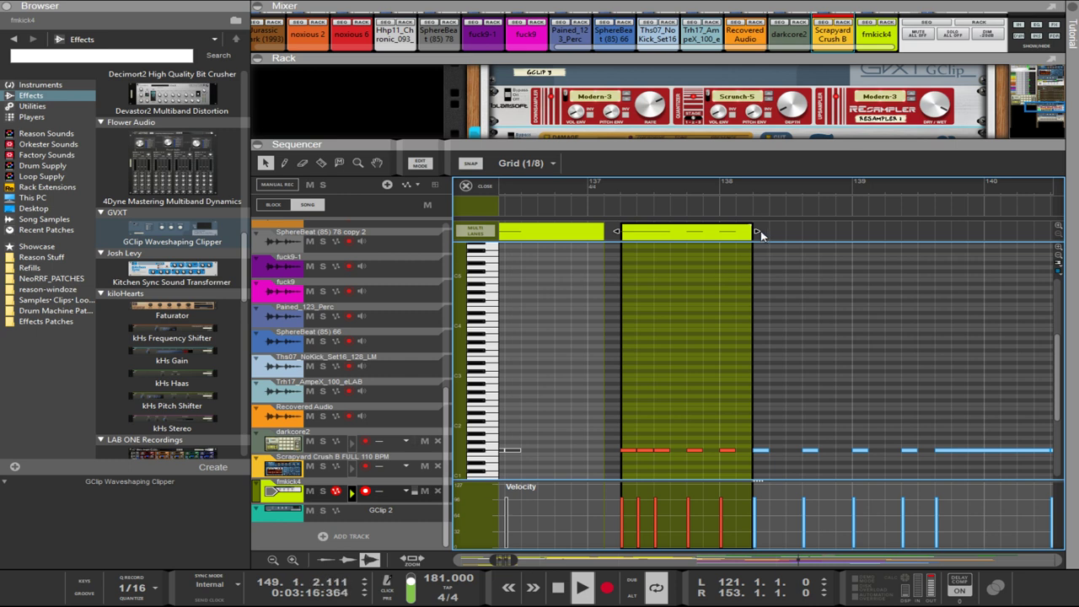
drag(762, 234, 983, 256)
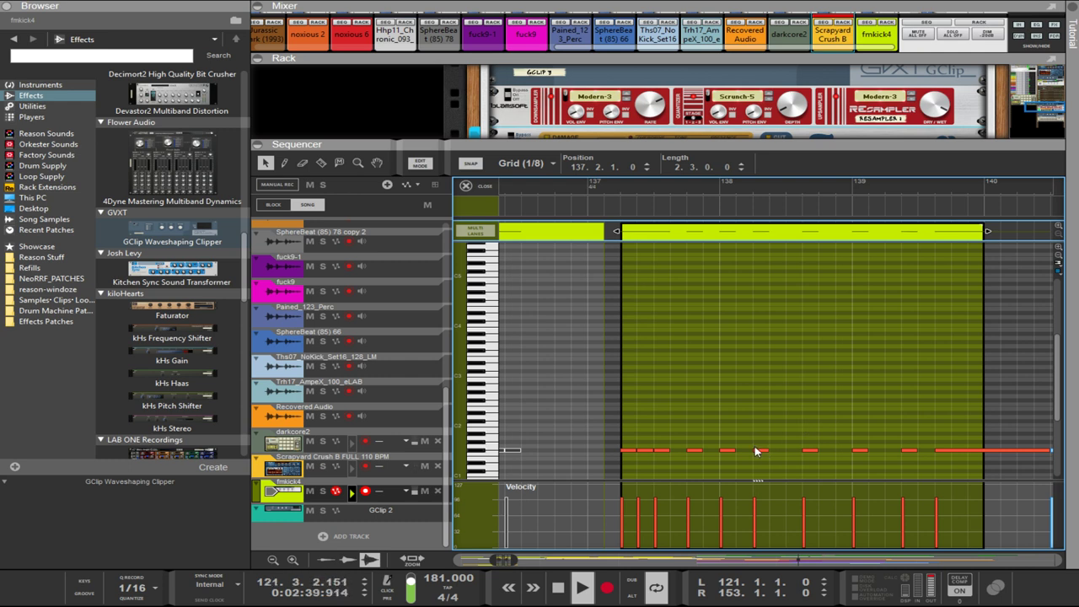
- Shift a kick note earlier and move the 139.1.1 kick note to 139.2
drag(811, 454, 846, 453)
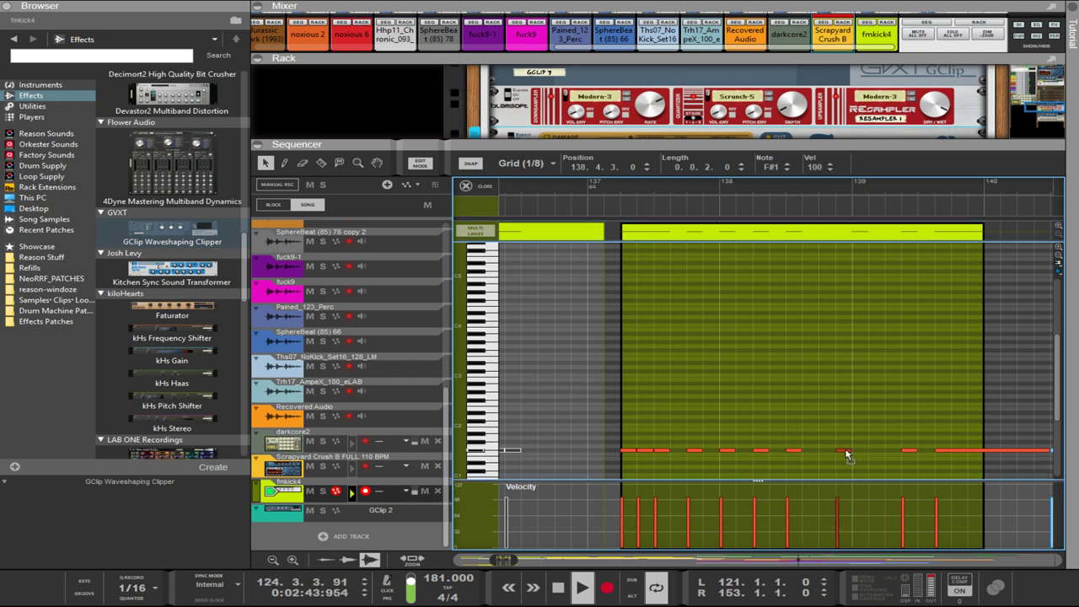
click(904, 451)
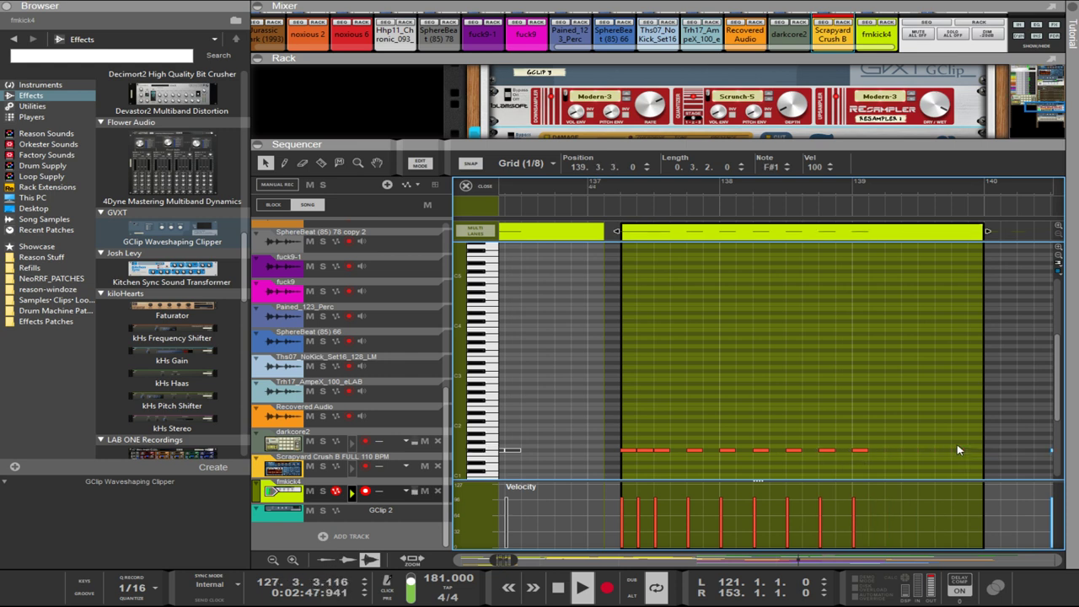
click(956, 450)
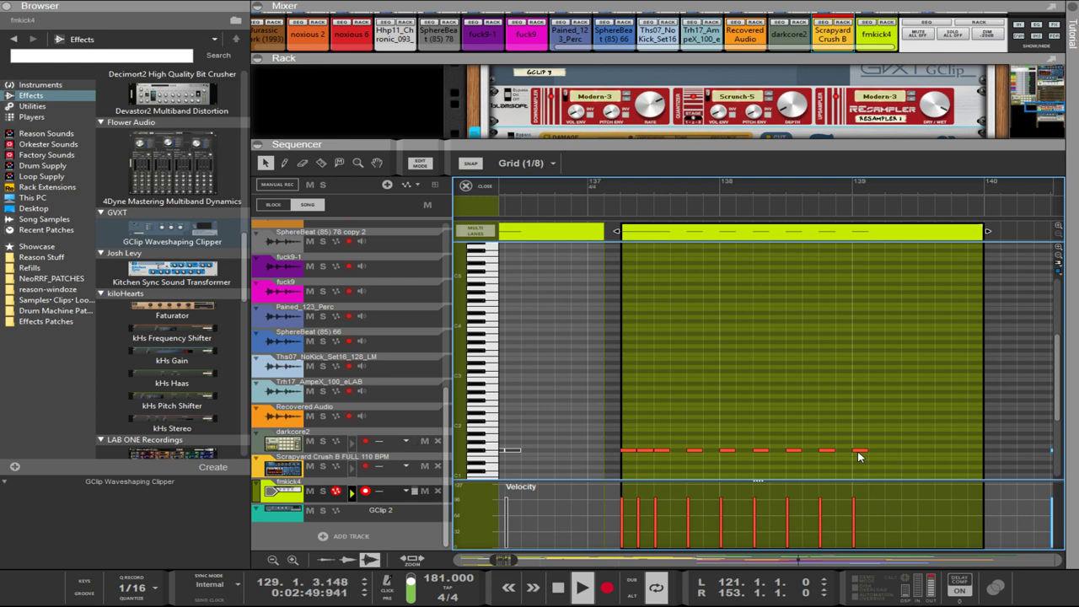
click(858, 450)
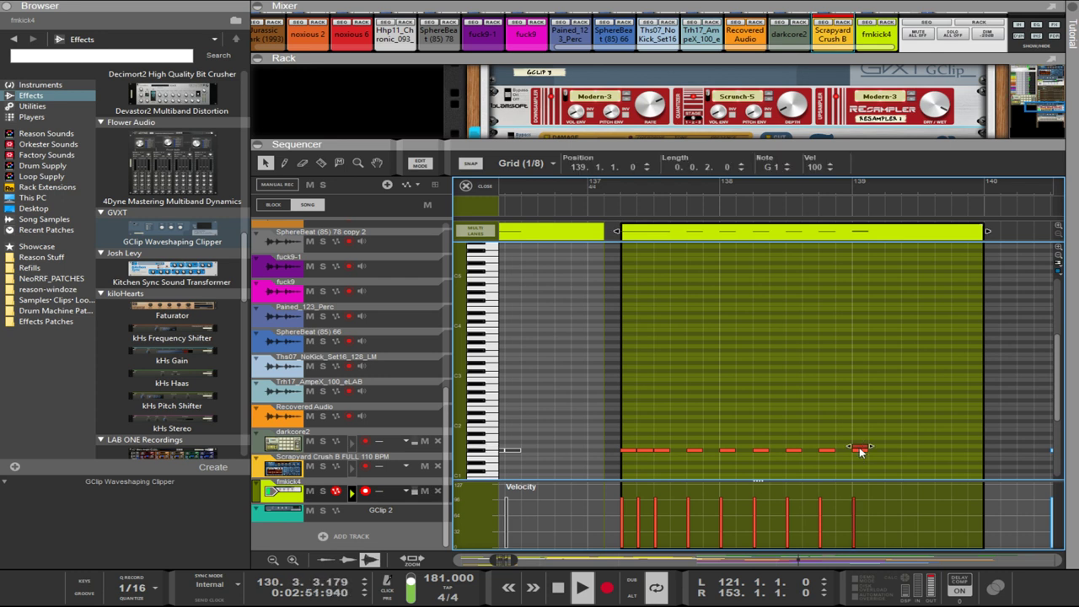
drag(860, 450, 896, 460)
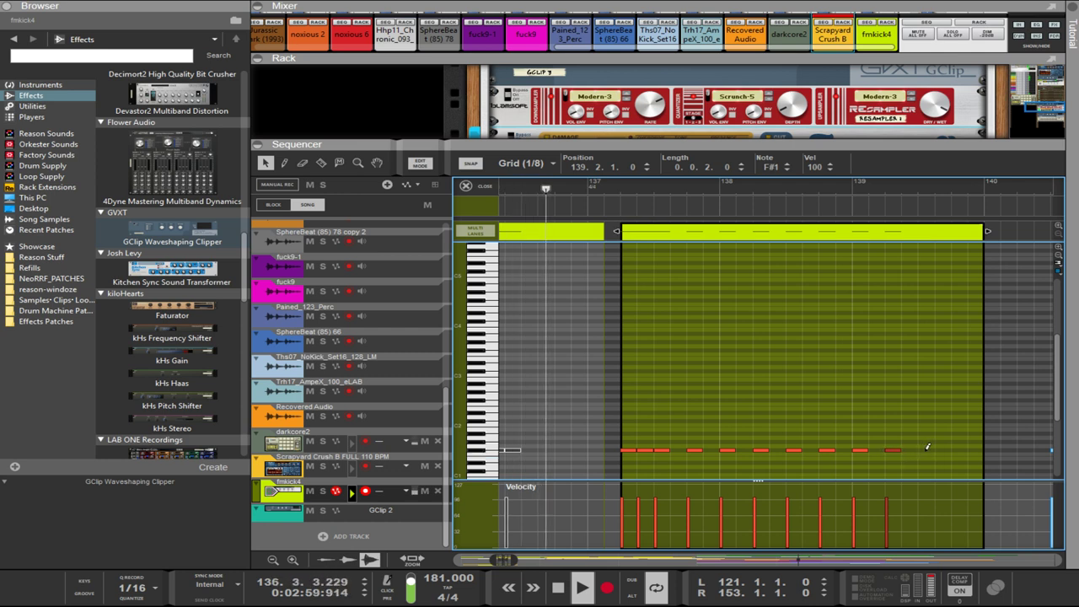
- Add two kick notes near 139.3 and 139.4, placing them at F#1
click(928, 447)
click(962, 447)
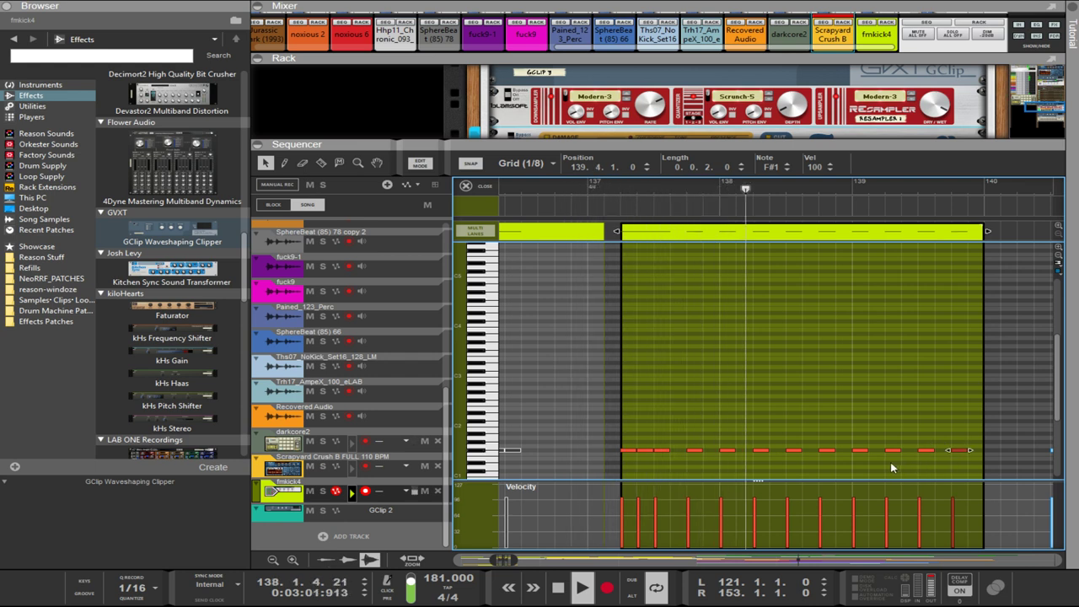
drag(909, 464, 867, 305)
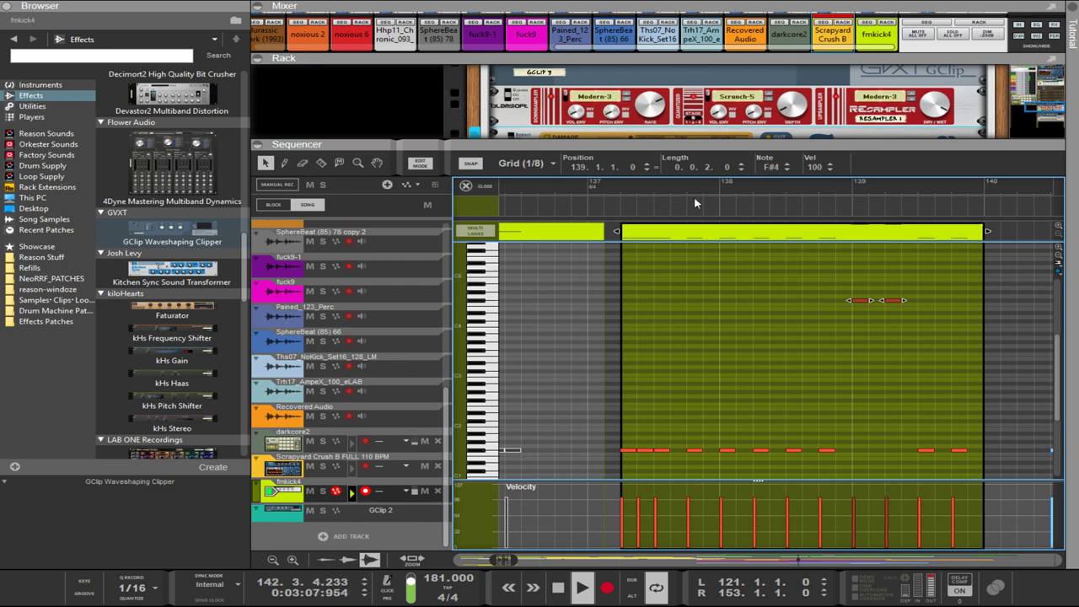
click(637, 195)
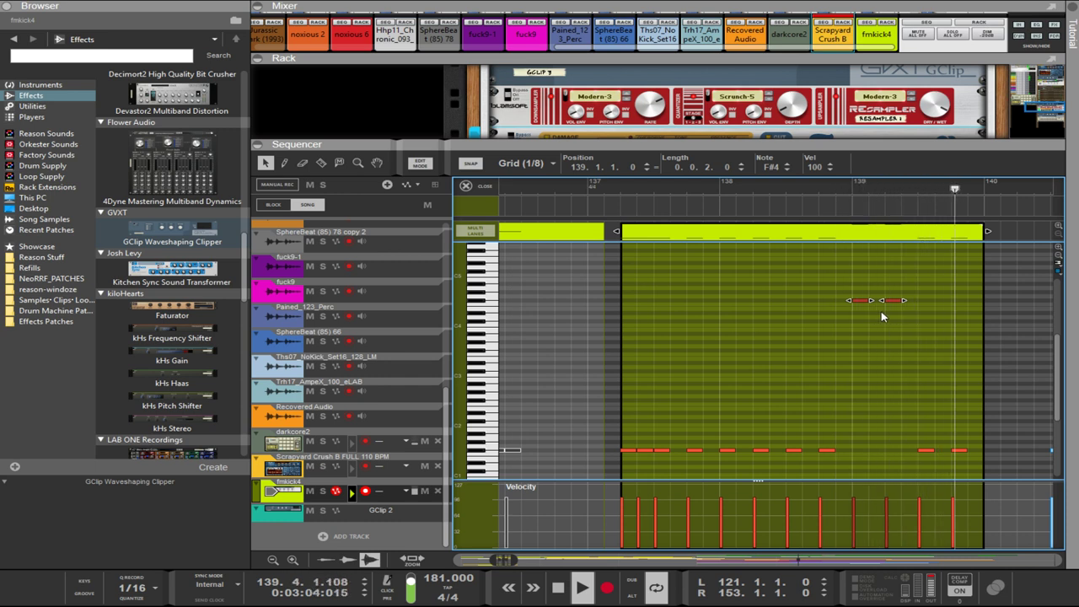
key(shift+Down)
key(shift+Down)
key(shift+Down)
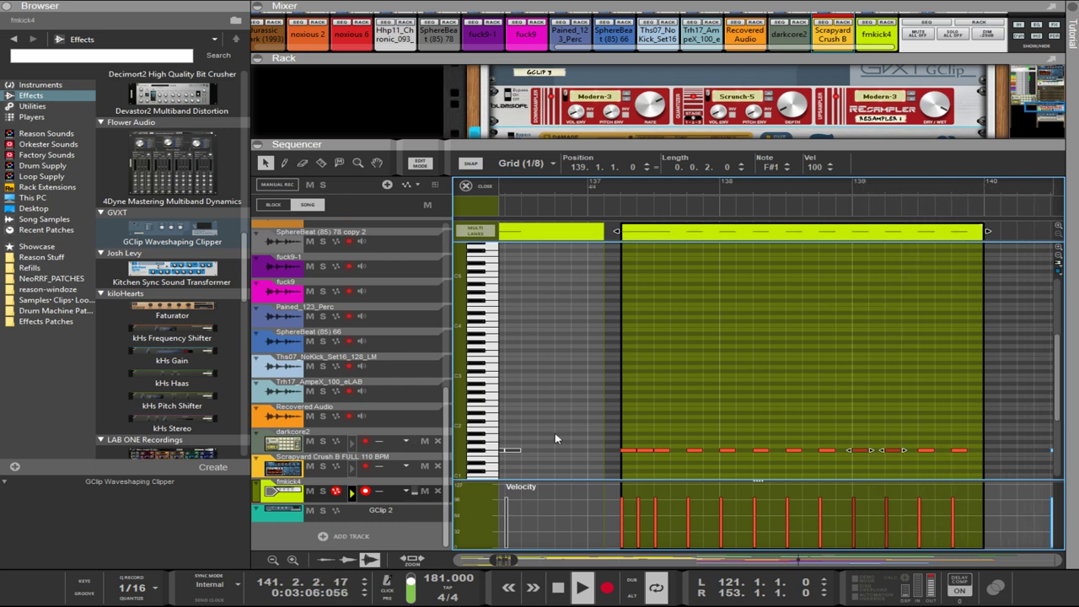
- Test mute and solo on the fmkick4 track, then enlarge the rack to show Scream 4
click(310, 491)
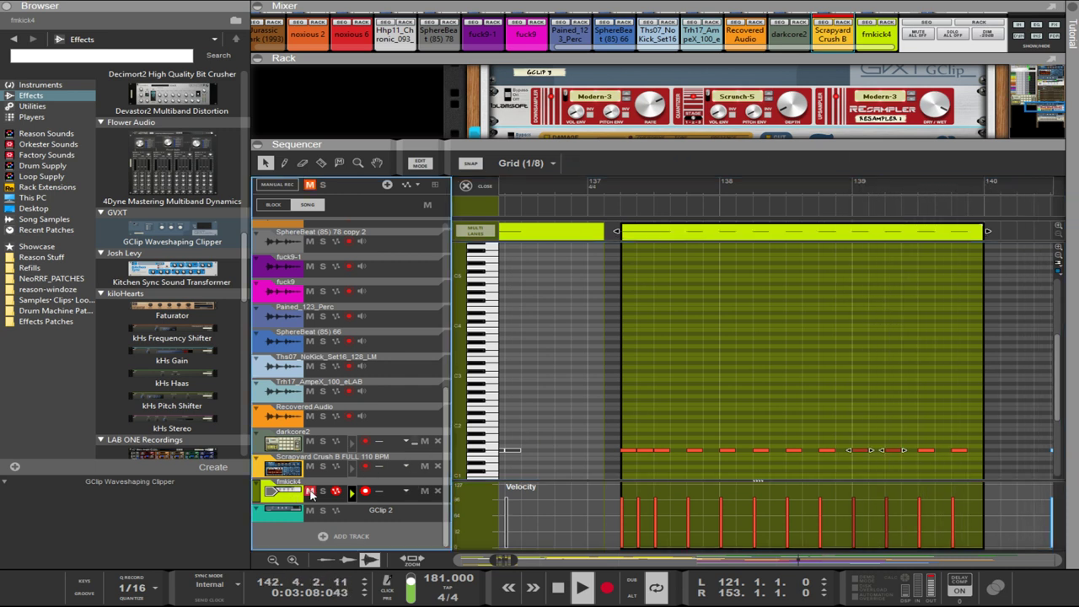
click(322, 492)
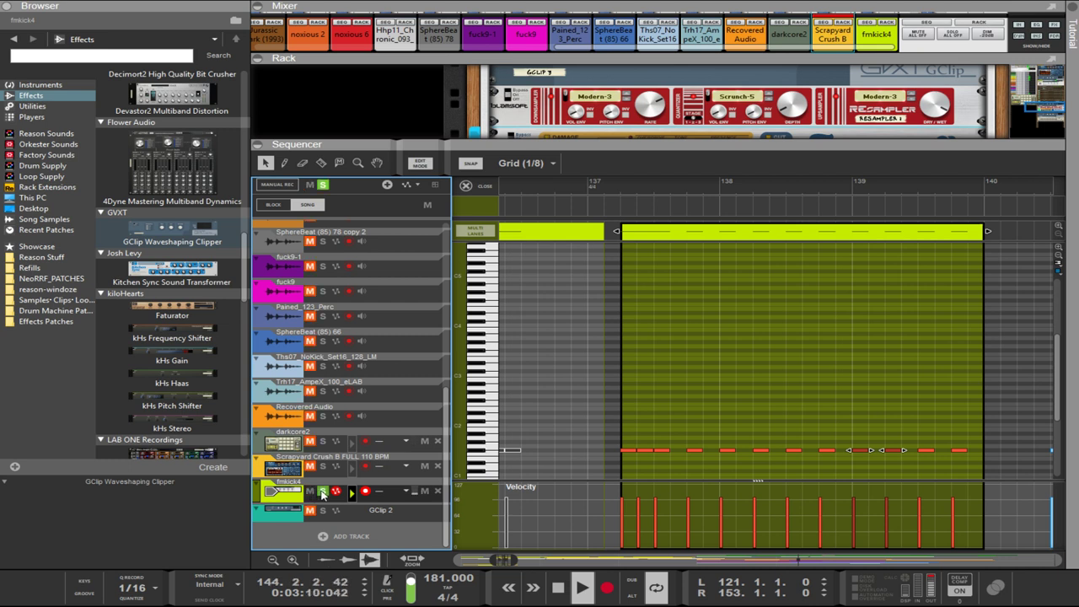
click(321, 492)
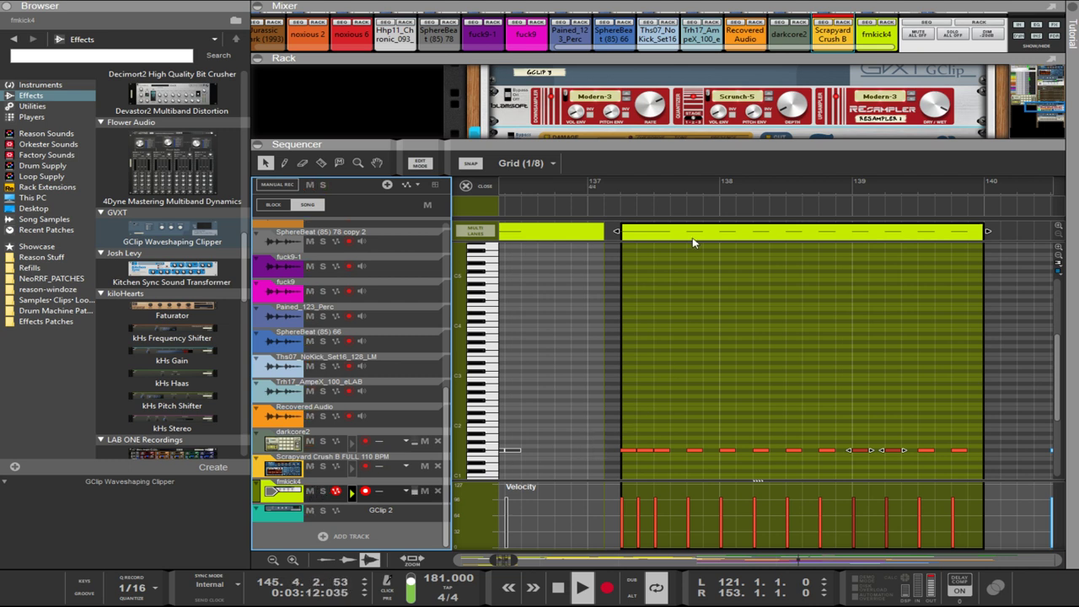
drag(690, 148, 697, 252)
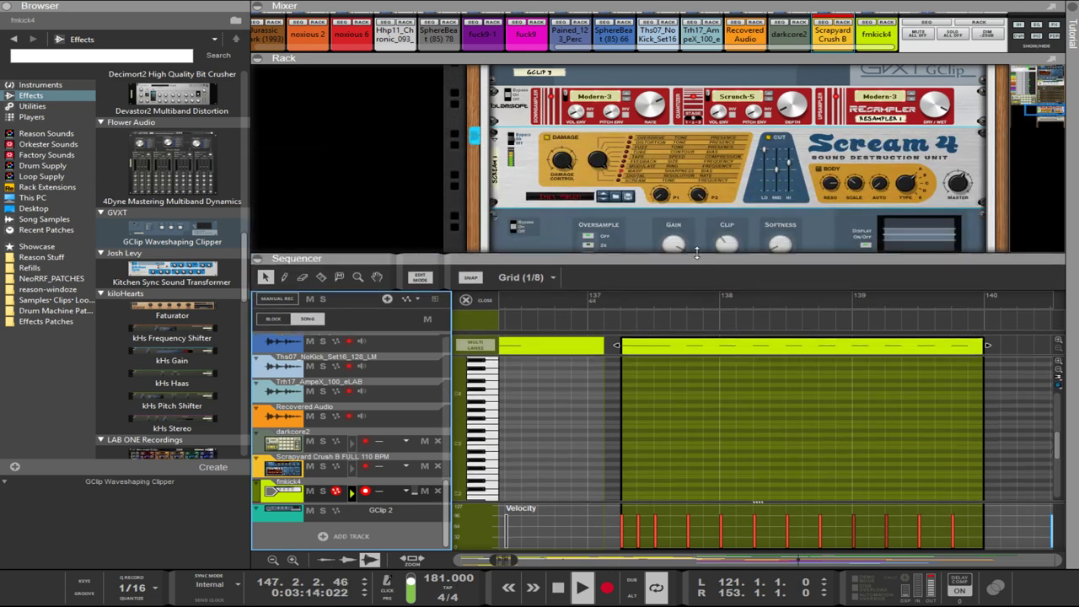
- Change the PX7's operator 2 envelope level 4 from 56 to 87
click(672, 105)
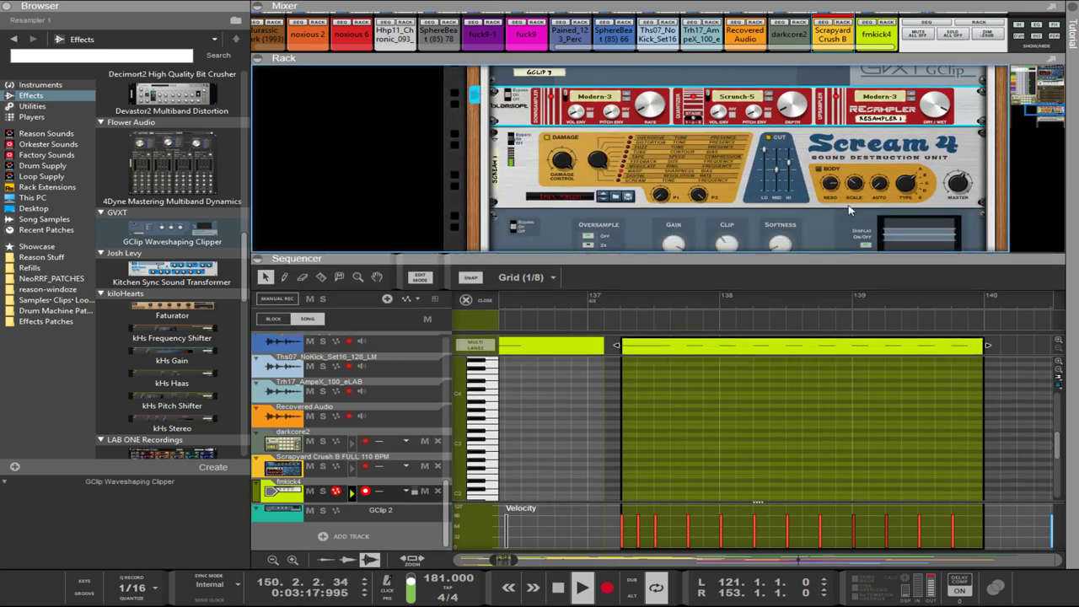
scroll(725, 171, up, 6)
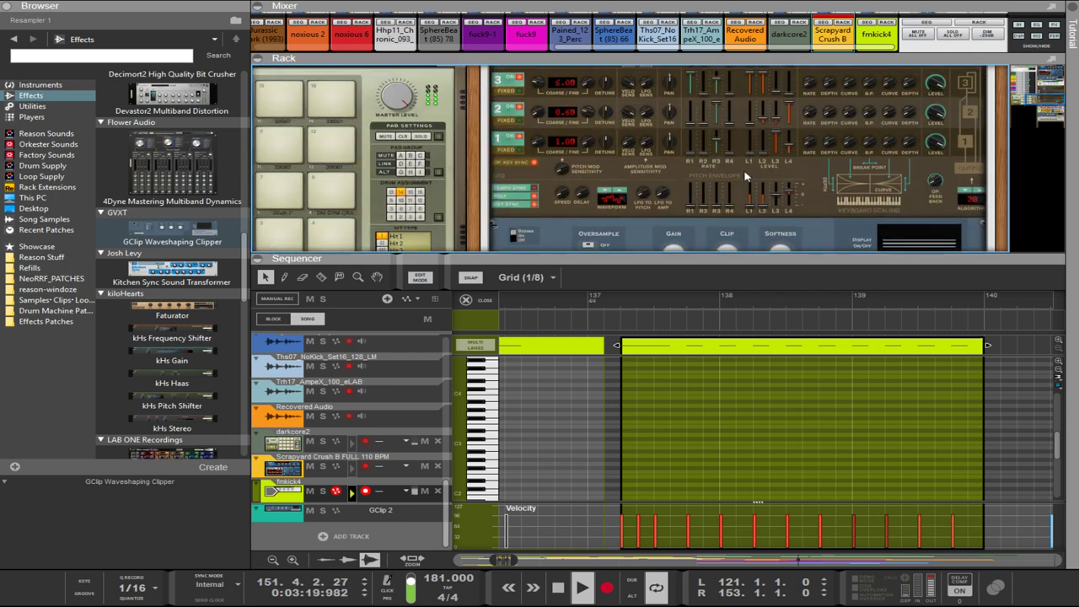
click(788, 93)
drag(788, 182, 787, 181)
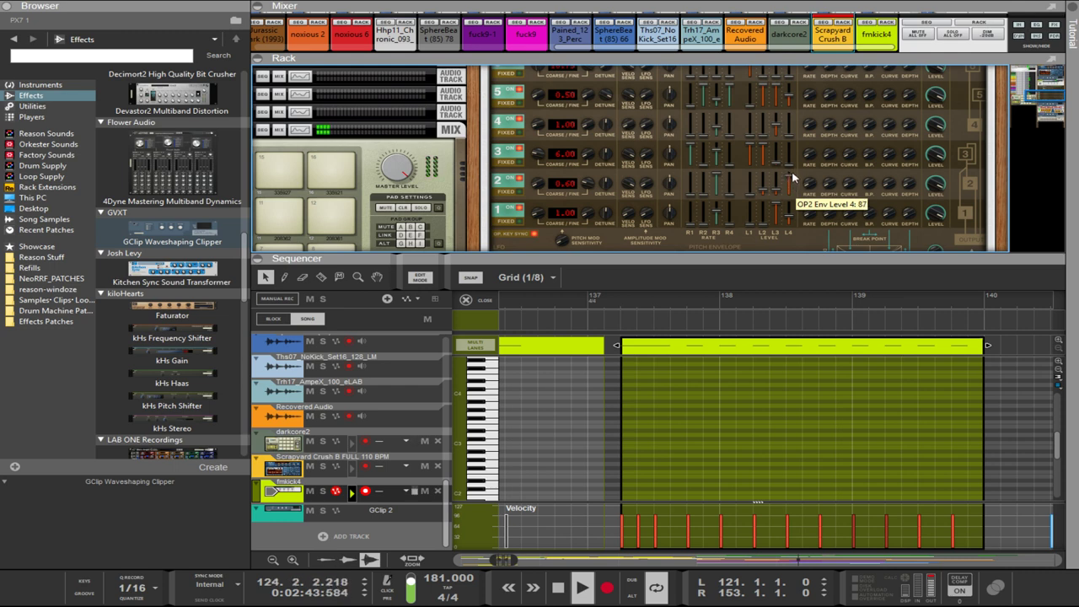
scroll(792, 177, up, 3)
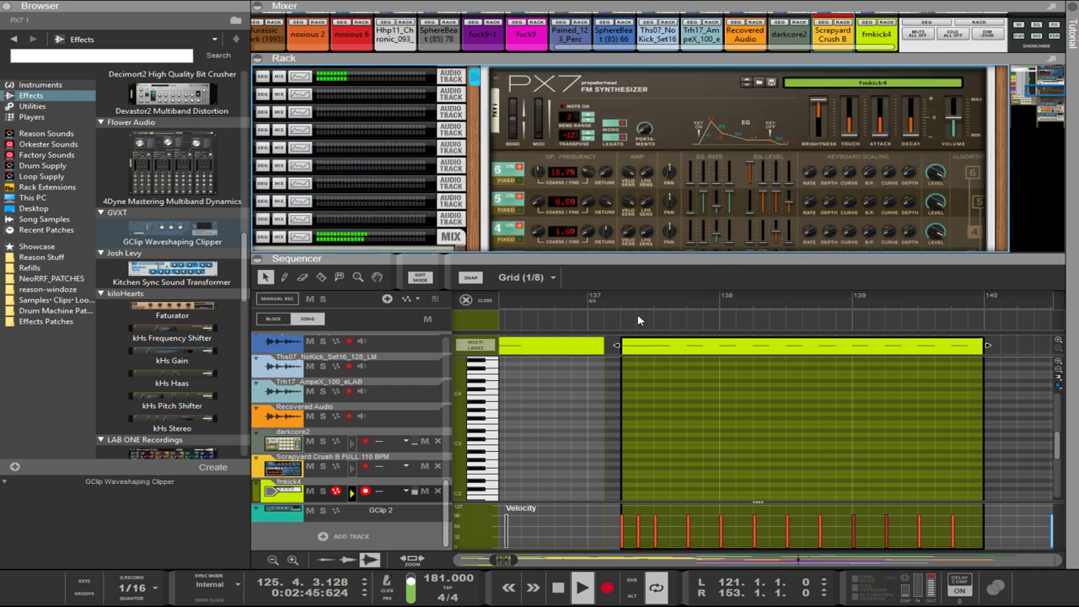
scroll(698, 184, down, 10)
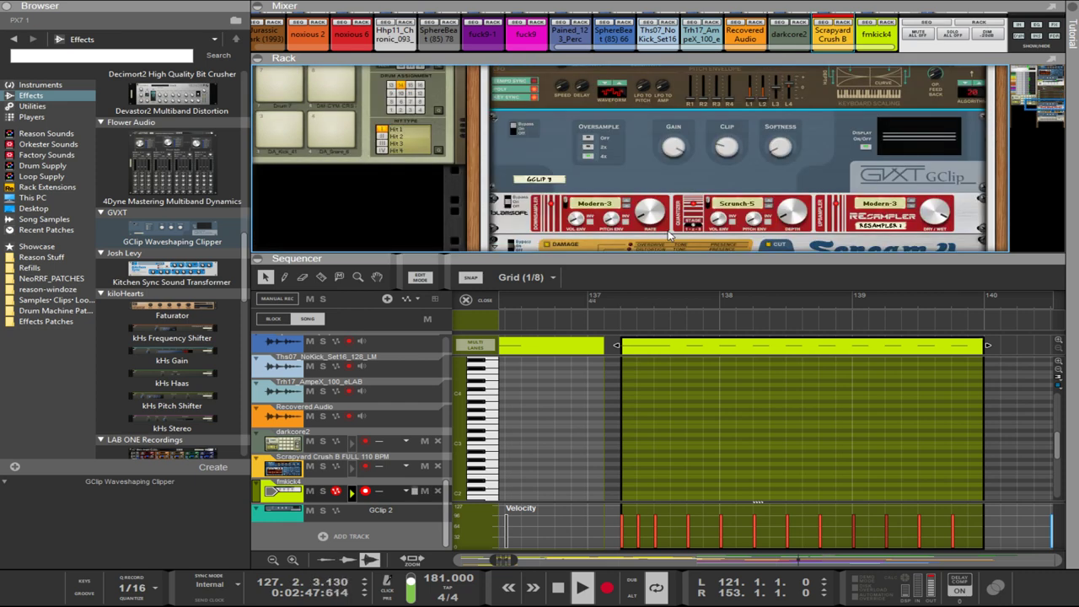
mouse_move(656, 145)
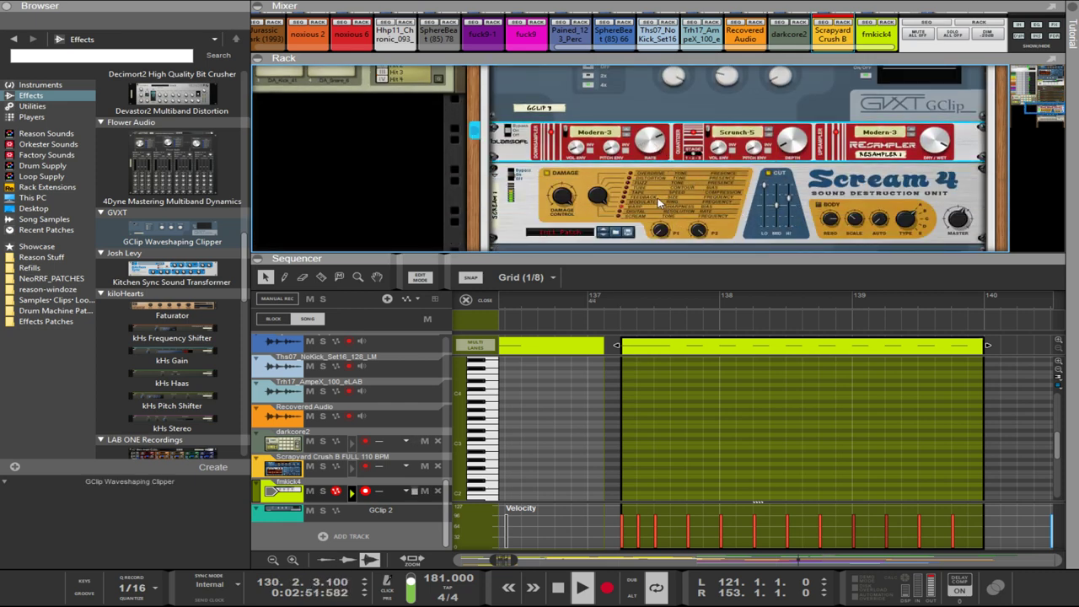
scroll(720, 375, up, 5)
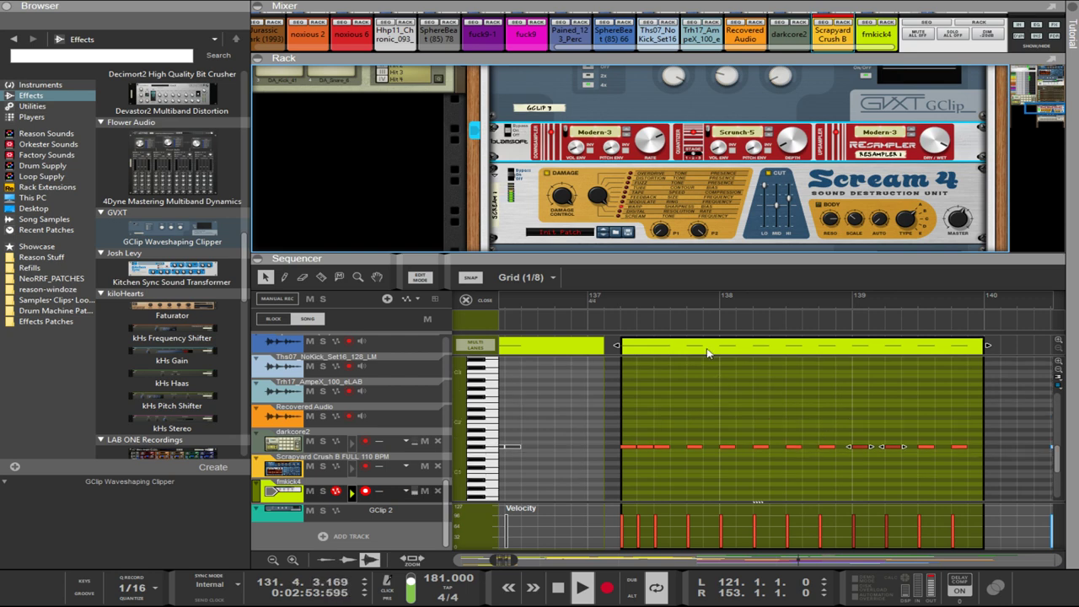
- Delete the row of kick notes, lower the Resampler rate, and return playback to bar 137
drag(982, 438, 612, 464)
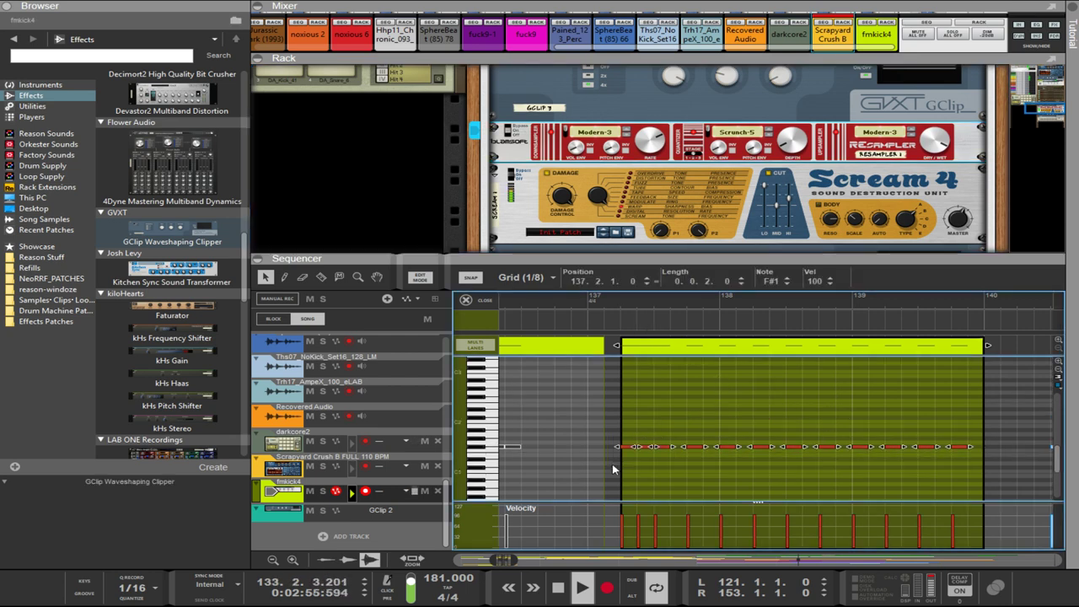
key(Delete)
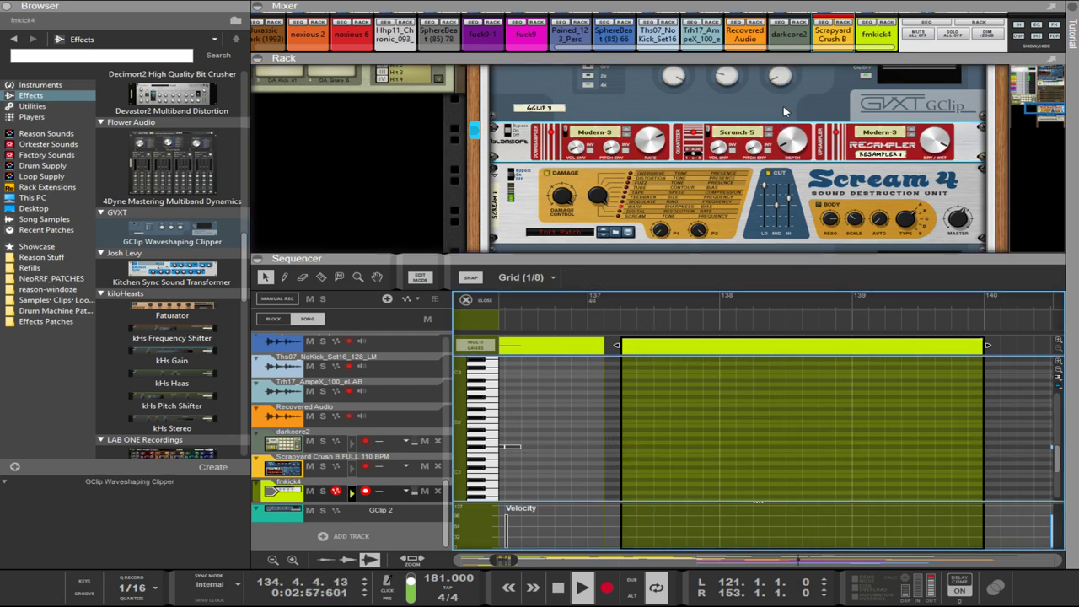
drag(646, 144, 642, 228)
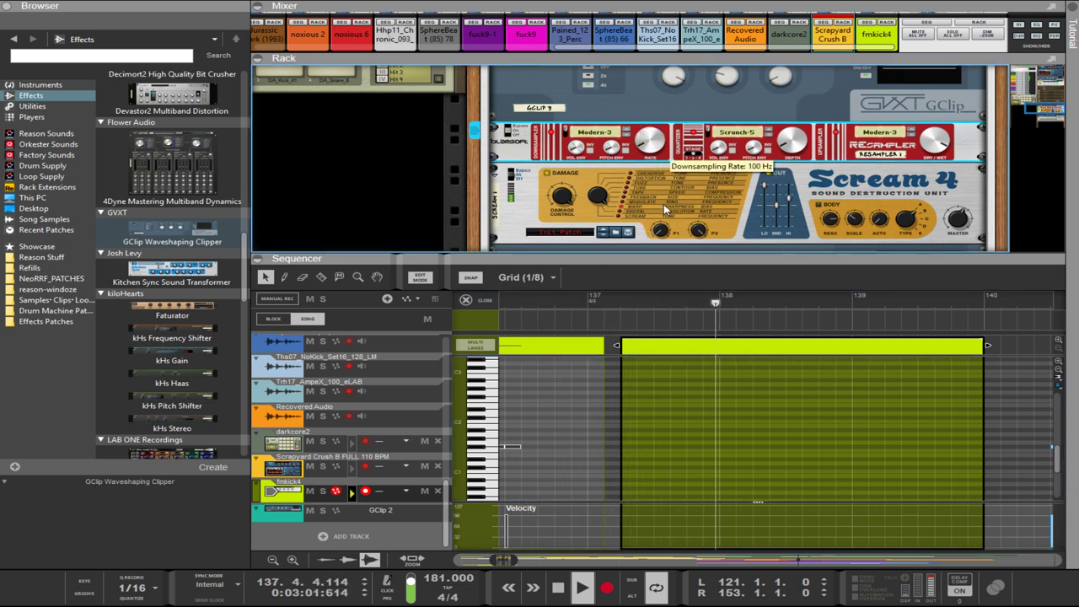
click(587, 310)
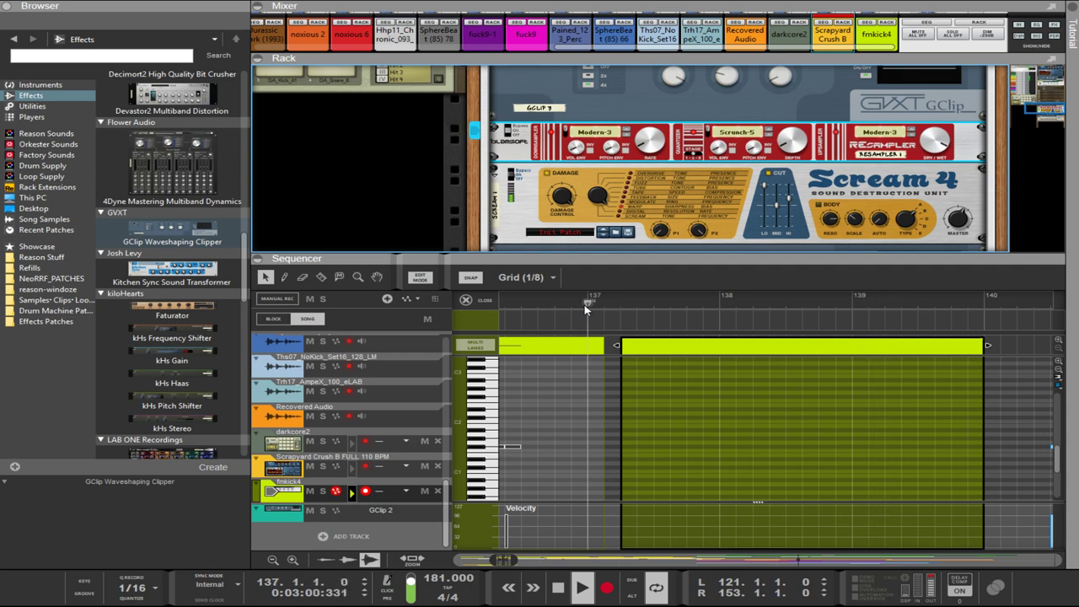
- Fine-tune the Resampler's downsampling rate on Scream 4
scroll(780, 209, down, 1)
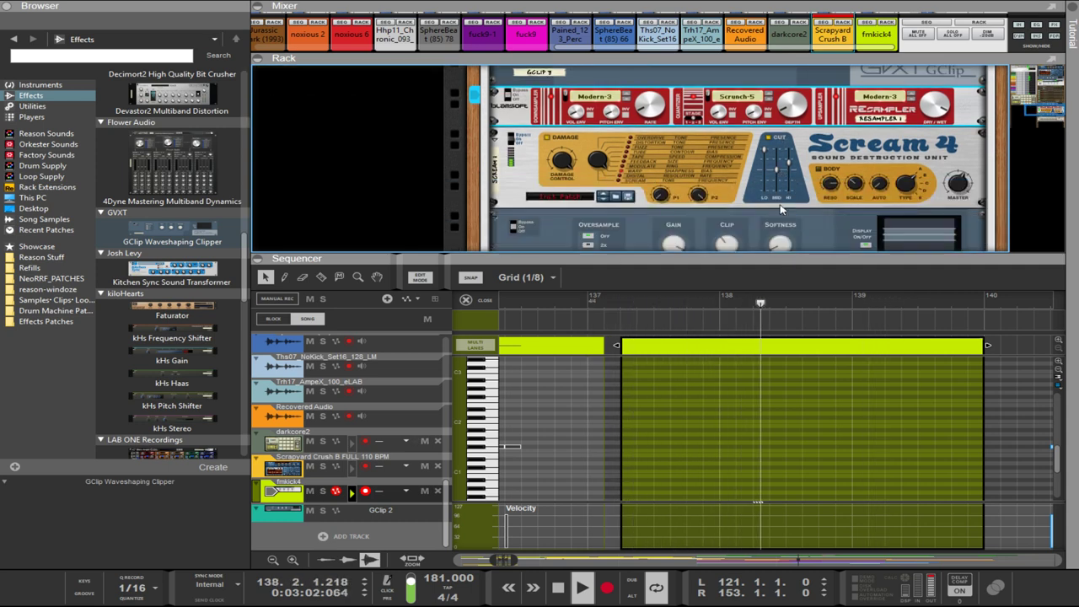
scroll(781, 209, down, 1)
scroll(708, 168, down, 2)
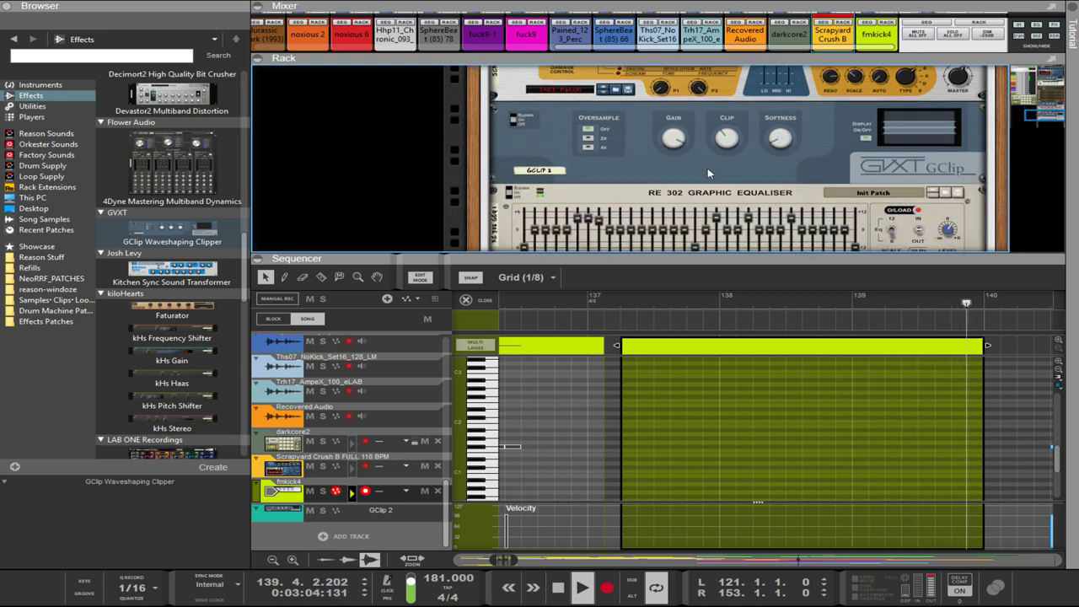
scroll(662, 139, down, 1)
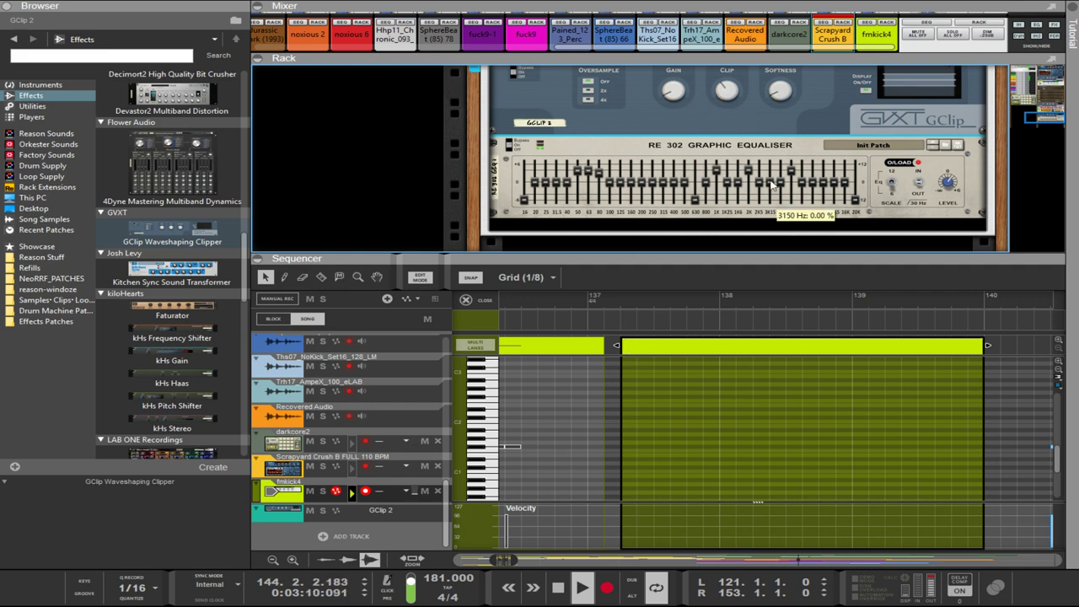
scroll(793, 173, up, 4)
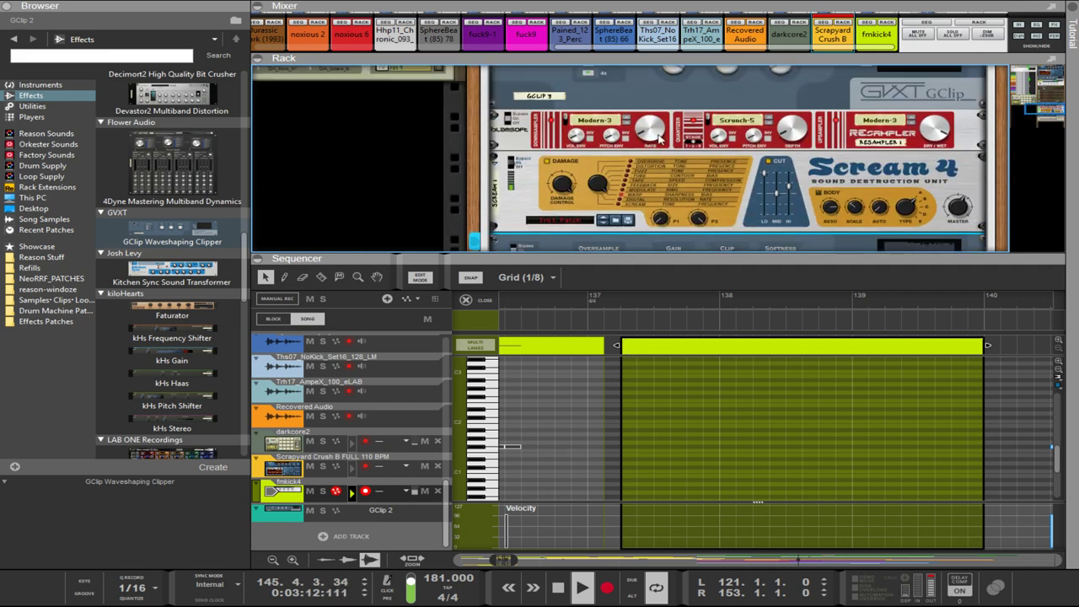
click(658, 137)
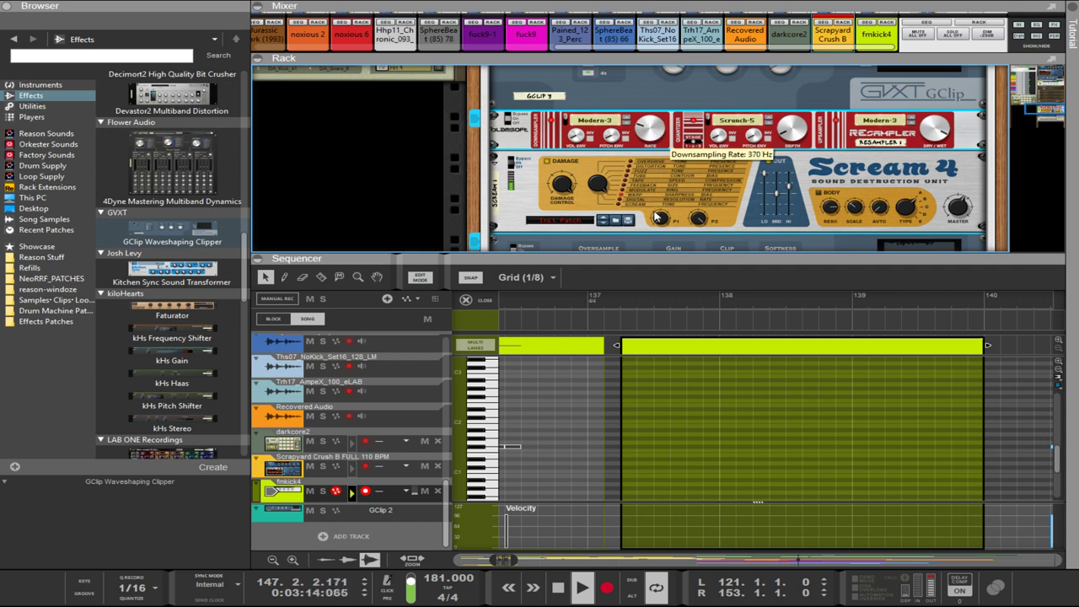
- Remove the PX7 FM synth from the rack
scroll(778, 151, up, 6)
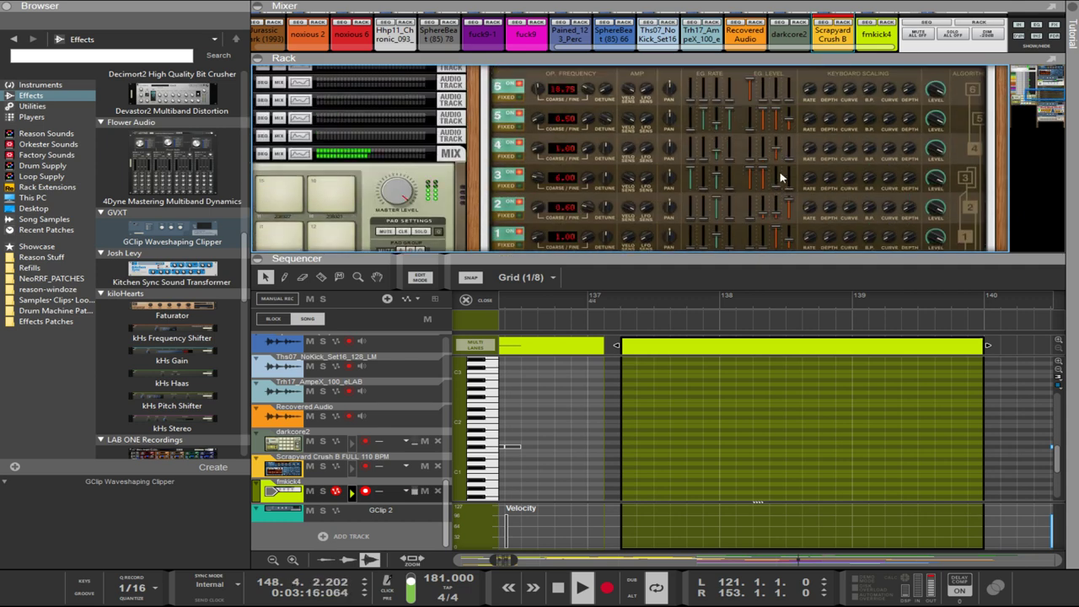
scroll(781, 177, up, 5)
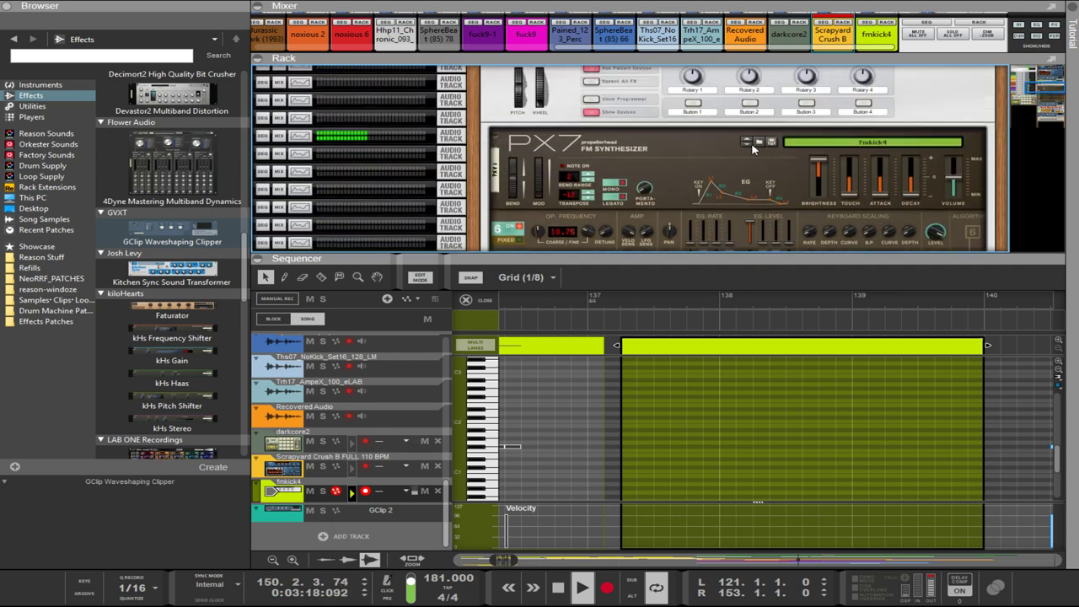
click(748, 147)
key(Delete)
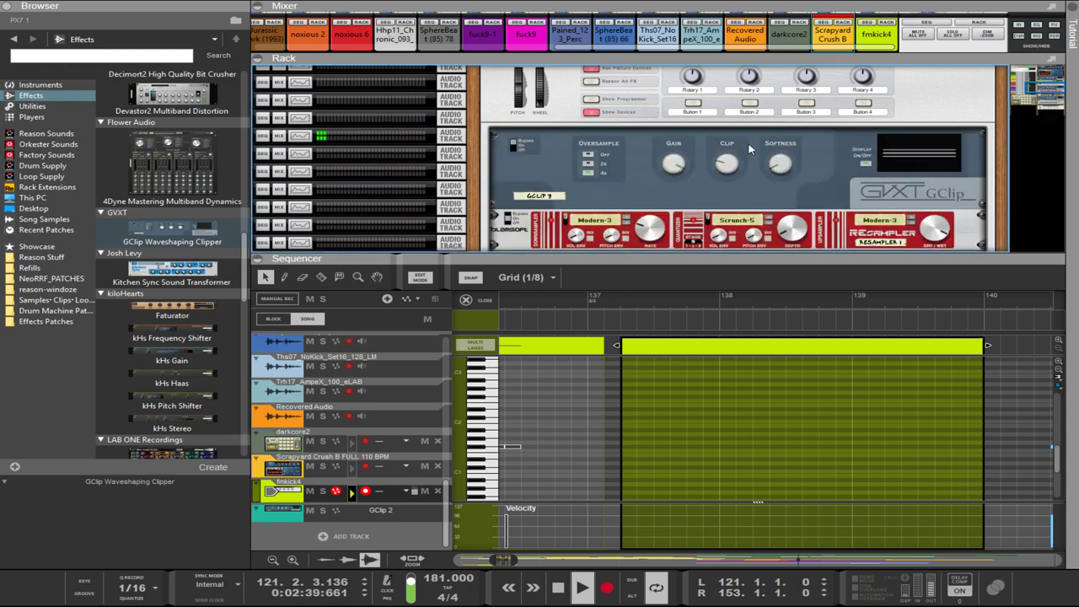
- Restore the deleted PX7 and load the fmkick3.repatch patch from NeoRRF_PATCHES
key(ctrl+z)
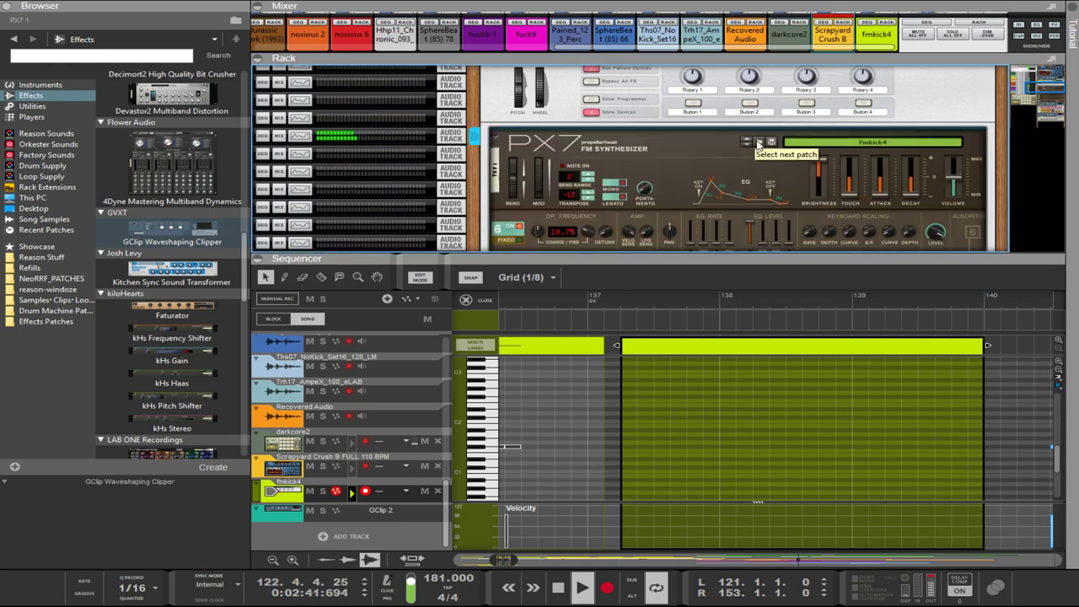
click(758, 143)
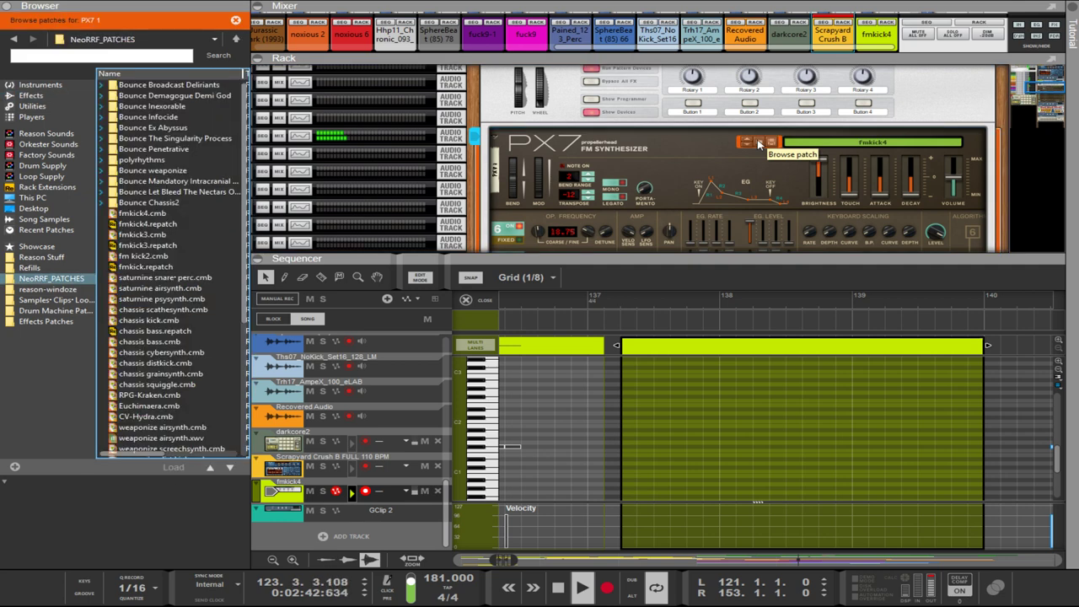
click(156, 246)
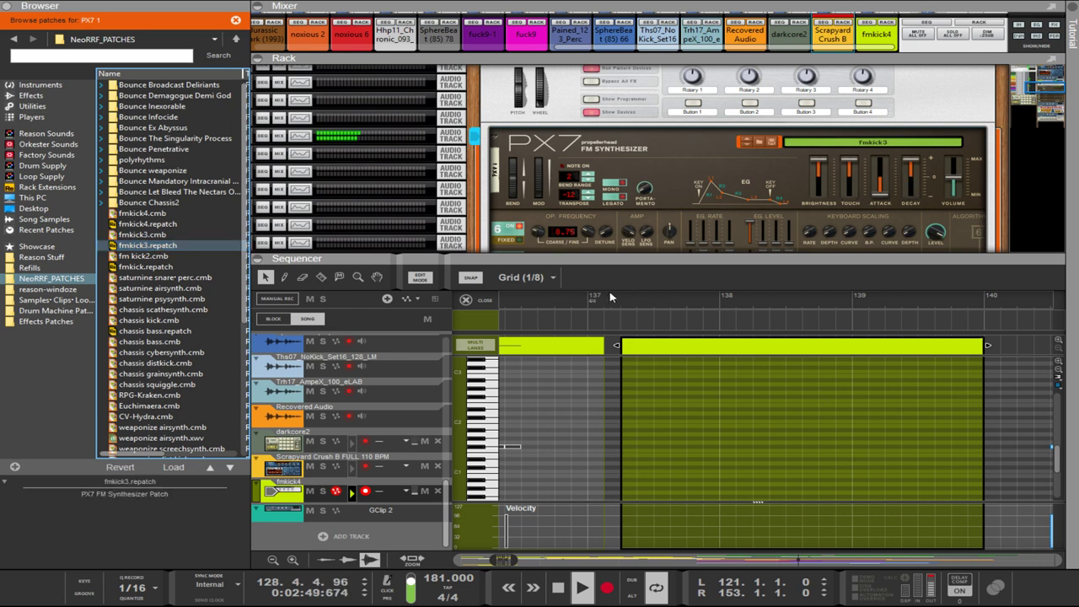
- Scroll down the rack and select the Scream 4 device
scroll(731, 190, down, 10)
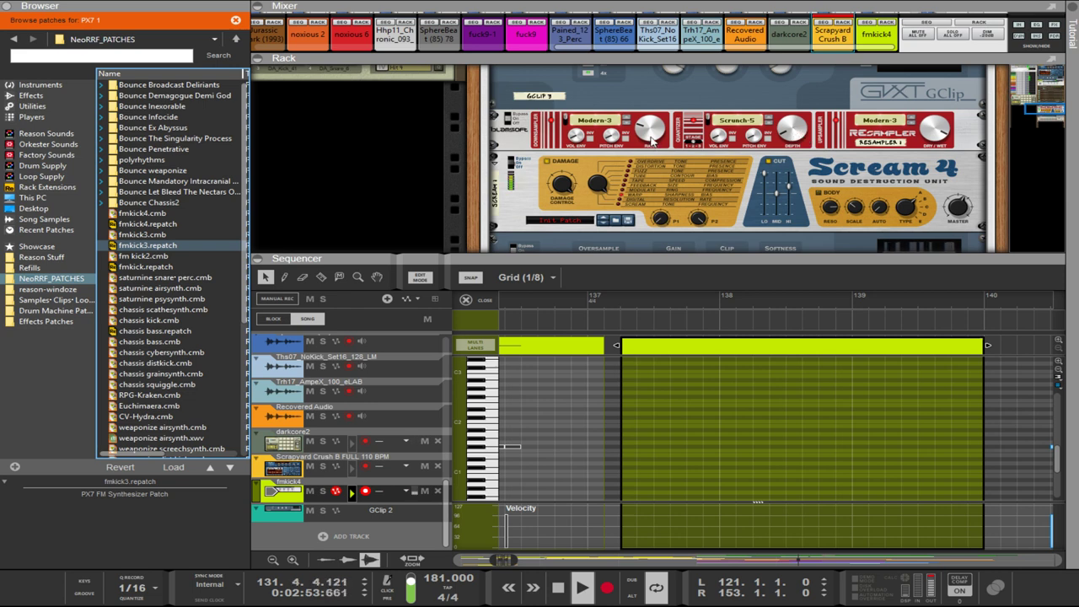
click(650, 137)
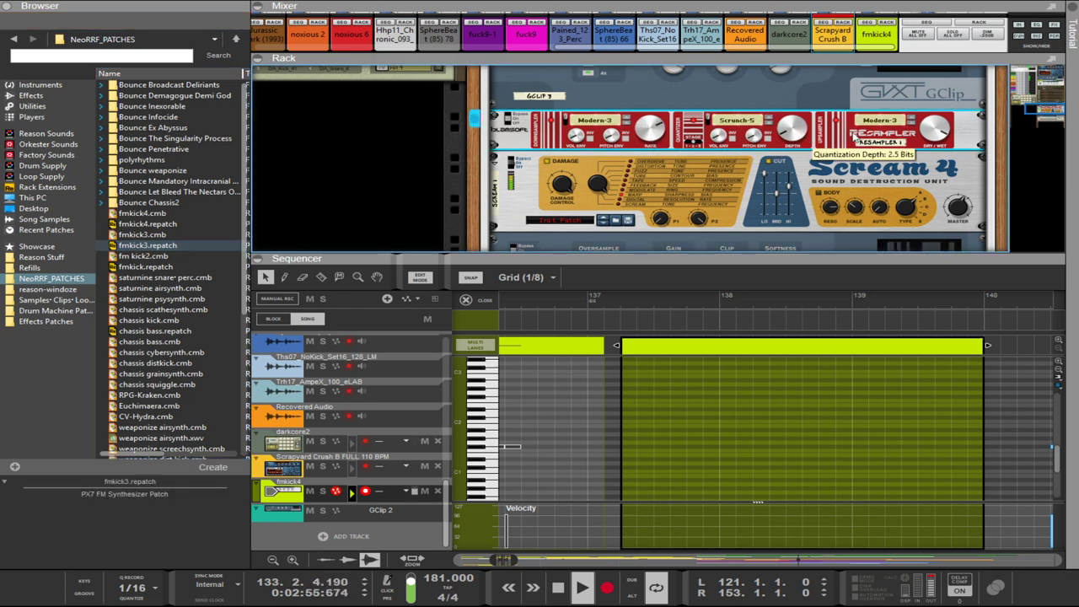
scroll(765, 173, down, 3)
scroll(764, 171, down, 2)
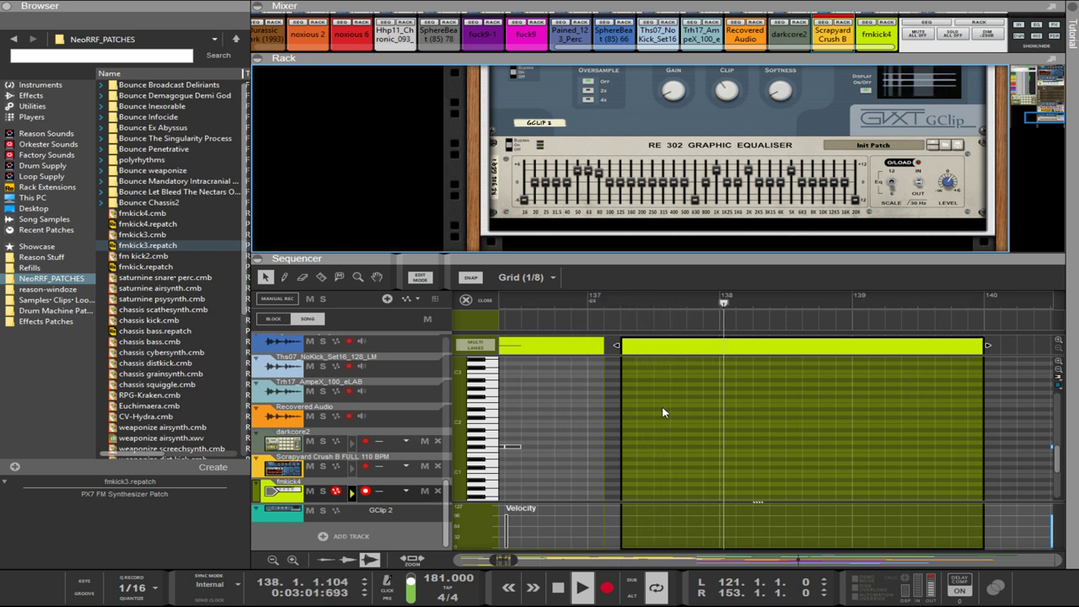
- Draw F#1 notes at 137.2 and 138.2 and delete the stray F1 note
alt+click(628, 445)
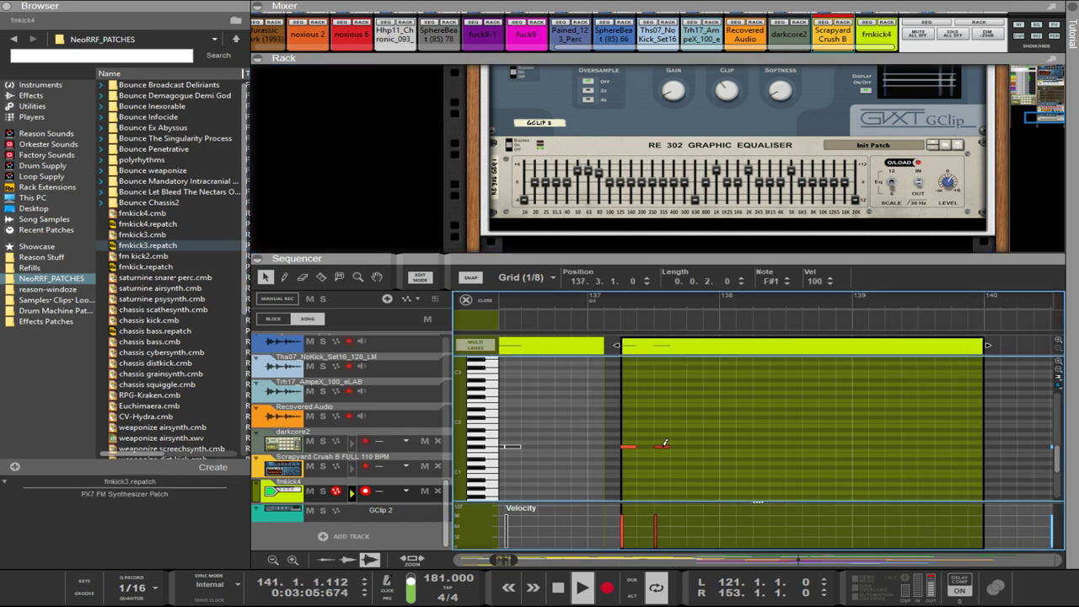
alt+click(764, 445)
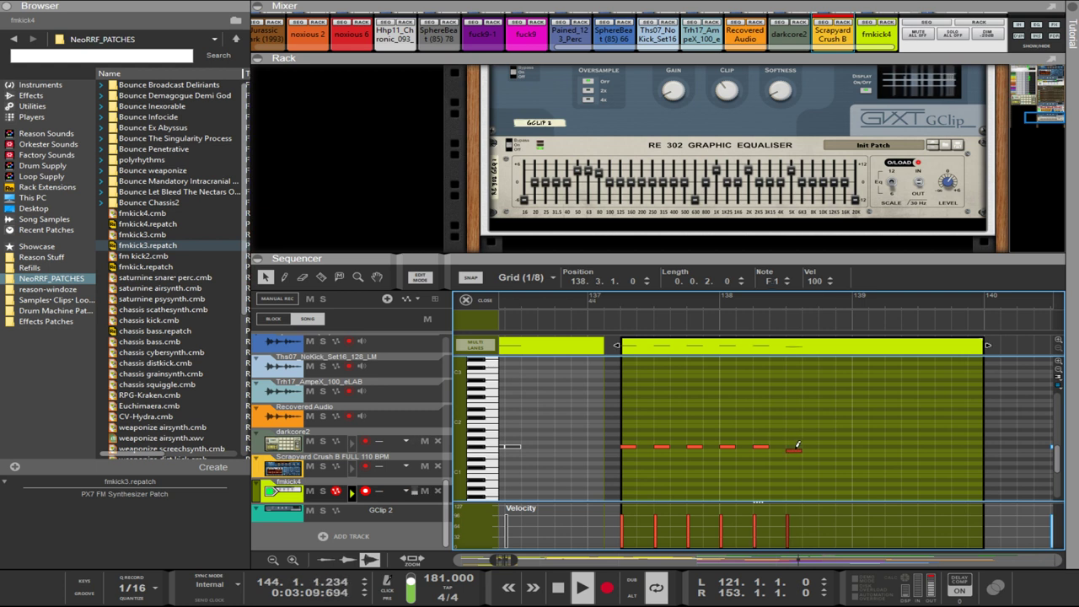
key(Delete)
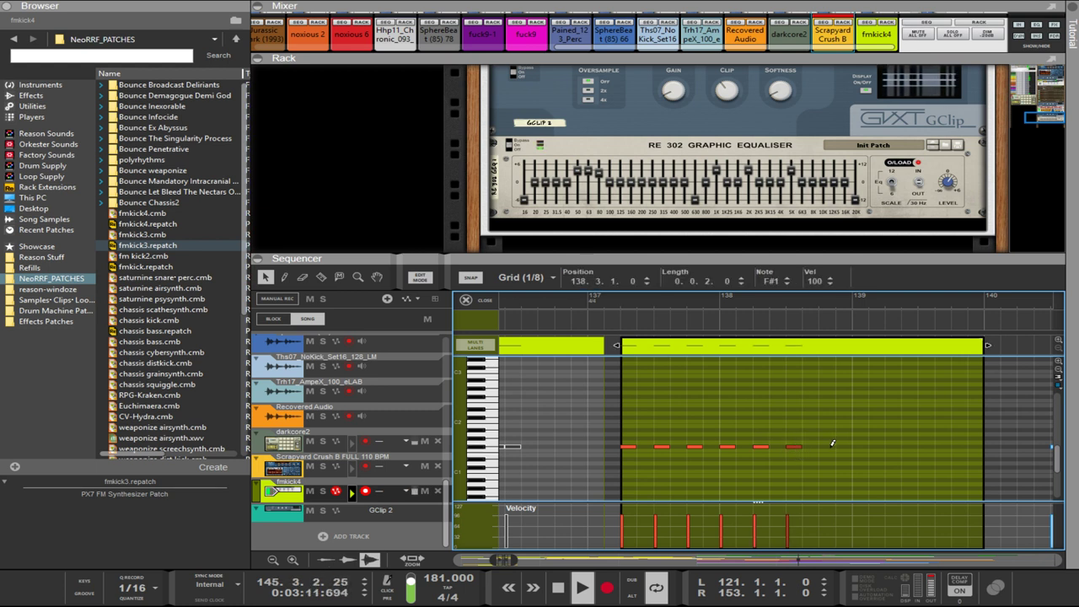
drag(864, 462, 636, 448)
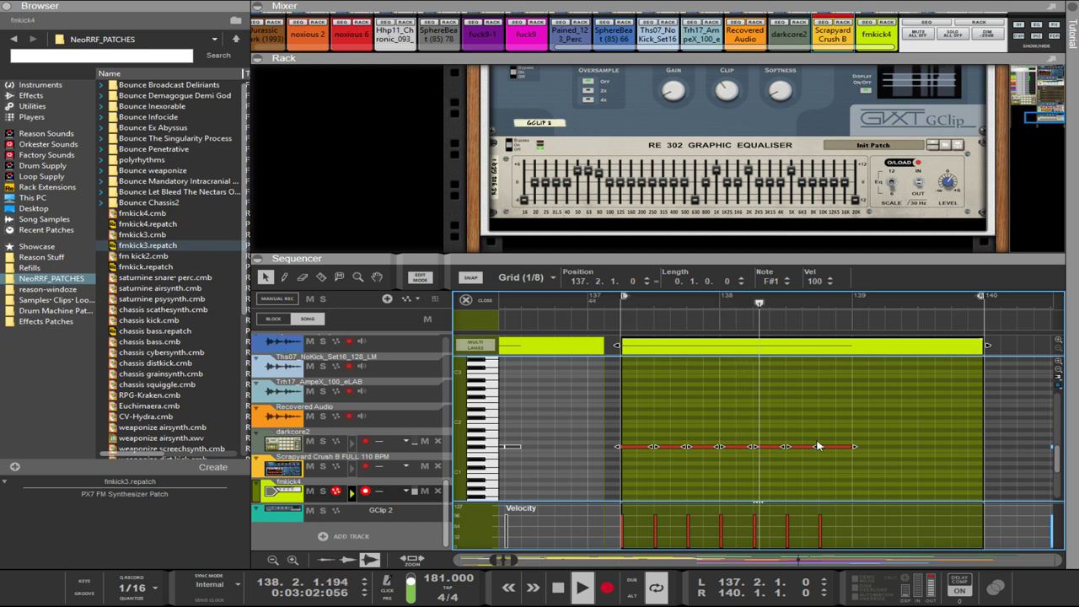
drag(868, 442, 750, 451)
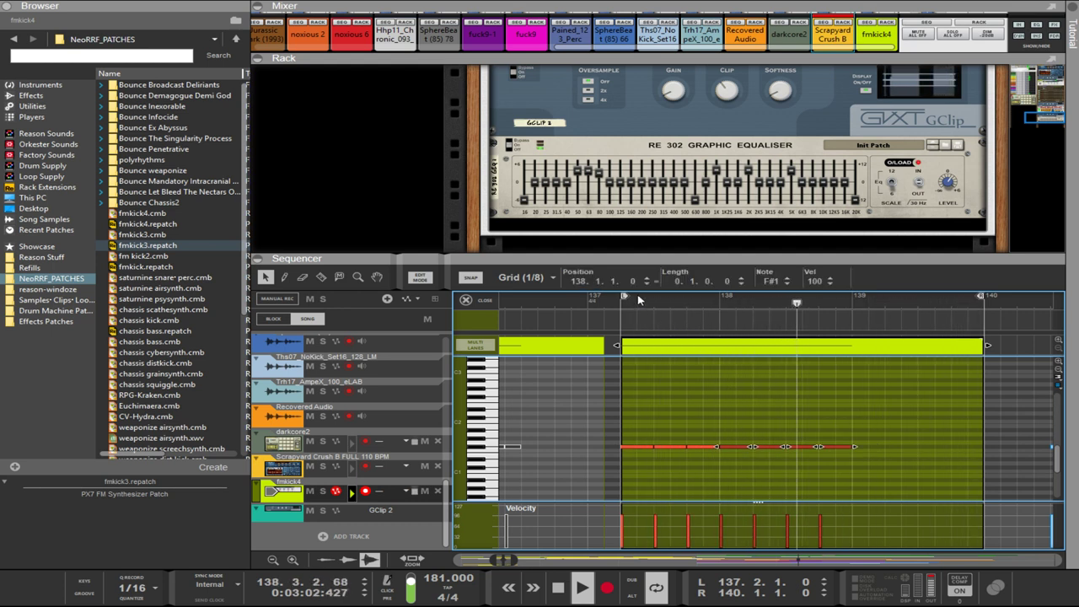
- Extend the clip start to bar 137 and draw F#1 notes at 137 and across bar 139
drag(623, 296, 593, 297)
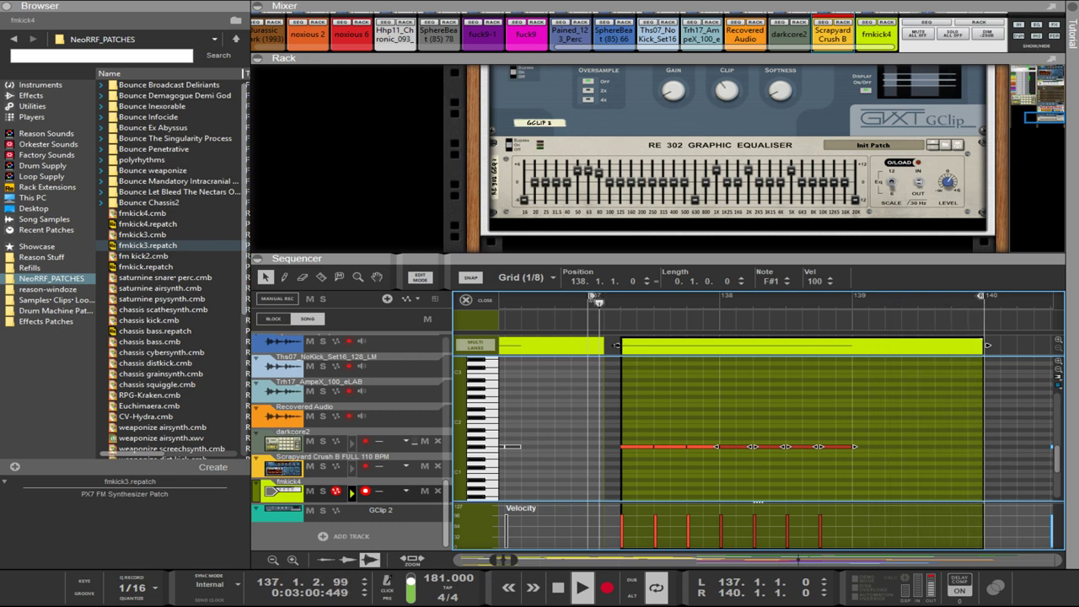
drag(618, 346, 595, 349)
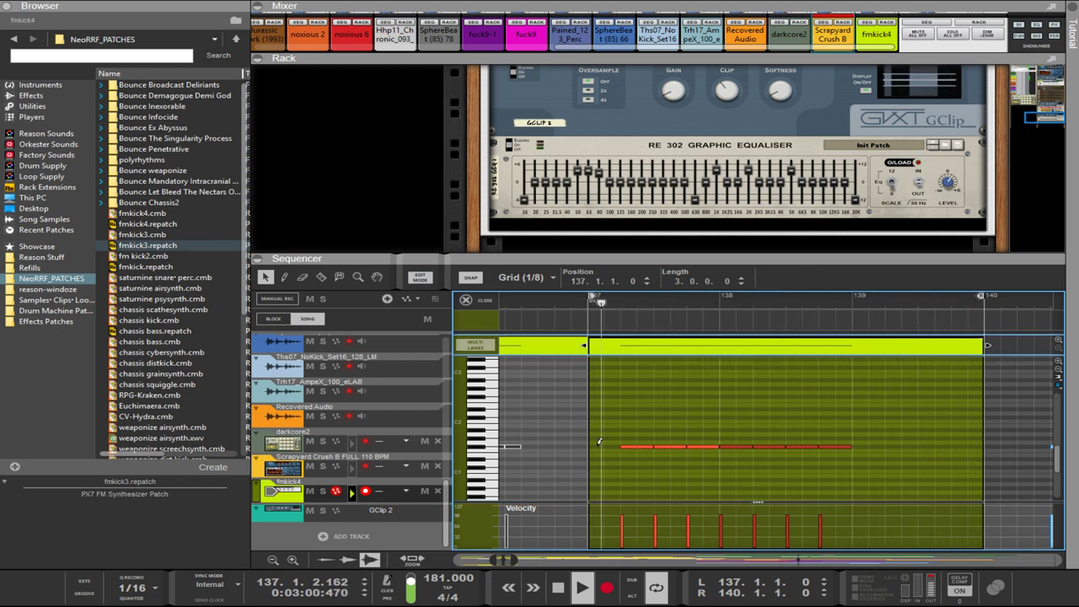
drag(593, 446, 616, 446)
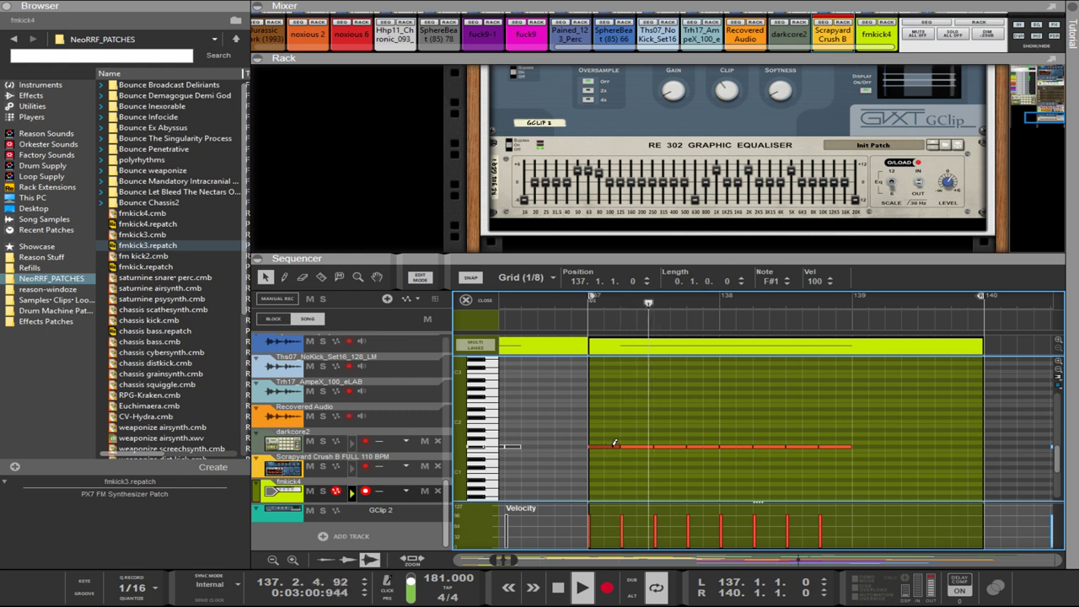
click(854, 445)
click(871, 445)
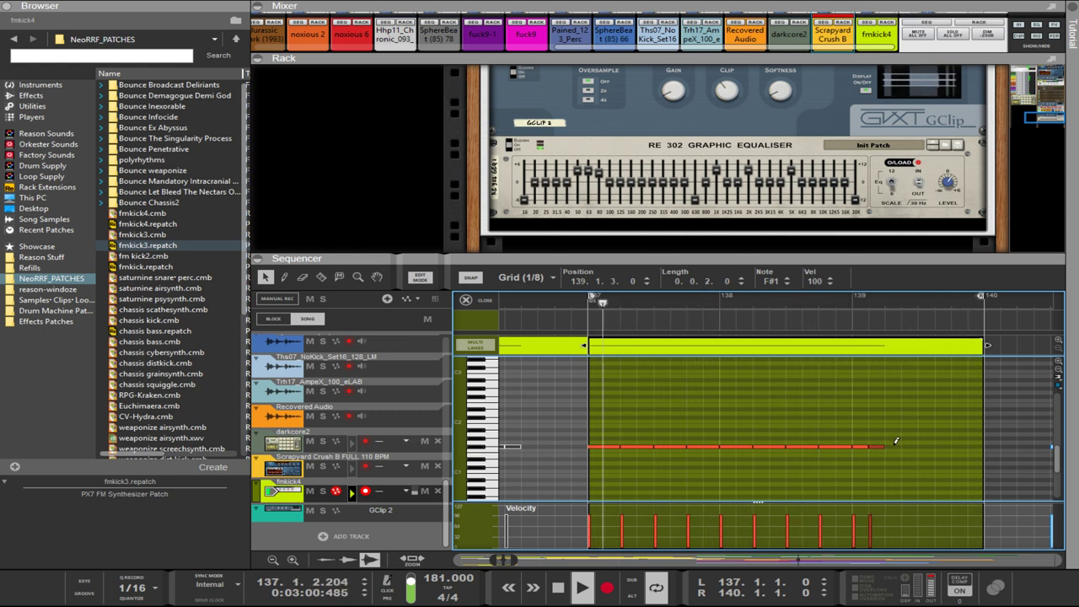
drag(888, 445, 963, 445)
click(977, 443)
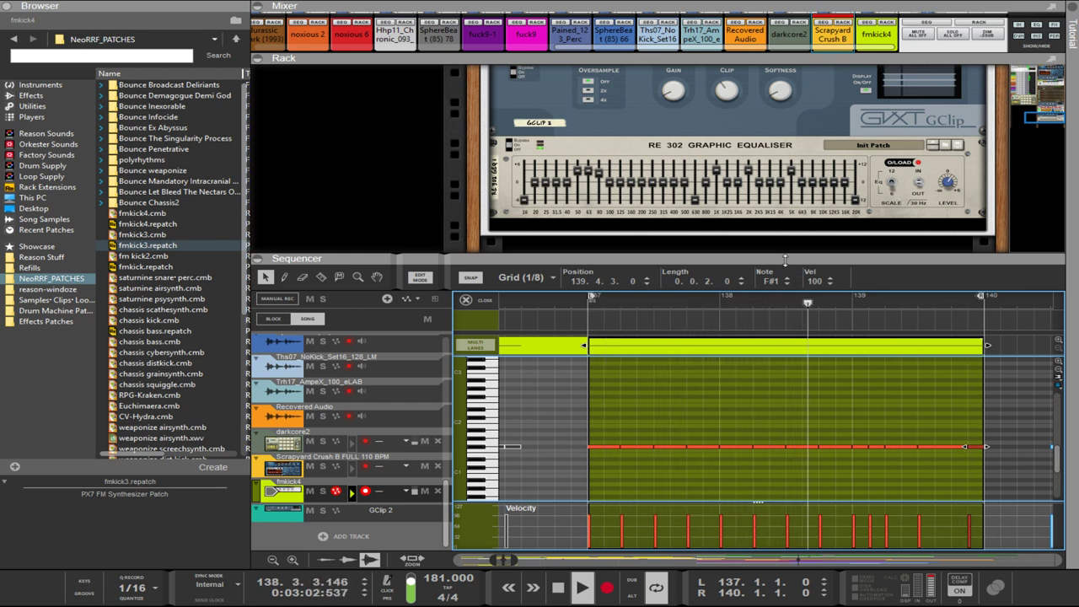
- Enlarge the rack and set the PX7 brightness to 2
drag(775, 255, 775, 316)
scroll(879, 268, down, 3)
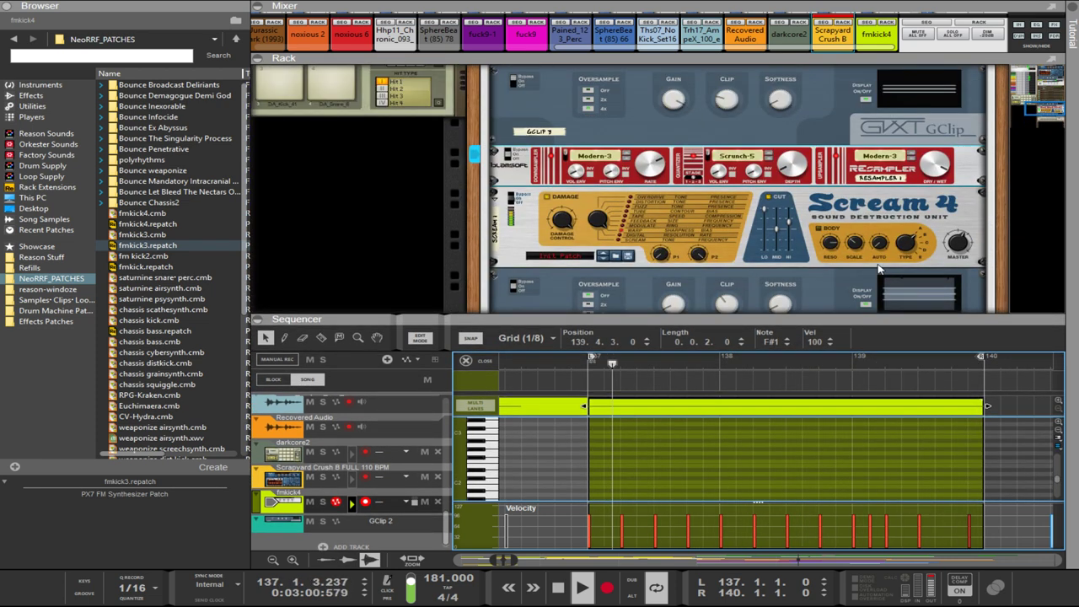
scroll(878, 268, up, 5)
scroll(879, 268, up, 3)
scroll(765, 215, down, 2)
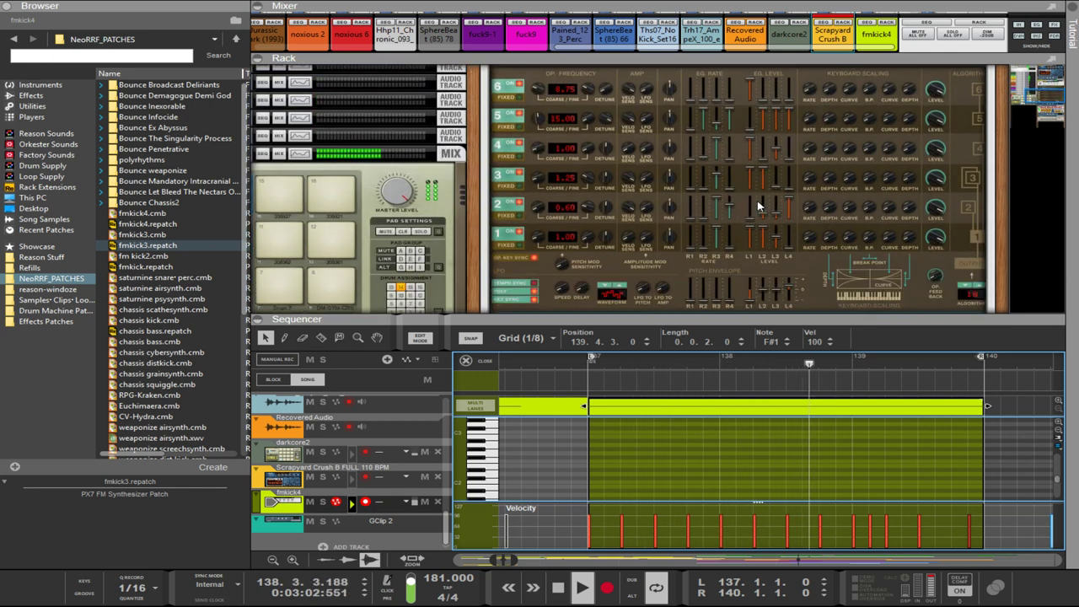
scroll(784, 206, up, 2)
drag(827, 190, 818, 107)
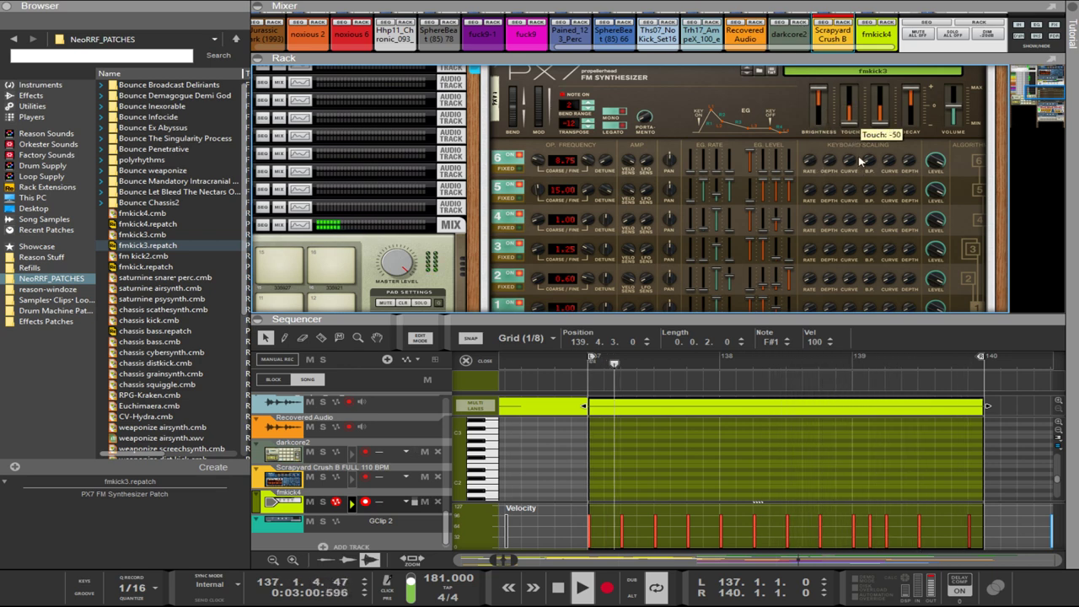
scroll(753, 254, down, 3)
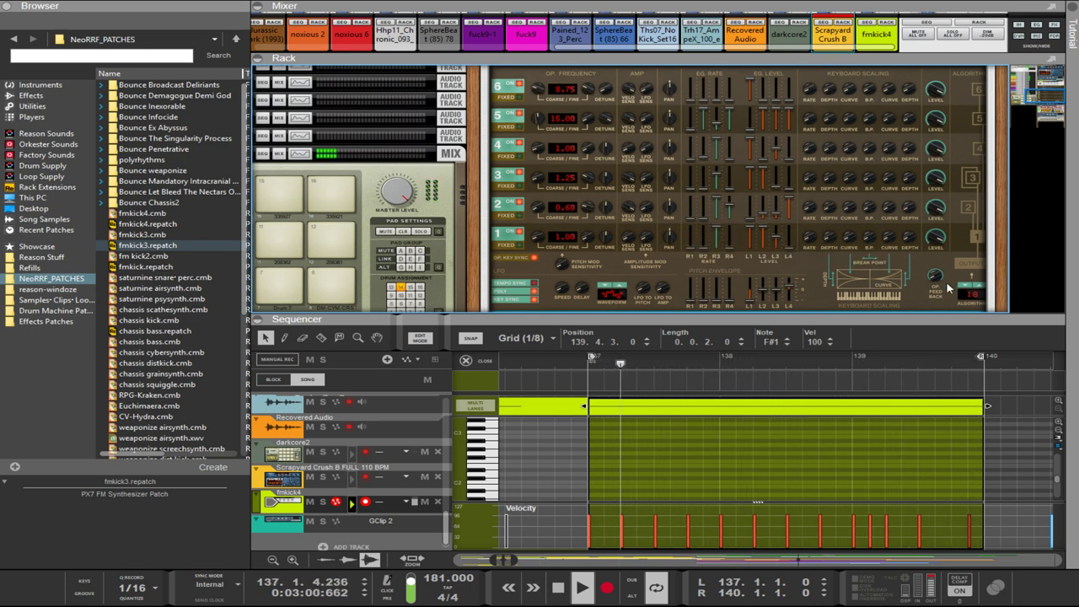
- Step the PX7 algorithm to 20, then try operator 5 coarse 14 and undo it
click(981, 289)
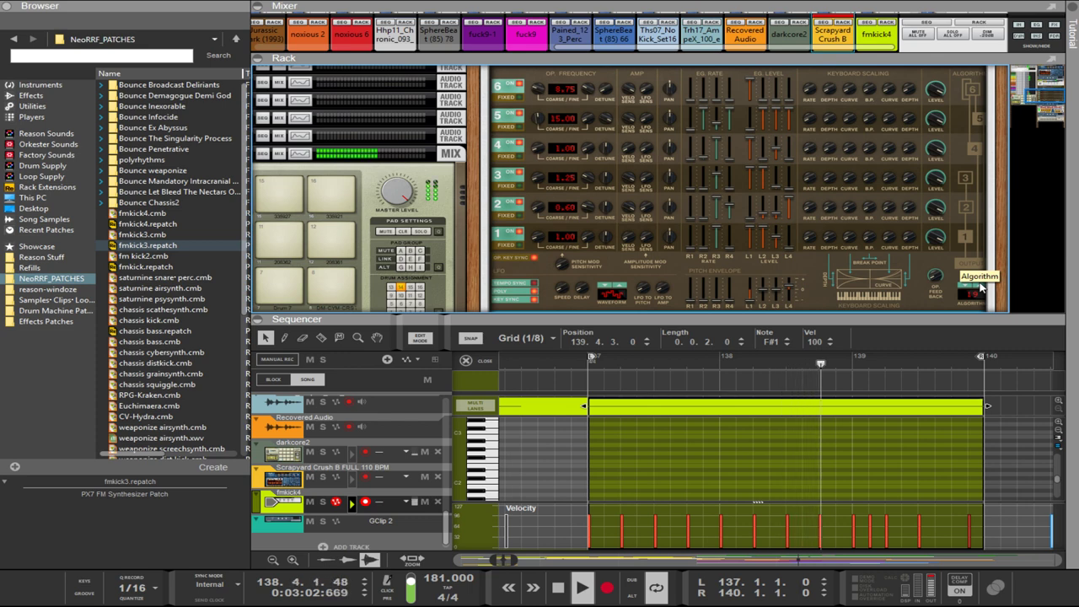
click(976, 291)
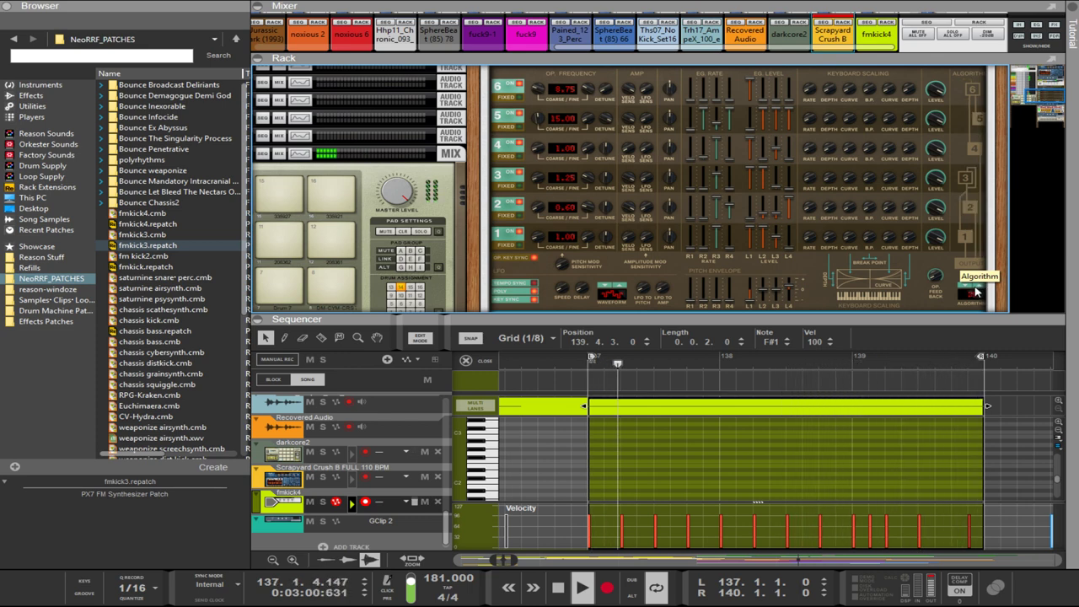
click(977, 291)
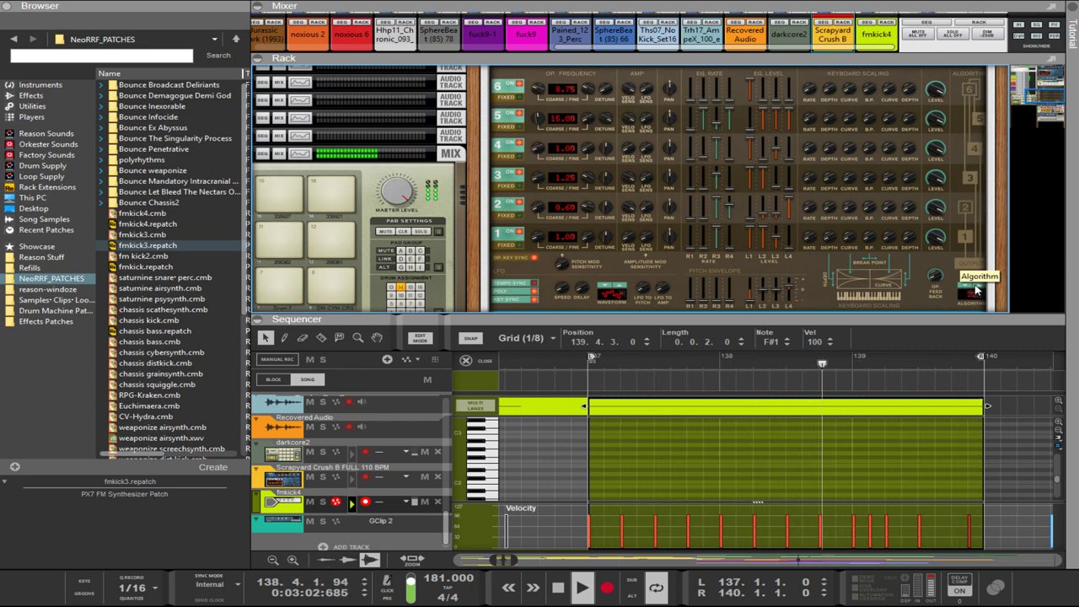
click(967, 291)
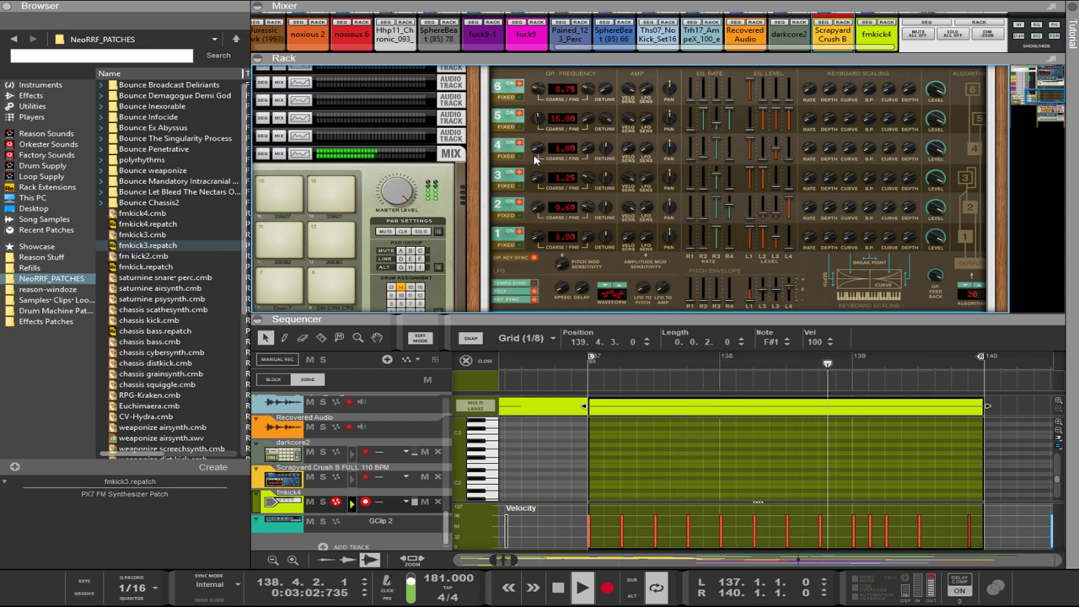
drag(538, 120, 585, 278)
key(ctrl+z)
key(ctrl+z)
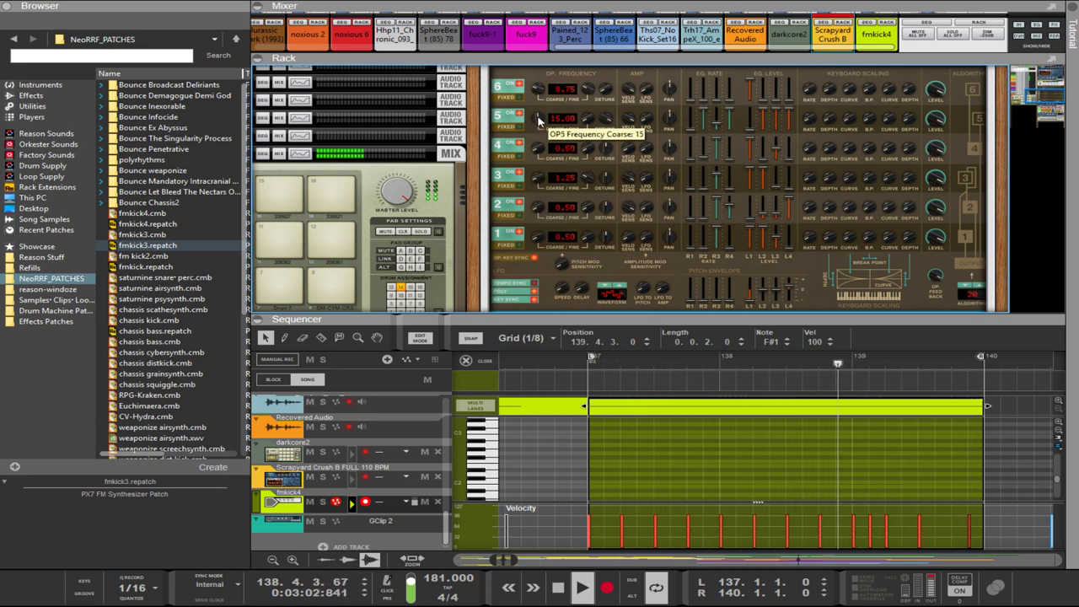
- Undo trial operator 5 and 6 frequency changes and adjust operator 6's first envelope level
drag(538, 119, 540, 326)
key(ctrl+z)
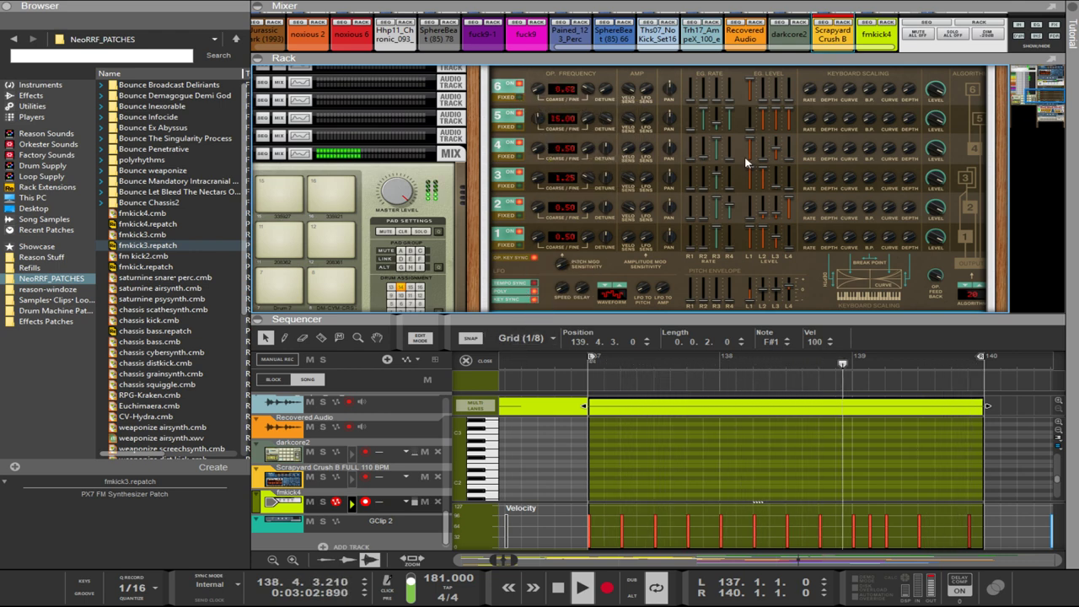
key(ctrl+z)
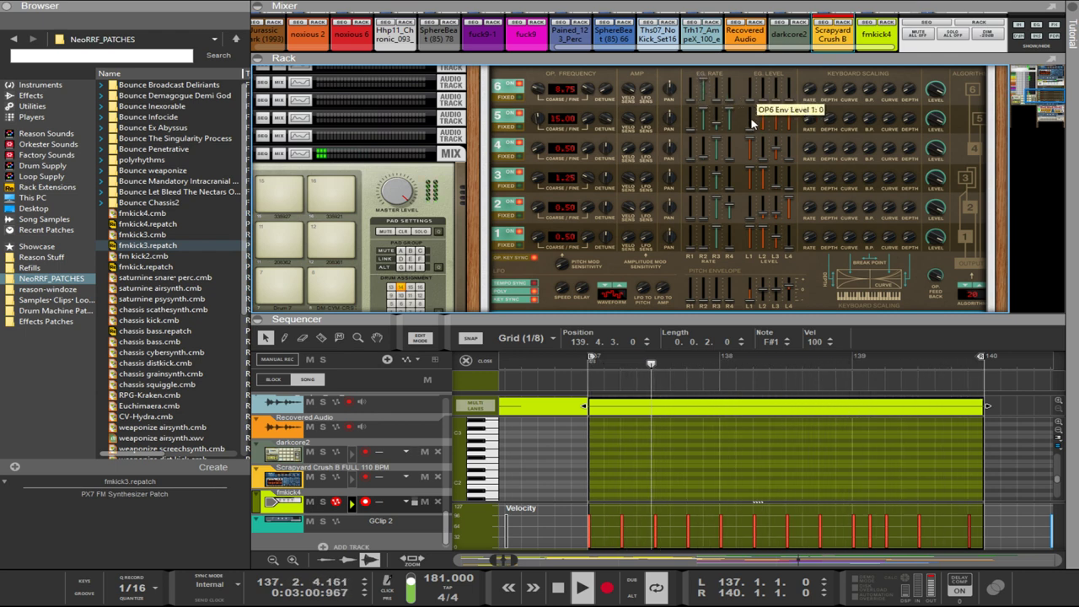
drag(753, 123, 750, 73)
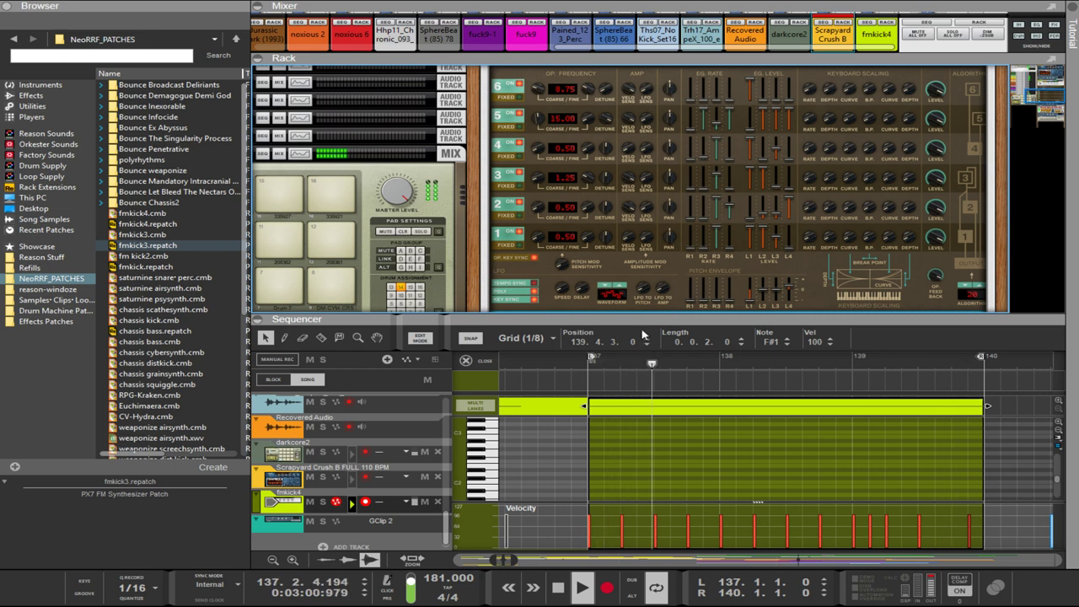
- Enlarge the rack and set the pitch envelope's fourth level to 3
drag(625, 278, 567, 265)
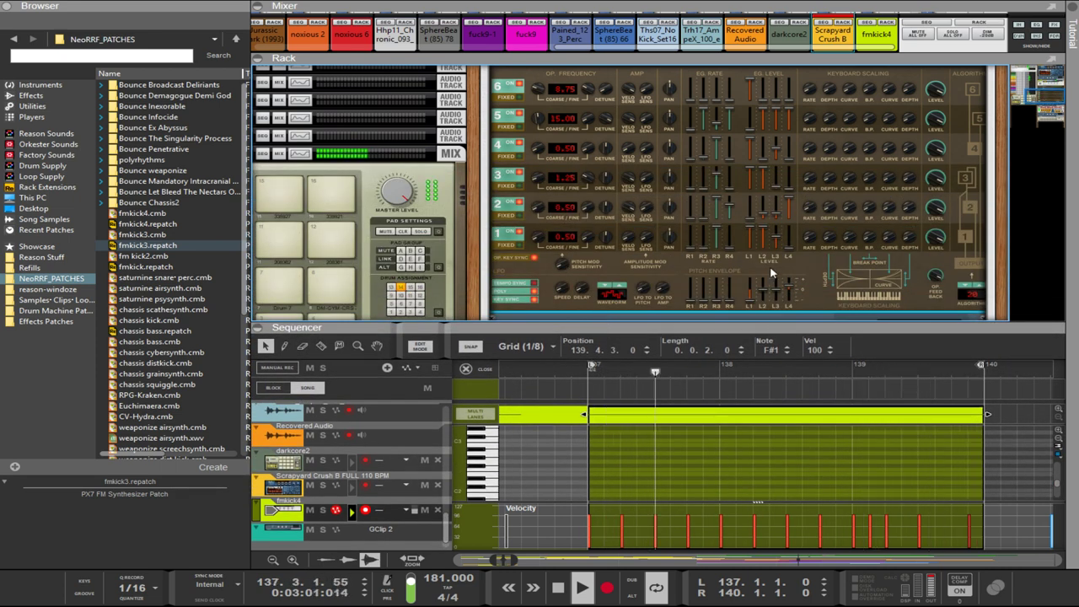
scroll(802, 260, up, 5)
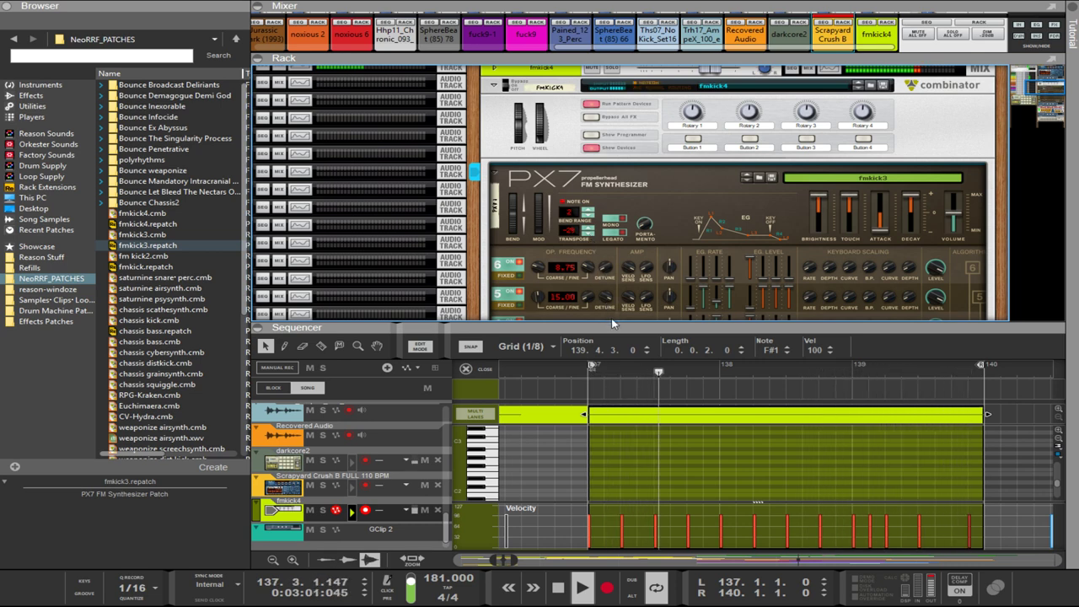
scroll(708, 187, down, 5)
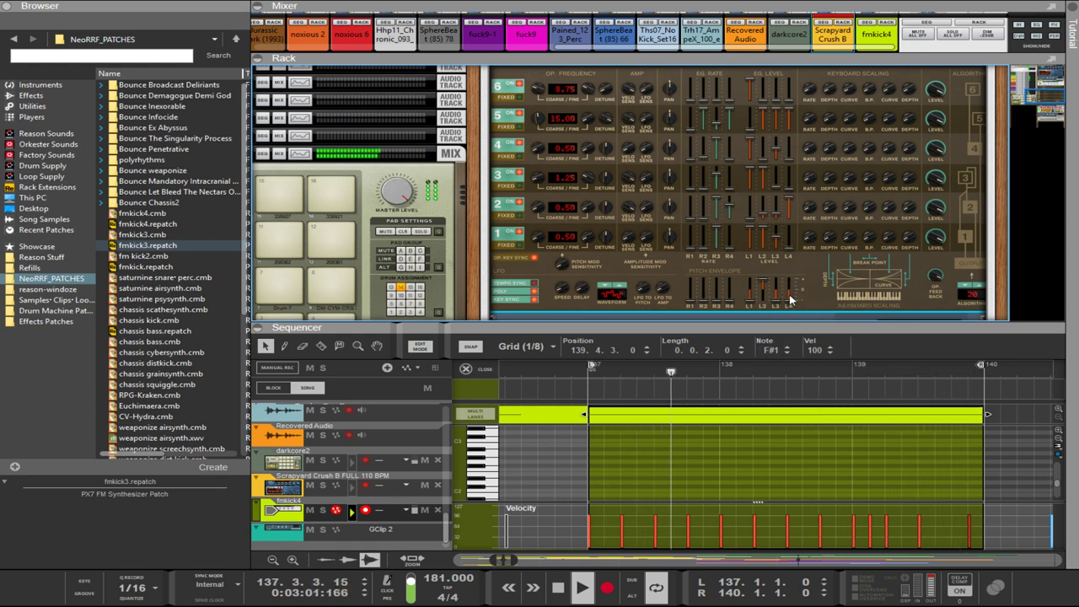
drag(790, 295, 792, 289)
drag(785, 244, 784, 237)
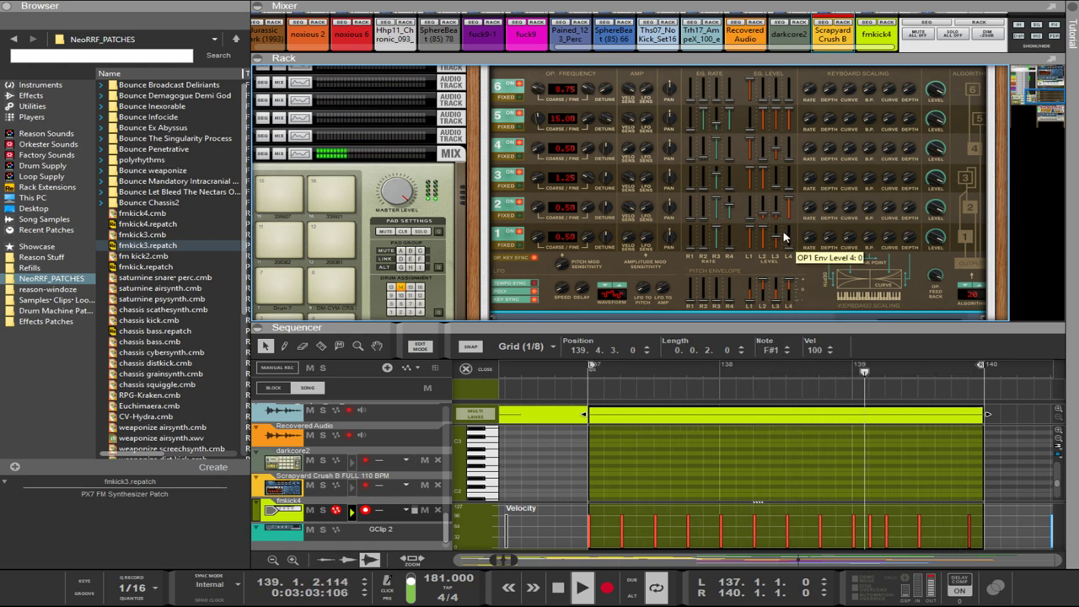
drag(786, 284, 791, 296)
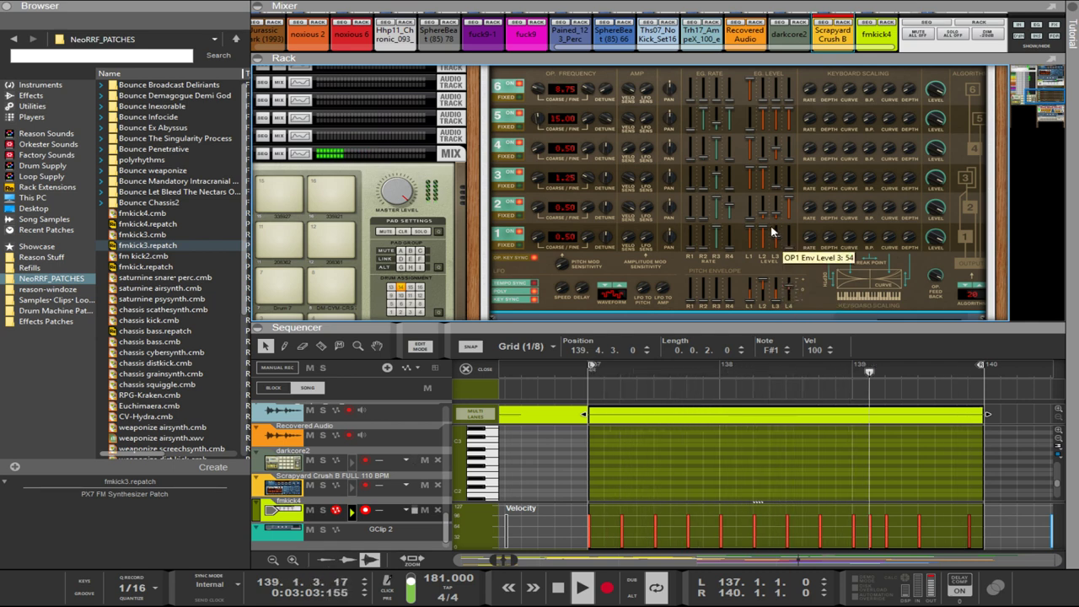
mouse_move(721, 244)
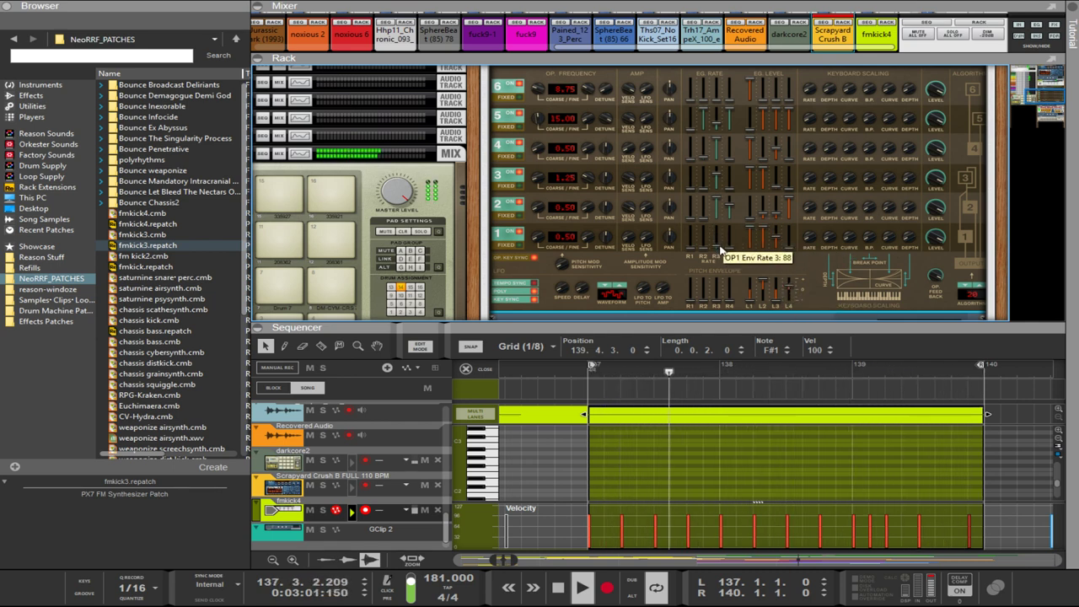
mouse_move(732, 211)
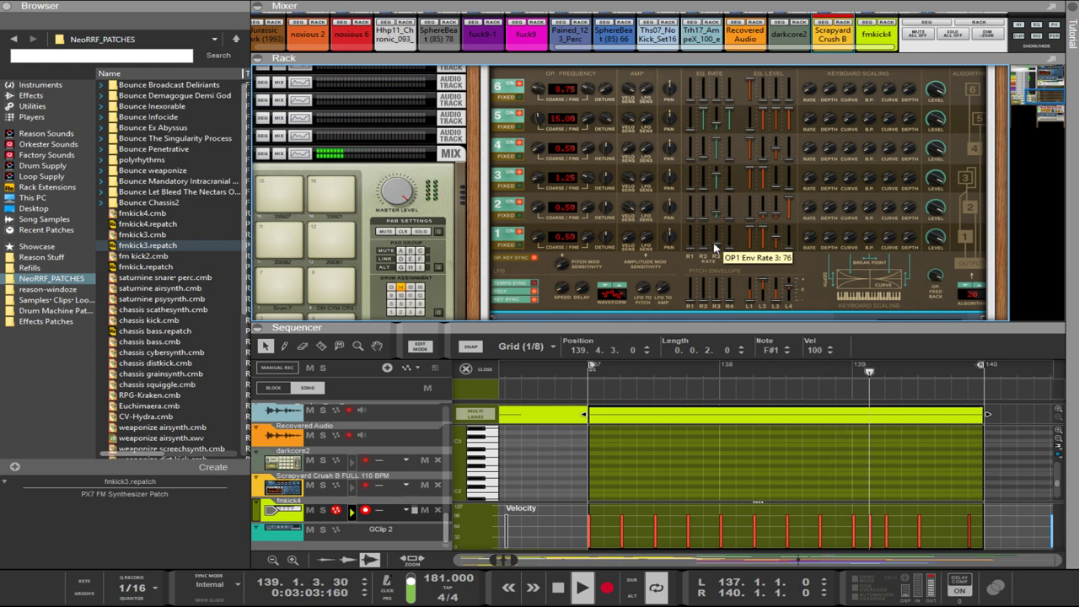
mouse_move(719, 160)
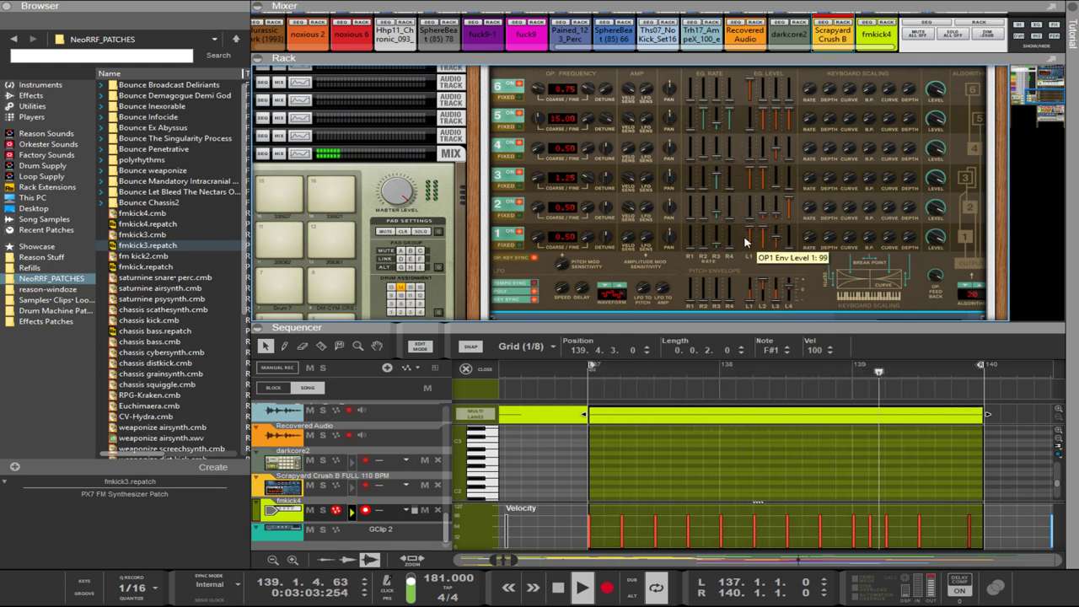
mouse_move(705, 312)
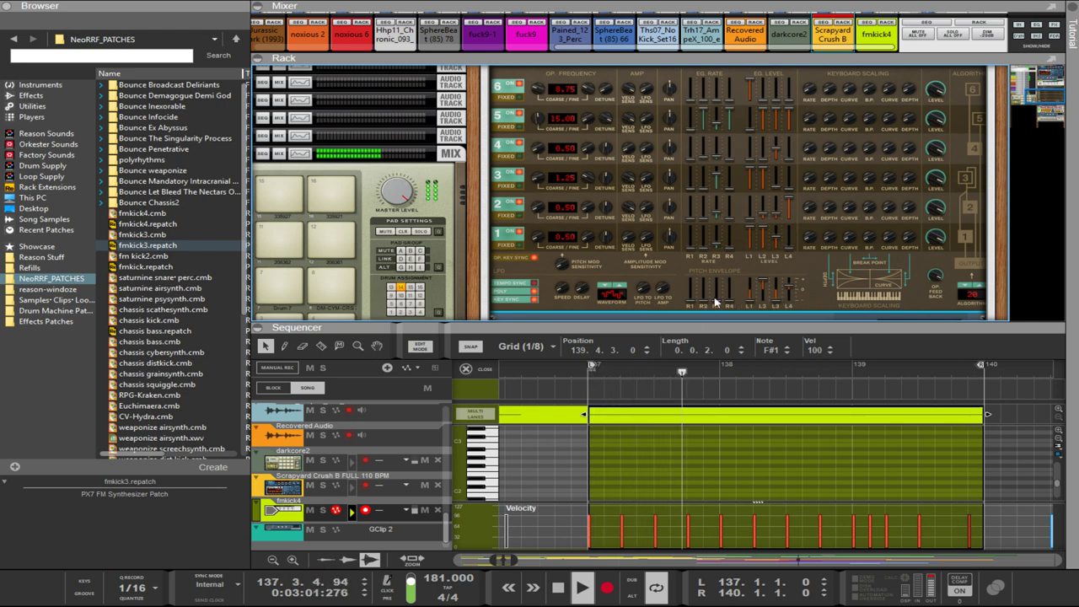
scroll(534, 258, down, 5)
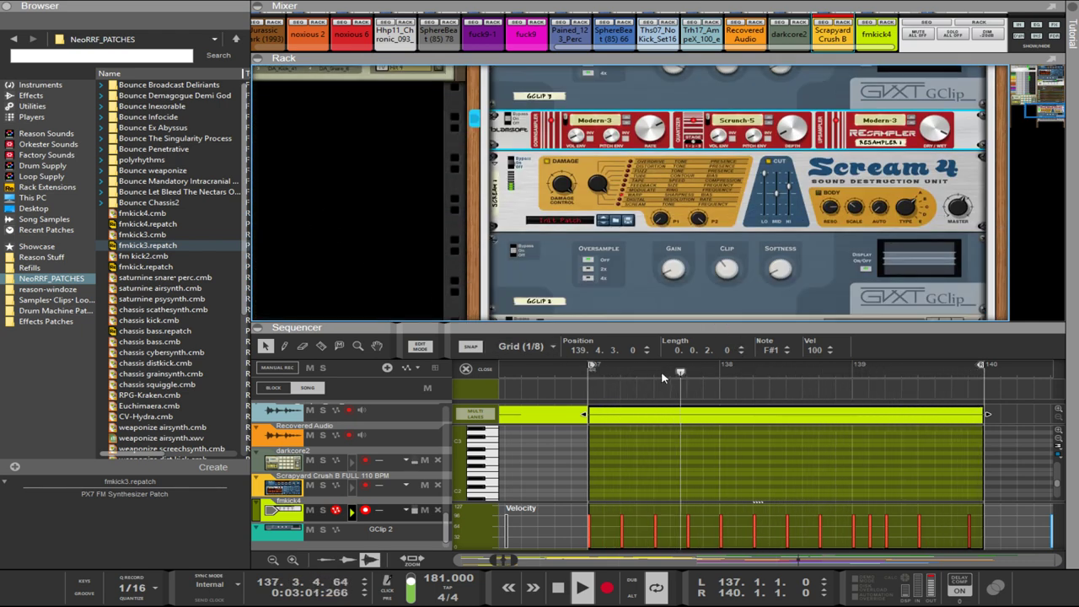
- Leave Edit Mode, move the kick clip to bar 137 and reposition the next fmkick4 clip
key(ctrl+e)
drag(472, 514, 556, 515)
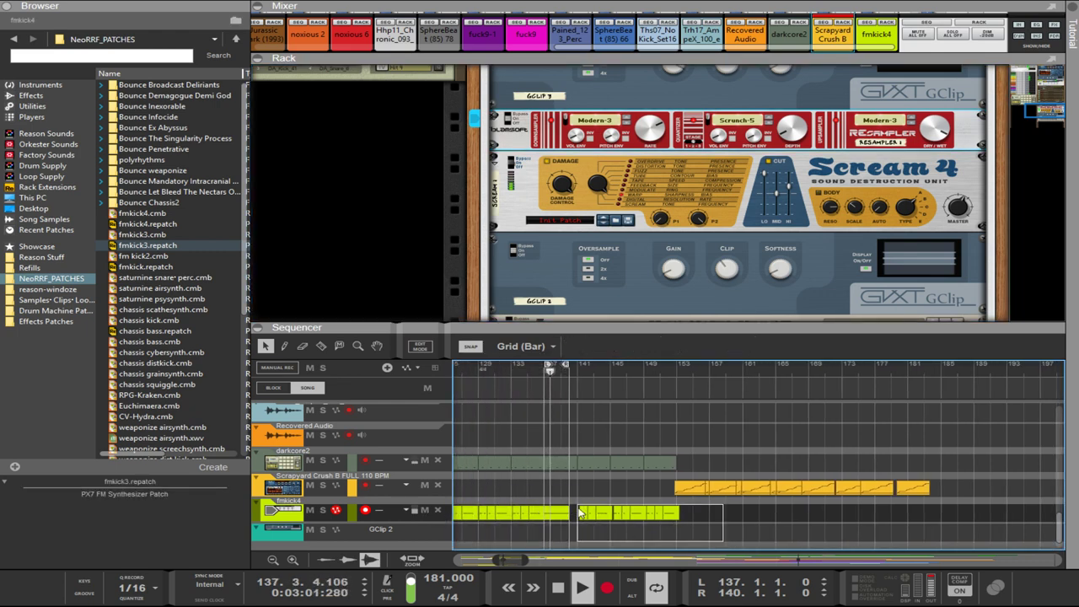
click(581, 513)
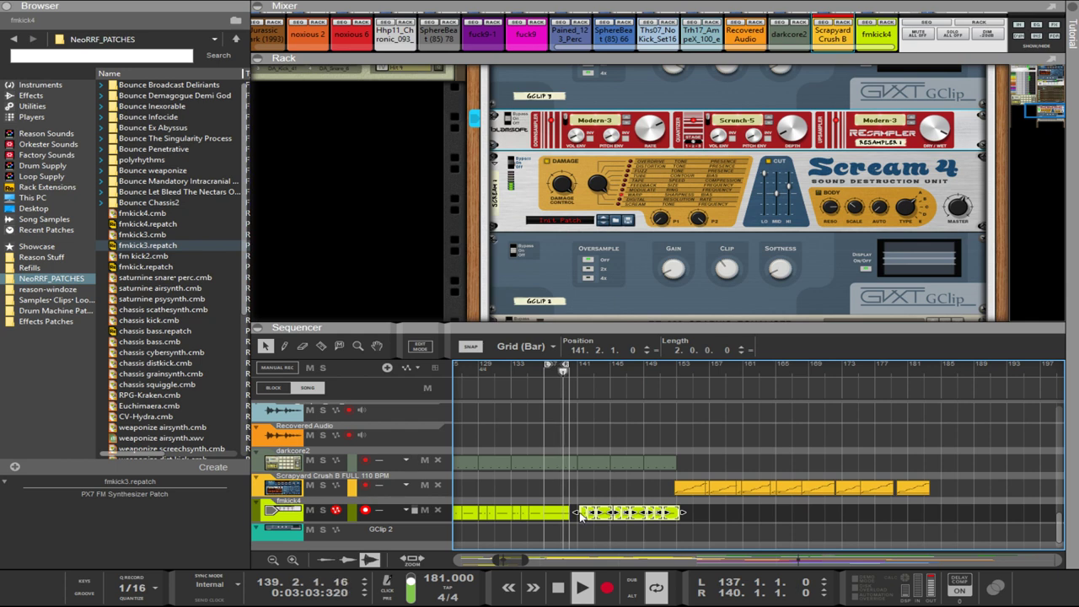
drag(582, 514, 814, 514)
drag(655, 510, 556, 520)
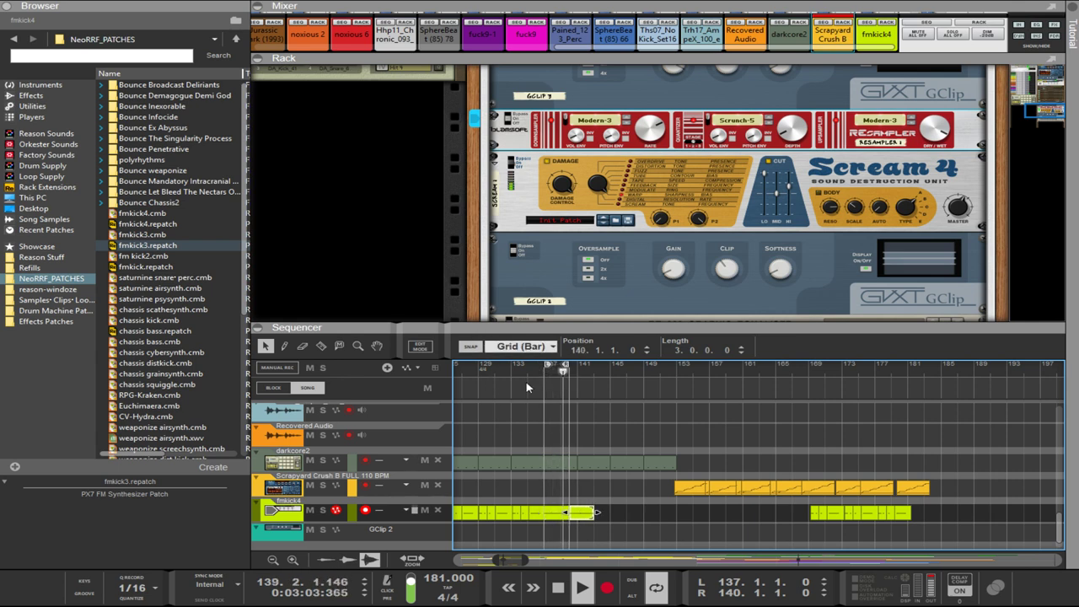
- Set snap to 1/8, duplicate the clip to bar 143, and move the loop end to bar 153
click(523, 419)
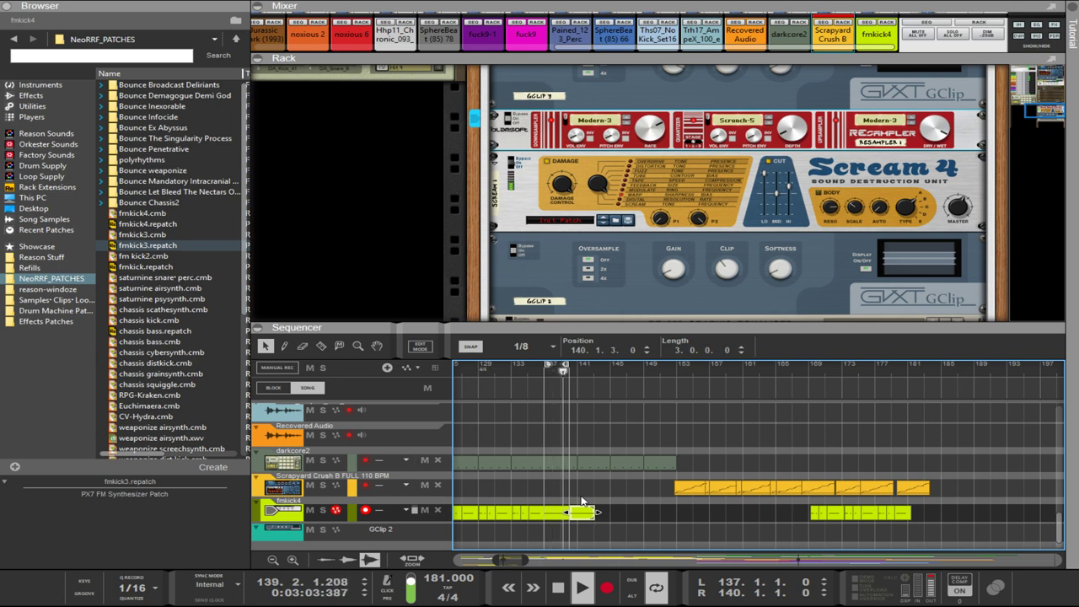
click(602, 521)
scroll(602, 521, up, 5)
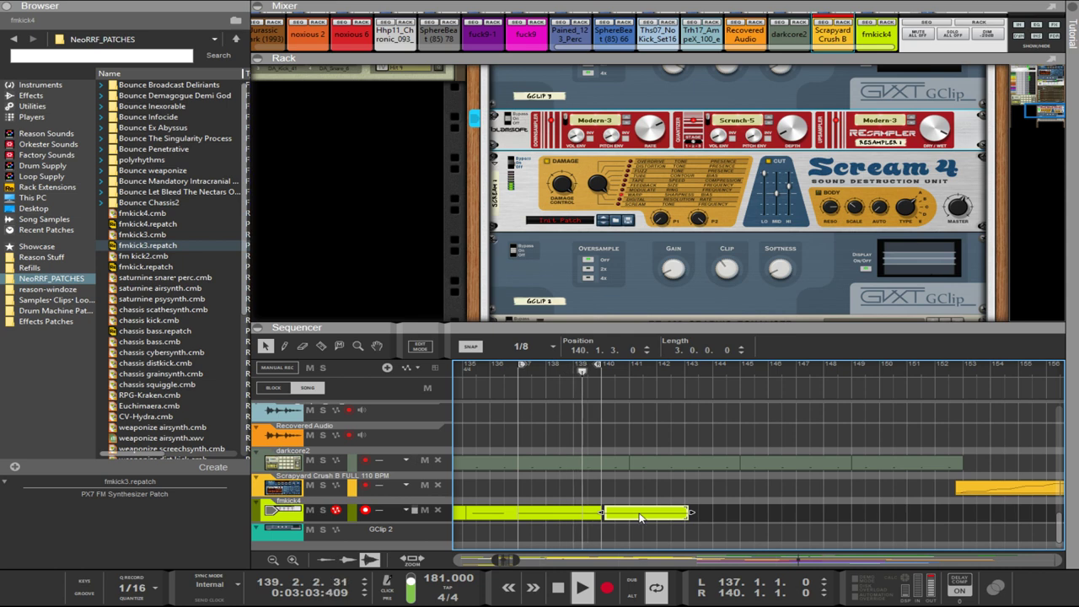
drag(638, 515, 989, 493)
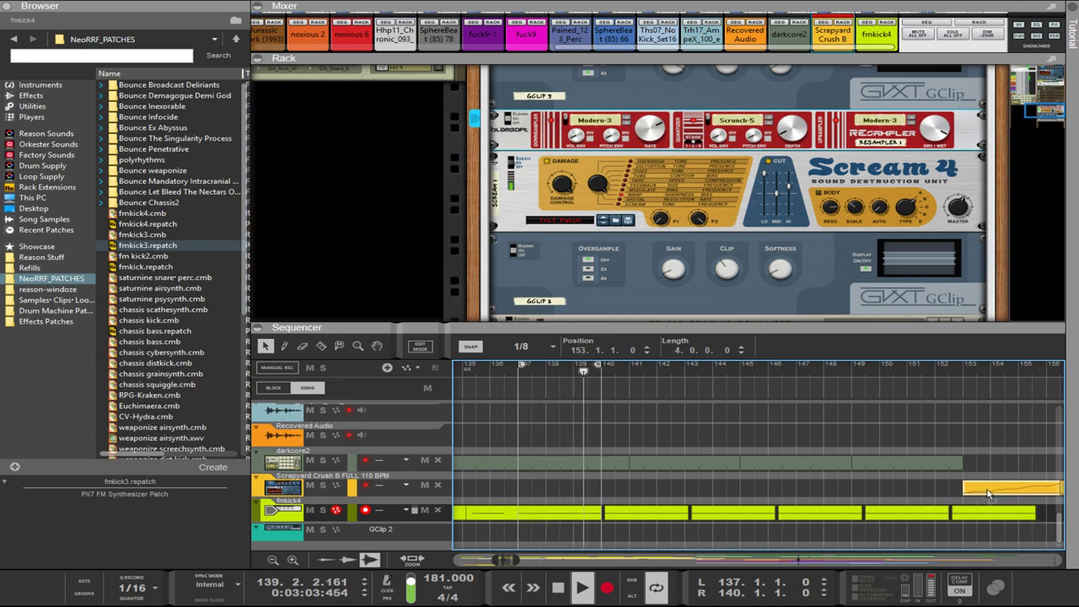
alt+click(965, 371)
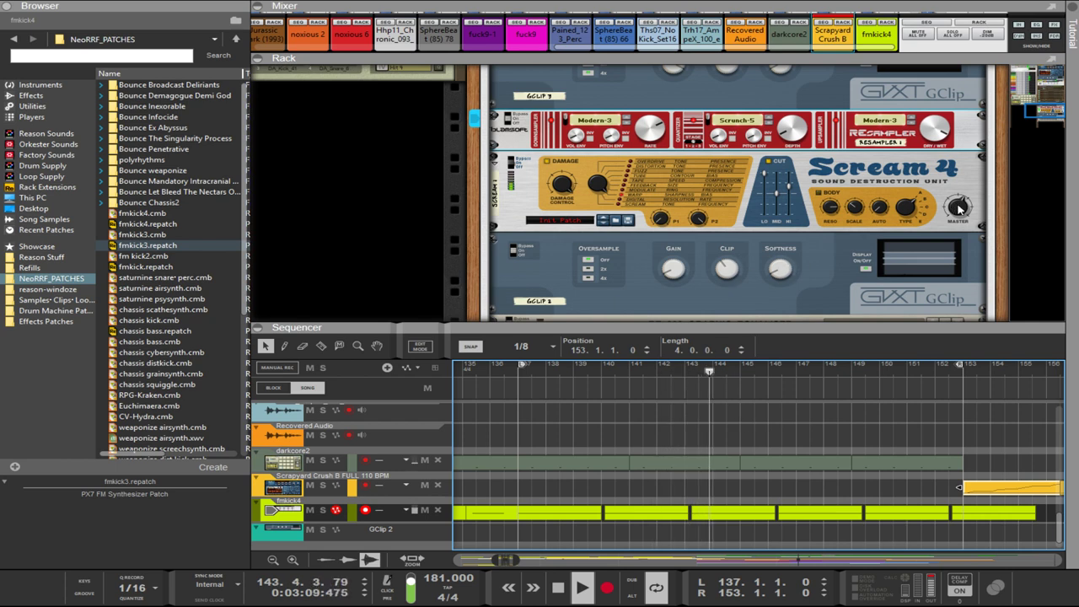
scroll(949, 278, down, 2)
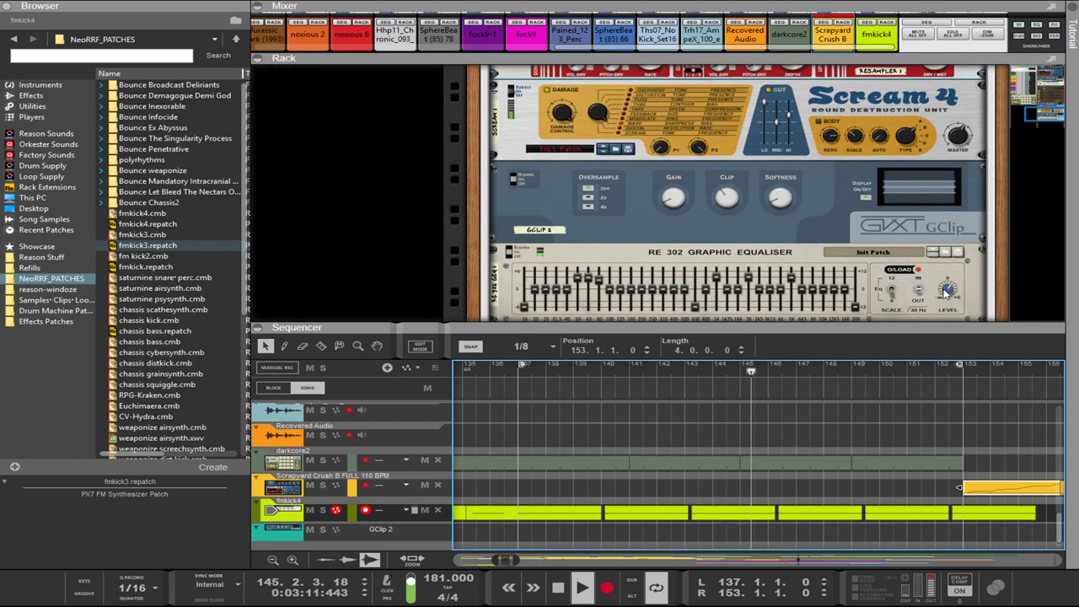
click(949, 290)
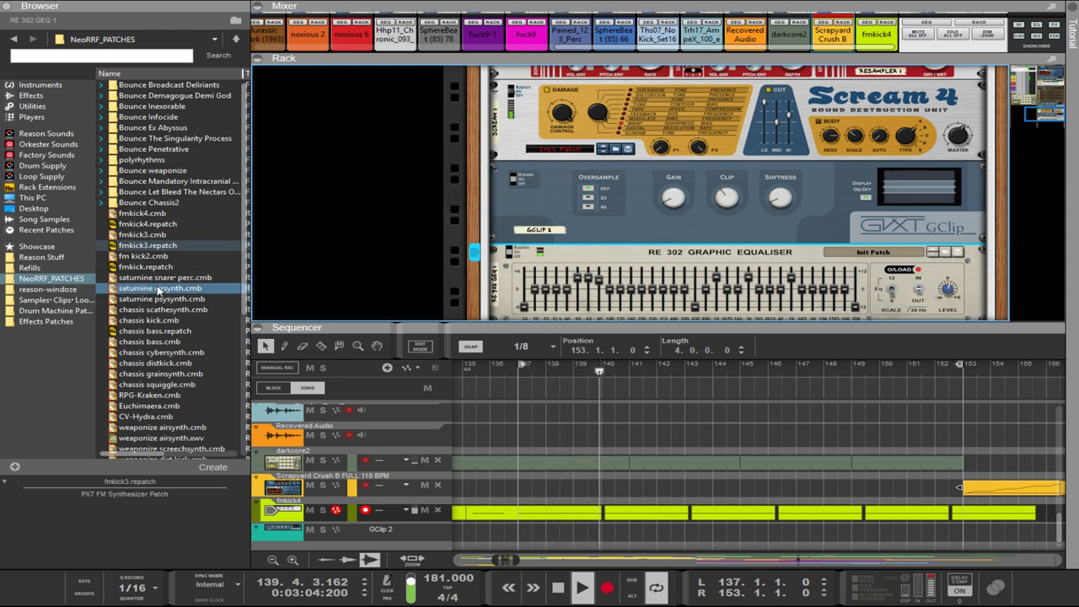
- Load the weaponize kick.cmb combinator from the Browser into the rack and show its devices
scroll(147, 278, down, 7)
click(143, 263)
click(145, 251)
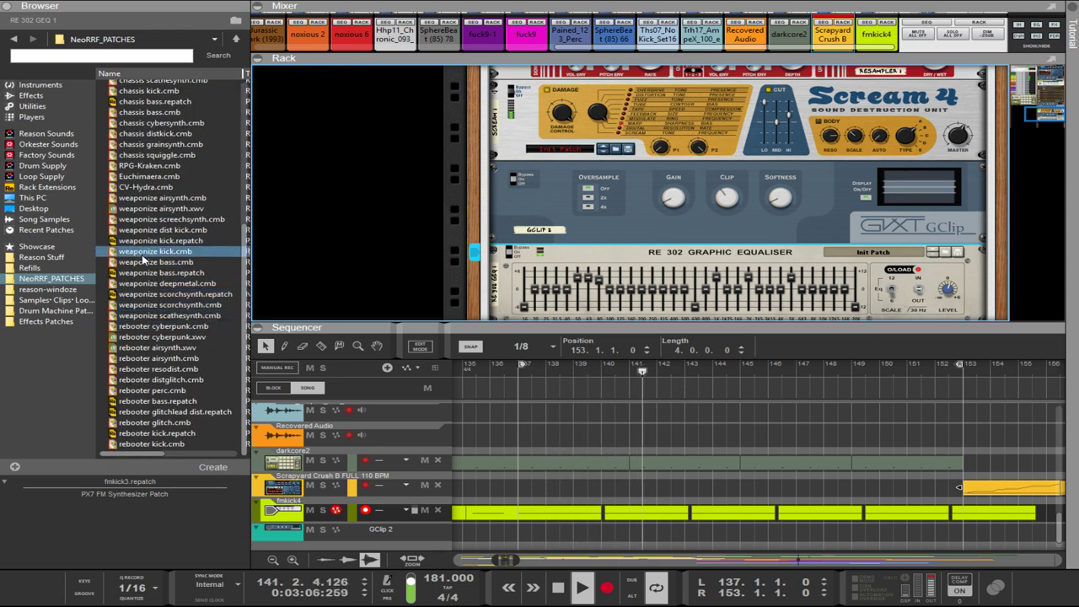
click(148, 220)
click(153, 251)
click(160, 284)
click(156, 262)
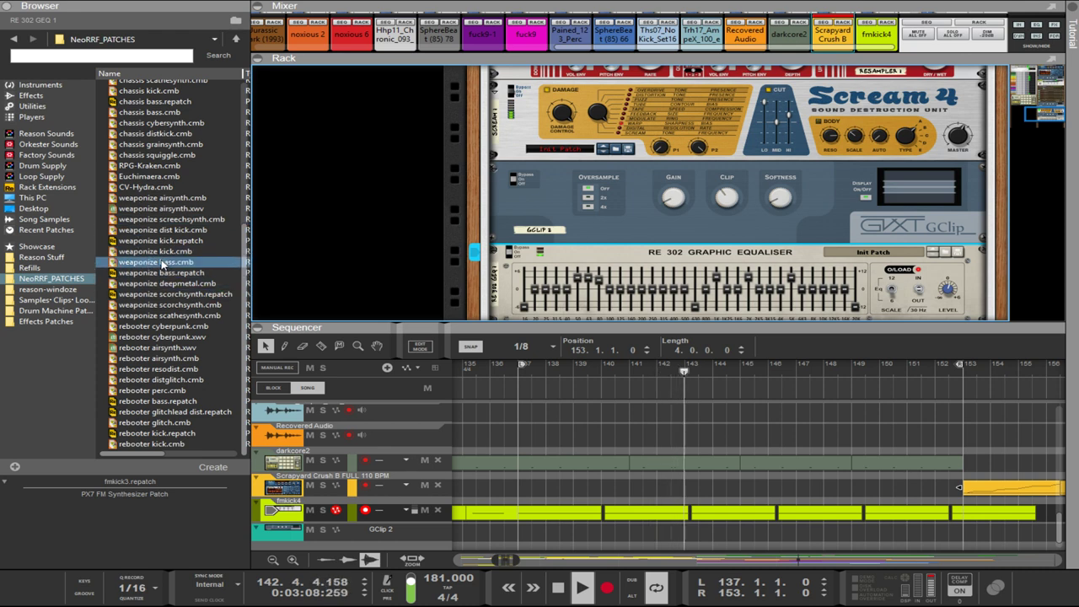
click(154, 251)
drag(154, 252, 301, 234)
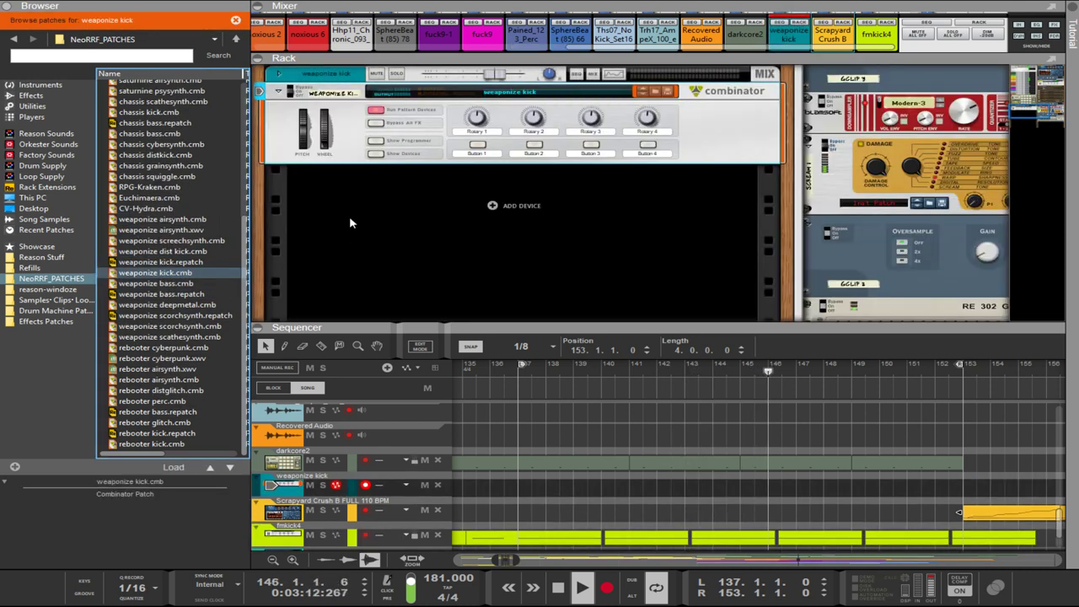
click(376, 155)
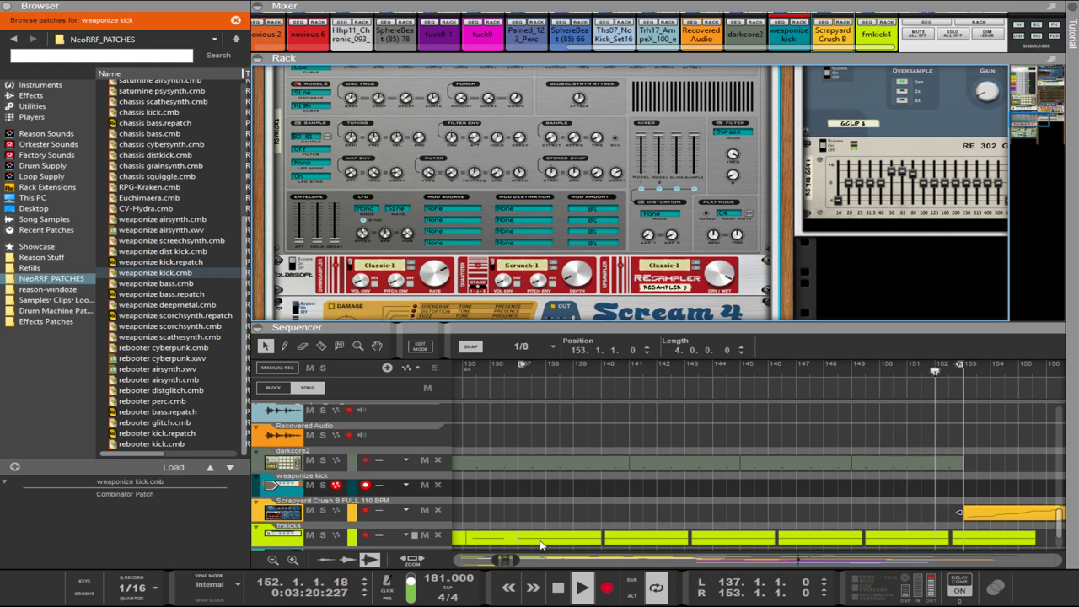
- Copy all fmkick4 kick clips onto the weaponize kick track, then expand the mixer
drag(540, 546, 961, 538)
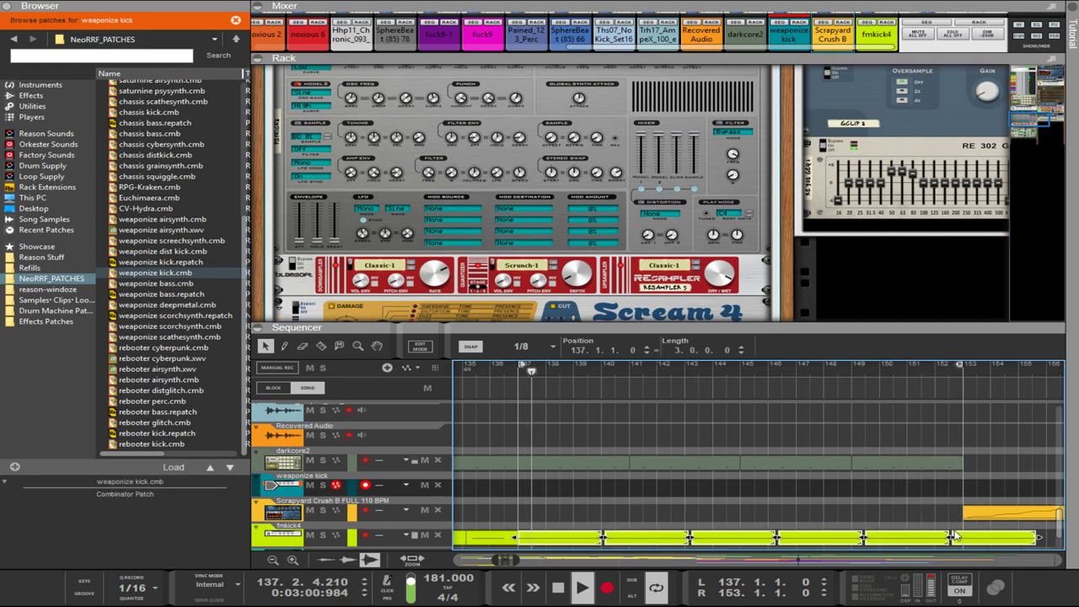
drag(543, 540, 534, 490)
scroll(616, 129, up, 2)
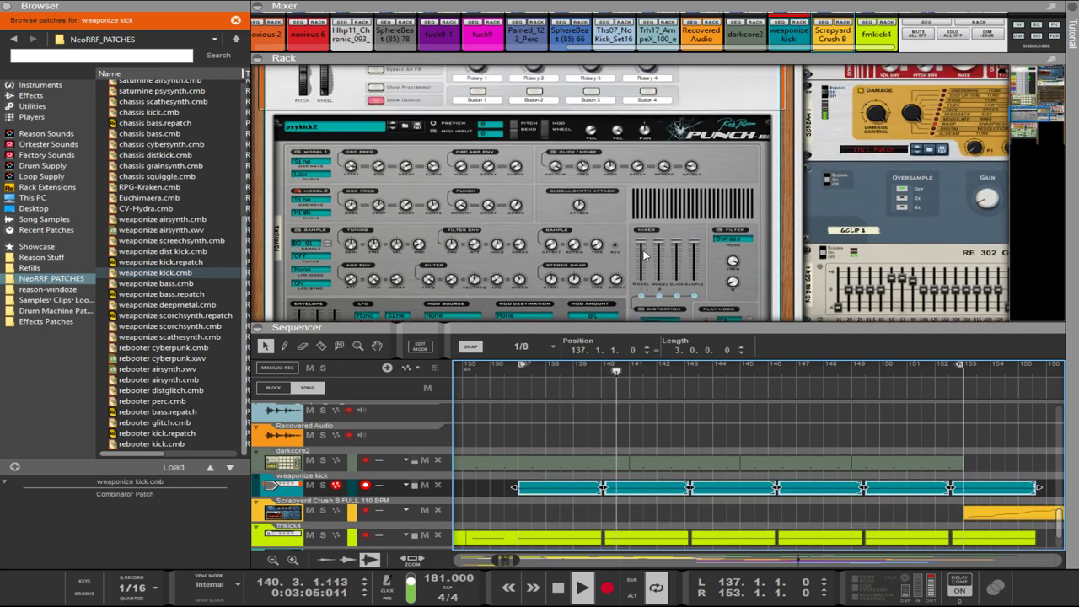
drag(622, 58, 654, 565)
scroll(649, 485, down, 2)
- Turn on weaponize kick's EQ: bell low band at 68.8 Hz, high-mid gain +7.30 dB; show the rack
scroll(650, 485, down, 5)
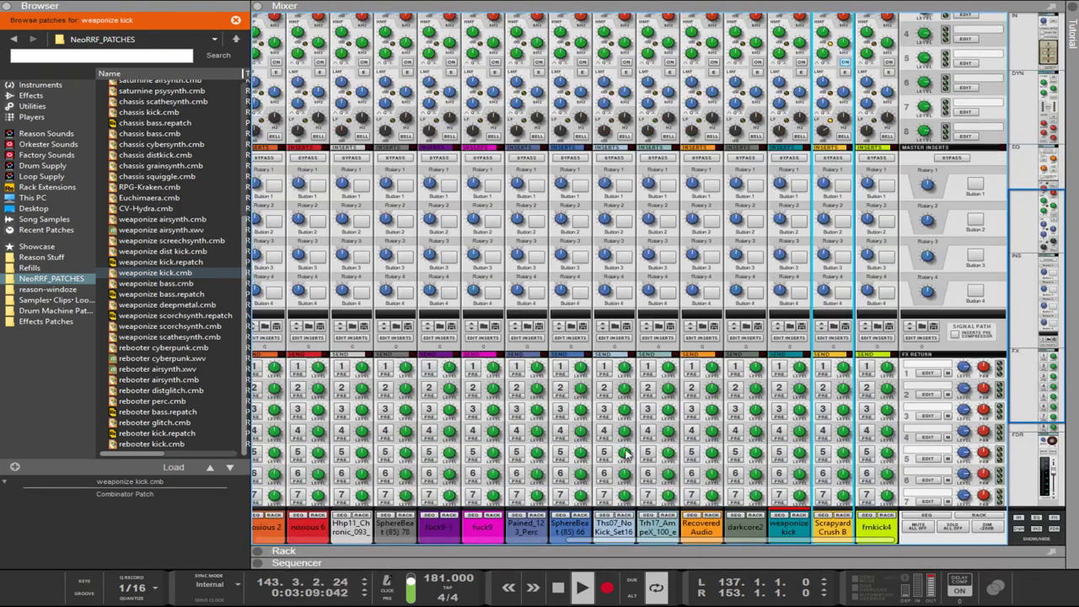
scroll(792, 314, down, 5)
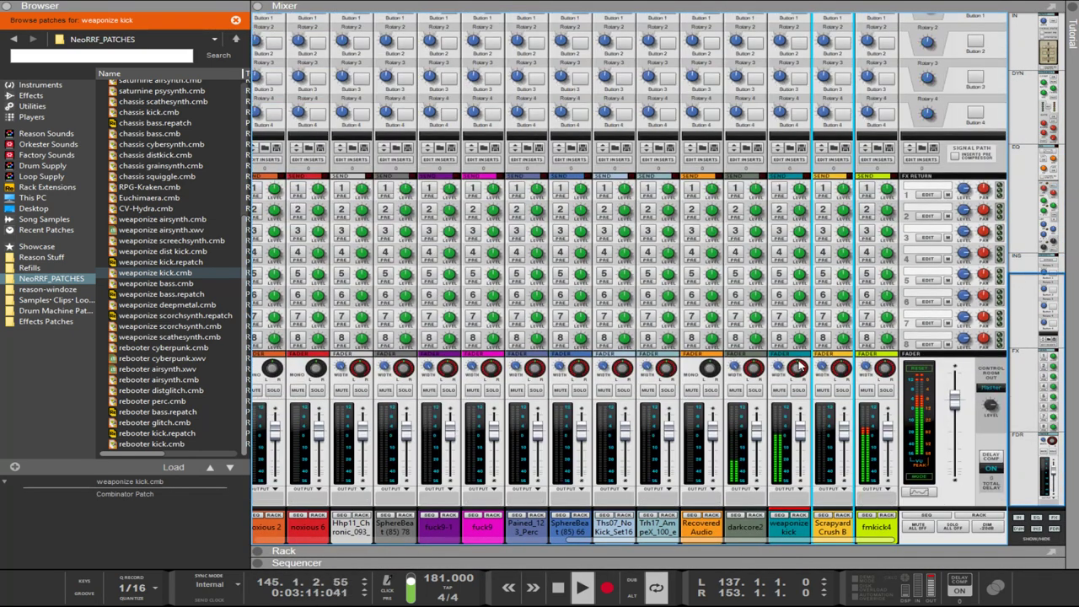
scroll(792, 314, up, 10)
click(801, 280)
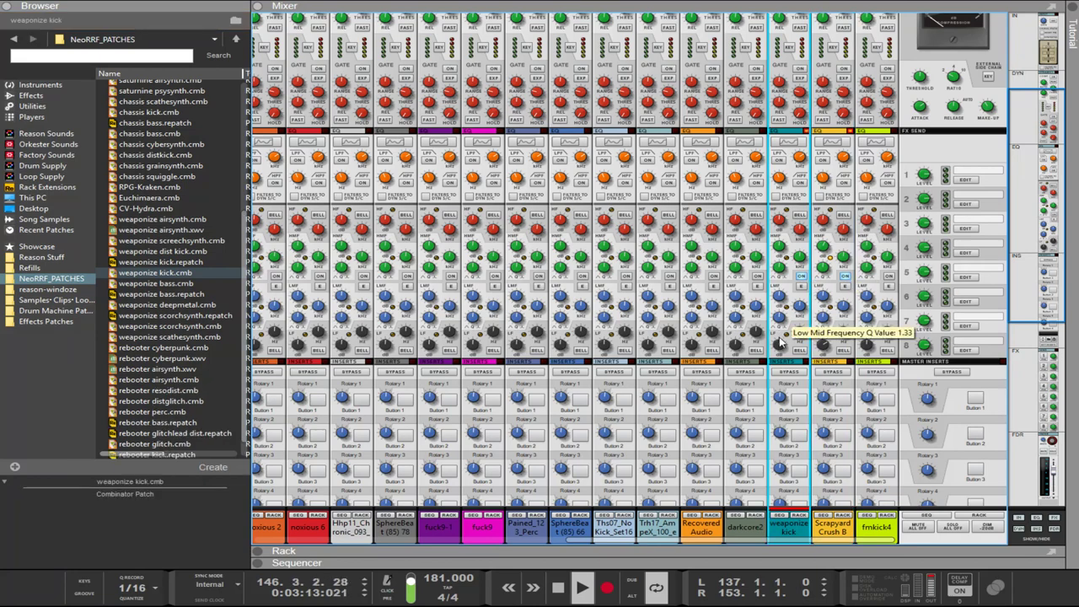
click(799, 349)
drag(800, 333, 811, 381)
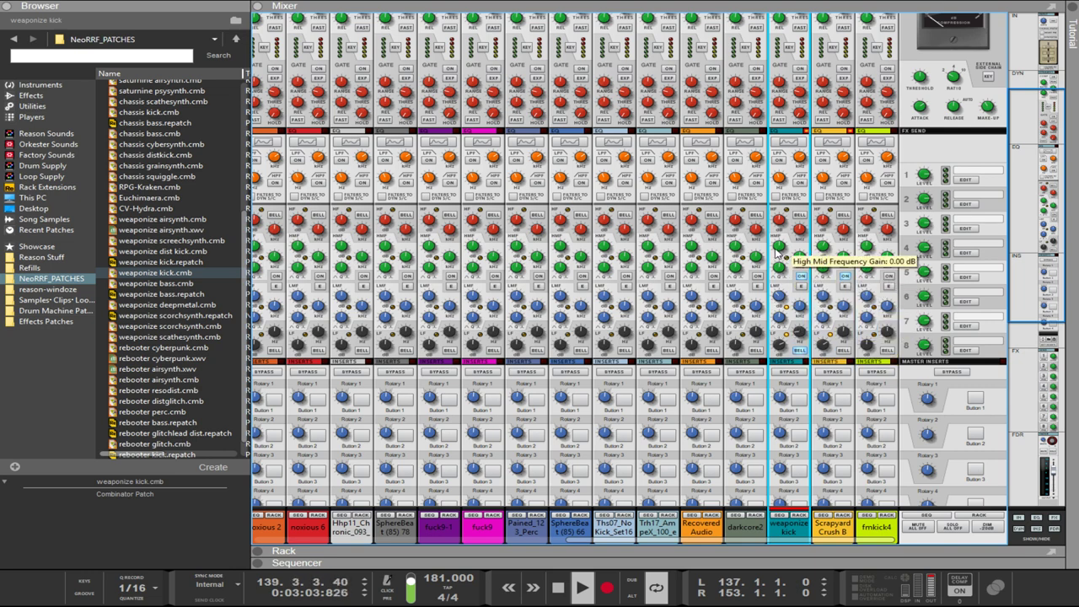
drag(784, 253, 772, 223)
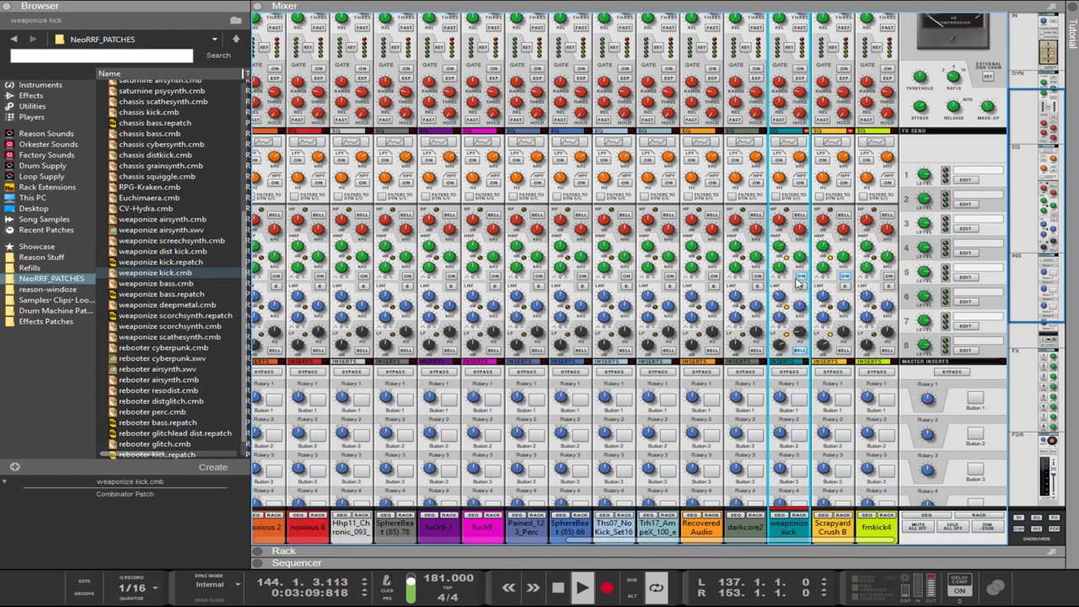
scroll(797, 344, down, 10)
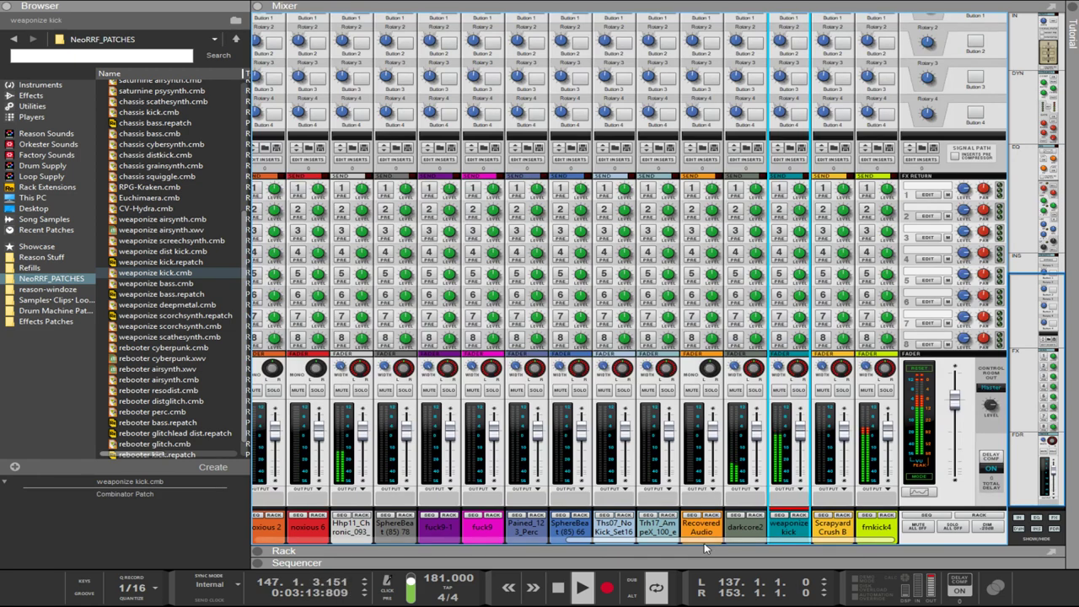
click(700, 551)
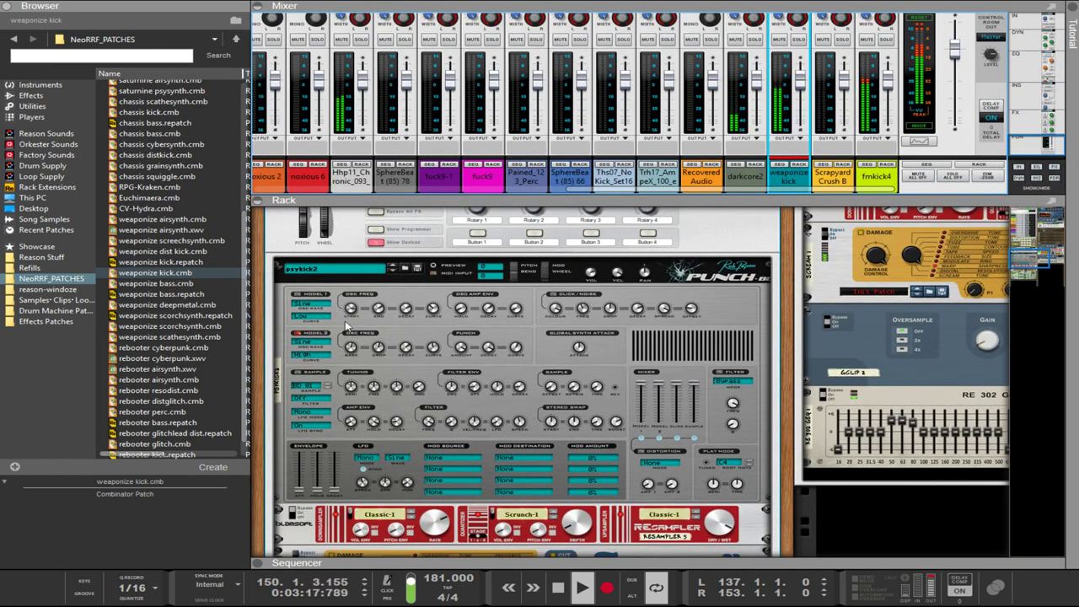
- On the psykick2 Punch, raise Model 2 drop, set base to 100 Hz and curve to 25%
click(351, 354)
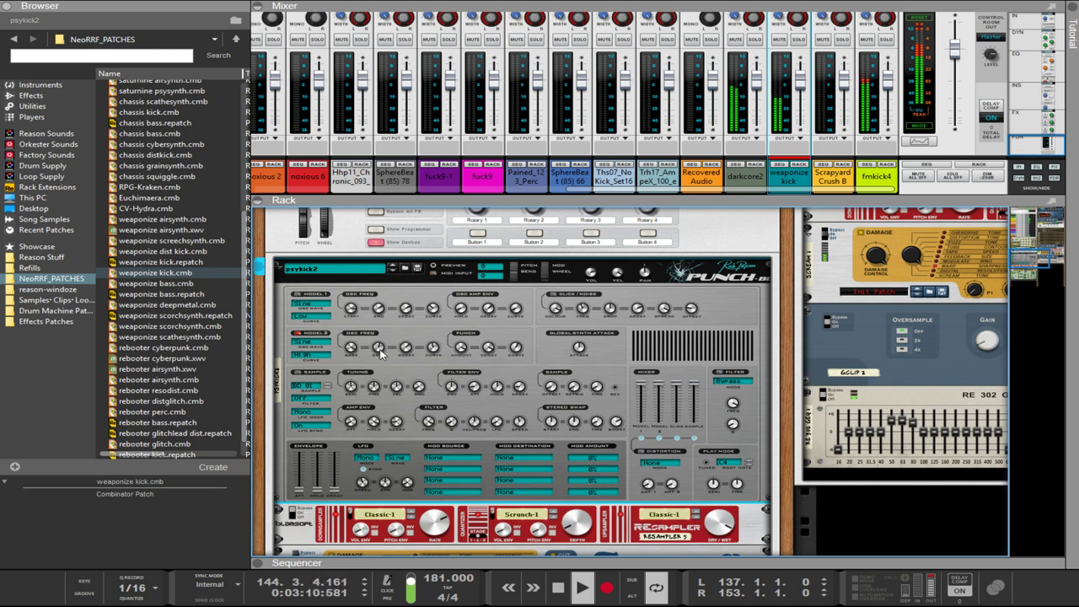
drag(379, 347, 352, 360)
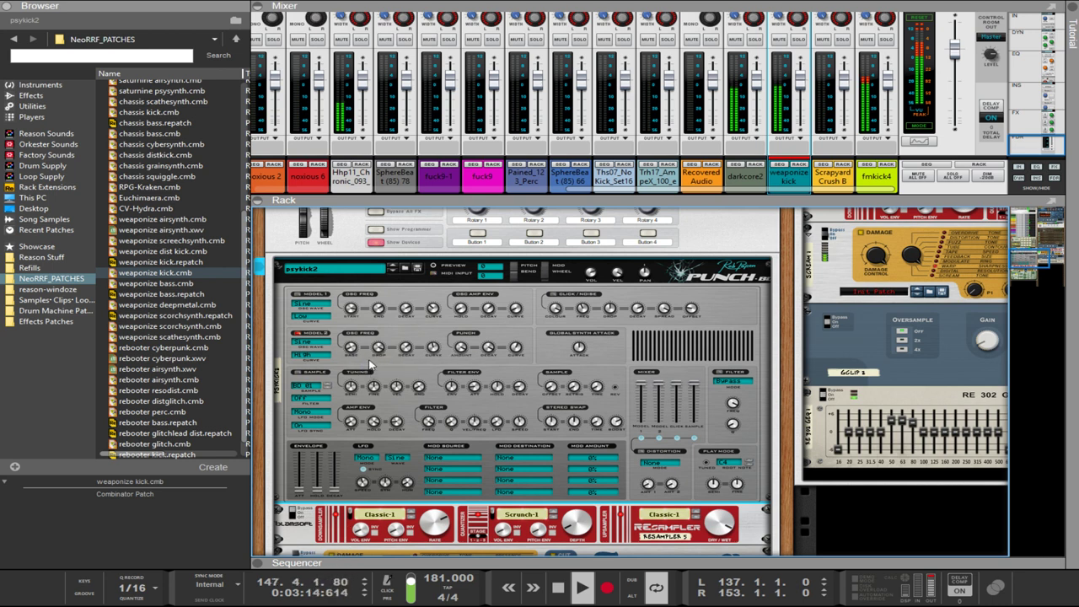
mouse_move(432, 352)
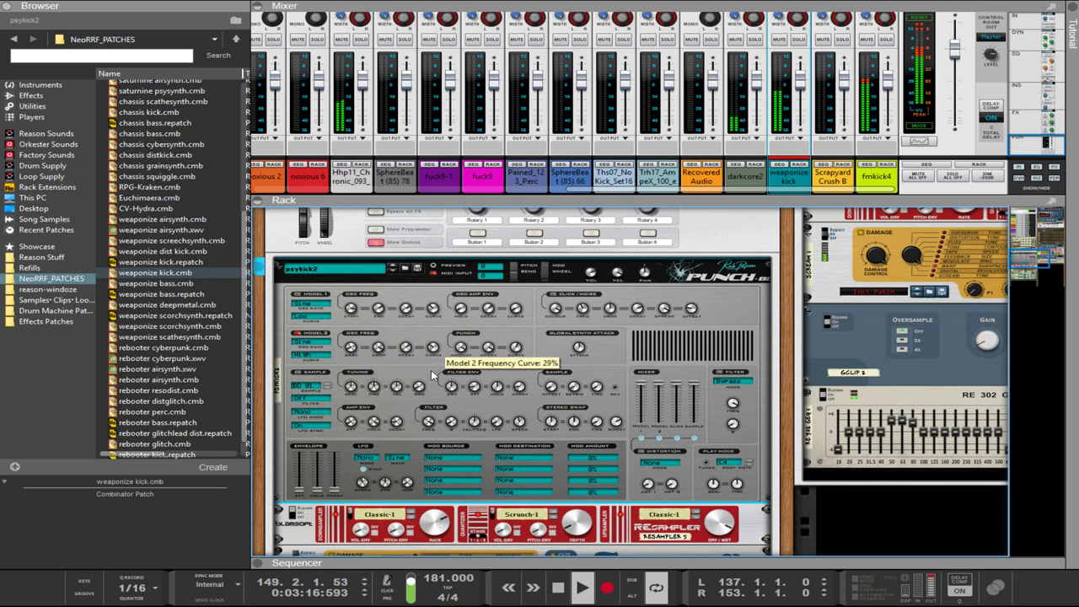
mouse_move(402, 336)
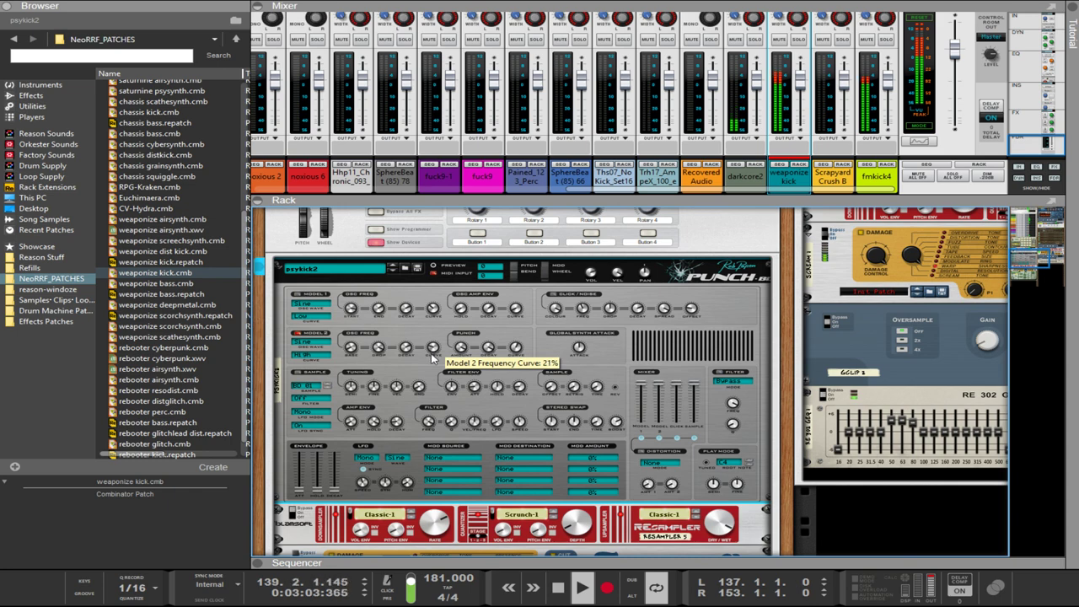
drag(431, 354, 429, 349)
scroll(430, 353, down, 6)
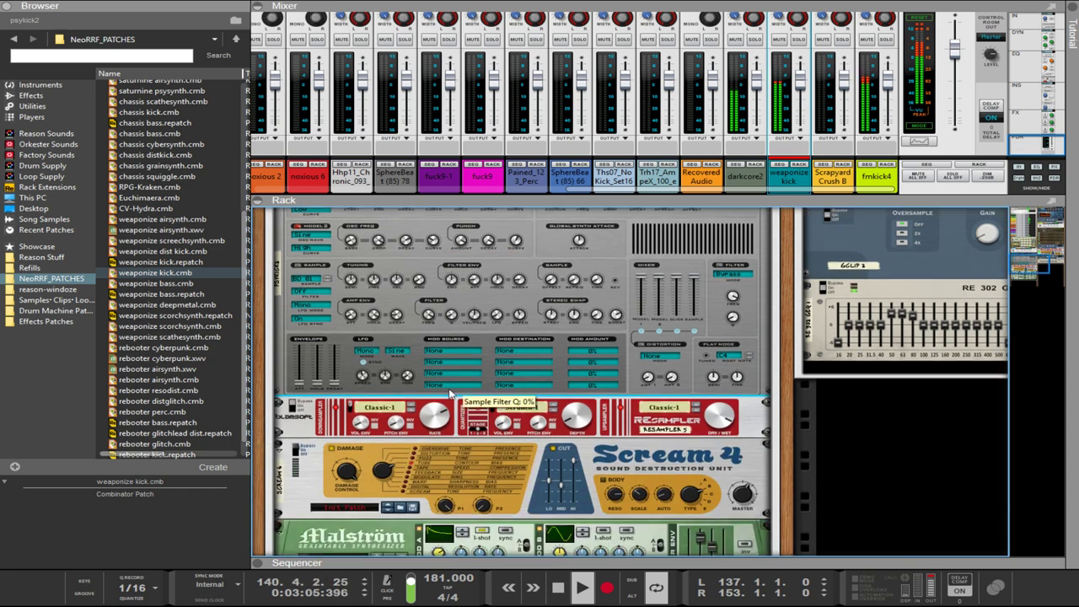
scroll(449, 388, up, 4)
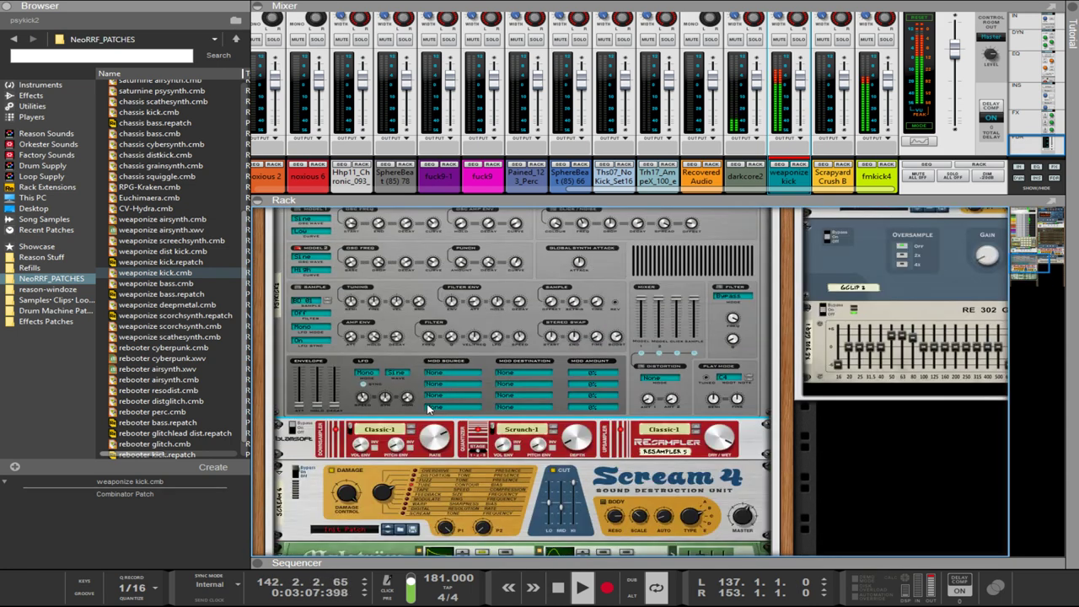
- Delete the Scream 4 and Resampler devices from the rack
click(337, 471)
click(318, 445)
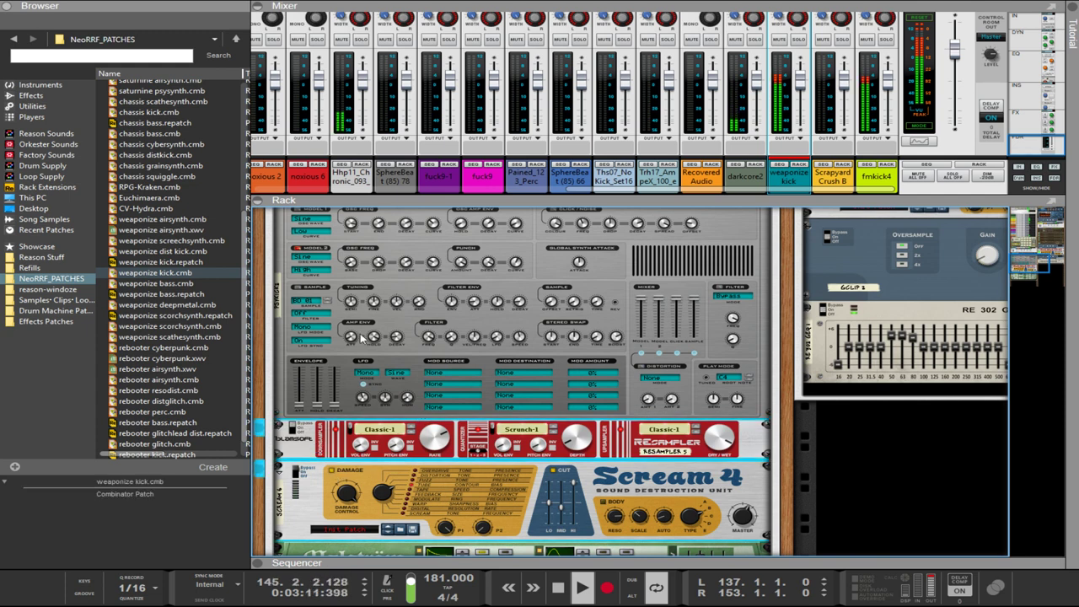
click(395, 187)
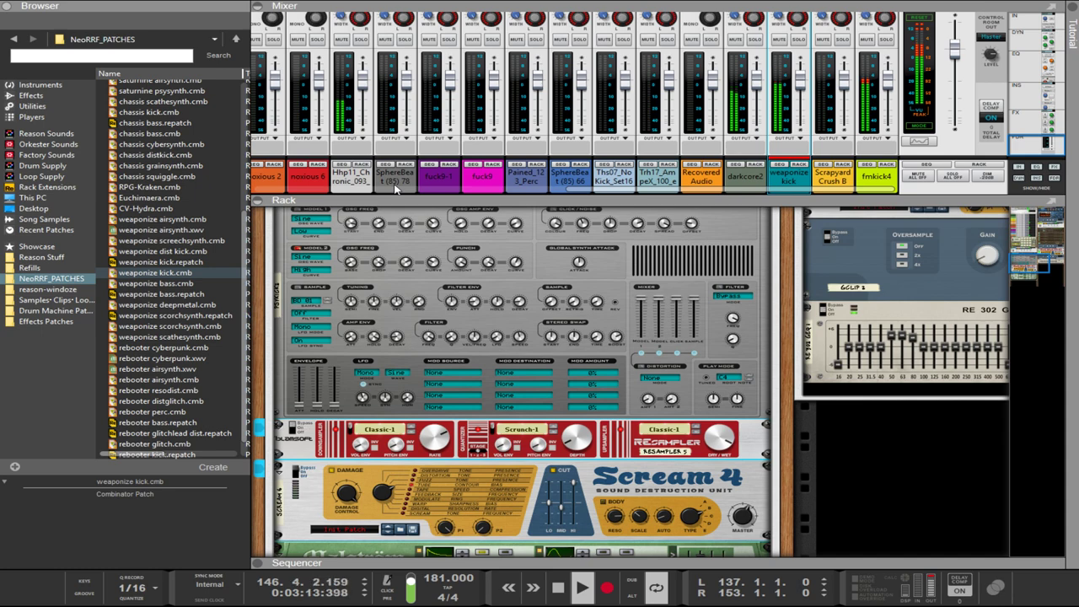
key(Delete)
- Boost the RE 302's 50 and 80 Hz bands, leaving 63 Hz and 1600 Hz at 0
click(370, 414)
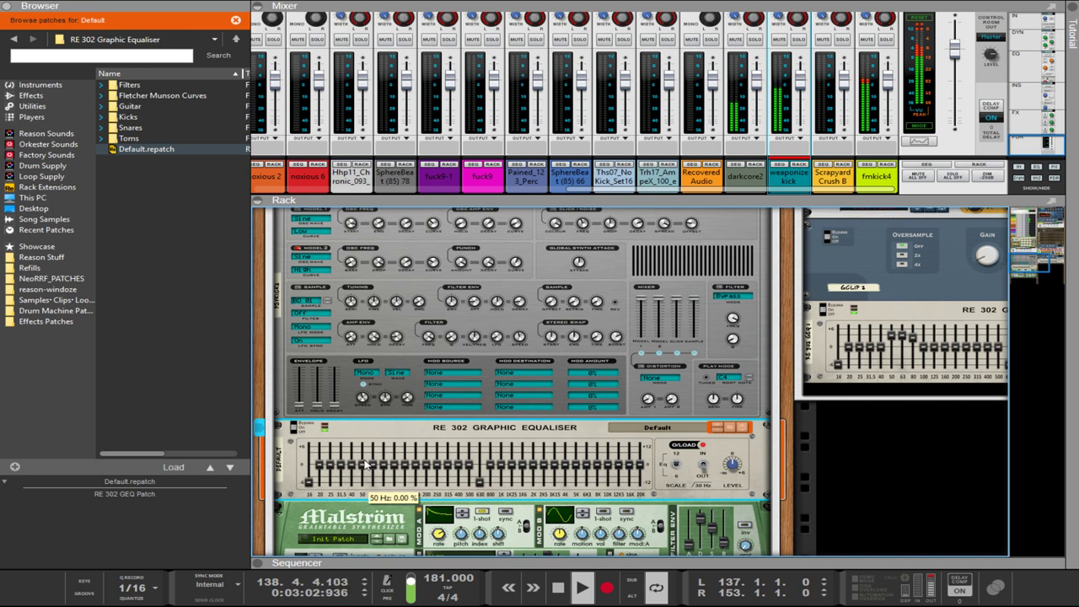
mouse_move(371, 459)
mouse_down()
mouse_move(386, 466)
mouse_move(374, 469)
mouse_up()
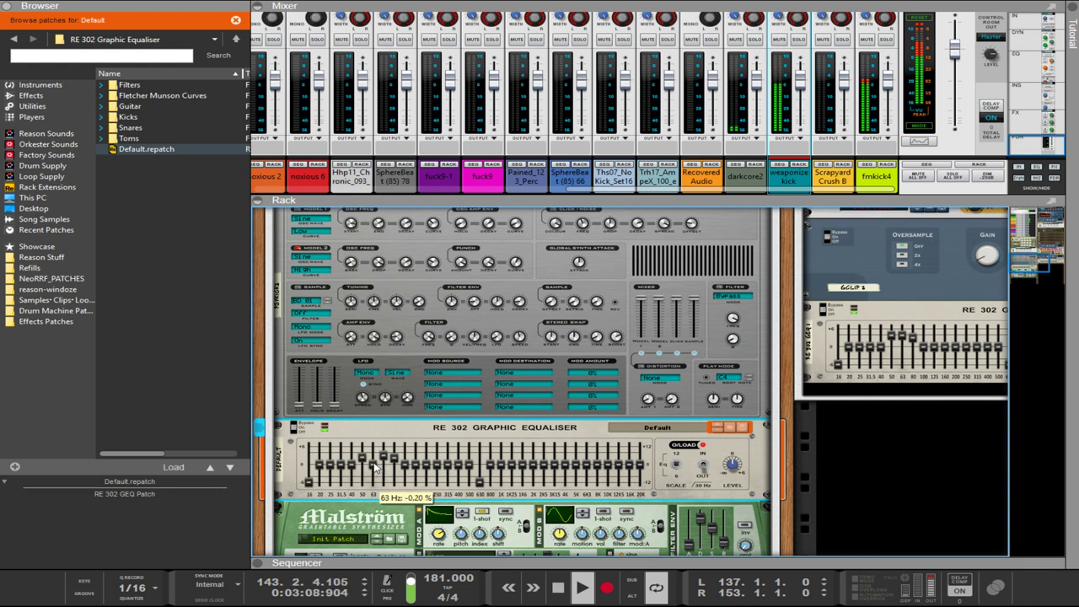
ctrl+click(376, 466)
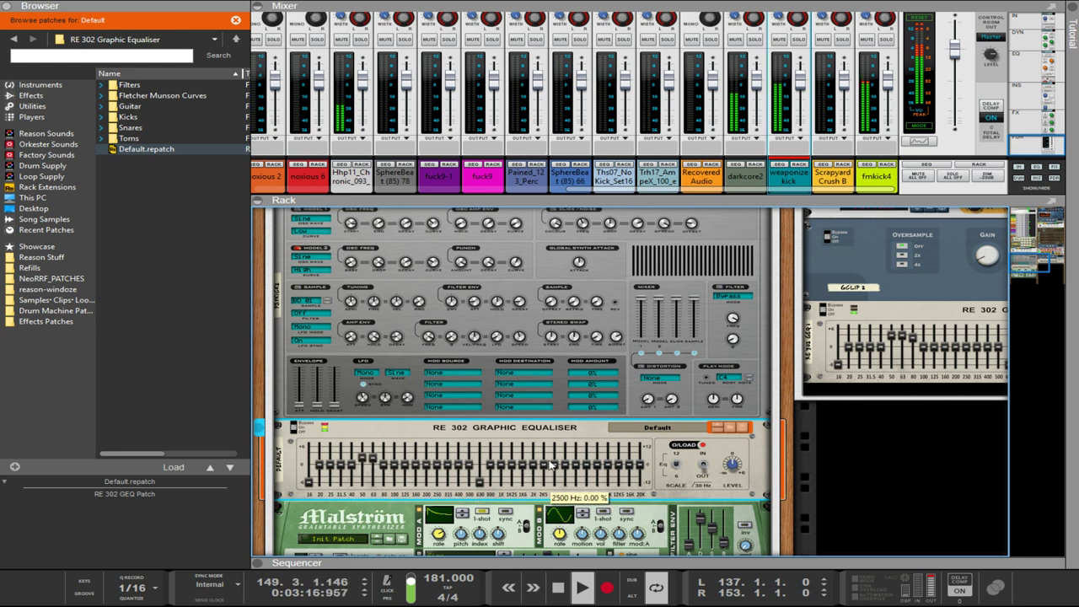
drag(523, 464, 523, 457)
ctrl+click(522, 462)
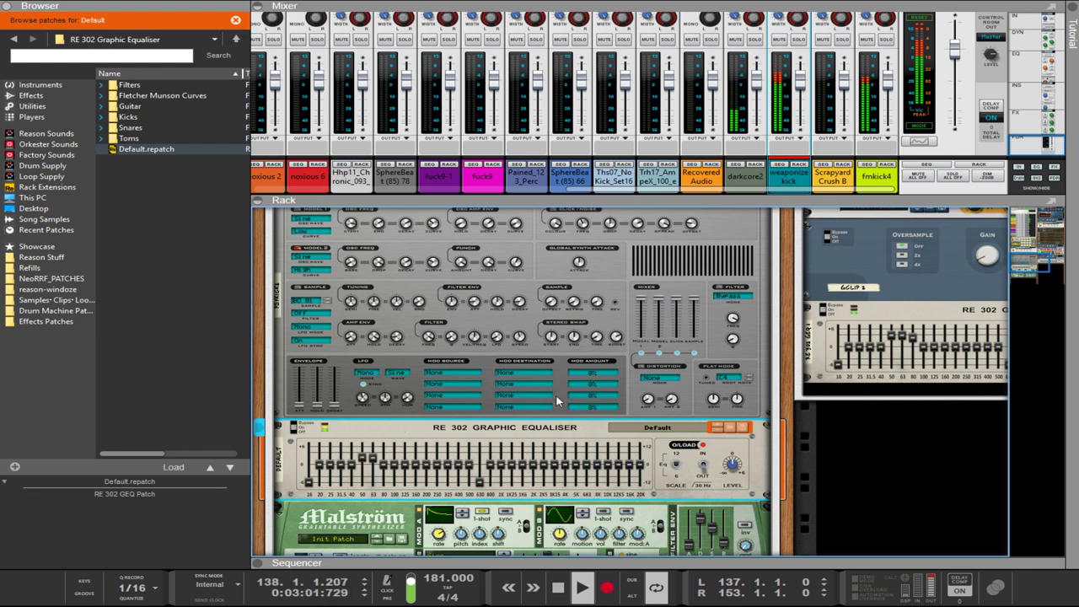
scroll(540, 339, up, 1)
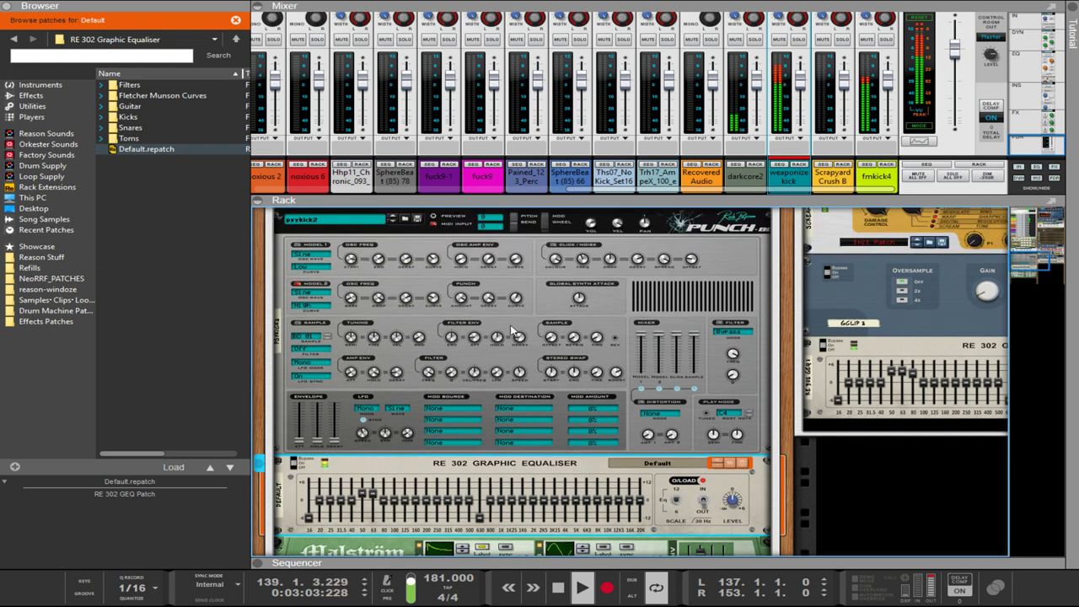
- Raise psykick2's volume to about 2.2 dB and collapse the mixer to enlarge the rack
click(428, 309)
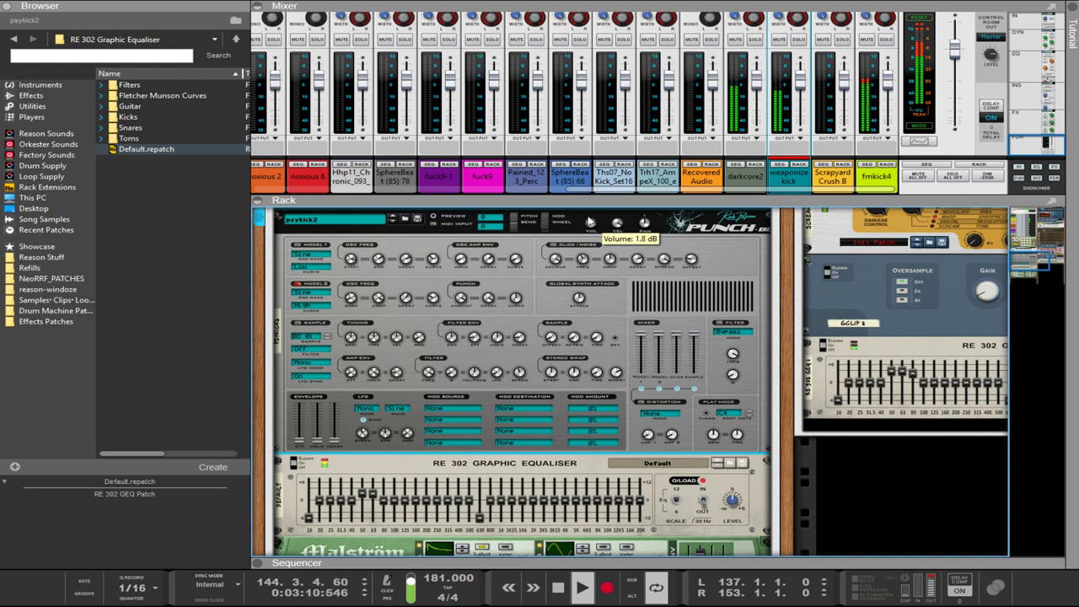
scroll(591, 222, down, 2)
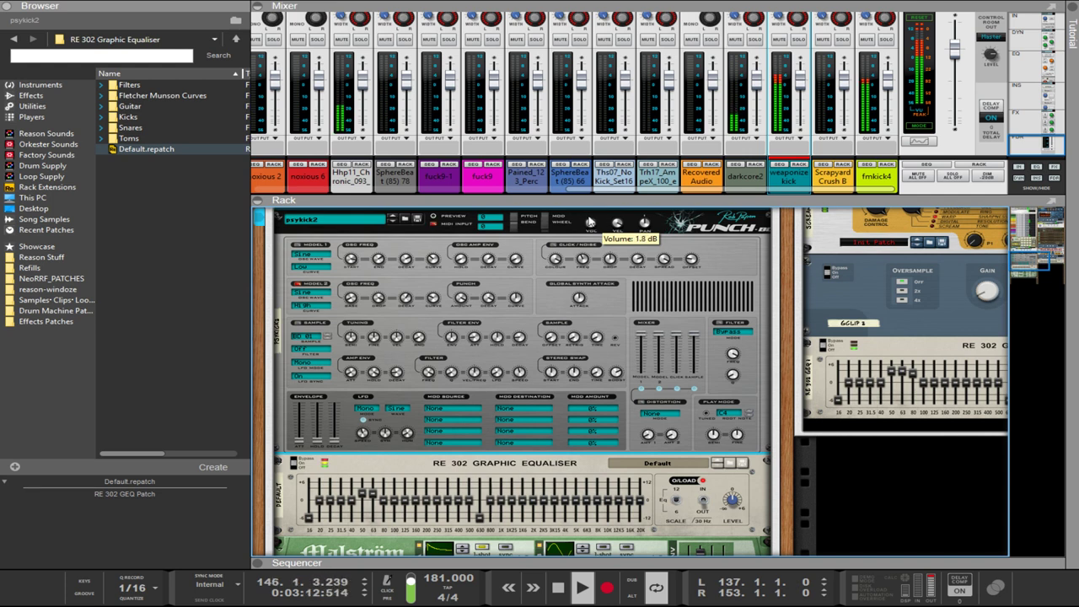
scroll(590, 221, up, 2)
scroll(591, 221, down, 1)
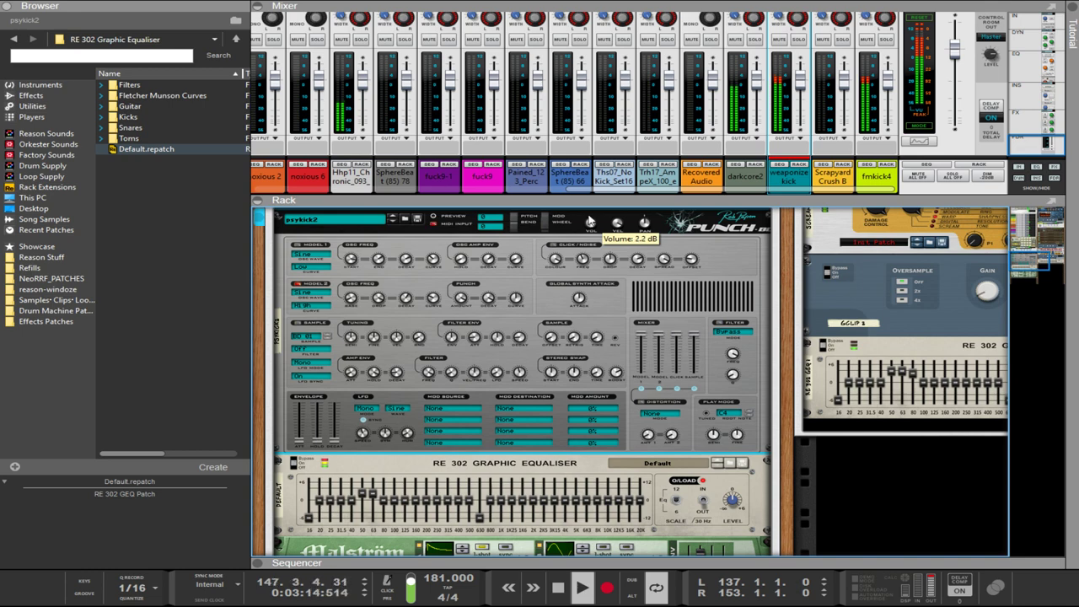
drag(590, 200, 567, 113)
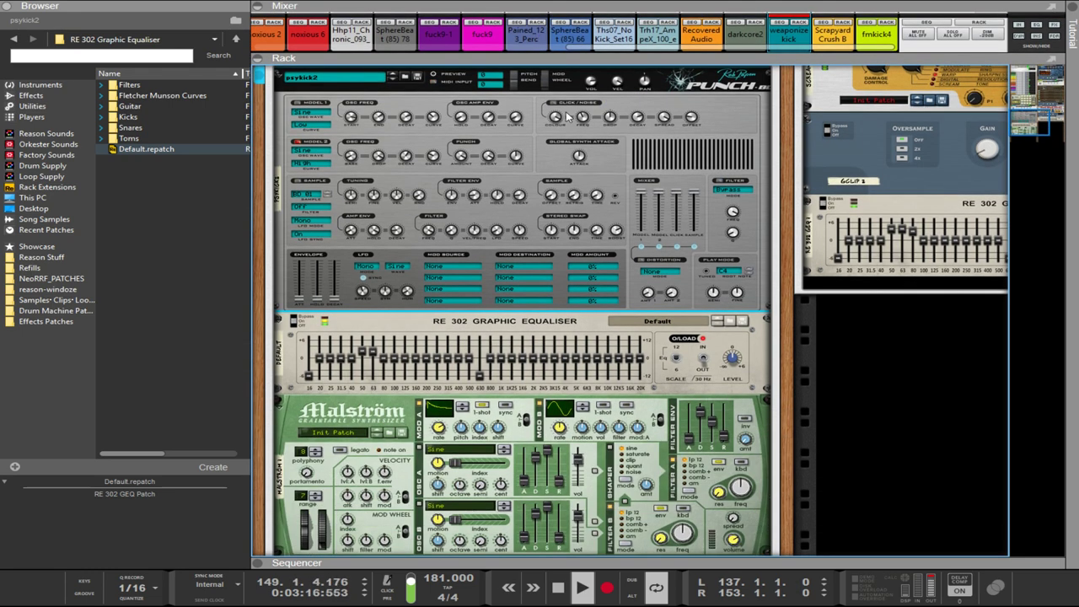
- Add the weaponize bass.cmb combinator from NeoRRF_PATCHES below the RE 302 and show its devices
click(45, 292)
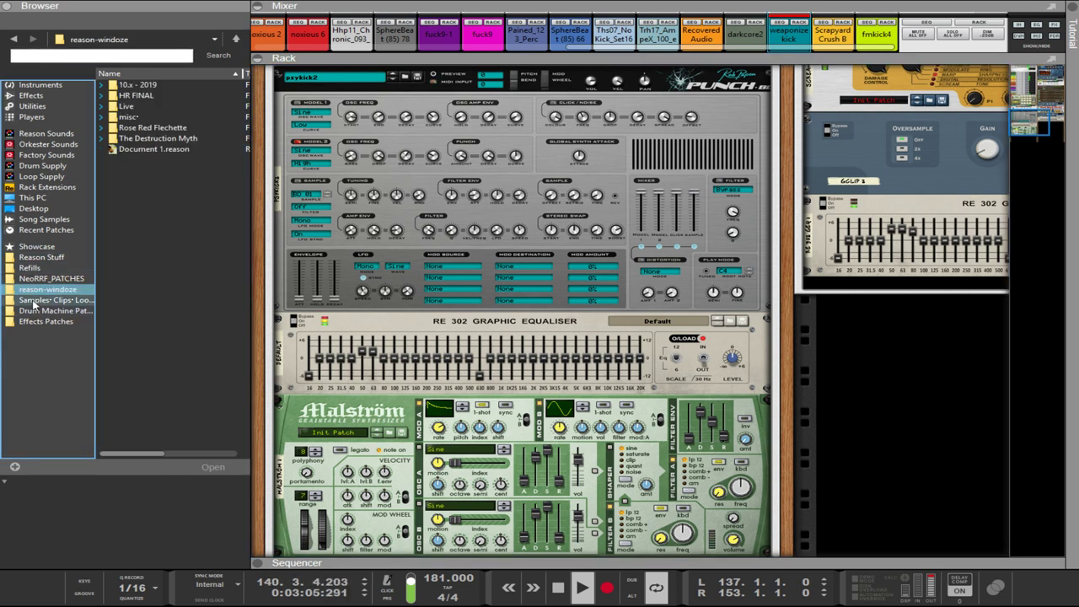
click(51, 279)
scroll(152, 270, down, 3)
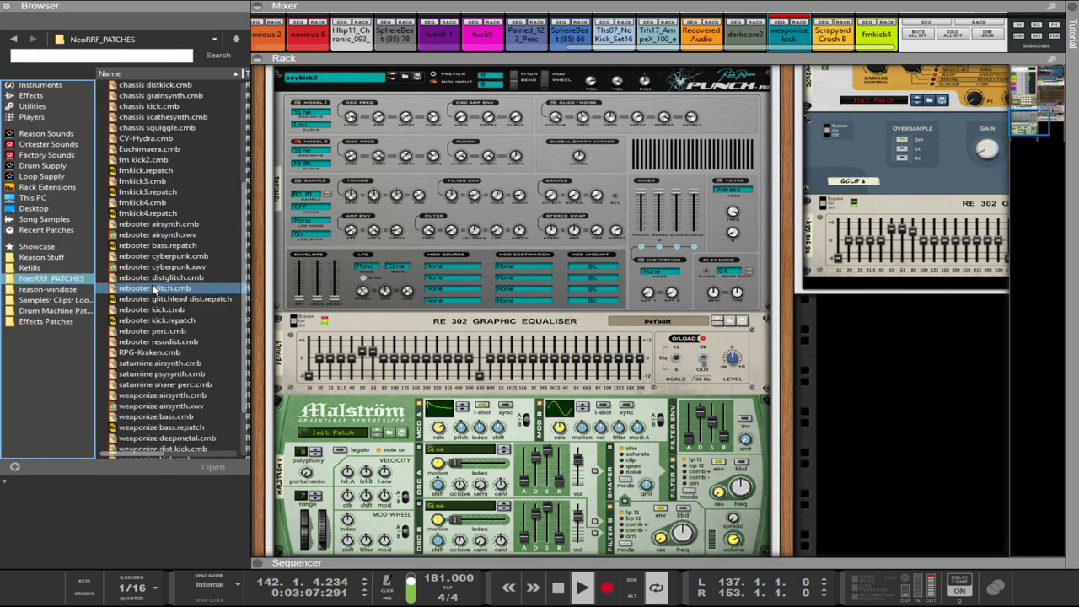
scroll(152, 287, up, 4)
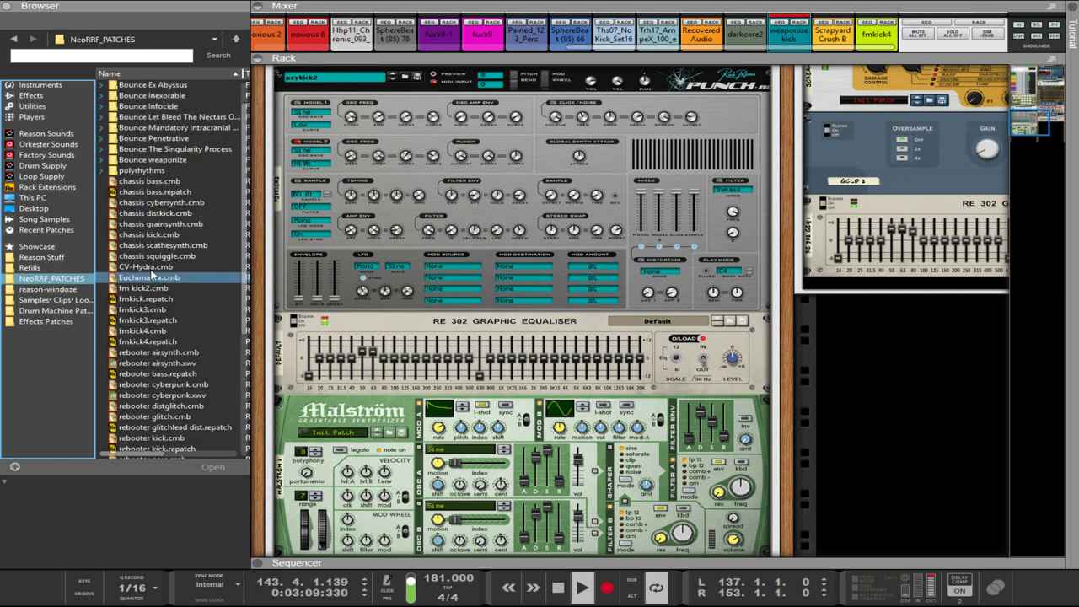
scroll(181, 408, down, 3)
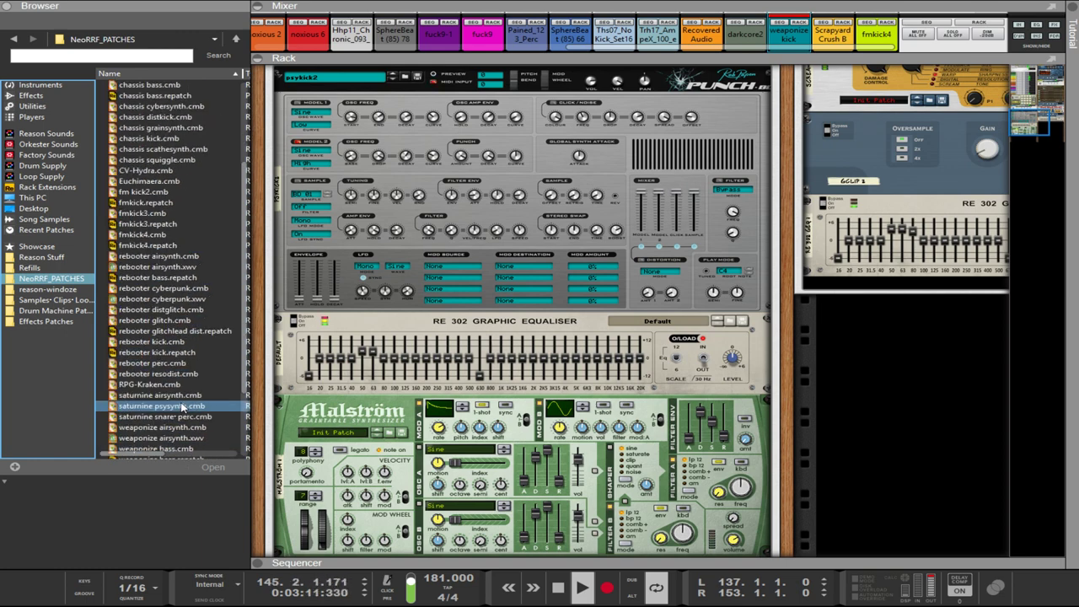
scroll(181, 407, down, 1)
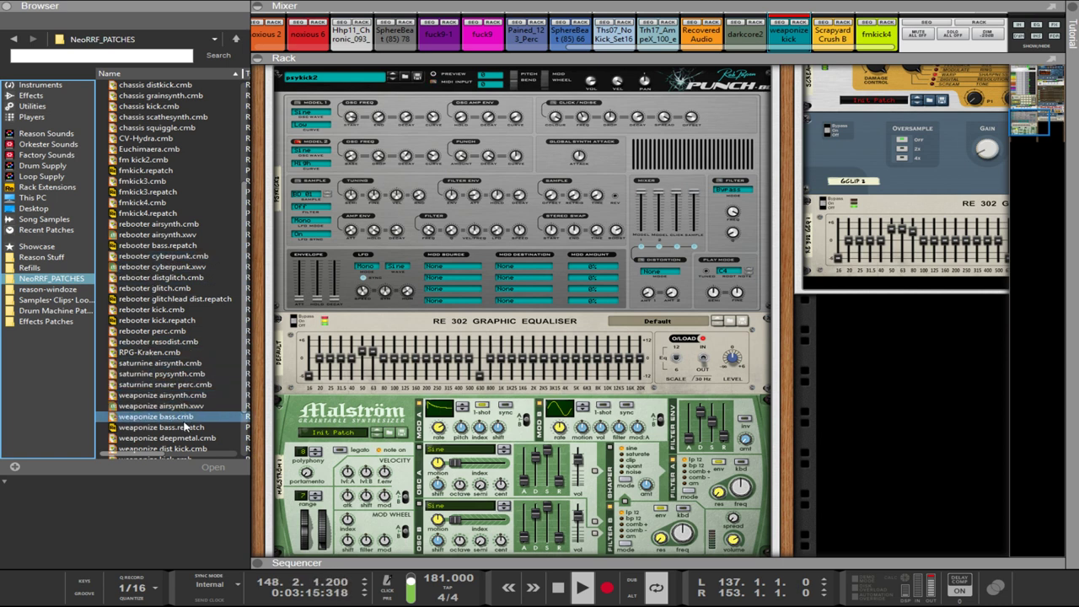
click(142, 417)
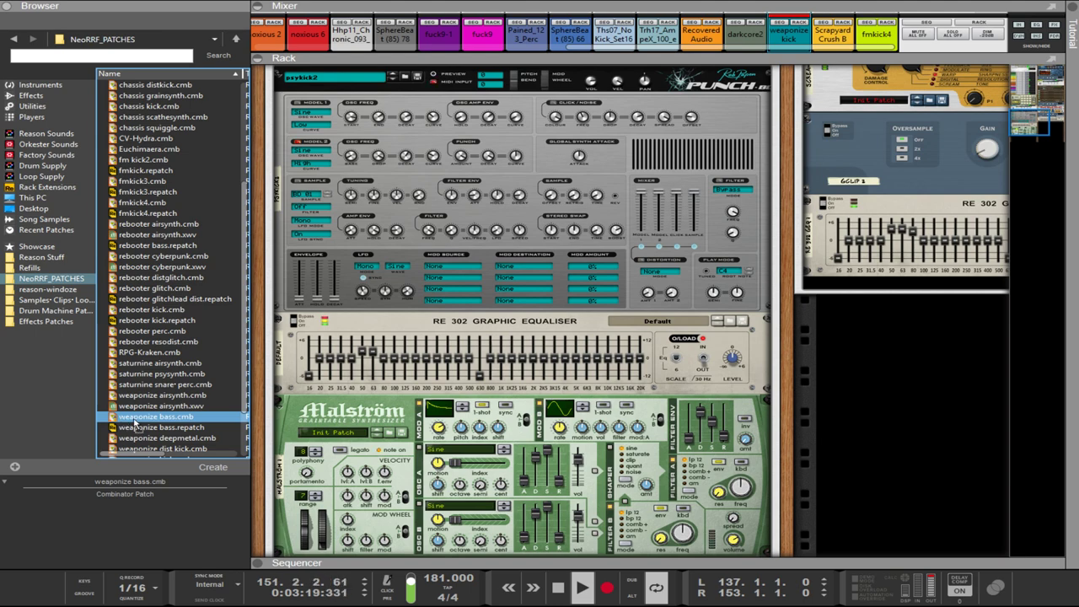
drag(135, 425, 925, 369)
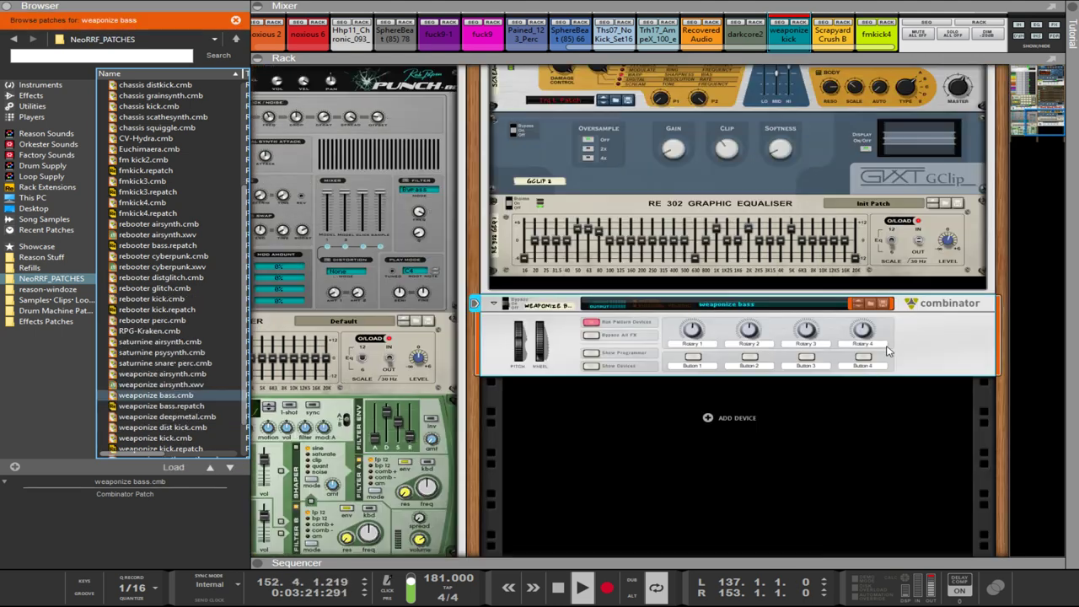
click(590, 366)
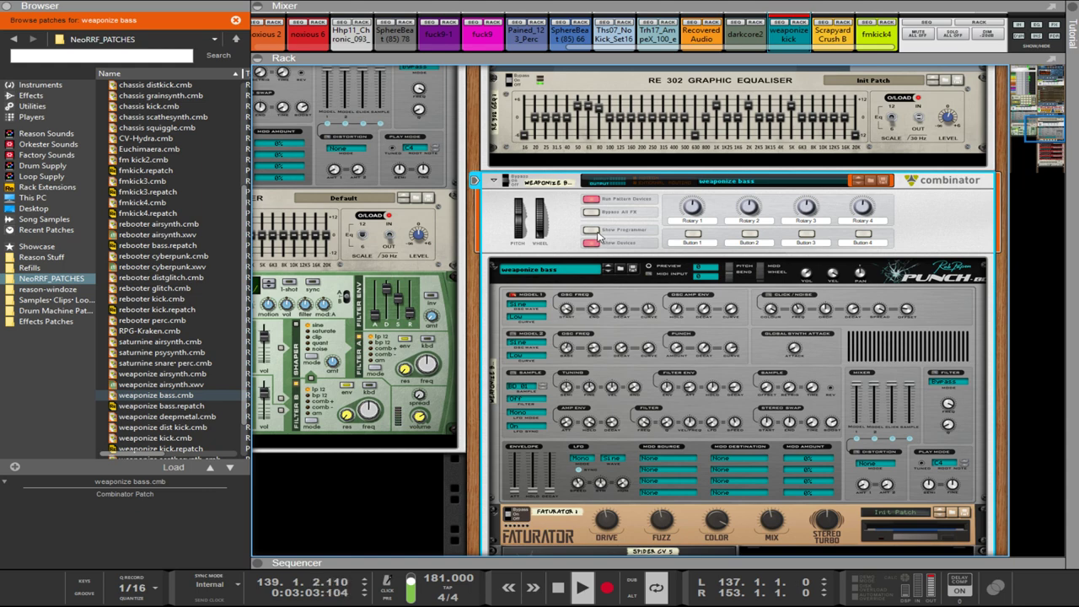
- On the cable side, replace the Malström gate-to-Spider CV cable with a Mod A connection
click(594, 230)
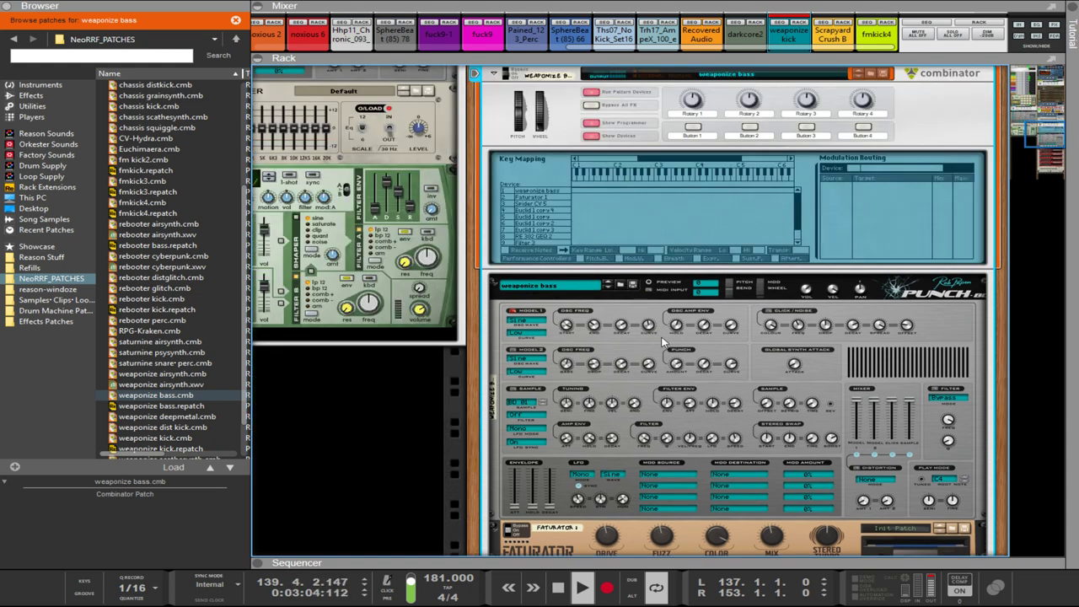
key(Tab)
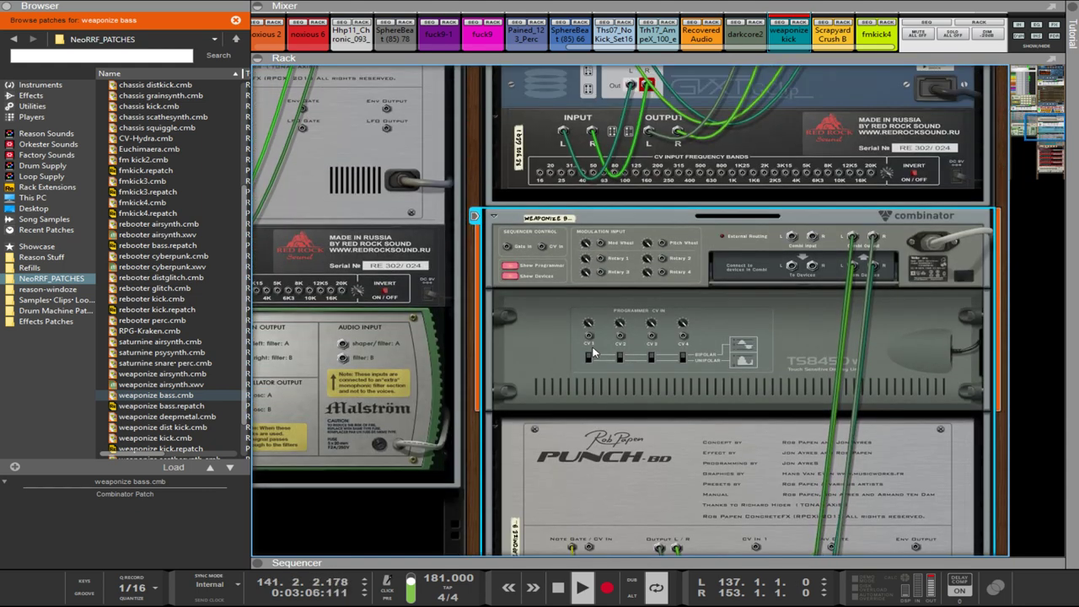
scroll(566, 354, up, 2)
scroll(559, 356, down, 3)
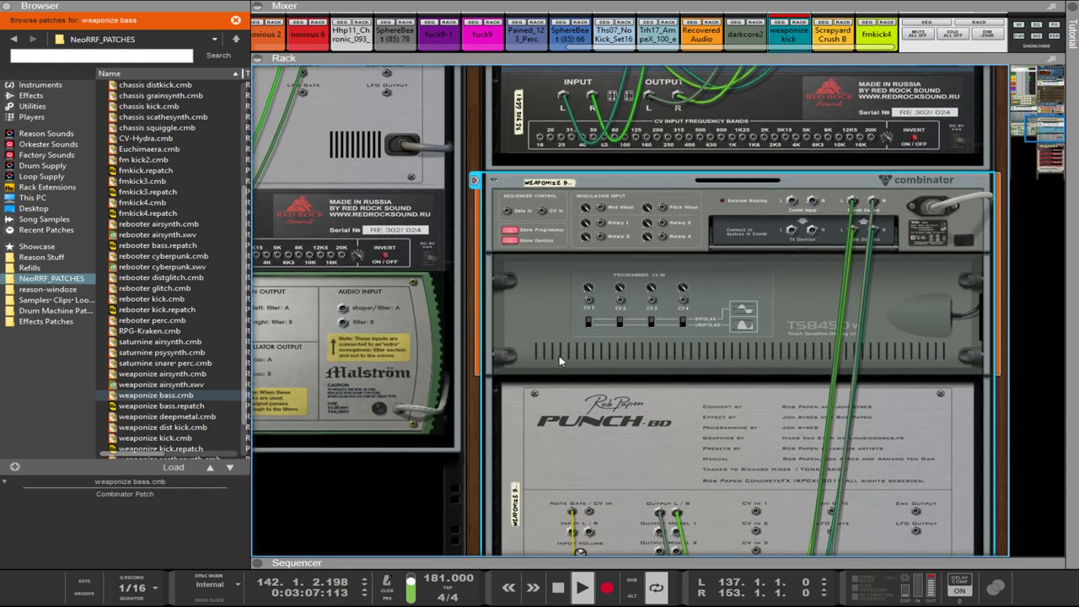
click(393, 449)
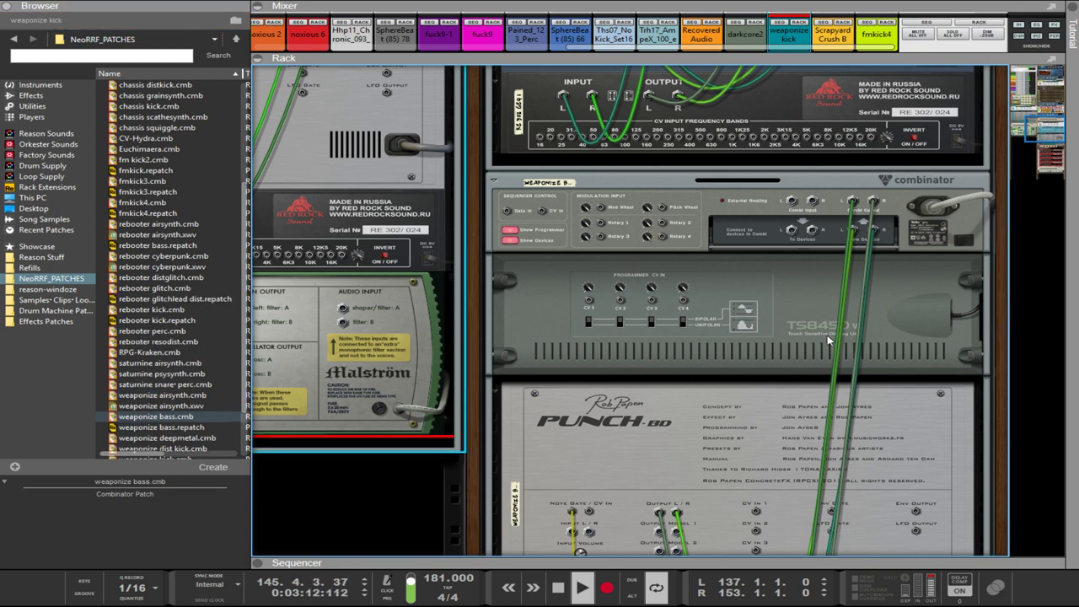
key(ctrl+z)
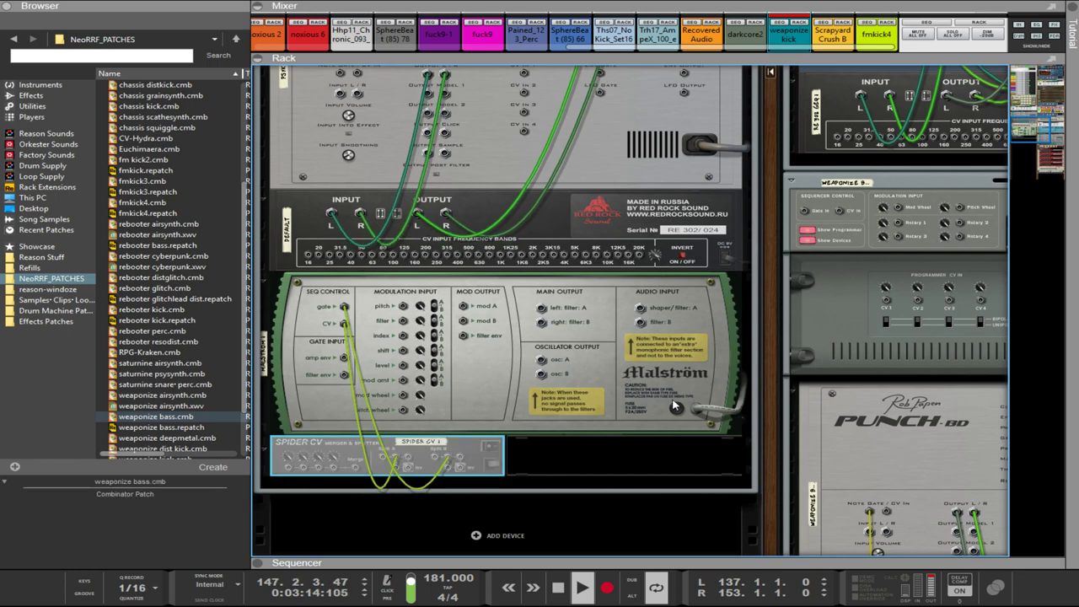
click(349, 309)
drag(345, 307, 369, 303)
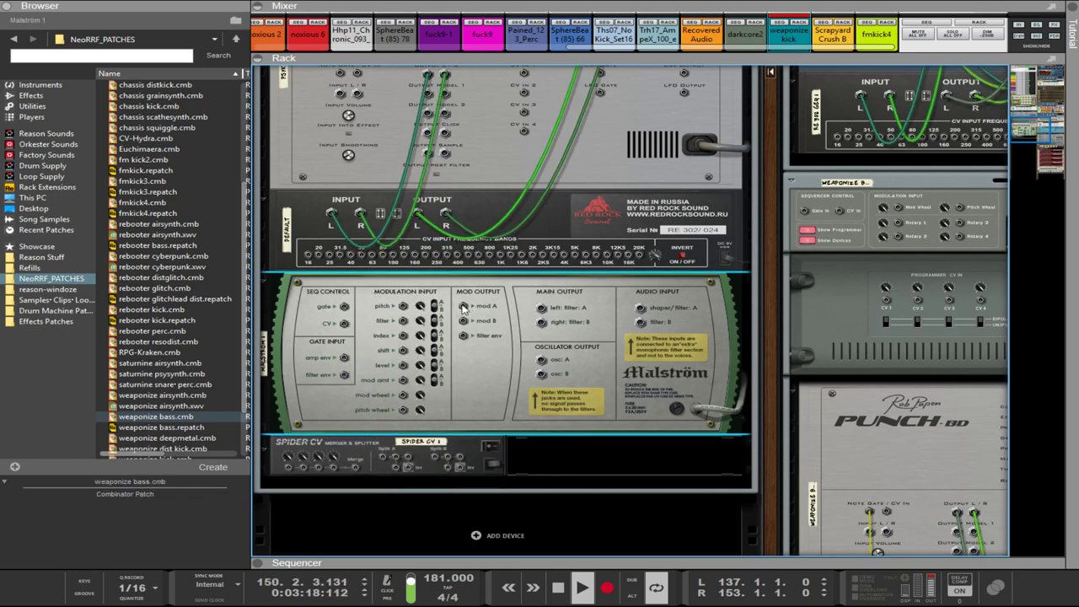
drag(462, 308, 442, 402)
- Create a Mix Channel above the weaponize bass combinator
key(Tab)
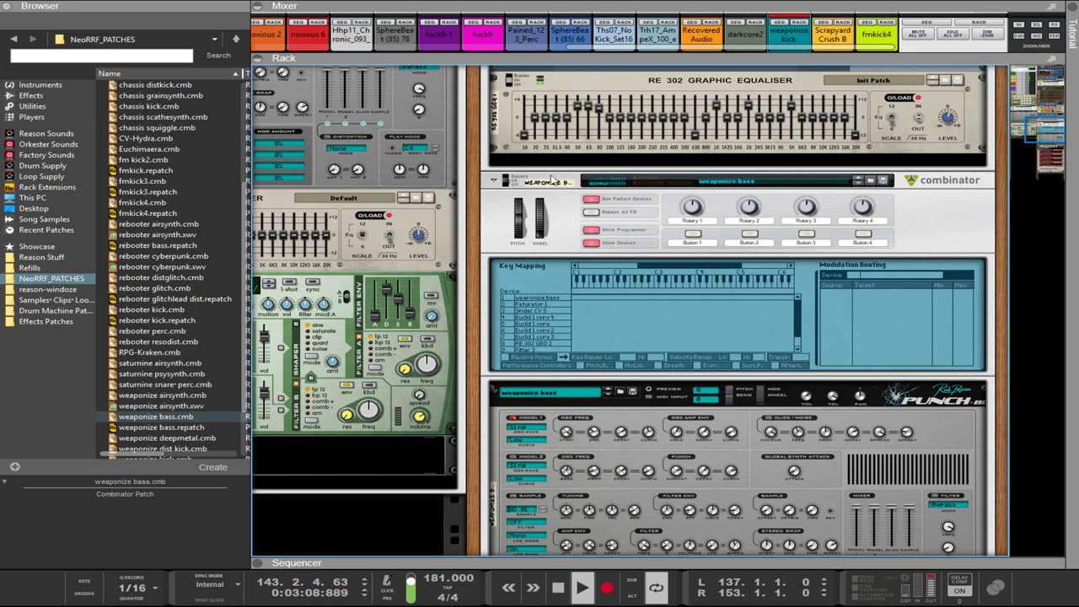
click(487, 173)
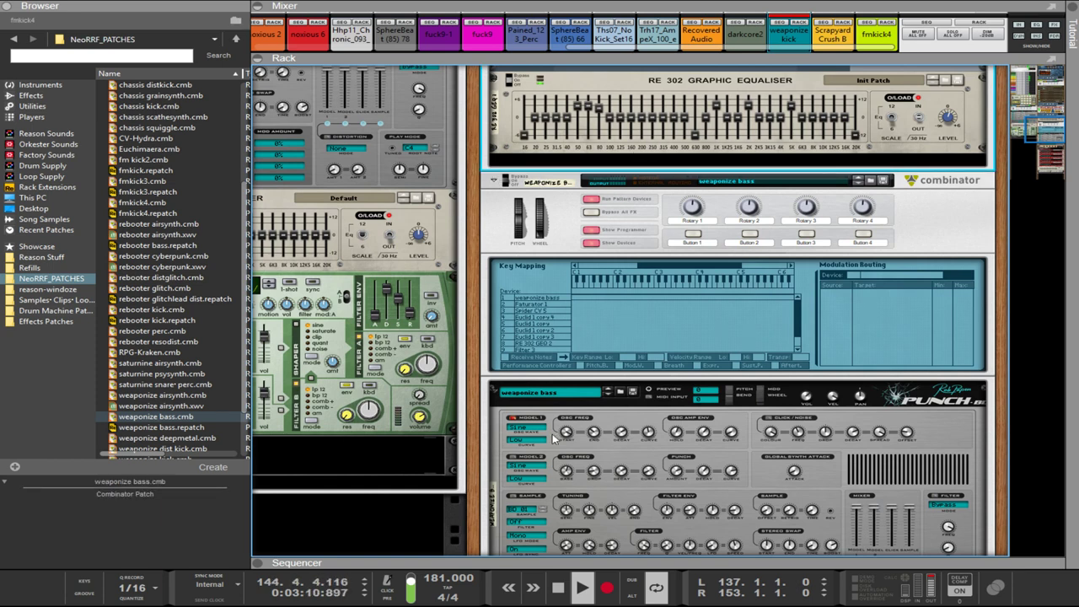
click(729, 353)
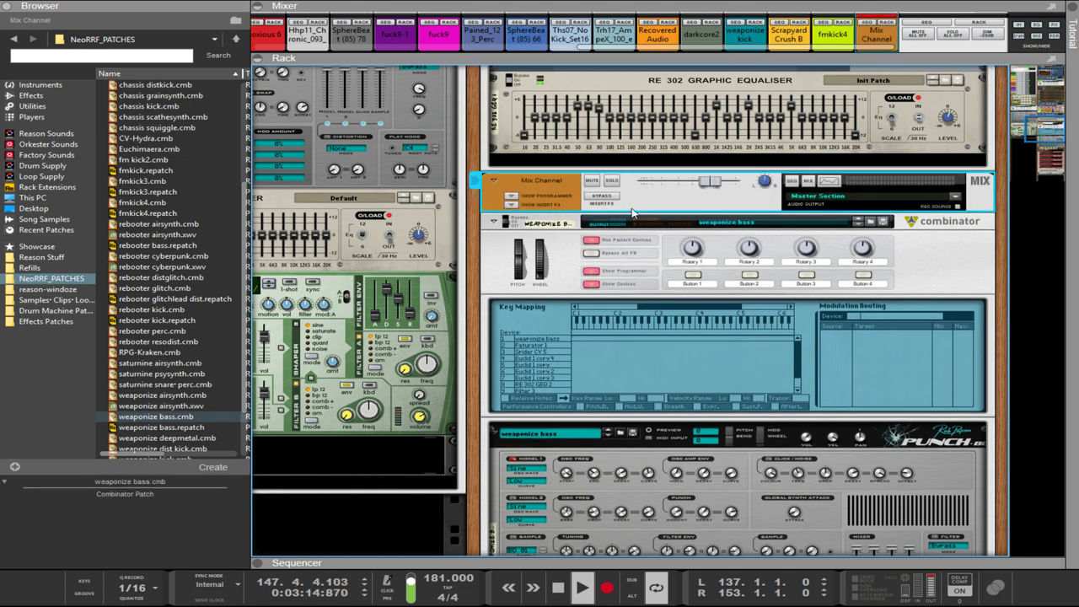
- Cable the weaponize bass combinator's audio outputs into the new Mix Channel's input
key(Tab)
scroll(817, 280, down, 10)
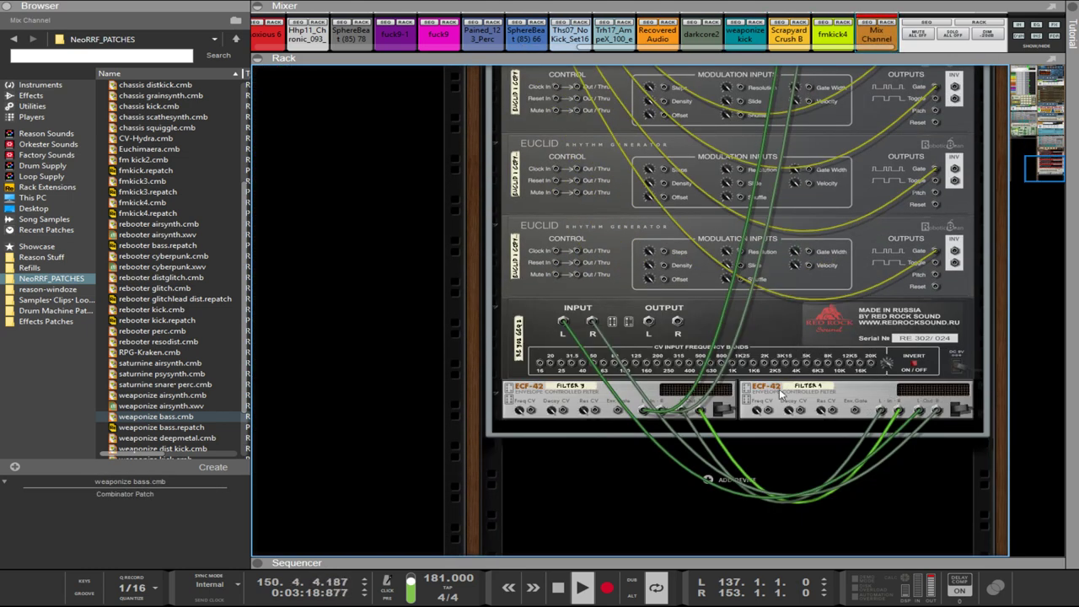
scroll(666, 253, up, 10)
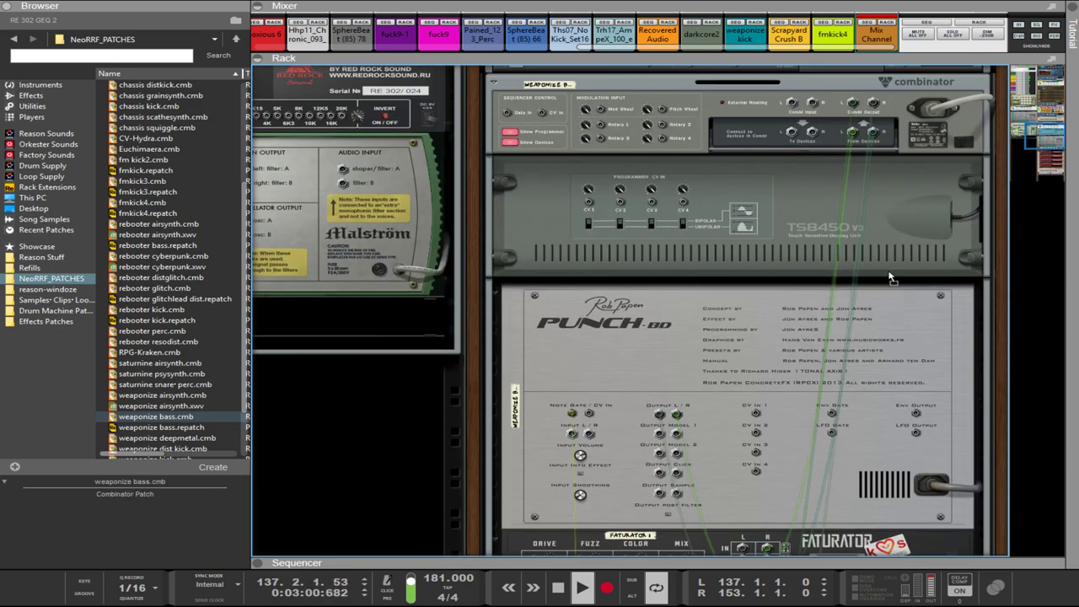
drag(889, 277, 648, 132)
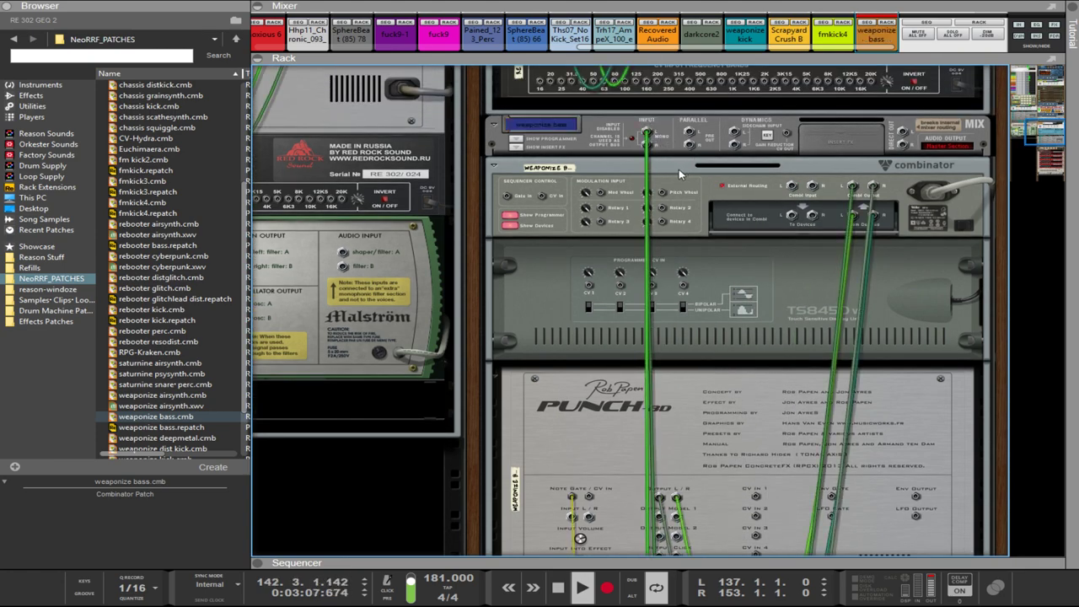
key(Tab)
scroll(660, 214, down, 7)
scroll(659, 217, up, 4)
key(Tab)
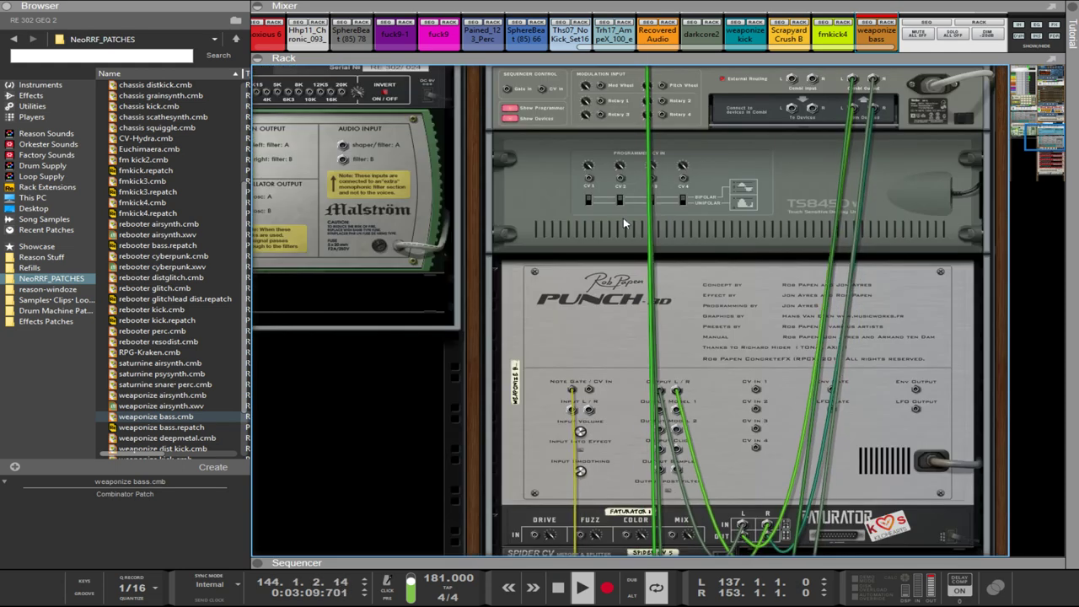
scroll(623, 224, up, 2)
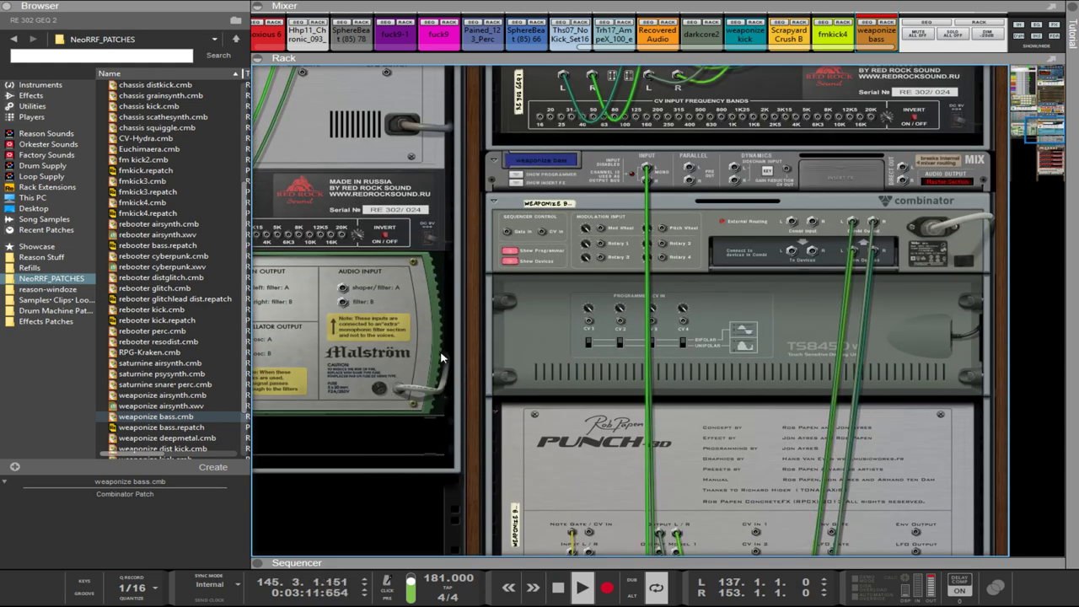
- Patch the mix channel's CV jack to the Spider CV and return to the front panels
click(515, 174)
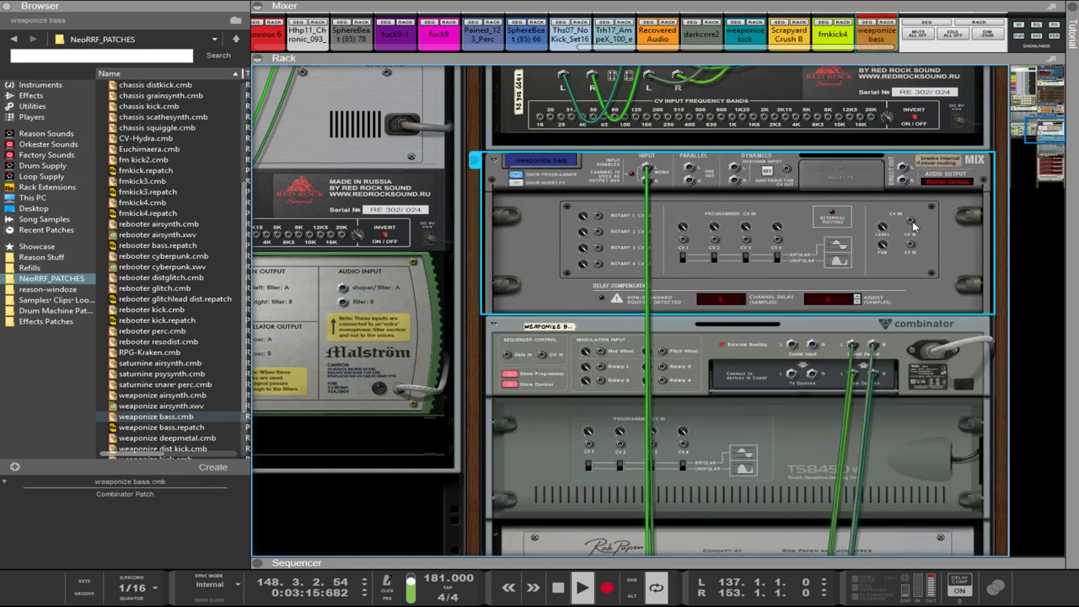
drag(913, 226, 317, 438)
key(Tab)
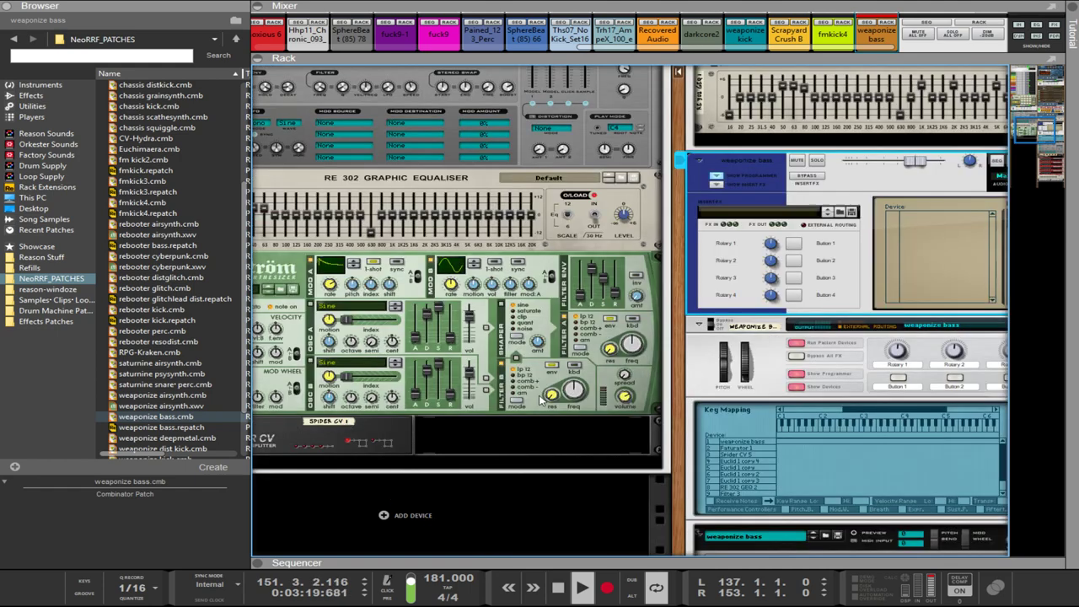
key(Tab)
key(Tab)
scroll(833, 504, down, 10)
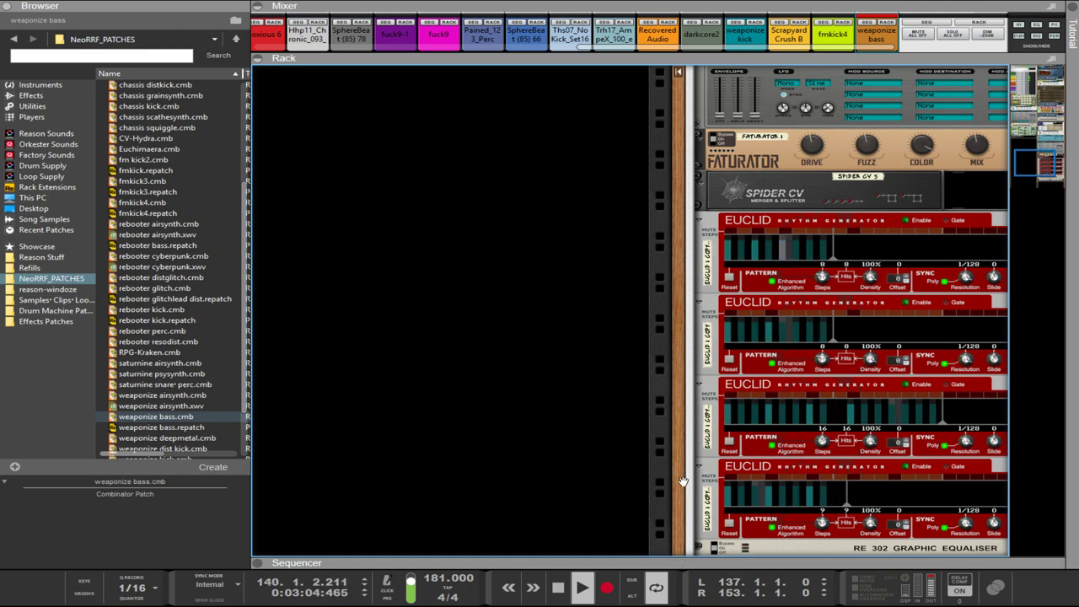
- Load the 4-3-2-2-4-4-3-2 polyrhythm patch from NeoRRF_PATCHES into the top Euclid generator
drag(689, 486, 675, 479)
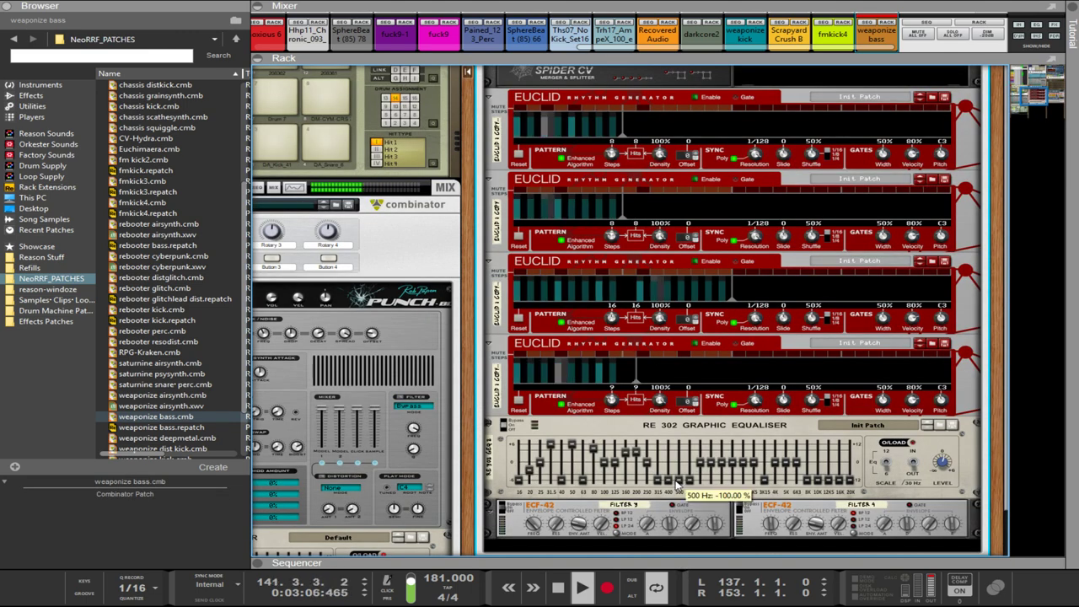
key(ctrl+z)
drag(680, 473, 438, 436)
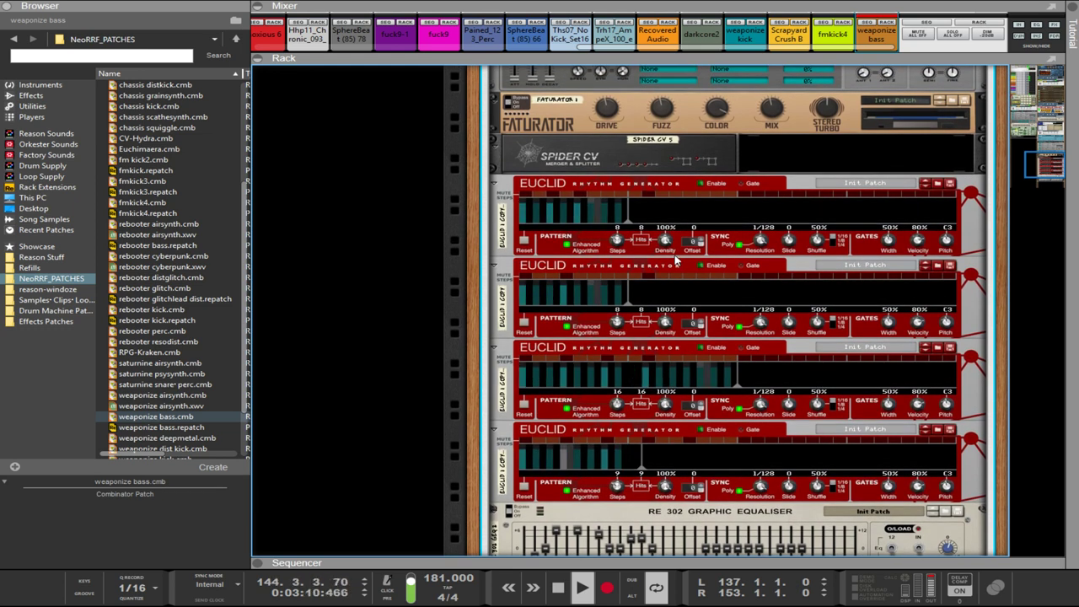
click(937, 183)
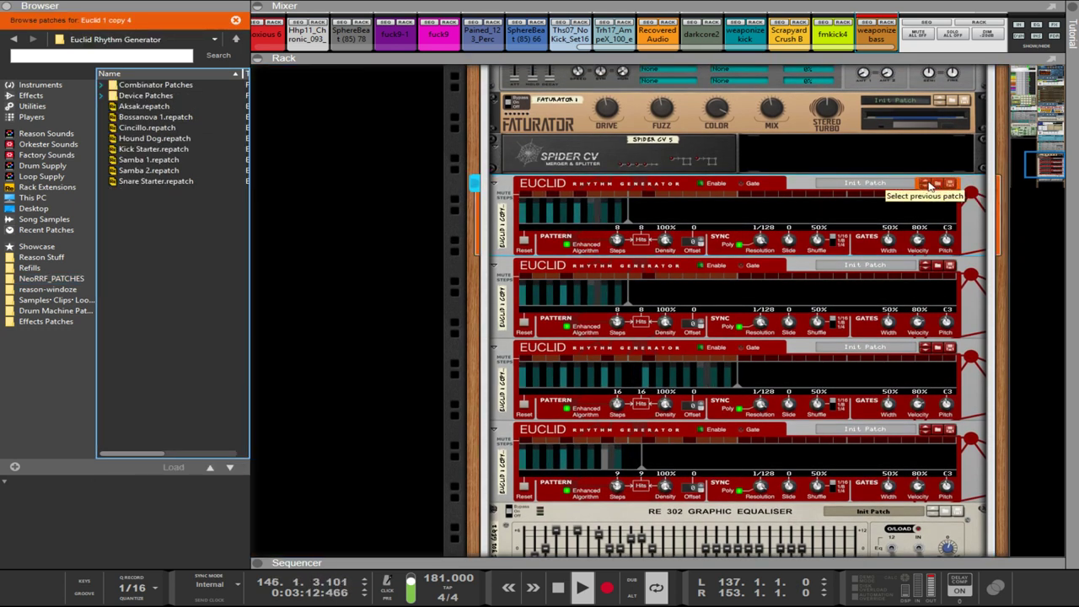
click(29, 268)
click(50, 278)
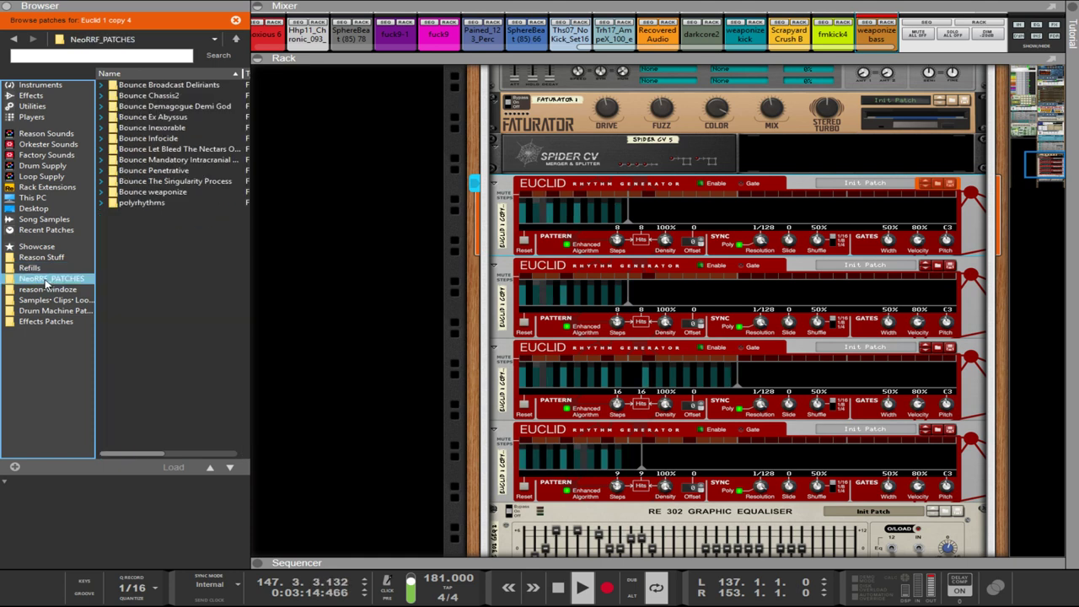
click(142, 203)
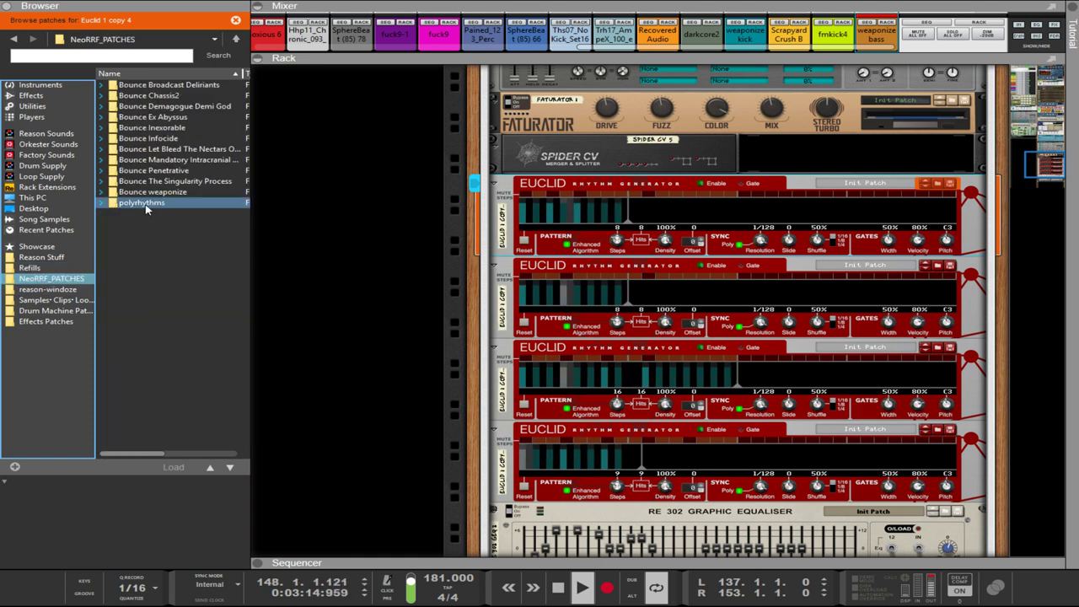
click(103, 206)
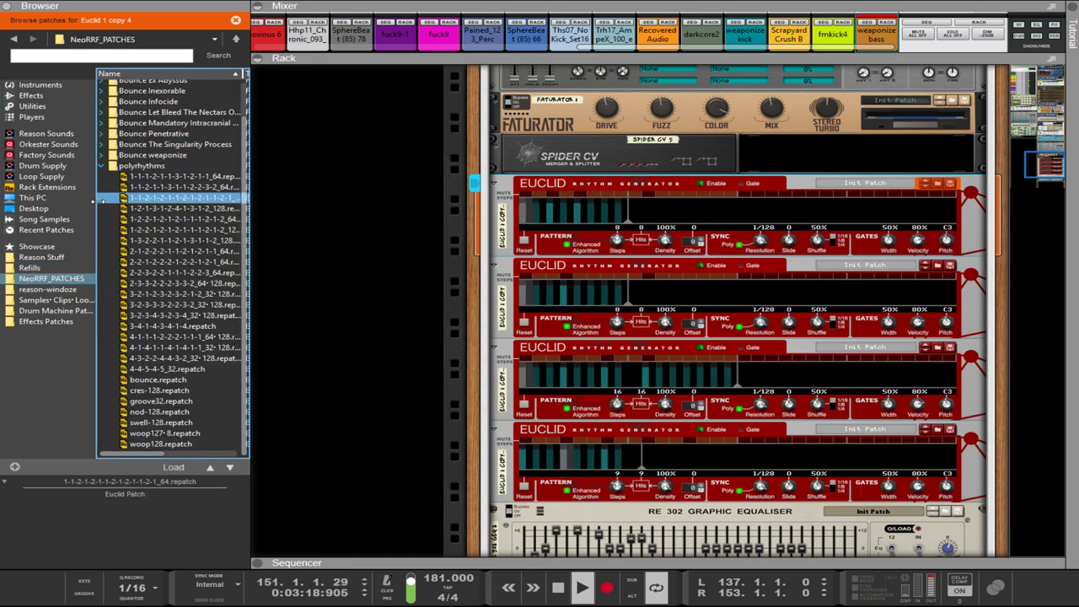
click(150, 359)
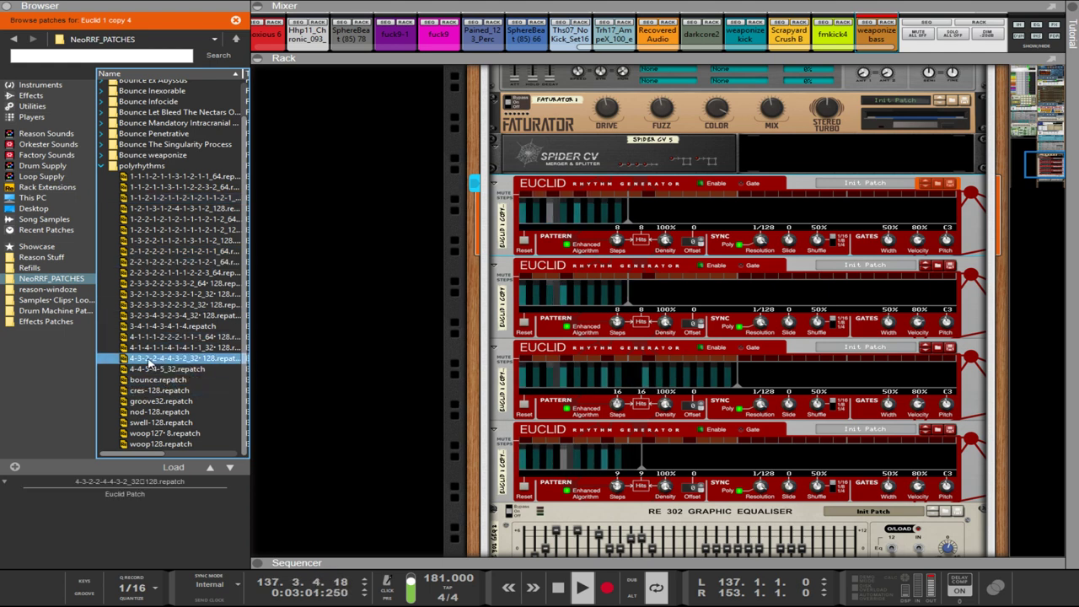
double_click(150, 361)
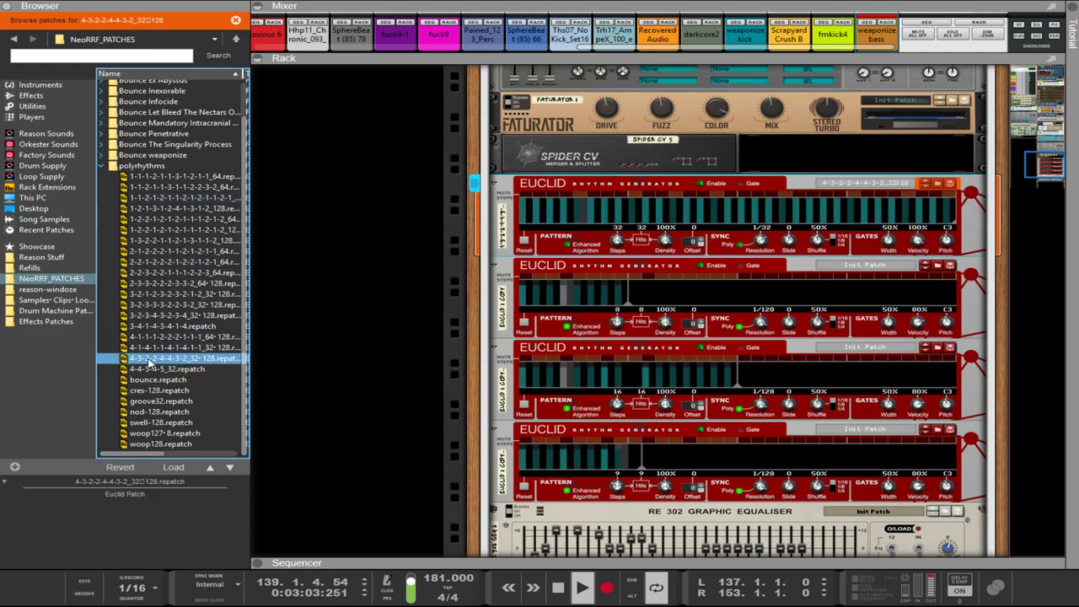
- Select the first Euclid generator and expand the mixer to fill the upper area
click(699, 184)
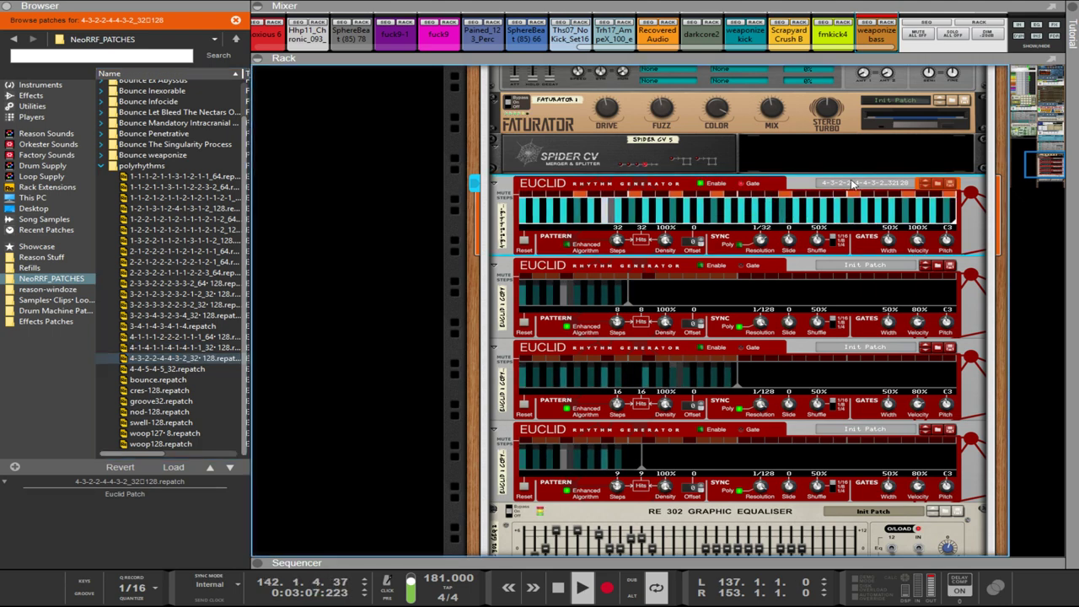
scroll(606, 316, up, 5)
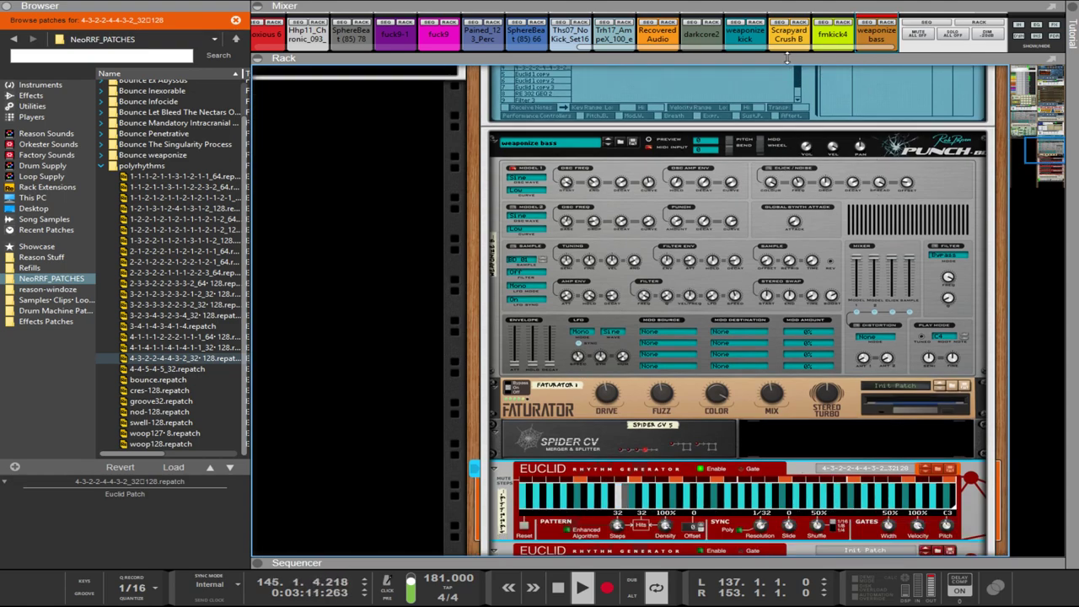
drag(786, 57, 834, 477)
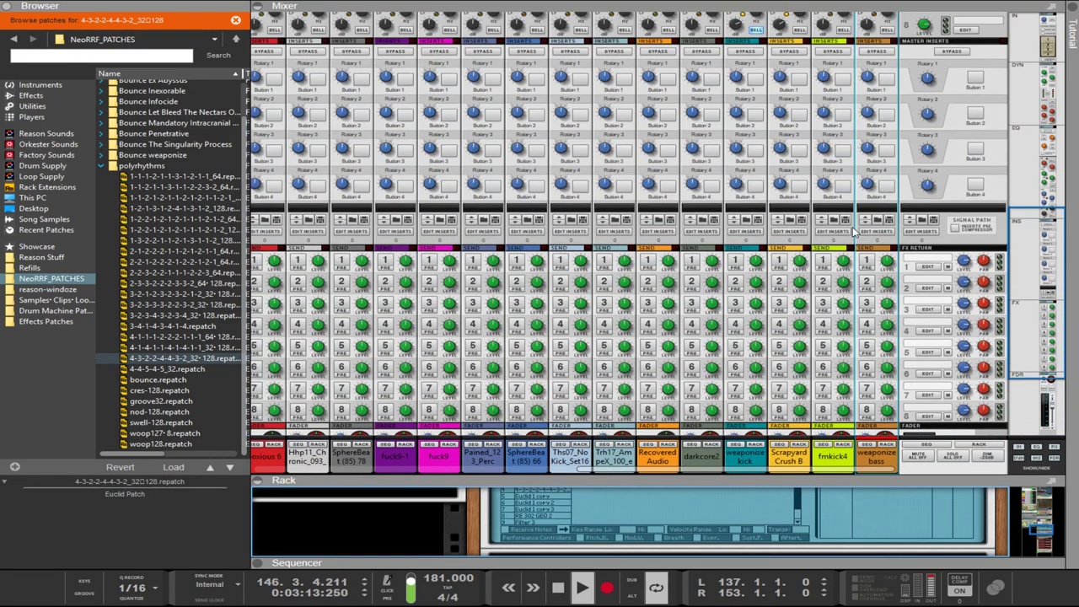
- Enable the weaponize bass channel EQ with a bell low band and low-mid gain at 3.81 dB
scroll(853, 233, up, 4)
click(888, 99)
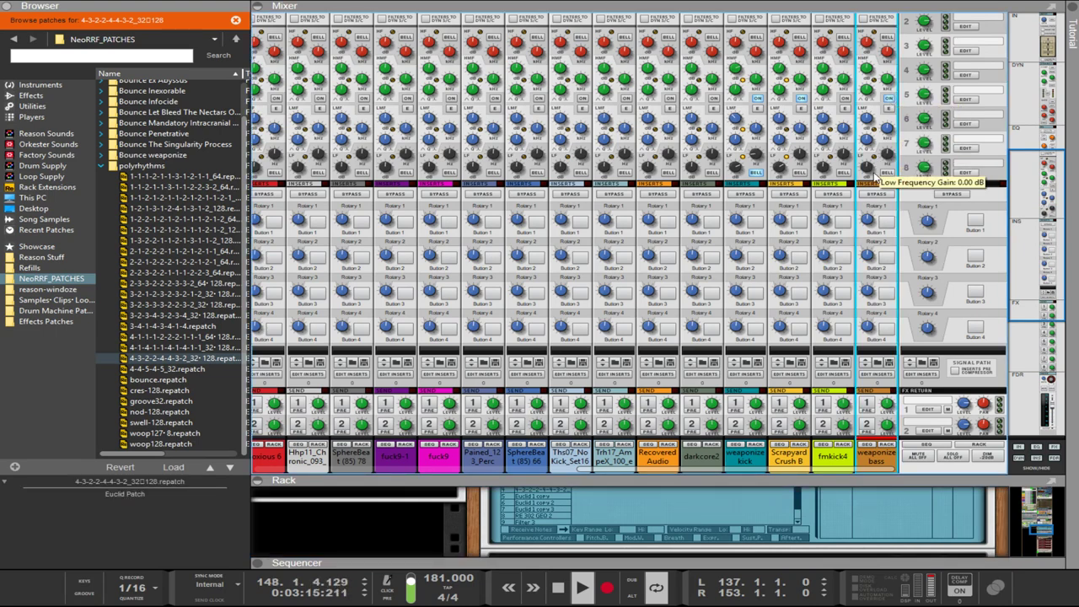
click(886, 173)
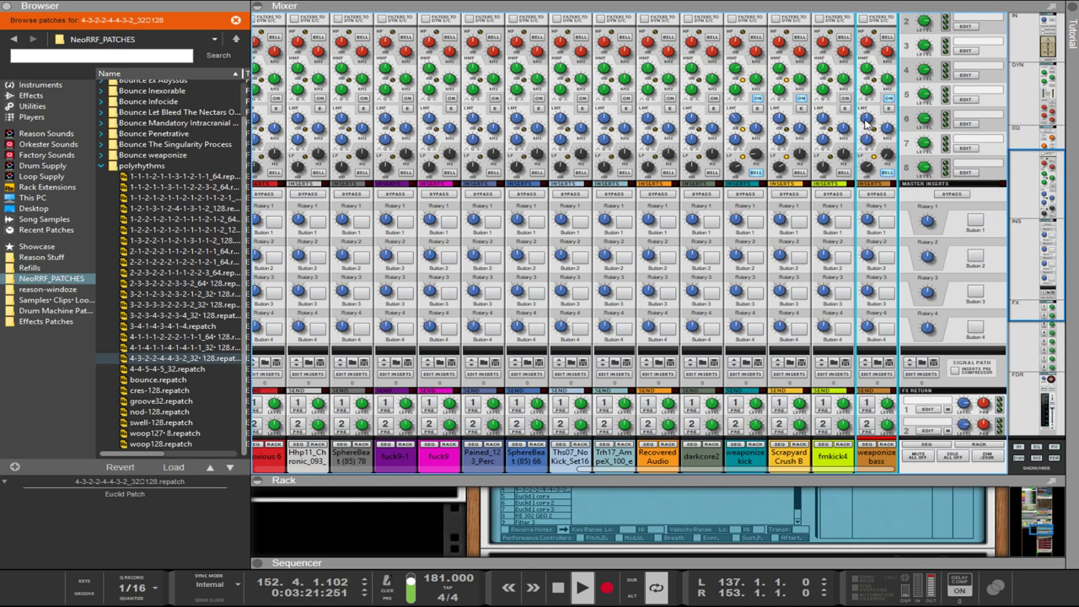
drag(866, 119, 864, 105)
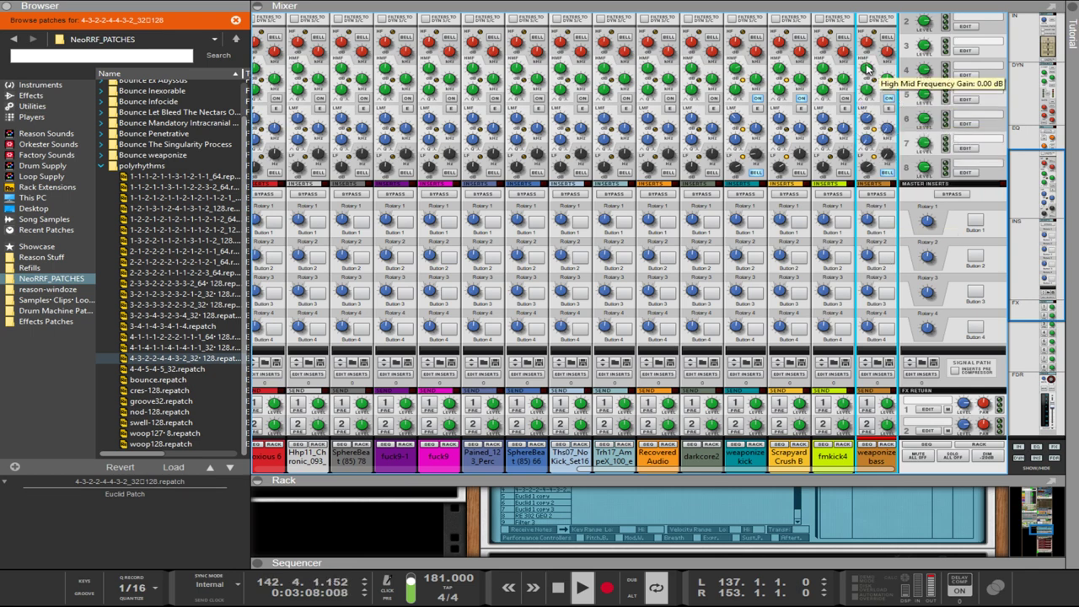
scroll(874, 85, up, 5)
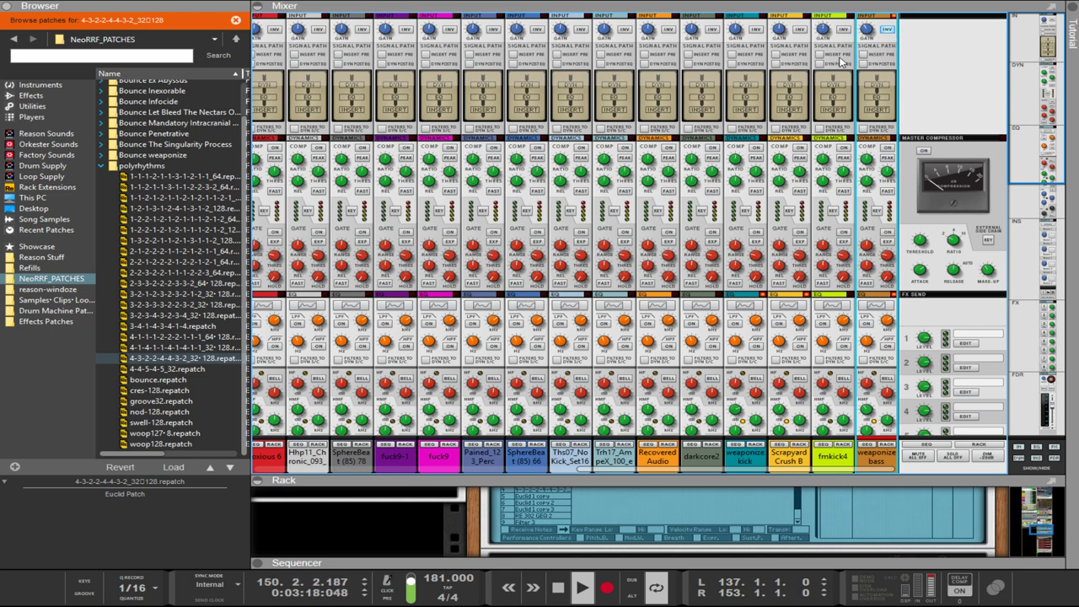
scroll(869, 84, down, 5)
scroll(880, 118, down, 2)
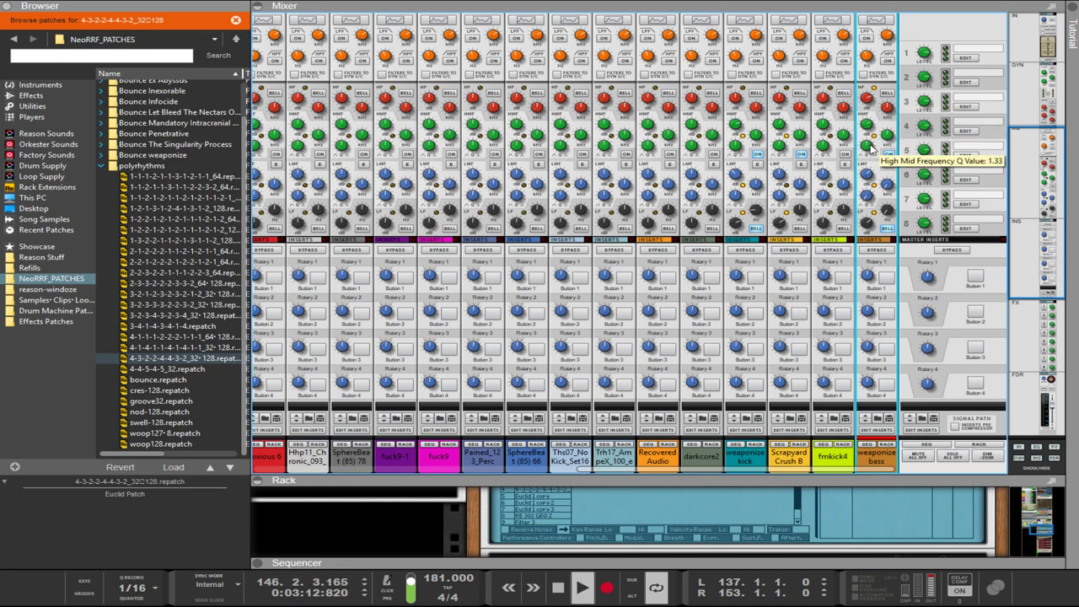
- Switch on the weaponize bass low-pass filter and enlarge the rack to show the Euclid generators
click(867, 39)
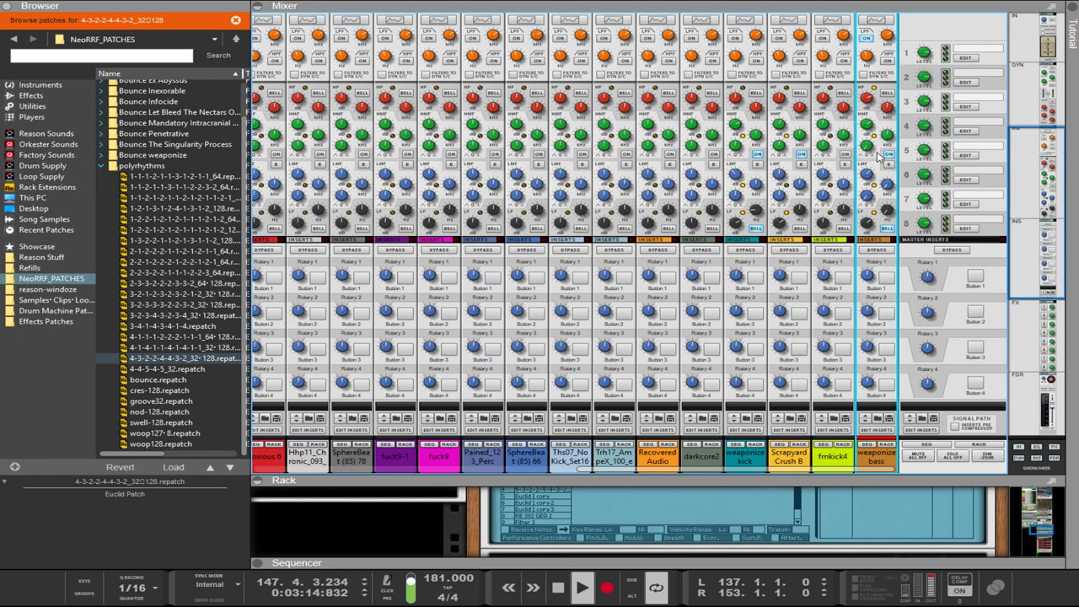
scroll(864, 63, down, 8)
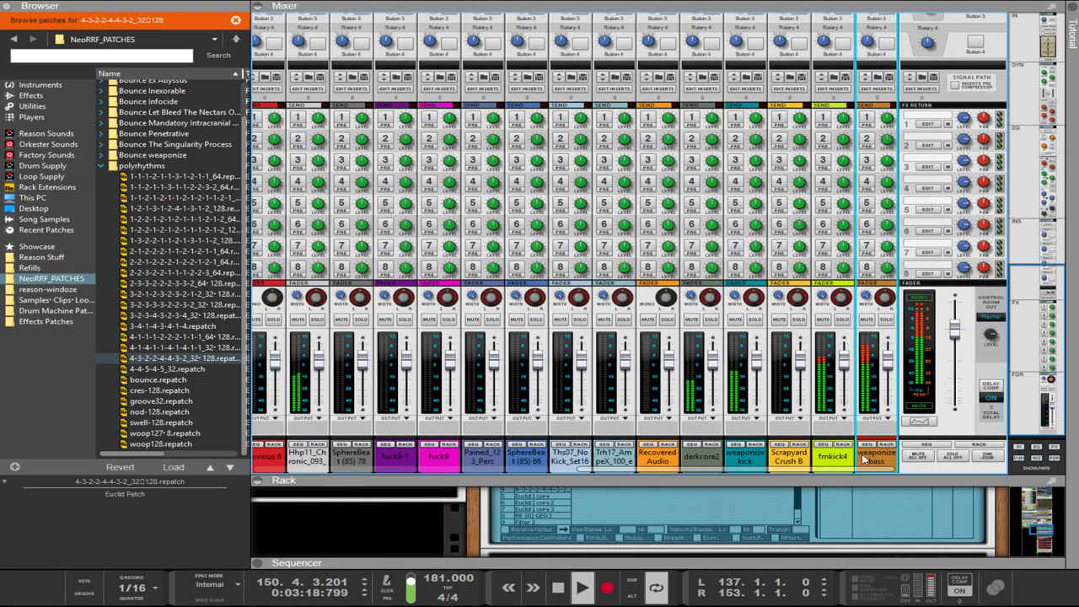
drag(848, 480, 839, 17)
scroll(769, 373, down, 3)
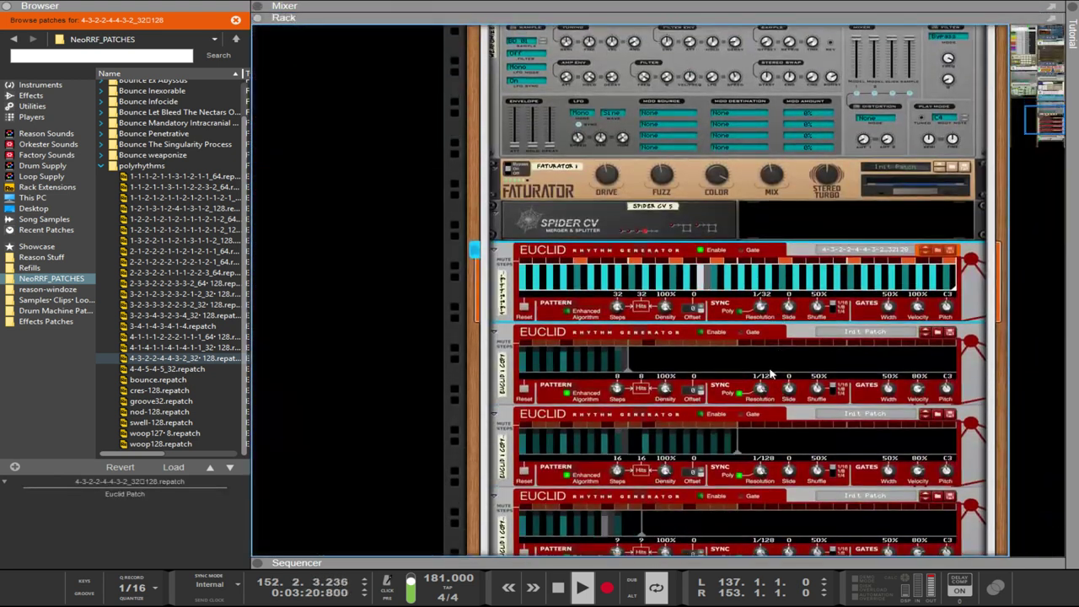
- Pull the RE 302's lowest band sliders down in a rising slope, then maximise the mixer with F5
scroll(770, 373, down, 3)
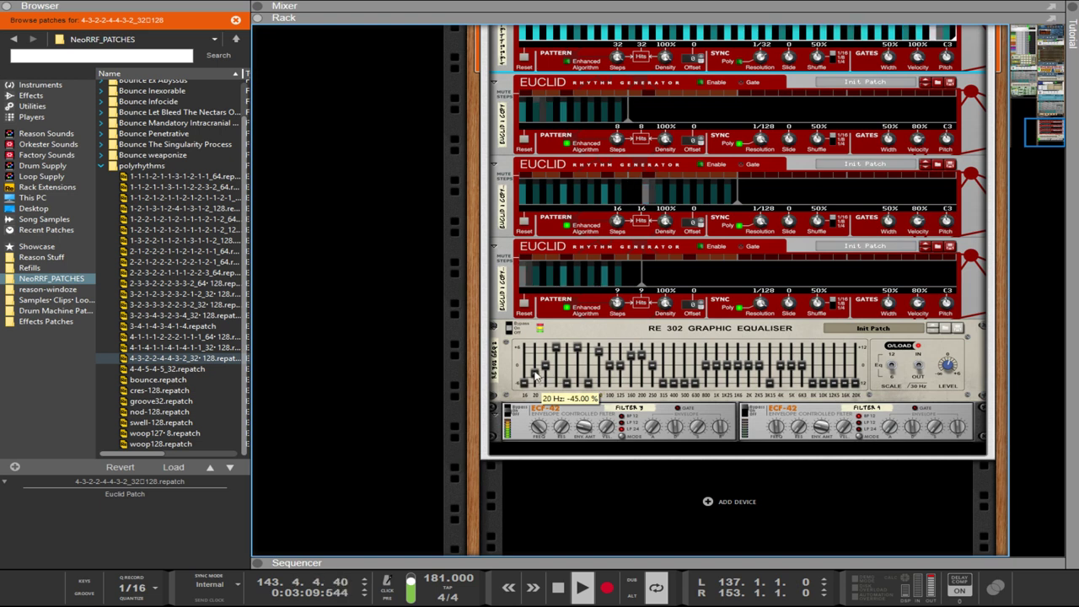
click(555, 353)
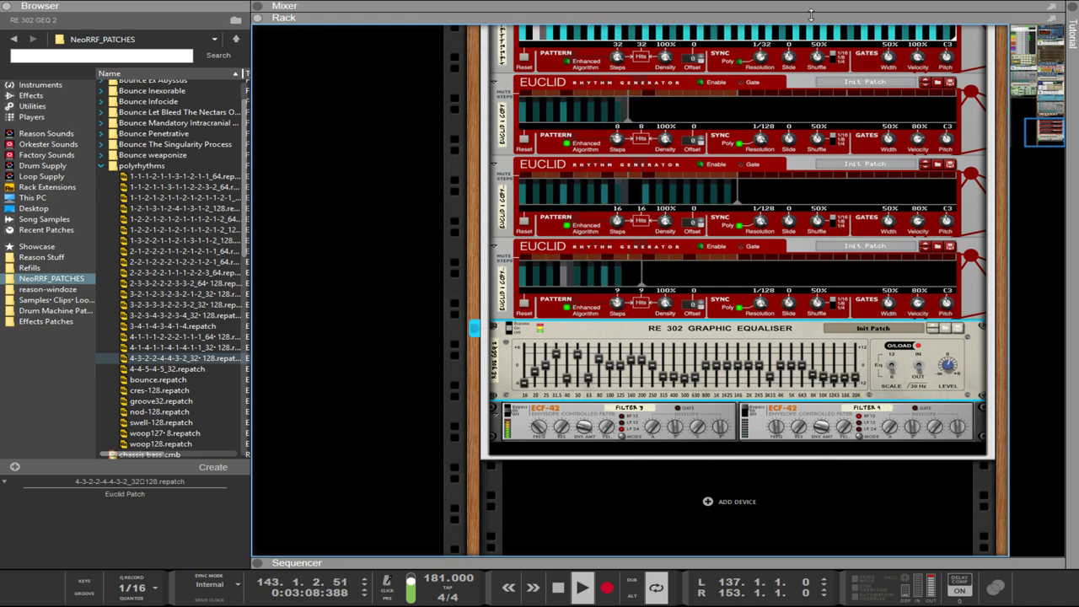
key(F5)
- Lower the weaponize bass channel's low-pass filter cutoff to about 1.55 kHz
scroll(922, 289, up, 10)
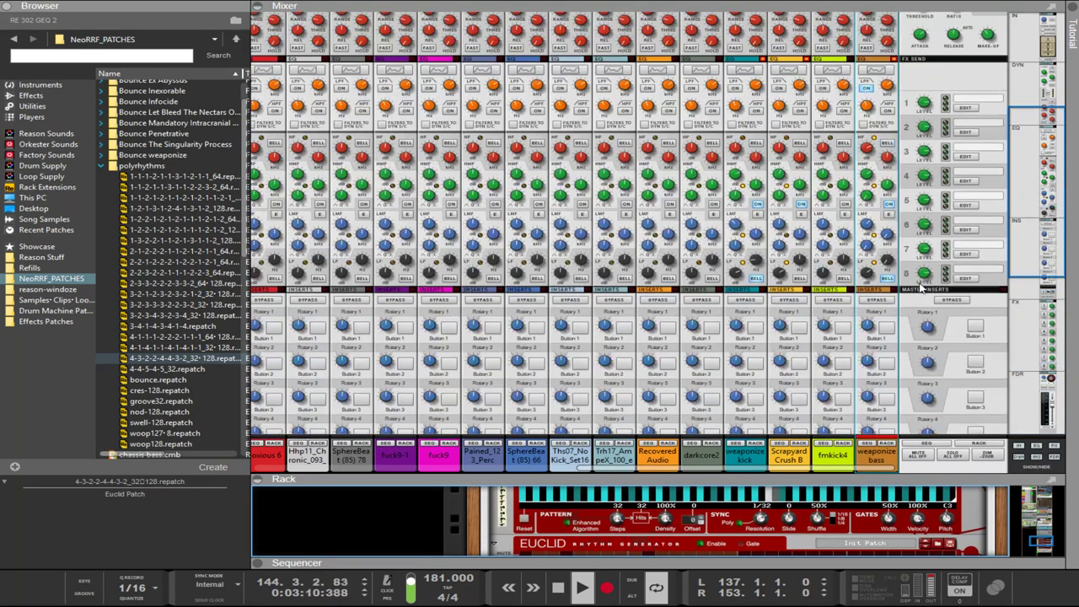
drag(889, 243, 895, 252)
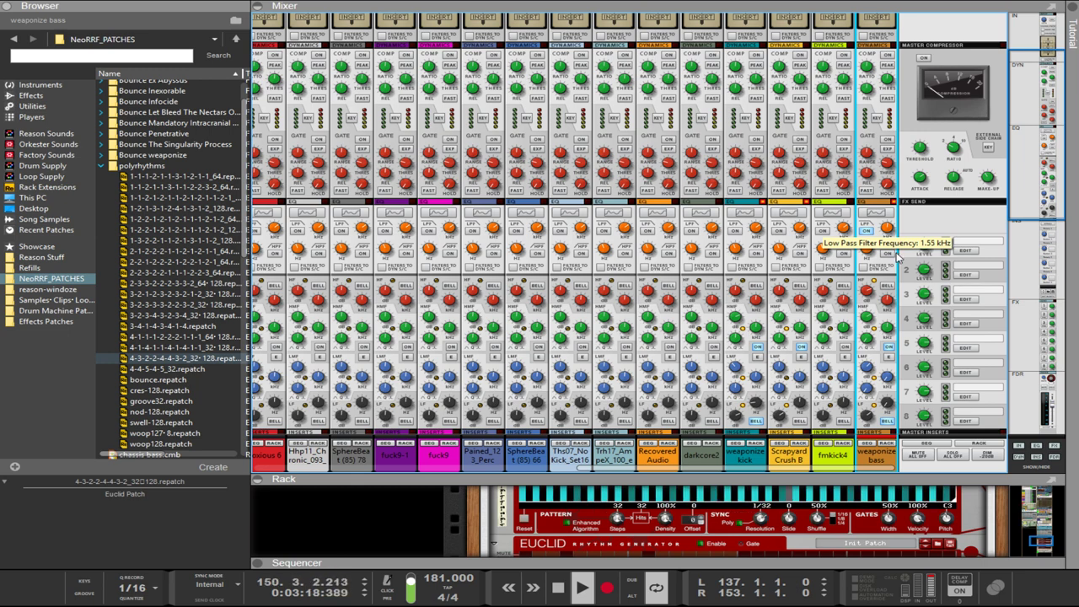
scroll(897, 253, down, 5)
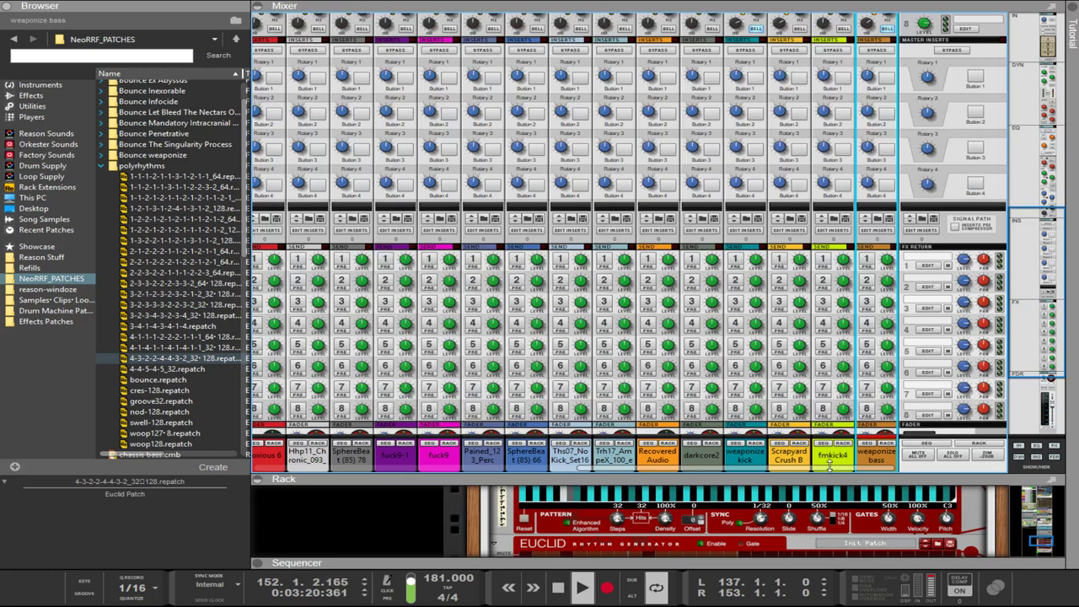
- Enlarge the Rack and set the top Euclid generator's resolution to 1/64
drag(834, 477, 834, 51)
scroll(759, 312, up, 3)
drag(765, 315, 760, 300)
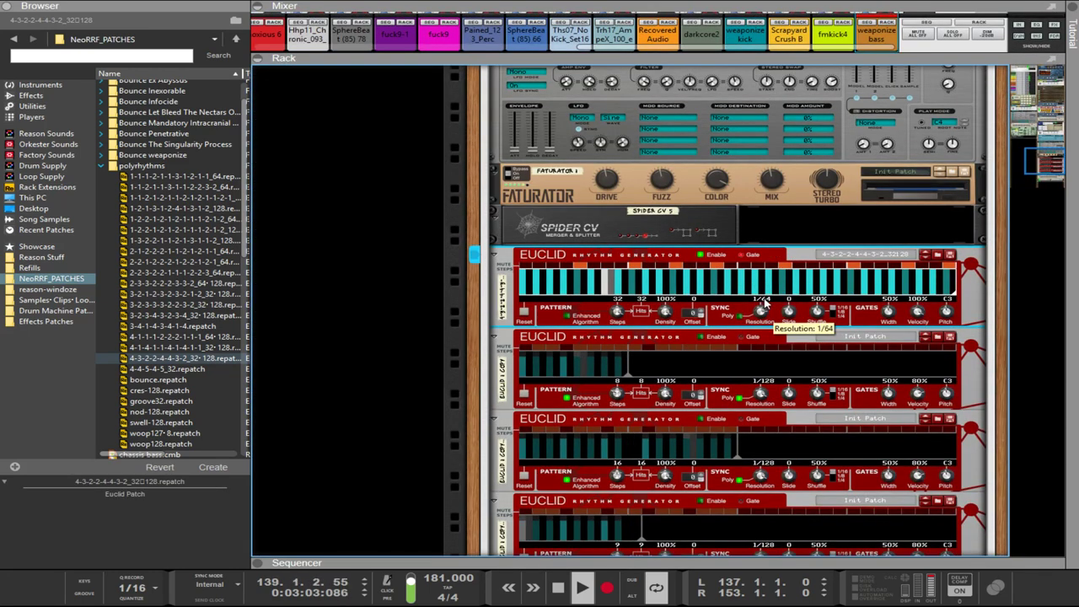
- Set the top Euclid to 1/128 resolution and repatch its Gate output cable
drag(758, 313, 755, 295)
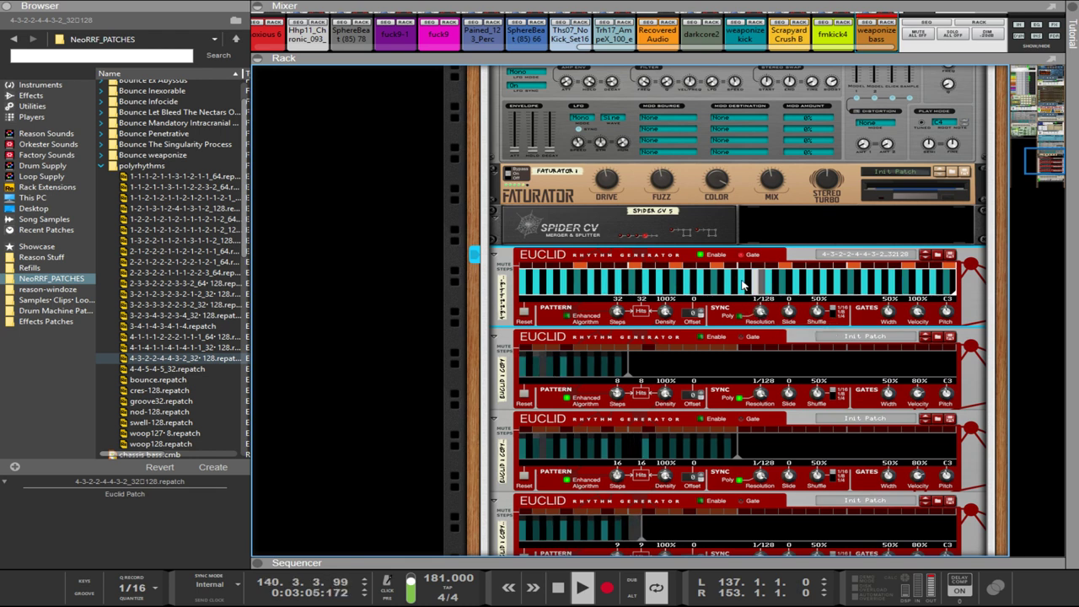
key(Tab)
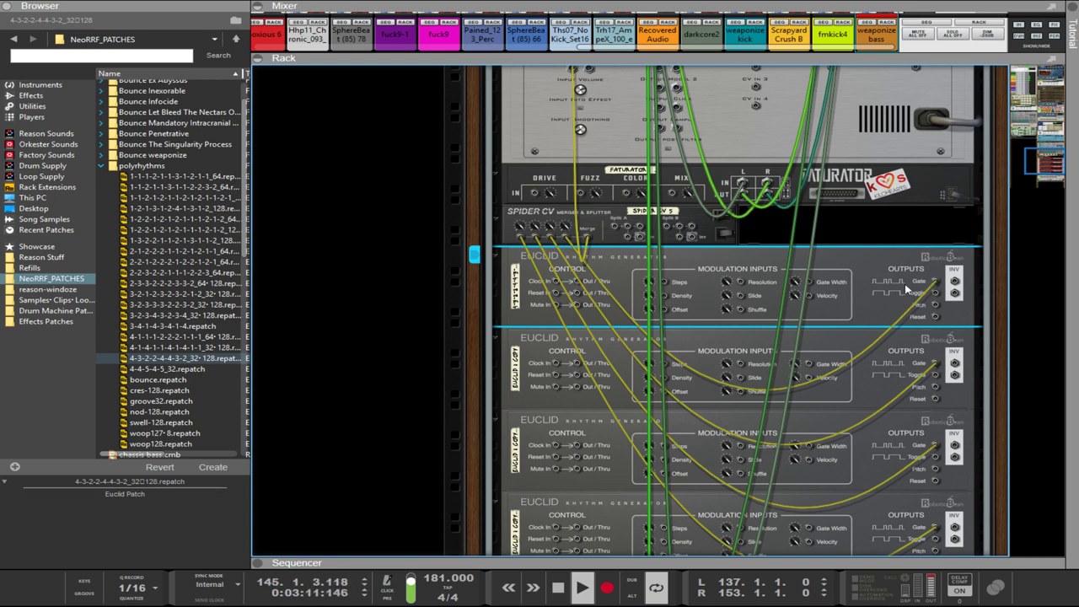
drag(933, 282, 582, 310)
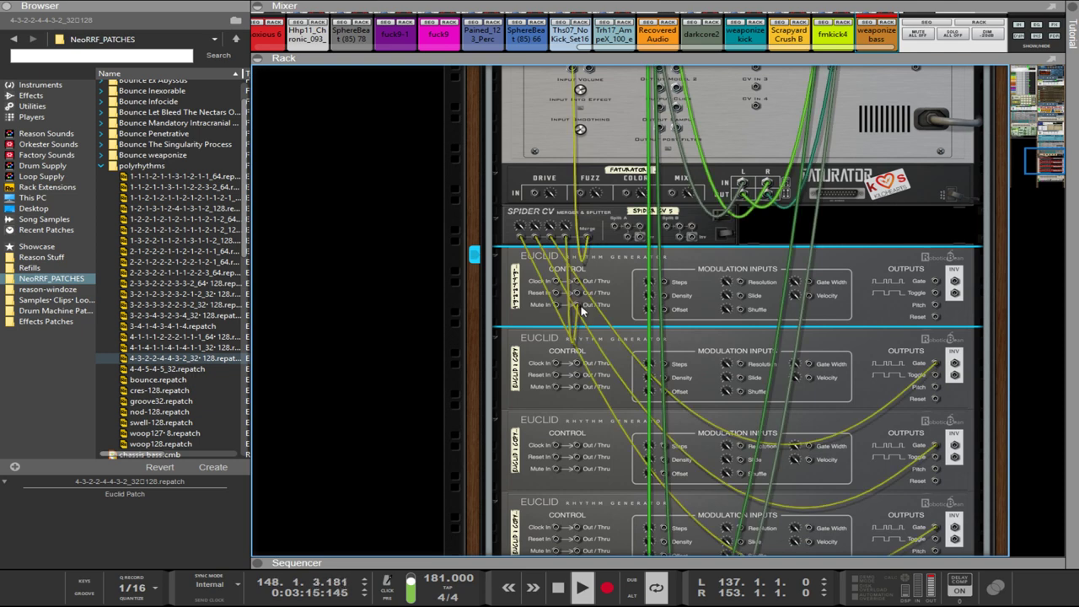
key(Tab)
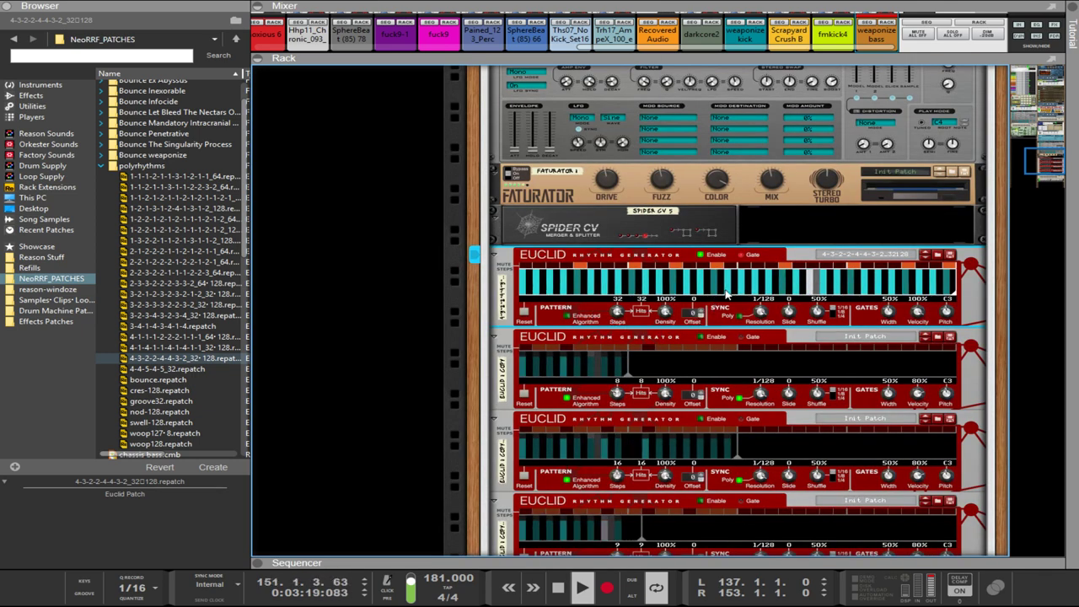
- Return to the rear cabling, select the Spider CV, and undo the VOLT SL1 selector
key(Tab)
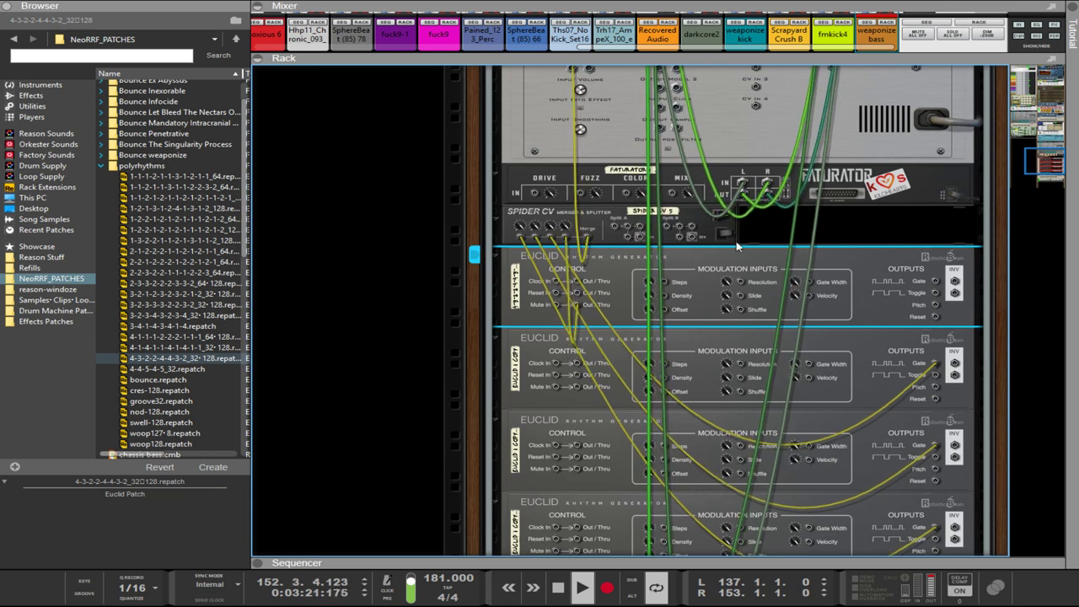
key(Up)
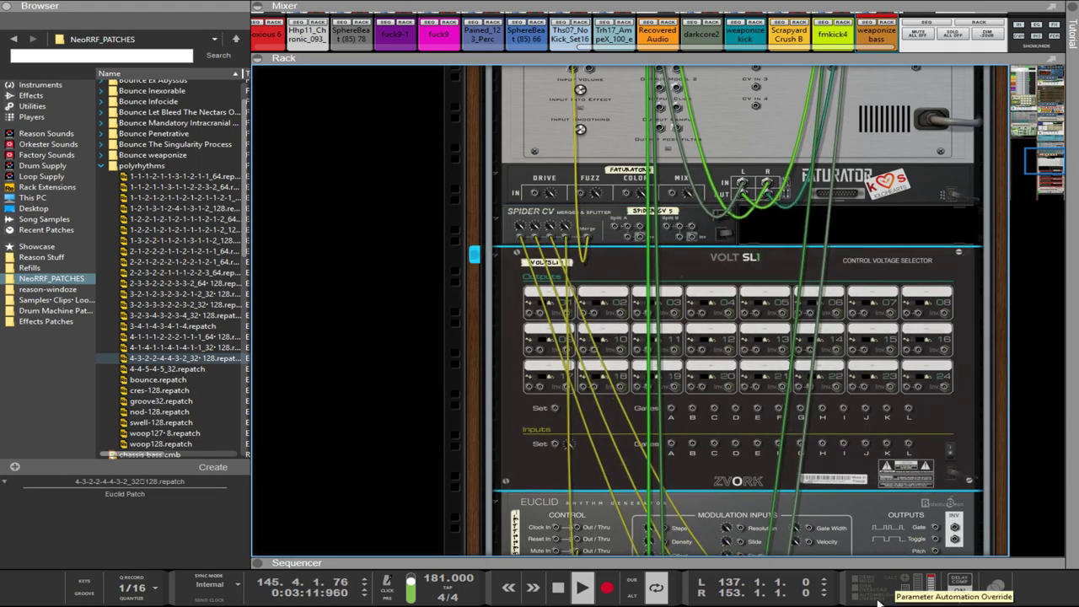
key(ctrl+z)
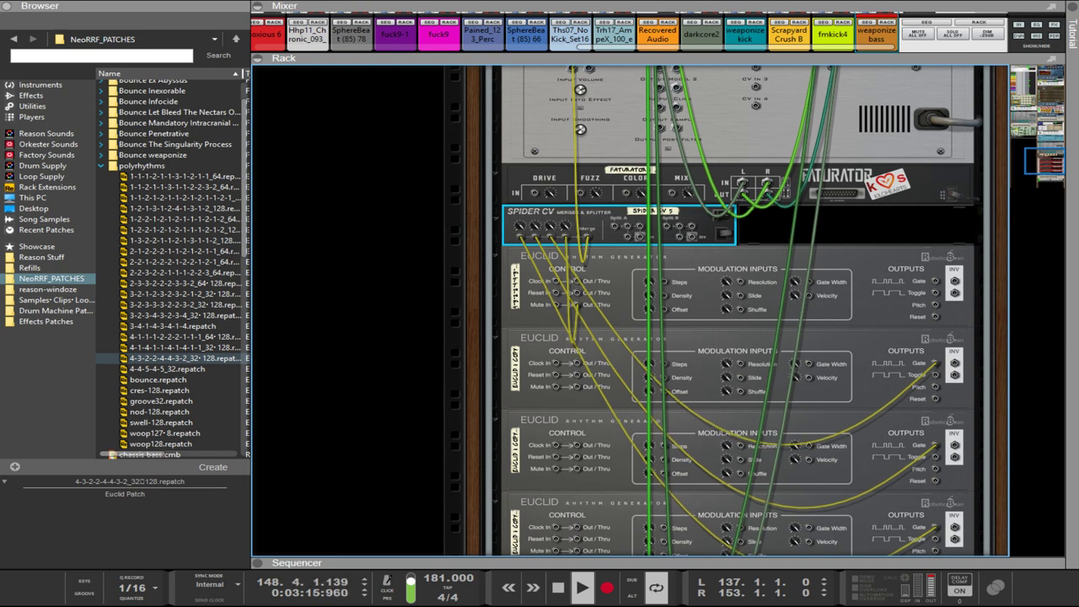
- List the Utilities devices in the browser, including the Chronologists and Zvork CV tools
click(25, 106)
scroll(150, 253, down, 6)
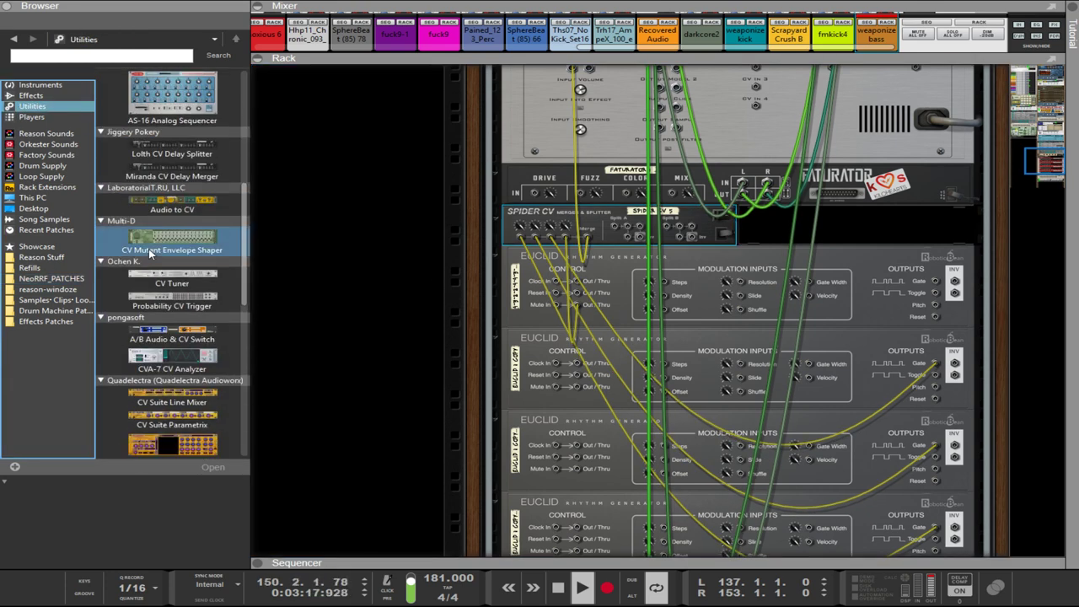
scroll(150, 253, down, 3)
scroll(150, 253, down, 6)
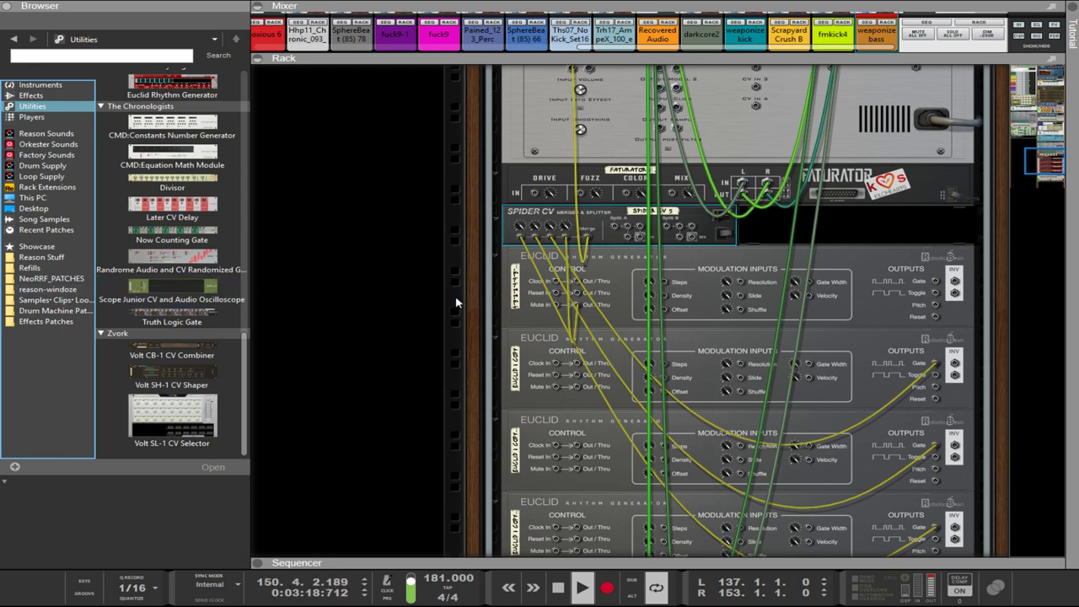
scroll(440, 302, up, 15)
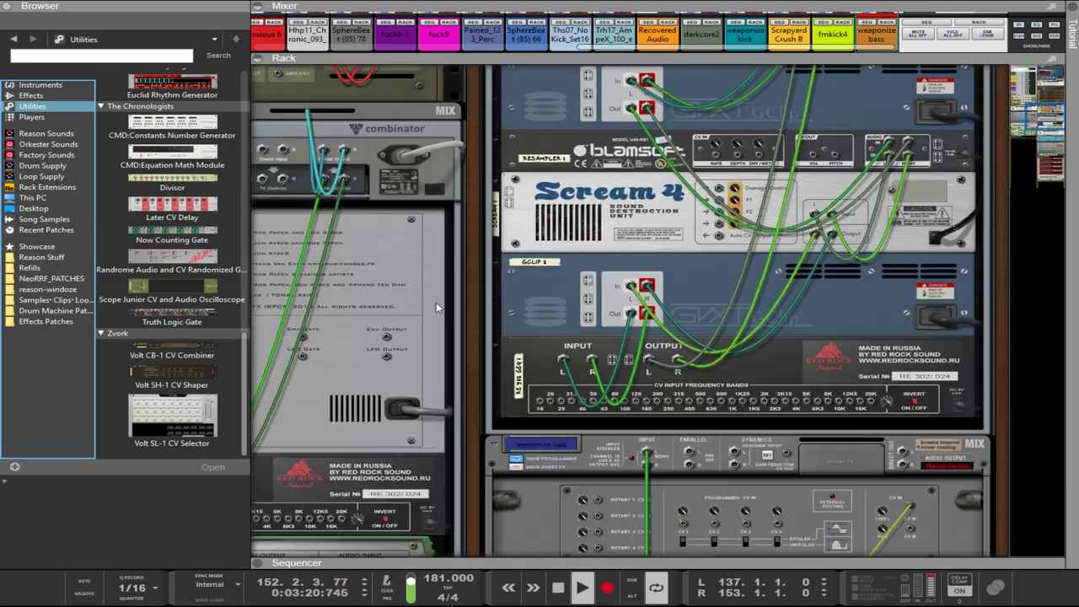
- Insert a Gain device at 0.00 dB into the Master Section's insert effects
scroll(436, 307, up, 8)
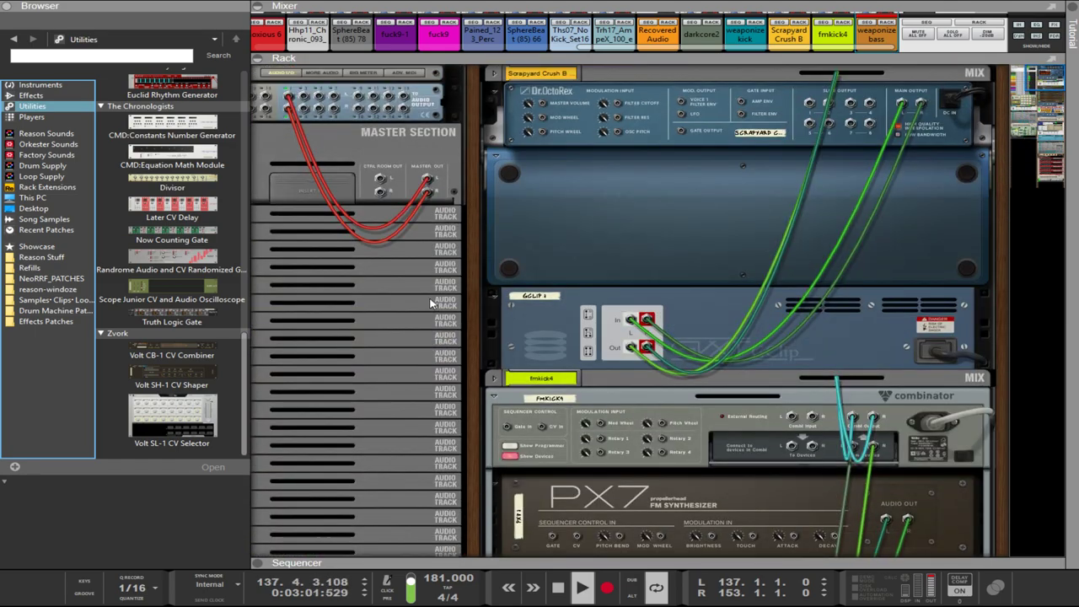
key(Tab)
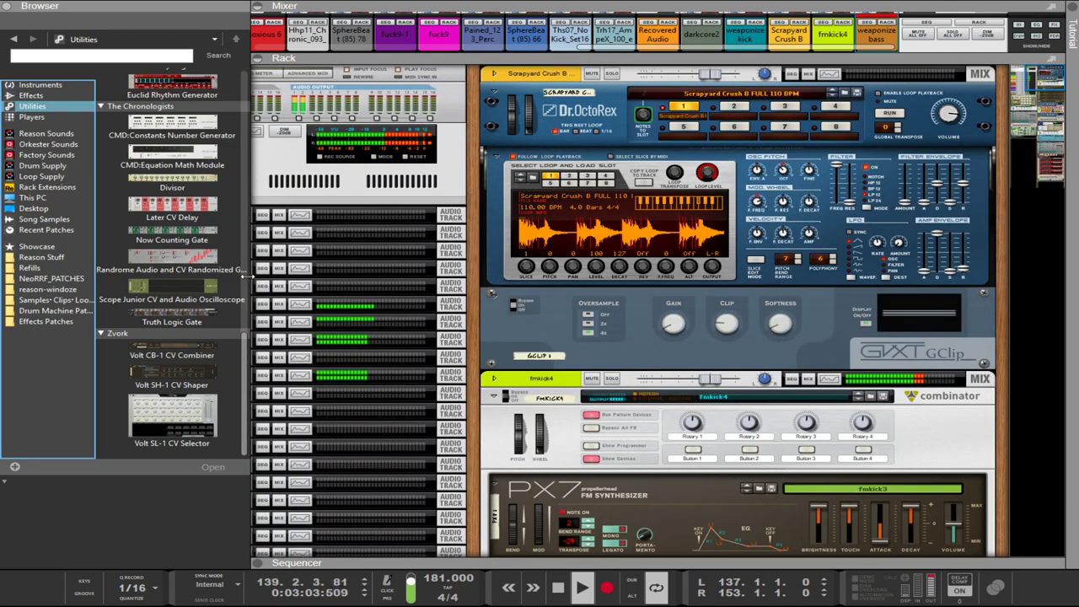
click(281, 174)
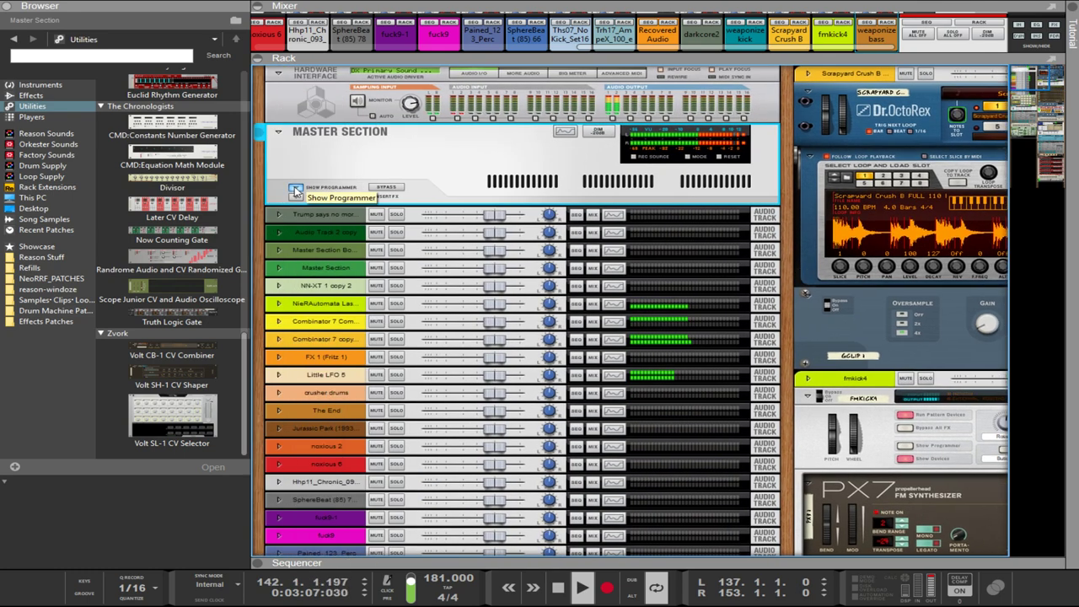
click(295, 195)
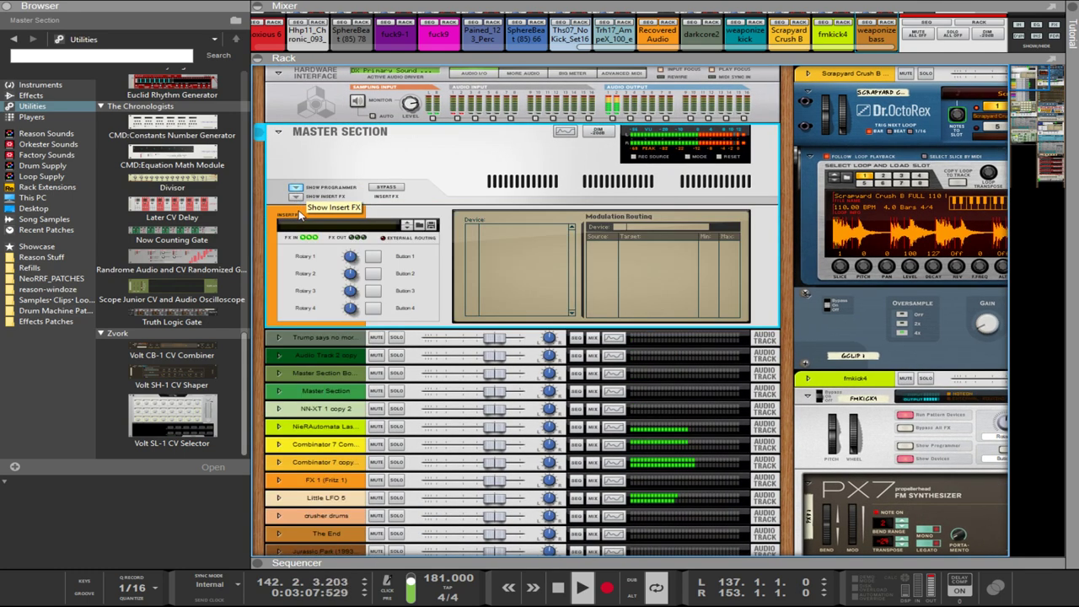
click(369, 339)
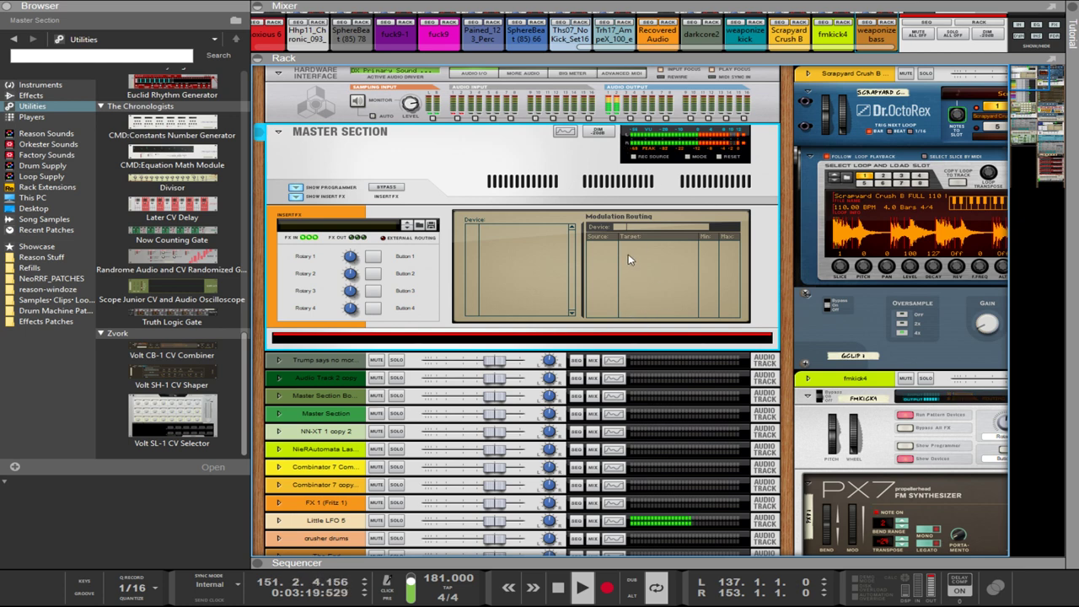
click(727, 266)
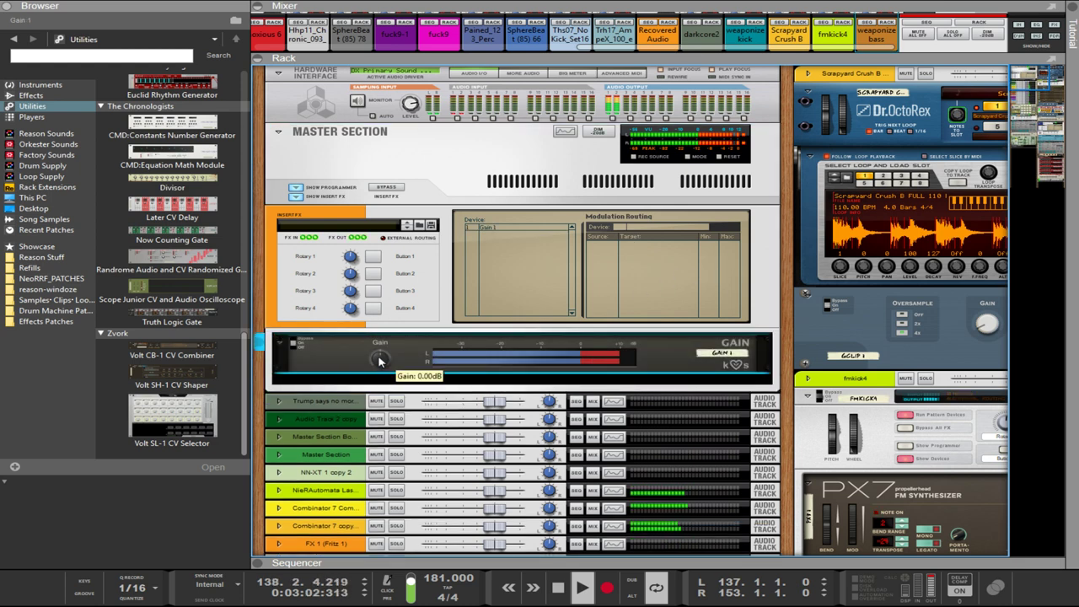
- Turn the Gain 1 insert on the master output down to about -7.73 dB
mouse_move(379, 361)
mouse_down()
mouse_move(390, 393)
mouse_move(386, 376)
mouse_up()
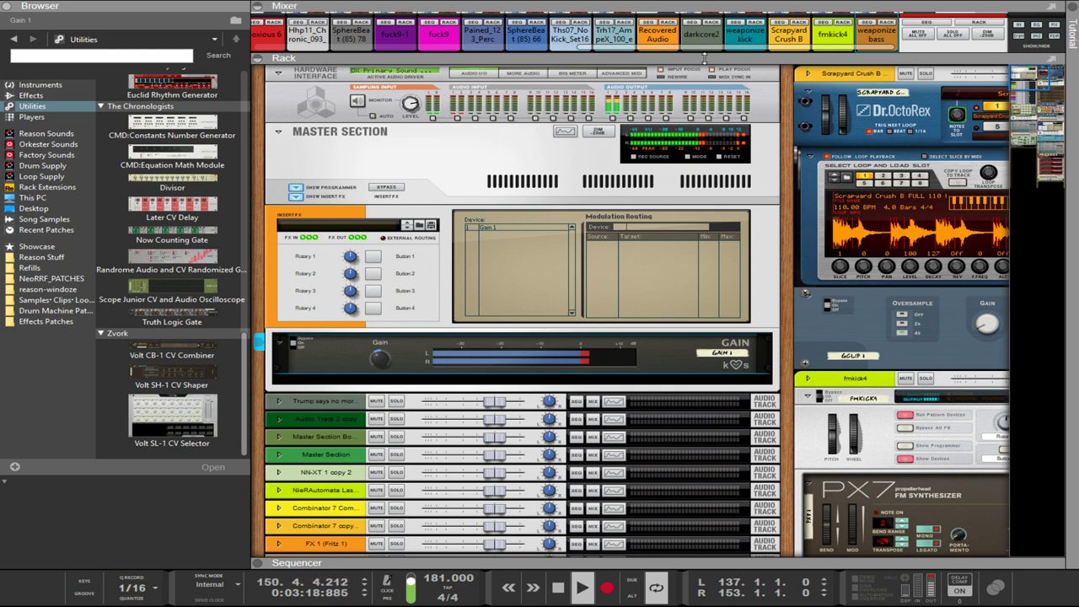
drag(378, 357, 380, 361)
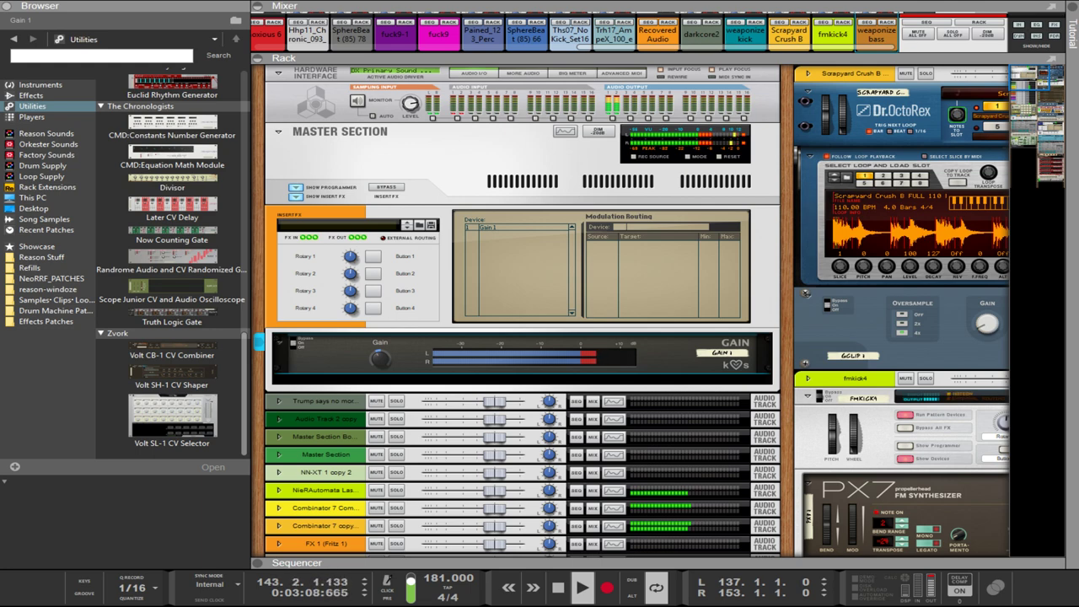
scroll(596, 389, down, 15)
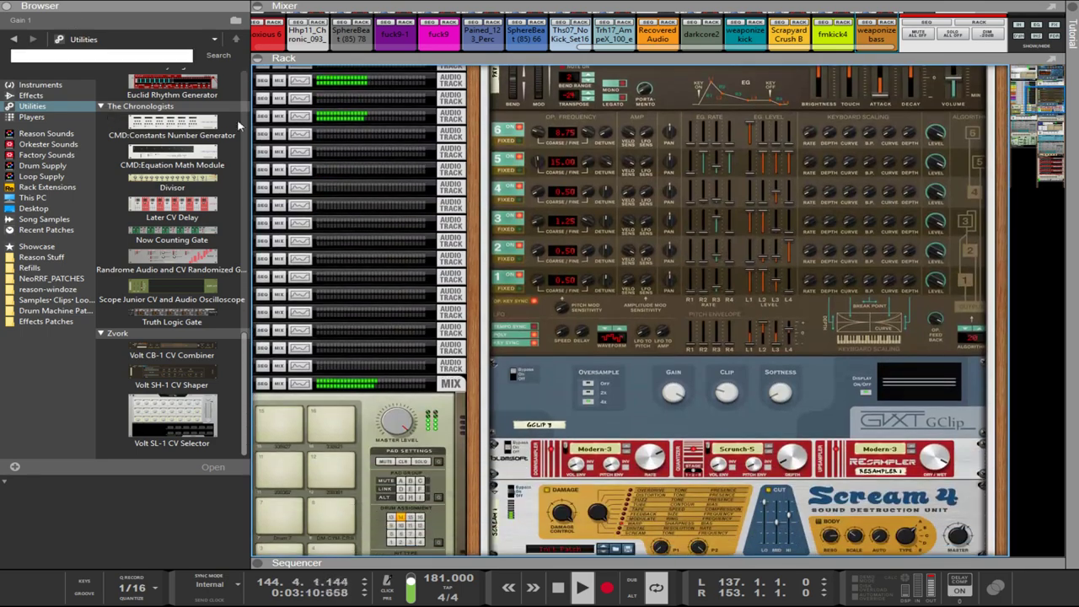
scroll(596, 390, down, 15)
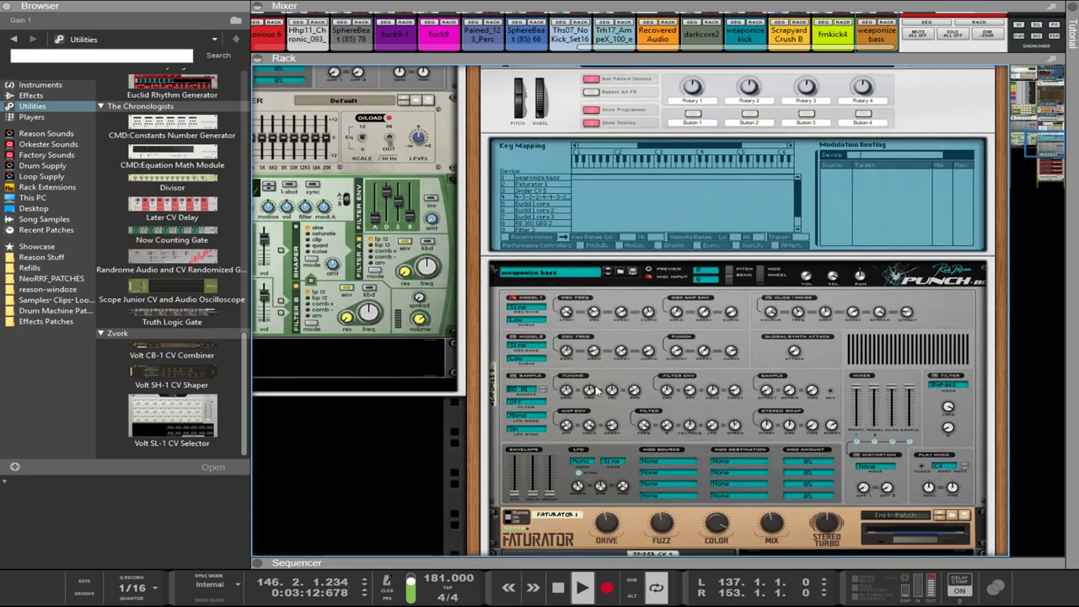
scroll(549, 422, down, 10)
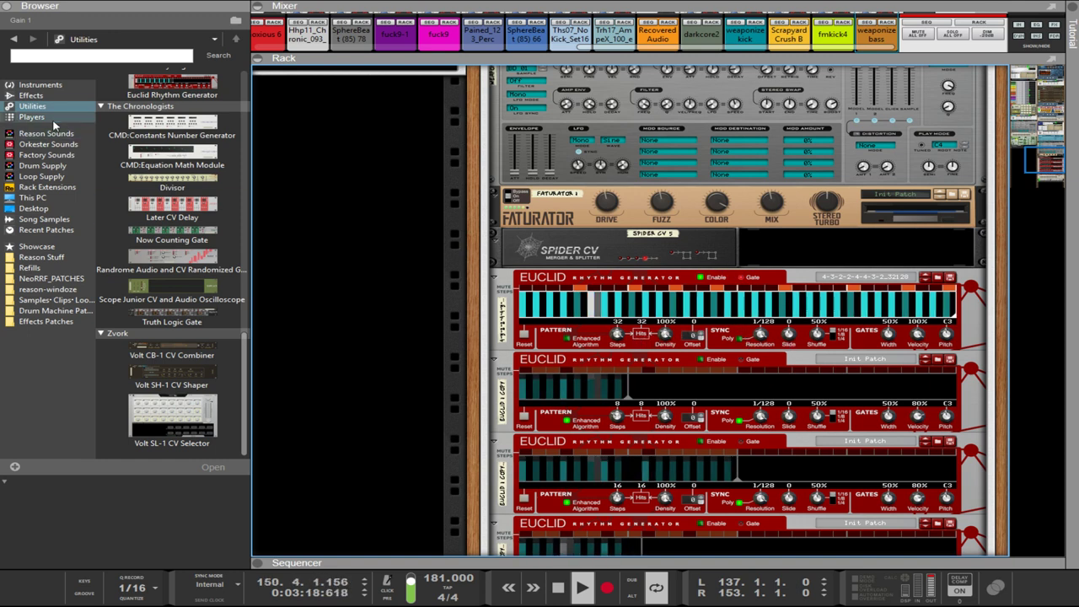
scroll(177, 342, up, 3)
scroll(155, 208, up, 8)
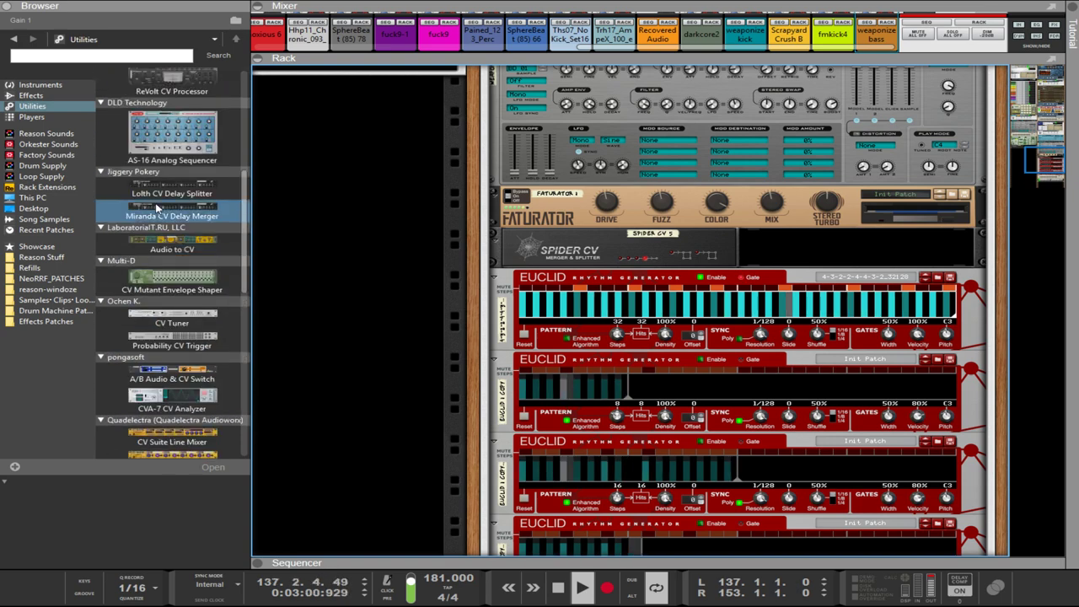
click(178, 251)
scroll(182, 253, up, 8)
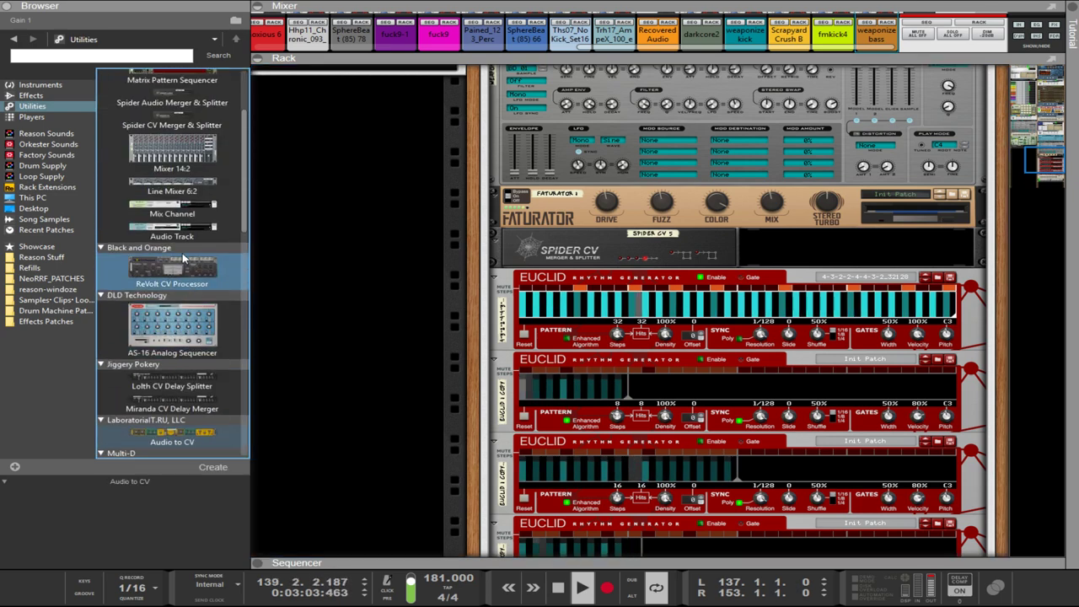
scroll(192, 268, down, 10)
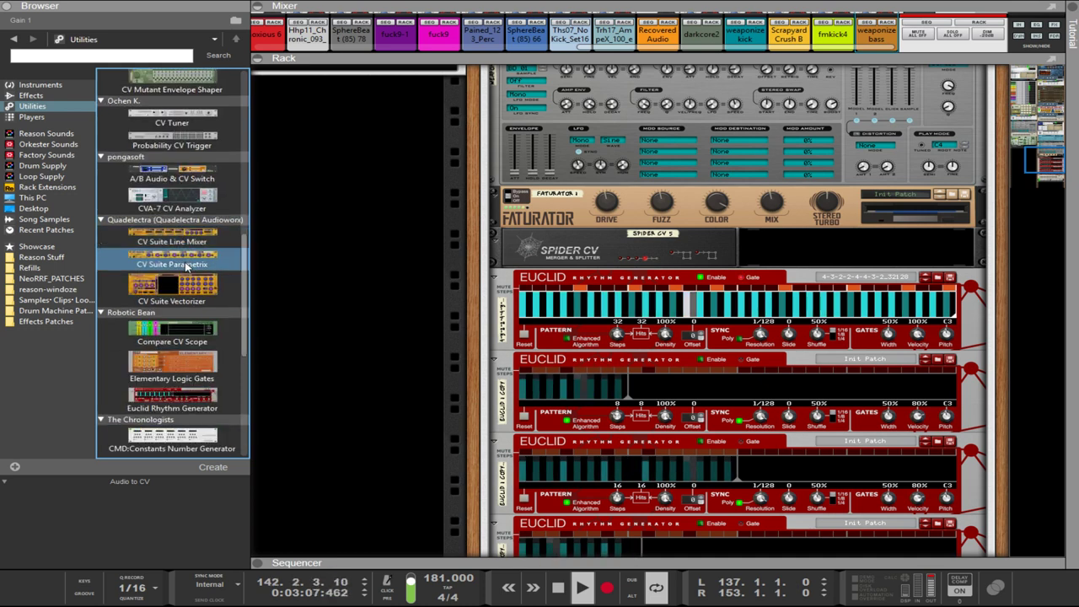
scroll(189, 263, down, 3)
scroll(187, 275, down, 7)
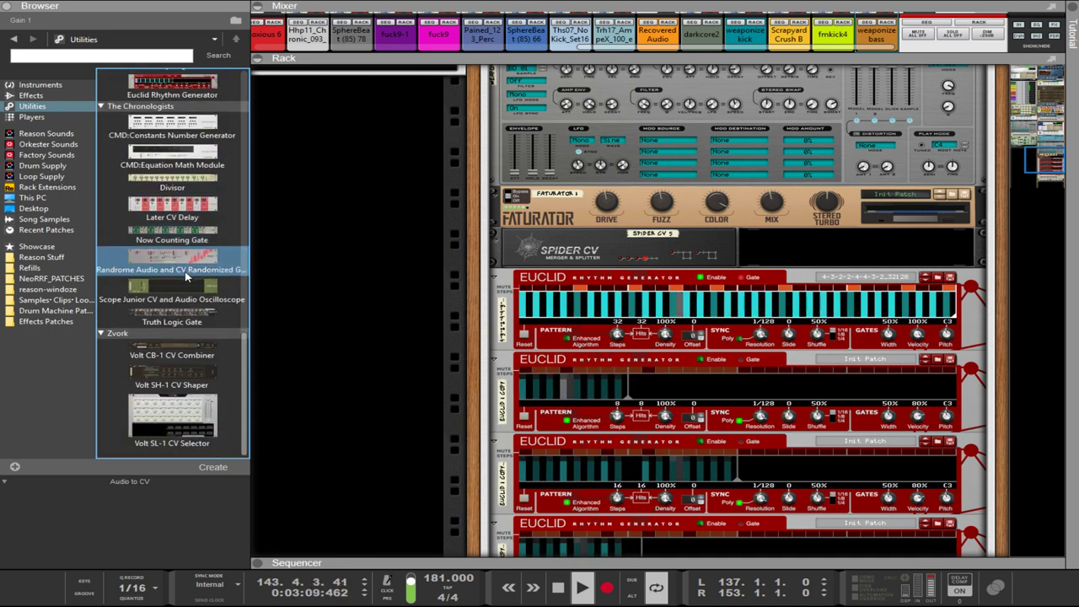
scroll(160, 355, up, 8)
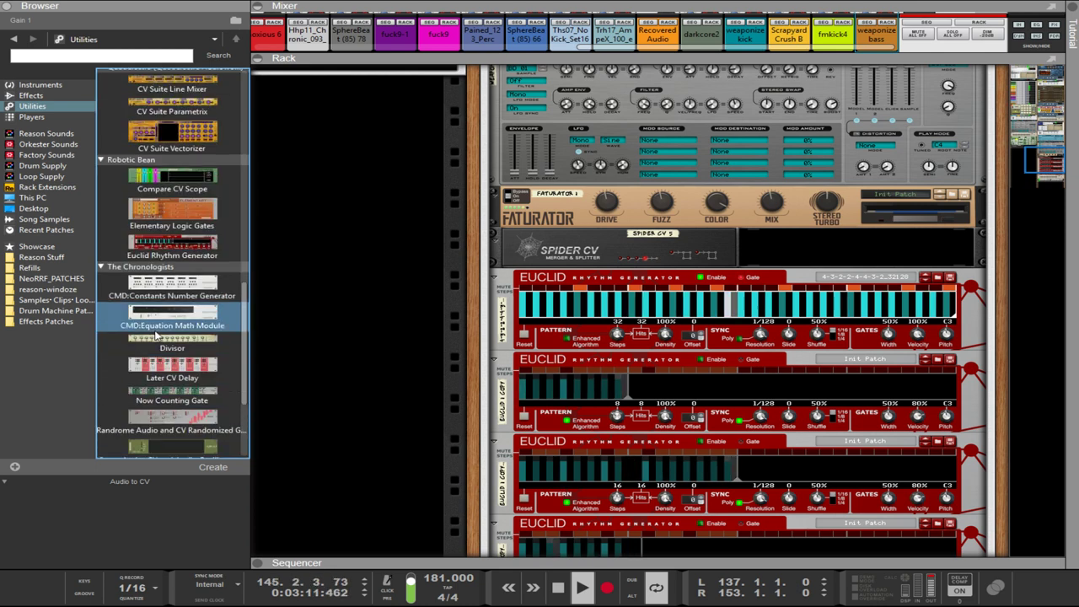
scroll(160, 329, up, 3)
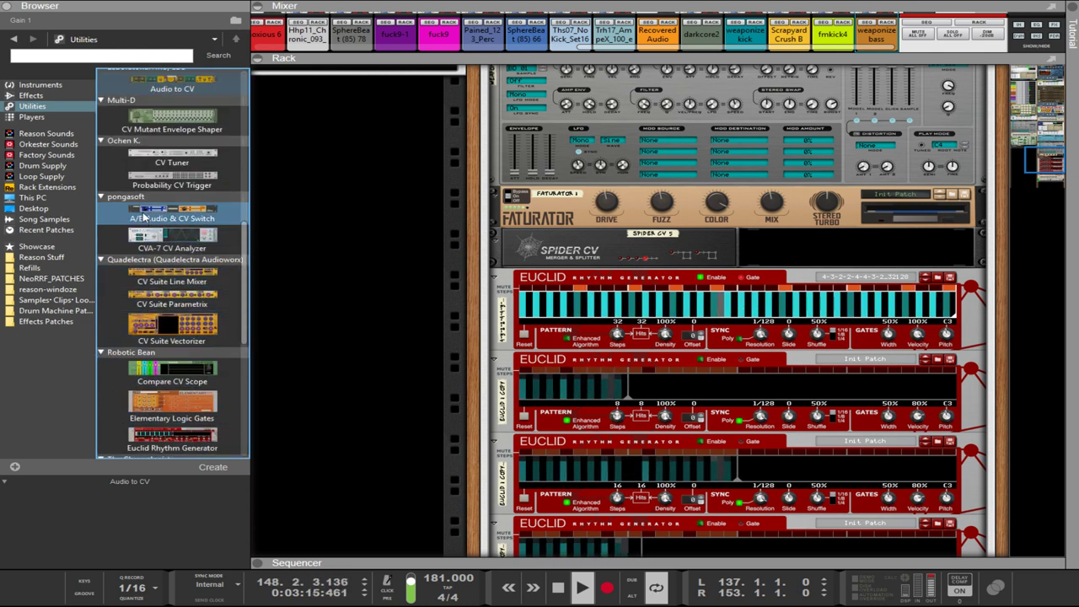
- Add an A/B Audio & CV Switch above the Euclids, cabled from the Spider CV and the top Euclid's gate
drag(143, 216, 604, 277)
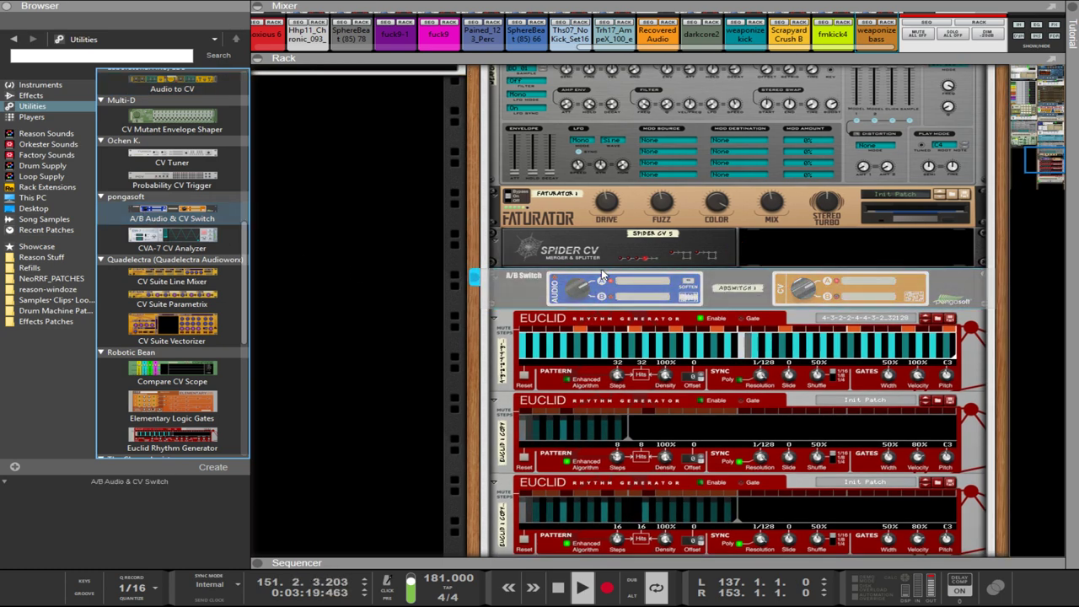
key(Tab)
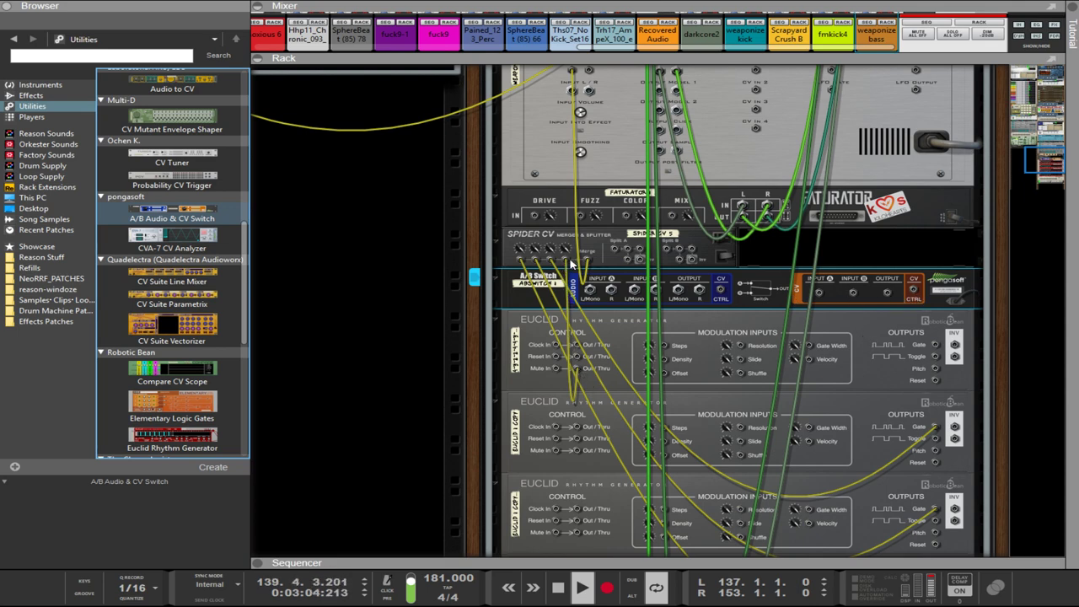
drag(569, 264, 852, 293)
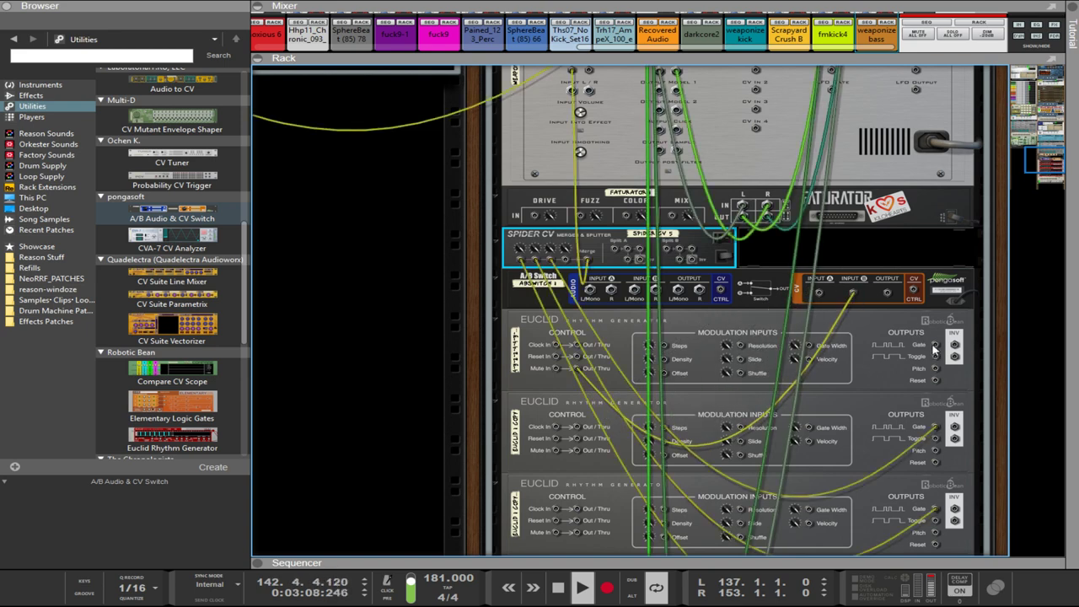
drag(934, 345, 818, 293)
drag(886, 293, 569, 263)
key(Tab)
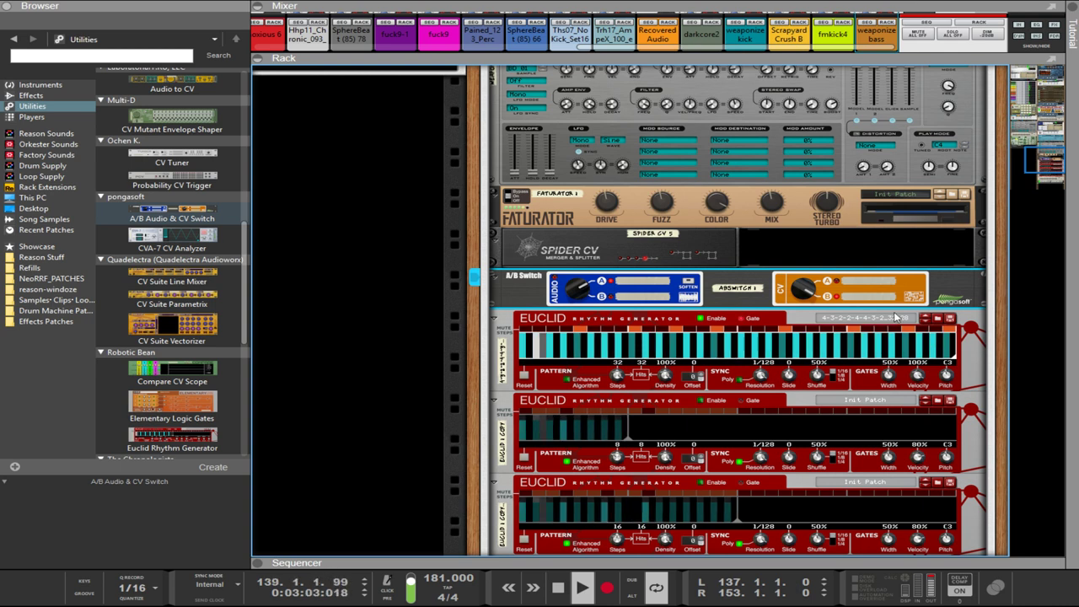
- Load the next top Euclid pattern, try 1/128 resolution, and toggle the A/B switch
click(927, 322)
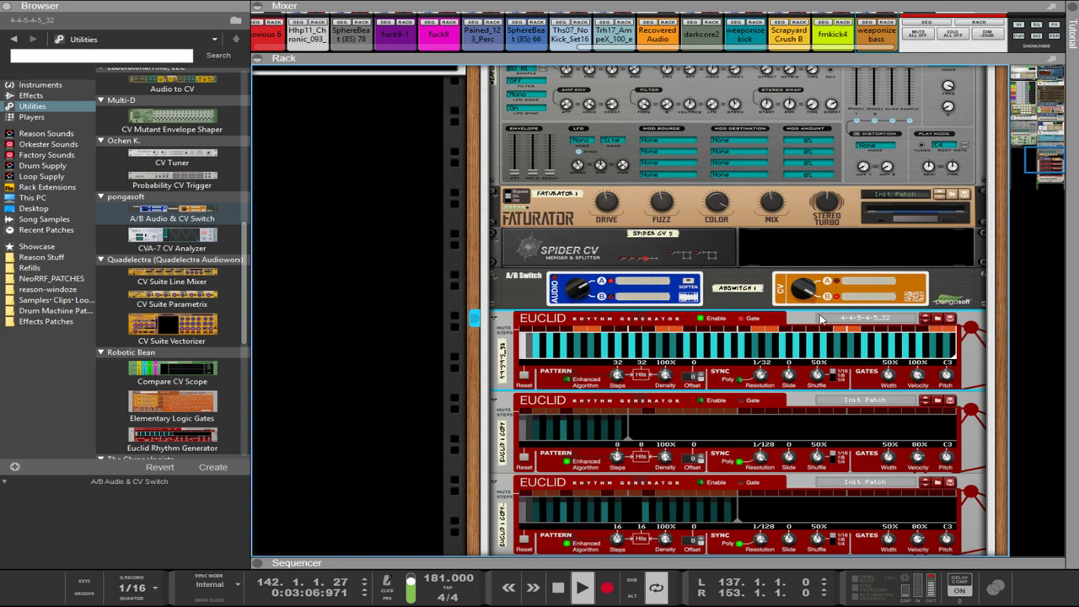
drag(766, 378, 782, 317)
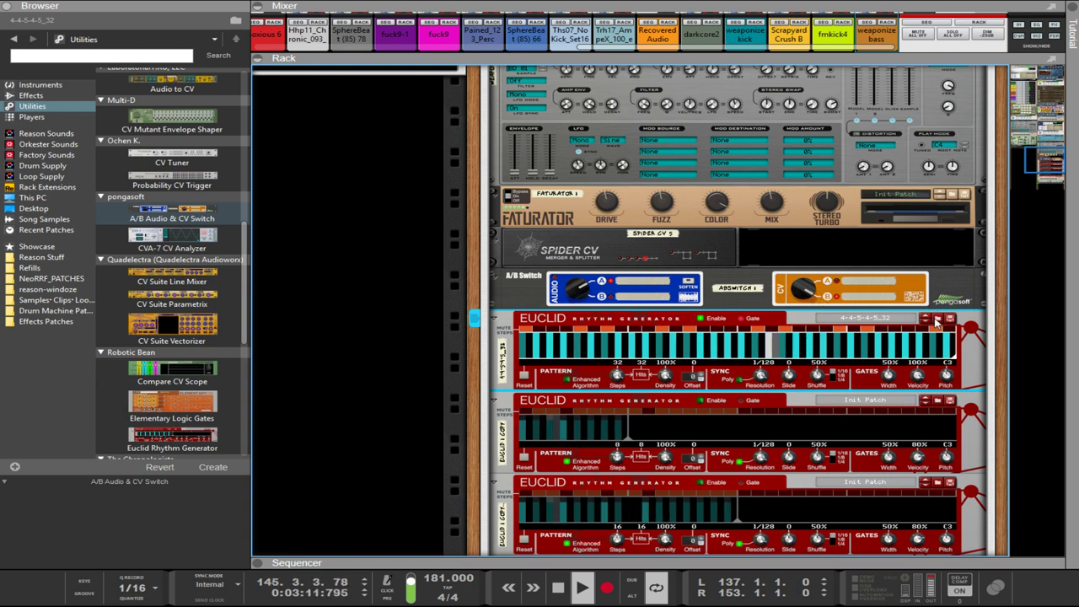
click(798, 309)
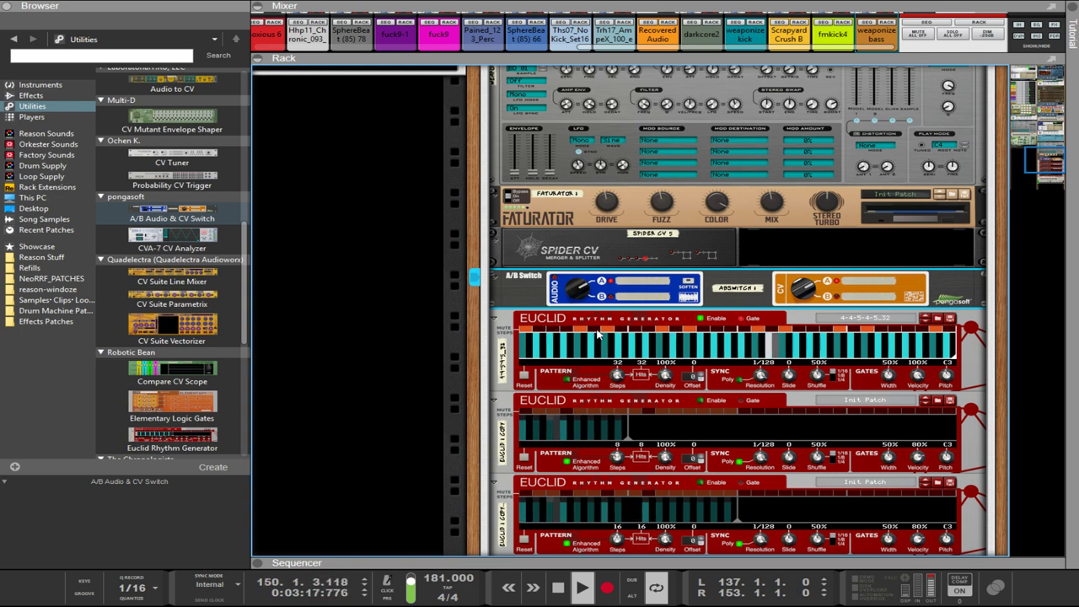
click(624, 332)
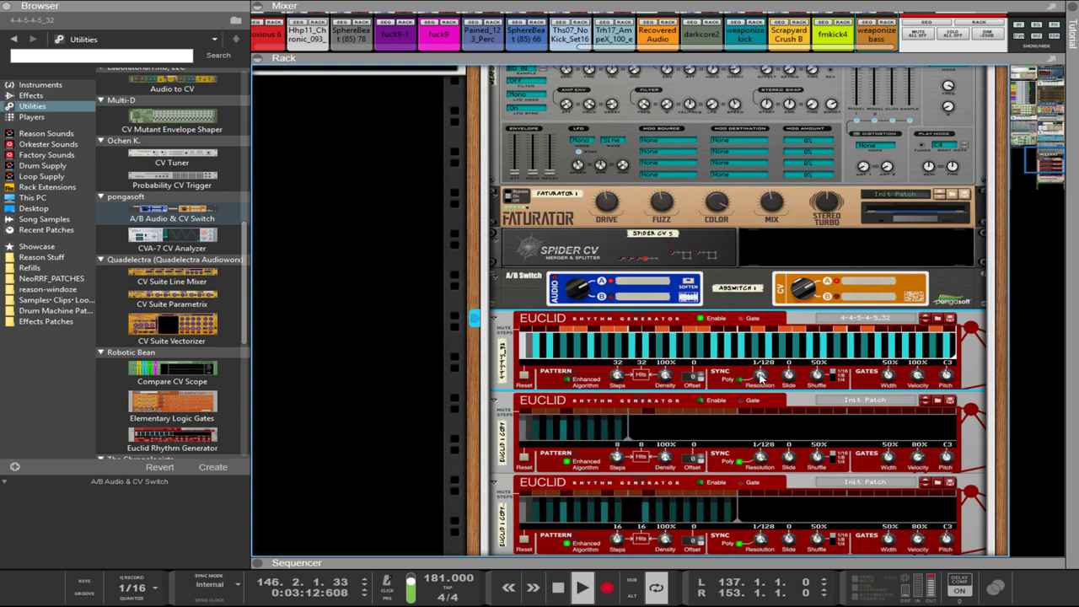
- Step the top Euclid through bounce and cres-128 to Groove32 at 1/32 resolution
drag(761, 375, 766, 393)
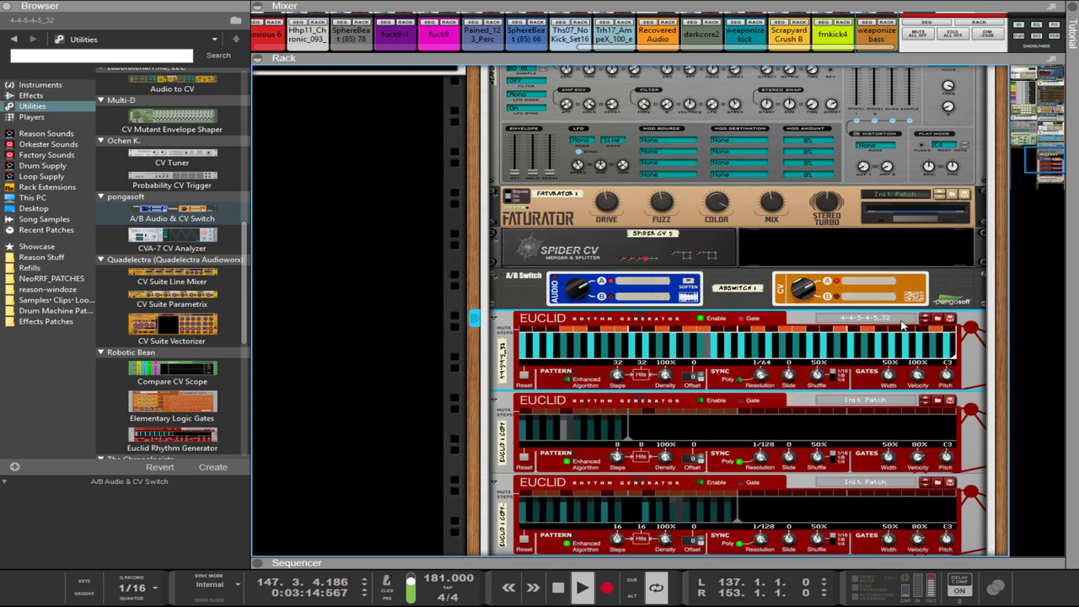
click(927, 316)
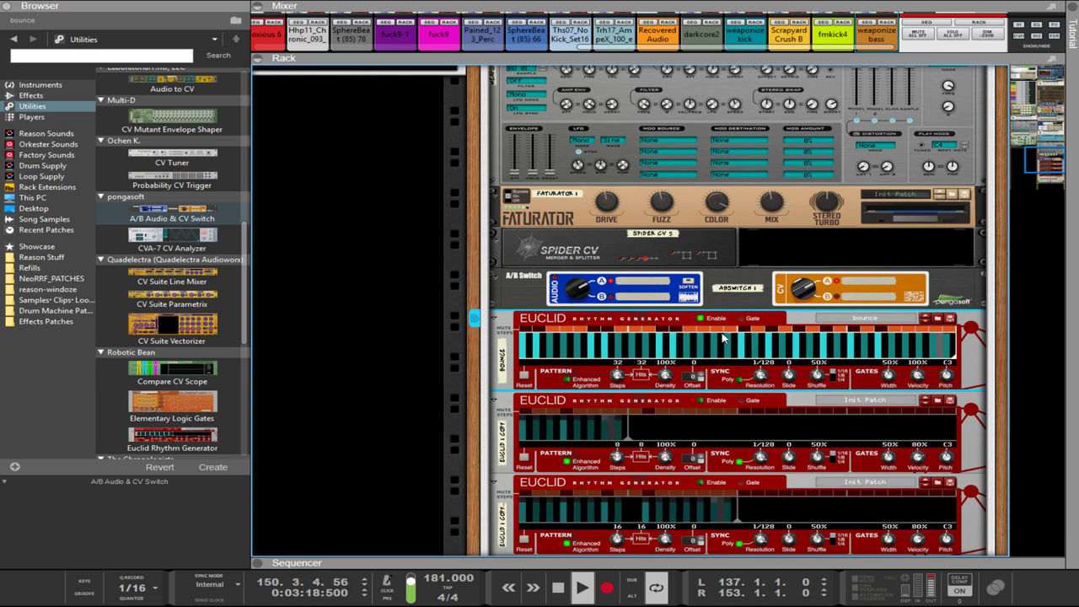
click(807, 289)
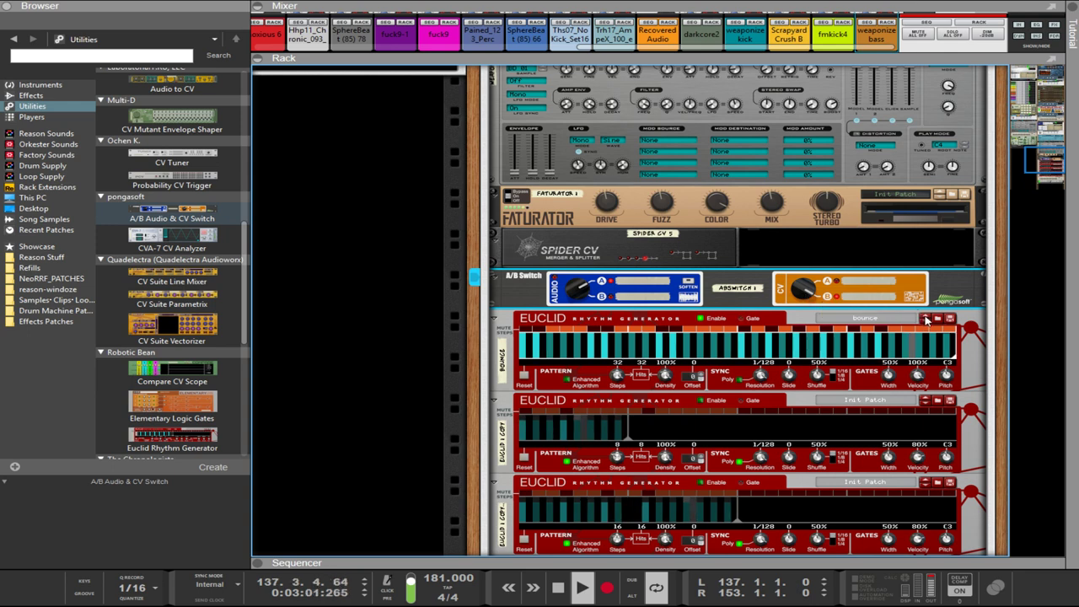
click(926, 321)
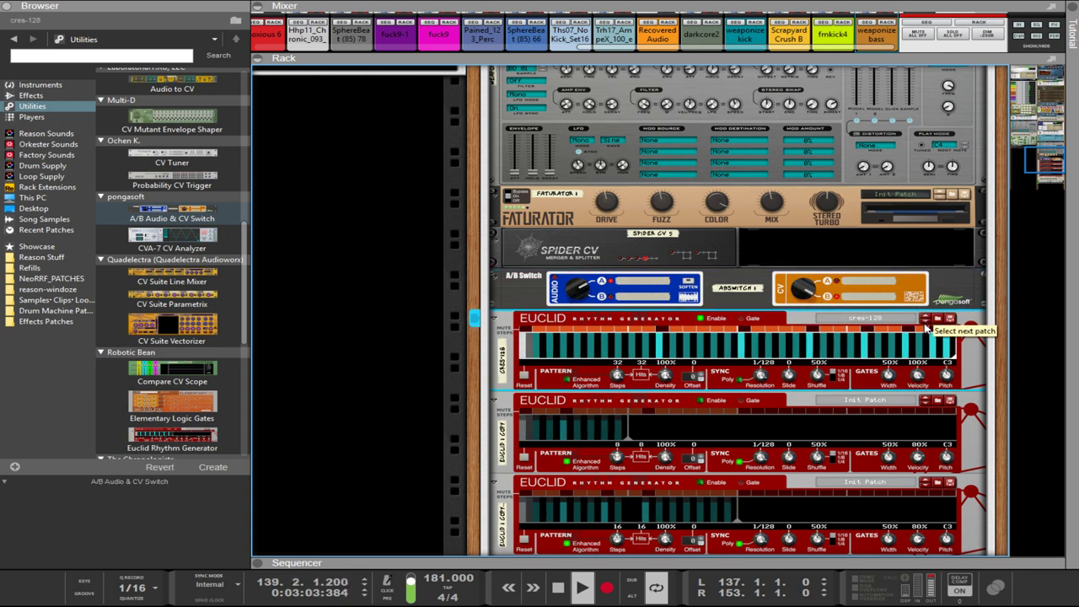
click(926, 321)
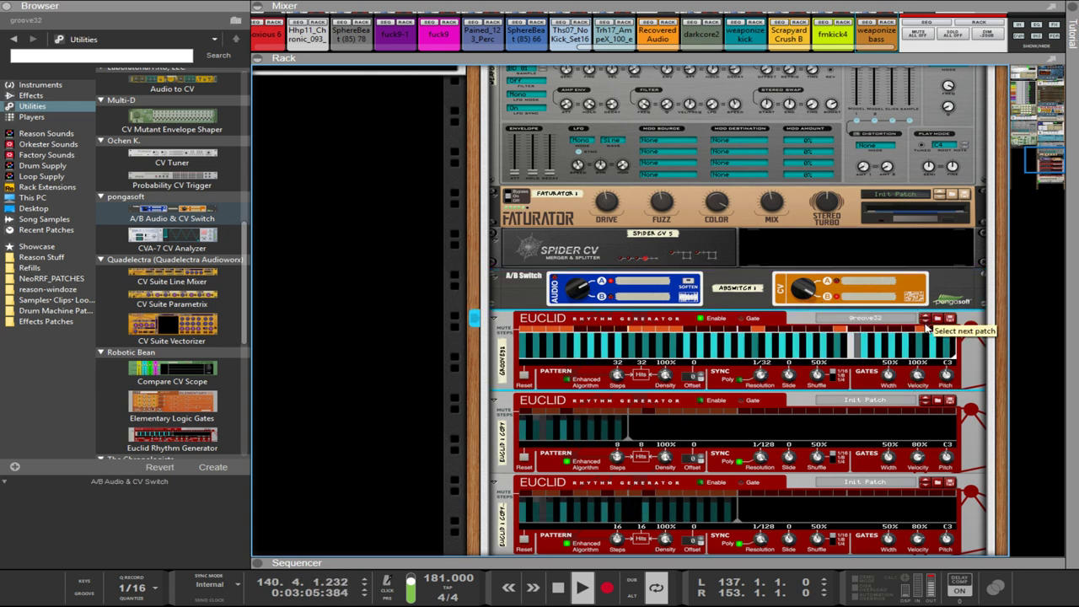
mouse_move(762, 375)
mouse_down()
mouse_move(741, 312)
mouse_move(759, 380)
mouse_up()
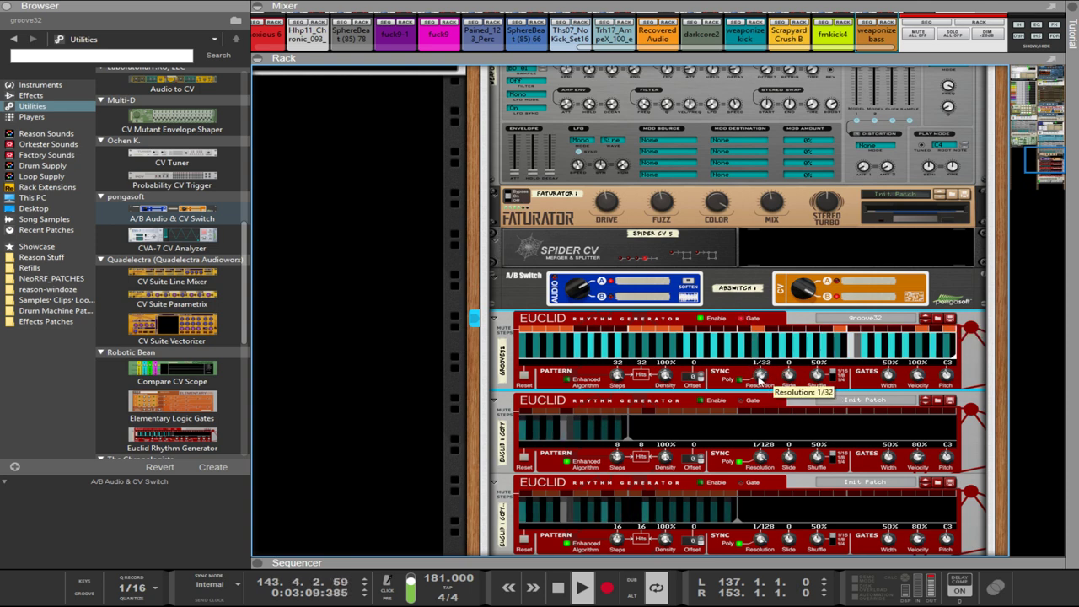
click(805, 289)
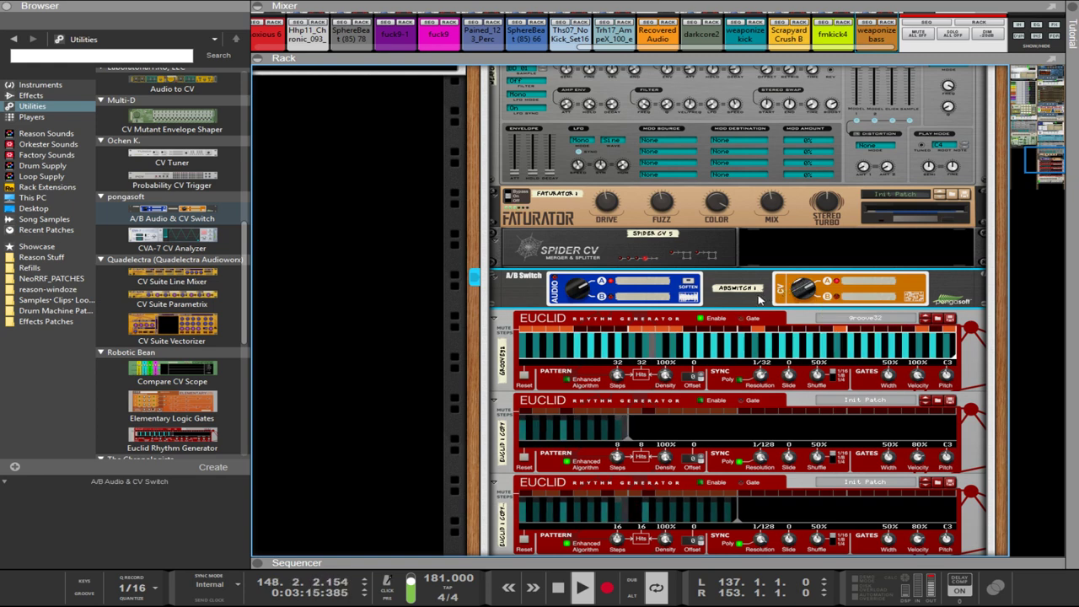
- Show the rack's back panel, narrow the browser, and bring the Malström's Spider CV into view
key(Tab)
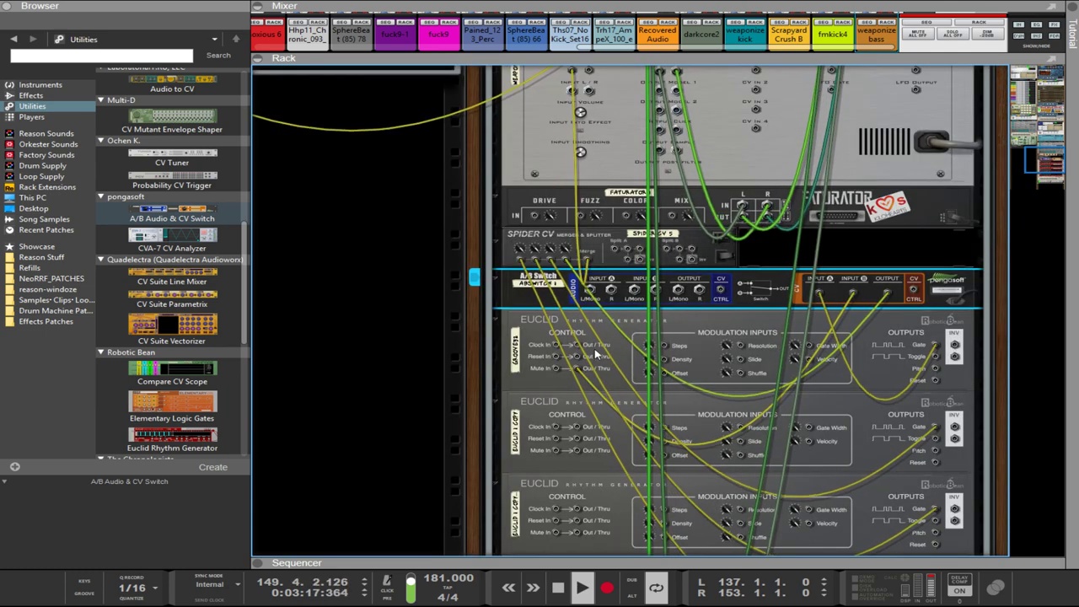
scroll(653, 257, up, 5)
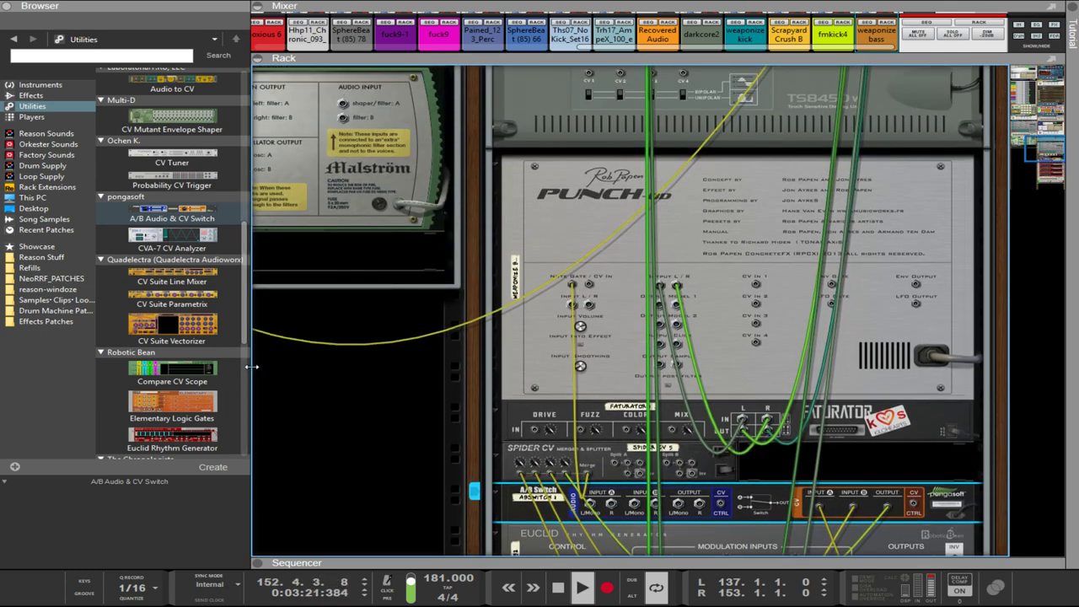
drag(252, 367, 135, 367)
click(197, 251)
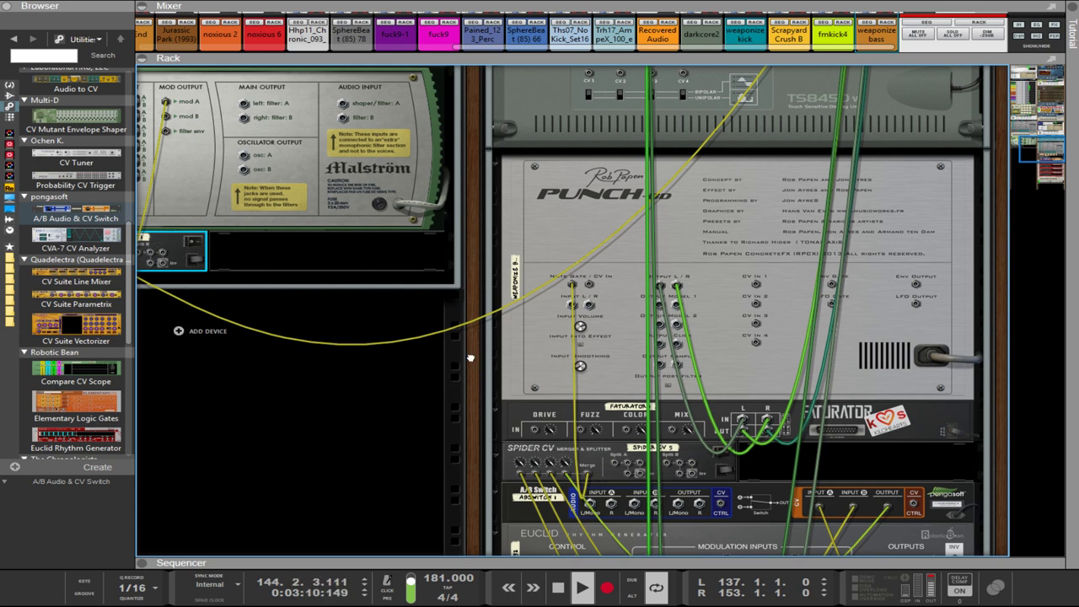
drag(470, 358, 637, 366)
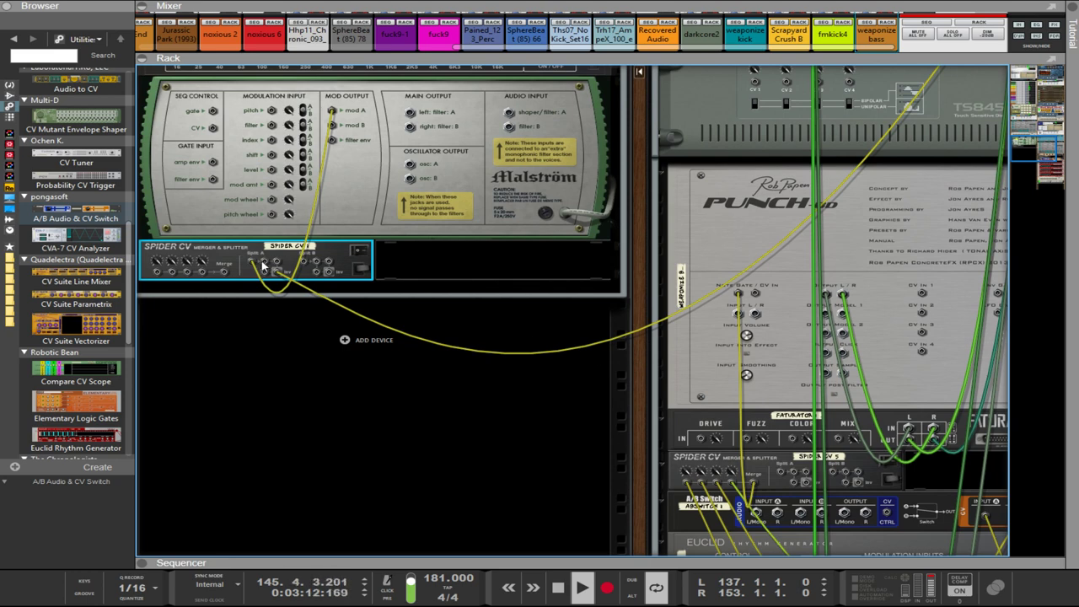
- Cable the Malström's Spider CV into the top Euclid and set its resolution to 1/128
drag(264, 263, 722, 432)
key(Tab)
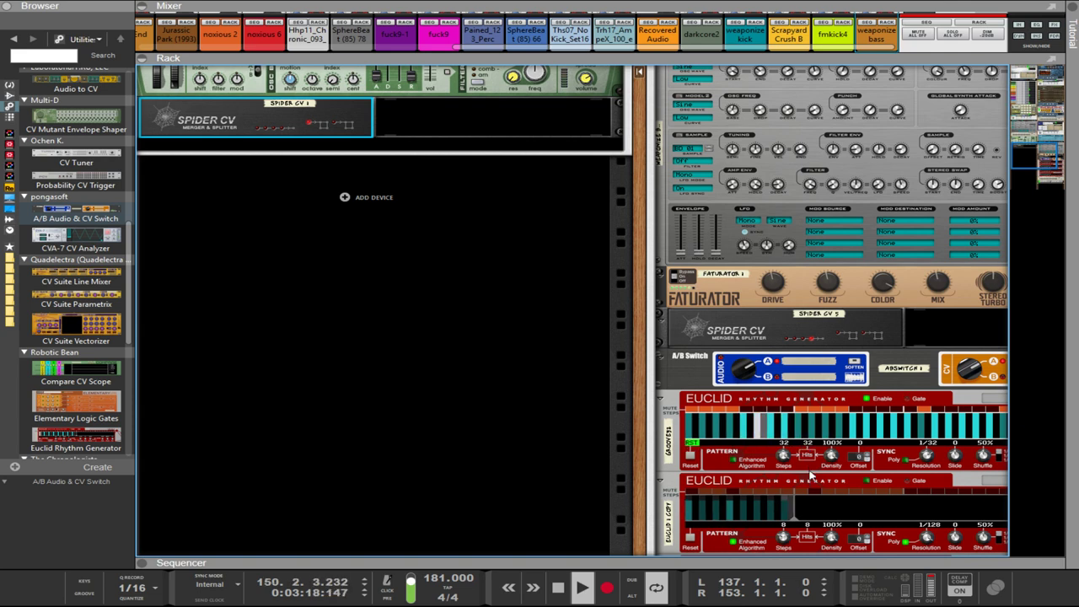
drag(634, 454, 336, 375)
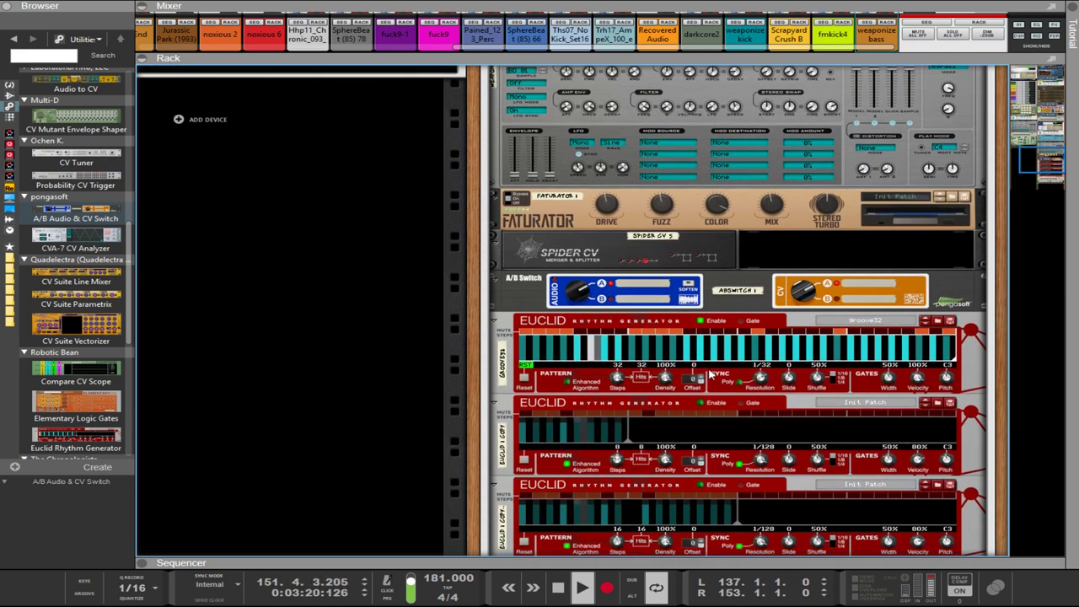
drag(760, 379, 721, 278)
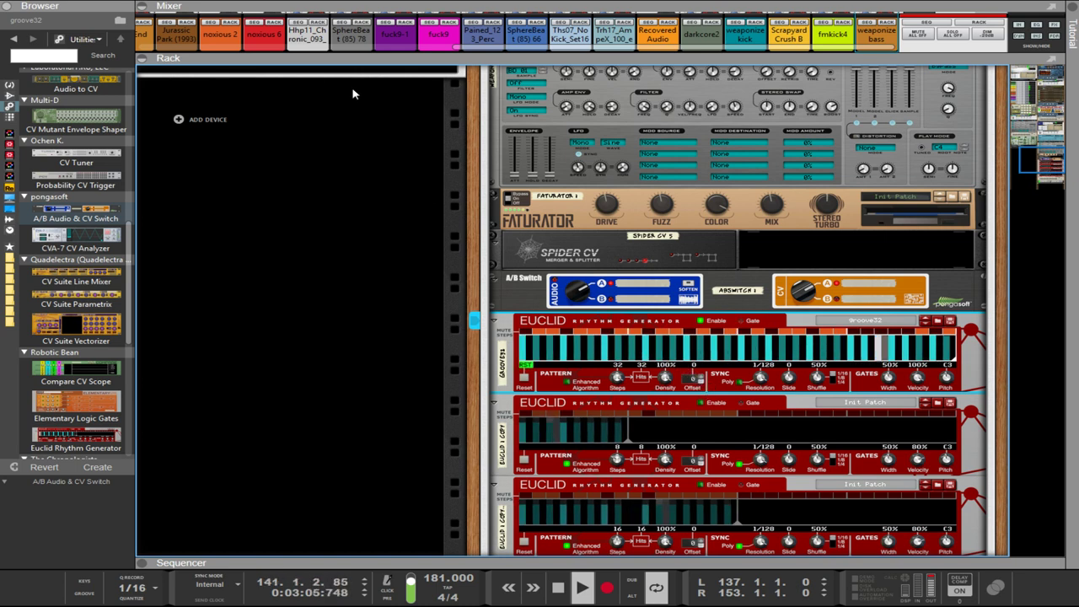
- Select the Punch synth and Faturator, then show the full Mixer above the Rack with F5
scroll(729, 291, up, 3)
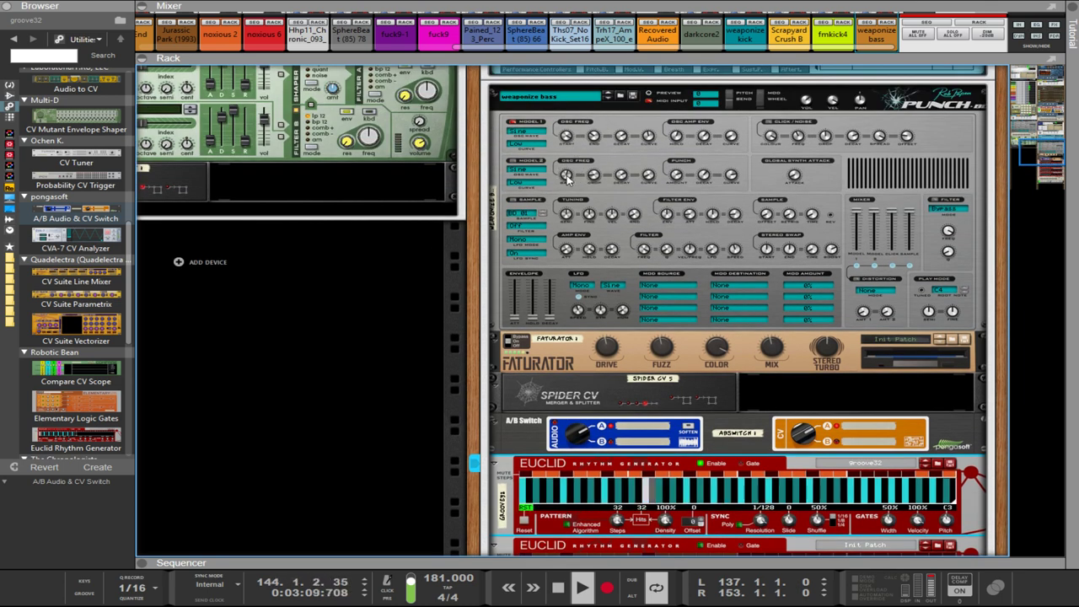
click(566, 138)
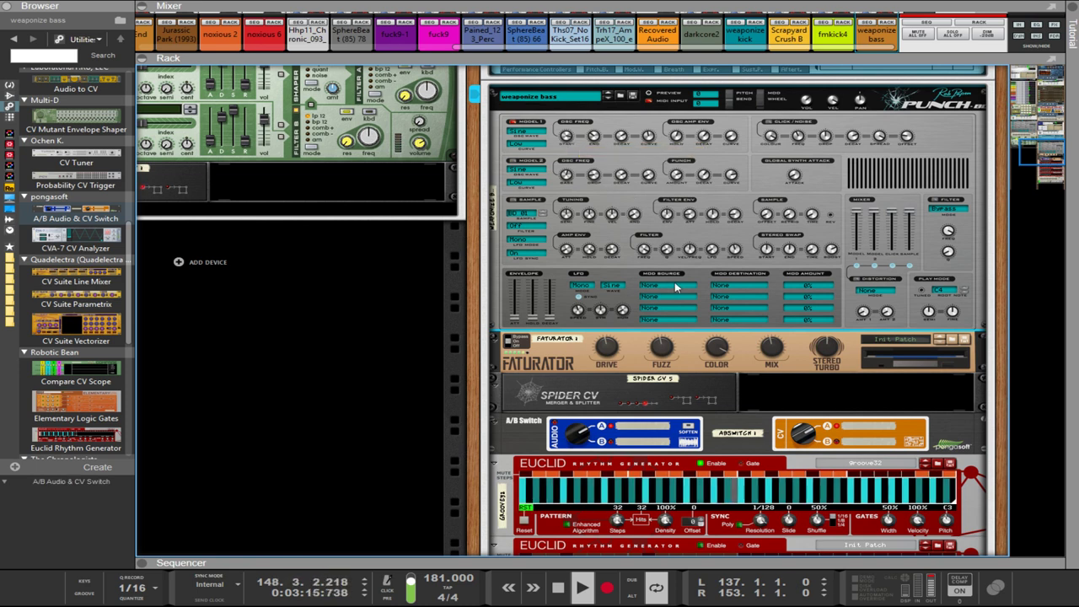
click(699, 342)
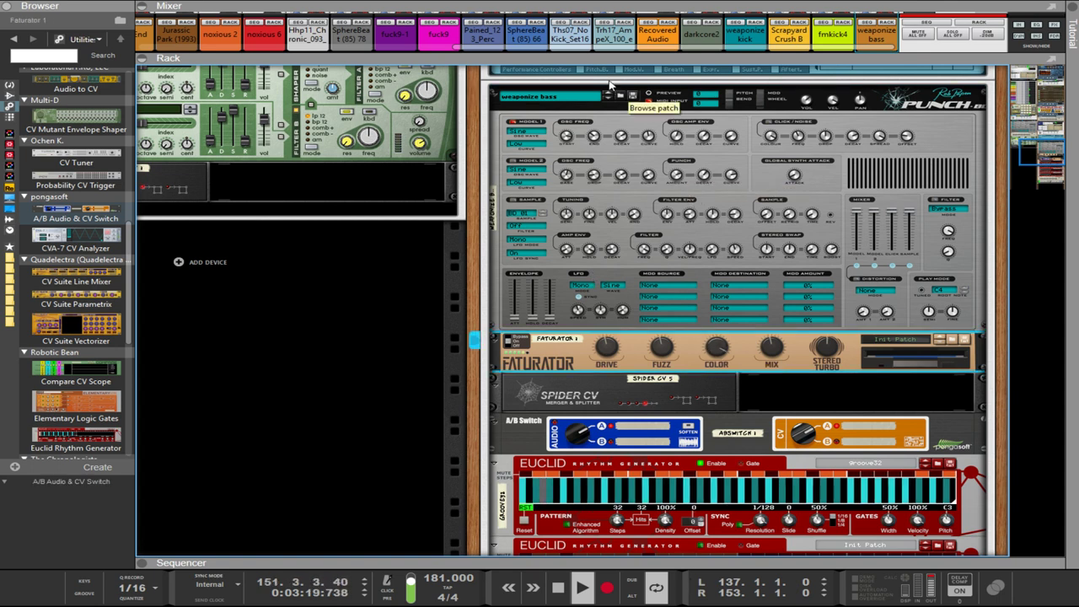
drag(590, 61, 580, 31)
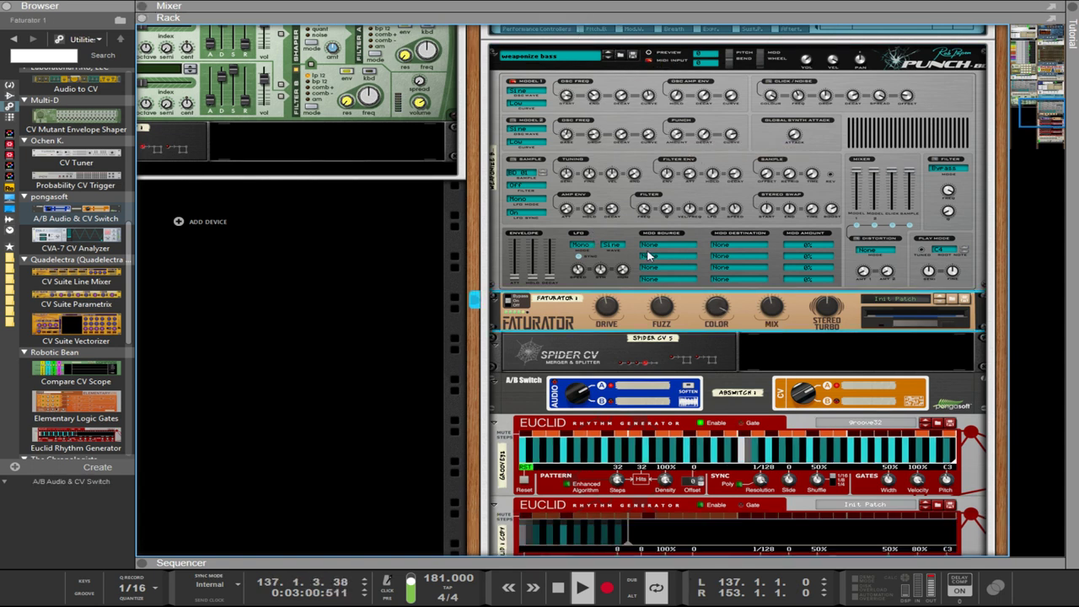
scroll(687, 356, up, 12)
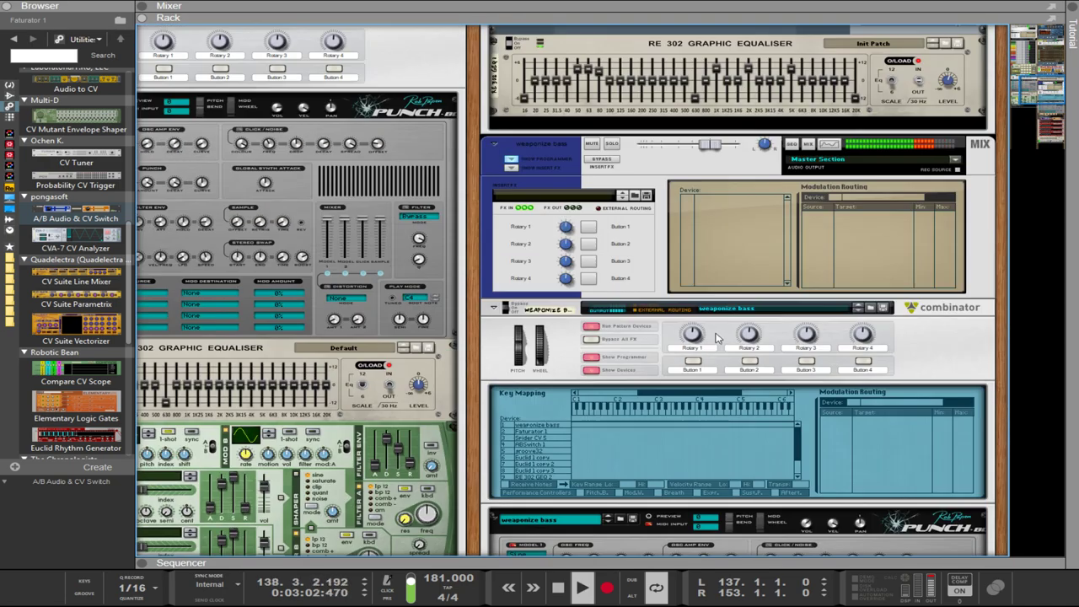
scroll(716, 338, down, 15)
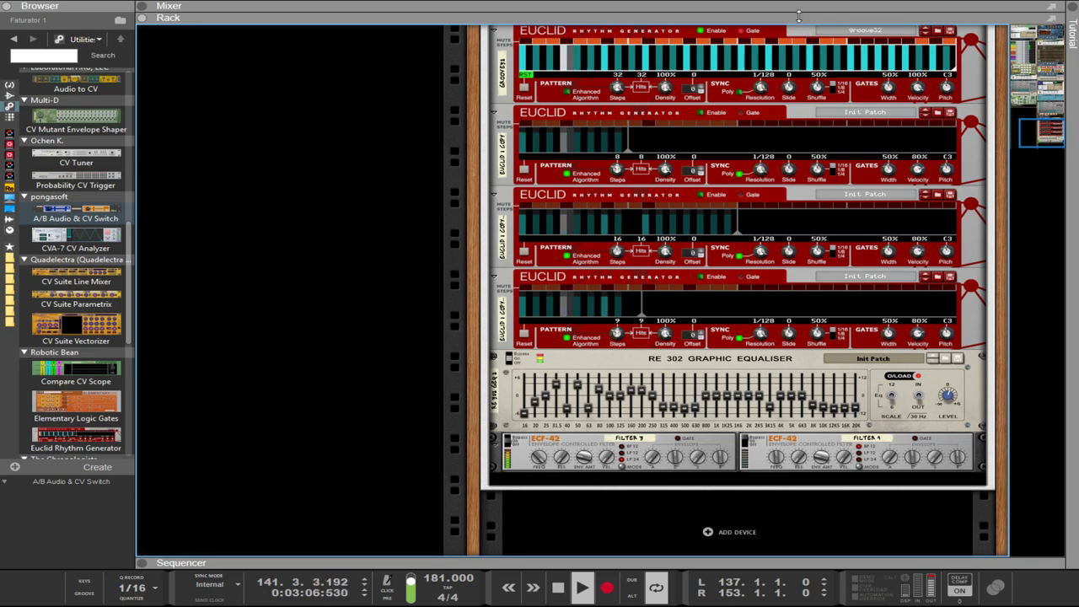
key(F5)
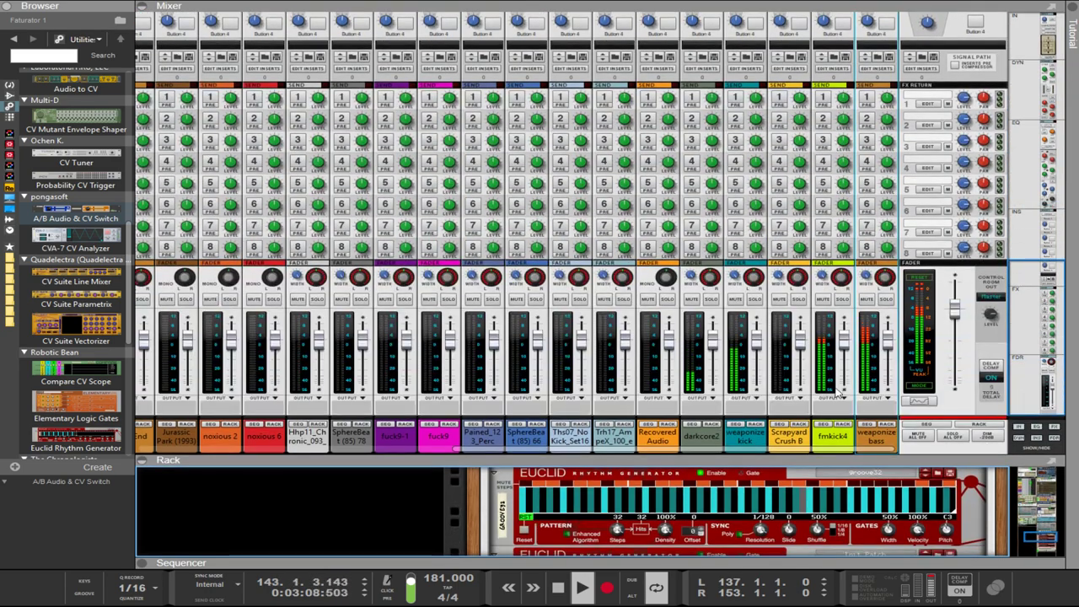
- Select the weaponize bass mixer channel and collapse the Mixer to show its Combinator's Euclid generators
scroll(859, 312, up, 8)
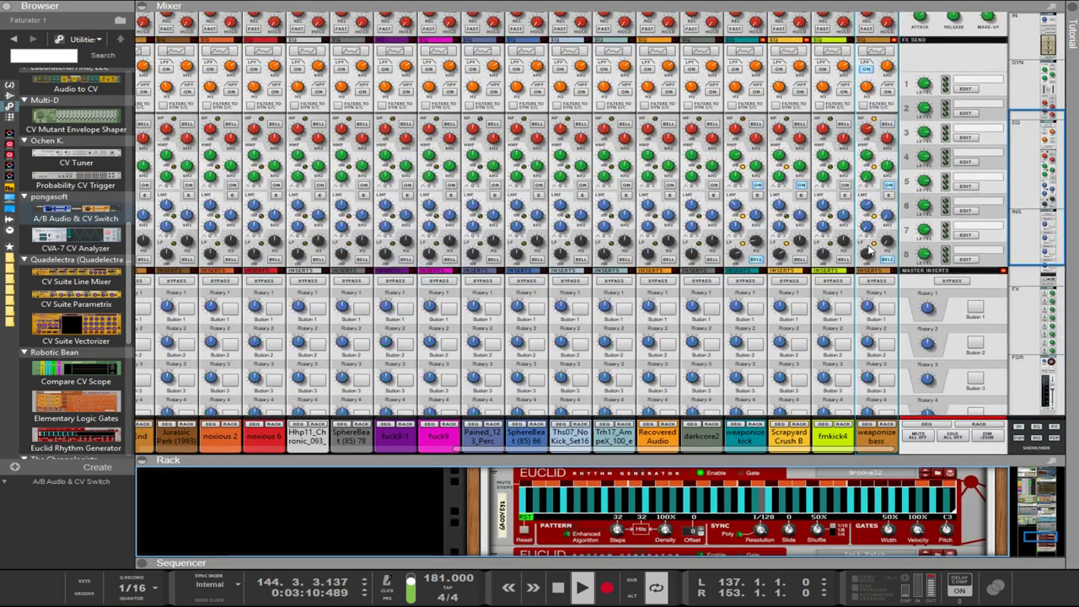
click(865, 253)
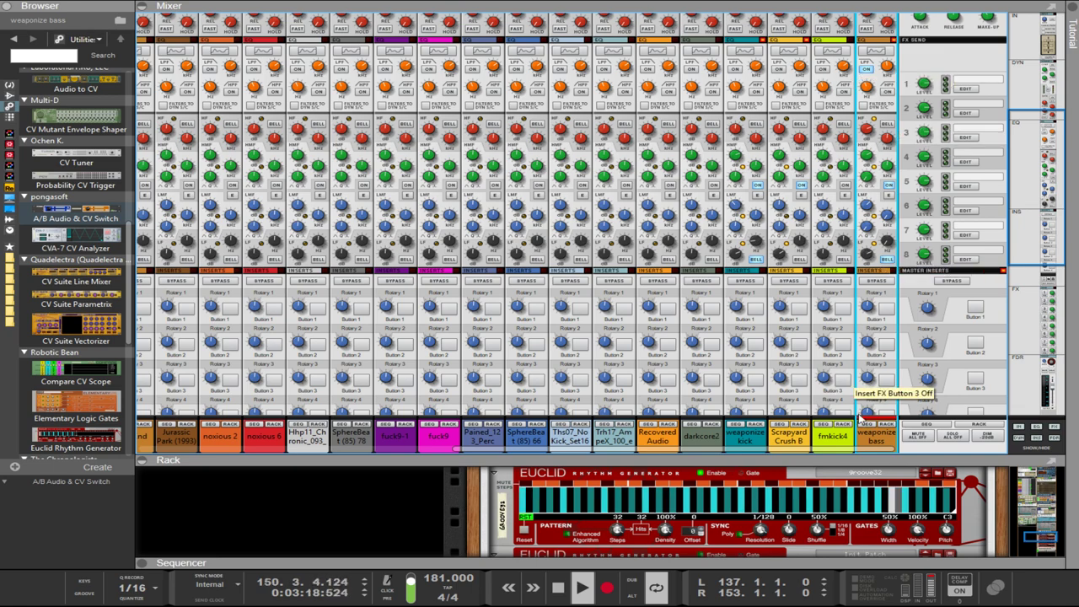
scroll(860, 392, down, 1)
drag(856, 463, 856, 17)
scroll(830, 186, up, 10)
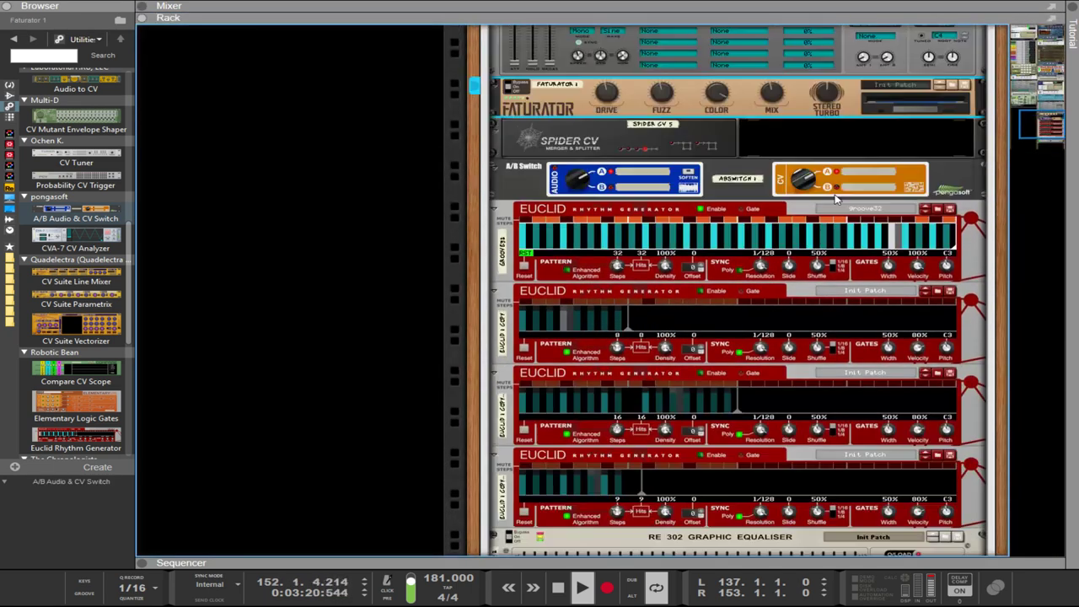
- Inspect the RE 302 Graphic Equaliser and PX7 devices, then expand the Sequencer to fill the window
scroll(830, 186, up, 10)
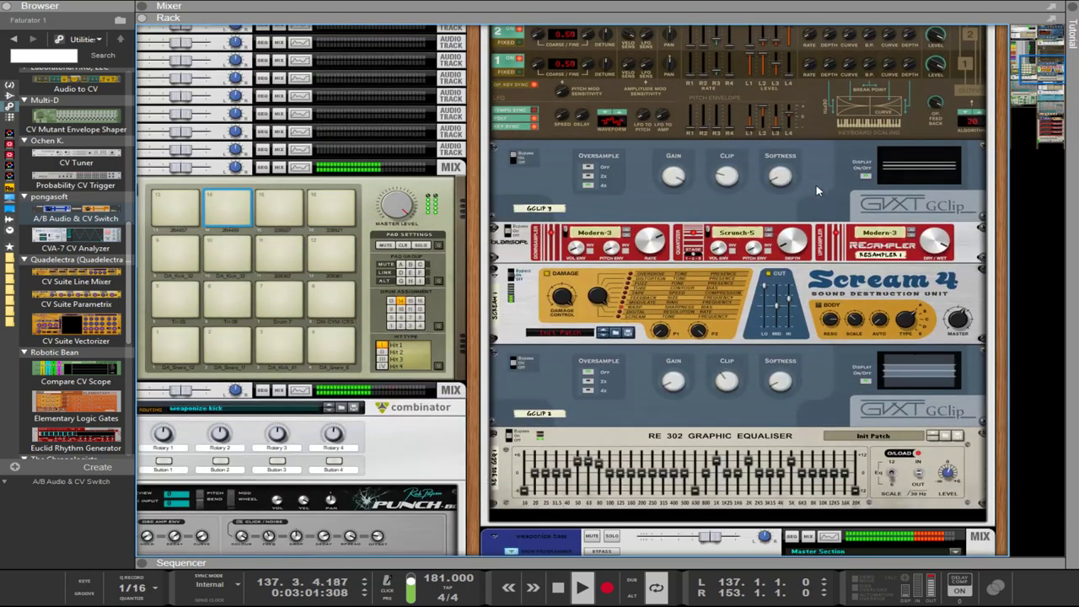
click(944, 478)
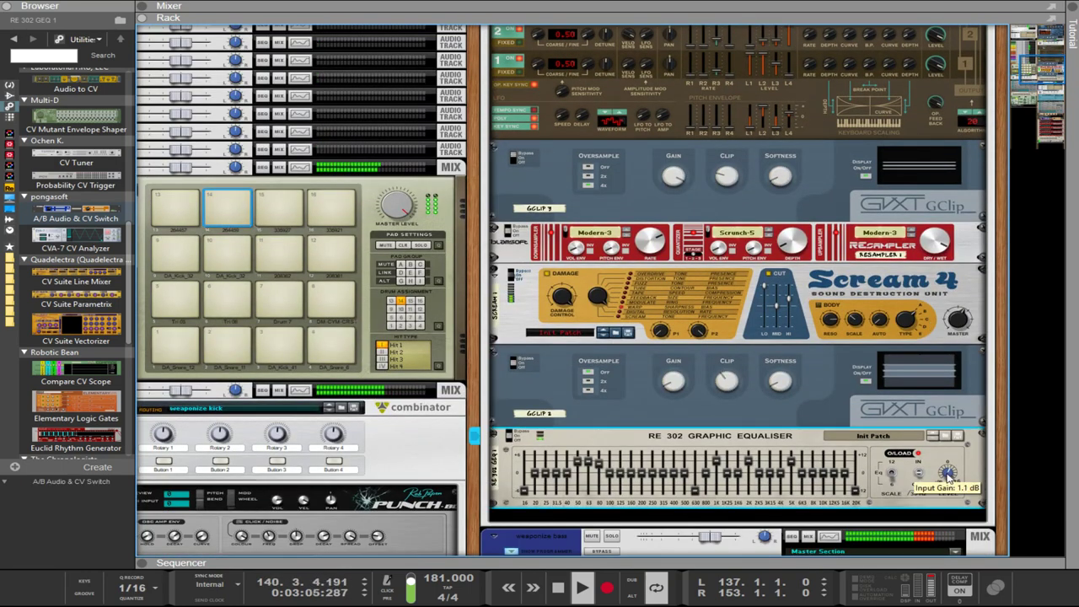
scroll(843, 320, up, 5)
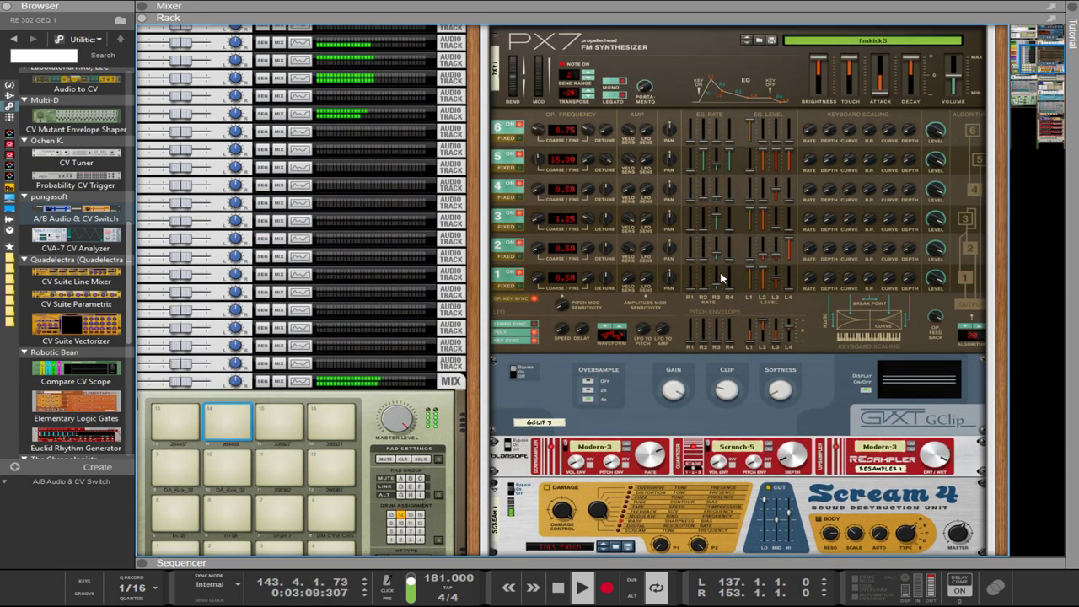
click(721, 278)
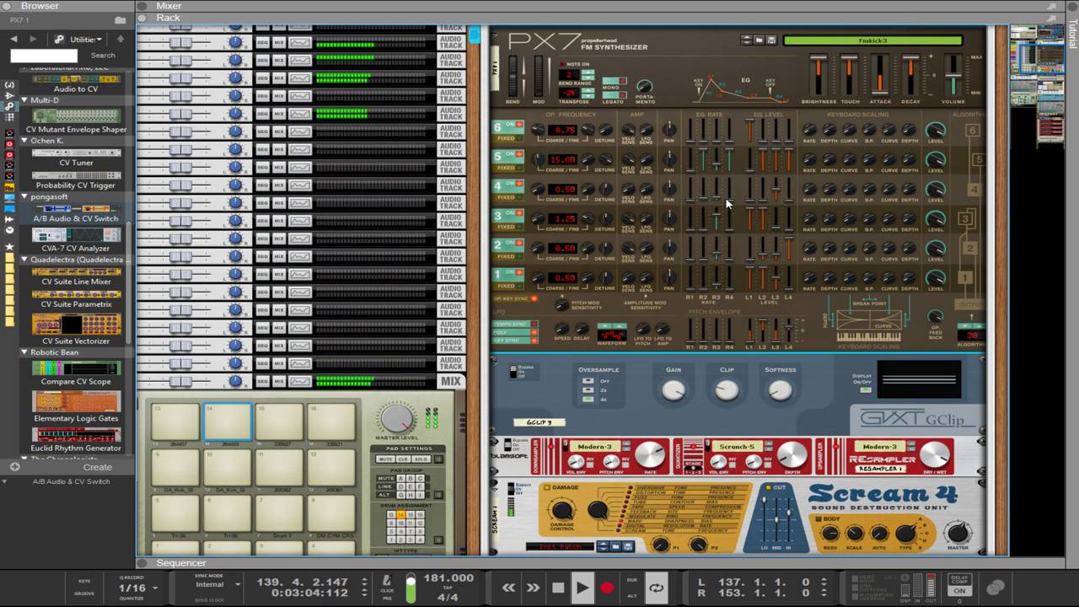
drag(591, 562, 591, 24)
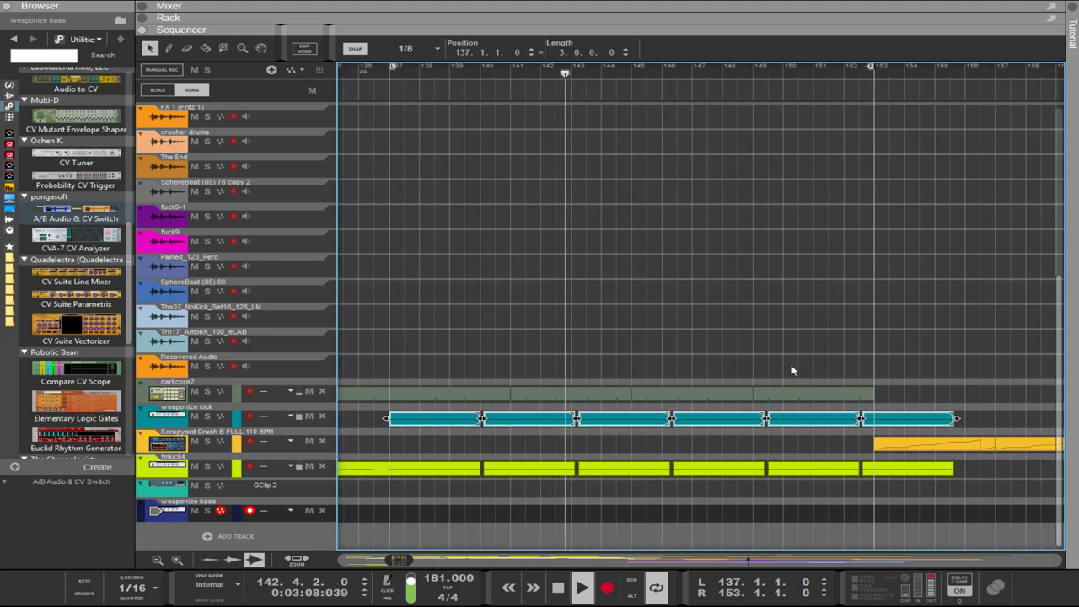
- Marquee-select the Scrapyard and fmkick4 clips, leaving out the two fmkick4 clips near bars 150 and 153
scroll(797, 381, down, 5)
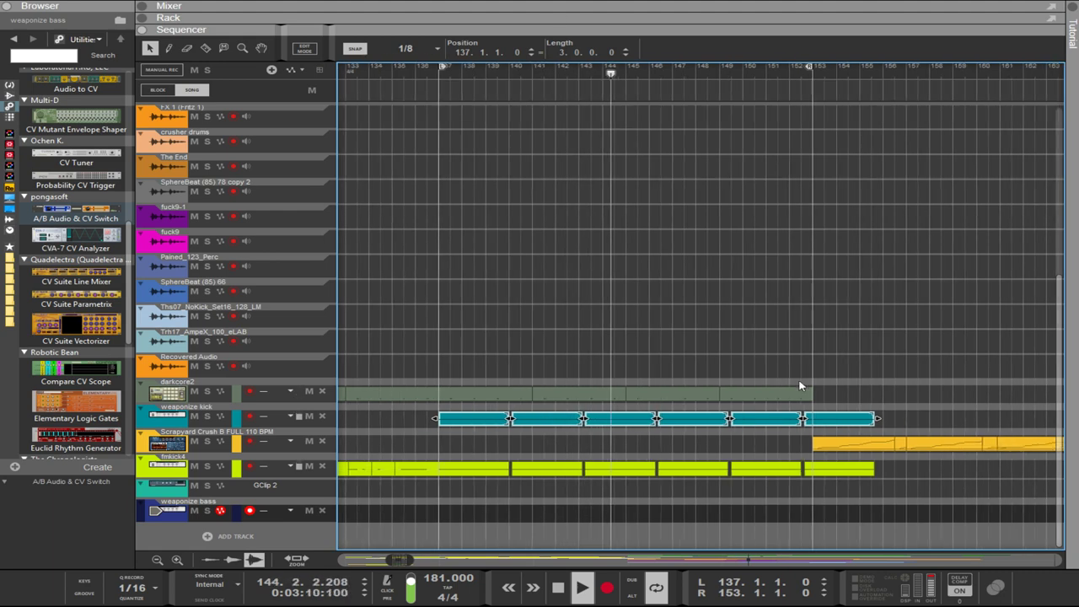
drag(695, 435, 1060, 468)
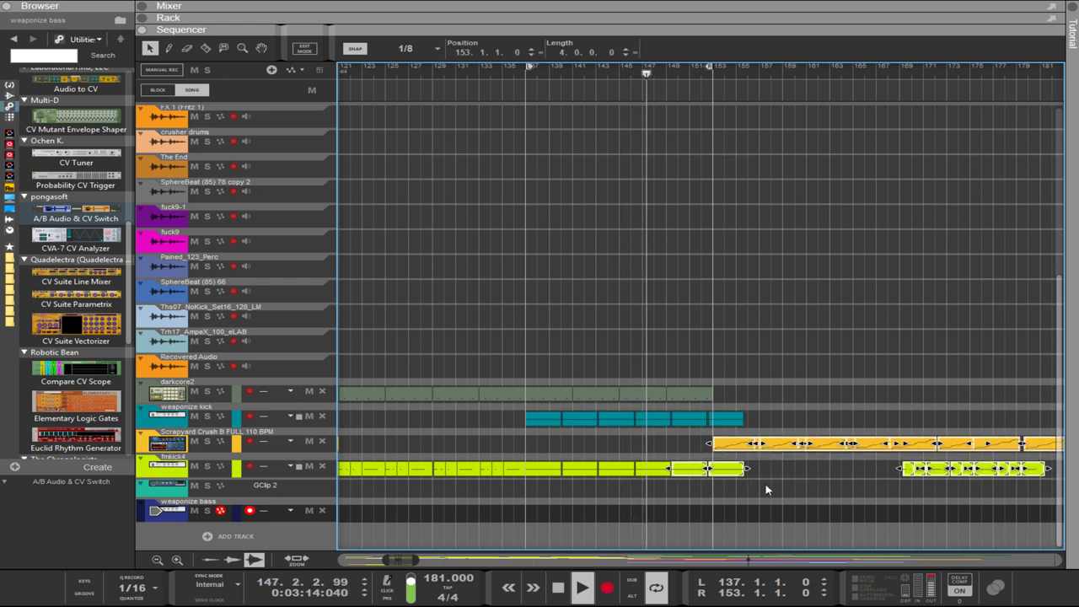
shift+click(696, 472)
shift+click(720, 468)
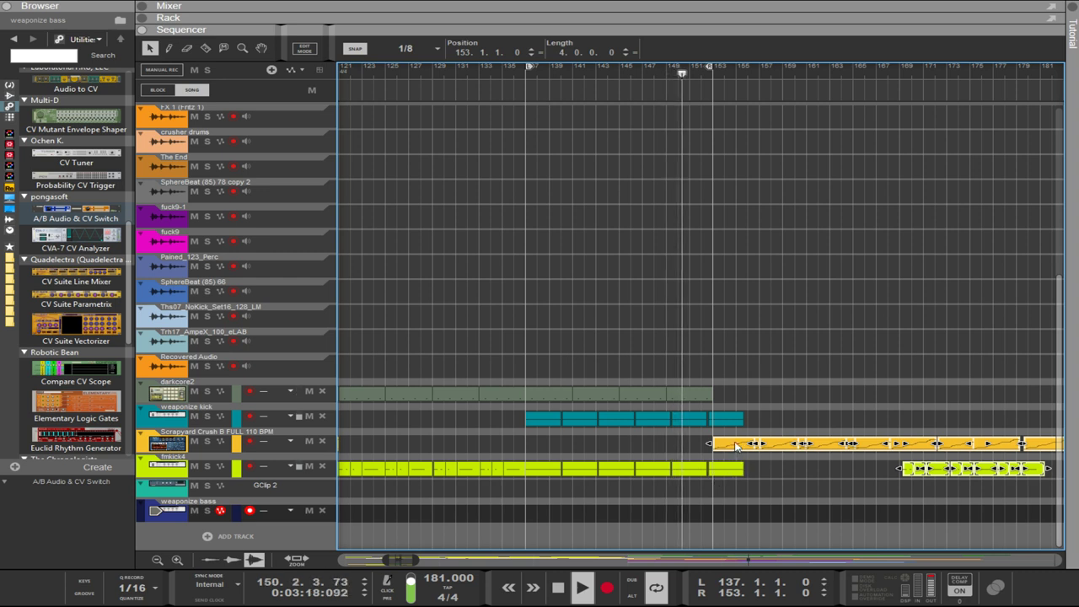
- Push the selected clips past bar 179, select the darkcore2 clips, and undo the last edit
drag(735, 446, 1055, 445)
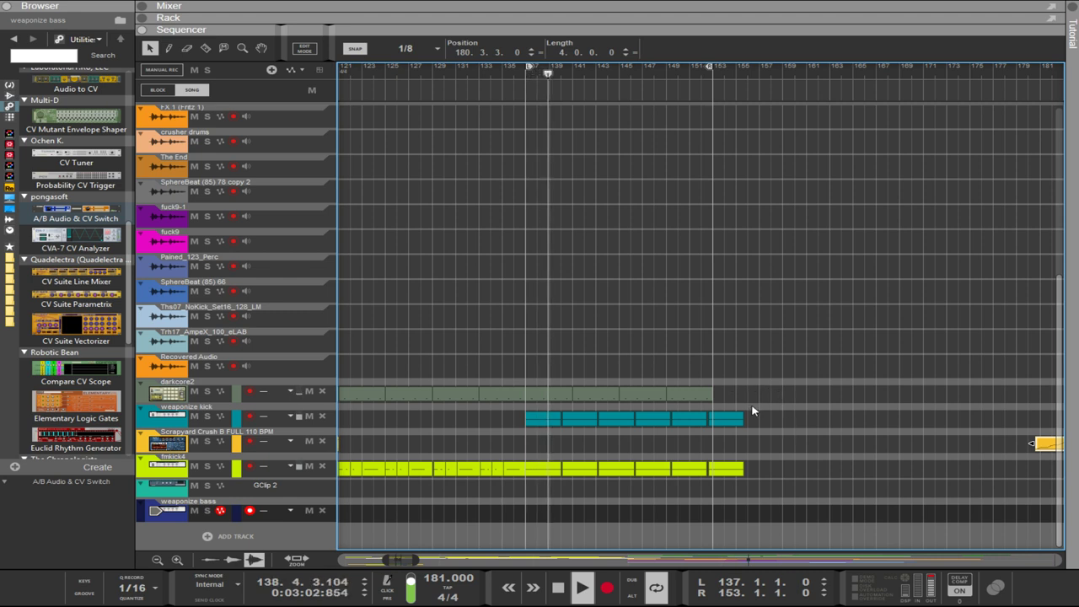
drag(769, 393, 723, 461)
key(ctrl+z)
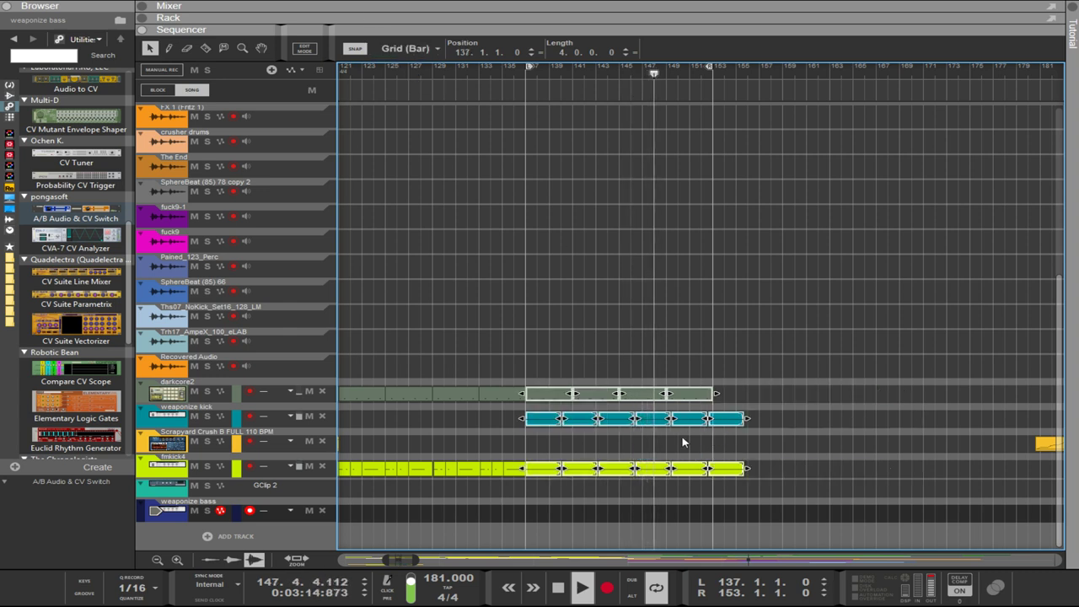
- Duplicate the selected clips to bar 153, loop bars 153–169, and select a weaponize kick/fmkick4 pair
drag(552, 421, 727, 411)
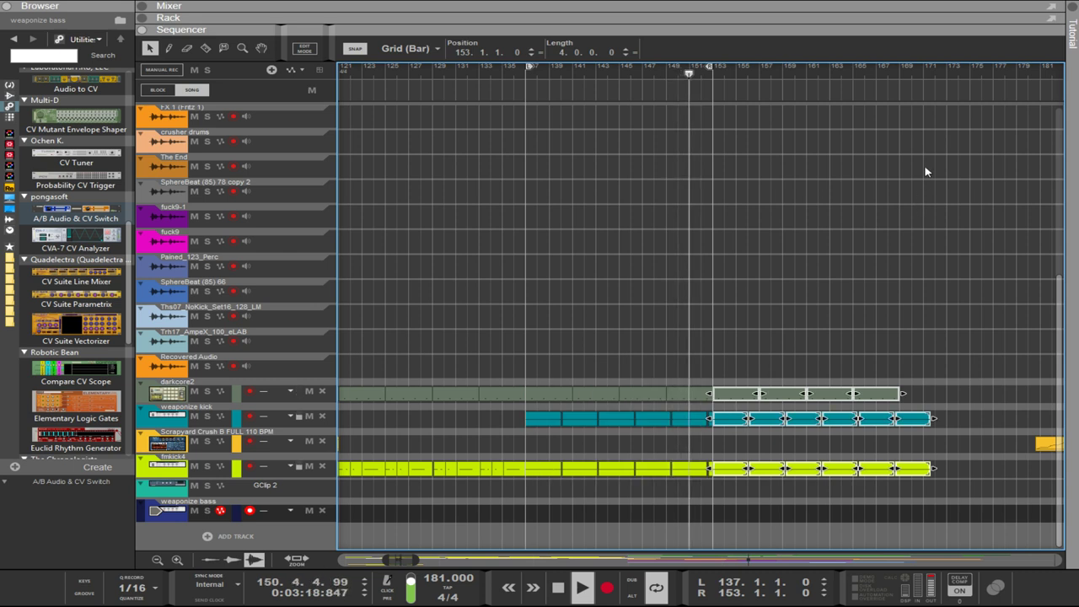
drag(939, 386, 733, 391)
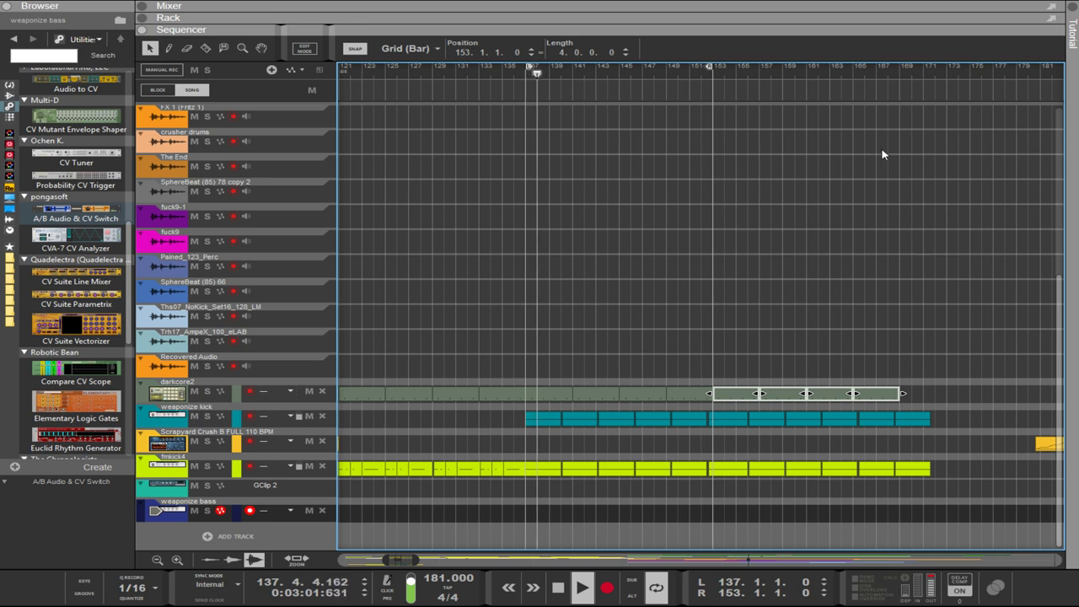
alt+click(899, 79)
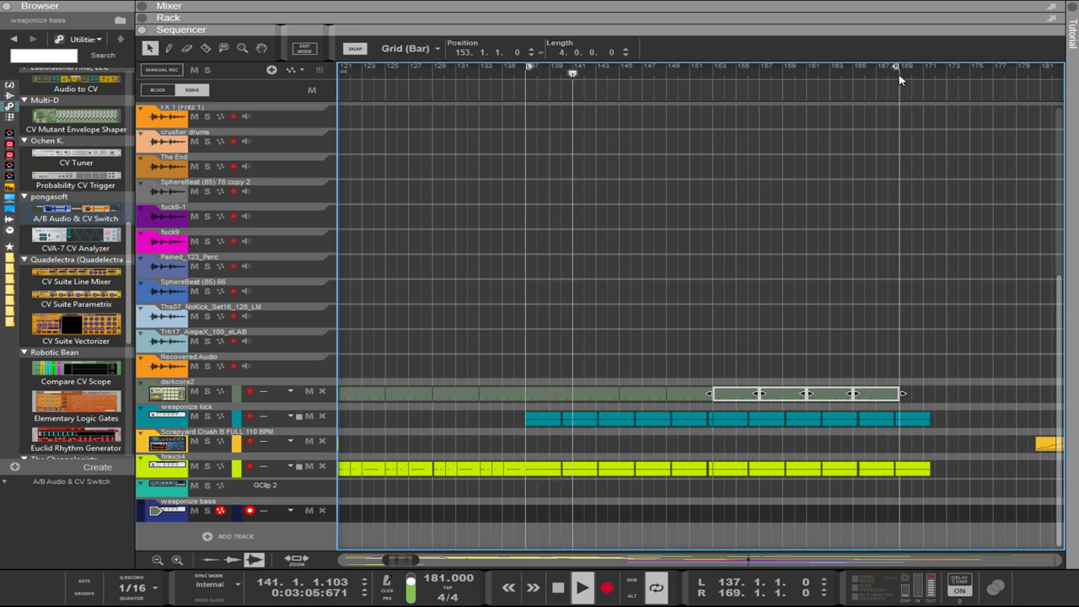
ctrl+click(730, 71)
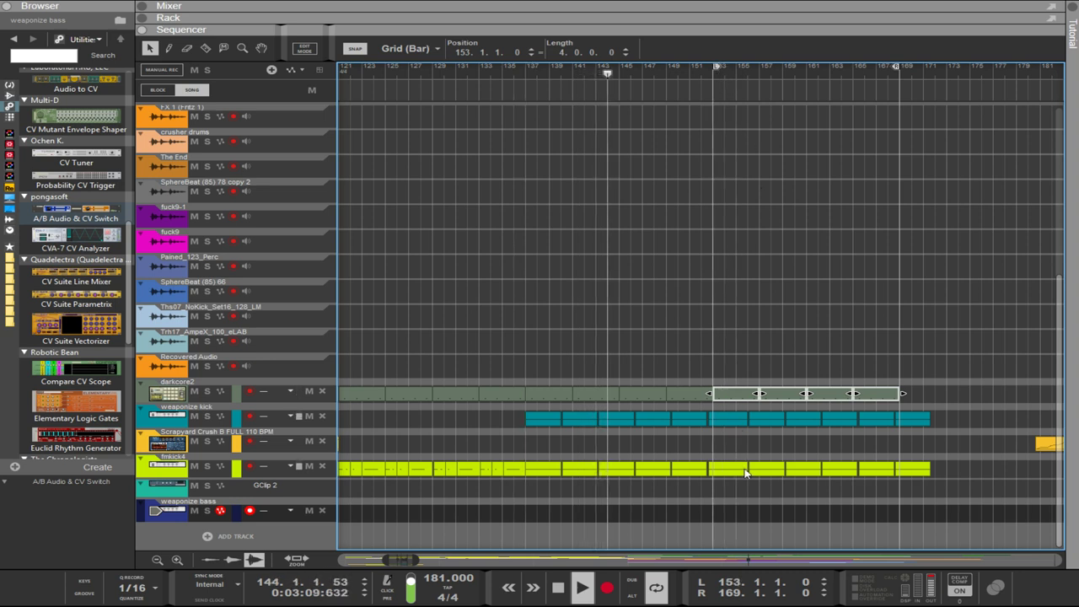
drag(730, 489, 768, 423)
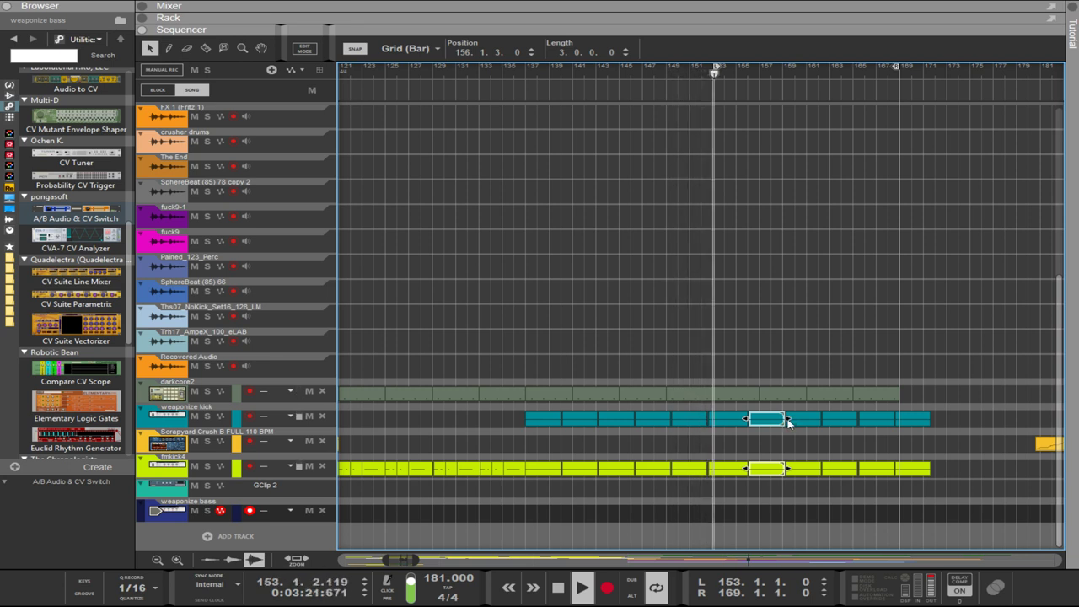
- Chop the kick clips into short pieces (0.3.2 at bar 156, 0.2.2 at bar 162) and shift them later
click(778, 422)
drag(779, 485, 762, 414)
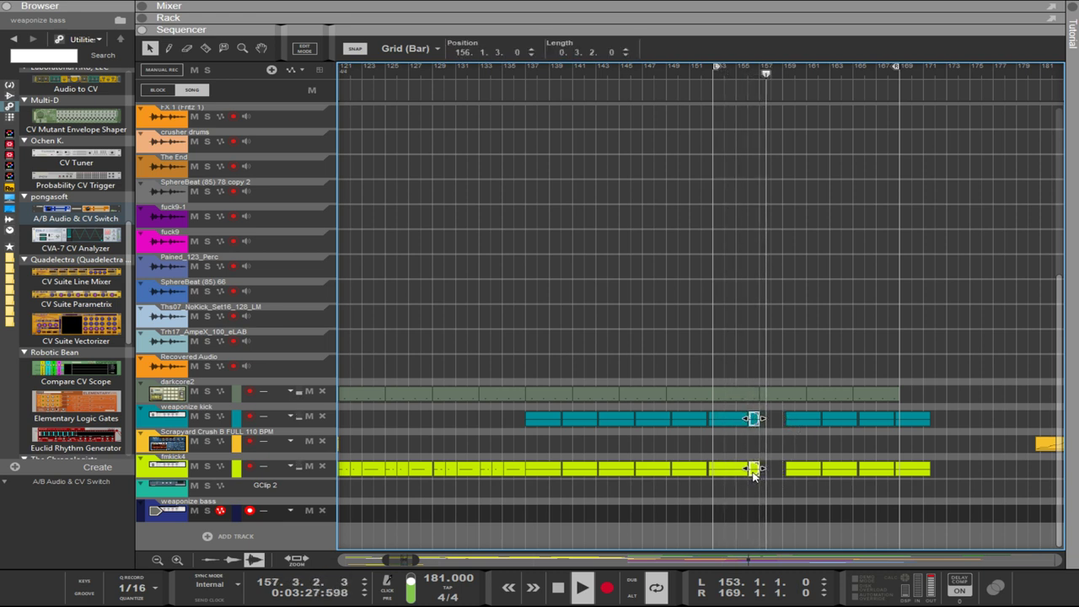
drag(754, 471, 777, 472)
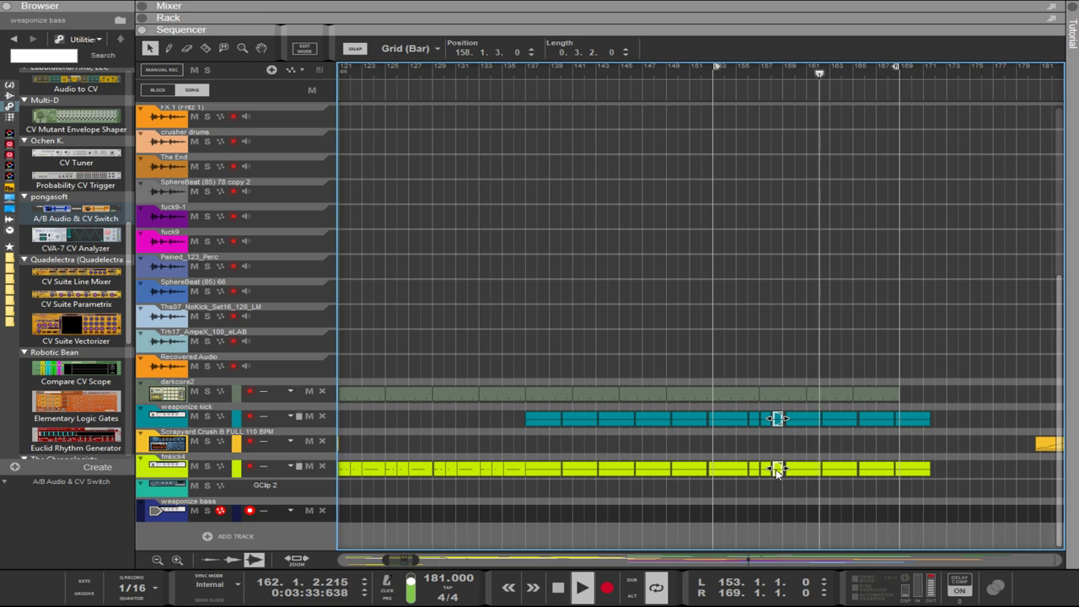
drag(780, 472, 839, 416)
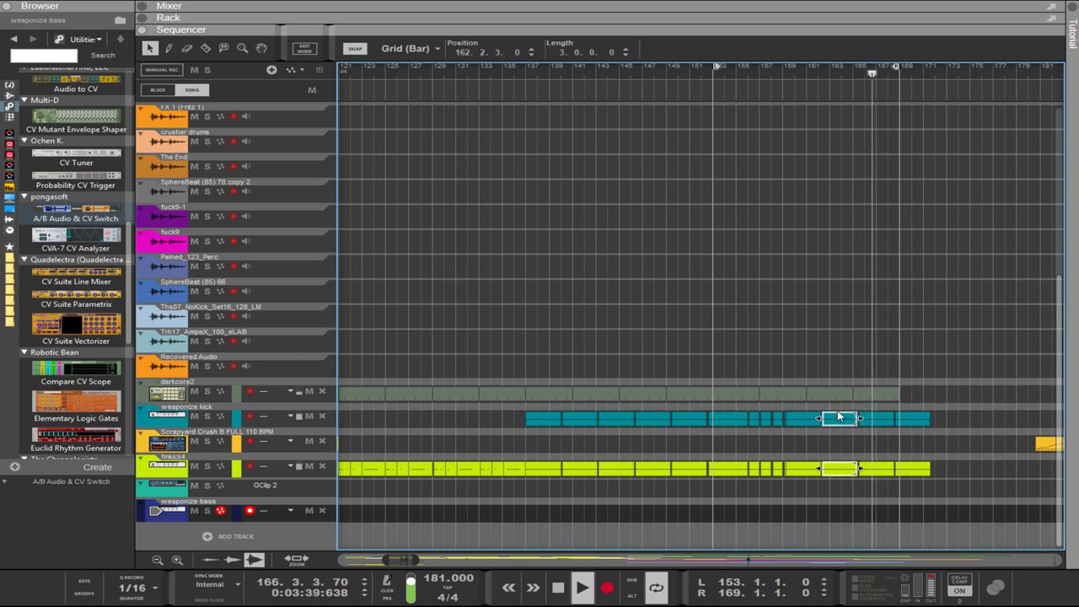
mouse_move(856, 468)
mouse_down()
mouse_move(796, 474)
mouse_move(859, 471)
mouse_up()
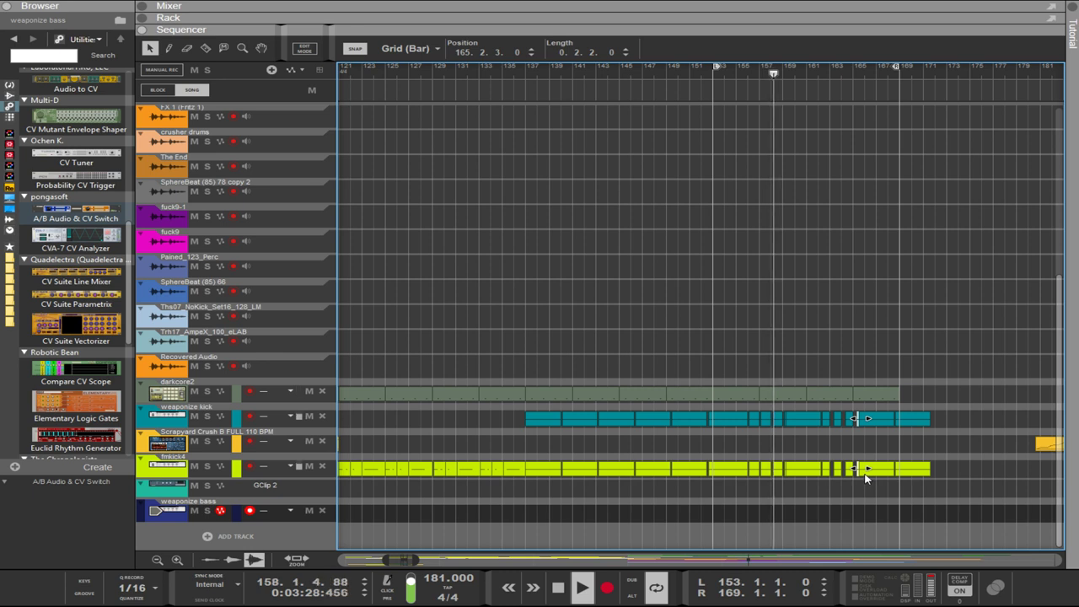
drag(914, 468, 903, 428)
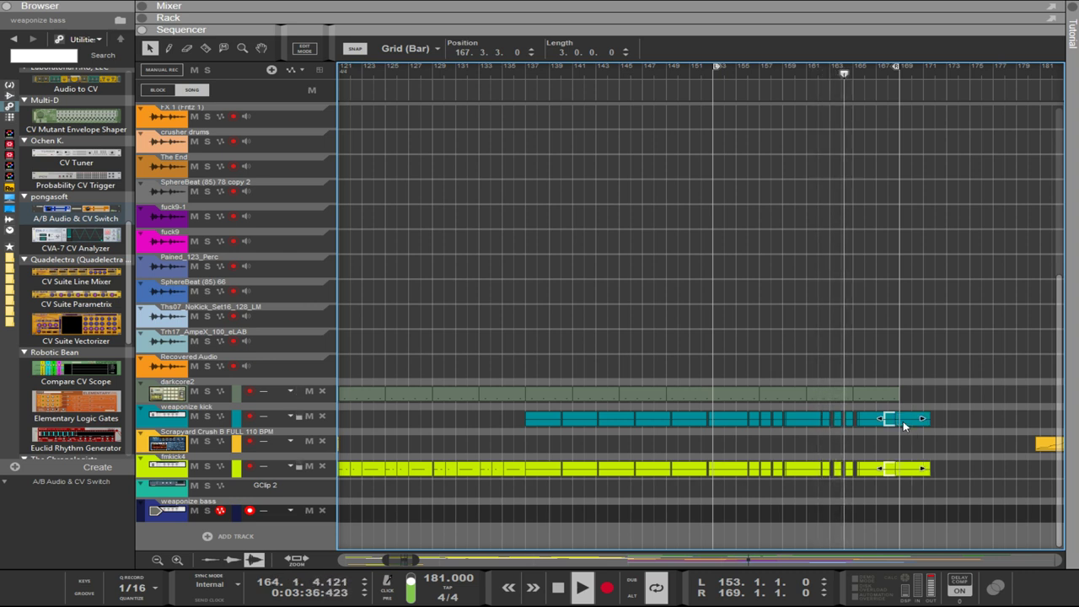
drag(937, 468, 897, 421)
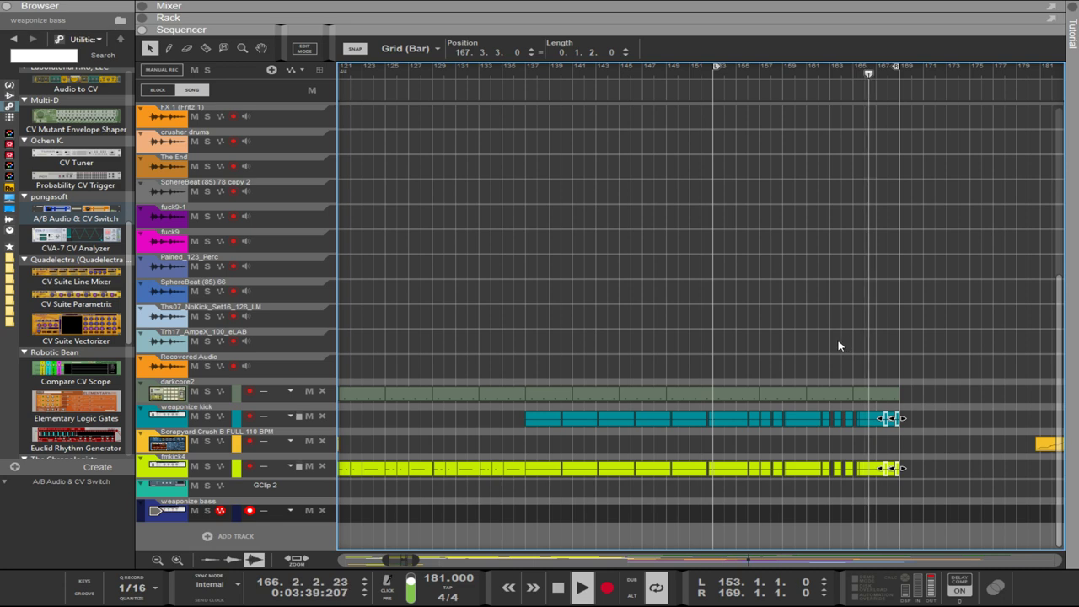
- Select the last darkcore2 clip and bring the Rack and Mixer back above the Sequencer
drag(955, 355, 732, 389)
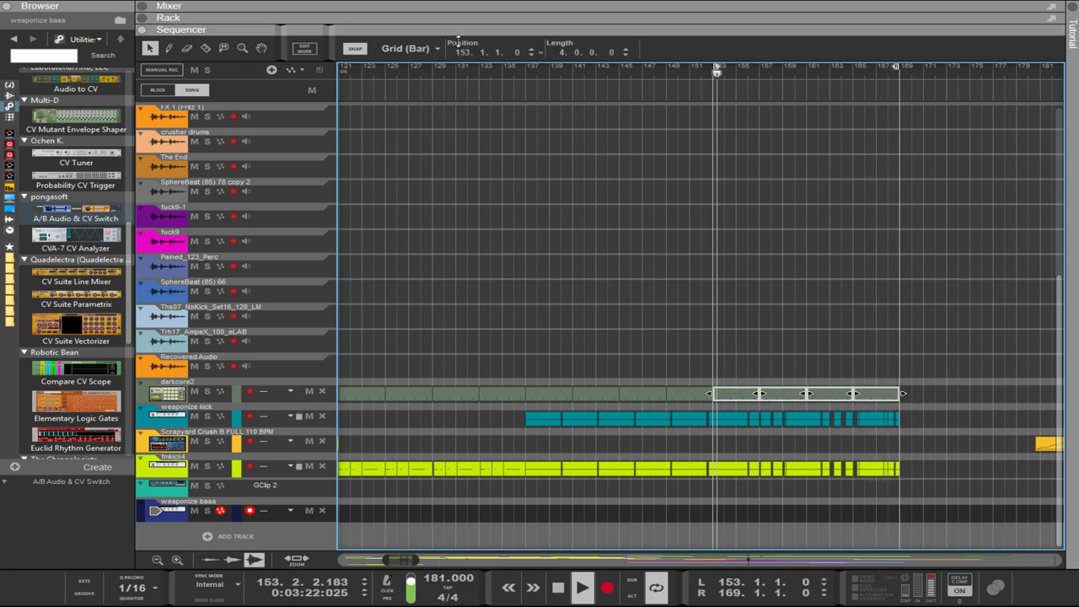
drag(458, 38, 456, 343)
drag(515, 17, 516, 395)
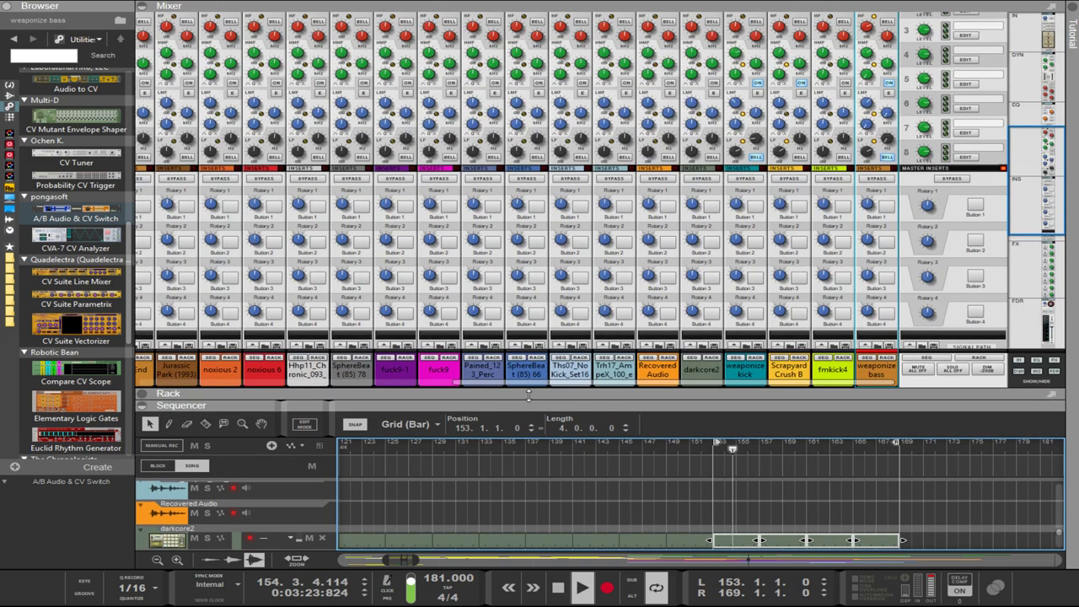
- Turn the darkcore2 channel's low-mid EQ gain knob up to 1.90 dB
scroll(857, 345, down, 10)
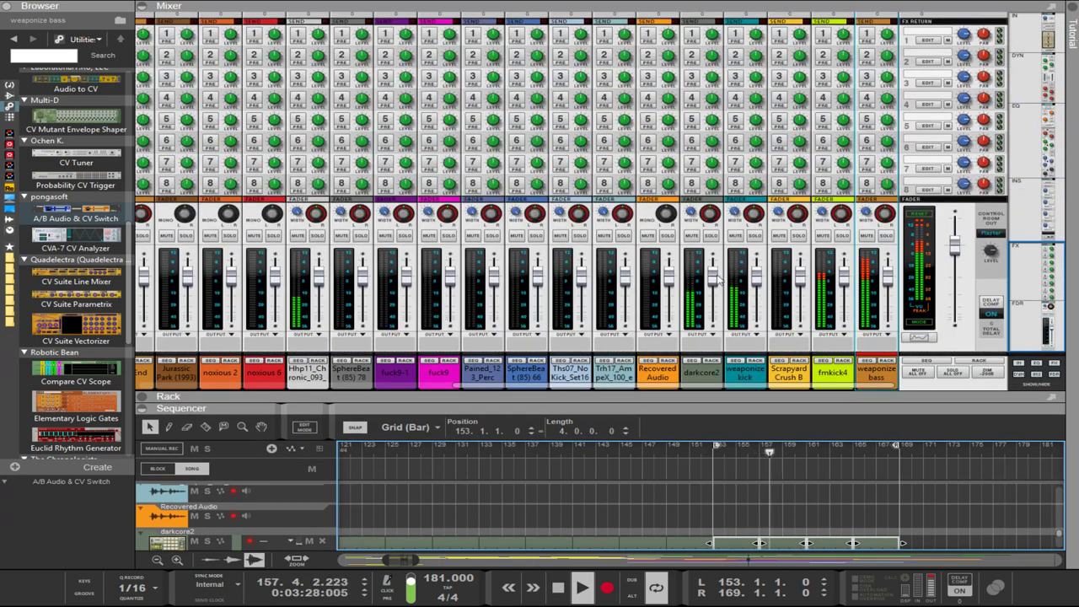
scroll(713, 280, up, 10)
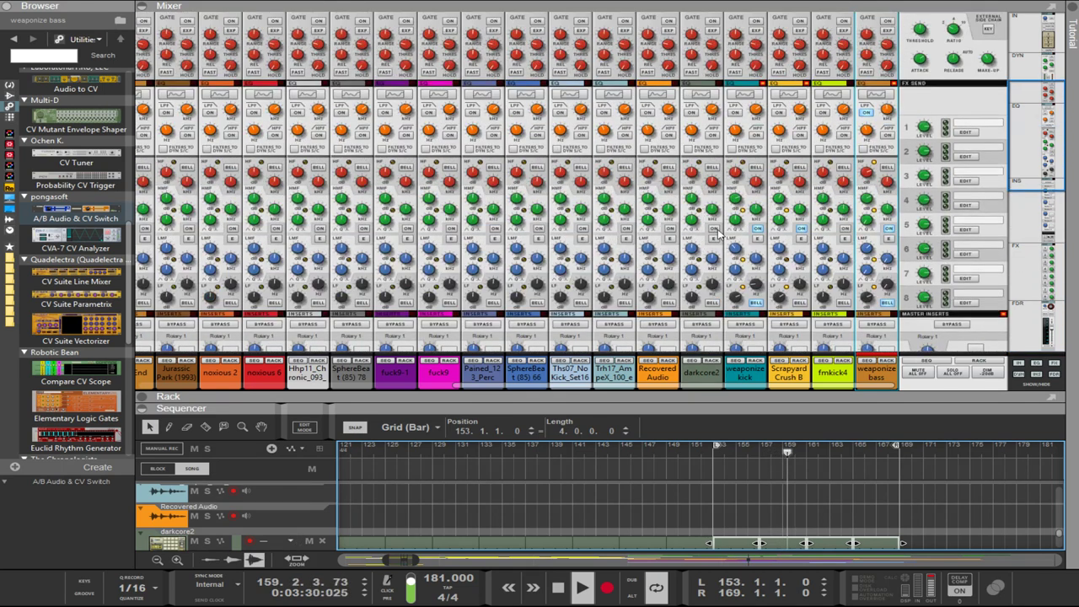
click(693, 252)
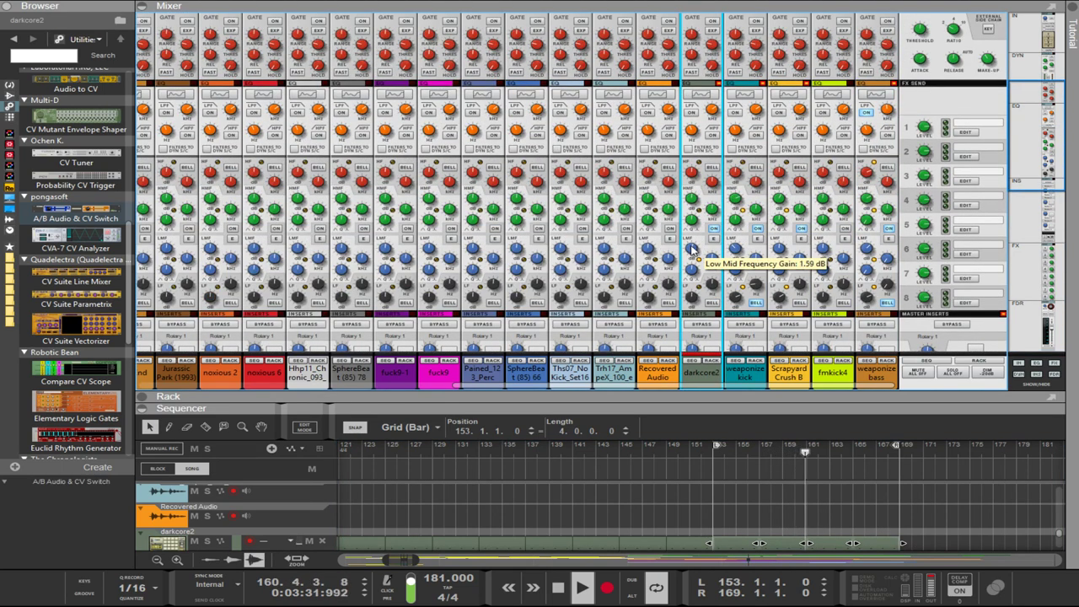
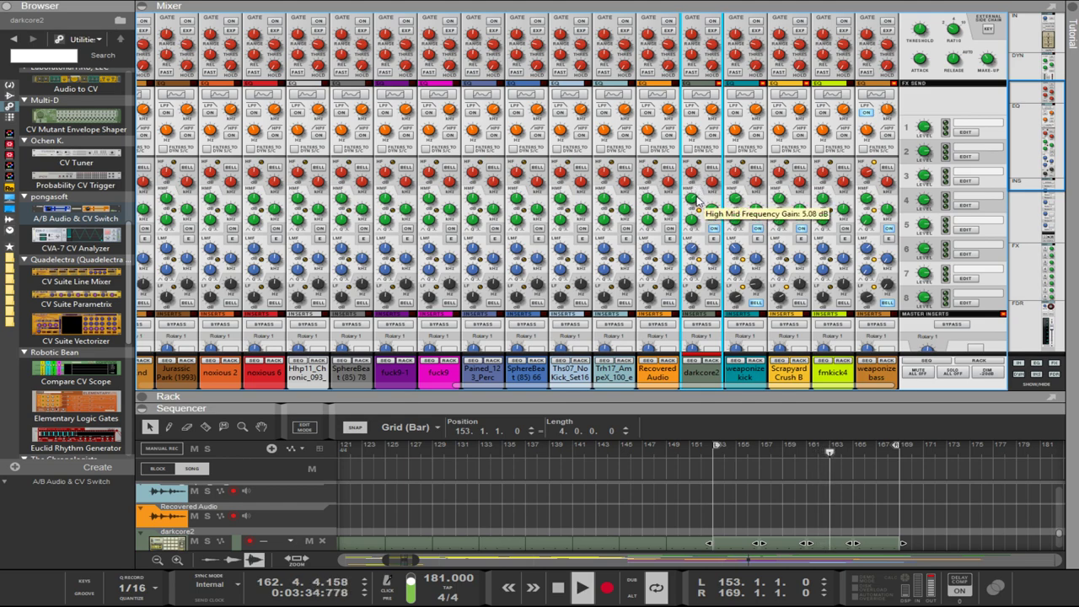
- Collapse the mixer and expand the sequencer to show the darkcore2, weaponize kick, fmkick4 and weaponize bass tracks
scroll(709, 230, up, 6)
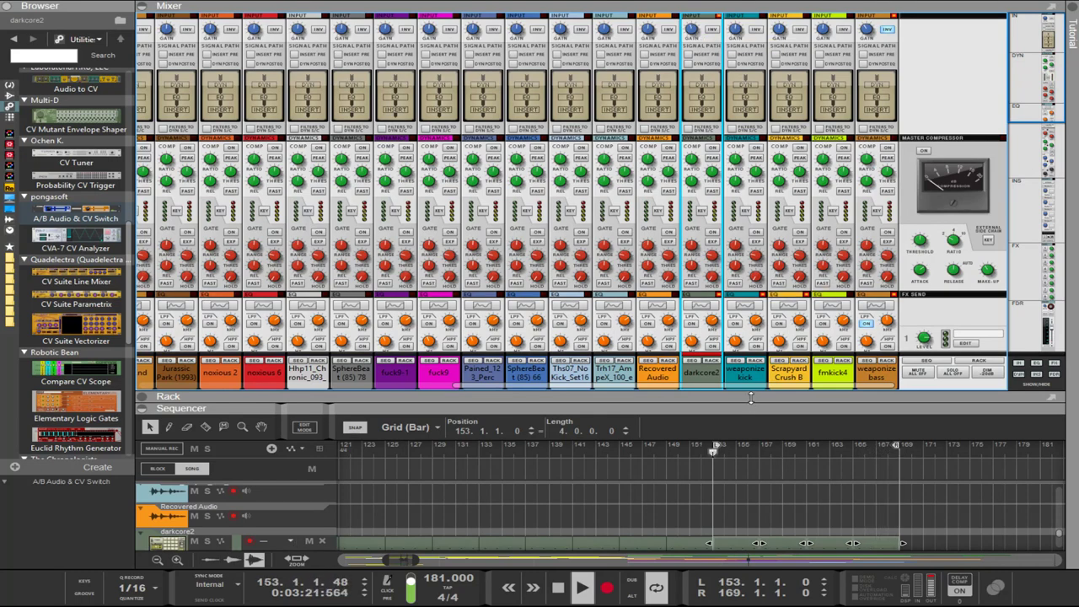
drag(750, 397, 751, 13)
drag(753, 409, 753, 89)
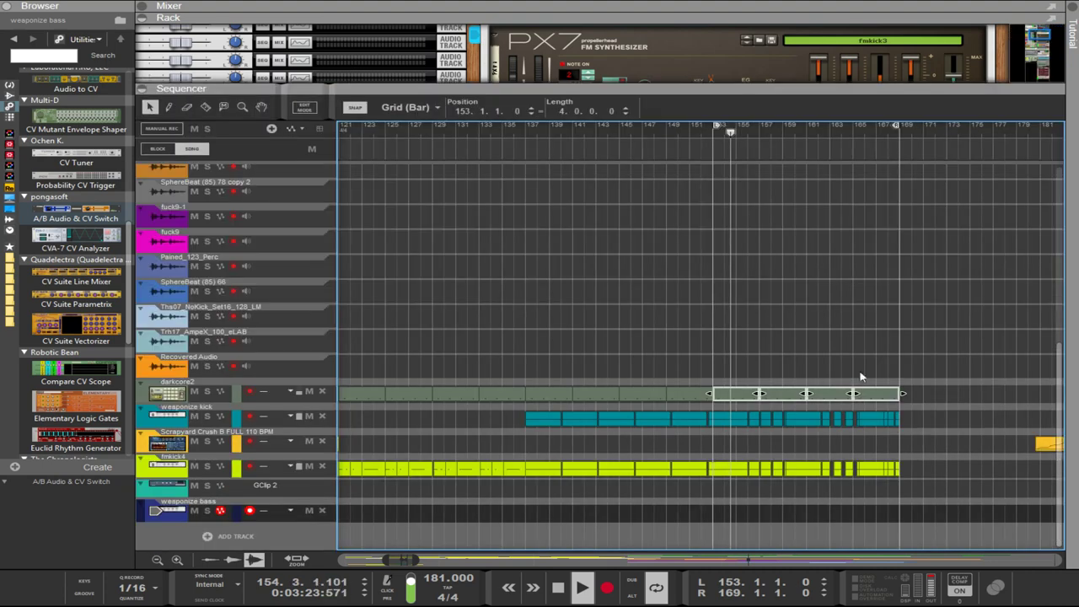
- Set snap to 1/8, nudge the darkcore2 clips right, then return them to bar 153
drag(931, 397, 744, 377)
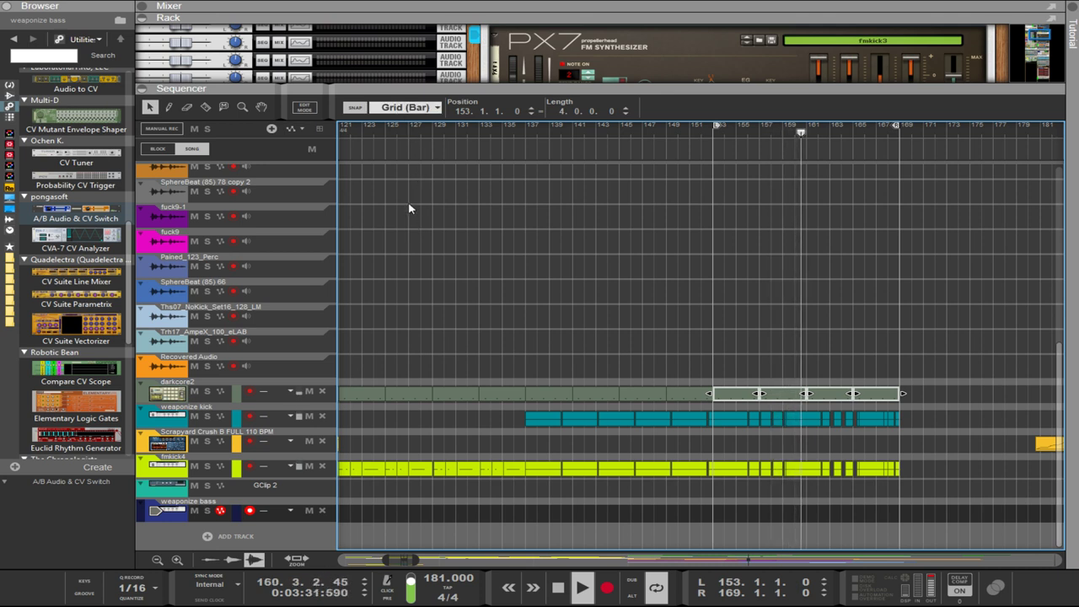
click(411, 178)
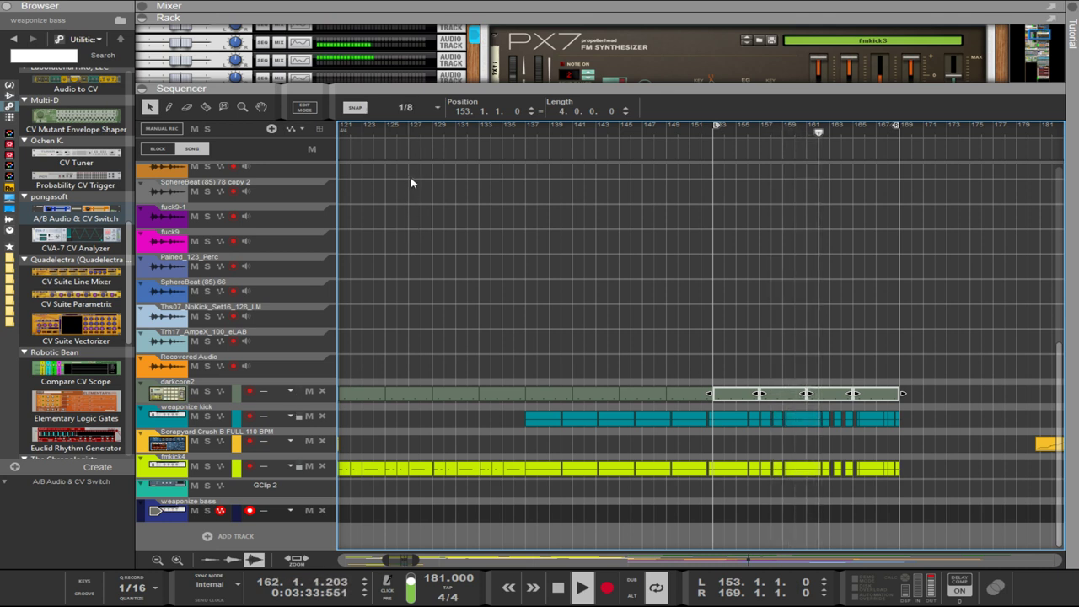
key(ctrl+Right)
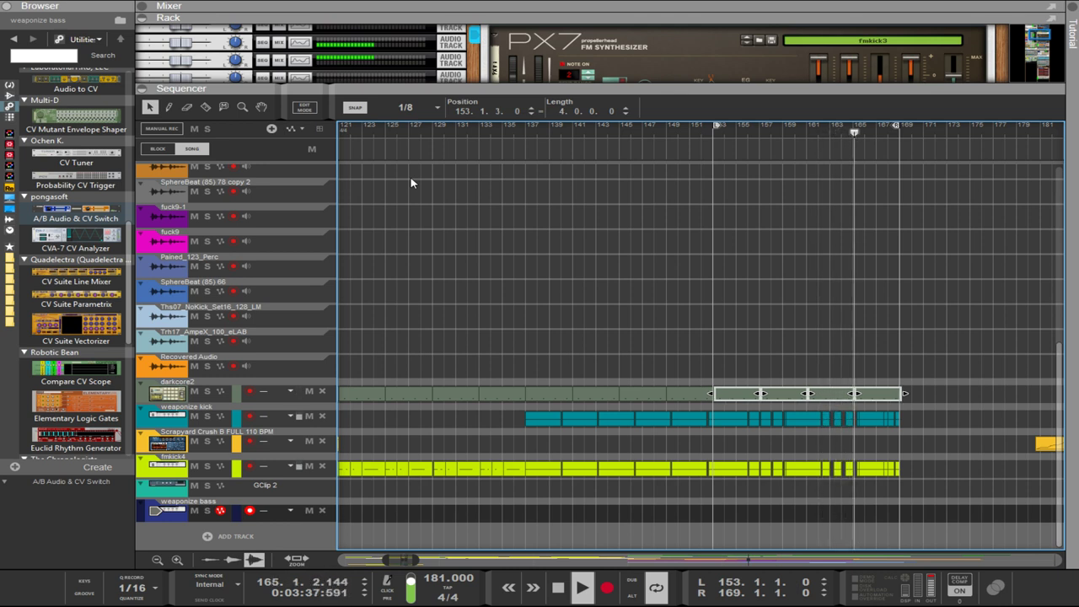
key(Right)
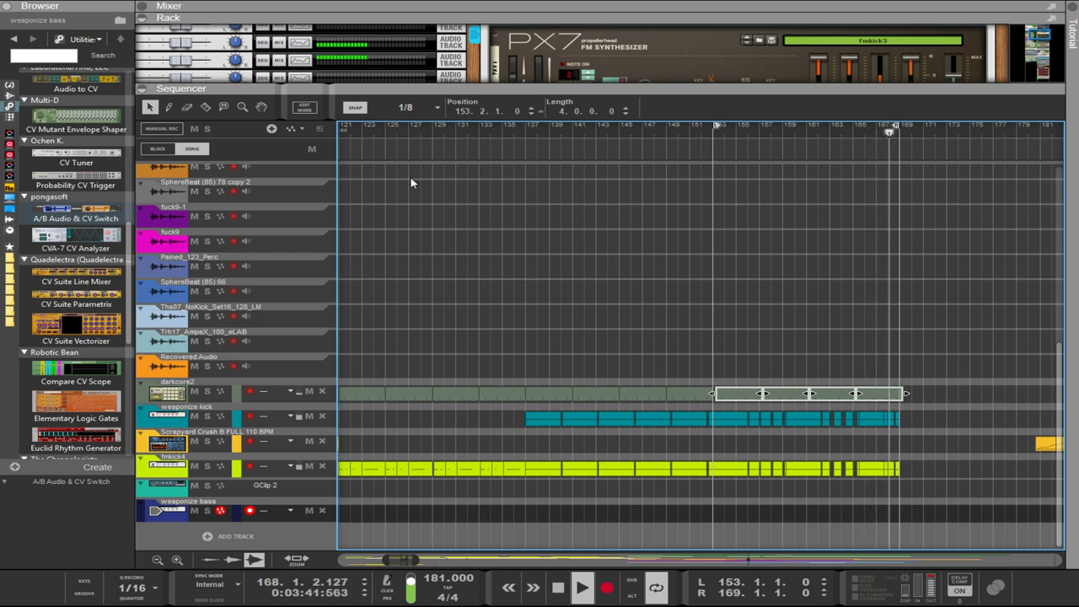
key(ctrl+Left)
key(ctrl+Left)
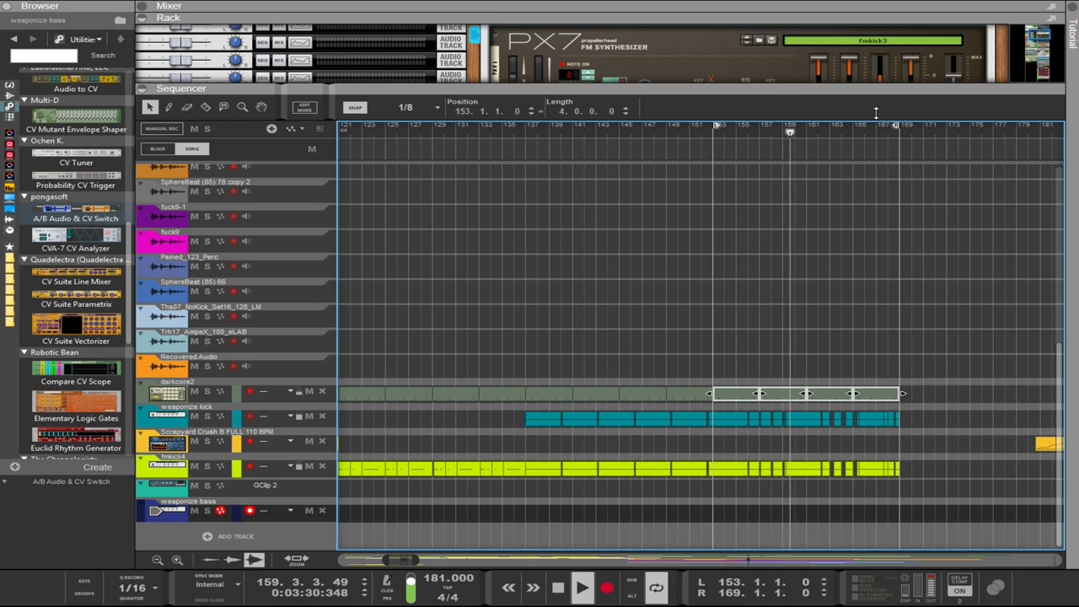
- Expand the rack down to the A/B Switch and Euclid rhythm generators
drag(876, 91, 841, 456)
scroll(840, 384, down, 3)
scroll(840, 389, down, 15)
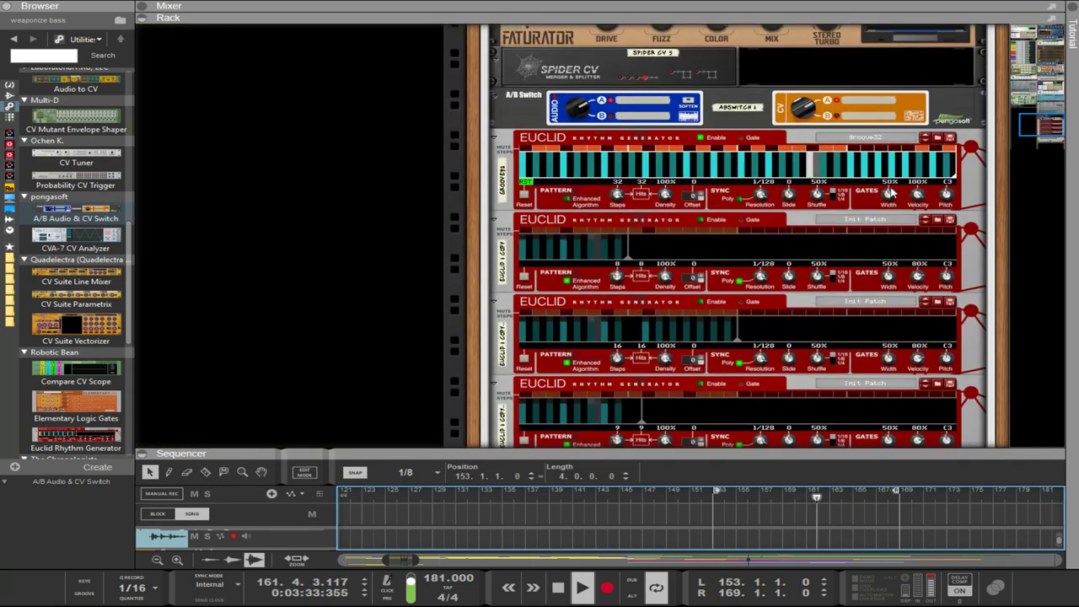
- Step through the first Euclid generator's patterns to load nod-128
click(926, 138)
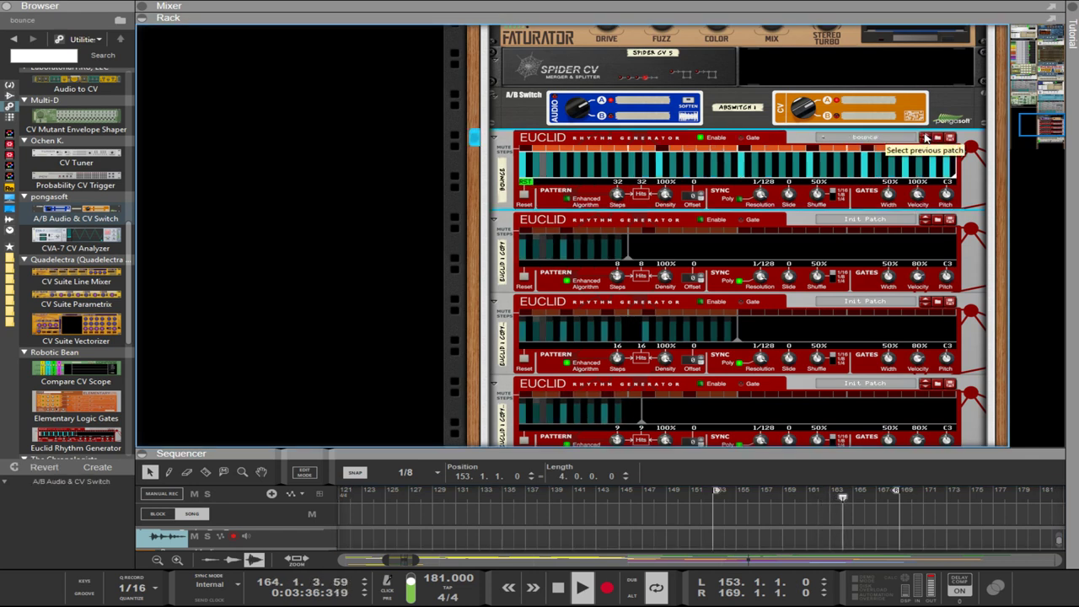
click(927, 138)
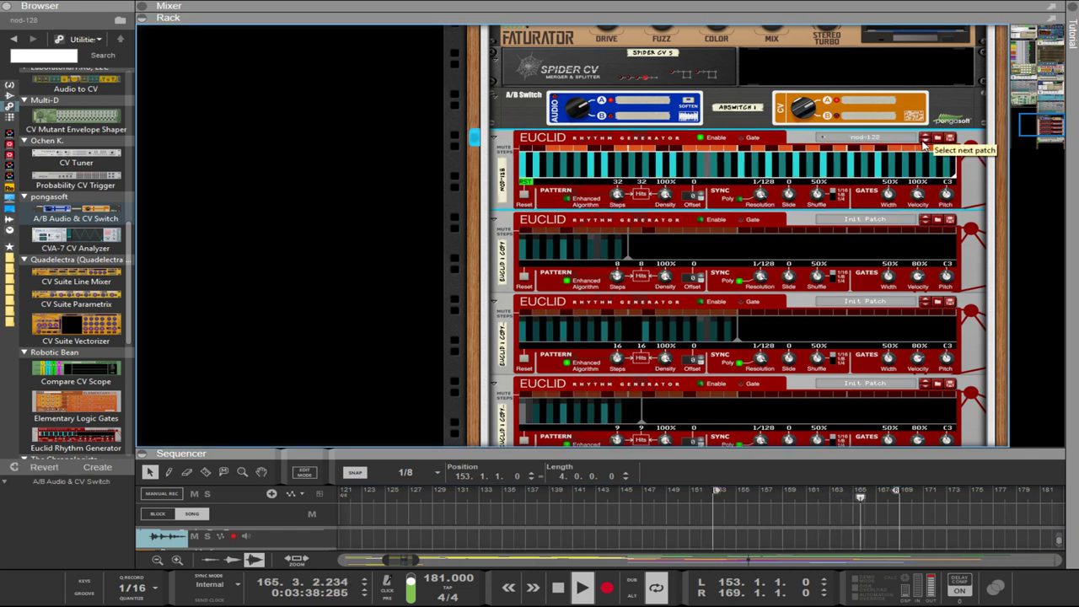
click(925, 142)
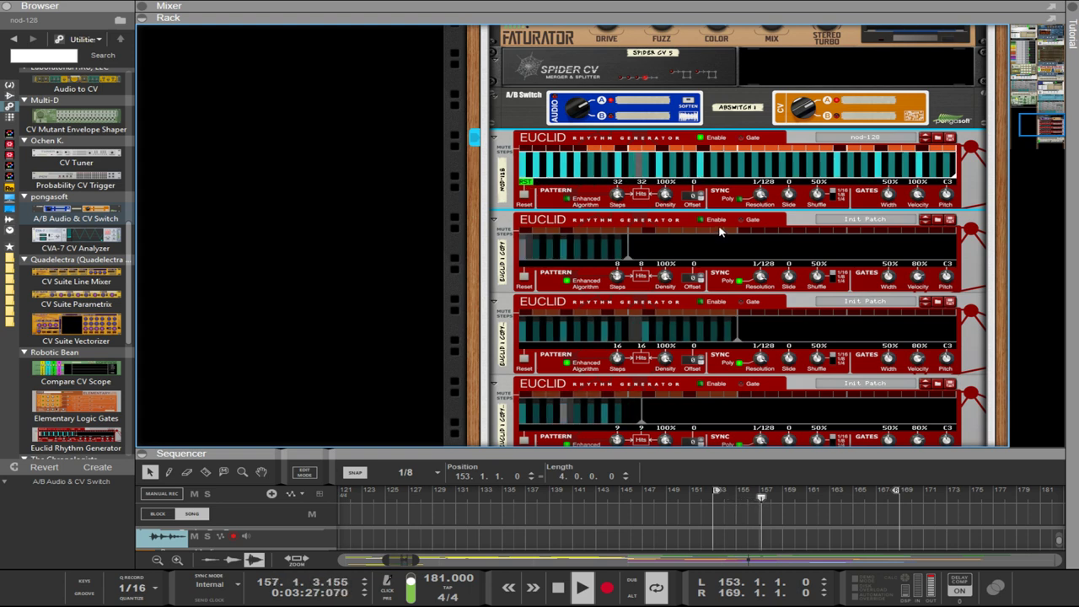
- Raise the RE 302 Graphic Equaliser's input gain slightly and cut one band fully
scroll(741, 185, up, 10)
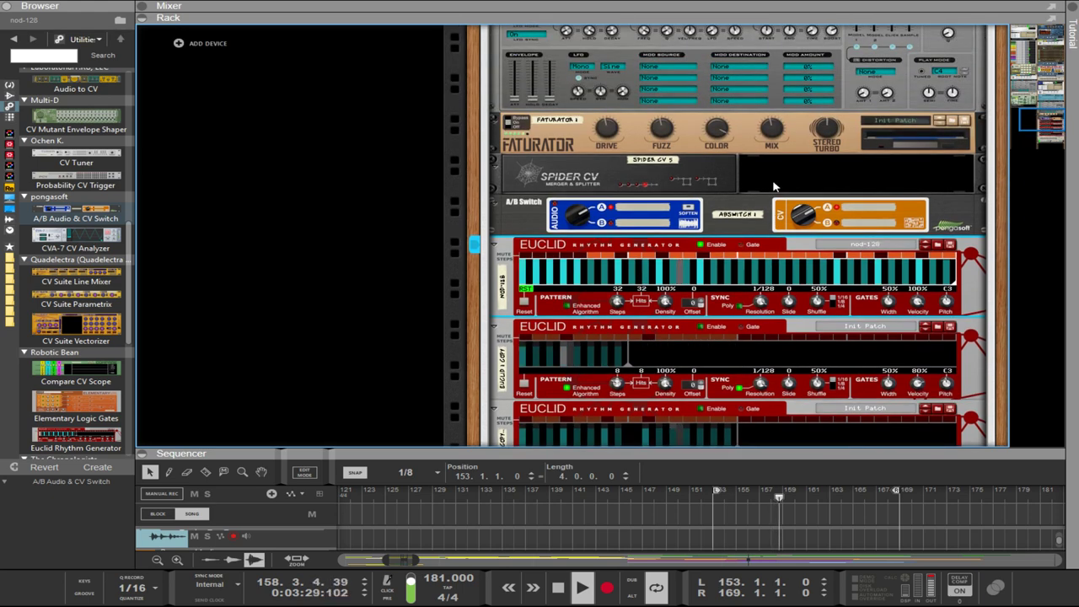
scroll(792, 173, down, 15)
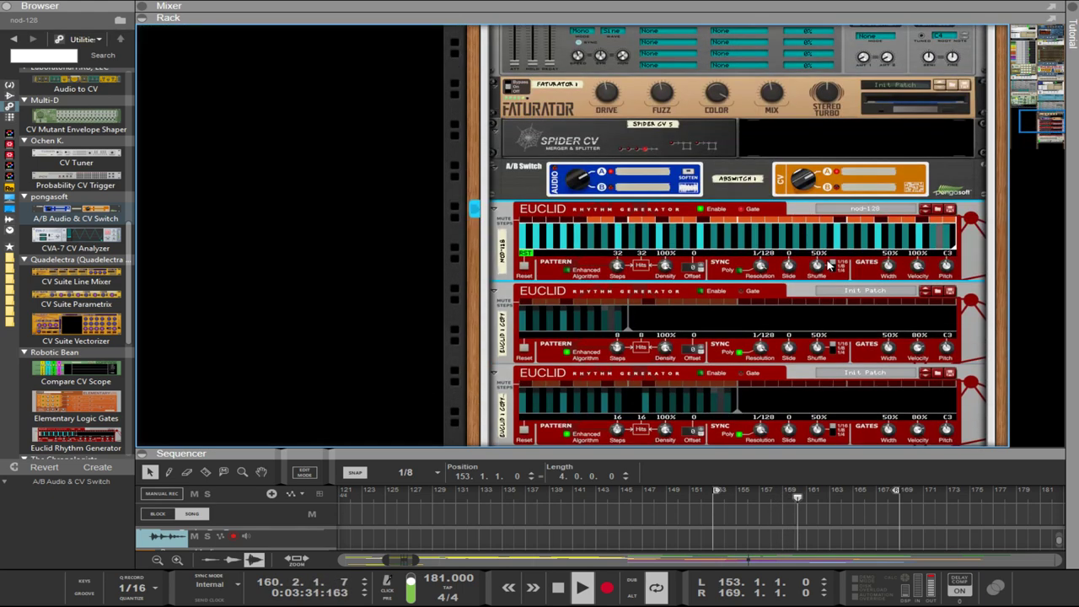
click(947, 289)
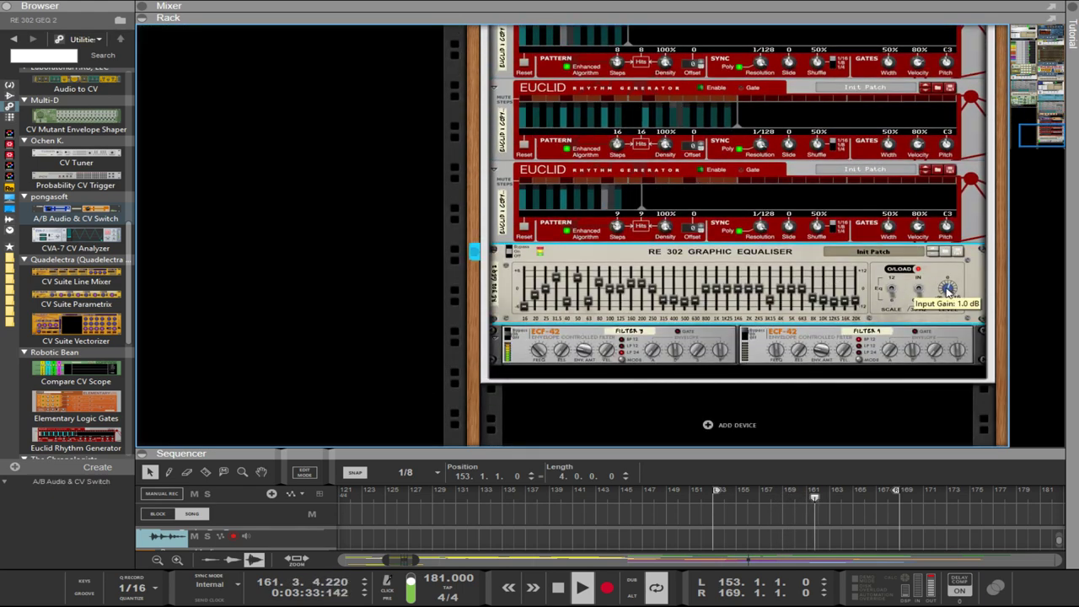
drag(948, 288, 947, 288)
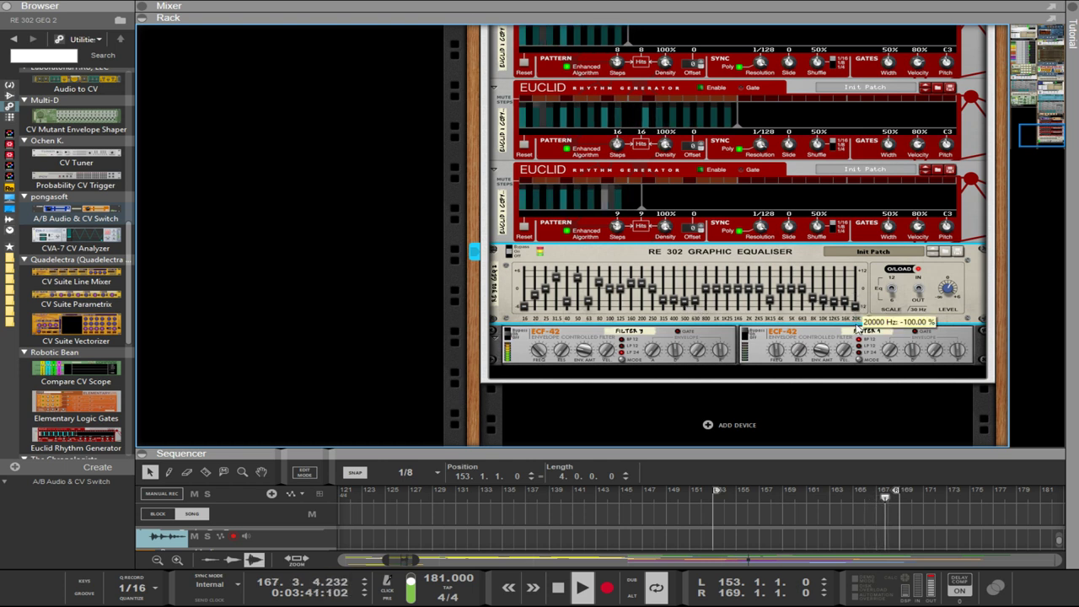
drag(696, 301, 695, 312)
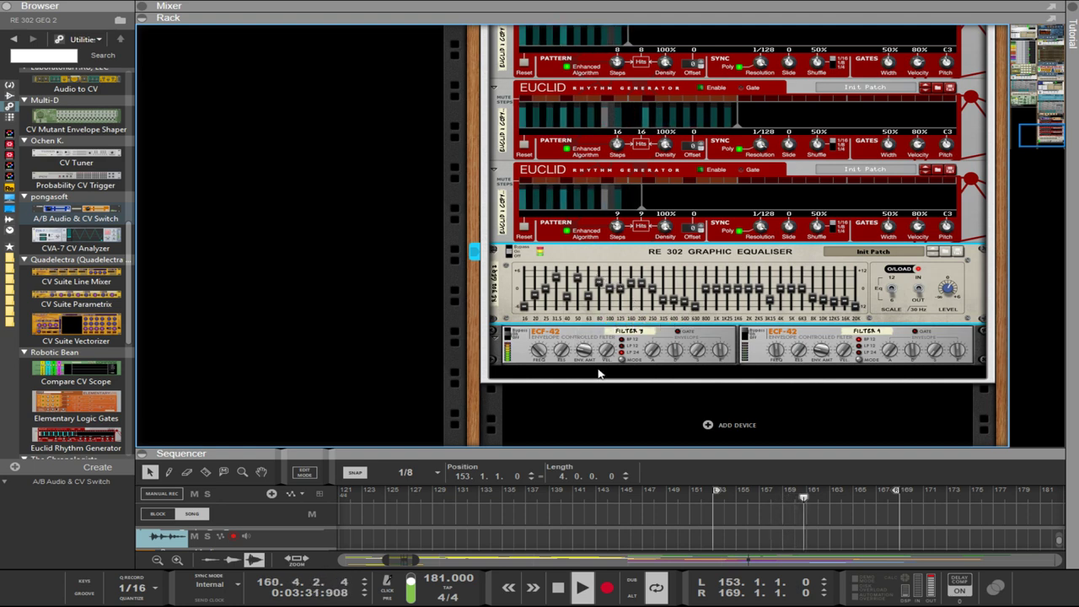
- Lower Filter 3's frequency from 121 to about 49
click(542, 368)
drag(540, 364, 576, 419)
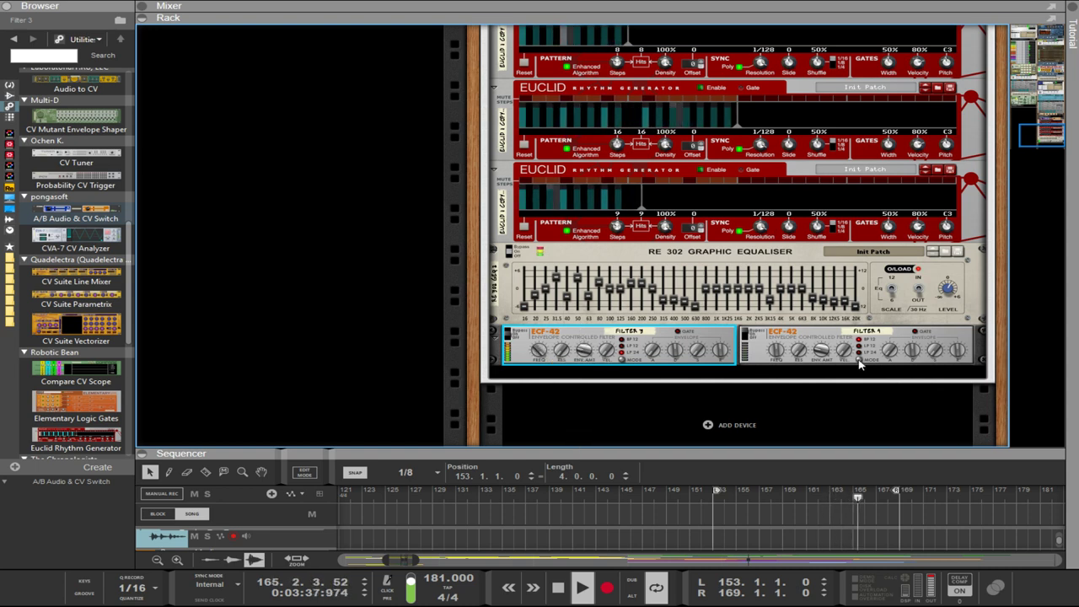
scroll(874, 363, up, 5)
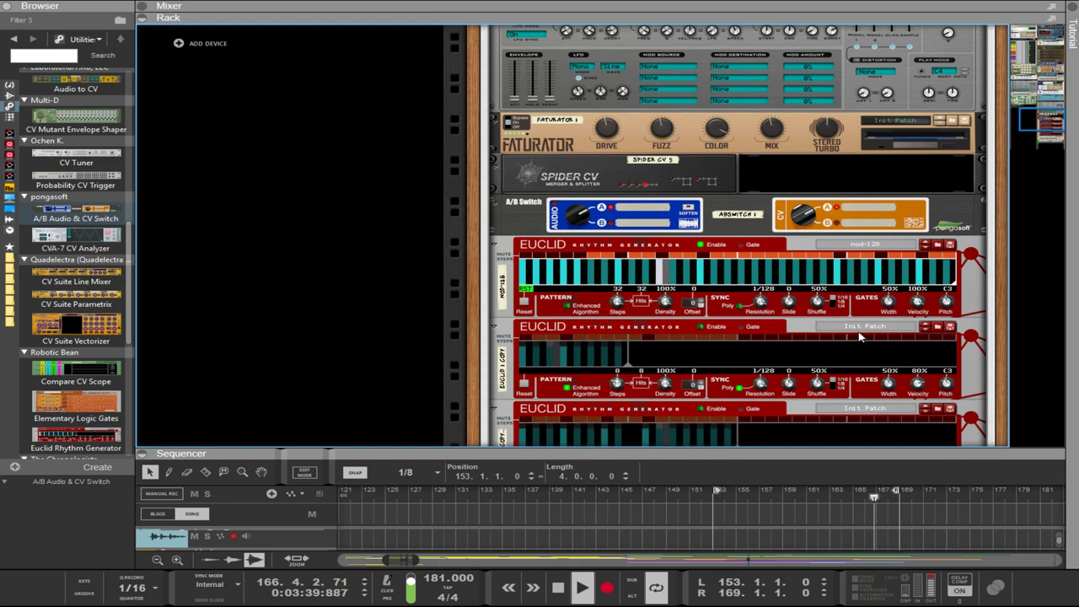
- Select the A/B Switch, browse the rack devices, then enlarge the sequencer over the rack again
click(801, 218)
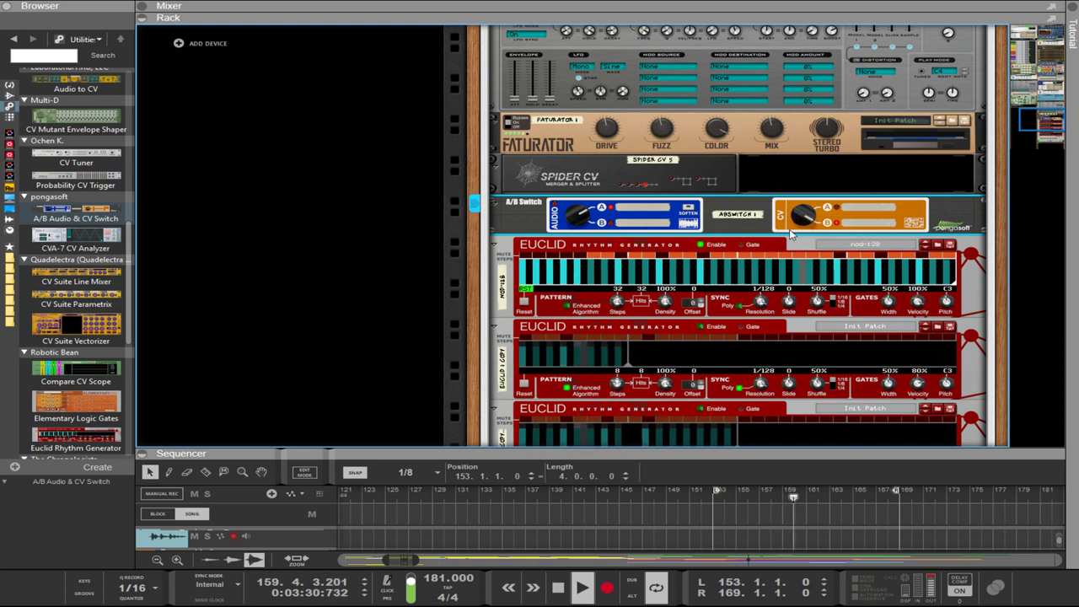
scroll(791, 236, up, 10)
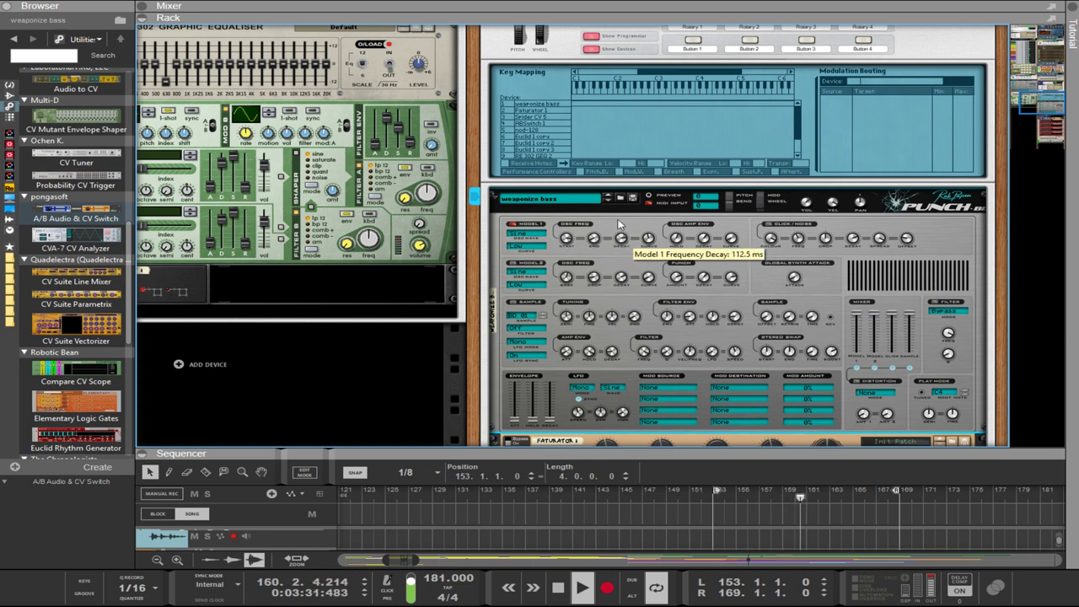
scroll(794, 278, down, 3)
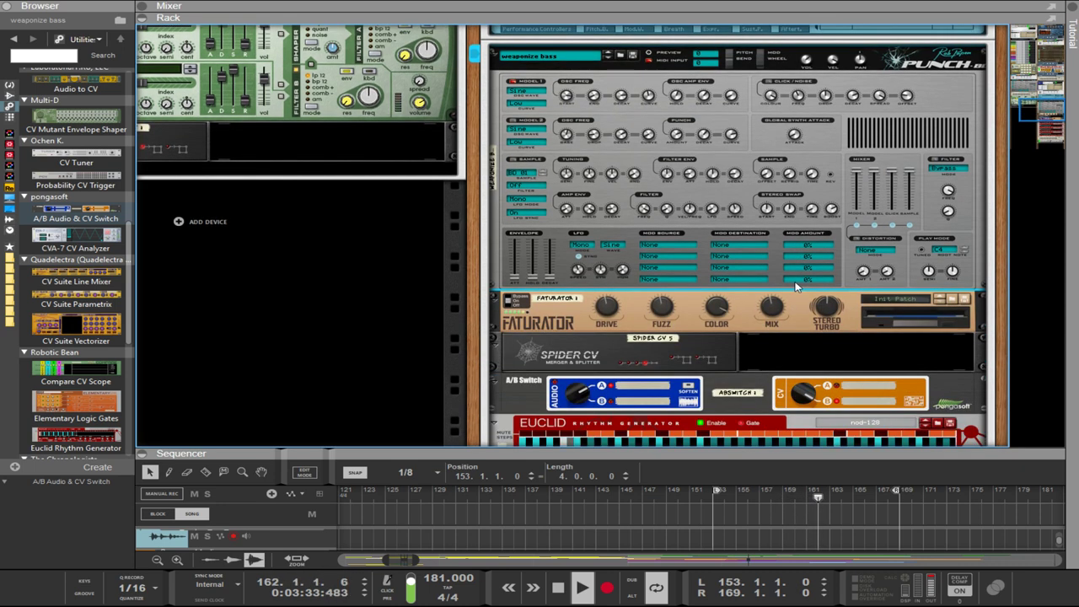
scroll(783, 301, down, 2)
scroll(732, 273, up, 10)
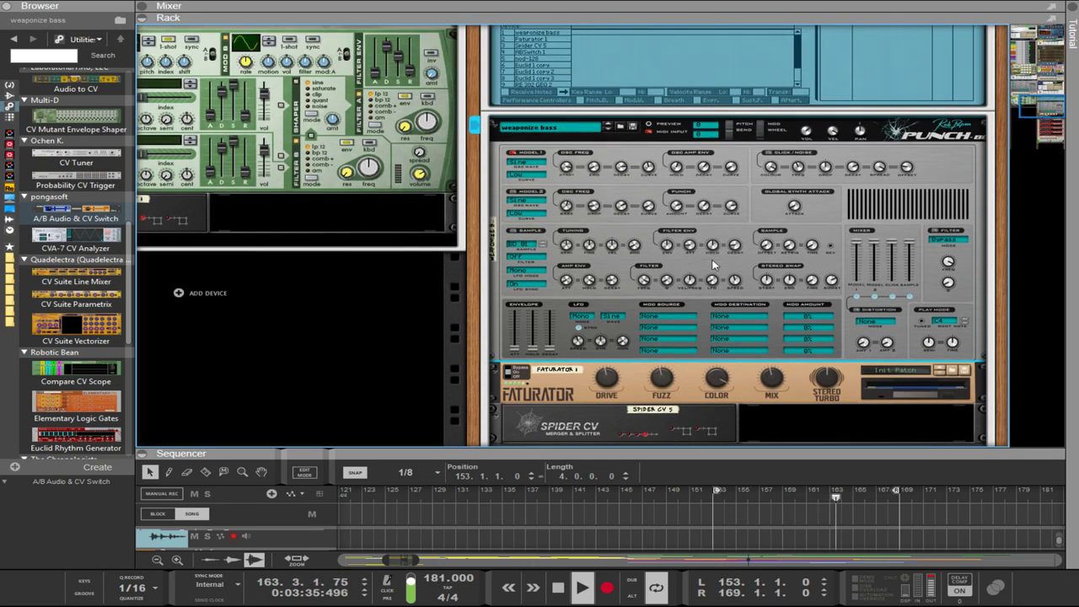
scroll(707, 257, down, 7)
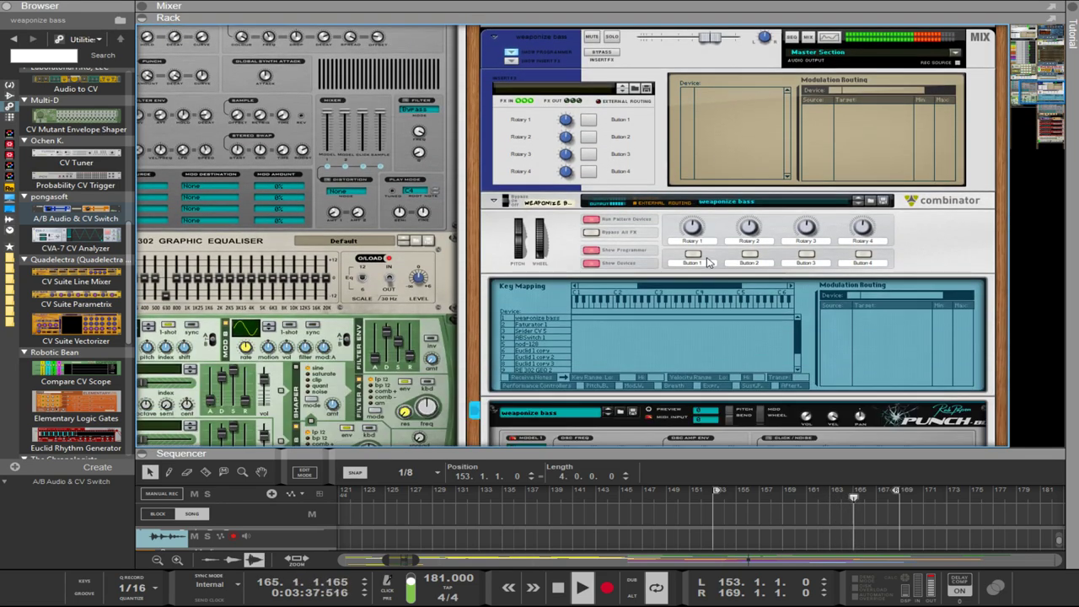
drag(716, 450, 717, 157)
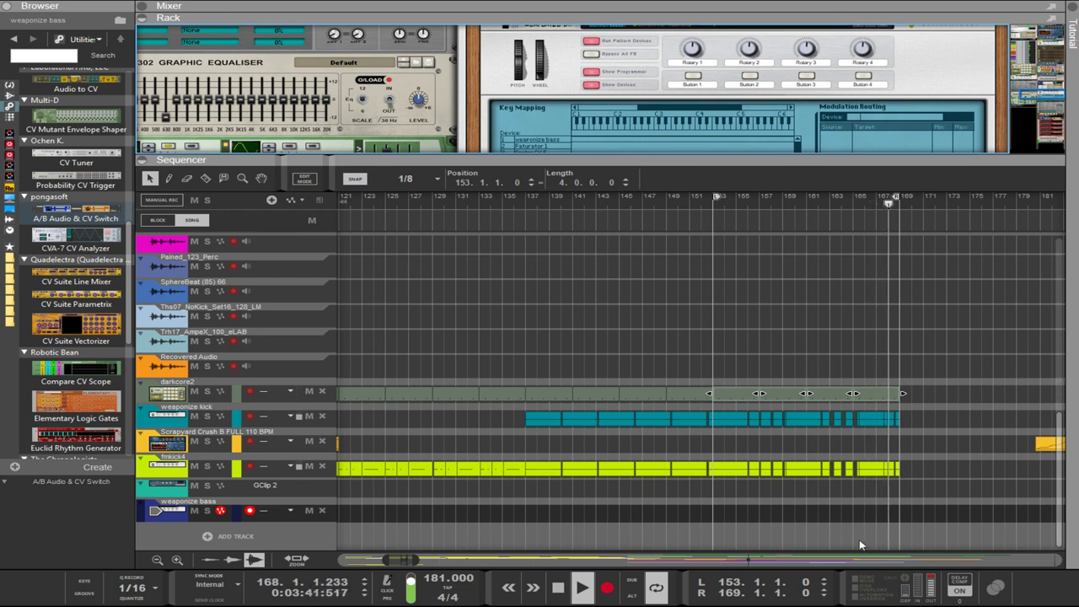
- Push the clips from bar 180 onward right so they start at bar 216
drag(970, 469, 709, 389)
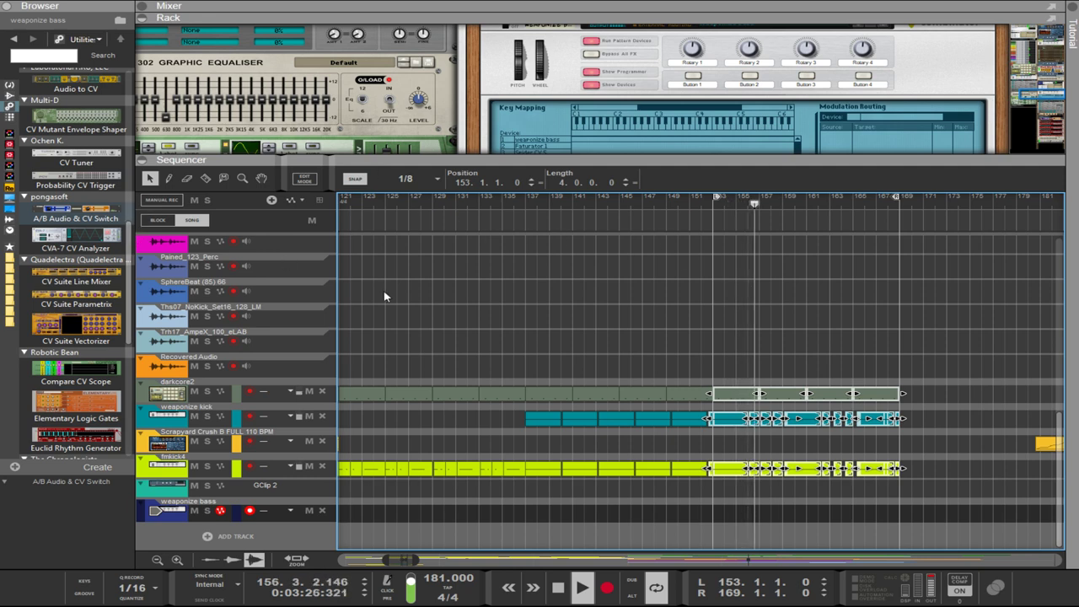
drag(982, 532, 954, 345)
scroll(877, 333, down, 3)
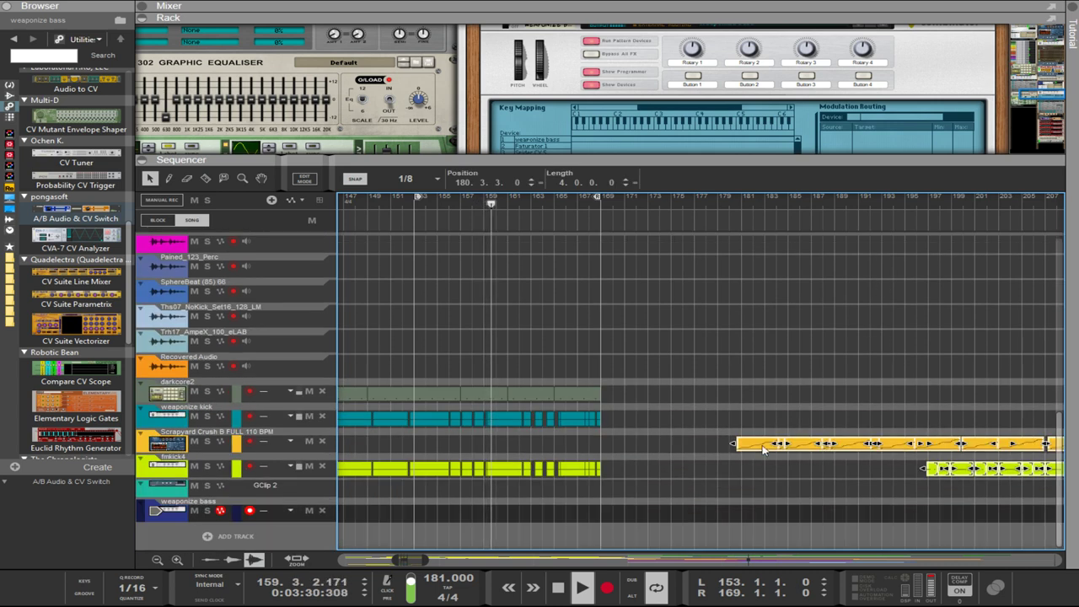
drag(753, 453, 1075, 455)
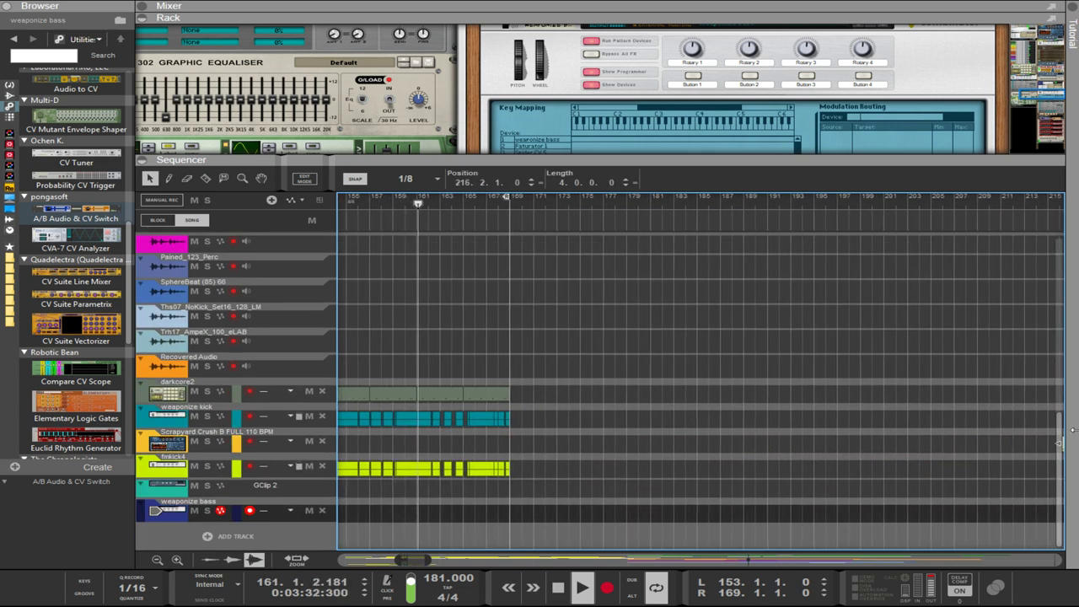
- Duplicate the bar 153–169 darkcore2, weaponize kick and fmkick4 clips later and set the loop end to 201
drag(818, 478, 425, 395)
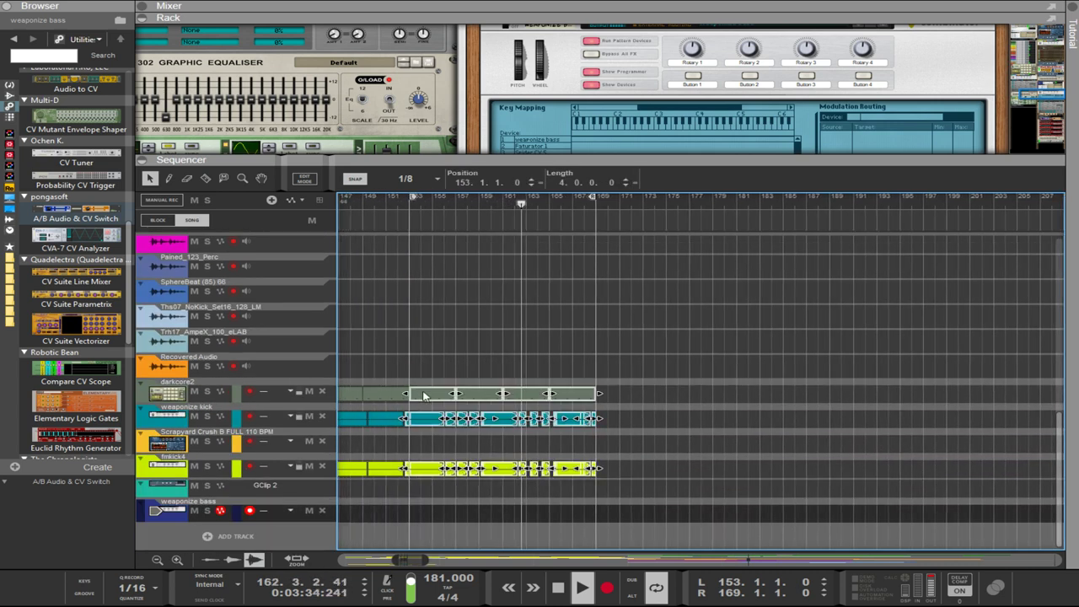
drag(655, 478, 441, 383)
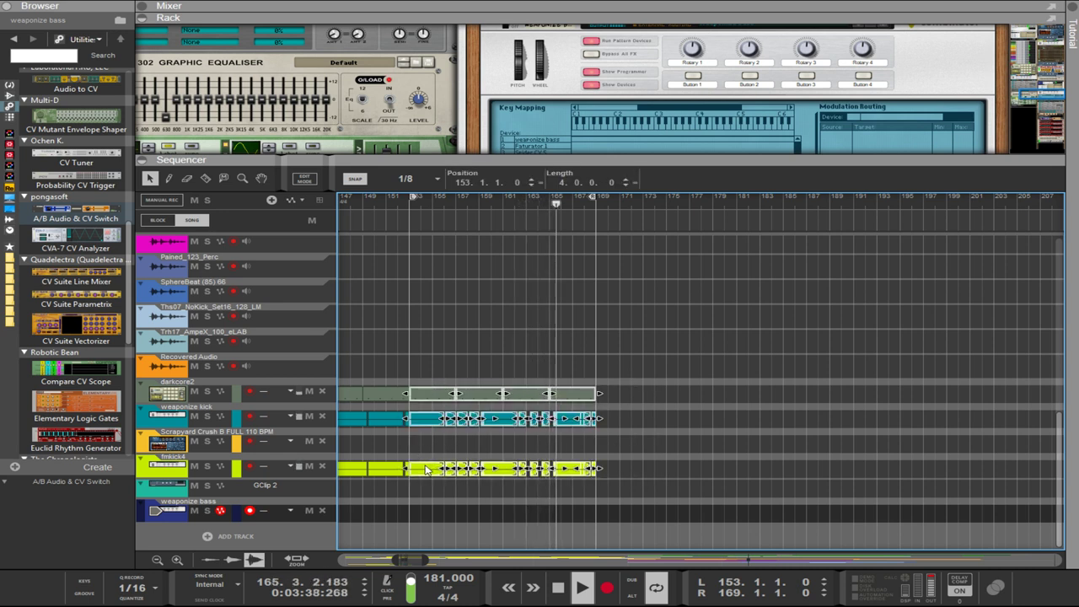
drag(425, 469, 795, 469)
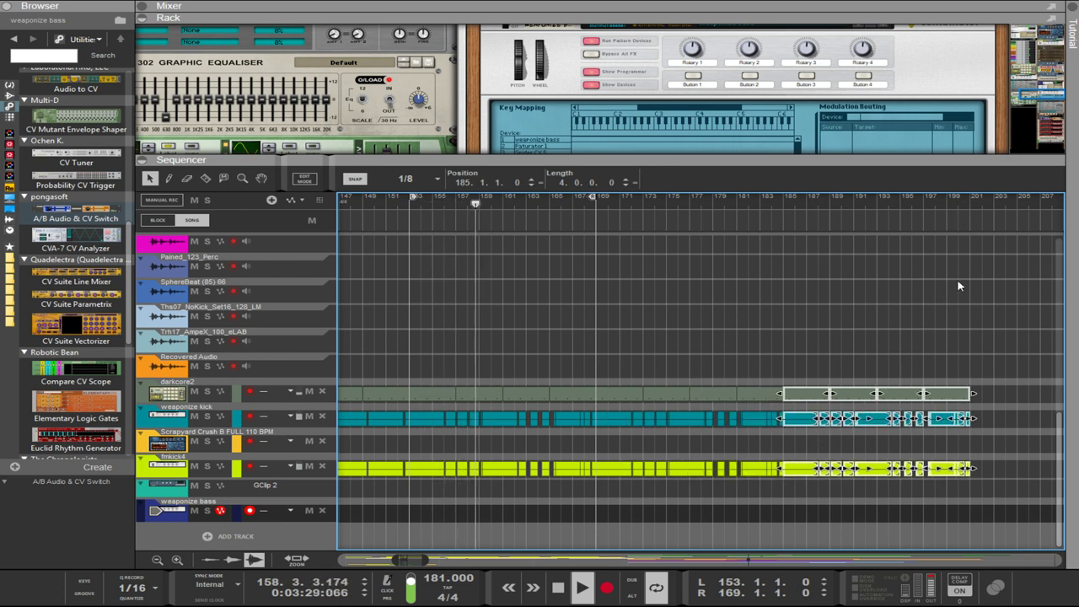
alt+click(968, 202)
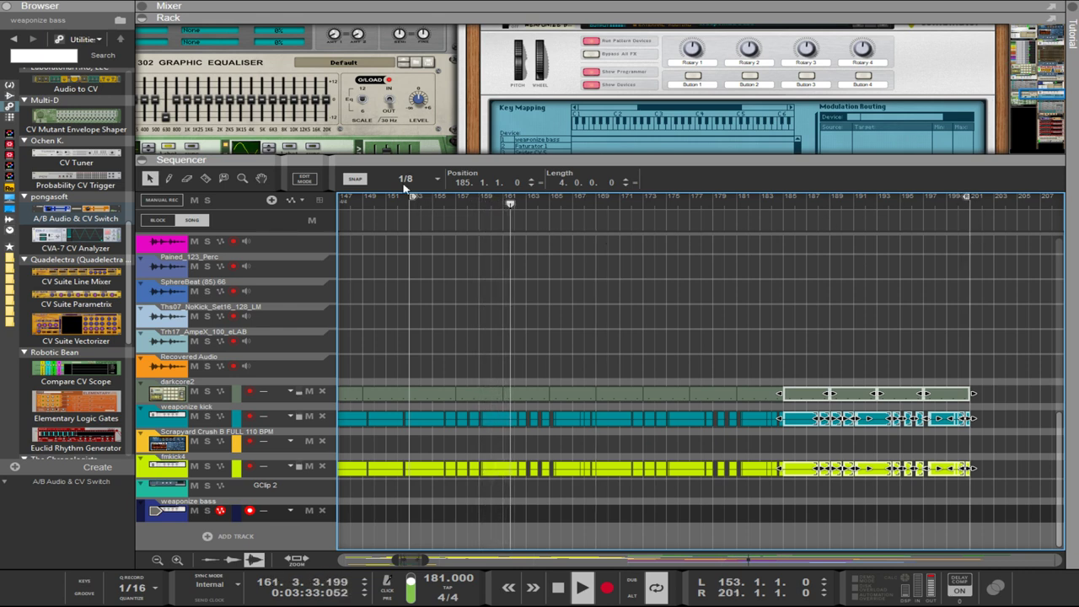
drag(386, 154, 386, 257)
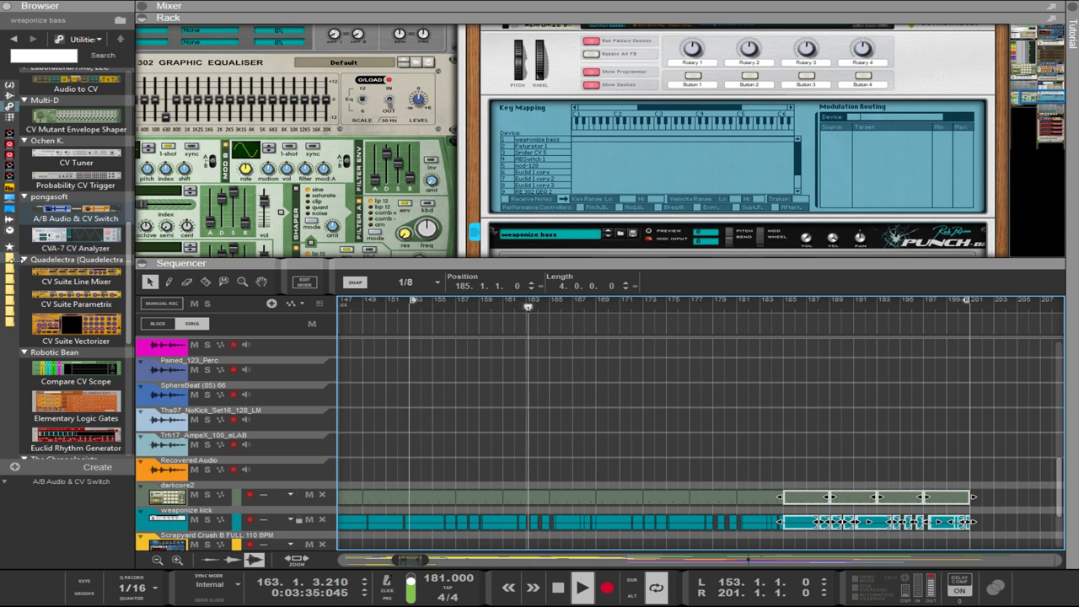
- Add the impactcore2.kong patch from Drum Machine Patches > Kong Patches to the rack
drag(12, 263, 105, 269)
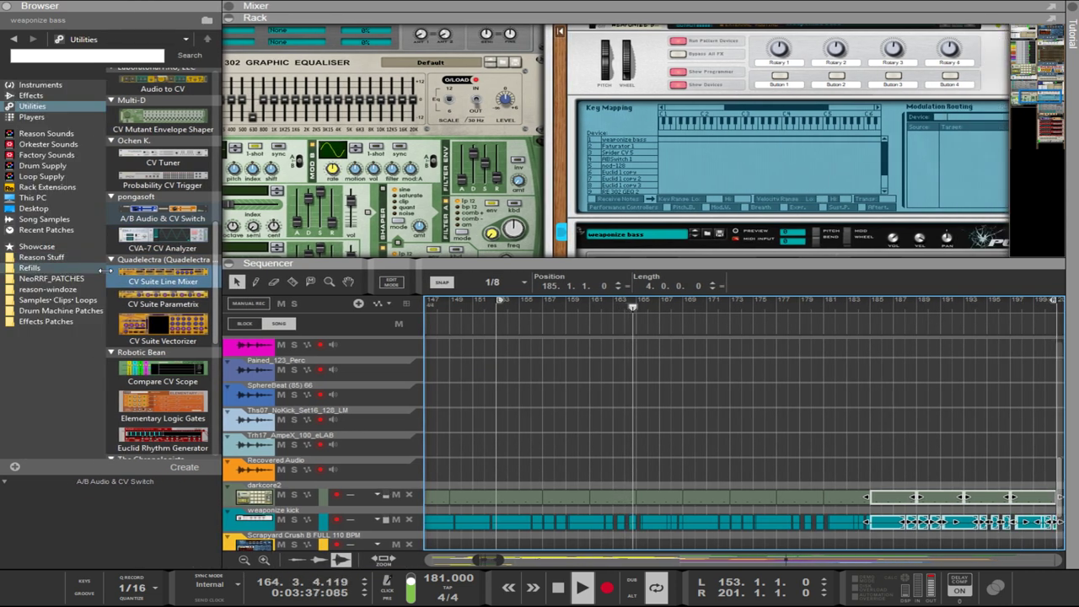
scroll(160, 219, up, 5)
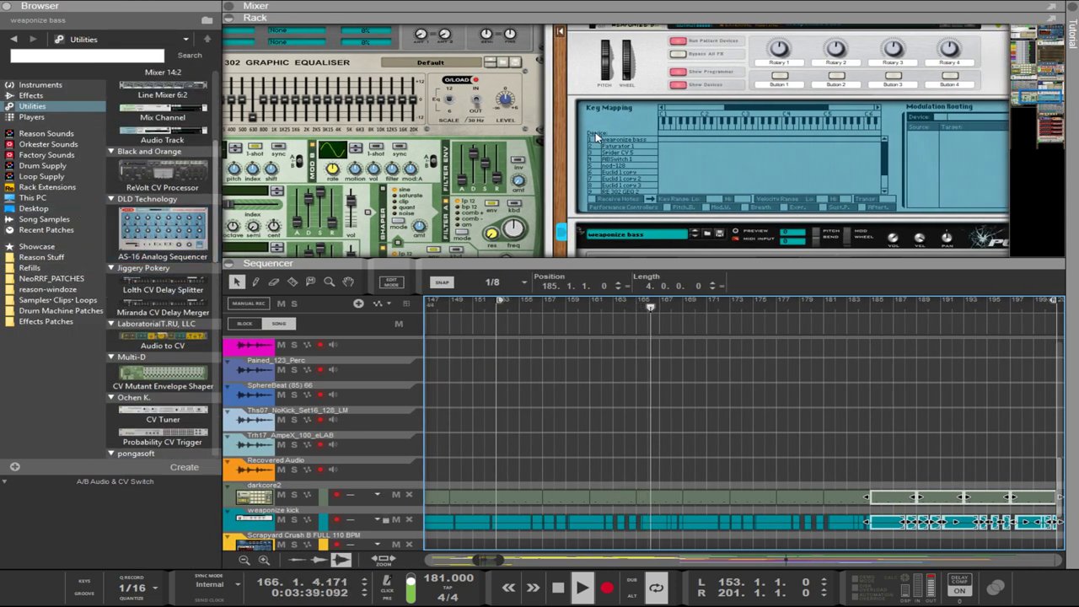
scroll(499, 173, down, 5)
scroll(335, 144, up, 1)
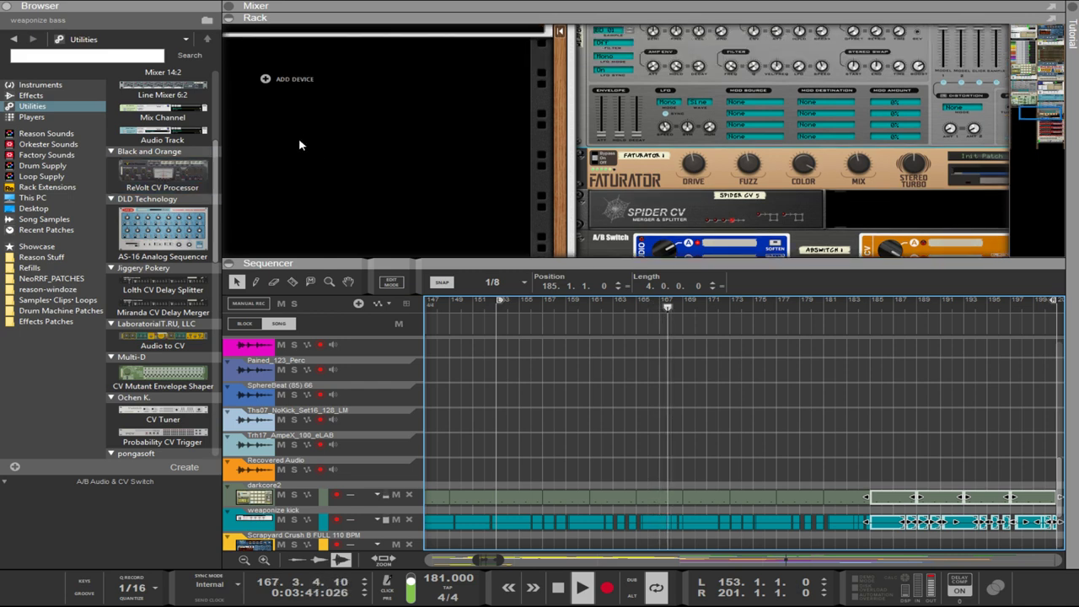
scroll(151, 229, down, 8)
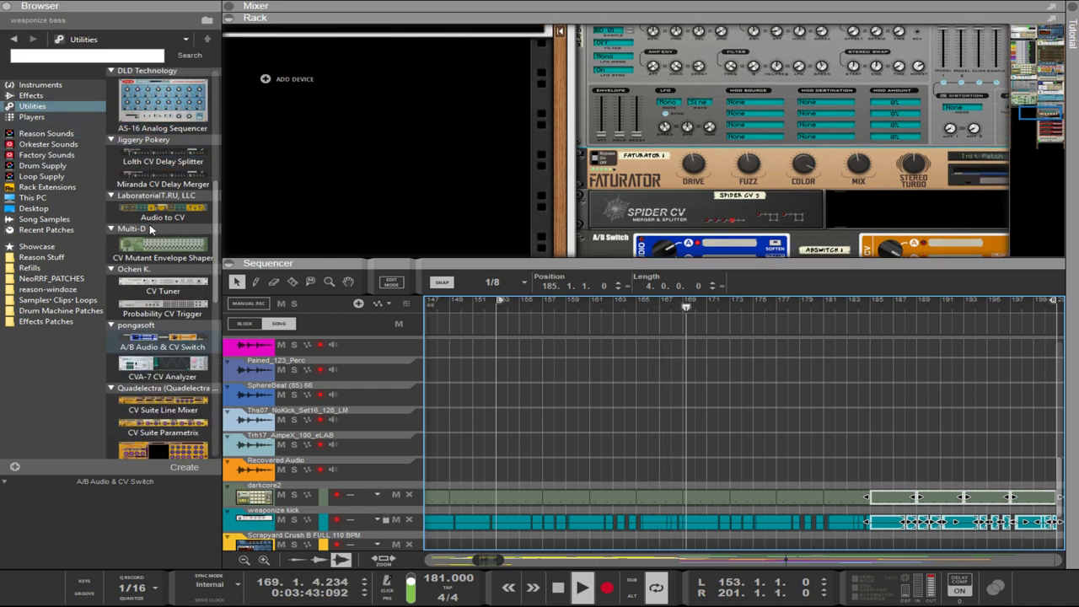
scroll(152, 230, up, 3)
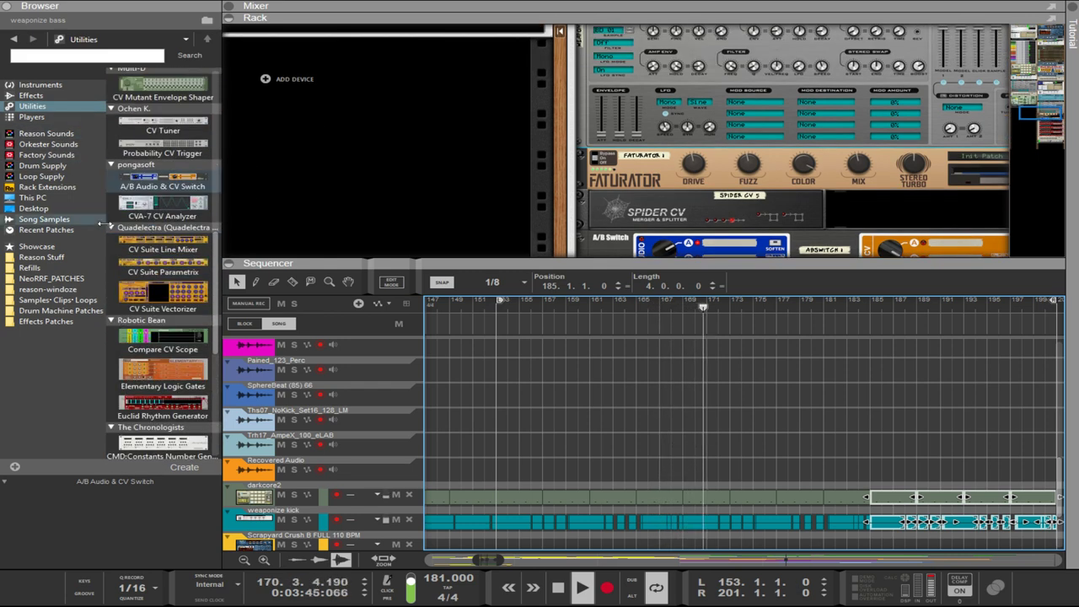
click(39, 310)
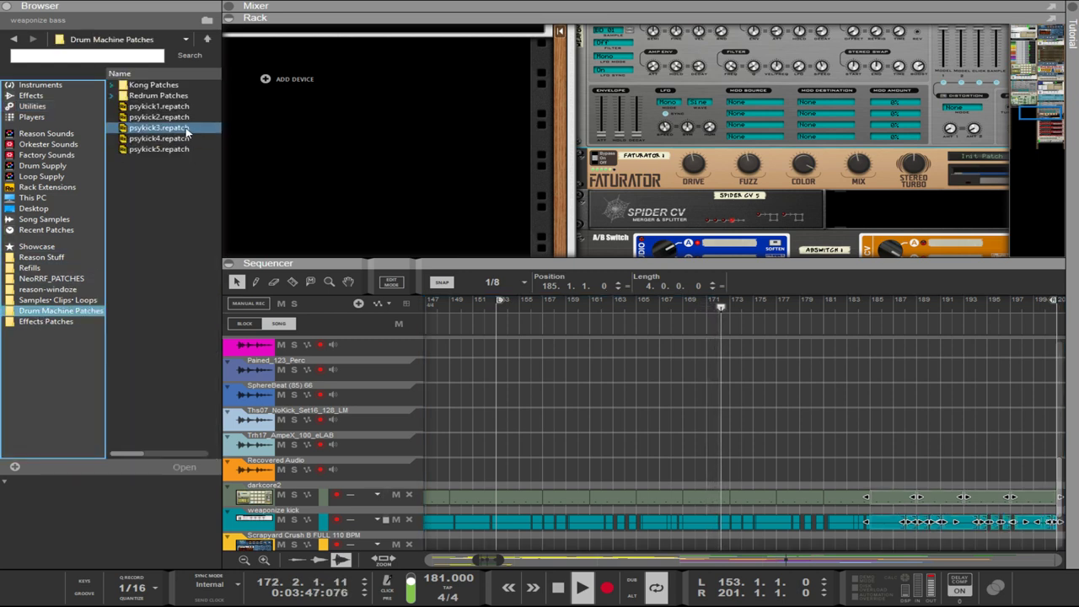
click(111, 85)
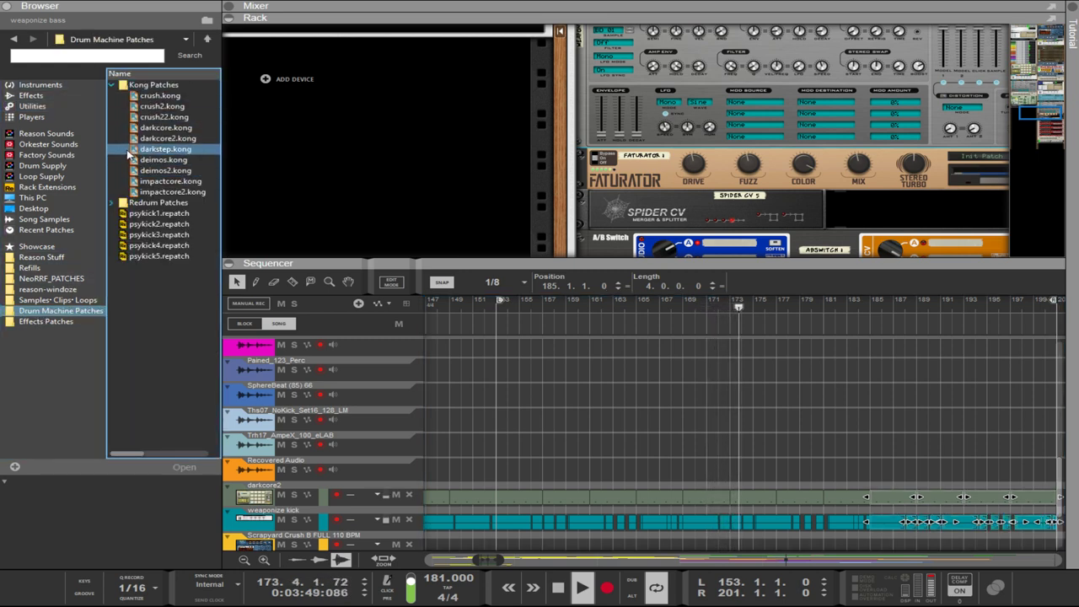
click(150, 192)
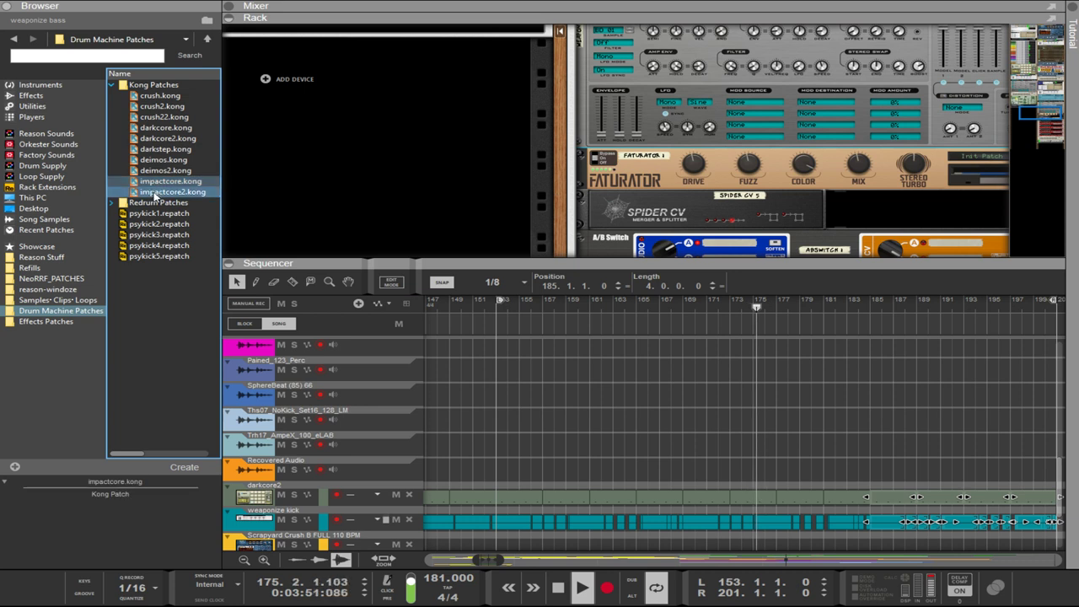
drag(150, 192, 399, 153)
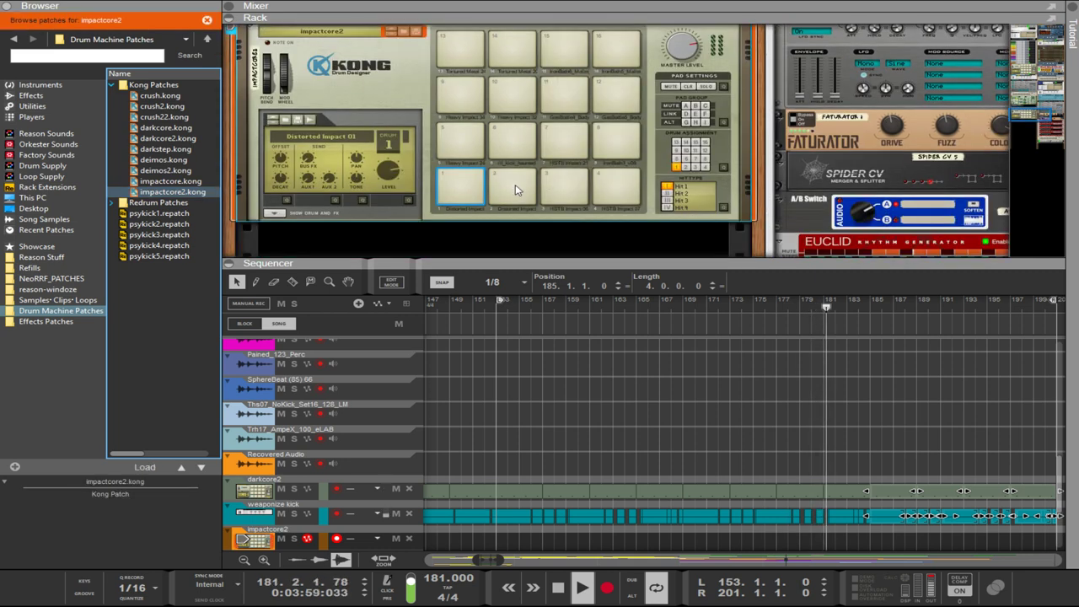
- Audition the Kong pads, including Heavy Impact 24, Tortured Metal 24 and GasBottle4_Body1_v21
click(517, 189)
click(466, 145)
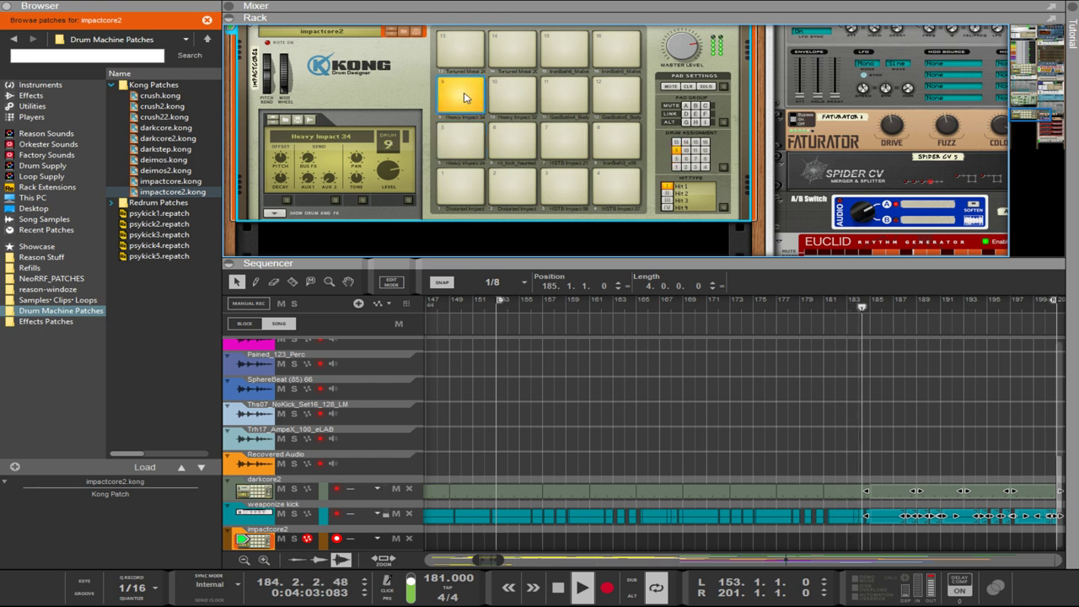
click(467, 61)
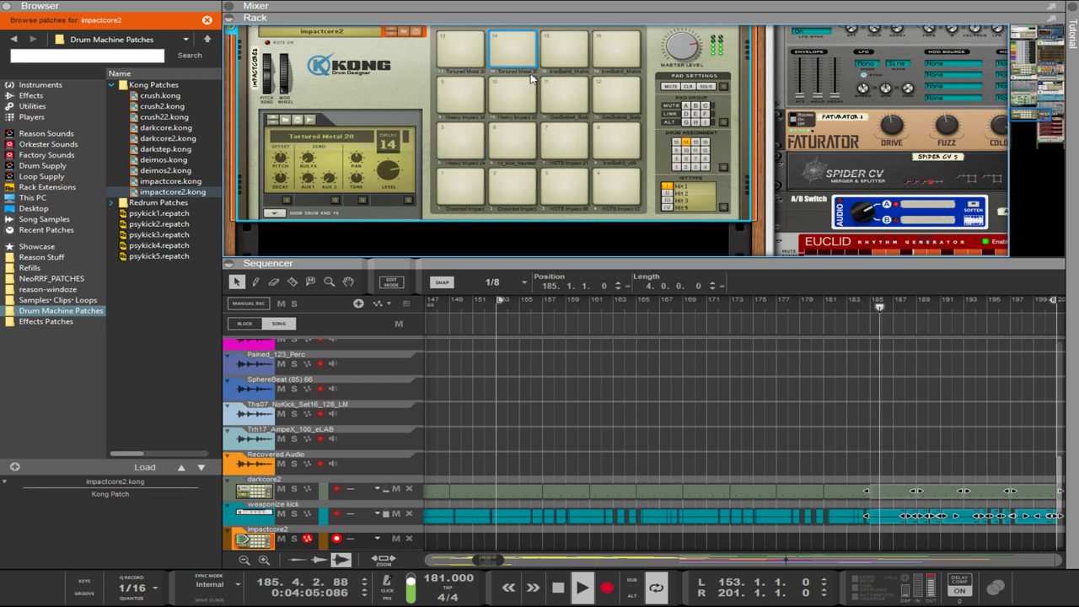
click(567, 97)
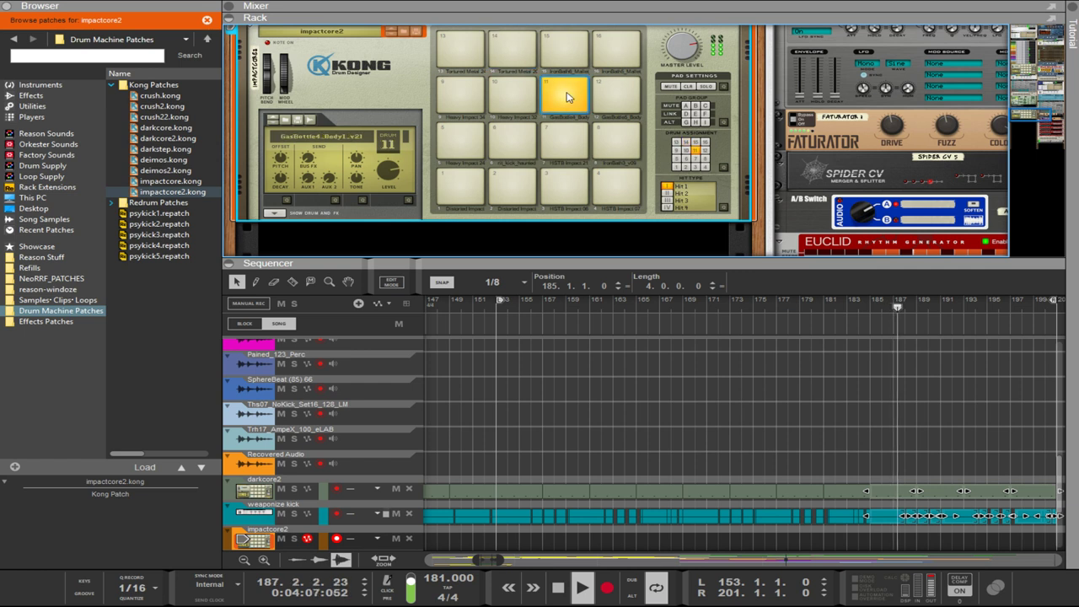
- Turn down the levels of drum 14 (Tortured Metal 20) and drum 13, then select pad 6
click(510, 67)
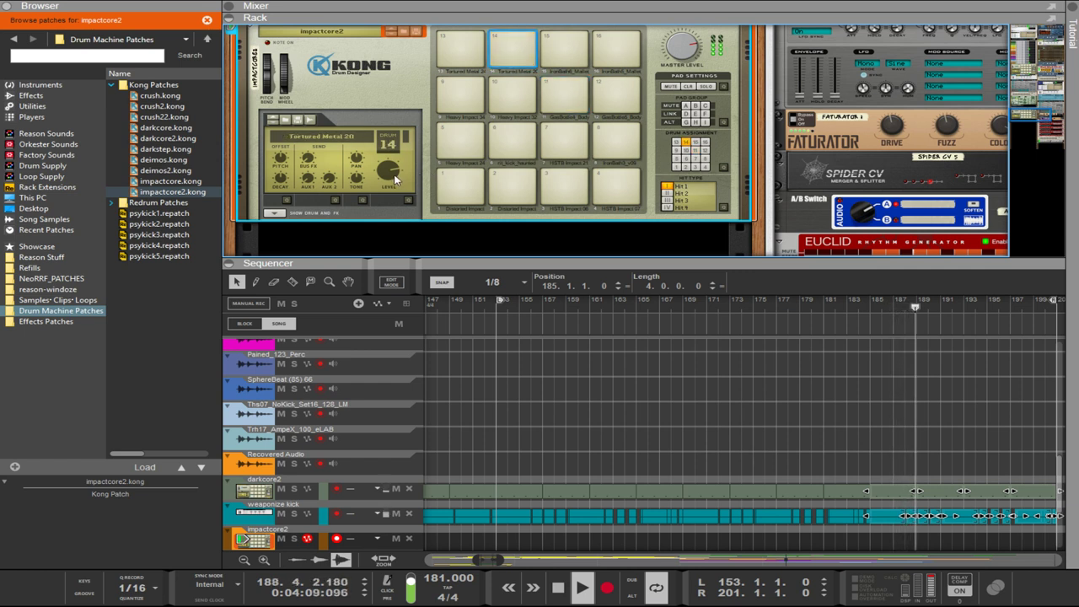
drag(394, 179, 388, 433)
click(458, 61)
drag(389, 173, 380, 298)
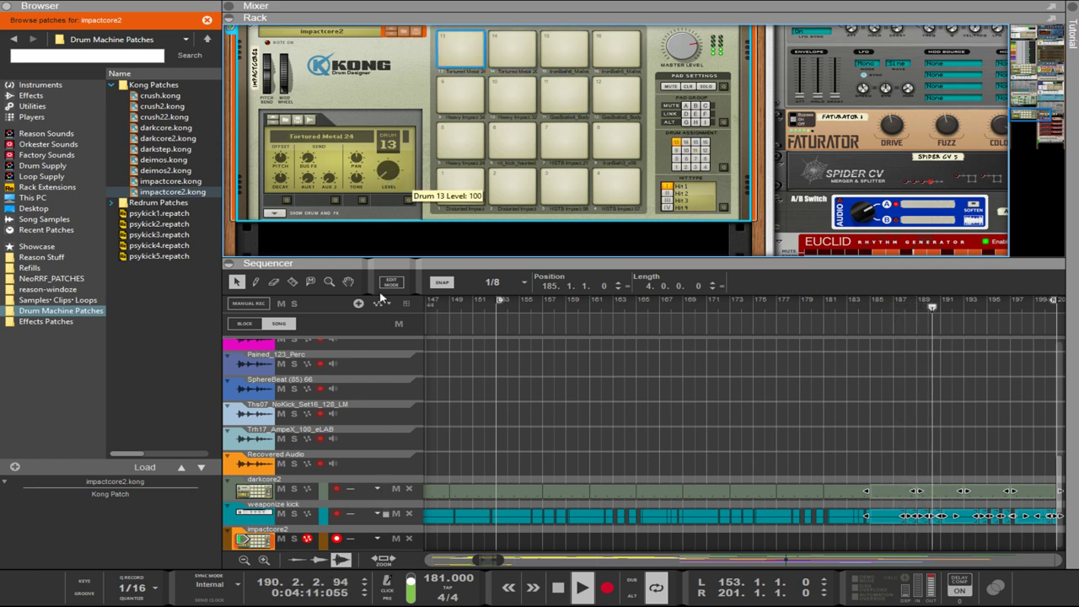
click(516, 145)
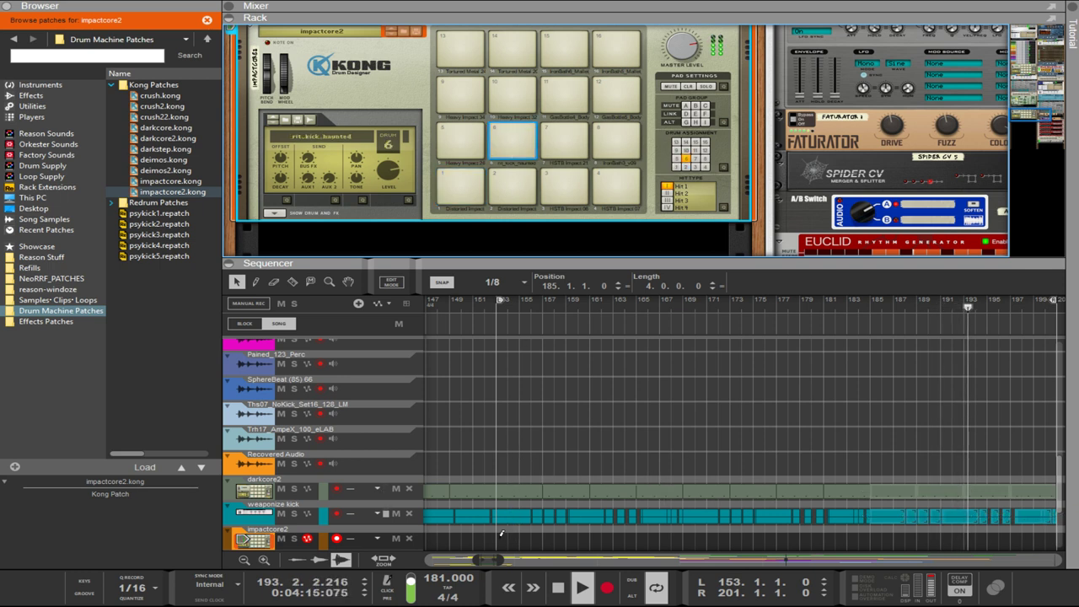
drag(498, 540, 515, 540)
- Replace the stray clip with a one-bar impactcore2 clip at bar 153, snapping to Bar
key(Delete)
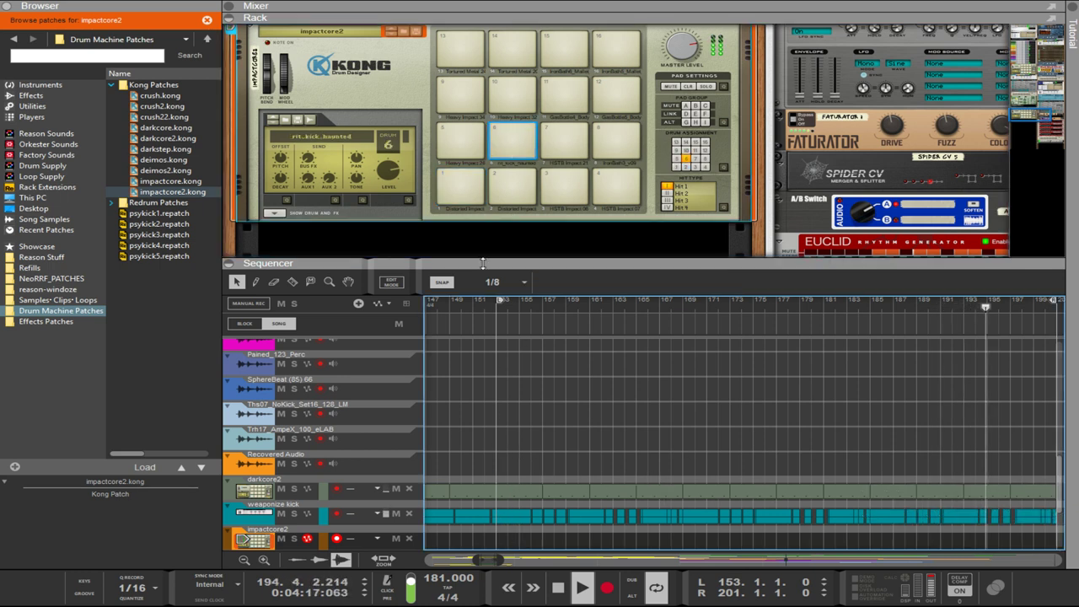
click(498, 286)
click(499, 300)
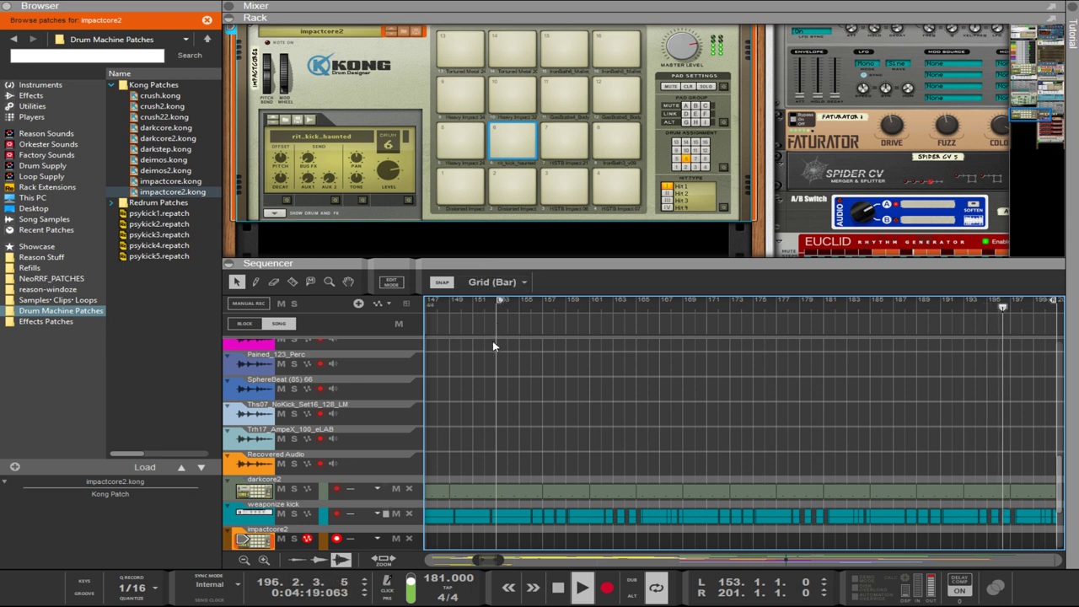
click(496, 537)
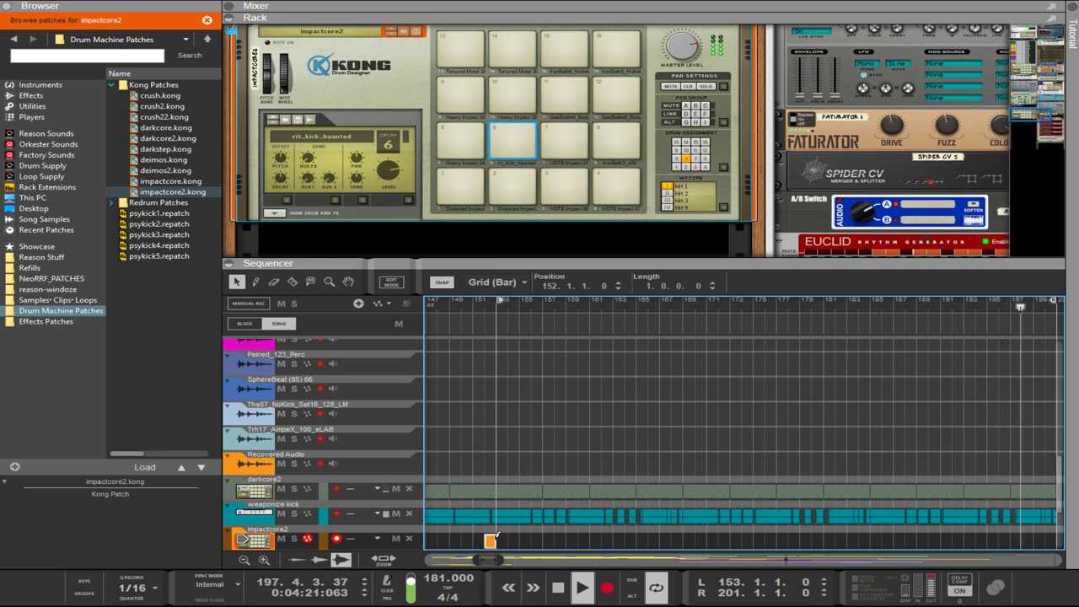
drag(496, 542, 500, 548)
double_click(501, 541)
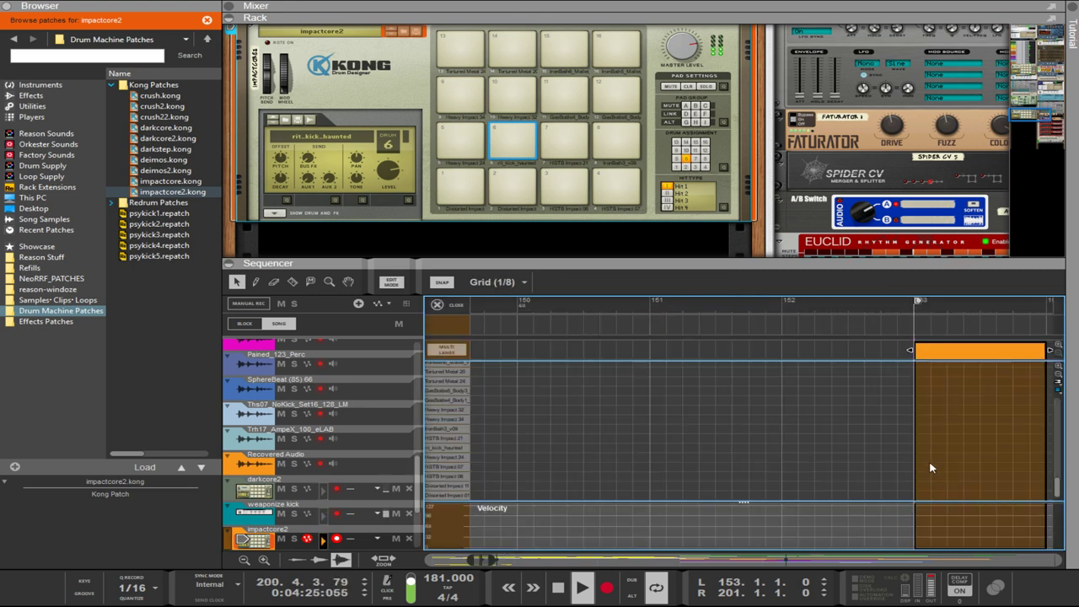
- Raise the Kong master level to 119 and place C1 hits at bar 153, beat 2 and 153.3.3
drag(681, 48, 674, 24)
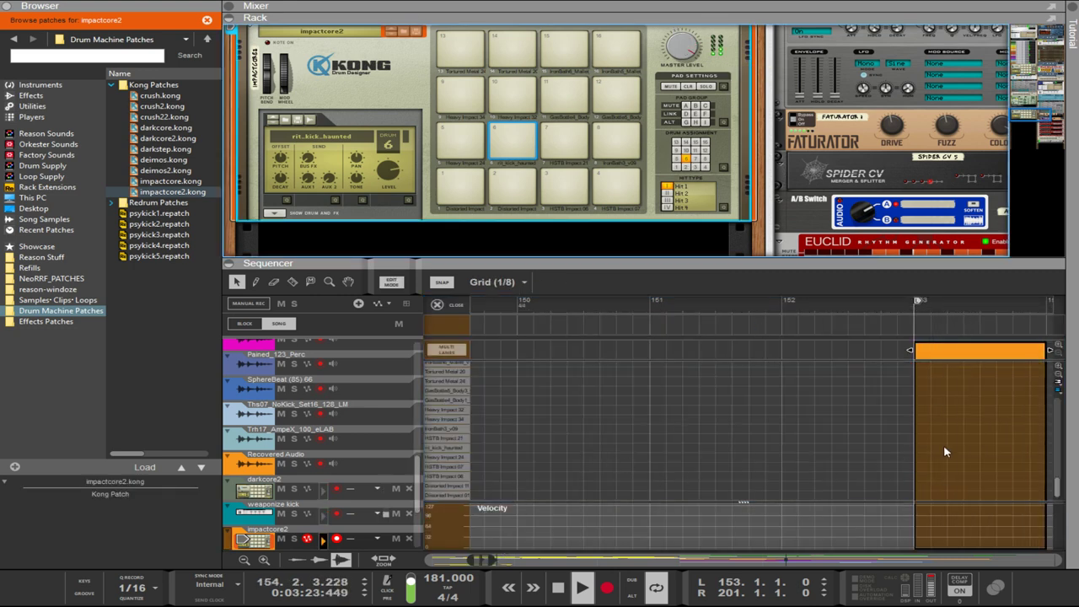
click(922, 491)
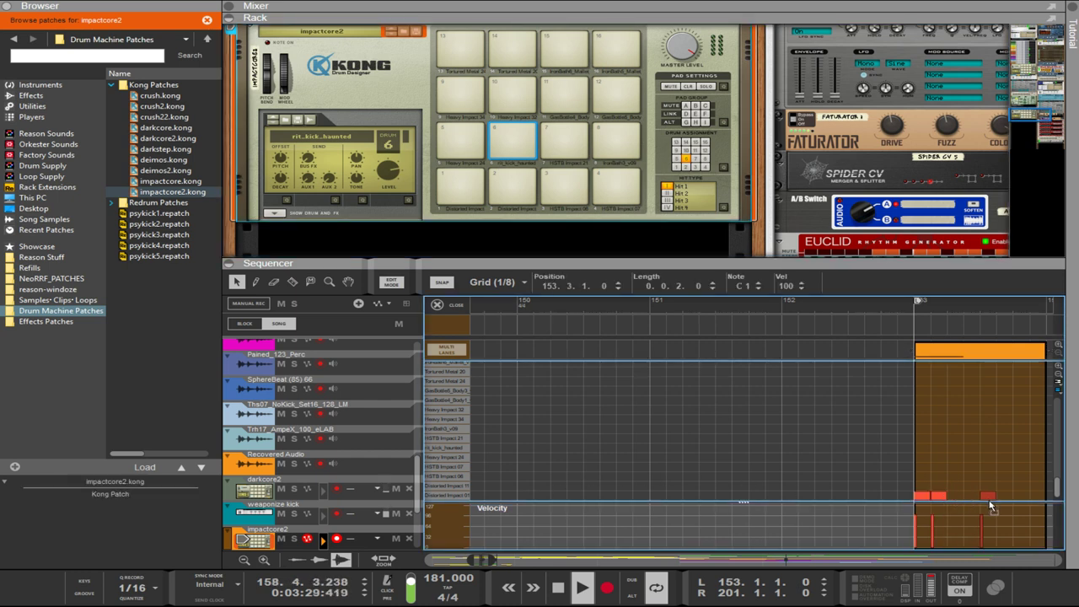
drag(942, 501, 957, 499)
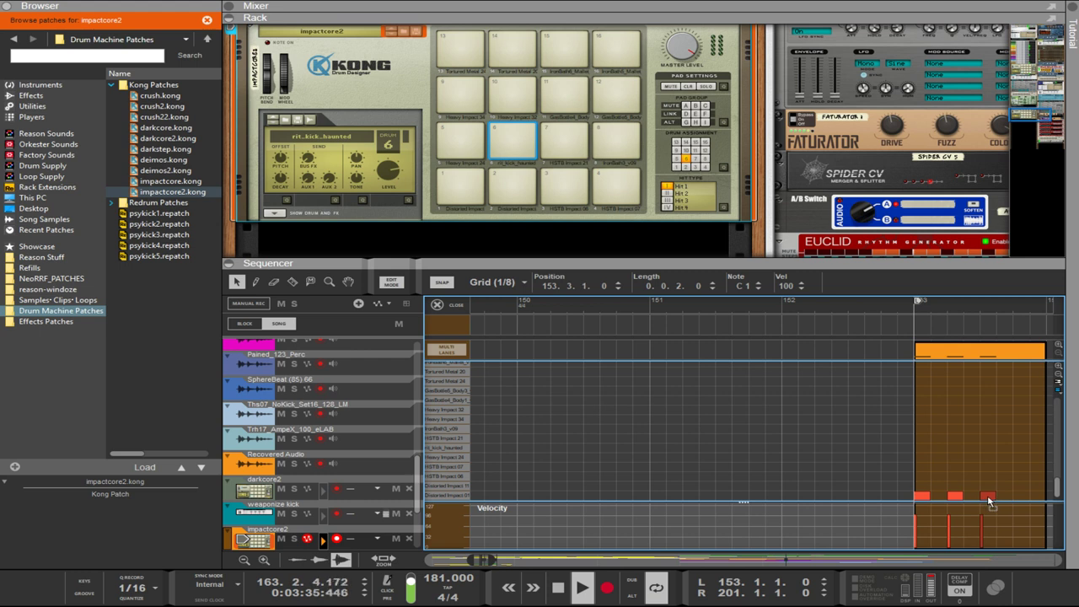
drag(989, 500, 1012, 504)
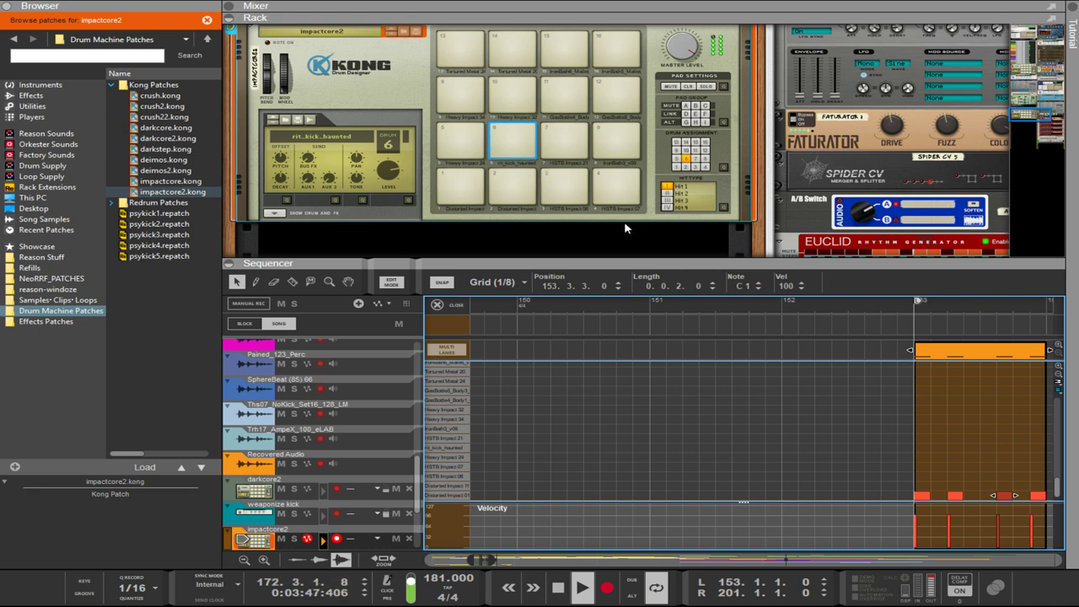
drag(744, 266, 743, 179)
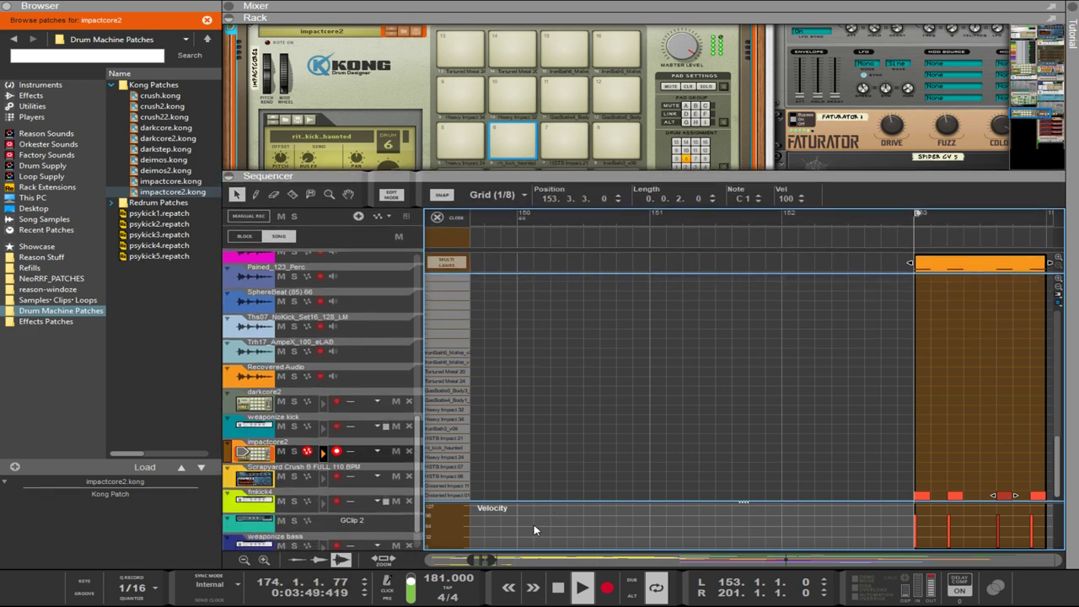
- Set the loop end to bar 157, mute fmkick4 and stretch the impactcore2 clip to bars 153–157
drag(490, 561, 536, 564)
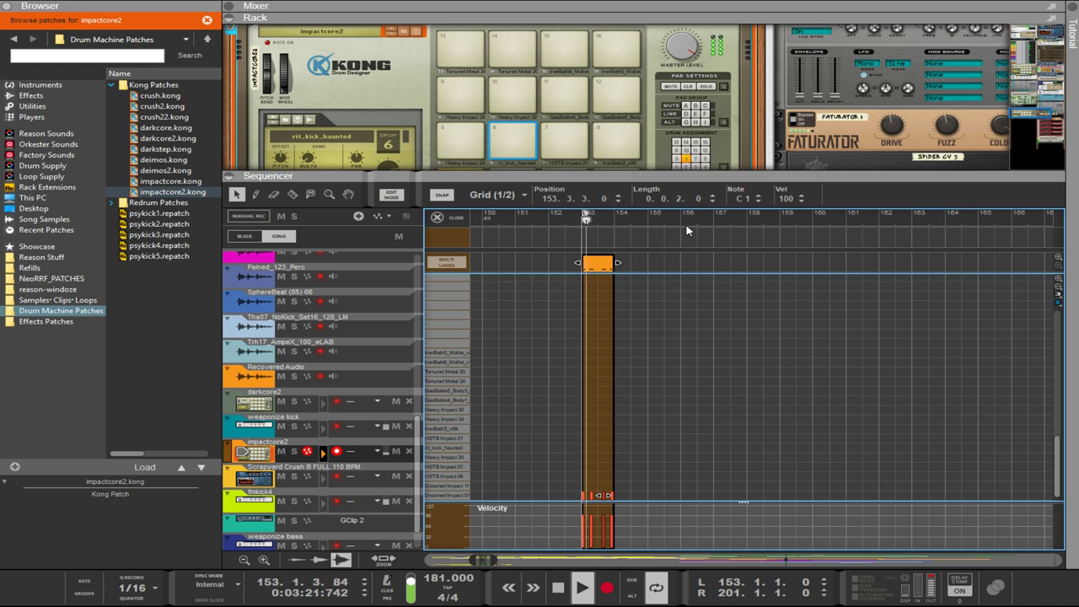
alt+click(714, 218)
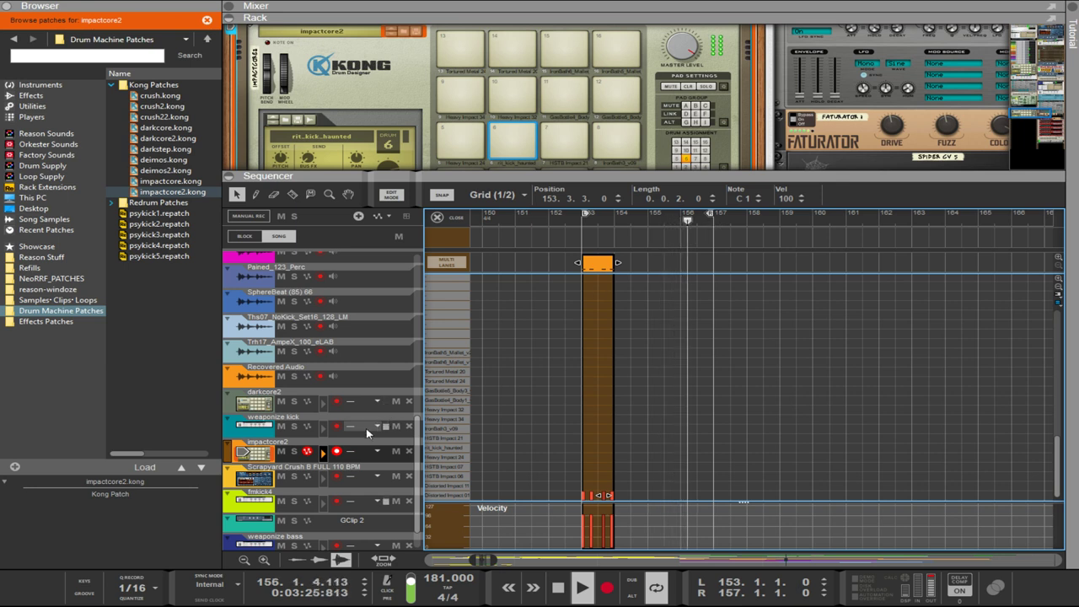
click(282, 502)
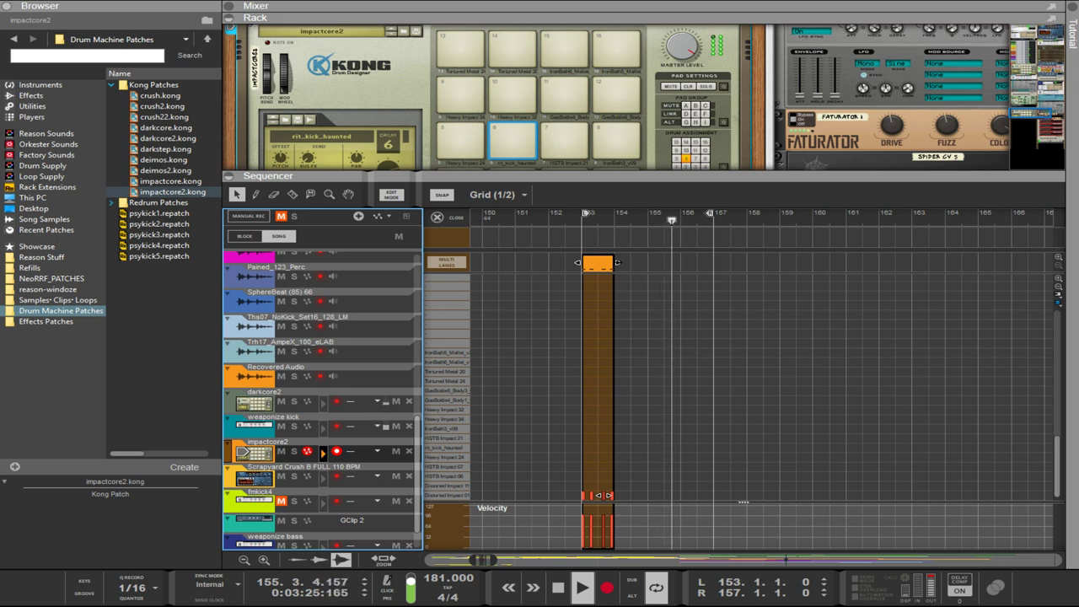
drag(617, 262, 714, 262)
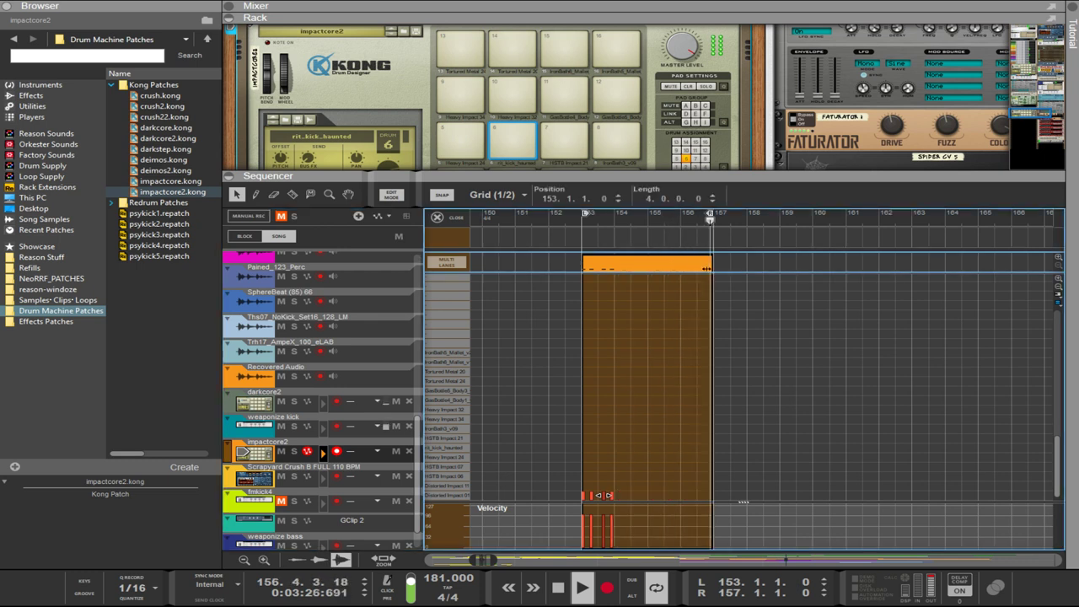
click(667, 357)
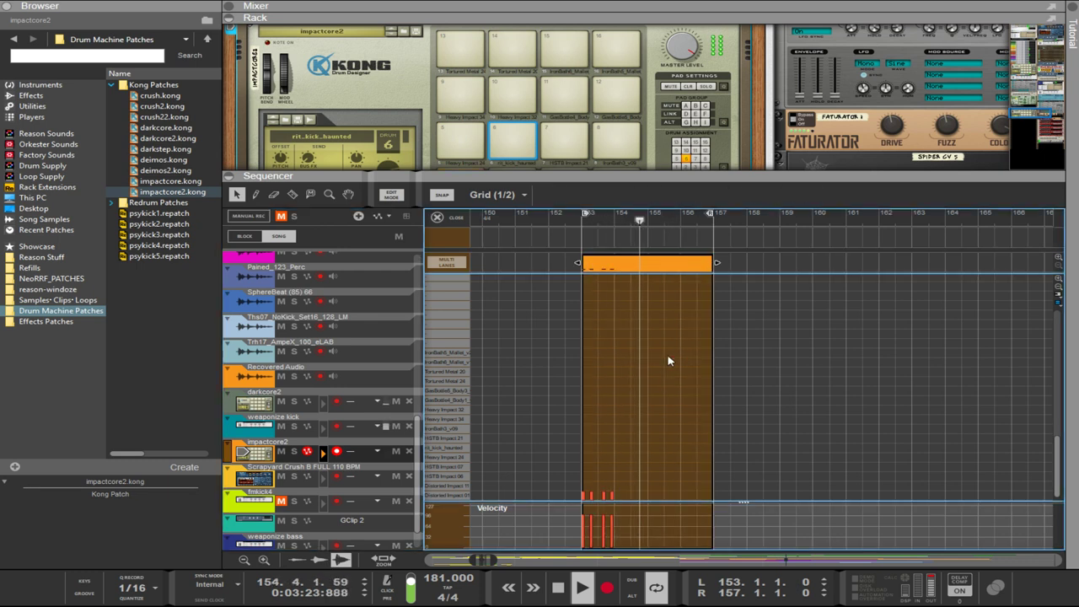
drag(629, 176, 610, 84)
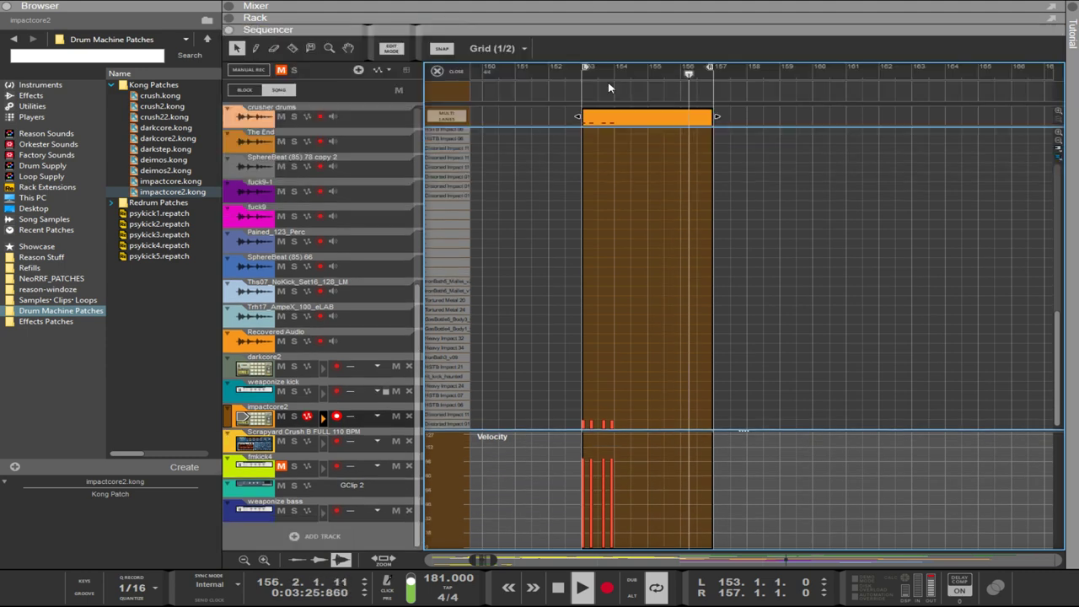
- Select the four drum hits at bar 153 and keep the loop on bars 153–157
drag(619, 426, 580, 429)
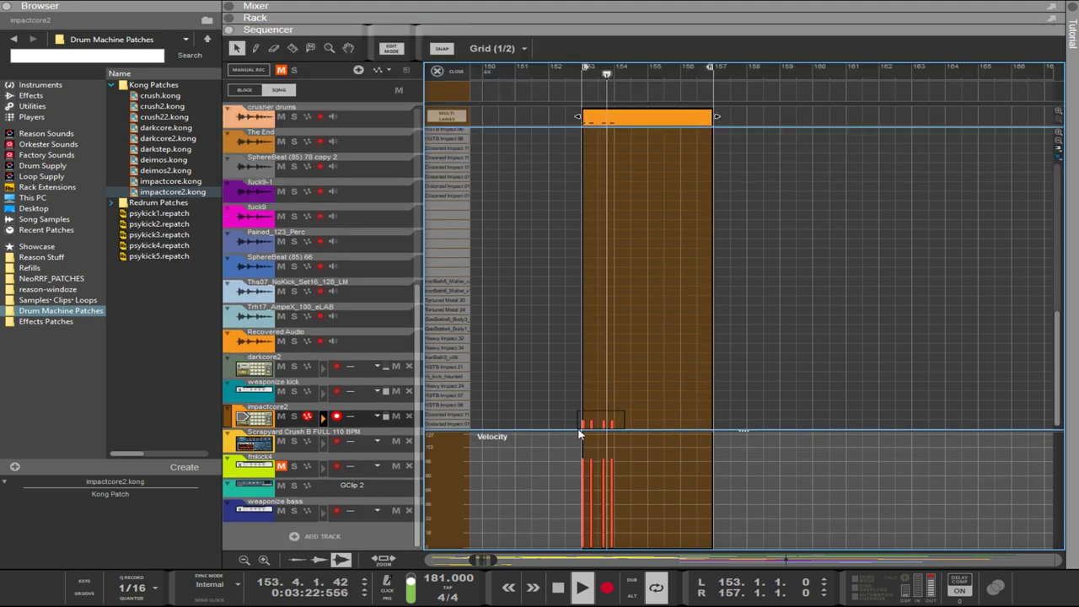
key(ctrl+alt+Left)
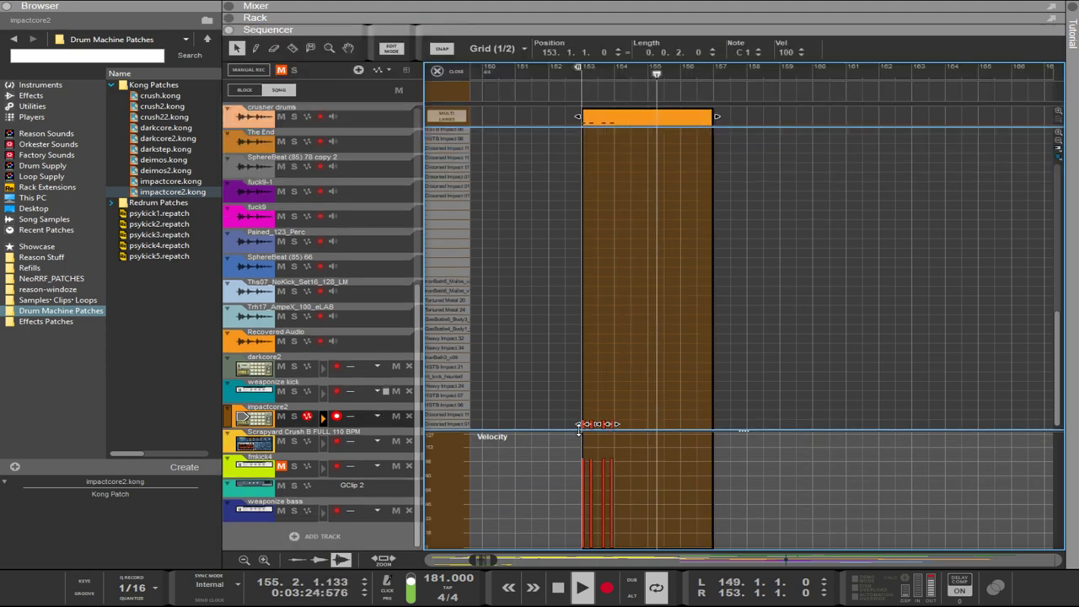
key(ctrl+shift+Right)
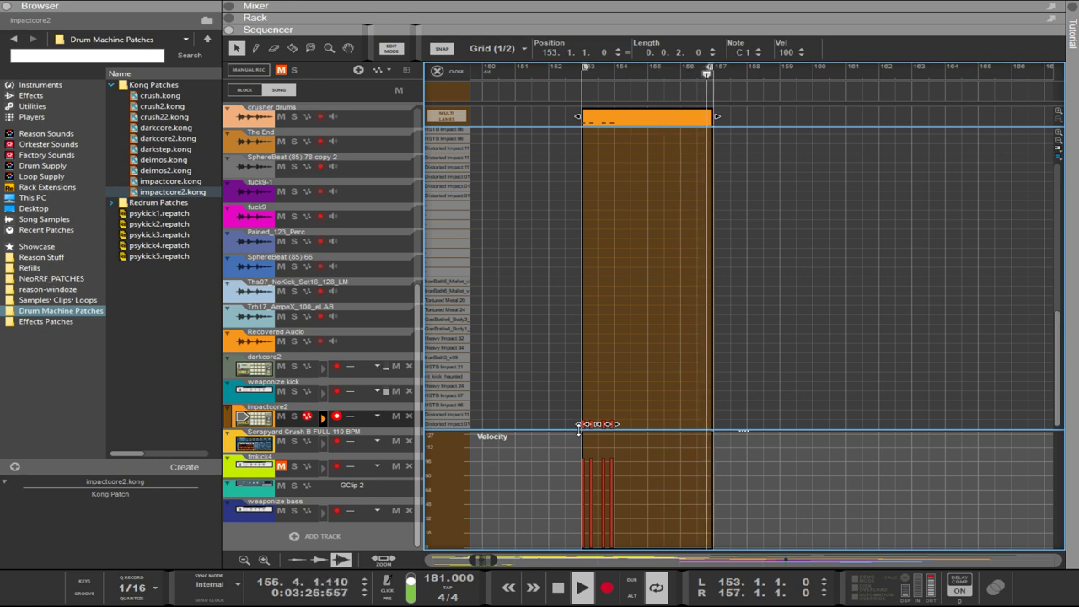
key(ctrl+Up)
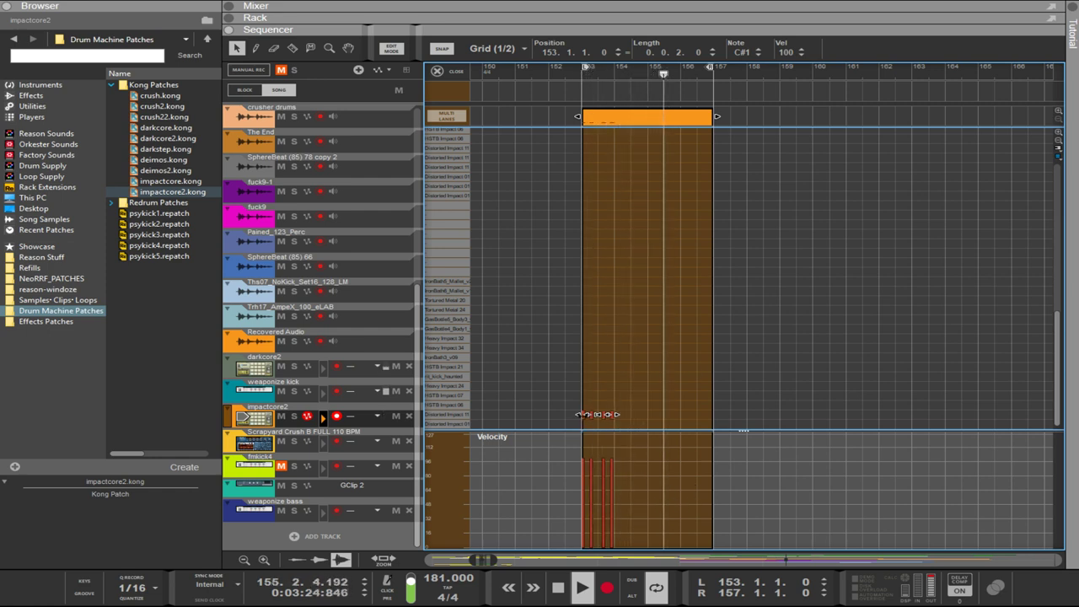
drag(584, 417, 617, 389)
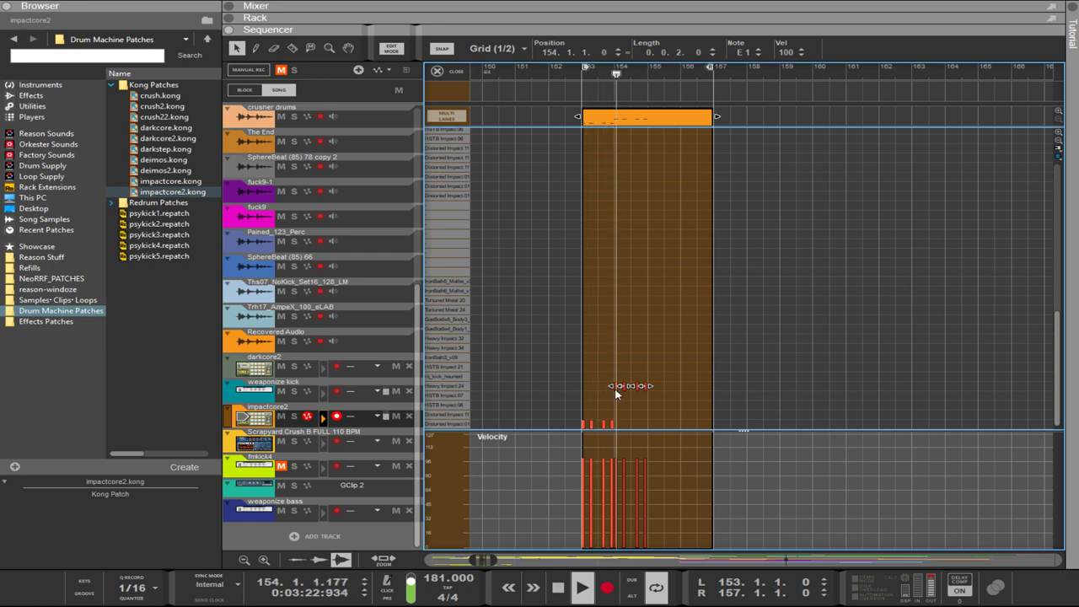
- Copy the E1 notes half a bar later and transpose the copies up to D#2
drag(617, 393, 650, 386)
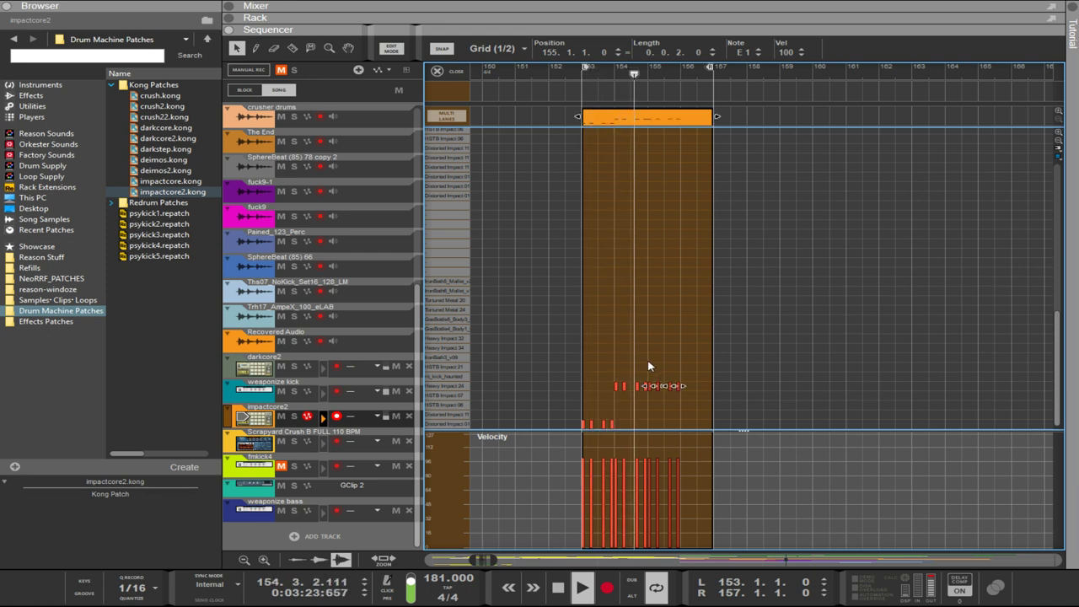
key(ctrl+Up)
key(ctrl+Up)
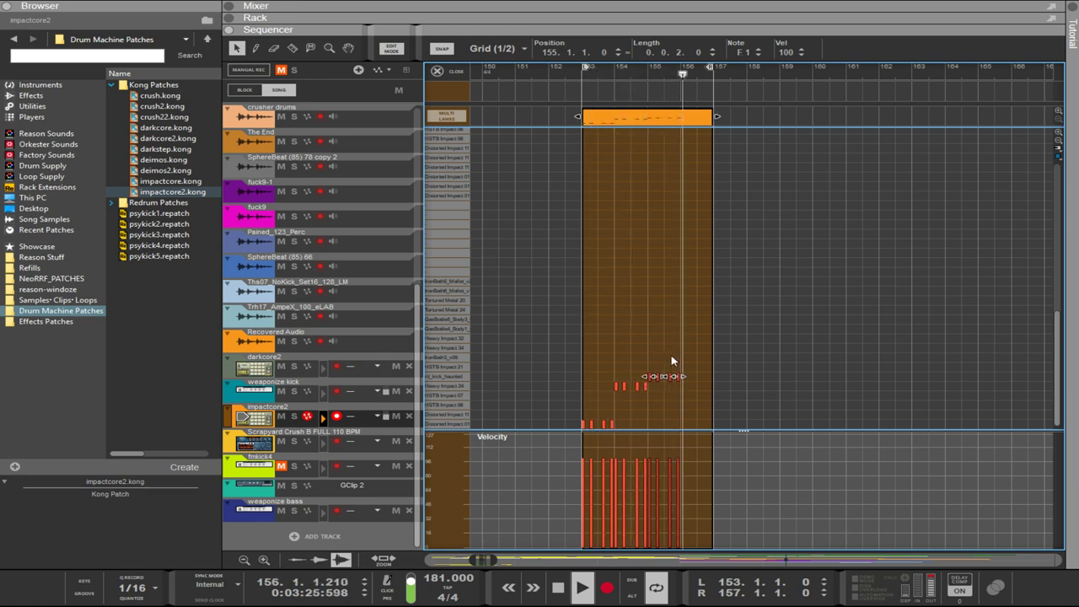
key(ctrl+Up)
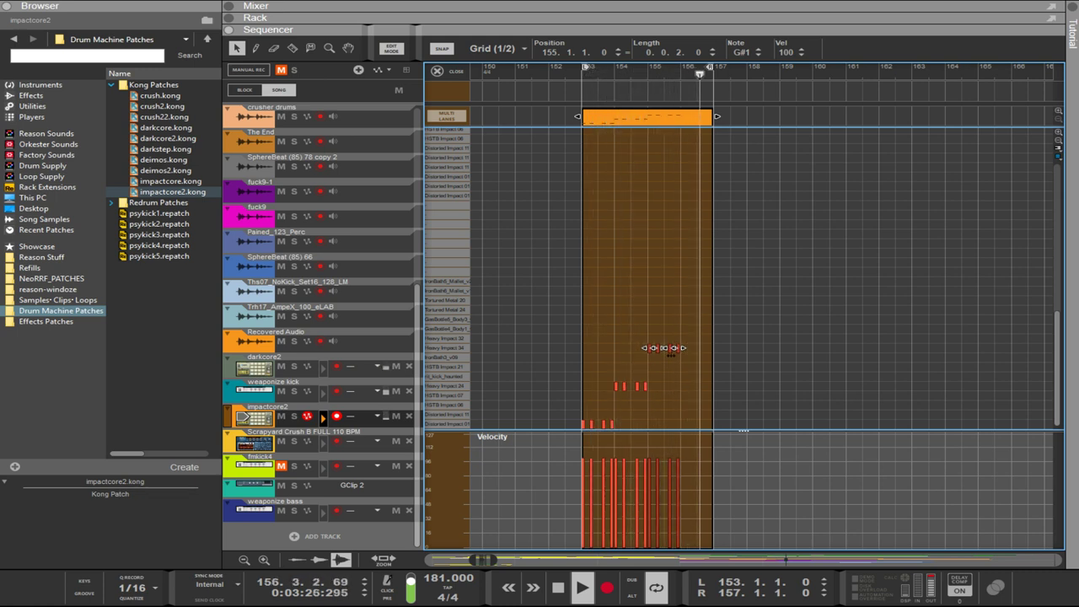
key(ctrl+Up)
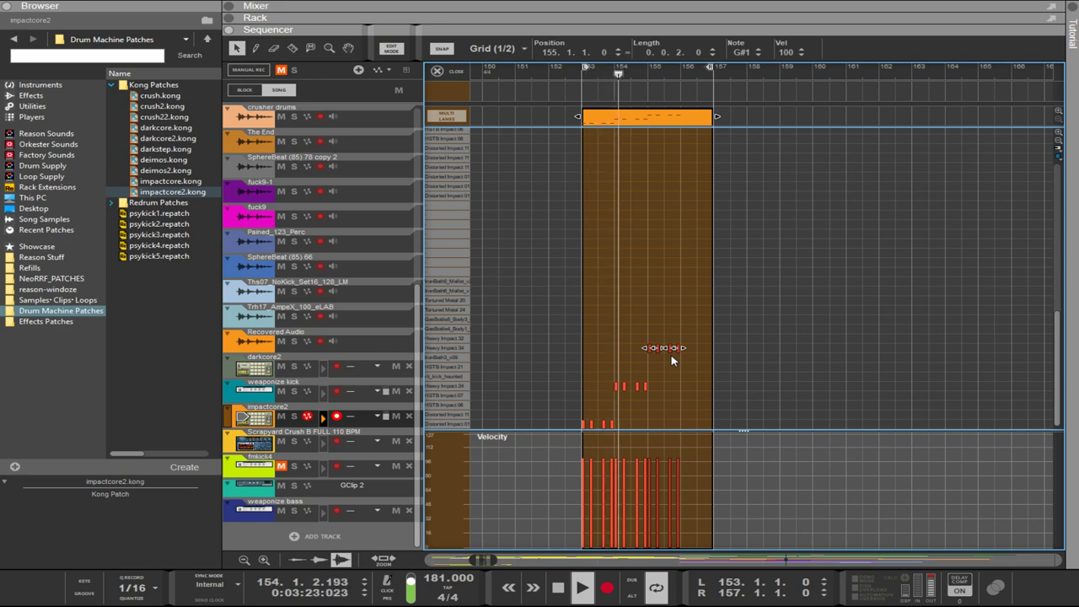
key(ctrl+Up)
key(ctrl+Up)
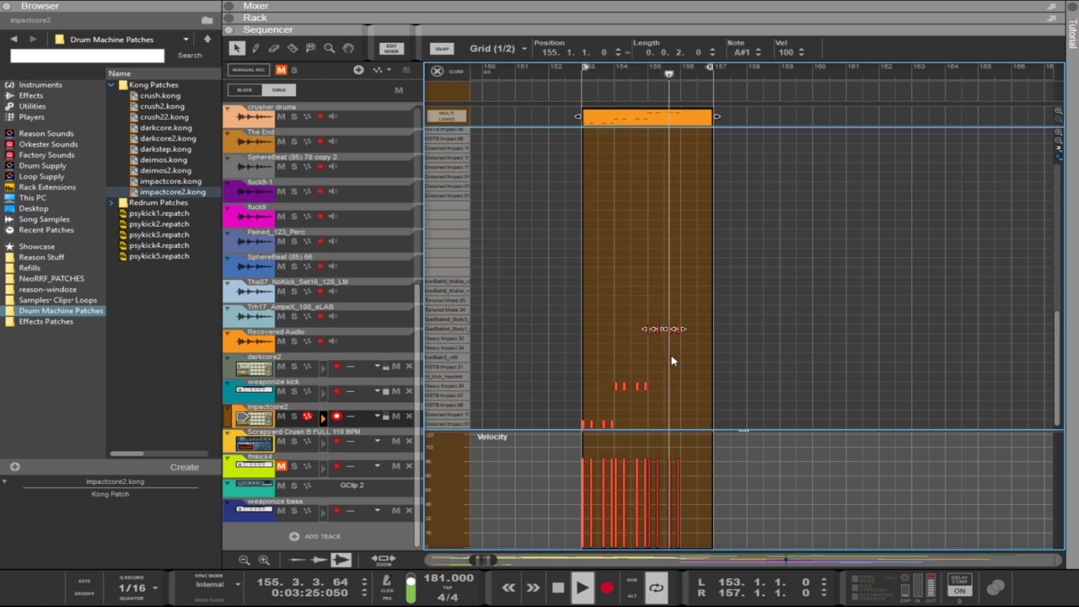
key(ctrl+Up)
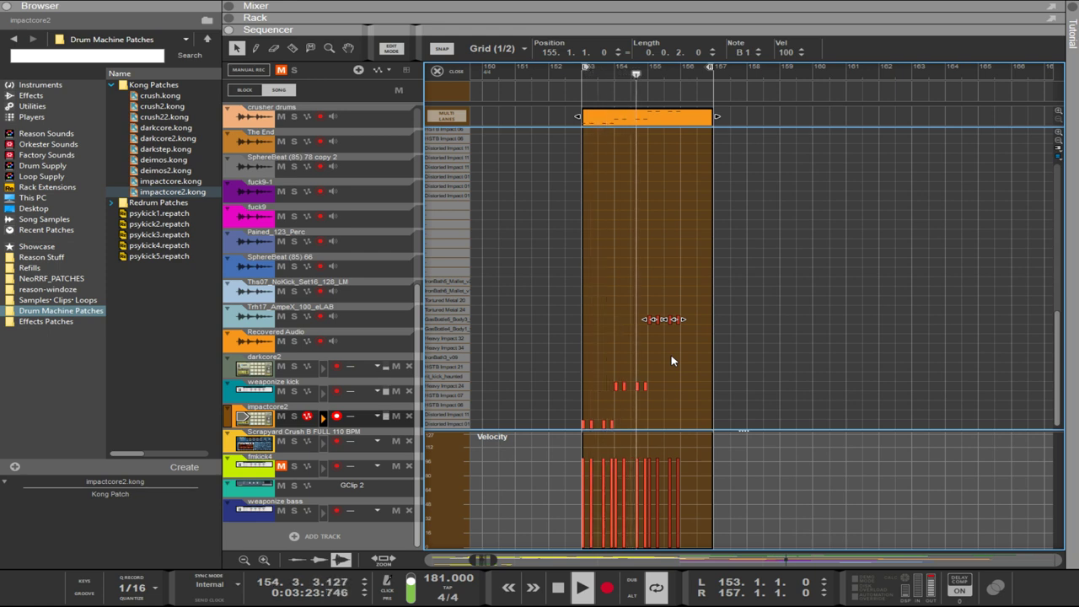
key(ctrl+Up)
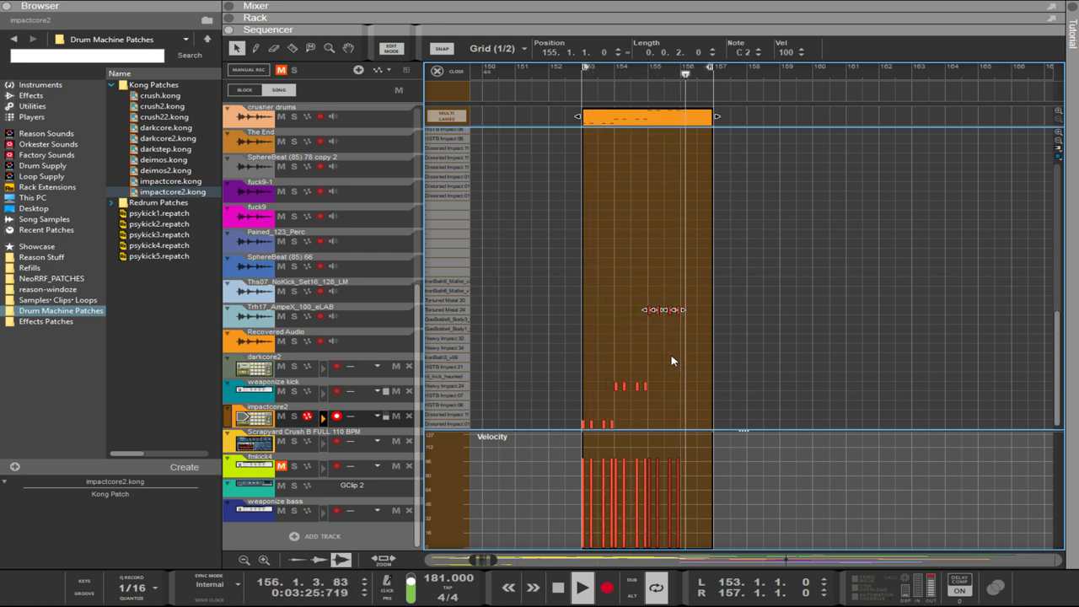
key(ctrl+Up)
key(ctrl+Up)
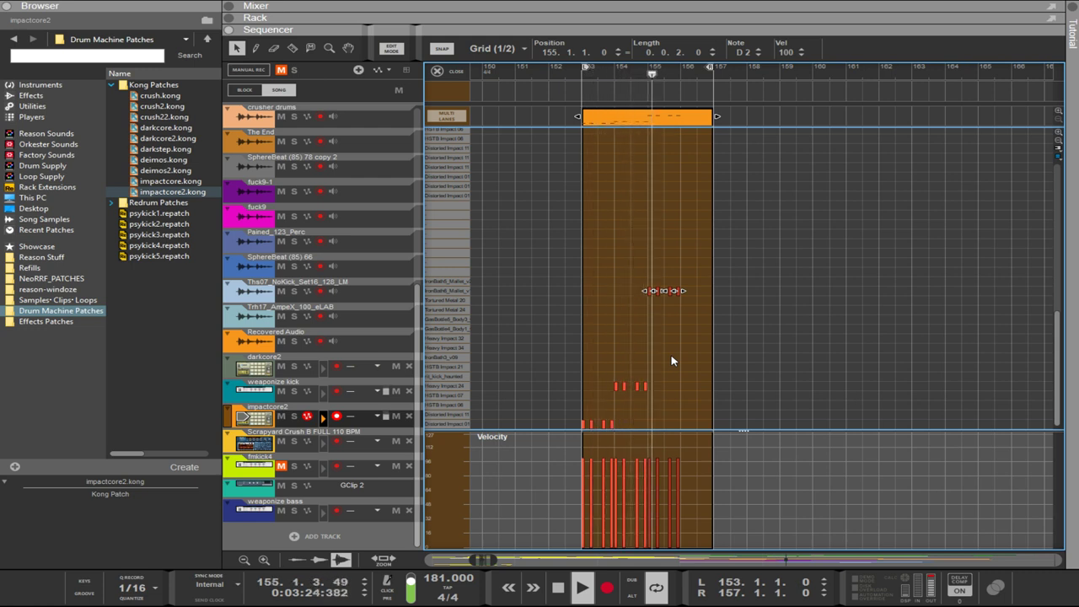
key(ctrl+Up)
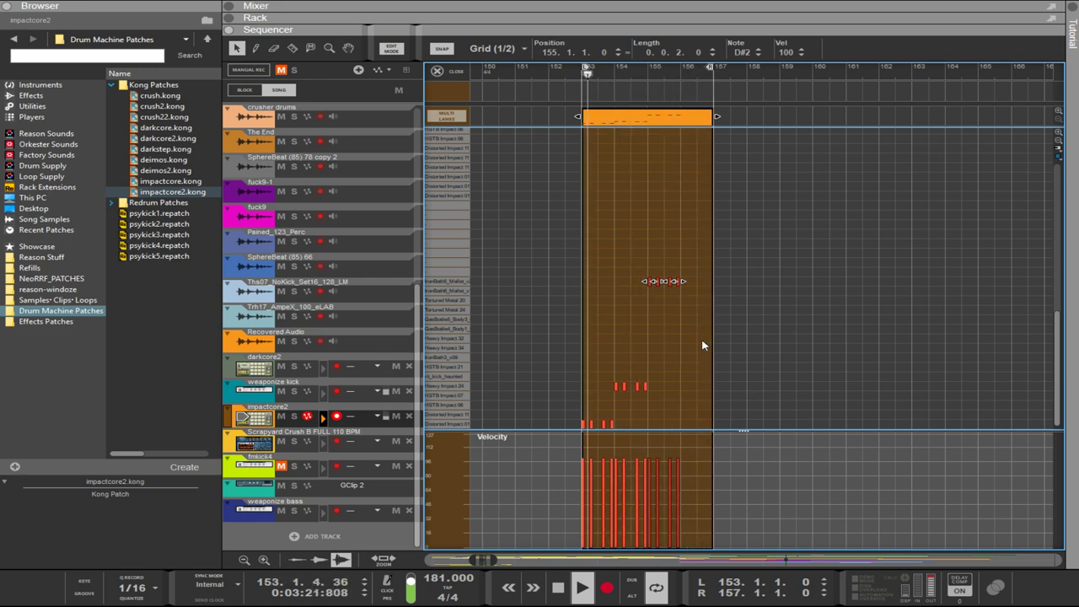
- Move the Heavy Impact 24 notes later and raise the selected notes to the A#1 row
drag(686, 396, 594, 387)
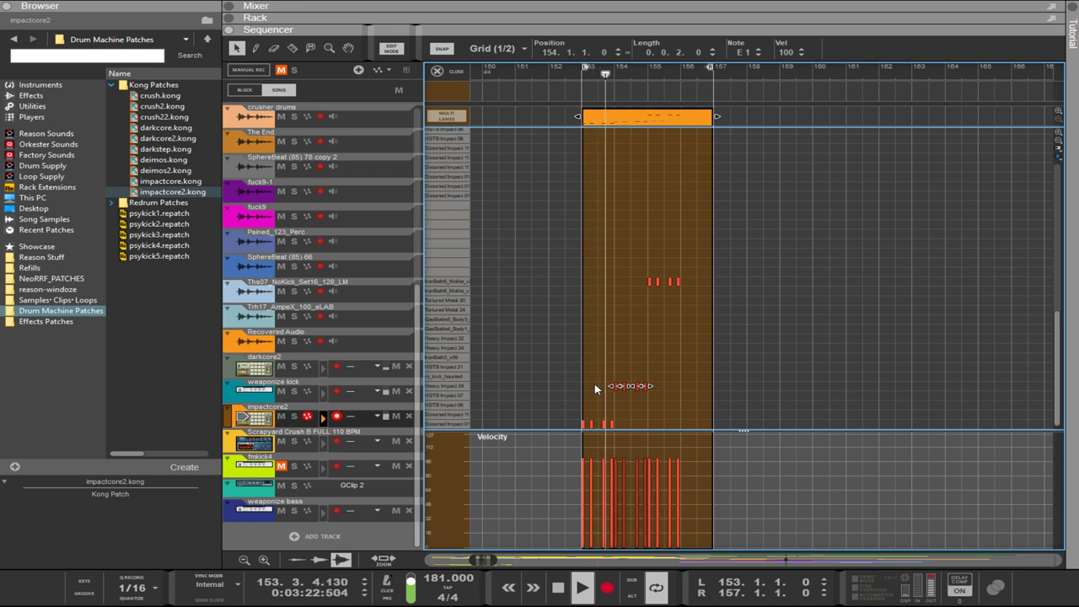
key(ctrl+Right)
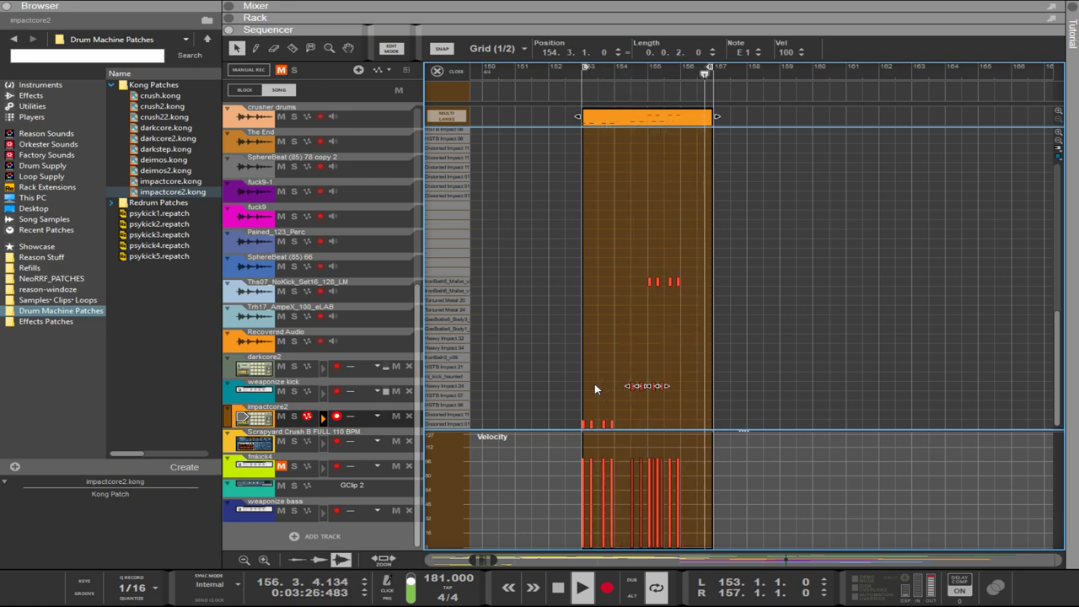
drag(721, 316, 633, 268)
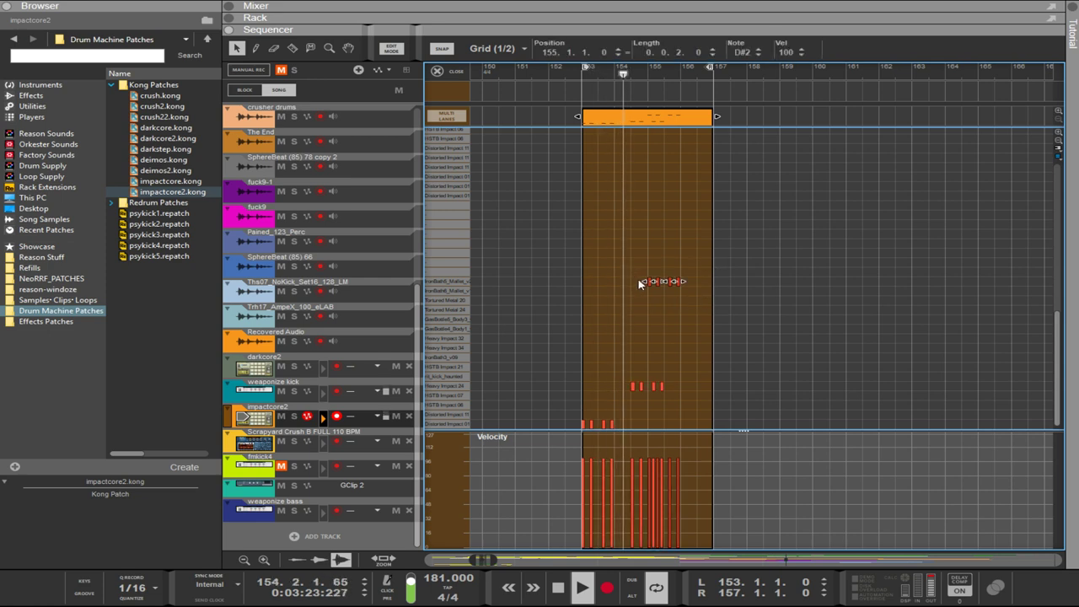
key(ctrl+z)
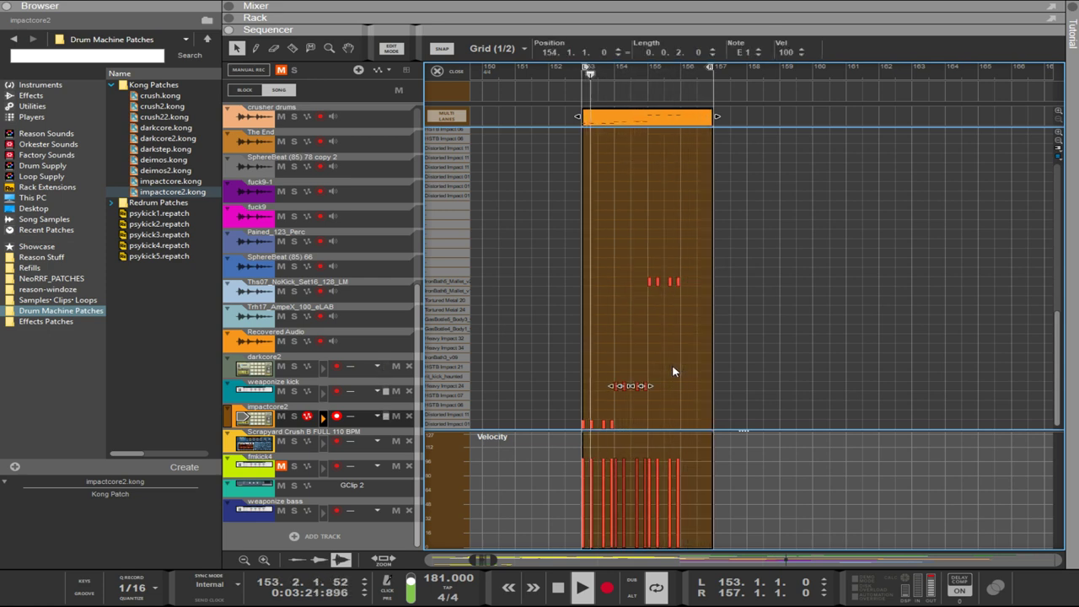
key(ctrl+z)
key(ctrl+Down)
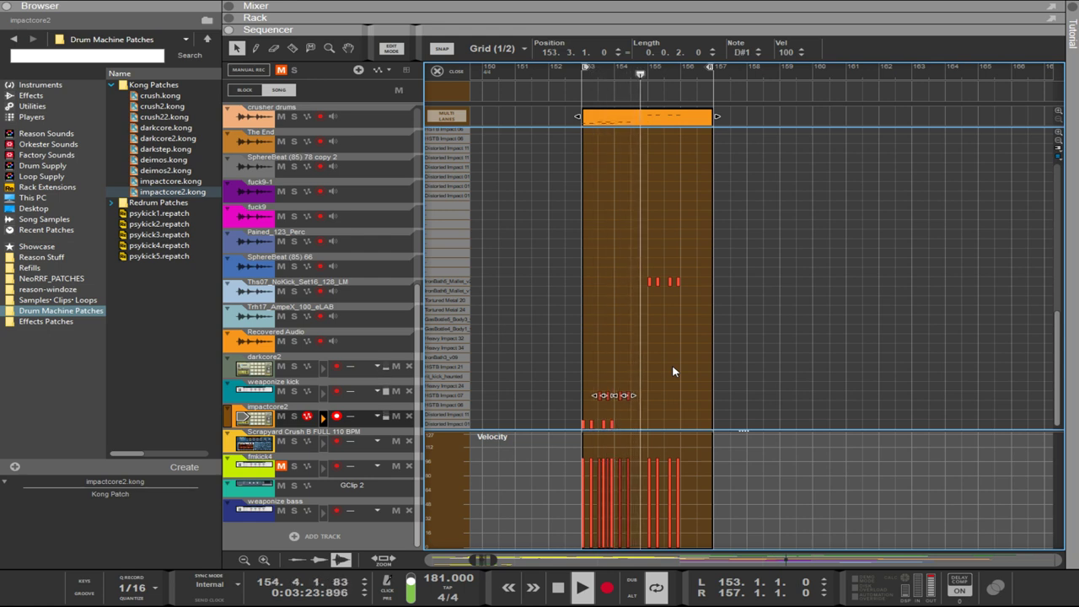
key(ctrl+Up)
key(ctrl+Up)
key(ctrl+Up)
key(ctrl+z)
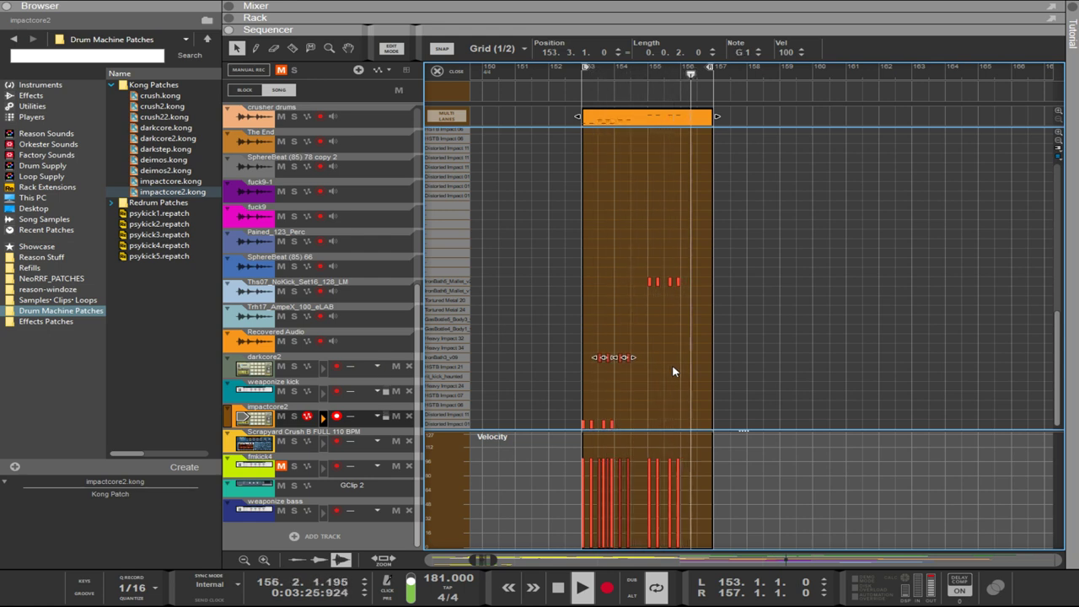
key(ctrl+Up)
key(ctrl+Up)
key(ctrl+Up)
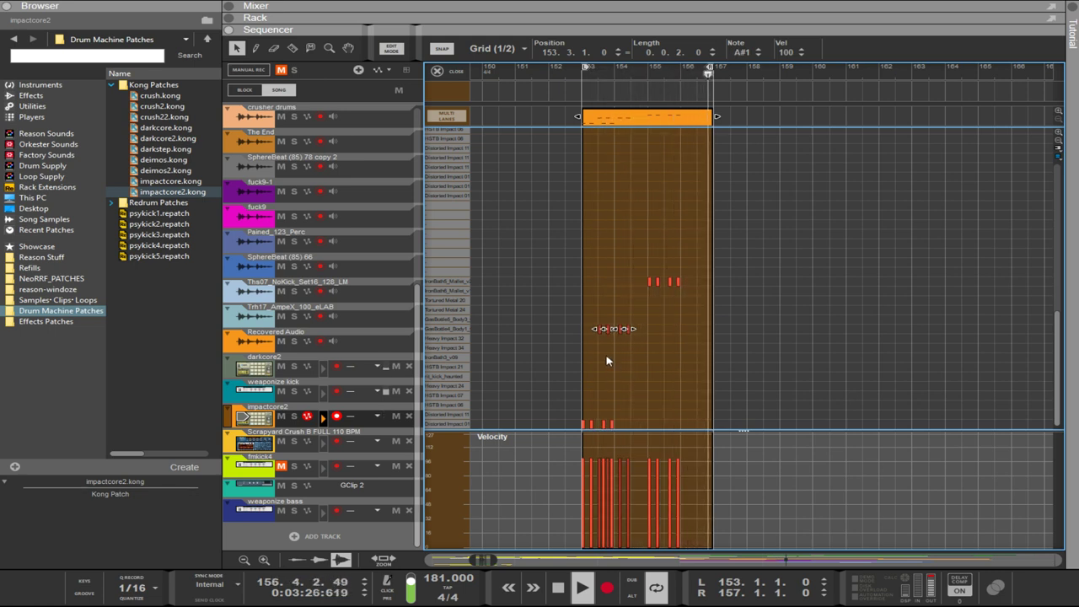
- Copy the notes down onto a lower lane and settle the copies on E1
drag(598, 335, 622, 365)
mouse_move(637, 376)
mouse_down()
mouse_move(643, 393)
mouse_move(656, 390)
mouse_move(649, 381)
mouse_up()
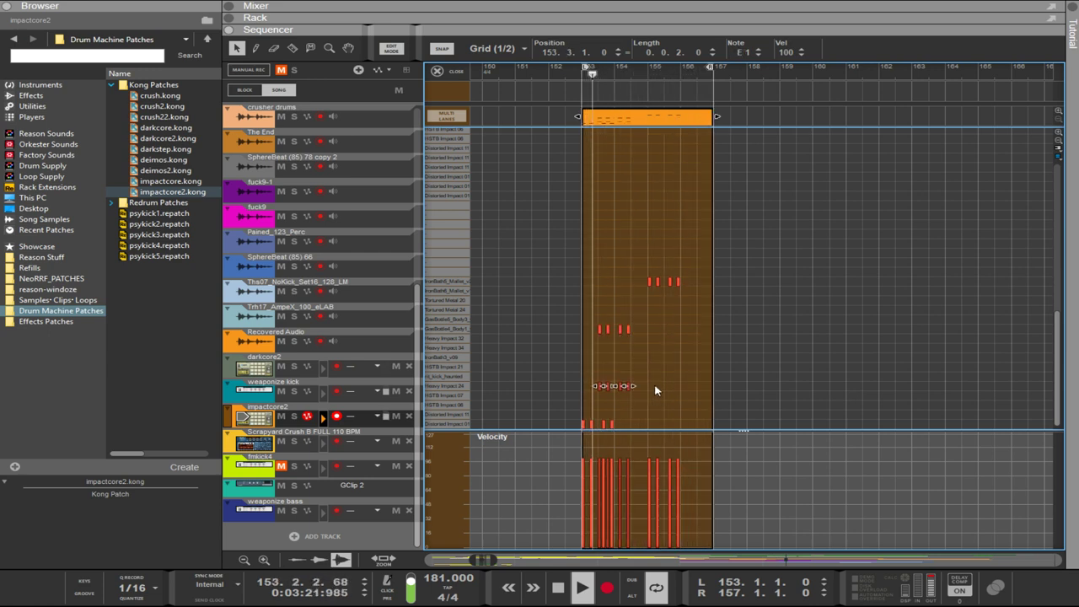
key(ctrl+Down)
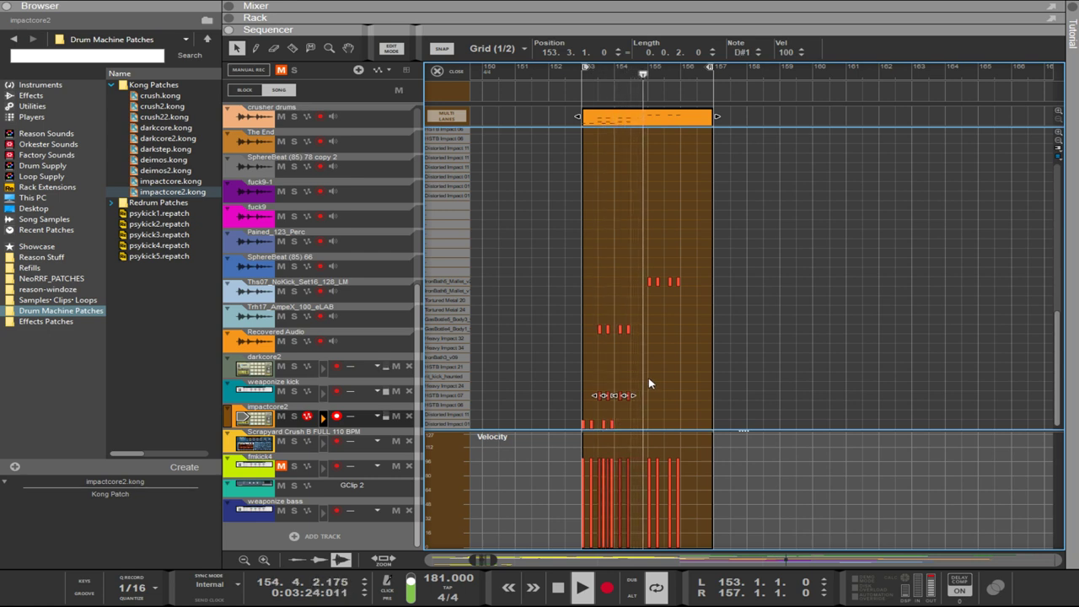
key(ctrl+Right)
key(ctrl+Right)
key(Left)
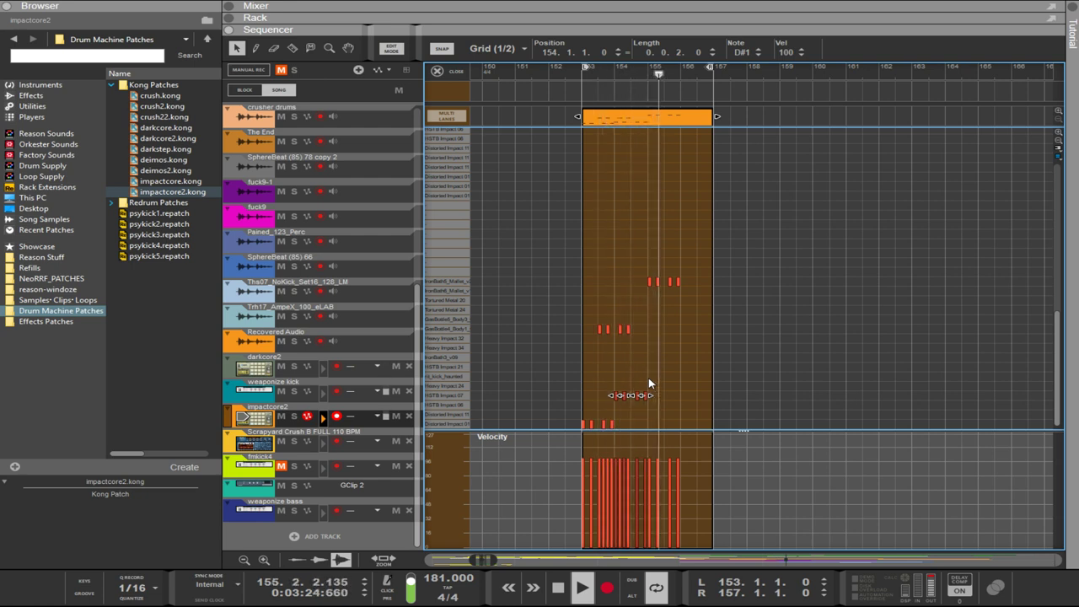
key(Down)
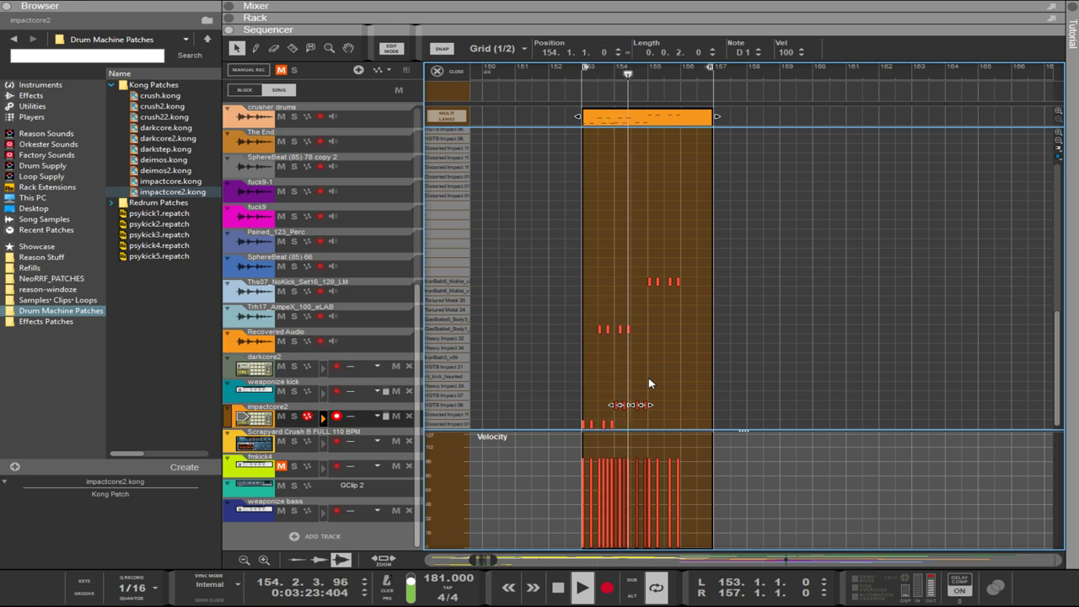
key(Up)
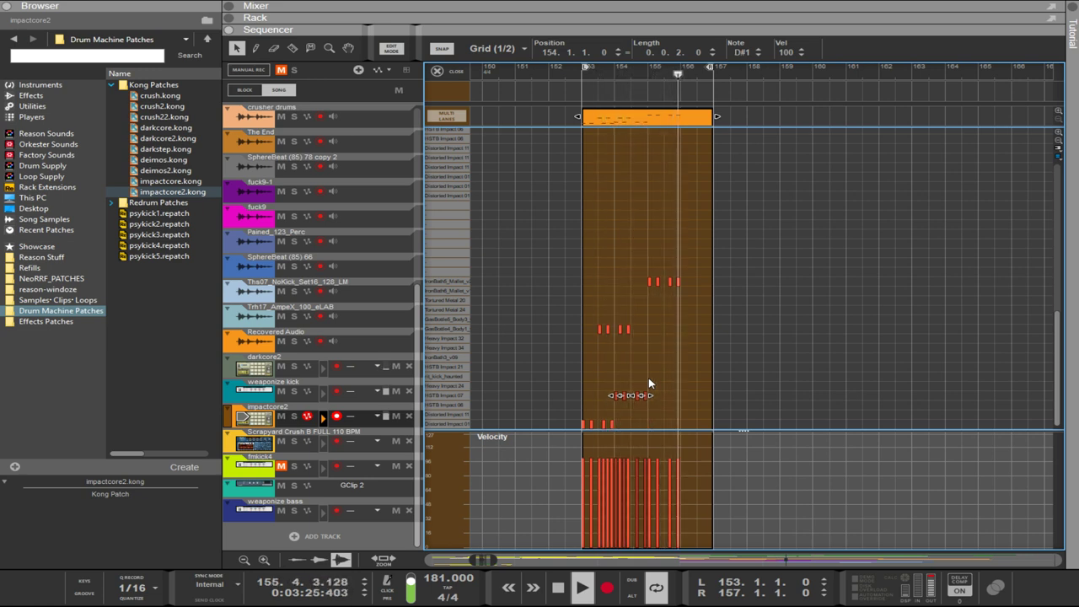
key(Up)
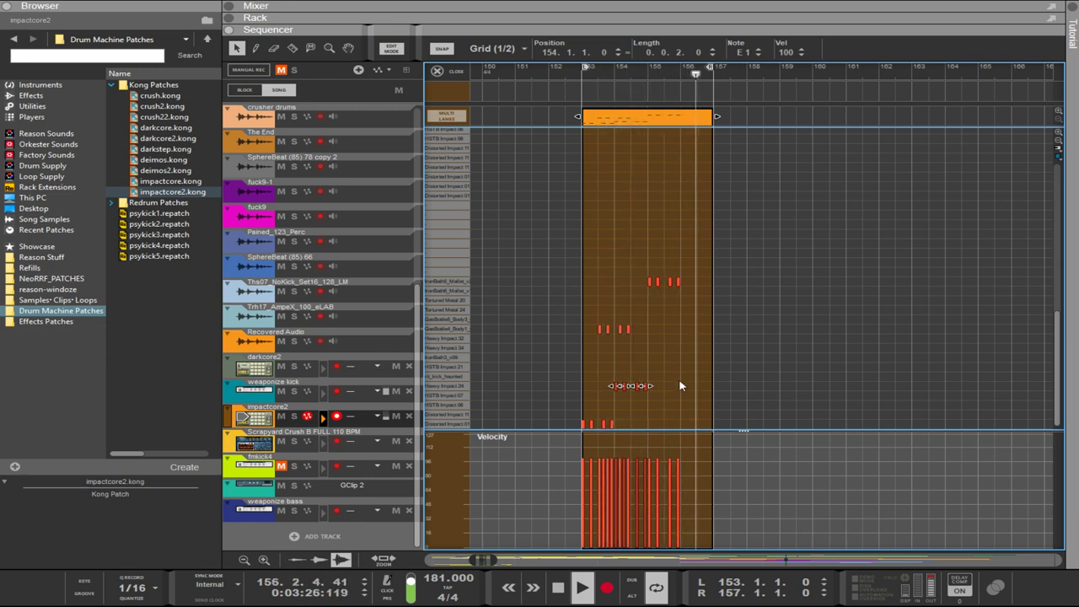
- Copy the four C 1 notes further along the bar and shift the D#2-row notes one step later
drag(662, 409, 573, 427)
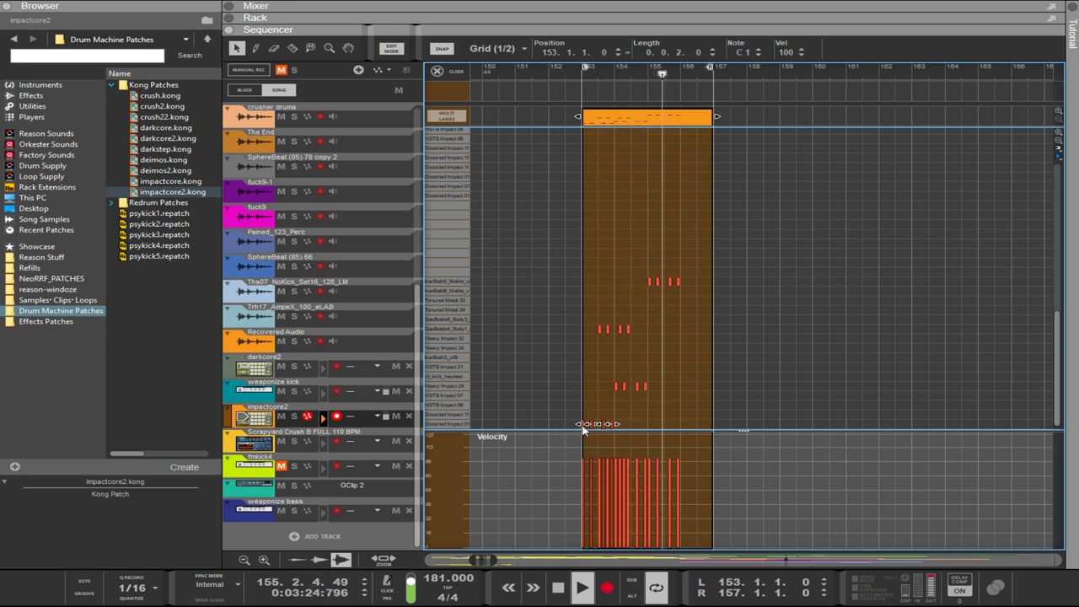
drag(581, 430, 682, 386)
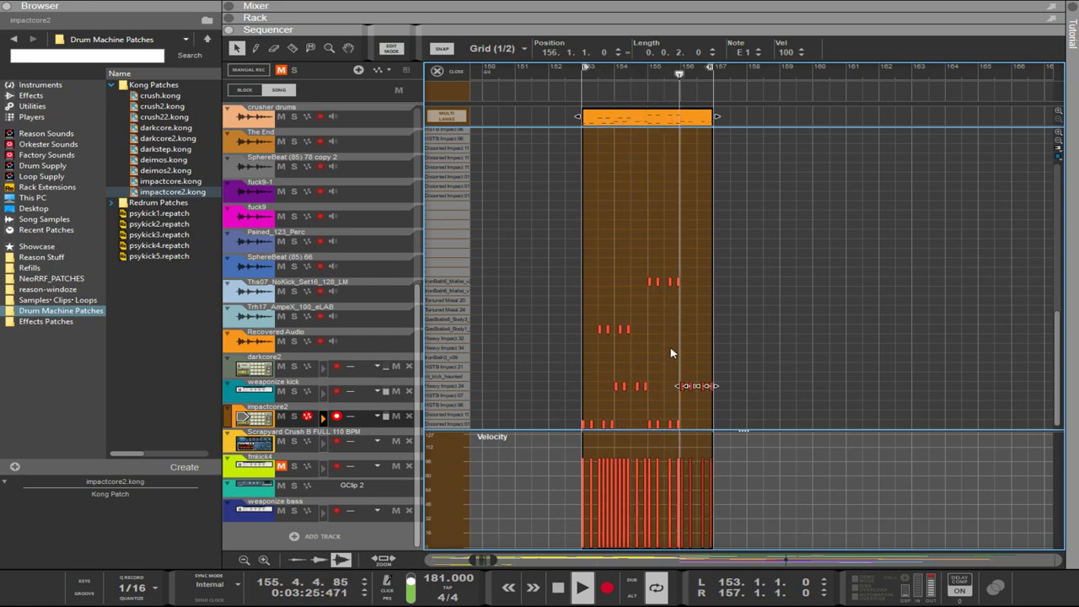
drag(686, 291, 650, 277)
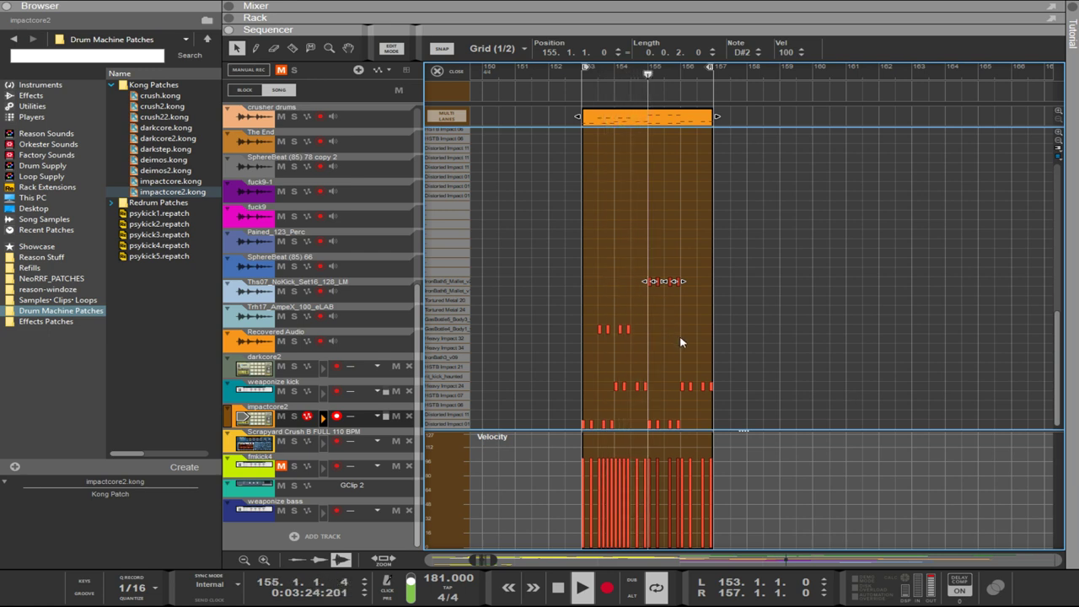
drag(708, 323, 639, 276)
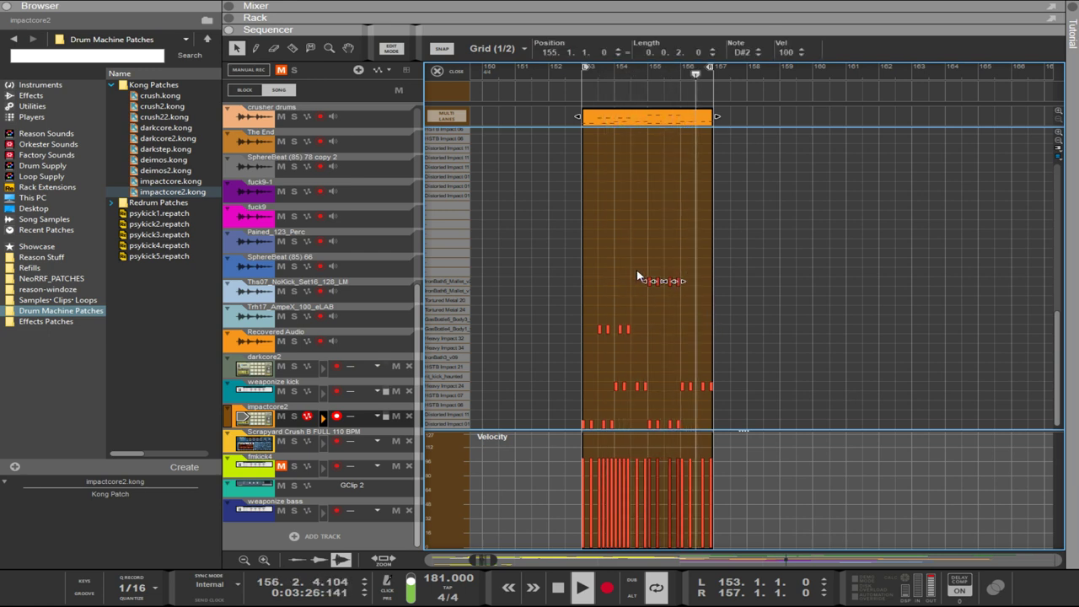
key(Right)
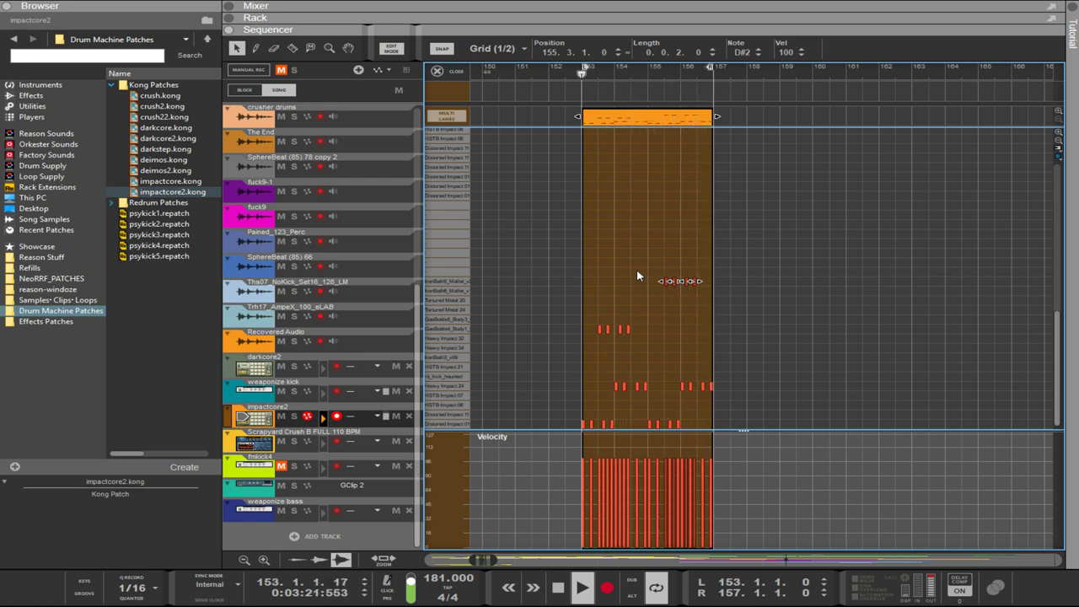
- Move the four A#1-row notes up one drum row
drag(707, 350, 592, 267)
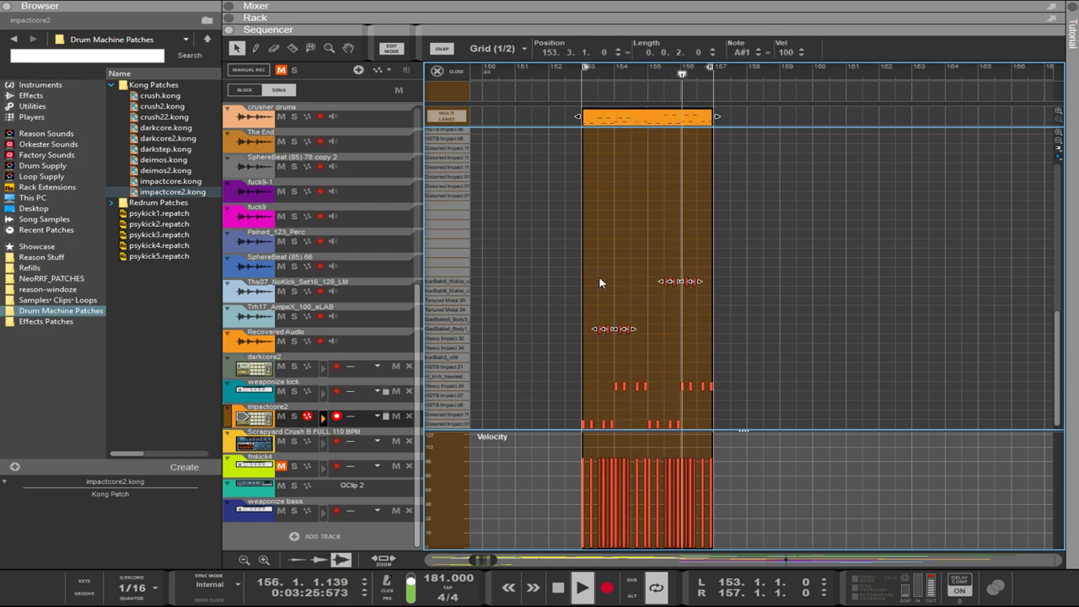
click(642, 342)
drag(641, 346, 622, 324)
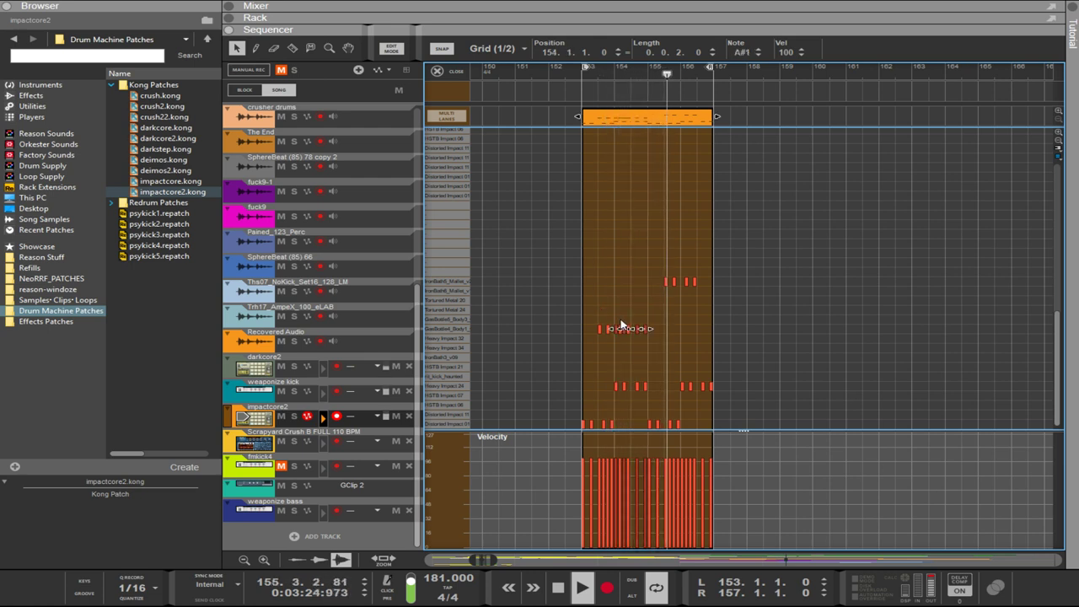
key(Up)
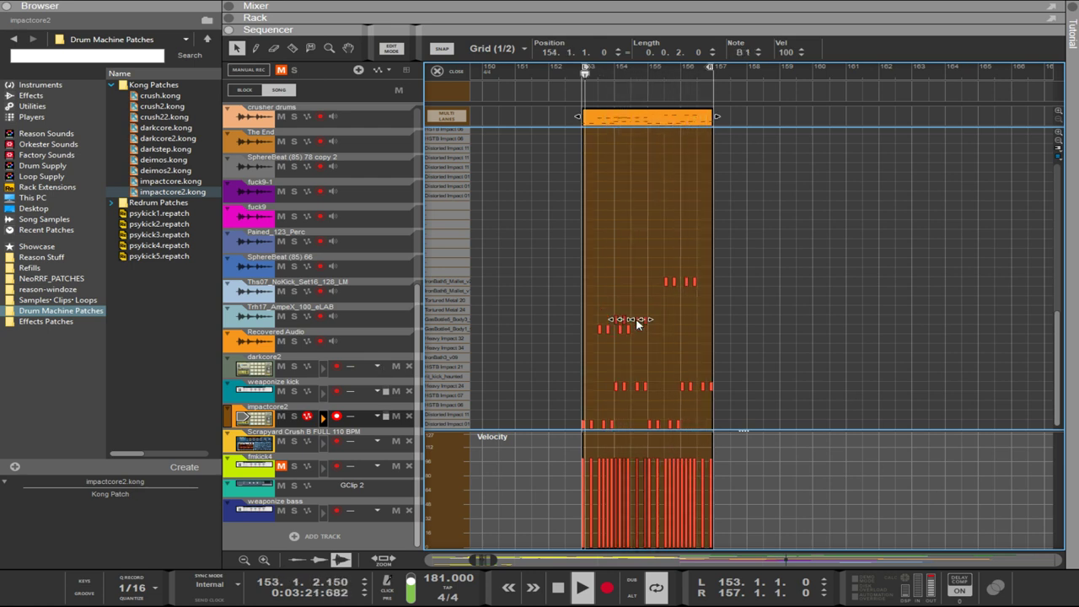
key(ctrl+Right)
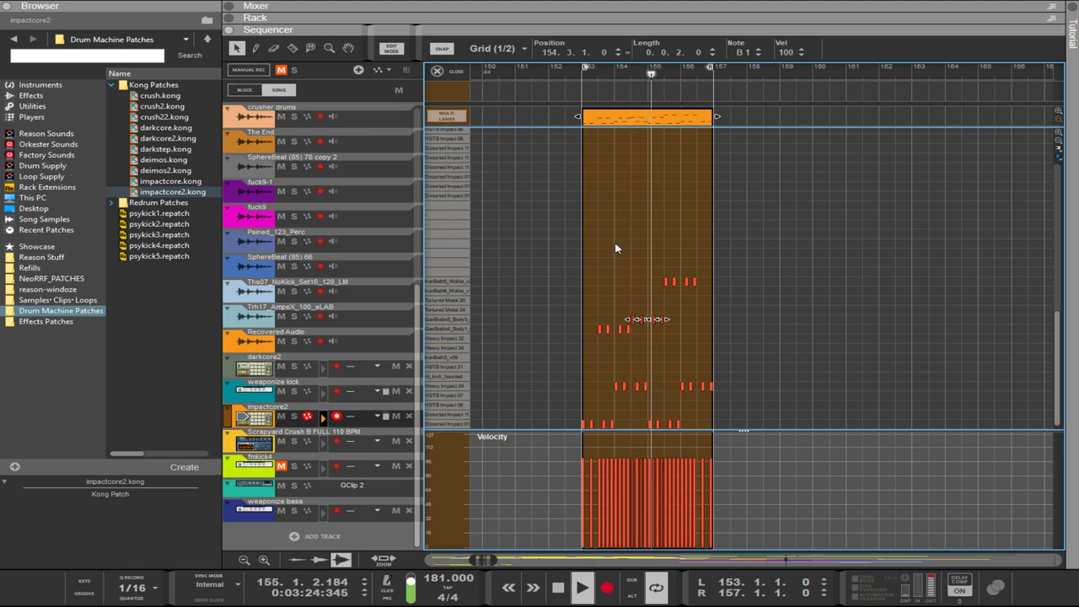
scroll(614, 249, up, 4)
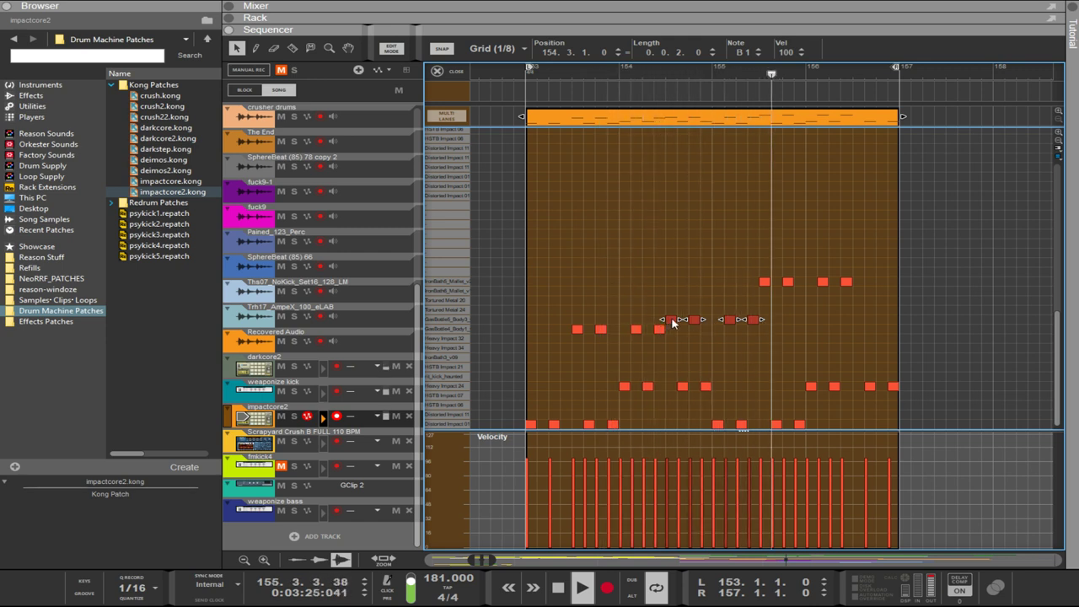
drag(672, 322, 650, 319)
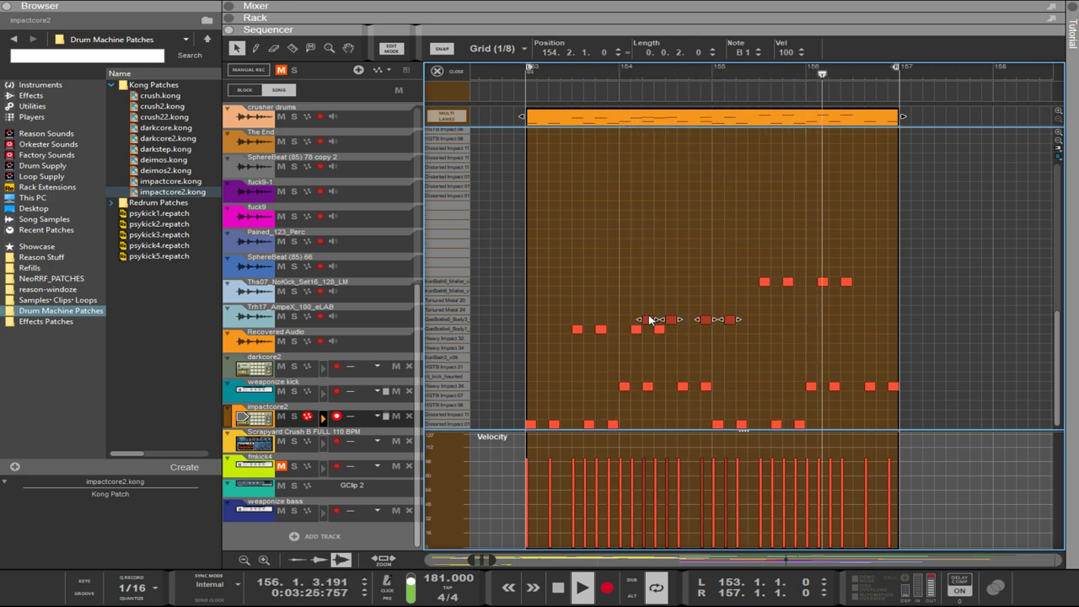
- Raise the lower-row notes and push them later, nudge the GasBottle5 notes earlier, and show the Kong rack
drag(878, 303, 816, 327)
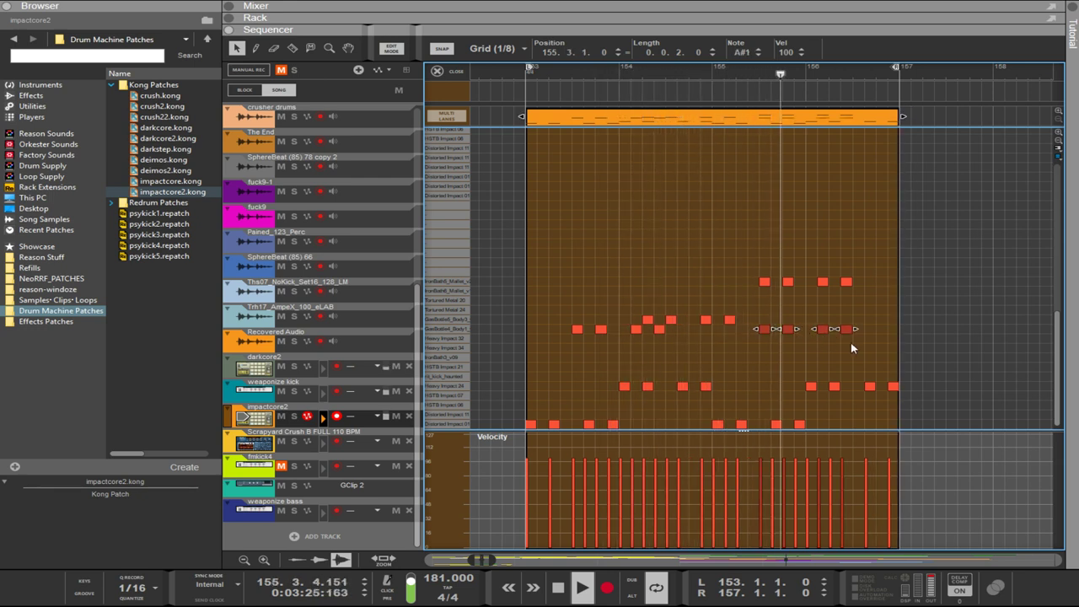
key(ctrl+Up)
key(ctrl+Up)
key(ctrl+Up)
key(ctrl+Up)
key(ctrl+Right)
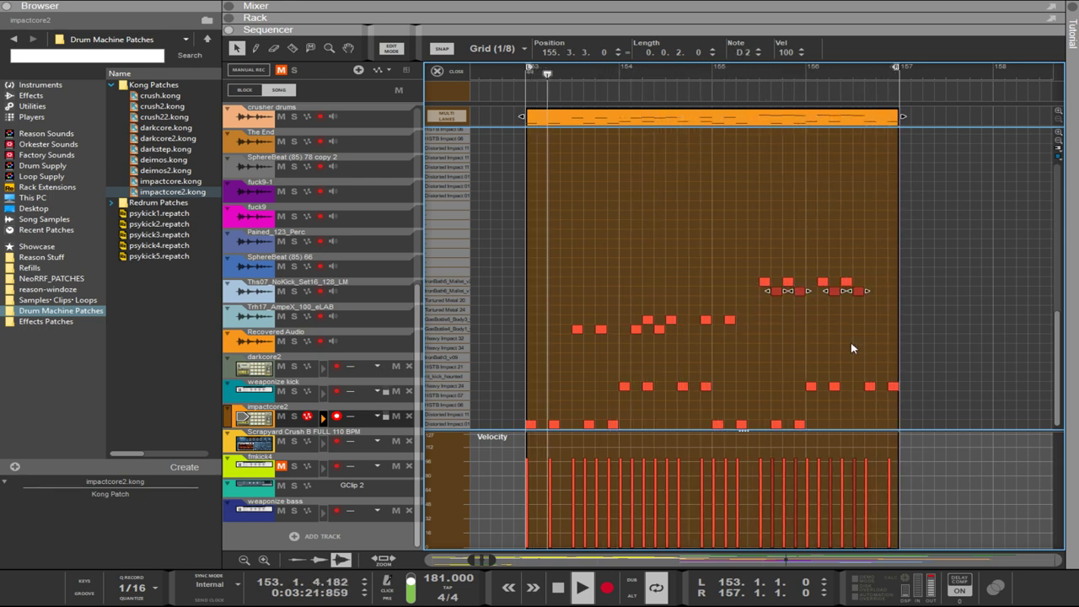
key(ctrl+Right)
key(ctrl+Right)
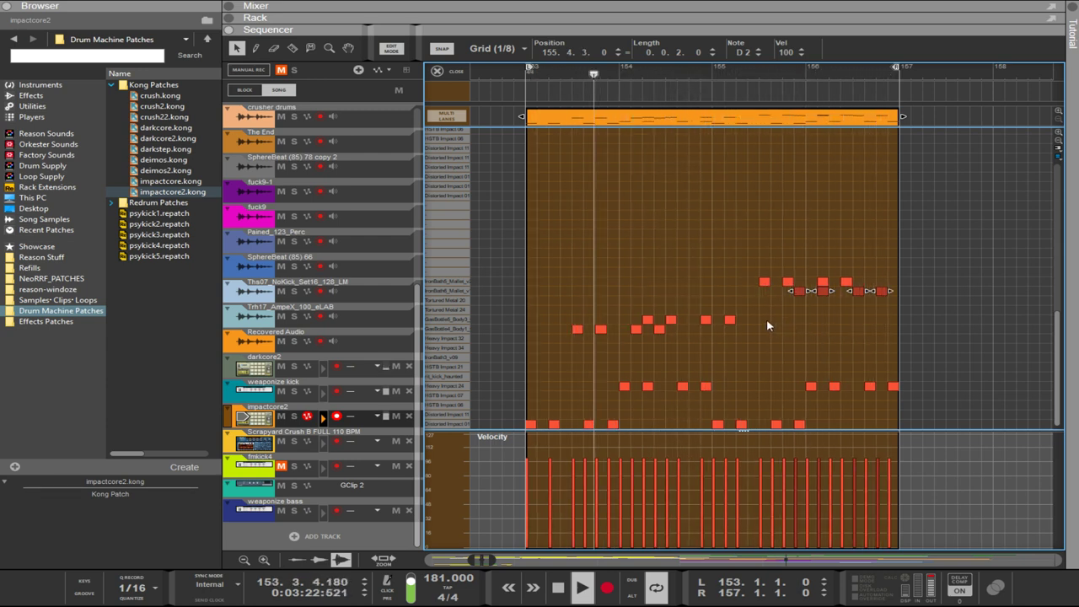
drag(763, 315, 645, 321)
key(ctrl+Left)
key(ctrl+Left)
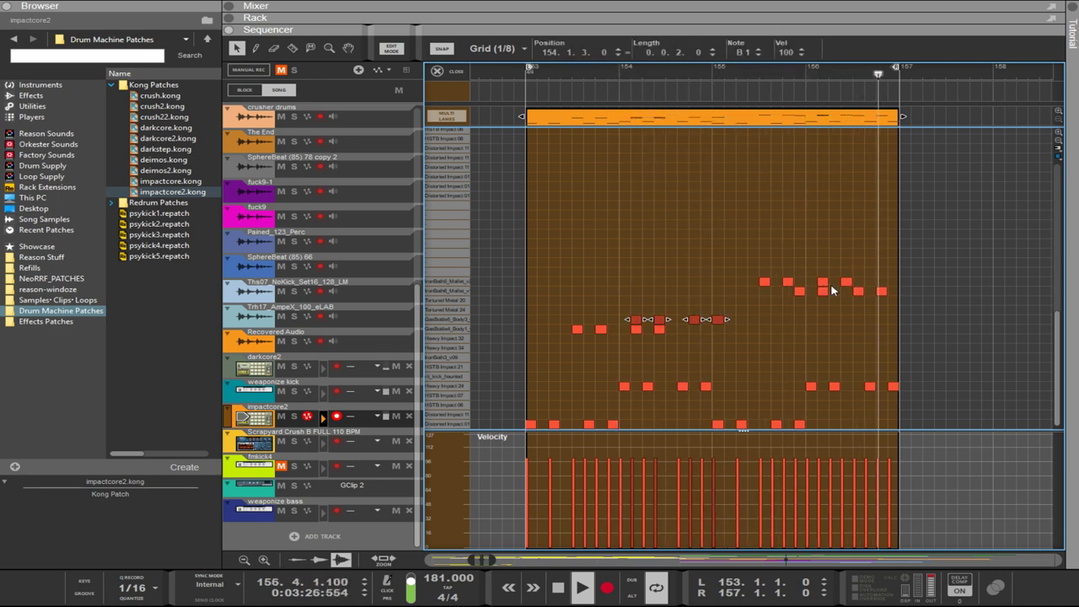
key(ctrl+Left)
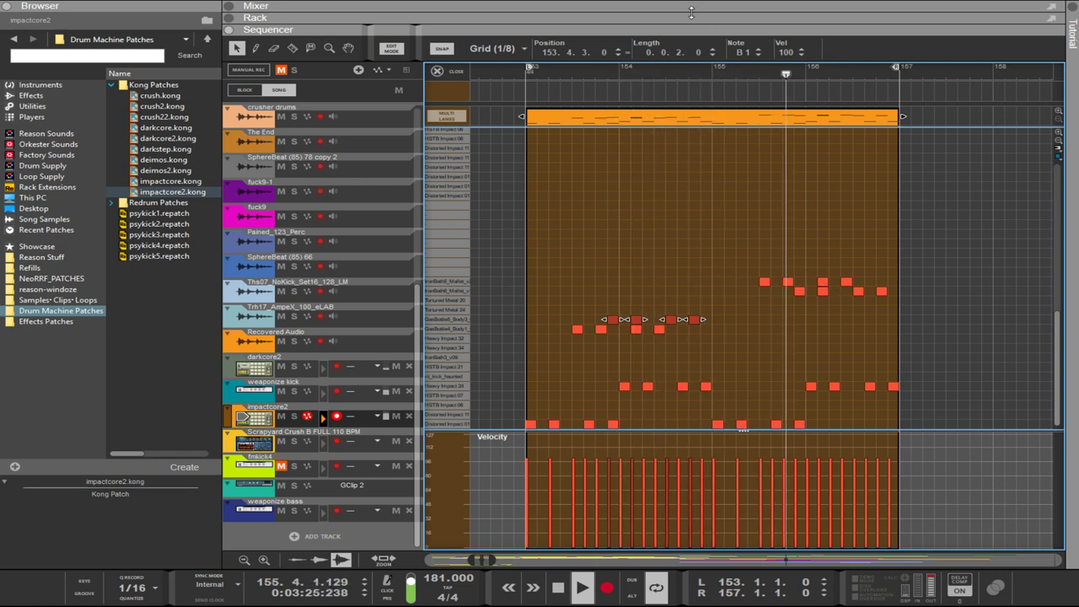
drag(692, 12, 693, 275)
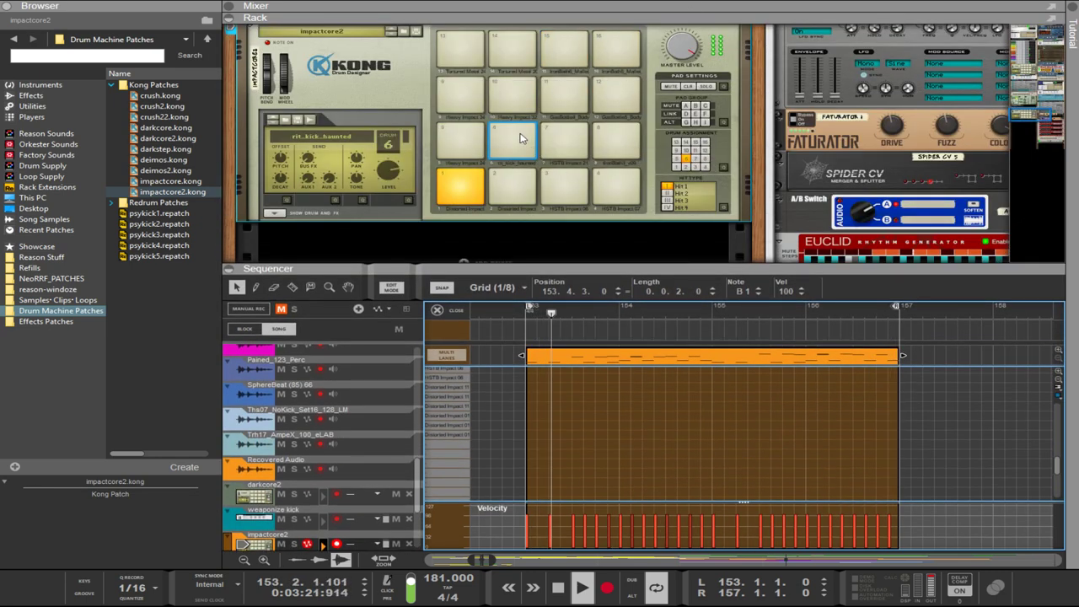
- Lower Kong drum 11's tone slightly and raise drum 12's tone to 24
click(568, 104)
mouse_move(358, 177)
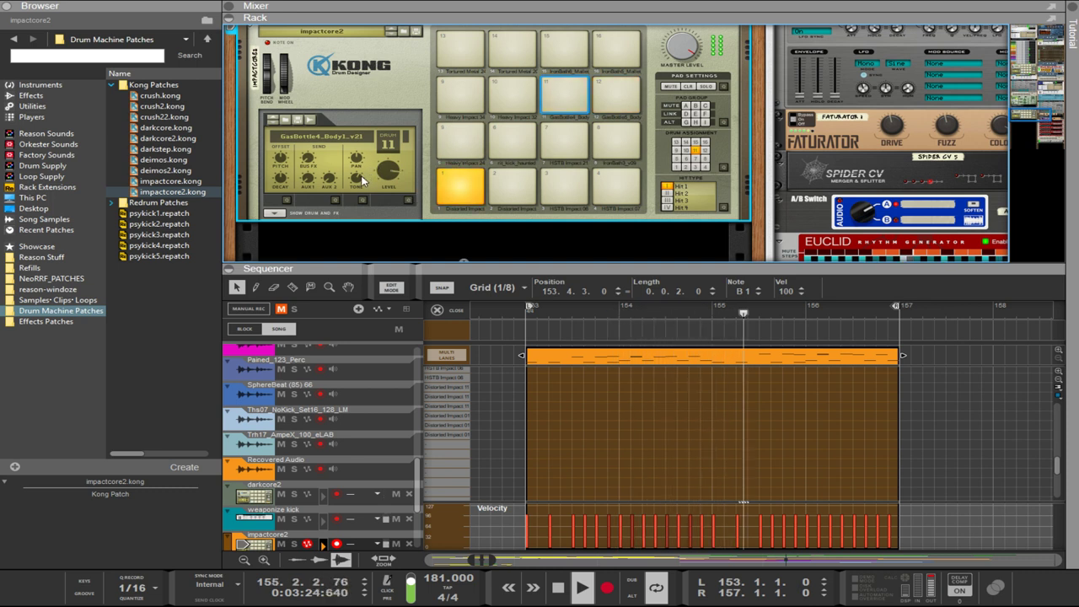
drag(361, 163, 362, 164)
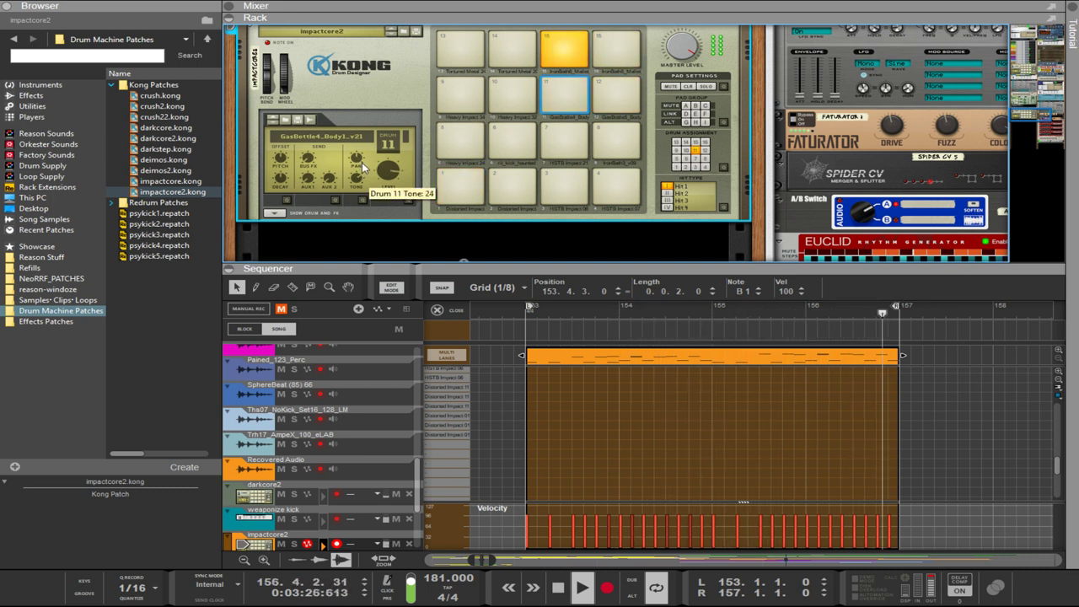
scroll(363, 166, up, 1)
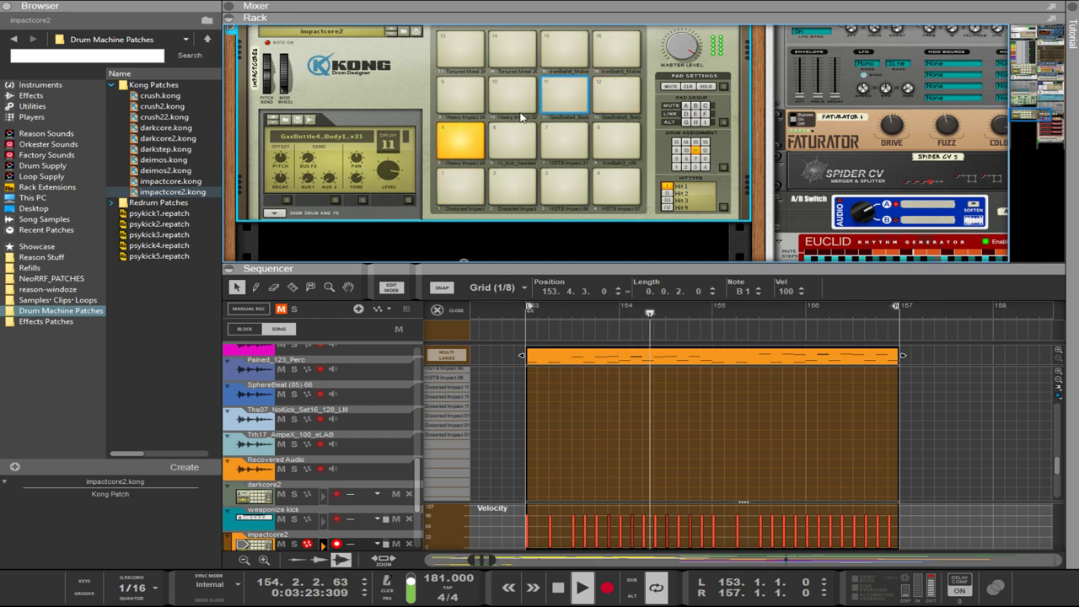
click(612, 99)
mouse_move(389, 169)
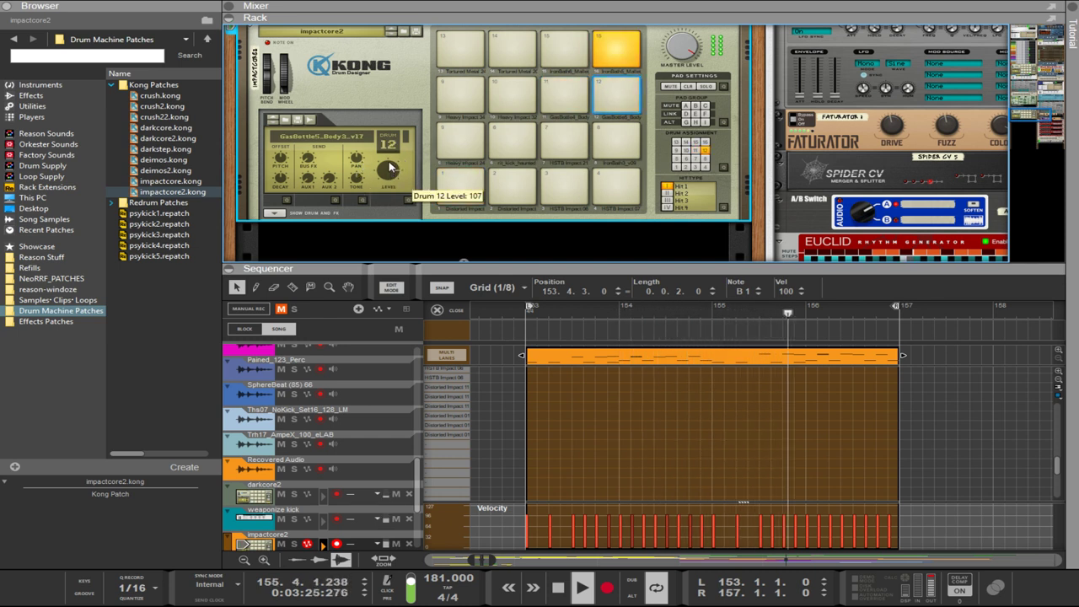
mouse_move(357, 173)
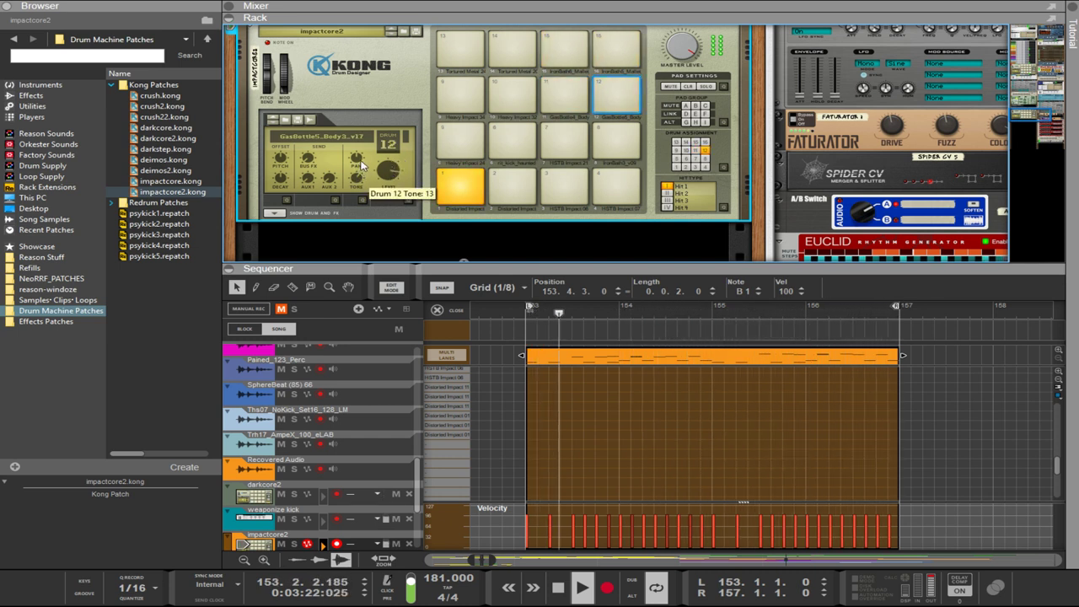
drag(366, 152, 366, 150)
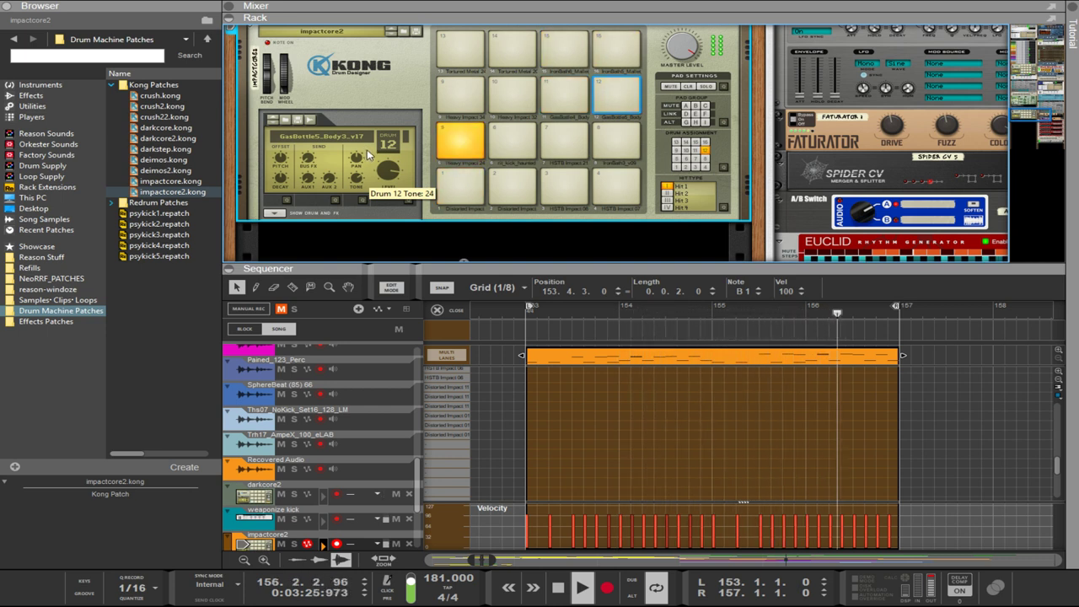
- Lower drum 15's level slightly, then select drum 16 and return to drum 11
click(555, 55)
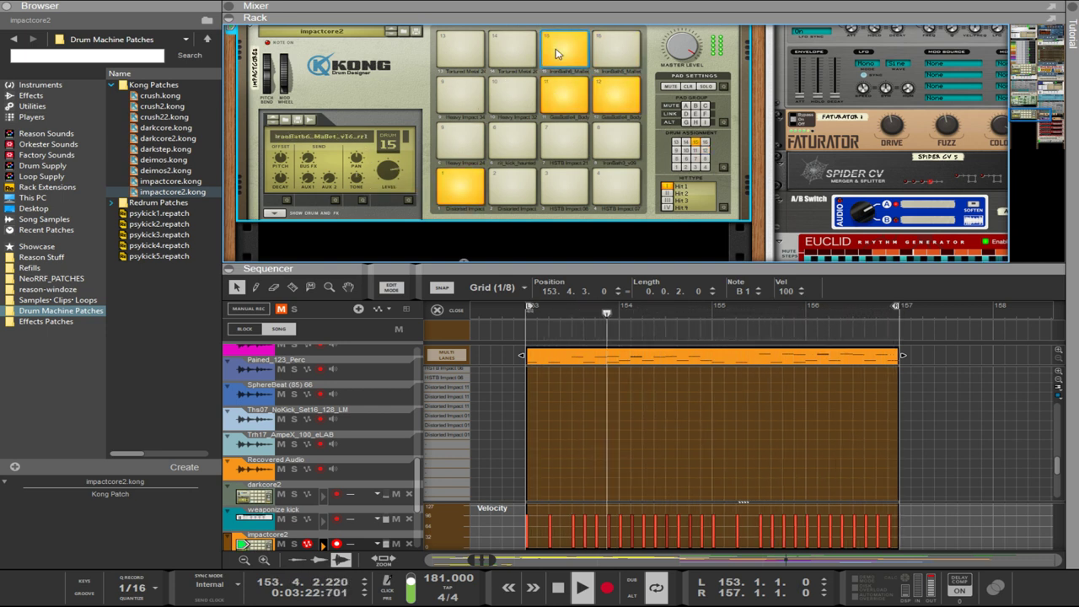
mouse_move(360, 158)
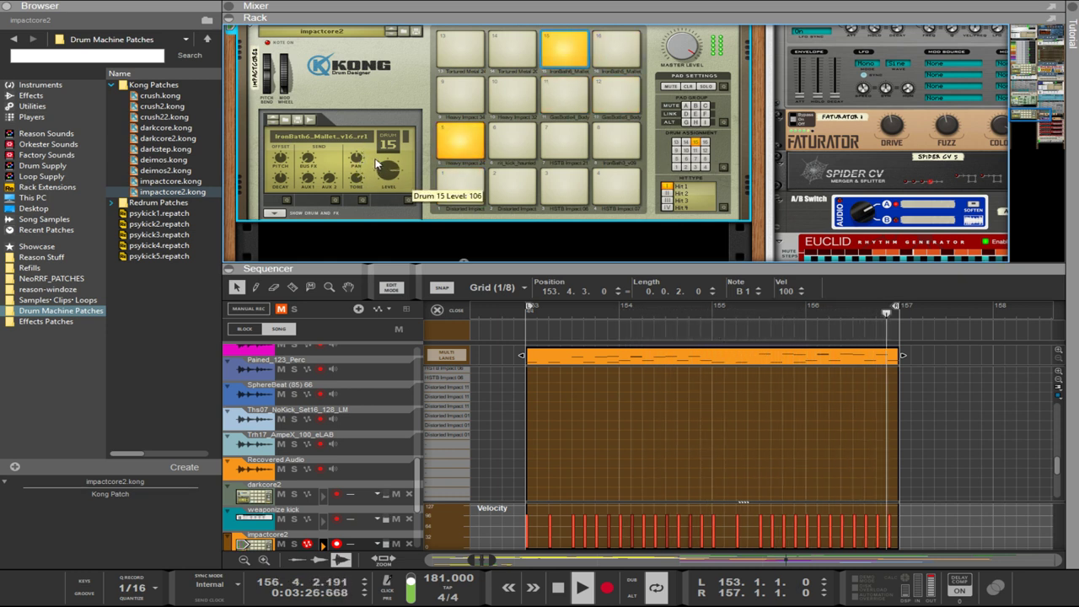
drag(372, 150, 374, 154)
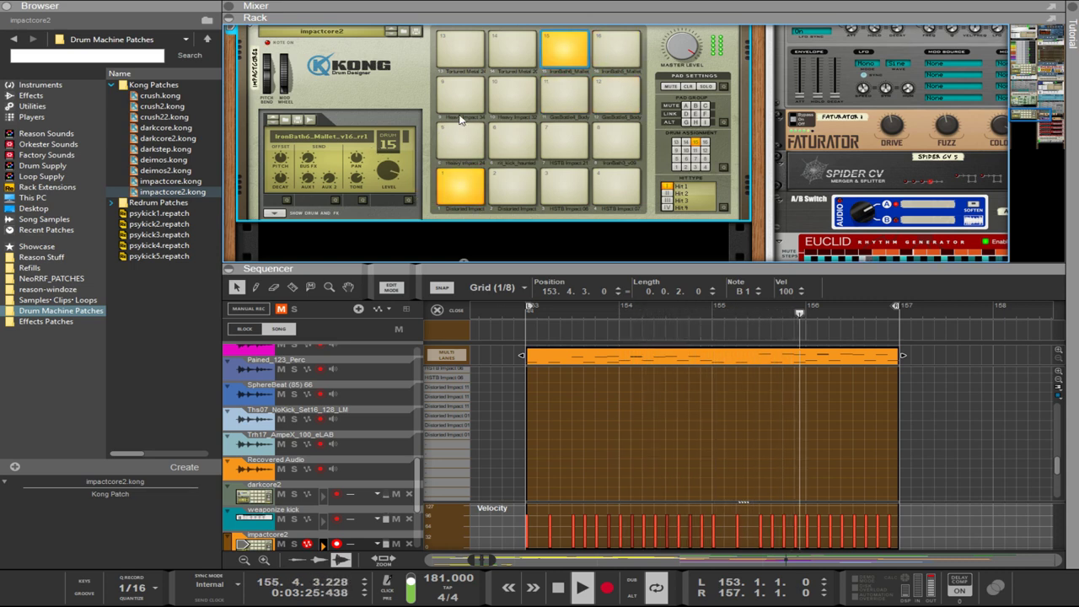
click(612, 54)
mouse_move(389, 165)
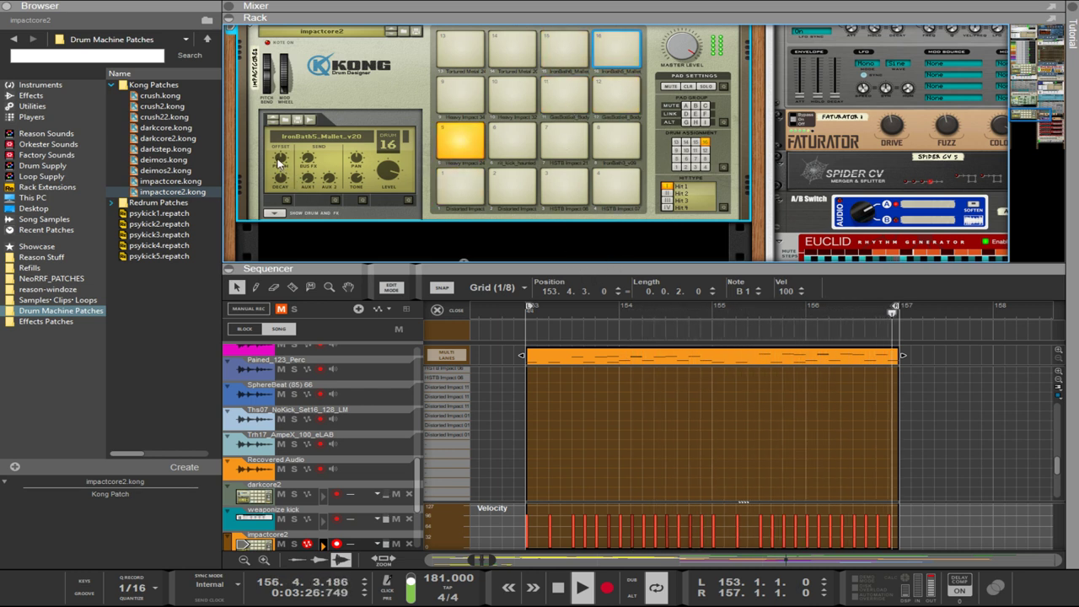
click(545, 108)
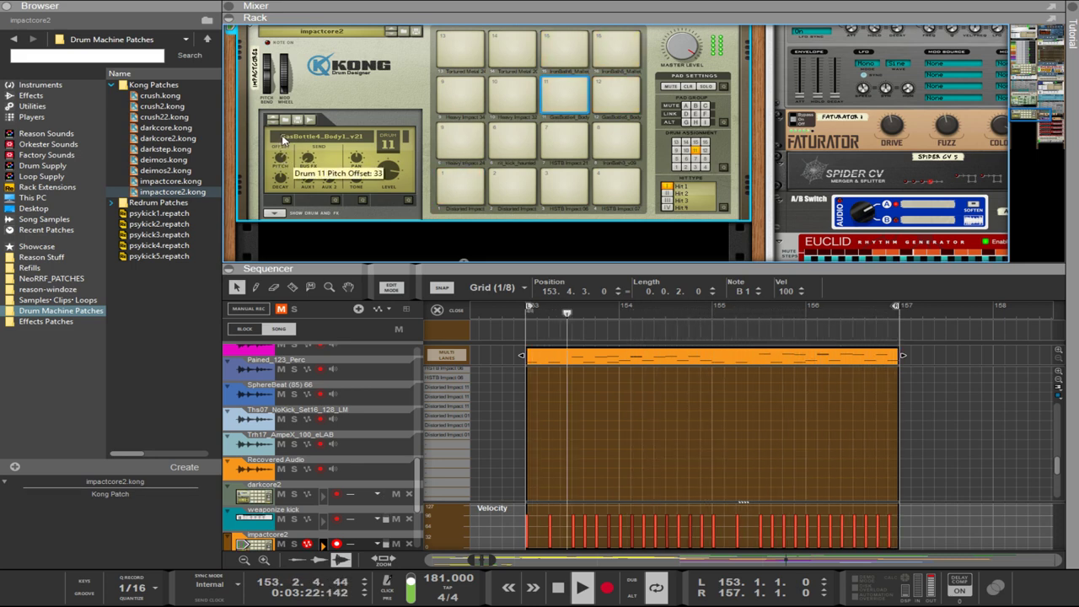
- Raise the pitch offsets of drums 11 and 12 and turn up drum 5's level
drag(283, 135, 282, 135)
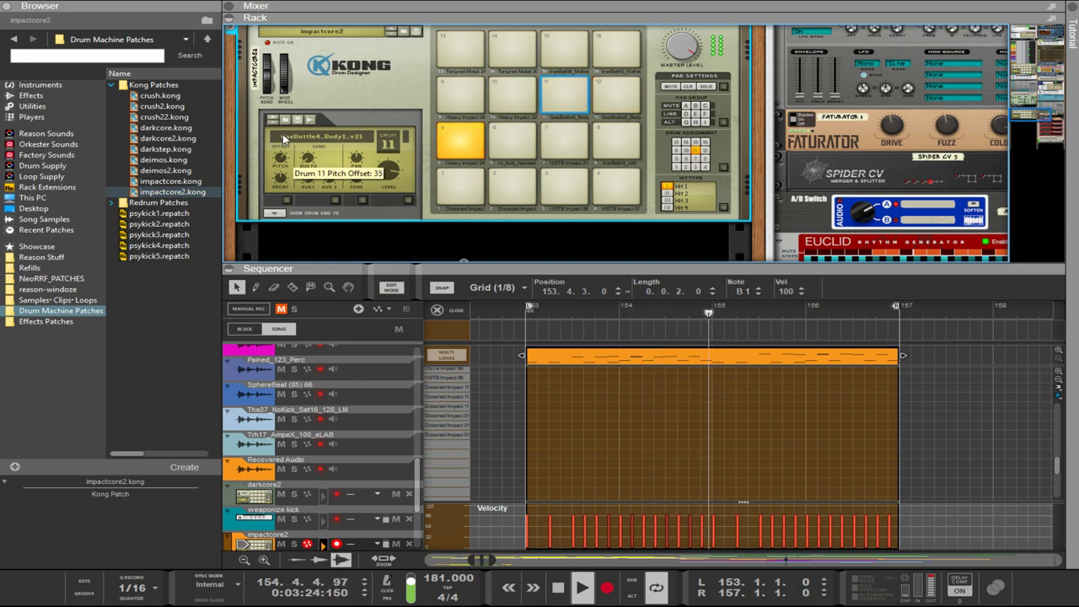
click(634, 91)
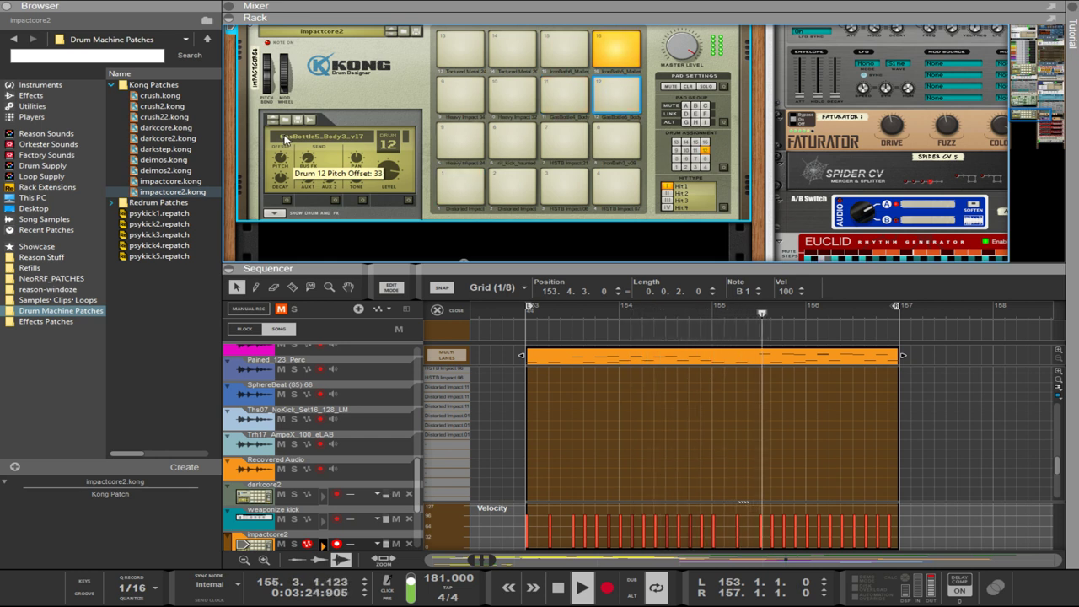
drag(285, 138, 286, 134)
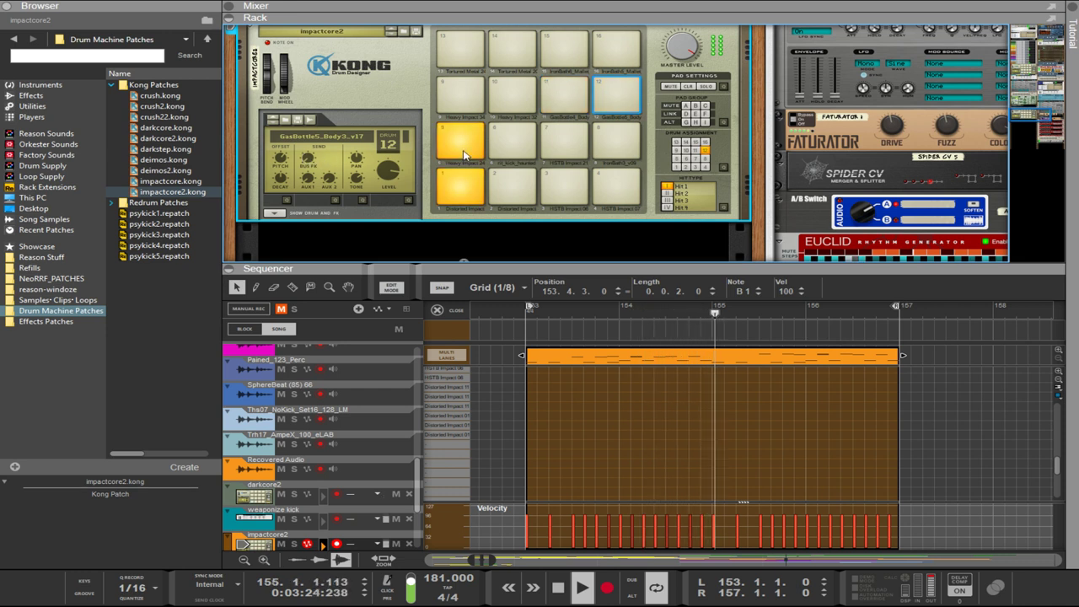
click(450, 192)
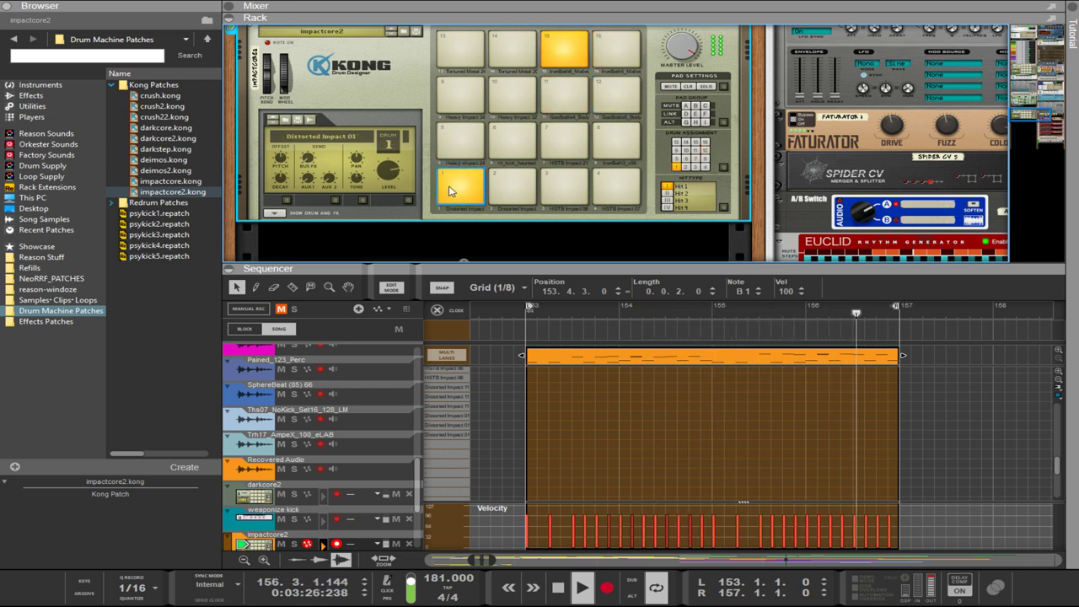
click(450, 141)
drag(390, 182, 387, 170)
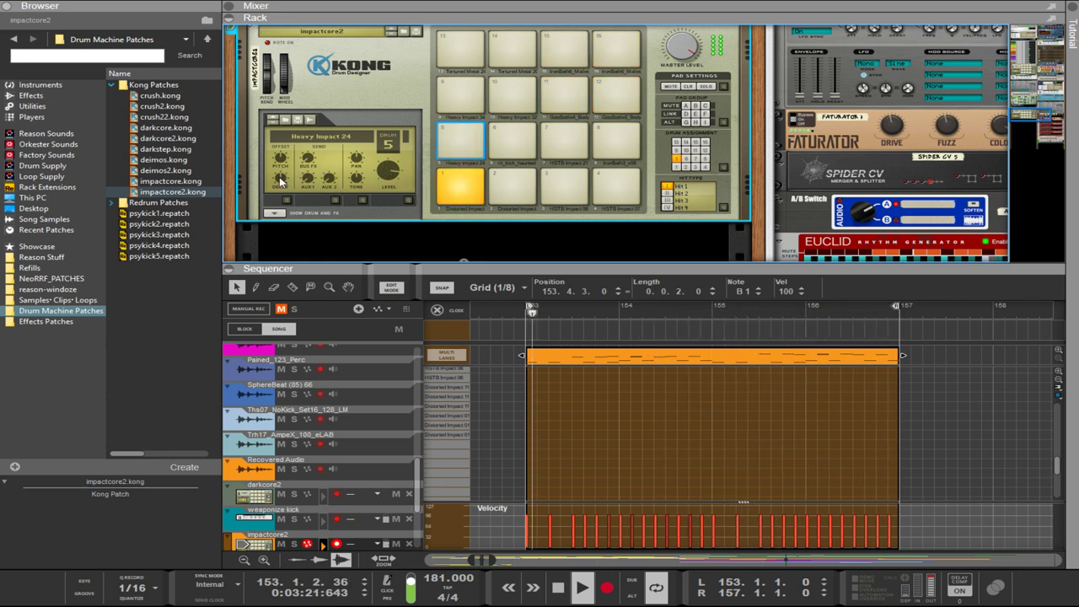
mouse_move(280, 184)
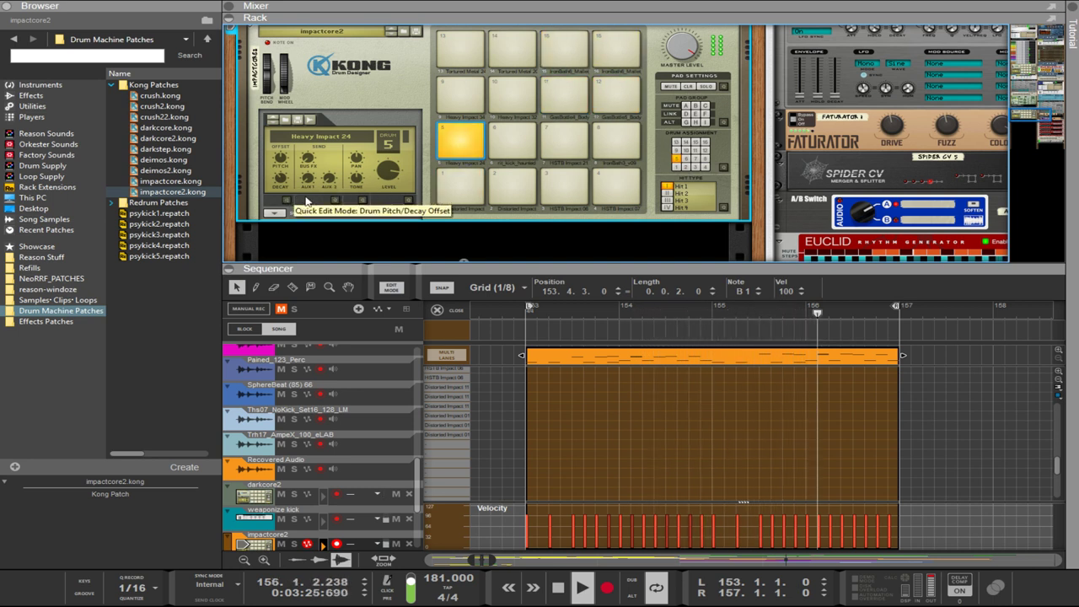
- Set drum 1's level to about 109, and drum 5's level to 120 with decay offset -20
click(457, 183)
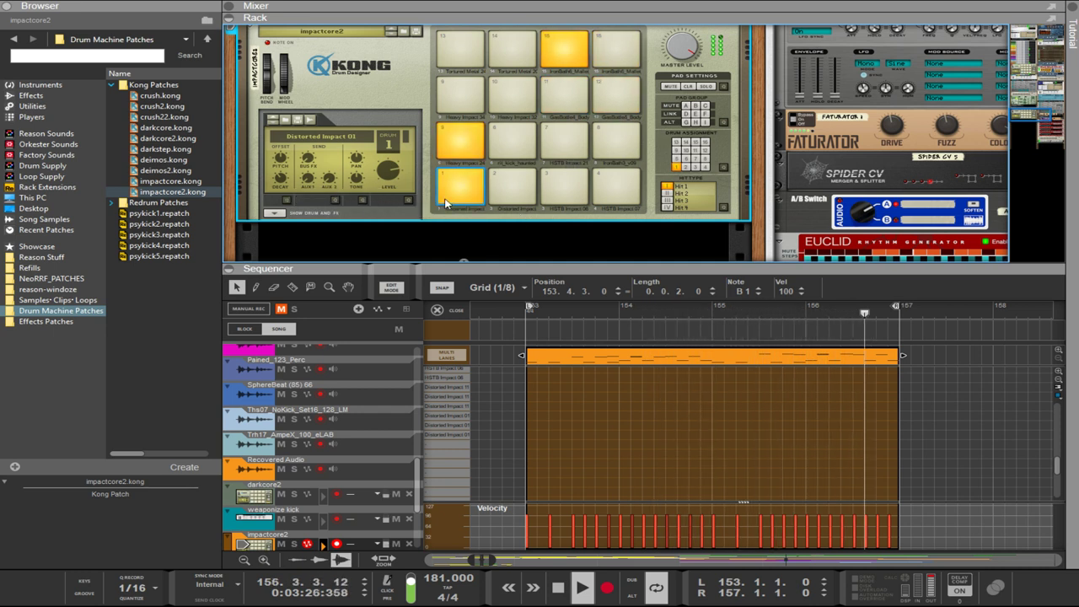
mouse_move(387, 177)
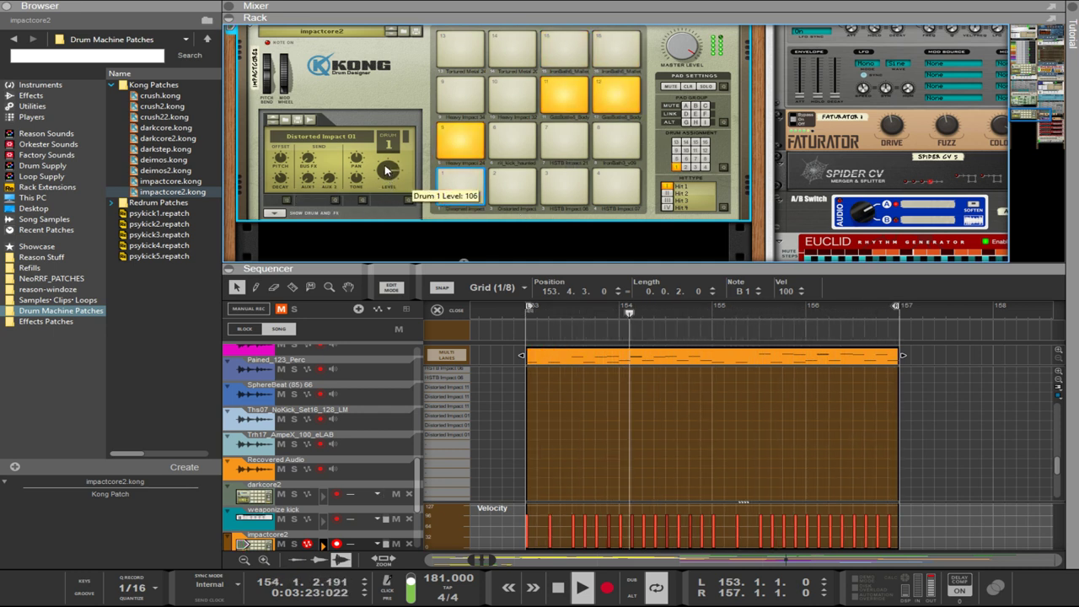
drag(385, 170, 386, 166)
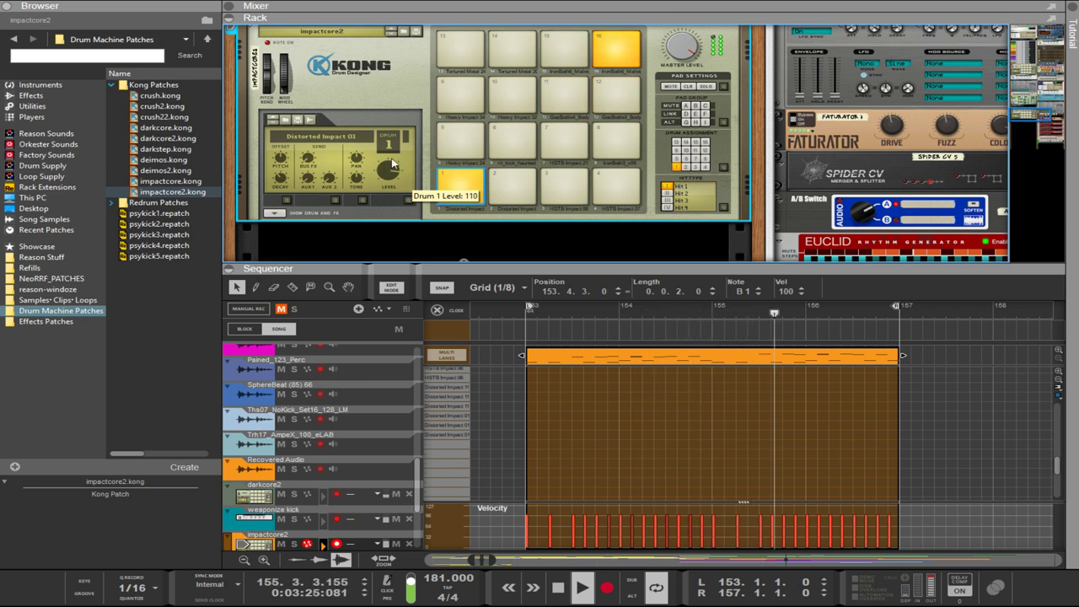
click(445, 147)
mouse_move(391, 173)
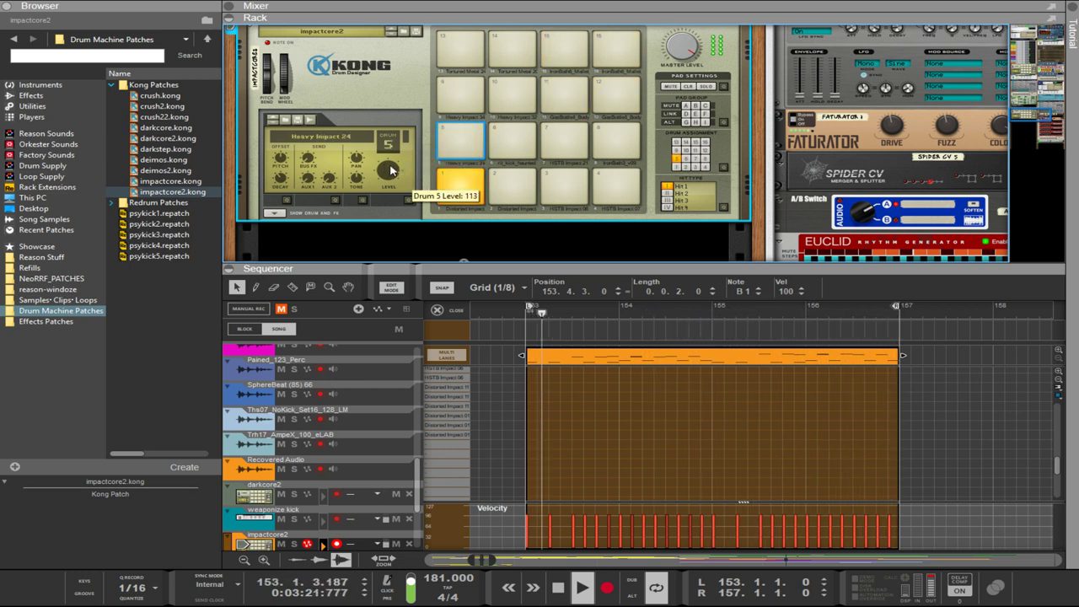
drag(390, 163, 391, 157)
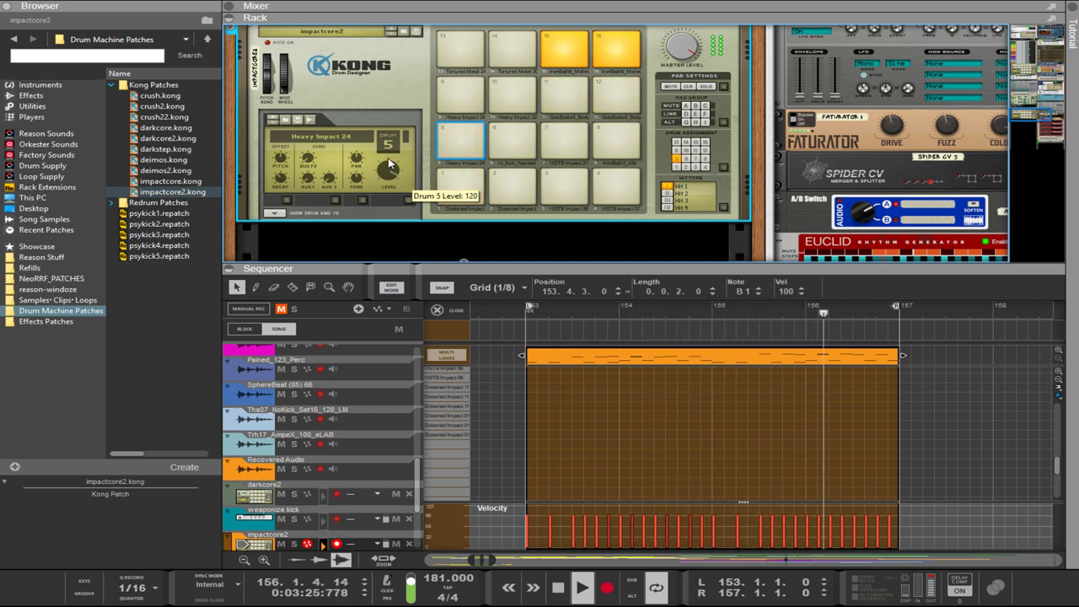
mouse_move(283, 175)
drag(284, 175, 285, 180)
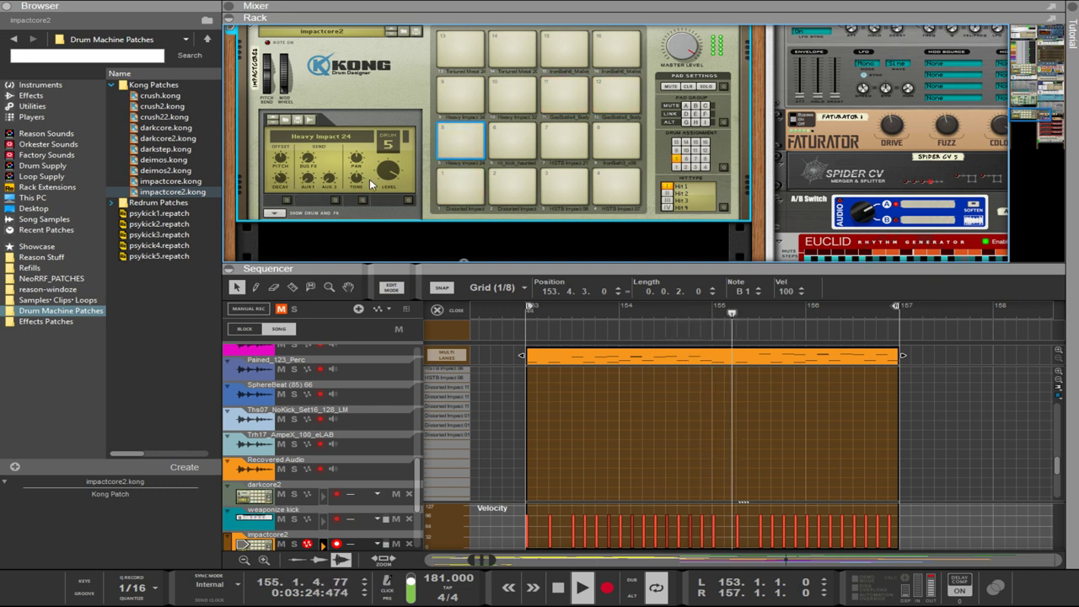
click(461, 186)
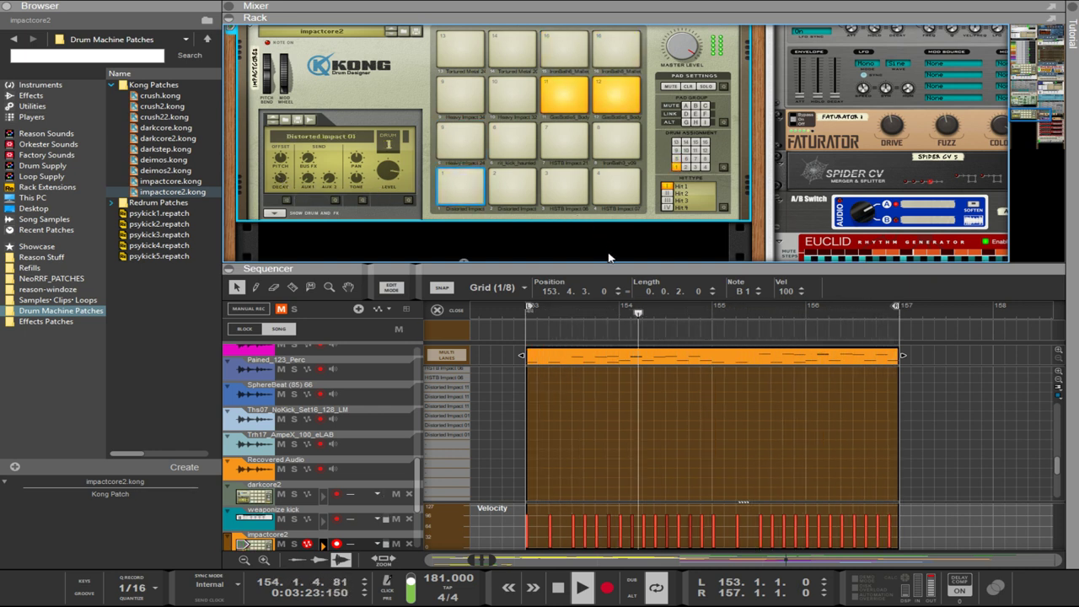
drag(563, 263, 563, 93)
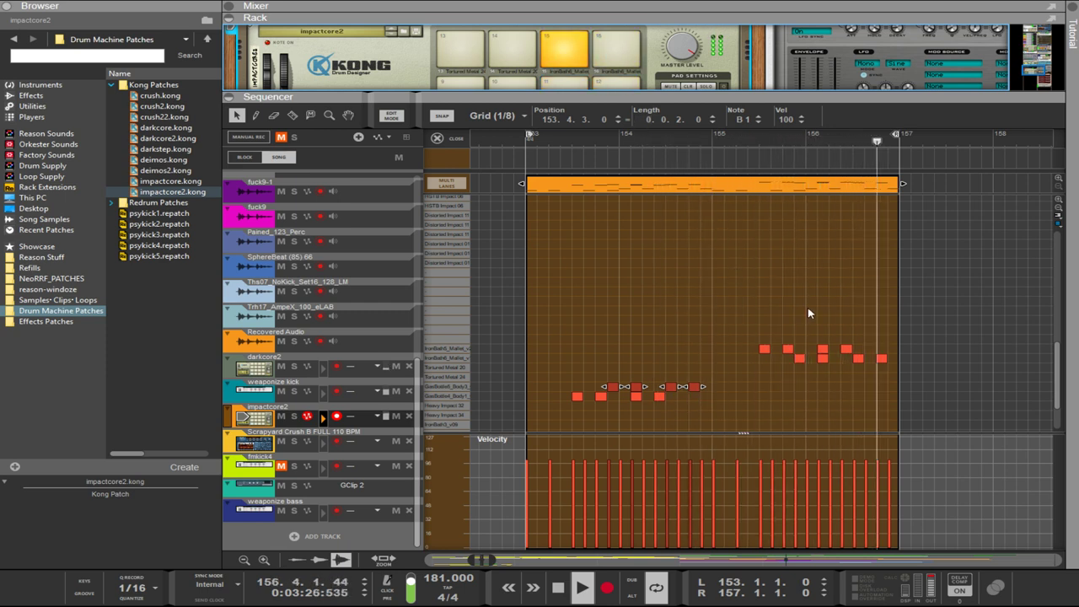
- Clear the selection and marquee-select all the drum notes in the impactcore2 clip
click(906, 416)
drag(907, 416, 541, 310)
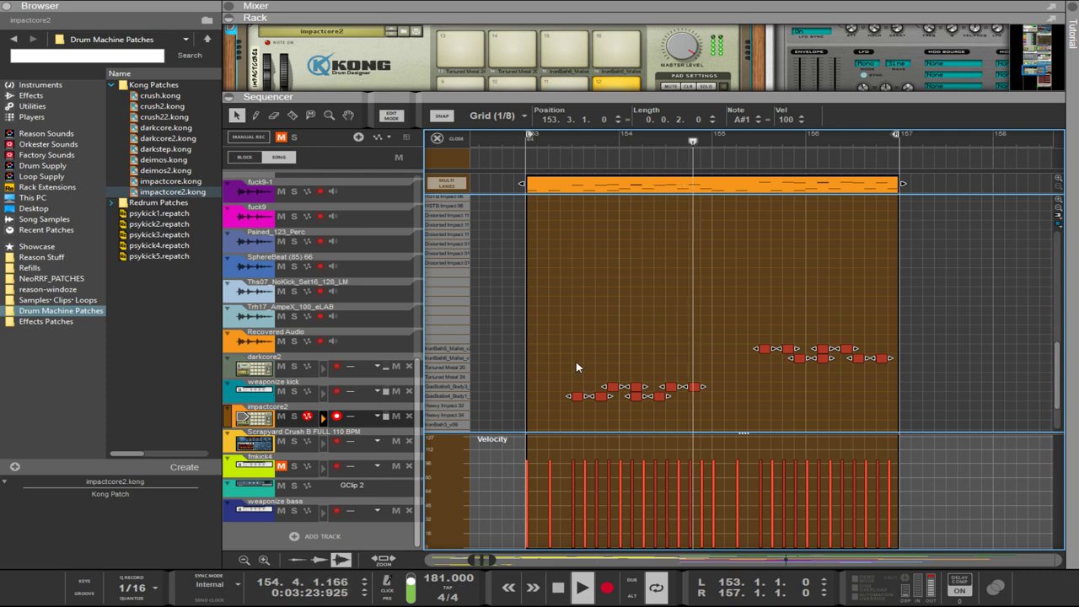
- Copy the impactcore2 clip to bars 157 and 201, put a copy on fmkick4, and open it
key(ctrl+e)
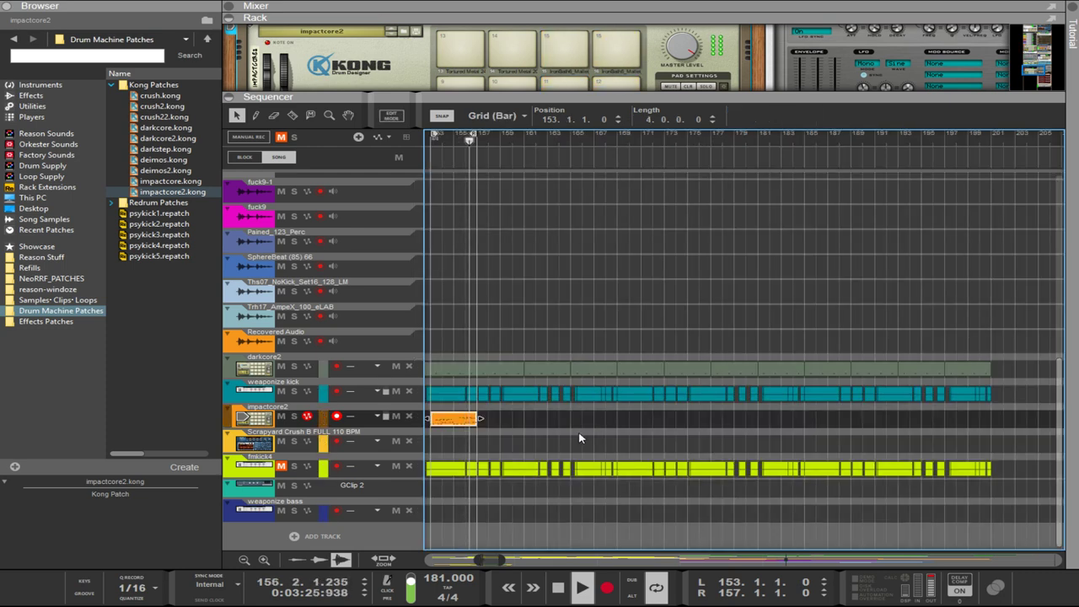
drag(570, 427, 422, 421)
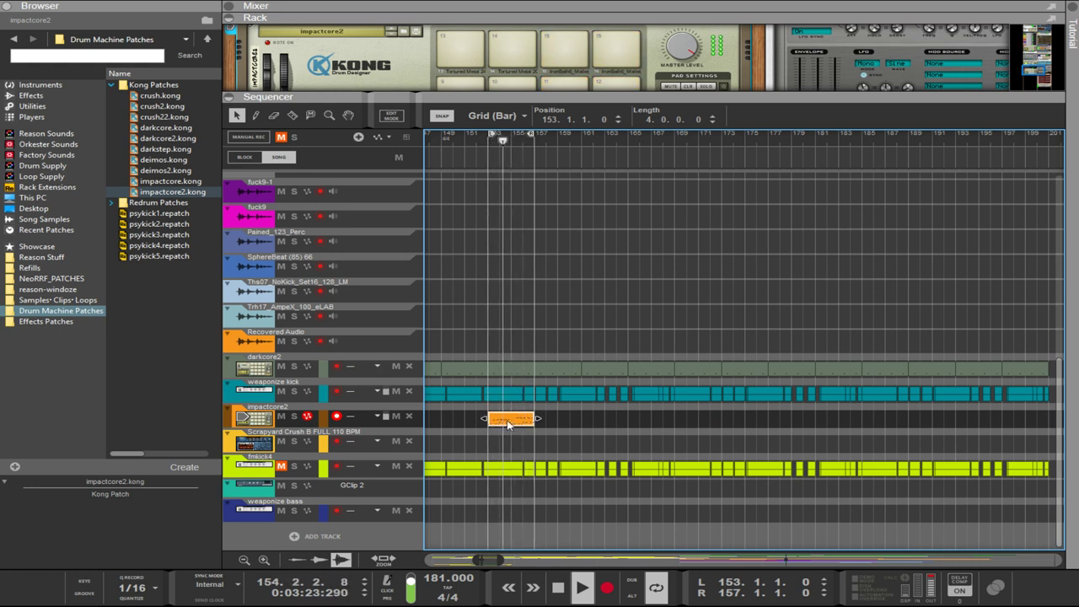
drag(508, 419, 558, 428)
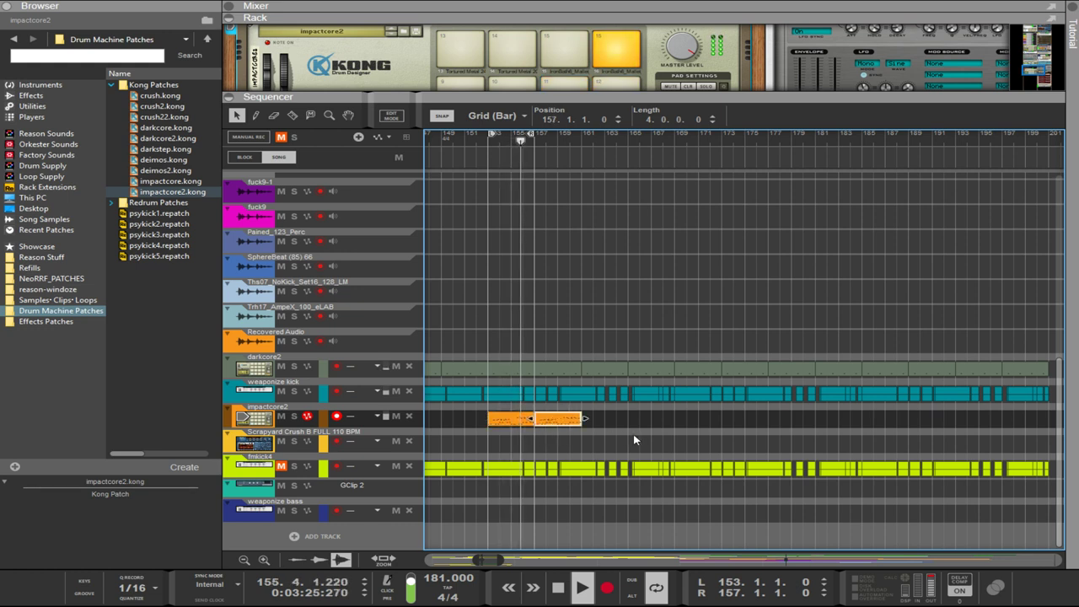
shift+click(510, 420)
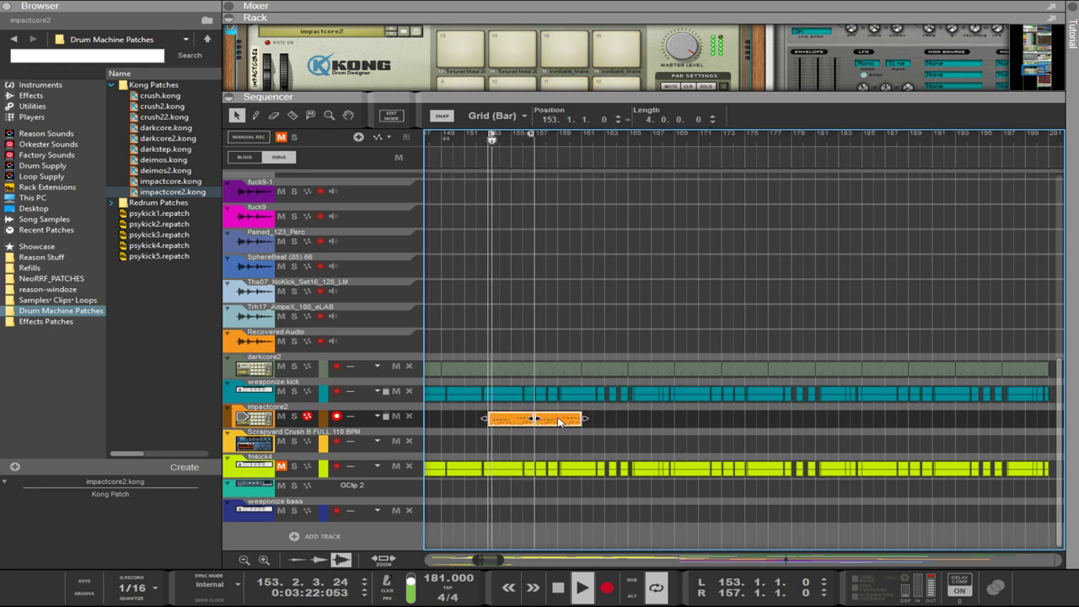
drag(612, 426, 992, 420)
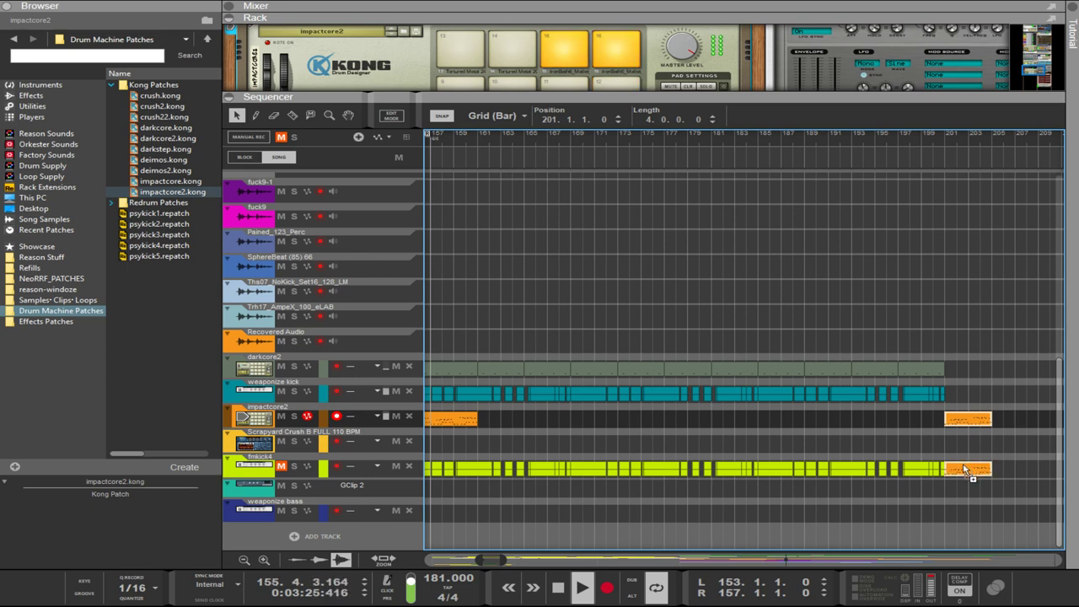
drag(963, 468, 964, 468)
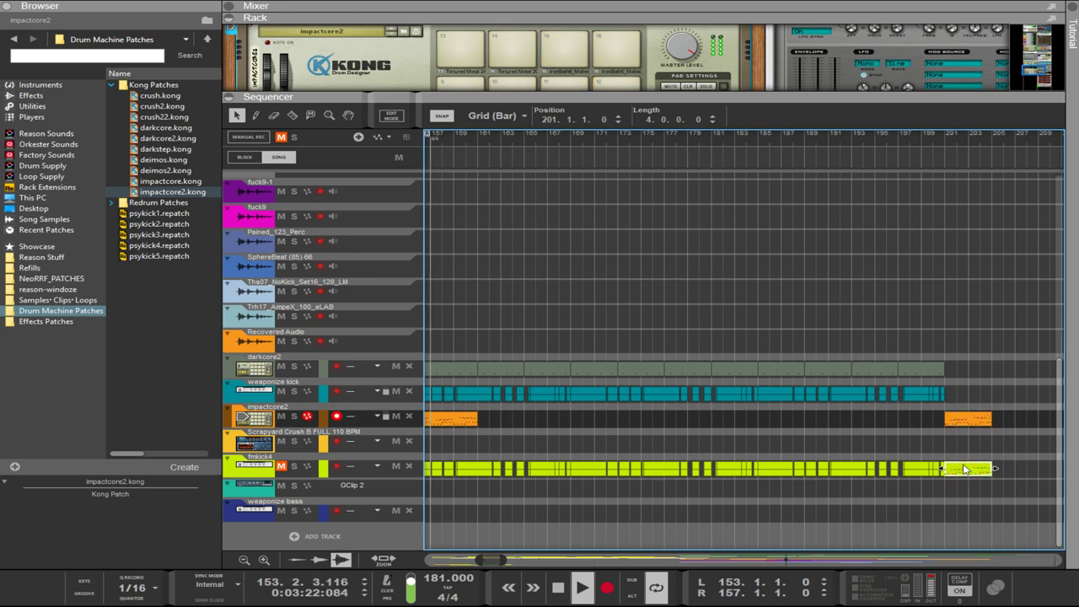
double_click(963, 469)
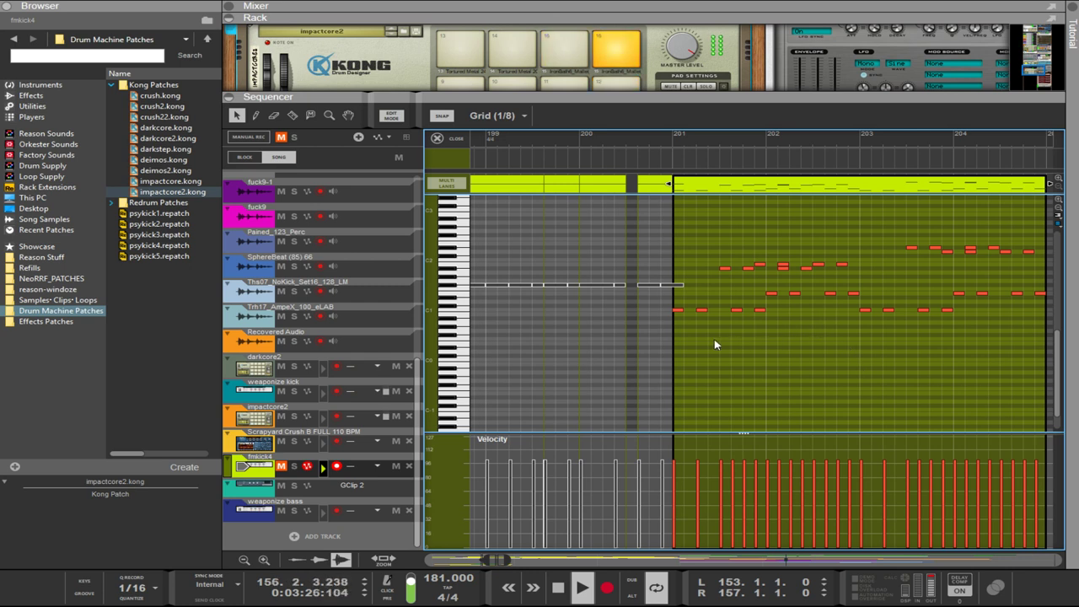
- Delete the two lower rows of kick notes and trim the fmkick4 clip's boundaries
drag(844, 297, 1044, 295)
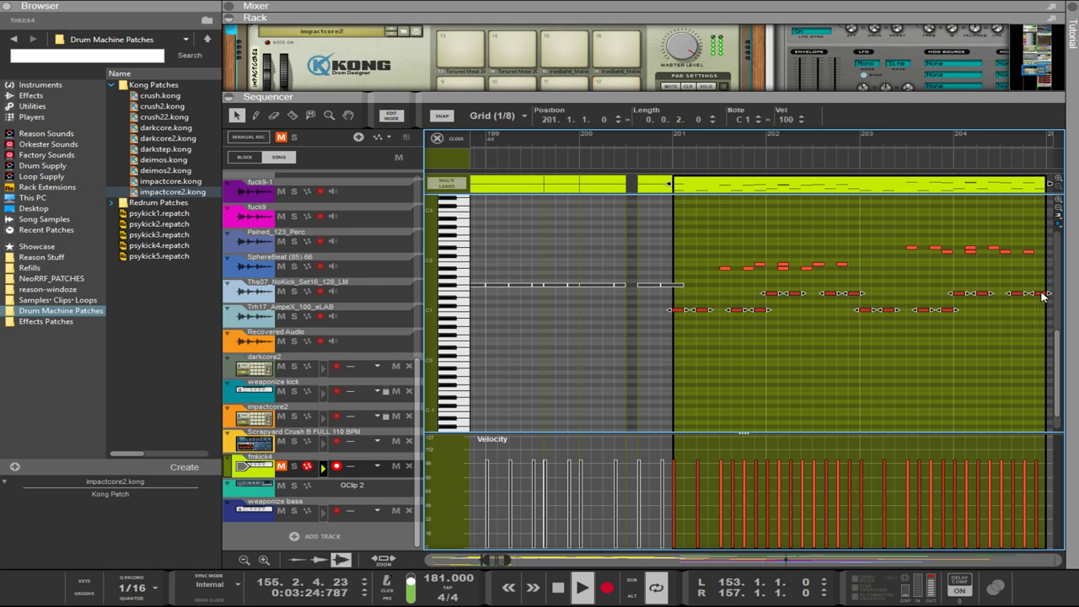
key(Delete)
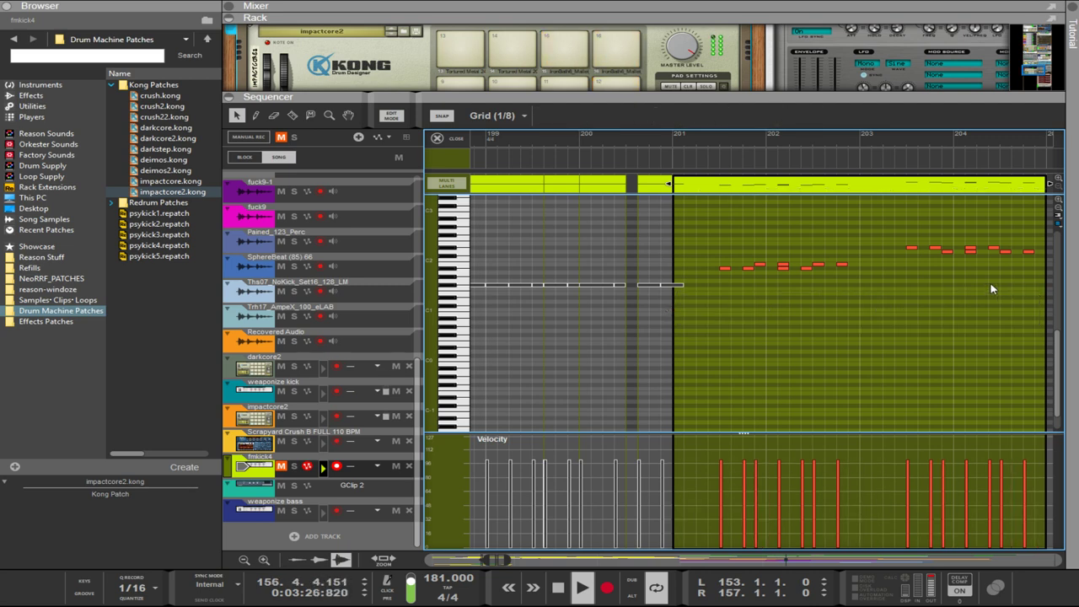
key(ctrl+e)
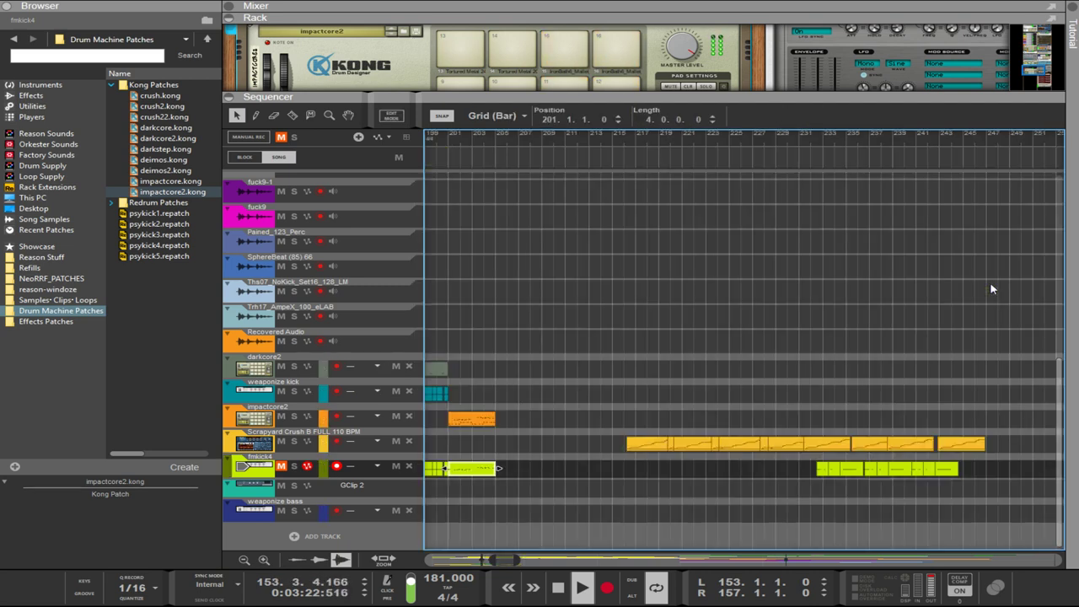
double_click(490, 471)
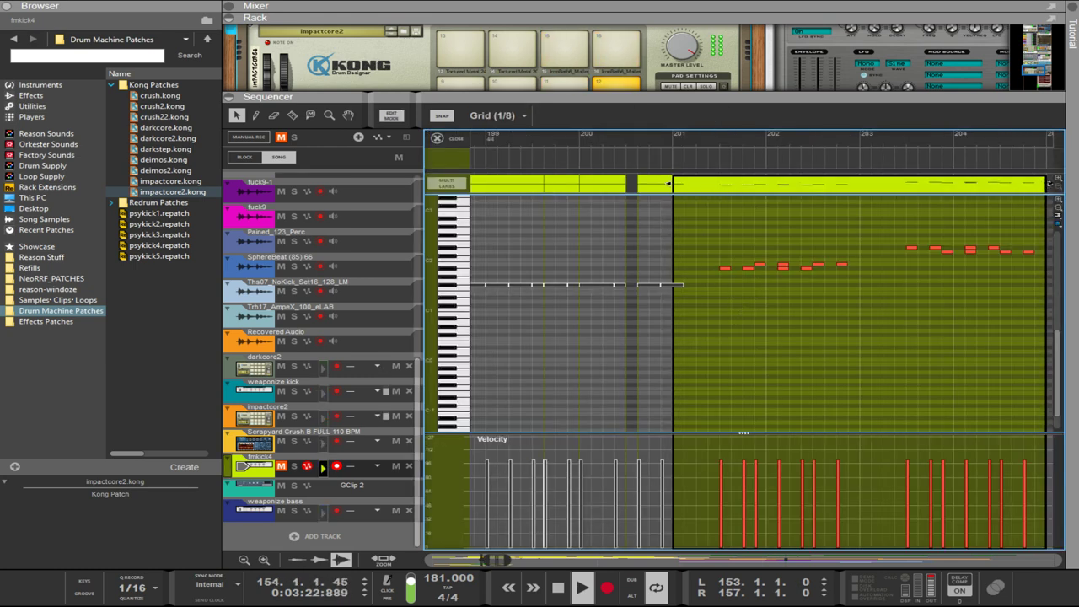
drag(1049, 182, 1031, 180)
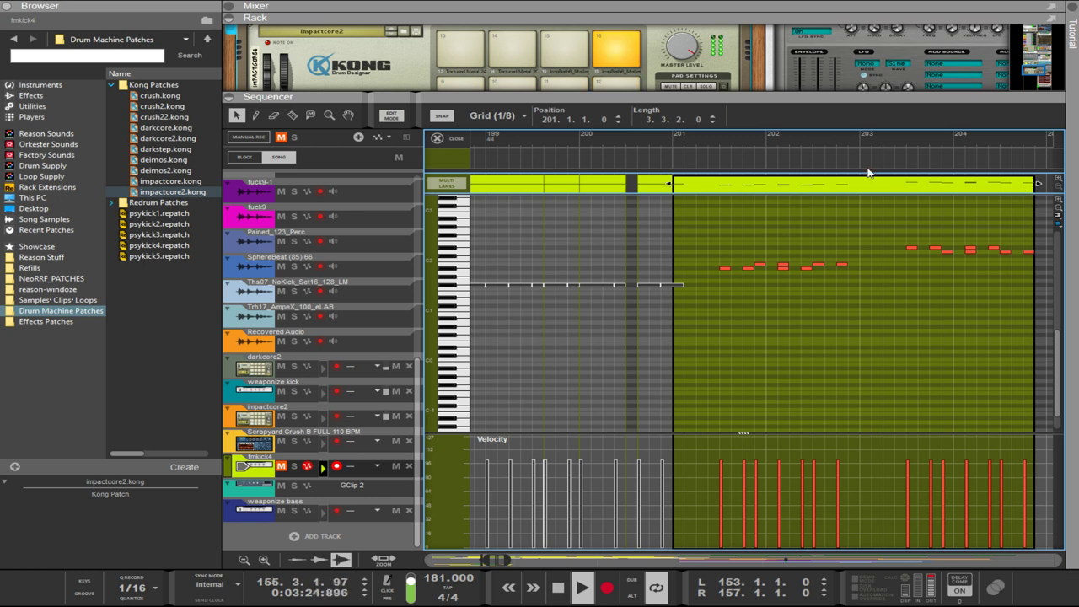
mouse_move(667, 183)
mouse_down()
mouse_move(713, 200)
mouse_move(686, 181)
mouse_move(717, 182)
mouse_up()
- Add an F#1 note at bar 201 and lengthen the note at 200.4.3
click(693, 291)
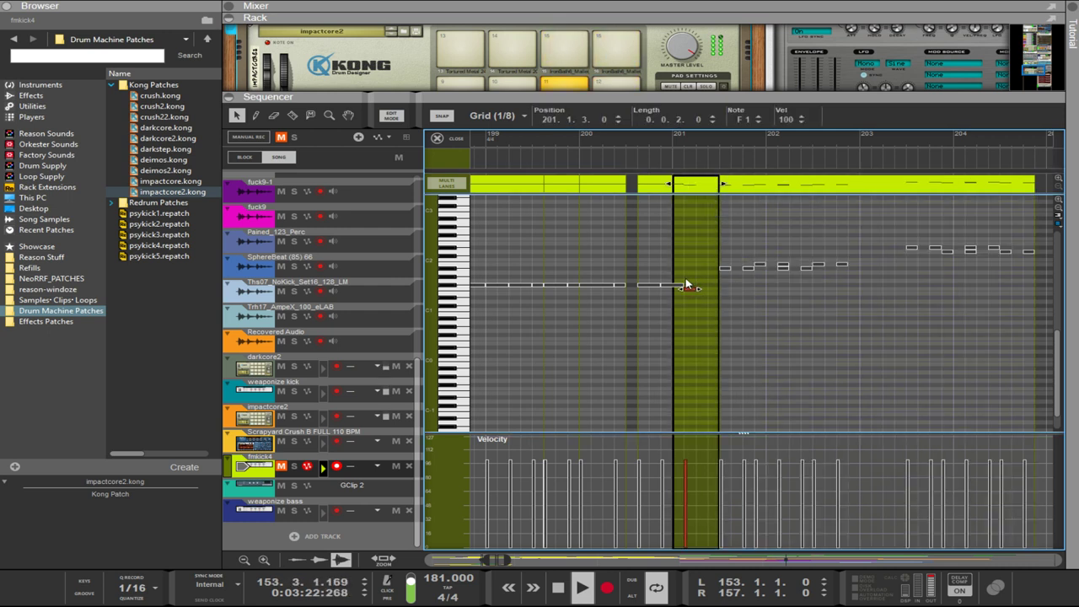
key(Delete)
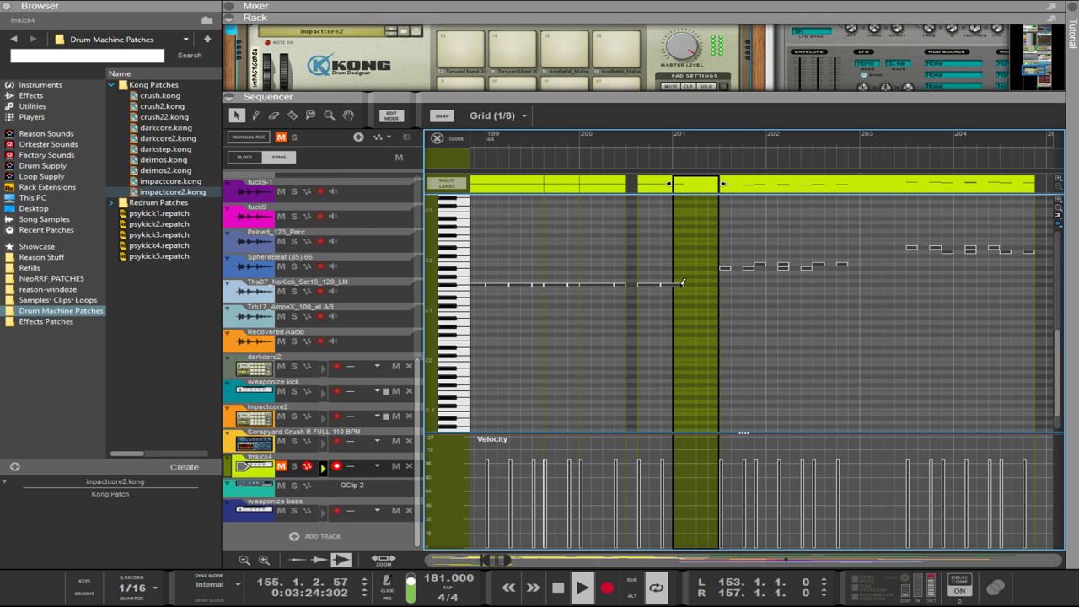
click(679, 284)
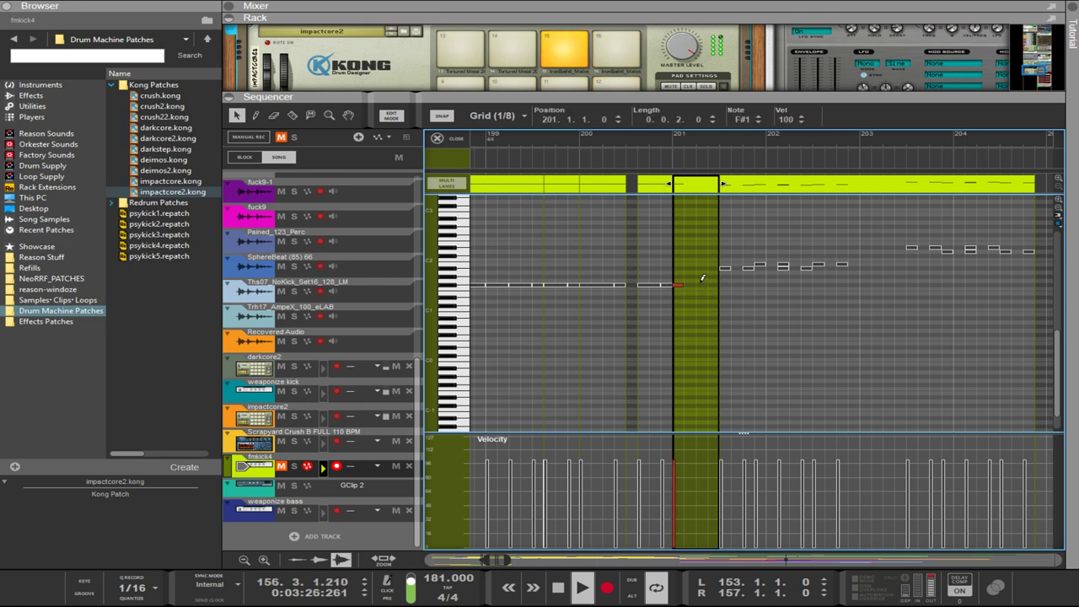
click(665, 286)
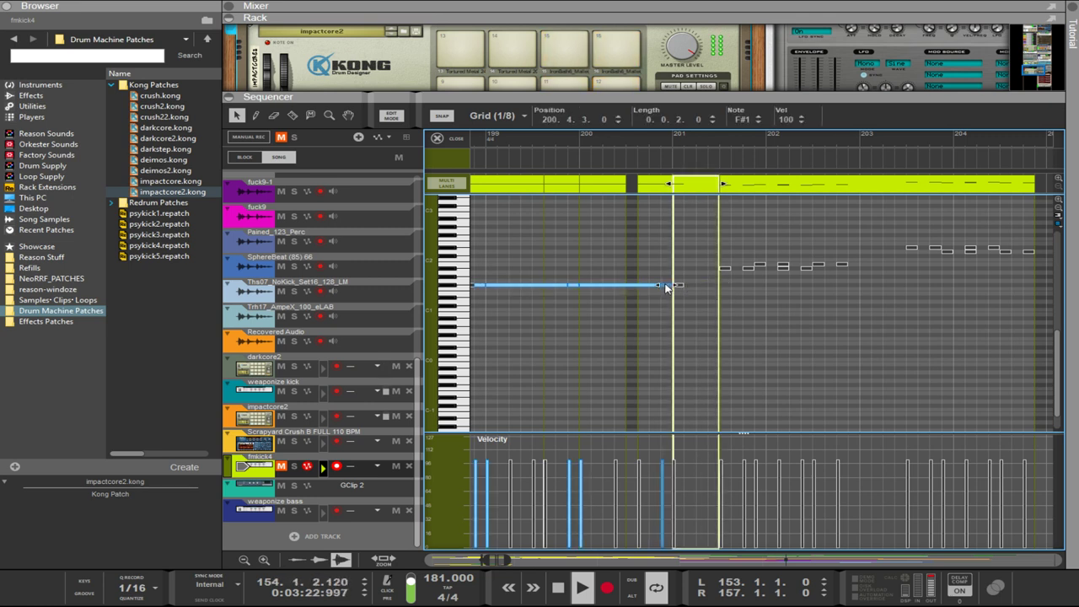
double_click(667, 300)
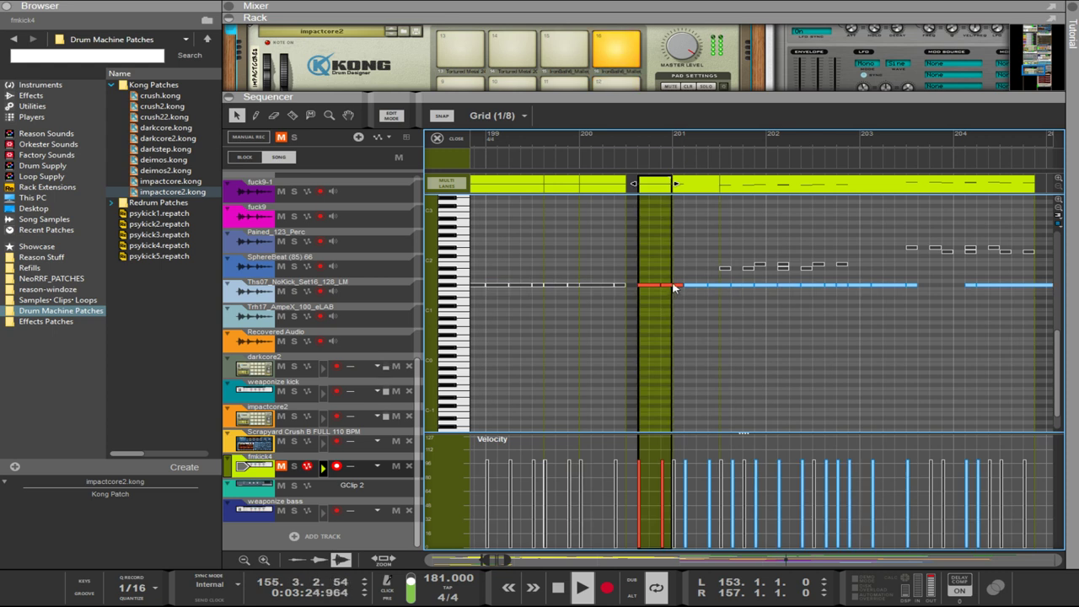
drag(674, 286, 683, 284)
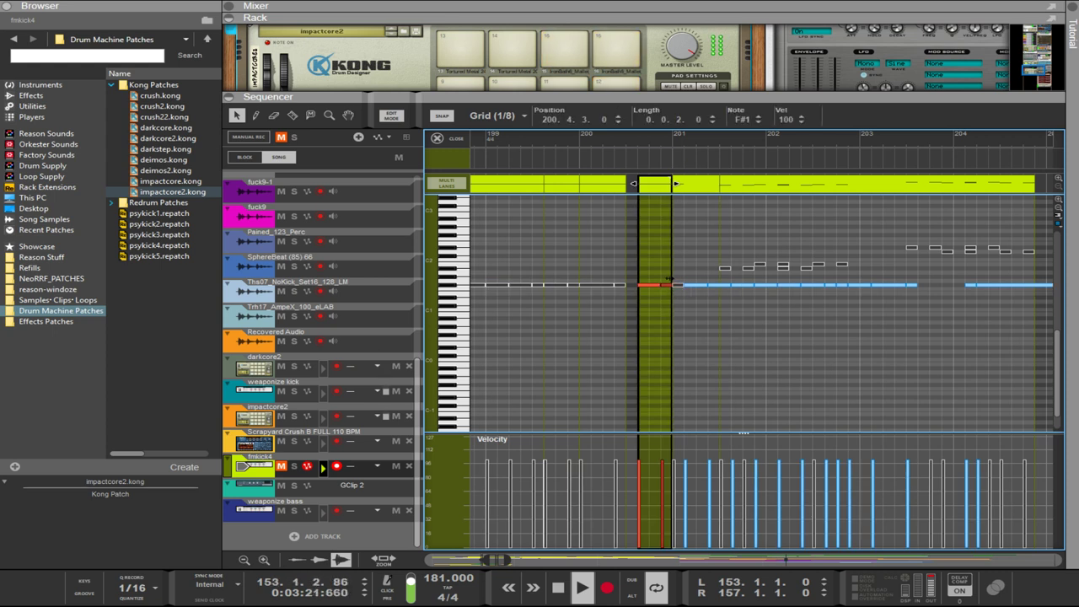
double_click(689, 303)
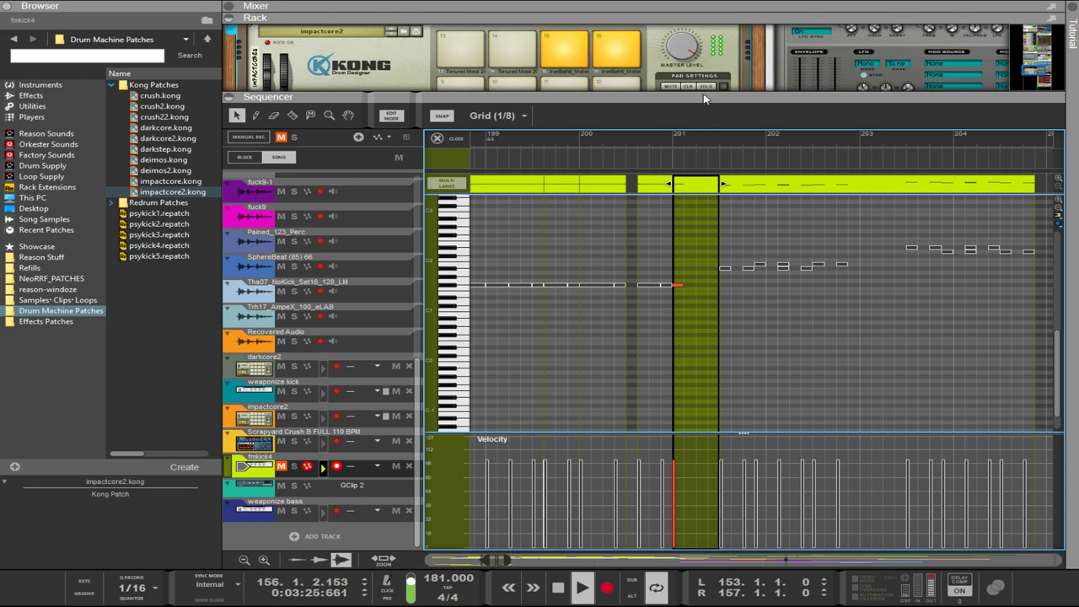
drag(707, 113, 706, 469)
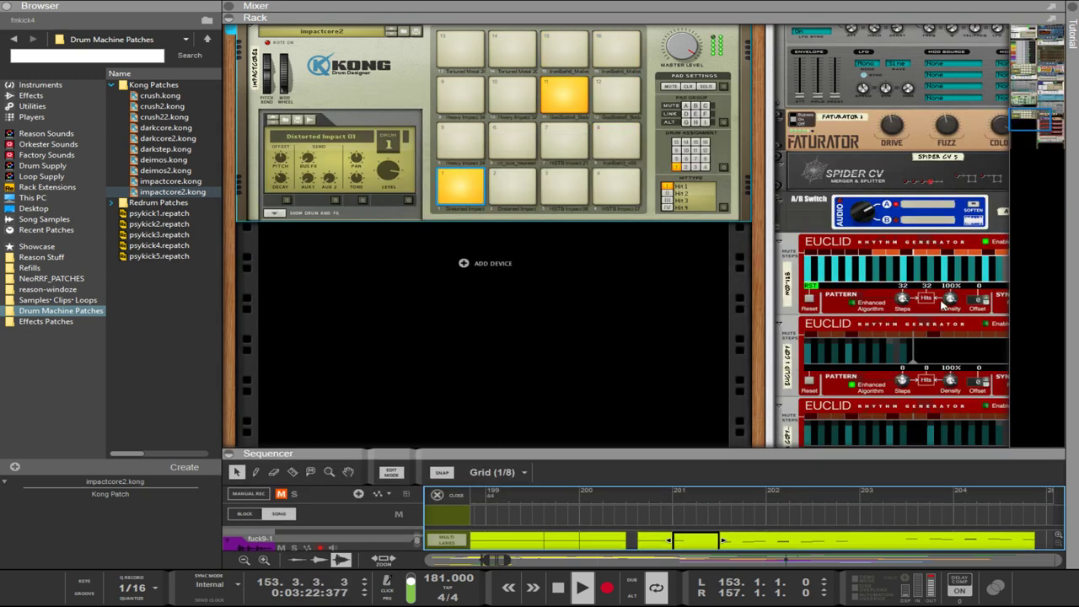
- Load the swell-128 patch on the first Euclid generator, then select the weaponize kick instrument
mouse_move(892, 328)
mouse_down()
mouse_move(930, 323)
mouse_move(894, 339)
mouse_up()
drag(745, 393, 481, 377)
drag(783, 283, 780, 306)
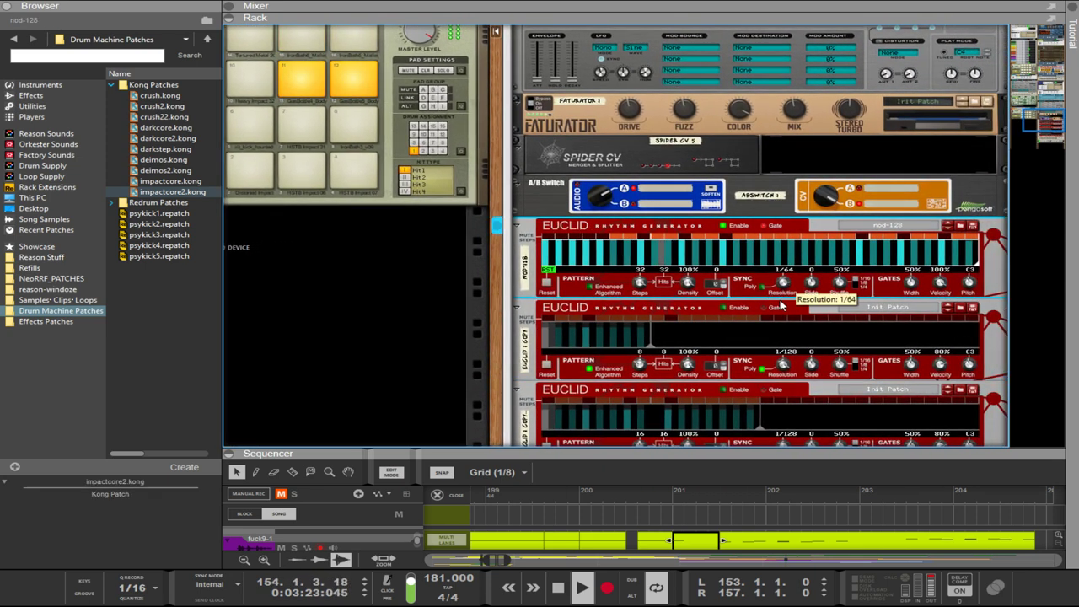
click(953, 226)
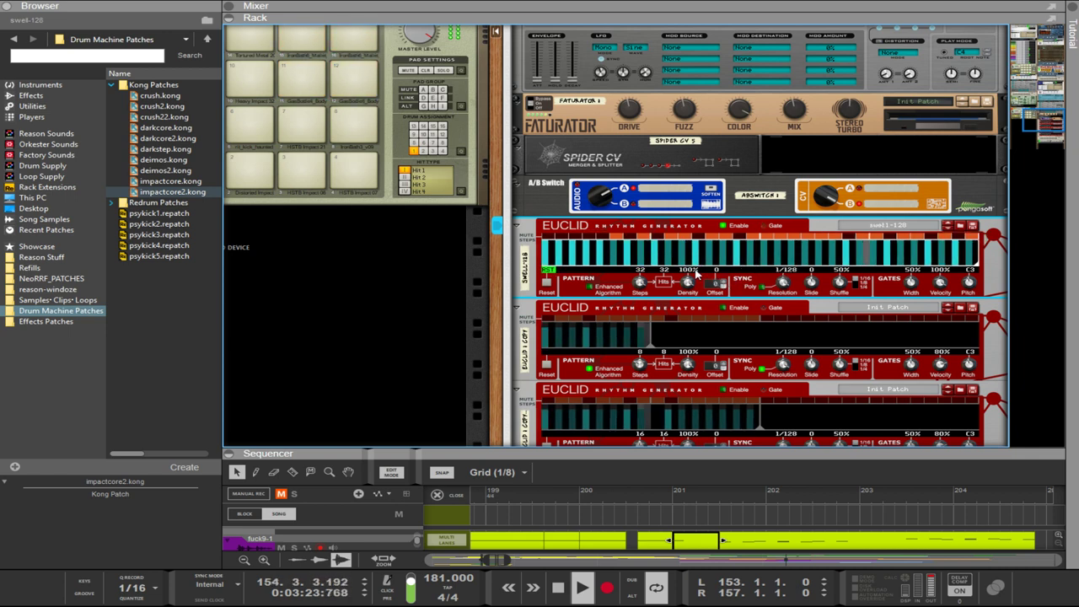
click(835, 199)
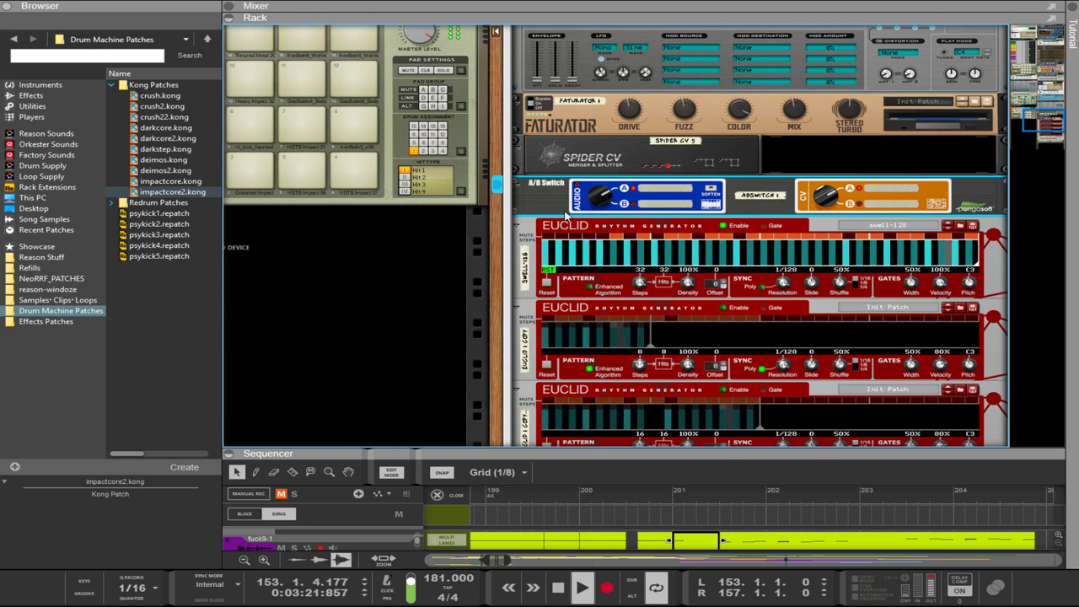
scroll(462, 215, up, 5)
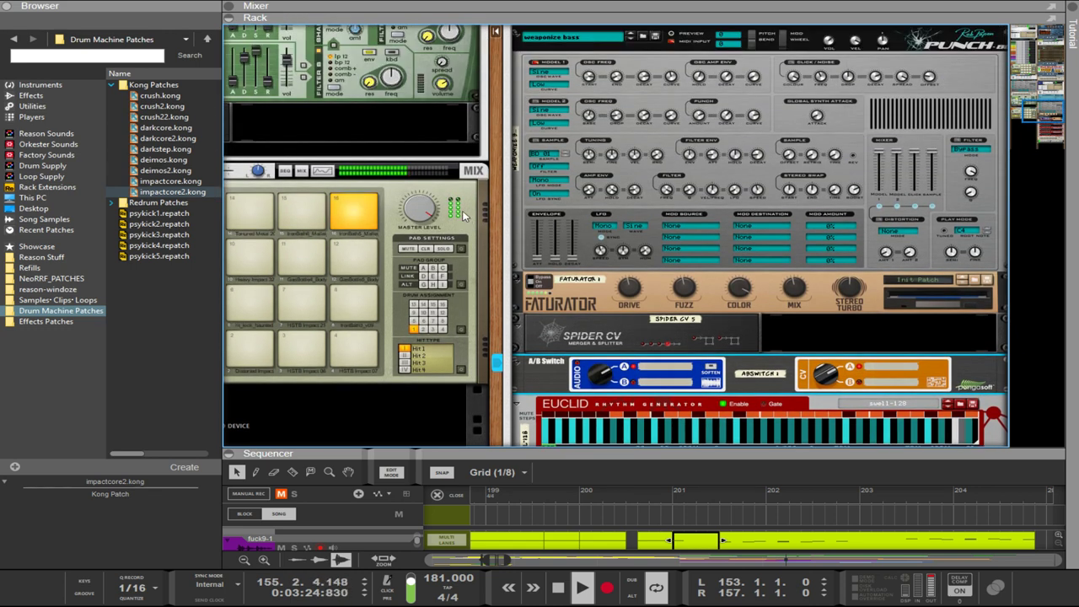
click(405, 154)
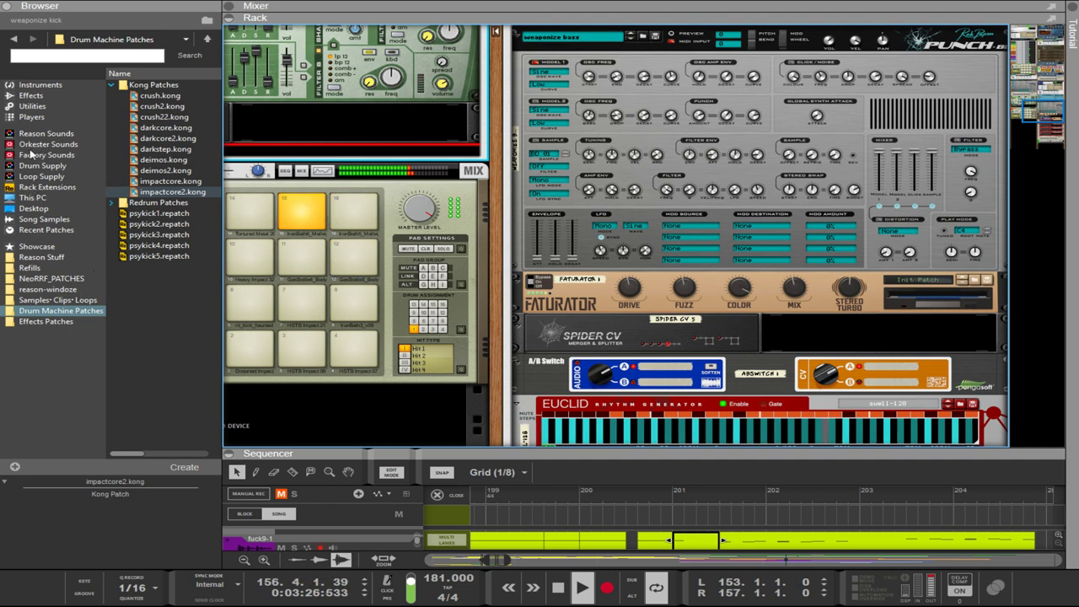
- Add a Now Counting Gate utility to the rack
click(31, 106)
scroll(180, 344, down, 10)
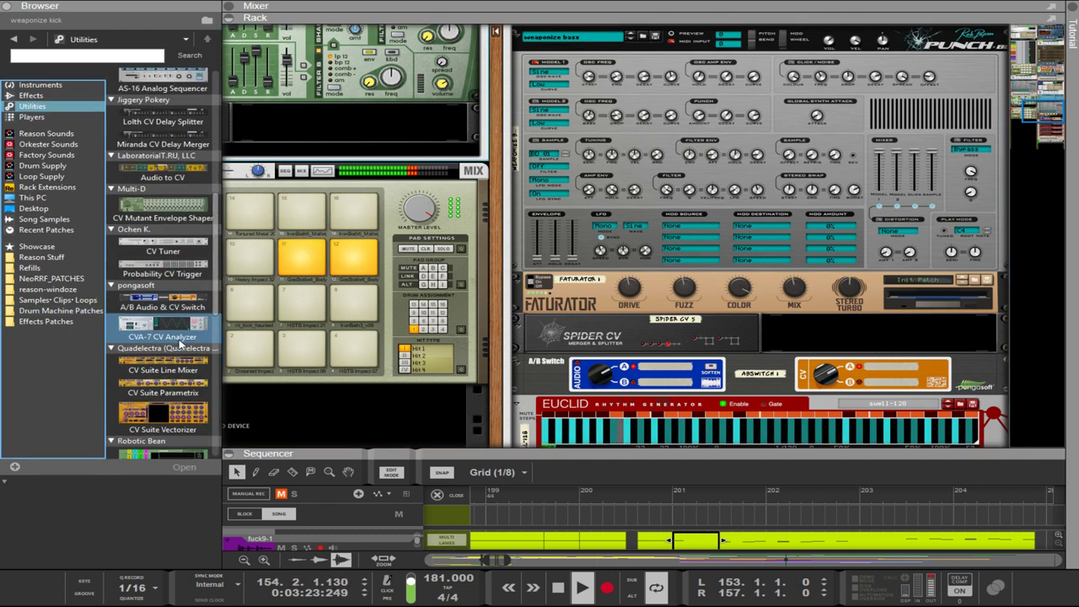
scroll(180, 344, down, 5)
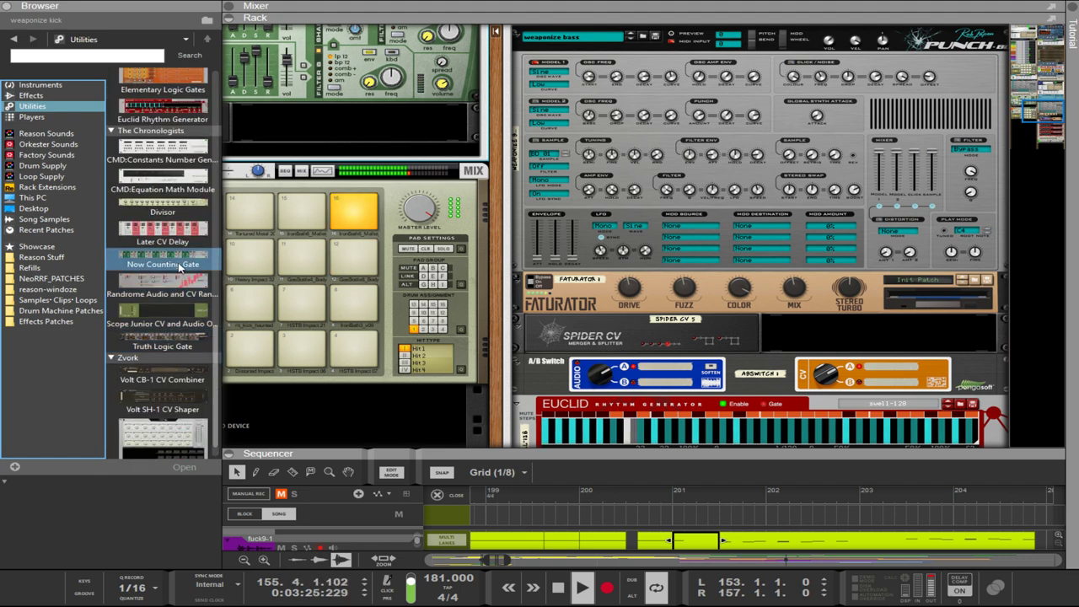
click(171, 265)
drag(158, 265, 364, 153)
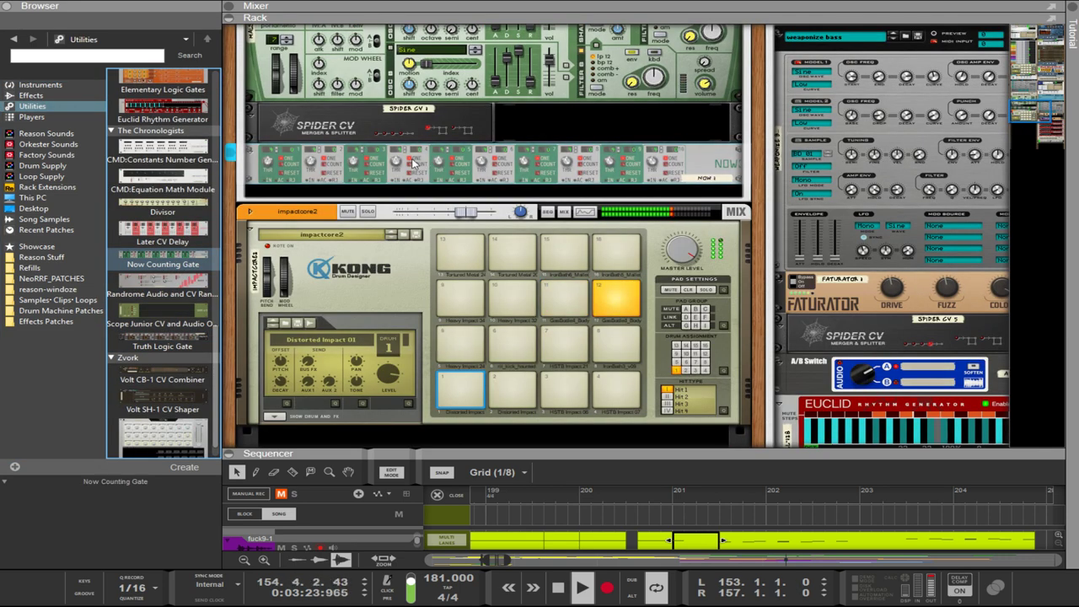
- Cable Spider CV Split A into the Now Counting Gate's first input on the rack's back
key(Tab)
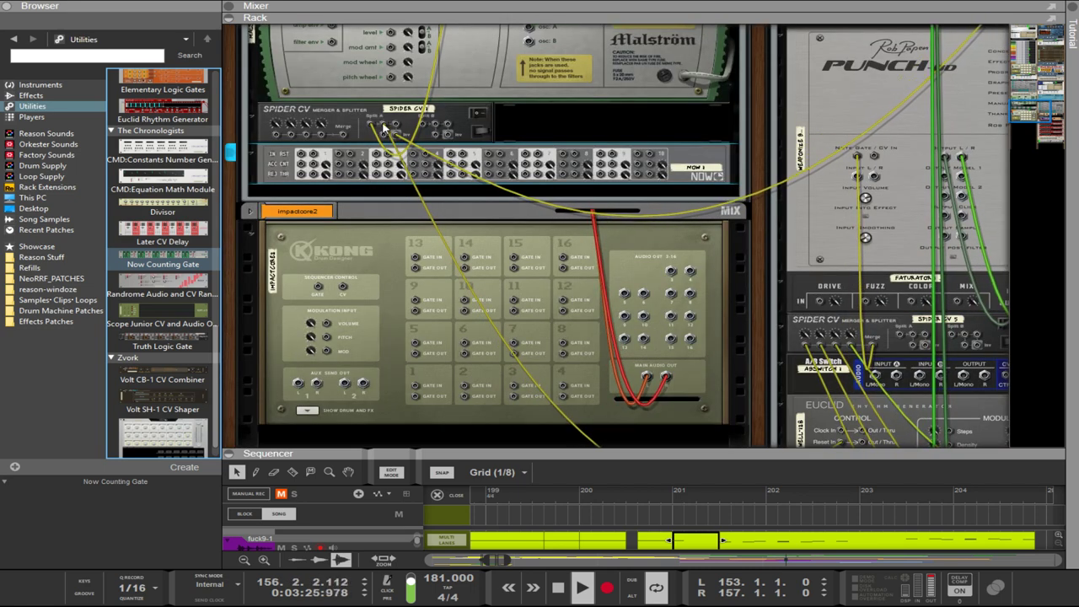
drag(413, 159, 302, 168)
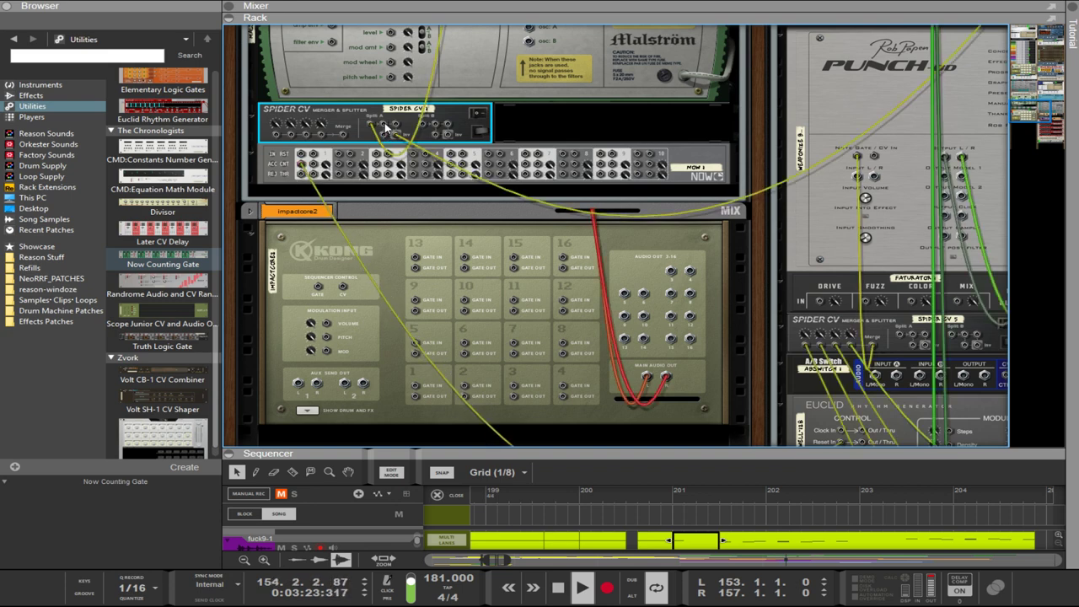
drag(384, 125, 302, 156)
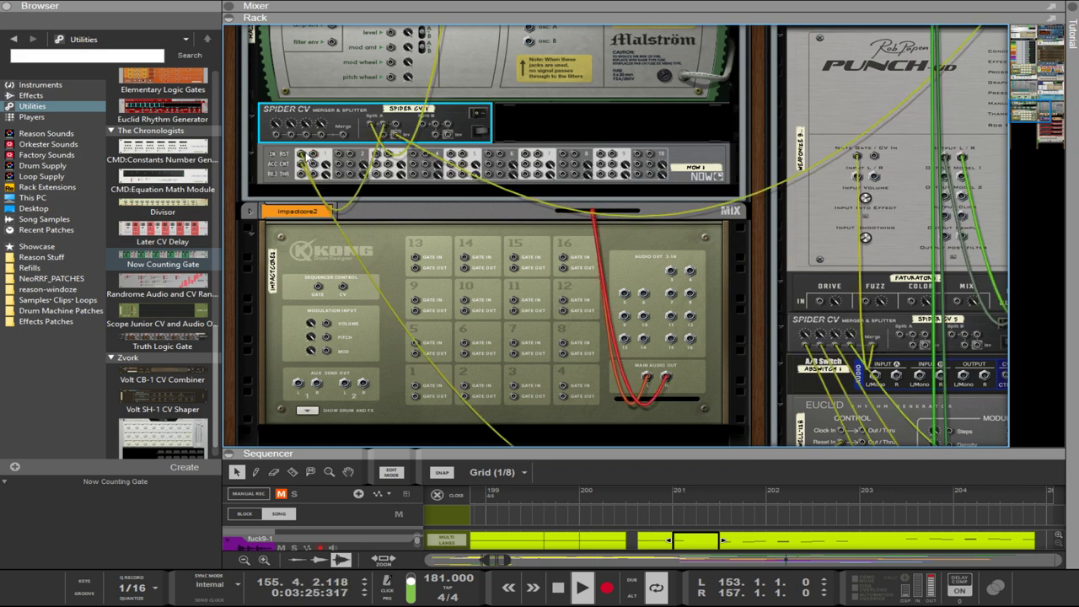
key(Tab)
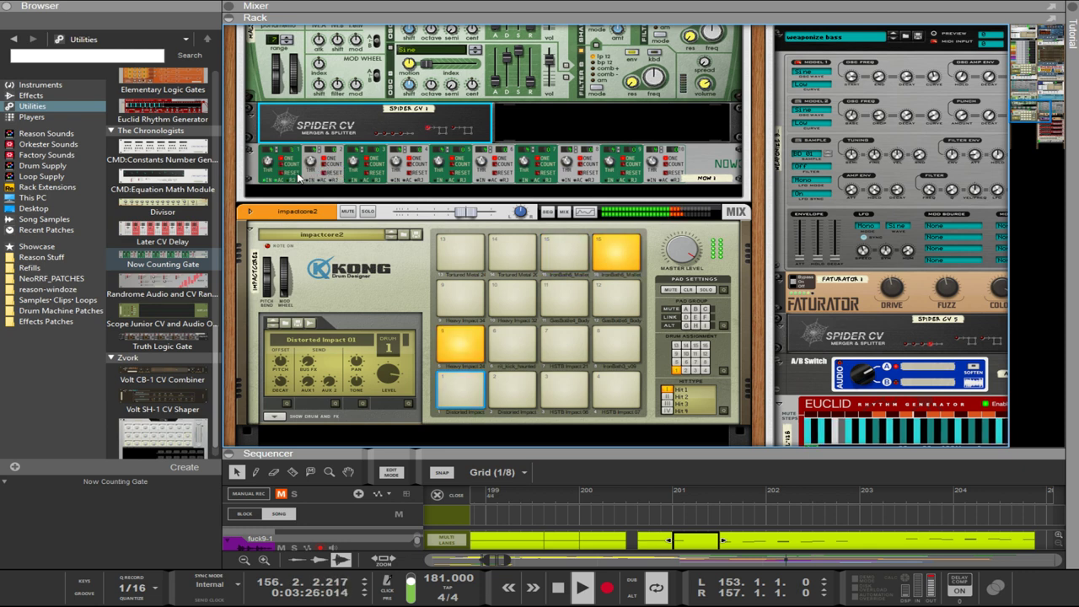
- Switch the first Euclid's resolution to 1/64 and back to 1/128, then enlarge the sequencer
click(276, 156)
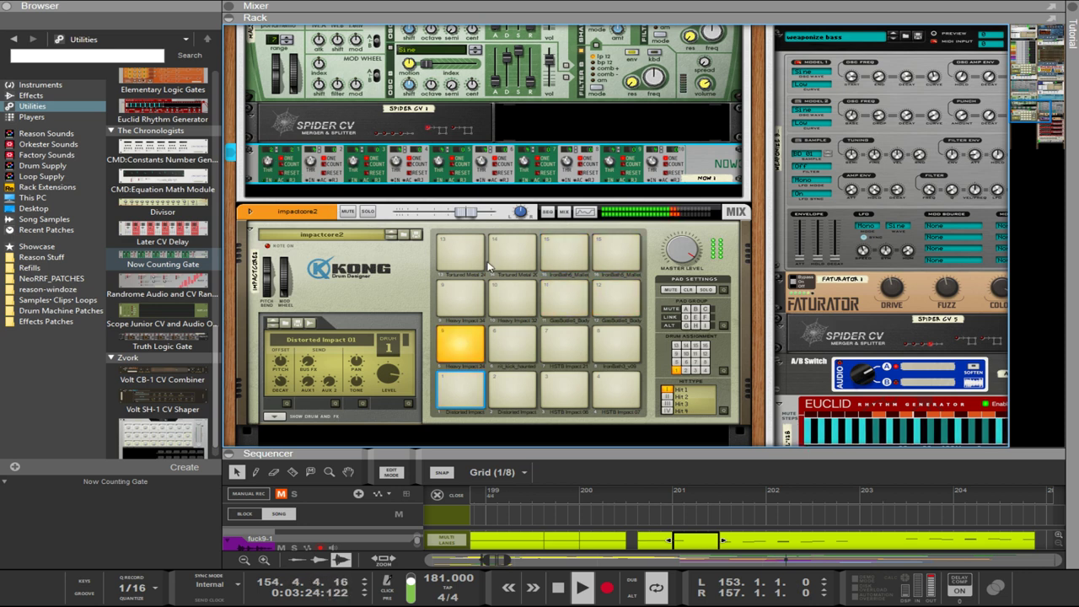
drag(761, 436, 618, 295)
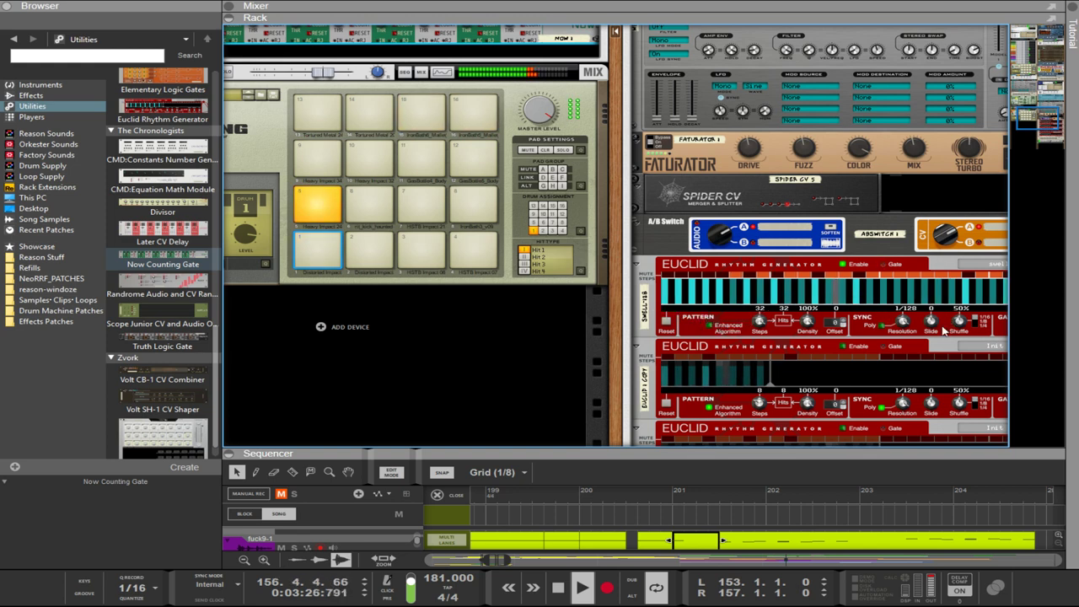
drag(903, 321, 904, 330)
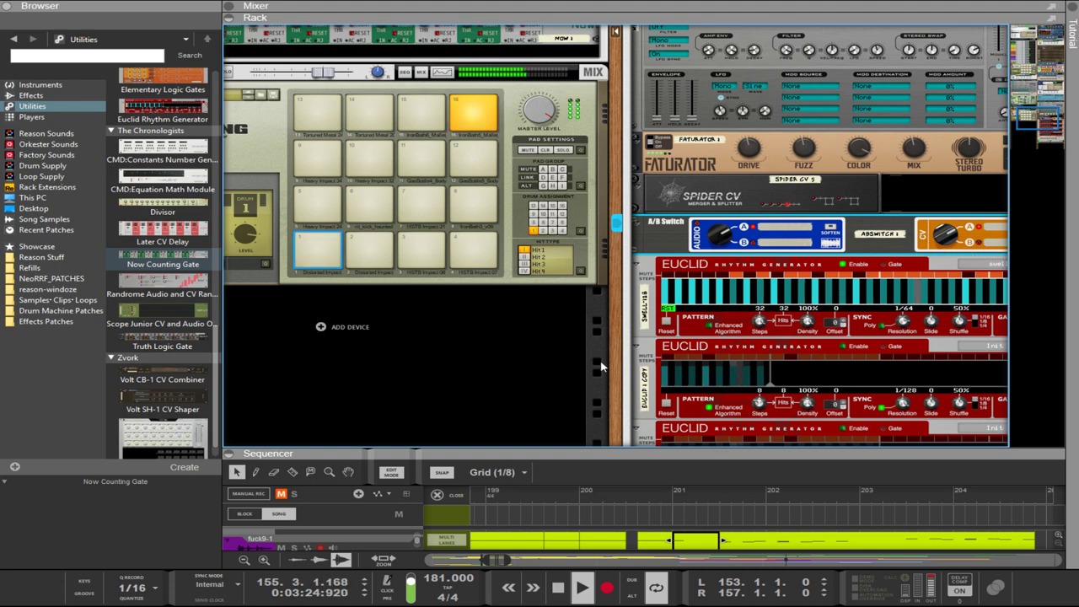
drag(605, 360, 417, 341)
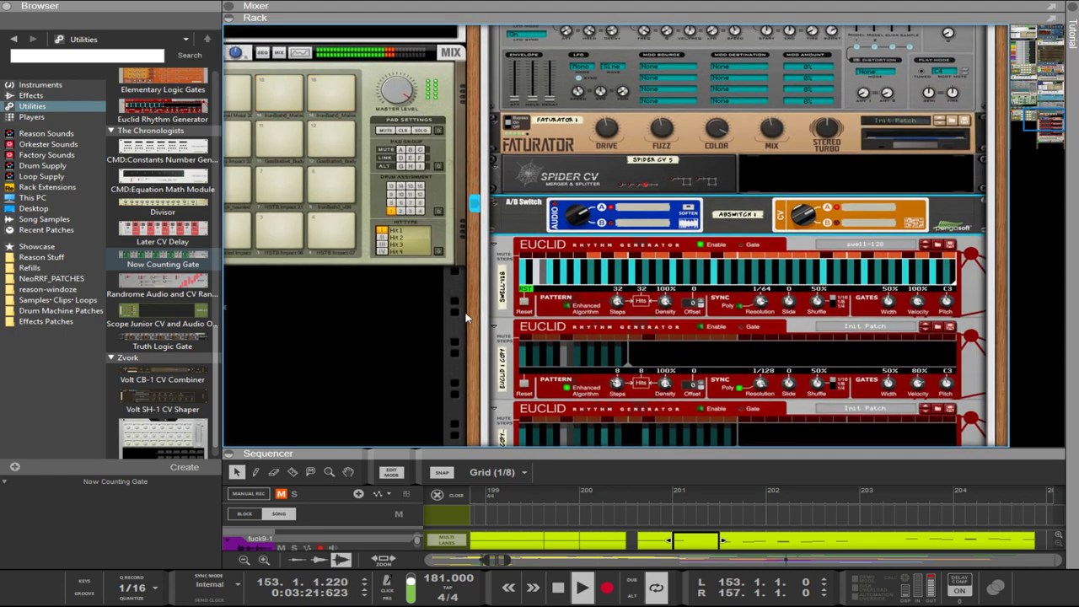
click(761, 303)
drag(760, 303, 805, 193)
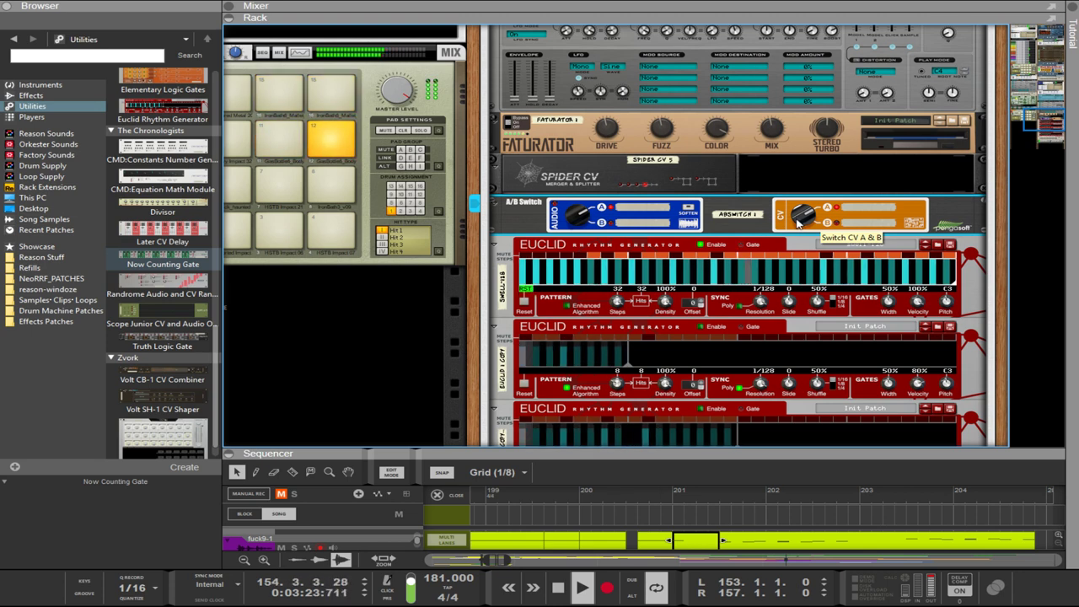
drag(597, 456, 606, 149)
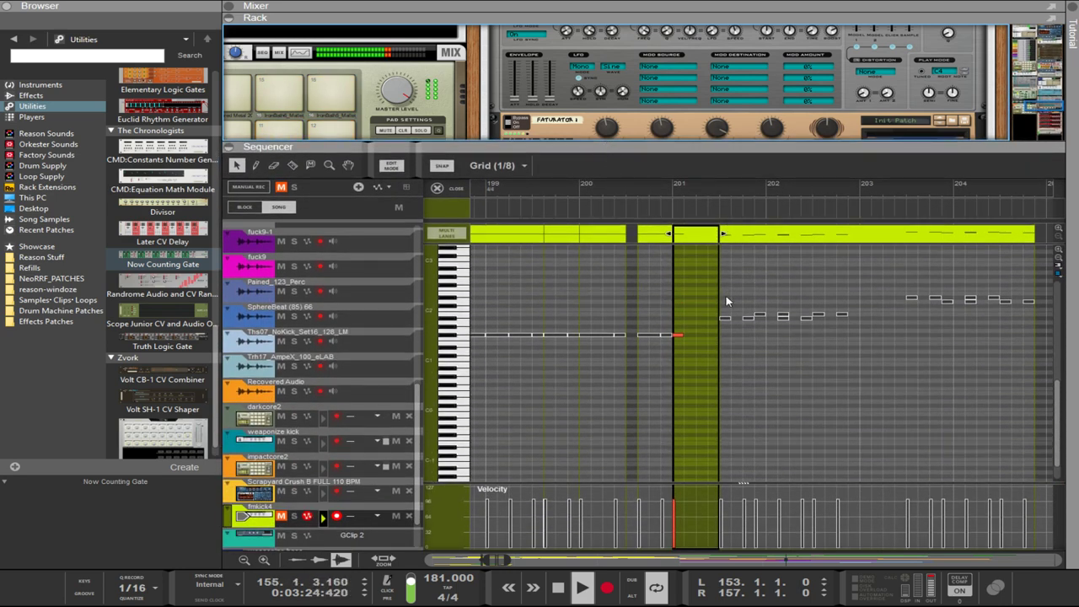
- Add an F#1 note in bar 201, then join the two bar-201 fmkick4 clips and open the result
click(701, 335)
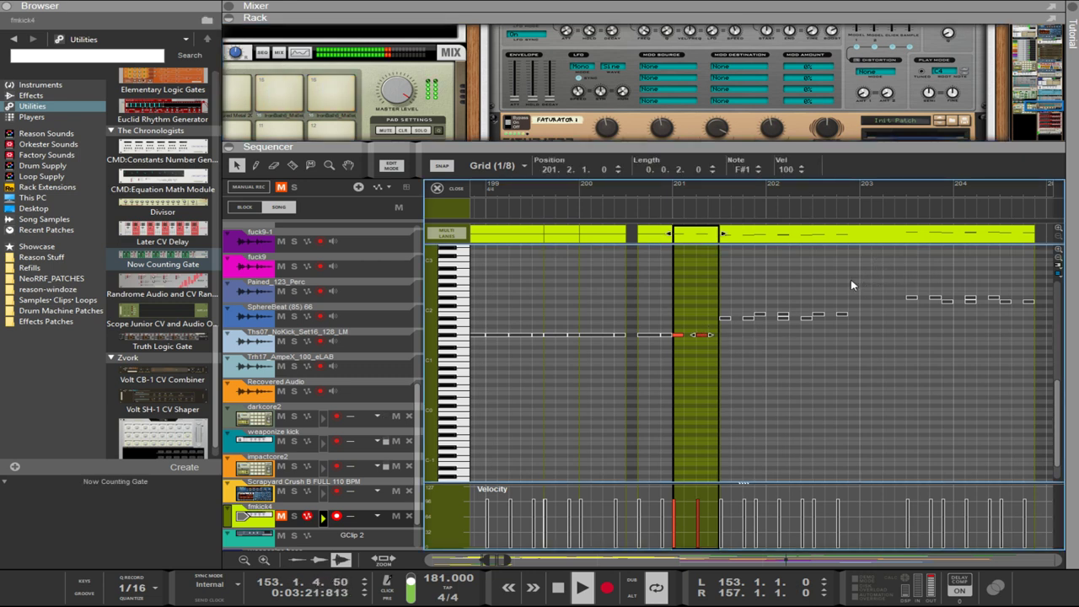
click(749, 335)
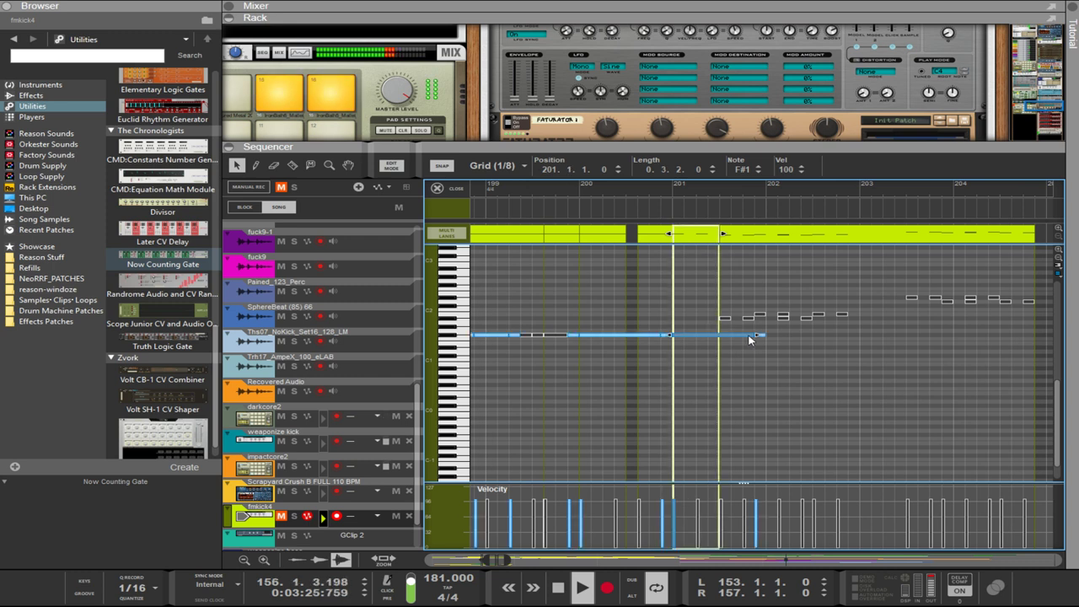
click(755, 240)
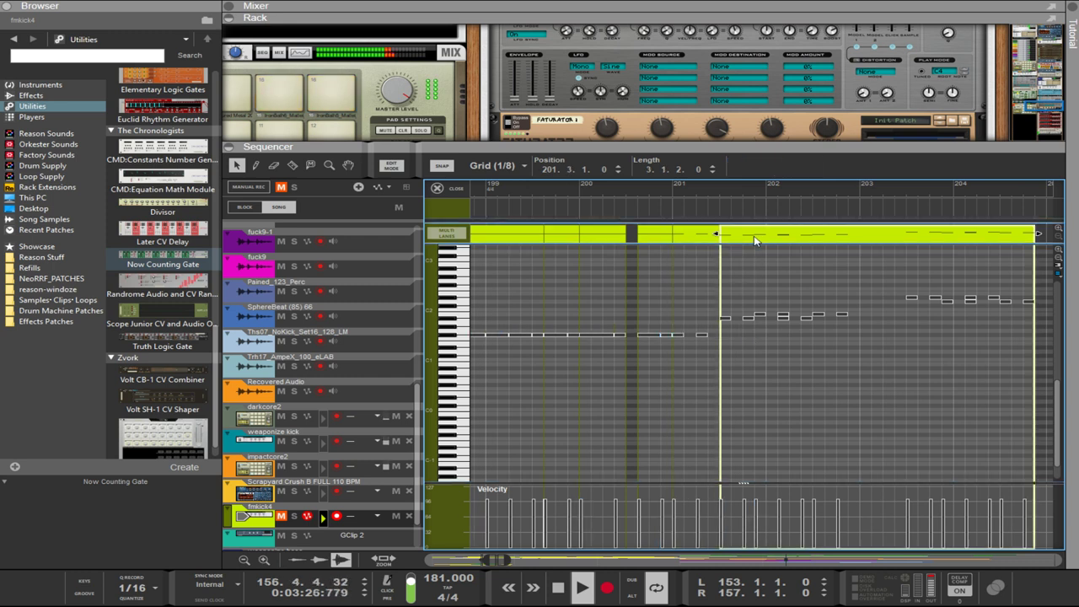
click(698, 240)
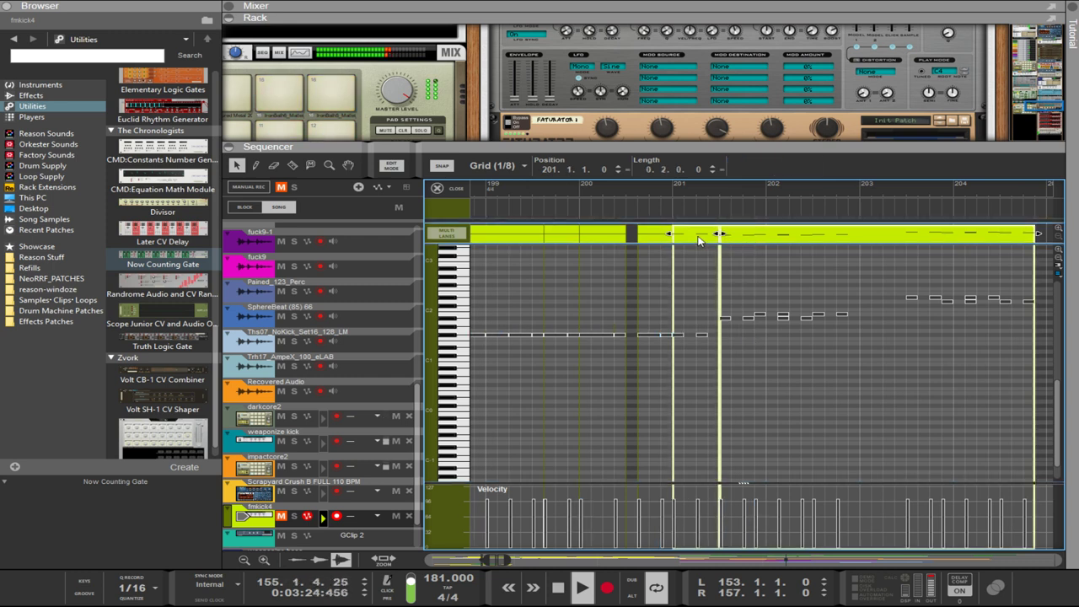
key(ctrl+j)
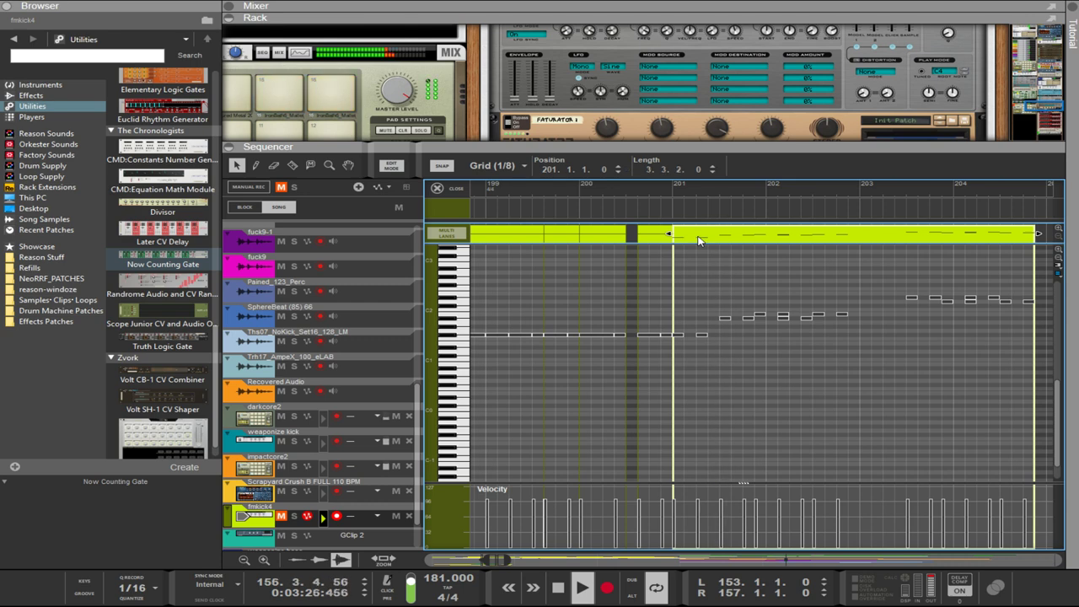
double_click(737, 345)
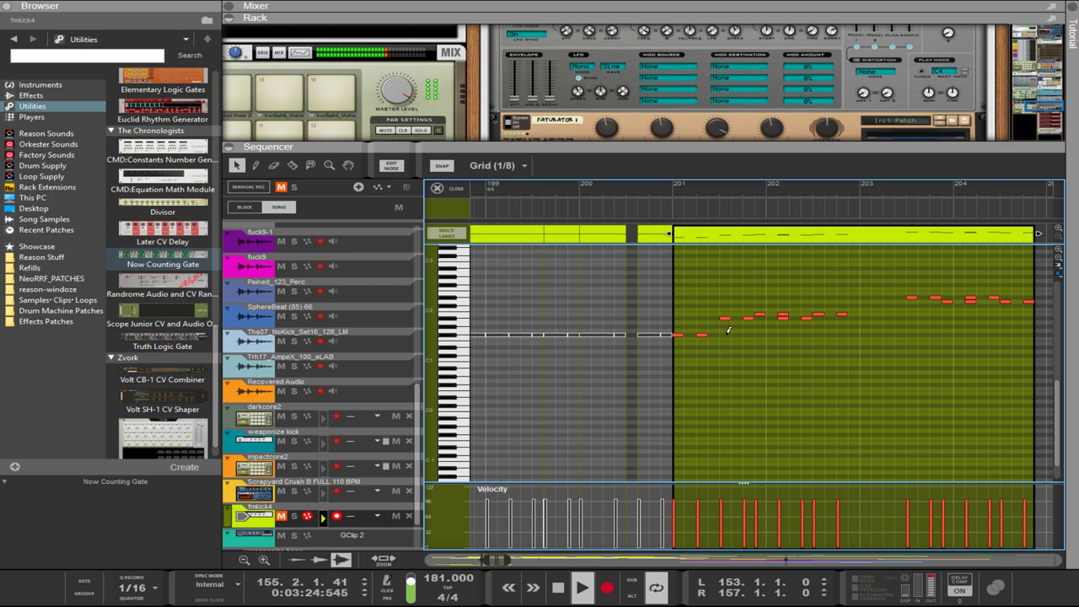
- Add eight F#1 kick notes across bars 201–204, then copy the clip to start at bar 205
click(726, 333)
click(748, 334)
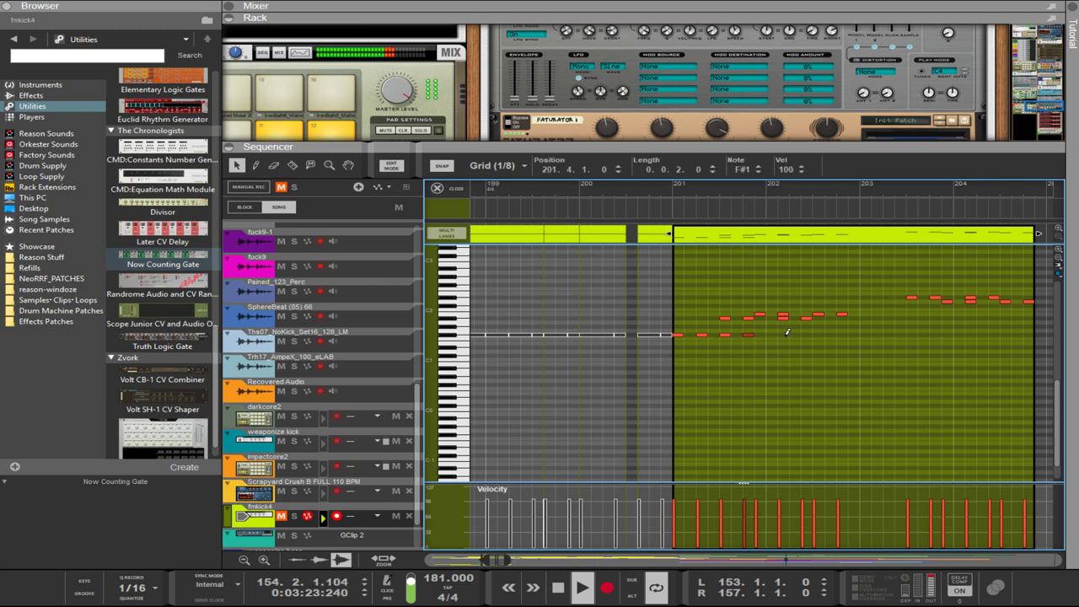
click(783, 334)
click(811, 332)
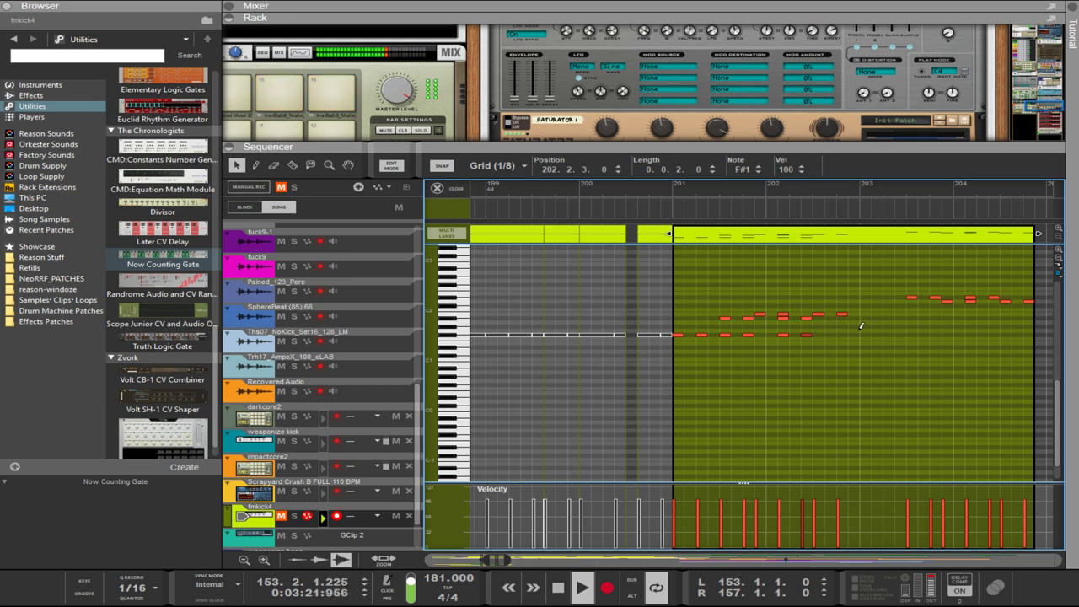
click(949, 333)
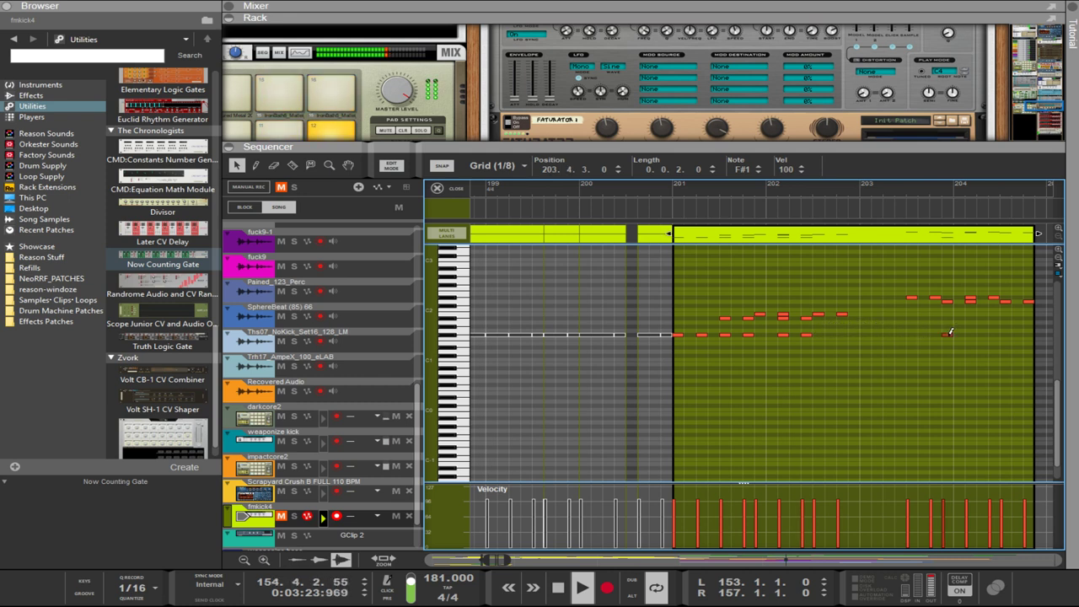
click(974, 333)
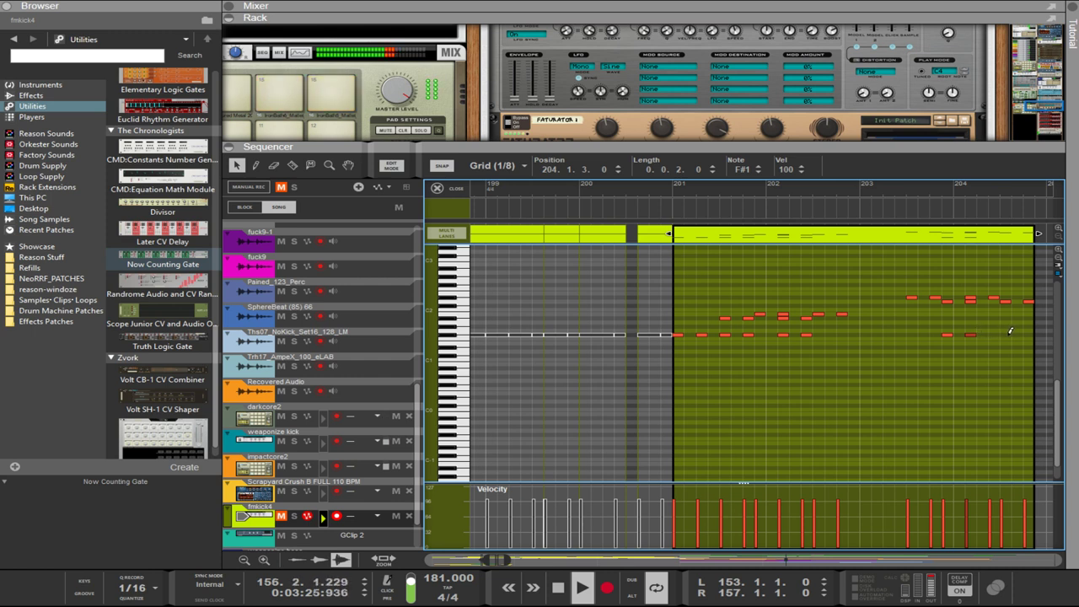
click(1009, 333)
click(1032, 332)
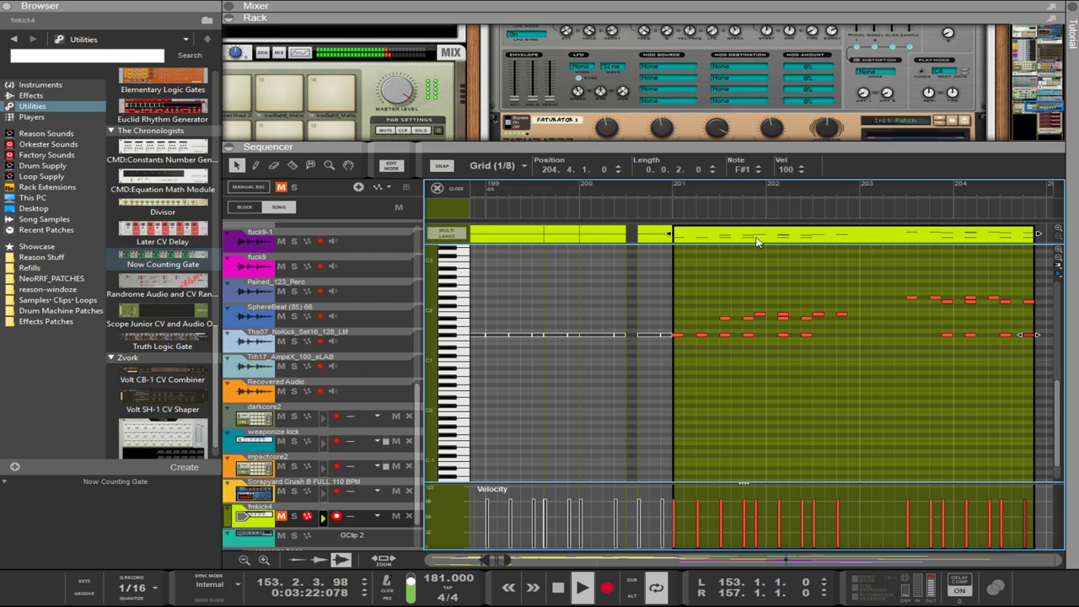
drag(745, 237, 1020, 251)
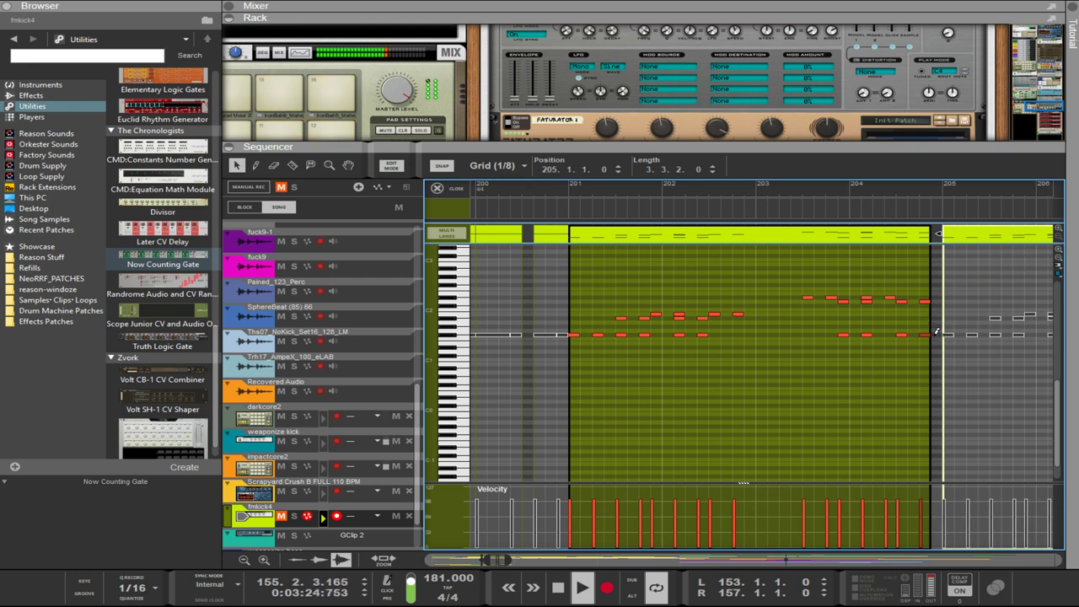
- In the bar-205 clip copy, nudge the F#1 kick notes and delete the upper note rows
double_click(963, 377)
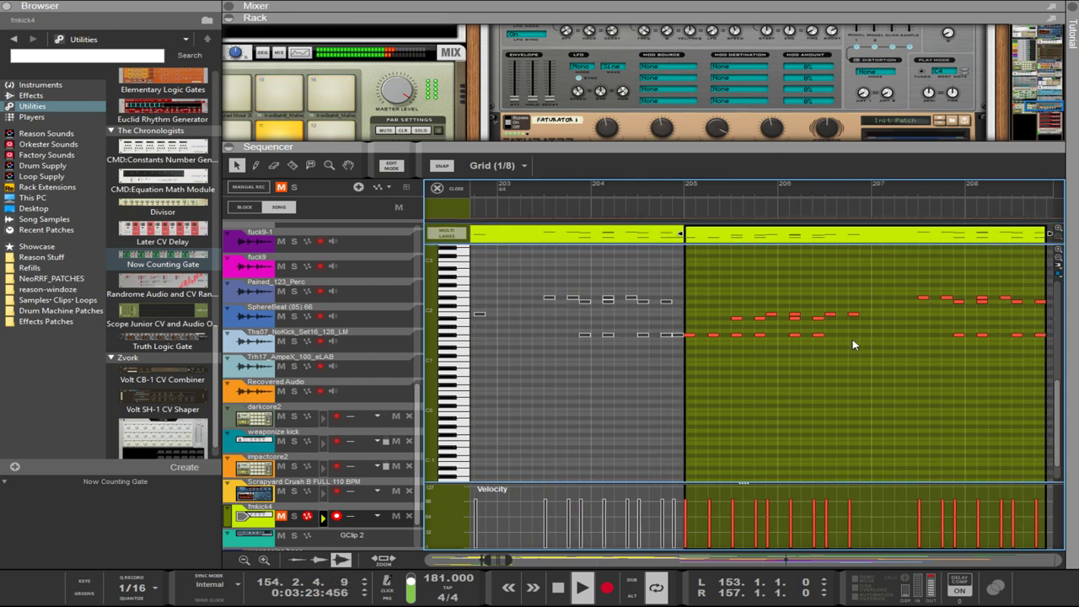
drag(852, 339, 733, 332)
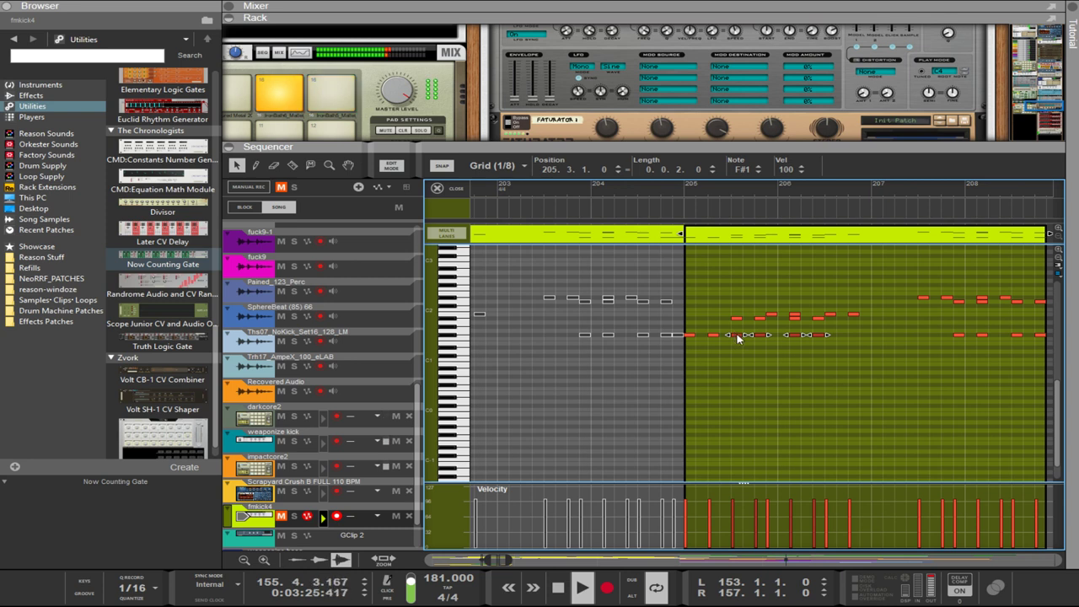
key(ctrl+Right)
key(ctrl+Right)
key(ctrl+Right)
key(ctrl+Right)
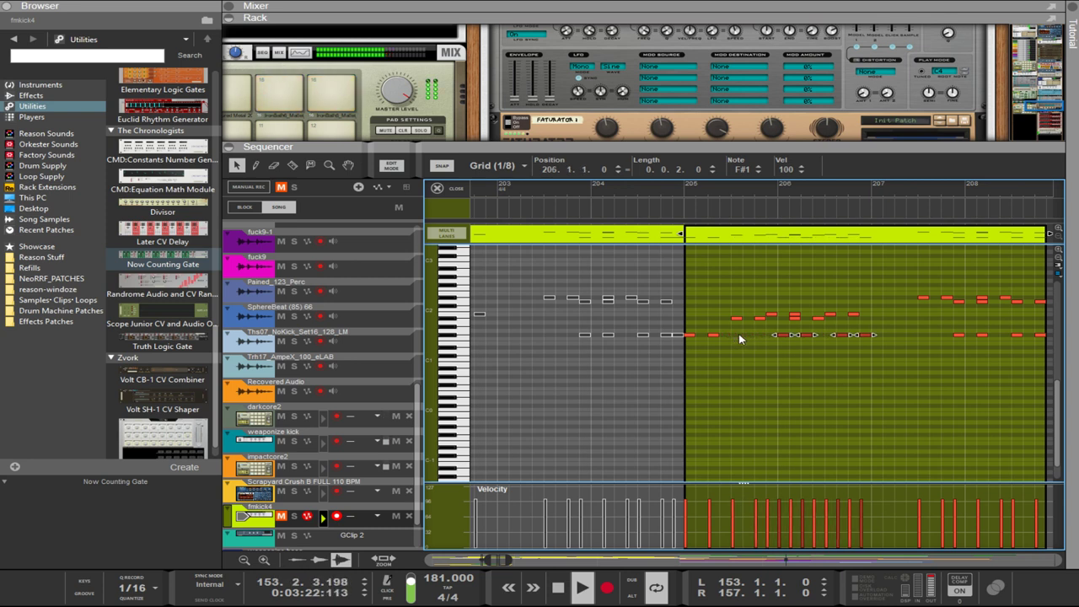
key(ctrl+Left)
drag(935, 358, 1043, 329)
key(ctrl+Left)
key(ctrl+Left)
key(ctrl+Left)
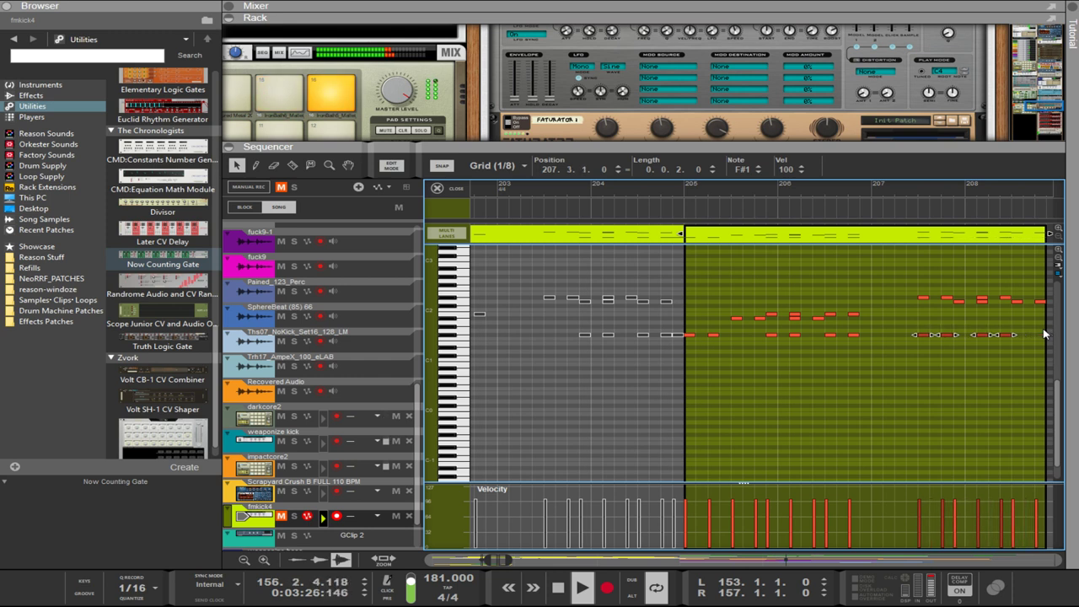
key(ctrl+Right)
key(ctrl+Right)
key(ctrl+Right)
key(ctrl+Right)
key(ctrl+Right)
key(ctrl+Right)
key(ctrl+Right)
key(ctrl+Right)
key(ctrl+Right)
key(ctrl+Right)
key(ctrl+Right)
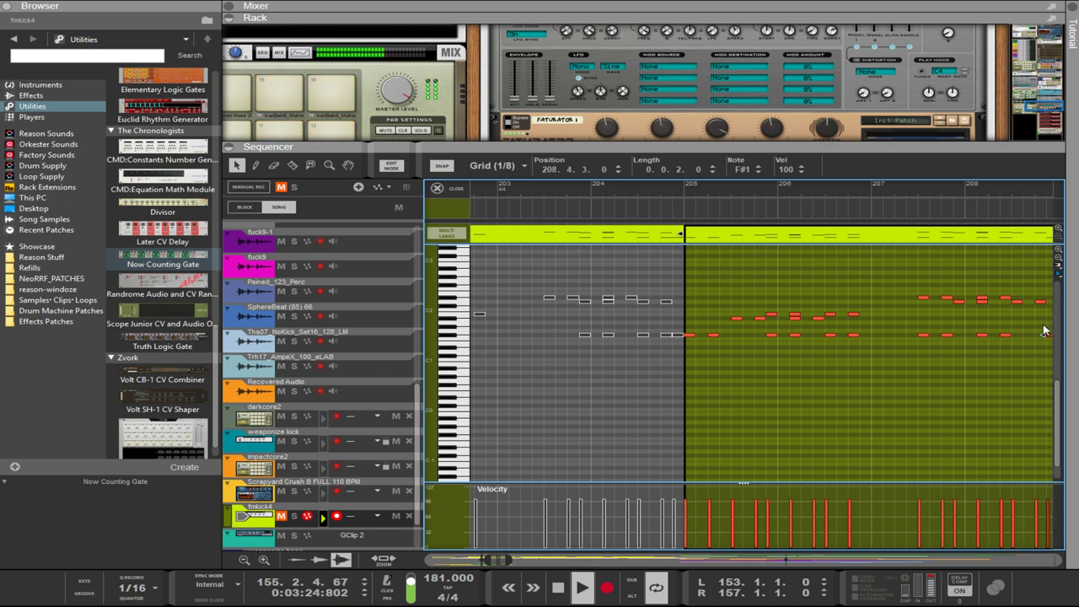
drag(1043, 330, 727, 283)
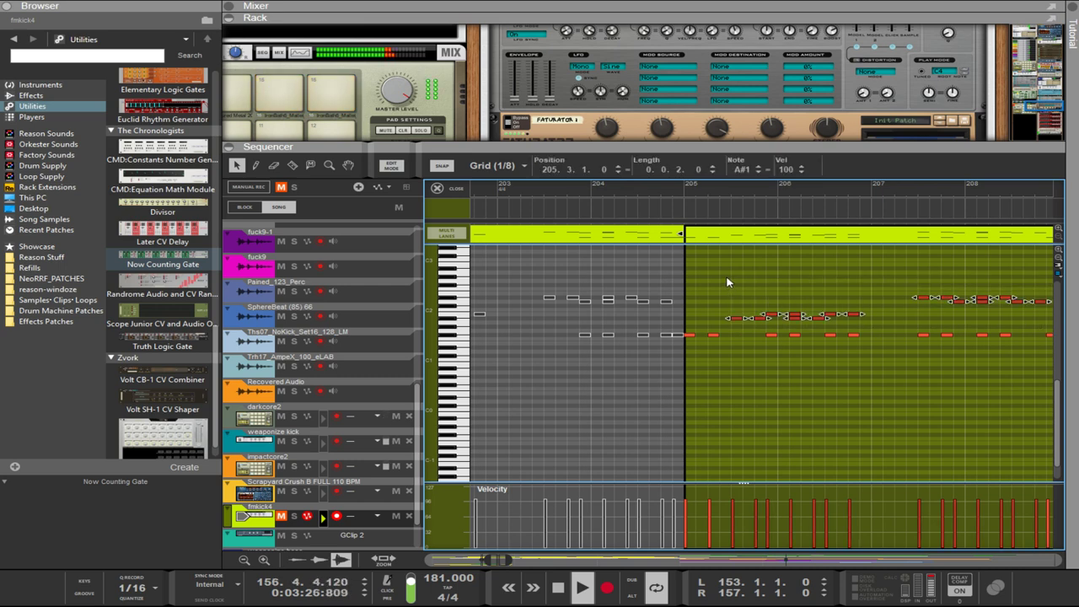
key(Delete)
- Delete the upper note rows from the bar 201 clip, keeping only the kicks
double_click(662, 324)
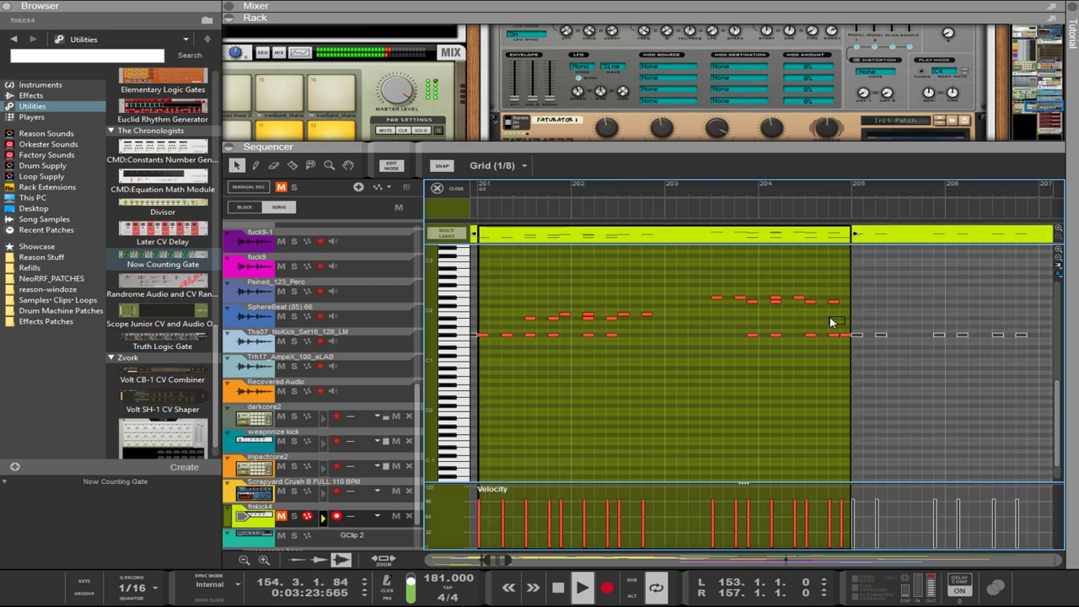
drag(831, 318, 508, 298)
key(Delete)
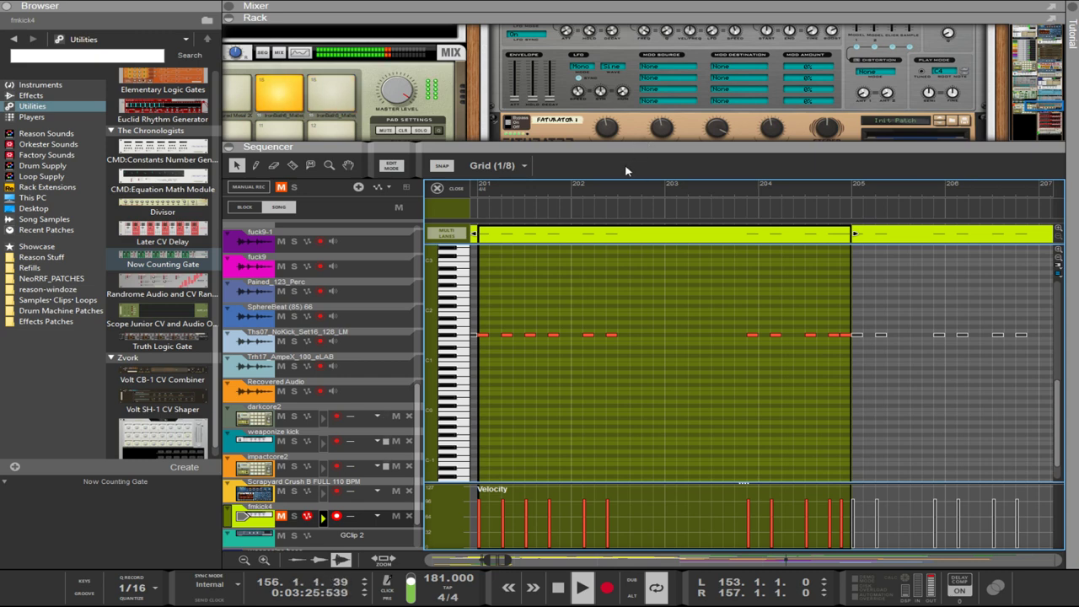
key(ctrl+e)
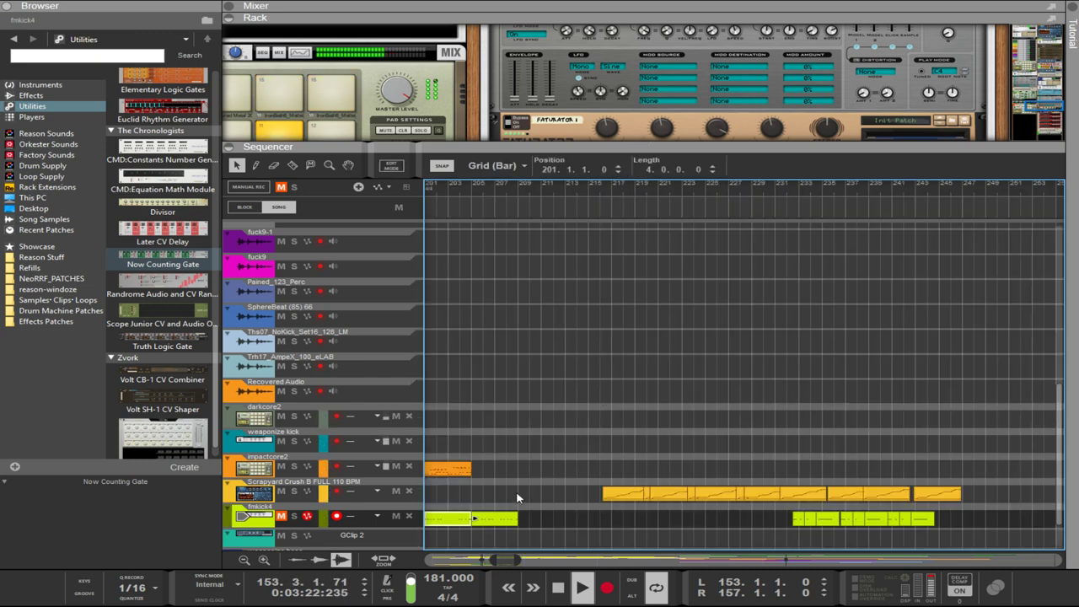
- Copy the orange impactcore2 clip to start at bar 205
drag(516, 494, 538, 536)
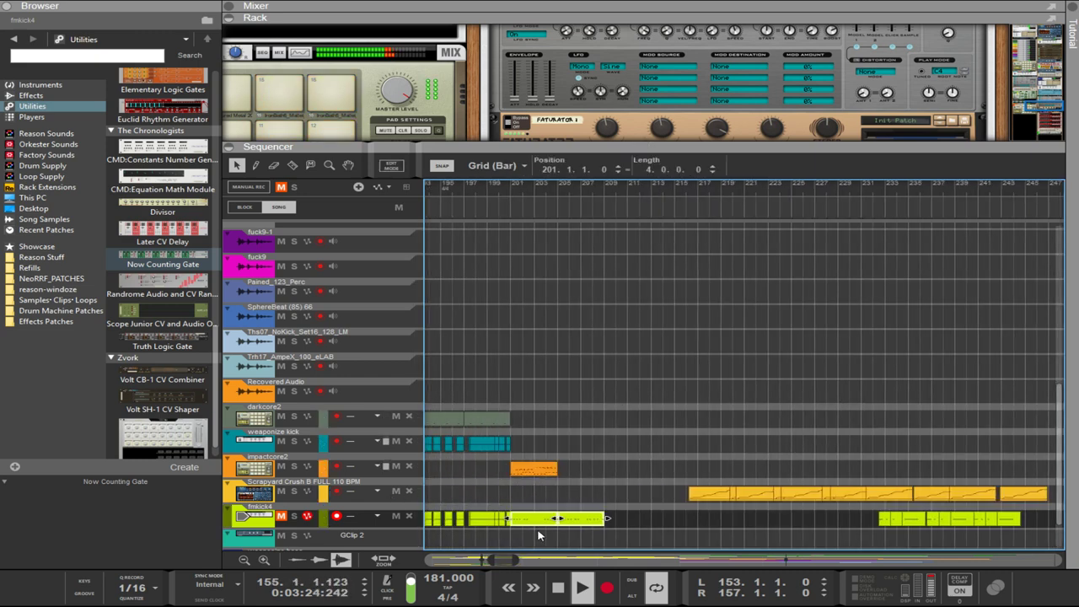
click(552, 469)
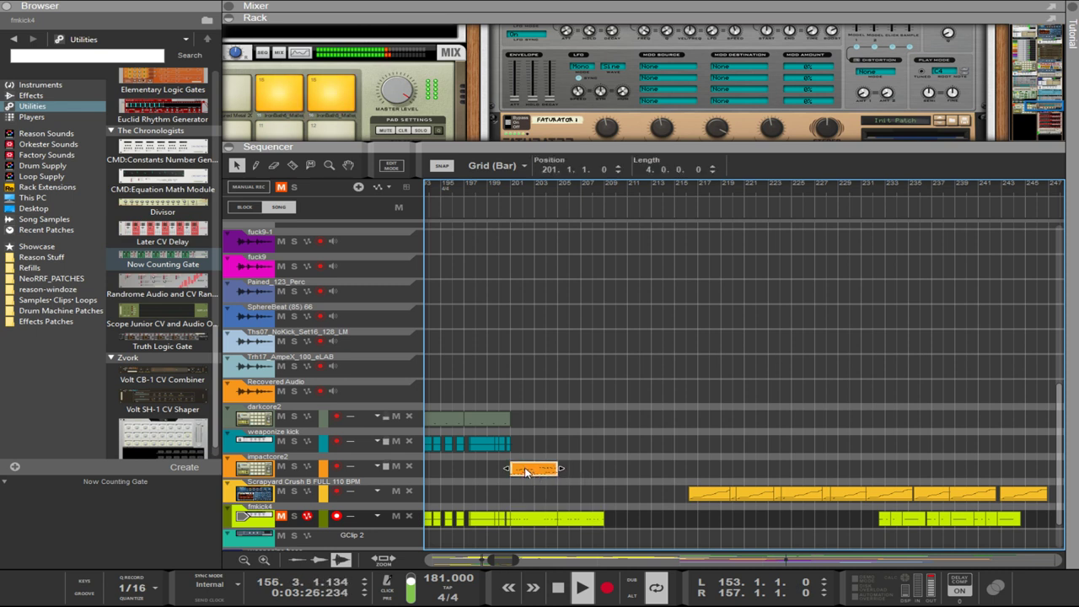
ctrl+drag(524, 475, 571, 477)
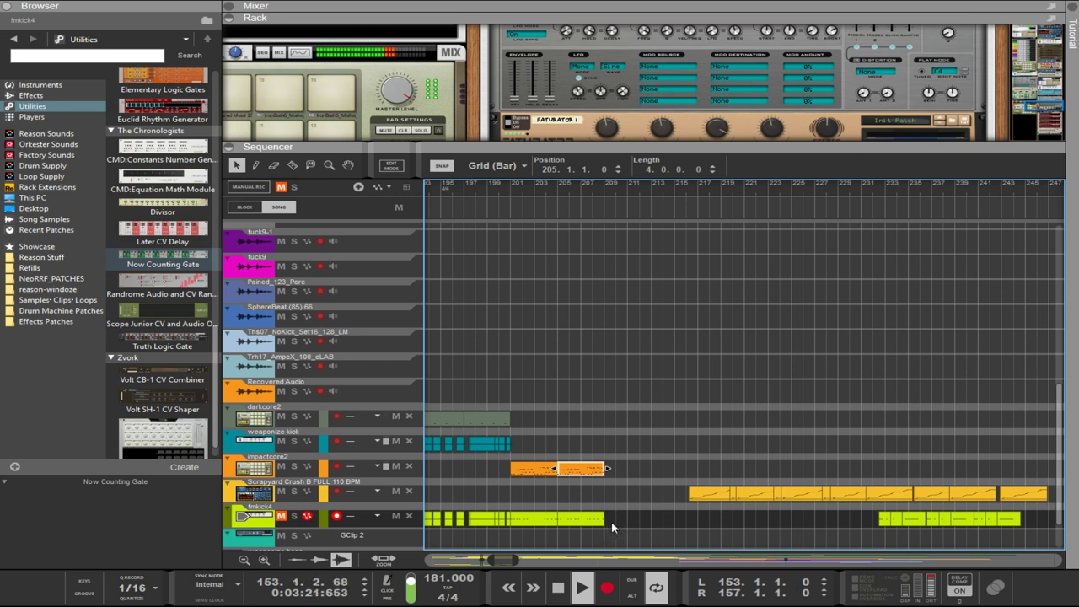
- Select the impactcore2 and fmkick4 clips near bar 205 and trim them by an eighth
drag(574, 534, 549, 470)
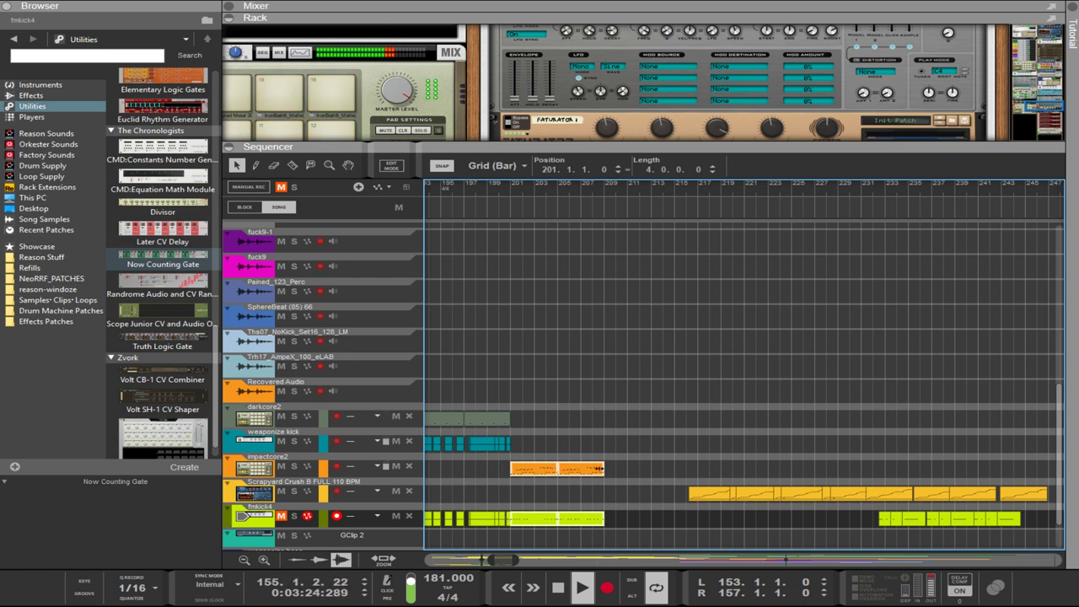
scroll(606, 485, up, 3)
scroll(605, 486, down, 3)
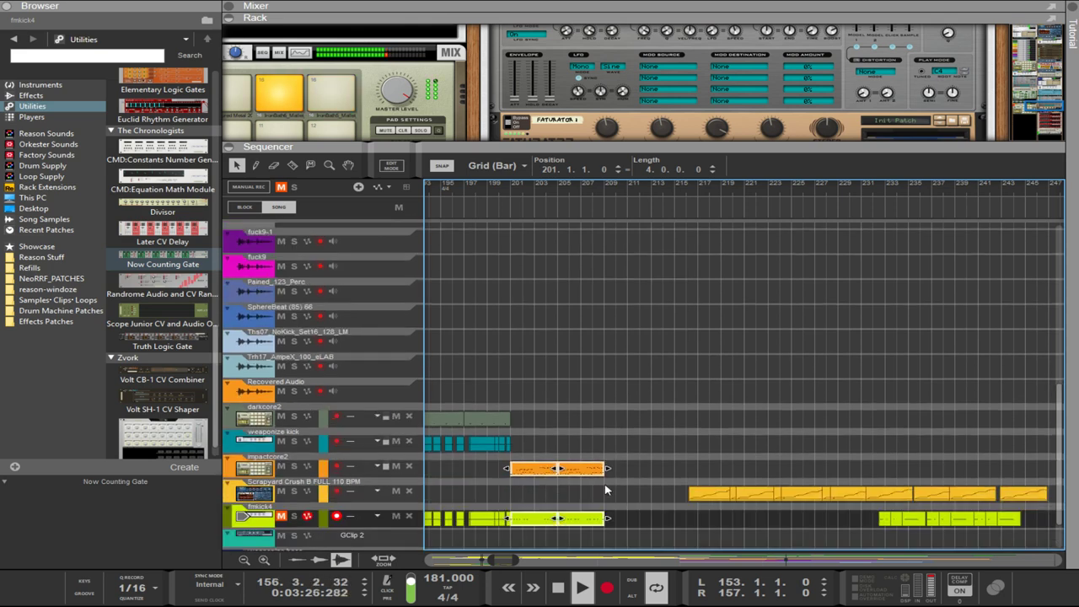
scroll(603, 490, down, 1)
scroll(603, 489, up, 1)
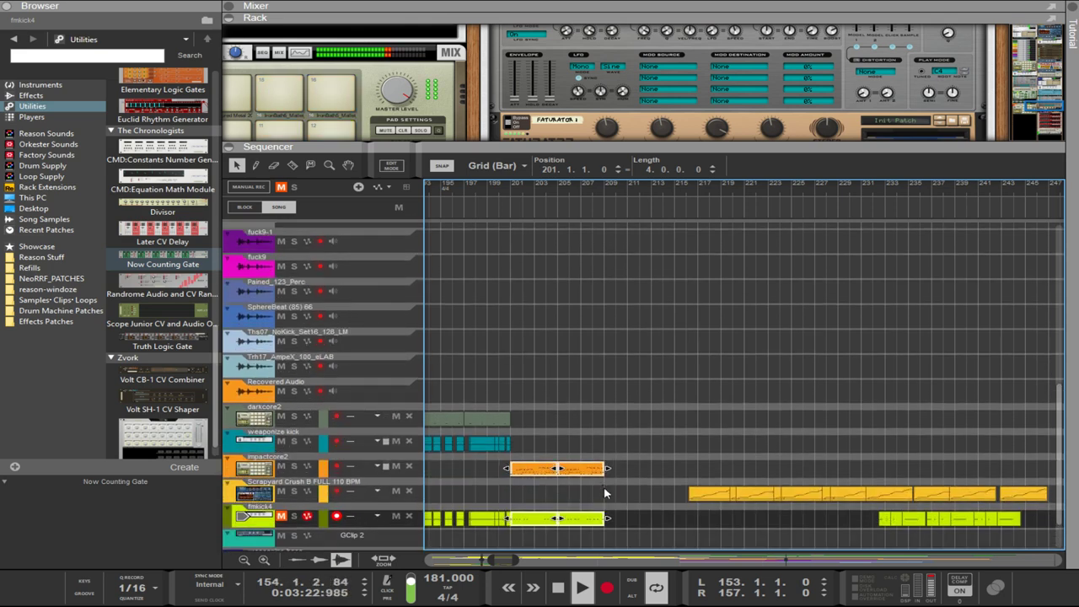
scroll(605, 493, up, 4)
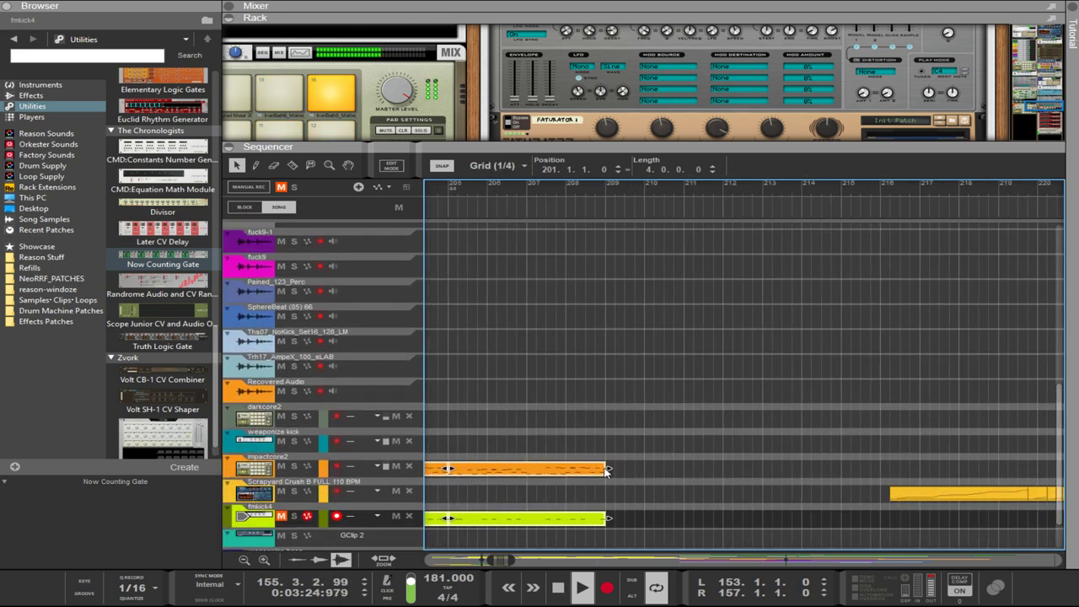
scroll(618, 484, up, 1)
scroll(618, 484, up, 2)
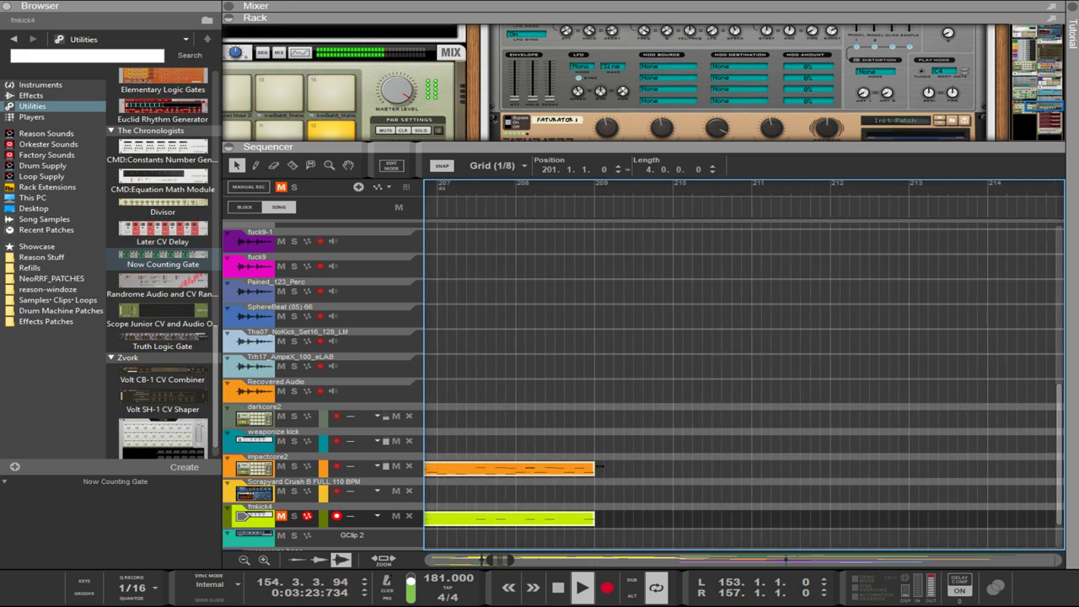
drag(598, 467, 588, 467)
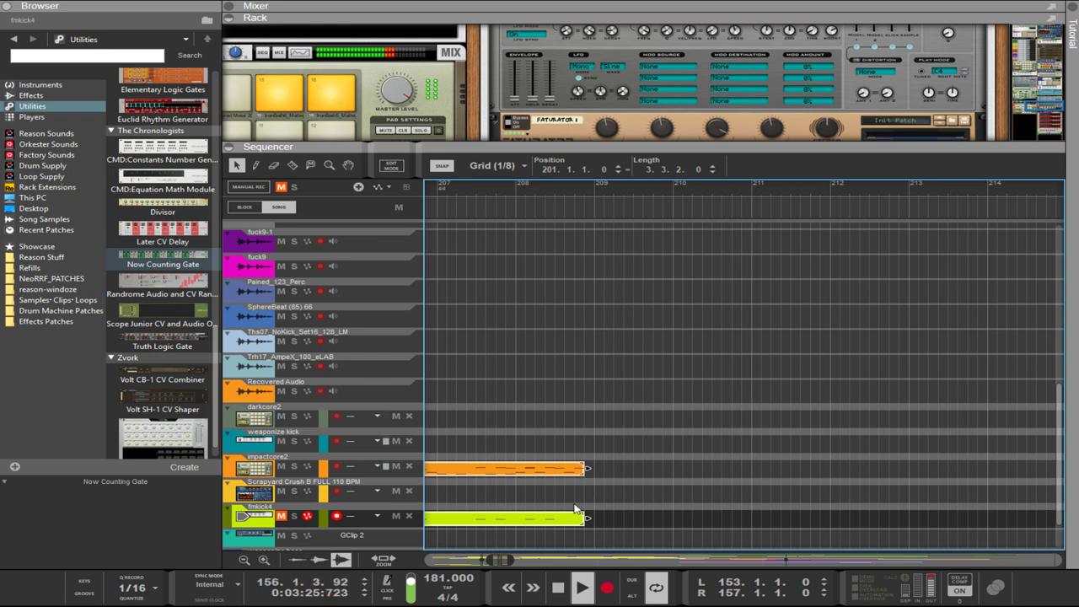
key(ctrl+Left)
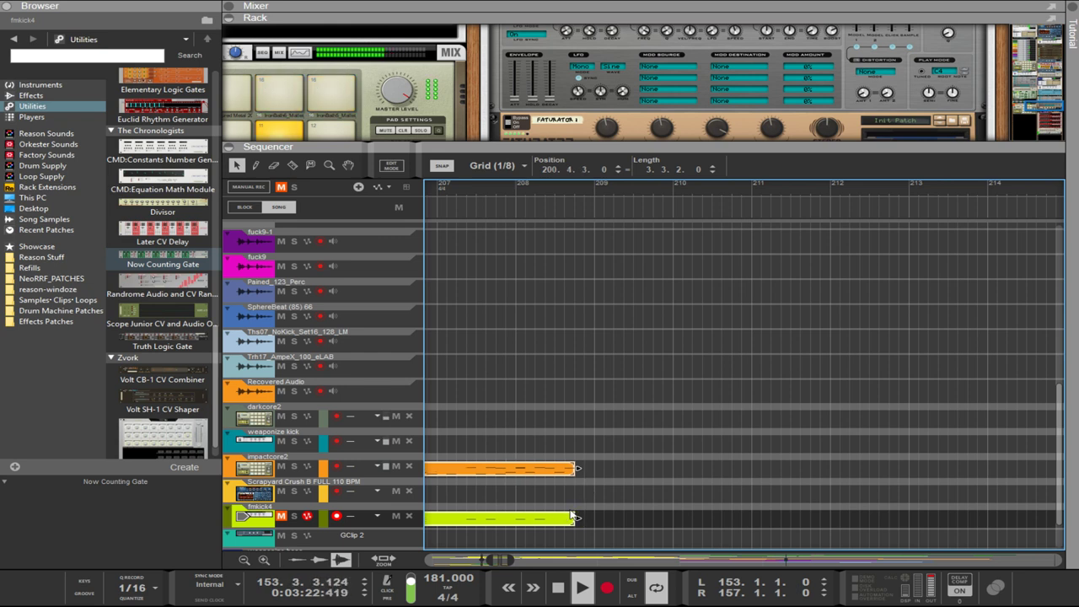
drag(604, 525, 546, 466)
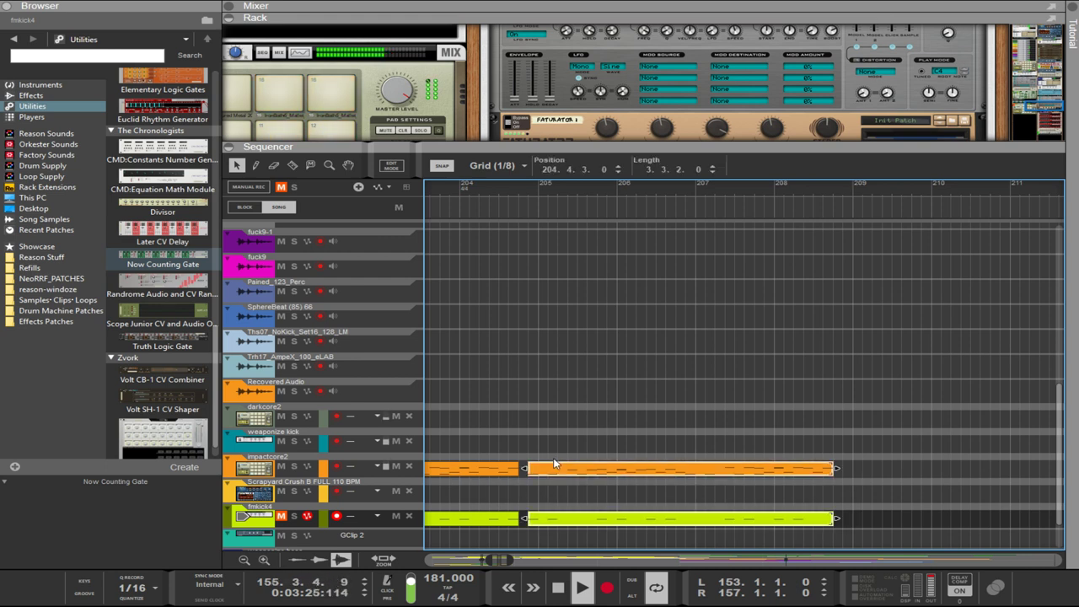
key(ctrl+z)
- Shorten the orange and green clips by an eighth and nudge the bar-205 pair one step earlier
mouse_move(495, 561)
mouse_down()
mouse_move(487, 565)
mouse_move(502, 564)
mouse_up()
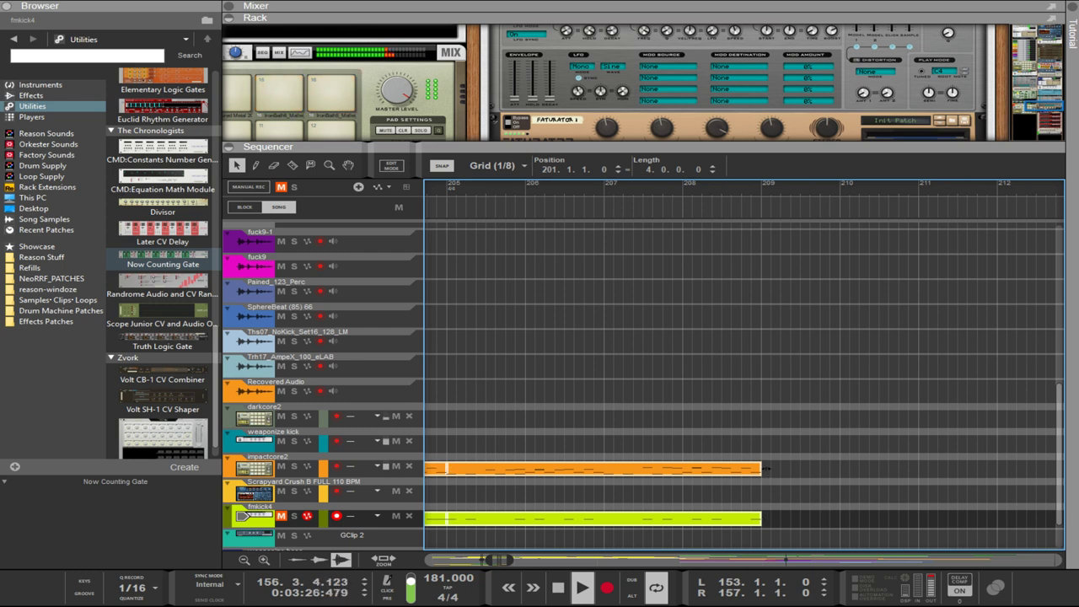
drag(761, 469, 751, 469)
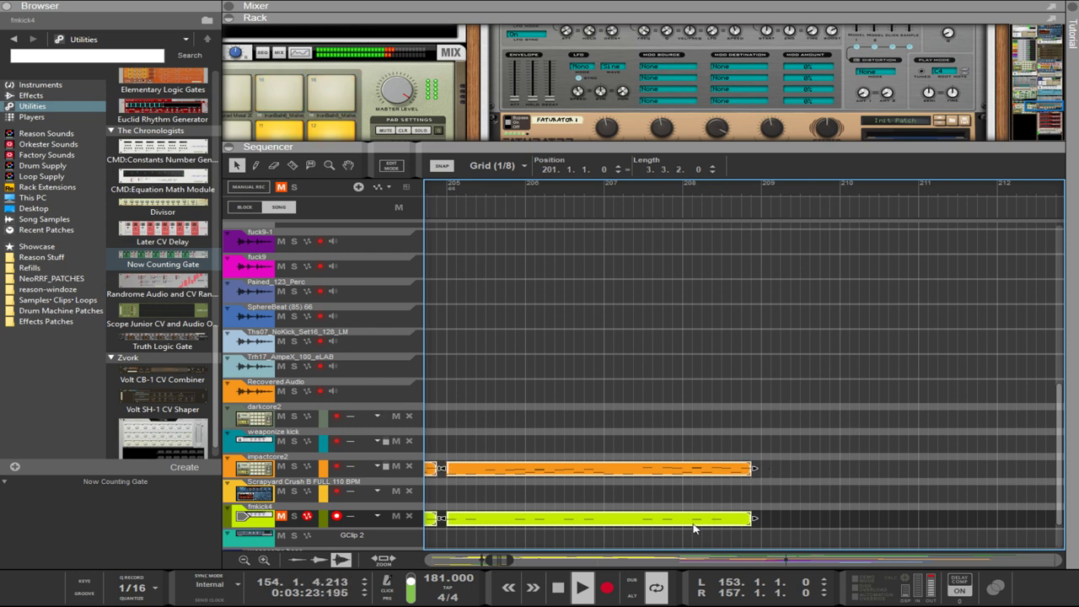
drag(683, 534, 668, 479)
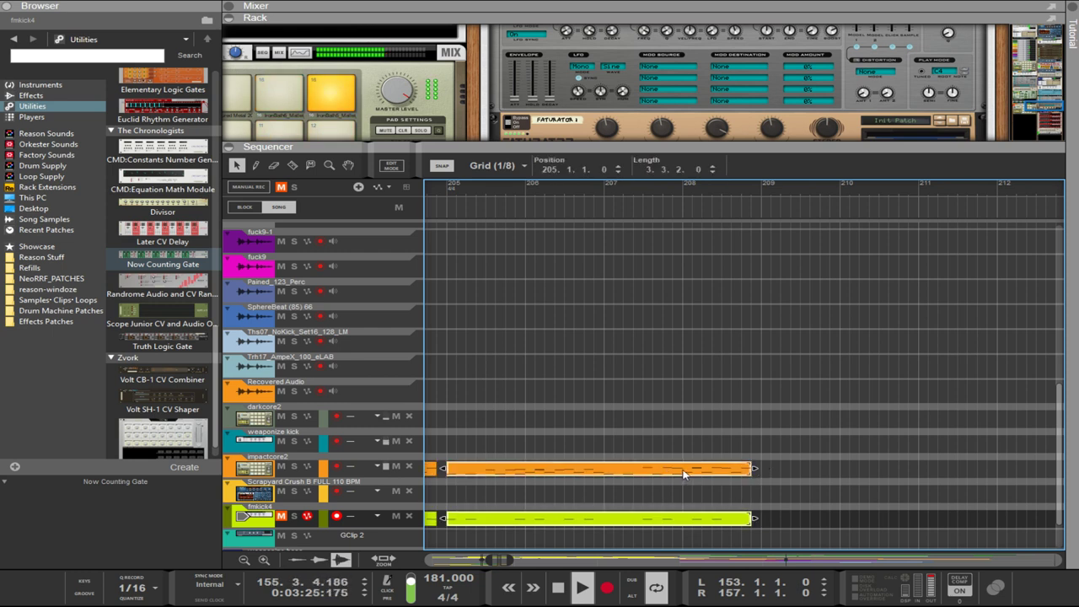
key(ctrl+Left)
drag(656, 380, 990, 532)
- Move the later Scrapyard Crush and fmkick4 clips right to start around bar 228
key(Return)
key(Escape)
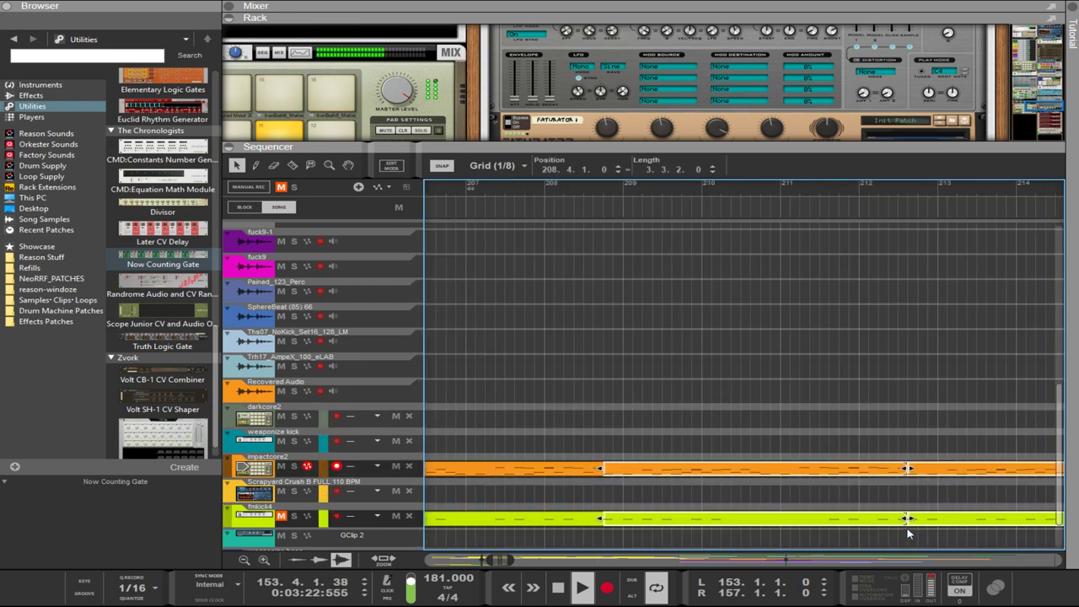
scroll(876, 529, down, 10)
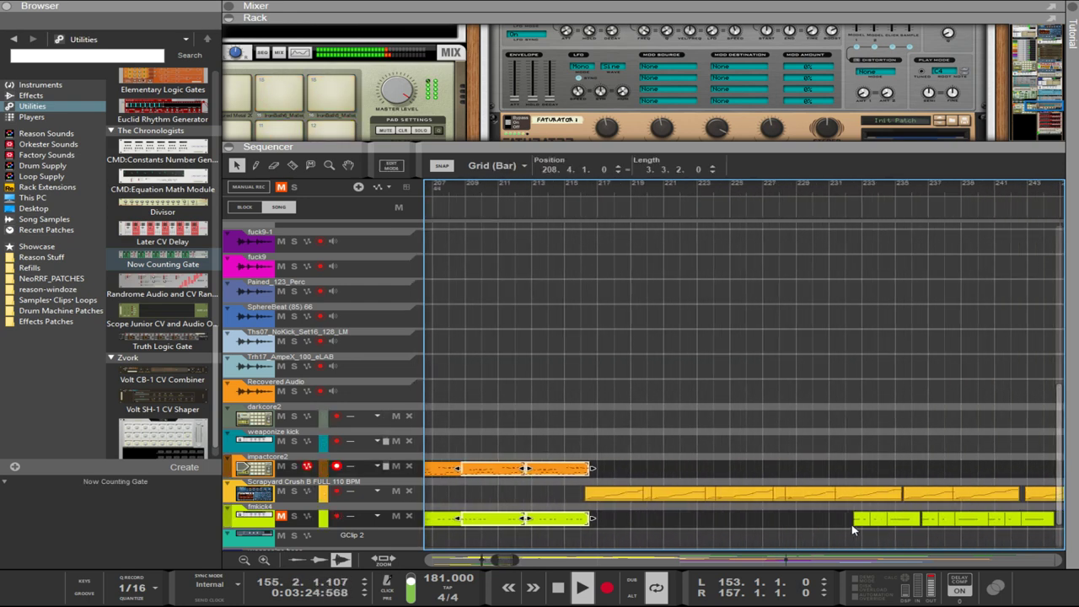
mouse_move(510, 560)
mouse_down()
mouse_move(494, 565)
mouse_move(508, 571)
mouse_up()
drag(638, 464, 935, 530)
drag(633, 497, 771, 501)
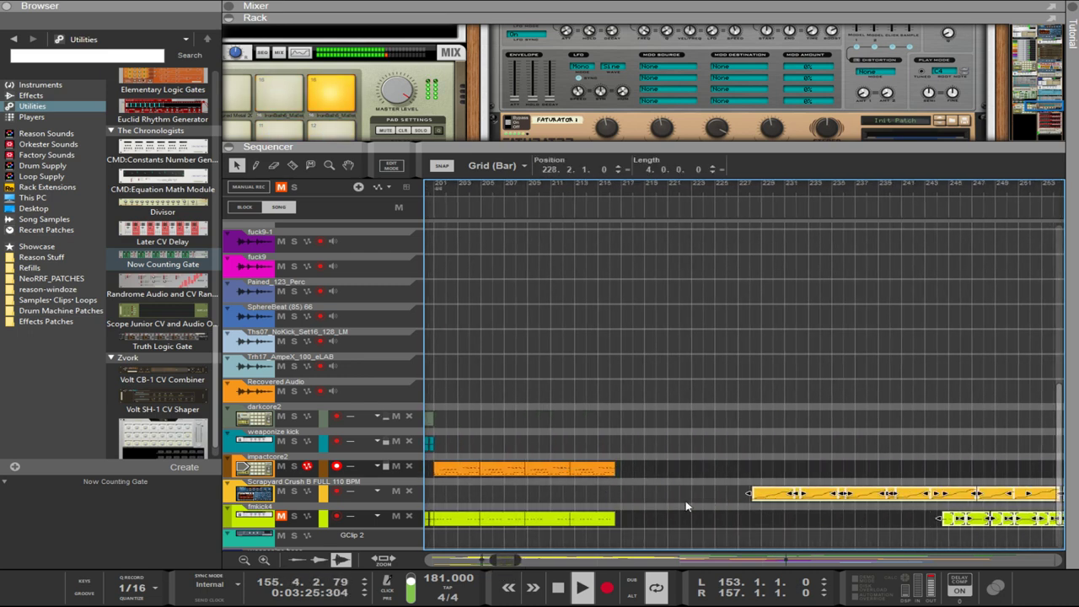
drag(537, 487, 408, 495)
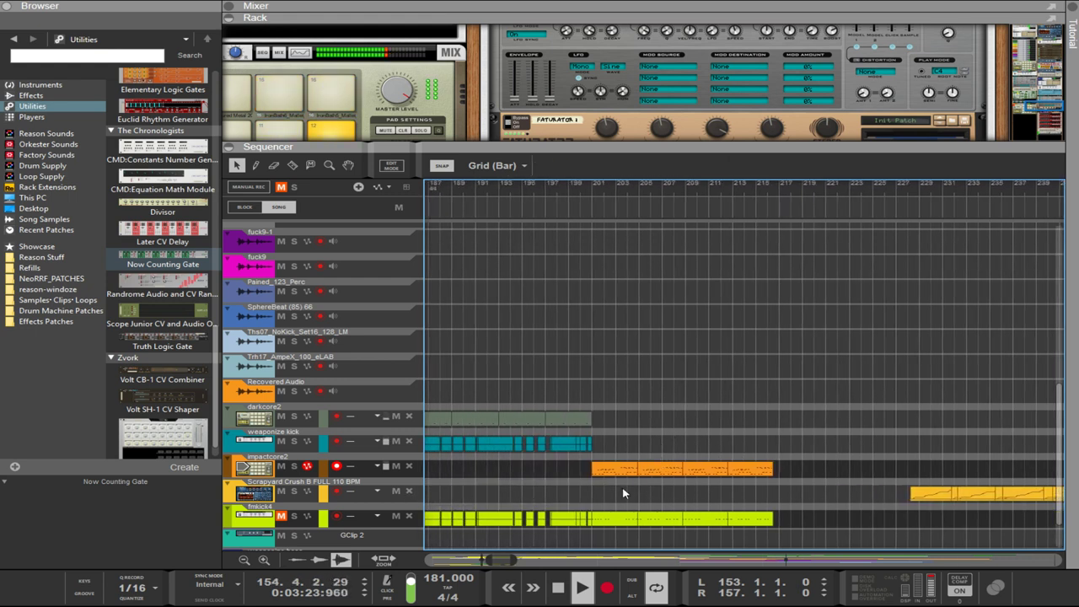
- Extend the impactcore2 clip from bar 201 back to bar 187
click(647, 470)
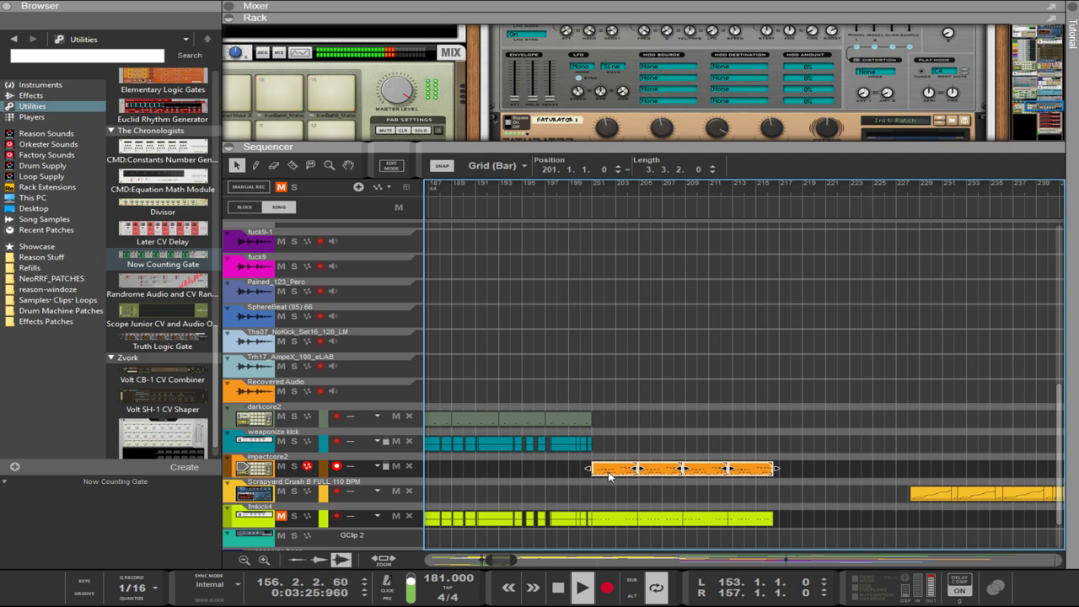
drag(610, 476, 816, 472)
key(ctrl+z)
drag(489, 560, 502, 565)
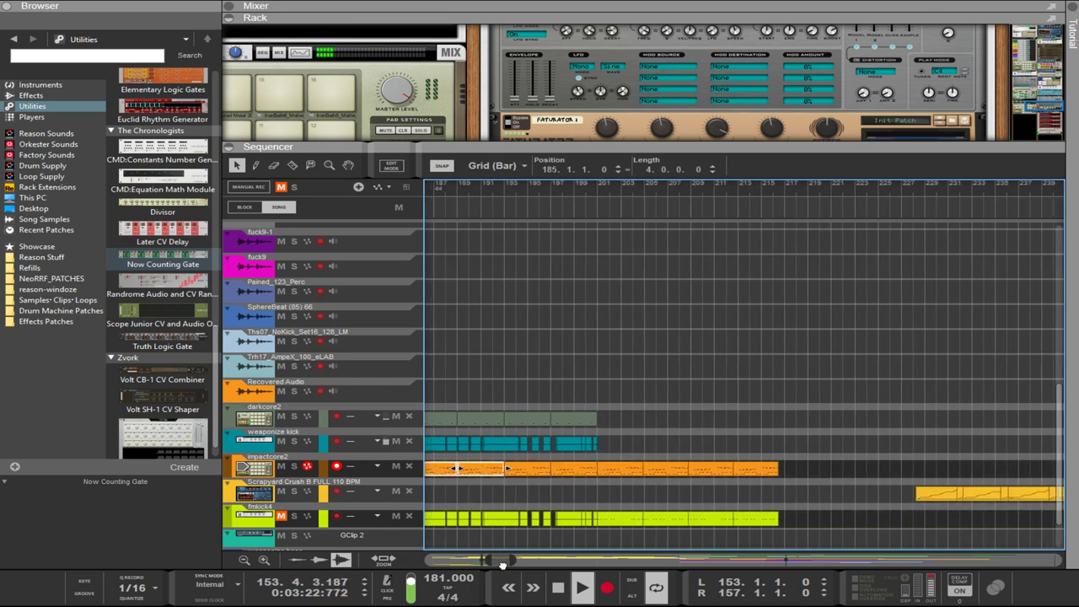
drag(809, 532, 620, 475)
click(625, 503)
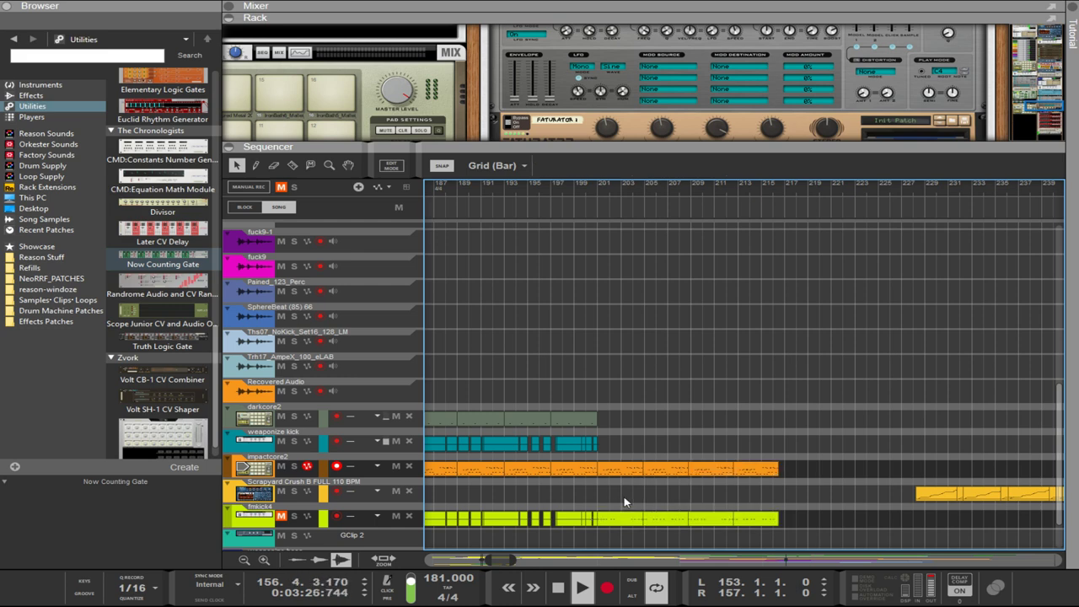
- Shift the two F#1 kick notes near bar 201 one eighth step later
double_click(625, 527)
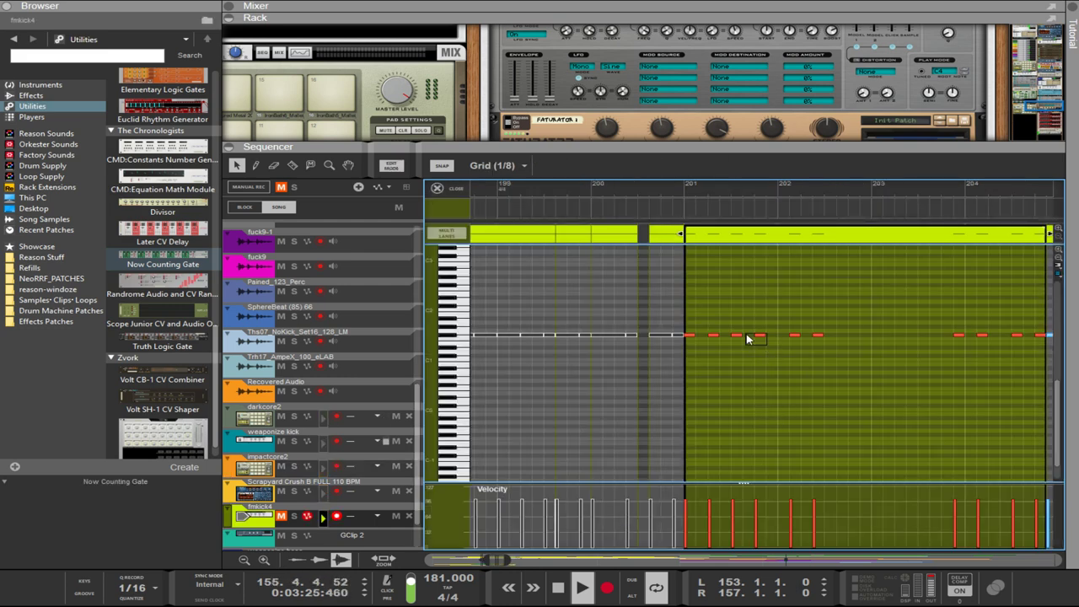
drag(738, 333, 738, 333)
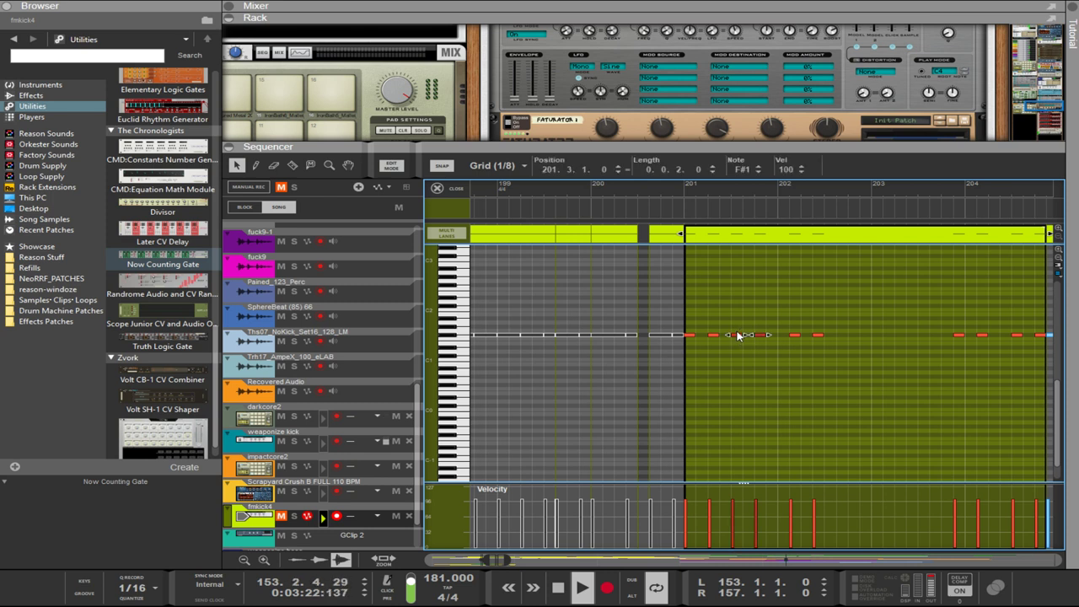
key(ctrl+Right)
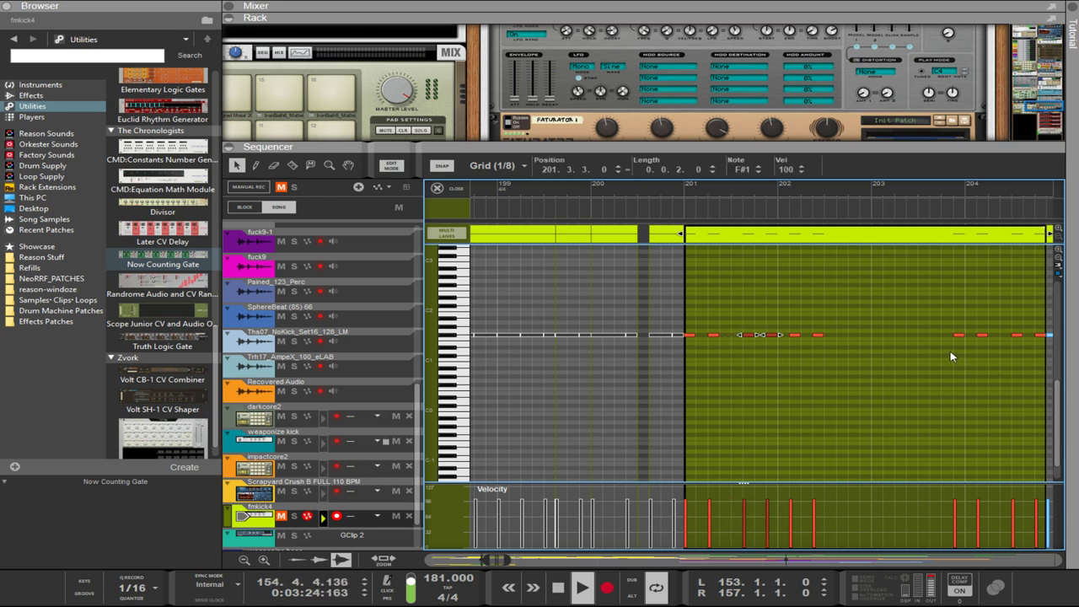
key(ctrl+Left)
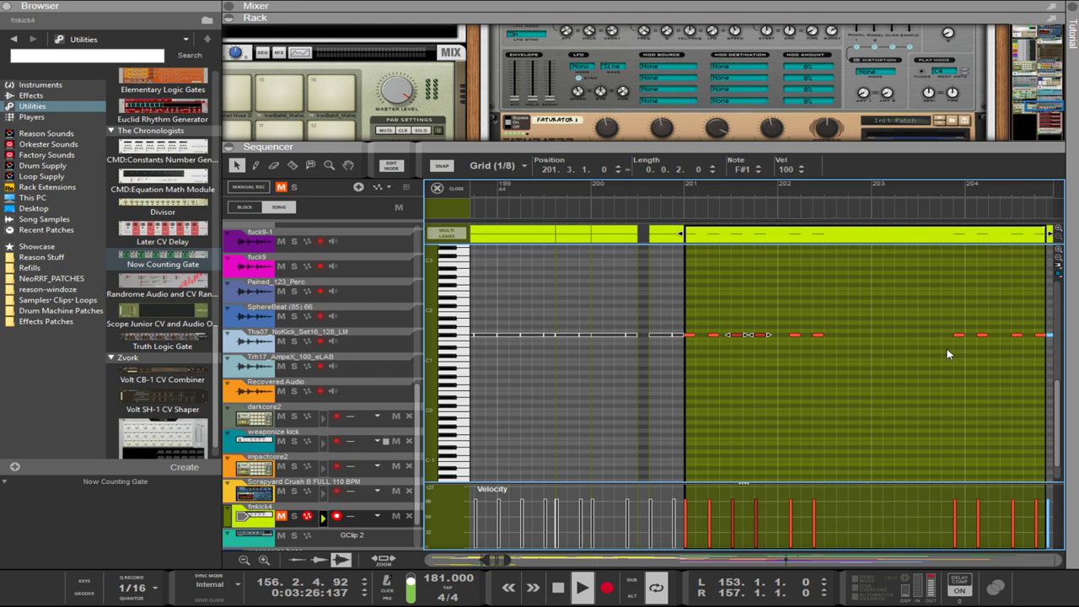
key(ctrl+Right)
- Nudge the kick note pairs near bars 206 and 207 one eighth step earlier
drag(947, 349, 1002, 334)
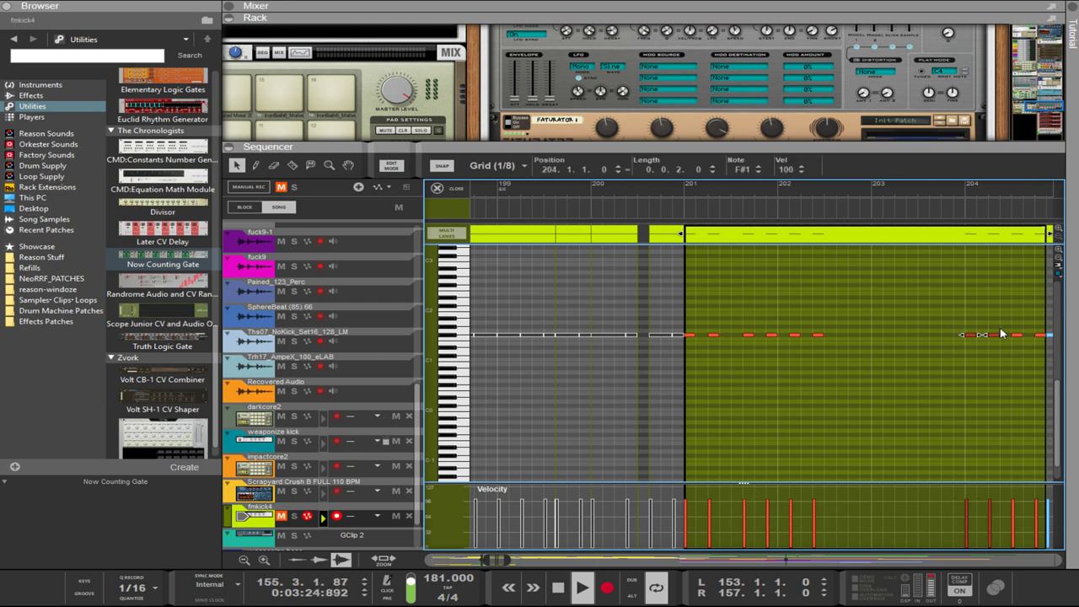
double_click(1048, 386)
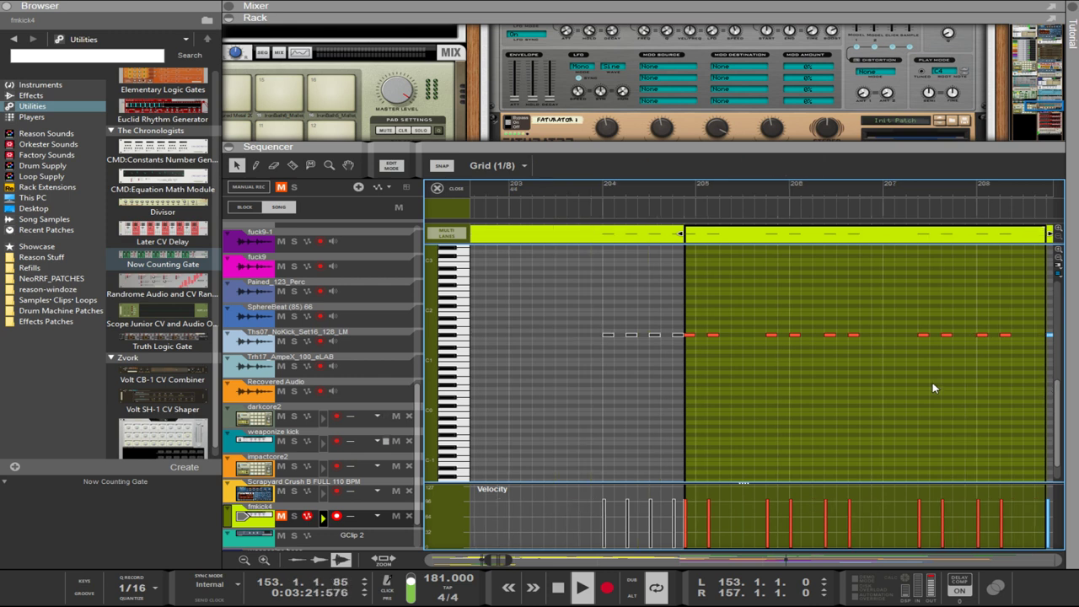
drag(801, 335, 811, 335)
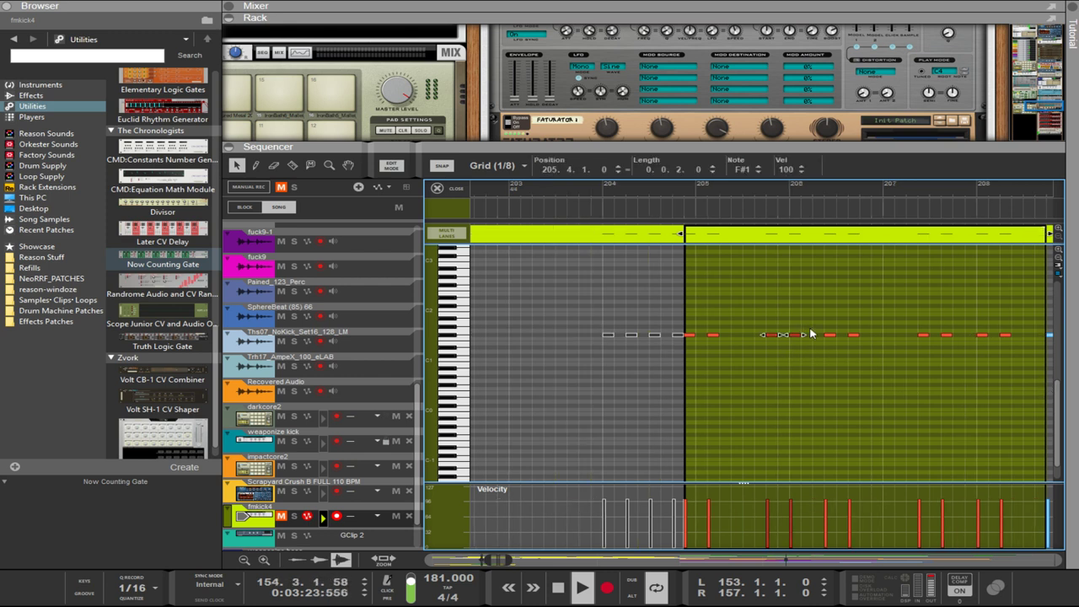
drag(961, 335, 959, 334)
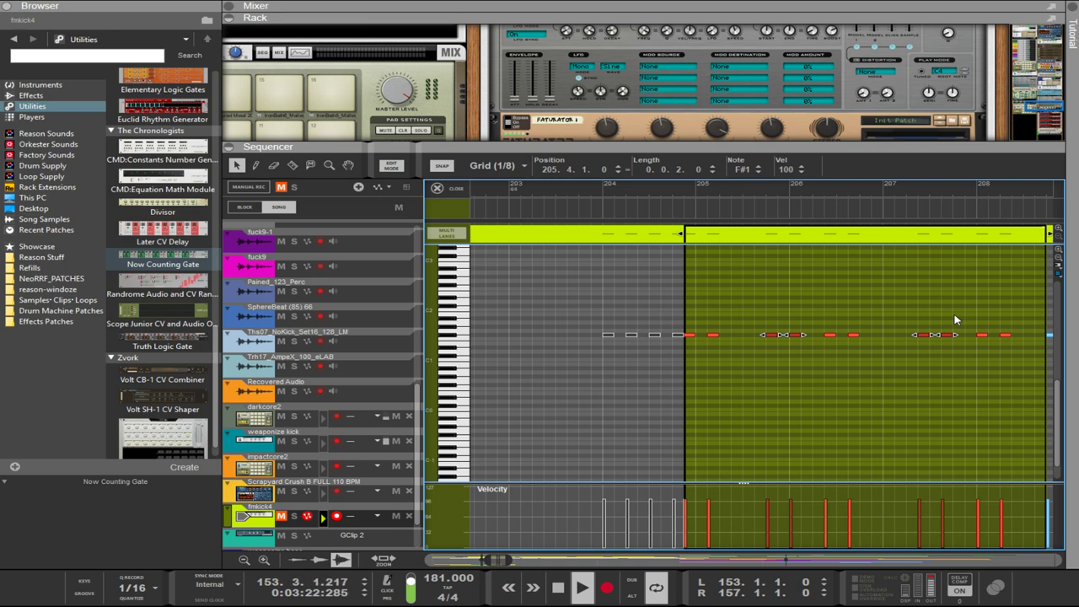
key(ctrl+Left)
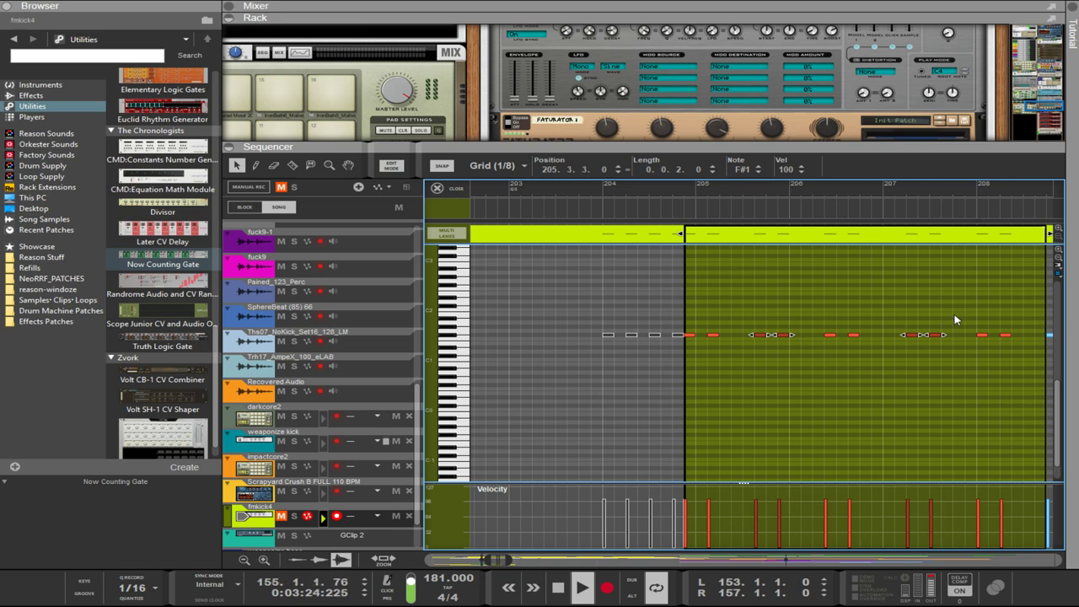
key(Tab)
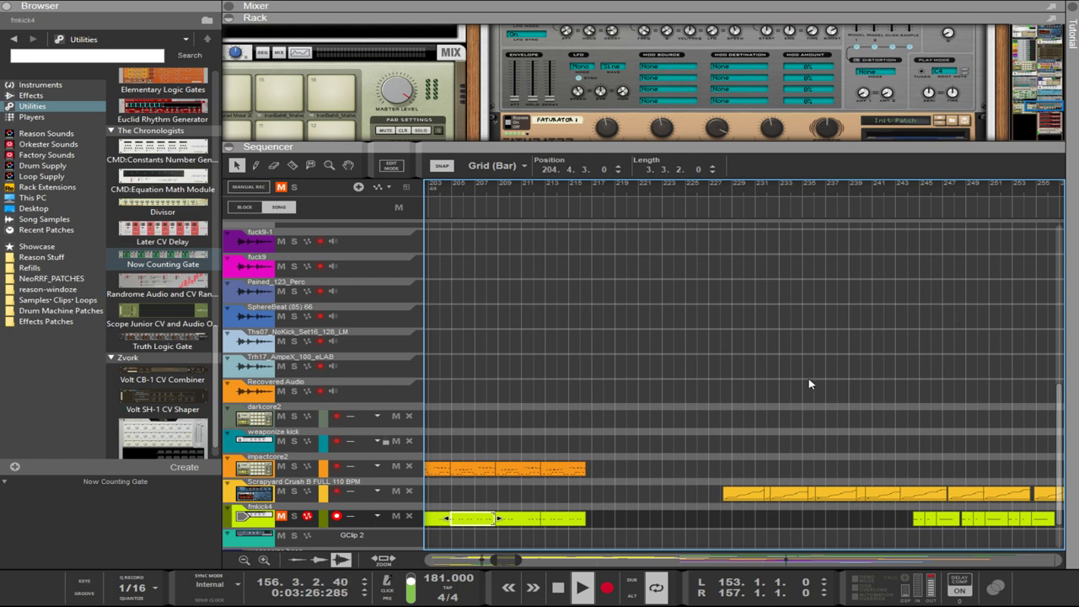
- Copy the fmkick4 clip further right to around bar 208
drag(664, 490, 466, 539)
drag(532, 510, 585, 517)
scroll(578, 518, up, 5)
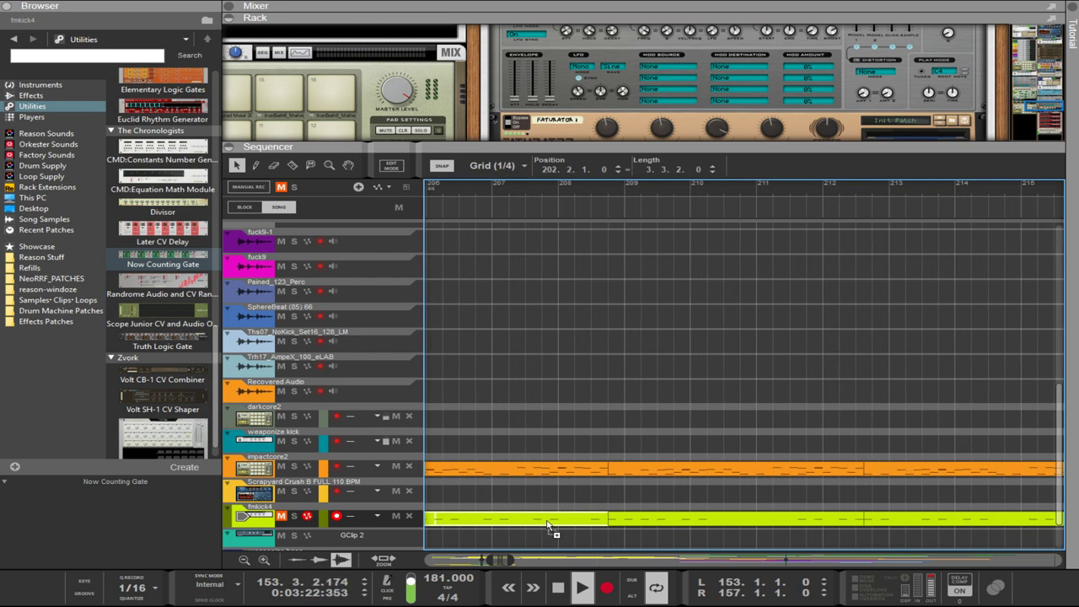
drag(548, 525, 974, 536)
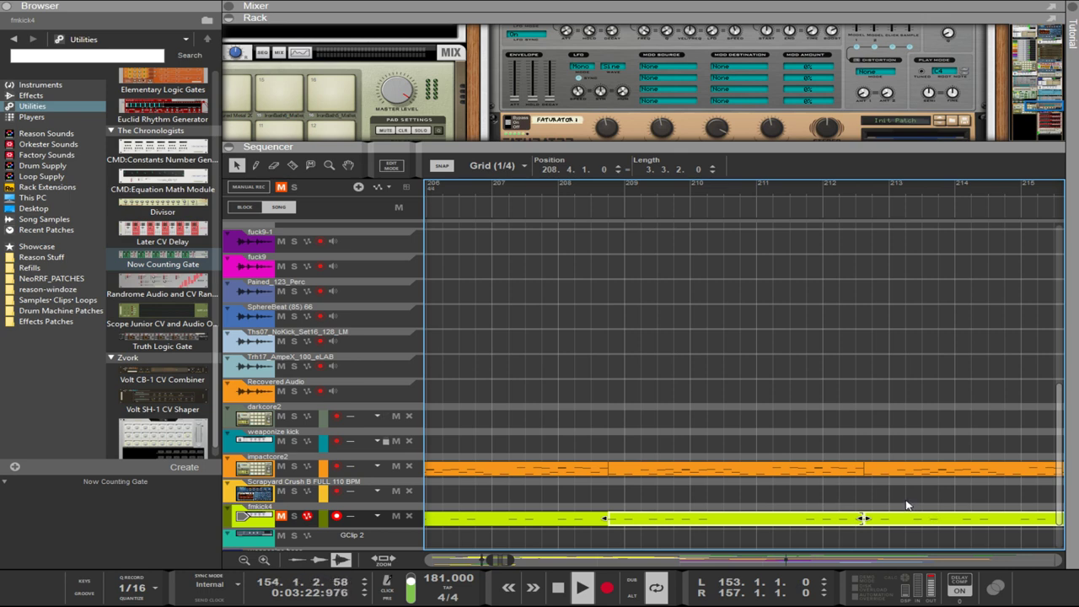
scroll(907, 505, down, 3)
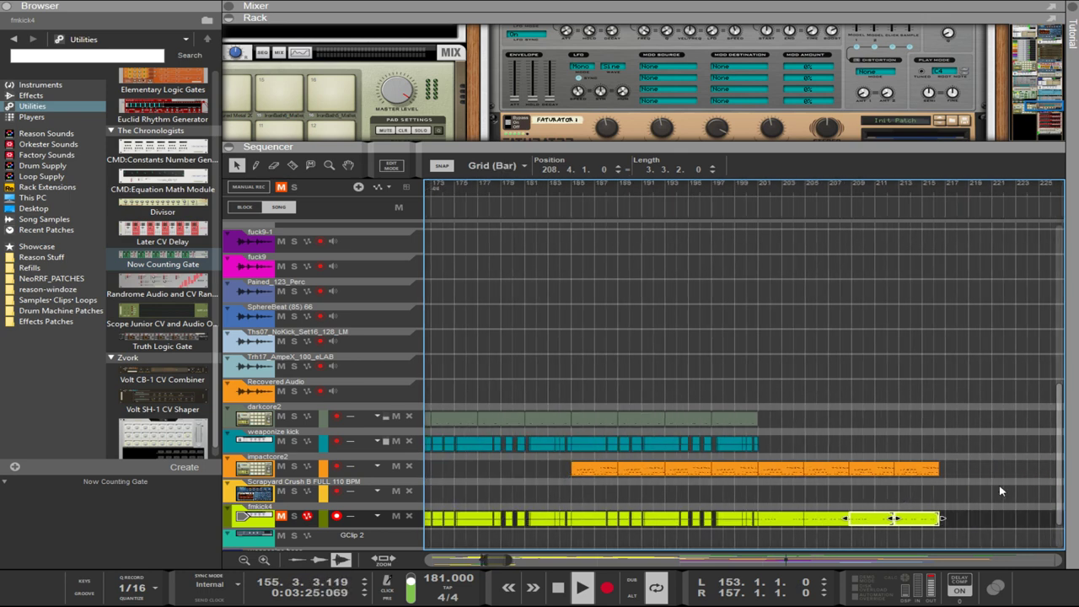
- Duplicate the orange and lime clips from bars 201–216 and close the gap so copies start at 216.3
drag(1001, 490, 961, 475)
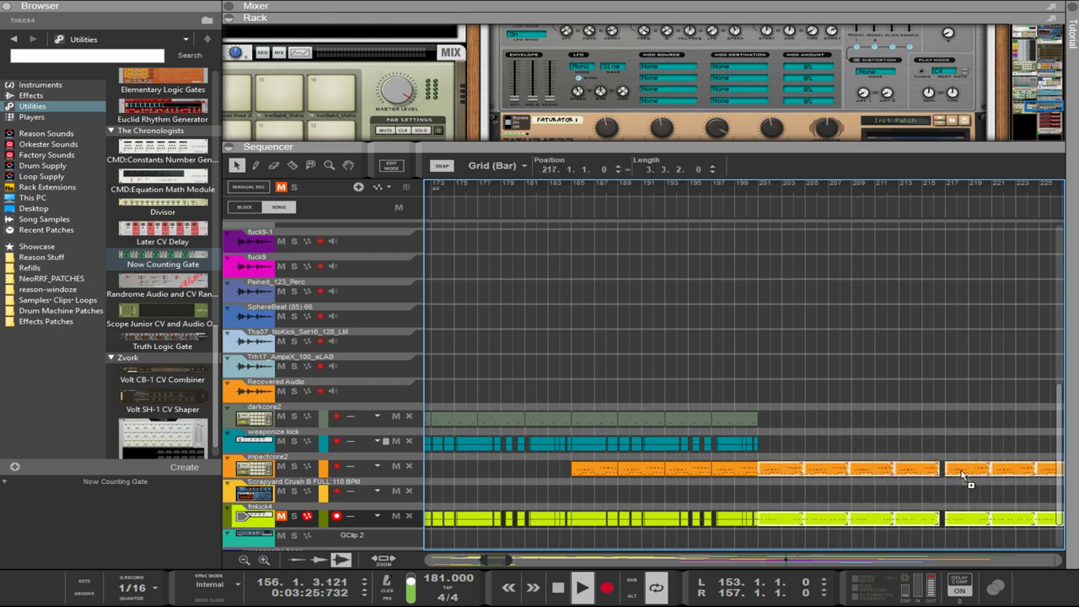
drag(961, 474, 962, 473)
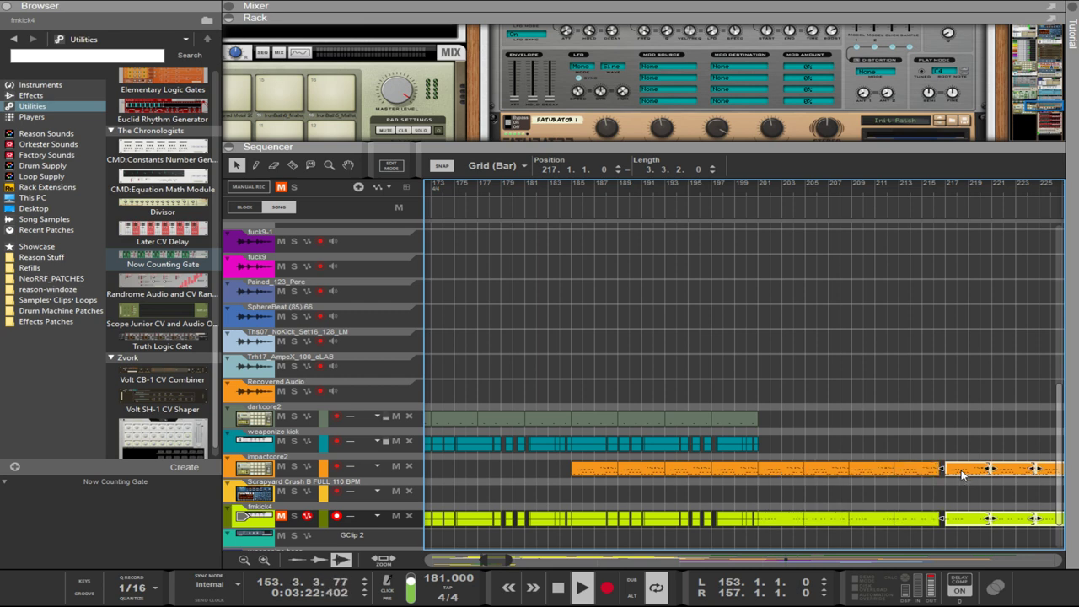
scroll(962, 477, up, 5)
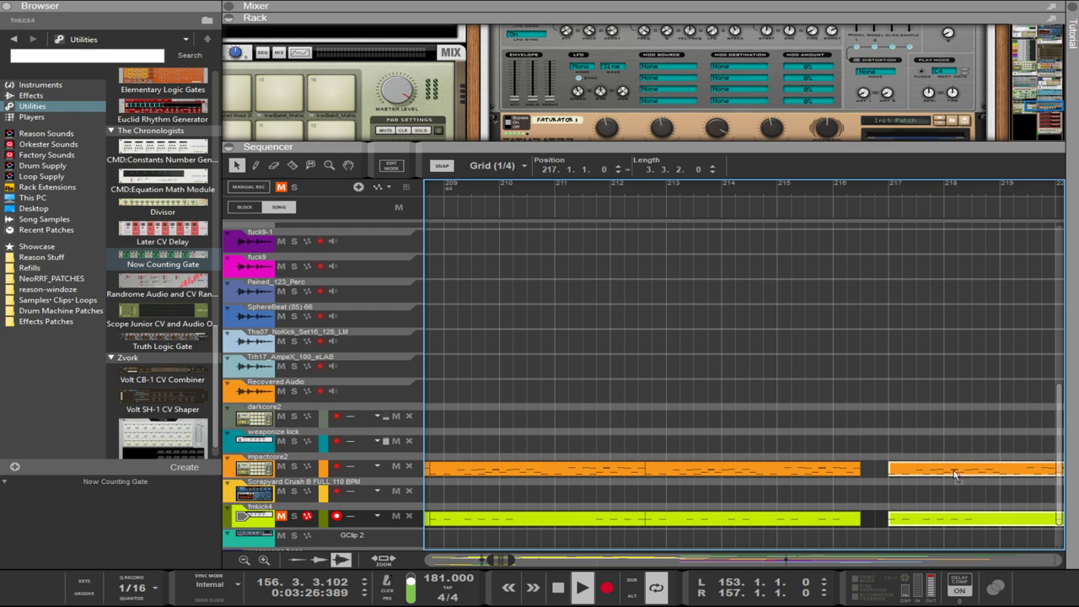
drag(954, 475, 934, 475)
scroll(928, 468, down, 8)
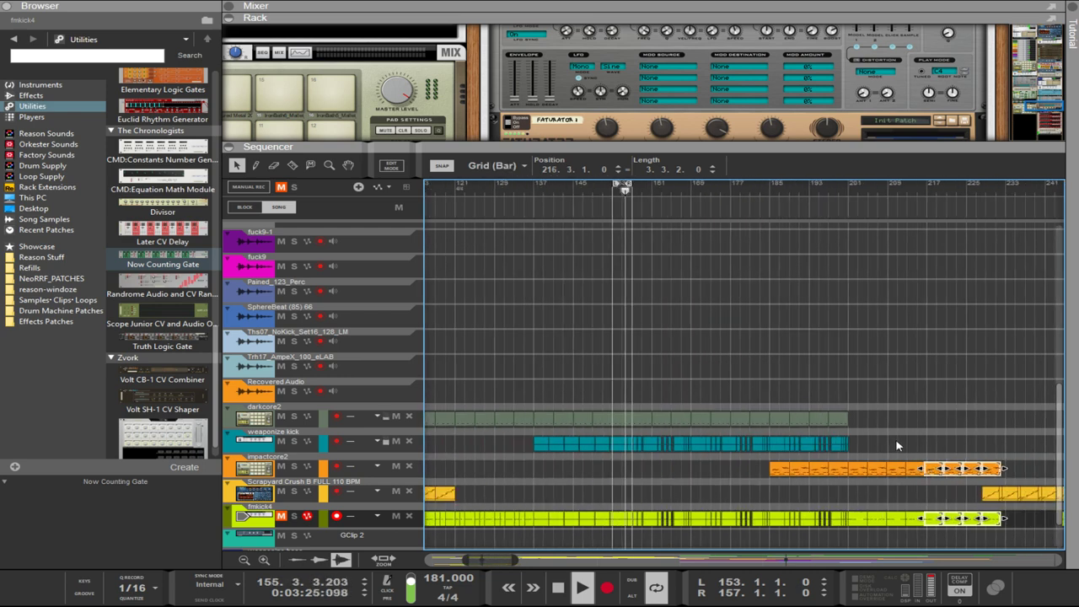
- Copy the fmkick4 clips from bar 201 onward onto the weaponize kick track
click(898, 449)
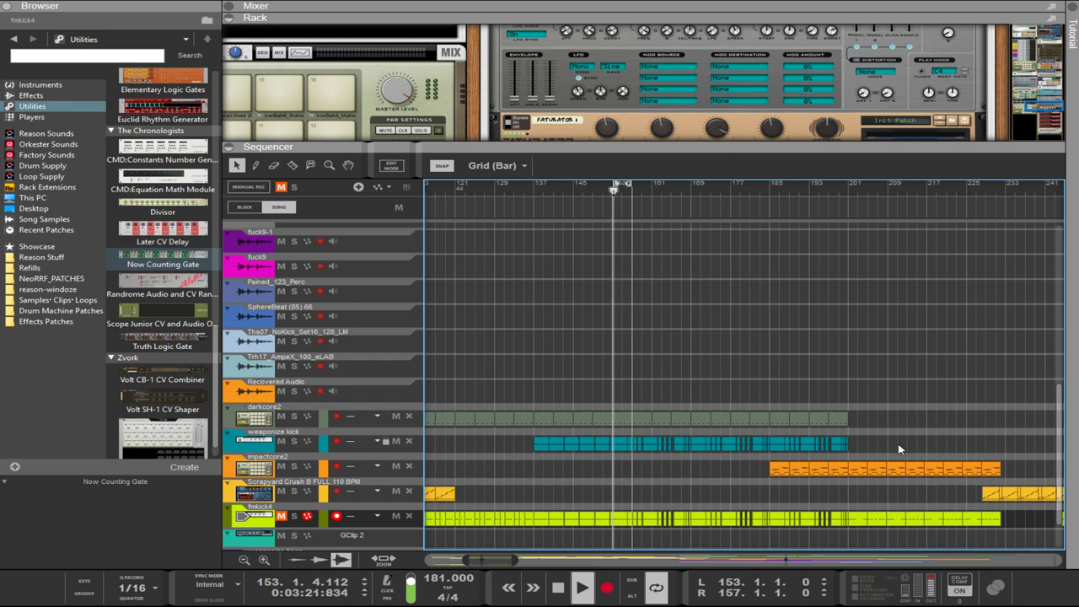
mouse_move(897, 436)
mouse_down()
mouse_move(745, 455)
mouse_move(627, 446)
mouse_move(894, 452)
mouse_up()
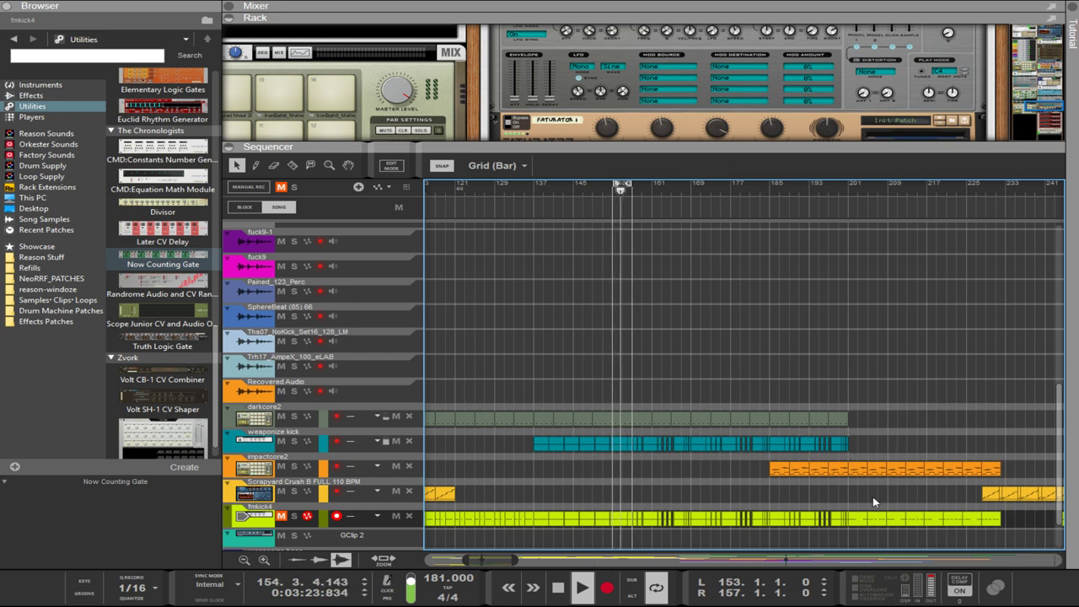
drag(859, 504, 1016, 532)
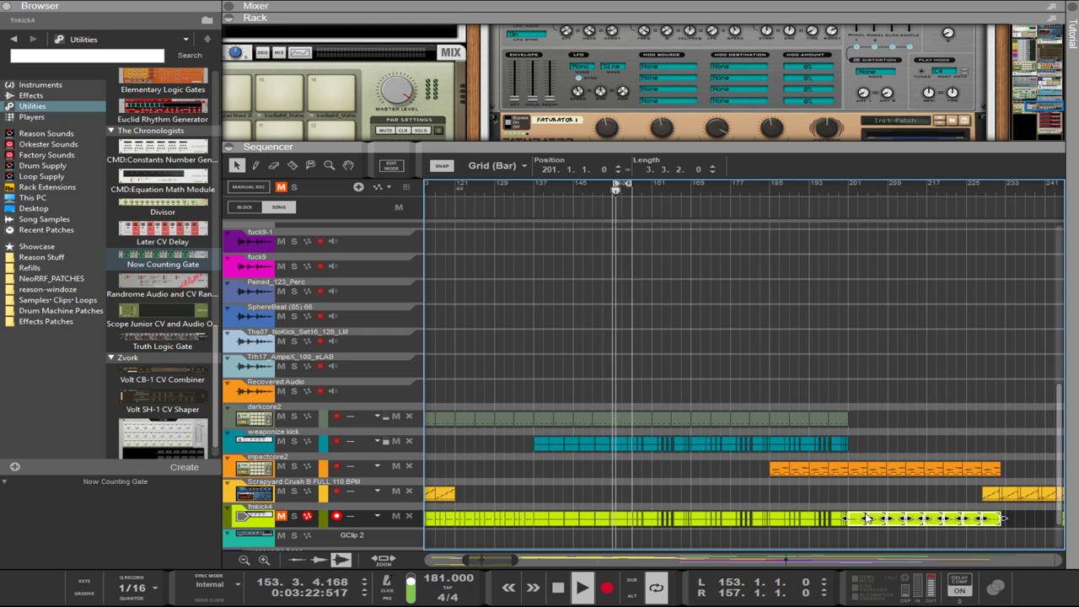
drag(863, 519, 866, 447)
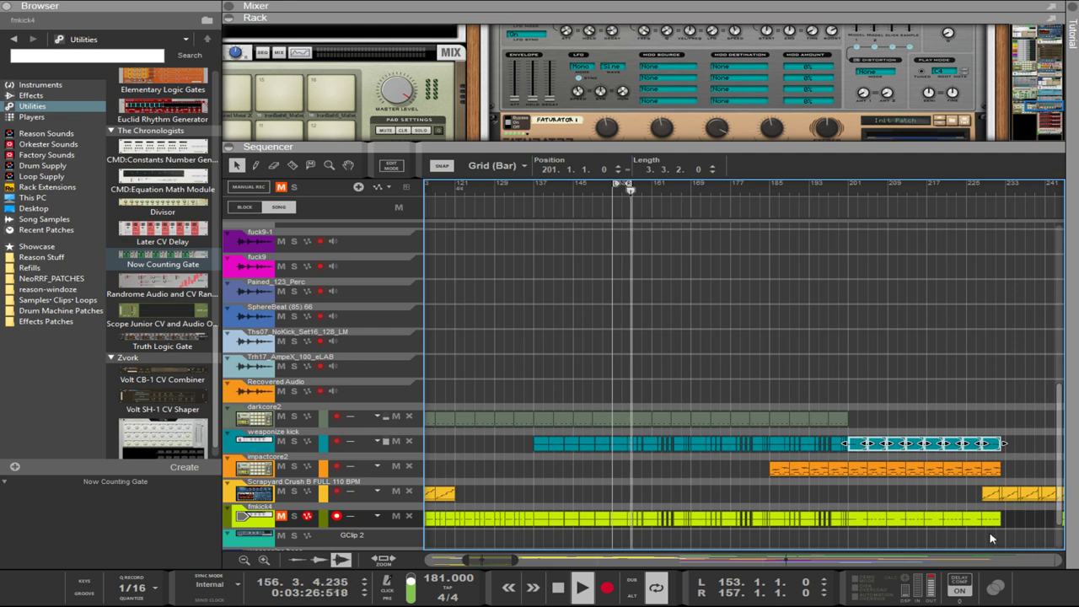
- Push the Scrapyard Crush and trailing fmkick4 clips later so they start around bar 242
drag(1001, 543, 973, 516)
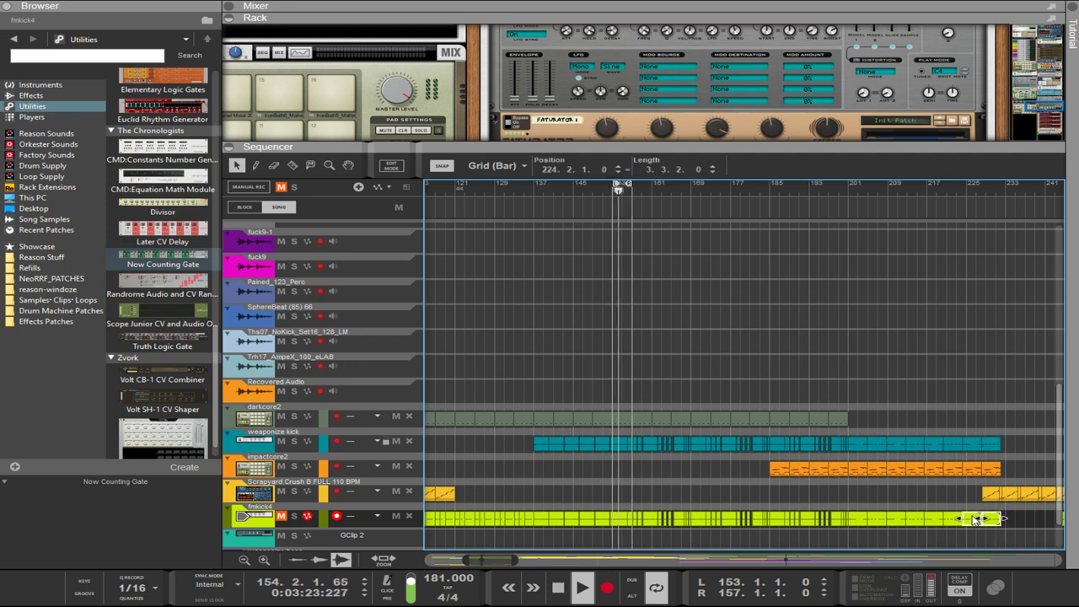
mouse_move(1015, 437)
mouse_down()
mouse_move(966, 454)
mouse_move(1010, 454)
mouse_up()
ctrl+scroll(1016, 472, up, 8)
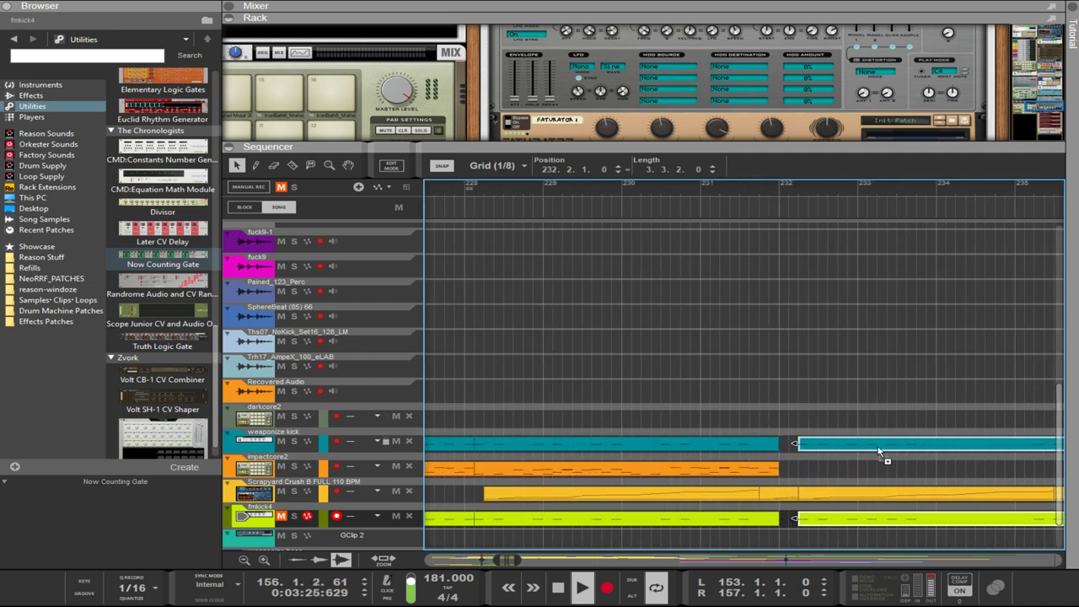
drag(881, 447, 851, 452)
key(ctrl+z)
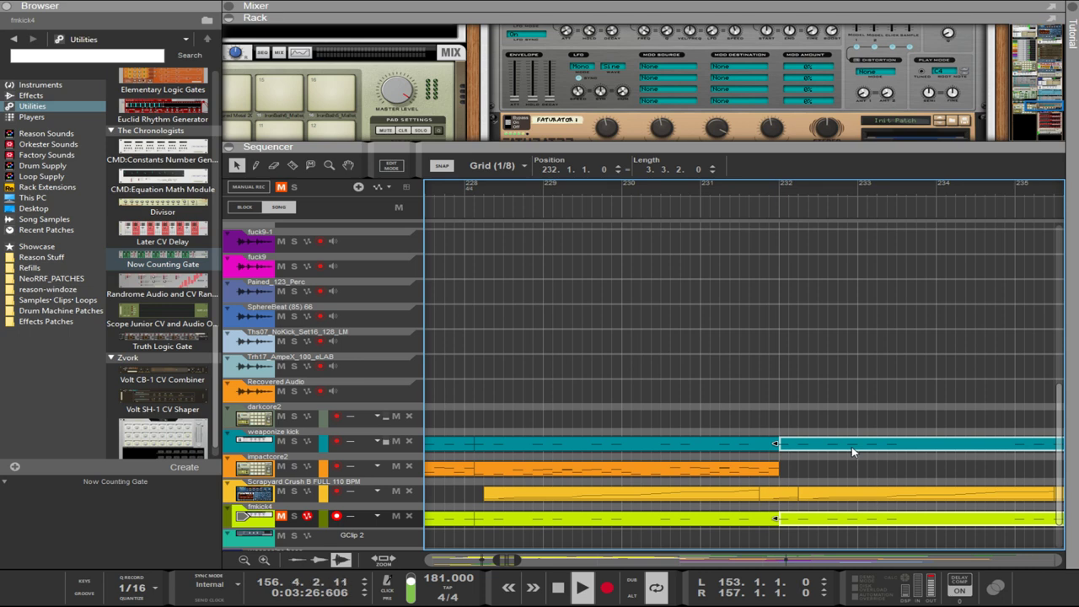
scroll(858, 455, down, 10)
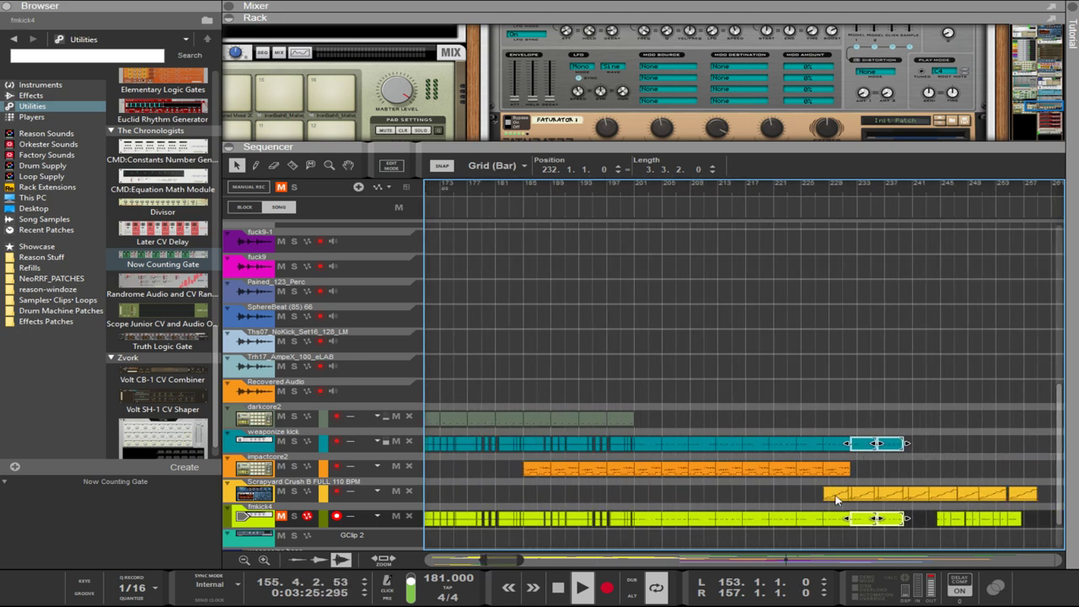
drag(810, 497, 1035, 502)
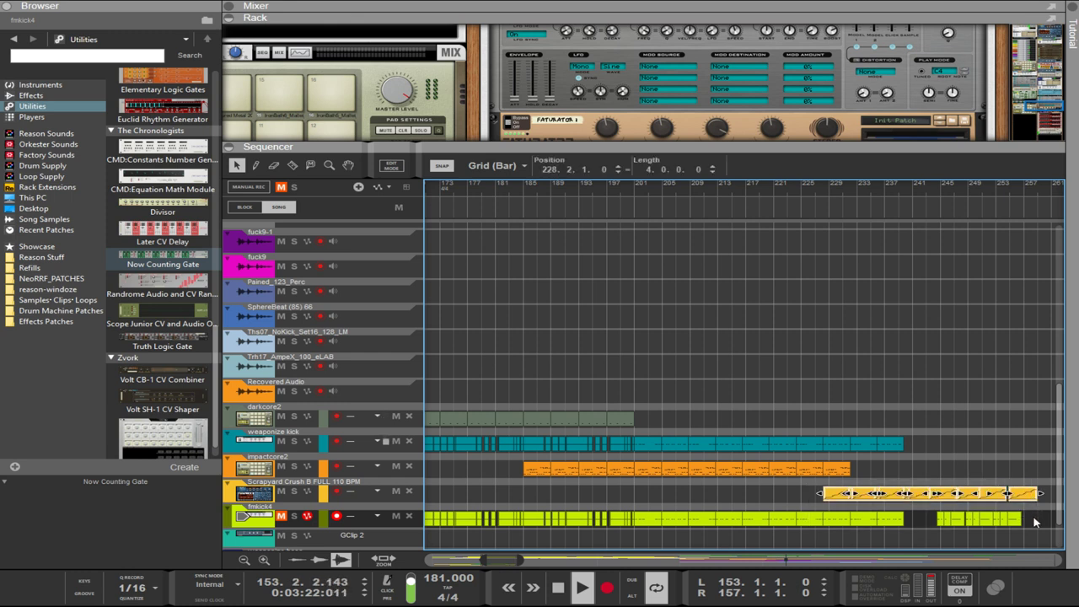
shift+click(940, 523)
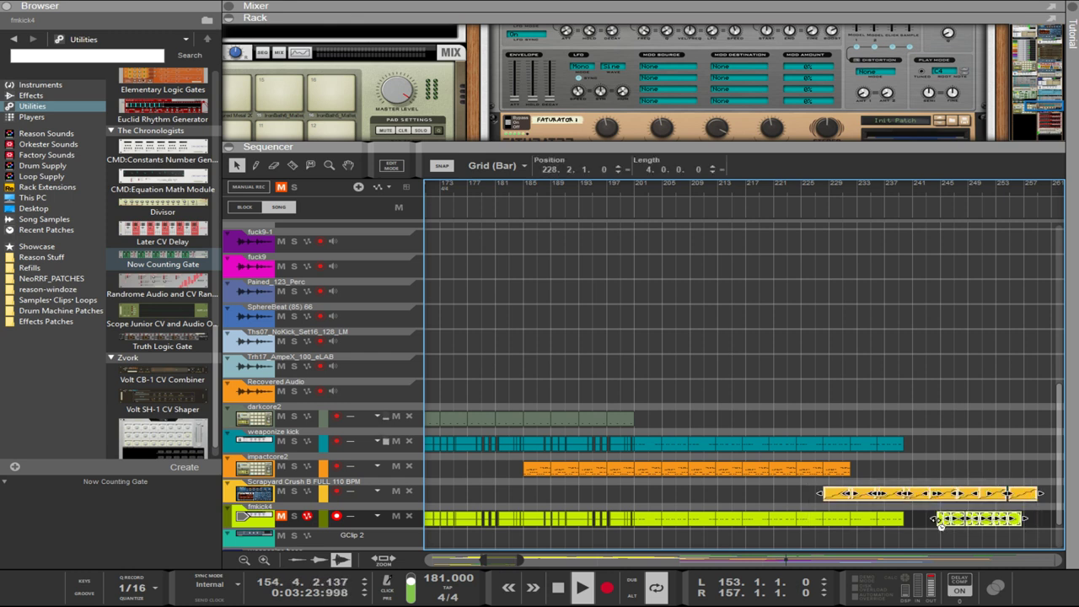
key(ctrl+Right)
key(ctrl+Right)
key(ctrl+Right)
key(ctrl+Right)
key(ctrl+Right)
key(ctrl+Right)
key(ctrl+Right)
key(ctrl+Right)
key(ctrl+Right)
key(ctrl+Right)
key(ctrl+Right)
key(ctrl+Right)
key(ctrl+Right)
key(ctrl+Right)
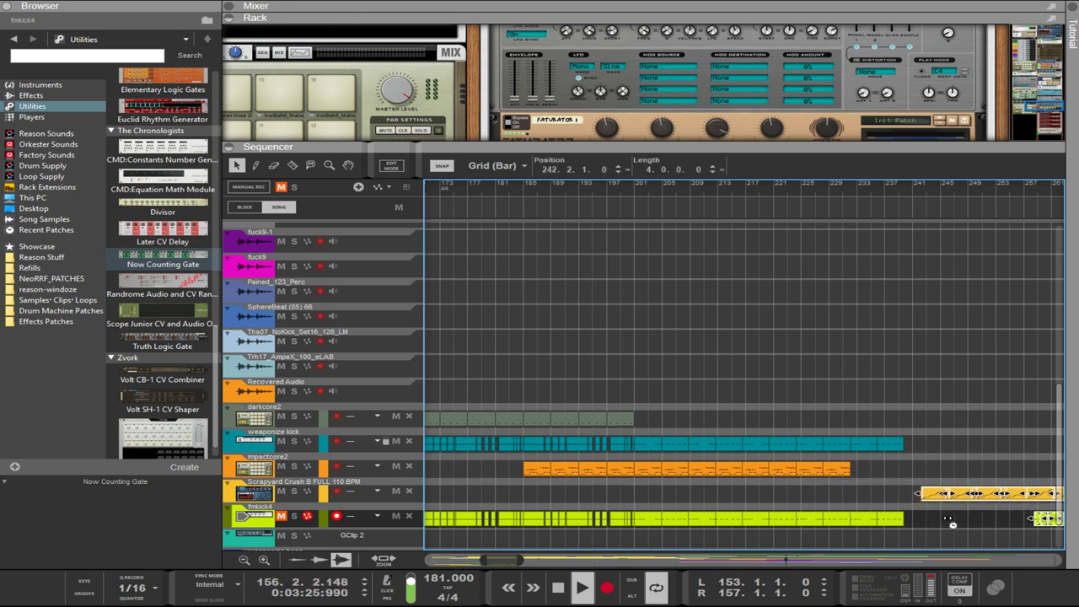
drag(889, 478, 860, 479)
scroll(860, 479, up, 6)
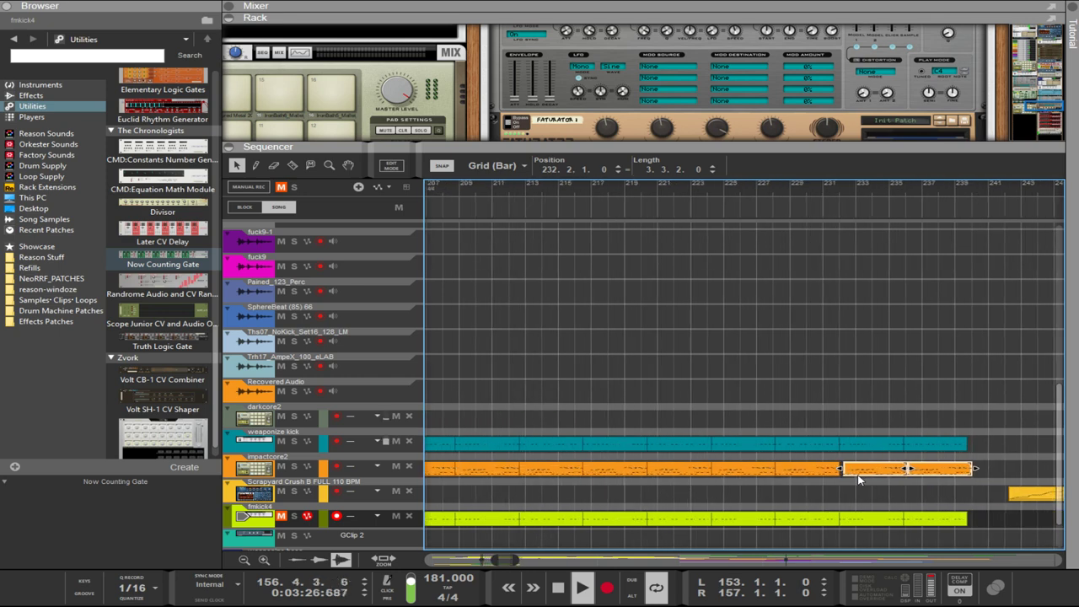
- Nudge the last orange impactcore2 clip one beat earlier to bar 232
scroll(868, 483, up, 2)
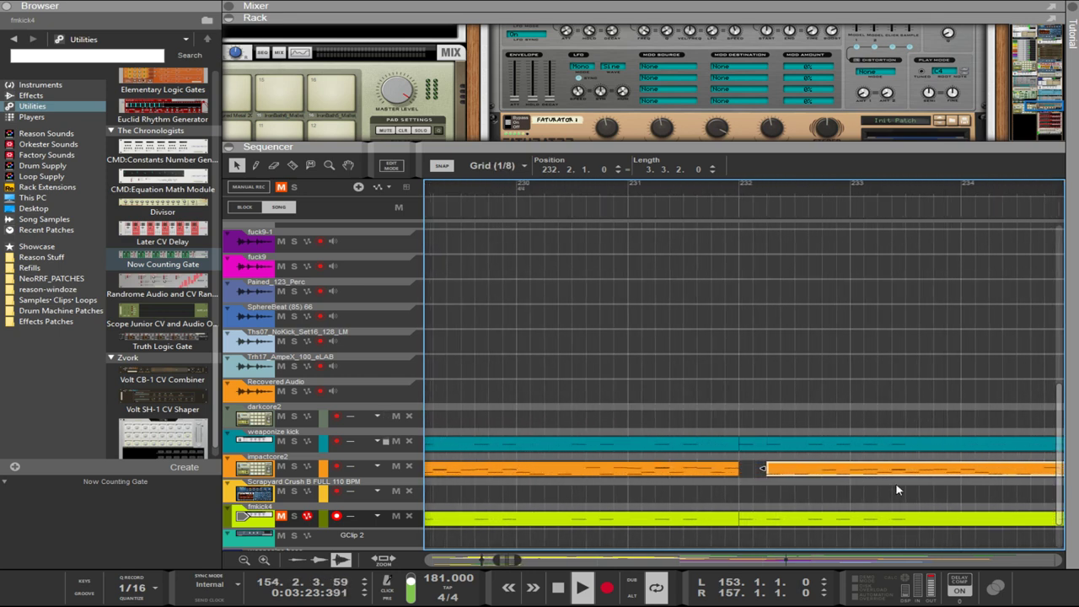
key(ctrl+Left)
key(ctrl+Left)
scroll(896, 489, down, 6)
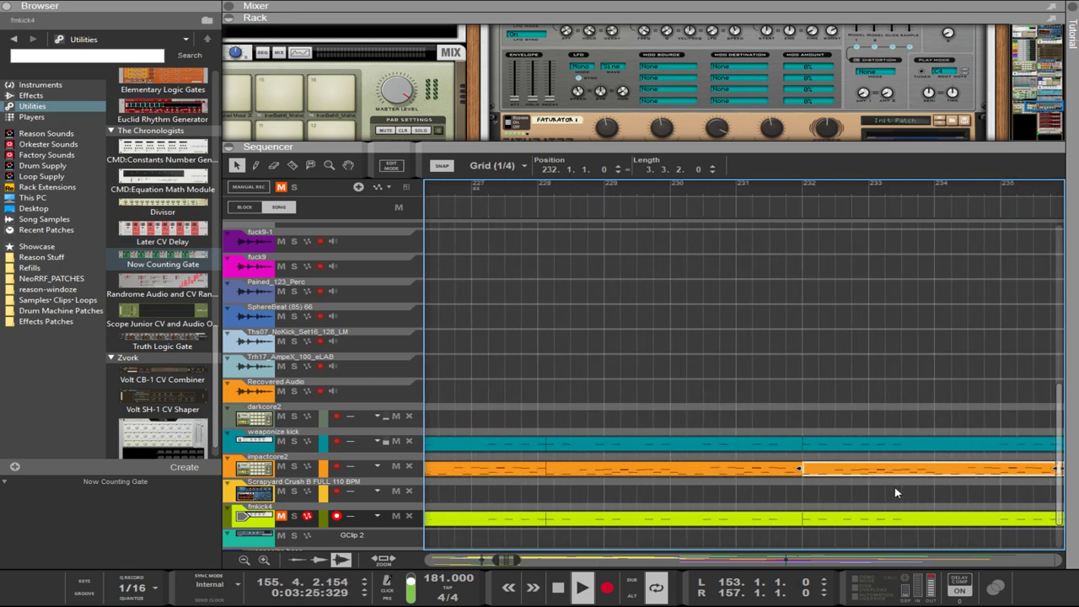
scroll(895, 489, down, 2)
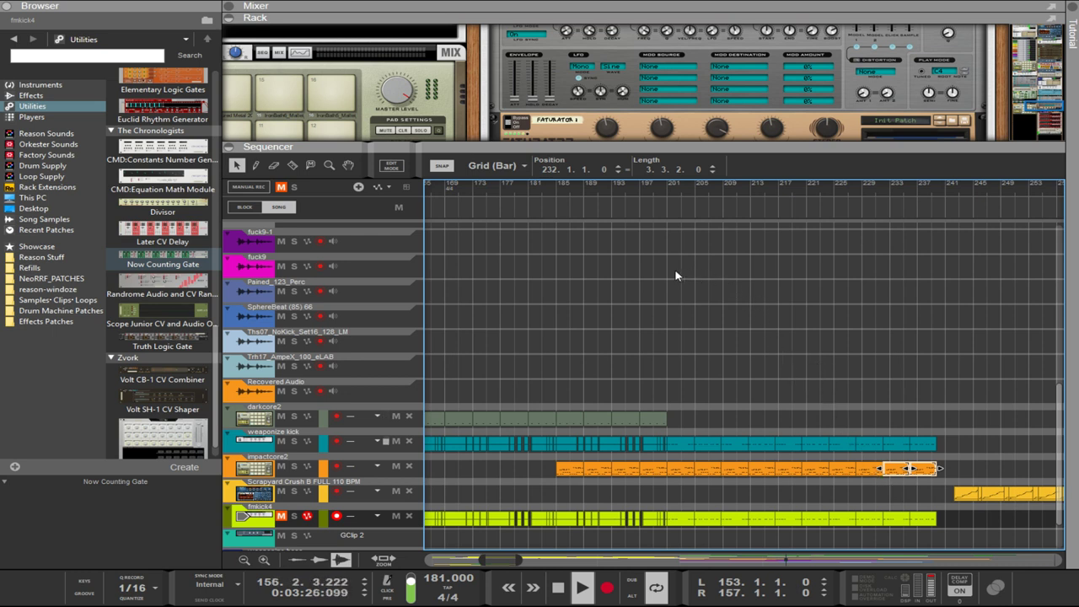
- Set the loop locators to span bar 201 to bar 233
alt+click(937, 190)
drag(938, 192, 943, 193)
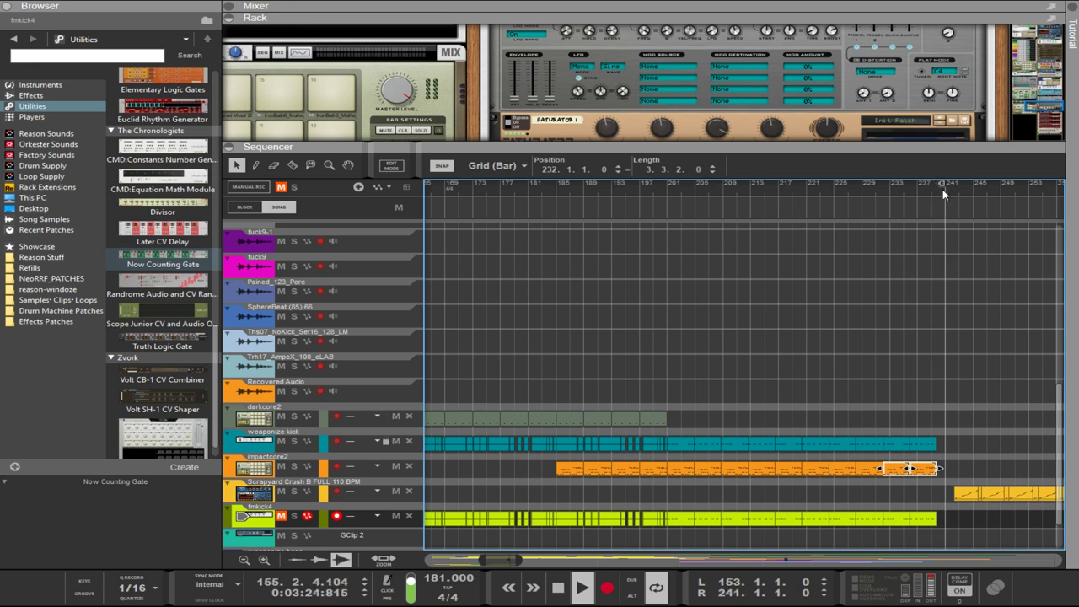
ctrl+click(667, 190)
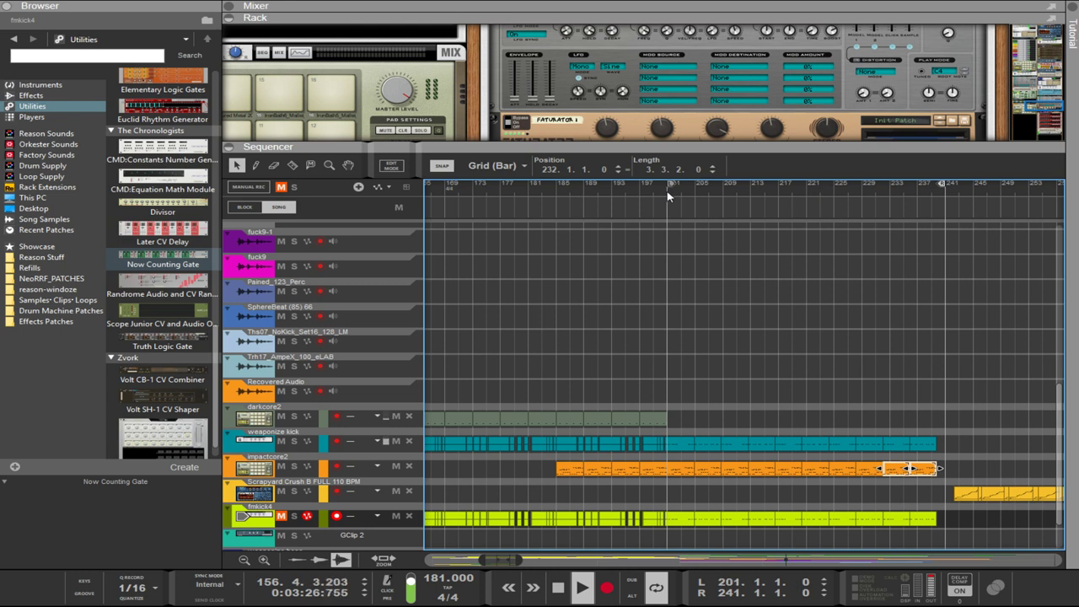
alt+click(775, 193)
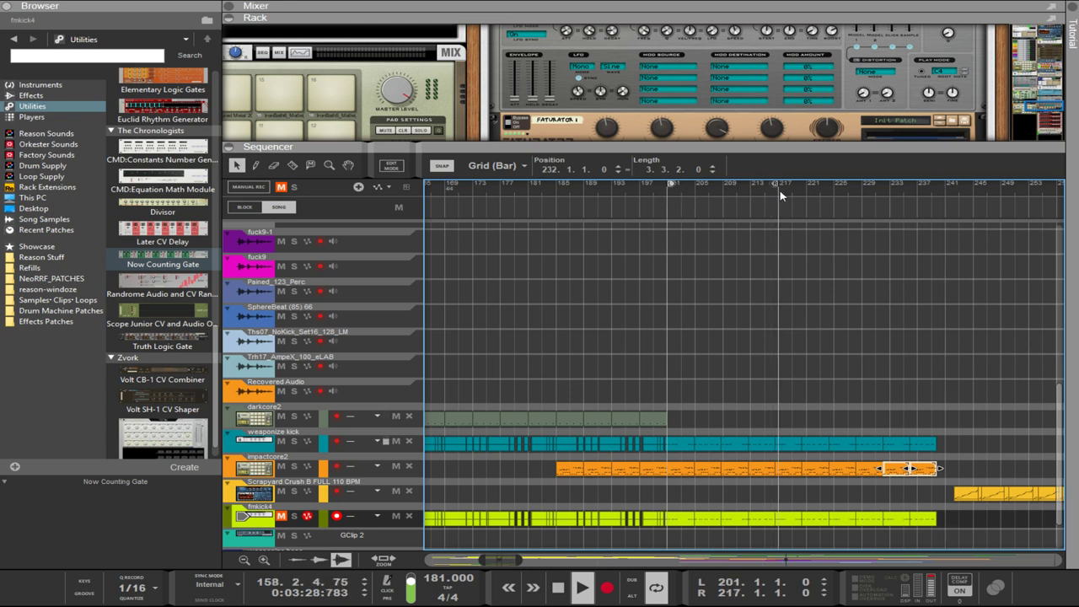
alt+click(889, 193)
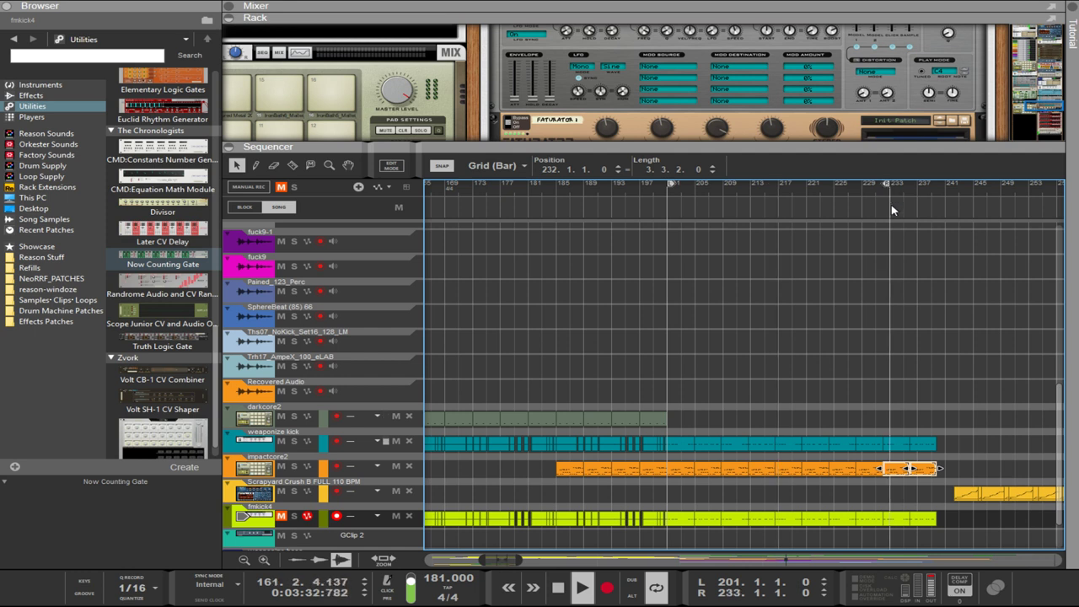
drag(928, 521, 914, 444)
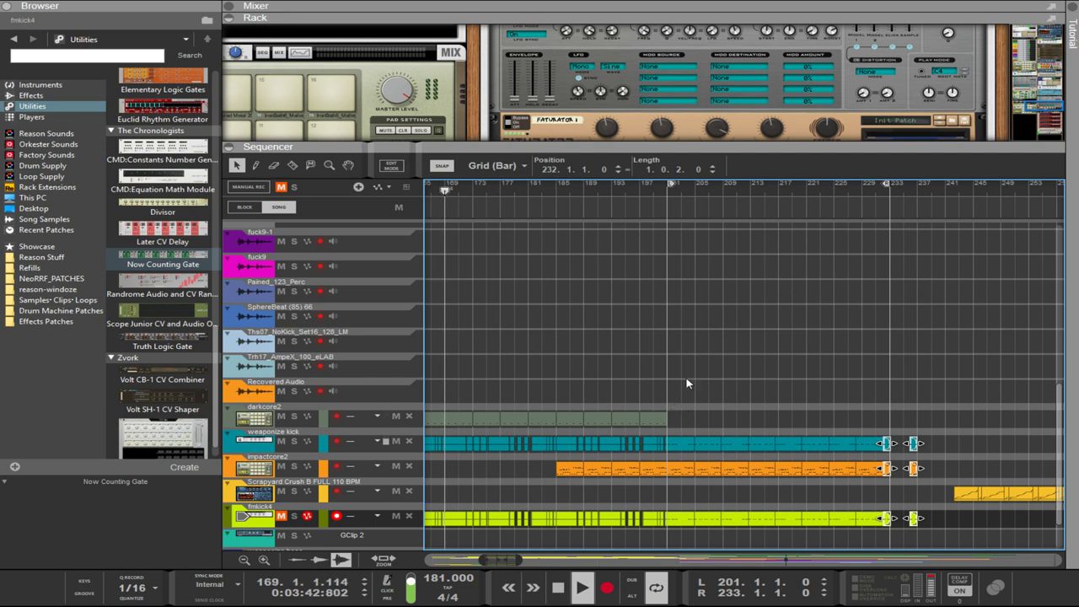
- Step the Euclid patch to woop128 at 1/128 resolution, toggling the A/B CV switch, then restore the sequencer view
drag(818, 175, 819, 308)
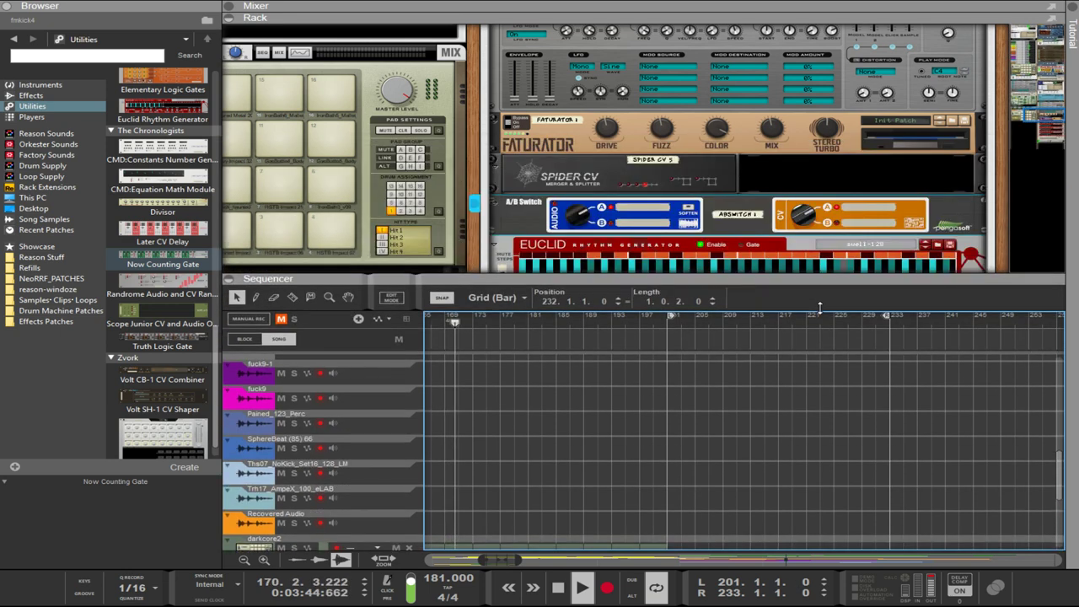
scroll(820, 261, down, 1)
click(804, 184)
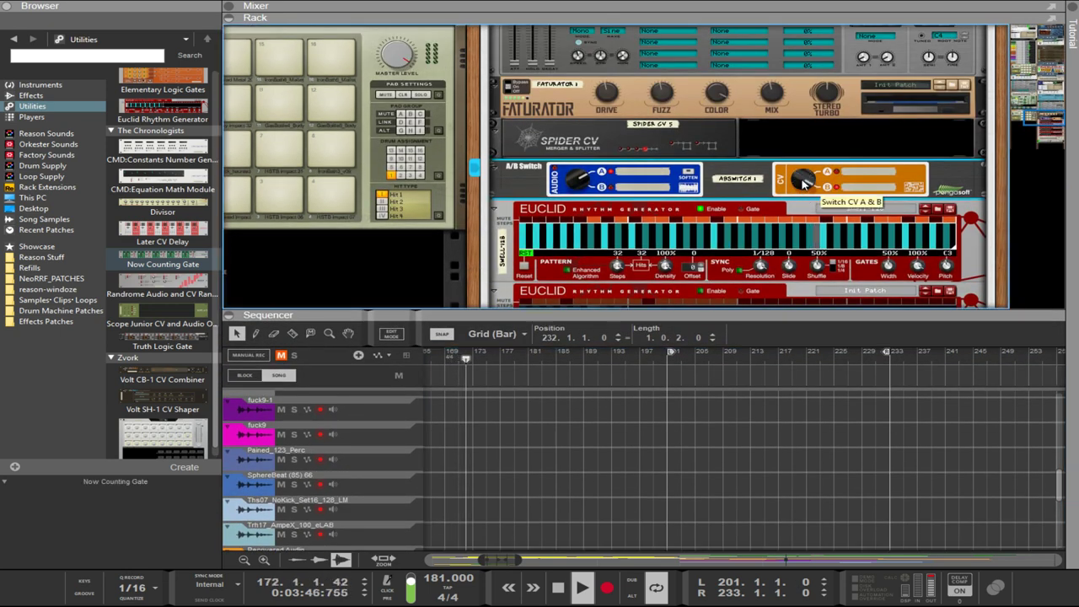
click(926, 211)
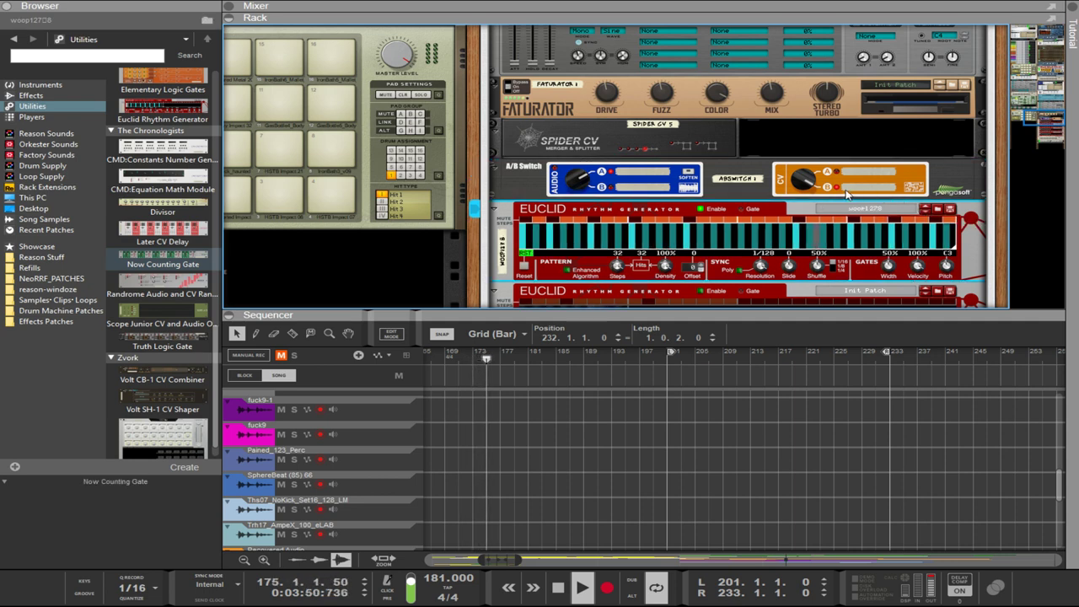
click(811, 182)
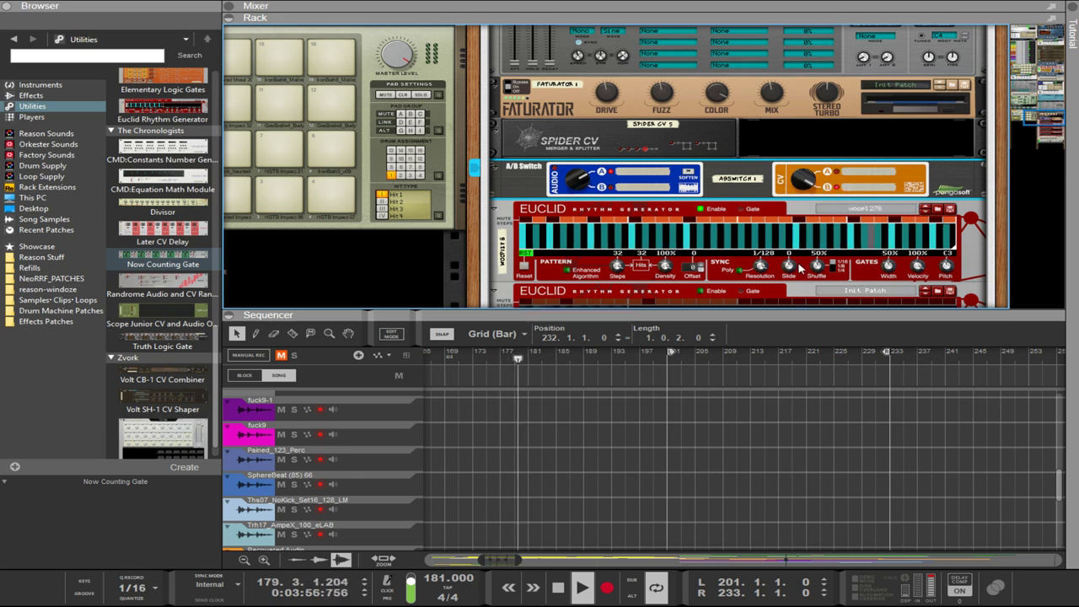
drag(760, 264, 761, 269)
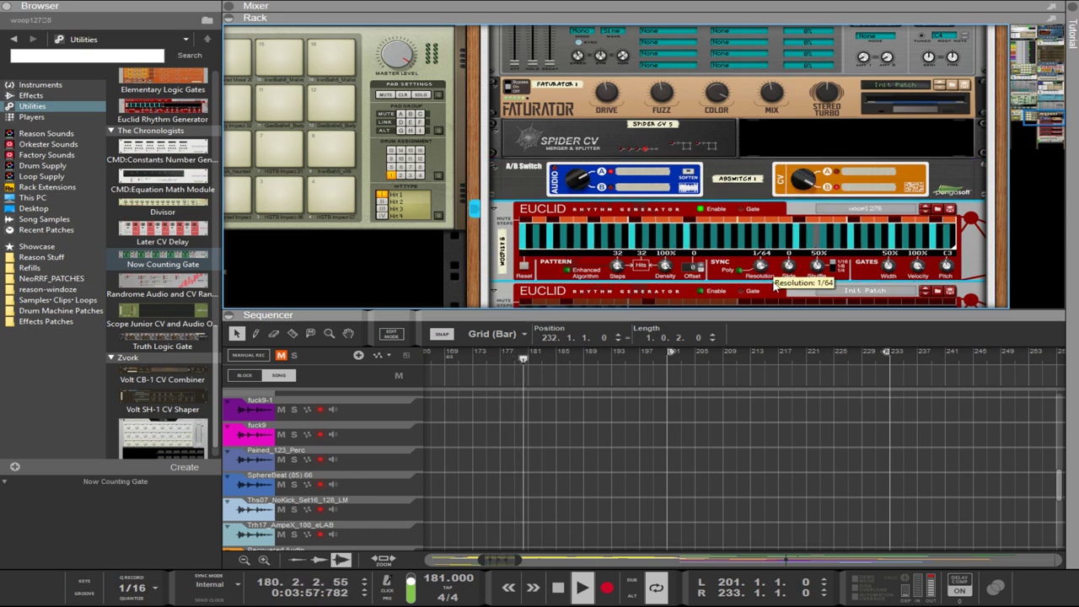
click(803, 179)
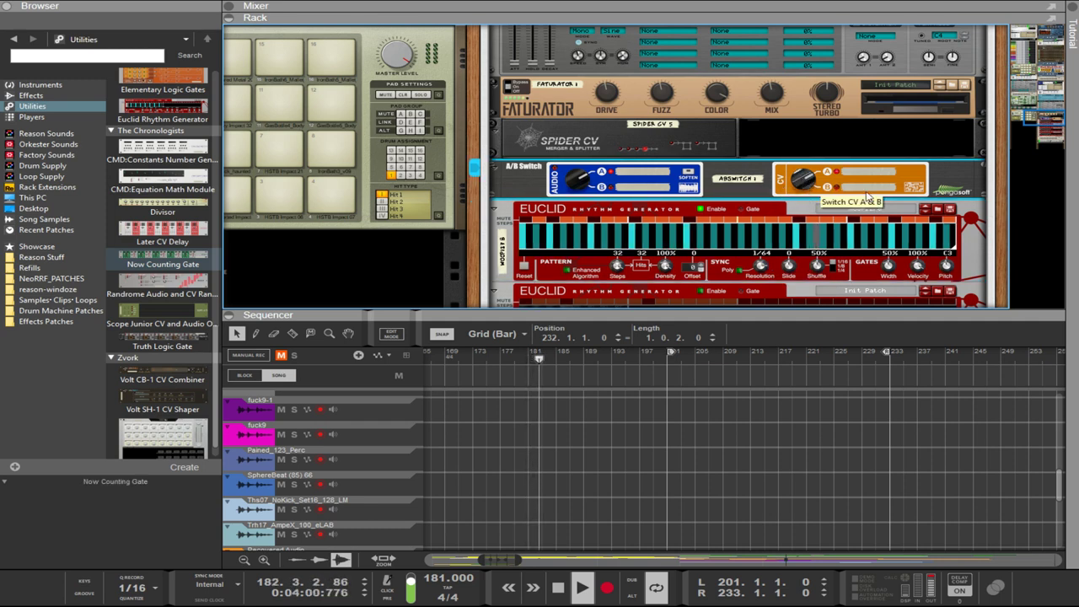
click(924, 211)
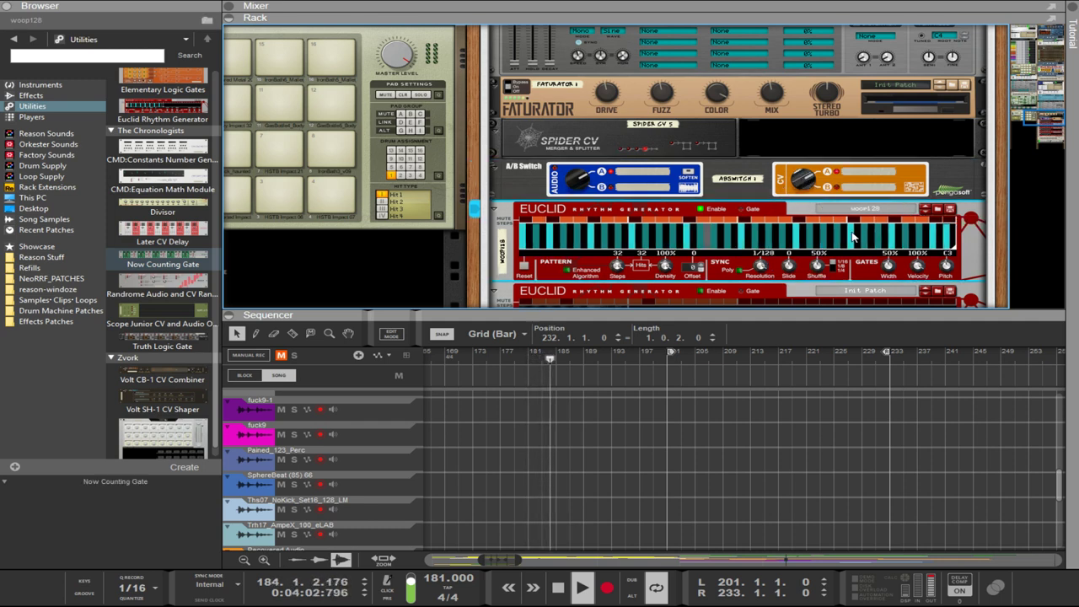
click(803, 182)
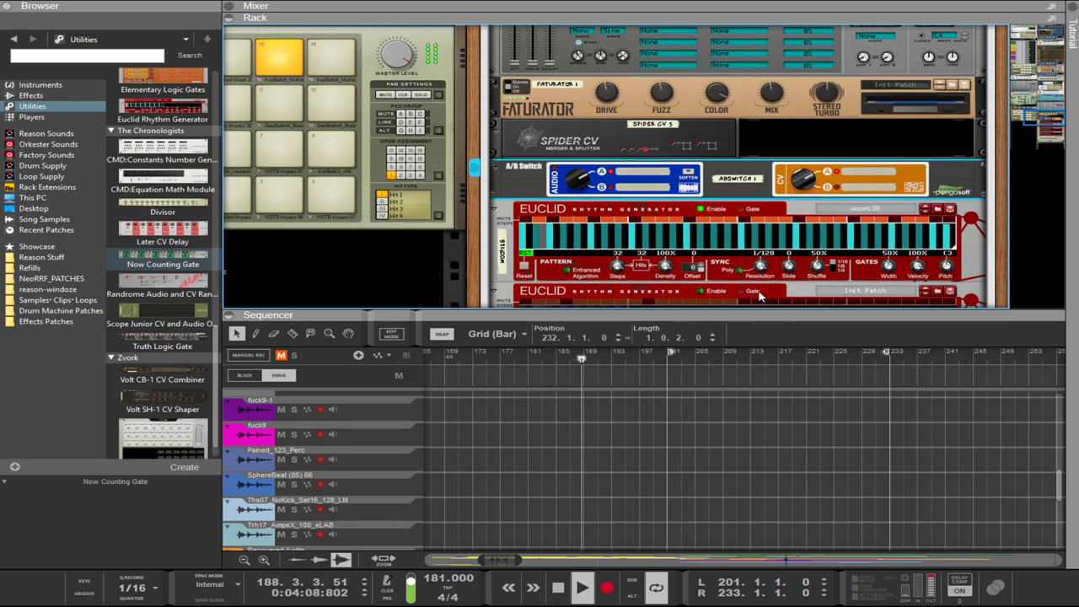
drag(763, 311, 766, 168)
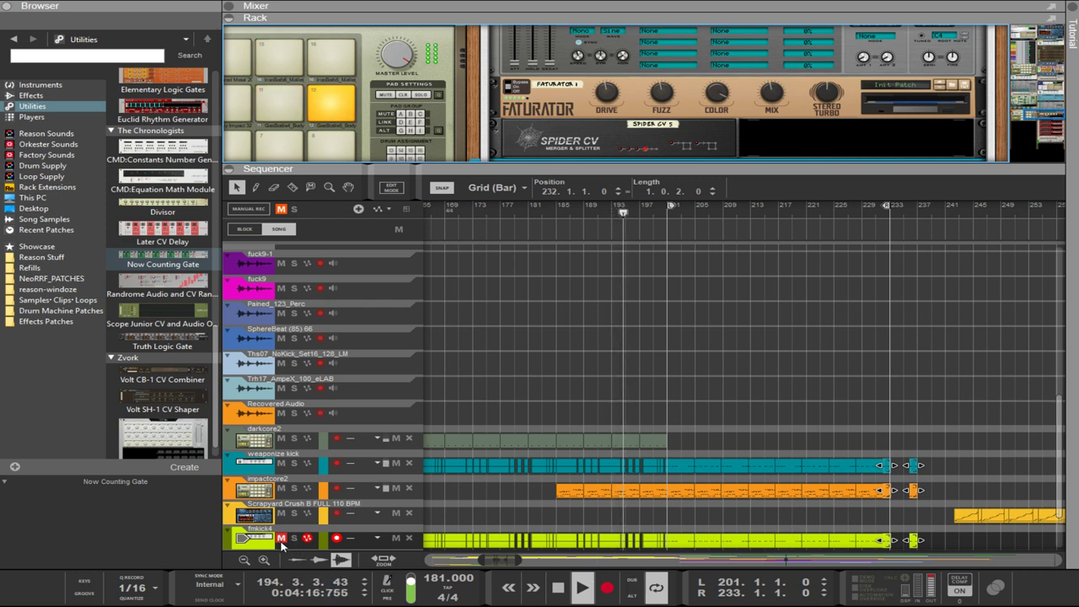
- Unmute the fmkick4 track and deselect the clips in the arrangement
click(282, 542)
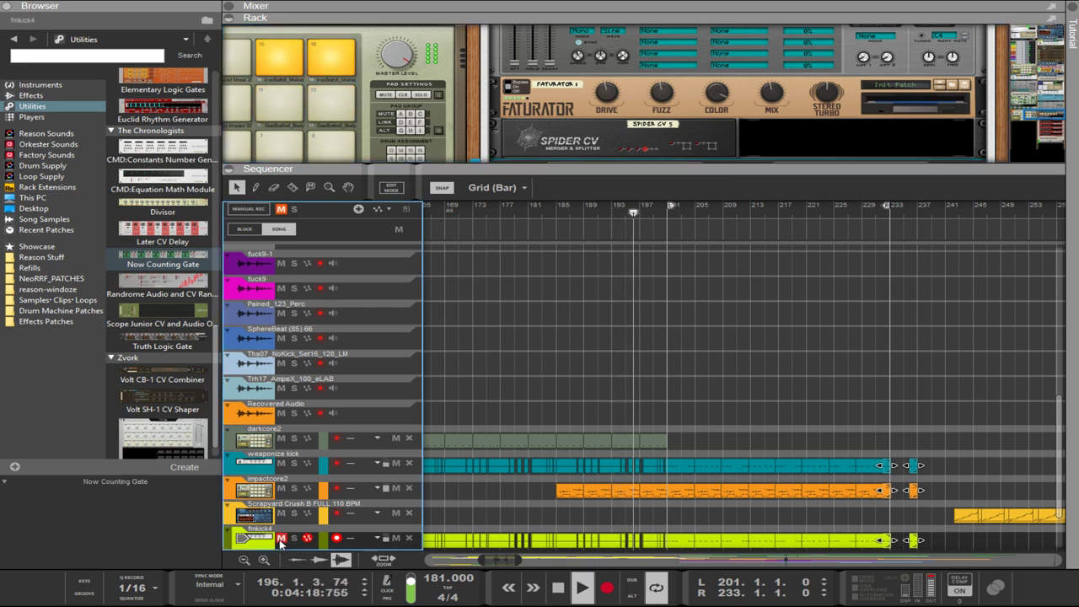
click(281, 540)
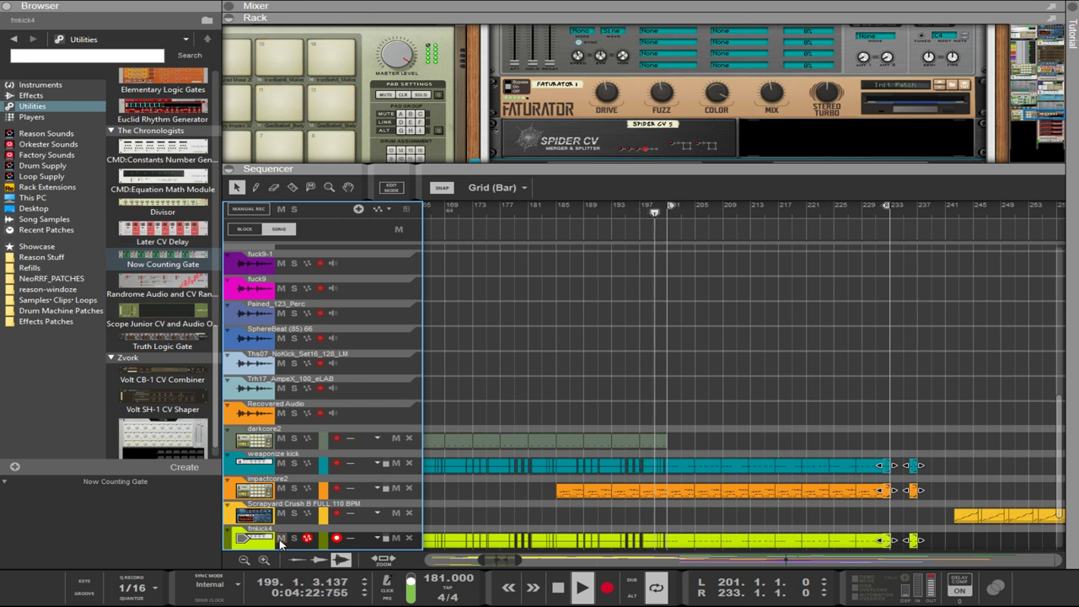
click(281, 539)
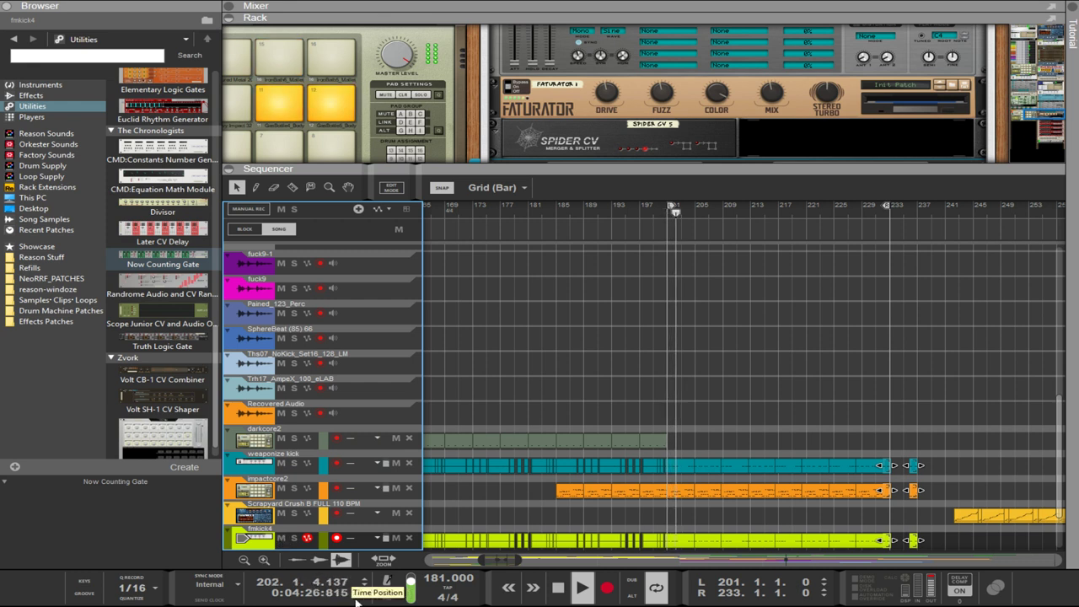
click(719, 413)
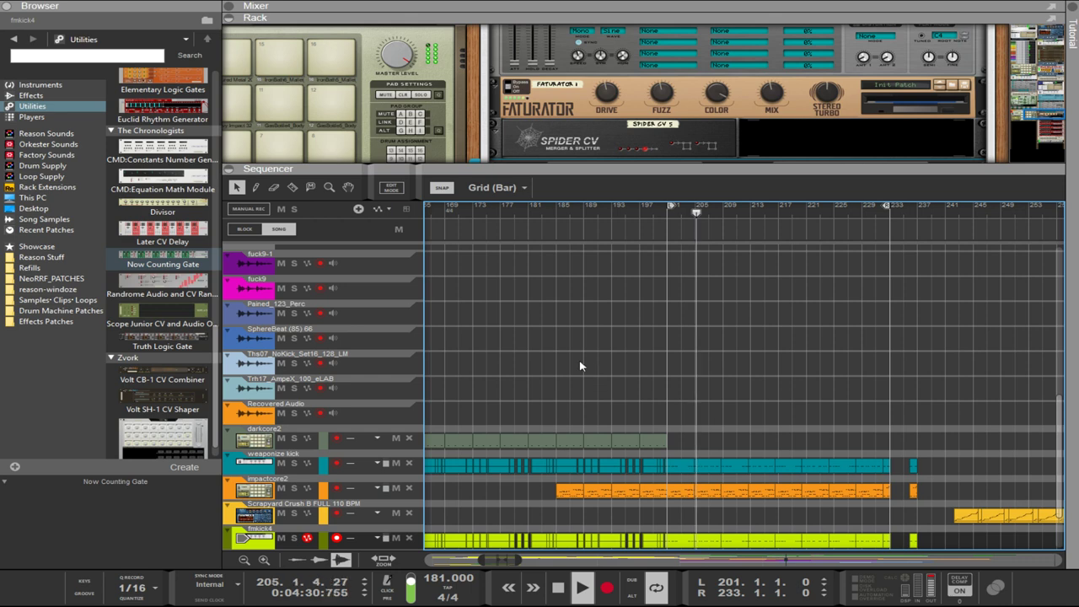
- On the PX7 fmkick3 patch, lower OP1 EG Rate 3 and drop Pitch Env level 2 to -9
drag(840, 167, 841, 301)
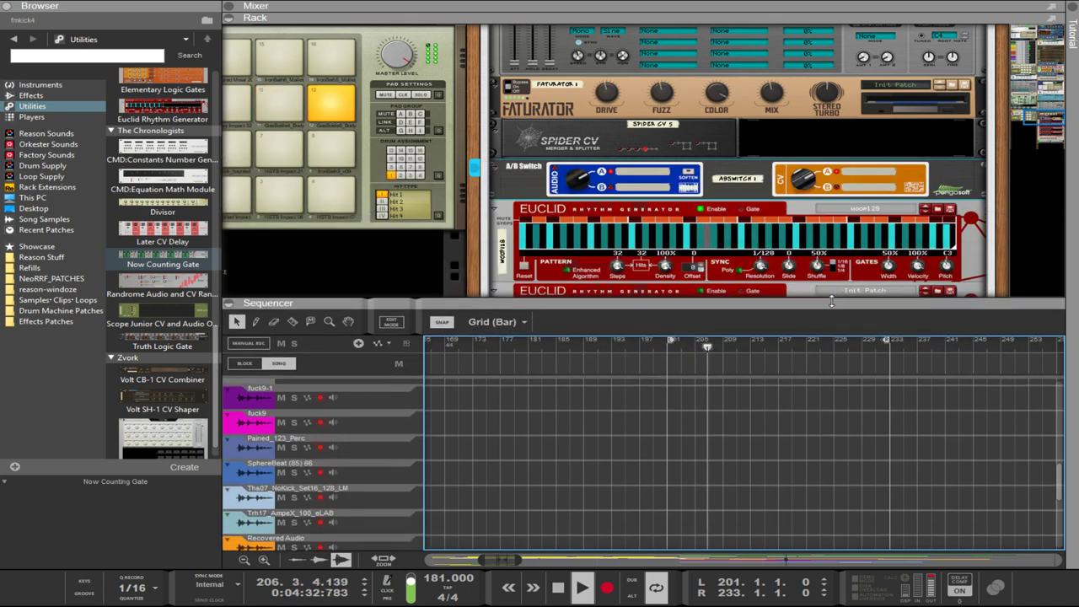
scroll(858, 215, up, 5)
scroll(858, 215, up, 5)
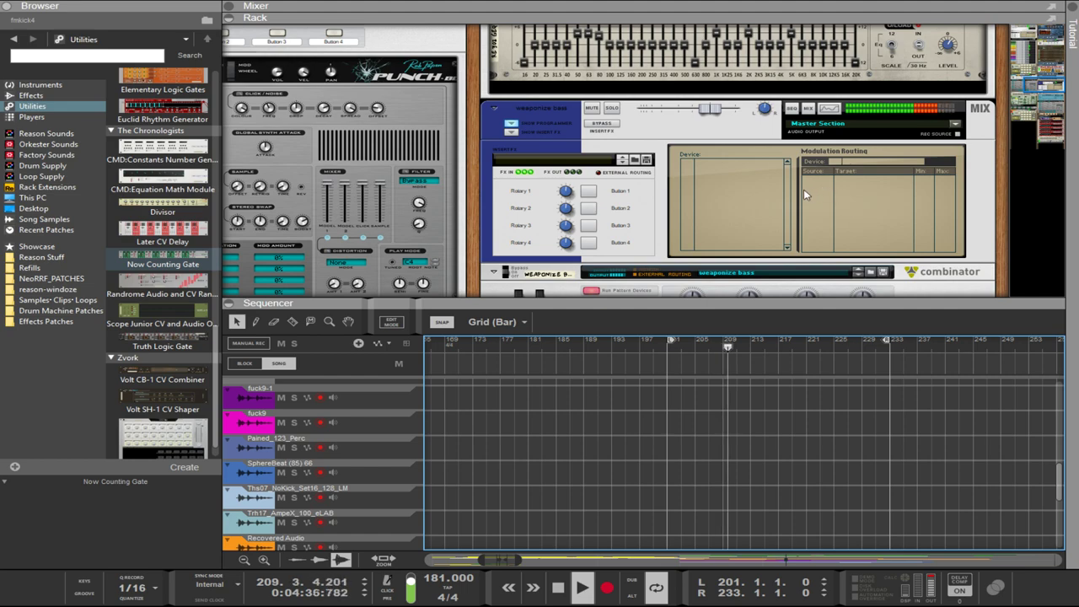
scroll(804, 190, up, 8)
scroll(797, 192, up, 5)
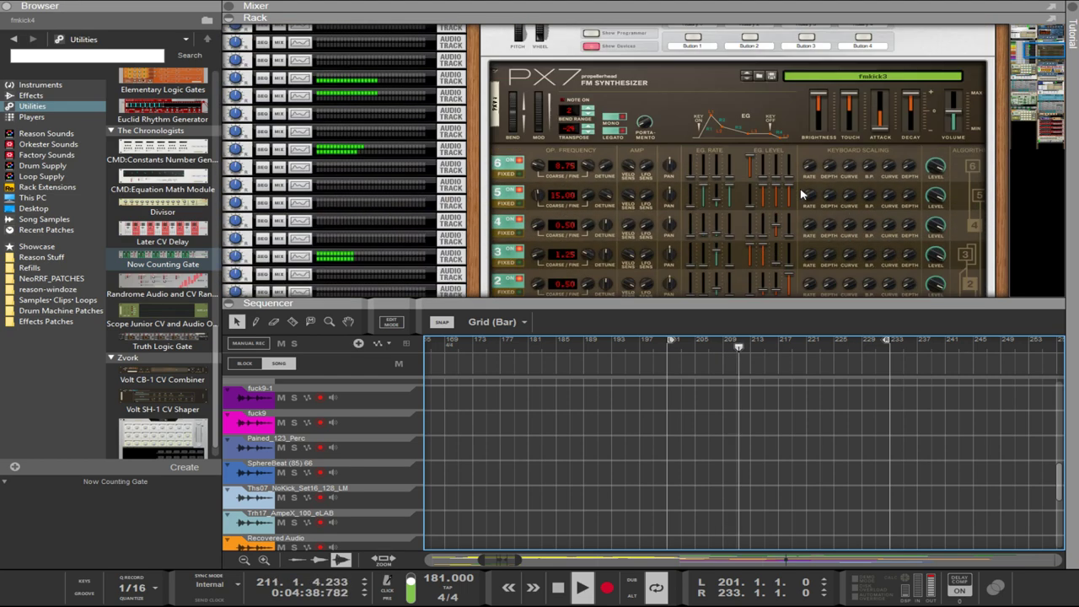
scroll(789, 188, down, 1)
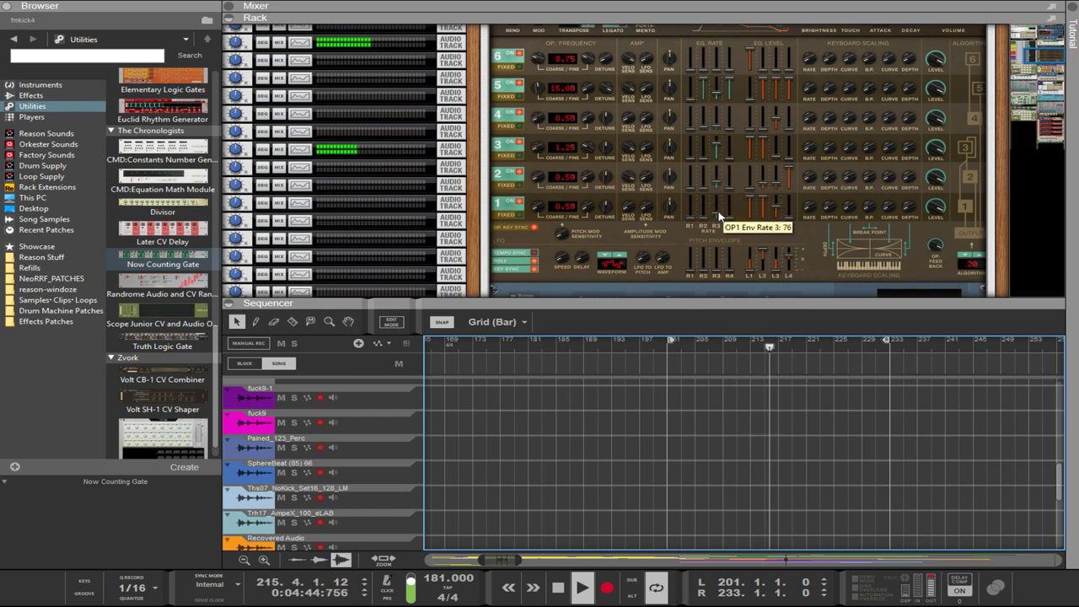
drag(718, 212, 717, 193)
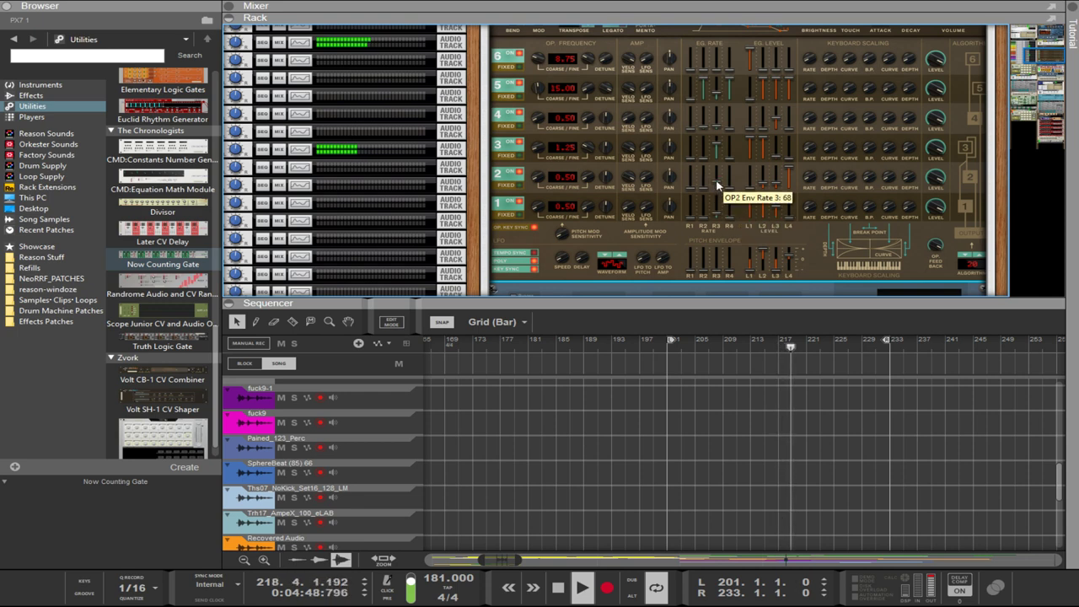
drag(715, 169, 714, 164)
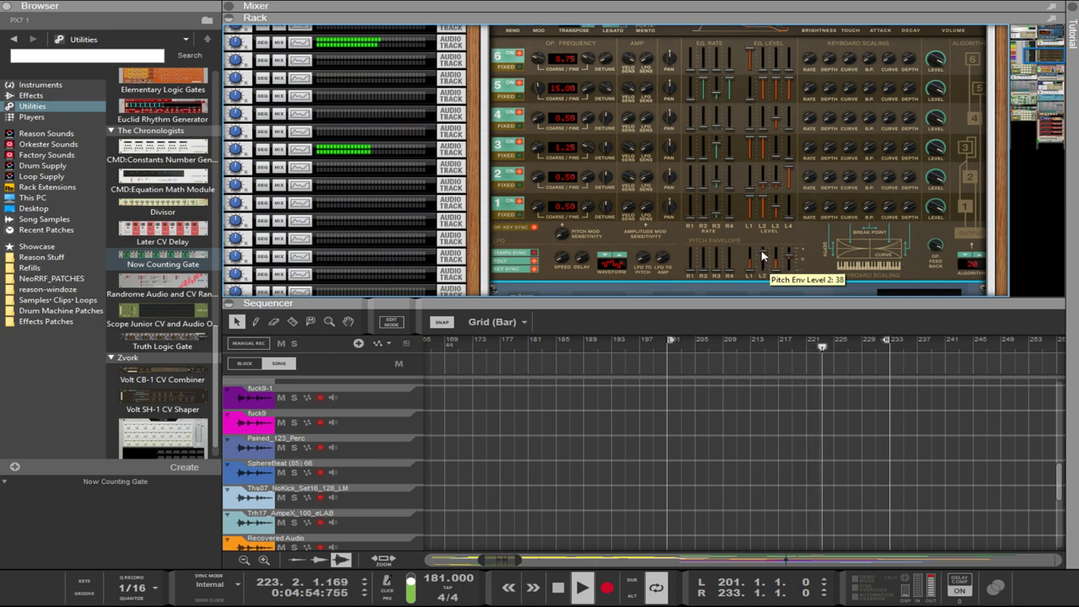
mouse_move(762, 251)
mouse_down()
mouse_move(778, 271)
mouse_move(776, 262)
mouse_up()
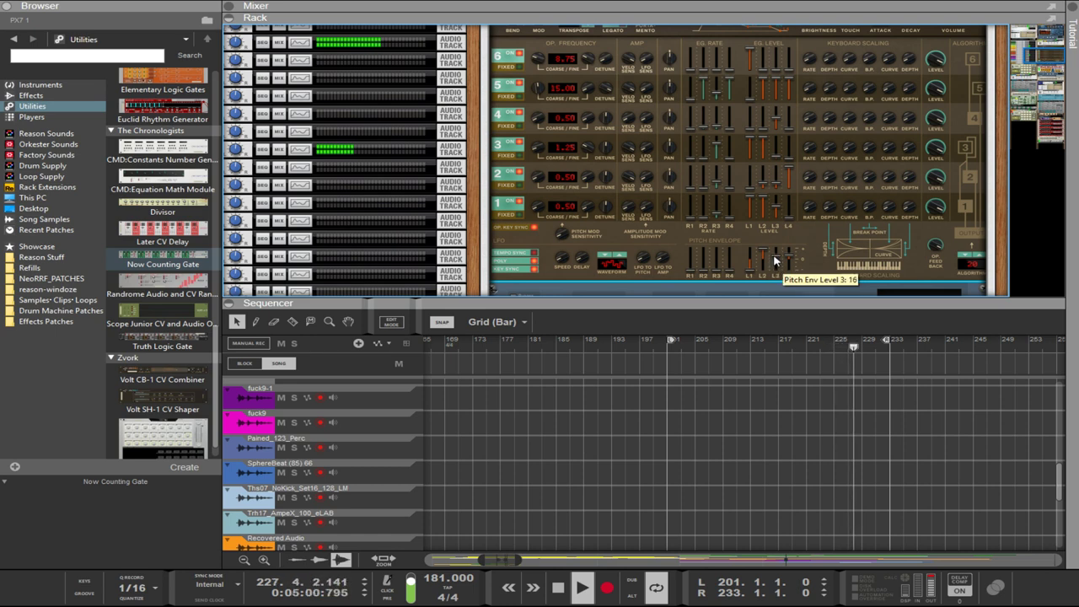
scroll(760, 207, up, 2)
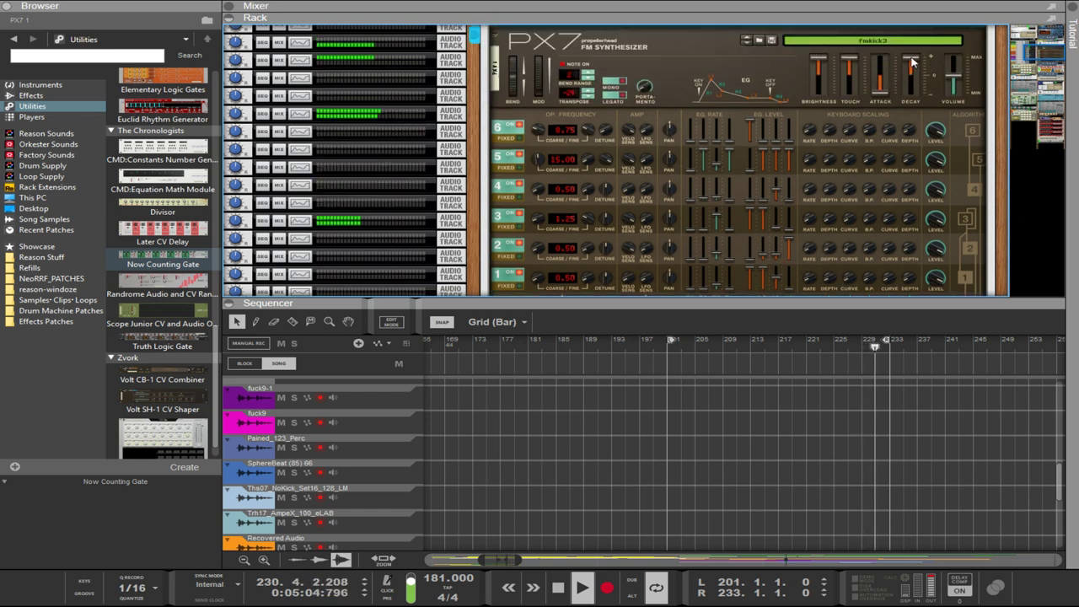
- Set the fmkick3 Decay to 9 and Touch to 3, raise Attack, and undo the Brightness change
drag(912, 67, 918, 45)
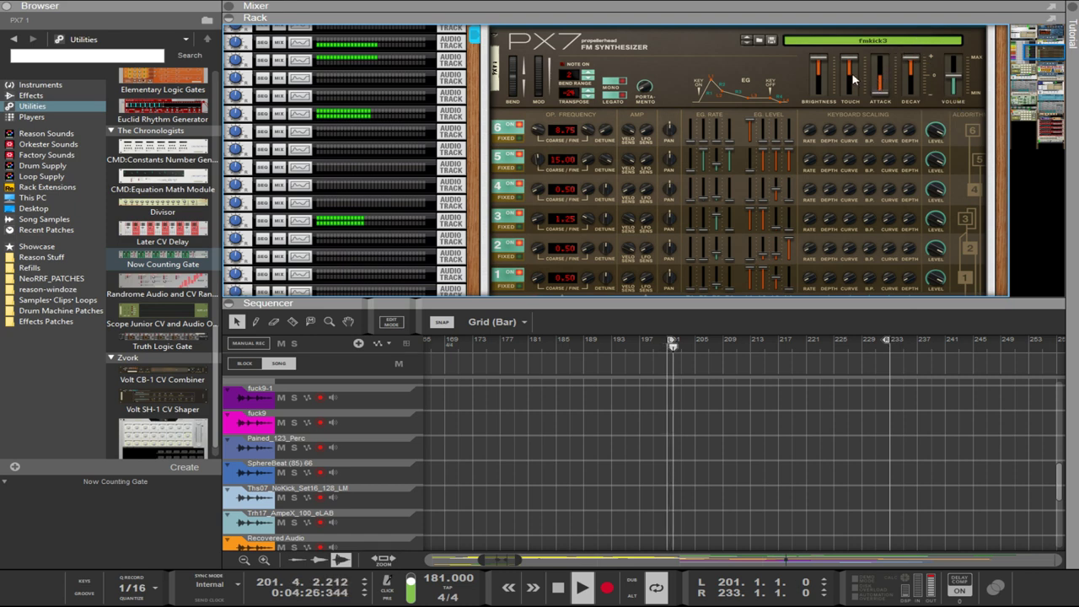
drag(850, 64, 861, 102)
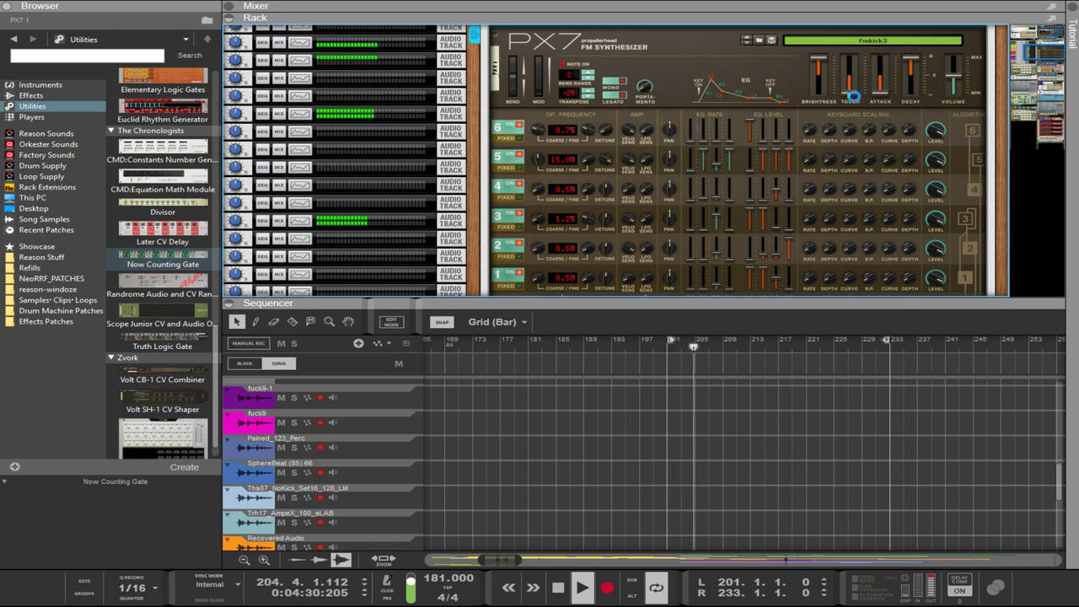
drag(873, 80, 822, 88)
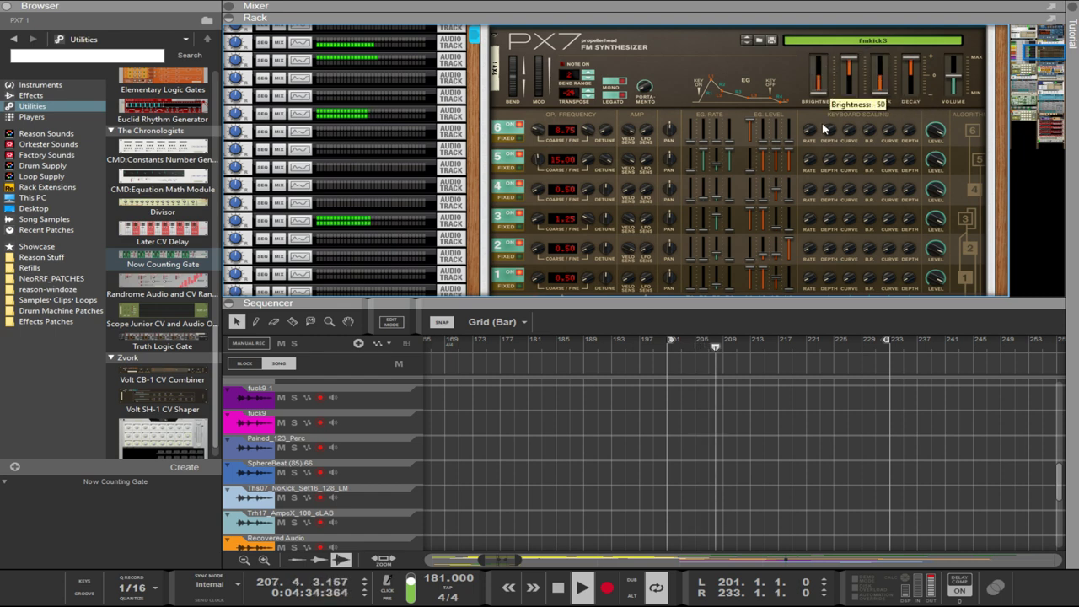
key(ctrl+z)
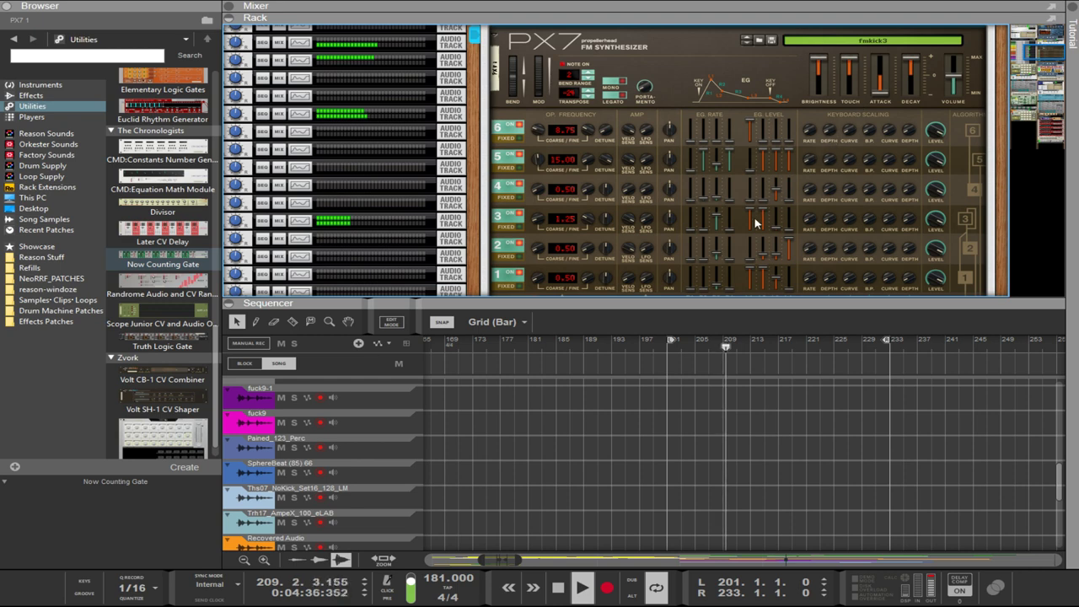
scroll(825, 190, down, 1)
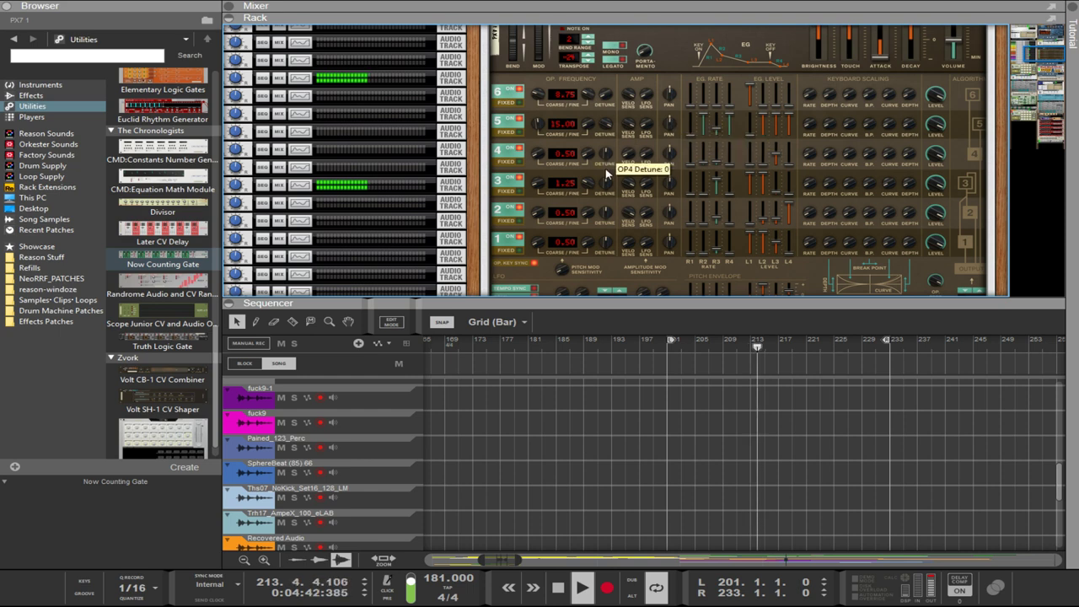
scroll(620, 192, down, 1)
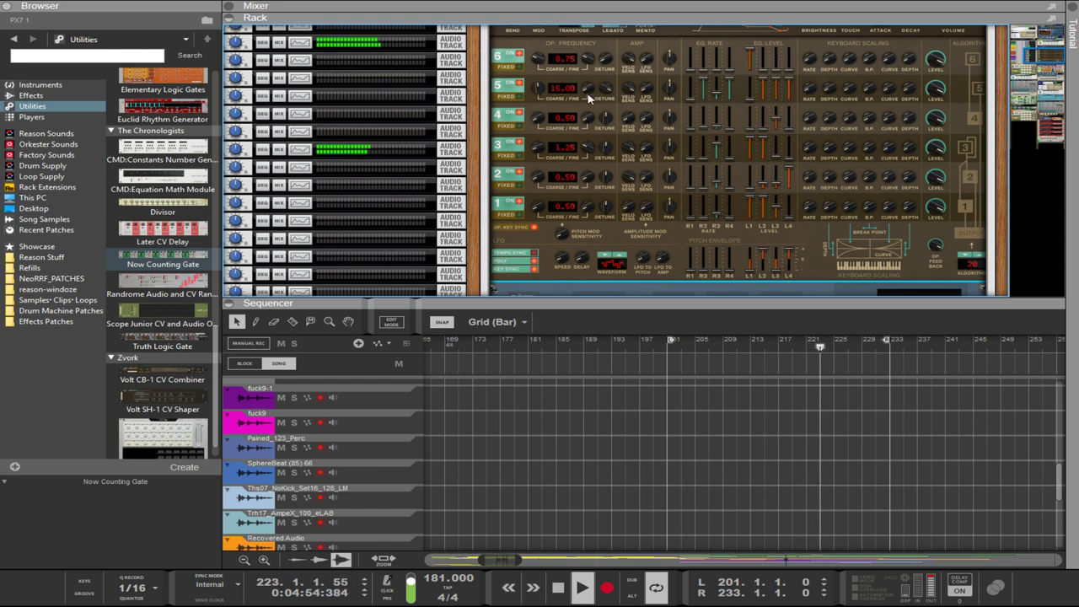
drag(542, 91, 538, 148)
drag(537, 90, 537, 67)
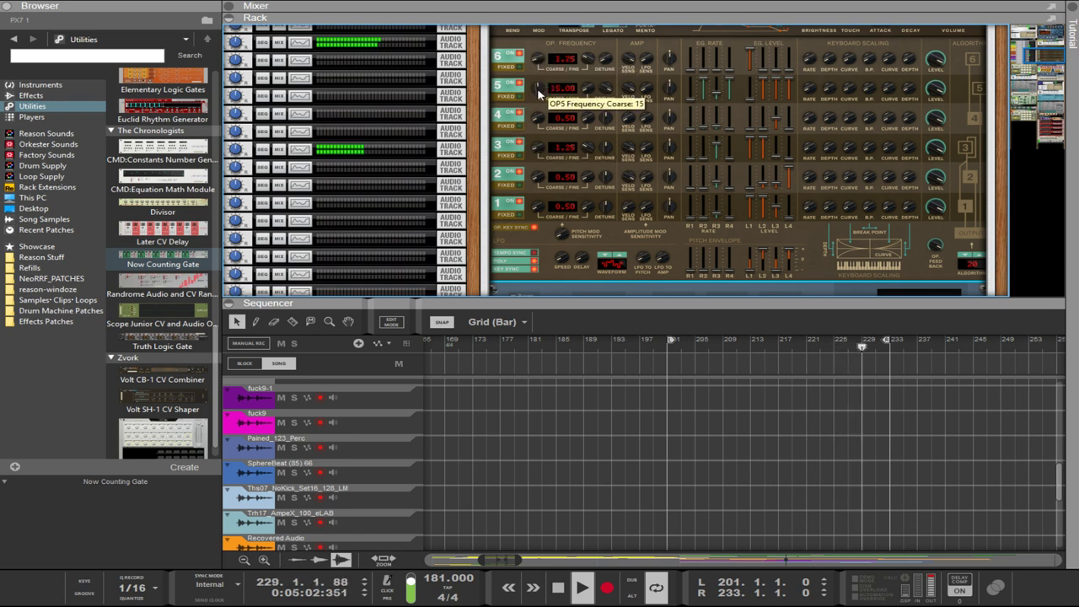
drag(540, 93, 544, 168)
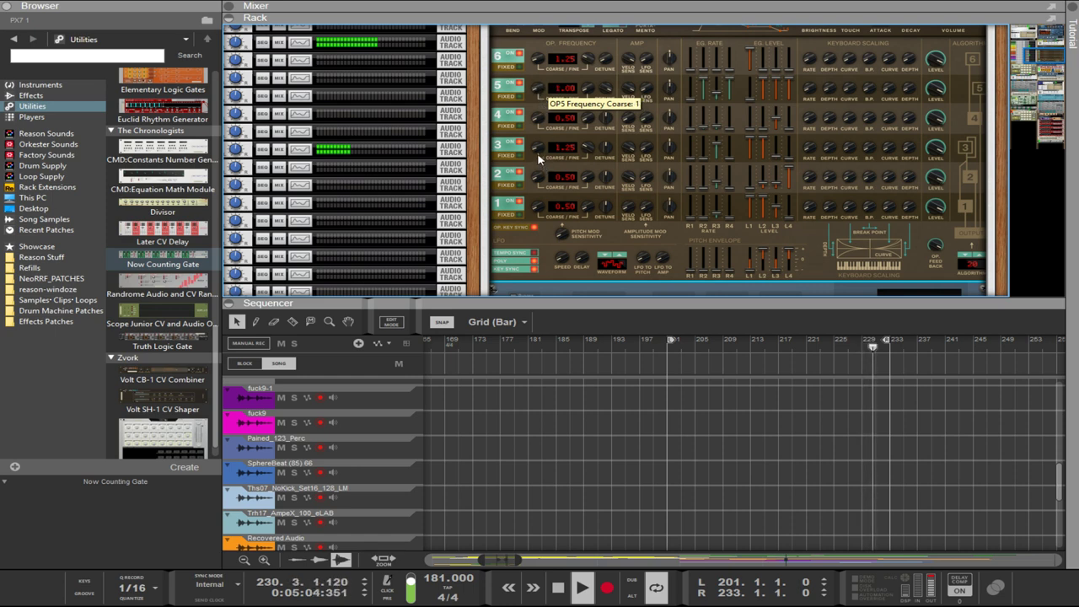
mouse_move(543, 153)
mouse_down()
mouse_move(537, 144)
mouse_move(549, 137)
mouse_up()
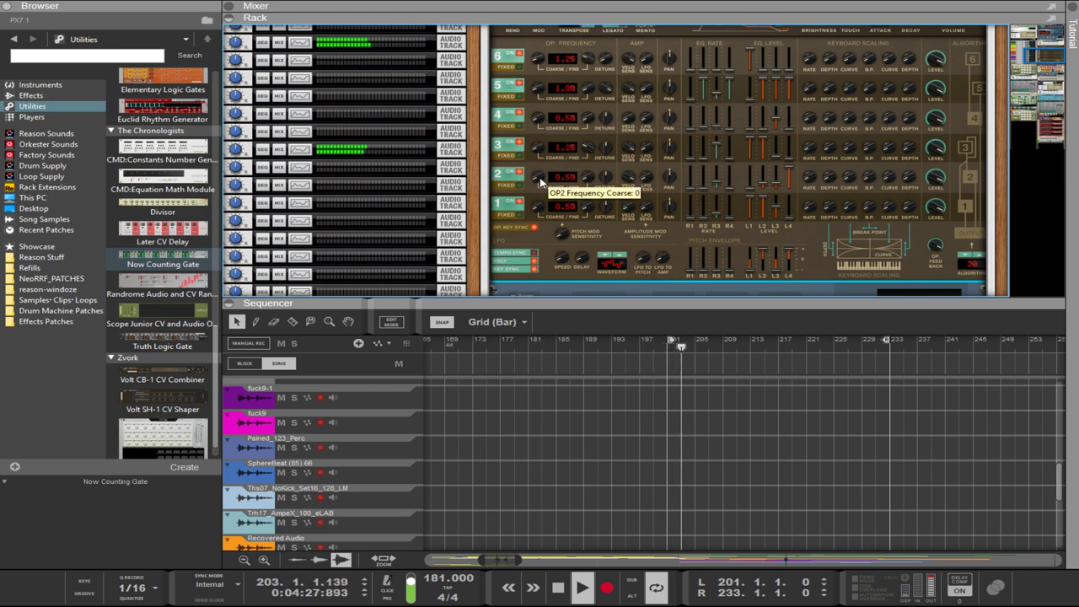
scroll(556, 160, up, 3)
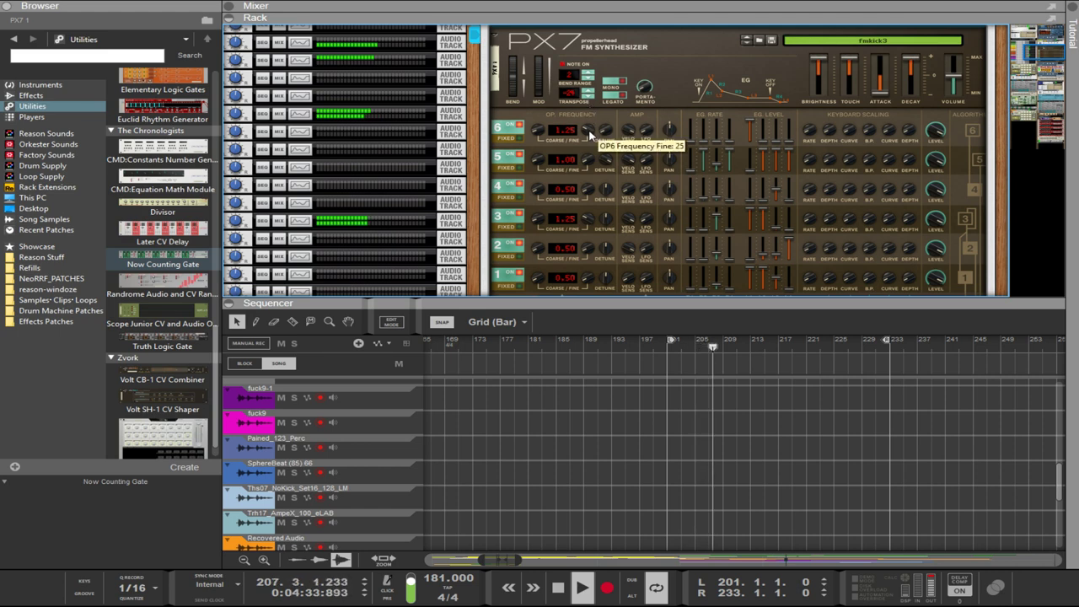
scroll(590, 135, down, 3)
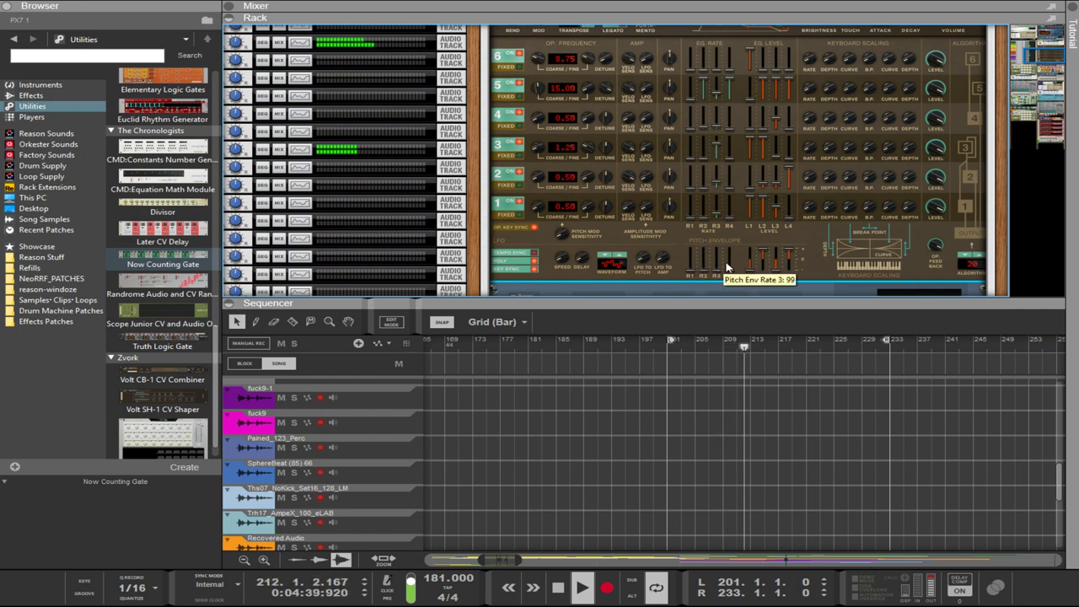
- Set Pitch Env R4, OP1 EG Rate 3 and OP3 EG Level 1 to 0, and raise OP4 EG Level 3
drag(730, 266, 732, 233)
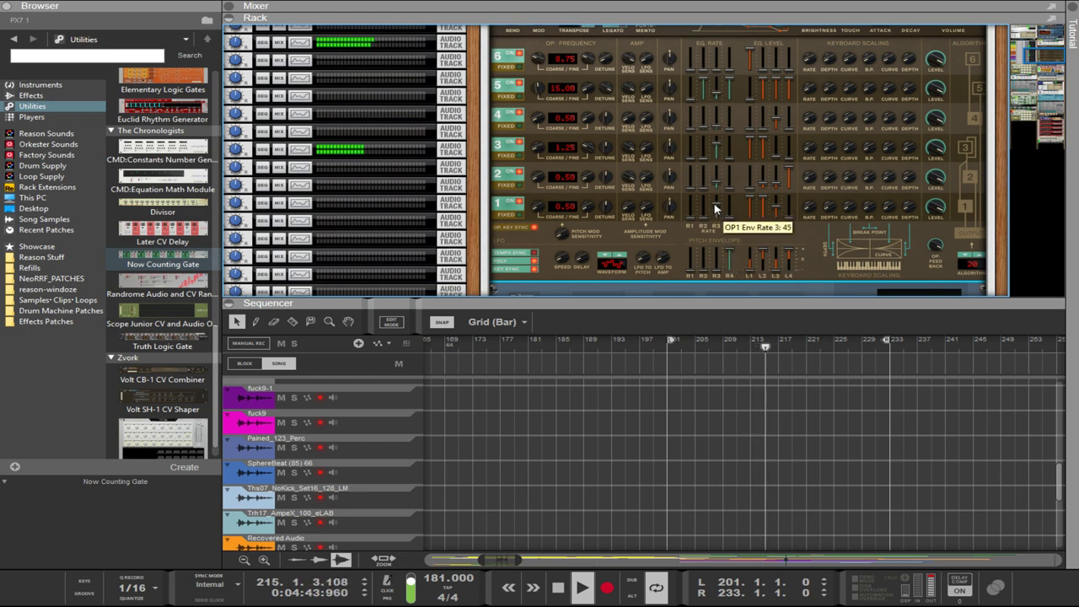
drag(711, 197, 712, 190)
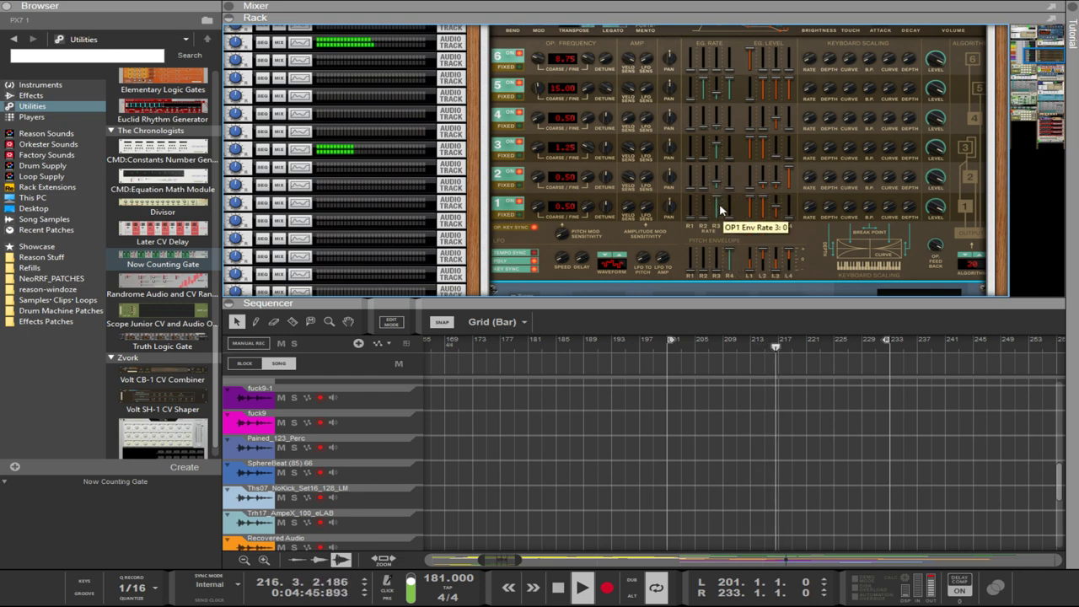
drag(751, 151, 753, 180)
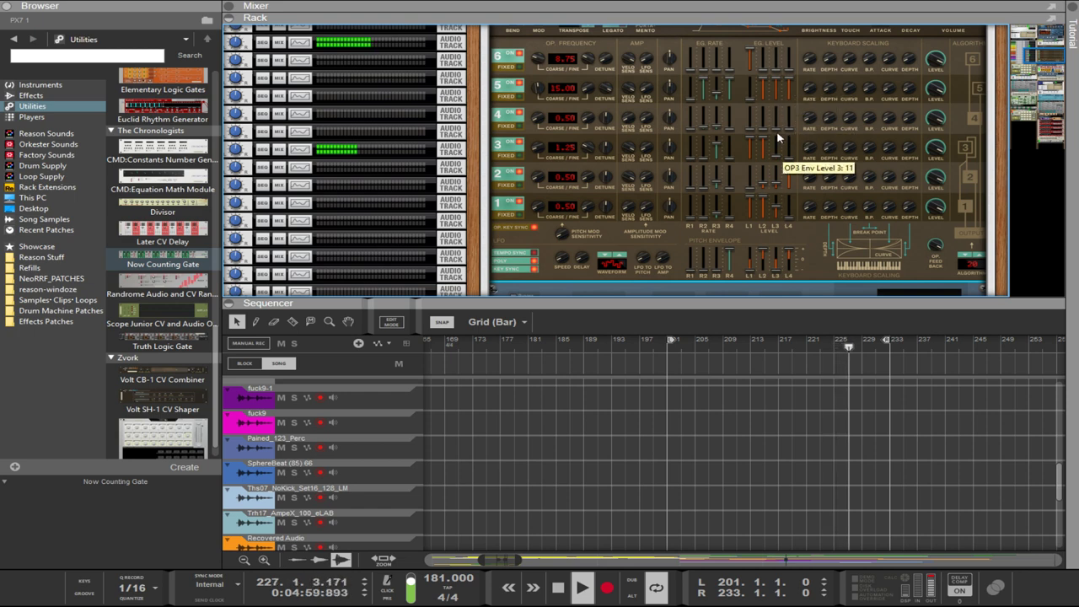
drag(776, 133, 774, 130)
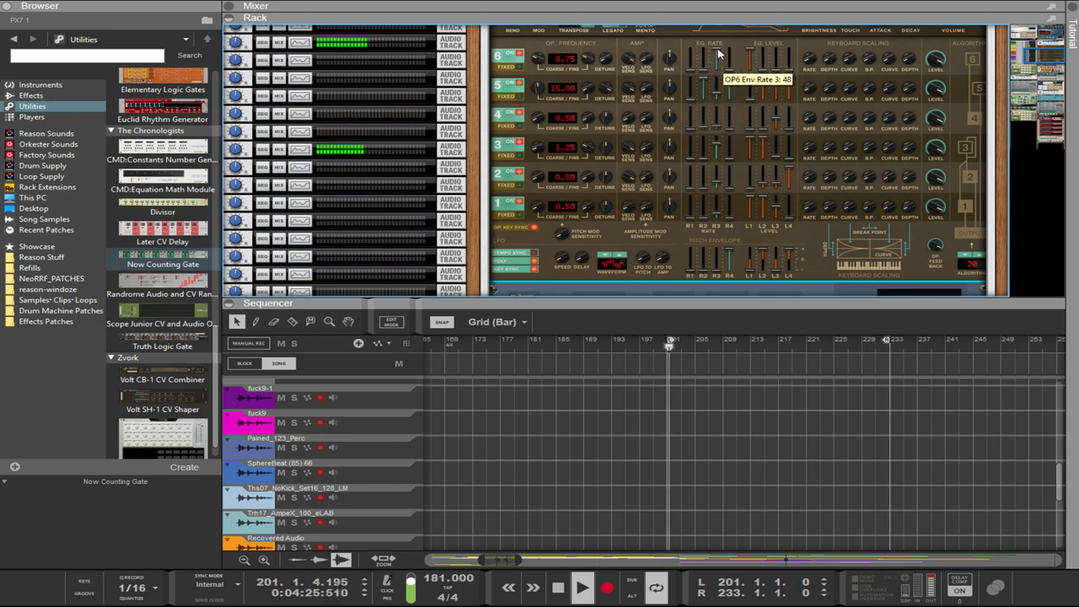
scroll(721, 73, up, 2)
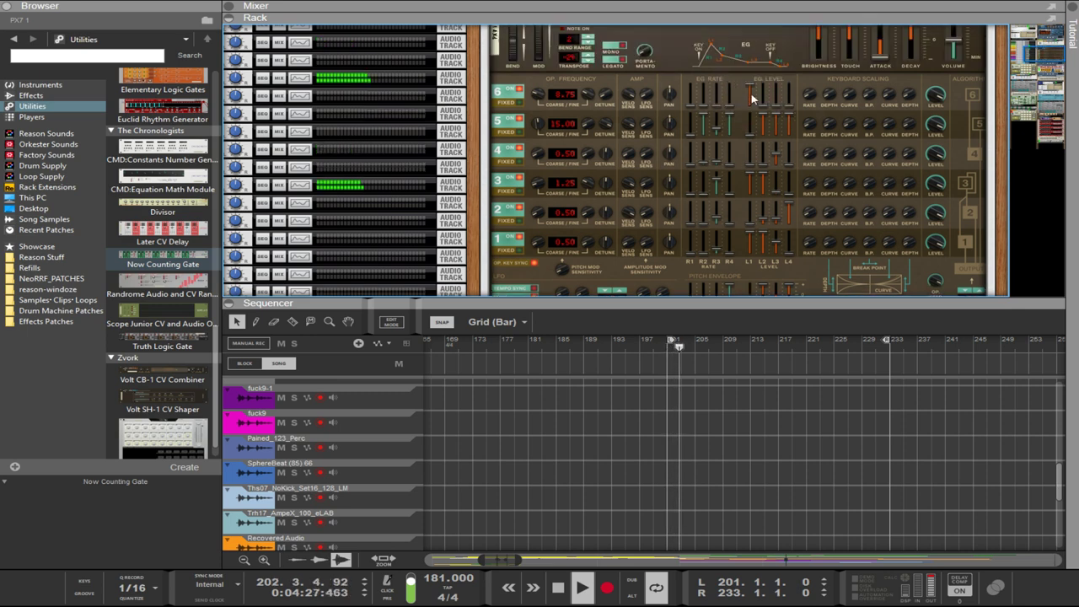
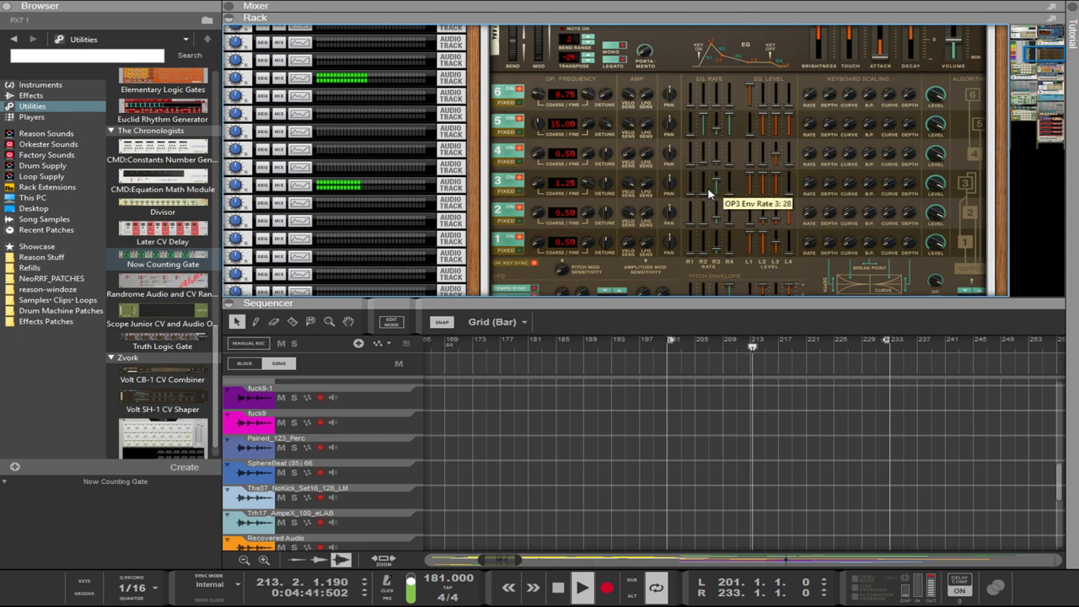
- Set OP3 Env Level 3 to 0, OP1 Env Level 2 to 42 and OP1 Env Rate 3 to 99
drag(774, 192, 785, 223)
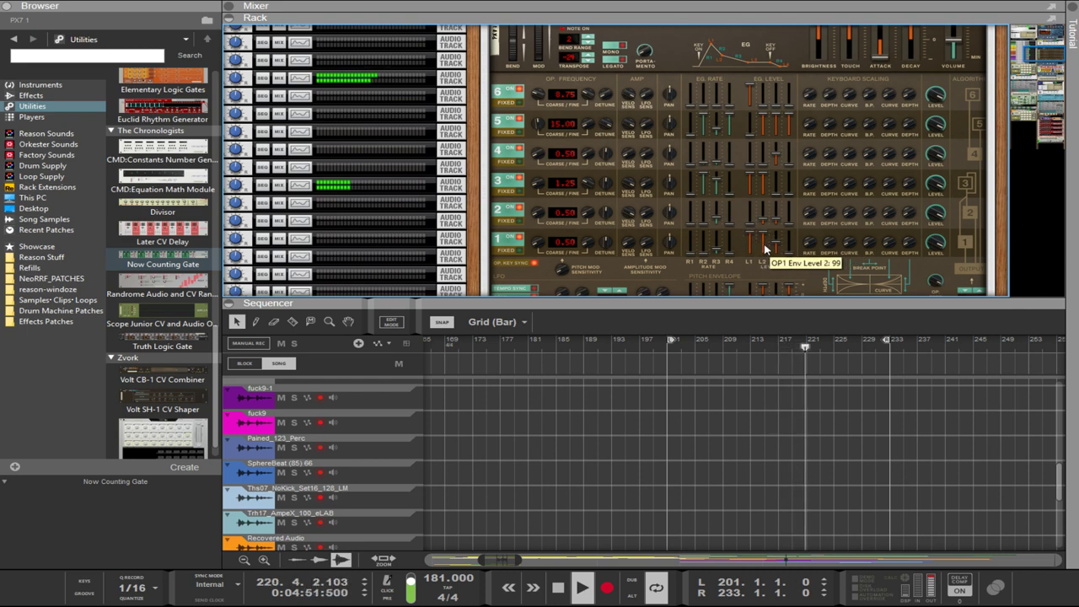
drag(765, 244, 786, 239)
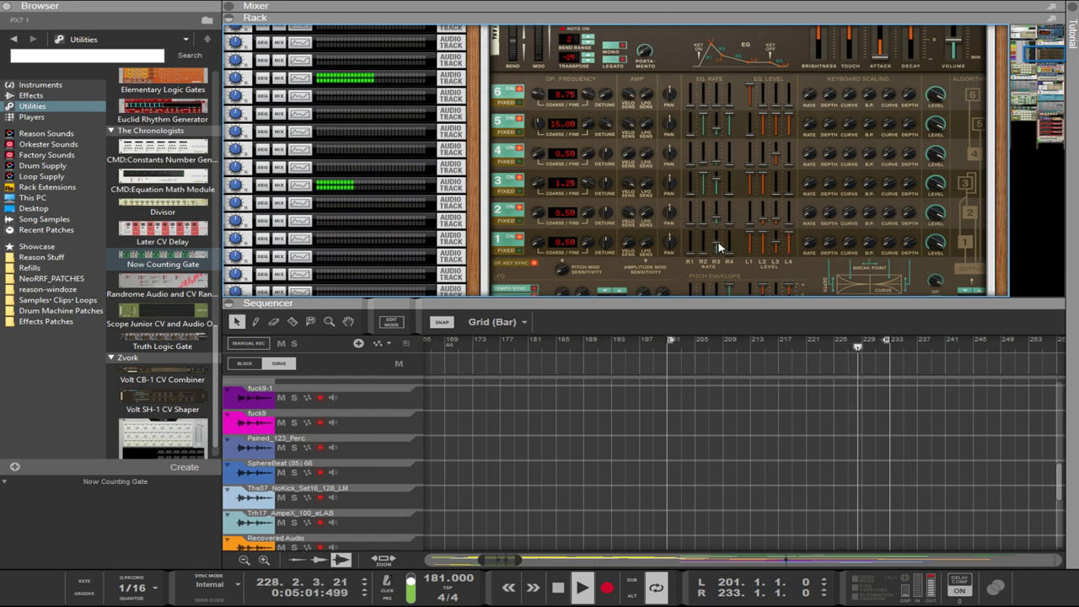
mouse_move(718, 243)
mouse_down()
mouse_move(725, 264)
mouse_move(726, 236)
mouse_up()
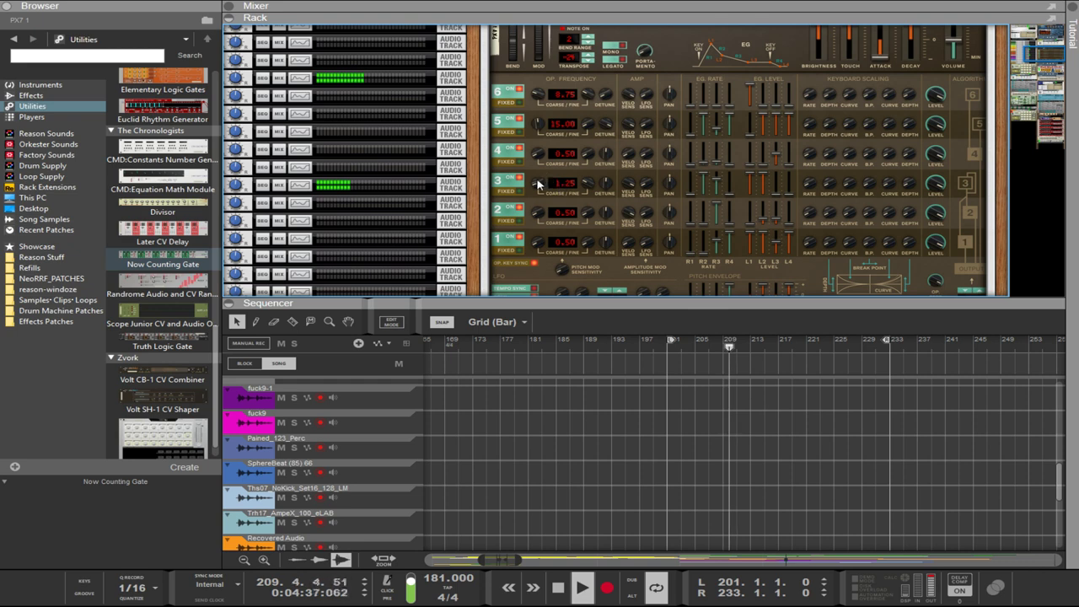
- Try new coarse frequencies on operators 3 and 1, then revert them to 1.25 and 0.50
drag(538, 184, 623, 82)
key(ctrl+z)
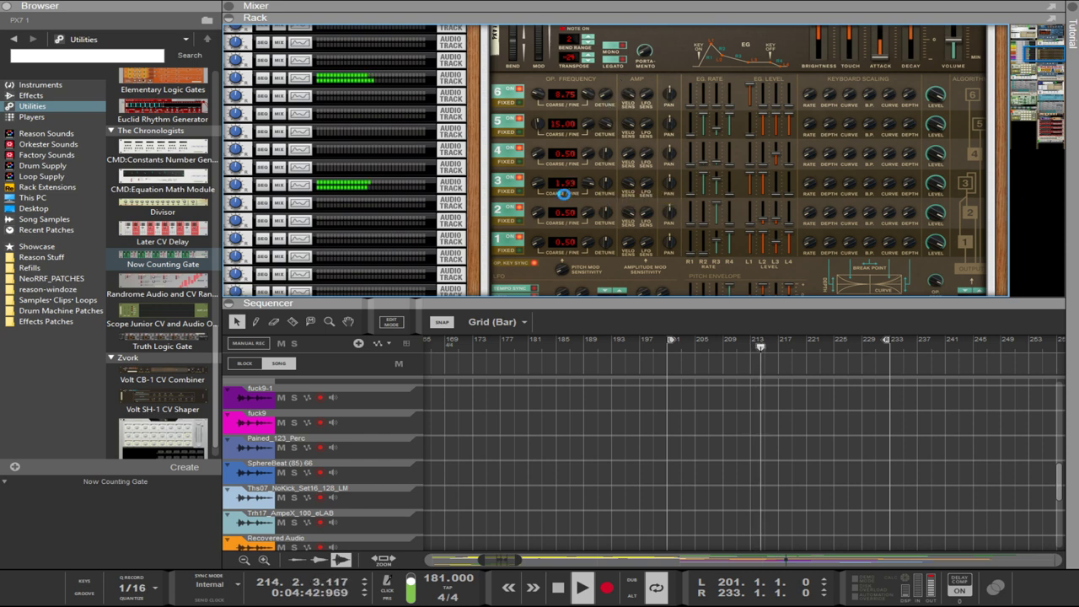
drag(536, 184, 535, 158)
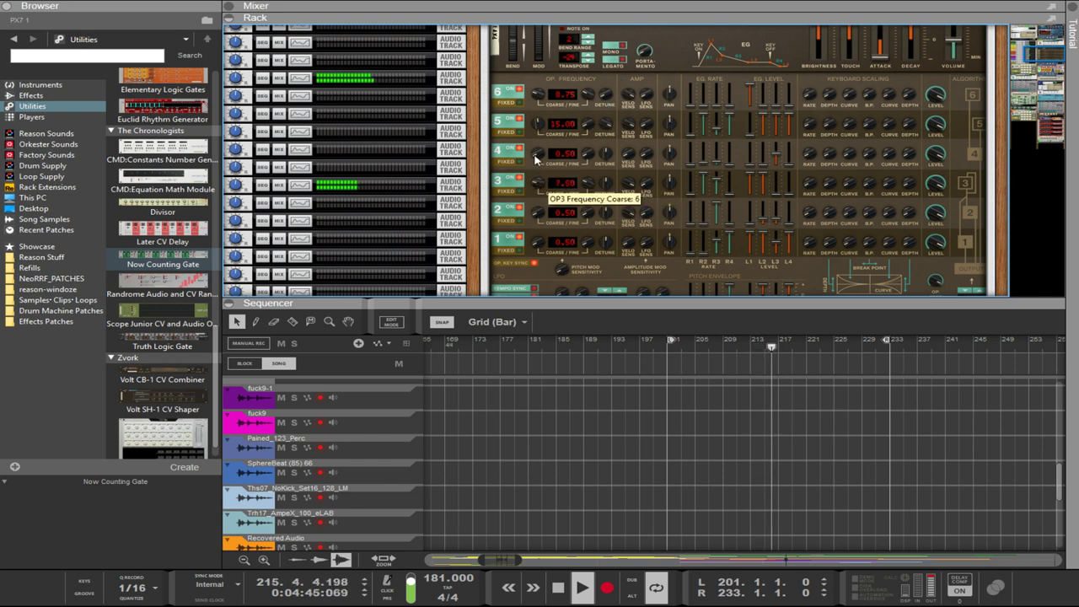
key(ctrl+z)
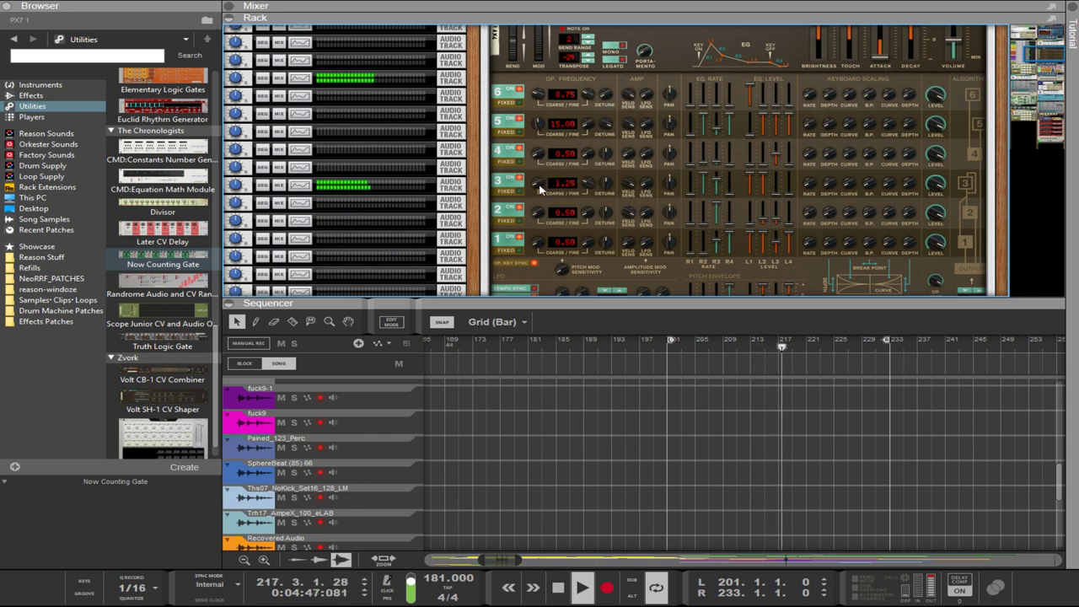
drag(544, 249, 542, 235)
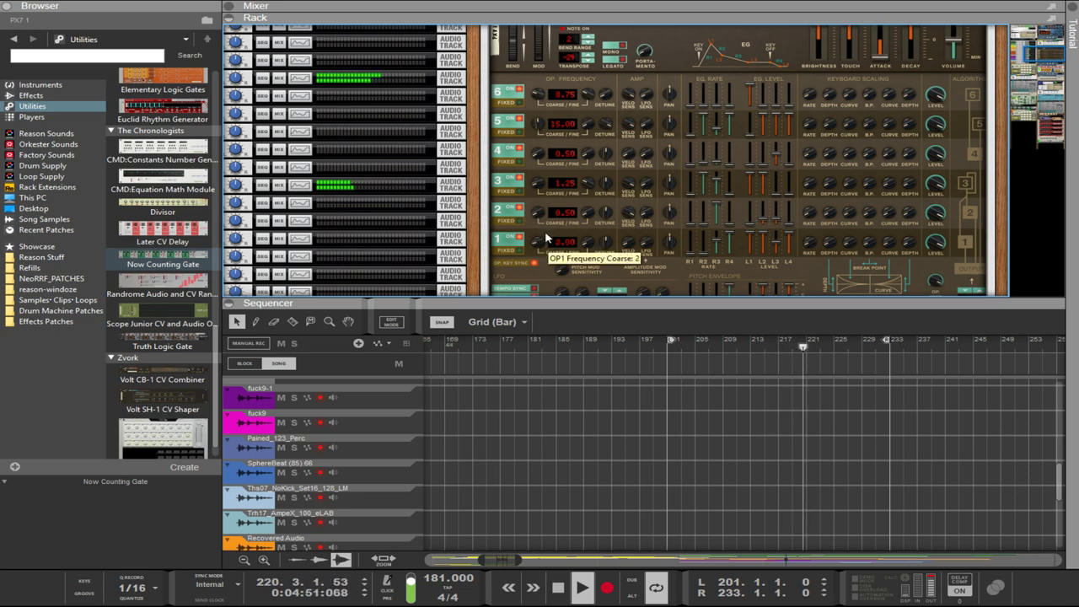
drag(546, 239, 551, 251)
- Tune operator 2's coarse and fine frequency until it reads 3.51
drag(544, 214, 548, 181)
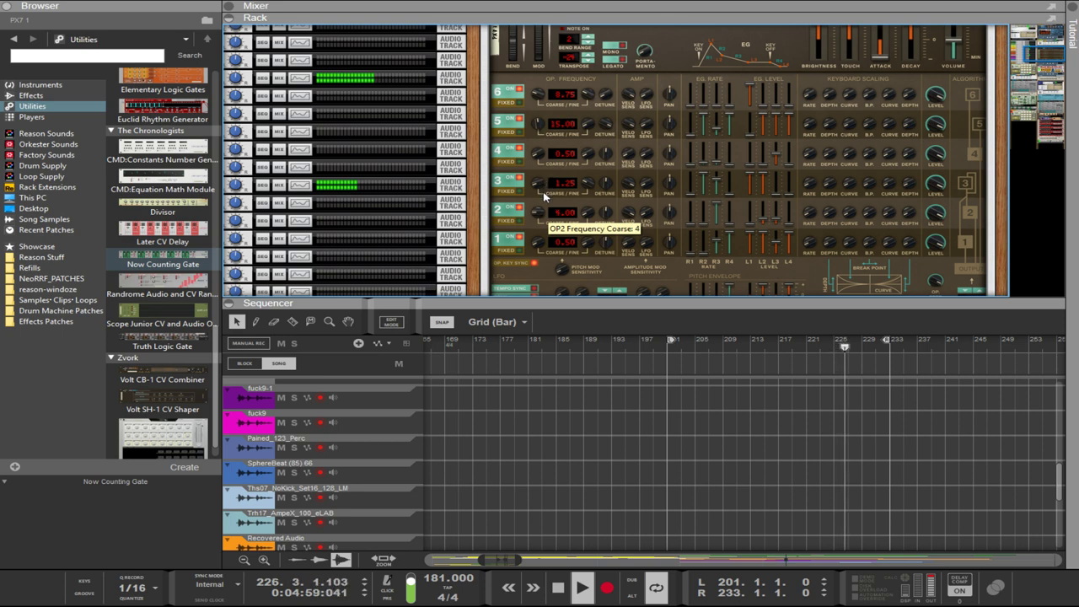
drag(544, 197, 544, 197)
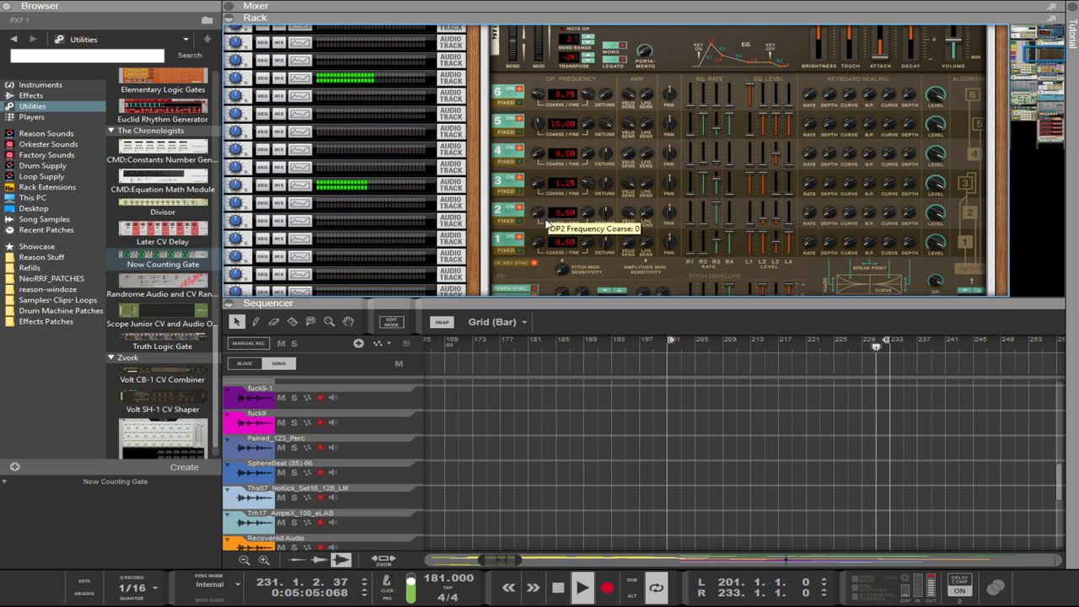
mouse_move(541, 213)
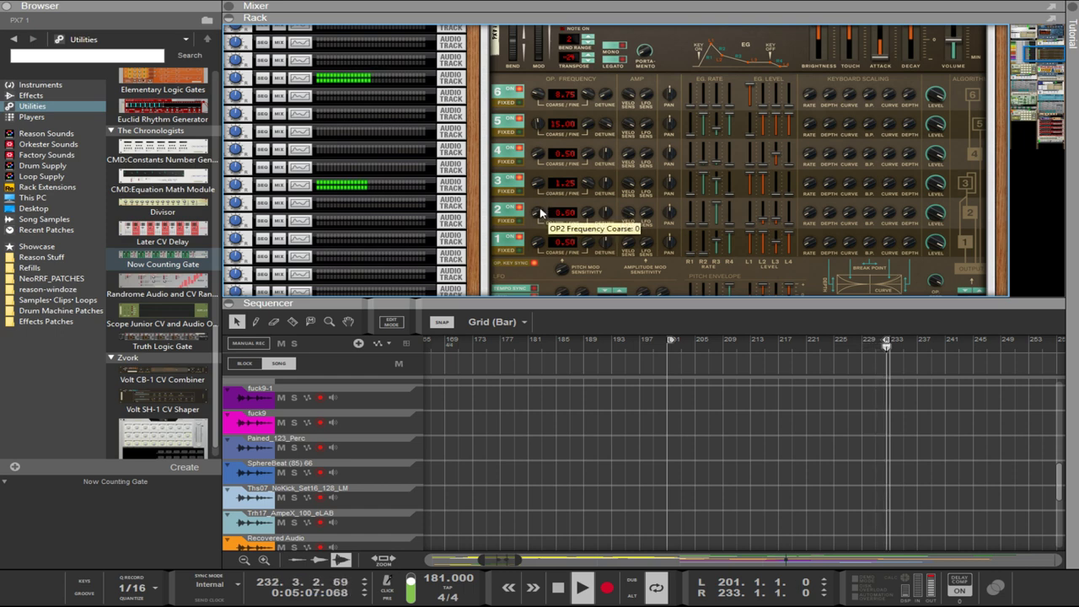
drag(540, 212, 546, 217)
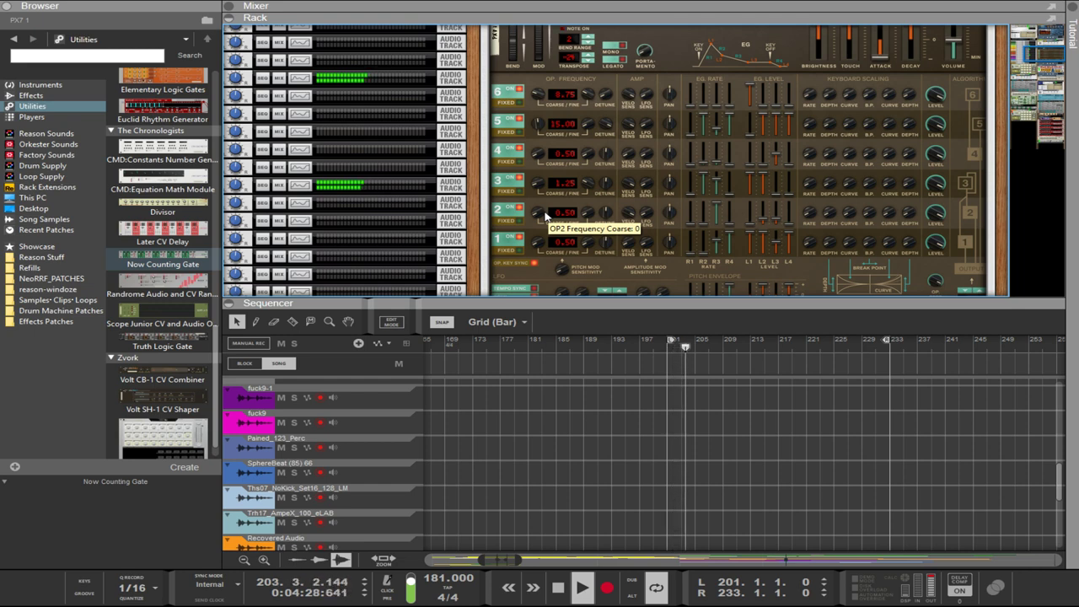
drag(537, 188, 537, 187)
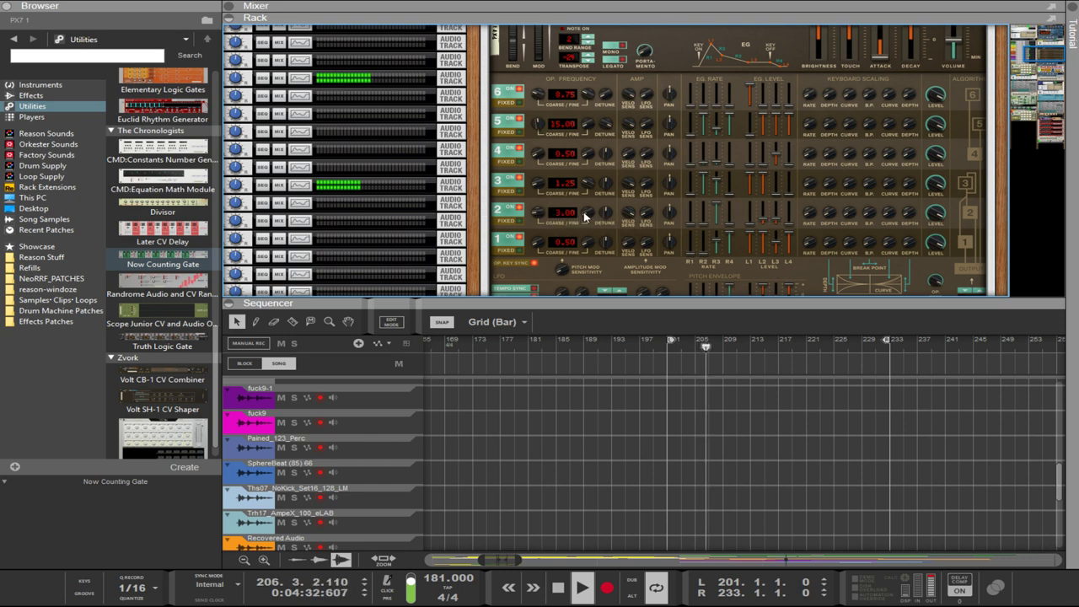
drag(585, 218, 588, 195)
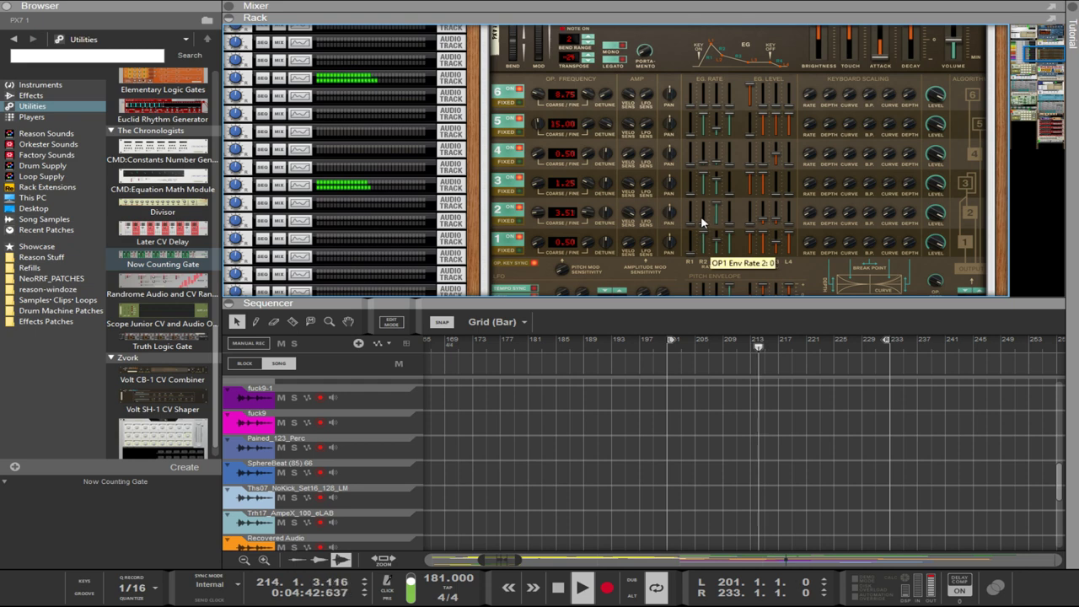
- Lower pitch envelope level 4, set level 3 to -50, max rate 2, and set pitch mod sensitivity to 7
scroll(738, 268, down, 1)
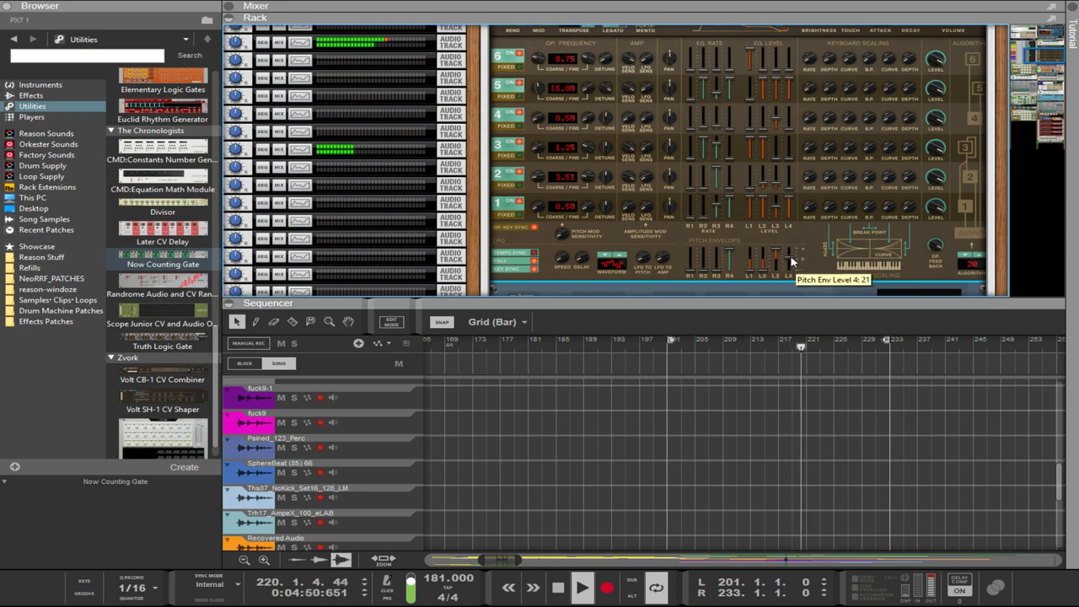
mouse_move(791, 258)
mouse_down()
mouse_move(790, 283)
mouse_move(784, 242)
mouse_move(790, 253)
mouse_up()
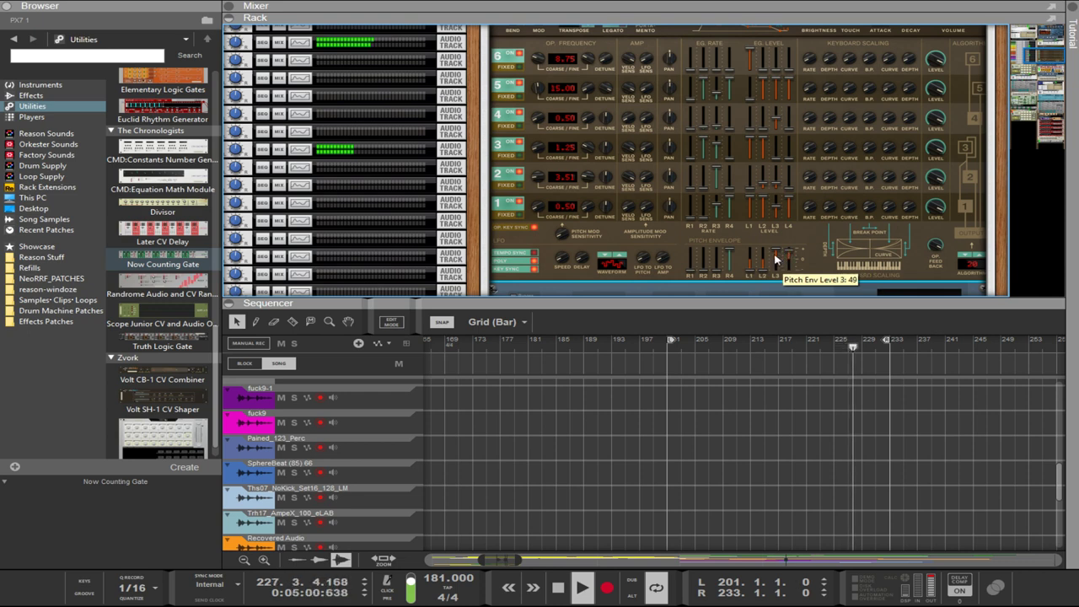
drag(775, 260, 781, 284)
drag(704, 261, 711, 227)
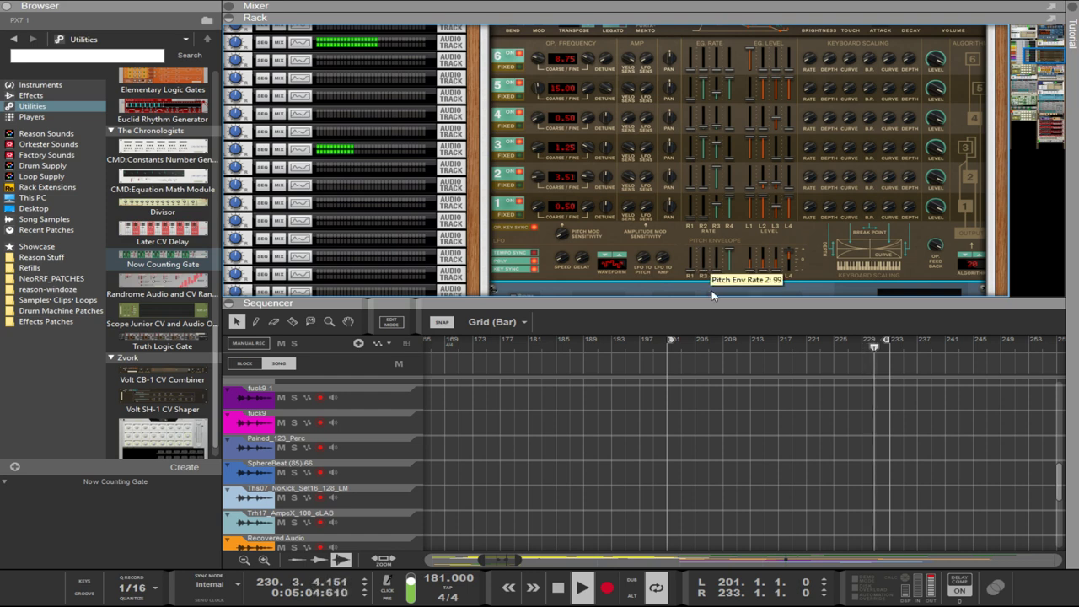
drag(592, 129, 603, 56)
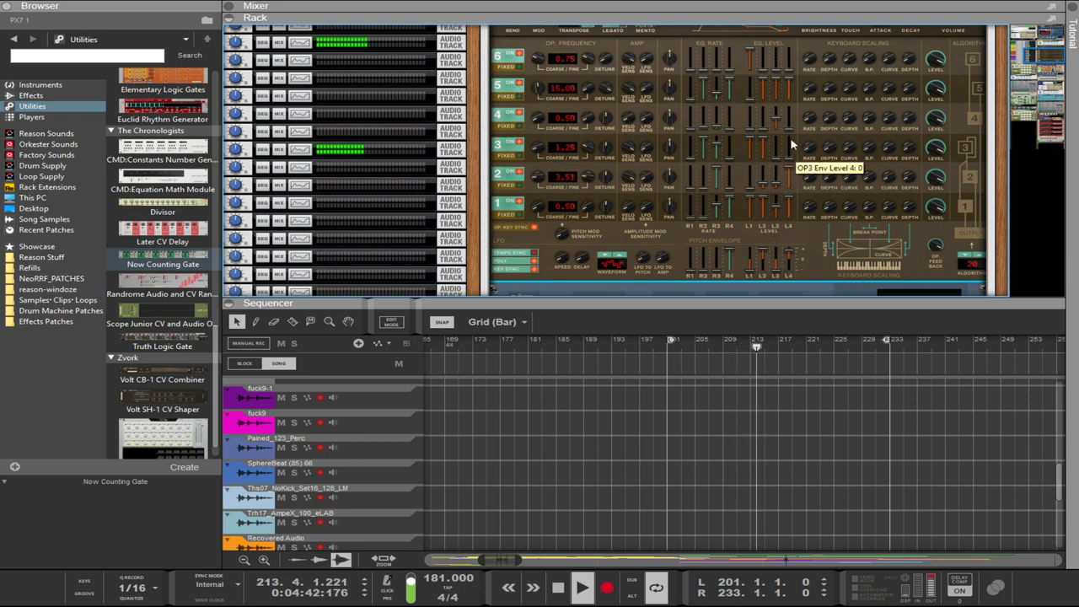
scroll(785, 169, up, 2)
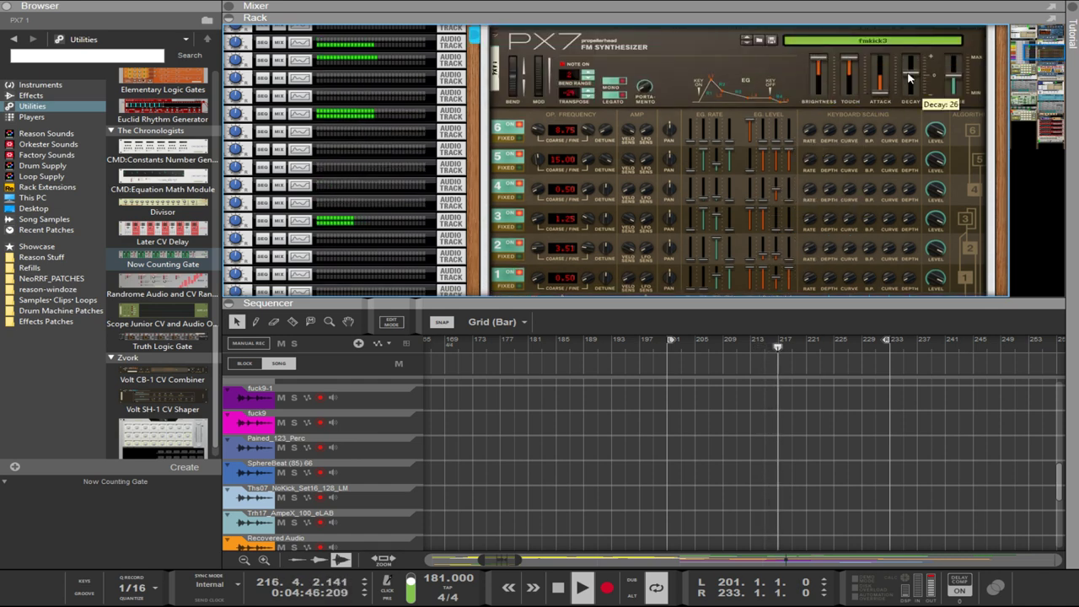
- Drop the PX7 Decay near minimum and load fmkick.repatch from the NeoRRF_PATCHES folder
drag(907, 76, 907, 91)
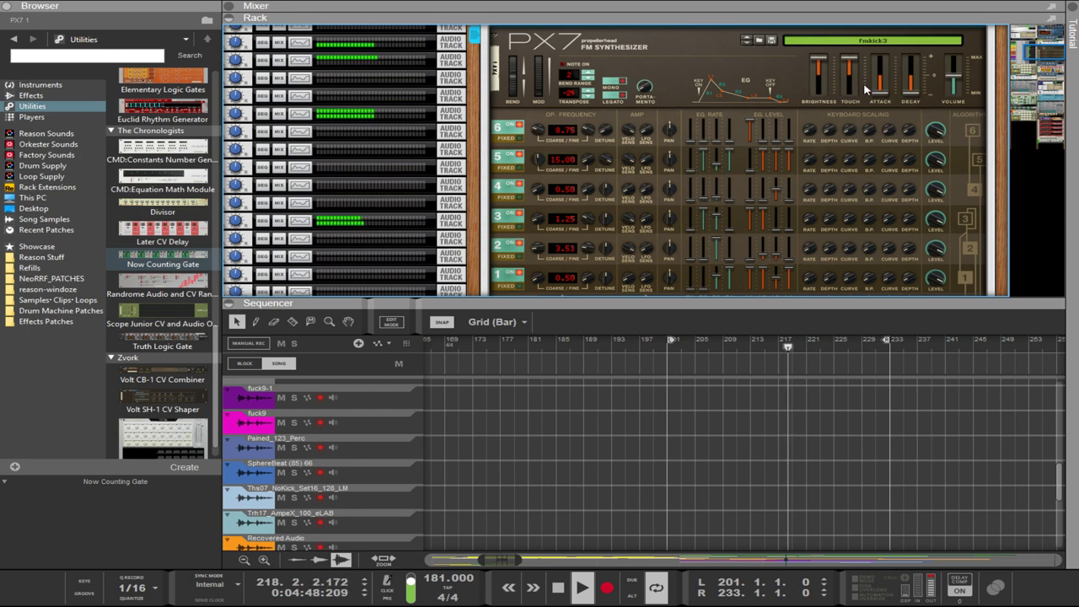
scroll(797, 133, up, 2)
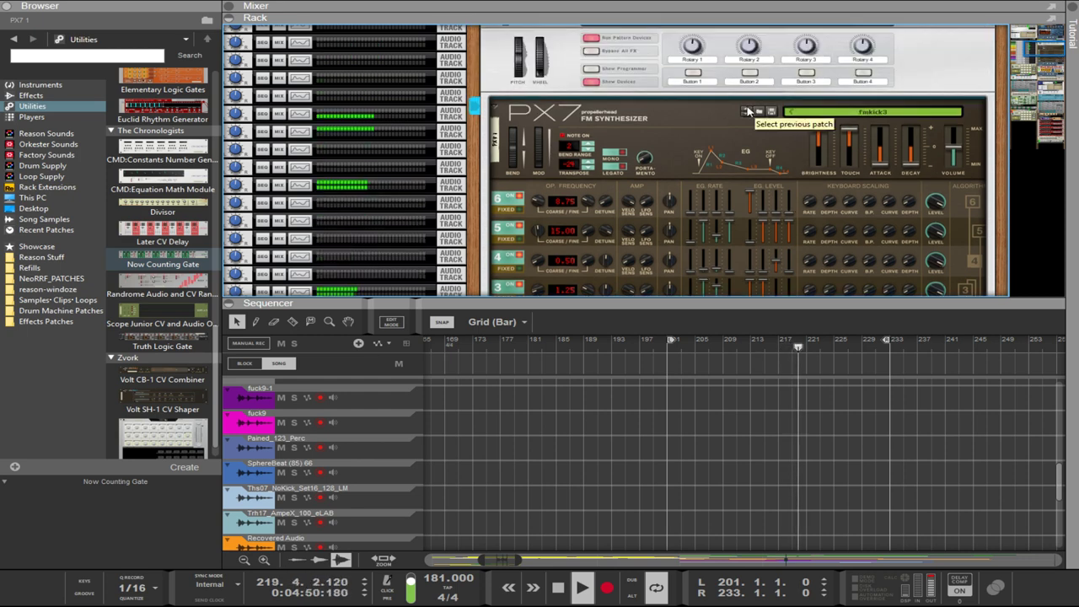
click(746, 108)
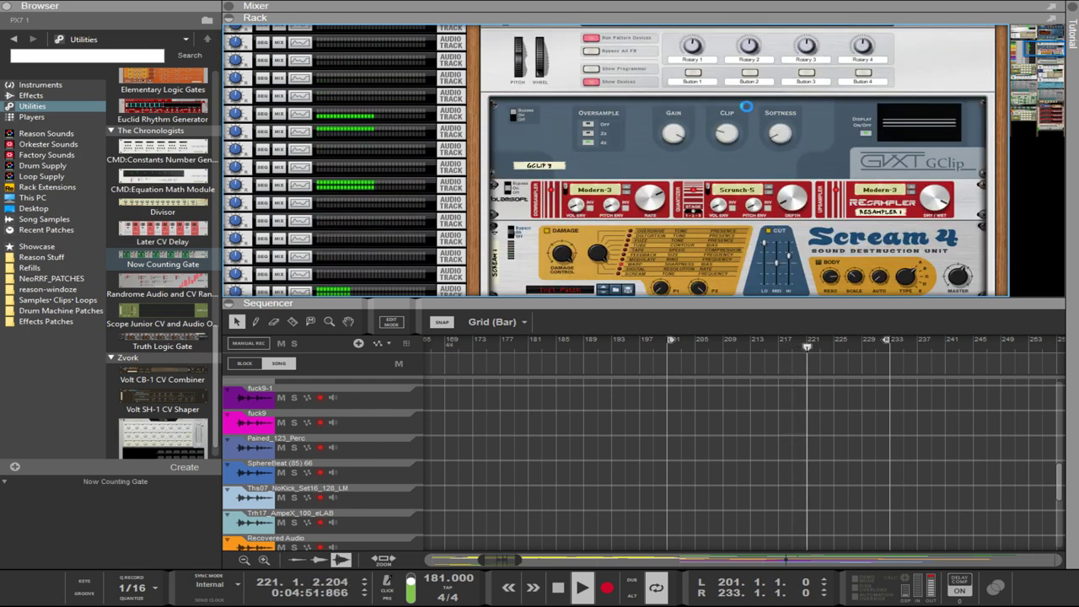
click(756, 116)
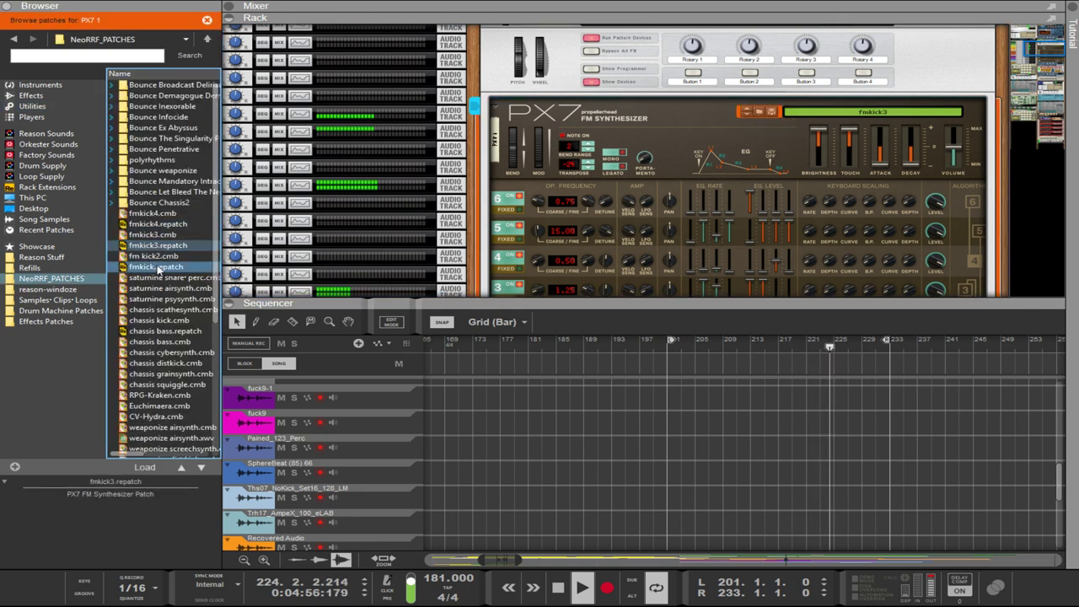
scroll(158, 269, down, 6)
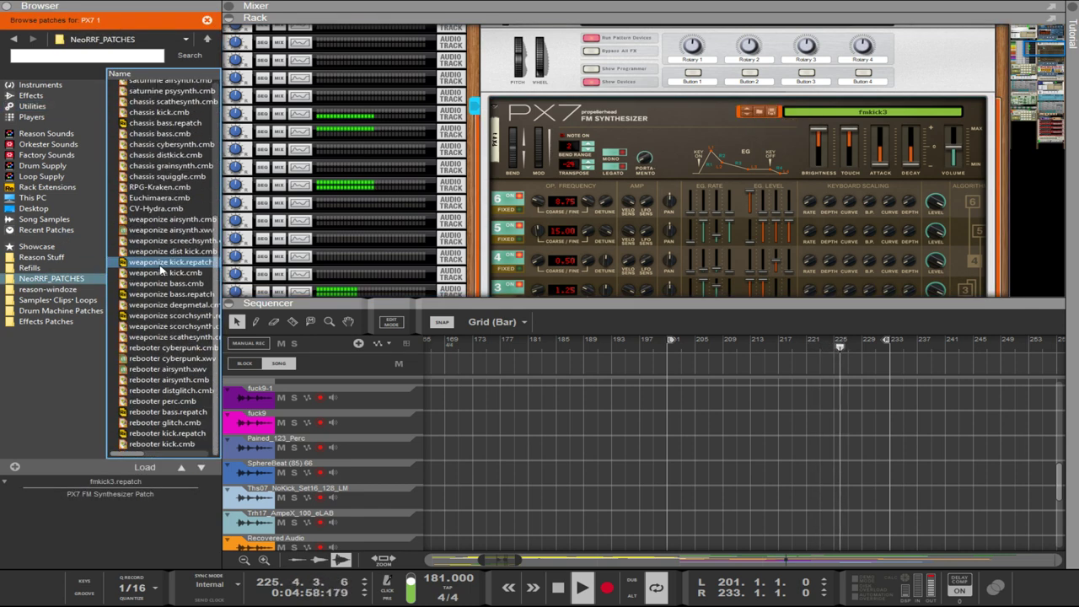
scroll(161, 253, up, 5)
click(147, 221)
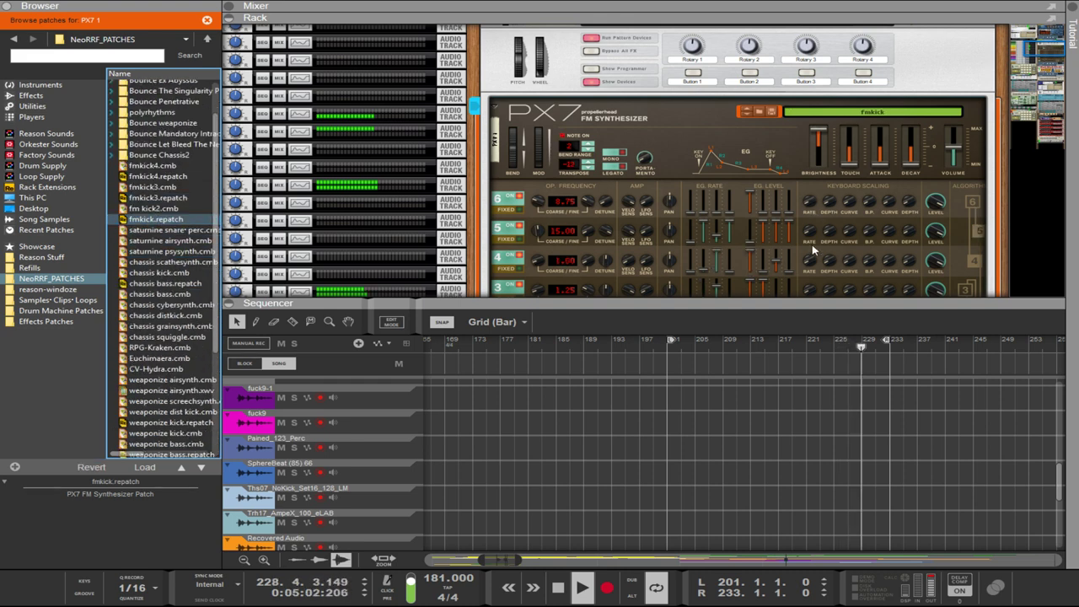
- Try and undo an operator 5 frequency change, set operator 1 to 1.60, and lower Attack to -50
scroll(798, 261, down, 3)
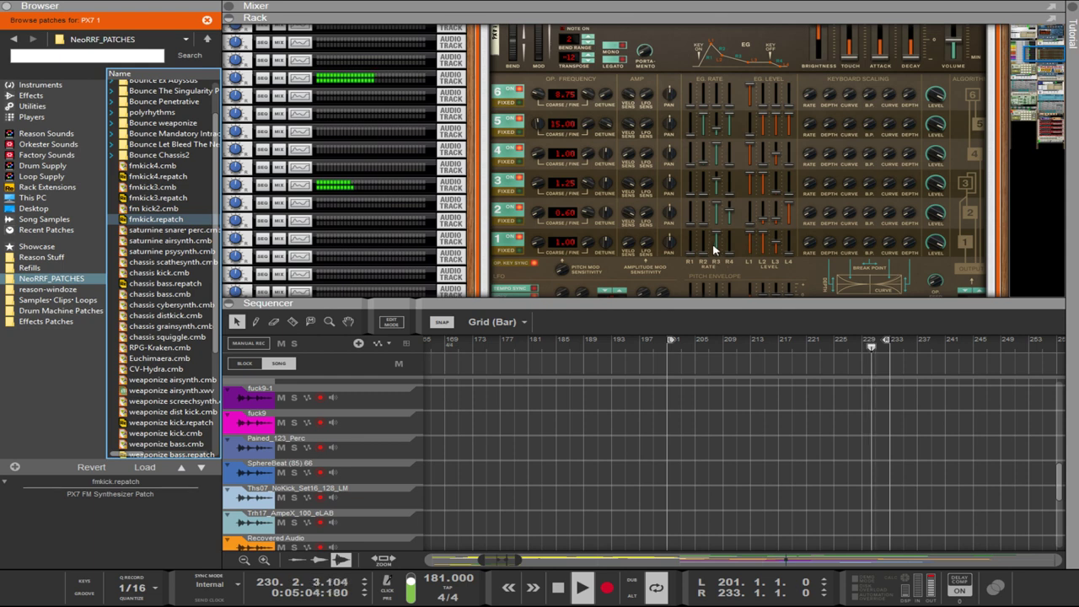
scroll(715, 246, down, 1)
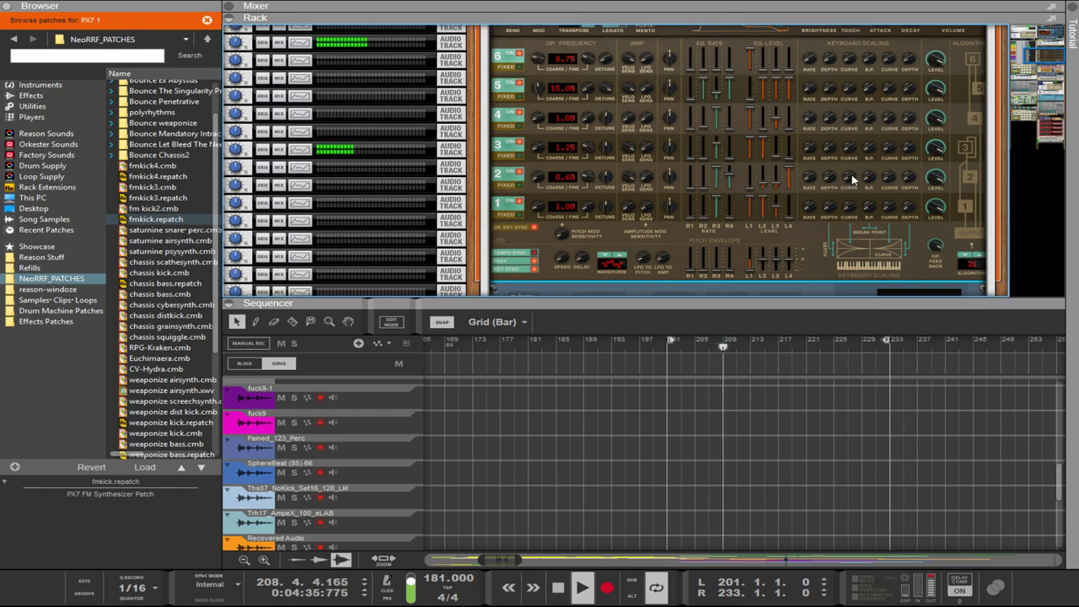
drag(538, 87, 553, 127)
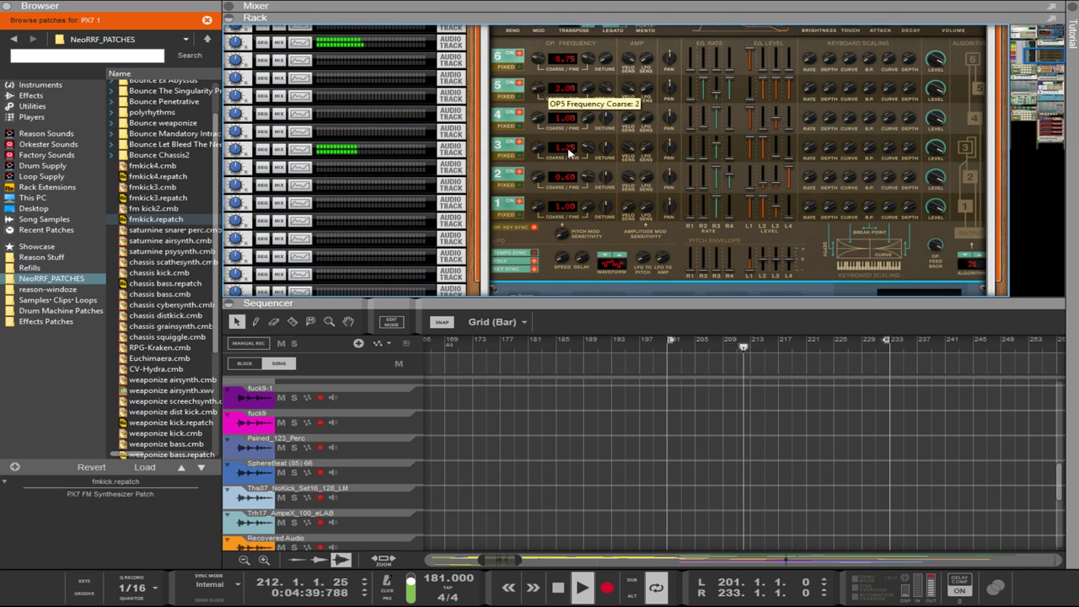
key(ctrl+z)
mouse_move(539, 206)
mouse_down()
mouse_move(541, 235)
mouse_move(551, 175)
mouse_move(544, 203)
mouse_up()
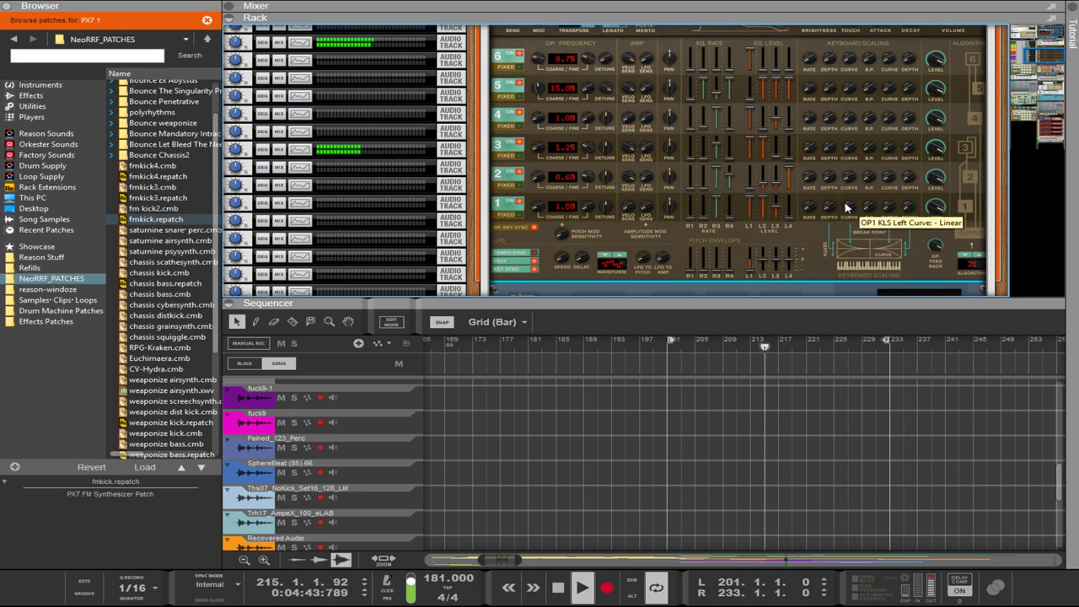
scroll(846, 206, up, 3)
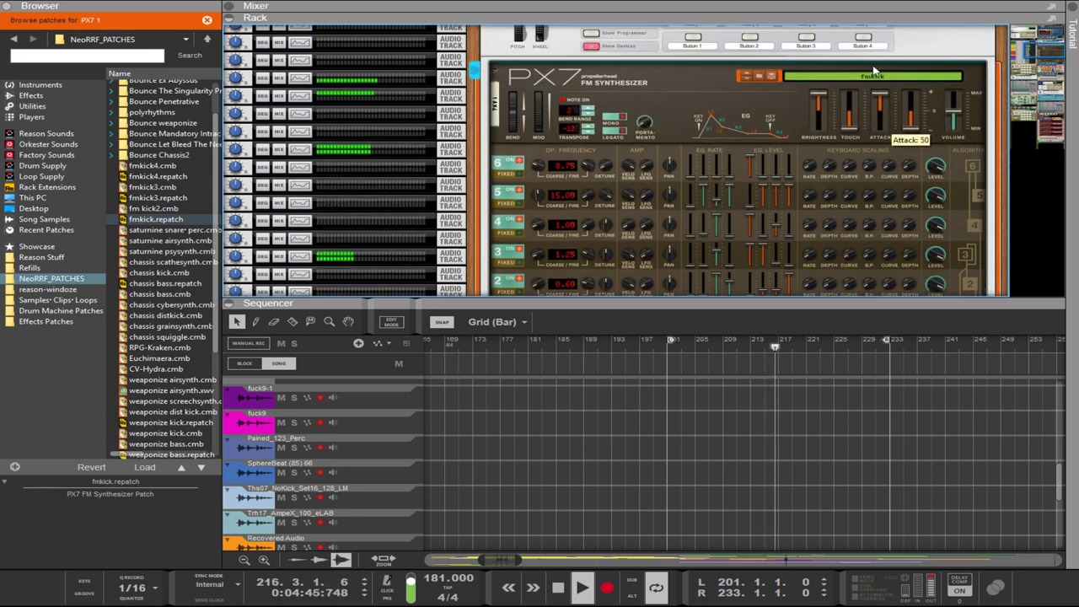
drag(879, 94, 913, 62)
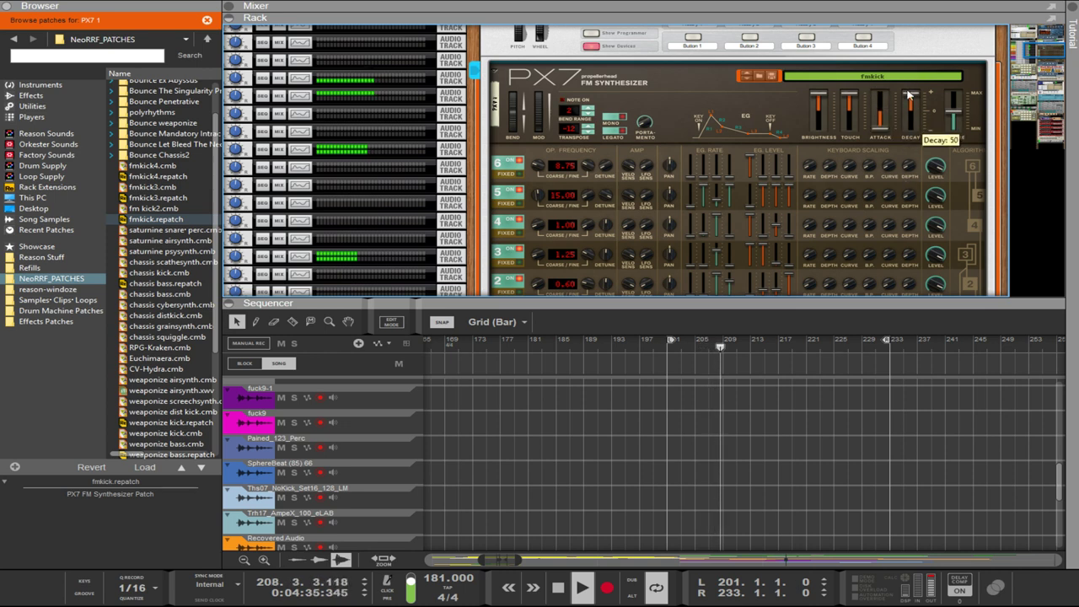
scroll(911, 187, down, 3)
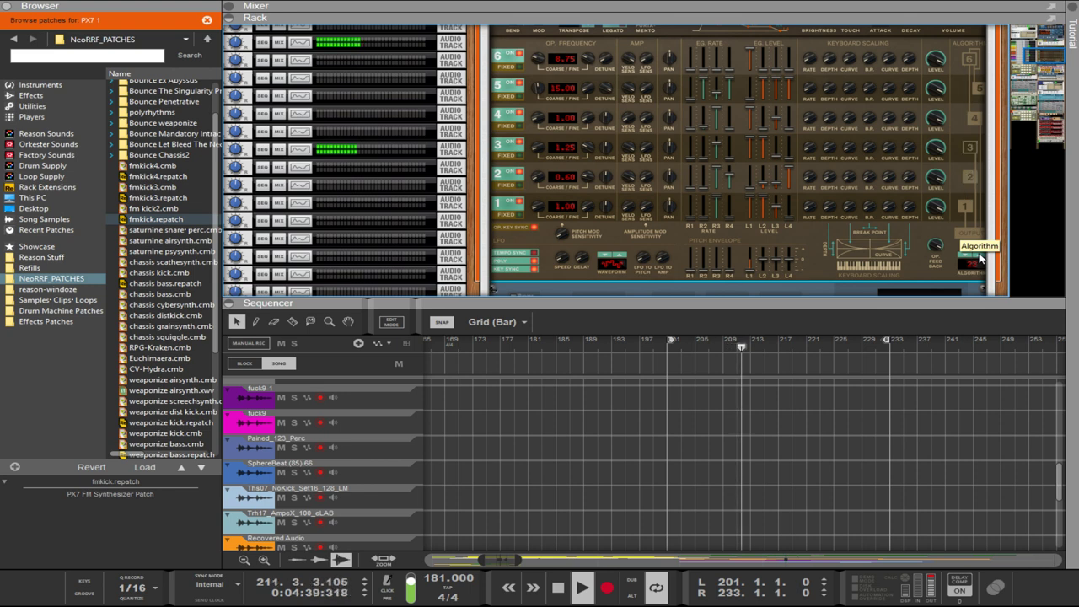
- Step through the PX7 FM algorithms, trying up to 30, and settle on algorithm 18
click(979, 255)
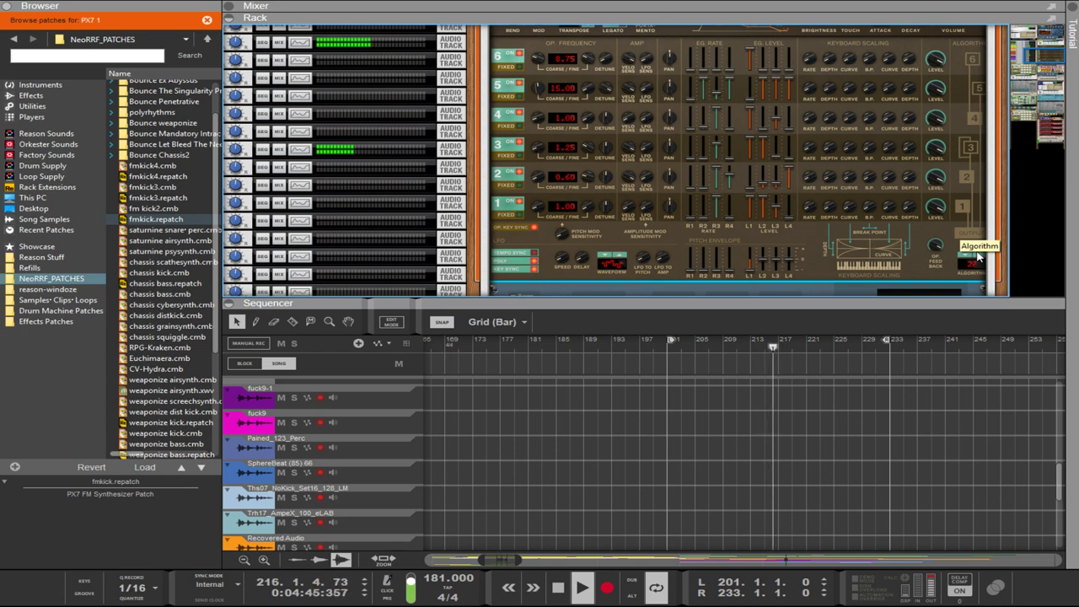
click(978, 257)
click(978, 257)
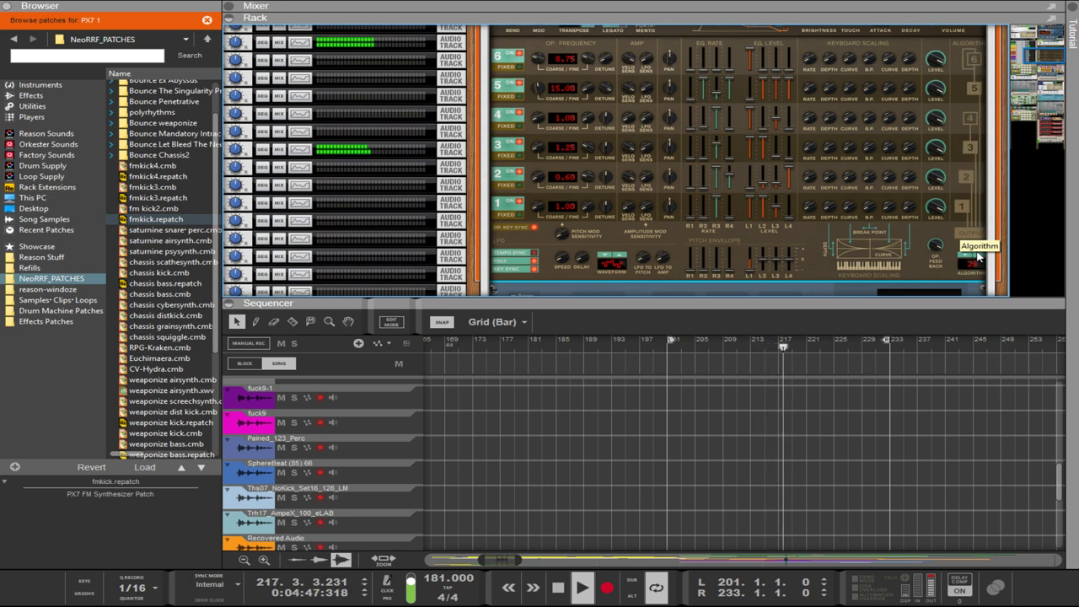
click(978, 257)
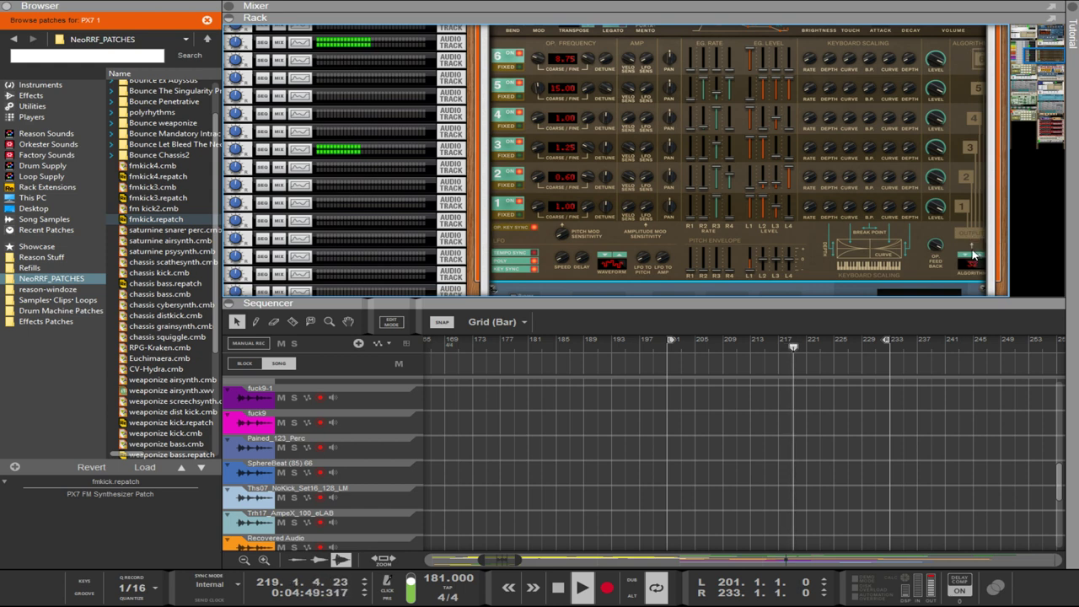
click(967, 258)
click(966, 258)
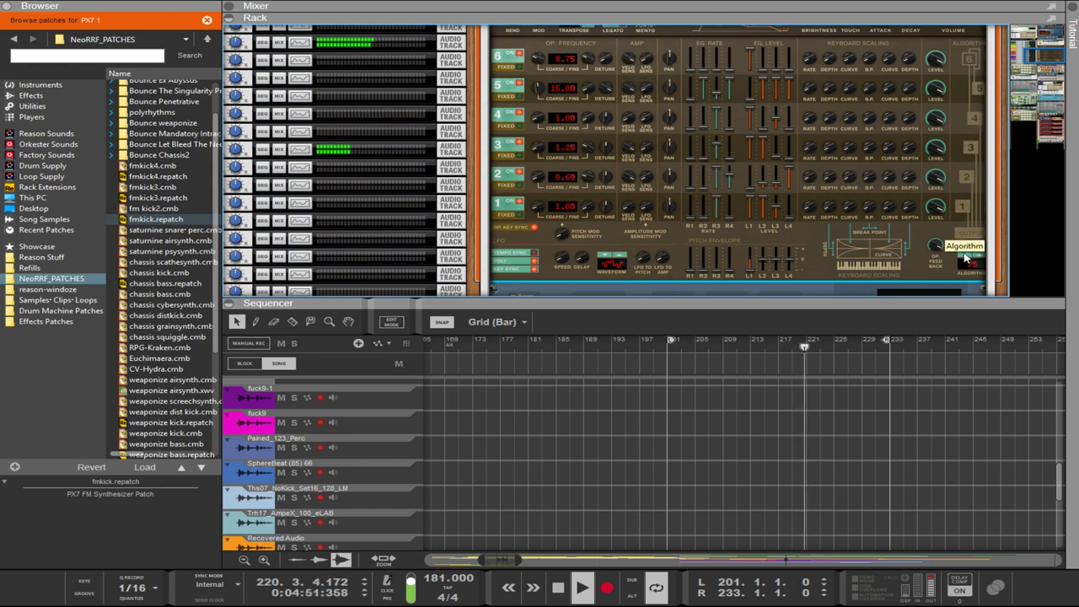
click(966, 258)
click(966, 258)
click(966, 258)
click(966, 258)
click(966, 258)
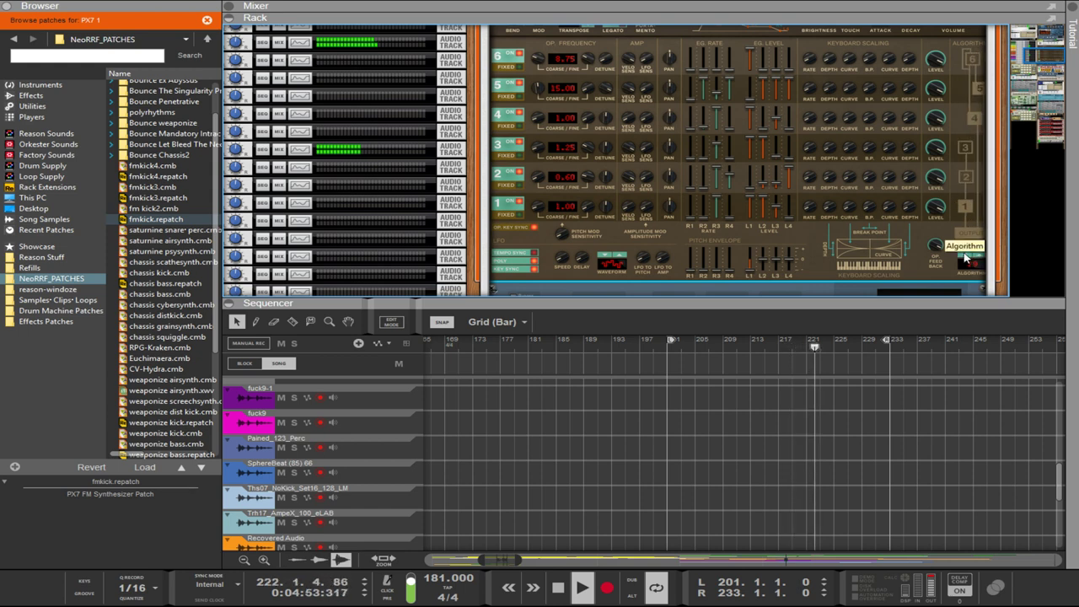
click(966, 258)
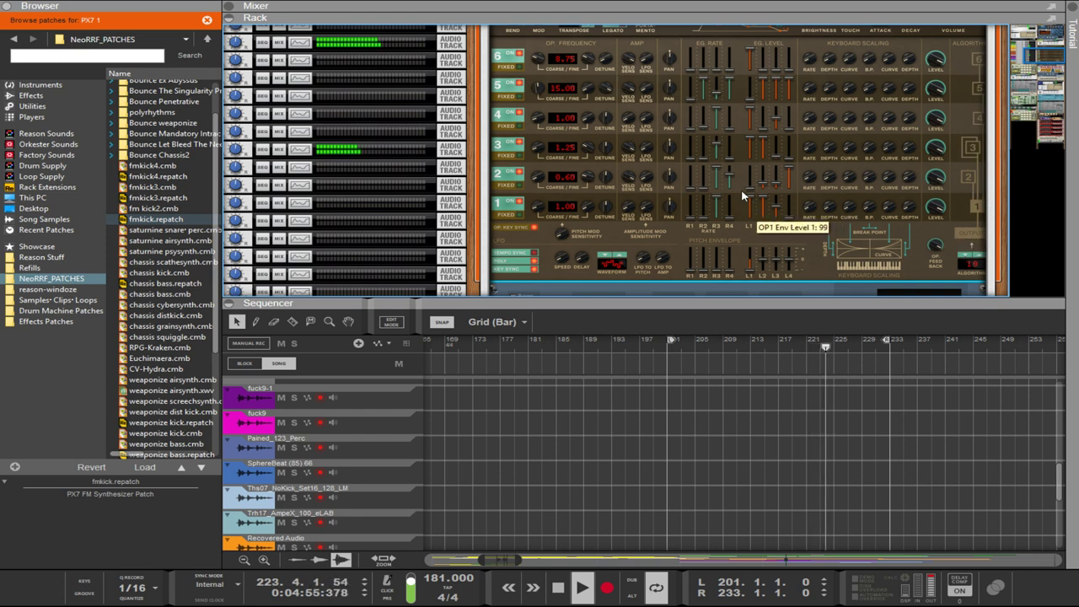
- Set operator 2 envelope levels 2 and 3 to 0, reshape operator 1's levels, and lower pitch envelope level 3
drag(768, 154, 773, 235)
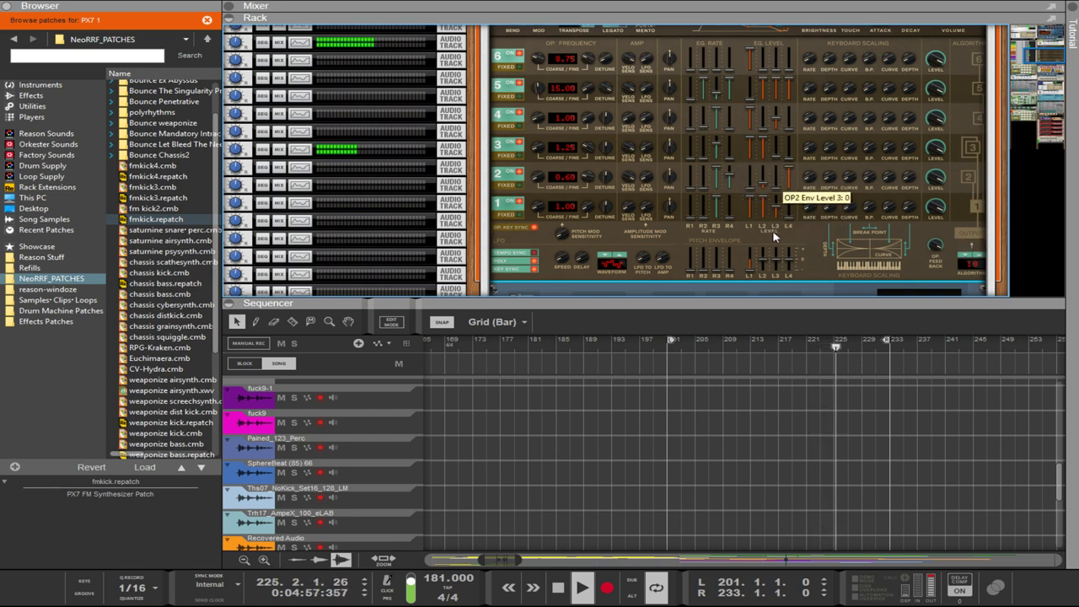
mouse_move(763, 182)
mouse_down()
mouse_move(762, 138)
mouse_move(755, 215)
mouse_move(770, 256)
mouse_move(766, 161)
mouse_up()
drag(750, 199, 774, 295)
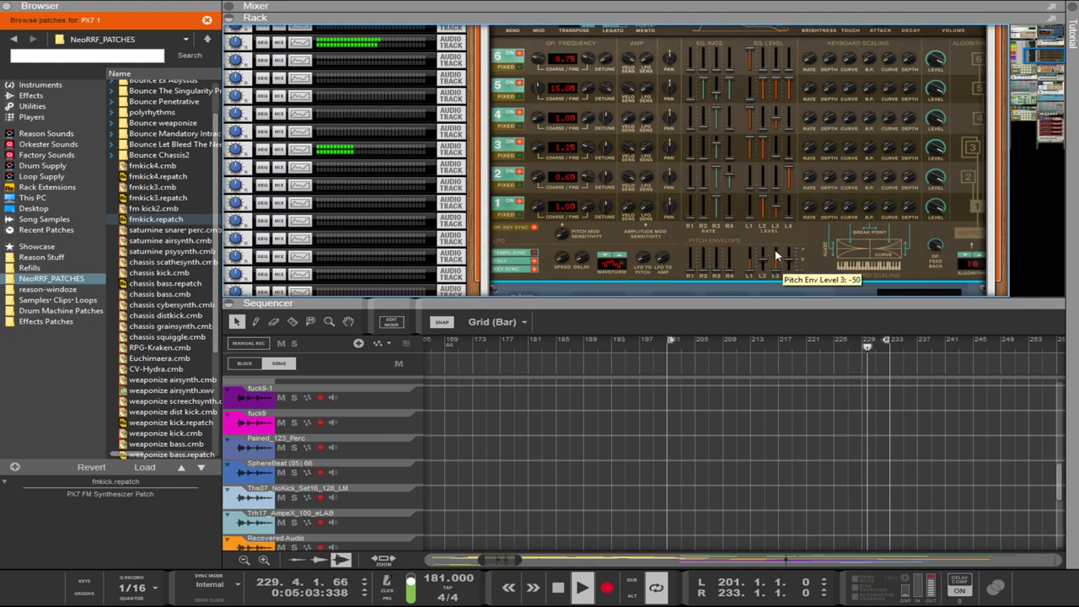
drag(763, 259, 758, 211)
scroll(750, 191, up, 5)
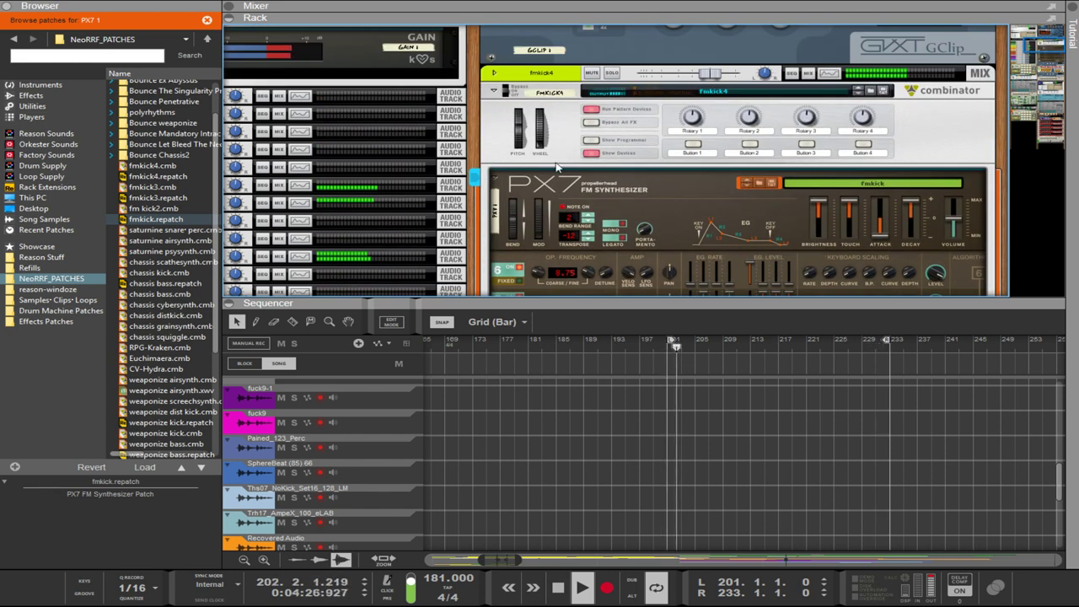
- Load the fm kick2.cmb patch into the kick Combinator and select its PX7 synth
click(871, 92)
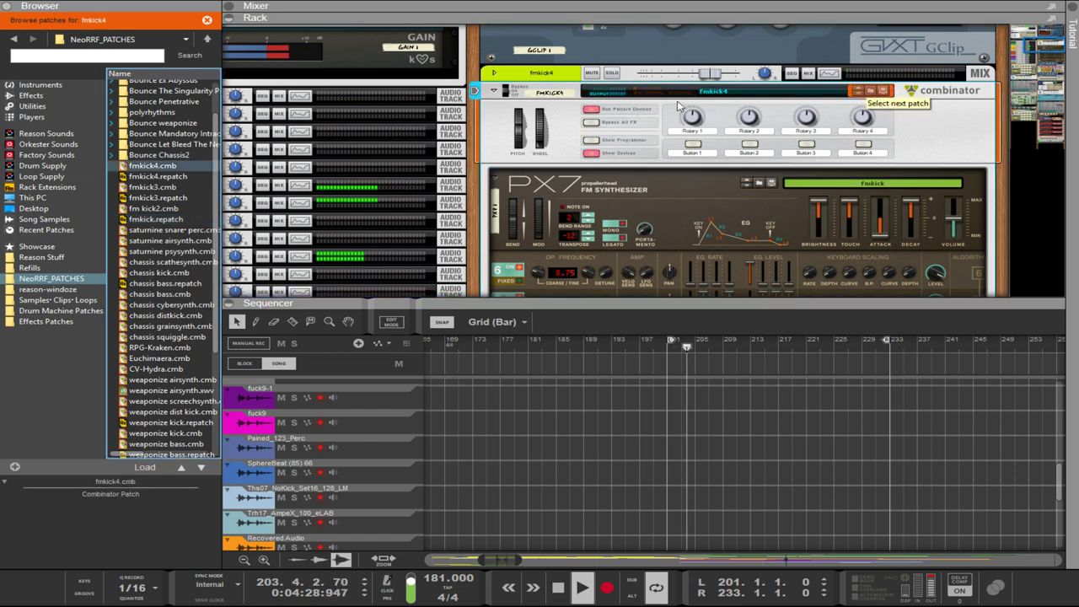
scroll(635, 272, down, 8)
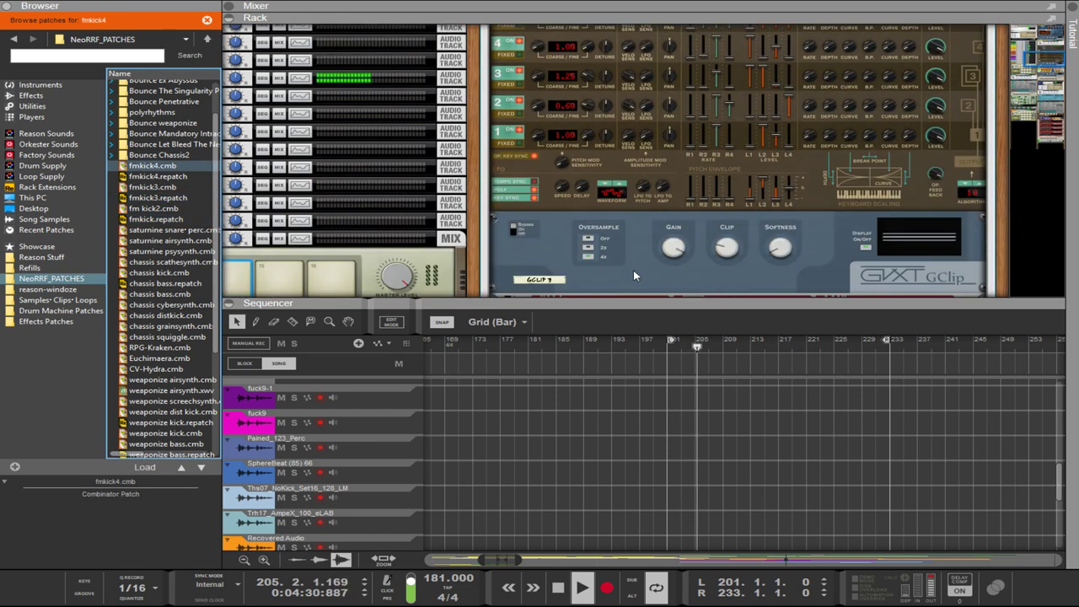
scroll(636, 261, up, 8)
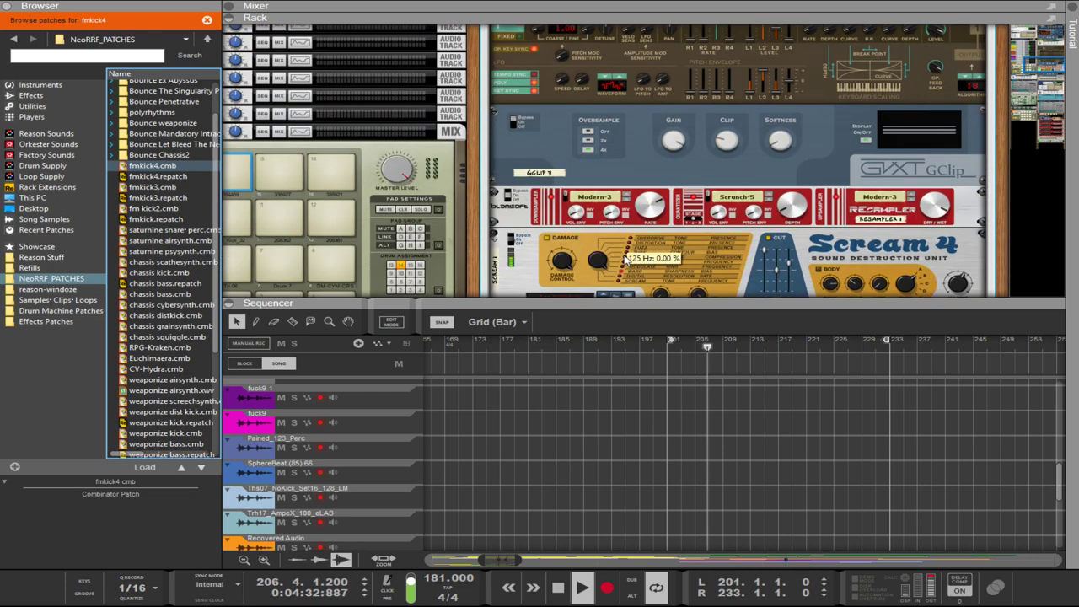
click(131, 209)
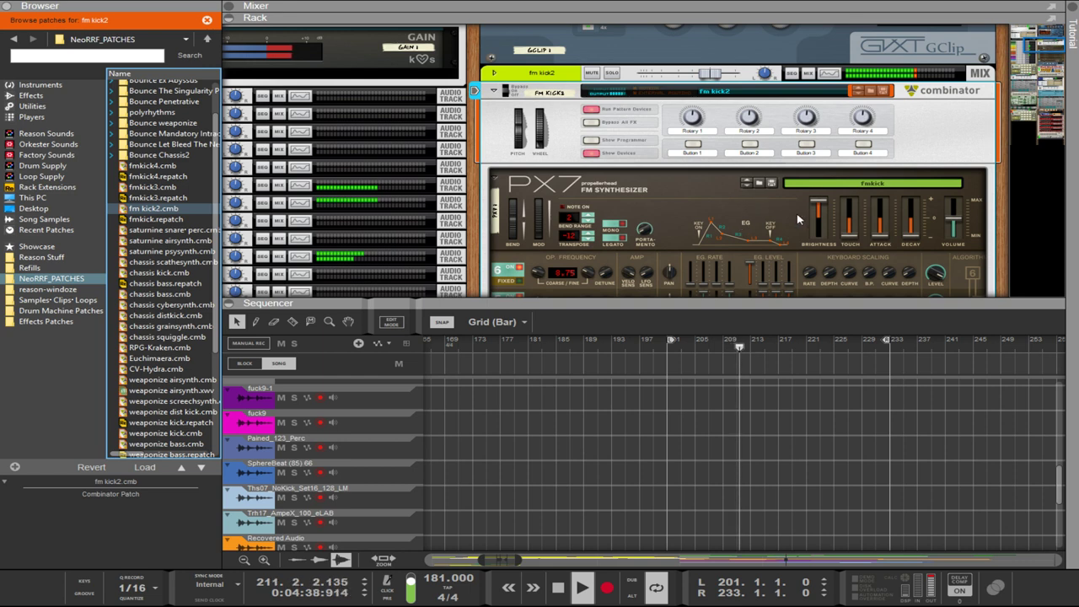
scroll(800, 221, down, 3)
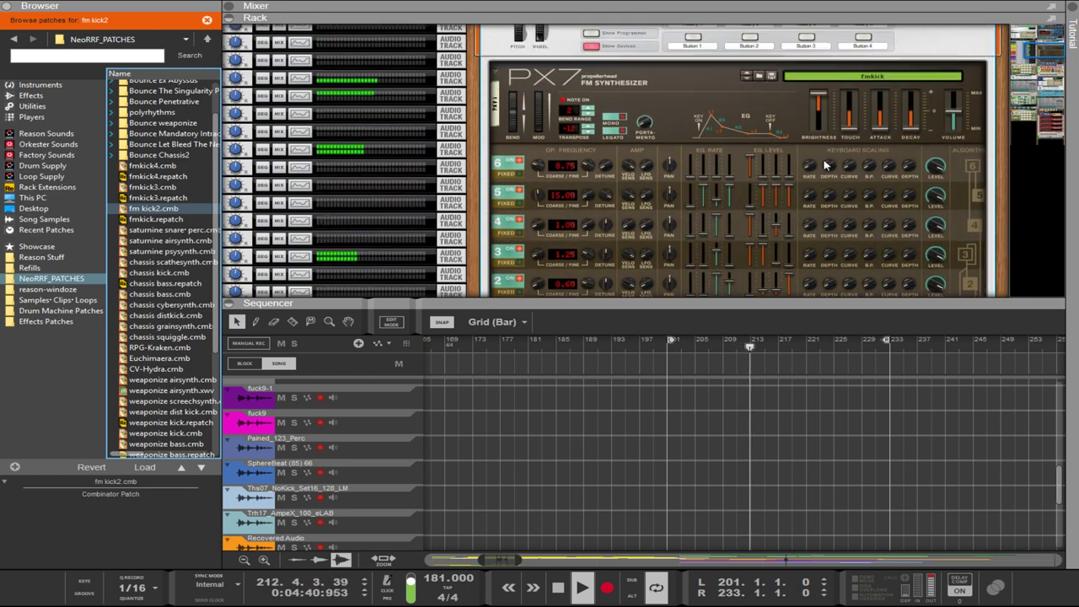
click(879, 127)
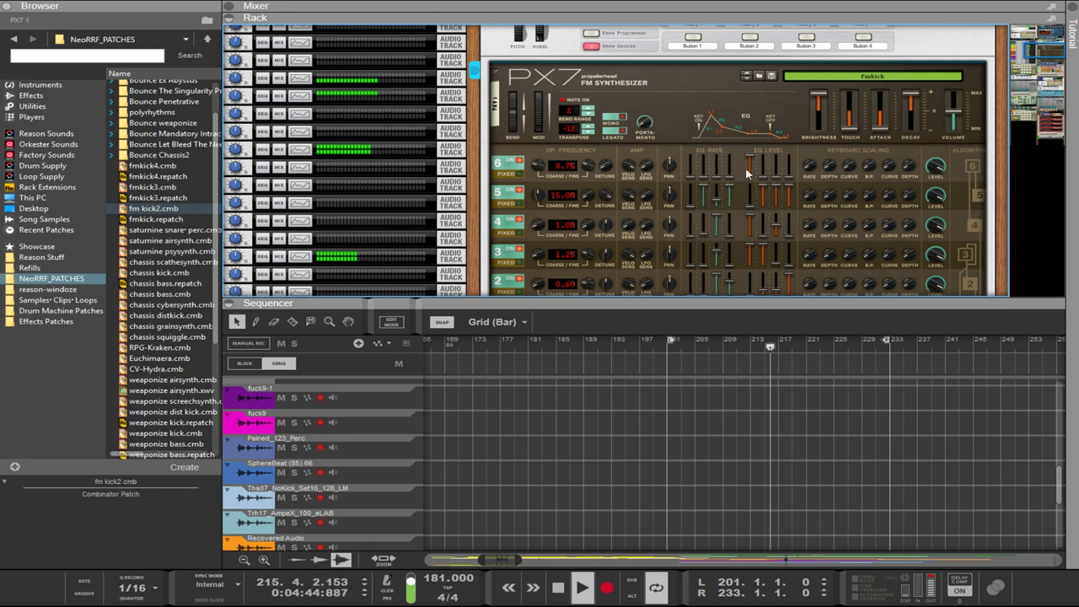
scroll(746, 173, down, 2)
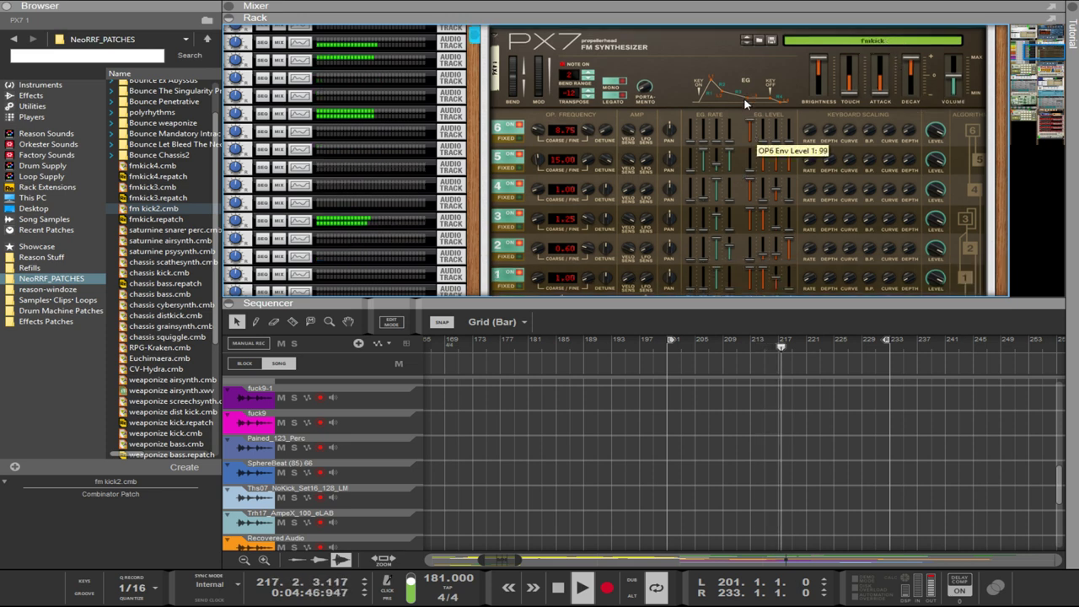
scroll(743, 118, down, 8)
scroll(757, 195, down, 2)
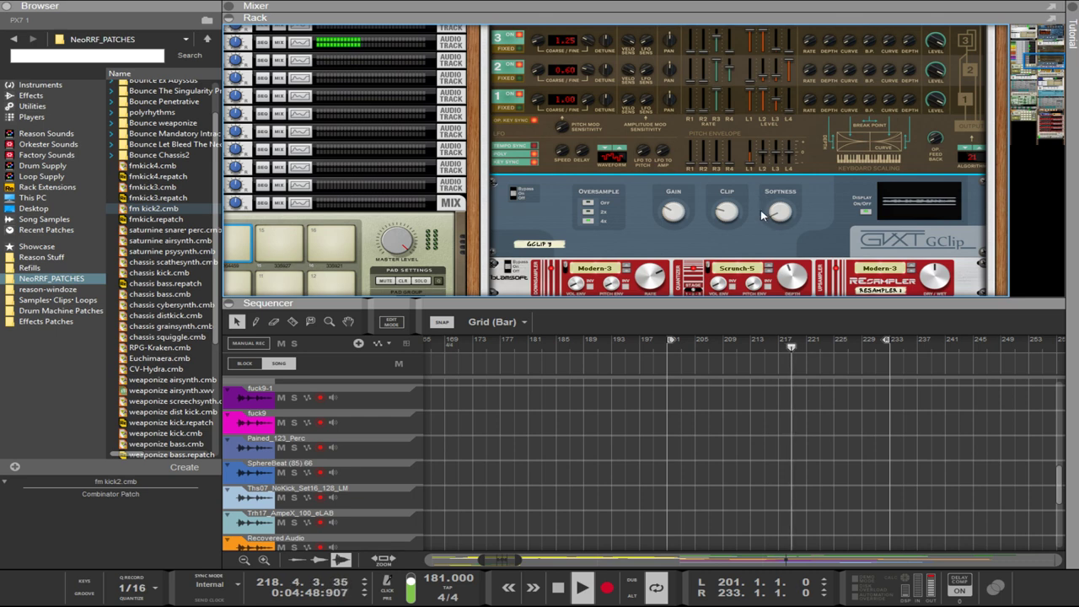
click(685, 220)
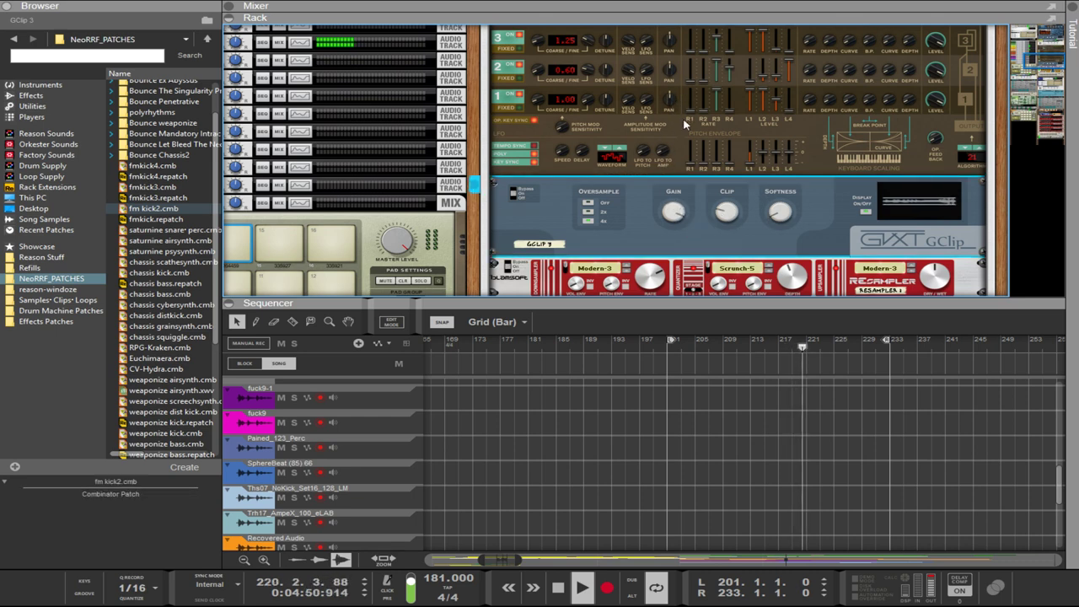
mouse_move(723, 219)
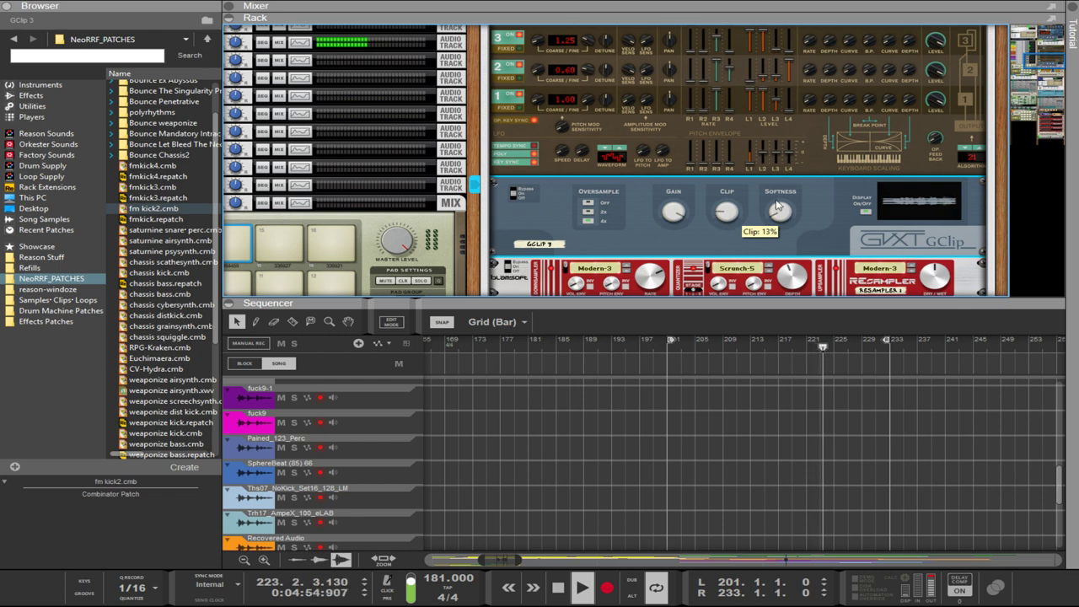
scroll(796, 218, down, 4)
scroll(797, 217, down, 6)
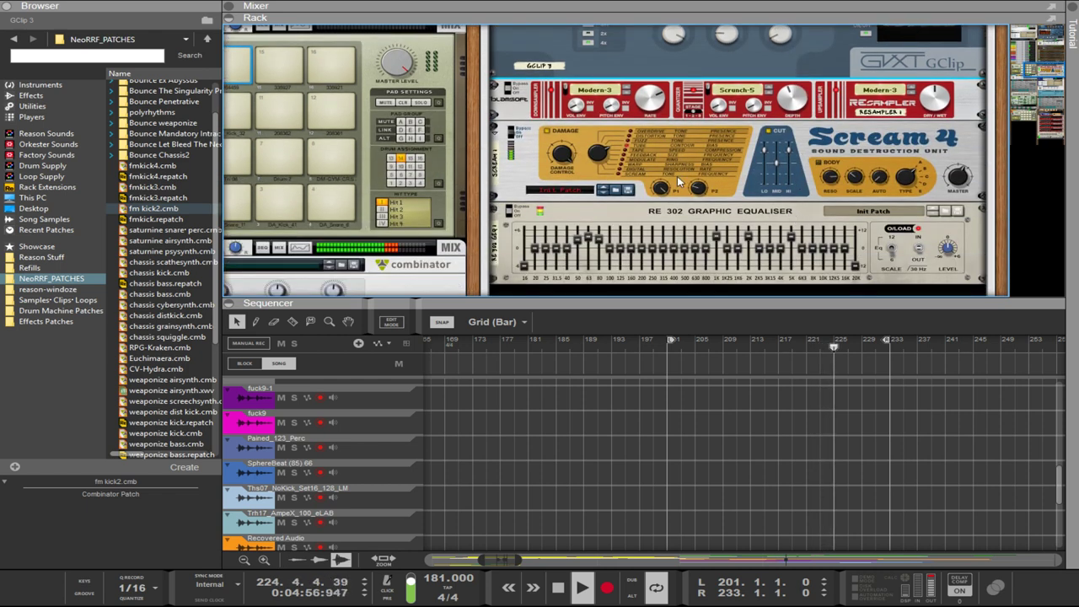
click(761, 150)
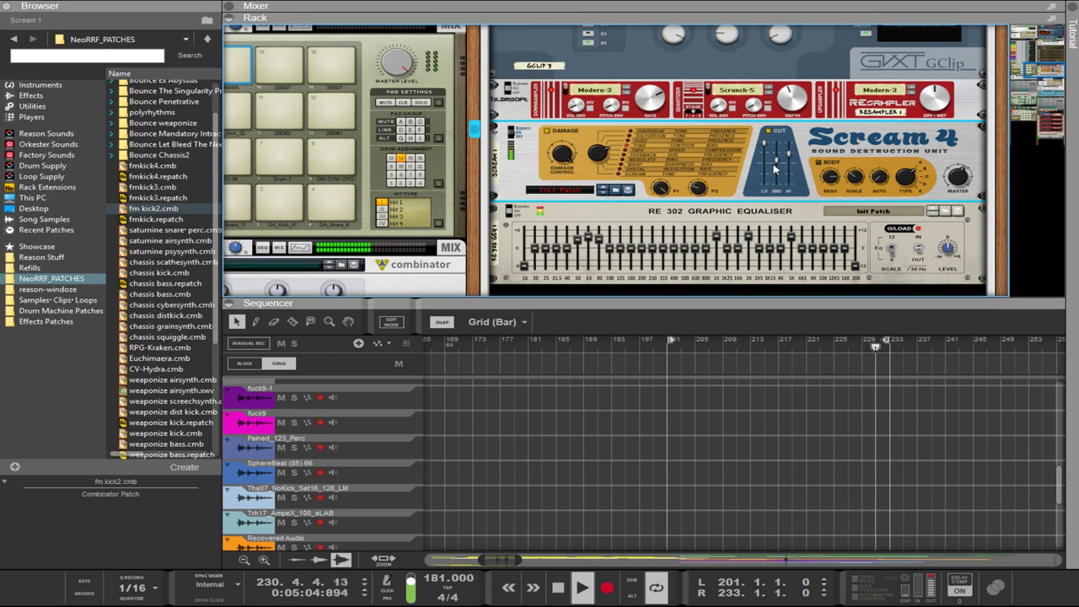
click(767, 116)
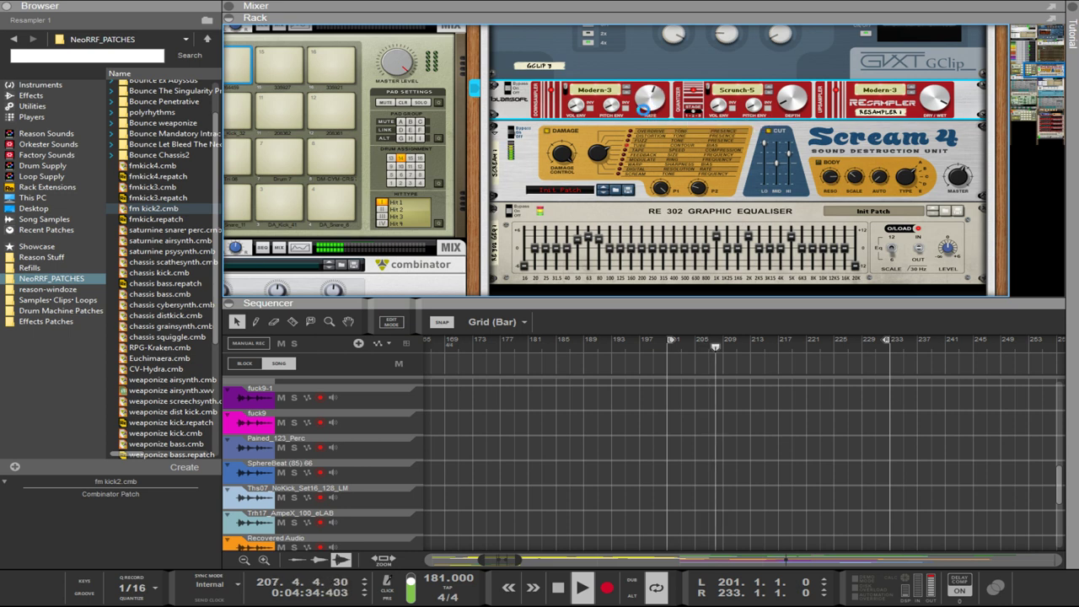
scroll(725, 189, up, 8)
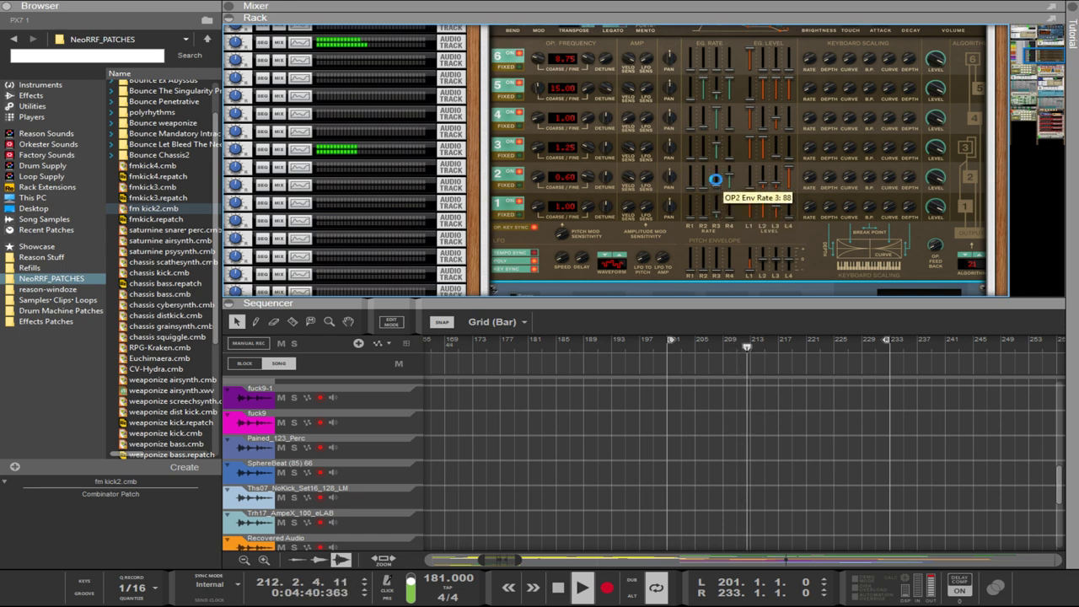
- Step the PX7 algorithm down twice and adjust the pitch envelope's fourth level
click(966, 259)
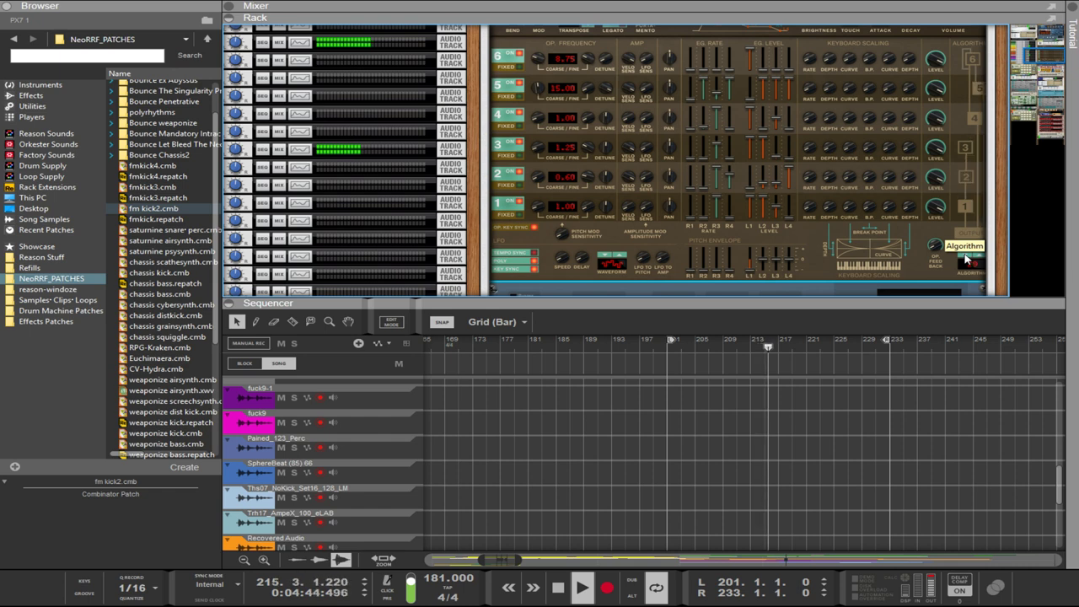
click(966, 259)
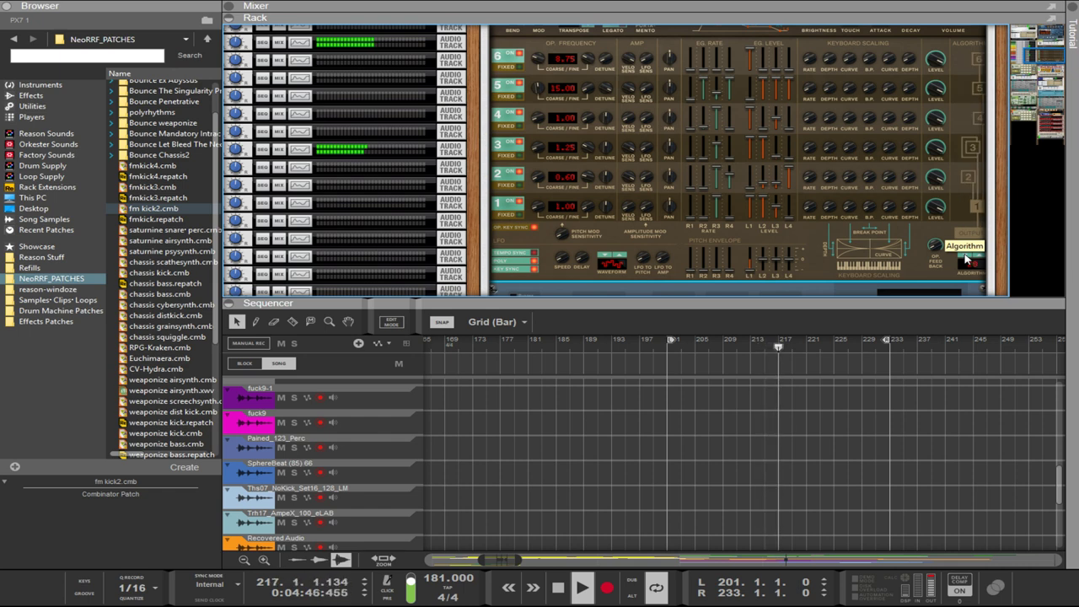
click(786, 264)
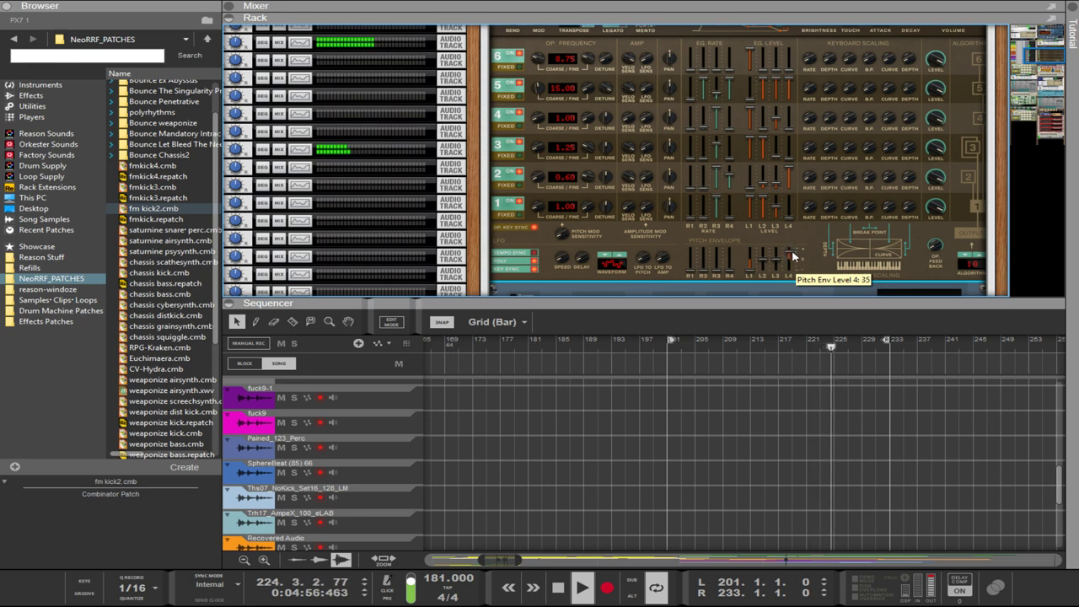
- Adjust an operator's second envelope level and pull operator 3's envelope level 1 to 0
click(757, 221)
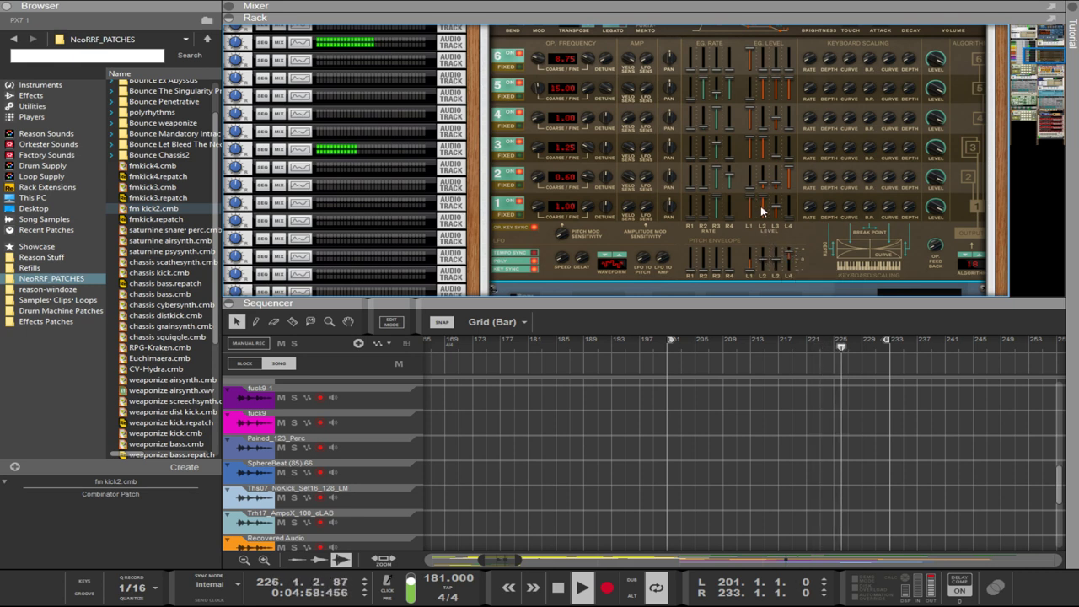
mouse_move(759, 211)
mouse_down()
mouse_move(753, 220)
mouse_move(757, 202)
mouse_up()
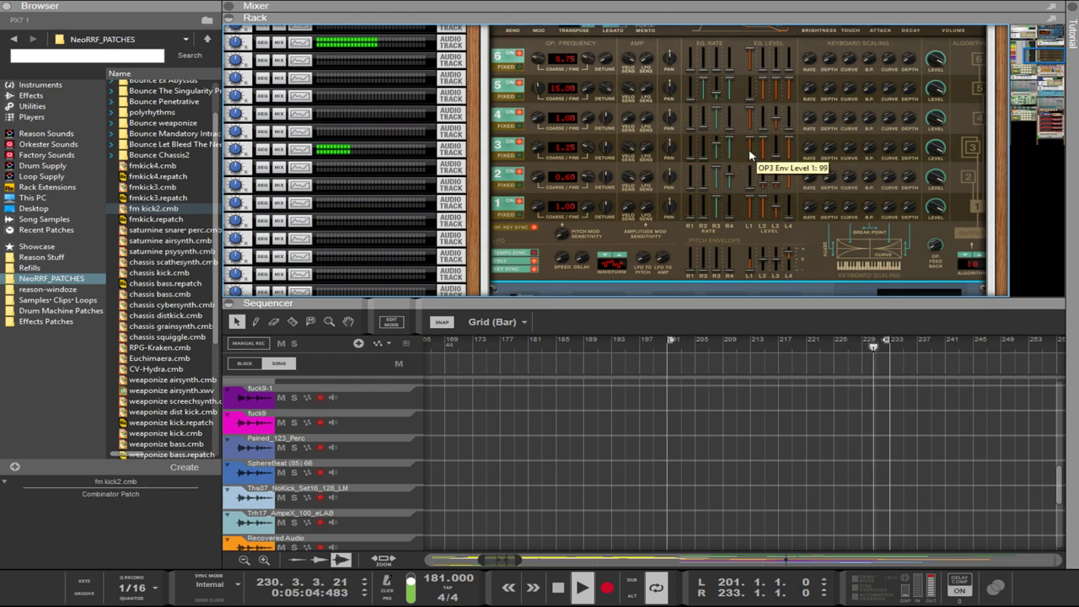
drag(748, 153, 749, 190)
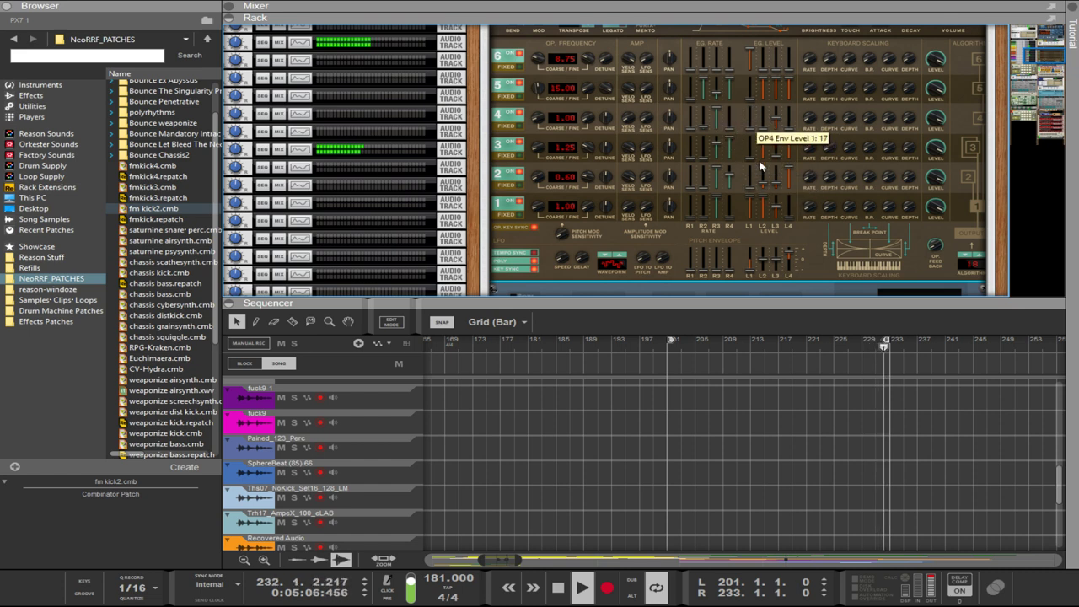
scroll(754, 144, up, 4)
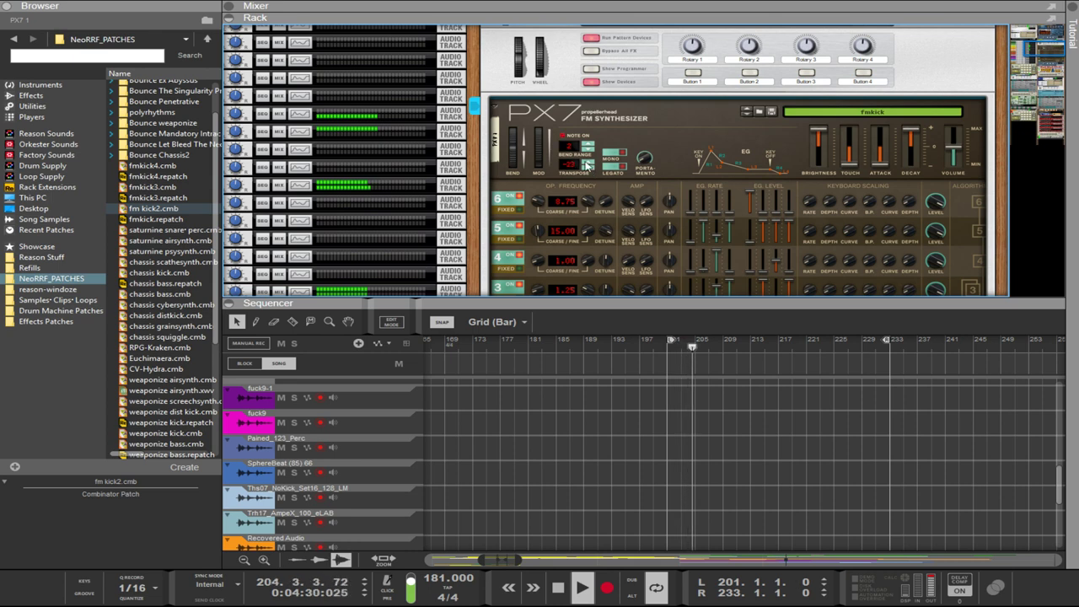
scroll(698, 183, down, 4)
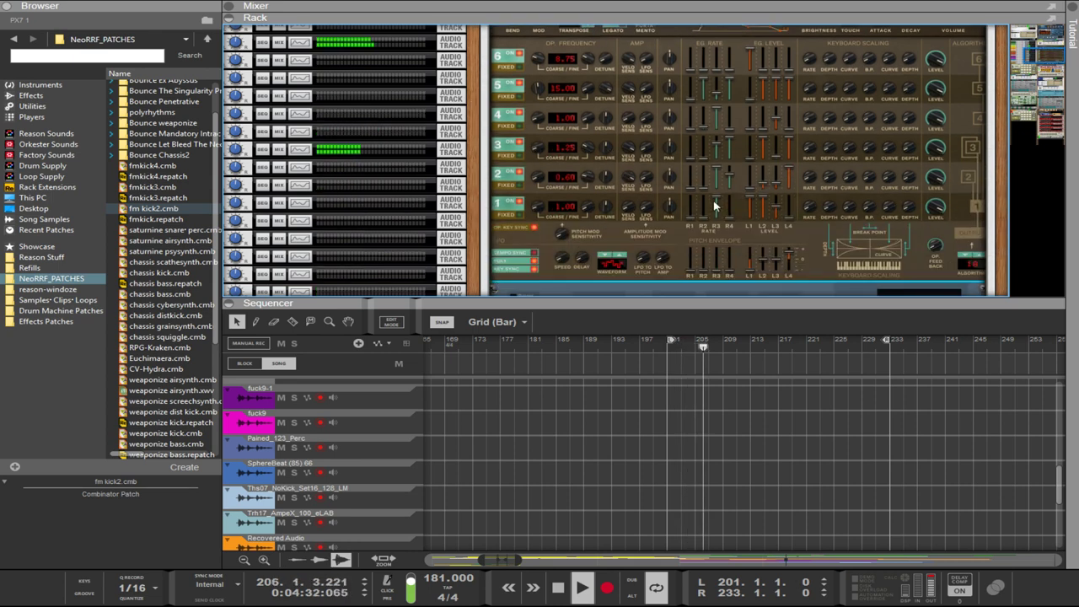
scroll(698, 183, up, 3)
scroll(847, 193, up, 4)
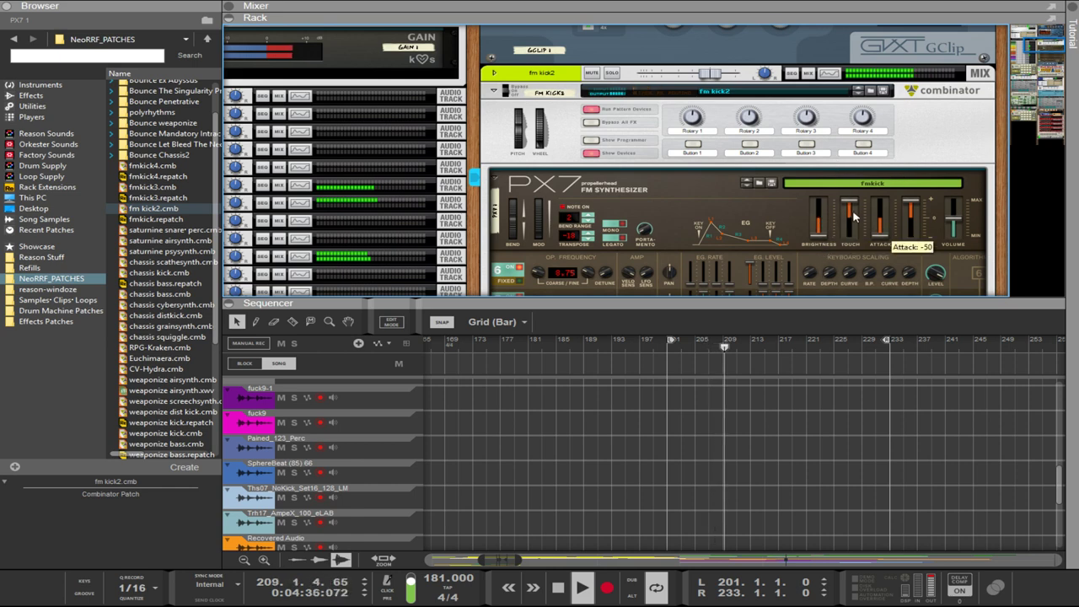
- Select GClip, try another Resampler Scrunch patch, and select Scream 4 in the kick chain
scroll(882, 223, down, 8)
scroll(840, 224, down, 3)
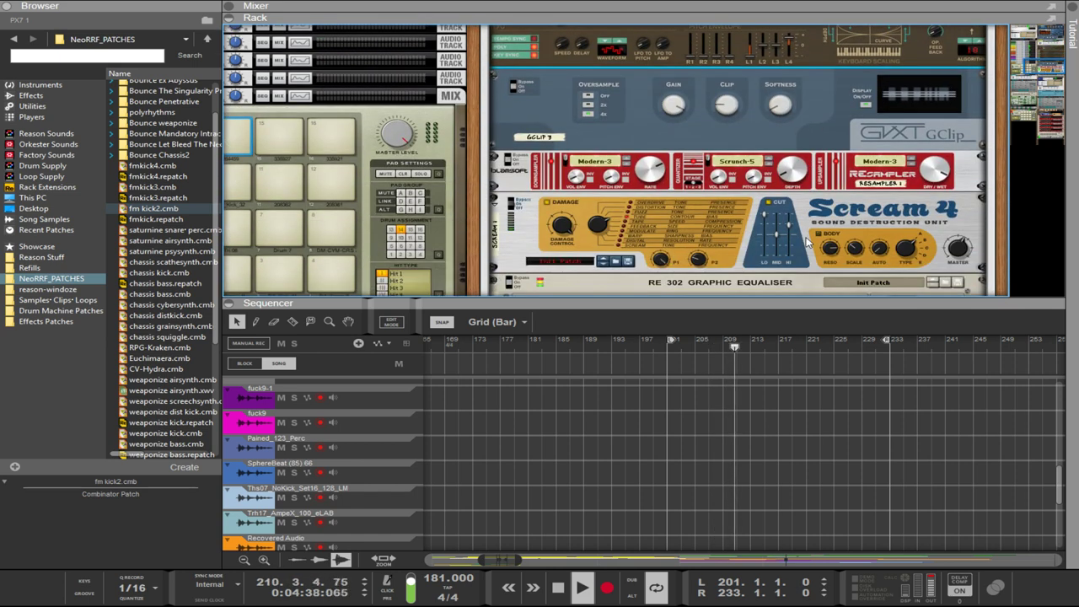
click(734, 117)
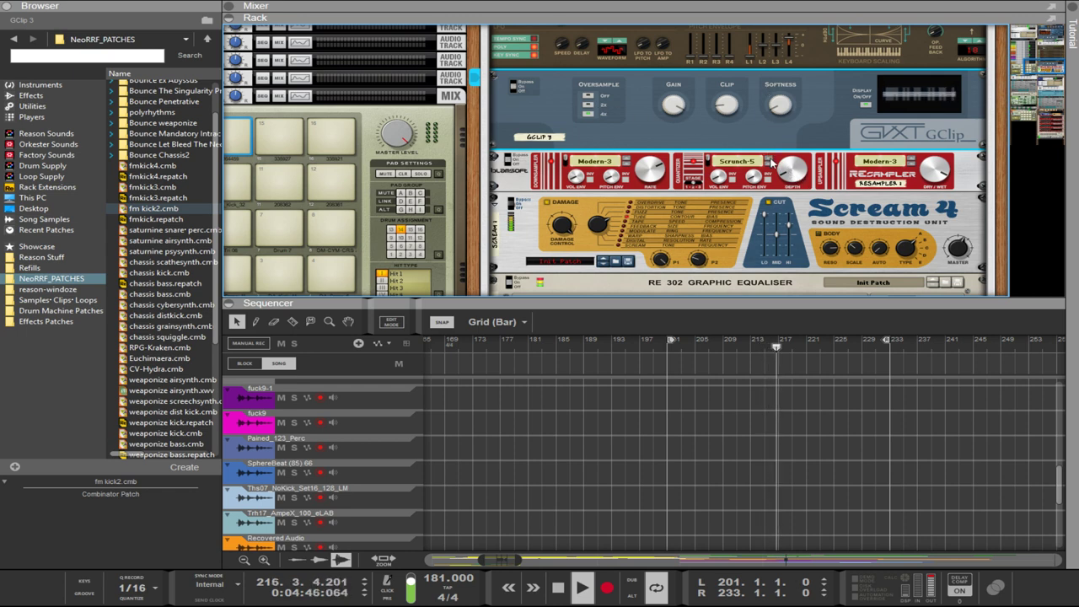
click(770, 163)
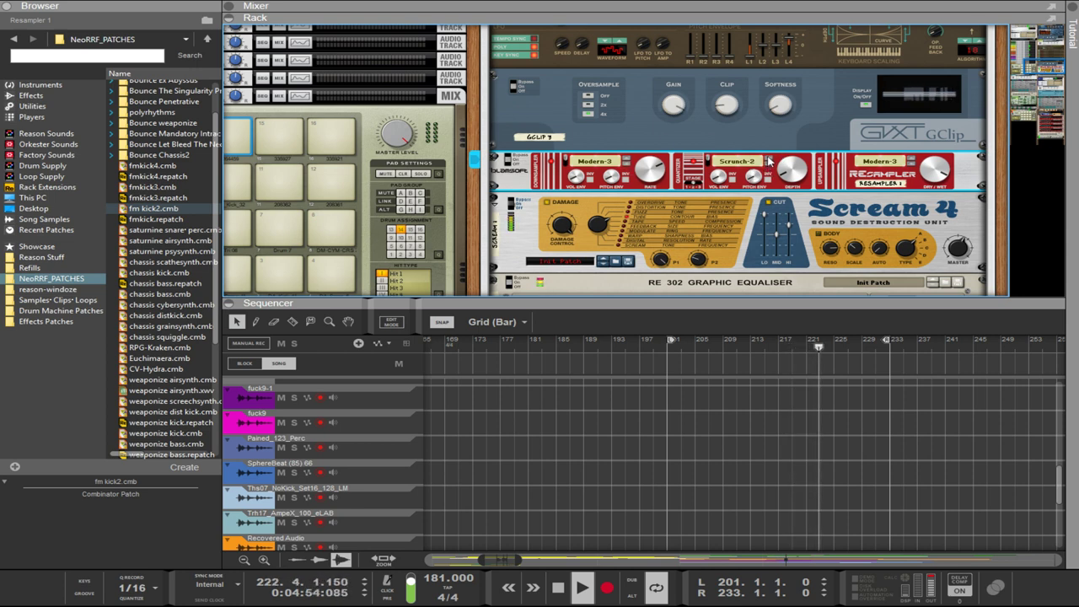
click(600, 217)
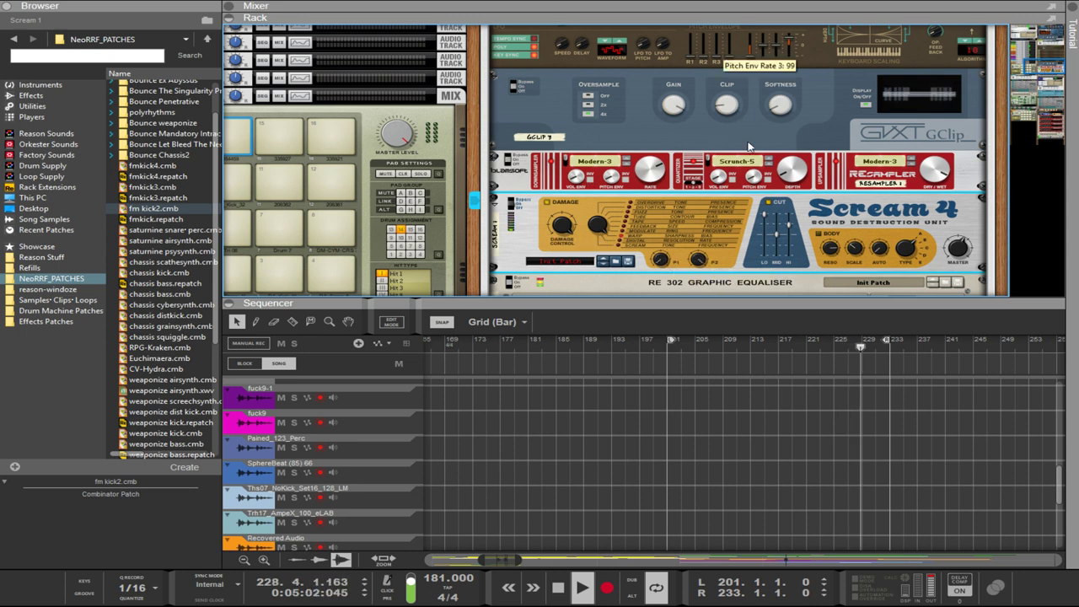
scroll(723, 211, down, 2)
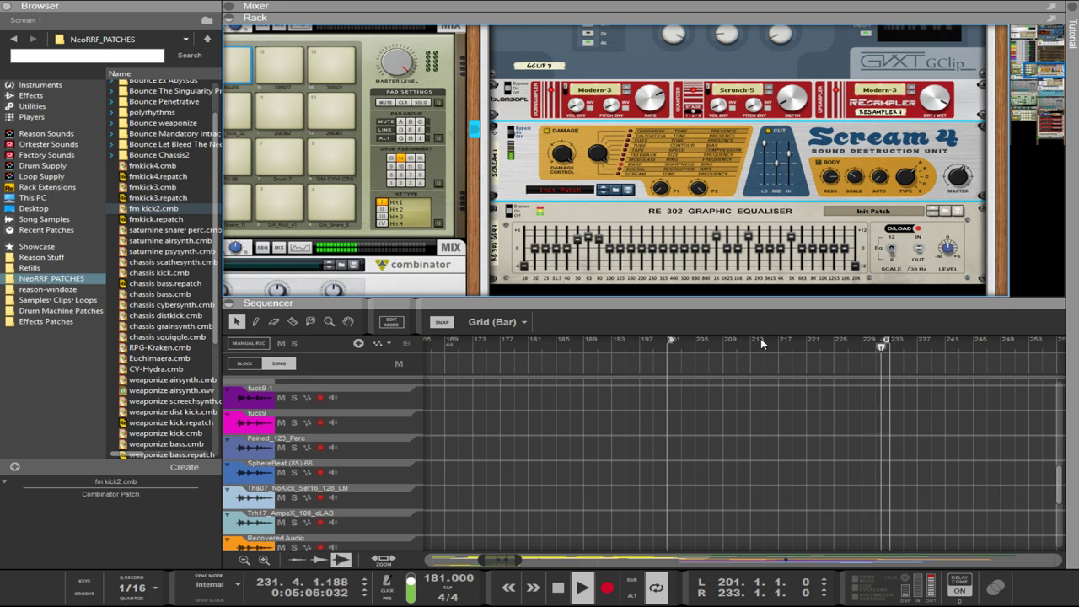
- Drag One Bit Converter from the Effects list into the rack above the RE 302 EQ
click(16, 97)
scroll(133, 237, down, 5)
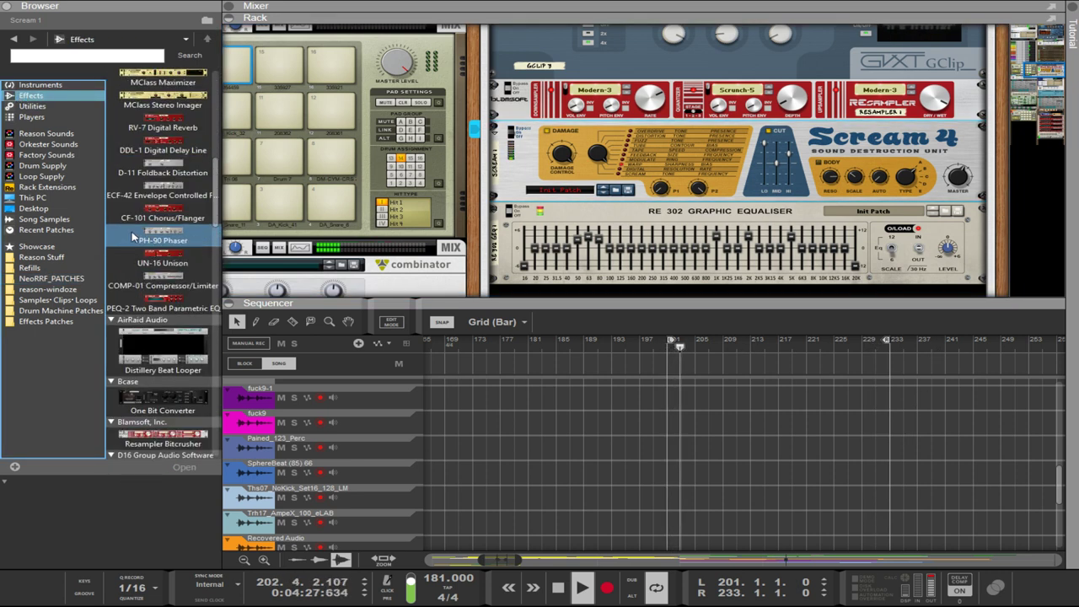
scroll(133, 237, down, 5)
scroll(144, 219, down, 5)
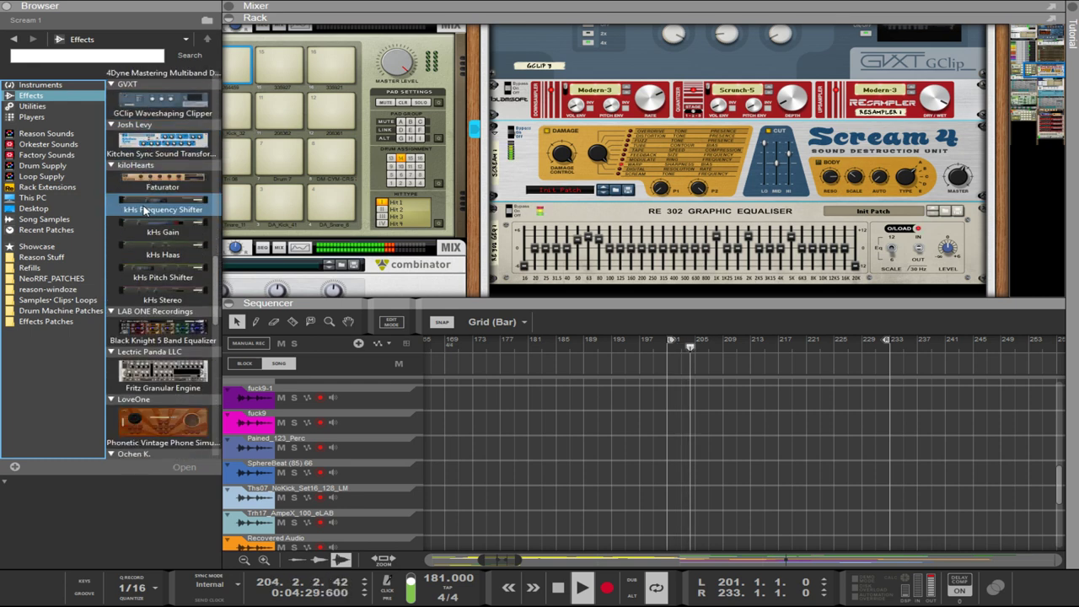
scroll(145, 211, up, 7)
drag(162, 107, 622, 203)
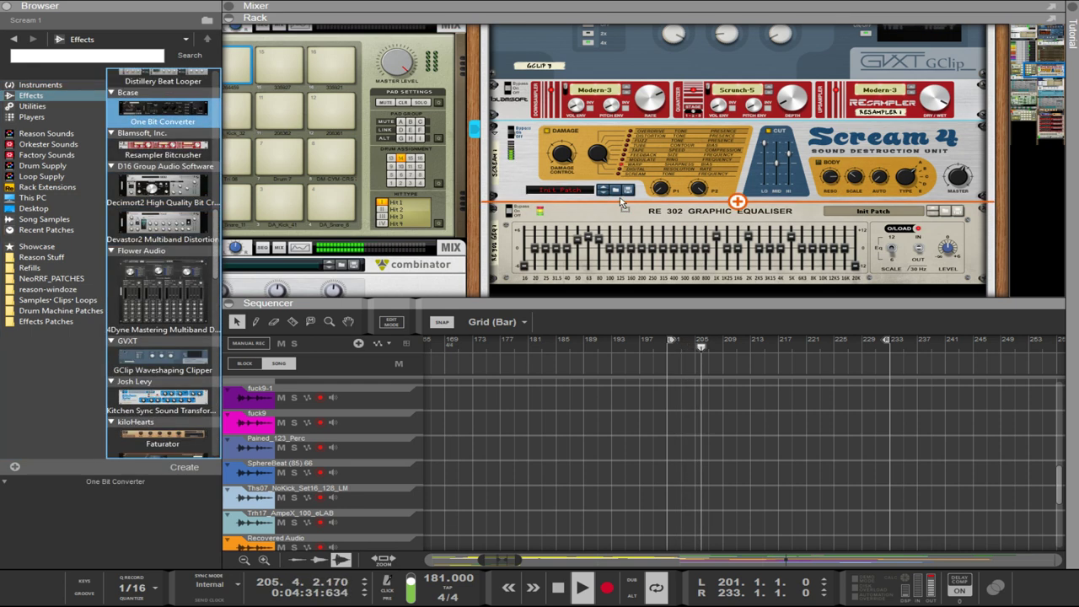
drag(596, 152, 596, 155)
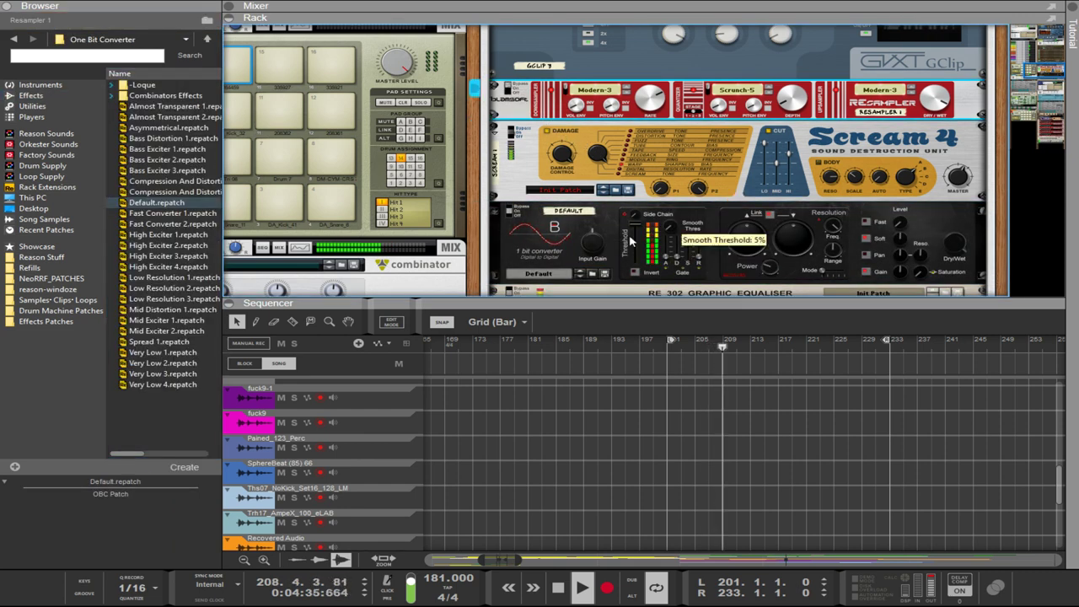
- Raise the One Bit Converter's input gain to 7.08 dB, threshold to -13.66 dB, and lower Delta Increment
drag(598, 246, 565, 151)
drag(632, 255, 633, 223)
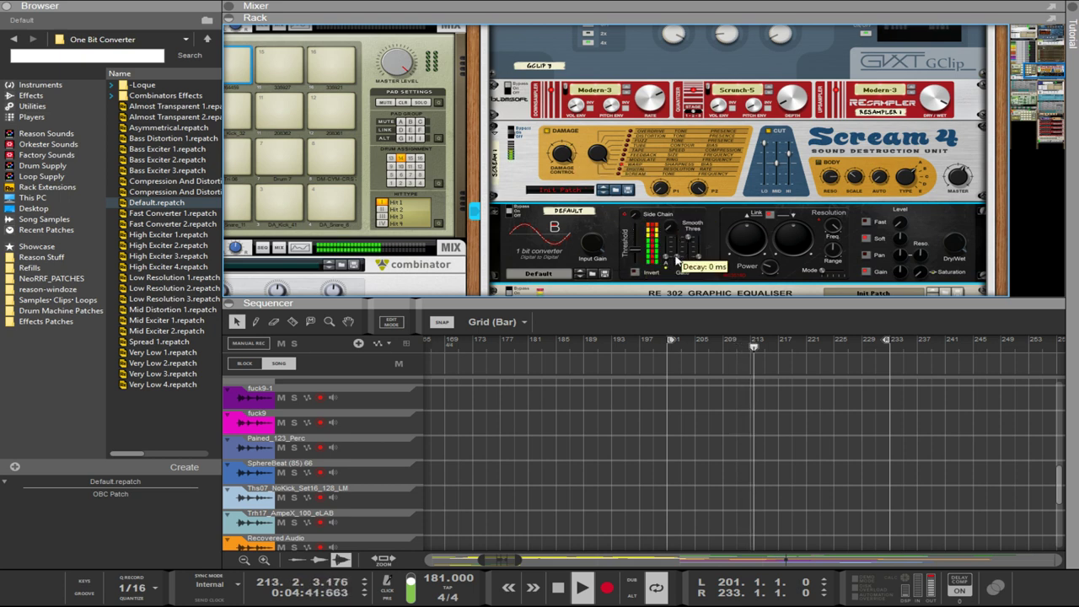
mouse_move(676, 258)
mouse_down()
mouse_move(676, 235)
mouse_move(671, 268)
mouse_up()
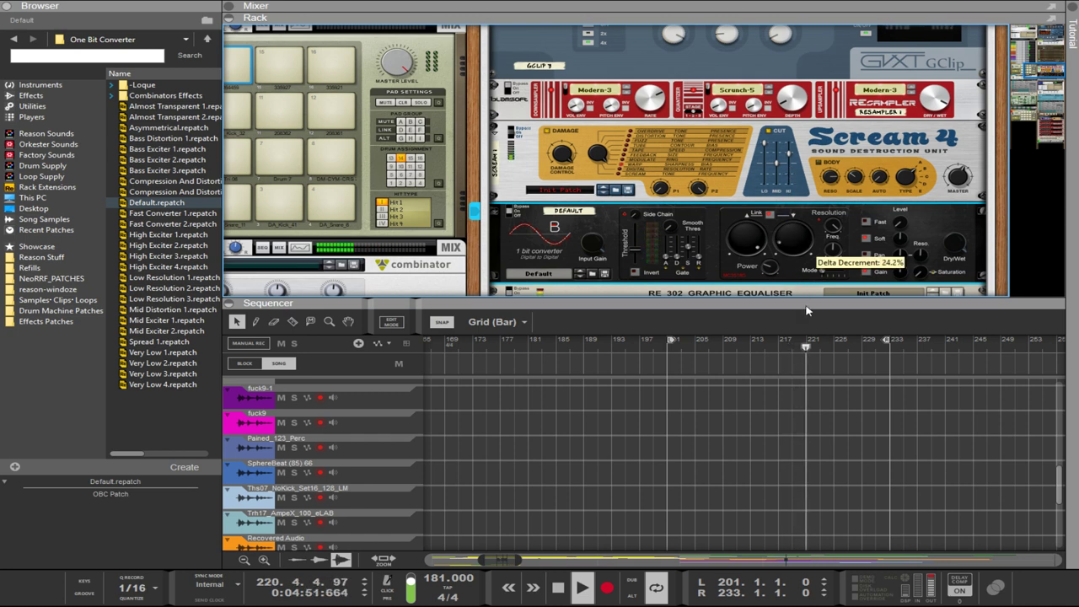
drag(753, 244, 771, 396)
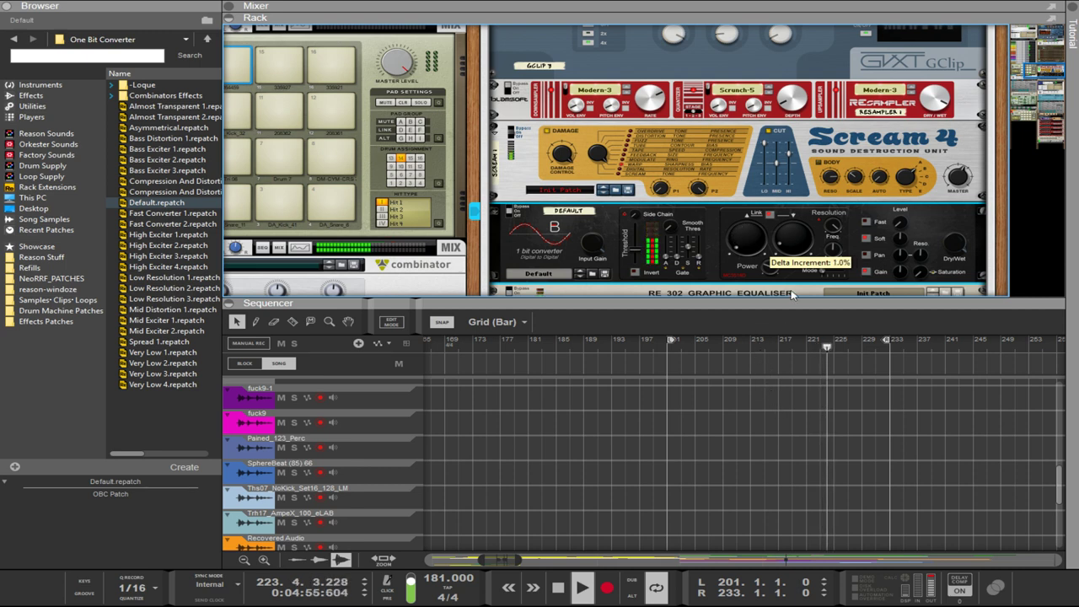
- Raise Power to 0.85 dB, drop Resolution Range to 1 sample, and set Delta Decrement near 64%
drag(791, 236, 791, 217)
drag(769, 265, 754, 194)
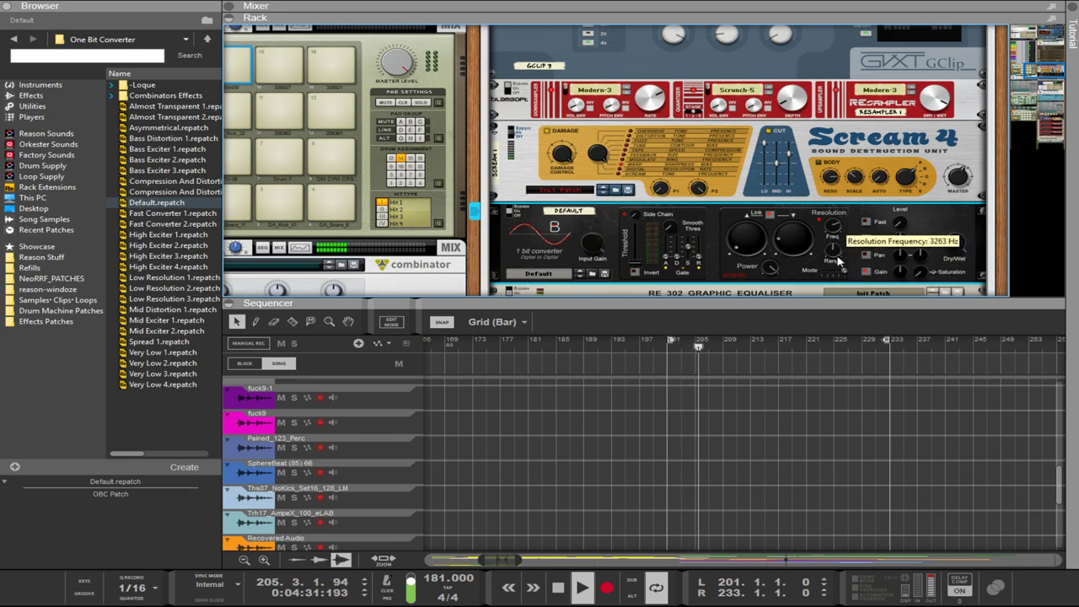
drag(832, 260, 849, 354)
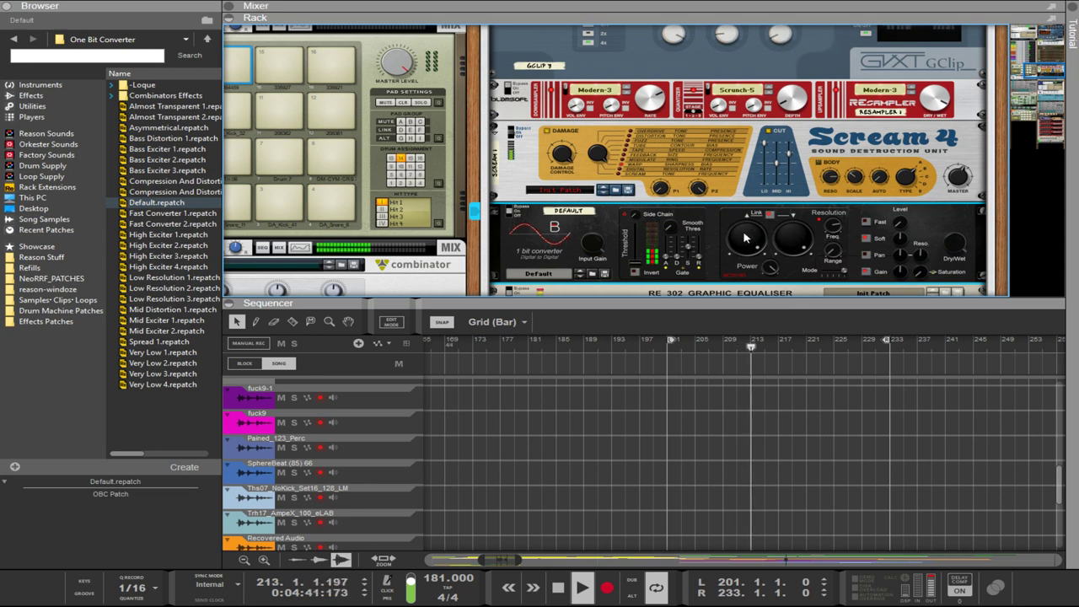
click(951, 172)
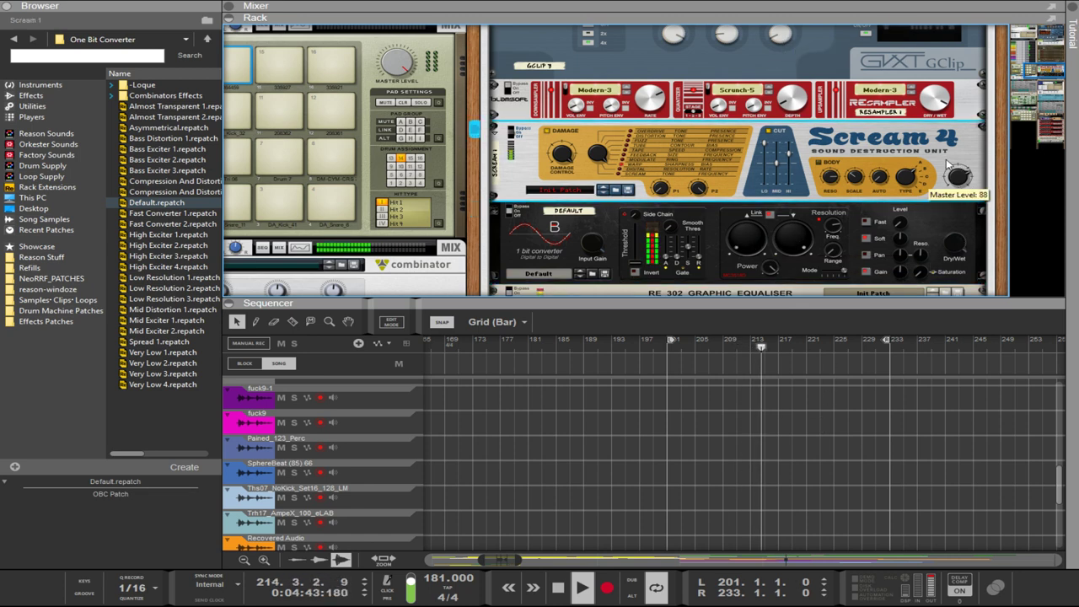
click(826, 245)
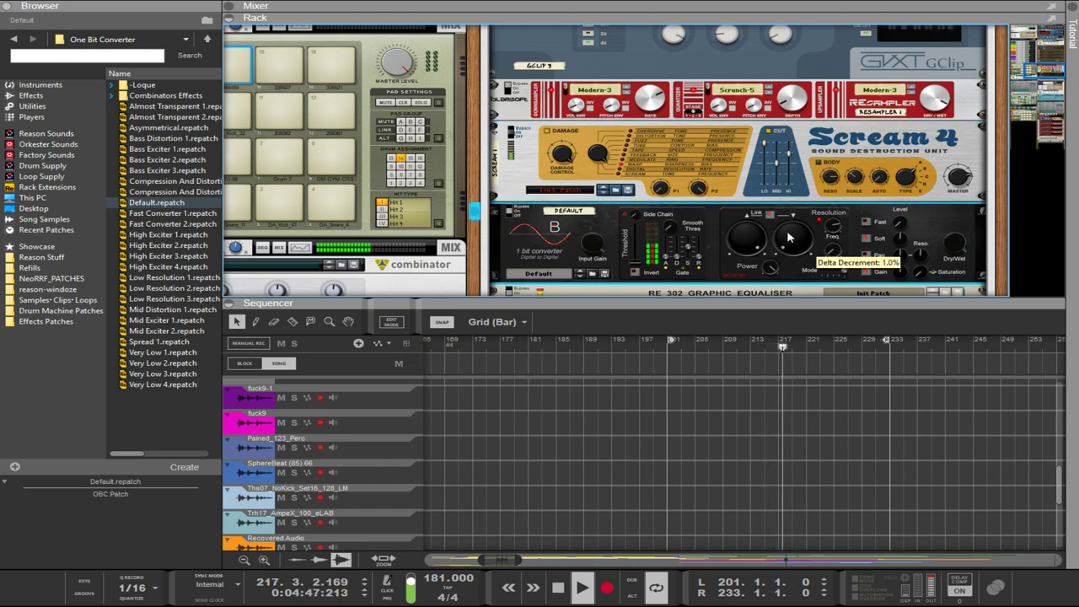
drag(785, 235, 784, 221)
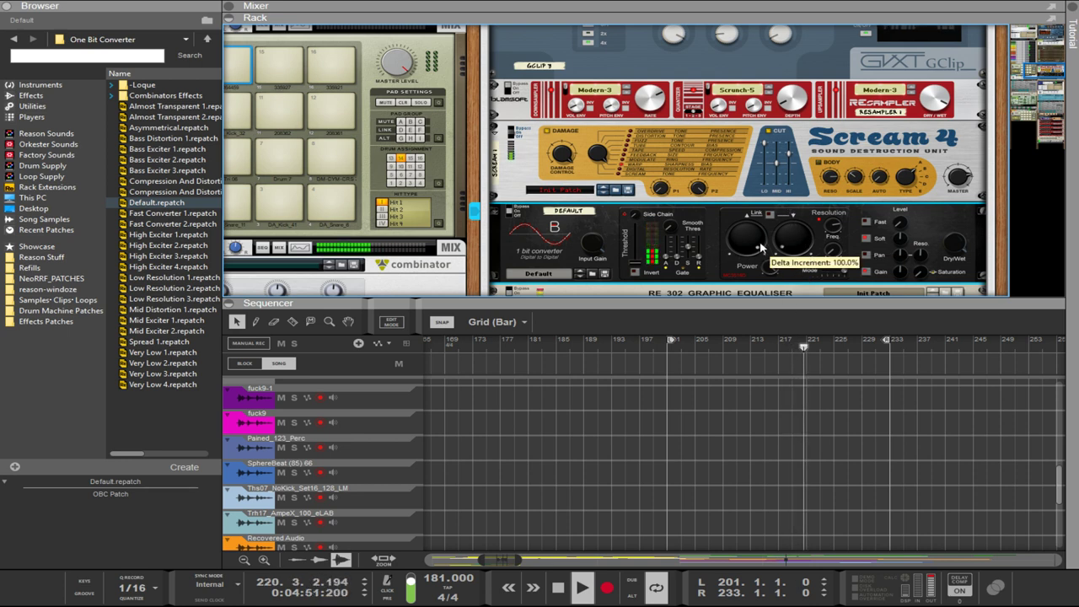
- Step through converter presets, nudging Scream 4's master level, until Bass Distortion 1 loads
click(581, 274)
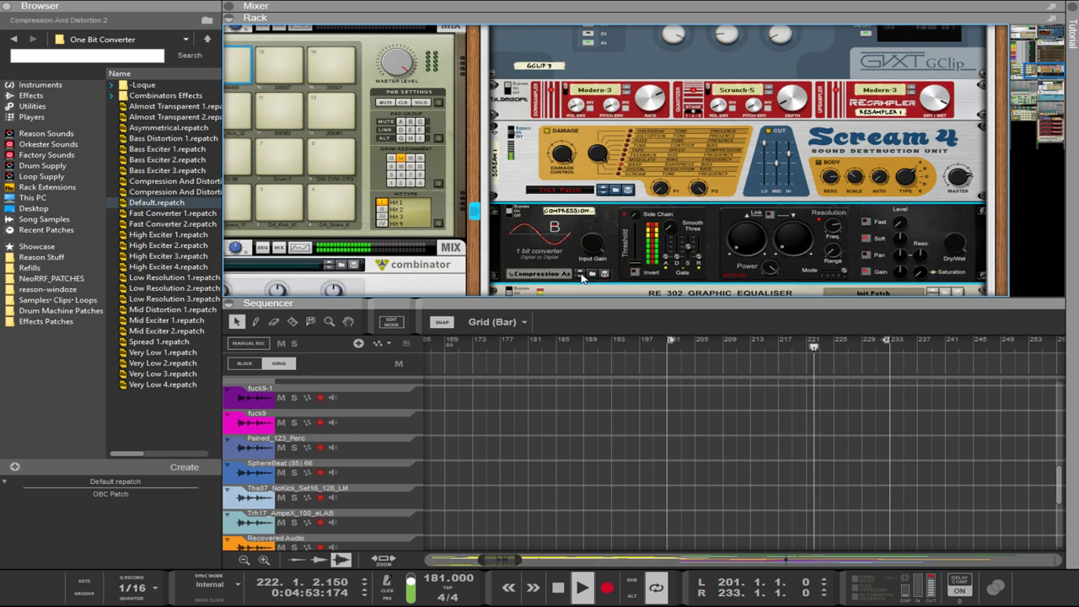
click(581, 276)
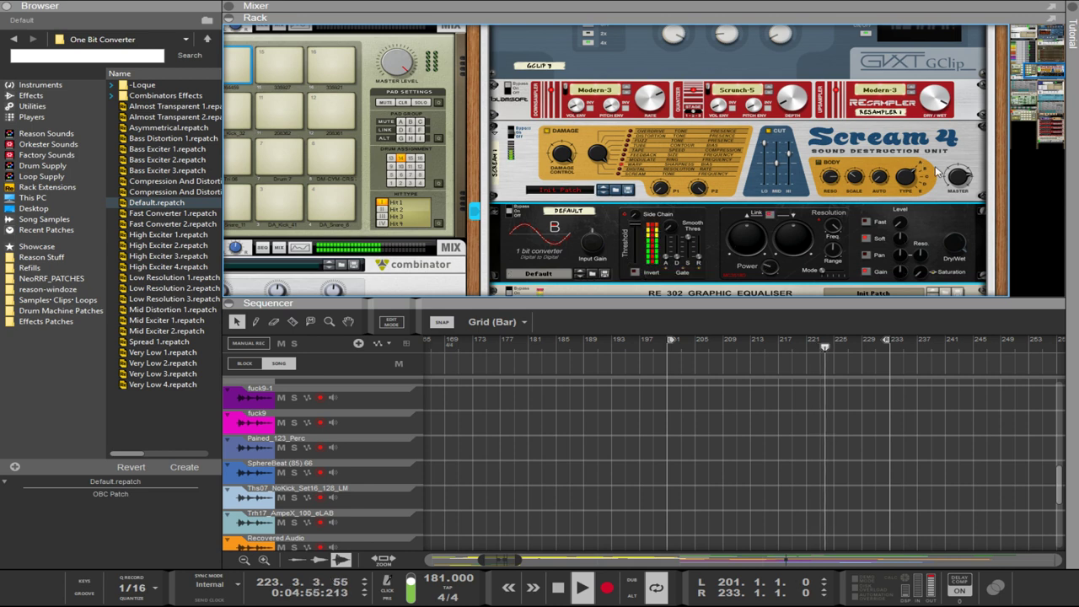
drag(954, 176, 956, 186)
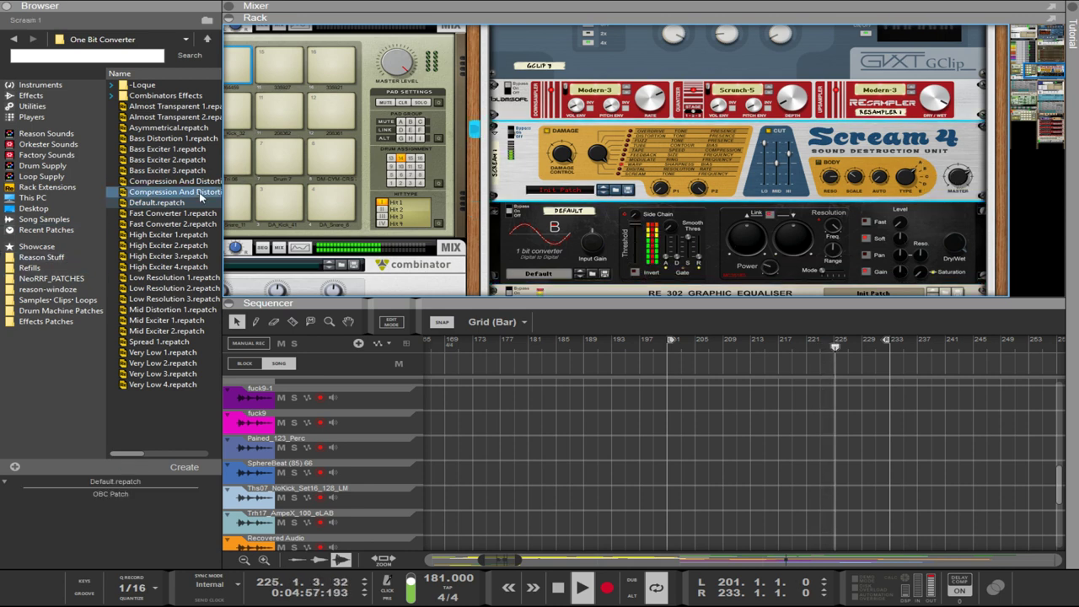
click(581, 275)
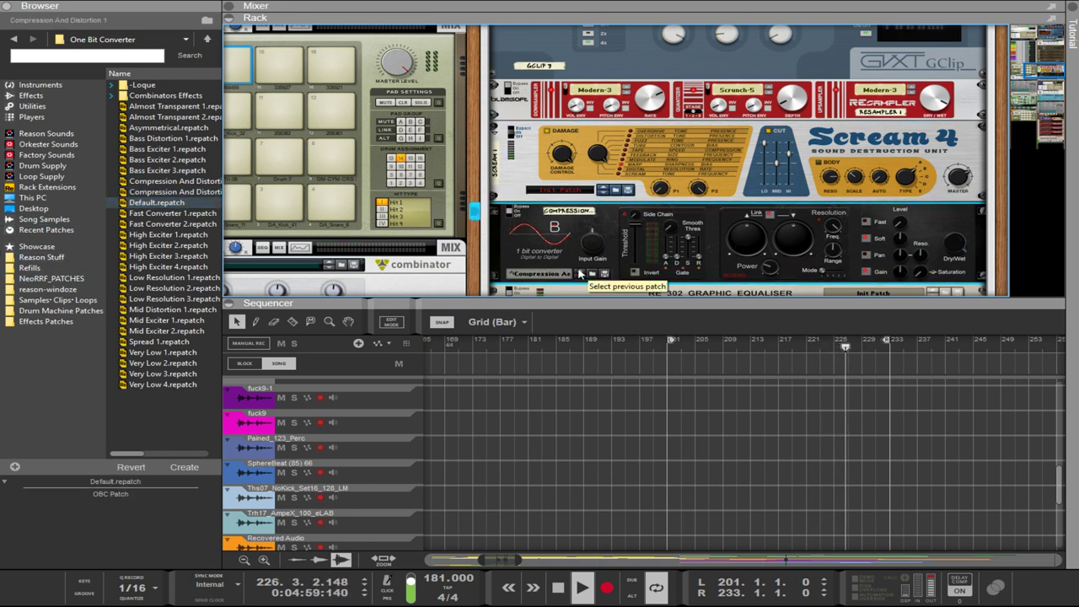
click(580, 274)
click(580, 274)
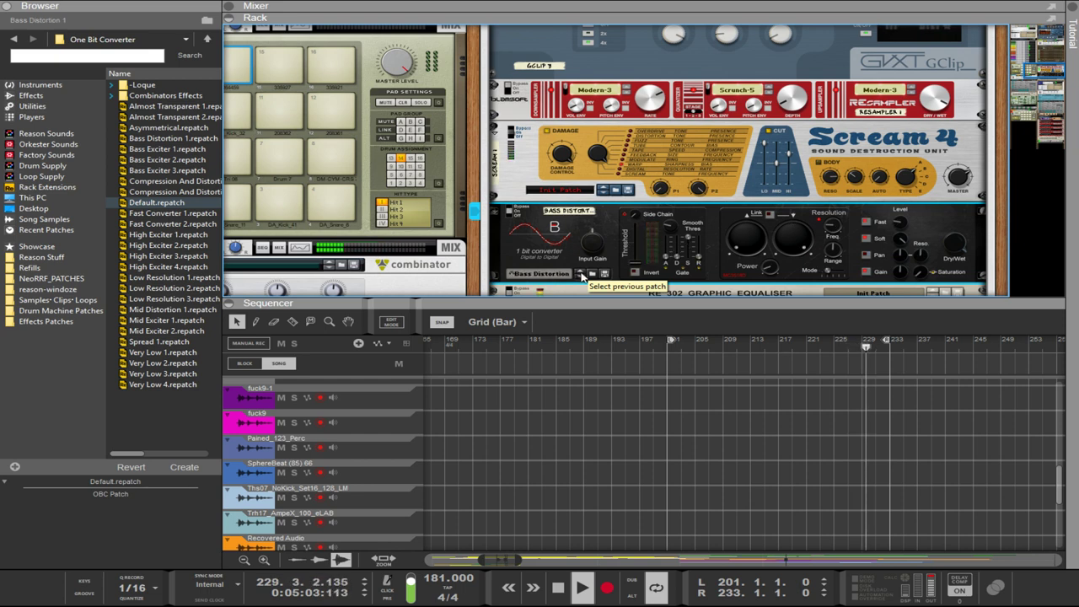
click(581, 275)
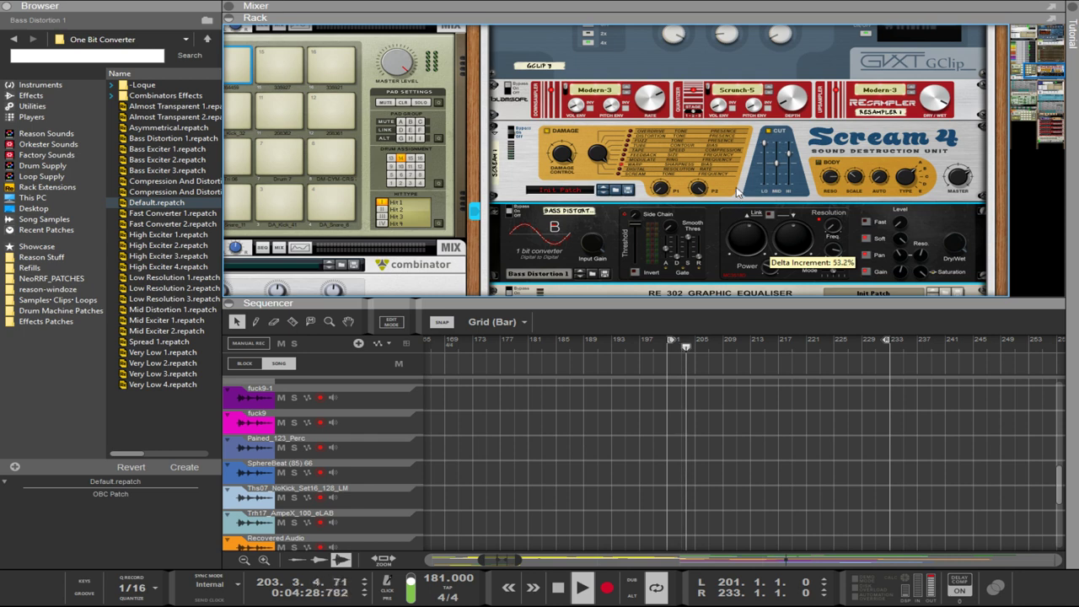
- Cut the converter's Delta Increment from 53.2% down to about 2%
drag(737, 192, 739, 240)
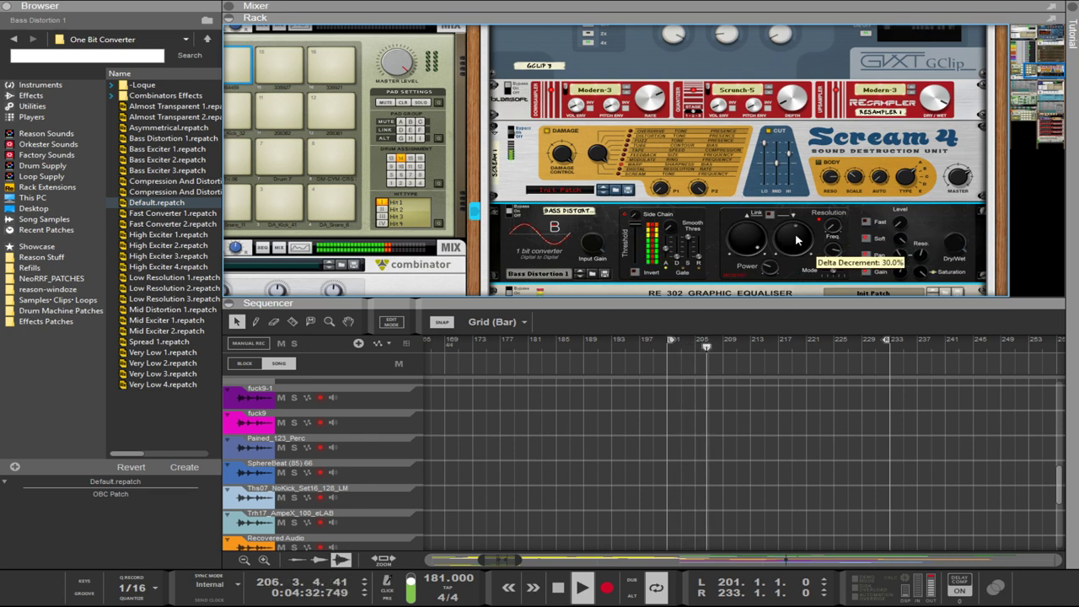
drag(796, 240, 768, 392)
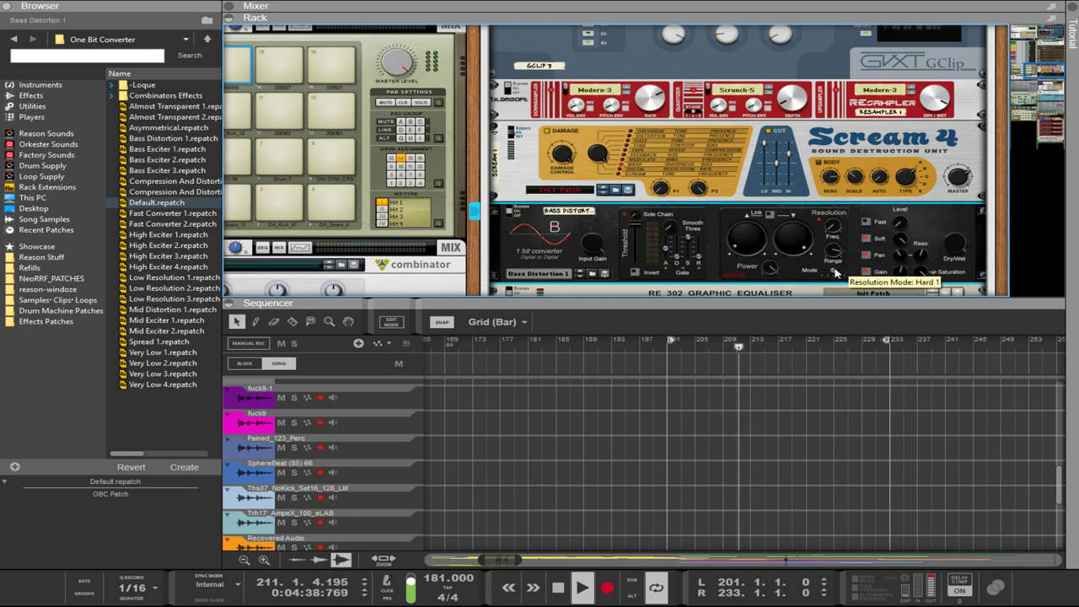
click(956, 146)
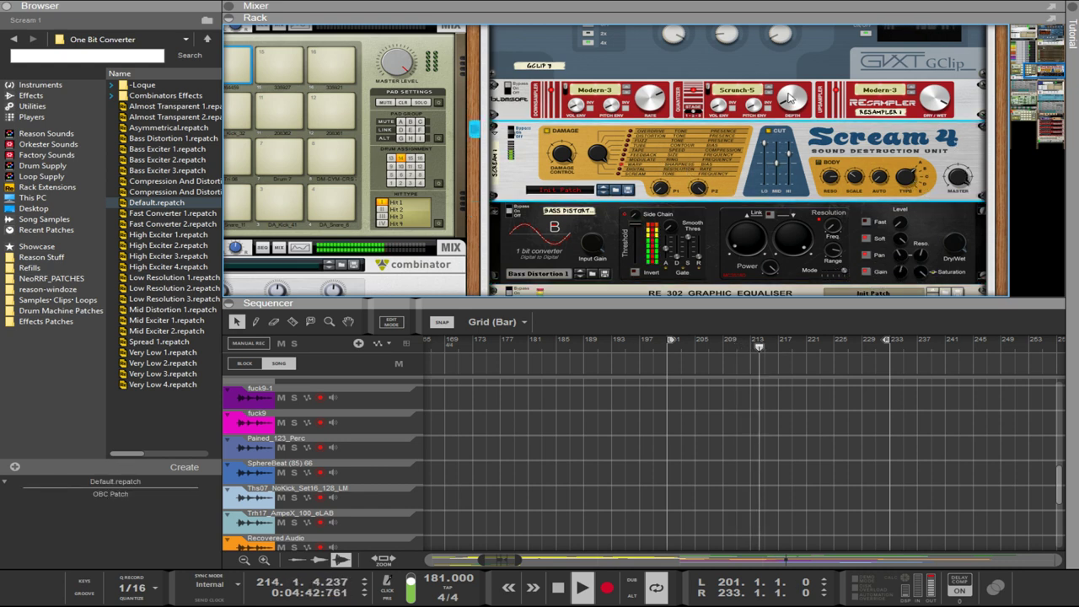
click(867, 239)
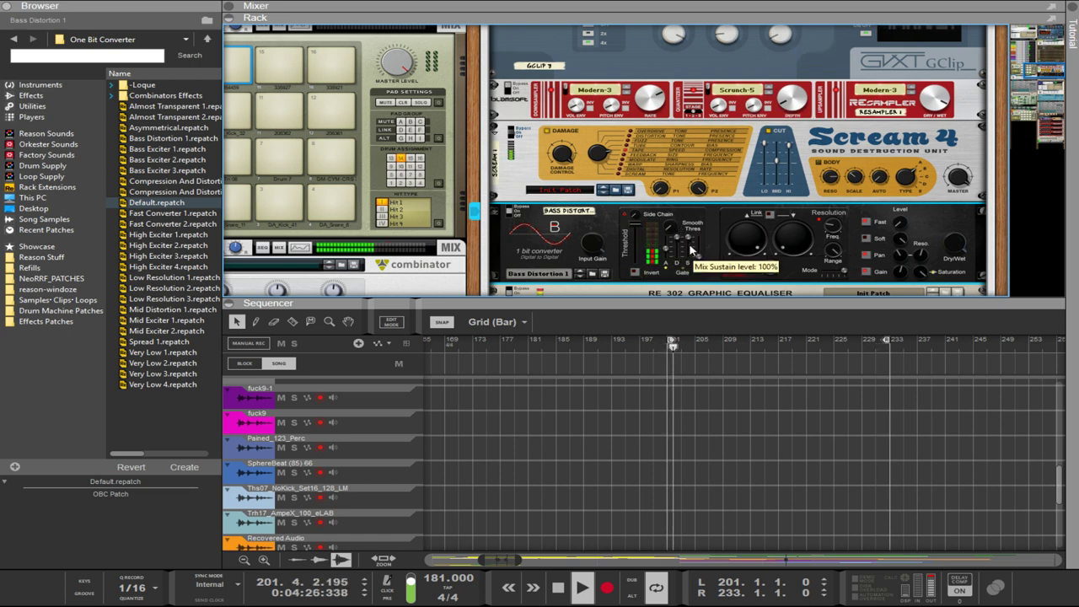
- Raise the converter gate's decay to 3000 ms and scroll Scream 4, converter and RE 302 EQ into view
drag(689, 257, 699, 236)
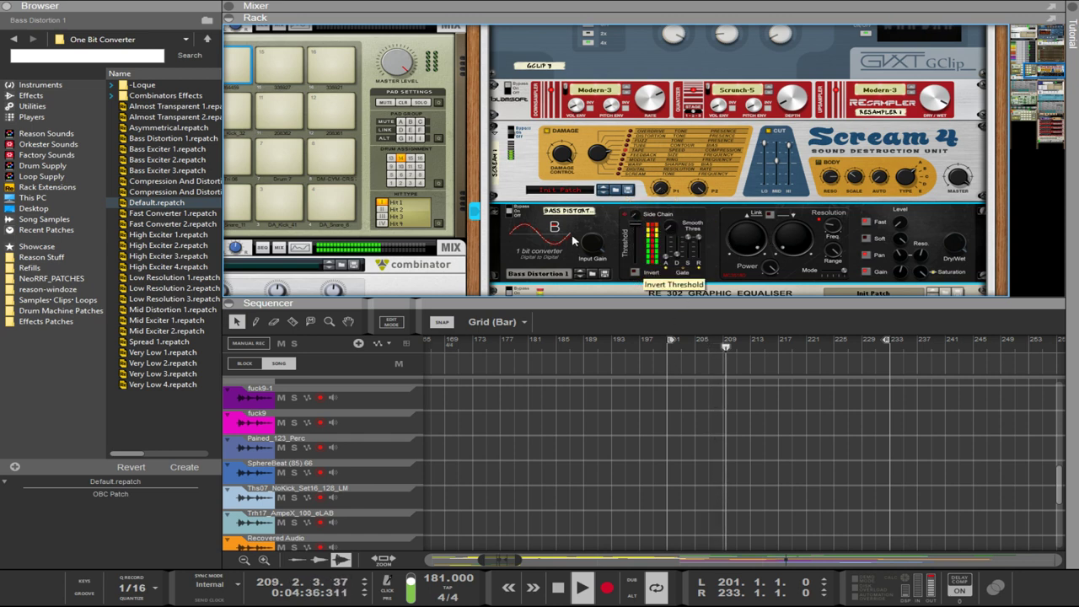
click(934, 168)
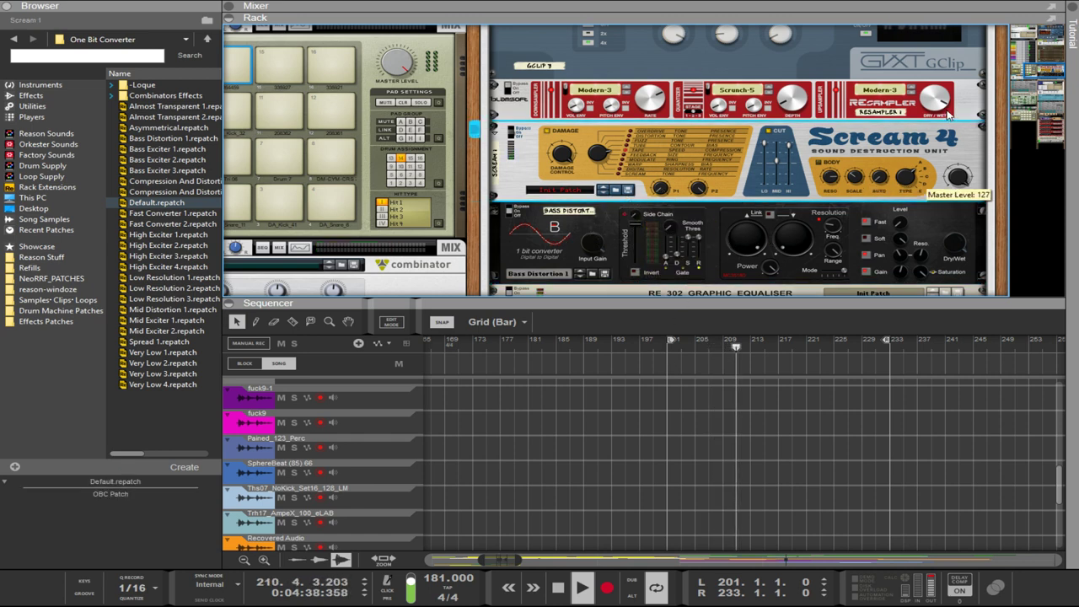
scroll(934, 174, up, 3)
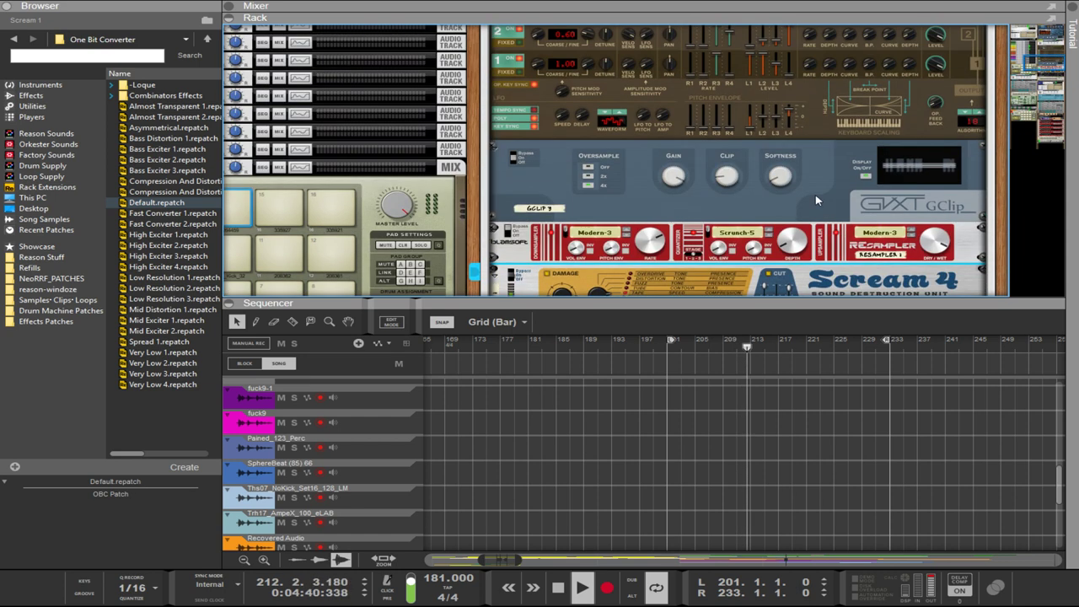
scroll(843, 186, down, 2)
scroll(792, 190, up, 2)
scroll(775, 187, down, 3)
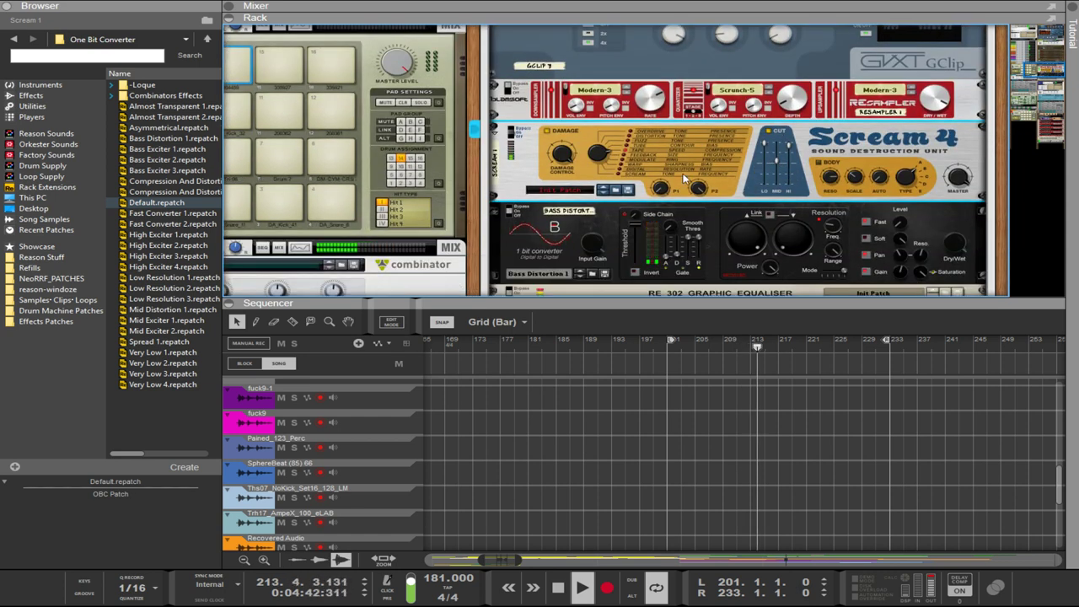
scroll(640, 172, down, 3)
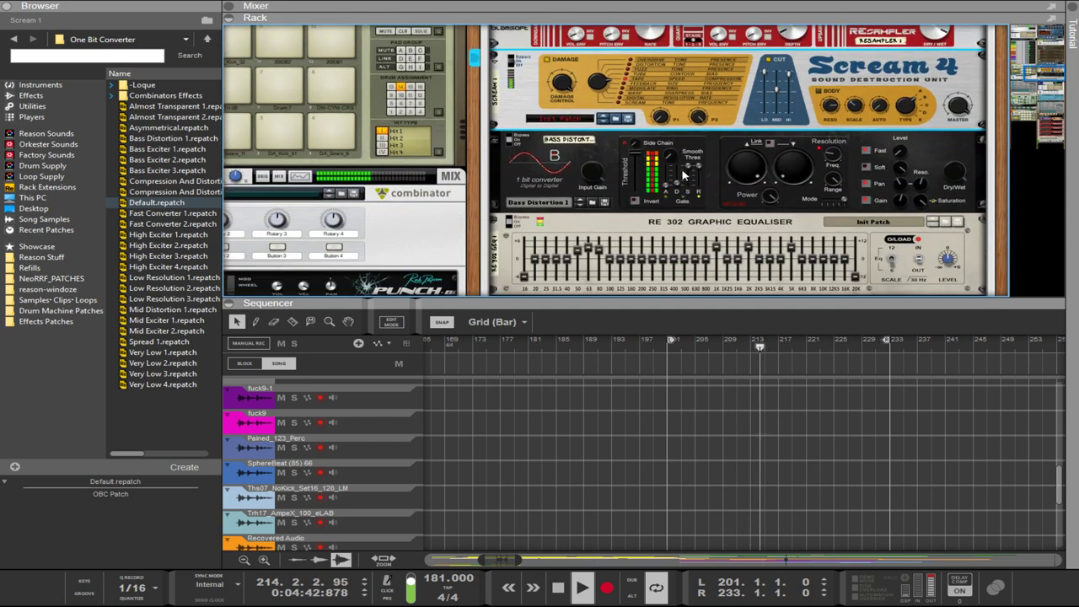
- Step the converter back to Almost Transparent 2, list its patches, then return to Bass Distortion
click(579, 202)
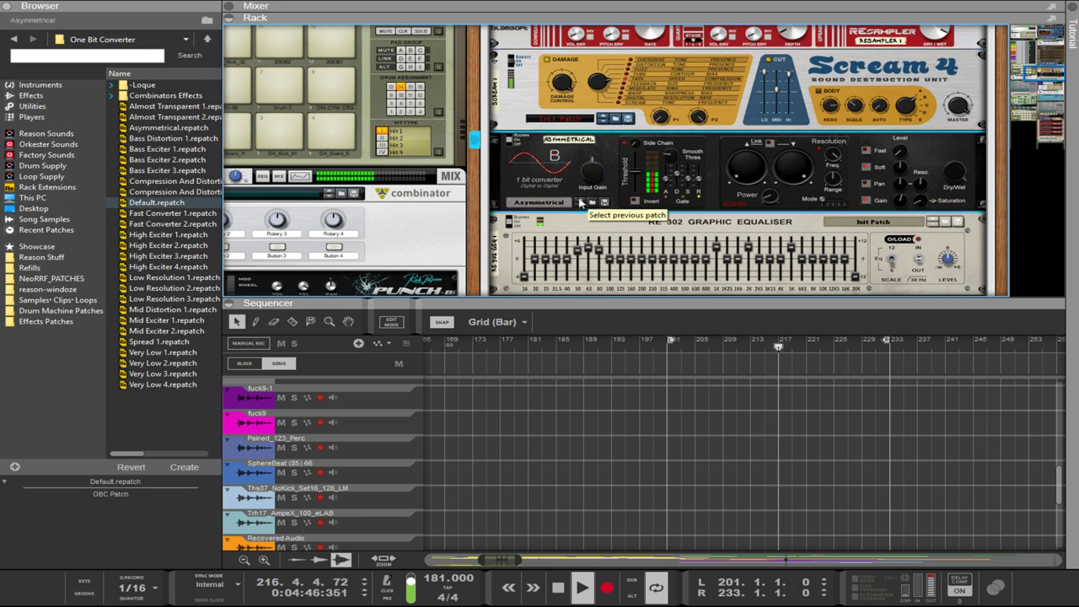
click(580, 202)
click(593, 204)
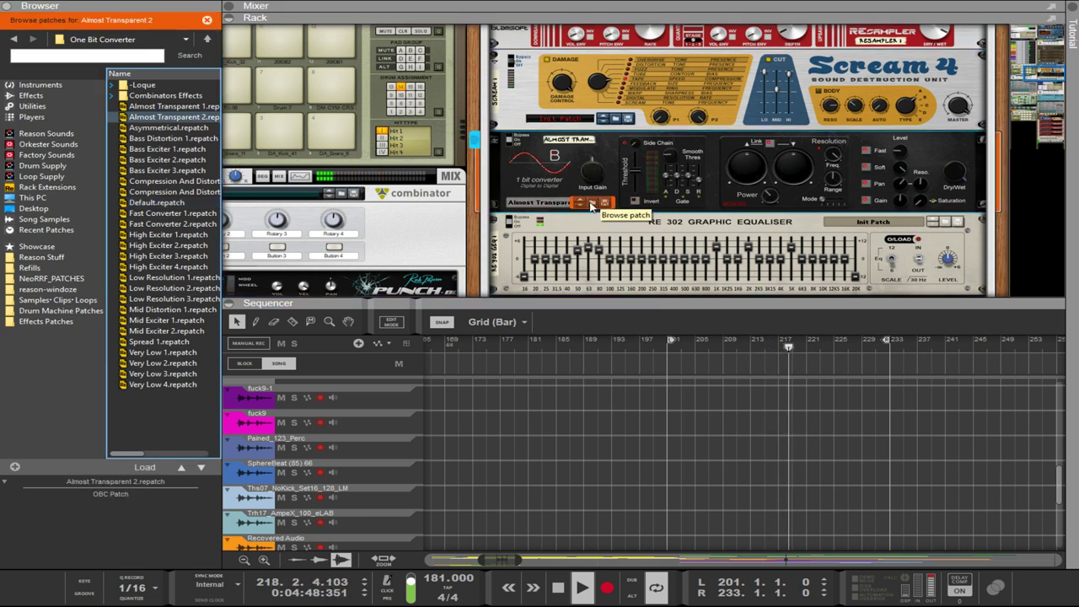
click(581, 204)
- Step forward past Fast Converter 2, High Exciter 2 and Spread 1 to the Very Low 4 patch
click(581, 206)
click(581, 206)
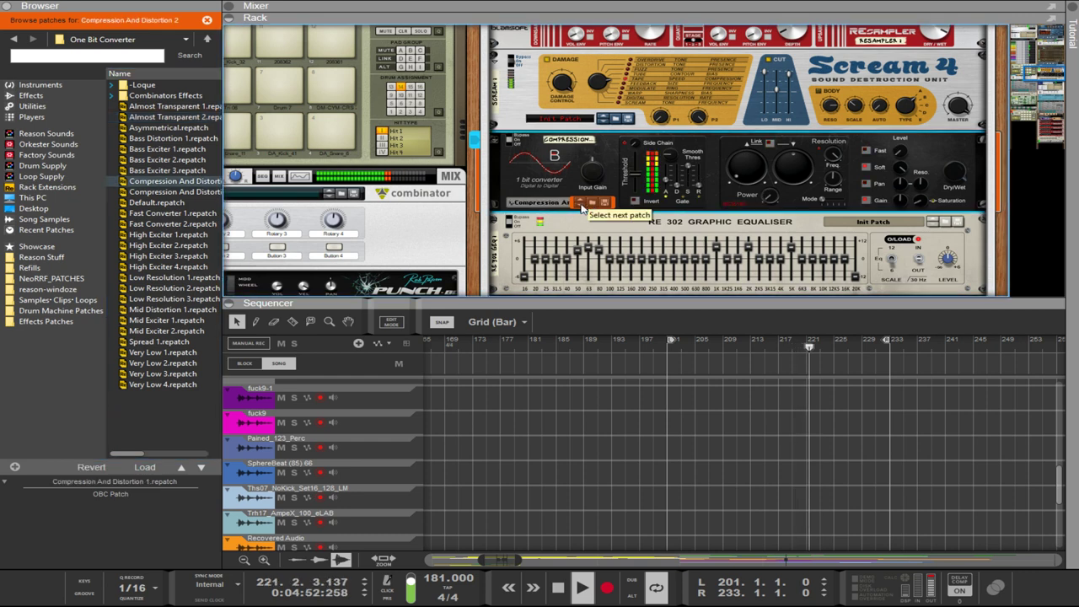
click(581, 206)
click(581, 206)
click(581, 206)
click(580, 204)
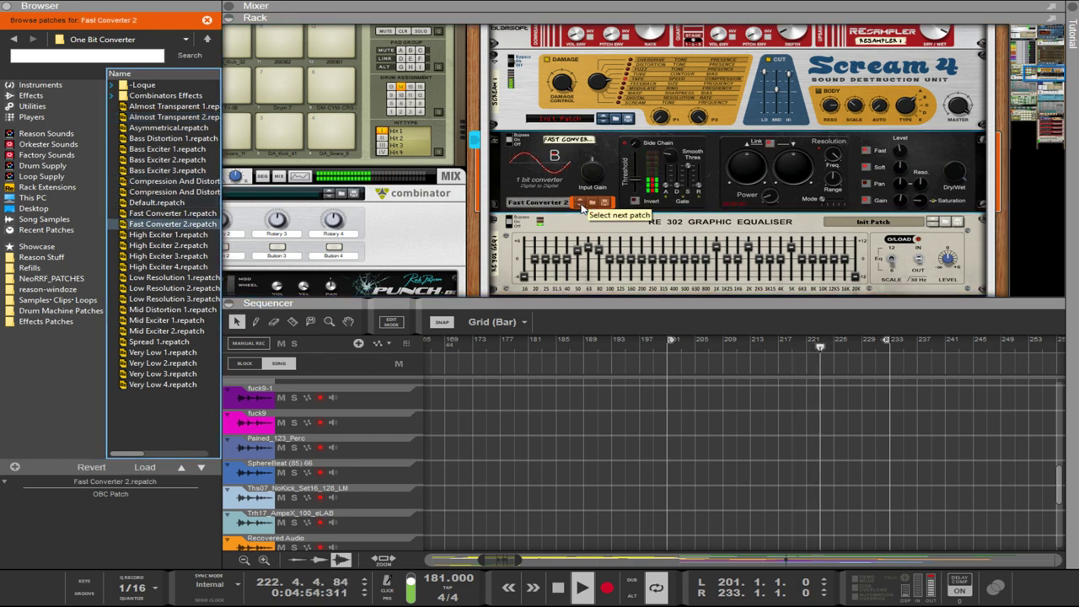
click(581, 204)
click(581, 204)
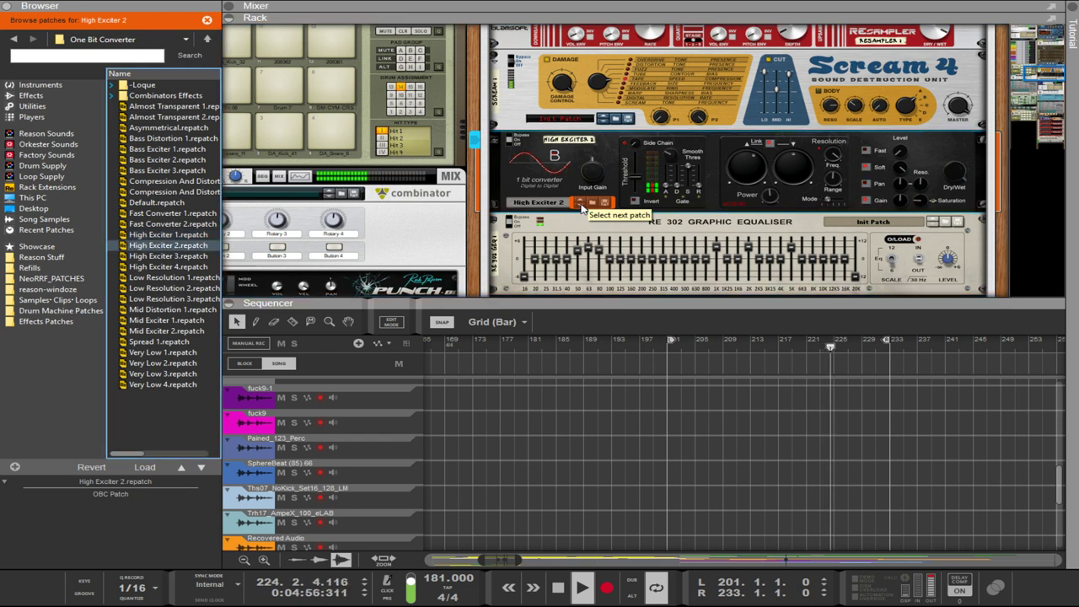
click(581, 204)
click(581, 204)
click(580, 204)
click(581, 204)
click(581, 204)
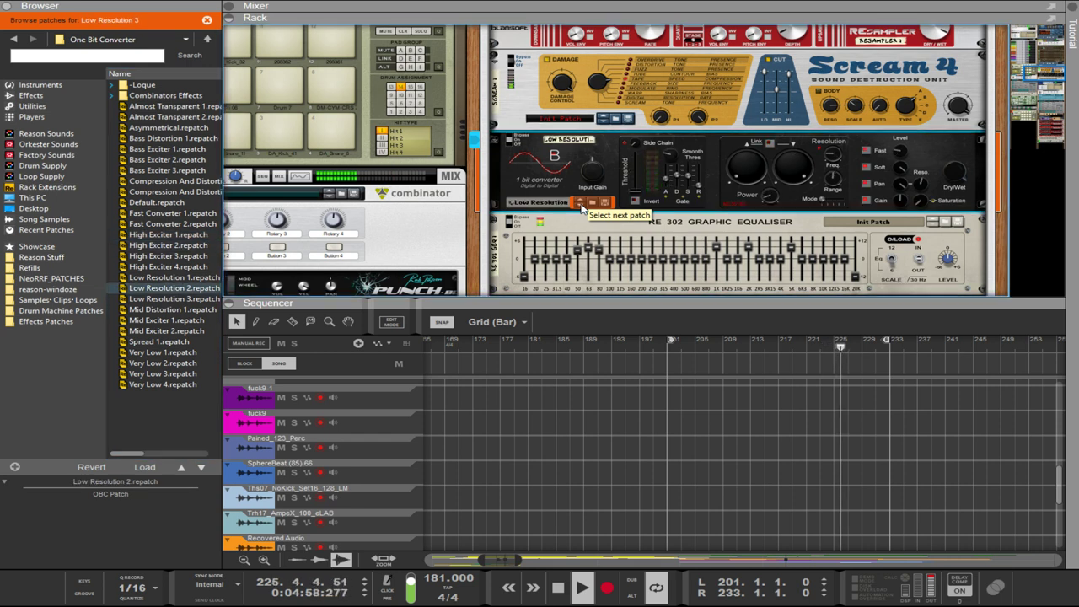
click(581, 204)
click(581, 204)
click(581, 204)
click(581, 204)
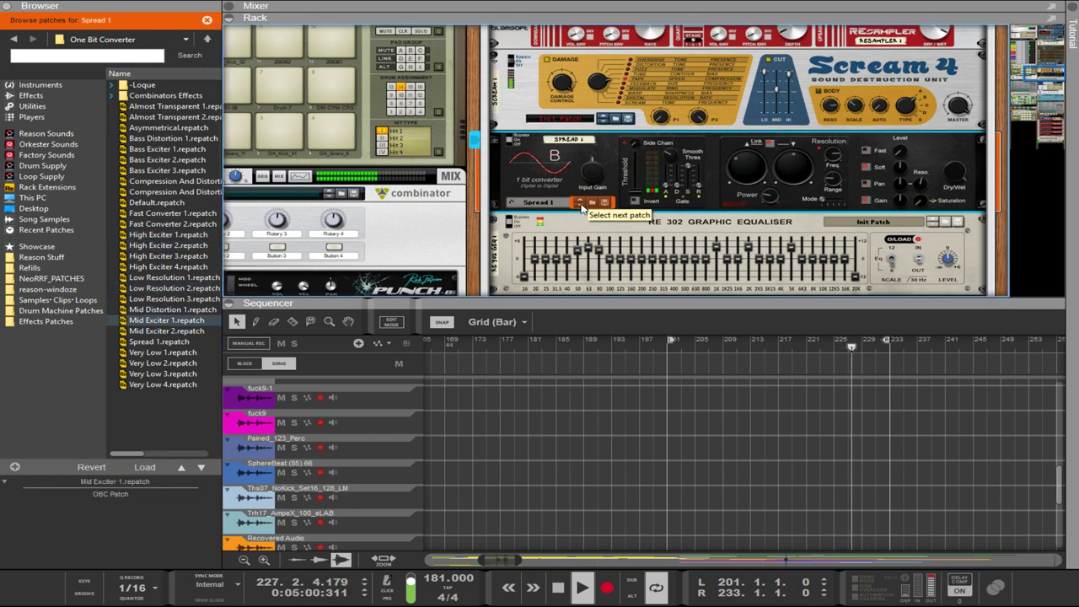
click(581, 204)
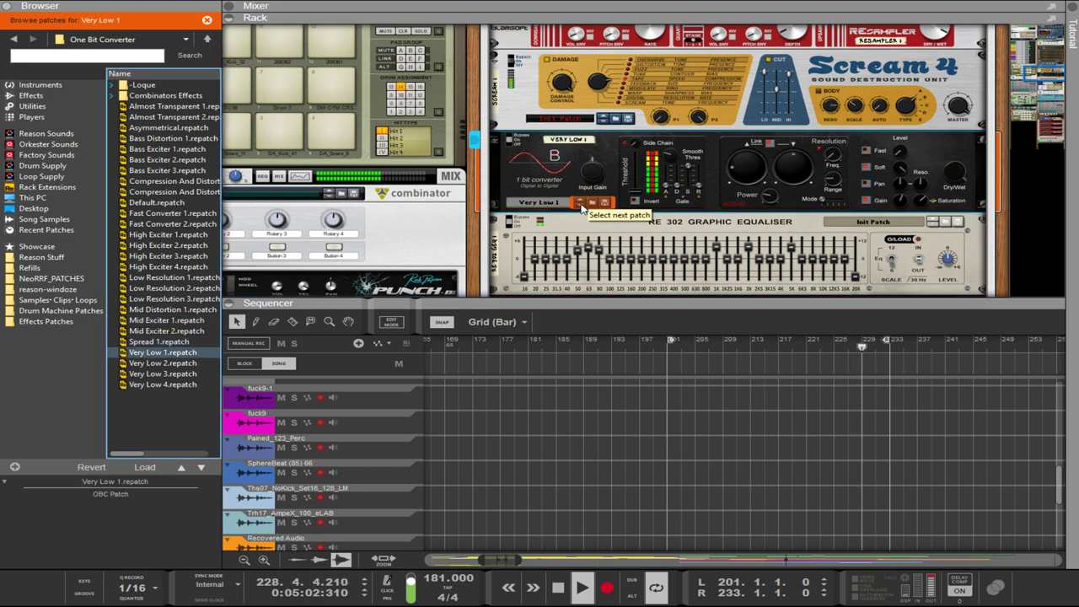
click(580, 204)
click(581, 204)
click(581, 204)
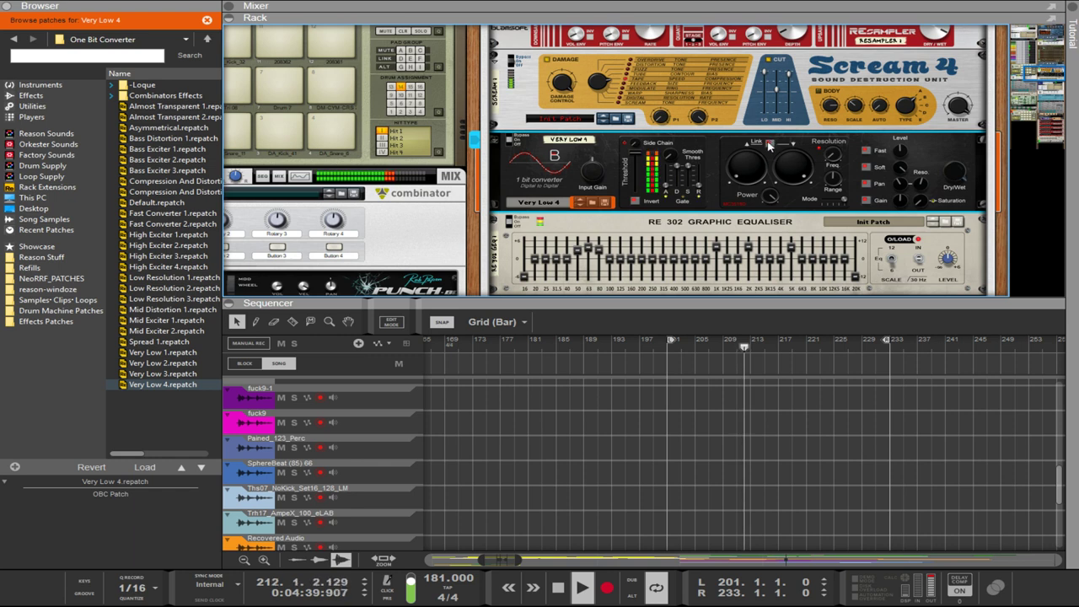
- Set the converter's Delta Increment to 63.3% and Delta Decrement to 28.1%, and retune saturation threshold
drag(756, 169, 754, 80)
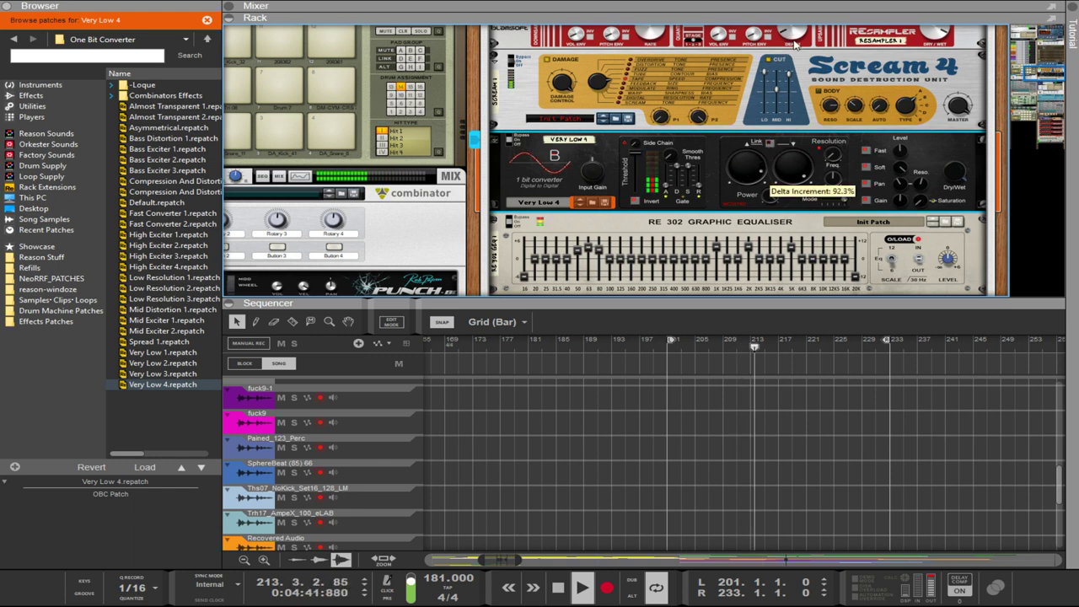
drag(795, 44, 792, 169)
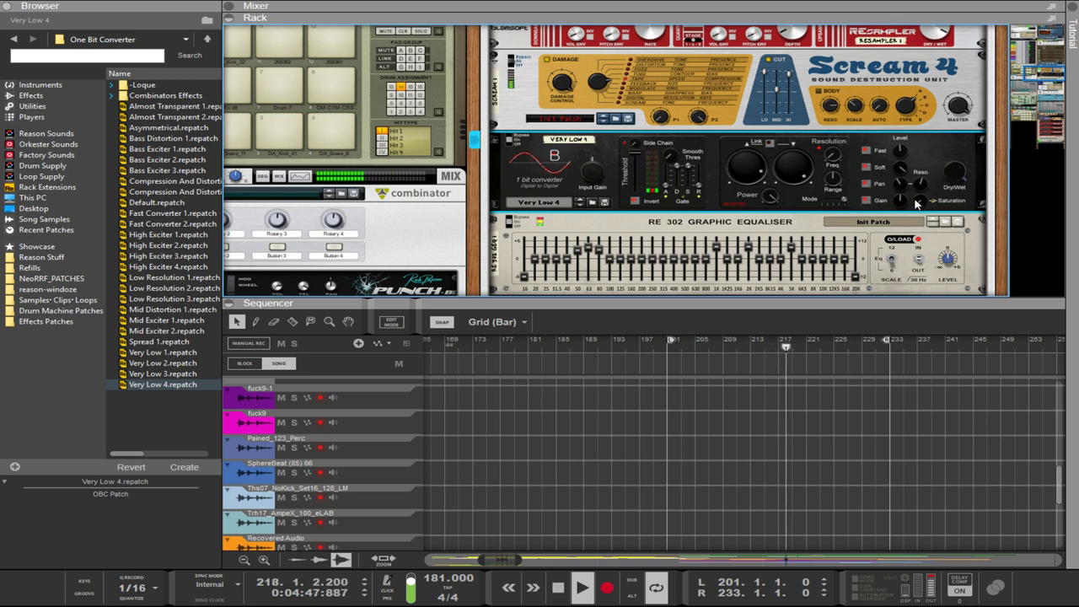
drag(916, 203, 910, 145)
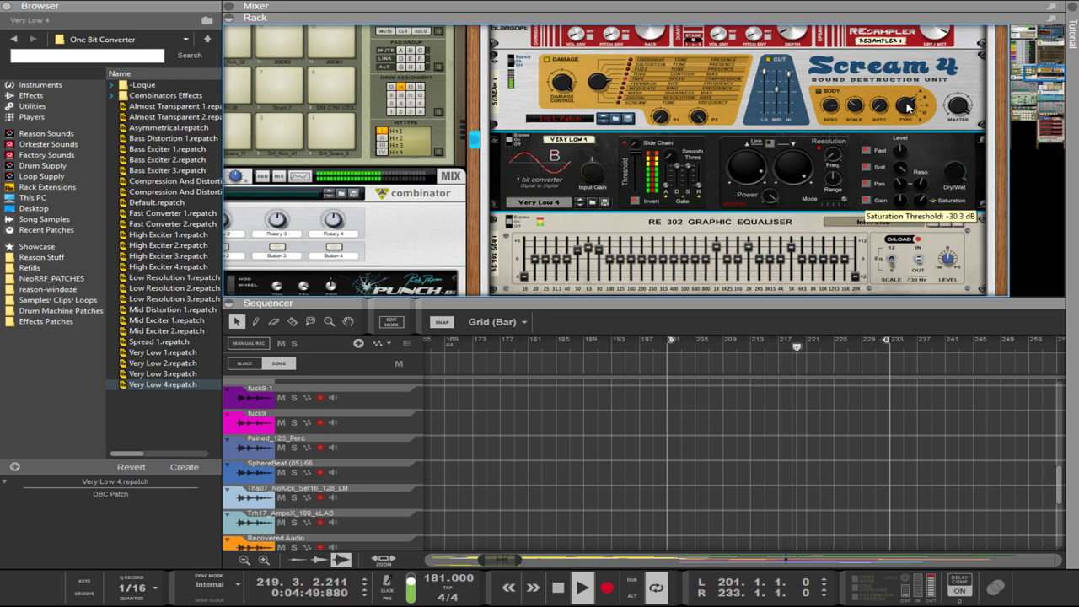
drag(902, 48, 931, 139)
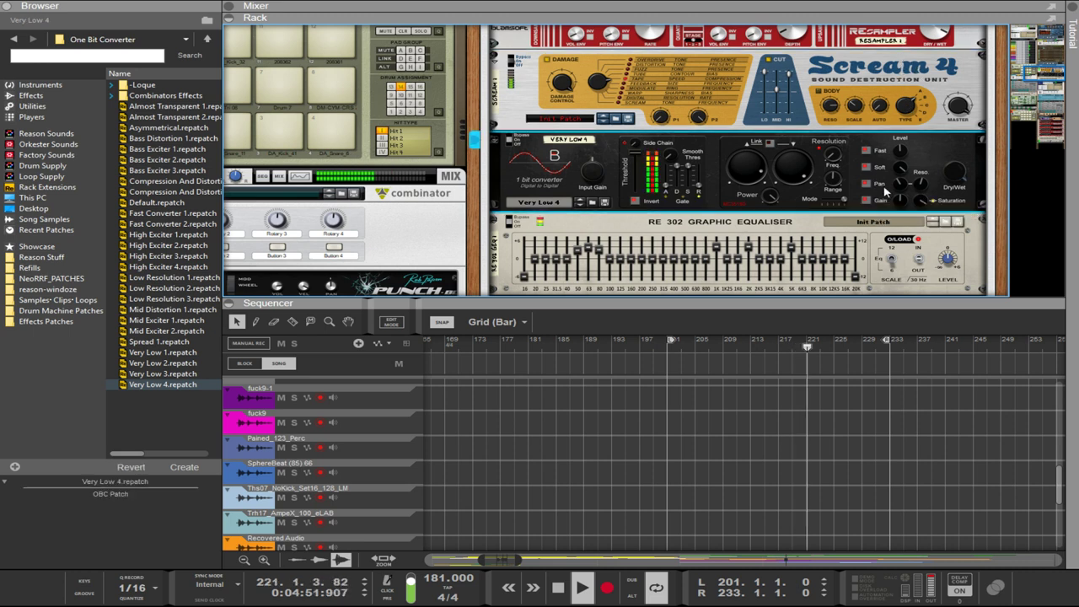
- Turn the converter's soft level down to near zero, then reselect Scream 4 and the converter
mouse_move(890, 171)
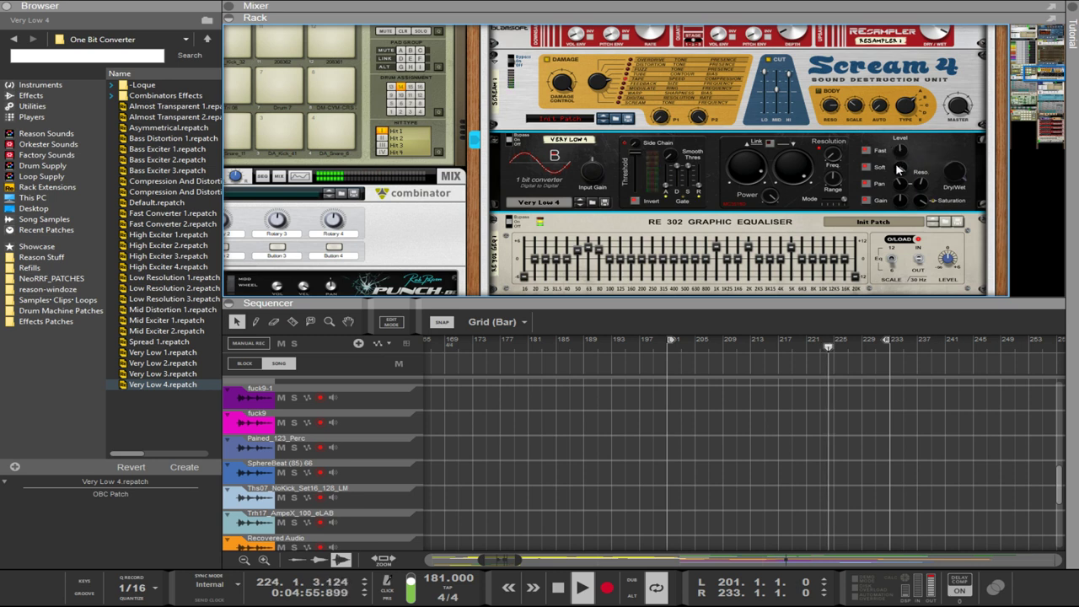
drag(898, 173, 879, 330)
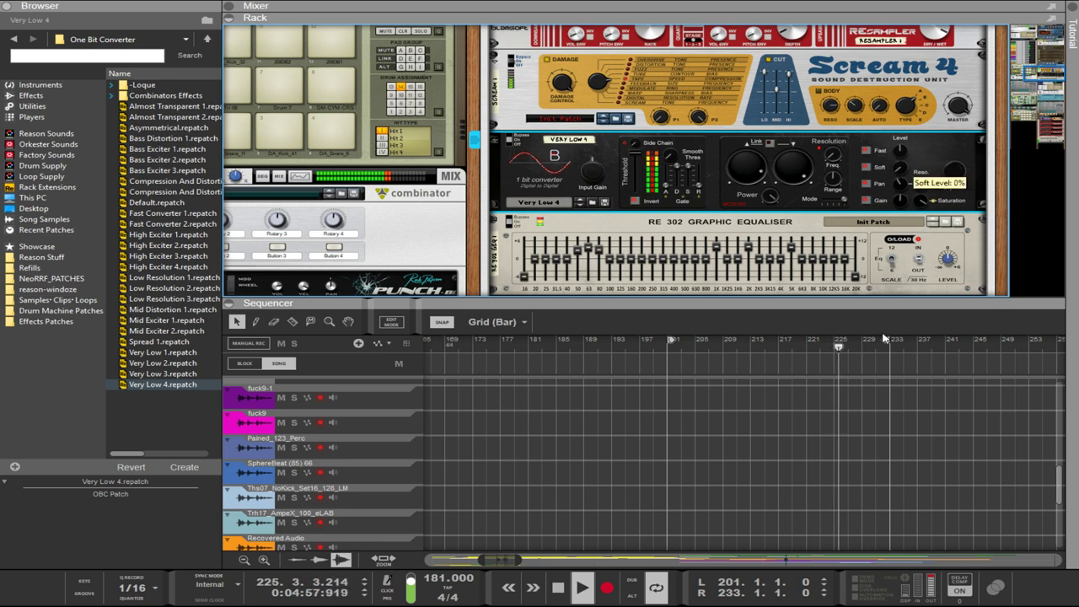
mouse_move(902, 152)
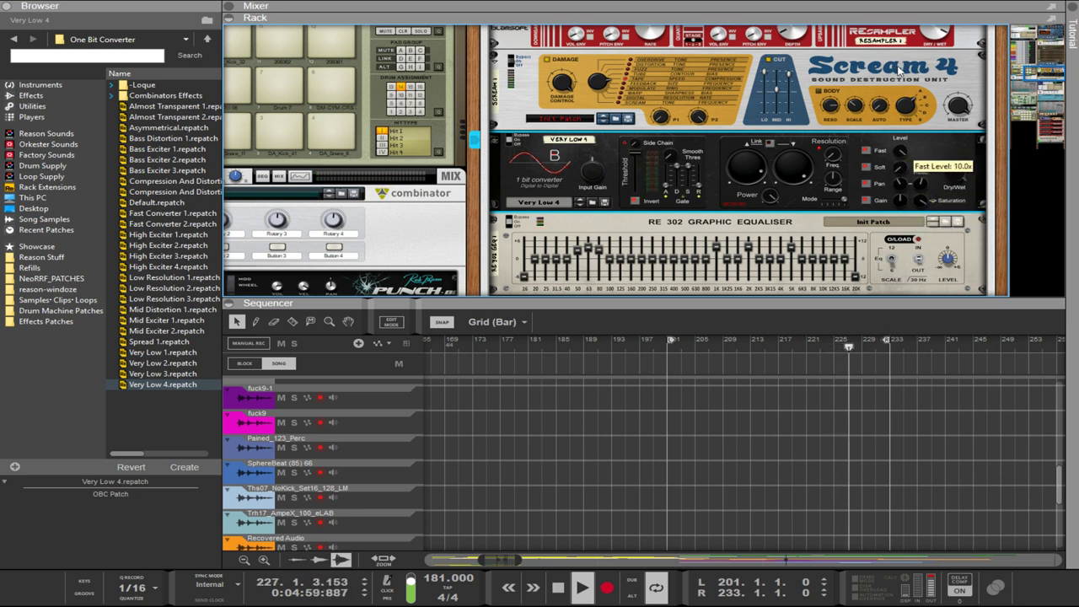
click(891, 120)
click(898, 149)
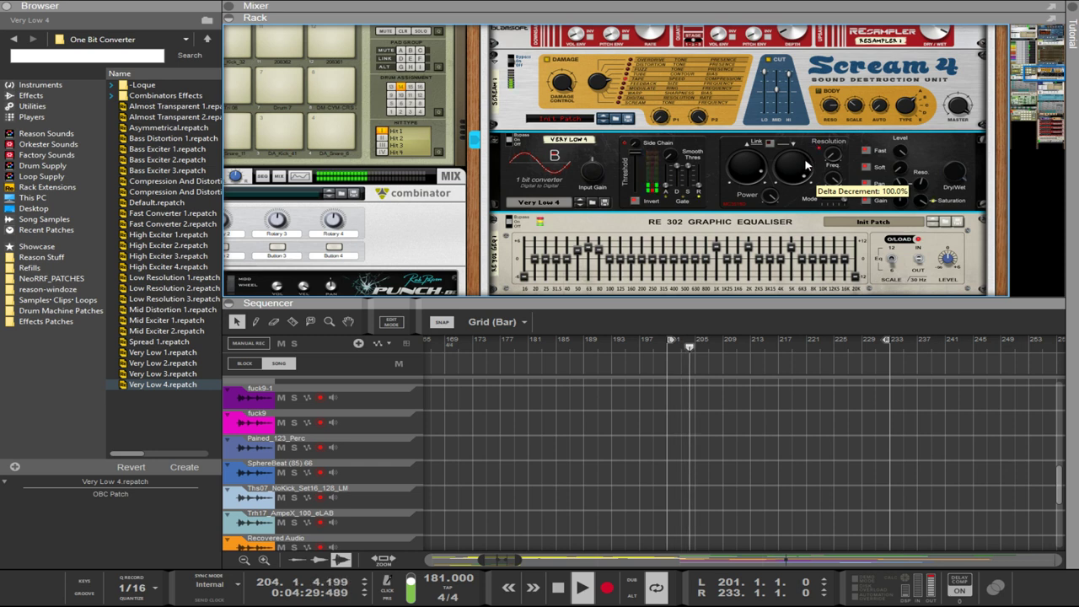
click(531, 54)
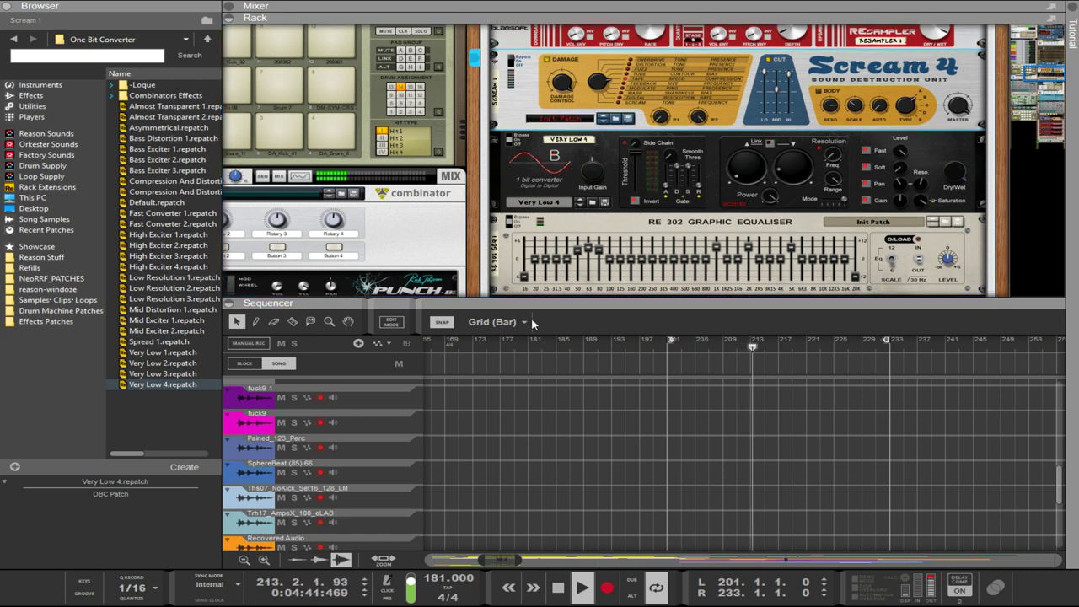
scroll(590, 169, down, 2)
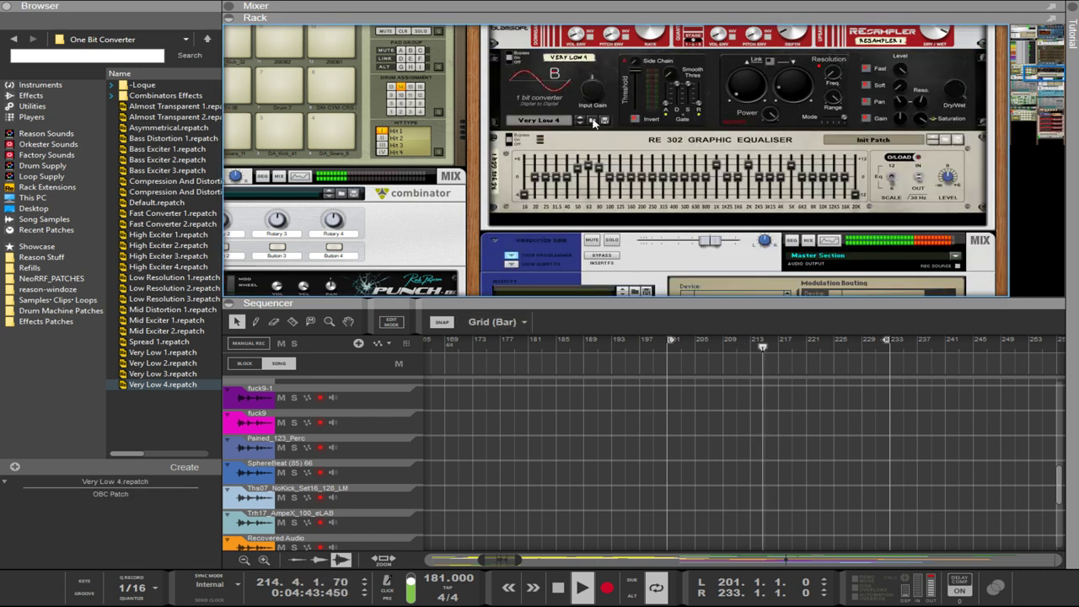
click(590, 127)
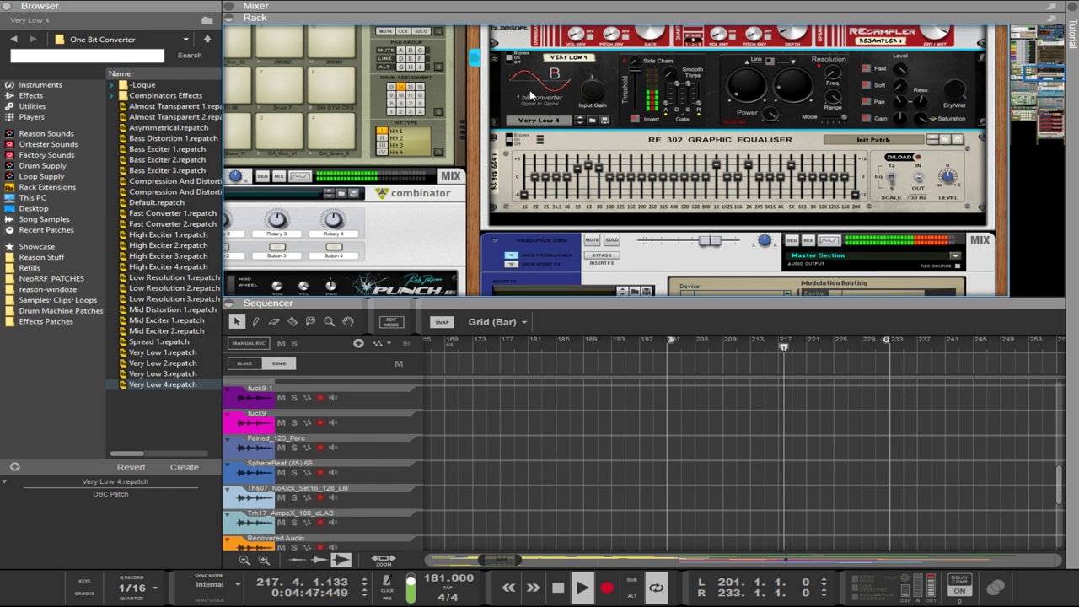
scroll(648, 95, up, 4)
scroll(648, 94, down, 1)
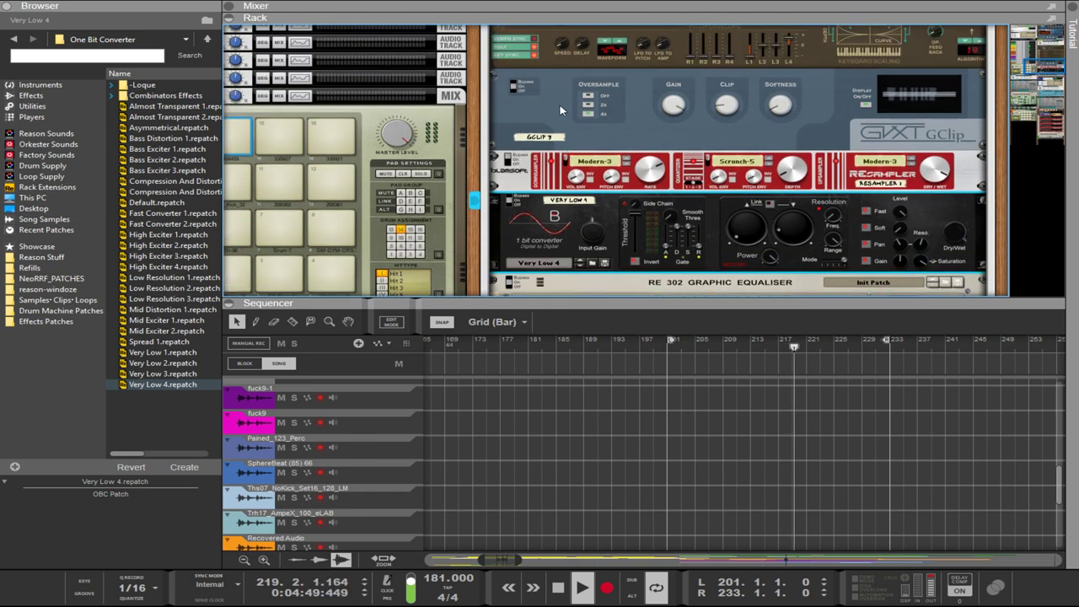
click(518, 93)
scroll(527, 88, down, 1)
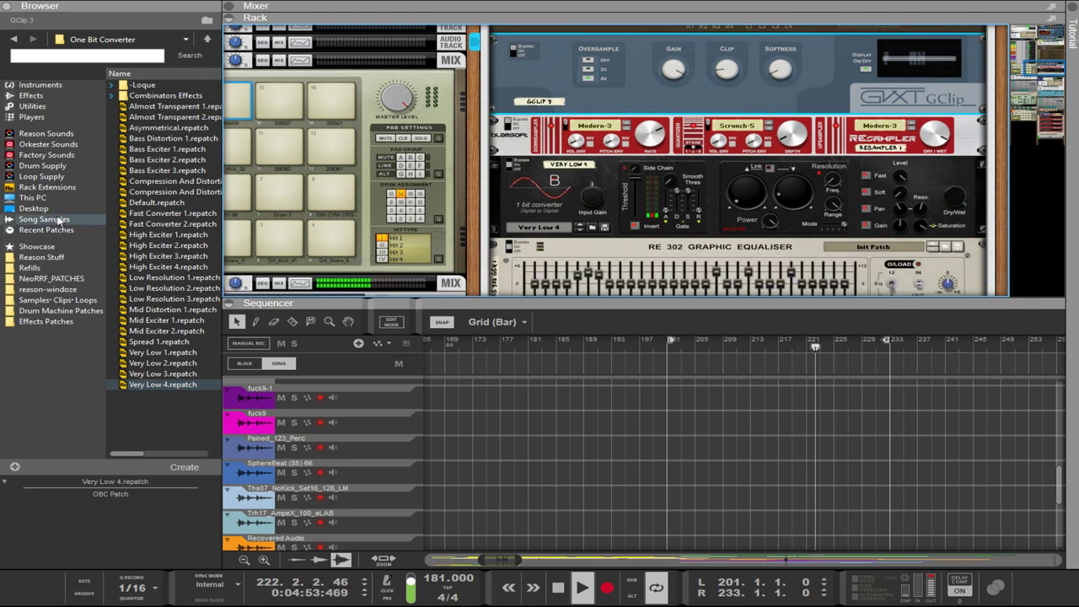
- Add a GClip Waveshaping Clipper from Effects below the One Bit Converter and lower its clip to about 5%
click(31, 95)
scroll(165, 270, down, 10)
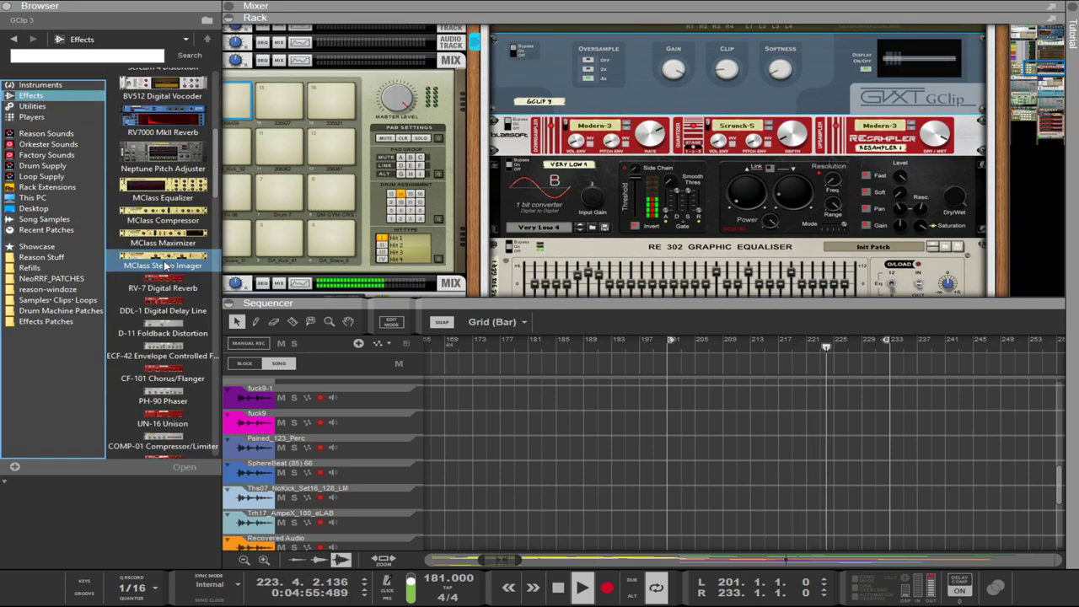
scroll(164, 270, down, 6)
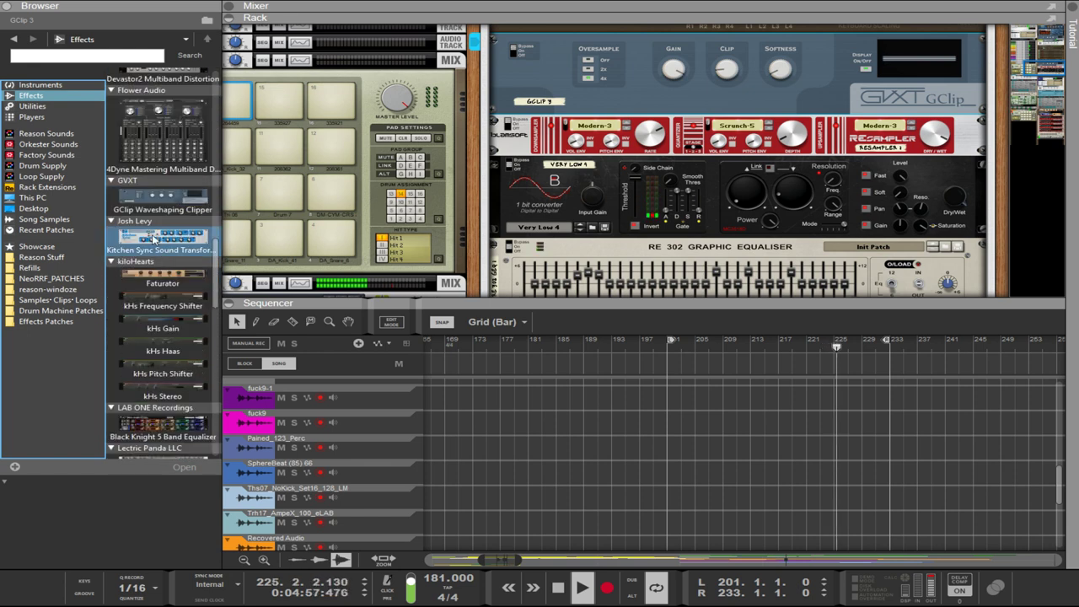
click(135, 205)
drag(135, 206, 558, 239)
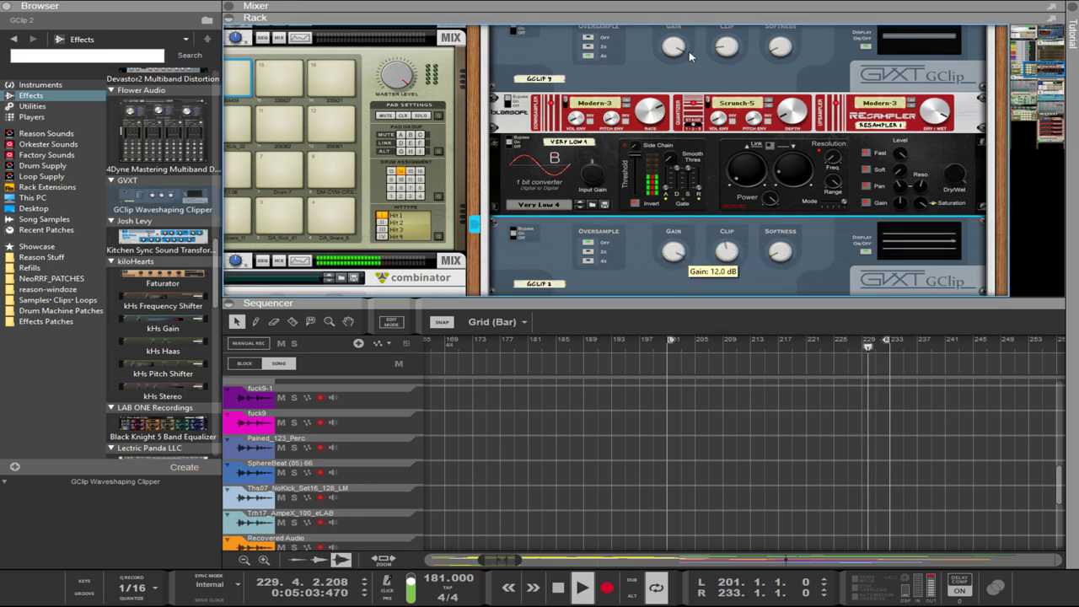
drag(724, 276, 727, 306)
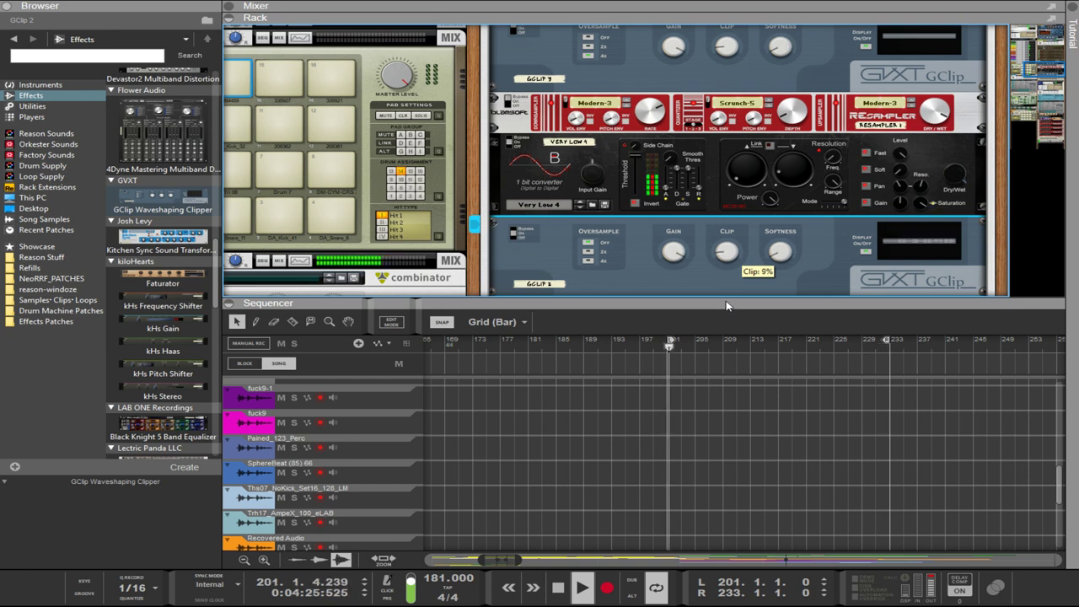
- Raise the bit converter's Delta Increment to about 90%
click(957, 179)
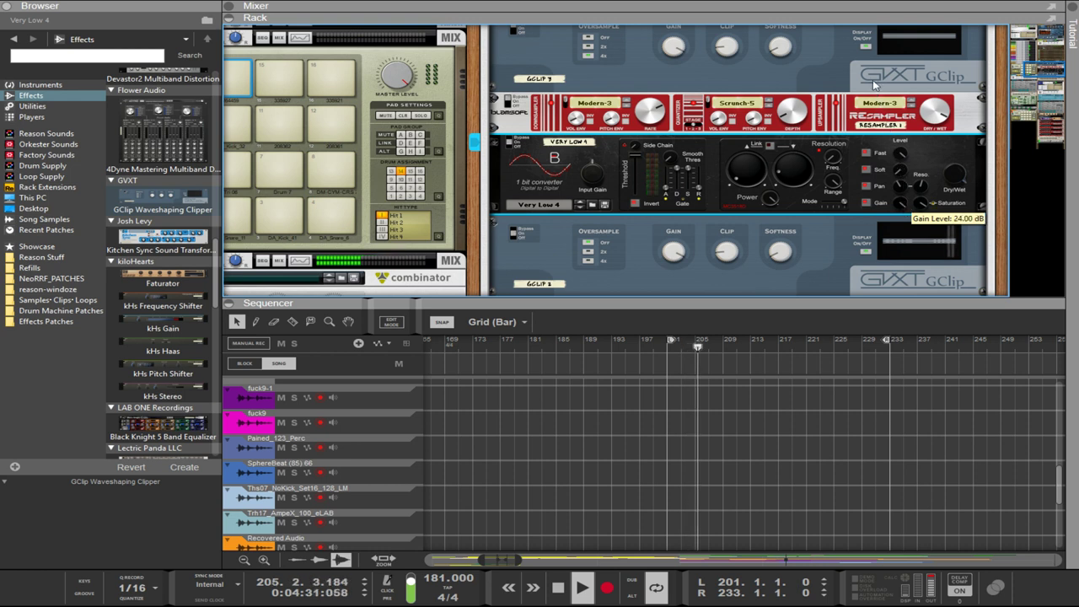
click(735, 253)
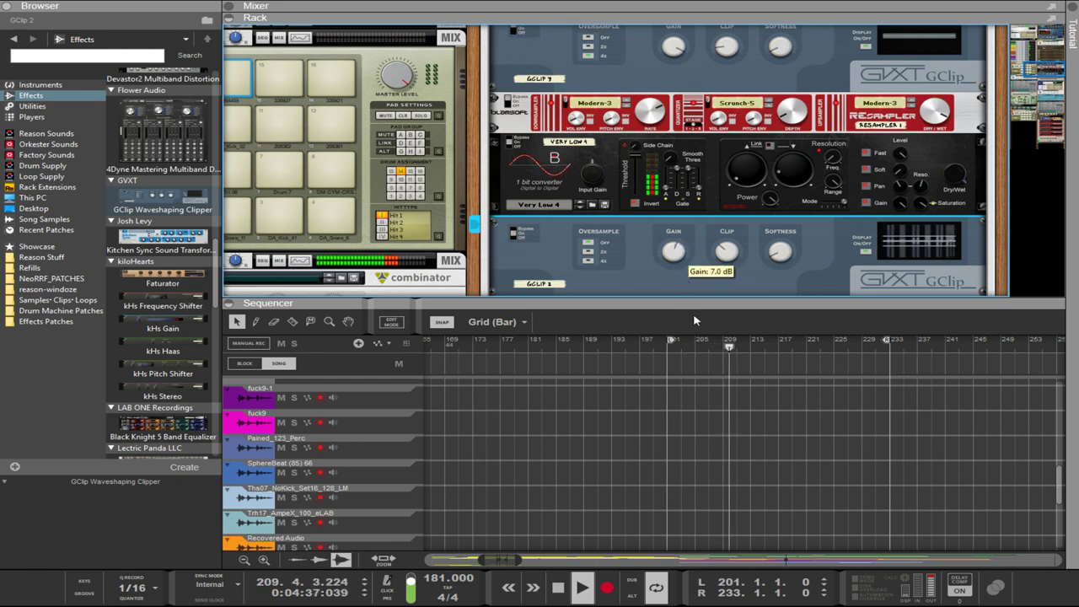
click(755, 174)
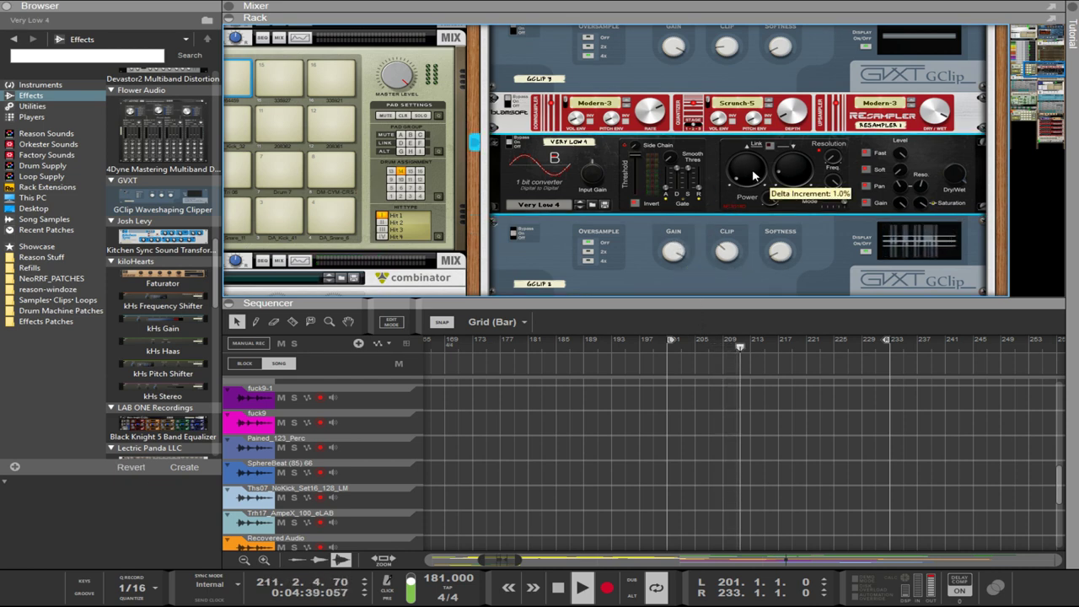
drag(755, 174, 827, 34)
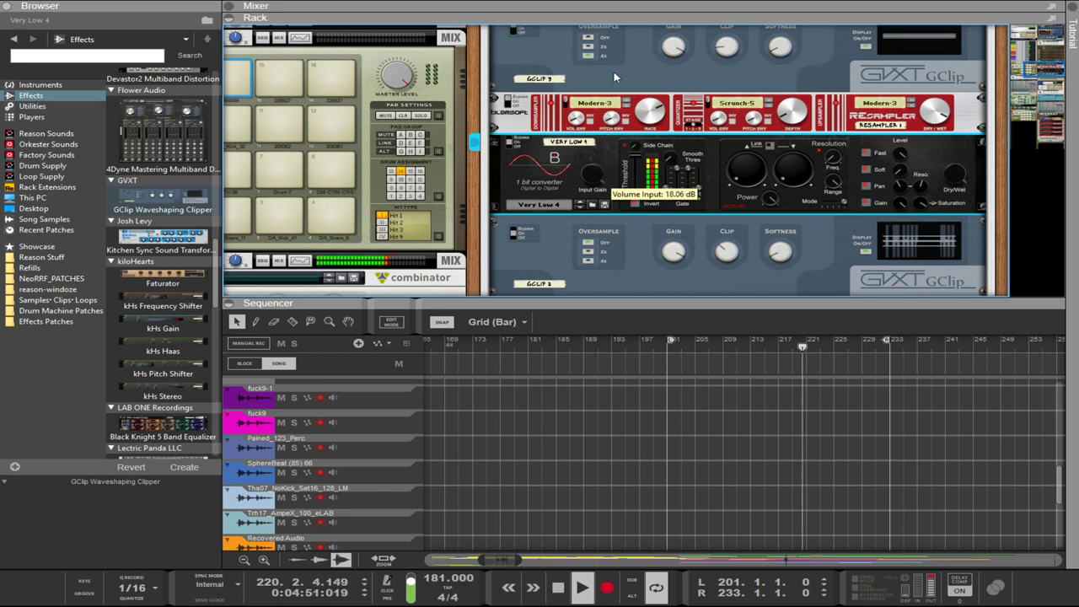
- Add a Scream 4 carrying the EasyFuzz patch below the bit converter
click(726, 244)
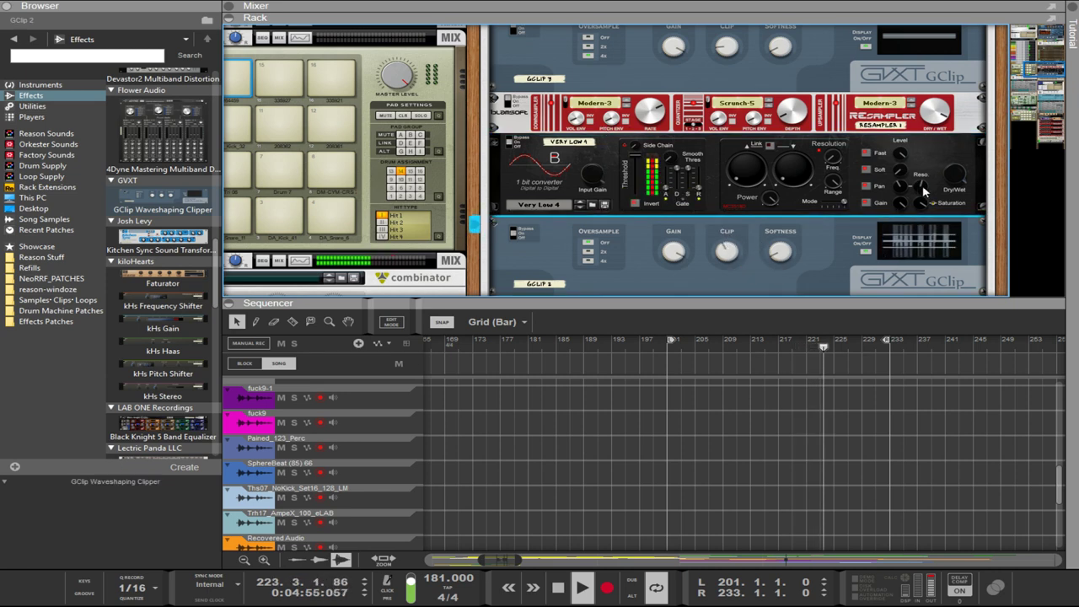
click(904, 201)
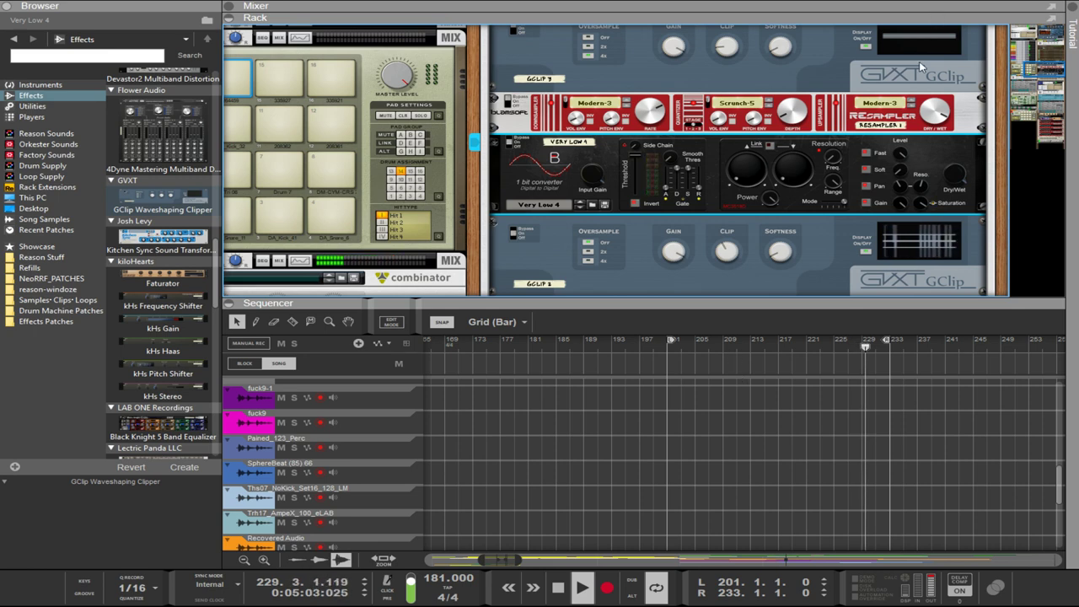
key(ctrl+v)
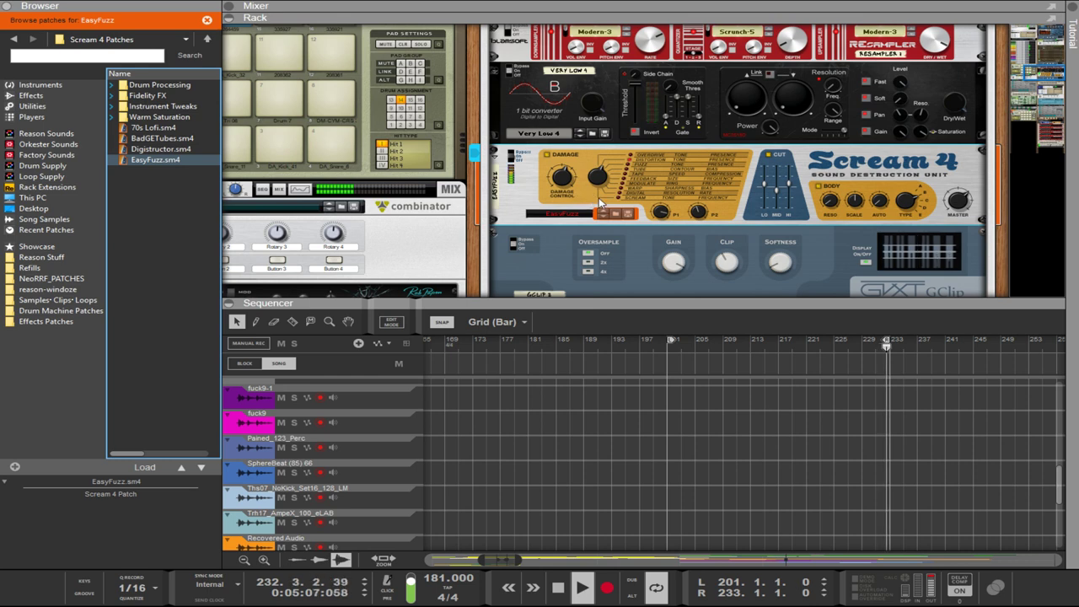
- Sweep GClip 2's clip amount up to about 62%, then back down to about 24%
click(599, 196)
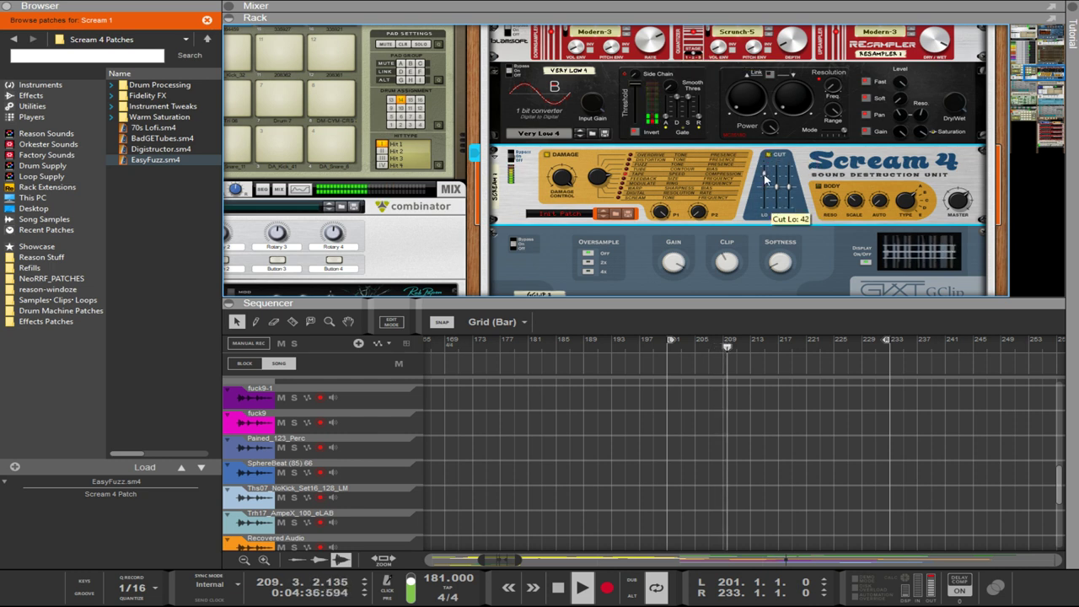
click(736, 265)
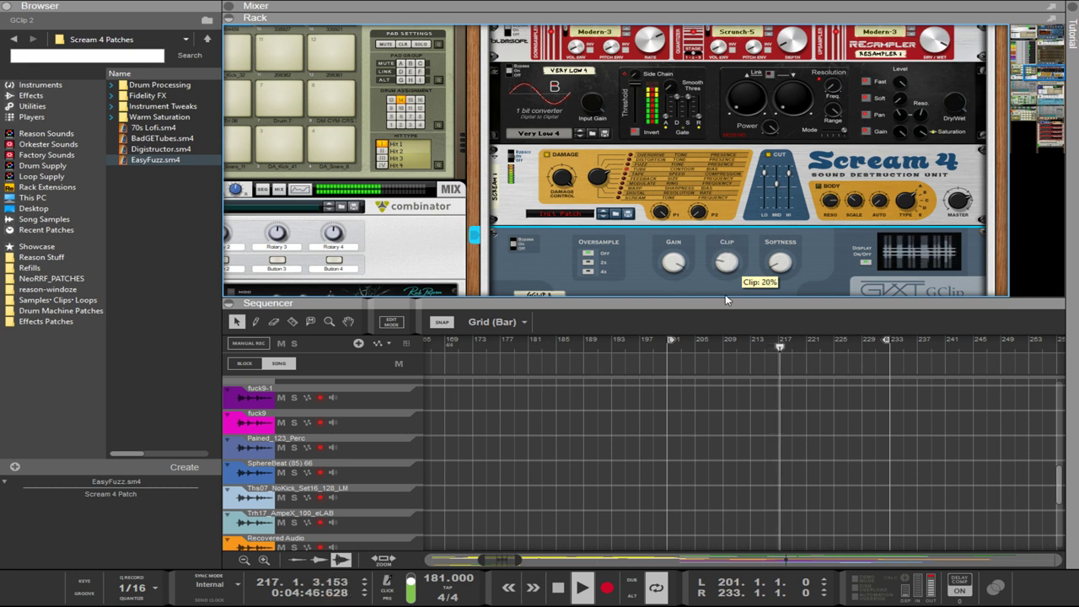
drag(725, 298, 717, 231)
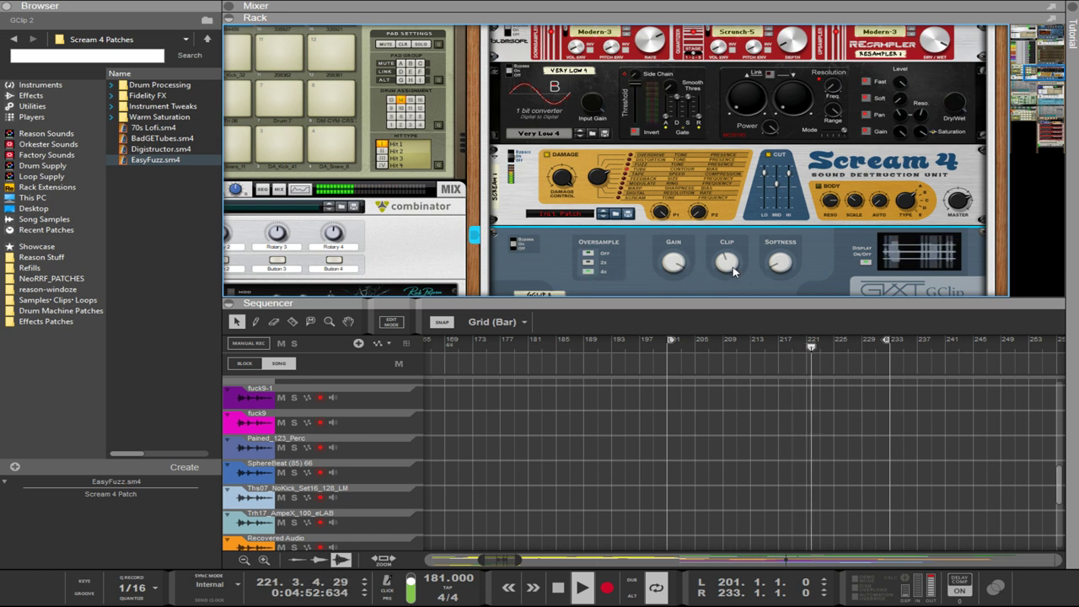
drag(733, 267, 710, 294)
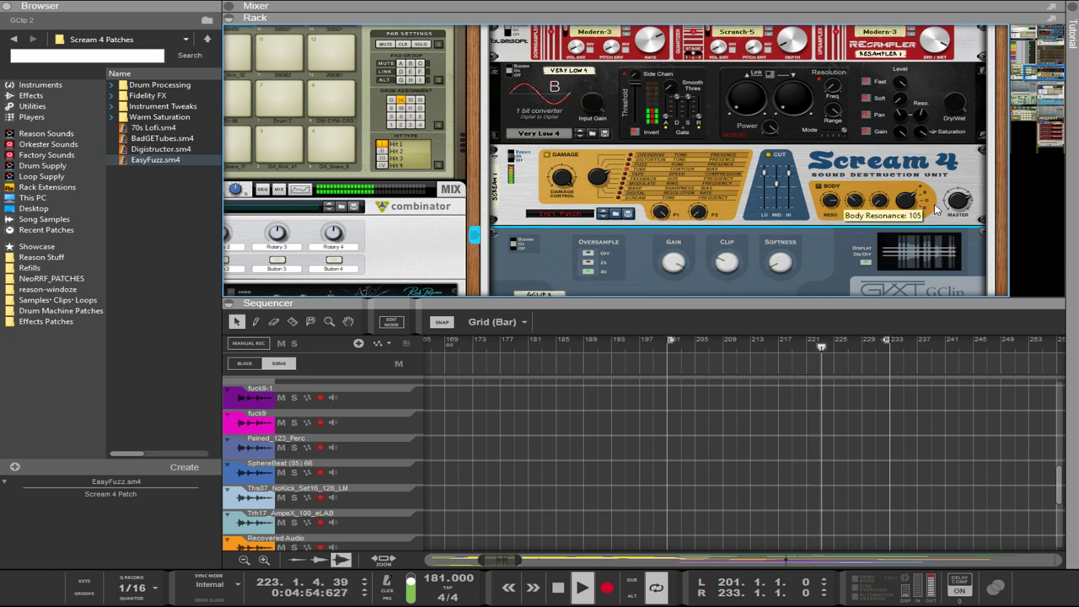
click(964, 176)
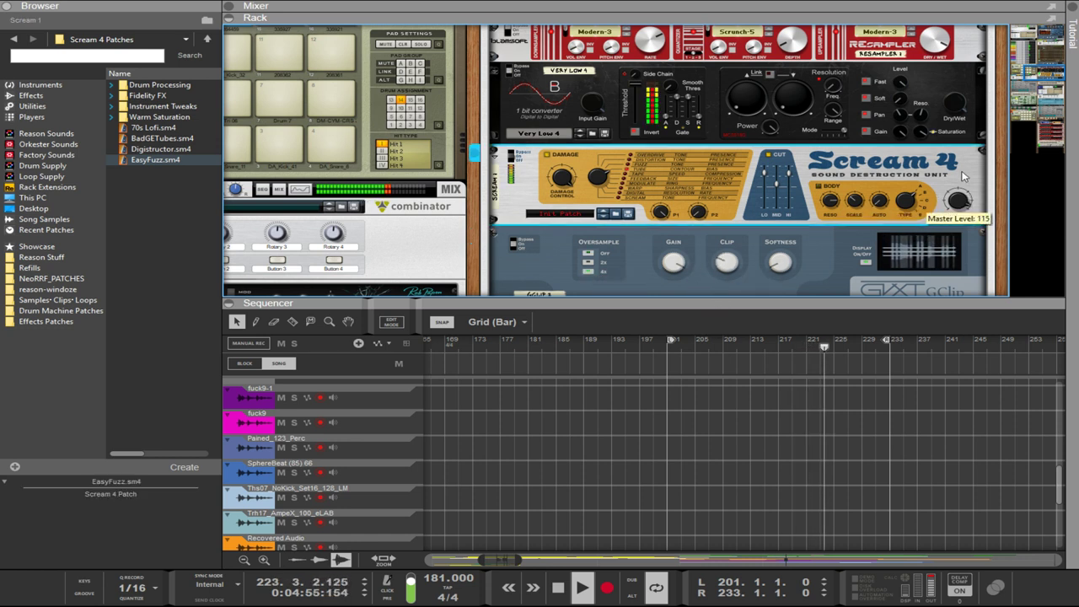
click(956, 105)
scroll(877, 137, up, 1)
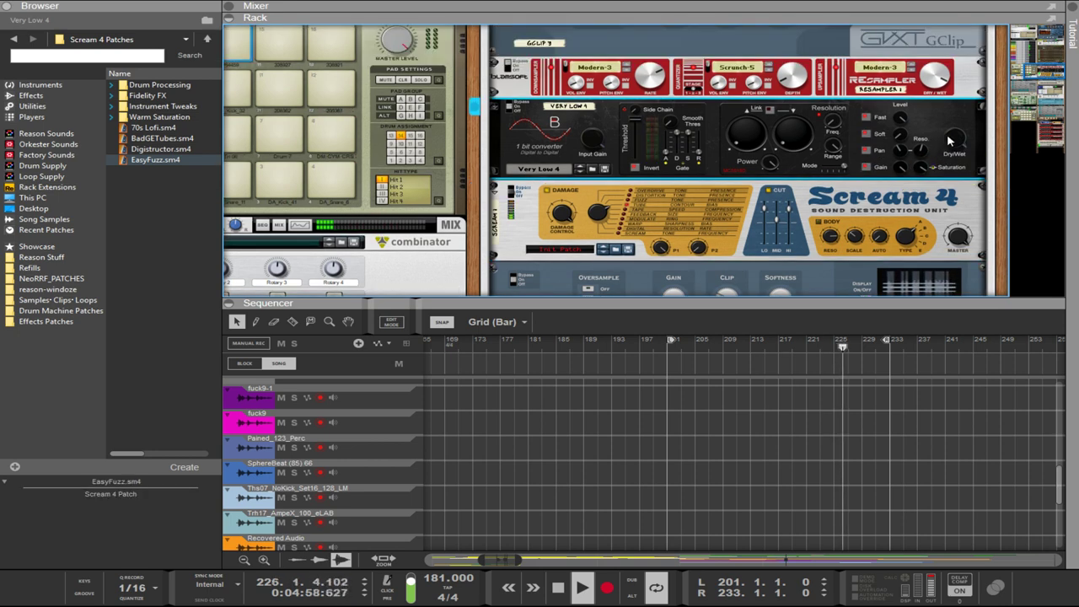
- Pull the bit converter's dry/wet mix down to 0%, then raise it to 22%
drag(947, 141, 947, 166)
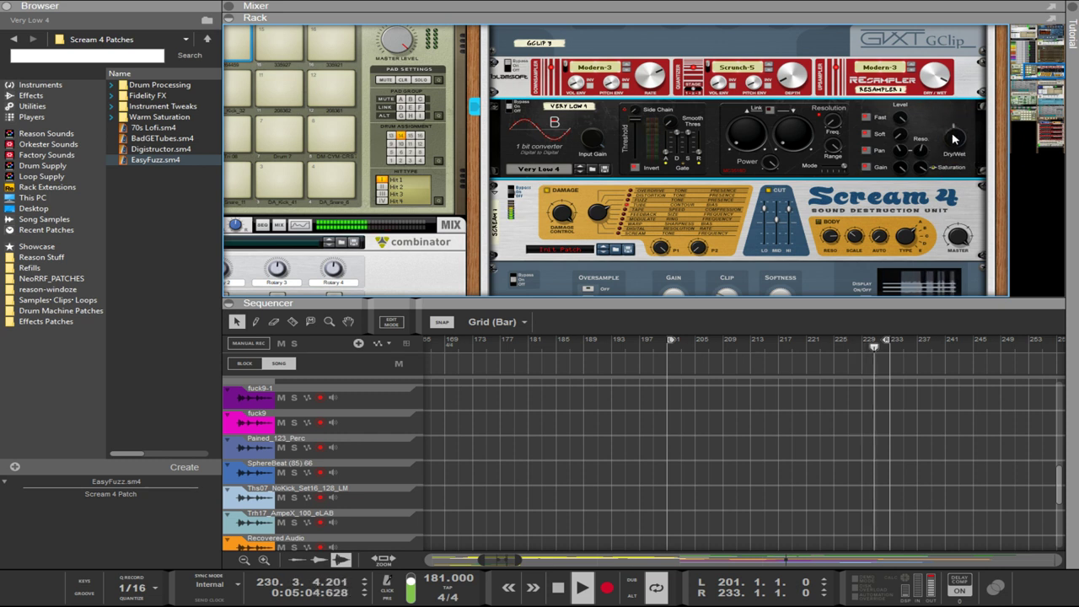
drag(952, 139, 948, 197)
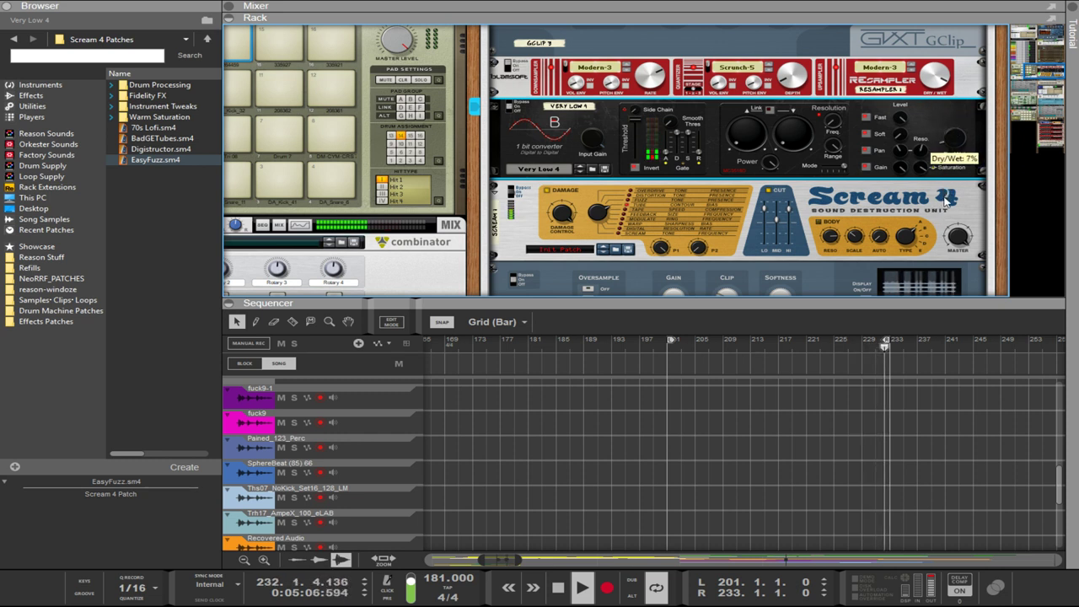
scroll(624, 221, down, 2)
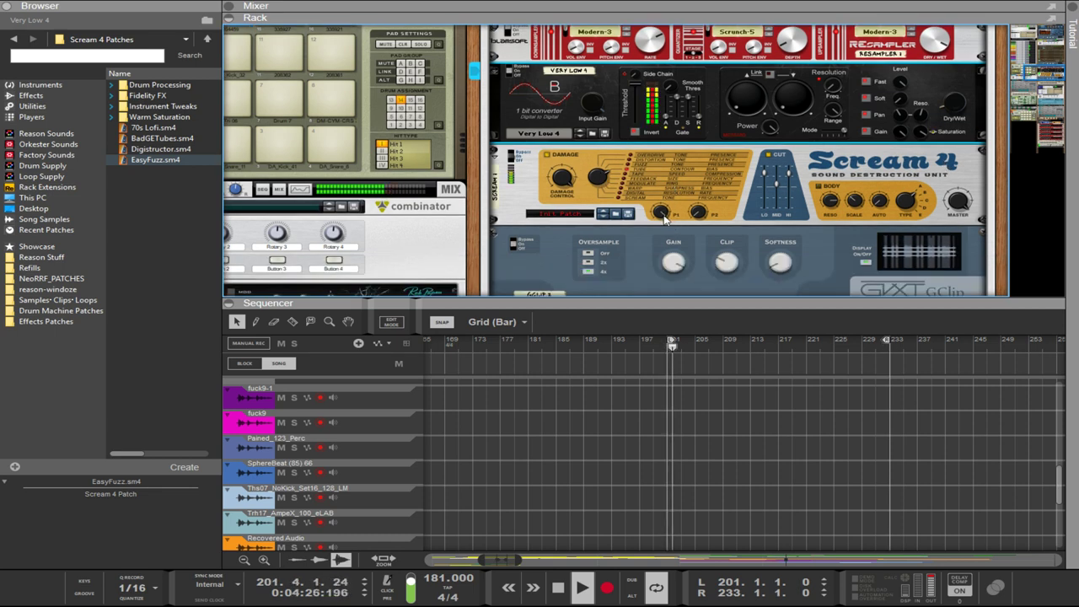
click(945, 209)
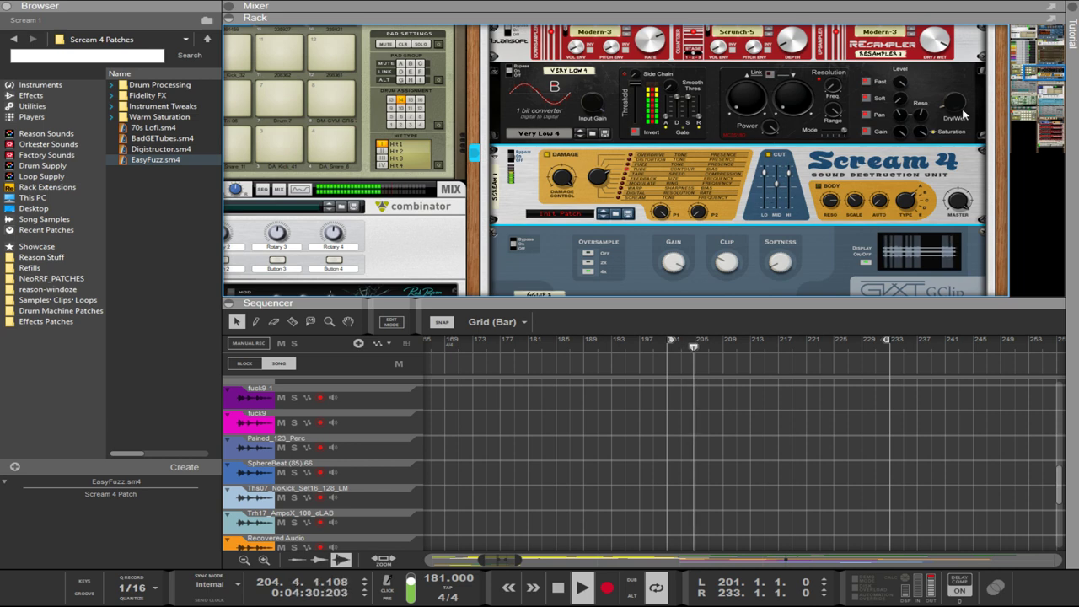
drag(964, 114, 958, 146)
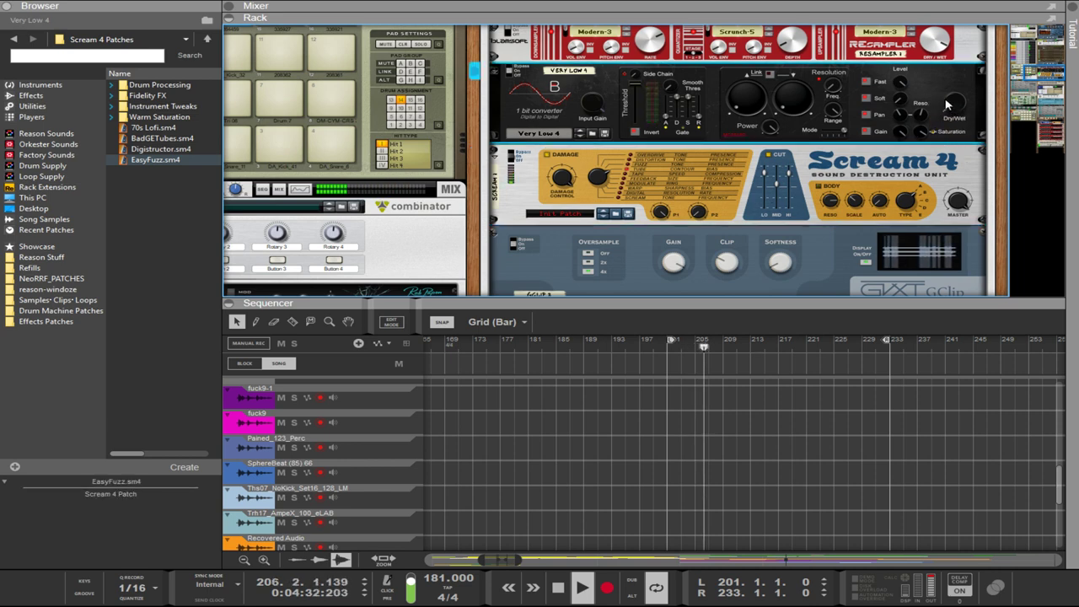
drag(947, 104, 956, 56)
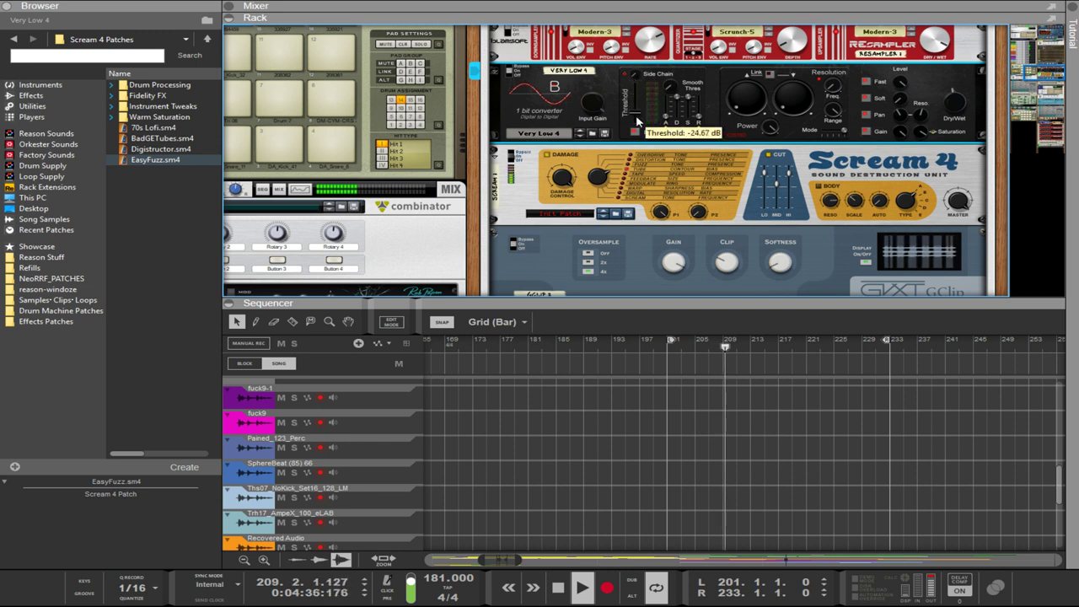
- Lengthen the converter's envelope decay, keep the Very Low 4 patch, and raise Scream 4's Cut Mid band
mouse_move(675, 88)
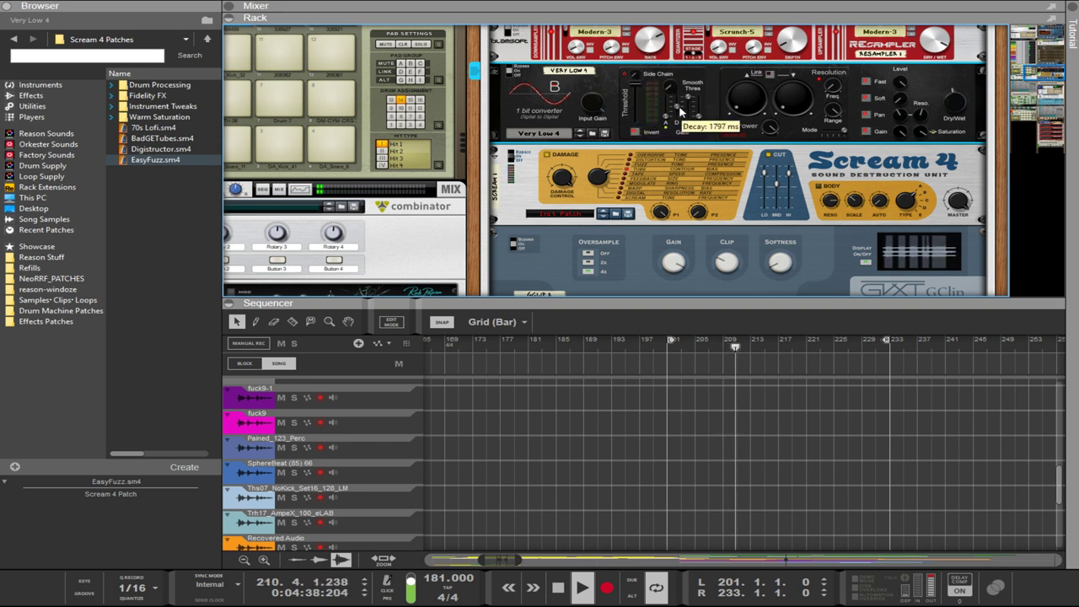
drag(681, 123, 679, 96)
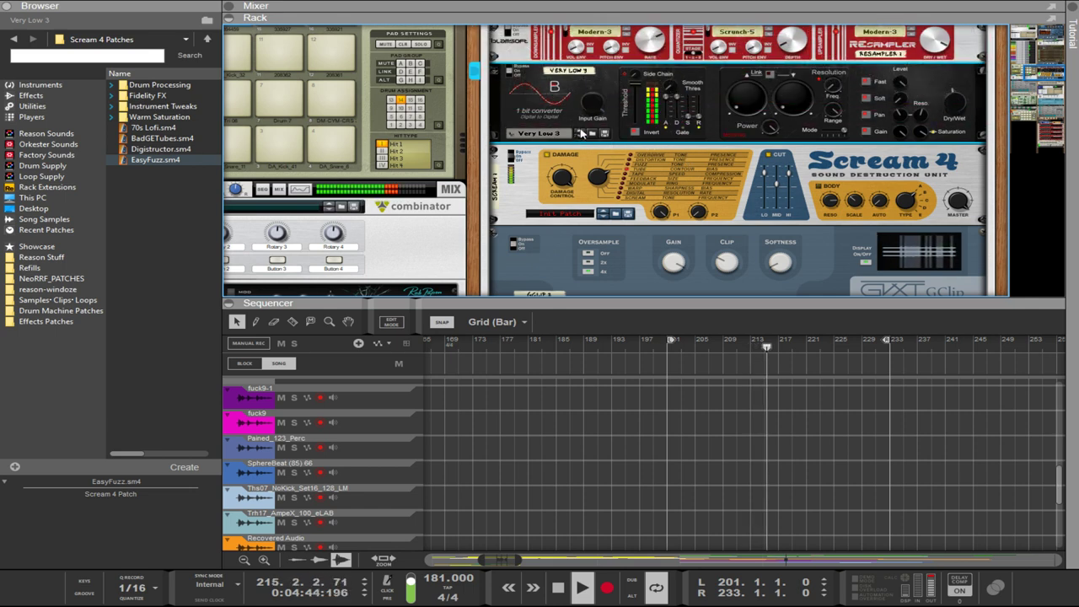
click(579, 132)
click(579, 137)
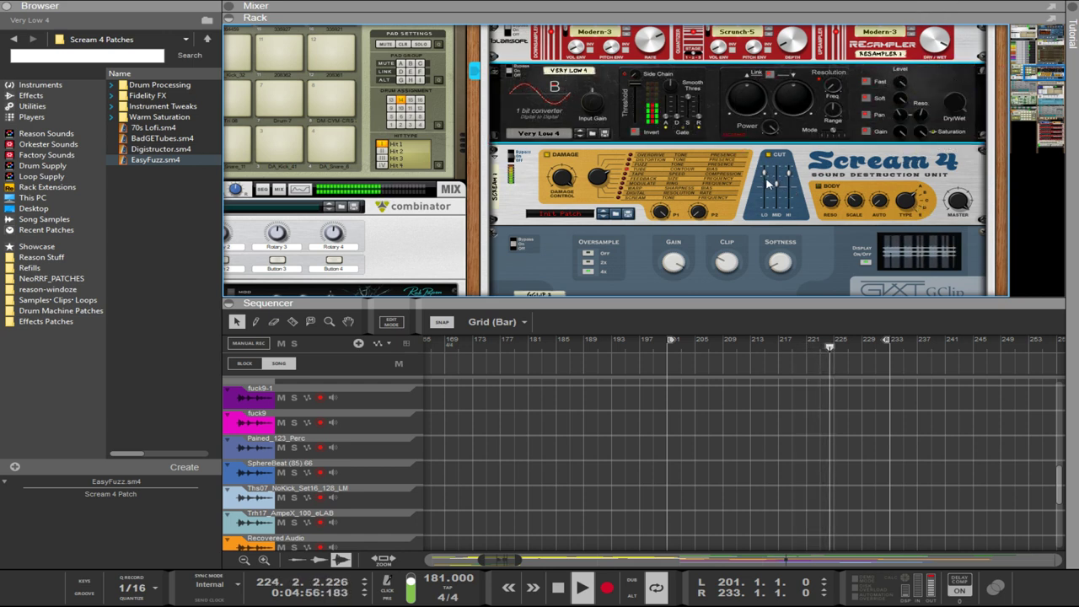
drag(777, 182, 786, 126)
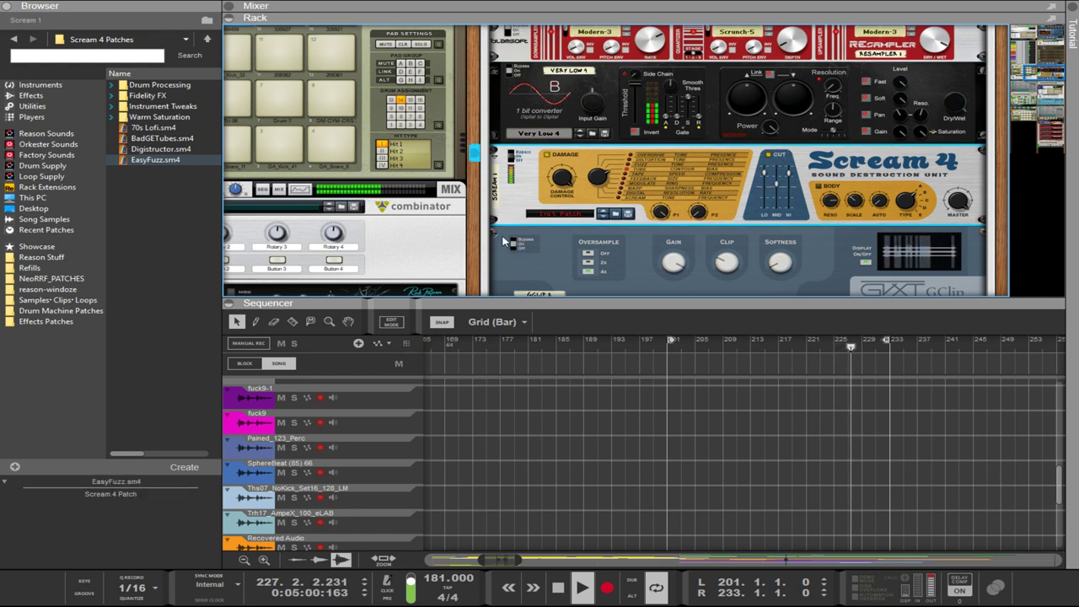
- Expand the sequencer to fill the window and select the darkcore2 and fm kick2 clip sections in the drop
scroll(529, 230, down, 10)
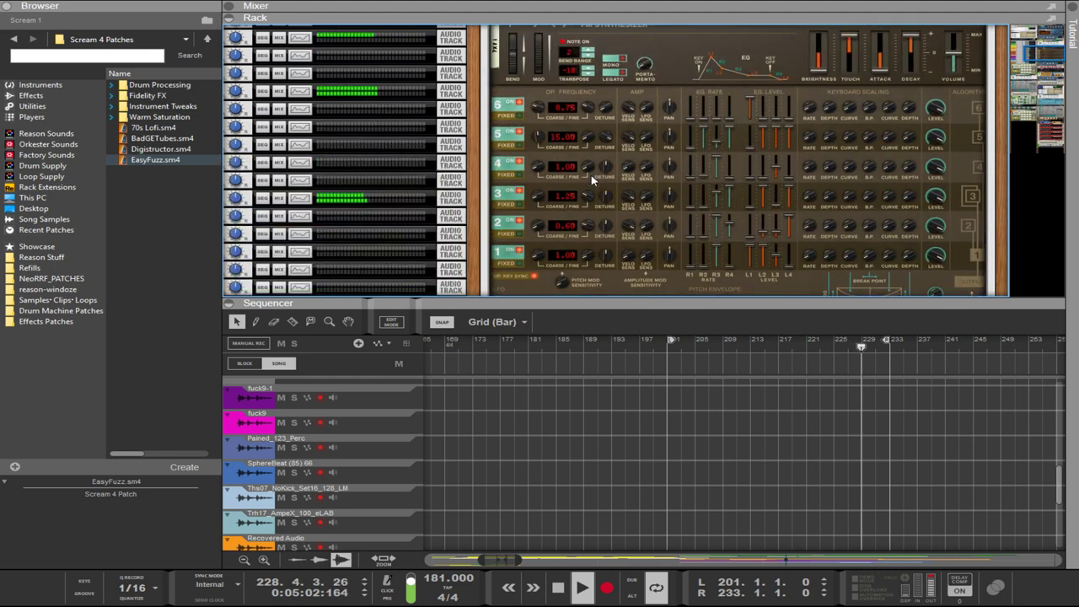
drag(617, 300, 617, 25)
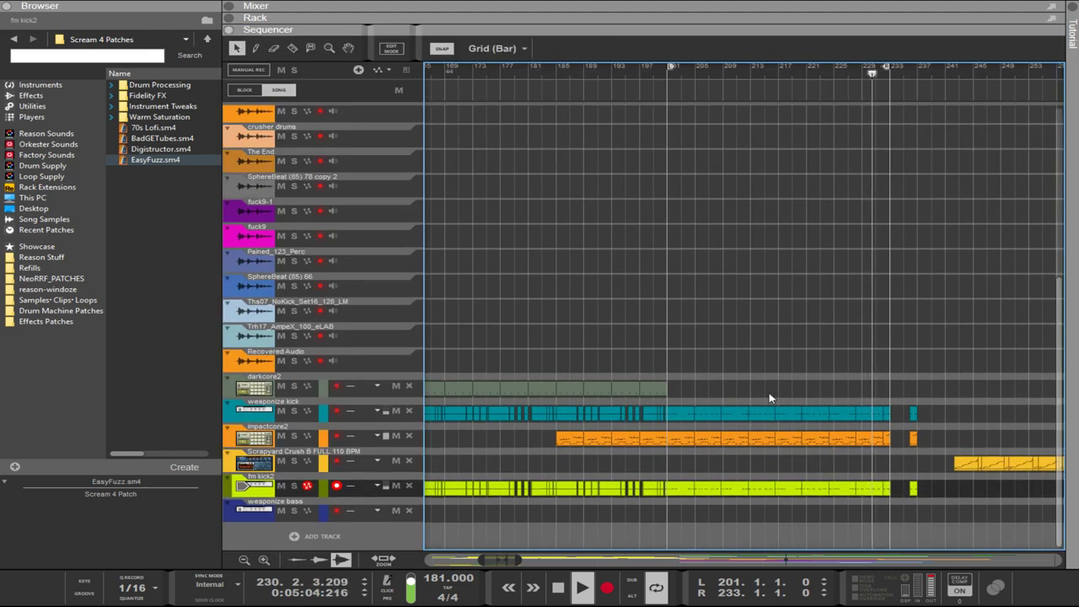
drag(720, 397, 786, 392)
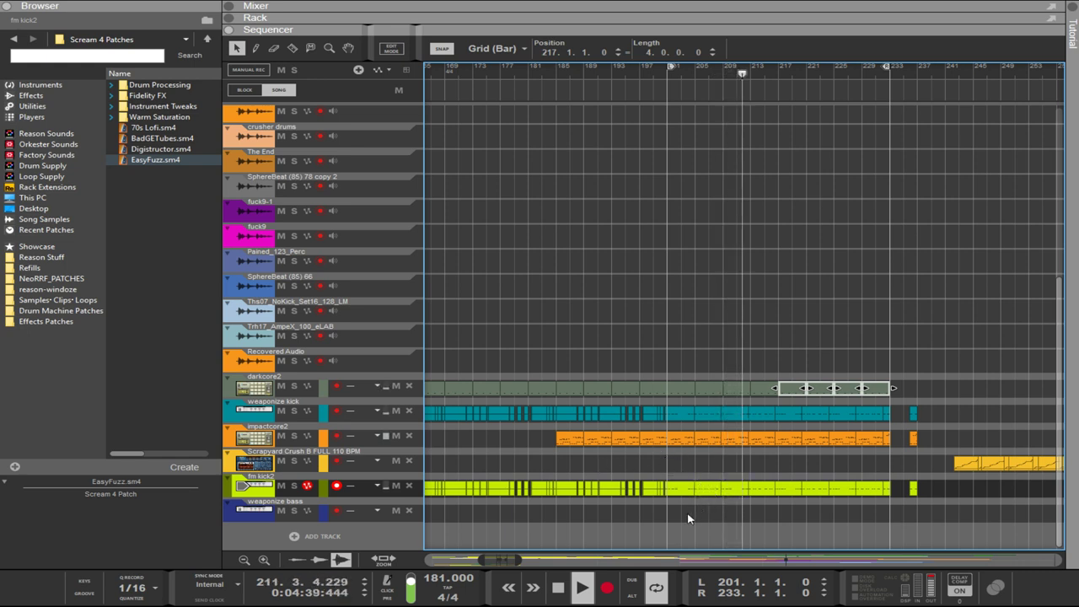
drag(687, 518, 892, 494)
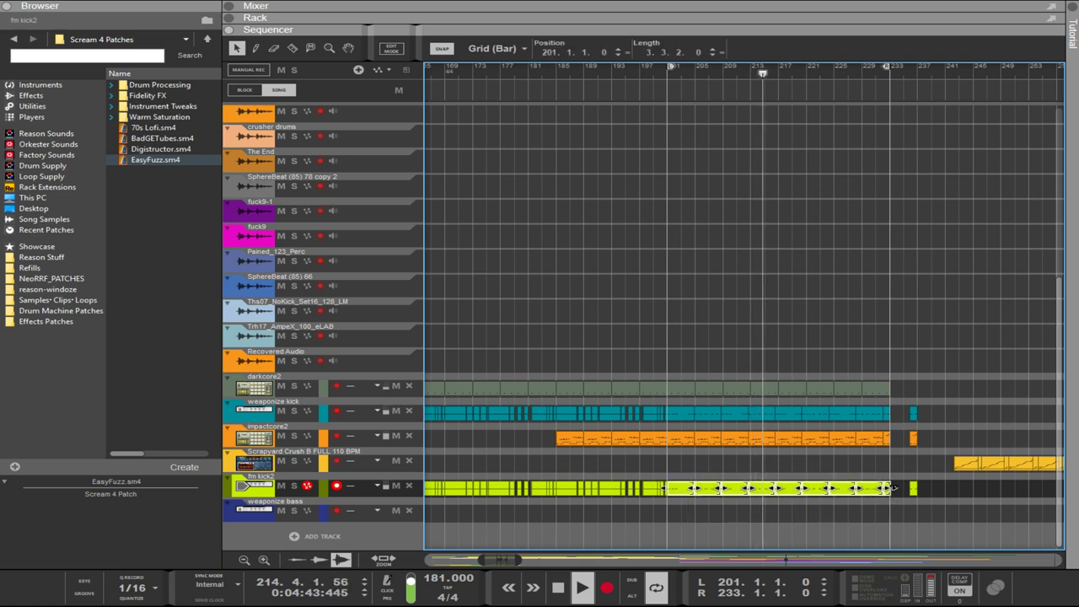
- Shorten the last impactcore2 and fm kick2 clips into separate clips with gaps toward bar 233
scroll(894, 489, up, 3)
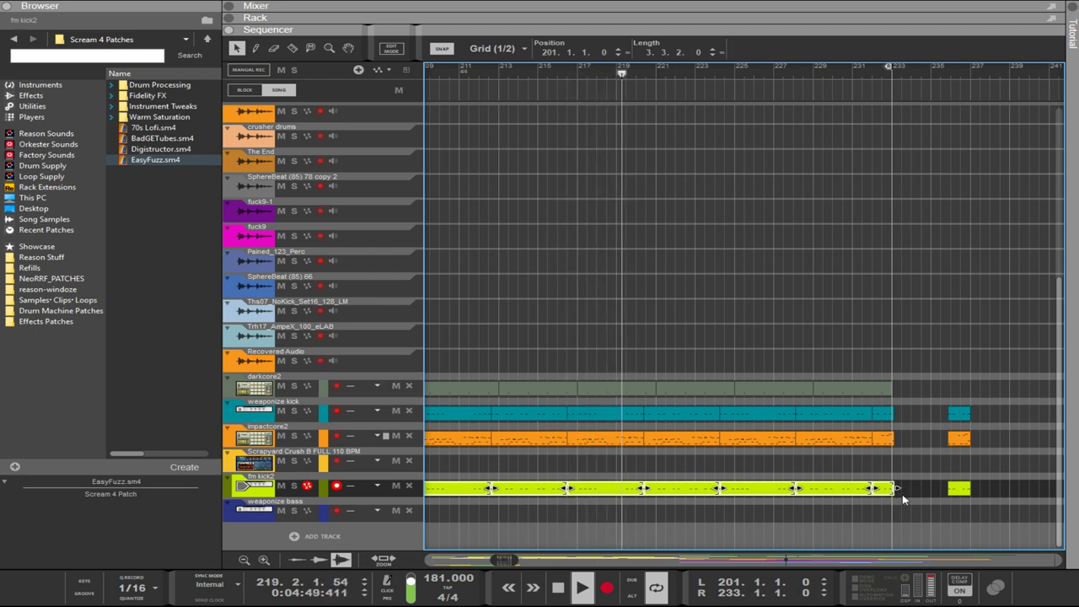
drag(911, 498, 893, 445)
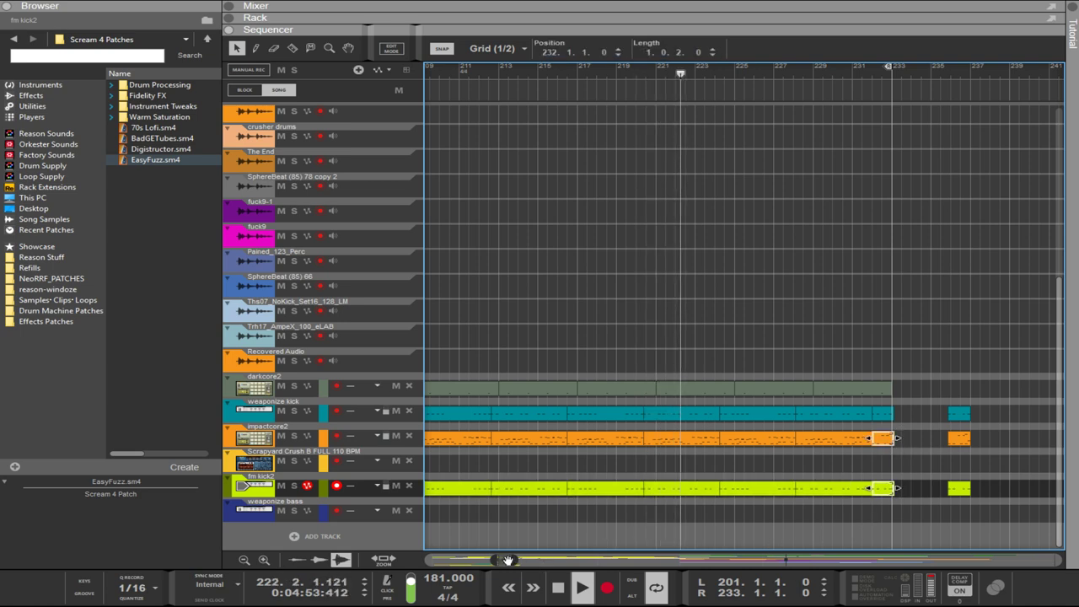
mouse_move(509, 559)
mouse_down()
mouse_move(498, 559)
mouse_move(513, 559)
mouse_up()
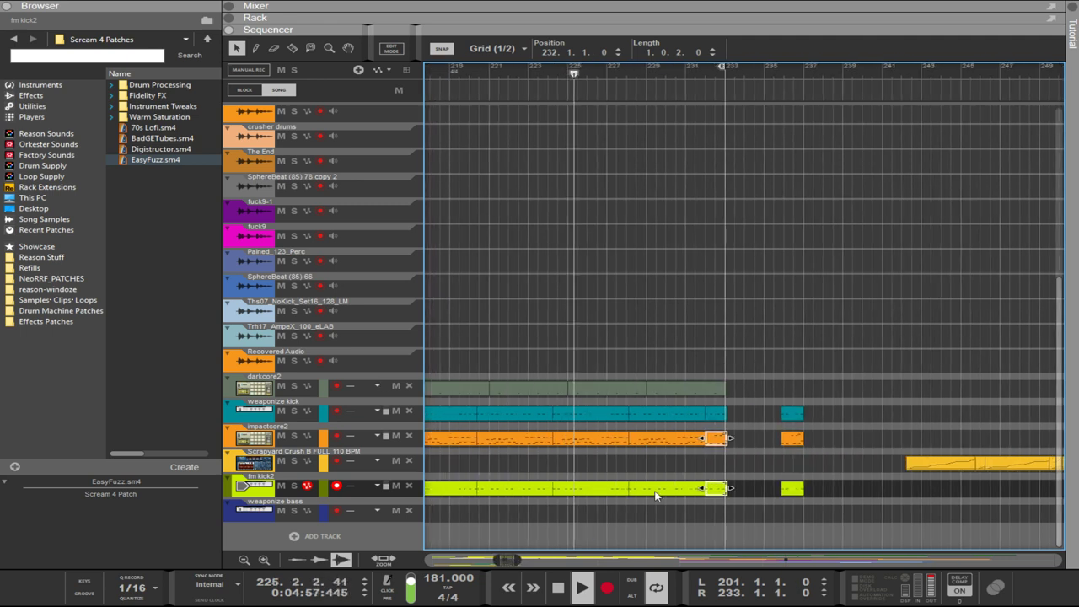
drag(725, 487, 722, 488)
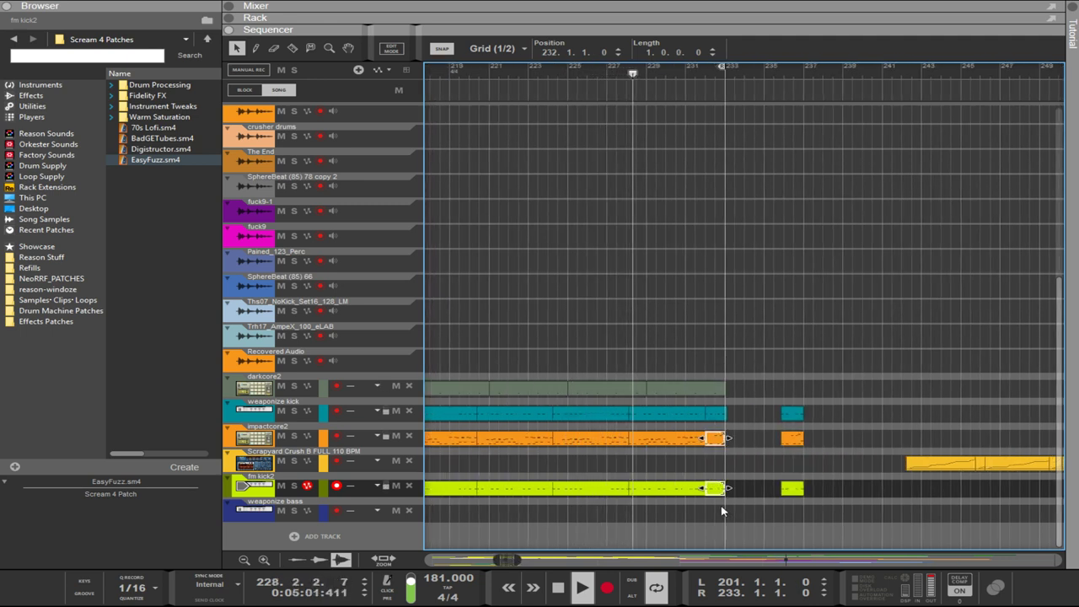
drag(741, 498, 554, 437)
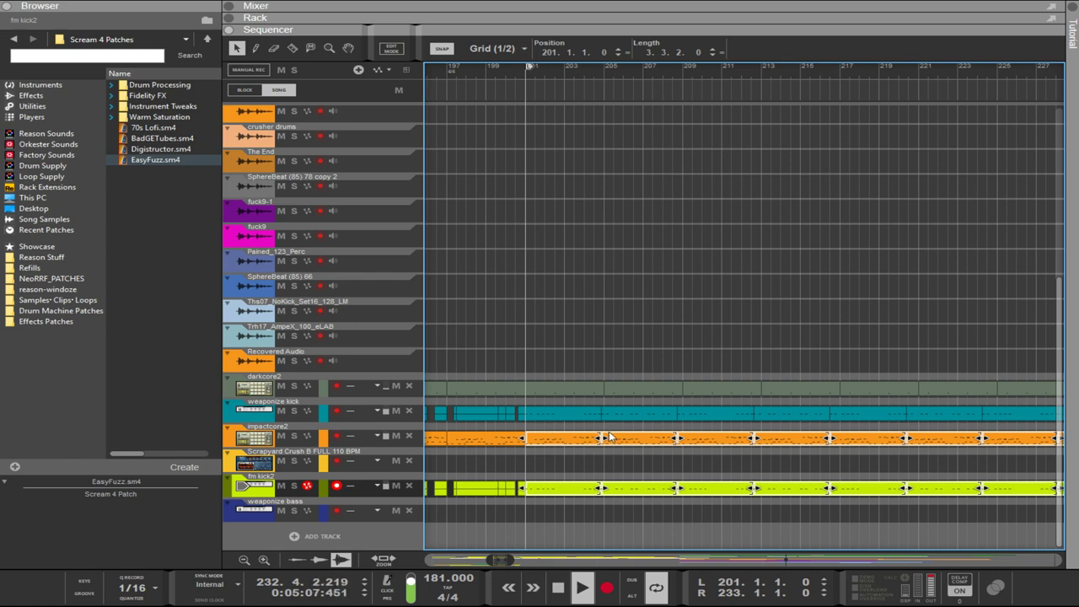
drag(676, 437, 554, 425)
- Enlarge the rack above the sequencer to reveal the fm kick2 PX7 with its fmkick patch
mouse_move(500, 561)
mouse_down()
mouse_move(509, 562)
mouse_move(501, 559)
mouse_up()
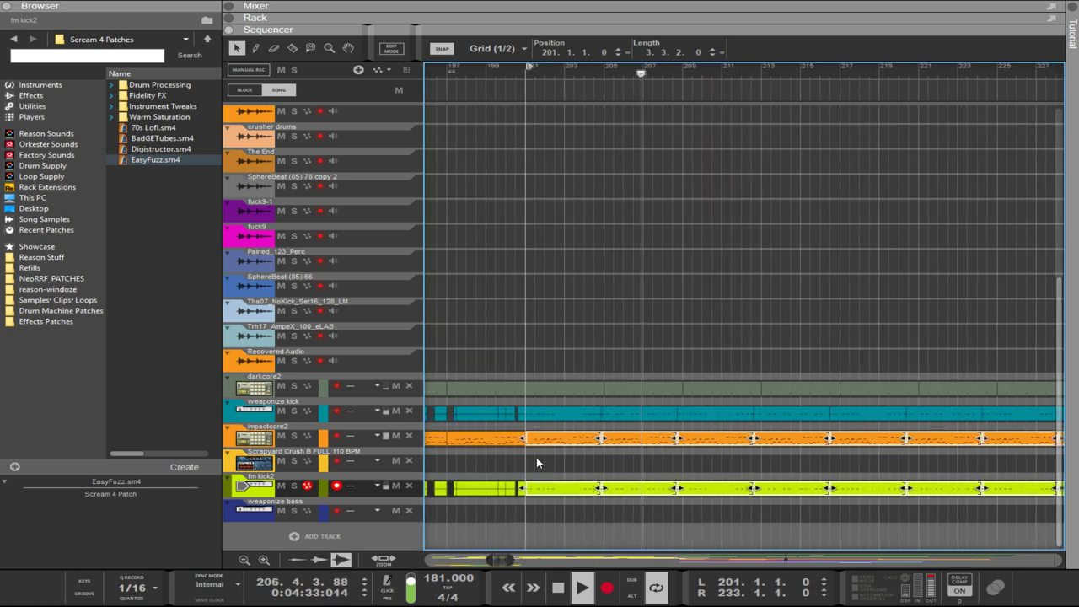
drag(536, 455, 1006, 491)
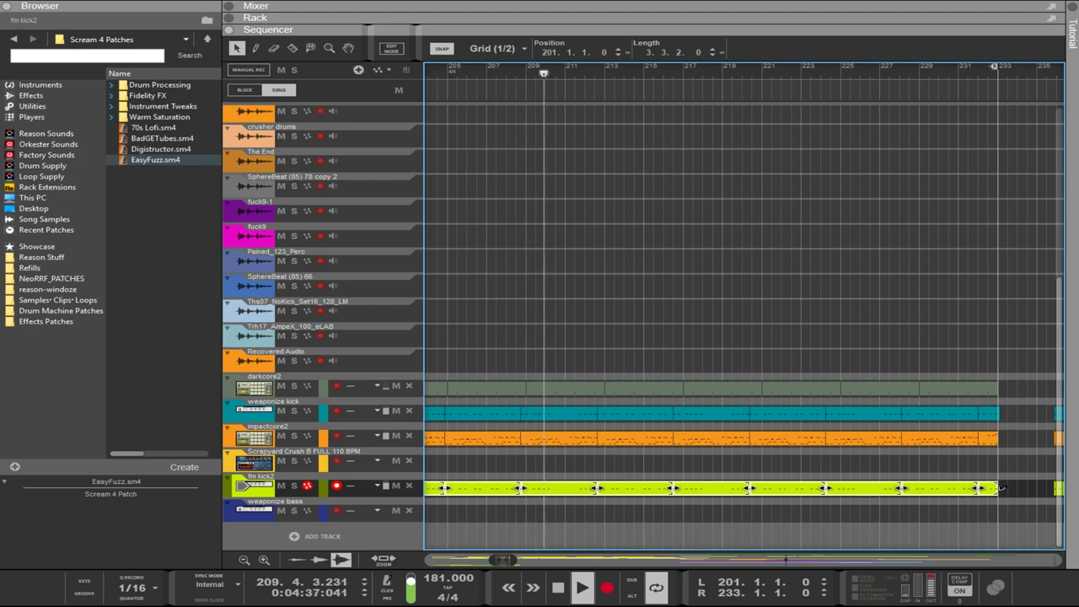
scroll(1007, 491, up, 1)
scroll(1007, 491, up, 1)
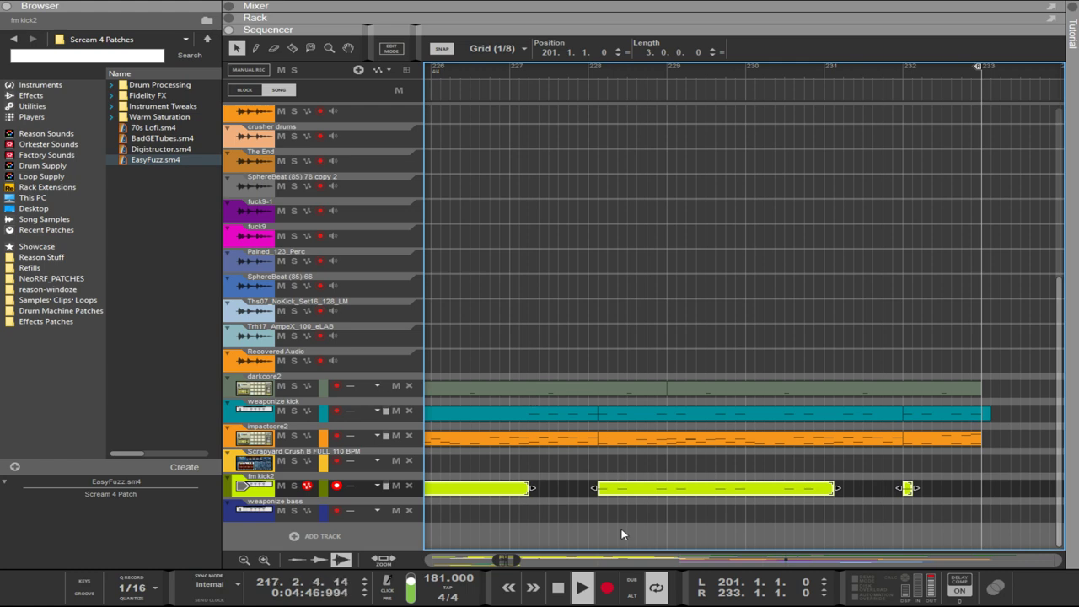
mouse_move(607, 32)
mouse_down()
mouse_move(601, 272)
mouse_move(604, 32)
mouse_up()
- Move the clips after bar 233 out to around bar 359, then select the drop clips to extend
scroll(690, 178, down, 8)
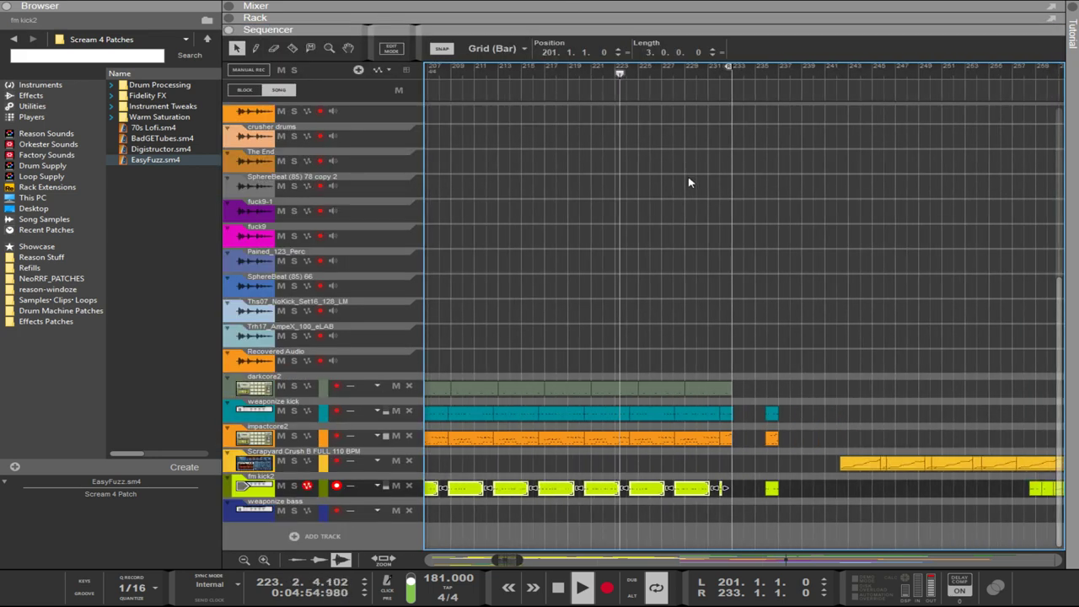
drag(727, 521, 1062, 378)
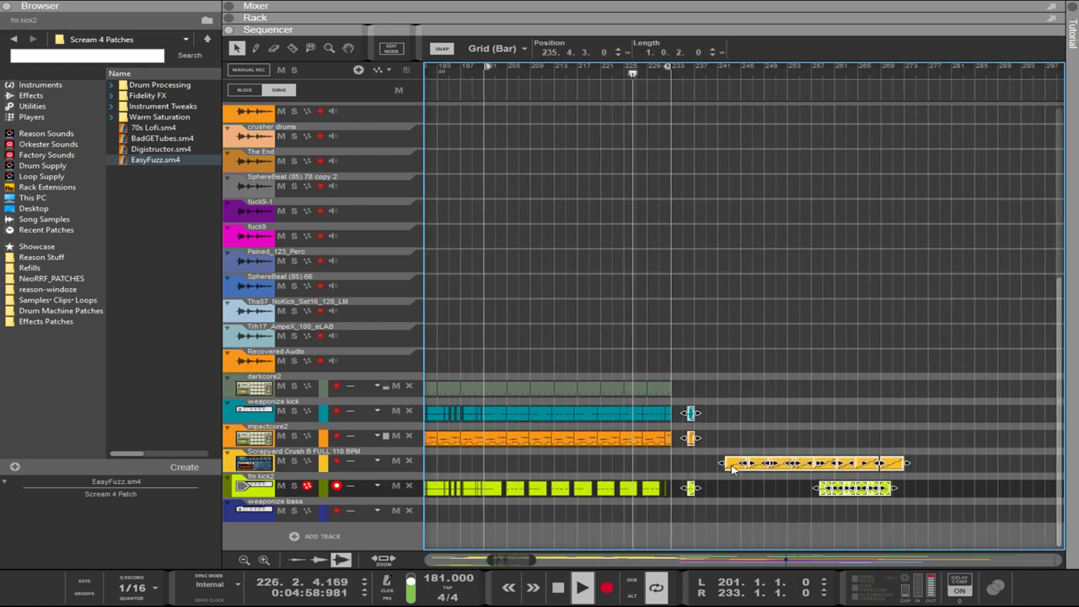
drag(732, 469, 1073, 474)
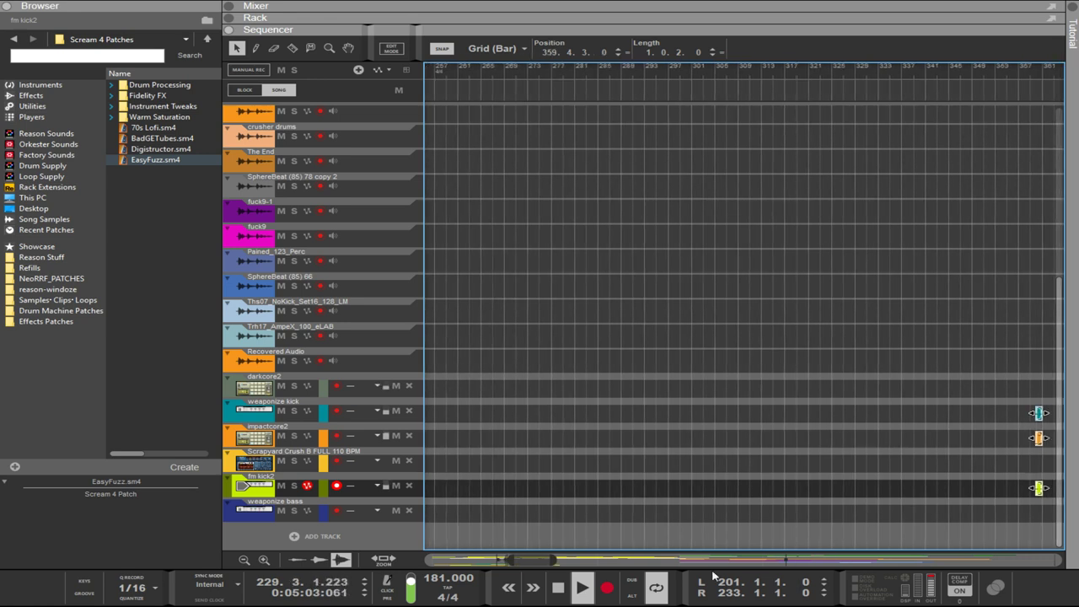
mouse_move(537, 561)
mouse_down()
mouse_move(504, 560)
mouse_move(517, 560)
mouse_up()
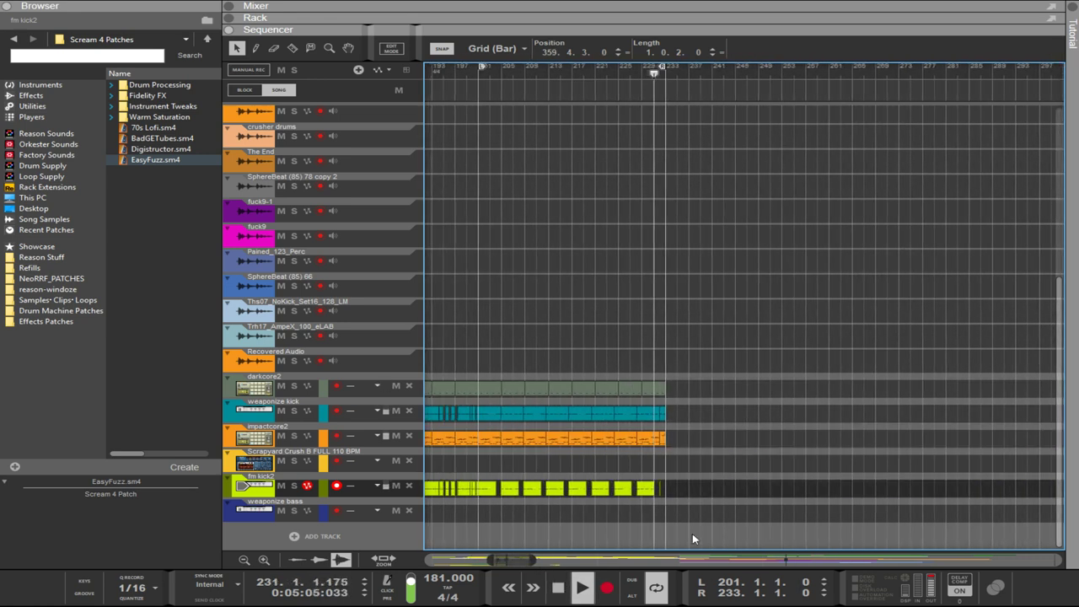
drag(764, 521, 859, 398)
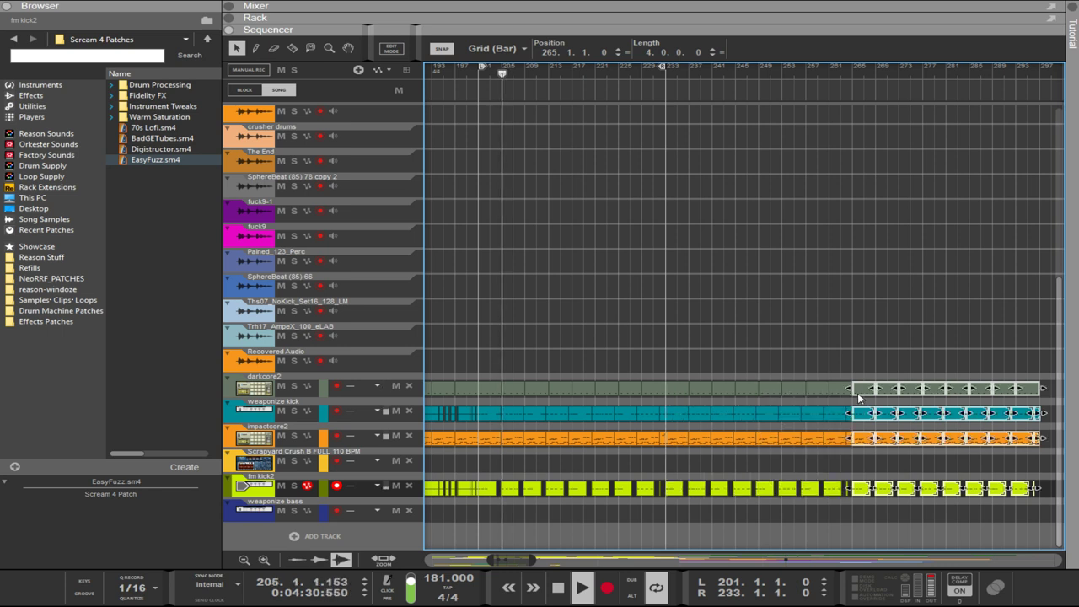
- Set the loop range to bars 233–297 and bring the fm kick2 rack back into view
click(528, 74)
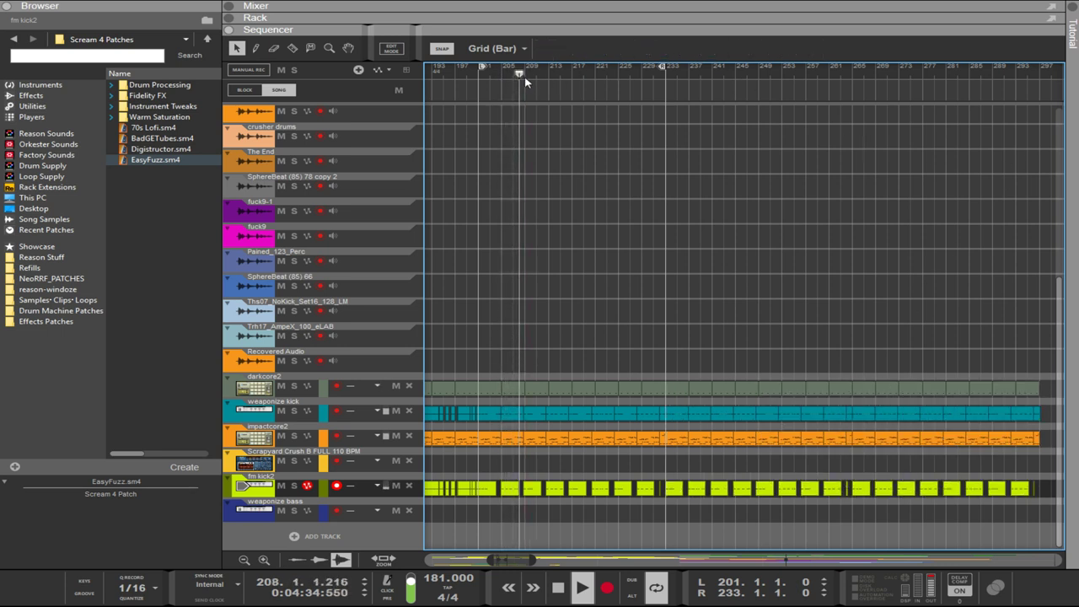
alt+click(570, 76)
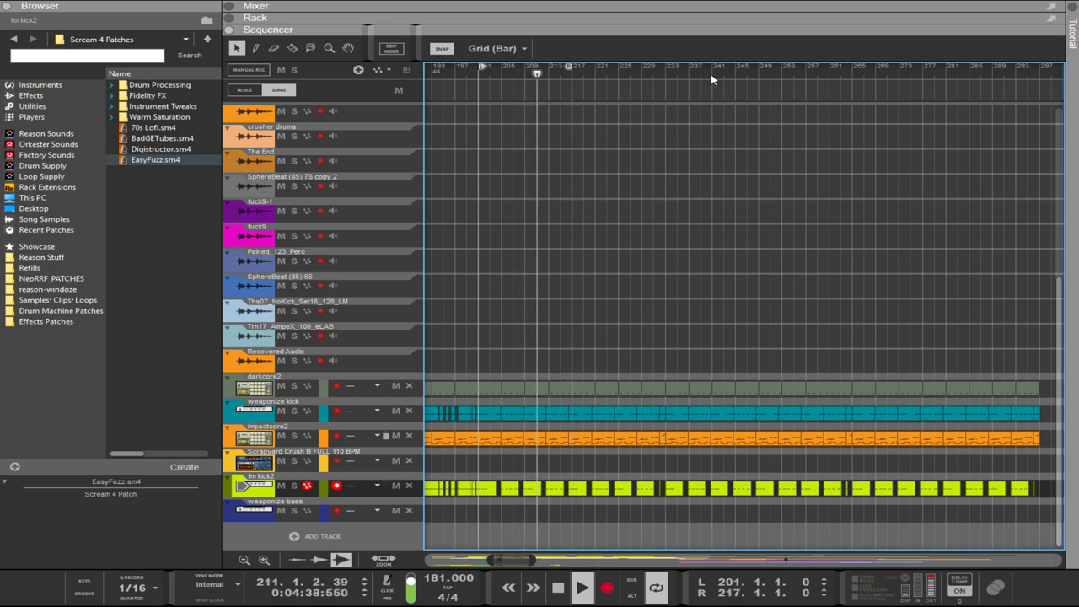
drag(676, 81, 666, 79)
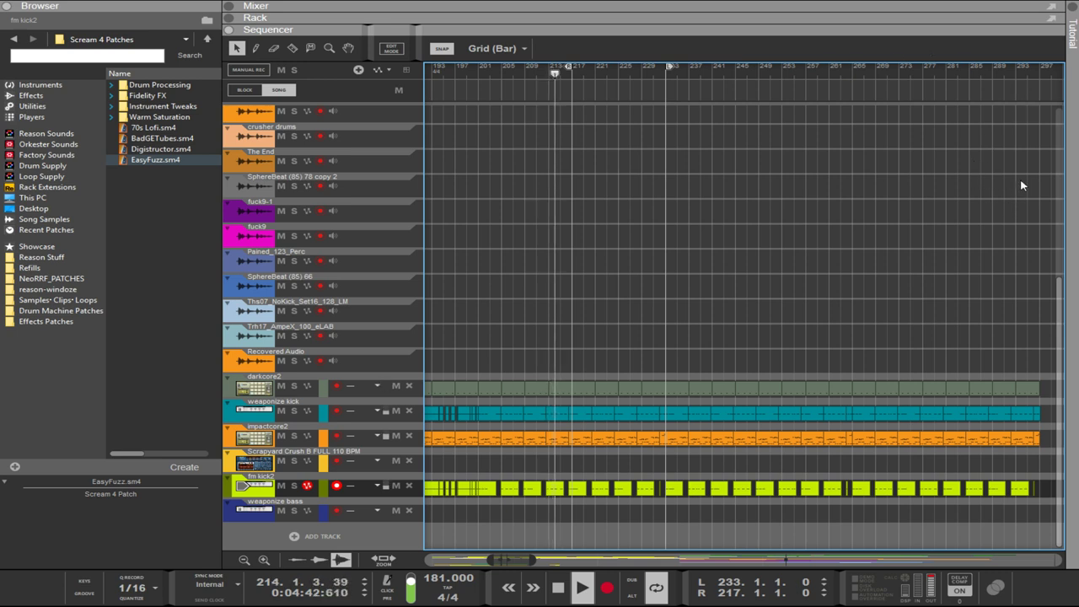
alt+click(1041, 75)
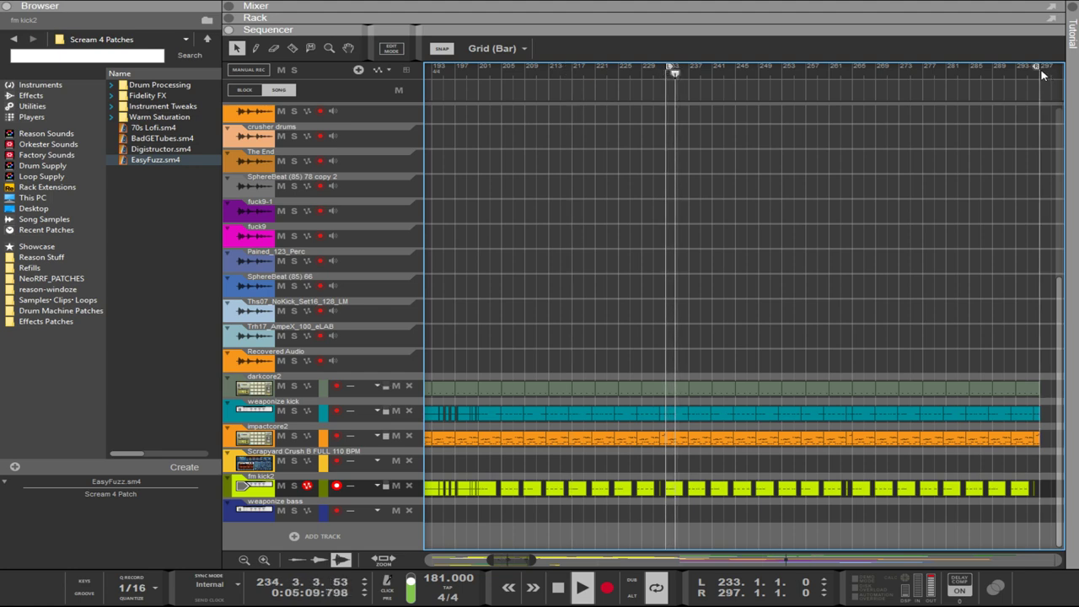
click(791, 30)
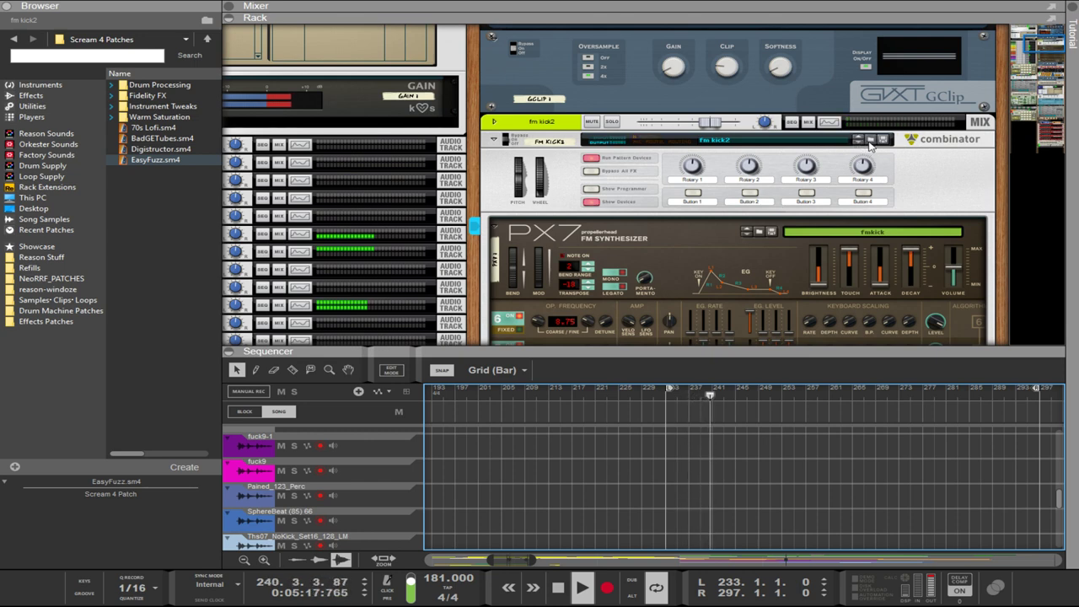
- Replace fm kick2 with the fmkick3.cmb Combinator patch and raise its GClip Gain to 12.0 dB
click(871, 144)
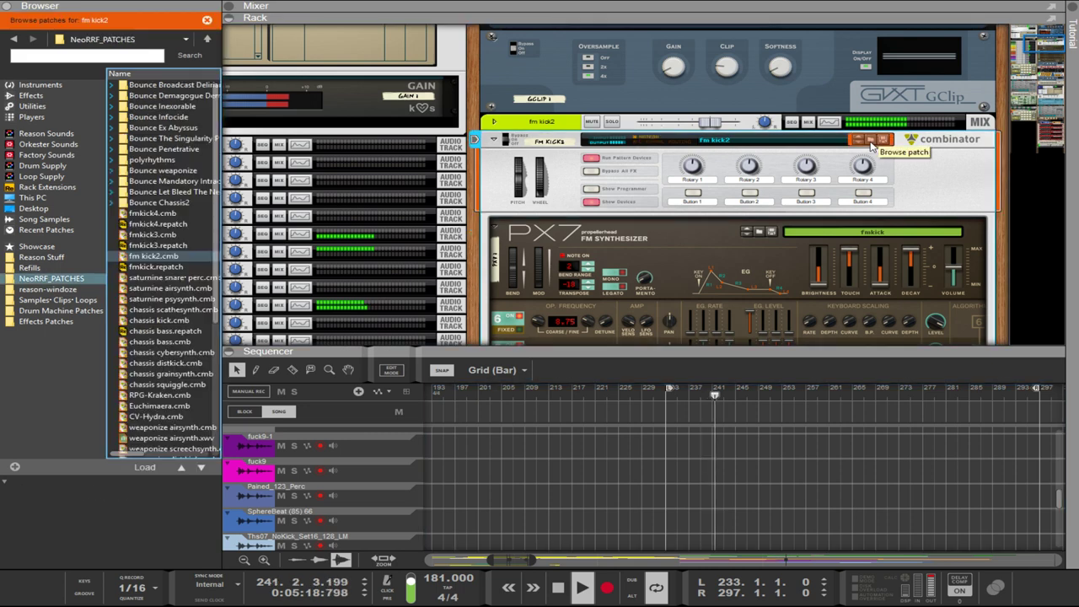
click(136, 251)
double_click(135, 250)
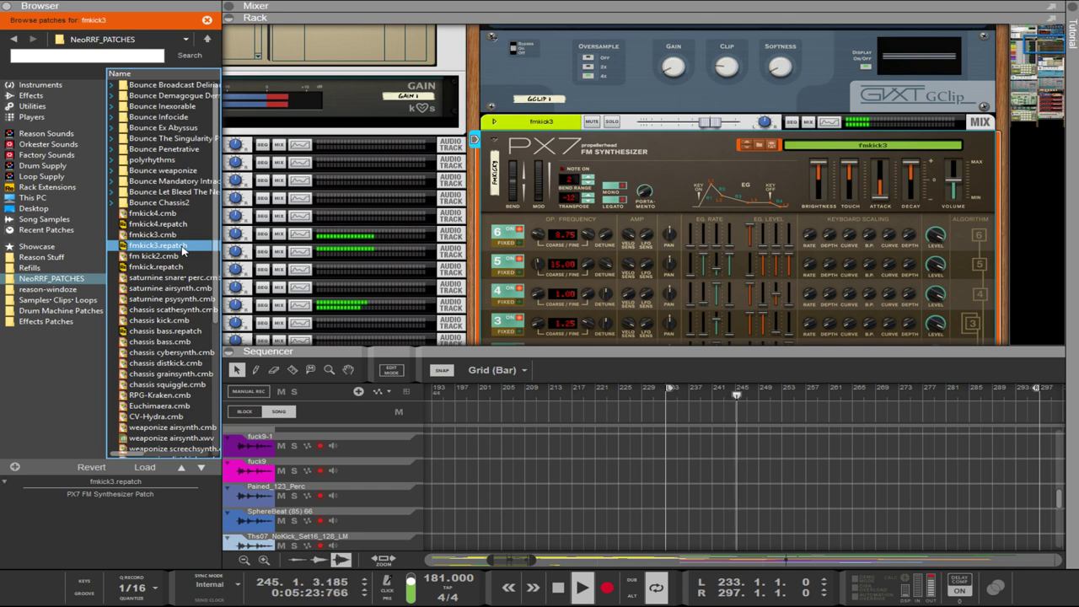
click(759, 145)
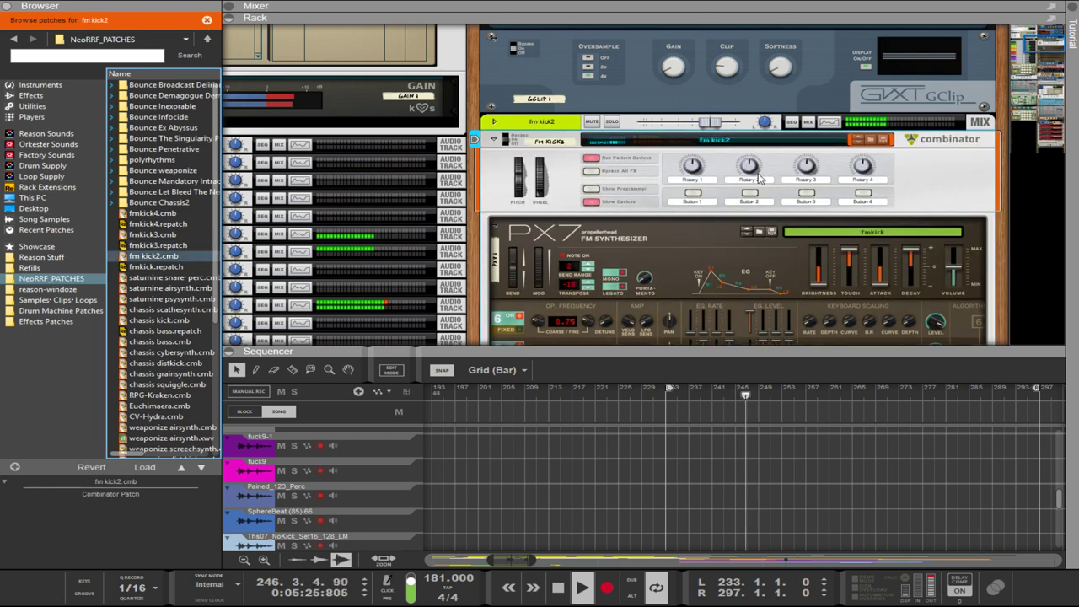
double_click(153, 236)
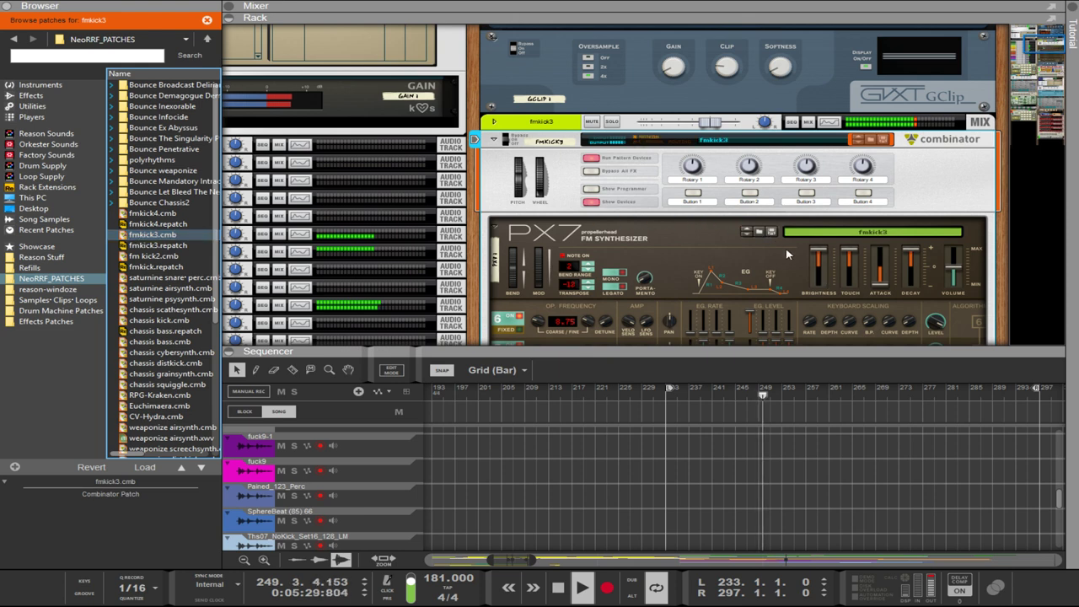
scroll(835, 275, down, 5)
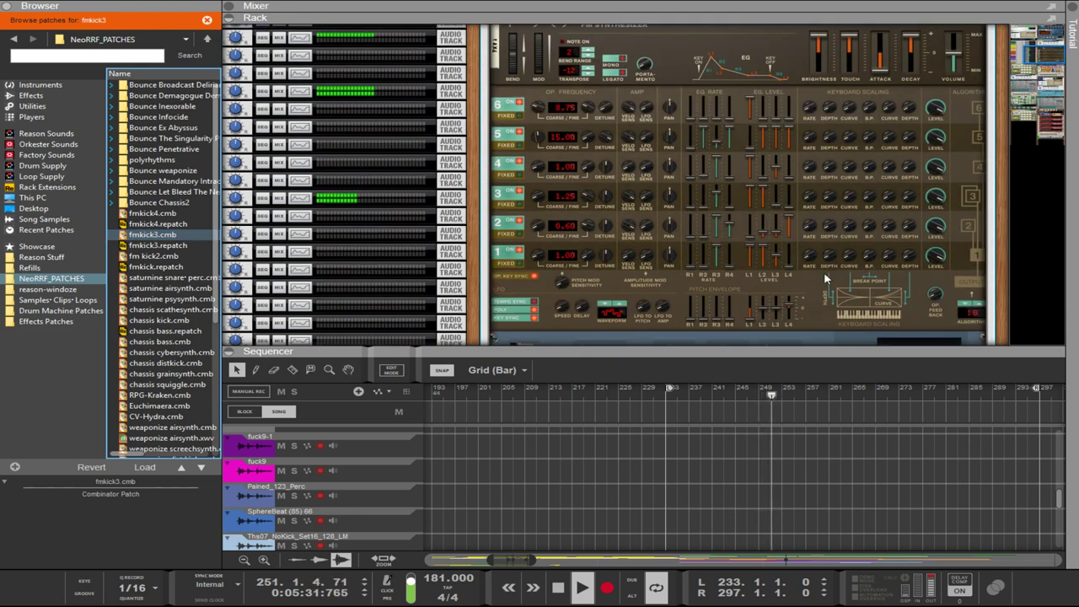
scroll(823, 272, down, 4)
scroll(821, 278, up, 1)
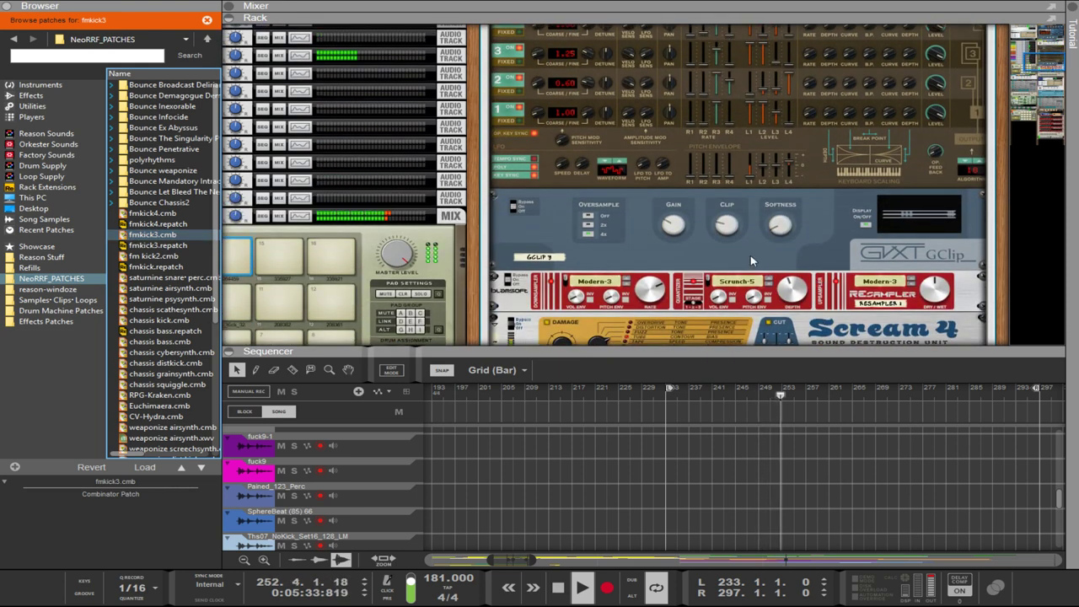
drag(673, 225, 648, 55)
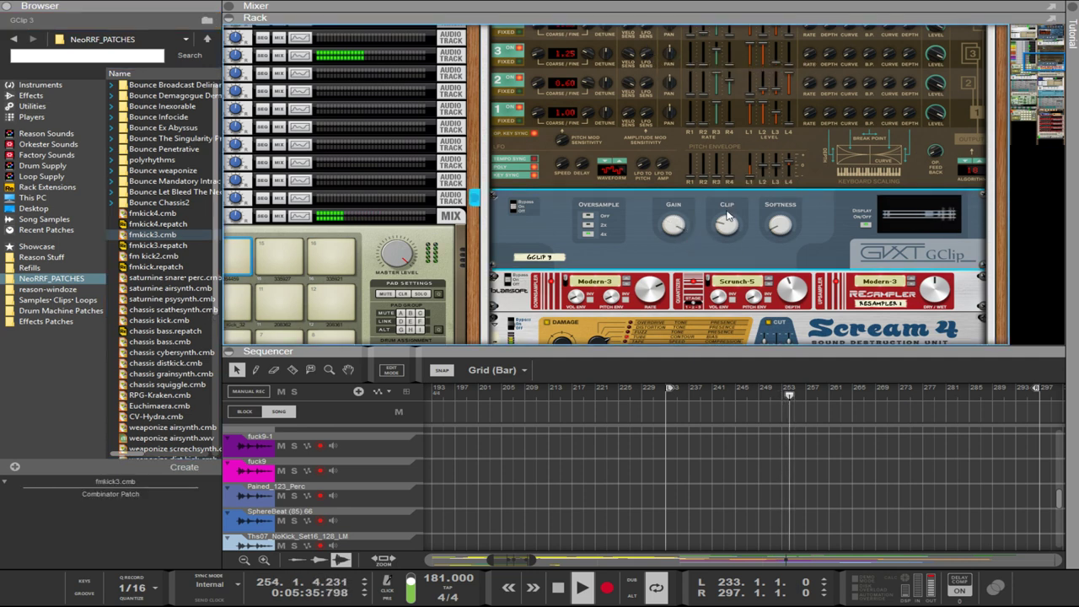
- Lower the fmkick3 GClip Clip to 11% and set Scream 4's Cut Lo to 60
drag(725, 219, 727, 230)
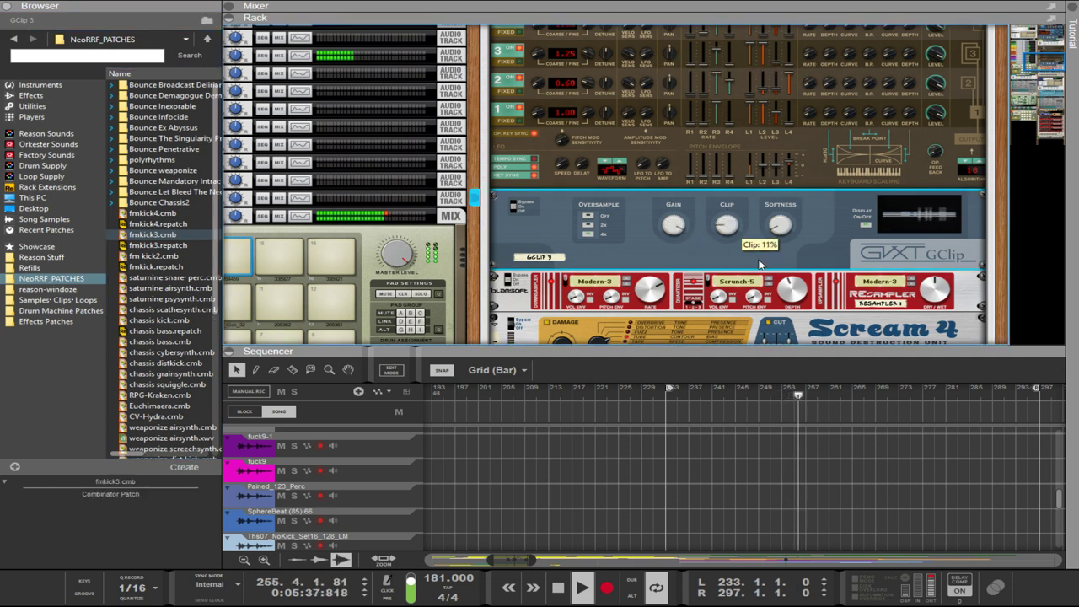
click(880, 290)
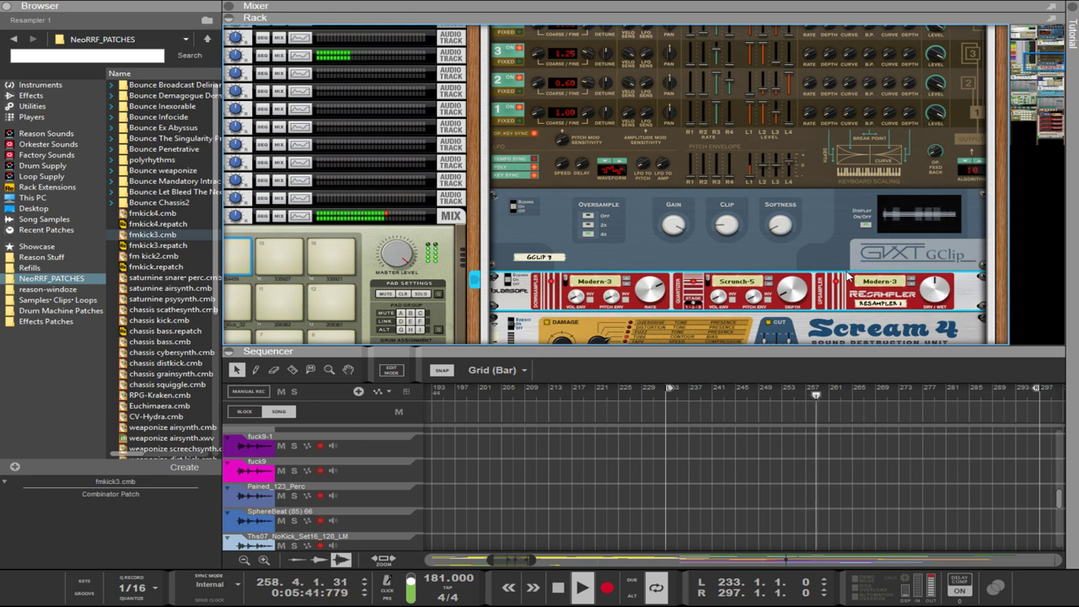
scroll(759, 245, down, 3)
click(596, 202)
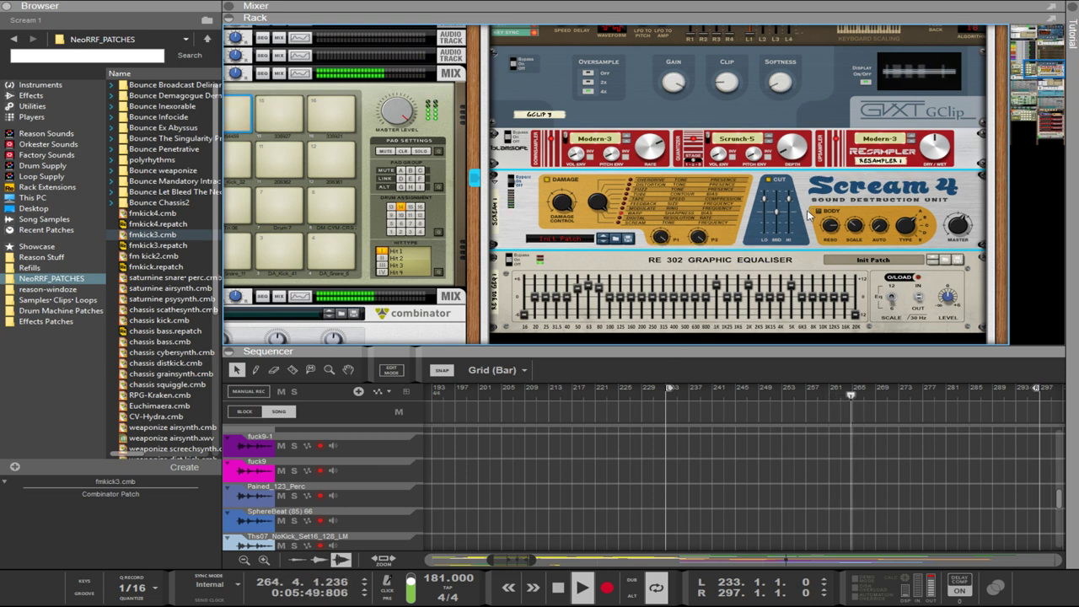
scroll(845, 240, up, 1)
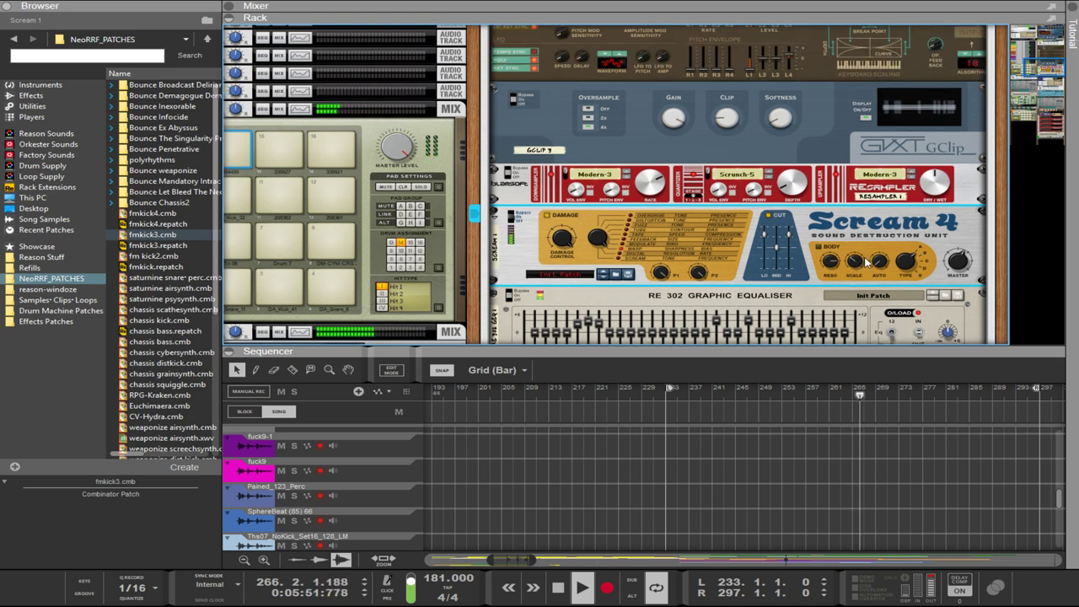
scroll(845, 237, down, 1)
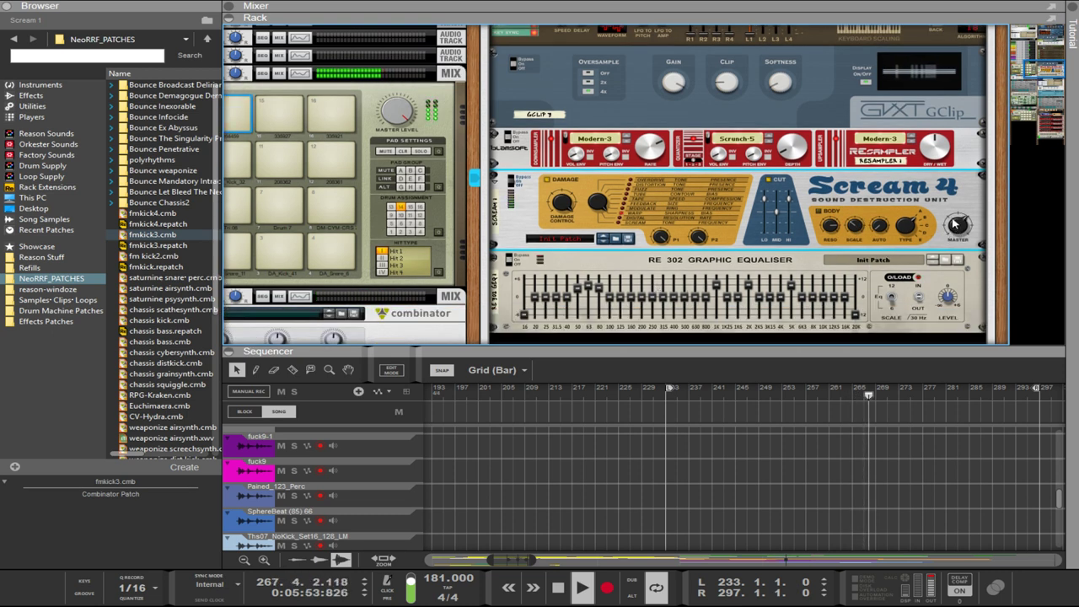
scroll(900, 227, up, 4)
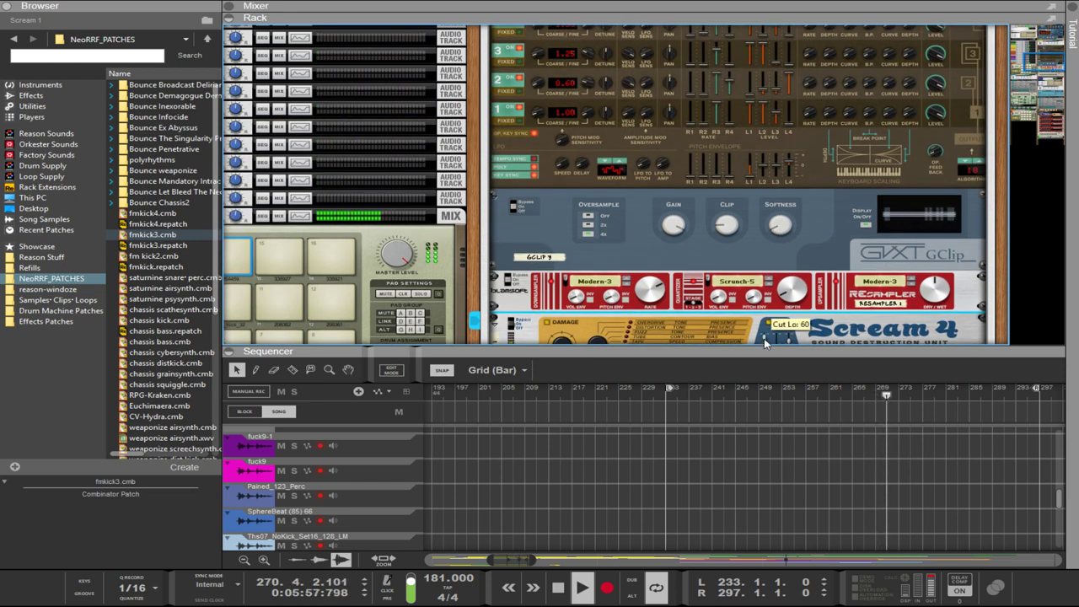
scroll(765, 241, up, 3)
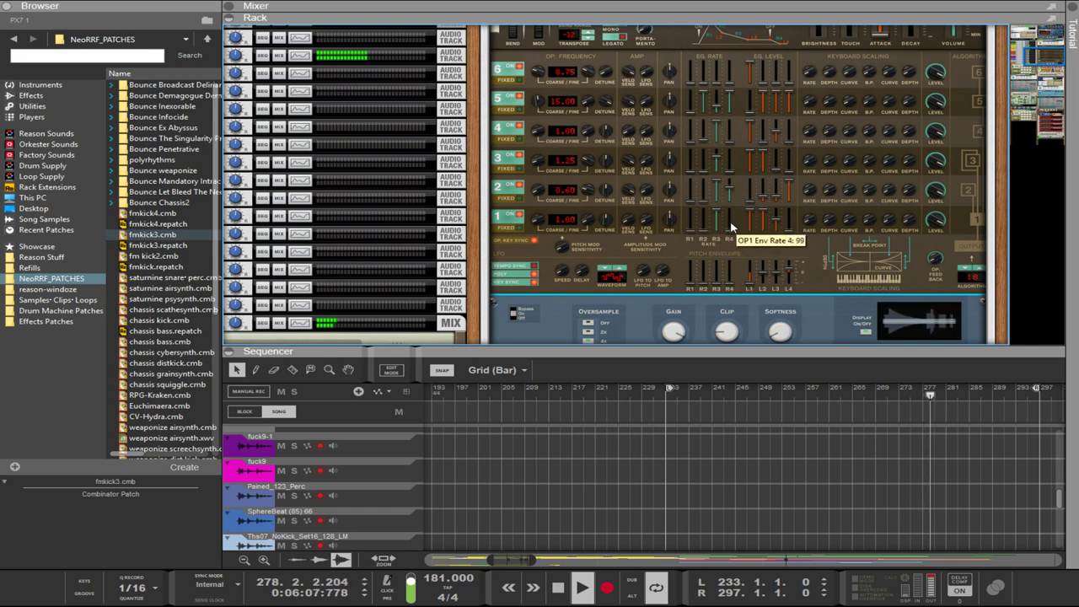
- Set PX7 operator 1 Env Rate 4 to 62 and Coarse to 0.50, then select fmkick3 clips from bar 233
click(731, 225)
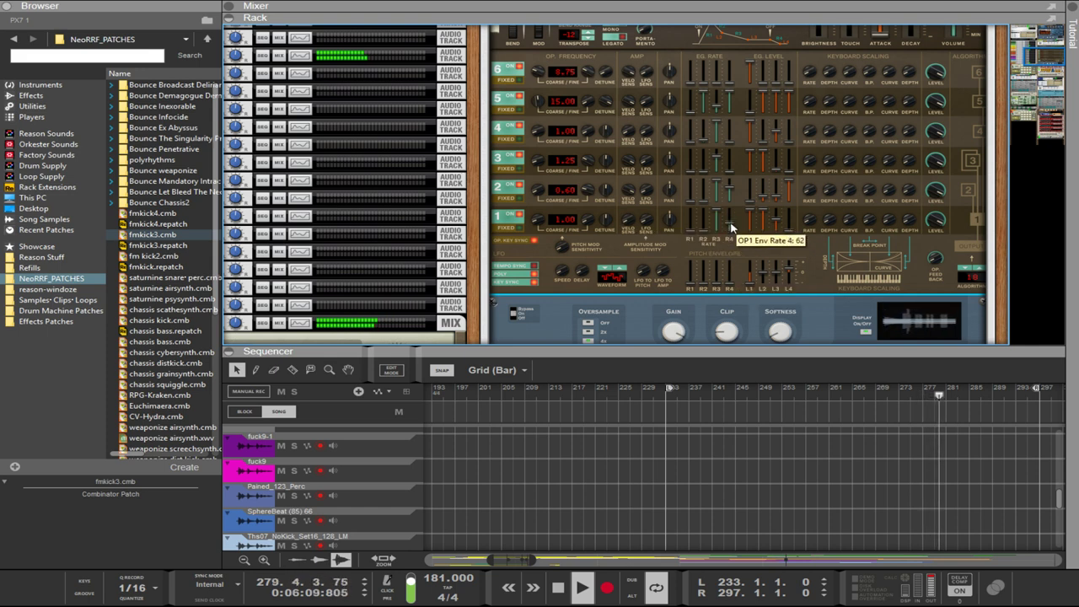
drag(539, 221, 542, 239)
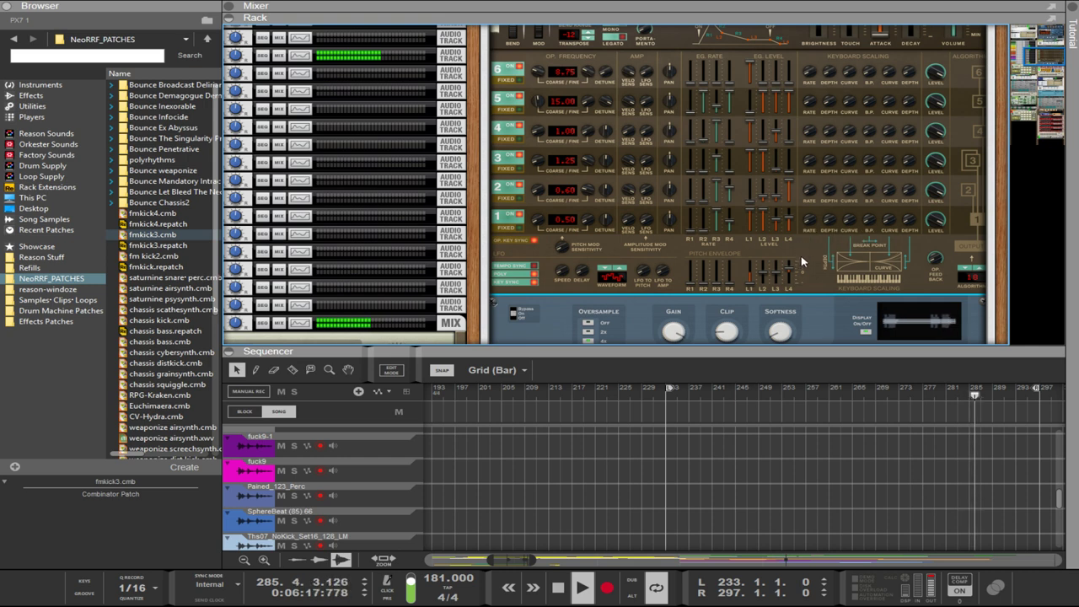
drag(834, 352, 834, 182)
scroll(891, 452, down, 3)
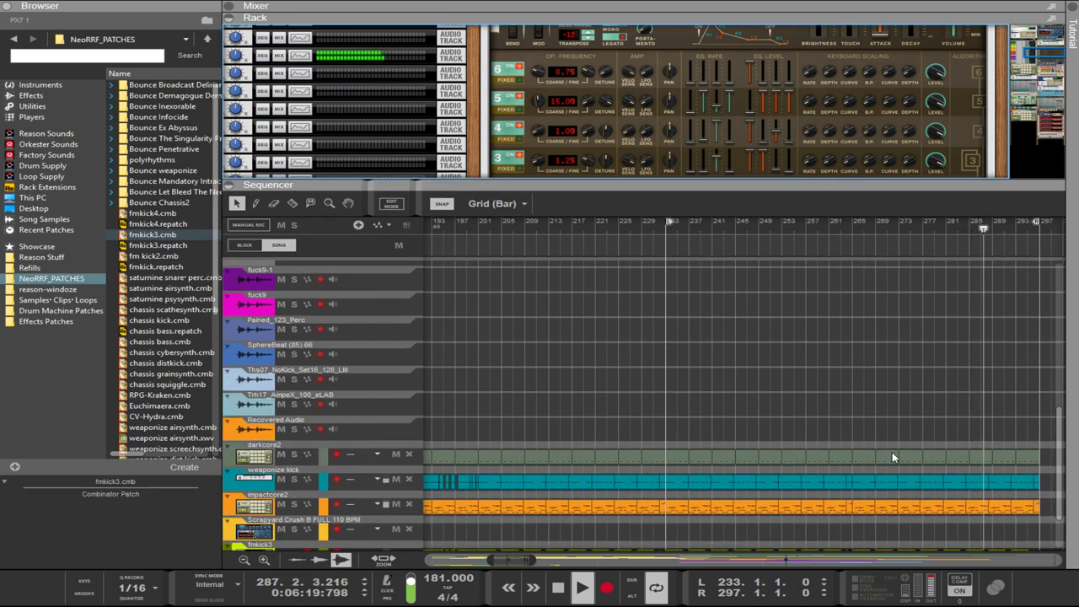
drag(1044, 479, 681, 509)
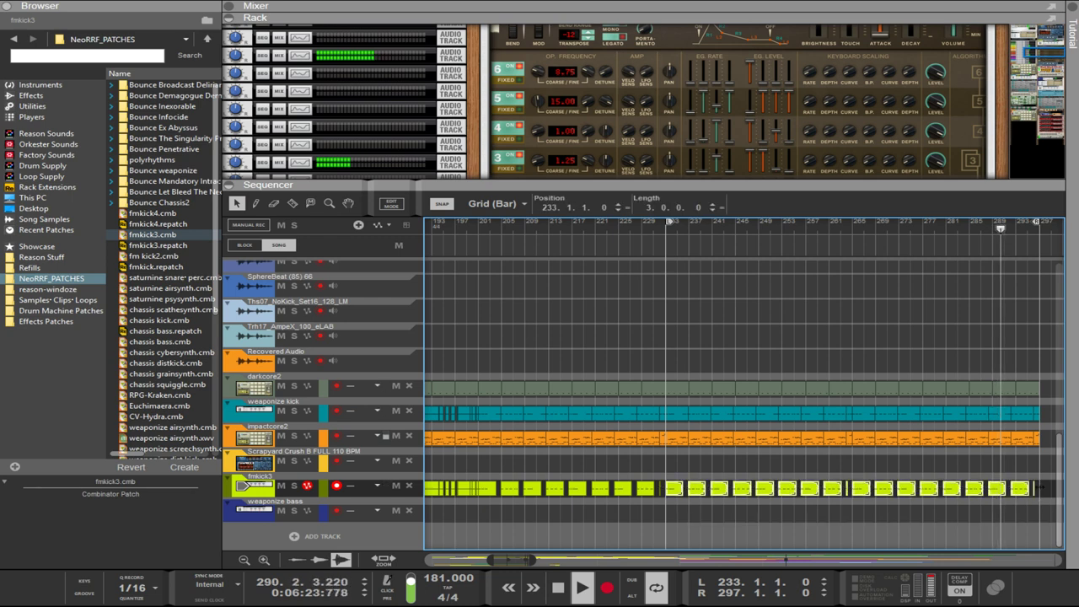
- Stretch the fmkick3 clips to close their gaps and raise the PX7 pitch envelope Level 4 to 8
drag(1035, 487, 1042, 489)
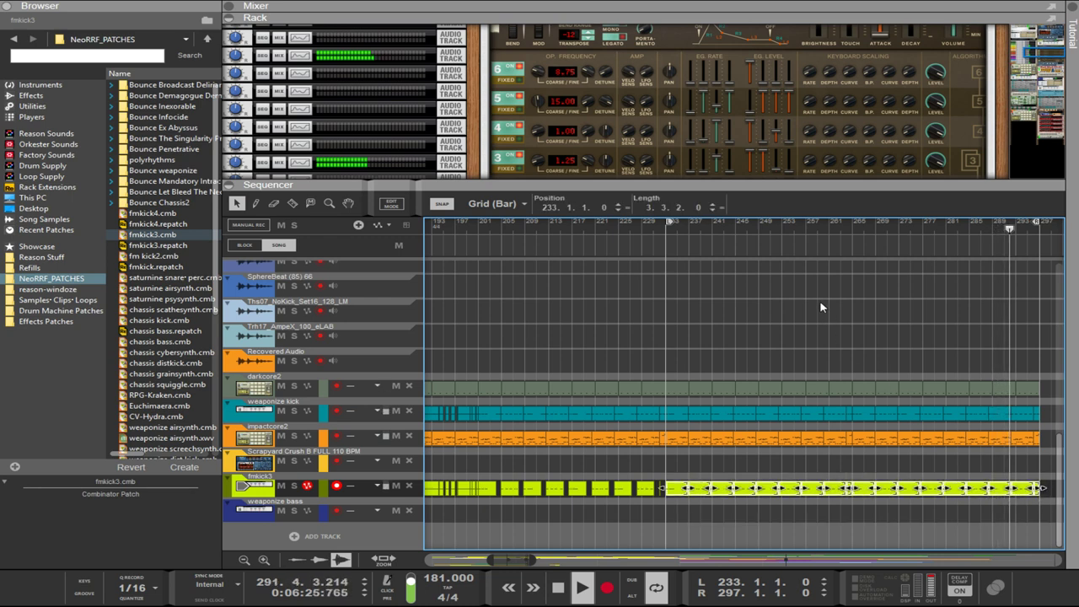
drag(921, 186, 934, 327)
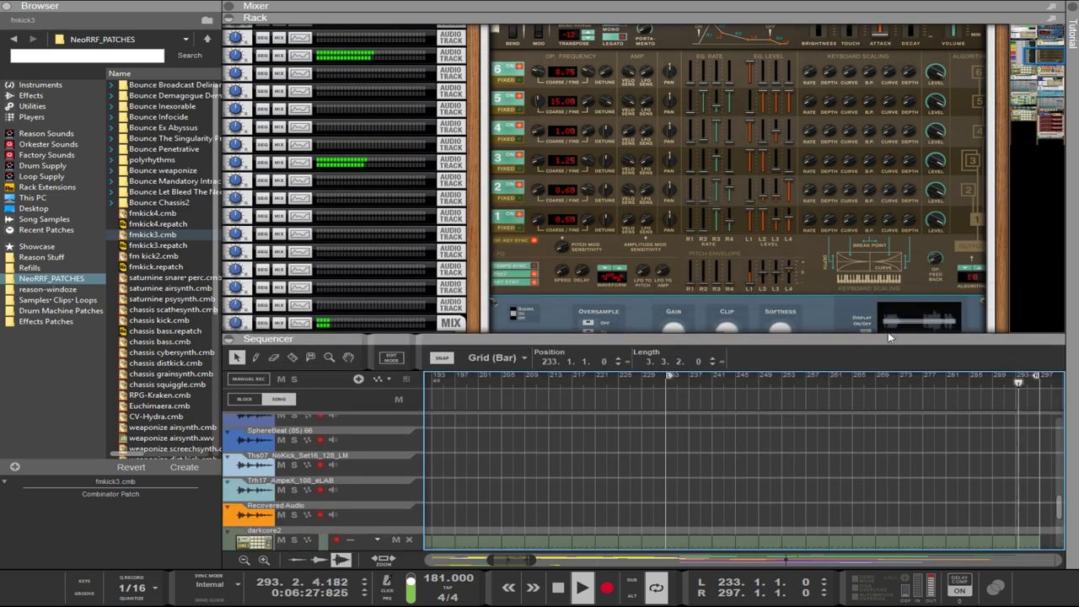
drag(790, 287, 790, 268)
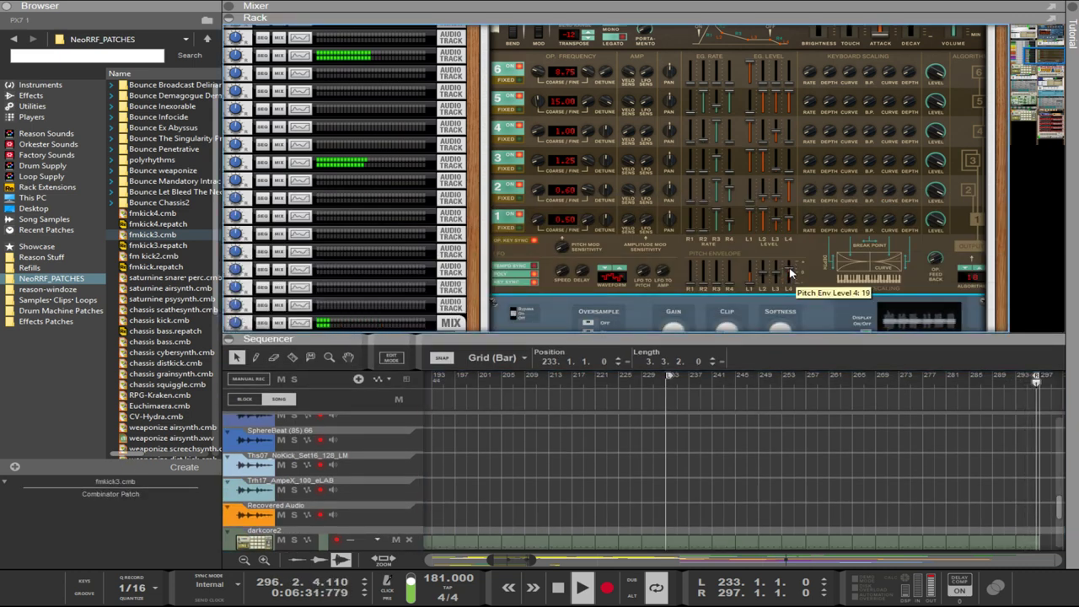
scroll(769, 232, up, 2)
scroll(770, 231, down, 3)
scroll(769, 236, down, 5)
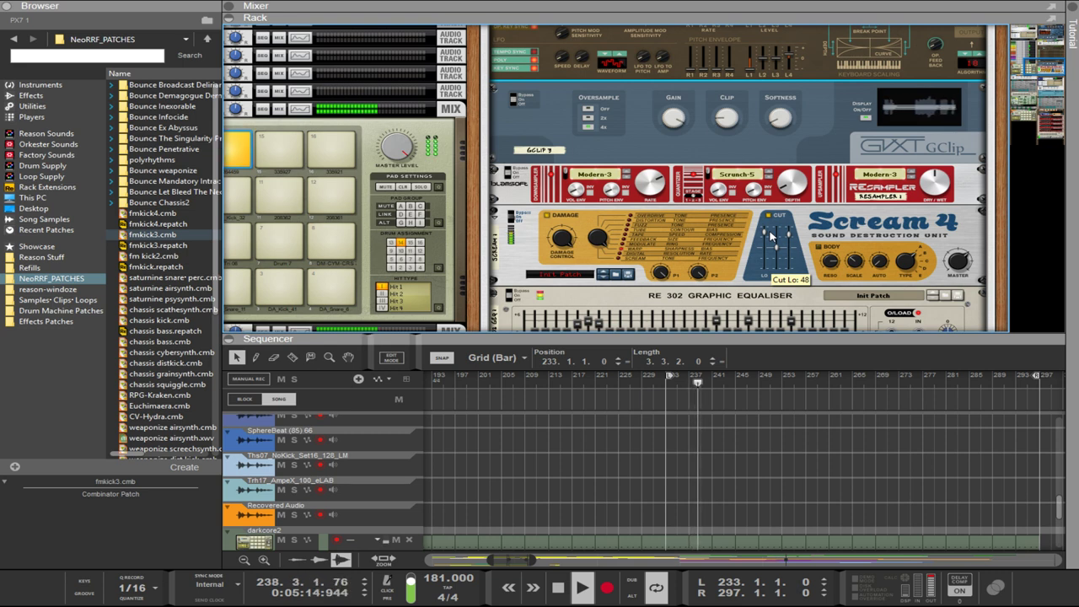
- Paste a copy of the GClip clipper below Resampler 1 in the fmkick3 chain
click(681, 142)
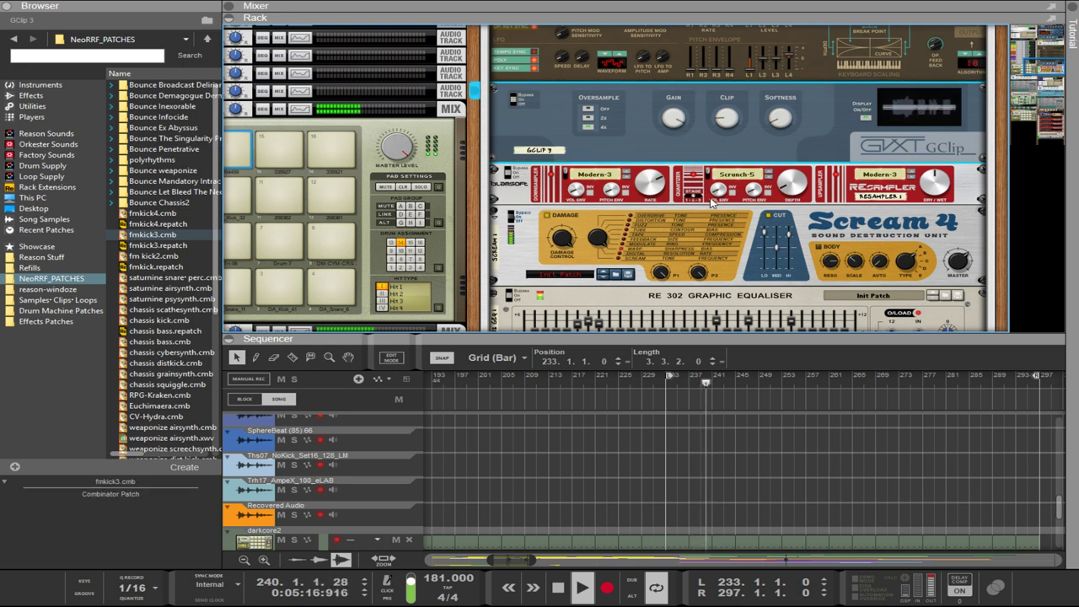
click(512, 336)
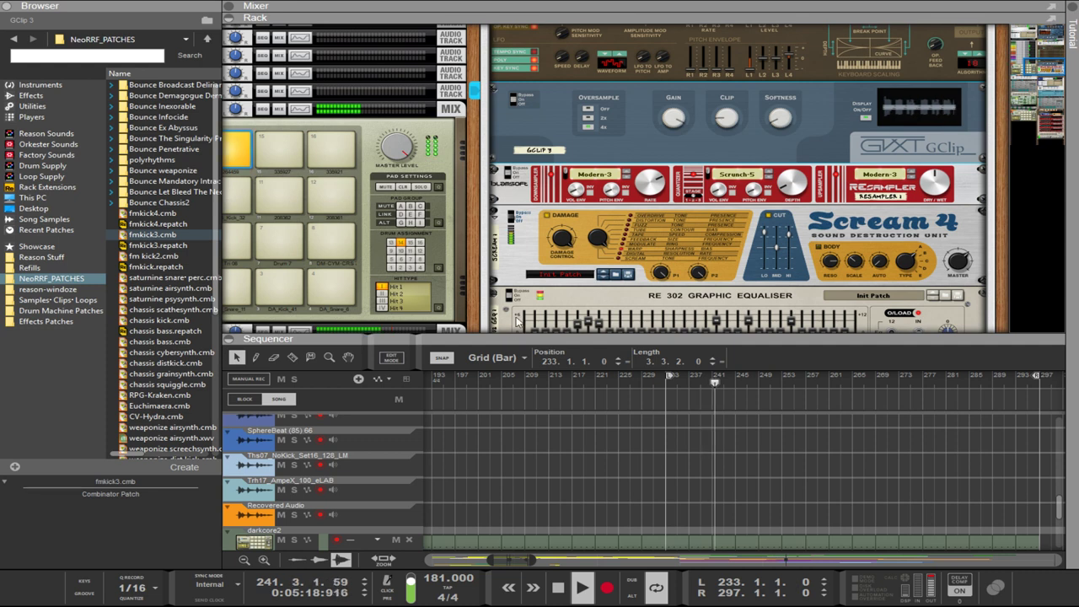
scroll(523, 273, down, 2)
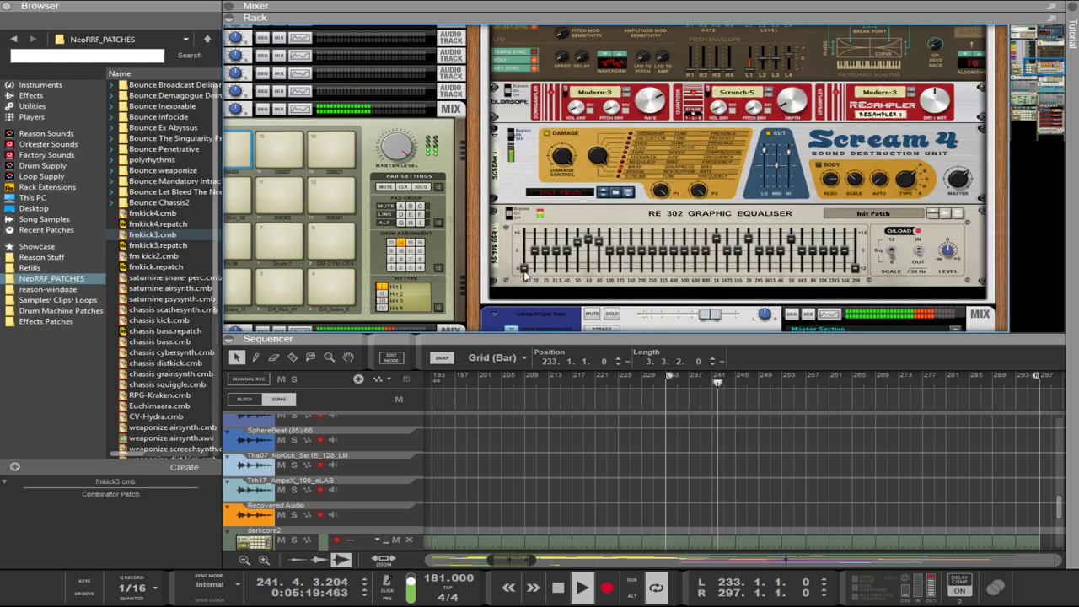
click(640, 122)
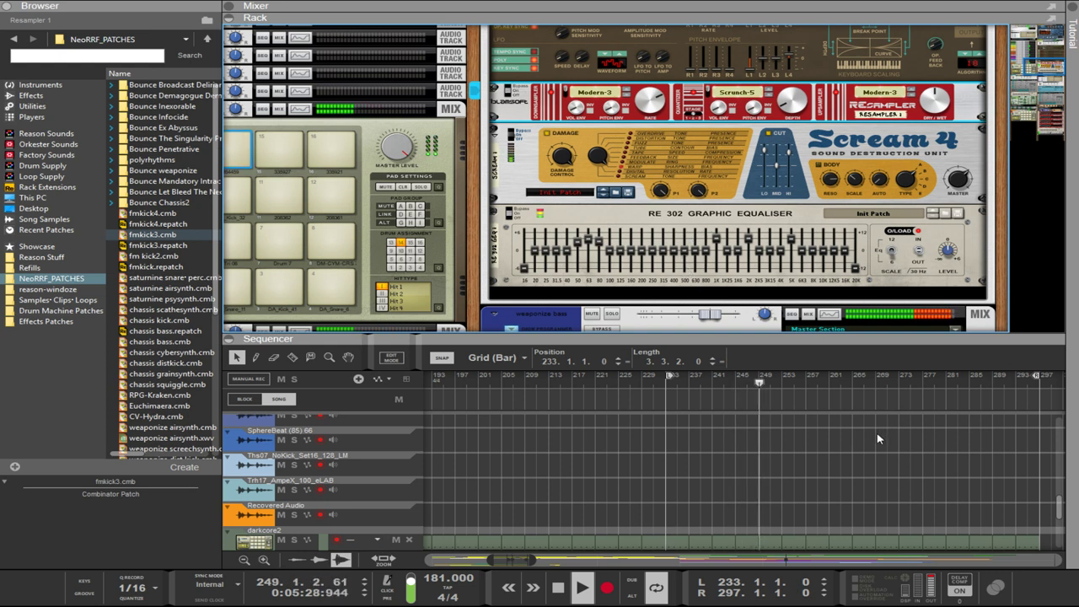
key(ctrl+v)
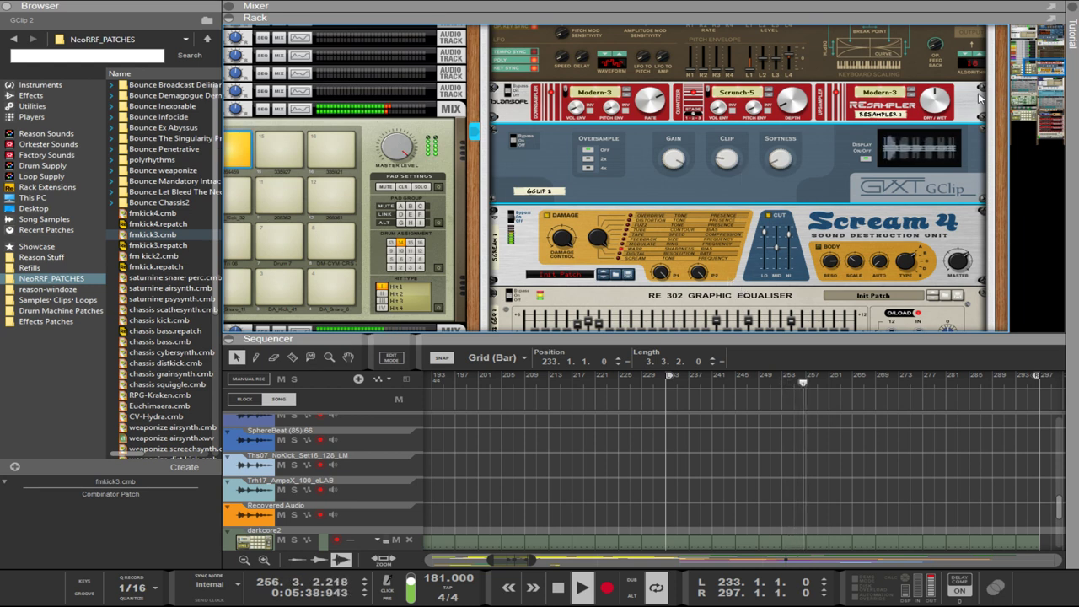
- Set the Resampler quantizer to 2.9 bits in Scrunch-4 mode, then select Scream 4
click(869, 59)
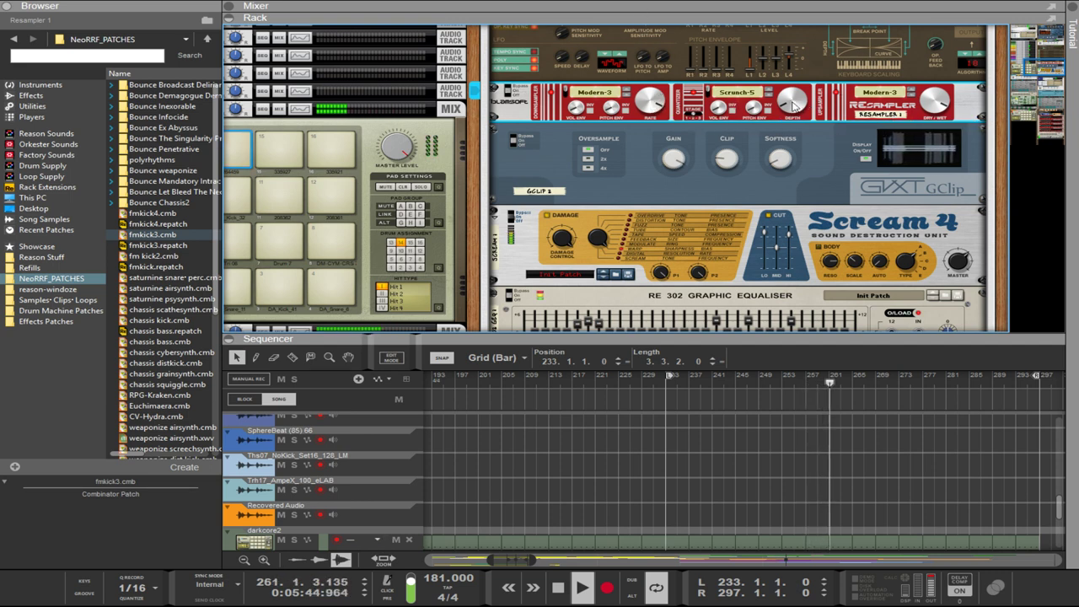
drag(784, 84, 785, 99)
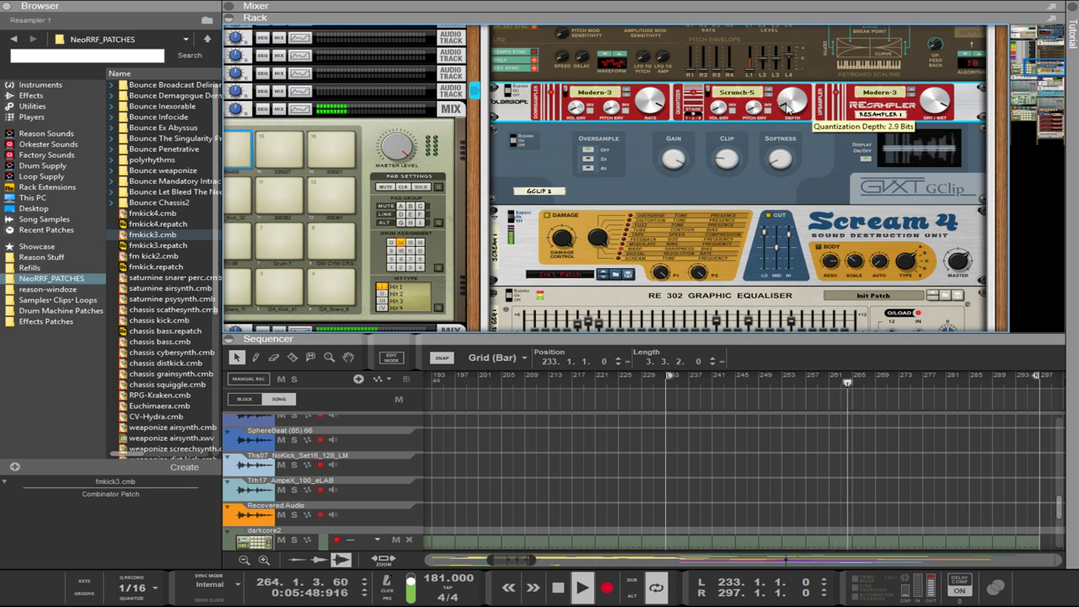
click(768, 96)
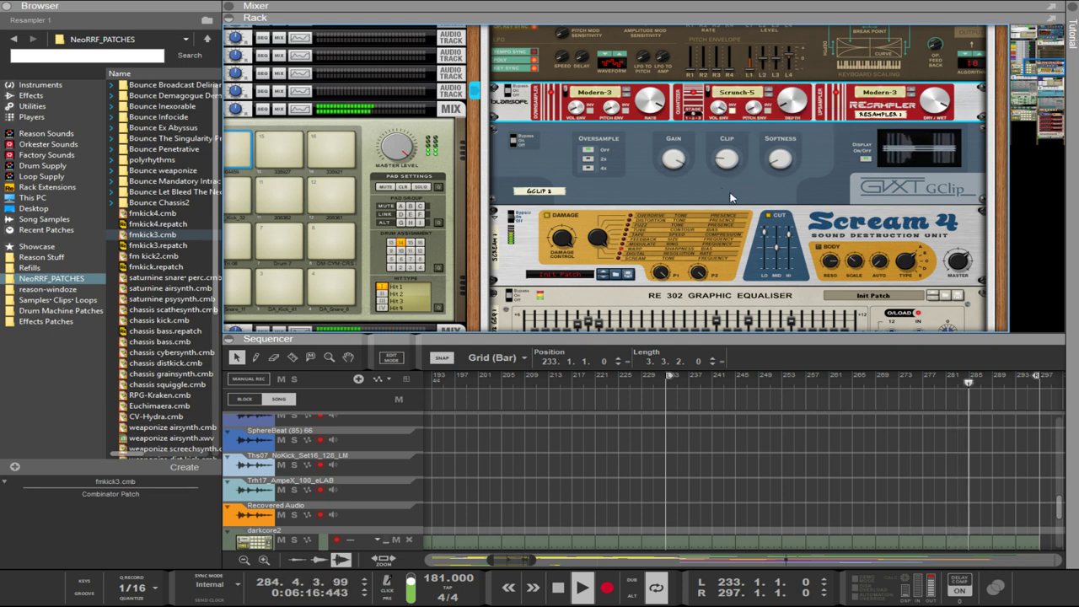
click(958, 263)
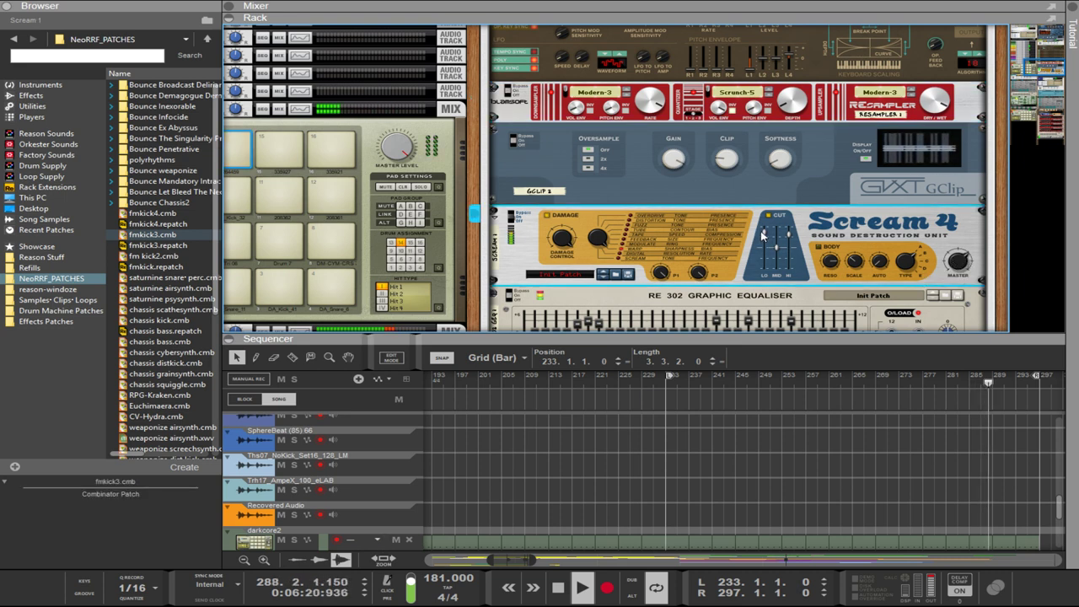
- Set PX7 pitch envelope Level 4 to -31, operator 1 Rate 4 to 54, and raise pitch Rate 1
scroll(837, 191, up, 3)
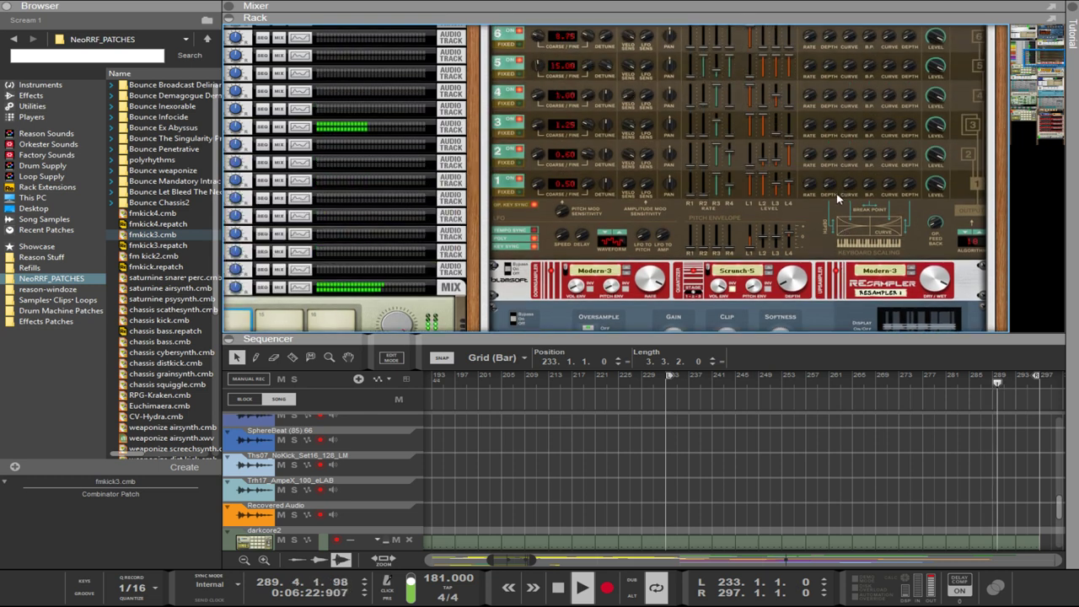
mouse_move(791, 236)
mouse_down()
mouse_move(791, 246)
mouse_move(791, 231)
mouse_up()
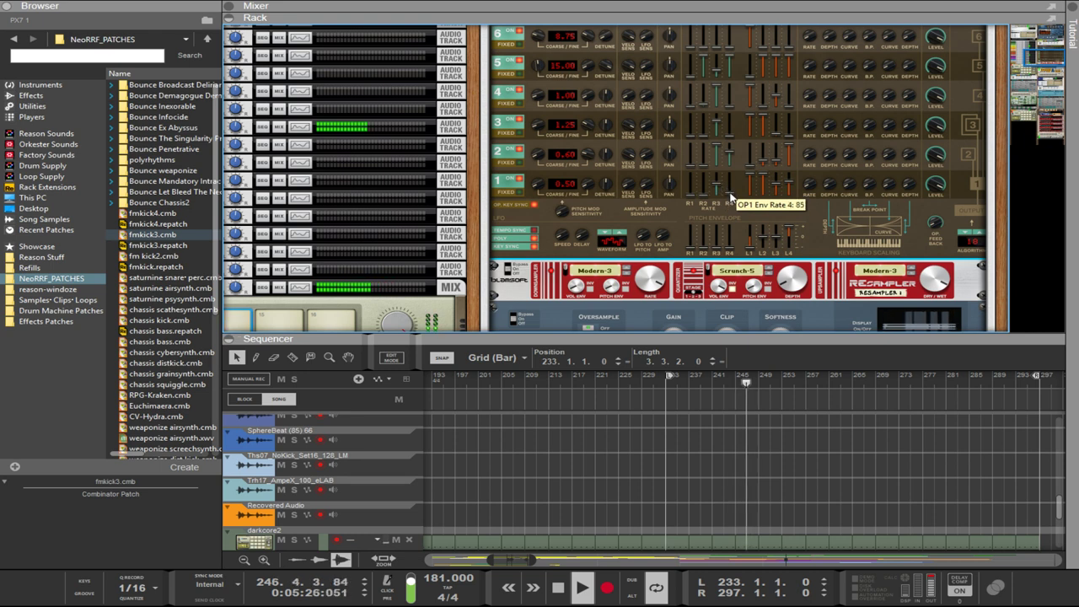
drag(730, 192, 732, 196)
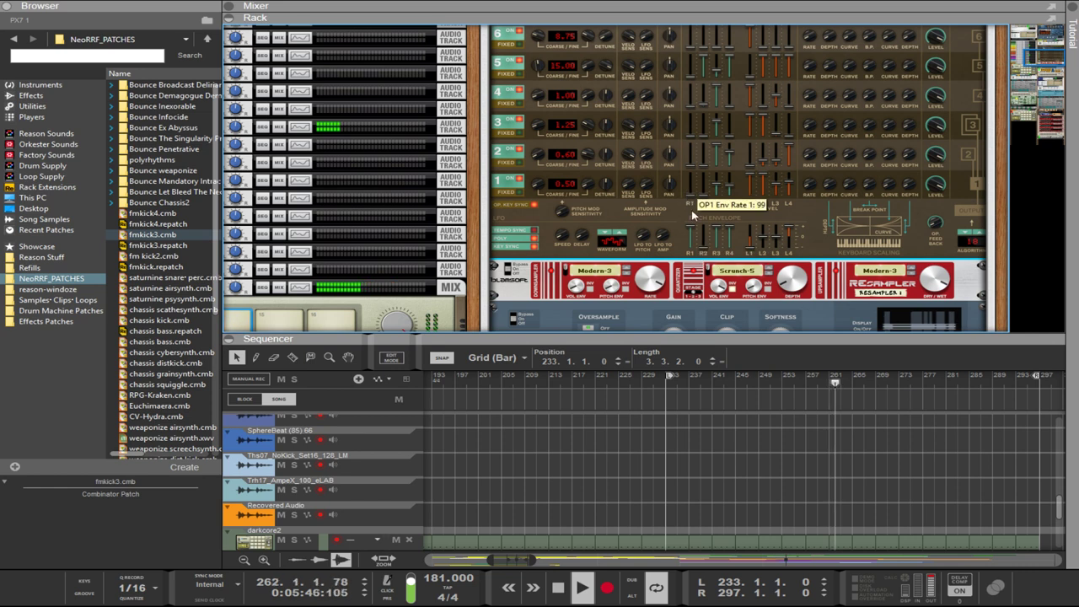
drag(693, 229, 704, 256)
scroll(625, 208, up, 5)
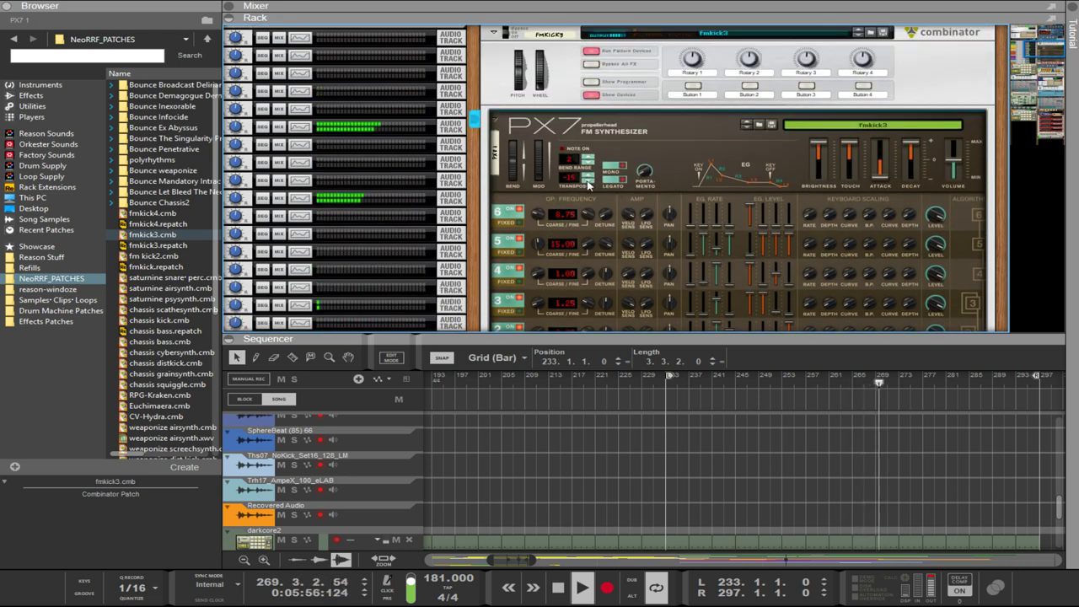
- Adjust the PX7 pitch envelope: R1 to 63, L3 to 25, L4 to 38
scroll(613, 205, down, 5)
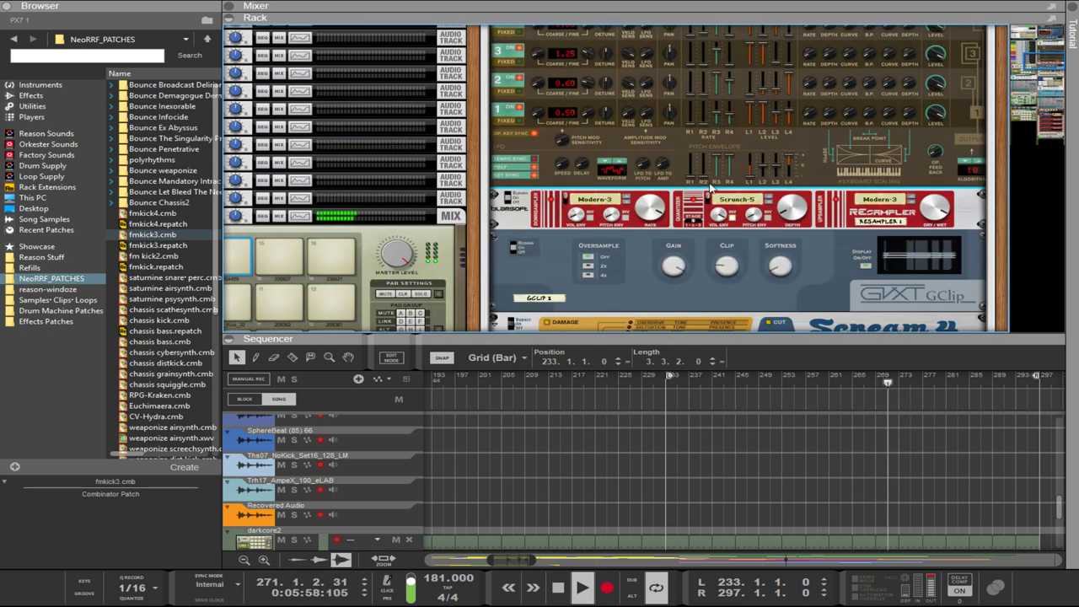
mouse_move(692, 169)
mouse_down()
mouse_move(708, 169)
mouse_move(693, 182)
mouse_up()
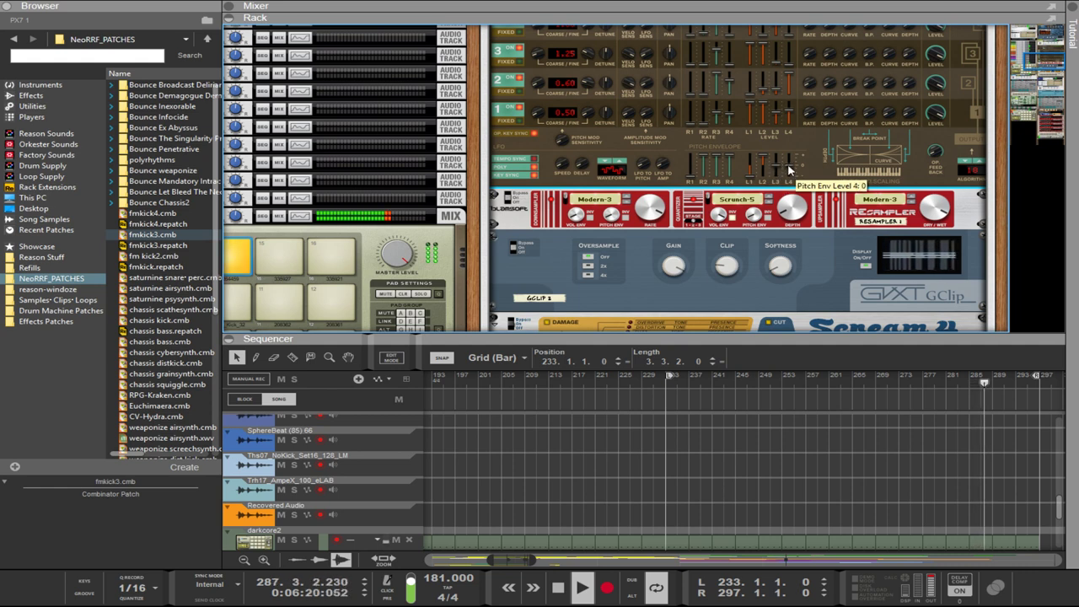
drag(781, 170, 777, 163)
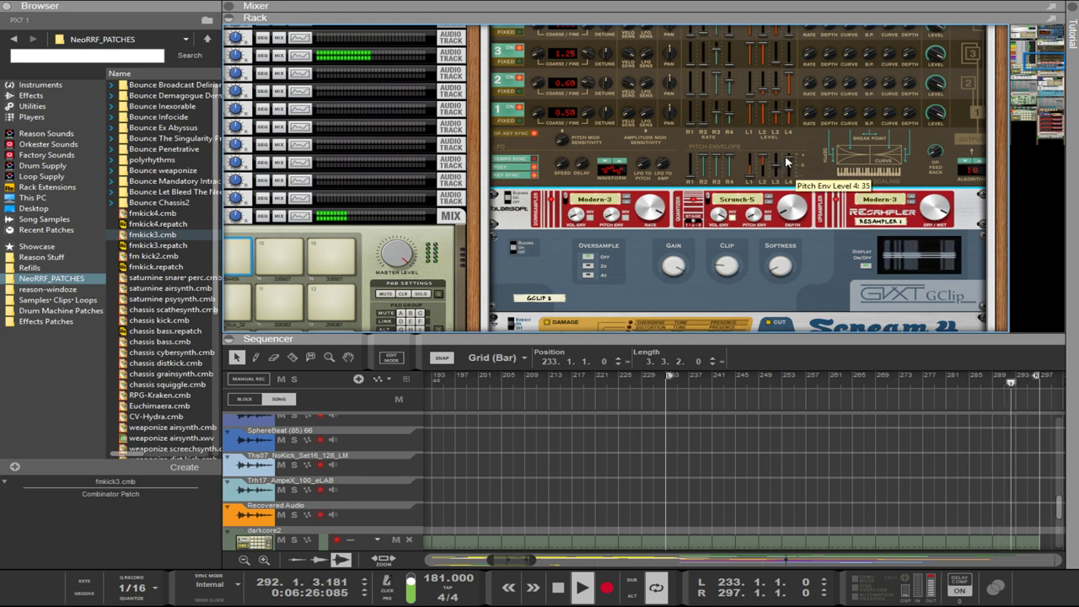
drag(787, 162, 786, 161)
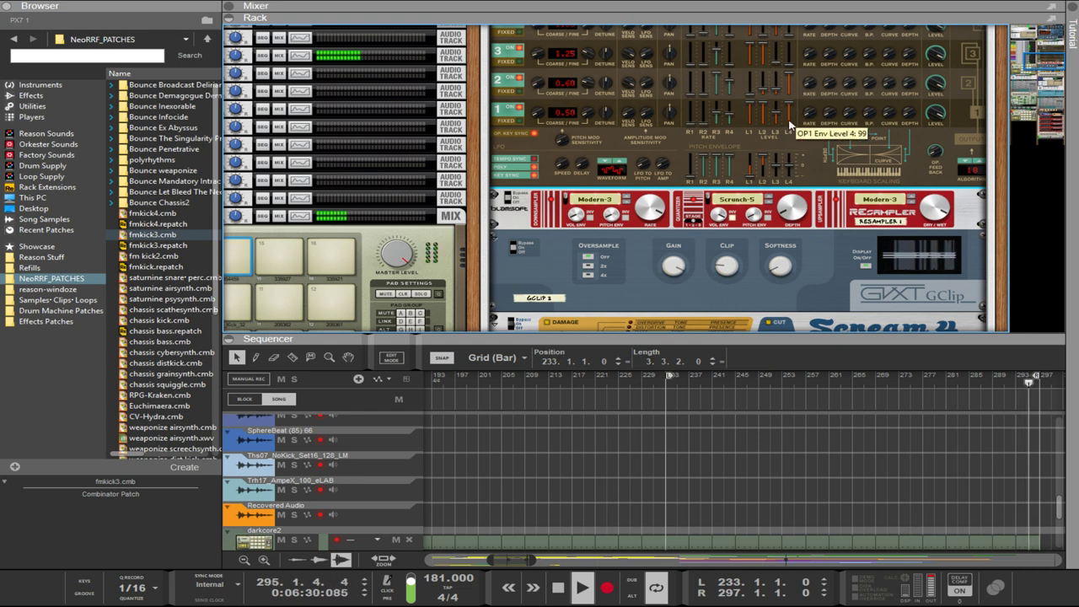
scroll(777, 177, up, 3)
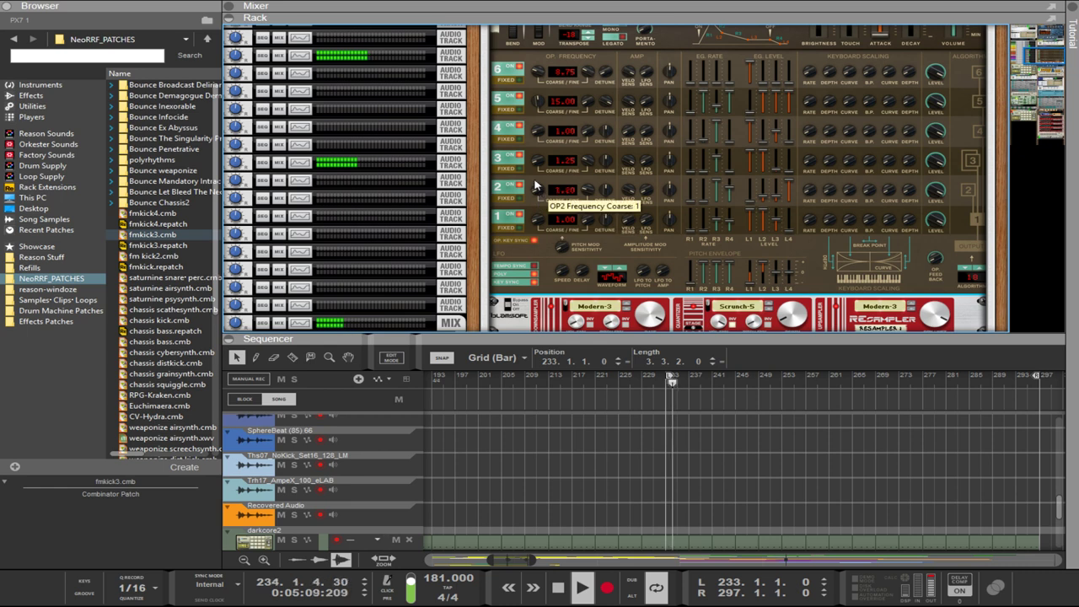
- Retune operators 2 and 3 to 1.20 and 2.50, change the algorithm, and raise operator 4's Level 4 to 70
drag(537, 187, 532, 154)
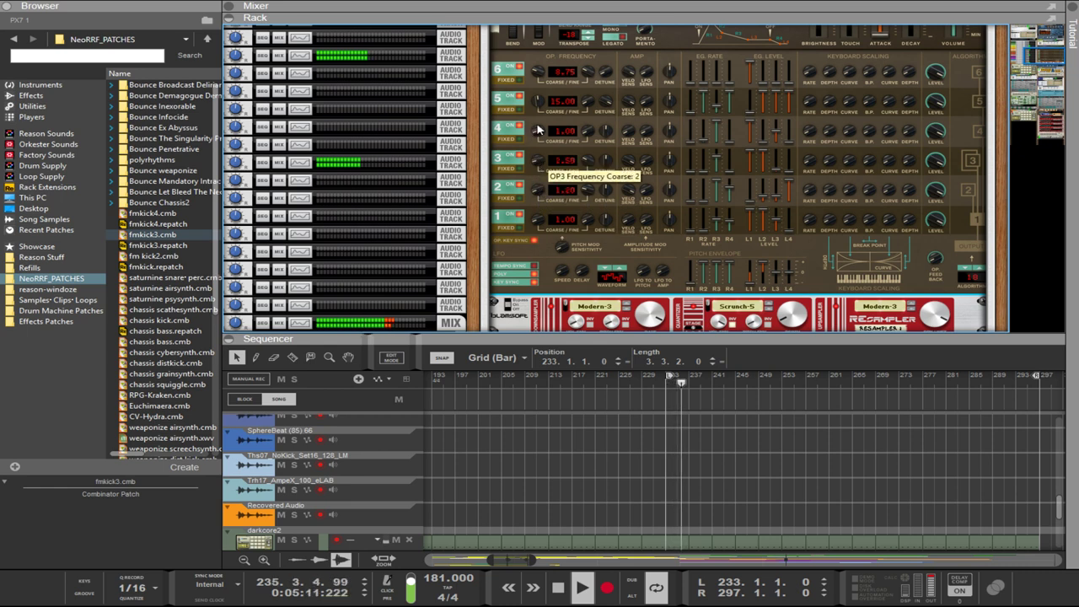
scroll(976, 272, up, 1)
scroll(976, 272, up, 2)
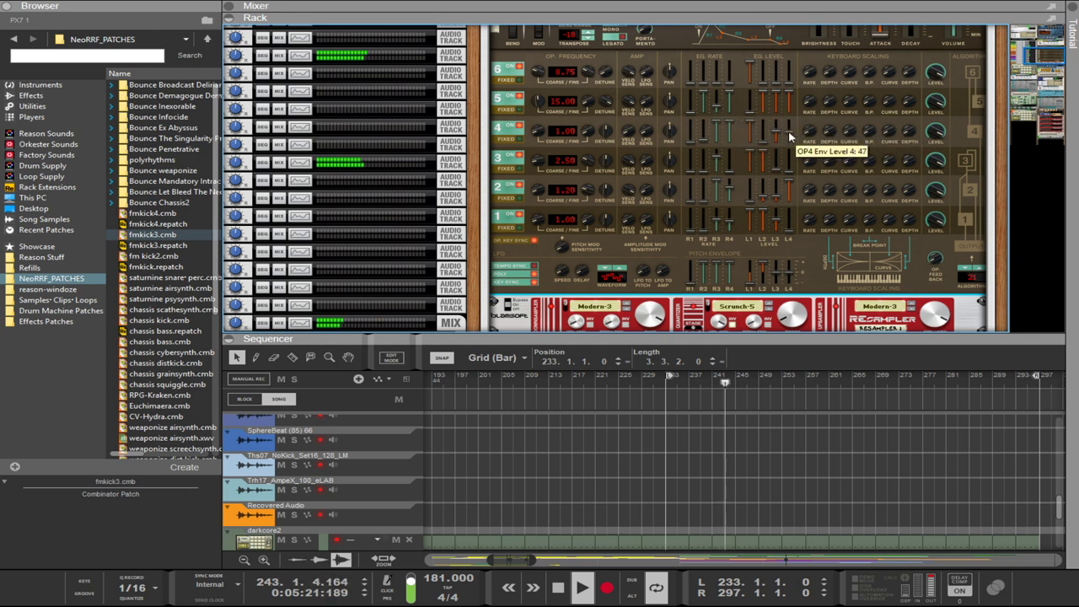
drag(790, 137, 790, 164)
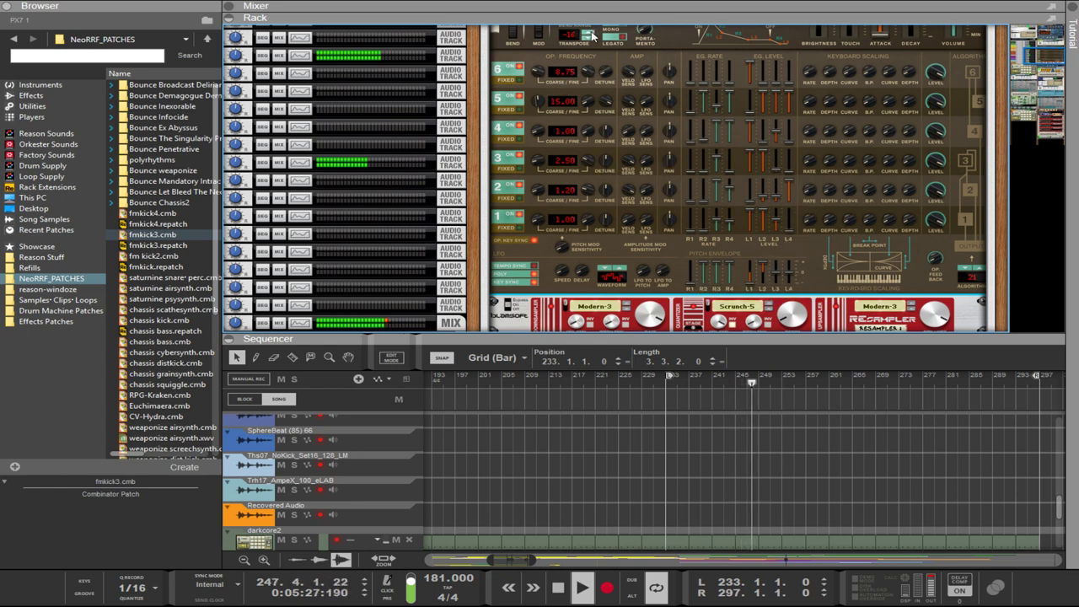
- Try the PX7 transpose up to 0, then return it to -2
click(591, 32)
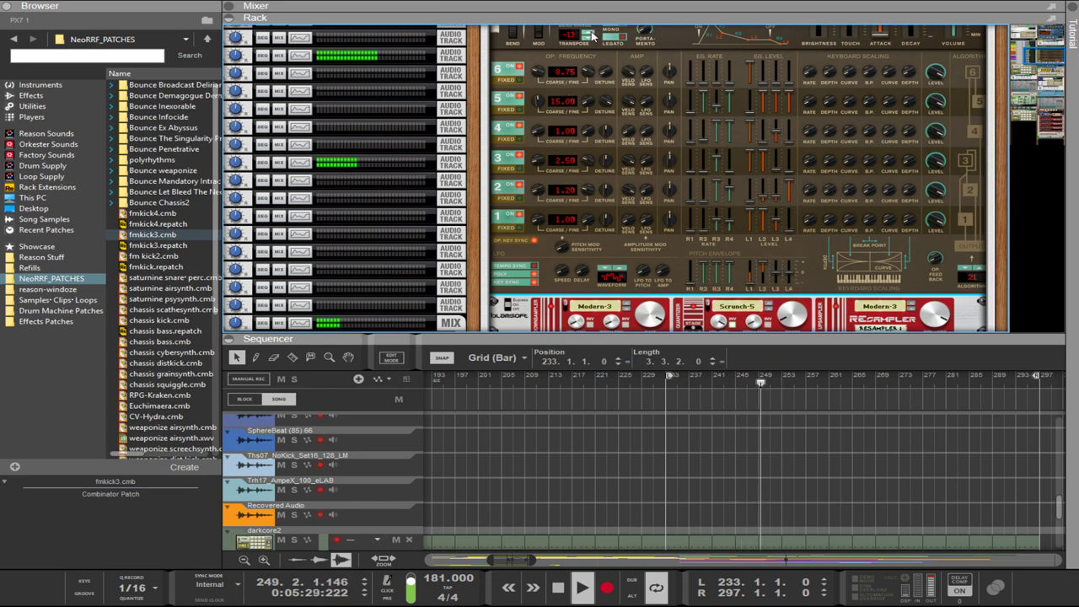
click(591, 32)
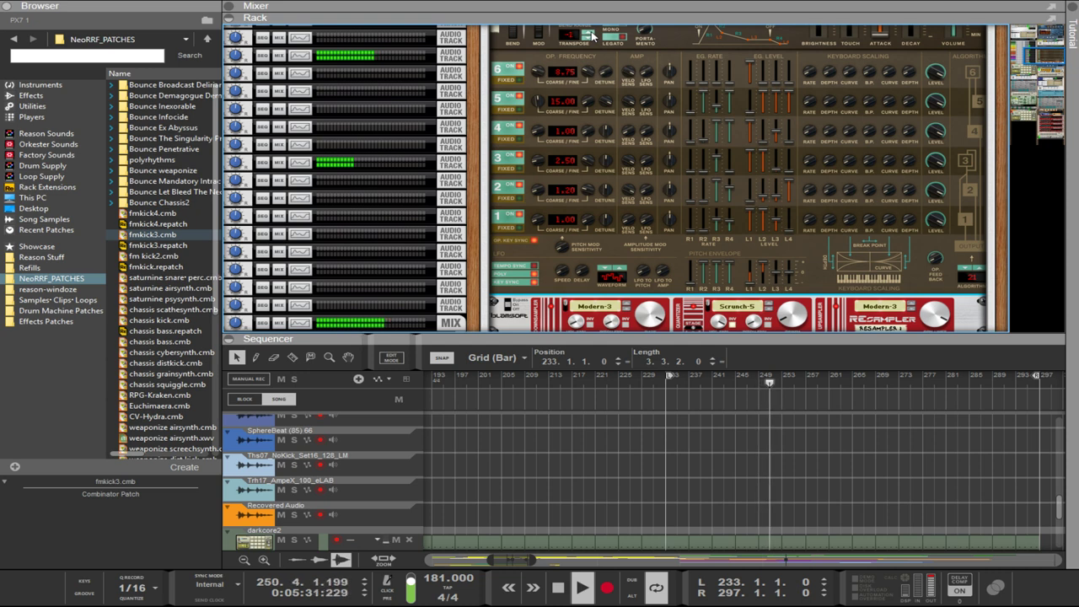
click(591, 32)
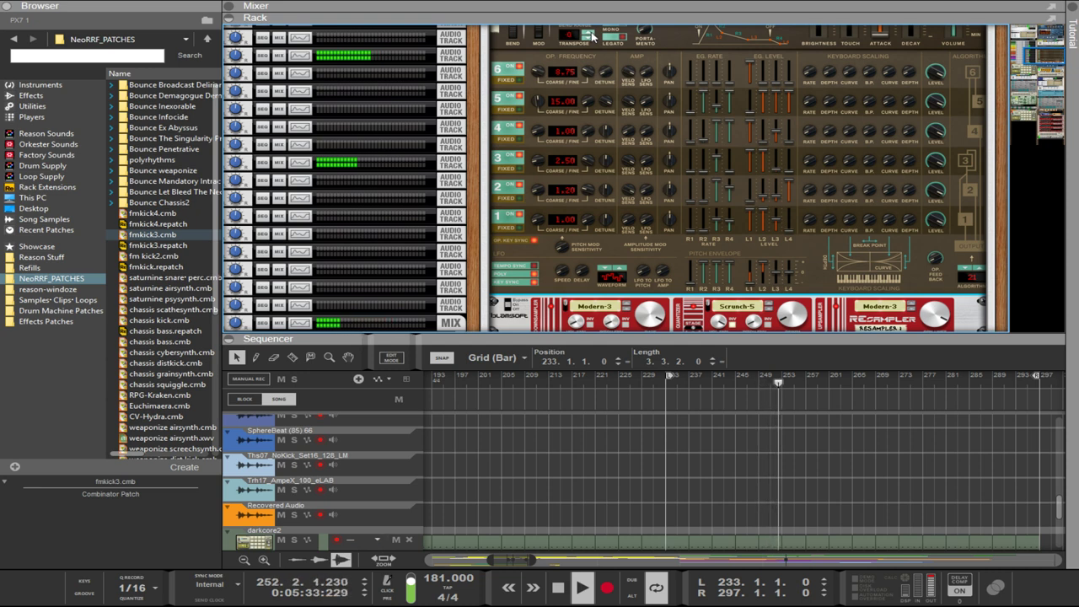
click(587, 38)
click(588, 38)
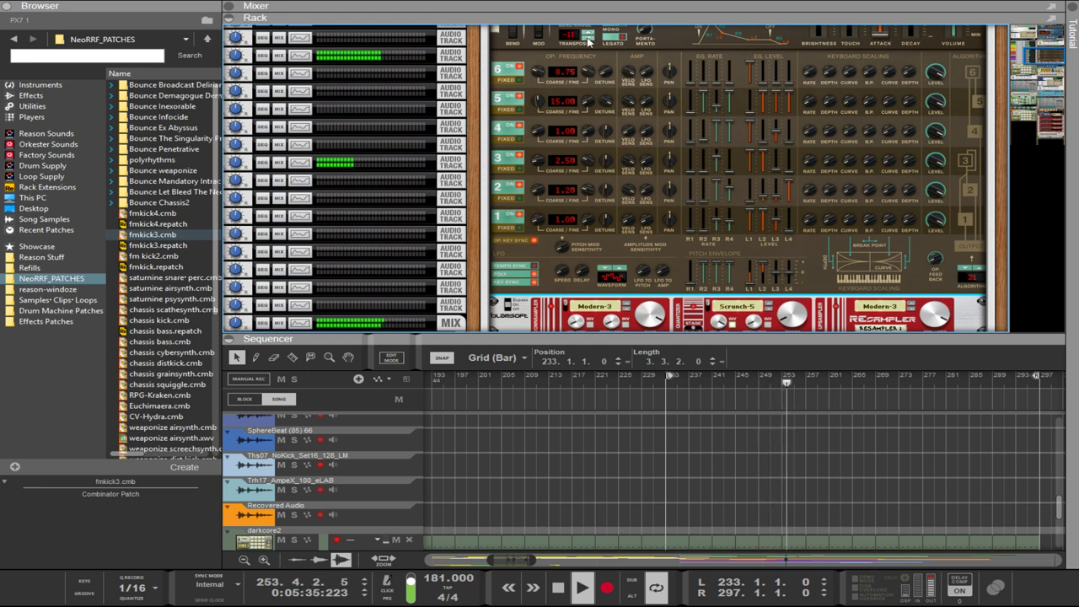
scroll(687, 226, down, 1)
scroll(687, 226, down, 2)
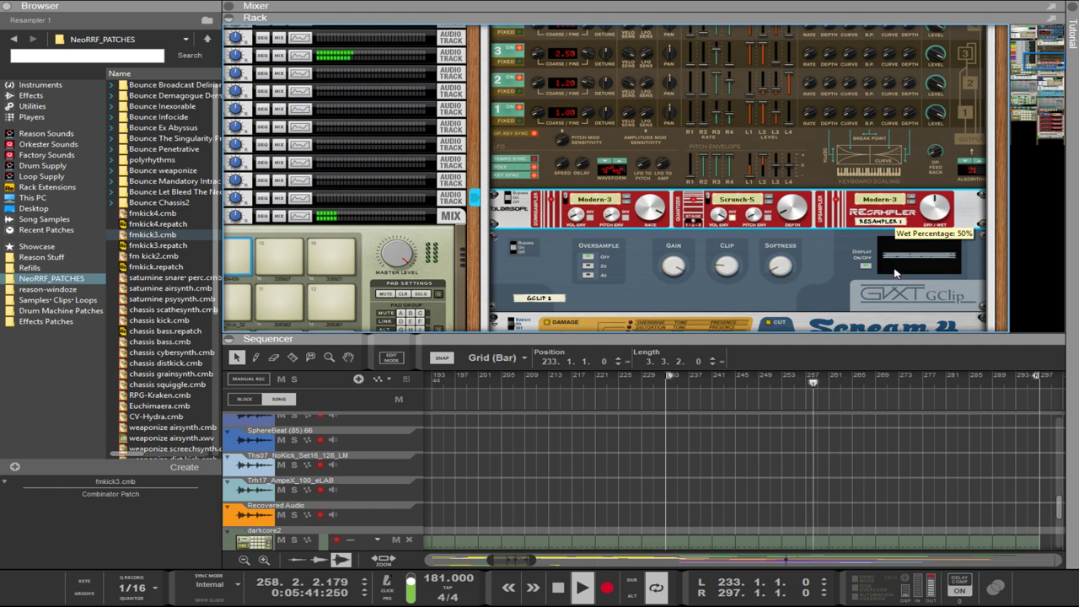
- Shift Scream 4's damage type toward Tape and lower the EQ's 1 kHz band slightly
scroll(723, 196, down, 2)
click(722, 196)
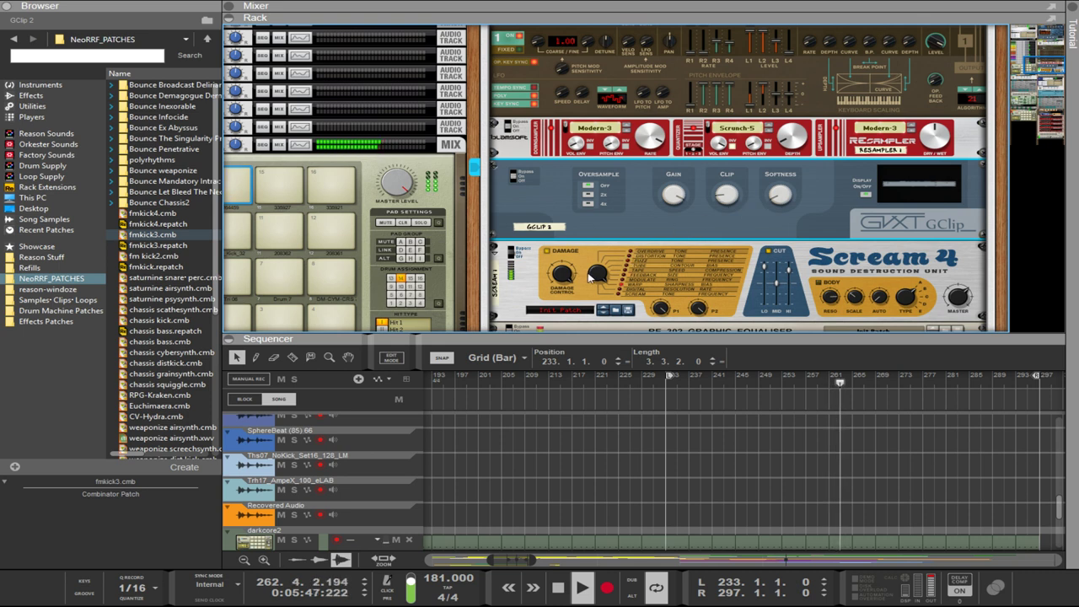
drag(597, 272, 610, 327)
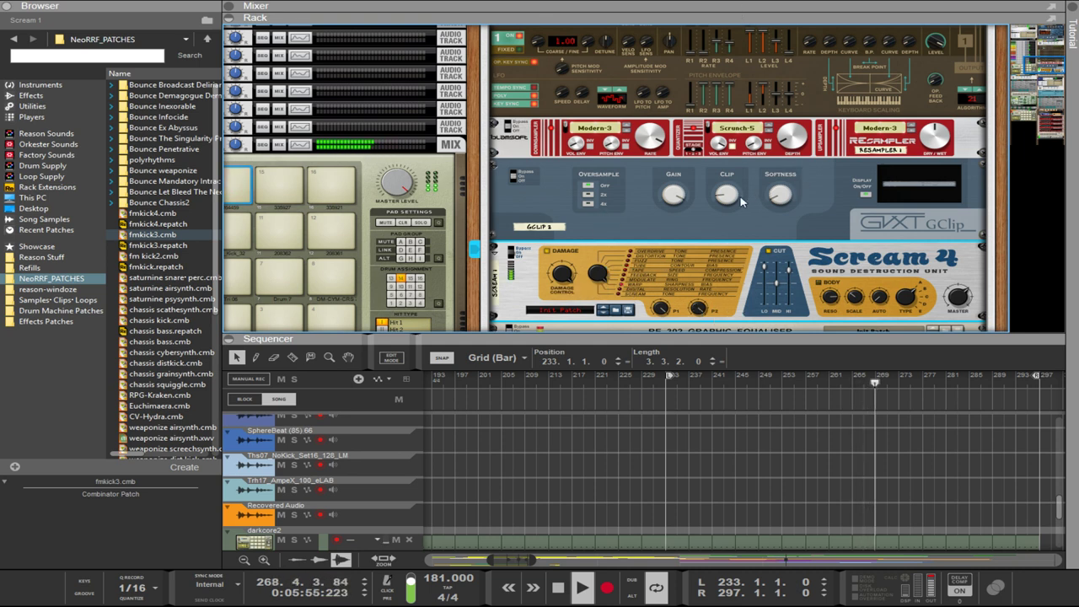
scroll(742, 201, down, 3)
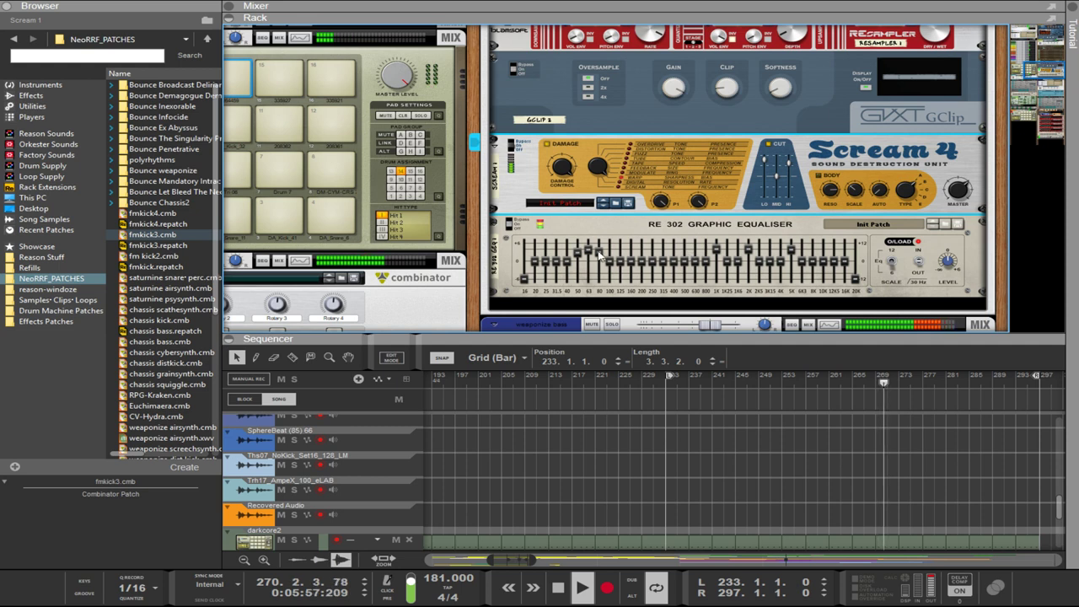
drag(716, 249, 716, 254)
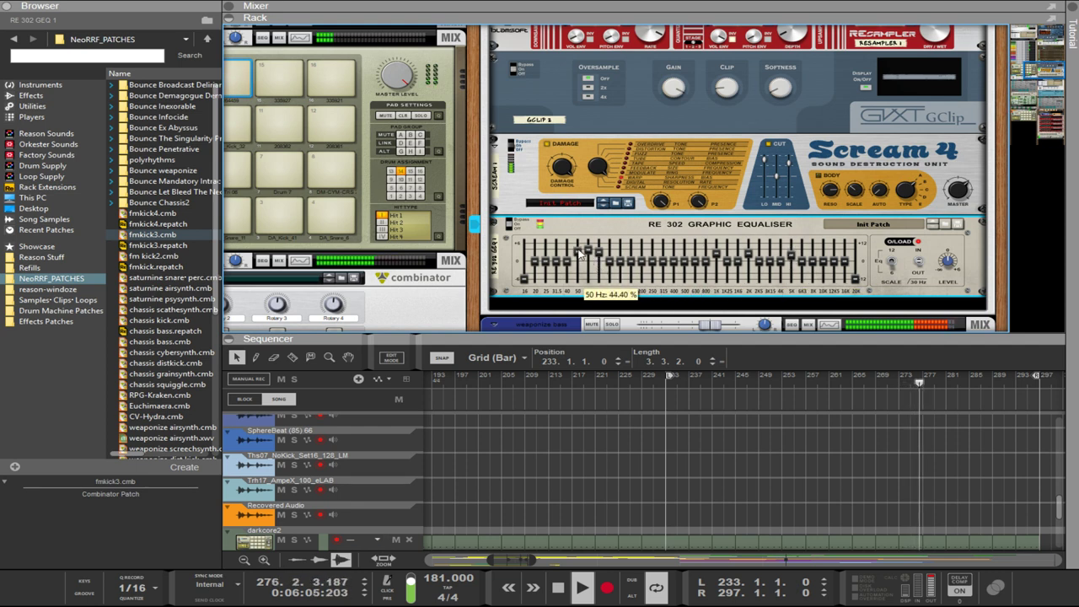
- Enlarge the sequencer to show the fmkick3 kick clips
scroll(672, 206, up, 3)
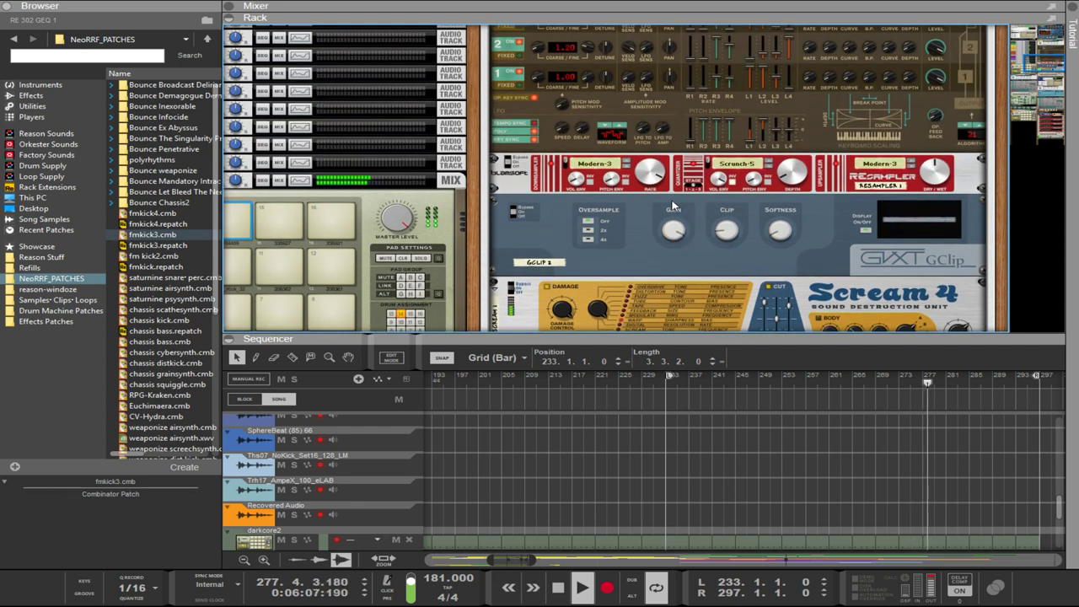
scroll(672, 205, up, 4)
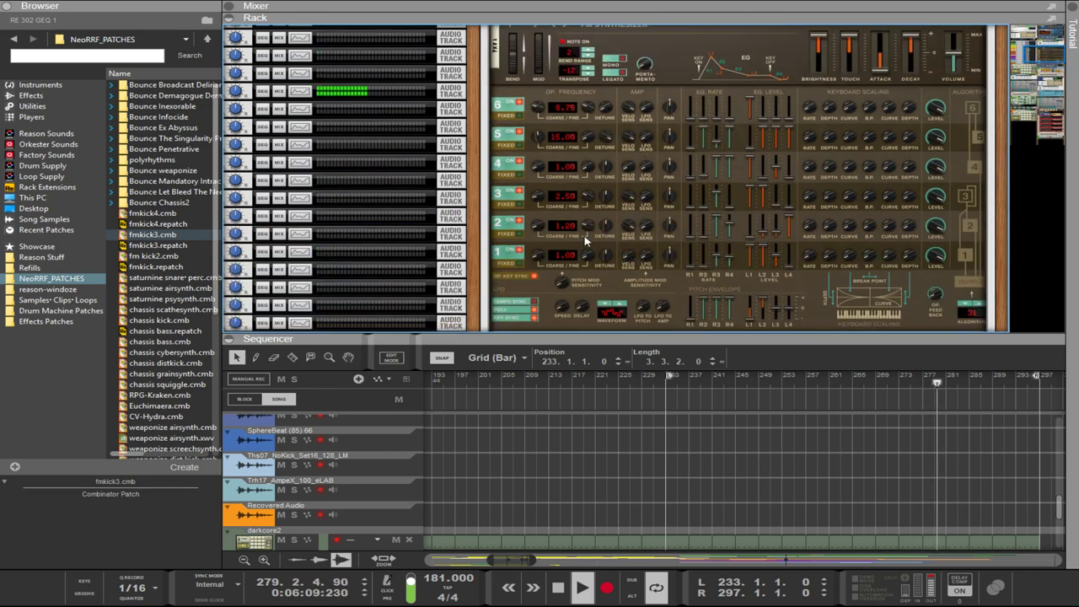
scroll(863, 159, up, 2)
scroll(863, 159, down, 3)
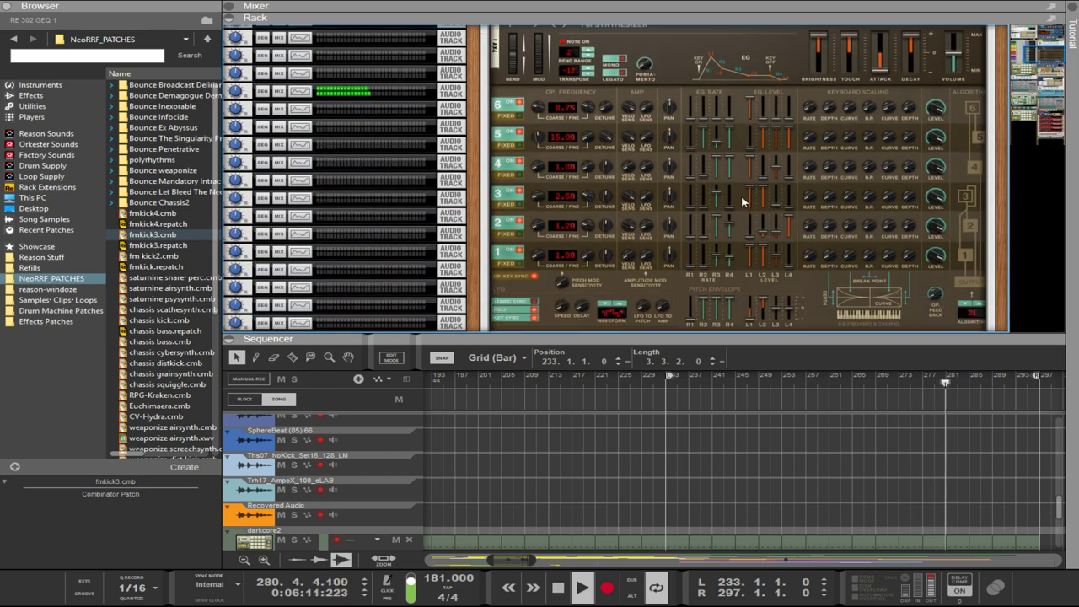
drag(715, 338, 715, 226)
scroll(797, 346, down, 2)
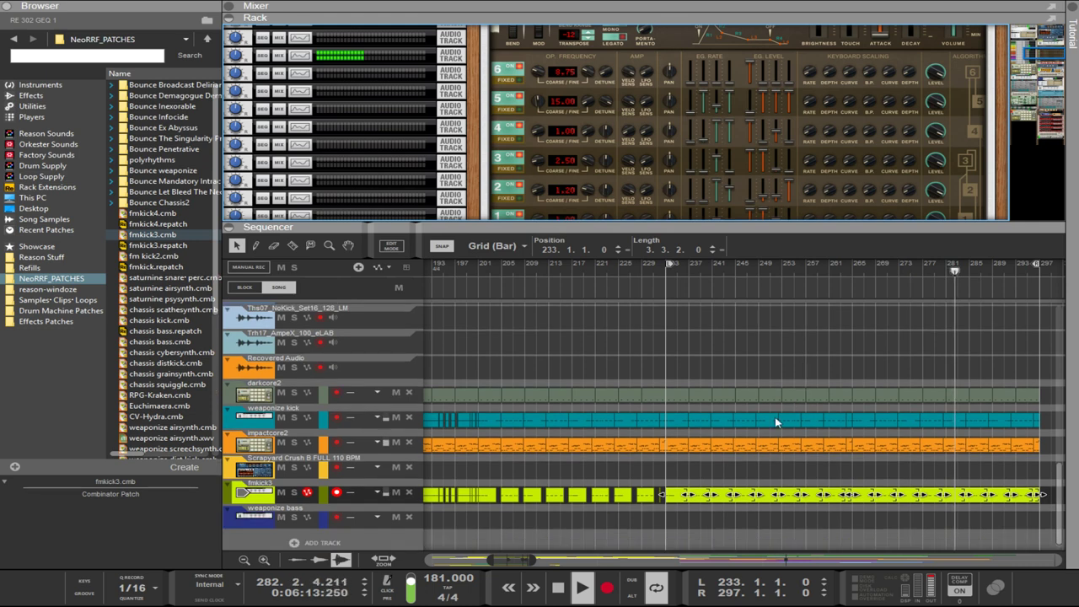
- Select the fmkick3 clips from bar 233 to 297 and zoom into bars 279–286
drag(669, 465, 1011, 501)
click(1012, 504)
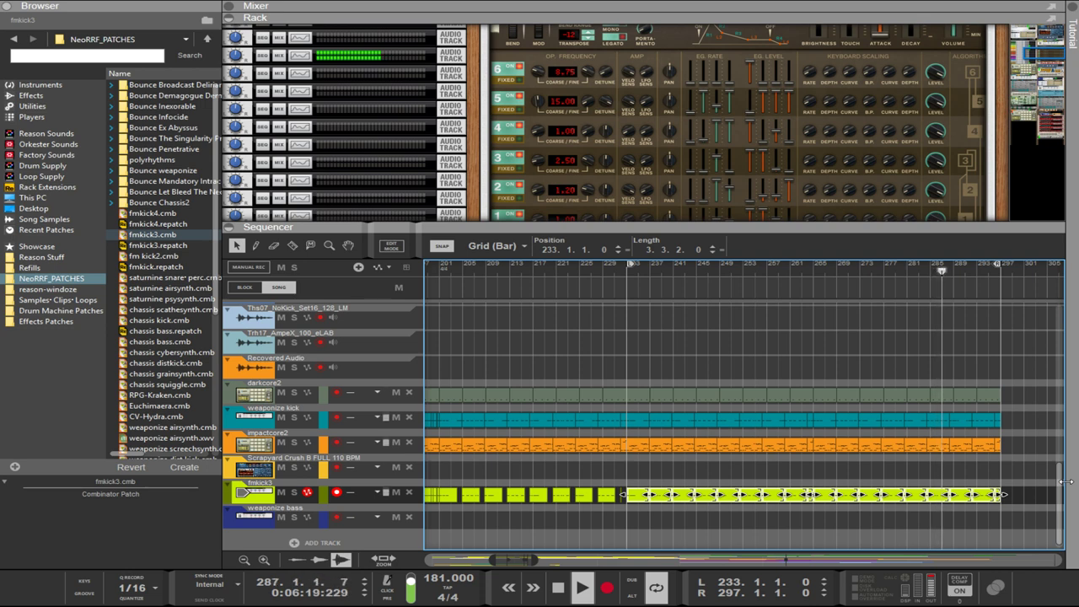
scroll(936, 512, up, 3)
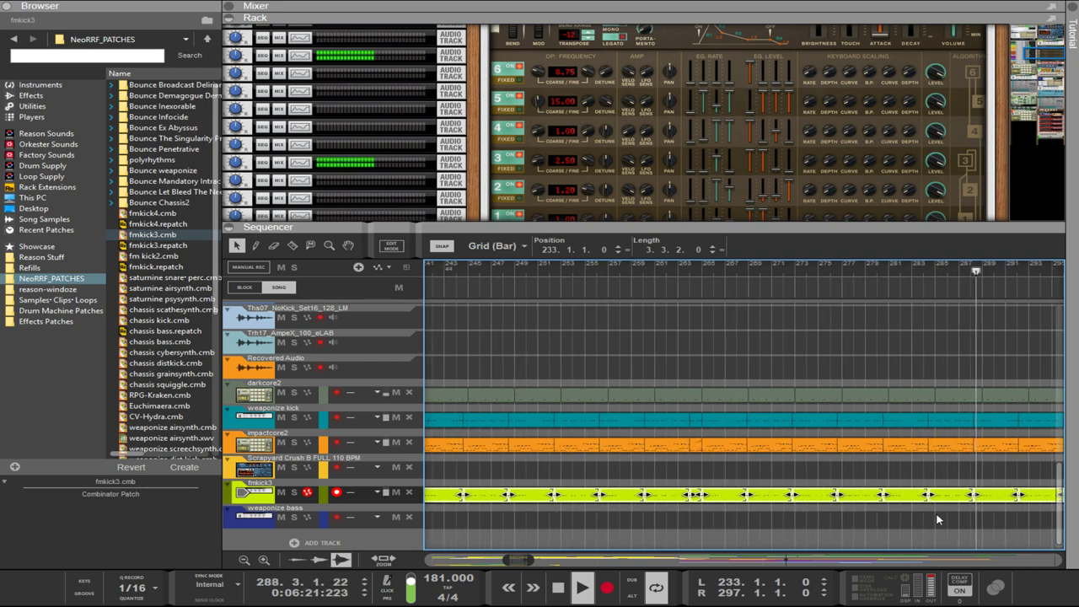
scroll(934, 498, up, 2)
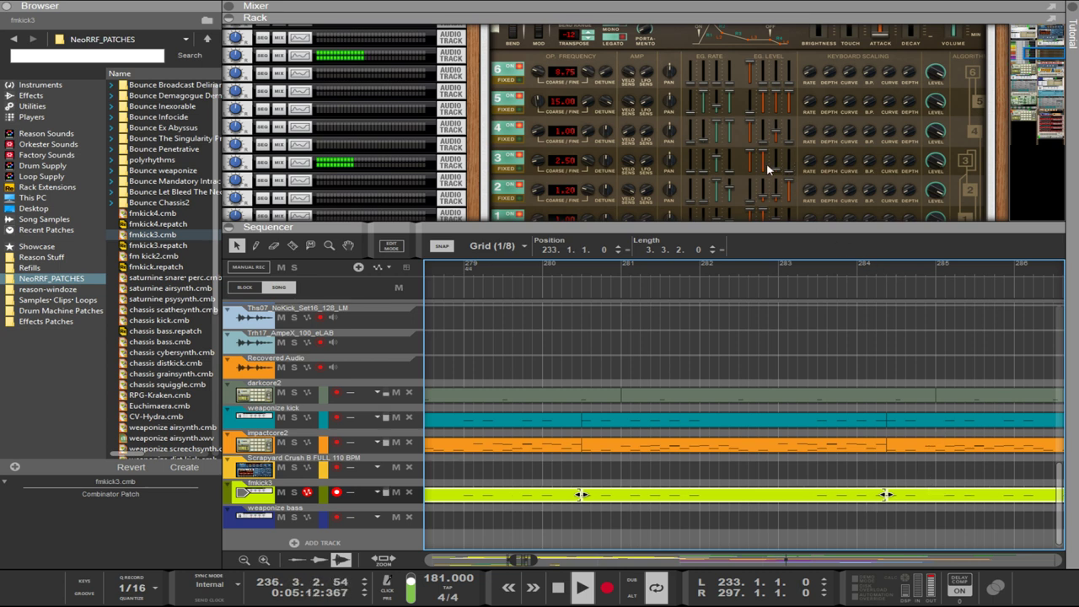
- Resize the rack and bring it back above the sequencer showing the fmkick3 PX7
drag(816, 224, 809, 327)
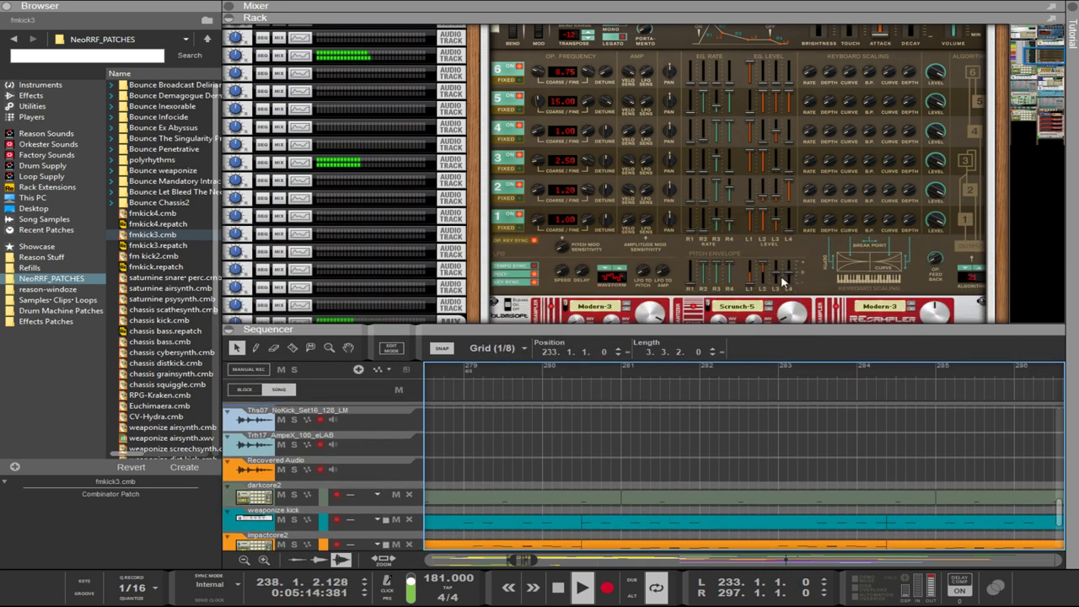
scroll(779, 312, down, 6)
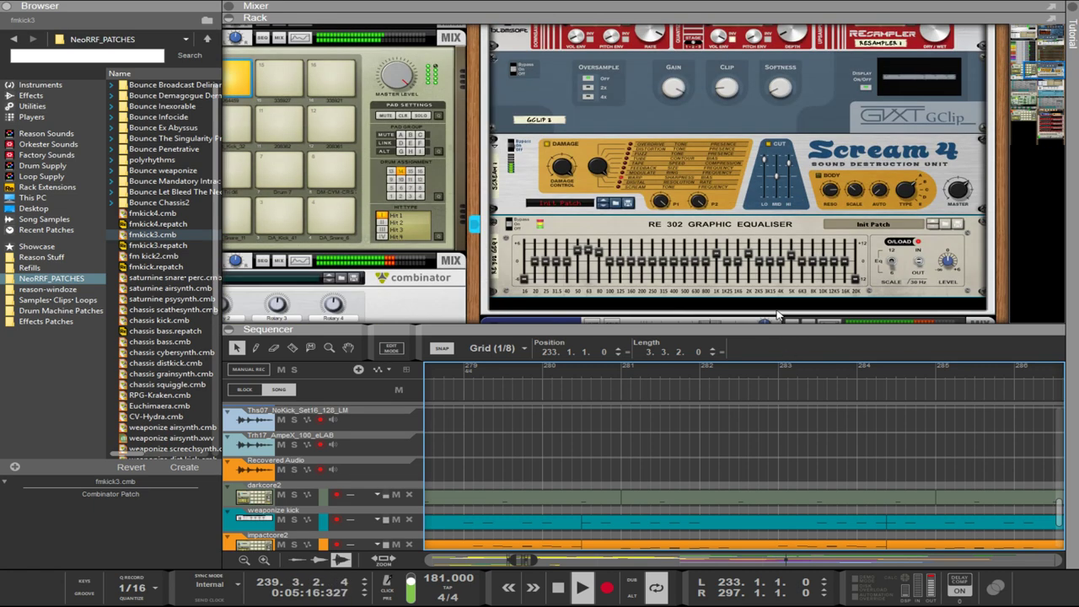
click(546, 16)
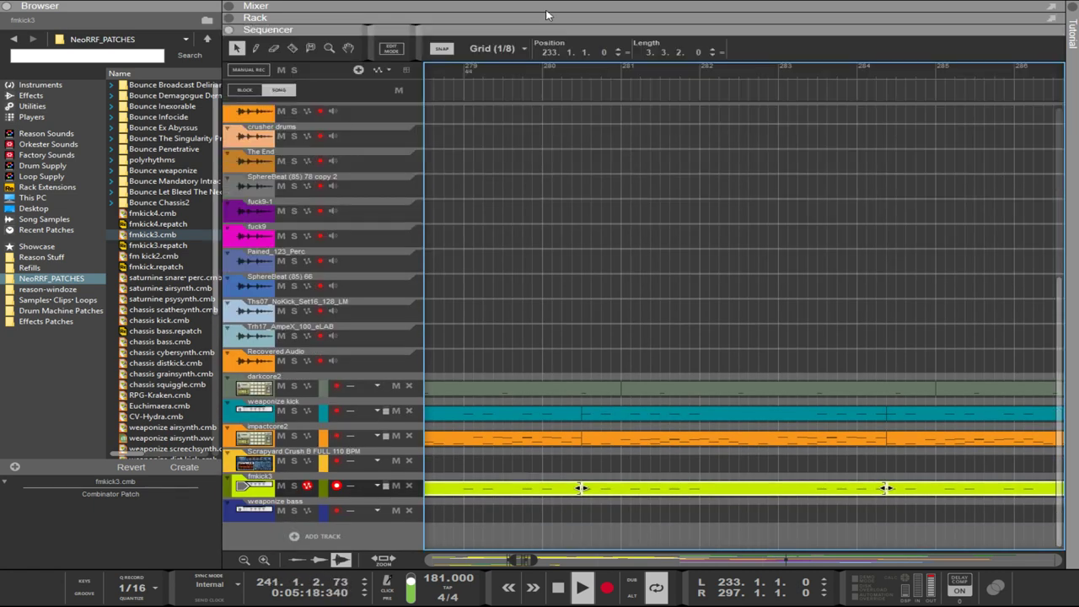
drag(602, 29, 641, 261)
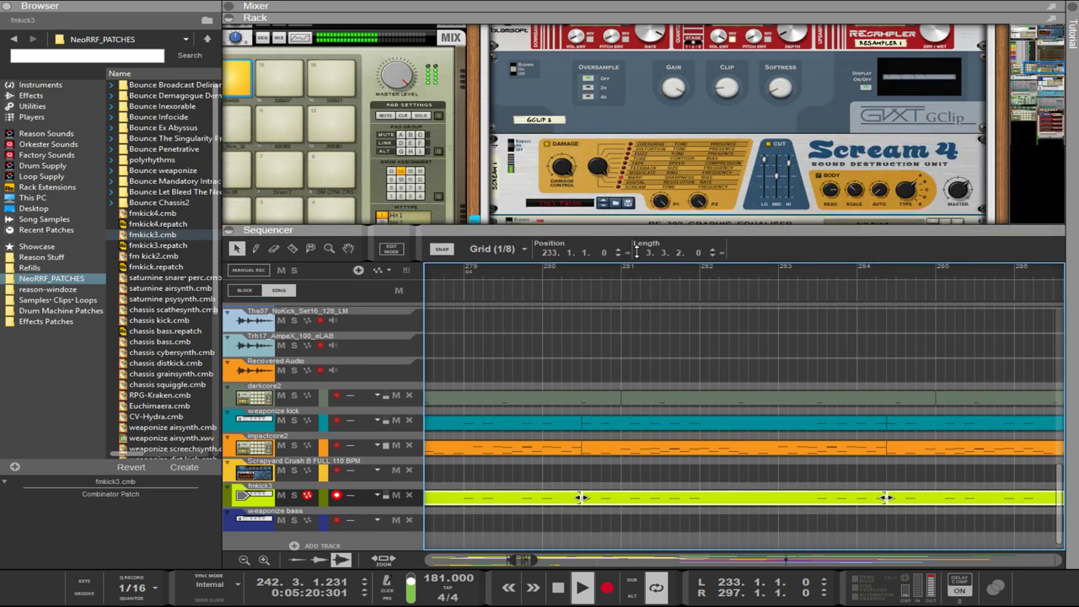
scroll(660, 164, up, 6)
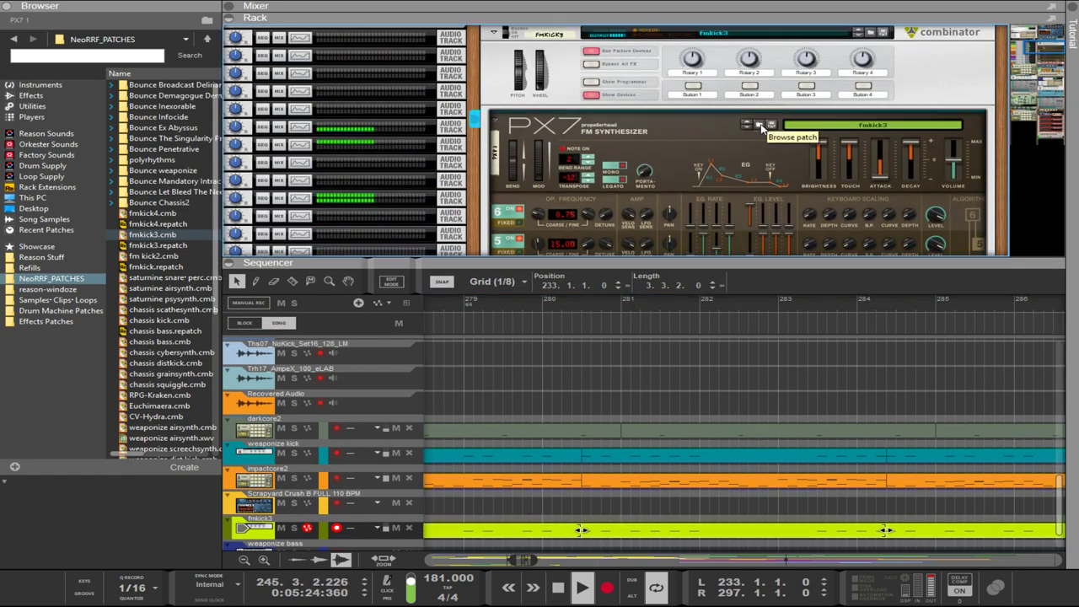
- Load fmkick4.repatch into the PX7 and raise its attack to 50
click(757, 124)
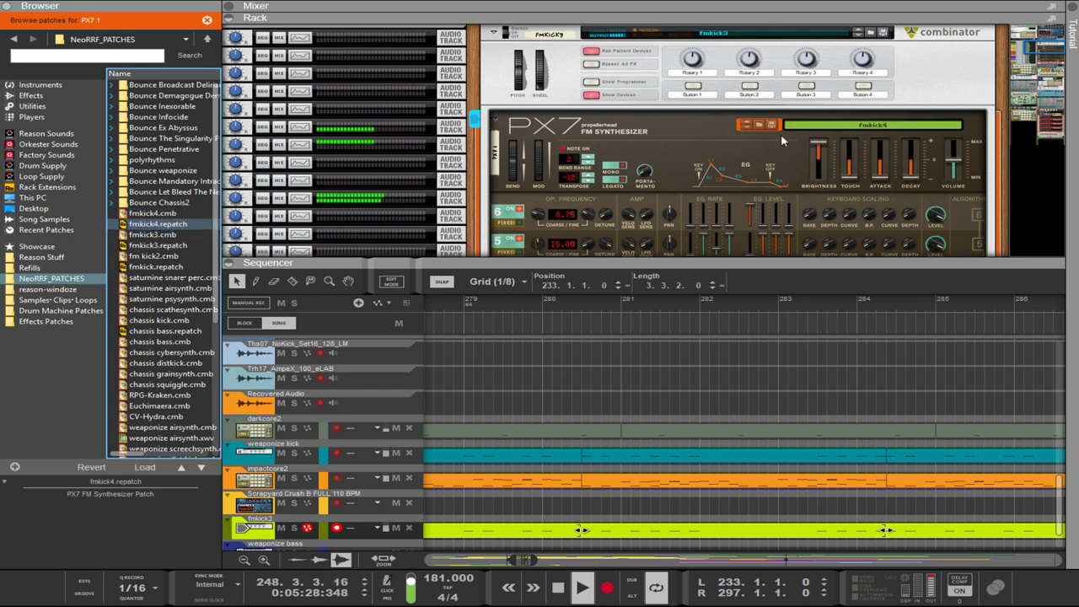
drag(879, 164, 870, 109)
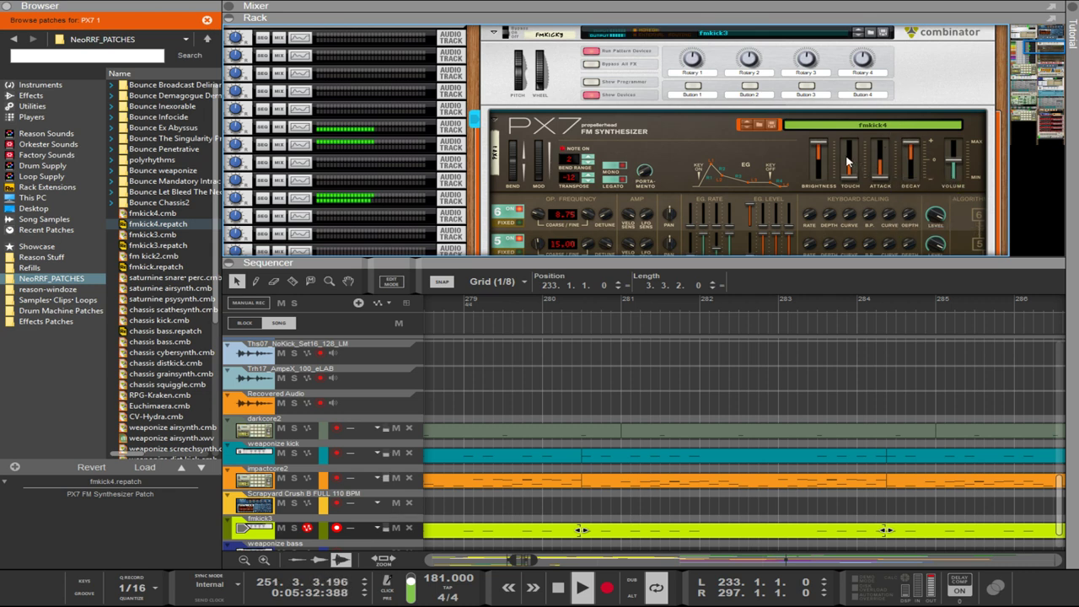
scroll(853, 168, down, 5)
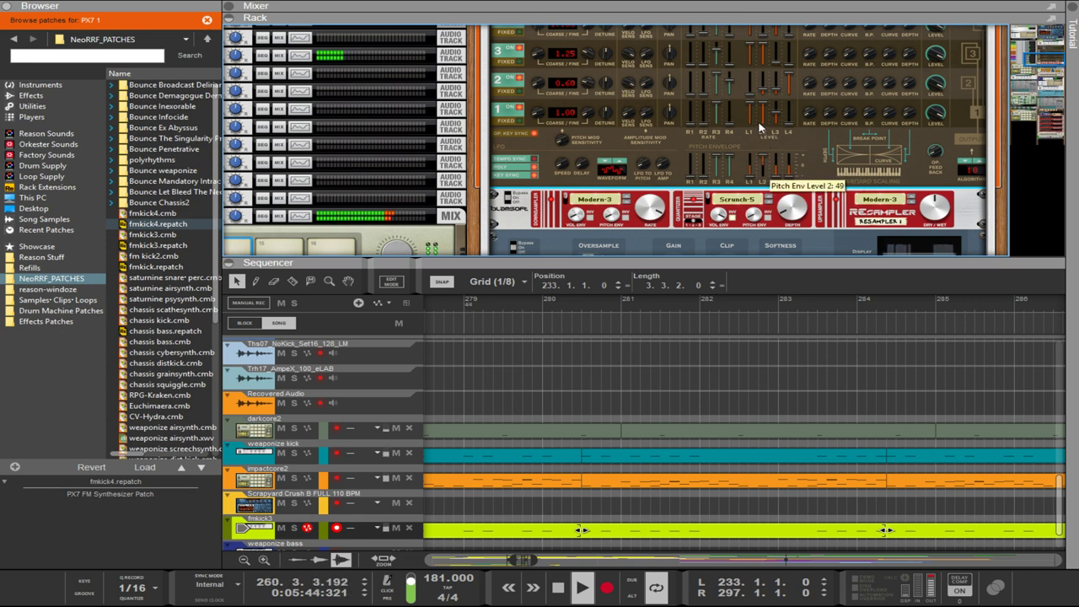
- Lower PX7 operator 5's coarse frequency to 0.50 and switch to a different FM algorithm
scroll(685, 152, up, 3)
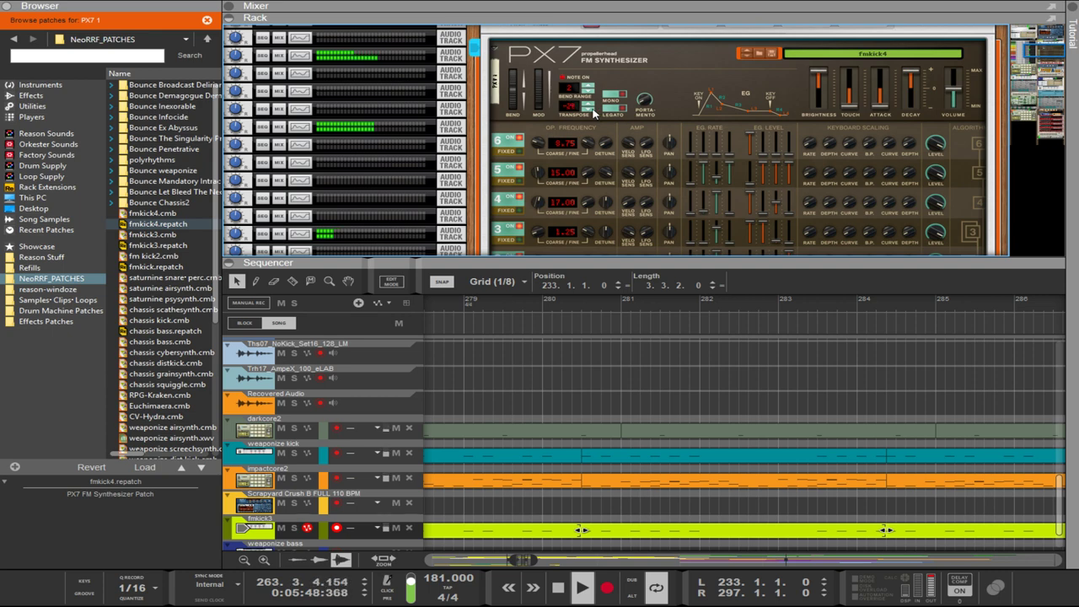
scroll(590, 112, down, 3)
drag(547, 100, 548, 137)
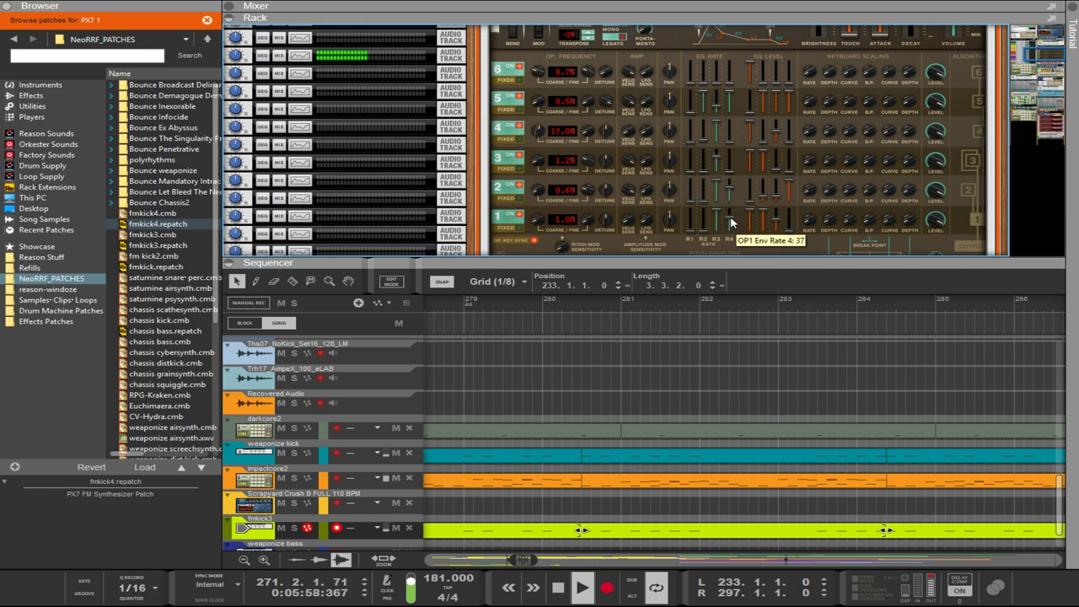
scroll(988, 238, down, 2)
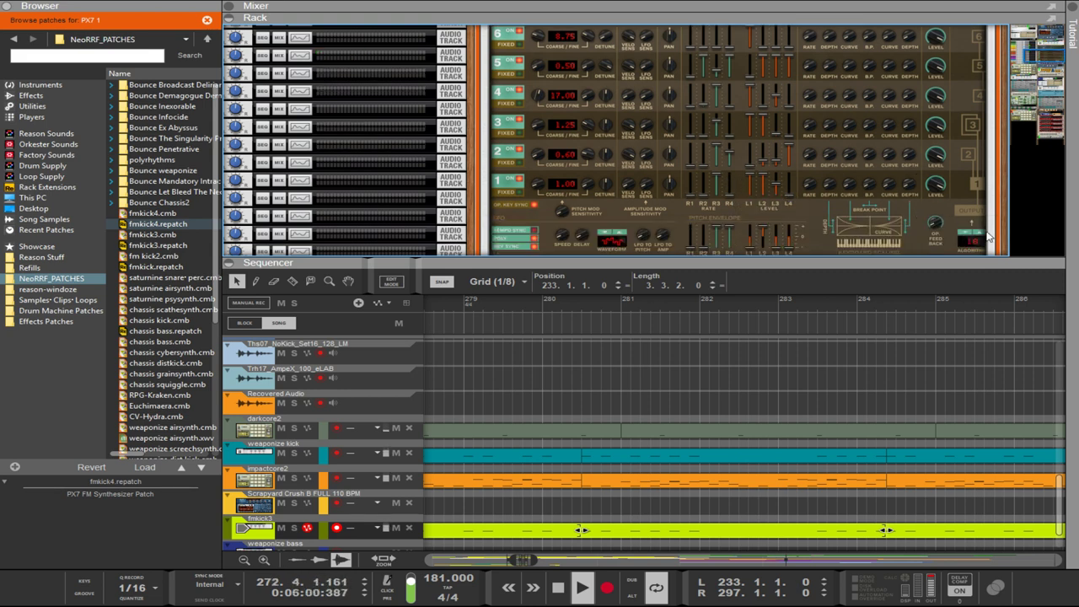
scroll(981, 235, up, 2)
scroll(981, 235, up, 1)
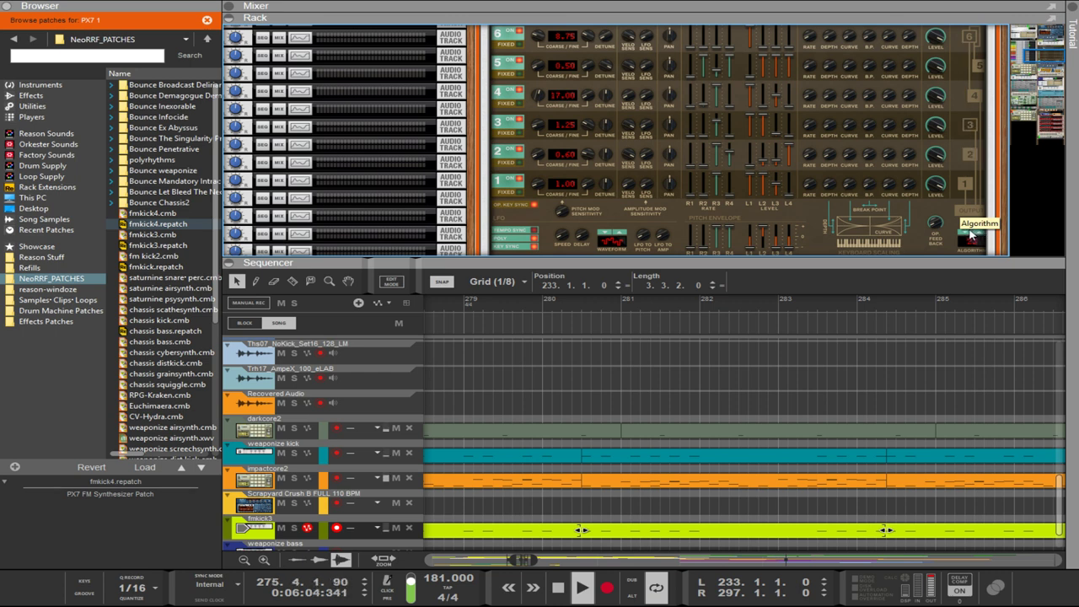
scroll(970, 235, up, 1)
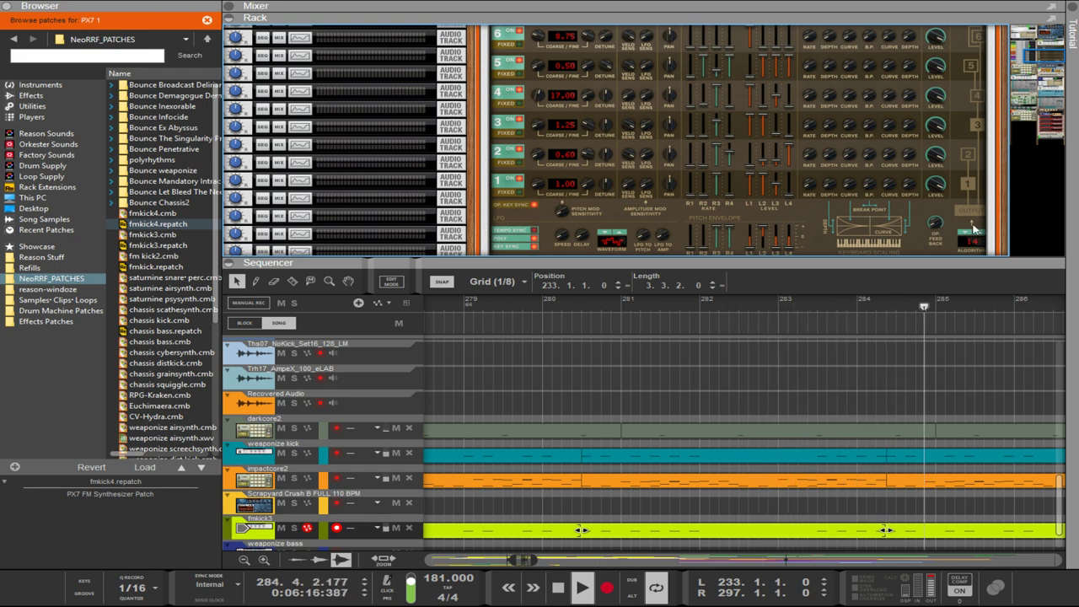
scroll(548, 175, up, 2)
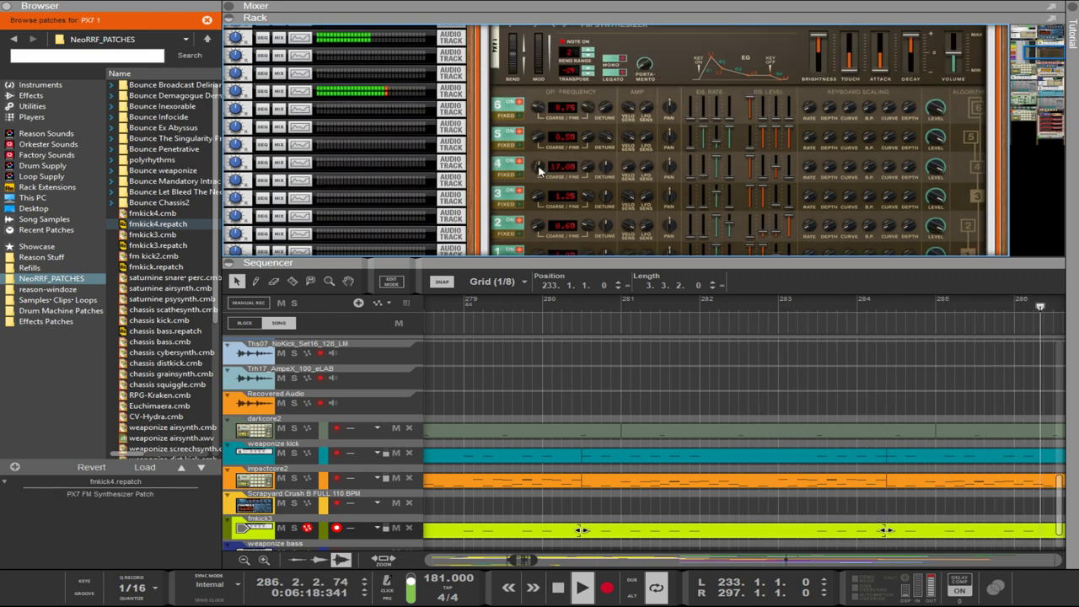
- Set operator 4's coarse to 0.50, retune operator 6 lower, and adjust its envelope rates
drag(542, 201, 544, 289)
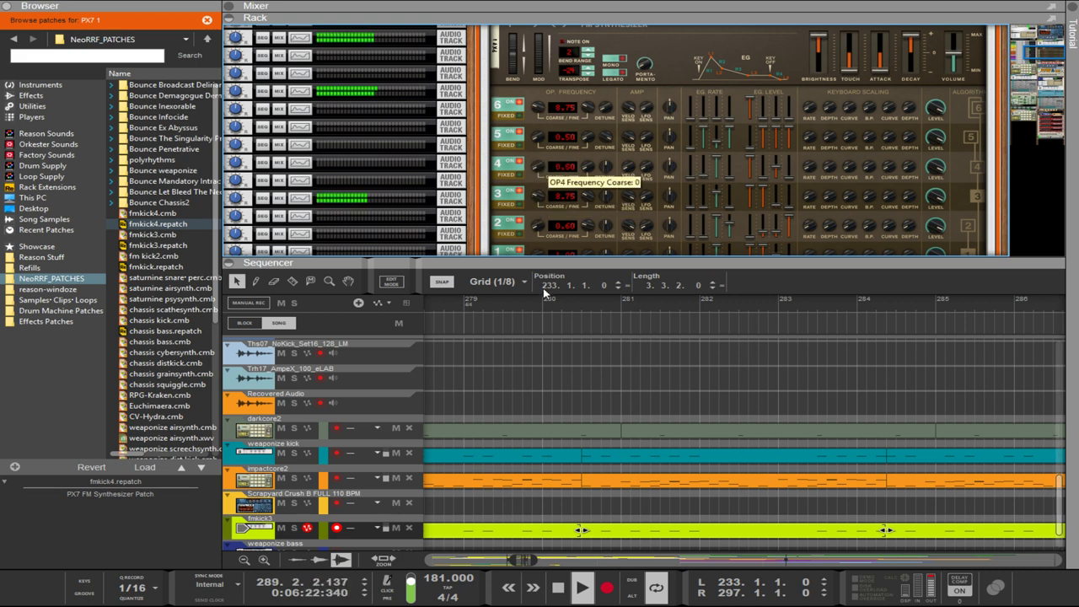
drag(542, 107, 520, 17)
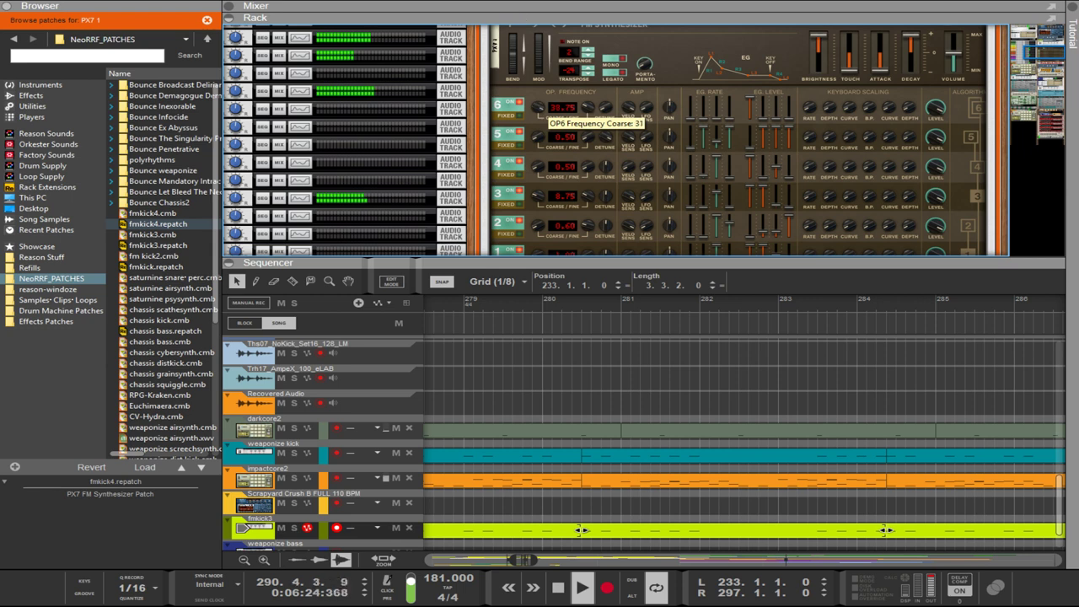
drag(540, 115, 589, 174)
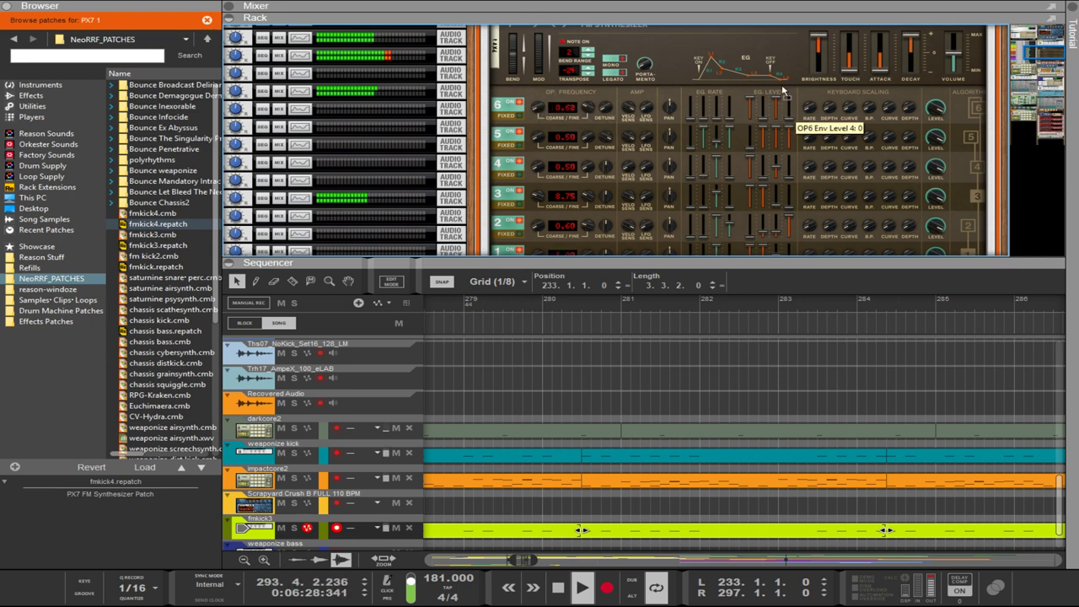
drag(715, 116, 701, 91)
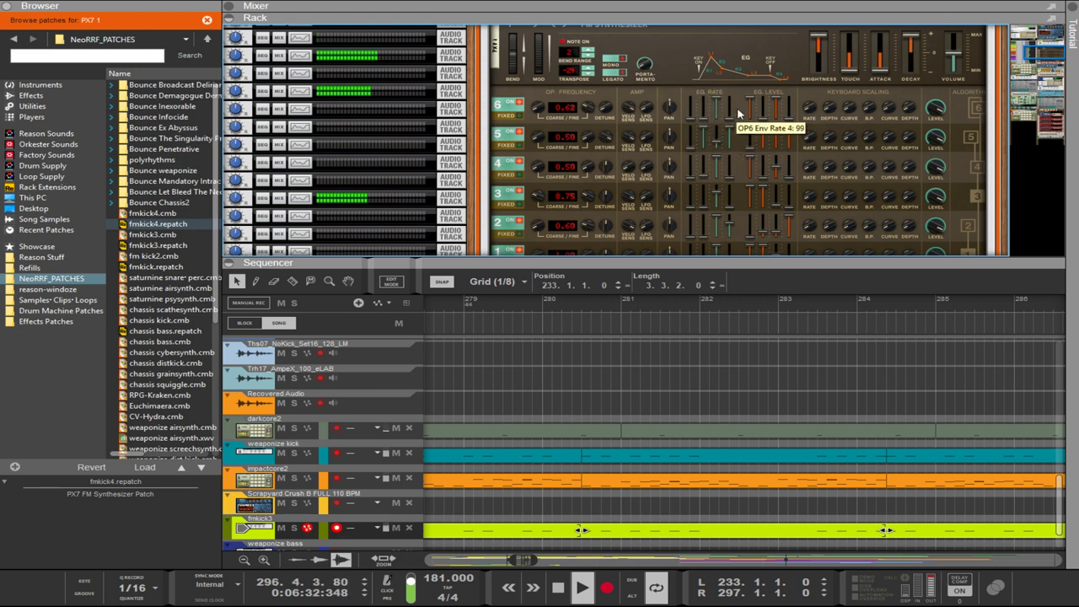
- Raise operators 2 and 3 to 1.20 and 2.50 and operator 5 to about 15.00
scroll(780, 145, down, 1)
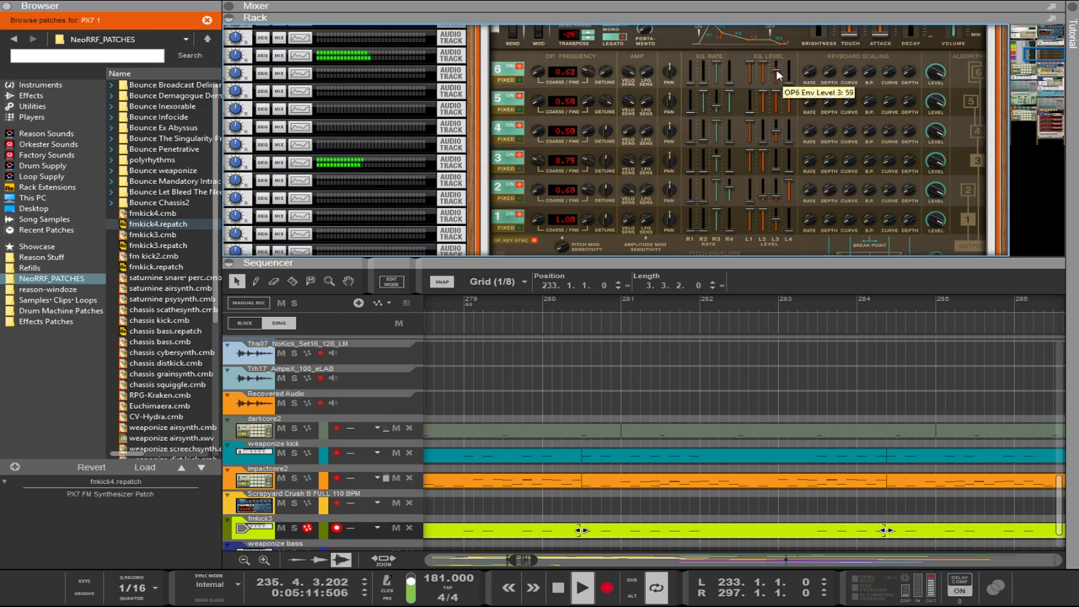
scroll(780, 80, up, 1)
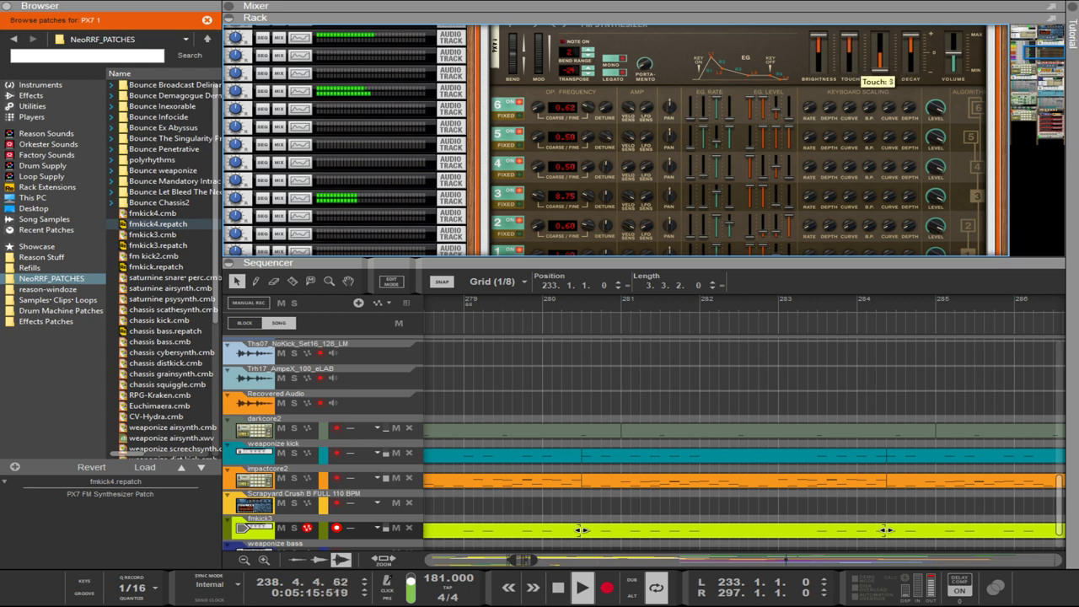
scroll(698, 122, down, 2)
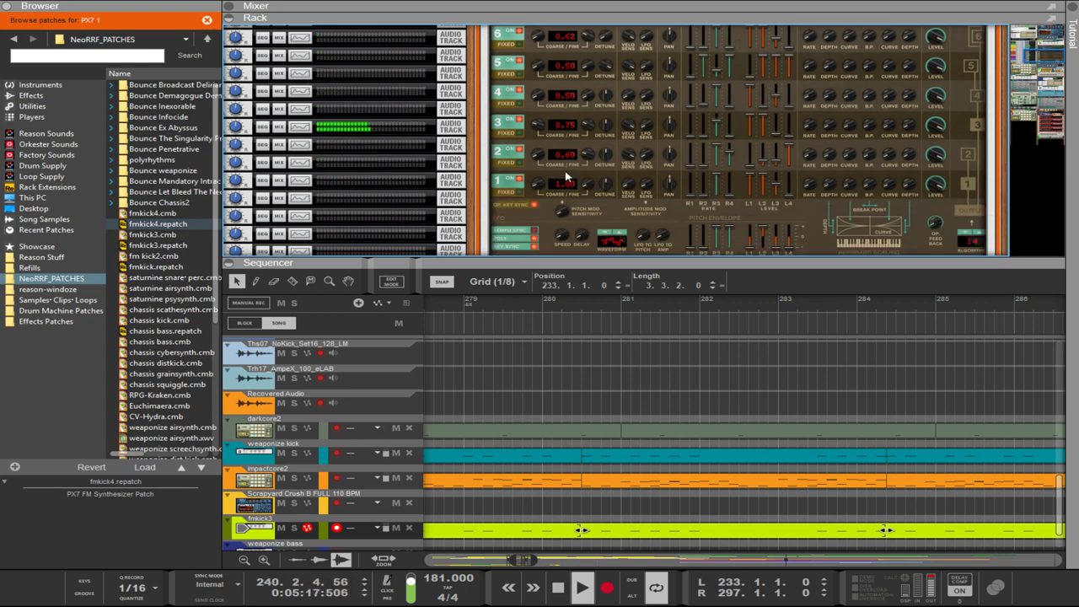
drag(537, 150, 539, 113)
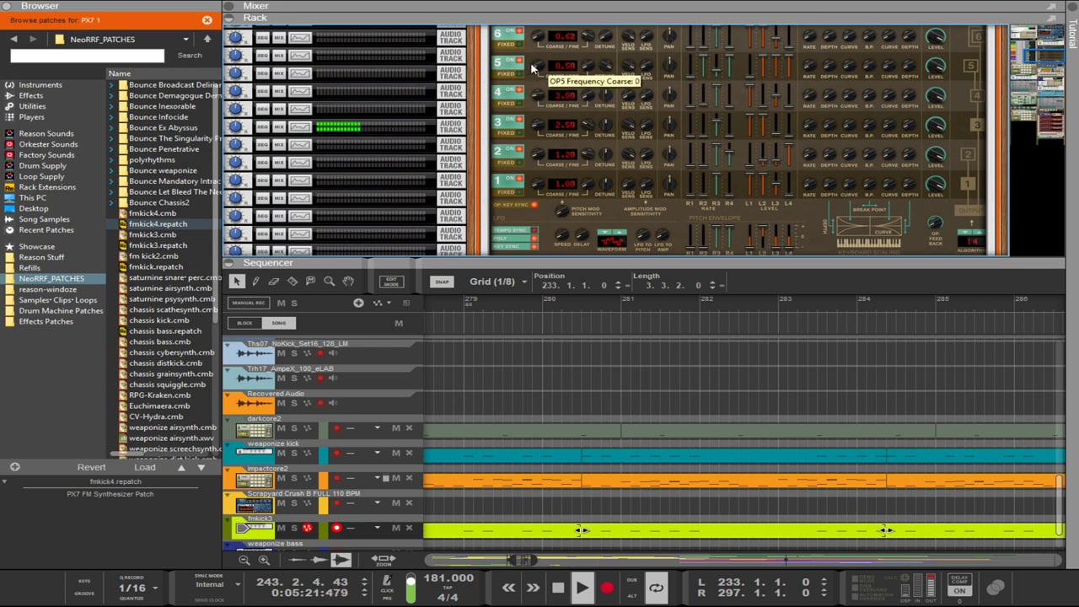
scroll(533, 61, up, 2)
drag(545, 135, 544, 77)
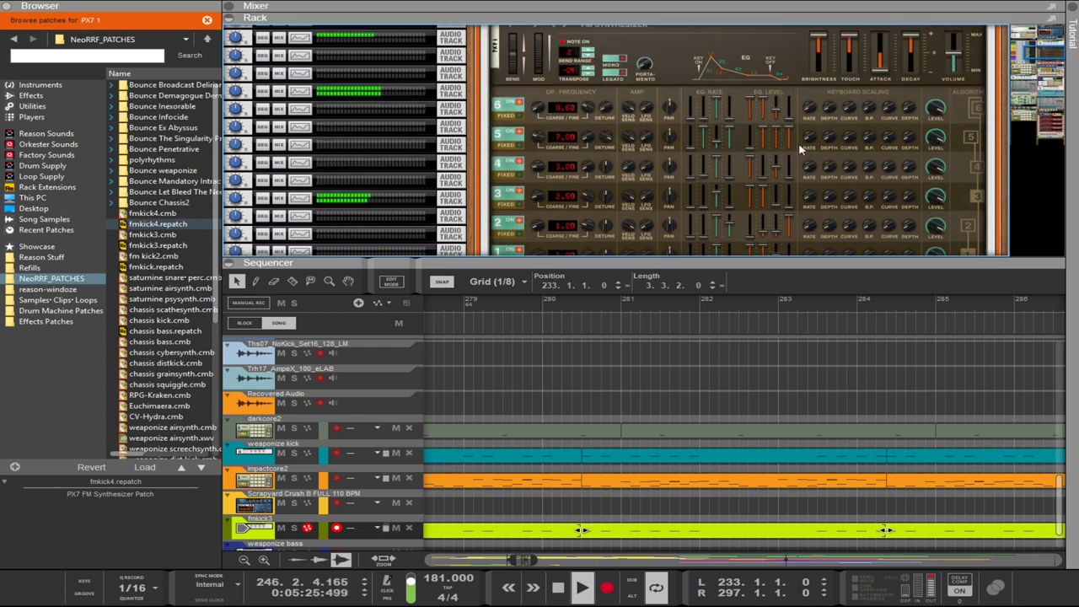
scroll(784, 79, up, 3)
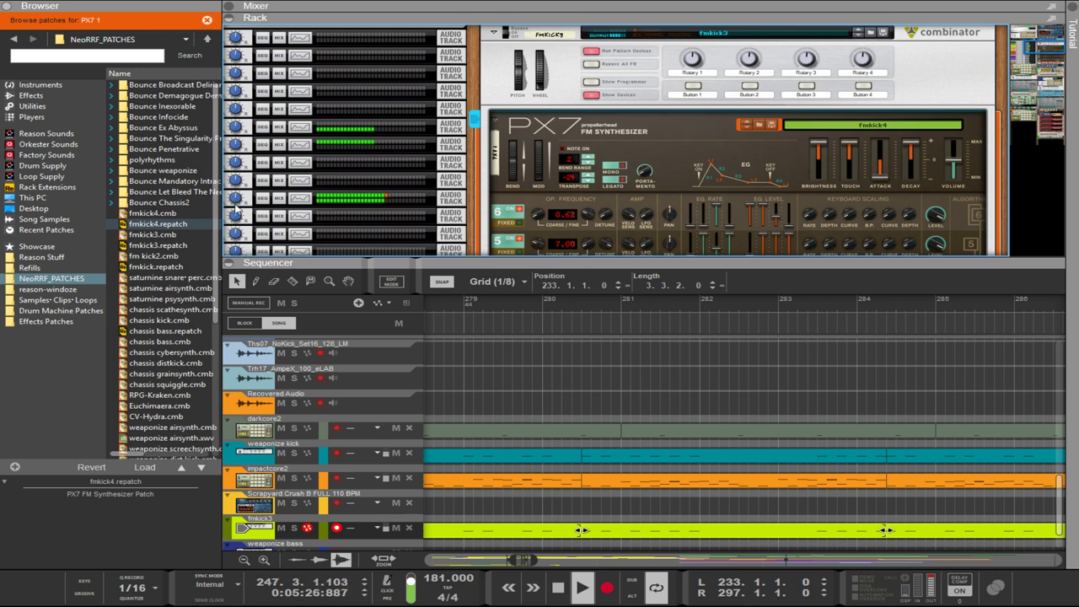
- Load the fmkick4 Combinator patch and set the PX7's operator 5 envelope Level 3 to 99
click(142, 213)
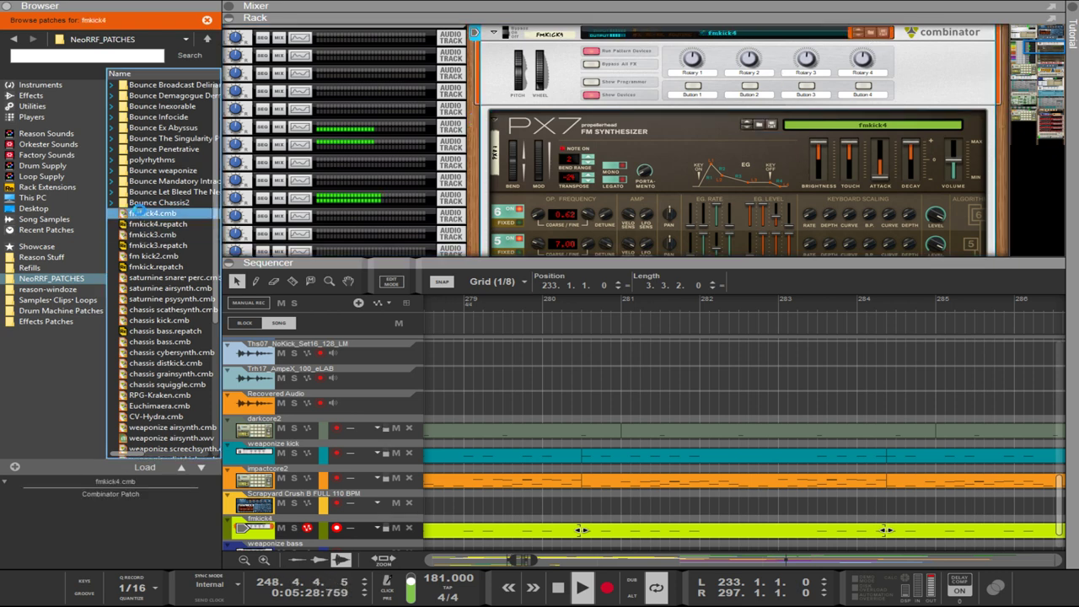
click(878, 179)
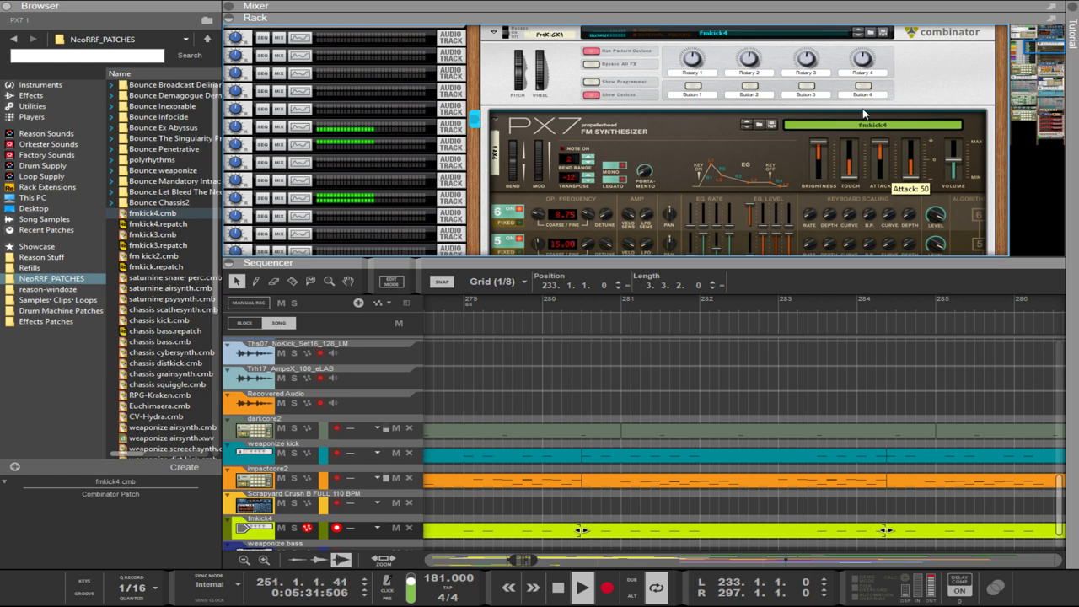
scroll(860, 181, down, 3)
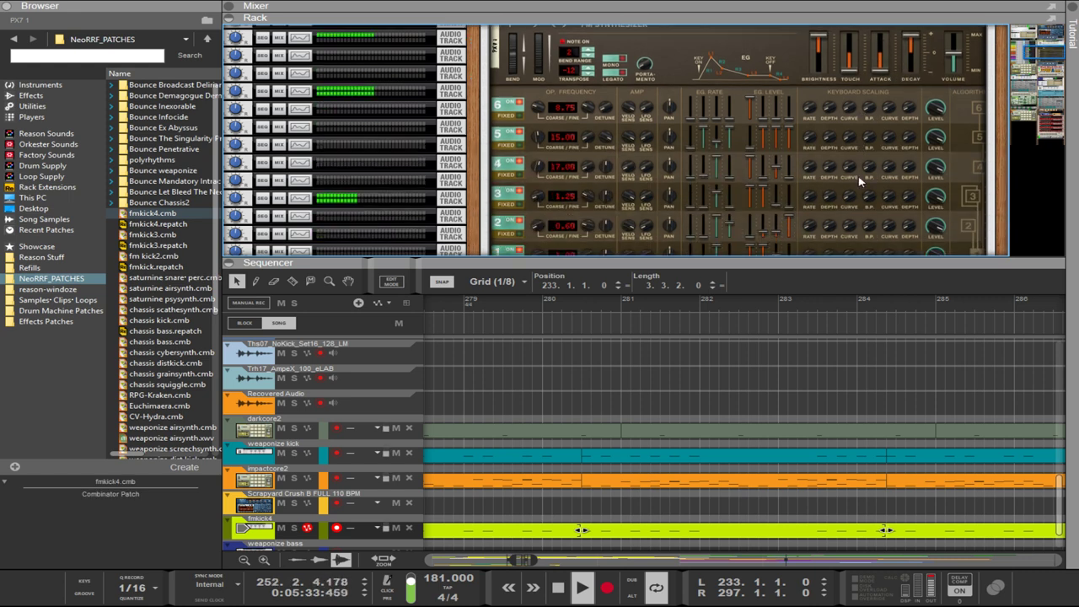
mouse_move(781, 143)
mouse_down()
mouse_move(780, 167)
mouse_move(791, 166)
mouse_move(778, 194)
mouse_move(792, 165)
mouse_move(778, 120)
mouse_move(779, 129)
mouse_up()
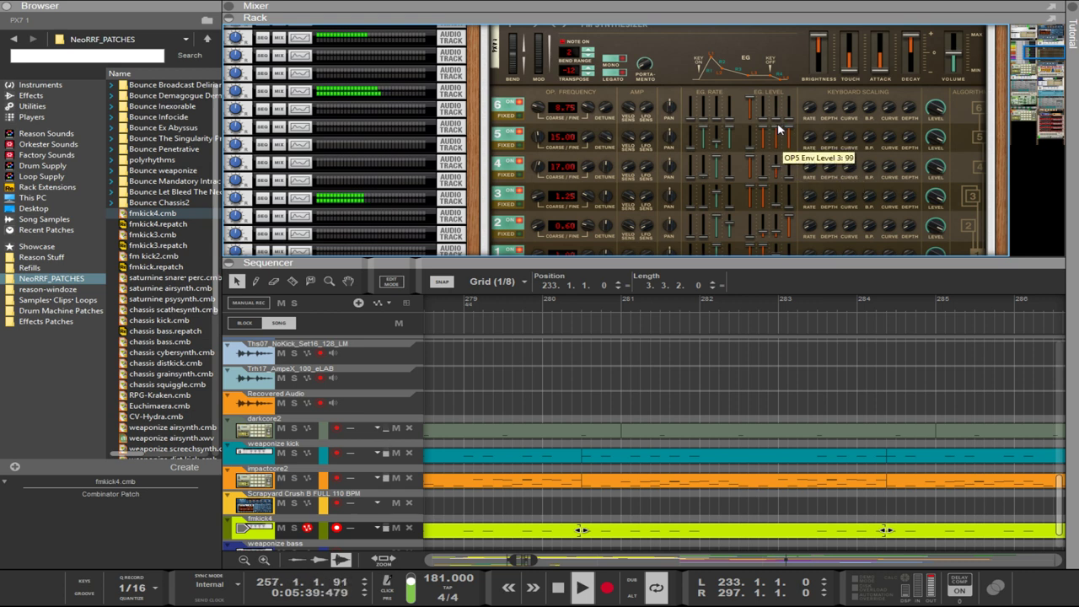
scroll(777, 132, down, 10)
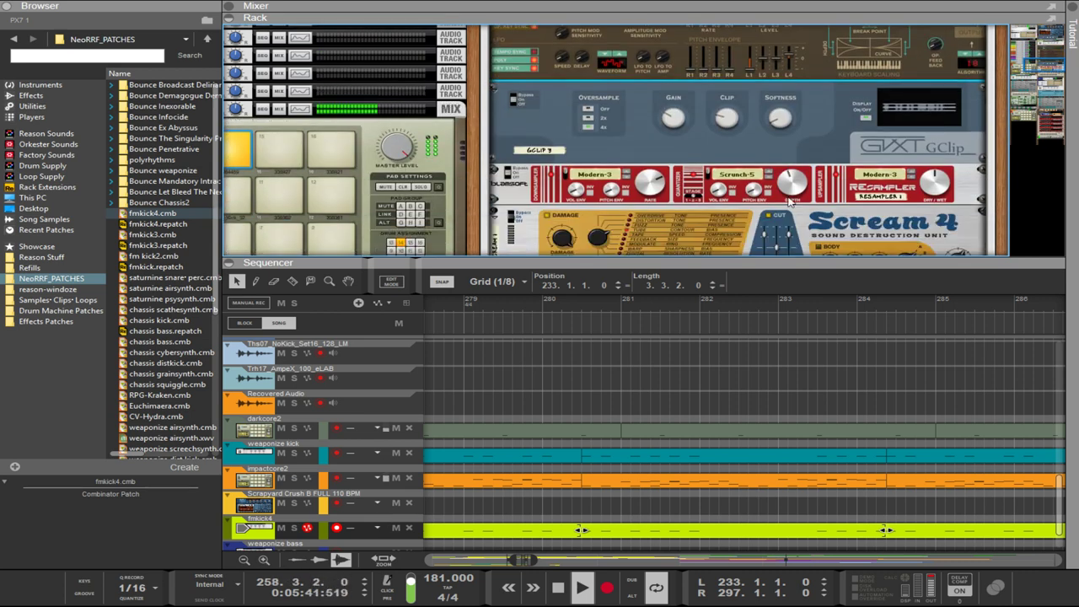
- Scroll through the kick chain and select the Resampler effect
scroll(791, 215, up, 8)
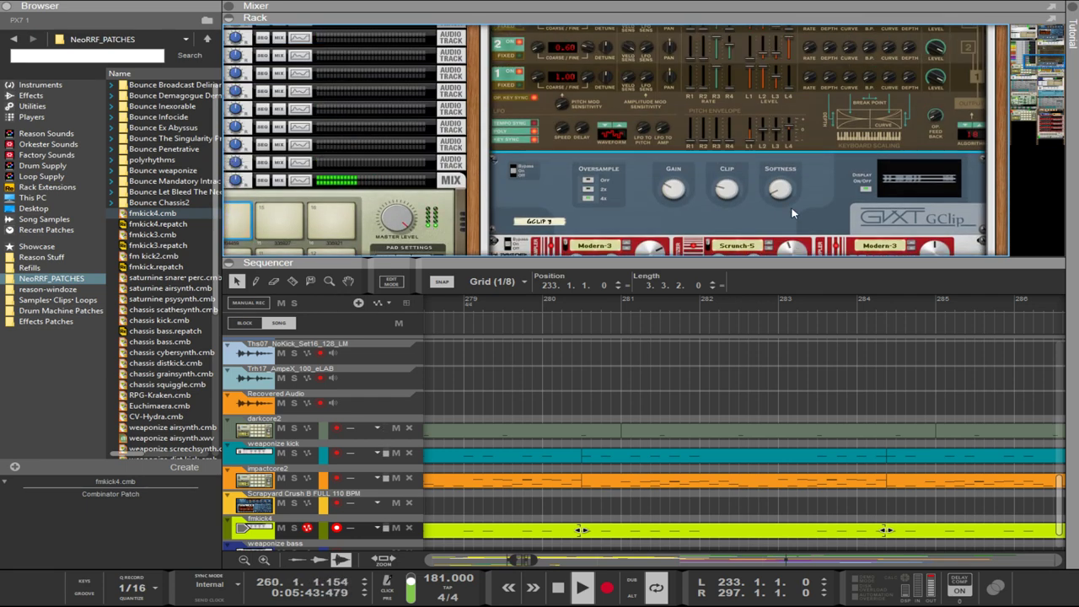
scroll(791, 207, up, 3)
scroll(791, 209, down, 6)
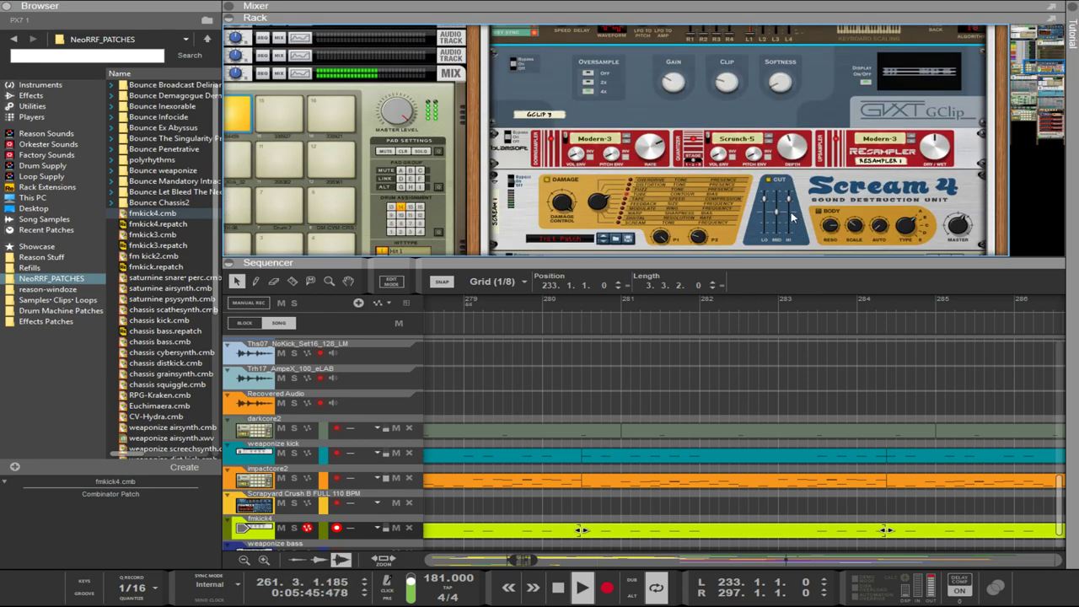
scroll(790, 211, up, 3)
scroll(791, 215, down, 3)
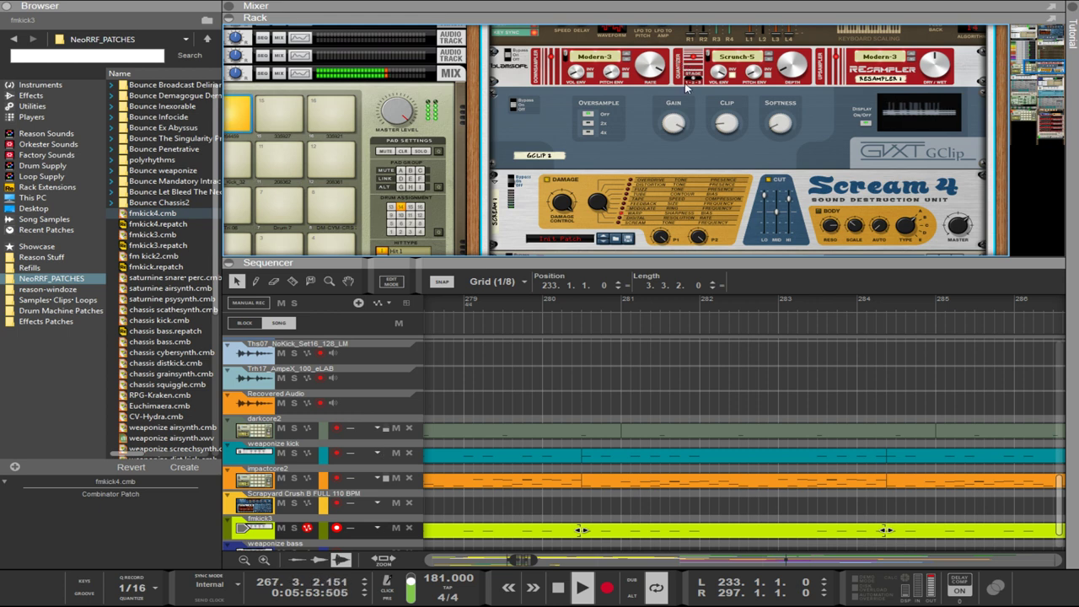
scroll(681, 86, up, 3)
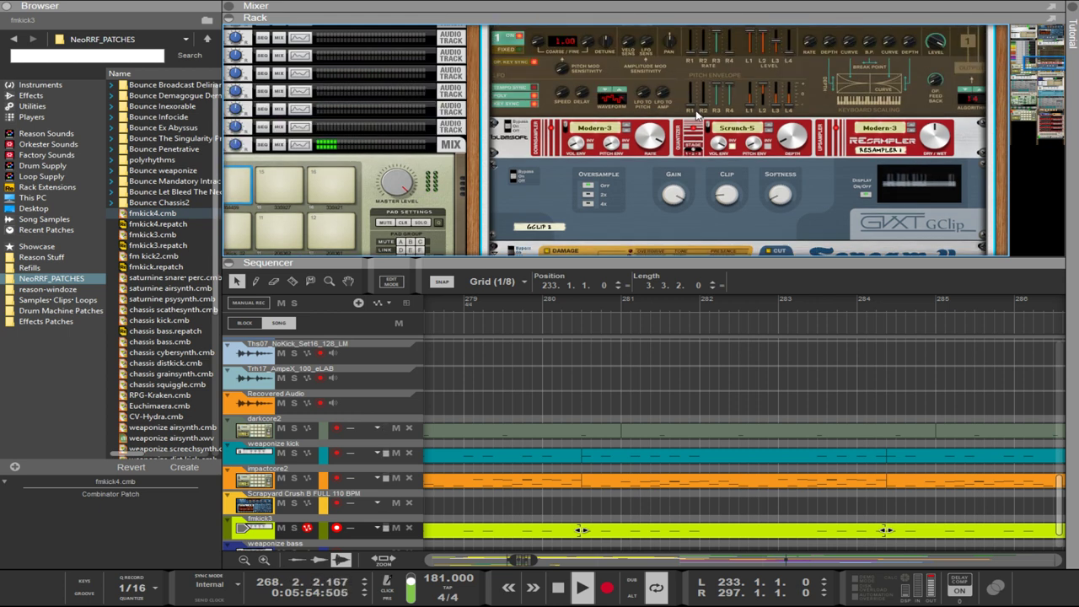
click(936, 133)
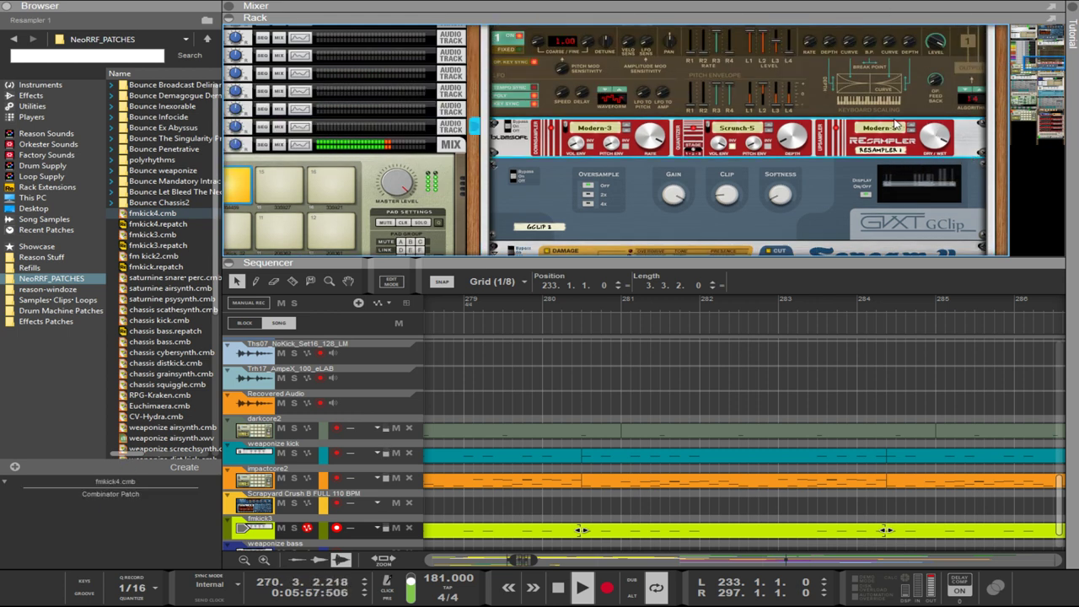
- Reselect the PX7, leaving operator 2 at 0.60 and operator 3 at 0.75
click(838, 113)
scroll(816, 126, down, 3)
scroll(810, 141, up, 3)
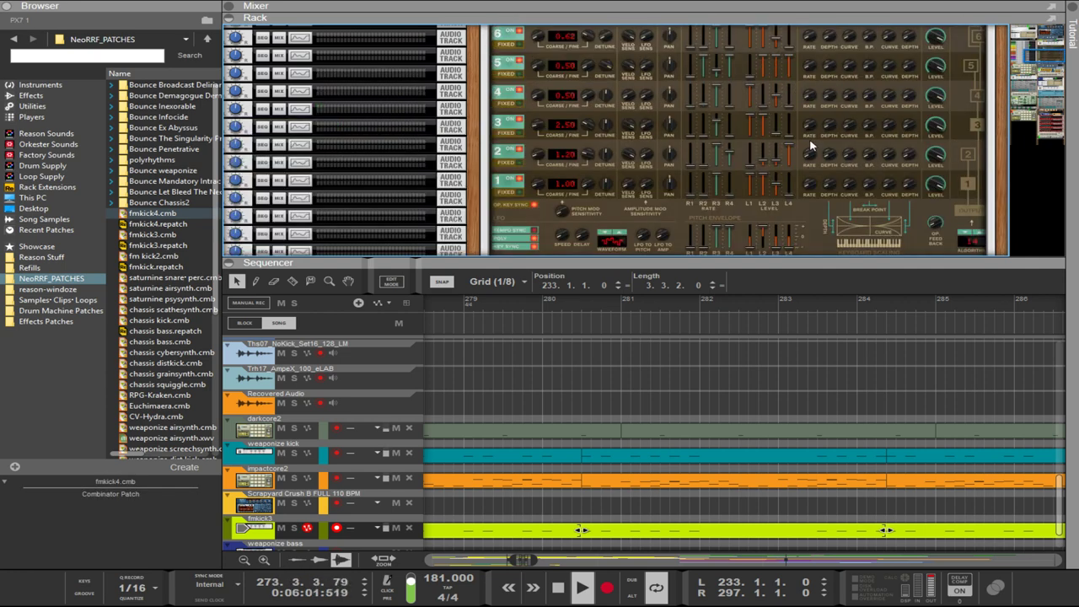
scroll(807, 146, down, 5)
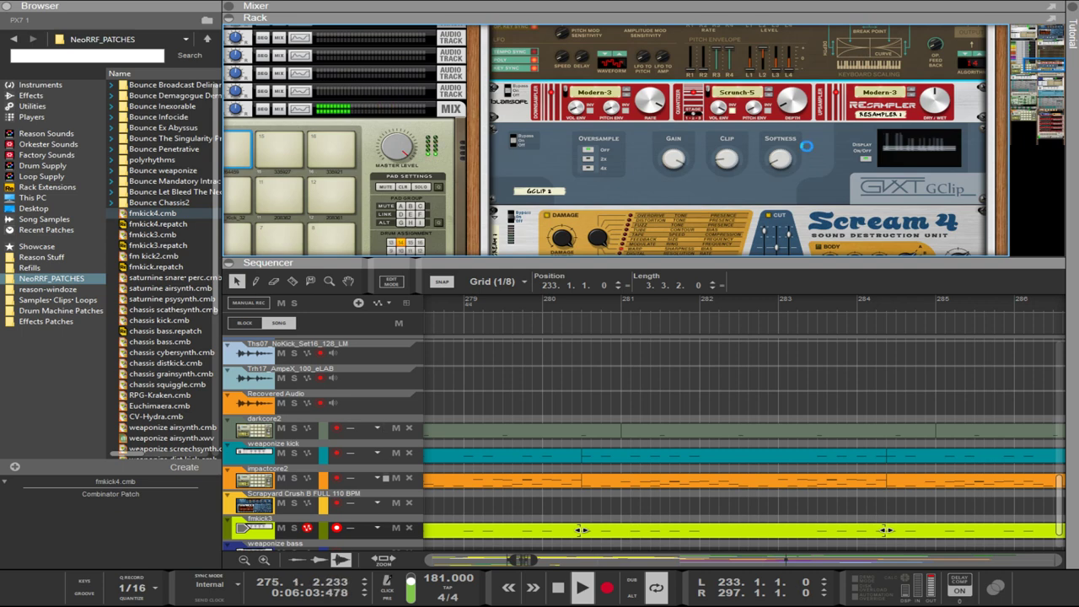
scroll(806, 145, up, 5)
scroll(807, 152, down, 2)
scroll(807, 156, down, 3)
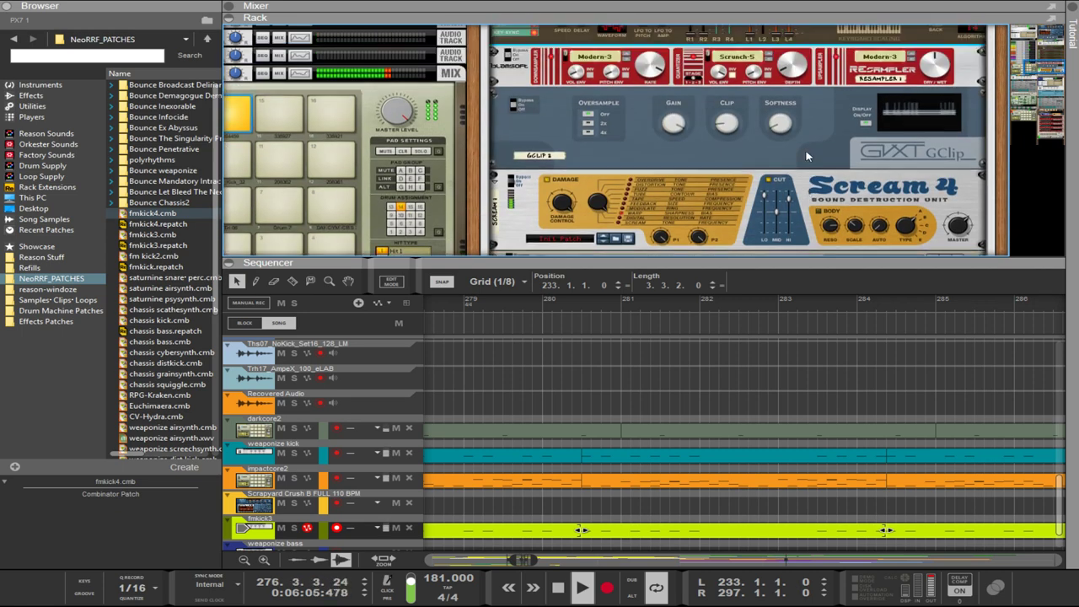
scroll(806, 156, up, 3)
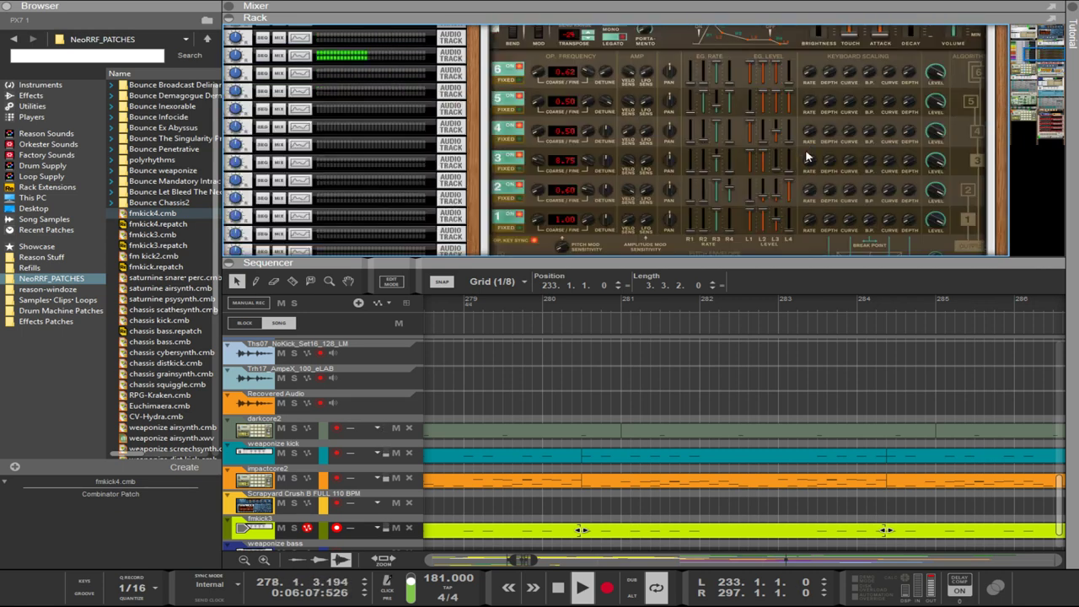
scroll(806, 152, up, 1)
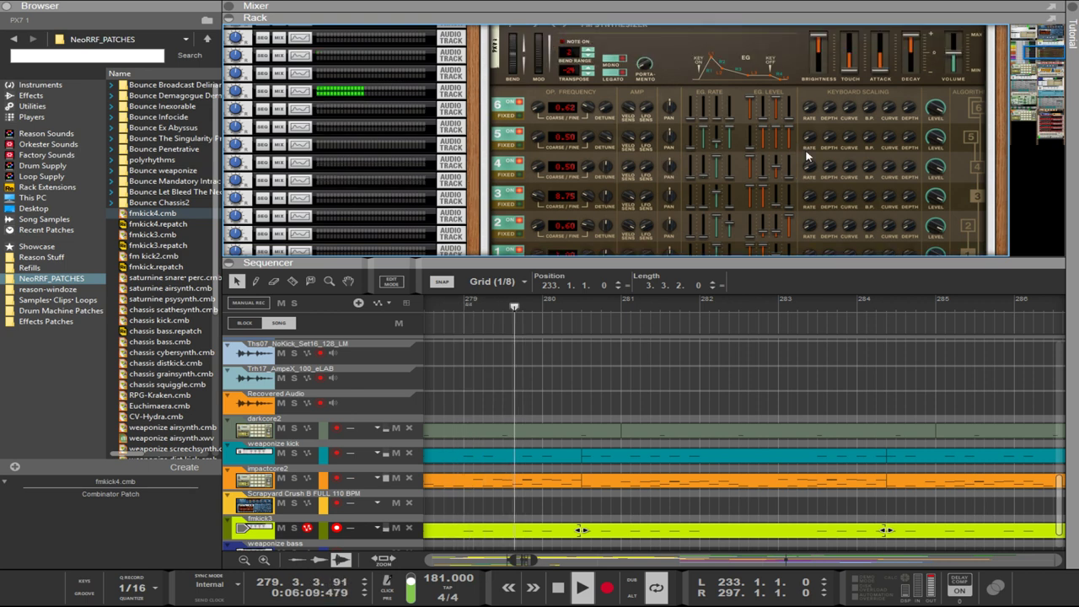
scroll(784, 157, up, 3)
- Load the fmkick.repatch patch into the PX7
click(768, 158)
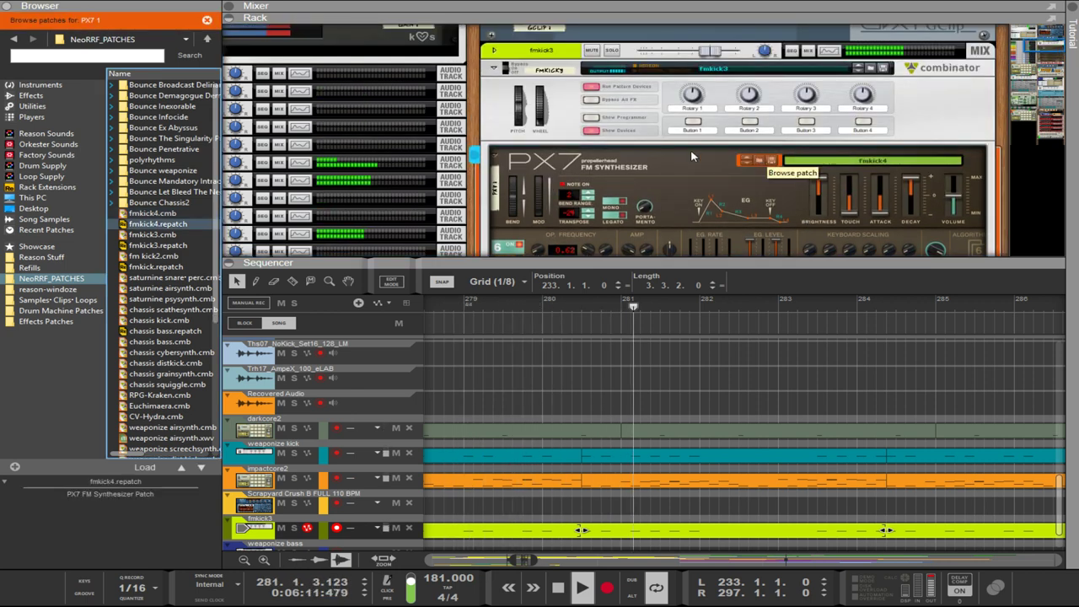
click(162, 267)
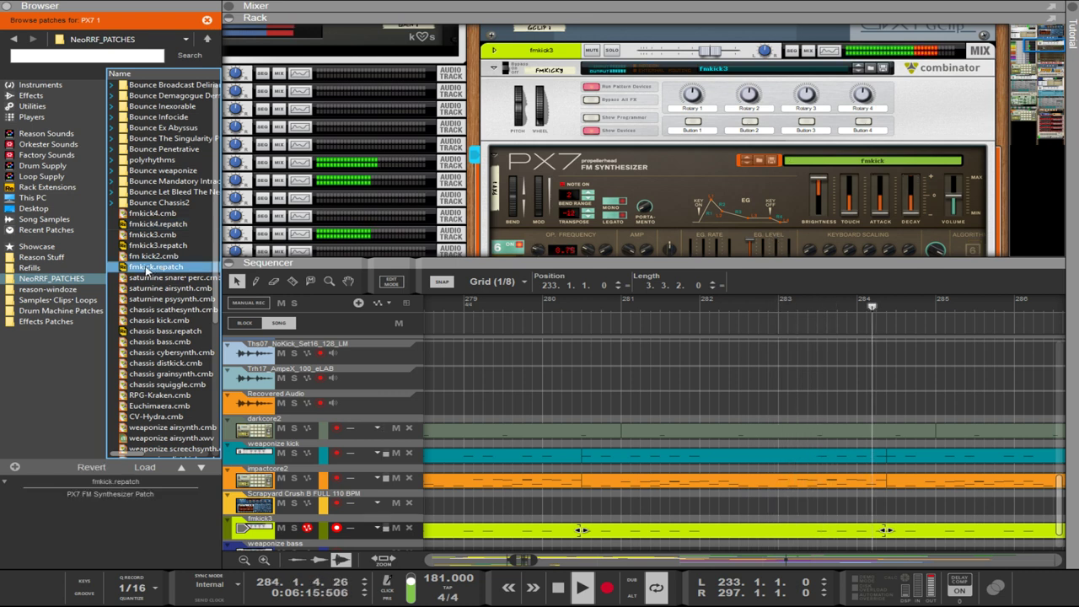
click(877, 182)
scroll(877, 182, down, 4)
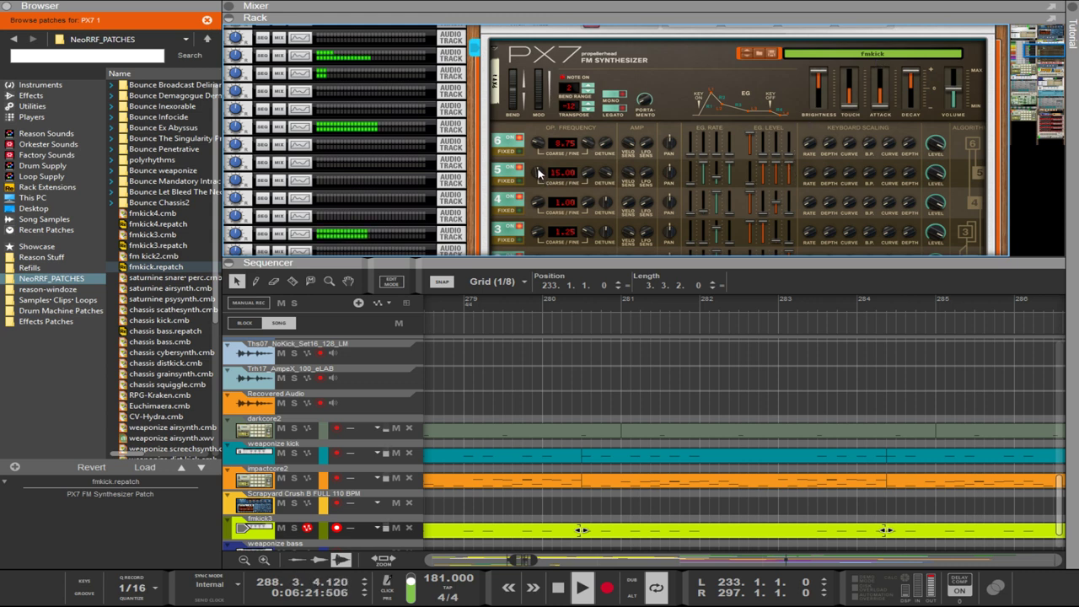
- Set operator 5's coarse frequency to 3.00 and operator 4's to 2.00
drag(540, 173, 540, 204)
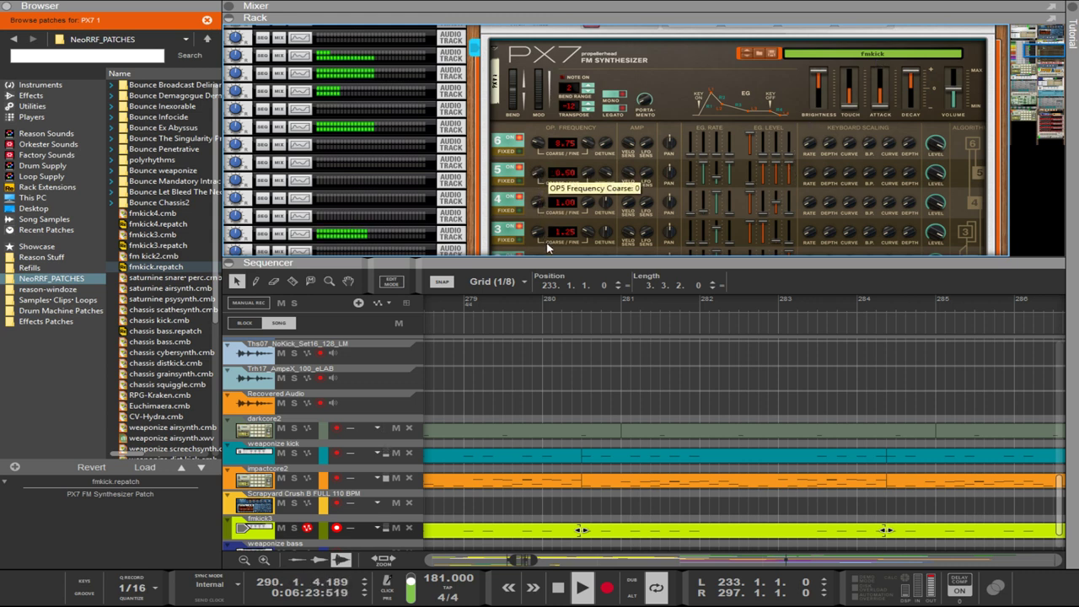
drag(548, 246, 534, 164)
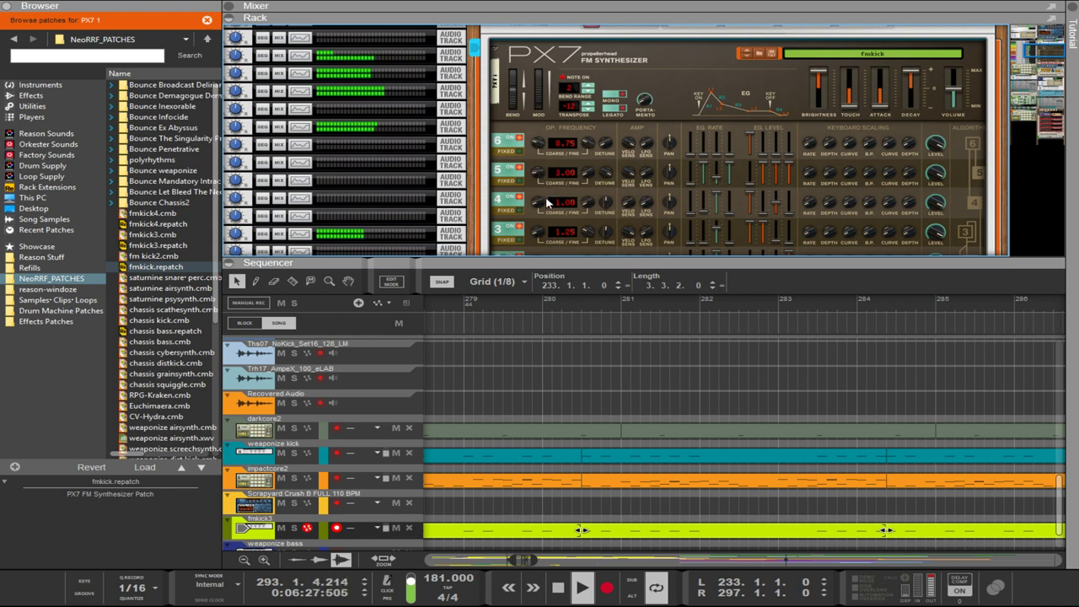
drag(546, 202, 534, 98)
drag(546, 11, 536, 211)
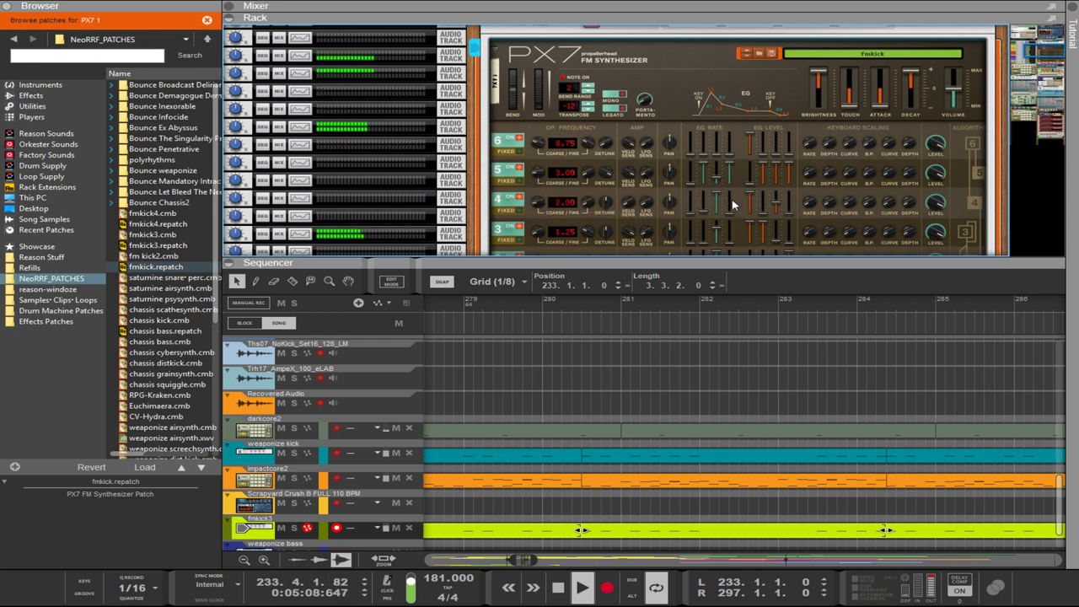
- Max operator 4's Rate 4, raise its coarse to 6, and drop pitch envelope Level 4 to -50
drag(731, 204, 724, 181)
drag(542, 206, 531, 183)
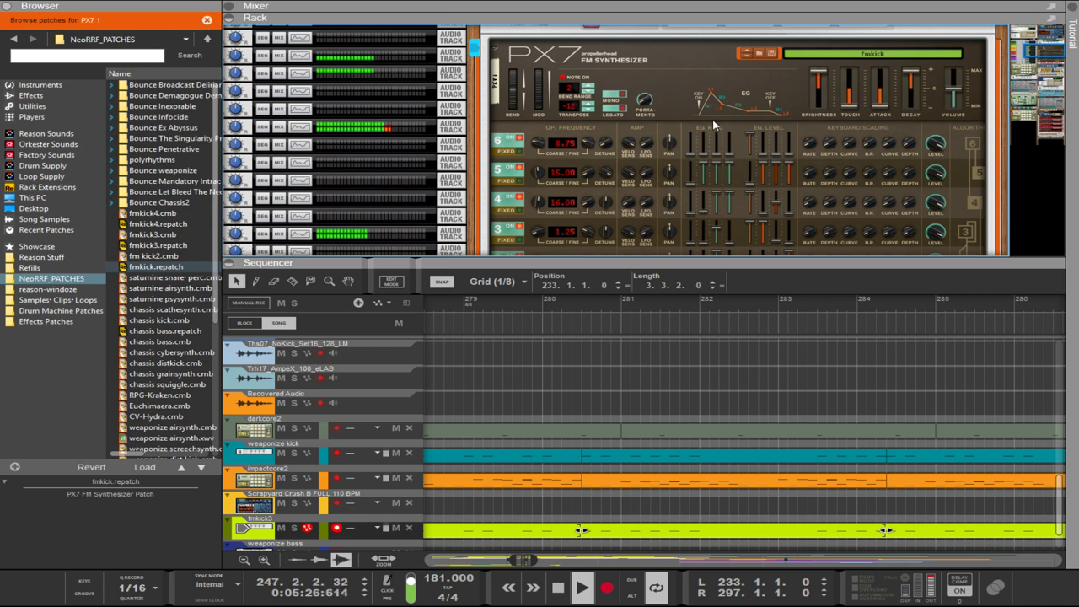
scroll(723, 197, down, 1)
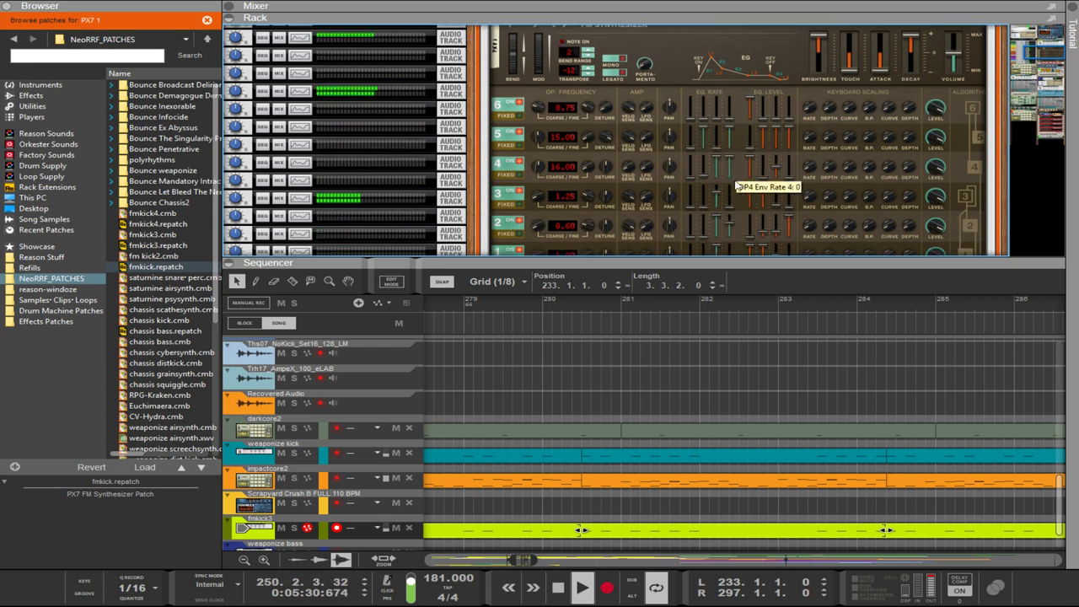
scroll(742, 199, down, 3)
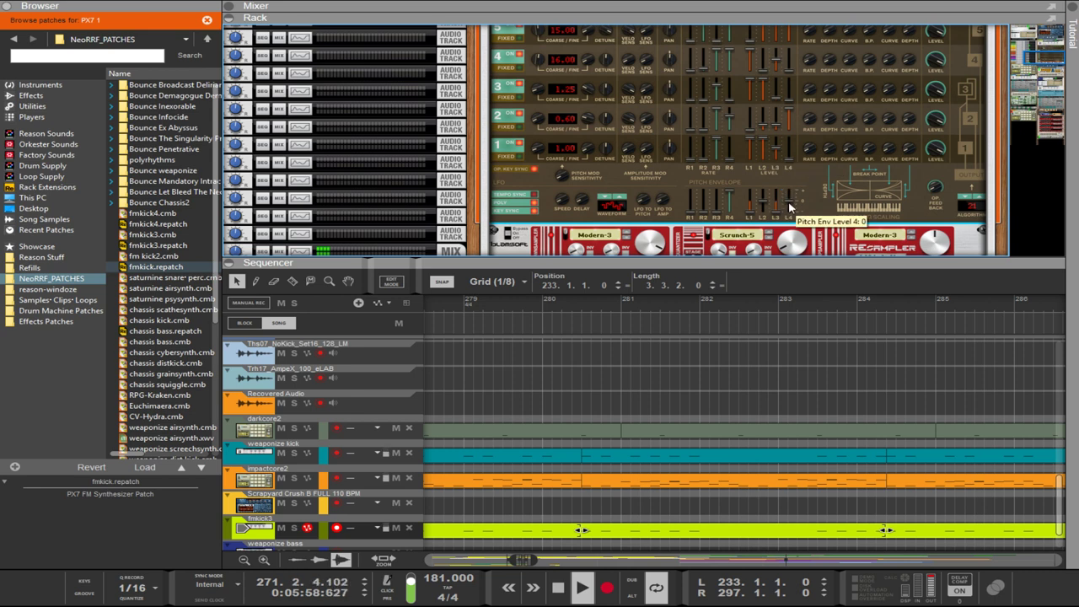
drag(790, 207, 804, 259)
drag(791, 135, 791, 209)
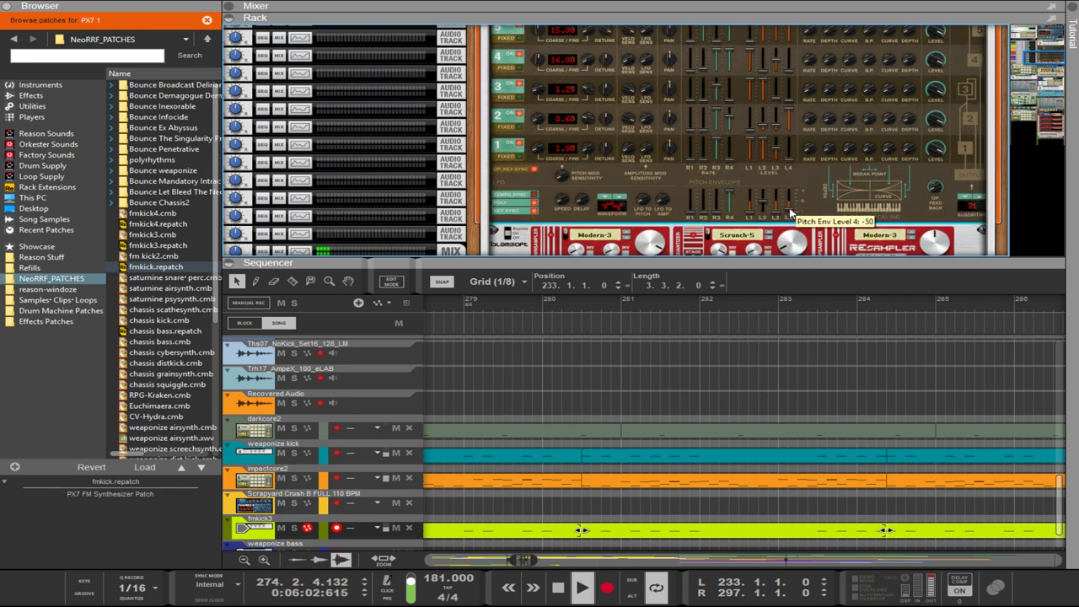
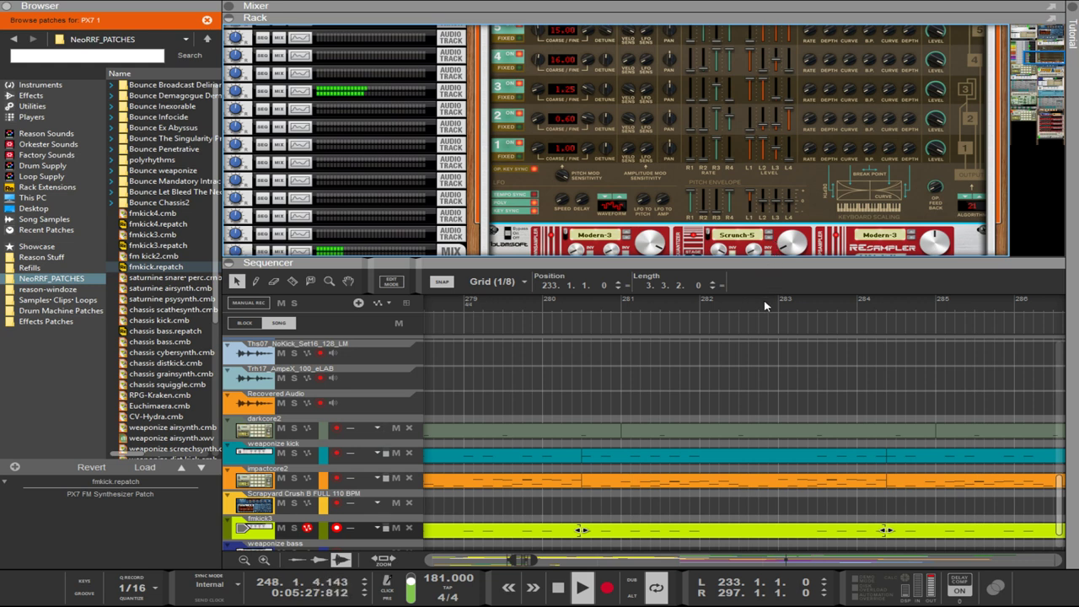
- Raise the Scream 4 master level to 80
scroll(848, 202, down, 5)
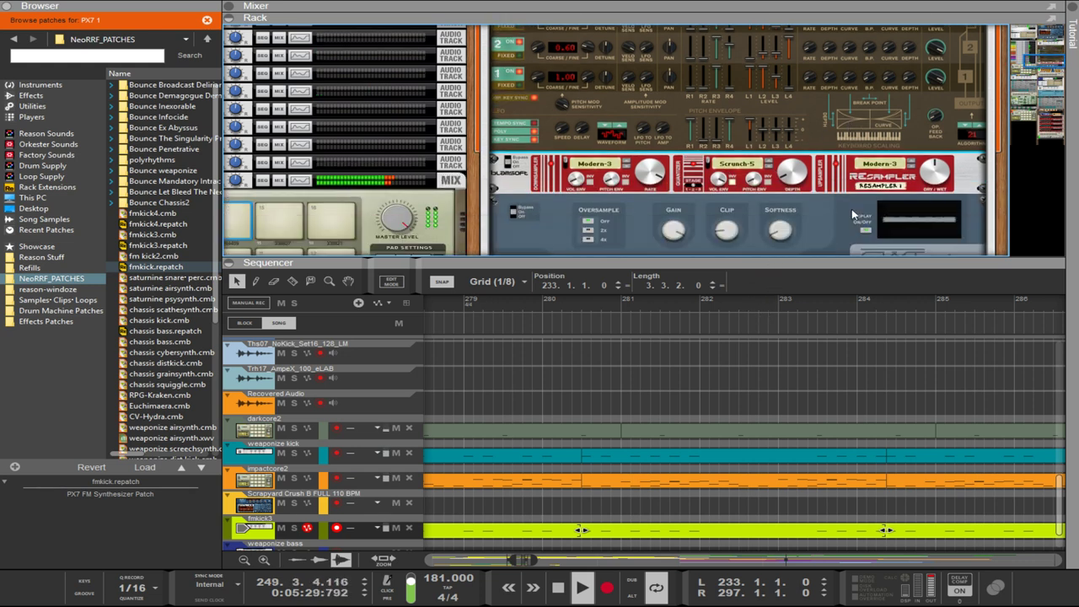
click(956, 230)
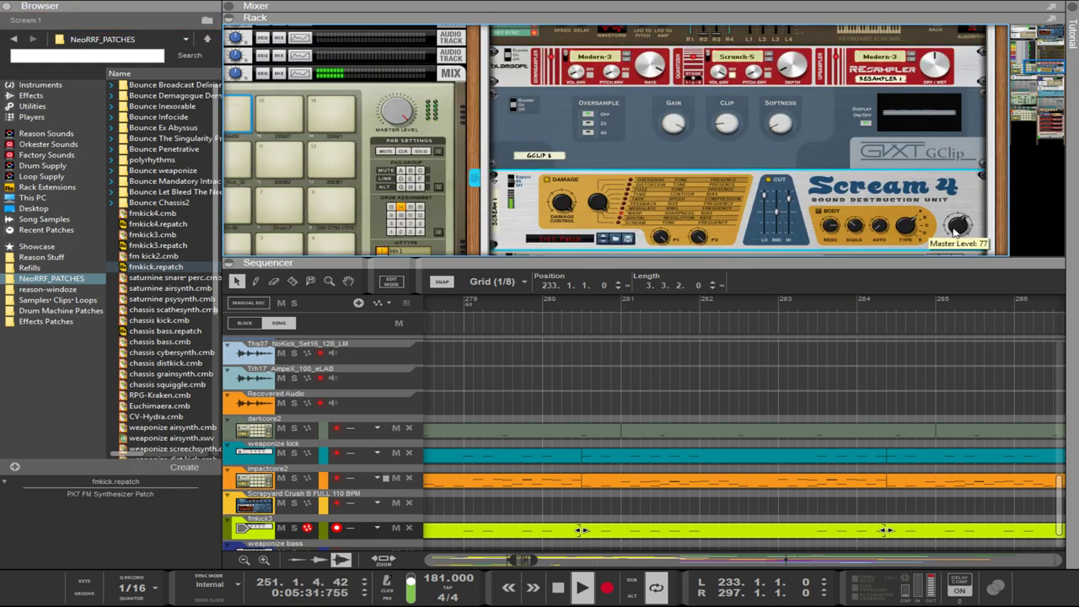
drag(956, 236, 956, 226)
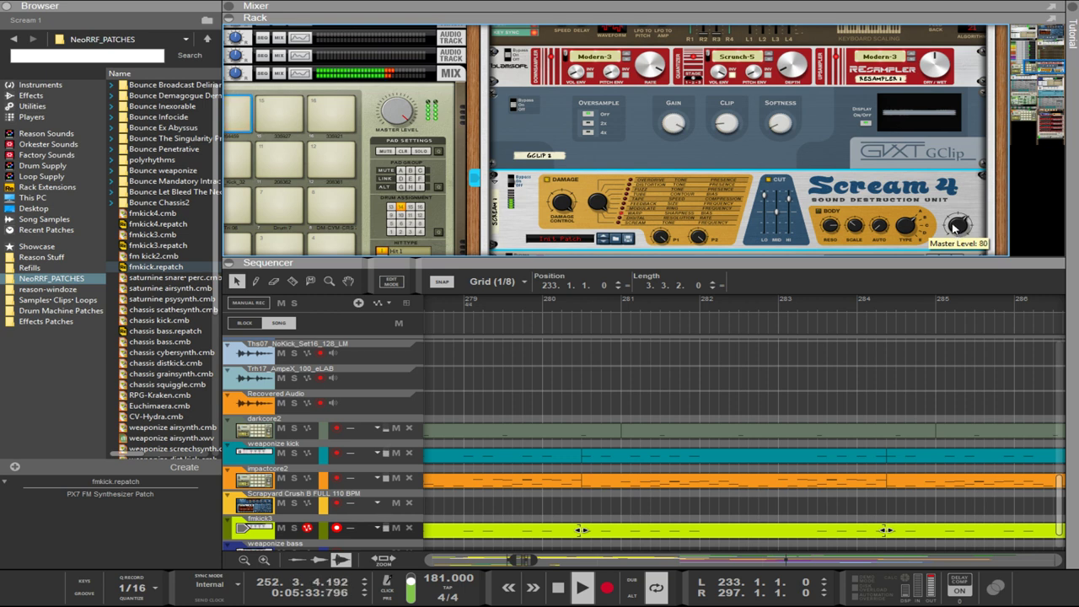
- On the PX7 fmkick patch, pull Attack all the way down and raise Touch to 50
scroll(924, 219, up, 4)
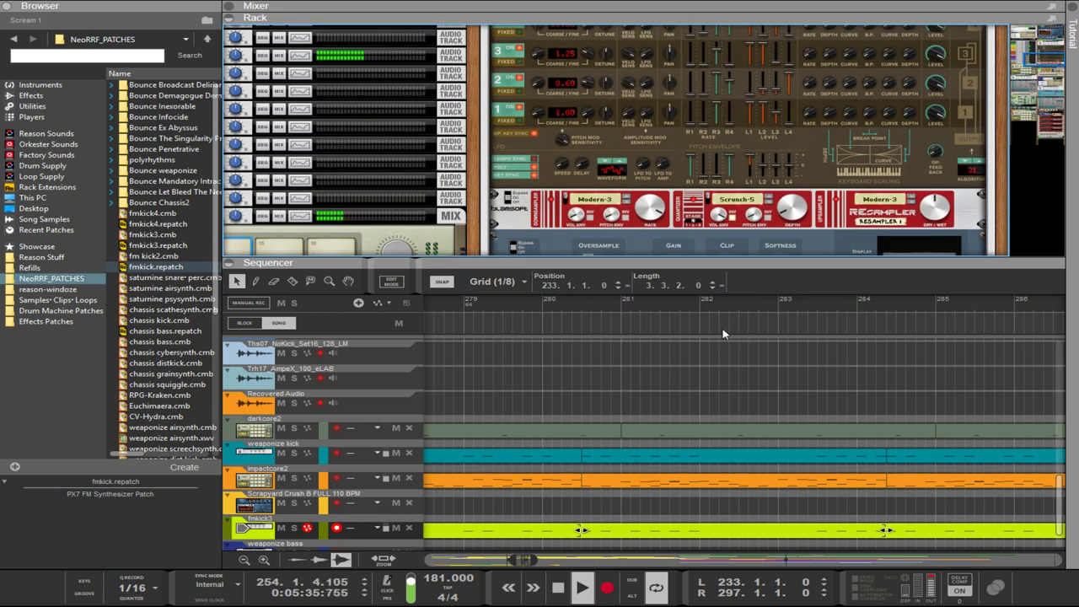
scroll(750, 197, up, 6)
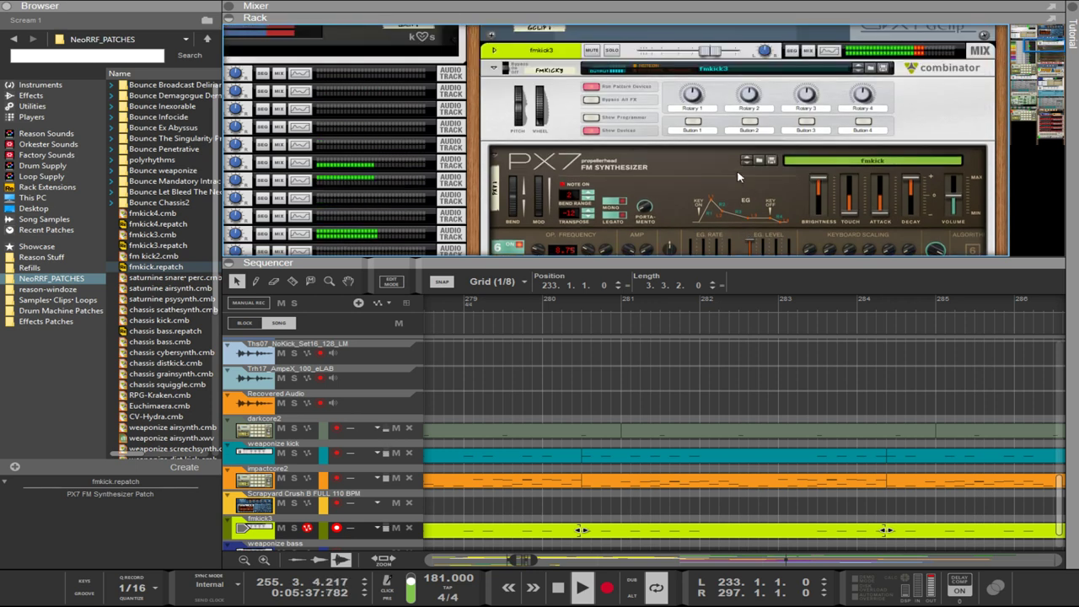
scroll(737, 171, down, 2)
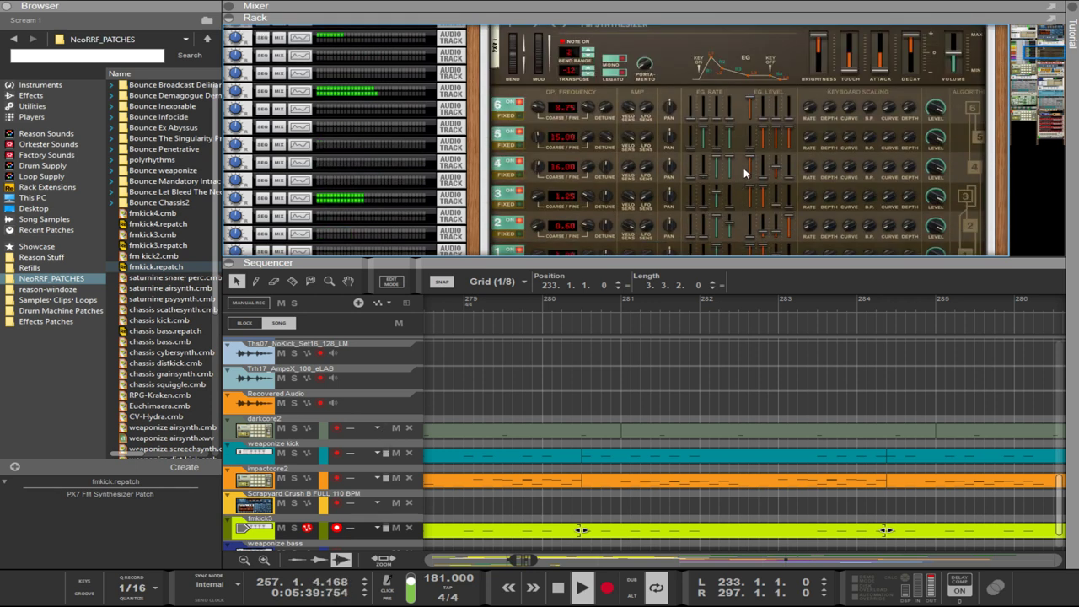
scroll(744, 172, up, 1)
drag(879, 125, 876, 105)
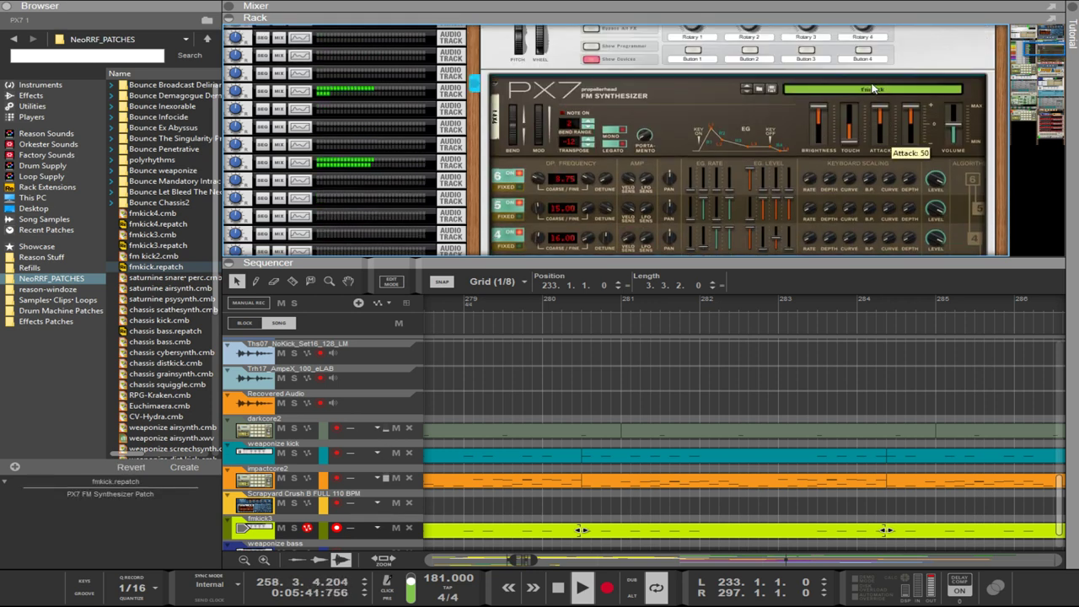
drag(878, 110, 883, 196)
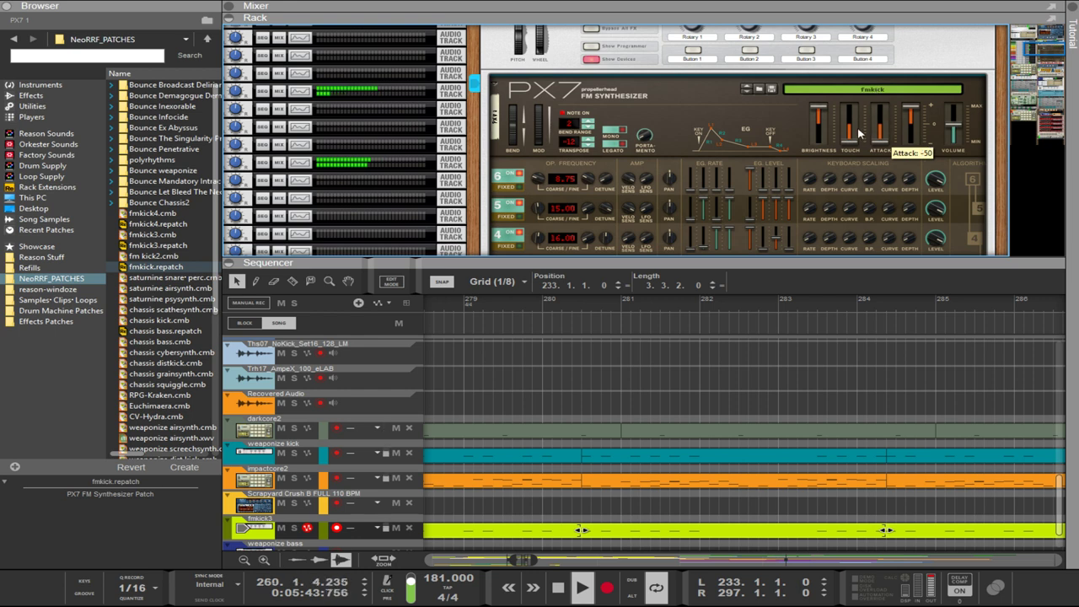
drag(852, 137, 836, 120)
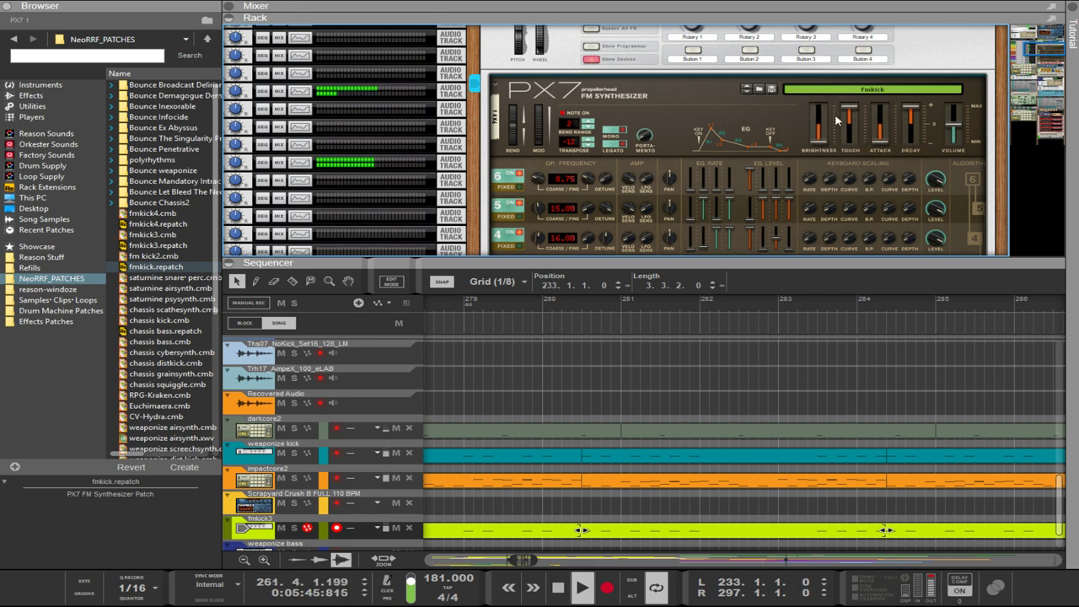
scroll(823, 155, down, 3)
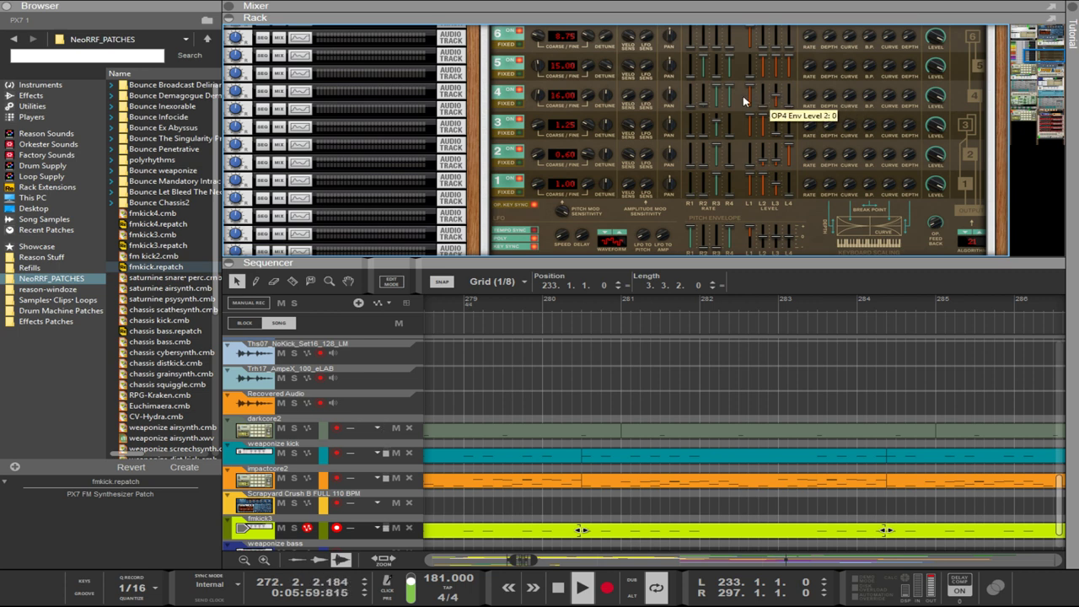
- Set PX7 coarse frequencies: operator 6 up to 10.00, operator 5 to 9.00, operator 4 to 1.00
scroll(712, 164, down, 2)
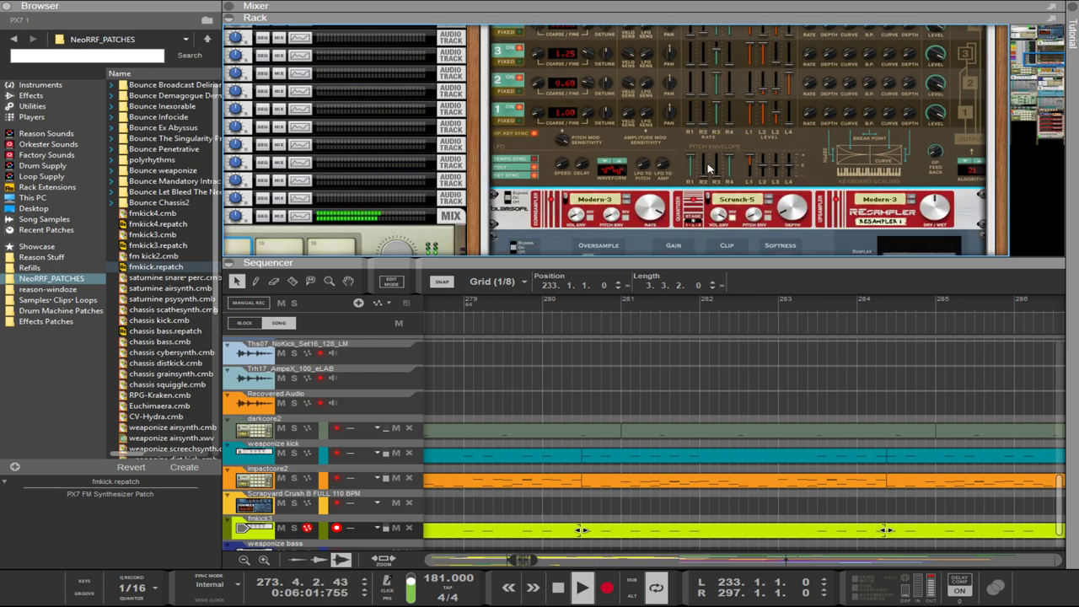
scroll(655, 132, up, 2)
scroll(653, 132, up, 1)
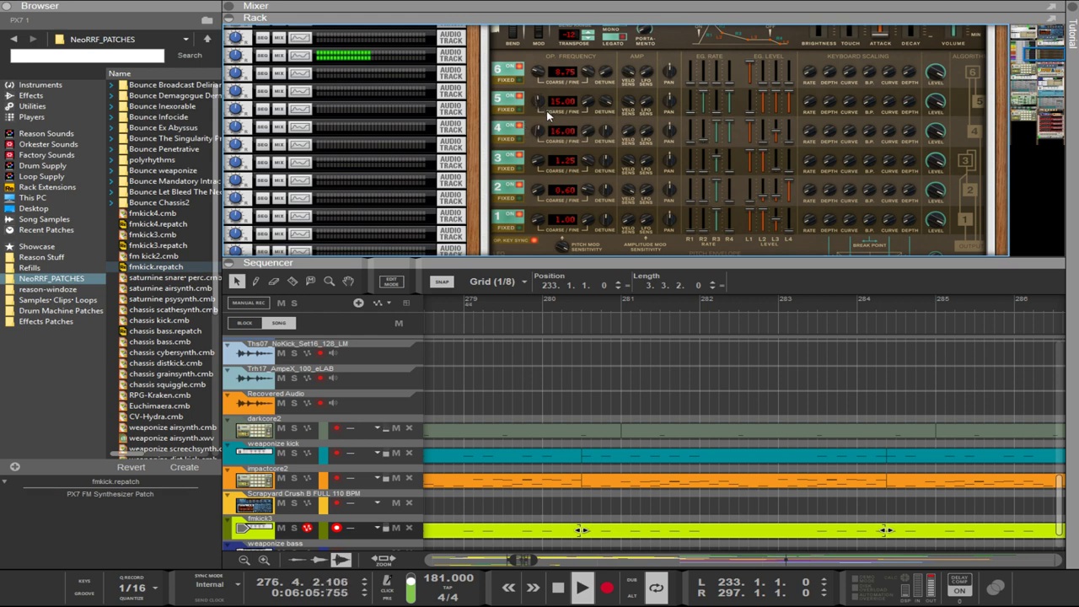
drag(545, 76, 574, 32)
drag(535, 101, 537, 172)
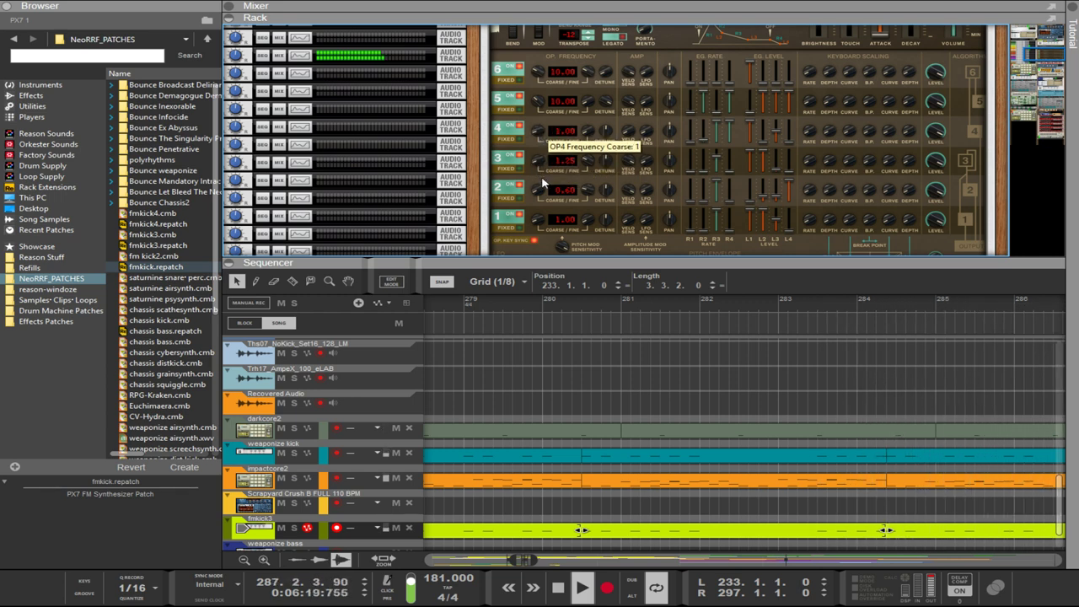
drag(540, 128, 544, 145)
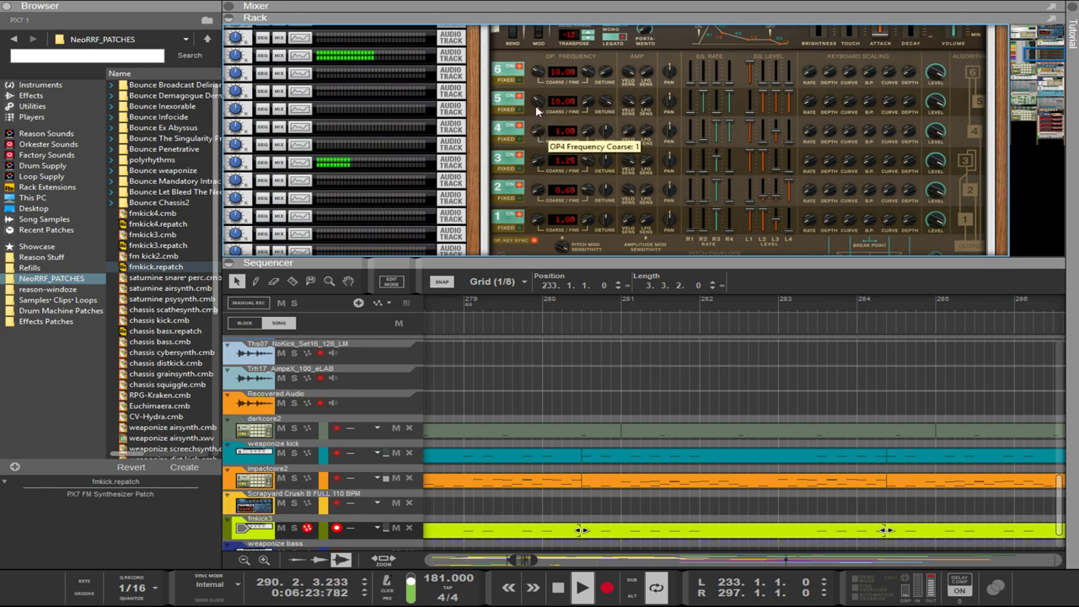
drag(537, 101, 542, 108)
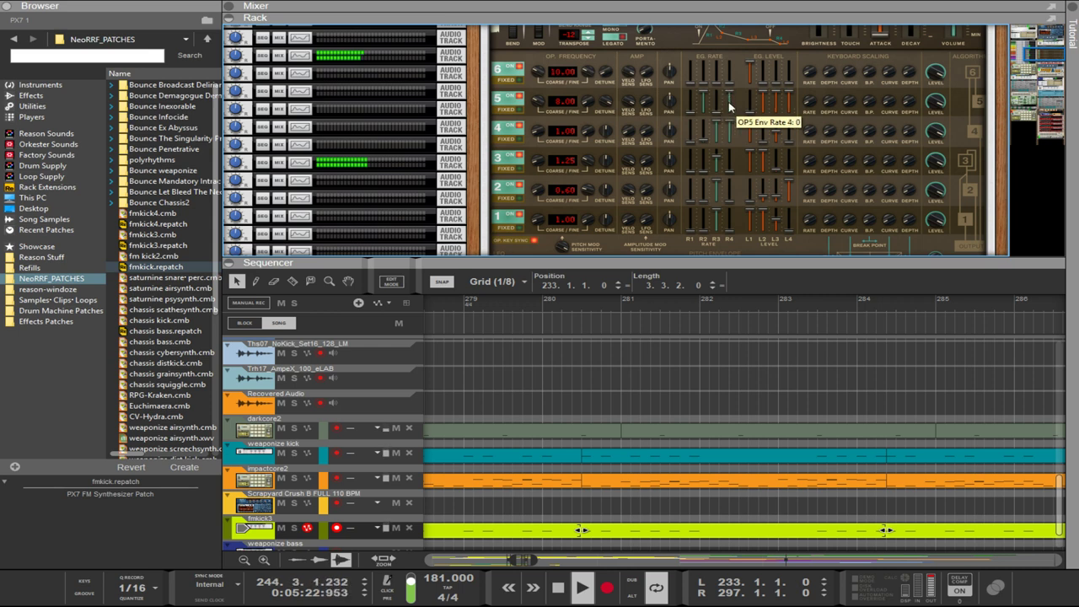
- Lower operator 5's envelope Level 3, then try and undo a raise of operator 6's coarse
click(777, 99)
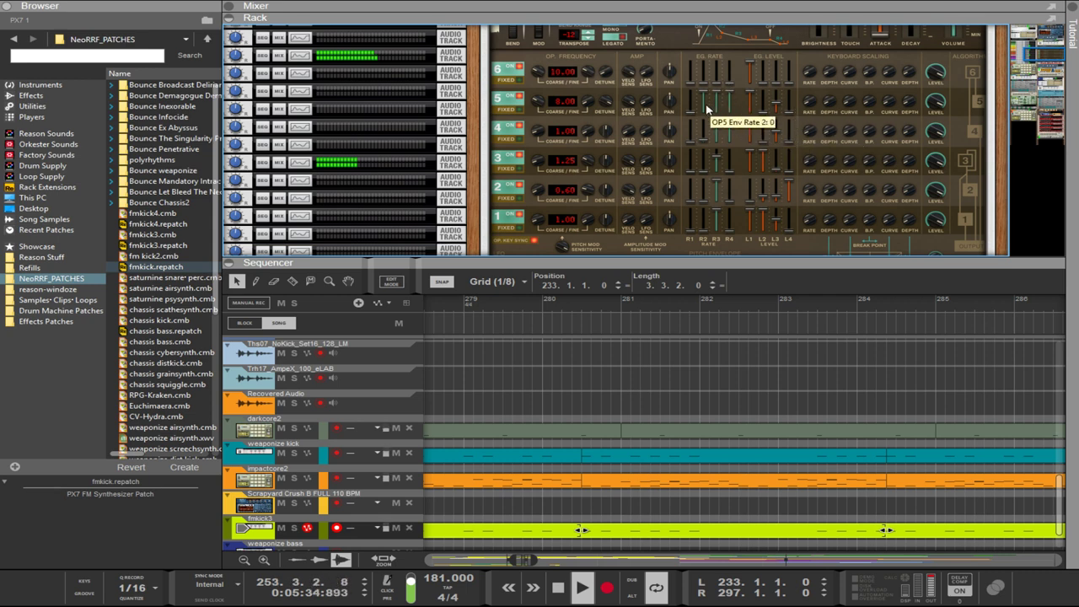
scroll(707, 110, up, 5)
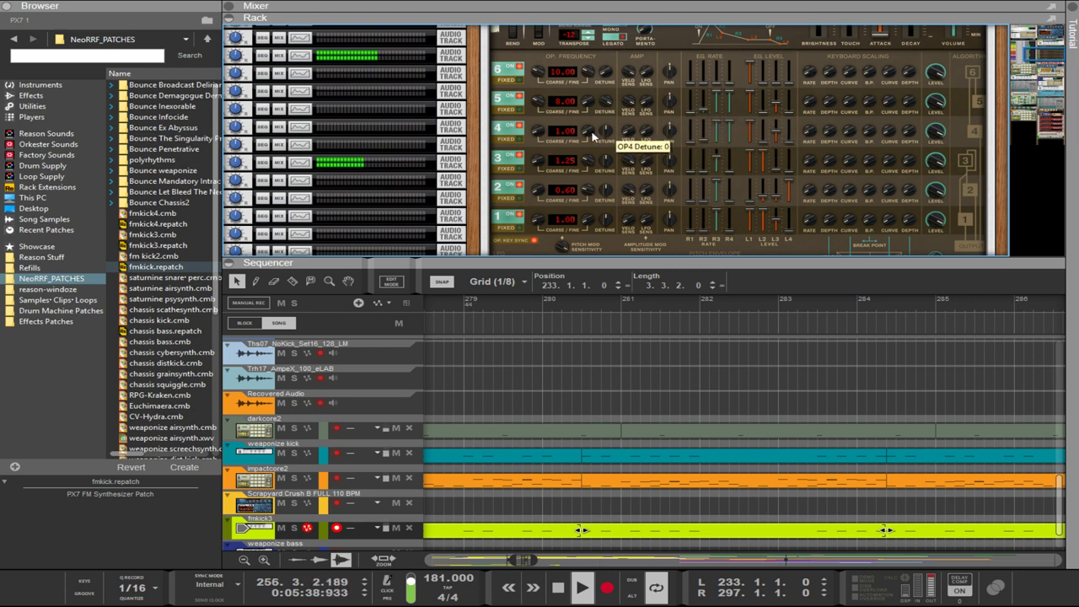
scroll(592, 90, up, 2)
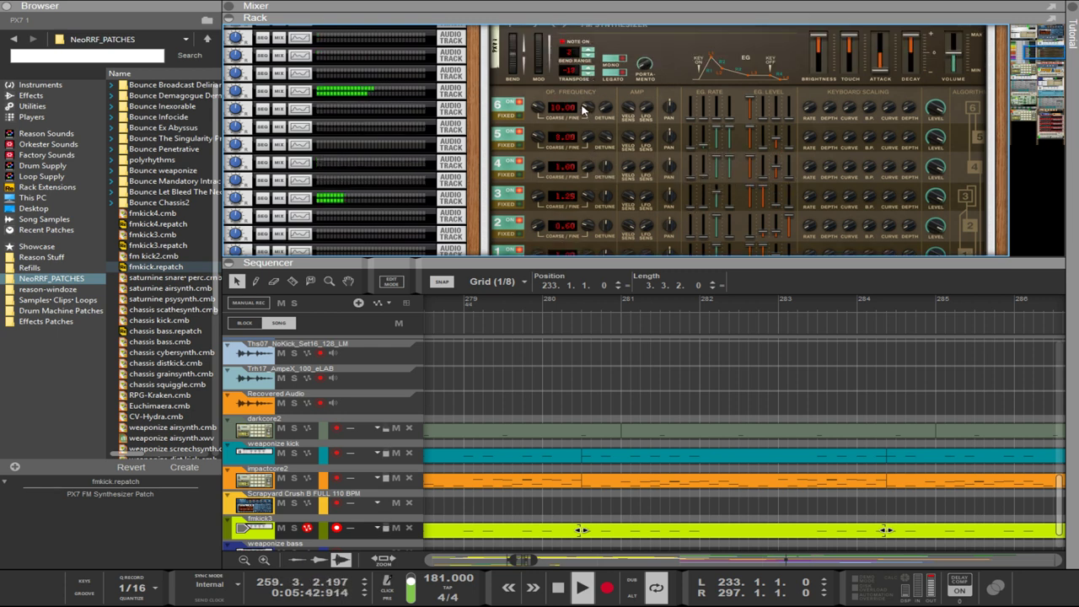
drag(542, 106, 541, 39)
key(ctrl+z)
- Tune operator 3 to 6.25 and reshape its envelope levels
drag(540, 199, 541, 169)
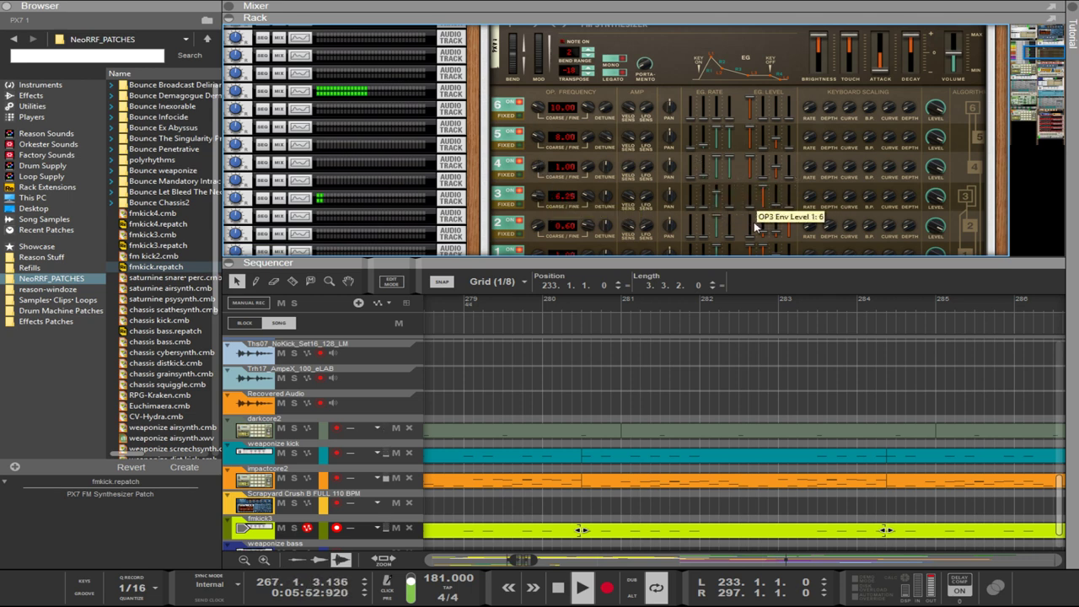
mouse_move(773, 178)
mouse_down()
mouse_move(763, 214)
mouse_move(786, 180)
mouse_move(789, 220)
mouse_move(763, 171)
mouse_up()
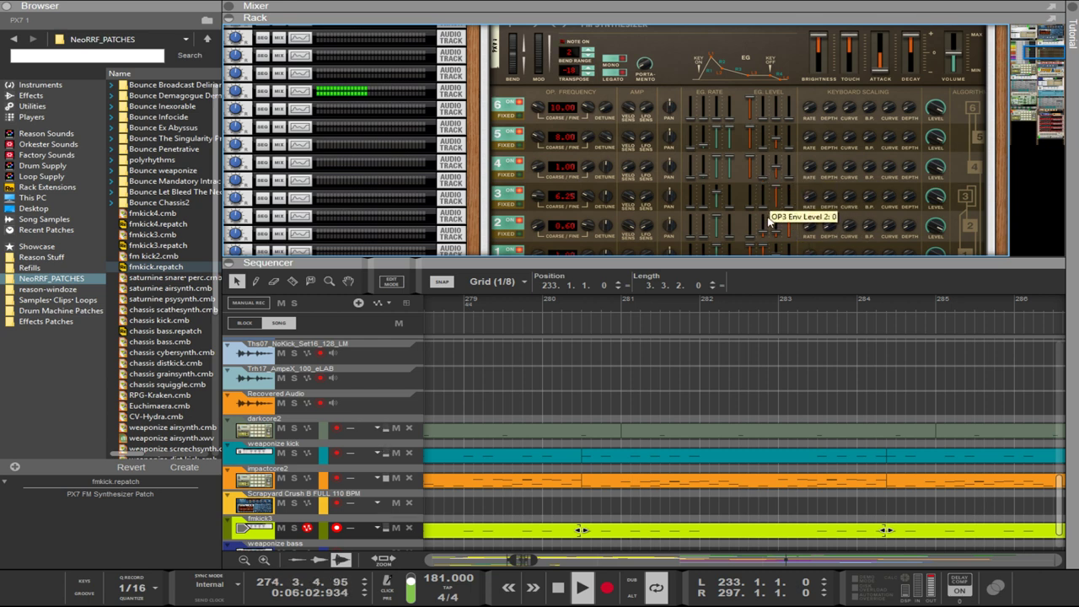
scroll(857, 103, down, 3)
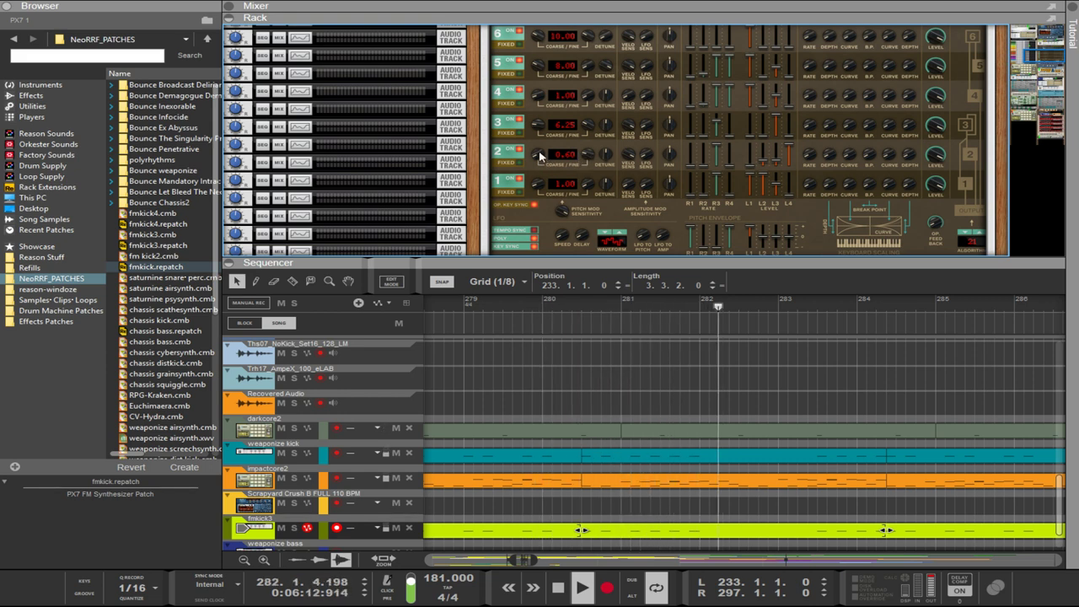
- Set operator 2's frequency to 8.00 using its Coarse and Fine knobs
drag(537, 155, 530, 122)
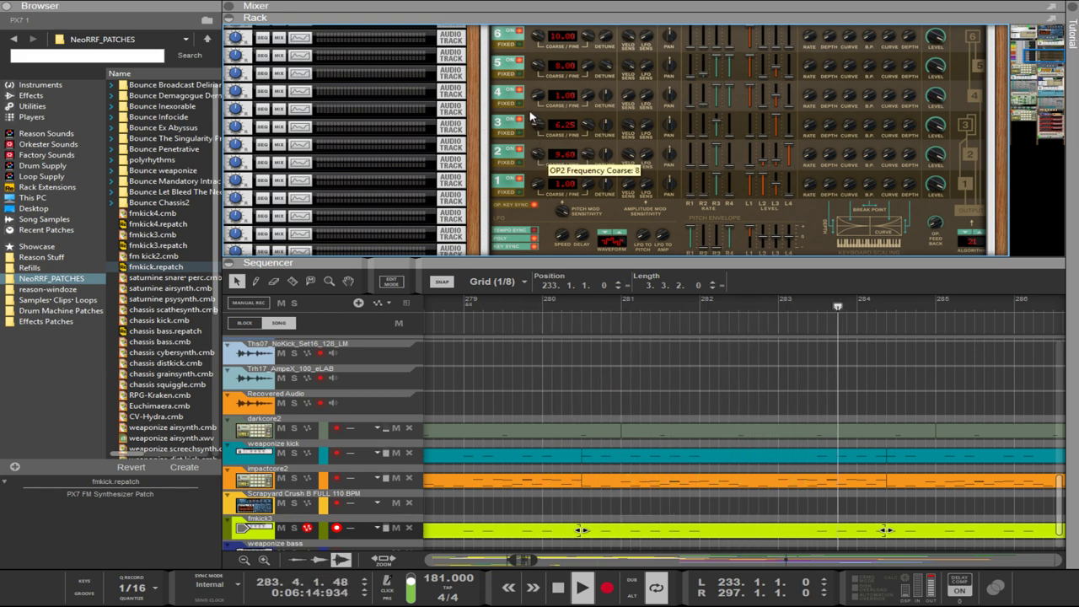
drag(585, 154, 541, 153)
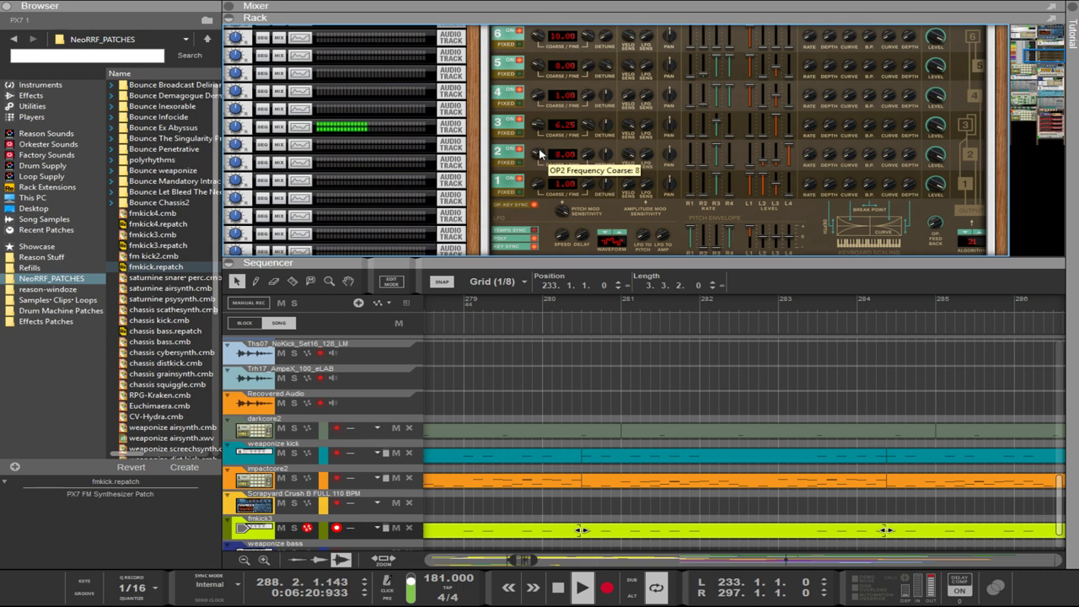
scroll(544, 152, up, 4)
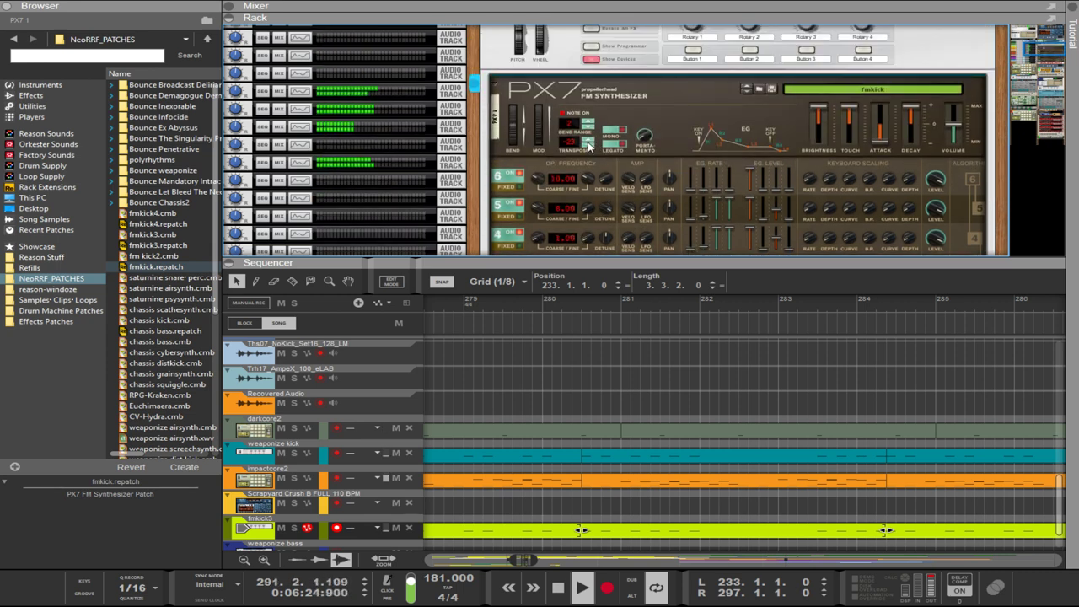
- Raise operator 6 to 15.00, then try and undo lowering operator 3's coarse frequency
drag(541, 179, 540, 156)
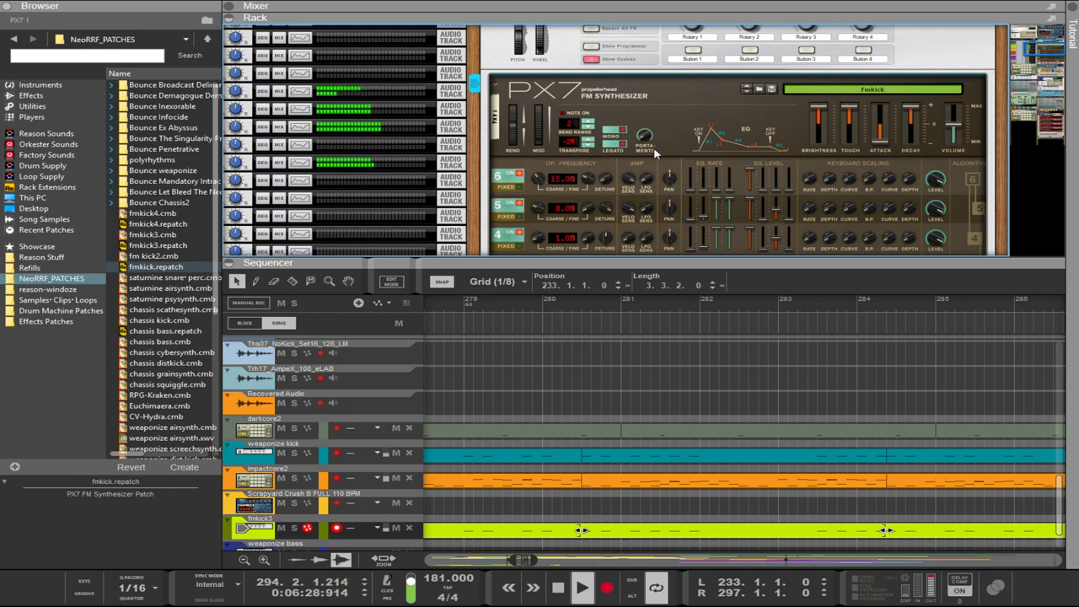
scroll(626, 192, down, 3)
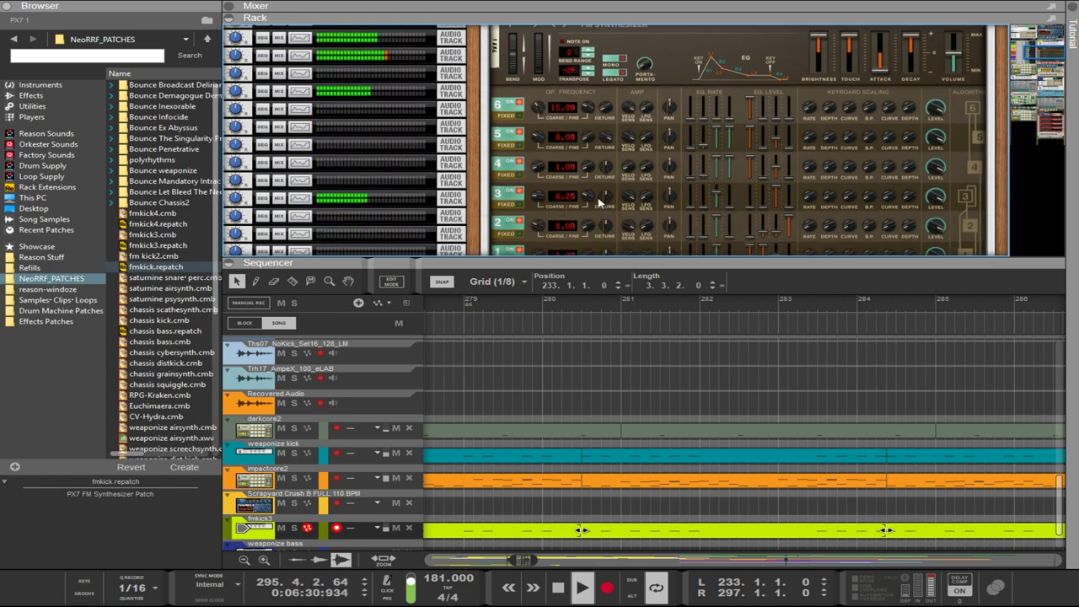
drag(538, 155, 544, 197)
key(ctrl+z)
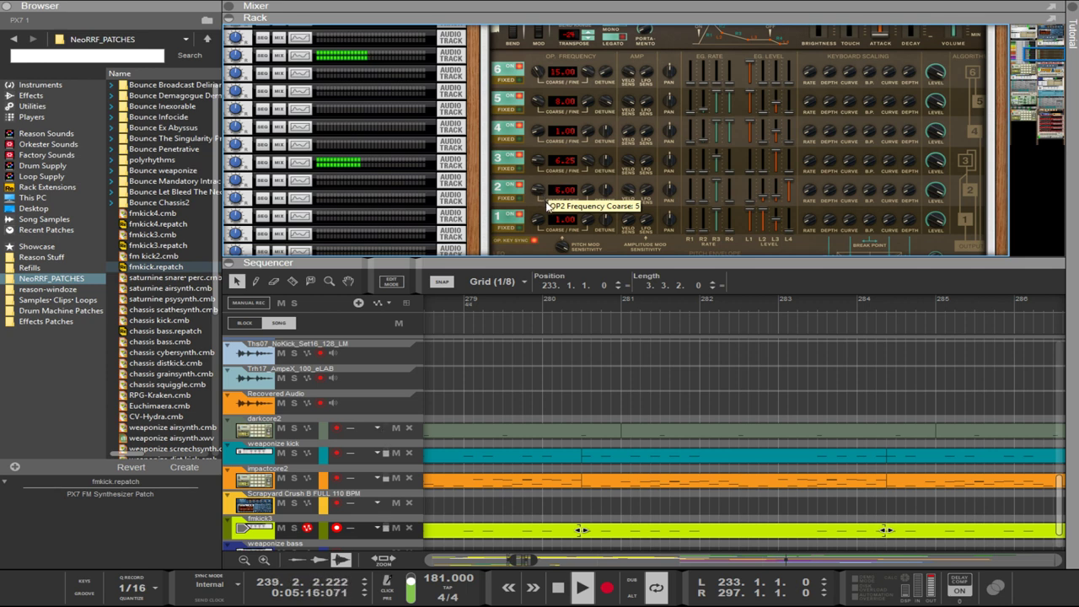
- Retune operator 2 to 3.50 with Coarse and Fine, and drop operator 1 to 0.50
drag(546, 202, 578, 175)
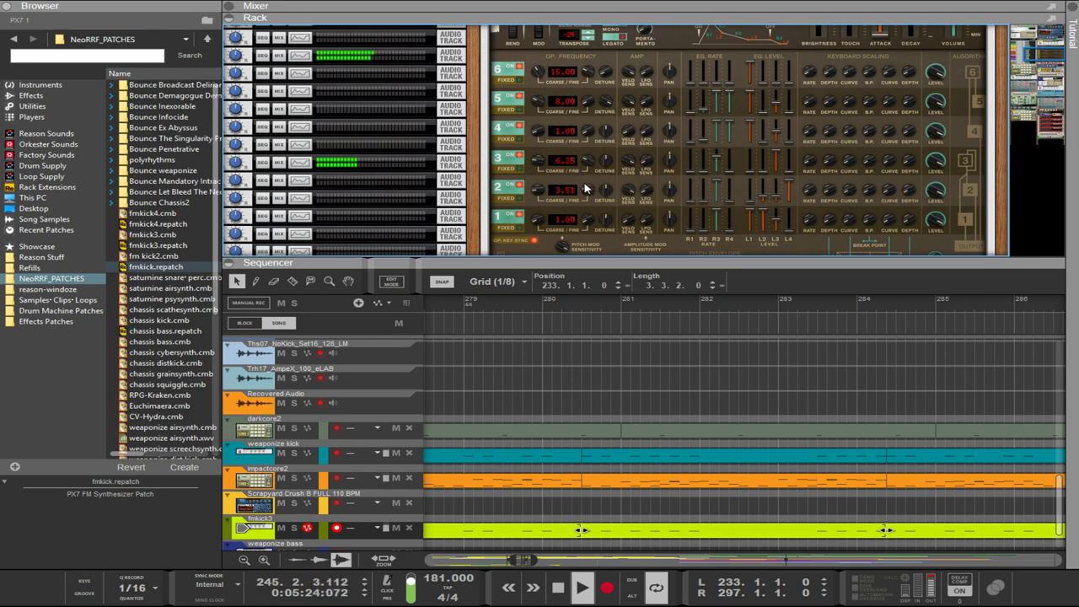
drag(587, 195, 580, 117)
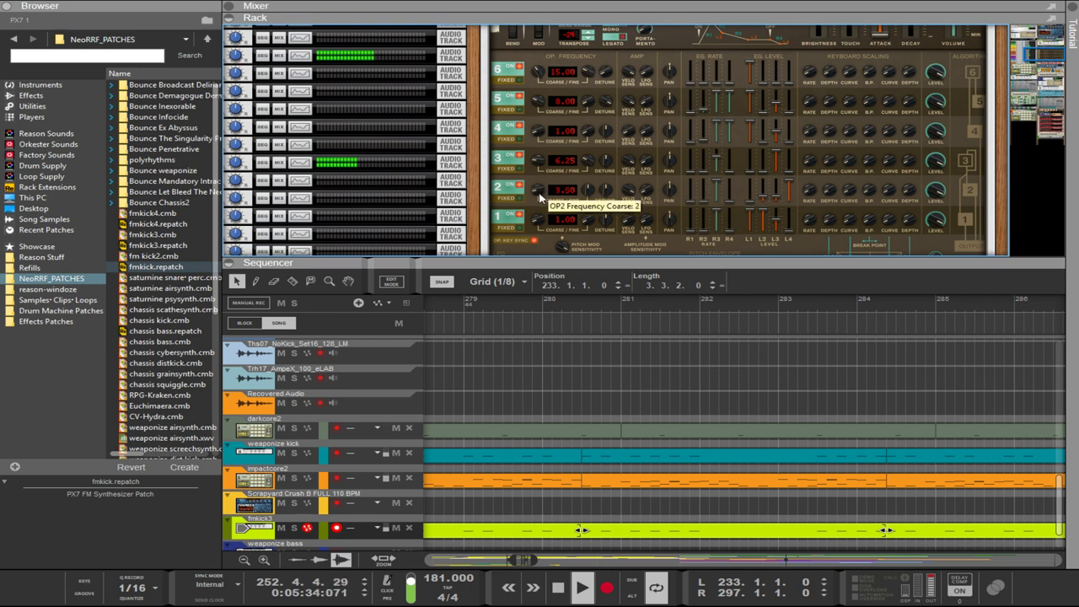
drag(588, 191, 581, 158)
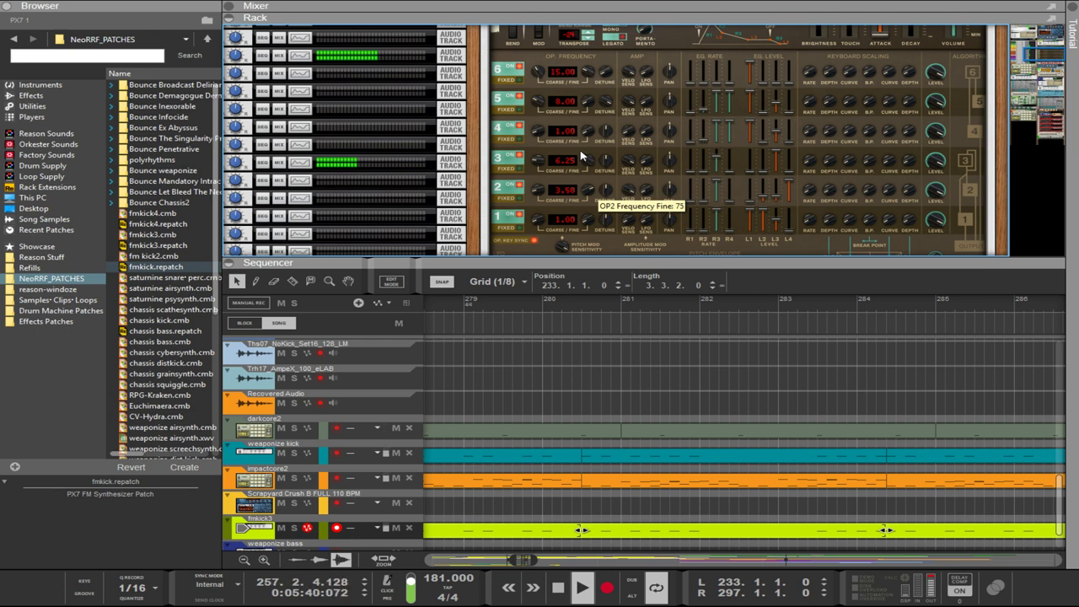
drag(537, 219, 545, 230)
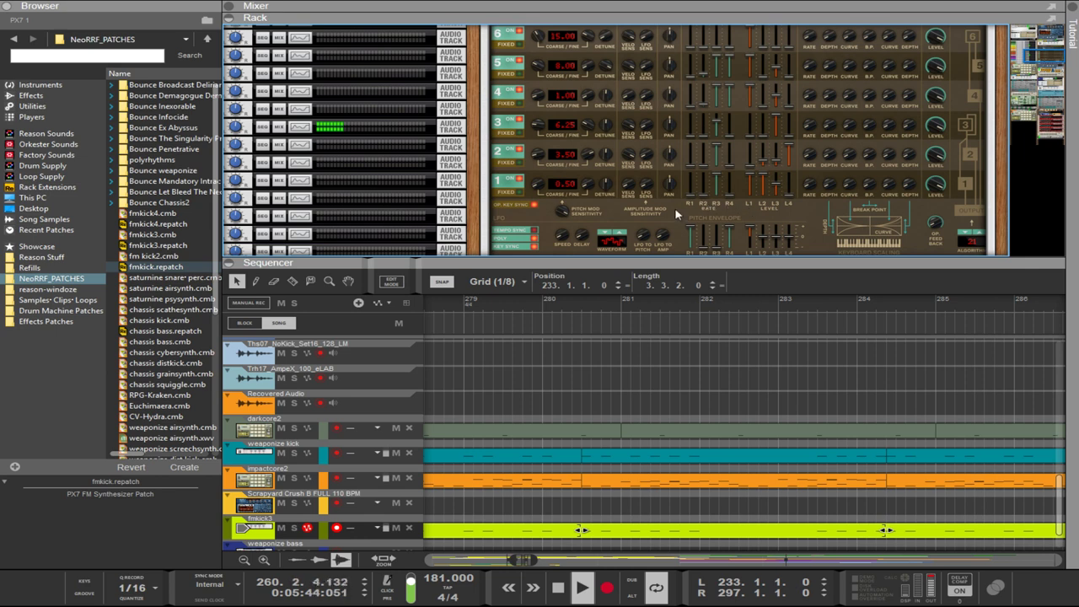
- Raise operator 6's coarse frequency to 20.00 and operator 3's to 38.75
scroll(612, 203, up, 1)
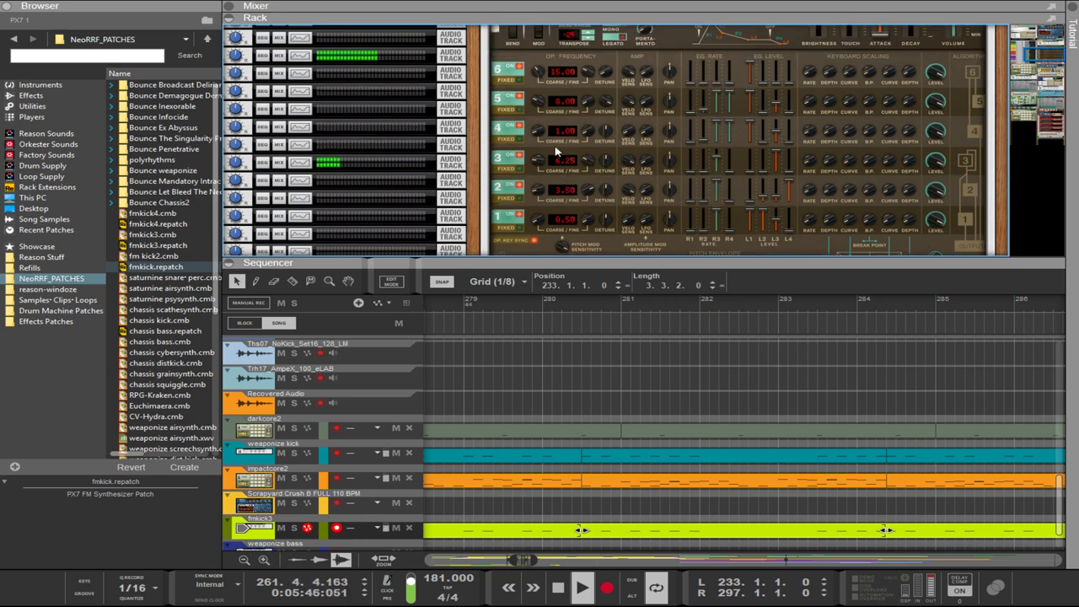
drag(544, 72, 533, 53)
drag(541, 163, 526, 108)
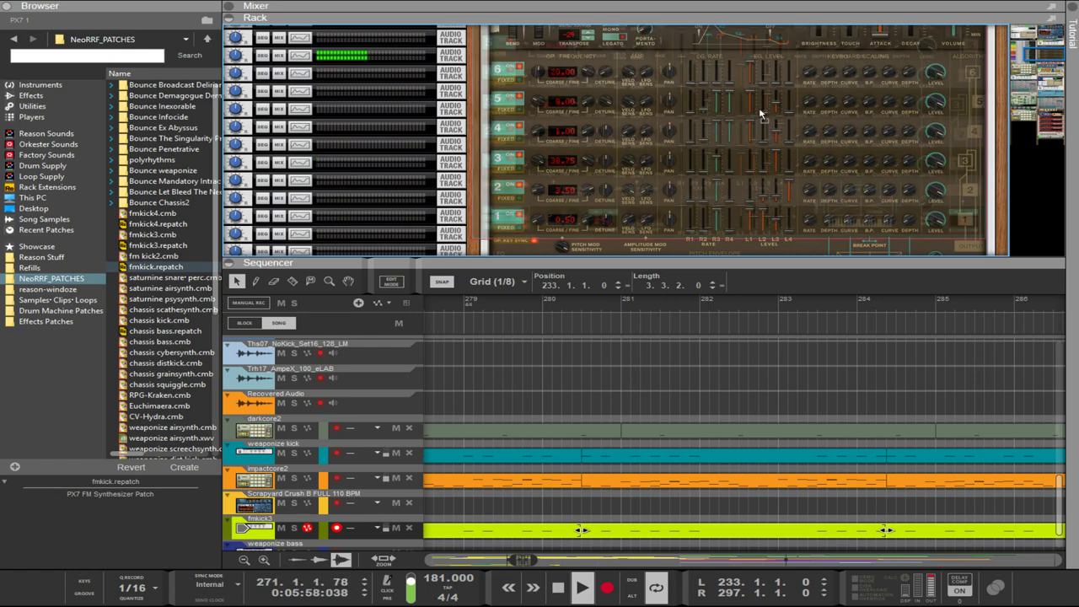
- Push operator 3's envelope Levels 1 and 2 up to 99
drag(763, 168, 756, 111)
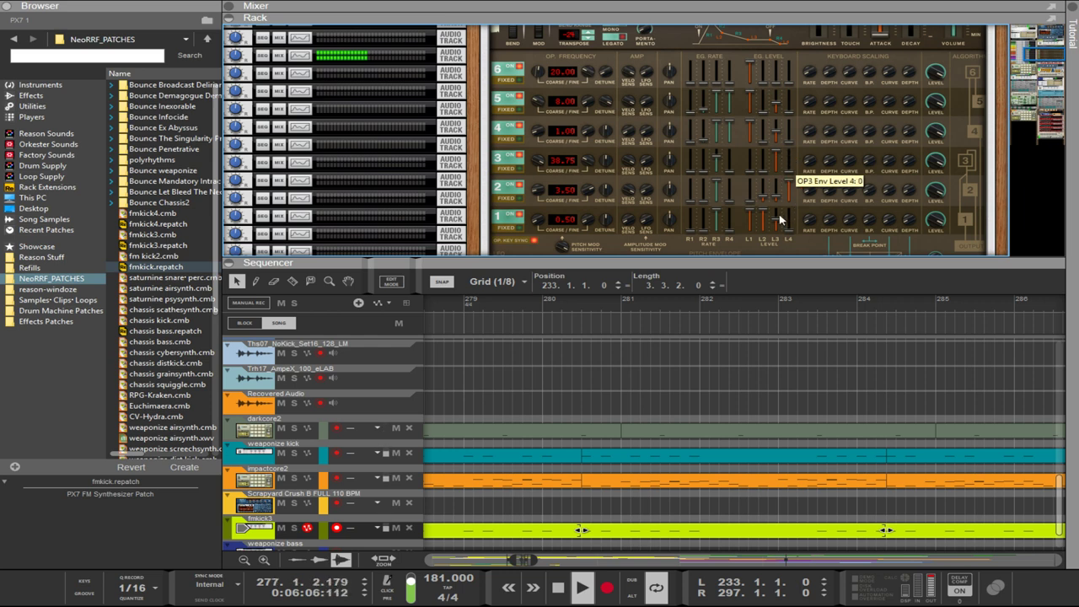
mouse_move(752, 169)
mouse_down()
mouse_move(753, 126)
mouse_move(756, 158)
mouse_up()
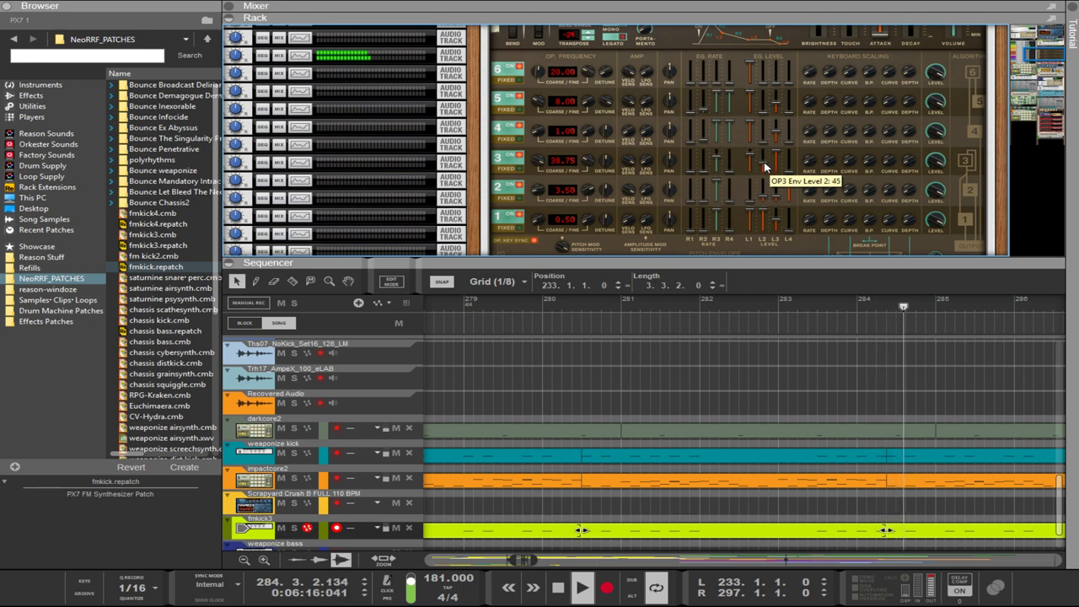
mouse_move(765, 167)
mouse_down()
mouse_move(760, 154)
mouse_move(764, 162)
mouse_up()
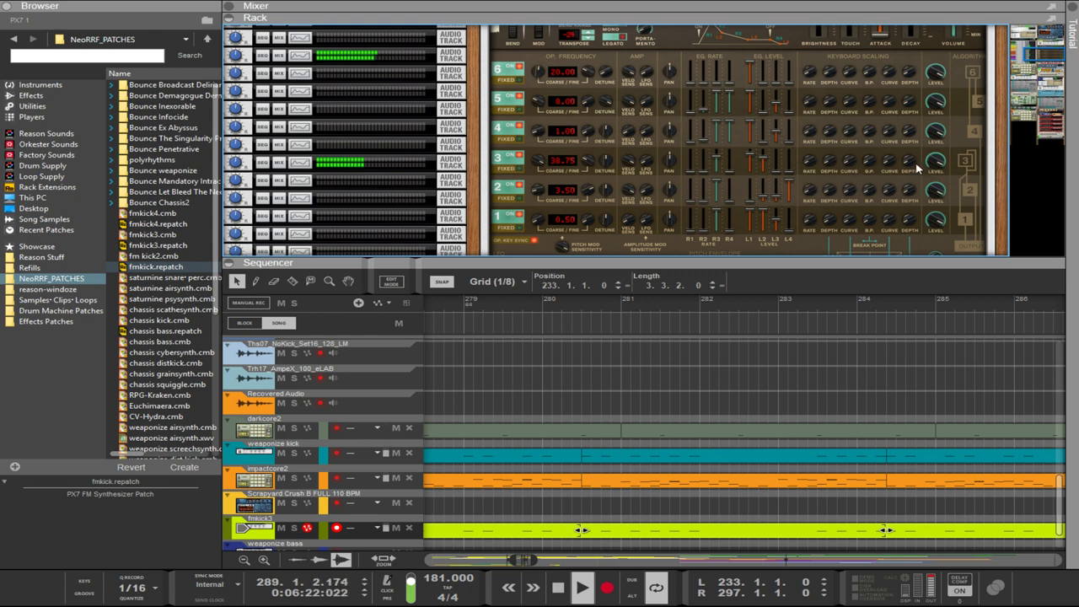
scroll(951, 193, down, 1)
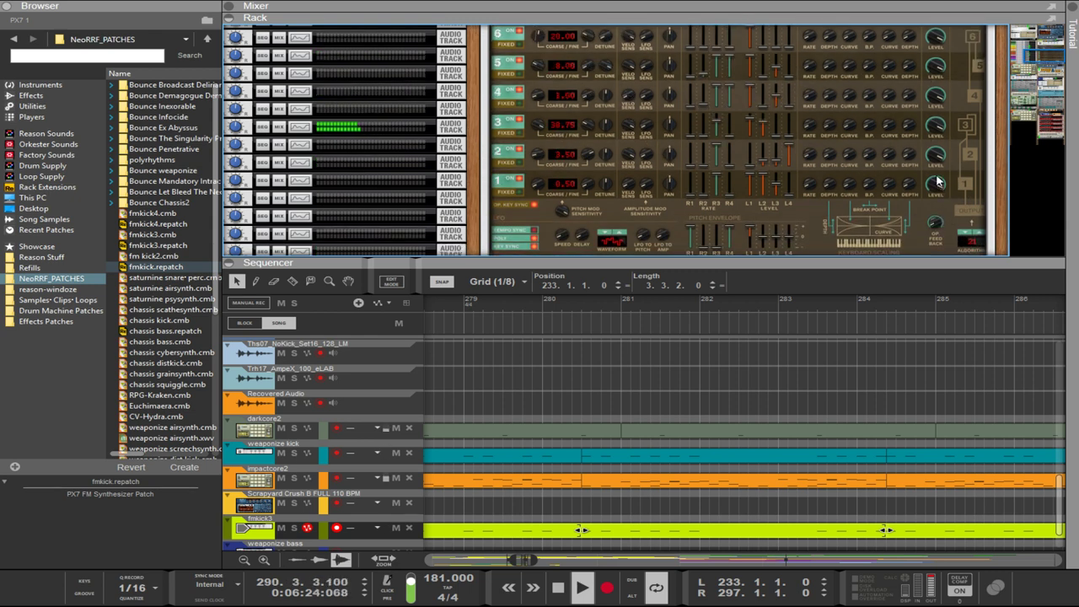
scroll(941, 95, up, 1)
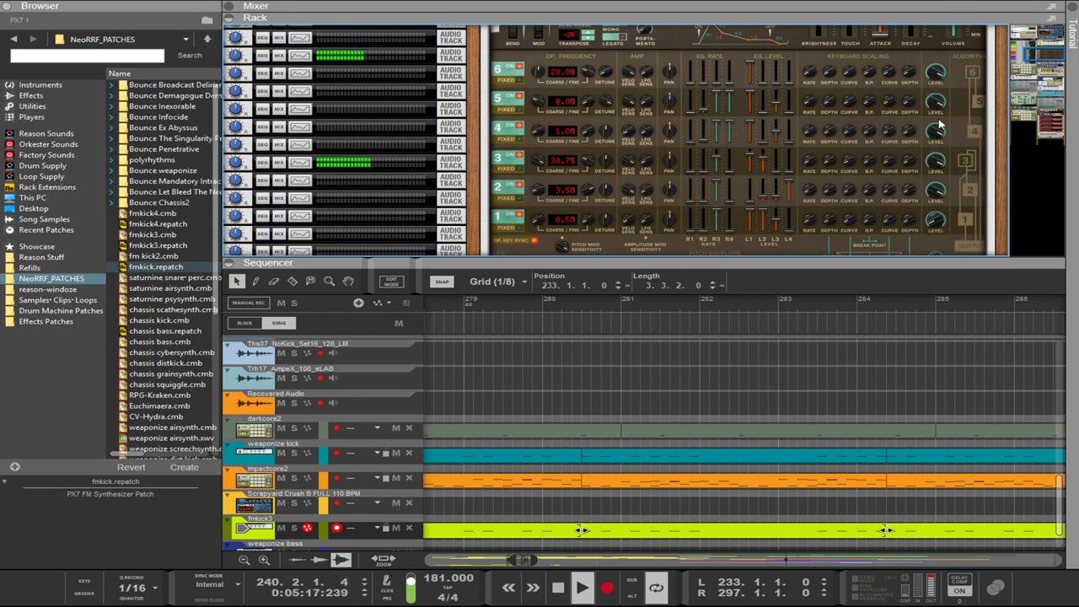
- Audition PX7 FM algorithms one by one and settle on algorithm 20
scroll(971, 194, down, 1)
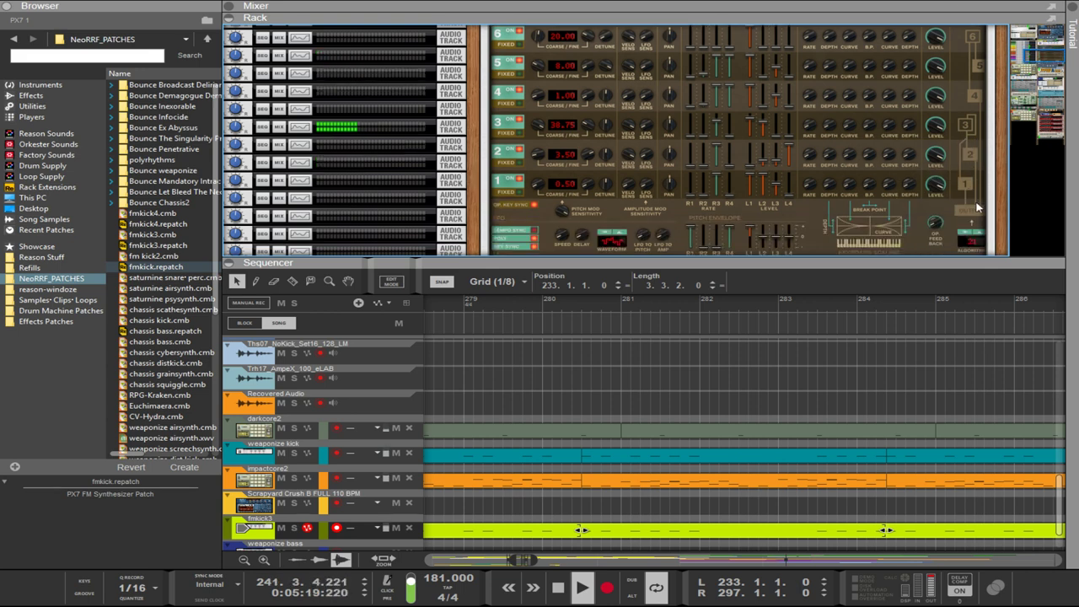
click(979, 231)
click(978, 231)
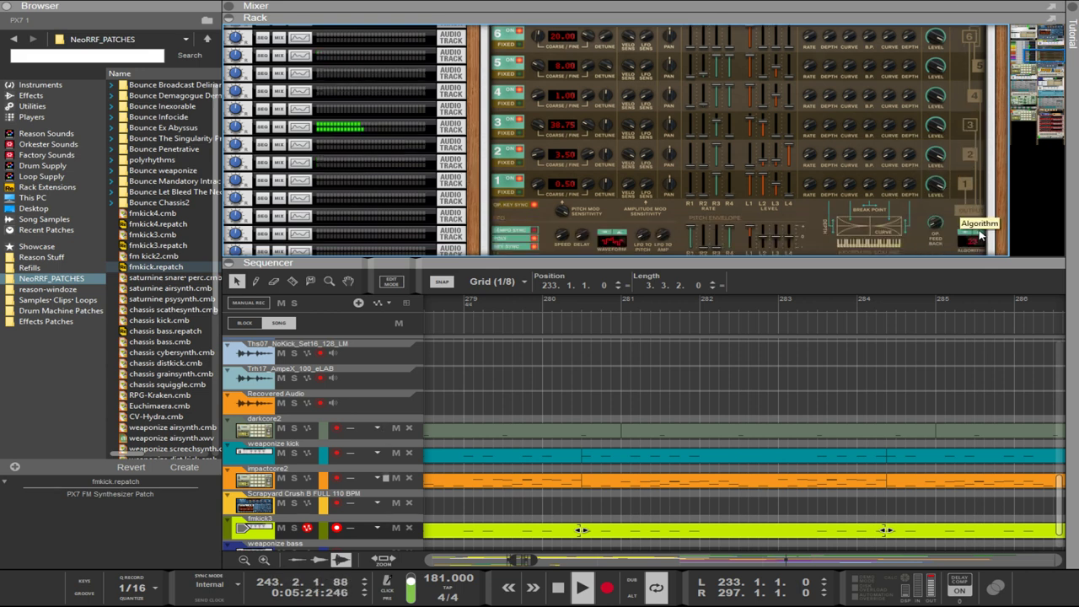
click(979, 233)
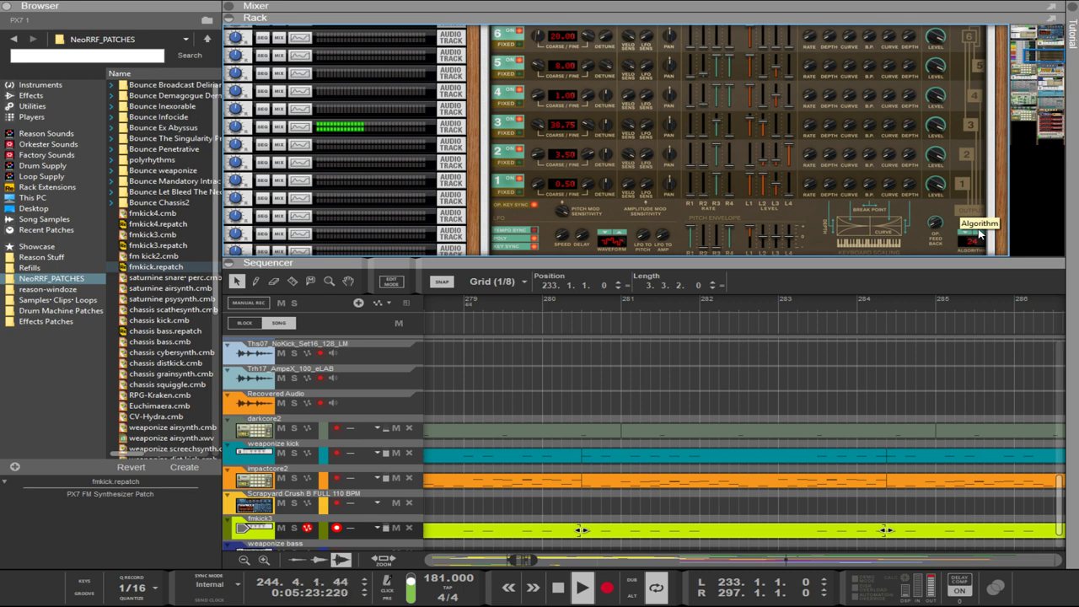
click(979, 233)
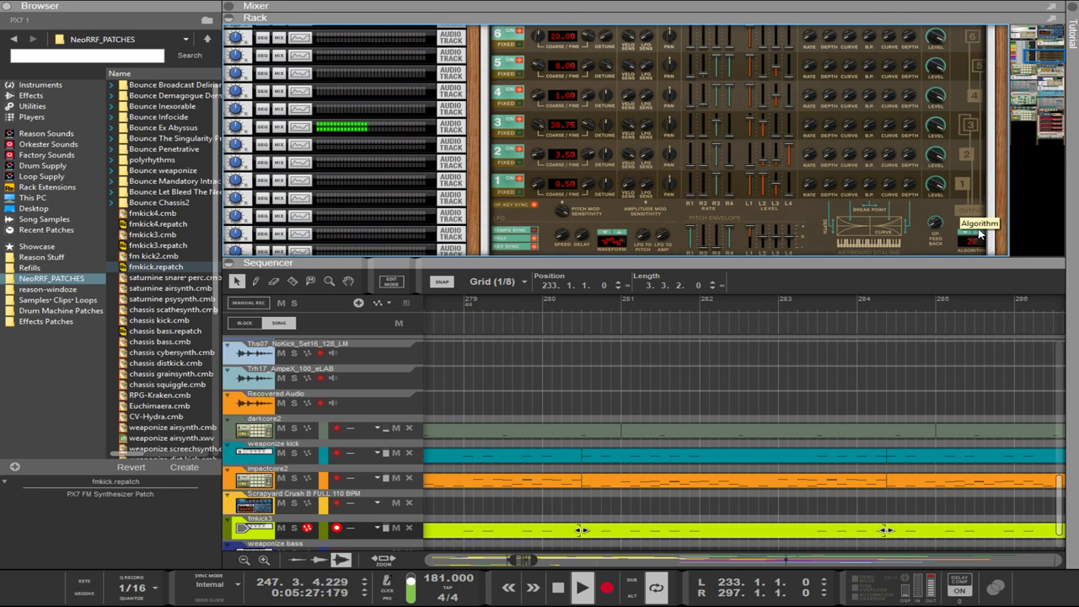
click(979, 233)
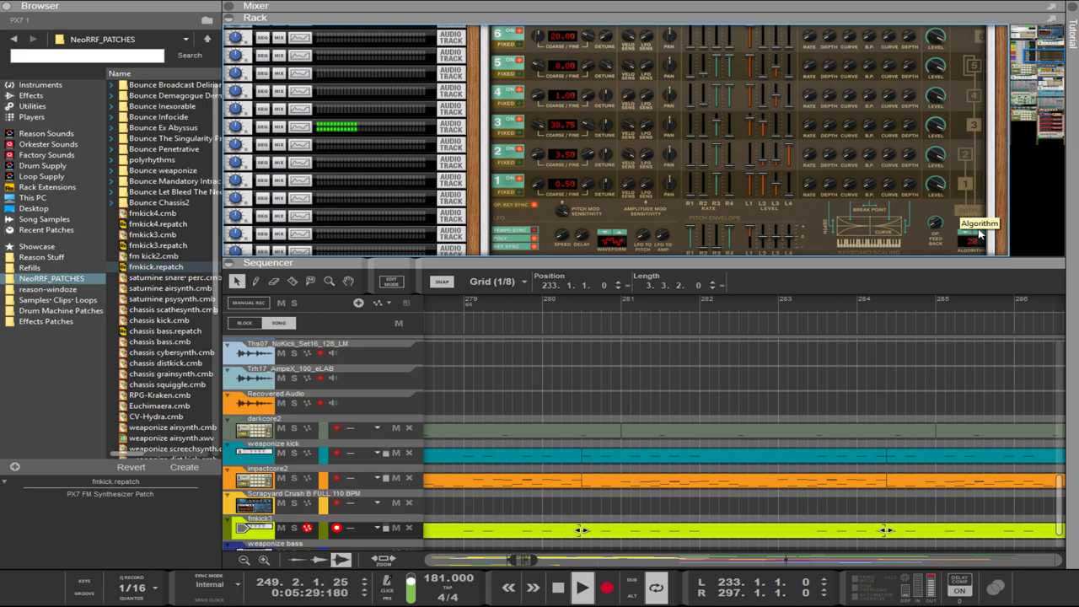
click(978, 233)
click(967, 236)
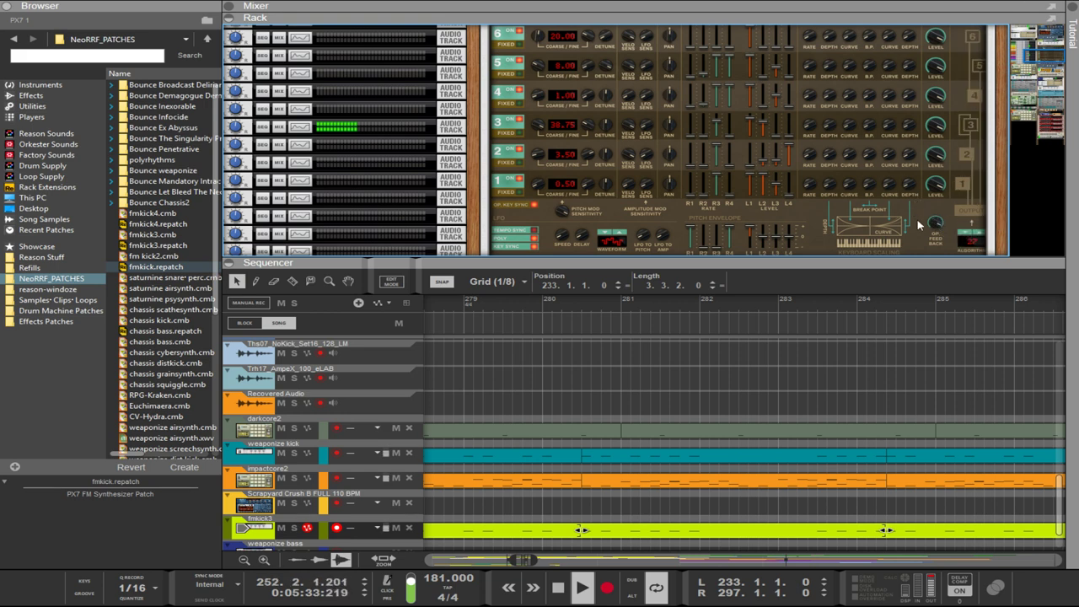
click(965, 239)
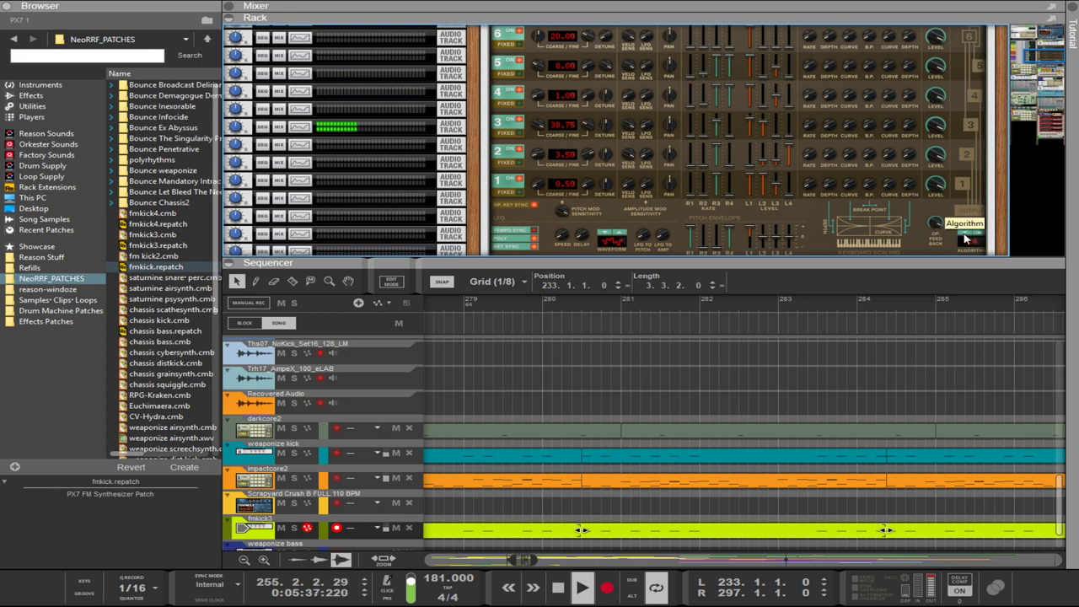
click(965, 238)
click(965, 238)
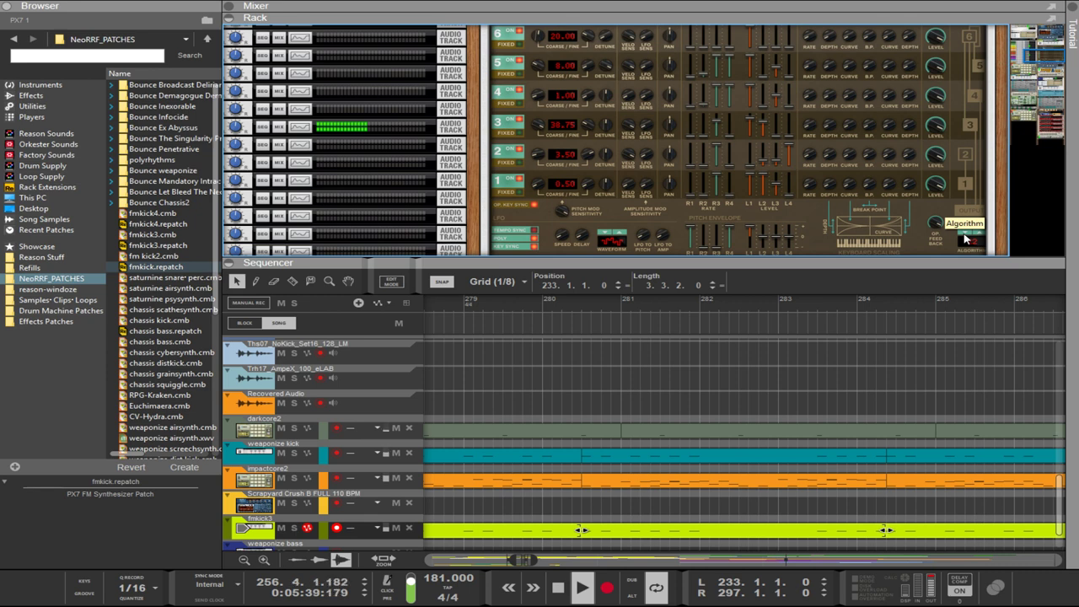
click(965, 238)
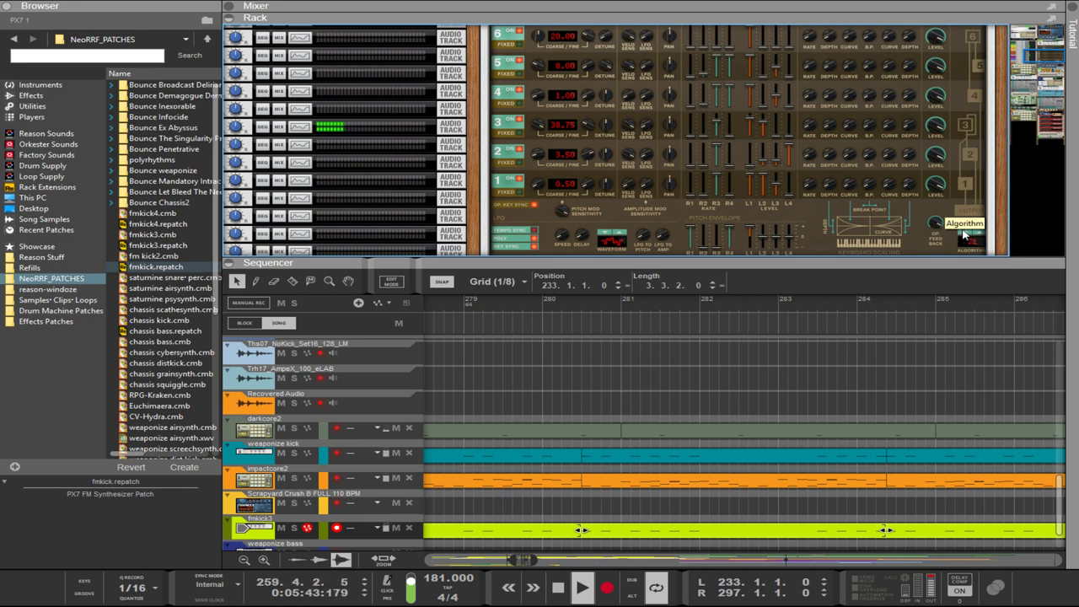
click(966, 238)
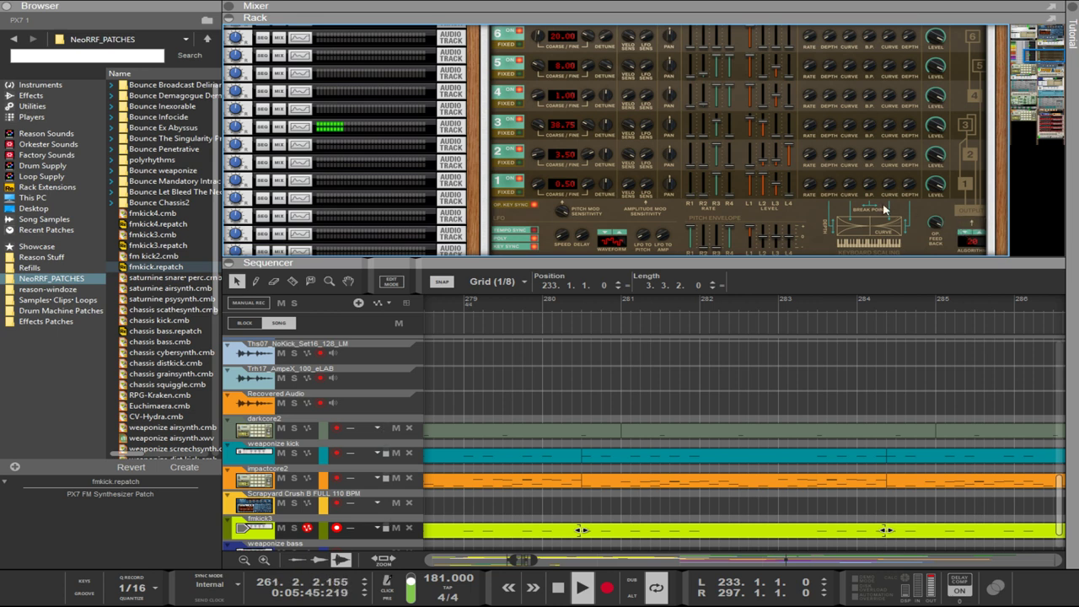
- Lower operator 6's coarse frequency to 10.00 and bring operator 3's frequency down
scroll(578, 166, up, 2)
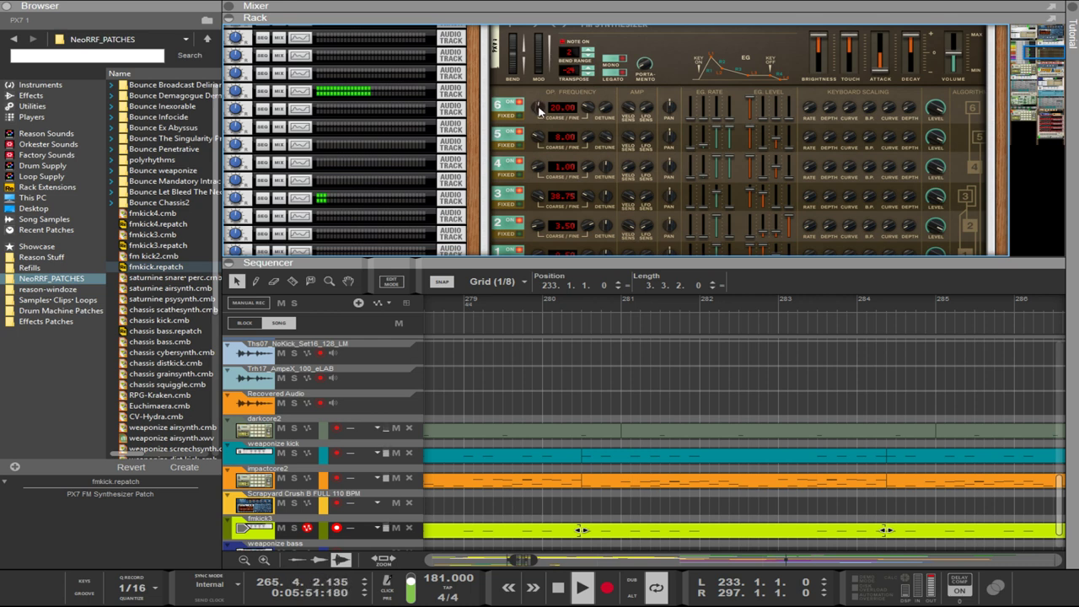
drag(539, 108, 543, 134)
drag(542, 192, 544, 202)
drag(533, 278, 536, 290)
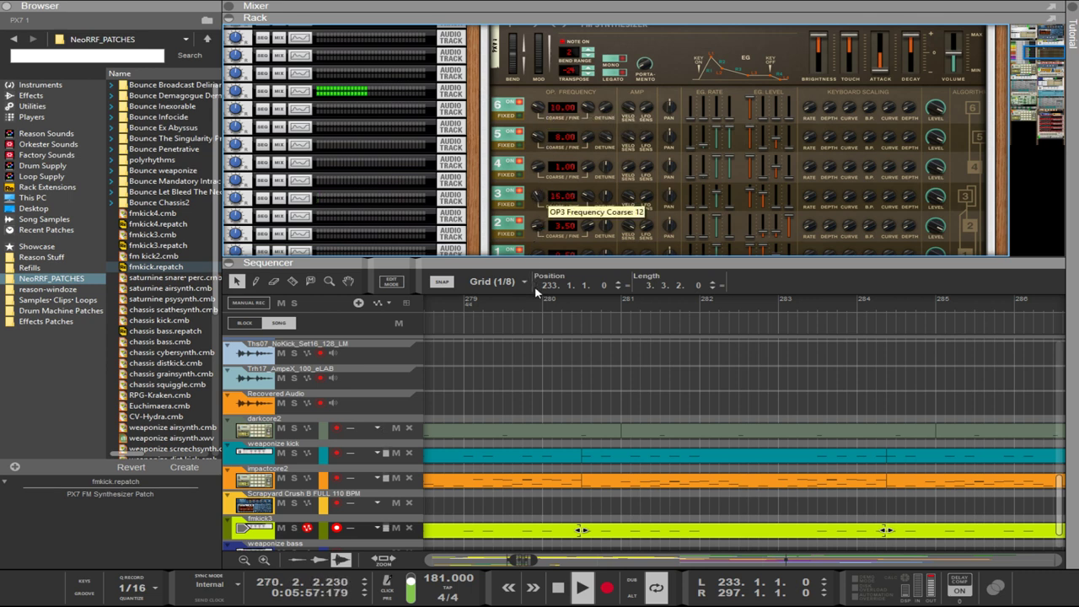
scroll(520, 224, down, 2)
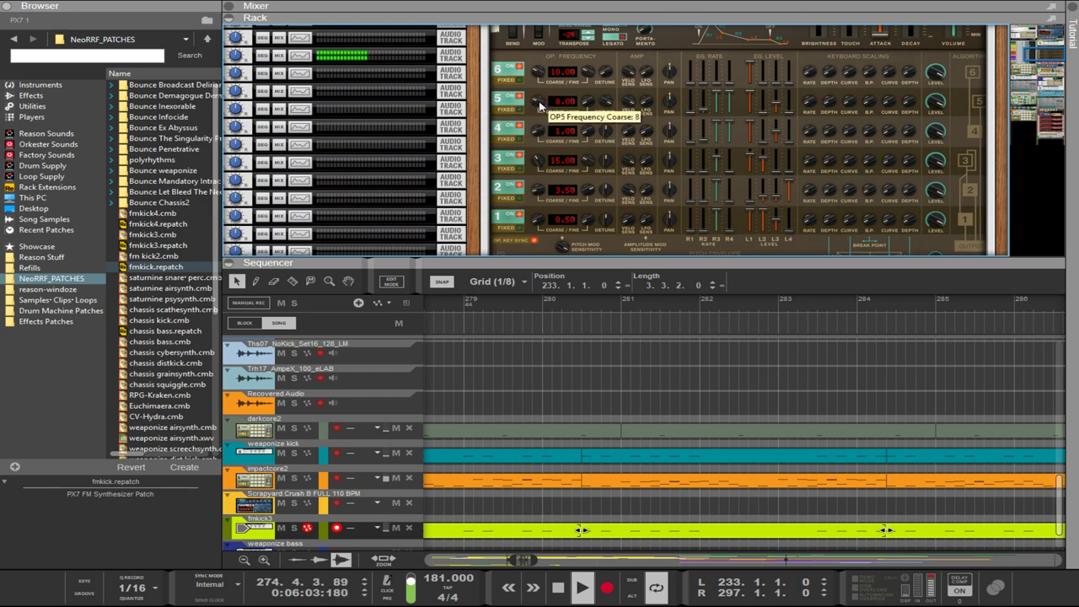
- Retune operator 5 to 3.50 and operator 4 to 0.50, undoing a trial lower frequency
drag(588, 101, 597, 44)
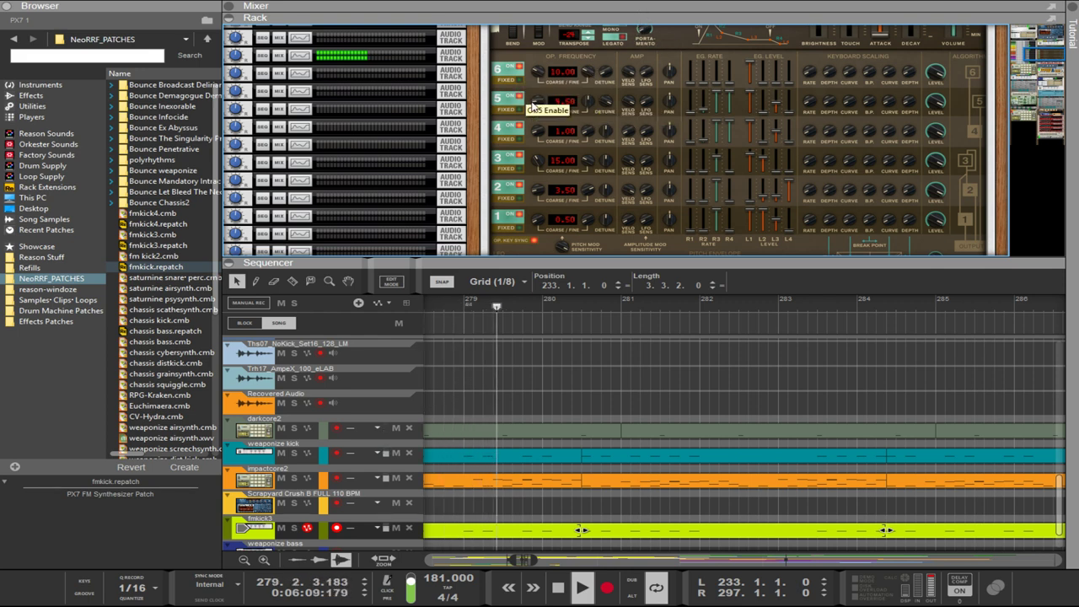
drag(537, 101, 585, 68)
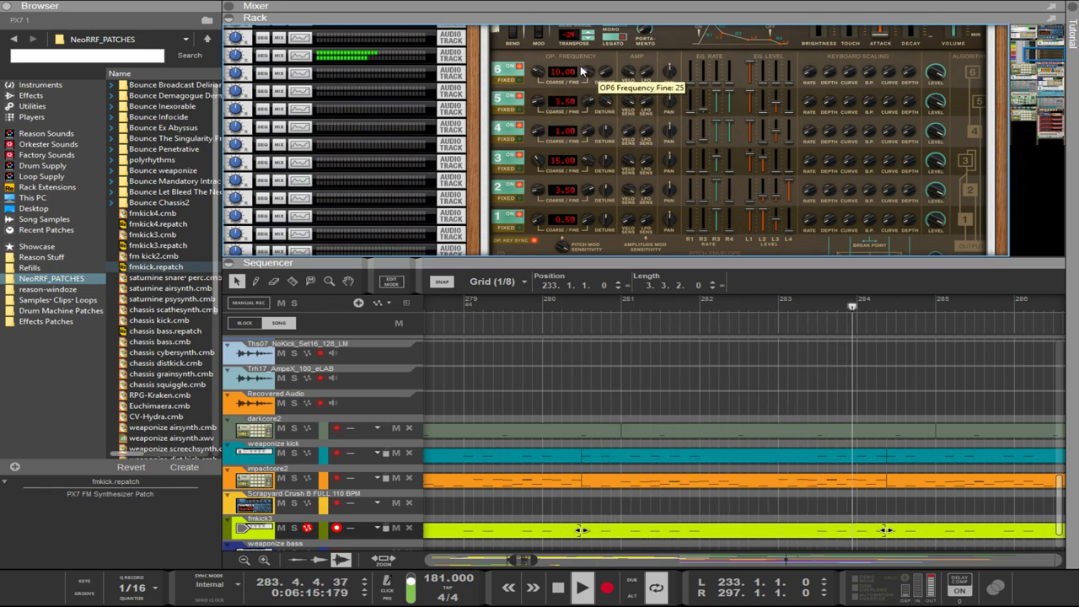
drag(542, 137, 551, 169)
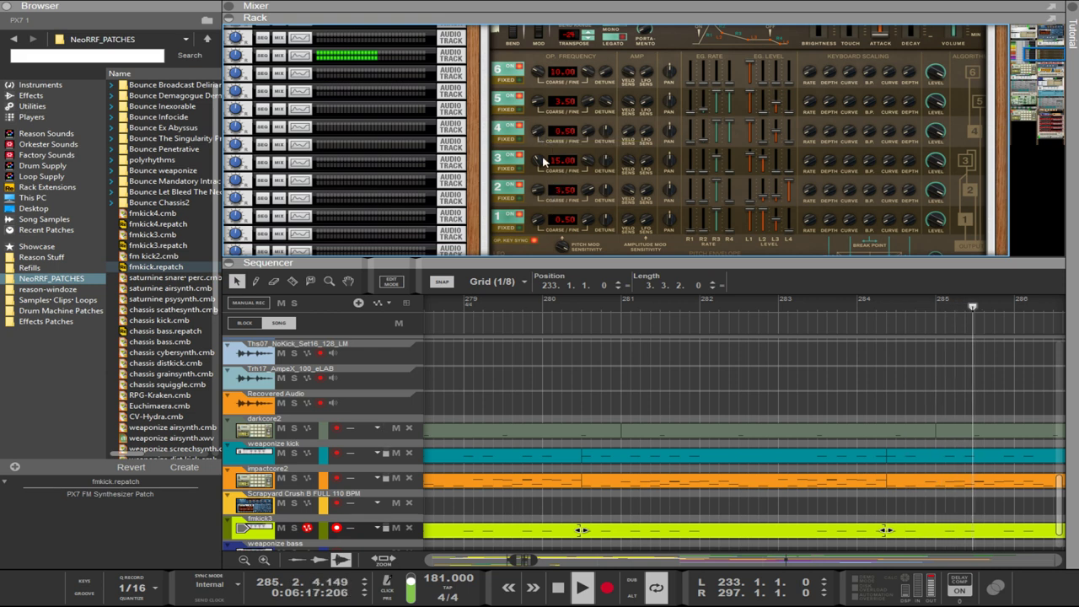
scroll(533, 89, up, 2)
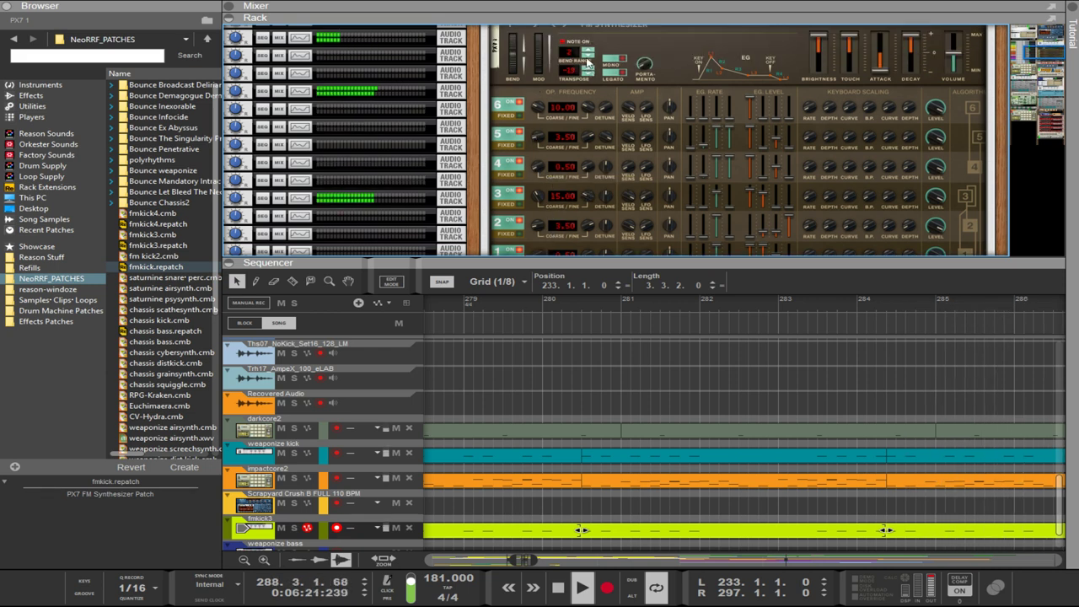
drag(546, 107, 535, 236)
scroll(543, 167, down, 2)
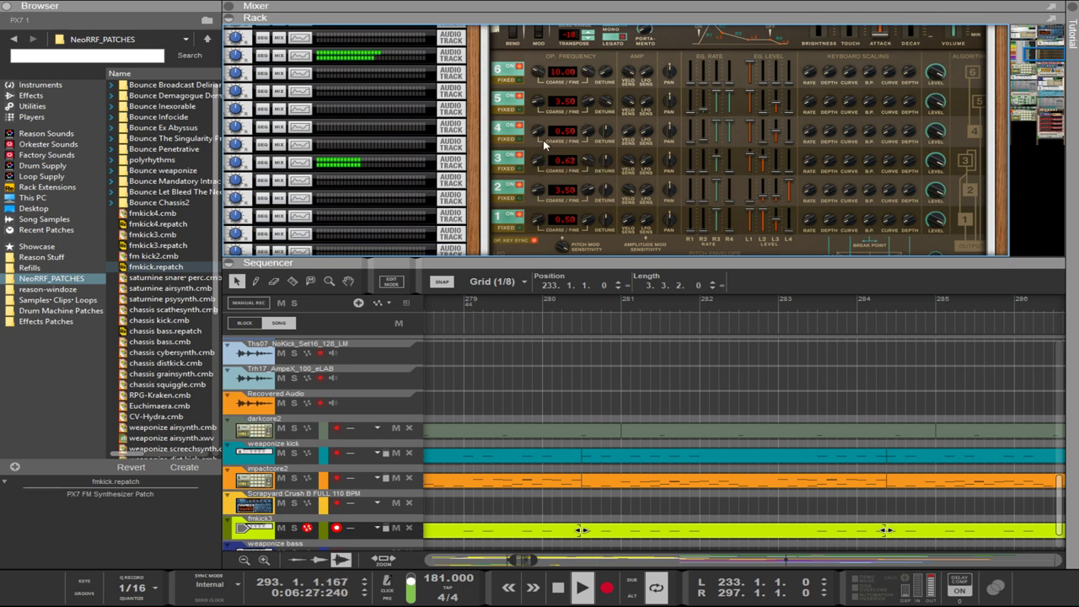
drag(539, 73, 552, 253)
key(ctrl+z)
scroll(927, 199, down, 3)
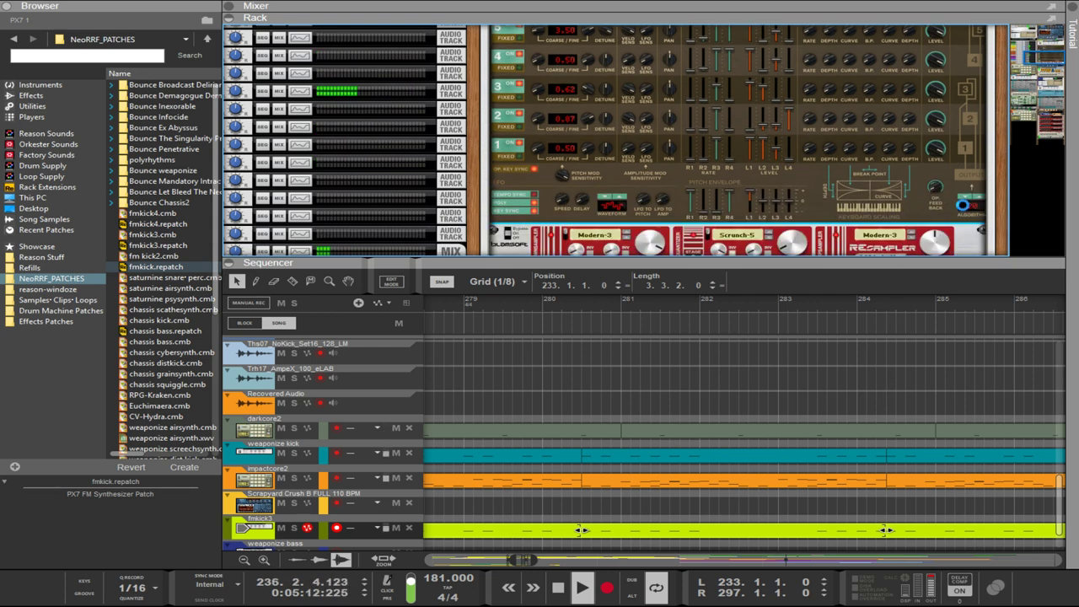
- Lower the Resampler's quantization depth to about 5.2 bits and check the GClip setting
scroll(963, 205, down, 4)
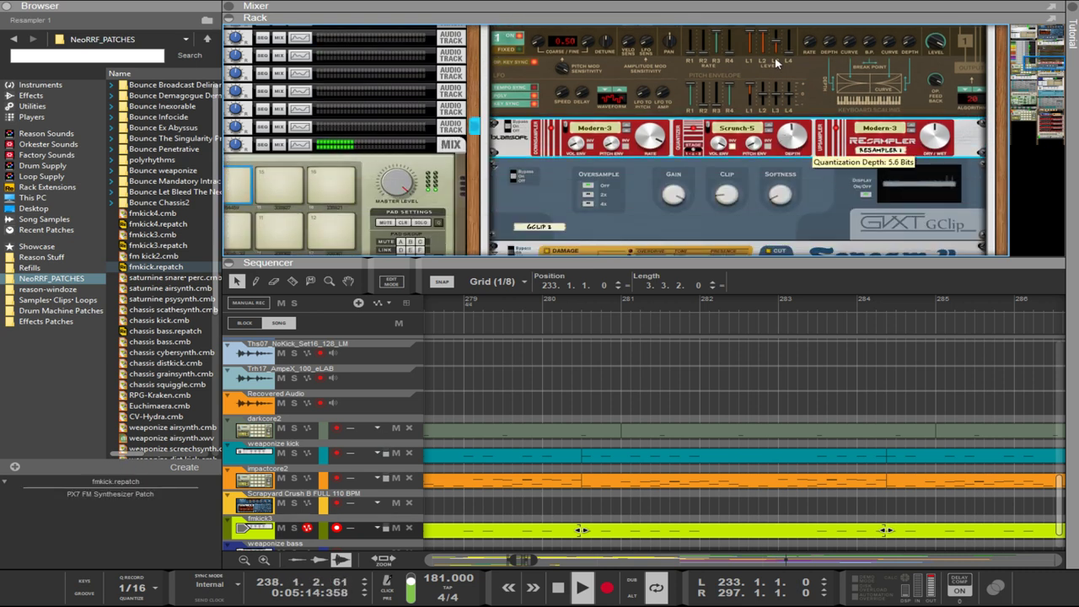
drag(775, 59, 778, 74)
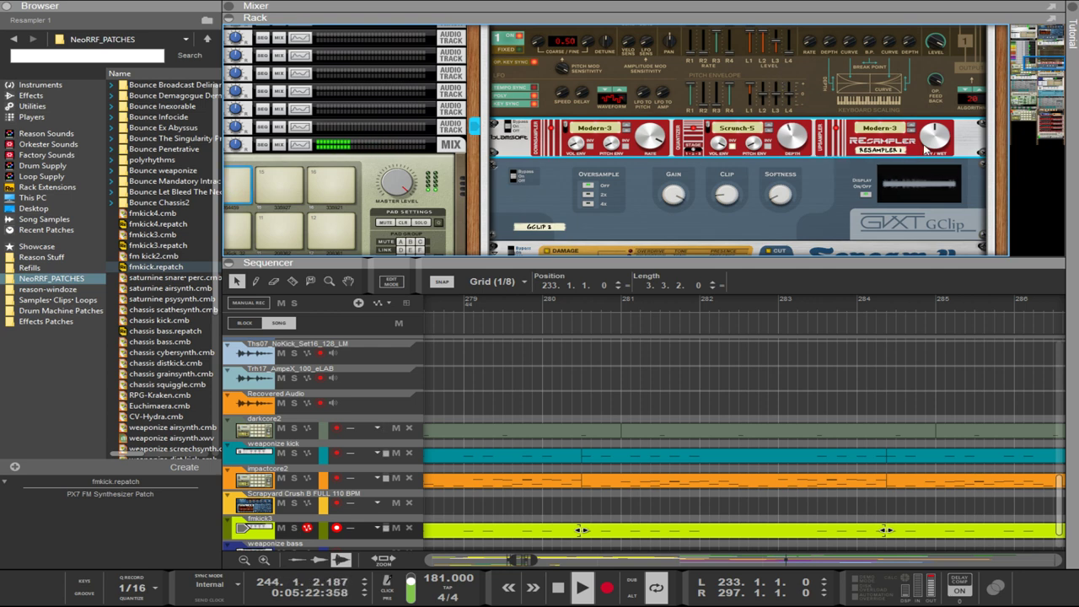
click(729, 199)
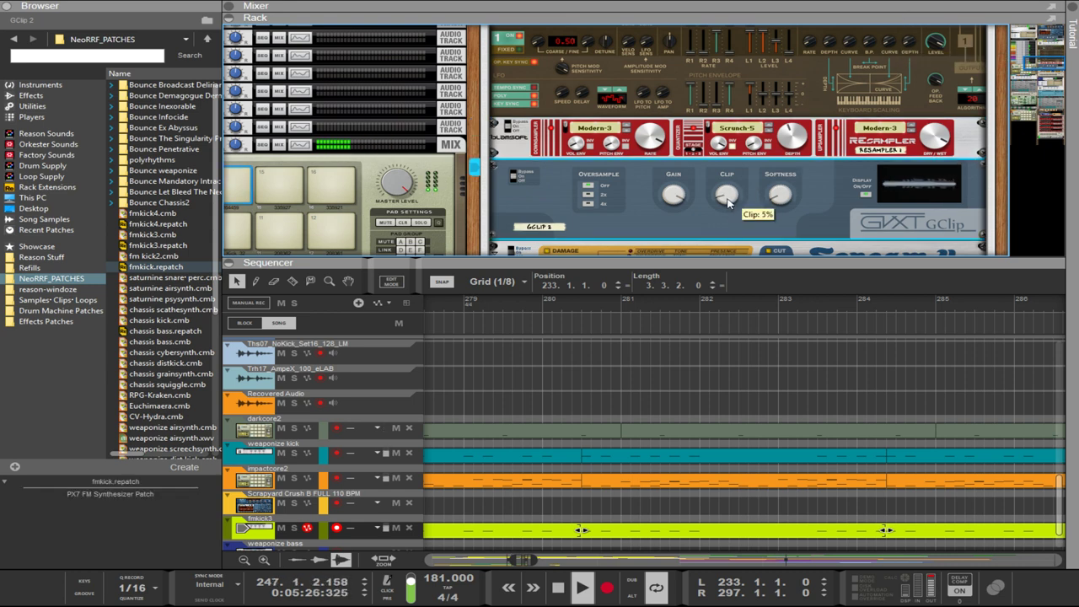
- Turn the Scream 4 master level down to around 81
scroll(725, 205, down, 3)
click(957, 224)
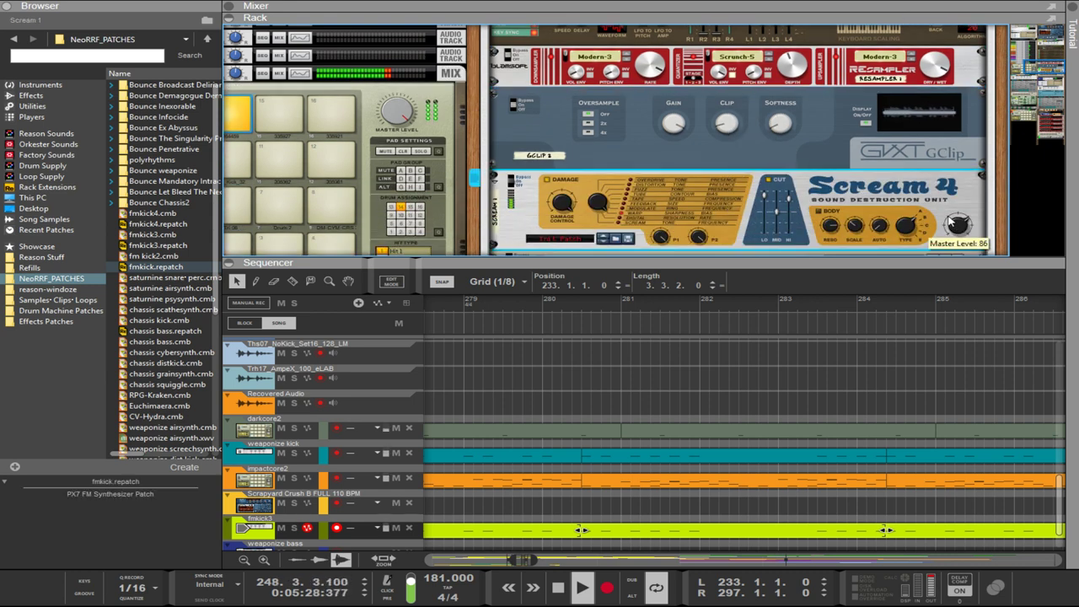
drag(949, 222, 949, 226)
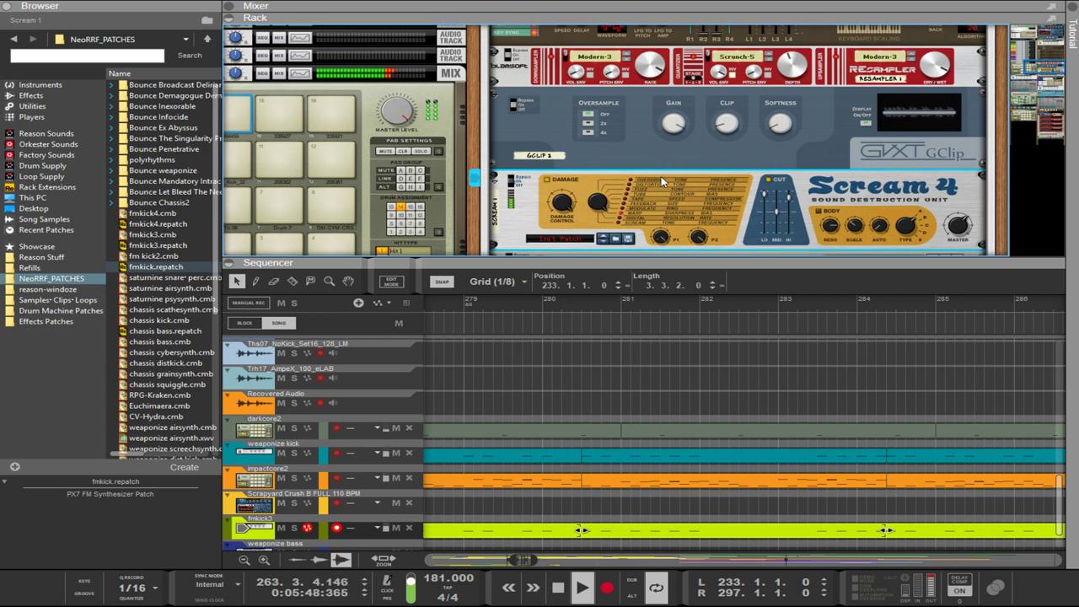
- Peek at the fmkick3 clip's notes, then view bars 205–277 with tracks down to weaponize bass
scroll(674, 185, down, 8)
scroll(691, 193, down, 10)
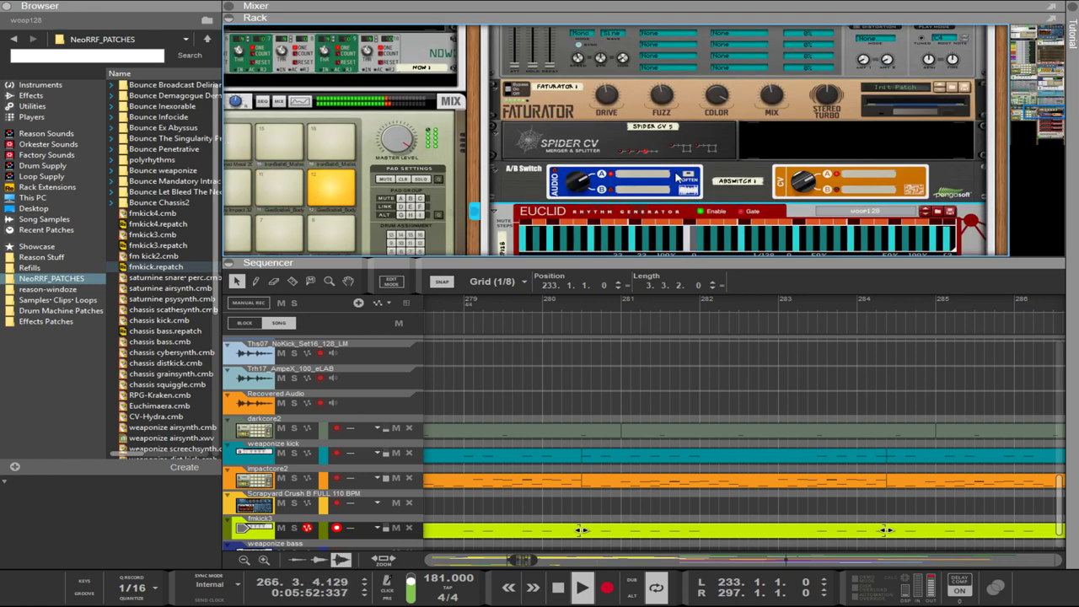
scroll(784, 175, down, 3)
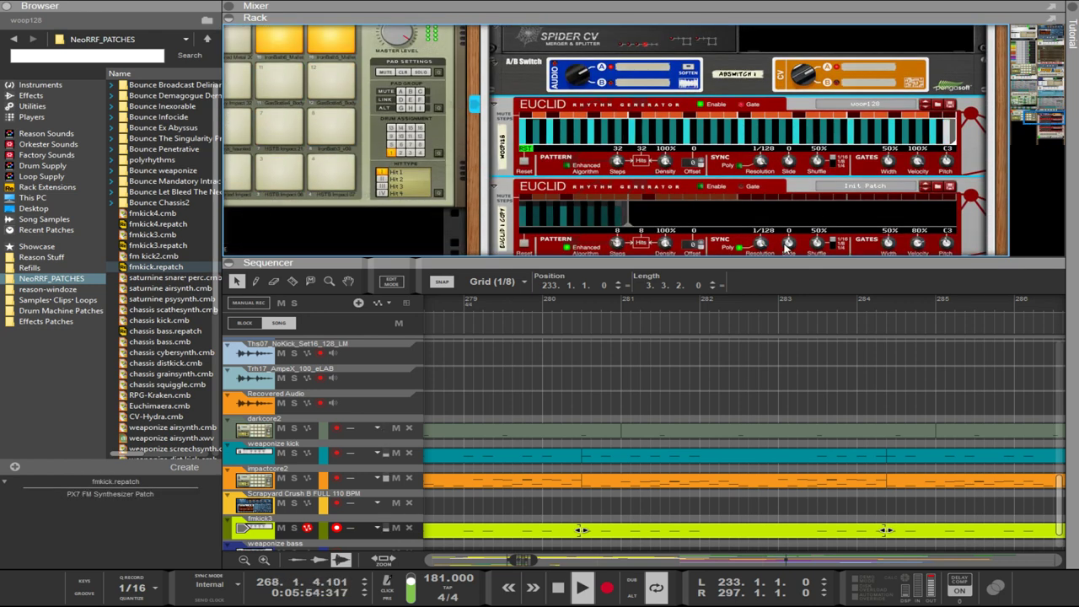
key(ctrl+e)
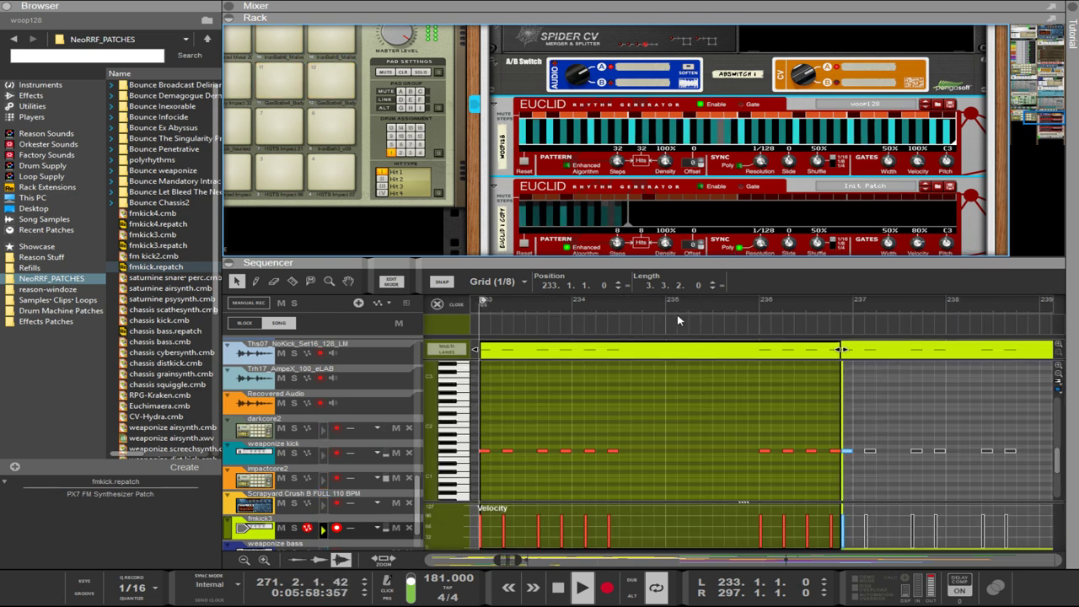
key(ctrl+e)
scroll(676, 318, down, 5)
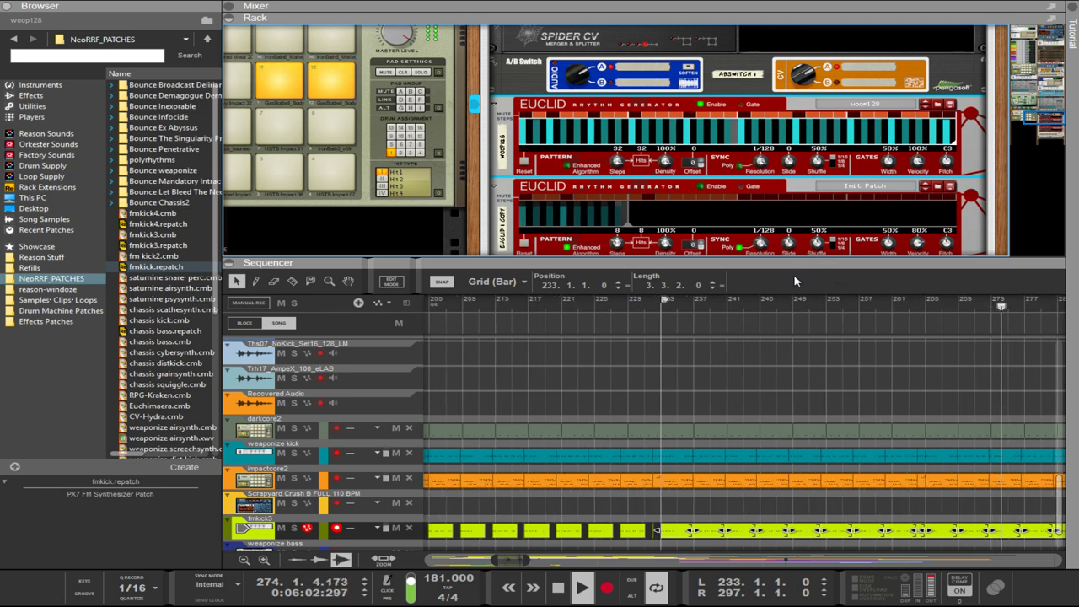
scroll(415, 480, down, 2)
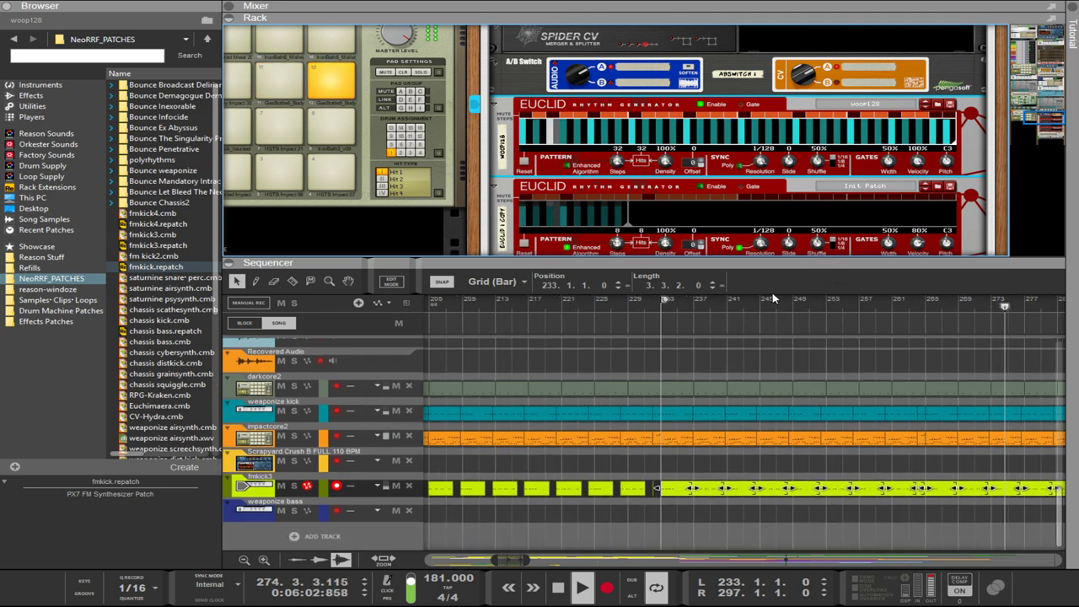
- Enter 199 in the transport tempo field so the song runs at 199 BPM
click(434, 584)
text(199)
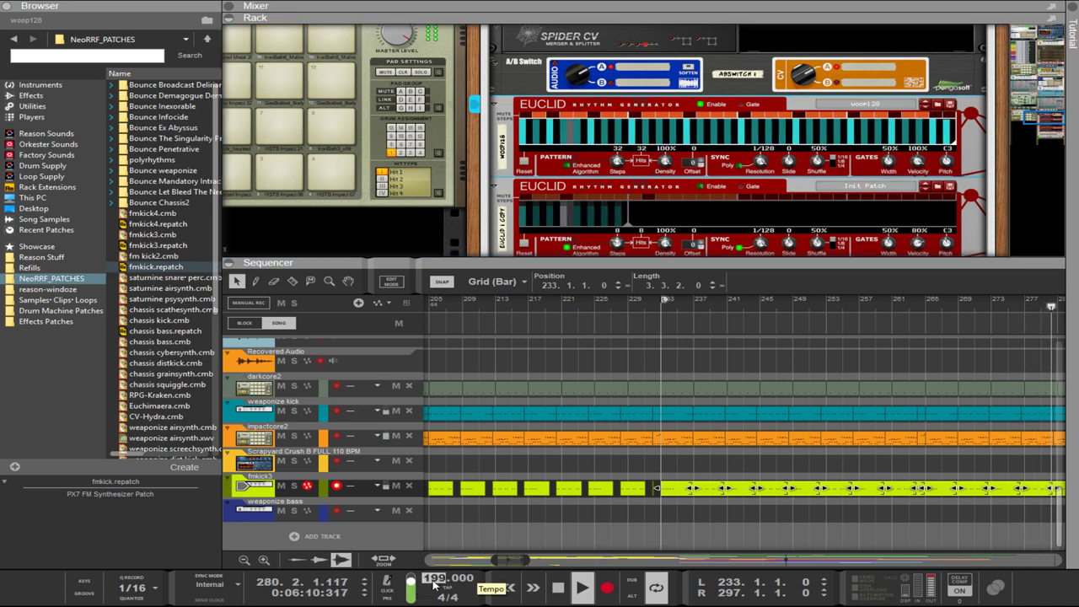
key(Return)
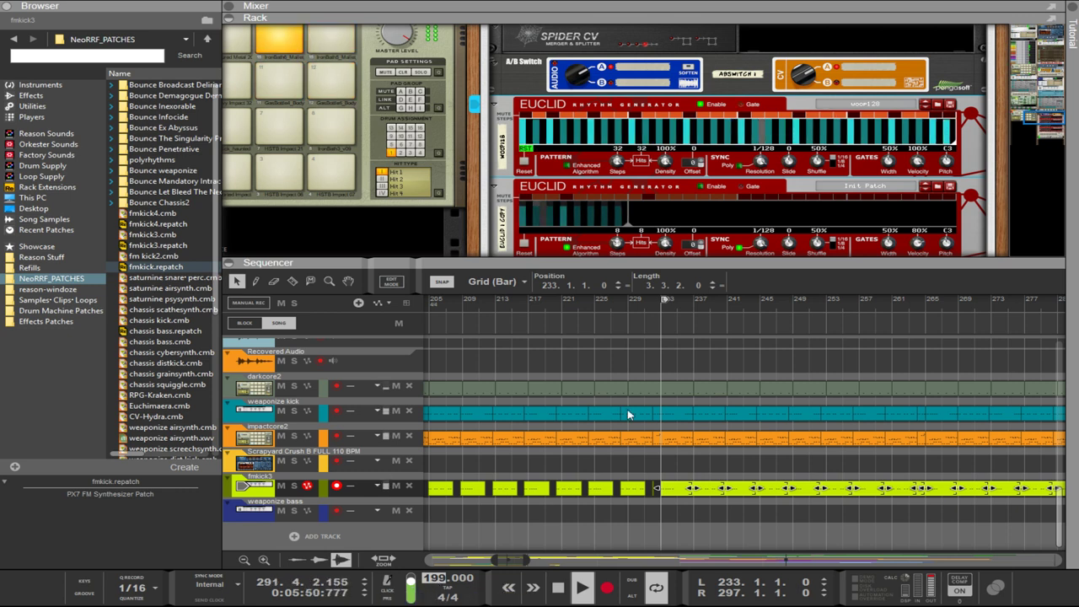
- Loop playback between bars 233 and 297 and select the woop128 Euclid generator
click(656, 588)
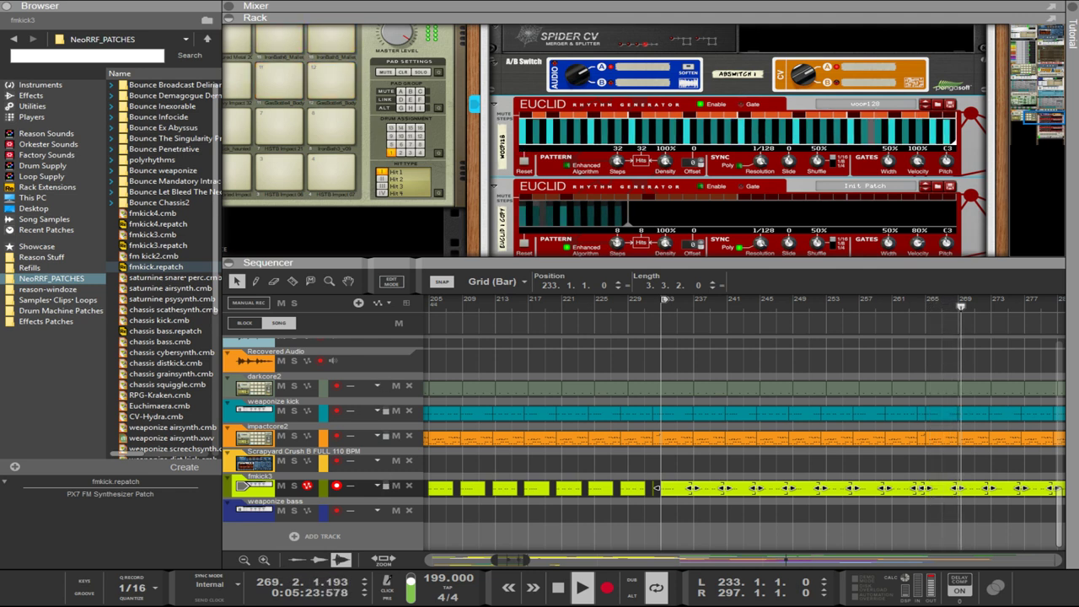
click(273, 243)
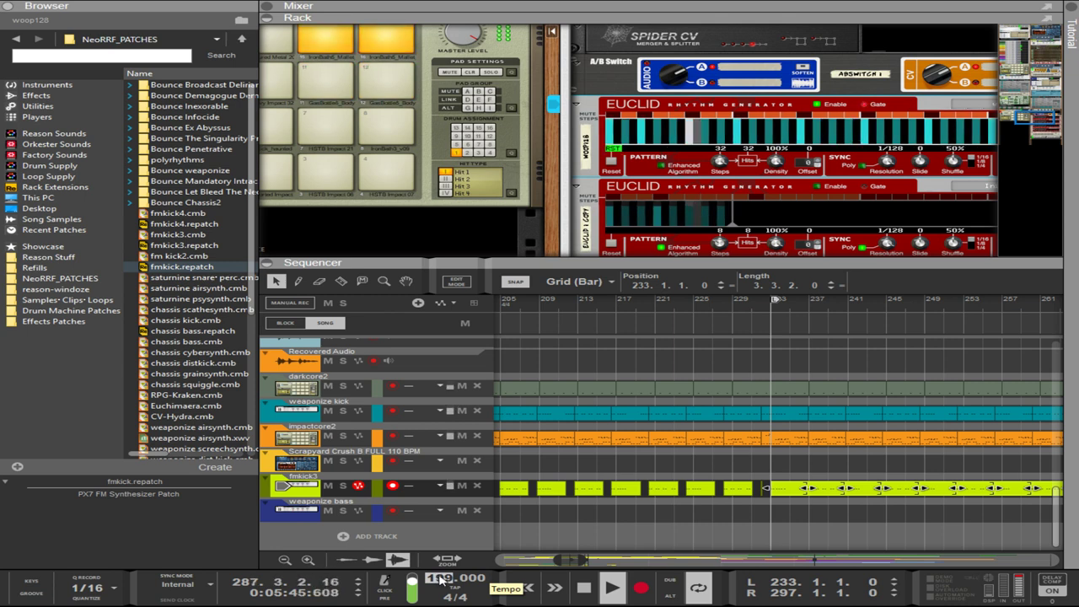
- Commit the 167 BPM tempo, zoom the arrangement out, and select the clips after bar 233
key(Return)
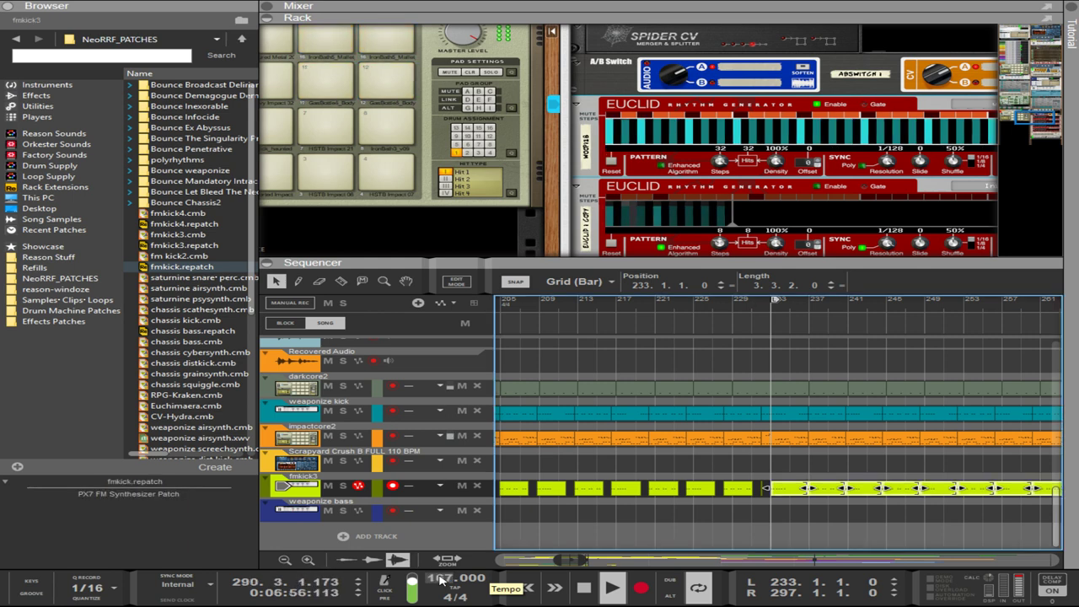
drag(580, 563, 609, 563)
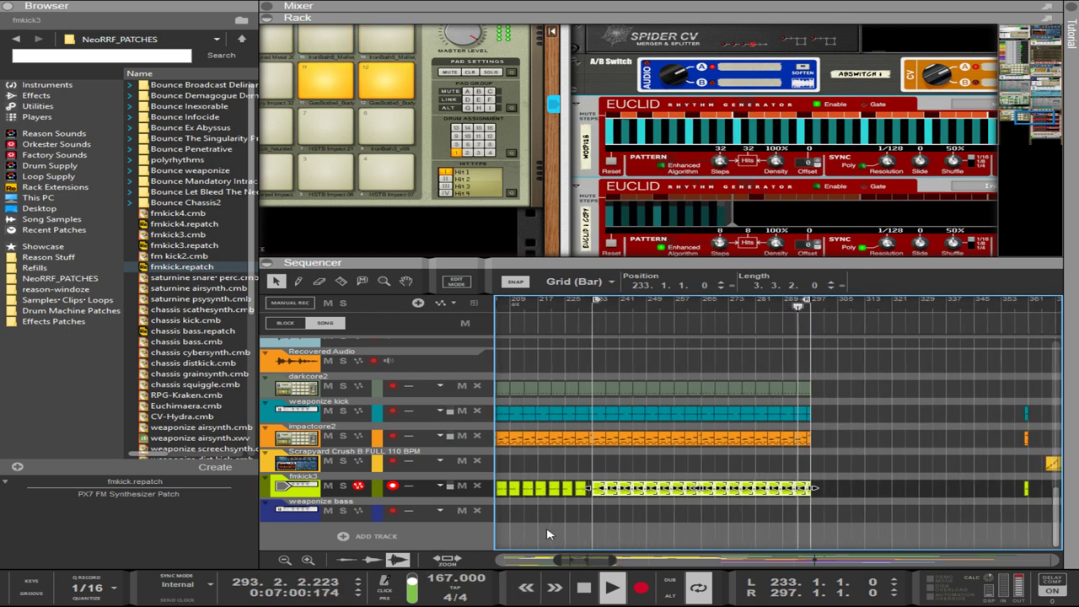
drag(876, 522, 599, 413)
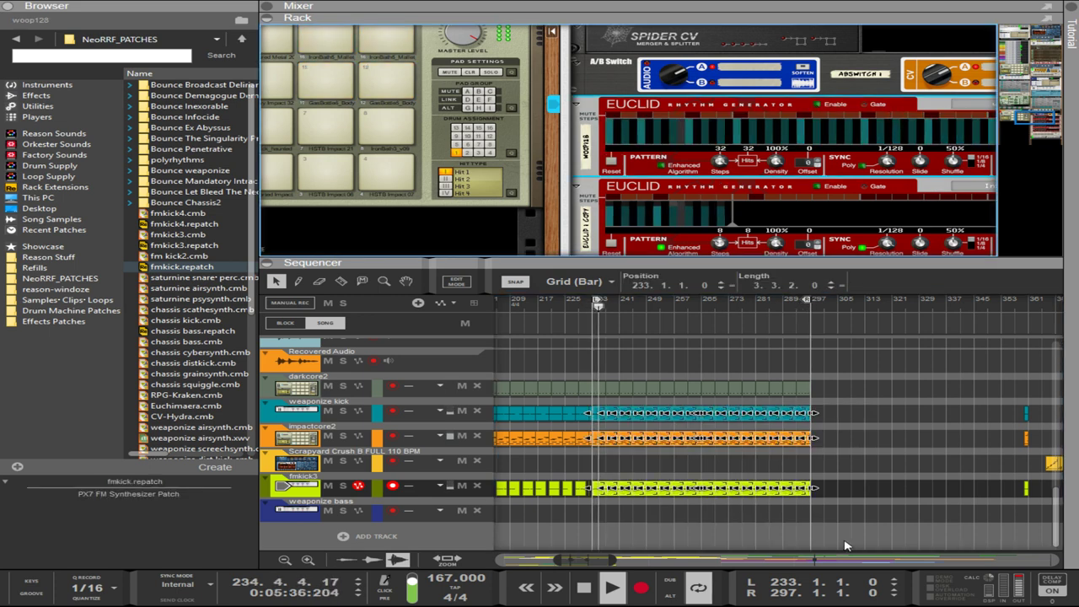
drag(831, 522, 598, 390)
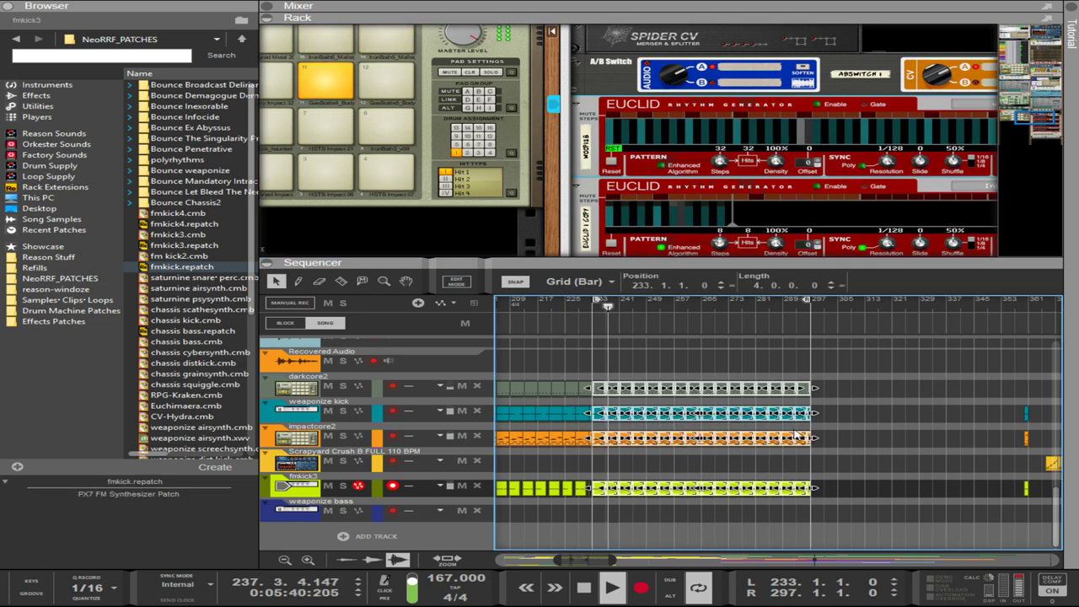
- Duplicate the darkcore2, weaponize kick and fmkick3 clips to follow from bar 297, leaving impactcore2 out
click(881, 474)
drag(870, 499, 602, 398)
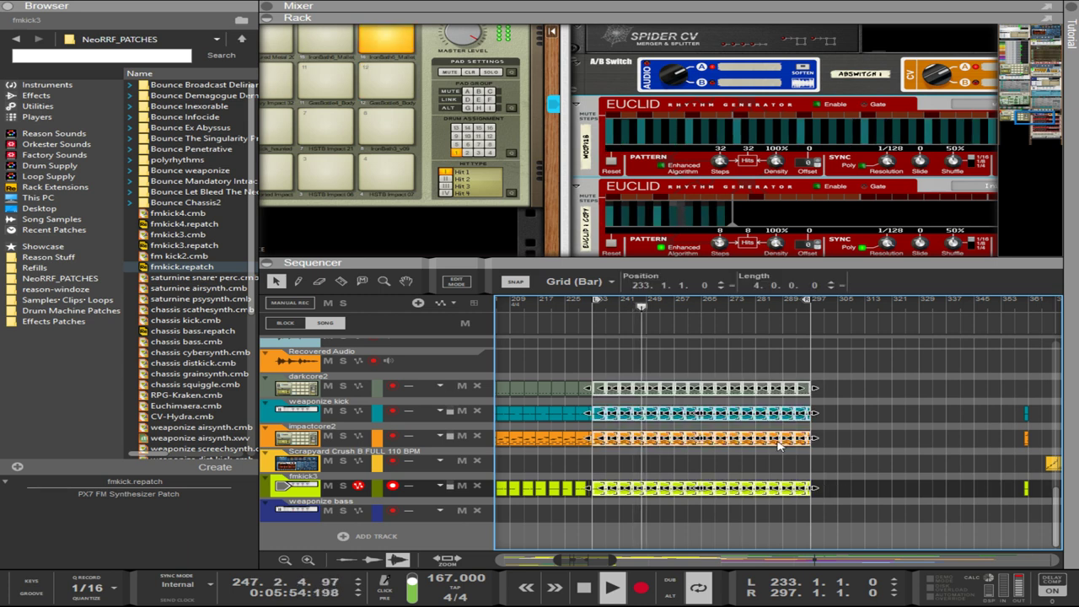
shift+click(597, 440)
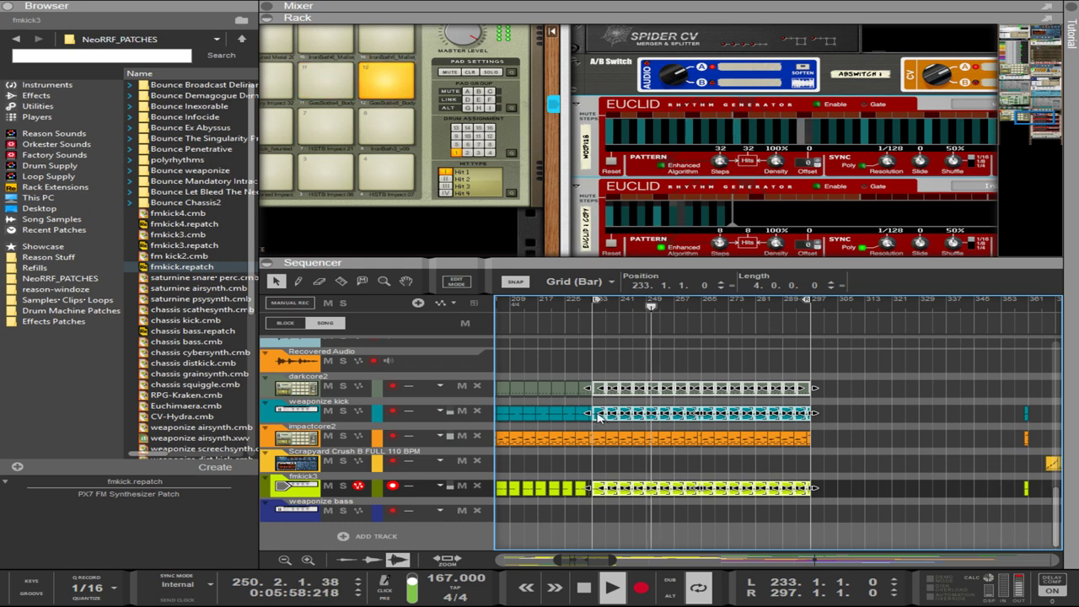
drag(597, 421, 815, 419)
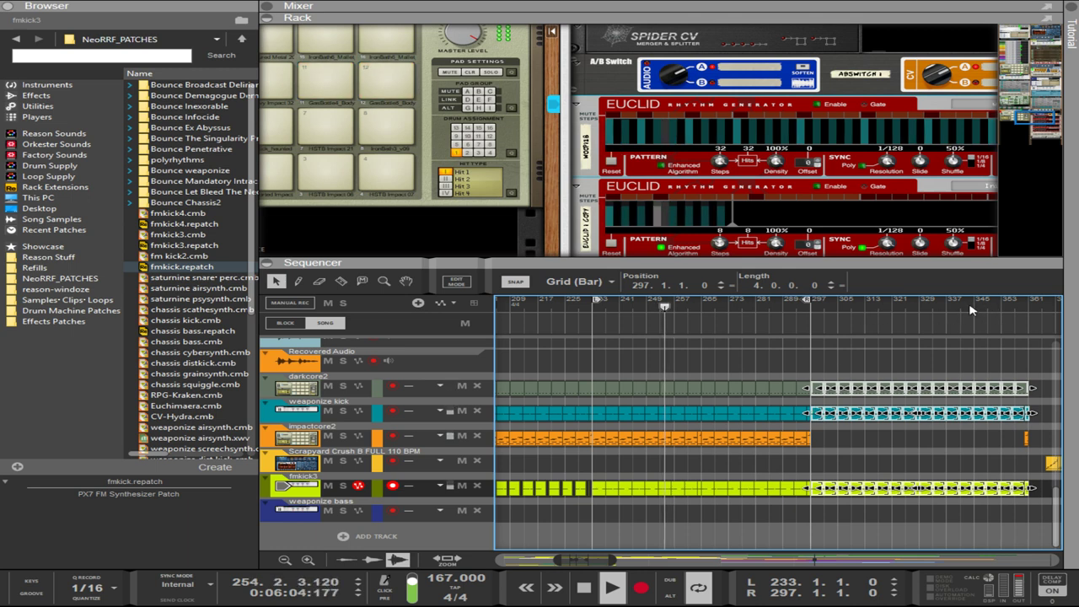
- Set the loop to bars 297–361 and move the small impactcore2 clip to bar 362
alt+click(1016, 302)
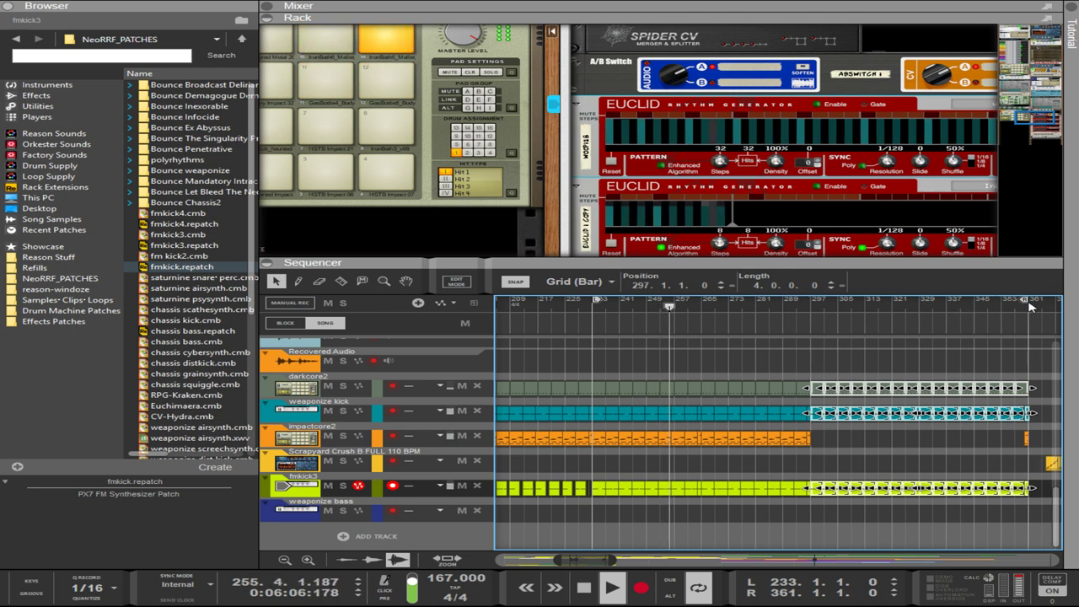
click(804, 305)
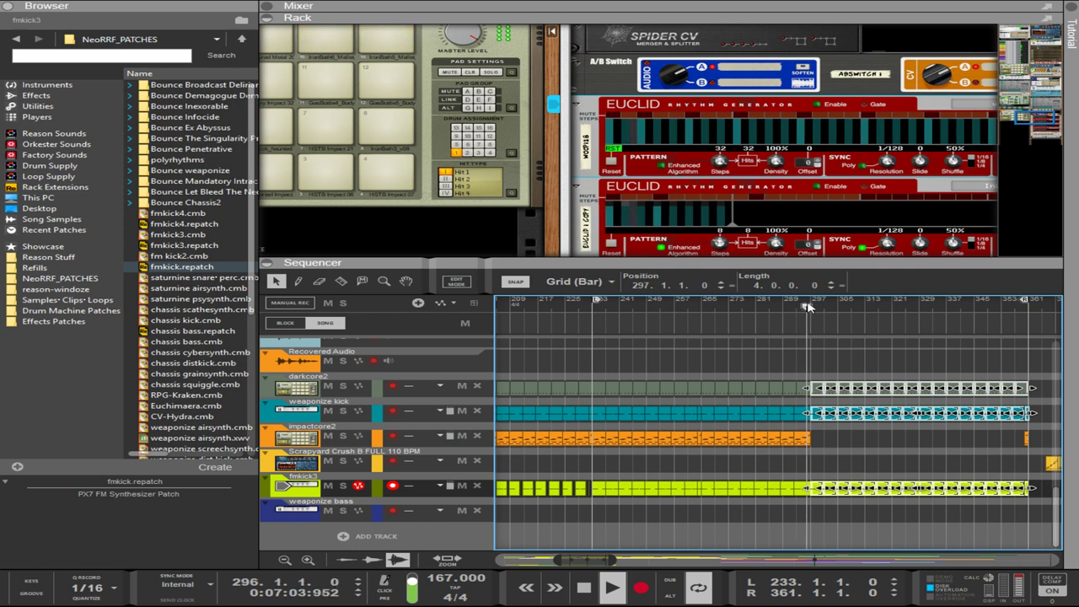
ctrl+click(809, 305)
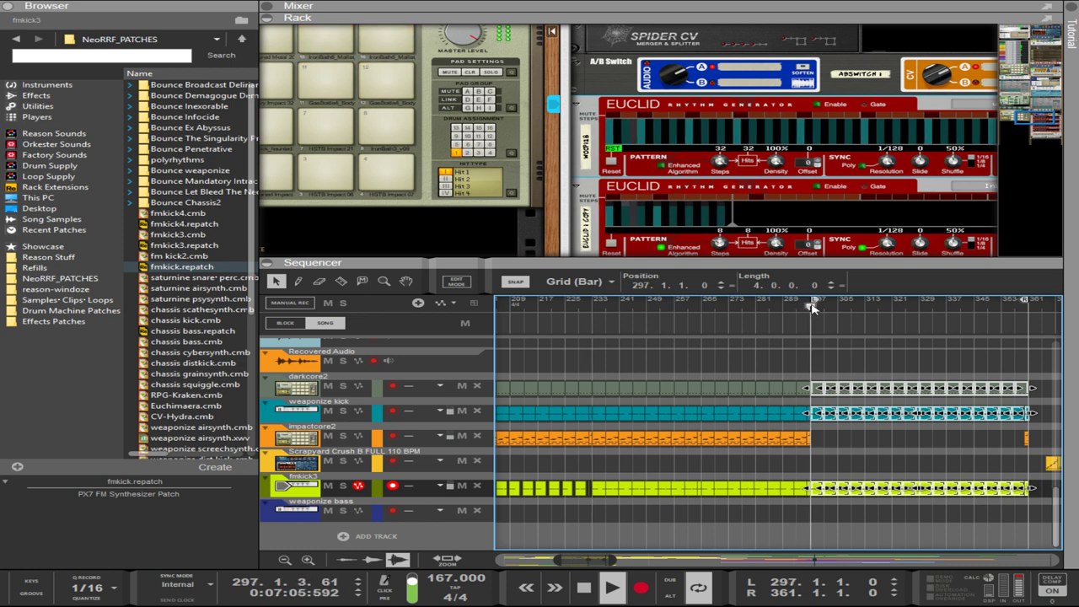
click(1026, 437)
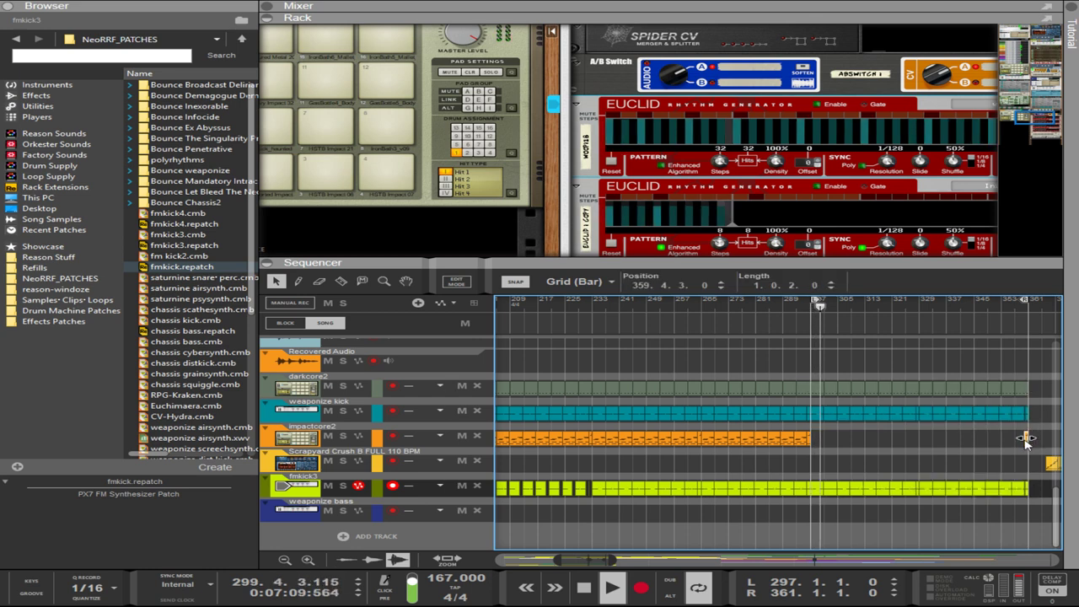
click(1033, 447)
drag(1027, 442, 1037, 442)
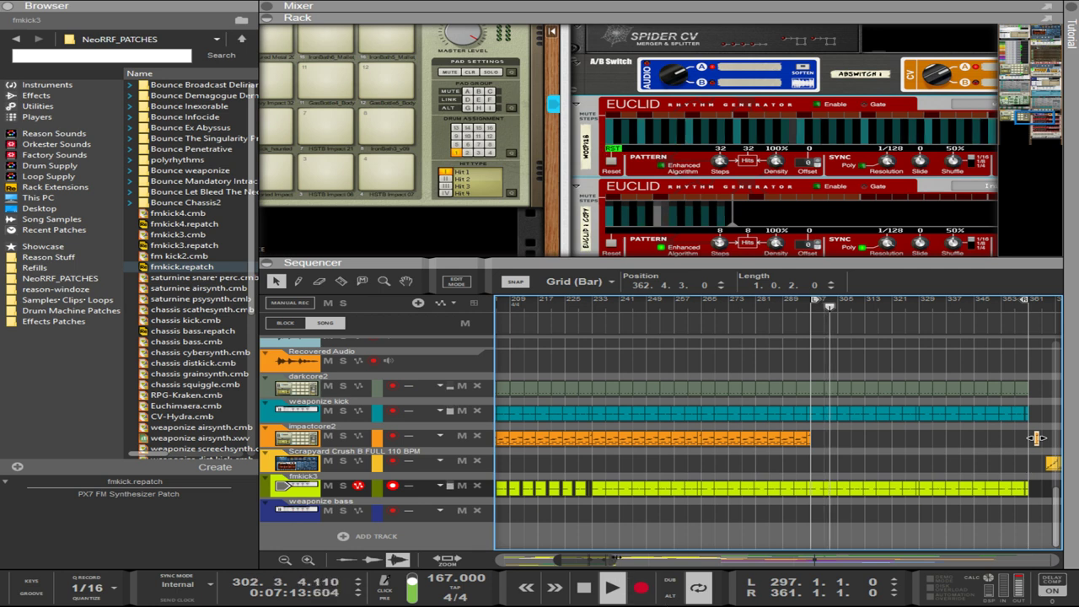
- Delete the Scrapyard and fmkick3 clips lying past the loop end
drag(617, 557, 668, 558)
drag(861, 501, 739, 430)
drag(621, 560, 649, 557)
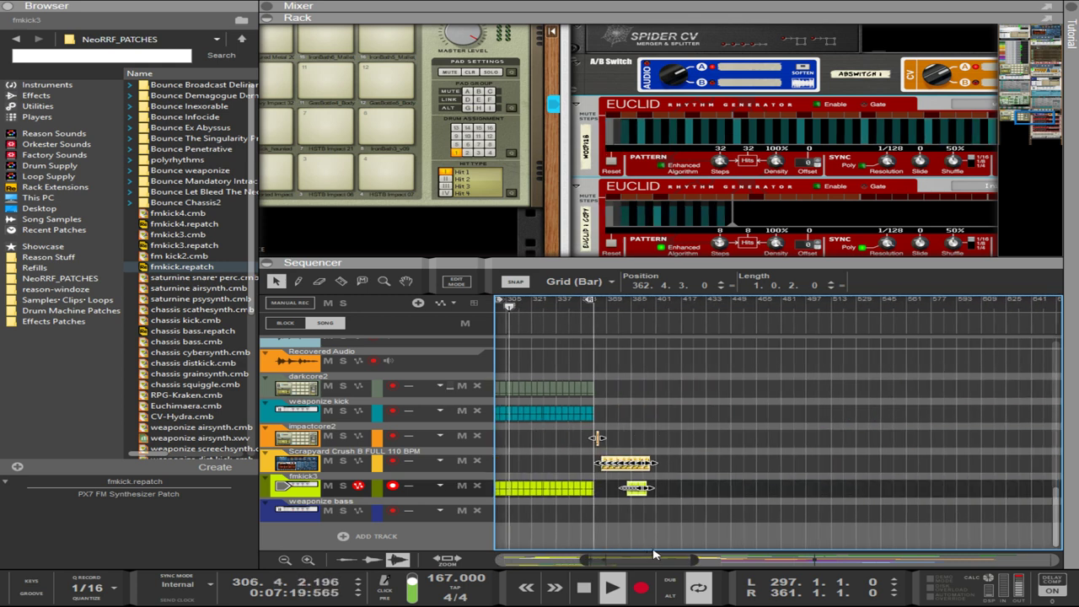
key(Delete)
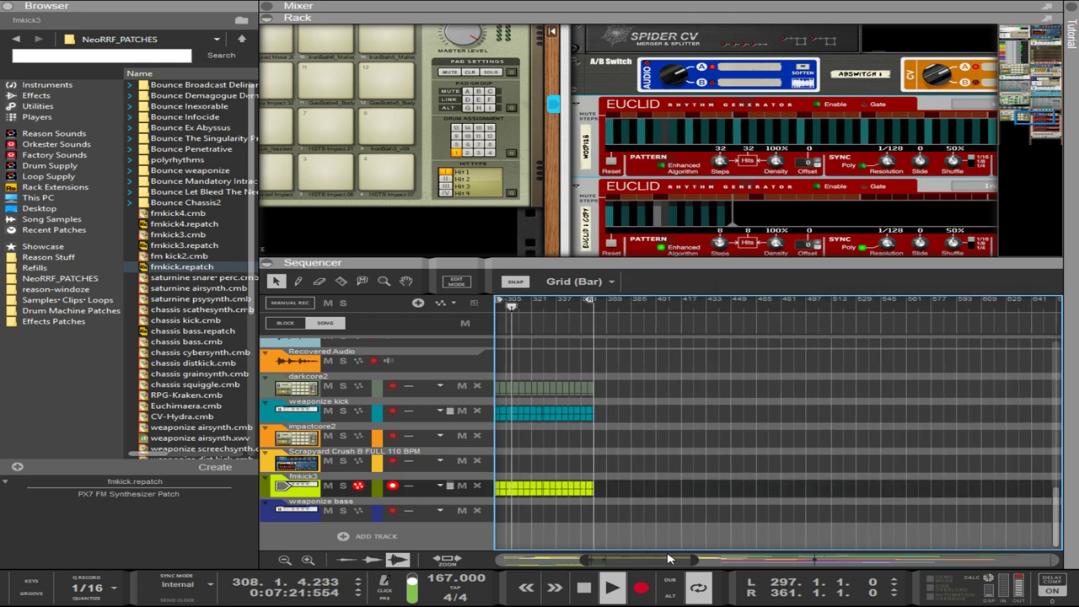
drag(818, 270, 817, 329)
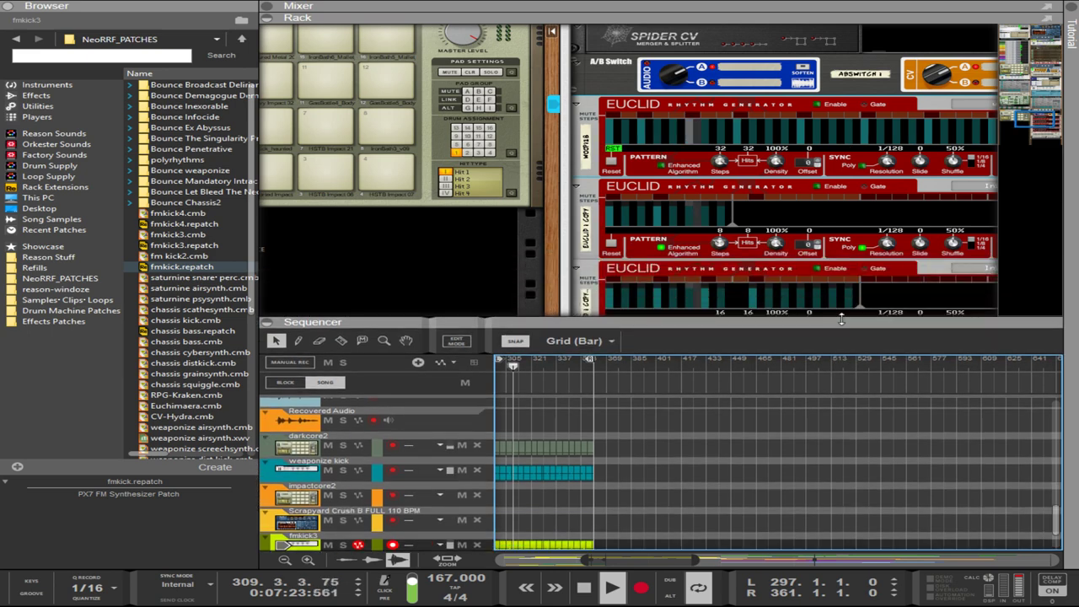
- Lower the PX7 pitch envelope's fourth level and its third level to -27
scroll(893, 281, up, 6)
scroll(894, 280, up, 15)
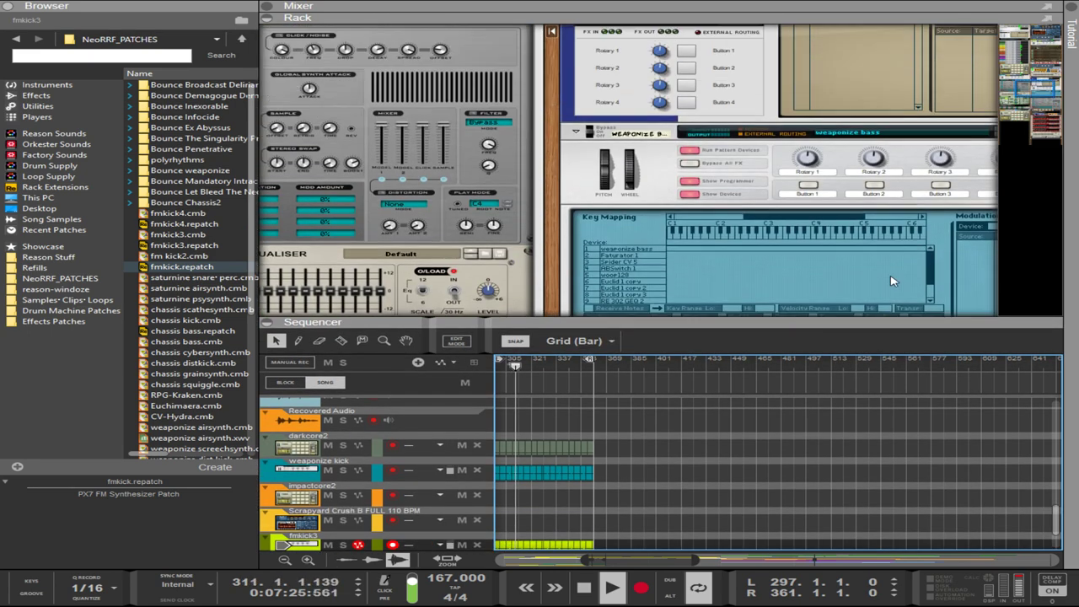
scroll(894, 281, up, 2)
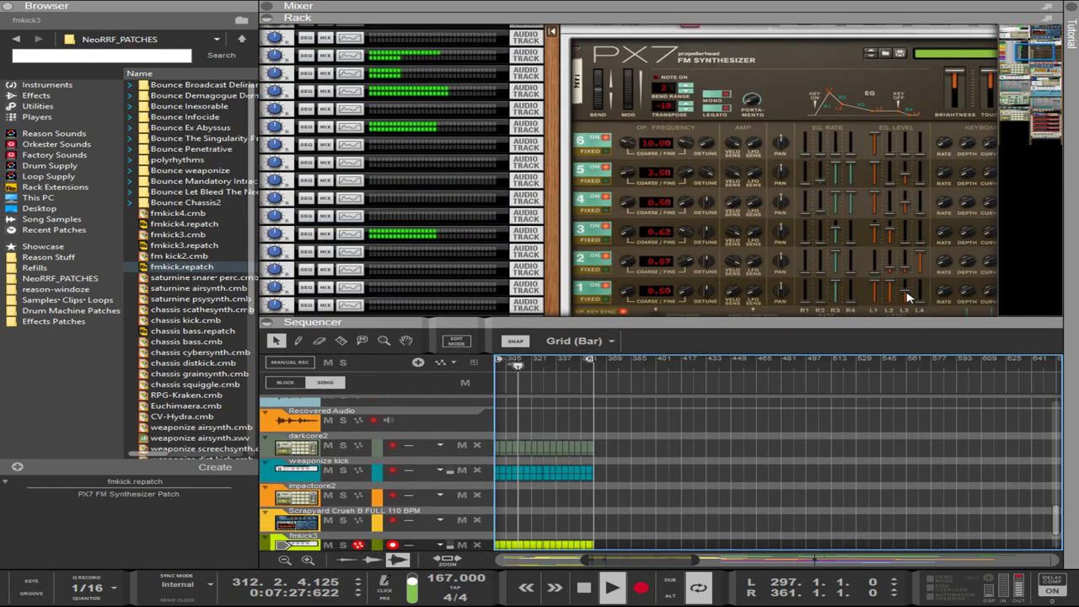
scroll(912, 252, down, 2)
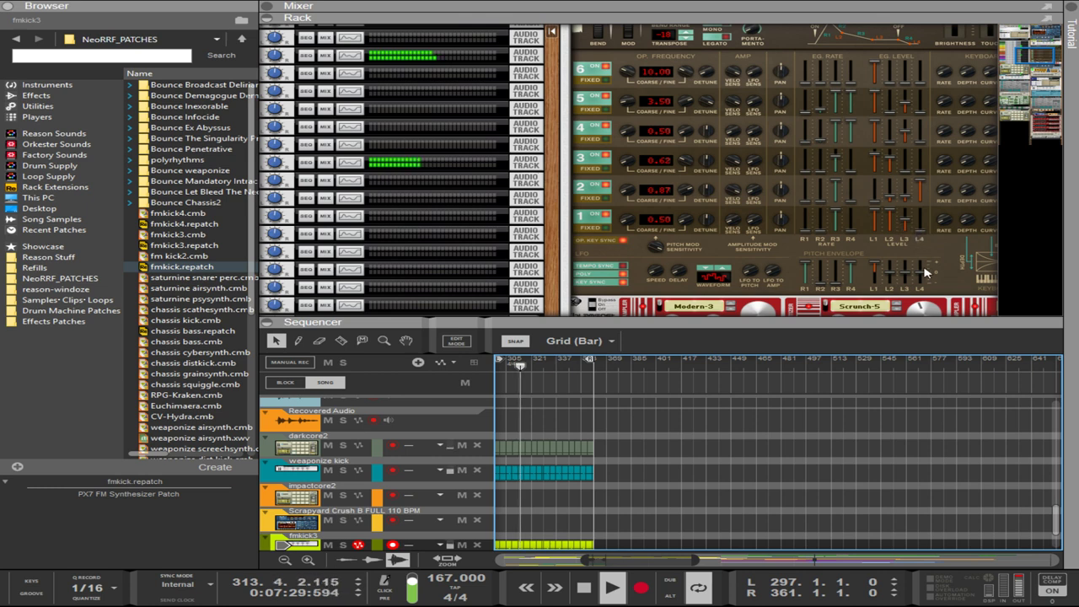
drag(923, 278, 925, 285)
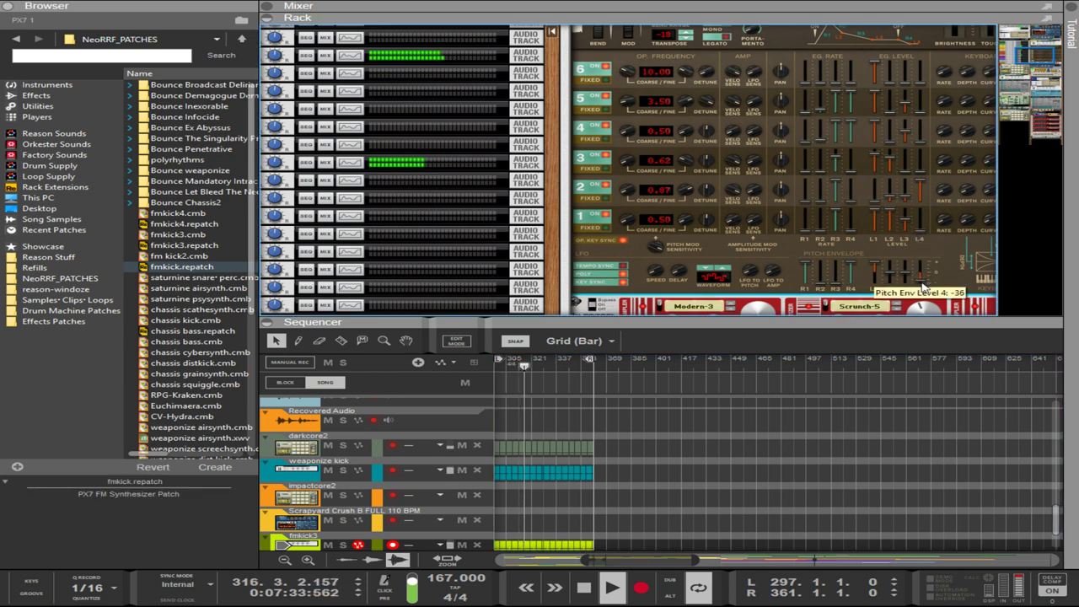
drag(908, 279, 909, 291)
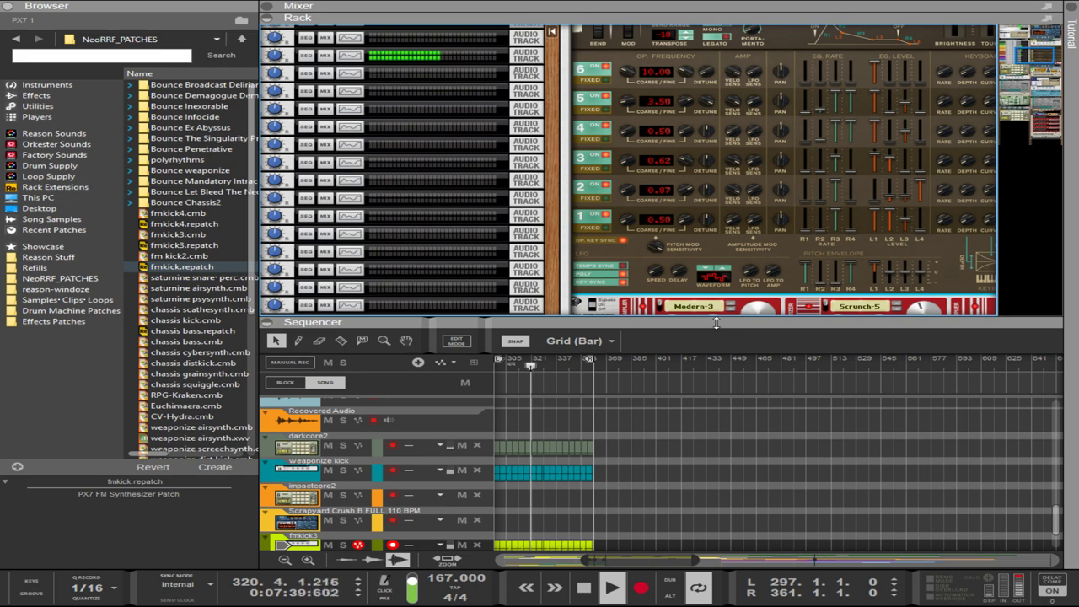
- Keep operator 4's fine at 0, set operator 2 to fine 0 and ratio 1.00, and transpose up a semitone
drag(716, 323, 683, 357)
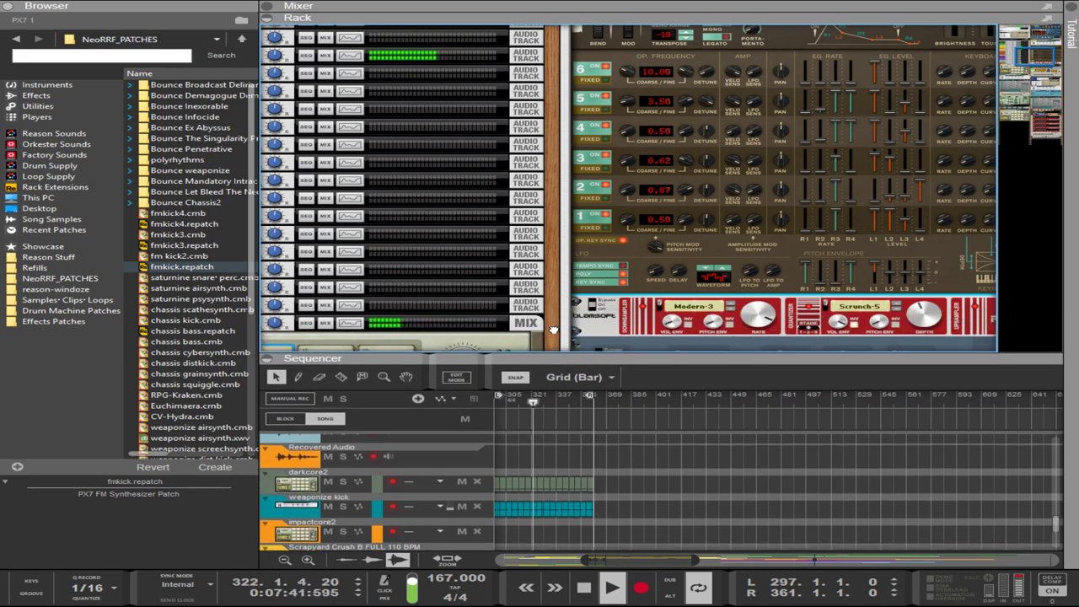
drag(553, 329, 349, 337)
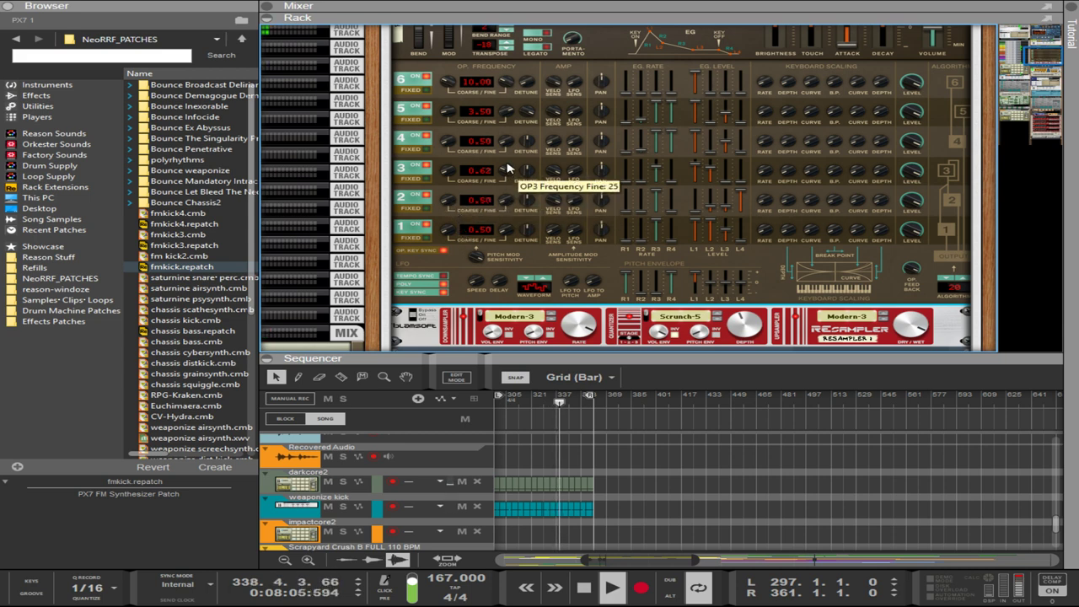
drag(504, 143, 499, 132)
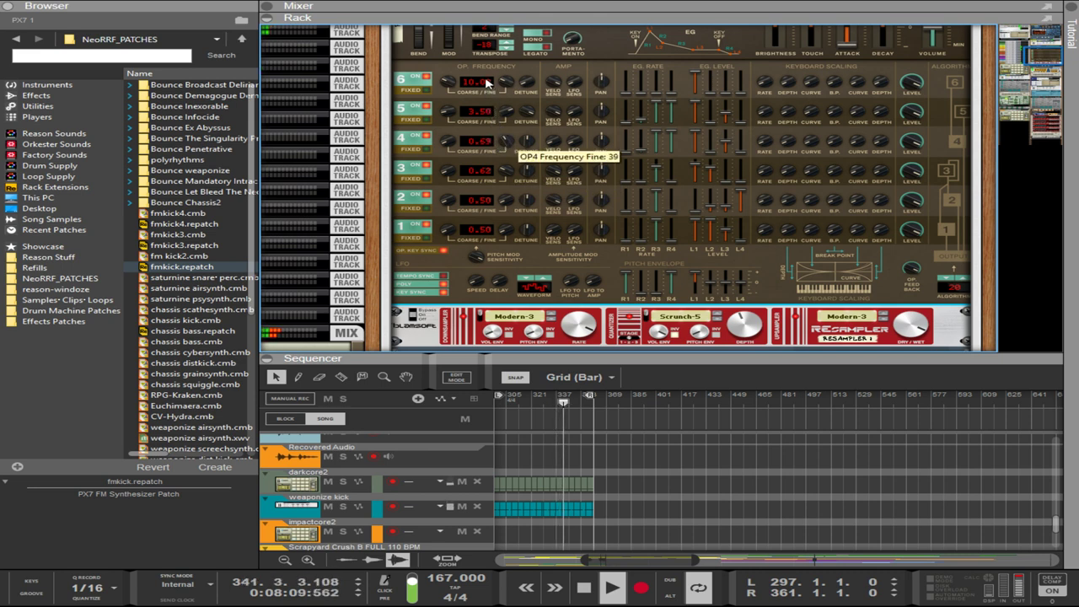
drag(503, 113, 503, 112)
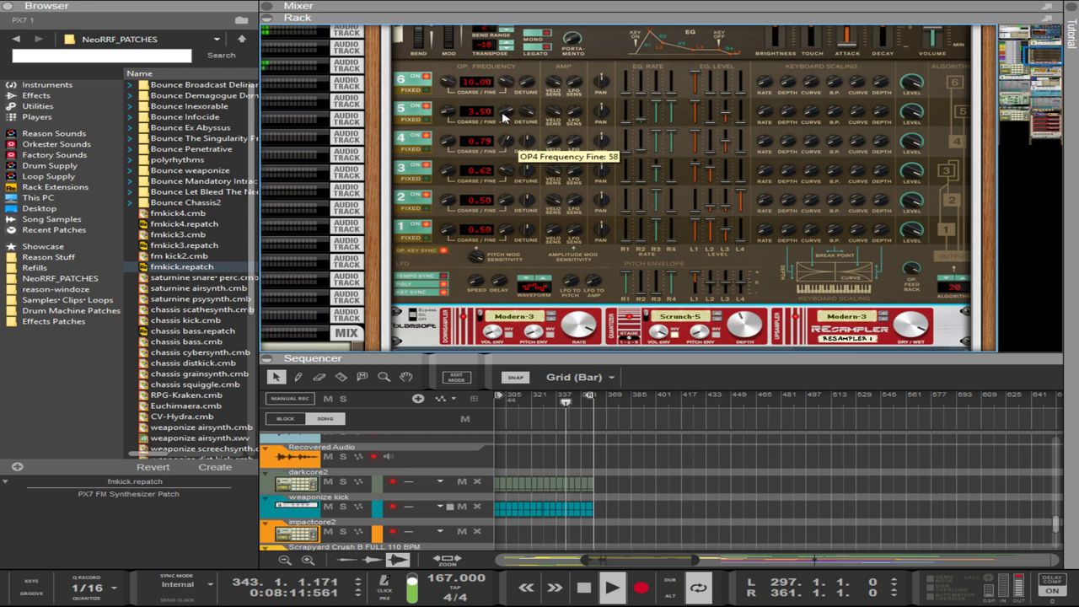
drag(506, 192, 493, 131)
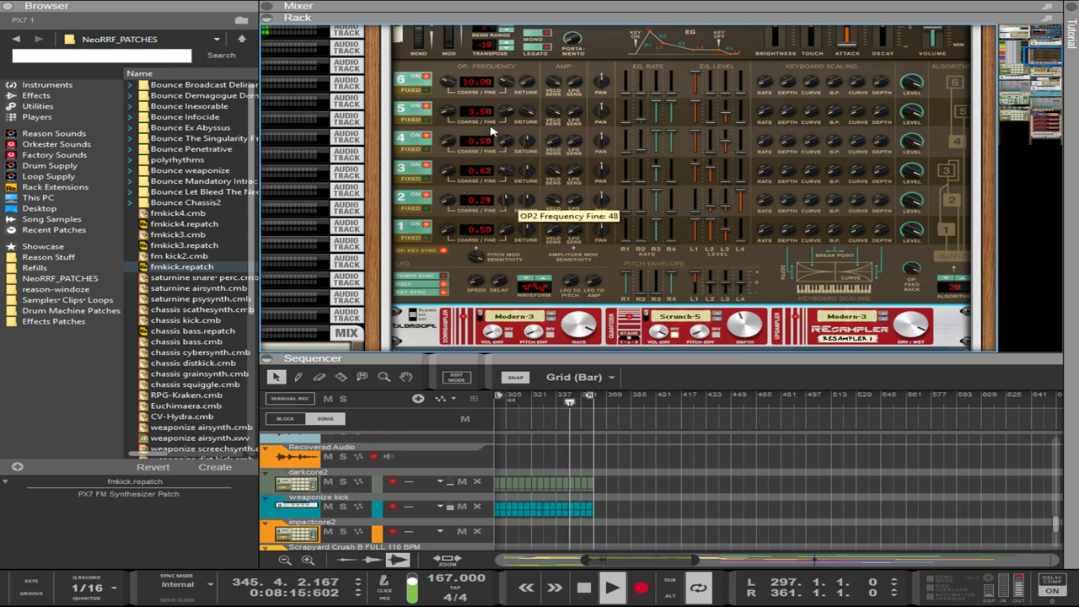
drag(507, 201, 509, 326)
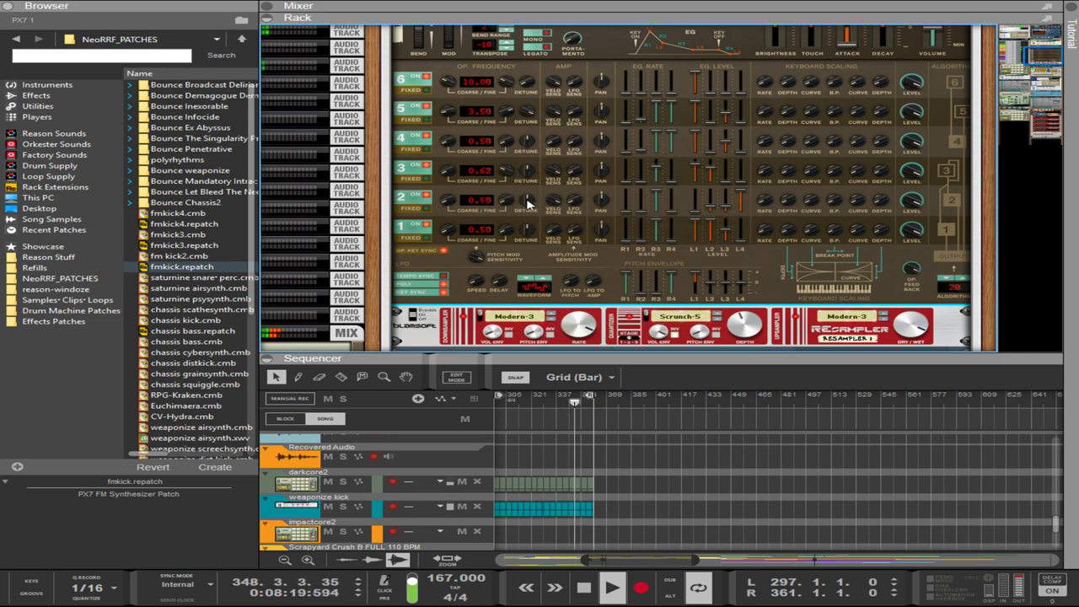
drag(448, 203, 448, 198)
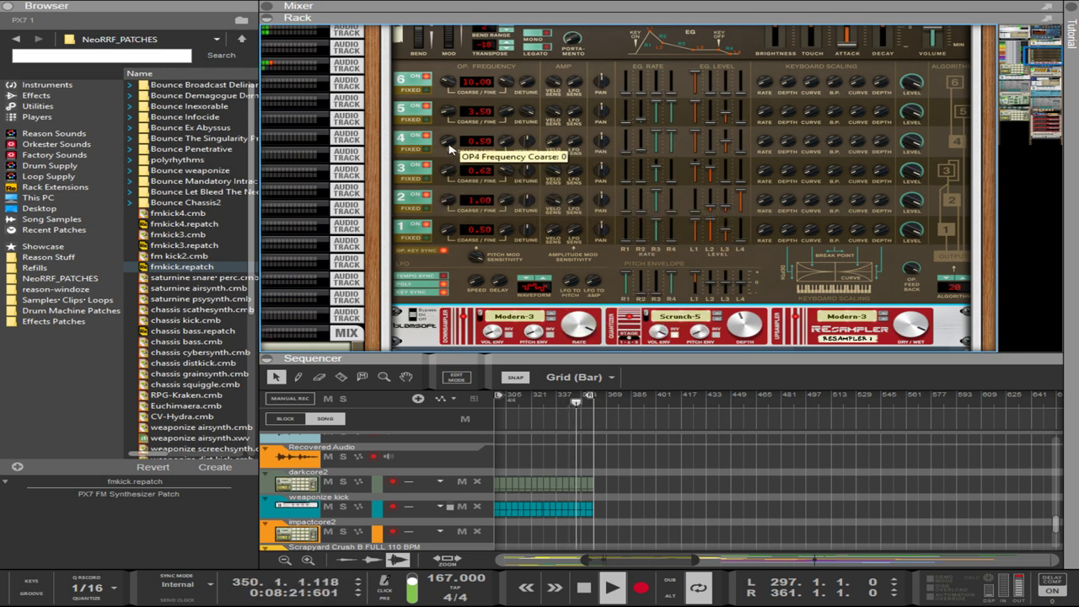
click(505, 46)
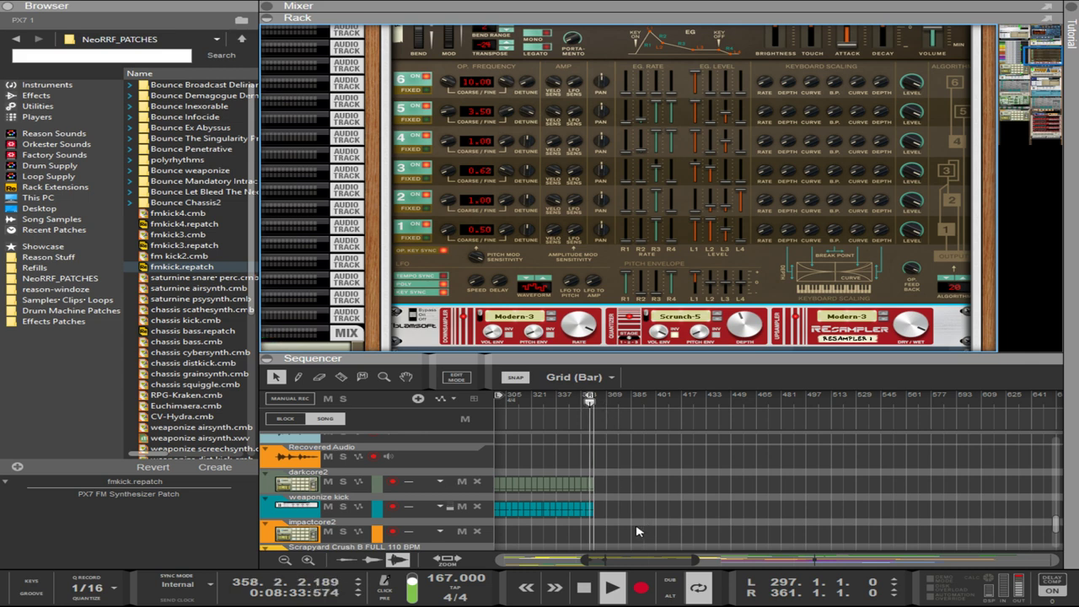
- Pull the loop start back to bar 329 and enlarge the sequencer to show all tracks
ctrl+click(558, 405)
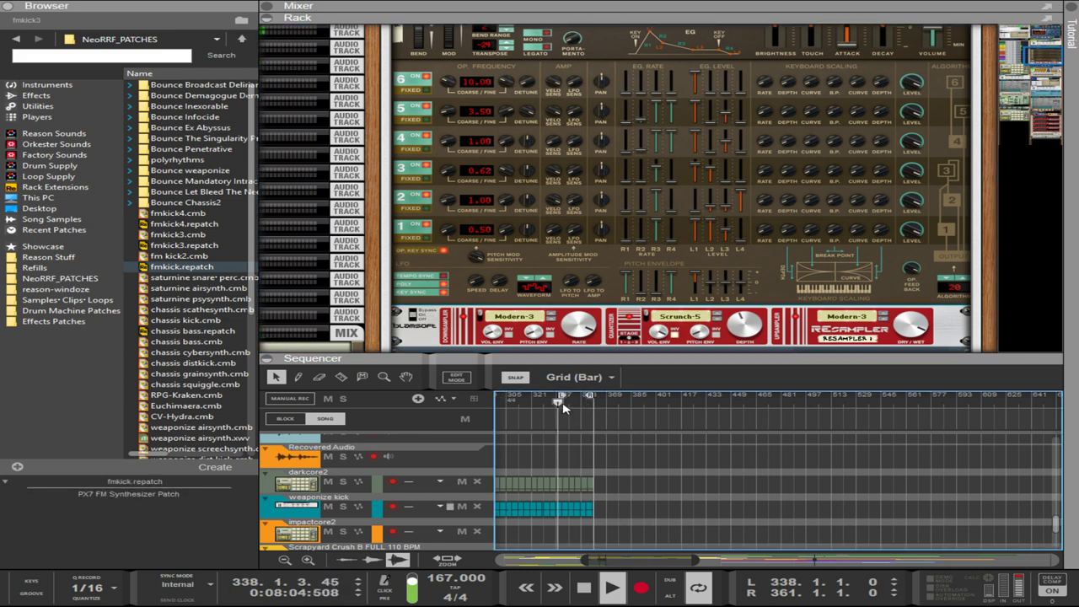
drag(556, 401, 545, 401)
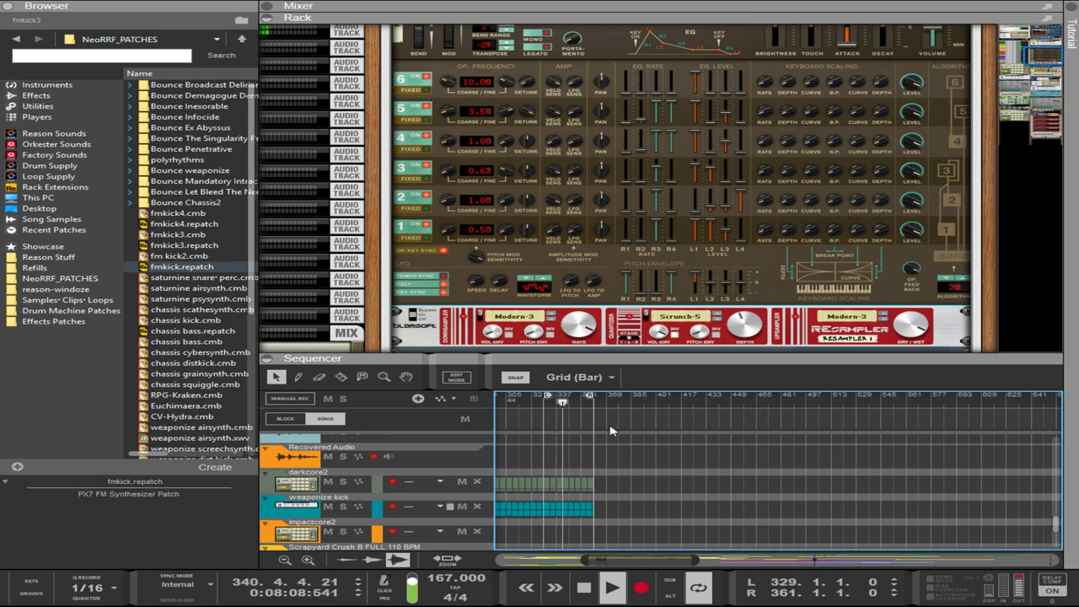
drag(583, 352, 554, 73)
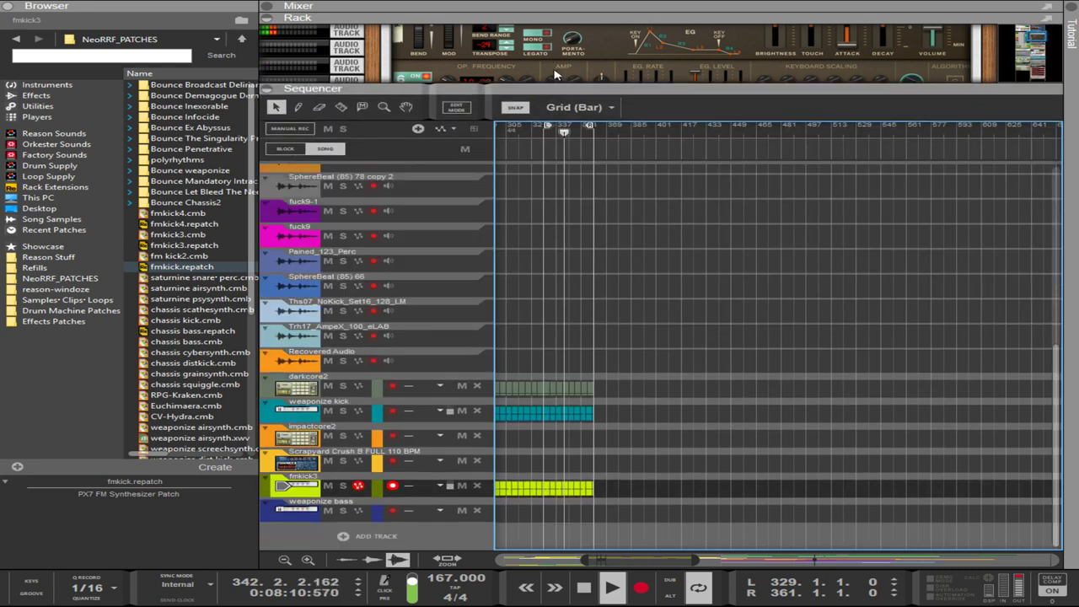
- Duplicate the darkcore2, weaponize kick and fmkick3 clips to bar 361, end the loop at 393, and show the mixer
drag(658, 522, 597, 406)
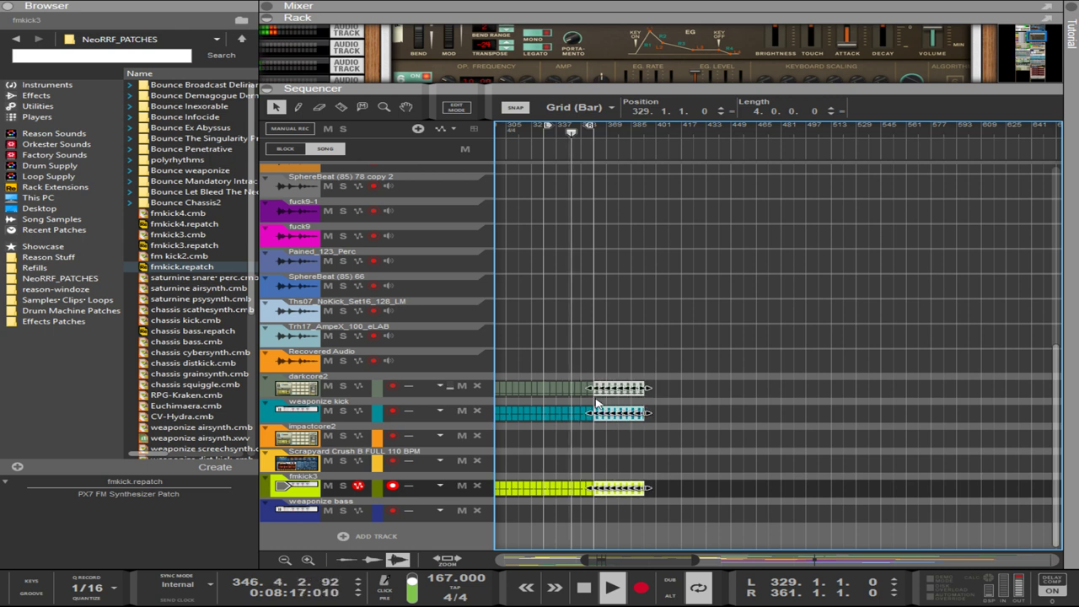
alt+click(646, 134)
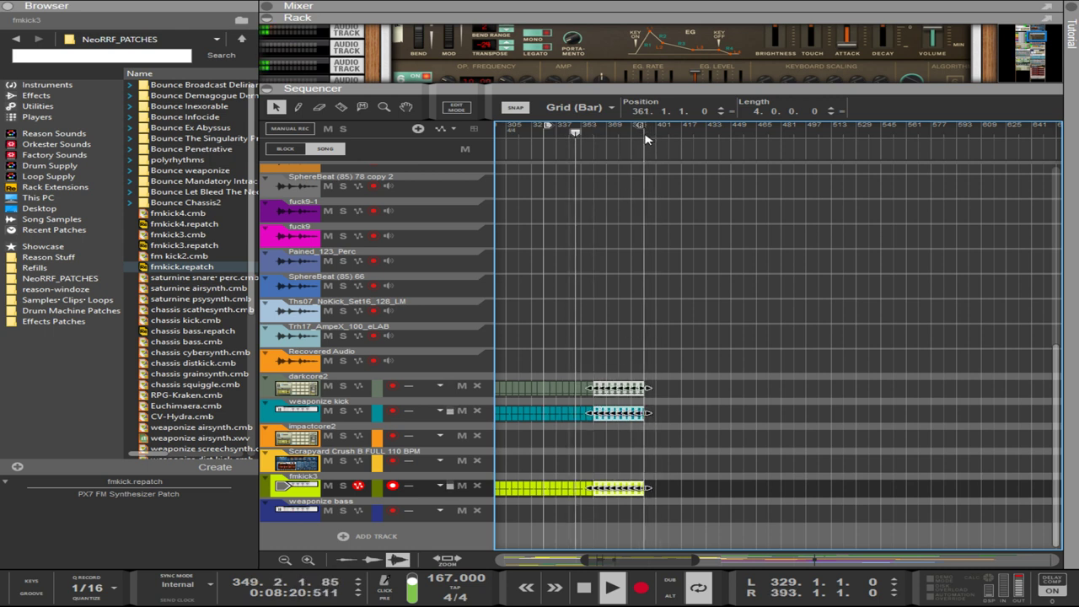
click(659, 15)
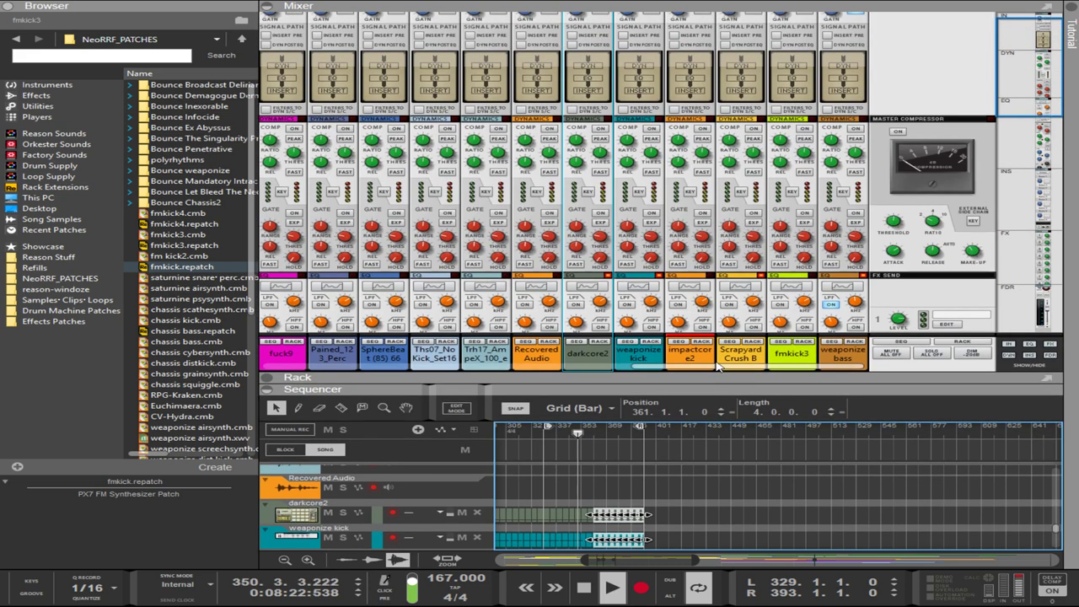
- Make fmkick3's low EQ band a bell at about 53 Hz with roughly 5.7 dB boost
scroll(830, 317, down, 5)
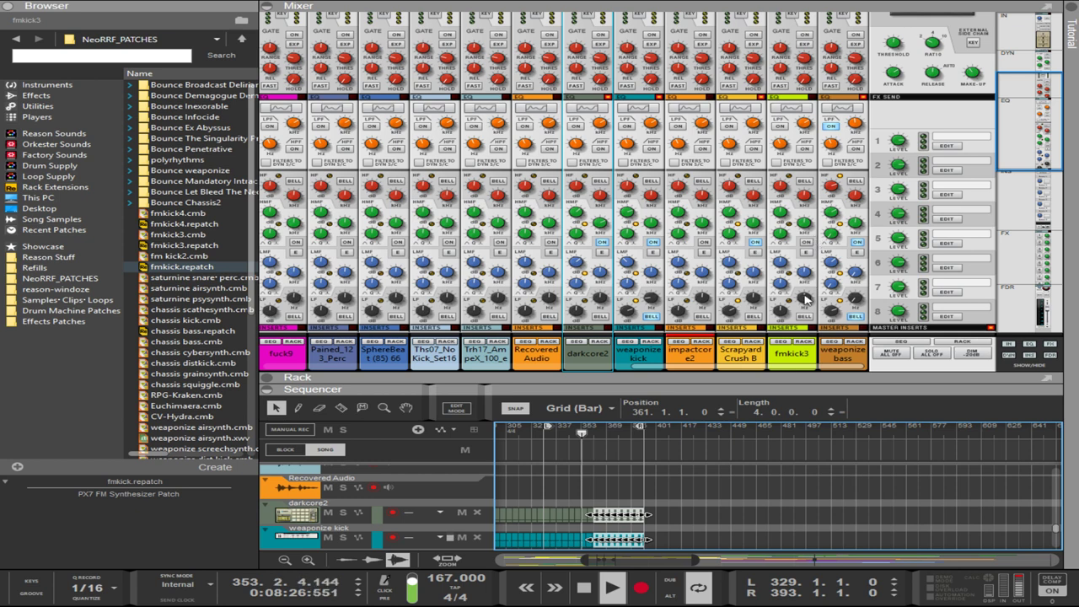
click(806, 245)
click(805, 242)
click(805, 242)
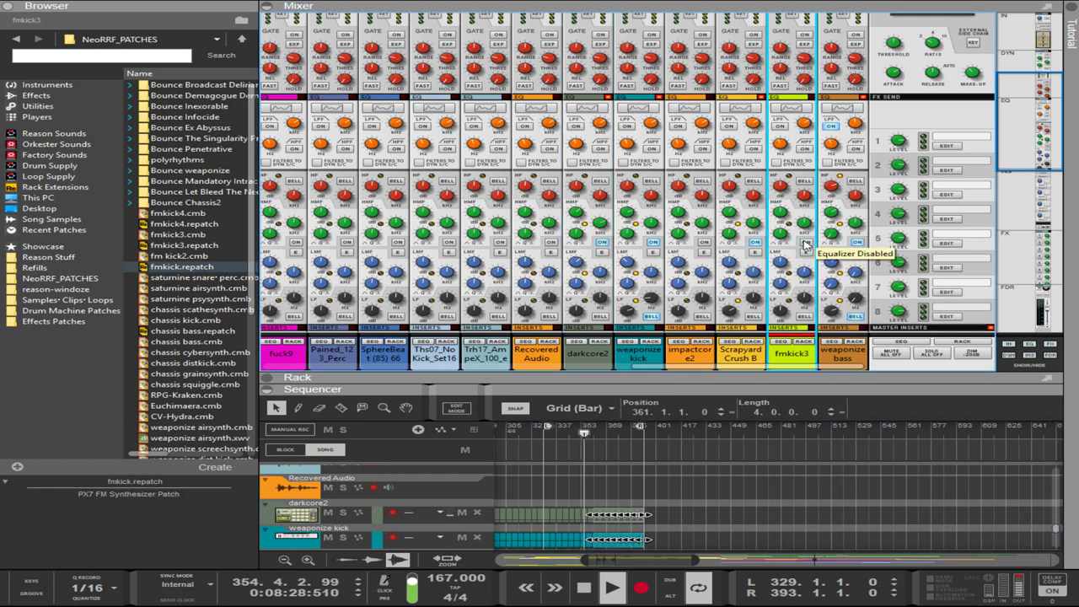
click(805, 317)
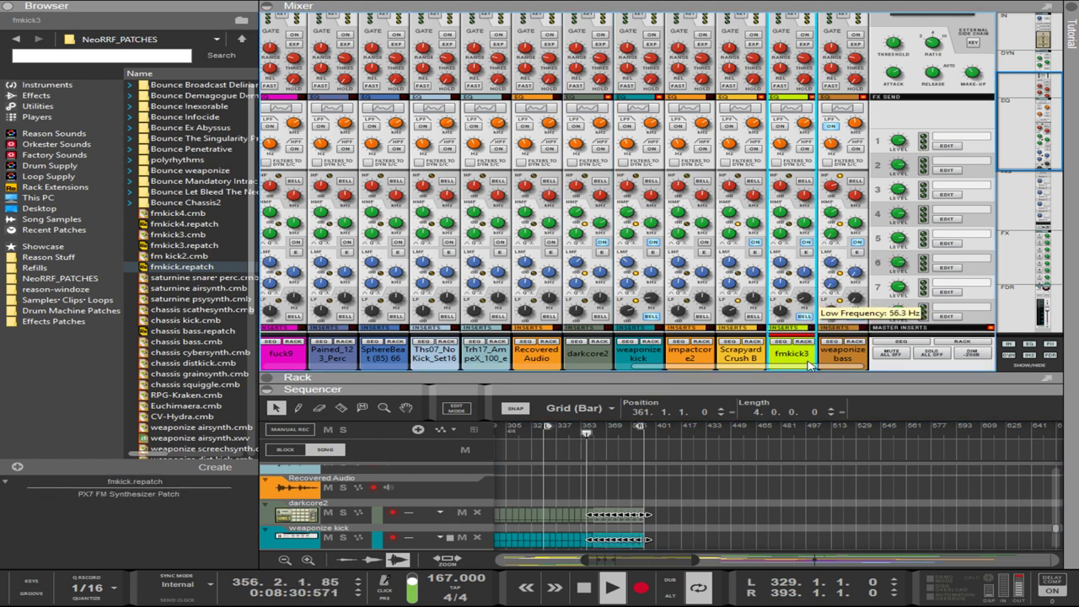
drag(799, 355, 803, 359)
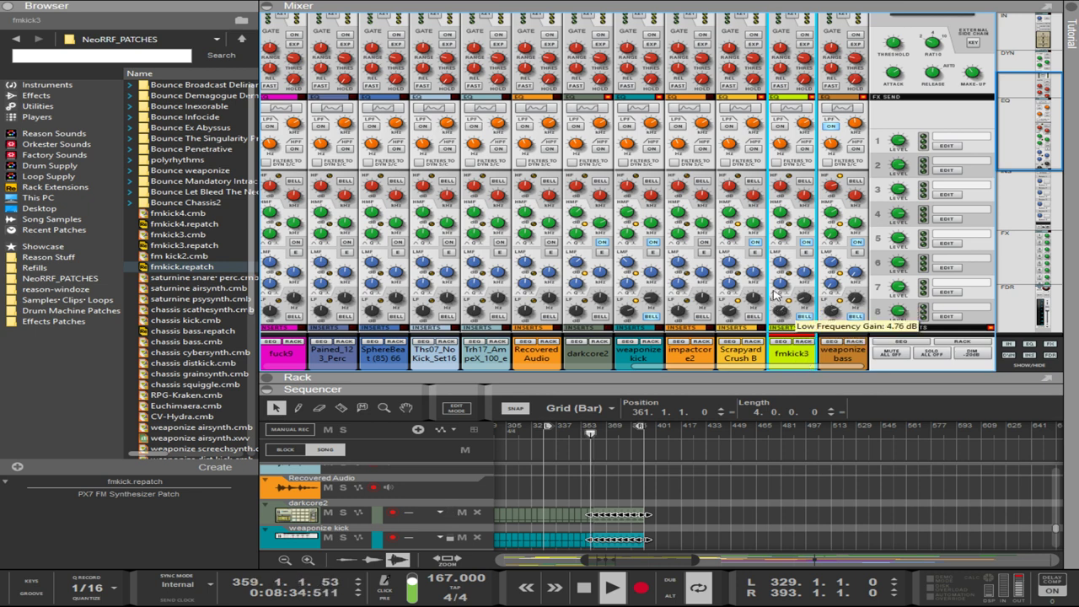
drag(774, 286, 781, 263)
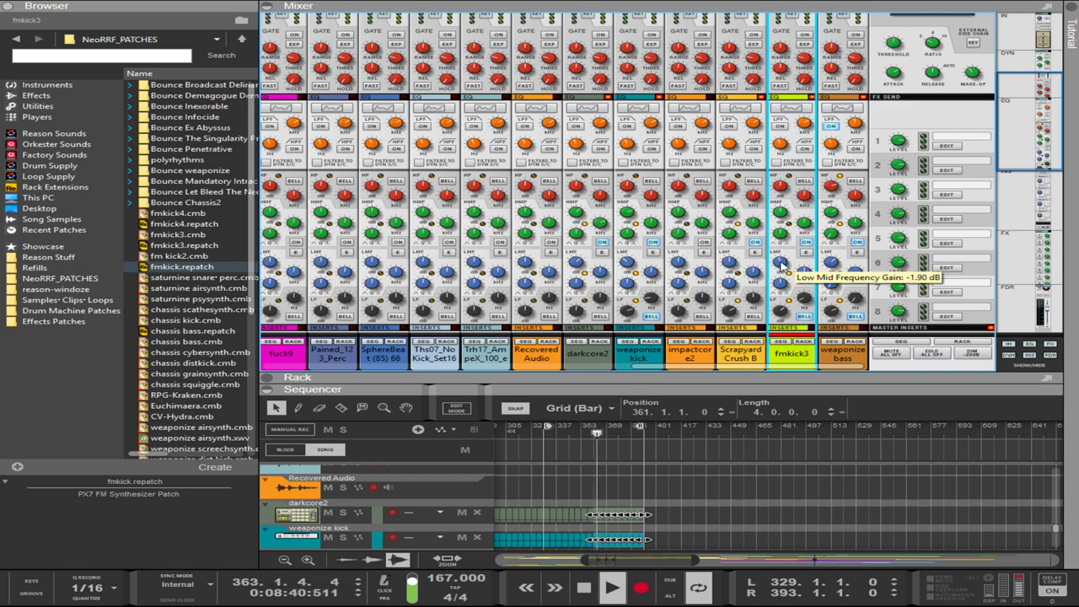
- Nudge fmkick3's high mids up, add a low-pass near 5 kHz, and bring the rack back into view
drag(777, 207, 777, 203)
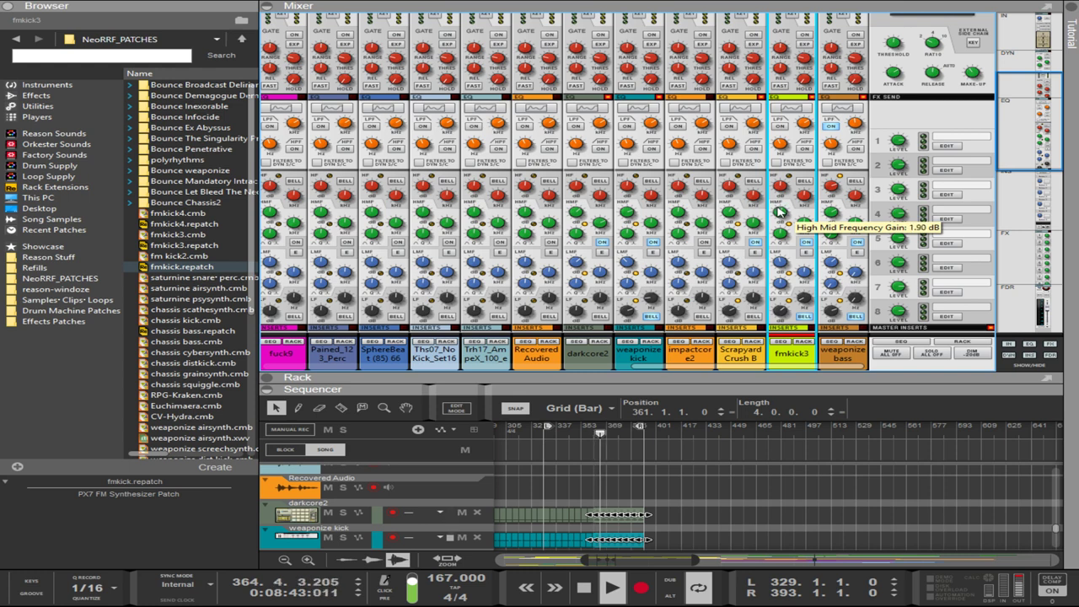
click(781, 126)
drag(805, 128, 797, 110)
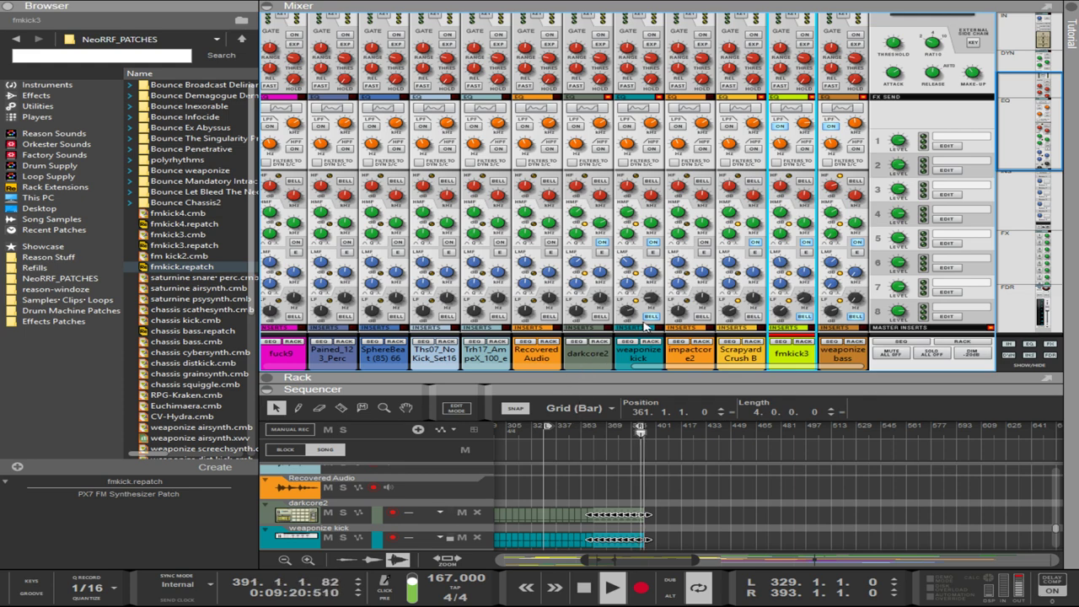
scroll(670, 337, down, 3)
scroll(723, 301, down, 5)
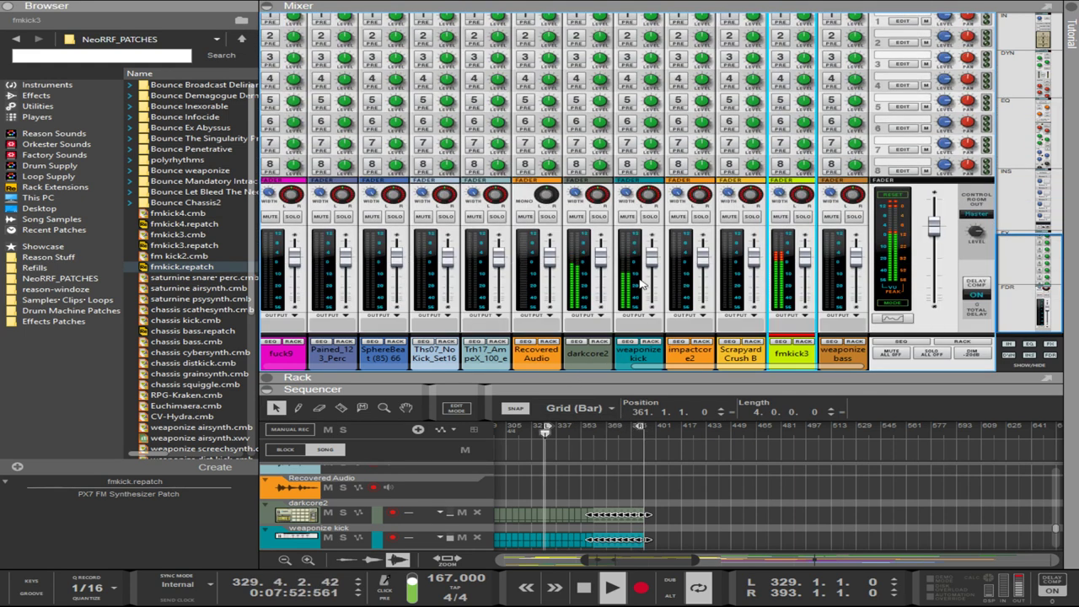
scroll(725, 253, up, 2)
scroll(725, 244, up, 5)
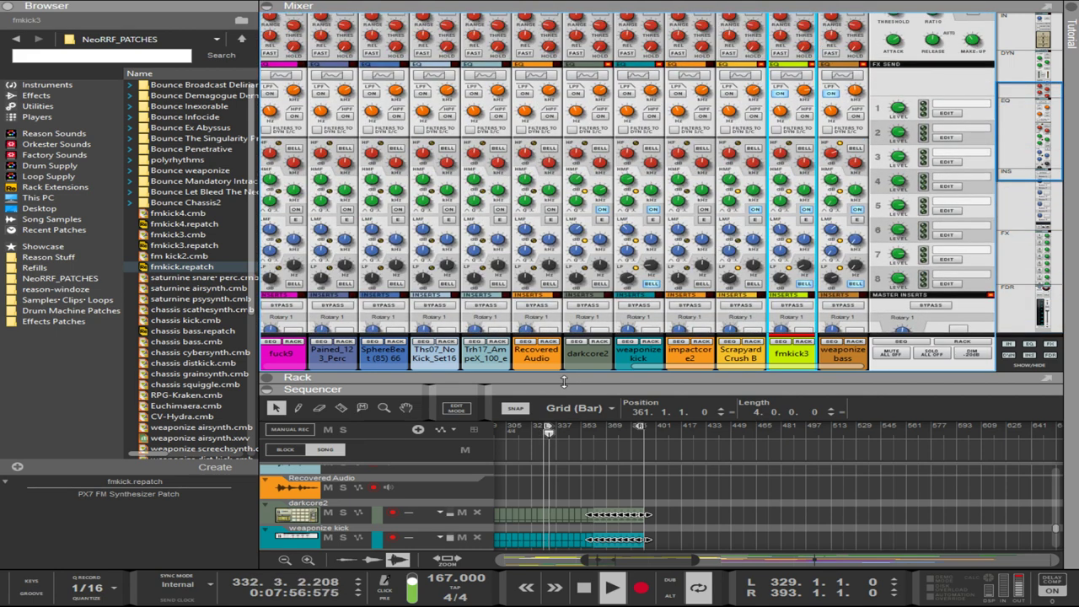
drag(563, 382, 564, 115)
scroll(616, 240, down, 3)
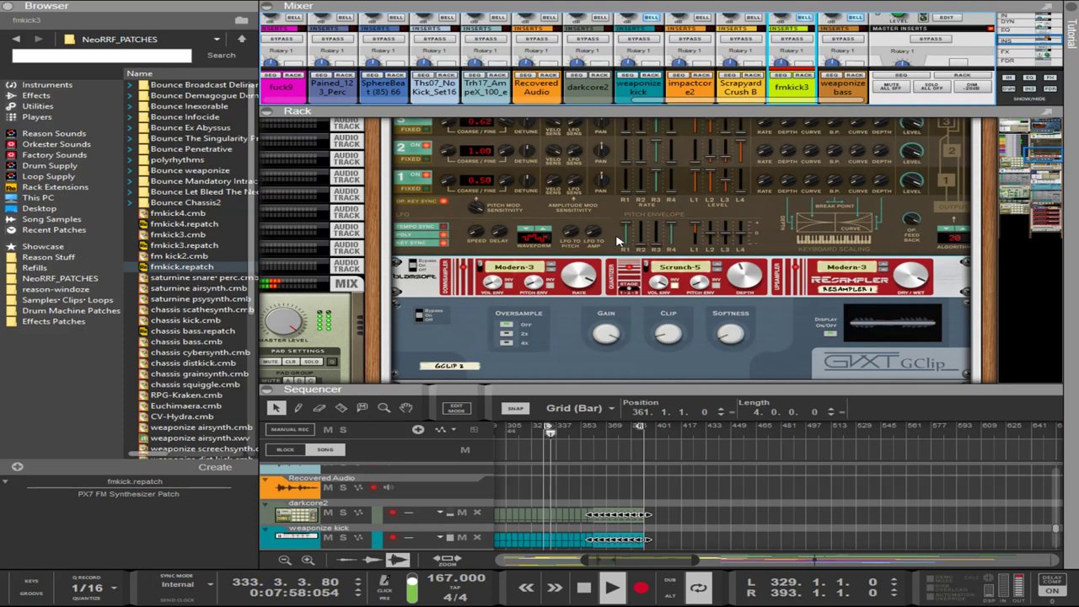
- Insert a Red Rock Sound RE 200 bass enhancer right after the PX7 kick synth
click(610, 245)
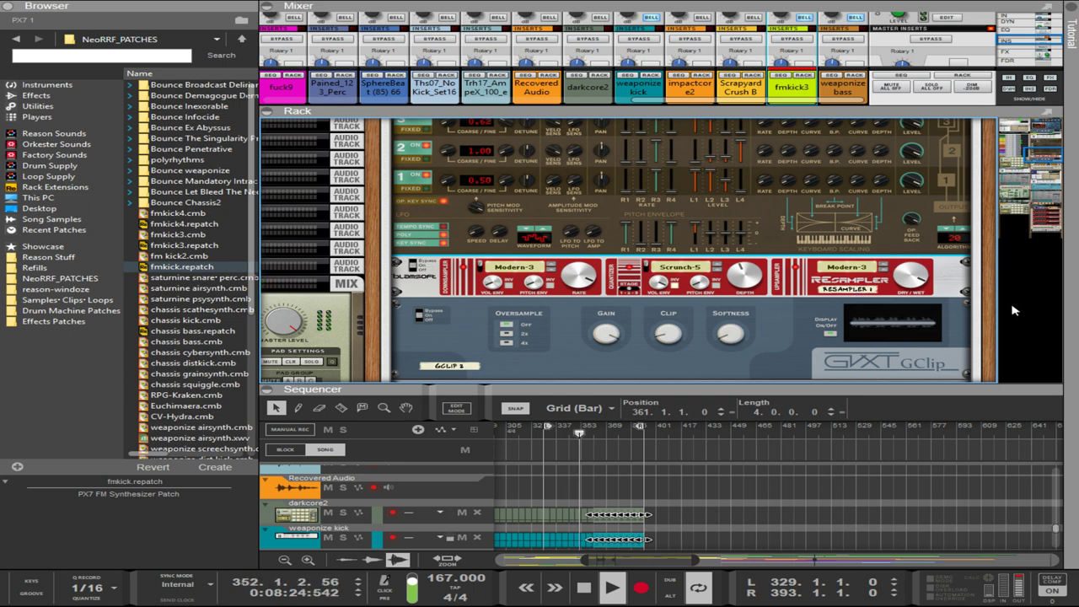
key(ctrl+z)
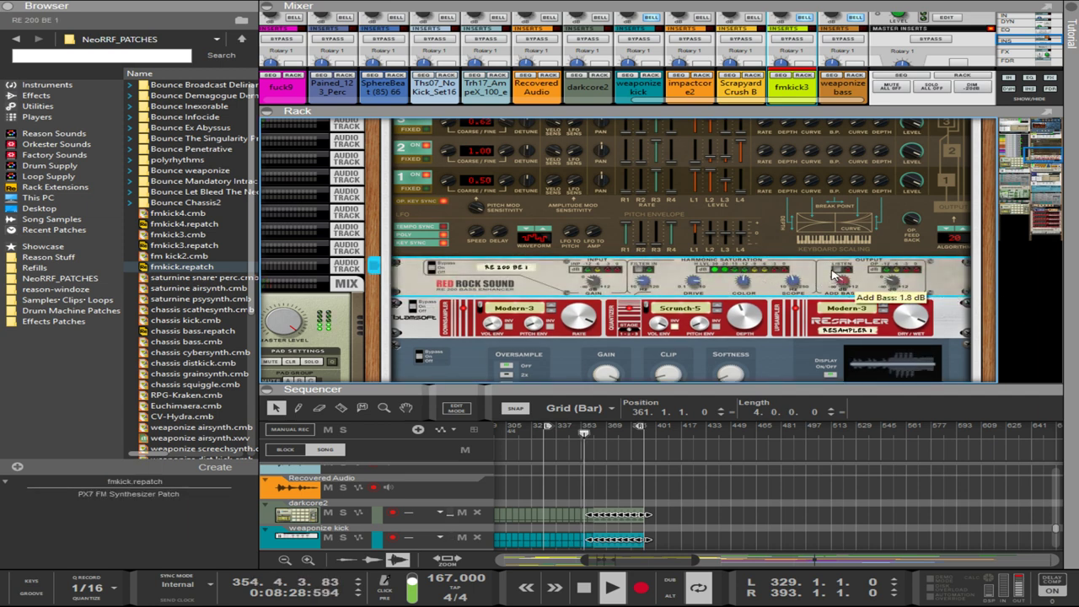
- Set RE 200 Add Bass to 10.8 dB, Mix Gain 1.3 dB, Scope about 18 Hz, and A/B the bypass
drag(833, 274, 804, 162)
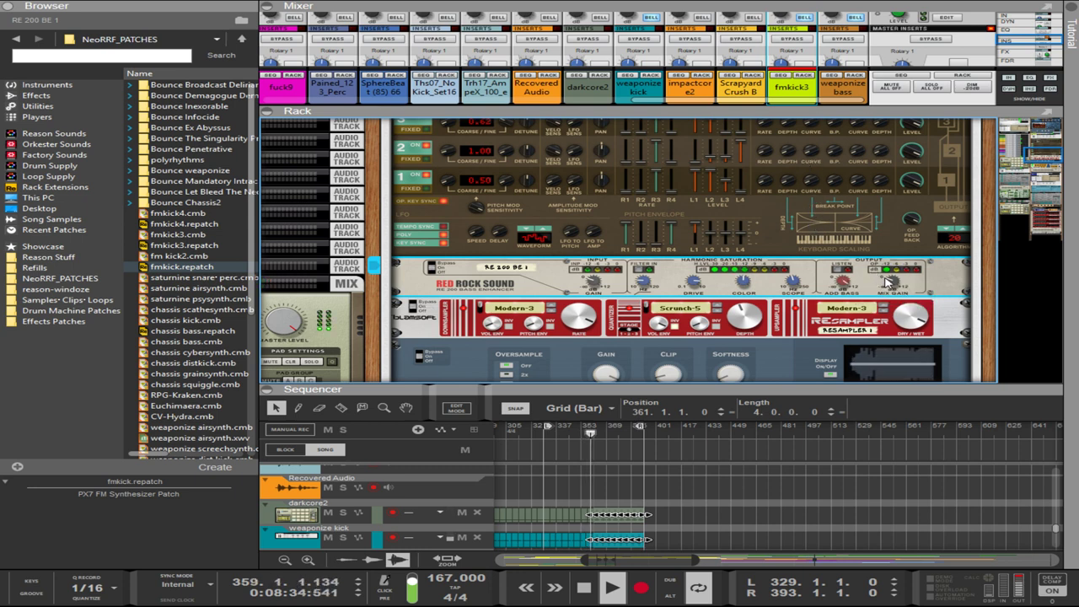
drag(887, 283, 855, 399)
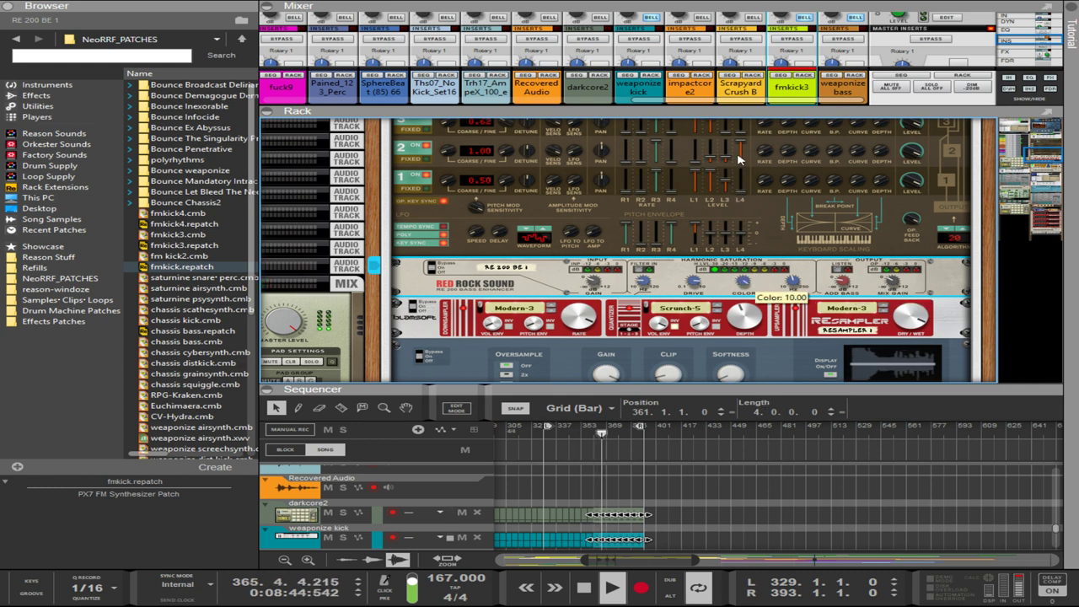
mouse_move(794, 297)
mouse_move(794, 297)
mouse_down()
mouse_move(802, 356)
mouse_move(795, 310)
mouse_up()
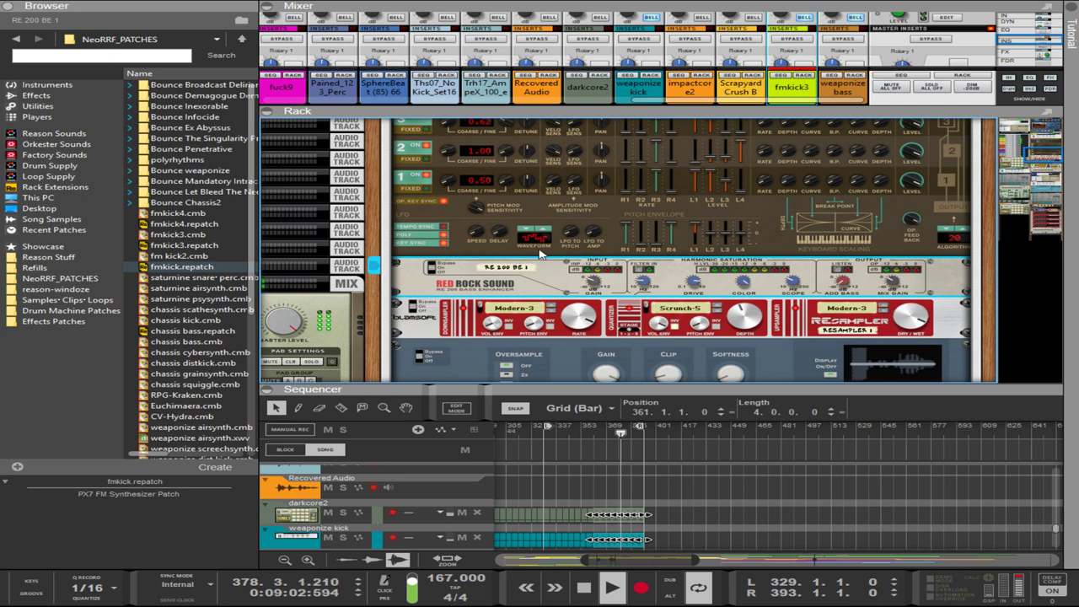
click(432, 263)
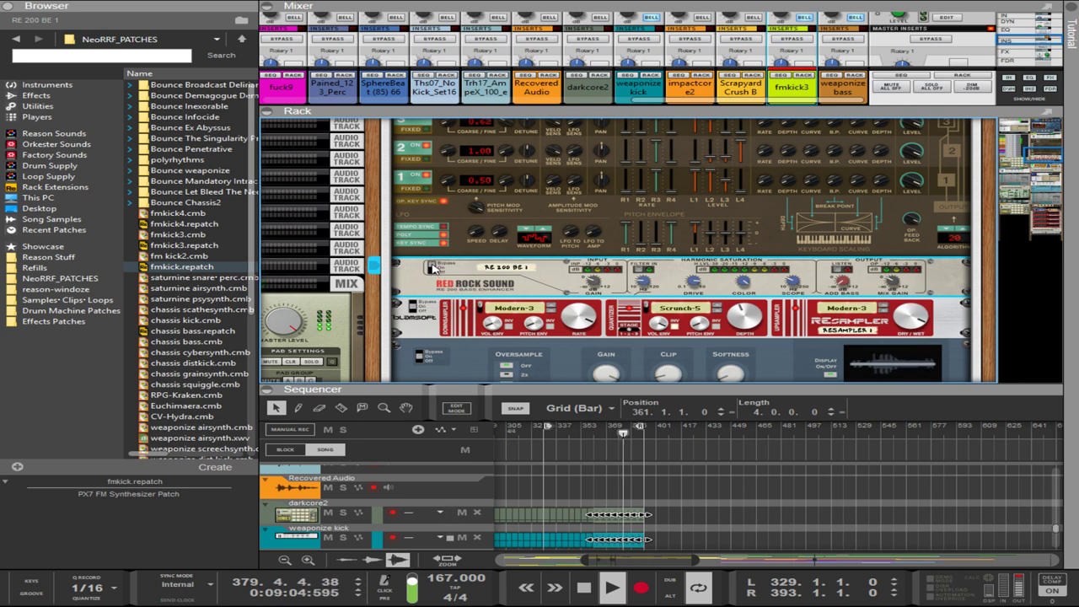
click(434, 268)
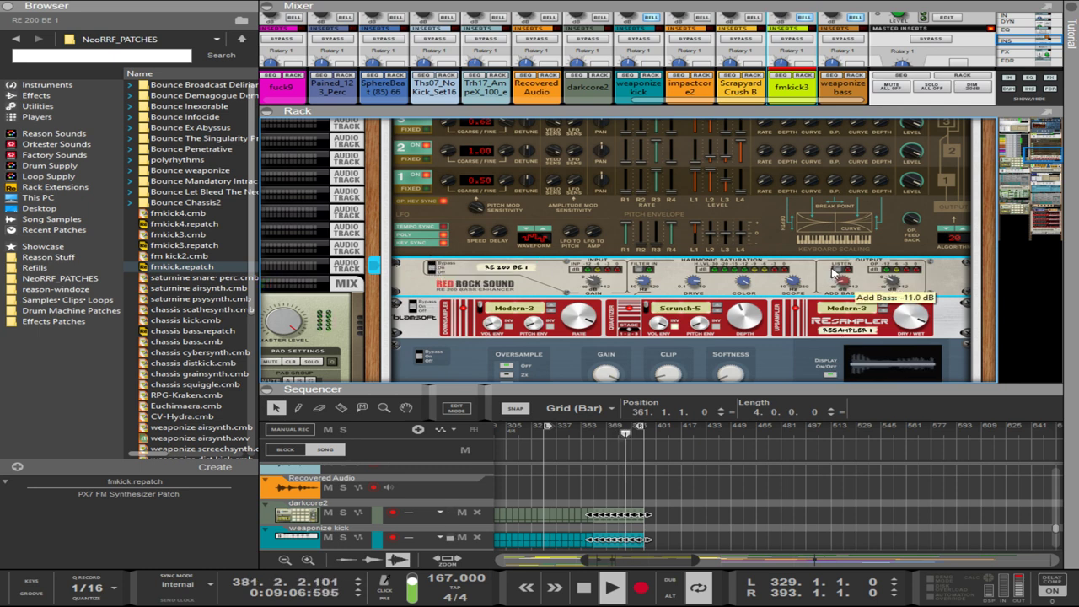
- Rework the RE 200: Add Bass -11.5 dB, Scope ~89 Hz, Drive 8 dB, input HPF ~47 Hz, gains 10.4/9.5 dB
drag(828, 258, 774, 352)
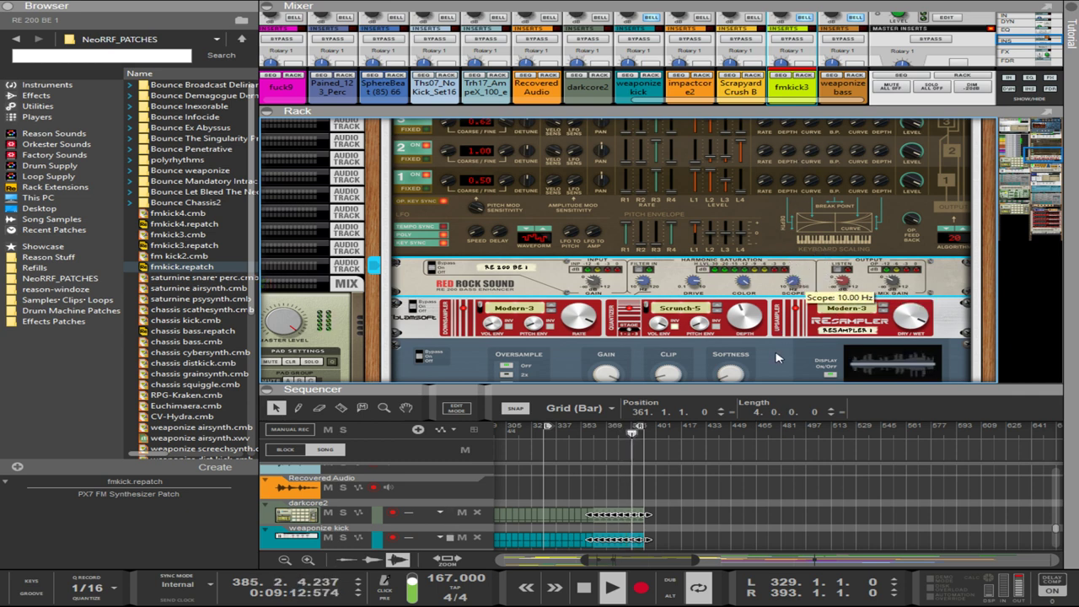
drag(777, 282, 721, 327)
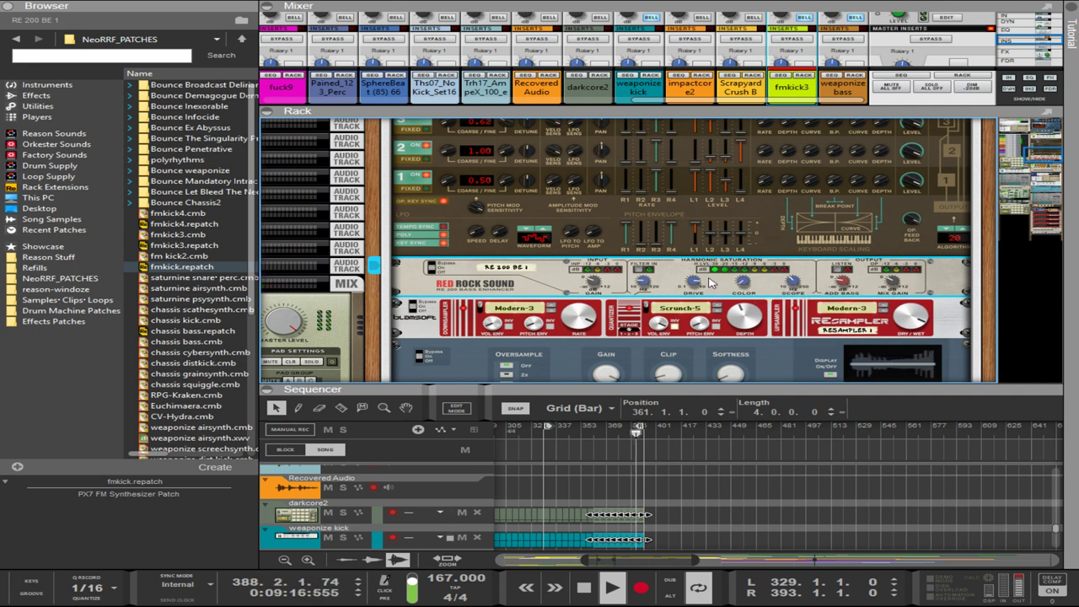
drag(694, 282, 725, 456)
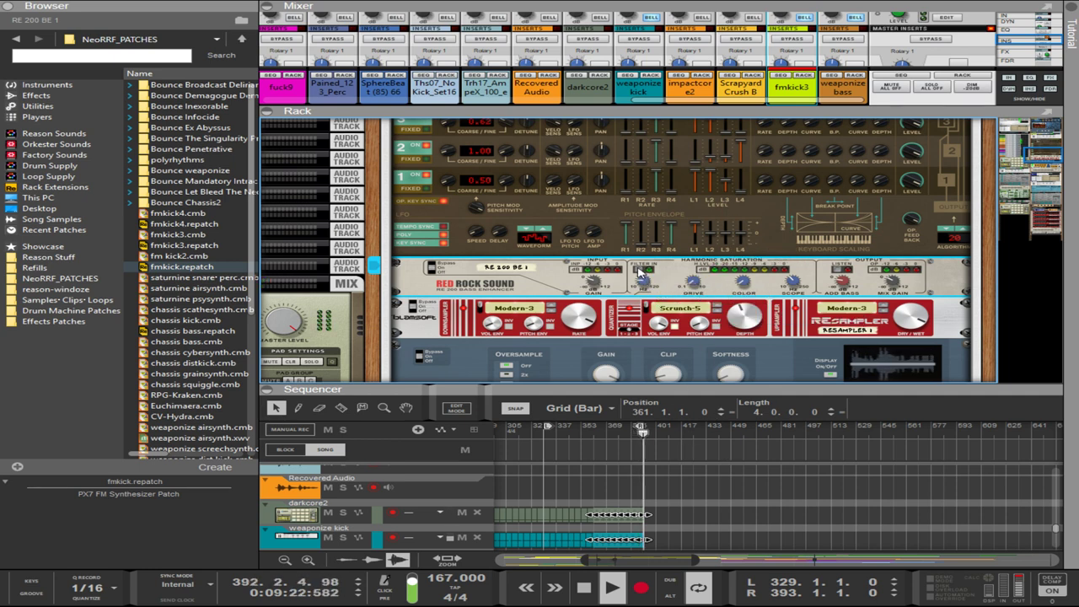
drag(645, 279, 657, 188)
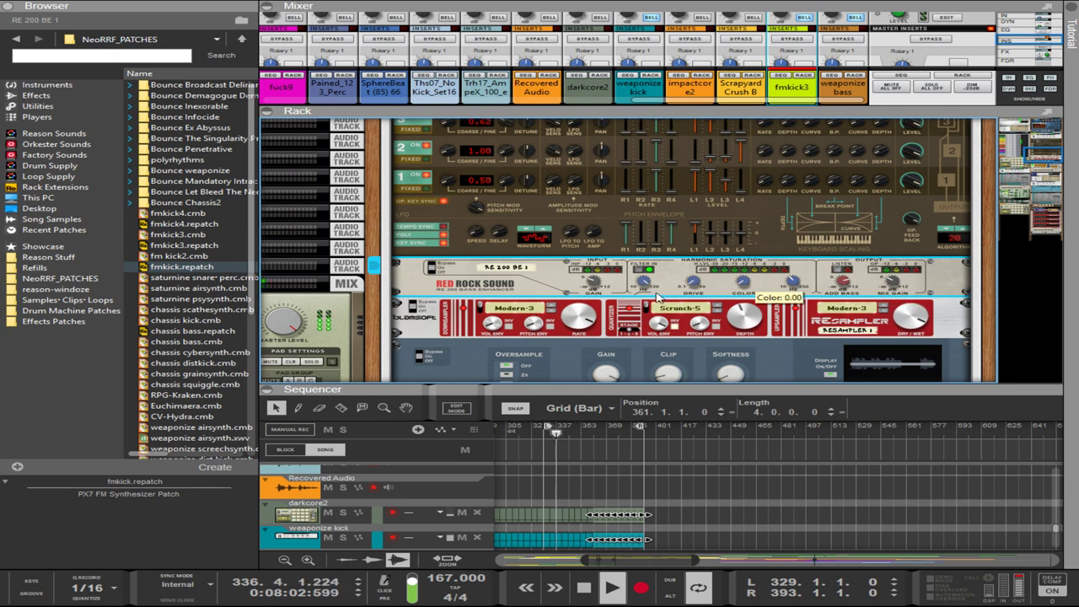
drag(648, 317, 675, 390)
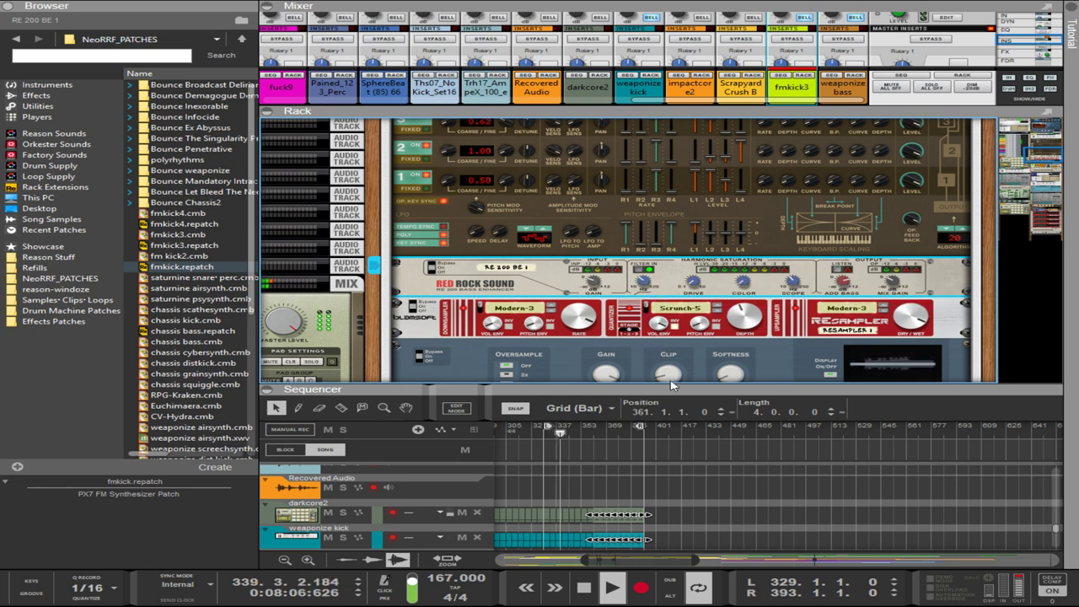
drag(596, 283, 614, 194)
drag(898, 288, 907, 199)
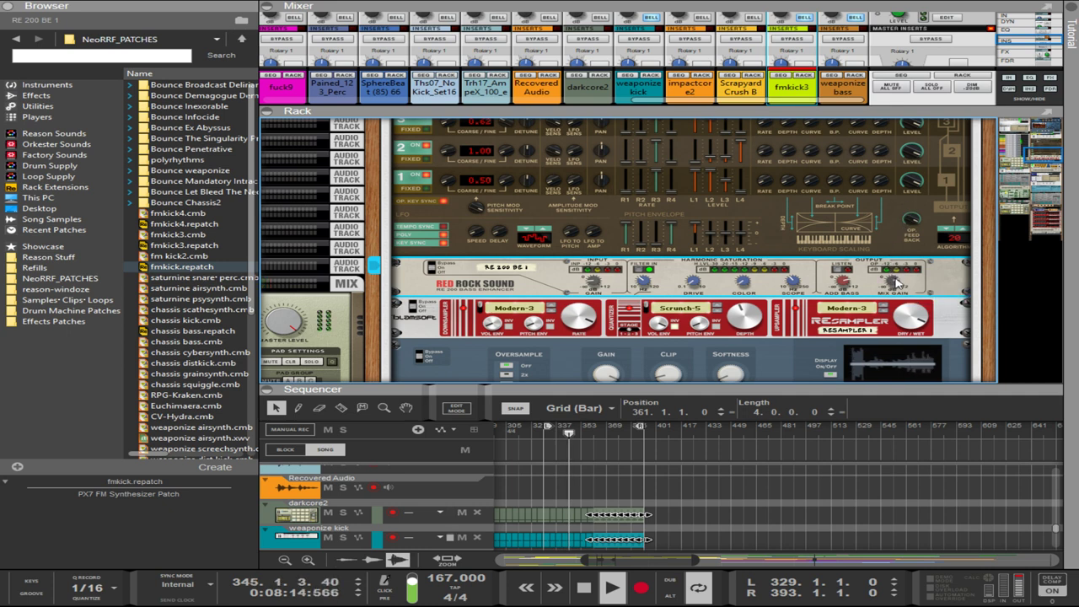
- Switch on the input high-pass at 120 Hz and rebalance Add Bass around 5.5 dB against Mix Gain
click(641, 271)
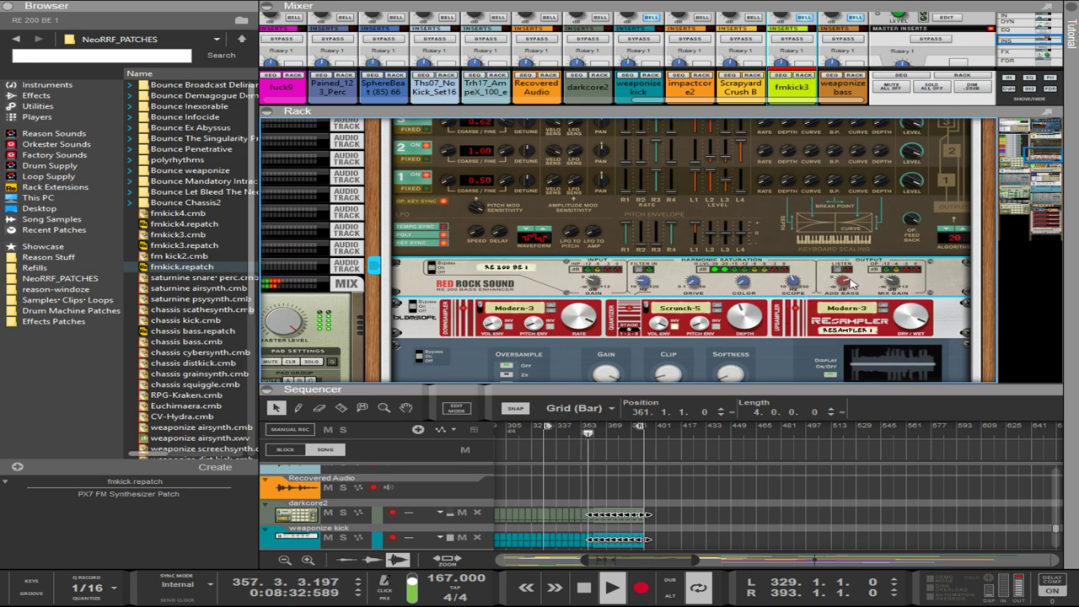
drag(857, 324, 873, 378)
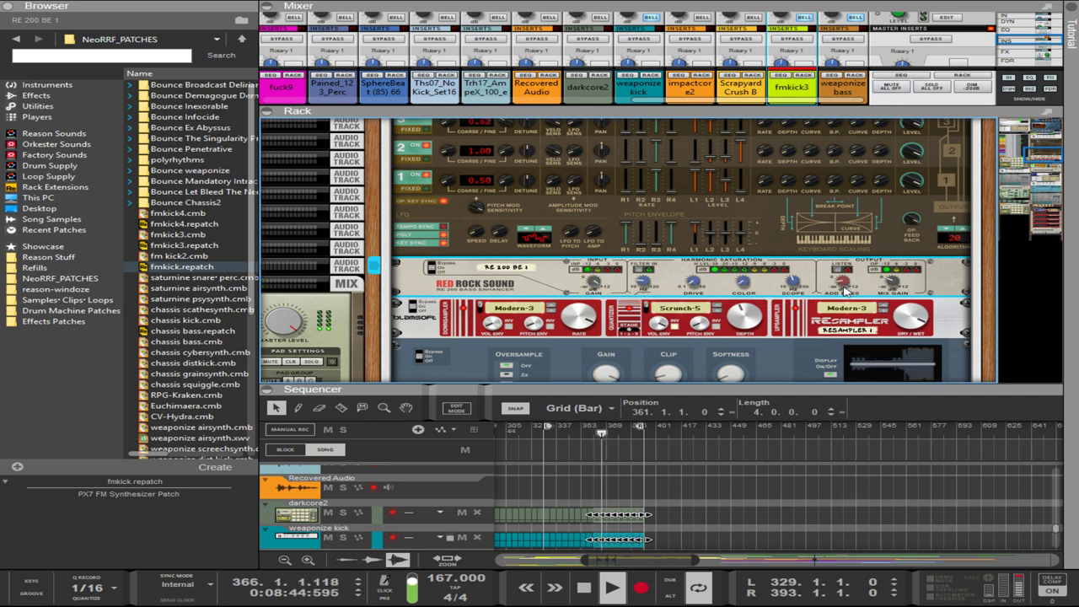
drag(846, 300, 848, 166)
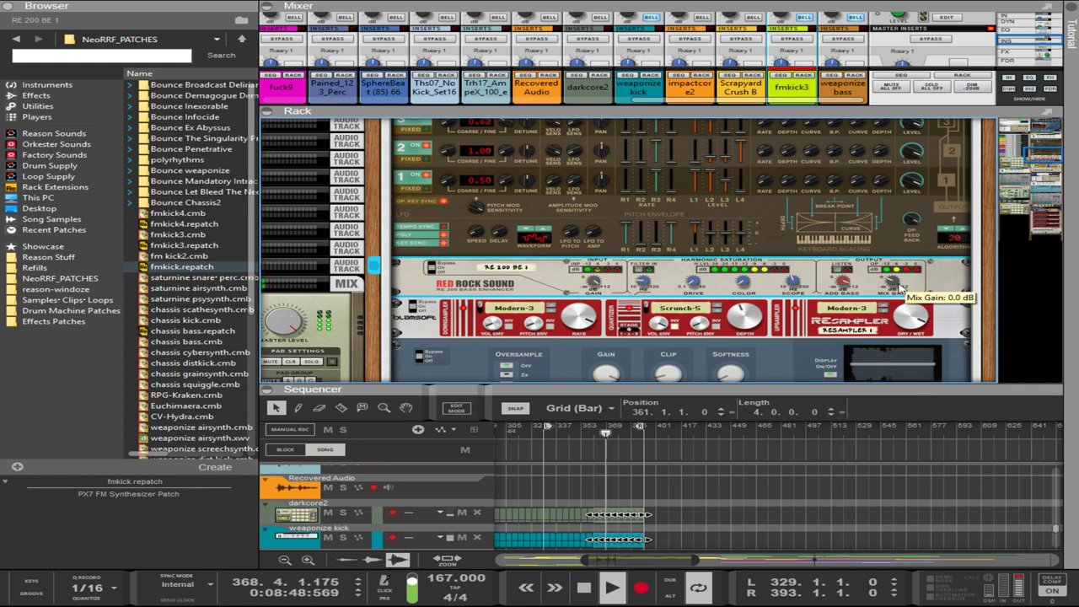
drag(898, 284, 908, 311)
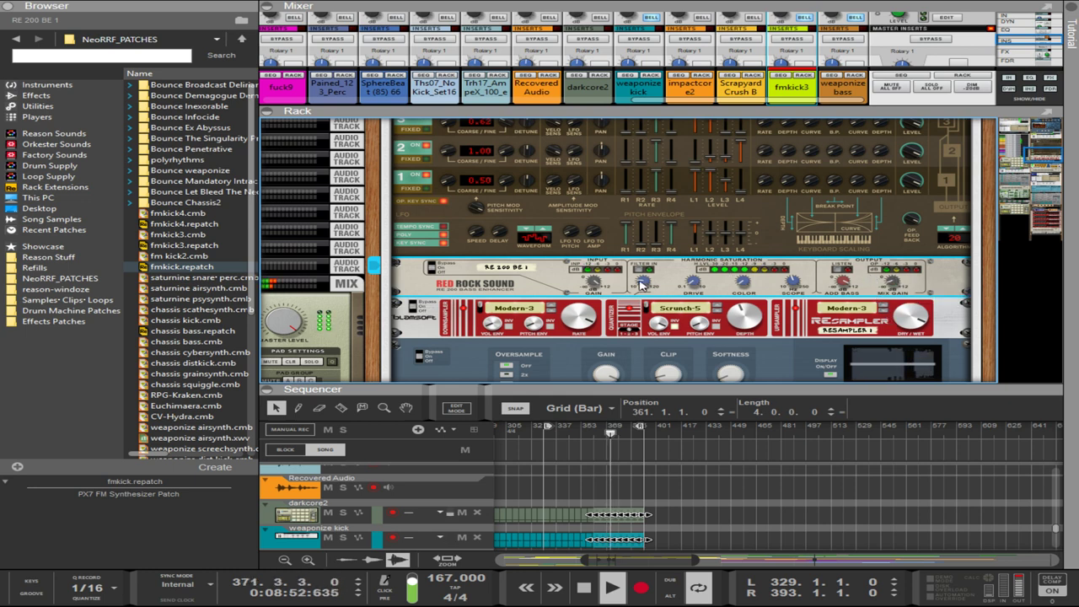
drag(655, 199, 701, 118)
- Drop the HP filter to 10 Hz, Drive to 3.33 dB, Scope to 47.82 Hz, Add Bass to -7.5 dB
scroll(654, 291, down, 8)
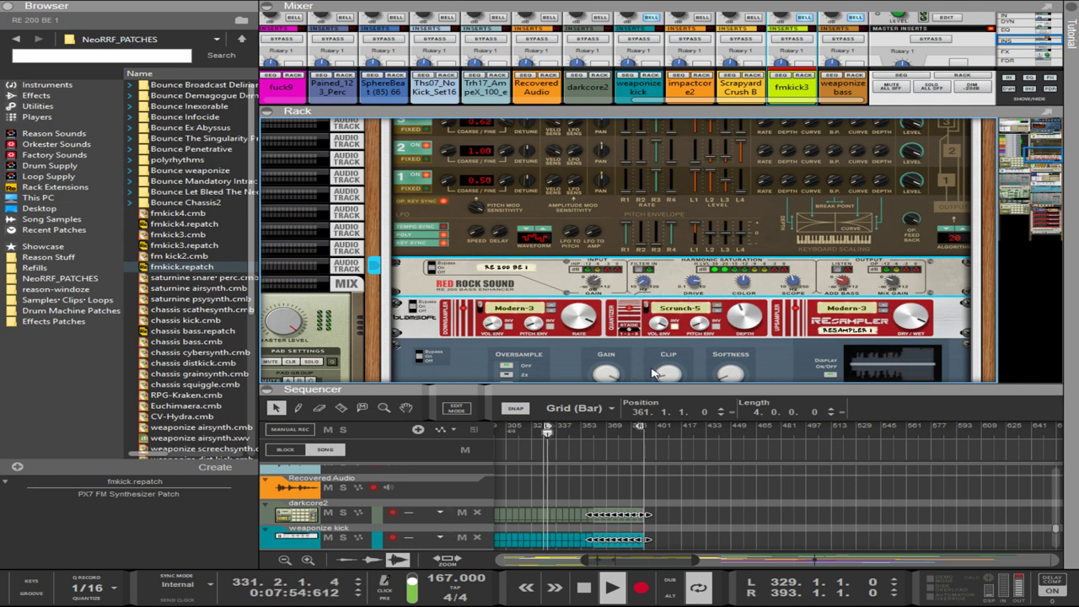
drag(590, 389, 580, 411)
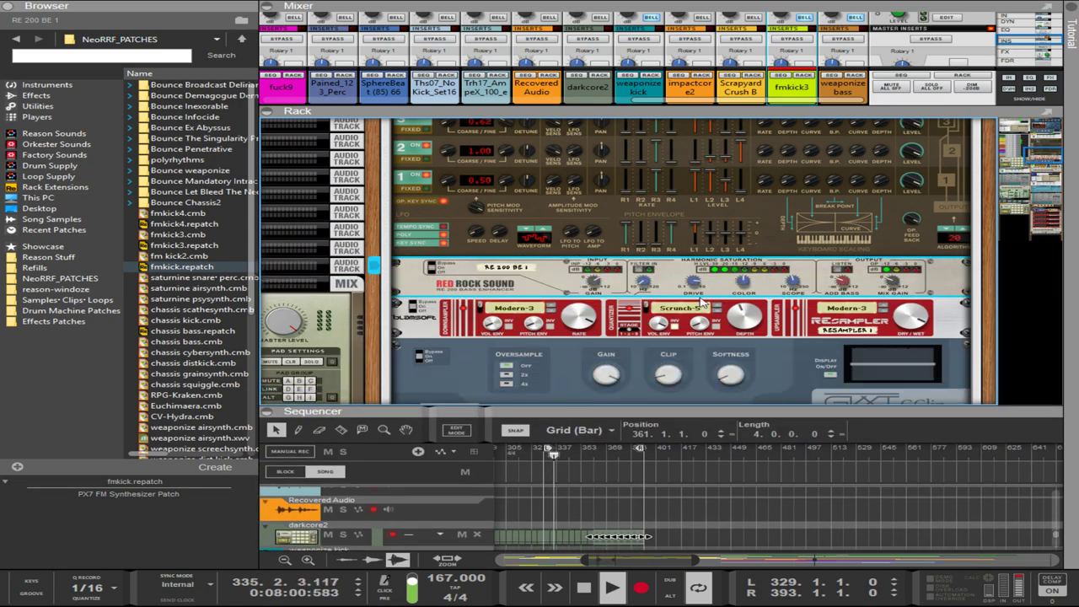
drag(696, 282, 660, 485)
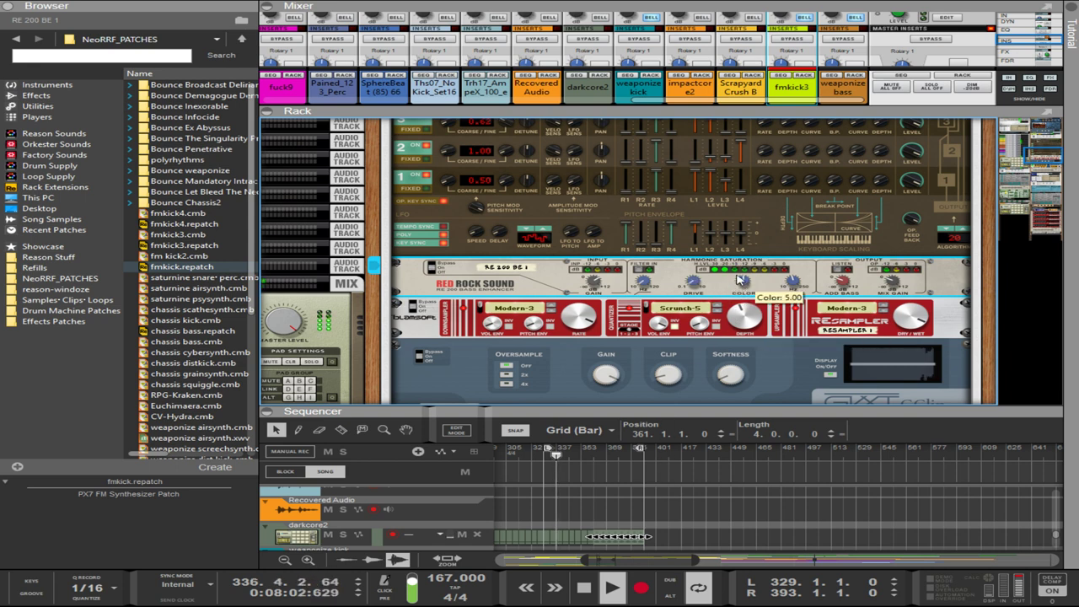
drag(774, 202, 780, 179)
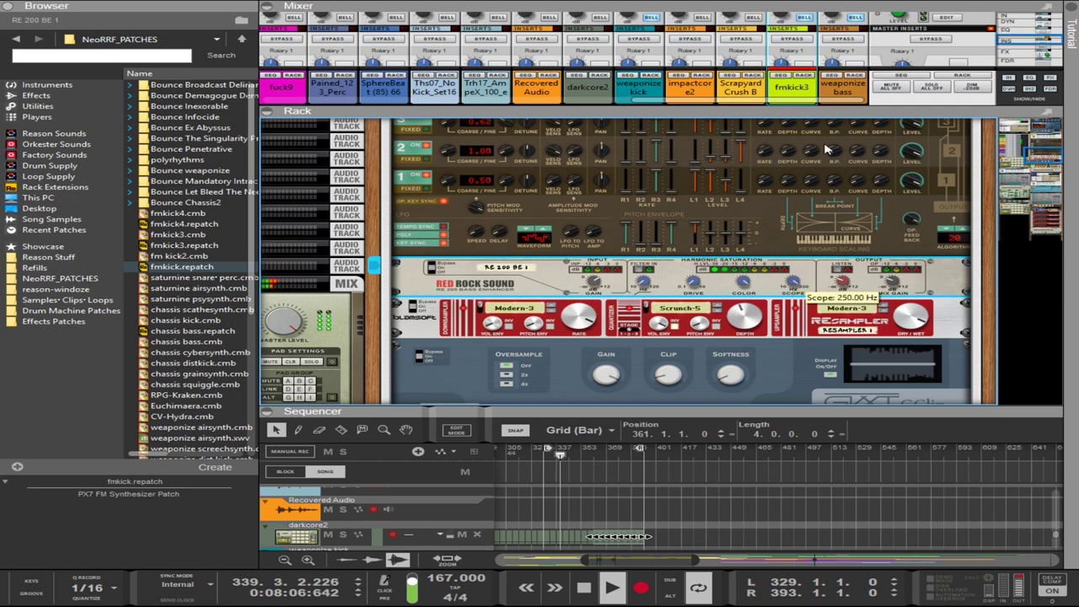
drag(799, 275, 802, 329)
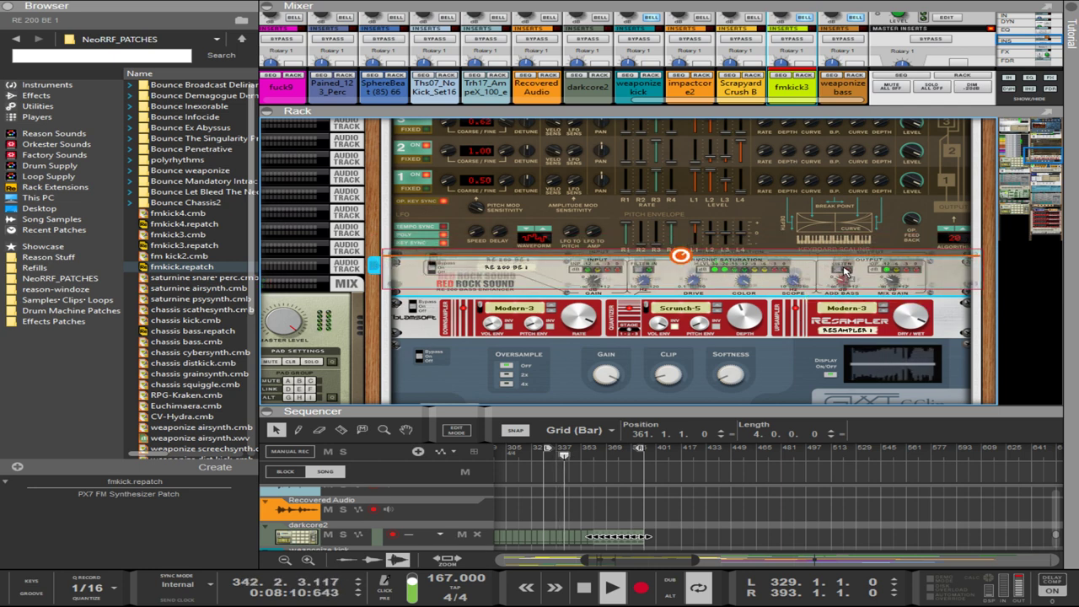
drag(845, 283, 860, 305)
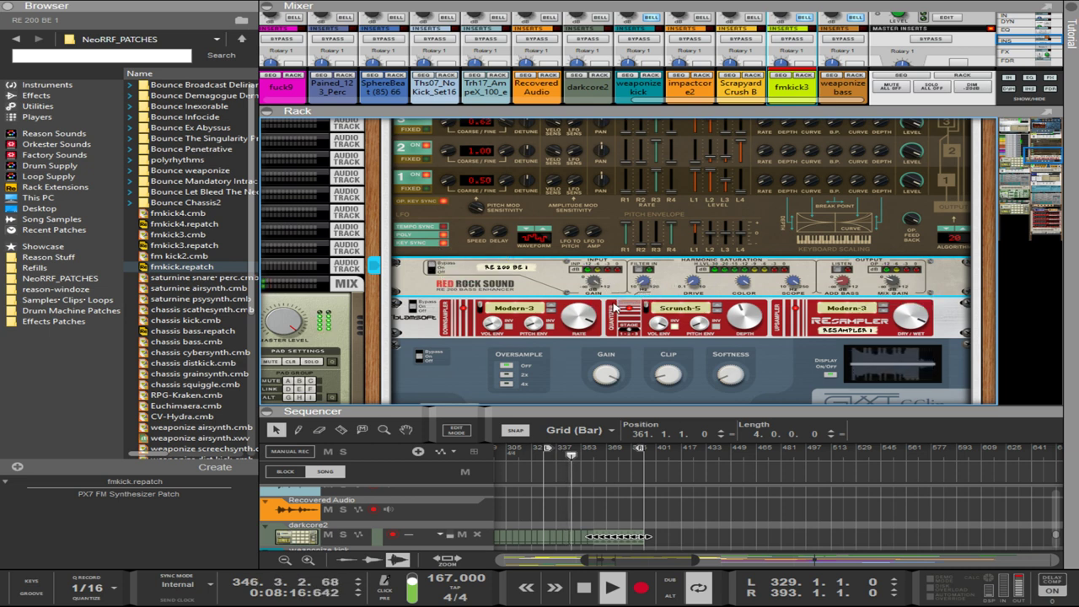
scroll(663, 253, up, 2)
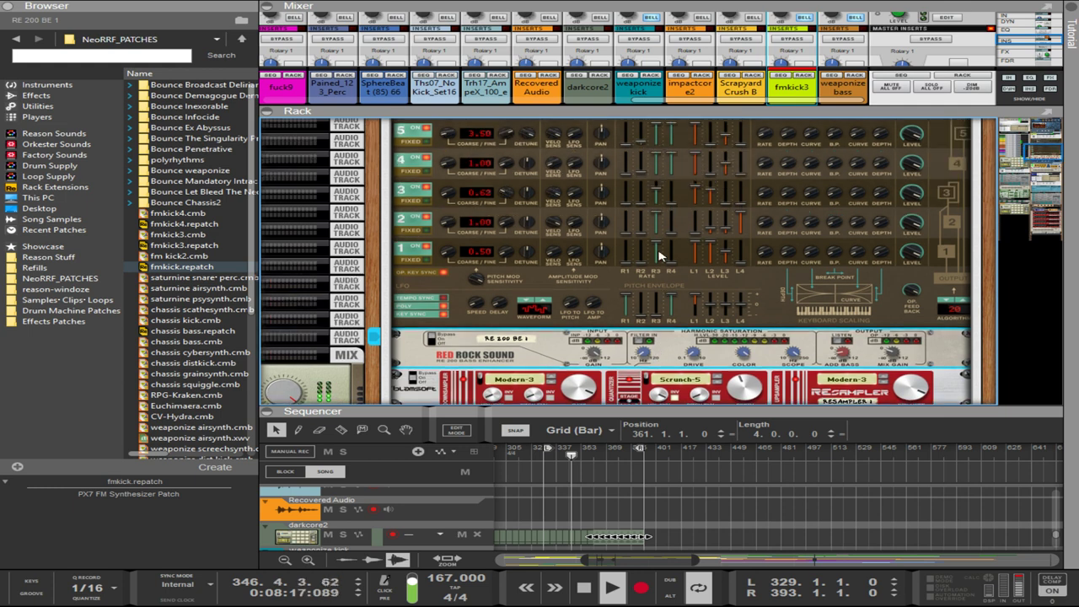
- Retune the PX7's operator 2 through several coarse/fine settings, ending near 1.02
click(742, 228)
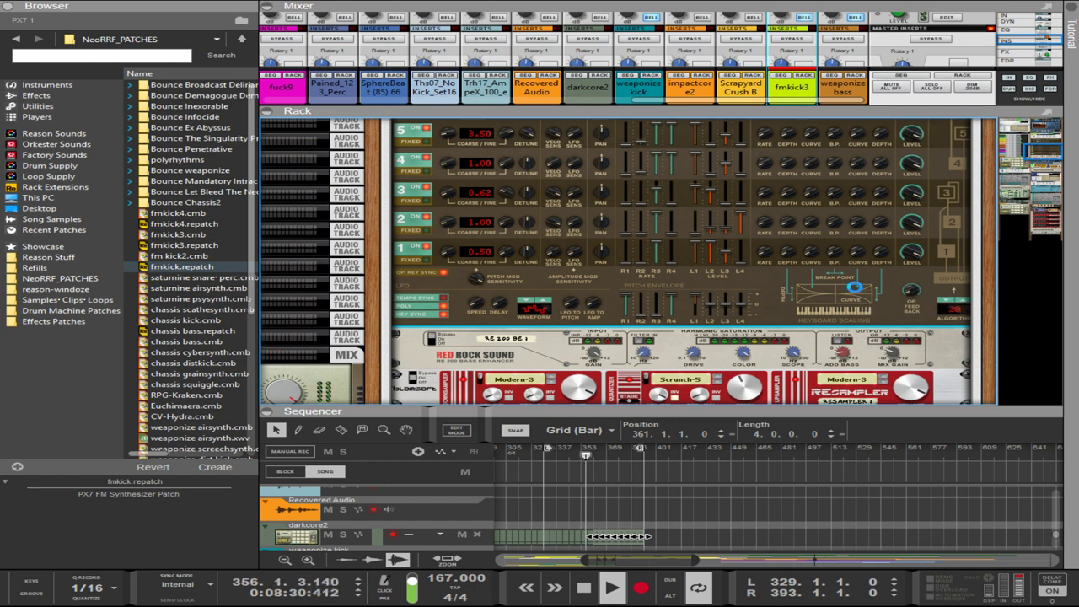
scroll(503, 247, up, 3)
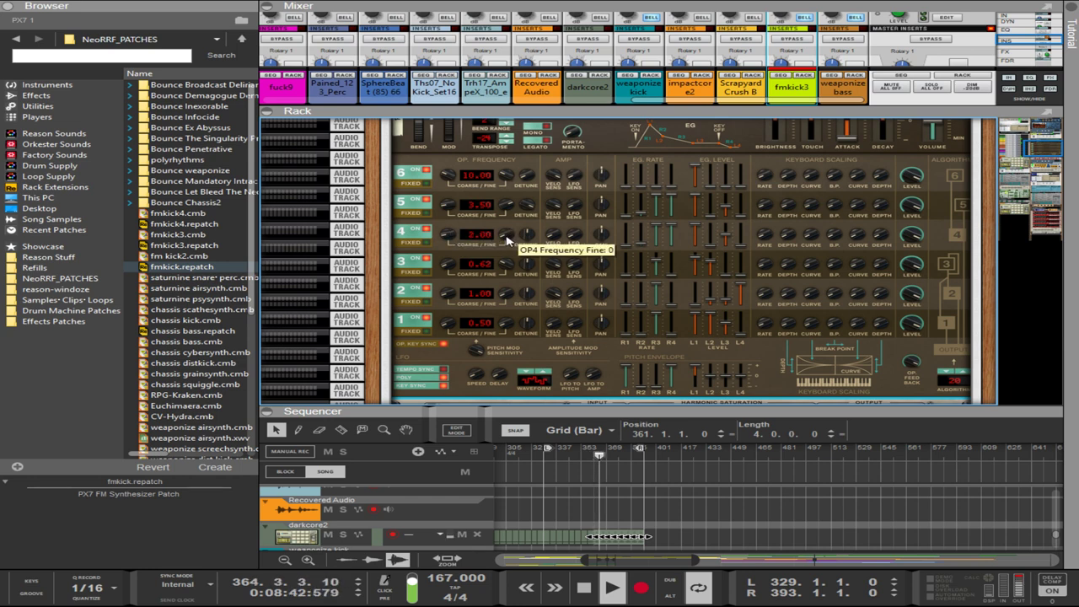
drag(448, 293, 448, 284)
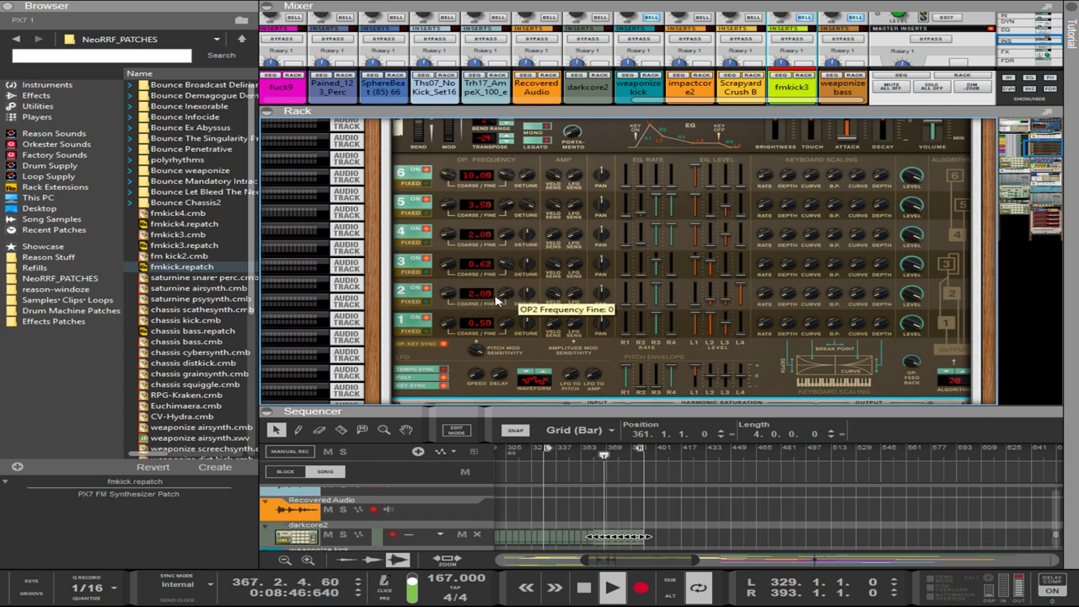
drag(503, 285, 513, 221)
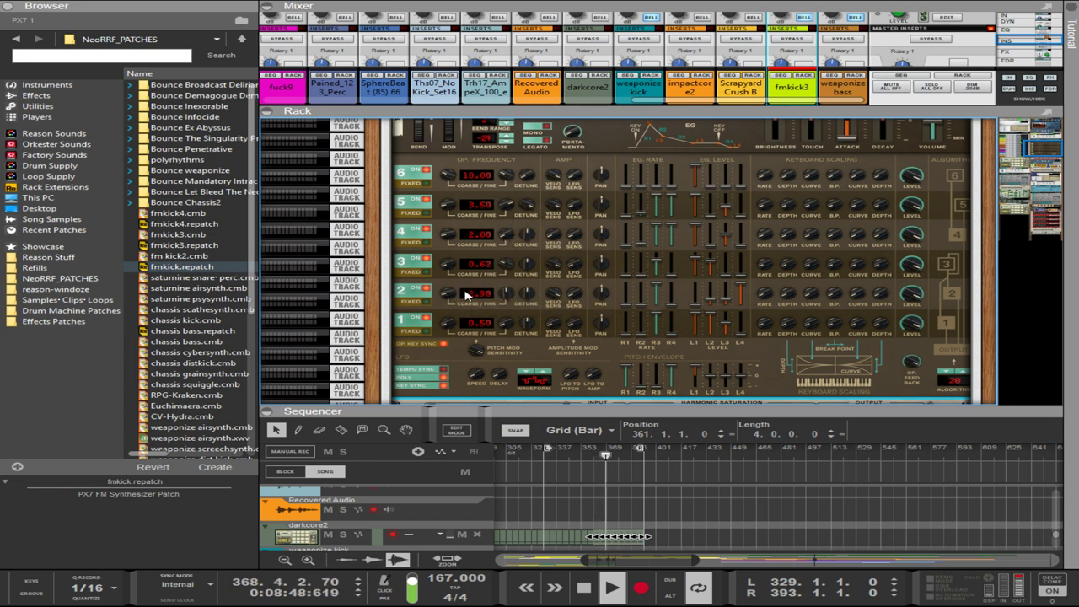
drag(453, 293, 470, 336)
drag(512, 305, 504, 218)
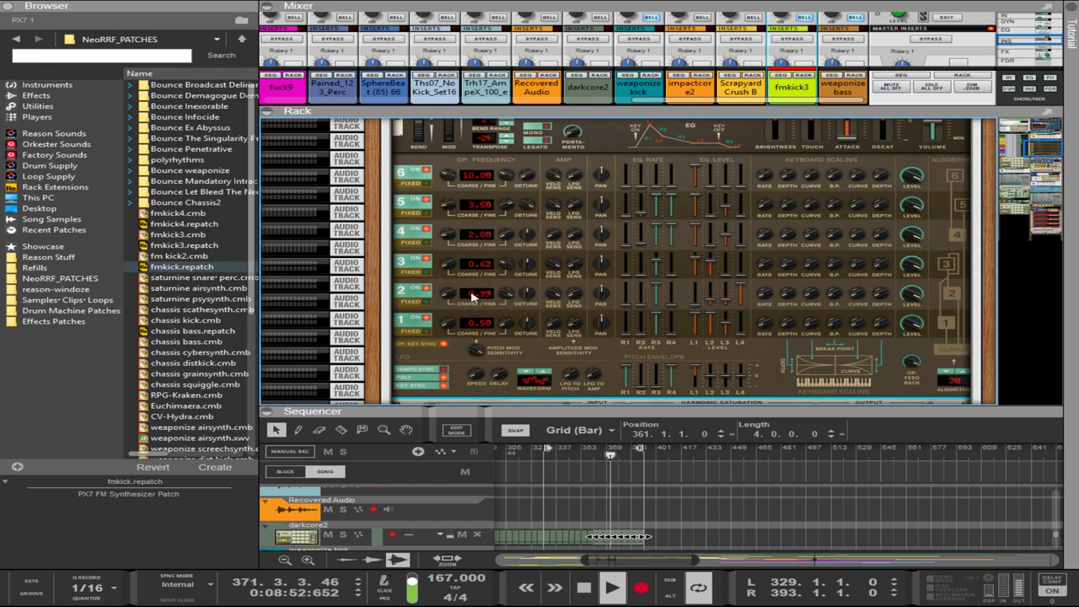
ctrl+click(506, 292)
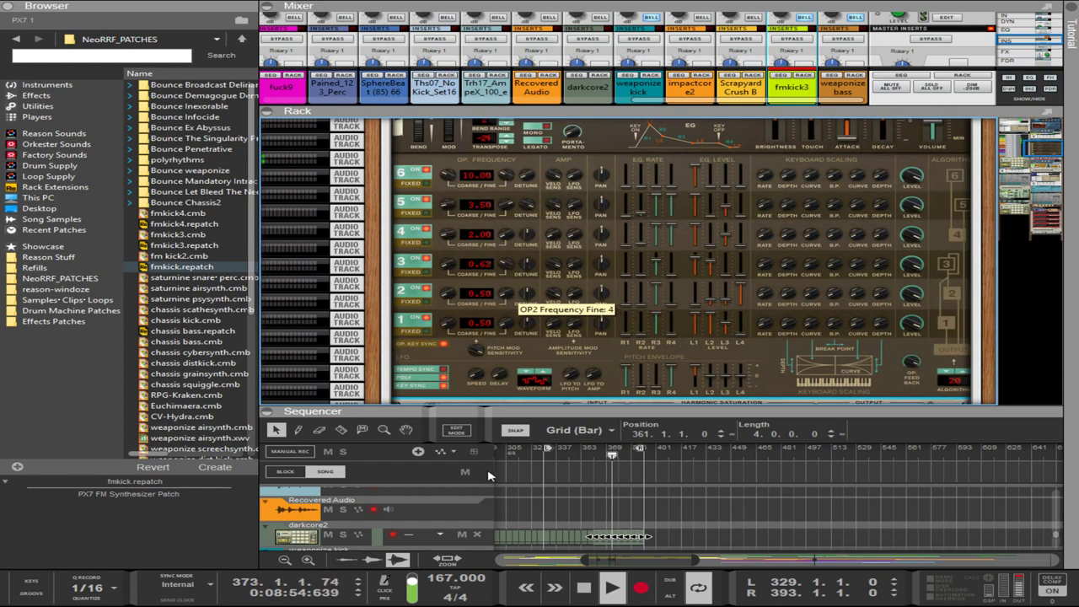
drag(449, 298, 507, 207)
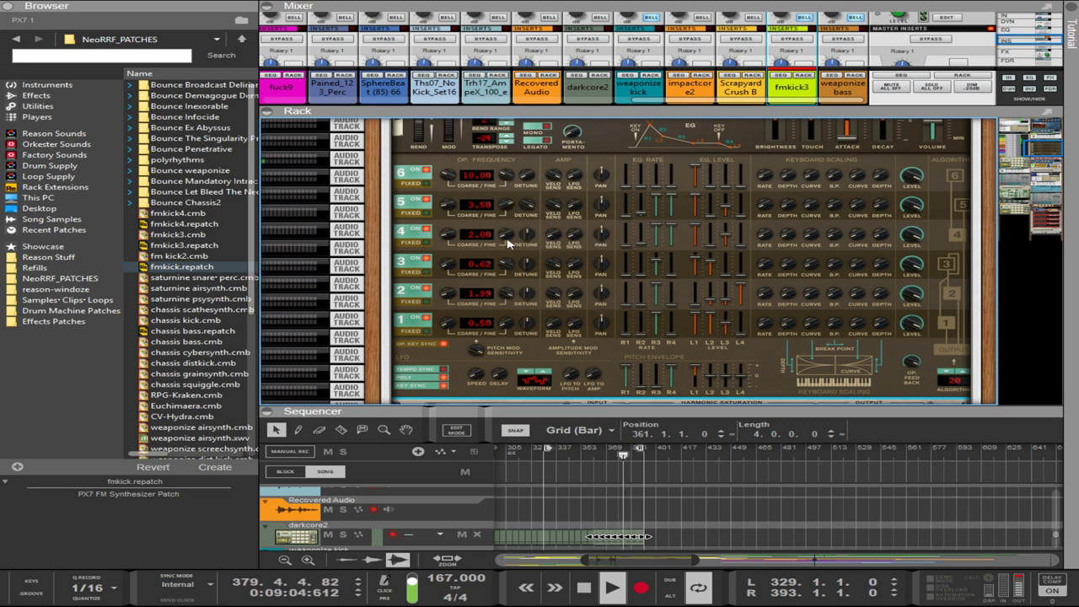
- Set operator 4's coarse frequency to 1 and fine-tune it to 1.20
drag(458, 233, 511, 185)
drag(547, 141, 551, 137)
drag(508, 238, 458, 247)
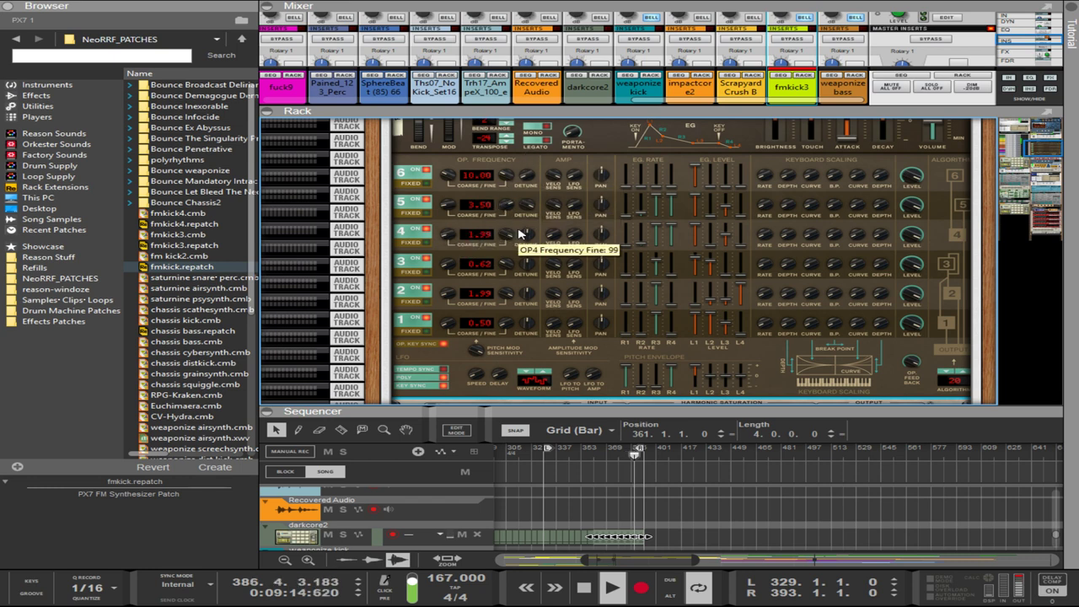
drag(491, 375, 524, 435)
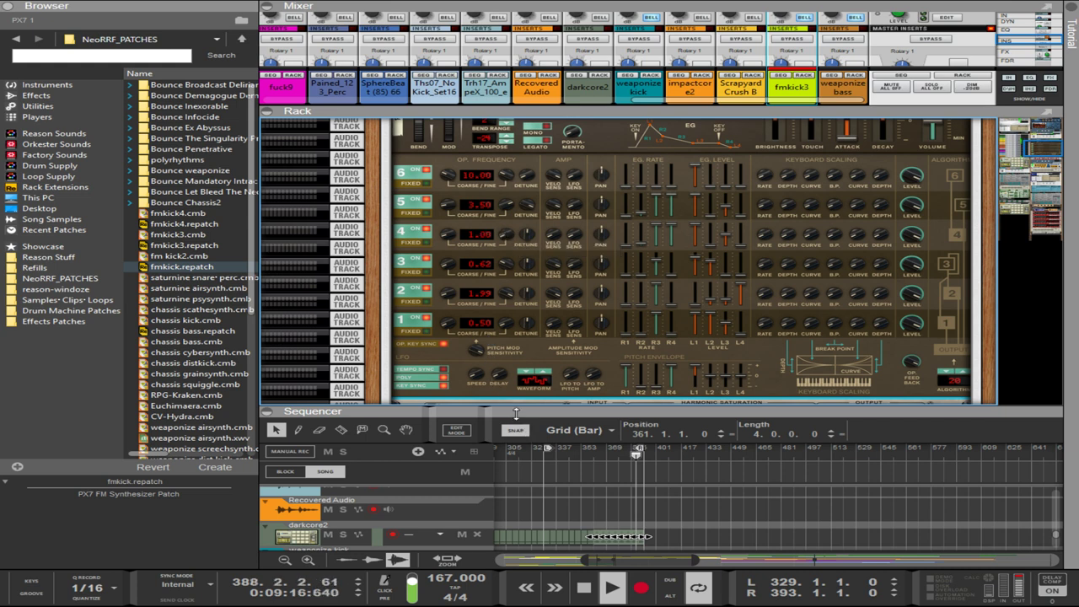
drag(493, 244, 514, 226)
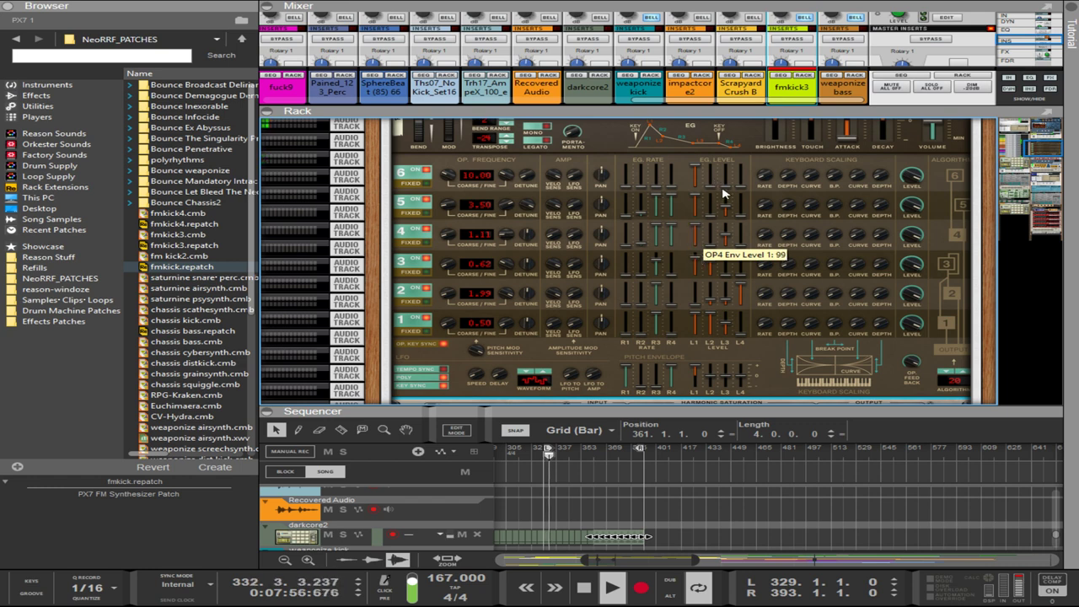
- Max out operator 4's envelope levels 2 and 4 and slow its rate 2 to 26
drag(715, 245, 725, 187)
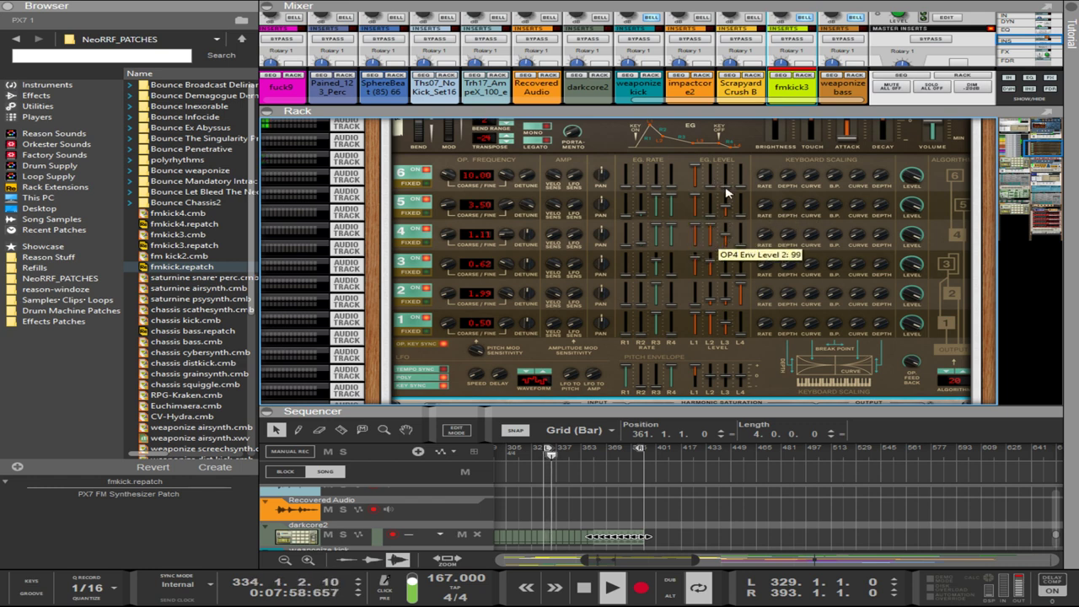
drag(738, 274, 737, 221)
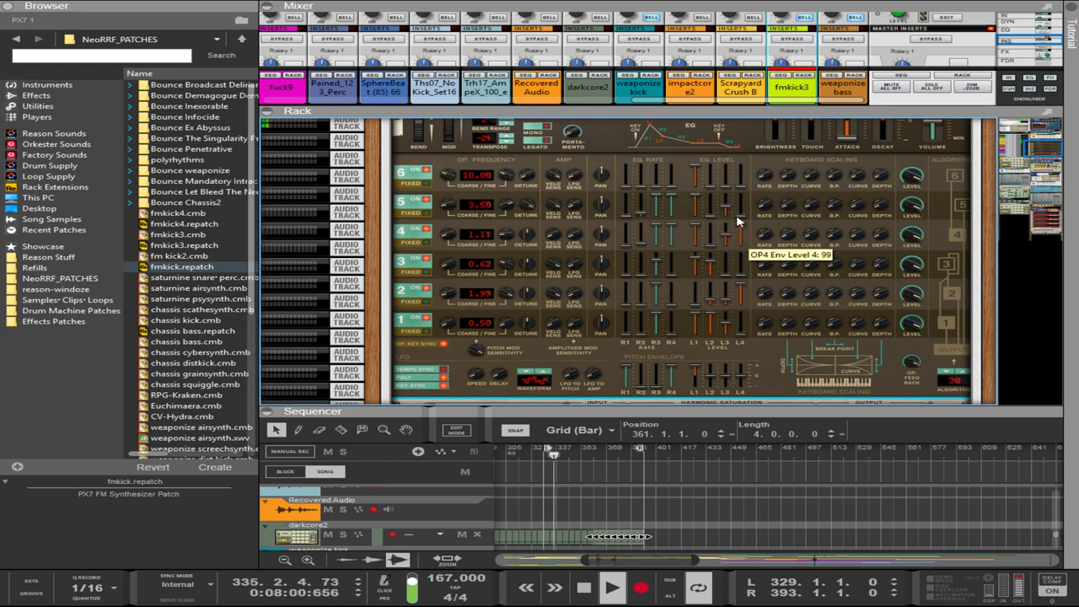
drag(639, 221, 645, 234)
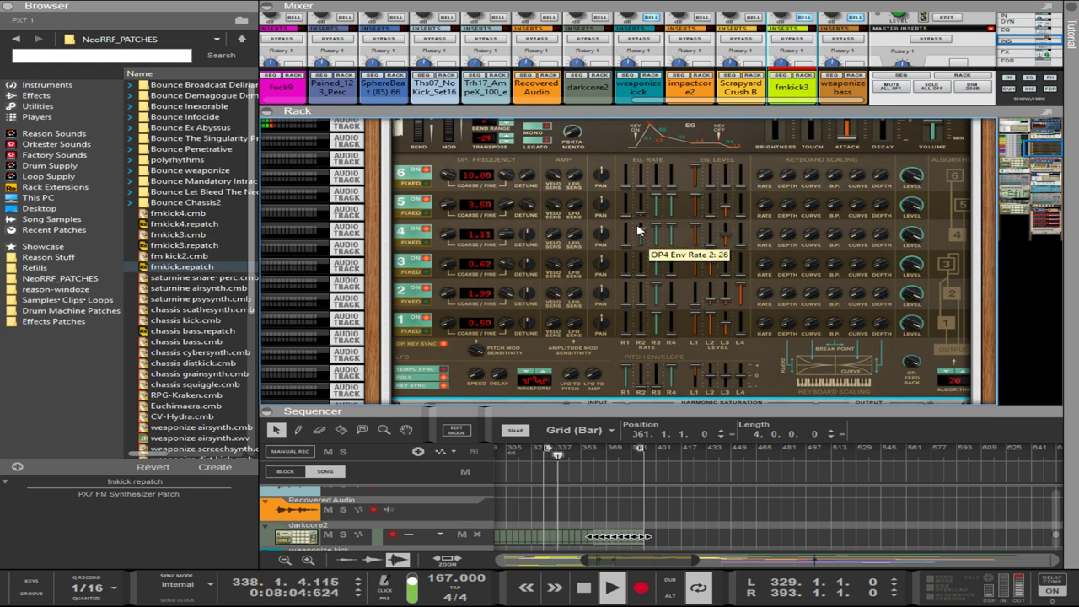
- Set pitch envelope rates 4 and 1 to 91 and 58, and retune operator 4 to 1.00
scroll(661, 361, down, 1)
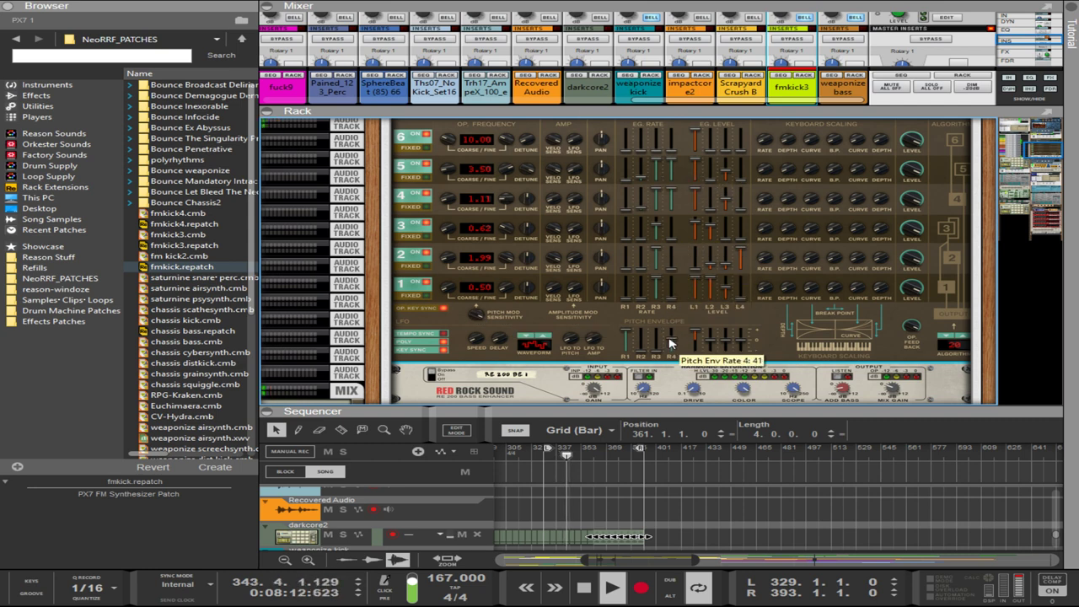
drag(669, 339, 673, 350)
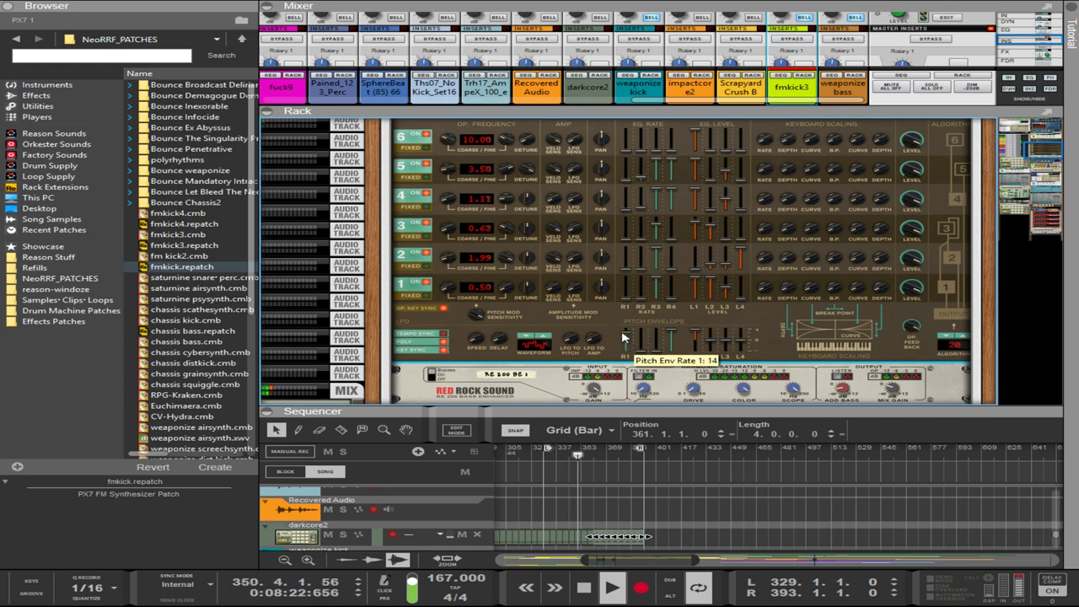
drag(629, 340, 622, 338)
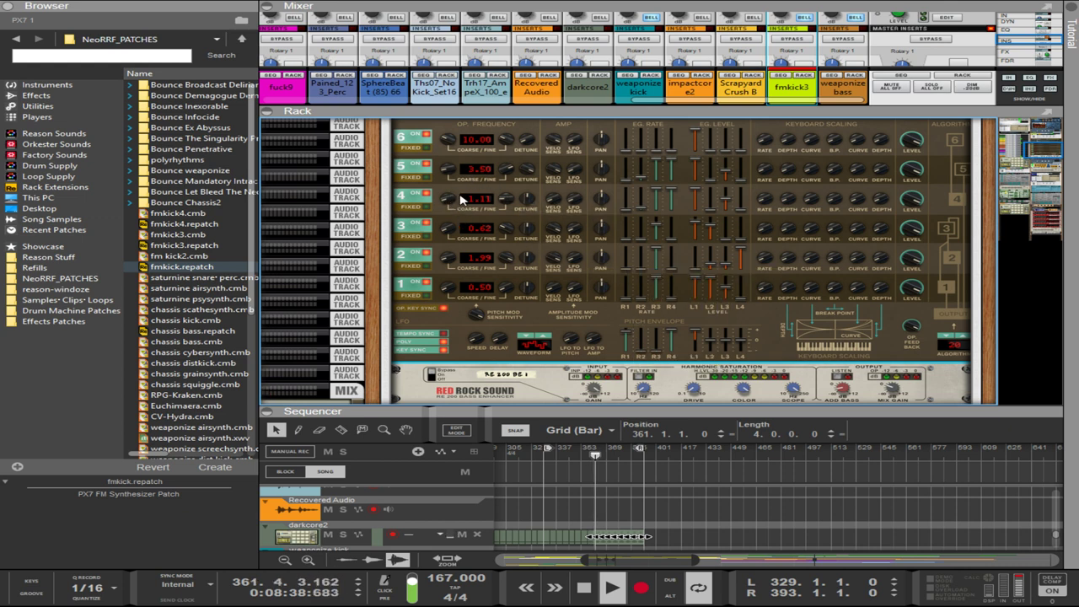
drag(509, 201, 510, 384)
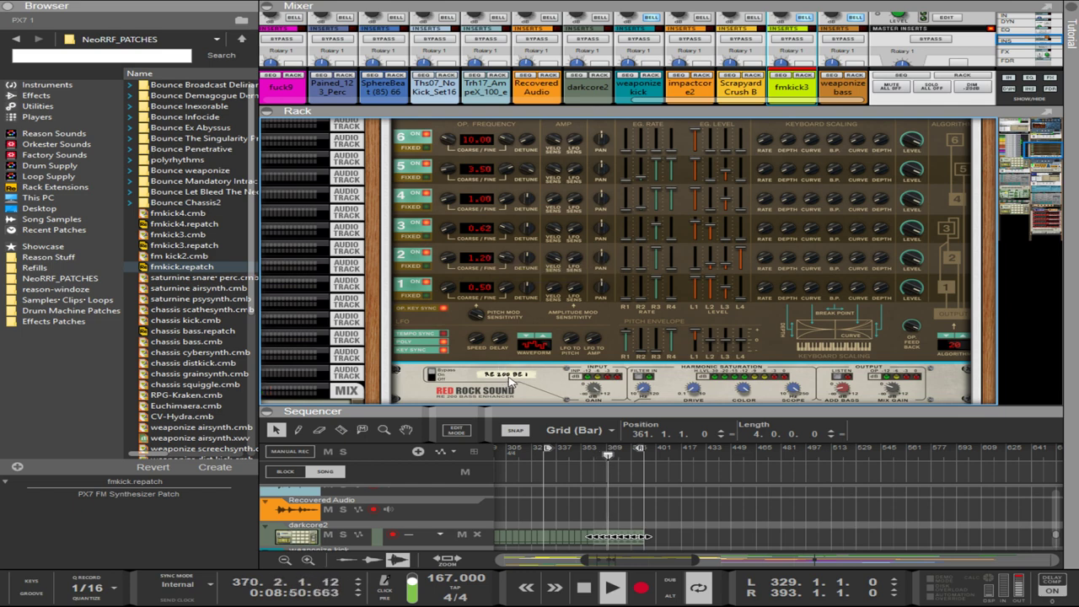
- Boost the RE 302 Graphic EQ's lowest bands, pushing the 20 Hz slider to maximum
scroll(662, 354, down, 10)
scroll(662, 355, down, 3)
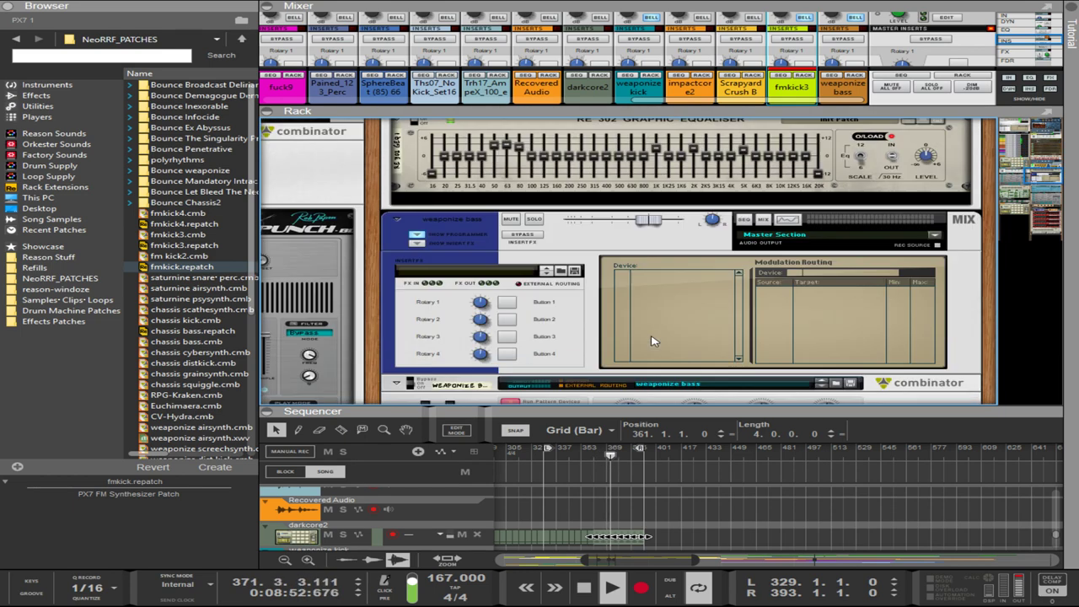
scroll(656, 341, up, 3)
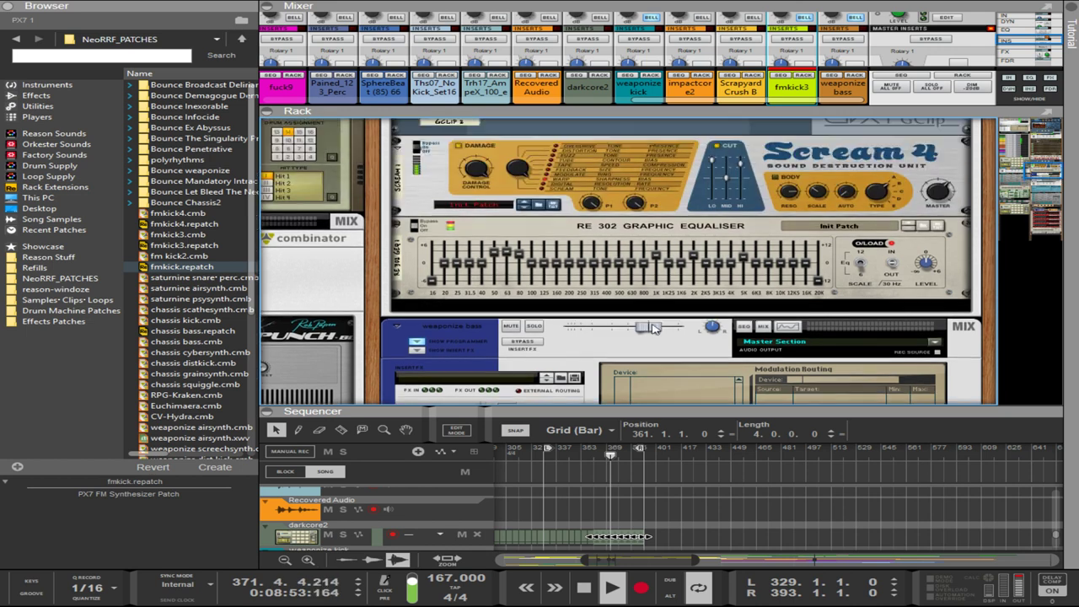
click(499, 247)
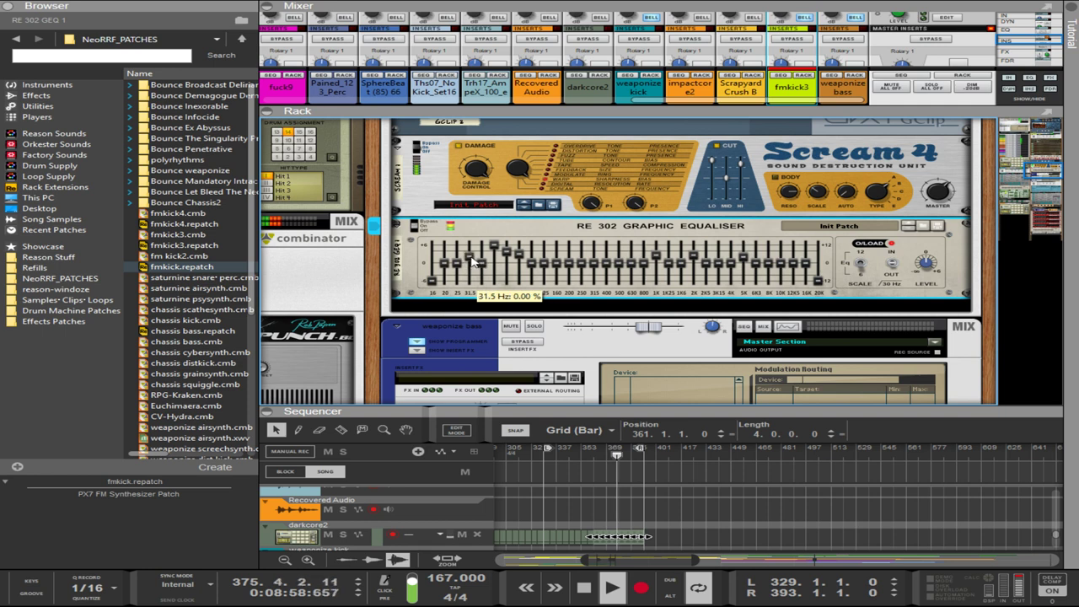
mouse_move(473, 262)
mouse_down()
mouse_move(469, 236)
mouse_move(489, 245)
mouse_move(482, 226)
mouse_move(454, 242)
mouse_move(446, 283)
mouse_up()
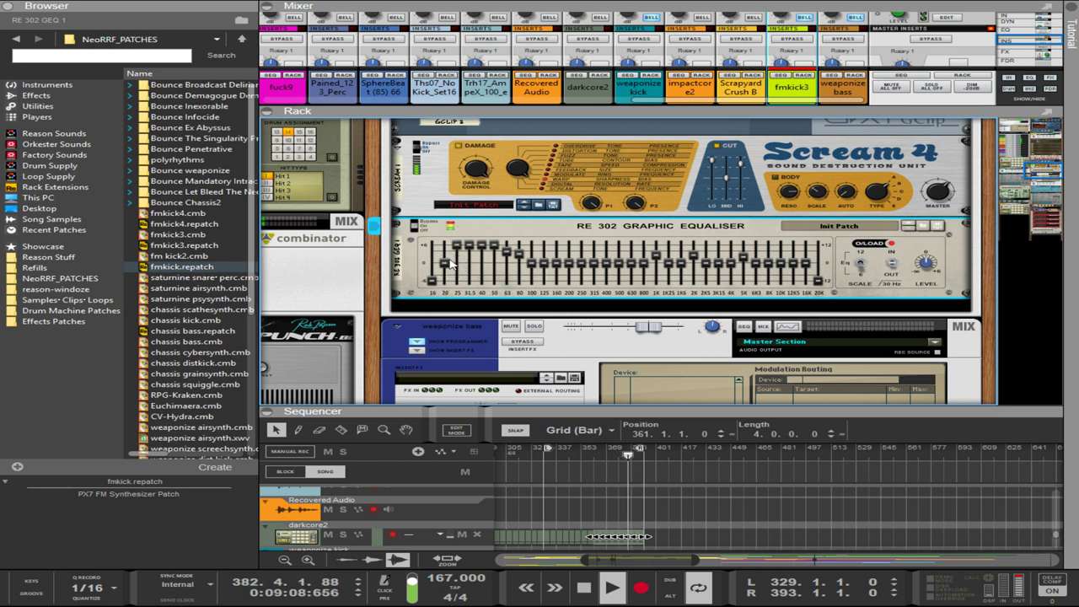
drag(445, 280, 453, 217)
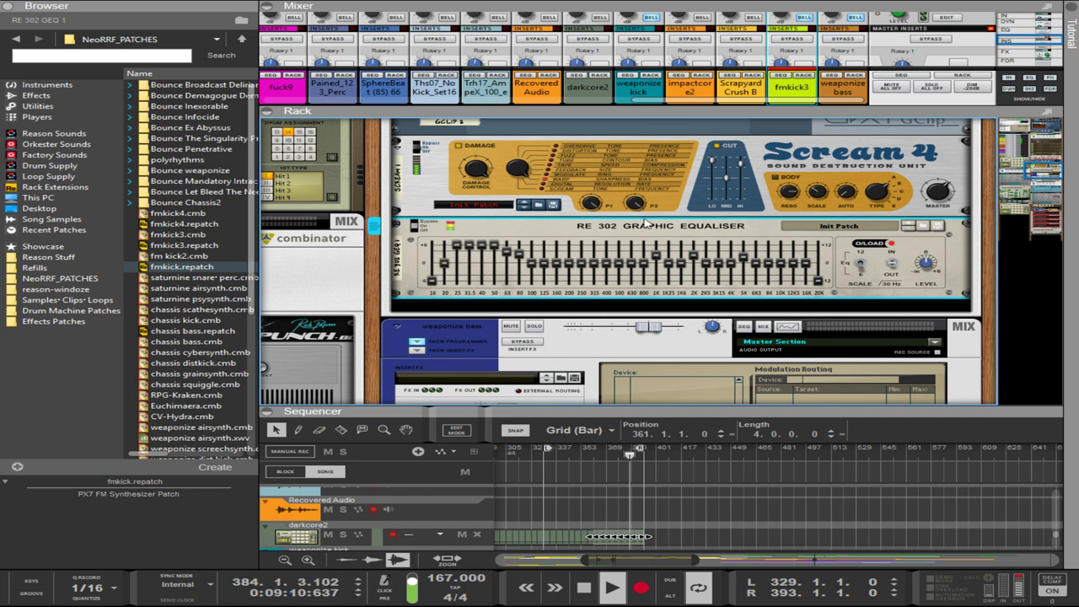
- Raise Scream 4's Cut Mid to 31 and lower the EQ input gain to -1.5 dB
click(727, 175)
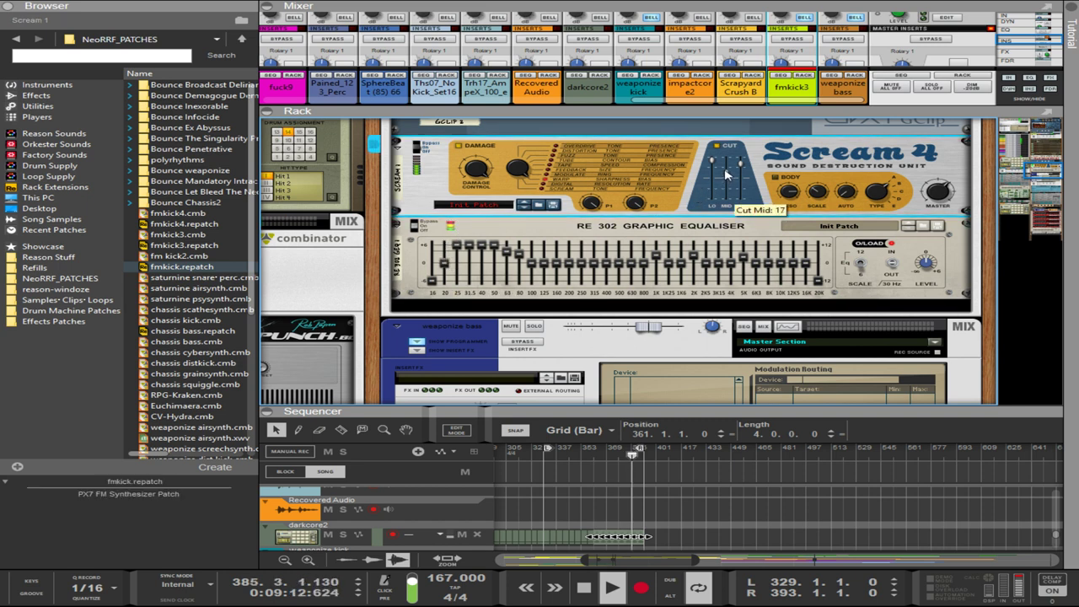
click(924, 263)
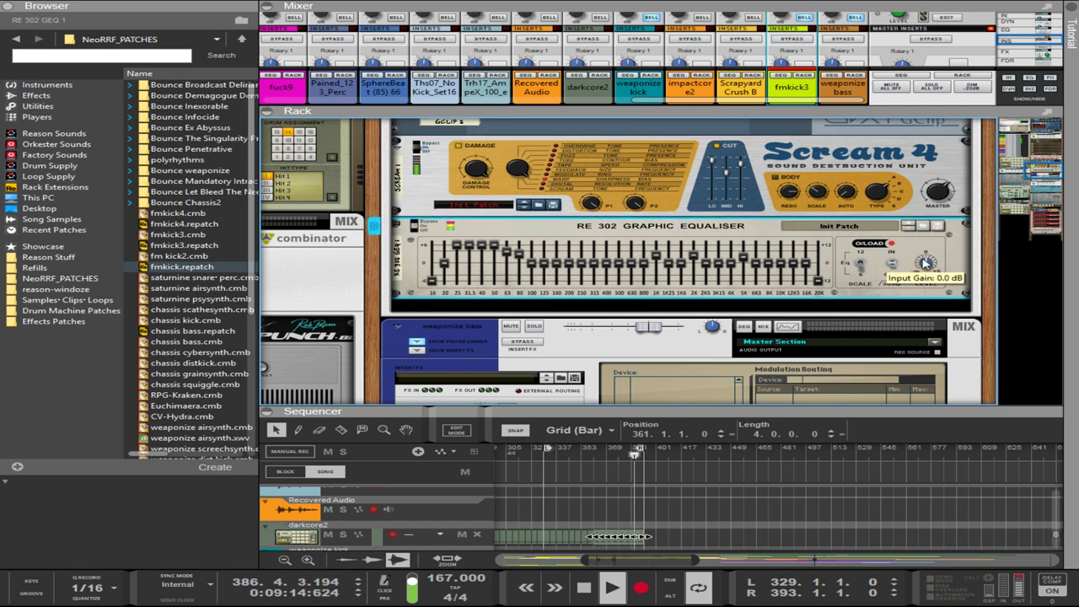
drag(924, 263, 927, 267)
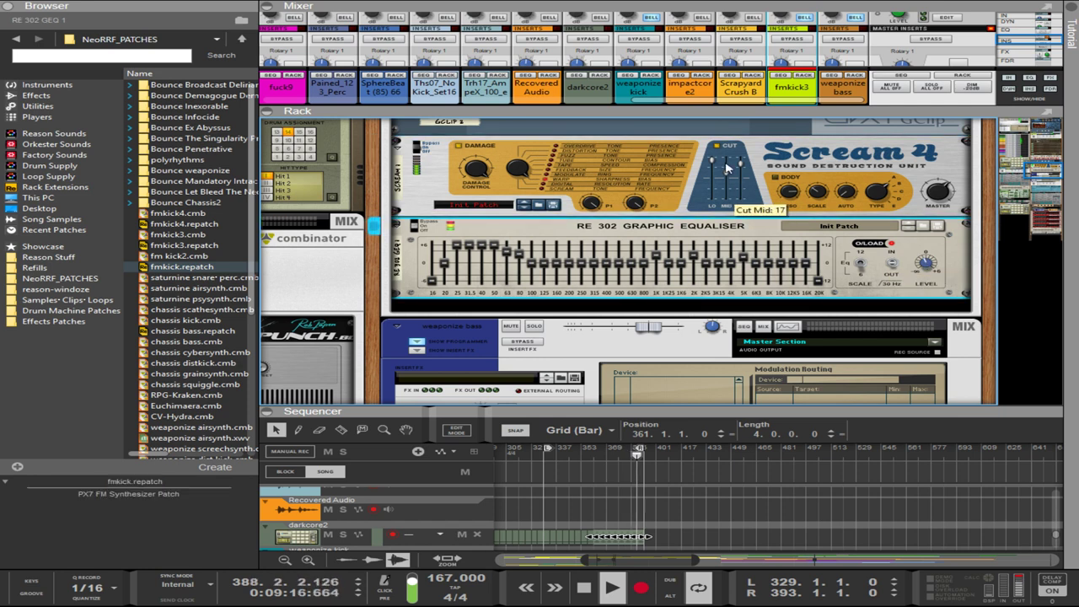
drag(727, 174, 728, 169)
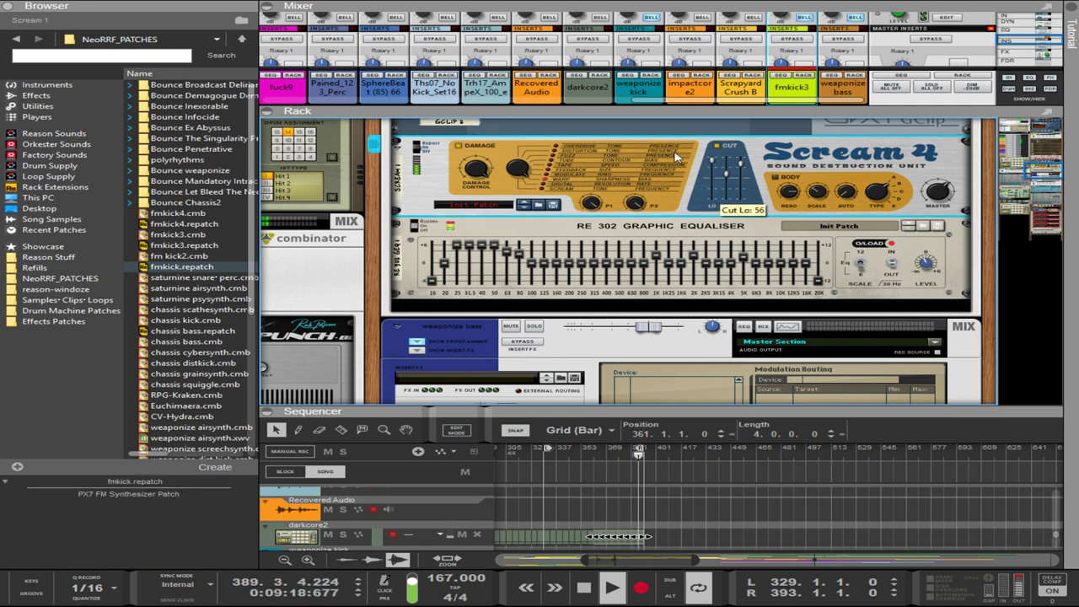
click(445, 267)
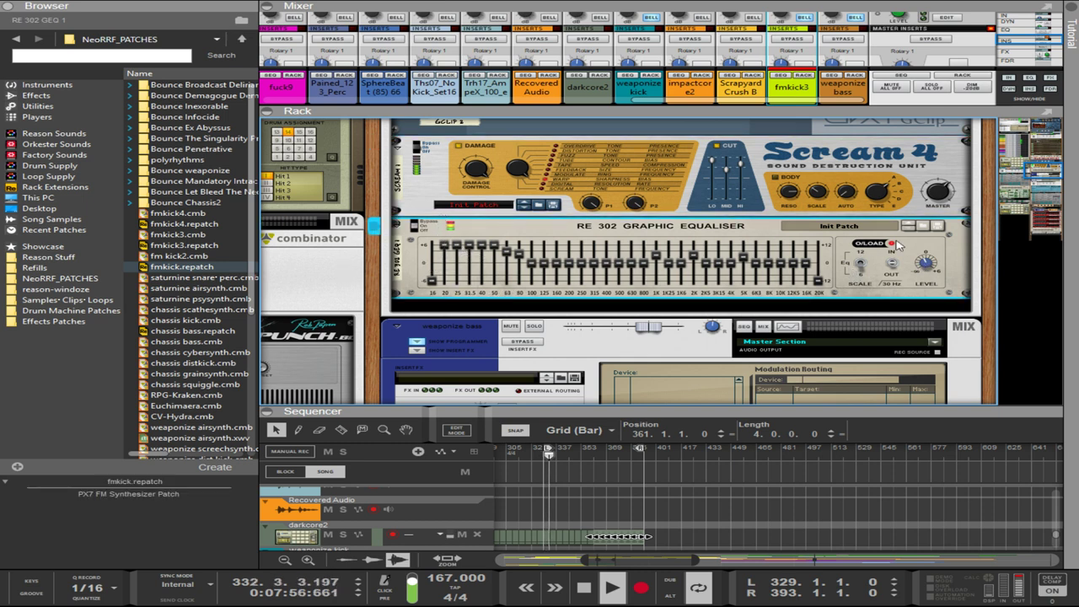
drag(925, 264, 921, 262)
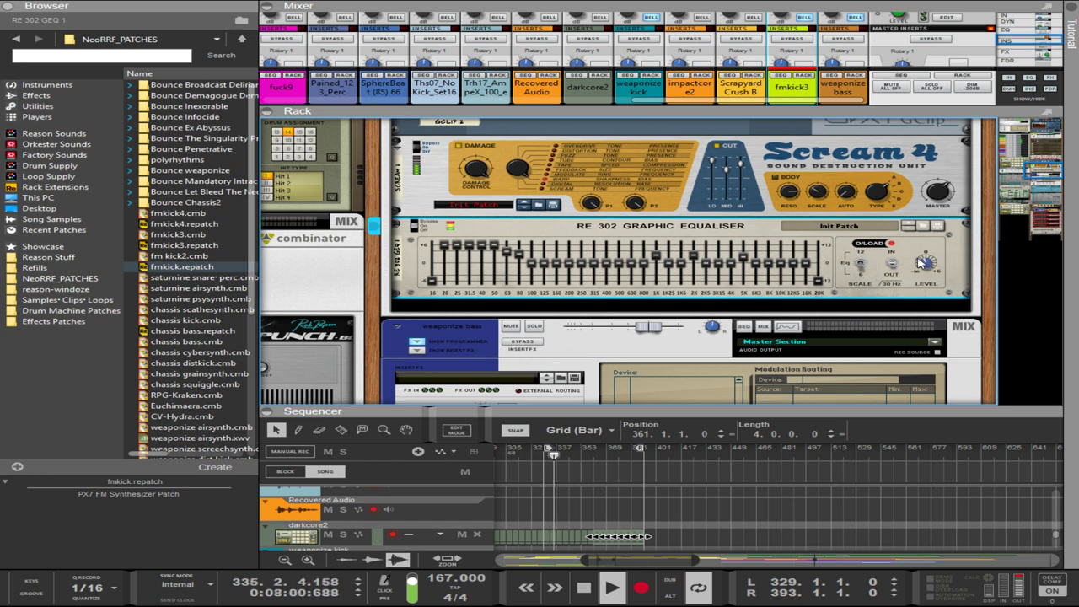
- Bring Scream 4's master level up to 95 and the EQ input gain down to -5.0 dB
click(936, 190)
drag(936, 189, 933, 191)
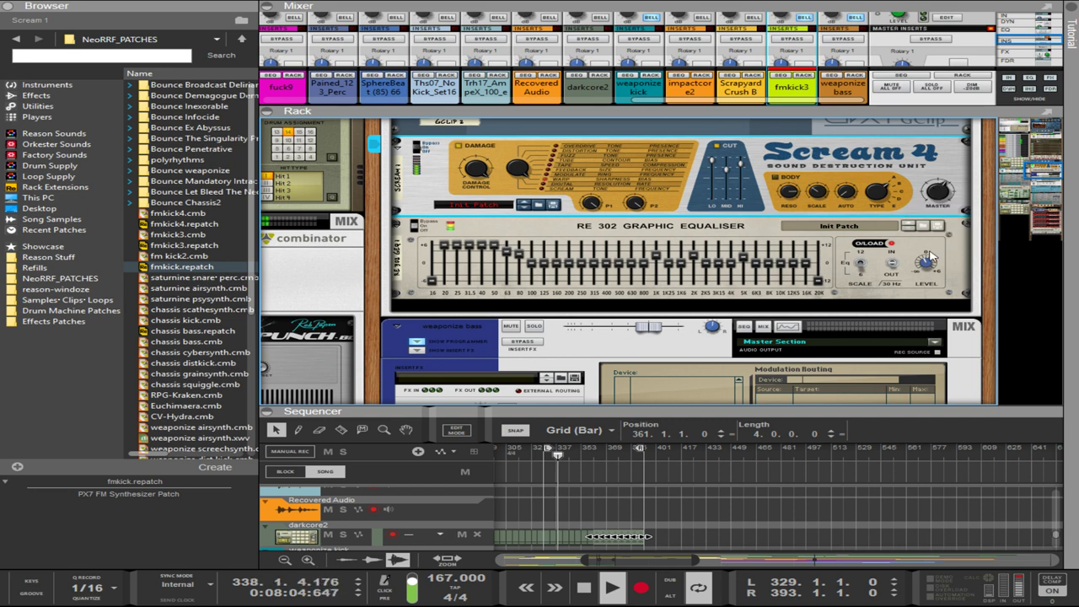
drag(926, 263, 925, 267)
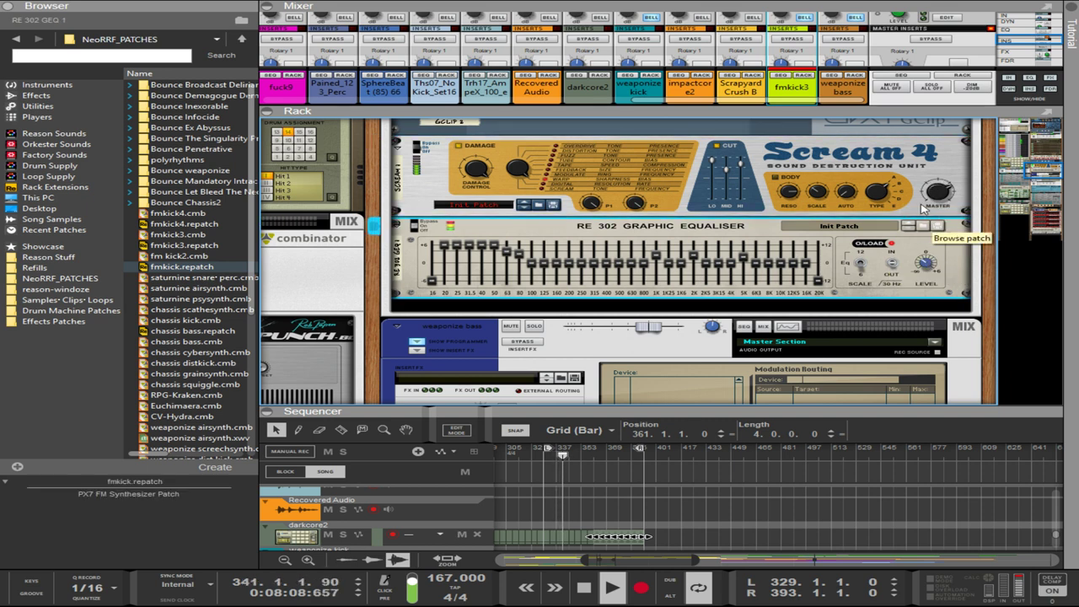
drag(932, 199, 932, 194)
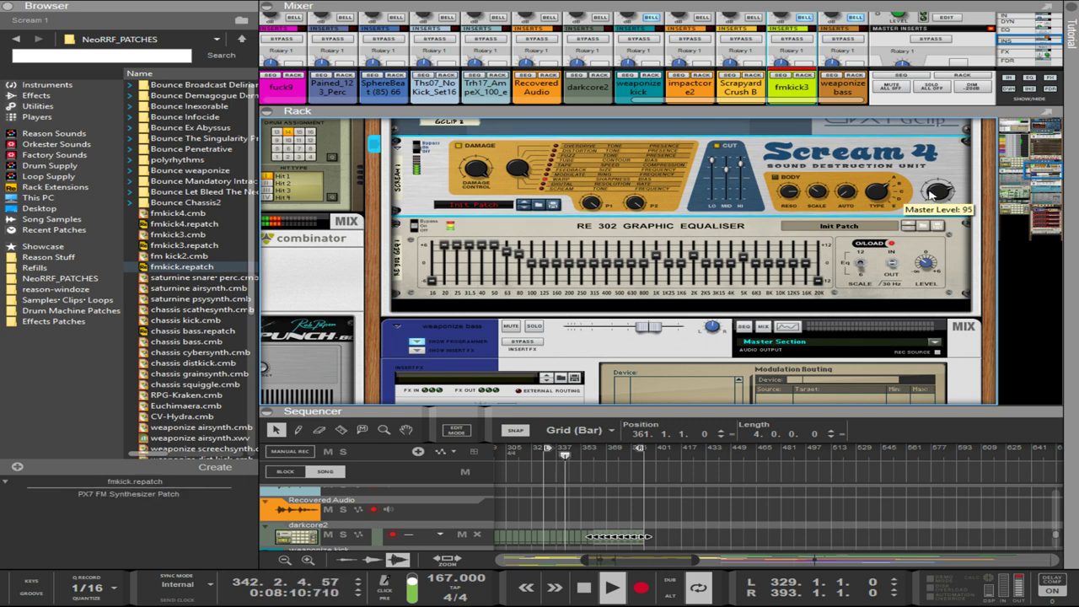
click(925, 264)
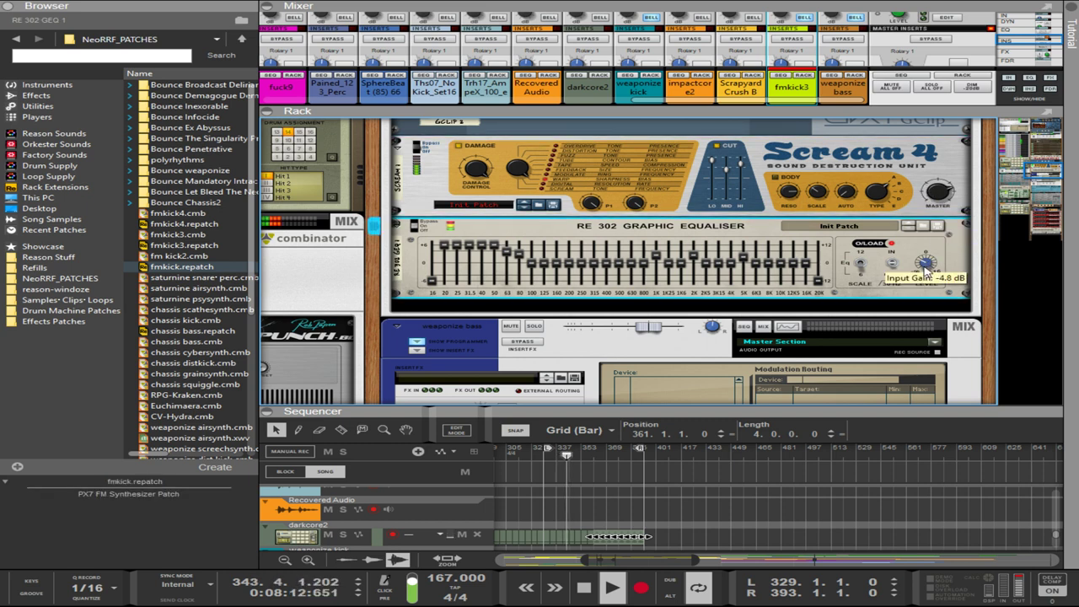
drag(925, 265, 925, 266)
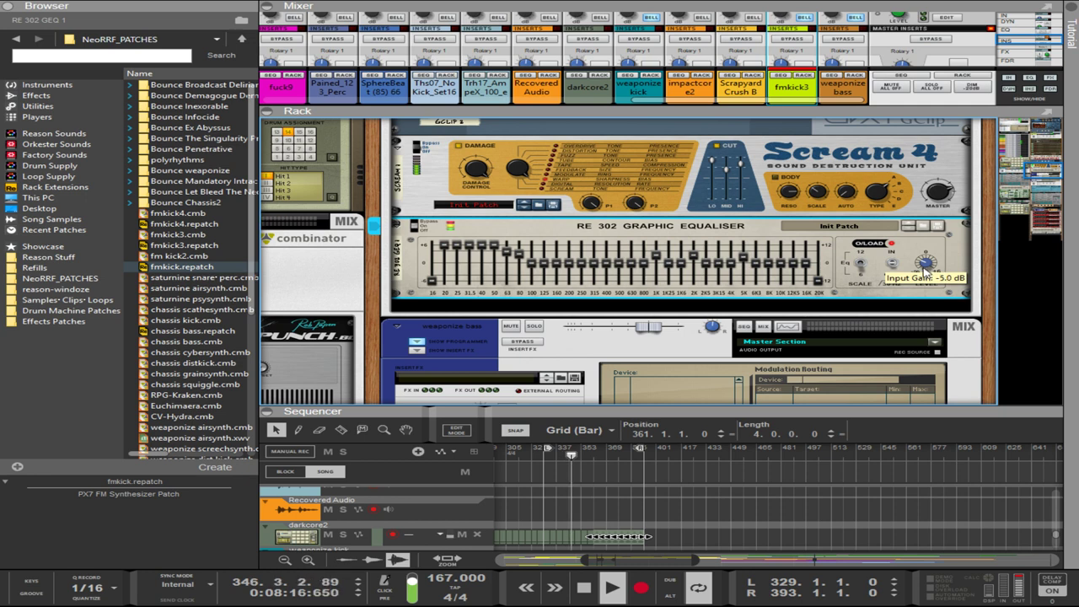
click(715, 162)
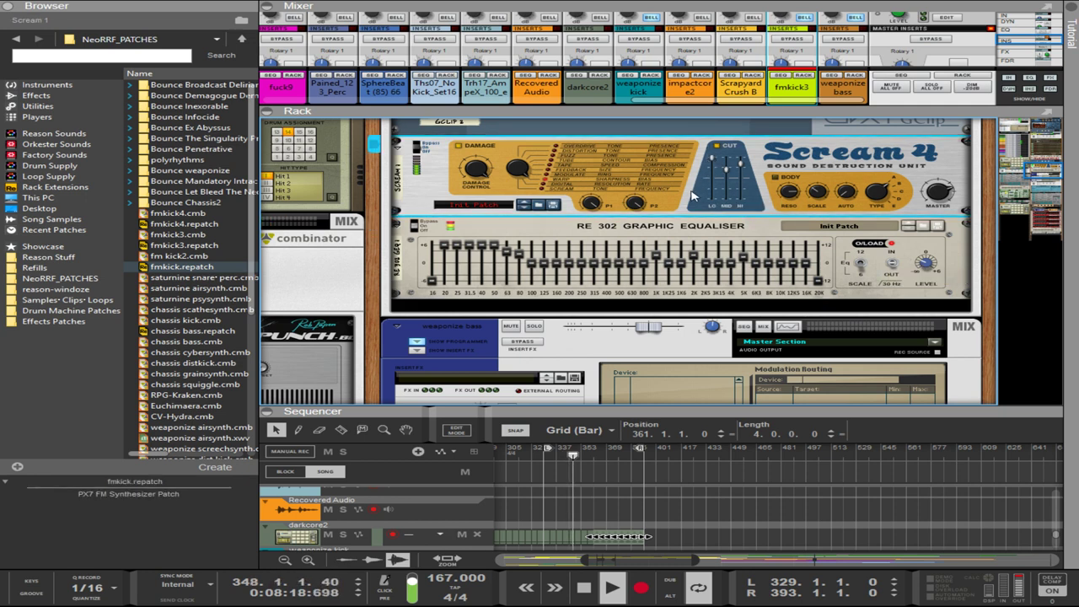
- Enlarge the mixer and raise the fmkick3 channel input gain to about -2.57 dB
scroll(649, 301, up, 6)
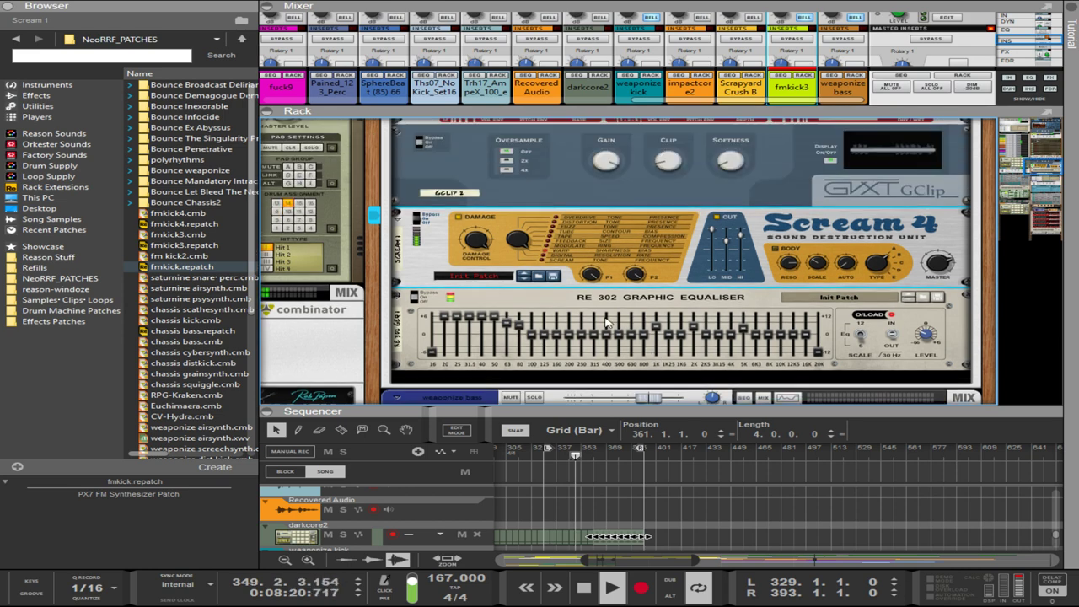
scroll(602, 314, up, 5)
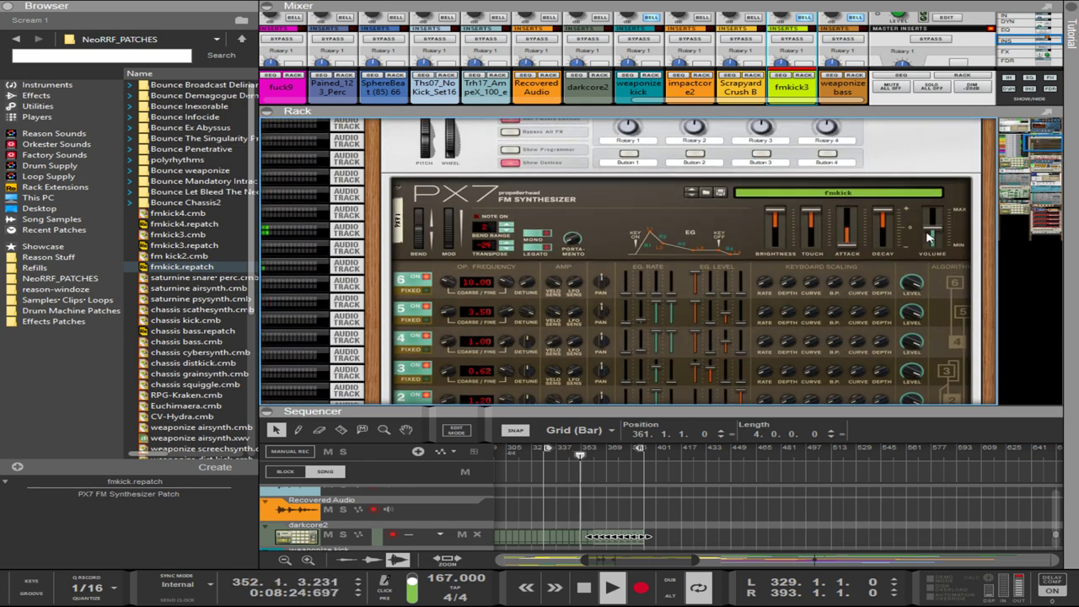
scroll(927, 232, down, 5)
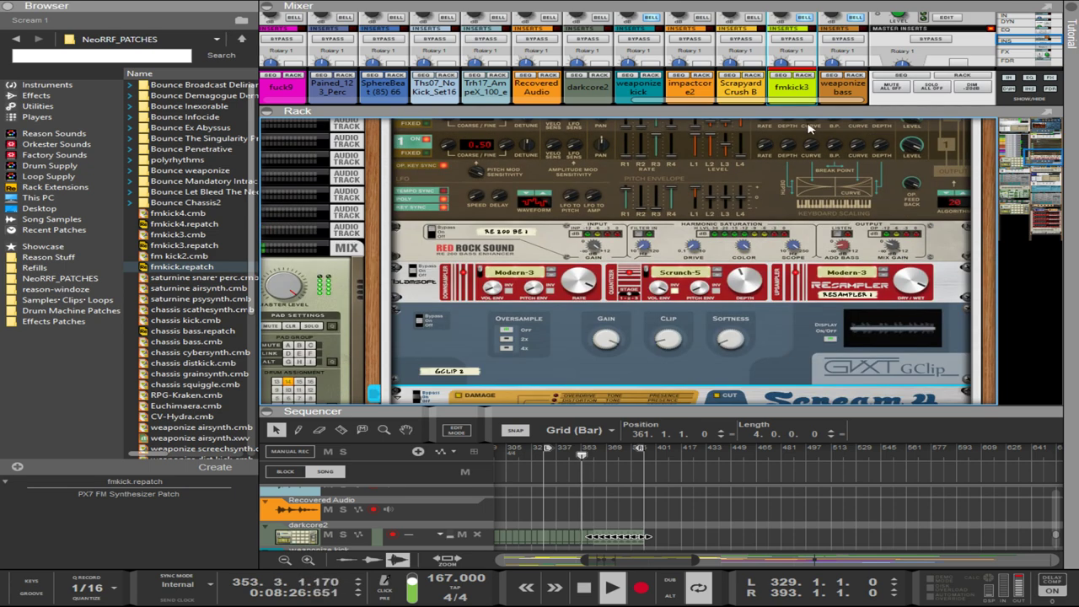
drag(796, 110, 806, 263)
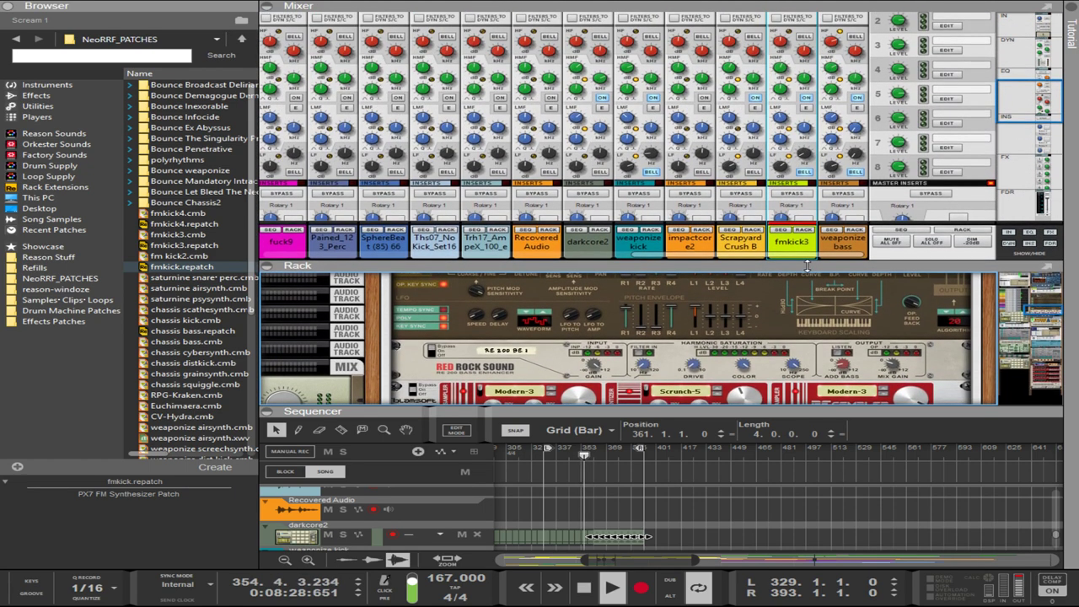
scroll(815, 179, up, 5)
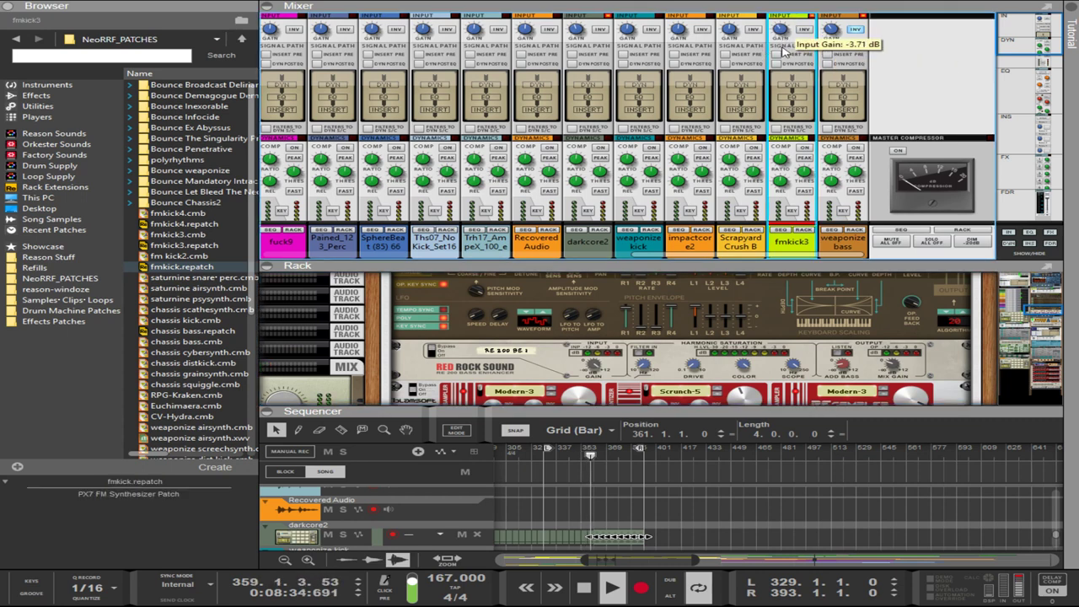
drag(782, 47, 779, 48)
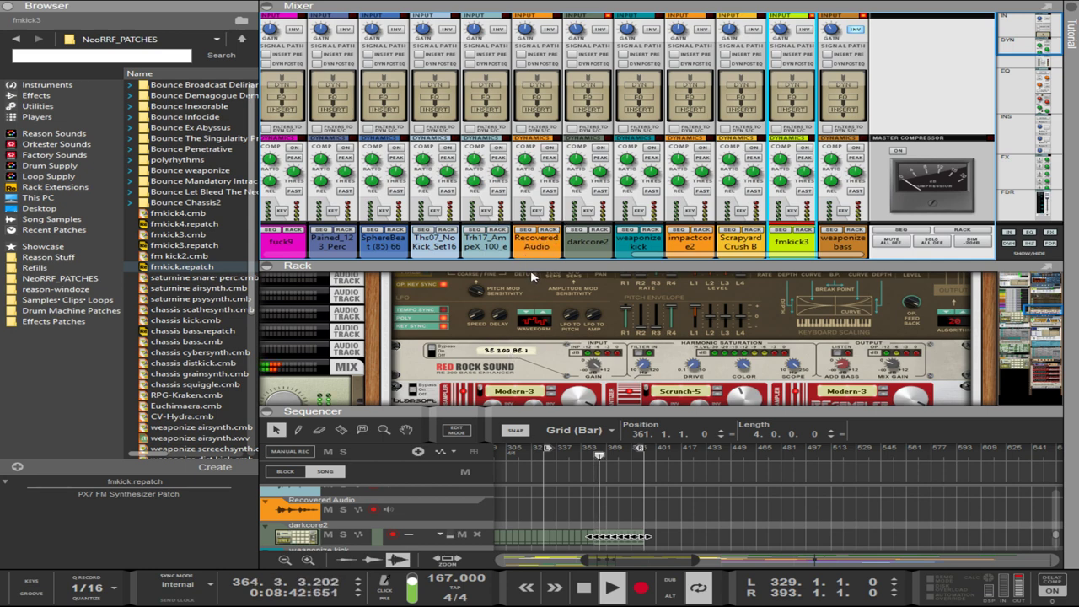
- Collapse the mixer to enlarge the sequencer and select the darkcore2, weaponize kick and fmkick3 clips
drag(529, 262, 525, 54)
drag(494, 407, 493, 138)
drag(727, 497, 551, 390)
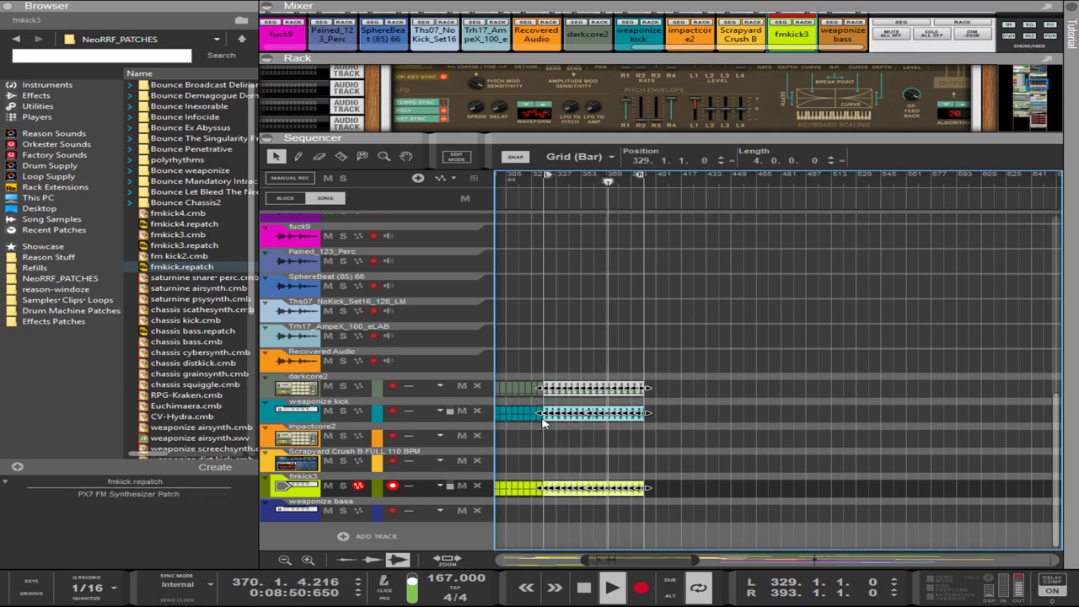
- Copy the darkcore2, weaponize kick and fmkick3 clips onward to bar 457, then select a short kick section
drag(700, 497, 646, 419)
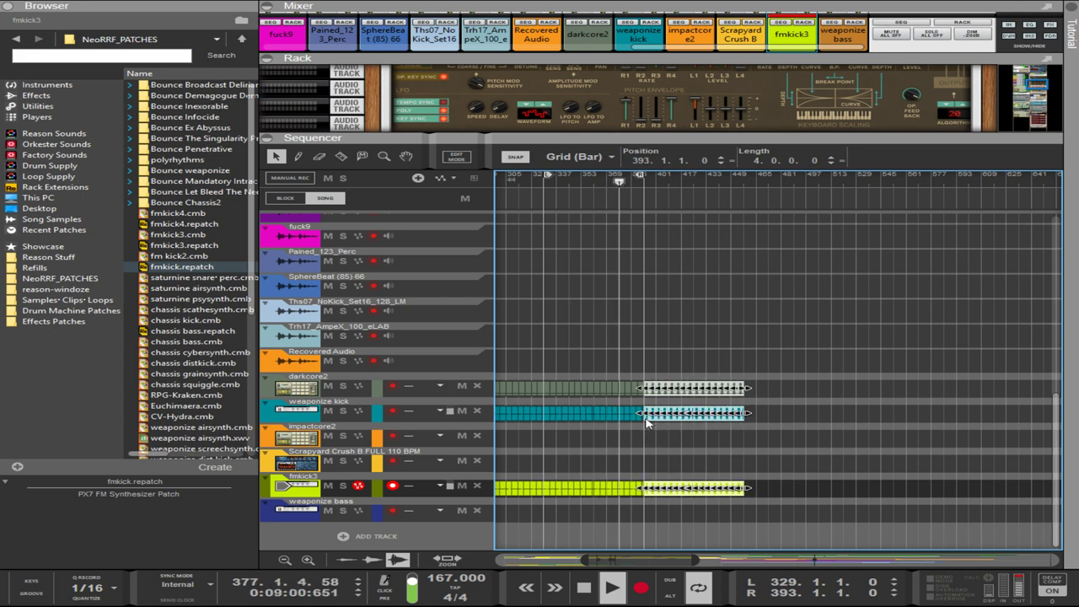
key(h)
key(h)
key(h)
key(h)
key(h)
key(h)
key(h)
key(h)
key(h)
key(h)
key(h)
key(h)
key(h)
key(h)
key(h)
key(h)
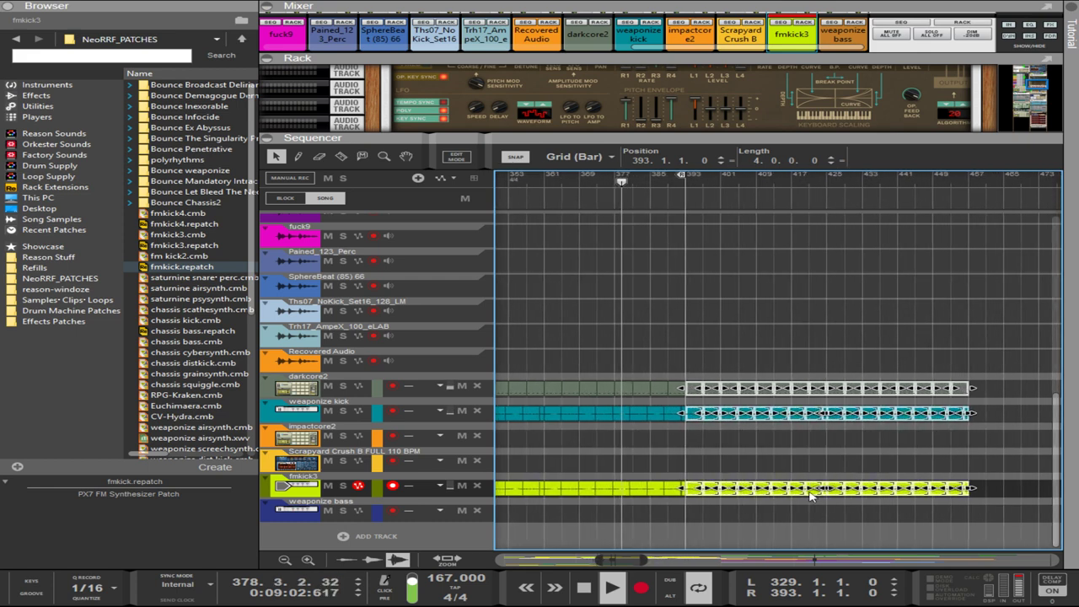
scroll(809, 507, down, 2)
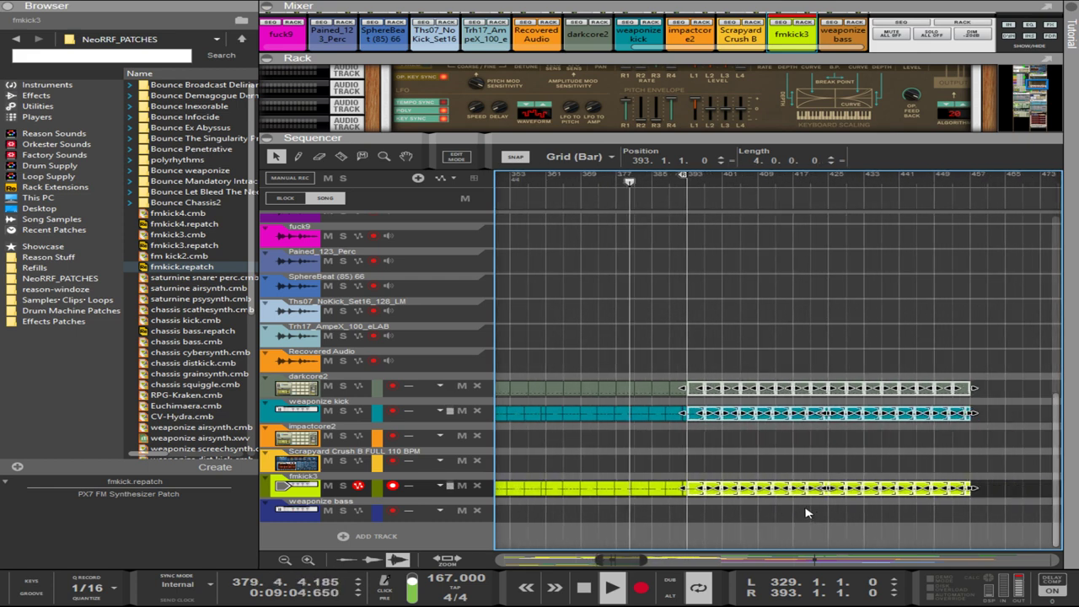
click(718, 494)
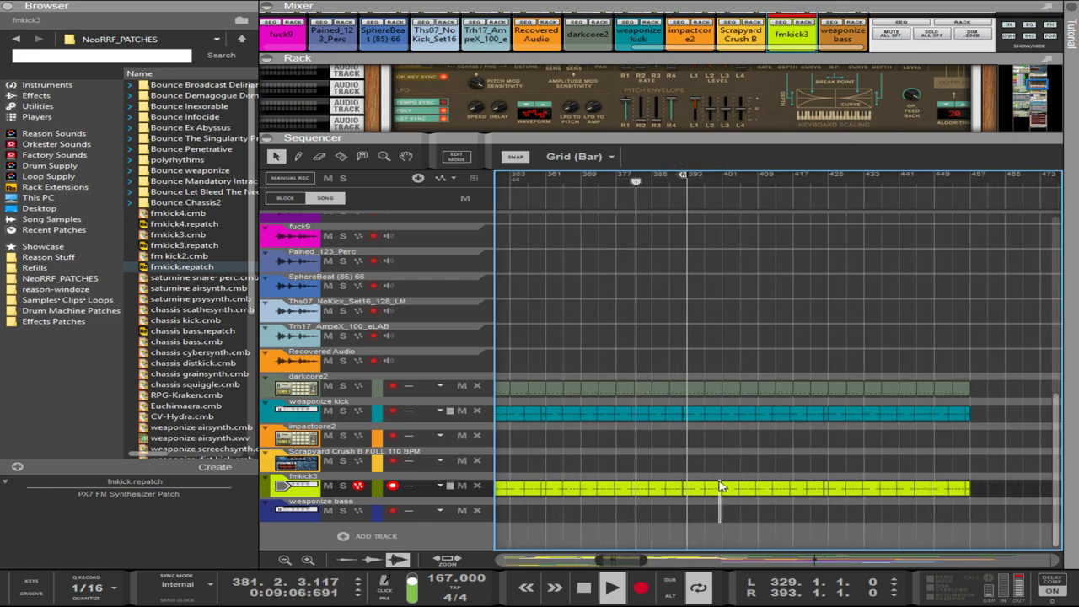
drag(717, 481, 713, 413)
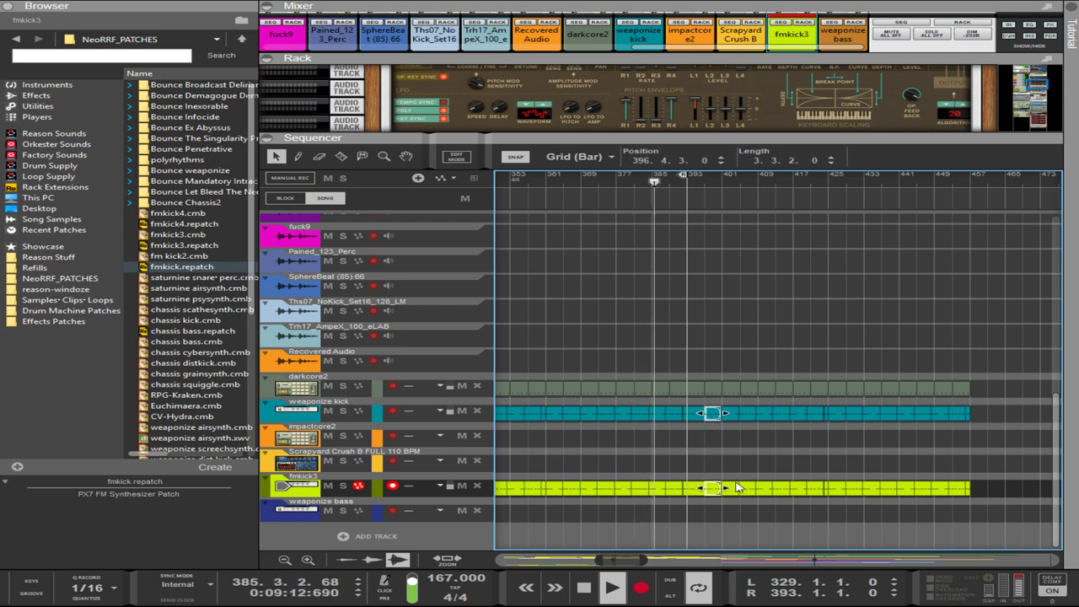
- Nudge the later weaponize kick and fmkick3 parts so they start at 404.4.3
ctrl+scroll(795, 516, up, 3)
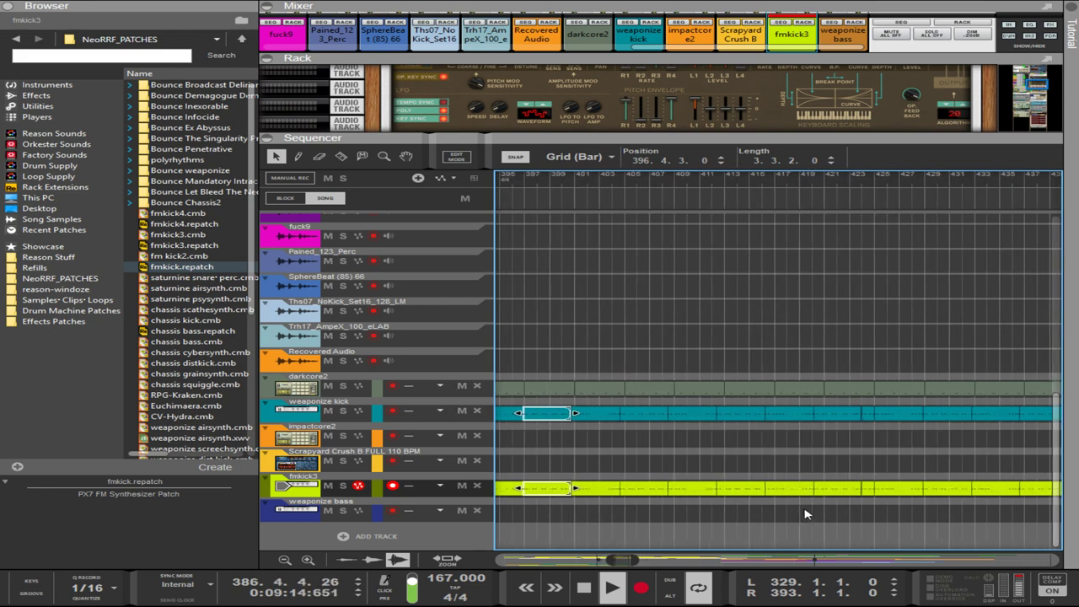
ctrl+scroll(516, 529, up, 4)
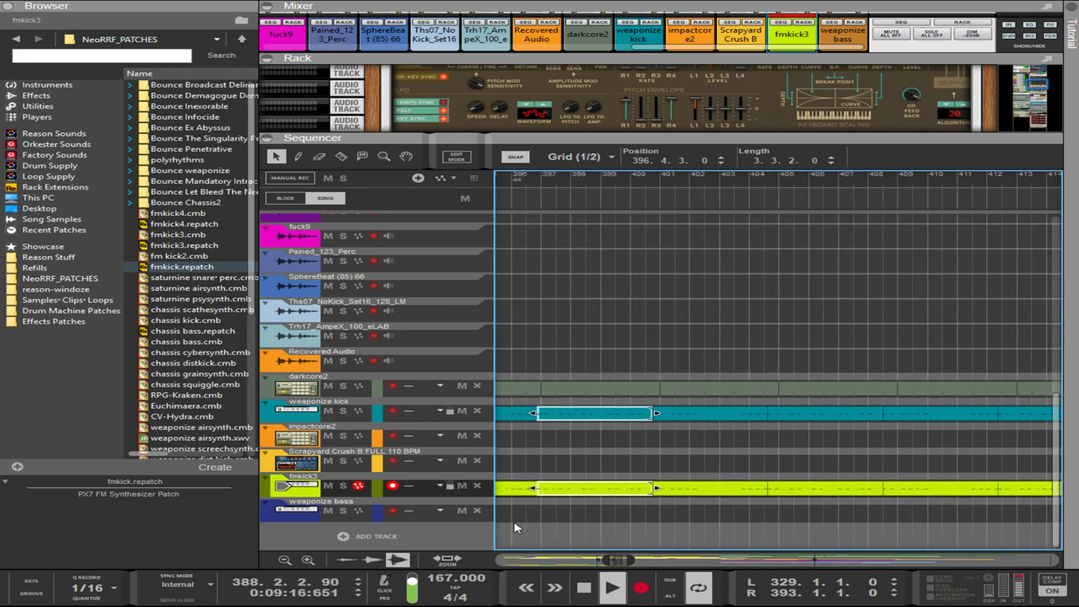
ctrl+scroll(665, 522, up, 2)
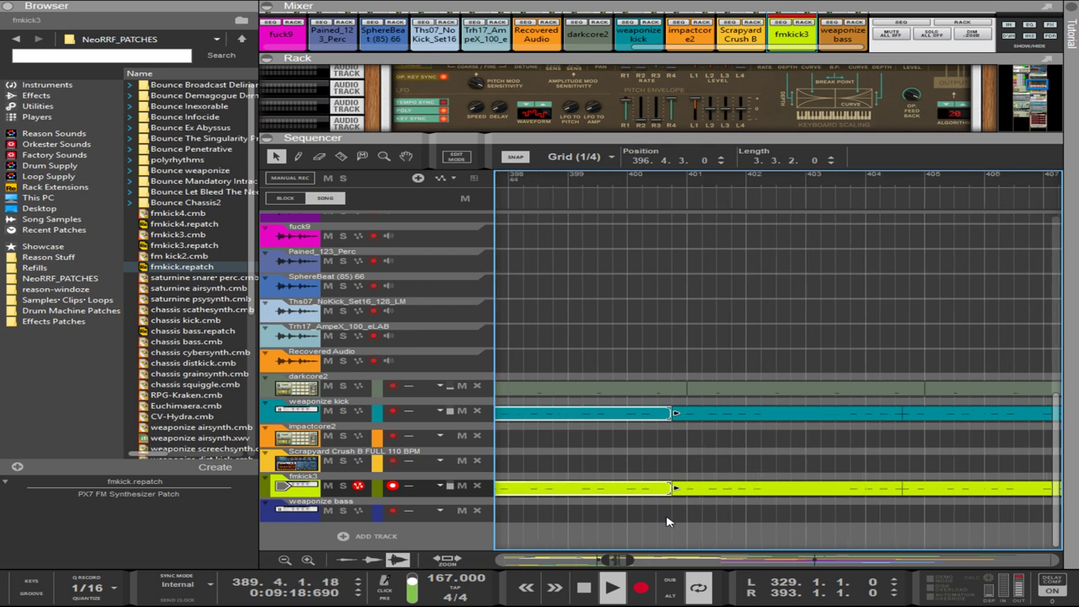
ctrl+scroll(666, 522, up, 1)
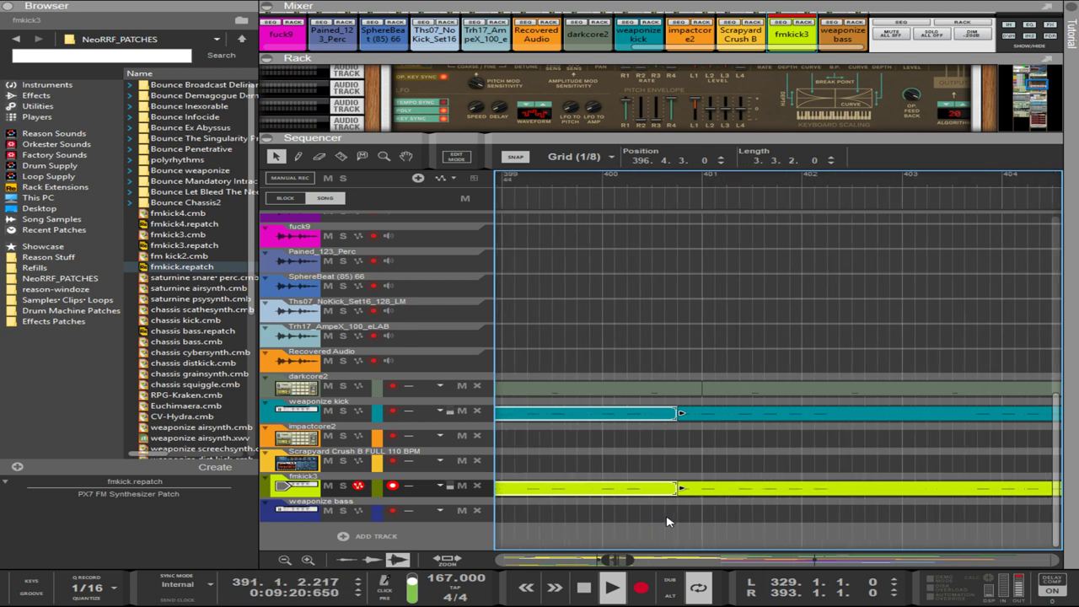
key(ctrl+Left)
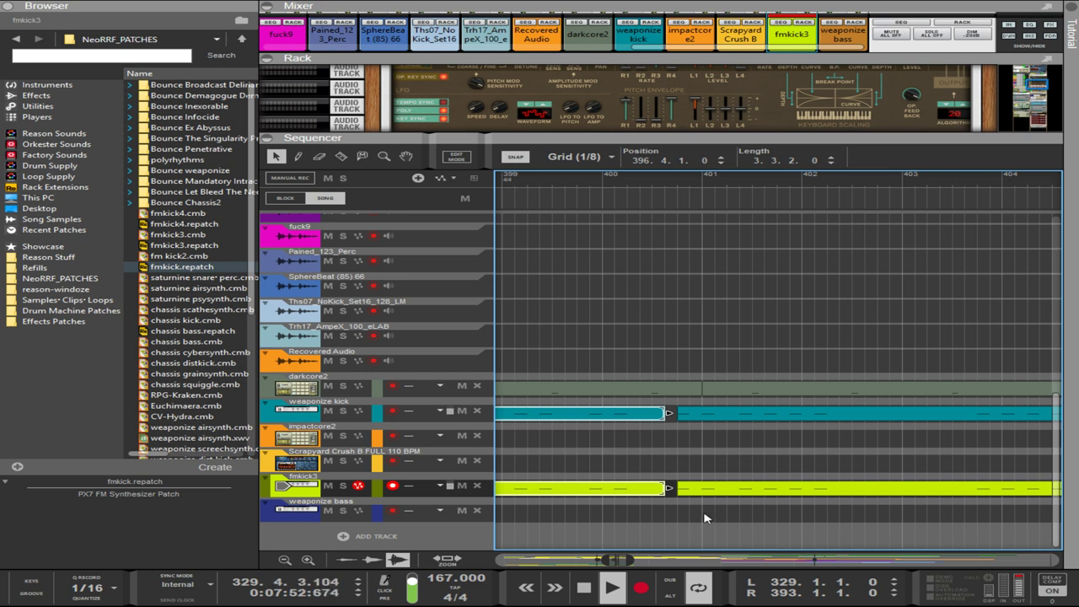
key(Right)
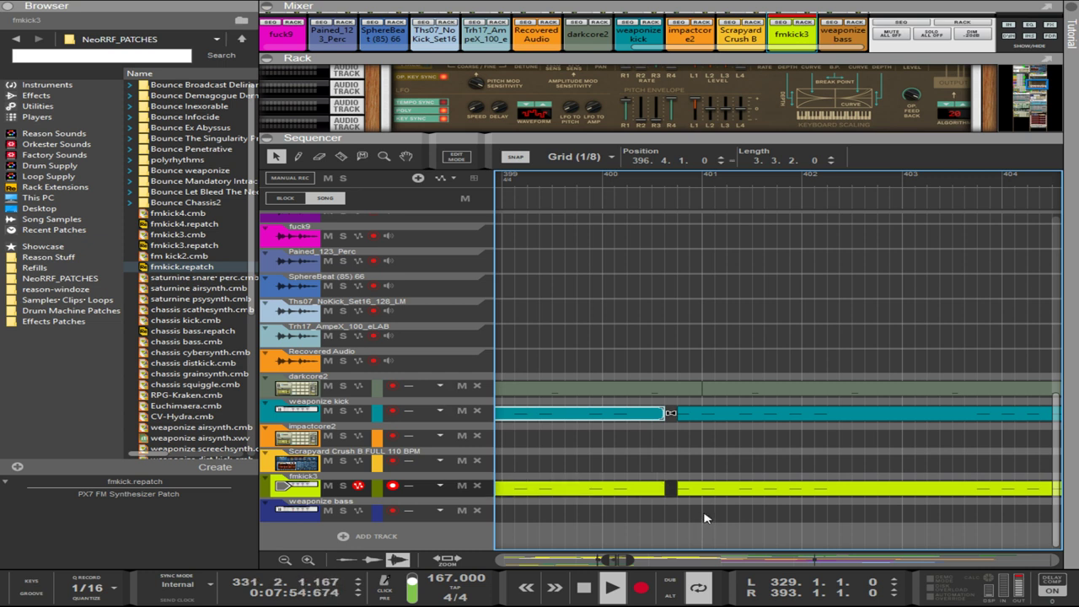
drag(830, 537, 938, 409)
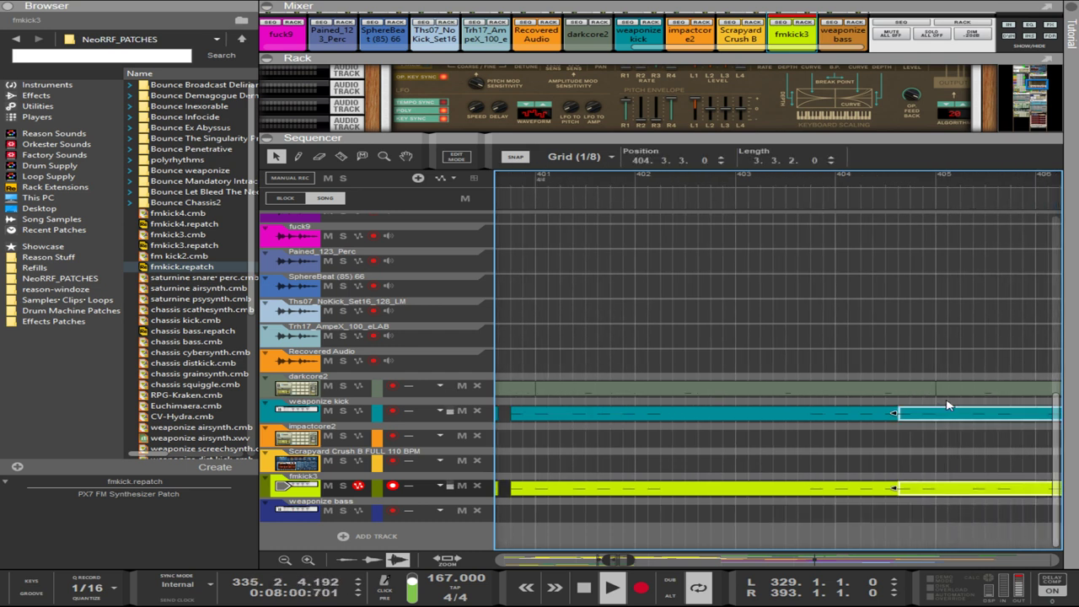
key(ctrl+Right)
key(ctrl+Right)
key(ctrl+Right)
key(ctrl+Right)
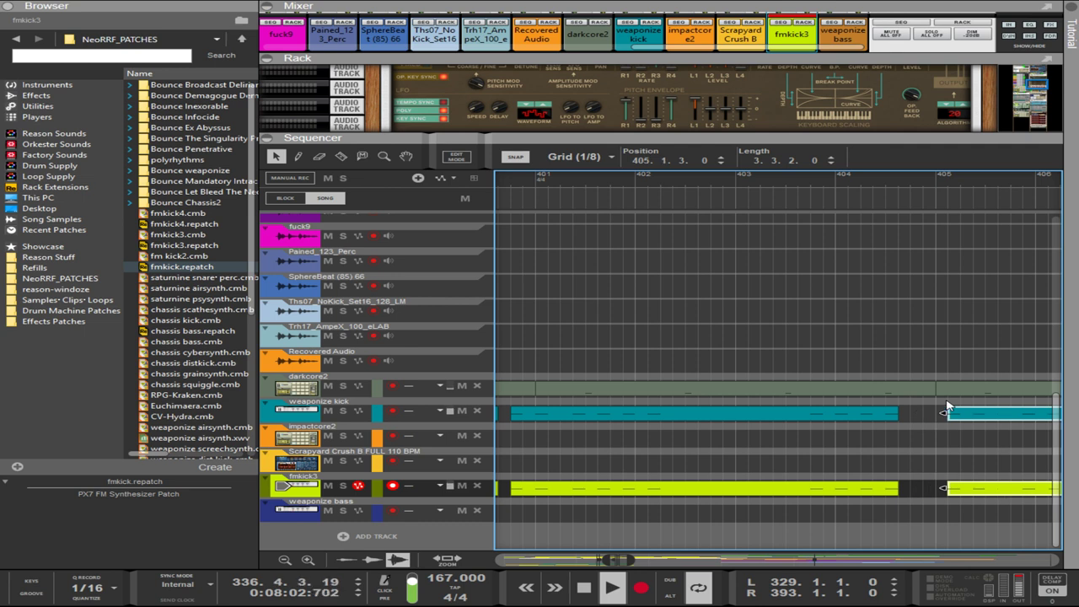
key(ctrl+Left)
key(ctrl+Left)
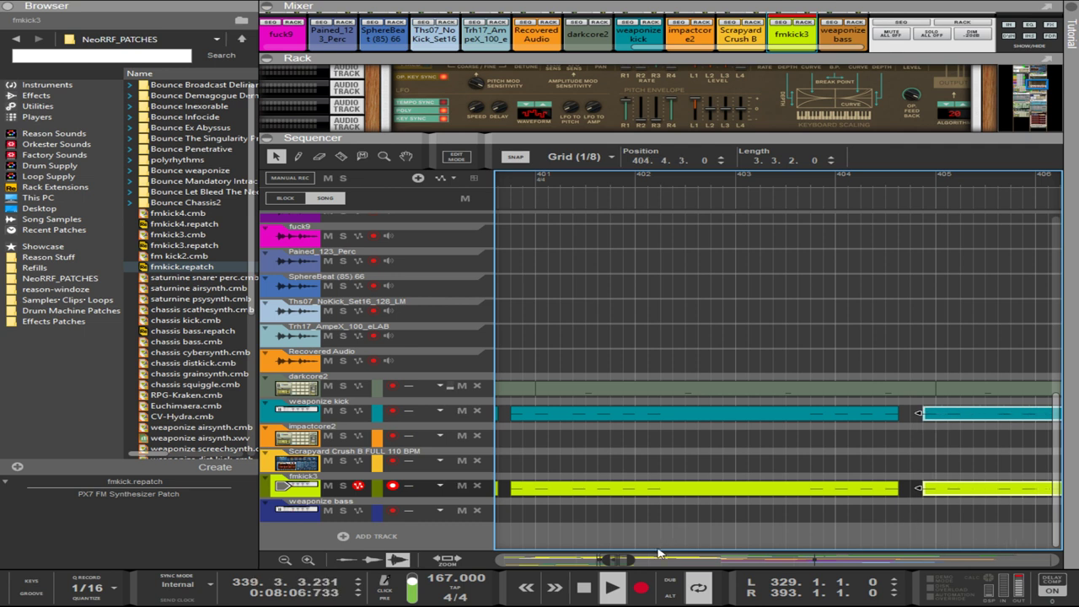
drag(619, 561, 620, 563)
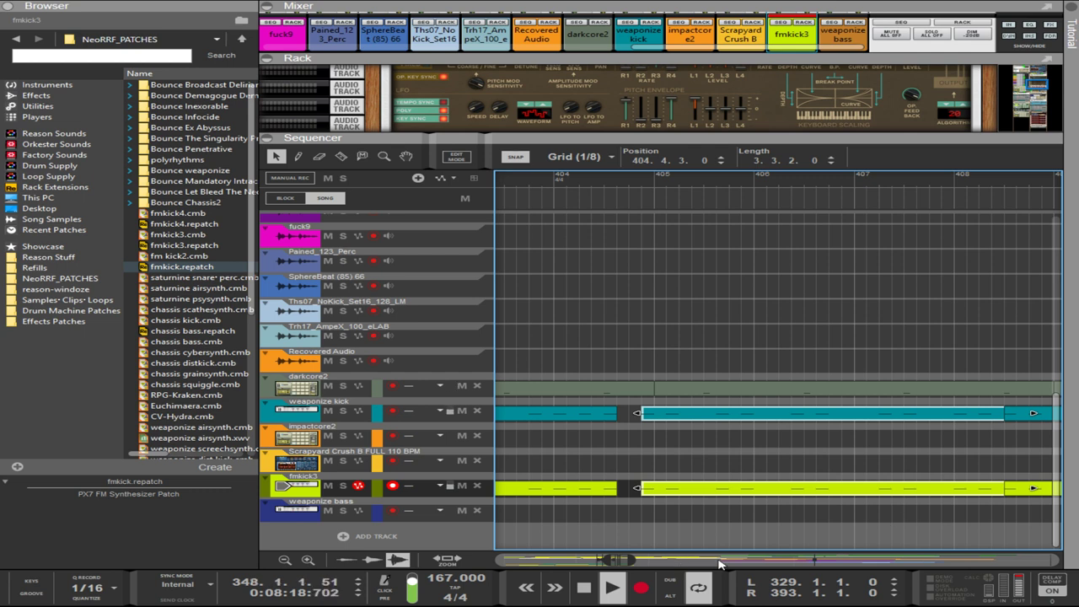
- Select the weaponize kick and fmkick3 clips after bar 412 and nudge them to 412.1.1
drag(617, 560, 618, 561)
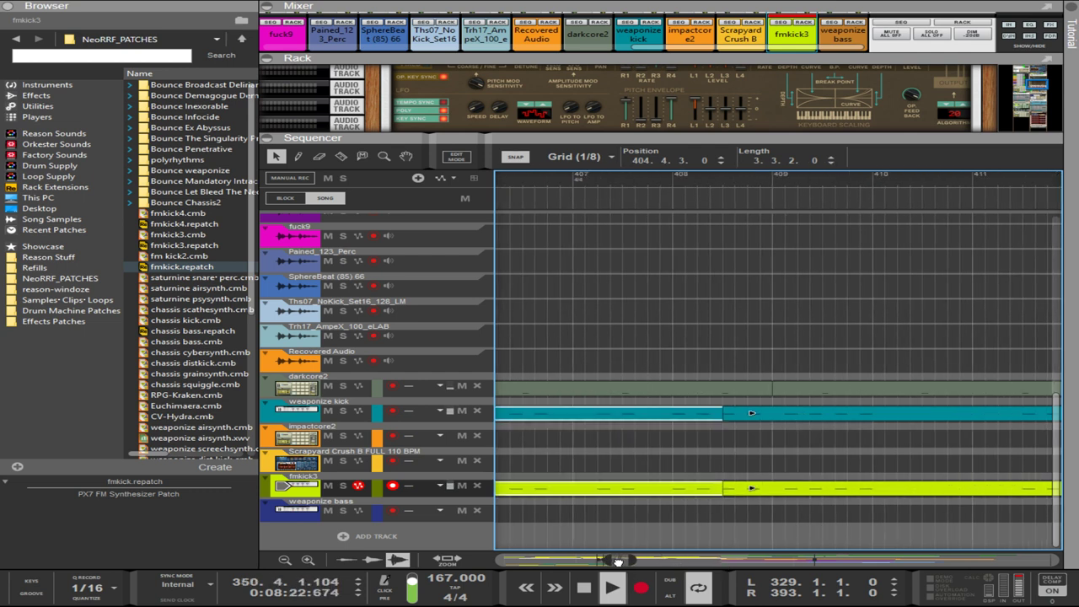
drag(758, 523, 1077, 512)
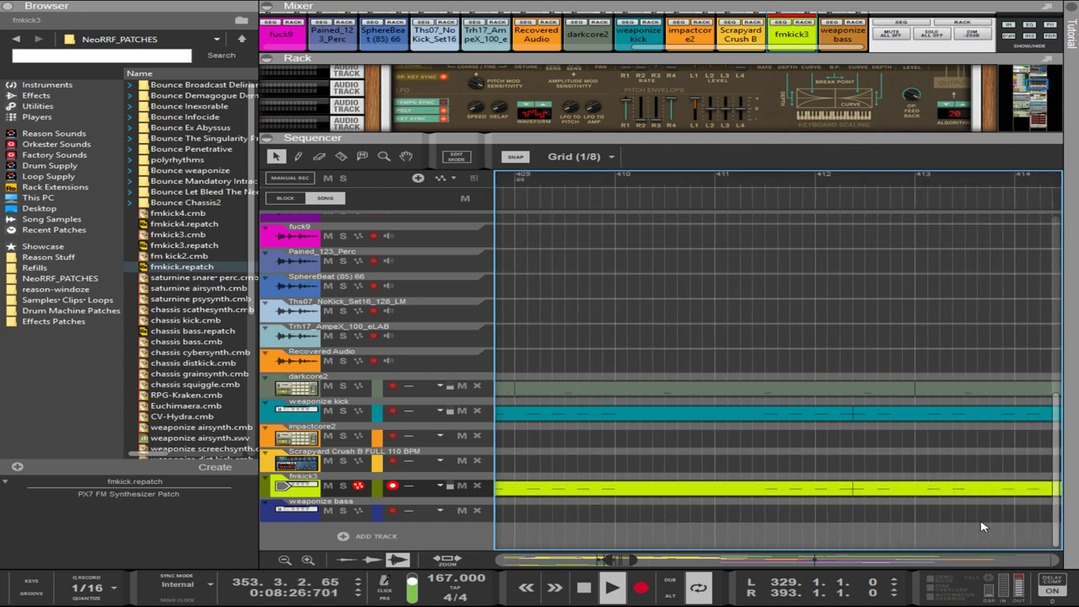
drag(985, 526, 951, 413)
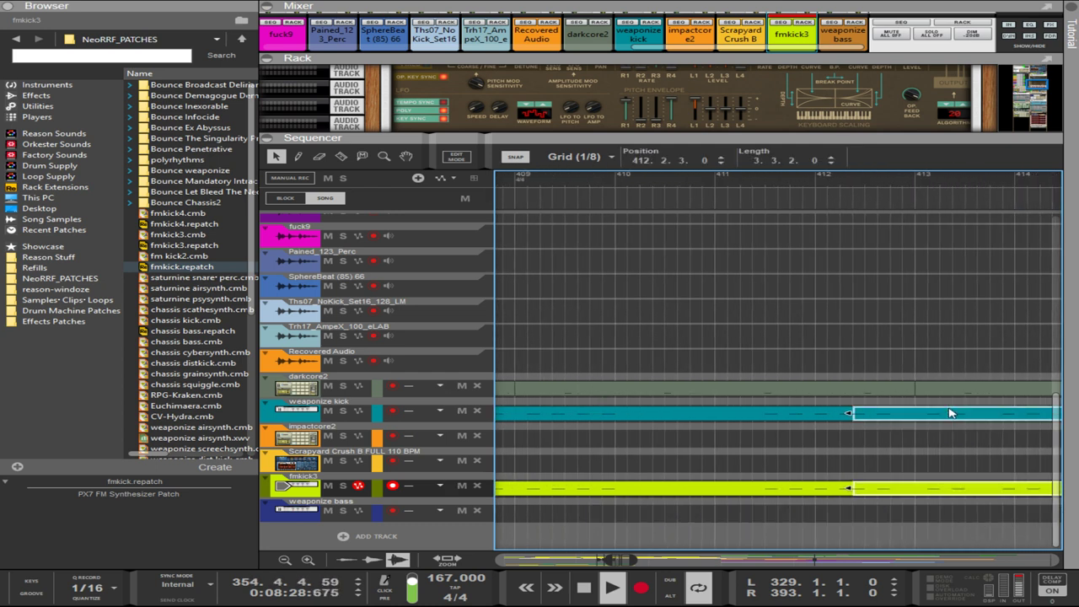
key(ctrl+Left)
key(ctrl+Left)
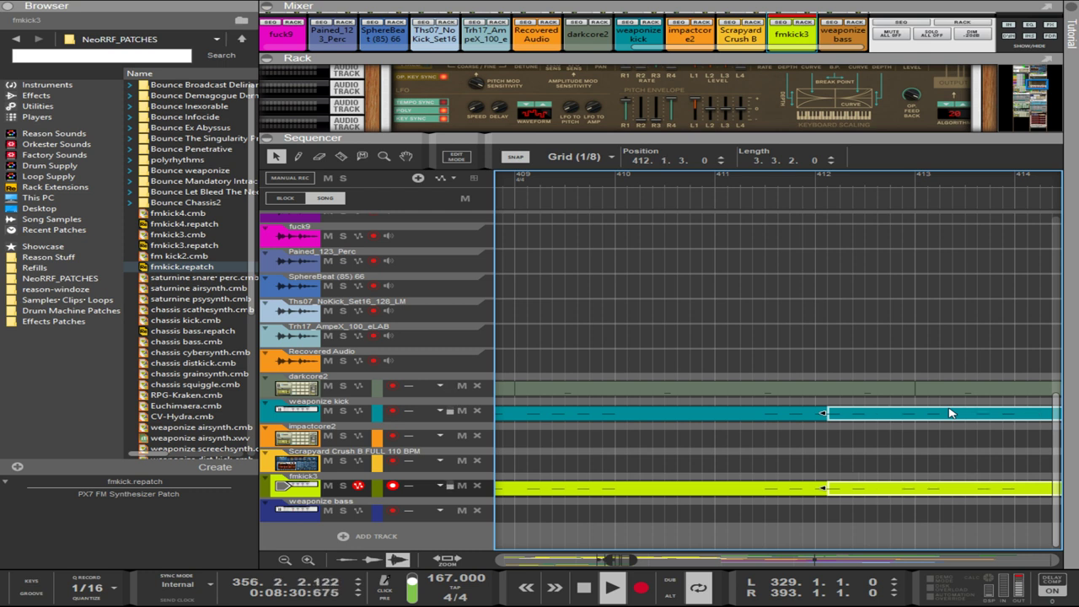
key(ctrl+Right)
key(ctrl+Right)
key(ctrl+Left)
key(ctrl+Left)
key(ctrl+Left)
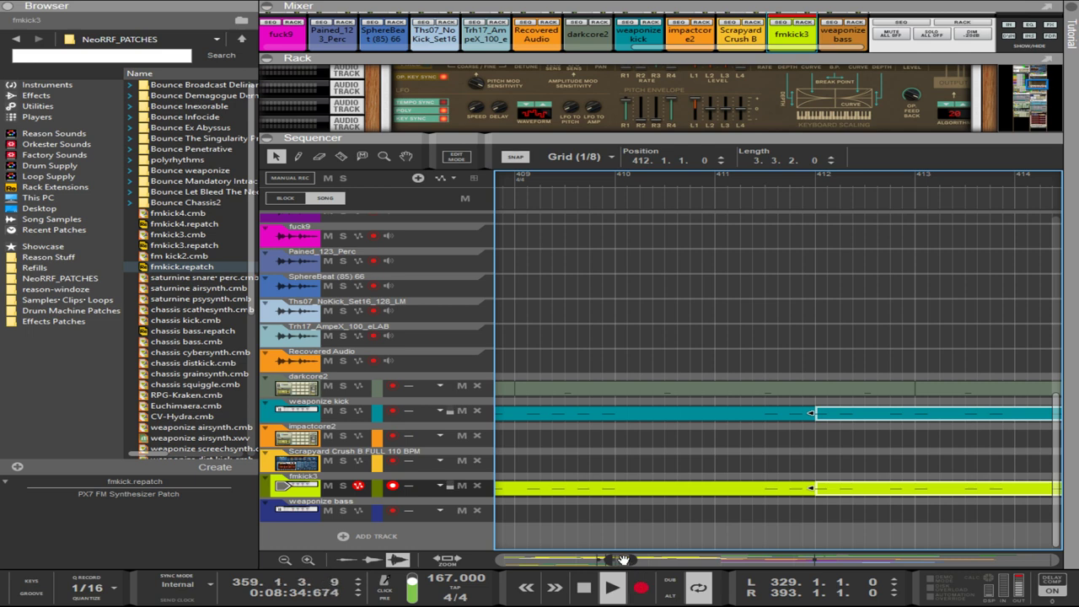
- Shift the kick clips near bar 420 to start at 420.3.3, then select those around bar 423
drag(624, 559, 623, 564)
scroll(624, 559, right, 8)
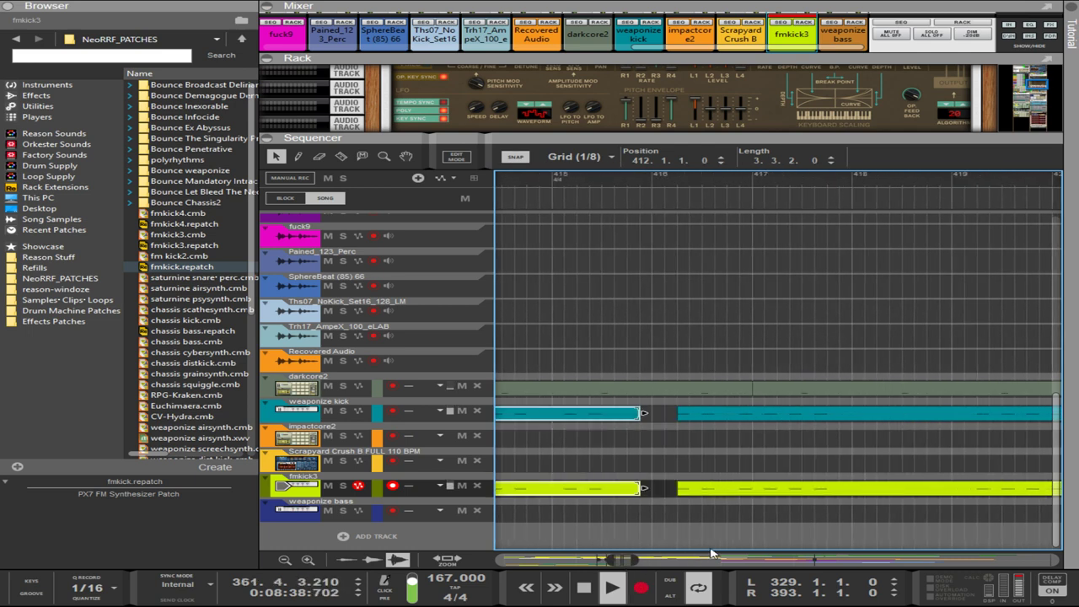
drag(785, 517, 795, 410)
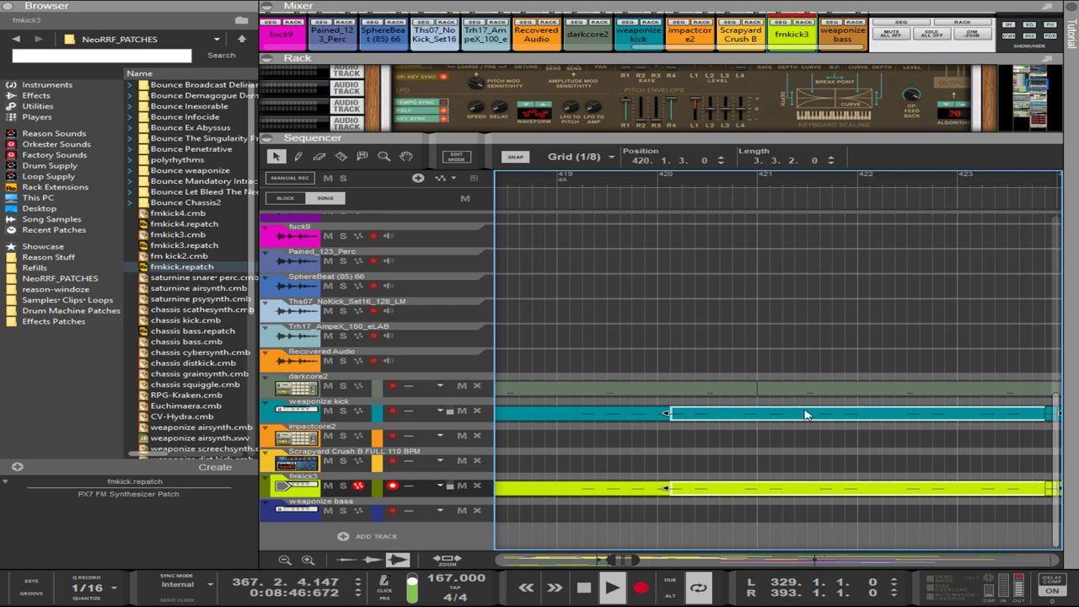
key(ctrl+Right)
key(ctrl+Right)
key(ctrl+Right)
key(ctrl+Right)
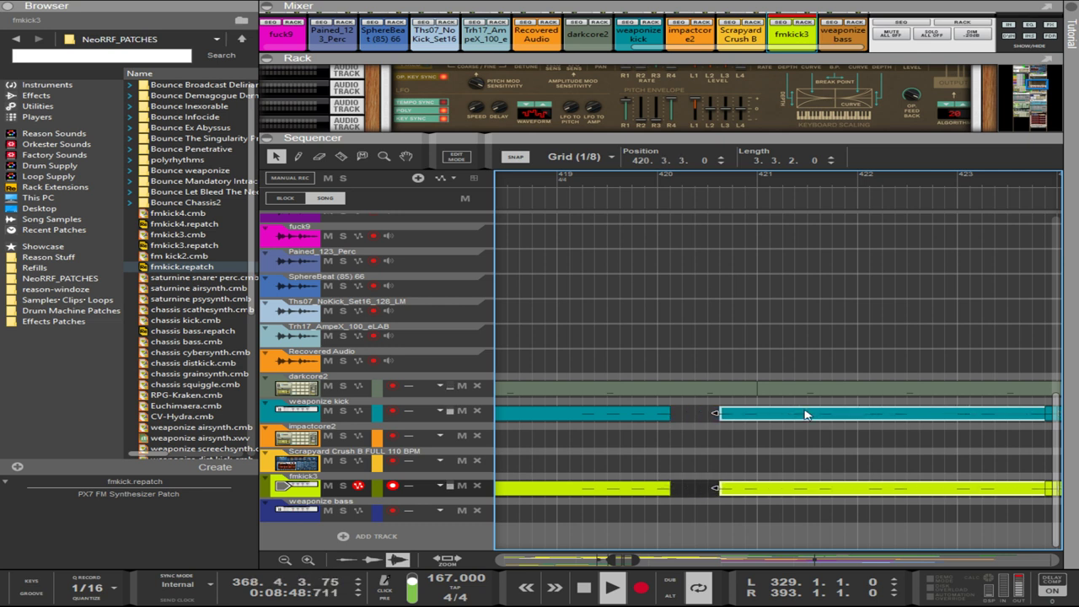
drag(935, 521, 816, 417)
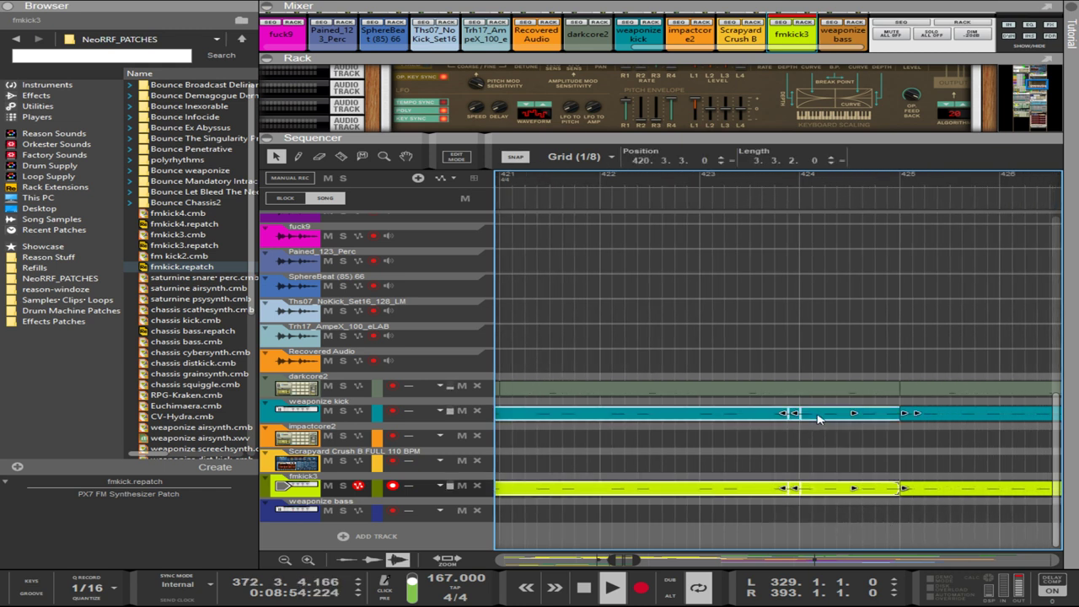
- Copy the short weaponize kick and fmkick3 clips from 423.4 to 424.2.3 and shorten them
click(827, 511)
click(793, 494)
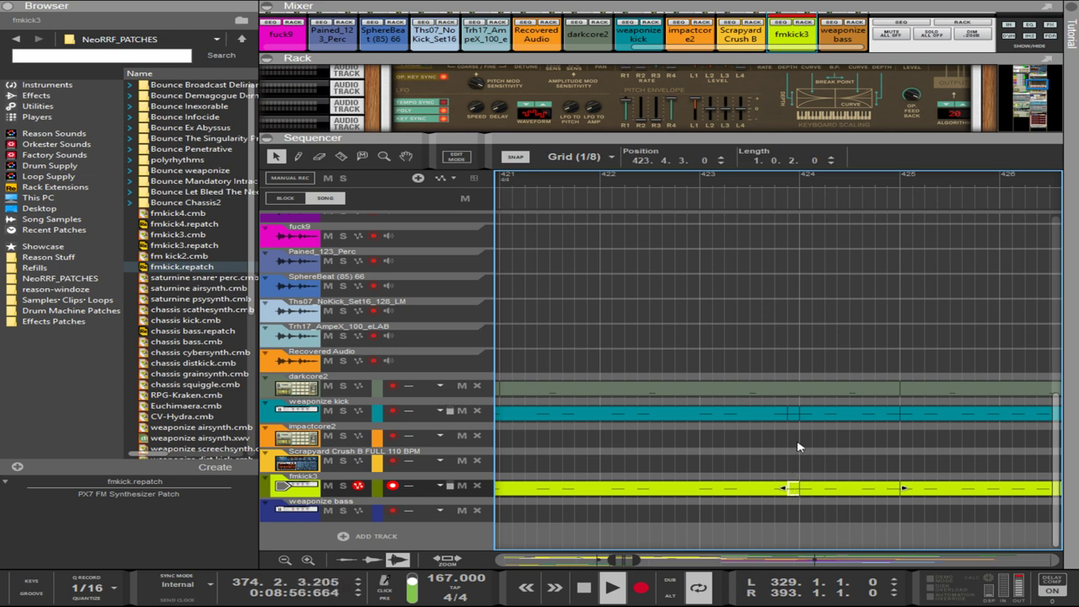
drag(792, 416, 895, 419)
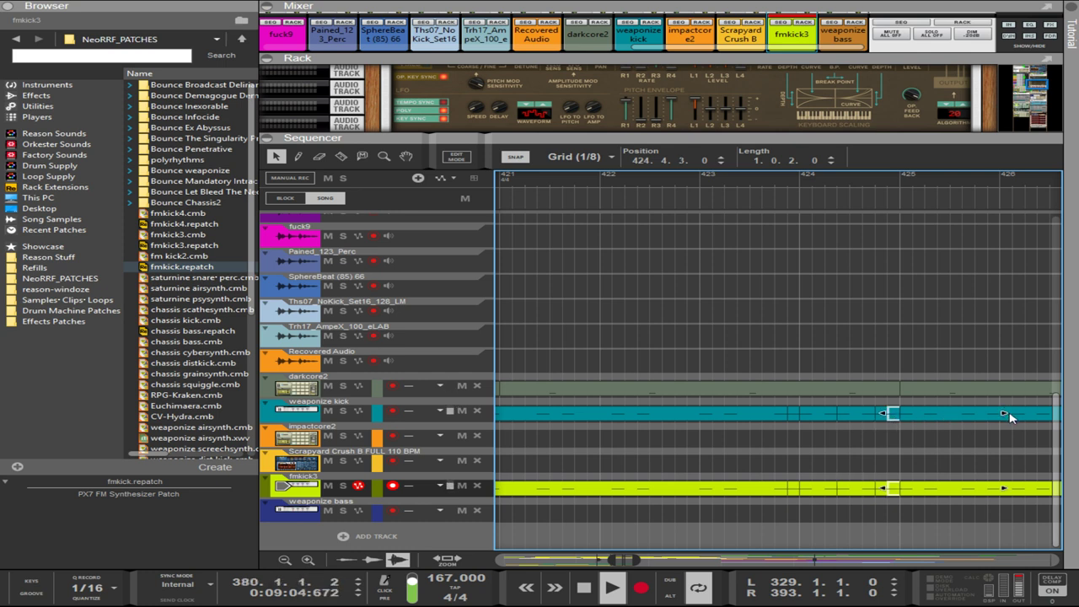
mouse_move(1003, 413)
mouse_down()
mouse_move(941, 413)
mouse_move(1000, 414)
mouse_up()
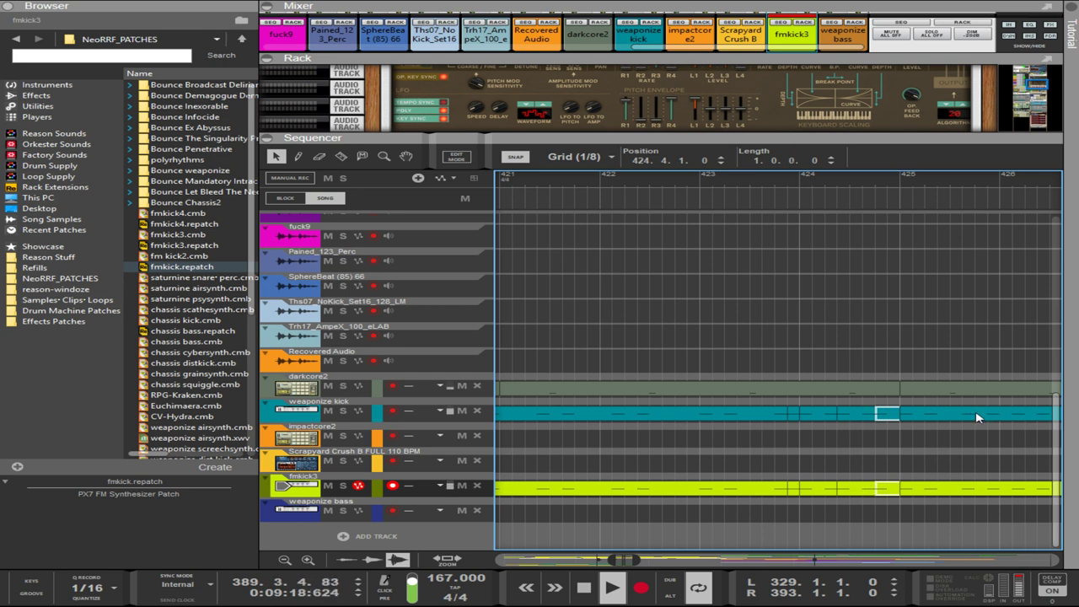
key(shift+Right)
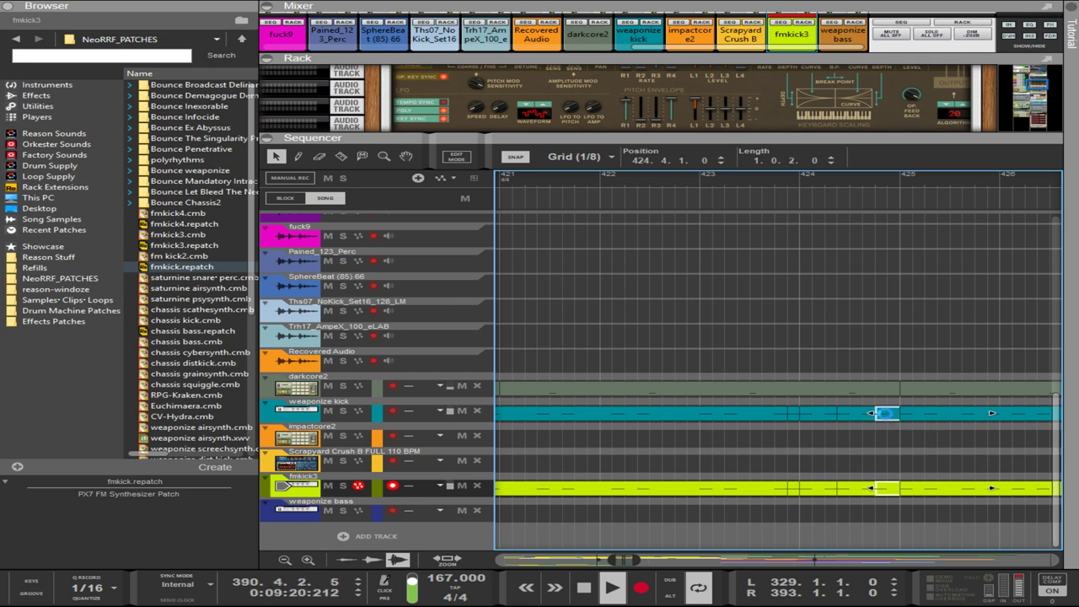
key(ctrl+z)
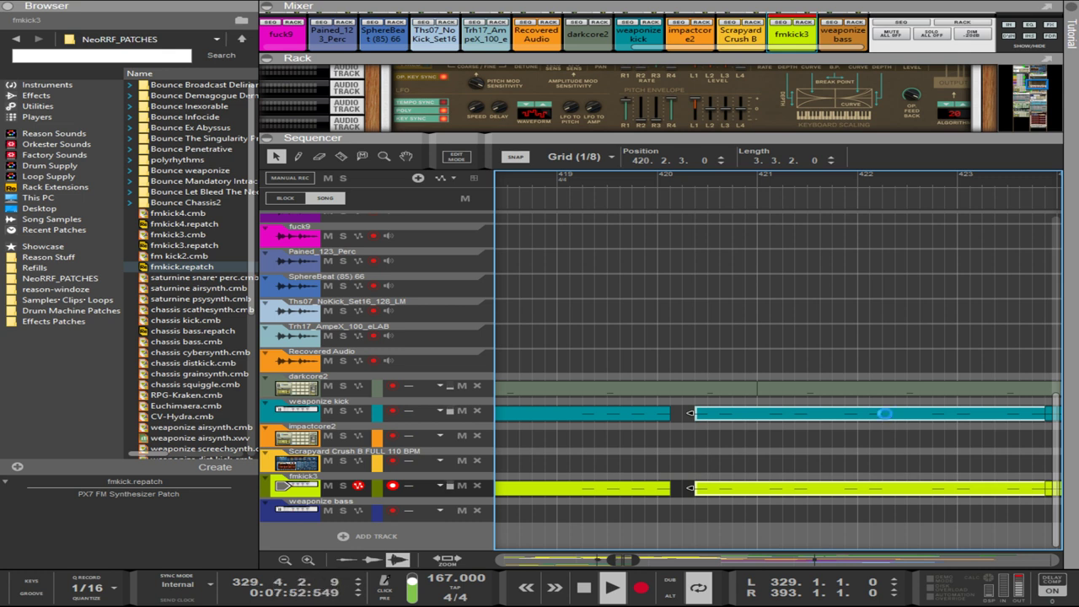
scroll(884, 413, right, 3)
click(887, 417)
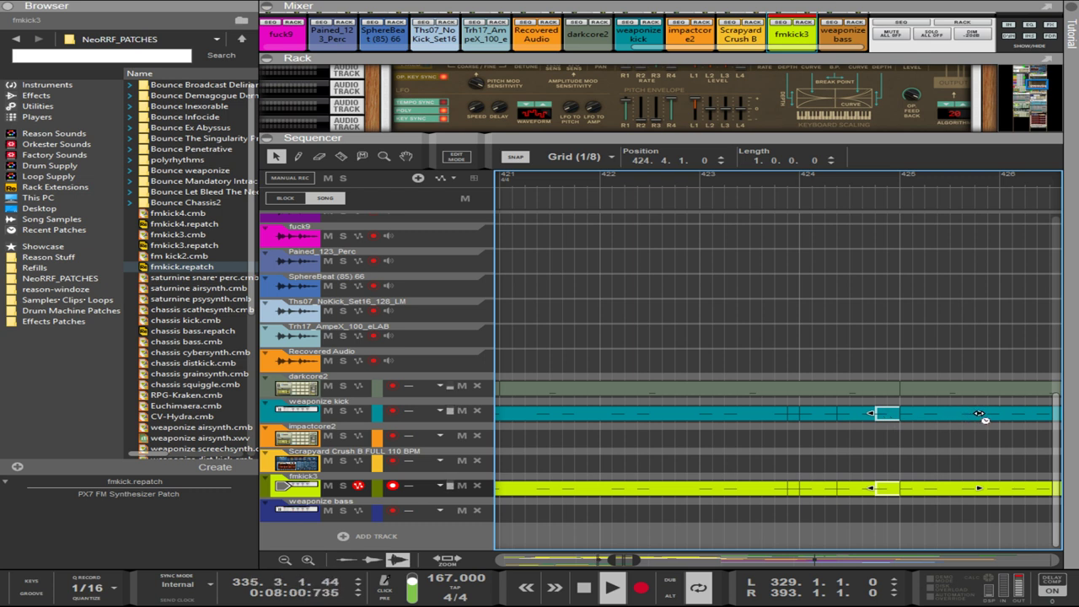
- Trim the copied clips to tiny slices and move them later to 424.4.4
drag(979, 414, 890, 417)
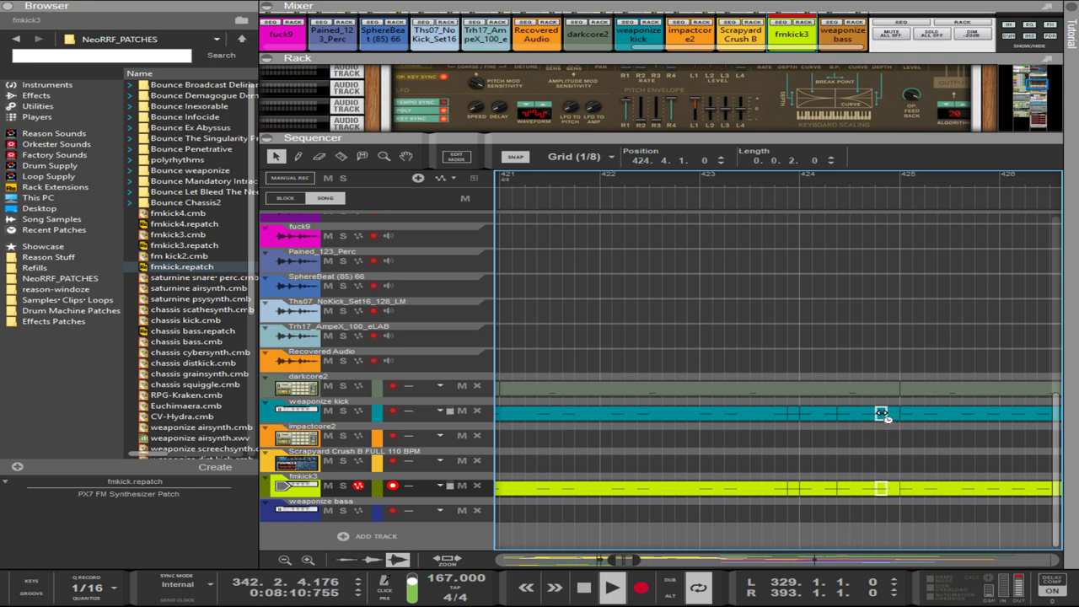
scroll(899, 431, up, 4)
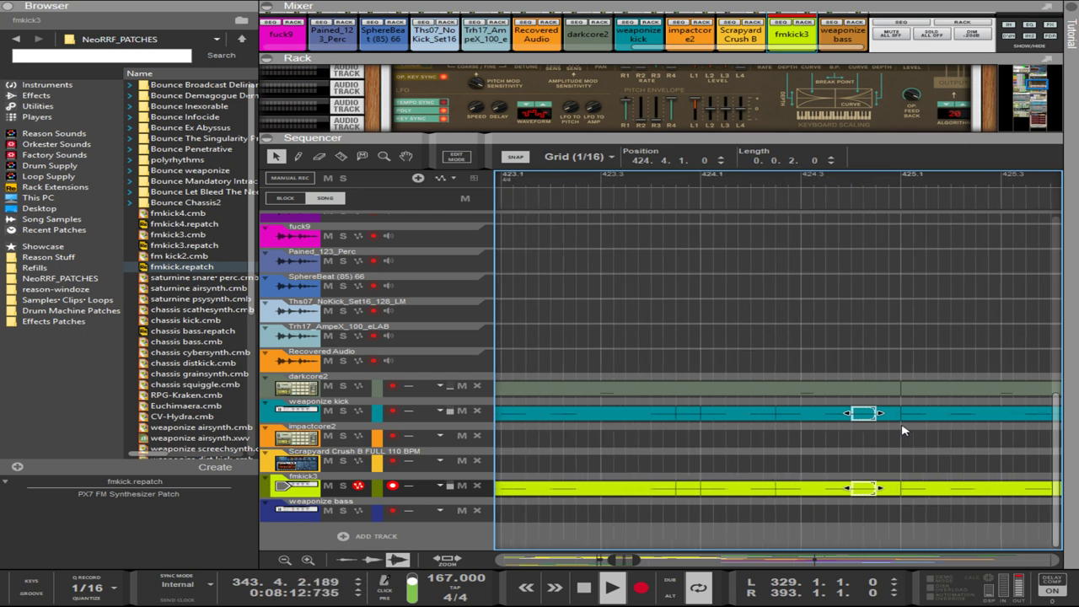
drag(882, 414, 840, 420)
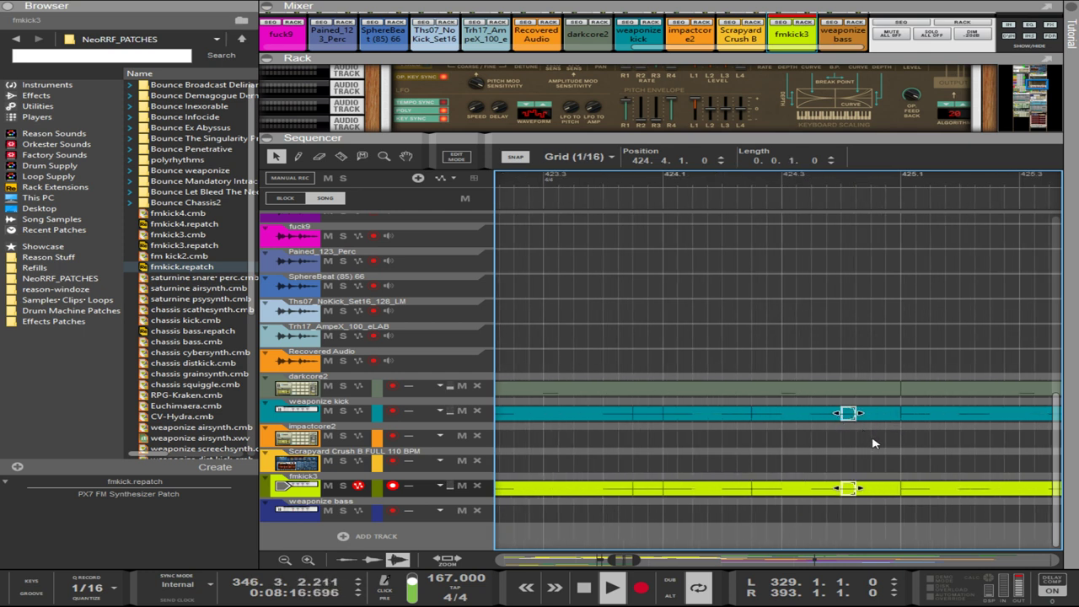
scroll(873, 442, up, 2)
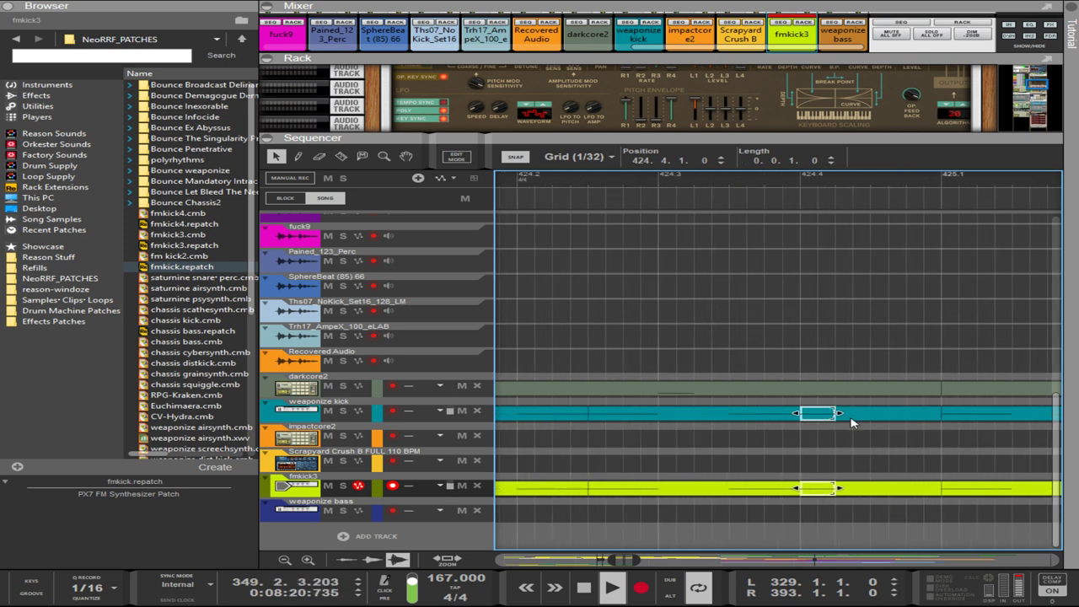
drag(839, 413, 875, 418)
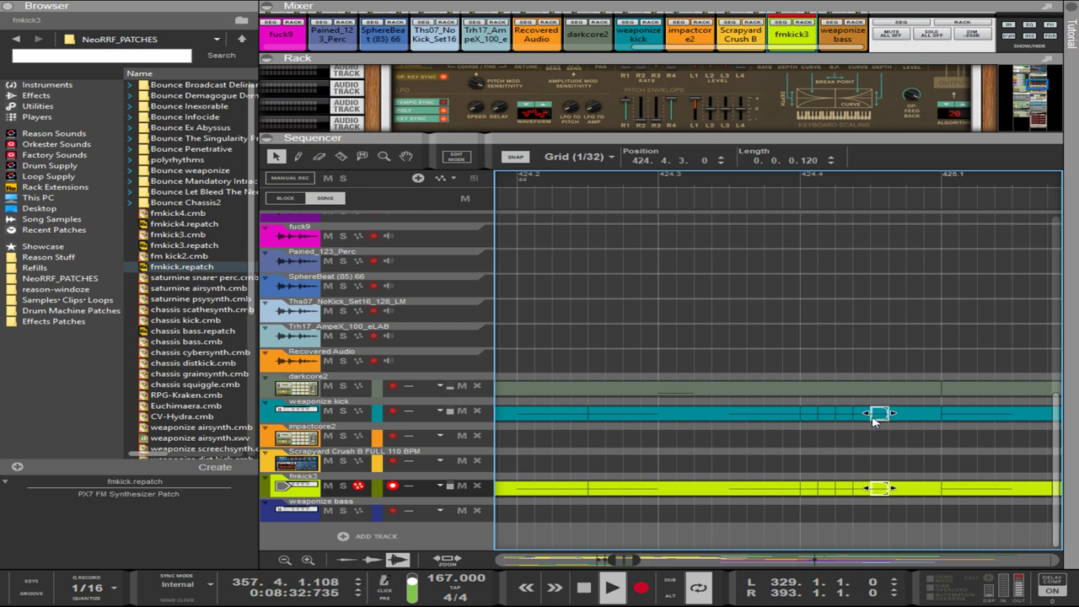
drag(873, 421, 930, 419)
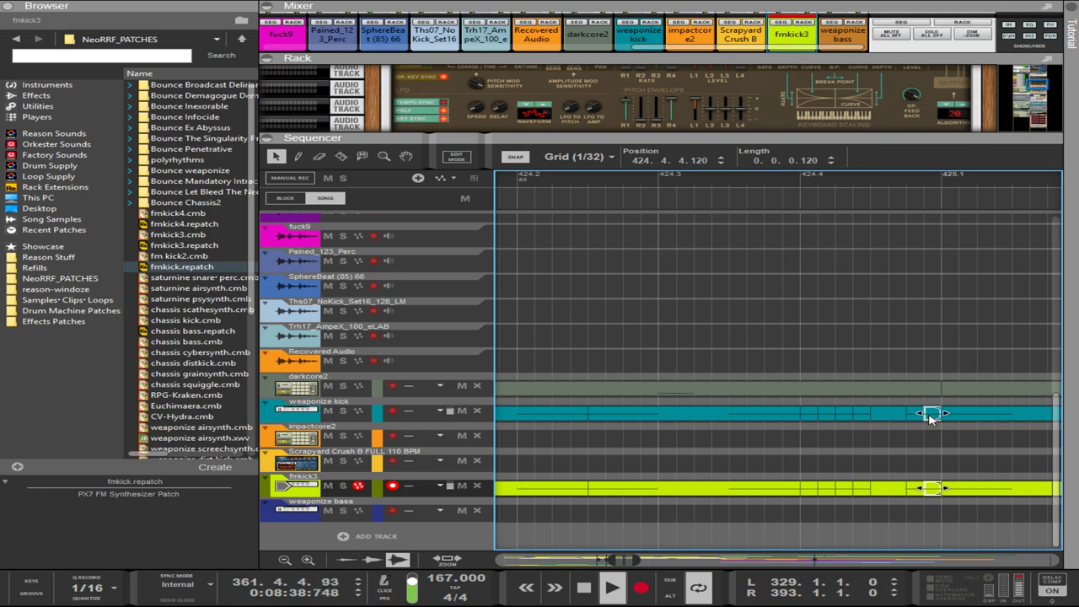
- Shorten the slices to 30 ticks and repeat them three times just before bar 425
scroll(957, 428, up, 4)
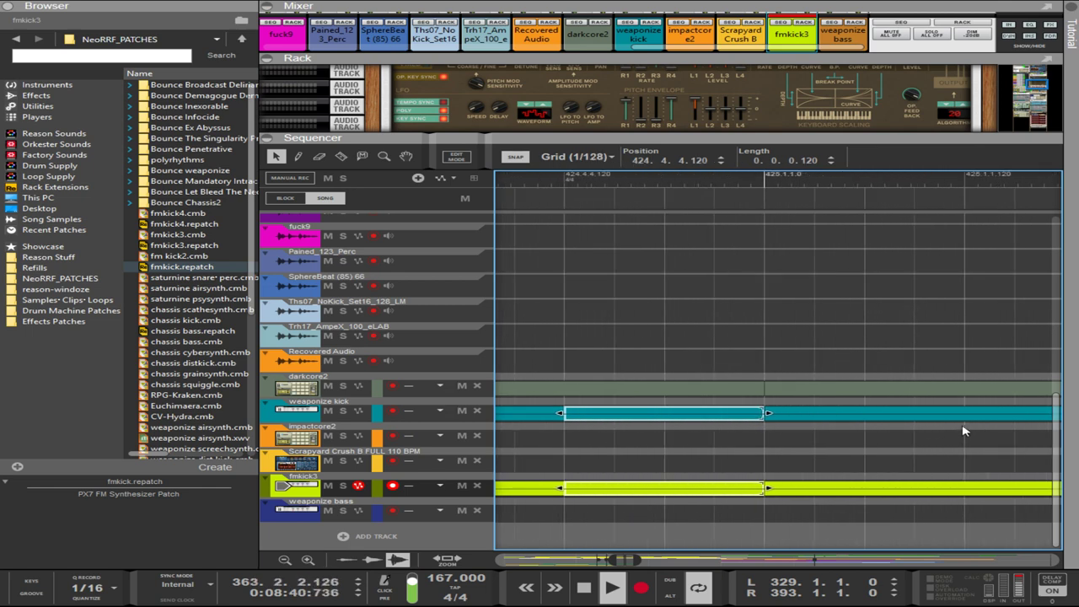
drag(771, 422, 614, 421)
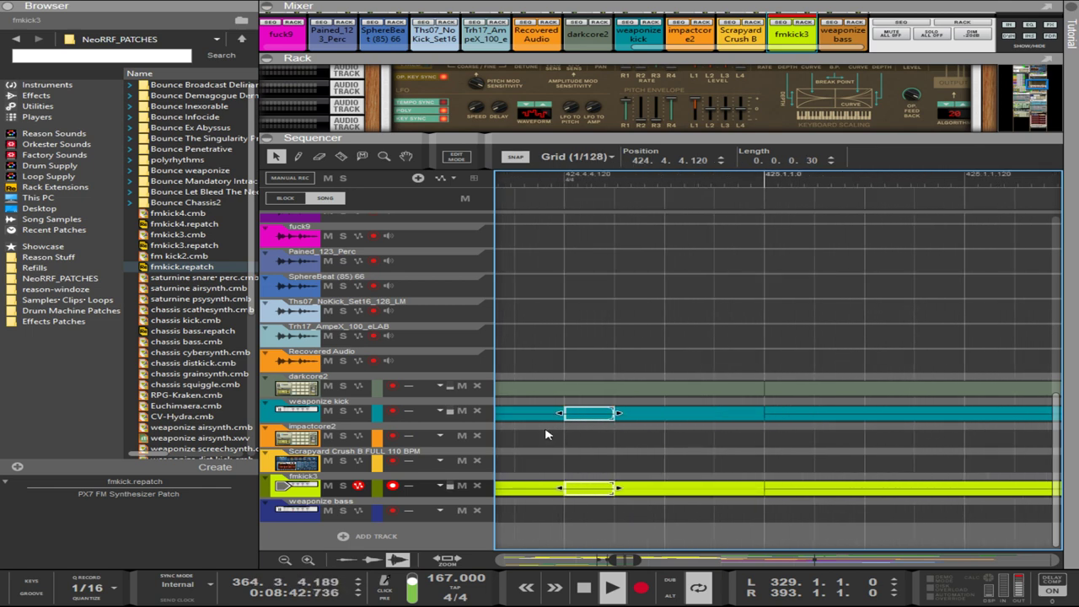
key(ctrl+d)
key(ctrl+d)
key(ctrl+d)
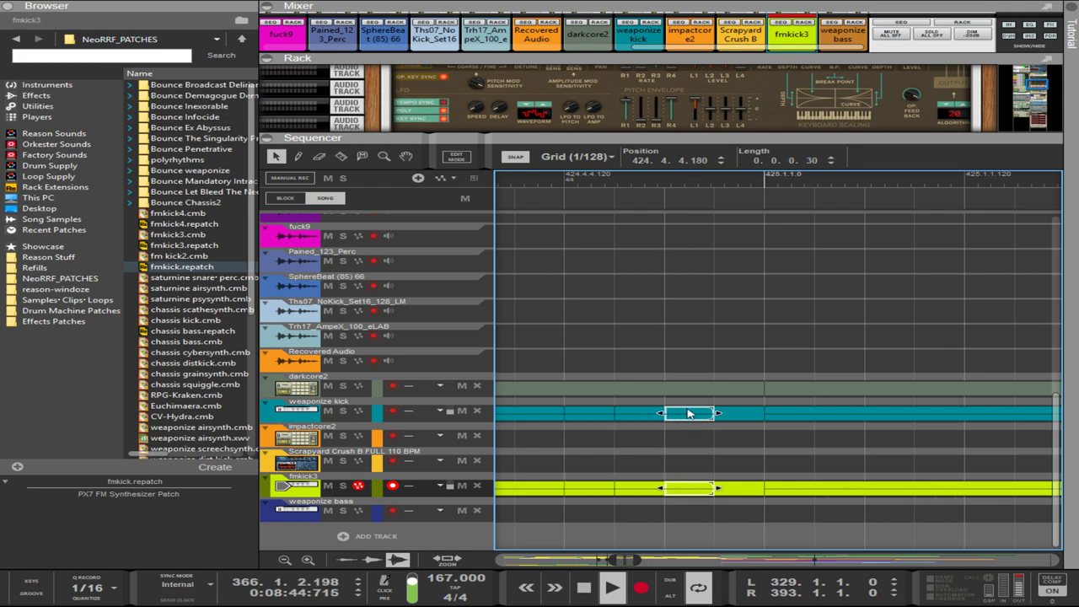
click(737, 412)
scroll(735, 417, down, 6)
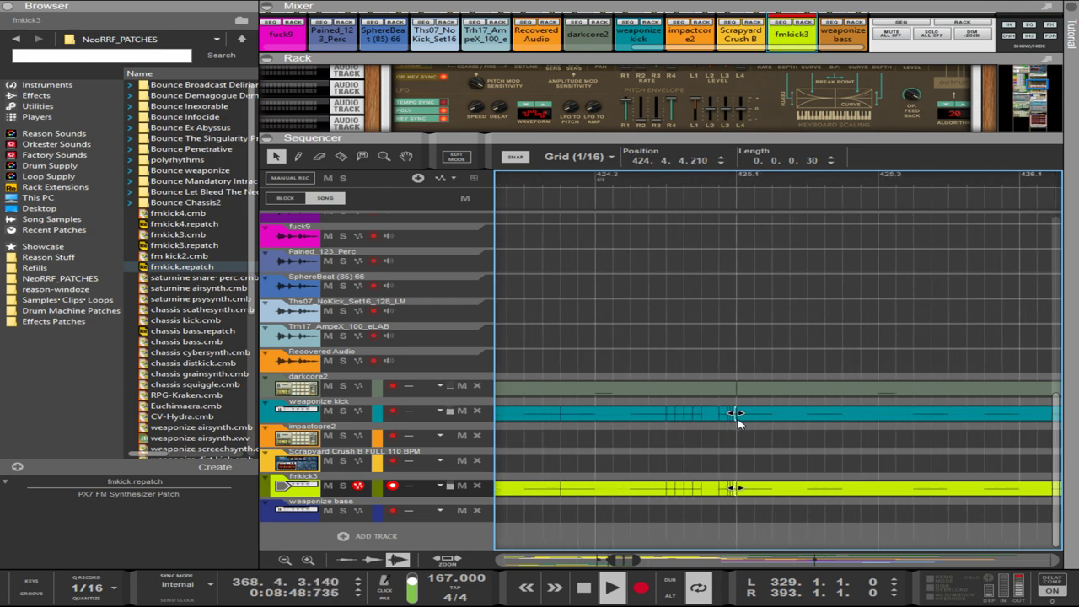
scroll(738, 417, down, 6)
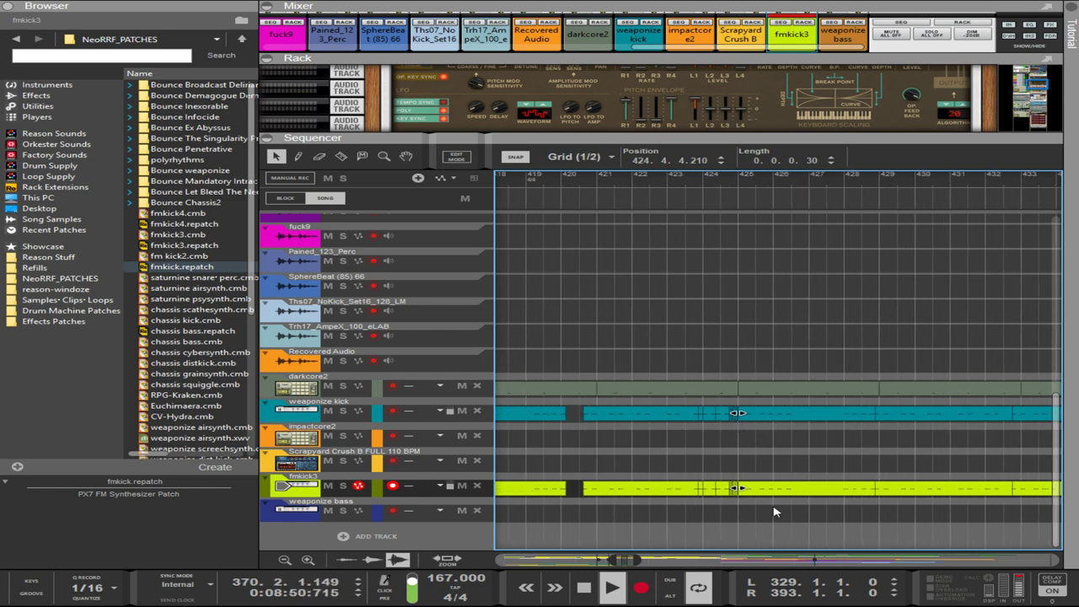
- Select the weaponize kick and fmkick3 sections after bar 425 and delete them
drag(773, 512, 607, 406)
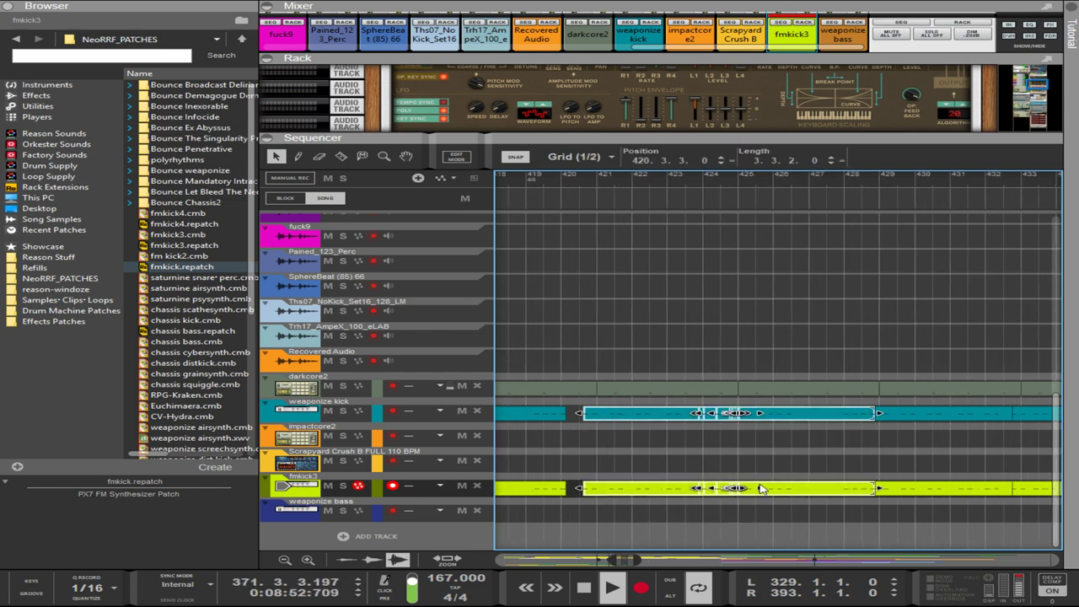
shift+click(792, 490)
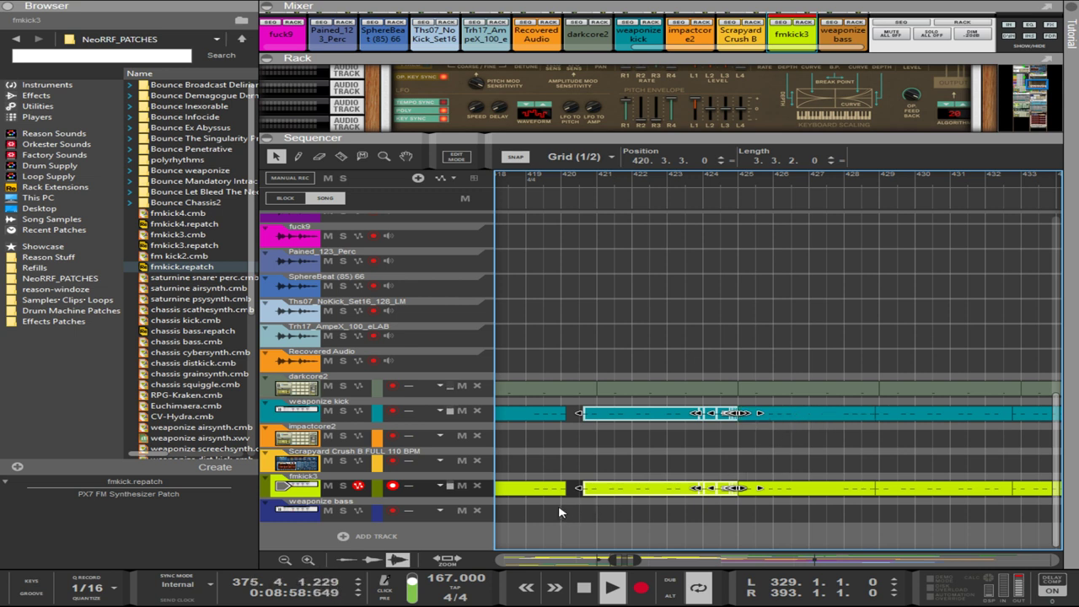
drag(559, 512, 506, 413)
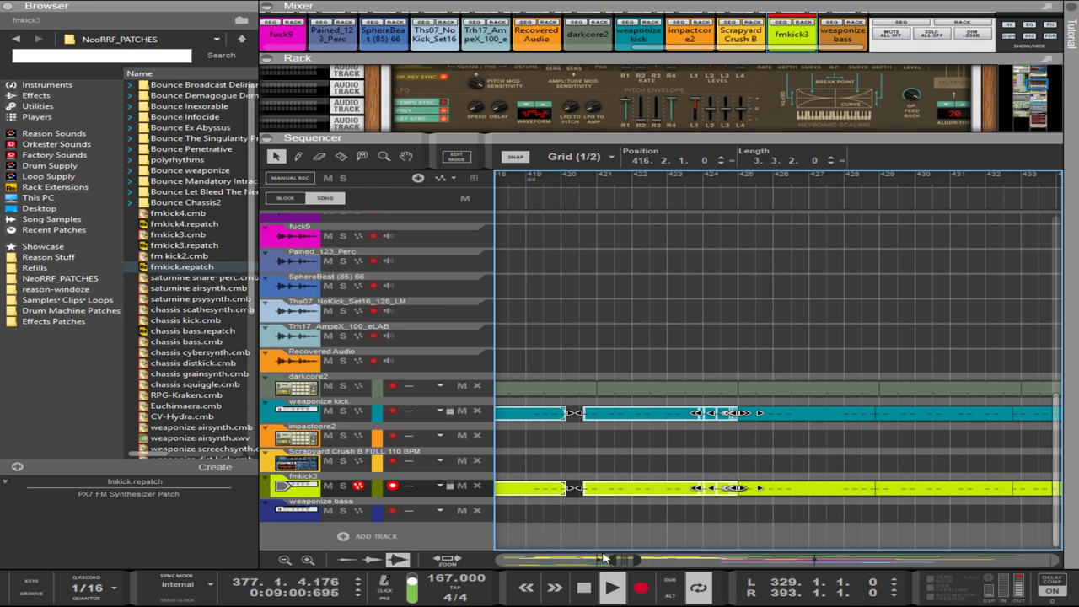
drag(607, 559, 753, 549)
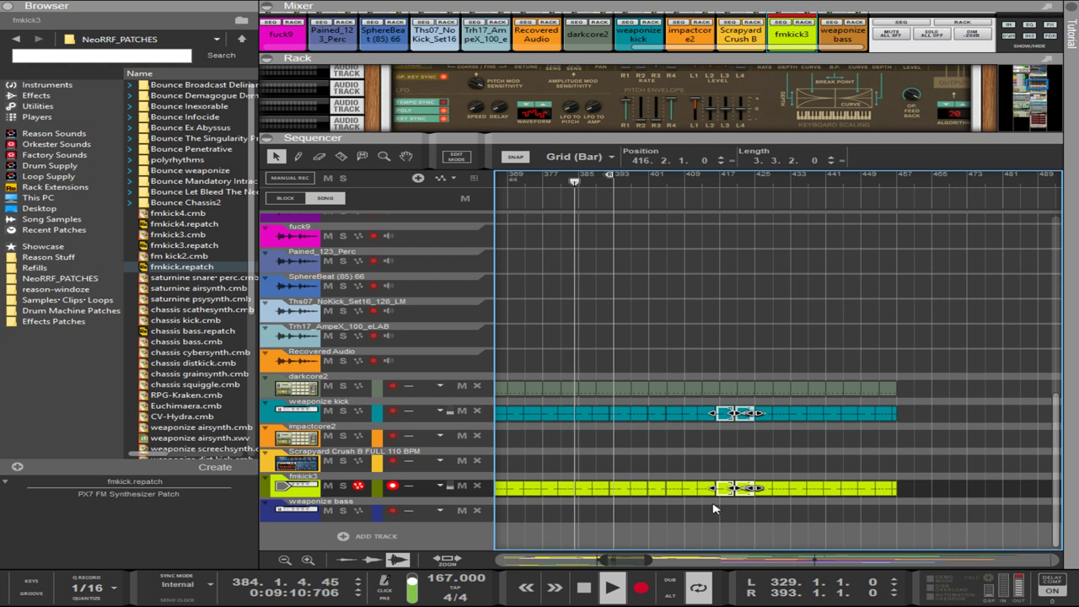
drag(709, 498, 620, 420)
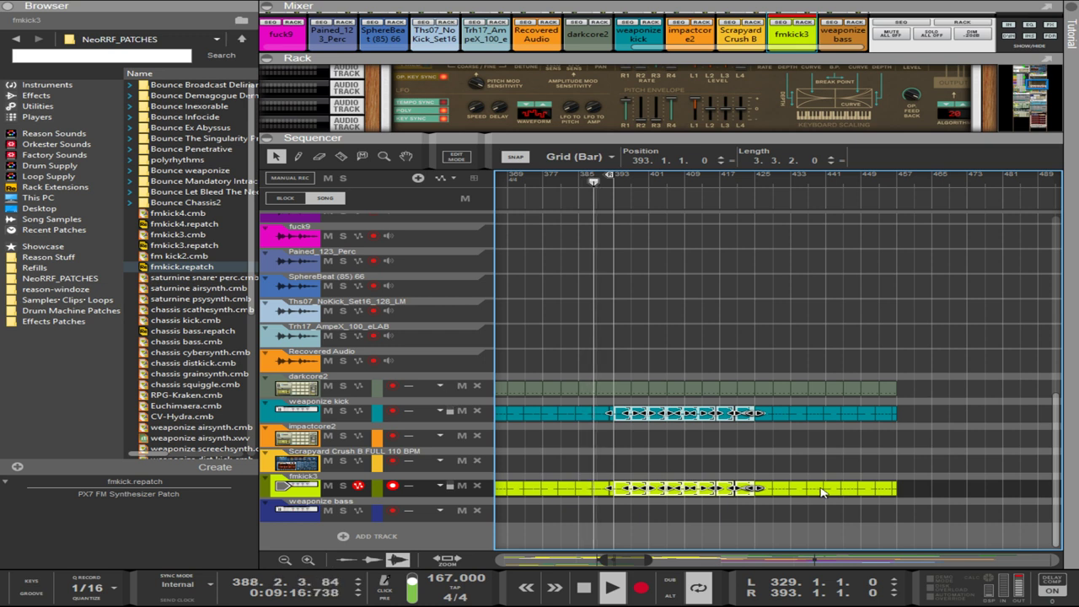
drag(910, 497, 747, 417)
key(Delete)
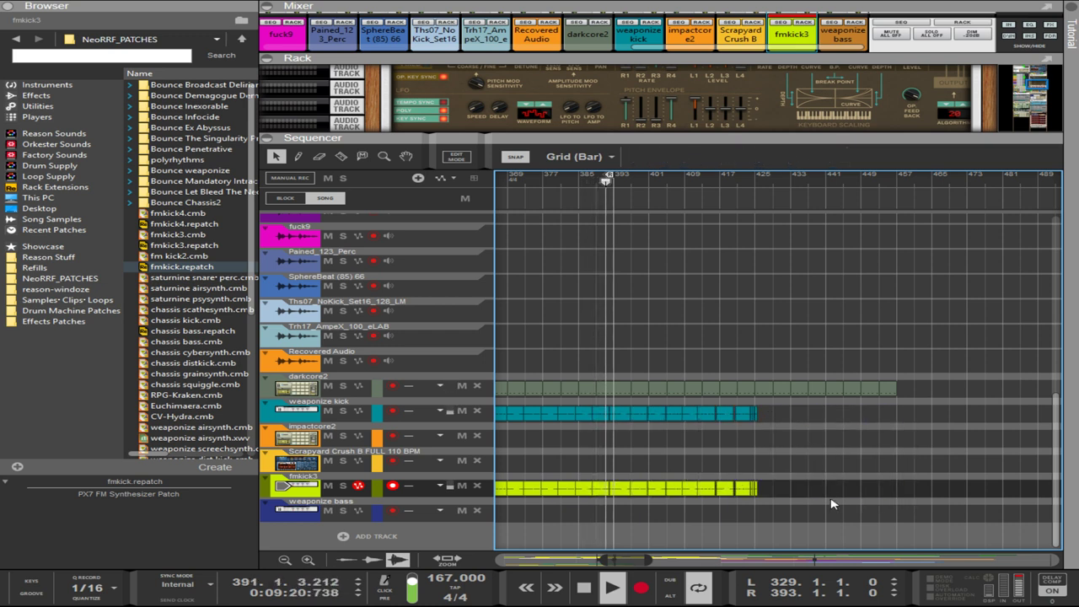
- Place the right locator at bar 361 and the left at bar 393, then show the Euclid generators
drag(829, 497, 760, 413)
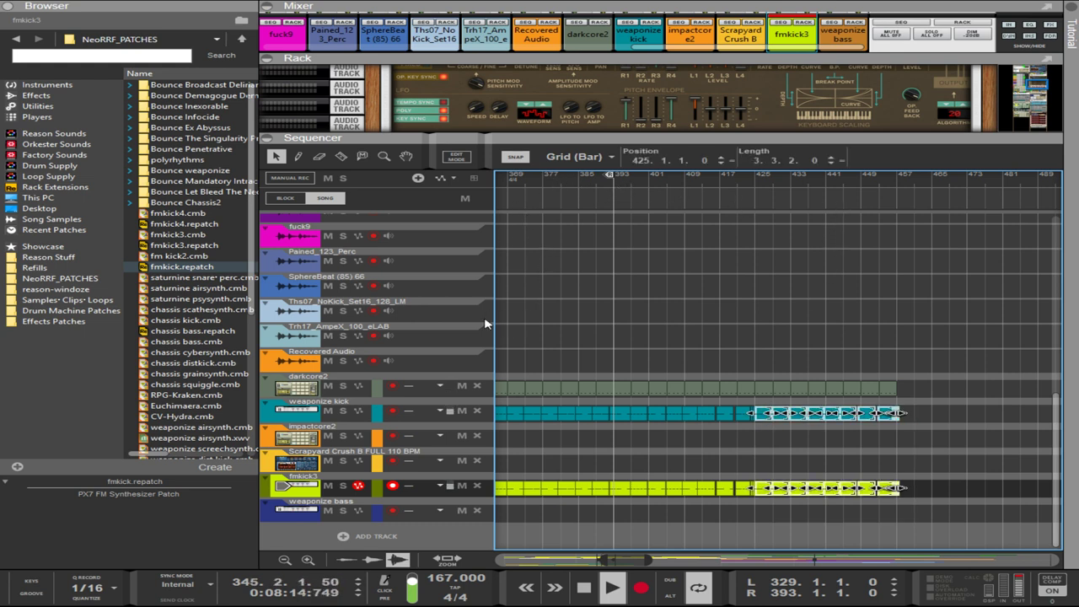
drag(531, 249, 481, 270)
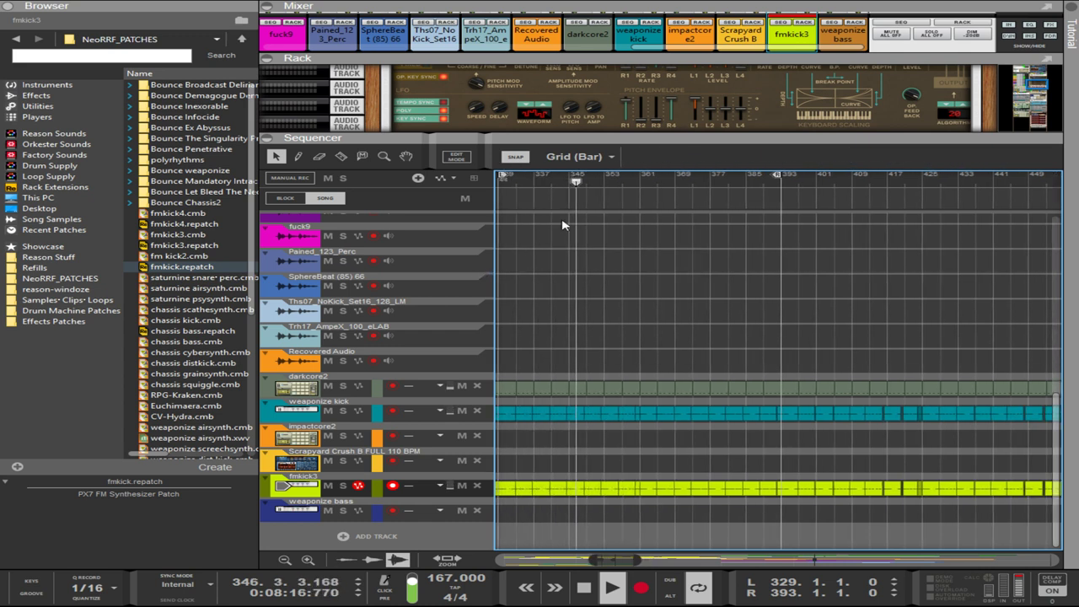
alt+click(639, 184)
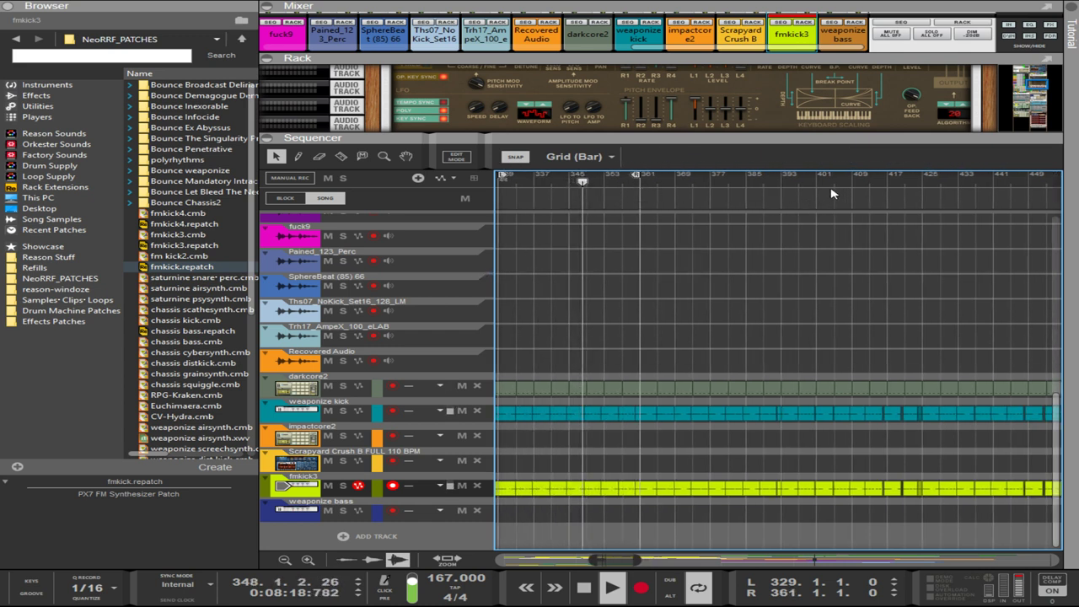
ctrl+click(781, 181)
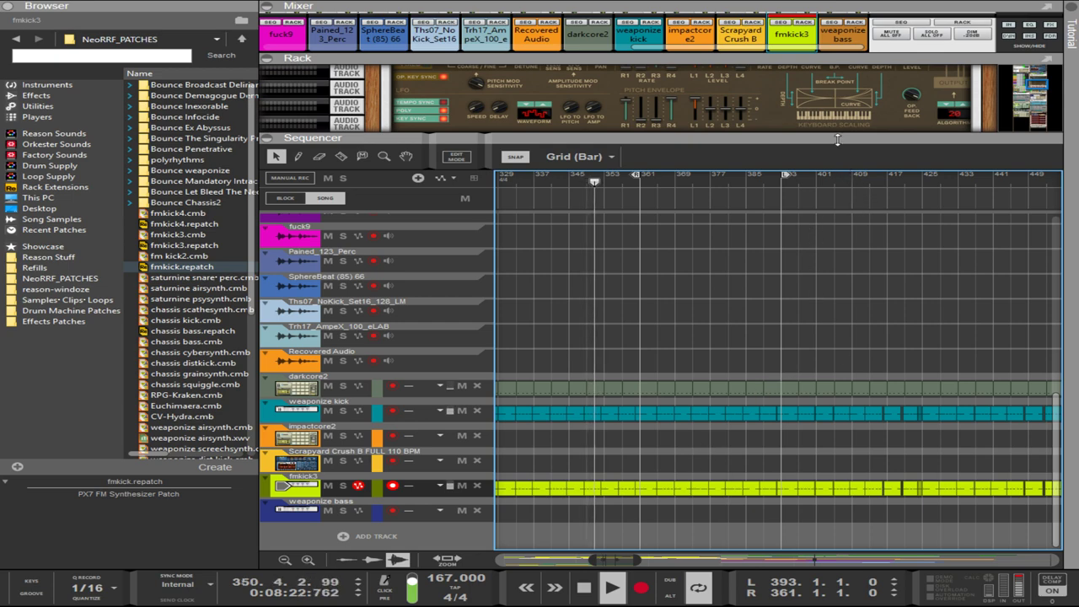
drag(841, 135, 841, 375)
scroll(826, 325, down, 3)
scroll(826, 329, down, 15)
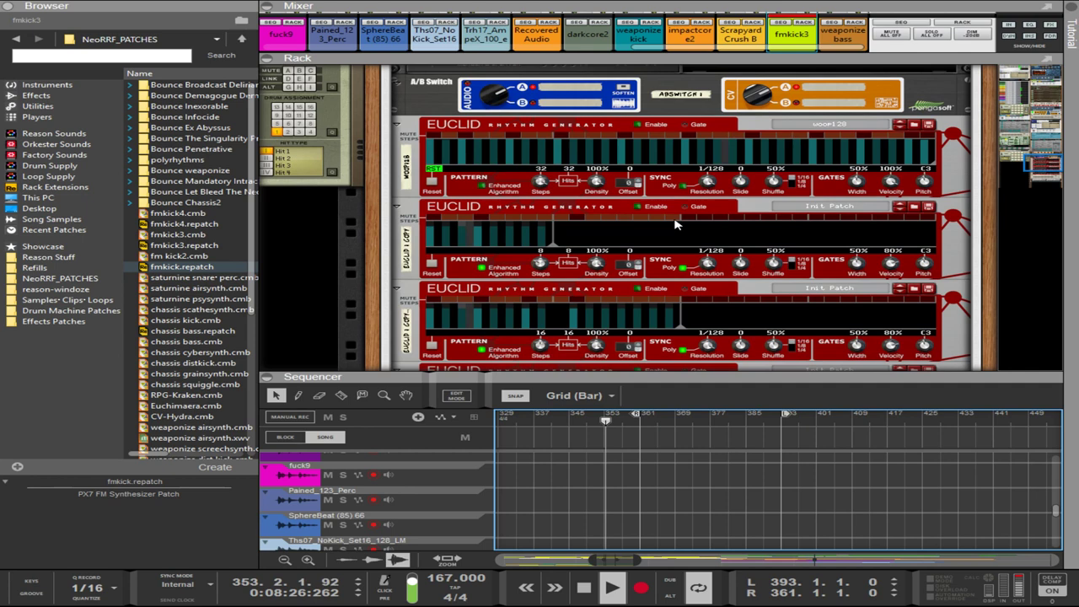
click(638, 129)
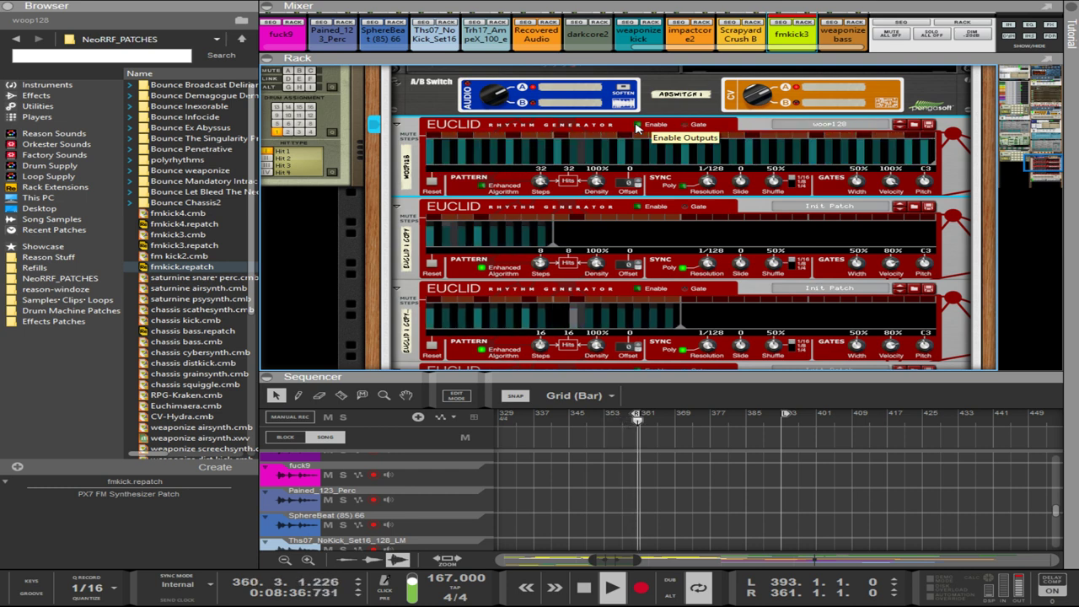
click(637, 125)
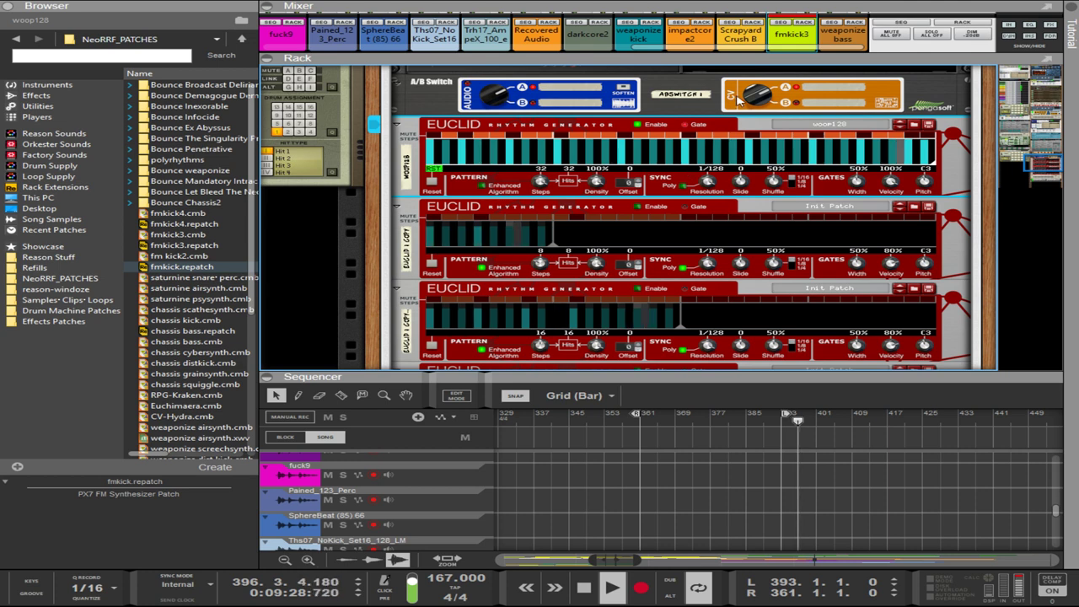
click(898, 127)
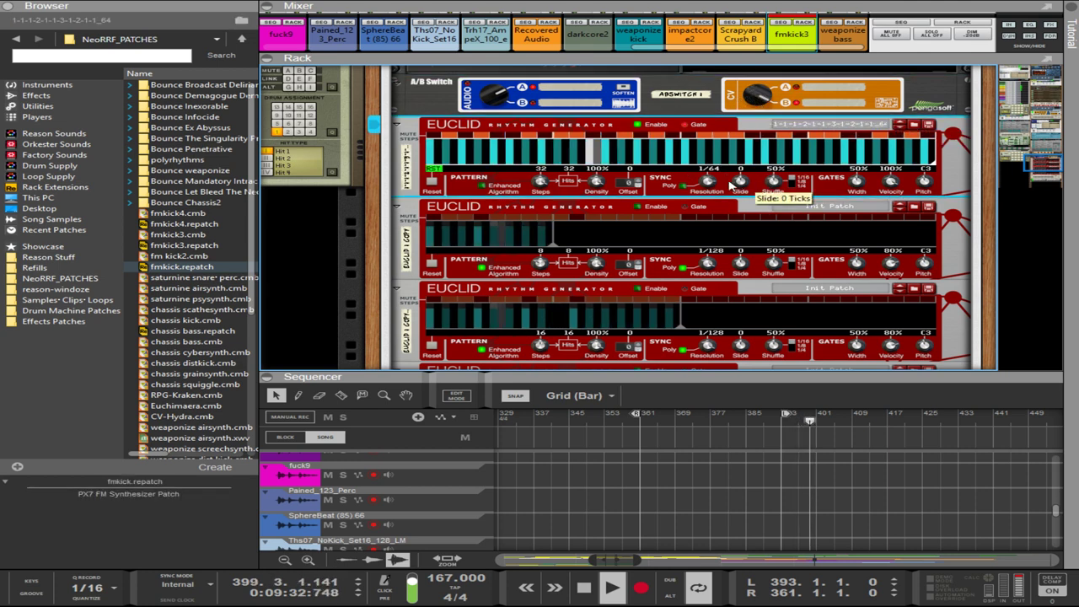
drag(707, 180, 689, 149)
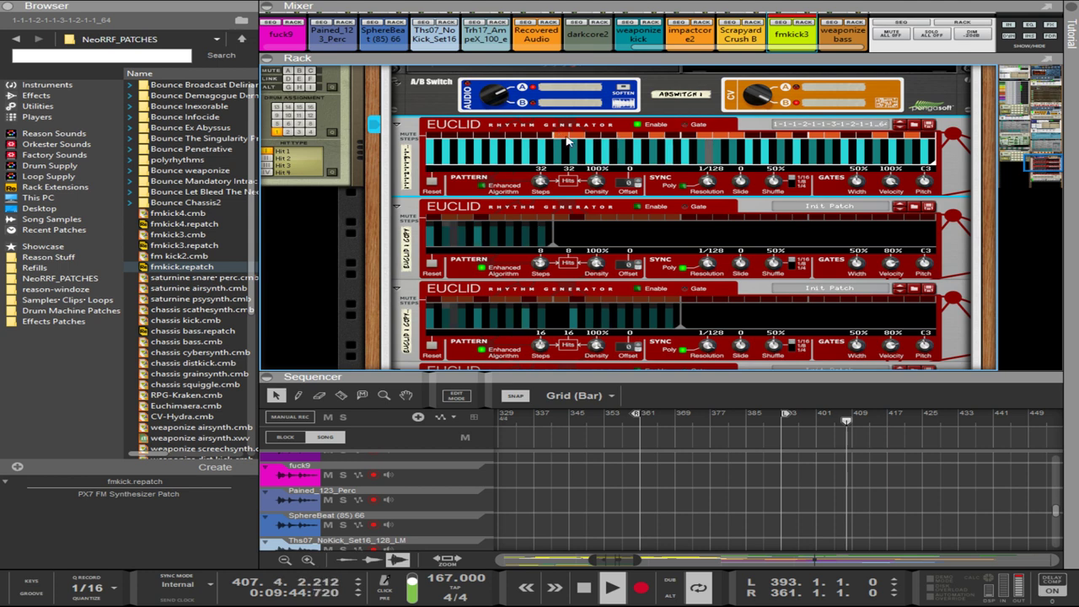
click(730, 93)
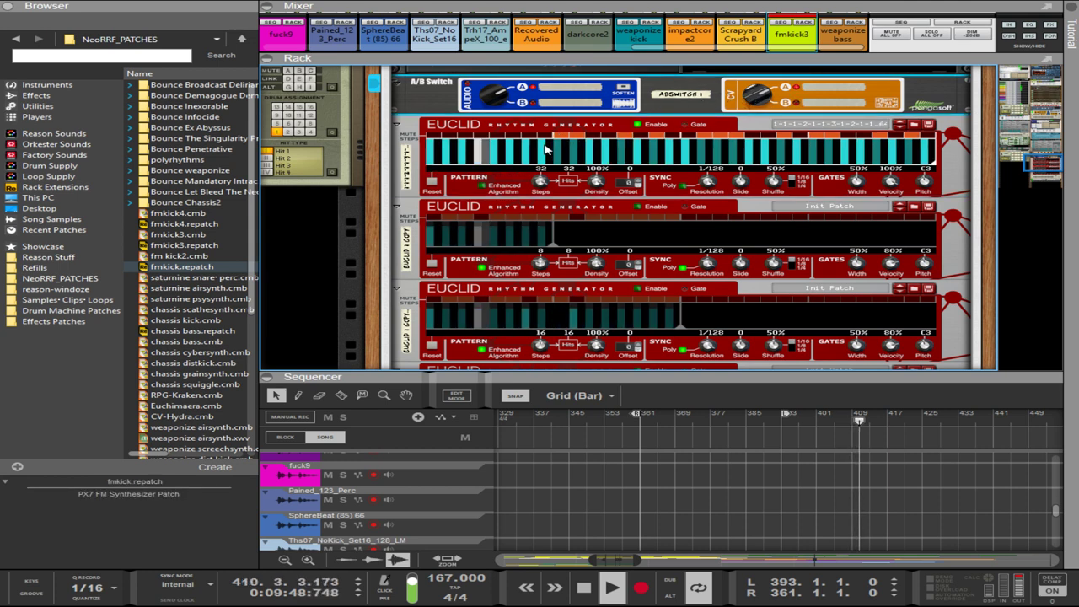
click(469, 141)
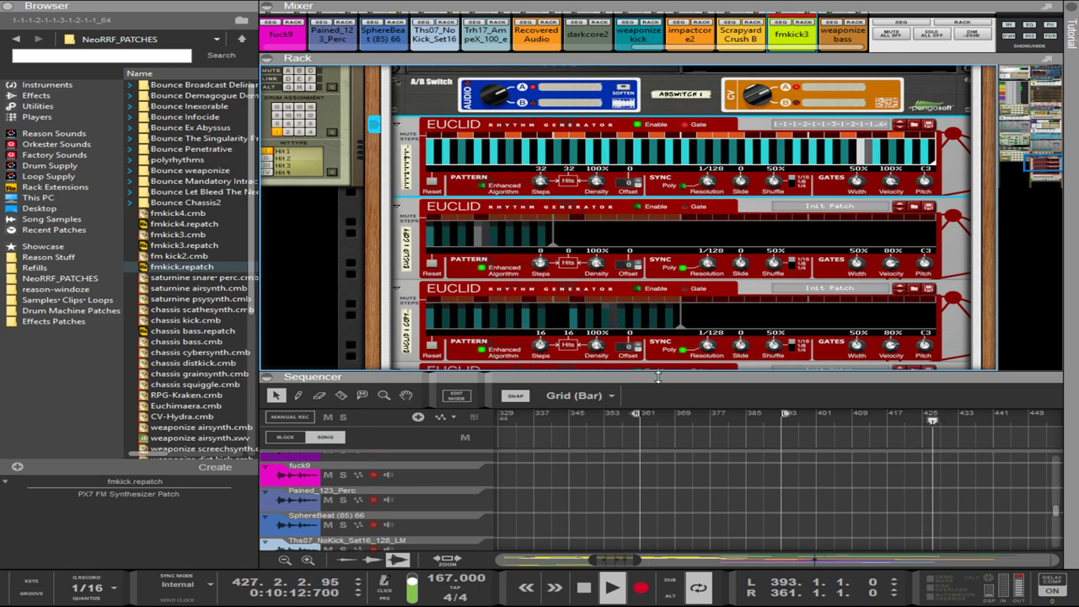
drag(600, 376, 600, 137)
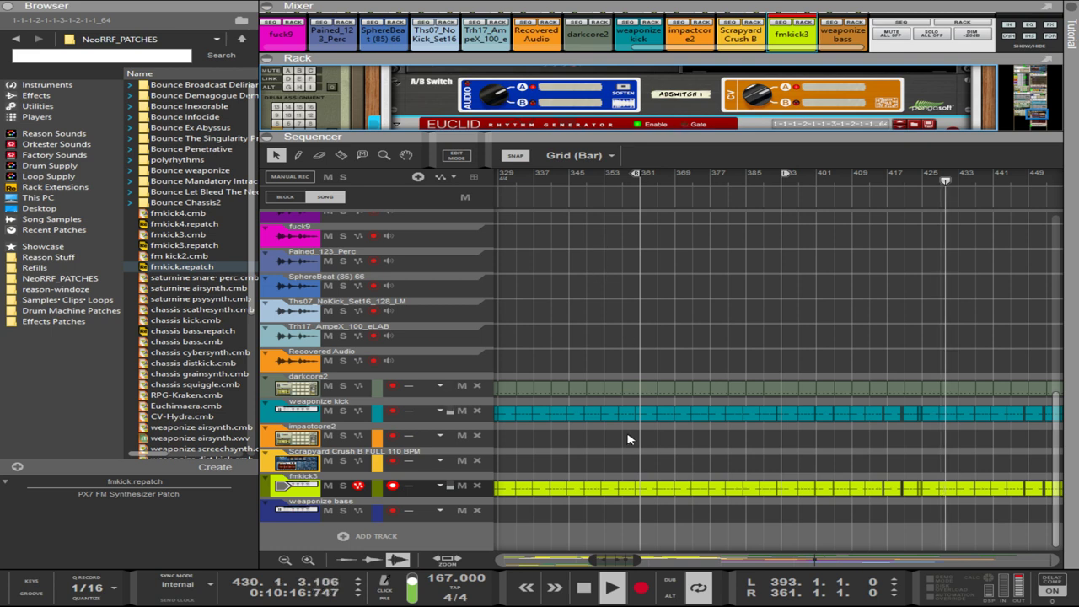
- Halve the darkcore2 section spanning bars 393–457 and move it to start at bar 425
mouse_move(637, 560)
mouse_down()
mouse_move(670, 560)
mouse_move(635, 560)
mouse_move(647, 561)
mouse_up()
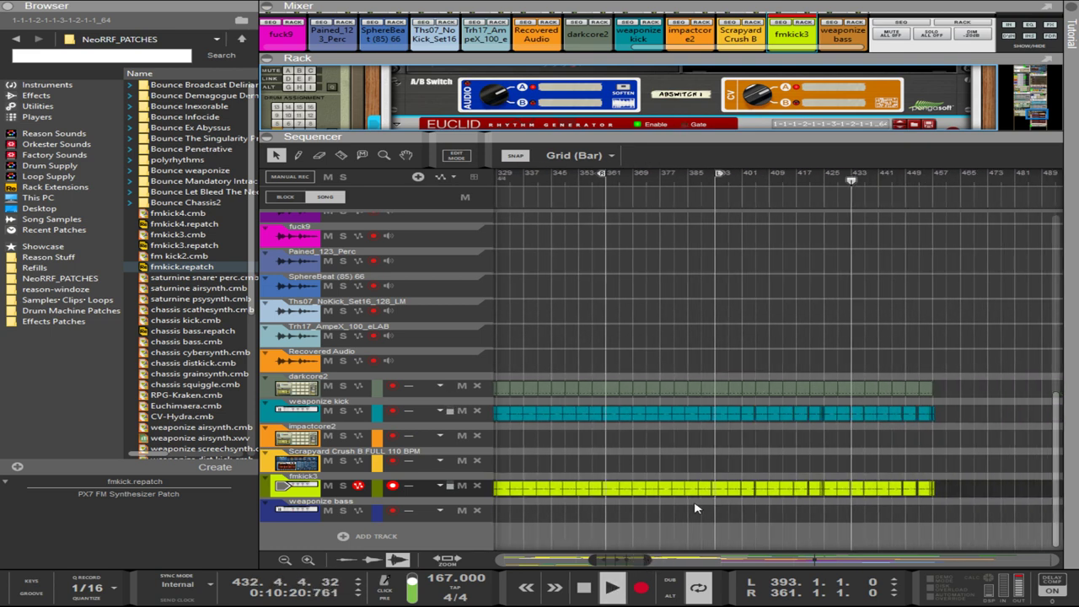
drag(960, 397, 723, 386)
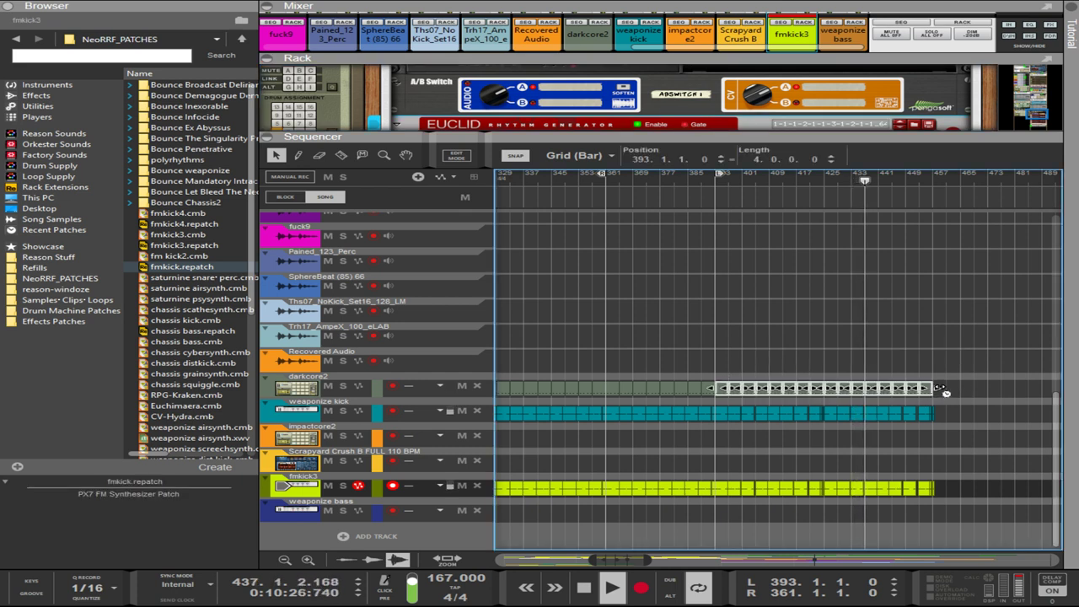
drag(943, 388, 843, 387)
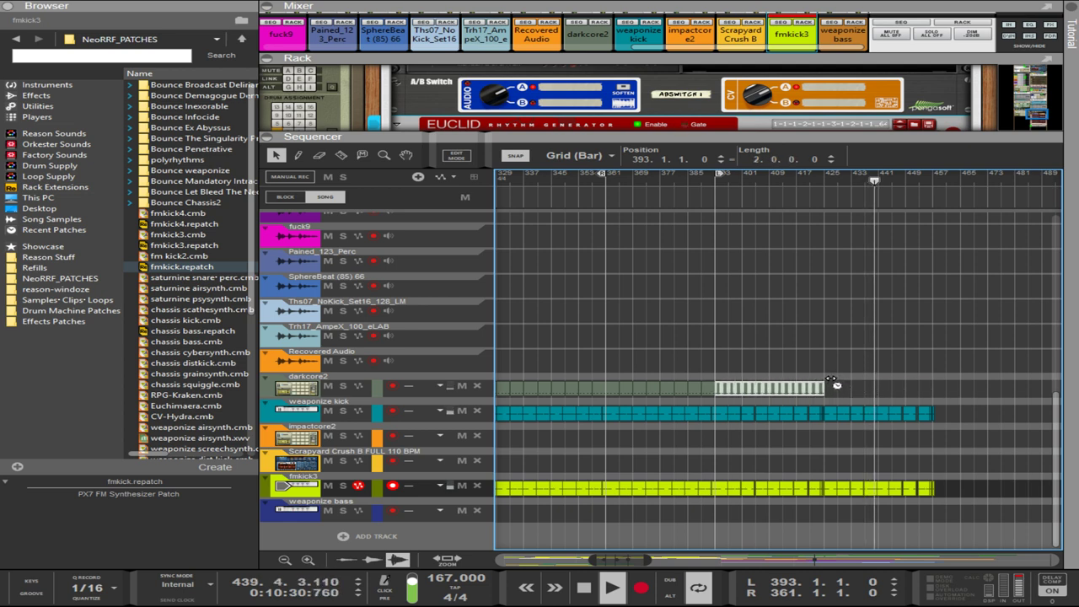
drag(823, 396, 930, 398)
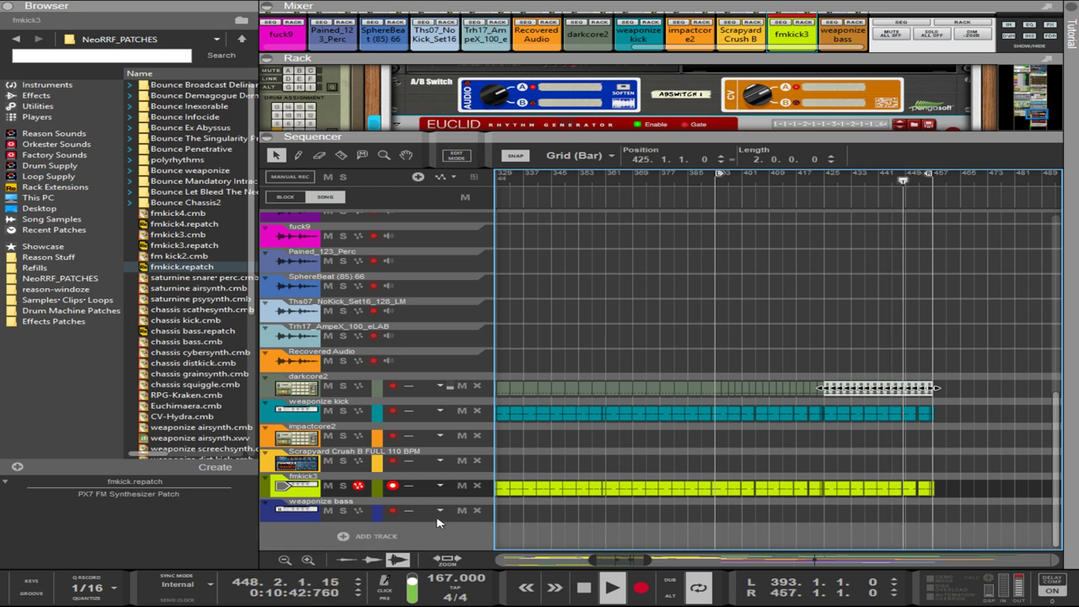
drag(736, 133, 735, 305)
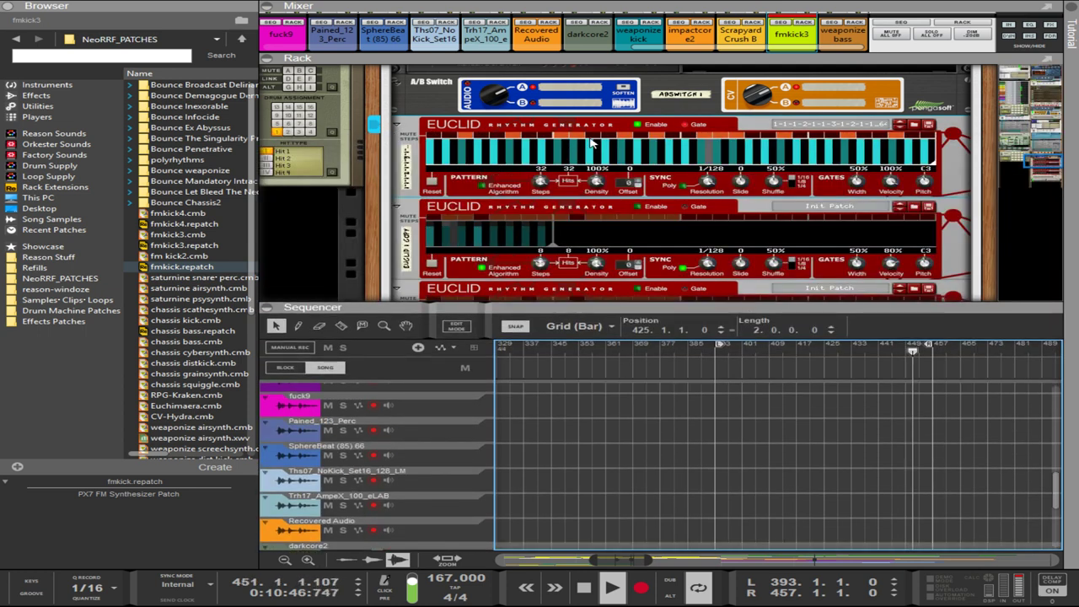
click(902, 127)
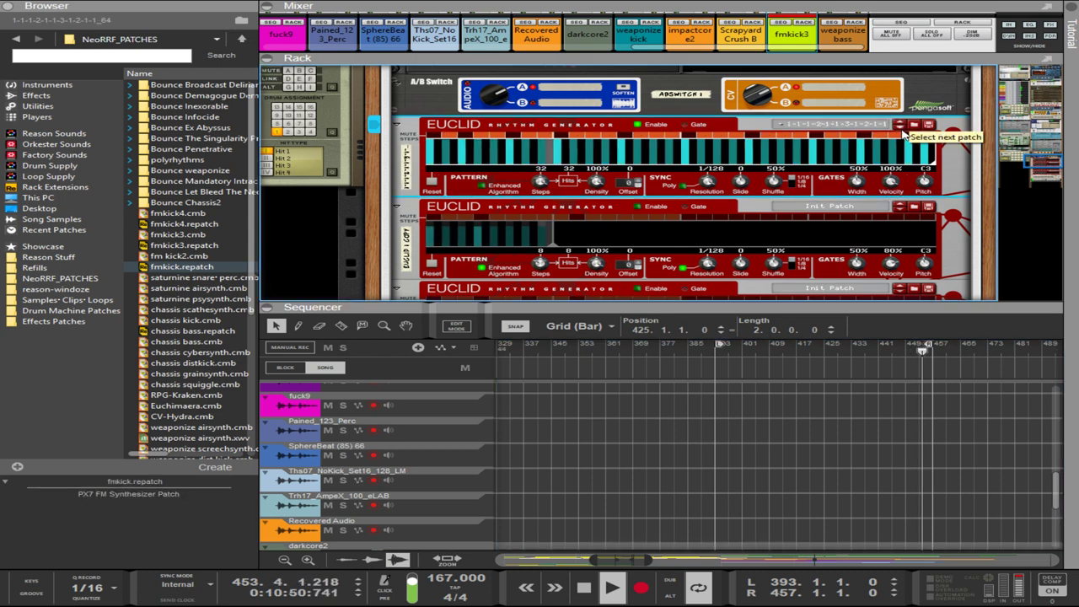
click(902, 128)
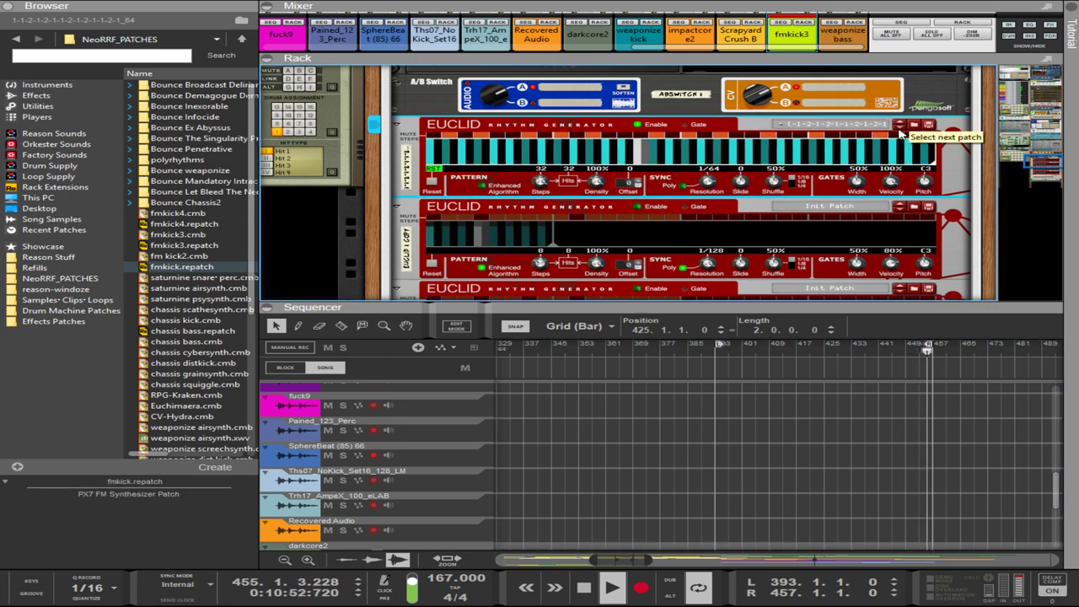
click(901, 127)
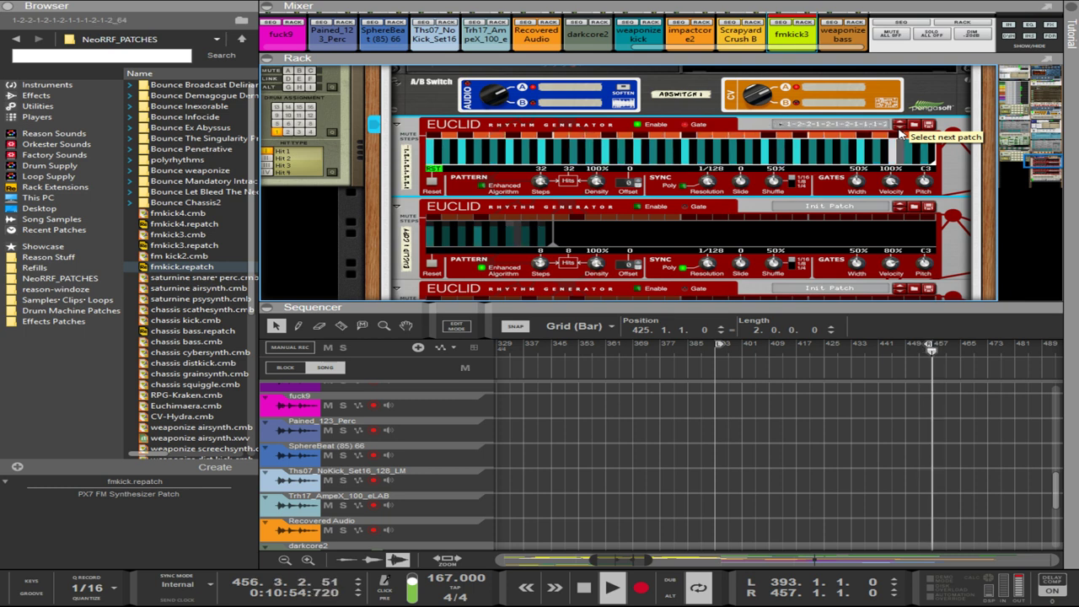
click(899, 128)
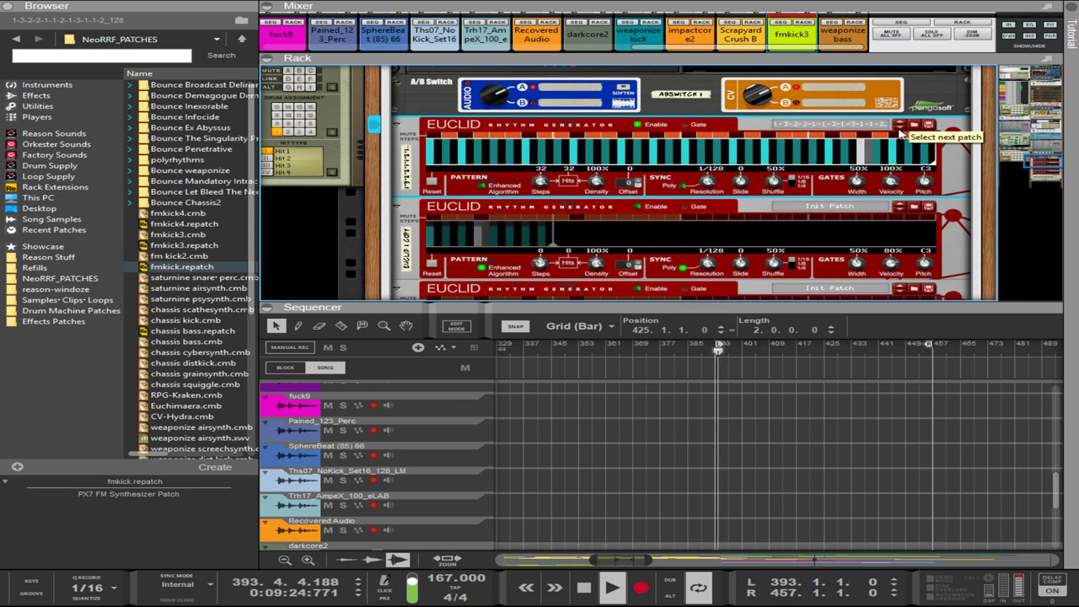
click(898, 127)
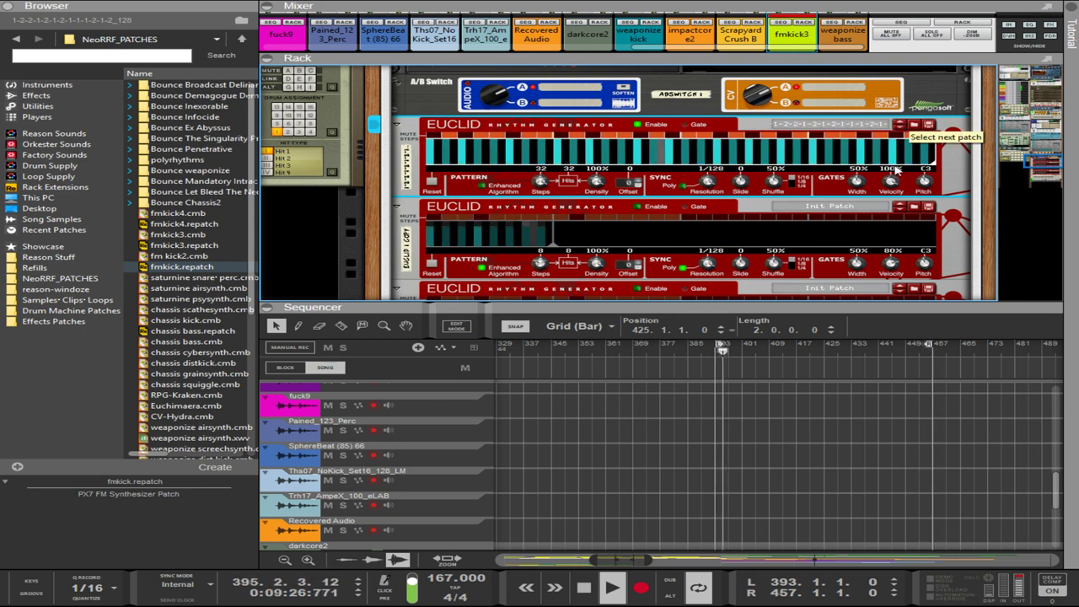
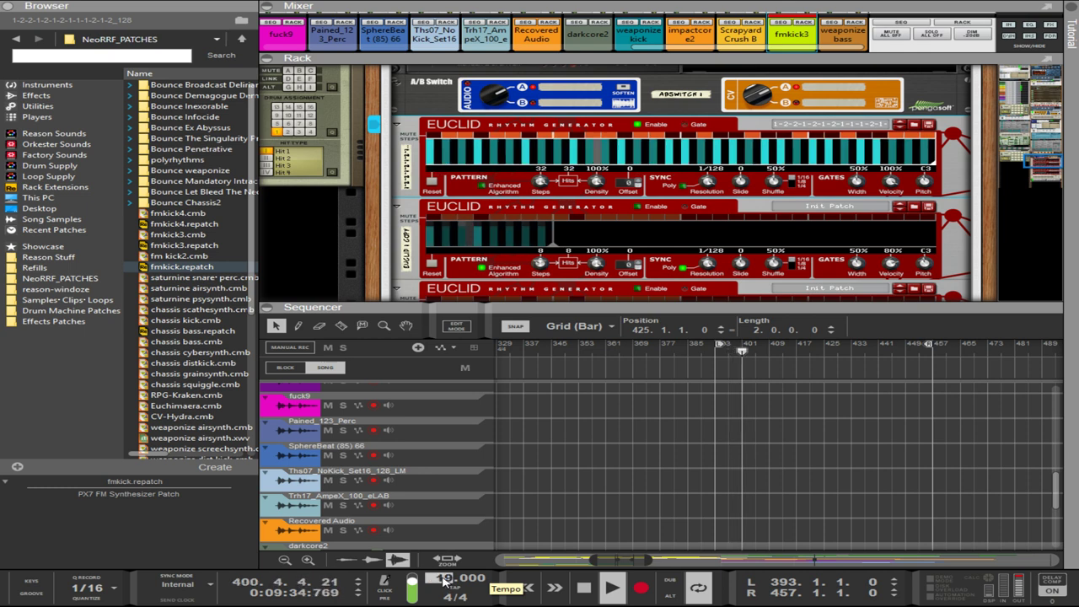
- Confirm the 191 BPM tempo, then enter 229 as the new song tempo
key(Return)
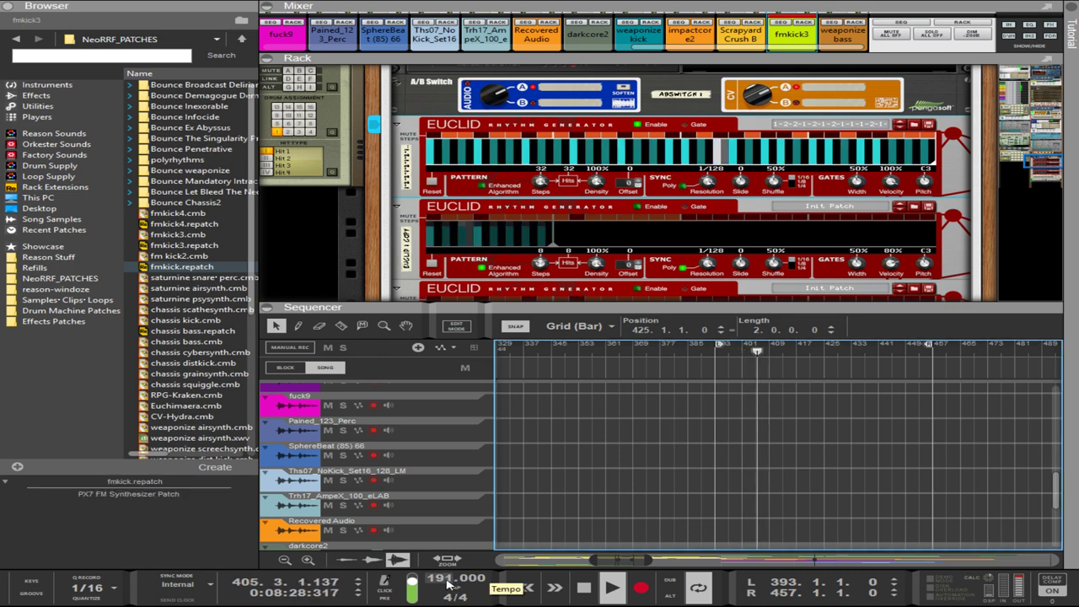
double_click(442, 583)
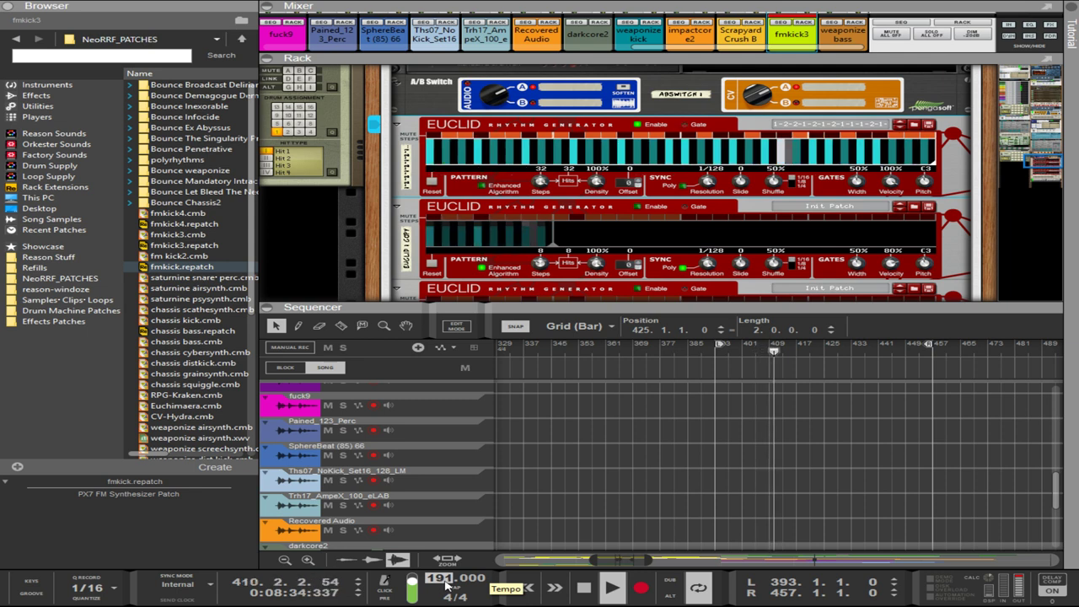
text(22)
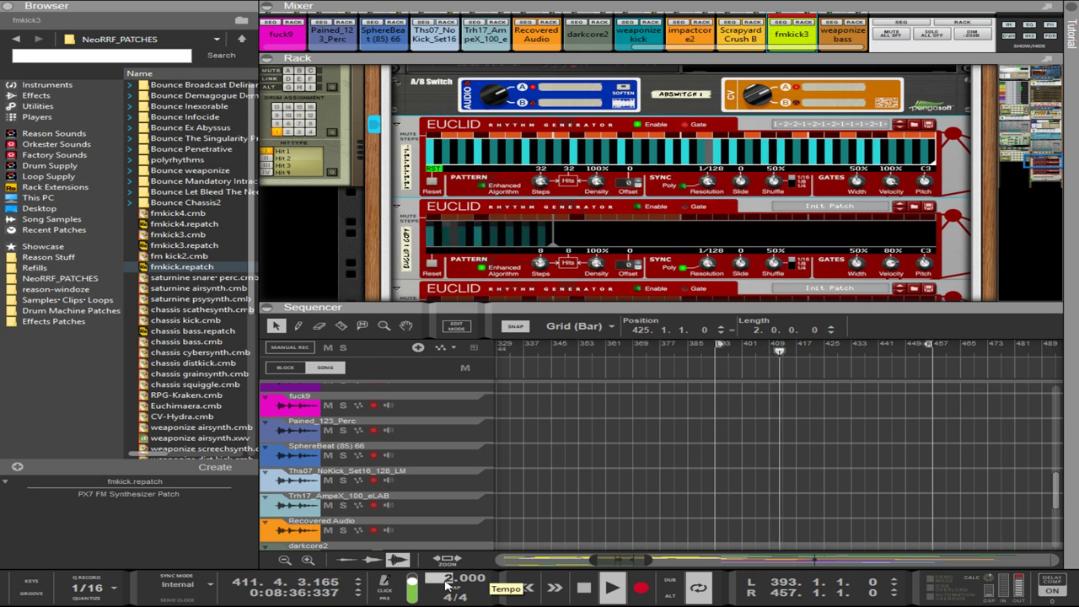
- Commit 229 BPM, delete the trailing darkcore2 clip section, and select the later kick sections
click(688, 485)
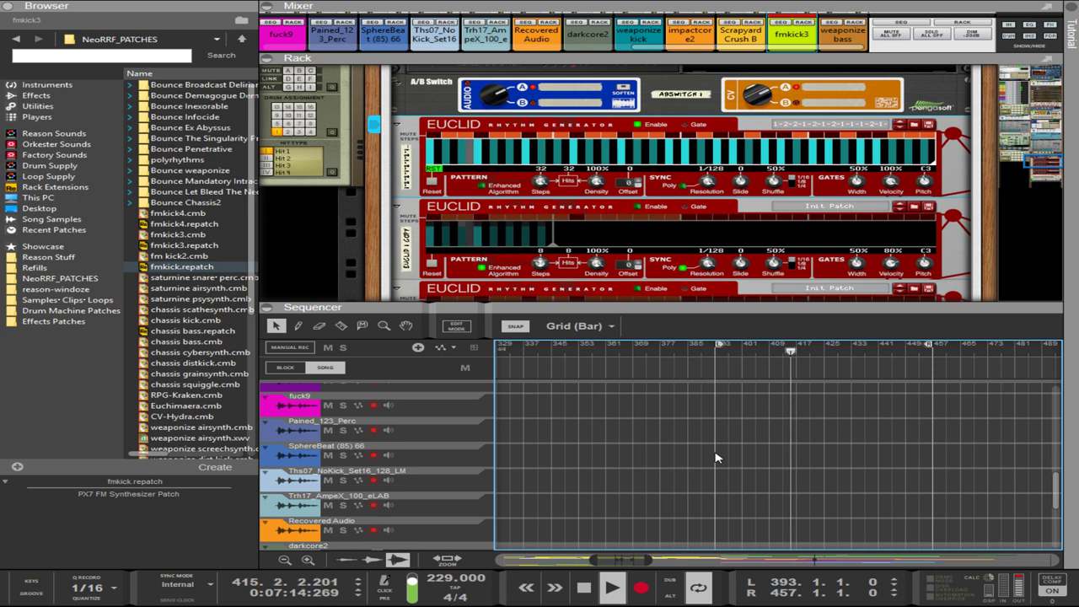
scroll(801, 464, up, 5)
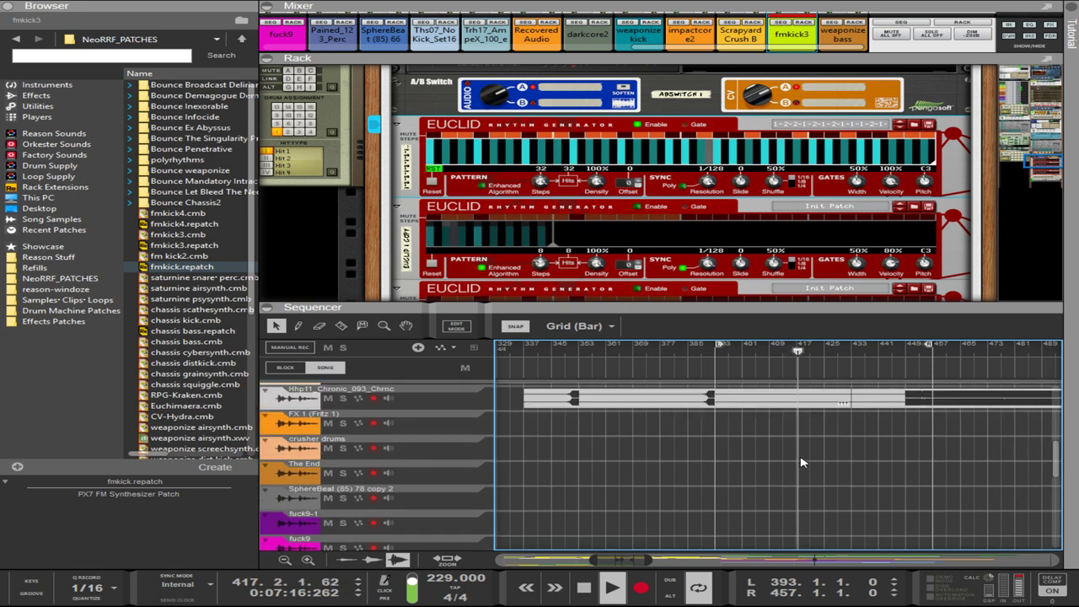
scroll(803, 465, down, 6)
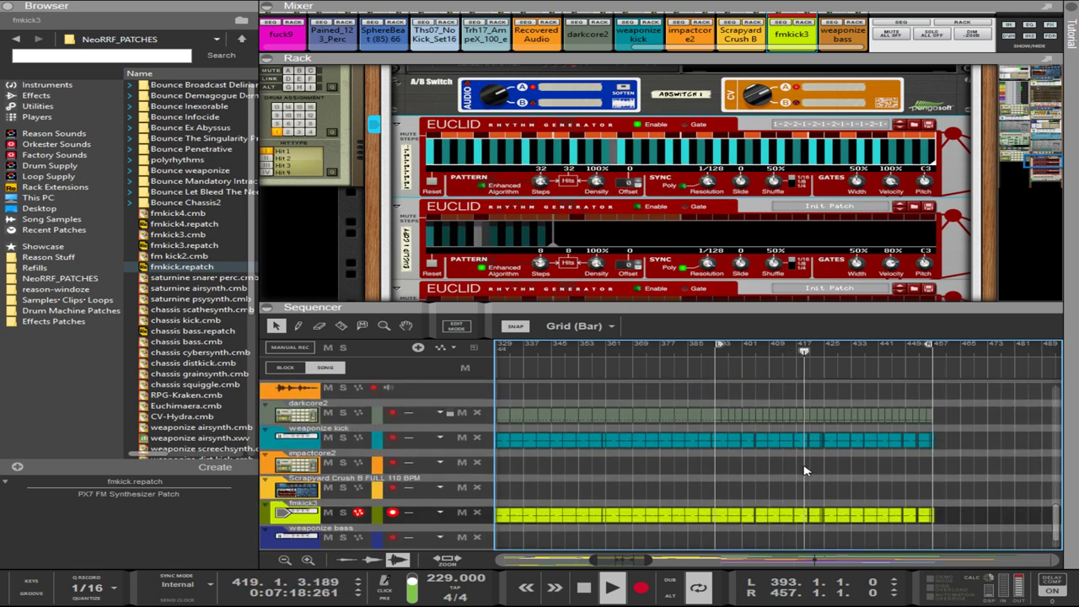
drag(846, 454, 826, 465)
key(Delete)
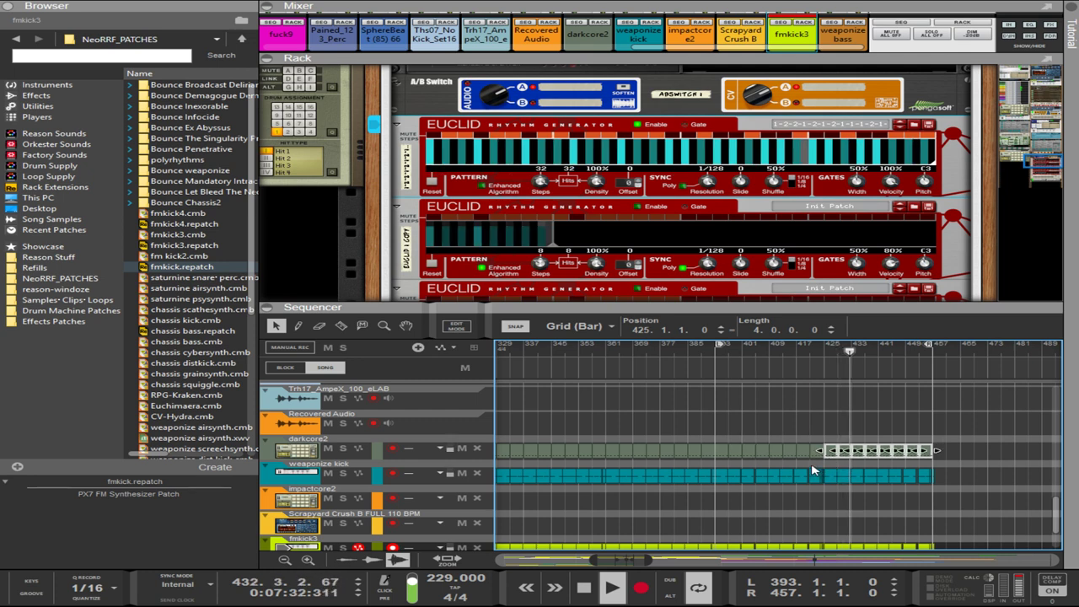
scroll(814, 469, down, 3)
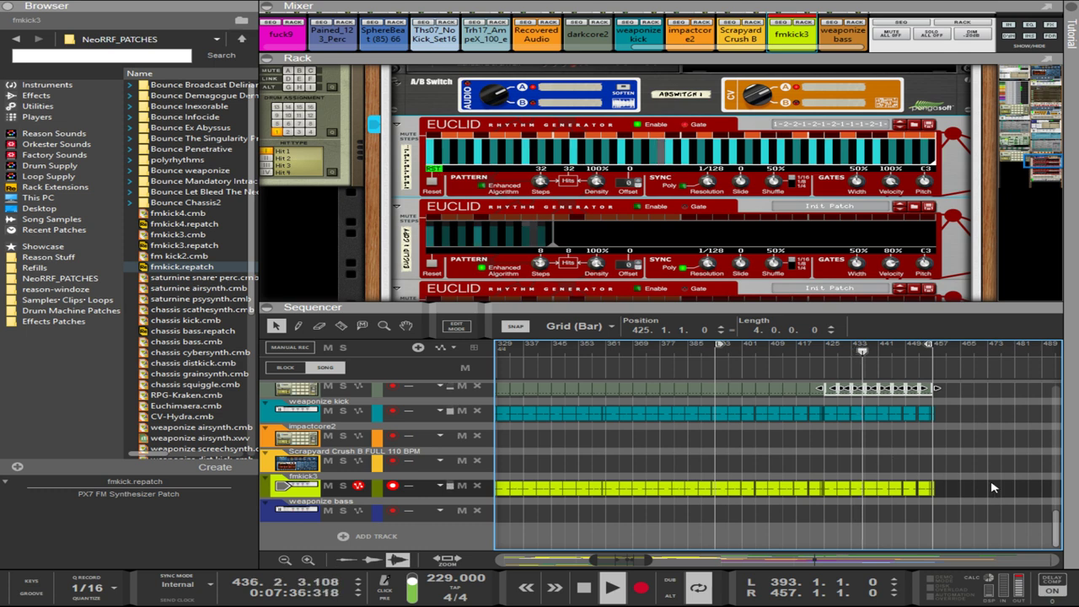
drag(969, 523, 730, 419)
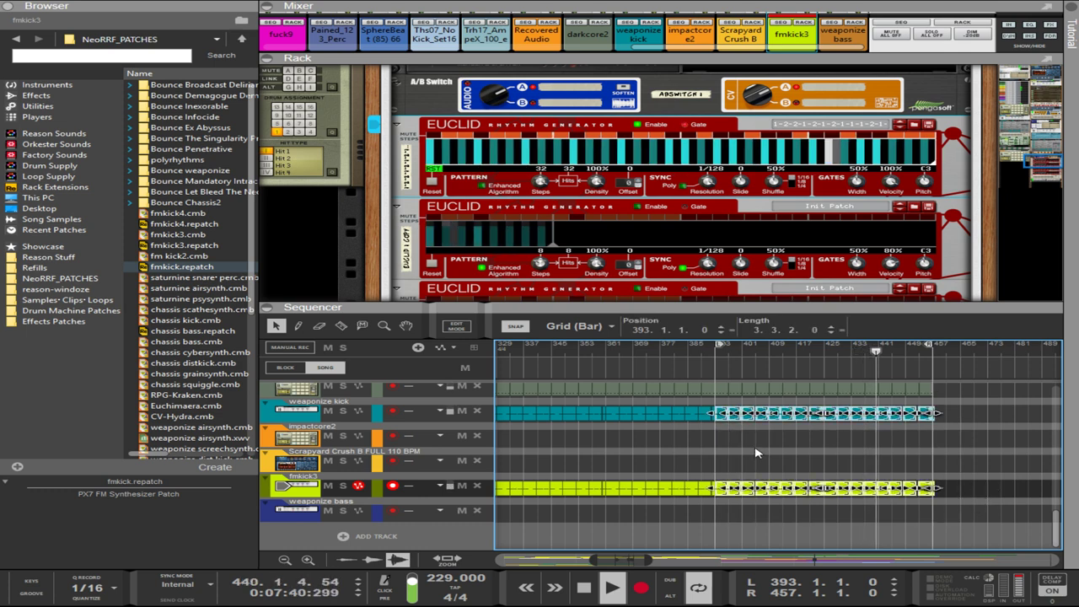
- Delete alternating short slices across the weaponize kick and fmkick3 lanes to leave gaps
drag(963, 498, 767, 467)
click(723, 503)
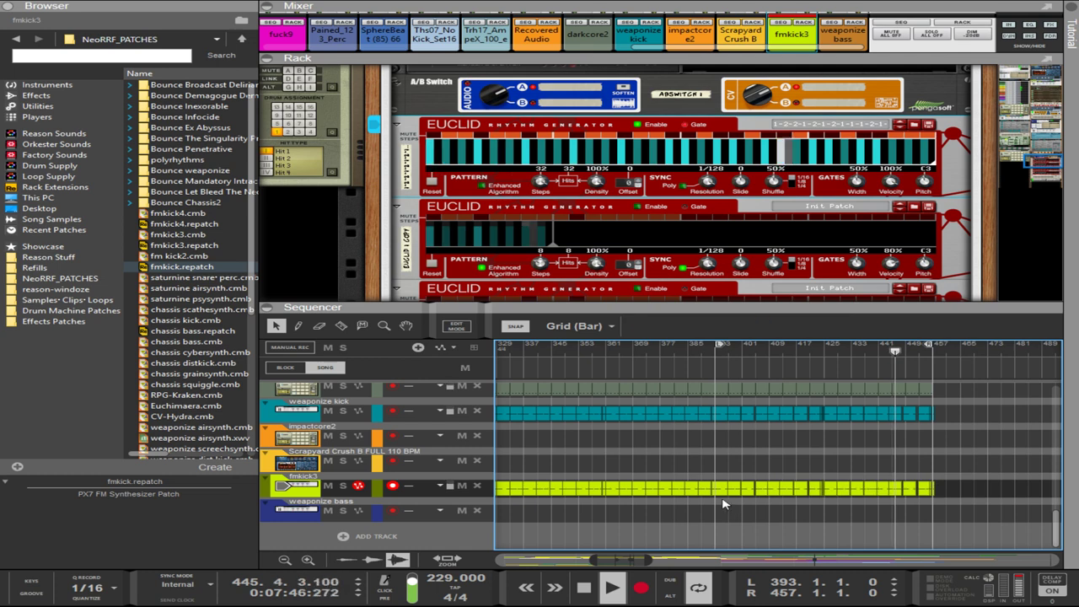
drag(722, 503, 726, 423)
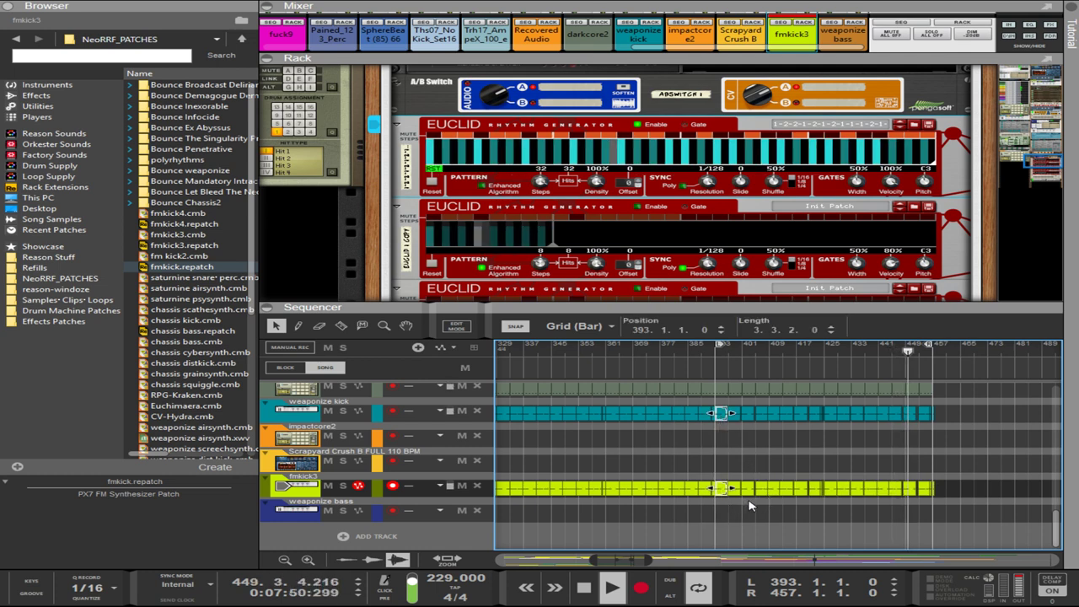
drag(747, 519, 752, 426)
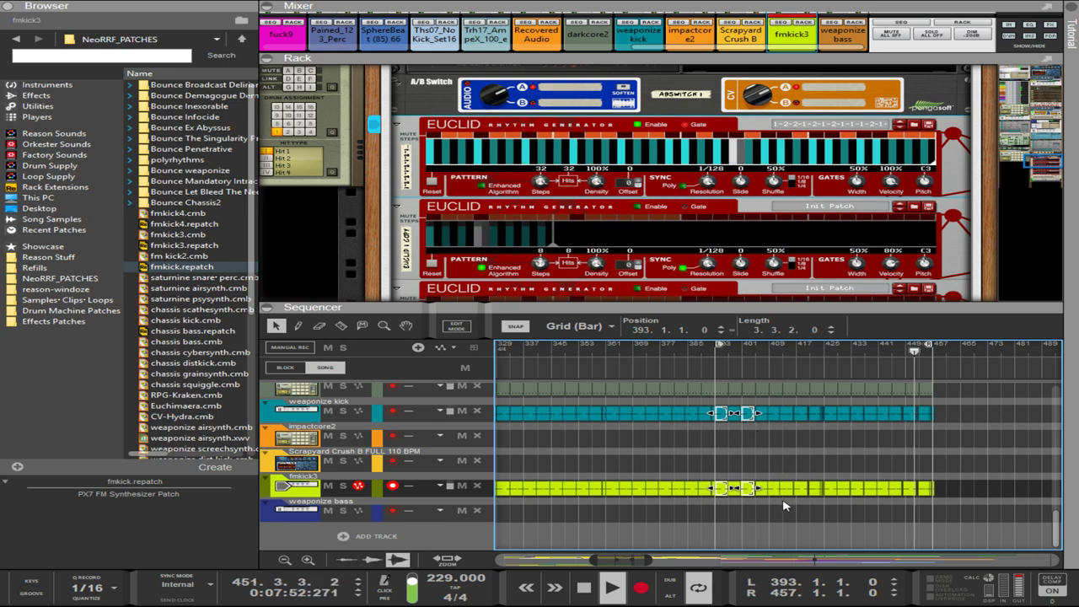
drag(774, 516, 771, 410)
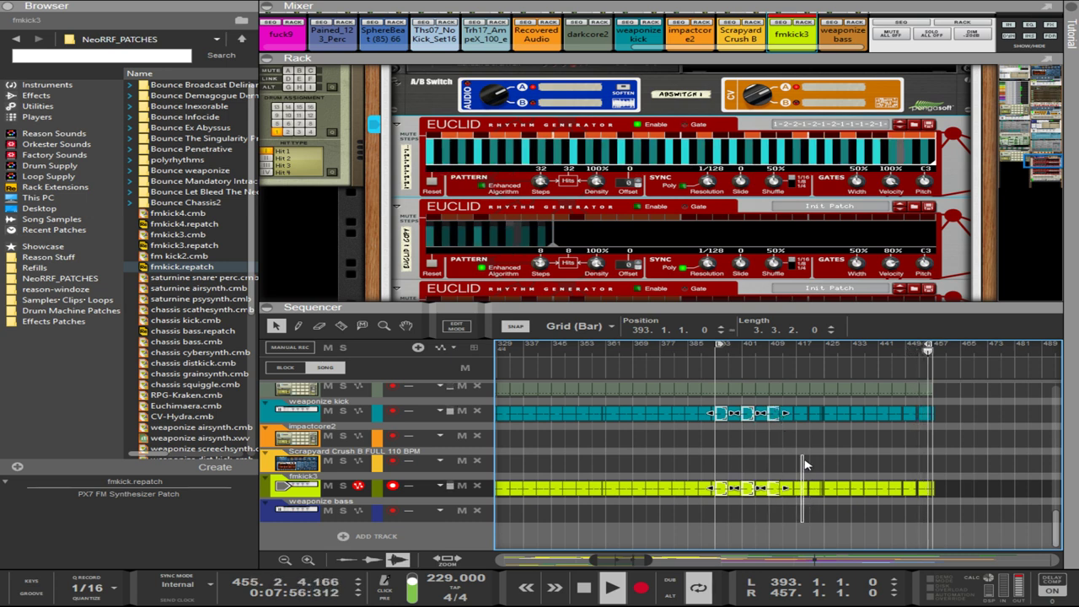
drag(805, 464, 807, 426)
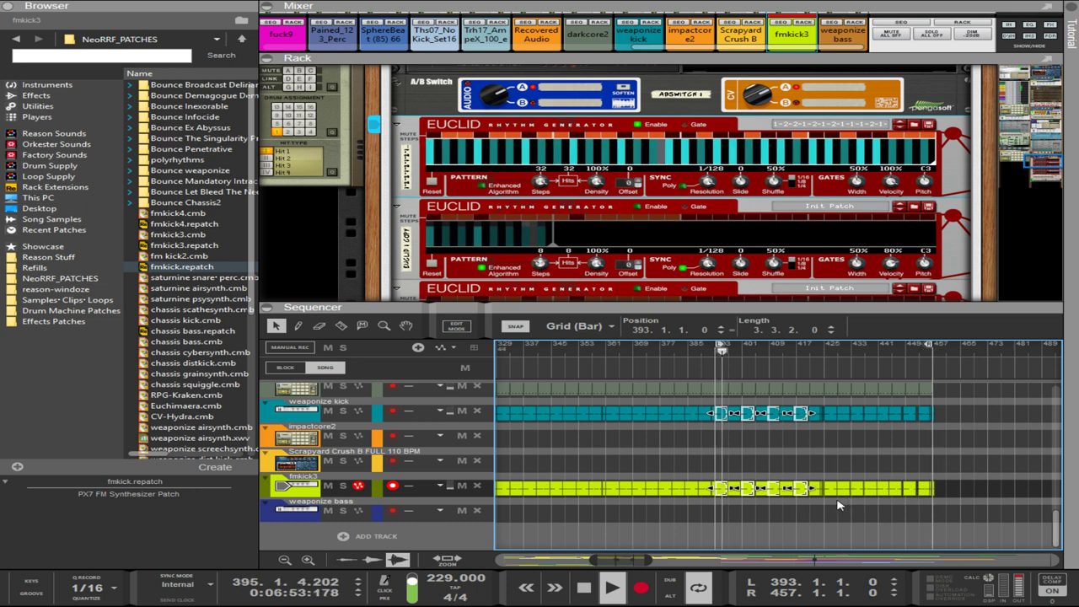
drag(830, 506, 830, 422)
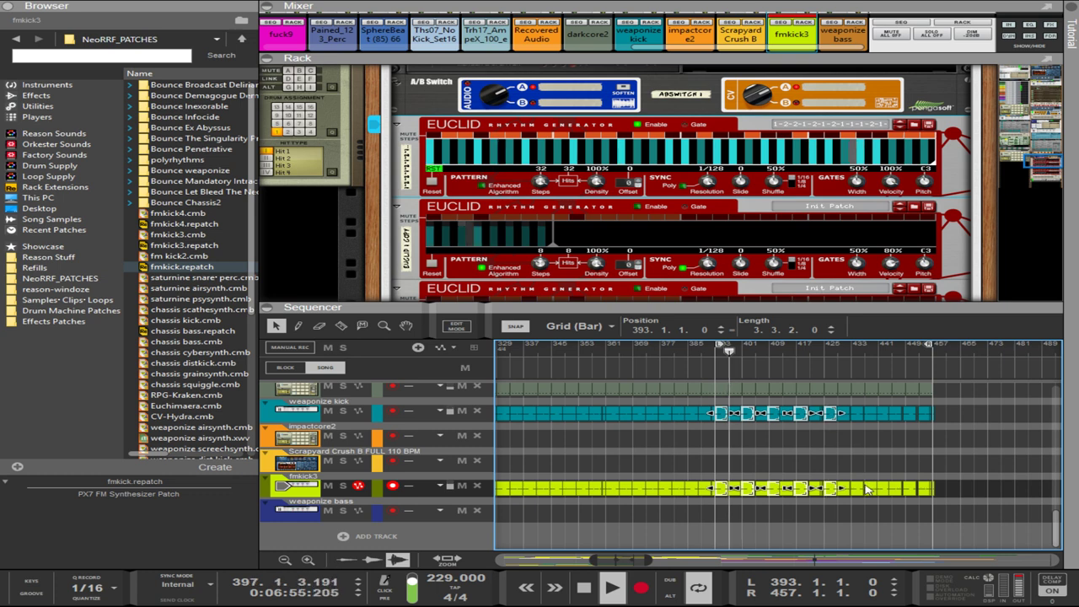
drag(856, 518, 856, 417)
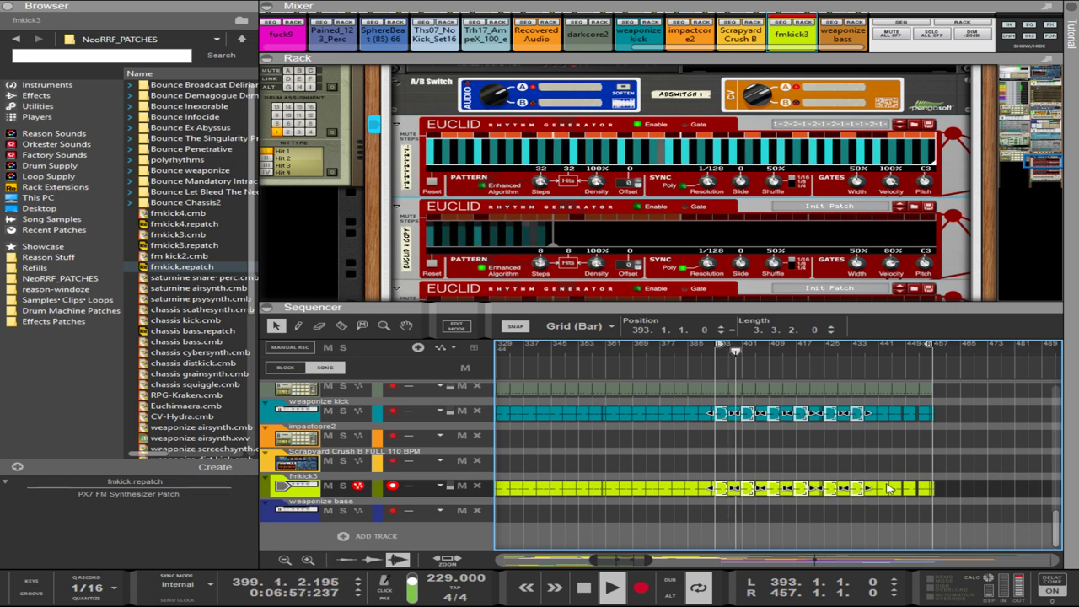
drag(886, 503, 887, 422)
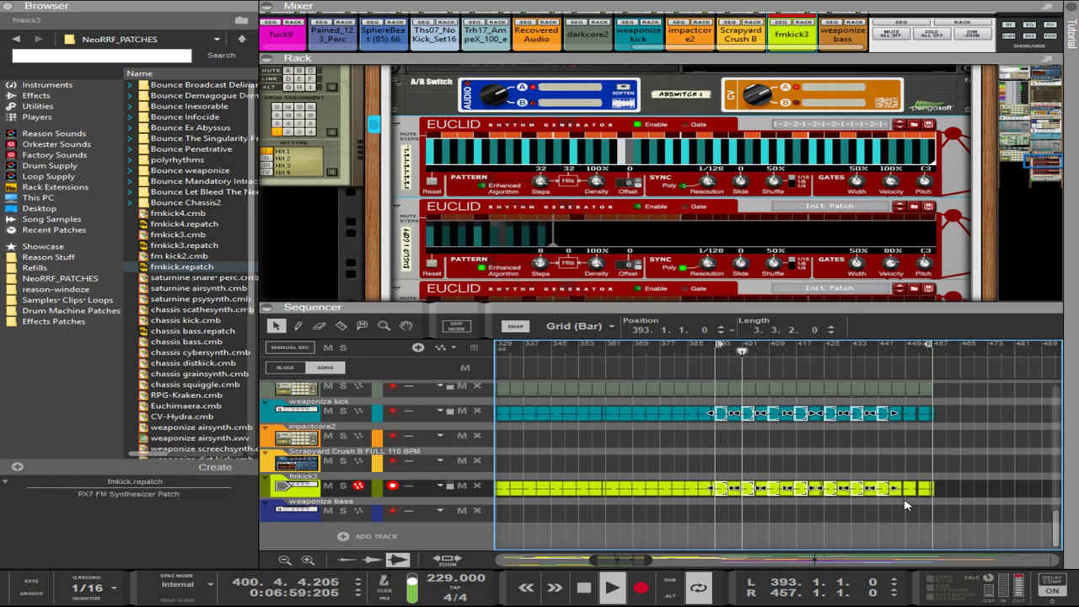
drag(912, 501, 910, 413)
key(Delete)
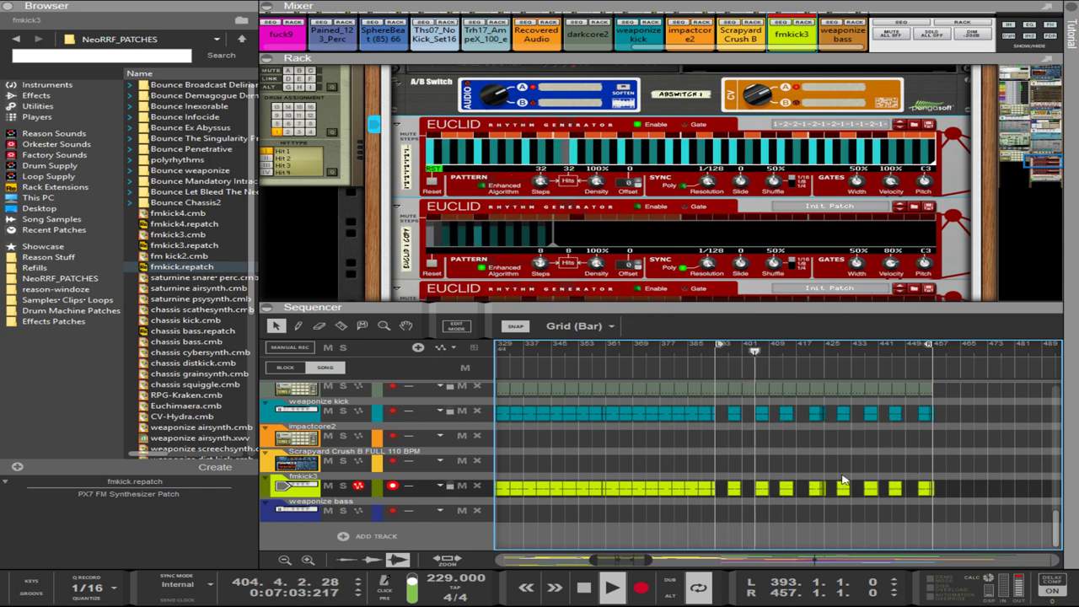
- Duplicate the first two remaining kick slices in place and select four later slices
drag(719, 522, 764, 417)
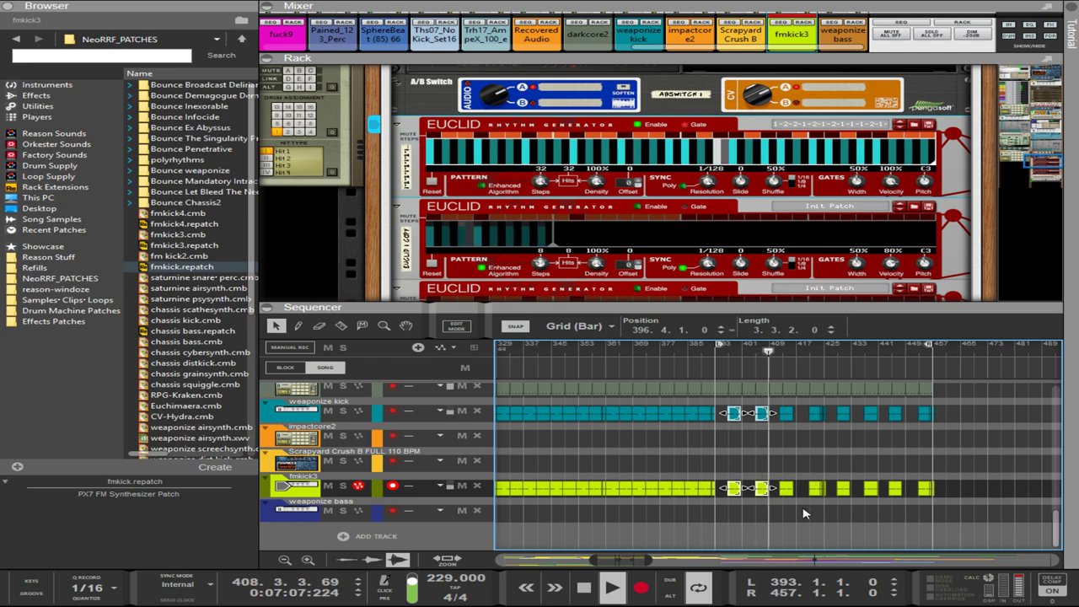
key(ctrl+d)
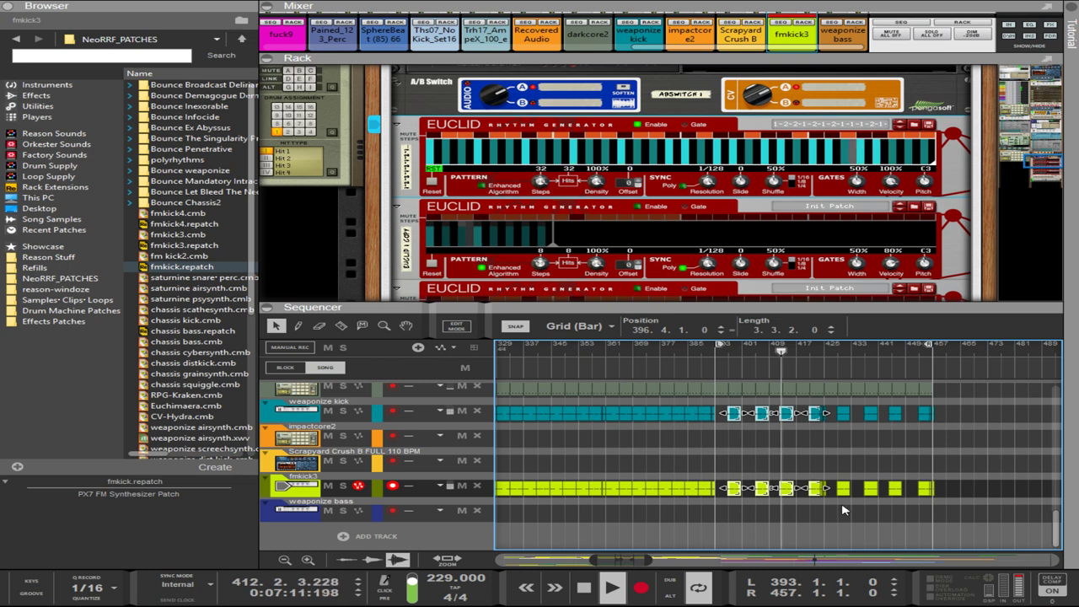
drag(841, 521, 934, 414)
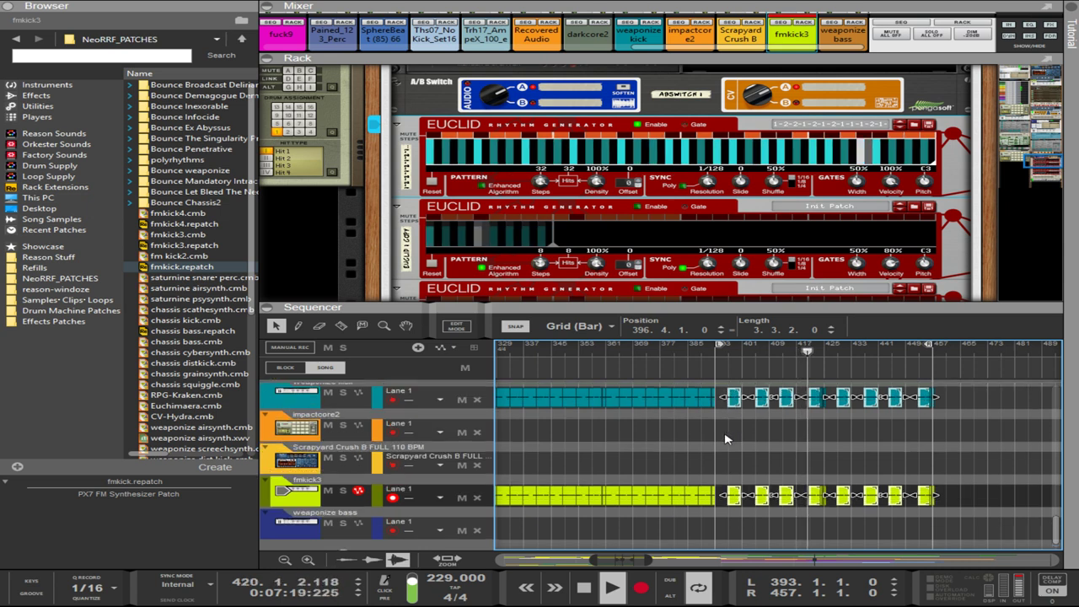
scroll(730, 442, up, 8)
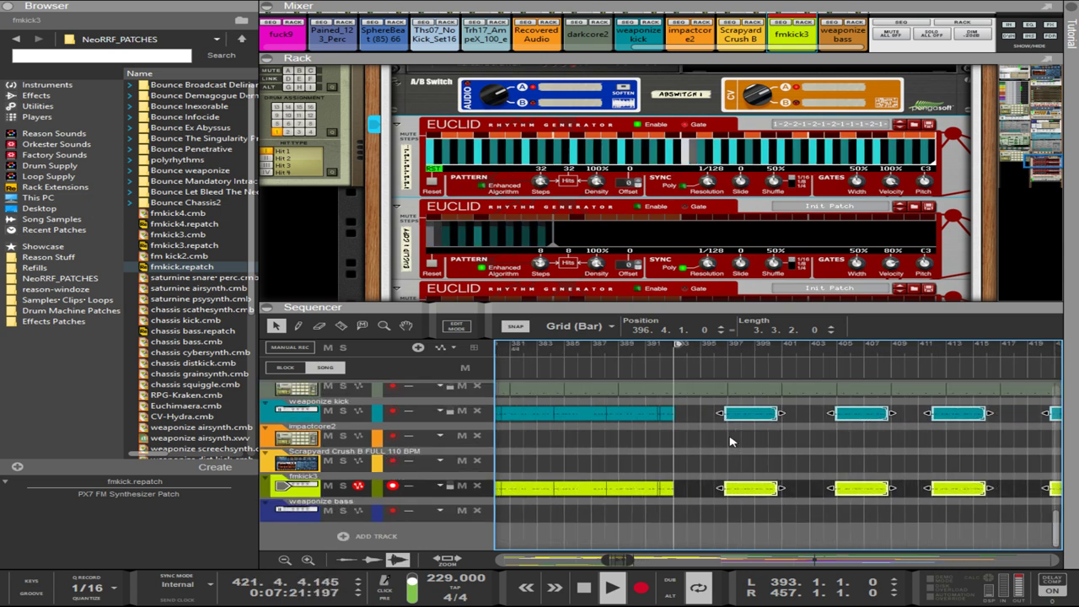
scroll(729, 442, up, 1)
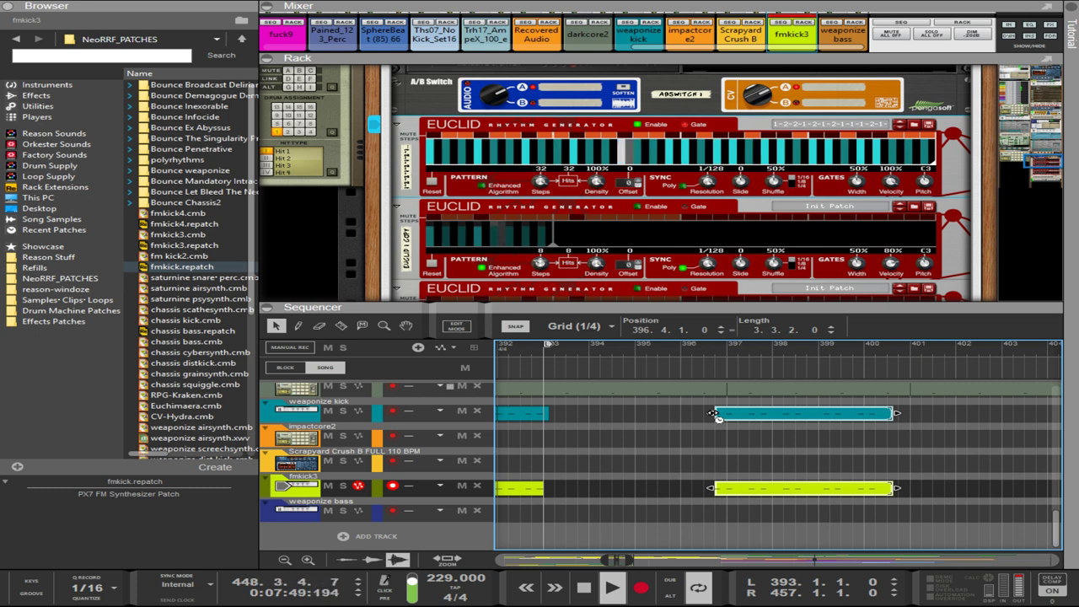
click(595, 412)
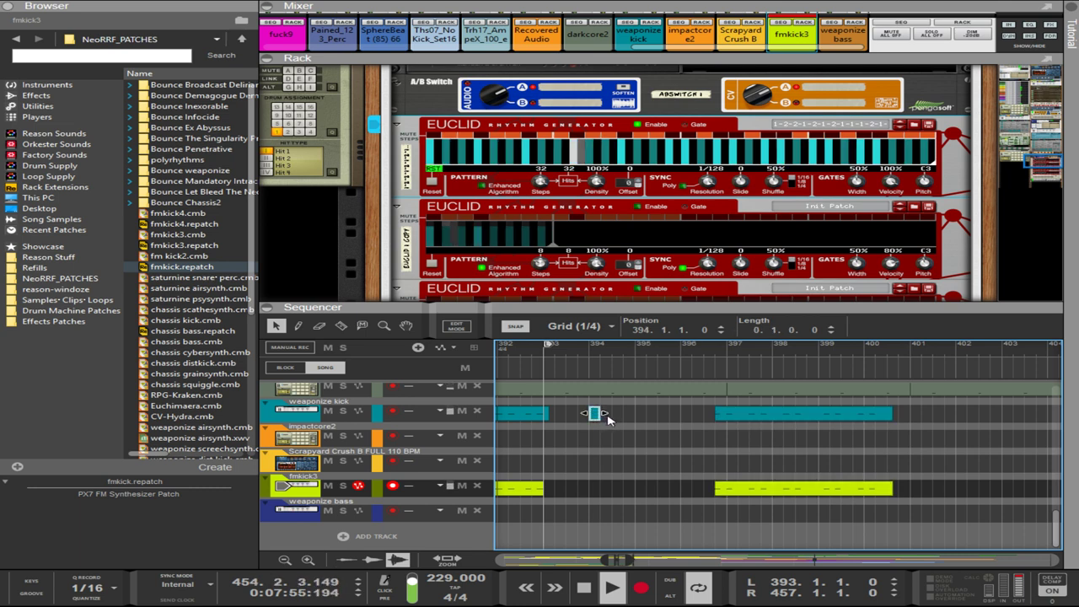
key(Delete)
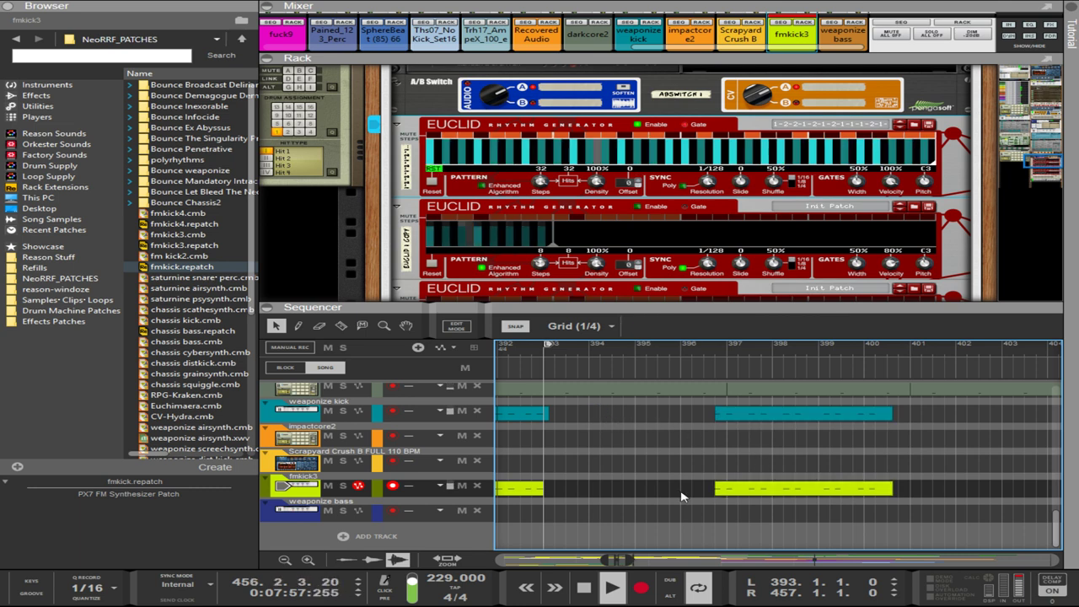
drag(772, 456, 829, 429)
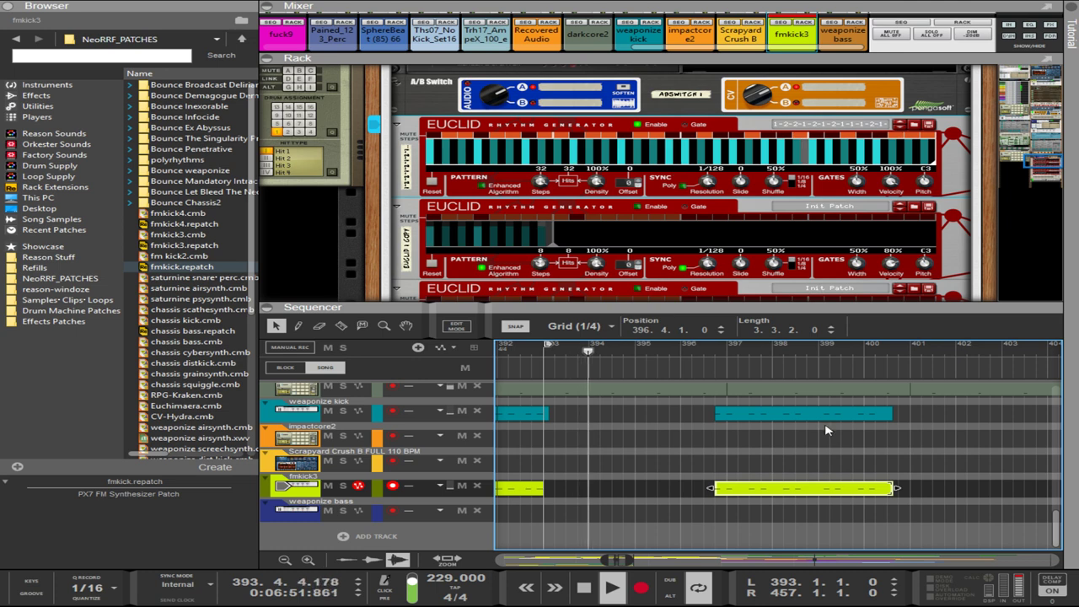
key(ctrl+z)
click(812, 436)
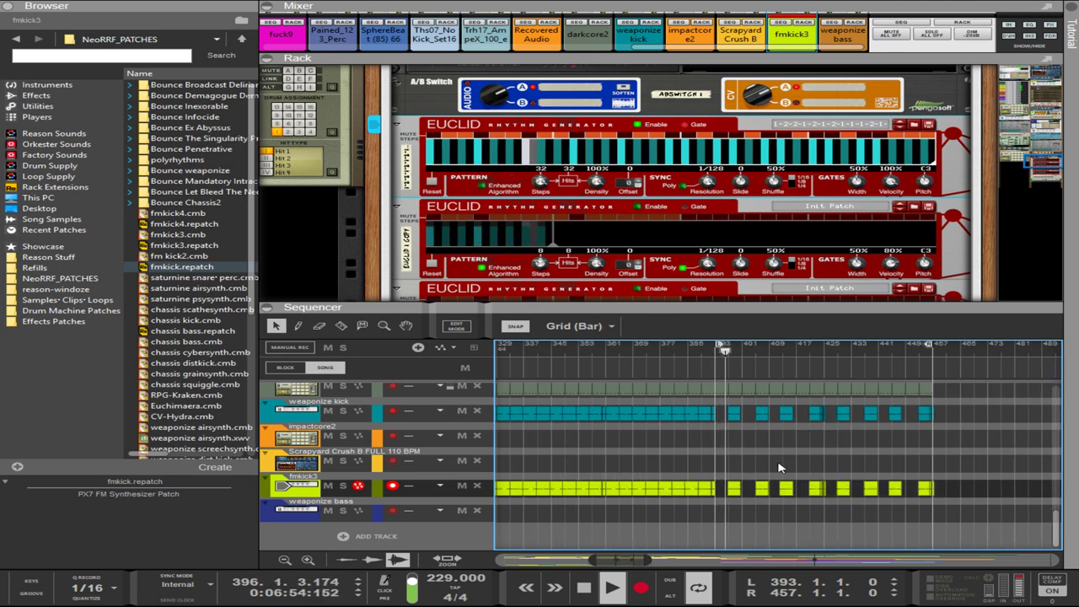
drag(729, 521, 816, 416)
drag(840, 521, 931, 413)
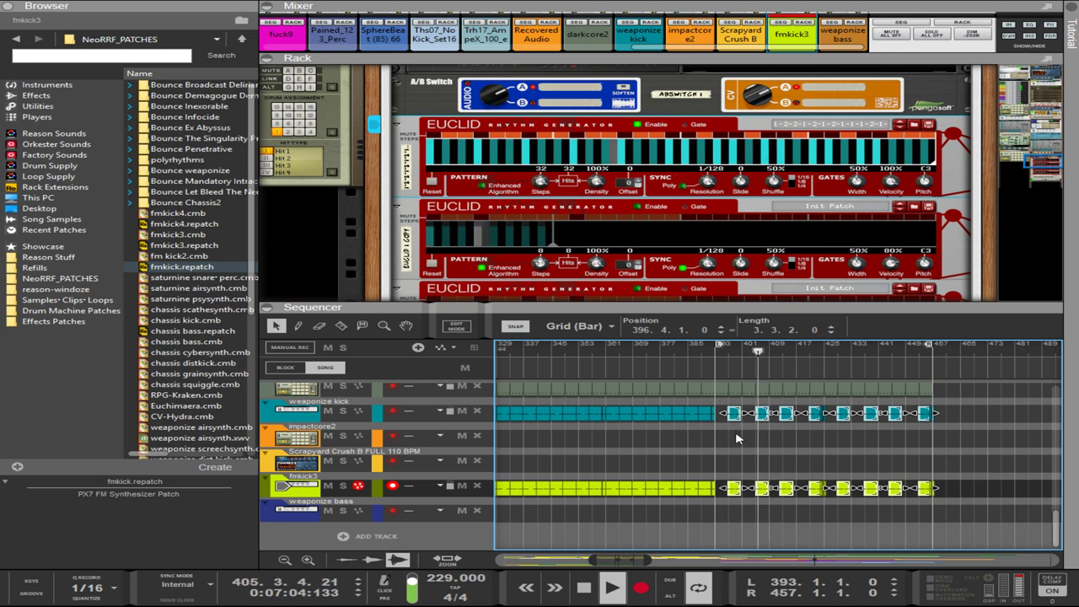
- Try copying the kick slices earlier, to bar 393 and slightly back, undoing each attempt
scroll(736, 438, up, 2)
scroll(736, 438, up, 4)
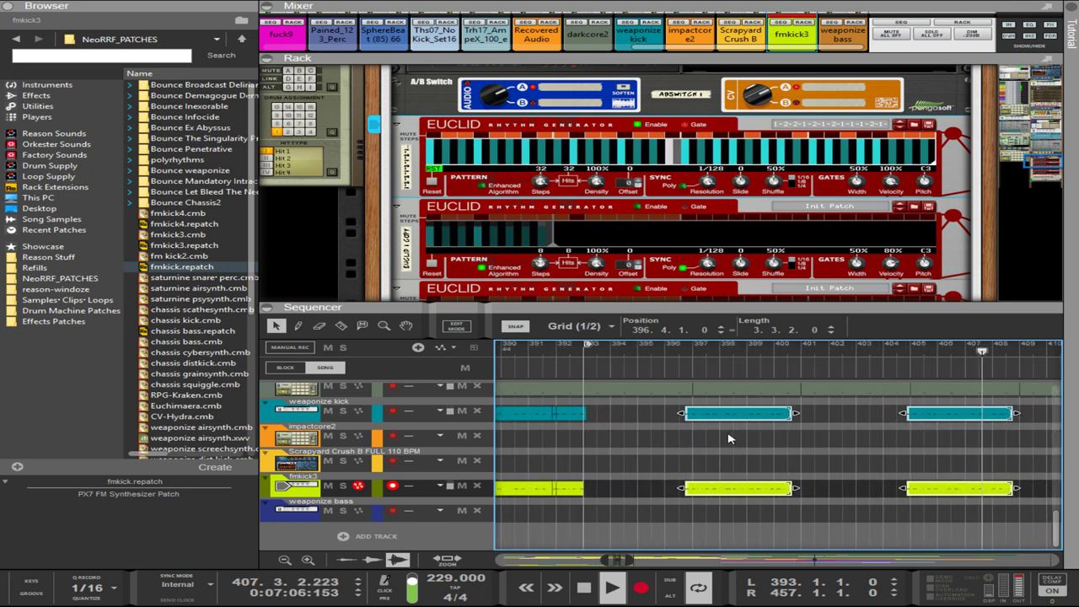
drag(725, 424, 606, 419)
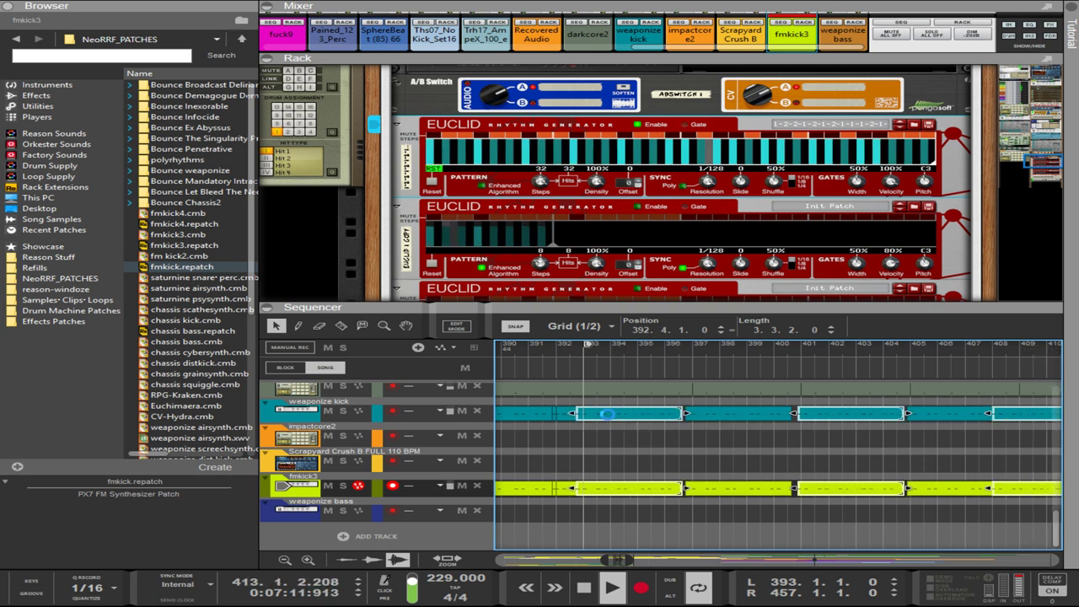
key(ctrl+z)
scroll(666, 444, up, 1)
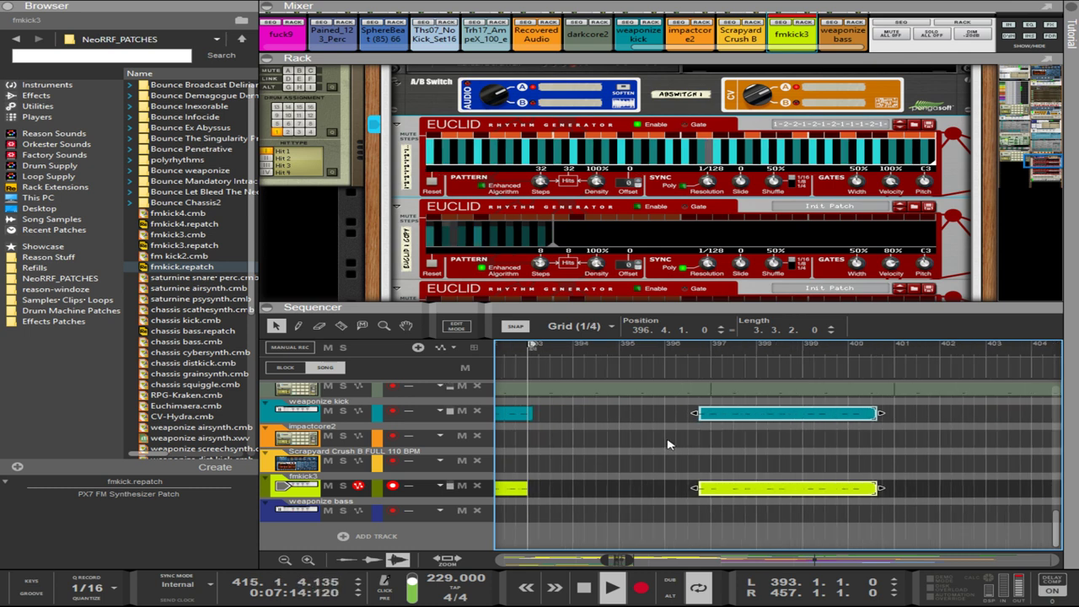
drag(712, 417, 541, 411)
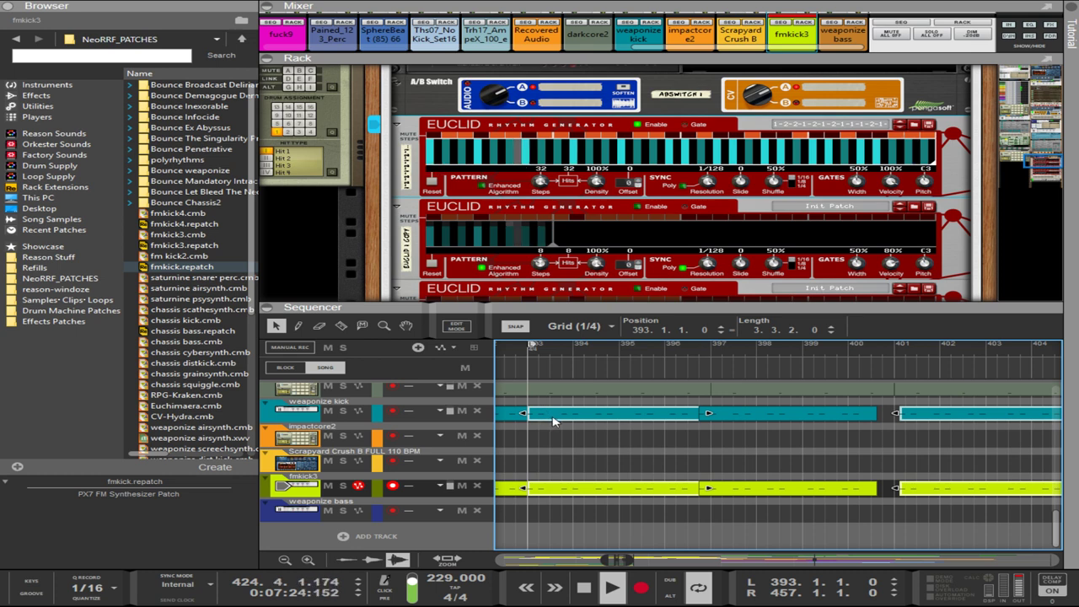
key(ctrl+z)
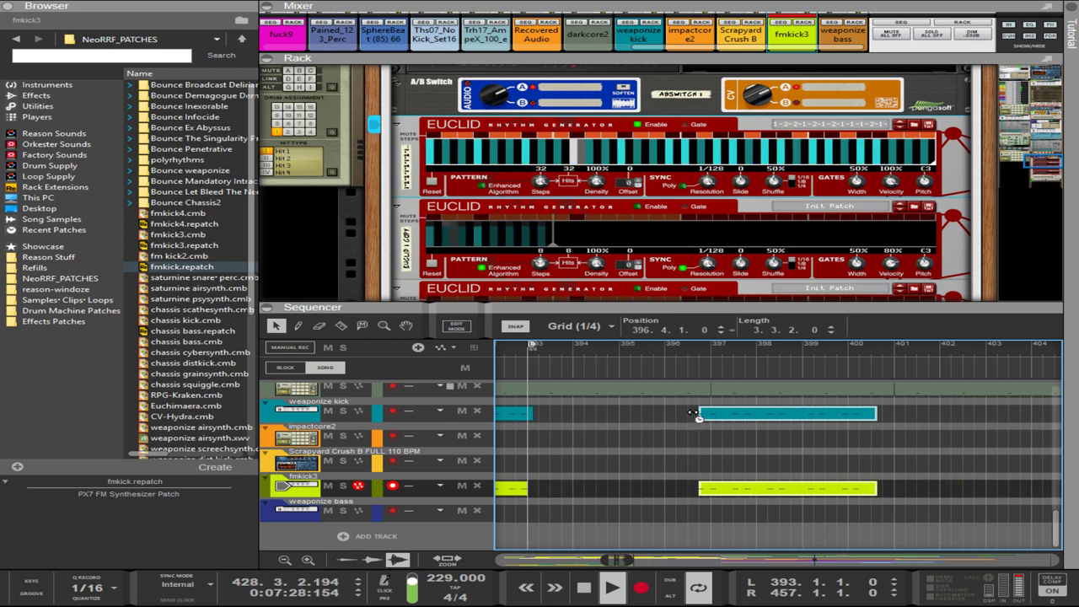
drag(695, 414, 639, 419)
key(ctrl+z)
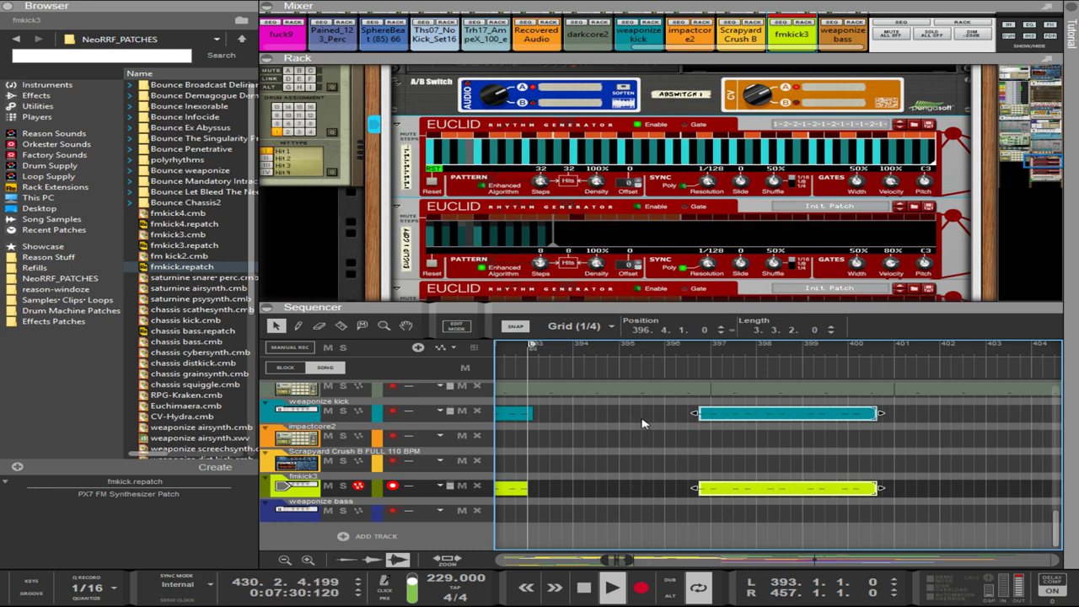
- Try stretching the first short kick clips' start back to bar 401, then undo it
scroll(713, 434, right, 3)
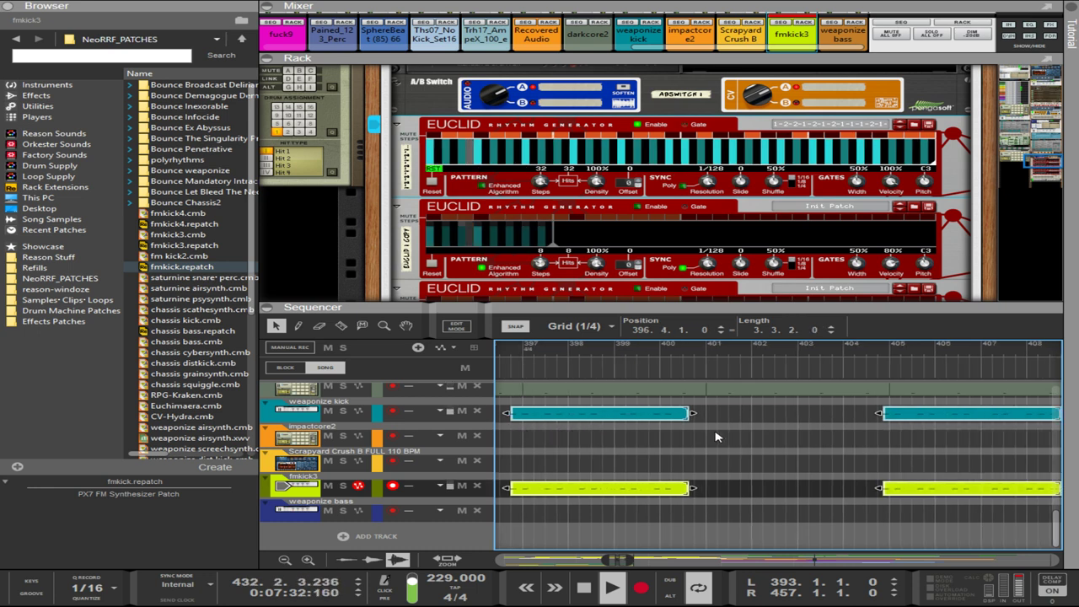
scroll(715, 435, down, 8)
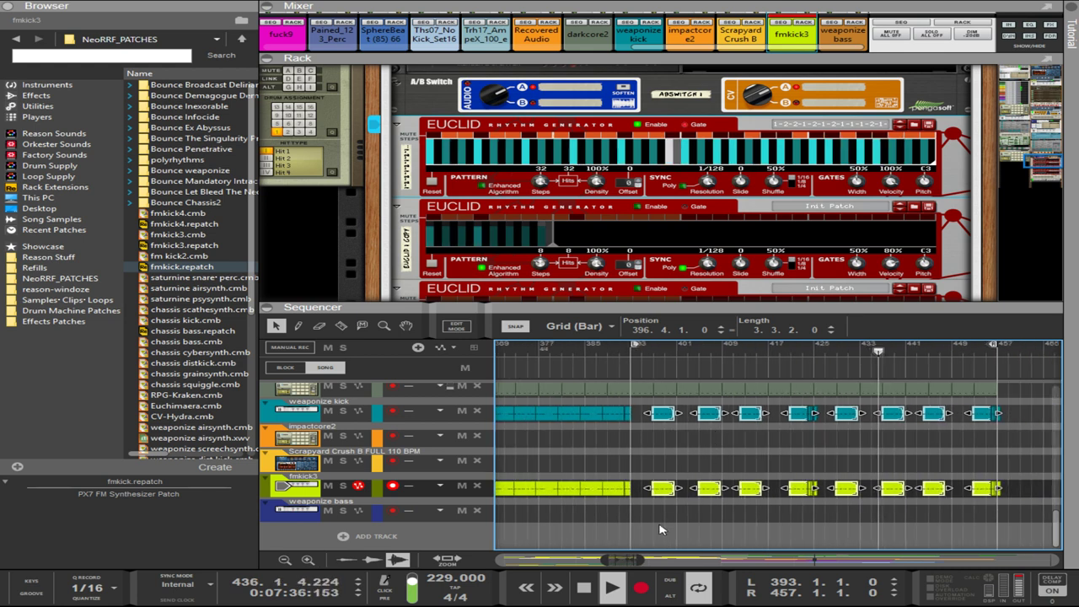
drag(657, 523, 630, 415)
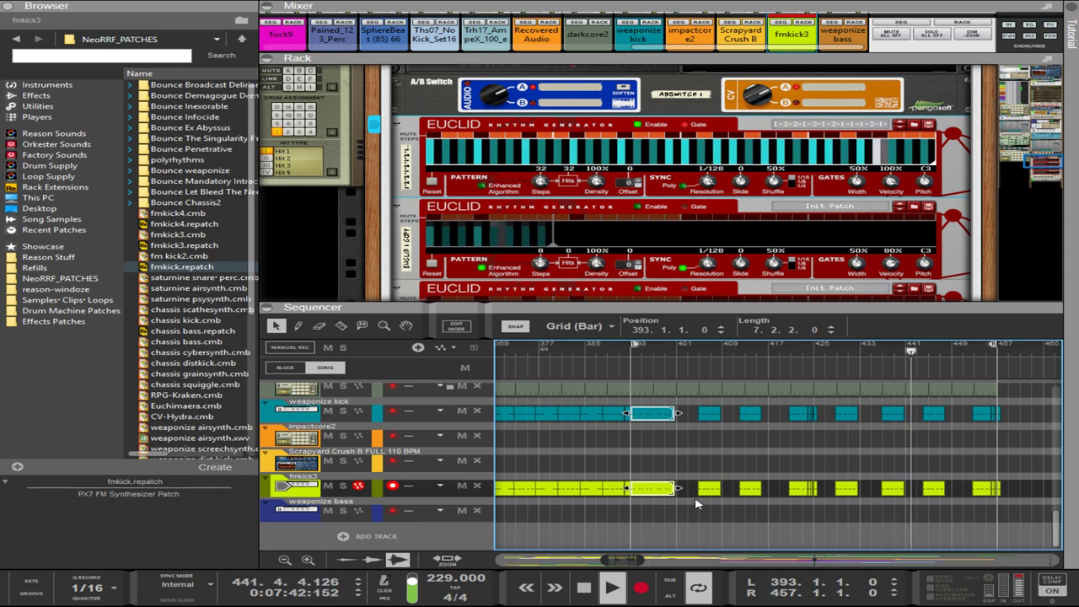
drag(697, 505, 675, 412)
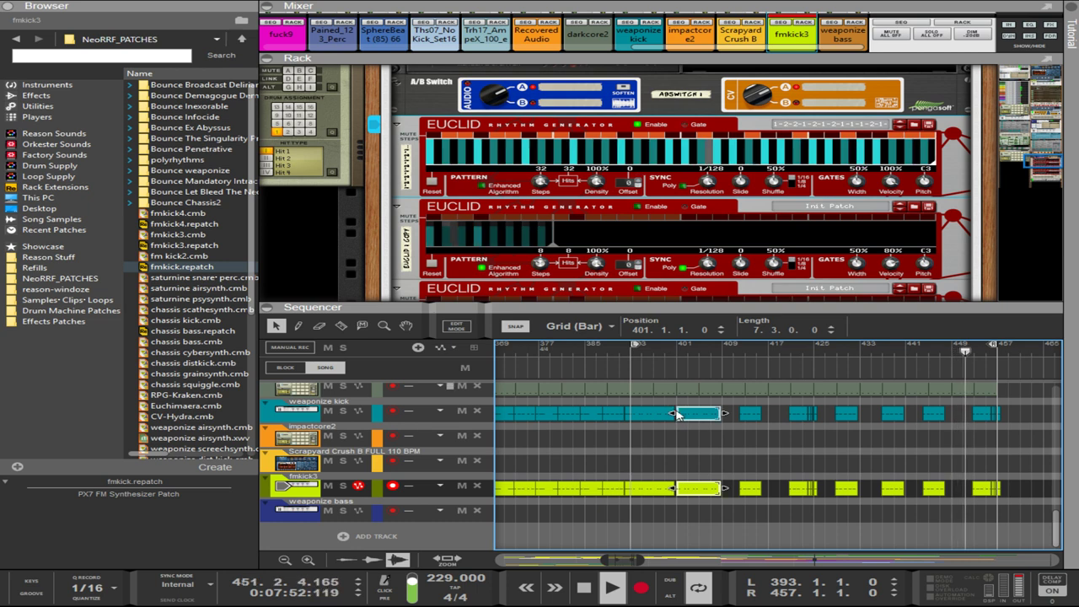
mouse_move(677, 413)
mouse_down()
mouse_move(691, 414)
mouse_move(681, 414)
mouse_up()
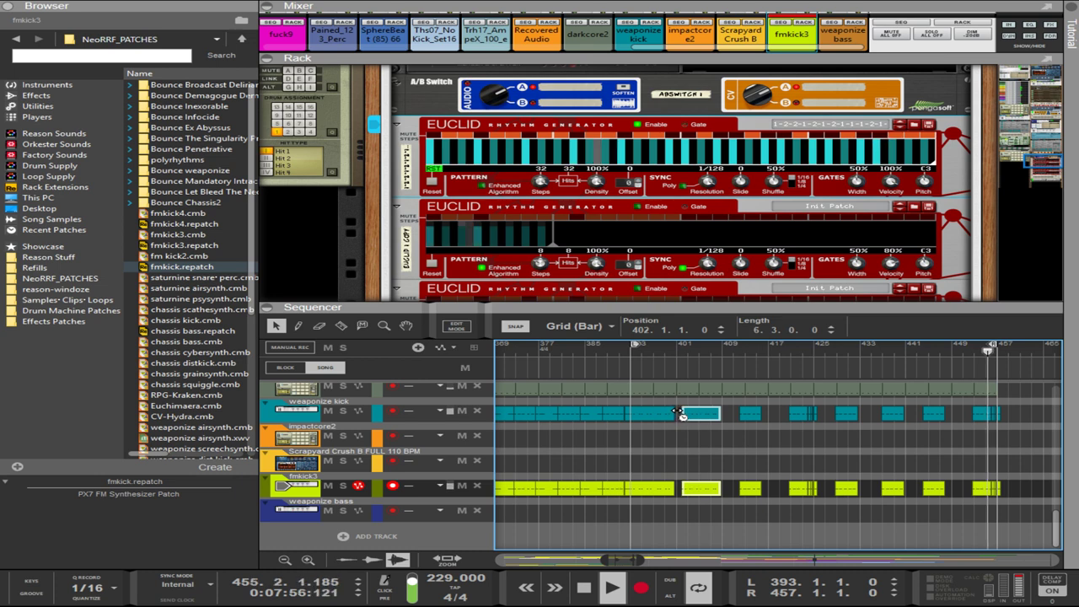
drag(681, 413, 676, 413)
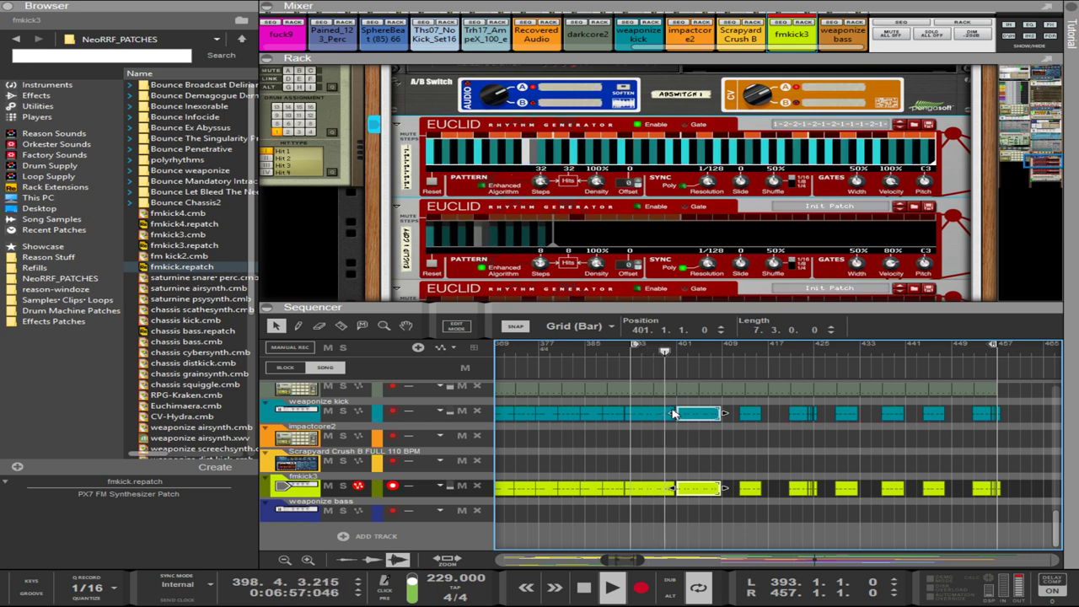
key(ctrl+z)
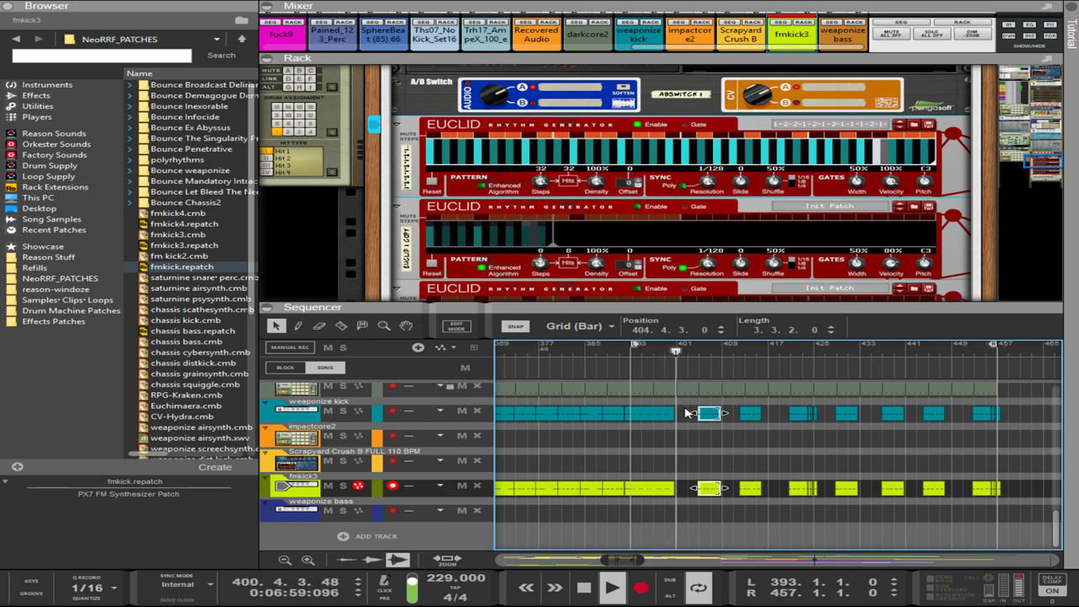
- Select both bar-405 kick clips and try extending them back to bar 401, then undo
scroll(717, 439, up, 4)
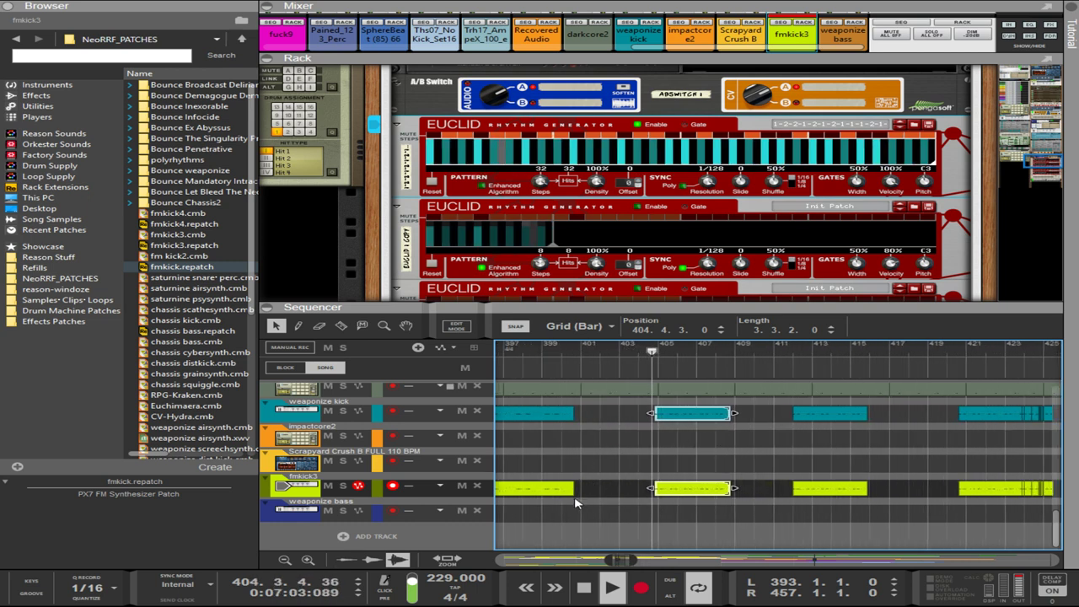
drag(569, 521, 555, 479)
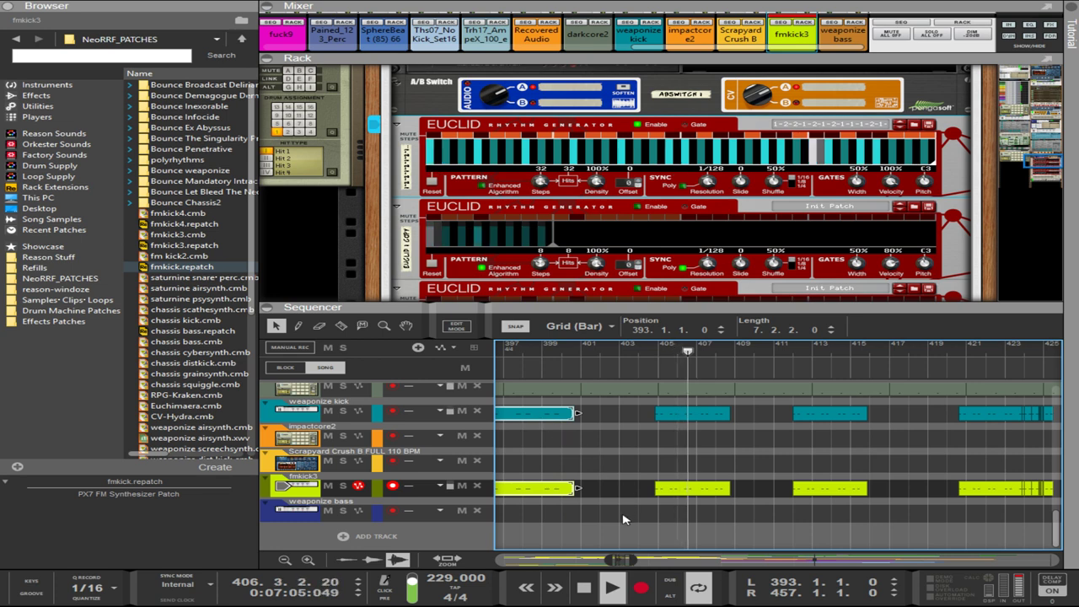
drag(621, 429, 685, 526)
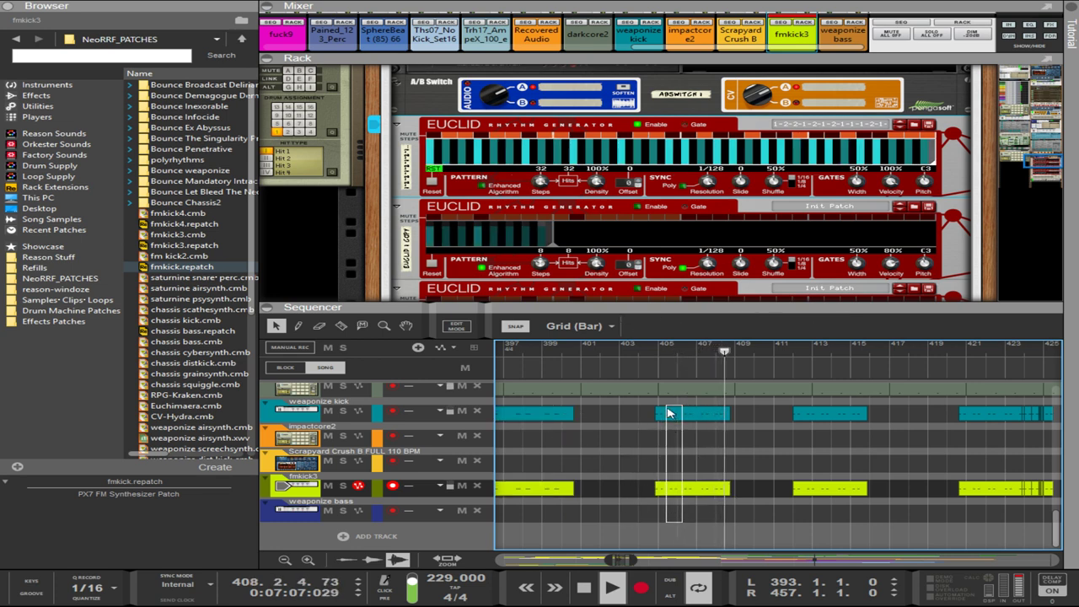
shift+click(665, 413)
drag(656, 413, 587, 413)
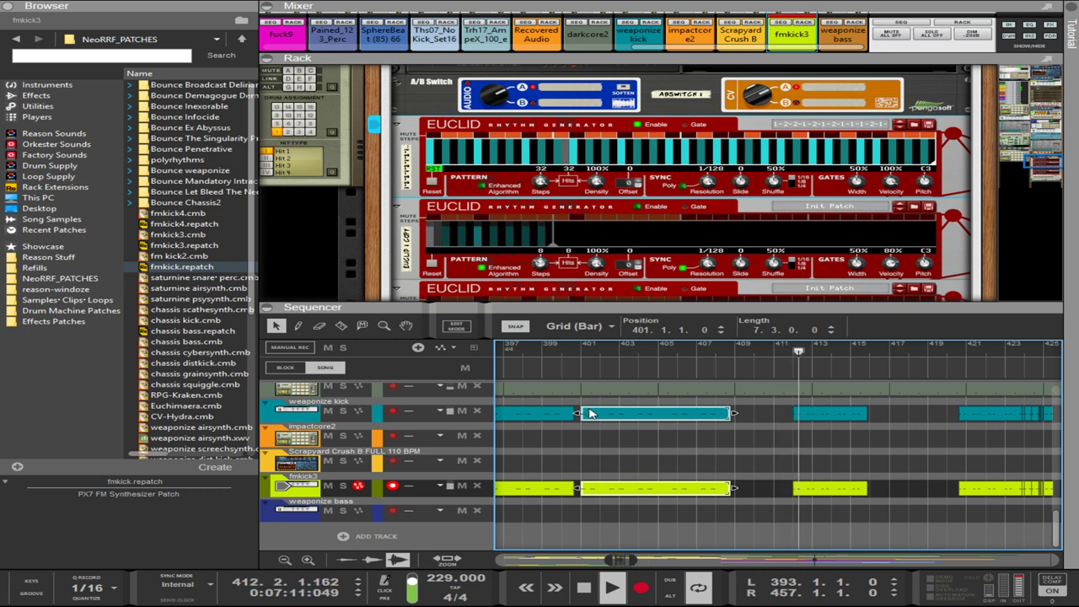
key(ctrl+z)
- Extend the two bar-412 kick and fmkick3 clips' start back to about bar 408
drag(549, 522, 524, 408)
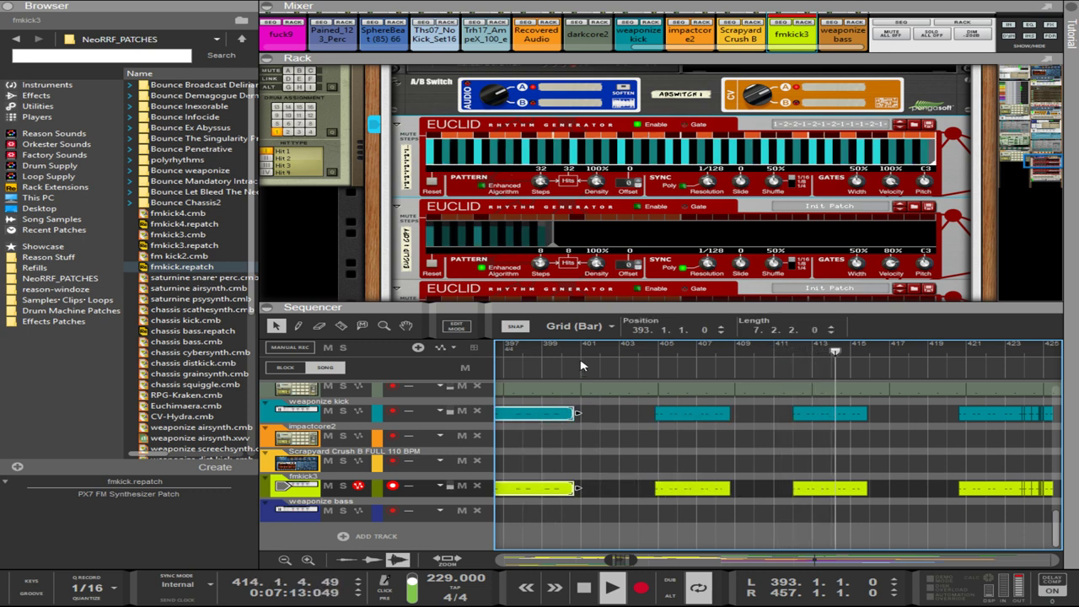
scroll(660, 483, up, 4)
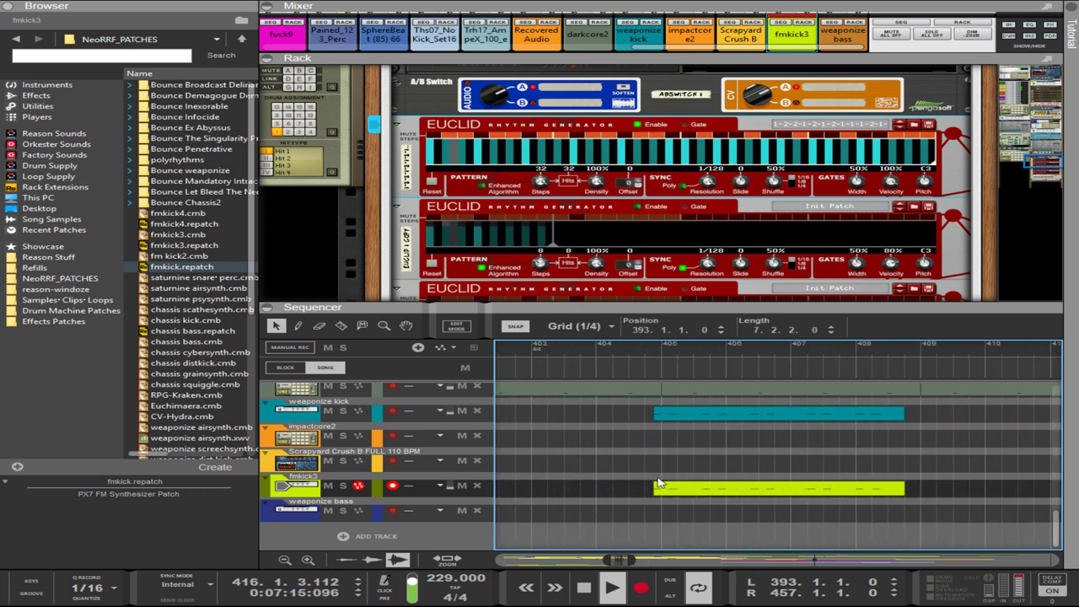
mouse_move(654, 510)
mouse_down()
mouse_move(687, 411)
mouse_move(494, 425)
mouse_move(589, 429)
mouse_up()
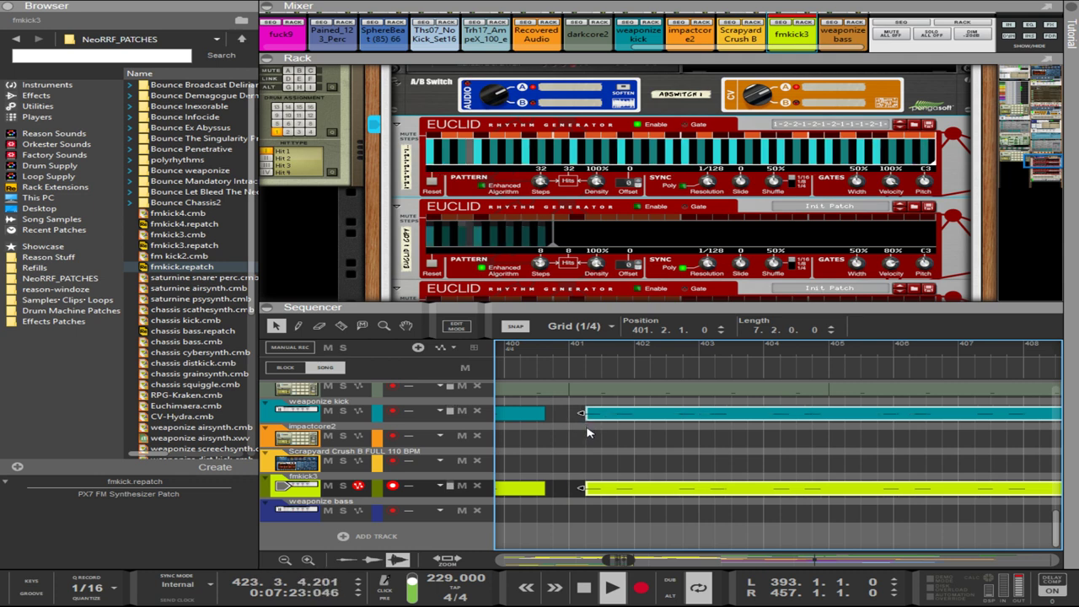
scroll(588, 432, up, 2)
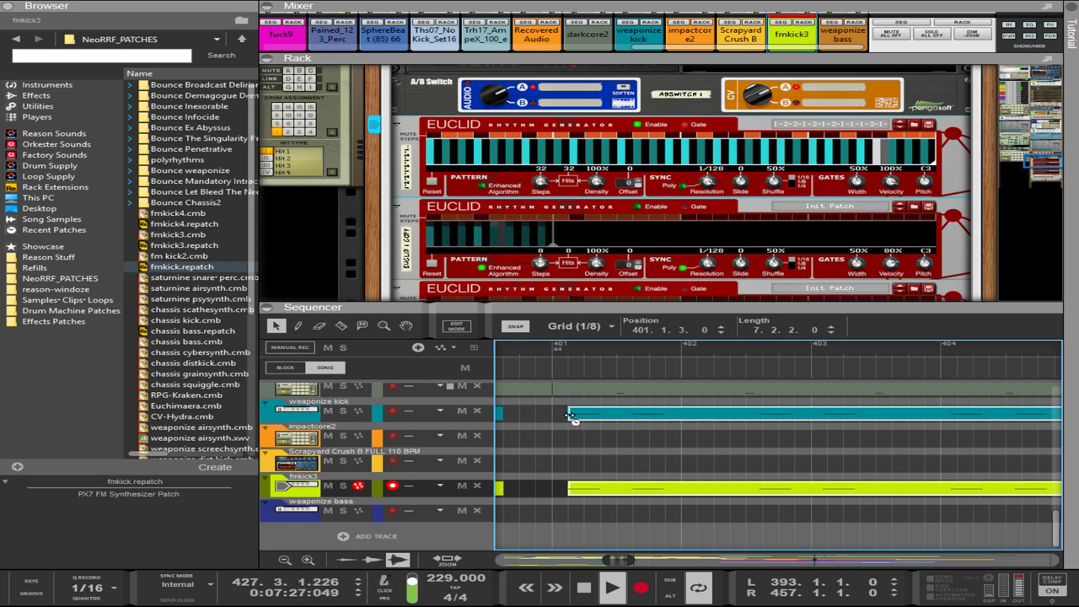
scroll(584, 425, down, 3)
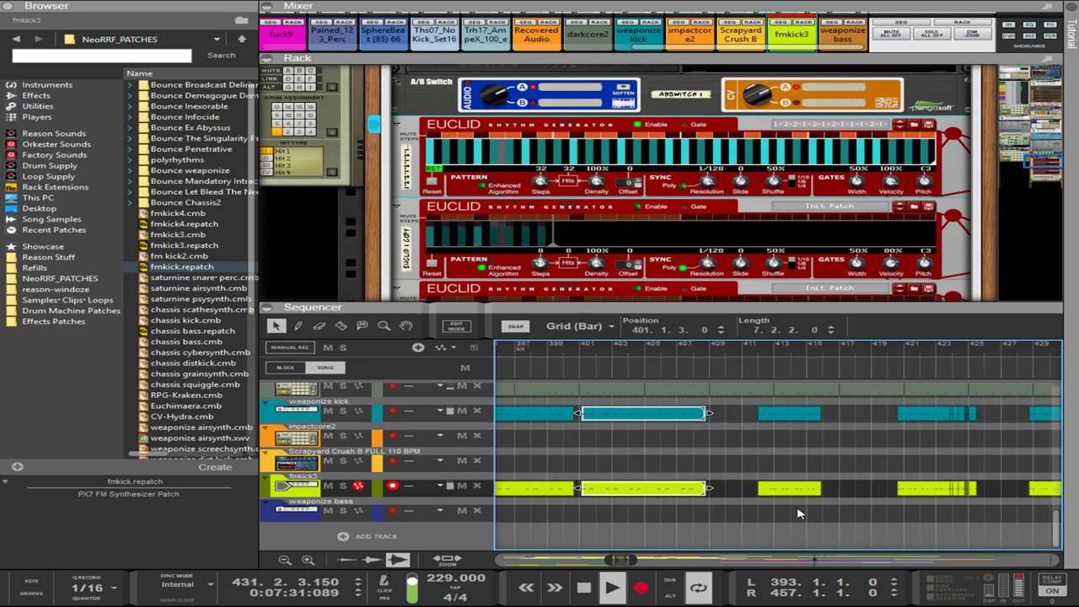
drag(793, 521, 779, 458)
drag(919, 410, 919, 409)
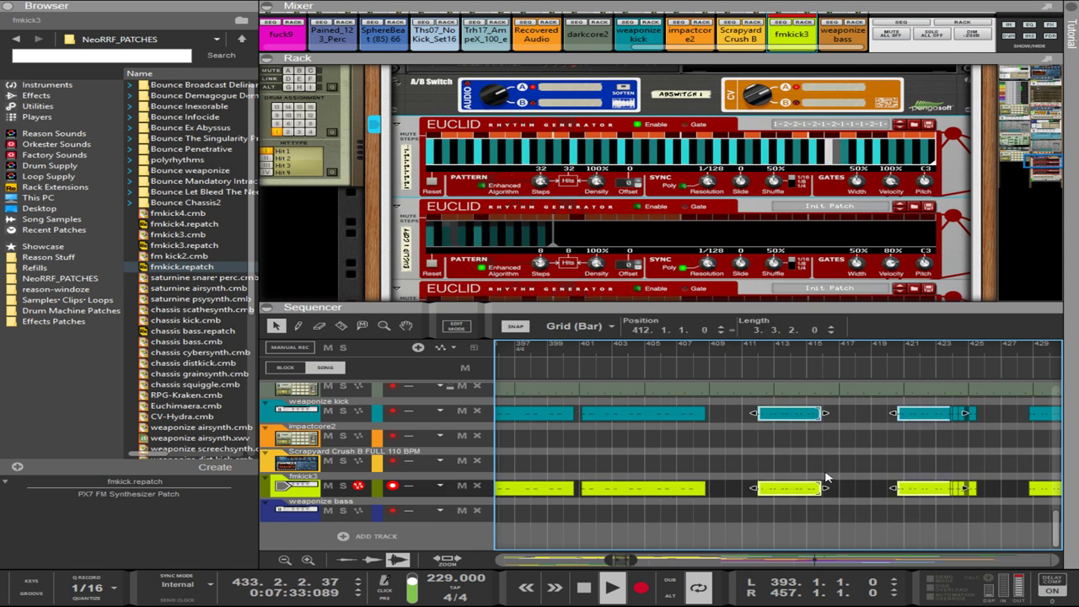
drag(853, 521, 889, 479)
drag(919, 433, 917, 431)
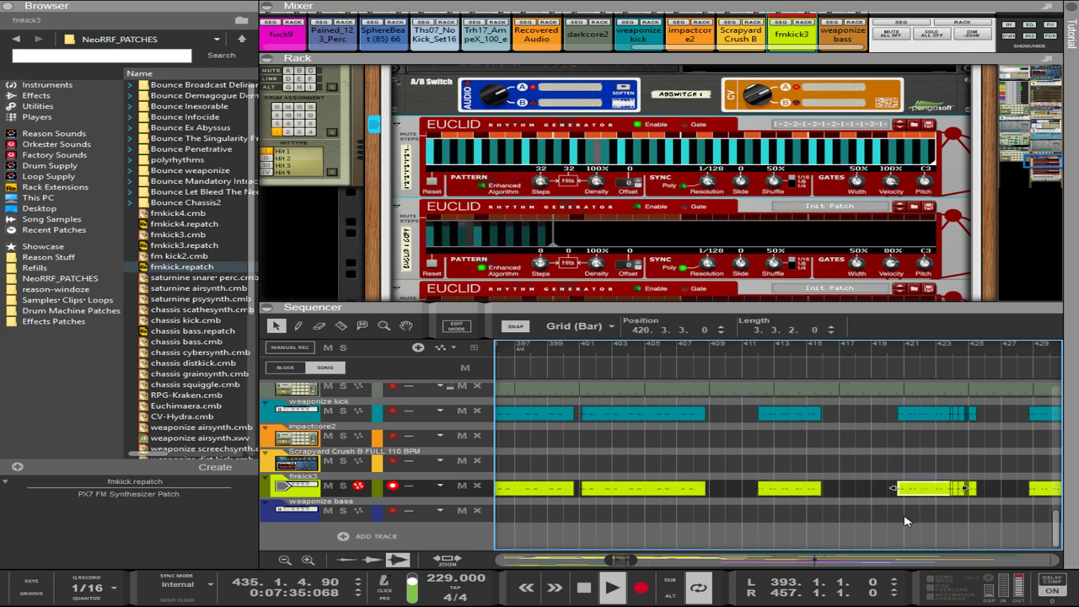
drag(854, 523, 747, 407)
scroll(776, 434, up, 1)
scroll(783, 439, up, 2)
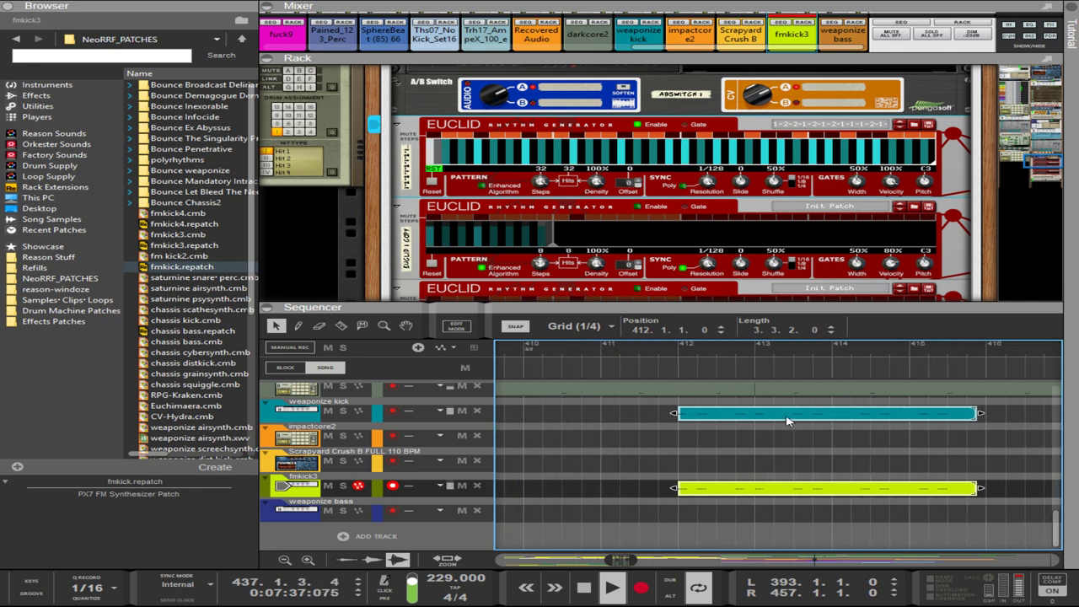
drag(628, 412, 563, 395)
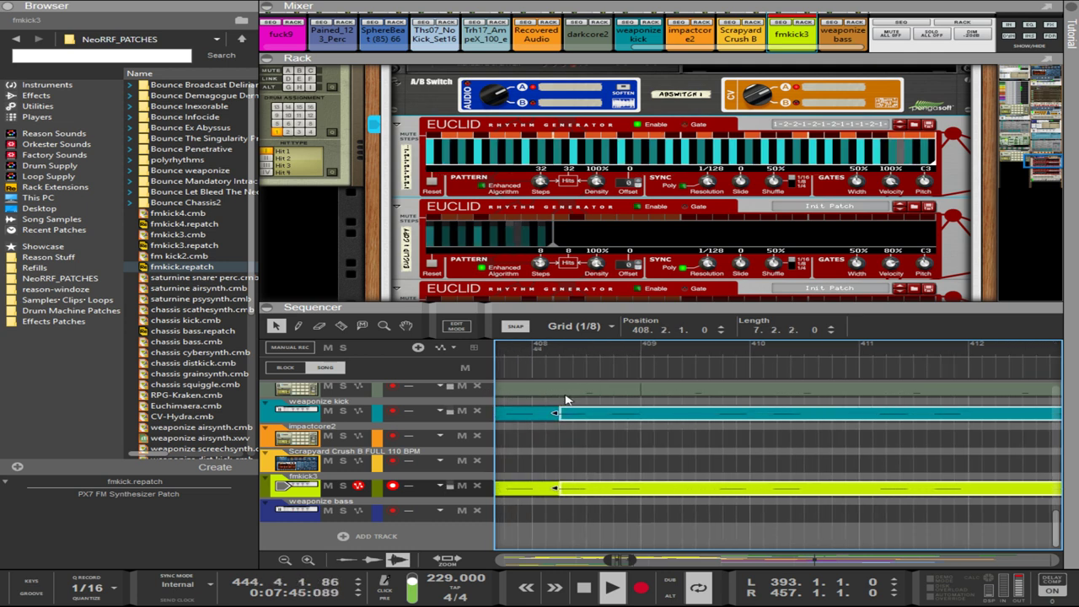
- Move the bar-420 clips of both kick lanes earlier and select the matching clips
scroll(795, 441, down, 5)
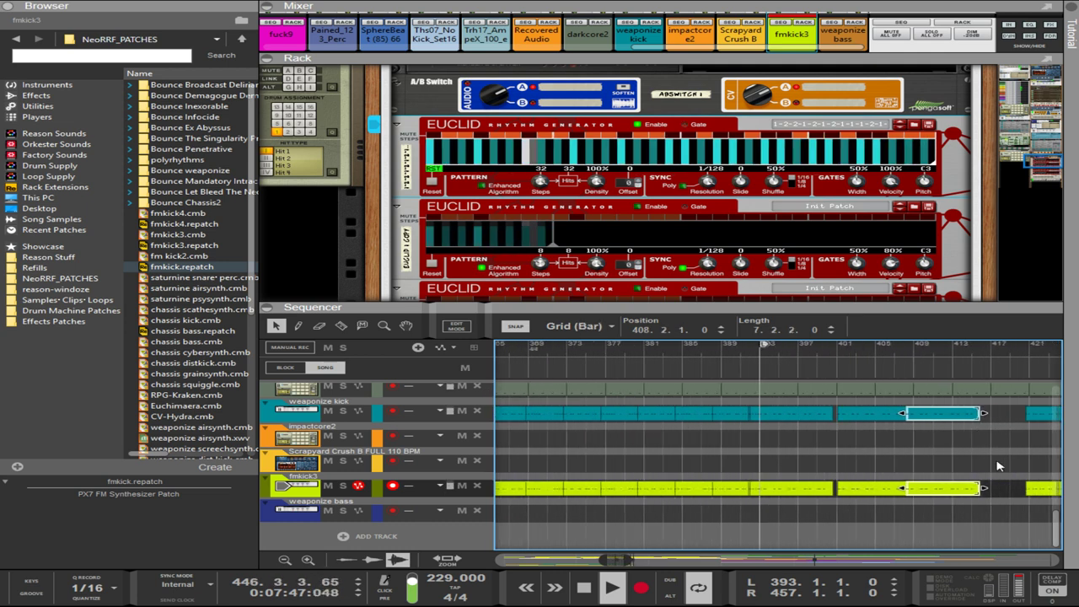
drag(1007, 493, 1017, 463)
drag(1048, 420, 1050, 421)
scroll(1061, 442, up, 5)
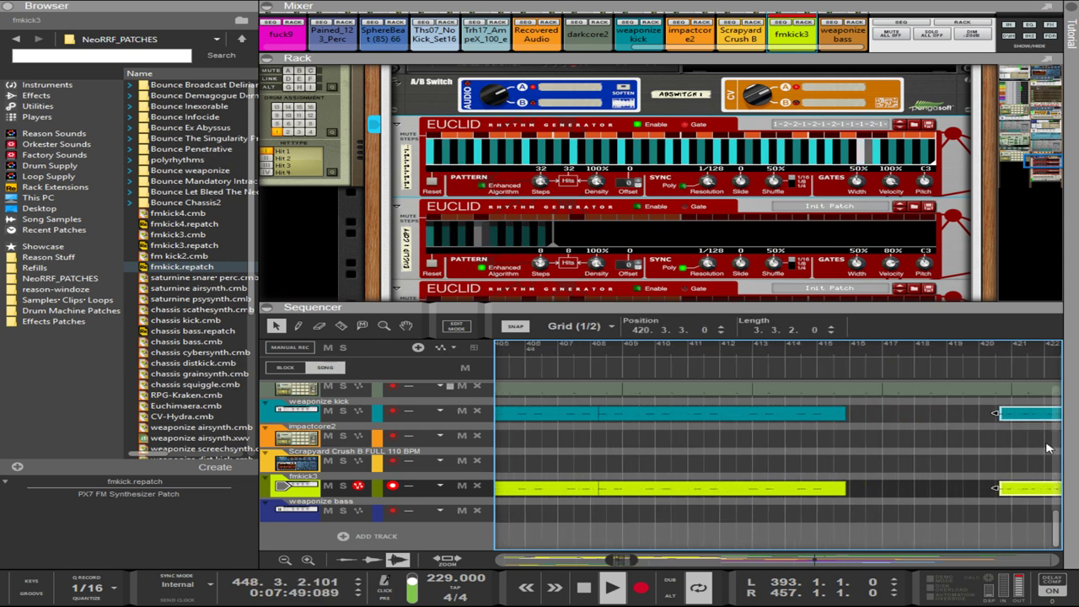
scroll(957, 440, up, 3)
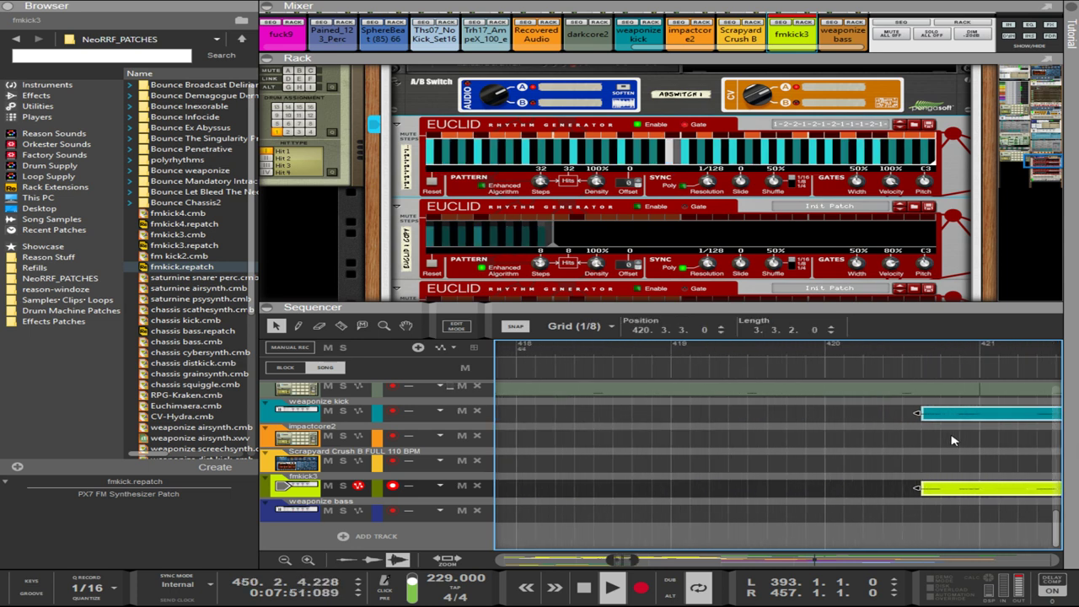
scroll(921, 424, down, 1)
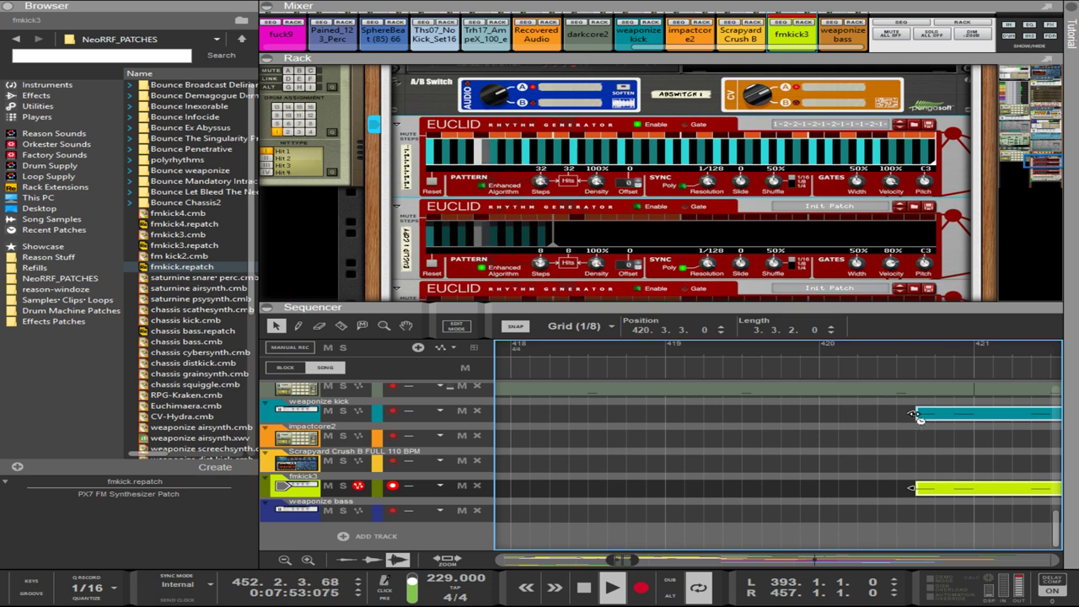
drag(917, 416, 515, 415)
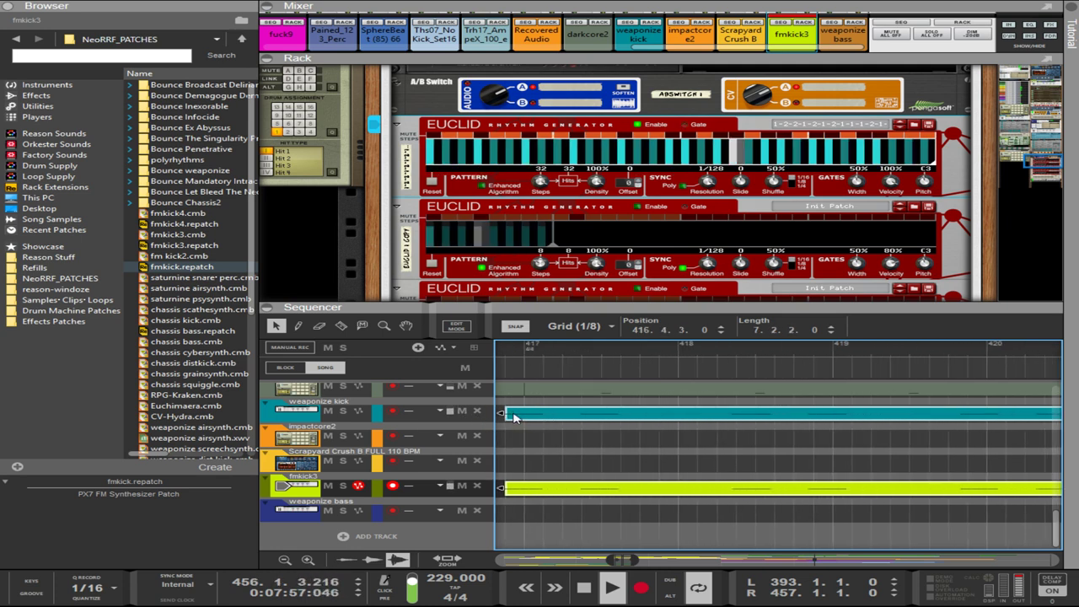
scroll(613, 456, down, 8)
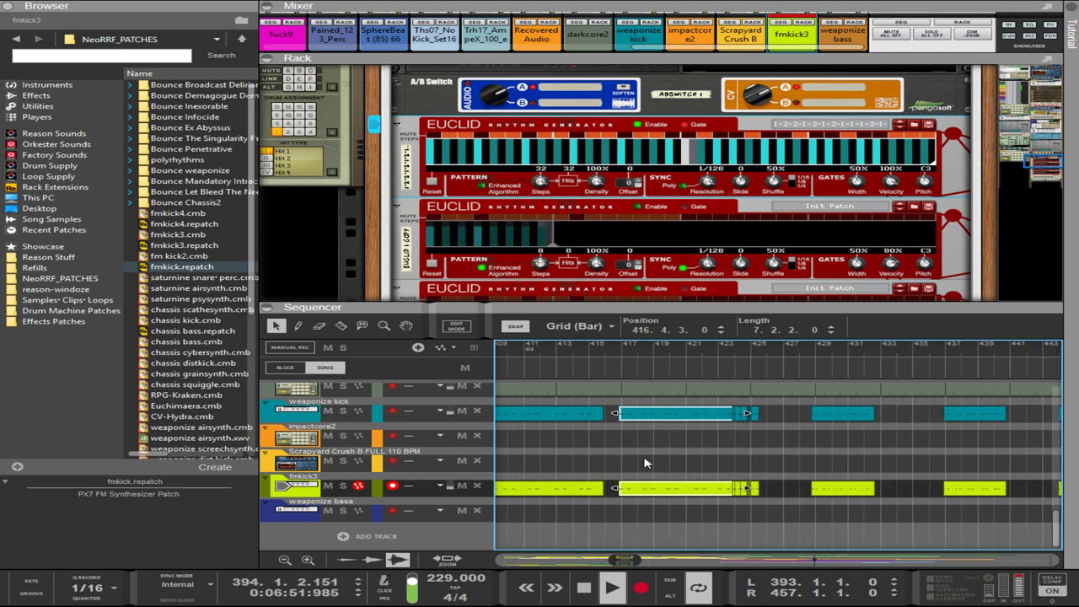
scroll(649, 464, down, 1)
drag(649, 521, 505, 421)
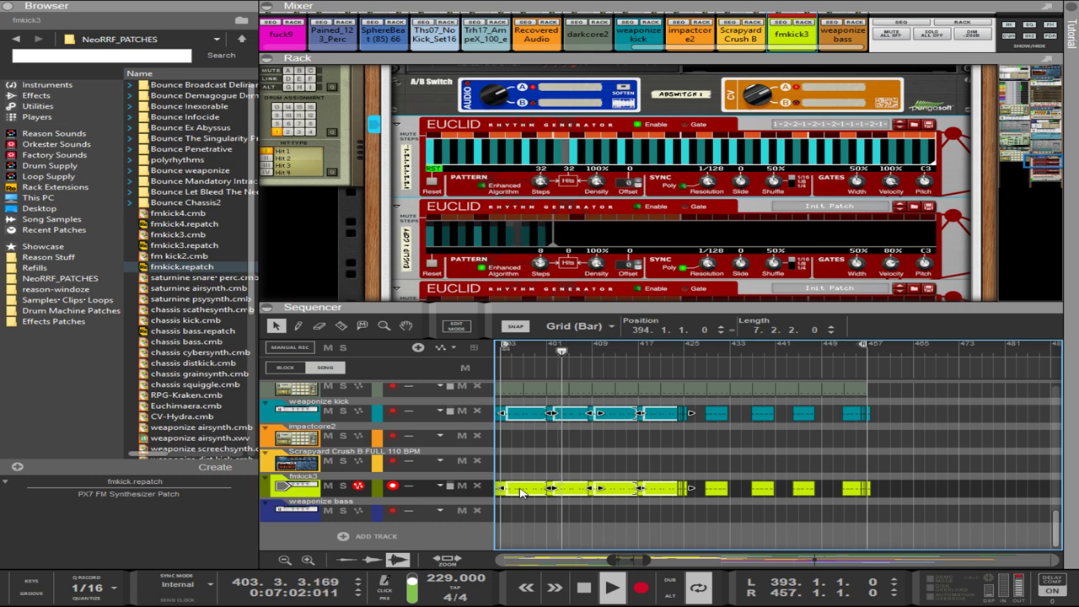
- Move the selected kick and fmkick3 clips back to bar 393, nudging them slightly later
key(ctrl+Left)
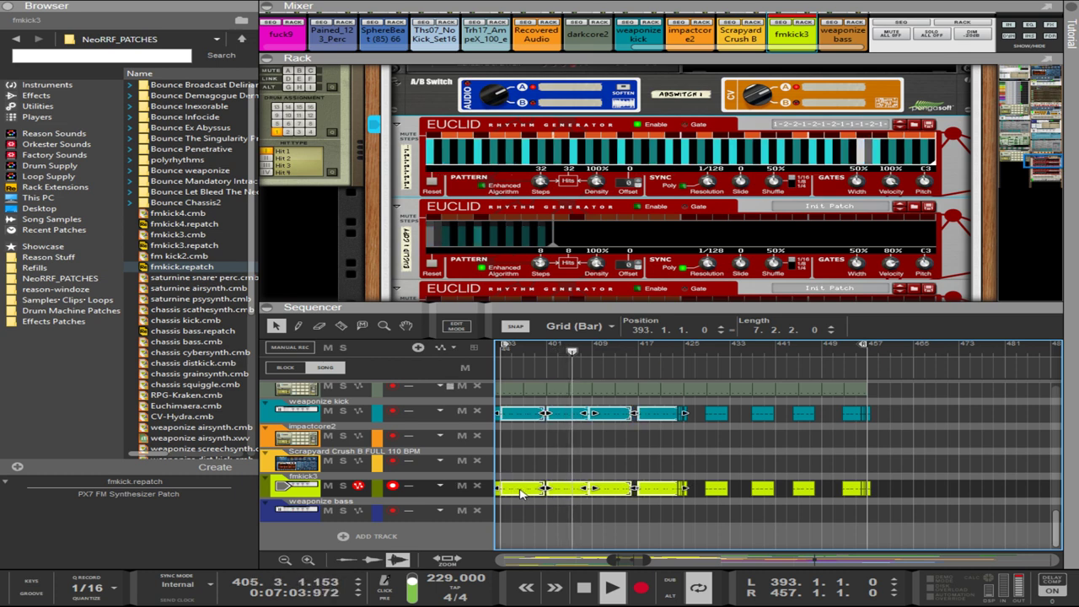
ctrl+scroll(520, 493, up, 5)
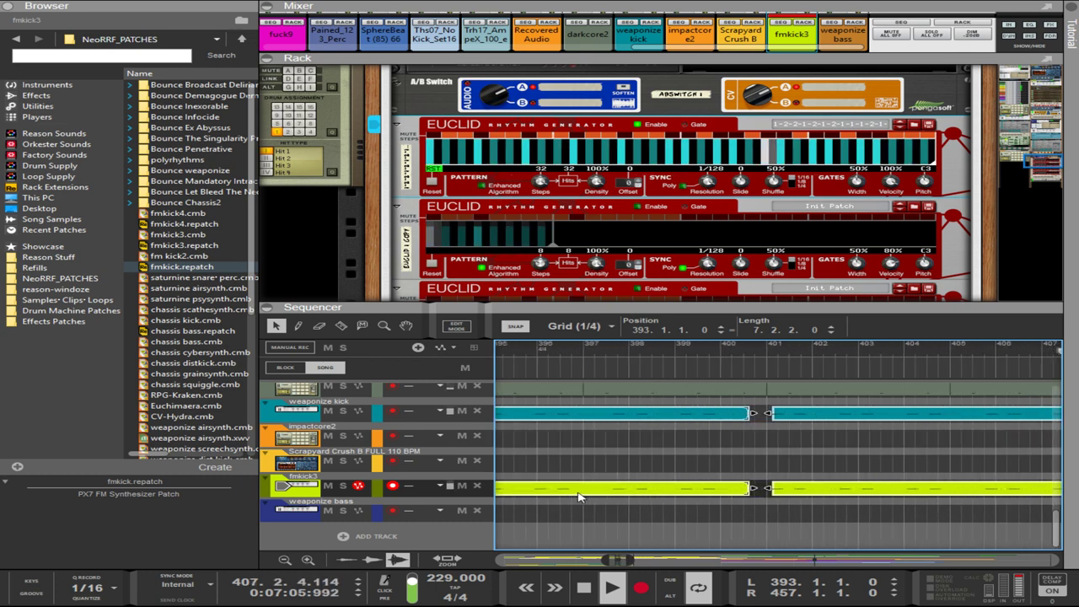
ctrl+scroll(622, 504, up, 2)
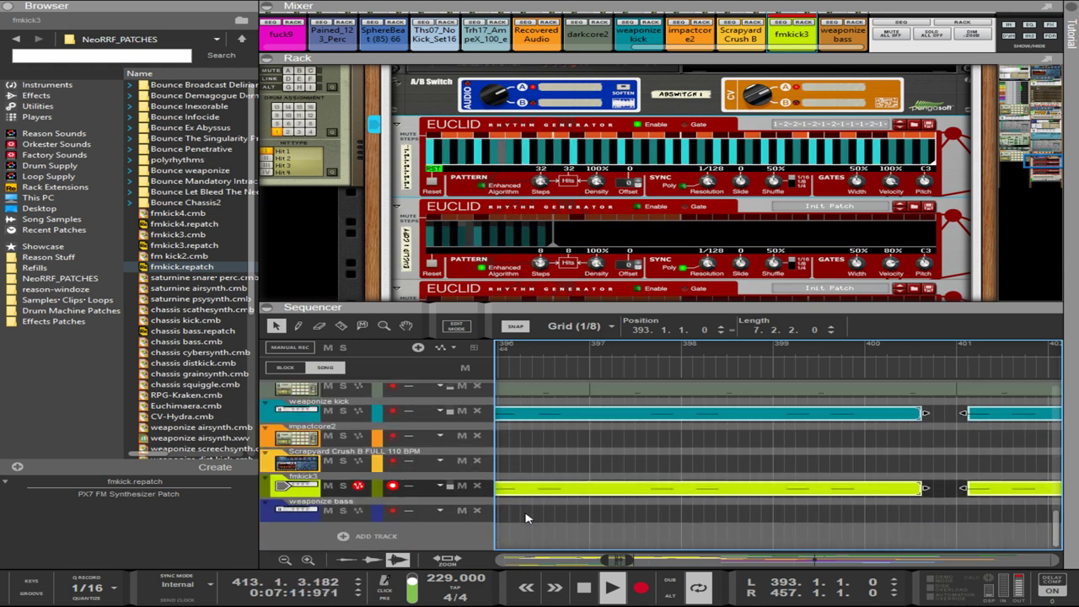
scroll(525, 518, left, 4)
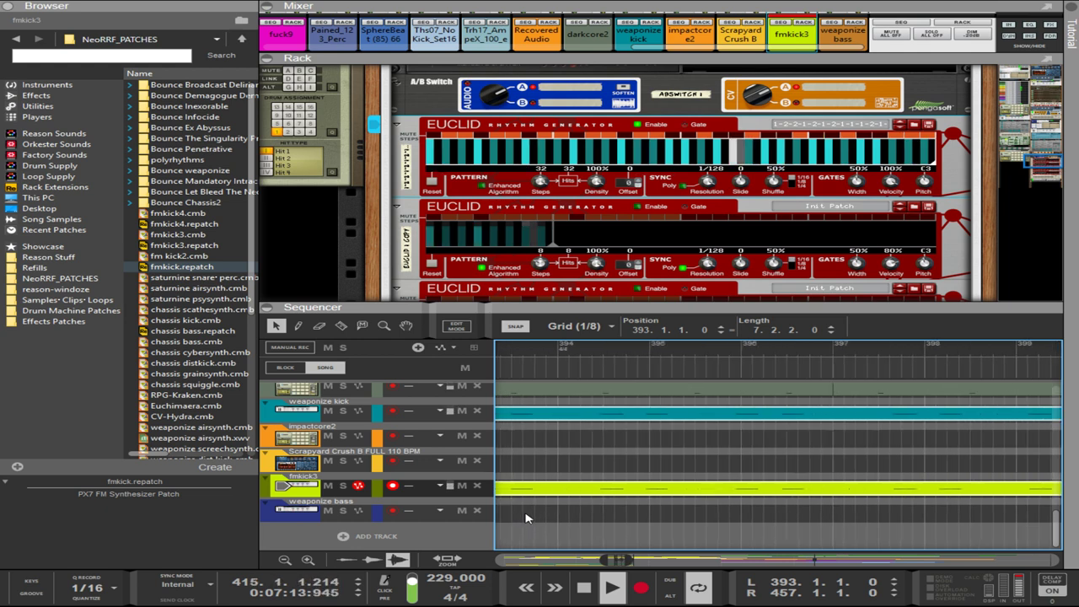
scroll(648, 496, up, 2)
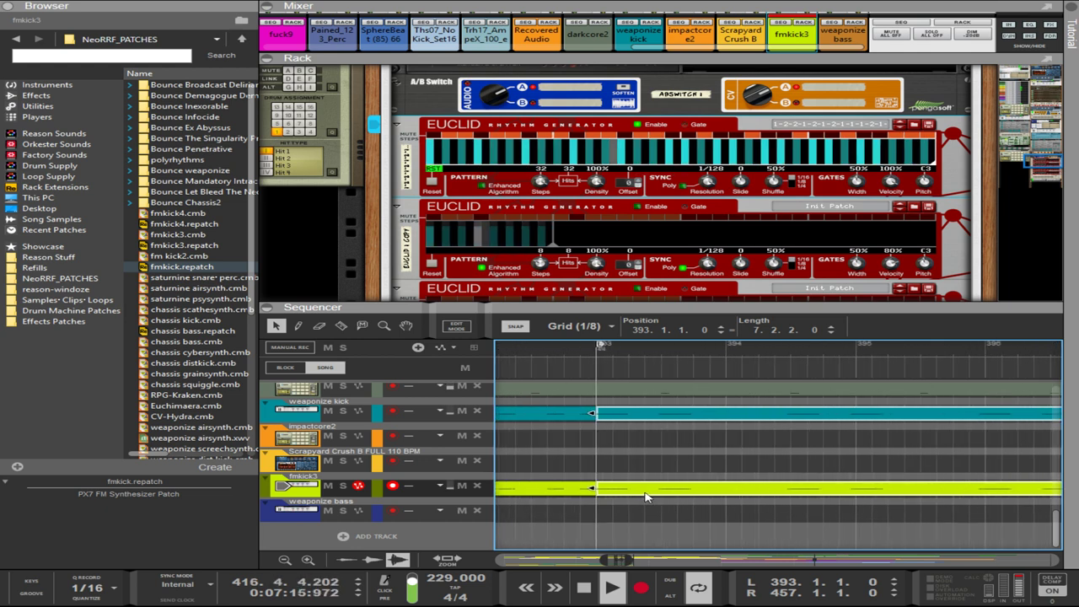
scroll(645, 497, down, 1)
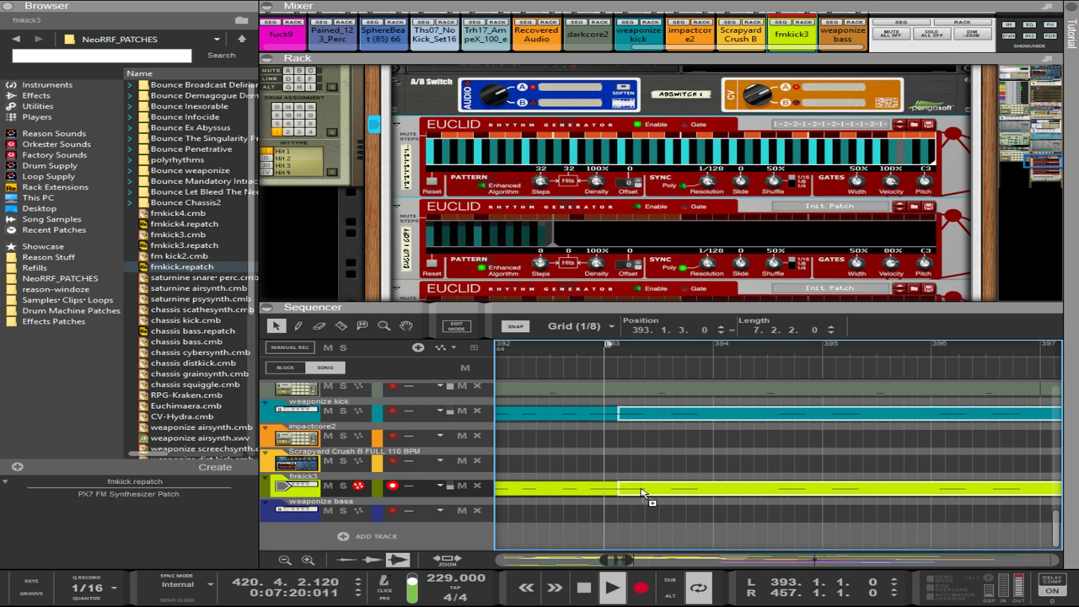
drag(640, 492, 646, 492)
scroll(645, 491, down, 5)
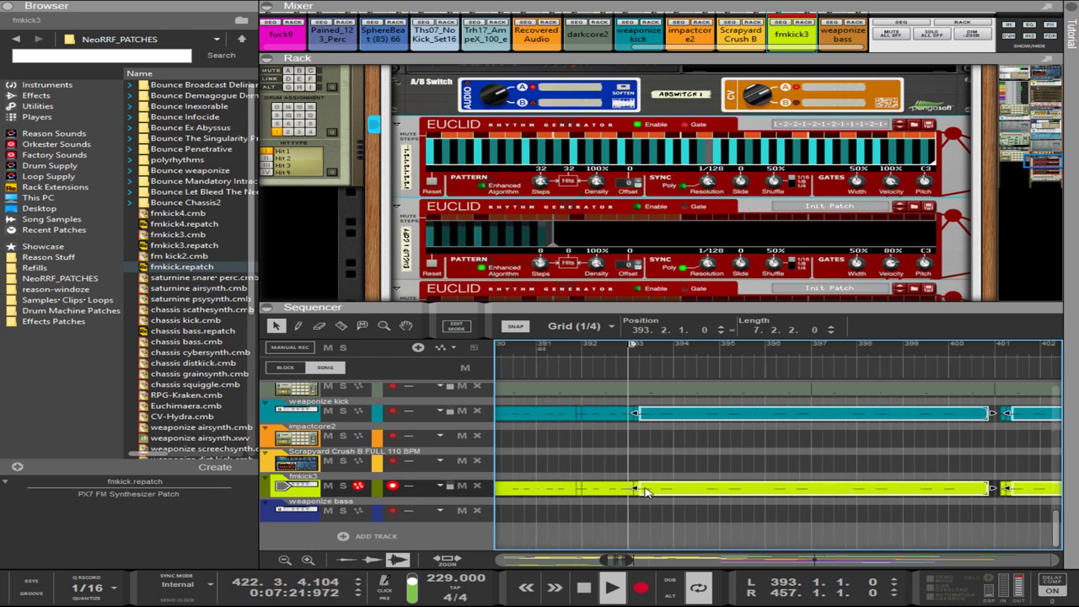
scroll(645, 492, down, 1)
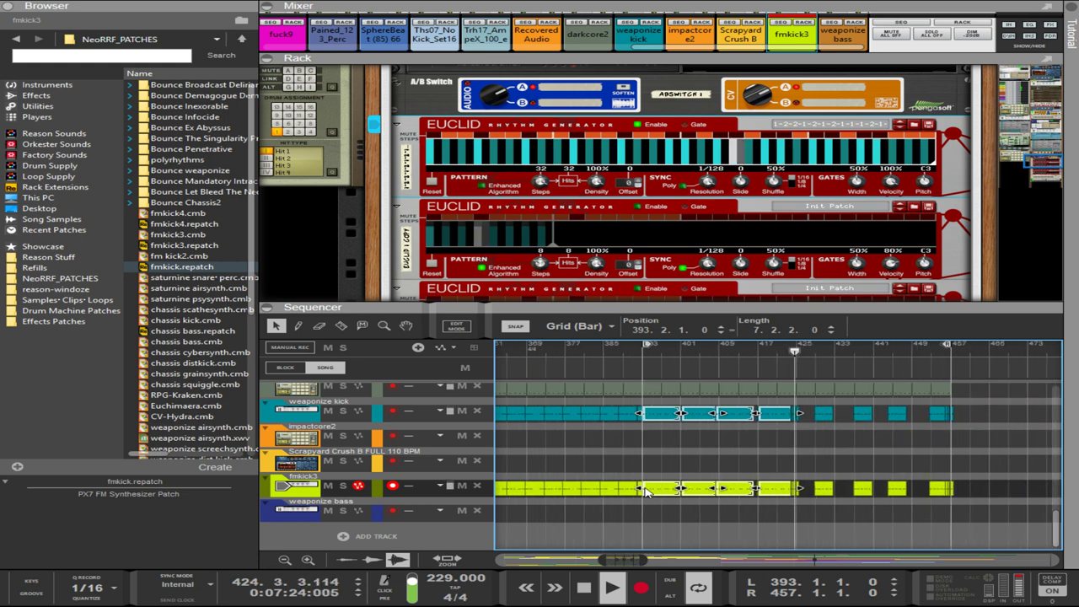
- Copy the eight kick and fmkick3 clips past bar 425, redoing a misplaced copy
click(968, 499)
drag(968, 499, 807, 411)
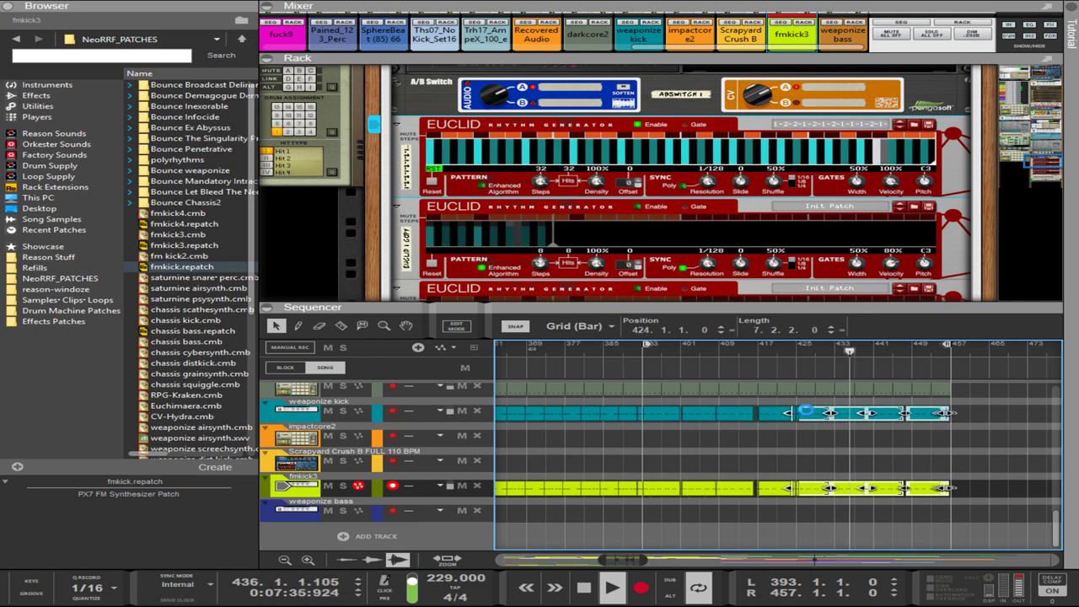
key(ctrl+z)
ctrl+scroll(809, 463, up, 3)
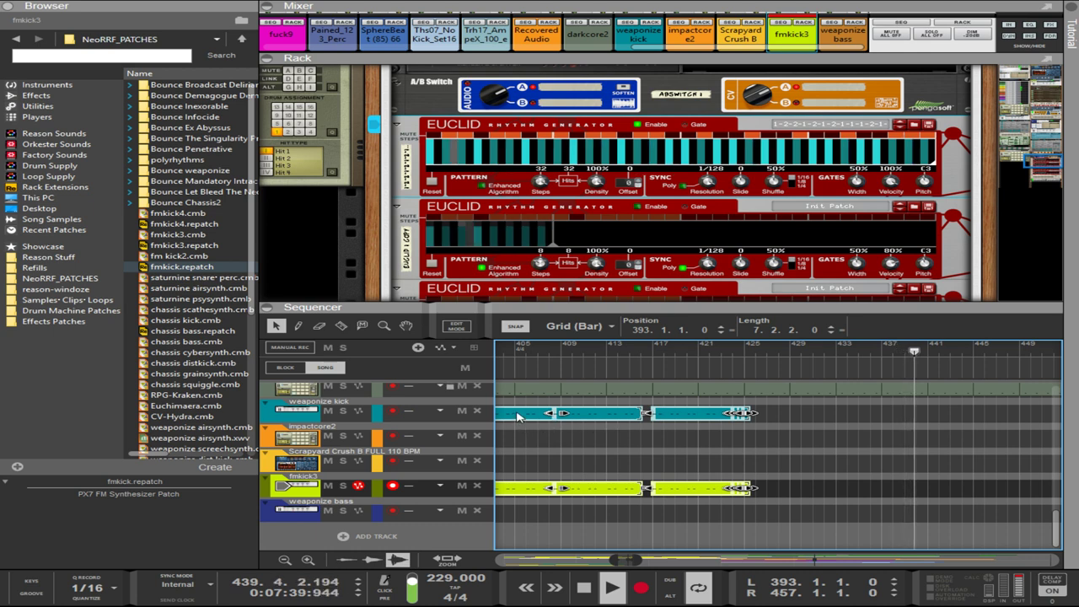
drag(519, 415, 887, 425)
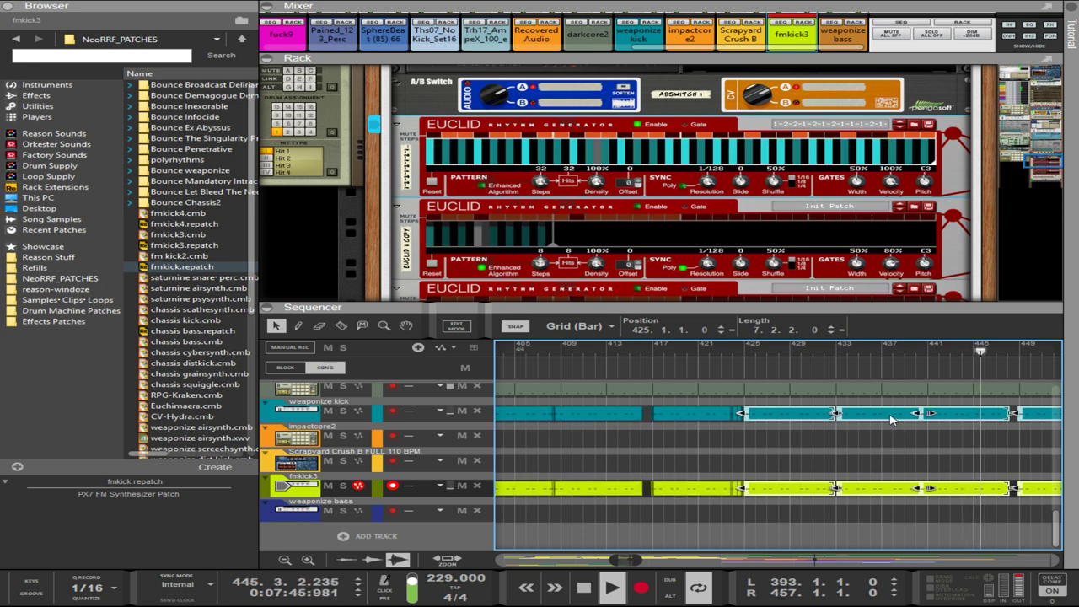
scroll(894, 419, down, 5)
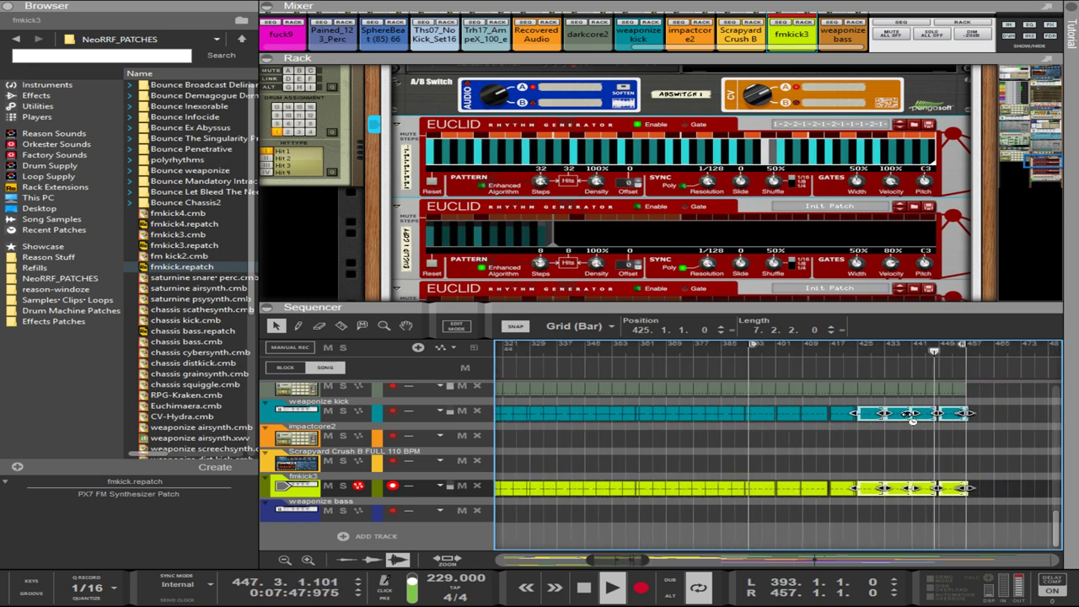
scroll(911, 419, up, 2)
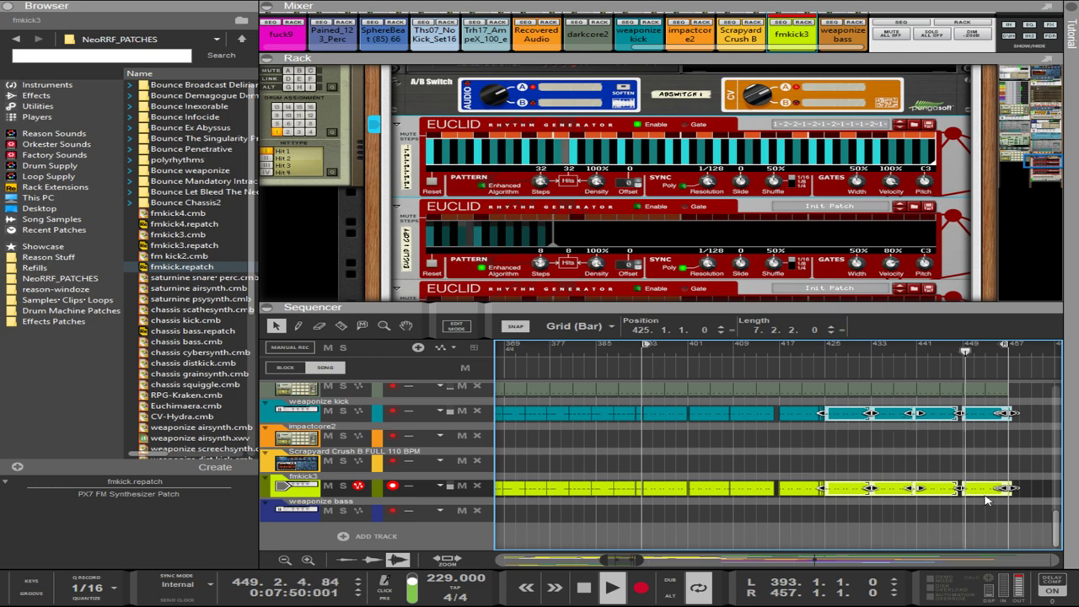
drag(1038, 522, 863, 435)
drag(988, 521, 830, 424)
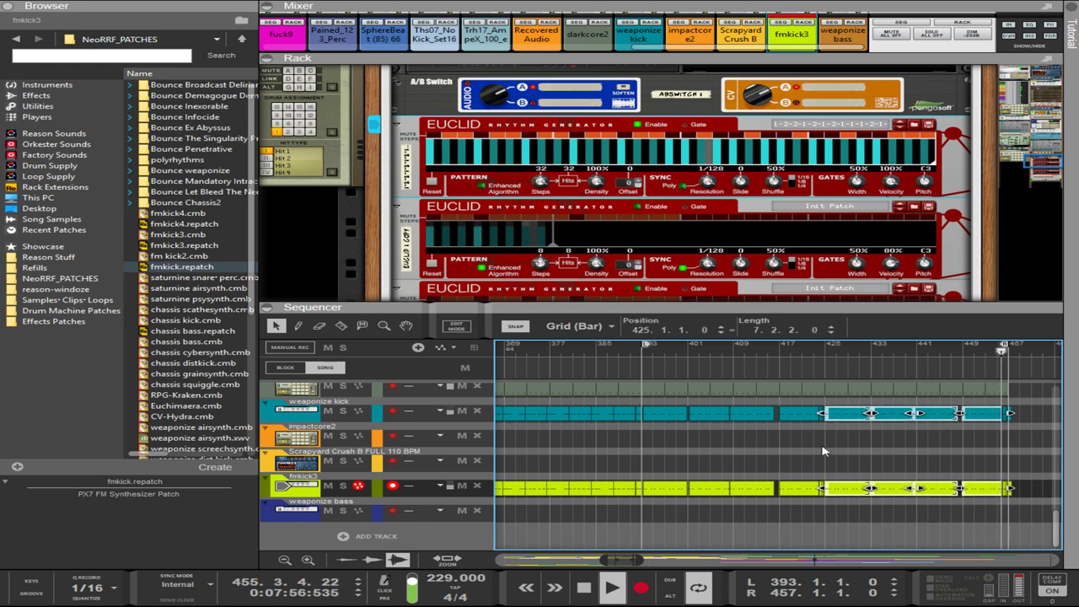
- Marquee the weaponize kick and fmkick3 clip runs from bar 393 through bar 425
click(791, 514)
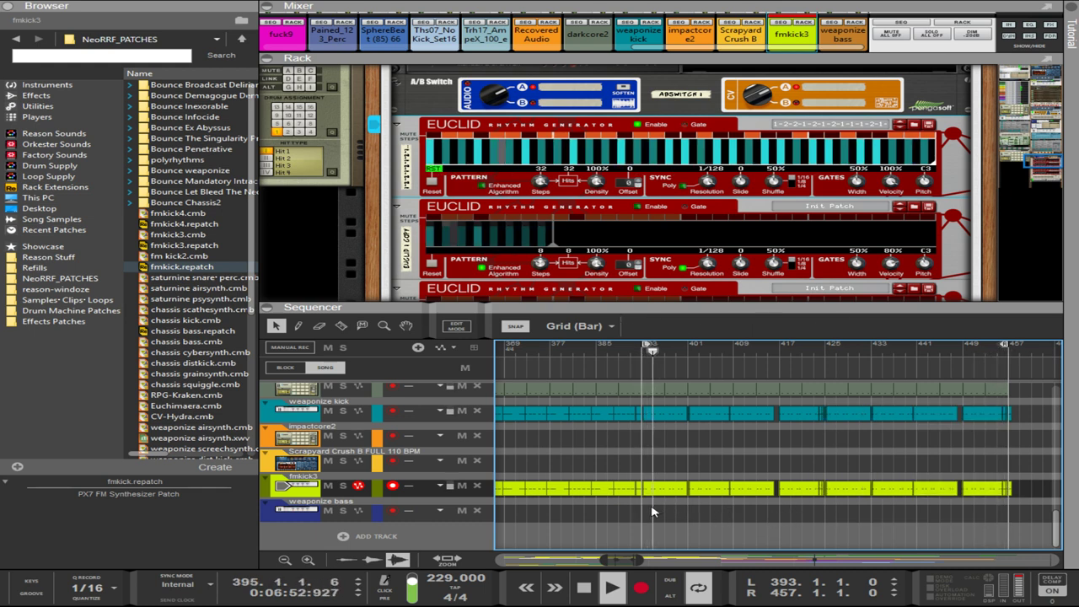
scroll(650, 511, up, 6)
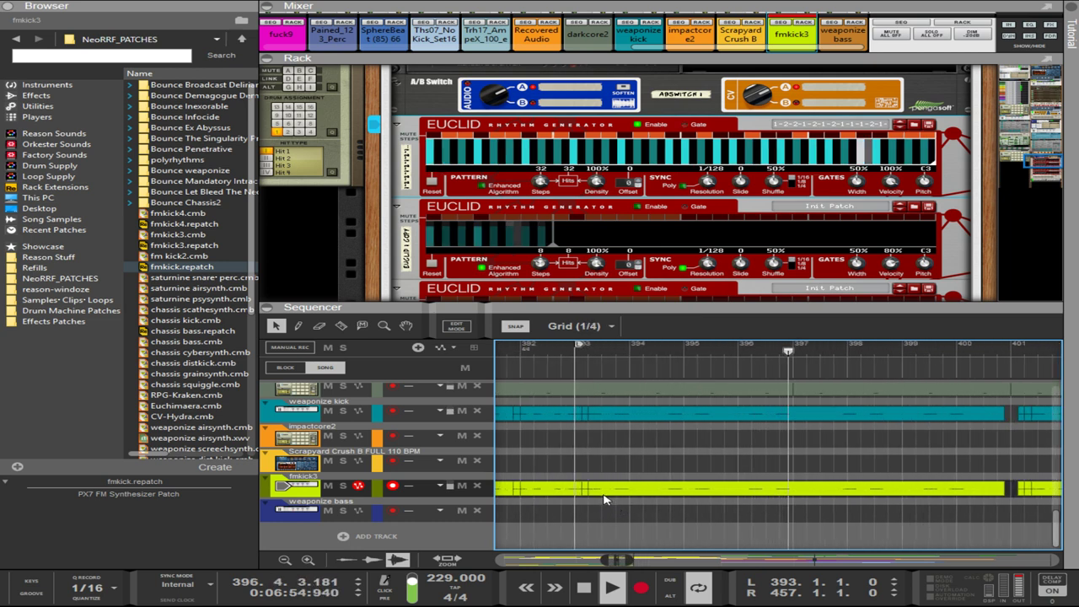
drag(578, 496, 905, 496)
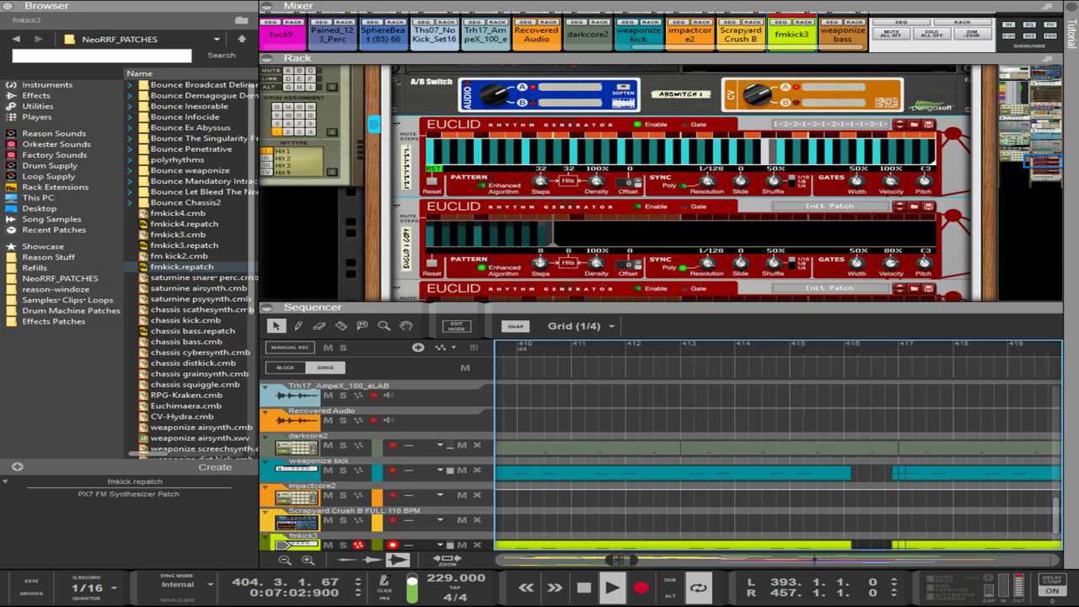
drag(1061, 489, 784, 413)
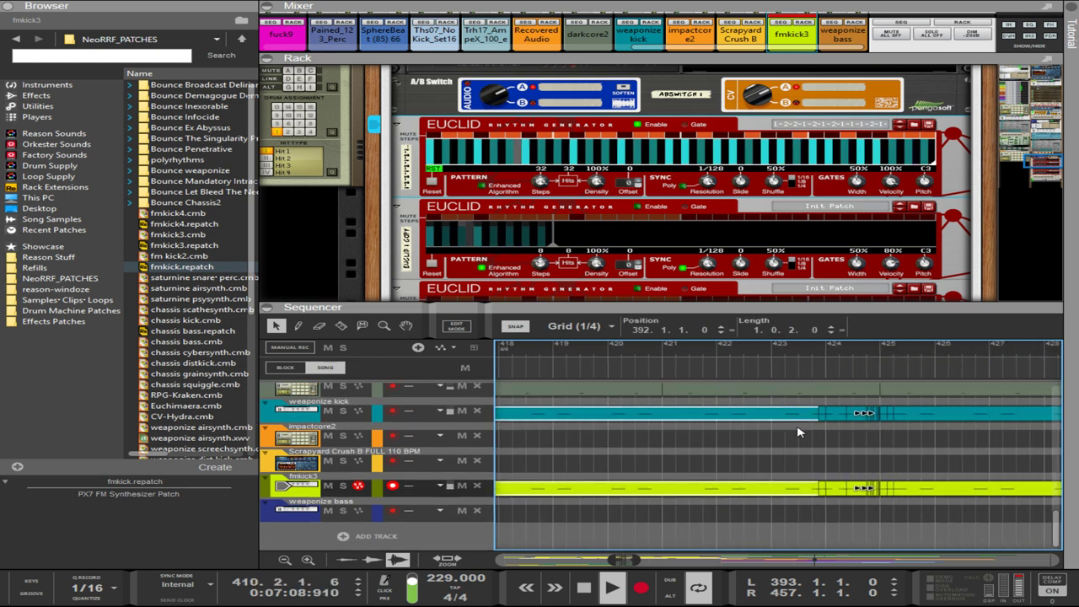
scroll(798, 432, down, 5)
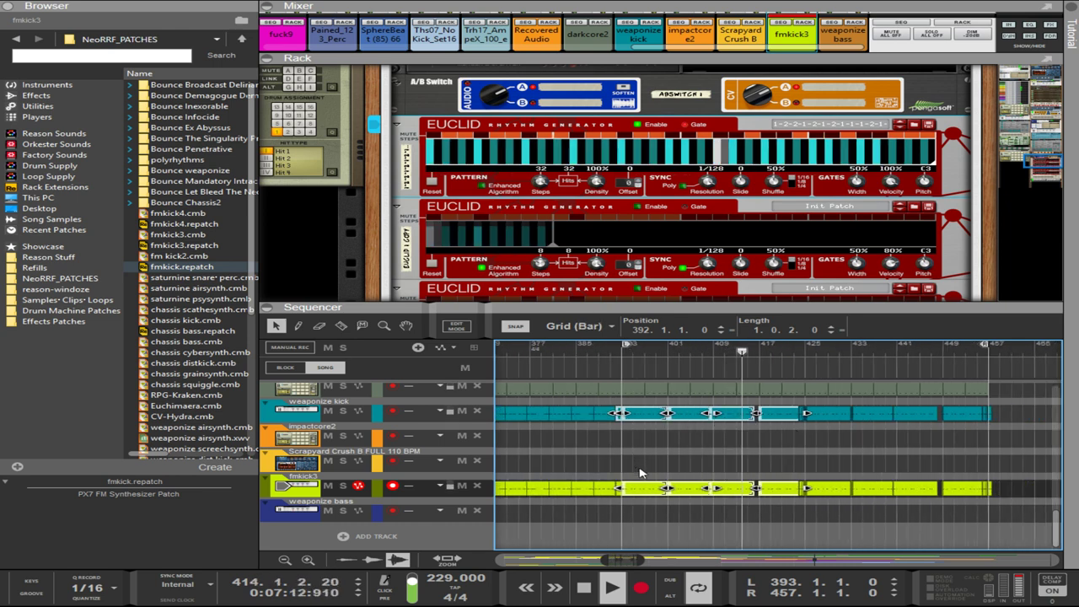
scroll(638, 464, up, 3)
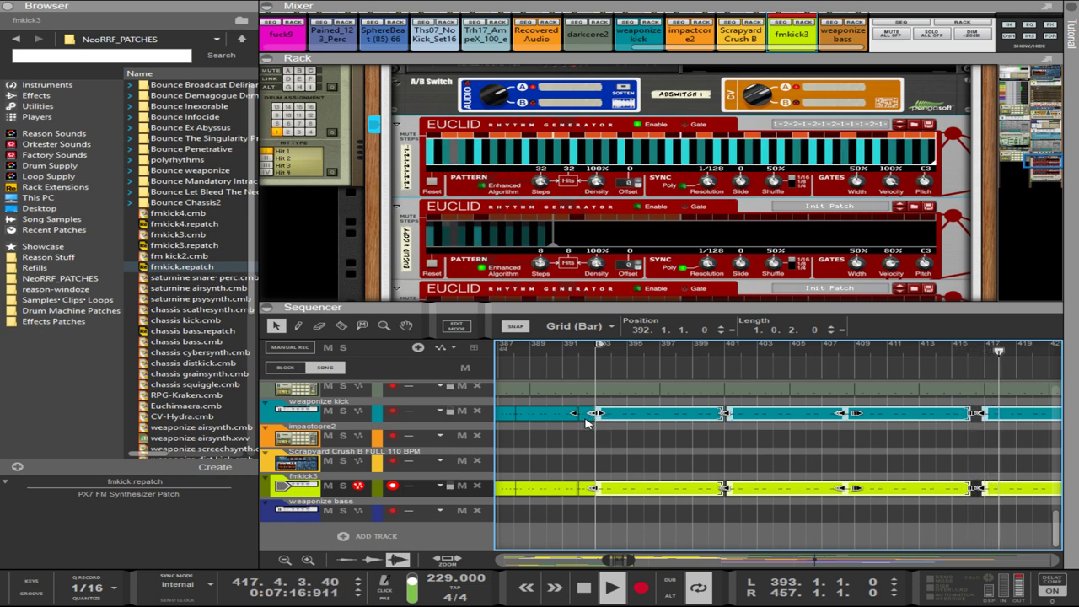
scroll(639, 485, down, 3)
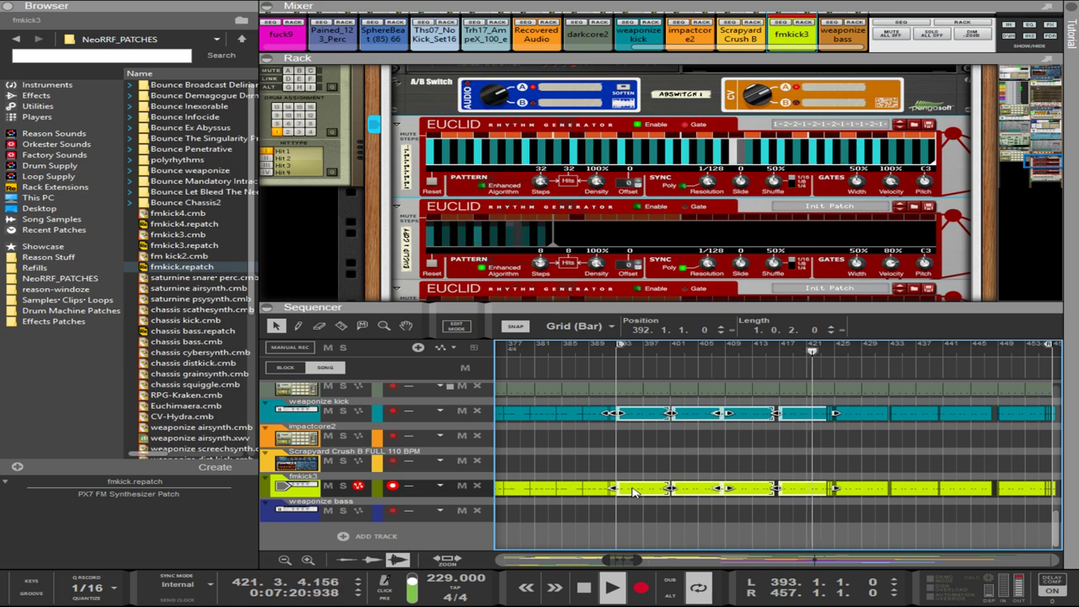
- Copy the clips onto impactcore2 and weaponize bass and trim them to short hits at bars 393, 401, 409, 417
drag(634, 491, 650, 517)
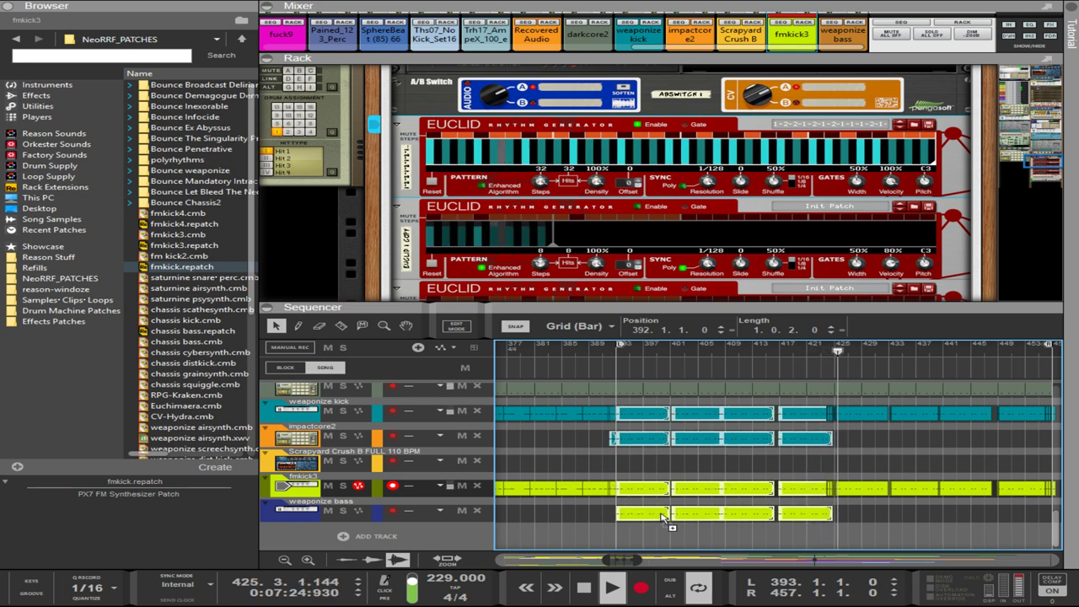
drag(662, 516, 662, 516)
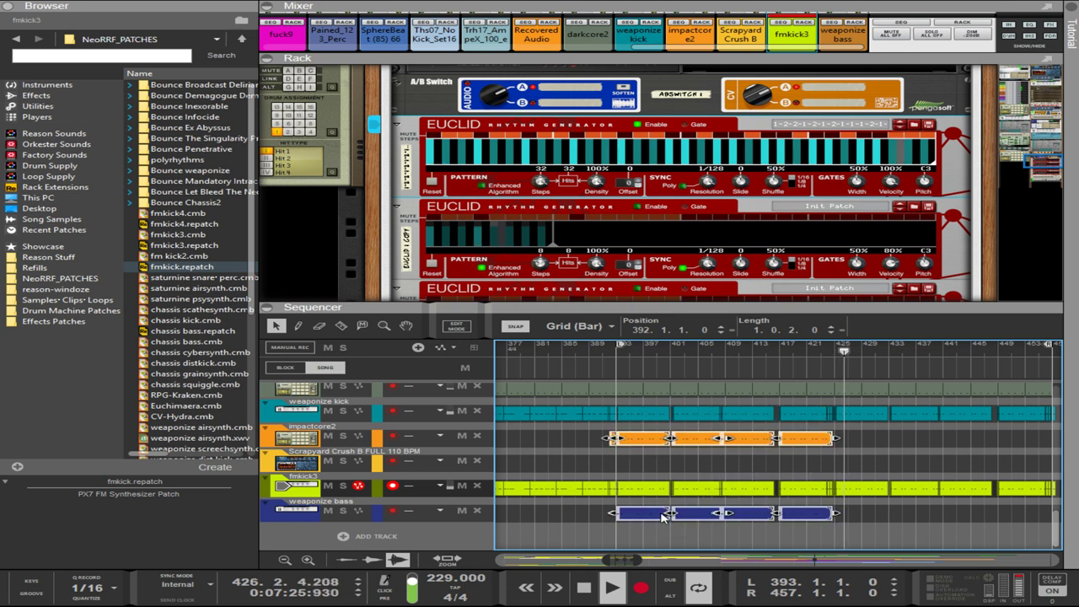
shift+click(613, 442)
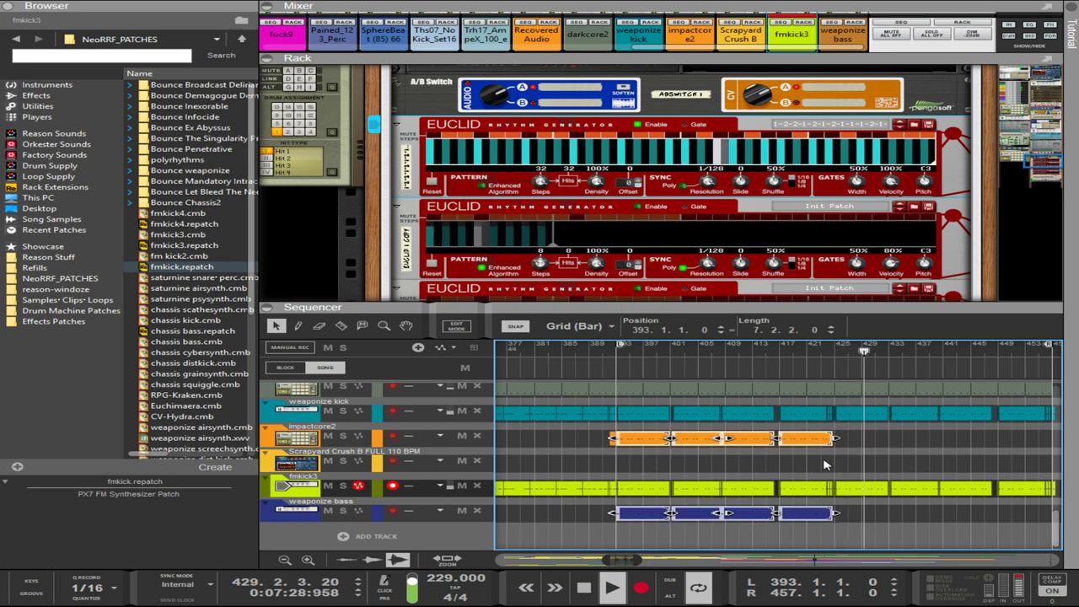
drag(835, 437, 784, 438)
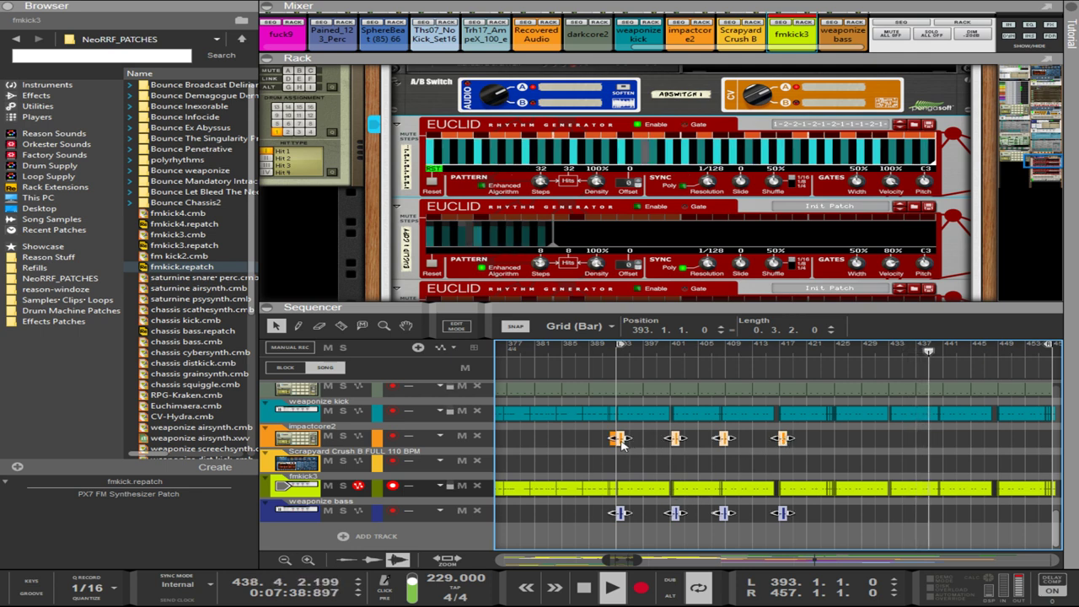
- Move the short orange and blue hit clips later so they start at bar 398
drag(621, 444, 655, 424)
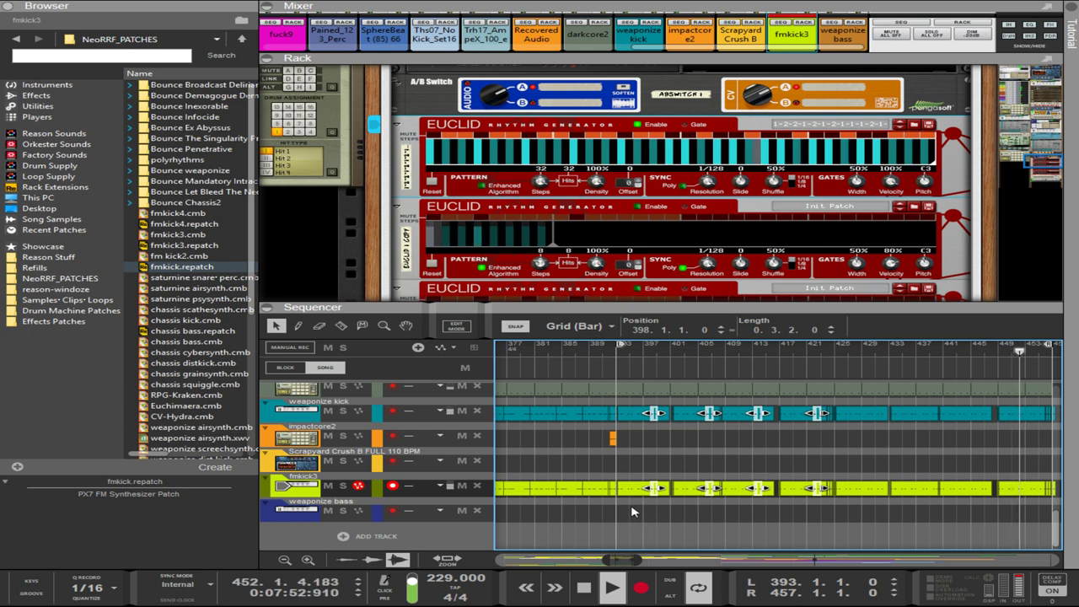
scroll(632, 512, up, 1)
scroll(632, 511, down, 1)
scroll(633, 512, up, 1)
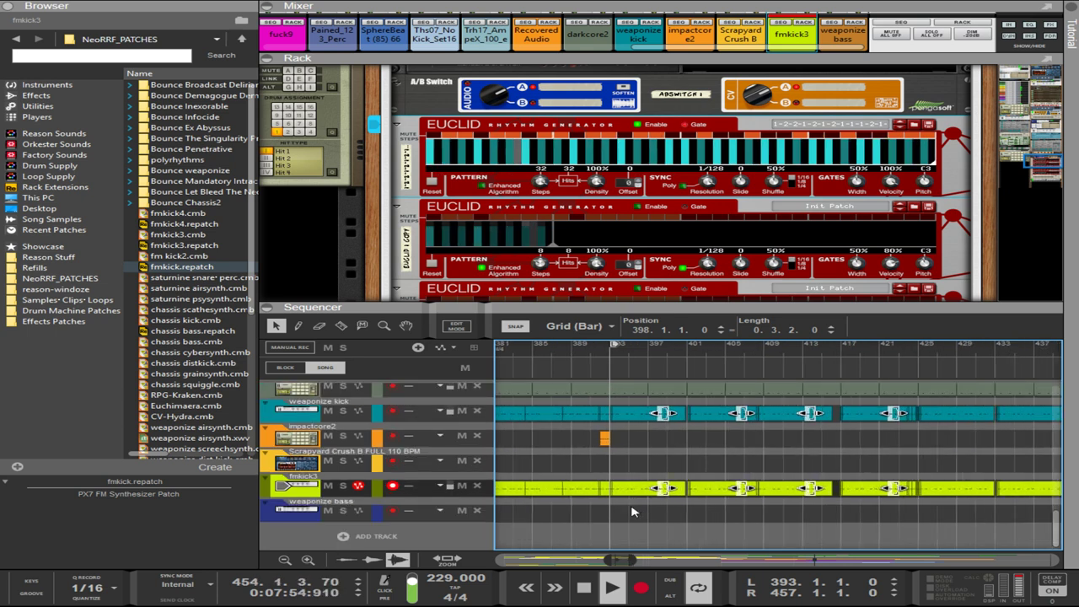
scroll(634, 512, up, 5)
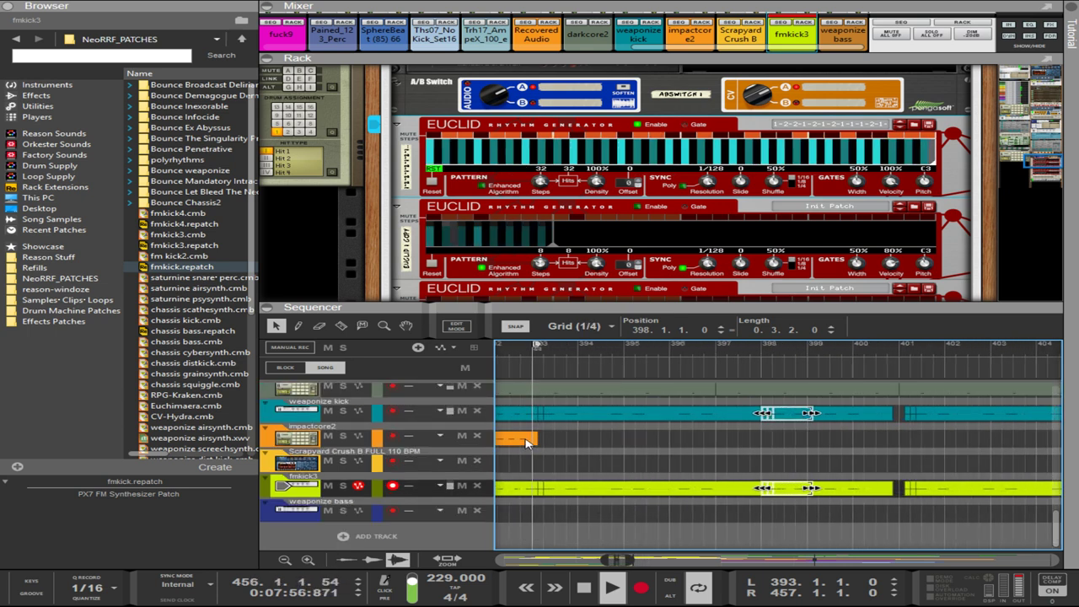
- Delete the leftover small orange clip at bar 393
click(527, 443)
key(Delete)
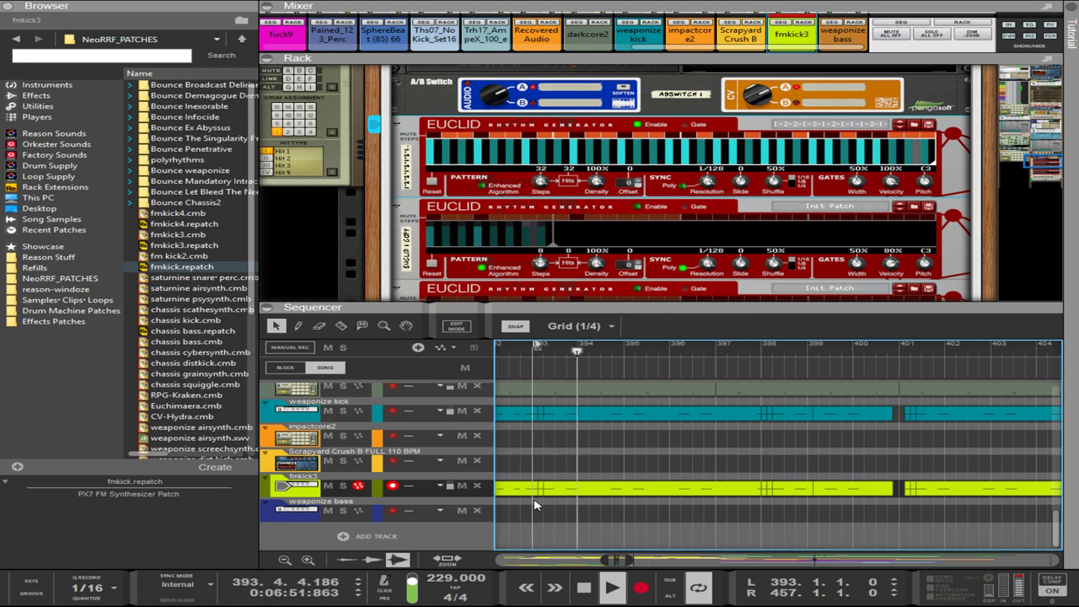
drag(535, 505, 648, 423)
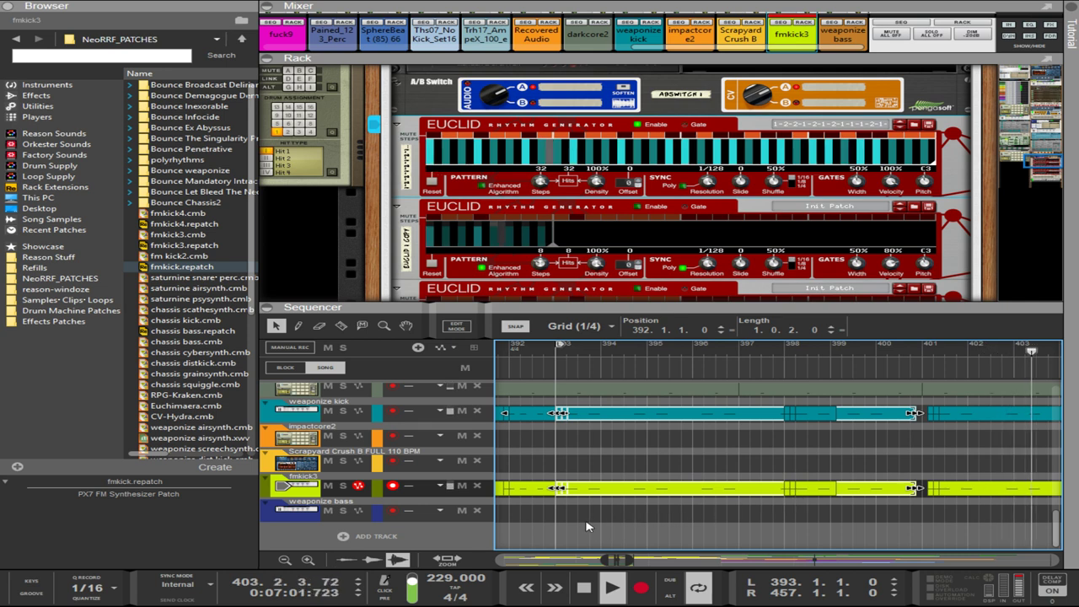
click(561, 510)
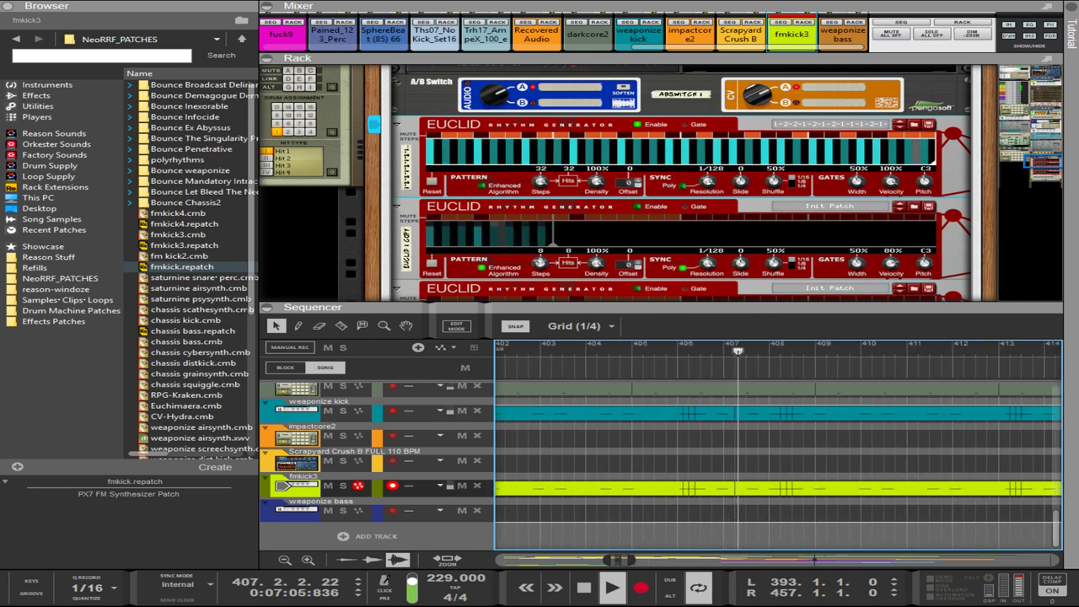
- Select the kick and fmkick3 clips from bar 393, excluding those past bar 425
drag(1063, 405, 959, 424)
shift+click(949, 486)
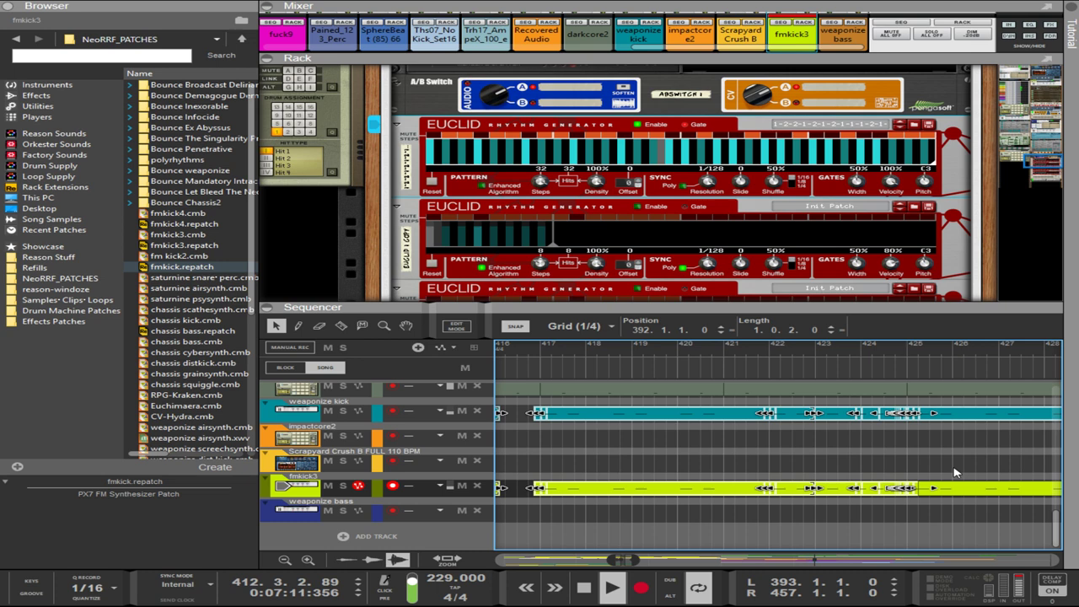
shift+click(958, 416)
scroll(958, 423, down, 5)
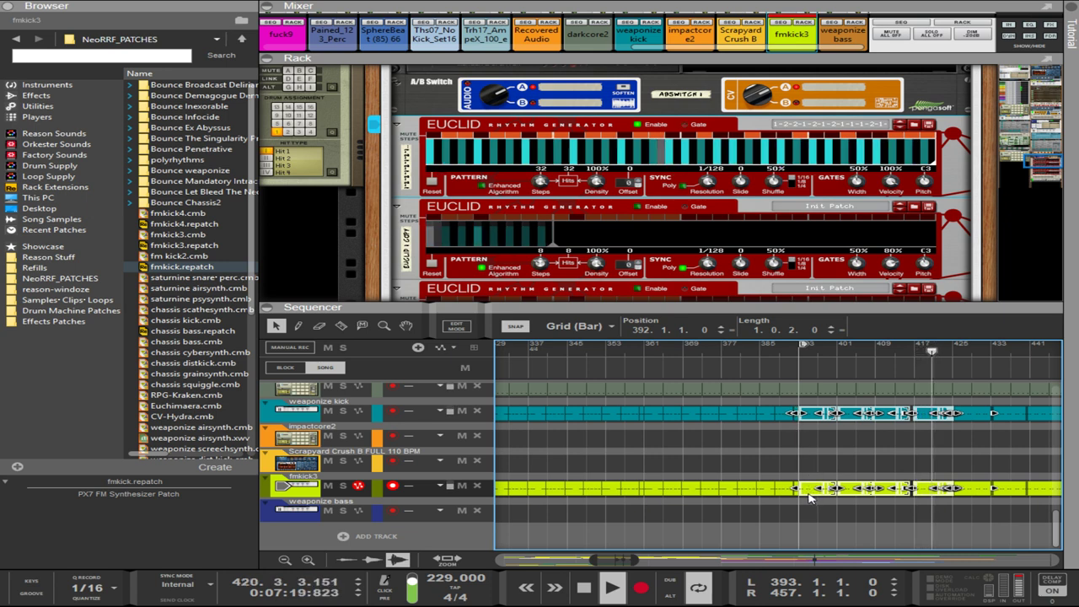
- Copy the selected kick and fmkick3 clips so the copy starts at bar 424
ctrl+drag(813, 491, 978, 483)
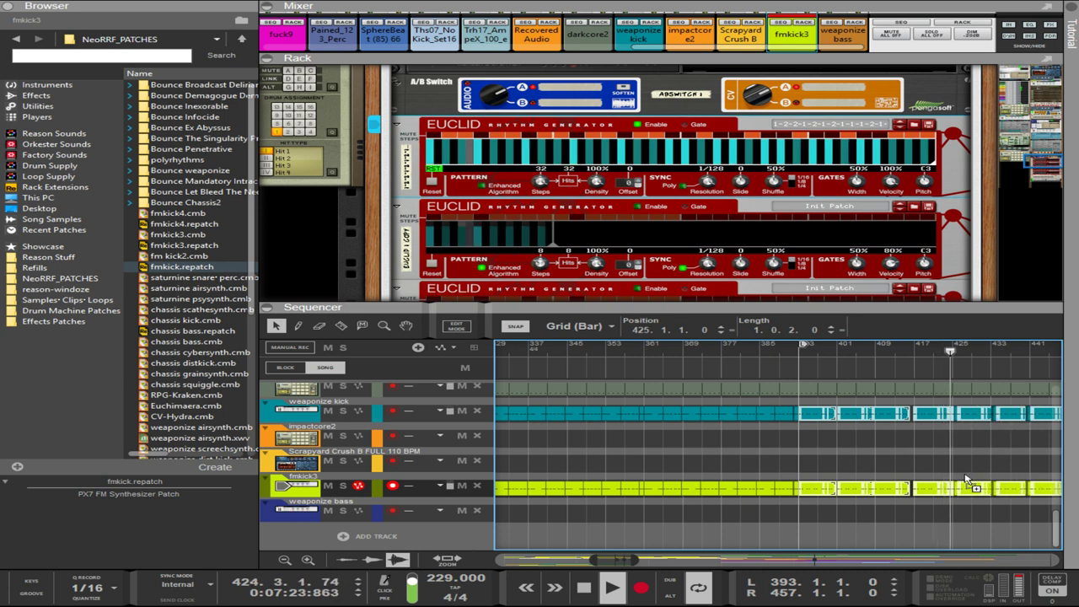
drag(963, 481, 957, 477)
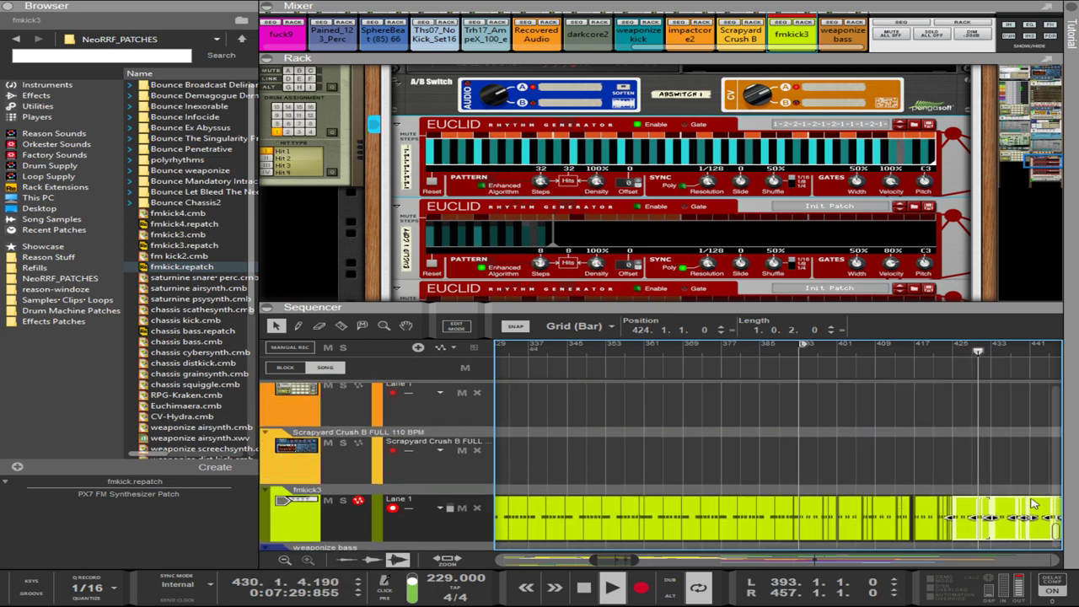
scroll(1033, 503, up, 3)
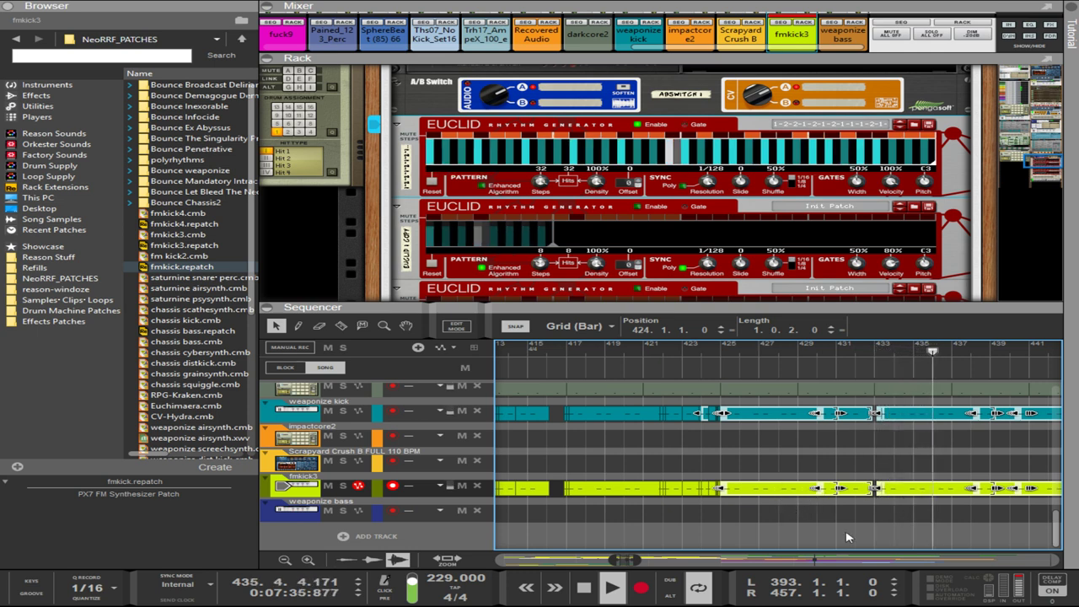
drag(636, 559, 664, 563)
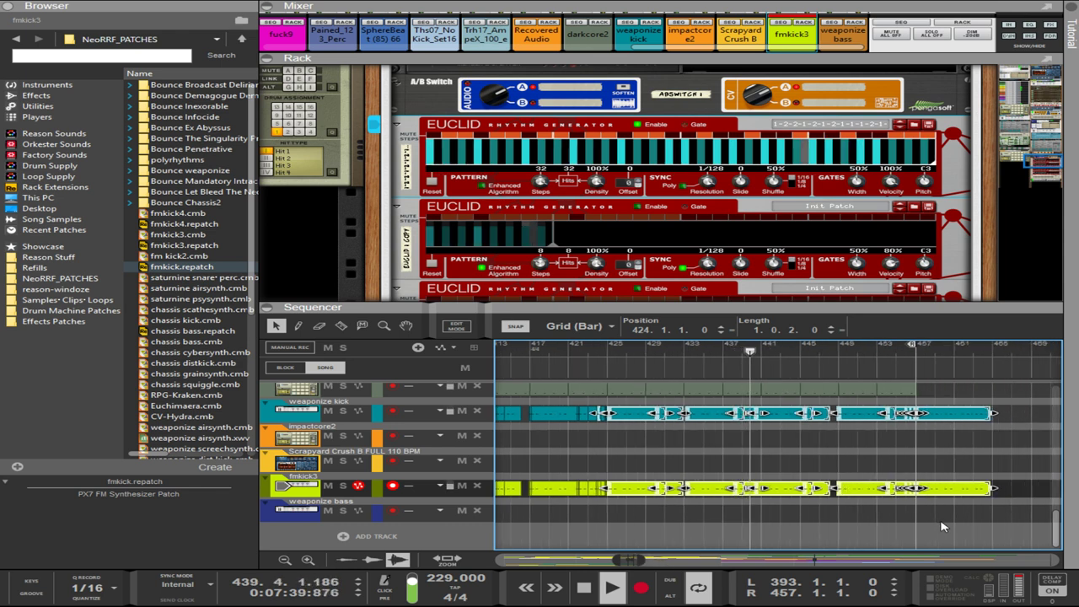
scroll(945, 491, up, 5)
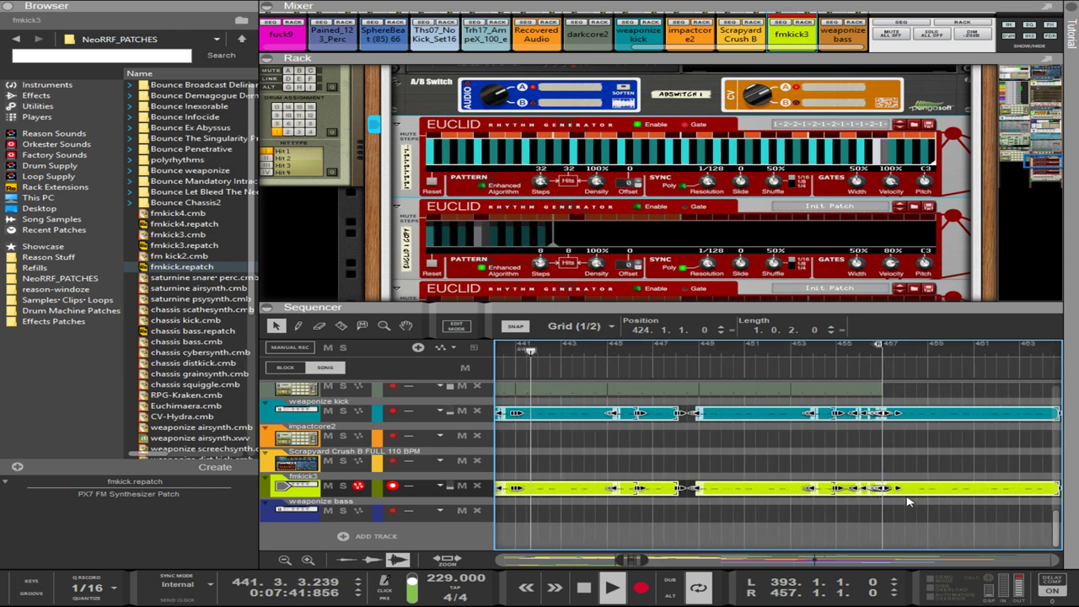
scroll(879, 497, up, 2)
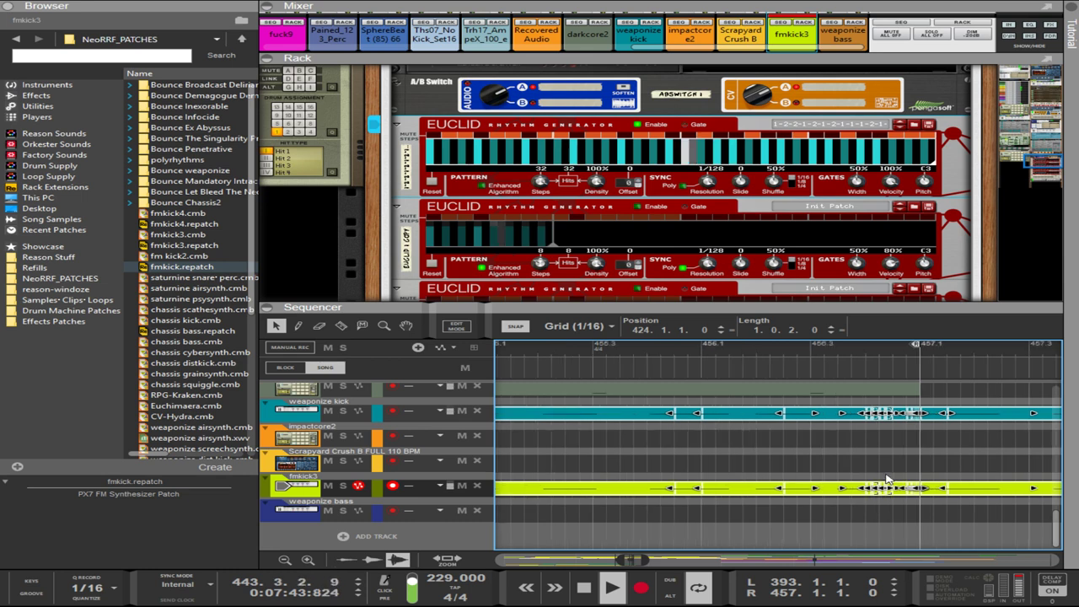
scroll(887, 481, down, 7)
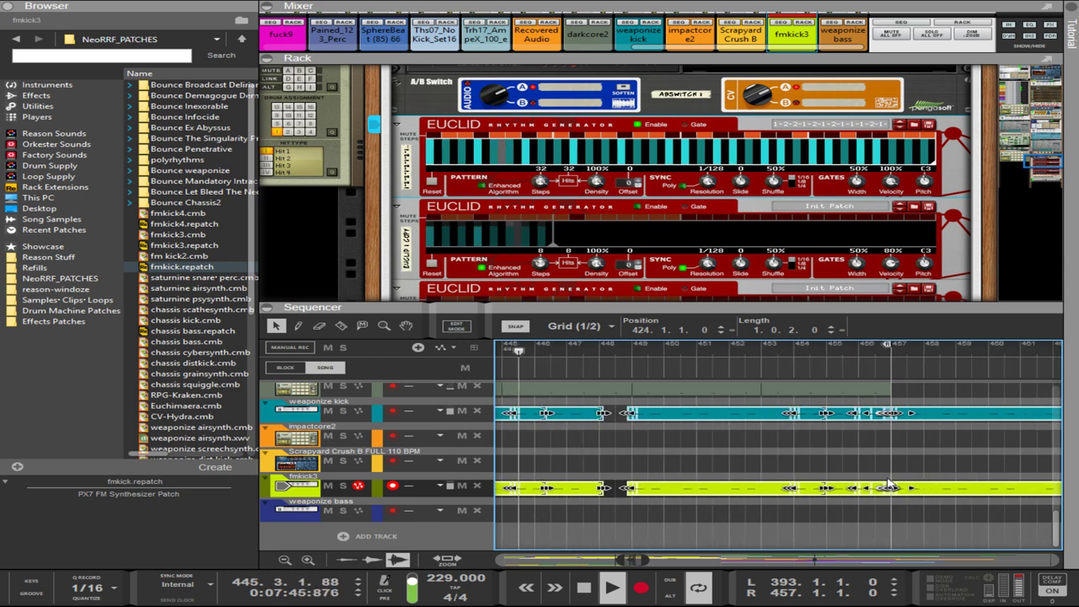
scroll(886, 483, down, 2)
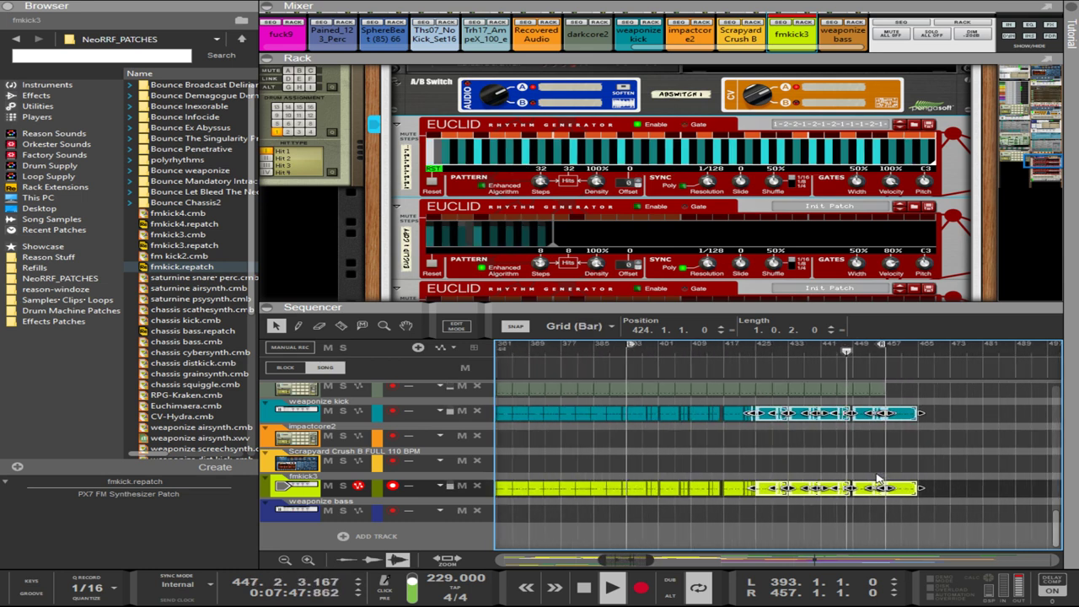
scroll(885, 464, up, 3)
scroll(894, 459, down, 3)
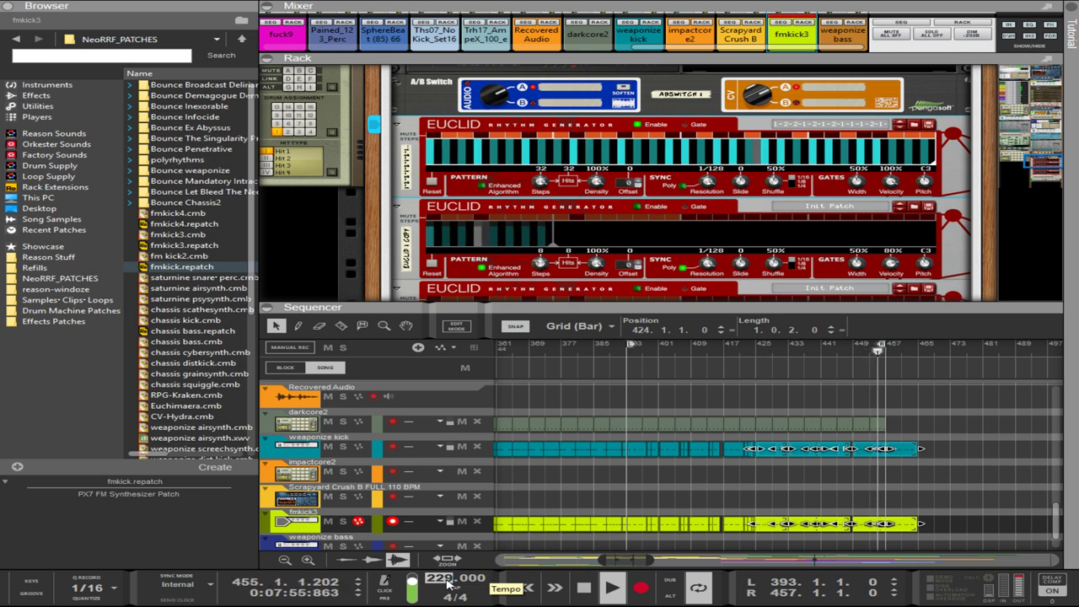
- Set the tempo to 211, delete the clip ends past bar 457, and reselect the bar 397–457 clips
text(211)
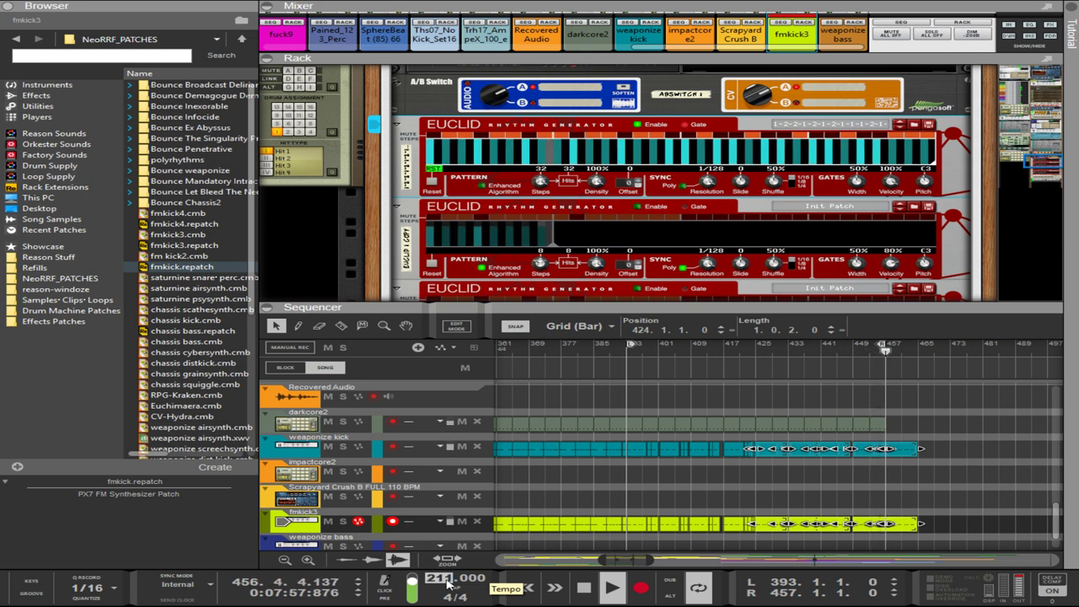
key(Return)
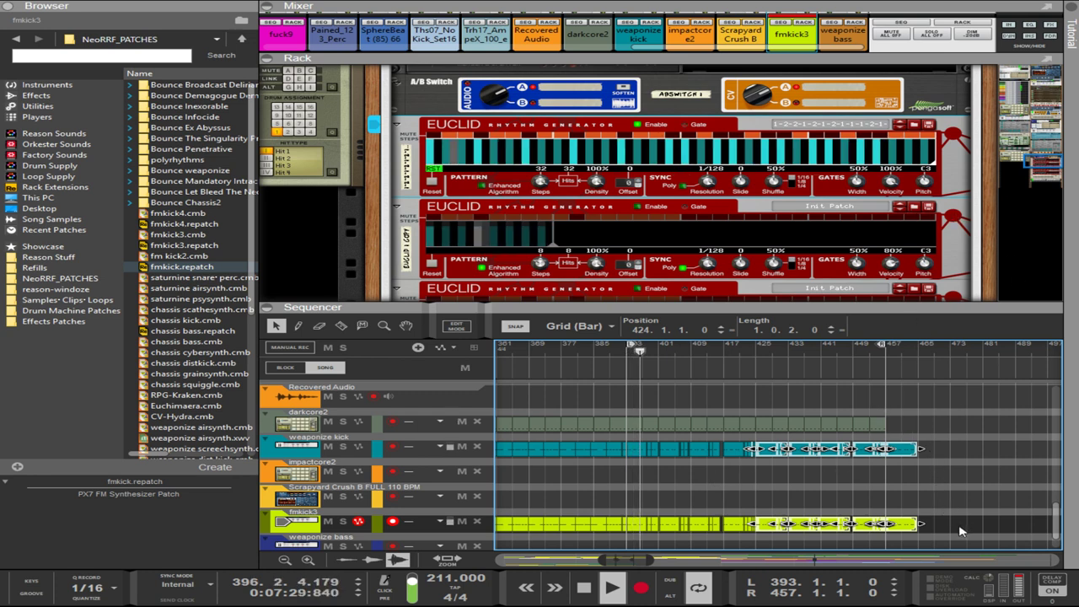
drag(957, 533, 904, 455)
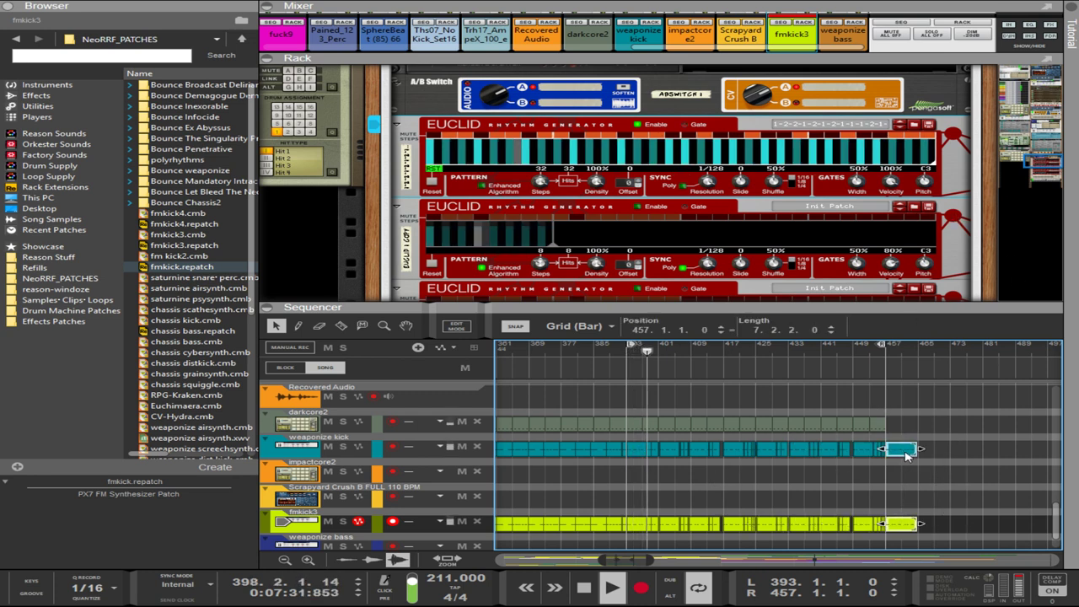
key(Delete)
drag(927, 532, 895, 422)
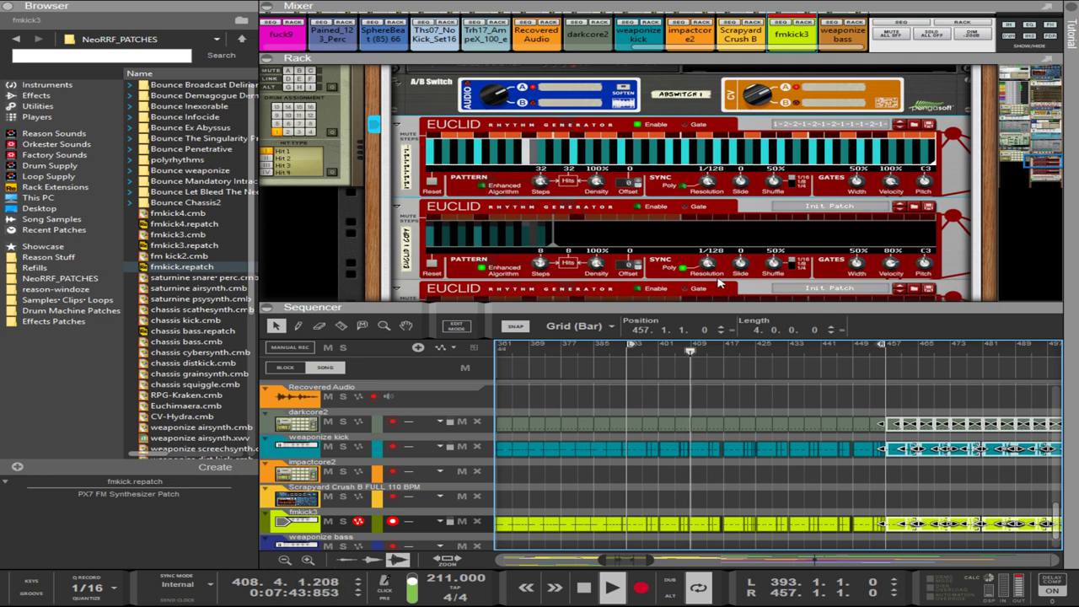
scroll(707, 278, up, 2)
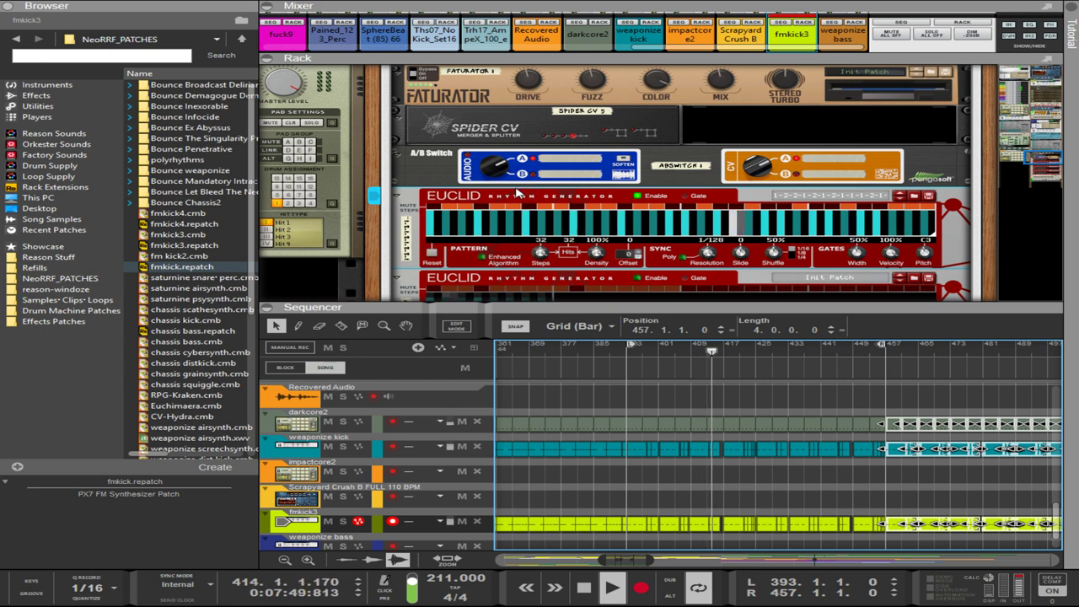
- Assign Combinator Rotary 1 to the Euclid's Enable Outputs and cable its Rotary 1 jack toward Spider CV
key(Tab)
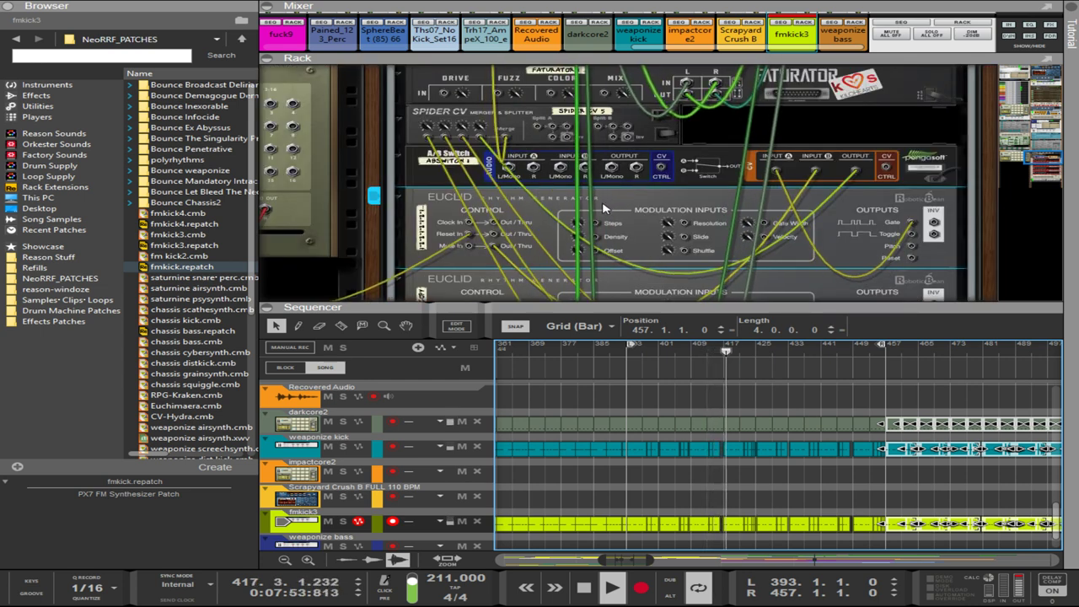
scroll(604, 208, down, 10)
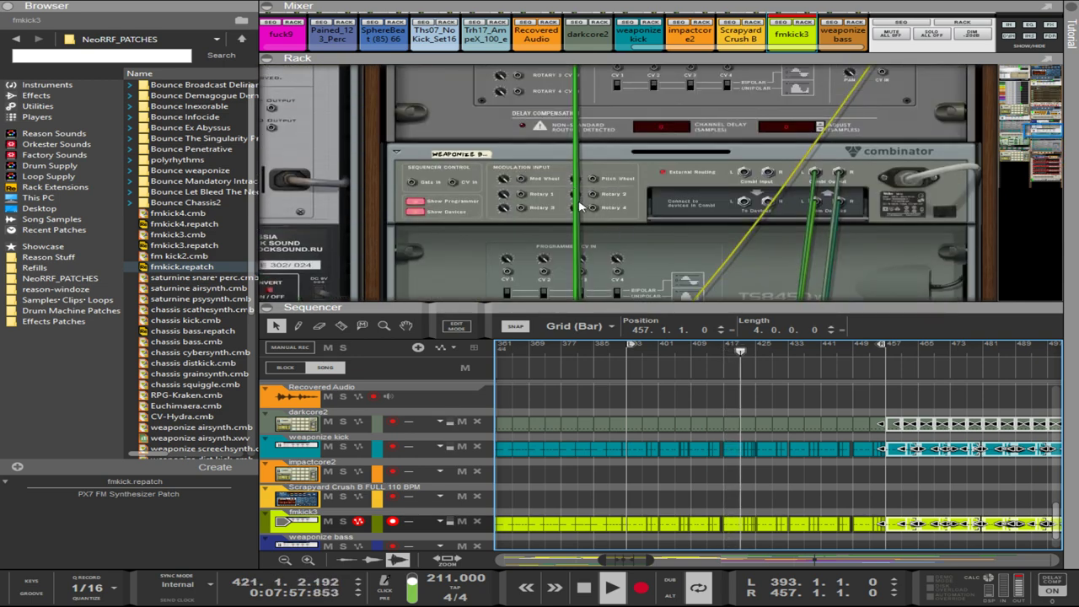
key(Tab)
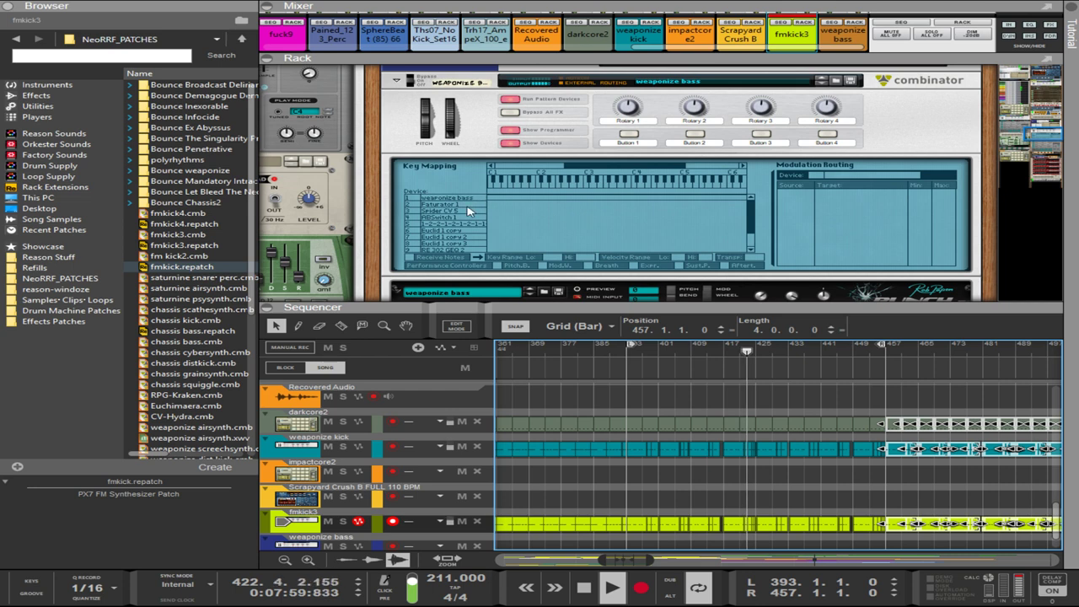
click(466, 225)
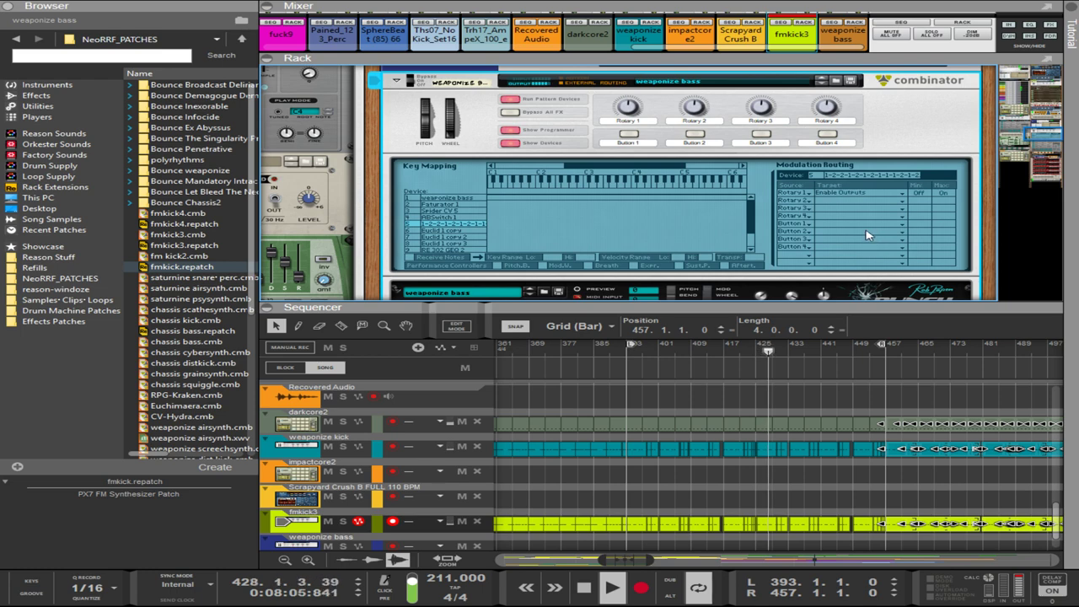
key(Tab)
key(Tab)
key(Tab)
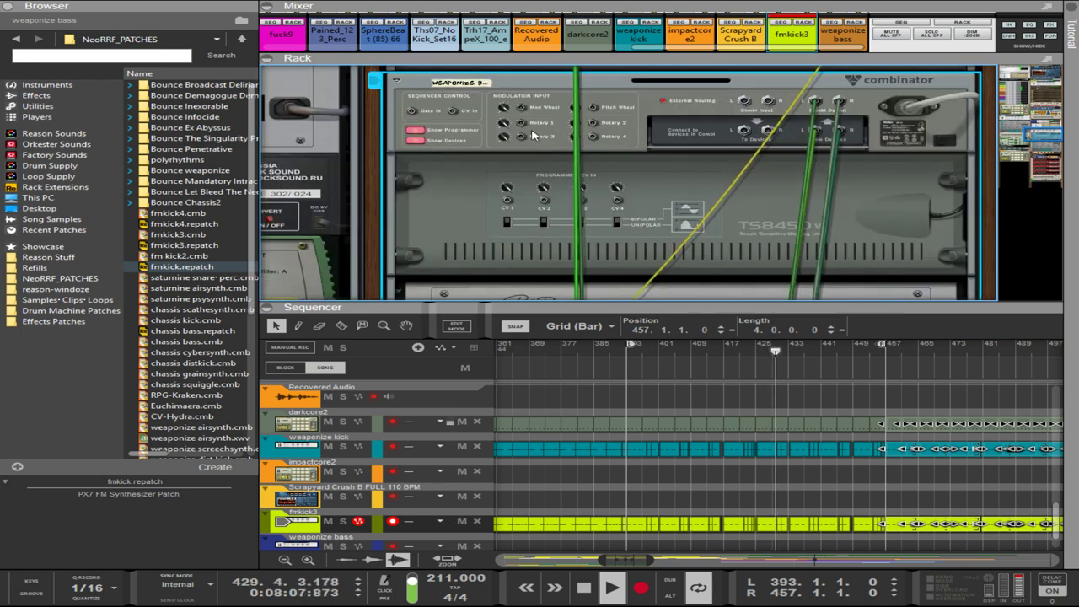
drag(439, 248, 393, 179)
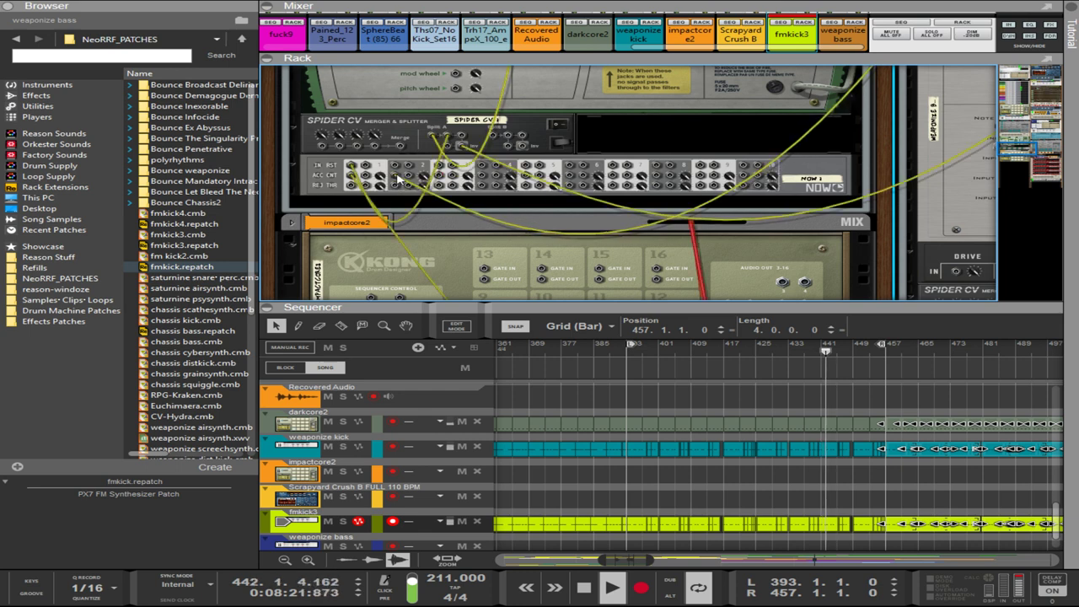
- Connect the Spider CV split output to an input and enlarge the rack area
drag(449, 151, 396, 168)
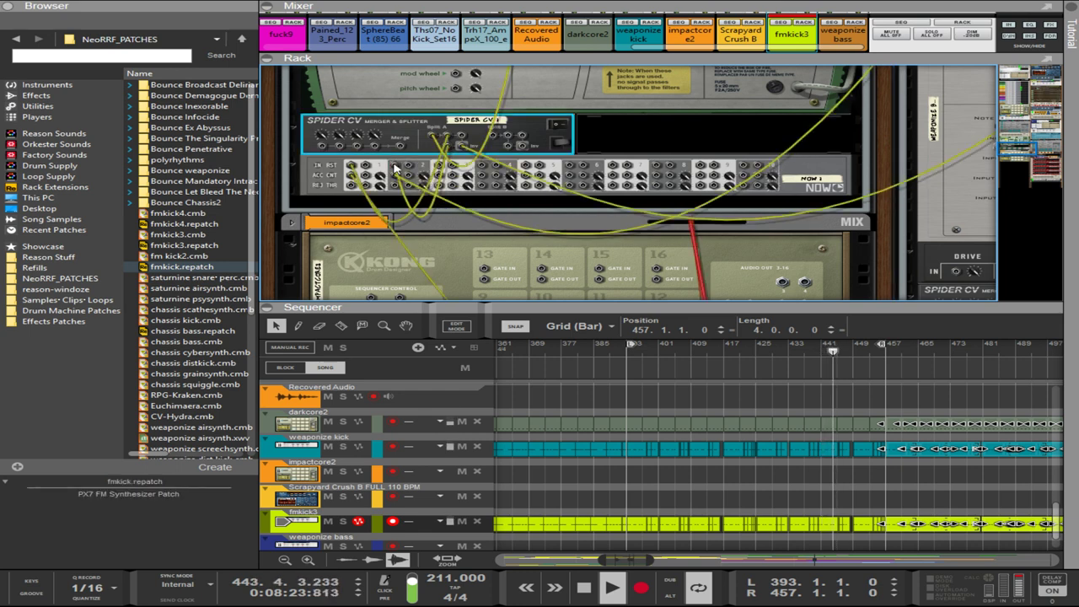
key(Tab)
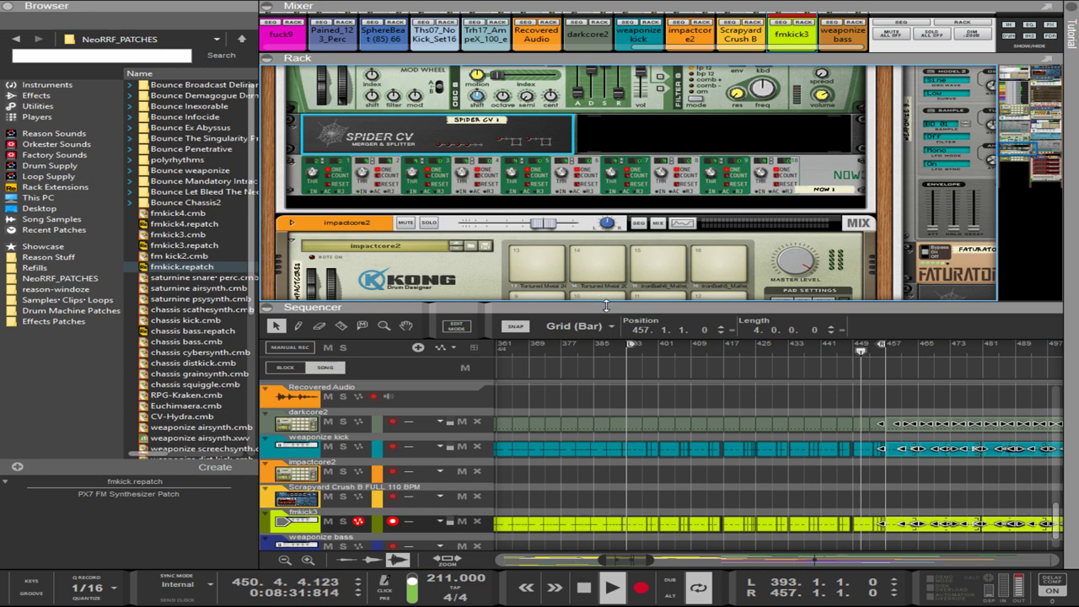
drag(605, 306, 605, 343)
- Bring the Kong pads, Faturator, Spider CV and Euclid Rhythm Generator into view in the rack
drag(881, 294, 735, 223)
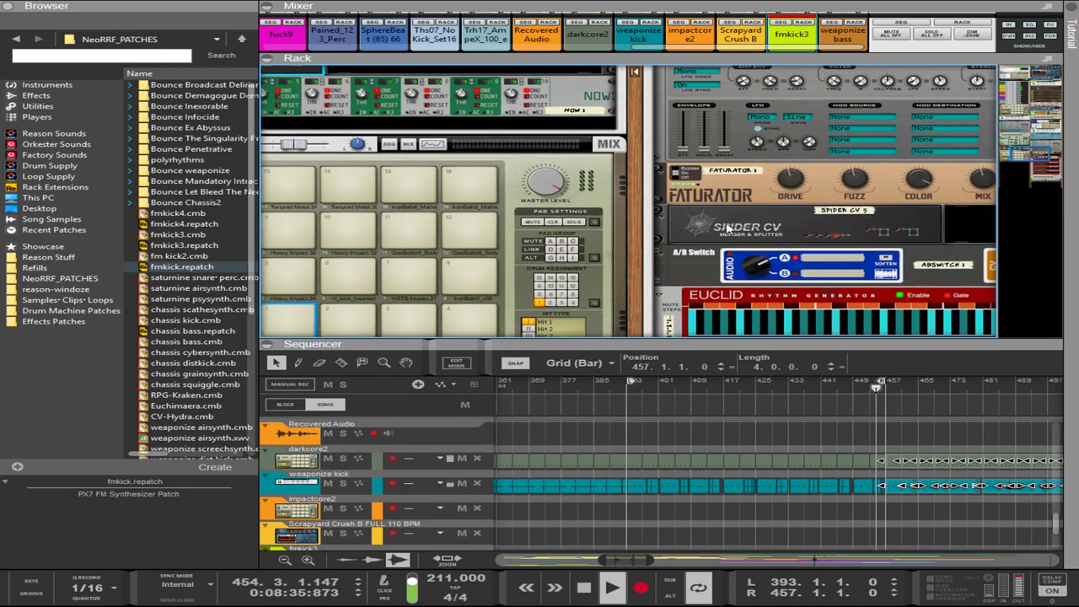
scroll(754, 232, up, 5)
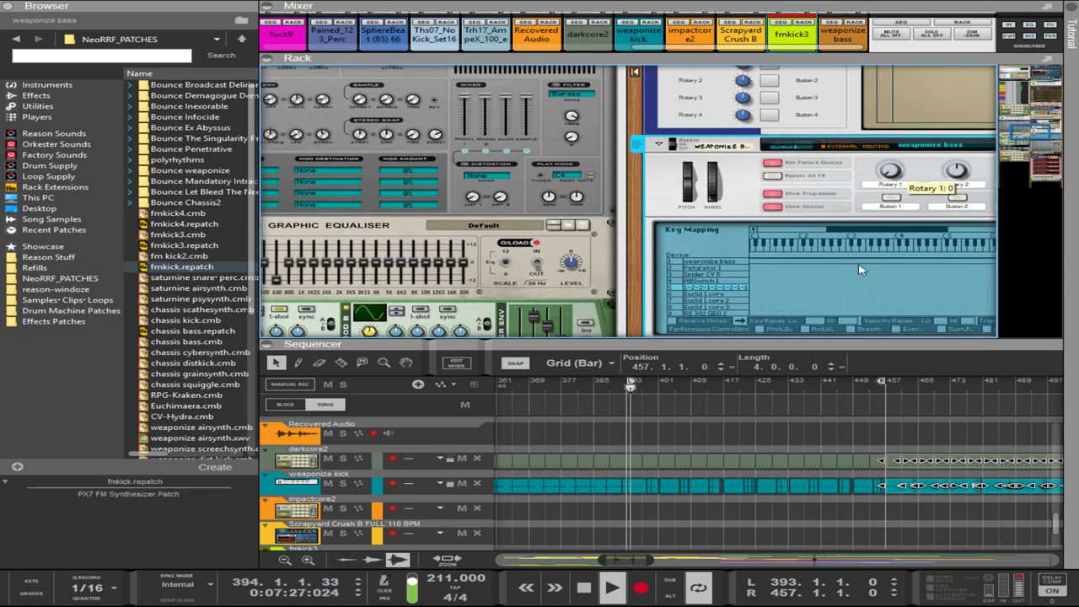
scroll(864, 298, down, 2)
scroll(857, 263, down, 4)
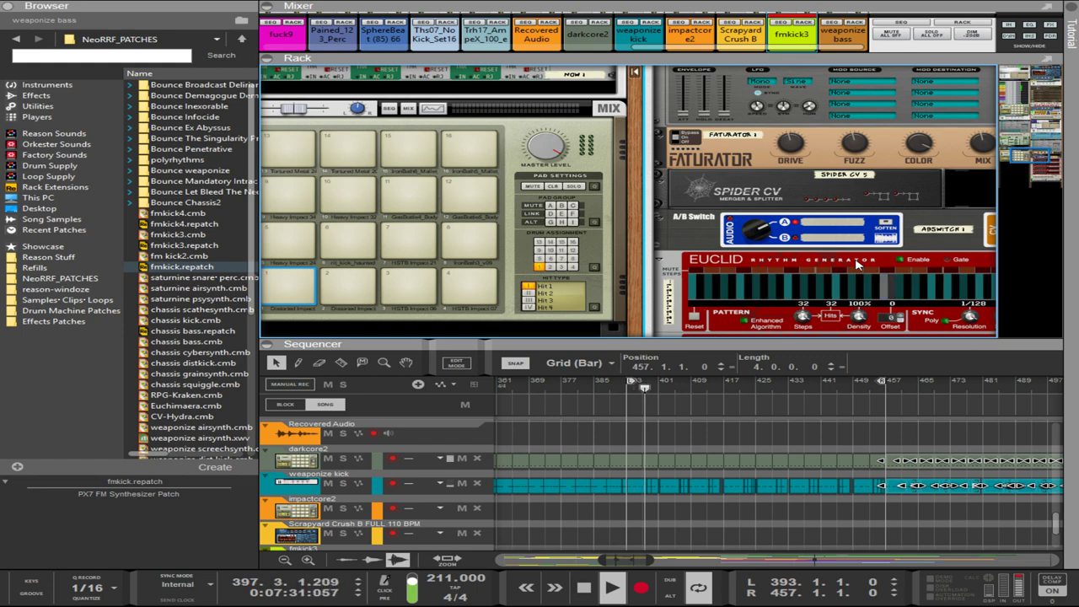
scroll(858, 264, up, 5)
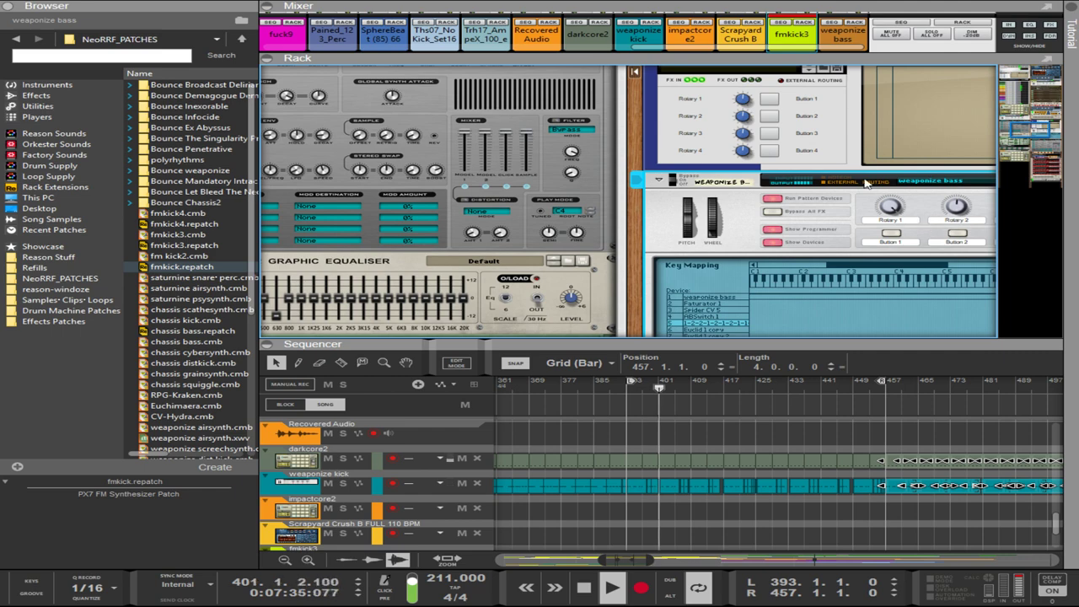
scroll(866, 184, down, 5)
scroll(872, 216, up, 5)
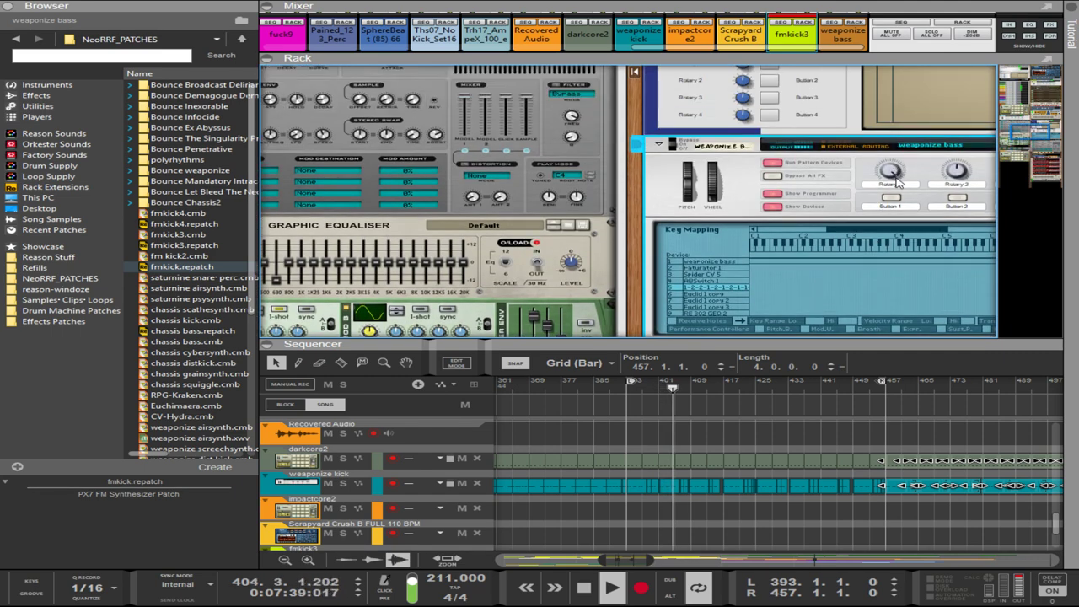
scroll(889, 186, down, 5)
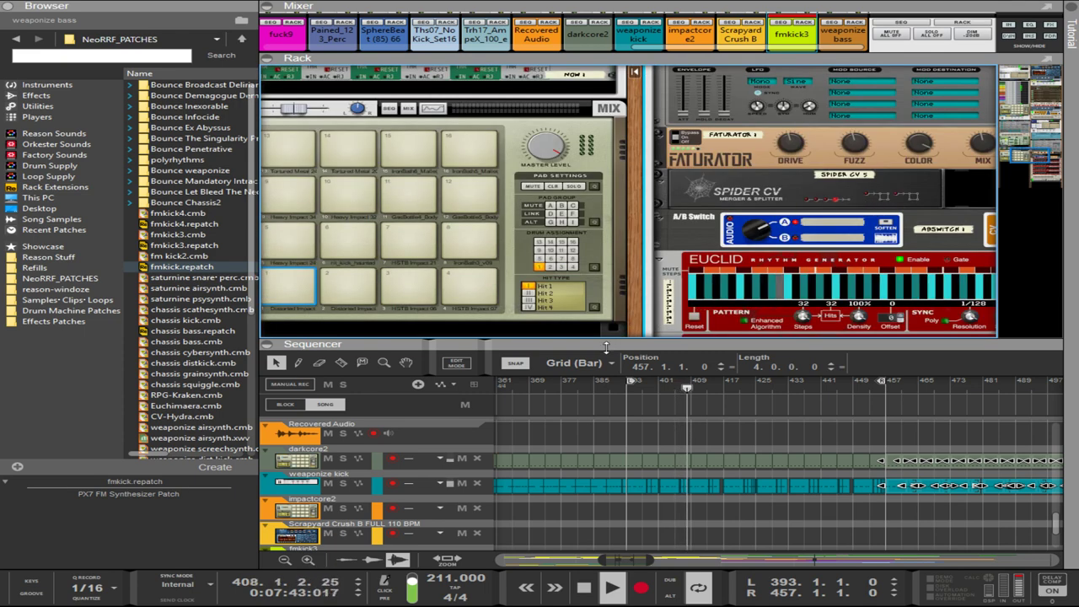
- Add a VoltSH-1 device below the NOW module and a CVA-7 CV Analyzer beneath it
drag(540, 340, 522, 409)
scroll(507, 371, up, 1)
scroll(507, 366, up, 2)
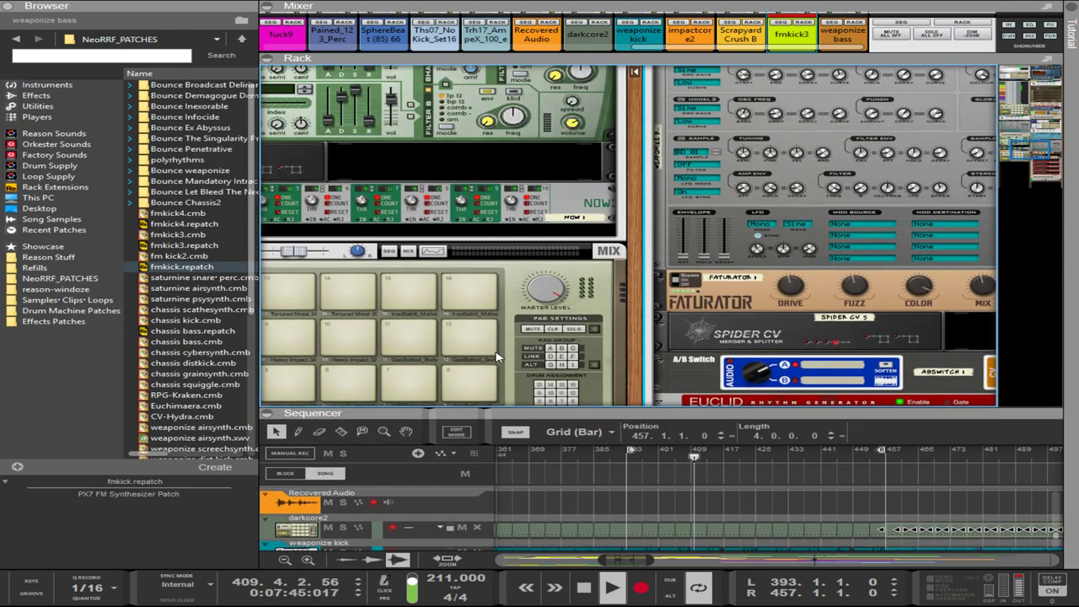
click(396, 234)
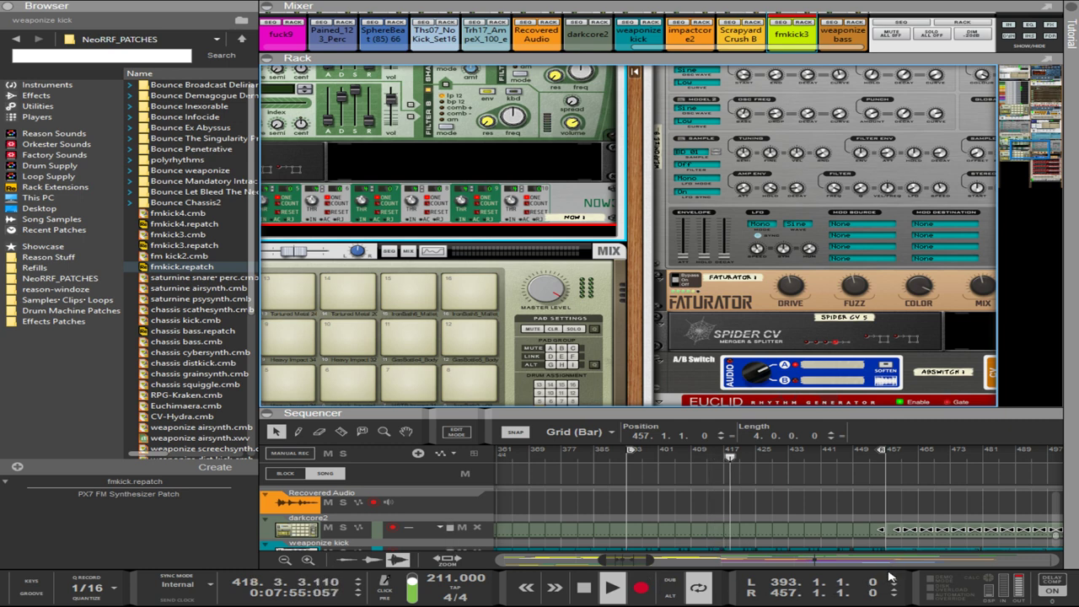
key(ctrl+z)
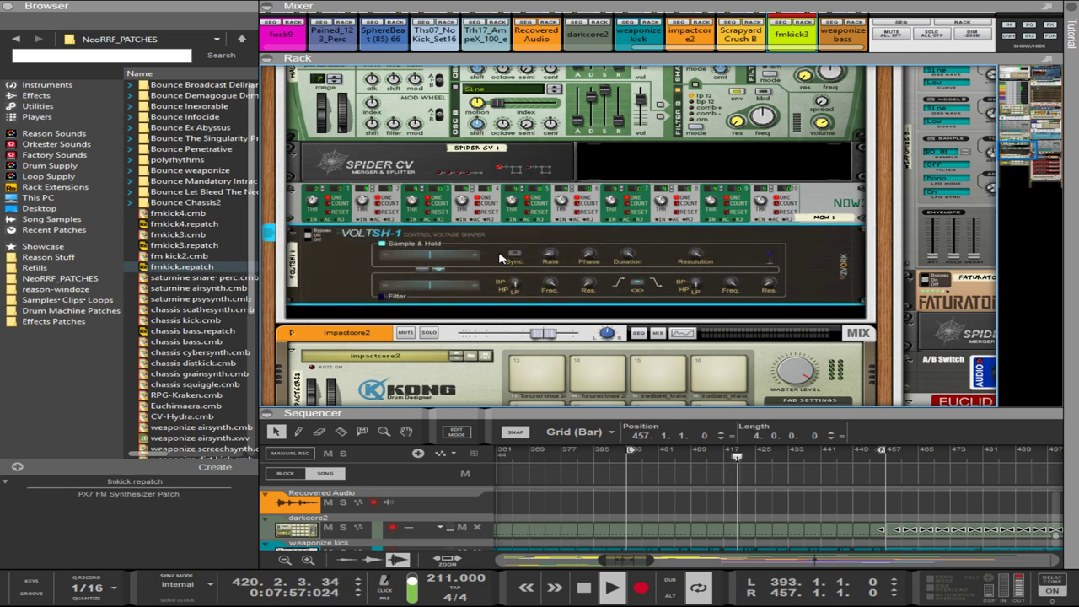
click(438, 317)
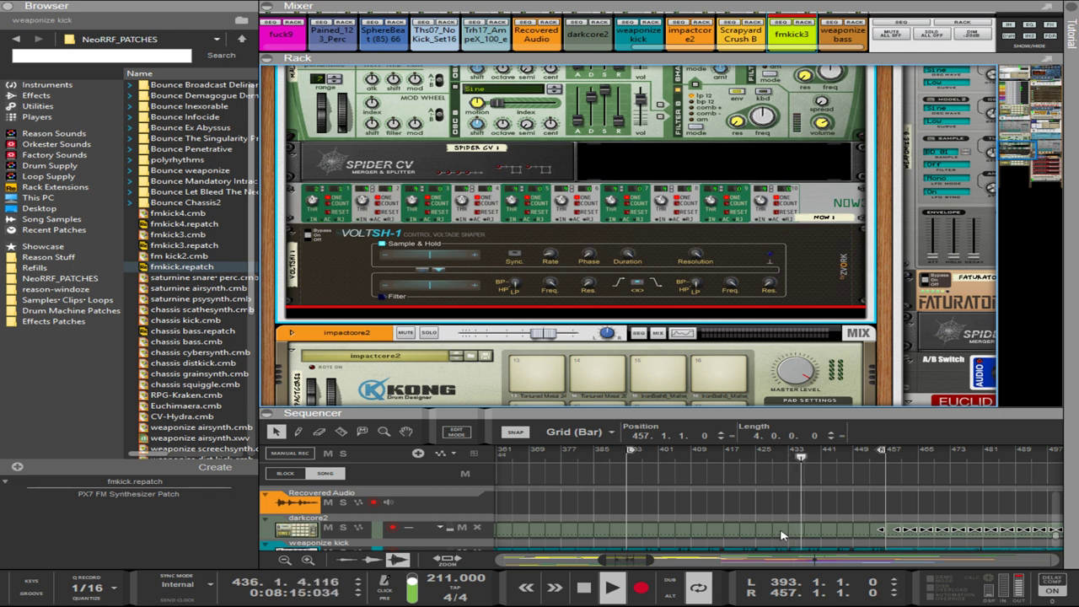
key(Delete)
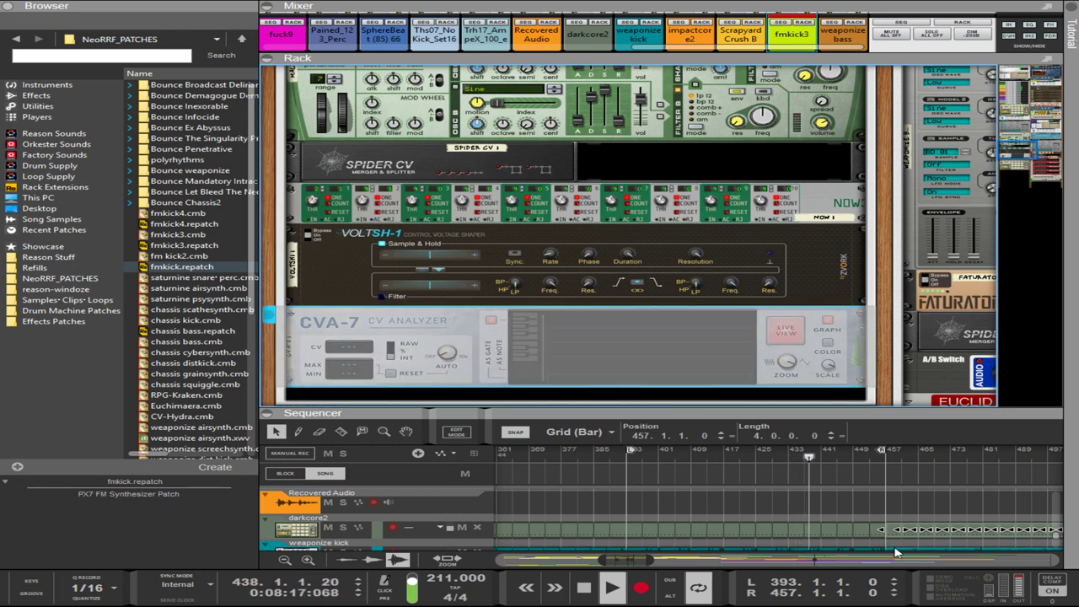
- Cable Malström's mod output into VoltSH-1's Input and Spider CV Split A into its Gate
key(Tab)
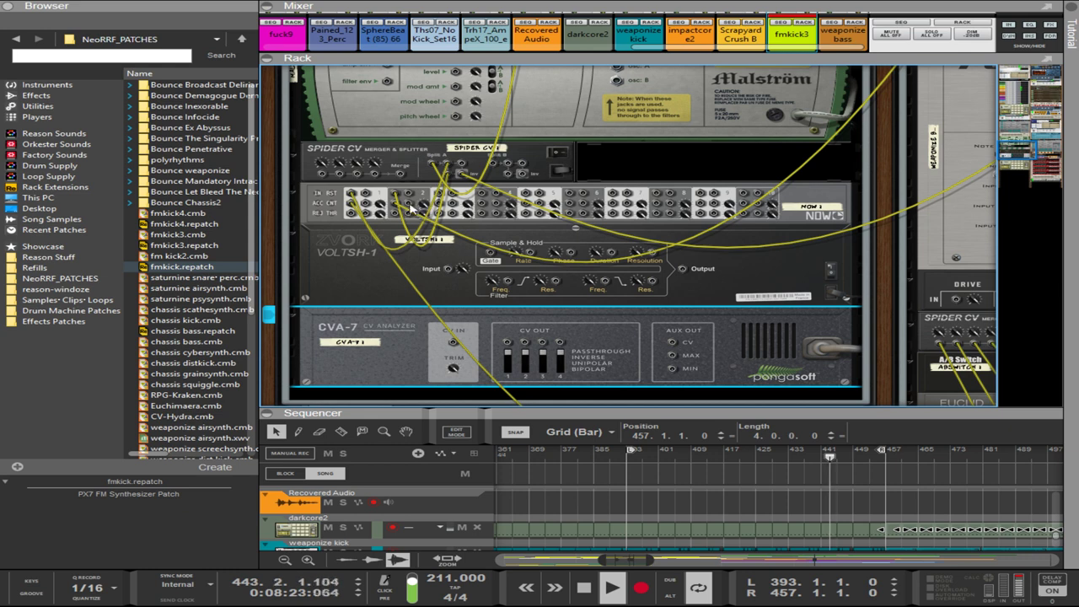
drag(396, 205, 685, 272)
drag(396, 205, 446, 272)
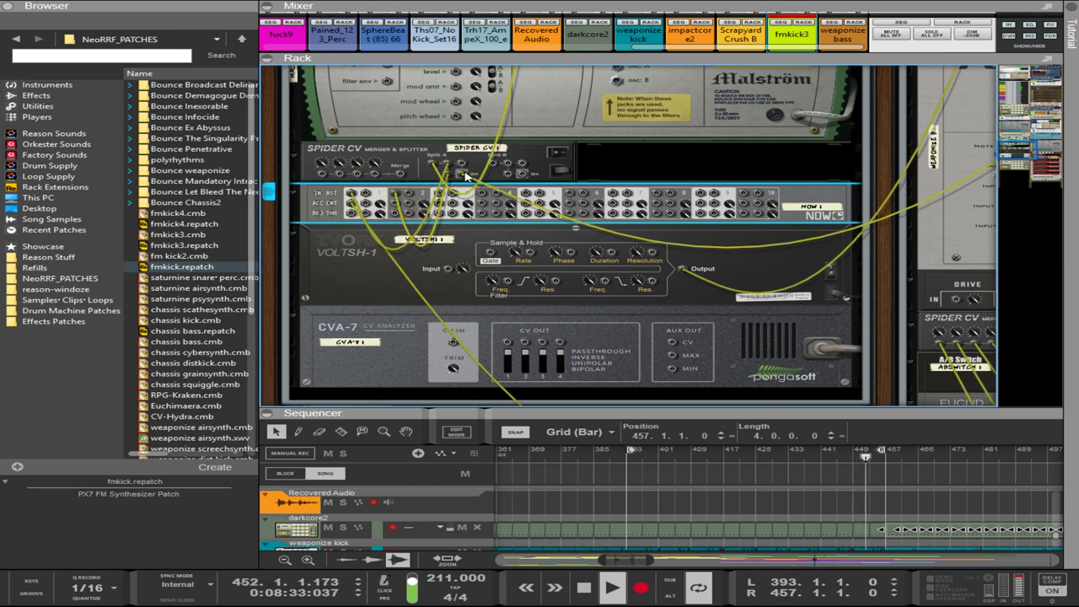
scroll(497, 165, up, 3)
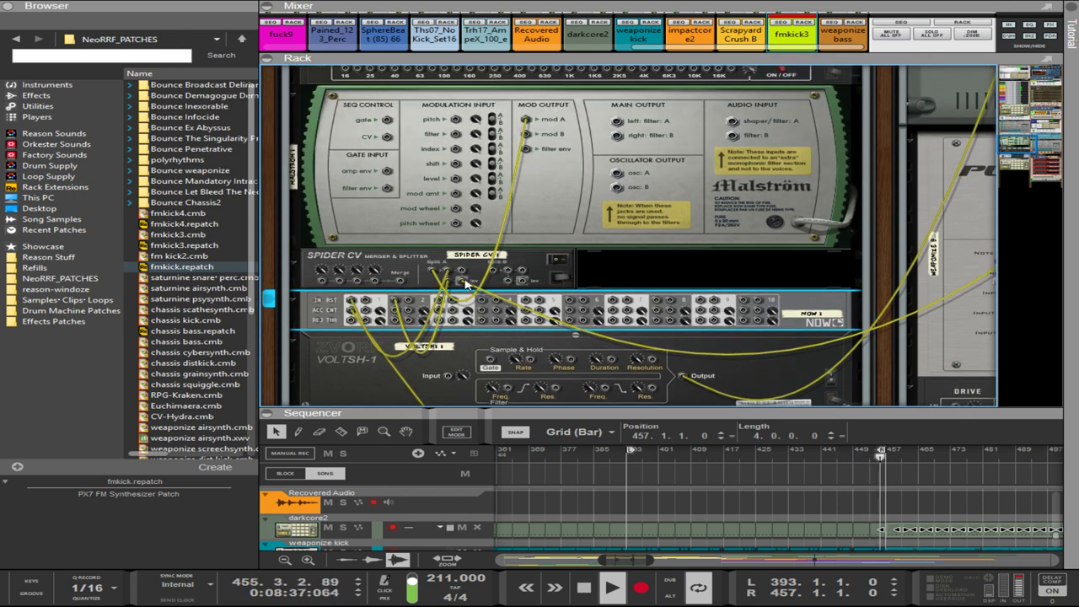
drag(435, 340, 431, 357)
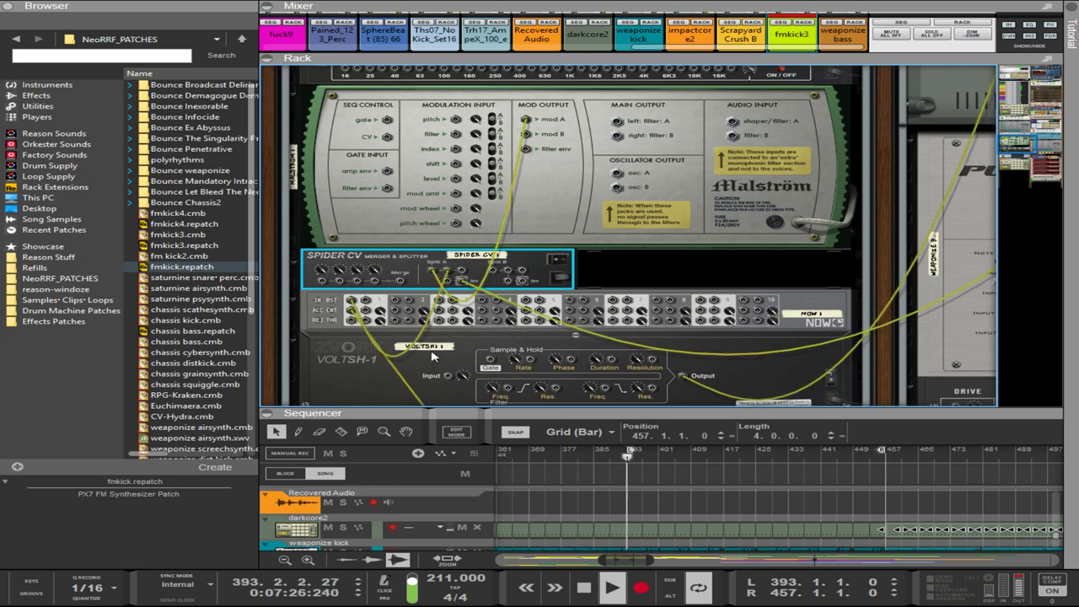
drag(525, 133, 450, 353)
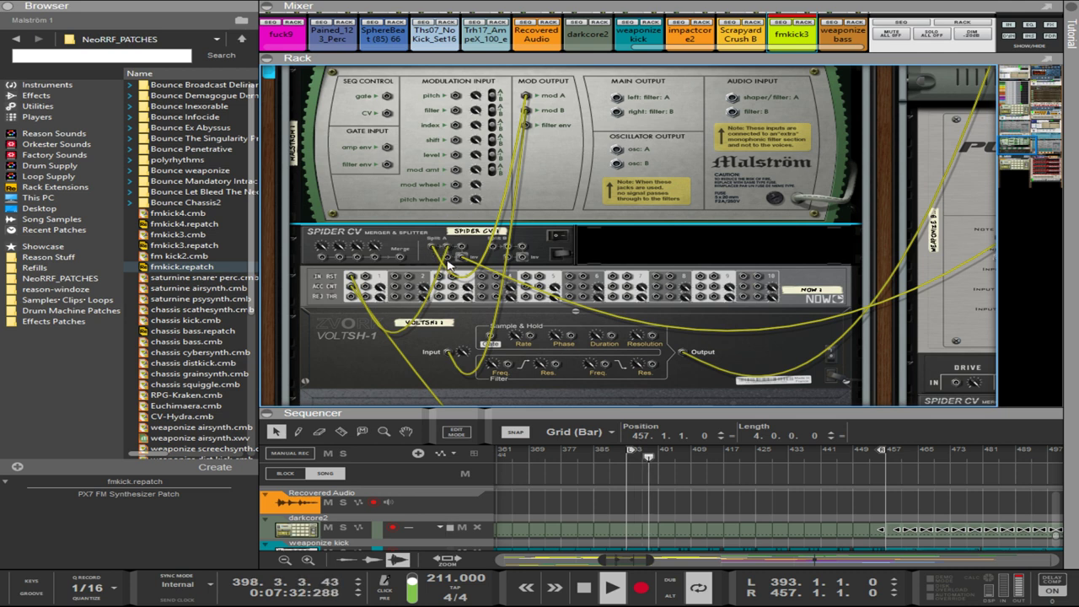
drag(447, 257, 491, 336)
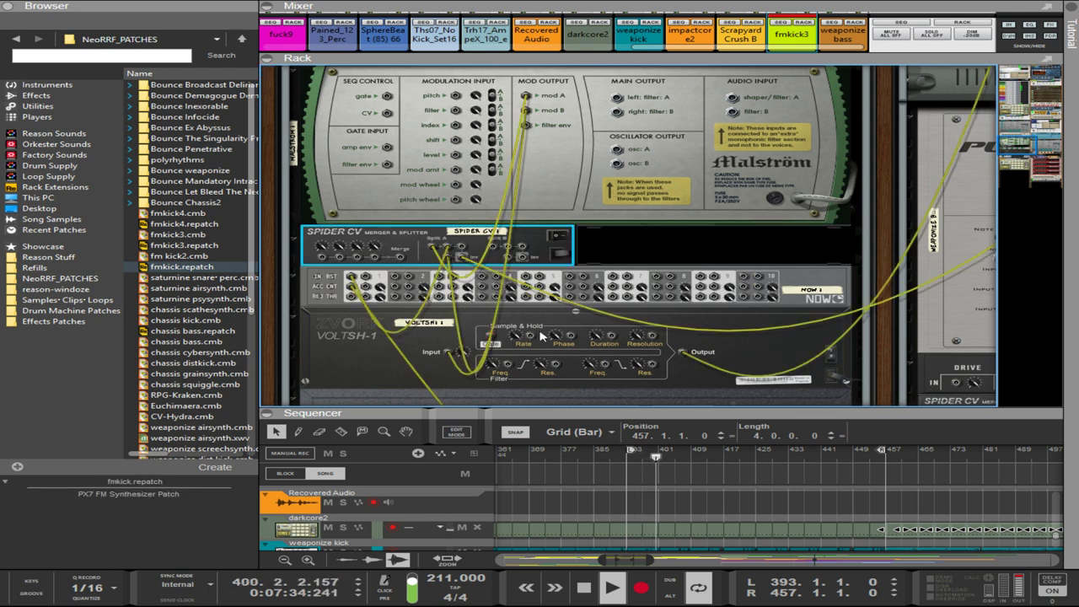
- Connect VoltSH-1's Output to the CVA-7 CV input
scroll(573, 303, down, 4)
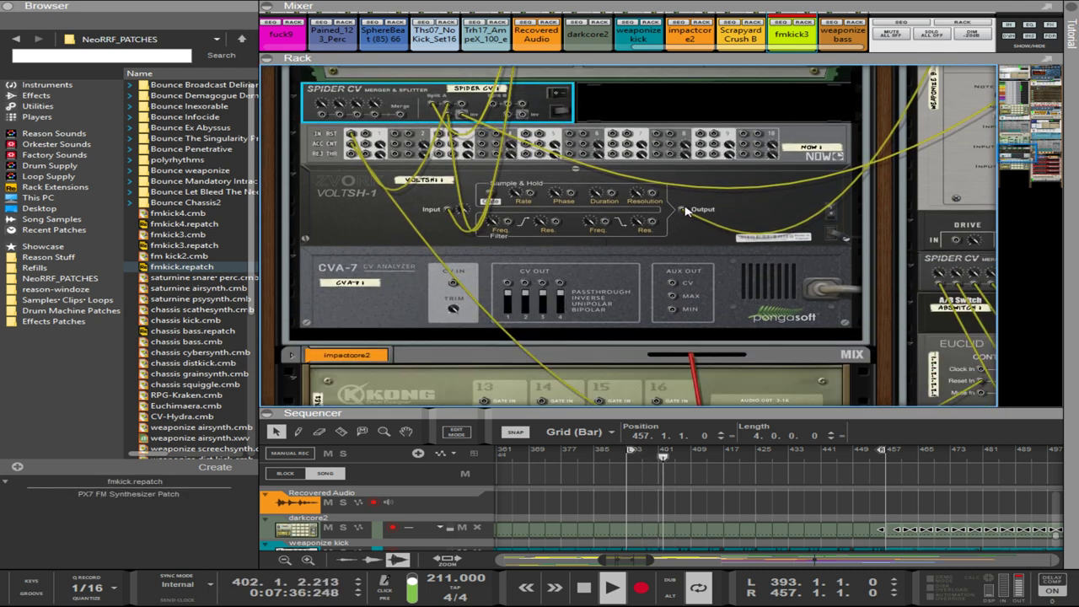
drag(682, 210, 506, 285)
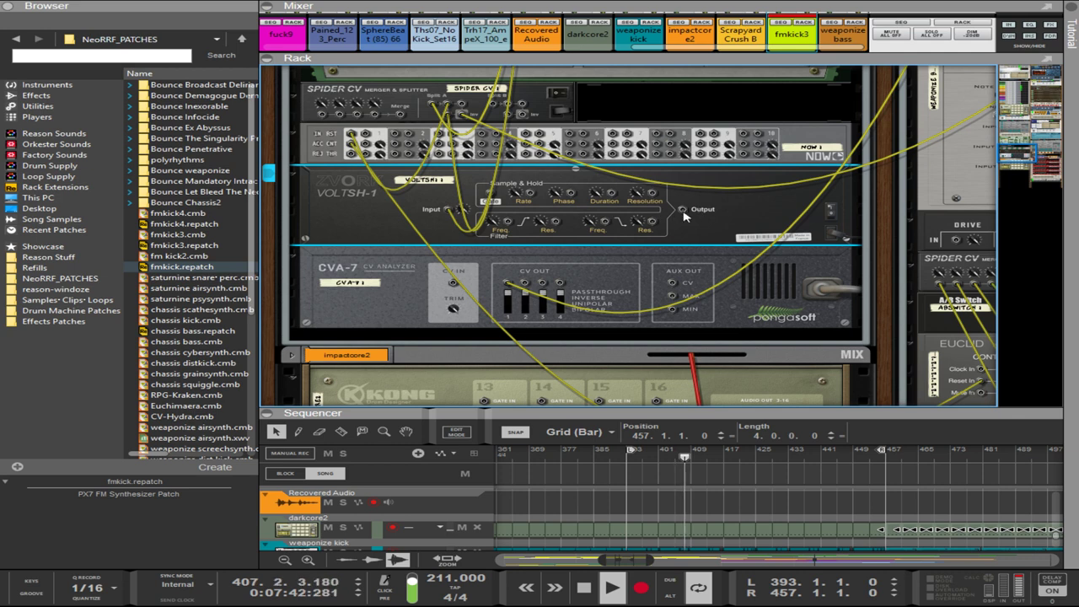
drag(683, 211, 455, 284)
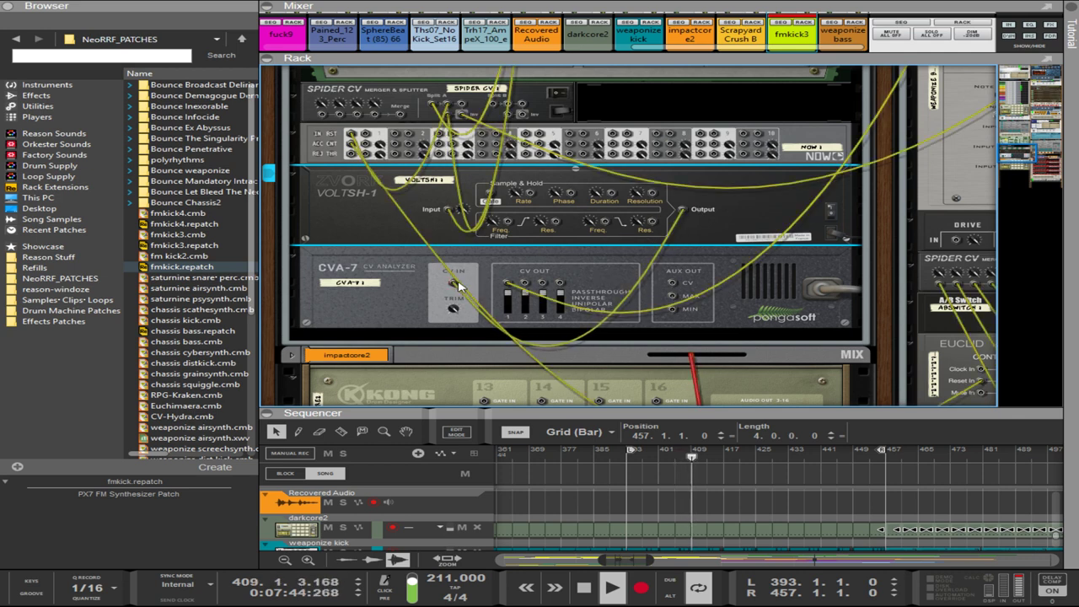
- Make the CVA-7 display red, toggle its keyboard view off and on, and reset MAX/MIN to 002
key(Tab)
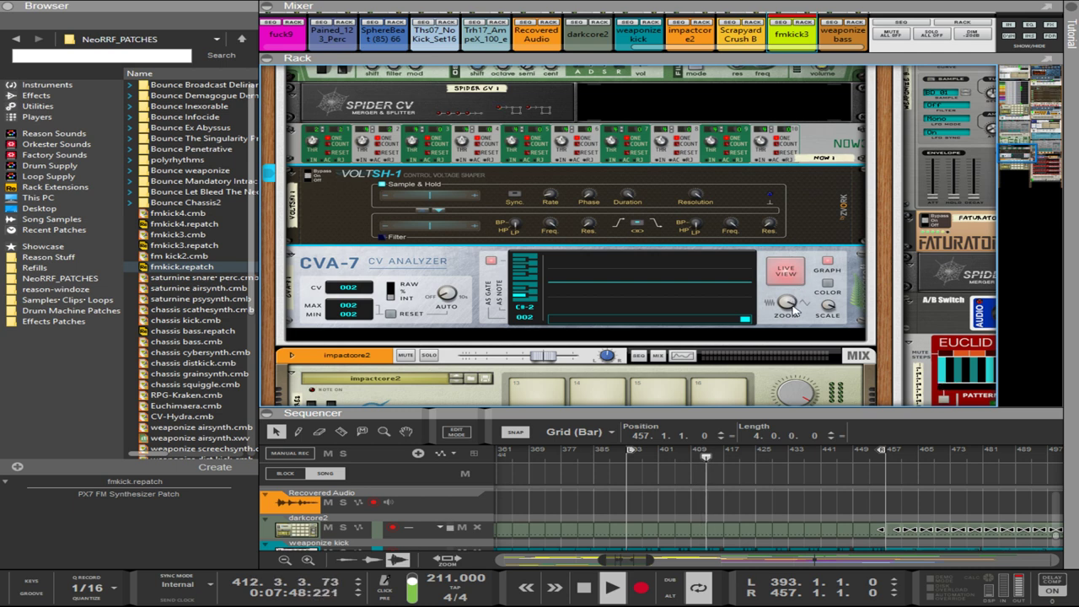
click(684, 273)
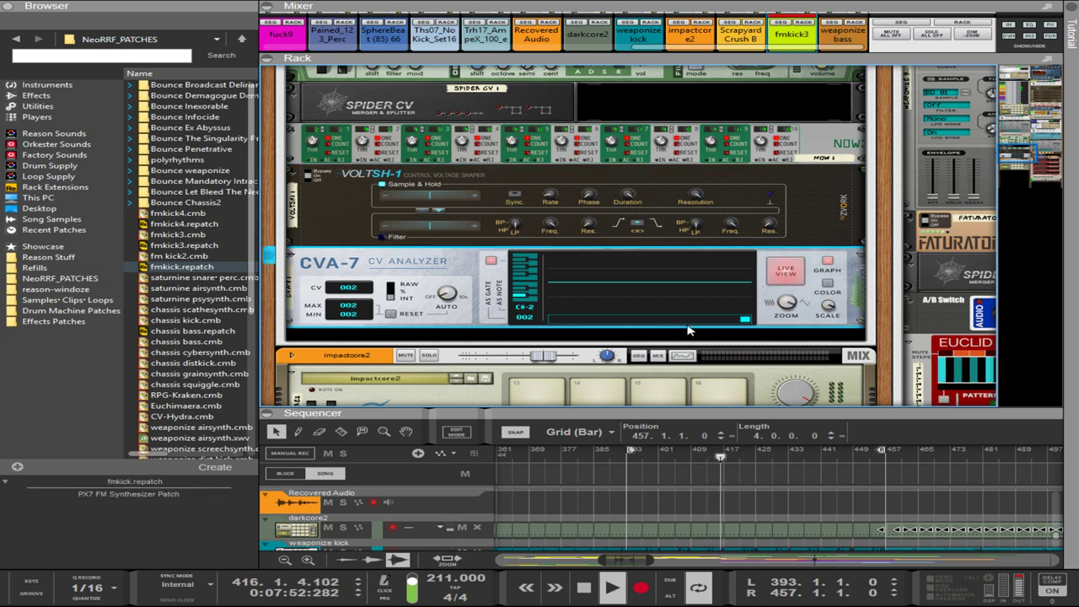
click(831, 285)
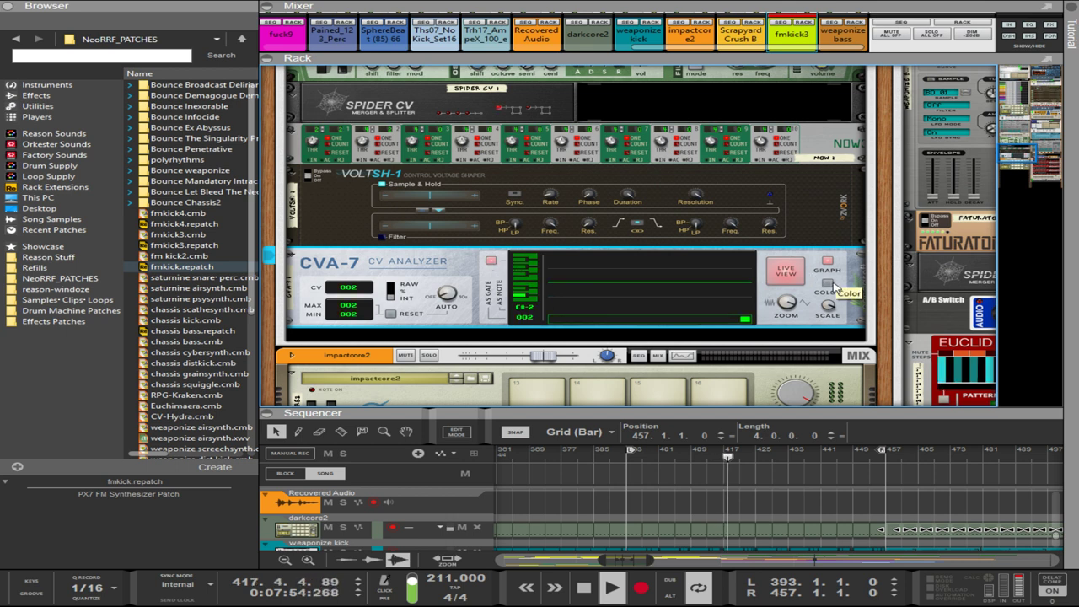
click(490, 261)
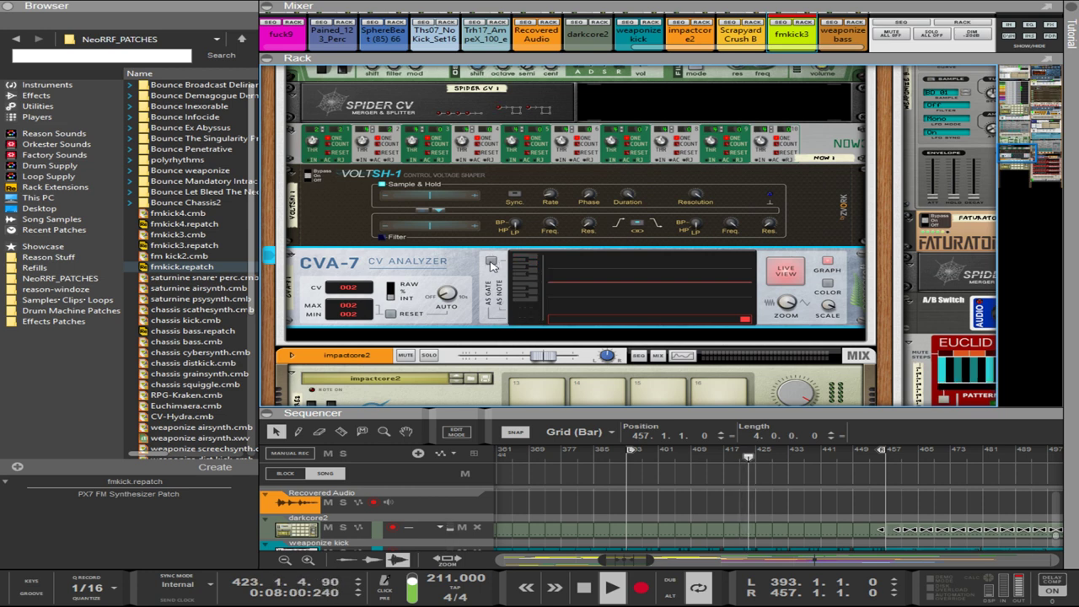
click(491, 262)
click(390, 314)
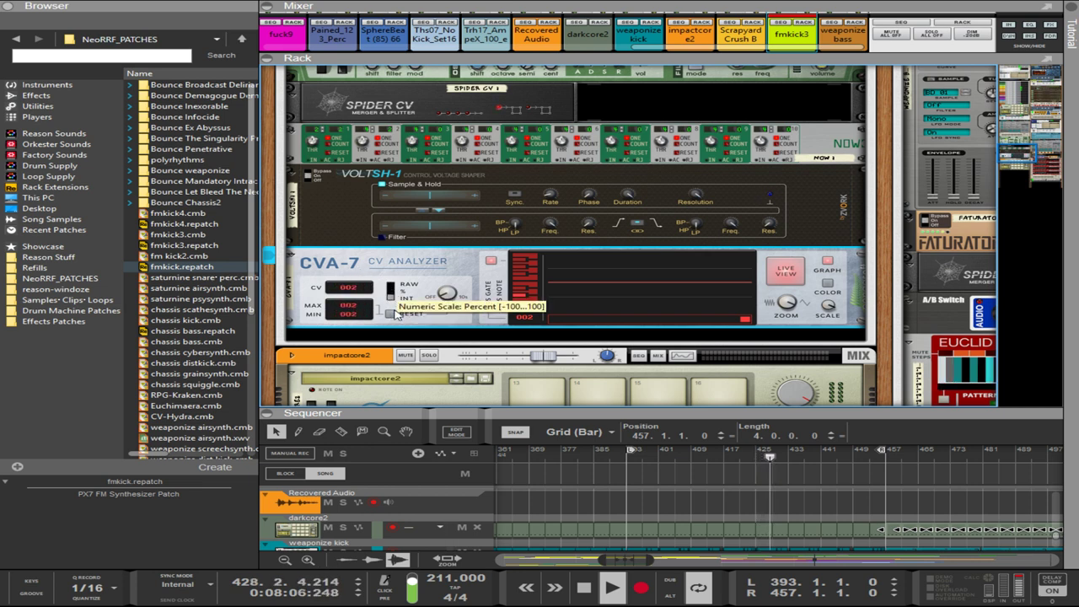
key(Tab)
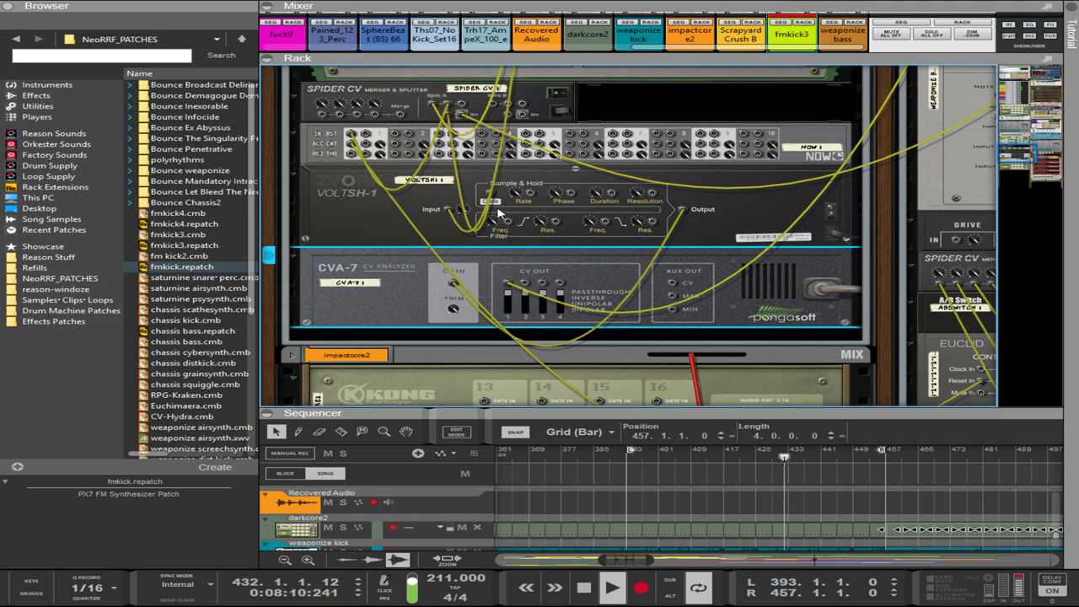
key(Tab)
scroll(497, 202, up, 5)
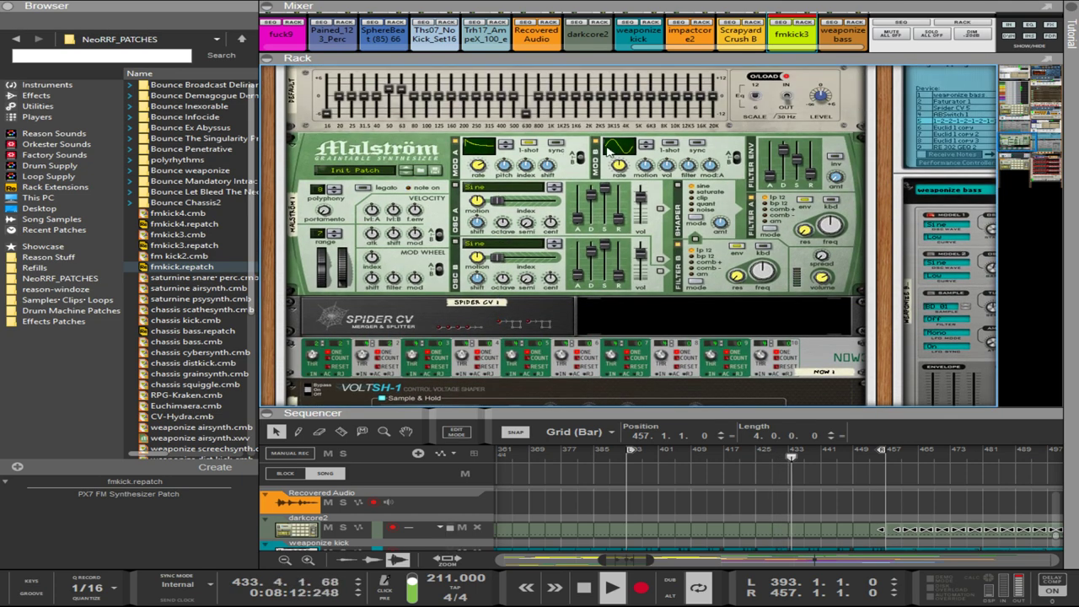
click(668, 149)
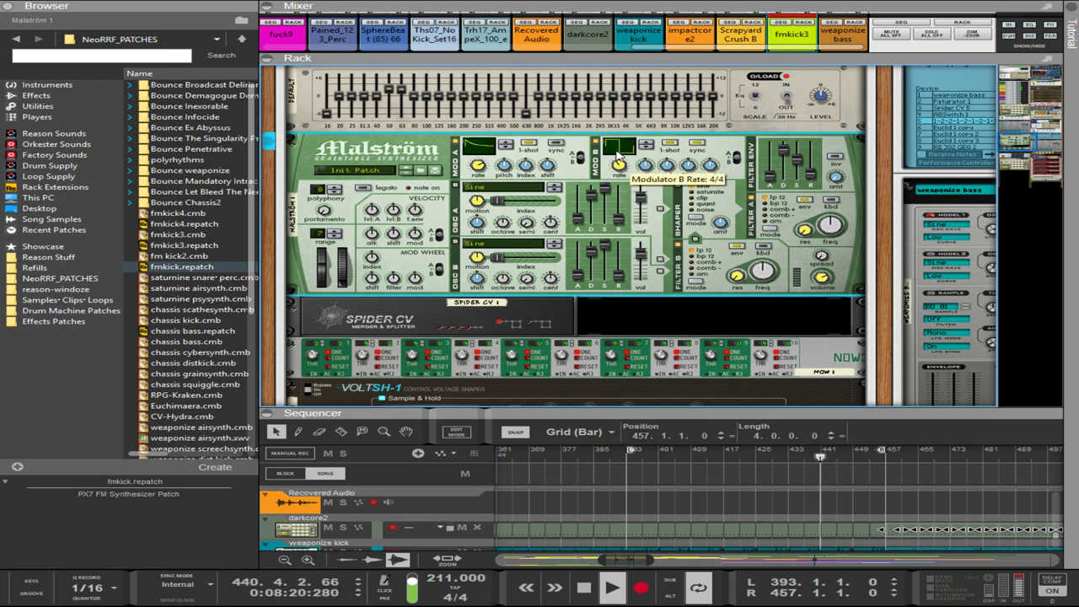
scroll(614, 189, down, 1)
scroll(610, 202, up, 1)
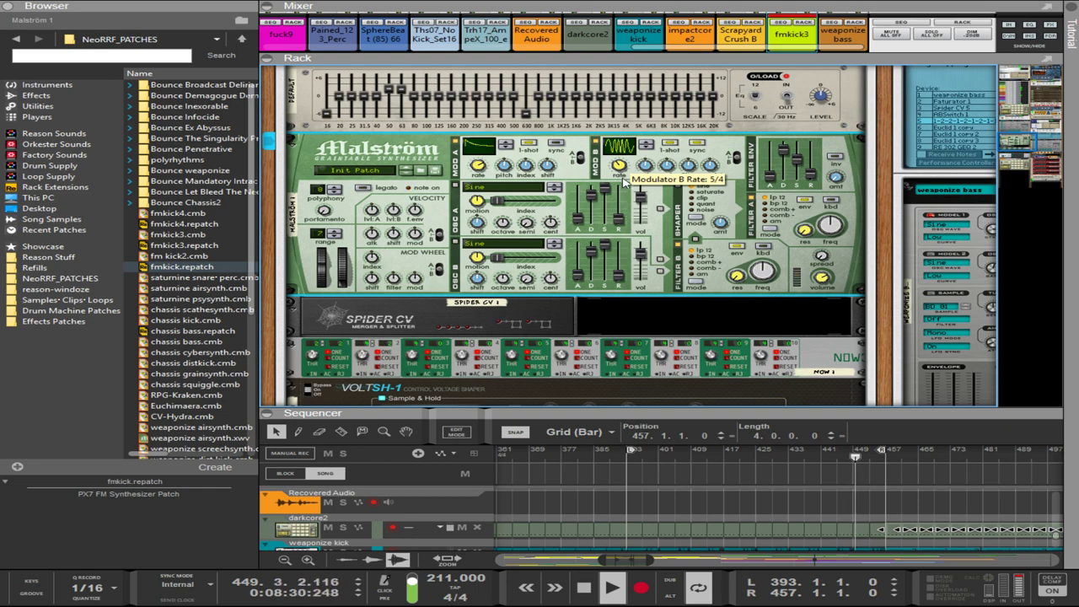
scroll(624, 185, down, 5)
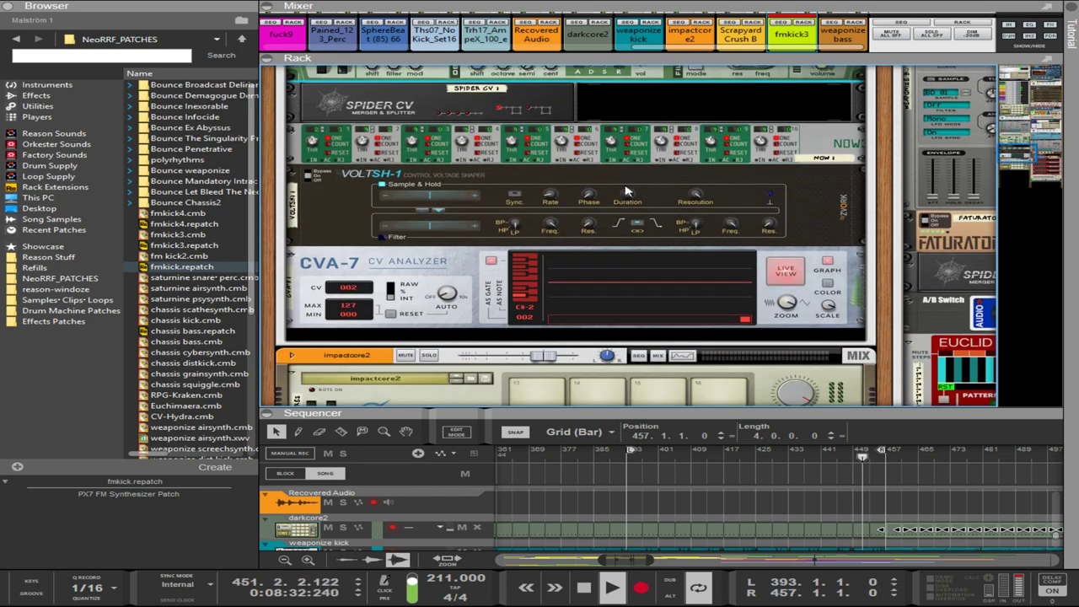
key(Tab)
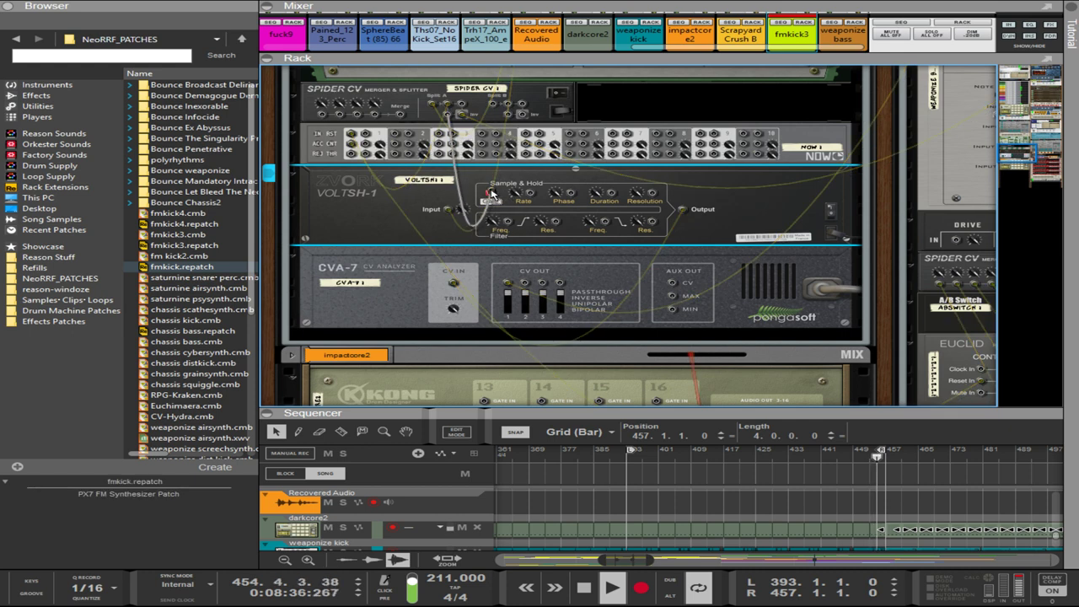
key(Tab)
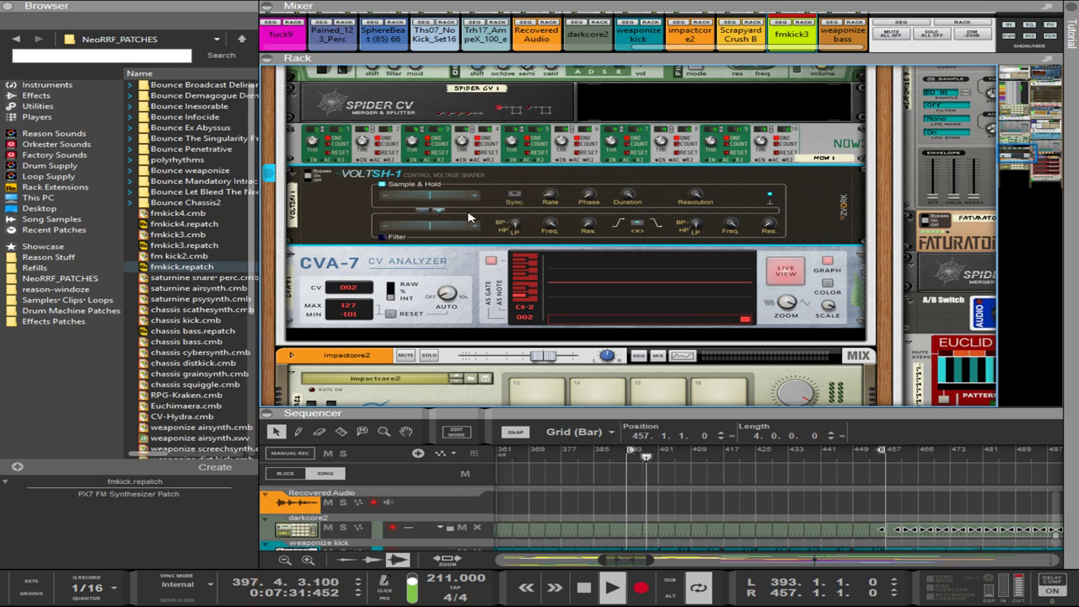
key(Tab)
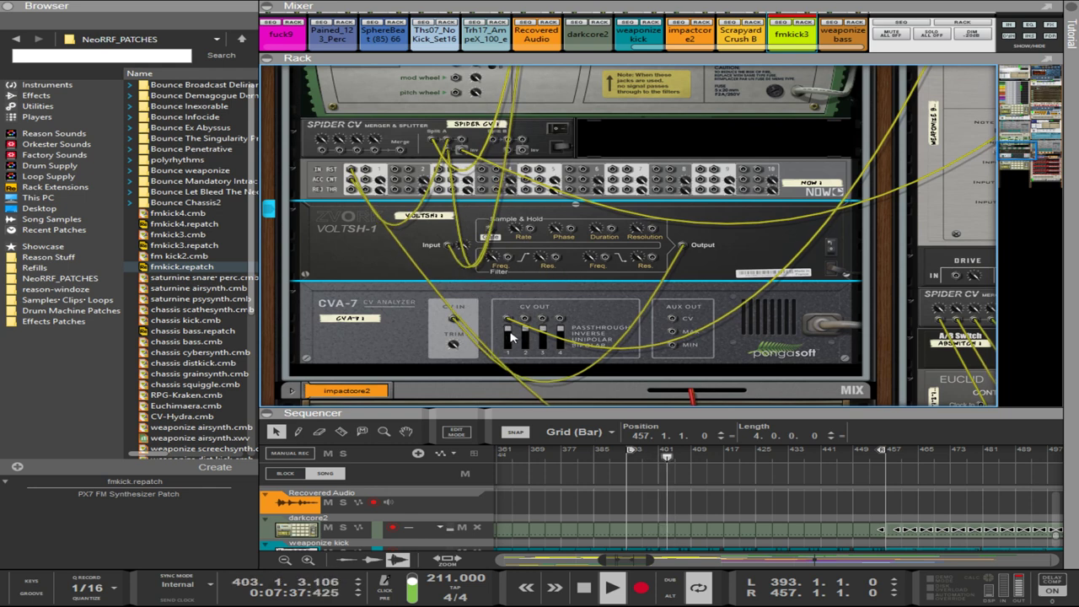
key(Tab)
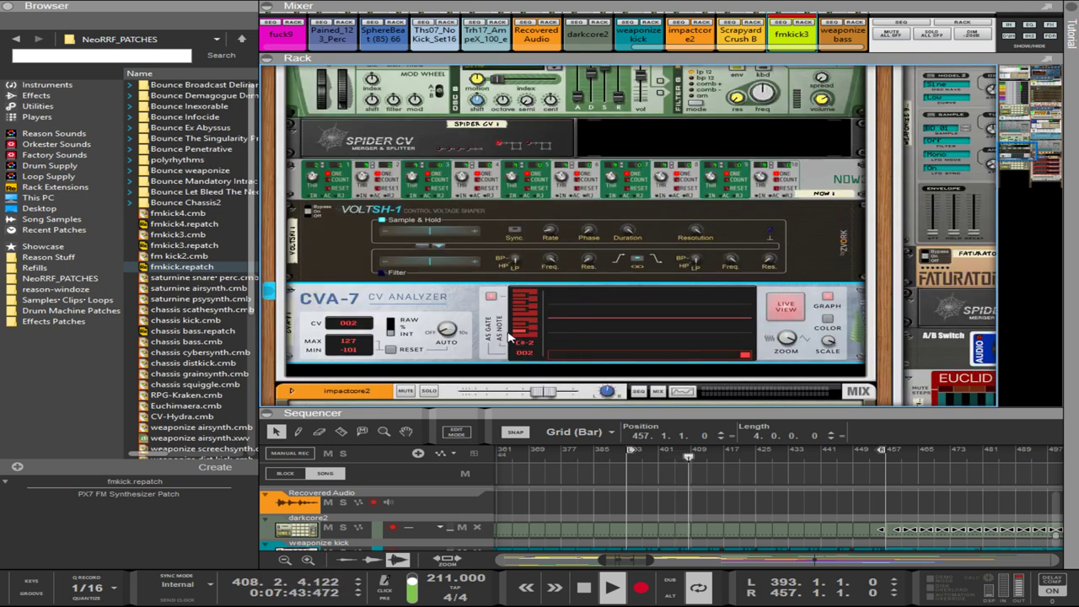
key(Tab)
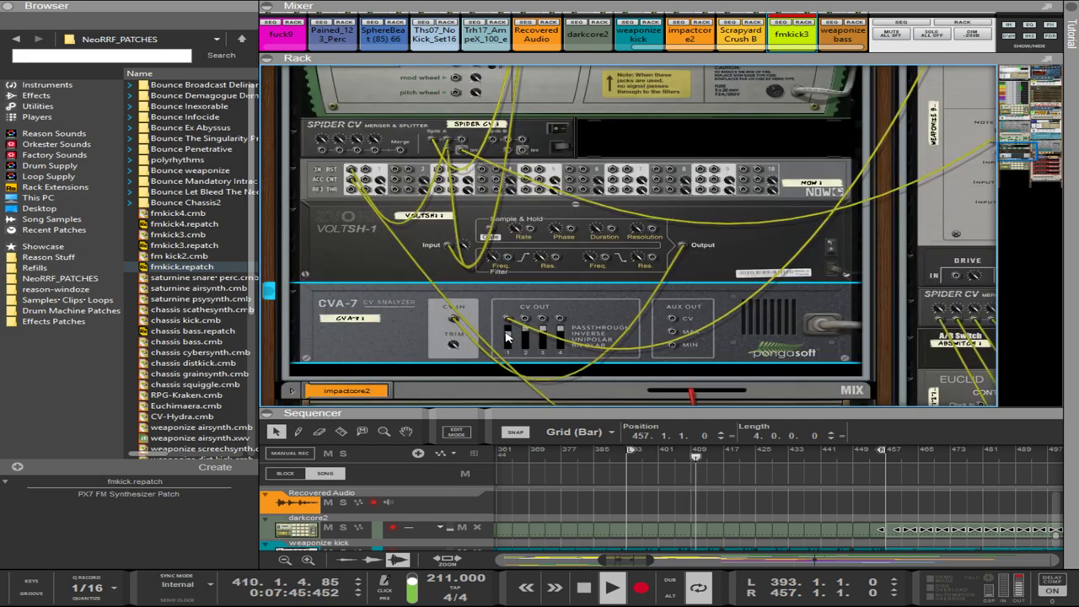
key(Tab)
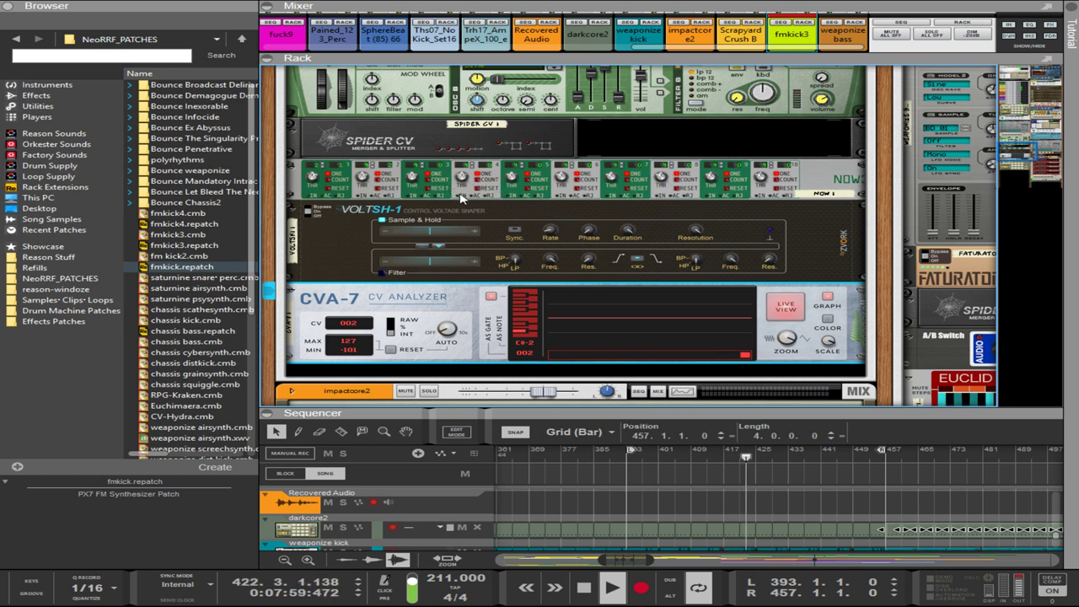
scroll(524, 189, up, 3)
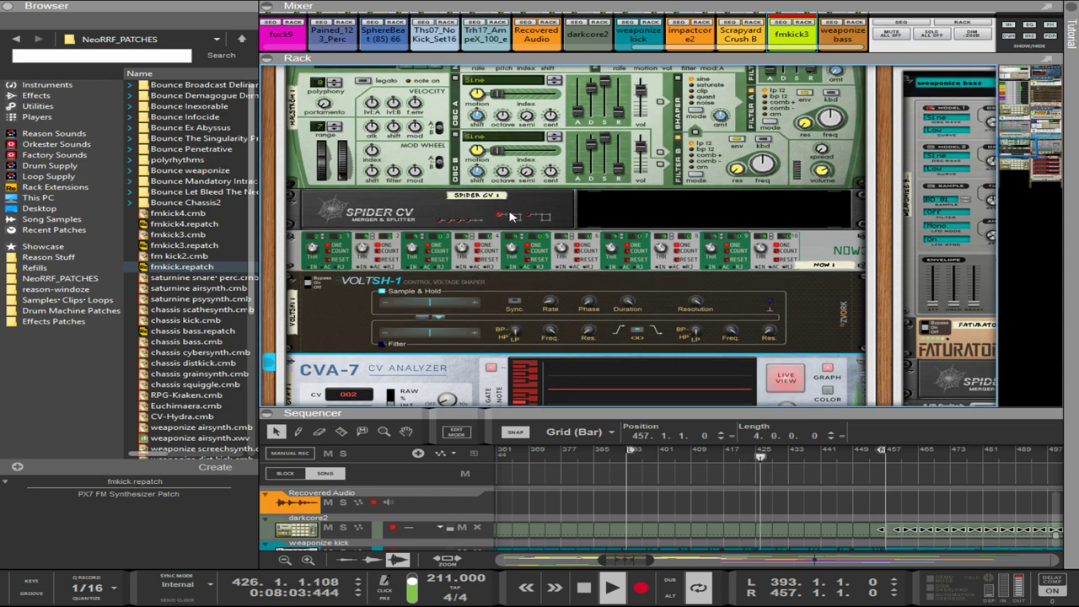
- Check the Spider CV cabling, then turn on VoltSH-1's Sync
key(Tab)
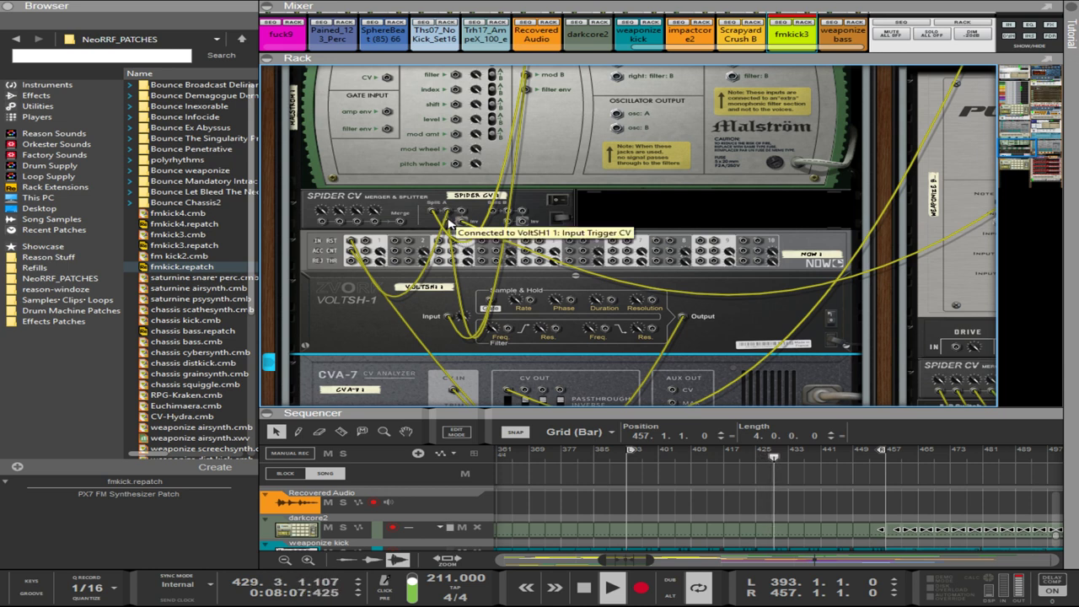
click(446, 224)
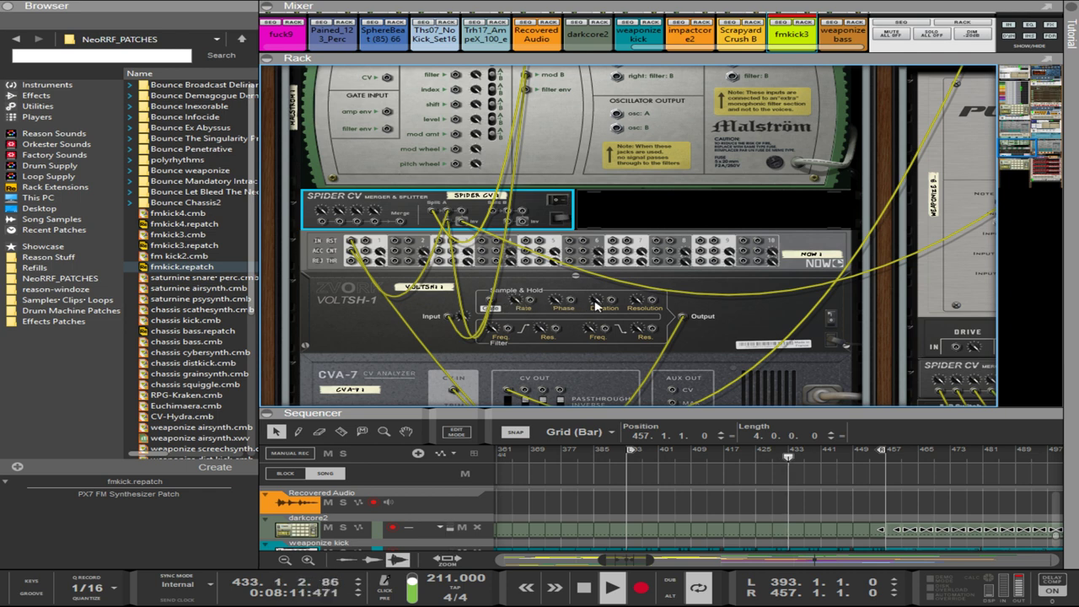
key(Tab)
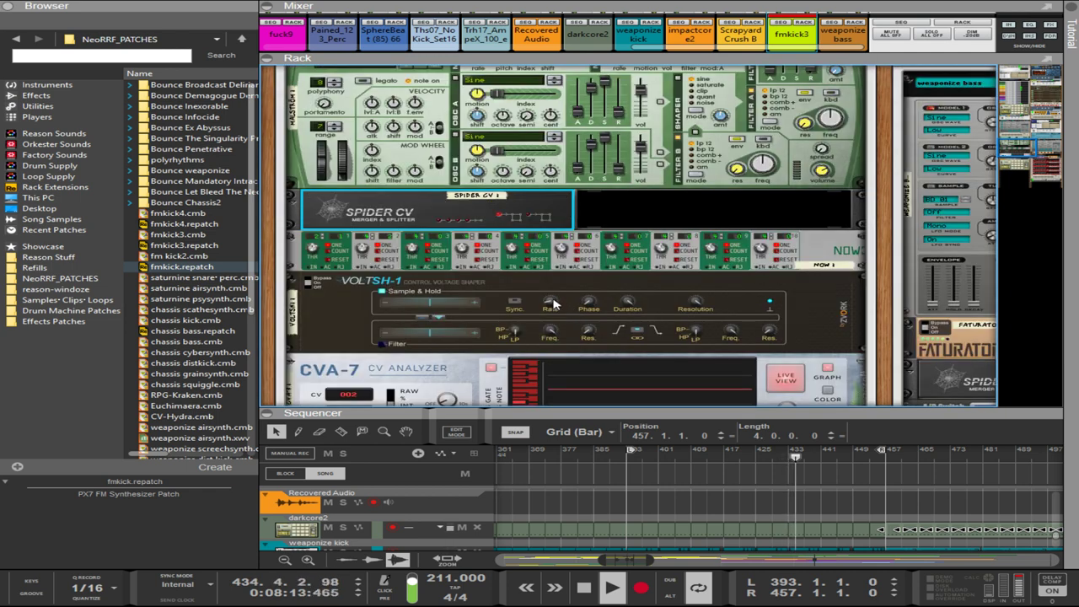
click(516, 302)
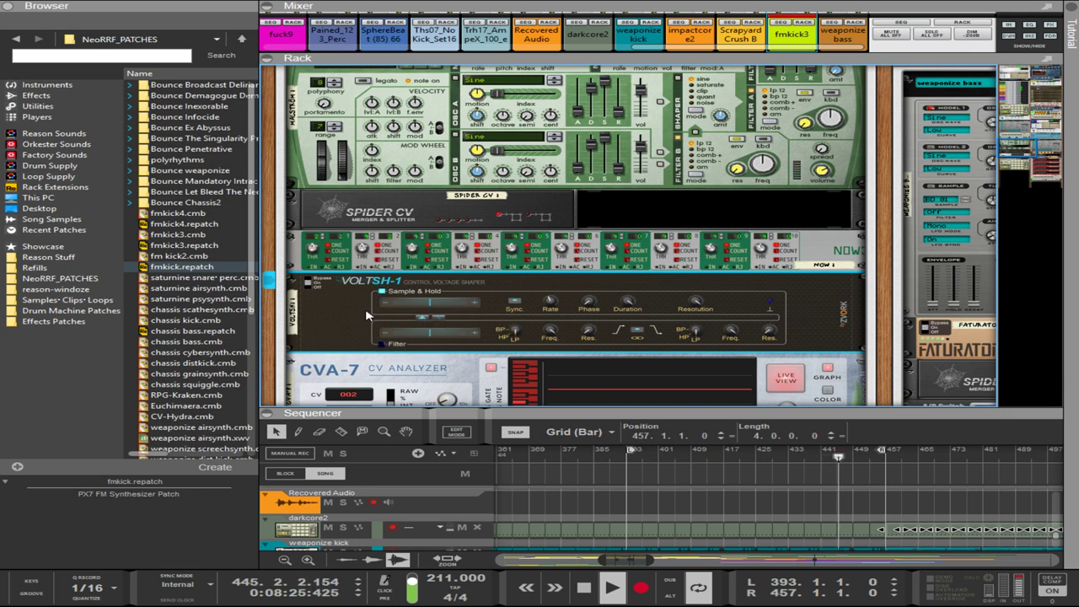
- Switch the CVA-7 analyser from INT to RAW, reading max 1.00000 and min -0.79593
scroll(368, 315, down, 2)
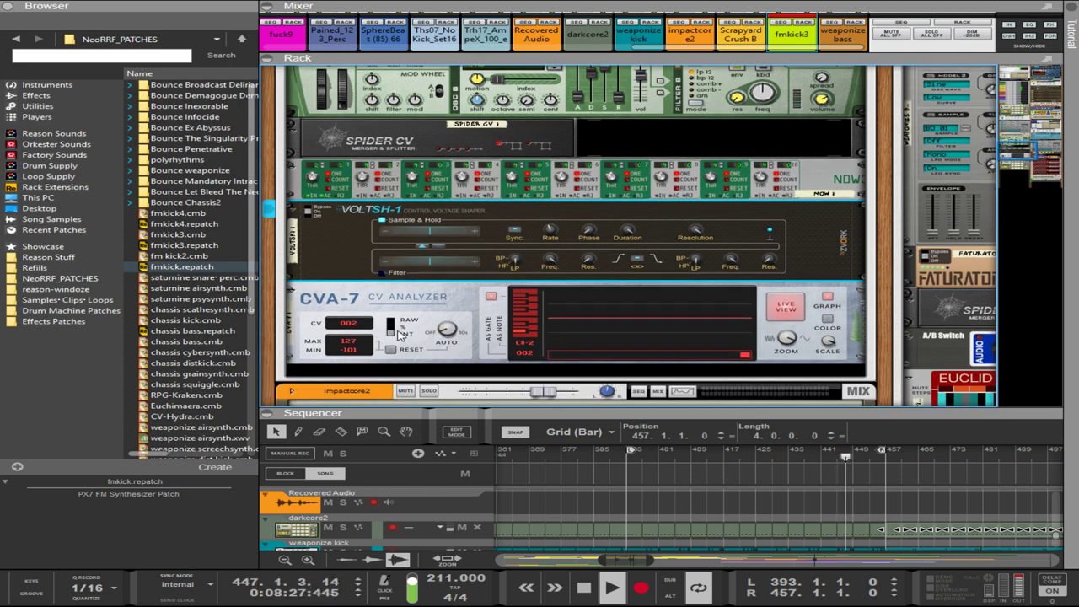
key(Tab)
click(505, 344)
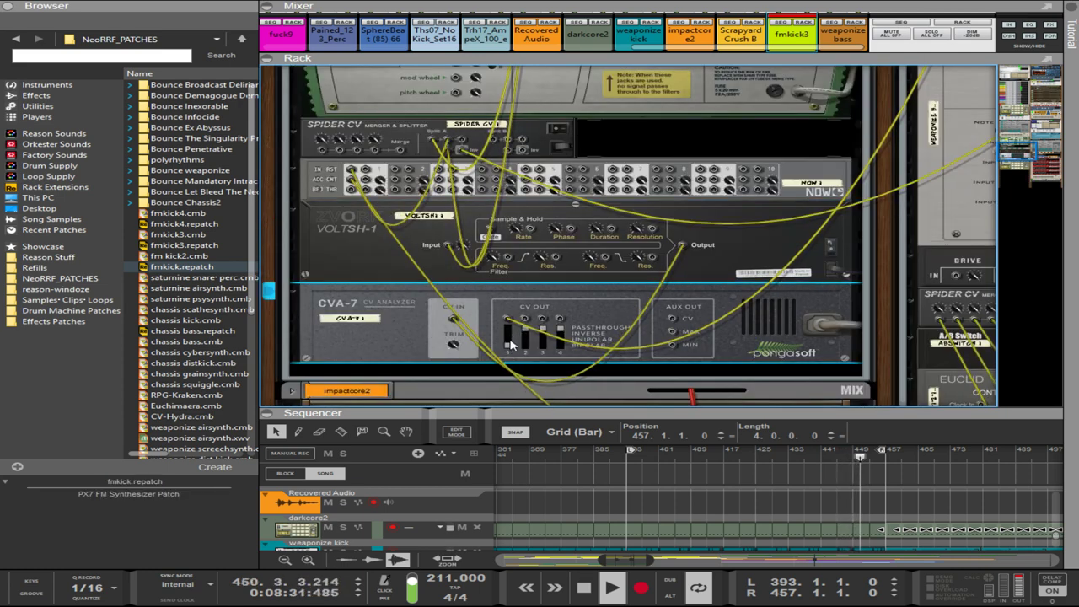
key(Tab)
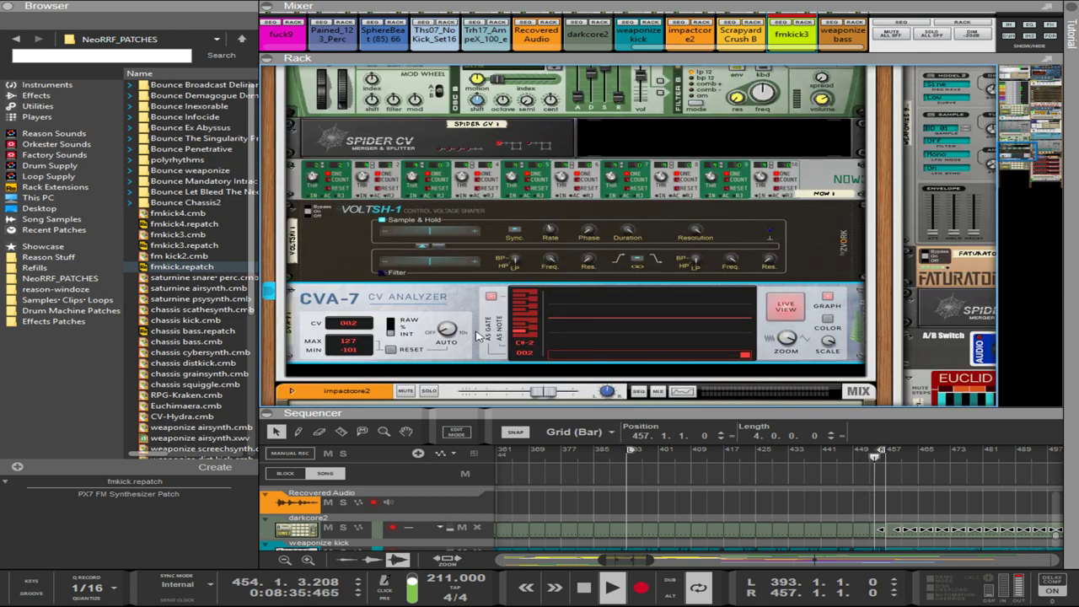
click(491, 297)
click(492, 298)
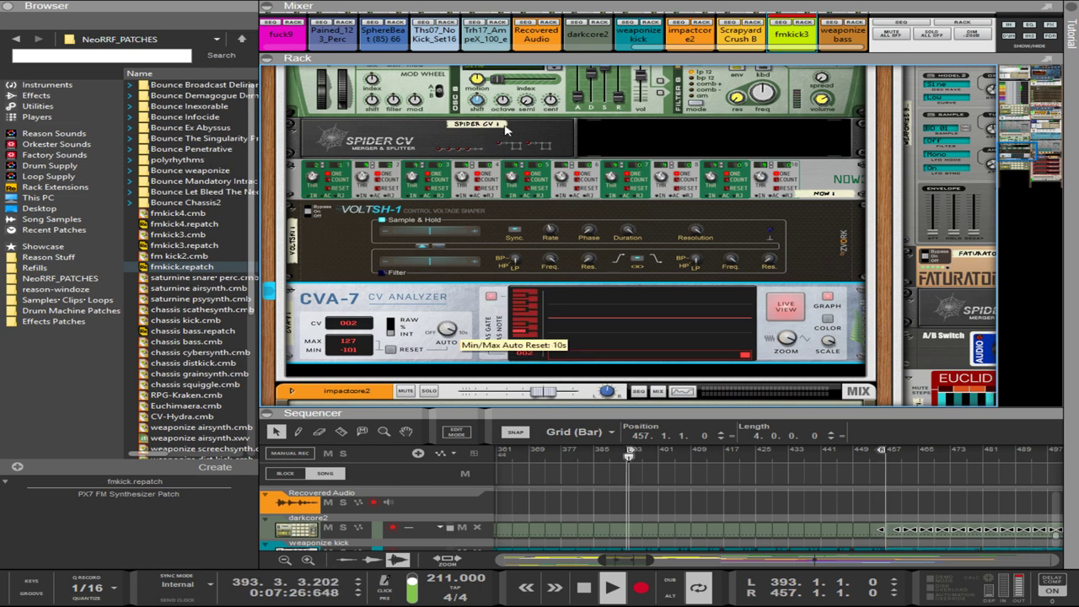
click(390, 324)
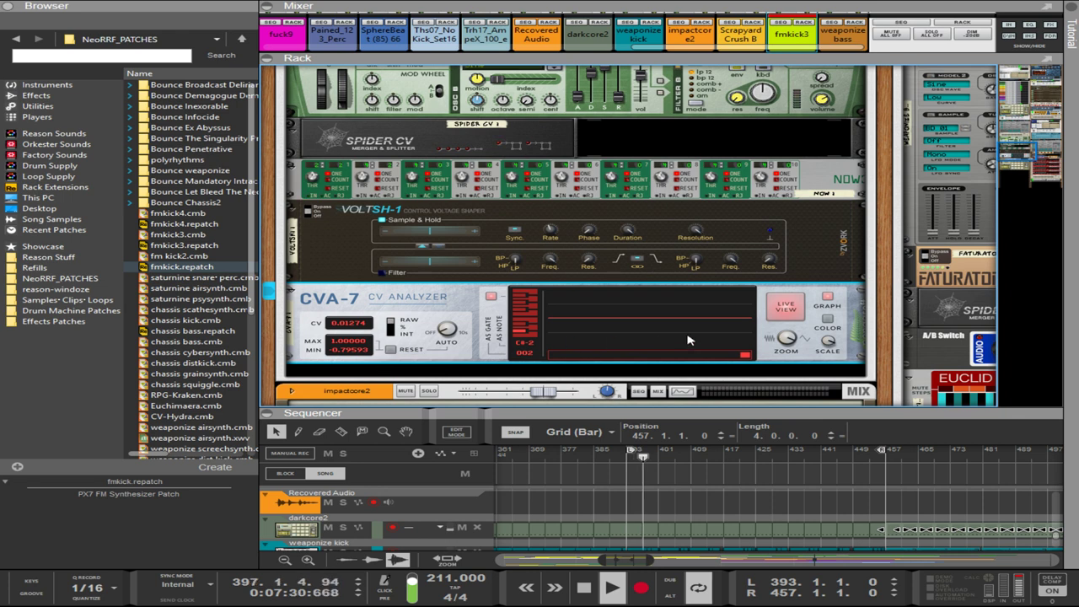
click(406, 277)
- Move the cable from VoltSH-1's input onto the CVA-7 CV IN jack
click(37, 106)
scroll(163, 183, down, 10)
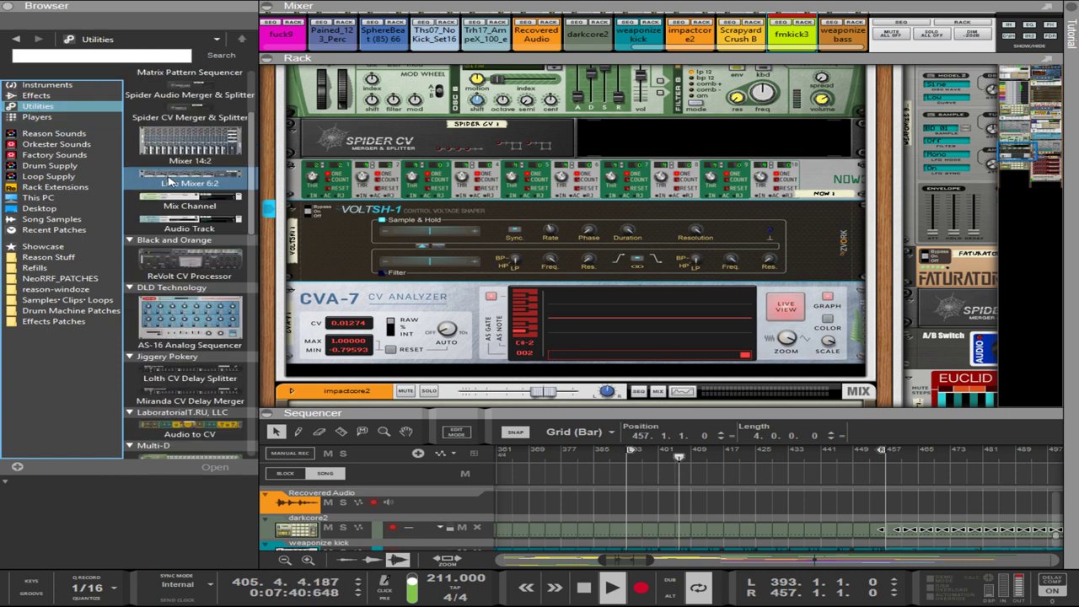
scroll(163, 183, down, 1)
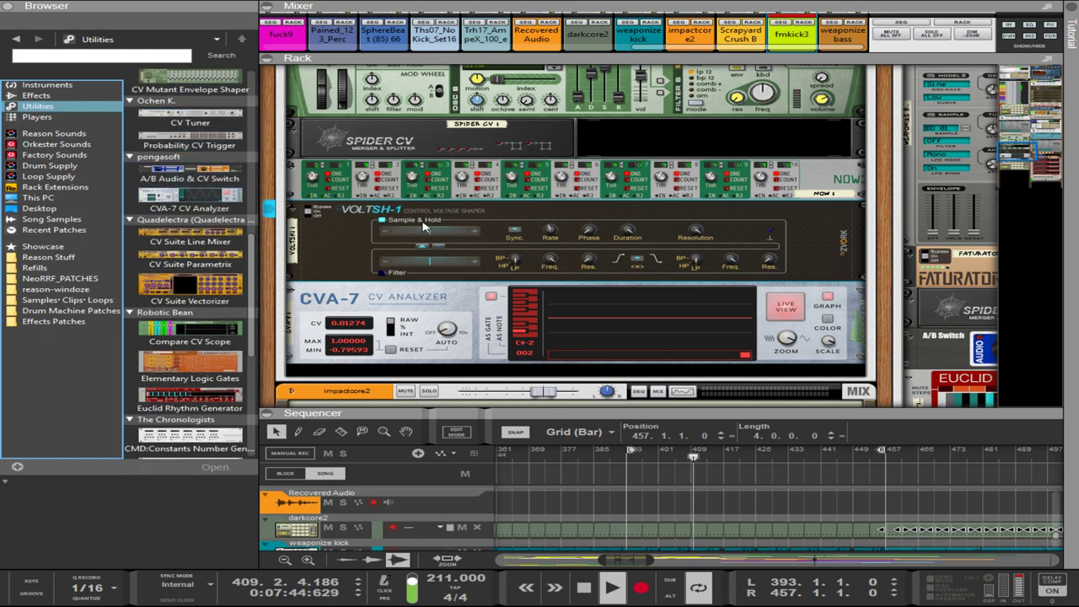
key(Tab)
drag(458, 250, 454, 322)
key(Tab)
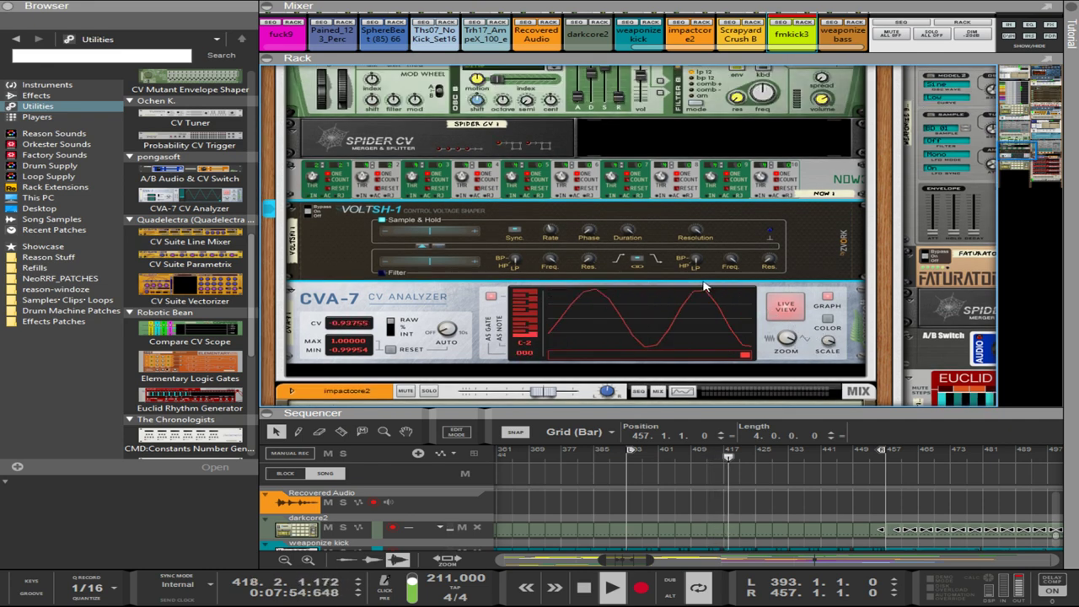
scroll(681, 240, up, 3)
scroll(681, 240, up, 2)
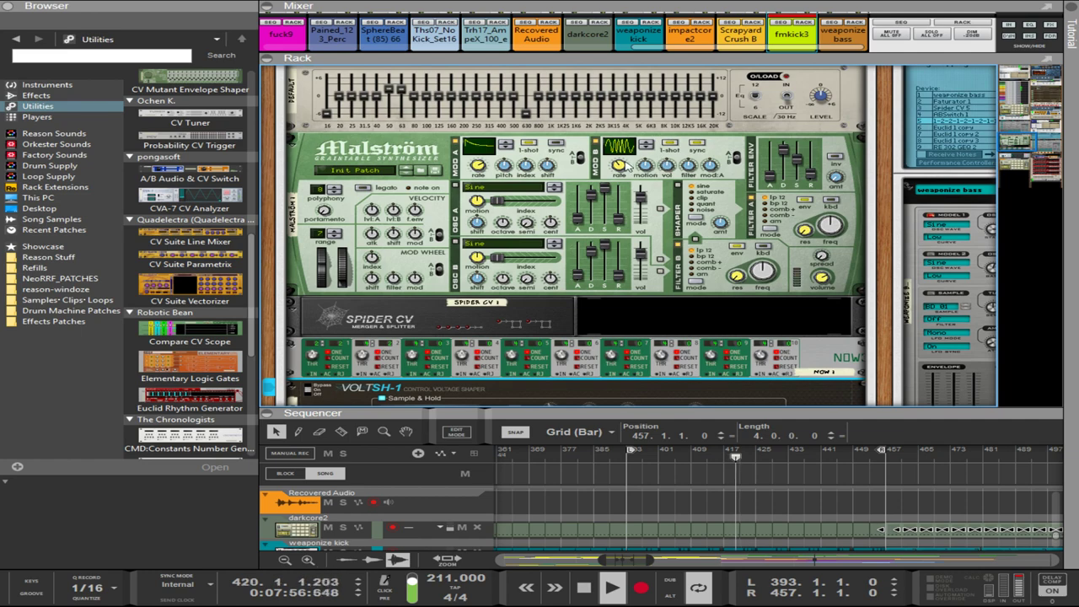
scroll(622, 192, down, 4)
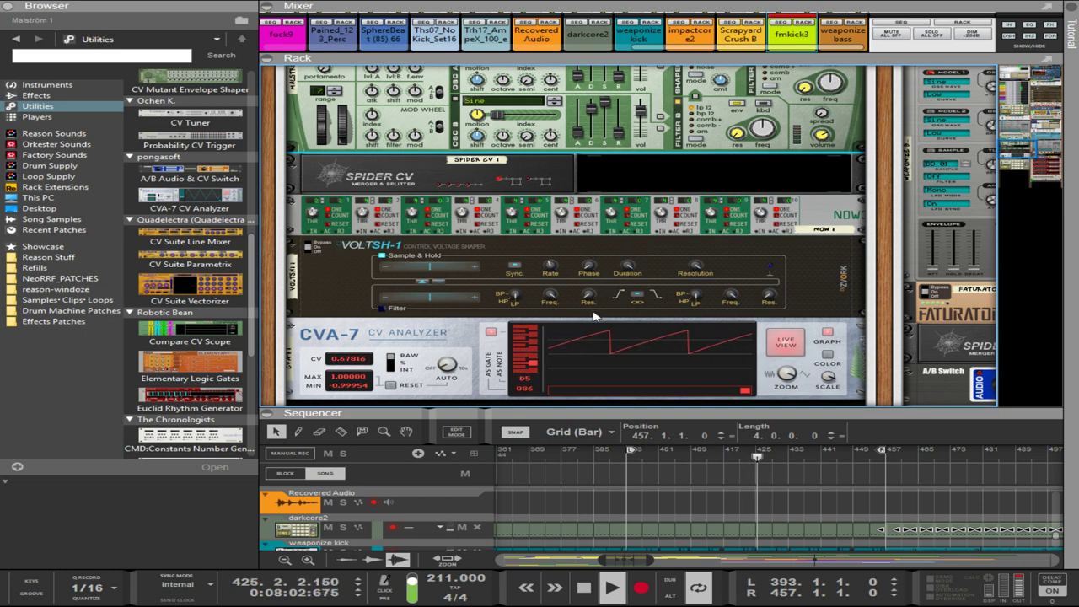
- Patch the CVA-7 CV Out into the Spider CV
key(Tab)
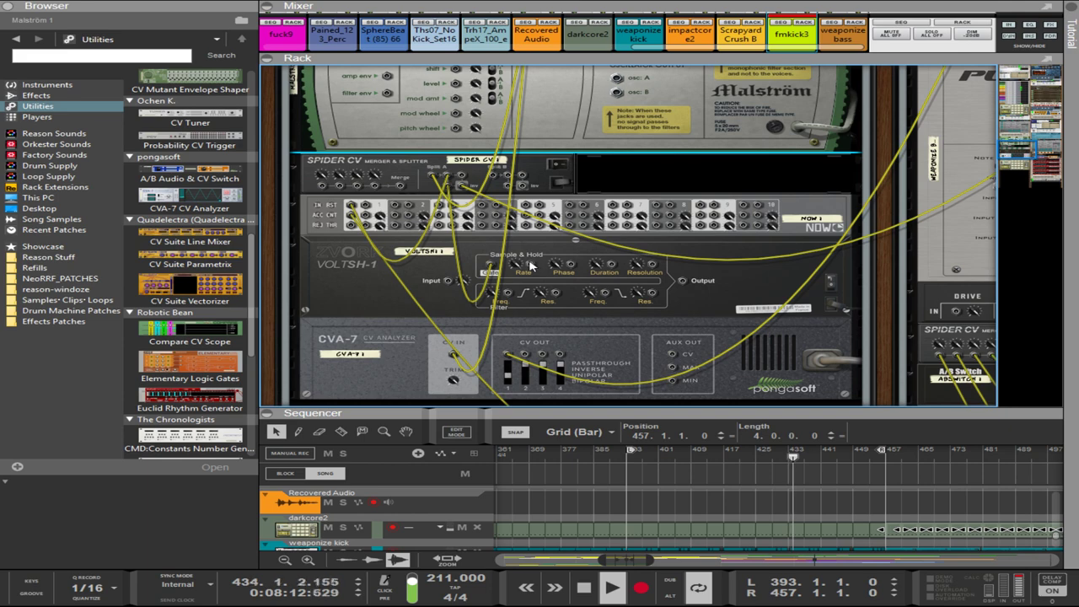
key(Tab)
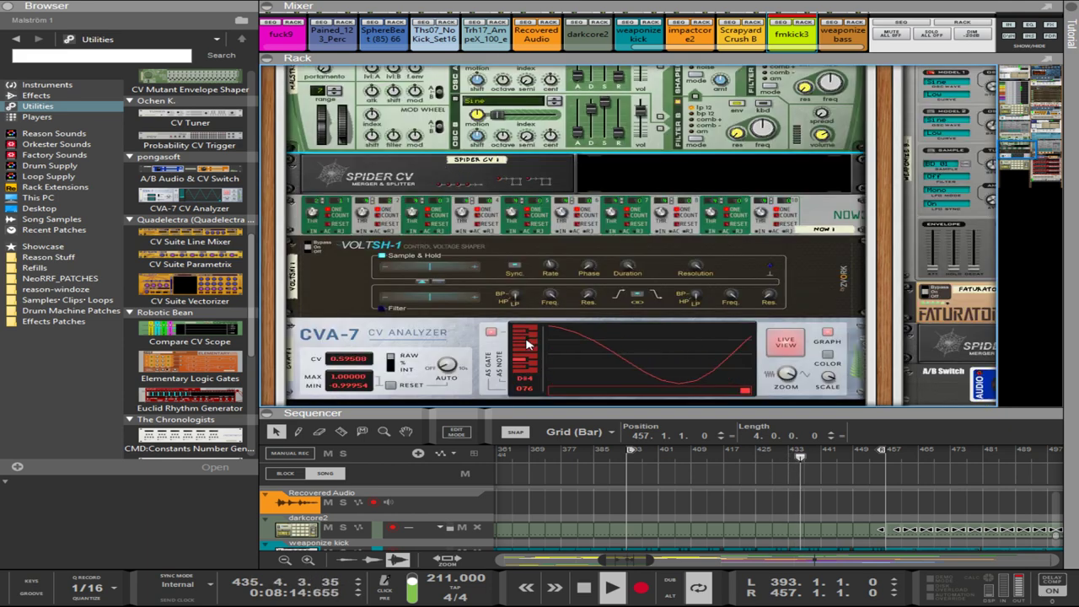
key(Tab)
click(506, 341)
mouse_move(506, 341)
mouse_down()
mouse_move(395, 215)
mouse_move(506, 354)
mouse_up()
key(Tab)
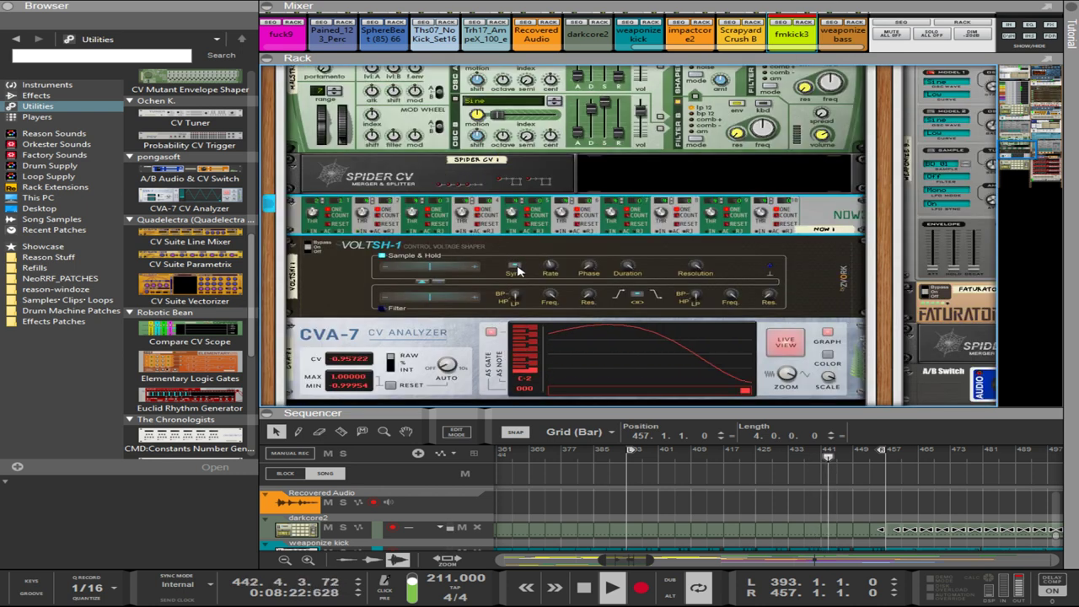
key(Tab)
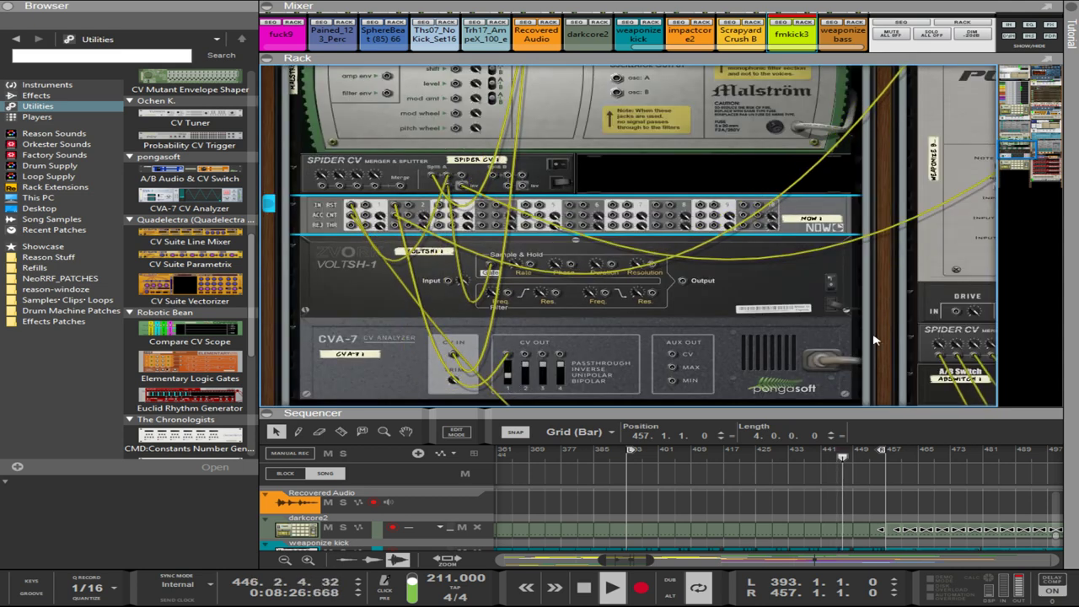
scroll(874, 340, up, 3)
key(Tab)
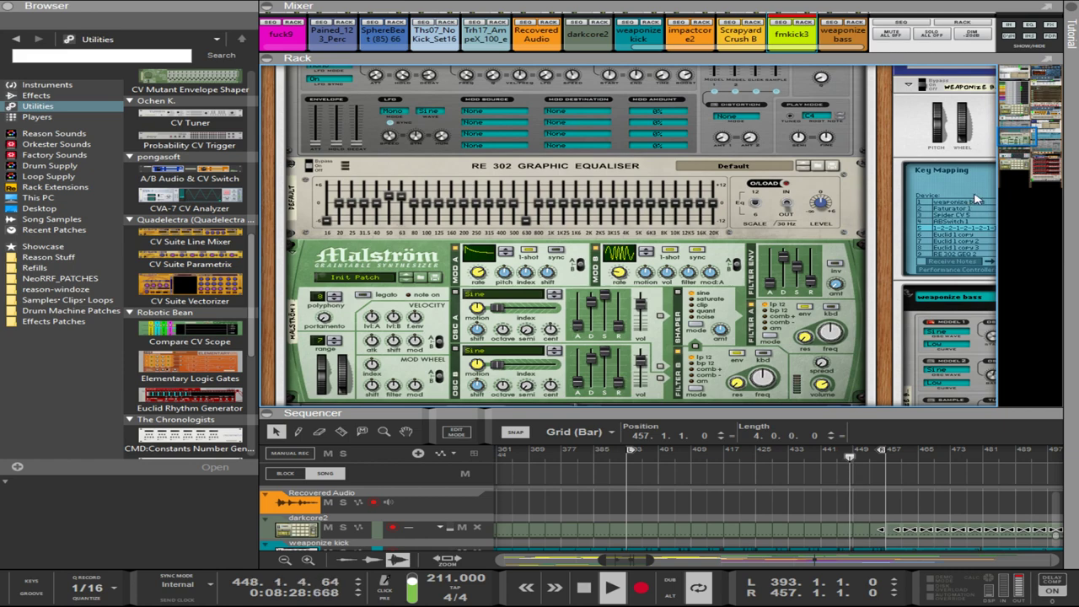
- Turn down Combinator Rotary 1 so the CVA-7 minimum reads -0.99977
drag(874, 232, 661, 252)
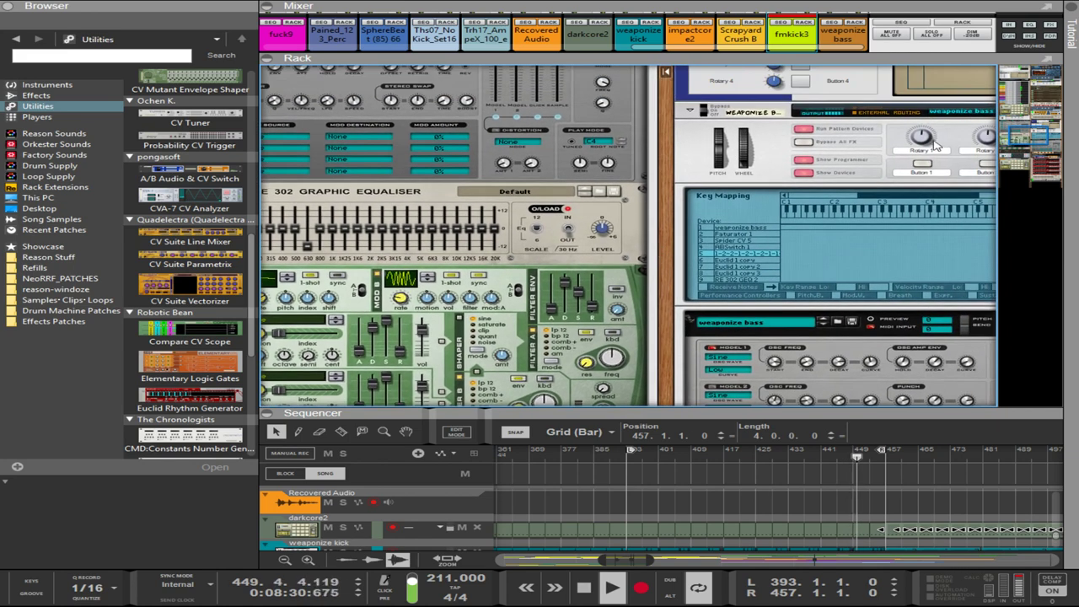
drag(915, 139, 754, 278)
scroll(613, 299, down, 5)
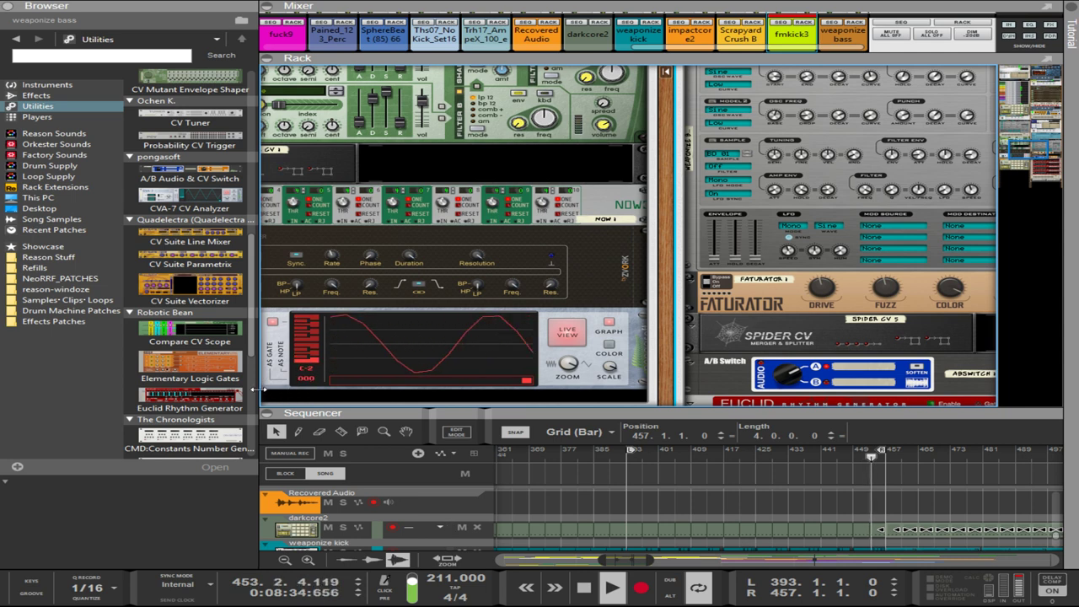
mouse_move(258, 392)
mouse_down()
mouse_move(211, 390)
mouse_move(263, 392)
mouse_up()
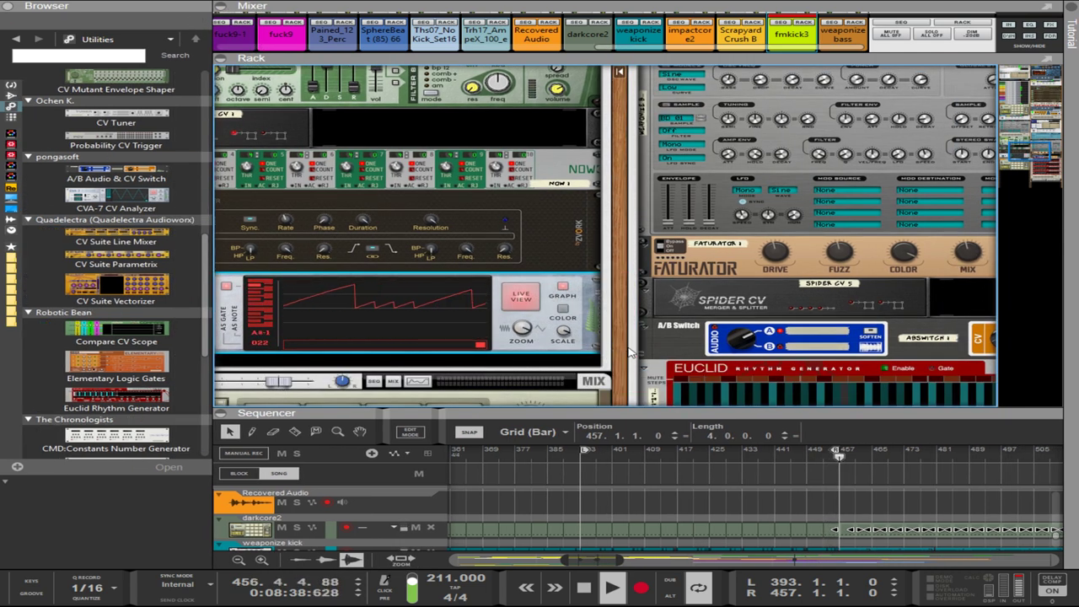
drag(616, 347, 835, 339)
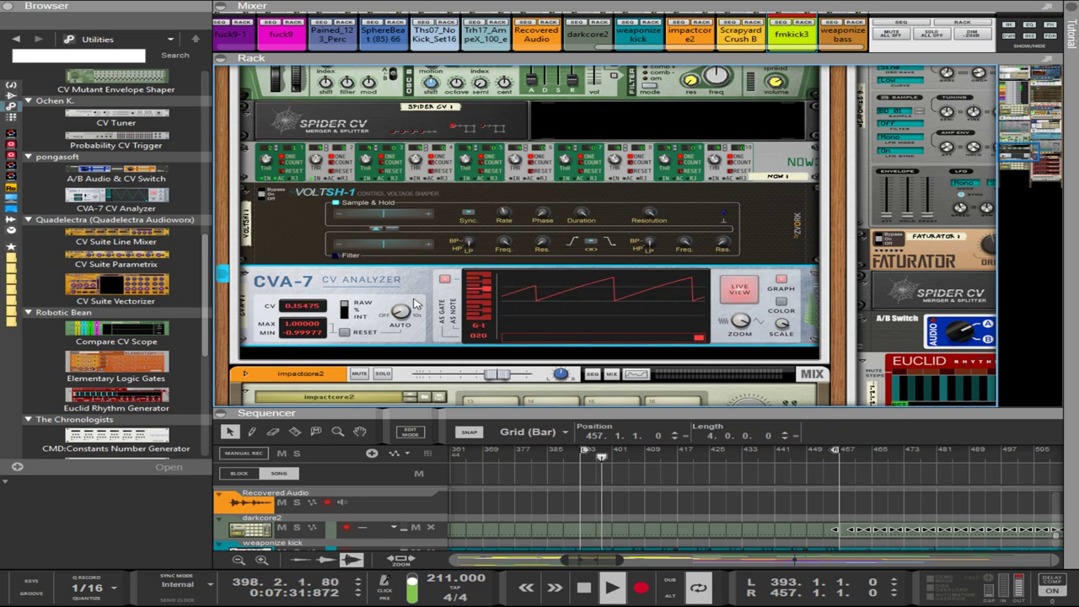
- Select the NOW 1 device and show the rear cabling behind Malström, Spider CV, NOW and VOLTSH-1
key(Tab)
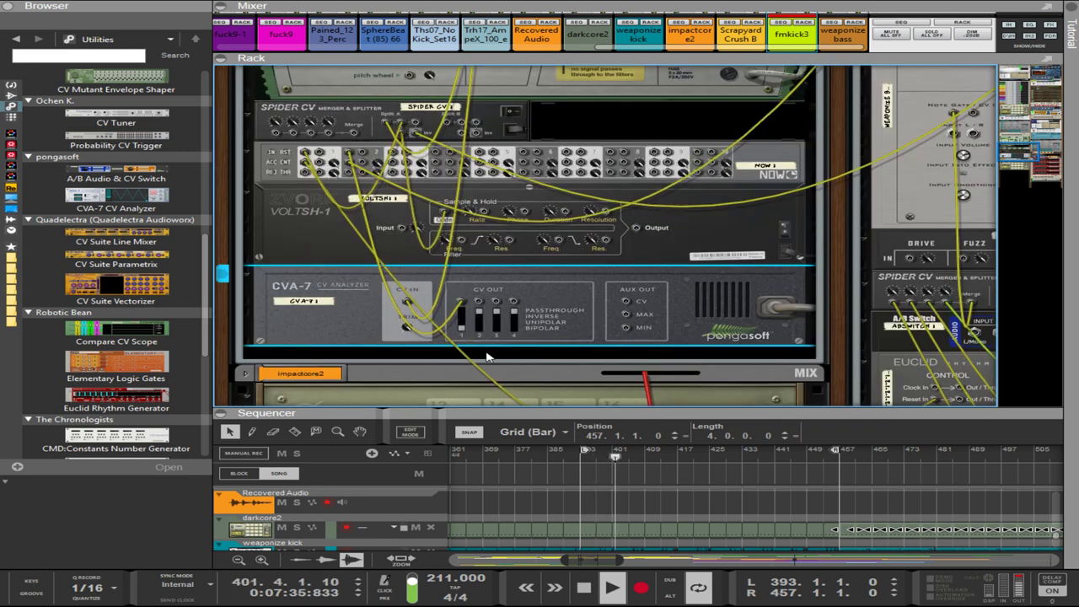
key(Tab)
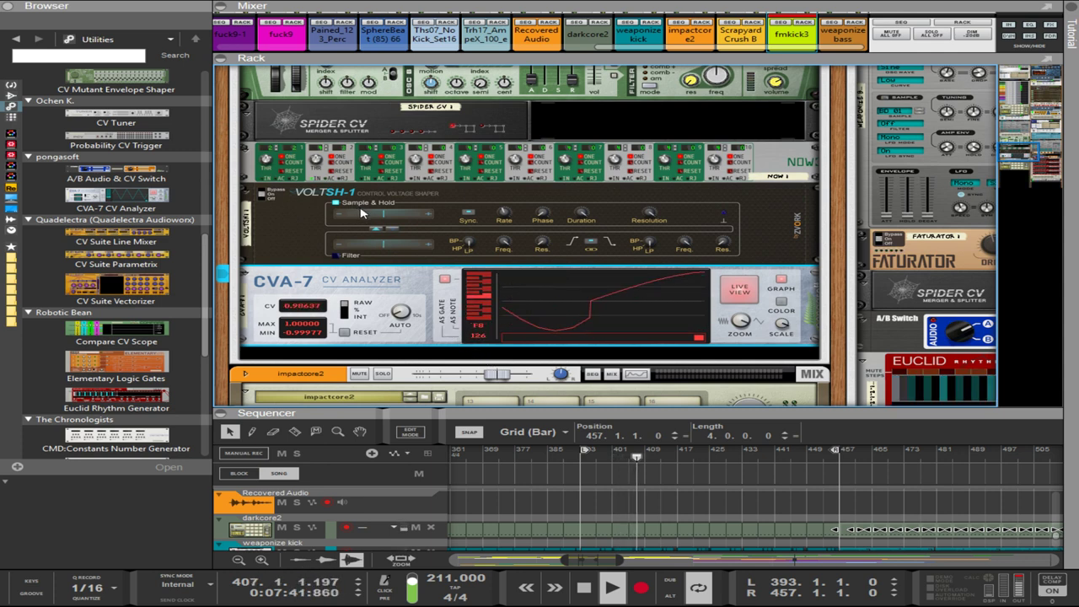
scroll(564, 175, up, 2)
scroll(564, 175, up, 4)
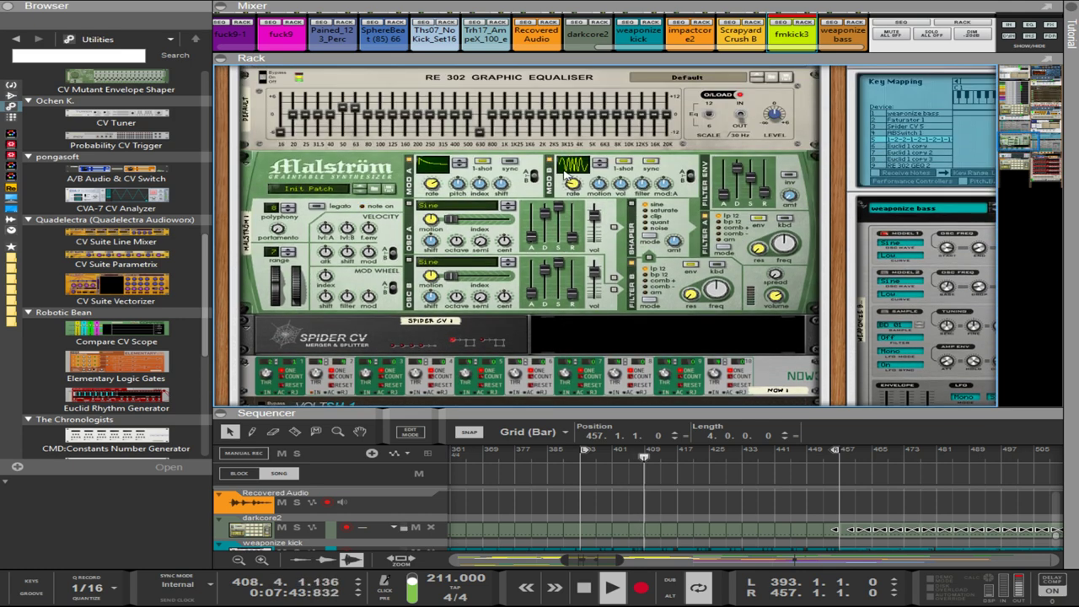
key(Tab)
key(Tab)
scroll(520, 210, down, 2)
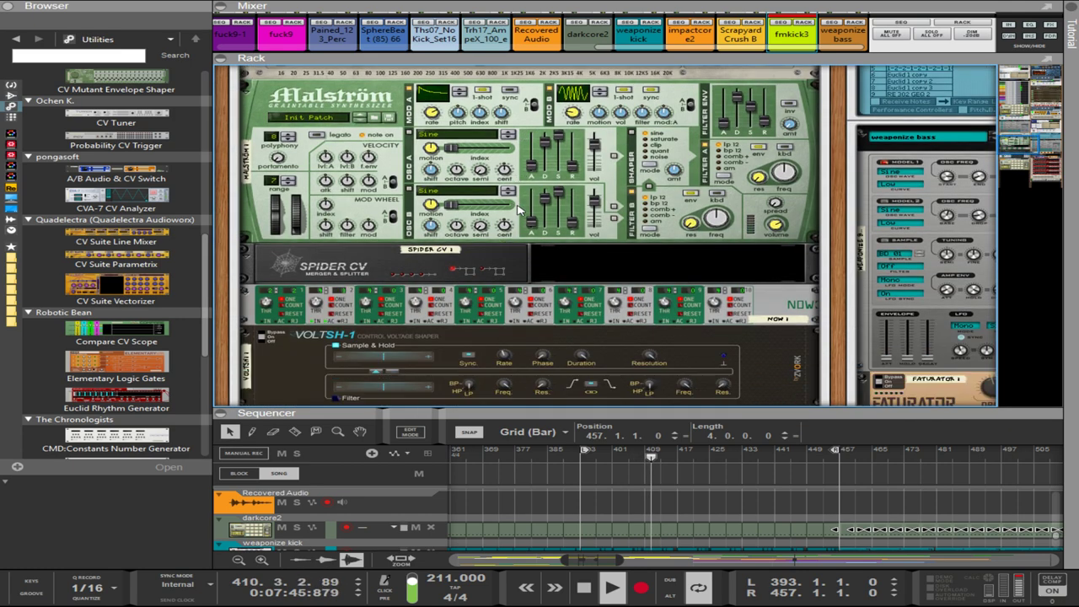
click(327, 297)
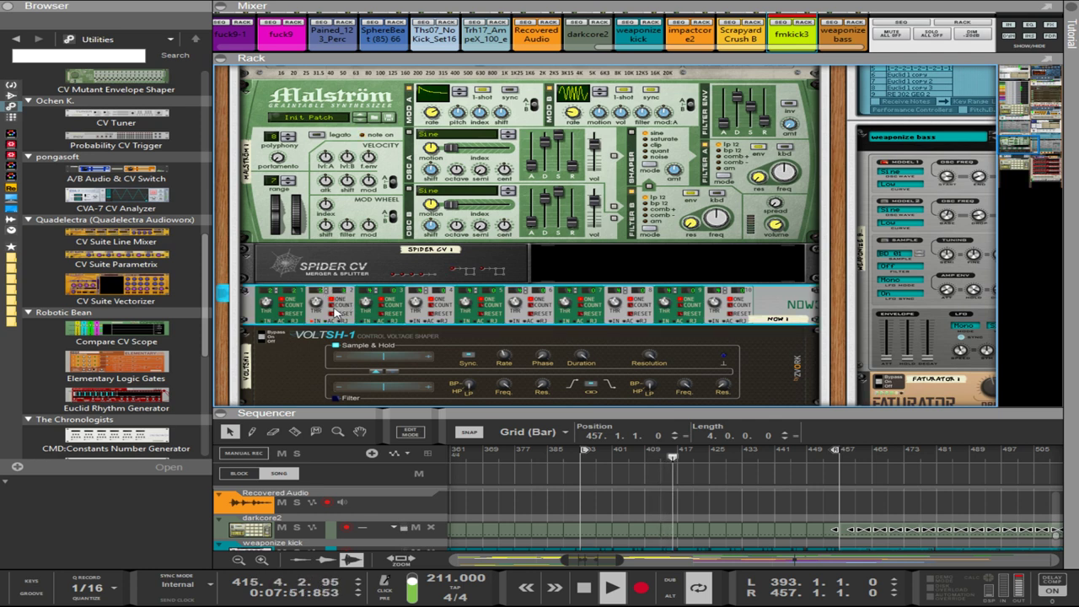
scroll(332, 291, down, 1)
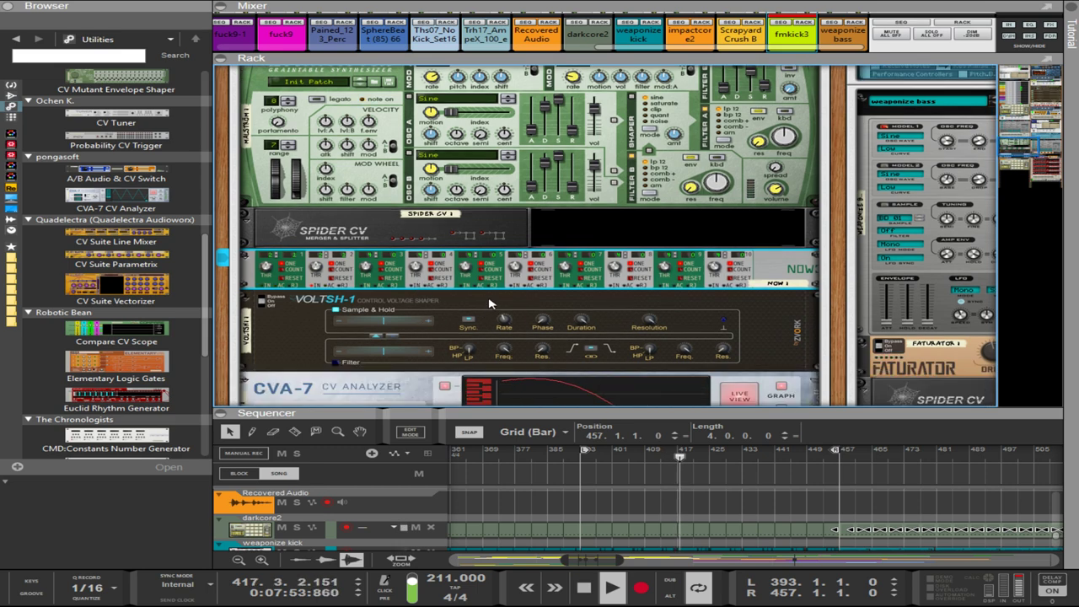
key(Tab)
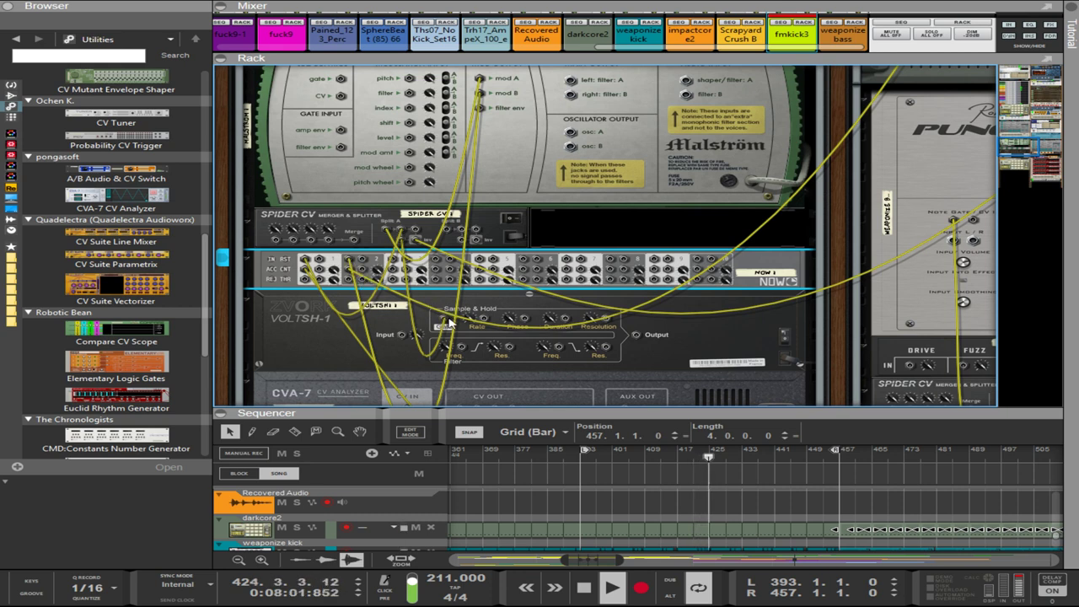
- Patch the NOW device's cable into VOLTSH-1's Output, then select the Malström
scroll(449, 328, down, 2)
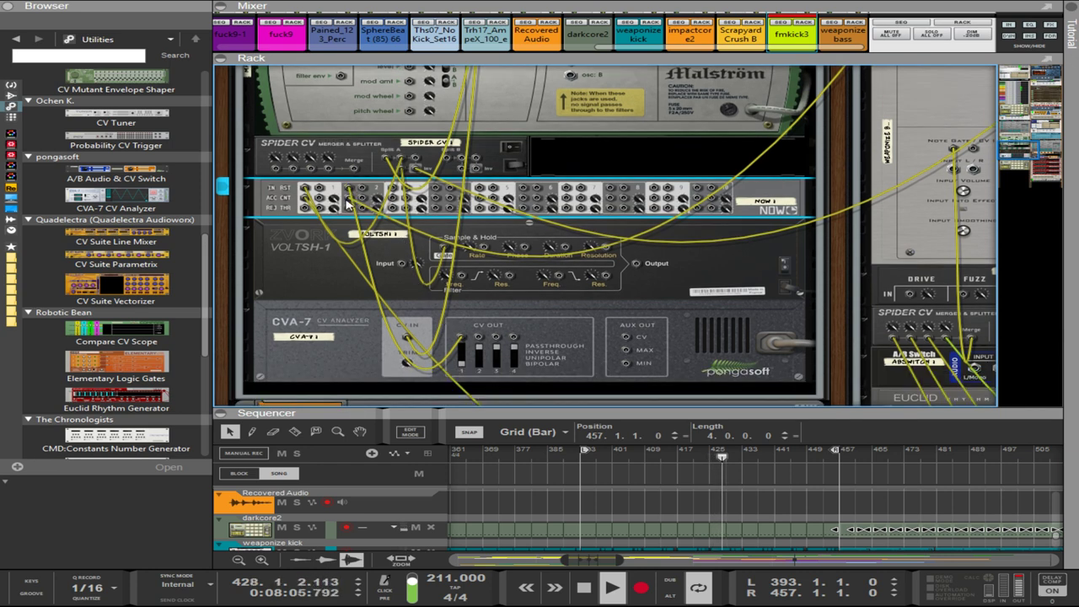
drag(353, 200, 637, 263)
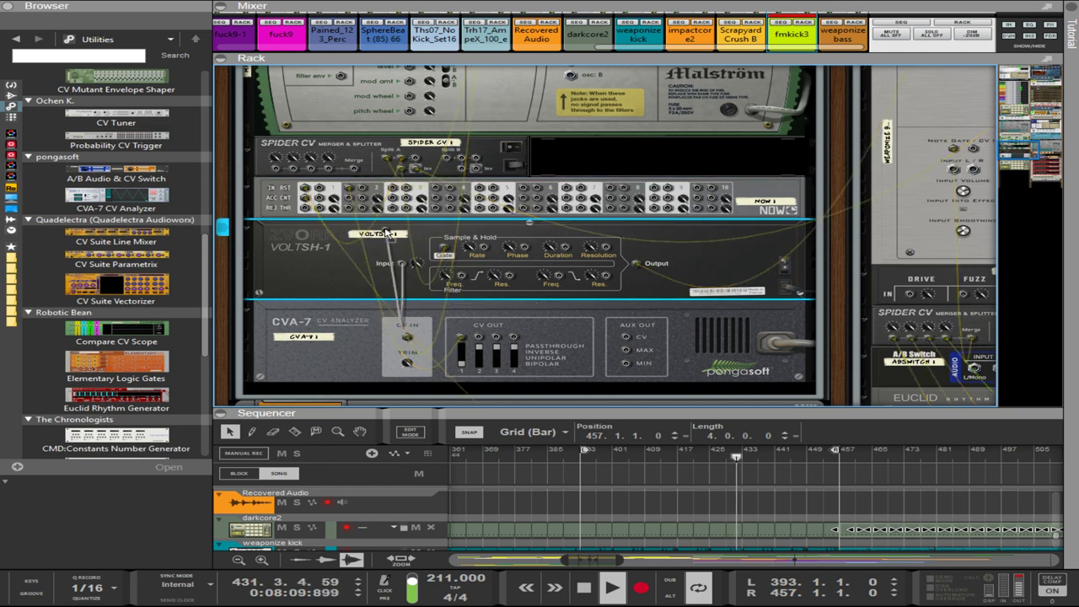
key(Tab)
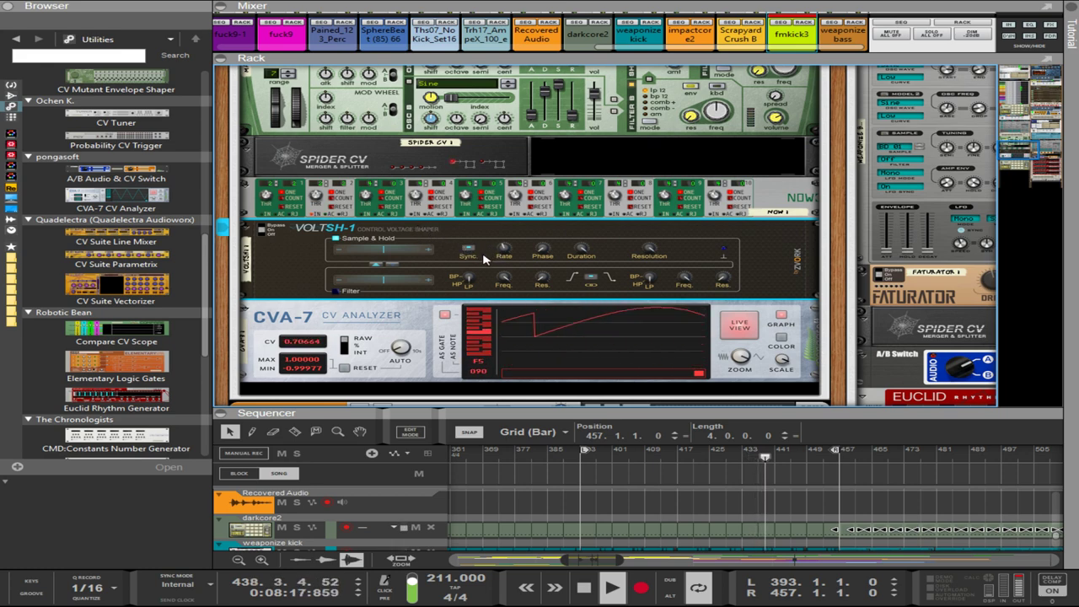
key(Tab)
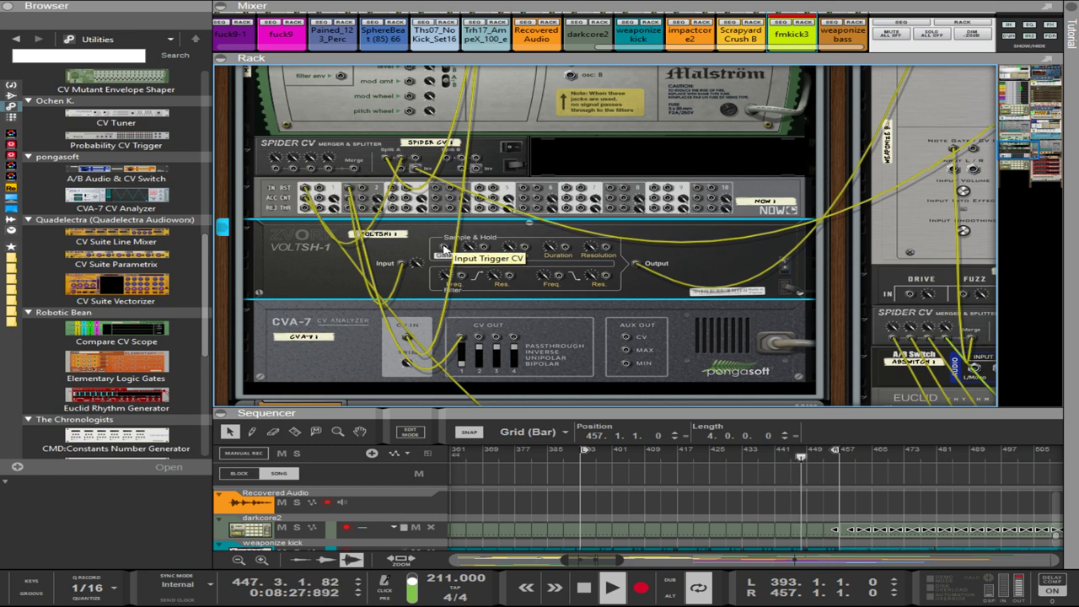
scroll(440, 247, up, 2)
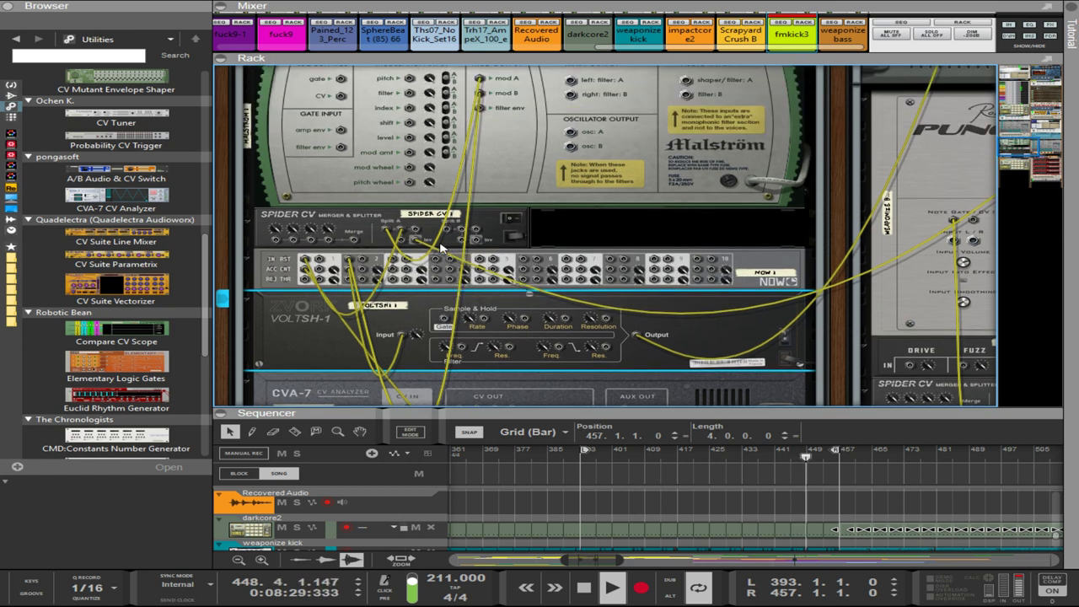
click(572, 200)
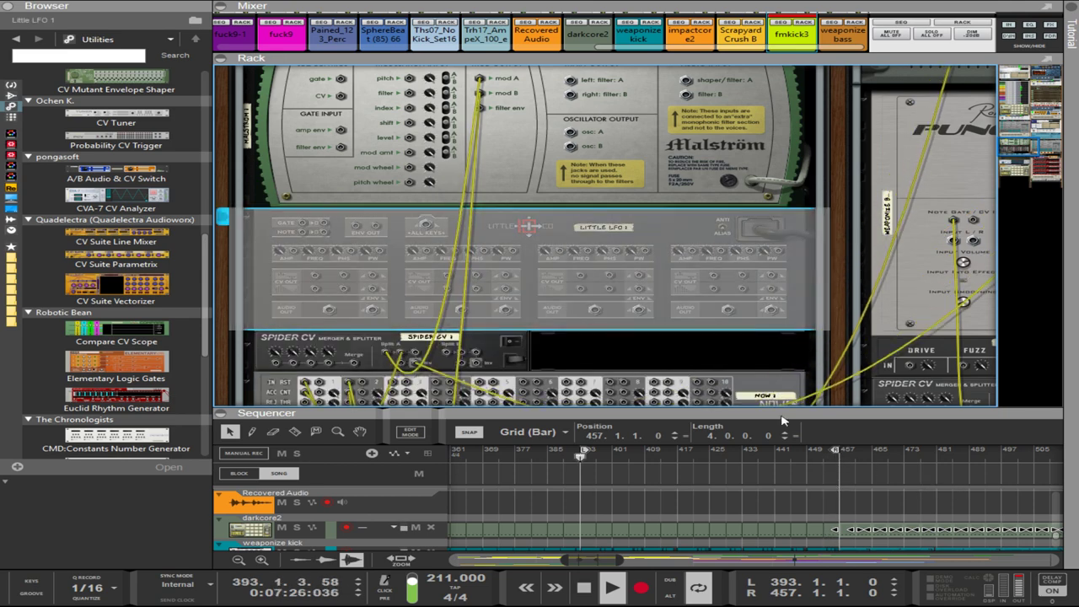
- Patch Little LFO 1's CV Out to VOLTSH-1's Gate and set LFO 1 tempo to 8/4
scroll(349, 193, down, 1)
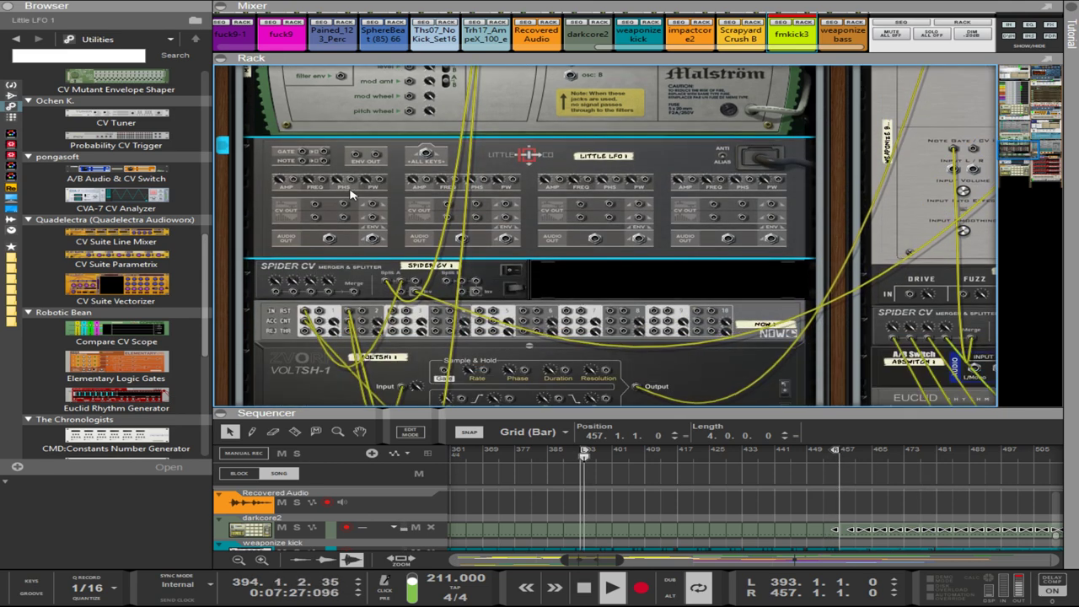
drag(318, 206, 444, 370)
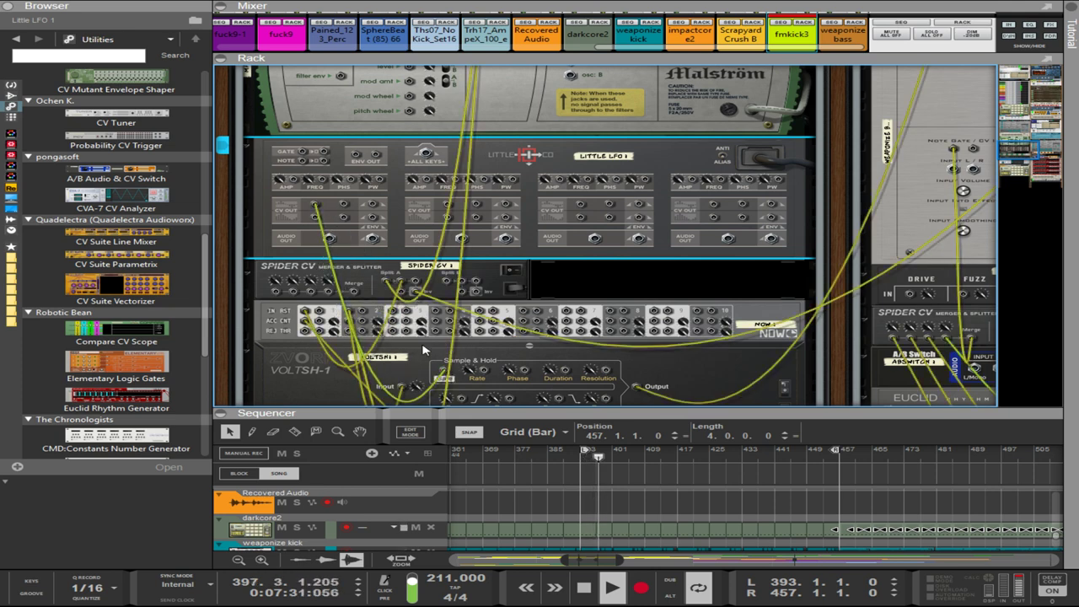
key(Tab)
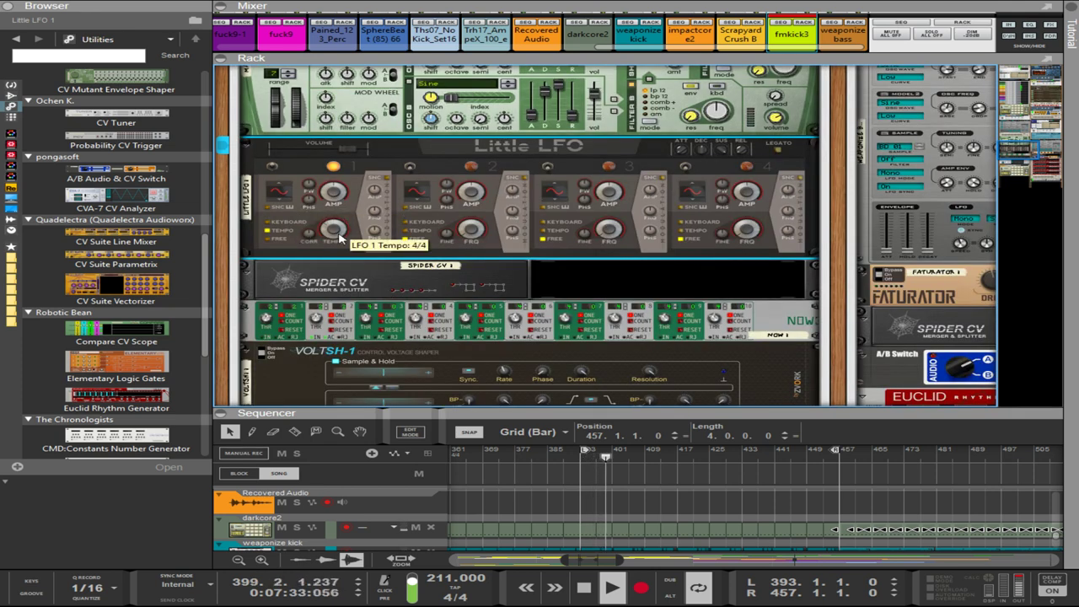
drag(336, 253, 346, 270)
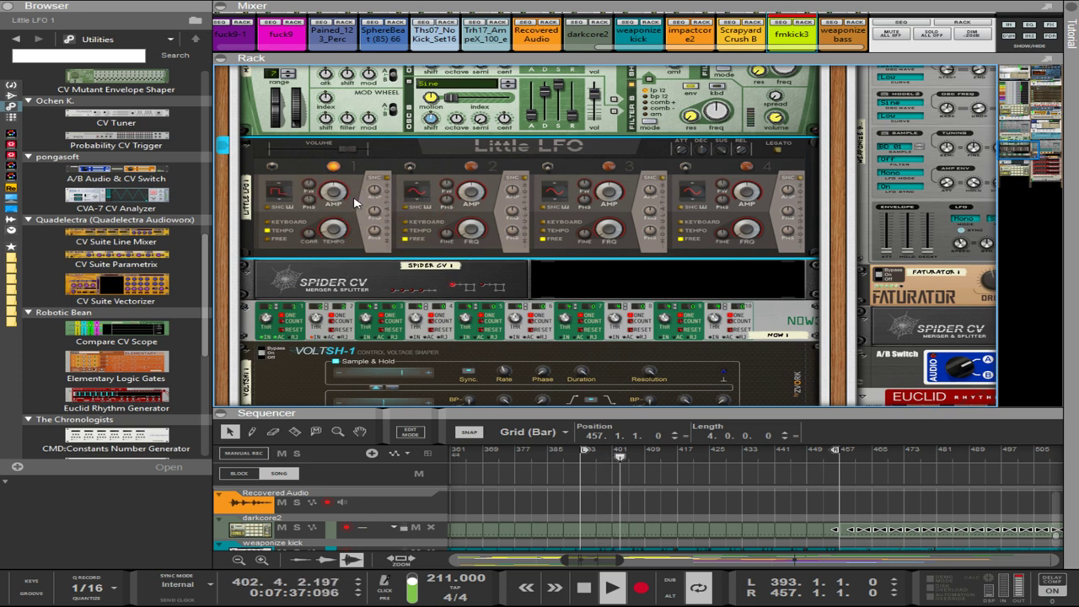
scroll(354, 206, down, 4)
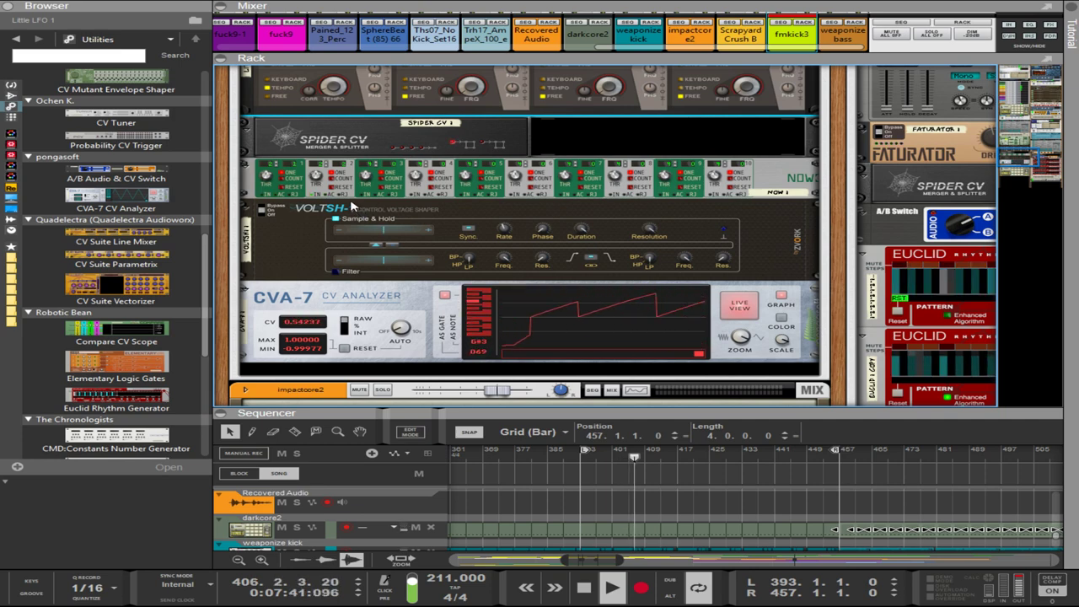
key(Tab)
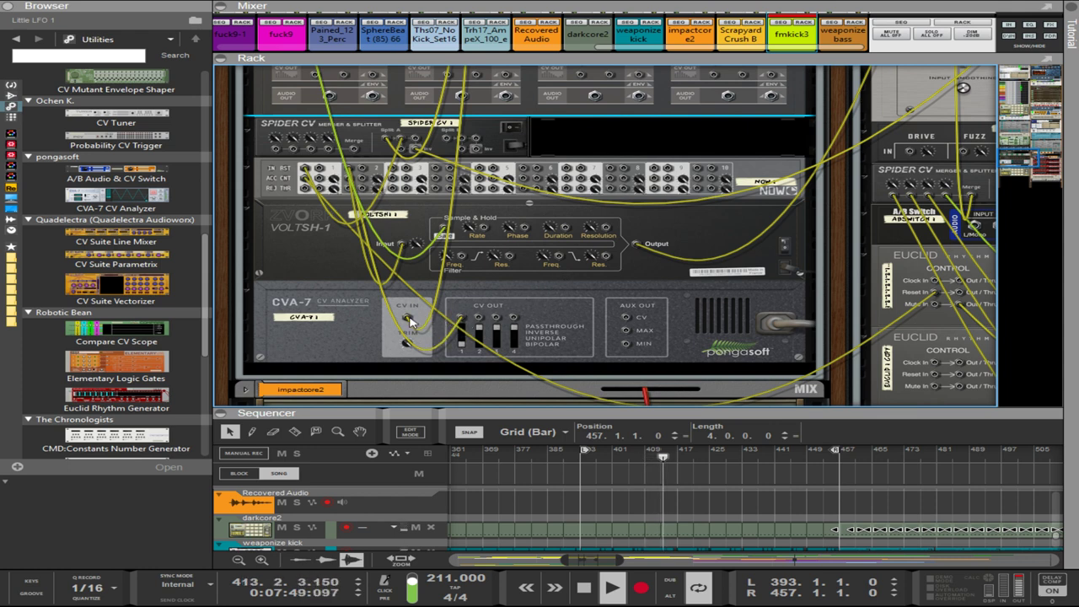
- Unplug the CVA-7 CV input, patch VOLTSH-1's Output into the CVA-7, and reposition VOLTSH-1
drag(408, 317, 405, 247)
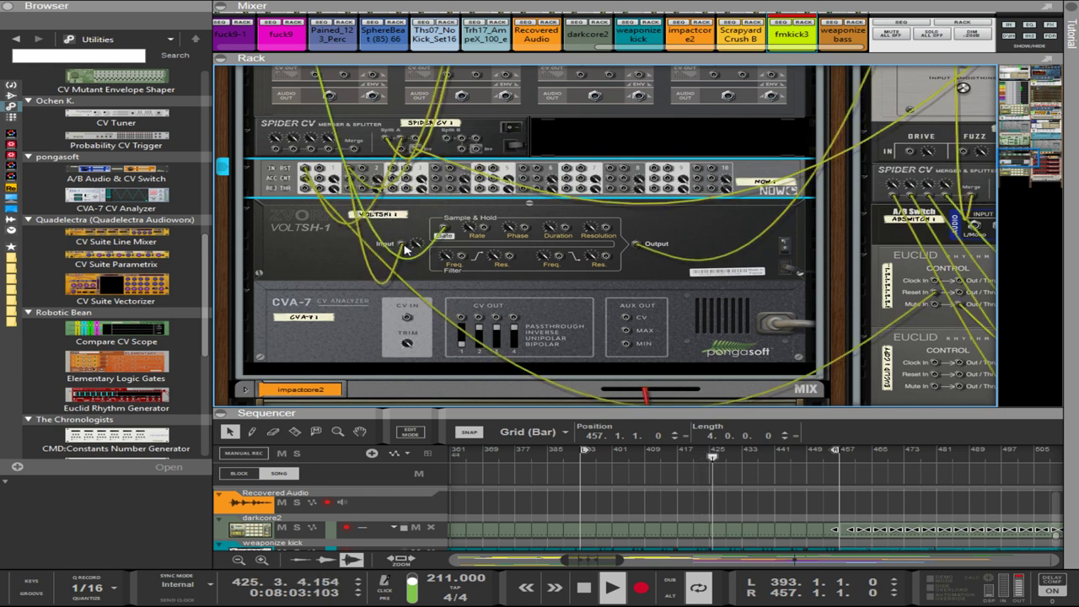
drag(636, 244, 462, 319)
drag(632, 246, 409, 319)
- Flip the rack between front and rear to verify the CVA-7 analyzer readout
key(Tab)
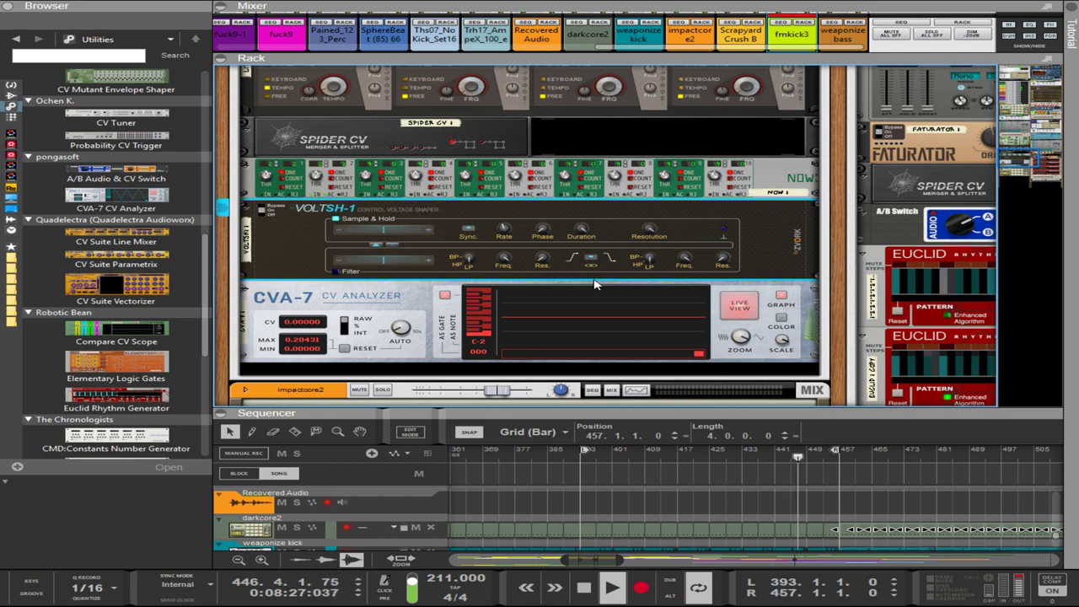
key(Tab)
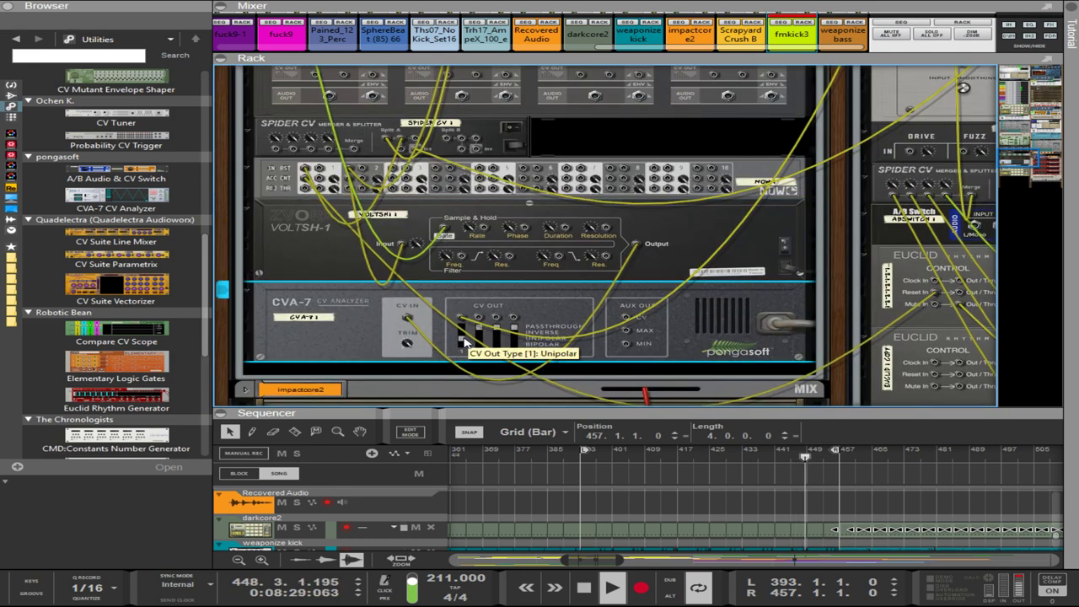
key(Tab)
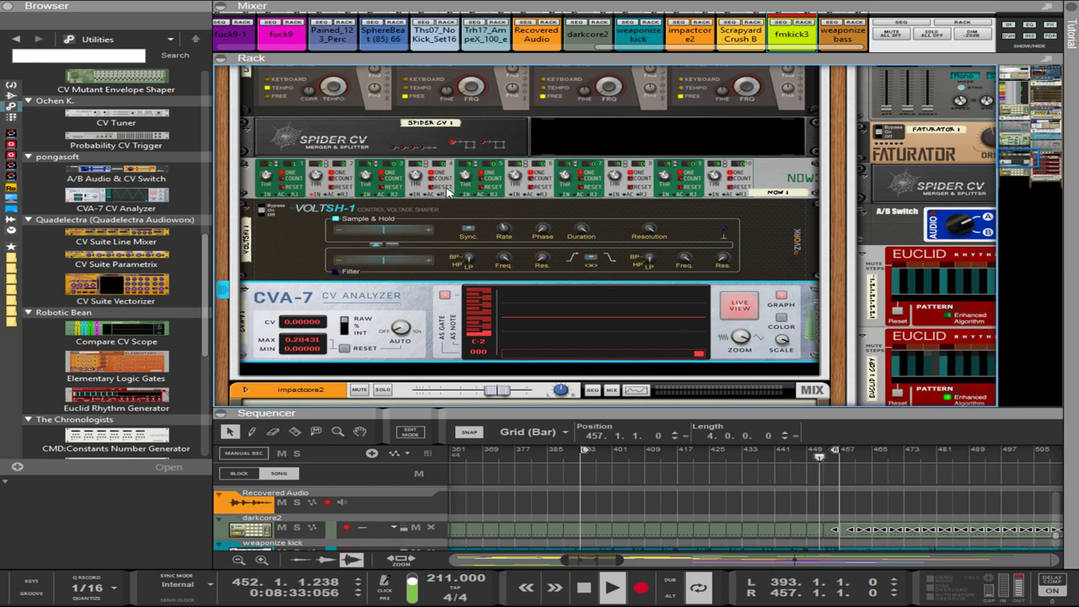
key(Tab)
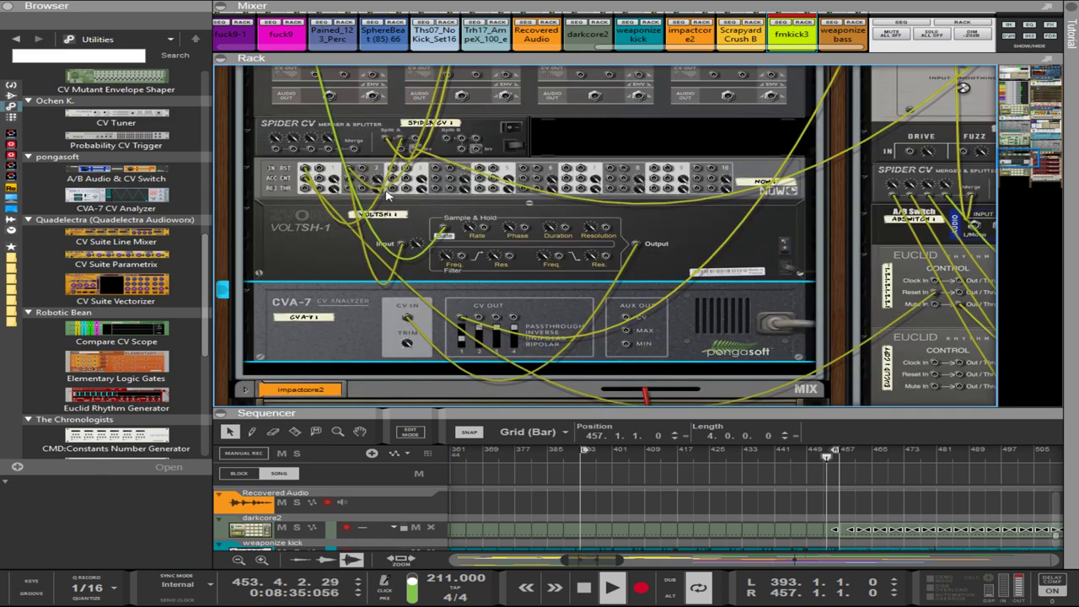
scroll(462, 228, up, 2)
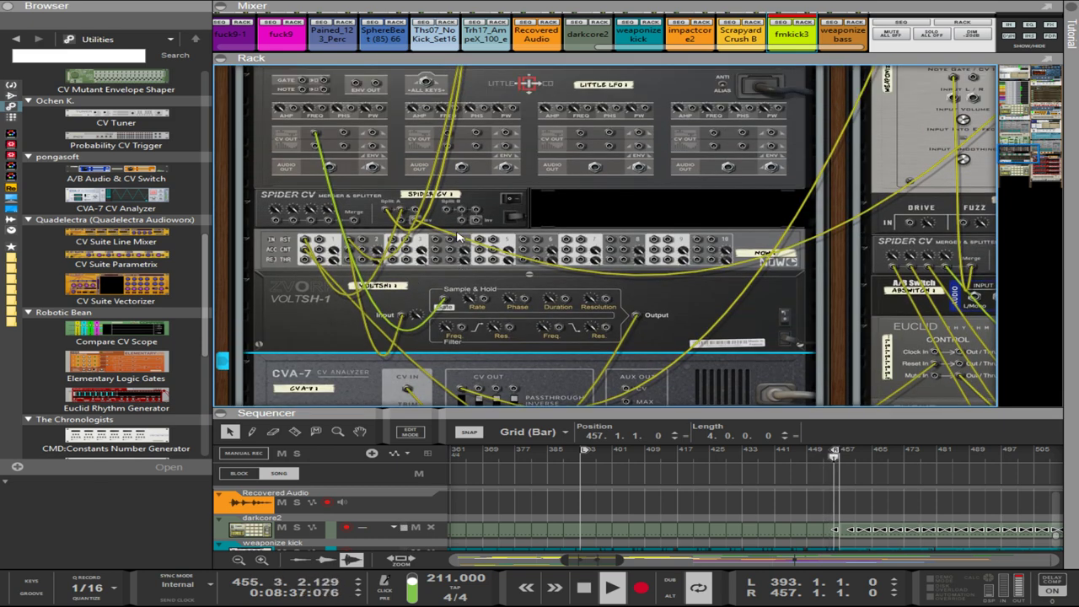
- On the front panels, change the Malström's Modulator B curve from 19 to 8
scroll(457, 239, down, 2)
scroll(456, 241, up, 2)
key(Tab)
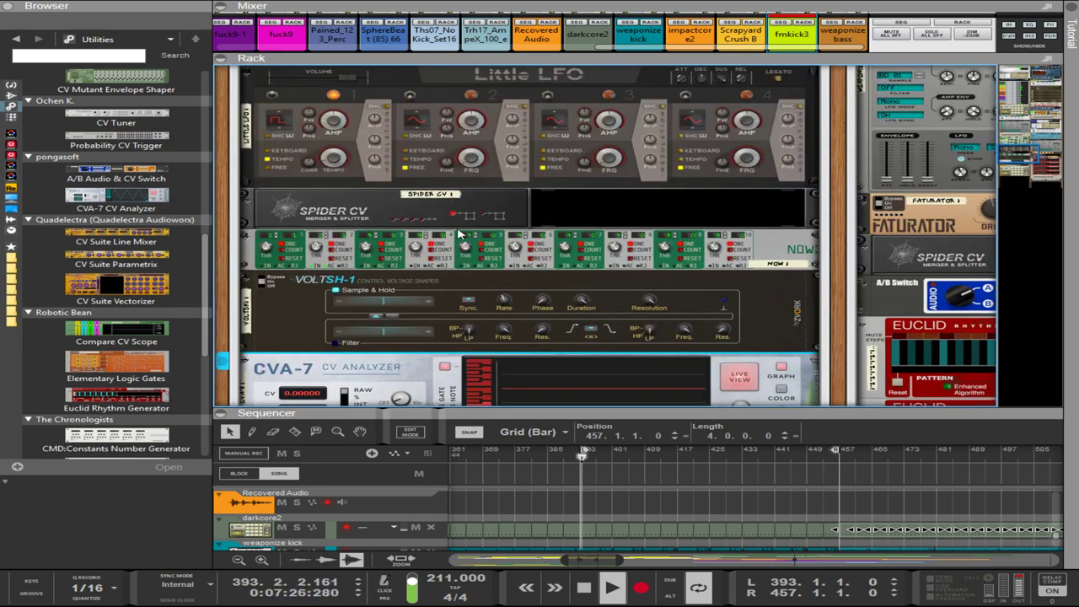
scroll(496, 243, up, 6)
scroll(496, 243, up, 2)
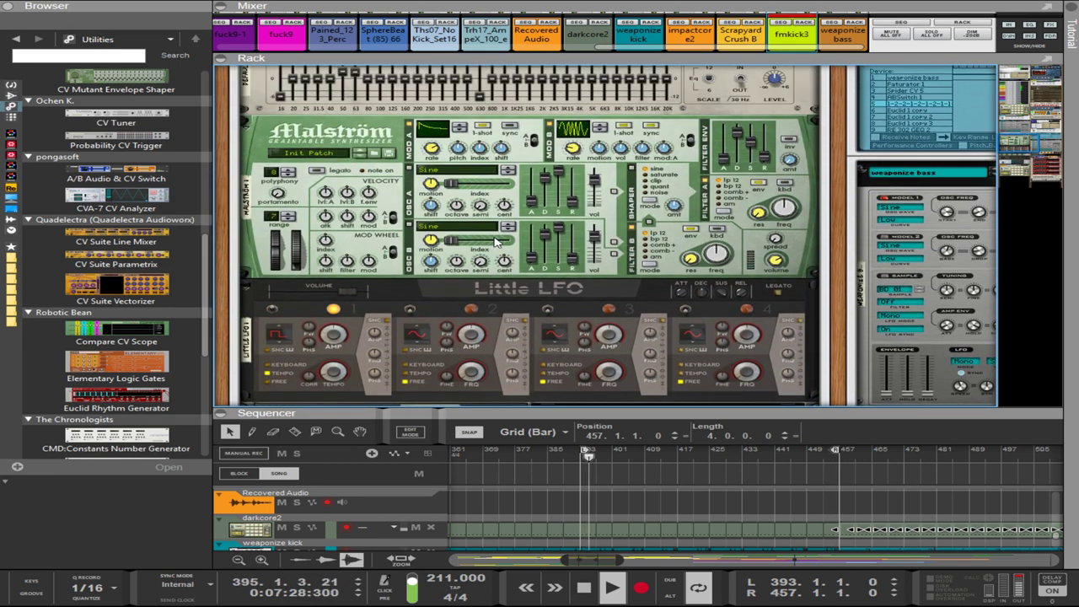
click(604, 125)
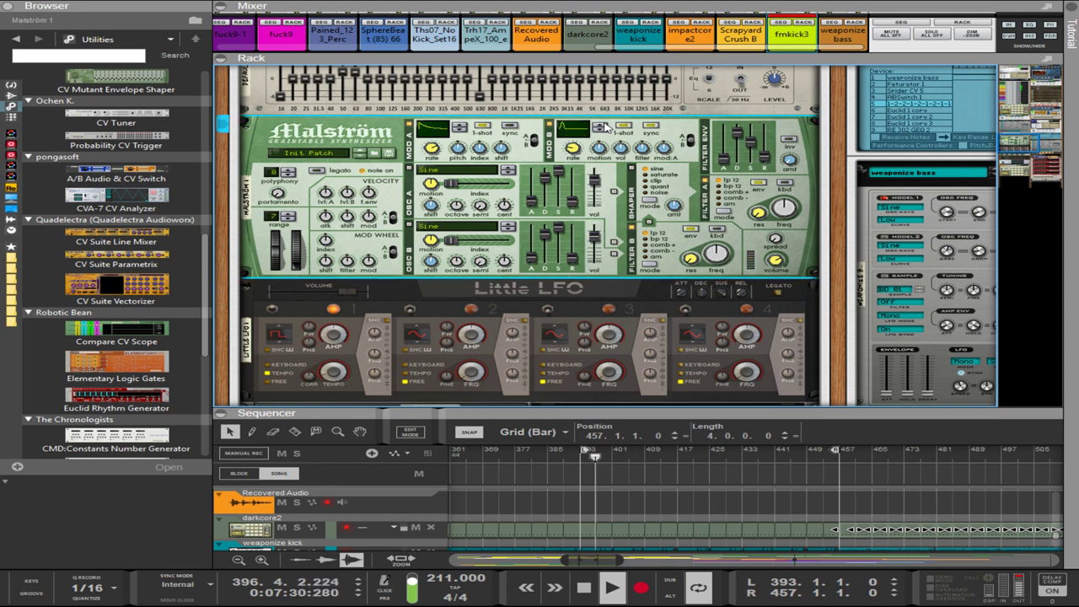
click(600, 126)
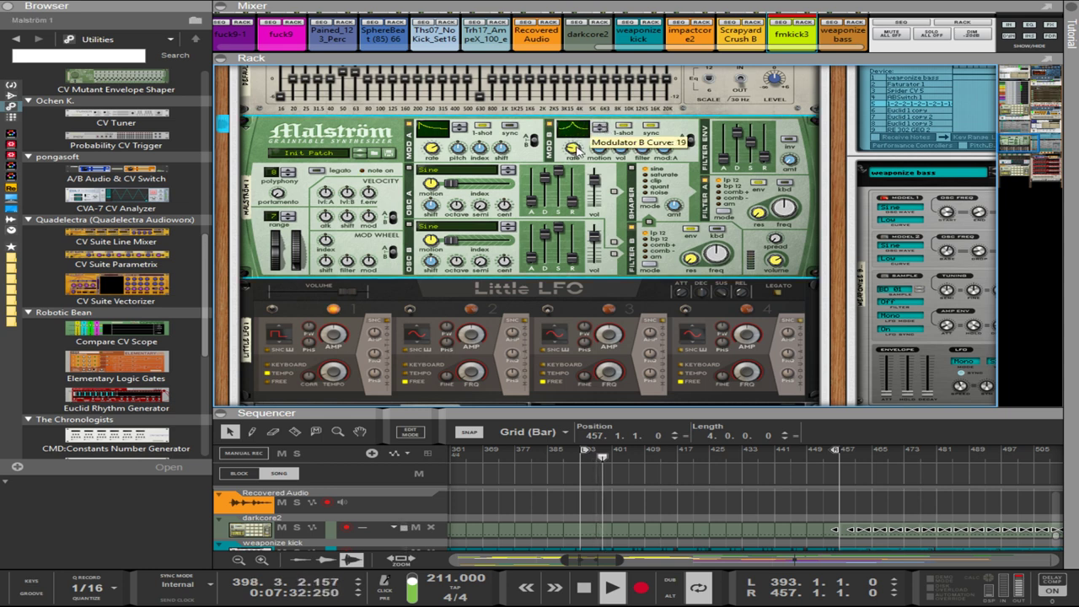
drag(585, 187, 586, 200)
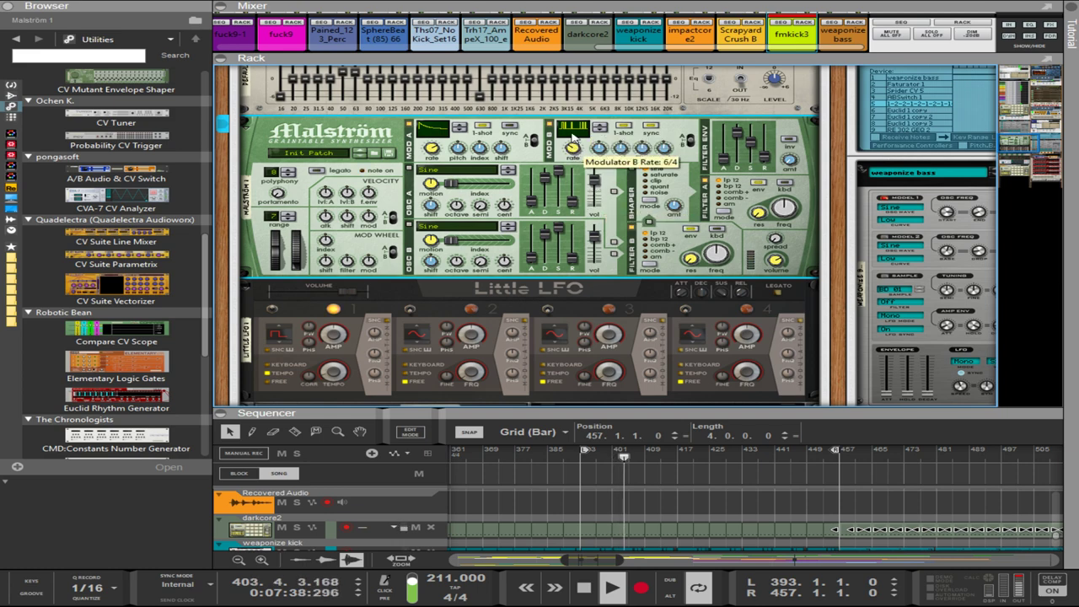
scroll(568, 126, down, 5)
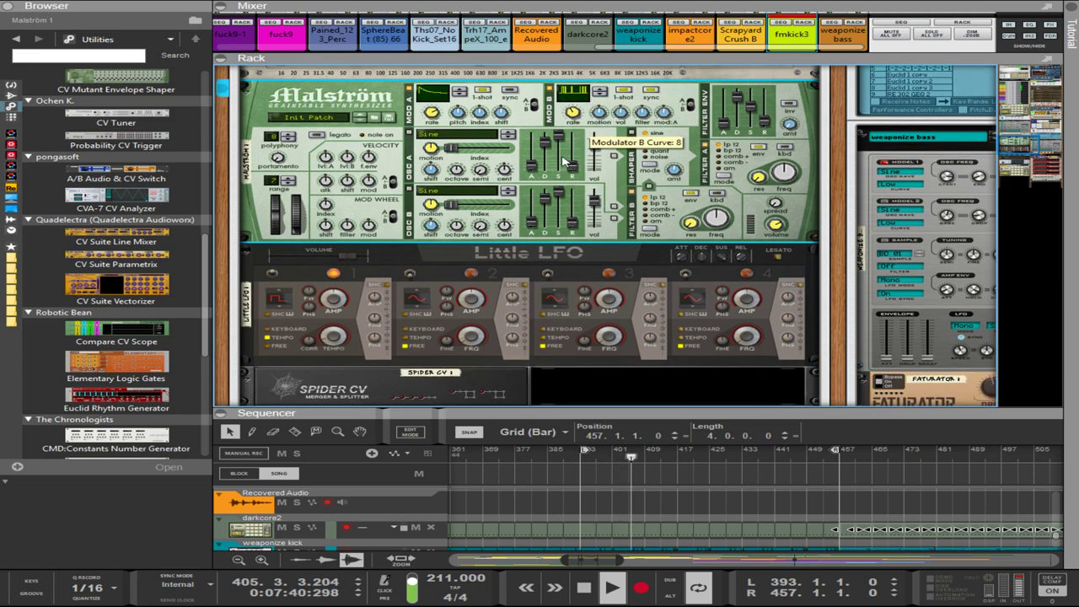
key(Tab)
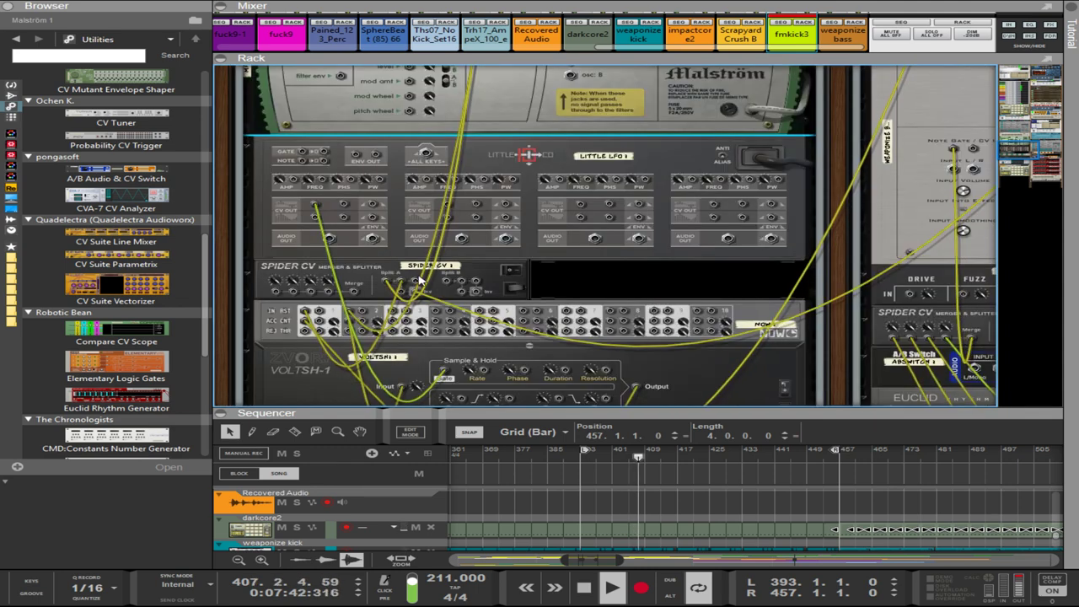
- Cable the CVA-7's CV OUT into a Spider CV jack, then view the front panels
mouse_move(348, 312)
mouse_down()
mouse_move(386, 316)
mouse_move(349, 313)
mouse_up()
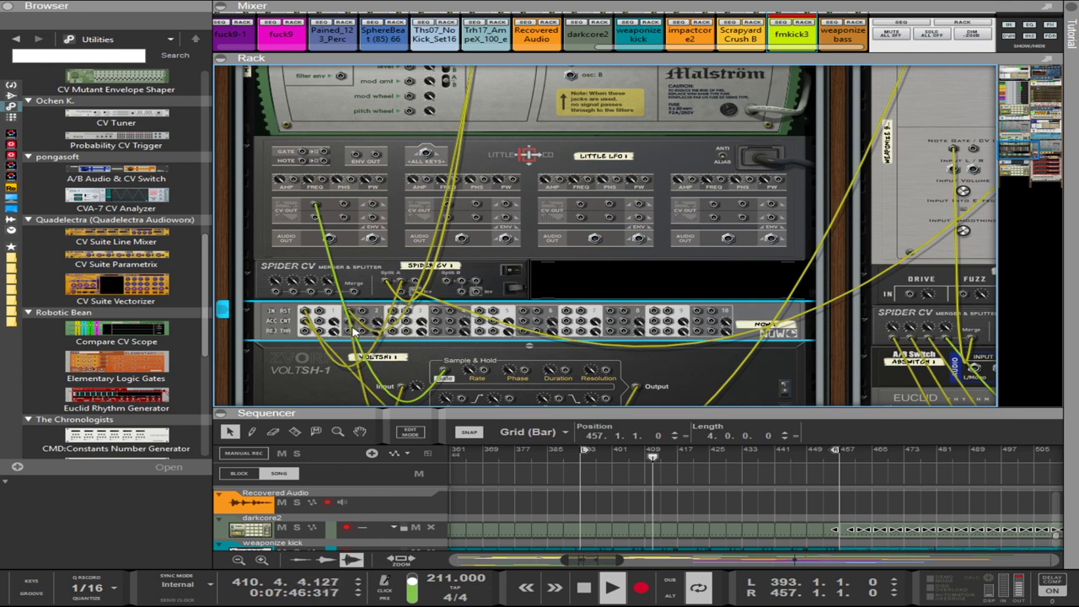
scroll(358, 335, down, 1)
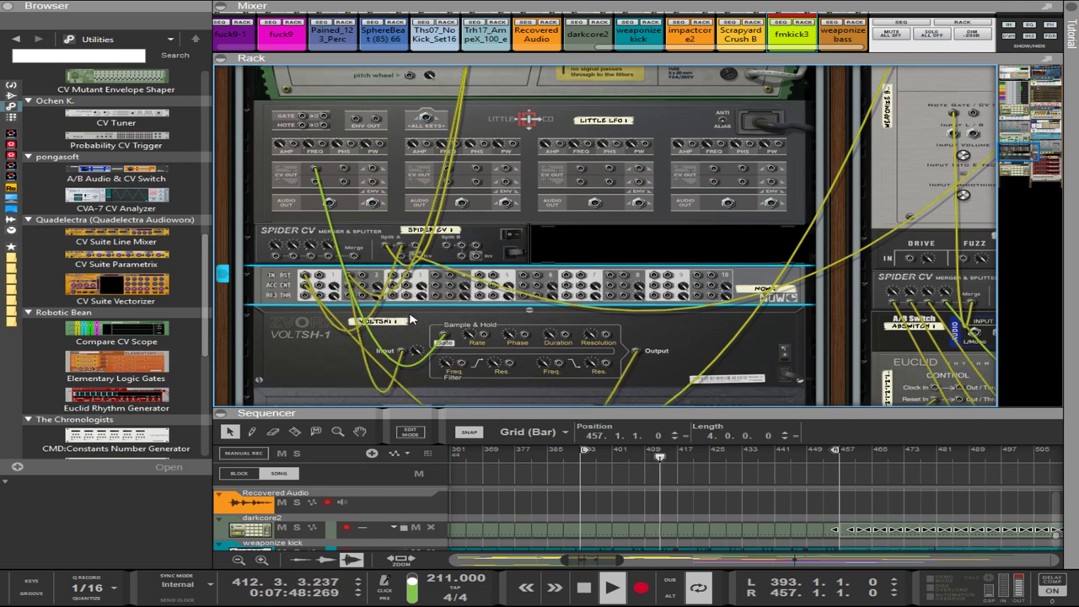
click(416, 329)
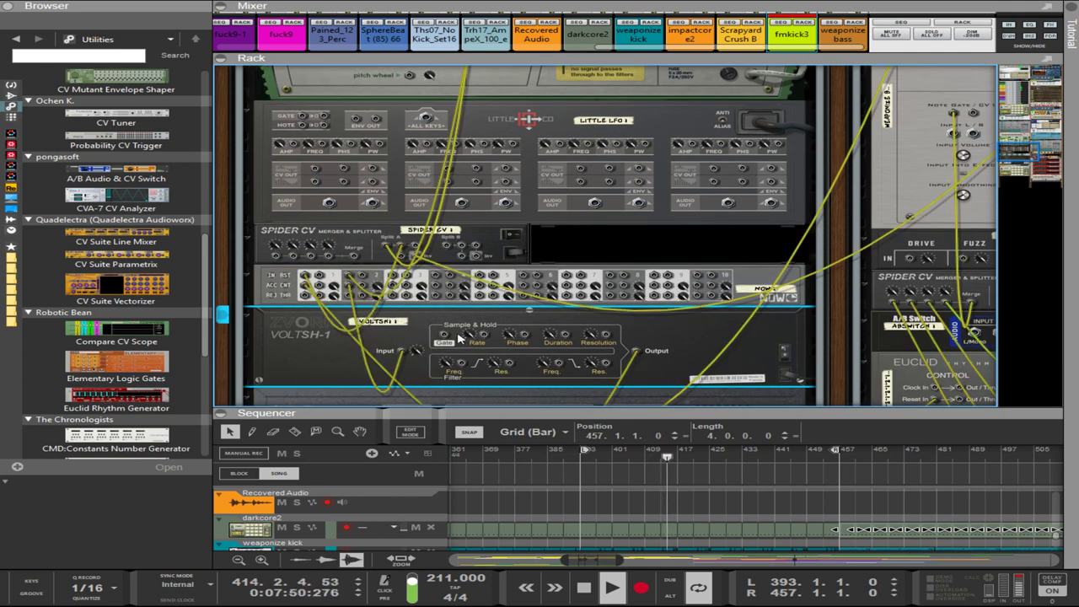
scroll(625, 367, down, 1)
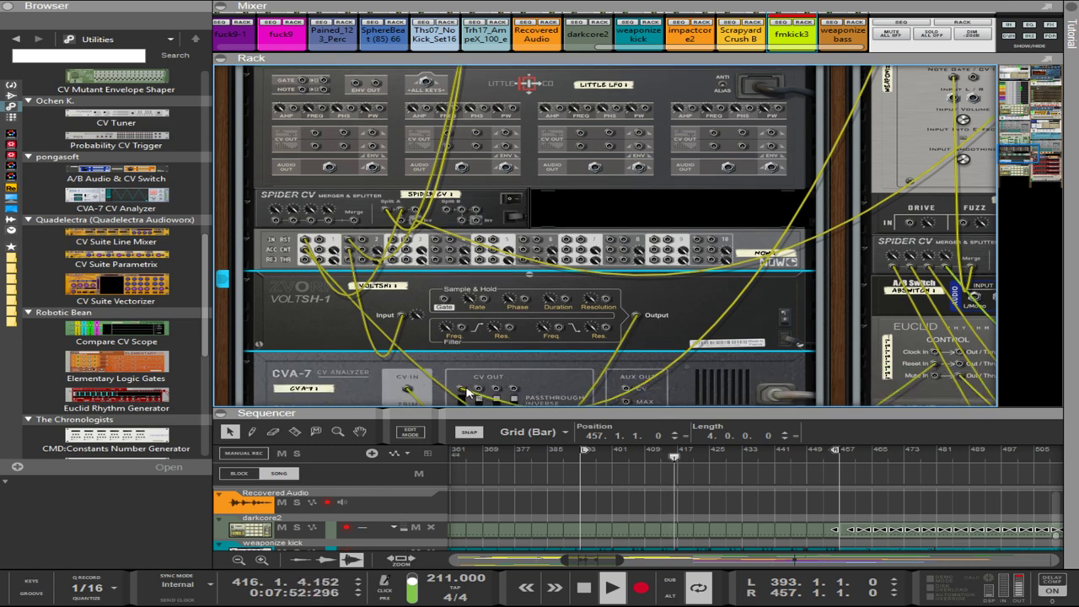
drag(465, 392, 348, 255)
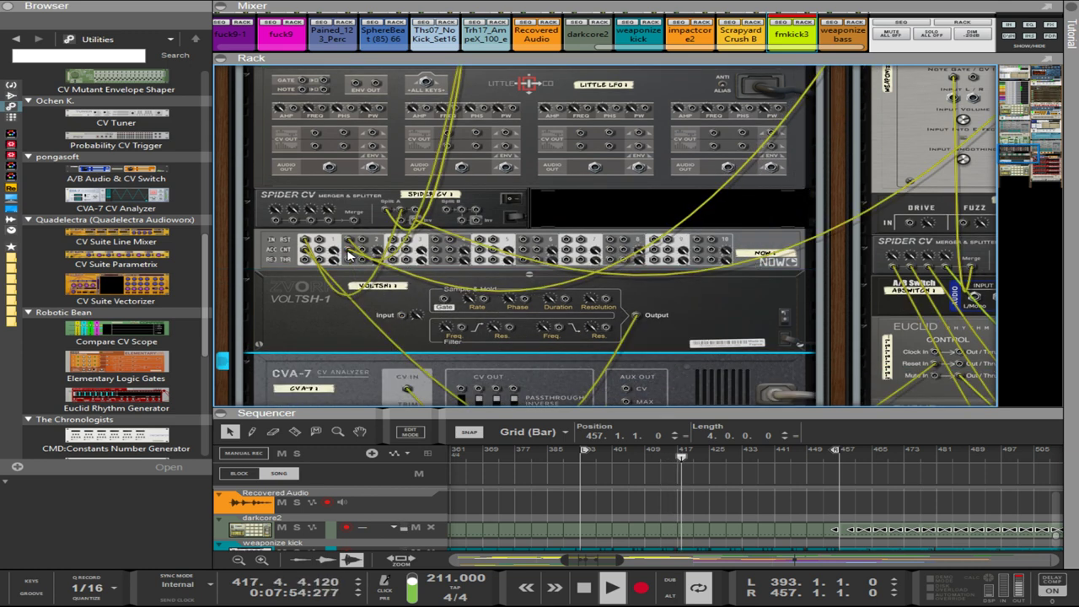
key(Tab)
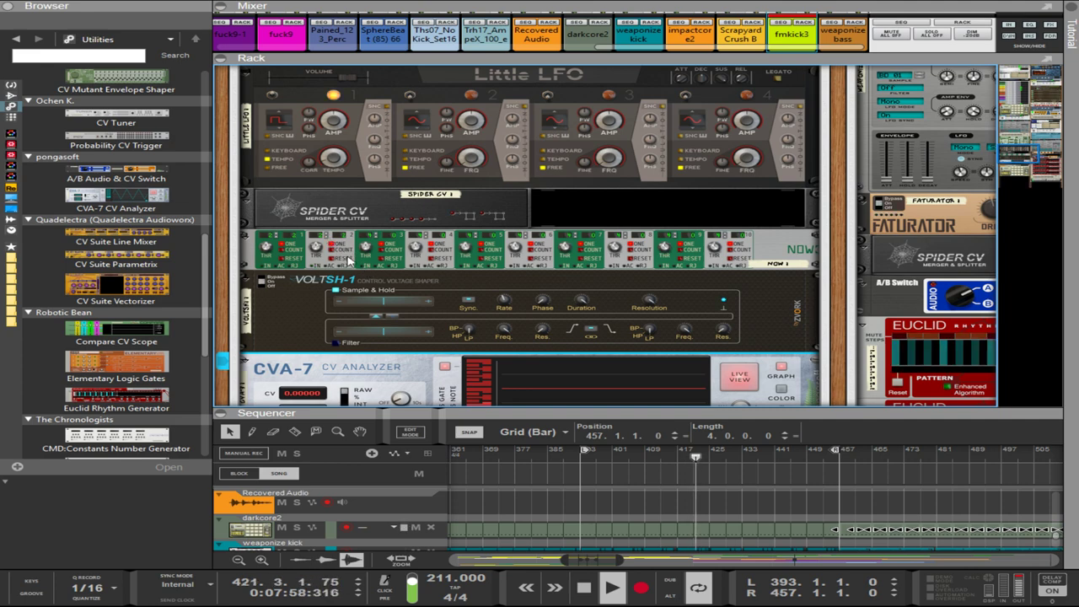
- Select the VoltSH-1 device and delete it from the rack
scroll(554, 227, up, 5)
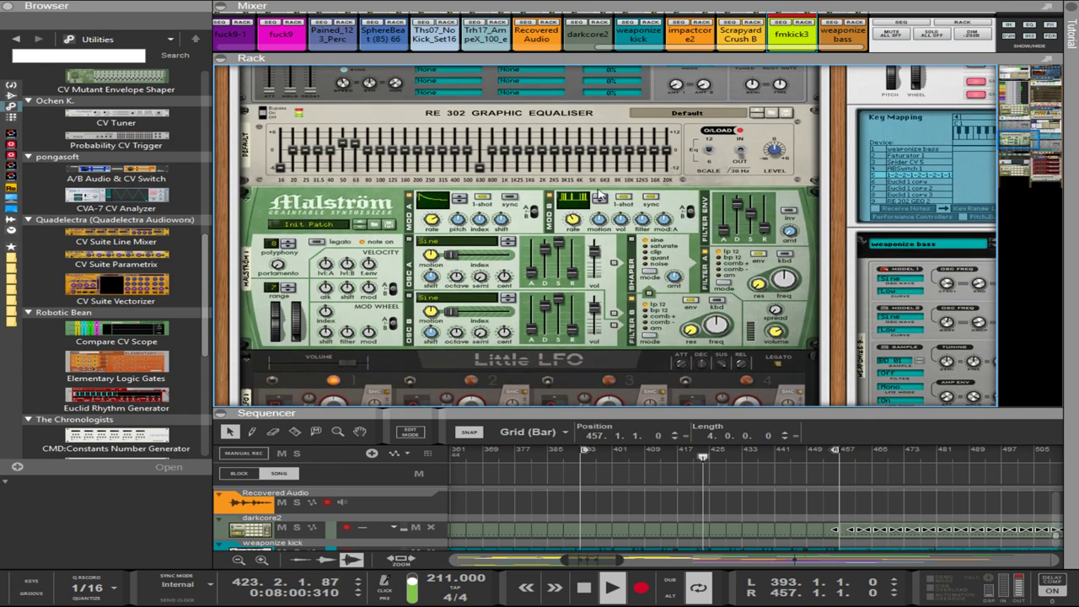
click(601, 199)
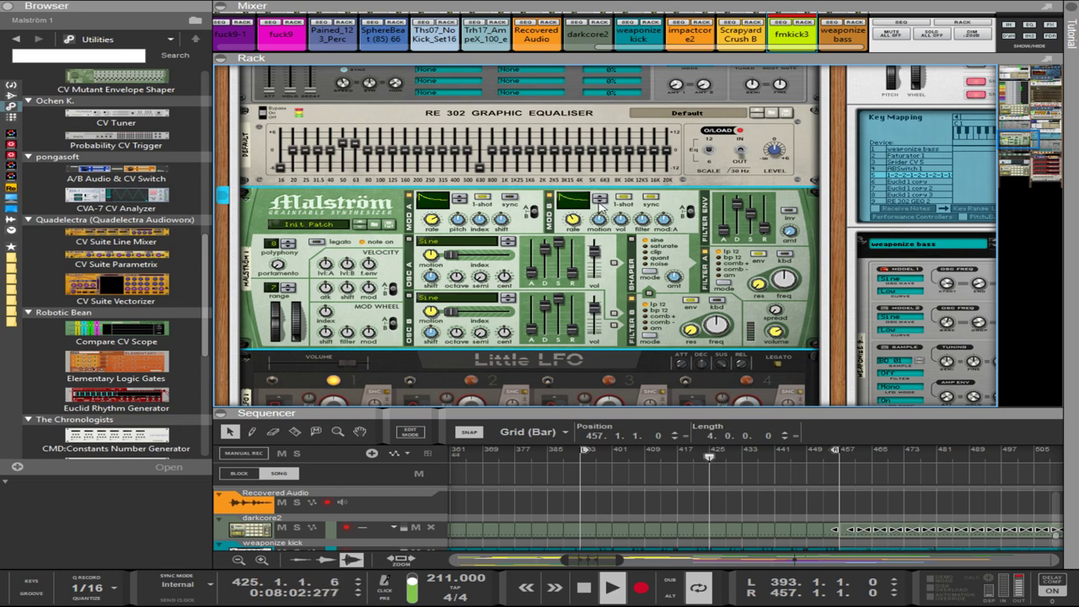
scroll(603, 199, down, 10)
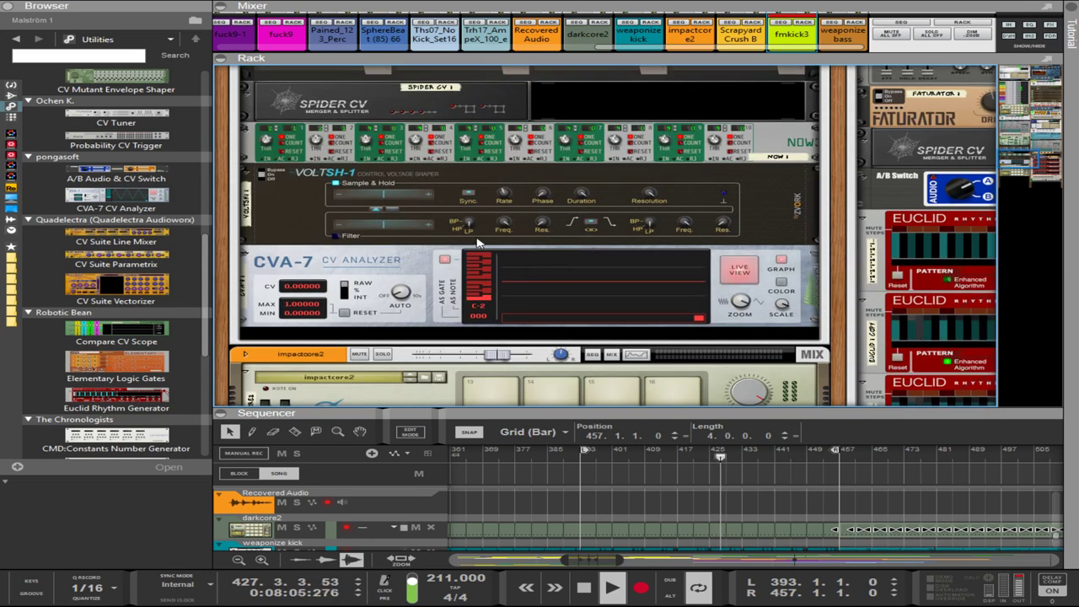
click(477, 243)
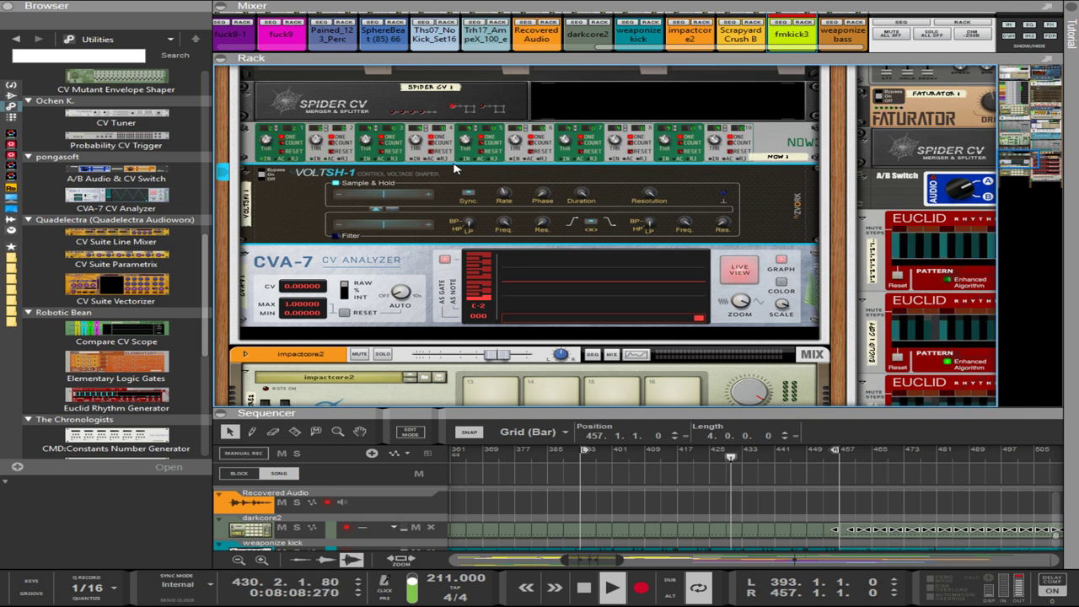
shift+click(455, 159)
click(459, 181)
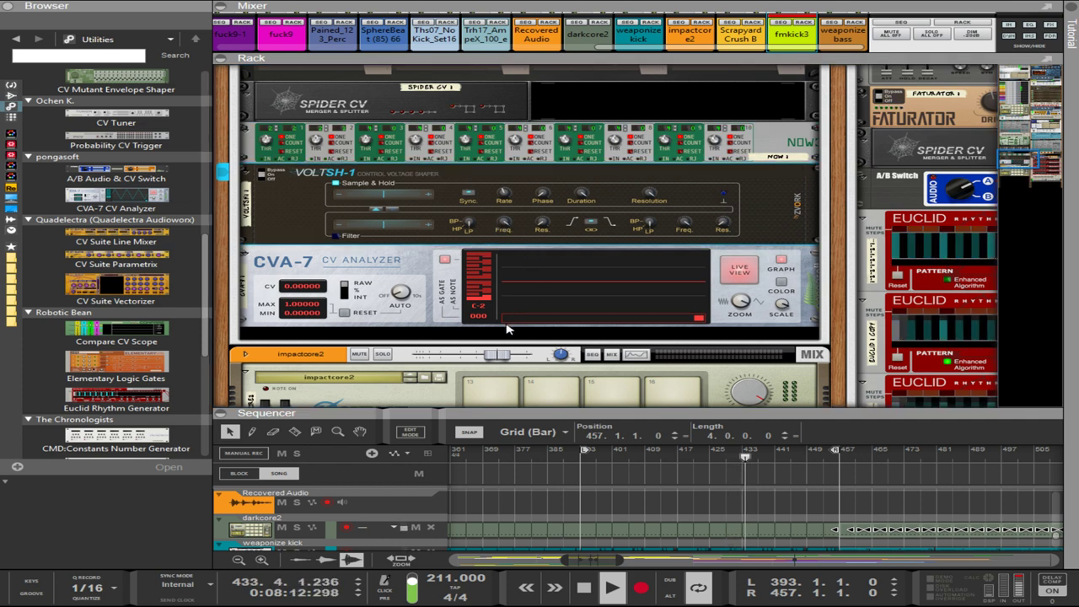
key(Delete)
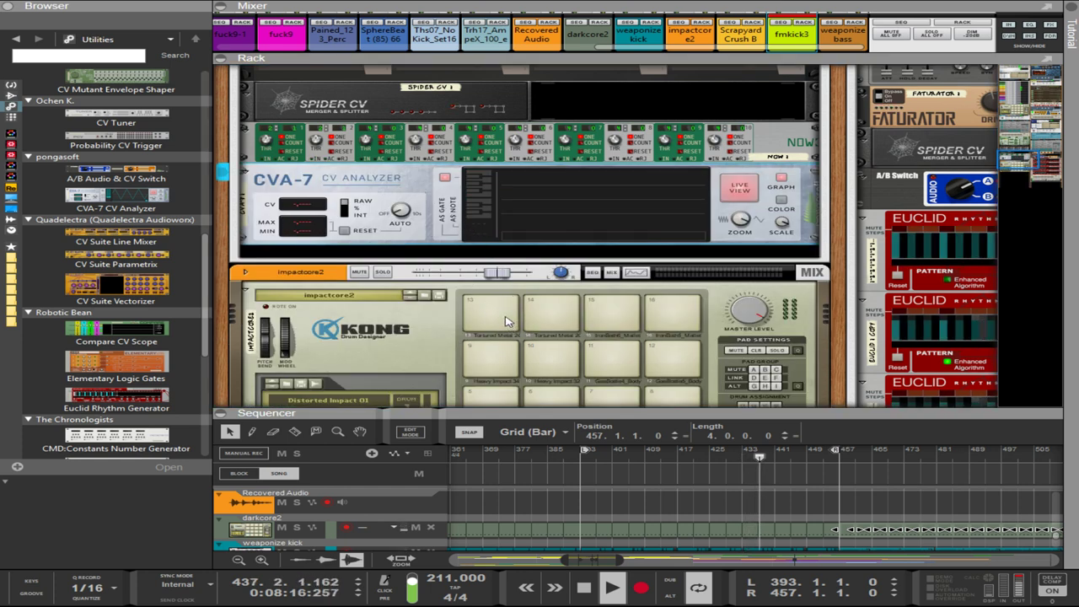
- Delete the CVA-7 analyzer, leaving the Spider CV selected
click(468, 176)
key(Delete)
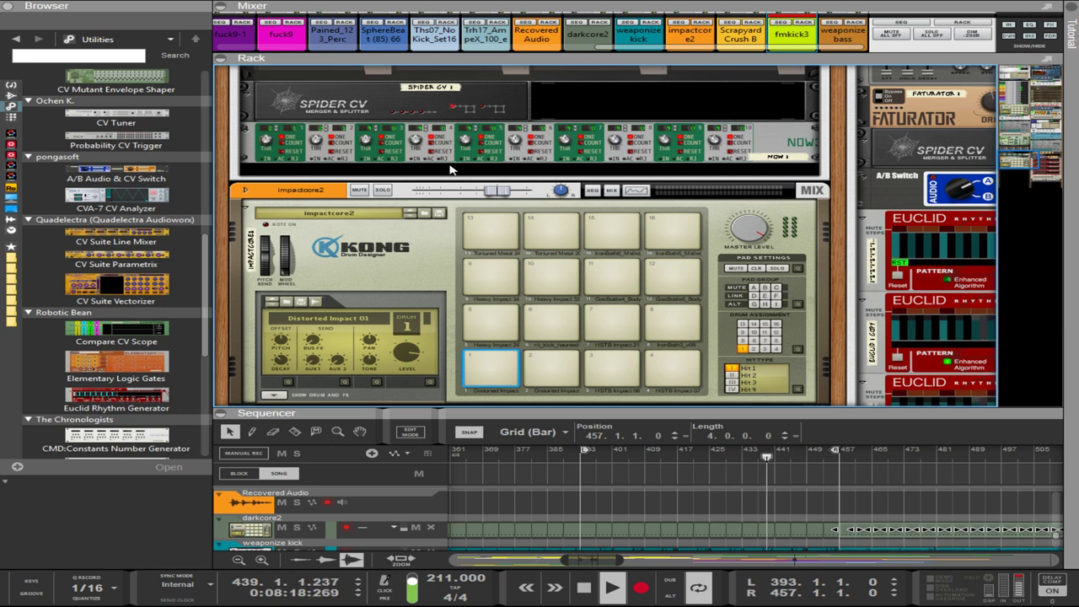
click(451, 169)
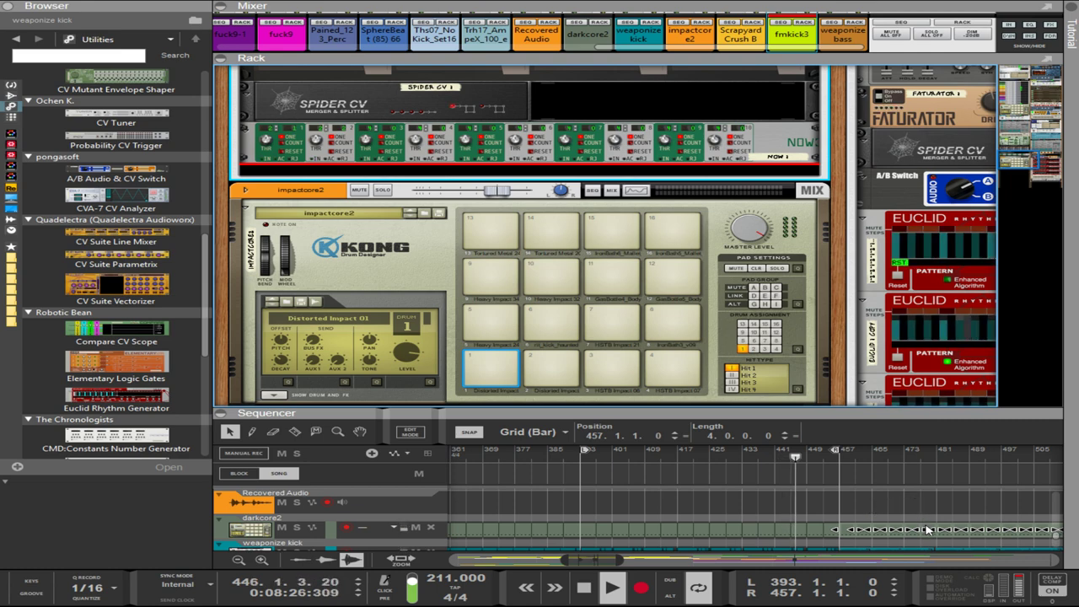
- Add a Euclid Rhythm Generator below the Spider CV on Init Patch with density at 5%
key(ctrl+v)
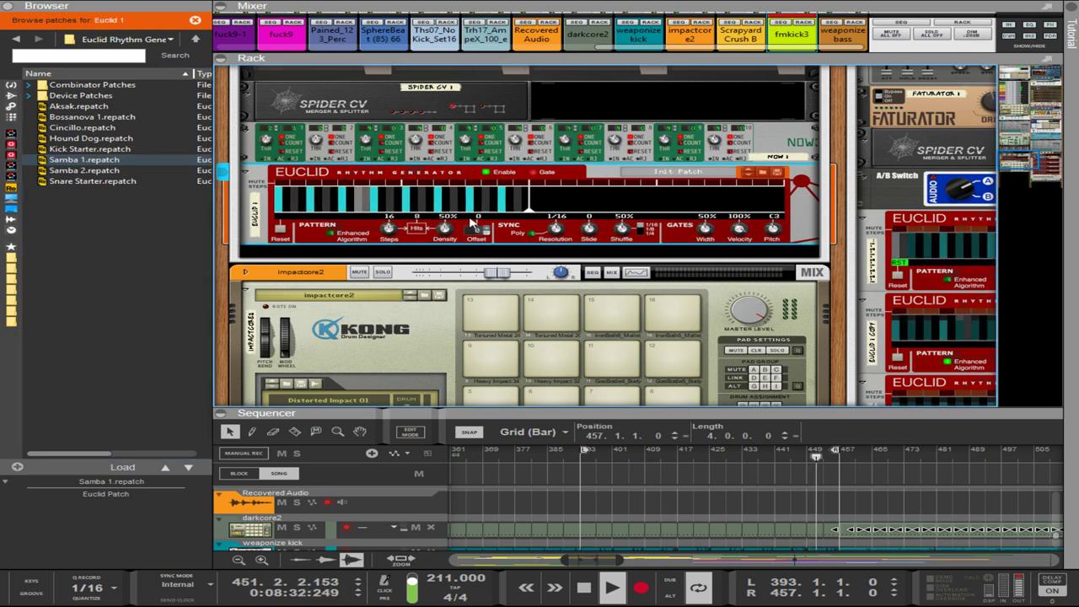
key(ctrl+z)
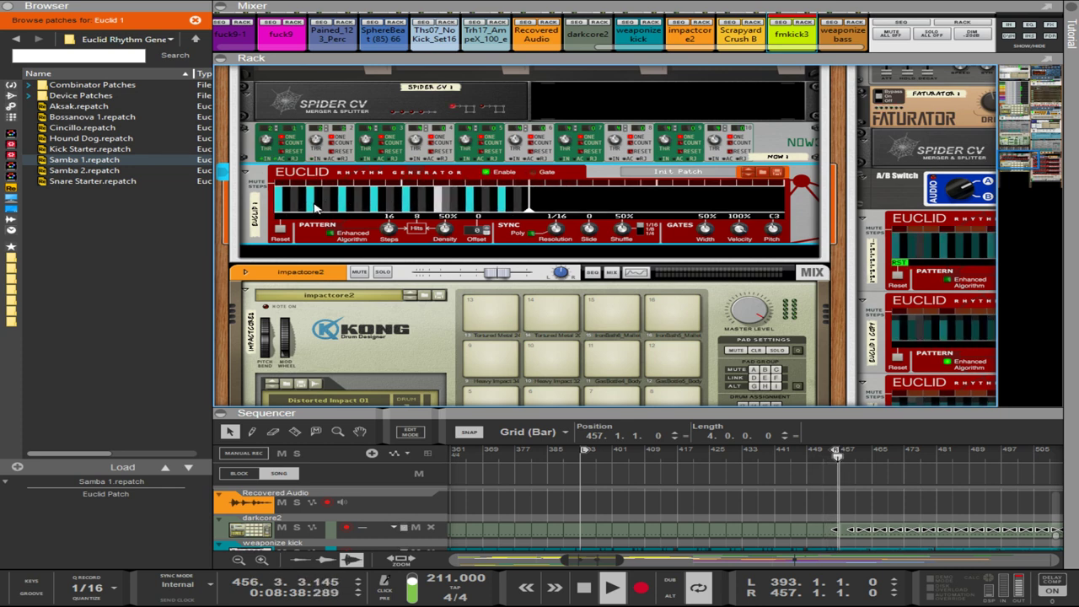
drag(446, 228, 441, 308)
key(Tab)
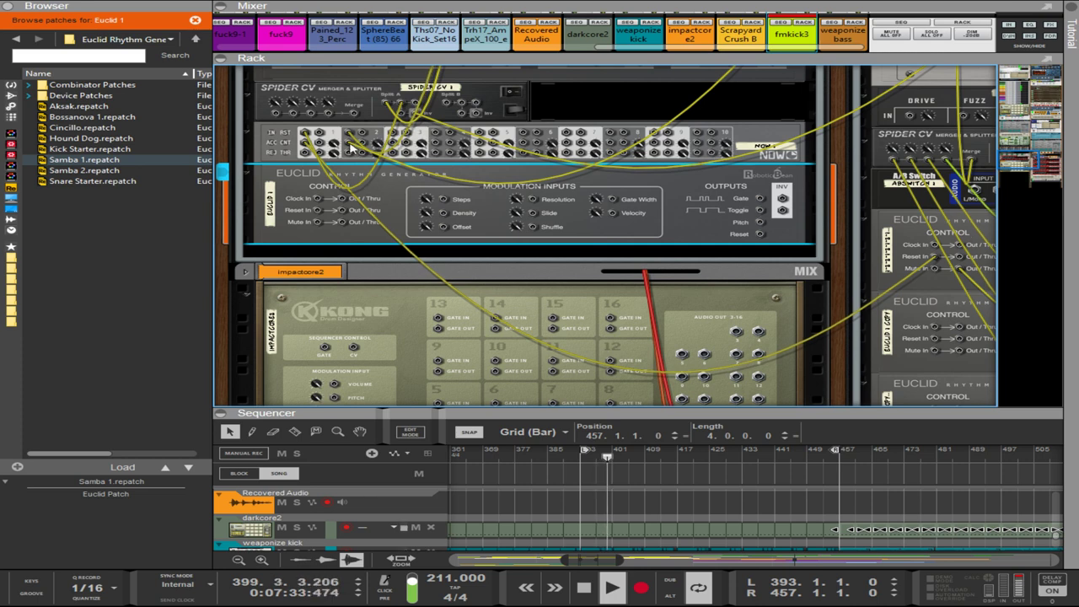
- Cable the Euclid's Toggle output to the Spider CV and return to the front panels
drag(352, 145, 759, 216)
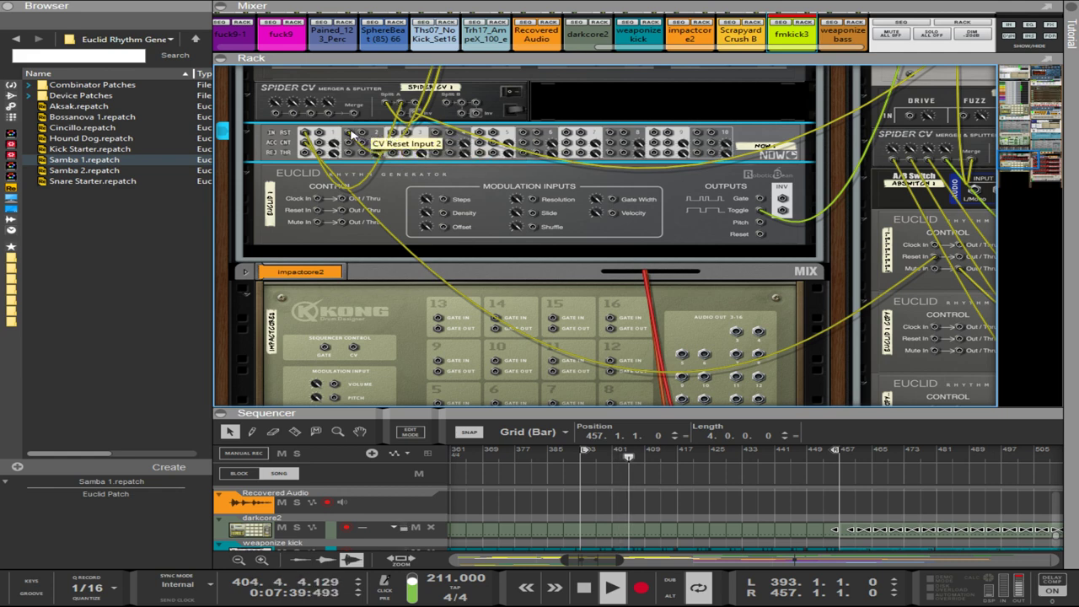
key(Tab)
key(Tab)
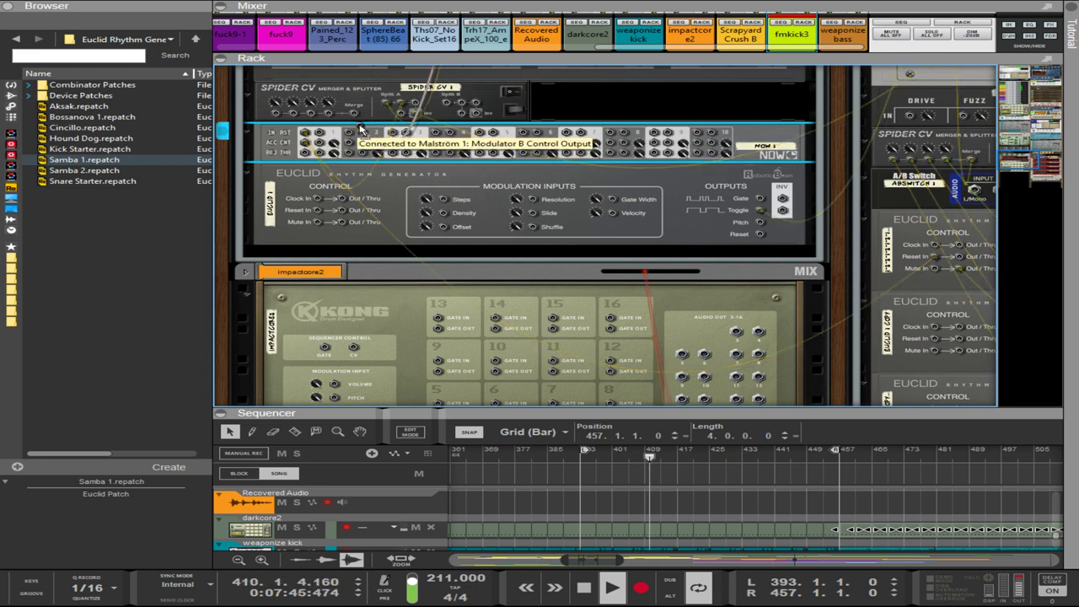
key(Tab)
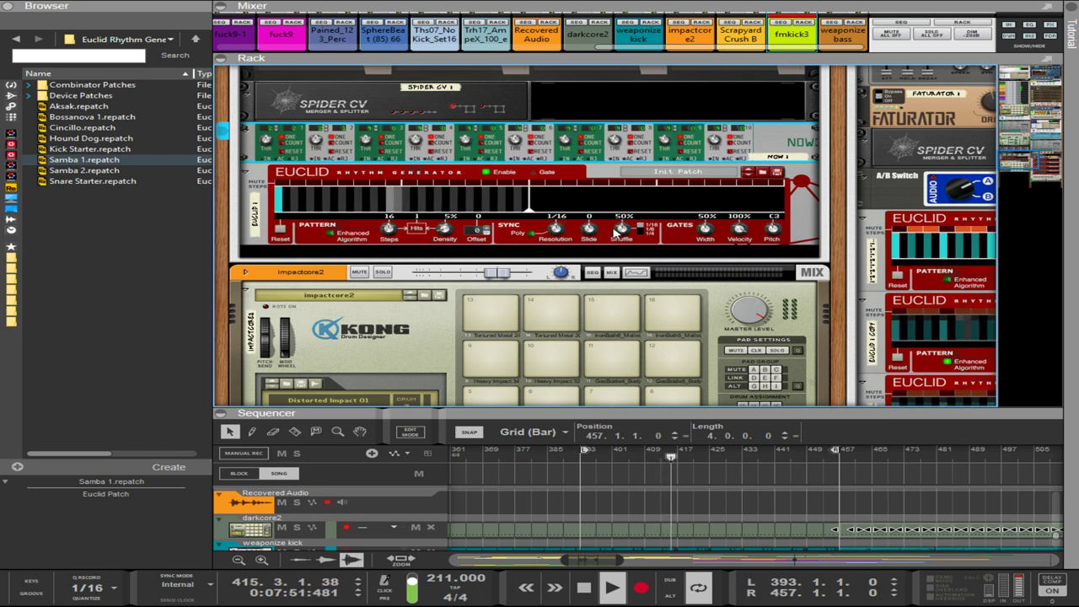
- Set the Euclid to 32 steps with 4% density, then turn the rack to the rear
drag(398, 237, 398, 225)
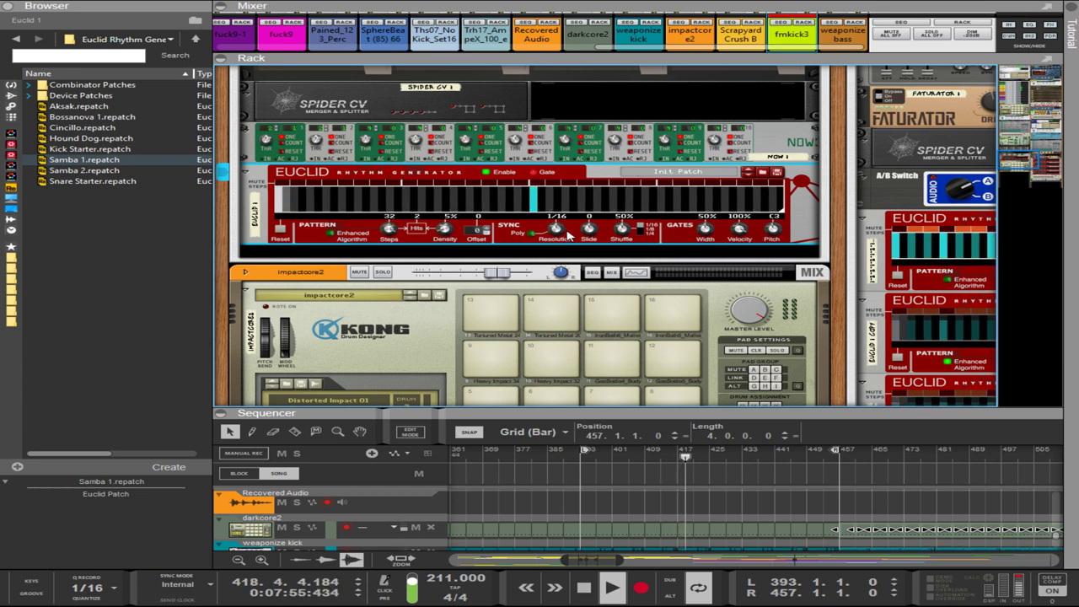
drag(445, 232, 449, 239)
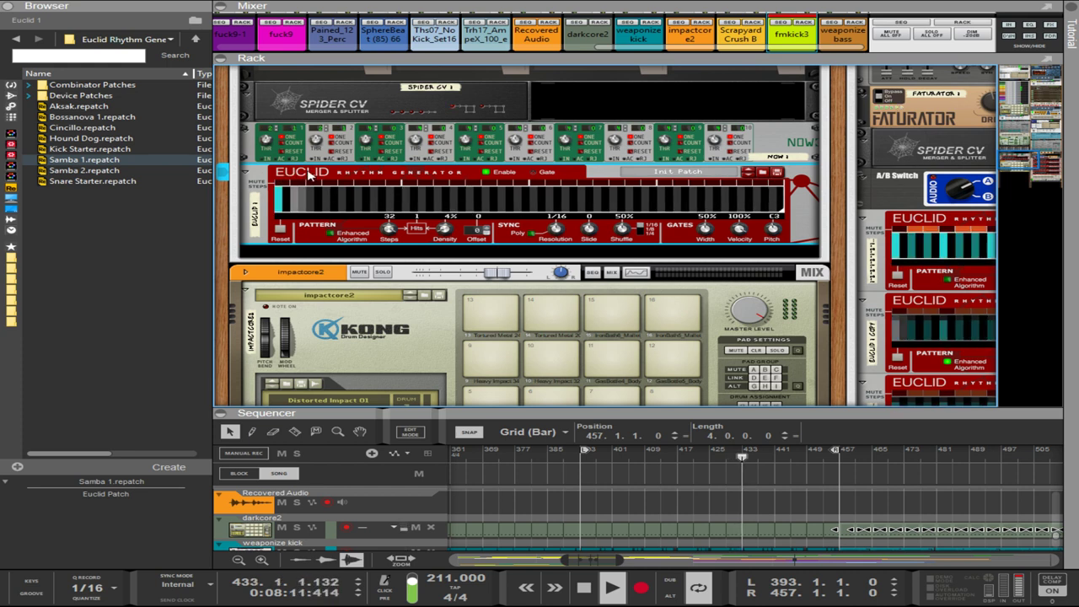
key(Tab)
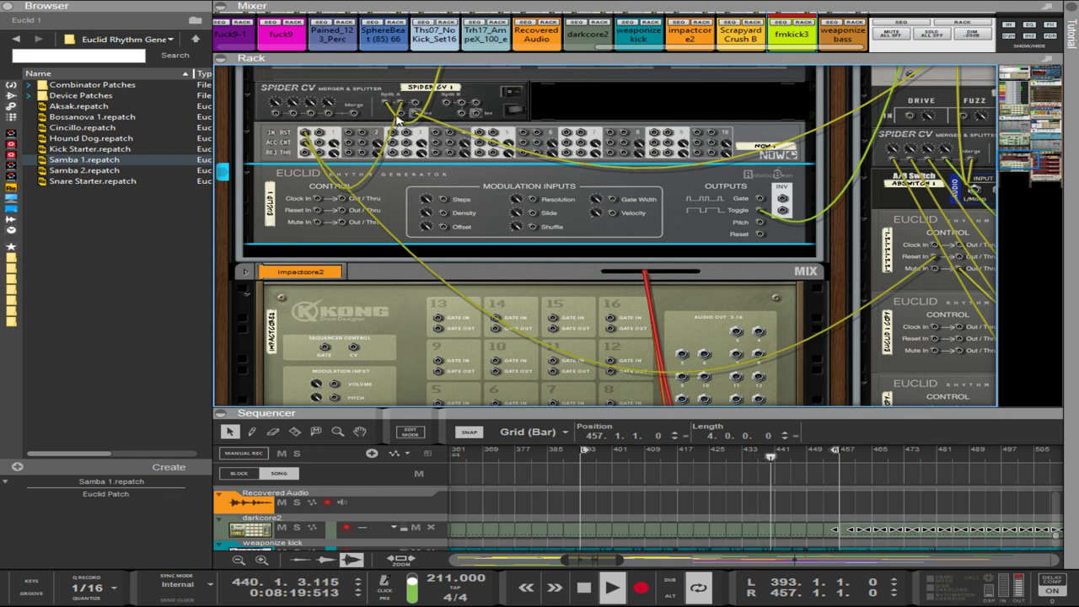
- Run a cable from a Spider CV split output into the Euclid's control input
click(305, 153)
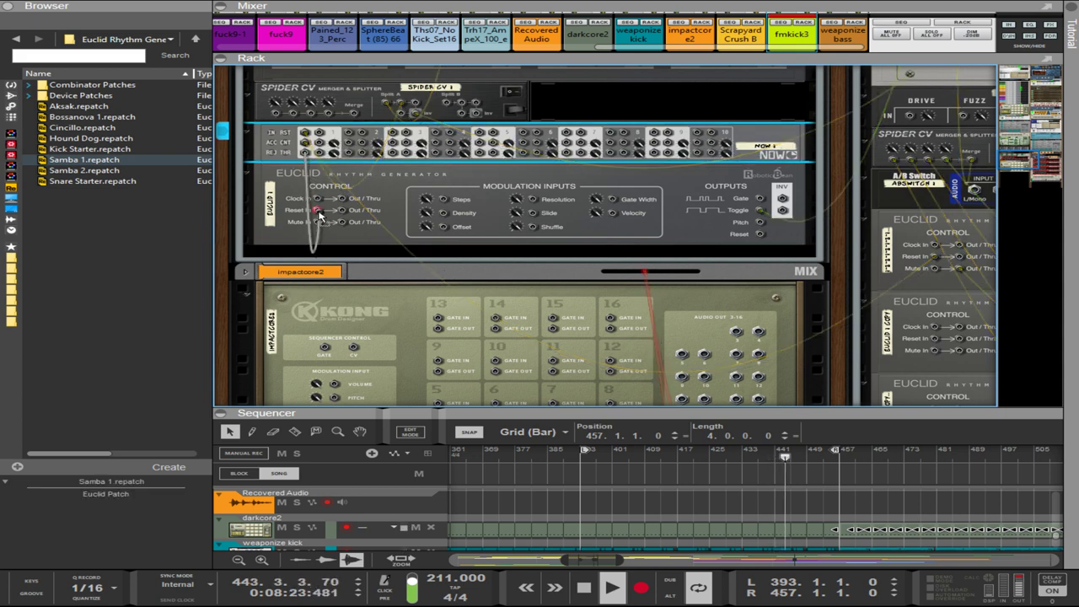
key(Tab)
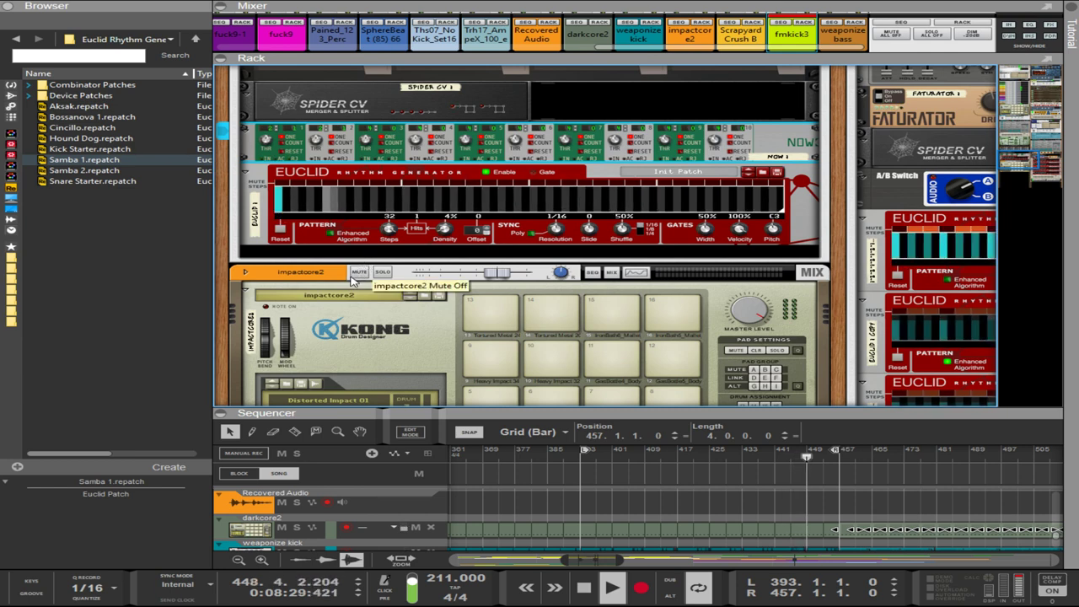
key(Tab)
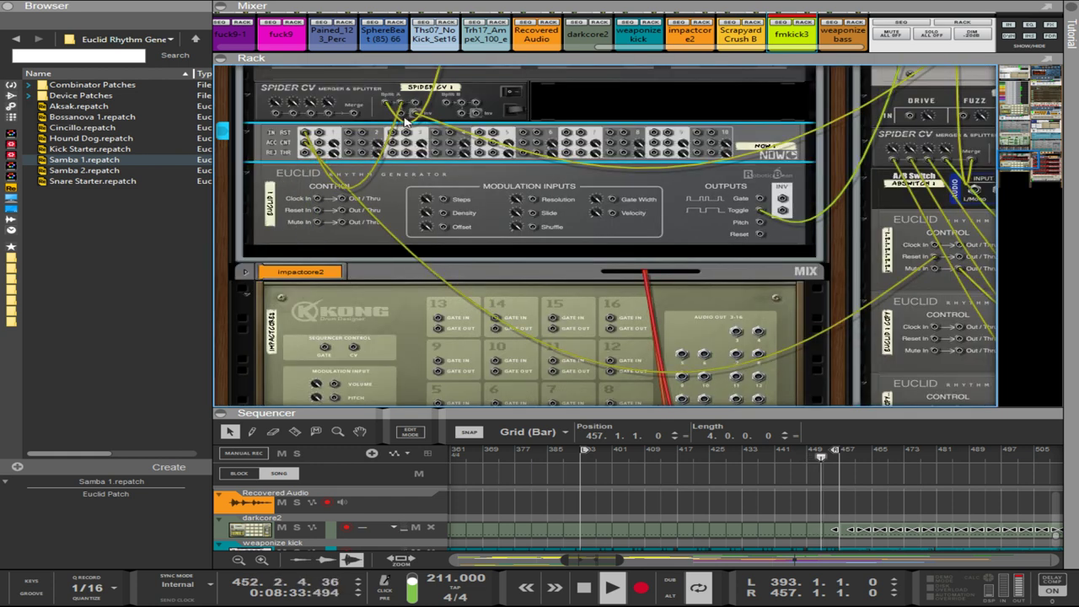
drag(404, 120, 319, 211)
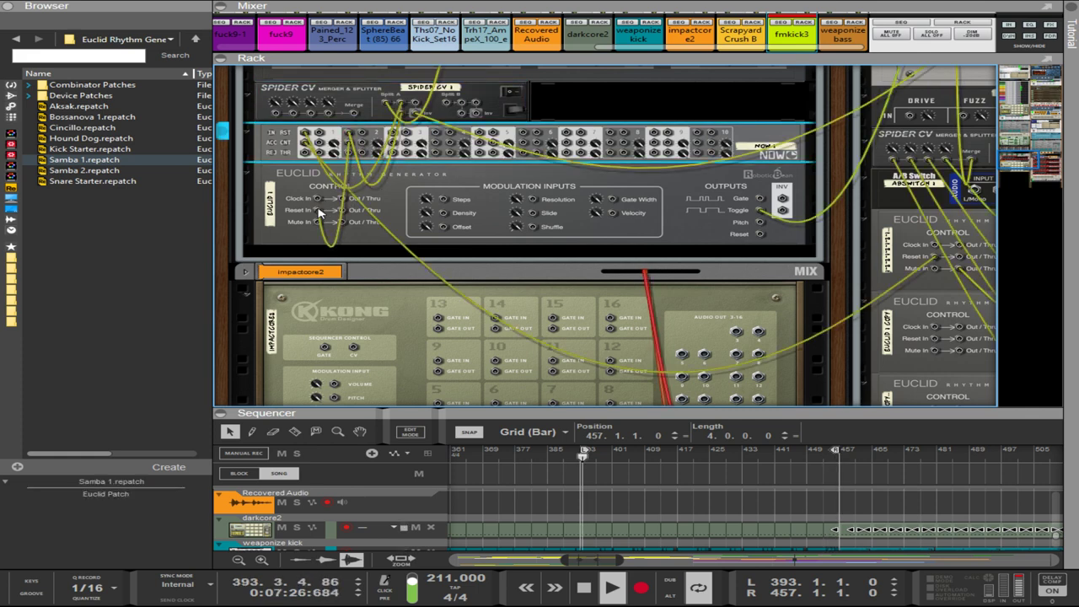
key(Tab)
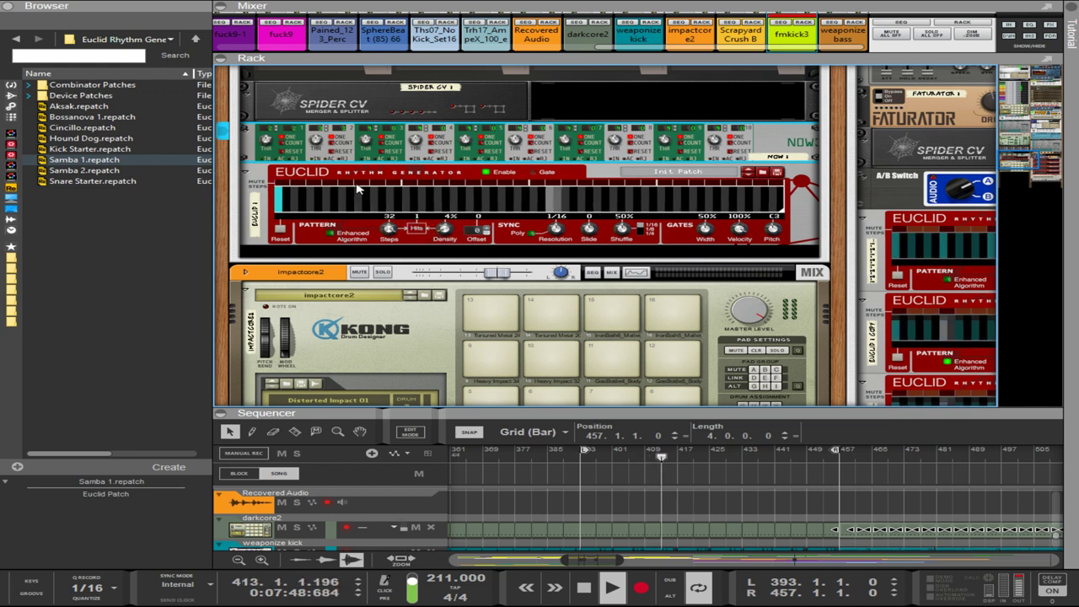
- Turn the Euclid Resolution knob down from 1/16 and check the rear cabling
drag(559, 231, 564, 306)
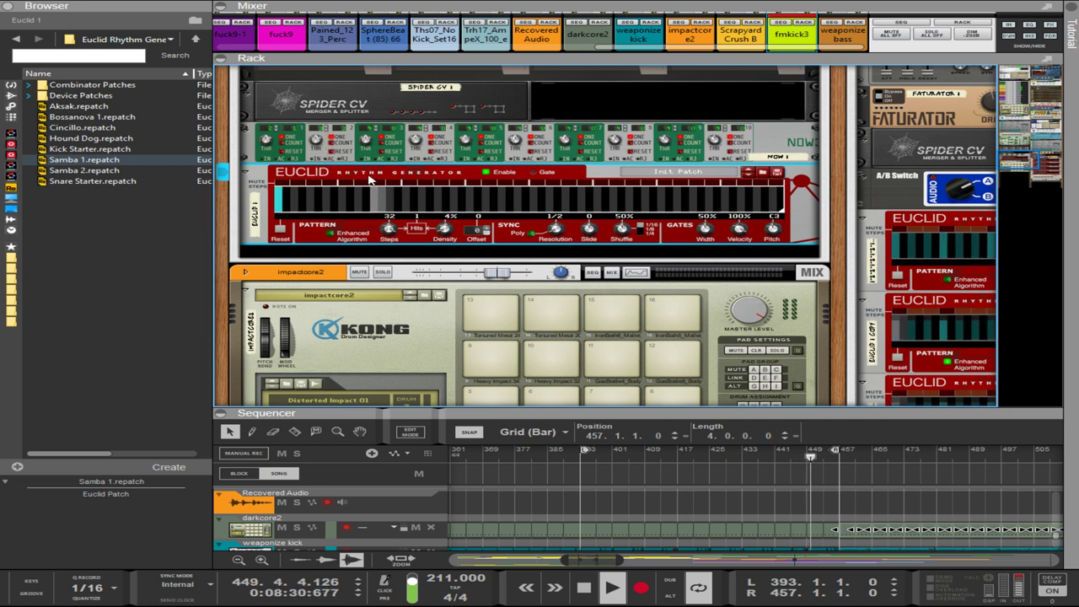
key(Tab)
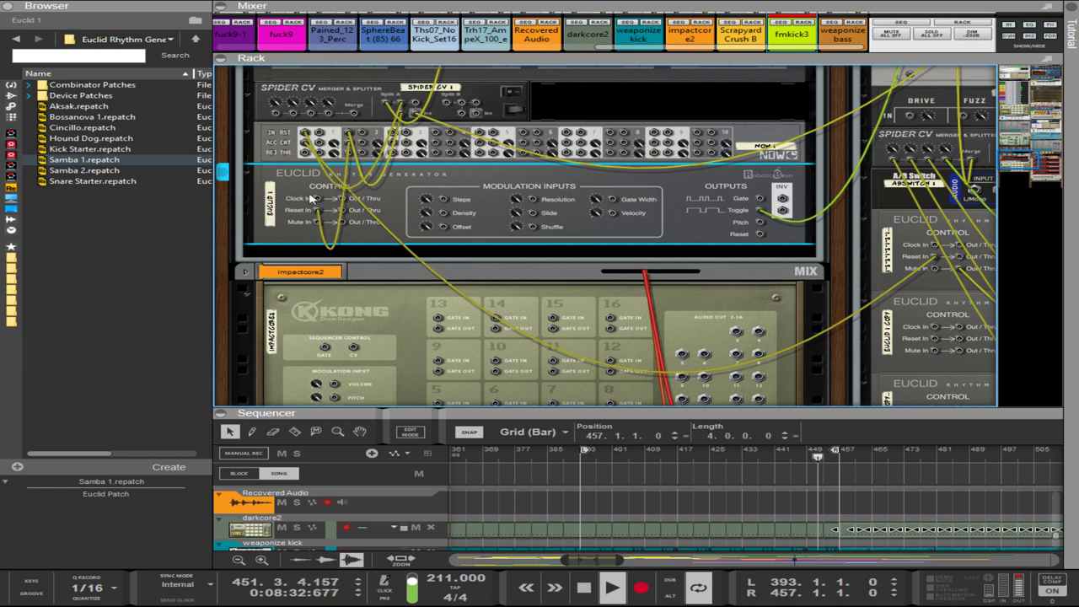
key(Tab)
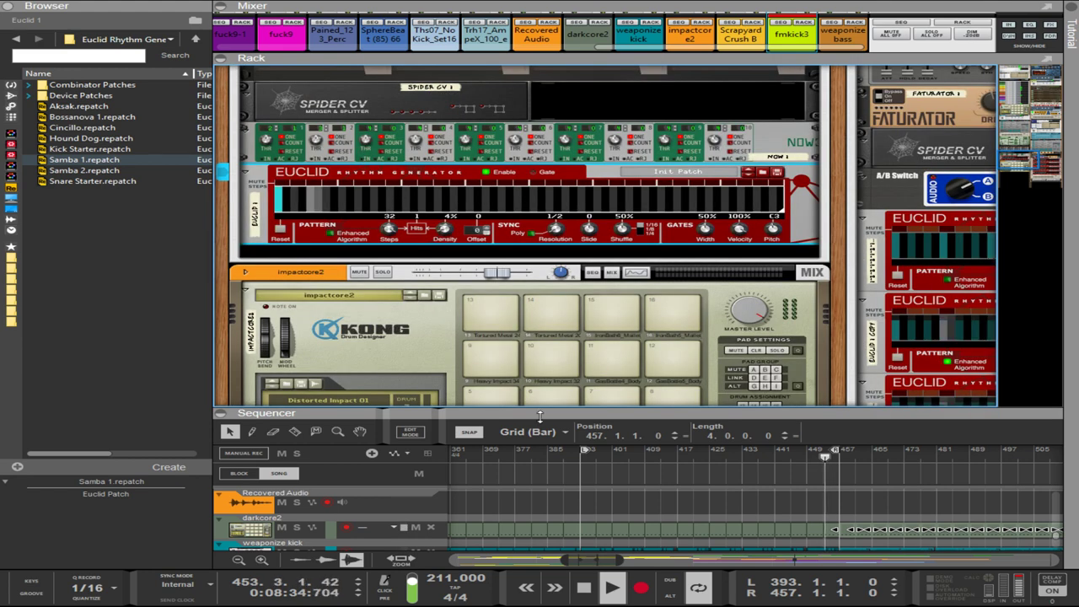
click(857, 342)
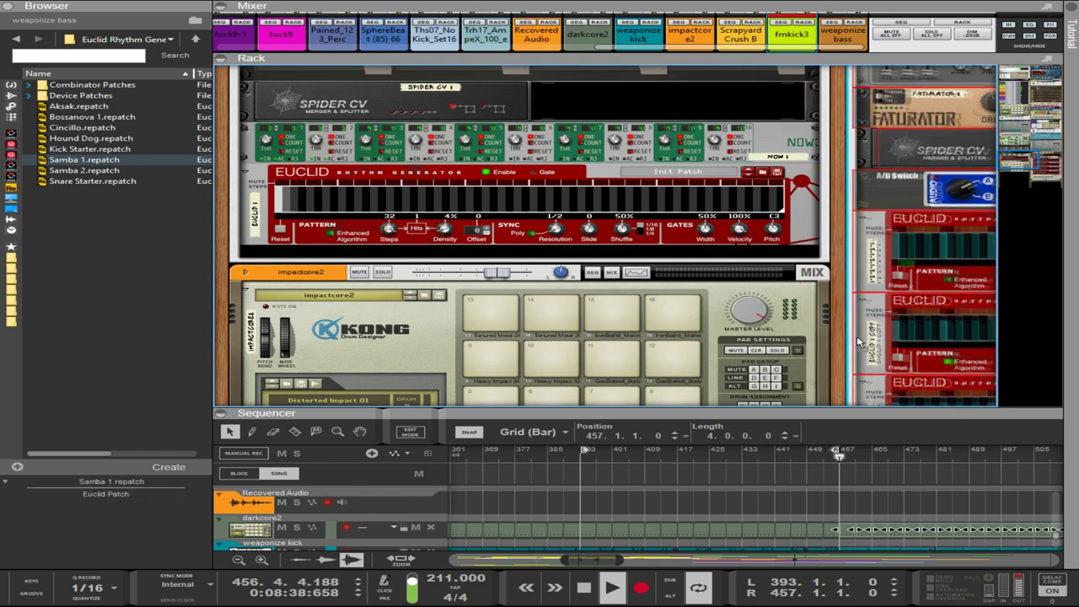
scroll(877, 320, up, 8)
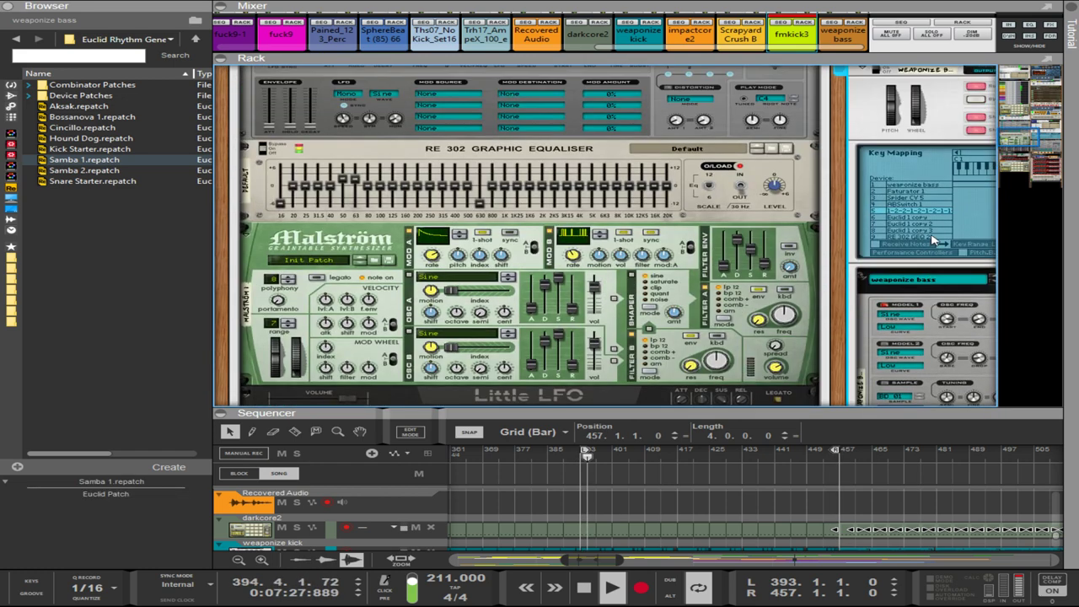
key(Tab)
key(Tab)
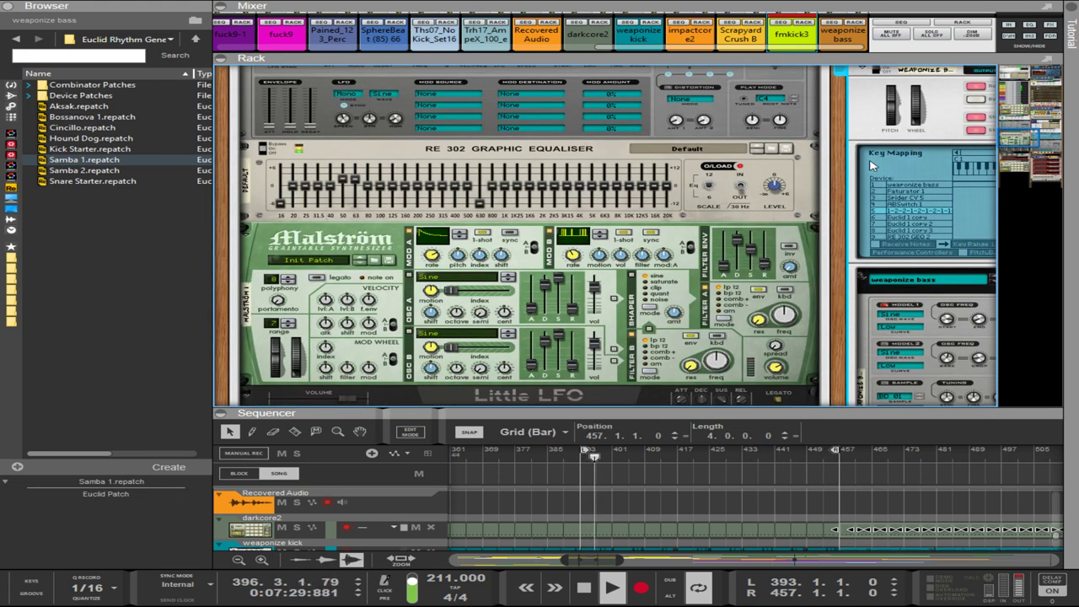
drag(839, 180, 672, 203)
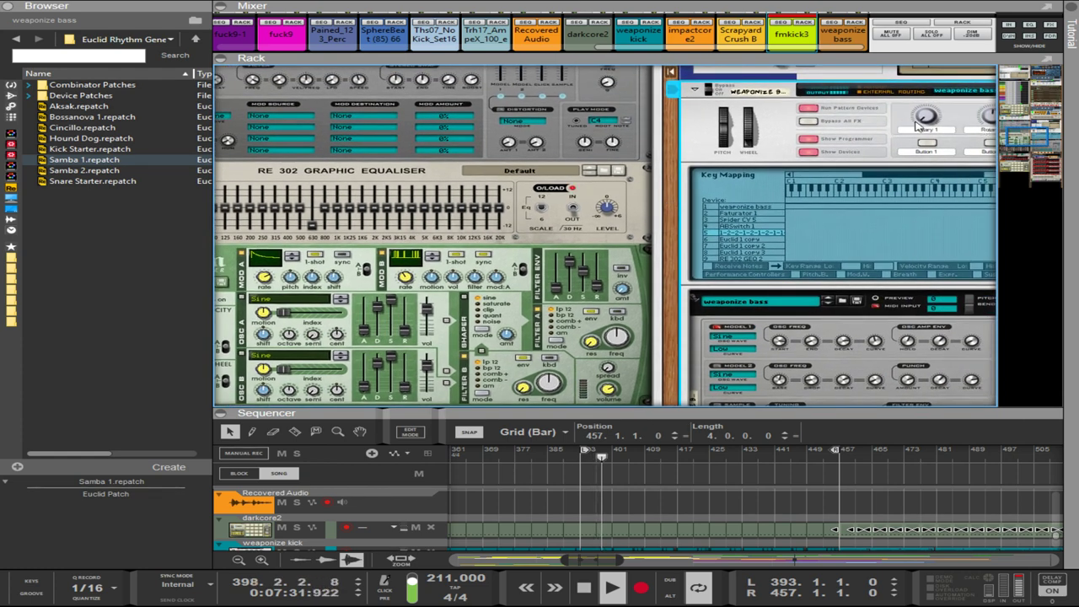
scroll(666, 238, down, 6)
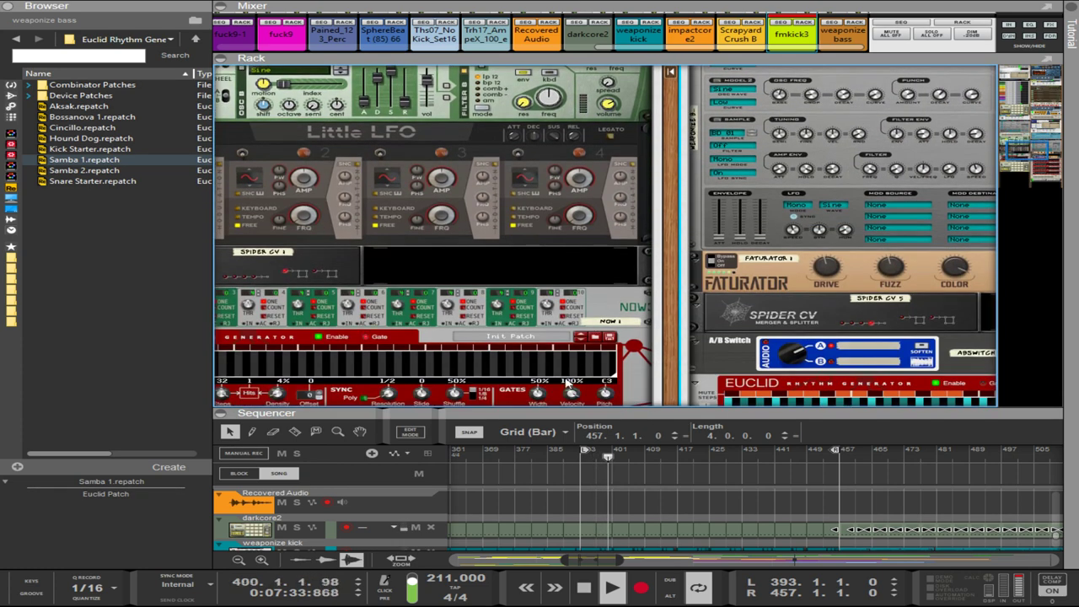
scroll(931, 337, up, 5)
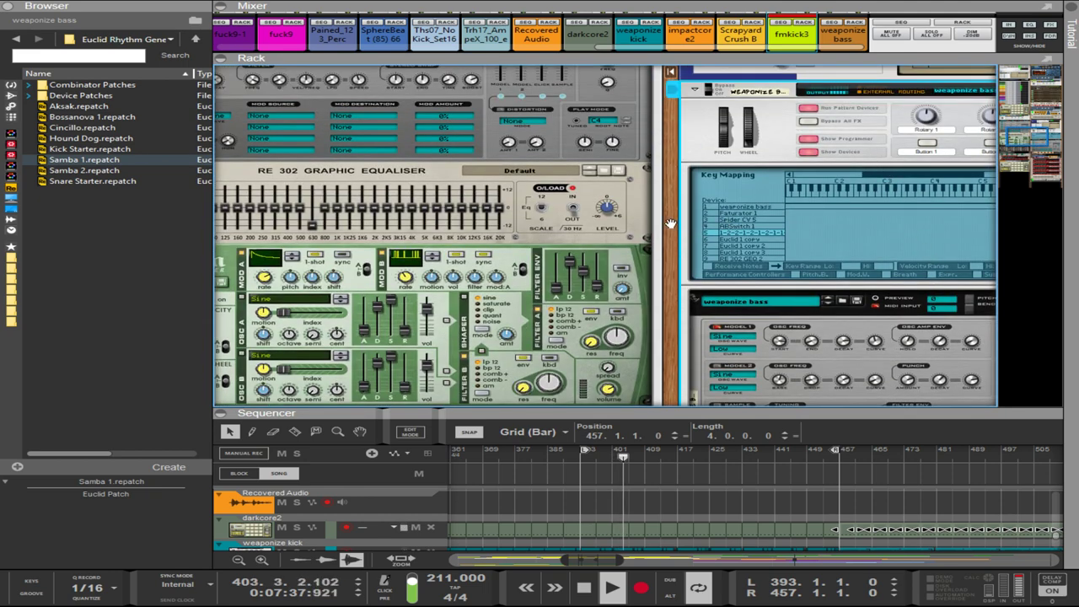
drag(670, 223, 371, 194)
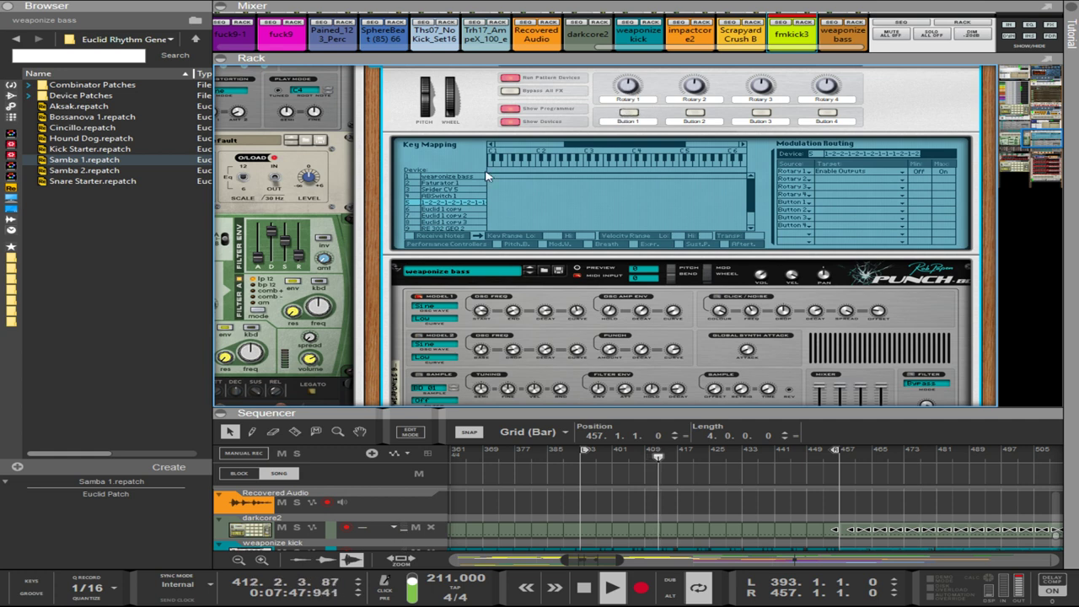
scroll(285, 306, down, 5)
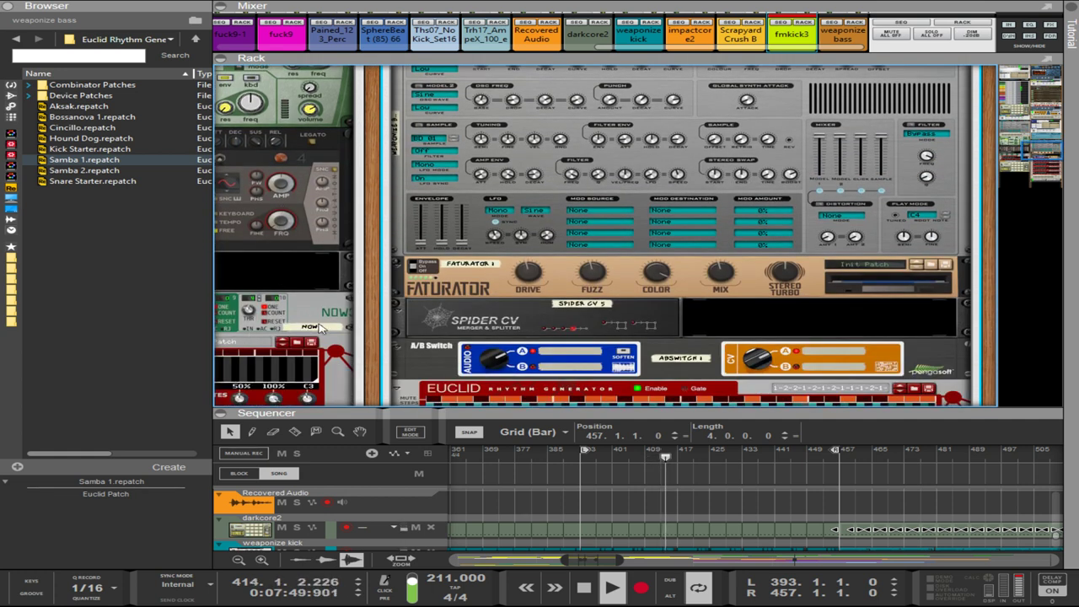
scroll(442, 347, up, 5)
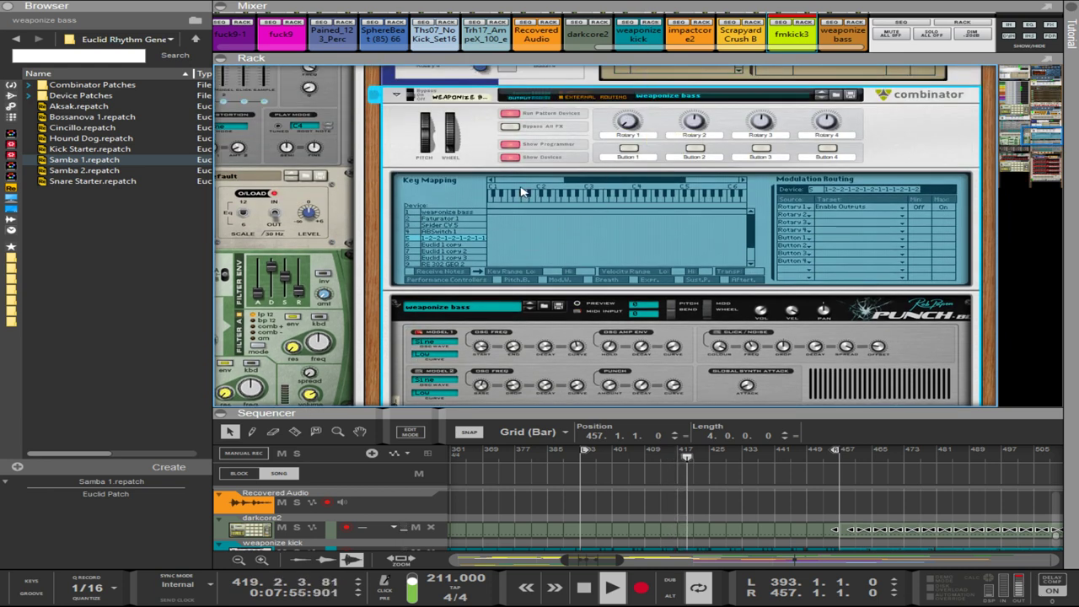
scroll(373, 321, down, 6)
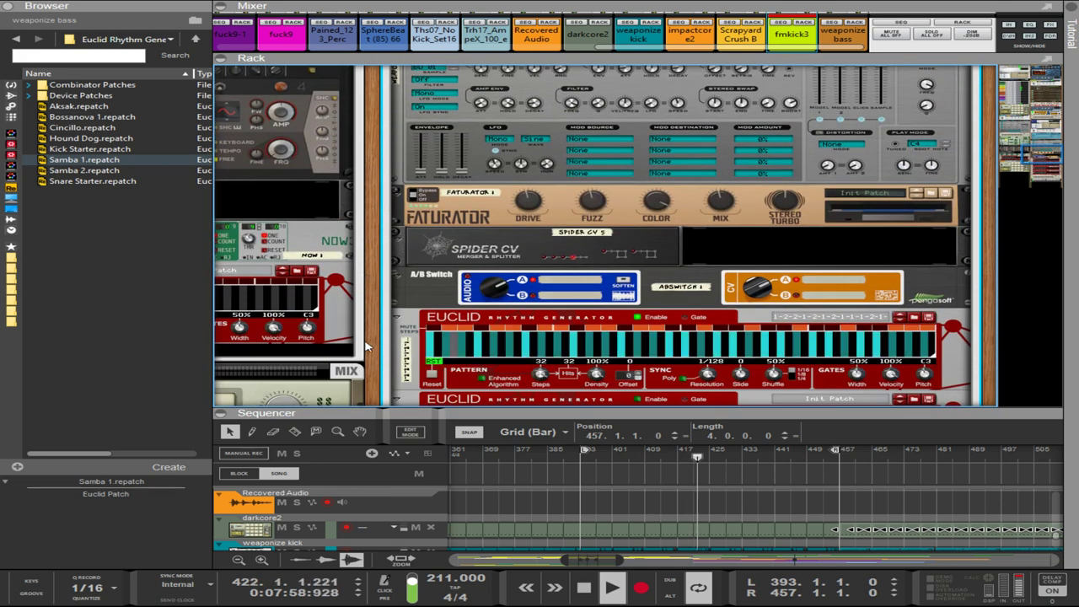
drag(365, 346, 920, 316)
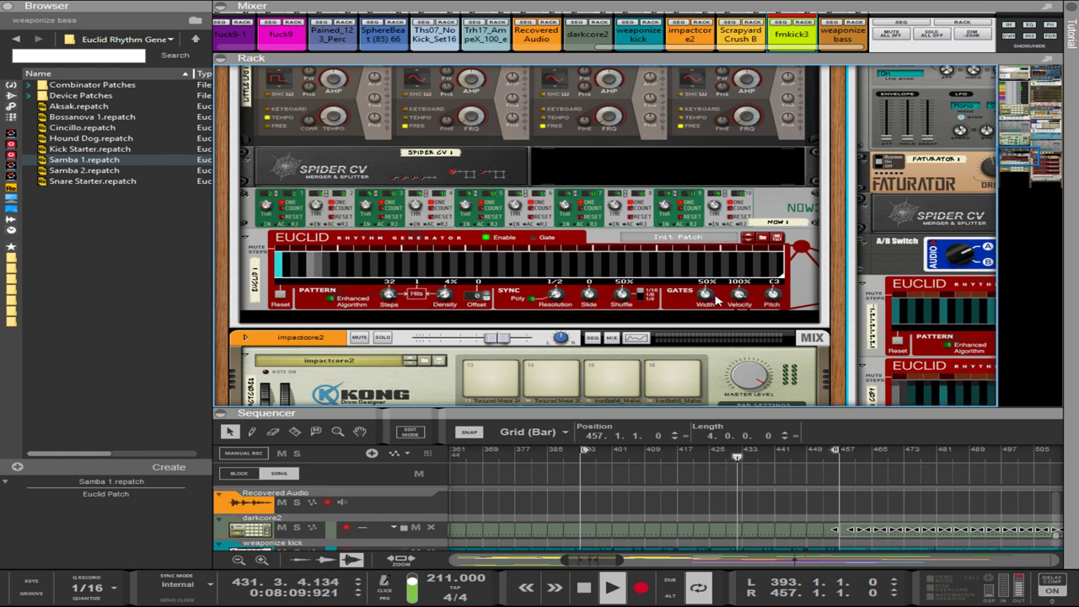
- Raise the first Euclid's Gate Width to 100% and show the rear cabling
drag(704, 294, 717, 224)
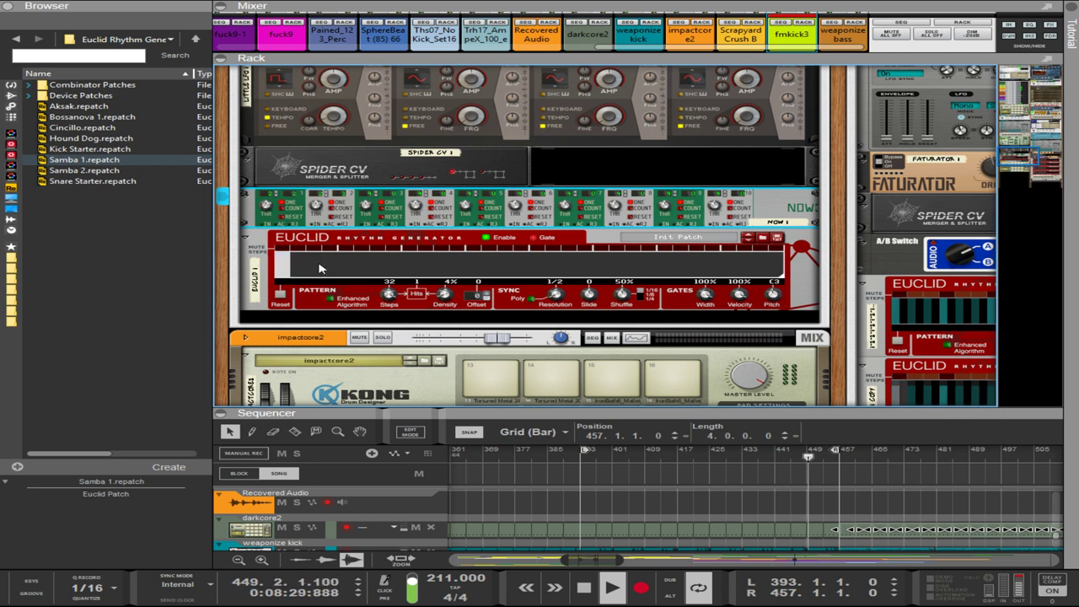
key(Tab)
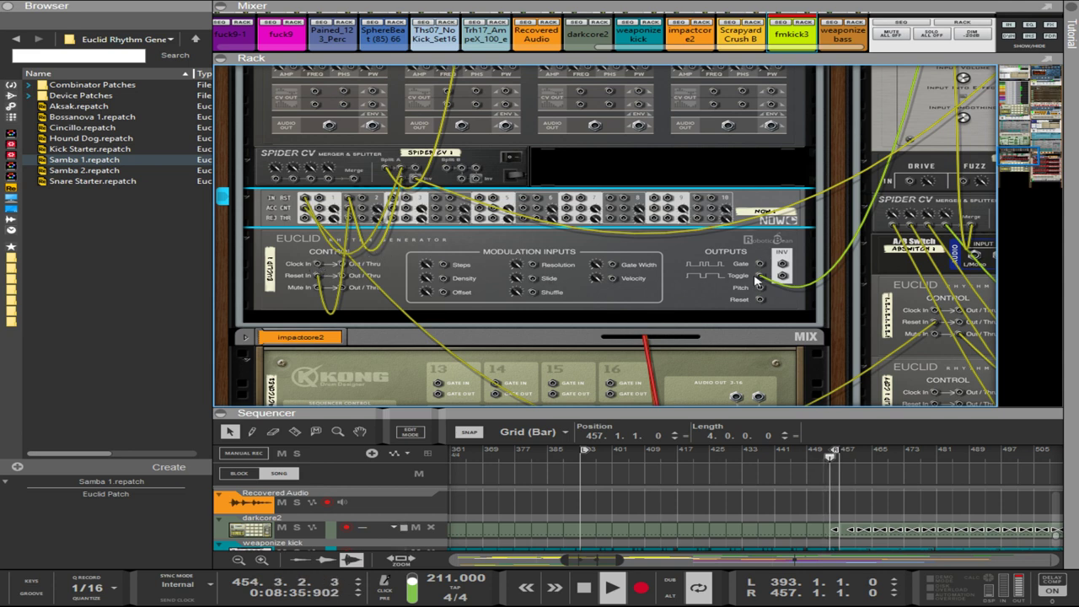
- Try the Toggle cable on the INV jack and back, then move the Spider CV Split A cable to Split B
drag(759, 276, 783, 277)
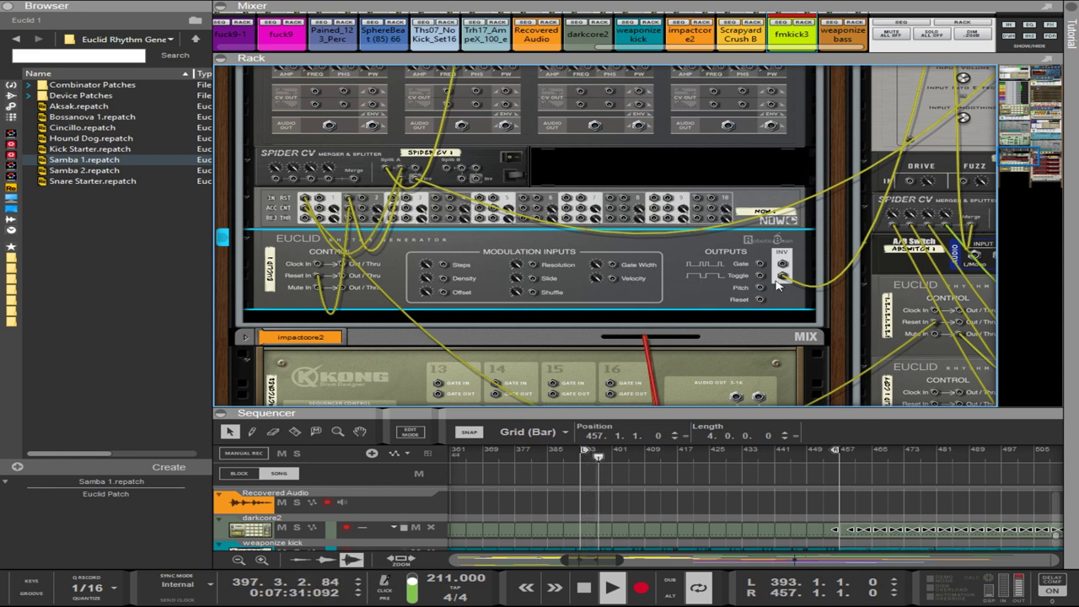
drag(782, 275, 760, 275)
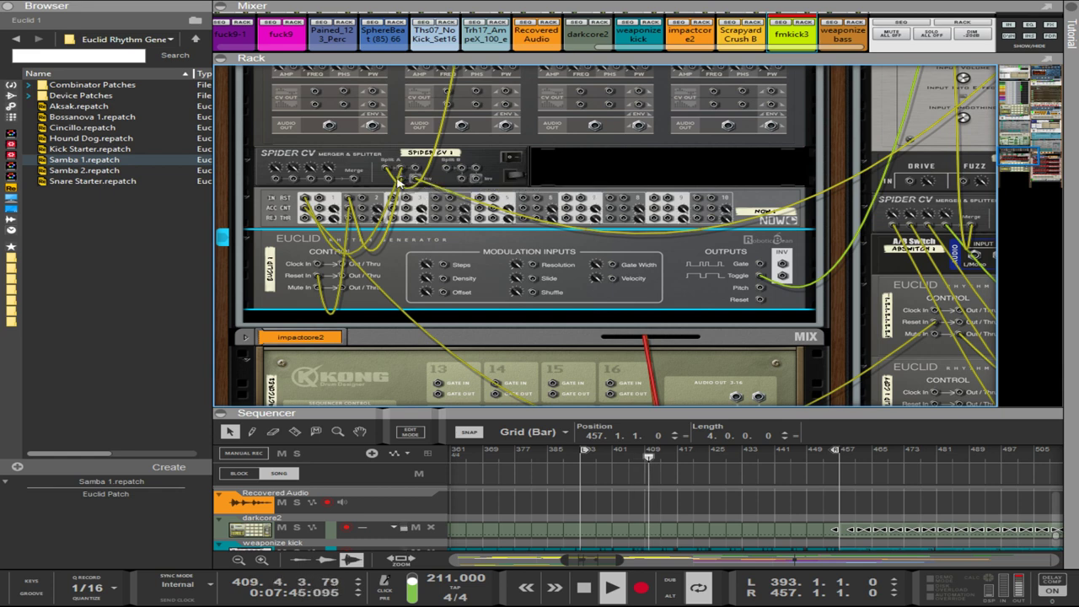
drag(398, 181, 480, 180)
key(Tab)
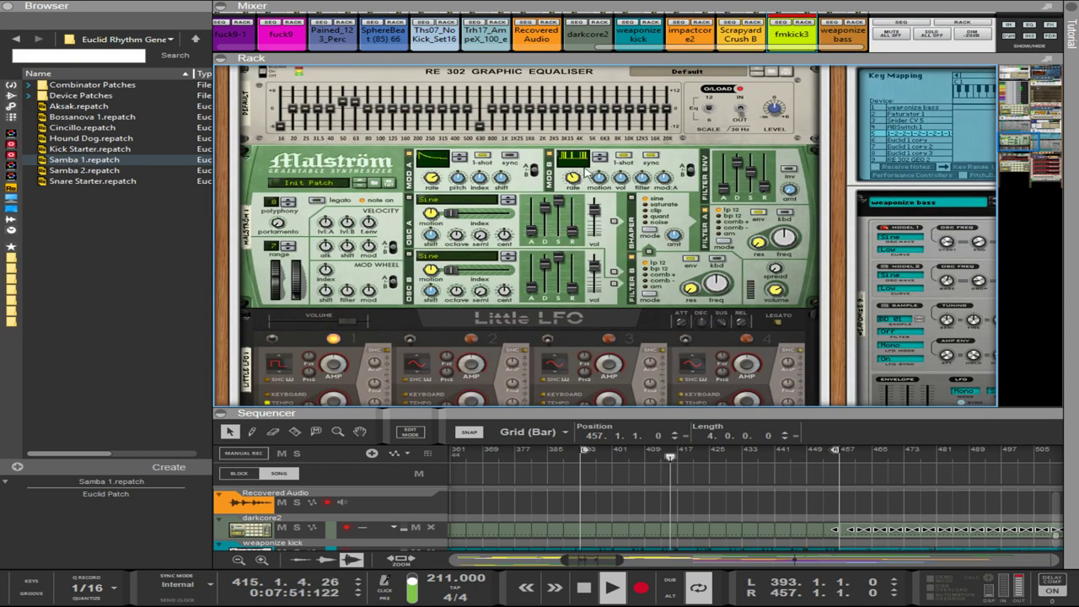
- Change Malström Modulator B's curve shape and slow its rate from 8/4 to 1/4
drag(588, 154, 587, 187)
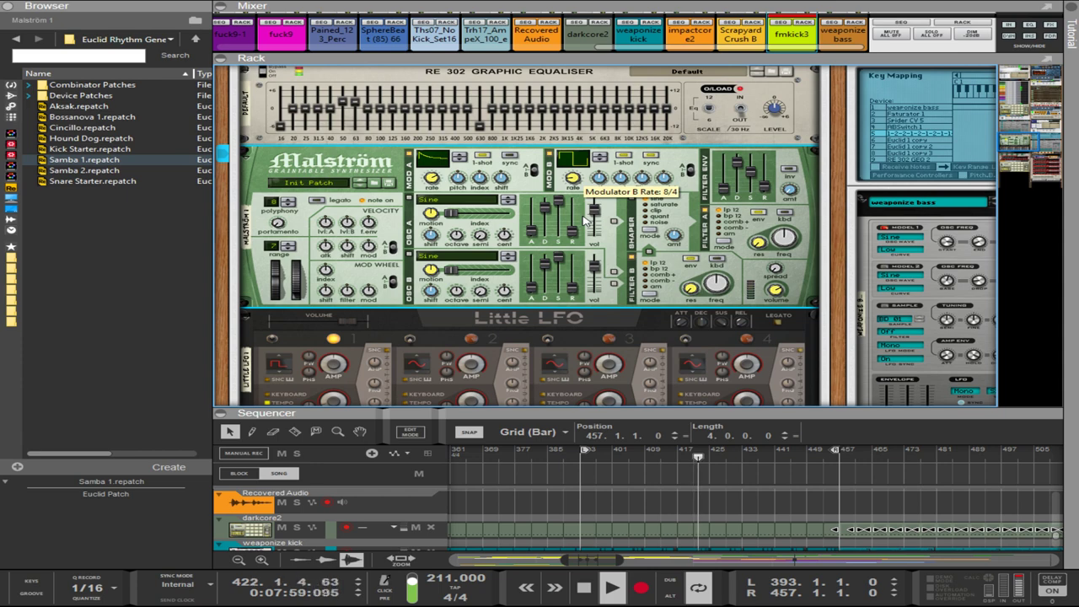
scroll(584, 221, down, 6)
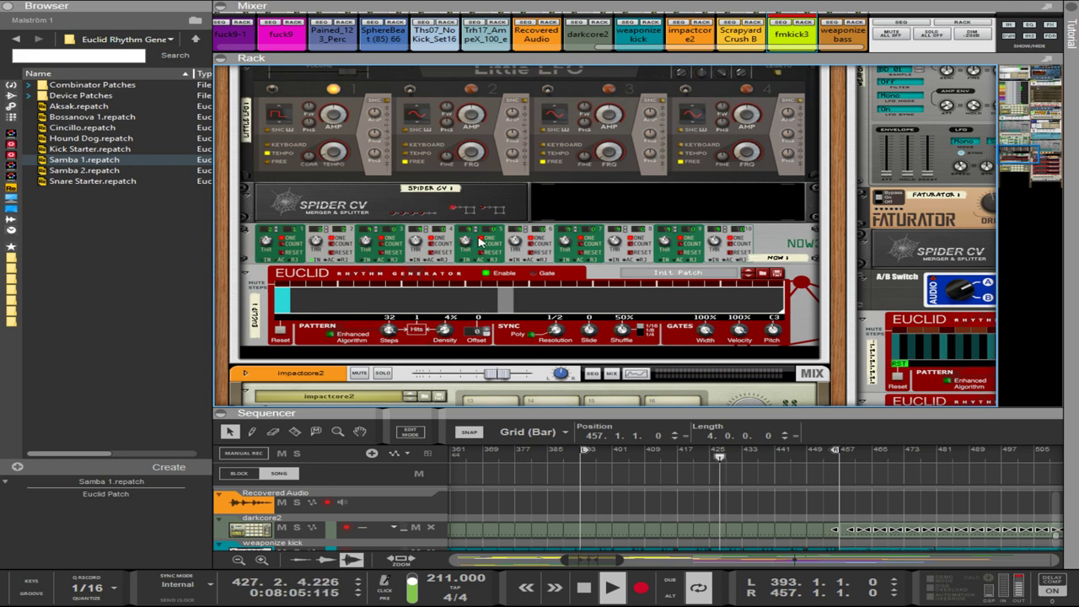
key(Tab)
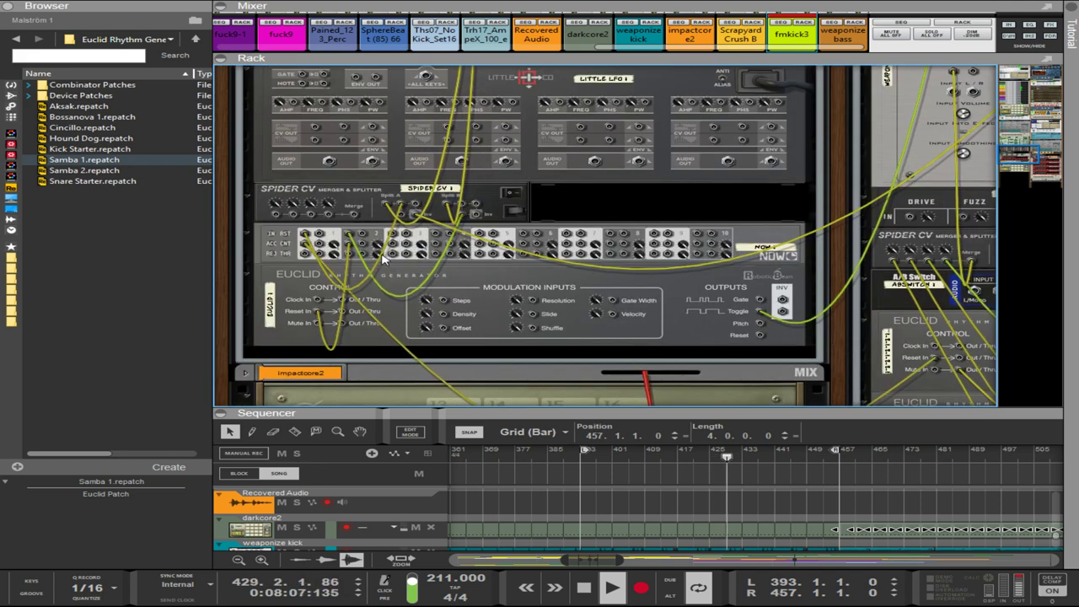
key(Tab)
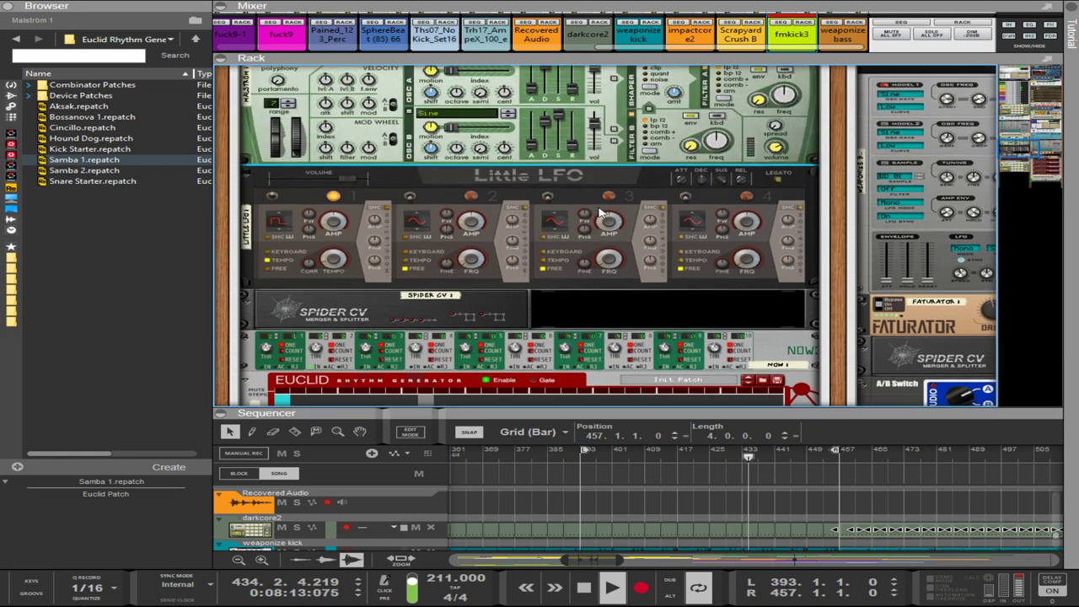
scroll(593, 209, up, 5)
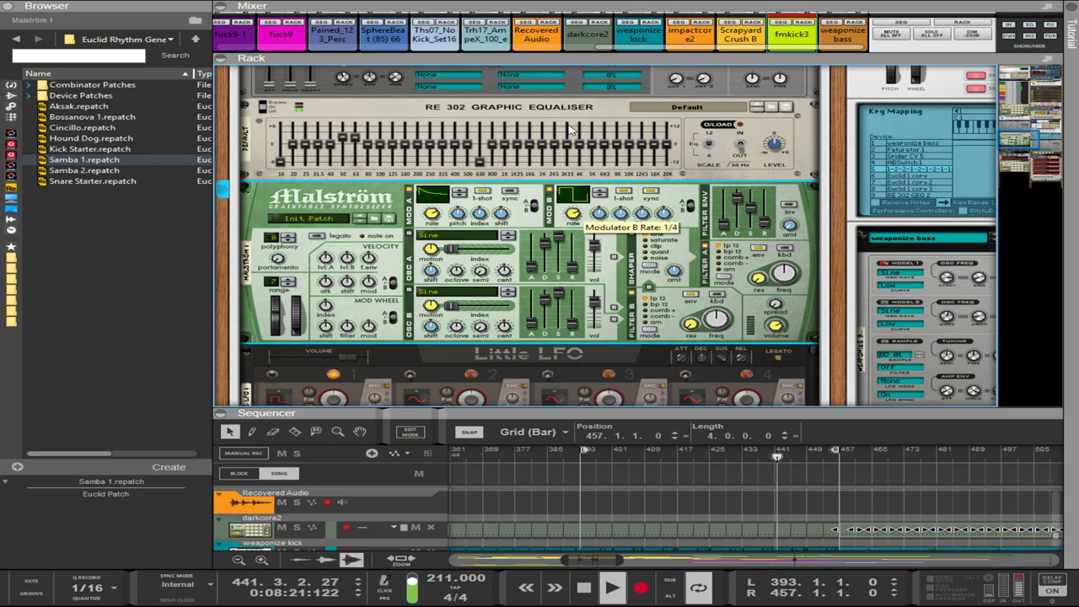
scroll(530, 213, down, 6)
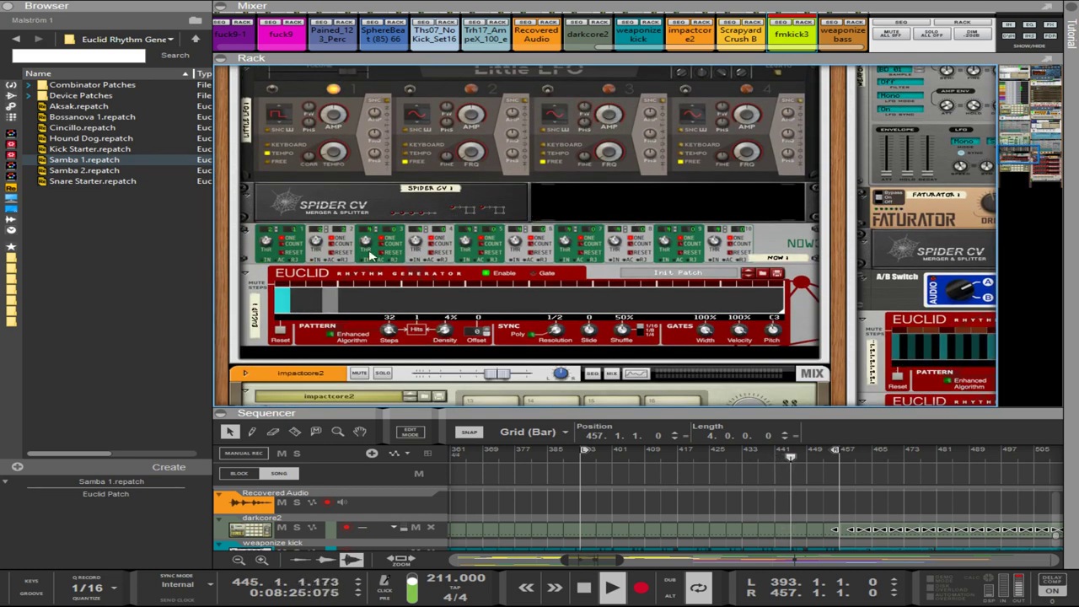
- Enable counting on the NOW module's second column and raise the Euclid density to 39% (13 hits over 32 steps)
click(333, 243)
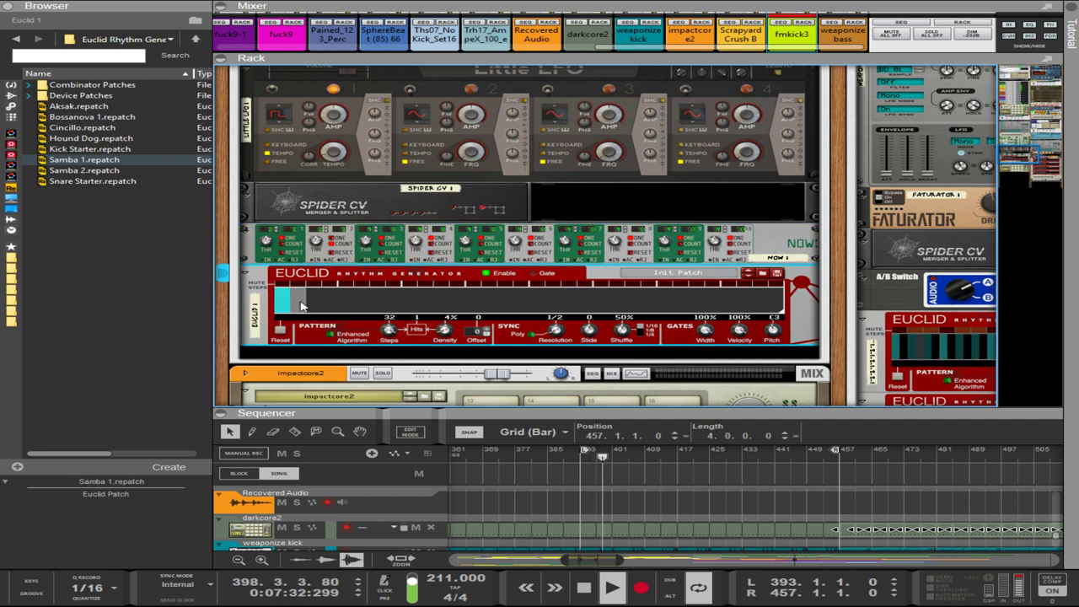
click(317, 307)
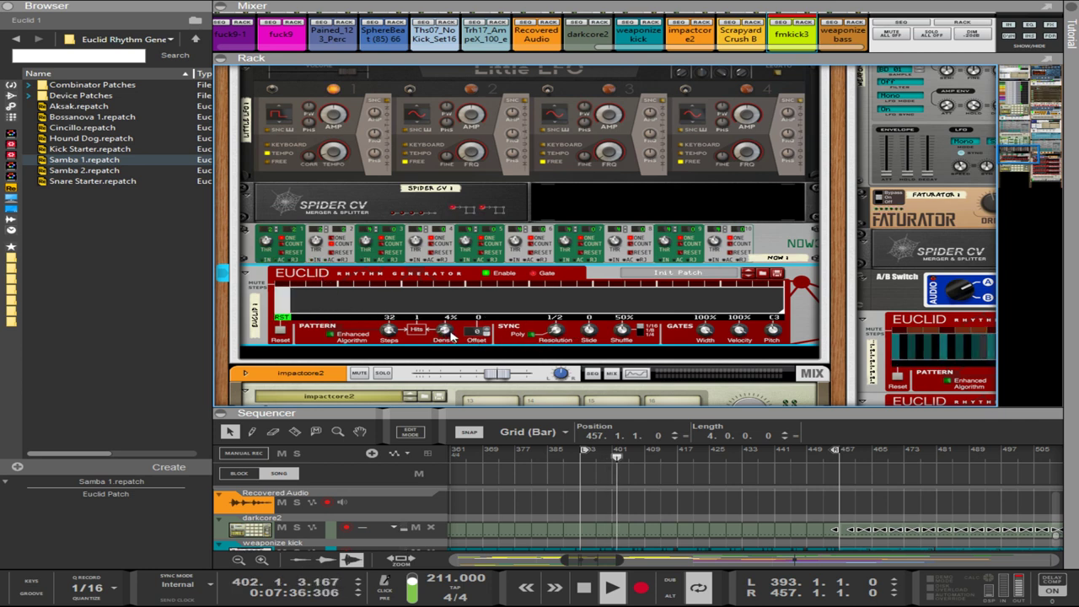
drag(446, 336, 485, 280)
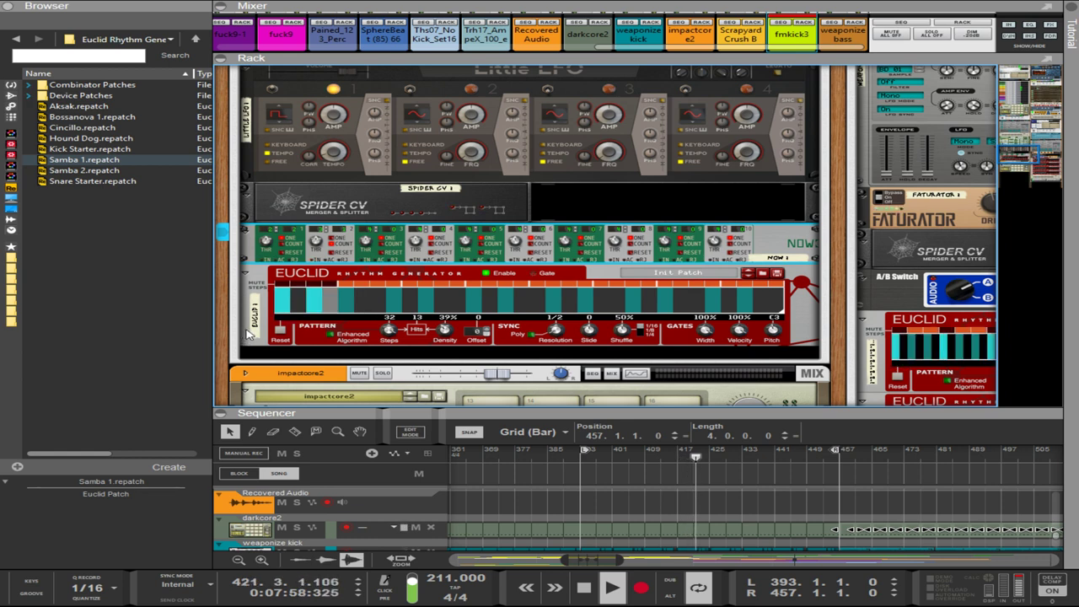
- Resize the rack/sequencer divider and pan to the right column's Euclid generators
drag(514, 411, 576, 161)
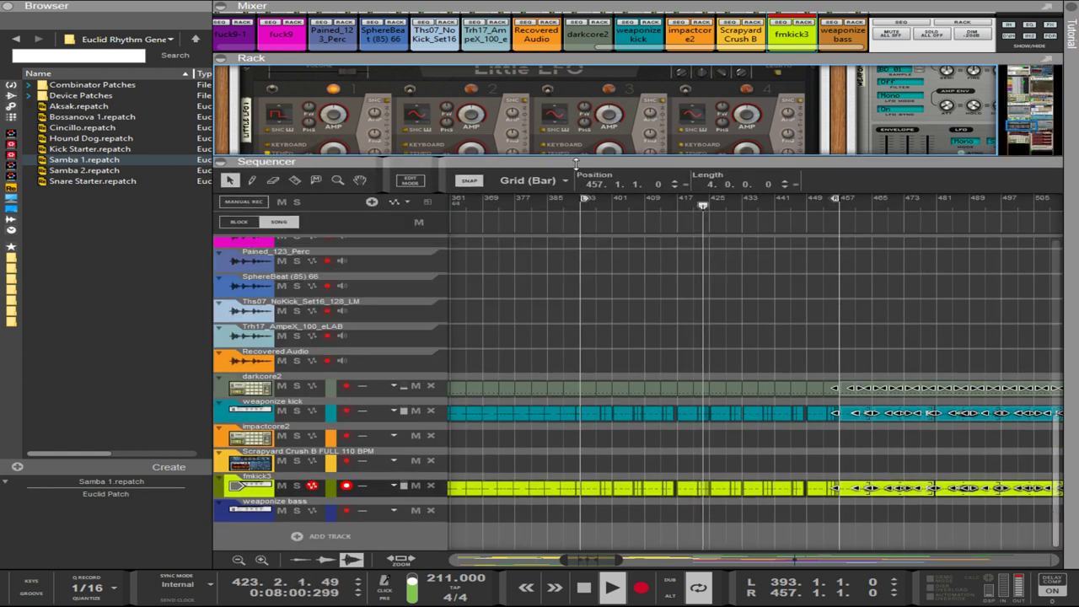
drag(677, 159, 674, 368)
drag(835, 340, 451, 200)
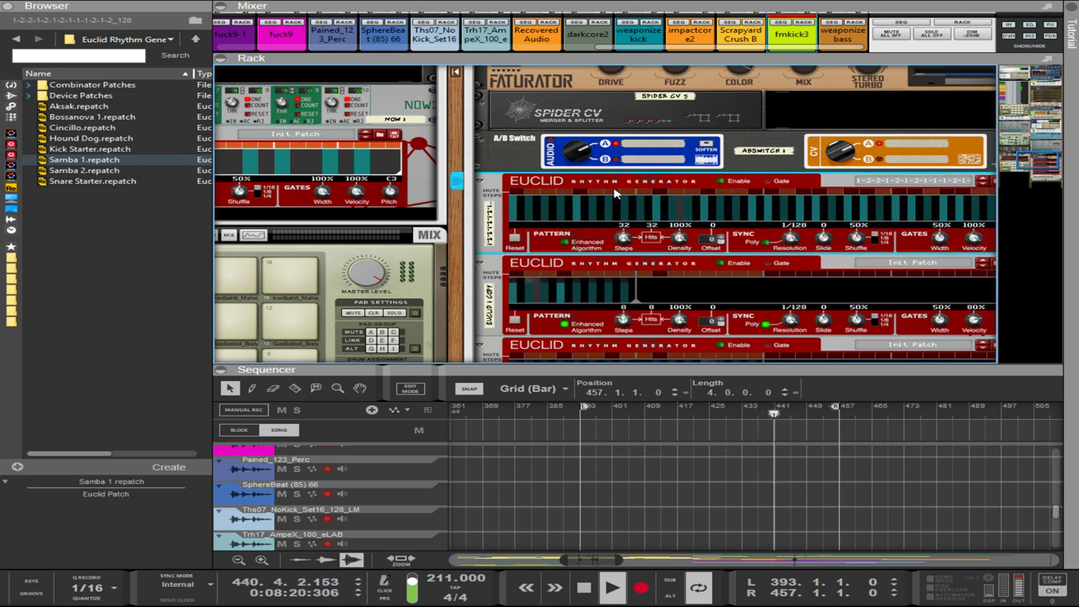
click(645, 196)
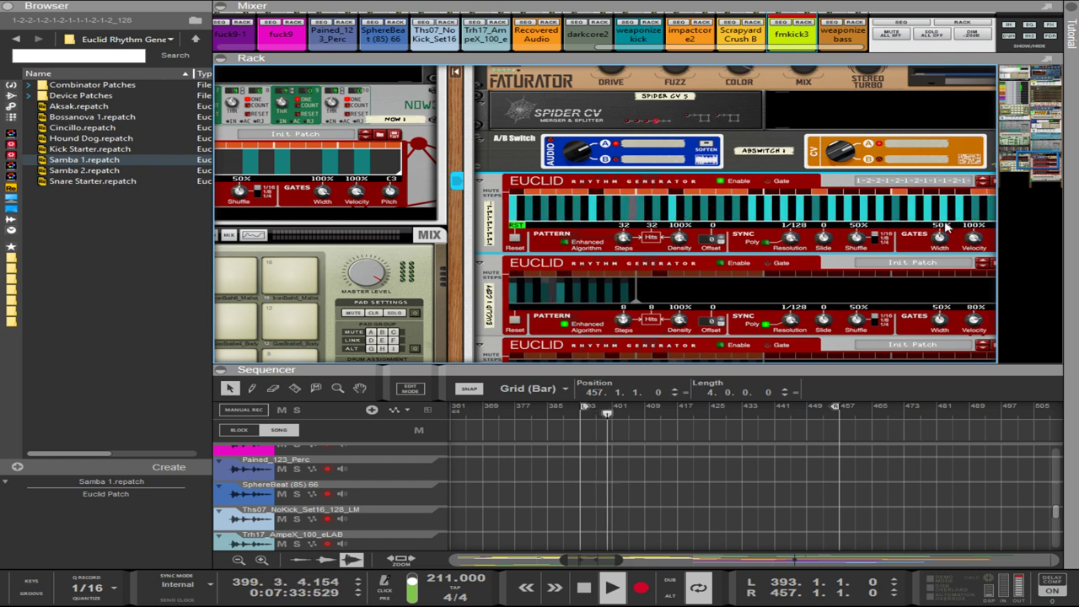
drag(451, 297, 417, 287)
scroll(416, 288, right, 1)
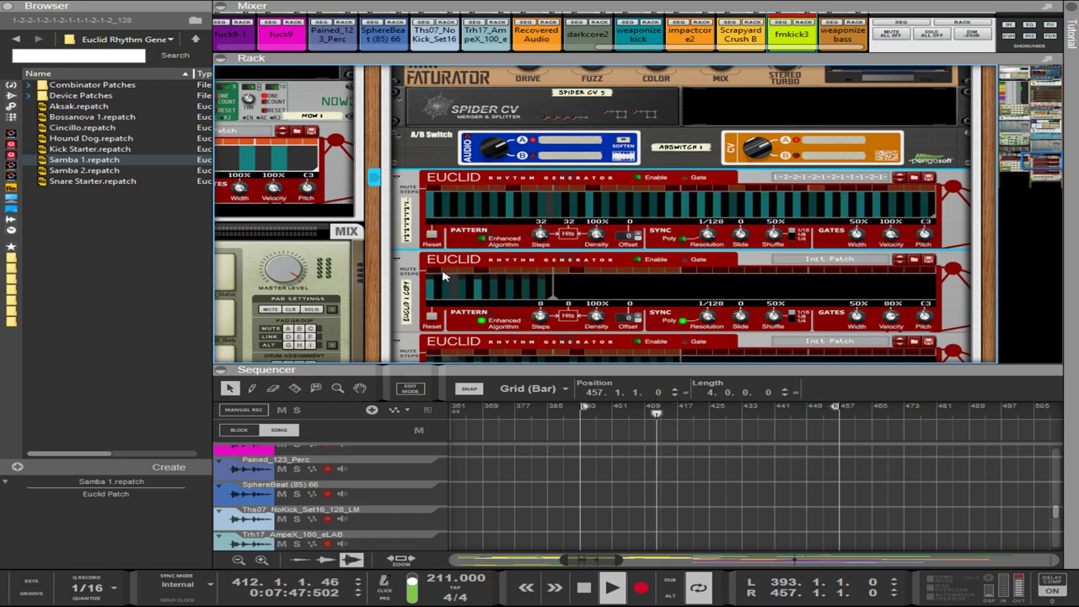
drag(391, 303, 811, 406)
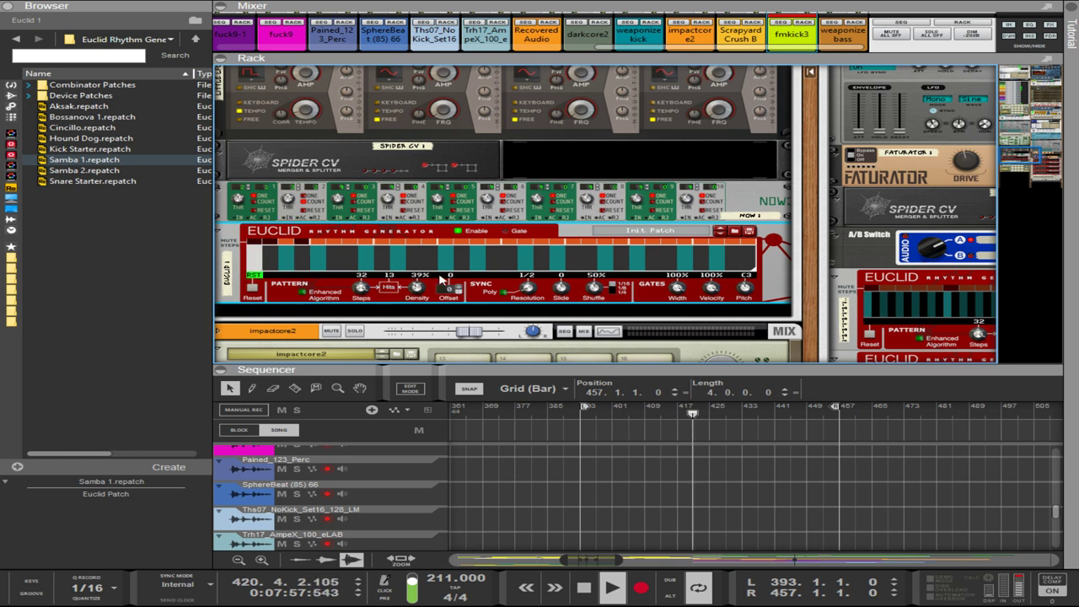
- Lower the first Euclid's Gates Width from 100% to 29%
key(Tab)
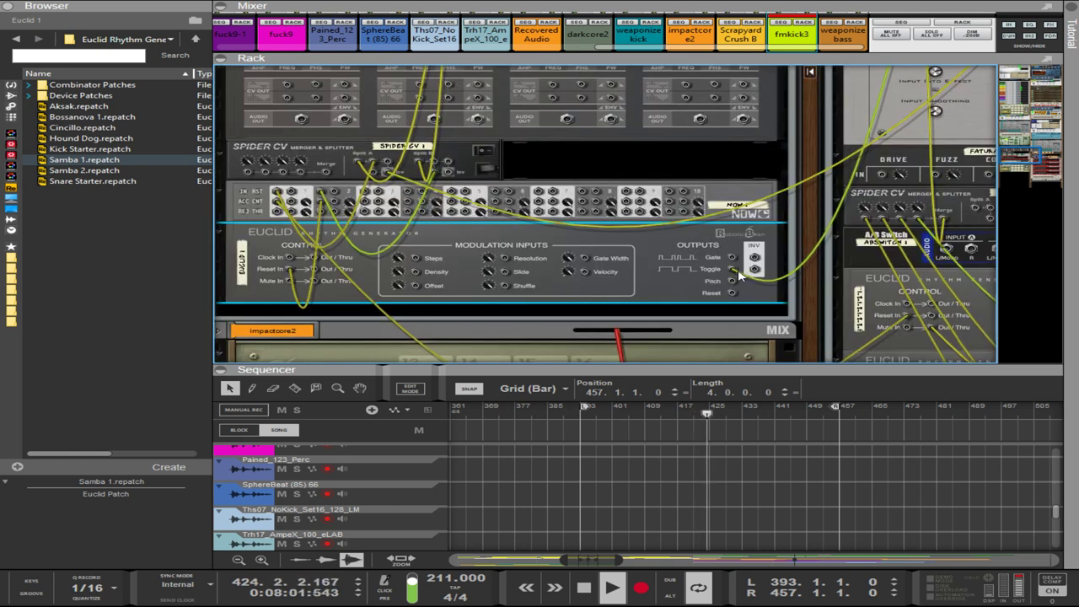
key(Tab)
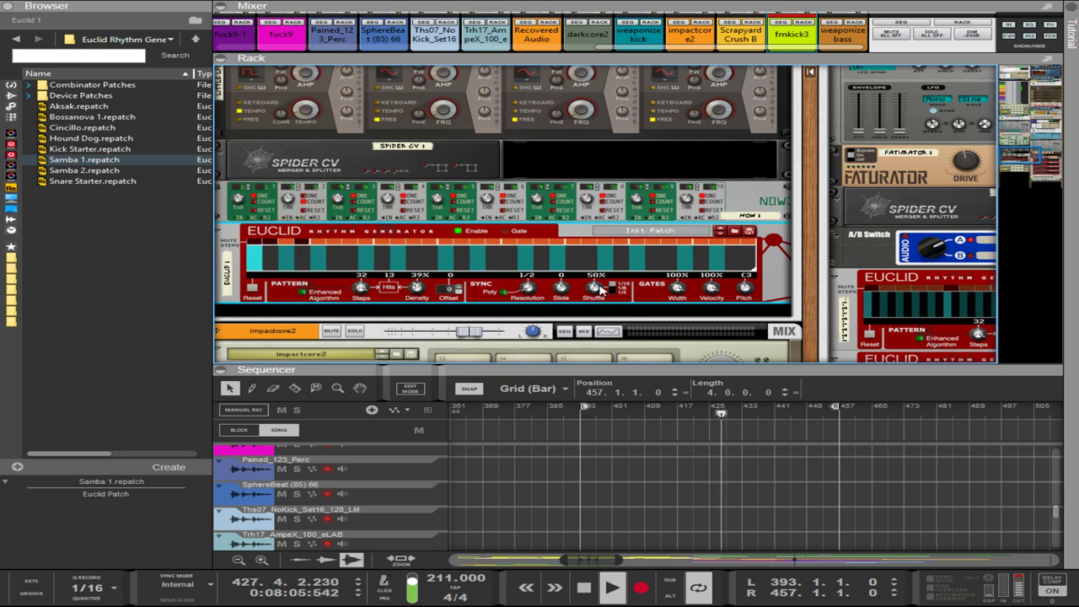
drag(683, 291, 683, 402)
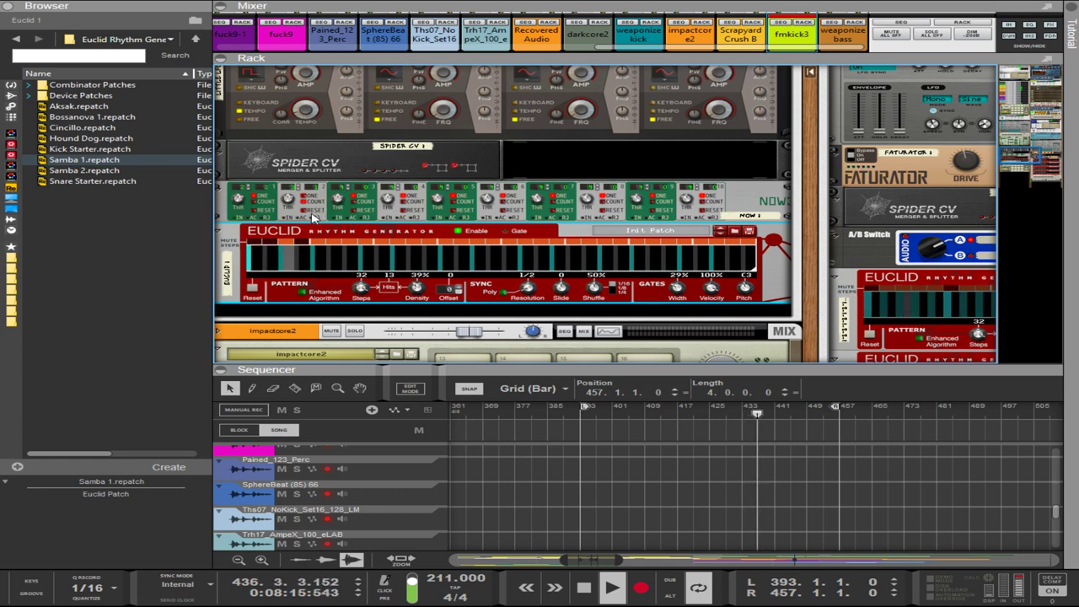
scroll(520, 174, up, 5)
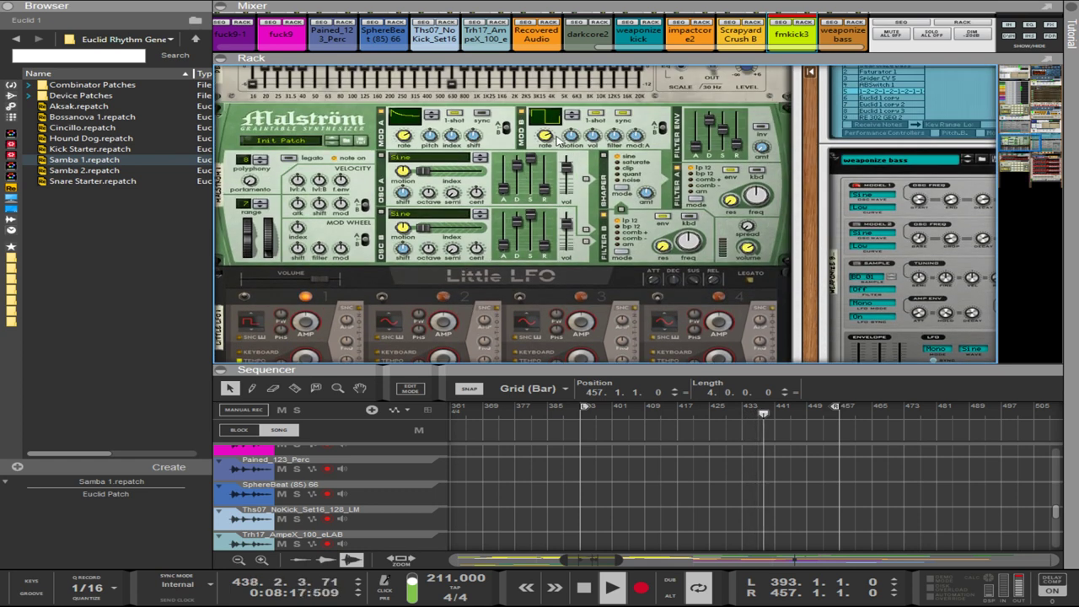
- Inspect the Malström's modulator rate, then pan to the top right-column Euclid (32 steps, 1/128)
click(544, 135)
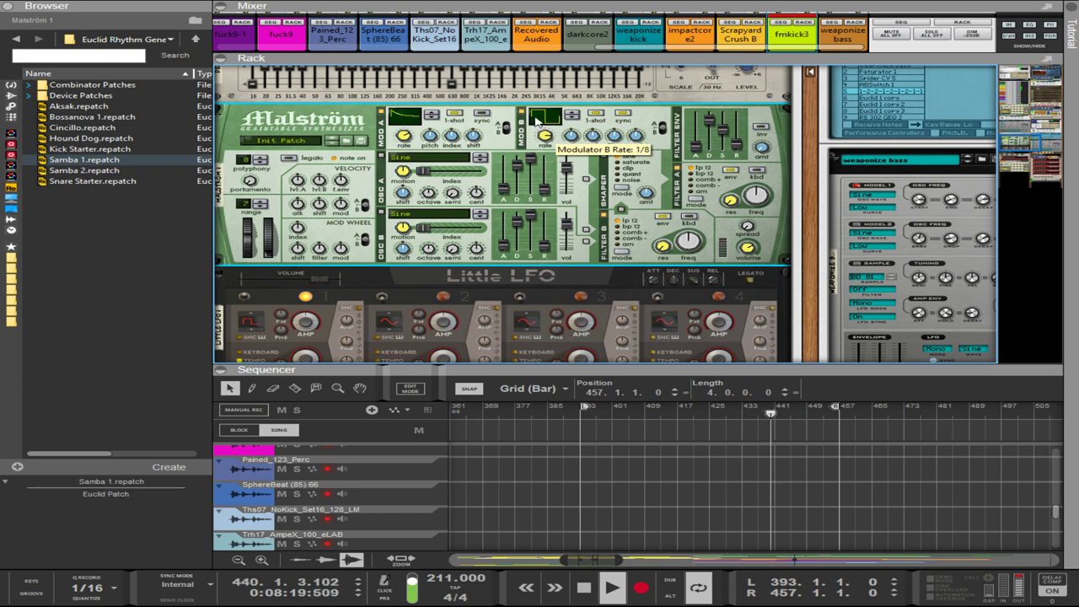
scroll(518, 205, down, 5)
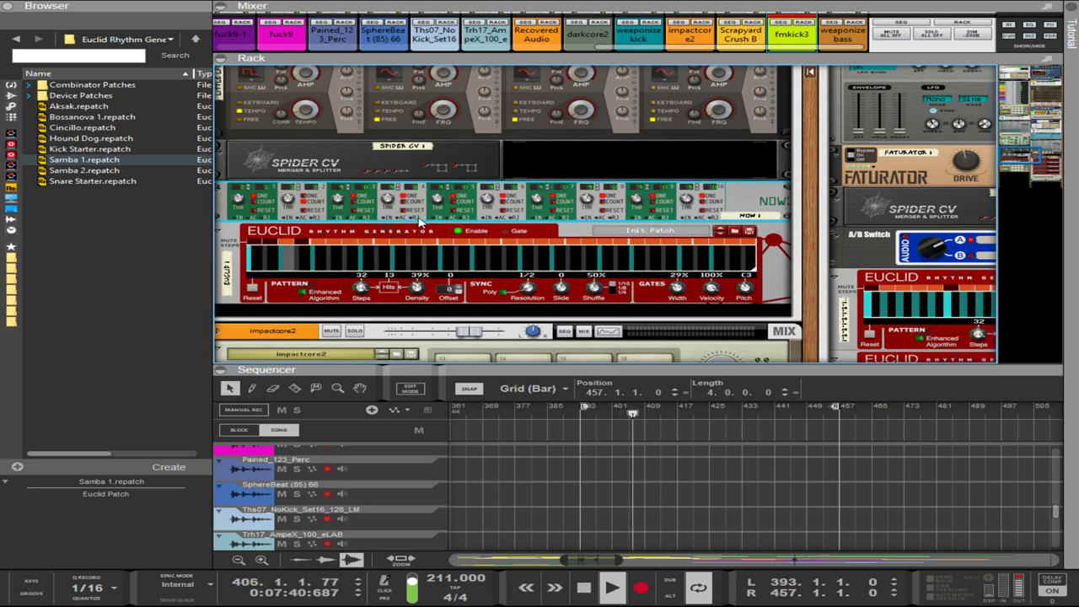
scroll(450, 230, up, 5)
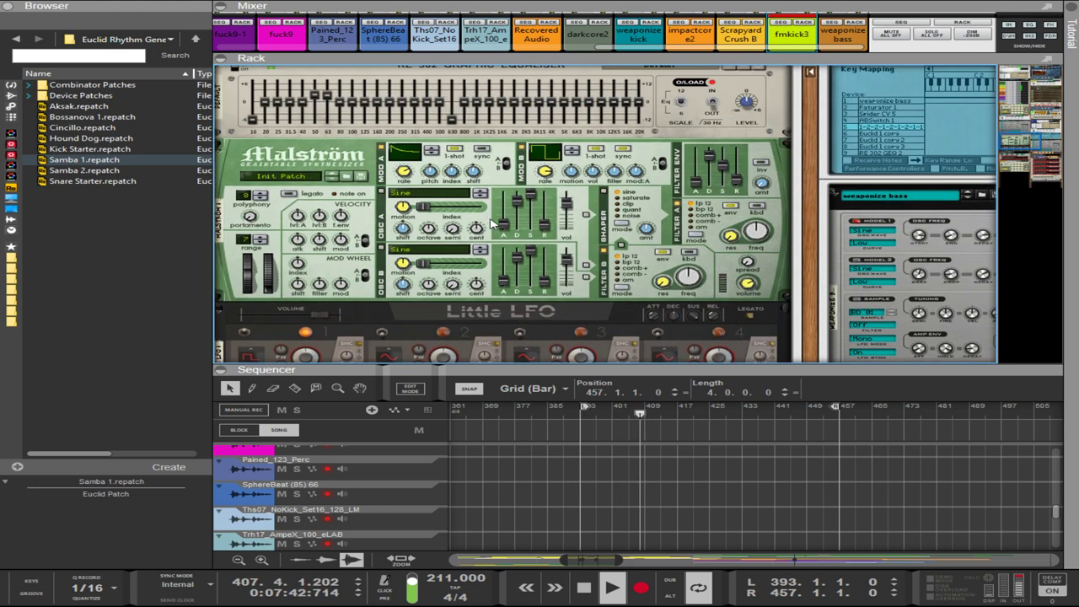
scroll(493, 223, down, 2)
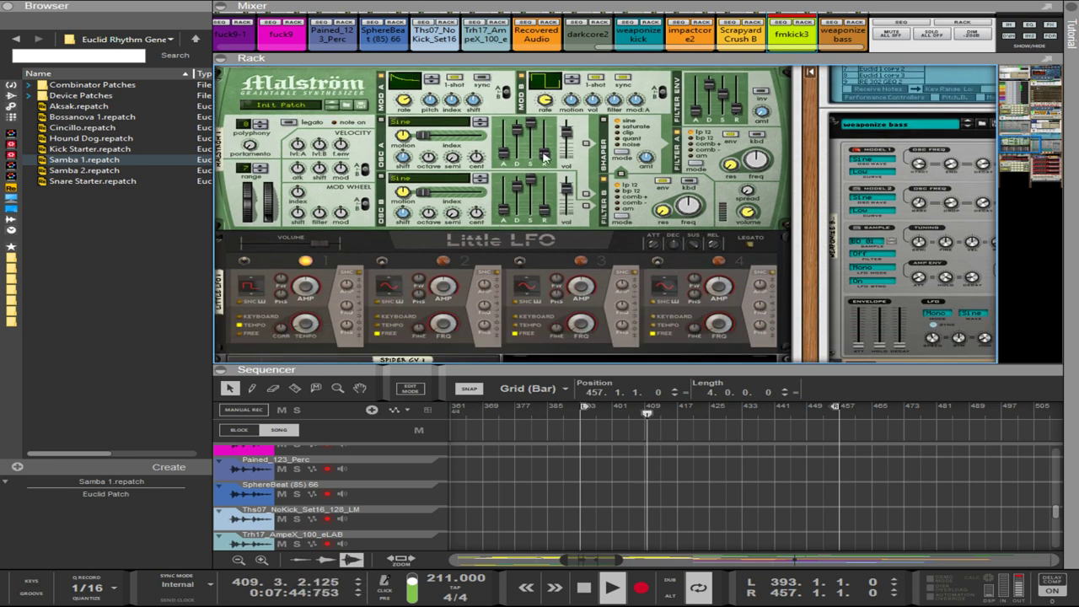
scroll(576, 120, down, 5)
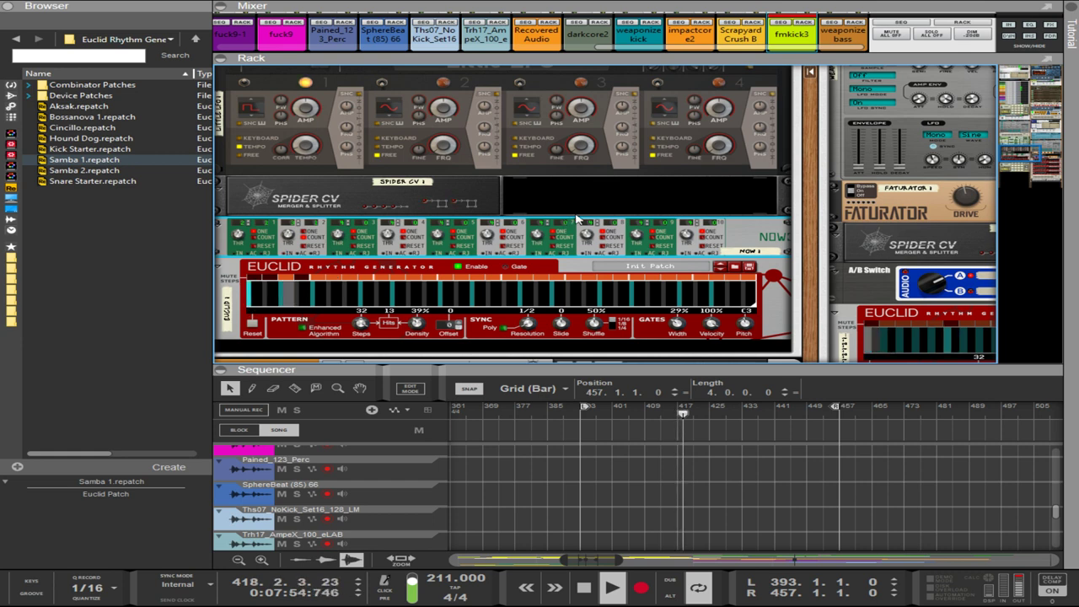
scroll(578, 221, up, 3)
scroll(578, 221, up, 3)
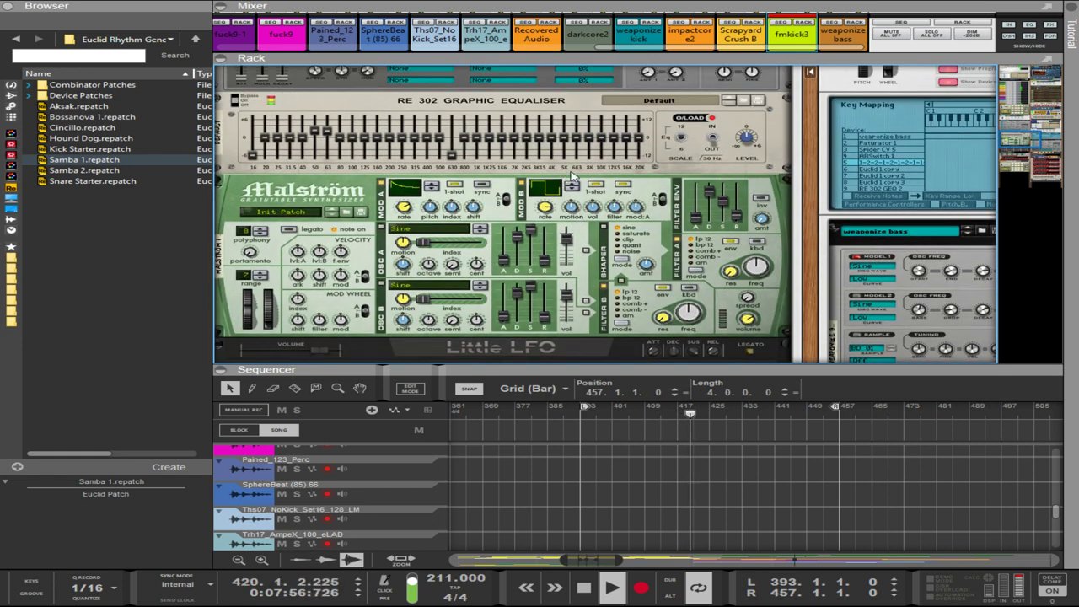
click(578, 186)
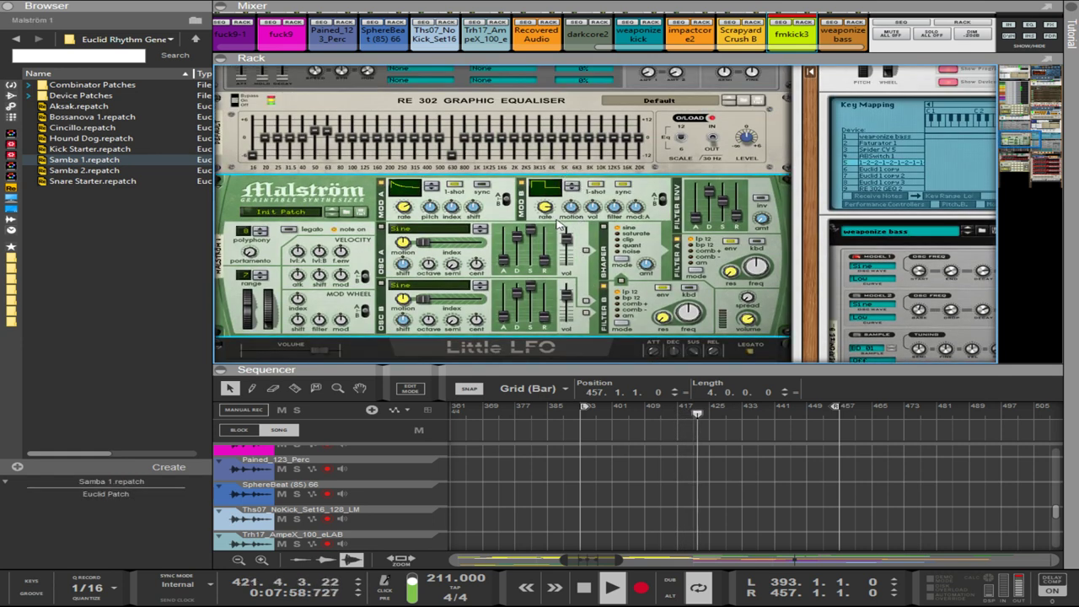
scroll(556, 221, down, 6)
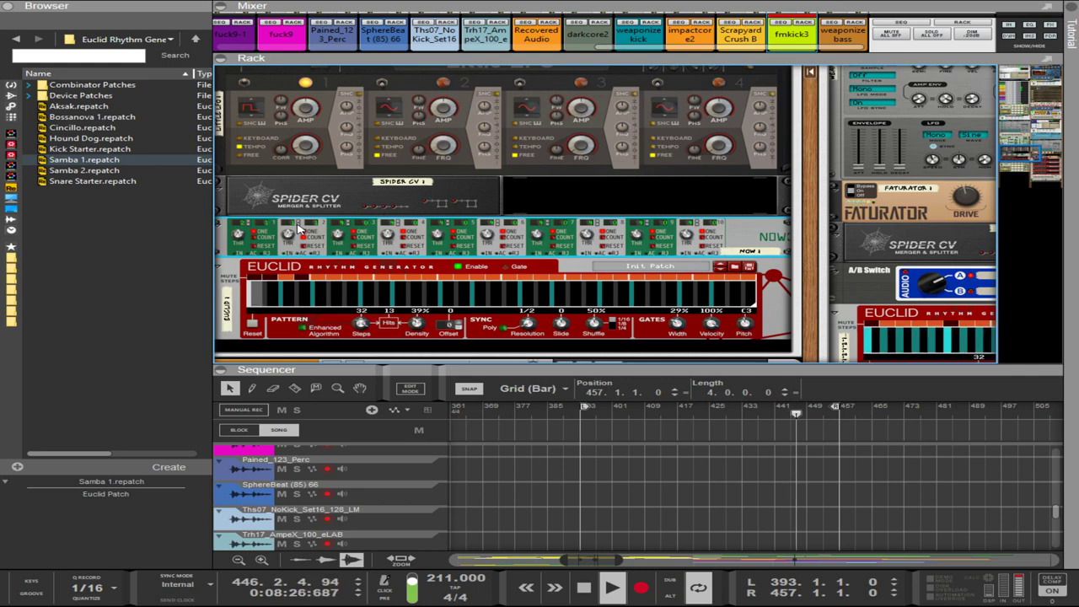
drag(808, 331, 377, 218)
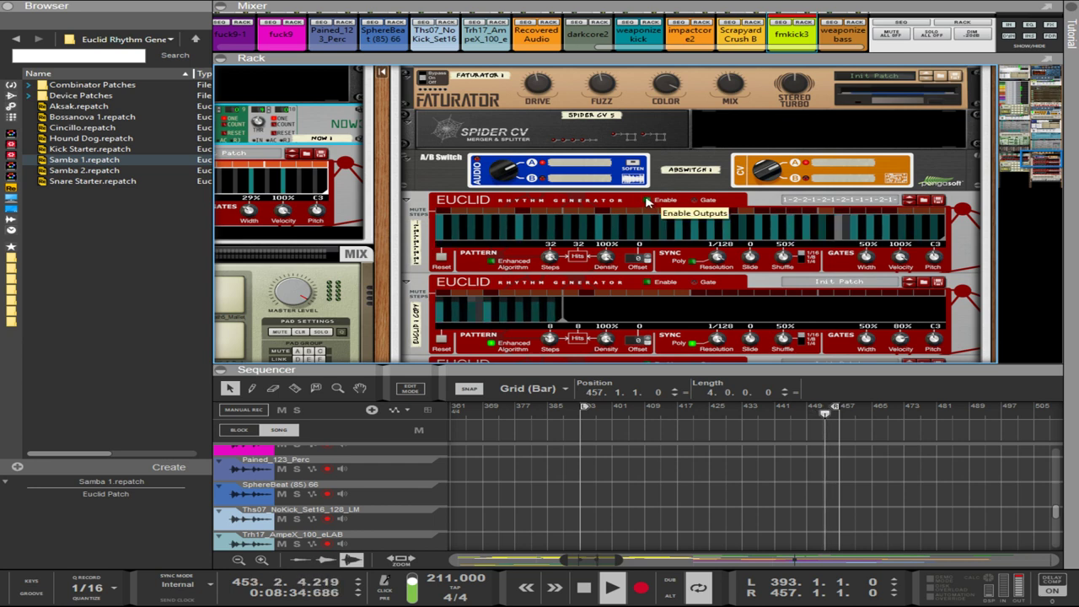
- Lower the weaponize bass Combinator's Rotary 1, which drives Enable Outputs, from 64 to 55
key(Tab)
key(Tab)
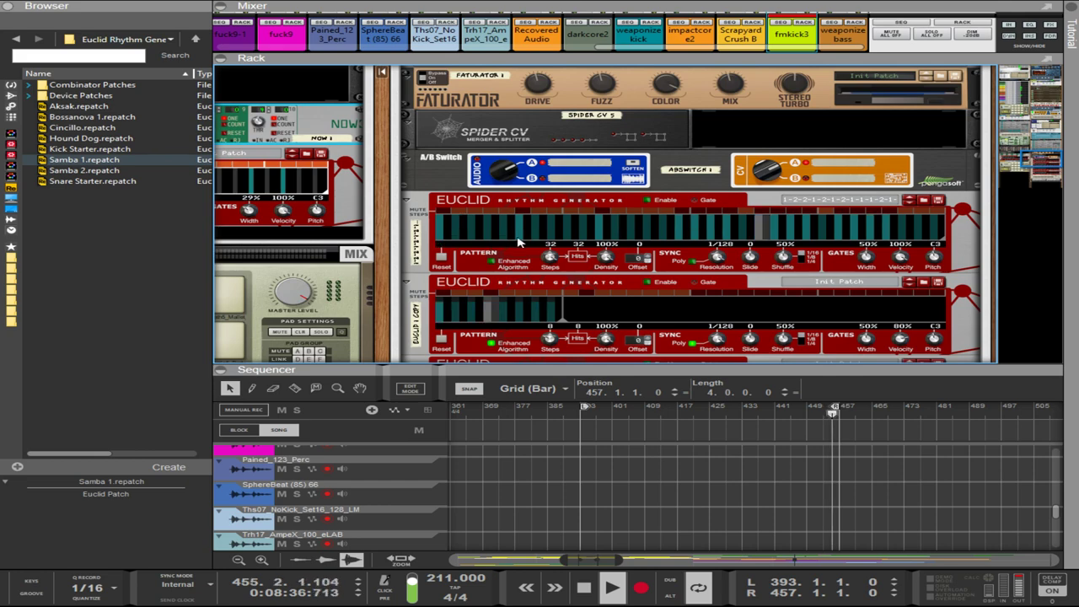
scroll(691, 219, up, 5)
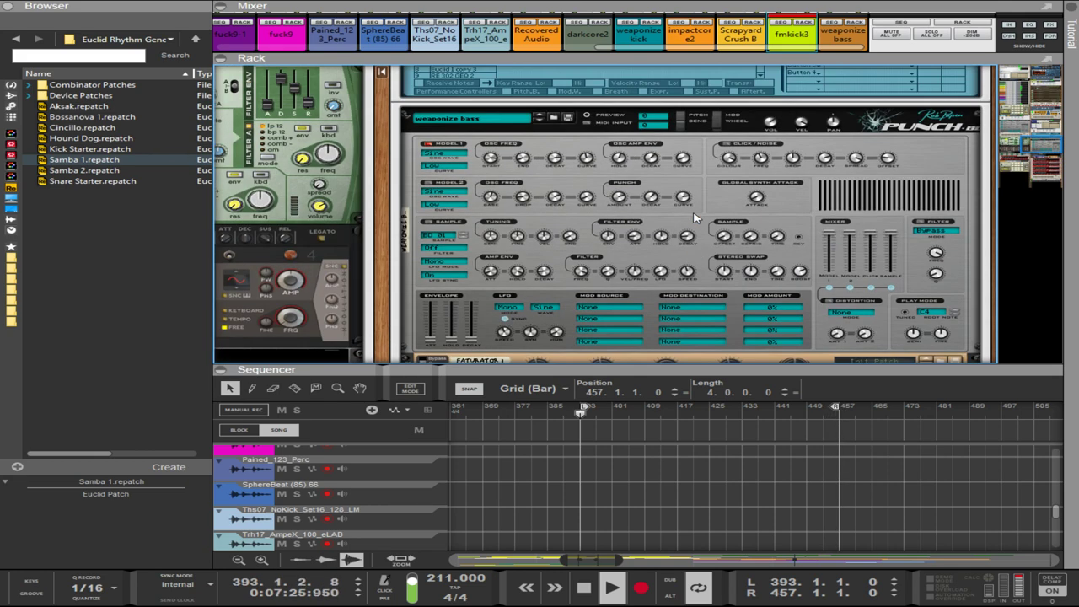
scroll(693, 217, up, 5)
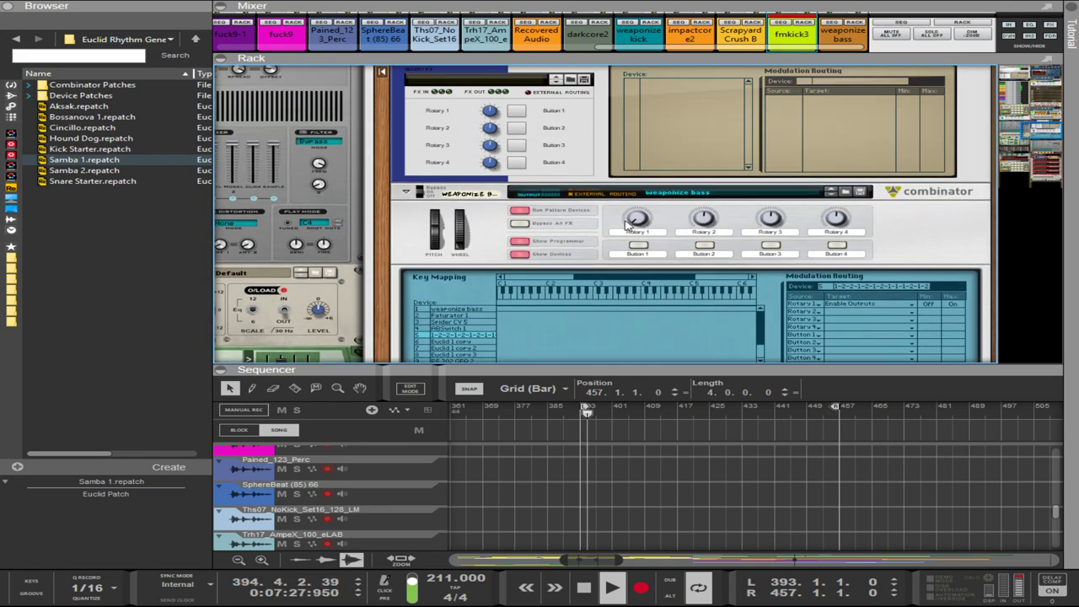
click(638, 221)
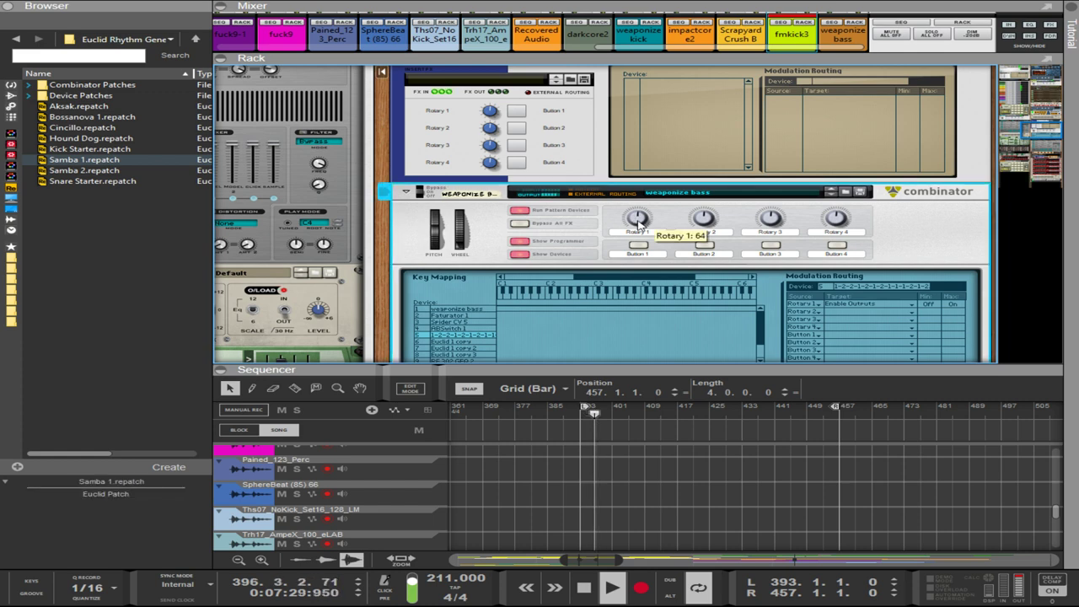
scroll(638, 229, down, 7)
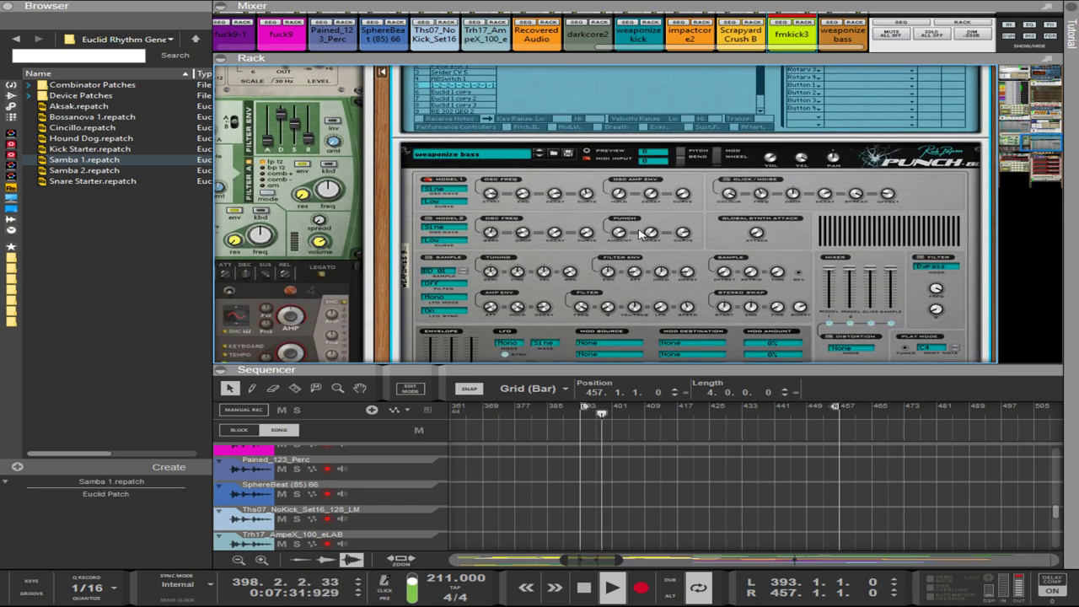
scroll(638, 229, up, 2)
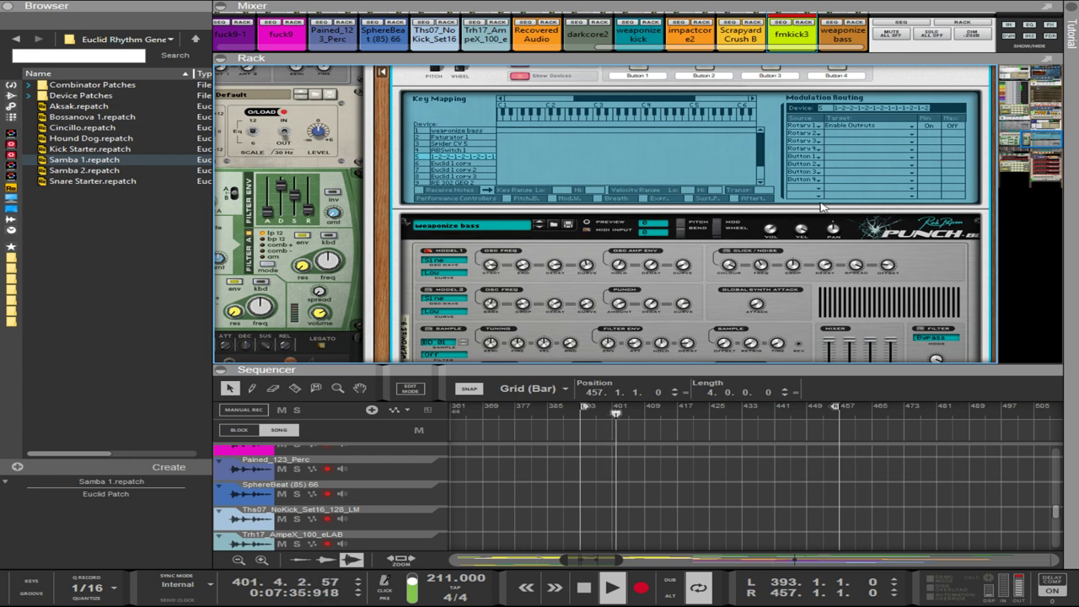
scroll(803, 211, up, 3)
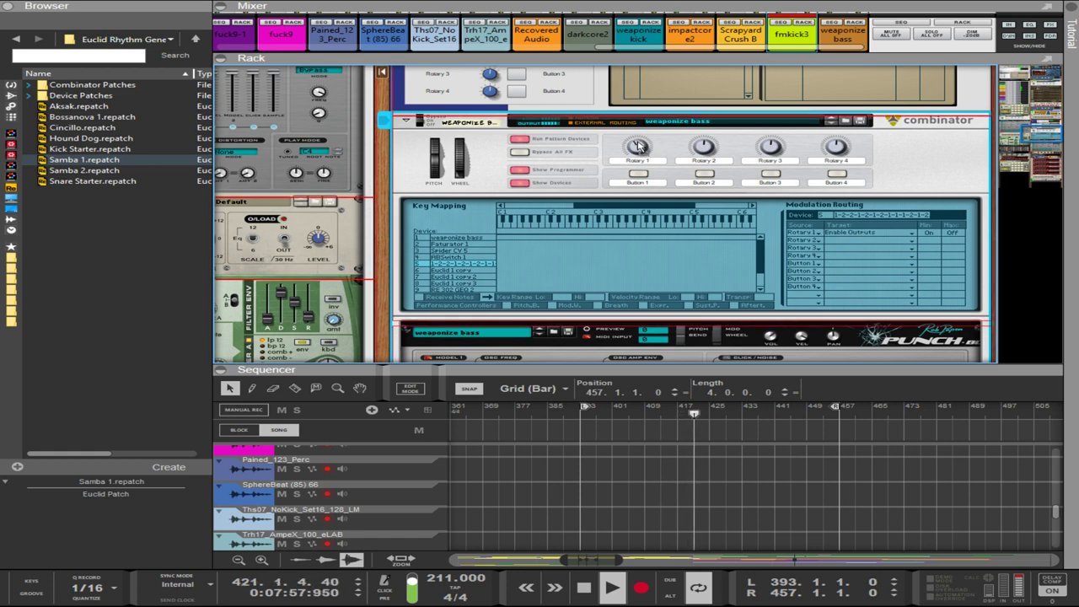
scroll(637, 144, down, 2)
scroll(639, 145, up, 2)
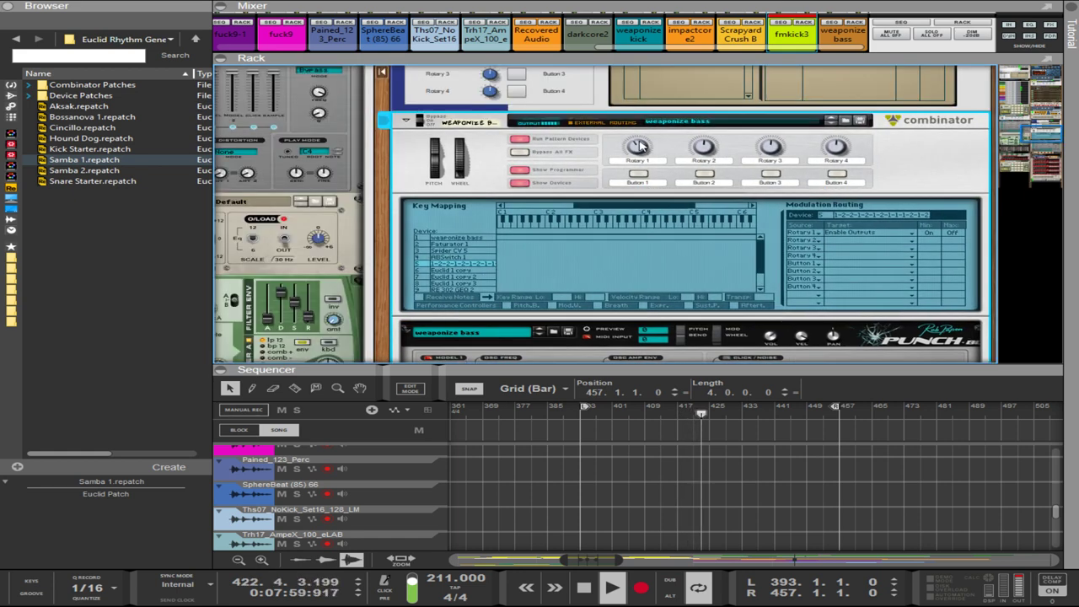
drag(642, 147, 639, 140)
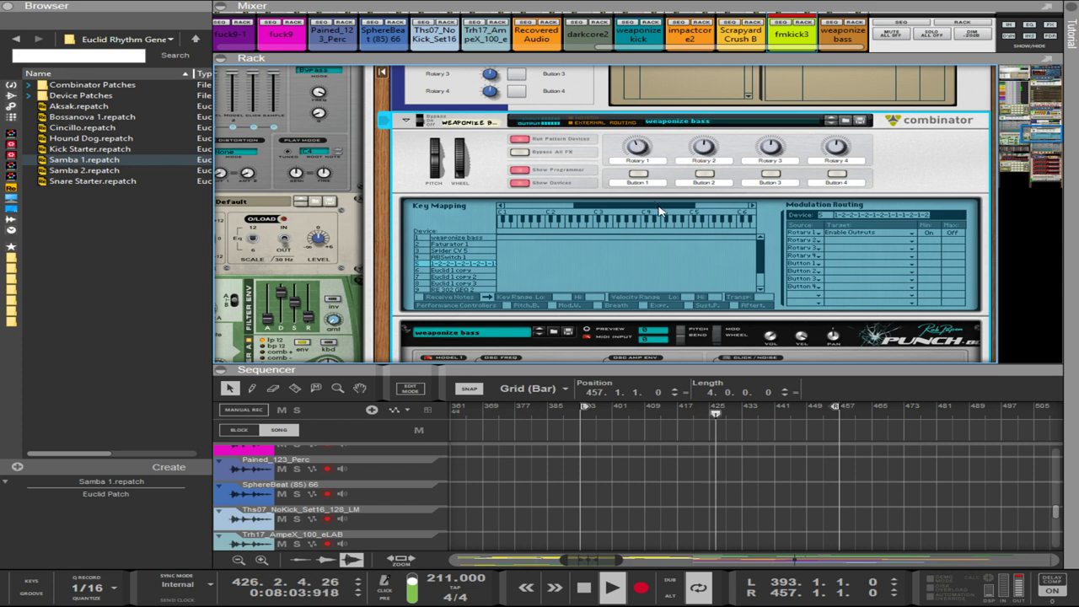
scroll(660, 210, down, 15)
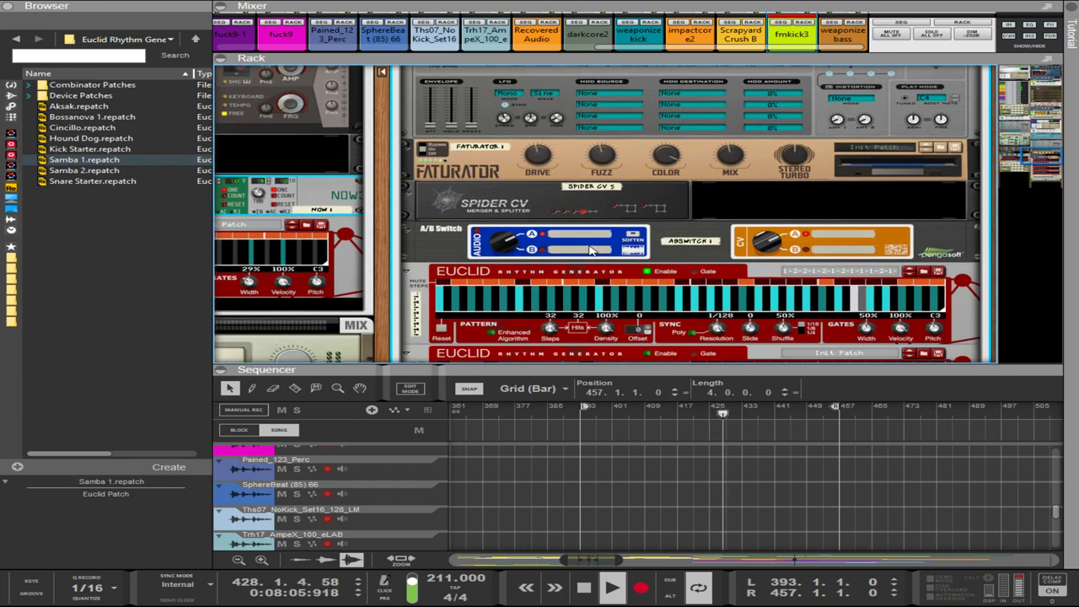
- Switch the upper right-column Euclid's resolution from 1/128 to 1/64
scroll(590, 248, down, 3)
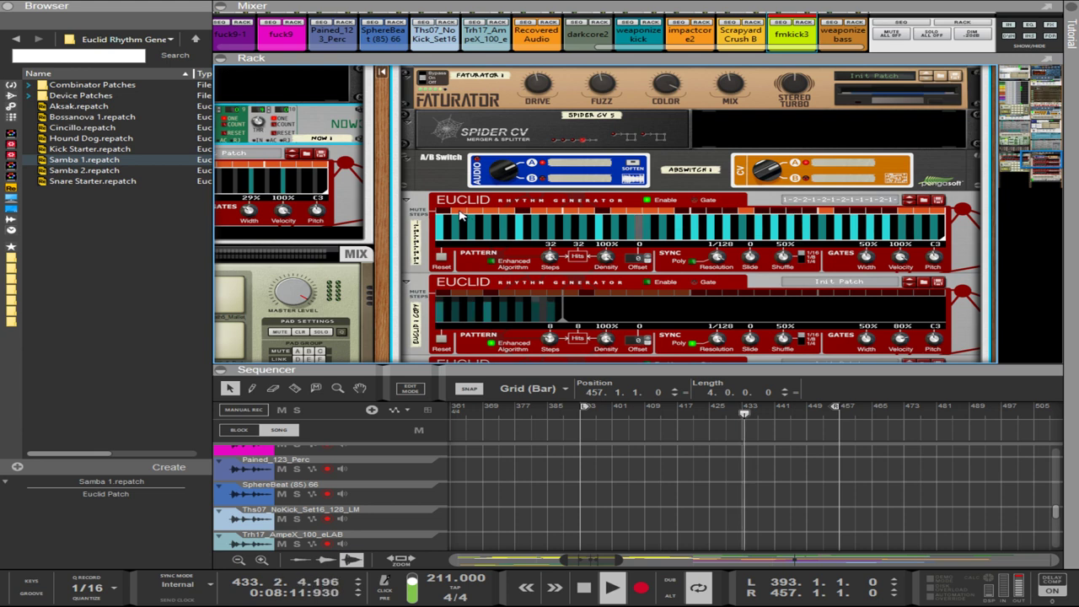
click(461, 216)
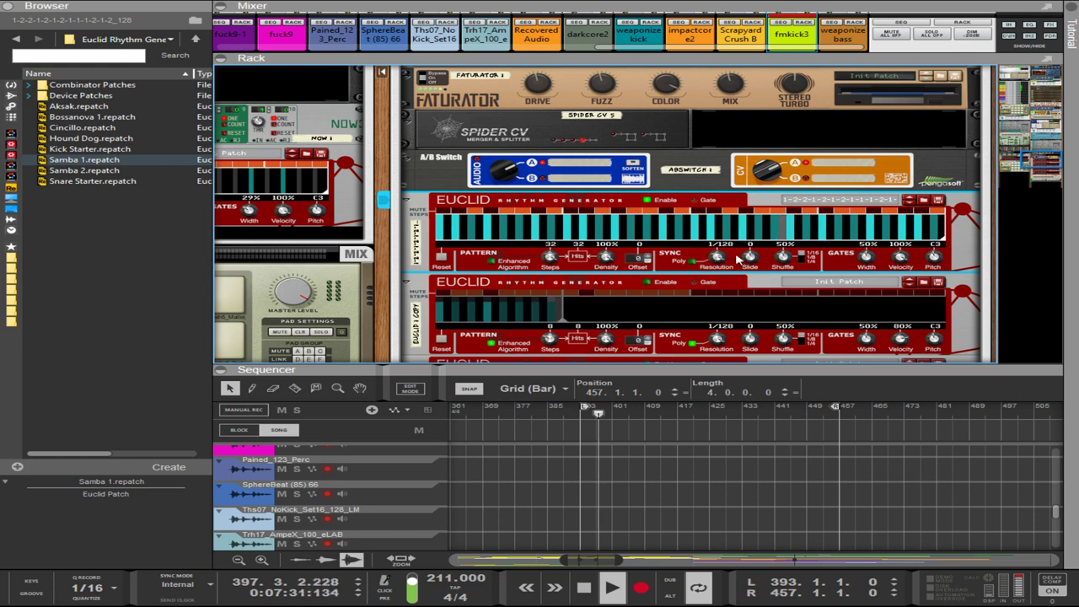
drag(720, 257, 722, 264)
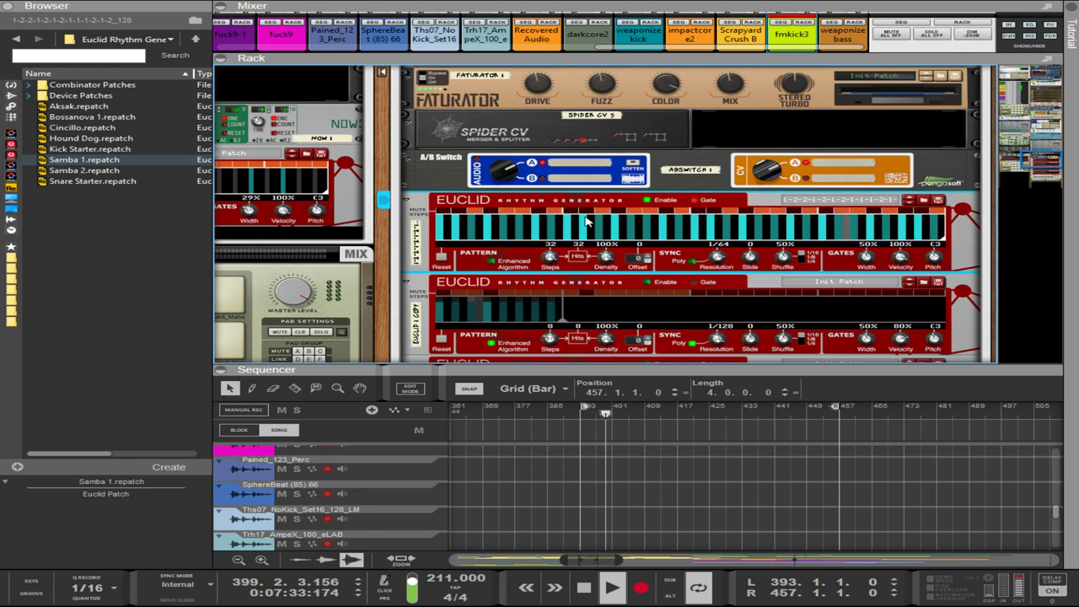
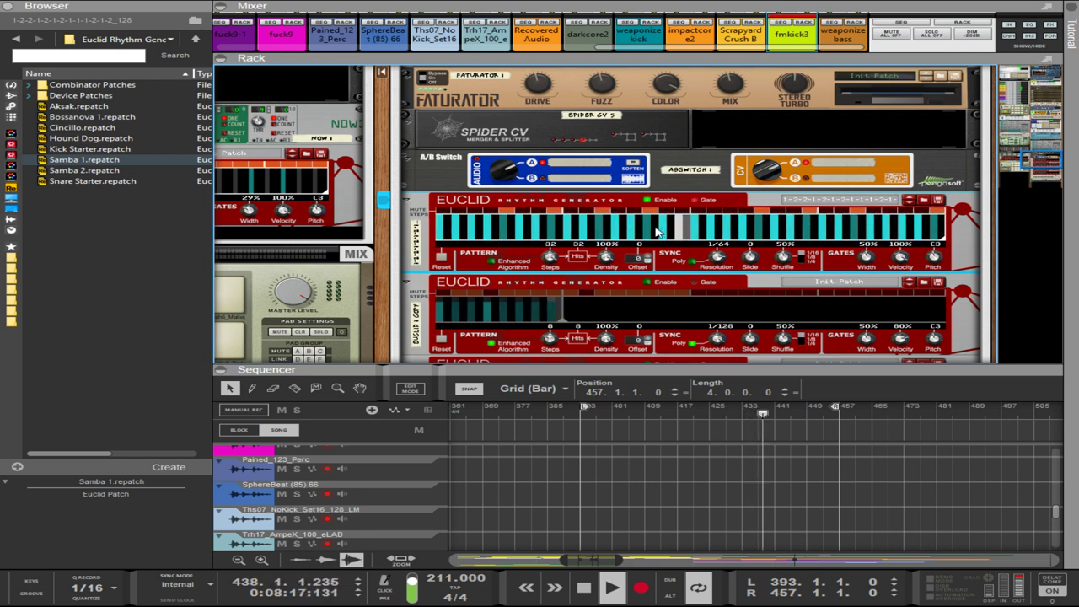
- Enable the first Euclid, set the weaponize bass kick's Model 1 Freq Decay to 36.7 ms, and maximize the sequencer
click(666, 199)
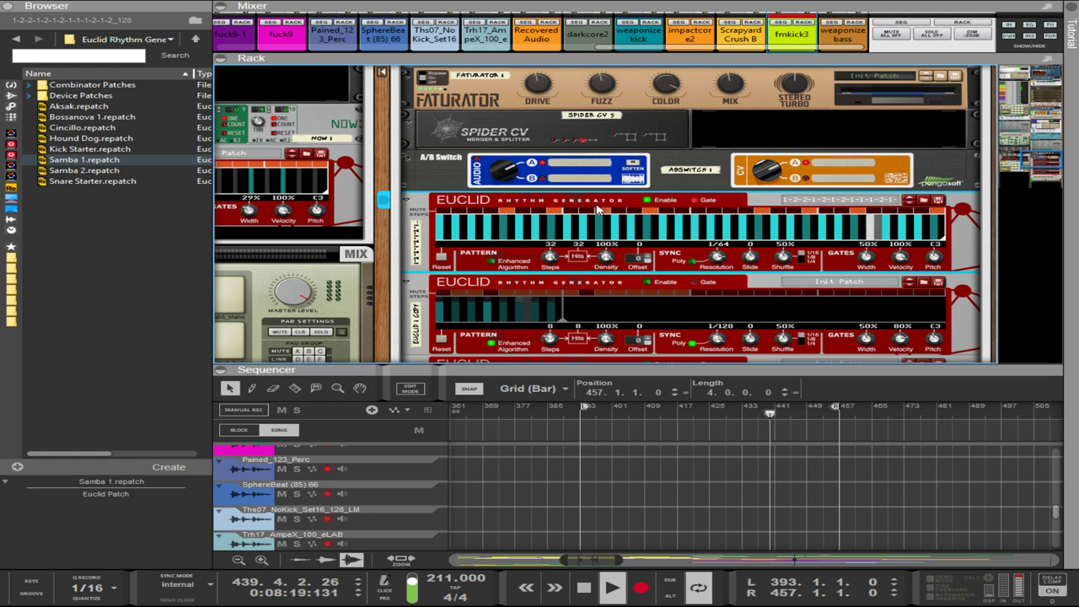
click(648, 201)
scroll(652, 214, up, 4)
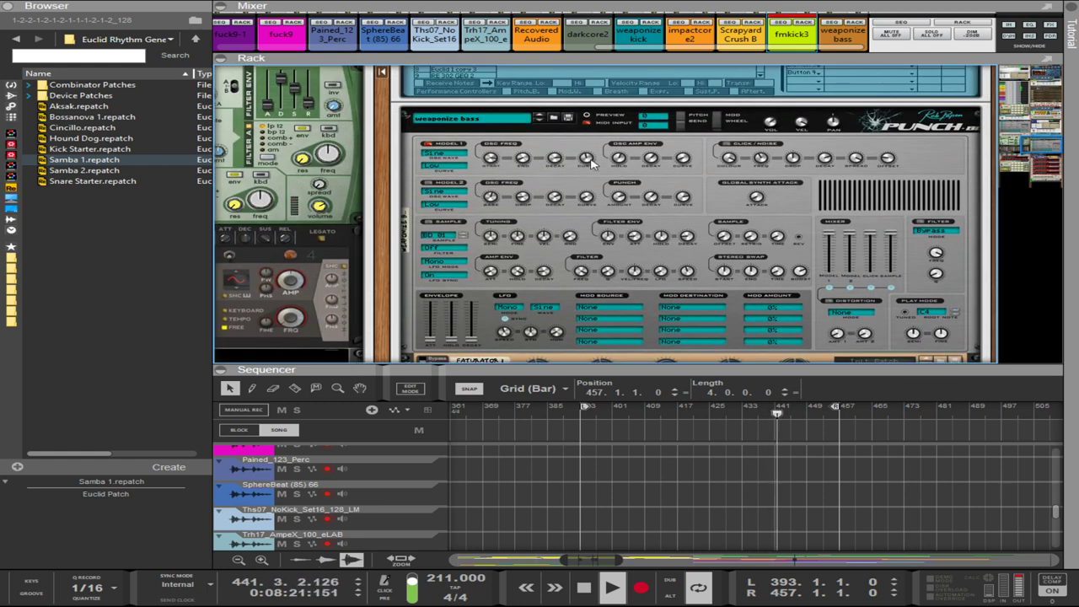
click(554, 157)
drag(555, 158, 553, 192)
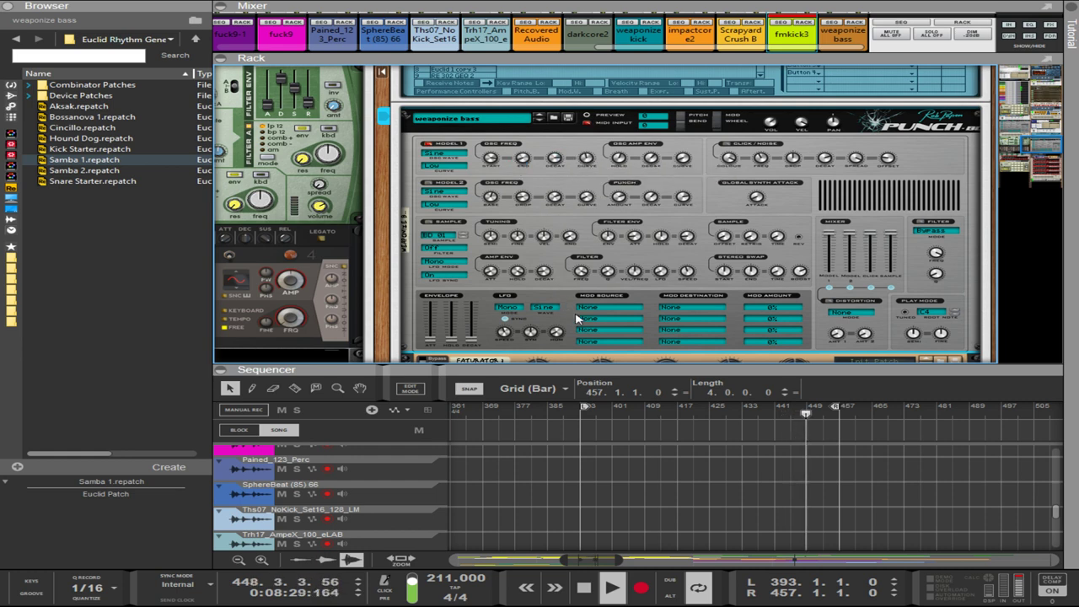
drag(571, 374, 594, 25)
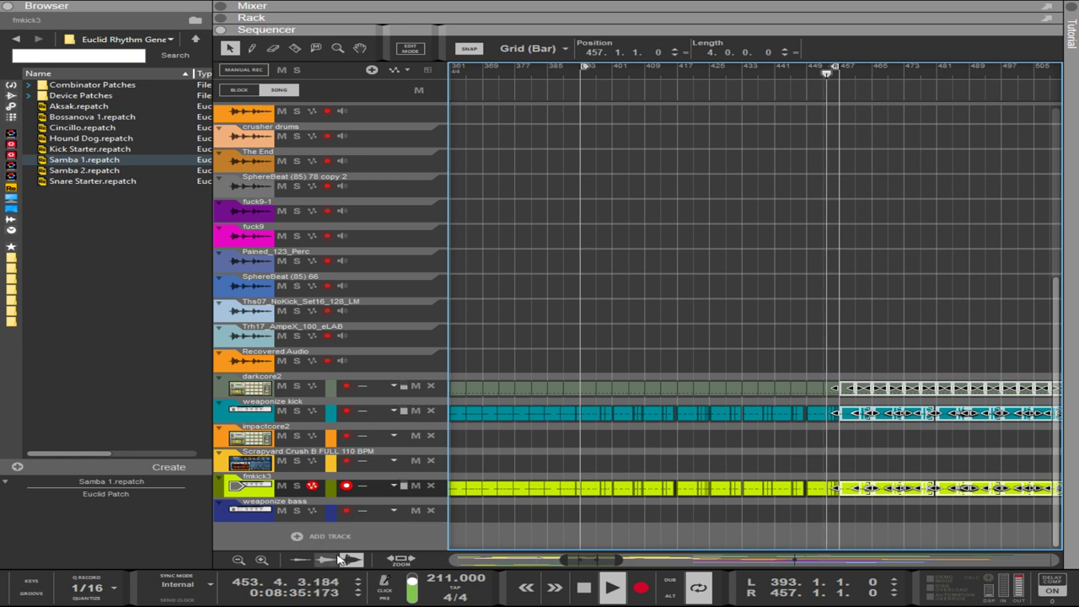
- Set the song tempo to 163 BPM and move the left locator to bar 457
click(435, 579)
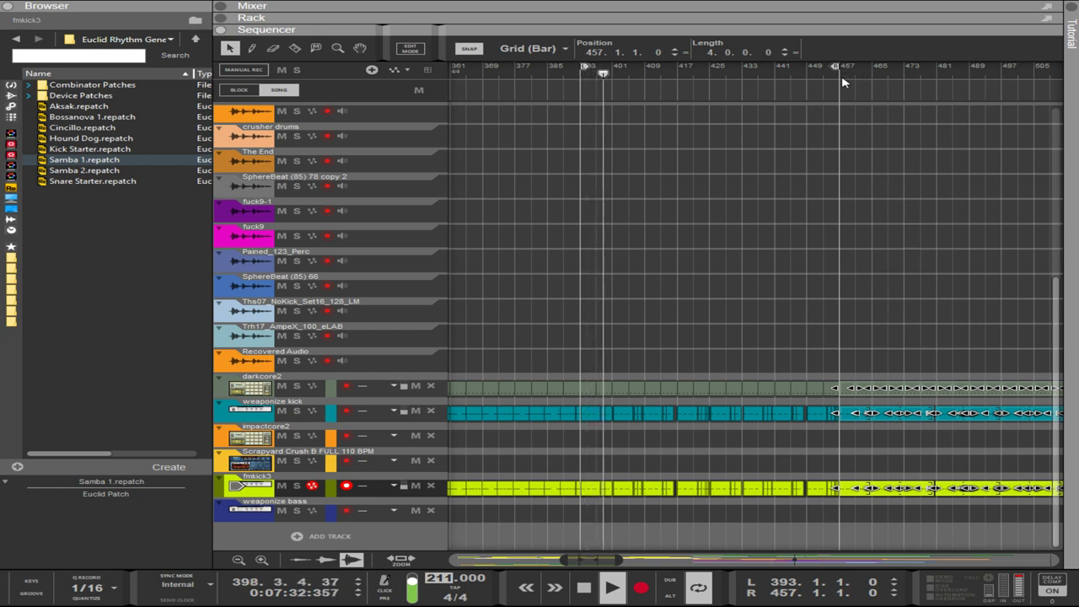
alt+click(646, 77)
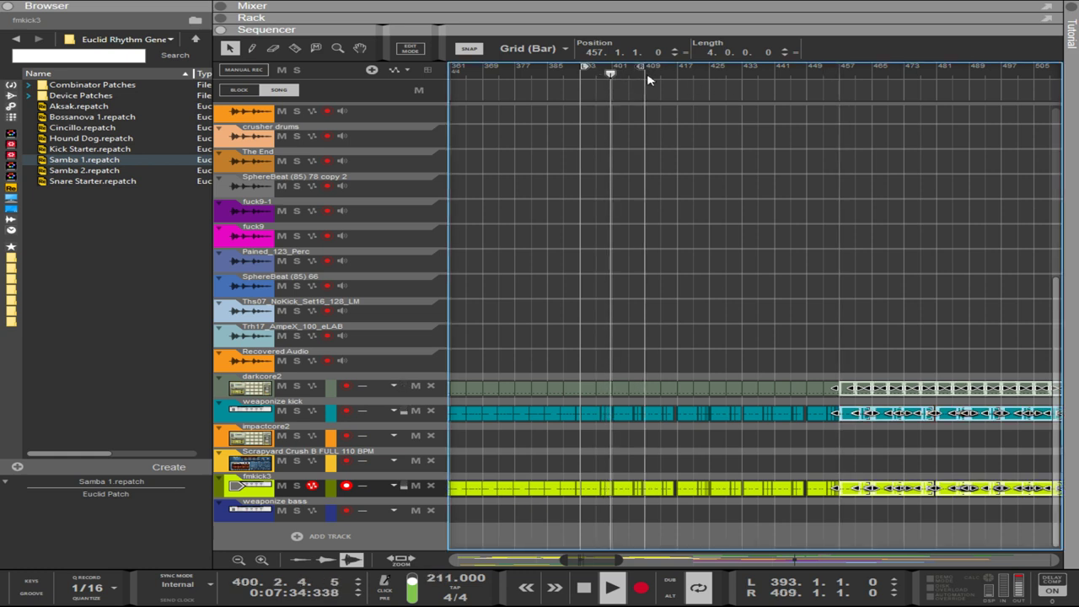
ctrl+click(840, 80)
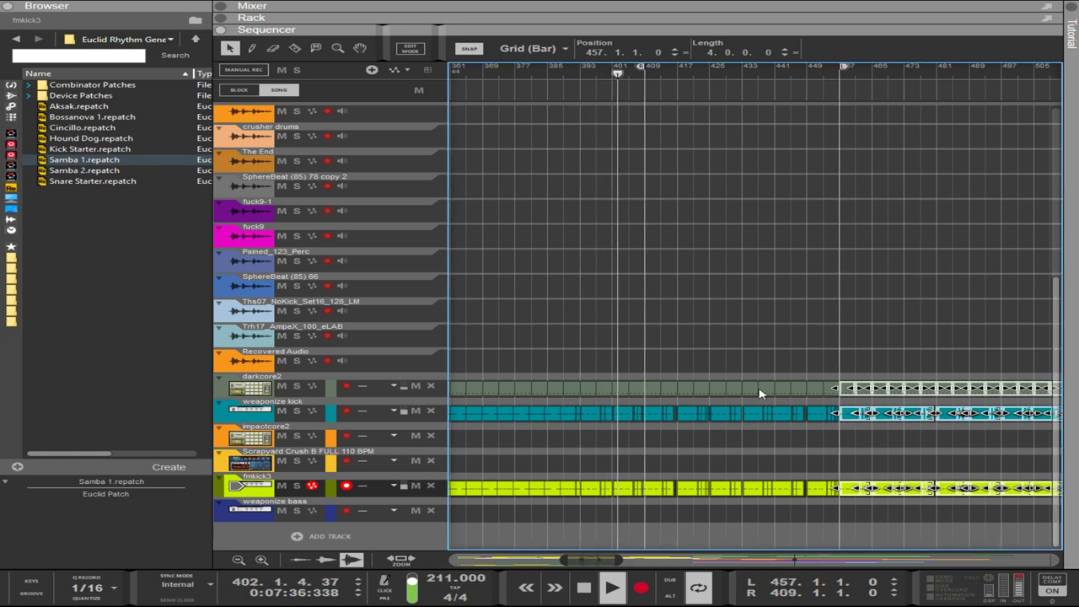
drag(601, 560, 618, 573)
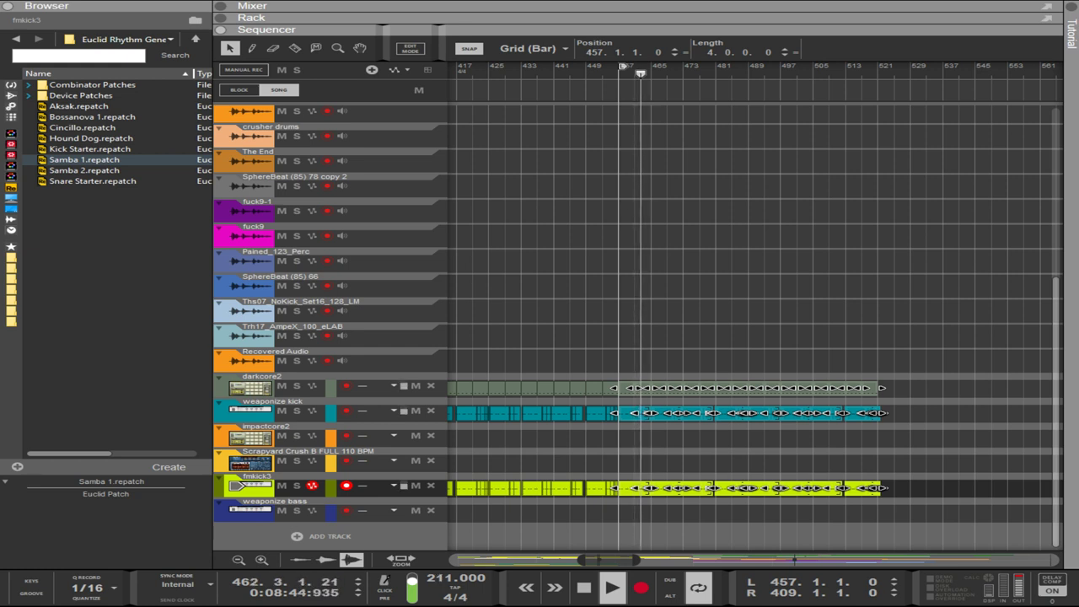
text(163)
key(Return)
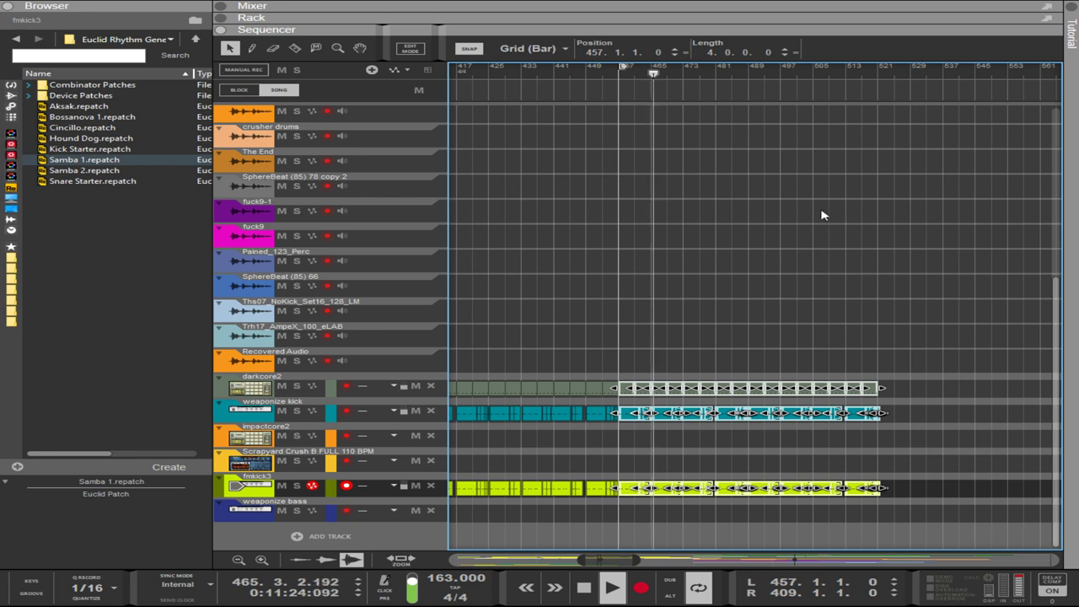
- Set the right locator to bar 521 and select the darkcore2 clips in the ending
alt+click(880, 74)
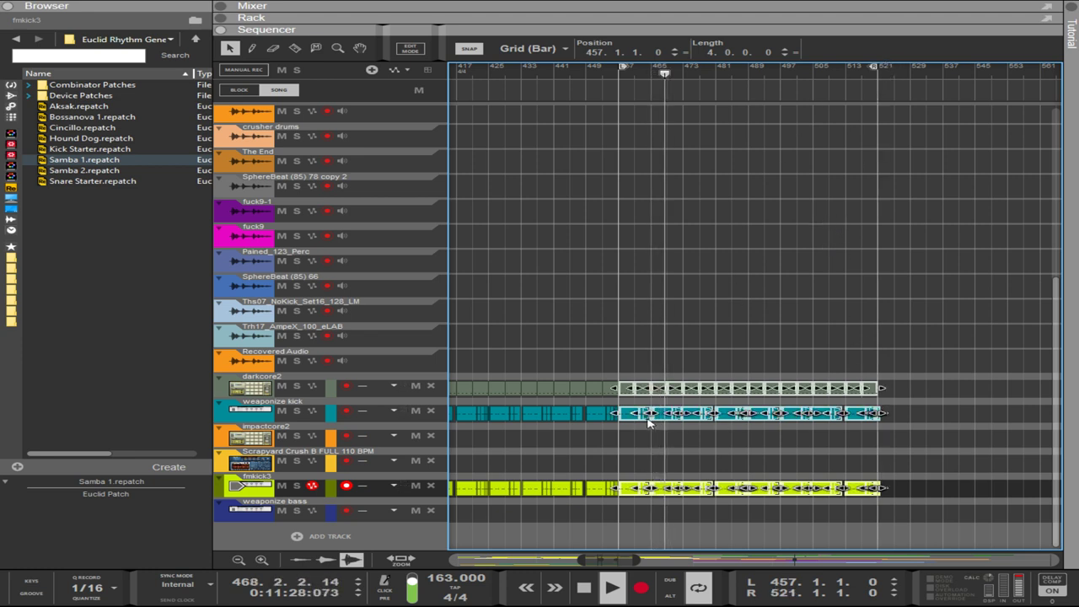
click(628, 415)
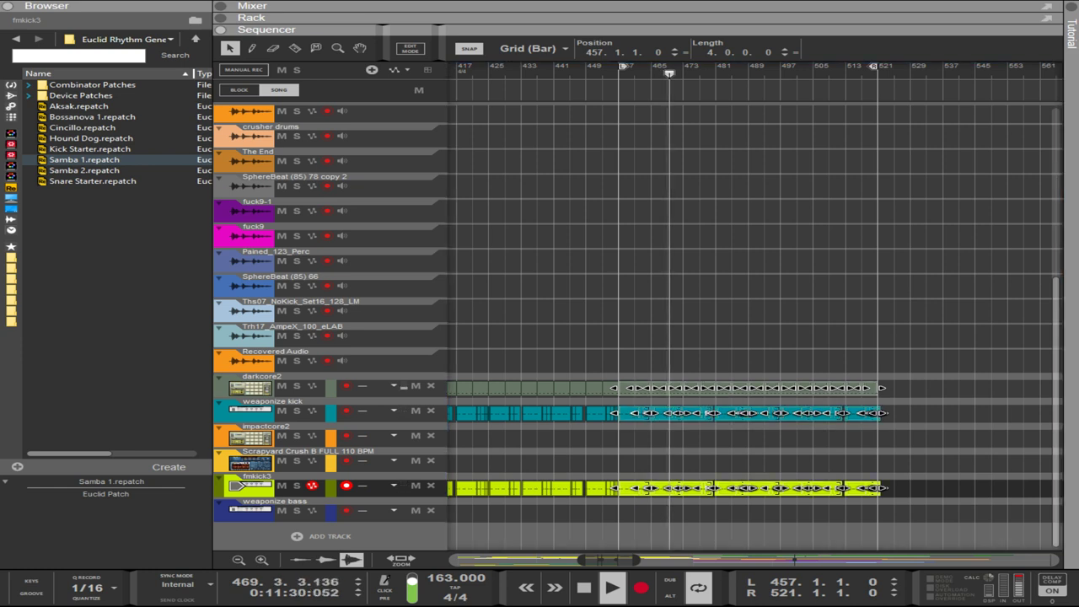
drag(902, 390, 627, 495)
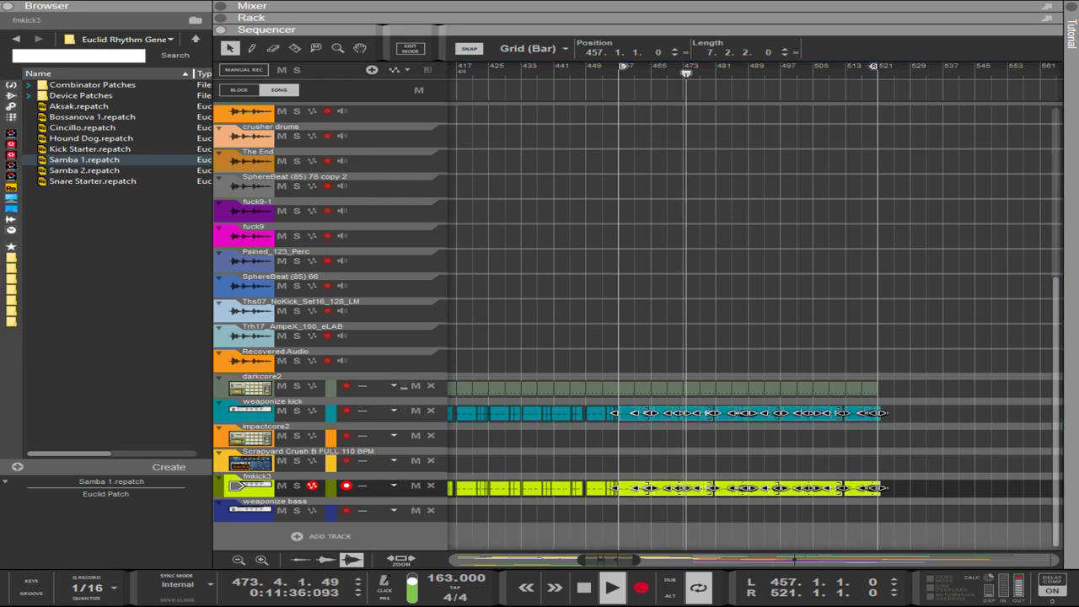
- Select the bar 457 weaponize kick and fmkick3 clips and extend them to bar 473
click(656, 515)
drag(926, 497, 634, 413)
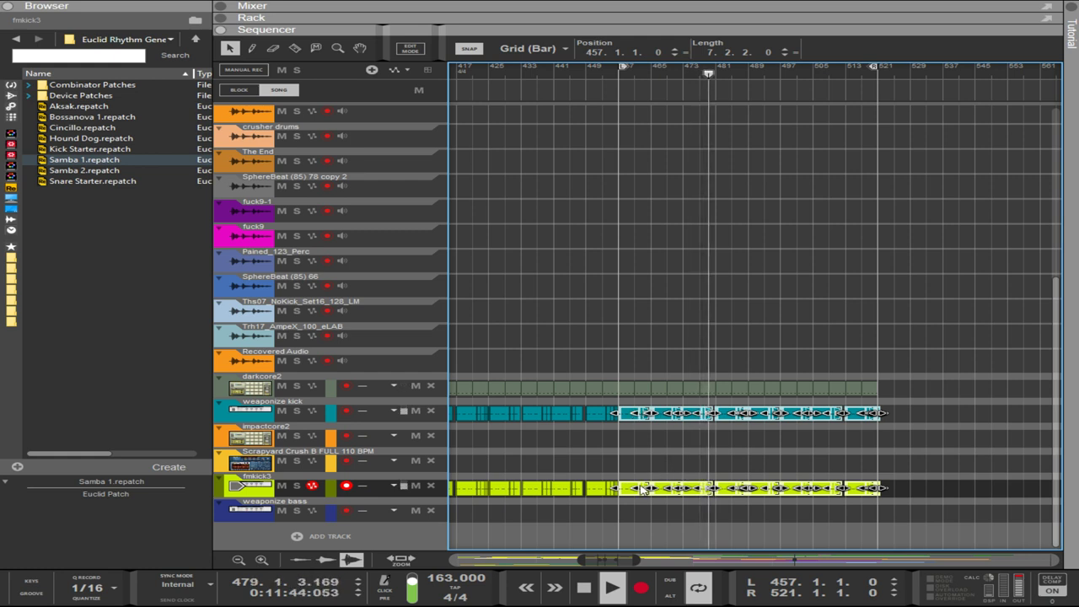
scroll(634, 497, up, 8)
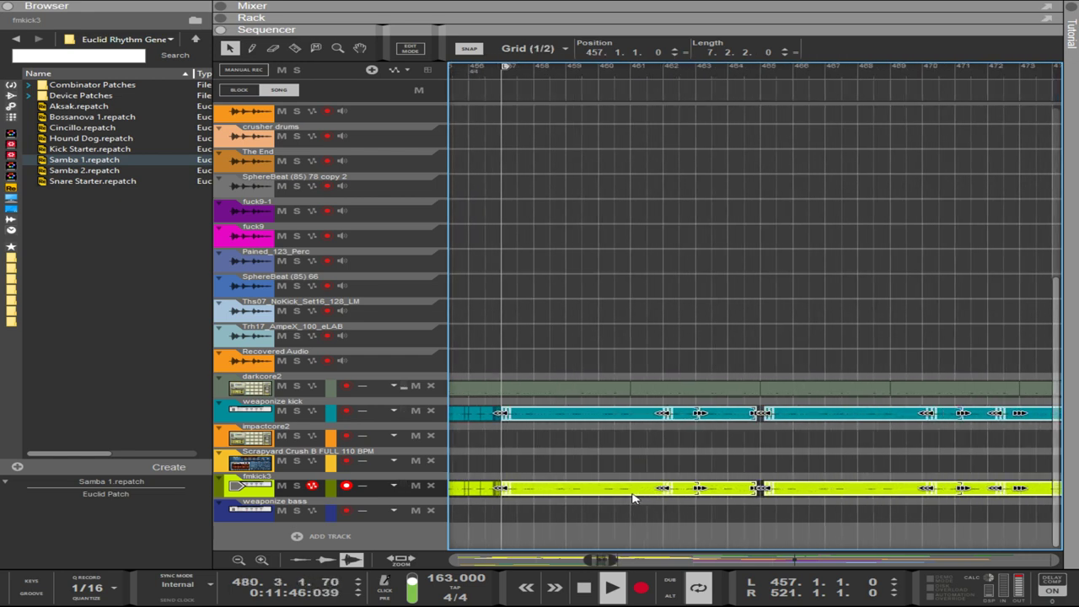
scroll(632, 498, up, 2)
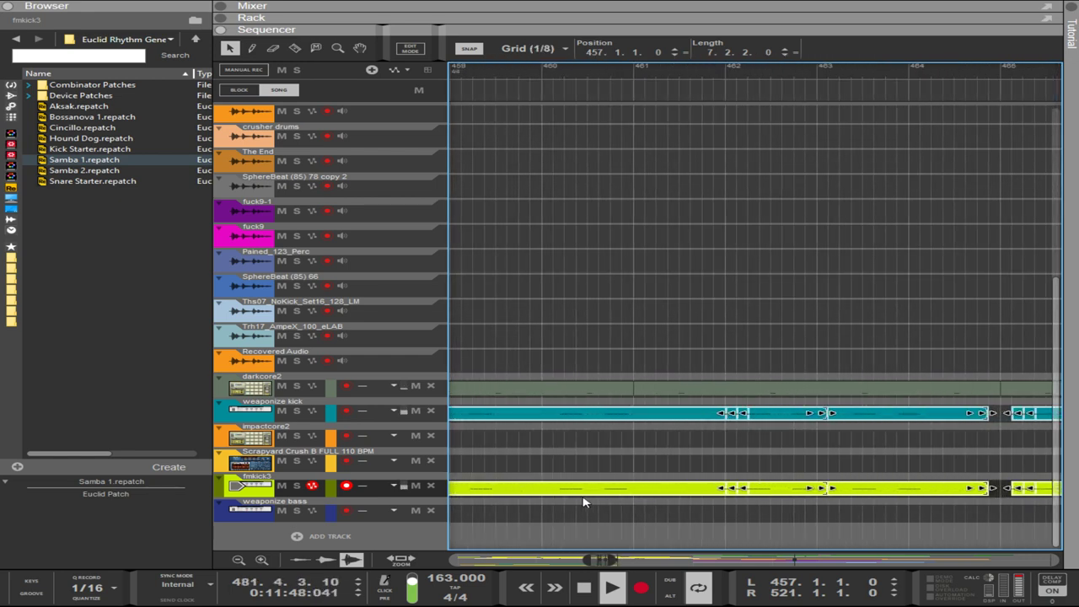
scroll(774, 501, up, 1)
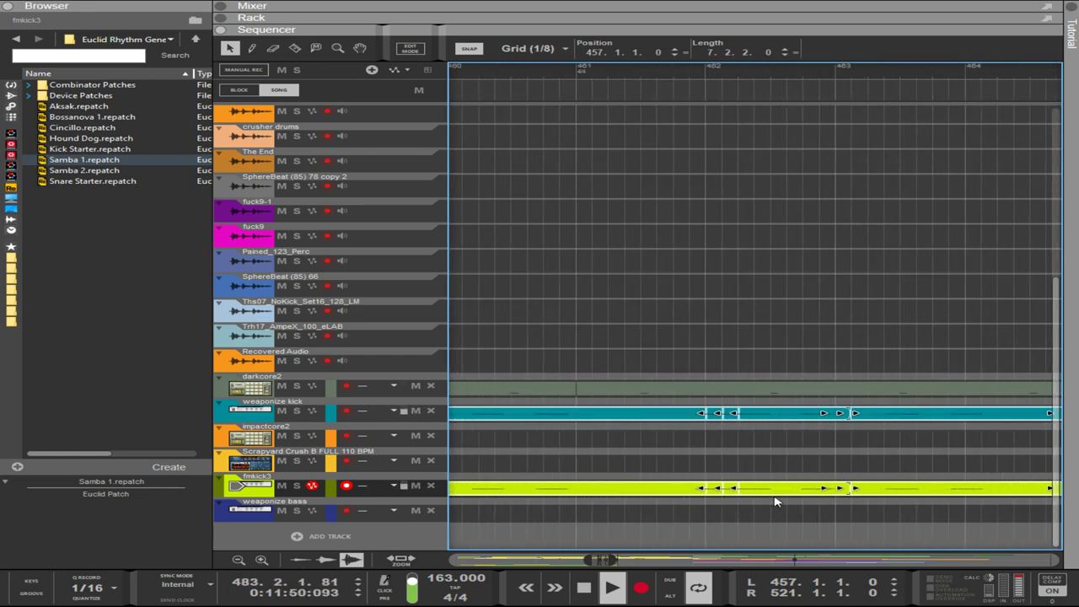
scroll(775, 502, up, 1)
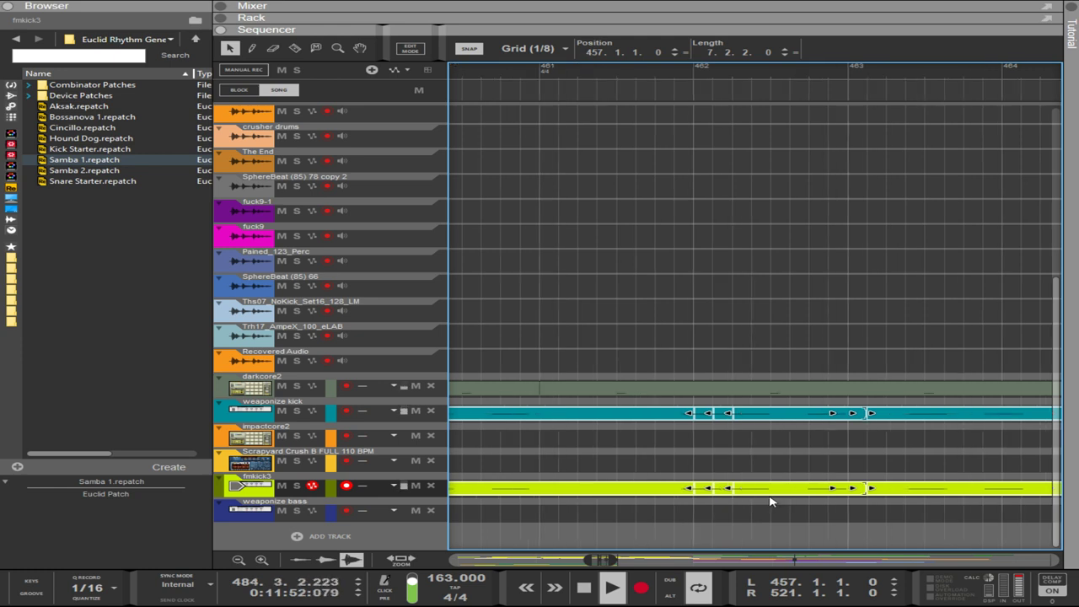
scroll(767, 502, up, 1)
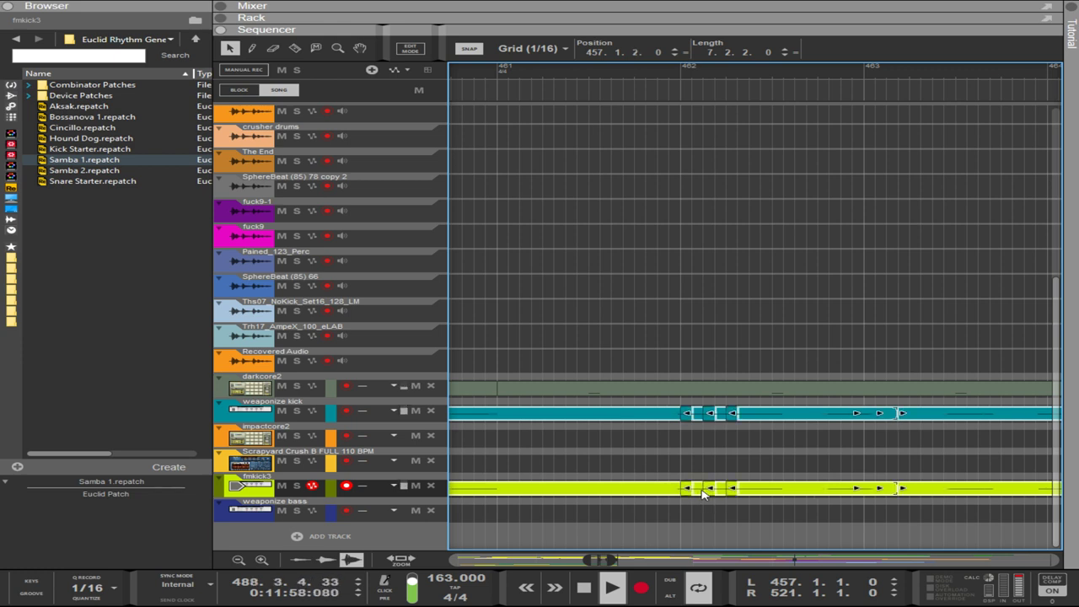
scroll(696, 495, down, 10)
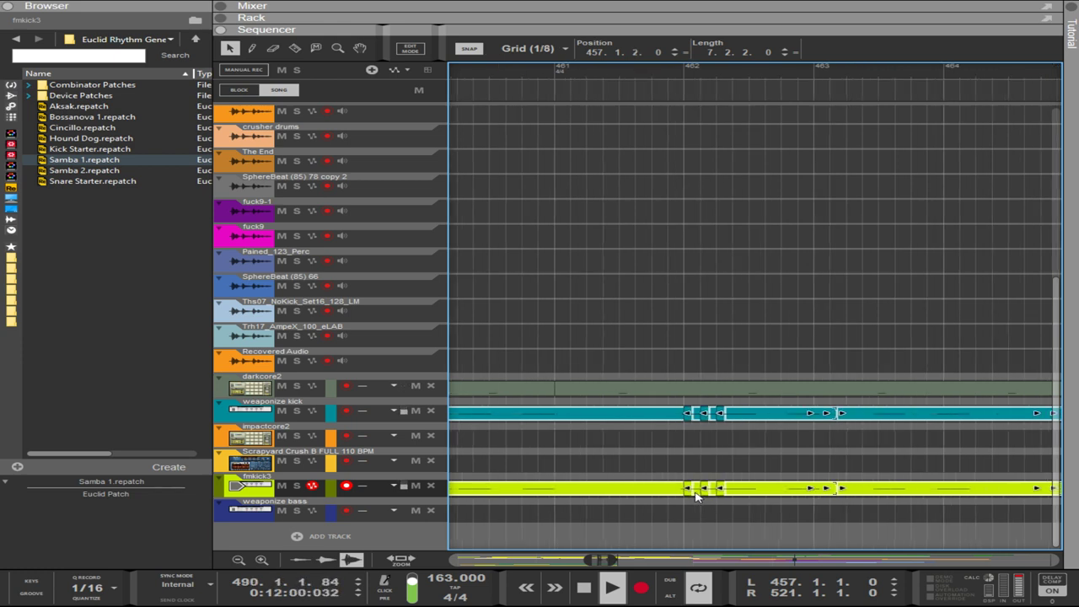
scroll(696, 495, down, 5)
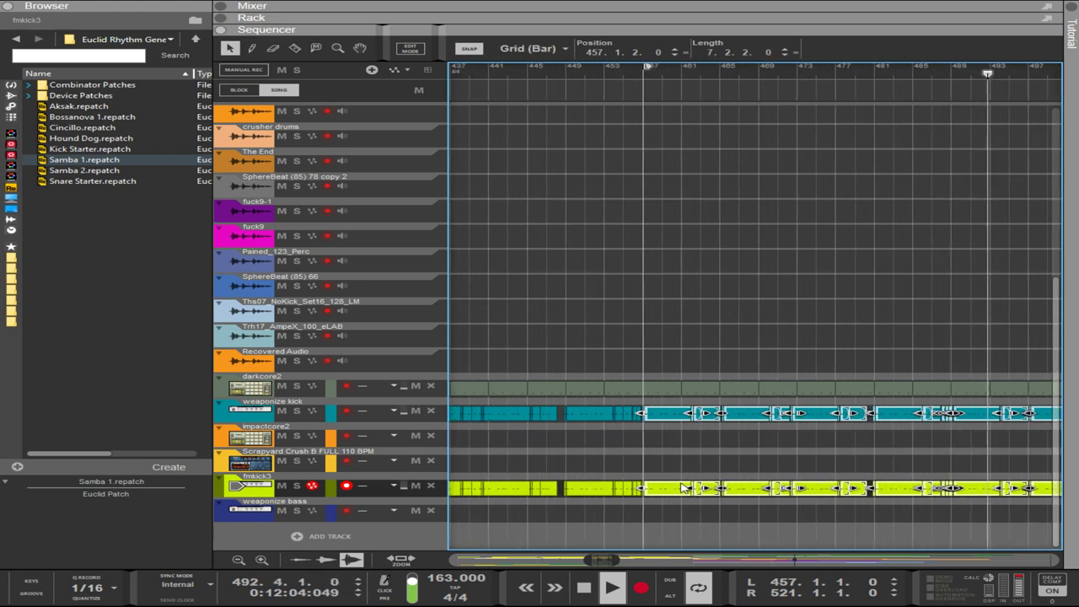
drag(672, 520, 665, 411)
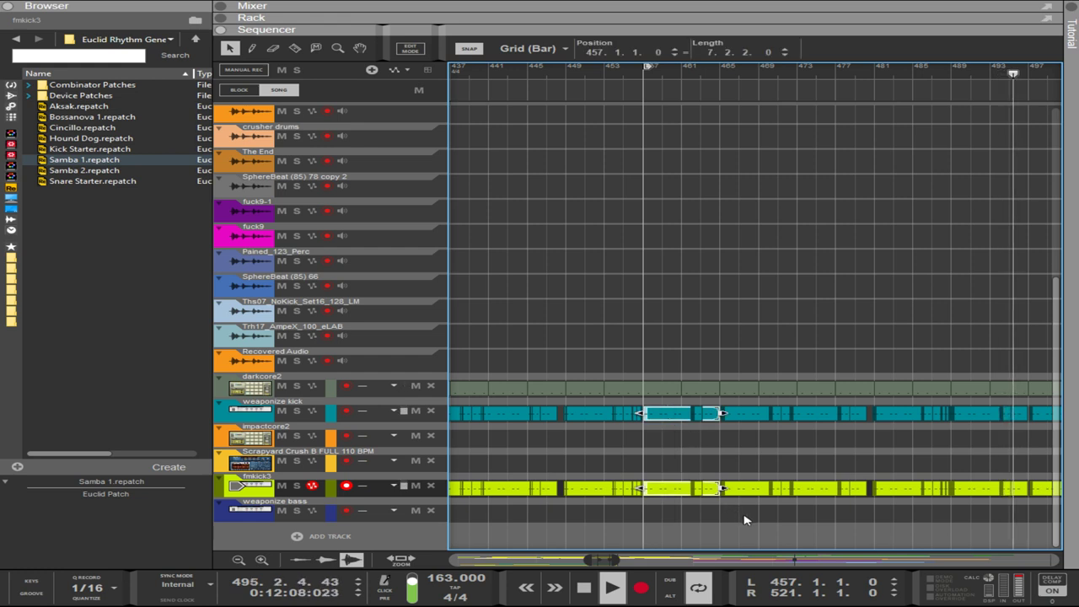
drag(721, 487, 1022, 506)
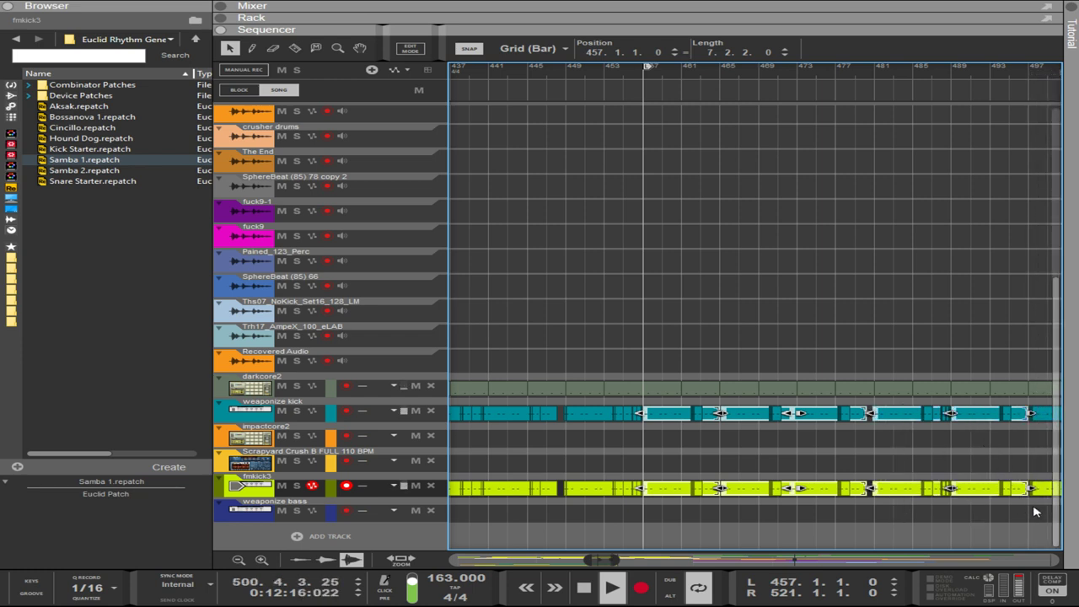
- Add the bar 497–505, bar 505–512 and next kick clip pairs to the selection
scroll(1037, 517, left, 6)
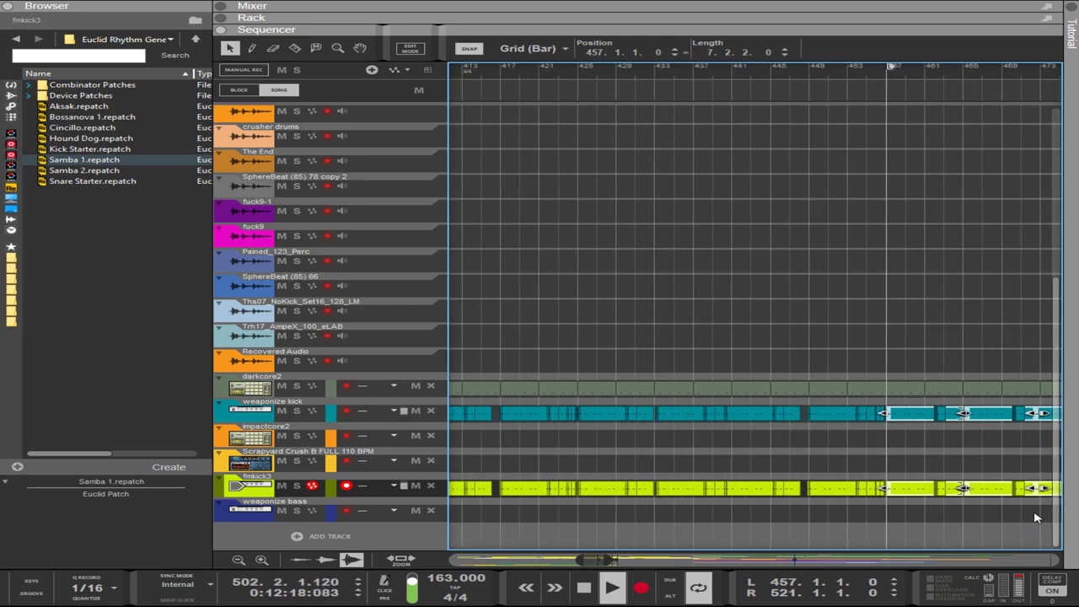
scroll(1036, 517, right, 10)
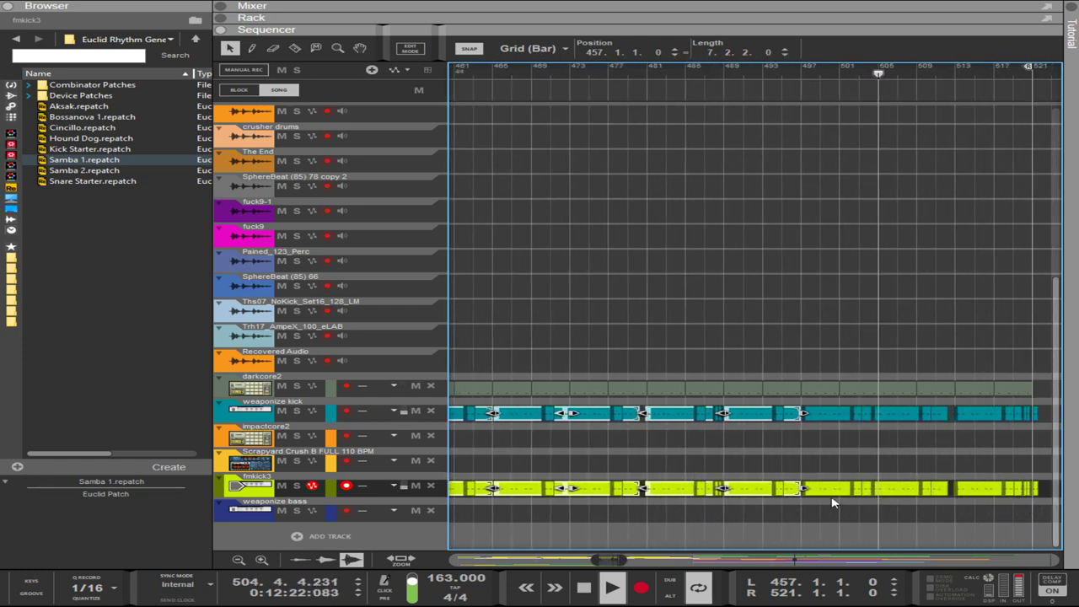
drag(838, 507, 823, 411)
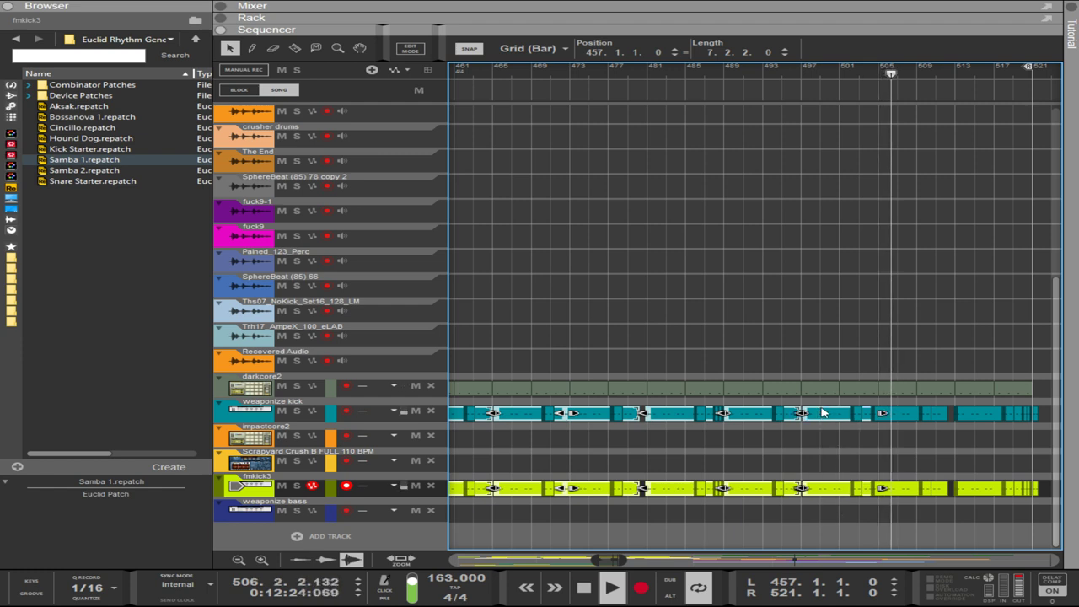
drag(894, 518, 902, 411)
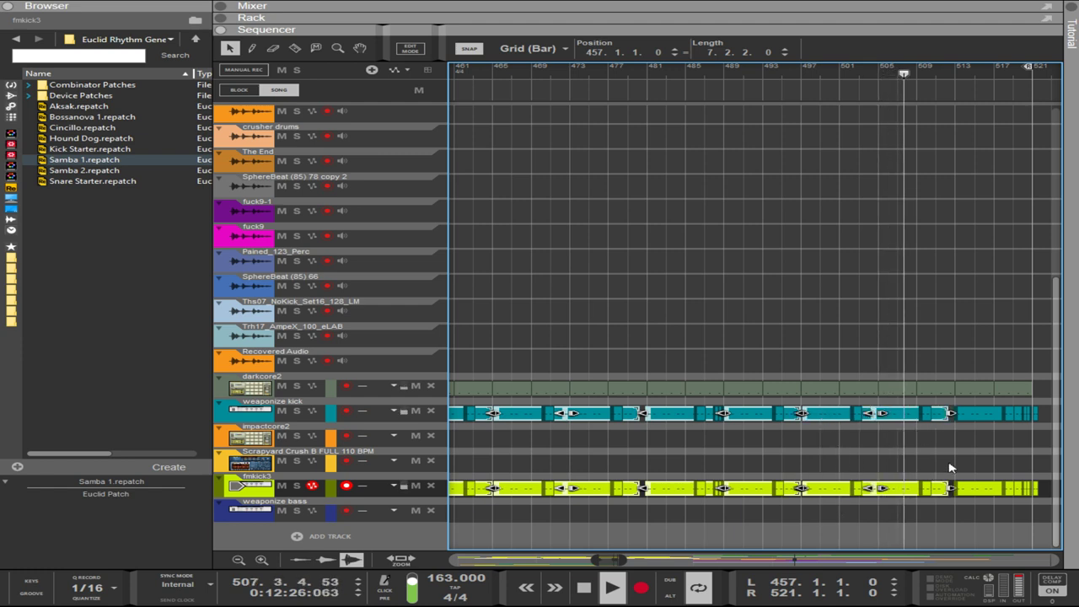
drag(988, 511, 1020, 424)
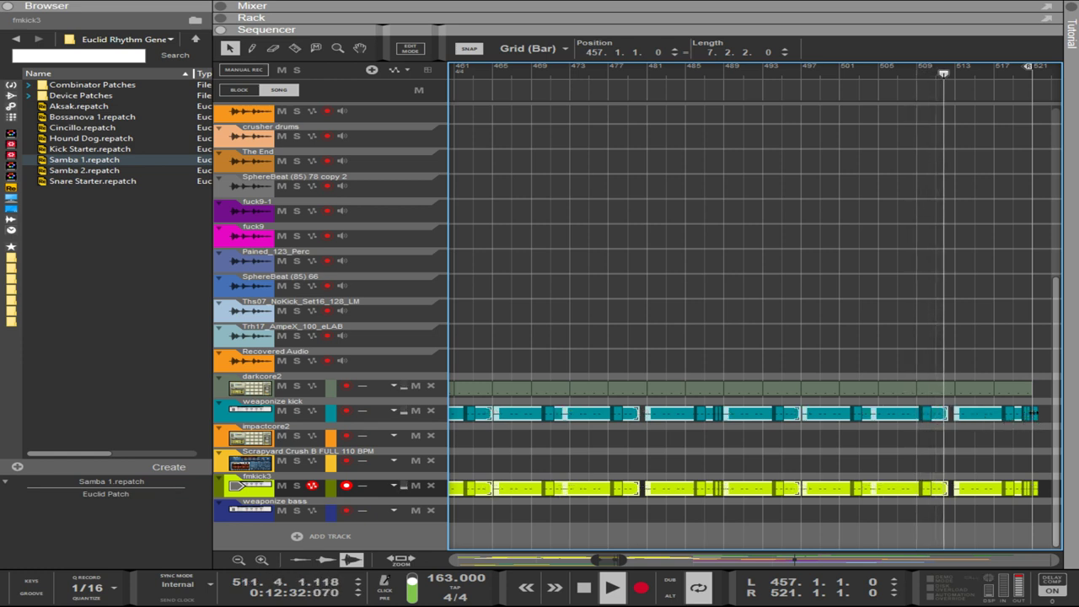
- Resize the selected kick clips: shorten them to 0.3.1, lengthen to 1.3.1.0, then trim slightly
drag(1034, 414, 971, 413)
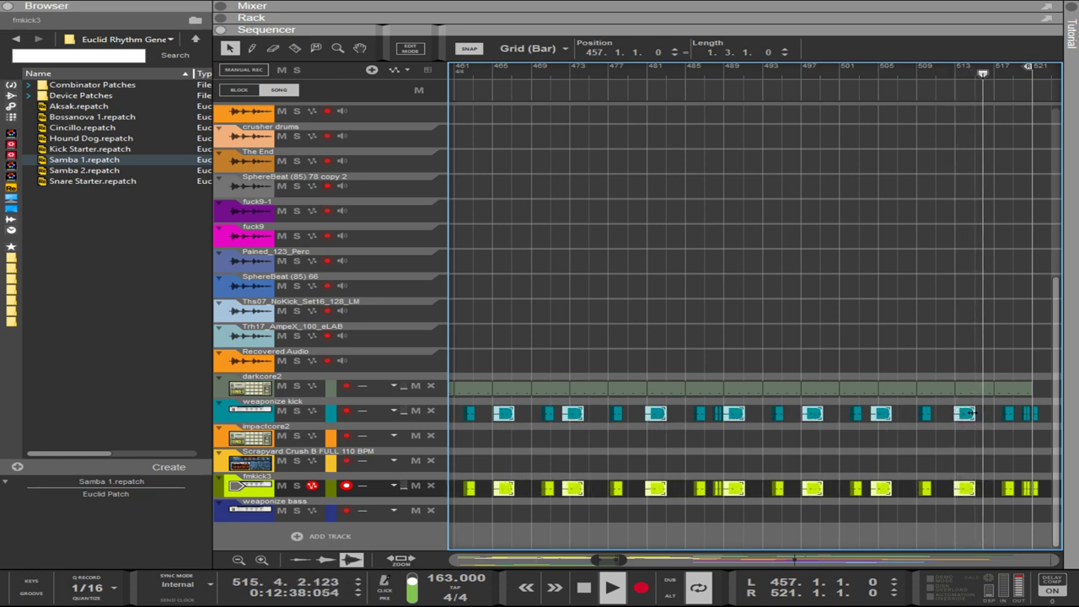
drag(971, 412, 965, 412)
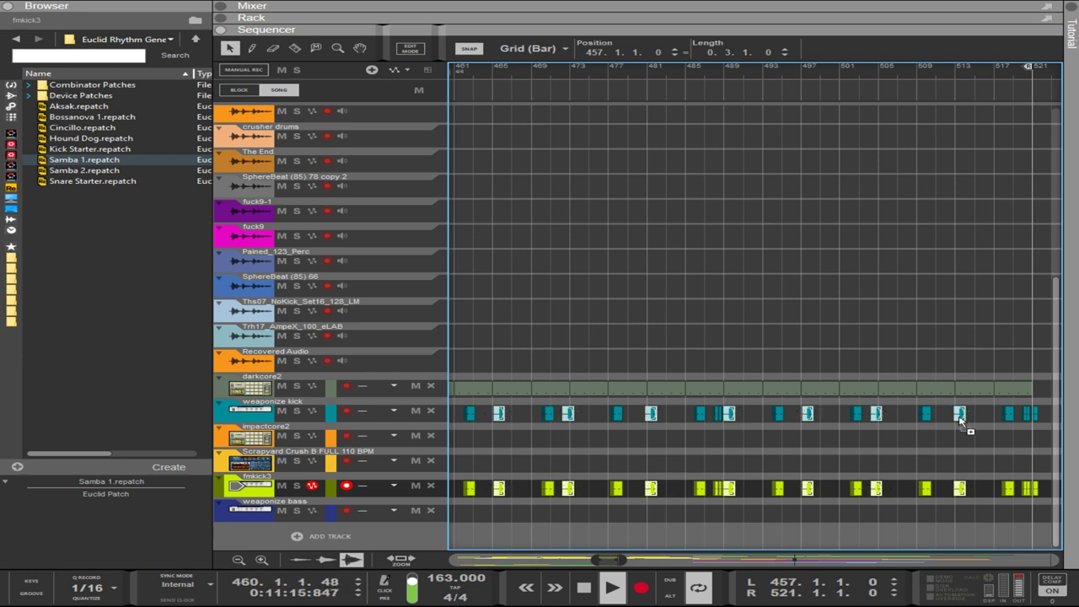
drag(960, 420, 969, 422)
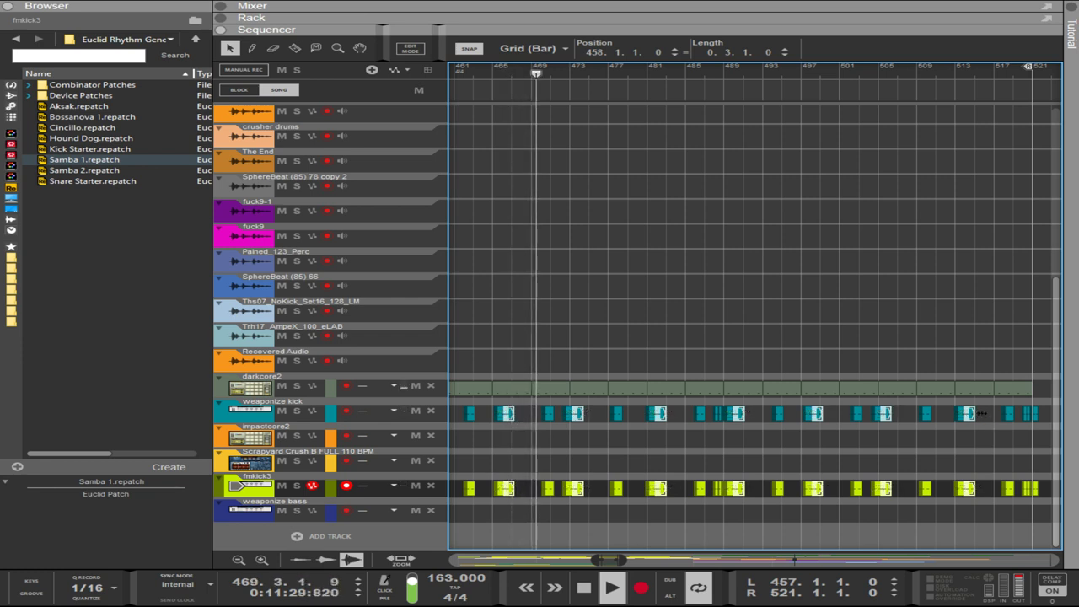
drag(981, 413, 987, 414)
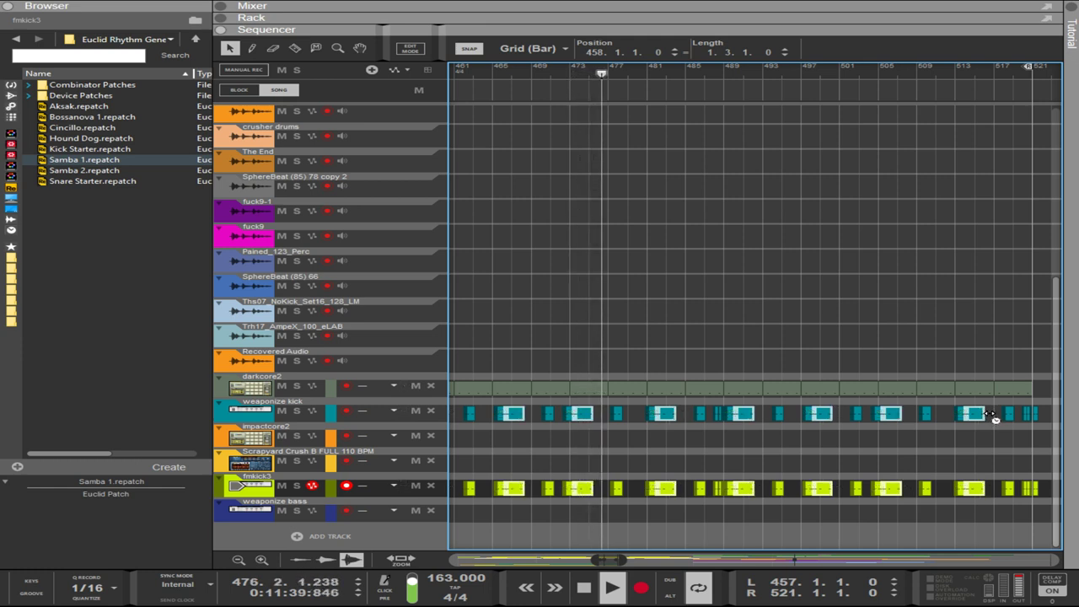
drag(992, 416, 983, 416)
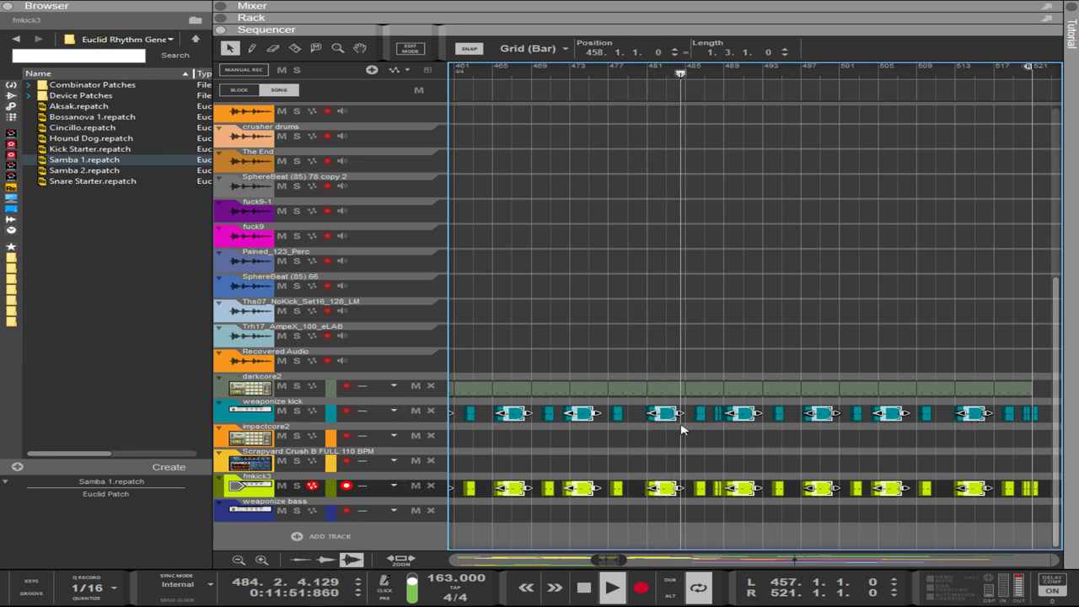
- Zoom in and duplicate the kick clips on both lanes, placing the copies one beat later
scroll(685, 433, up, 3)
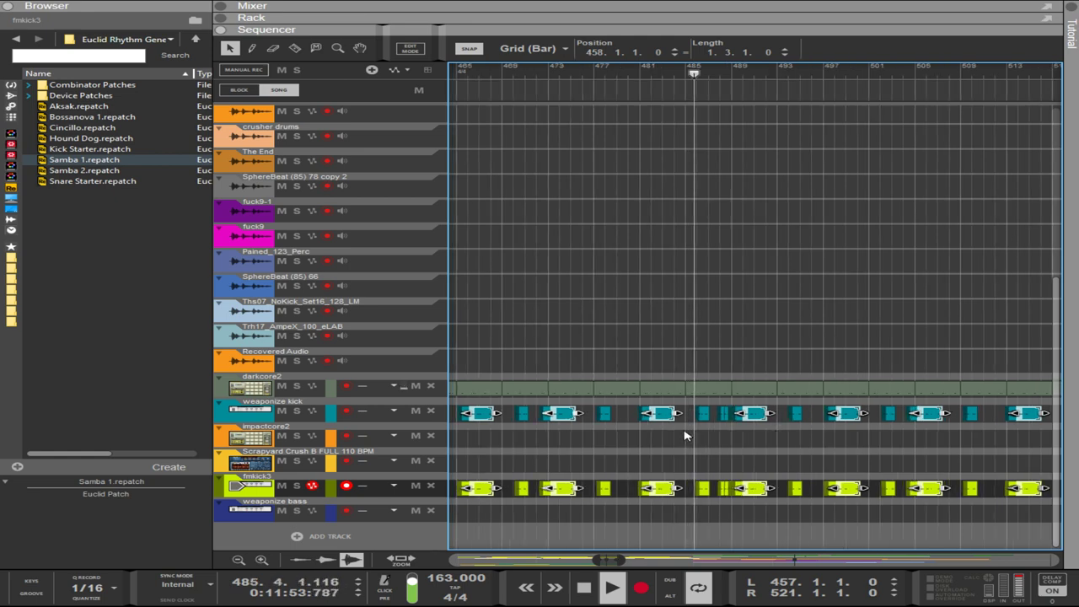
scroll(685, 436, up, 2)
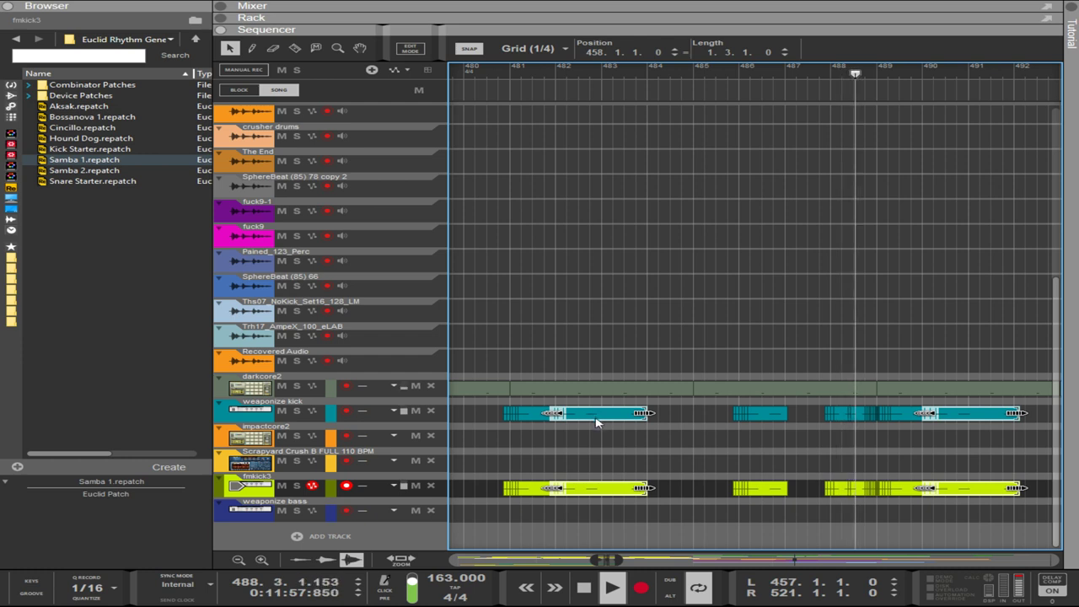
scroll(595, 421, up, 2)
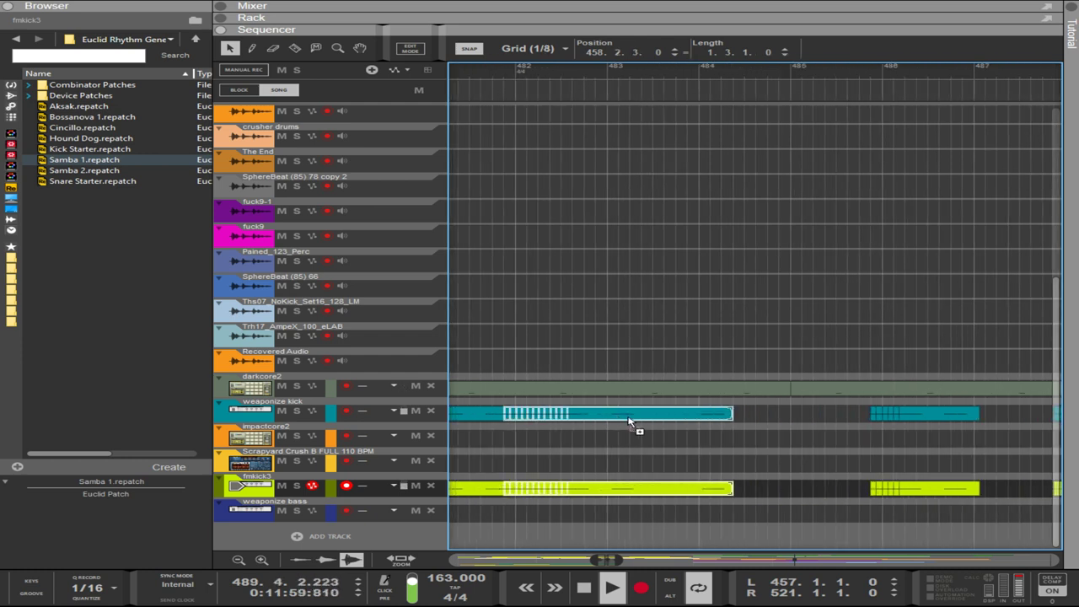
mouse_move(708, 421)
mouse_down()
mouse_move(689, 413)
mouse_move(700, 414)
mouse_up()
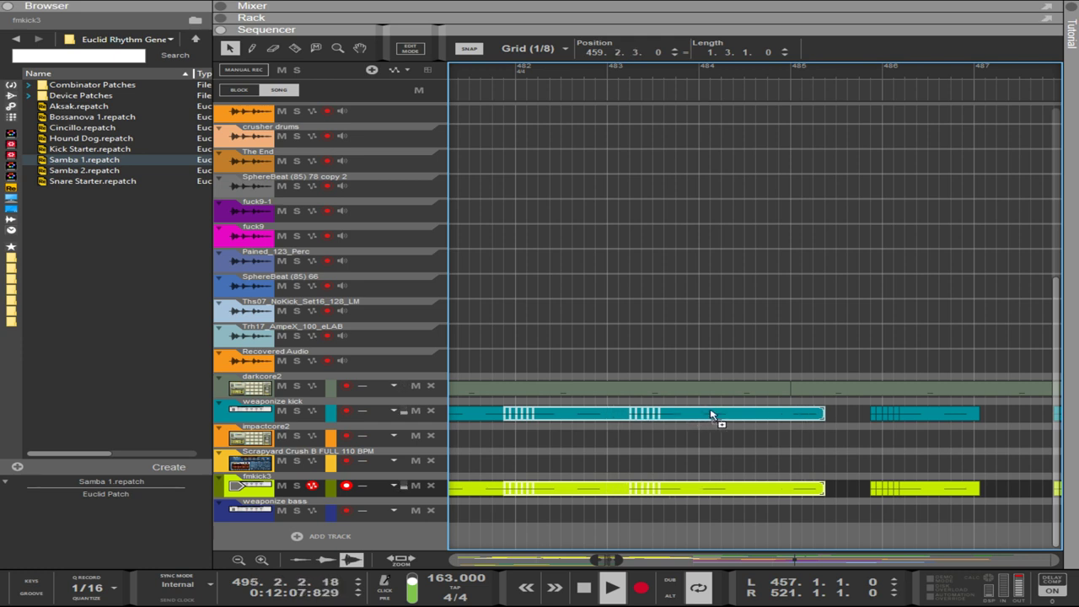
drag(711, 414, 737, 414)
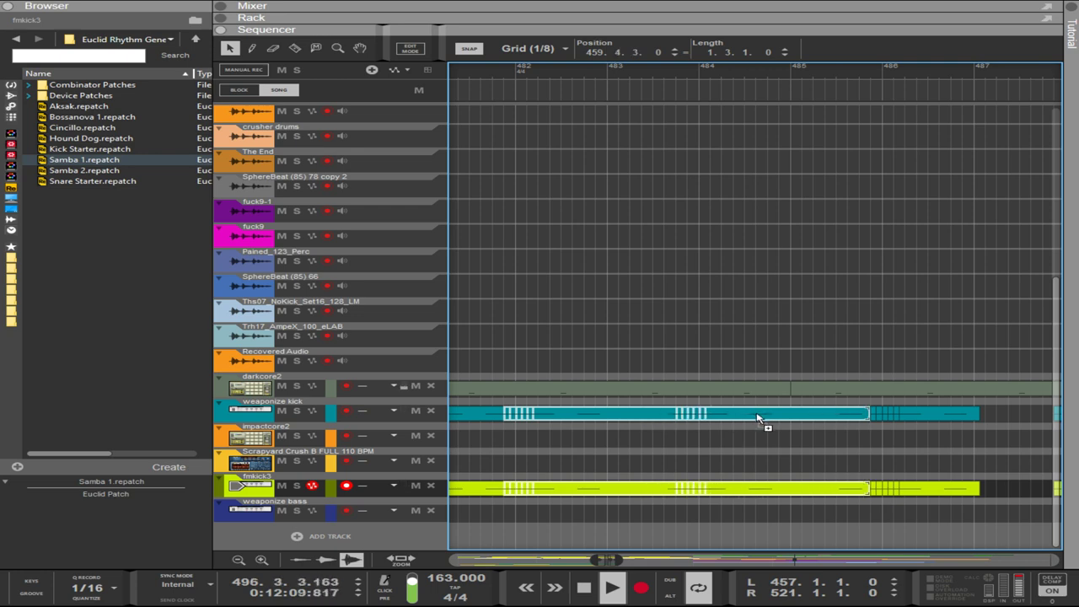
click(756, 417)
scroll(757, 416, down, 5)
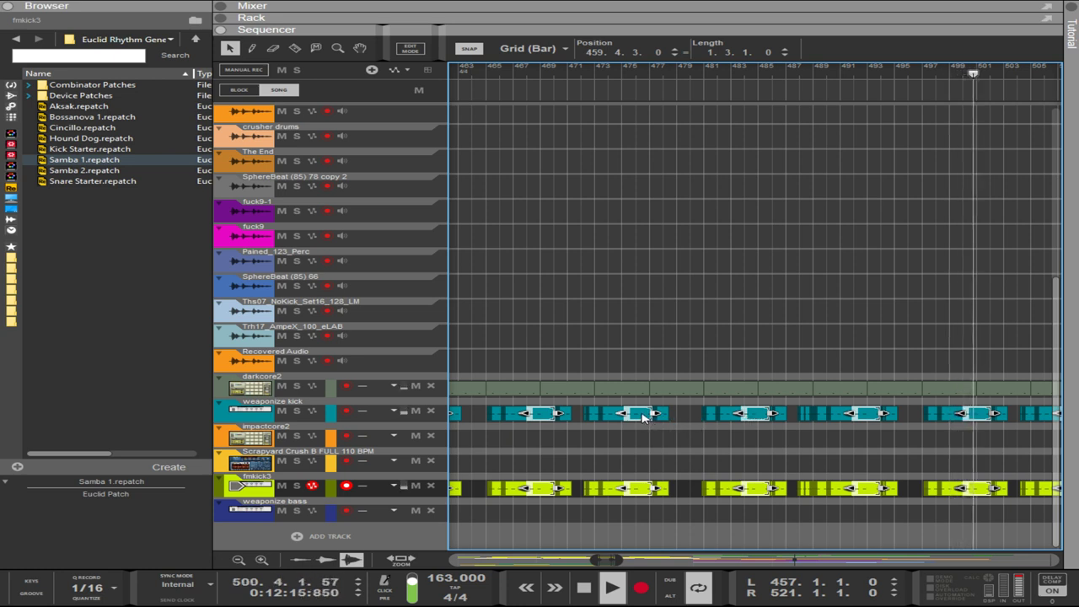
- Copy kick clips about four bars later and into the gaps near bar 479, then zoom out
drag(641, 414, 694, 418)
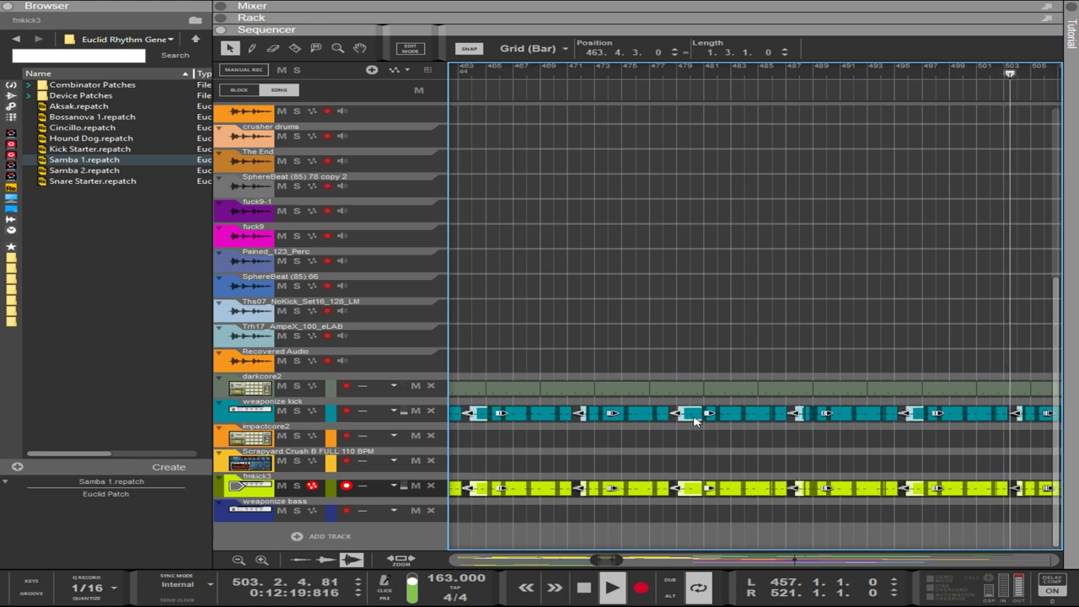
scroll(694, 418, up, 4)
scroll(695, 422, up, 1)
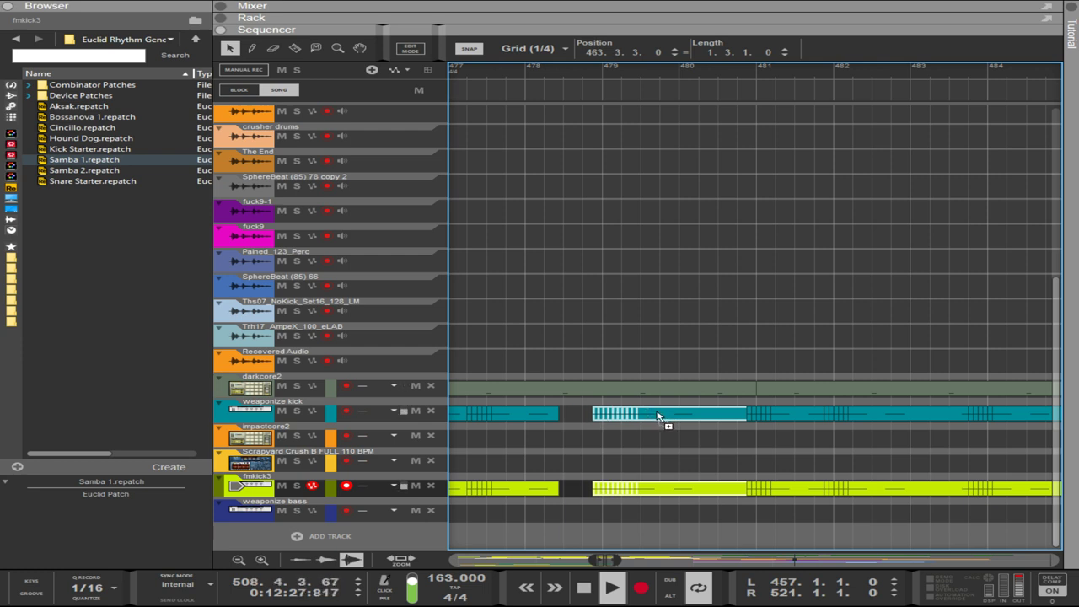
drag(657, 412, 656, 412)
scroll(665, 421, up, 2)
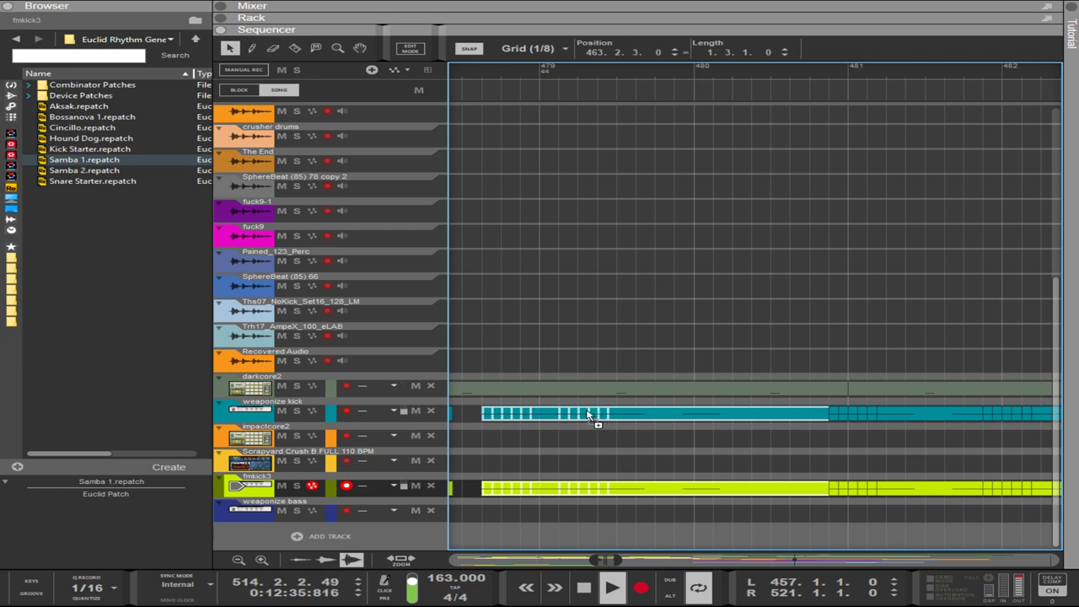
drag(588, 415, 594, 413)
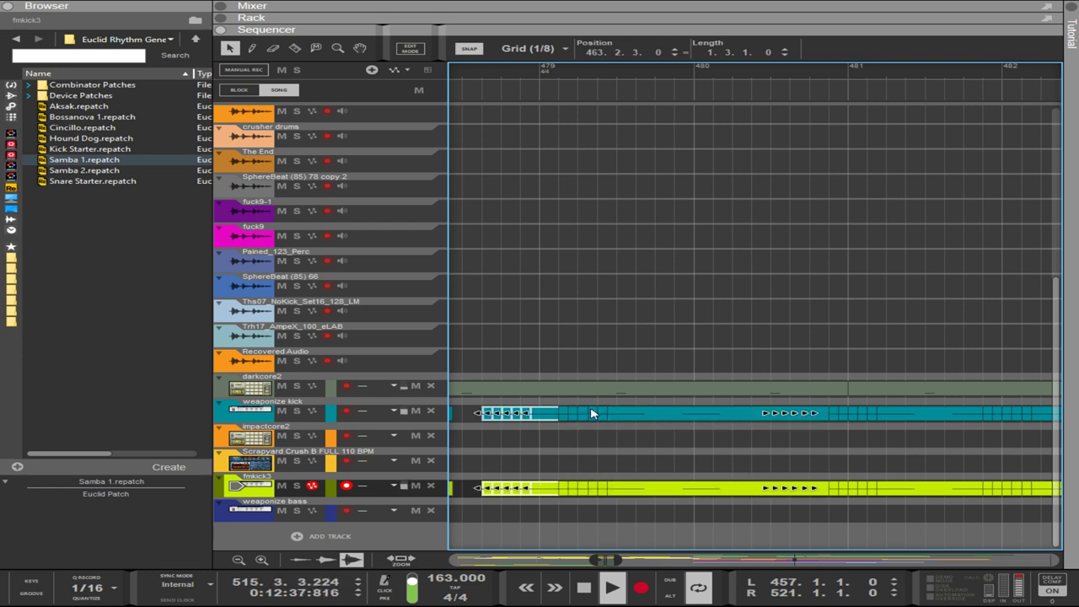
scroll(620, 426, up, 2)
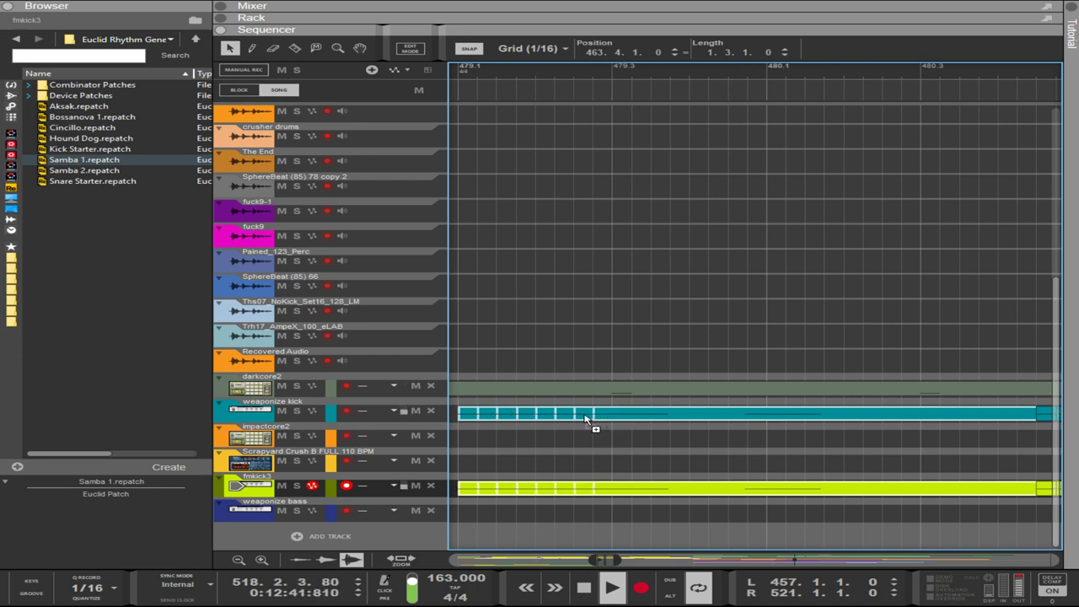
drag(464, 420, 589, 422)
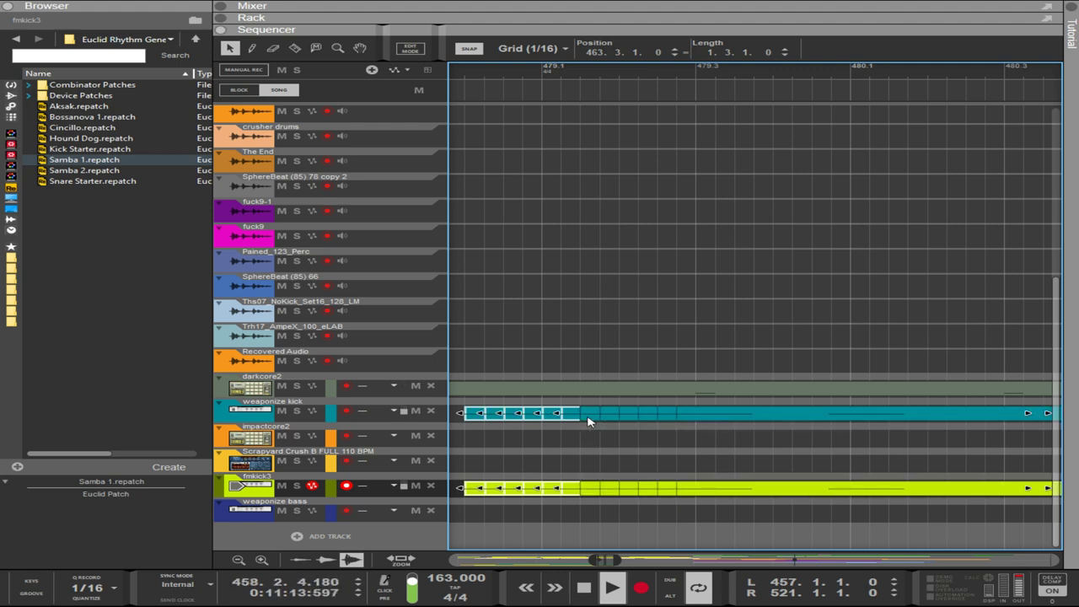
scroll(589, 422, down, 8)
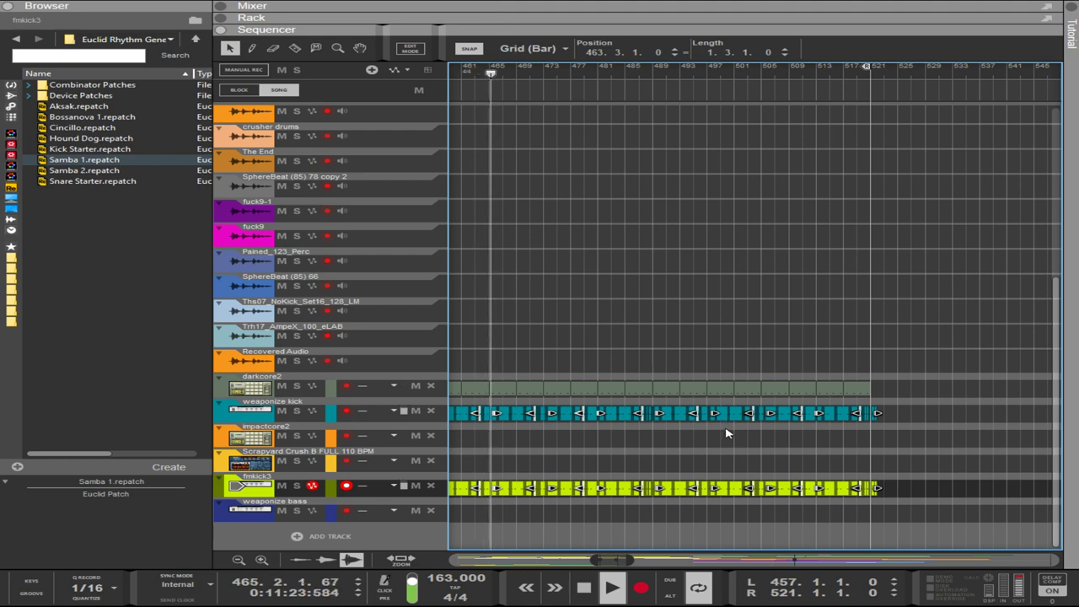
scroll(695, 462, down, 2)
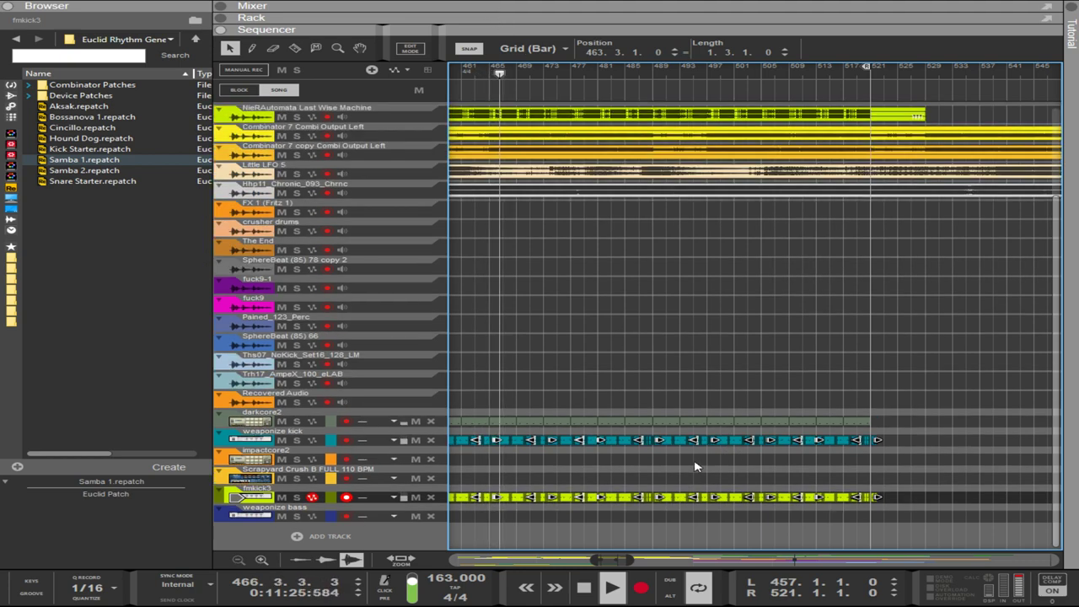
scroll(693, 462, down, 2)
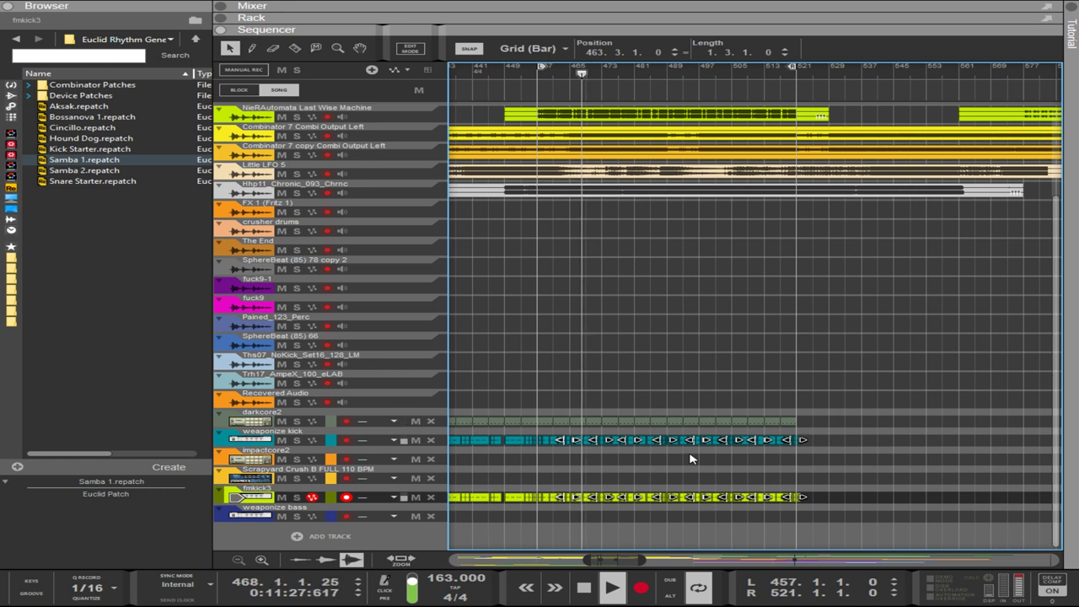
scroll(690, 458, down, 1)
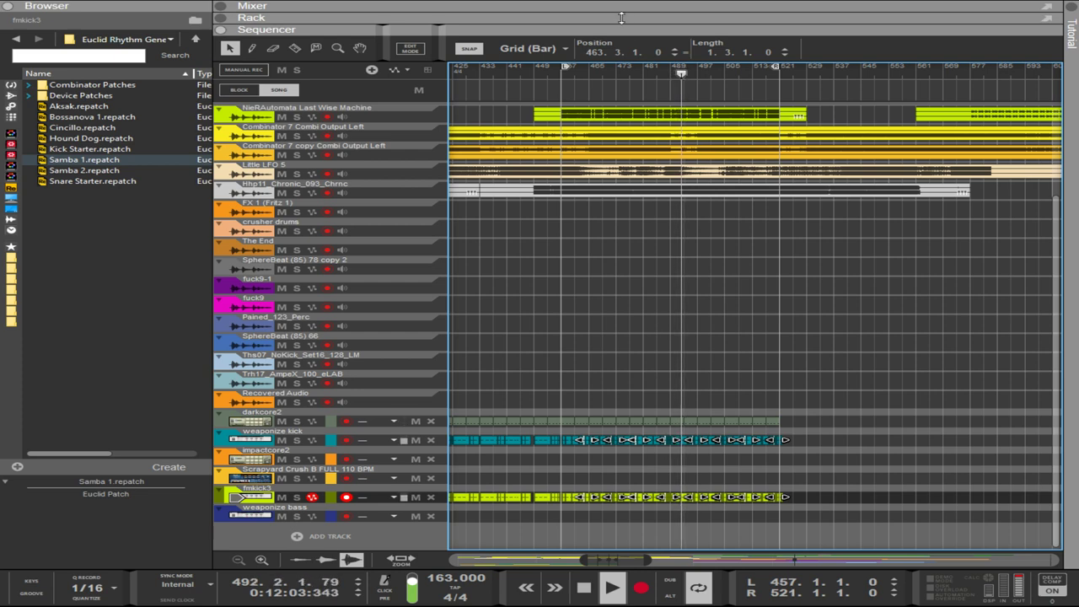
- Reveal the rack above the sequencer and set the Punch drum's Model 2 frequency drop to 84%
drag(622, 28, 599, 277)
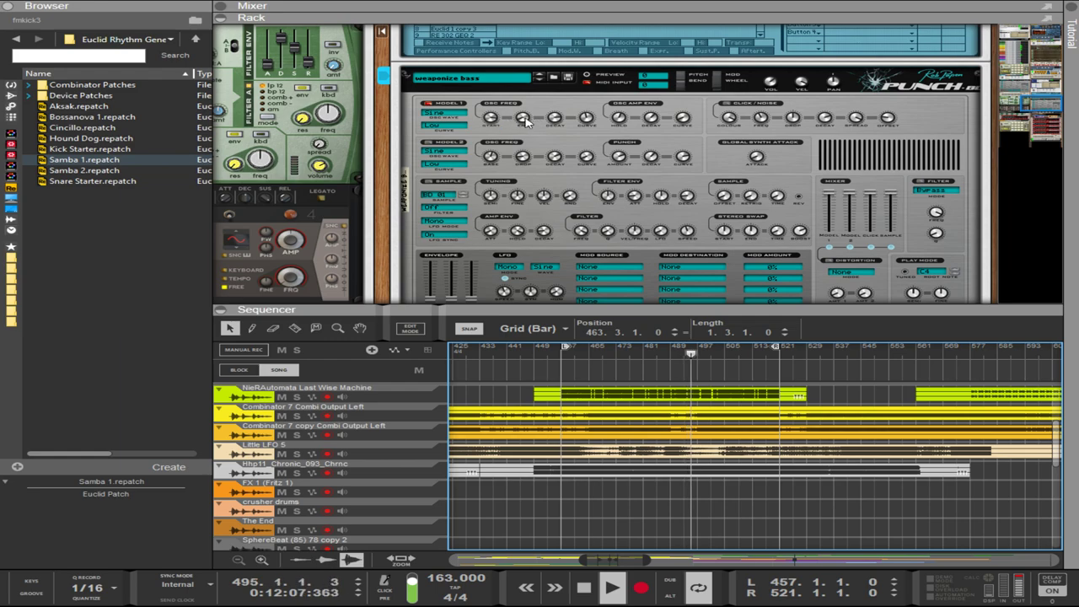
scroll(526, 121, up, 10)
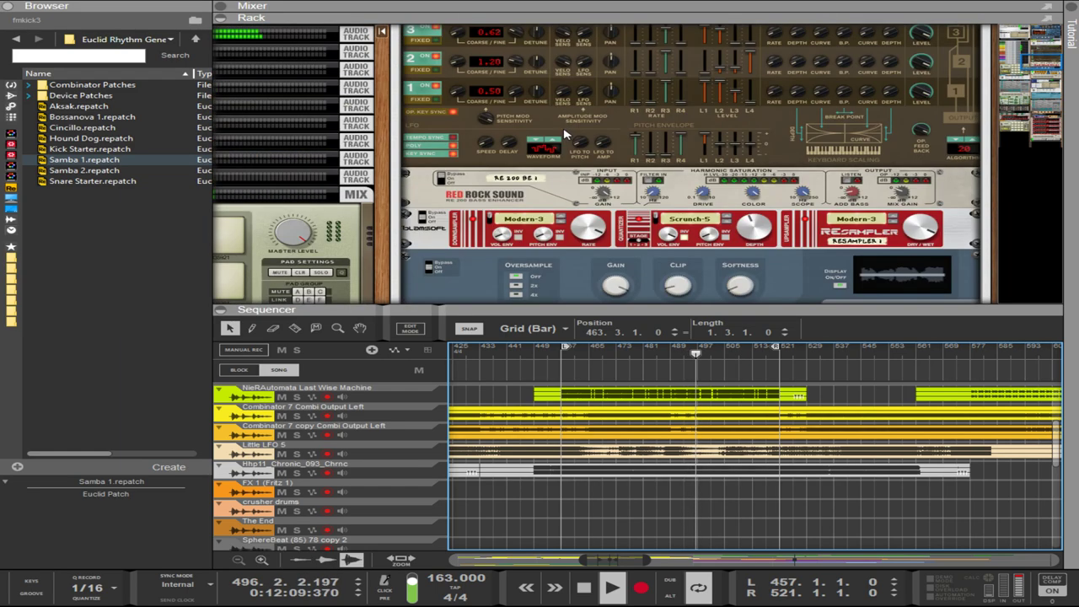
scroll(564, 135, up, 6)
scroll(565, 135, down, 6)
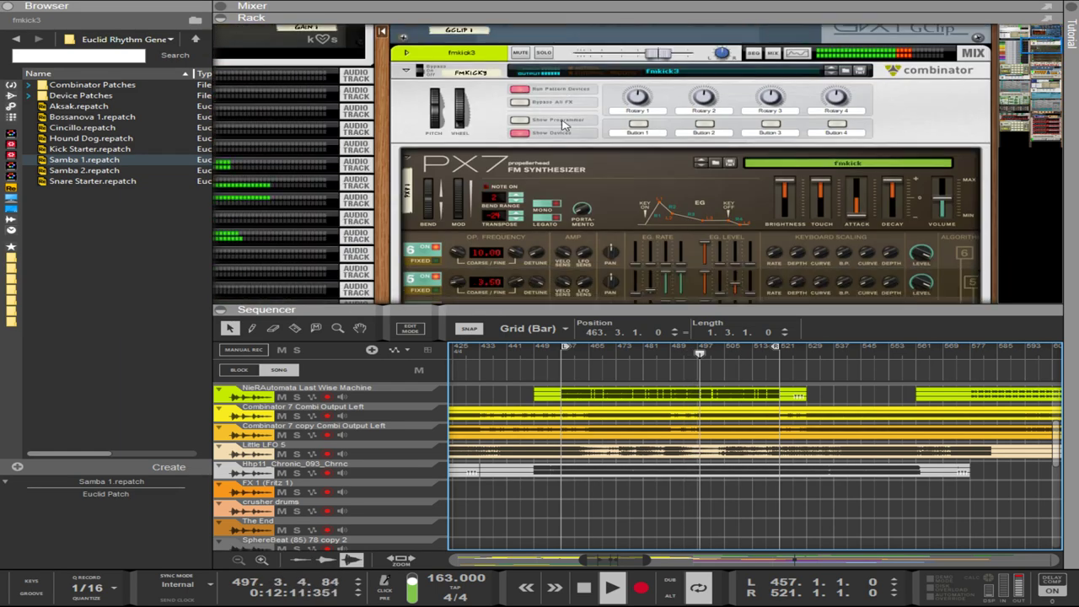
scroll(382, 272, up, 5)
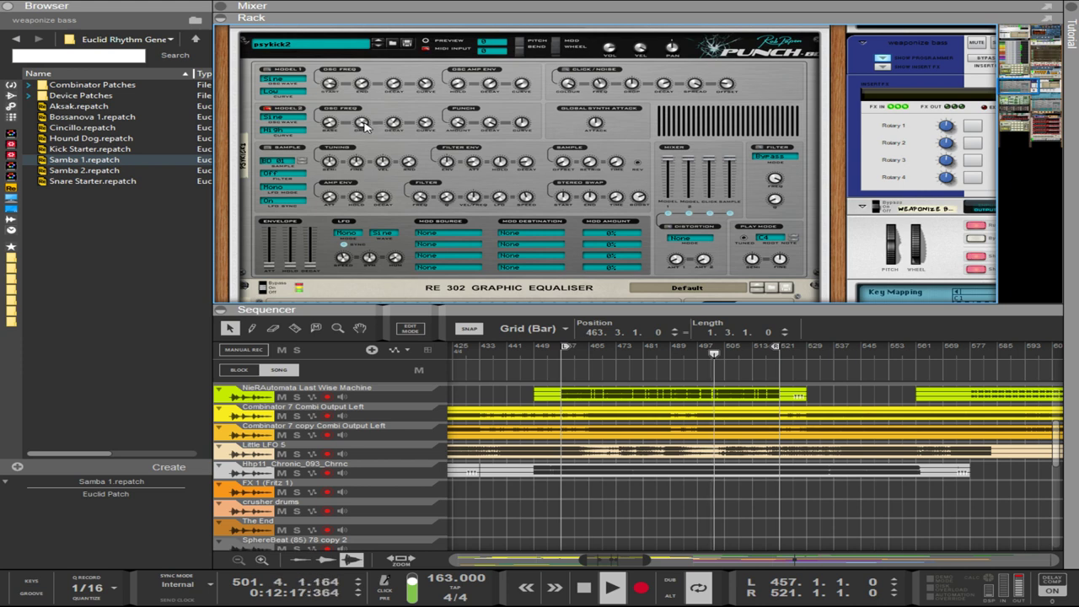
drag(366, 127, 368, 153)
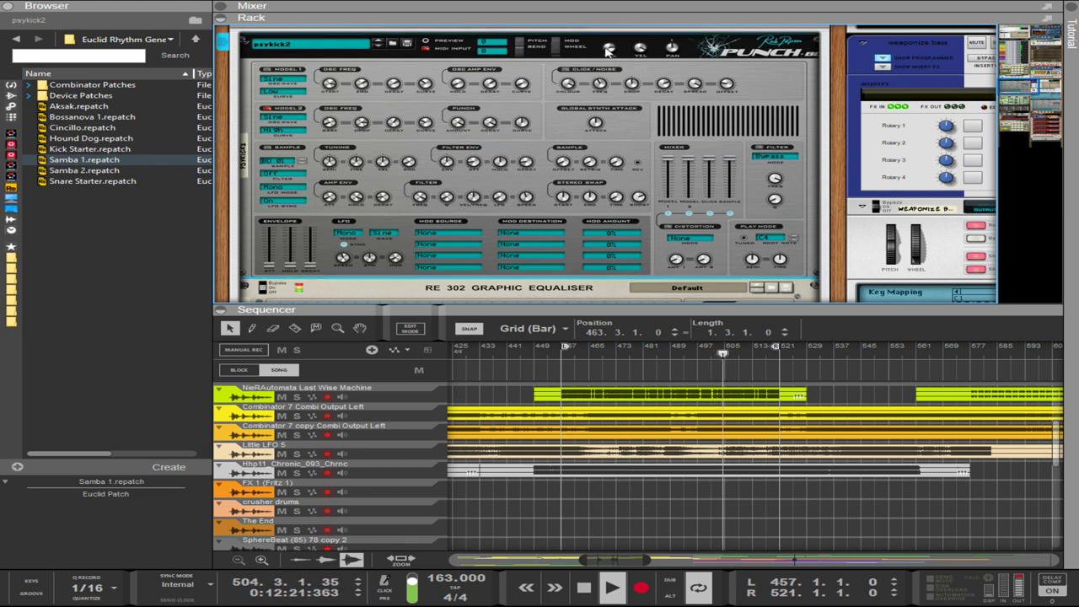
mouse_move(607, 51)
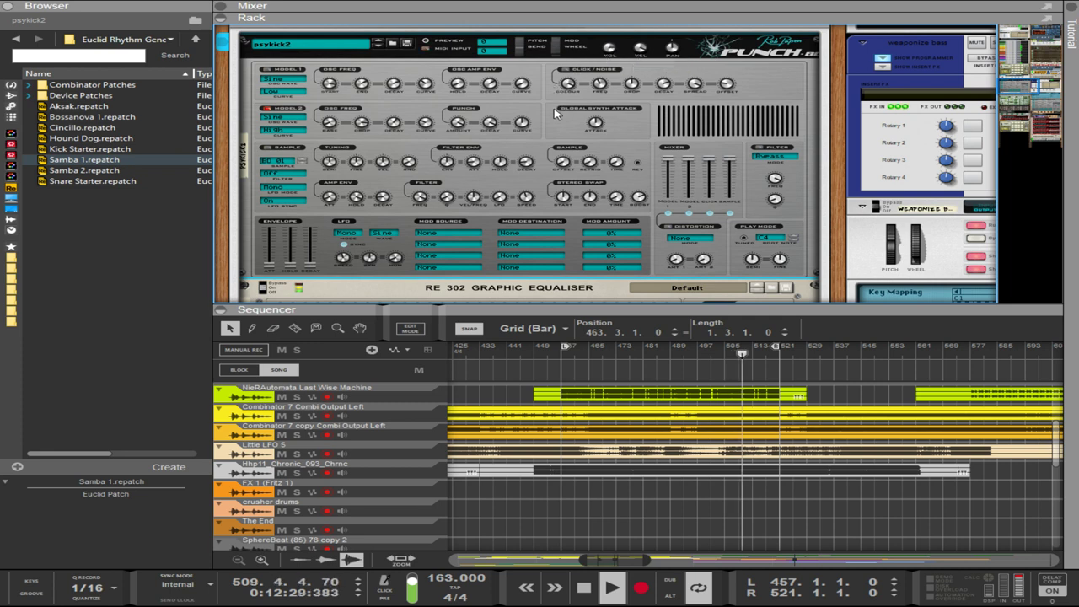
scroll(461, 213, down, 3)
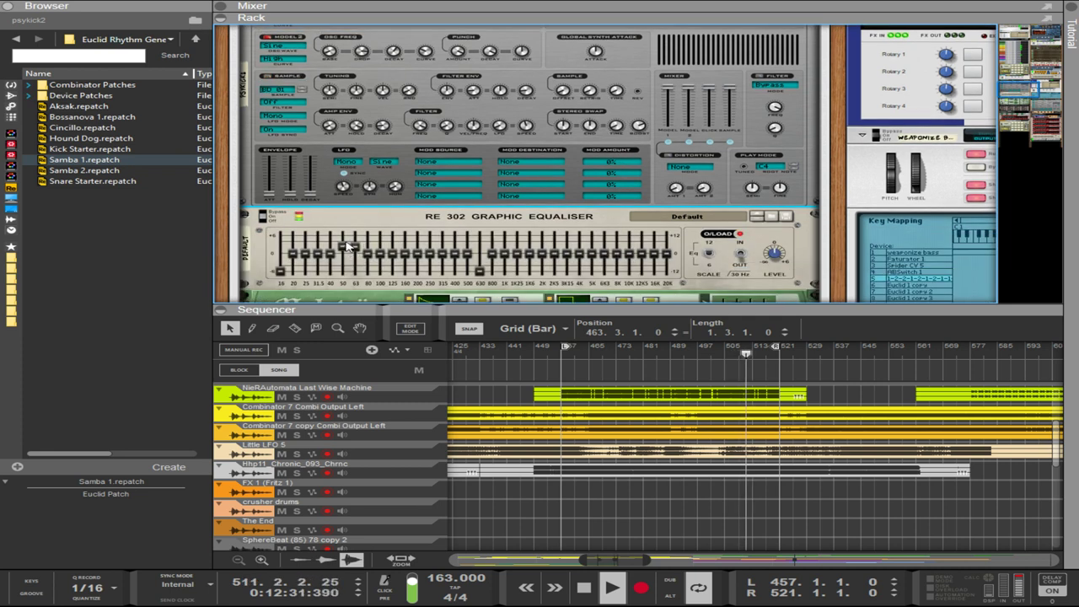
- Select the graphic equaliser device, then drag the divider up so the sequencer fills the window
click(680, 283)
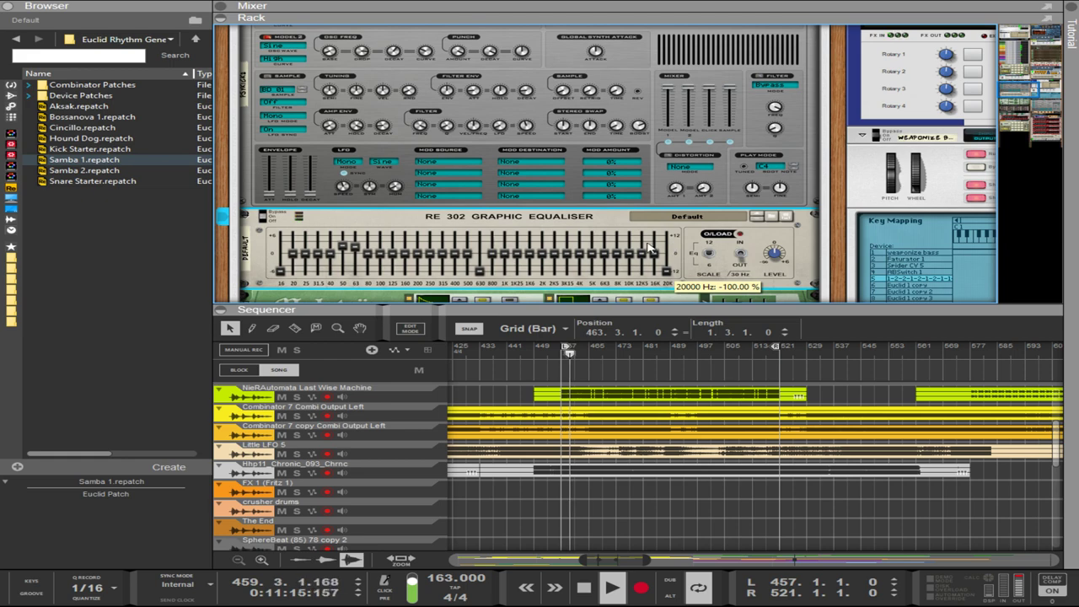
scroll(805, 258, down, 3)
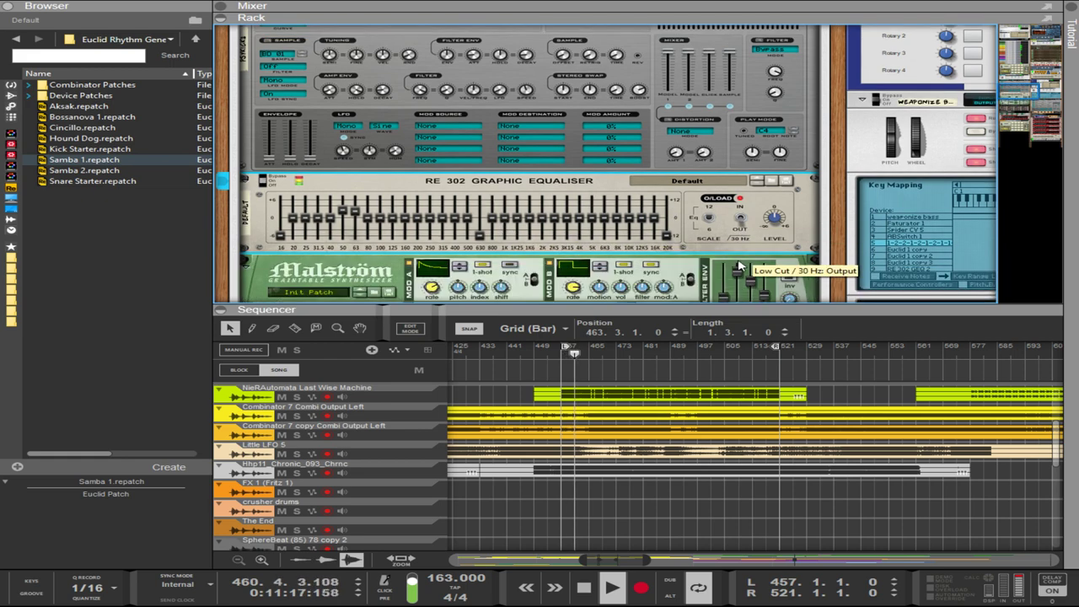
scroll(771, 261, right, 3)
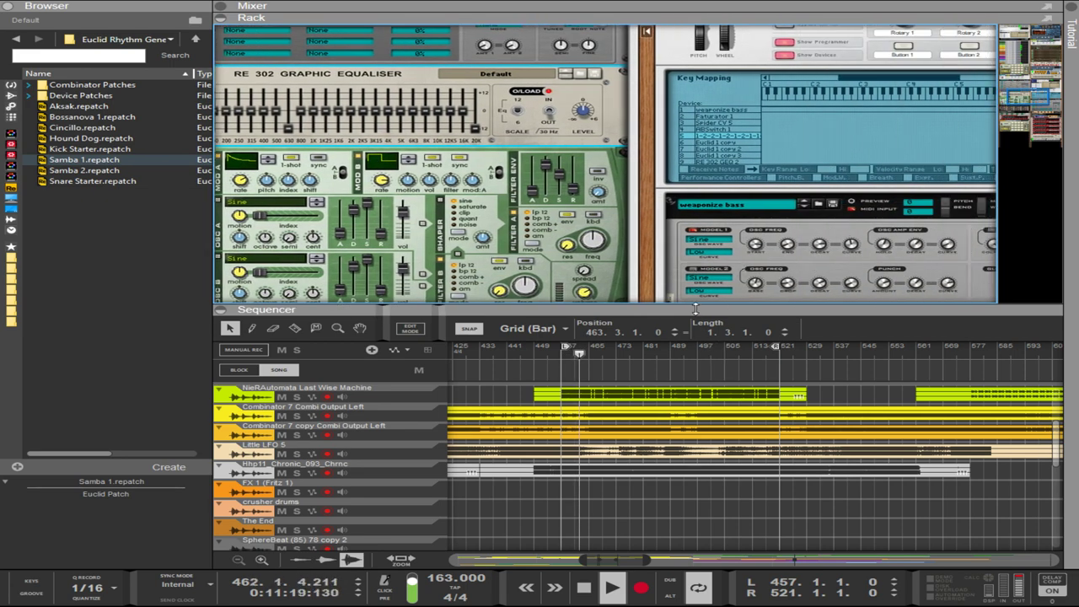
drag(695, 309, 695, 25)
scroll(860, 348, up, 2)
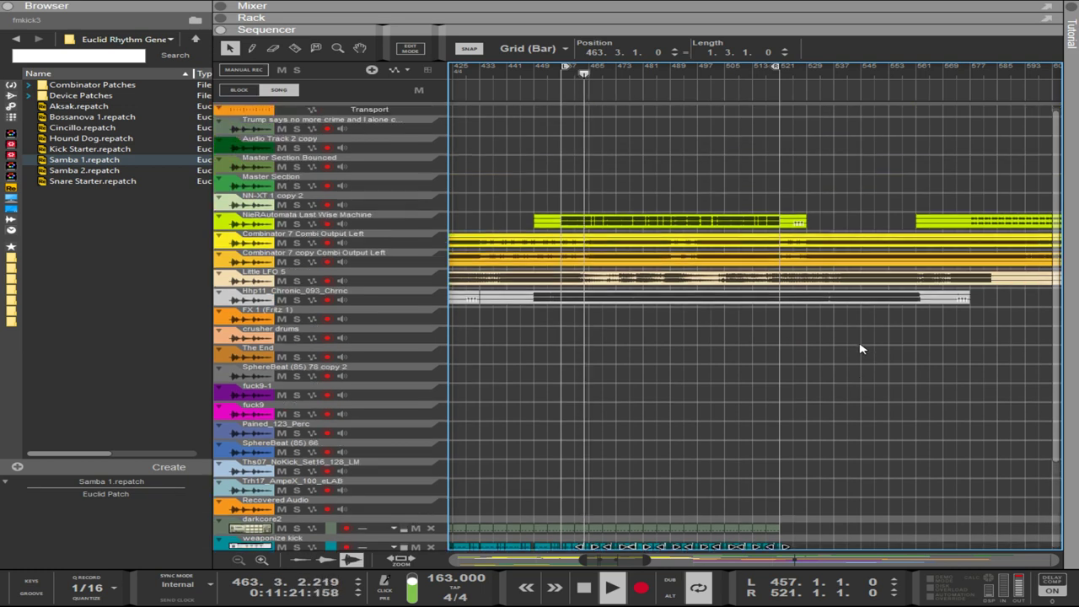
- Copy the ending darkcore2 and weaponize kick clips so the copies start at bar 521
scroll(859, 349, down, 3)
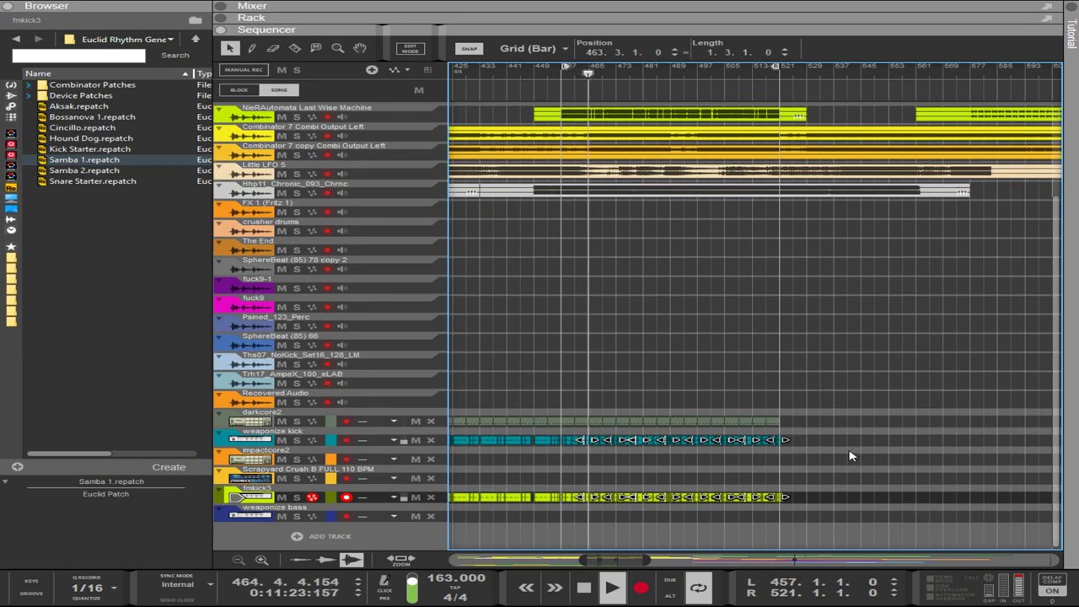
drag(828, 435, 566, 455)
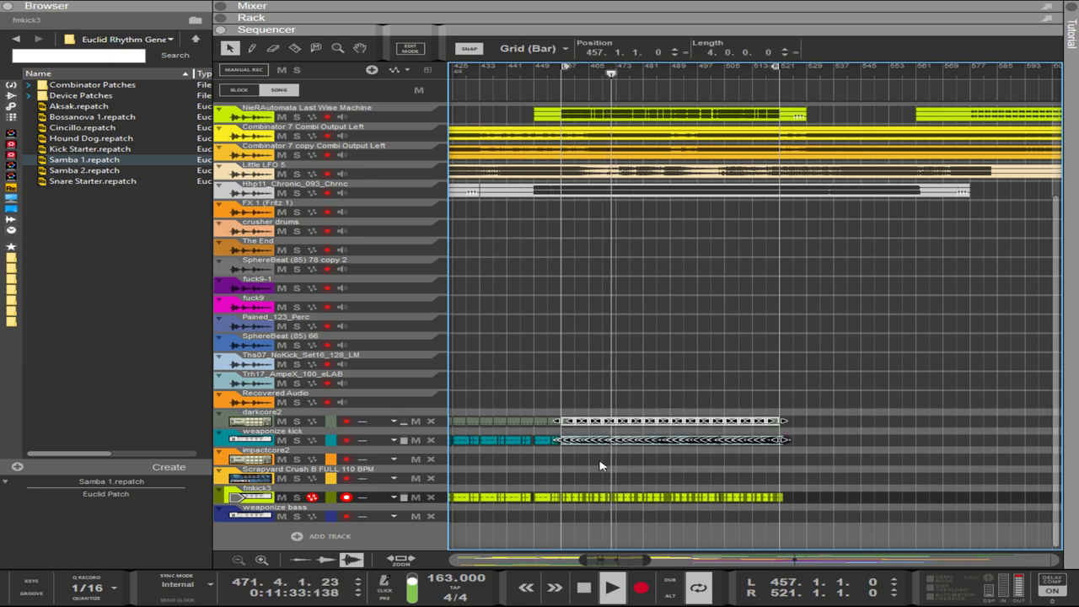
scroll(621, 477, up, 5)
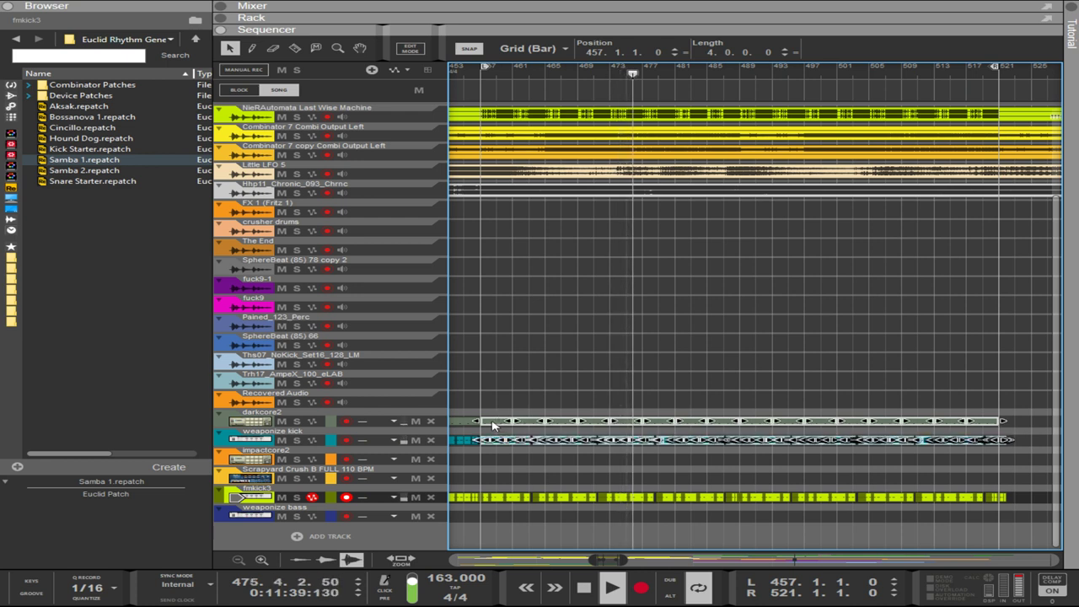
drag(493, 426, 1014, 419)
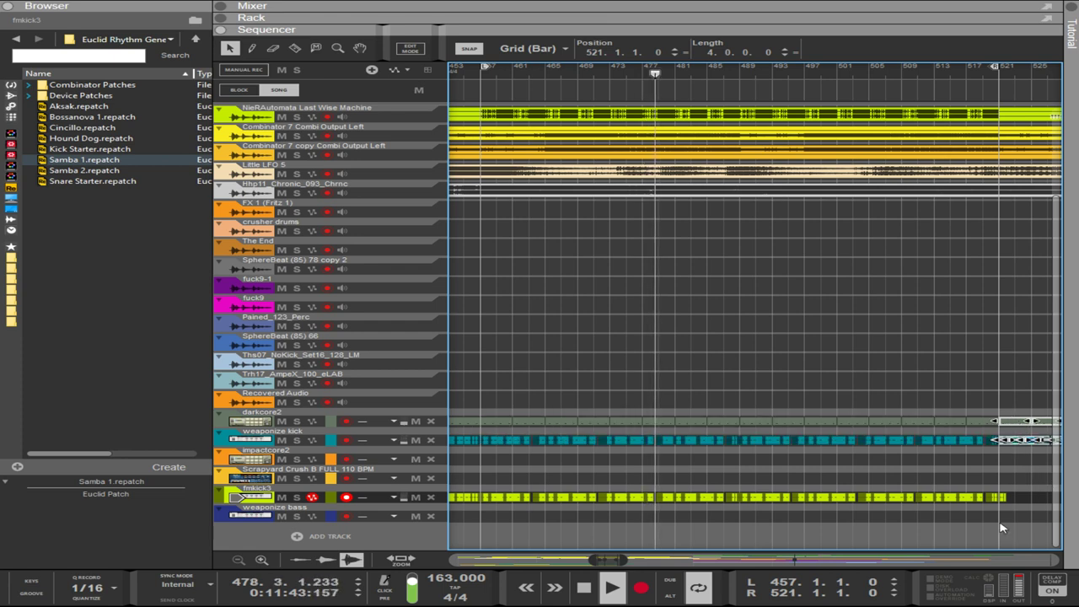
drag(623, 559, 658, 559)
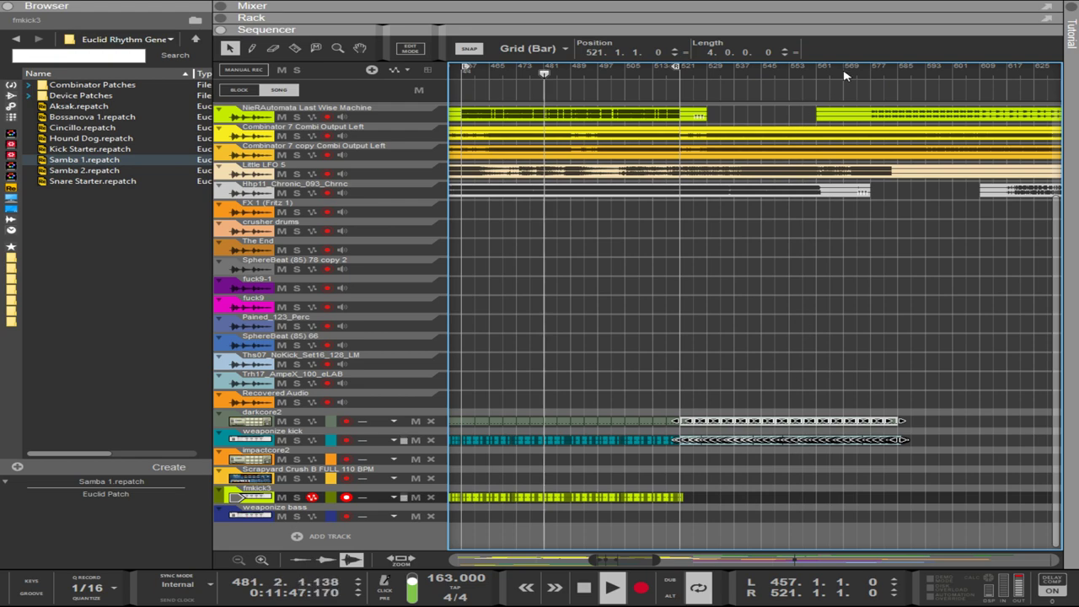
- Reopen the rack, scroll past the FM synth, and select the Red Rock Sound bass enhancer
click(833, 18)
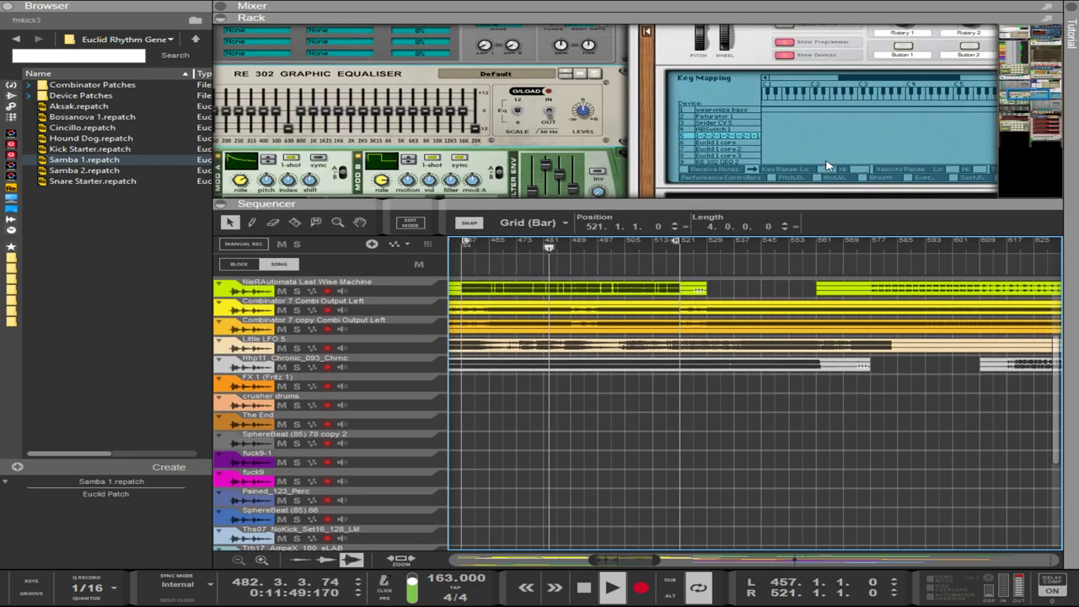
scroll(930, 157, down, 3)
scroll(954, 149, up, 7)
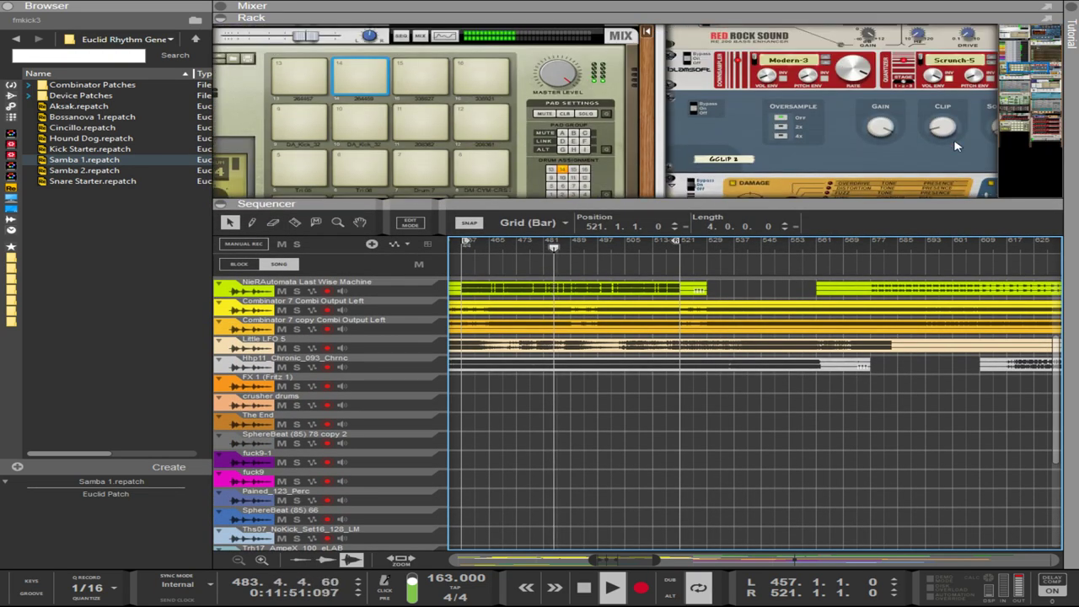
scroll(955, 146, down, 6)
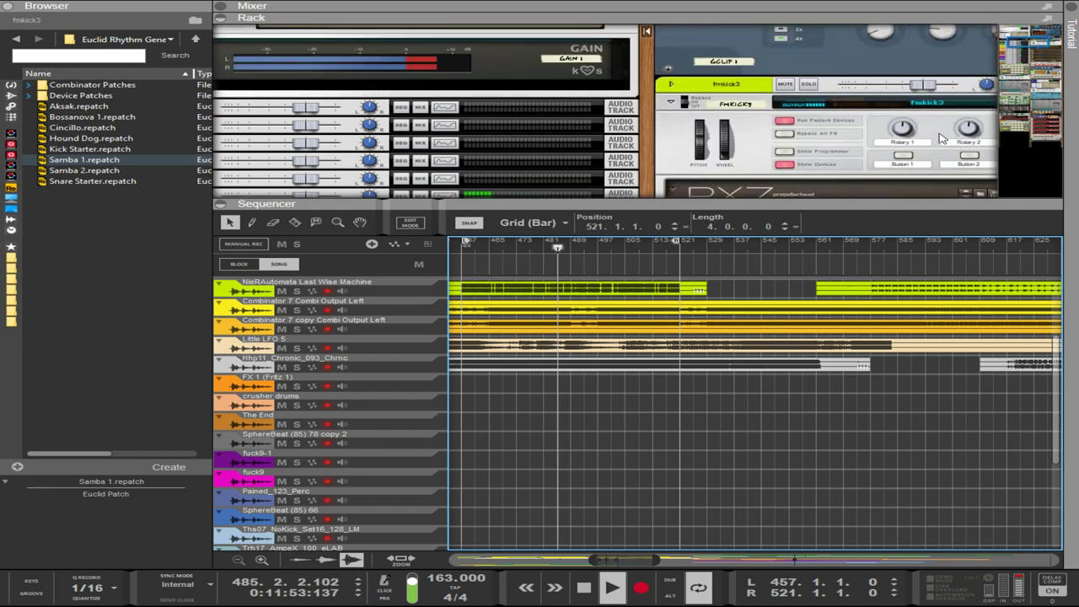
scroll(942, 139, down, 10)
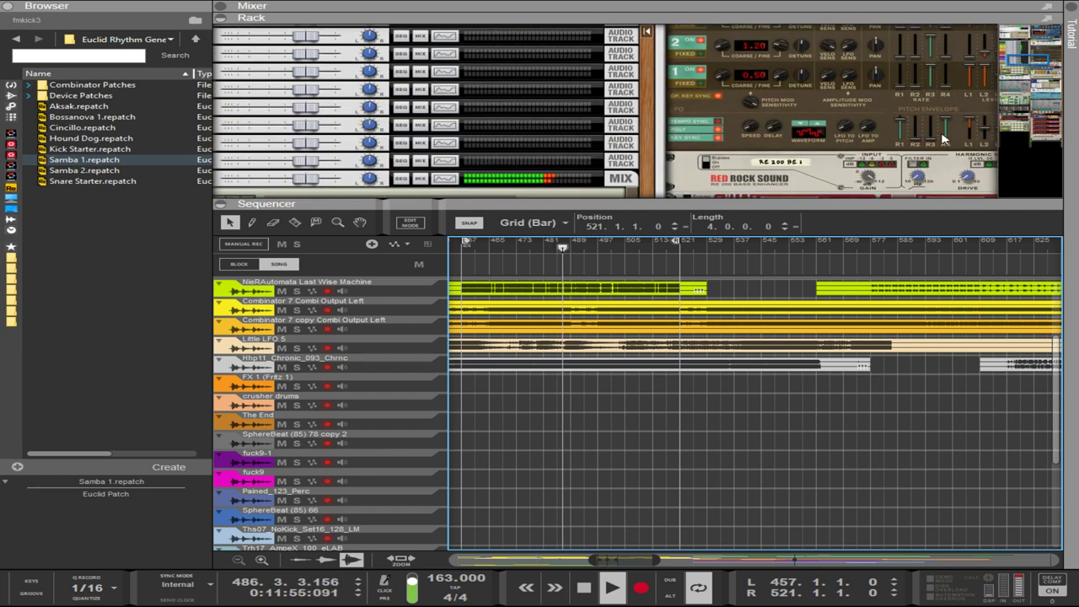
click(786, 153)
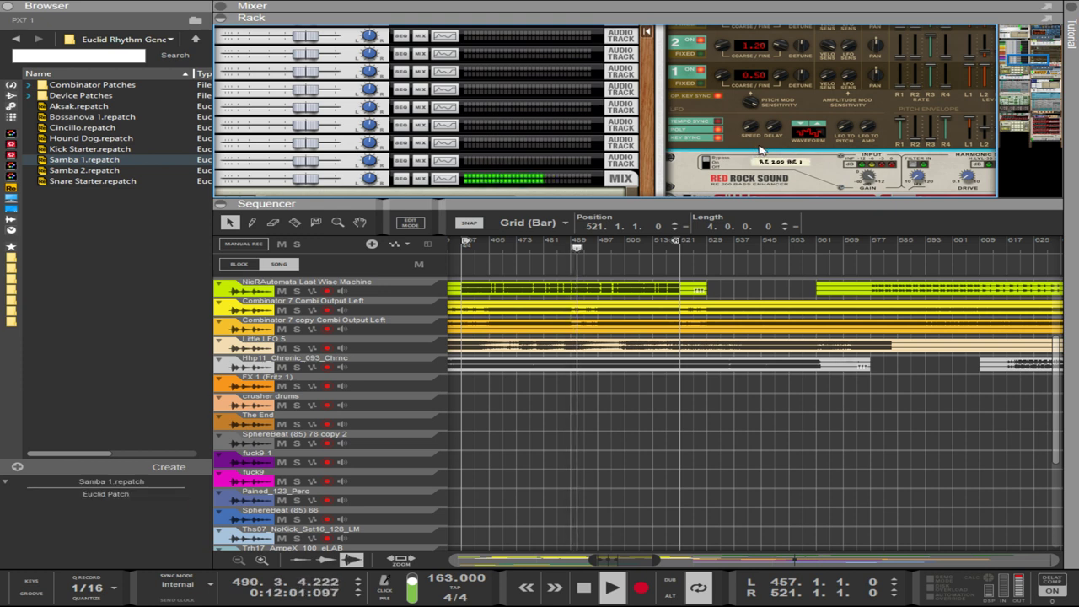
scroll(658, 357, down, 3)
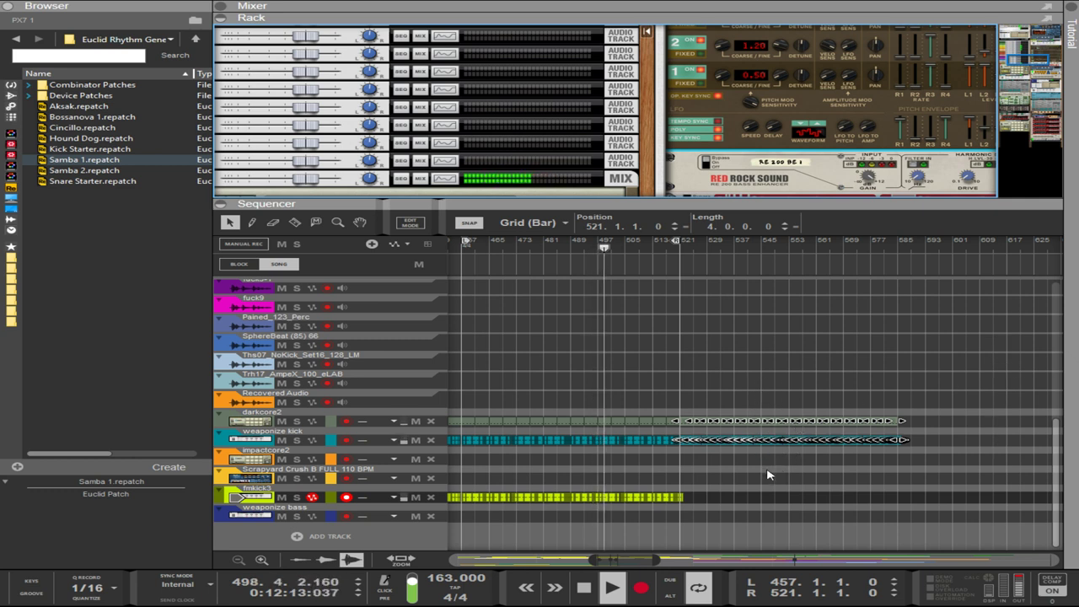
- Bring in a Malström, reset it to Init Patch, and step its Mod A waveform away from sine
key(ctrl+z)
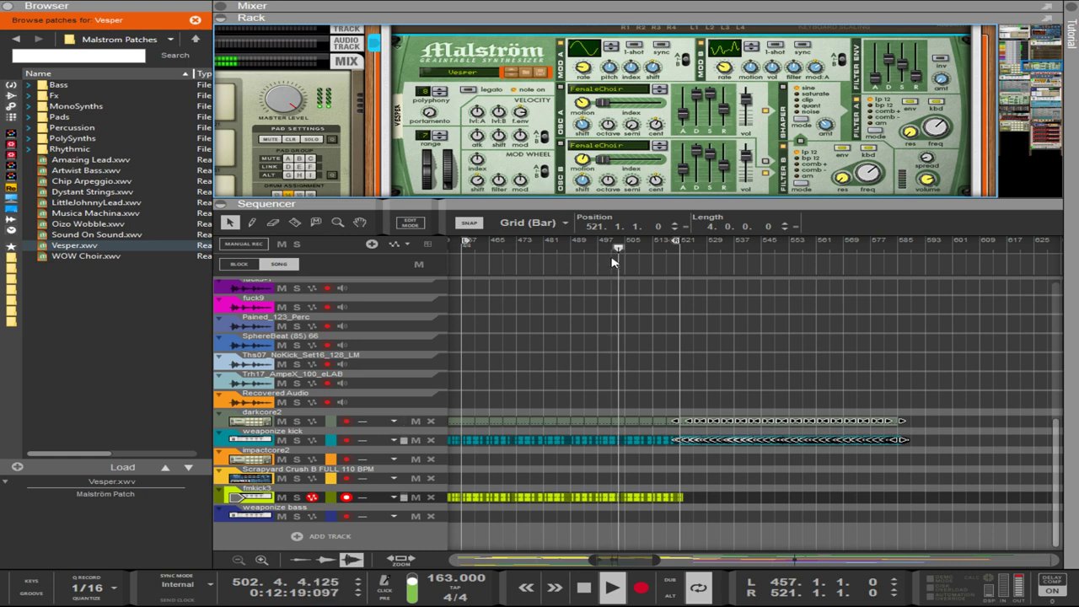
key(ctrl+z)
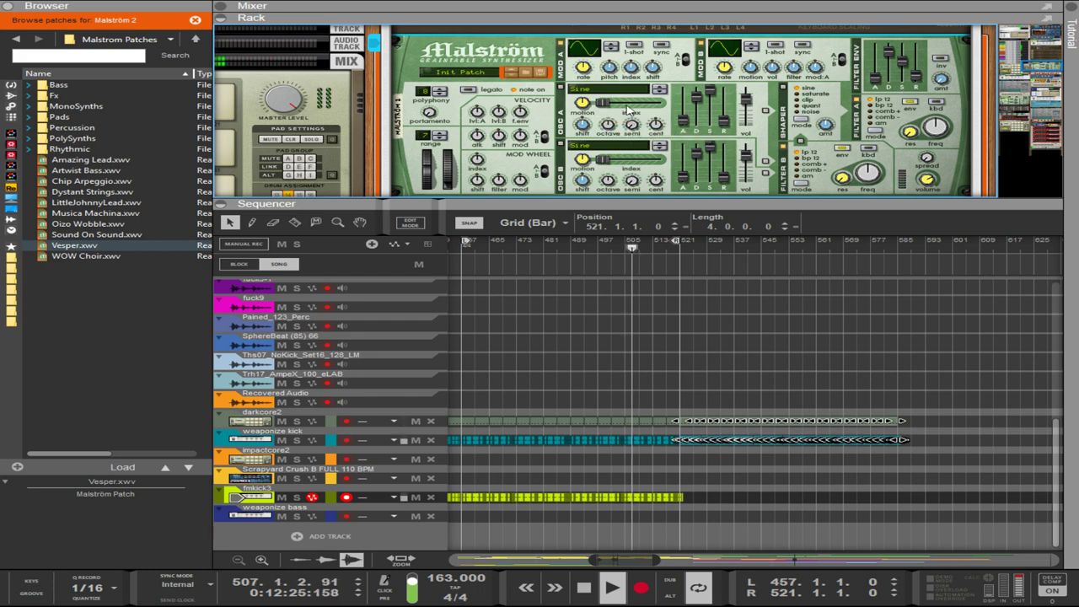
click(613, 44)
click(613, 43)
click(613, 44)
click(612, 43)
click(613, 44)
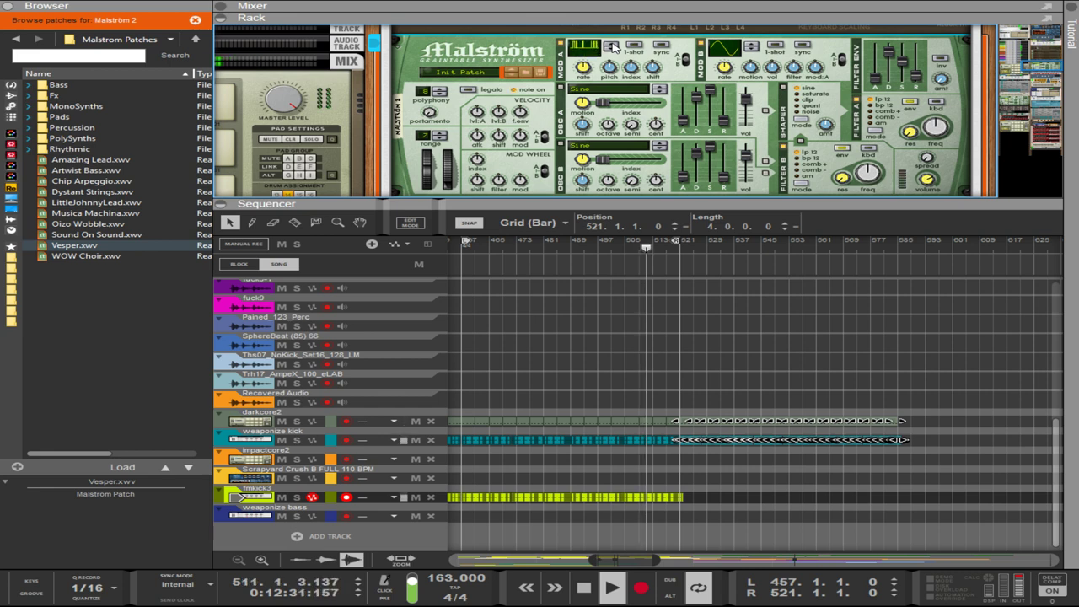
click(613, 46)
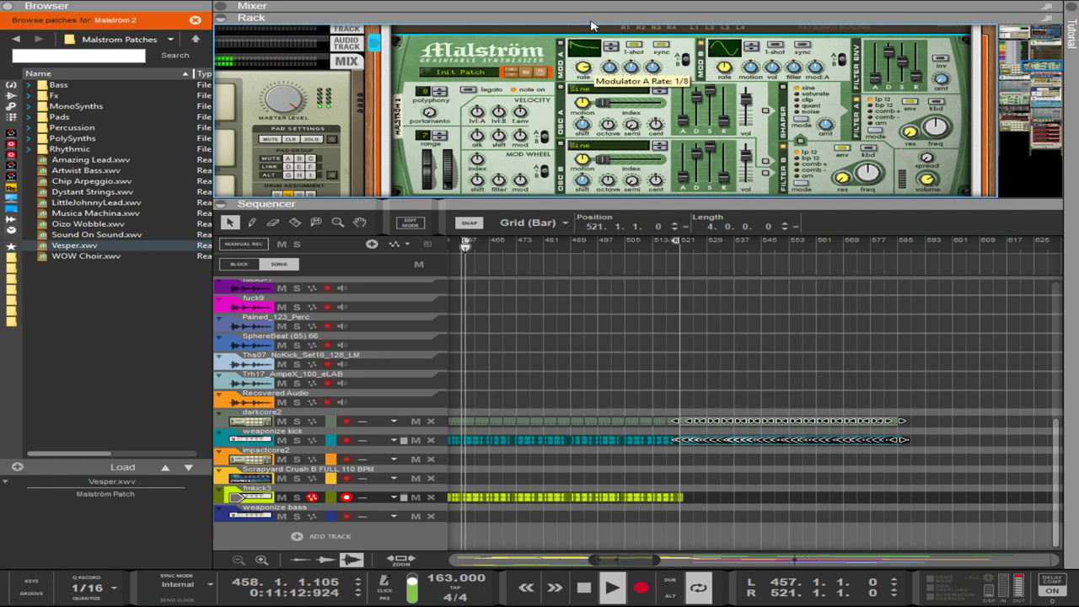
- Flip the rack, move the Malström further down, and add a Spider CV splitter below it
key(Tab)
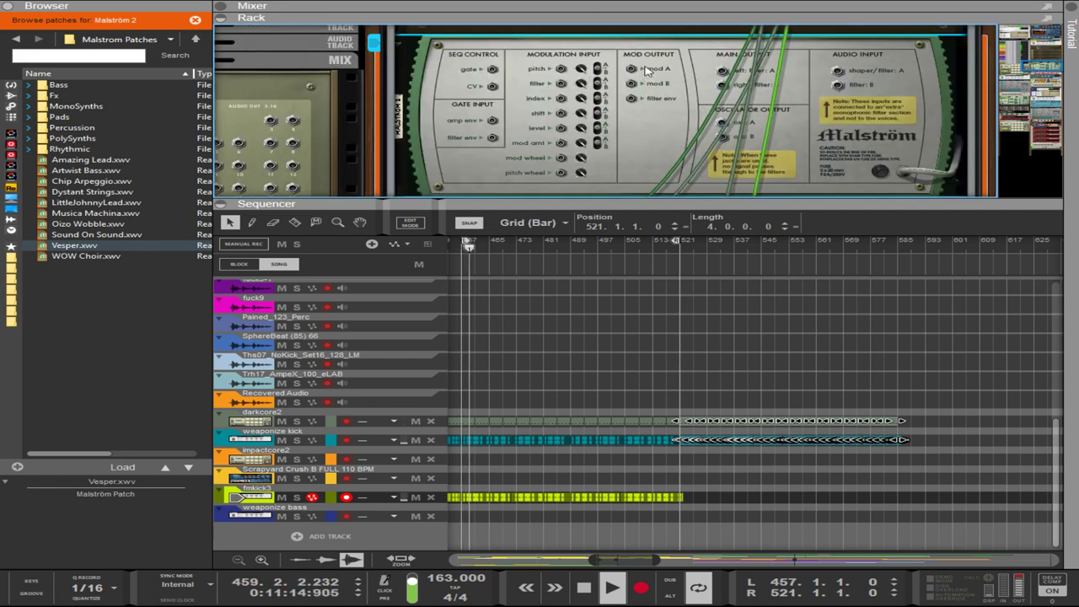
scroll(645, 73, down, 3)
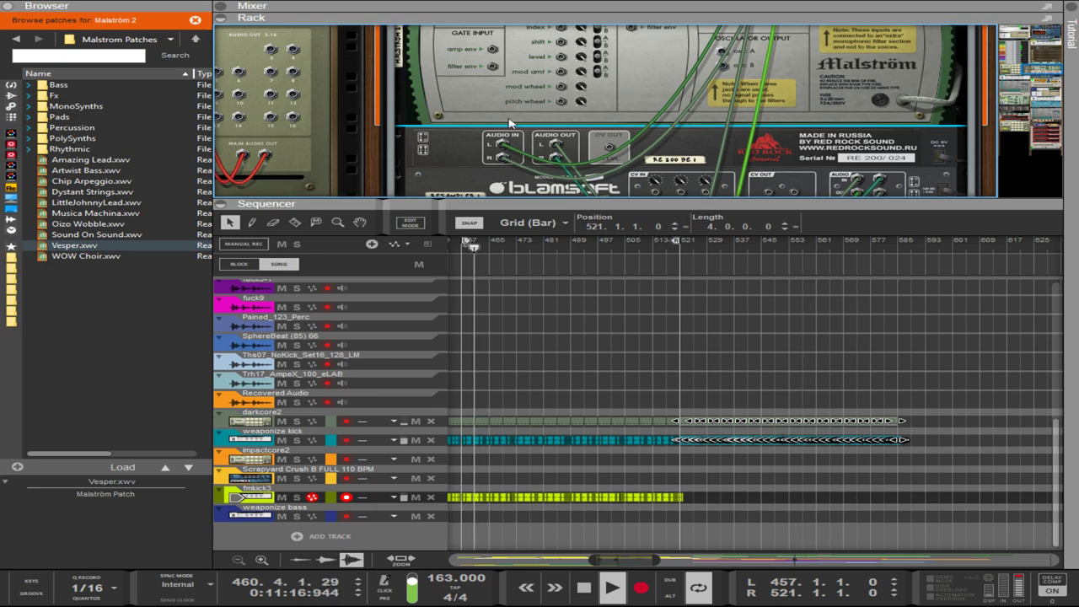
drag(431, 110, 485, 172)
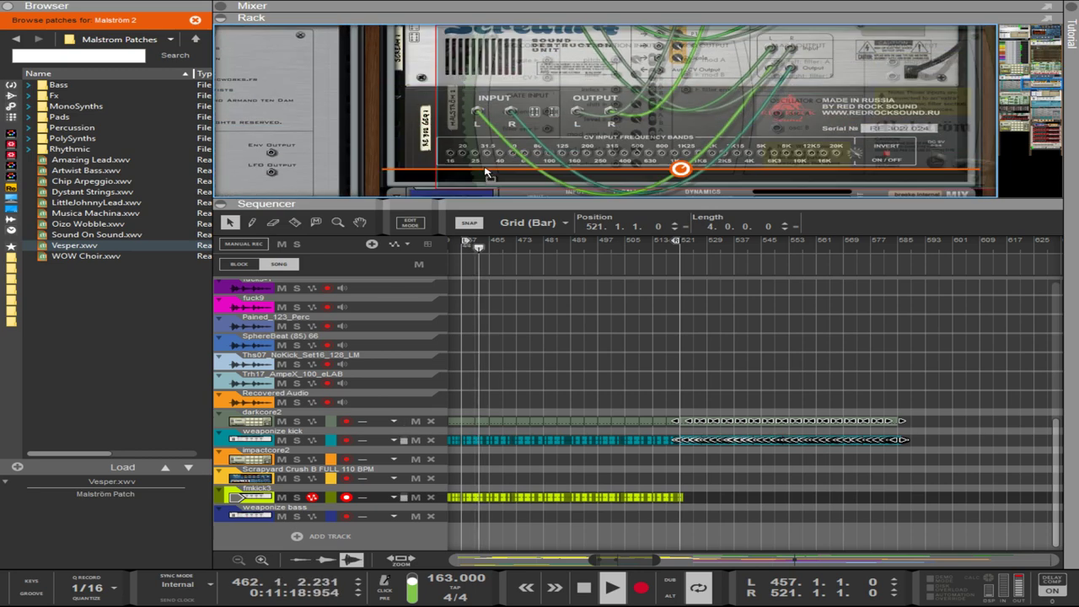
scroll(484, 172, down, 5)
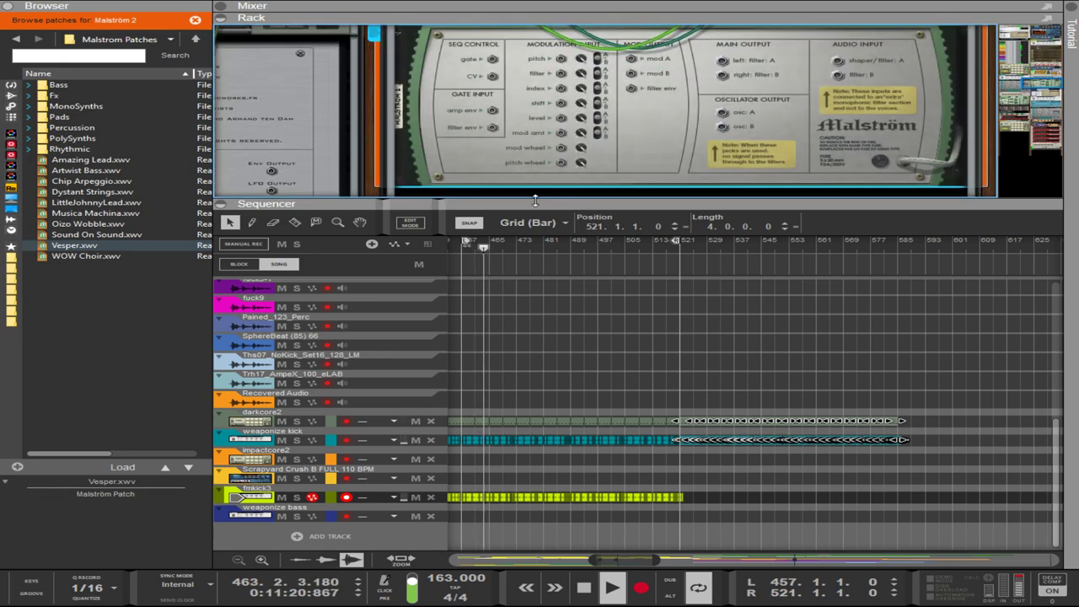
click(536, 197)
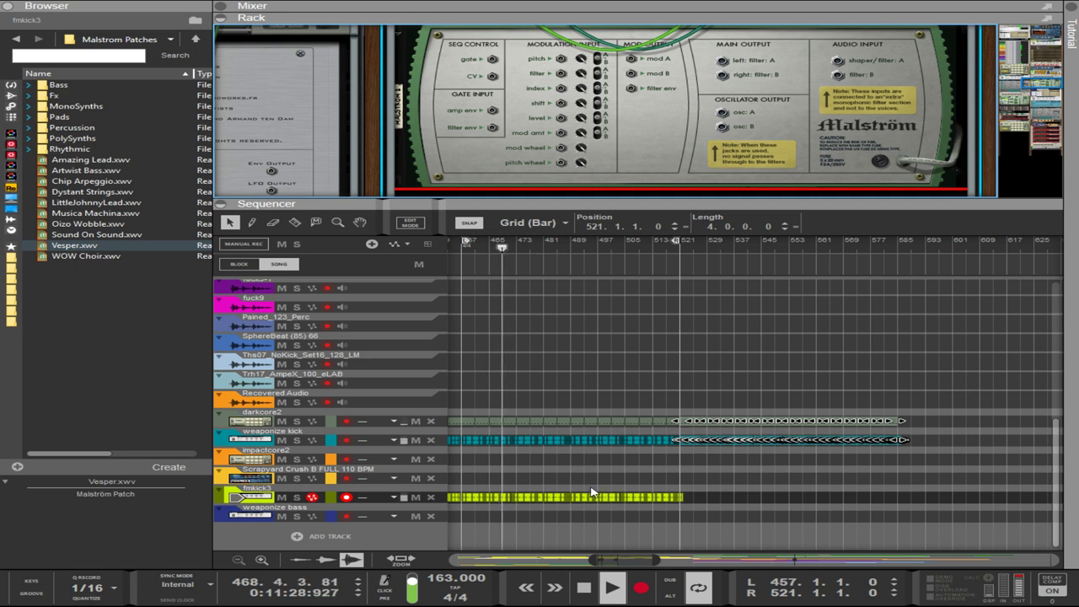
key(ctrl+z)
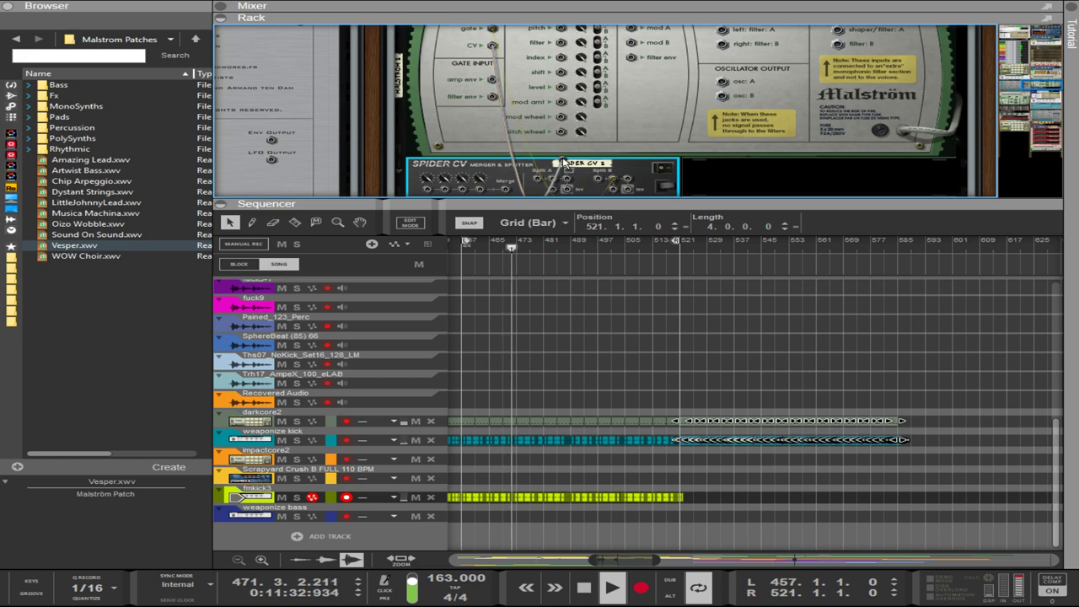
- Patch the Malström's Mod A out into Spider Split A in, and a split output to the combinator
scroll(623, 119, up, 2)
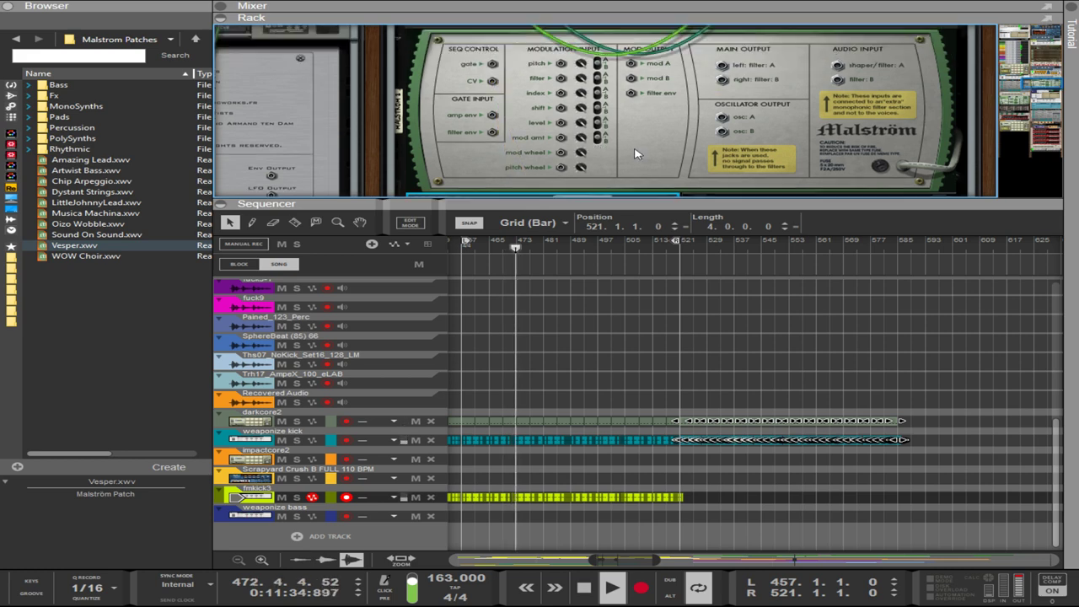
drag(634, 57, 600, 144)
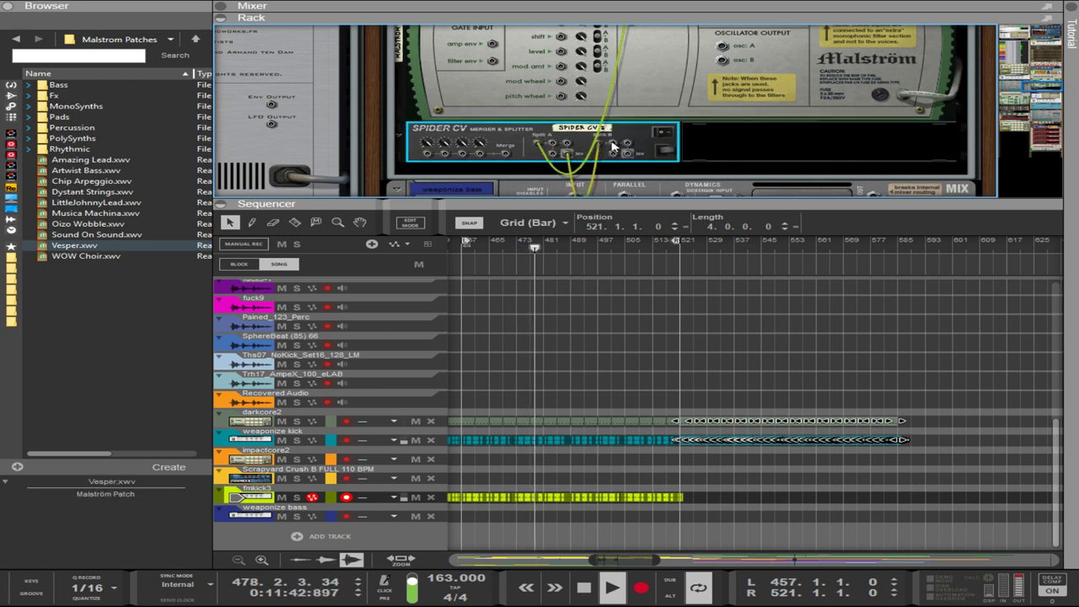
mouse_move(613, 146)
mouse_down()
mouse_move(213, 113)
mouse_move(253, 67)
mouse_move(309, 34)
mouse_move(286, 116)
mouse_move(237, 129)
mouse_move(250, 118)
mouse_move(278, 131)
mouse_up()
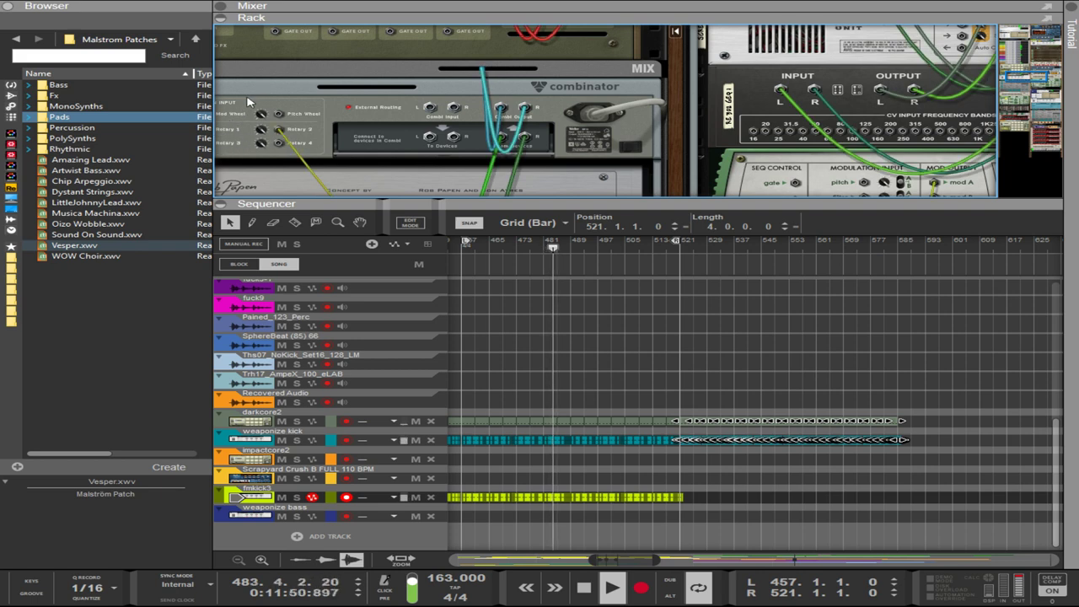
- Select the weaponize kick combinator and show the browser's Showcase patch list
click(247, 100)
drag(670, 87, 870, 119)
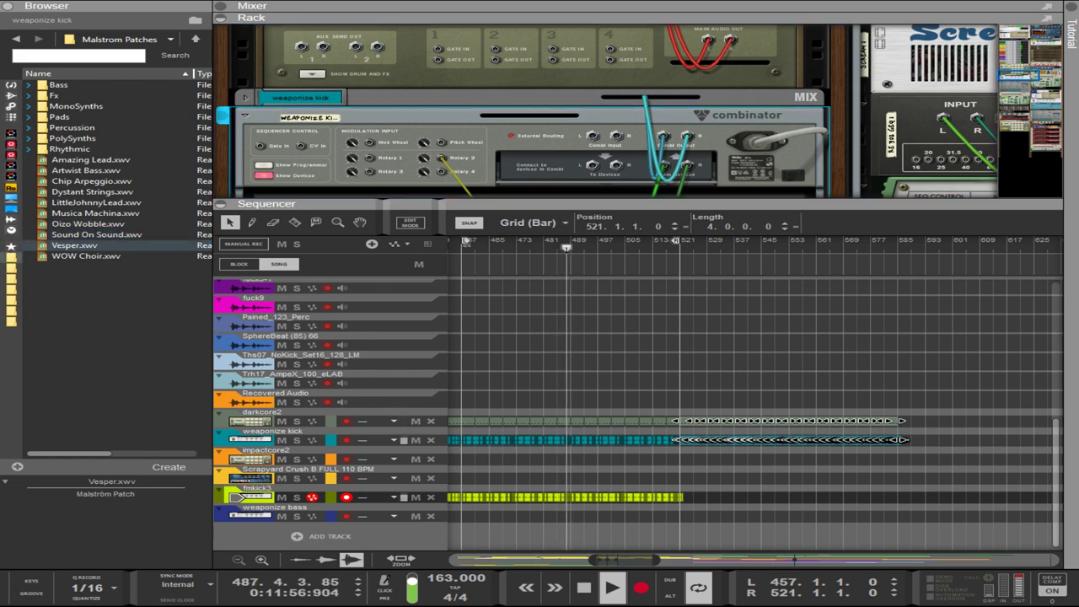
click(7, 247)
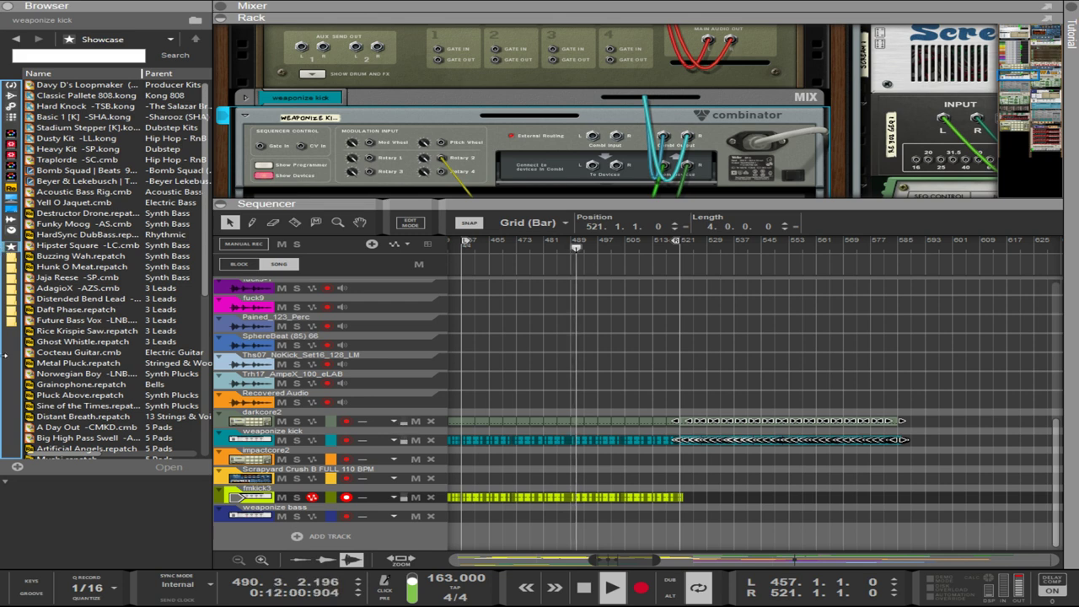
drag(4, 356, 3, 332)
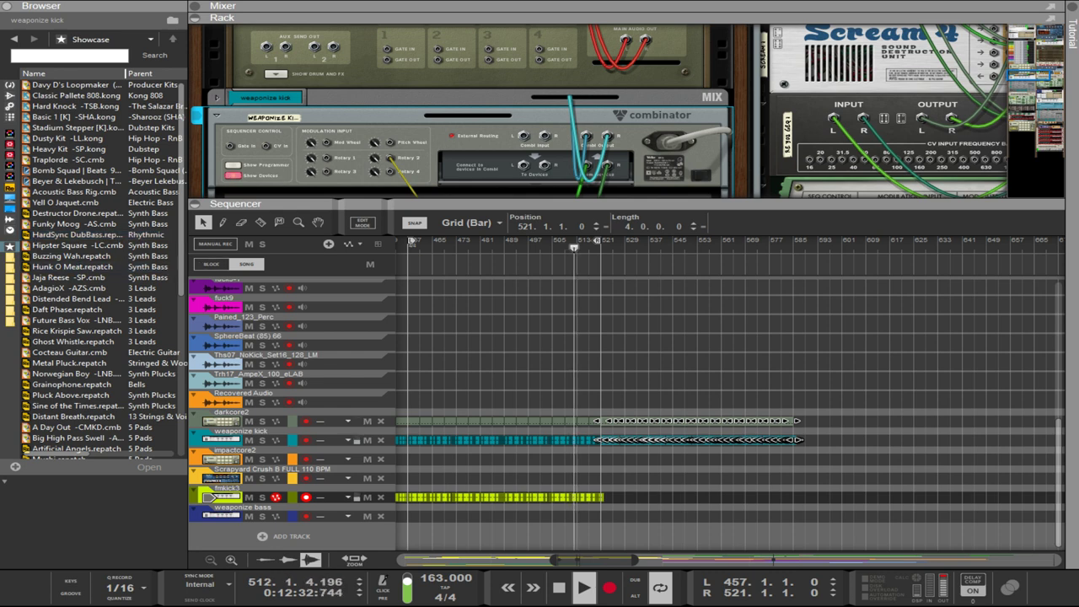
click(311, 270)
click(217, 99)
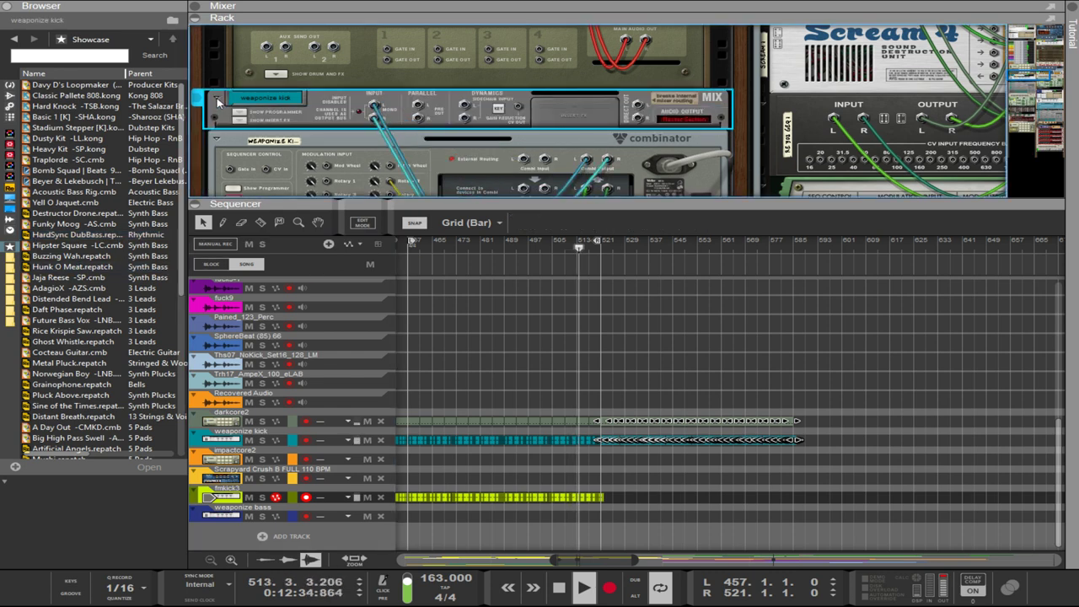
- Flip the rack and cable Spider CV Split B into the weaponize kick Combinator's CV input
key(Tab)
scroll(590, 143, down, 2)
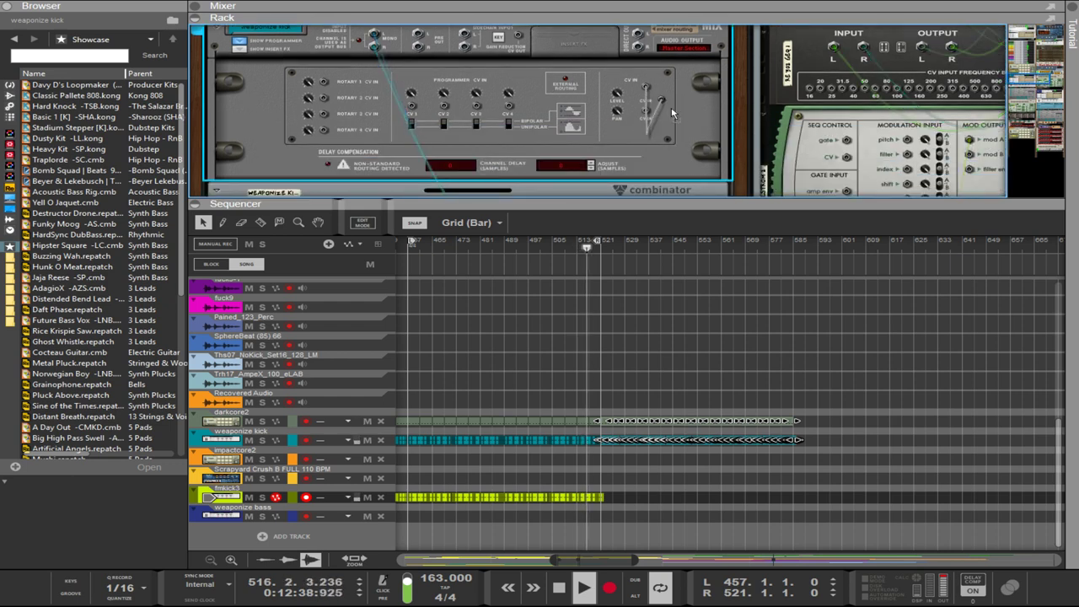
scroll(938, 174, down, 5)
drag(937, 175, 952, 152)
scroll(398, 167, up, 4)
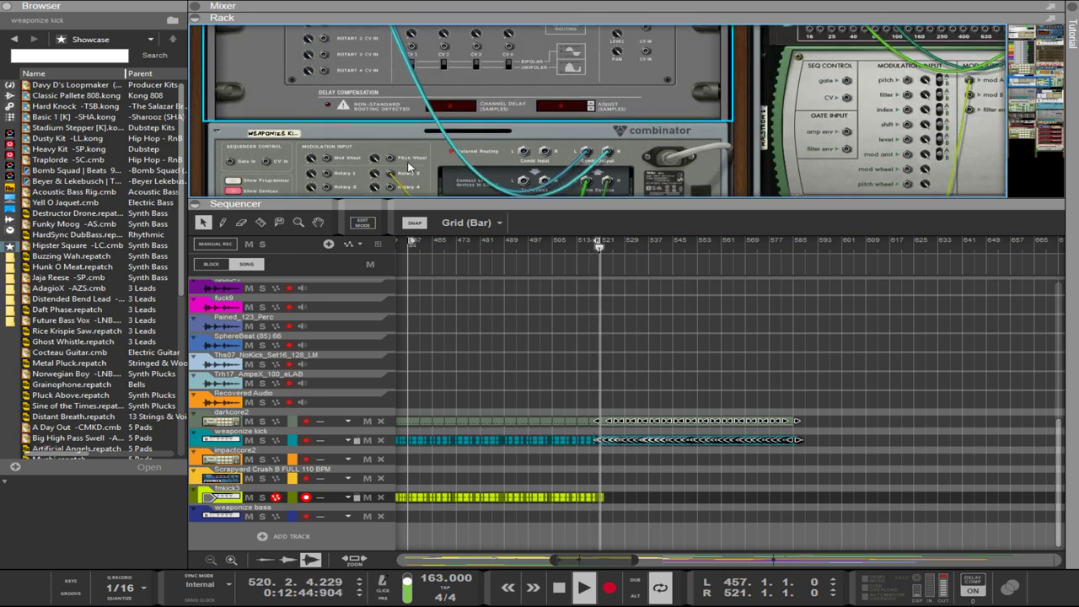
mouse_move(394, 173)
mouse_down()
mouse_move(560, 84)
mouse_move(400, 168)
mouse_up()
scroll(649, 51, up, 3)
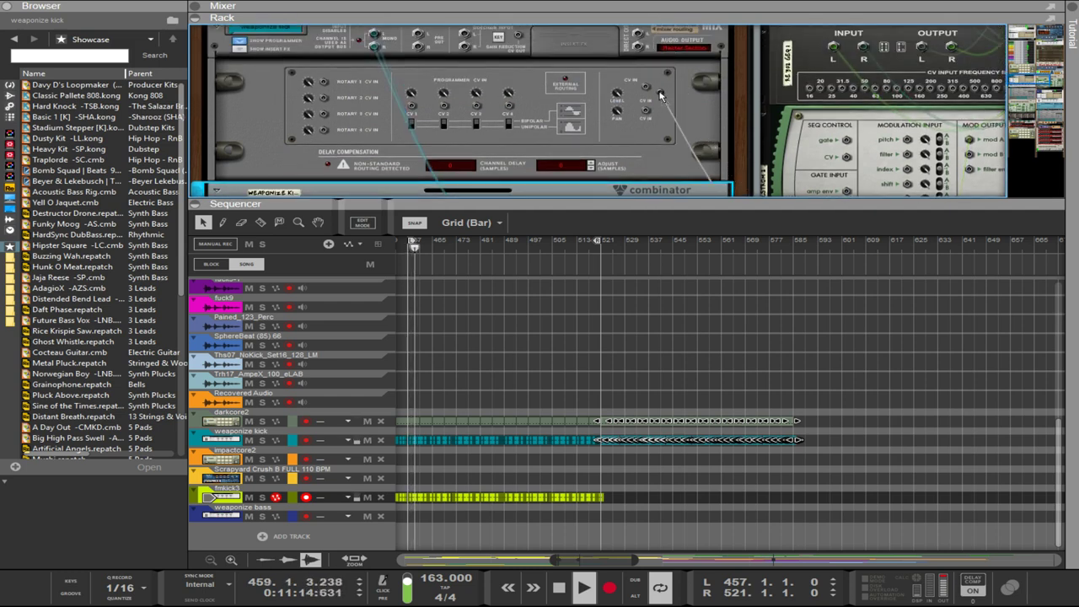
drag(649, 86, 647, 89)
- Cable the Spider CV Merge output into the weaponize bass channel's CV input, then flip the rack back
scroll(772, 105, down, 3)
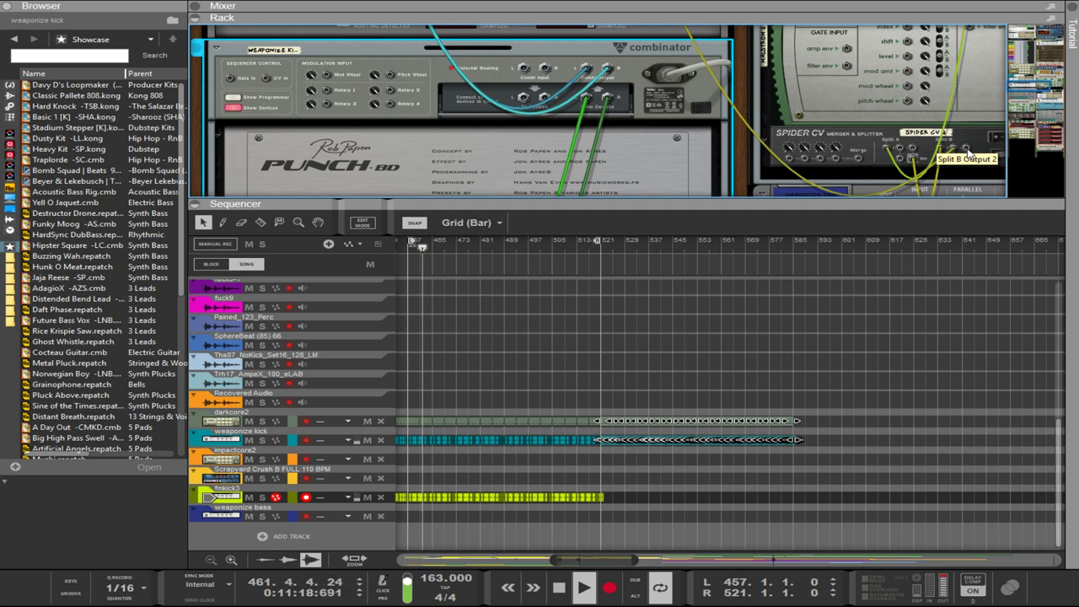
drag(967, 148, 552, 52)
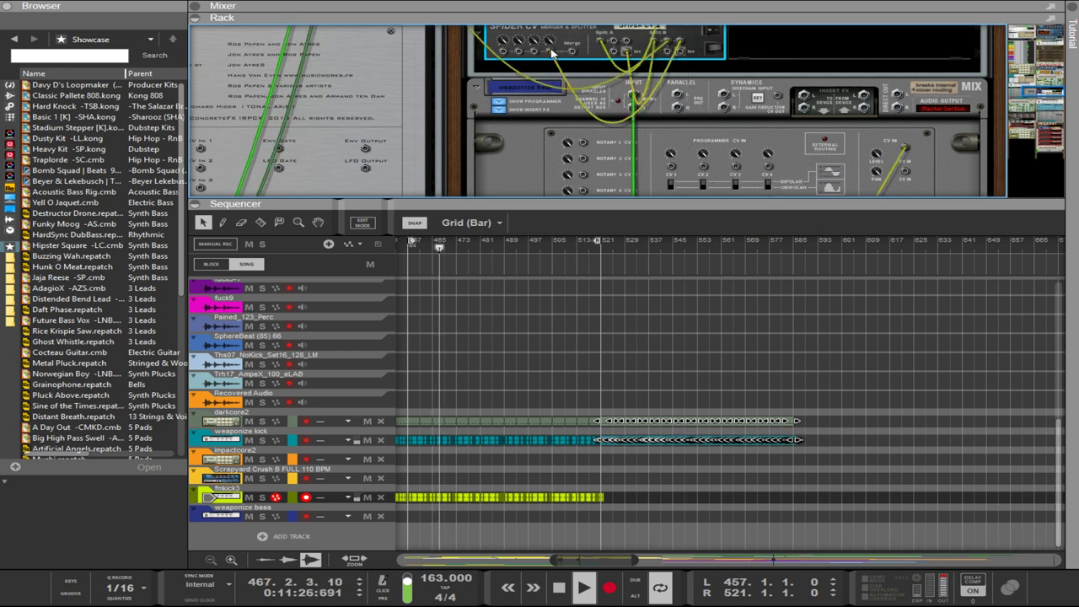
click(912, 154)
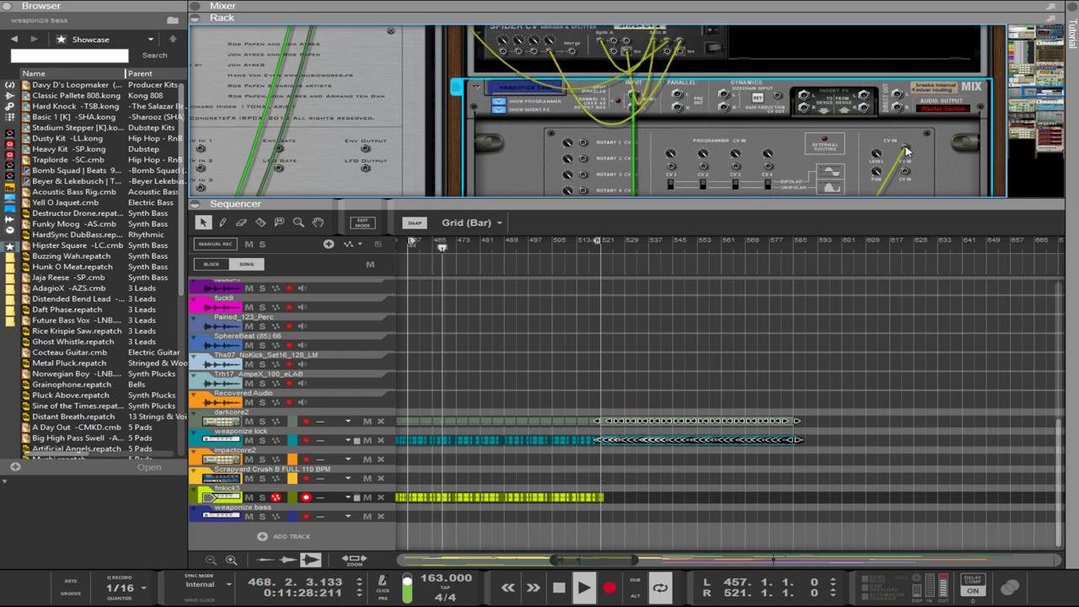
click(580, 54)
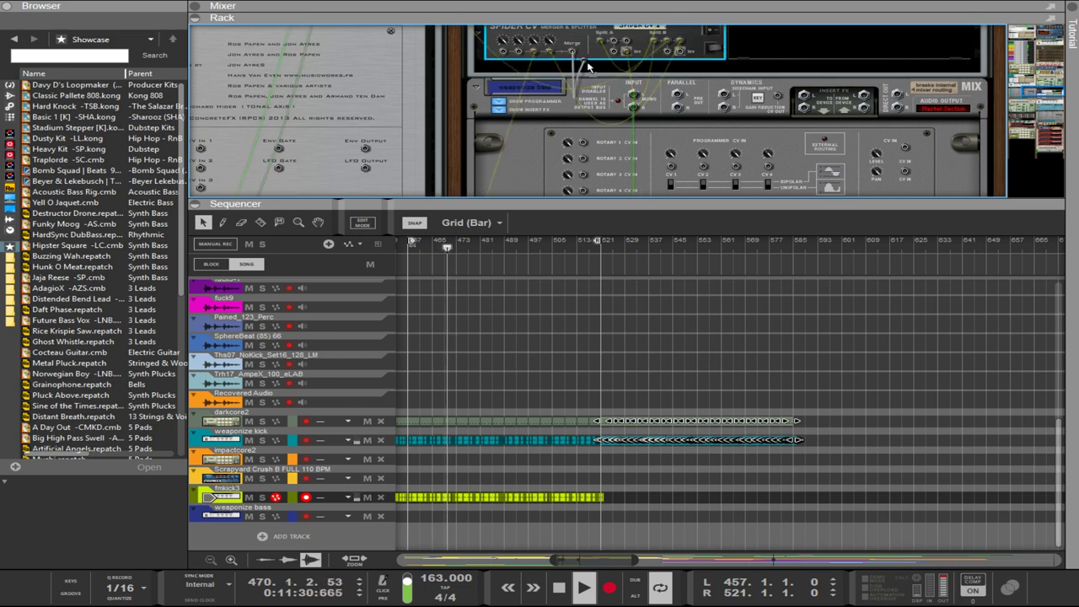
drag(588, 68, 908, 150)
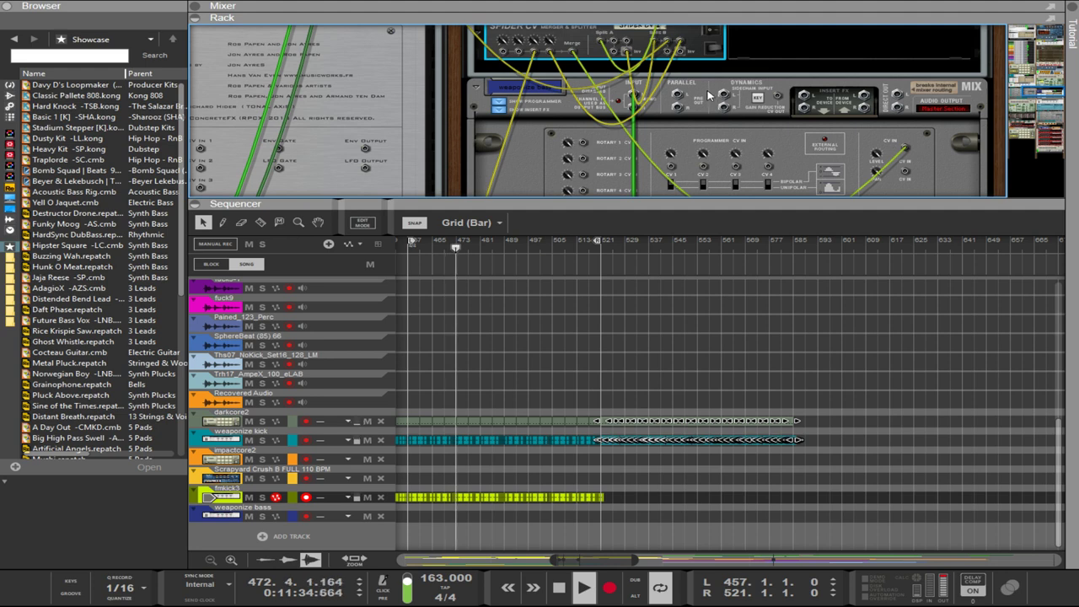
scroll(704, 110, up, 4)
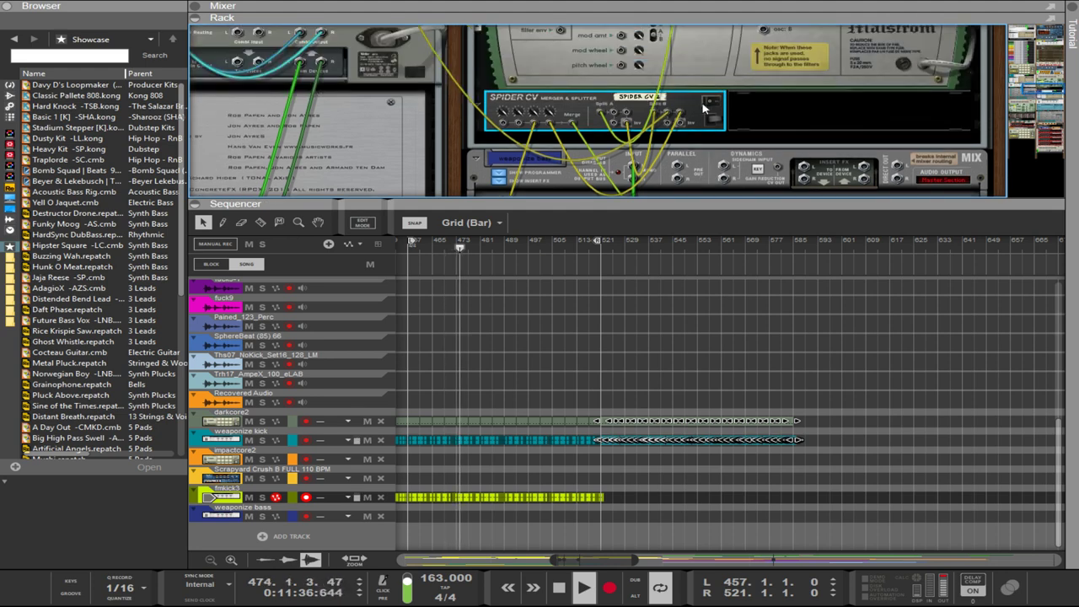
scroll(705, 109, up, 1)
key(Tab)
- Toggle the Malström's modulator A on/off button
scroll(696, 125, down, 2)
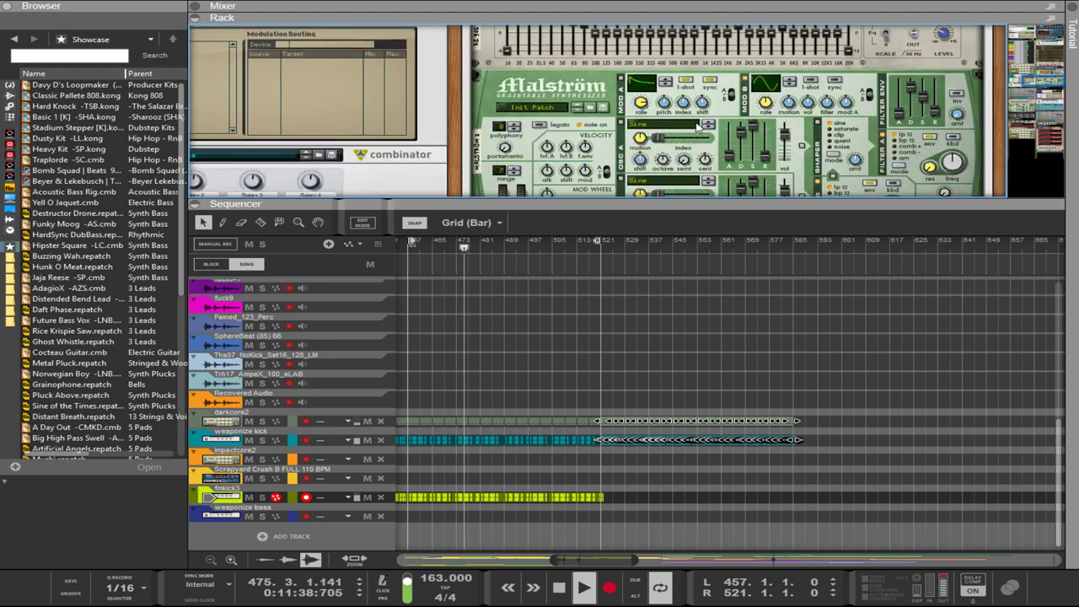
click(621, 79)
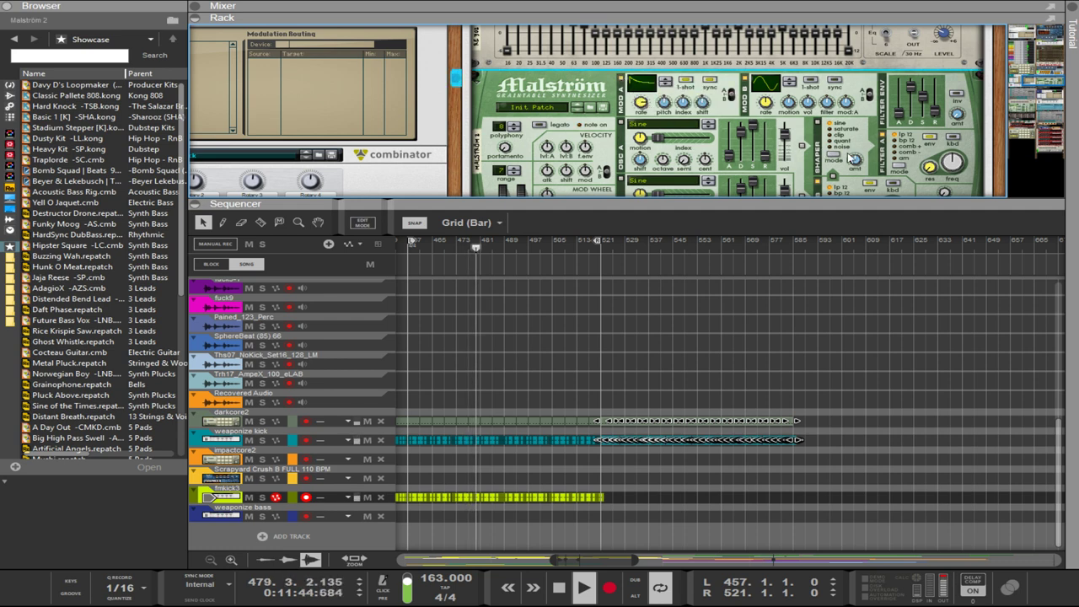
scroll(851, 156, down, 3)
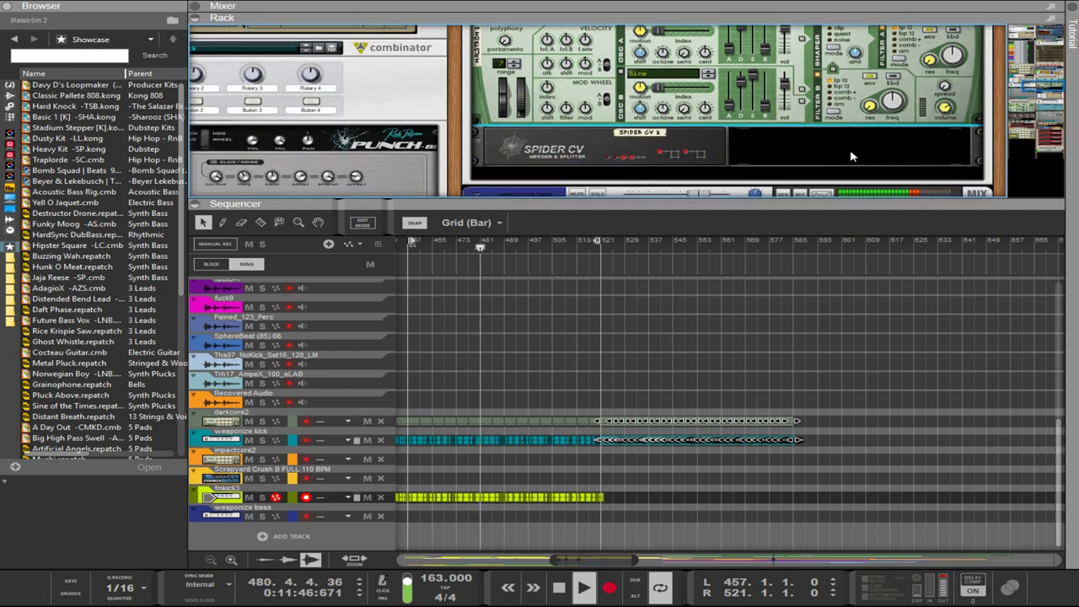
scroll(852, 156, up, 2)
scroll(852, 156, down, 3)
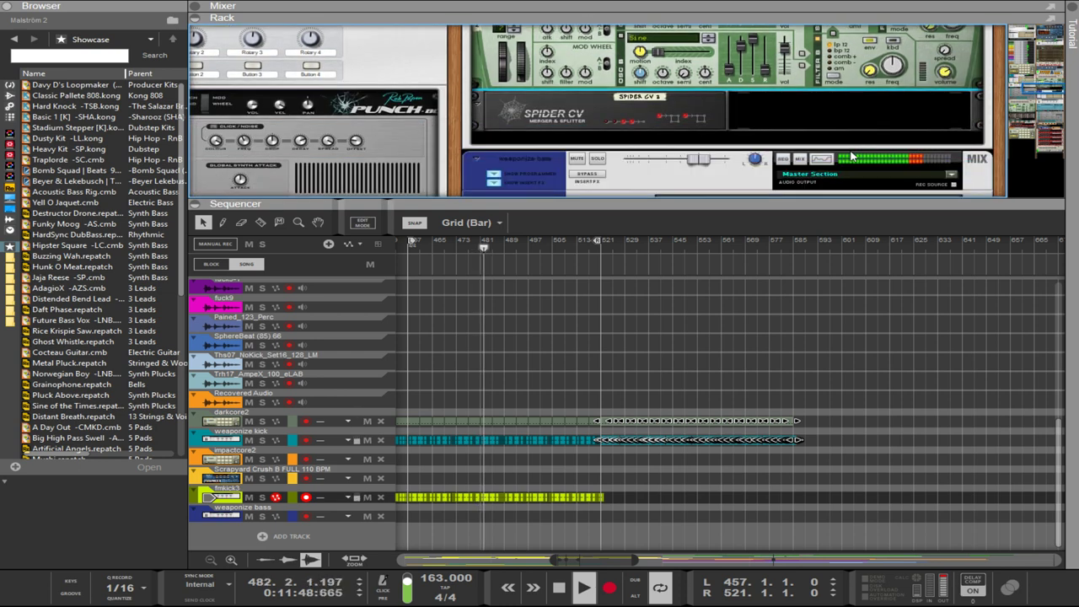
- Scroll the rack to look over Scream 4, GClip and the RE 302 EQ
scroll(851, 156, up, 3)
scroll(852, 156, down, 2)
scroll(851, 156, up, 2)
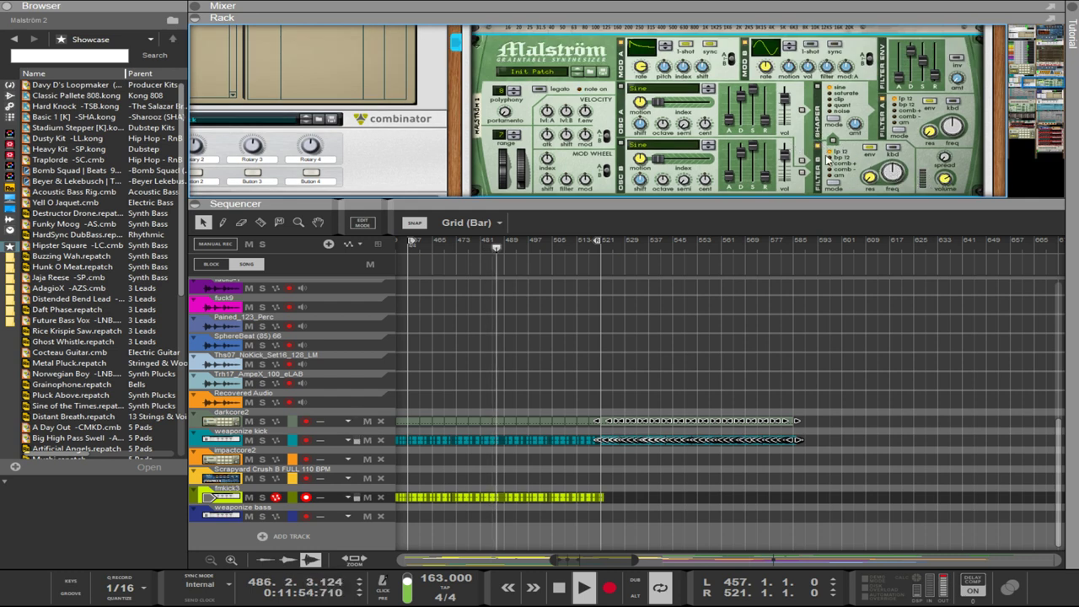
scroll(837, 159, down, 3)
scroll(940, 139, up, 3)
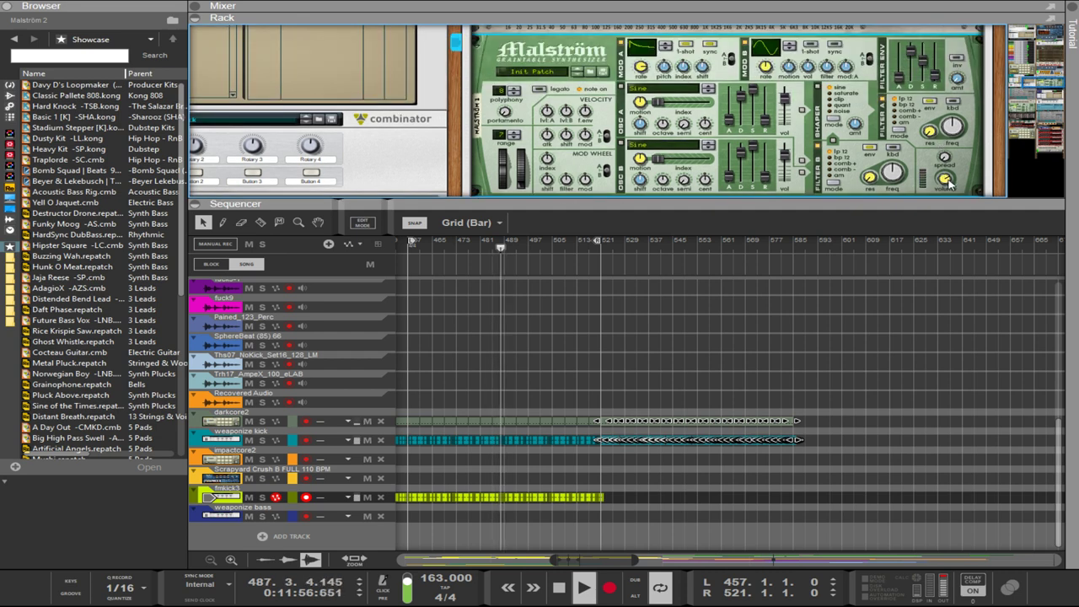
scroll(919, 154, up, 5)
scroll(900, 156, down, 3)
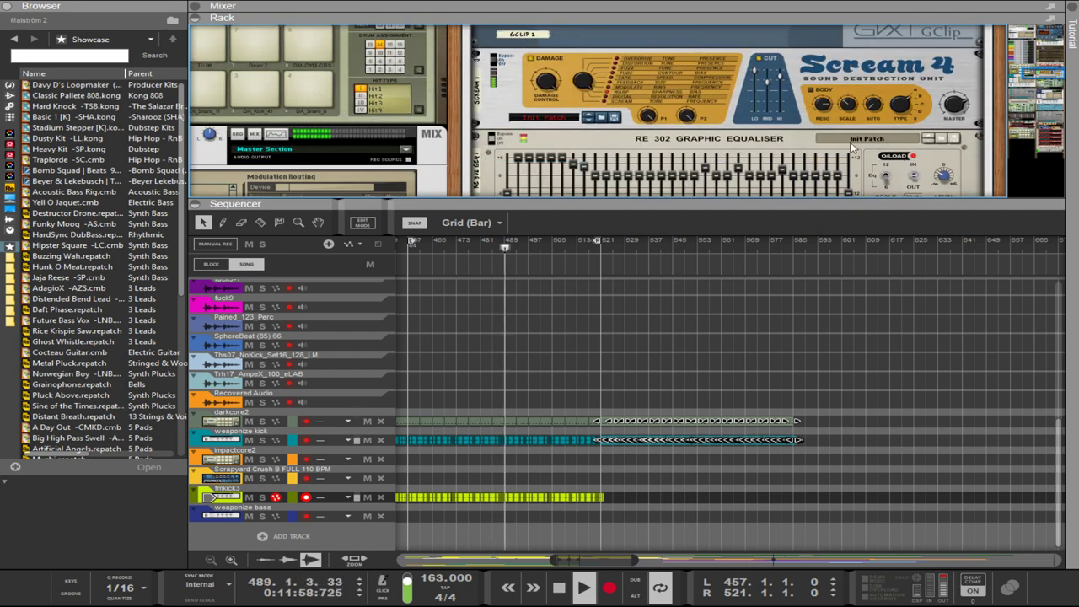
scroll(847, 137, up, 4)
scroll(848, 136, down, 4)
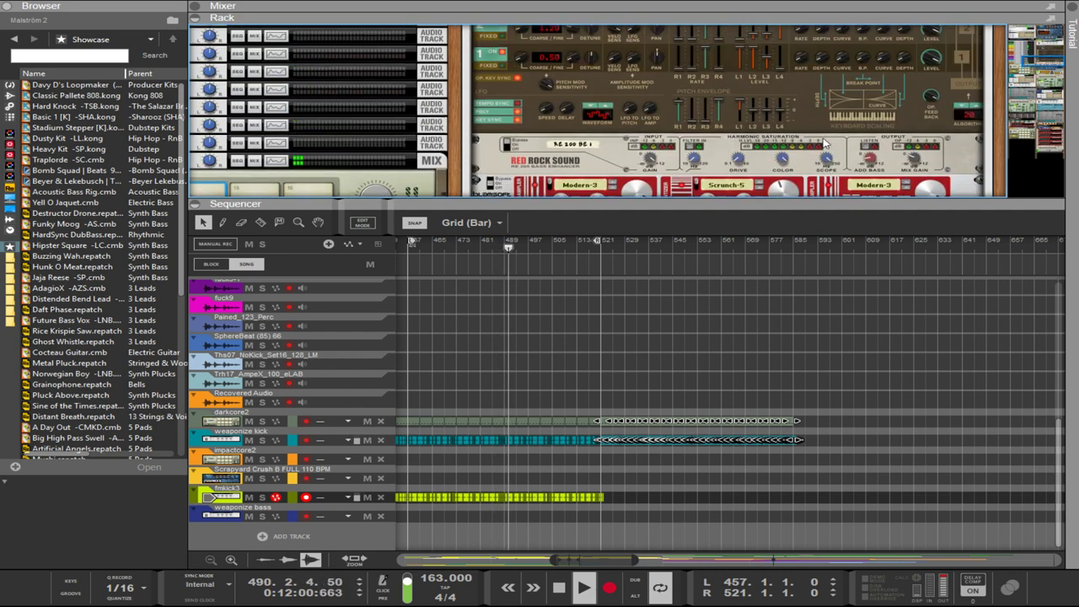
scroll(826, 139, up, 4)
scroll(801, 145, down, 1)
scroll(801, 145, down, 1)
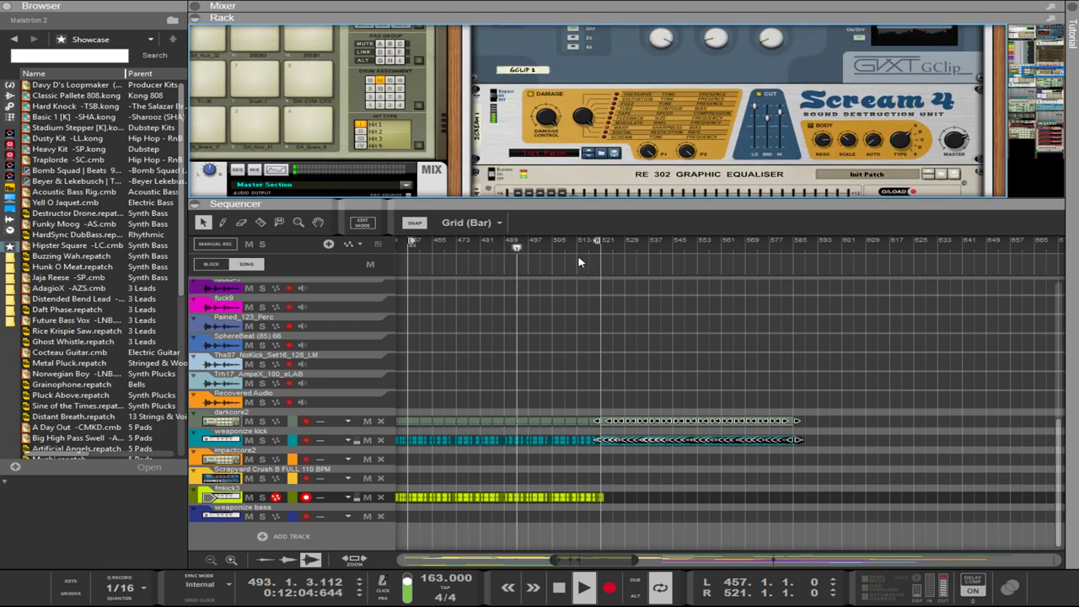
scroll(751, 181, up, 2)
scroll(753, 193, down, 3)
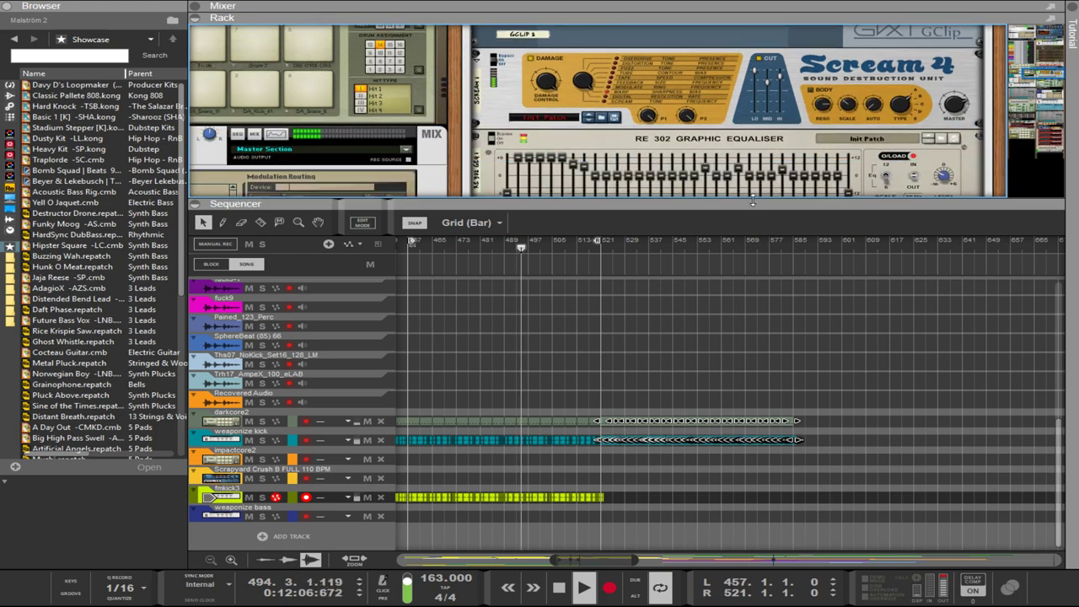
scroll(752, 194, down, 1)
scroll(753, 186, up, 2)
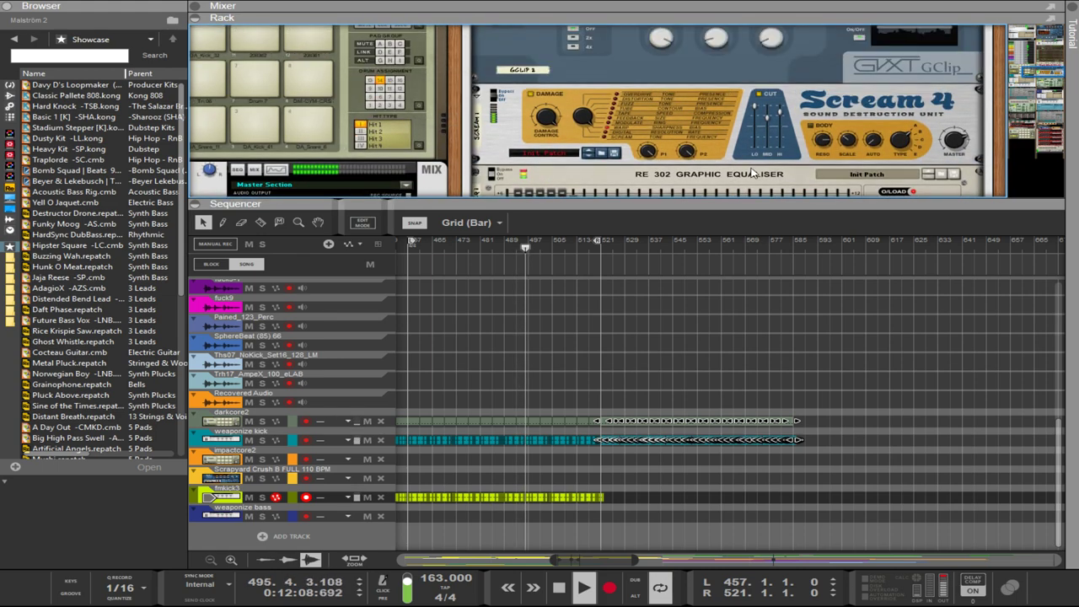
- Open the mixer to browse its channel strips, then expand the rack so the mixer collapses to its name strip
drag(755, 17, 750, 226)
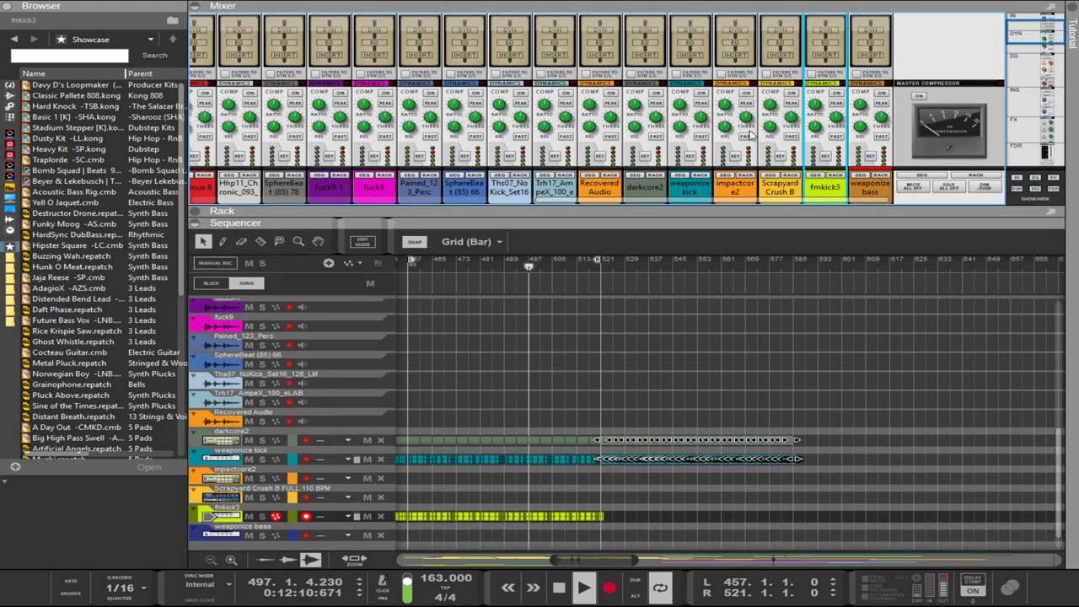
scroll(759, 135, down, 4)
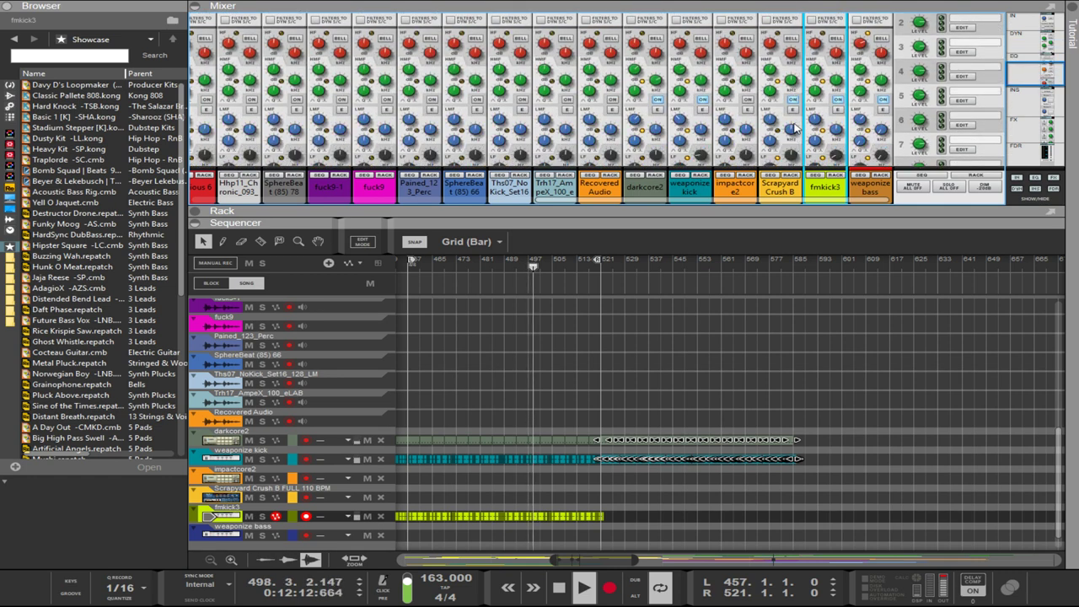
scroll(793, 127, down, 2)
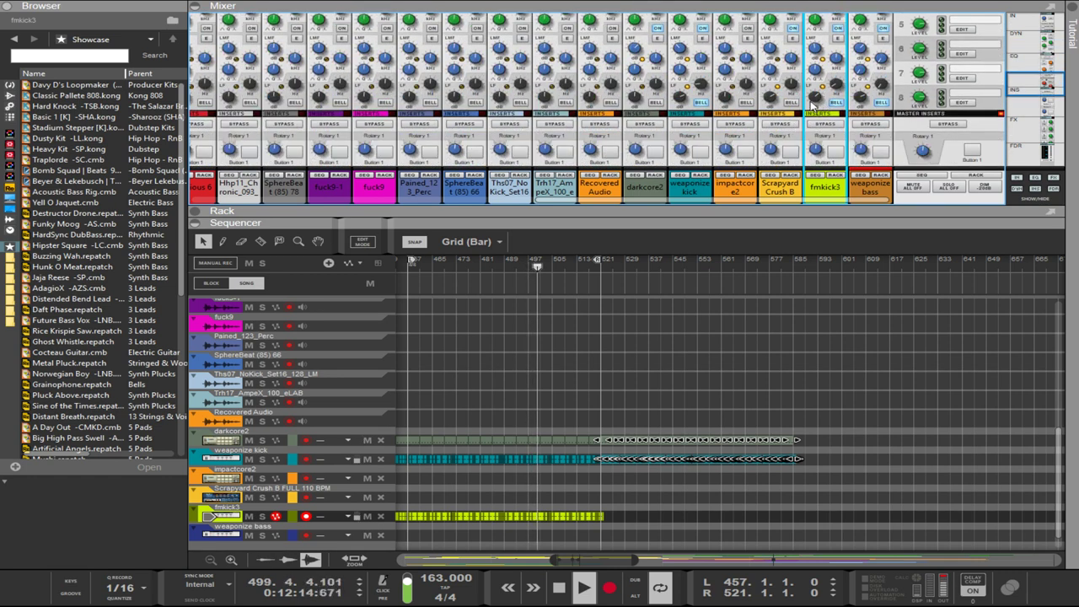
mouse_move(813, 95)
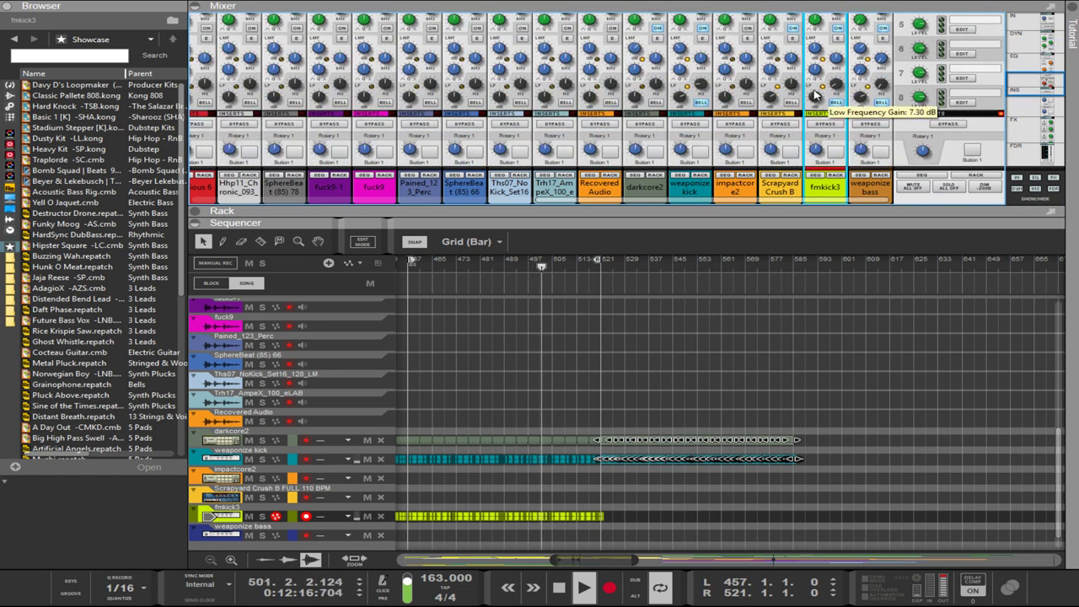
scroll(813, 96, up, 3)
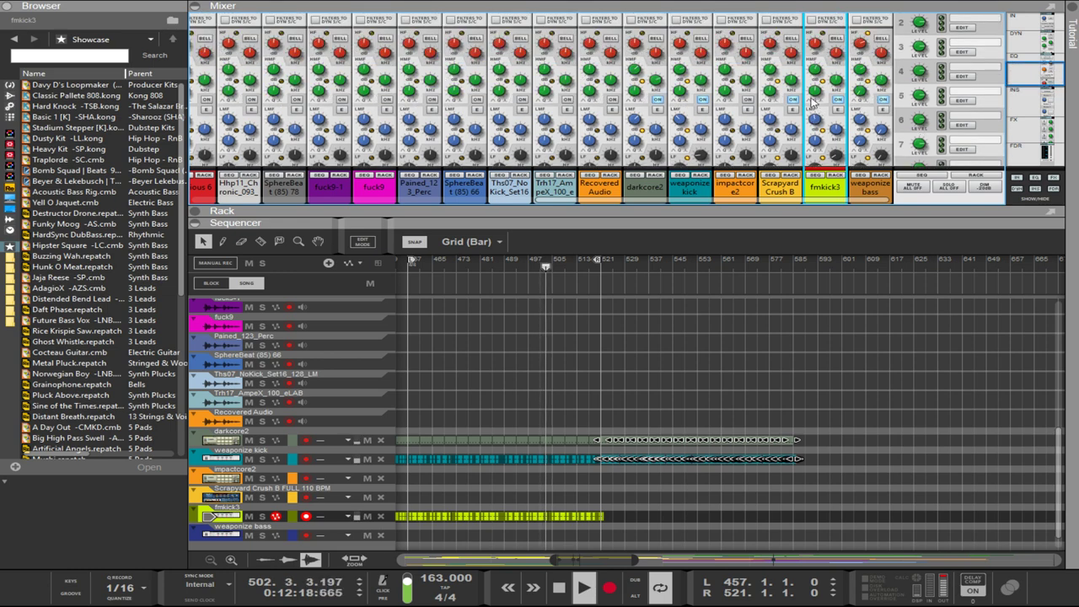
click(742, 215)
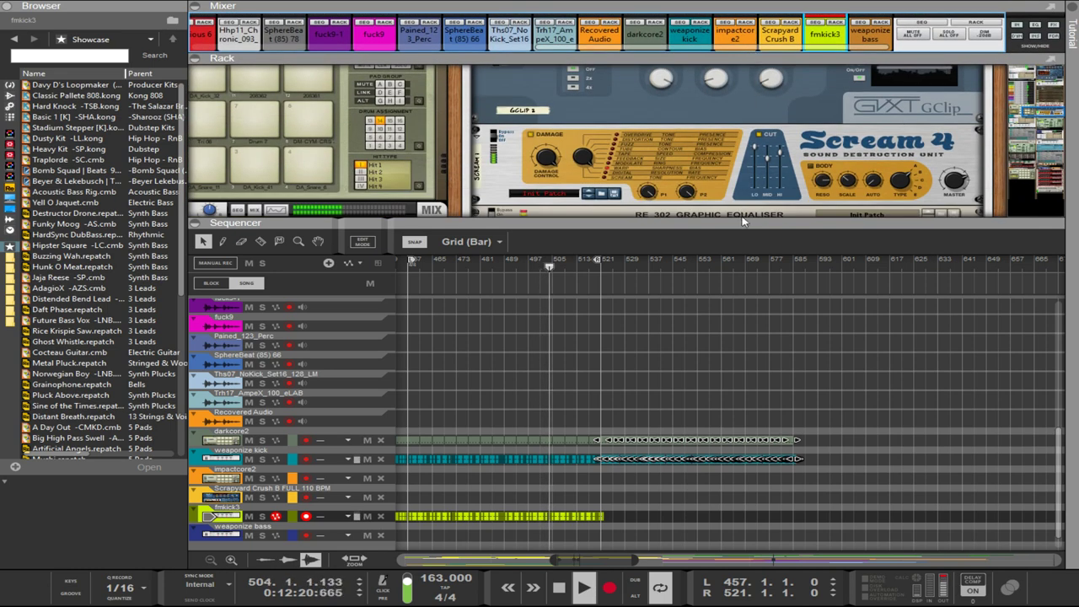
scroll(715, 186, down, 3)
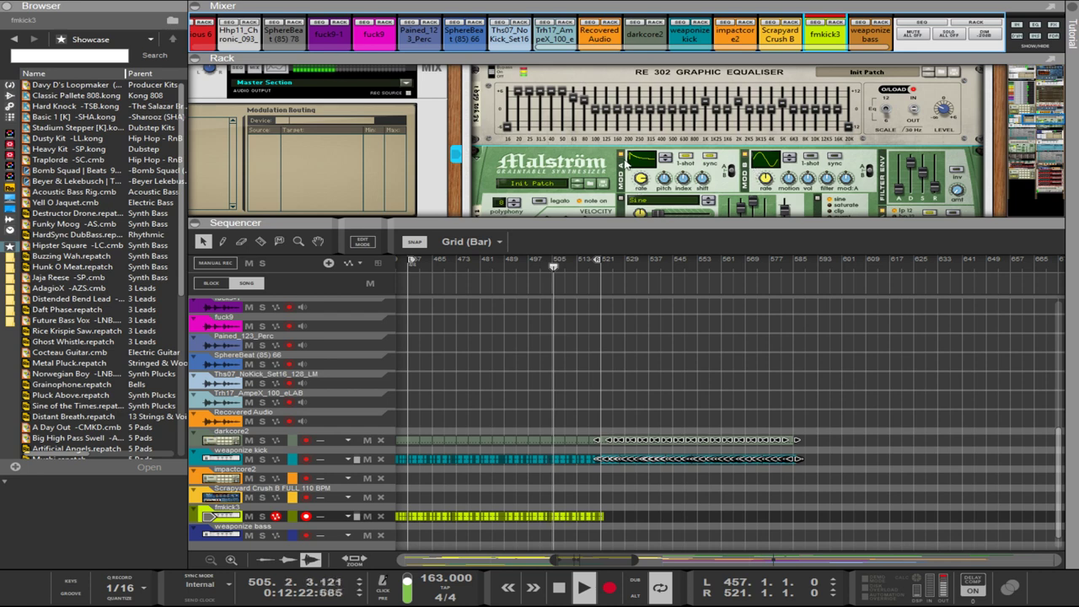
click(665, 159)
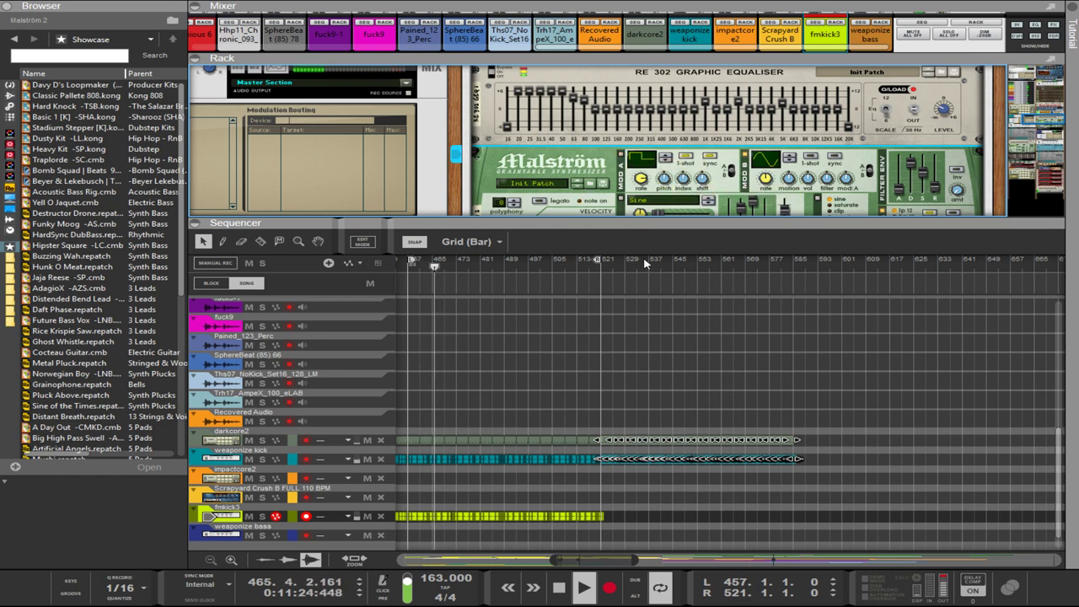
- Set the left locator to bar 521 and the right to bar 473, and zoom the sequencer out
alt+click(454, 270)
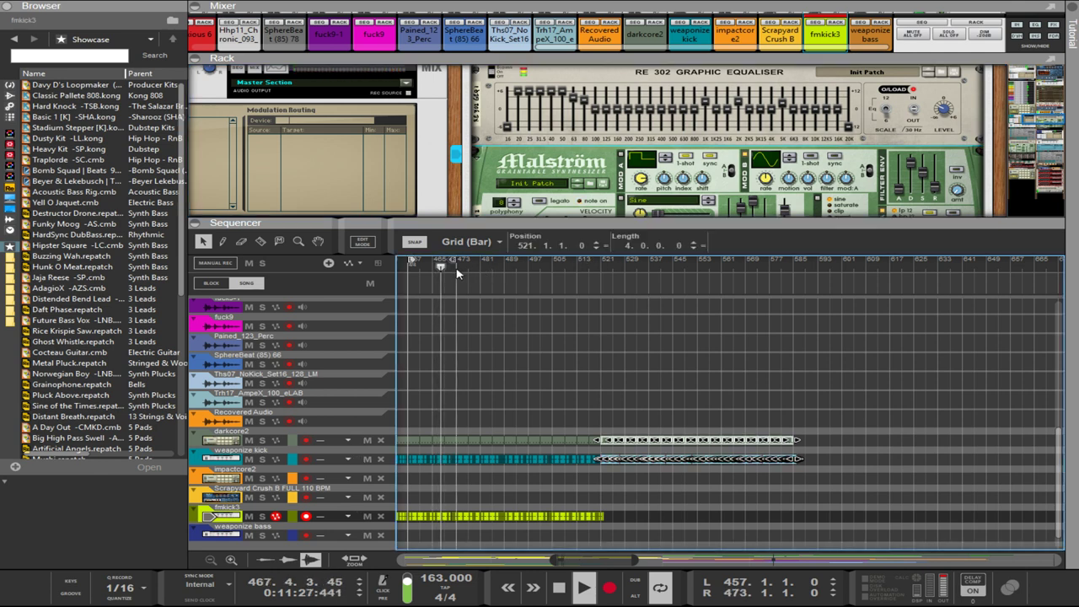
ctrl+click(604, 268)
ctrl+click(601, 268)
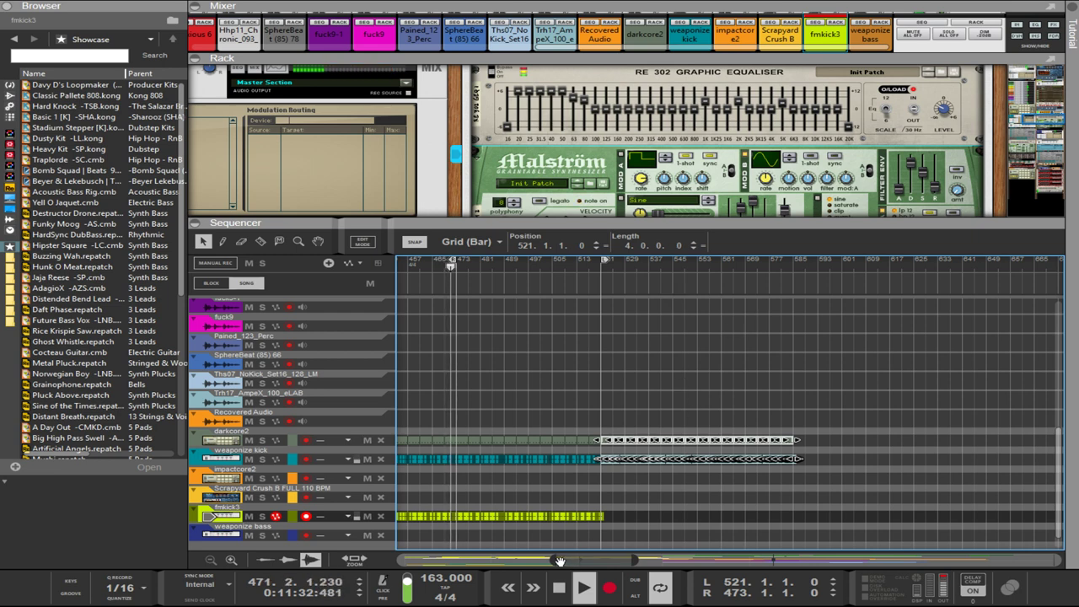
drag(556, 560, 467, 561)
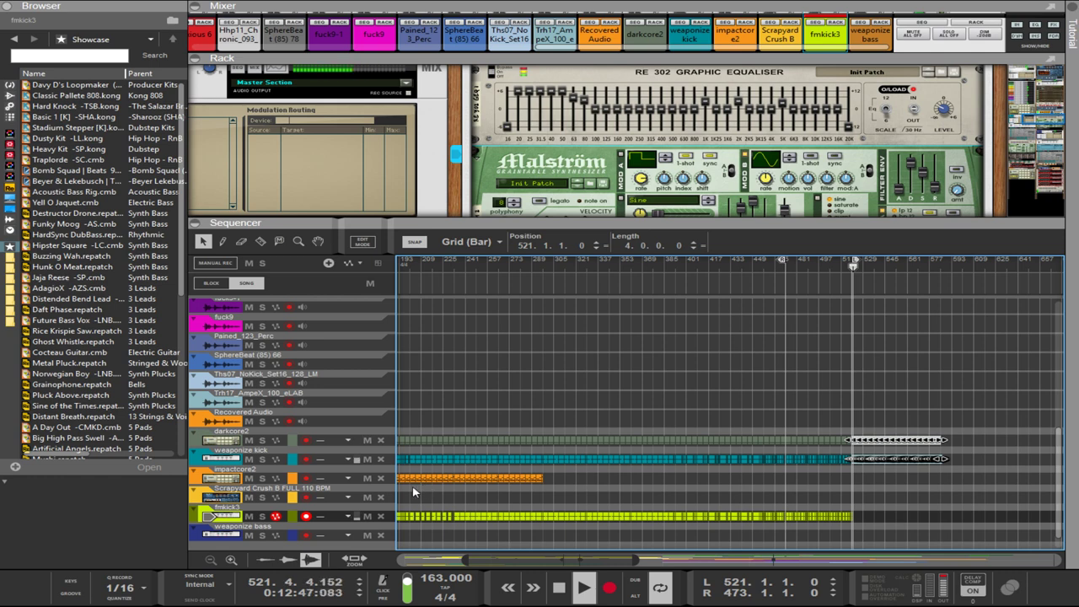
- Rubber-band select the opening kick and impactcore2 clips, then enlarge the rack
drag(412, 498, 462, 465)
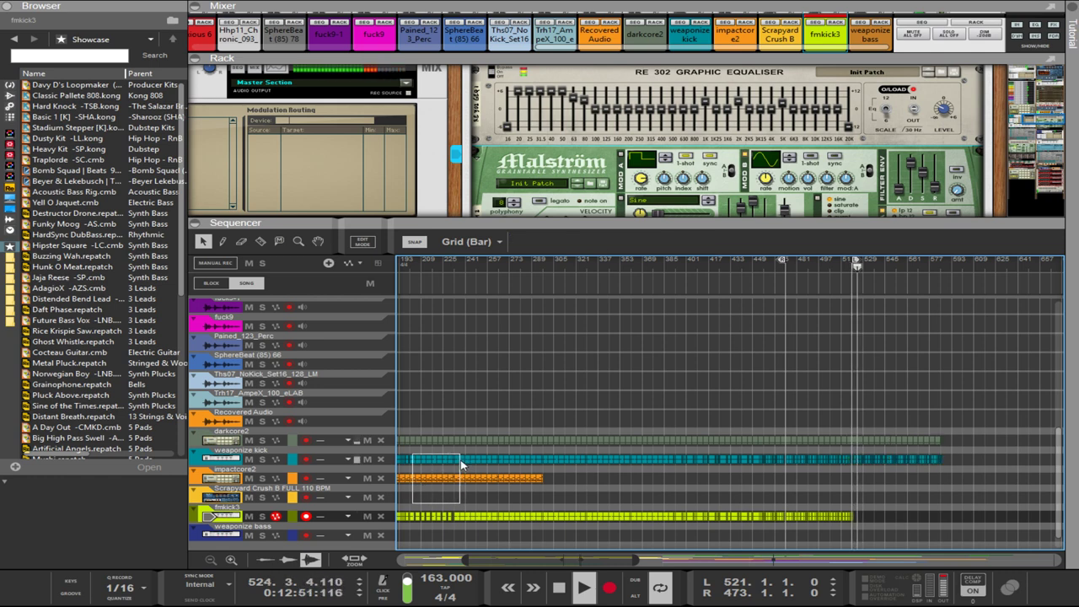
drag(460, 464, 461, 467)
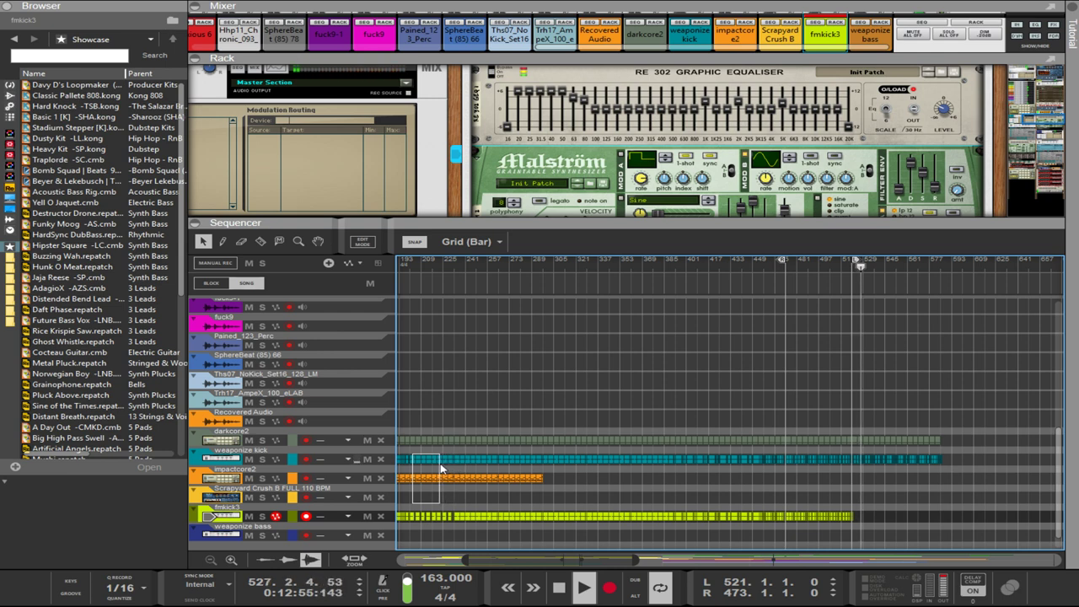
drag(440, 468, 456, 464)
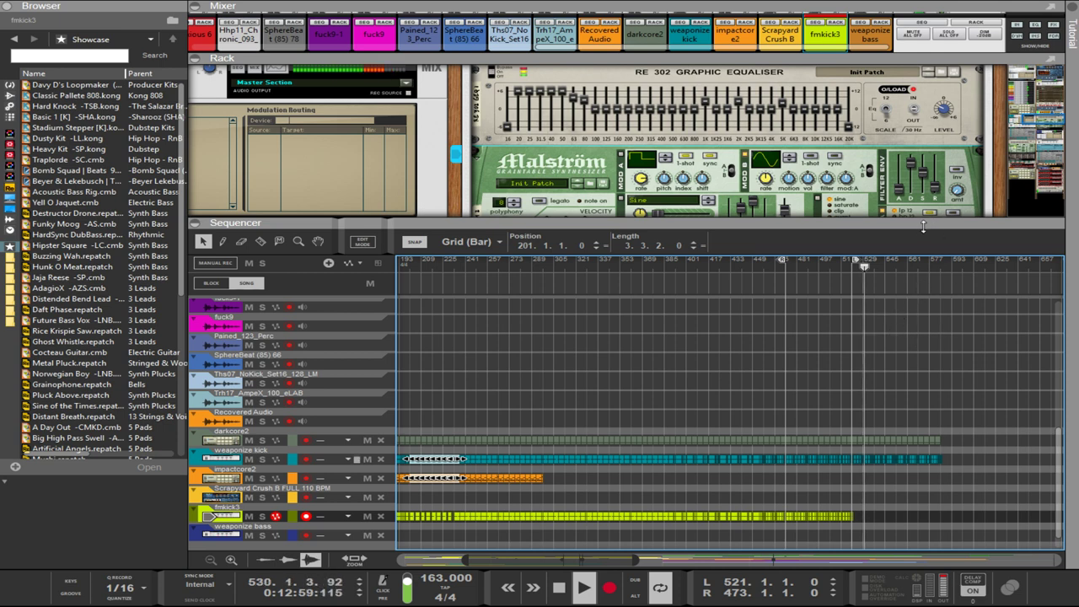
drag(923, 226, 927, 283)
- Scroll the rack to the fmkick PX7 FM synth and select it for editing
scroll(928, 259, up, 4)
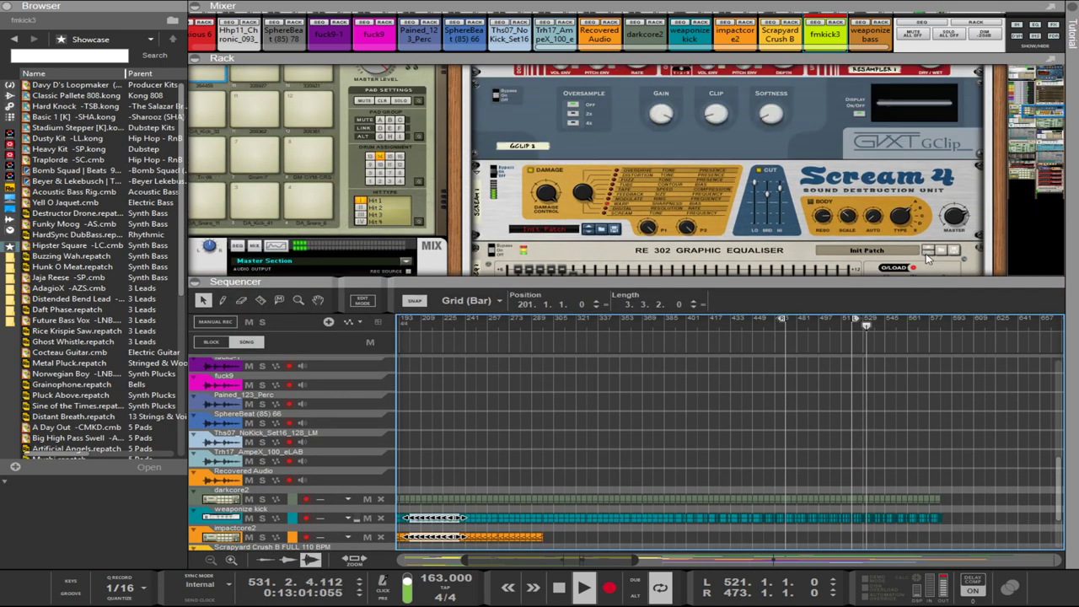
scroll(928, 259, down, 2)
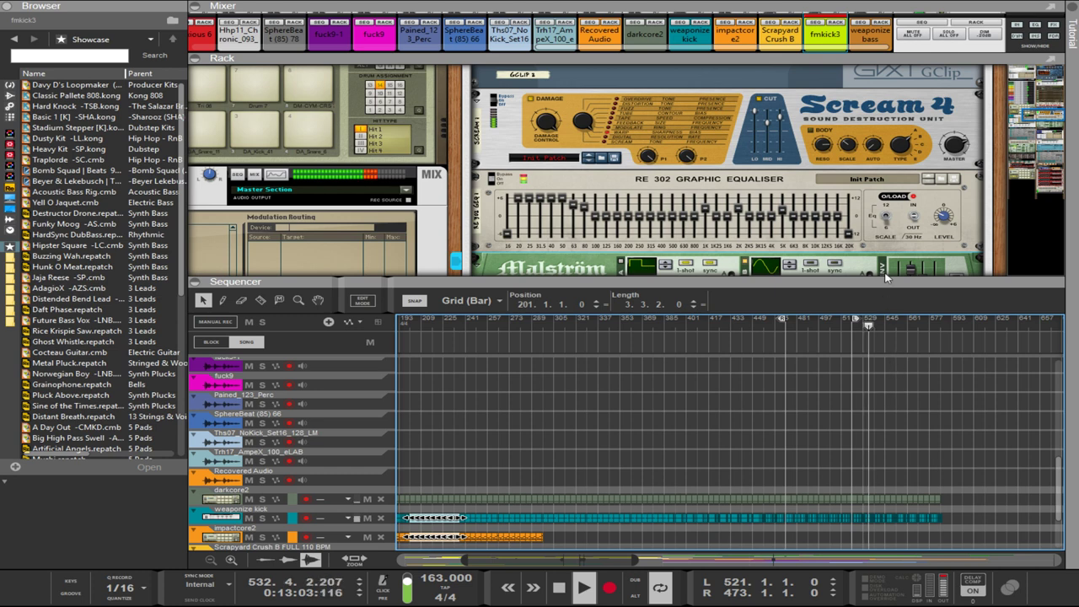
scroll(891, 263, up, 6)
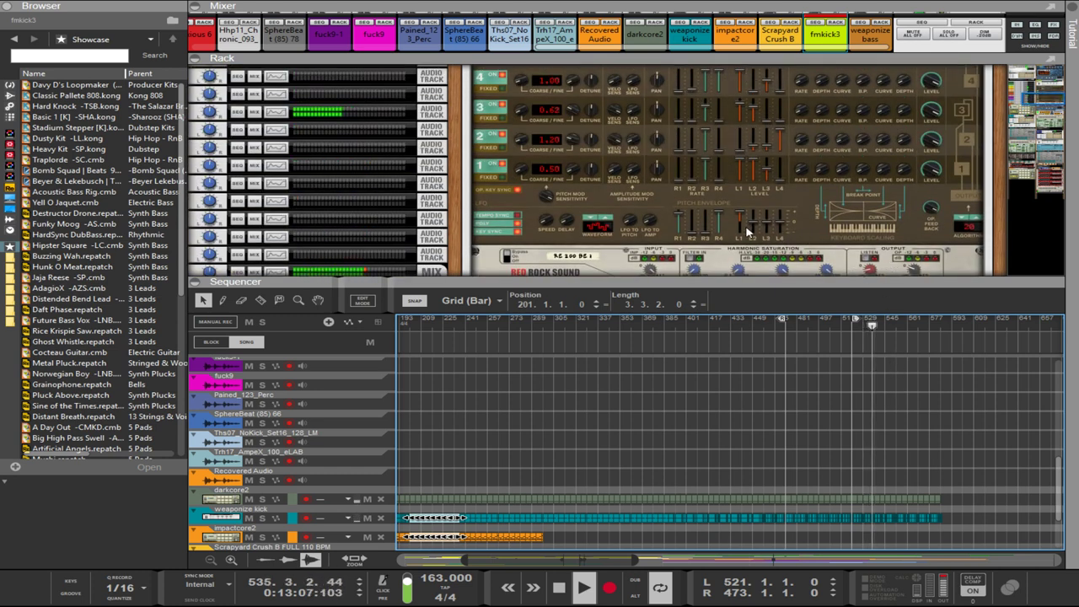
click(720, 233)
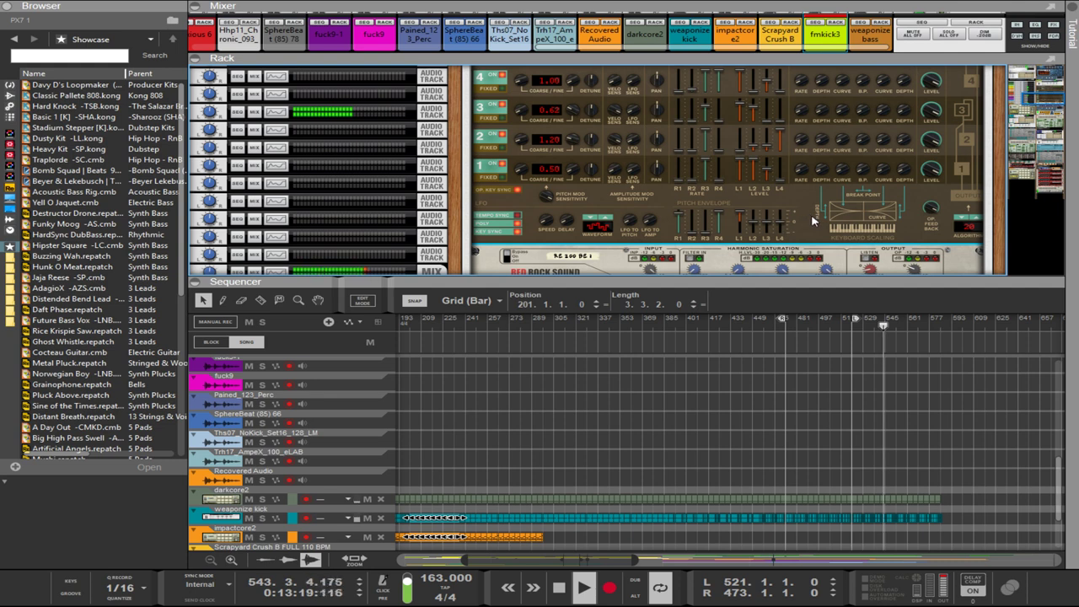
scroll(814, 223, up, 4)
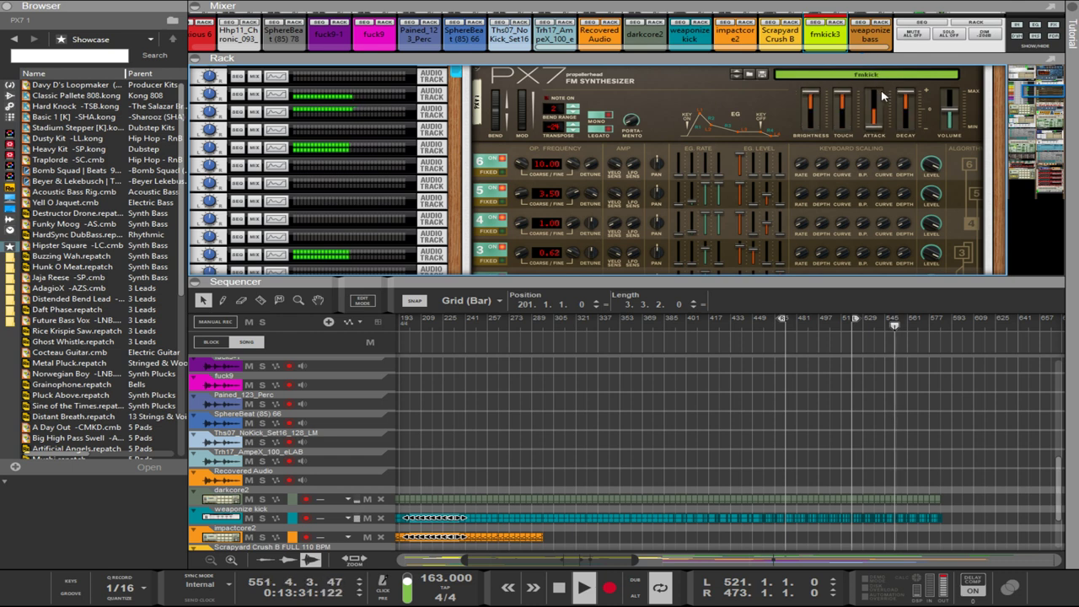
scroll(953, 200, down, 3)
scroll(953, 200, up, 2)
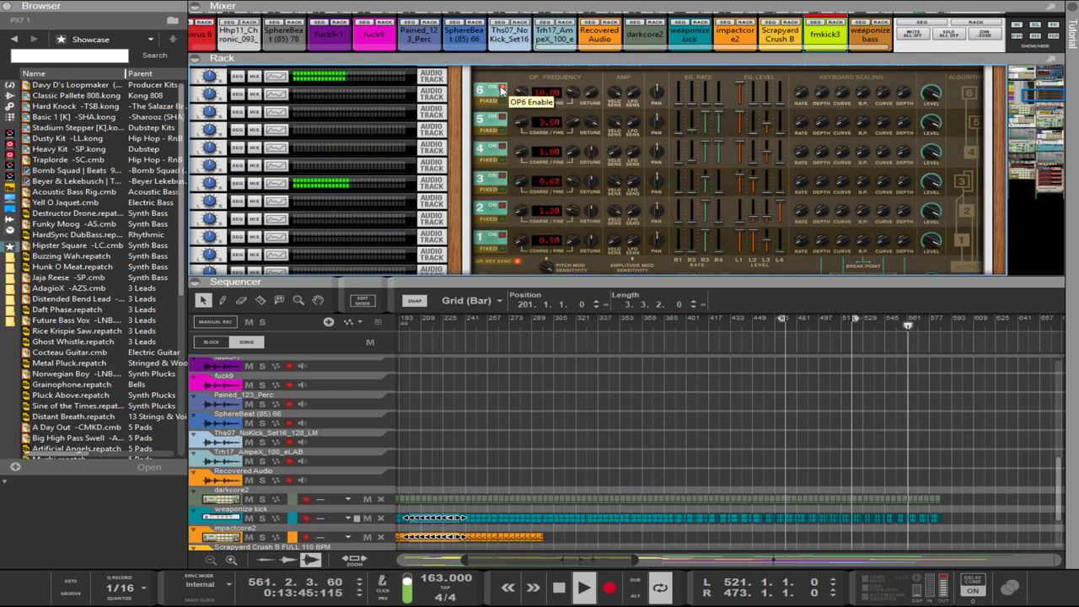
- Switch PX7 operators 2, 4 and 6 on and operators 1 and 5 off
click(503, 206)
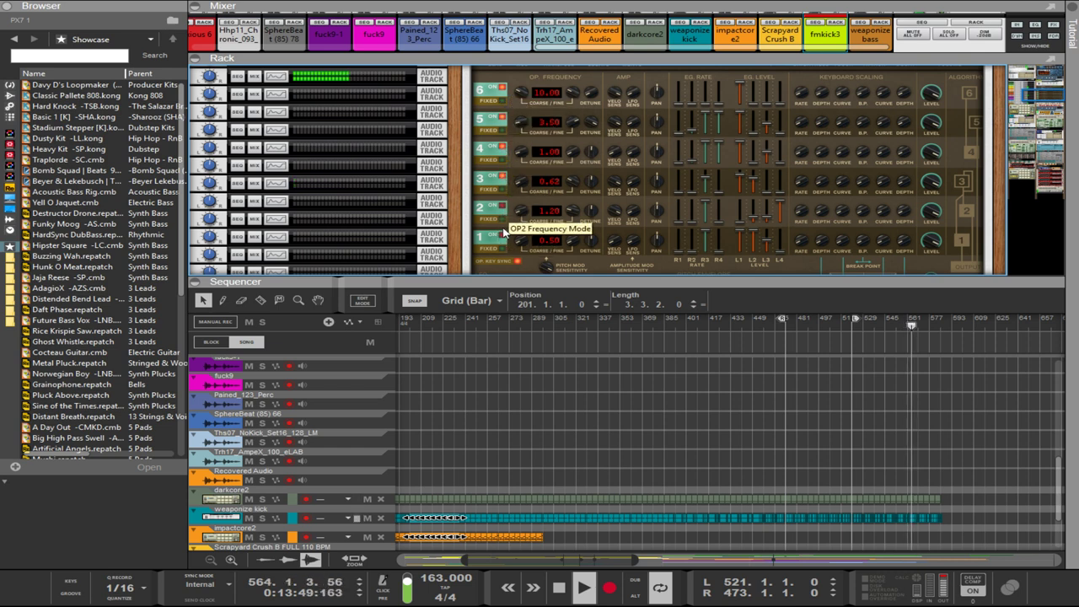
click(504, 239)
click(504, 239)
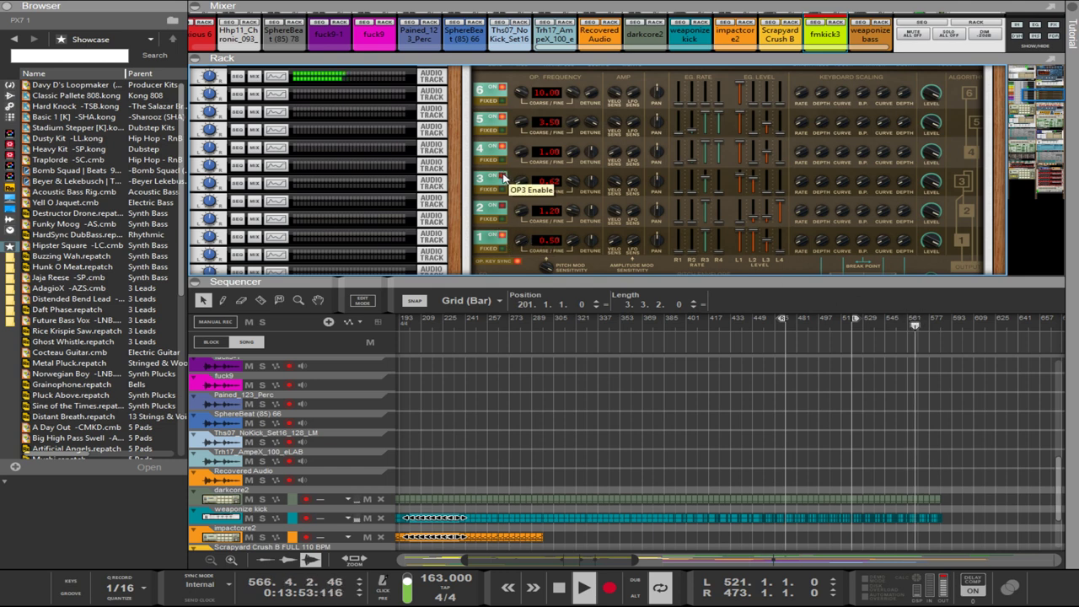
click(501, 236)
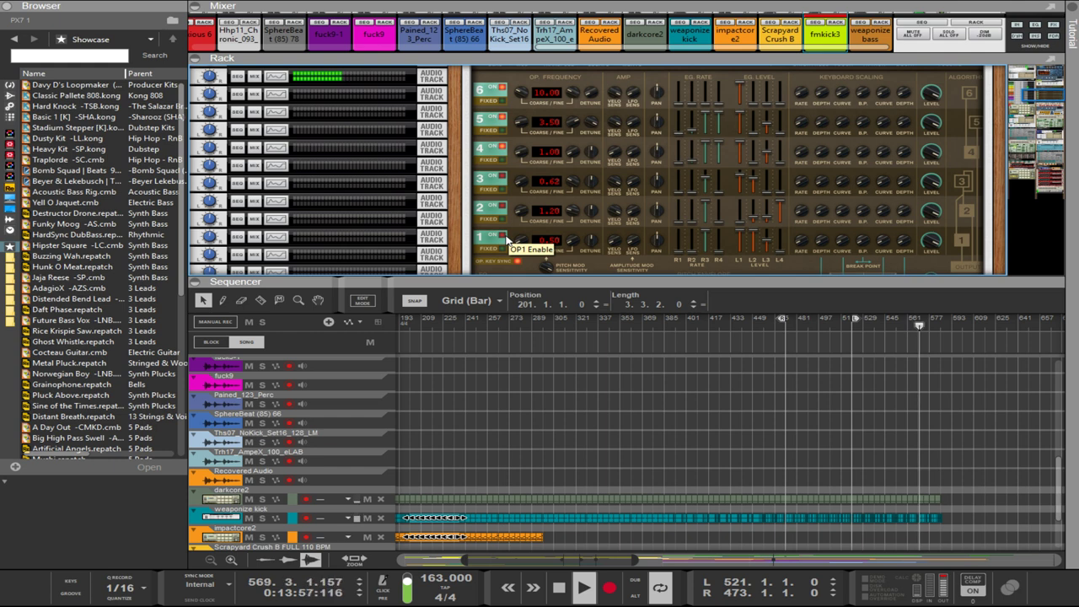
click(502, 145)
click(500, 118)
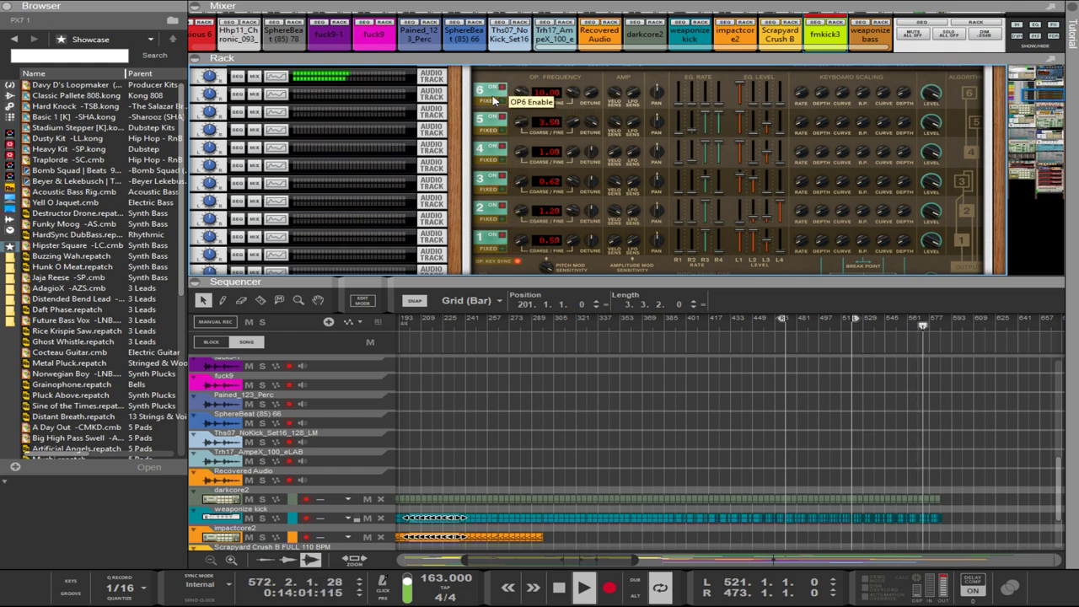
click(494, 99)
scroll(433, 178, up, 10)
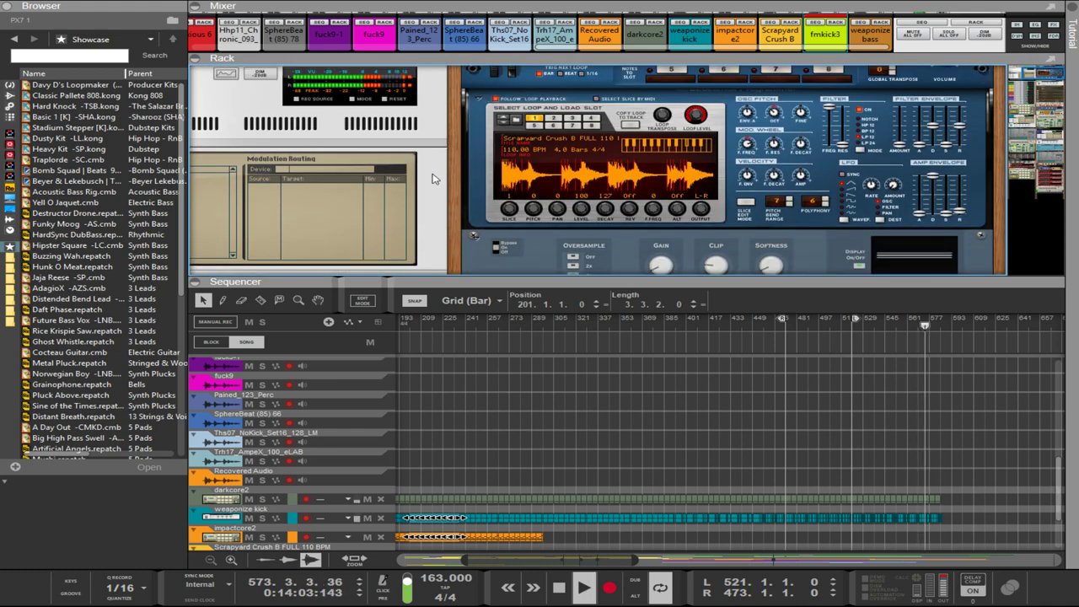
scroll(433, 179, down, 4)
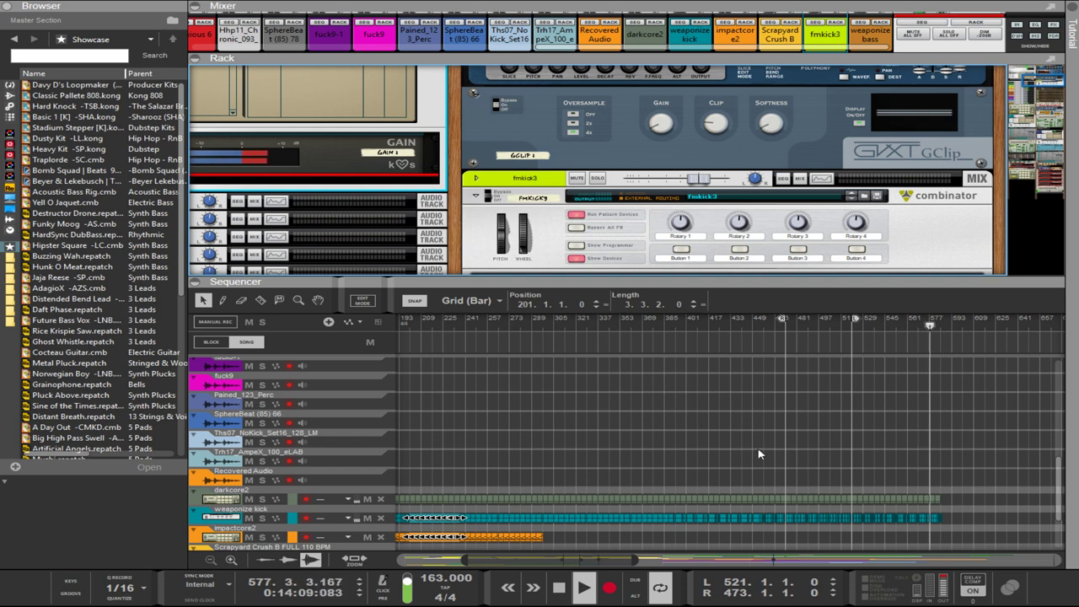
- Clear the clip selection and set the right loop point at bar 585
click(977, 375)
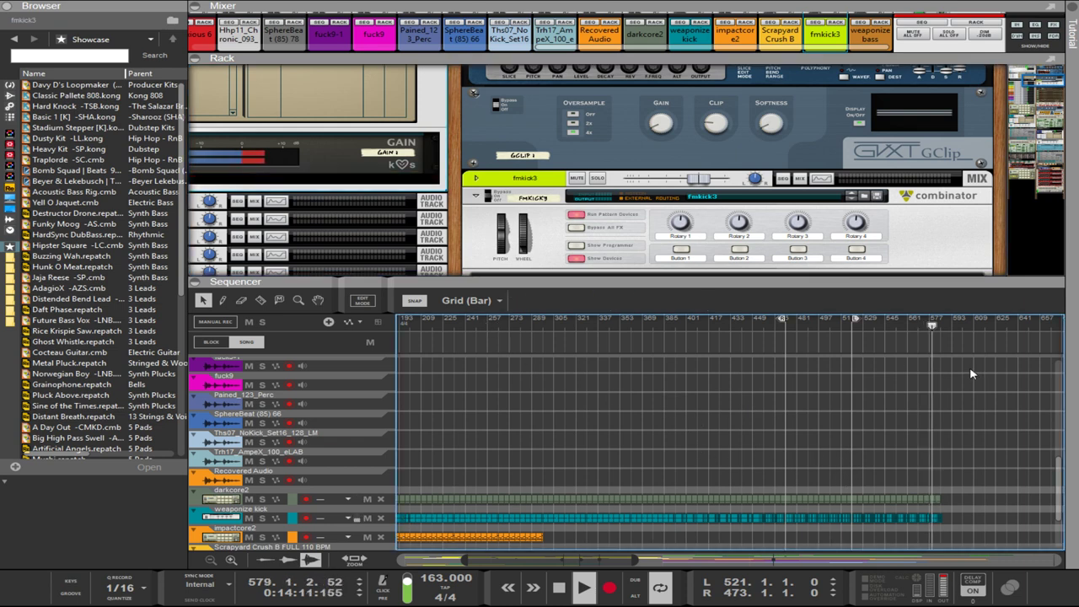
alt+click(941, 324)
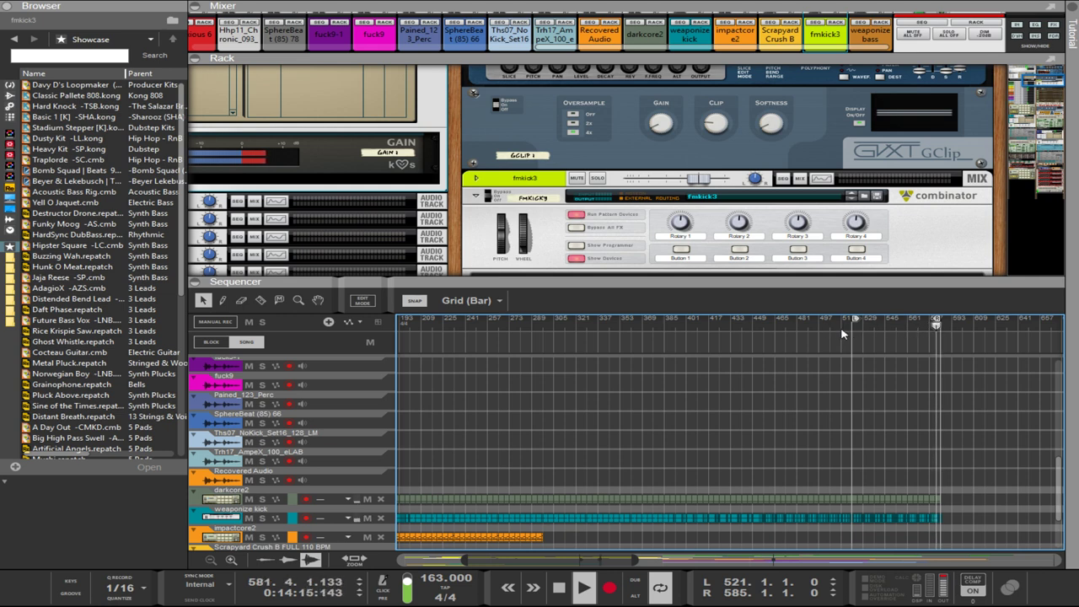
scroll(904, 387, up, 2)
scroll(903, 387, down, 2)
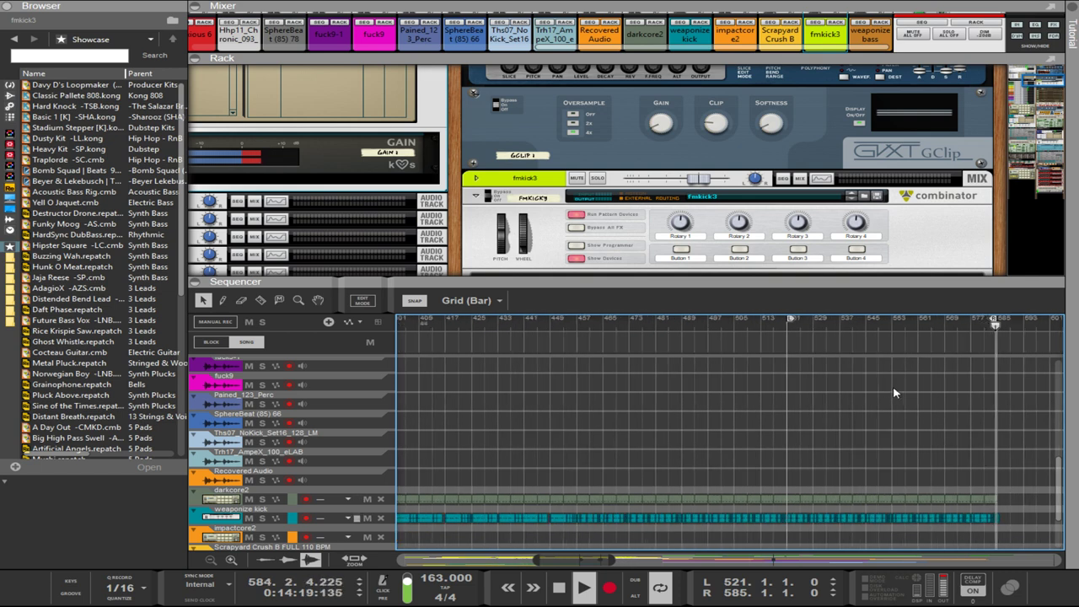
scroll(897, 395, down, 3)
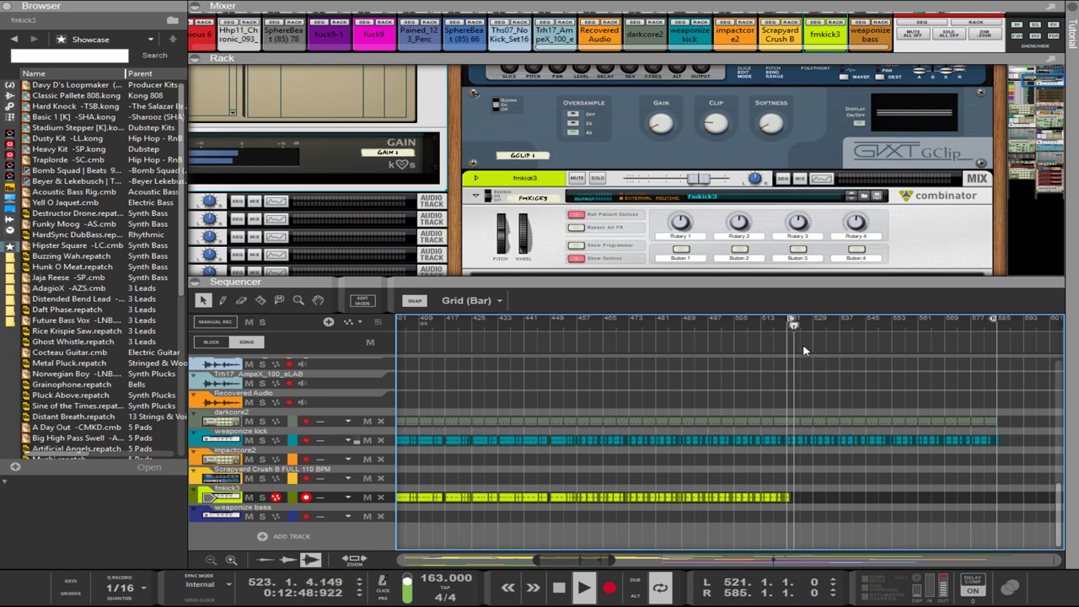
scroll(740, 247, down, 3)
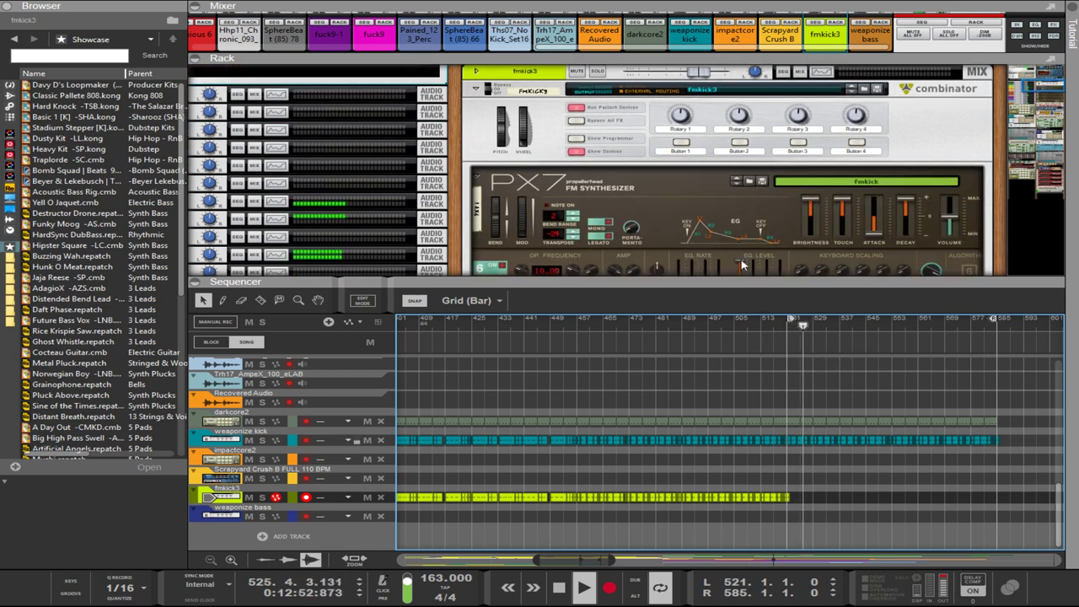
- Scroll the rack past the weaponize bass combinator panel down to its Punch device
scroll(735, 242, down, 2)
scroll(733, 242, down, 2)
scroll(734, 242, down, 2)
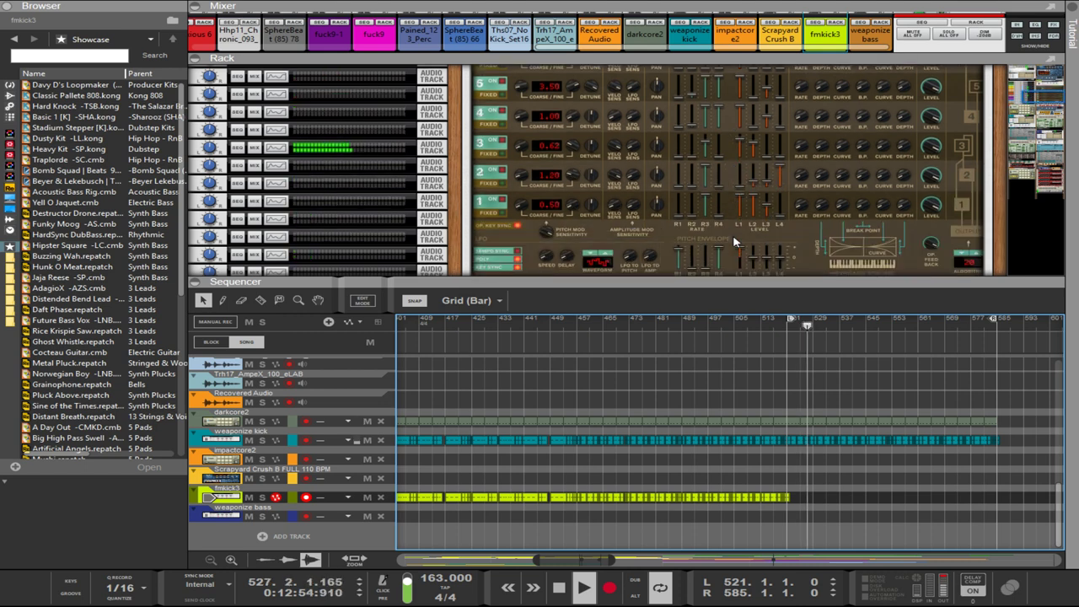
scroll(527, 233, up, 6)
scroll(527, 236, up, 2)
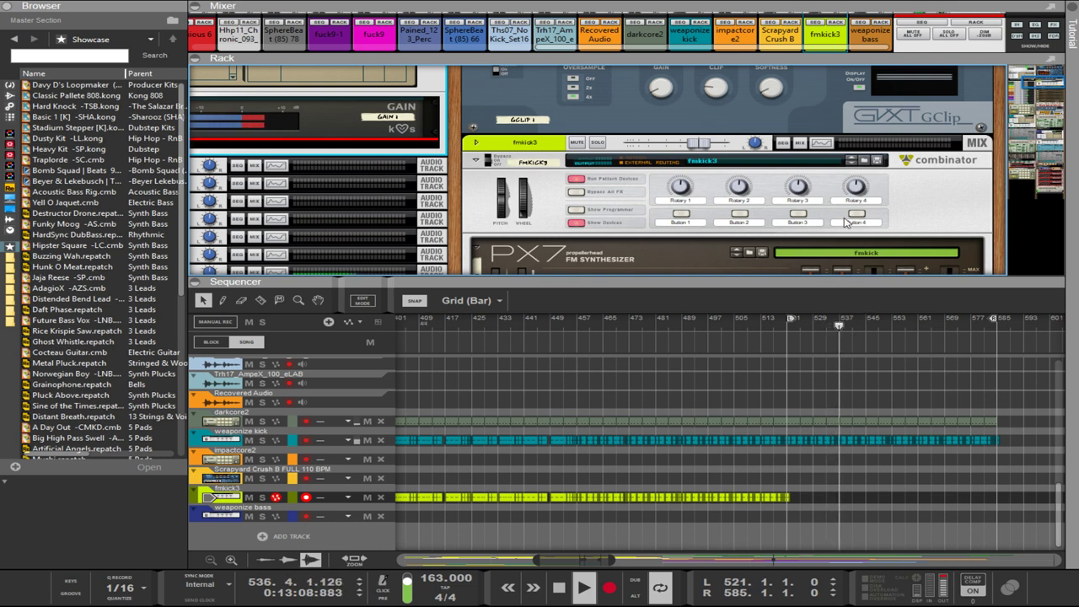
key(ctrl+z)
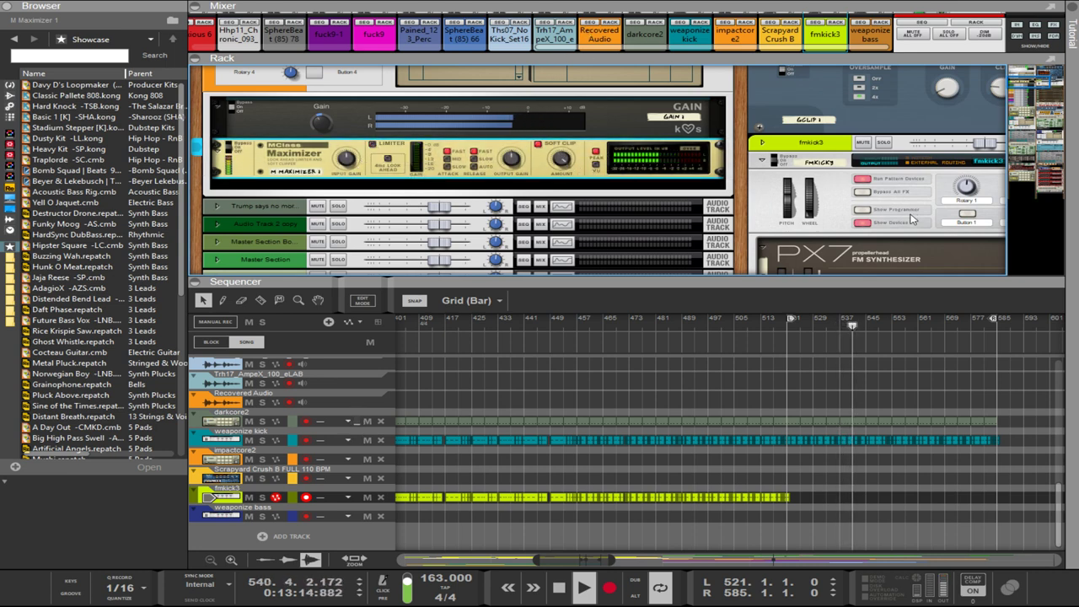
scroll(910, 220, down, 3)
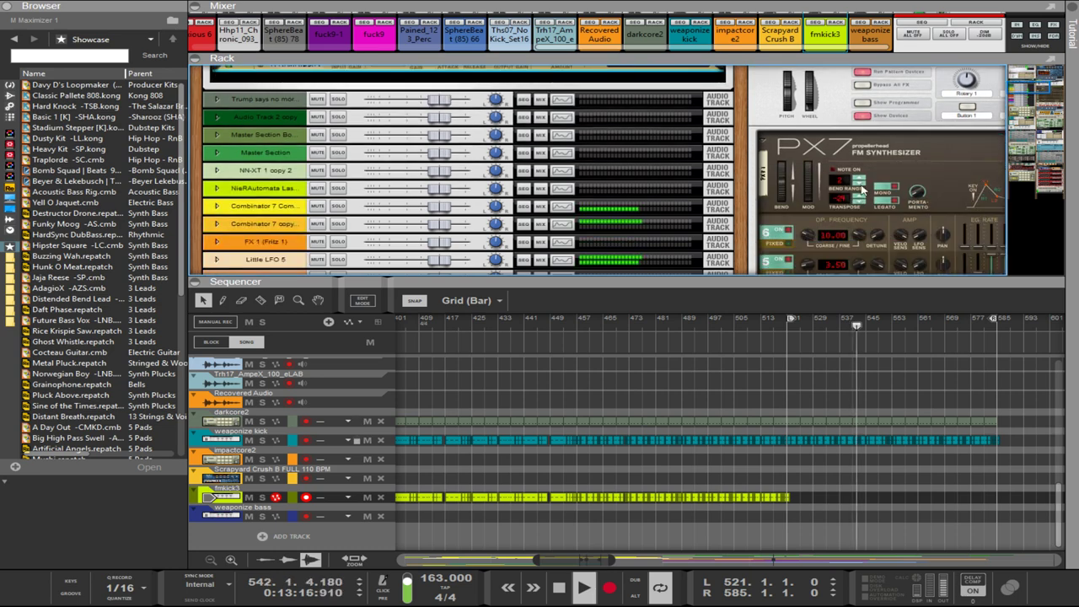
scroll(333, 103, down, 5)
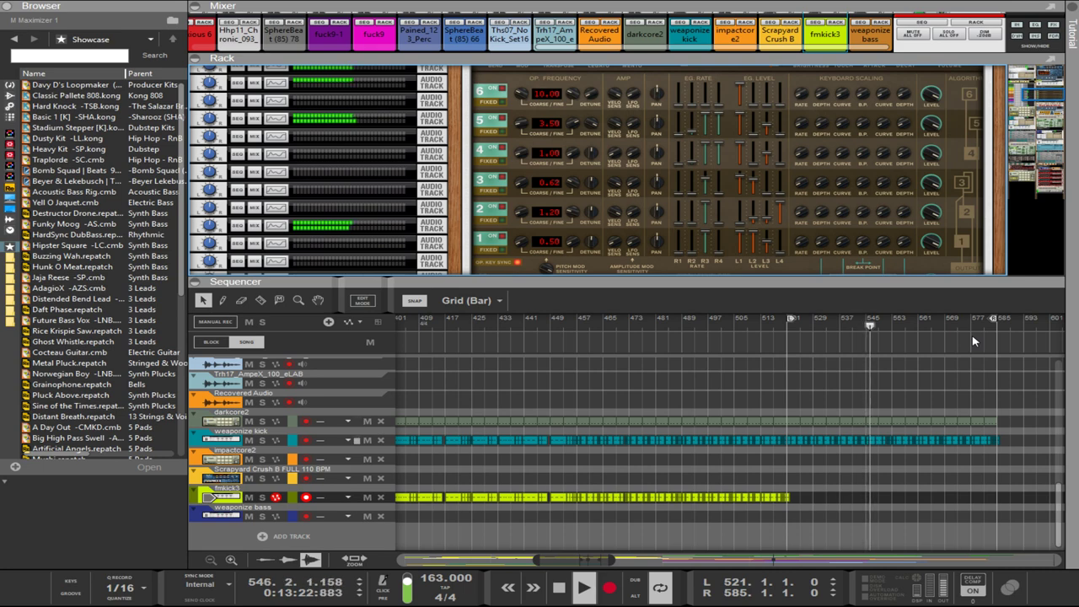
scroll(343, 211, down, 3)
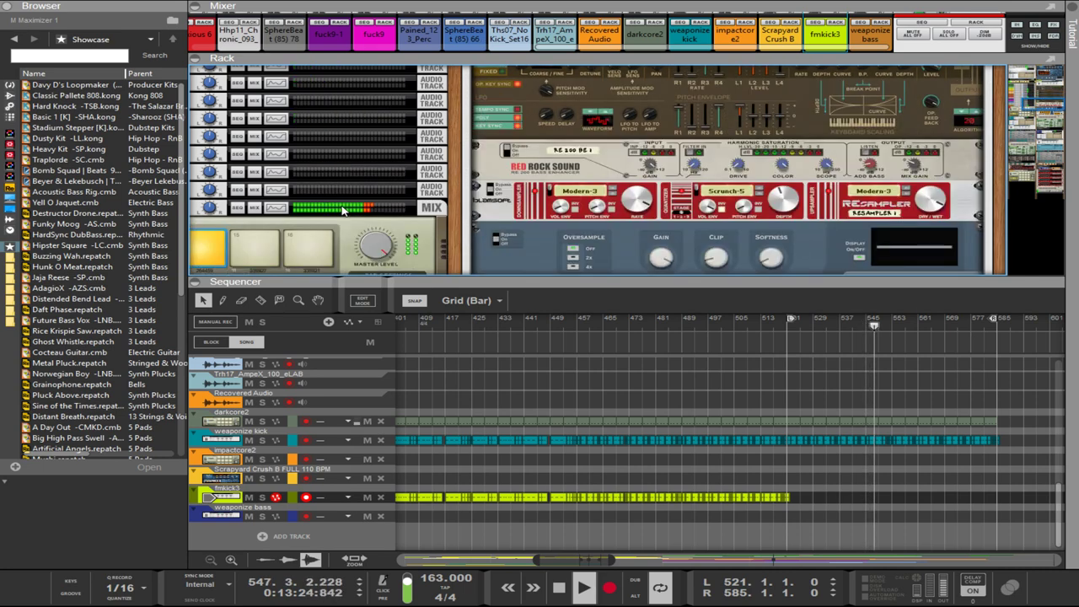
scroll(342, 211, down, 15)
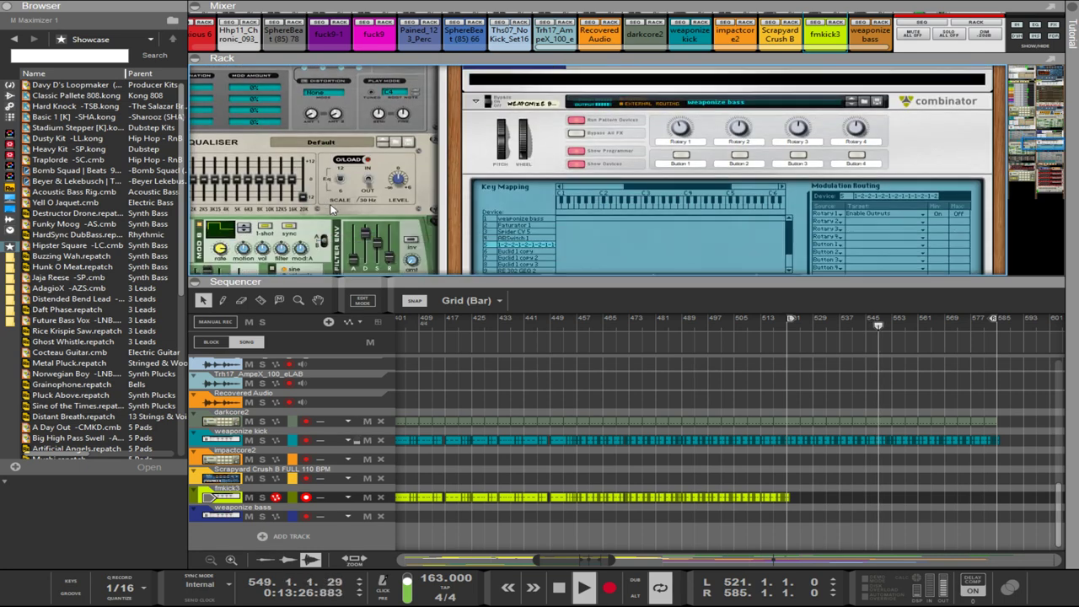
scroll(333, 209, down, 3)
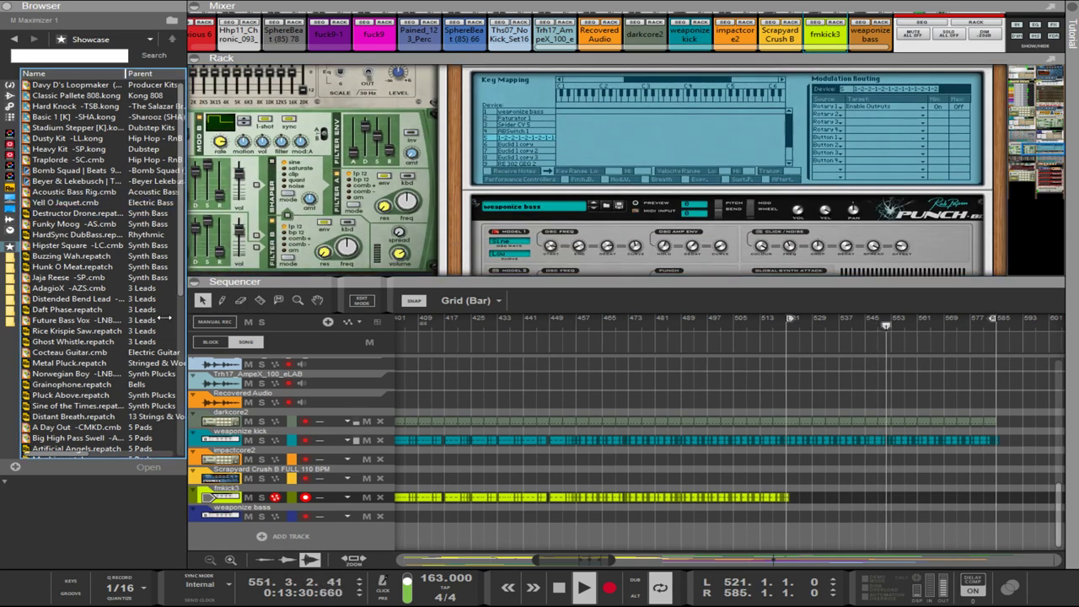
- Narrow the browser, show its Locations list, and drag the rack to the Malström beside the weaponize bass combinator
drag(164, 319, 121, 319)
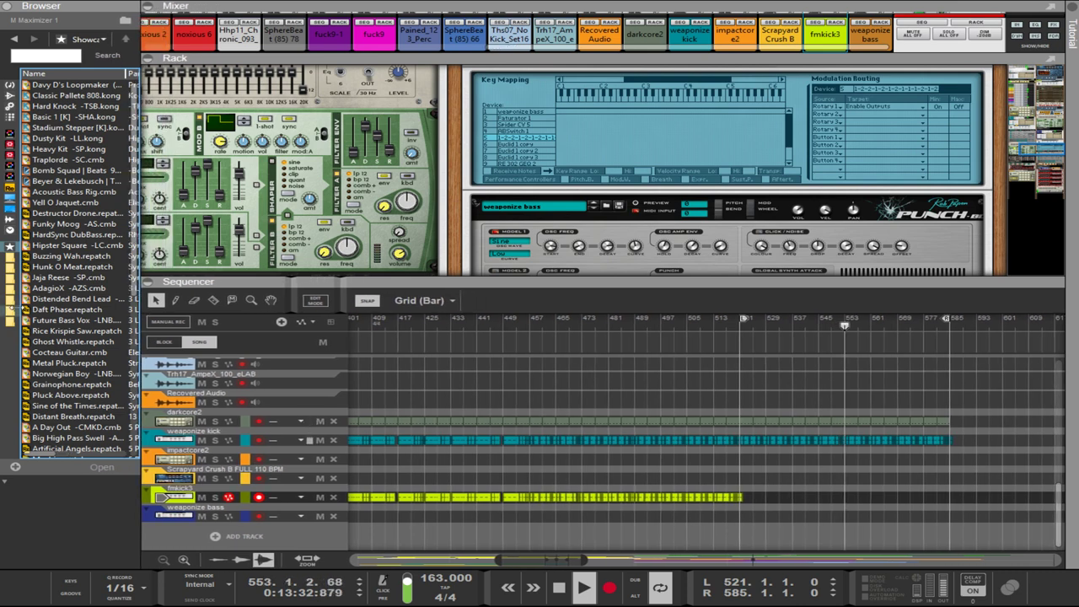
drag(16, 309, 66, 312)
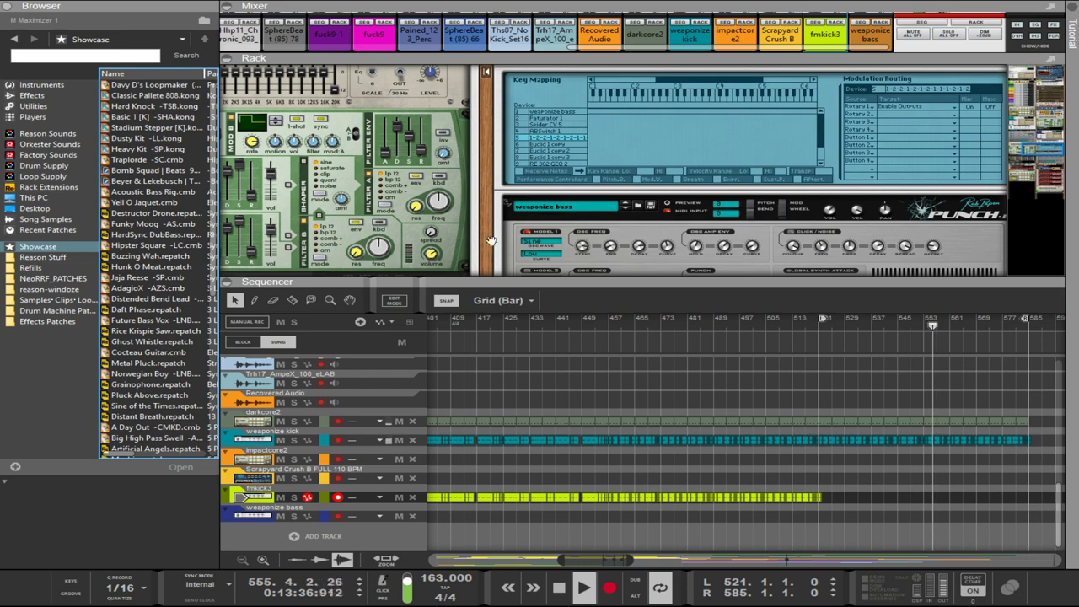
drag(491, 240, 706, 217)
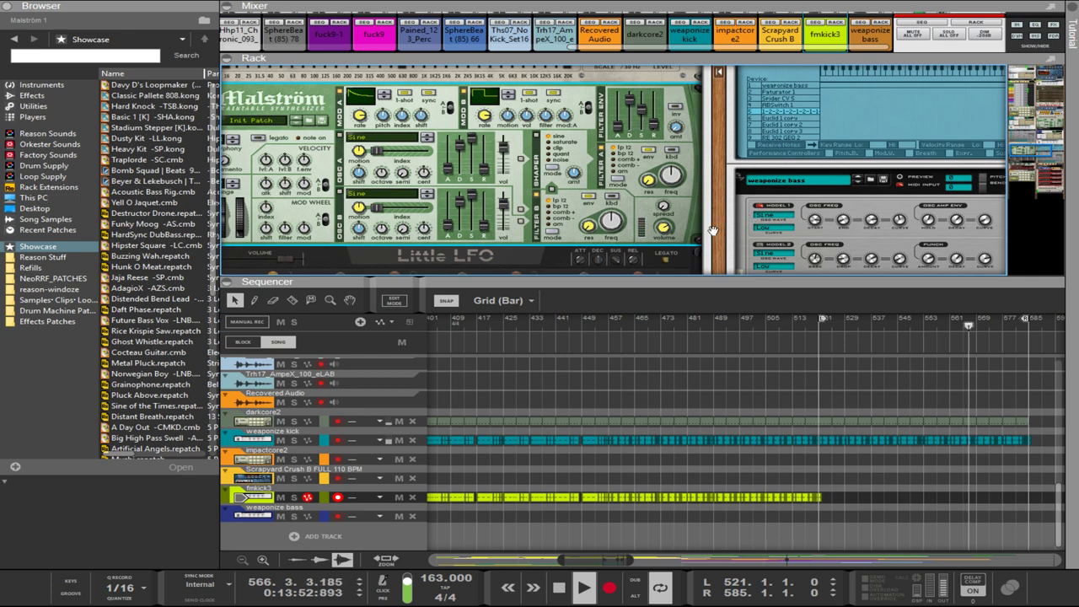
- Check the Punch kick's Model 2 Frequency Curve at 30%, then move the rack back and playback to bar 560
scroll(716, 229, up, 5)
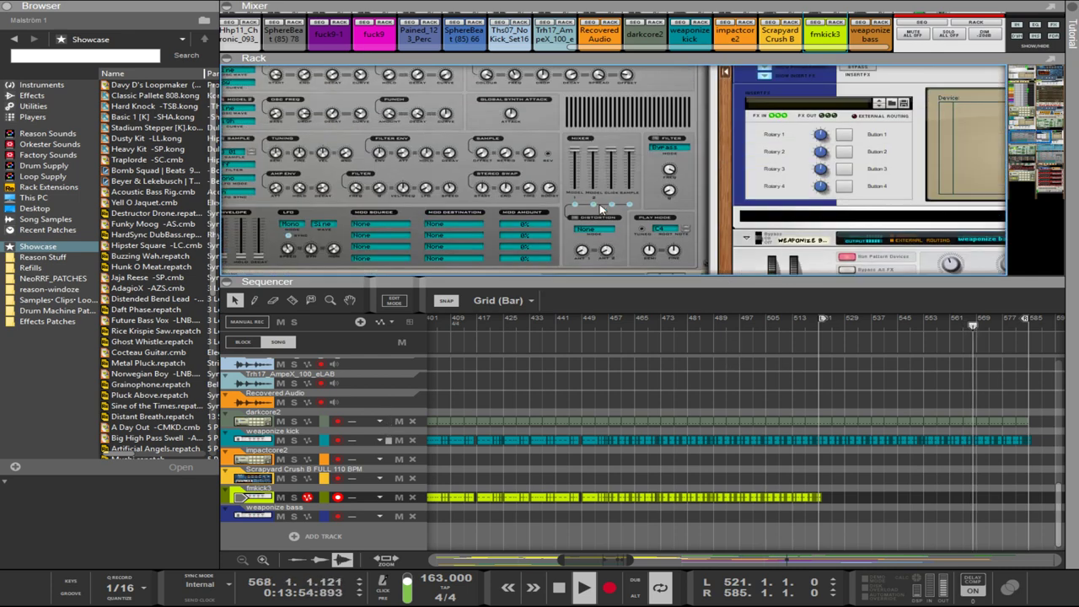
scroll(610, 225, up, 5)
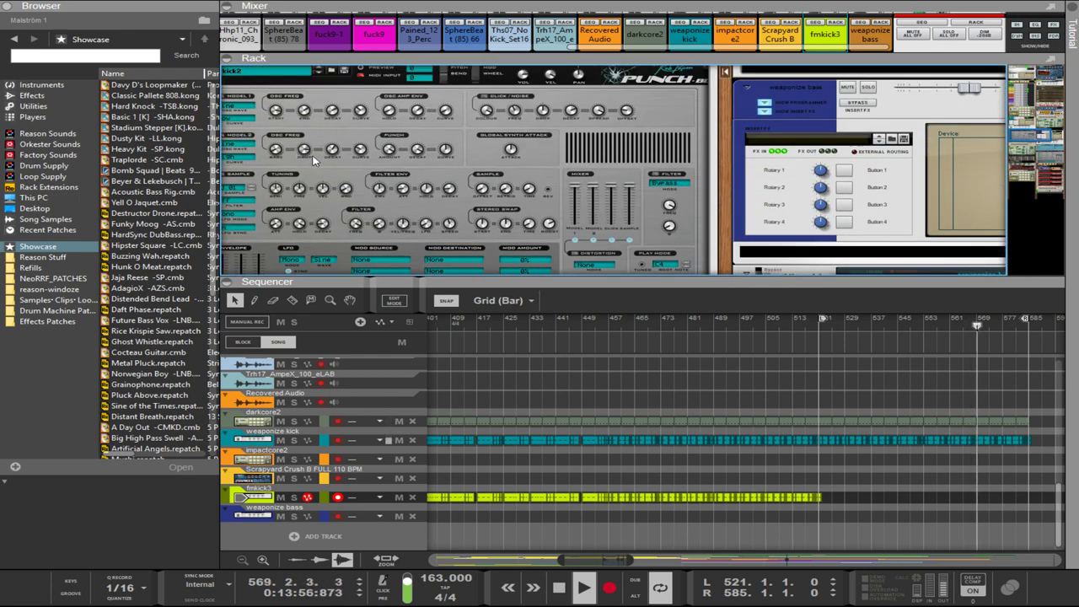
click(358, 148)
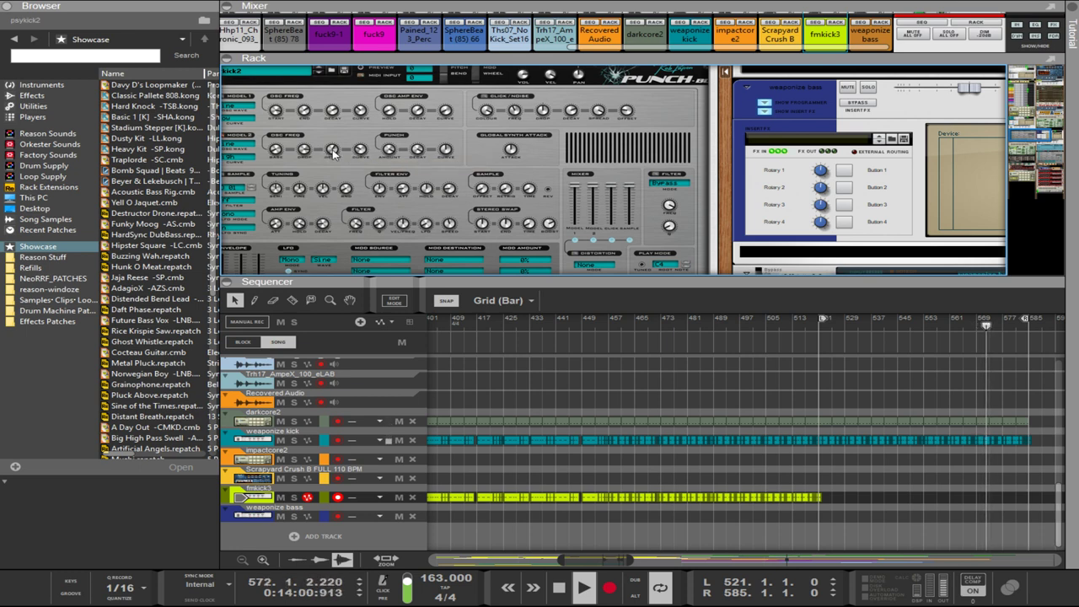
mouse_move(360, 150)
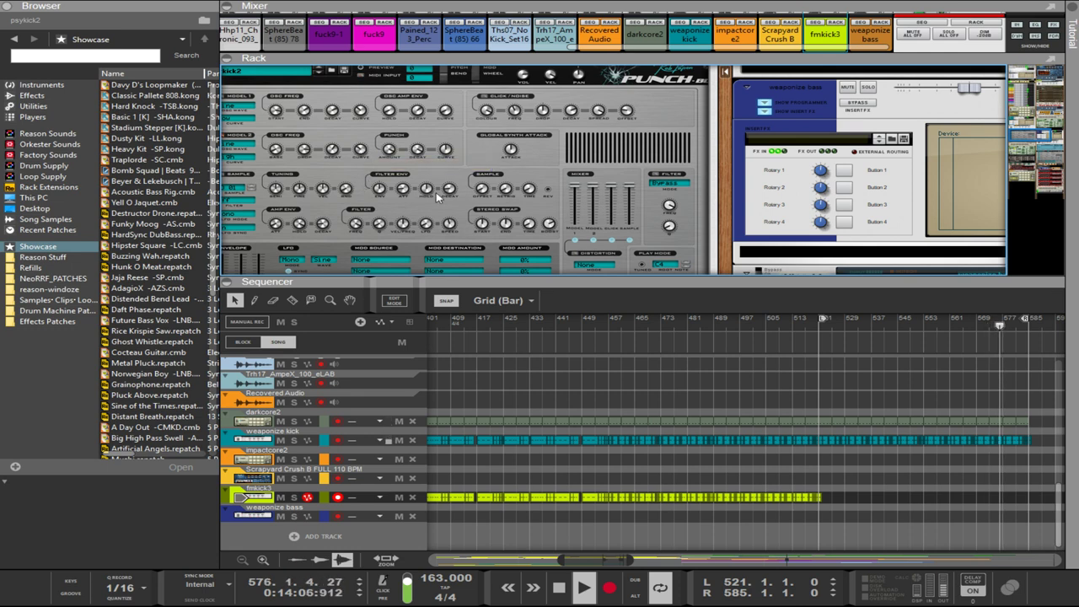
drag(721, 226, 566, 122)
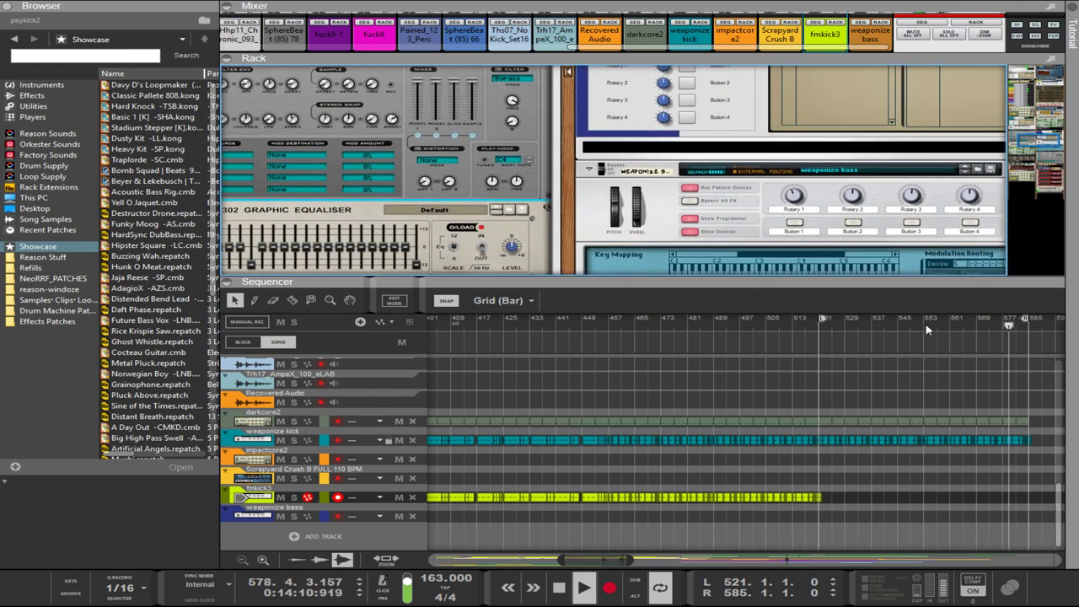
drag(924, 336, 949, 333)
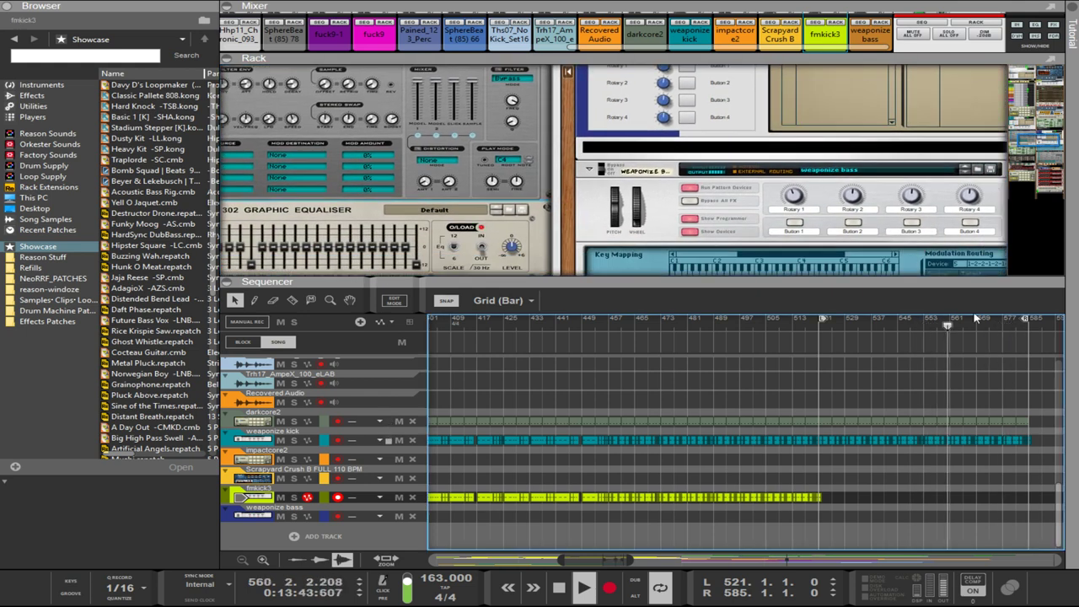
- Loop bars 553–585, enlarge and zoom out the sequencer, and select the darkcore2 and weaponize kick clips from bar 553
click(1016, 324)
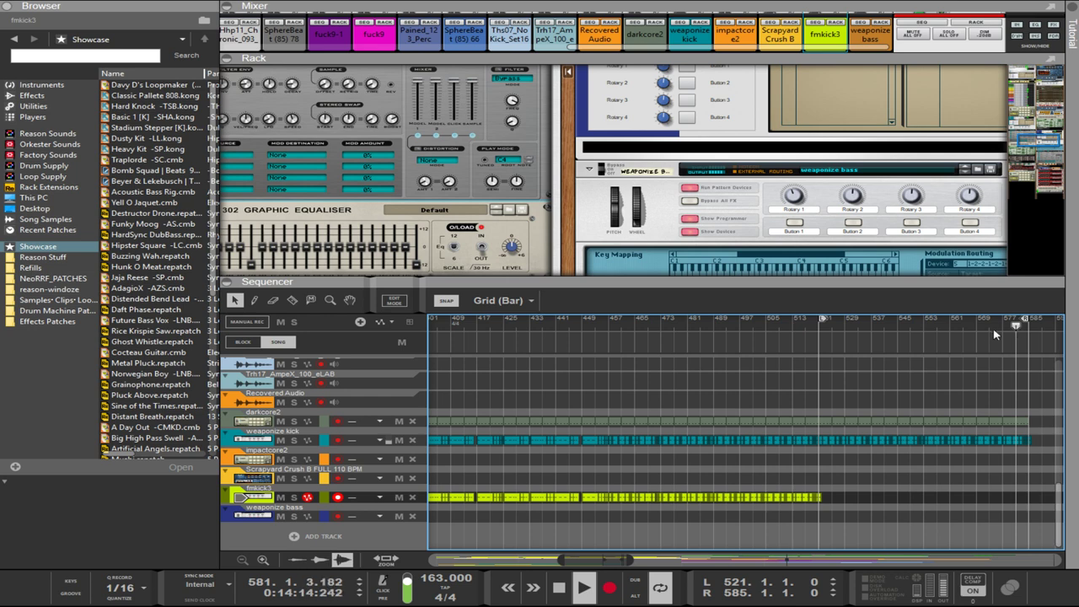
ctrl+click(923, 327)
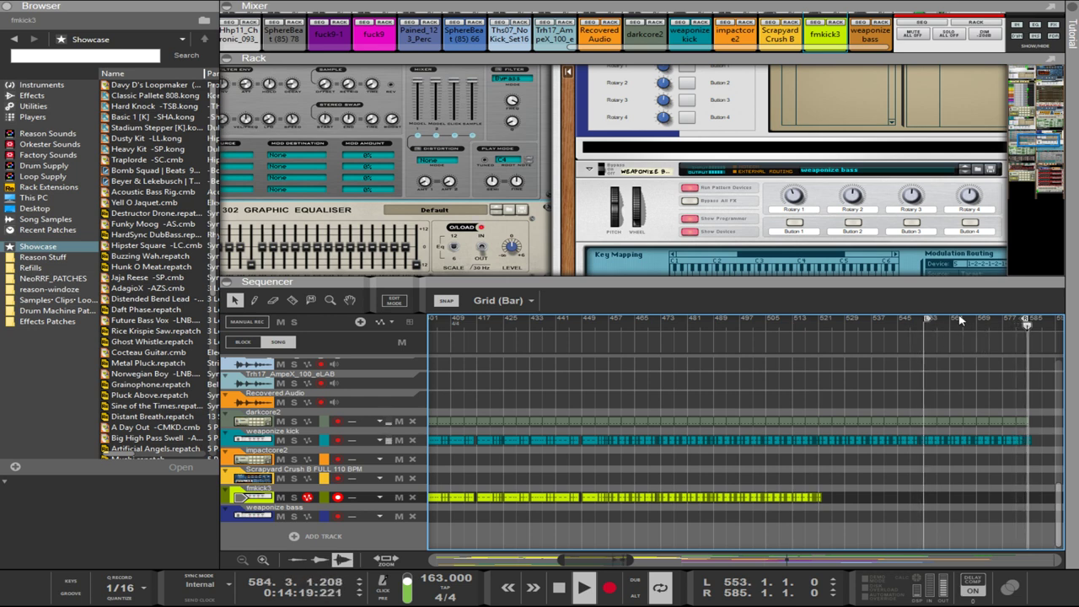
drag(933, 287, 933, 68)
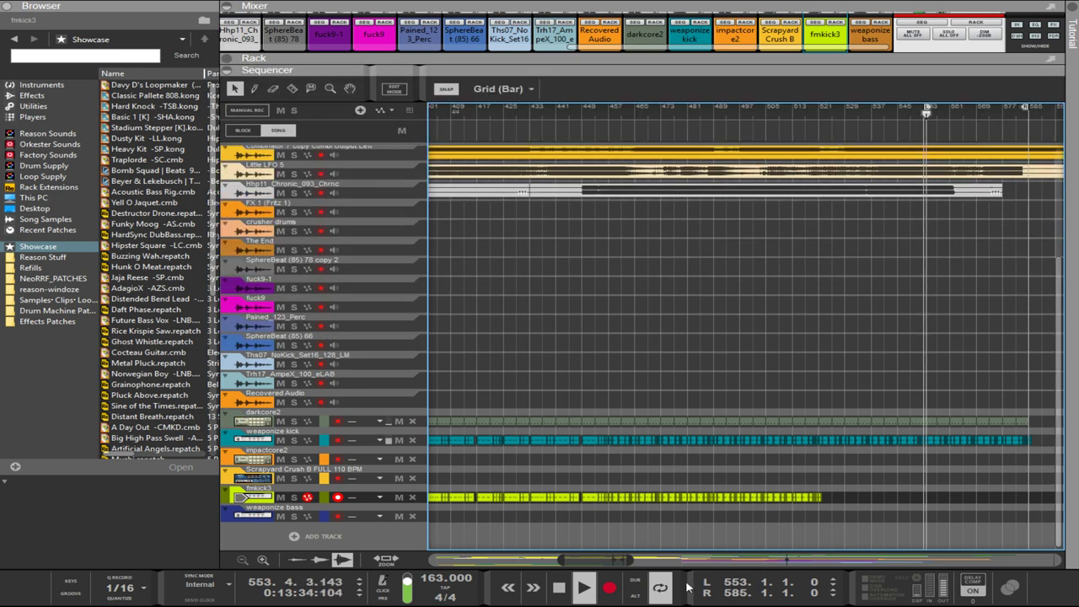
drag(627, 559, 656, 558)
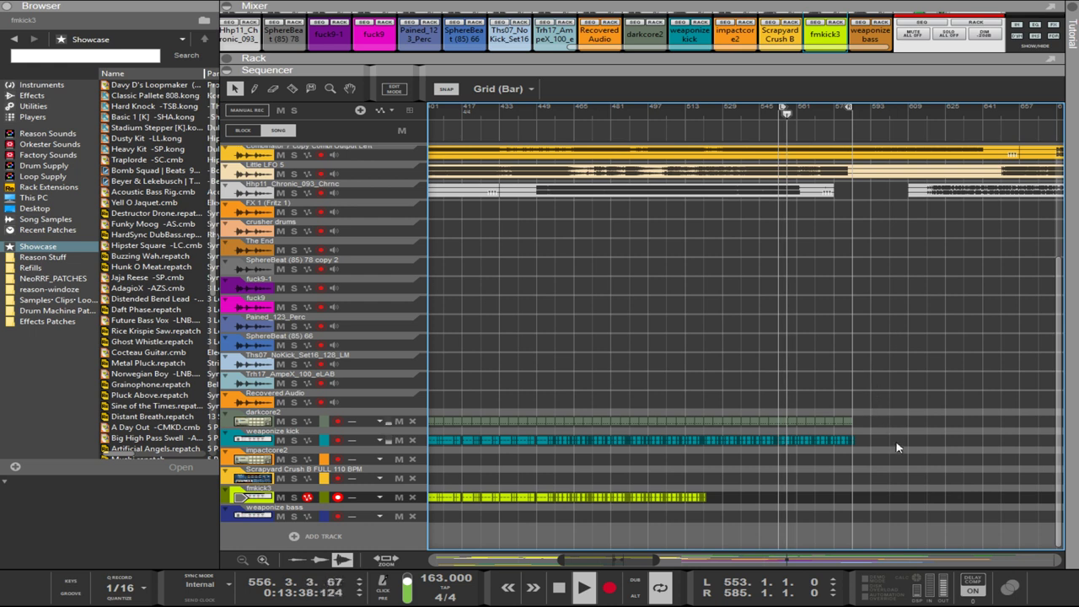
drag(895, 464, 779, 411)
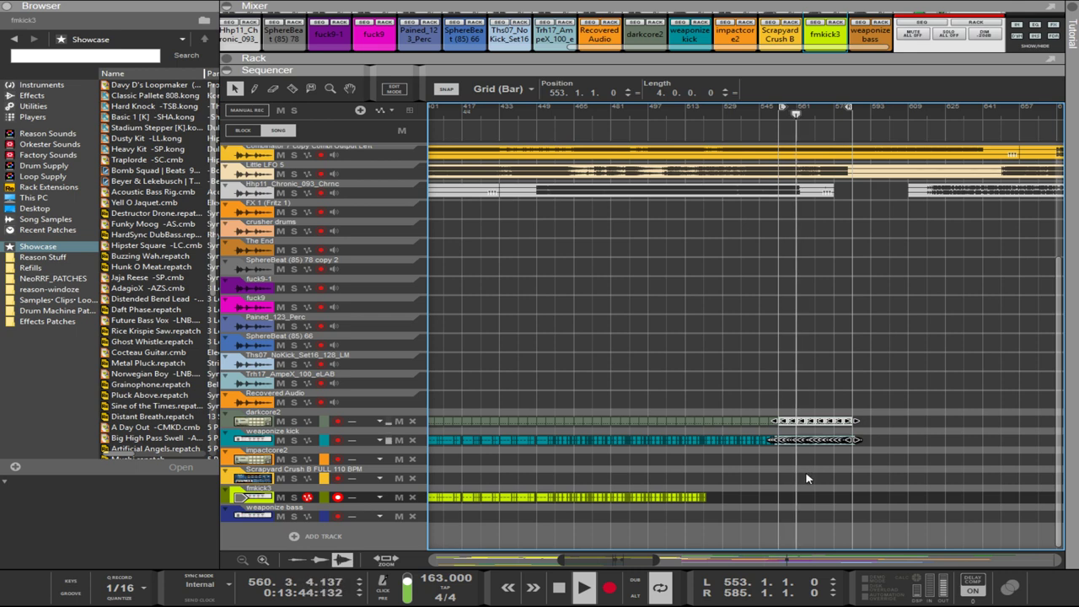
- Reselect the kick clips across later bars and frame bars 506–563 in view
scroll(805, 478, up, 8)
click(775, 470)
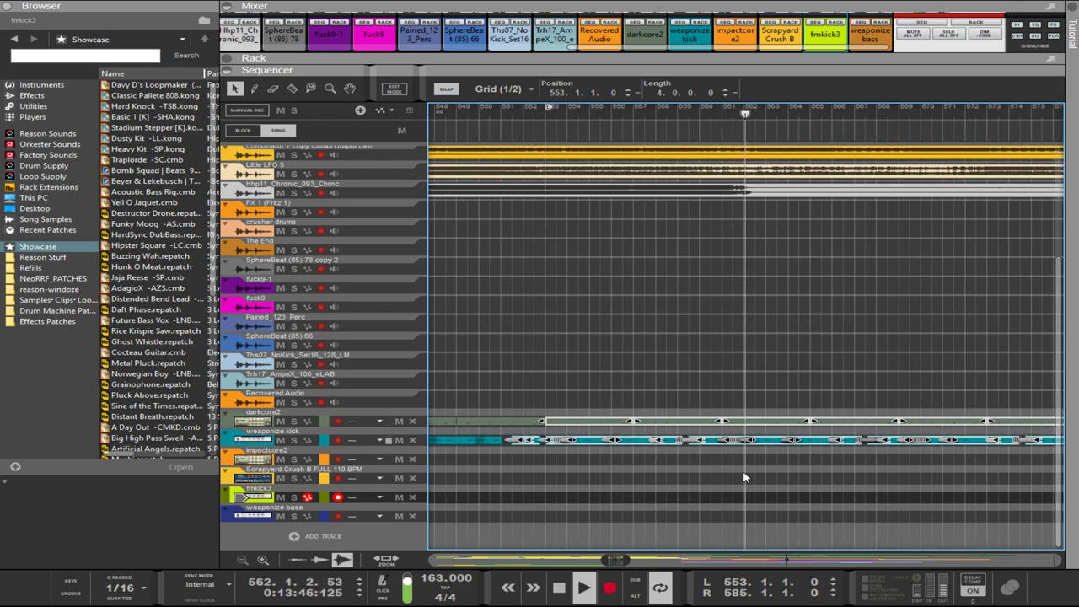
scroll(581, 421, down, 1)
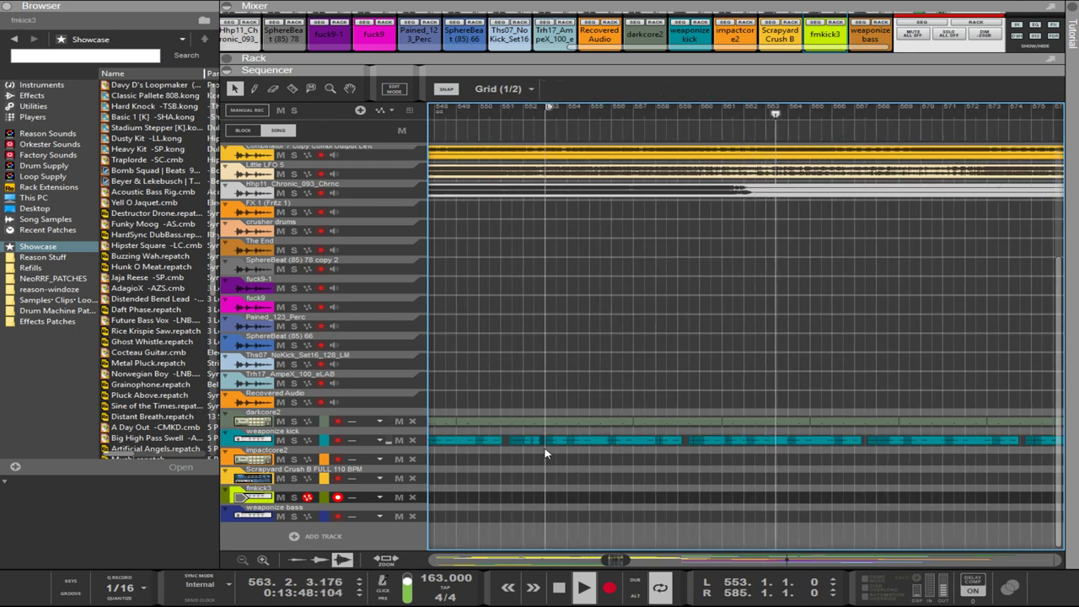
drag(552, 440, 1064, 391)
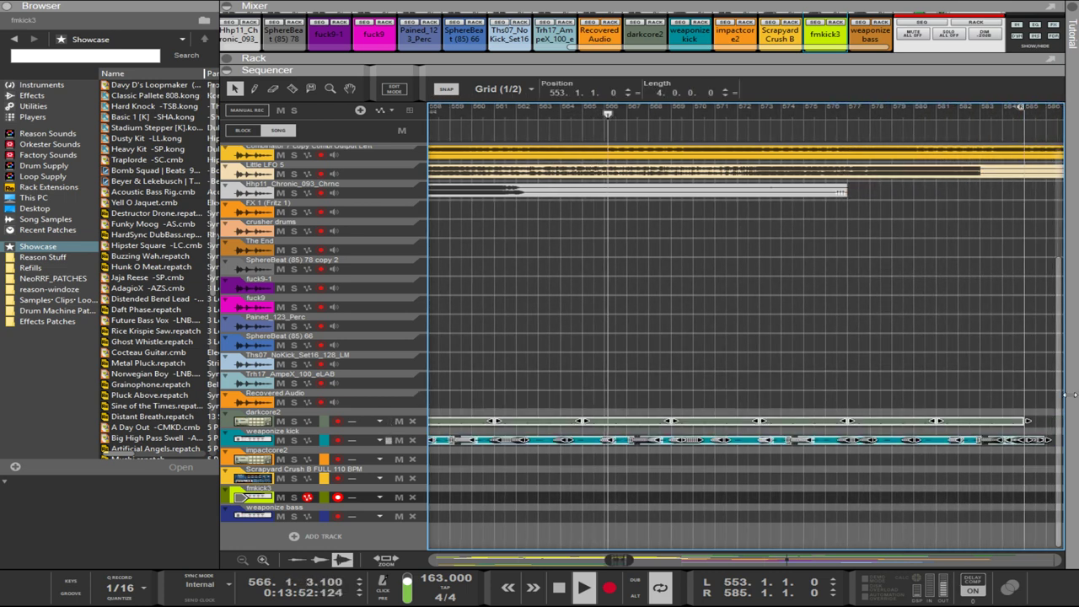
click(602, 560)
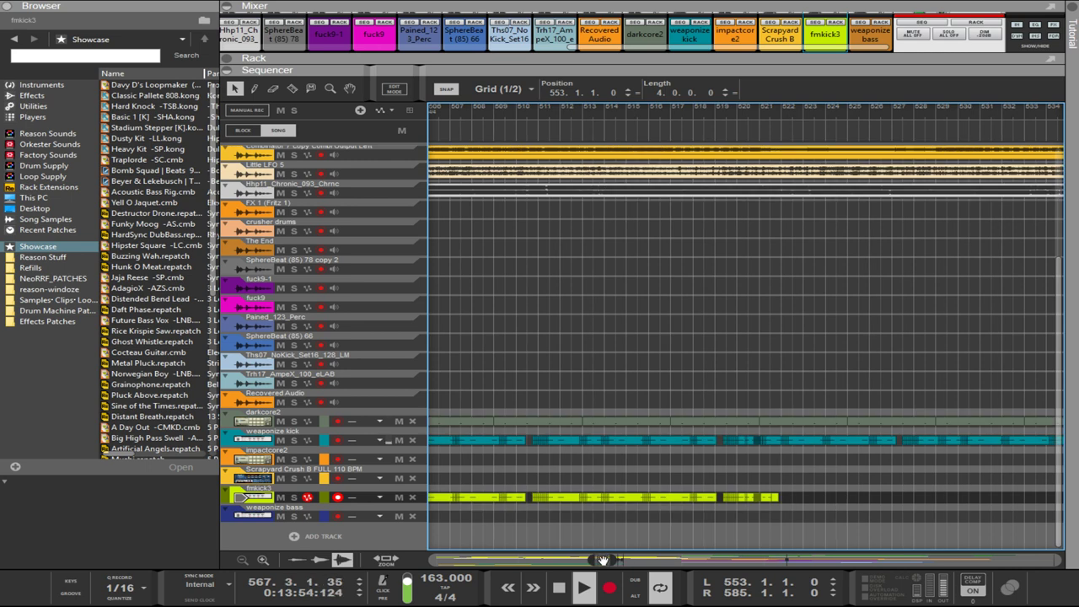
drag(612, 561, 621, 561)
- Select the weaponize kick clip near bar 553 and split it into segments
scroll(917, 470, up, 6)
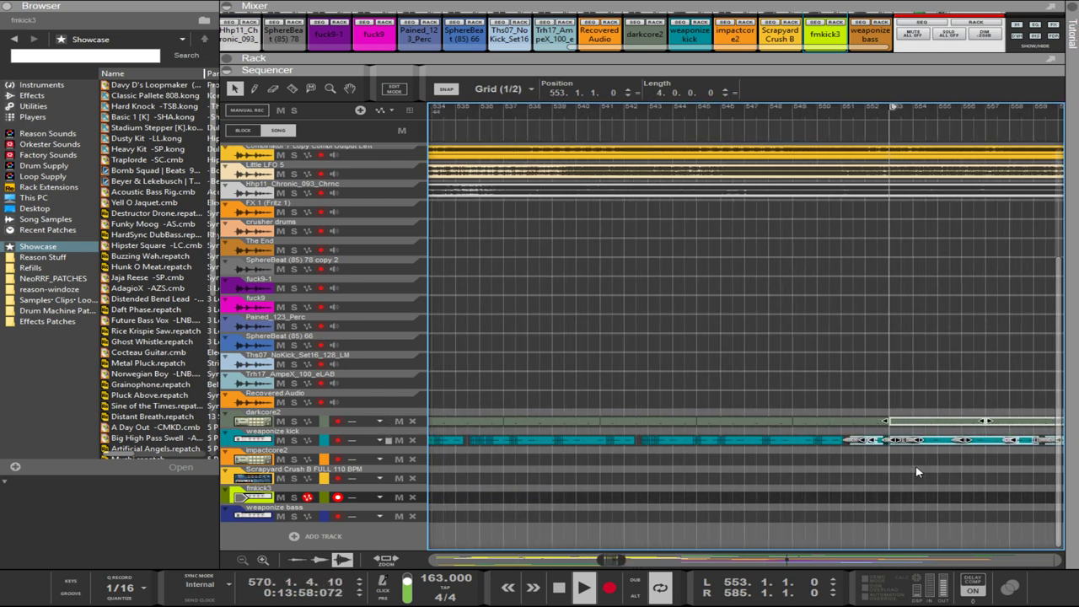
scroll(917, 470, up, 3)
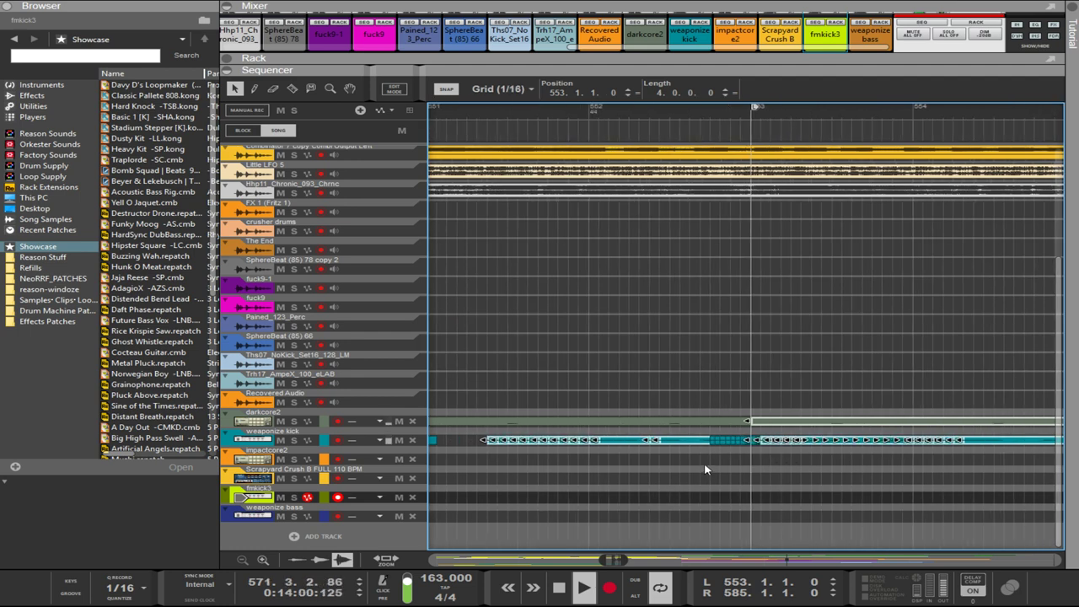
drag(524, 447, 486, 441)
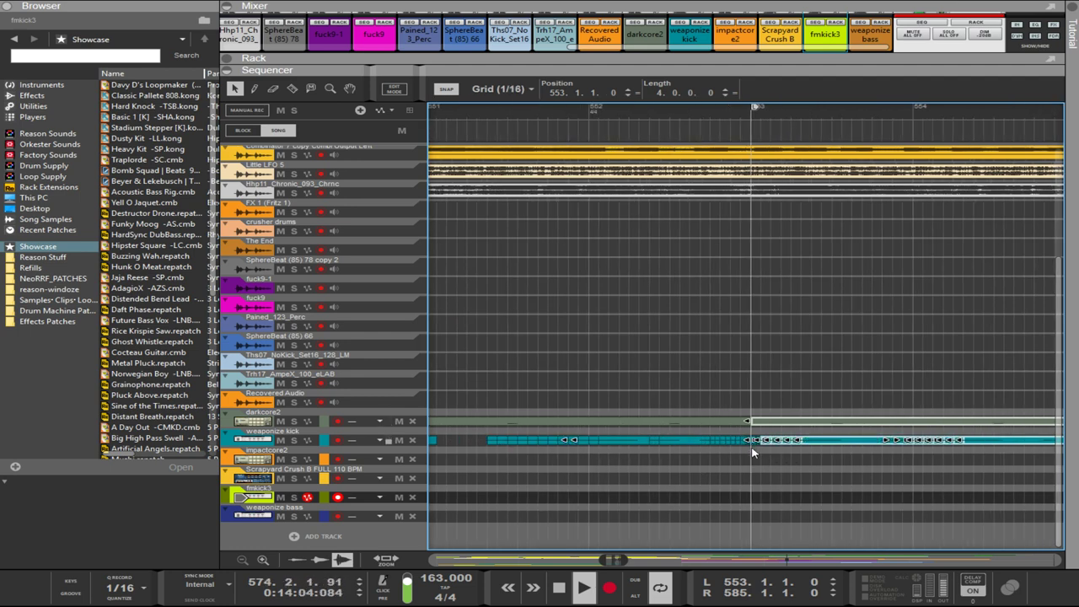
key(ctrl+z)
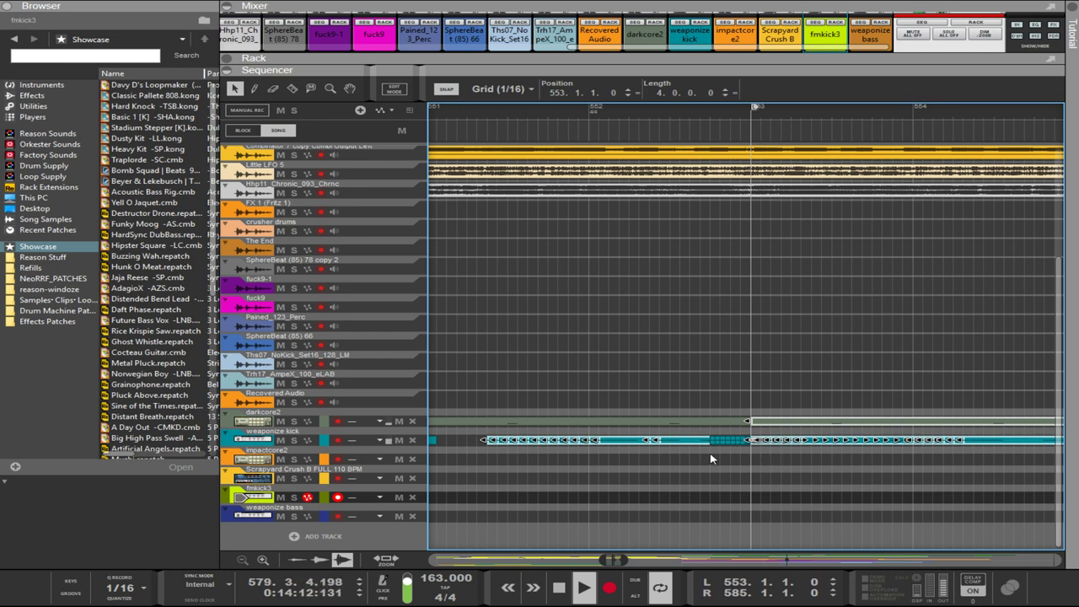
scroll(710, 459, down, 5)
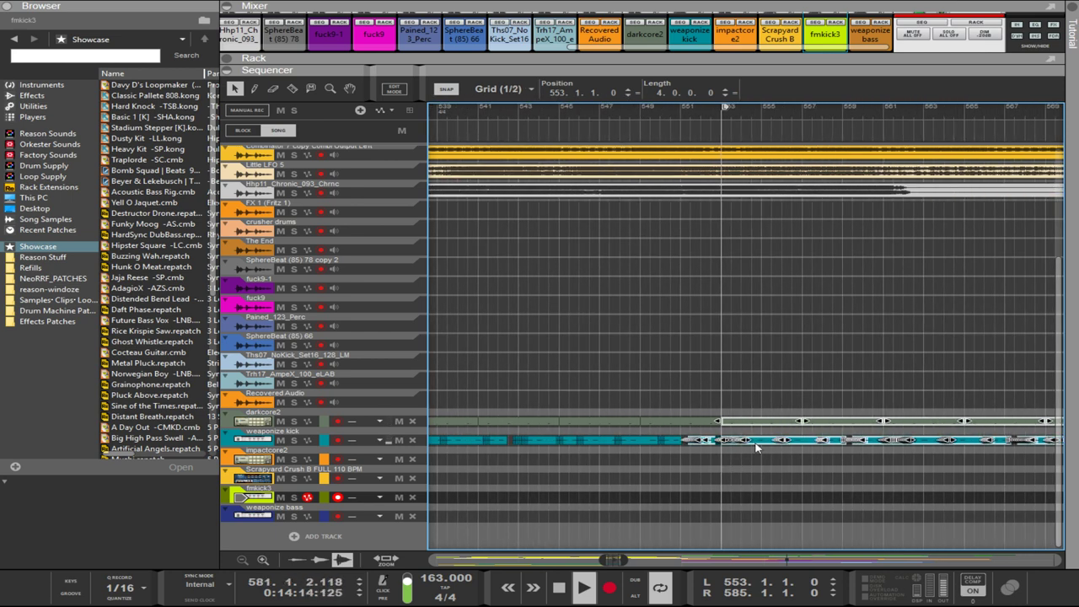
- Zoom out and marquee-select the weaponize kick clips near bar 551
scroll(757, 448, down, 1)
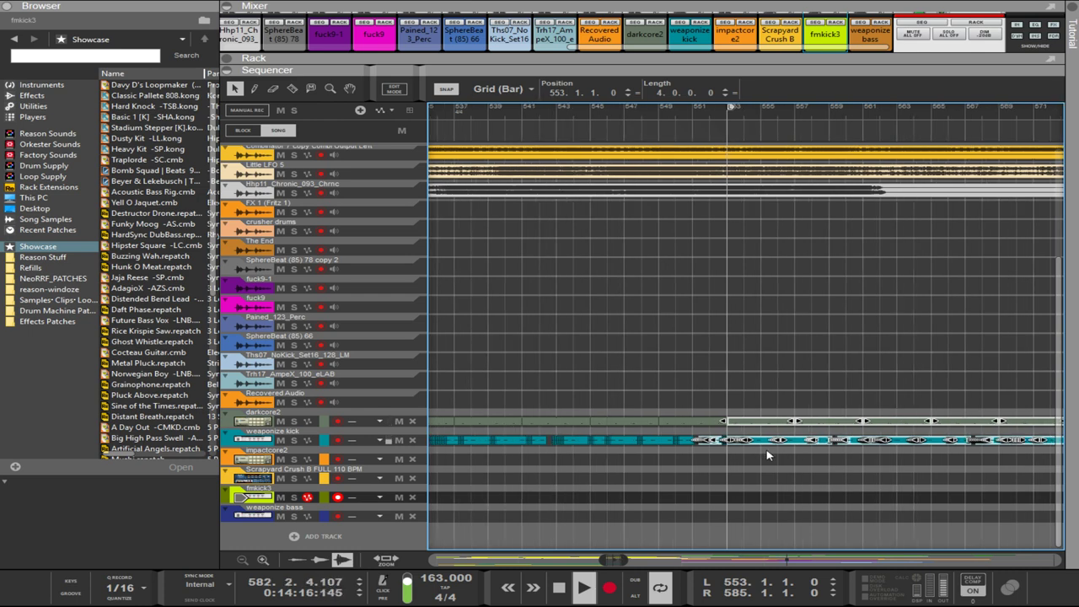
scroll(646, 500, down, 2)
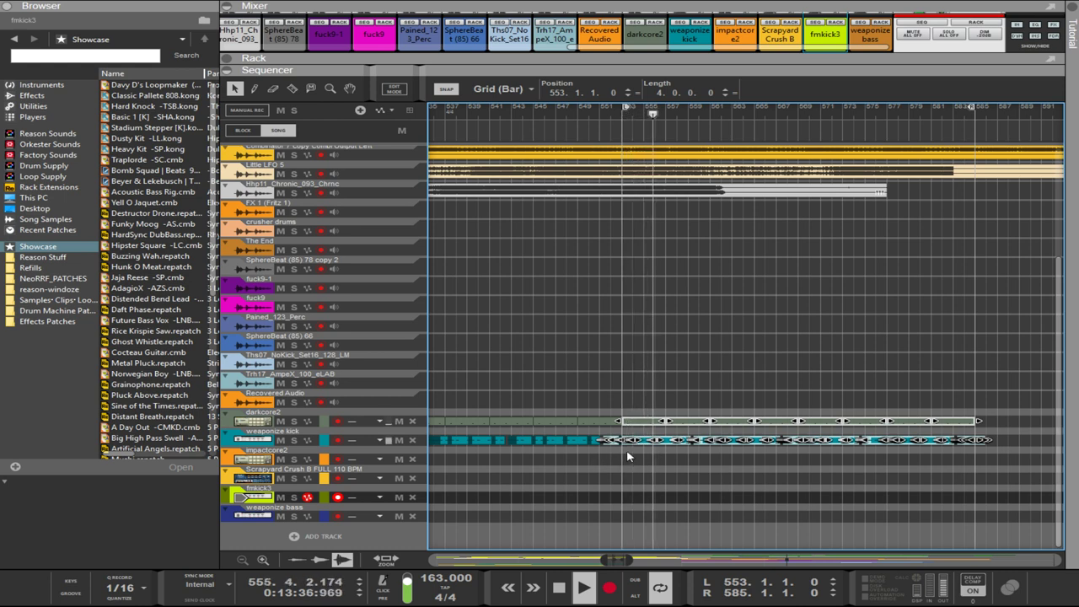
scroll(624, 456, up, 3)
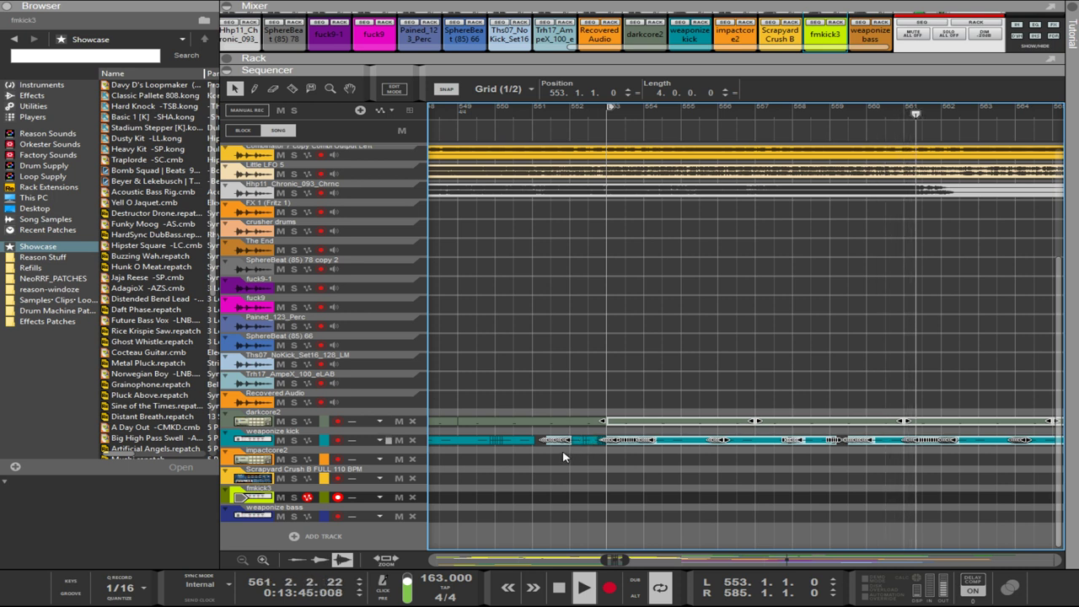
drag(546, 446, 573, 448)
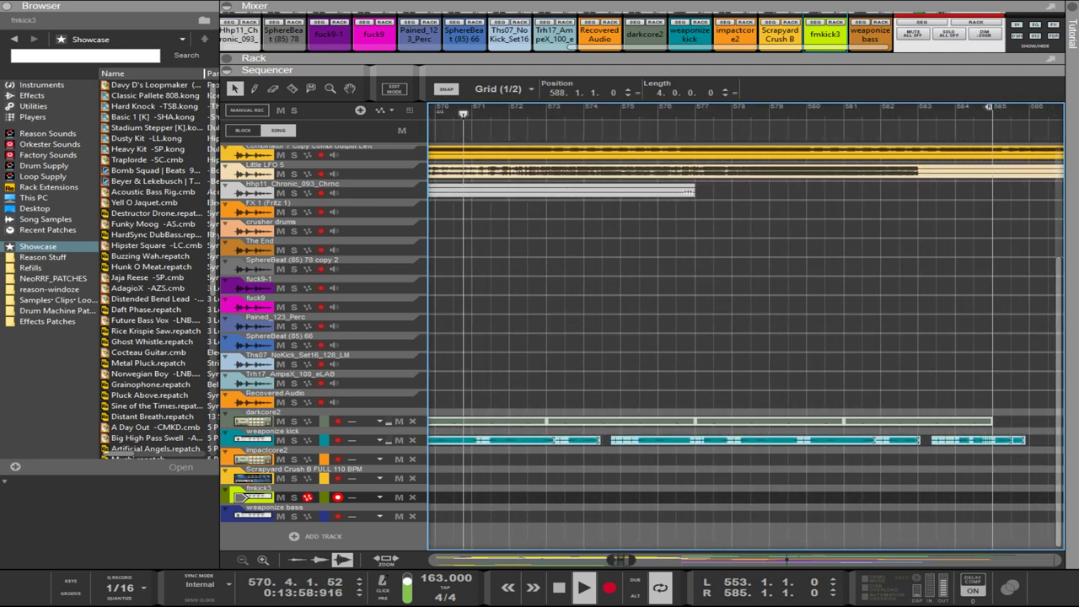
- Place the clip copies on the darkcore2 and weaponize kick lanes and end the loop at bar 582
drag(1076, 489, 1053, 482)
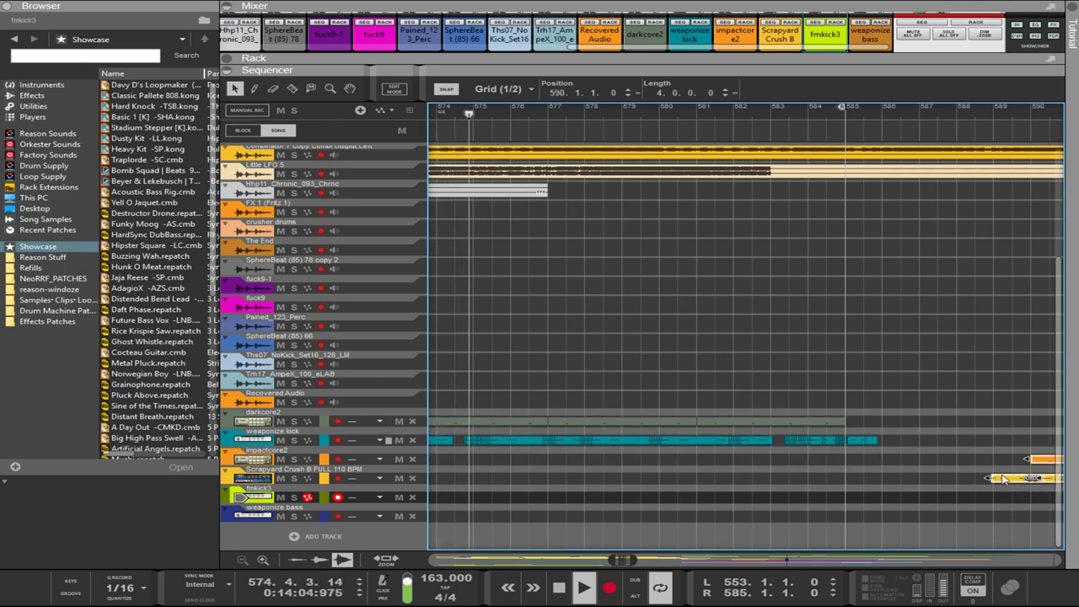
drag(1002, 478, 824, 437)
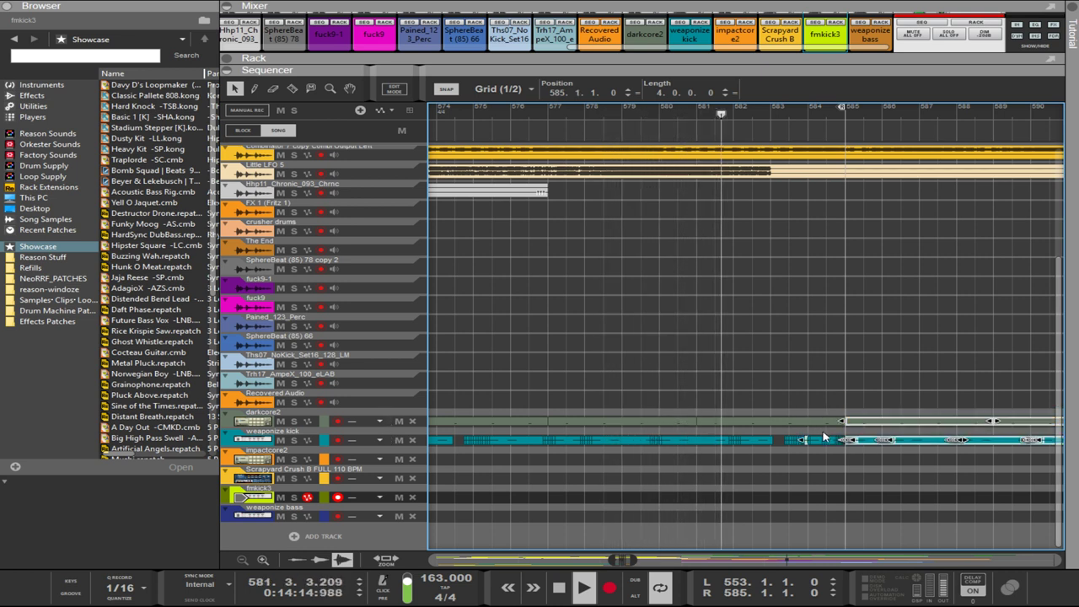
click(830, 464)
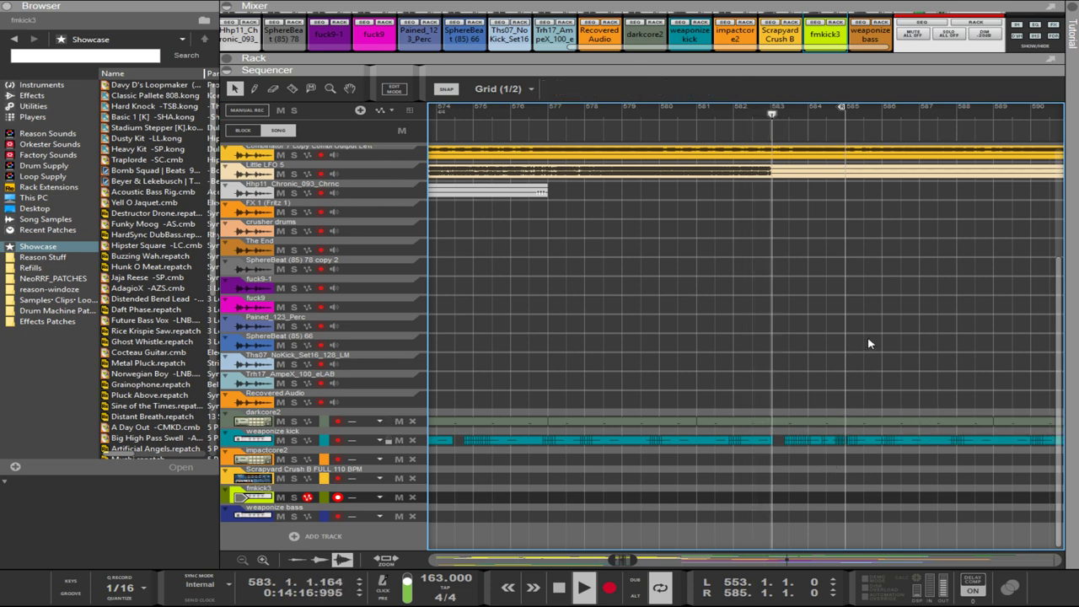
drag(842, 110, 747, 125)
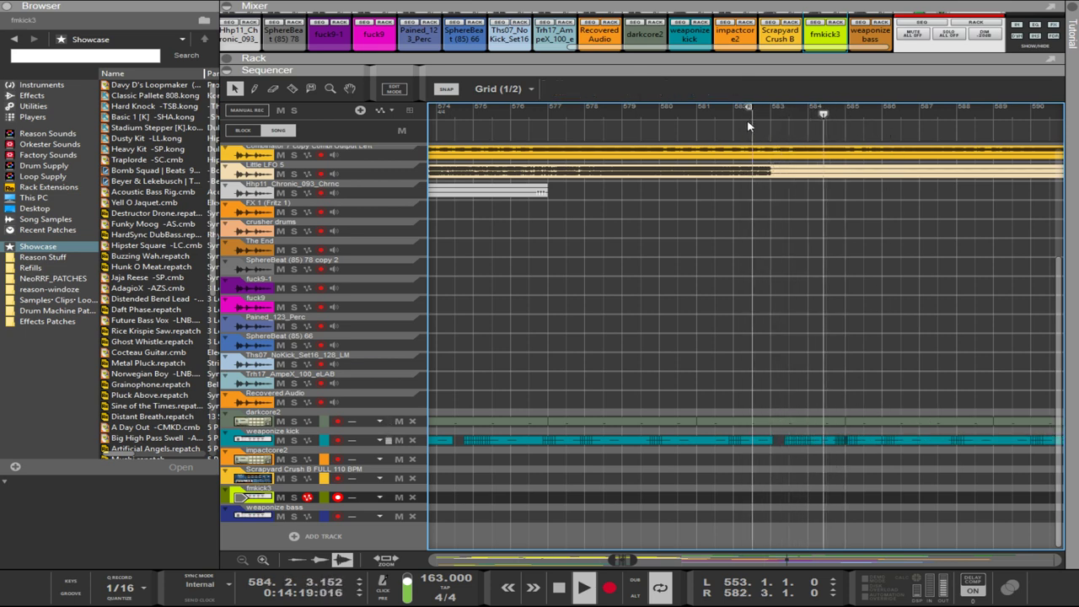
- Zoom out, set the loop locators to bars 583 and 617, and reveal the rack
scroll(877, 234, down, 4)
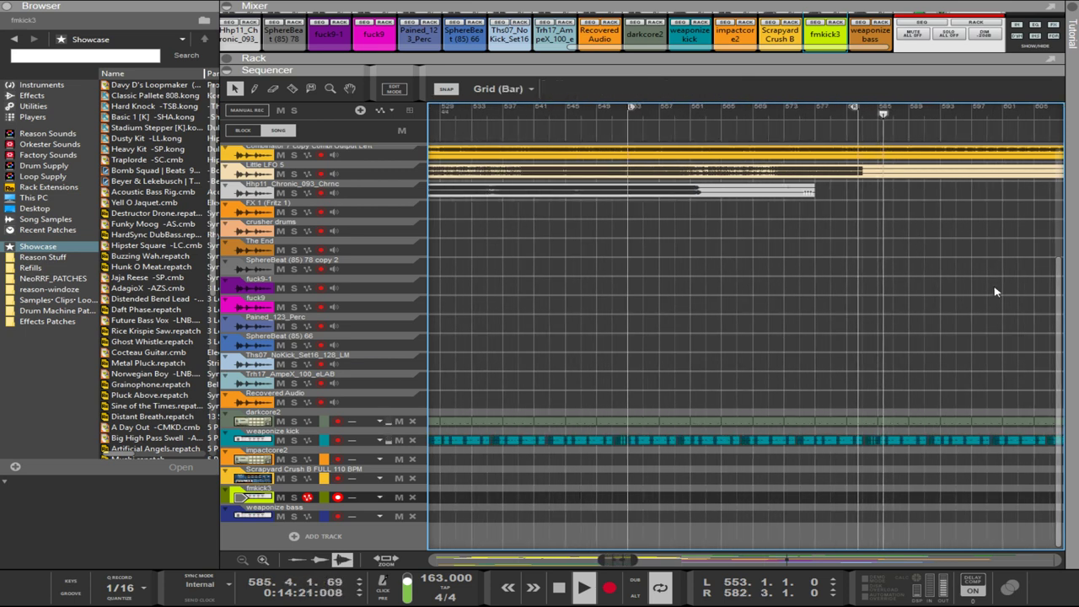
scroll(934, 393, down, 2)
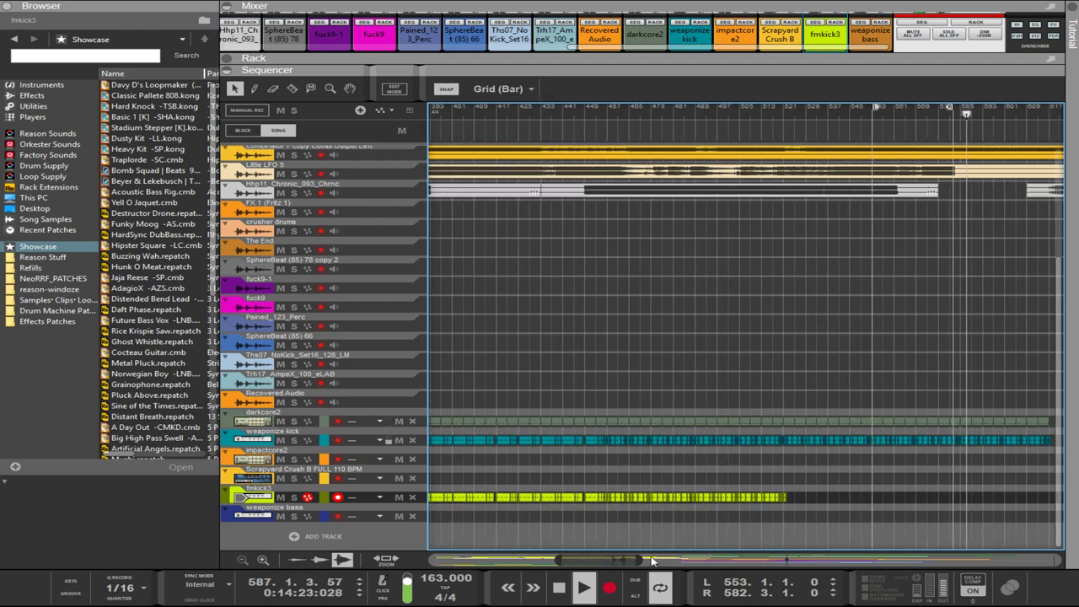
drag(639, 559, 662, 560)
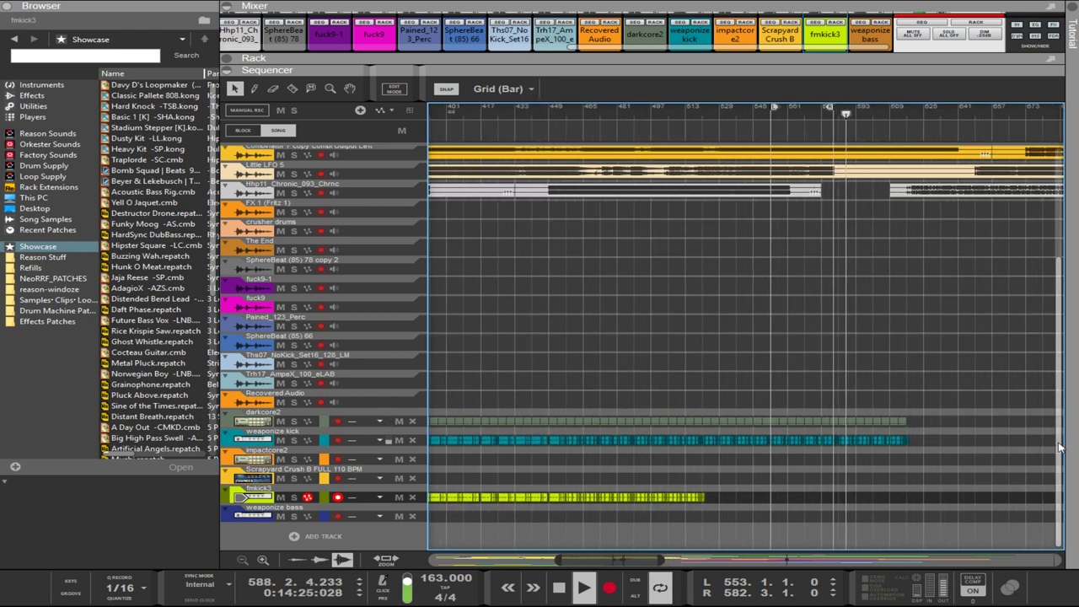
scroll(1044, 440, up, 2)
scroll(1005, 435, up, 1)
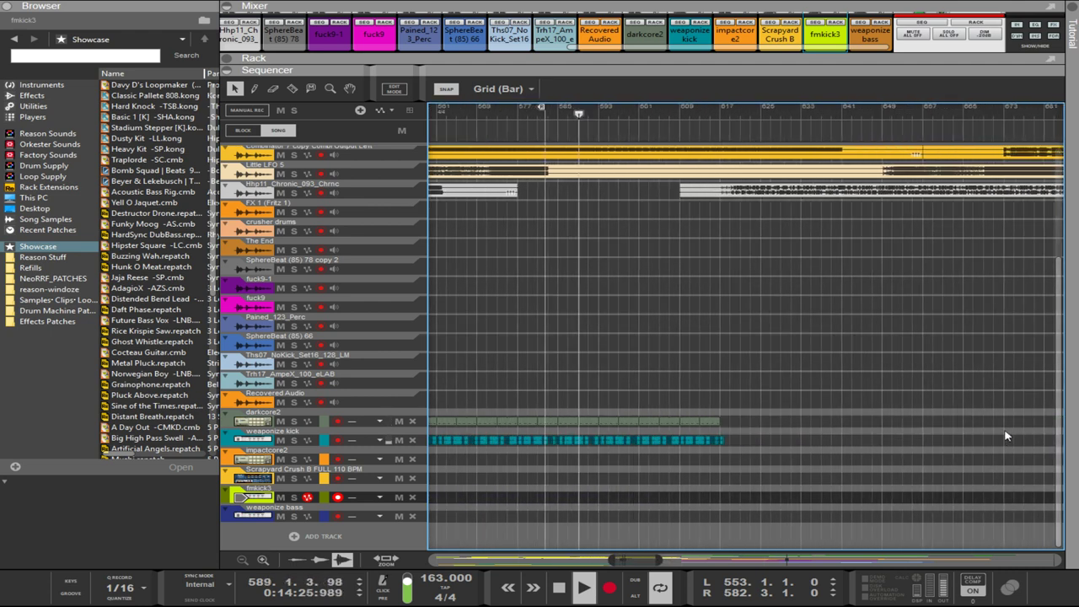
ctrl+click(549, 110)
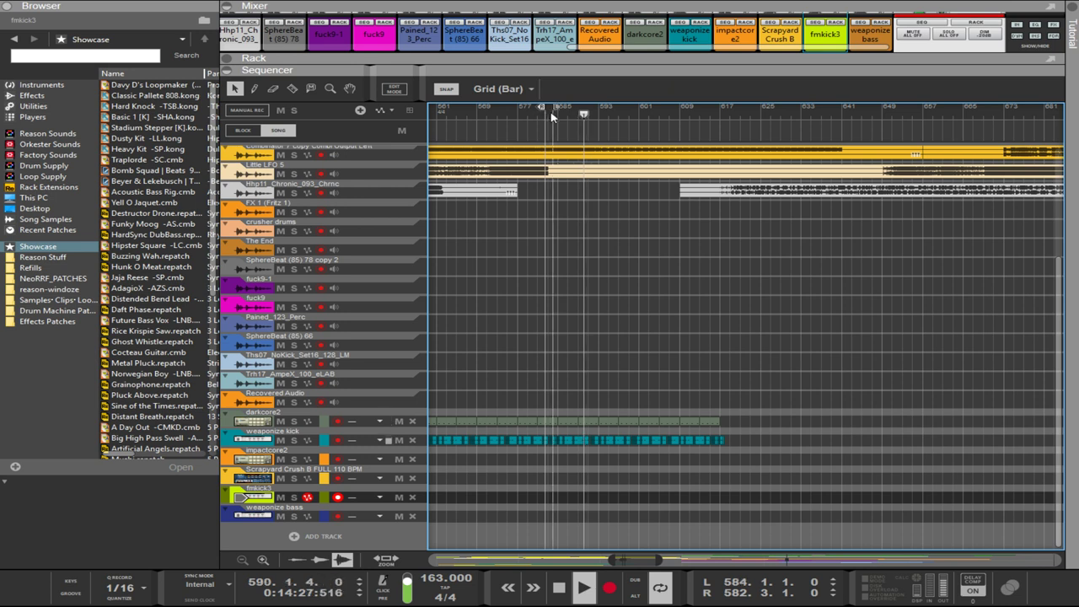
alt+click(717, 110)
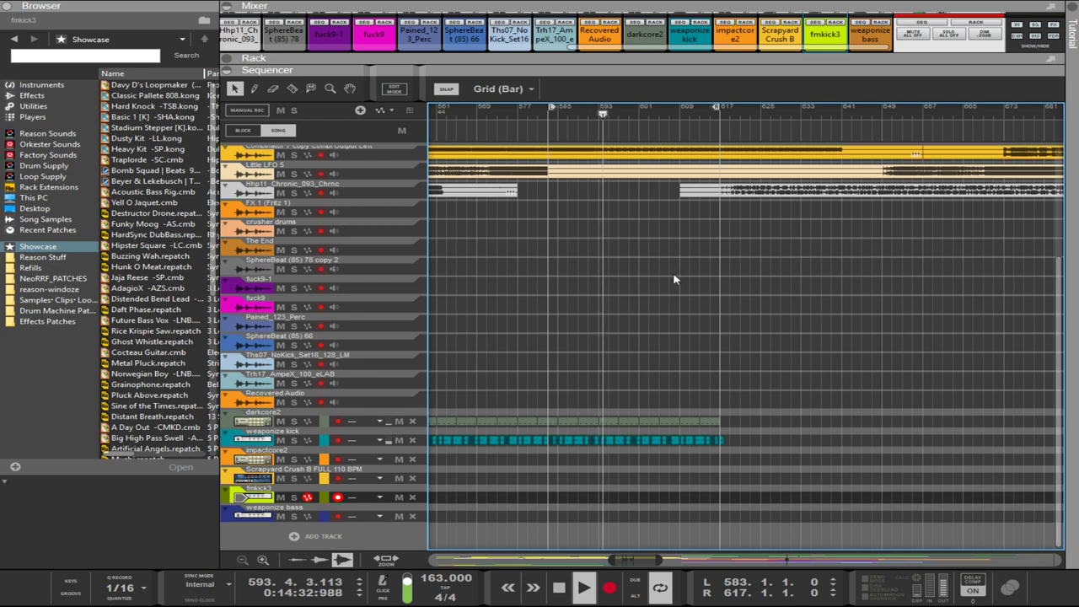
drag(667, 72, 662, 323)
- Widen the browser and navigate to reason-windoze > Samples Clips Loops
scroll(656, 232, down, 5)
scroll(656, 233, down, 10)
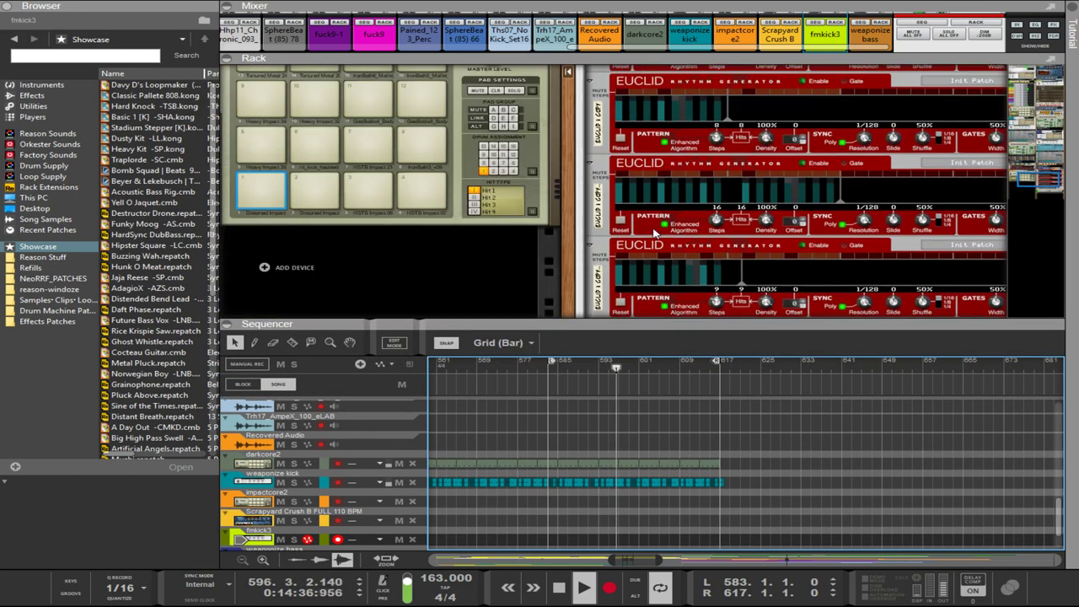
scroll(577, 244, up, 4)
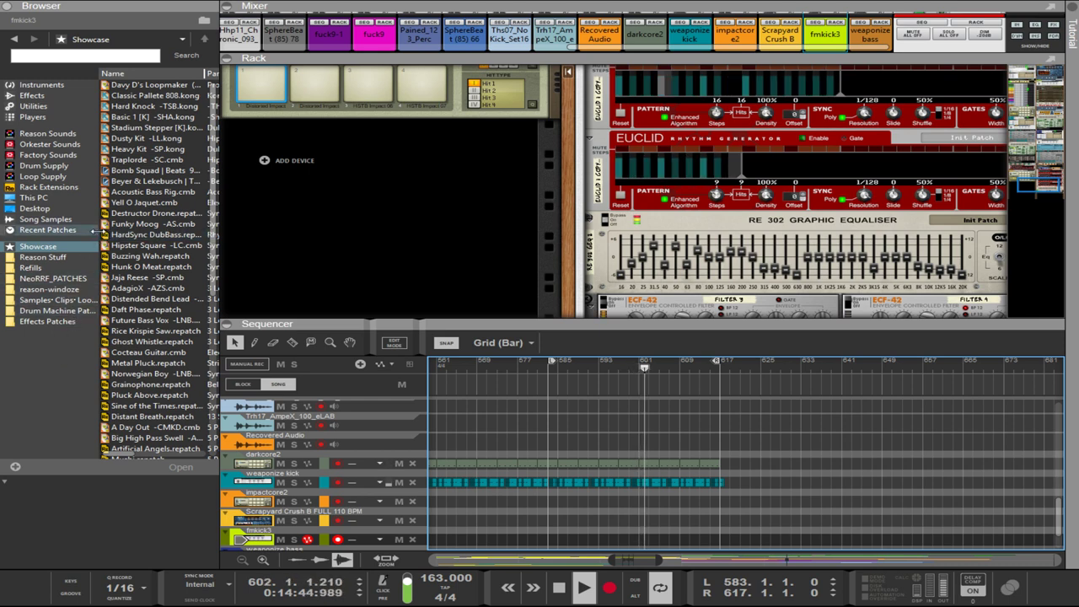
drag(95, 234, 171, 235)
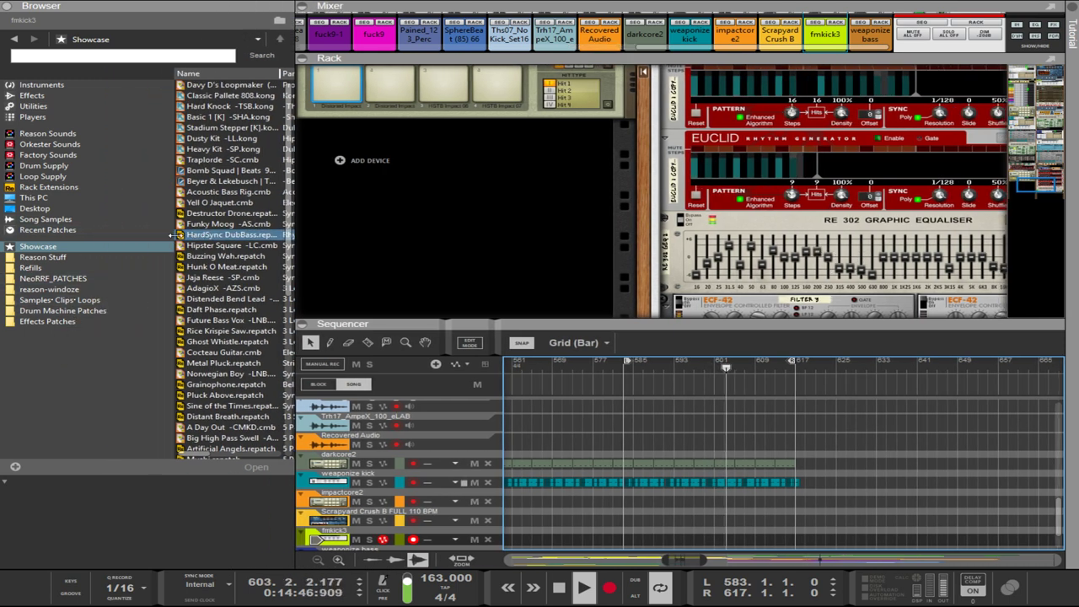
click(58, 290)
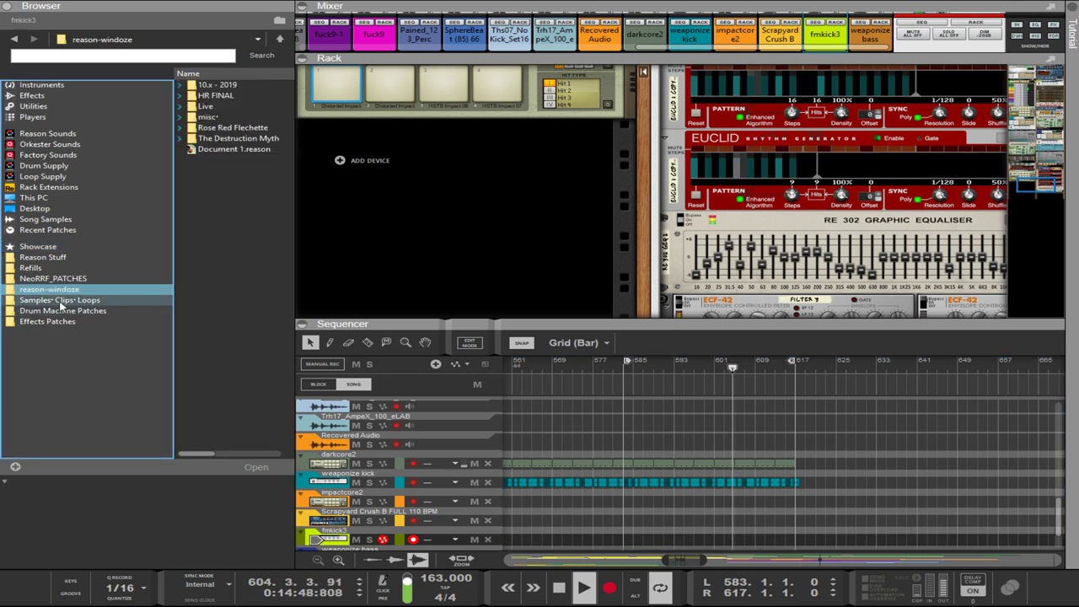
click(61, 301)
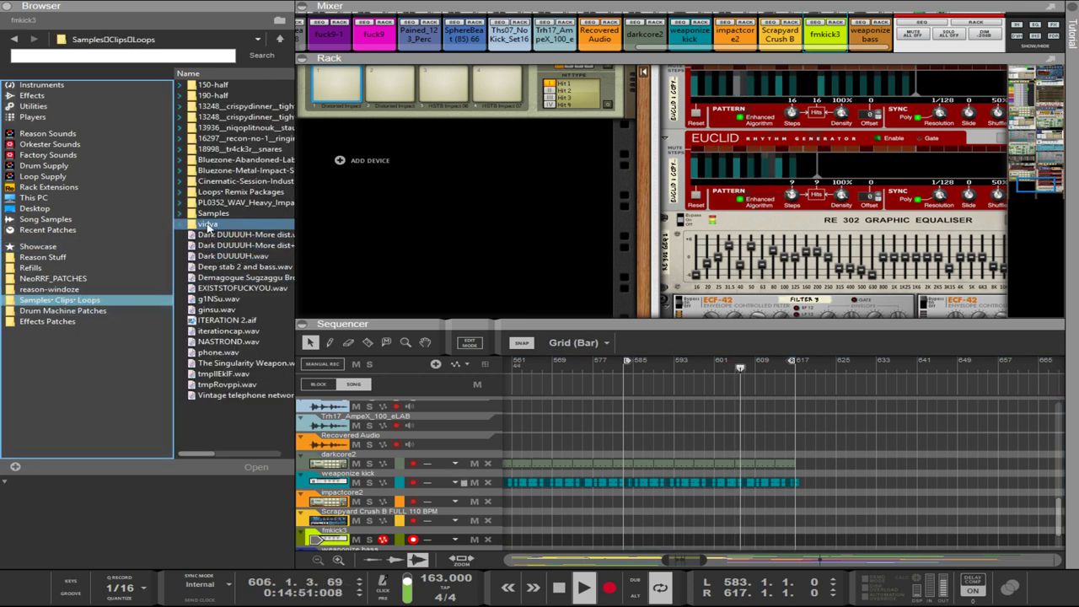
- Expand Bluezone metal impact > BC0209-WAV > various-metal-hits in the browser
click(179, 171)
click(190, 202)
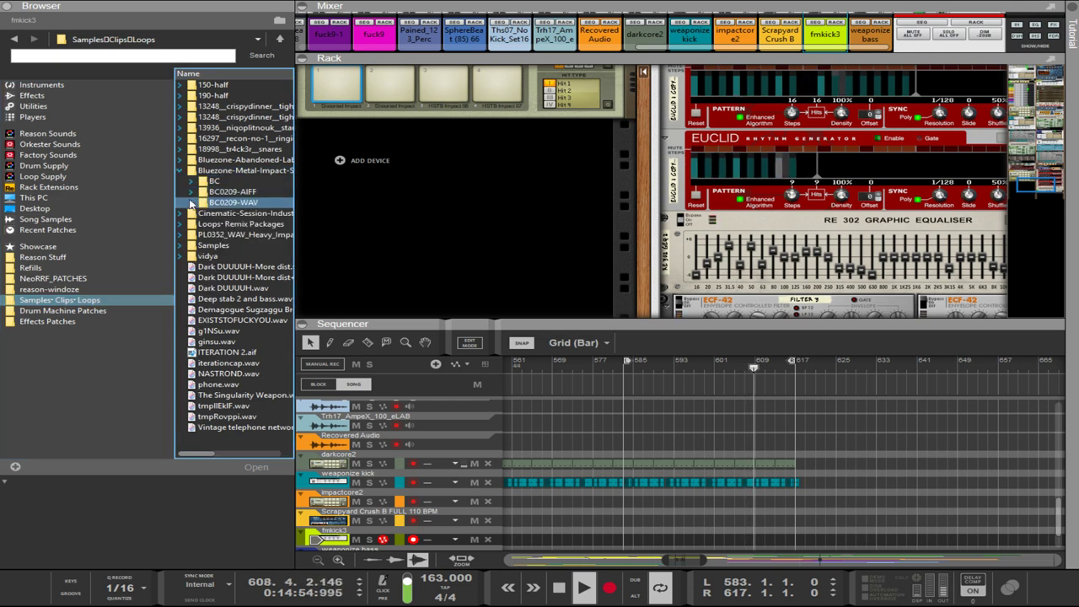
click(193, 237)
click(200, 215)
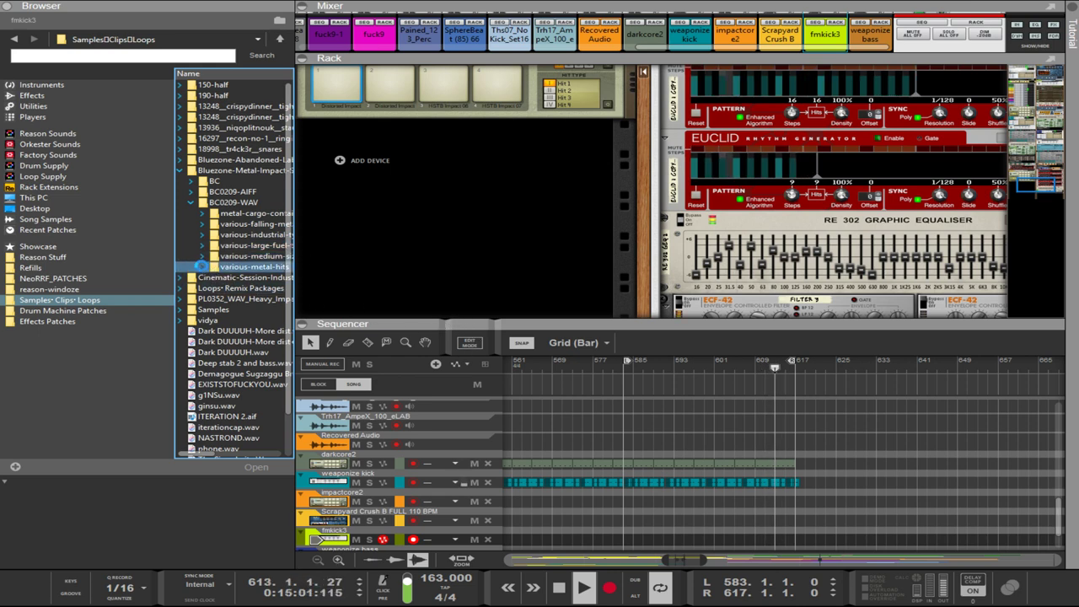
click(201, 266)
- Audition the metal-hit samples, comparing metal-hit-010, 011 and 012
click(255, 259)
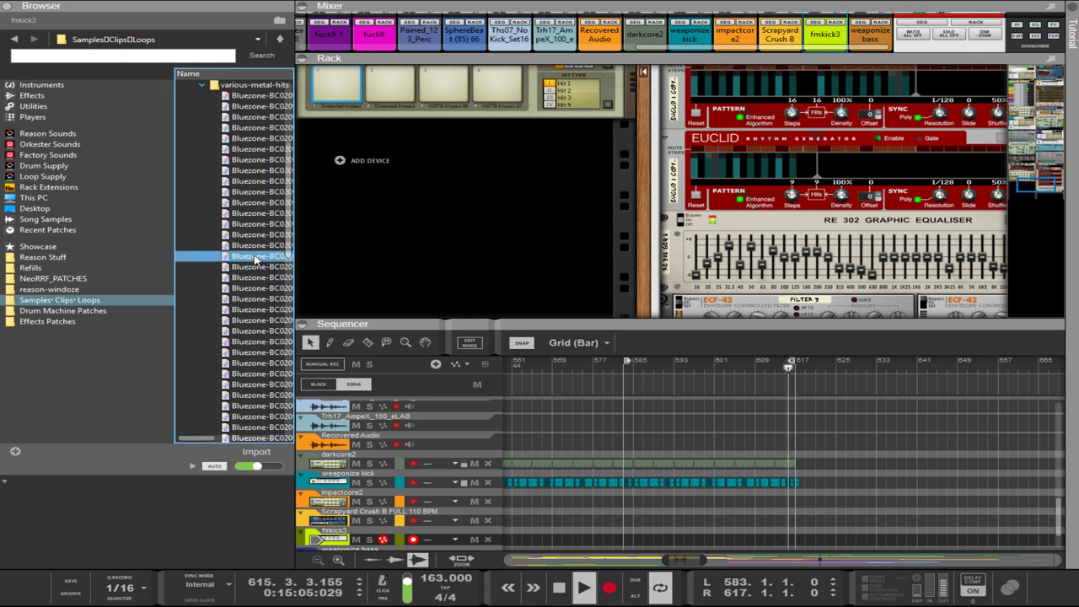
click(255, 235)
click(256, 202)
click(257, 171)
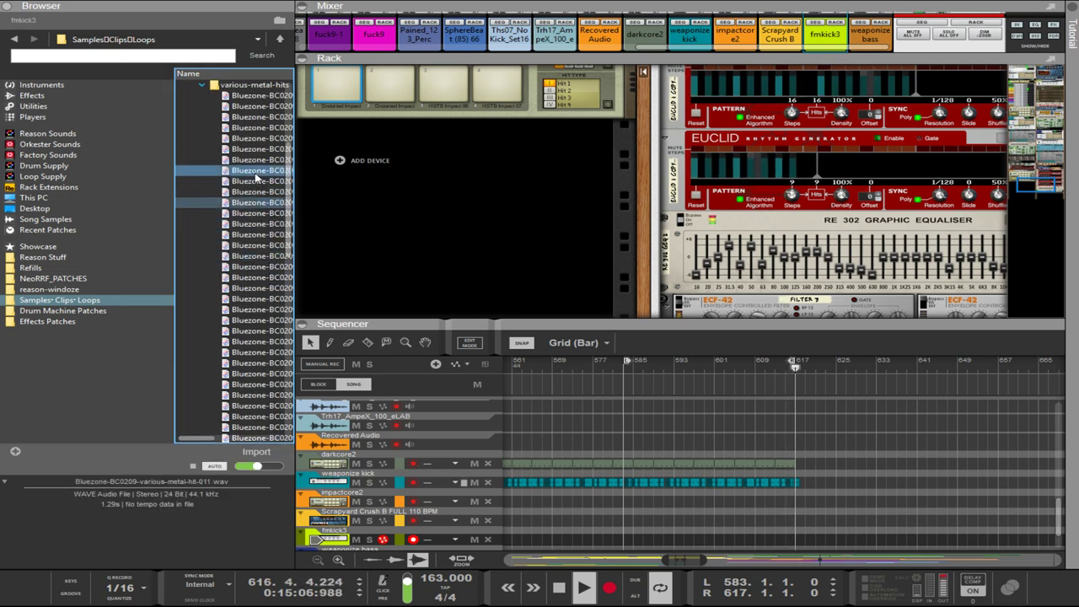
click(256, 191)
click(254, 202)
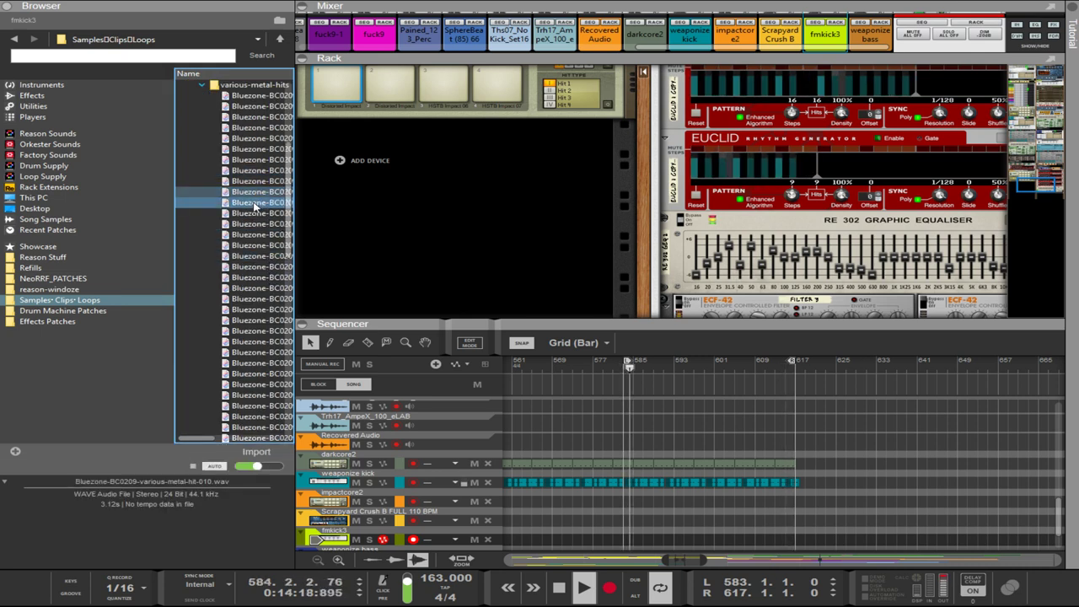
click(250, 214)
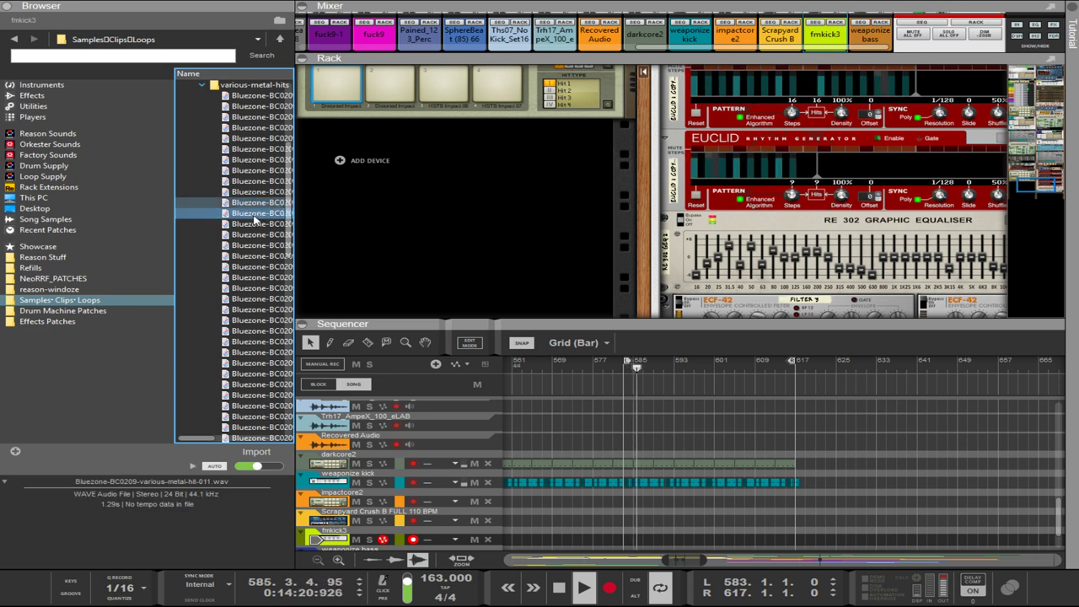
click(262, 215)
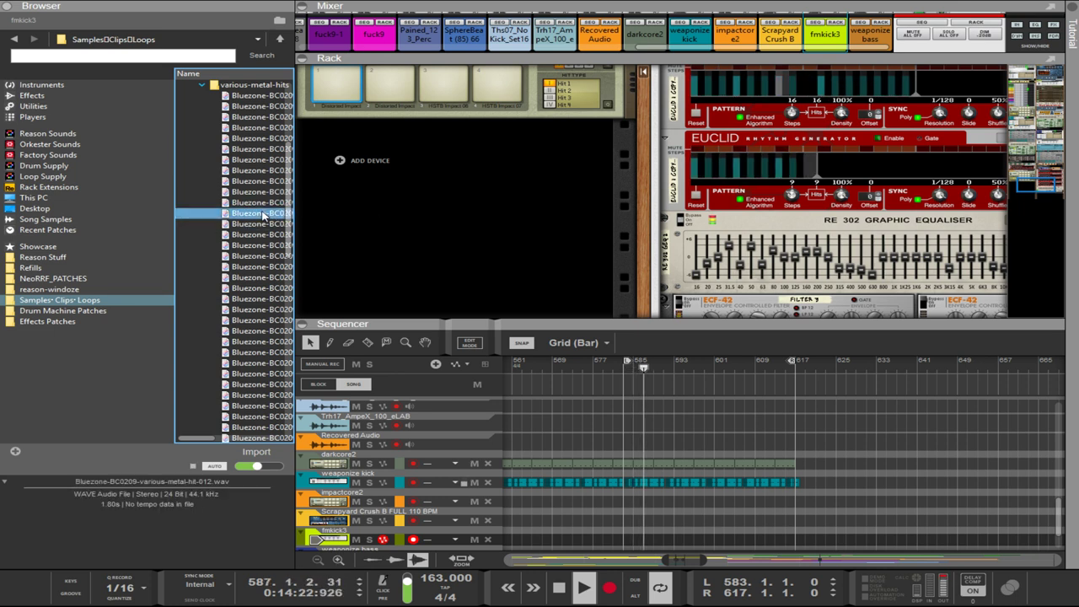
click(258, 205)
click(258, 214)
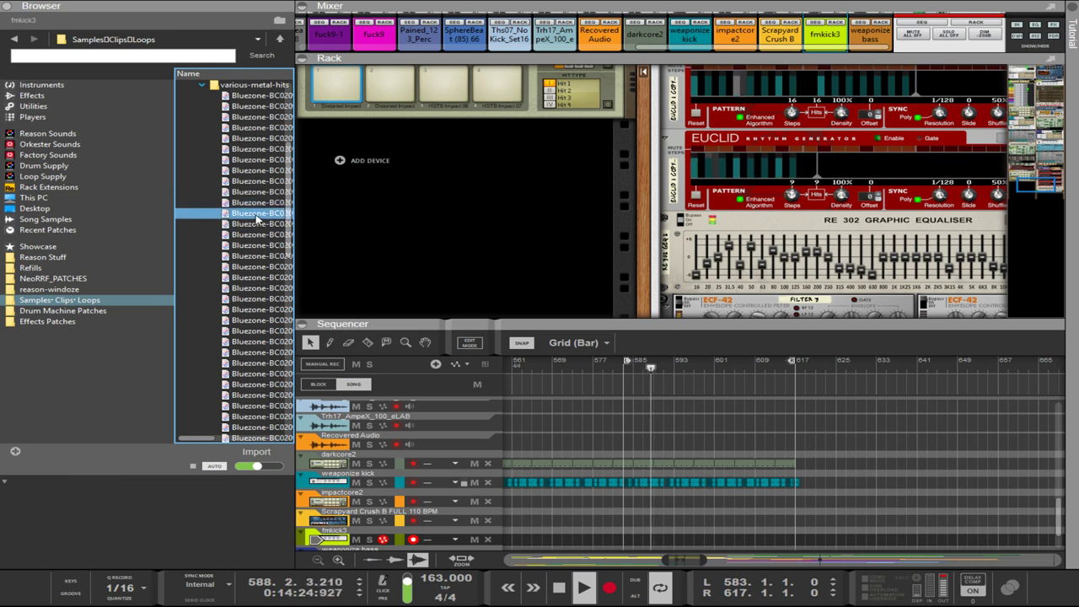
- Audition metal-hit-007 through 010 and select a run of five samples
click(247, 181)
click(247, 171)
key(Up)
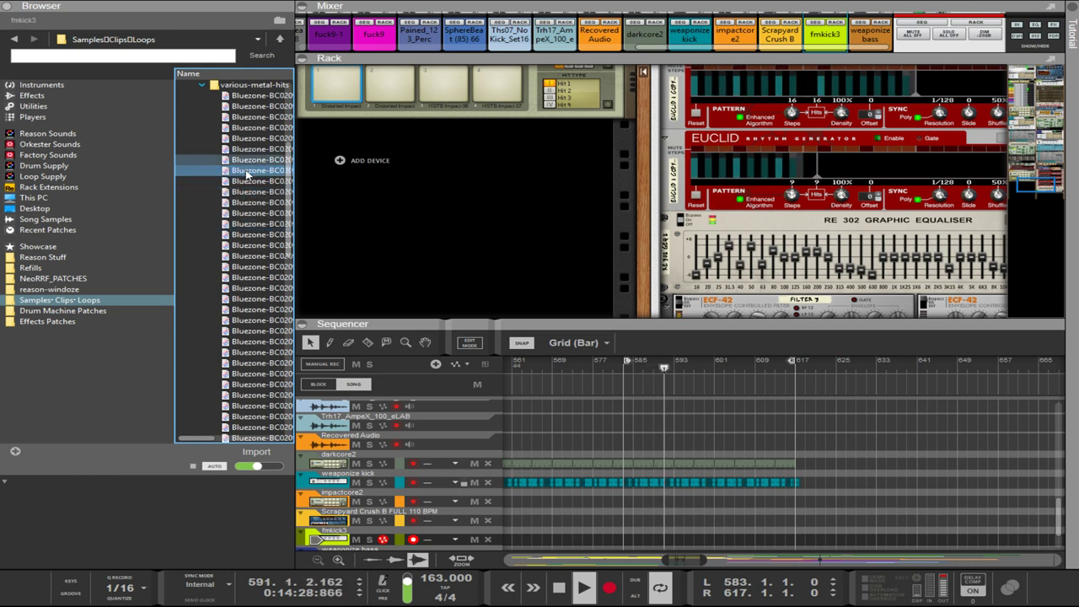
key(Down)
click(247, 174)
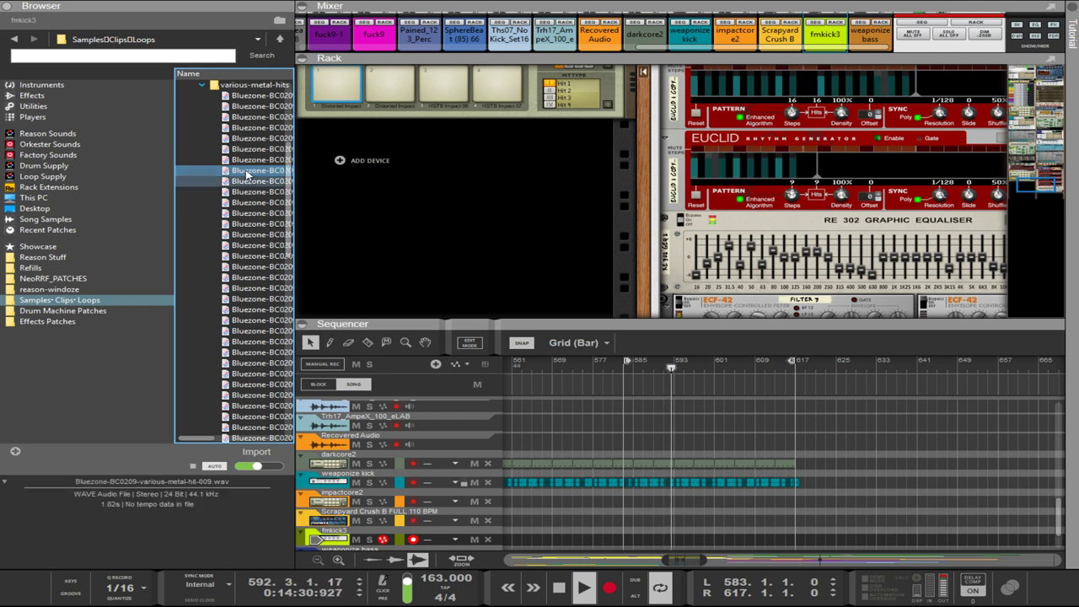
key(Up)
key(Up)
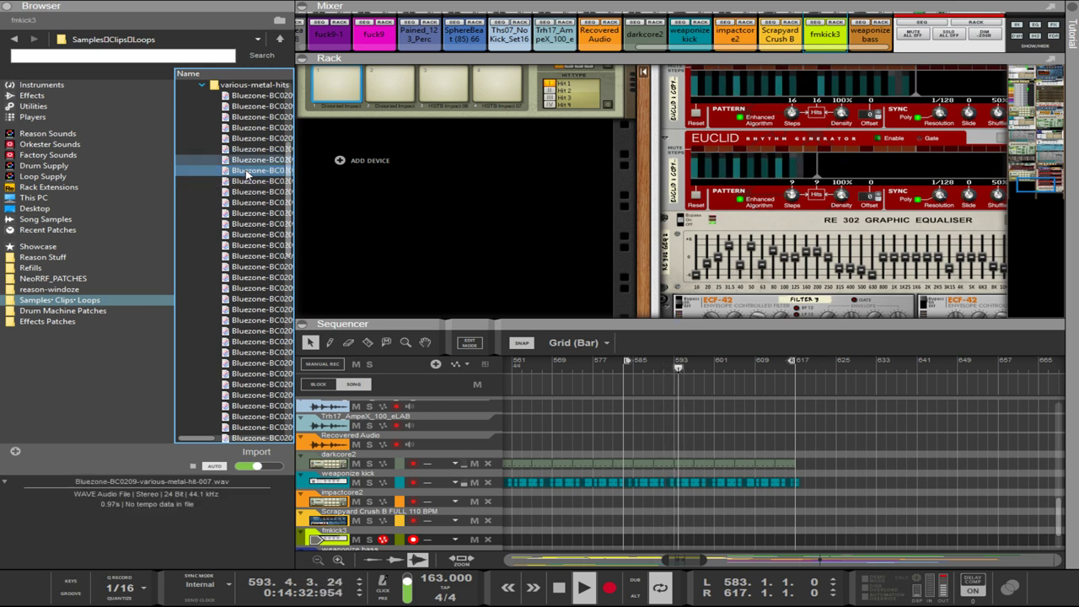
shift+click(257, 204)
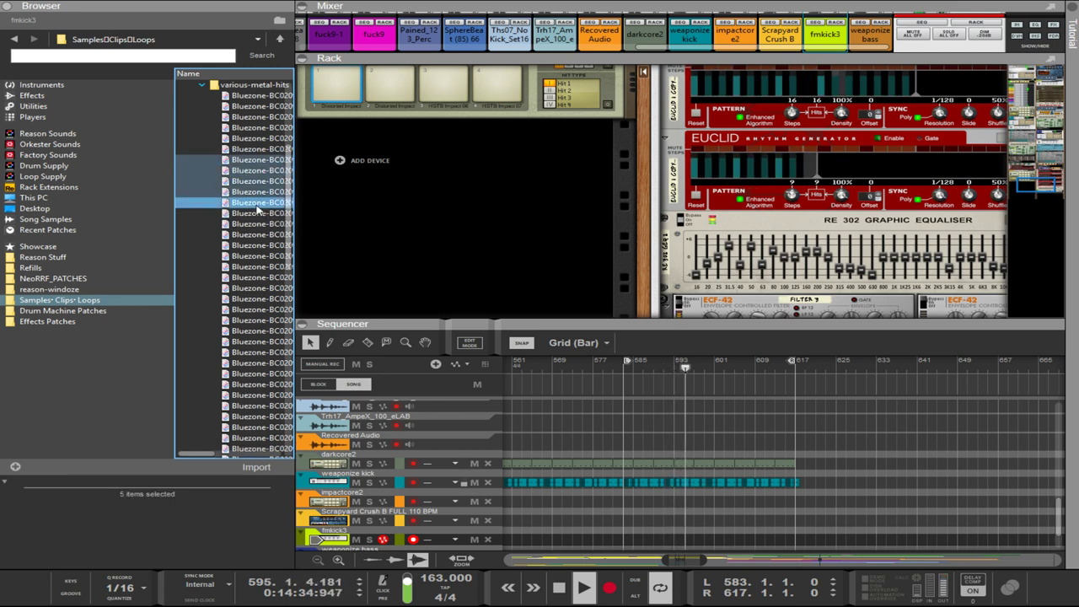
- Add a sixth sample and drop all six as new audio tracks after weaponize kick
shift+click(256, 212)
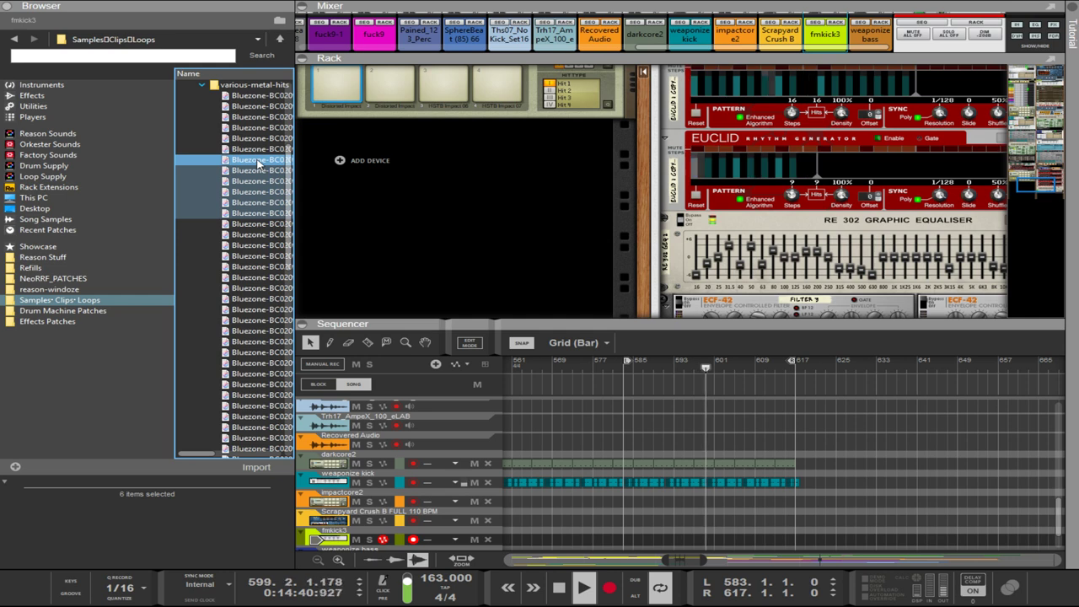
drag(259, 165, 795, 503)
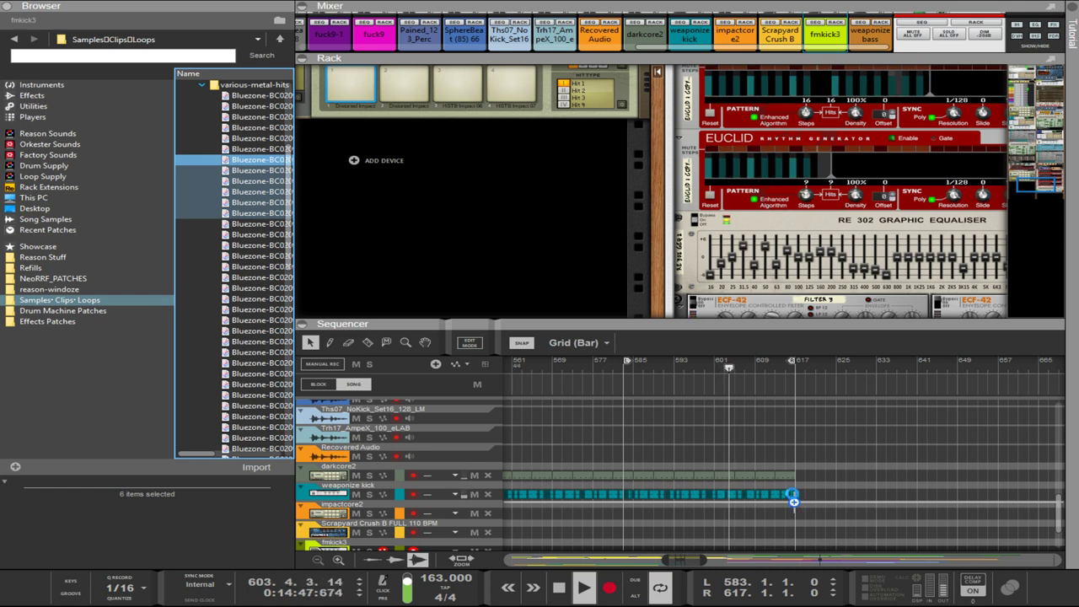
drag(793, 499, 794, 502)
scroll(792, 491, down, 5)
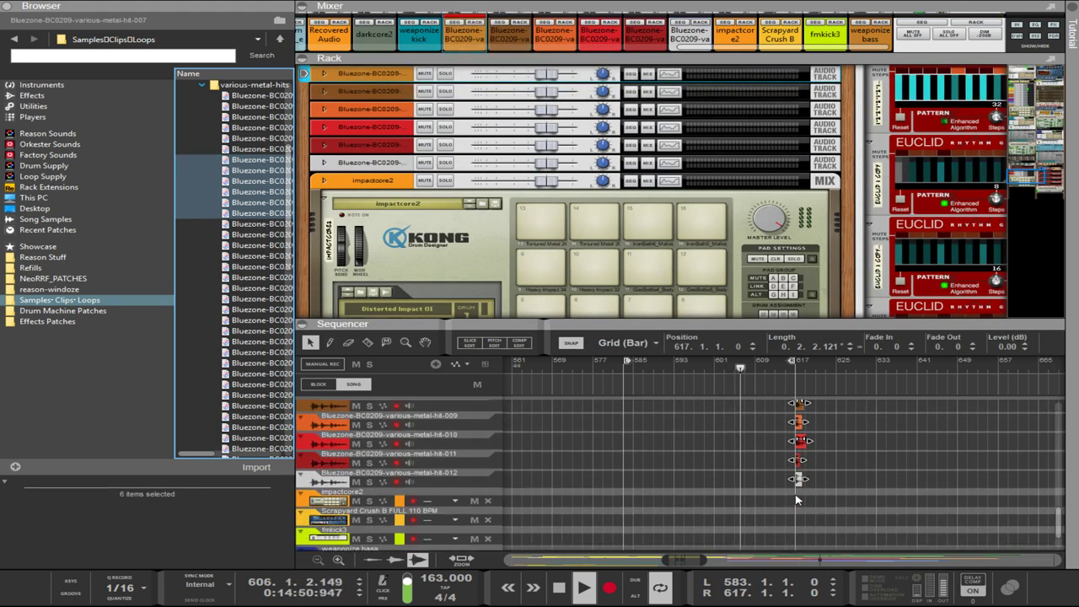
scroll(787, 495, up, 2)
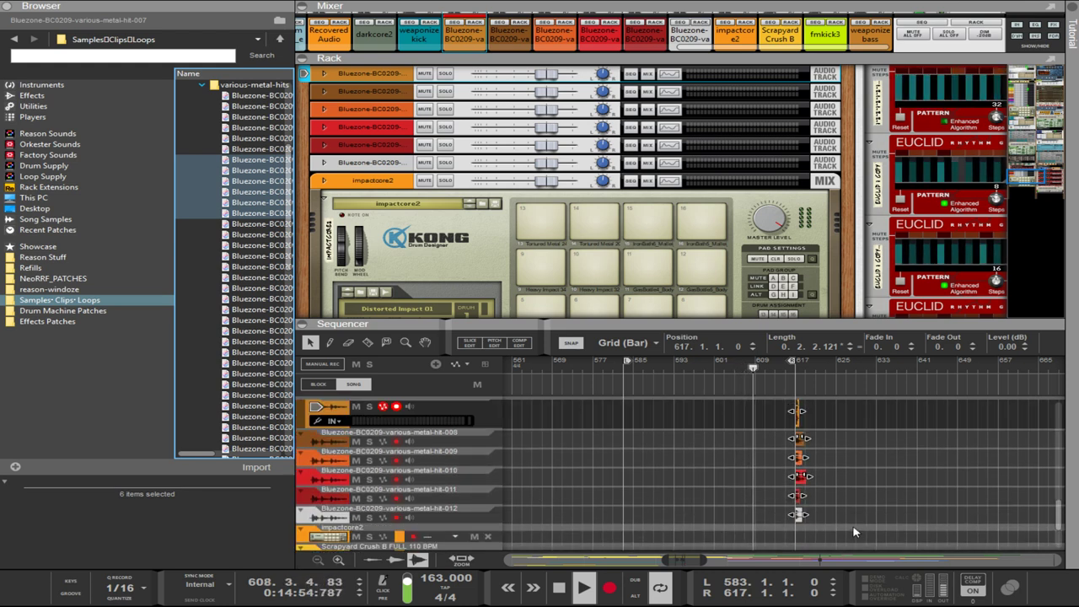
- Gather the metal-hit clips from tracks 009–012 onto the metal-hit-007 lane
mouse_move(853, 532)
mouse_down()
mouse_move(793, 430)
mouse_move(811, 420)
mouse_up()
mouse_move(835, 504)
mouse_down()
mouse_move(804, 441)
mouse_move(825, 440)
mouse_up()
mouse_move(845, 484)
mouse_down()
mouse_move(822, 441)
mouse_move(838, 421)
mouse_up()
mouse_move(845, 466)
mouse_down()
mouse_move(824, 438)
mouse_move(857, 430)
mouse_up()
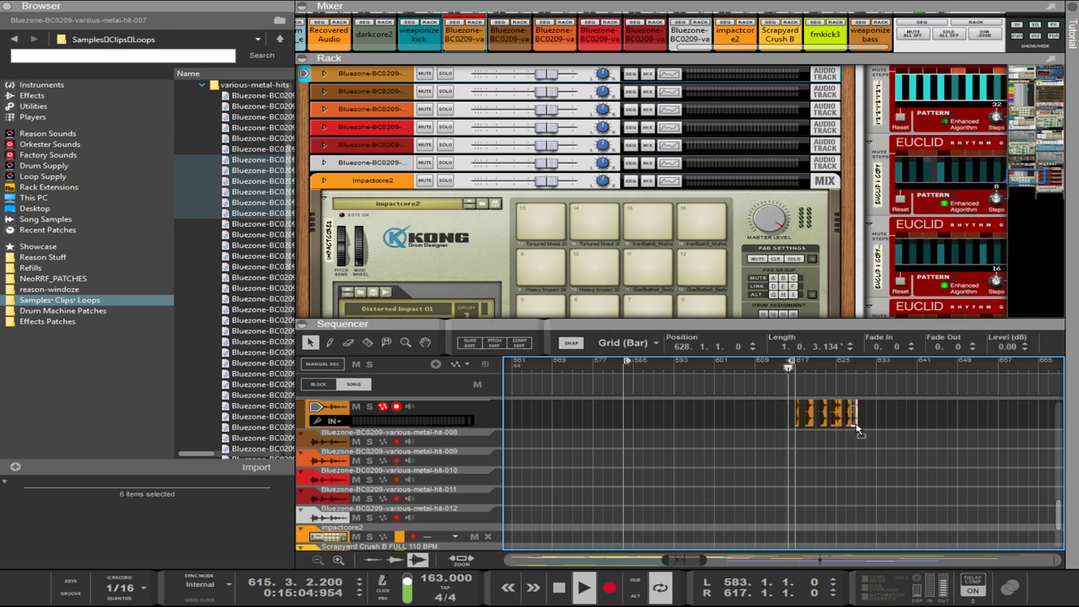
click(480, 520)
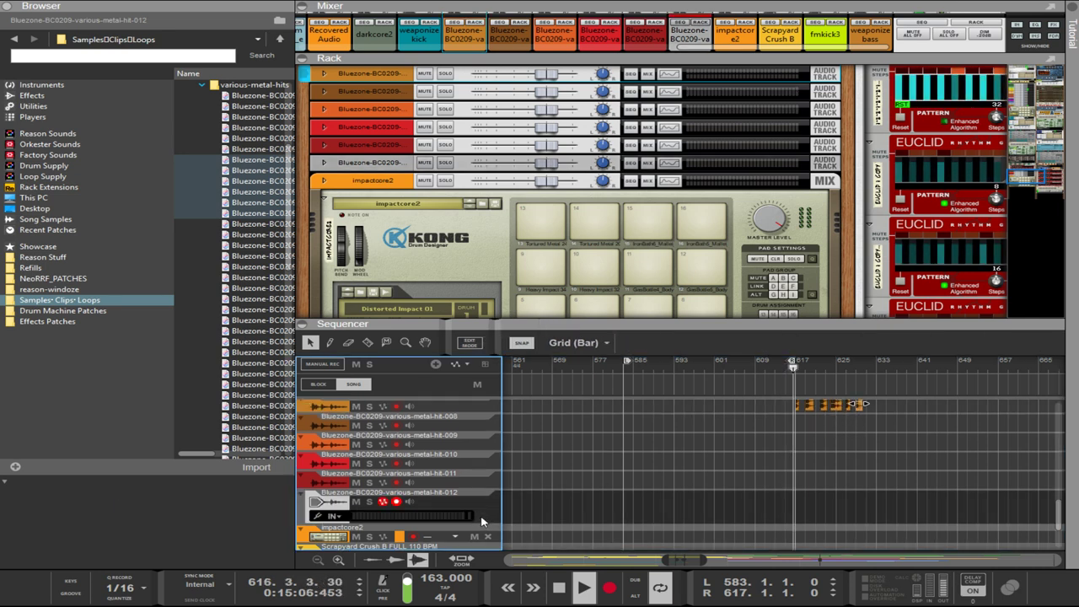
click(483, 431)
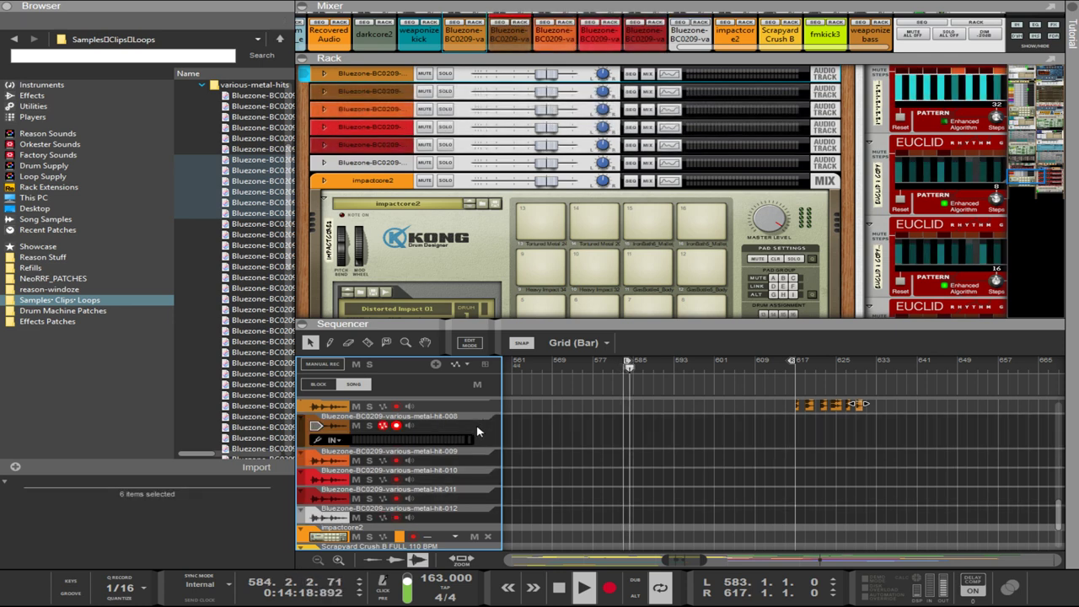
- Collapse the rack and select all clips on the metal-hit-007 lane
click(556, 73)
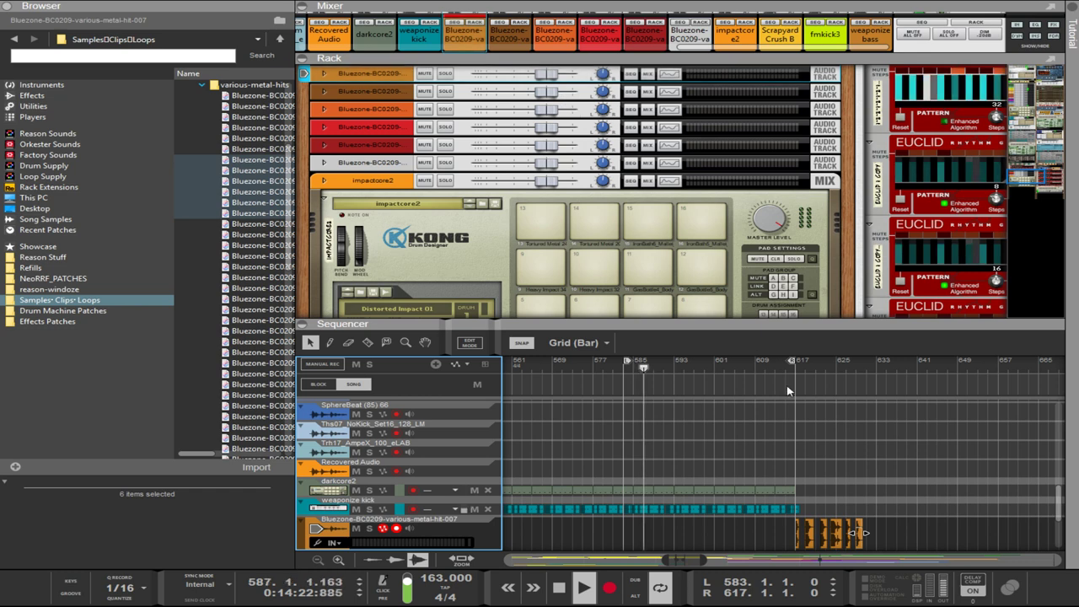
drag(690, 320, 690, 59)
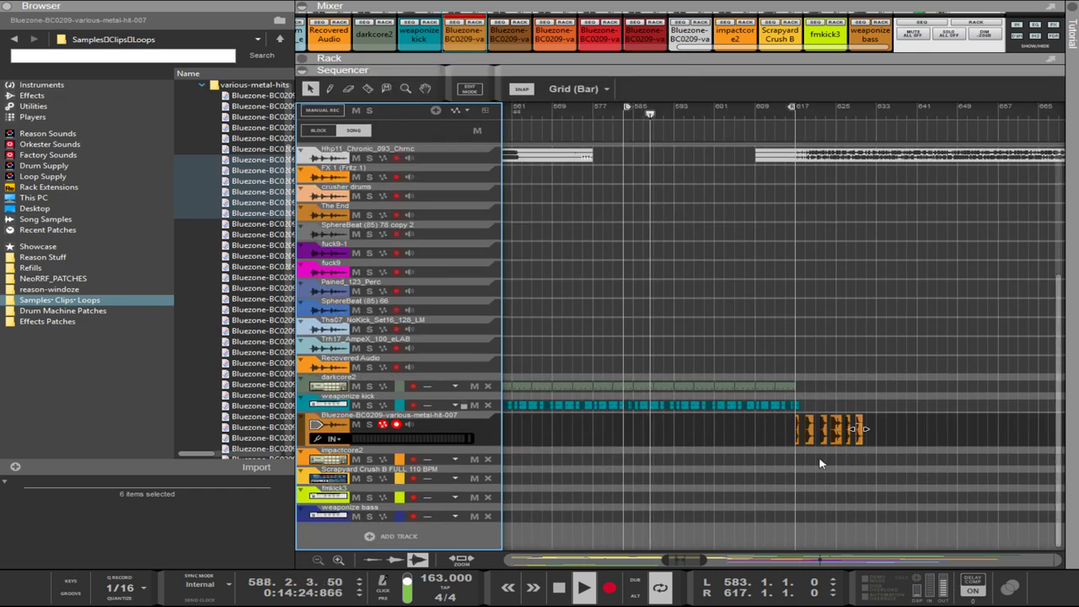
scroll(812, 474, up, 1)
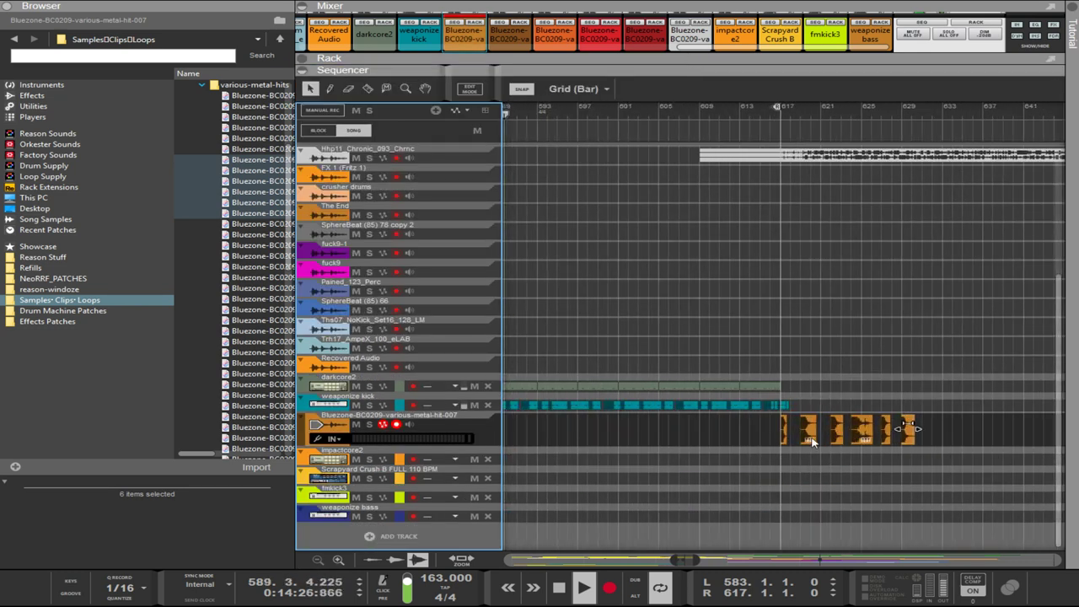
drag(1008, 415, 615, 423)
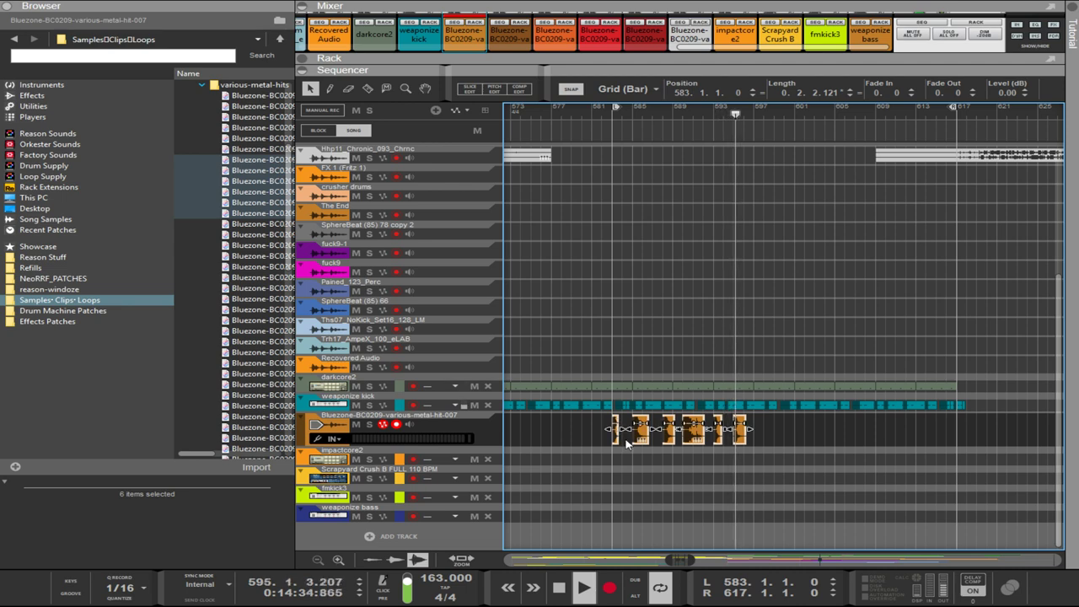
- Lengthen the first metal-hit clip to about two bars
scroll(635, 452, left, 3)
scroll(636, 453, right, 2)
scroll(713, 462, up, 2)
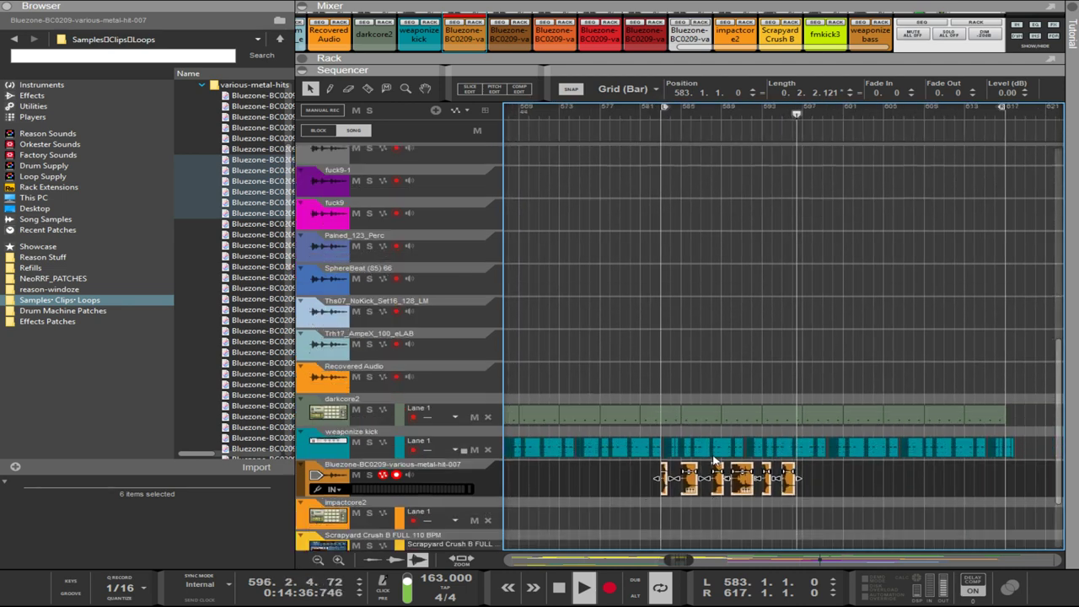
scroll(713, 460, down, 2)
scroll(749, 460, up, 3)
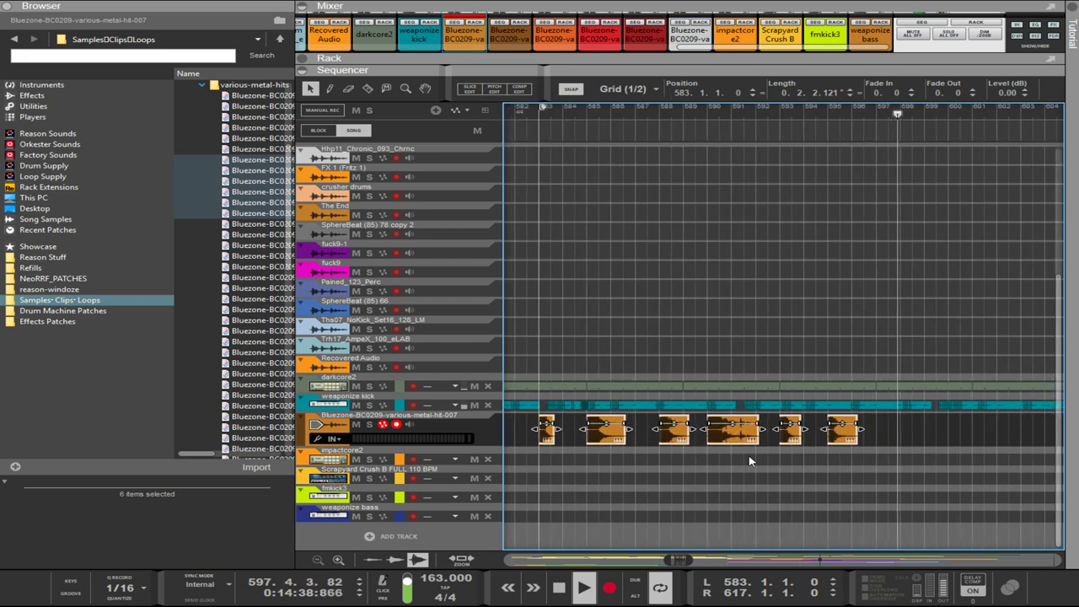
scroll(616, 486, up, 2)
scroll(552, 474, down, 2)
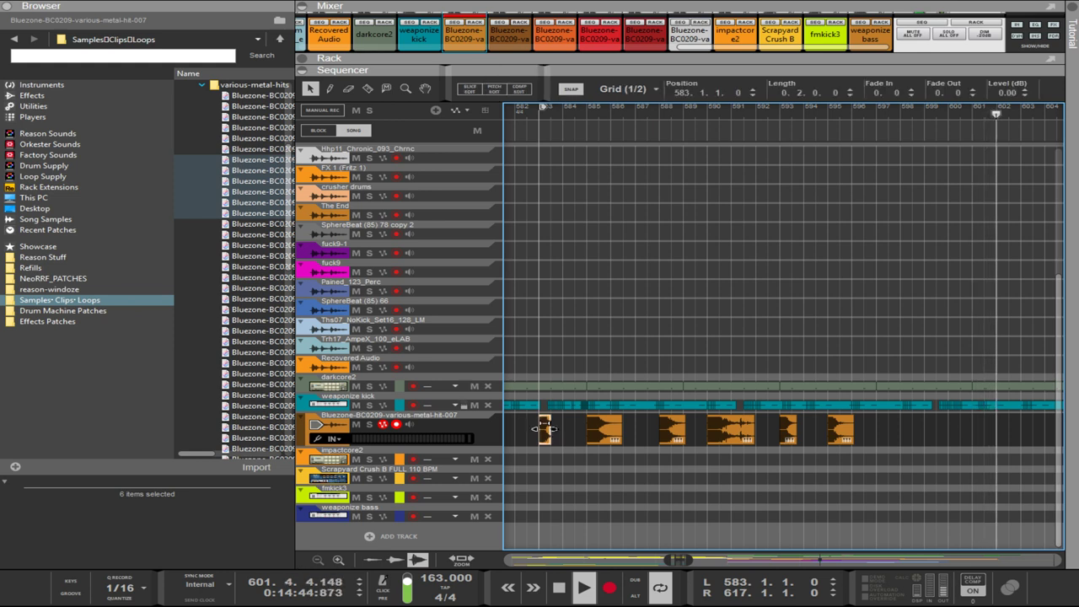
mouse_move(554, 431)
mouse_down()
mouse_move(590, 431)
mouse_move(544, 430)
mouse_move(594, 440)
mouse_move(567, 439)
mouse_up()
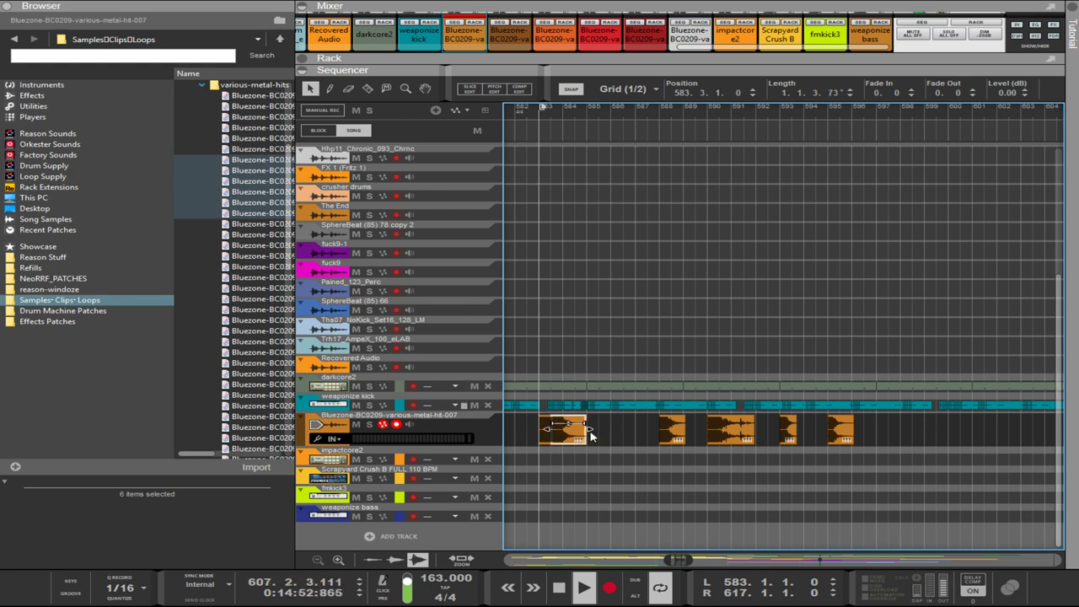
- Try copying the lane's clips, undo, and move the first hit a half beat earlier
click(490, 435)
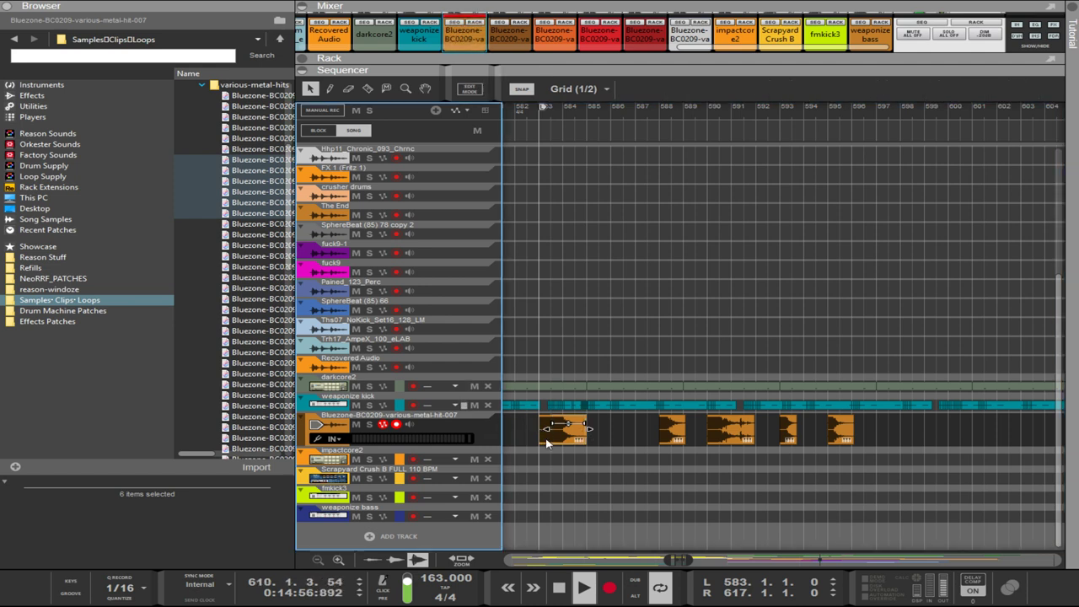
drag(911, 427, 555, 447)
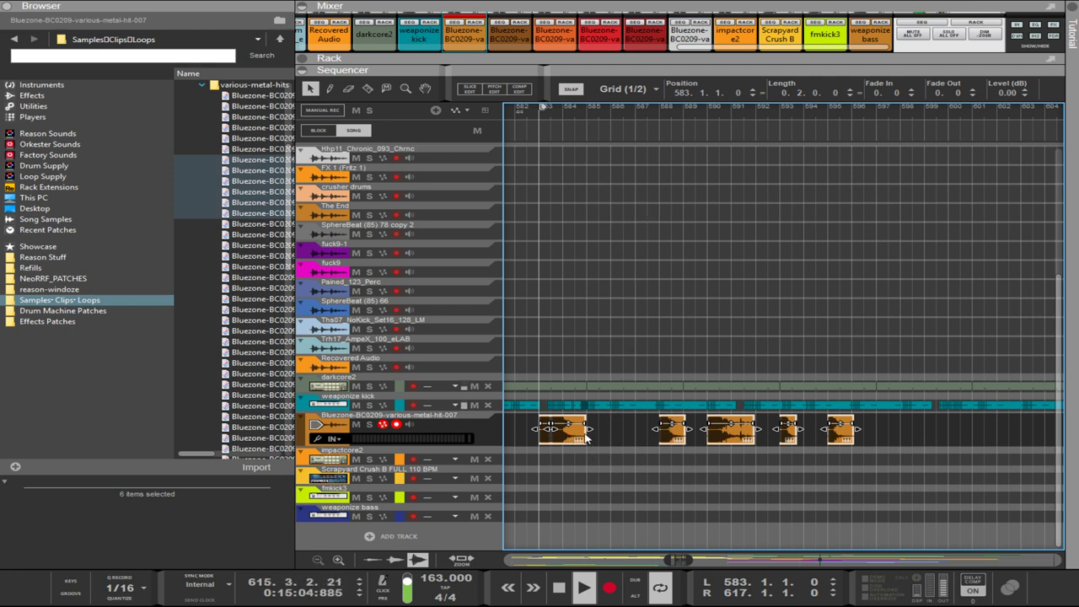
scroll(580, 448, up, 2)
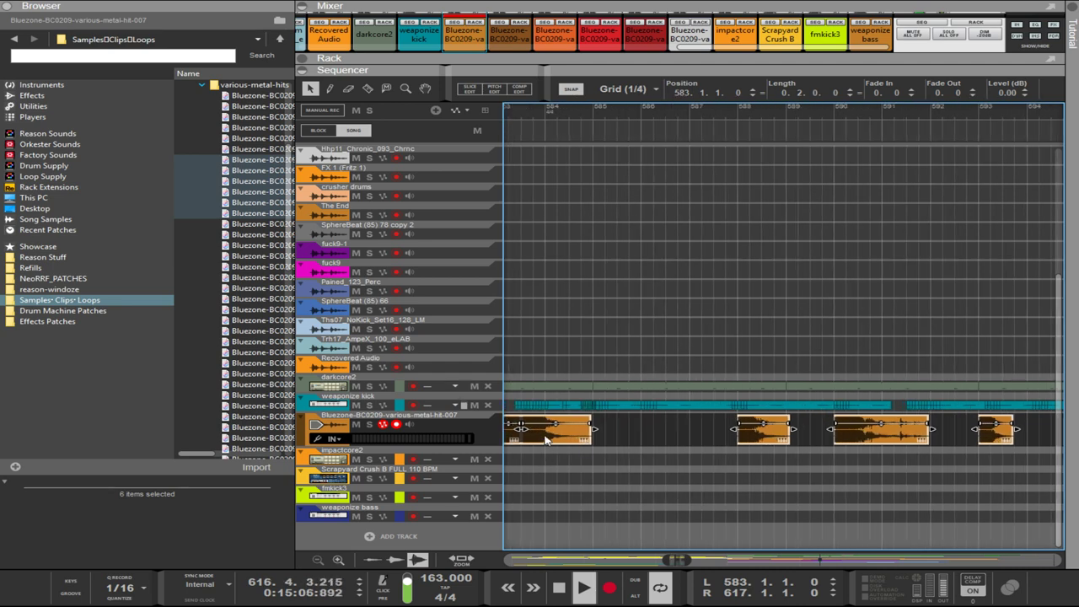
drag(544, 436, 551, 434)
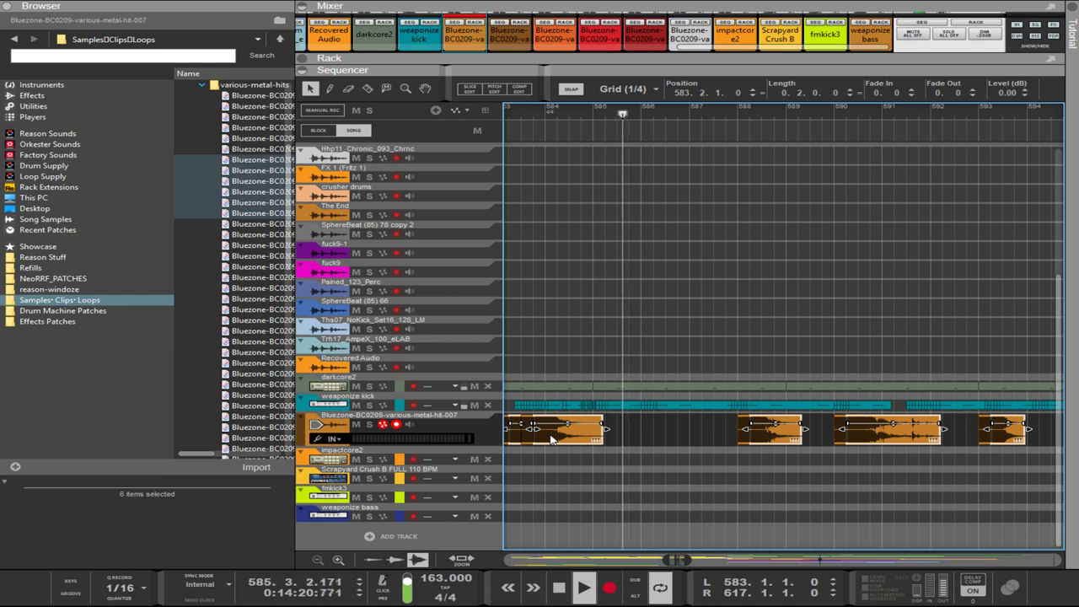
key(ctrl+z)
click(547, 453)
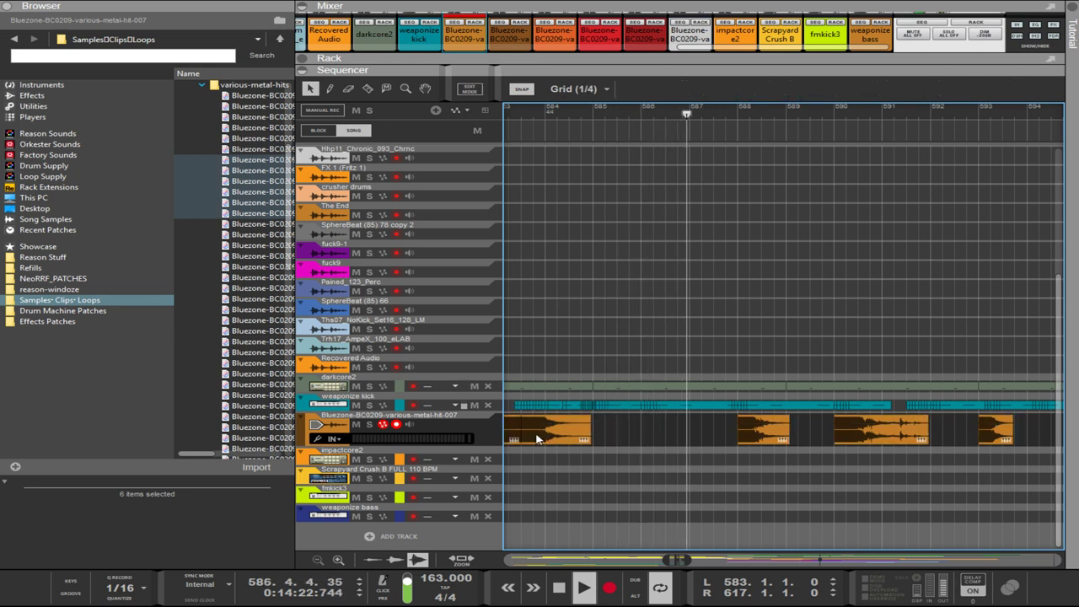
click(536, 439)
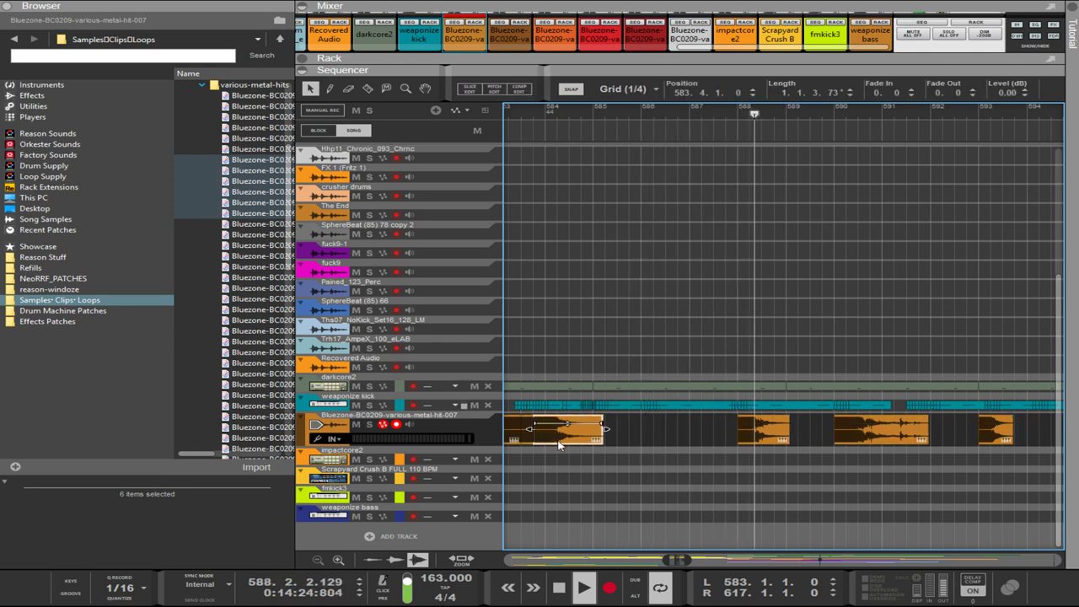
scroll(556, 446, up, 4)
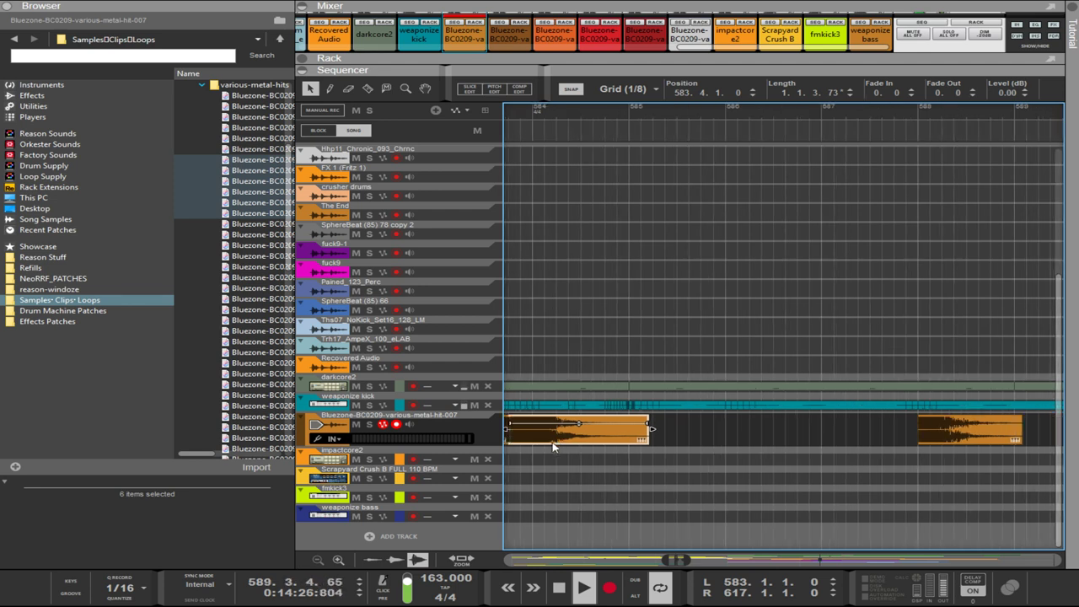
drag(533, 440, 525, 440)
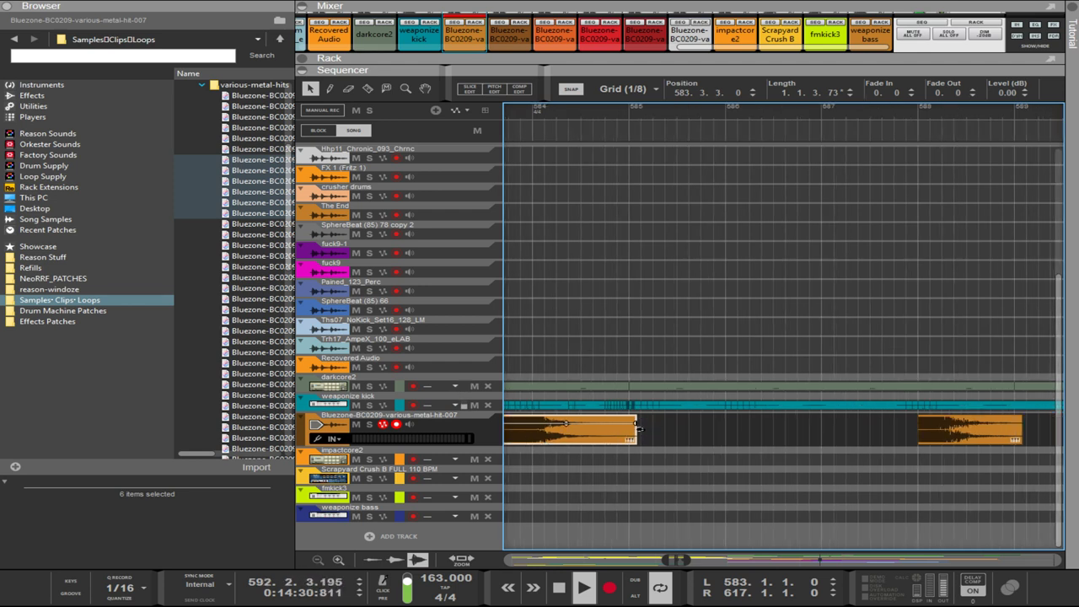
- Duplicate the short clip and place a half-beat copy after the first clip near bar 585
drag(639, 429, 500, 429)
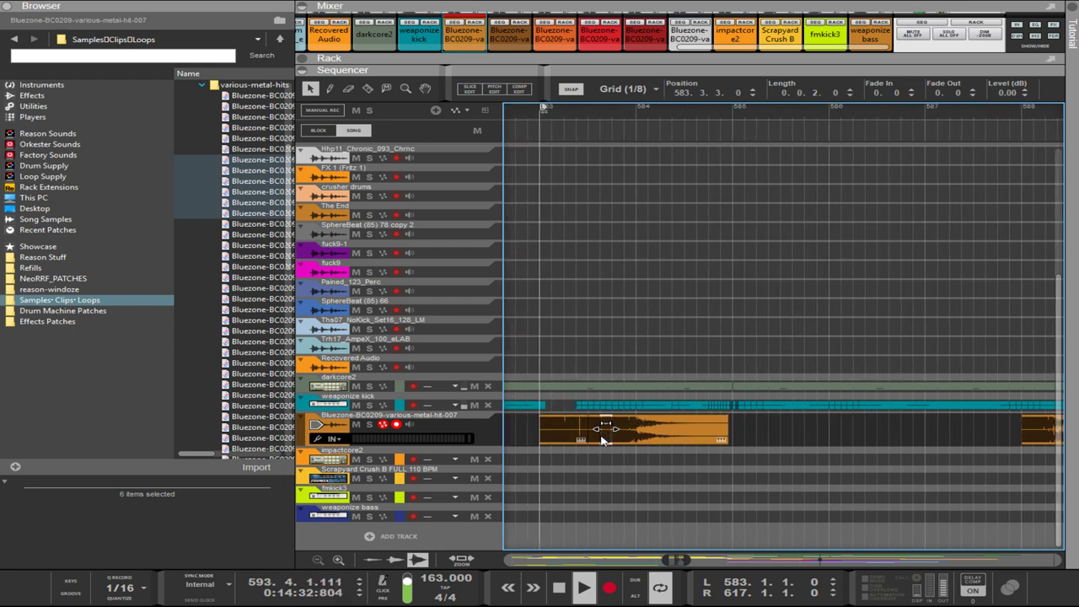
ctrl+drag(602, 440, 685, 444)
ctrl+drag(1035, 436, 773, 445)
key(ctrl+z)
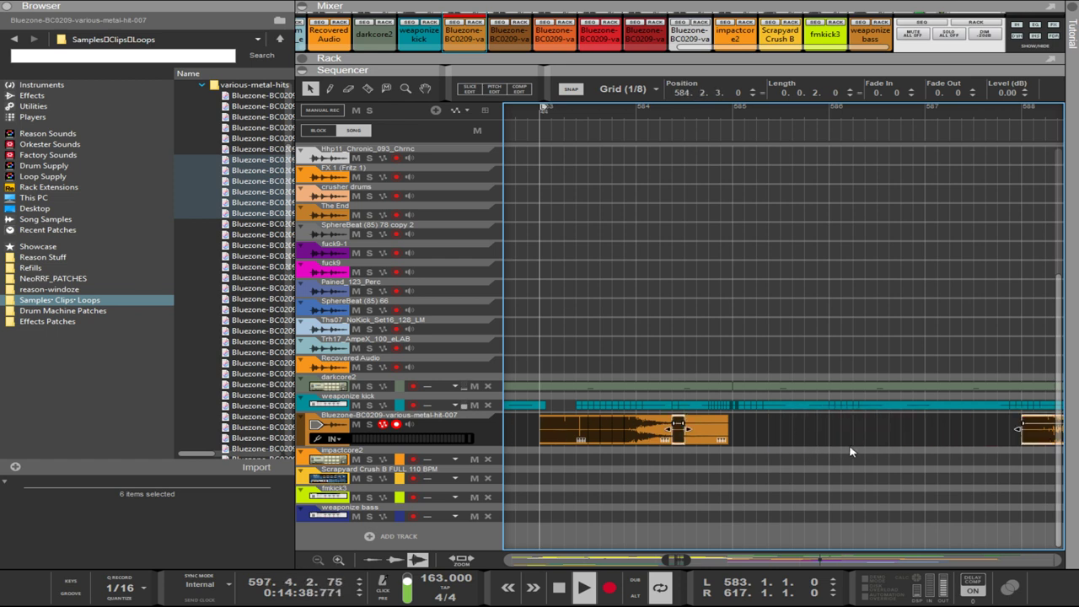
drag(1030, 431, 722, 431)
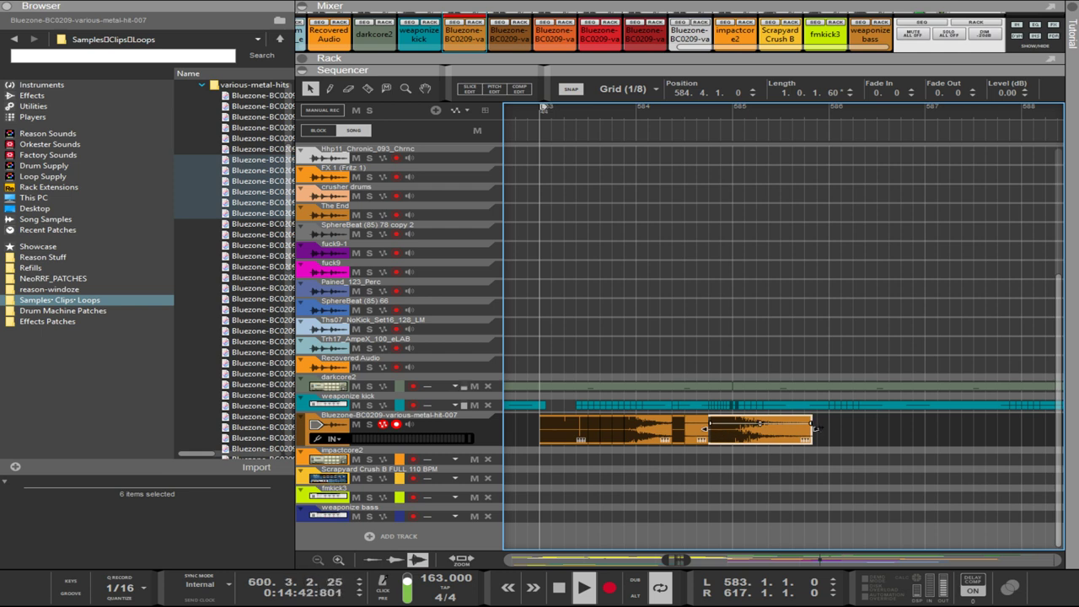
drag(815, 429, 766, 439)
- On a 1/16 grid, fine-tune the small clip's start to 585.1.2
scroll(764, 439, up, 2)
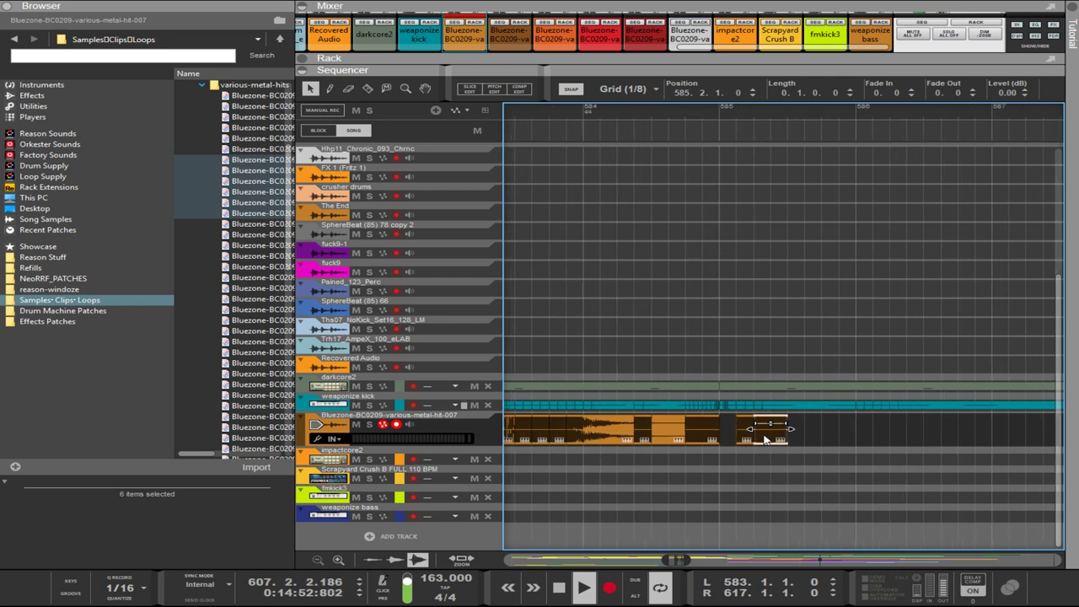
scroll(764, 439, up, 1)
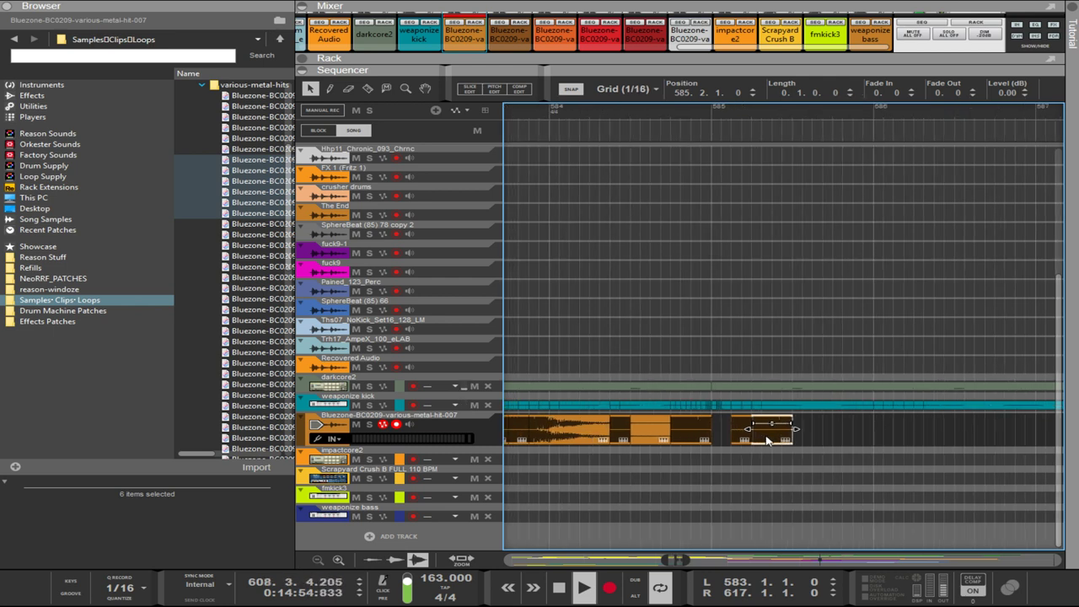
drag(767, 439, 730, 439)
key(ctrl+Right)
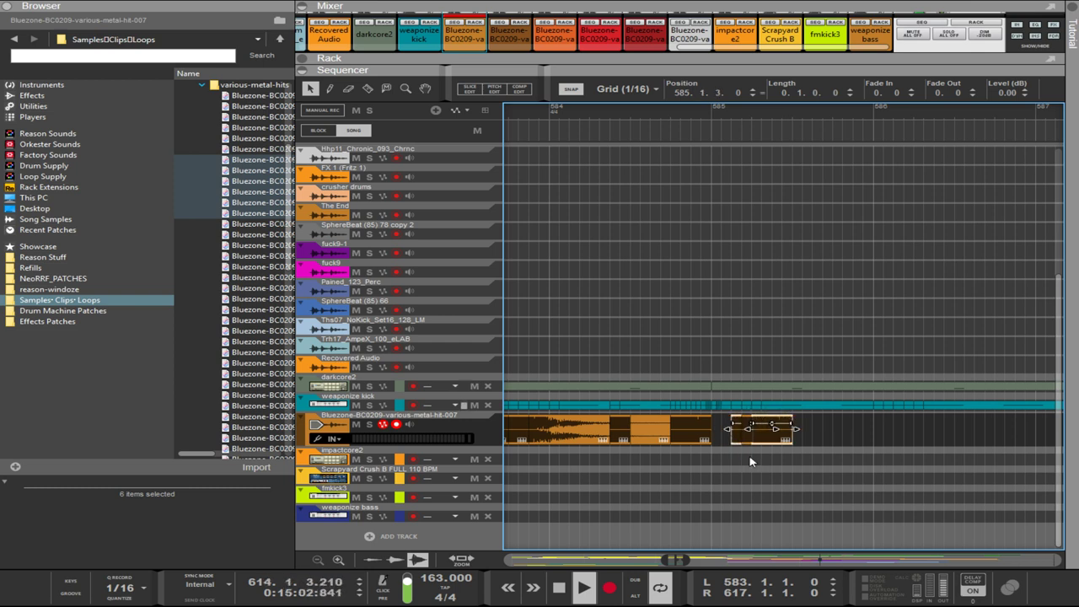
click(769, 461)
click(747, 435)
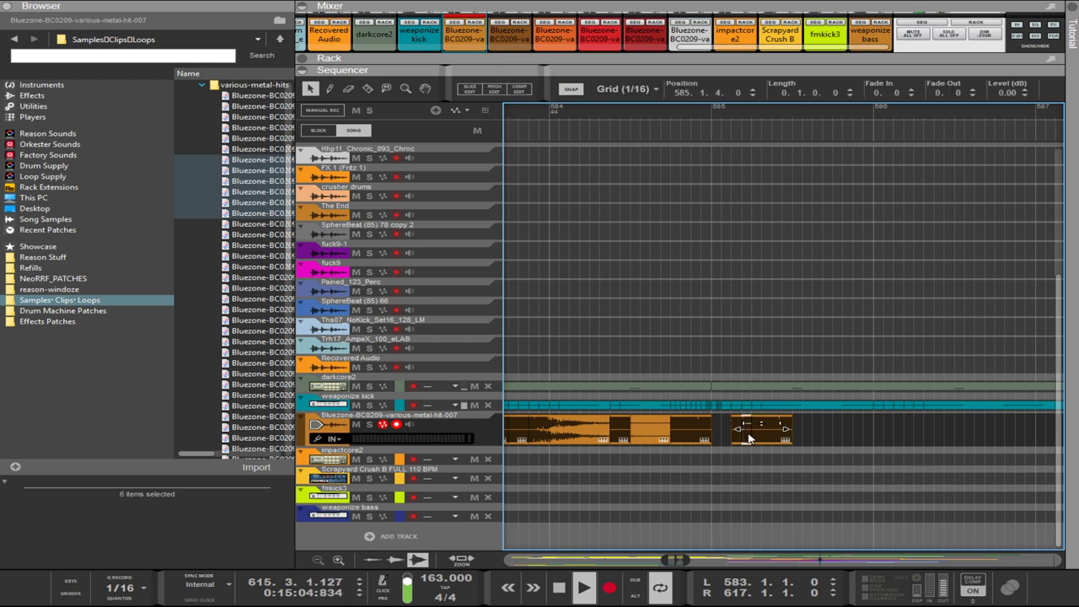
drag(764, 442, 723, 436)
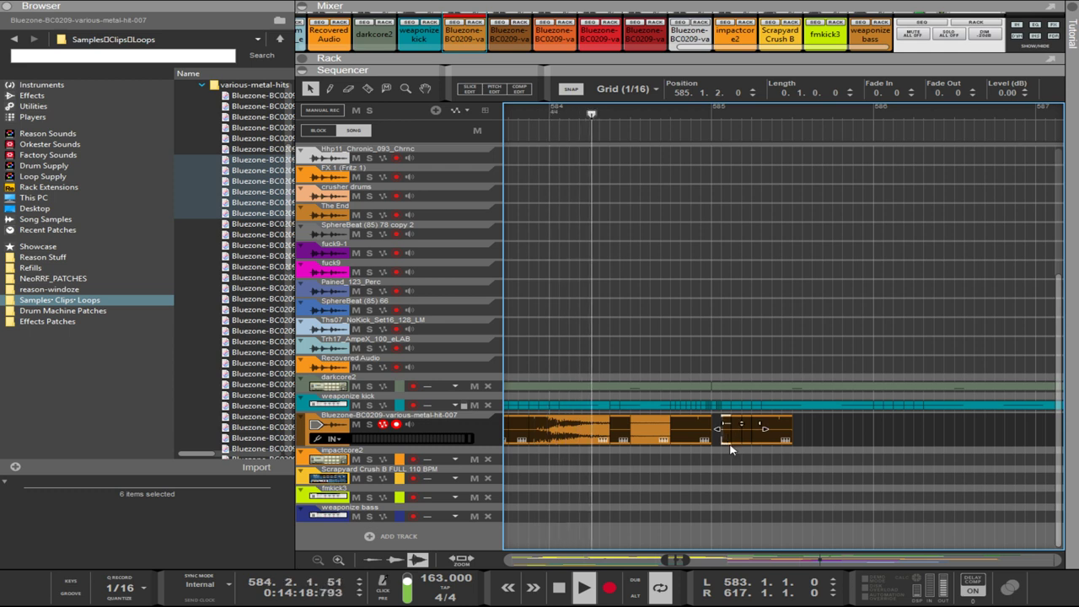
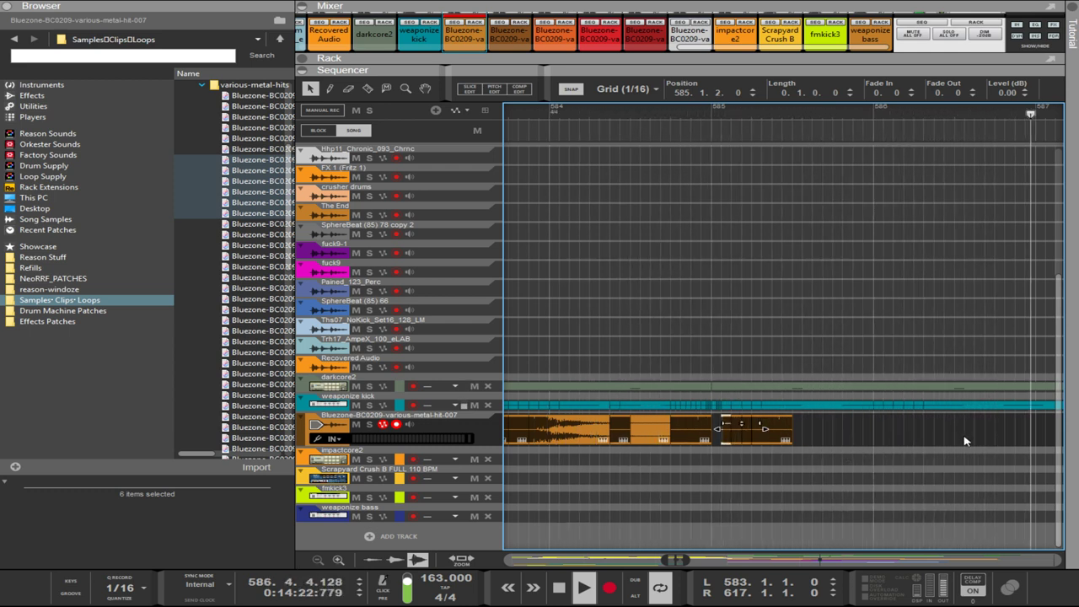
- Marquee-select the two later metal-hit clips and slide them earlier on the Bluezone track
scroll(965, 442, down, 2)
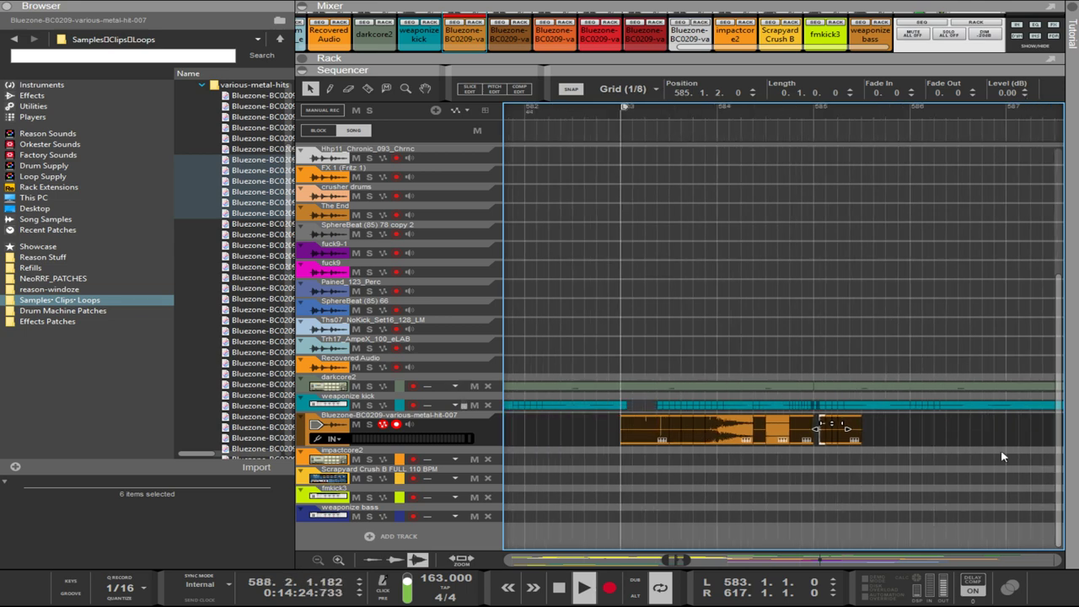
scroll(1028, 460, down, 1)
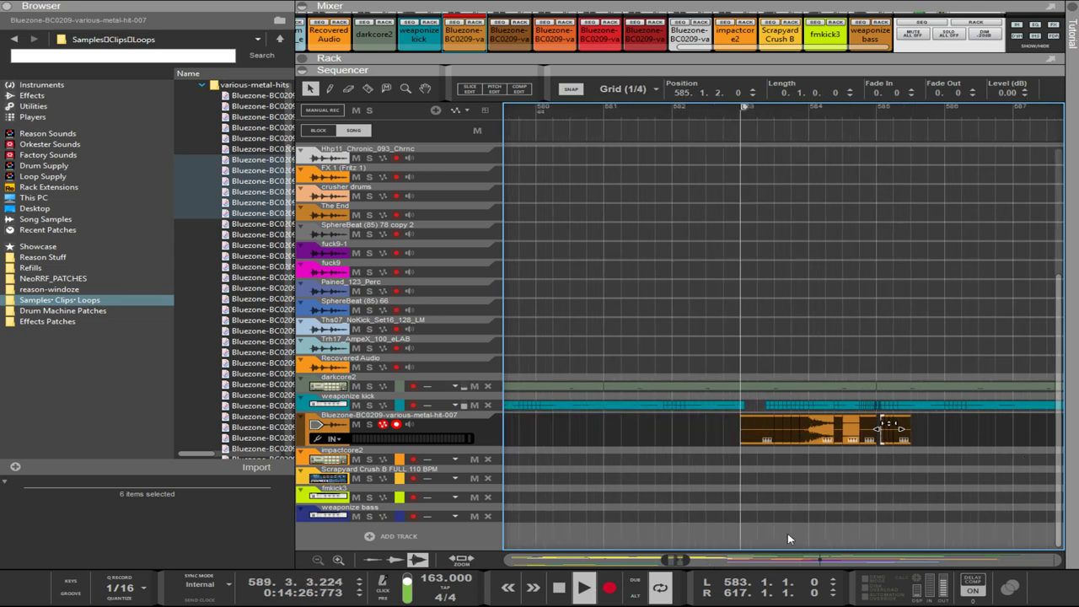
scroll(1008, 485, left, 2)
scroll(1012, 484, right, 5)
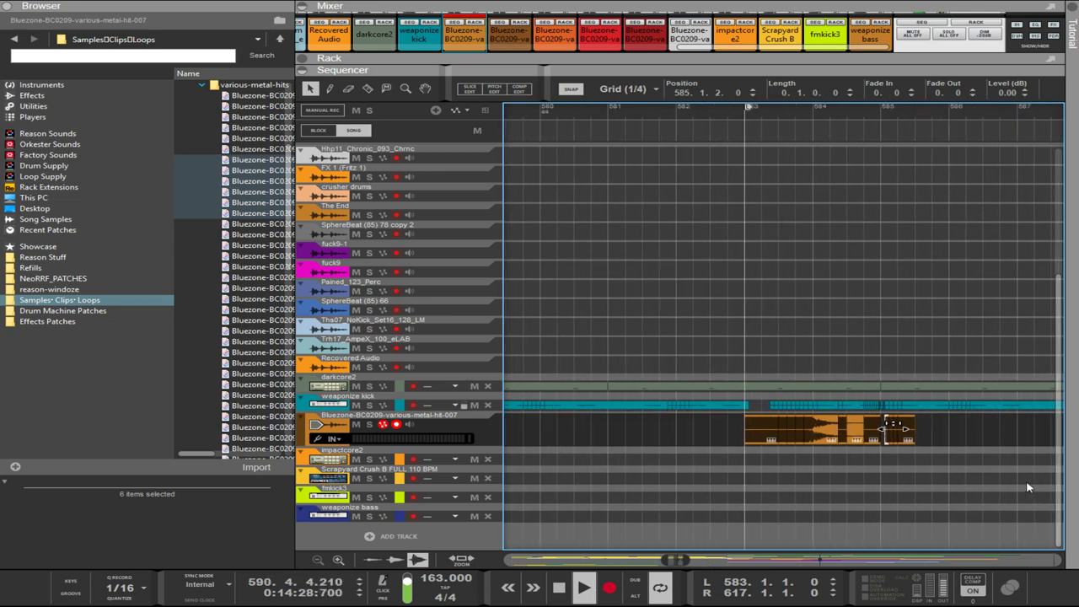
scroll(1020, 472, right, 6)
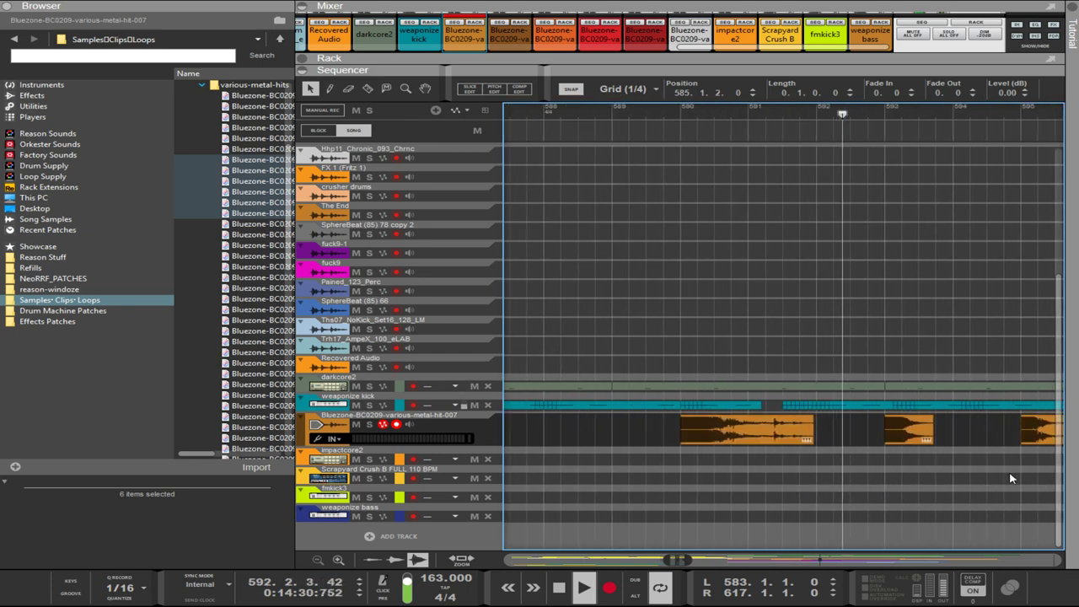
scroll(1029, 457, left, 4)
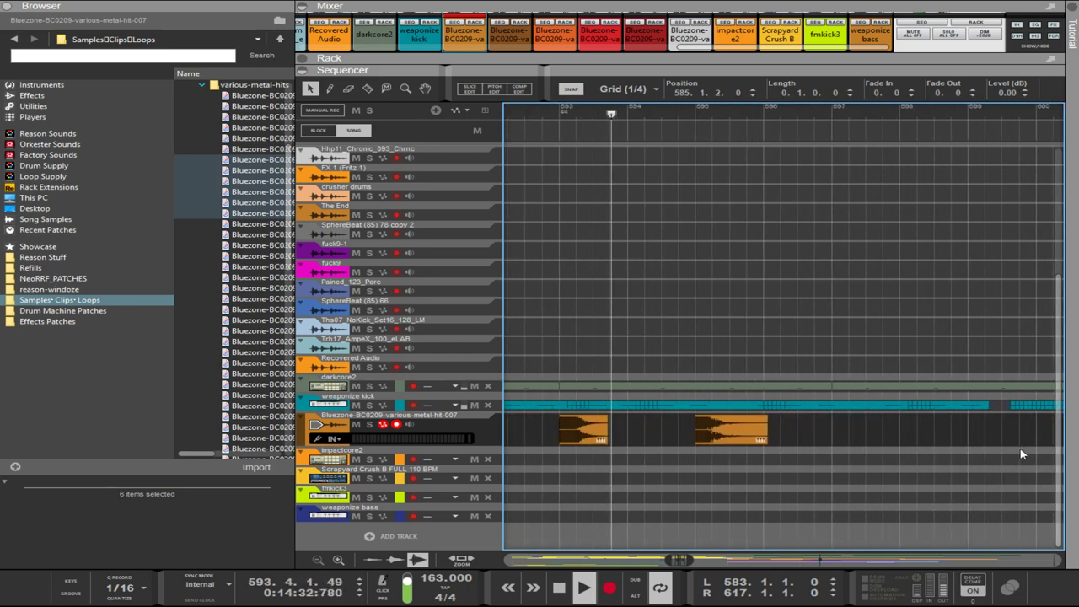
scroll(1020, 461, right, 2)
drag(1020, 463, 661, 428)
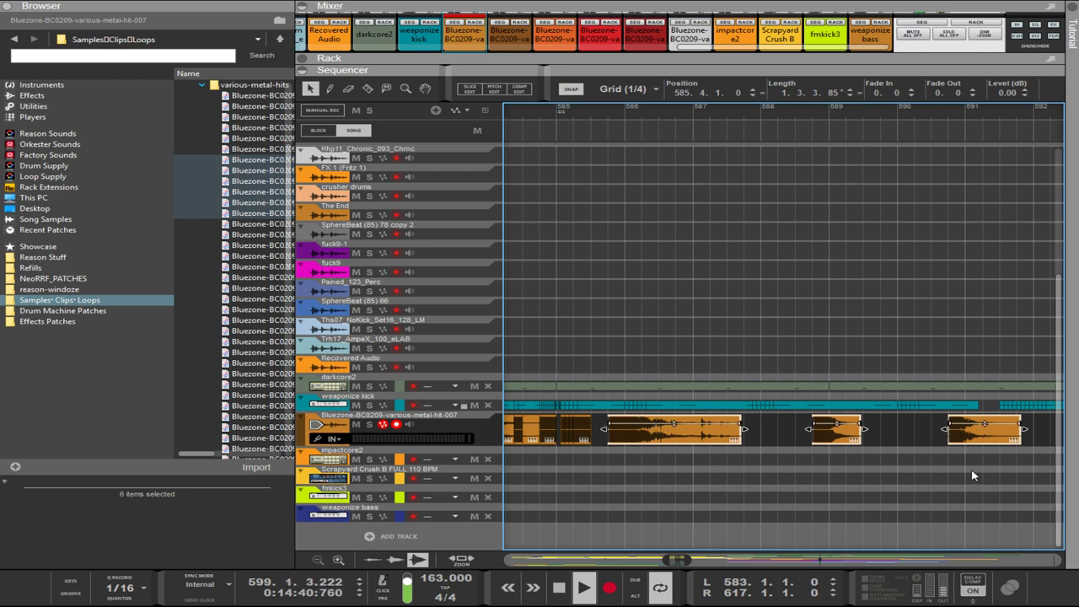
drag(1008, 484, 768, 436)
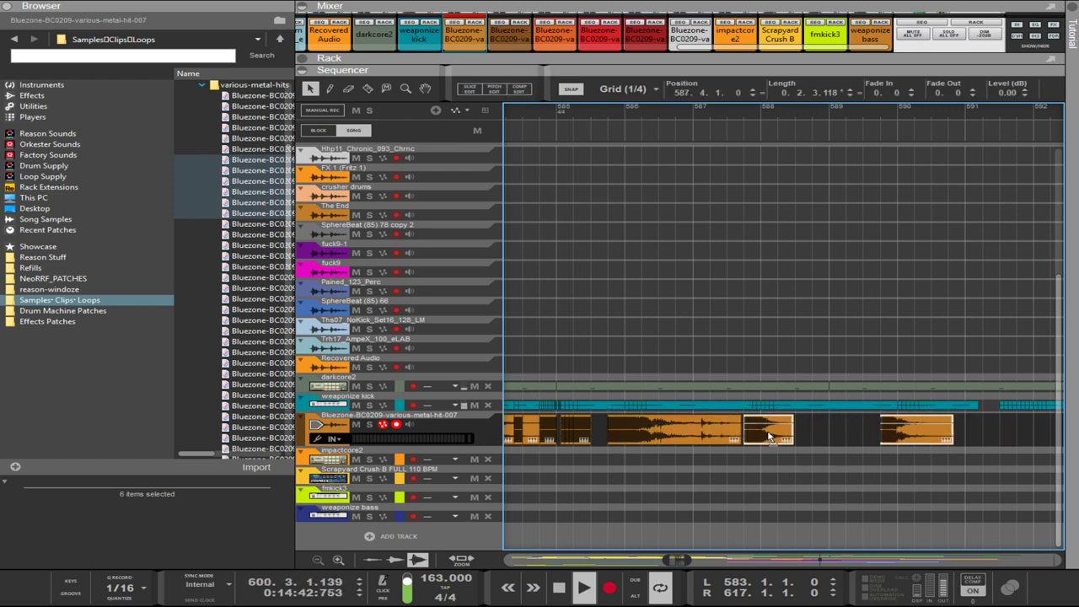
- Move the last metal-hit clip left so it butts against its neighbour
drag(883, 442, 799, 451)
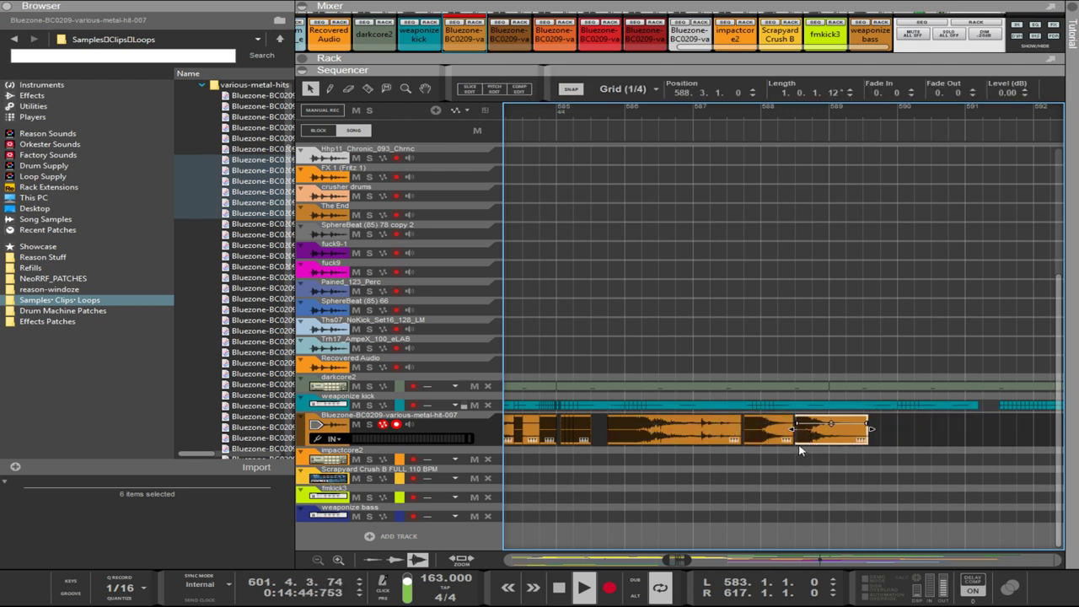
scroll(701, 478, up, 3)
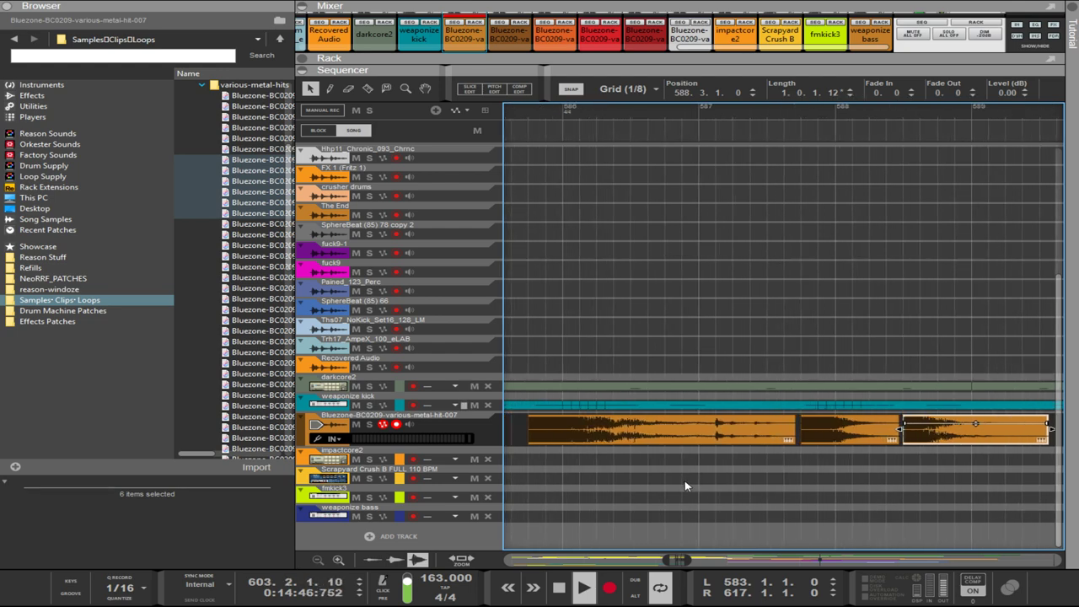
scroll(664, 490, down, 1)
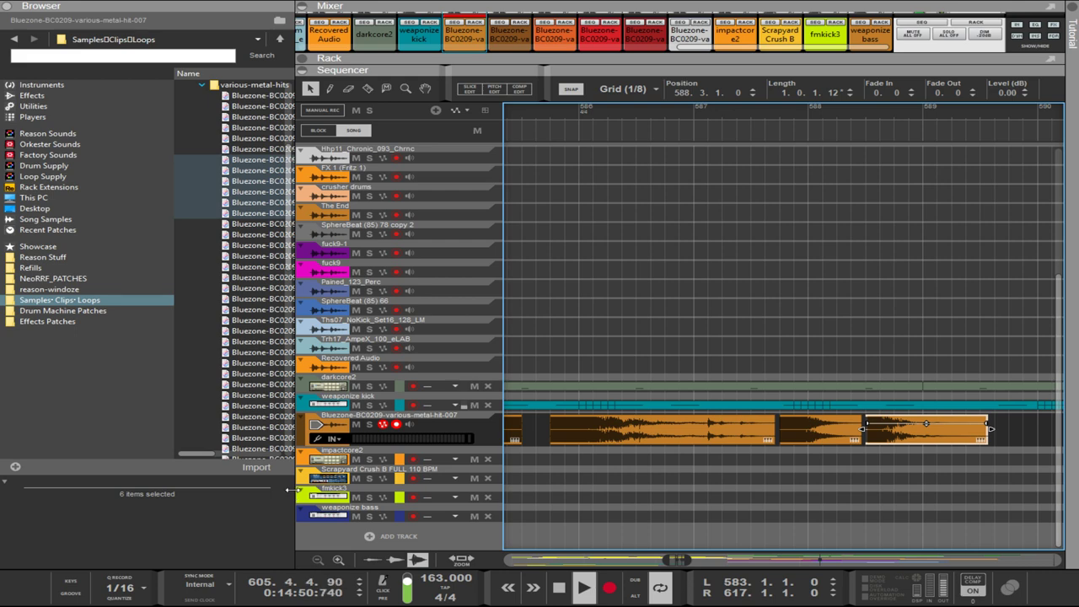
- Narrow the sample browser and trim the first metal-hit clip down to a short slice
drag(291, 488, 216, 493)
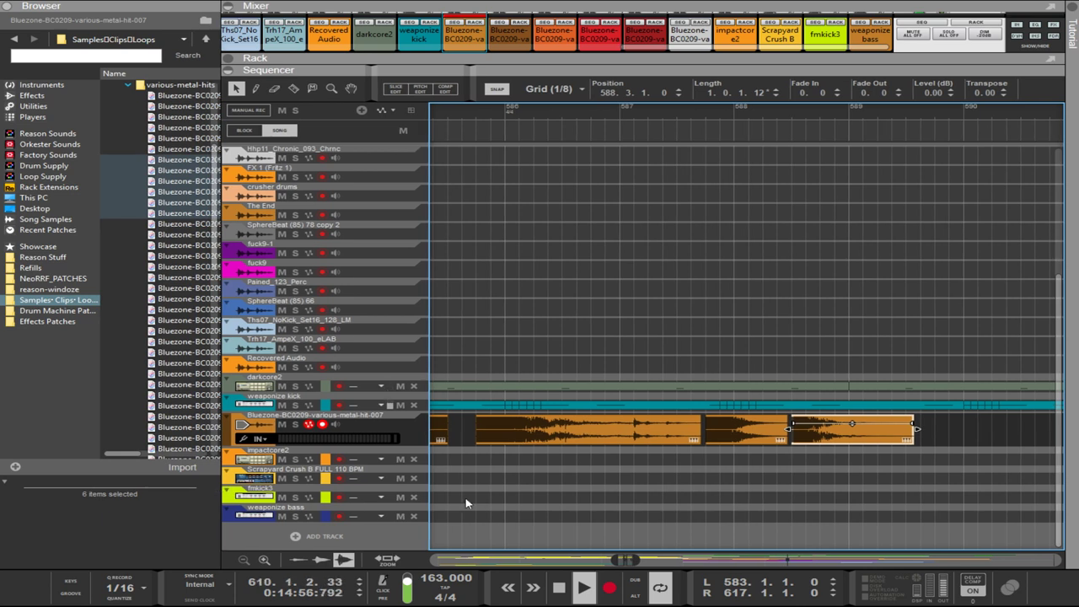
scroll(495, 484, up, 1)
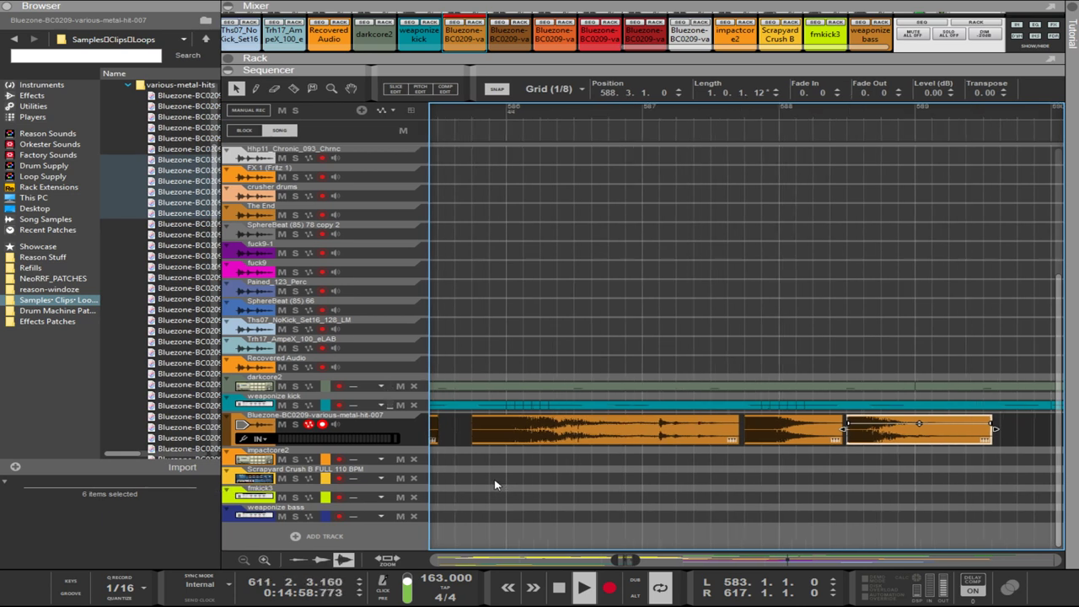
scroll(496, 483, up, 1)
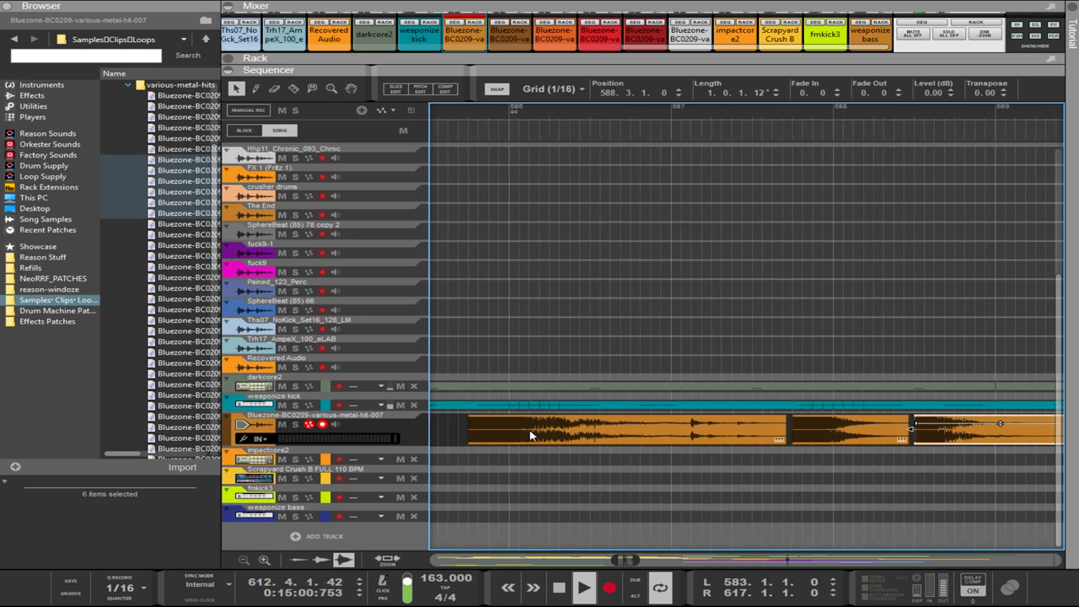
click(777, 436)
drag(787, 429, 506, 440)
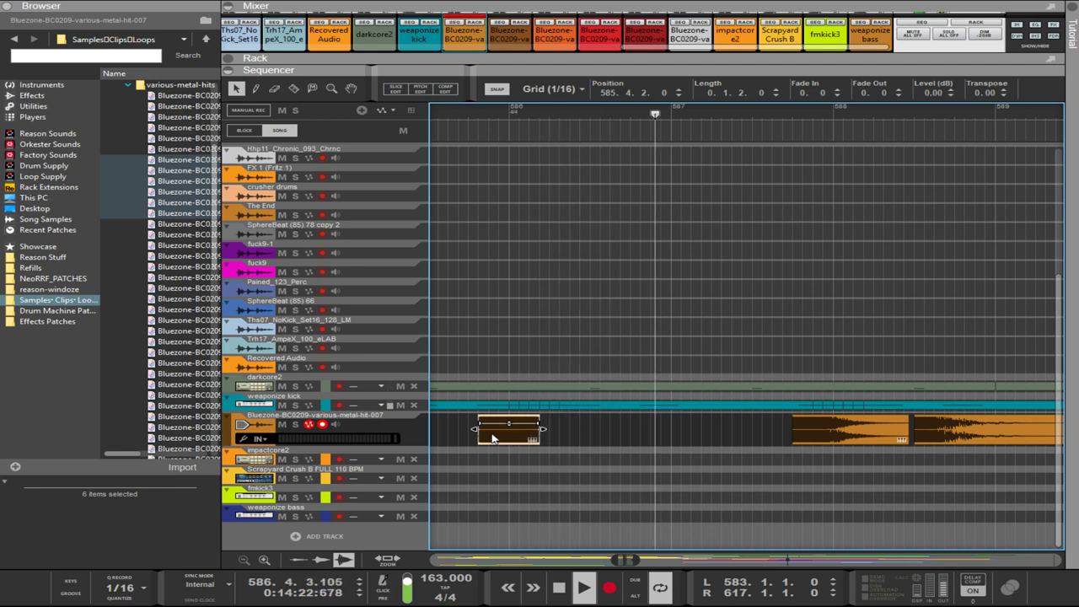
- Place a copy of the slice just after it, undoing an unwanted two-slice copy
drag(506, 440, 571, 430)
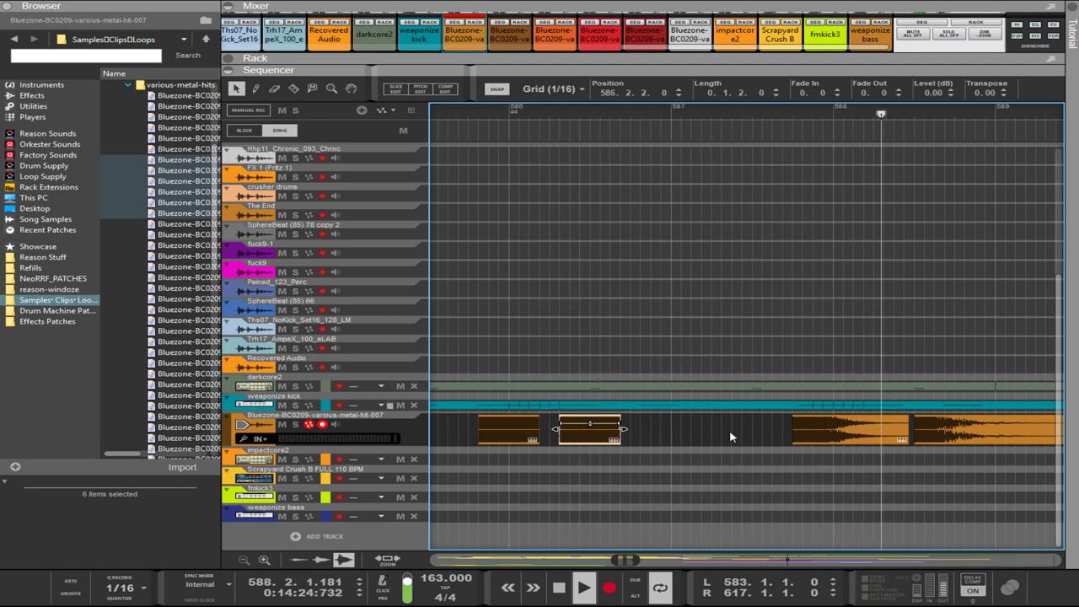
drag(816, 431, 667, 436)
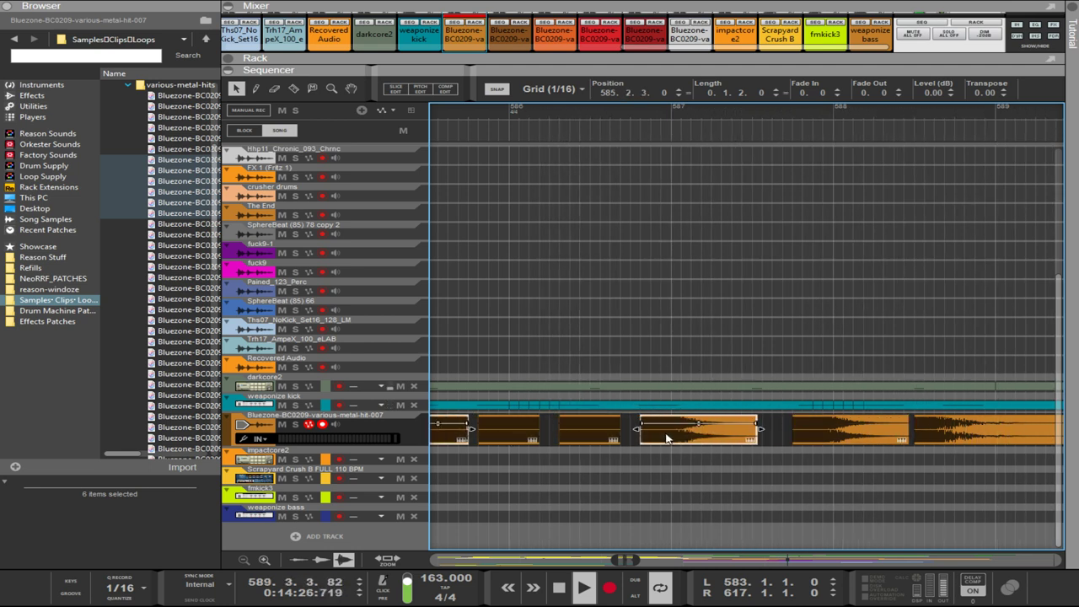
key(ctrl+z)
- Copy the second slice earlier on the track and trim it to a very short hit
click(770, 462)
drag(824, 438, 538, 438)
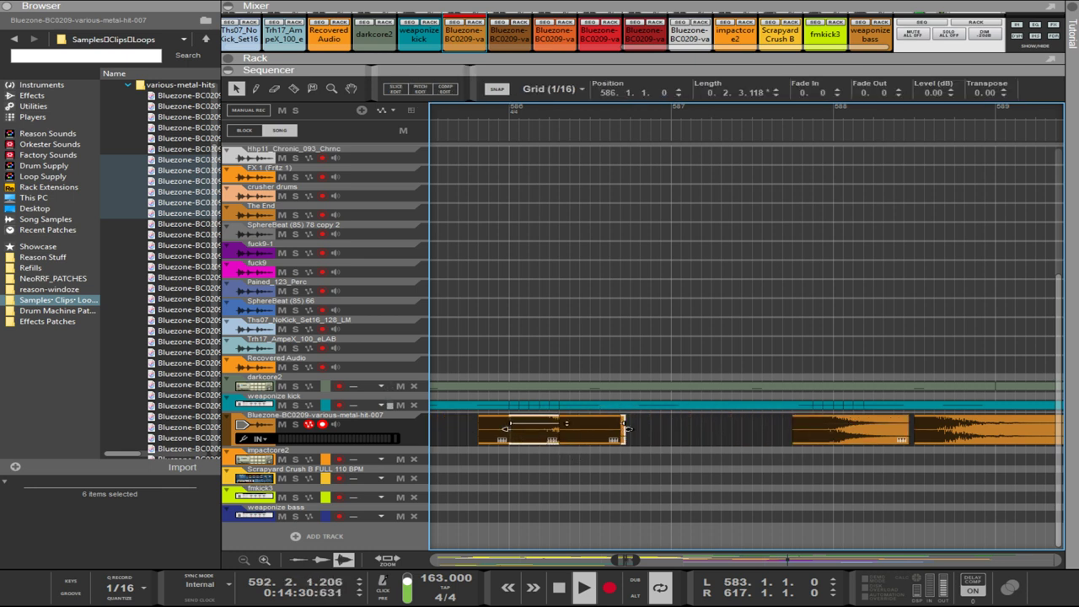
mouse_move(627, 429)
mouse_down()
mouse_move(529, 436)
mouse_move(556, 442)
mouse_up()
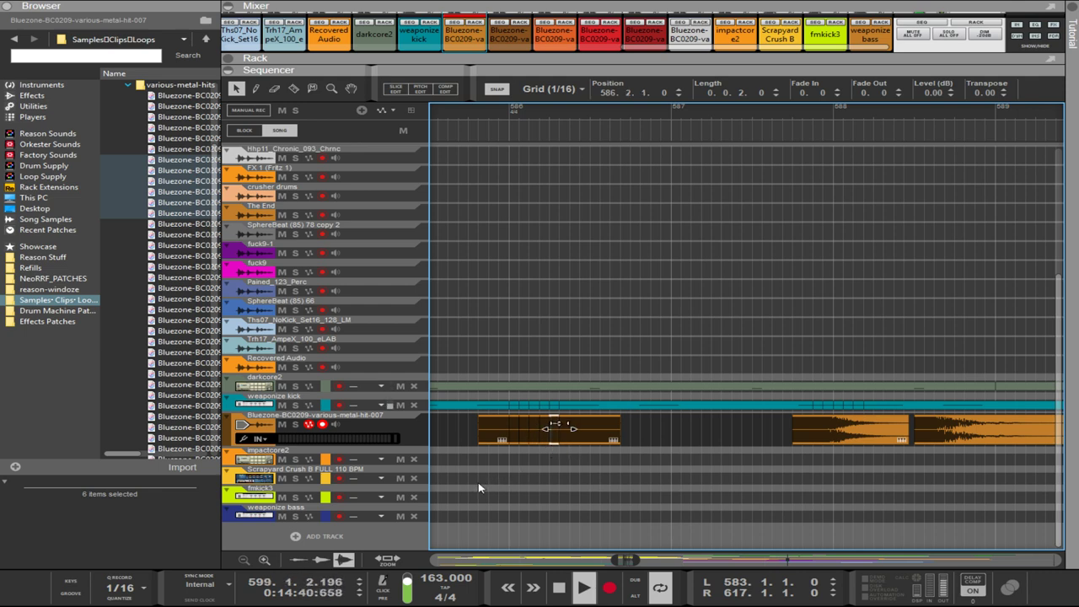
scroll(479, 488, down, 3)
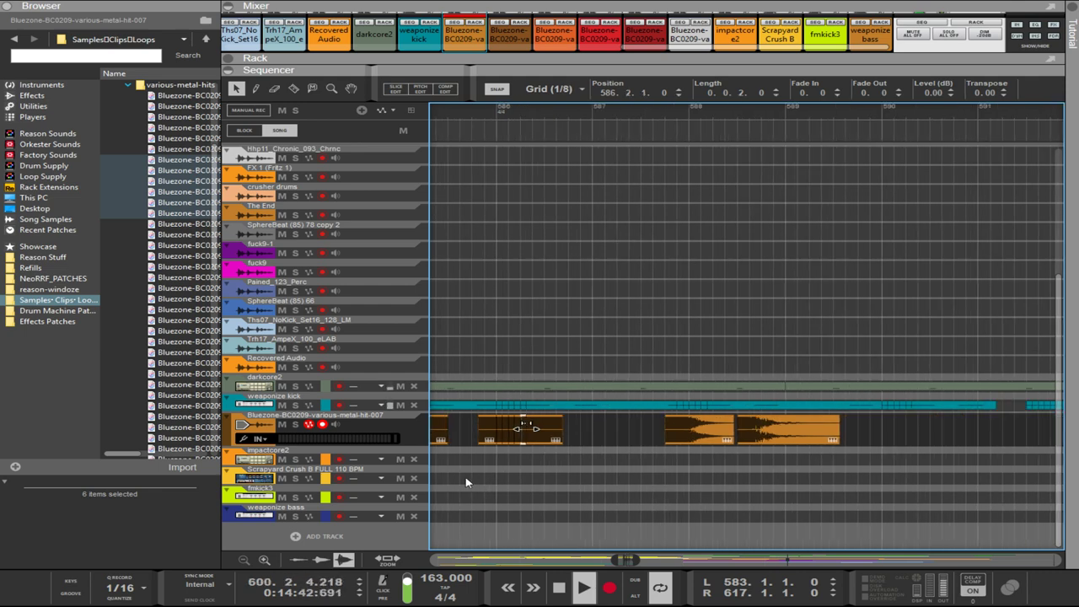
mouse_move(466, 483)
mouse_down()
mouse_move(426, 475)
mouse_move(509, 475)
mouse_move(474, 473)
mouse_up()
click(512, 441)
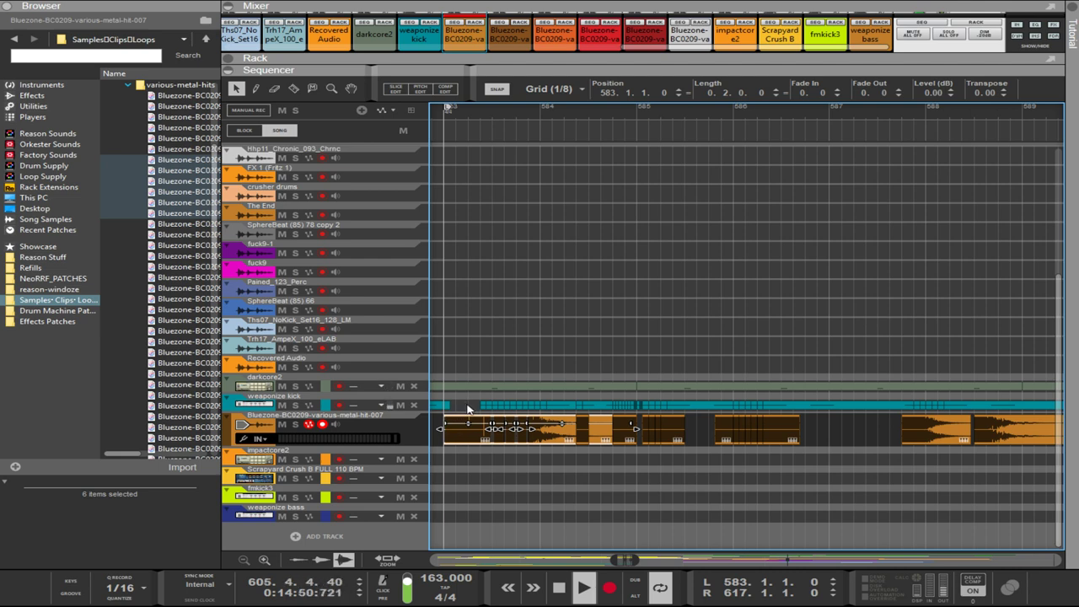
- Move the stutter slices six bars later on the Bluezone track
scroll(469, 411, down, 6)
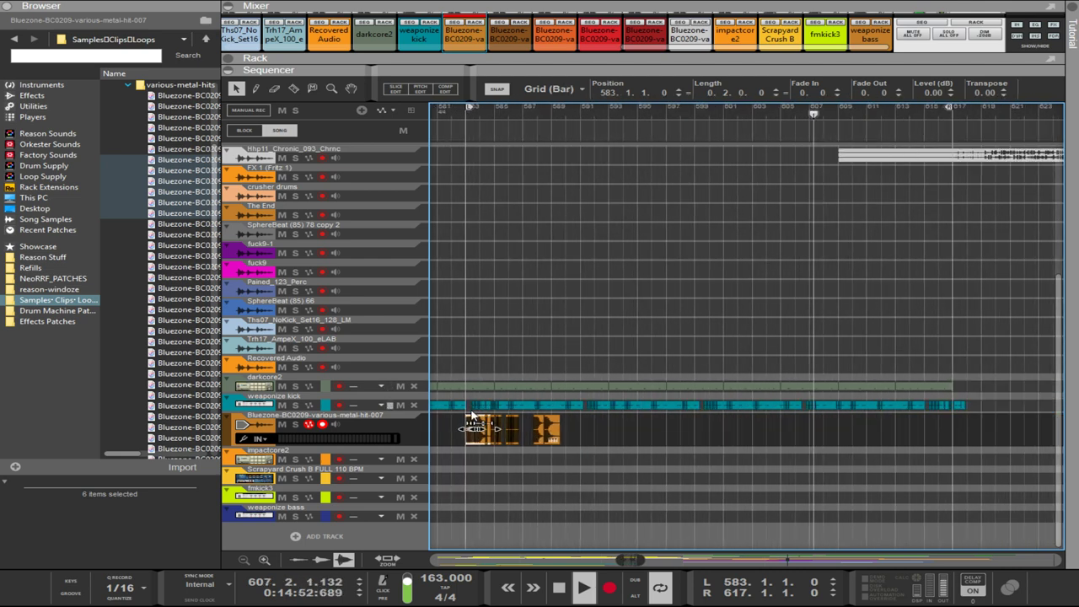
scroll(473, 415, down, 4)
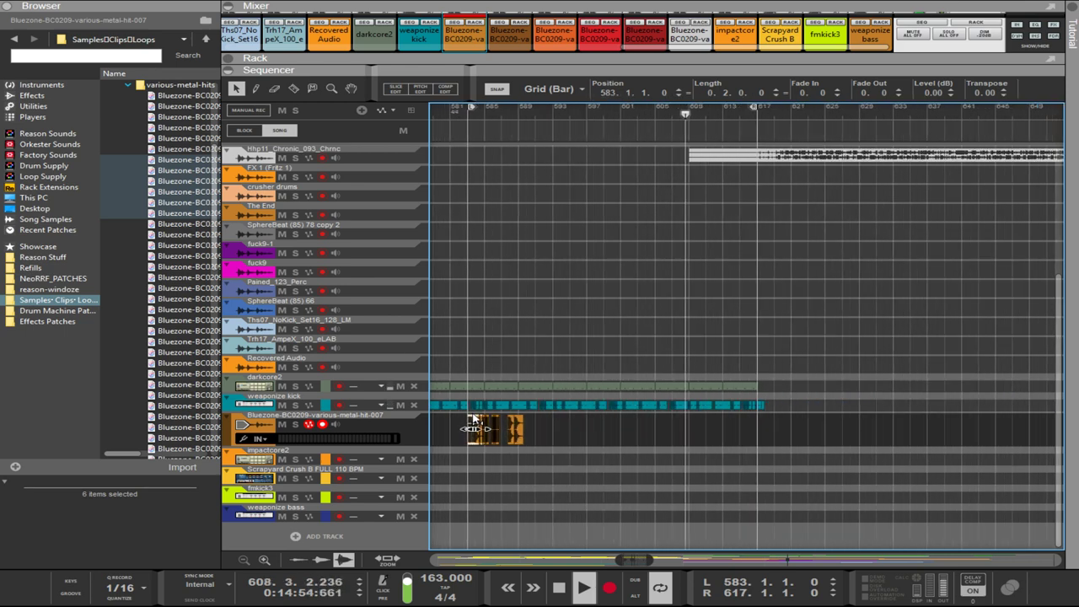
scroll(473, 419, down, 1)
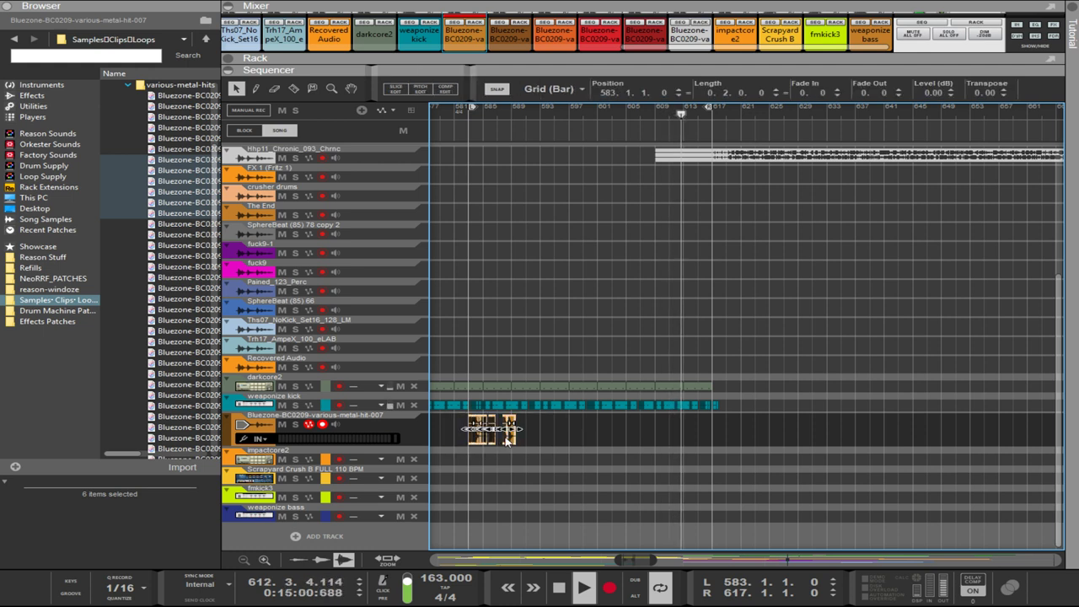
drag(506, 439, 546, 442)
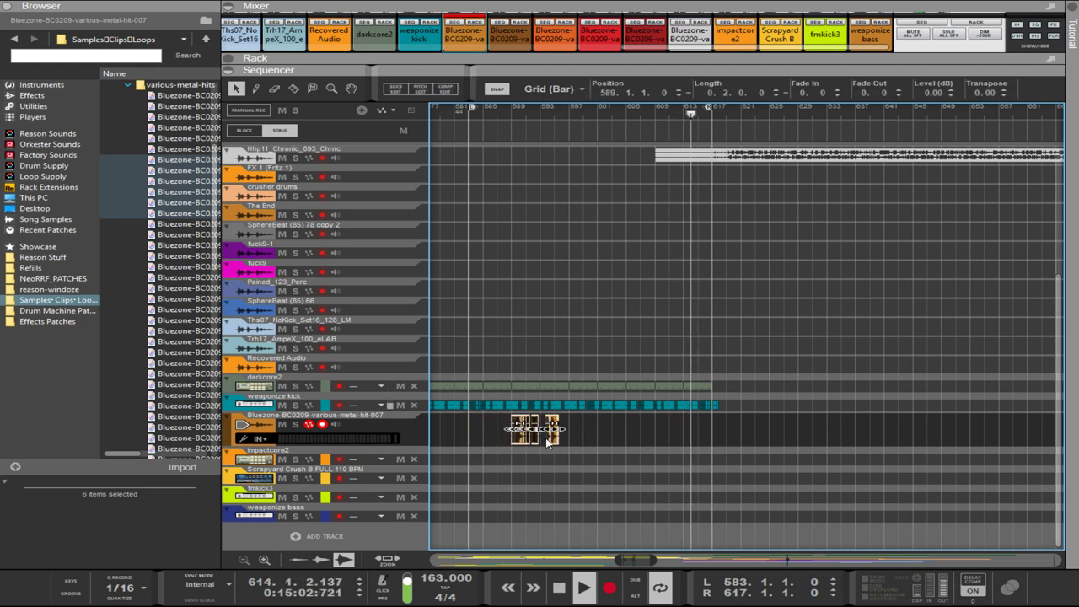
- Set the loop's left locator to bar 585 and zoom the sequencer in
ctrl+click(594, 115)
ctrl+click(598, 117)
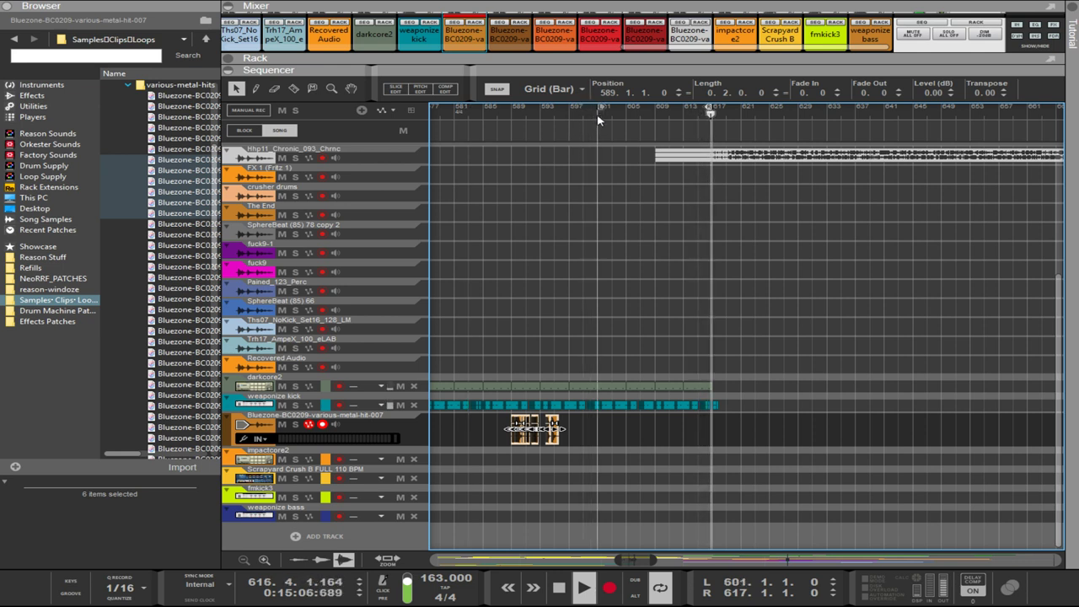
ctrl+click(485, 113)
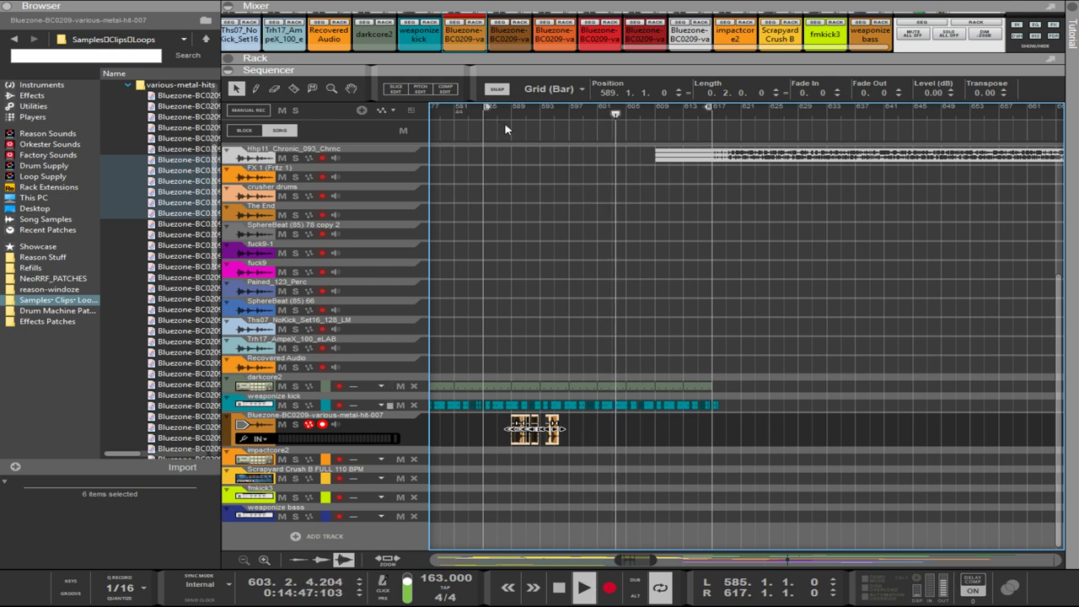
scroll(491, 128, up, 3)
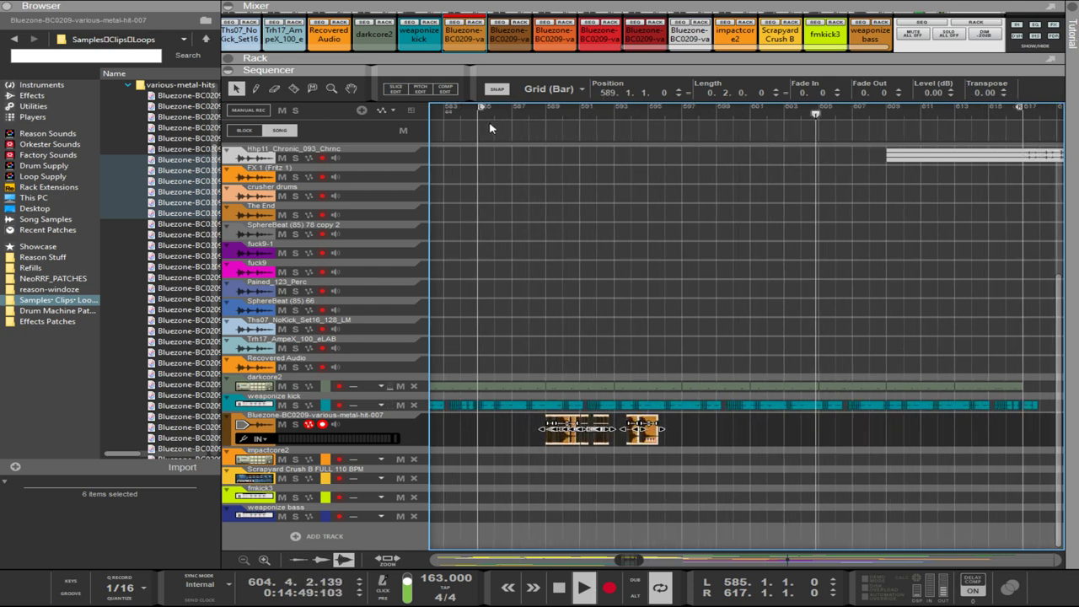
scroll(492, 126, up, 5)
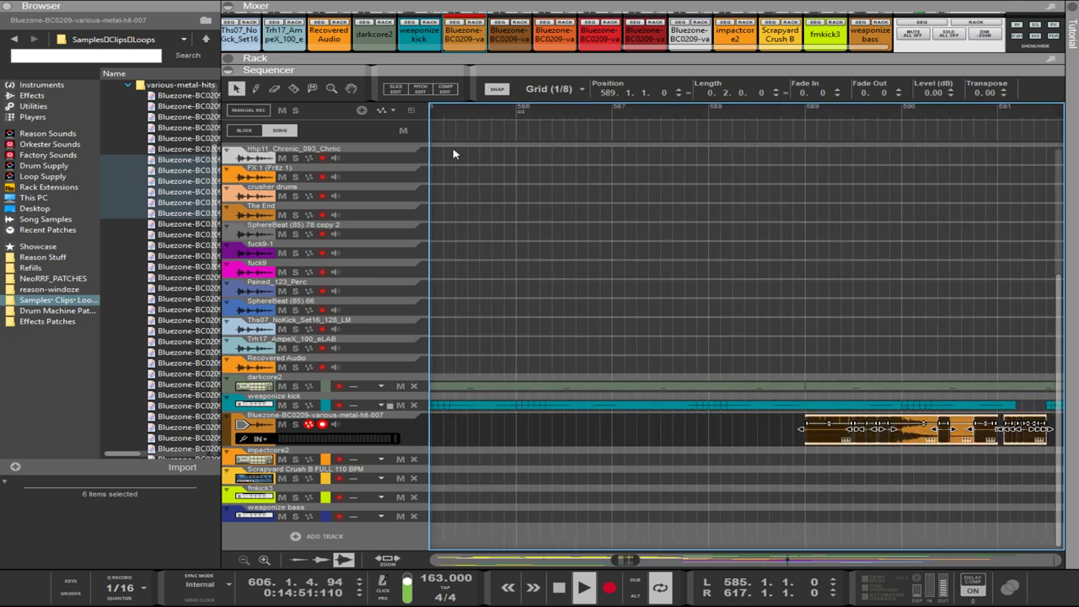
- Select the orange metal-hit clips and move them back to start at bar 585
mouse_move(453, 189)
mouse_down()
mouse_move(430, 205)
mouse_move(471, 192)
mouse_up()
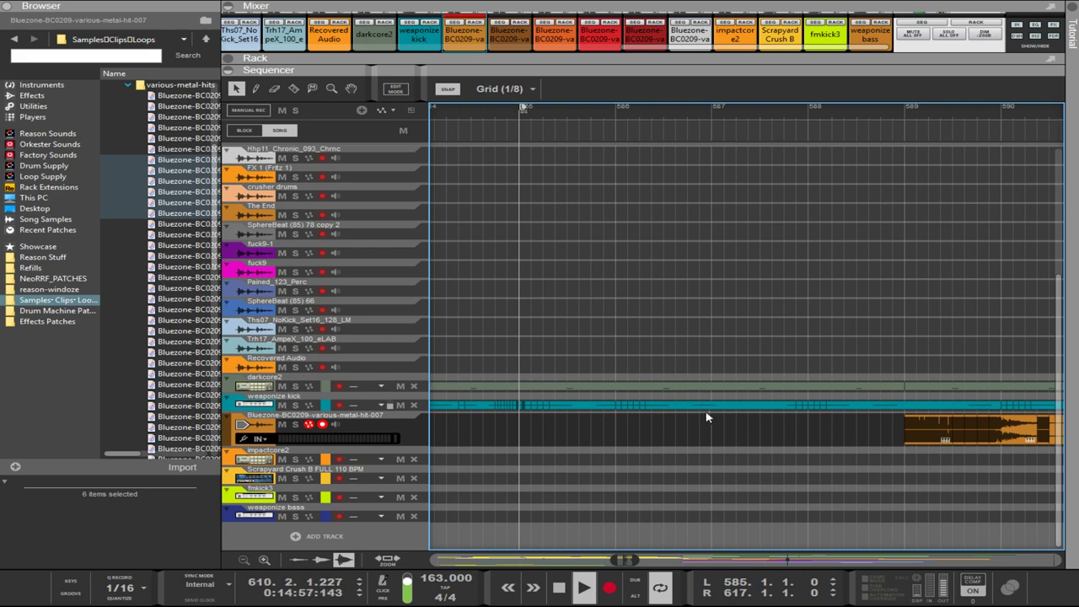
scroll(723, 401, down, 3)
drag(745, 418, 1064, 445)
drag(704, 443, 516, 440)
scroll(516, 440, up, 4)
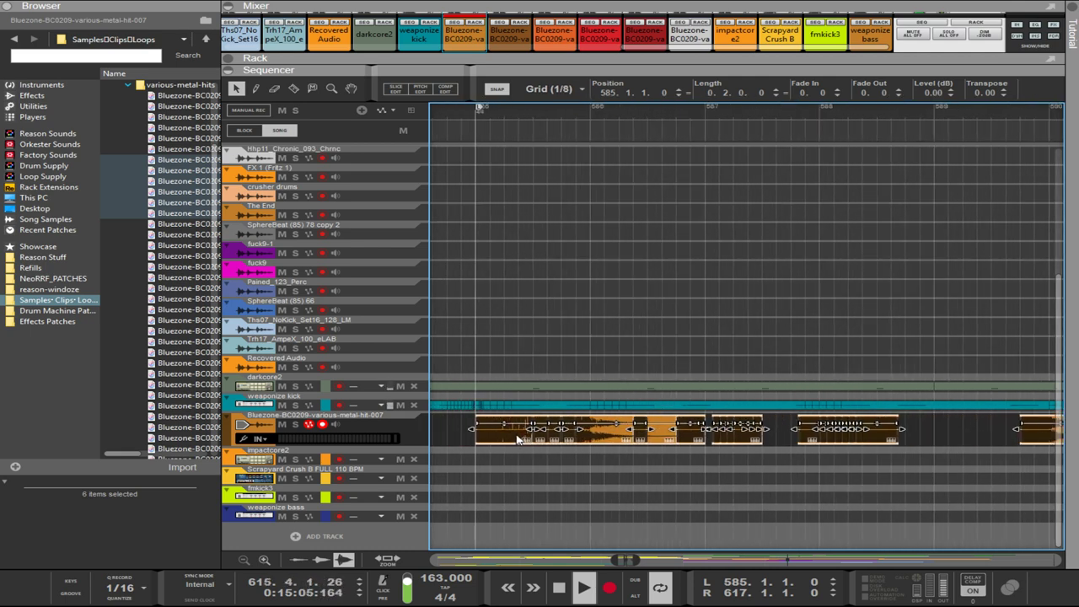
click(541, 466)
- Copy the first metal-hit clips further right and nudge one clip slightly later
scroll(541, 465, down, 1)
drag(509, 461, 634, 434)
drag(526, 435, 856, 424)
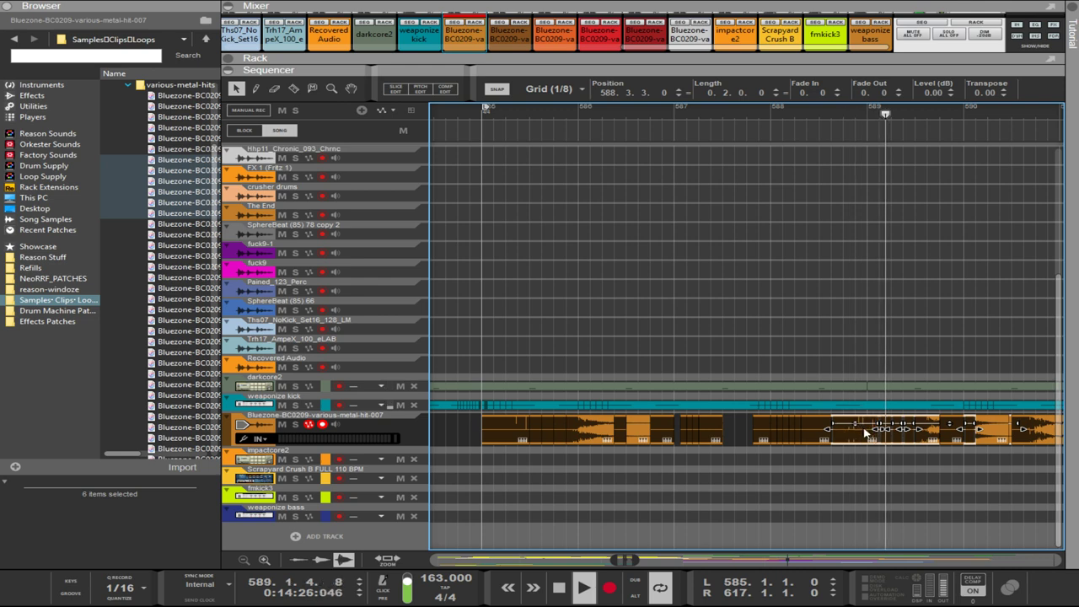
scroll(867, 434, up, 4)
scroll(759, 440, up, 1)
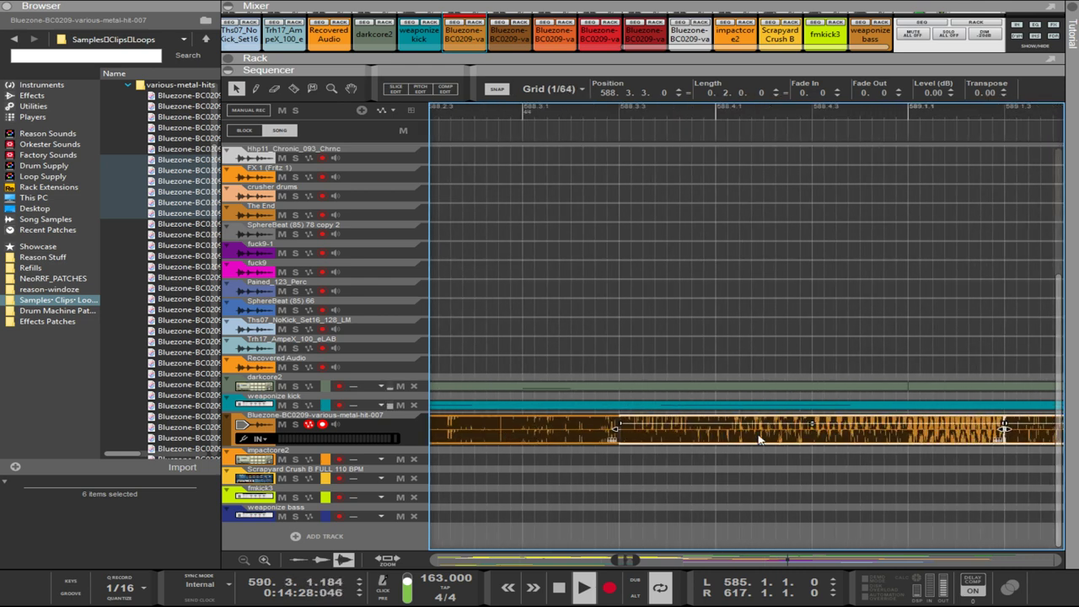
mouse_move(670, 439)
mouse_down()
mouse_move(714, 447)
mouse_move(671, 440)
mouse_up()
- Select the last metal-hit clip segment on the Bluezone track
scroll(706, 446, up, 1)
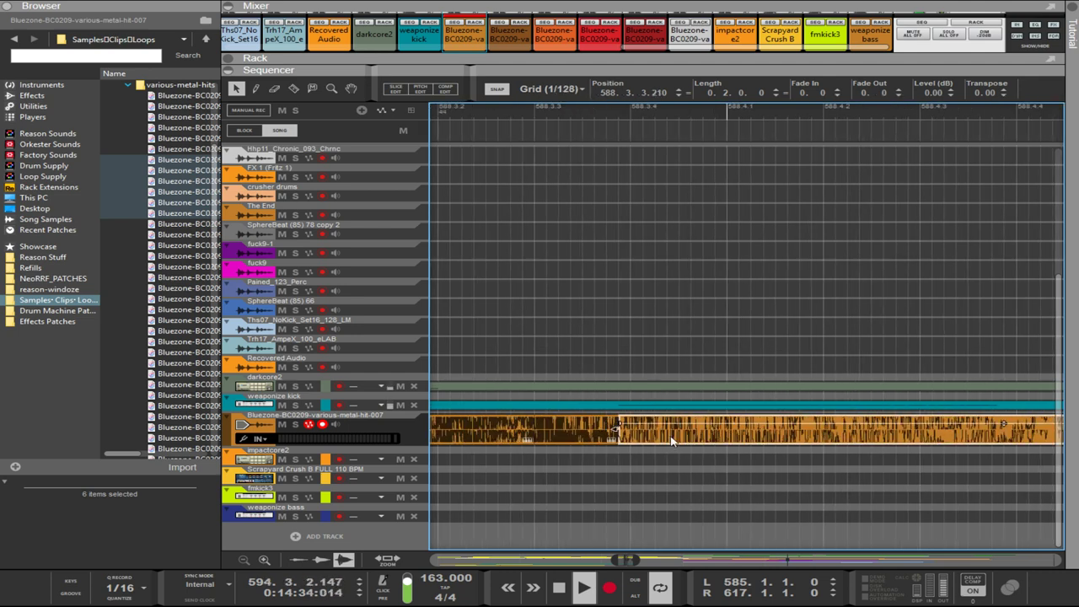
scroll(672, 441, down, 2)
scroll(671, 441, down, 2)
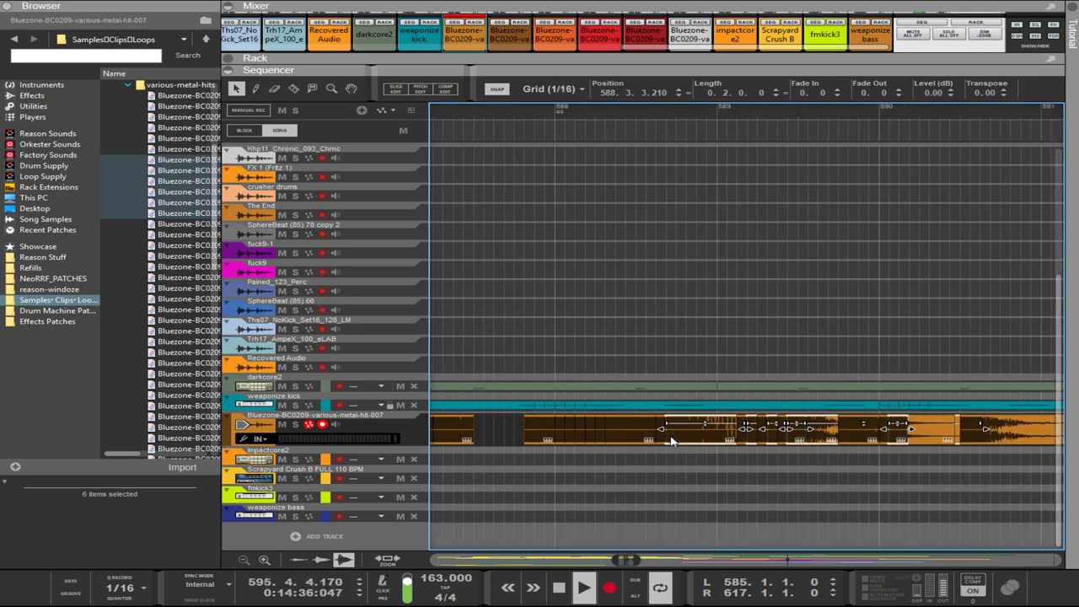
scroll(671, 441, down, 3)
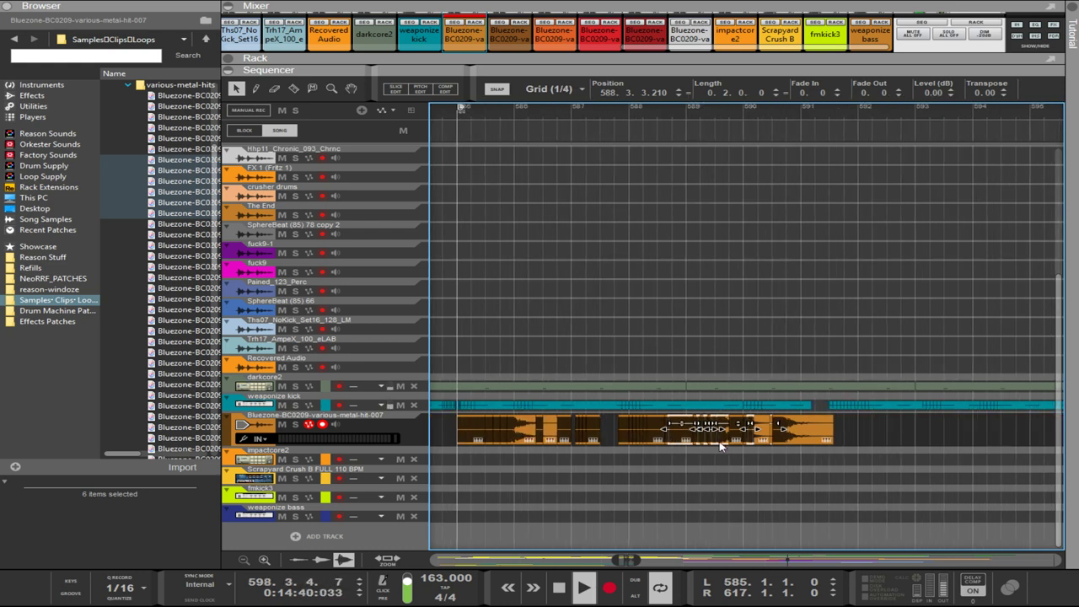
drag(920, 451, 769, 426)
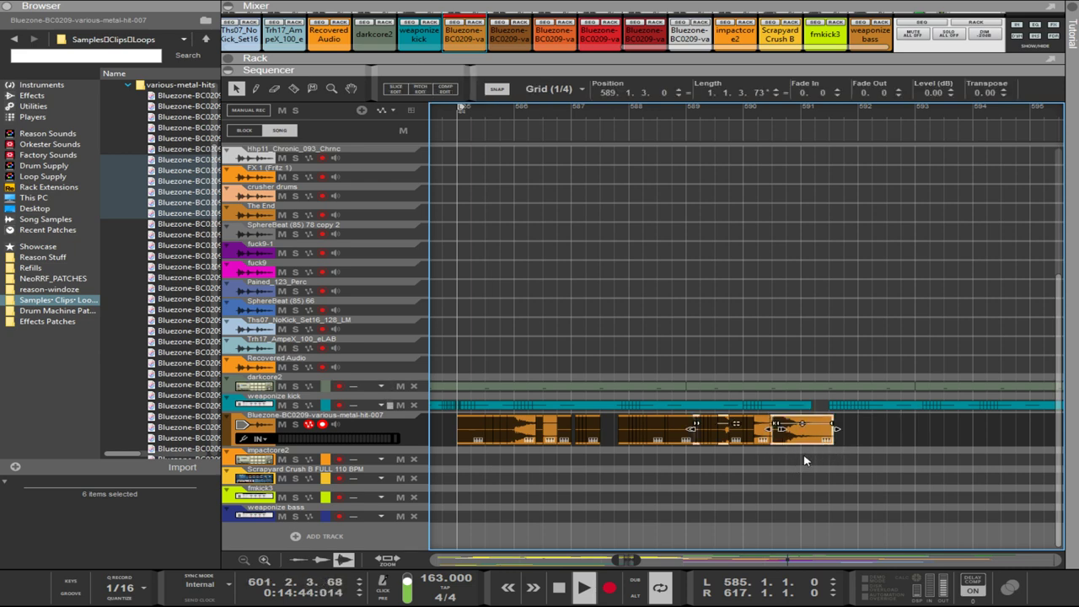
scroll(811, 460, down, 3)
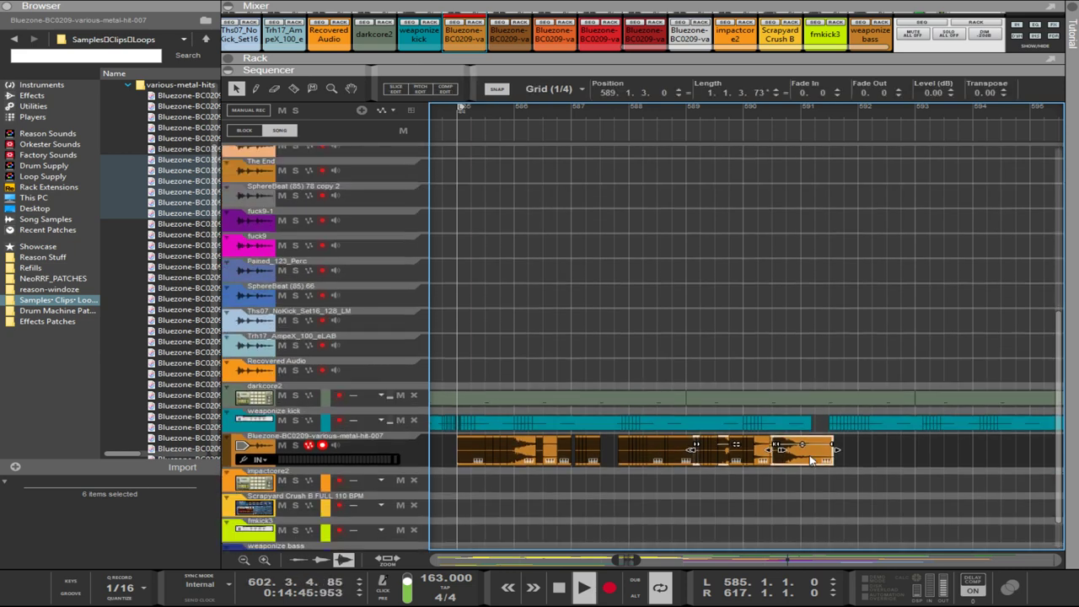
scroll(807, 459, up, 5)
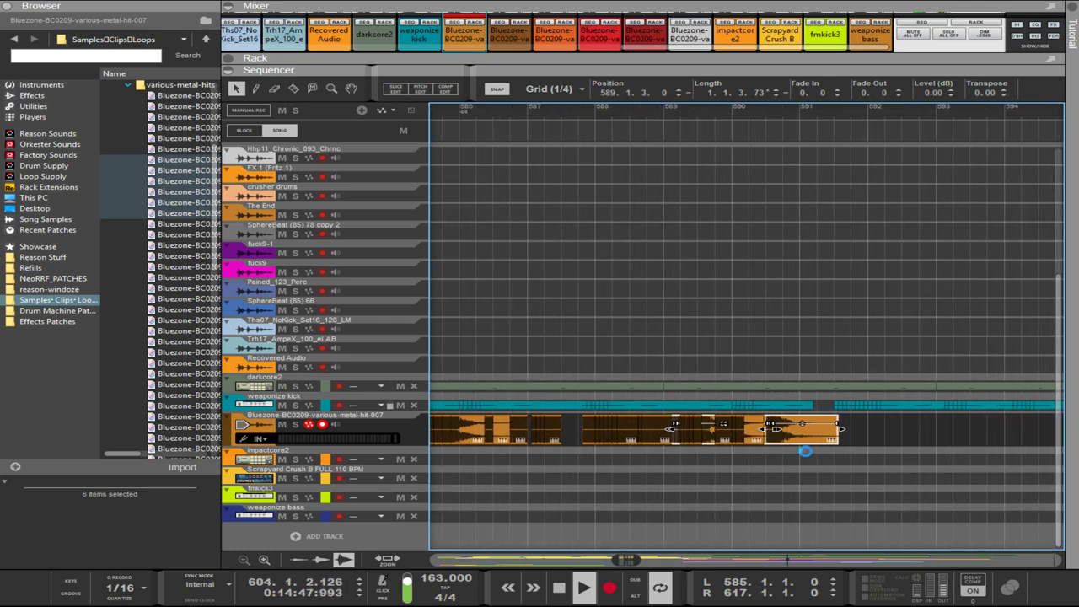
scroll(805, 453, down, 1)
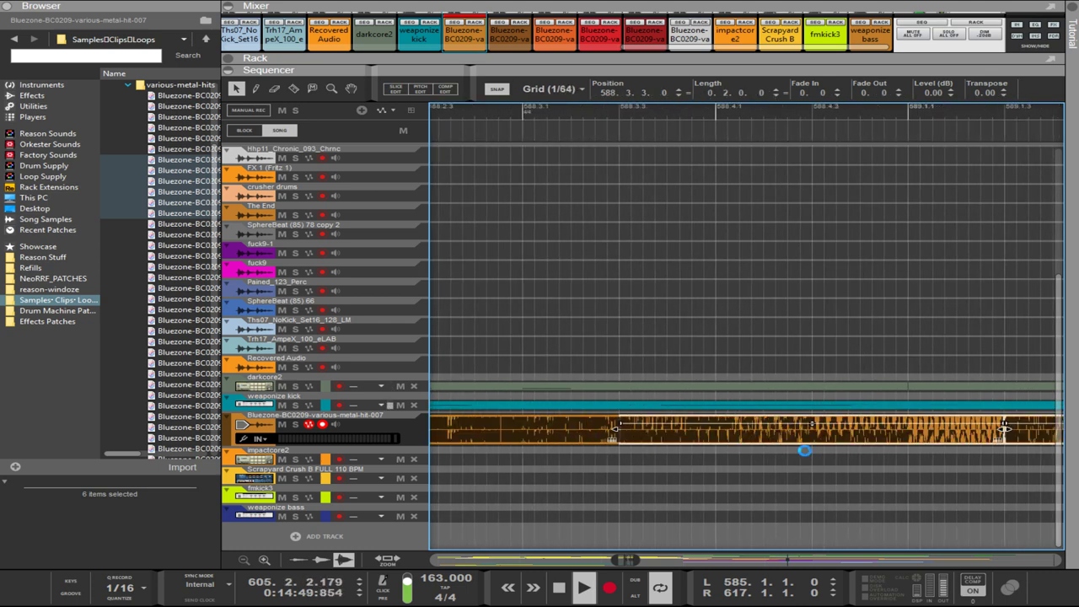
scroll(805, 453, down, 3)
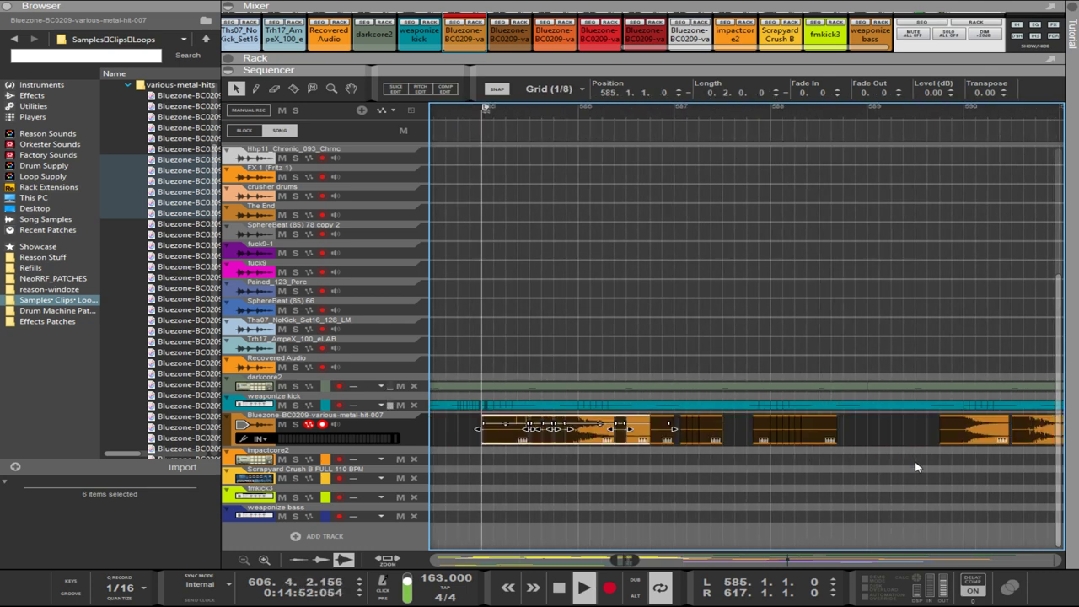
scroll(1007, 474, up, 1)
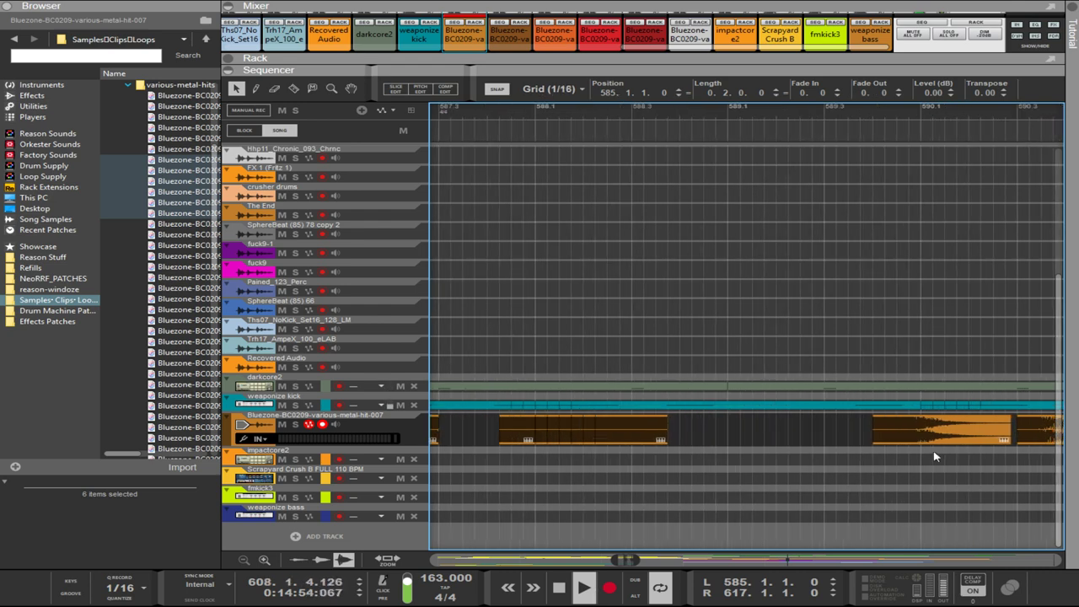
- Shorten the right-hand hit clip, move it to bar 590, and extend it to two beats
drag(909, 441, 895, 442)
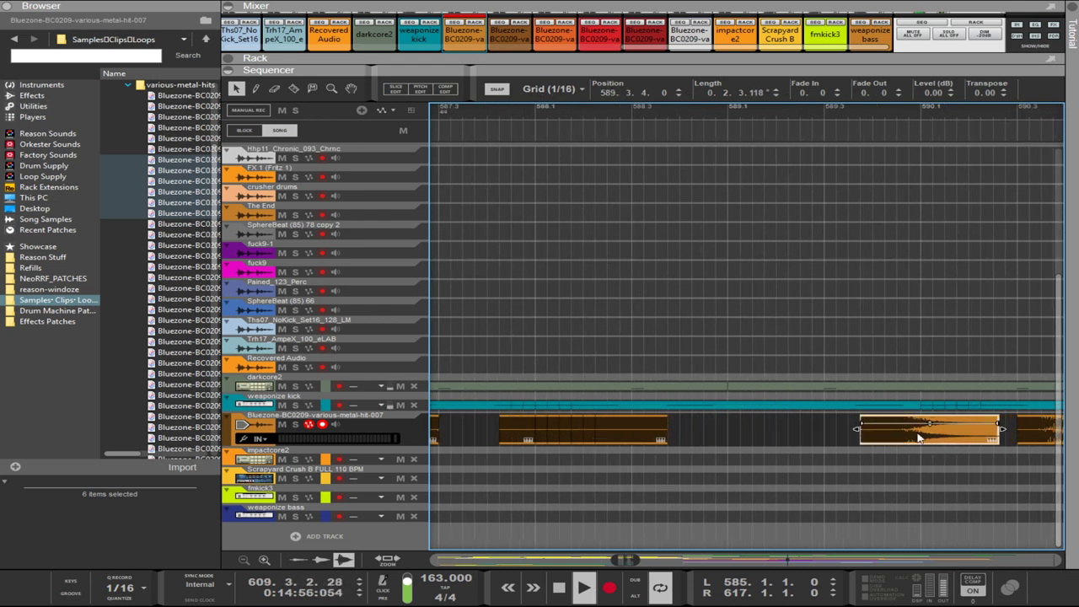
drag(1002, 428, 944, 436)
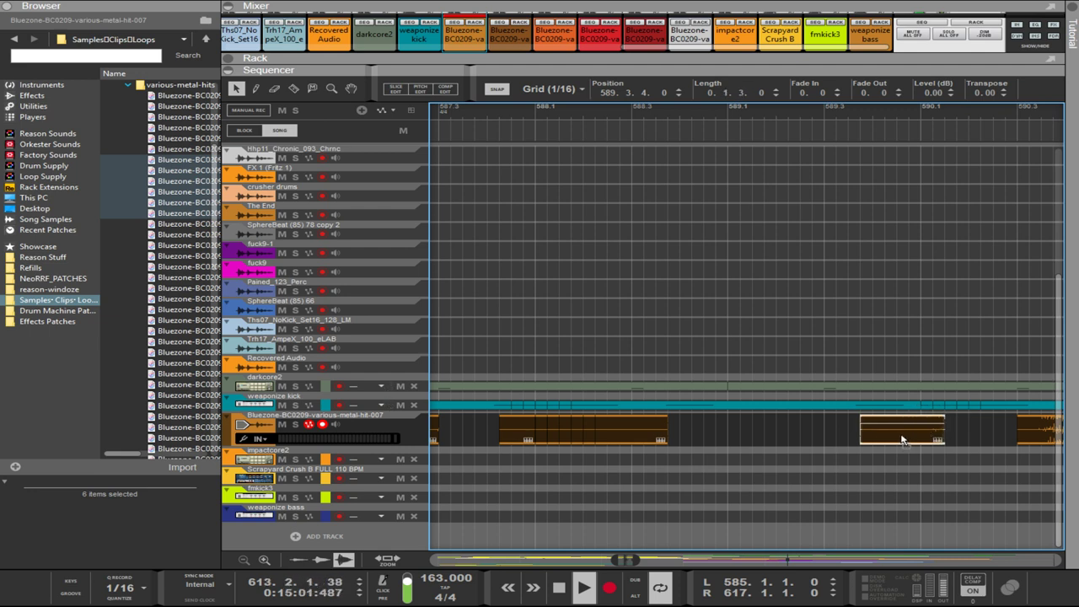
drag(902, 440, 963, 437)
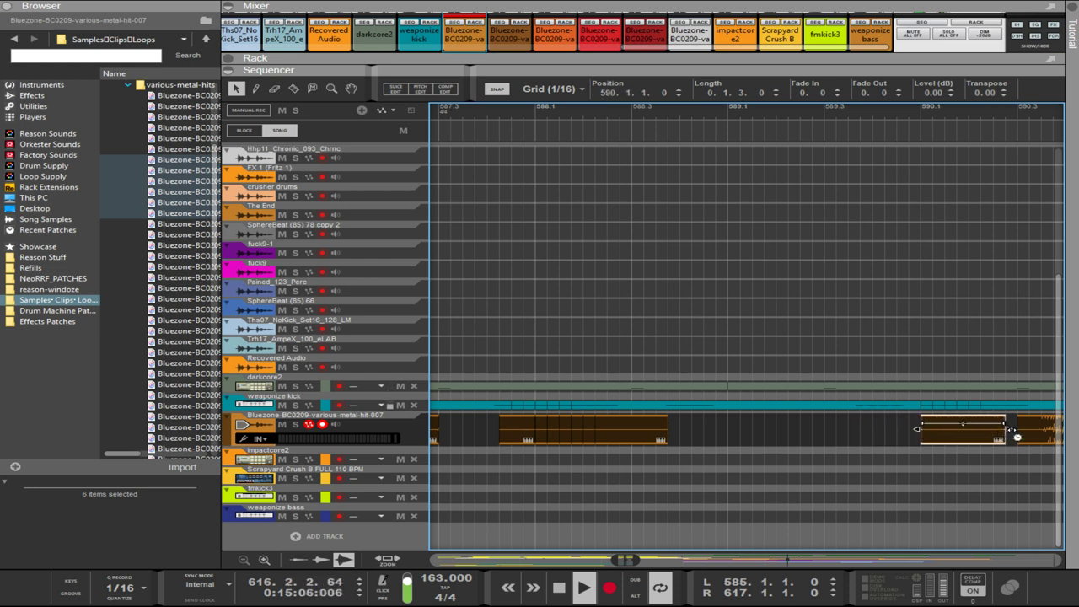
drag(1011, 431, 974, 430)
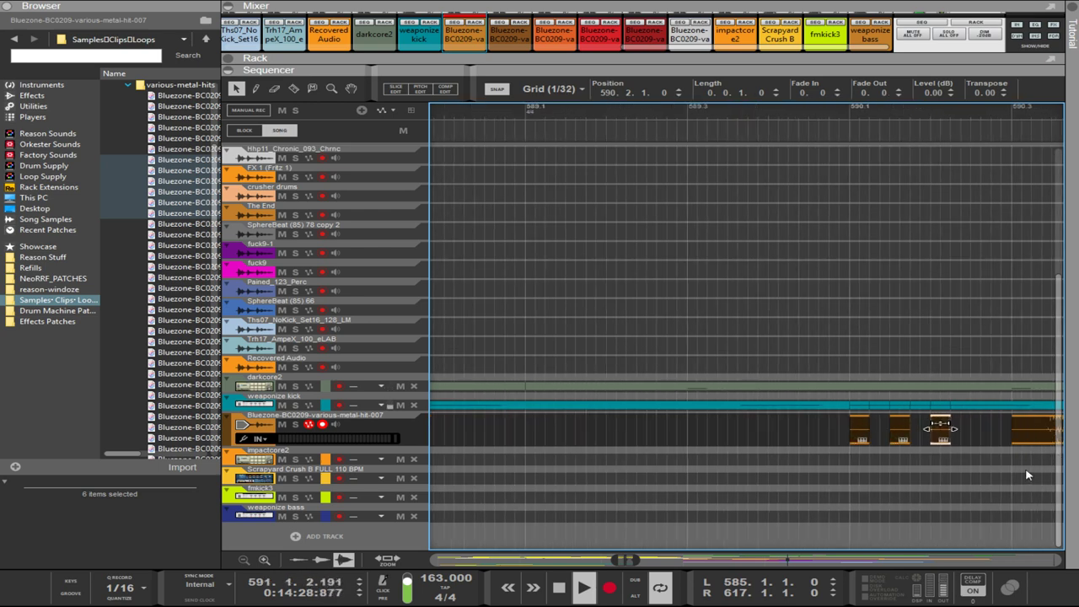
- Make the short slice two sixteenths long and shift the first slice slightly later
drag(982, 429, 926, 442)
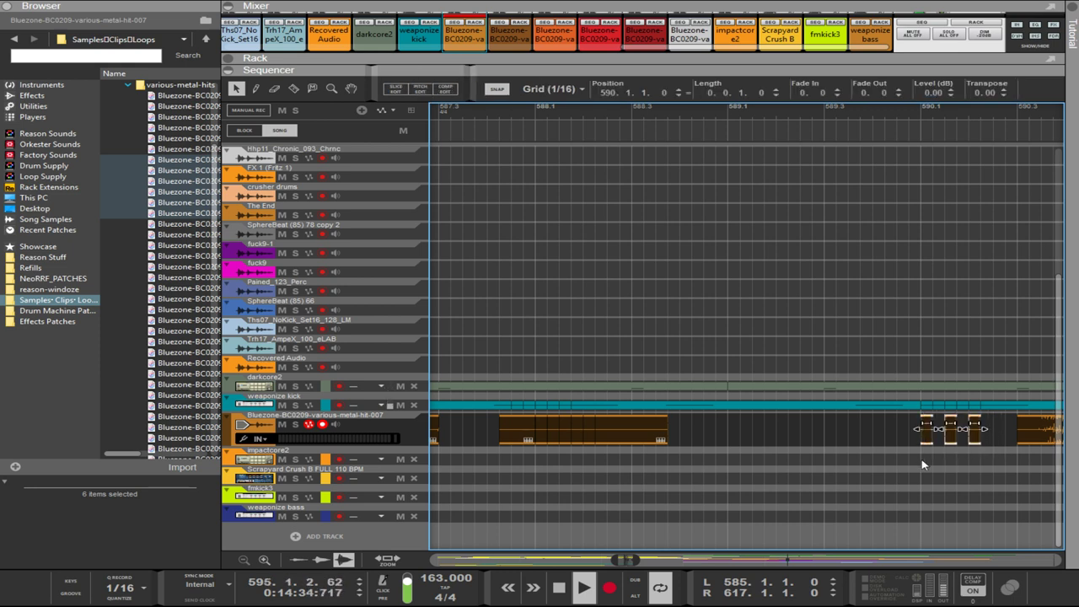
click(926, 428)
drag(927, 428, 1001, 430)
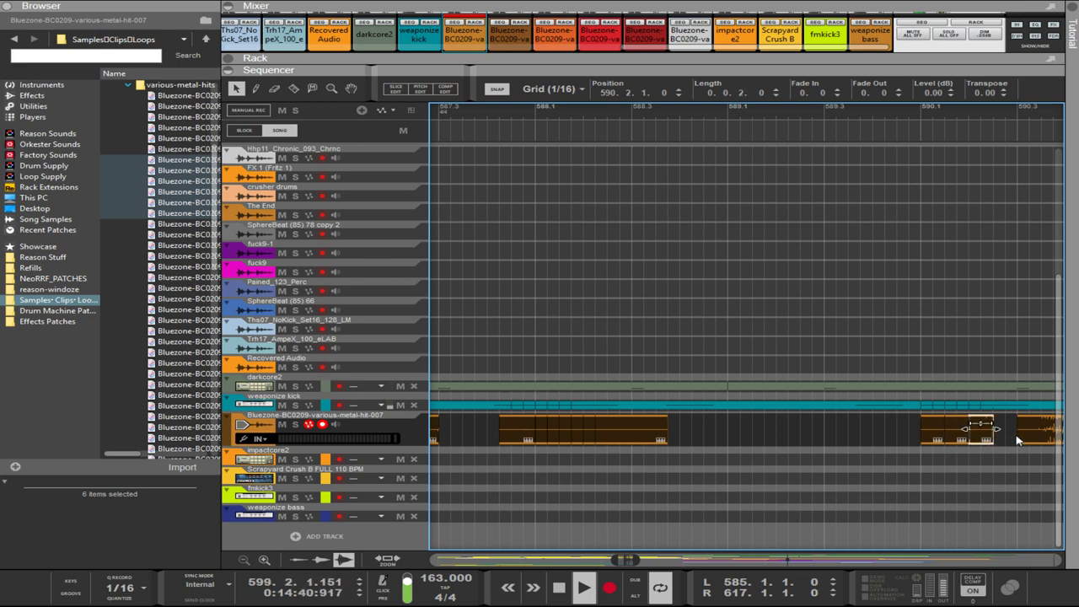
- Pull the right metal-hit clip earlier over the short slice
scroll(1050, 469, up, 3)
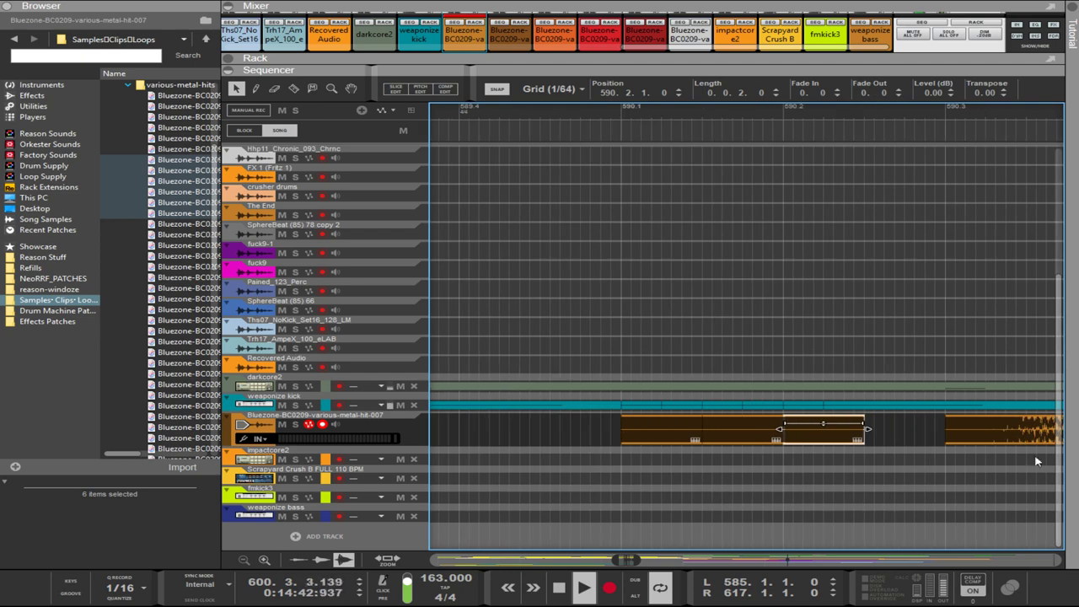
drag(1003, 438, 885, 434)
scroll(942, 465, down, 3)
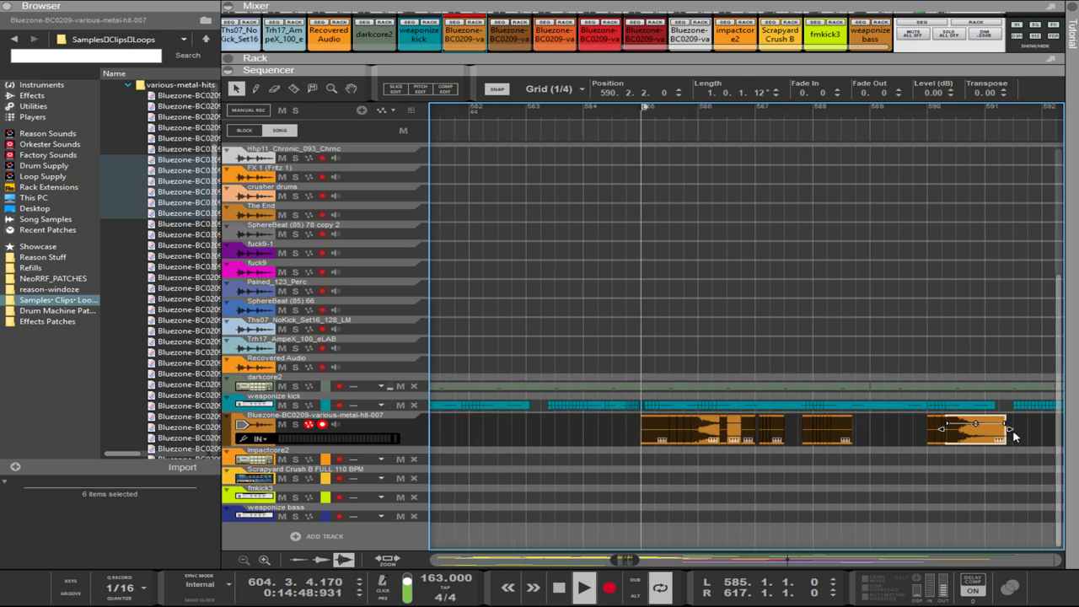
drag(1016, 433, 926, 436)
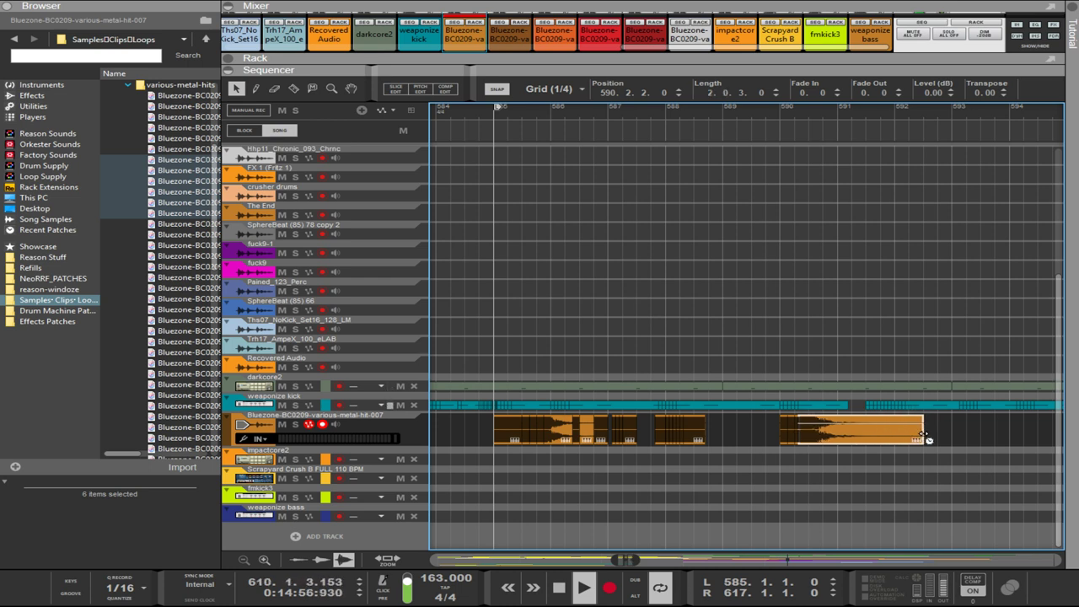
- Move the metal-hit clip to 591.3.1 and trim its length to 0.0.2.0
scroll(853, 441, up, 3)
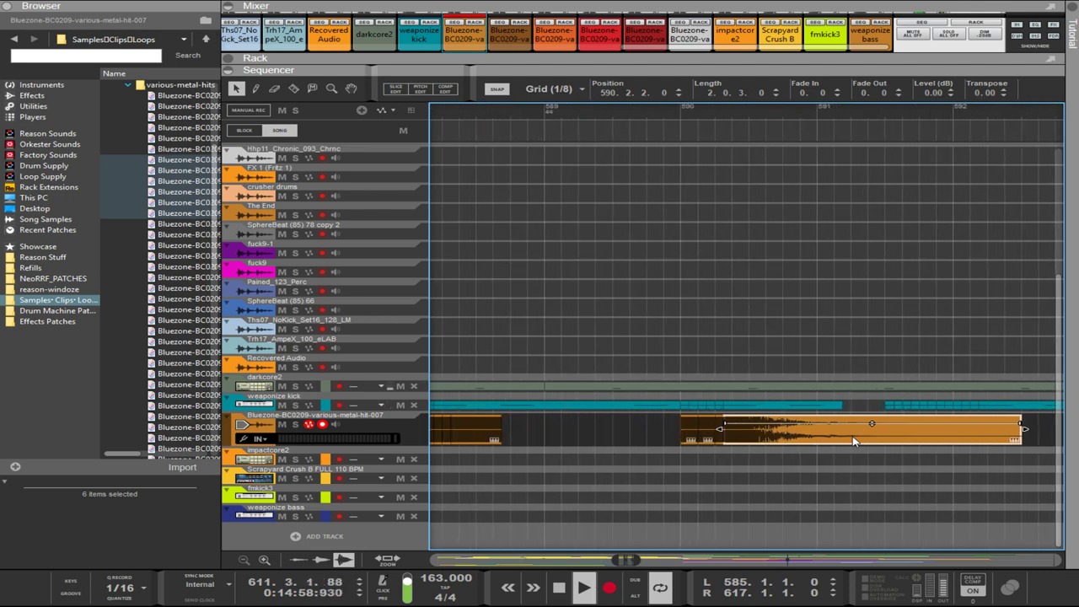
drag(837, 430, 919, 434)
scroll(1020, 444, down, 2)
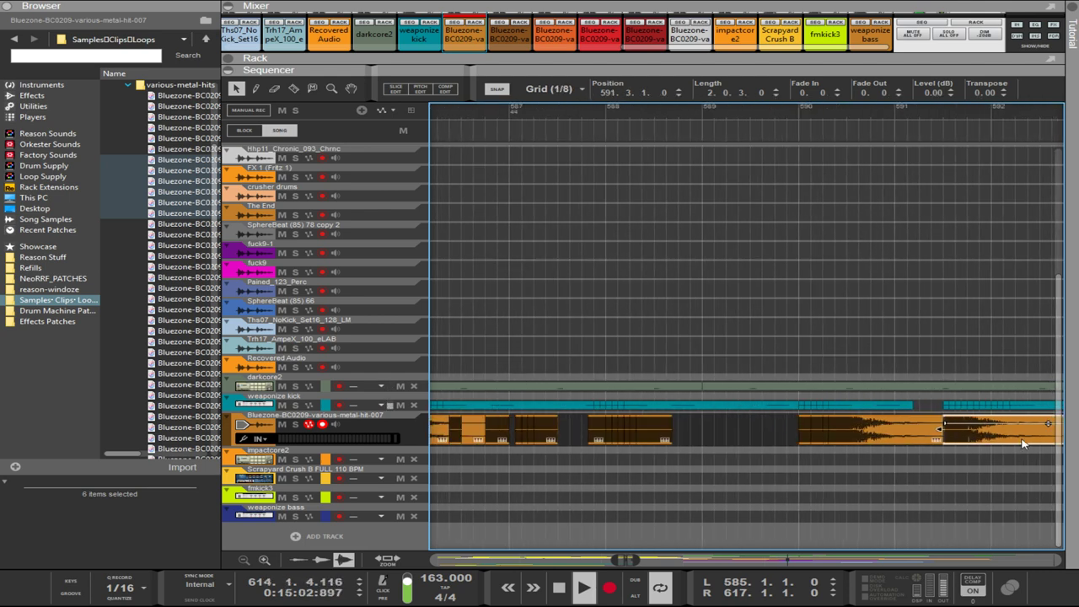
scroll(1037, 457, left, 2)
scroll(1043, 456, right, 3)
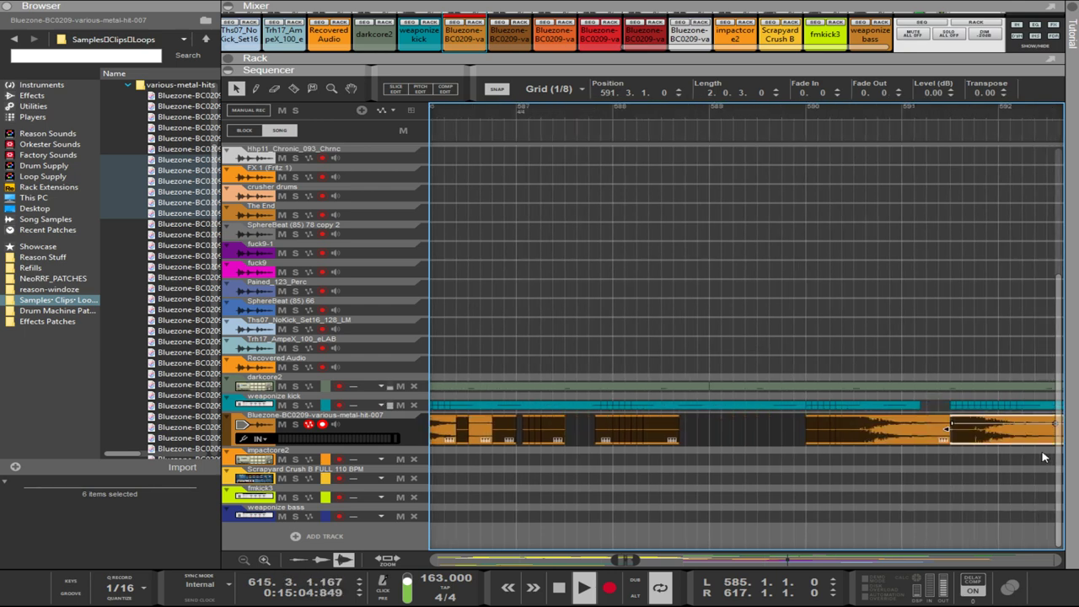
drag(1036, 431, 823, 430)
- Shorten the hit to one sixteenth and place a copy after it at 592.1.2
scroll(849, 447, up, 5)
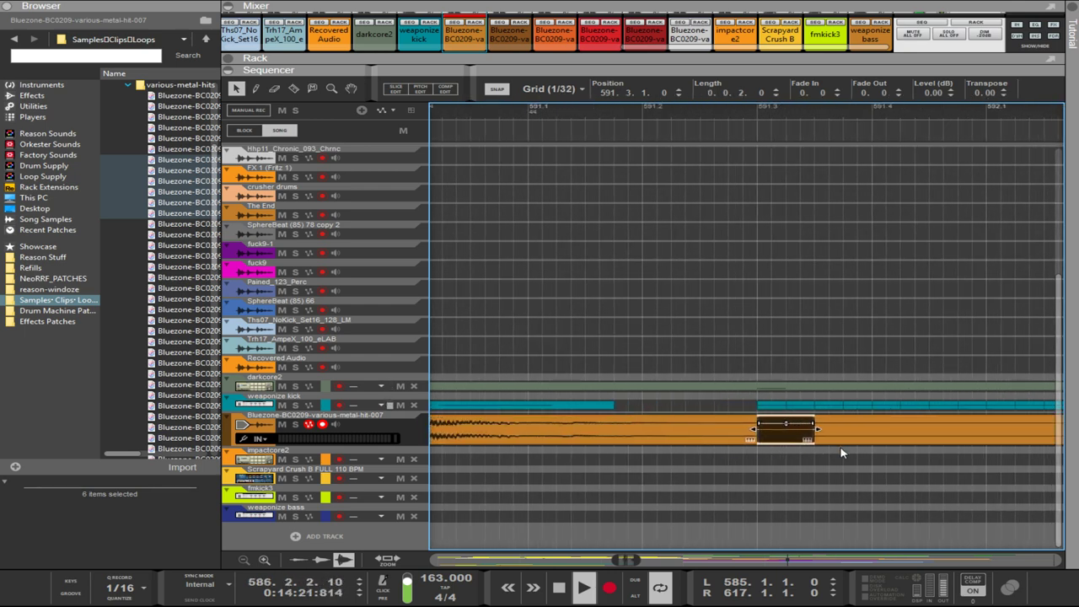
drag(795, 429, 987, 434)
drag(1064, 438, 920, 442)
scroll(977, 440, down, 4)
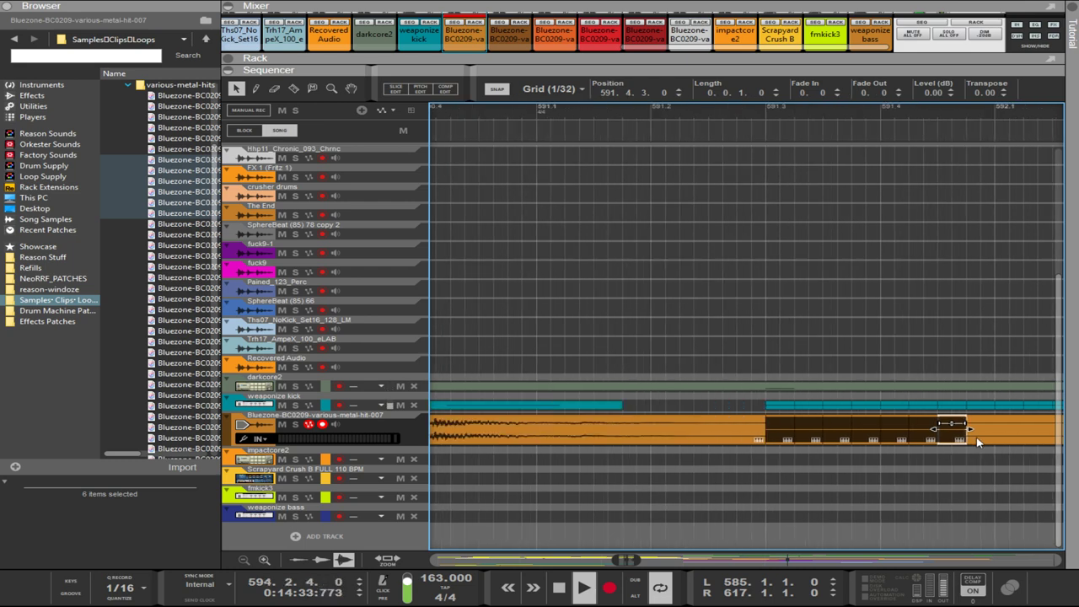
scroll(1036, 442, left, 2)
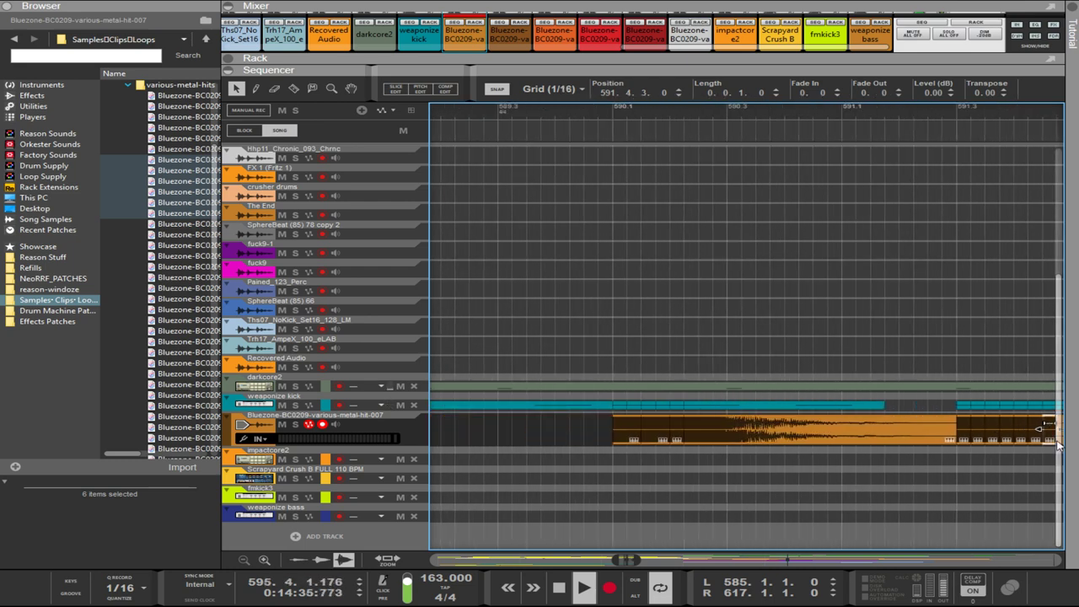
scroll(1057, 441, right, 3)
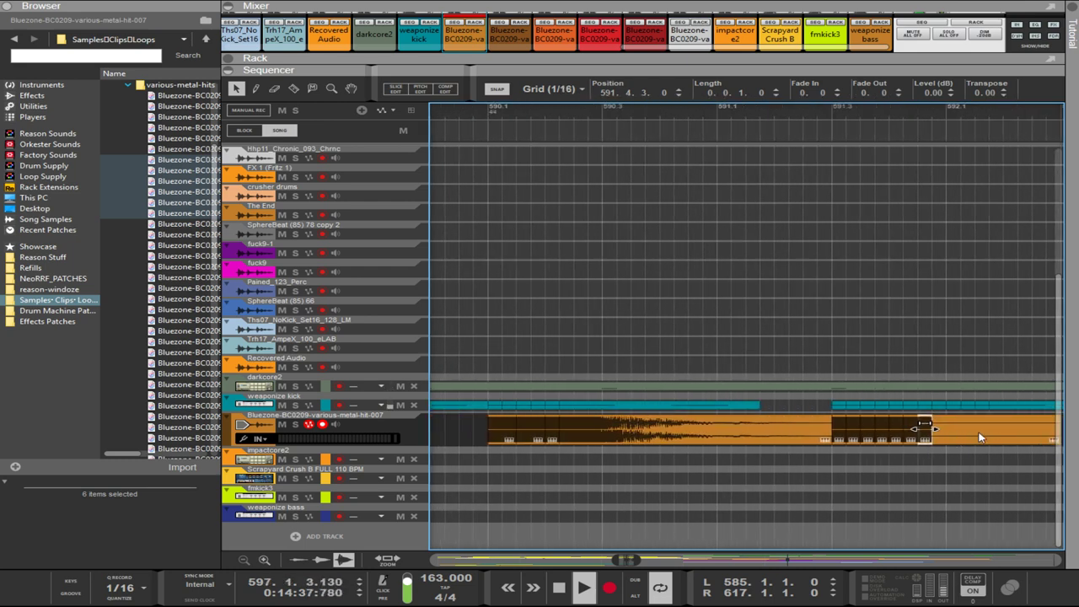
drag(932, 440, 999, 453)
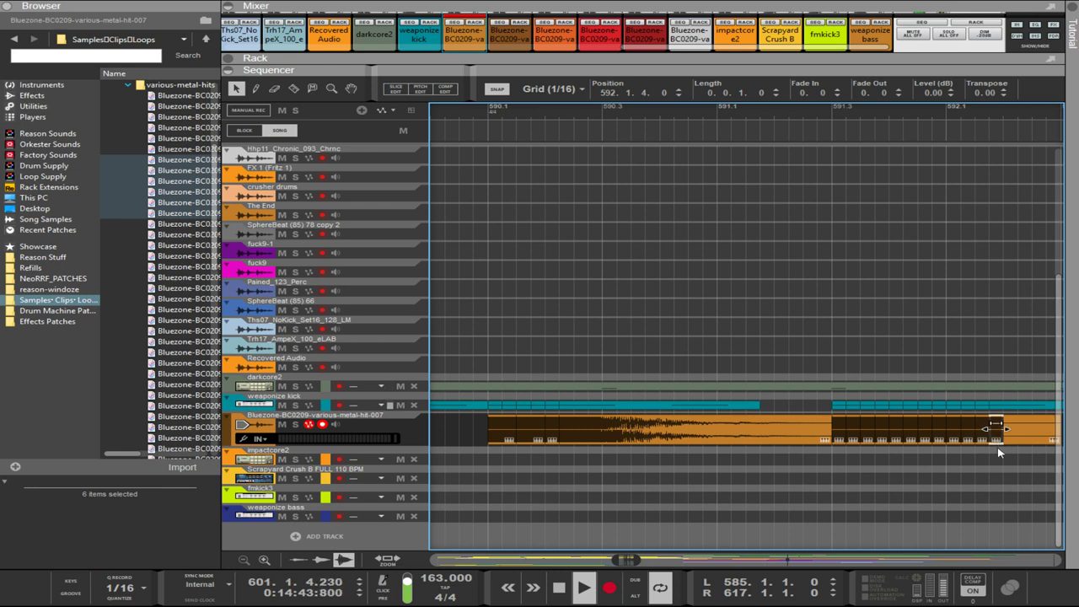
- Select all the stutter slices on the Bluezone track
drag(835, 465, 1003, 440)
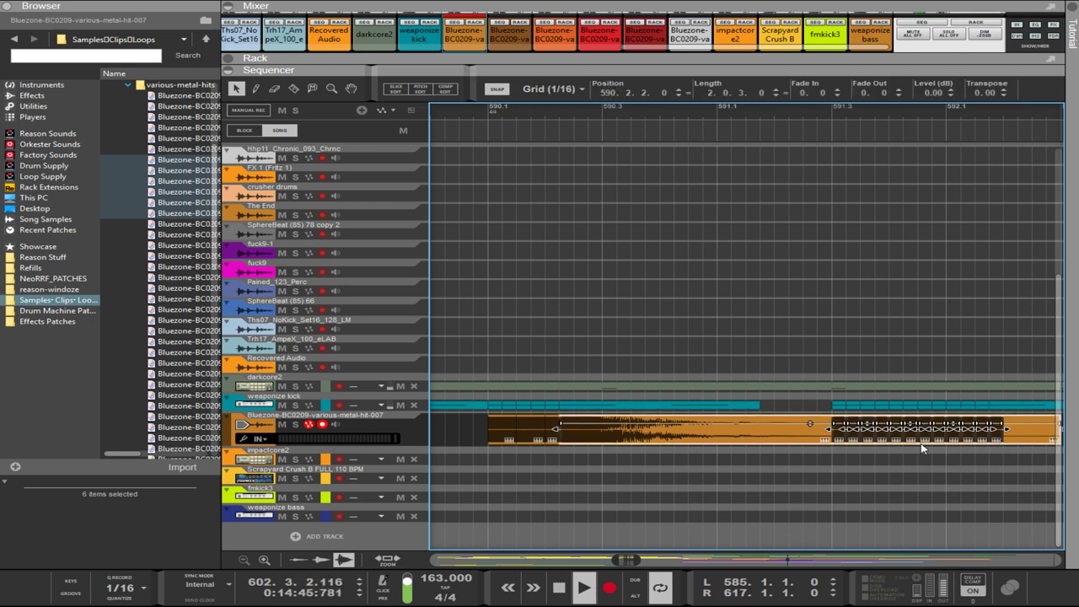
click(802, 440)
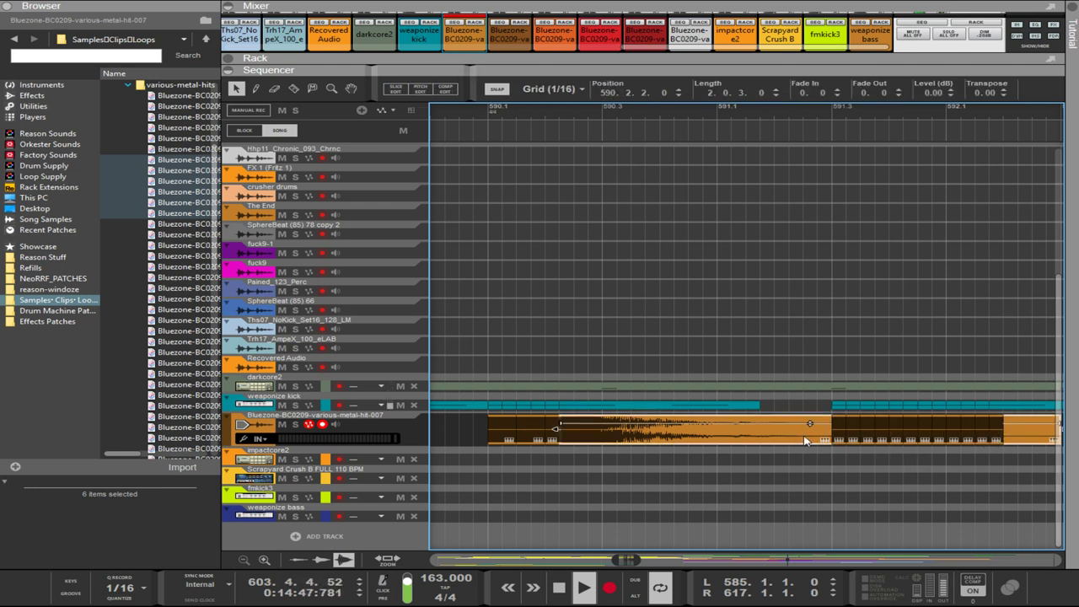
drag(821, 464, 1024, 430)
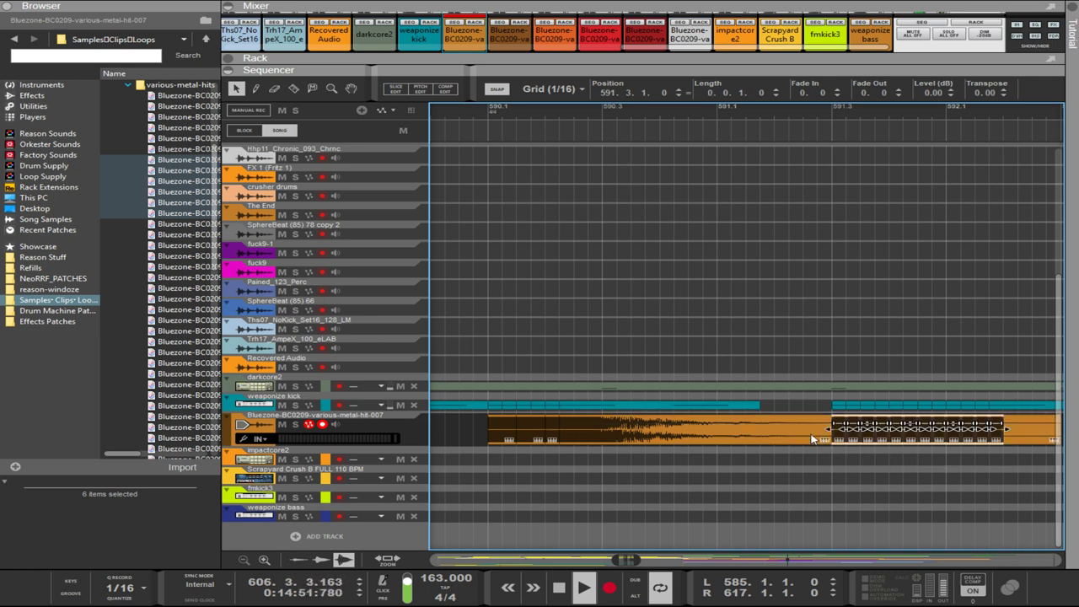
scroll(1013, 439, left, 3)
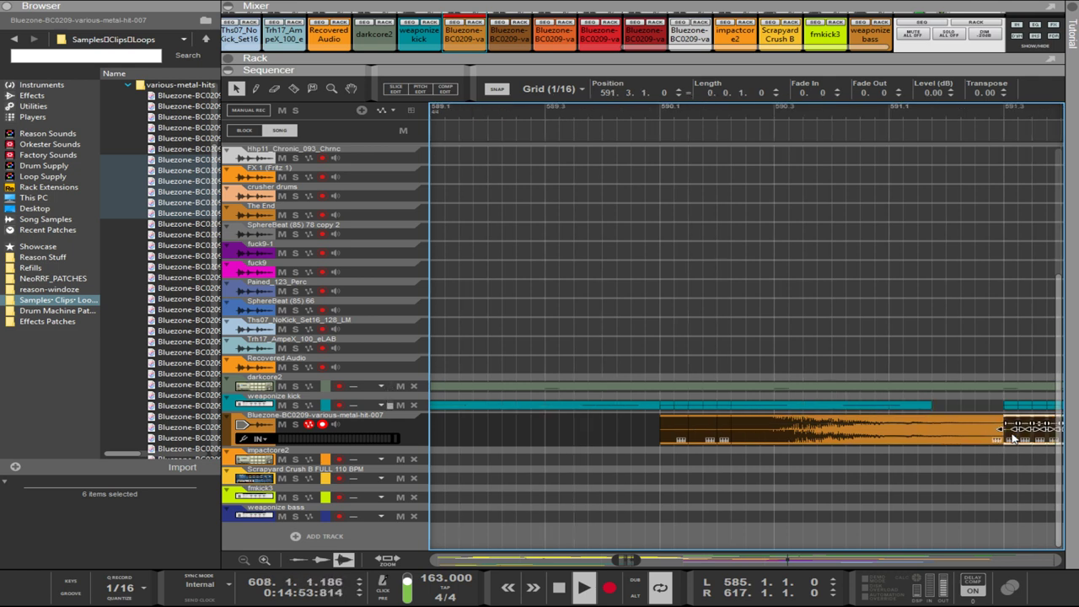
scroll(1012, 434, right, 5)
scroll(1011, 434, up, 5)
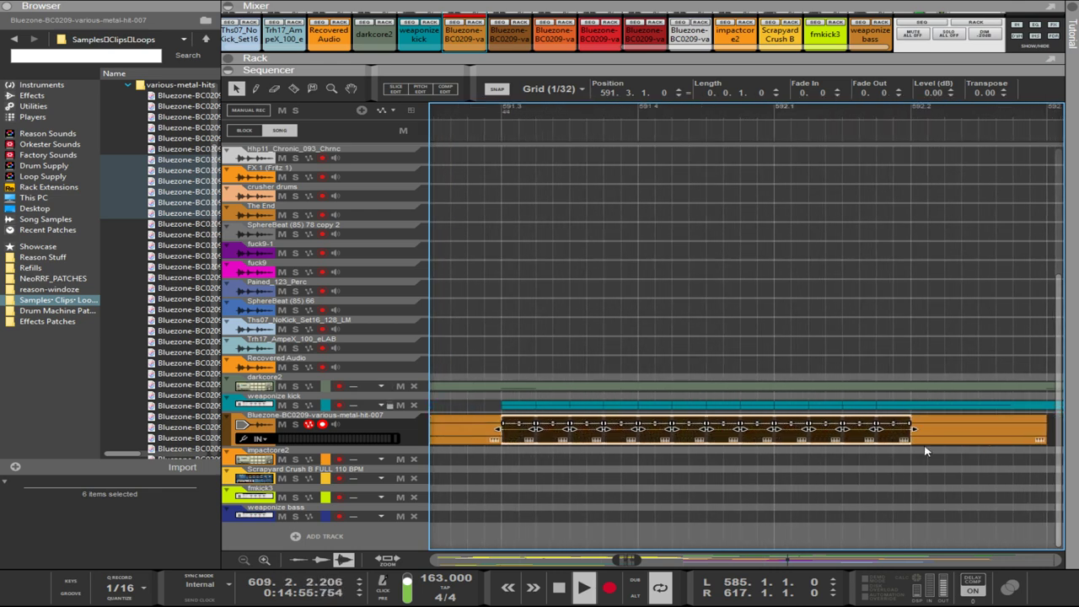
scroll(925, 451, up, 1)
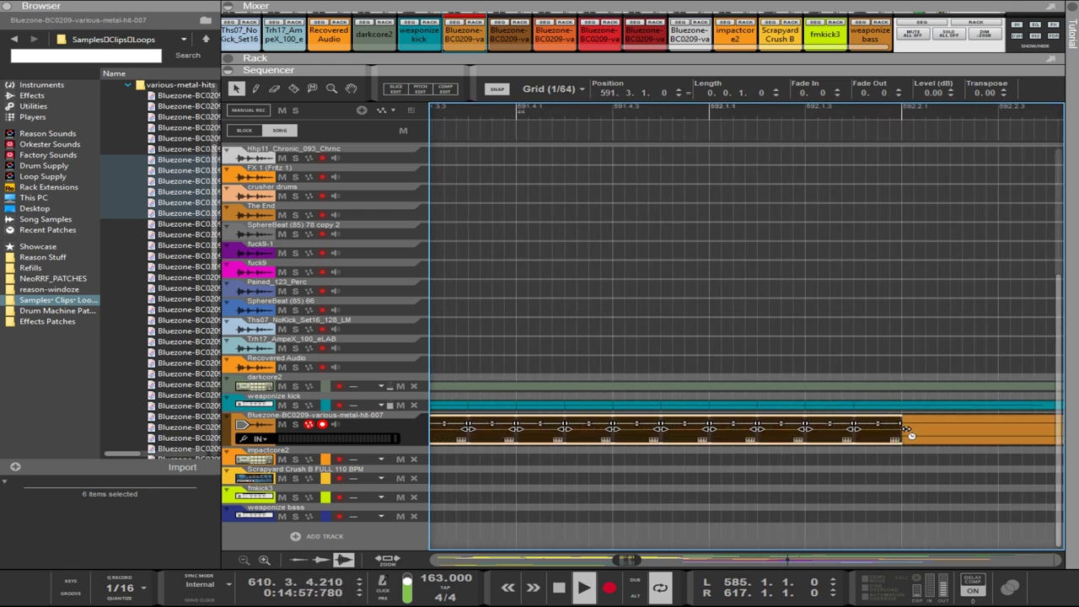
- Try shorter and longer lengths for all slices, undoing both changes
drag(904, 427, 878, 430)
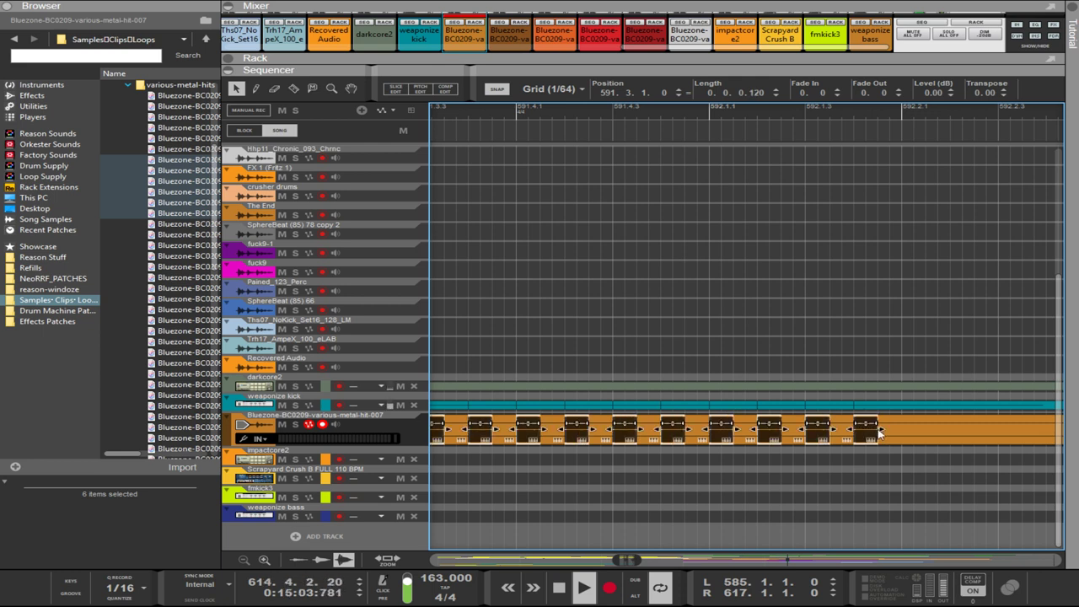
key(ctrl+z)
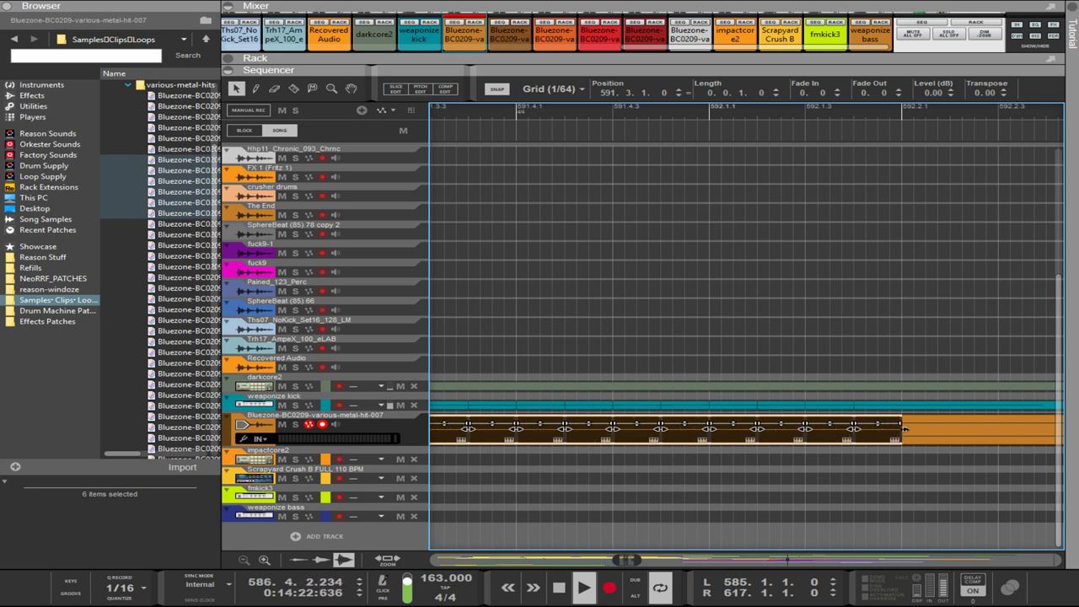
drag(905, 429, 923, 435)
key(ctrl+z)
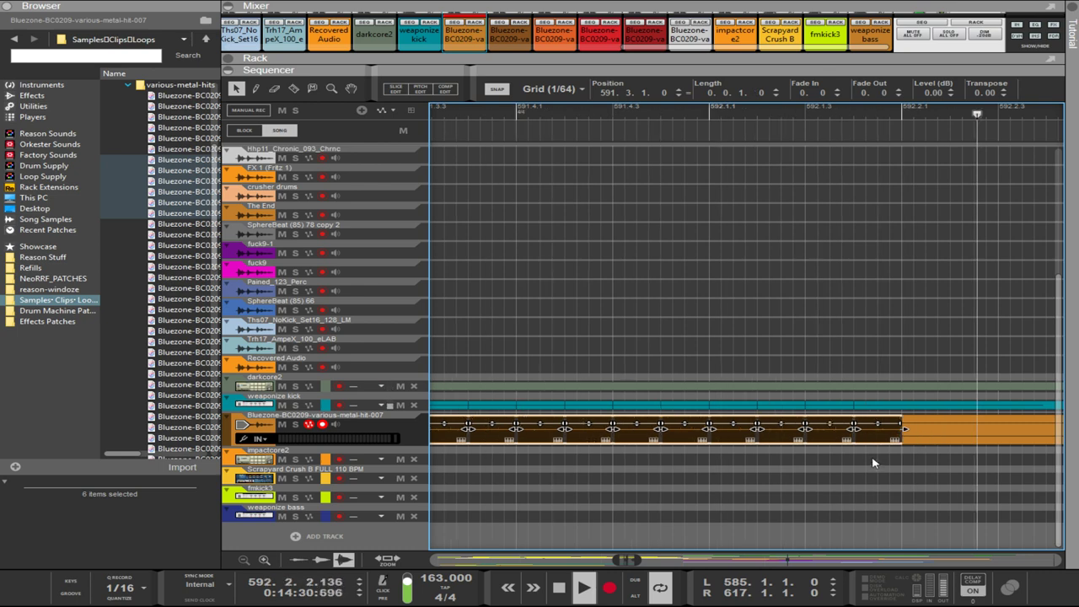
scroll(873, 463, right, 1)
scroll(873, 462, left, 3)
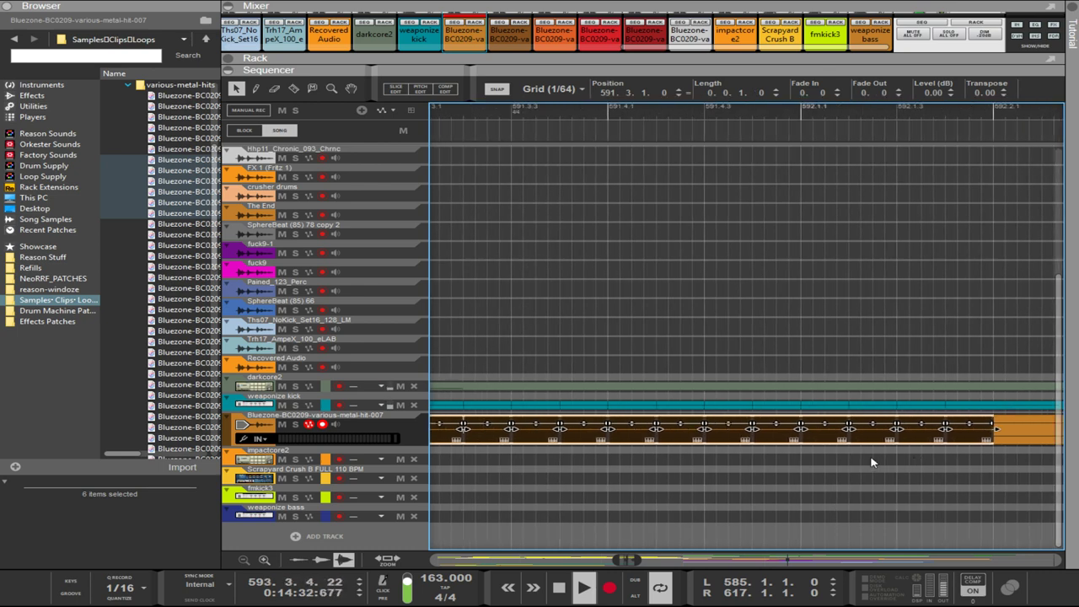
scroll(872, 462, down, 2)
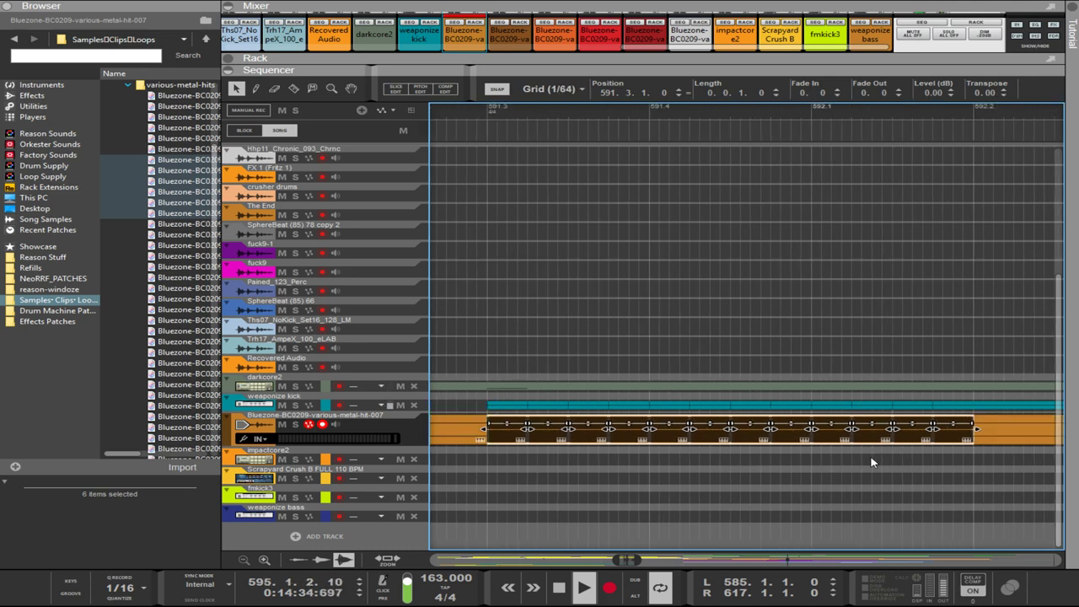
- Delete the small slices following 591.3, including the one at 591.3.2
click(743, 486)
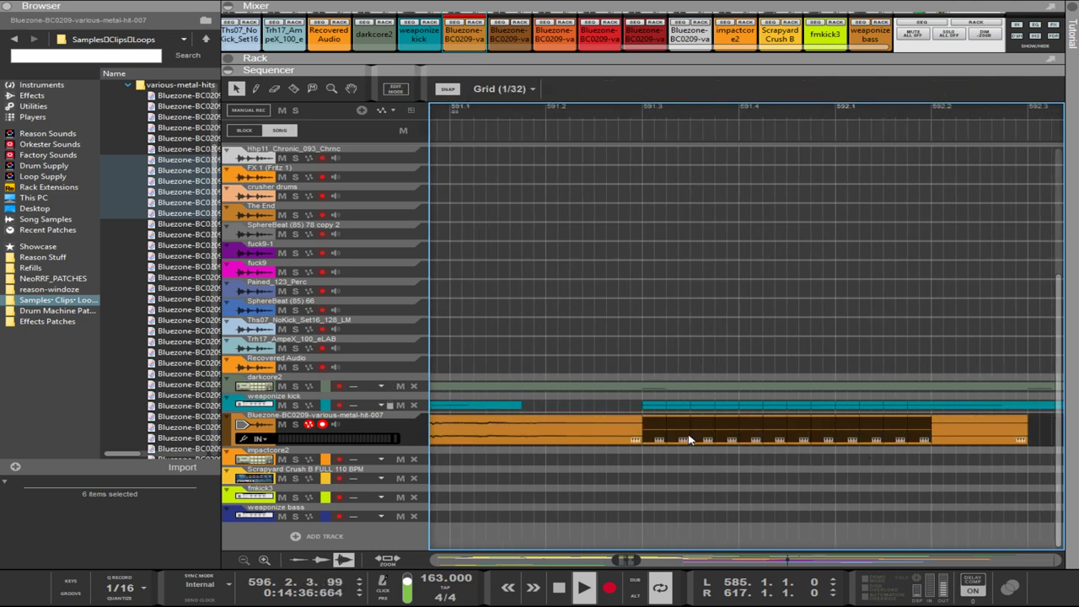
click(688, 438)
drag(695, 464, 922, 442)
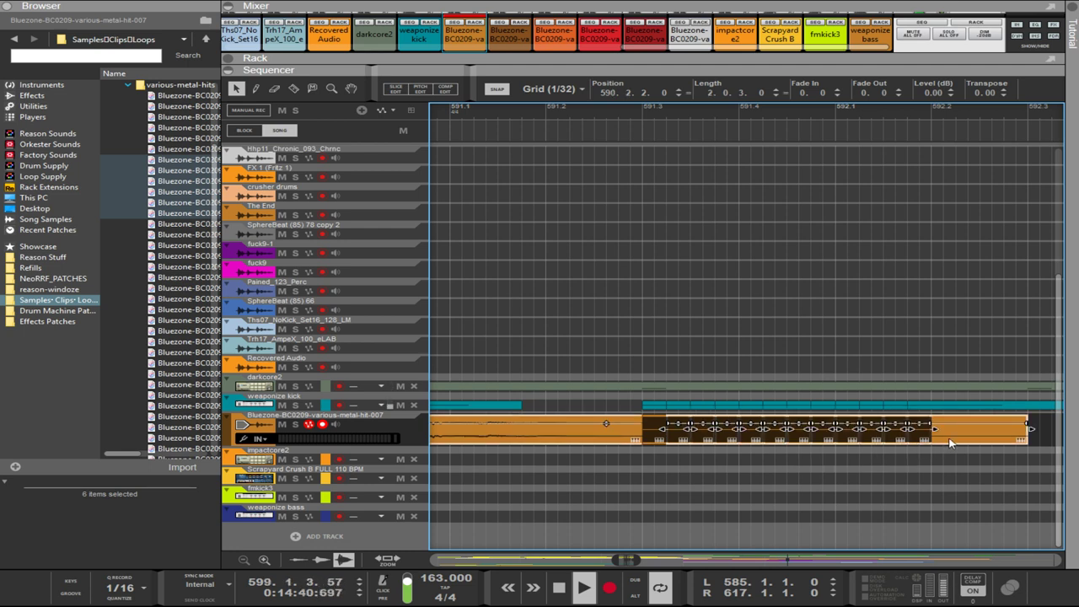
click(950, 443)
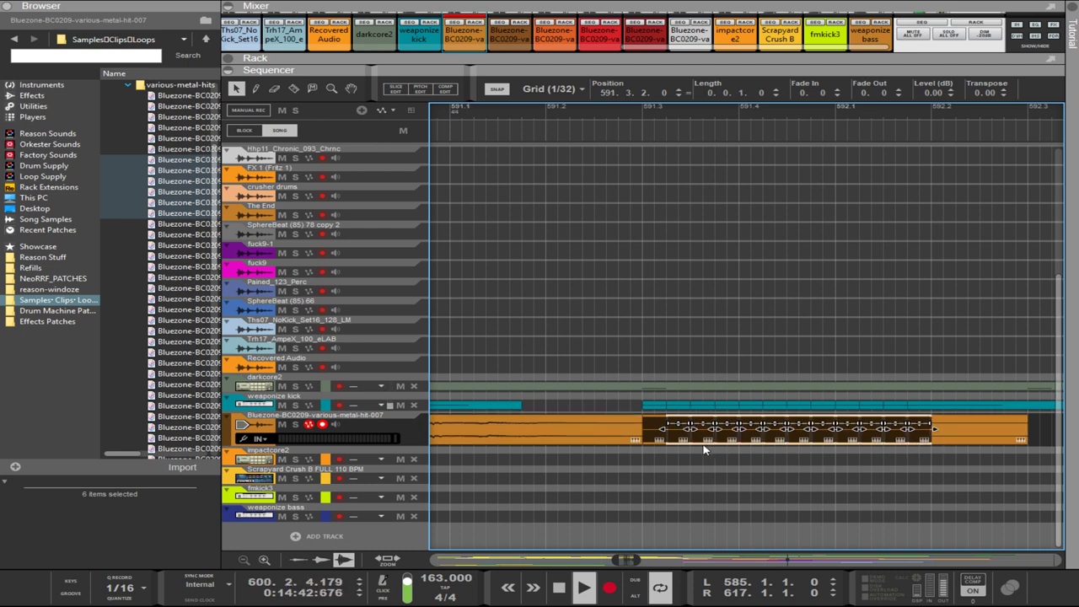
key(Delete)
- Resize the slice at 591.3 to 0.0.2.0, trim its end, and copy it repeatedly rightward
click(660, 441)
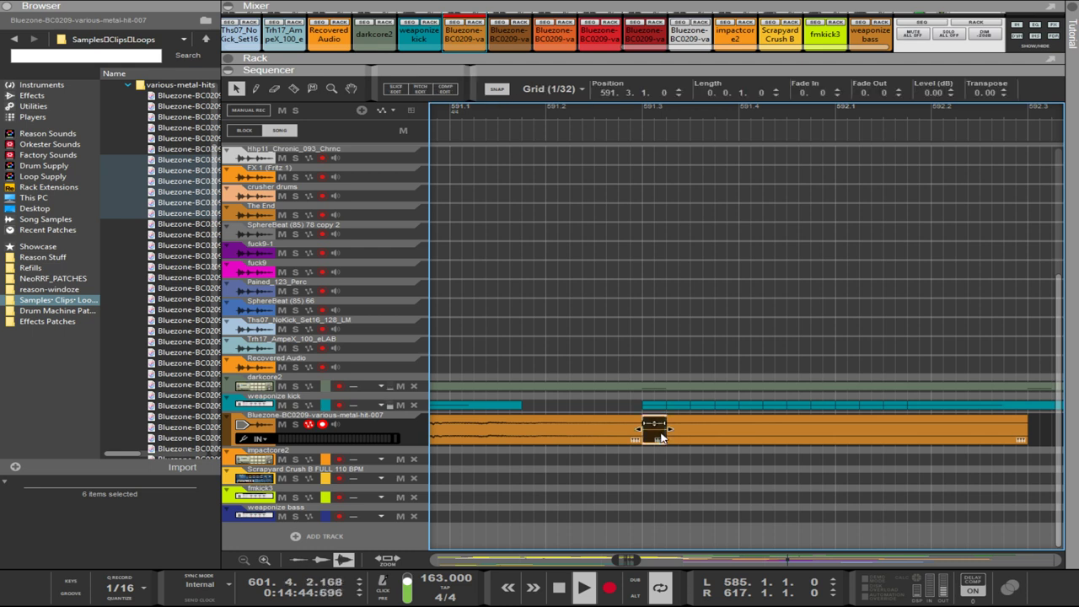
drag(670, 432, 695, 435)
click(685, 470)
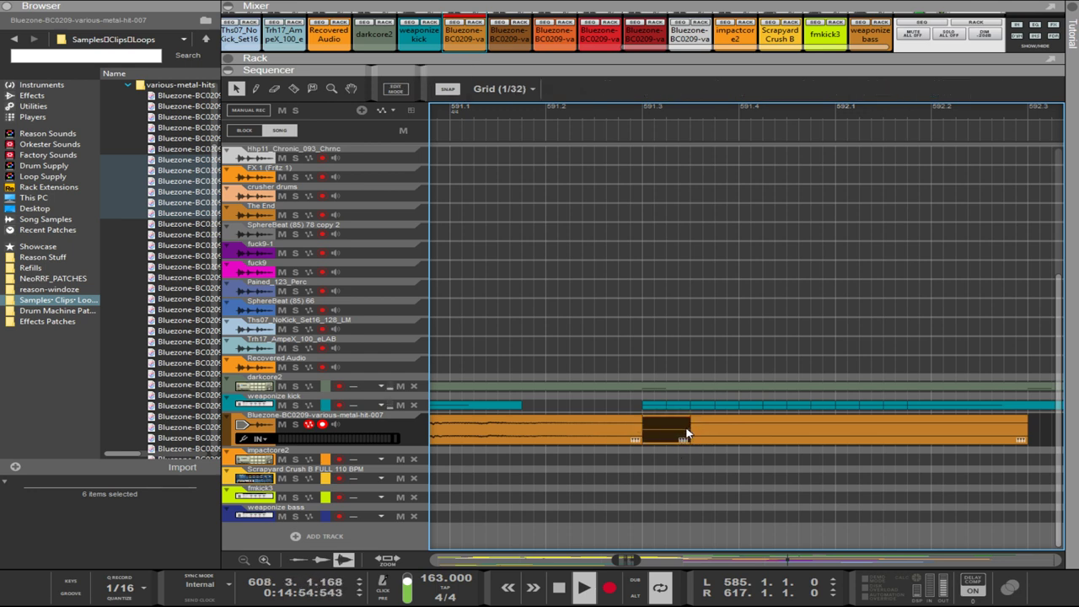
mouse_move(687, 434)
mouse_down()
mouse_move(660, 435)
mouse_move(703, 437)
mouse_up()
ctrl+drag(701, 436, 726, 439)
- Select only the short slices, excluding the long clip, and copy the group one beat later
drag(616, 484, 769, 435)
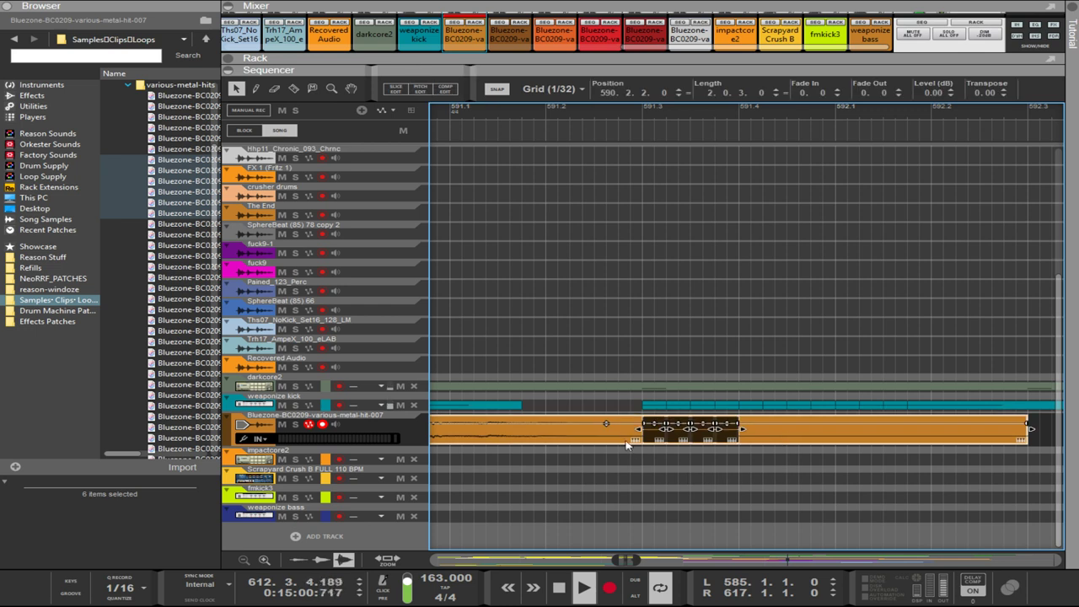
shift+click(616, 437)
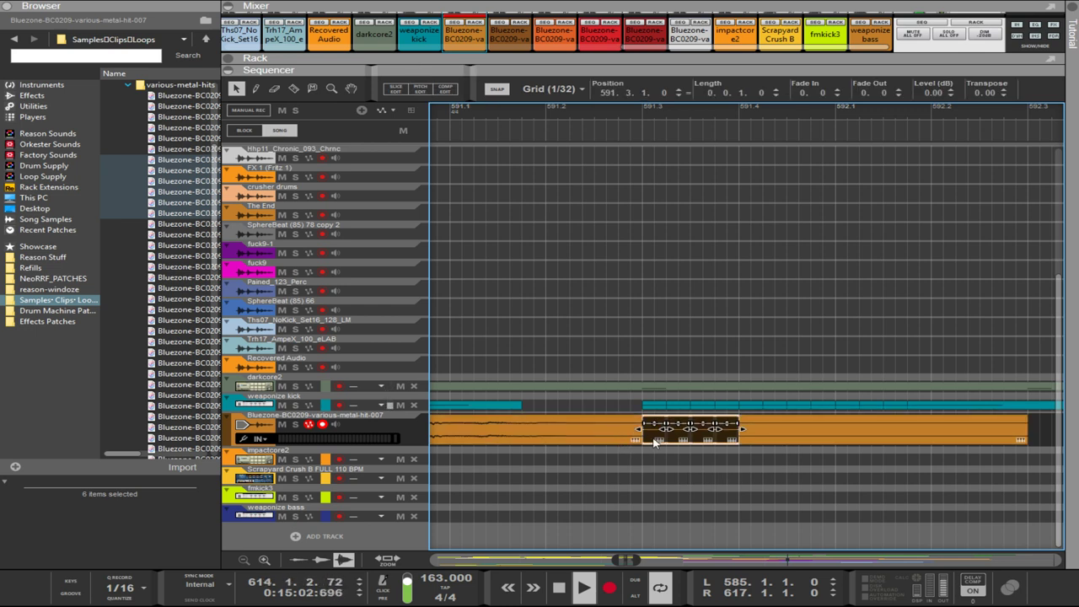
drag(654, 440, 840, 430)
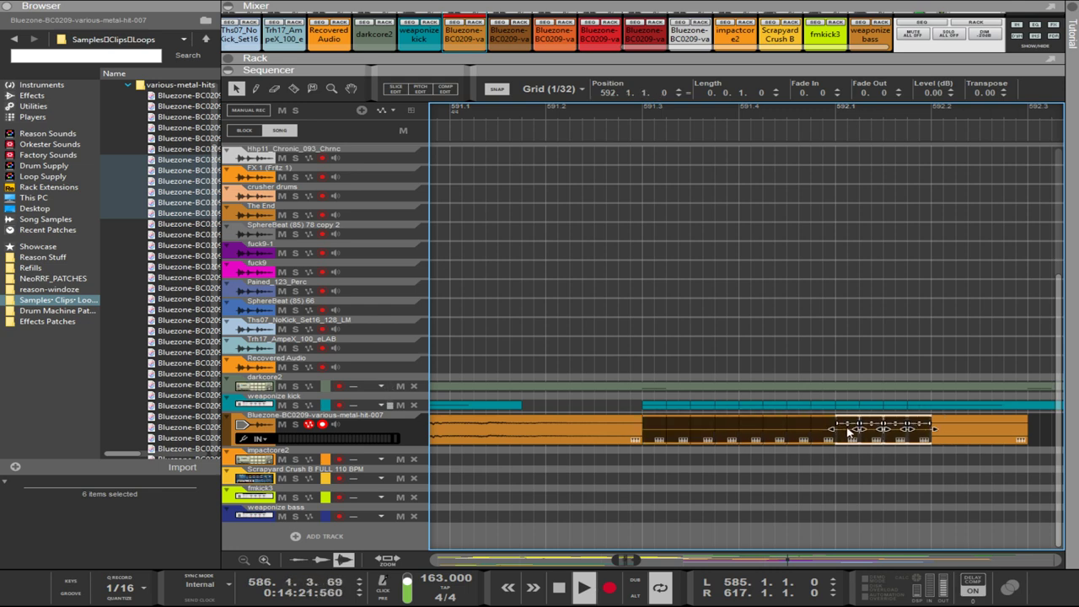
- Copy the two selected slices further along and move a clip back to 591.1.4
scroll(848, 431, down, 5)
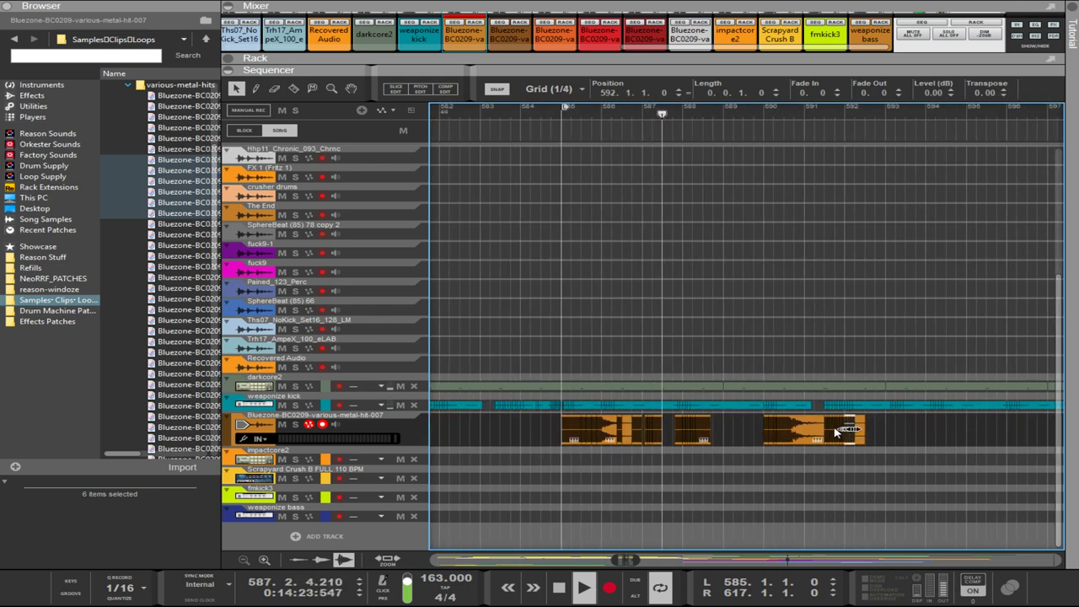
drag(575, 436, 827, 433)
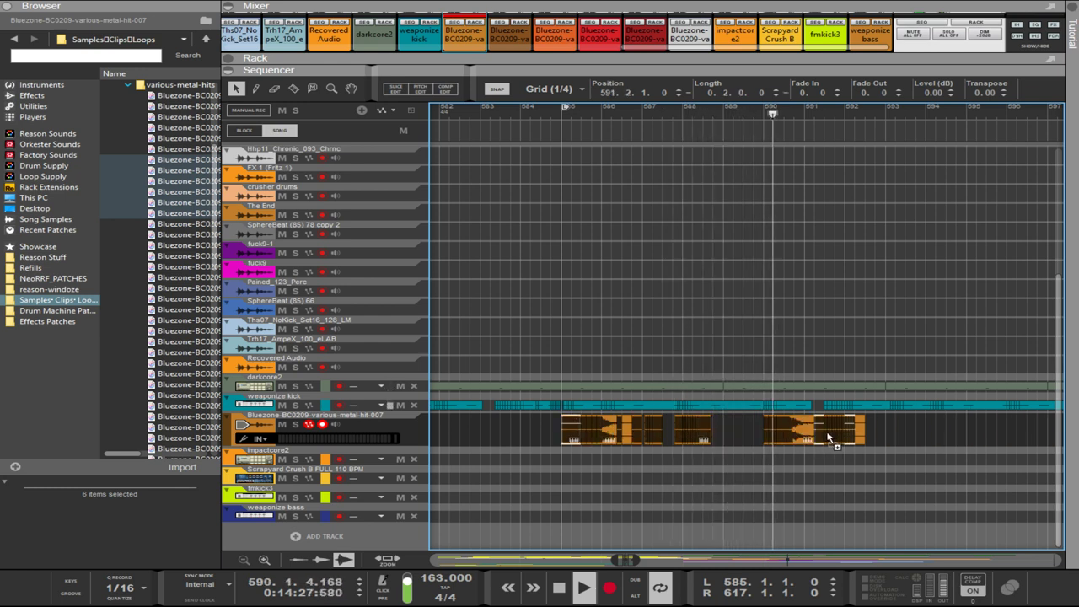
scroll(822, 441, up, 1)
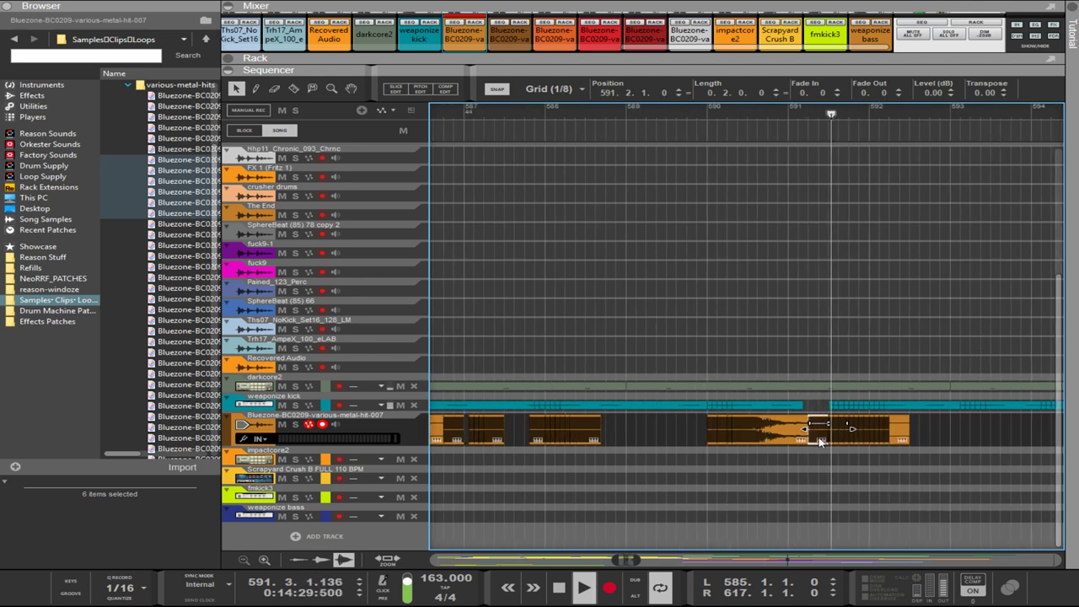
scroll(822, 441, up, 2)
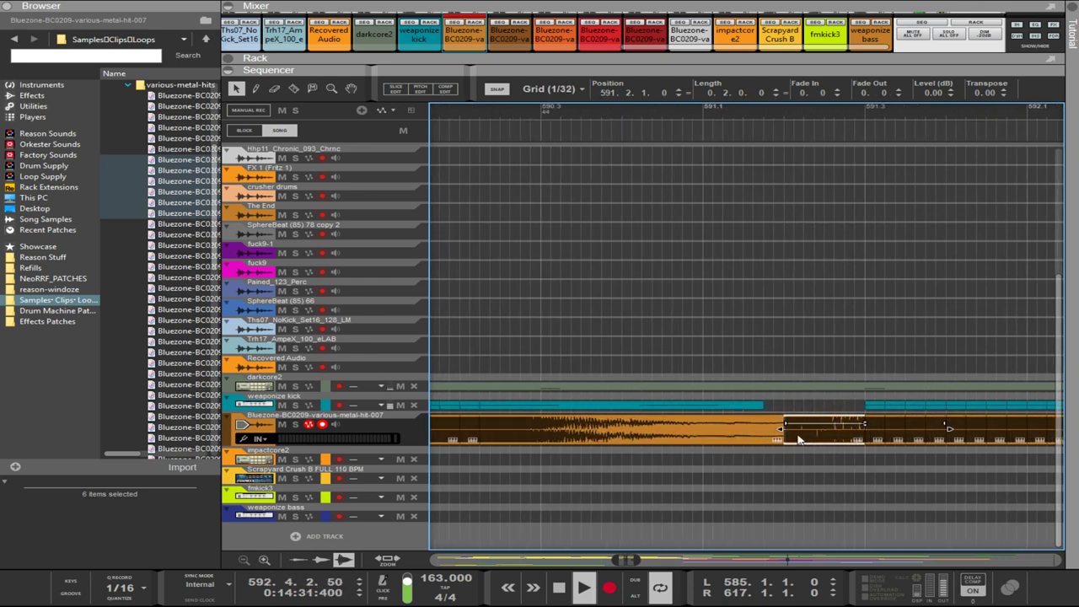
drag(799, 439, 778, 435)
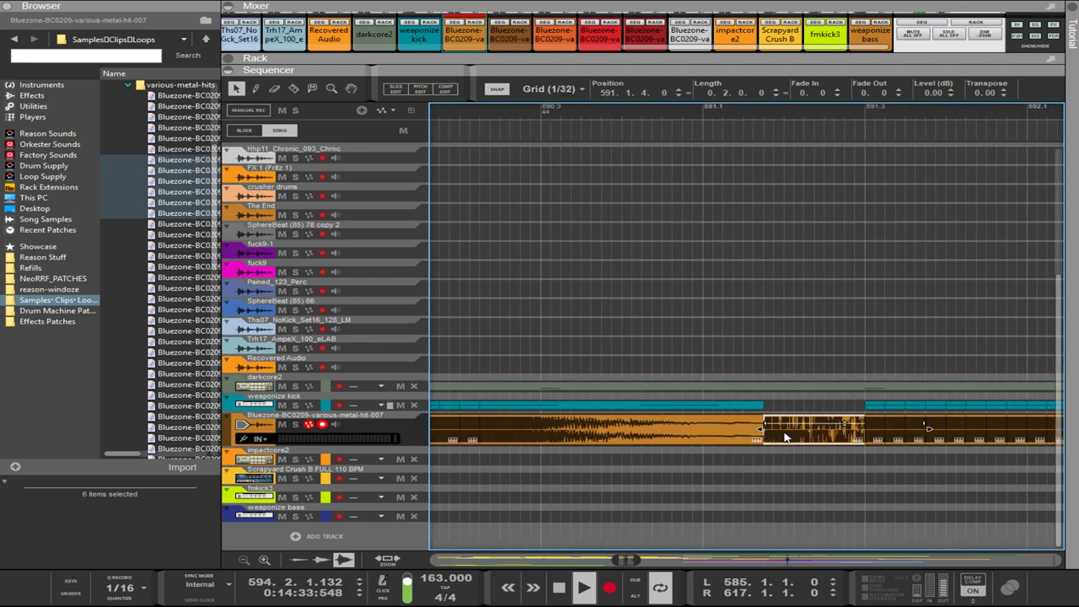
- Shift the metal-hit clip at bar 585 one beat earlier
scroll(784, 436, down, 4)
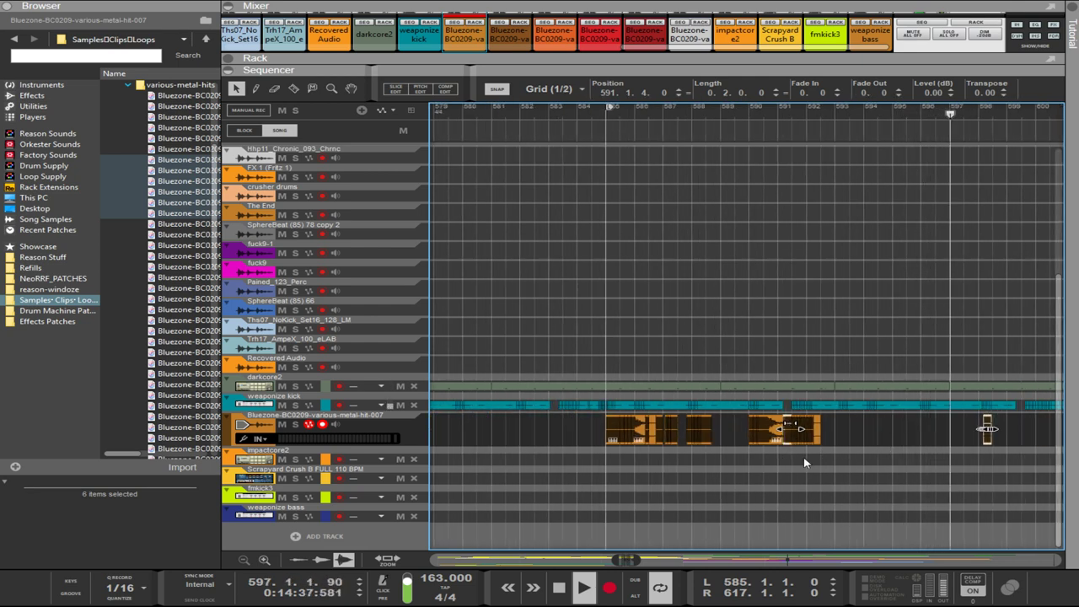
scroll(732, 460, up, 3)
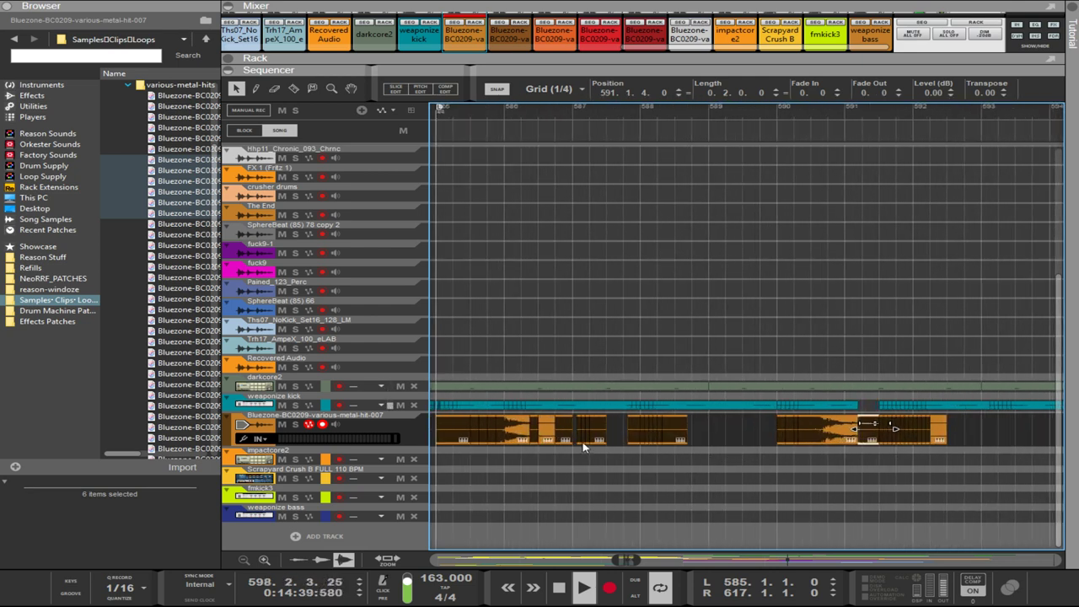
click(487, 440)
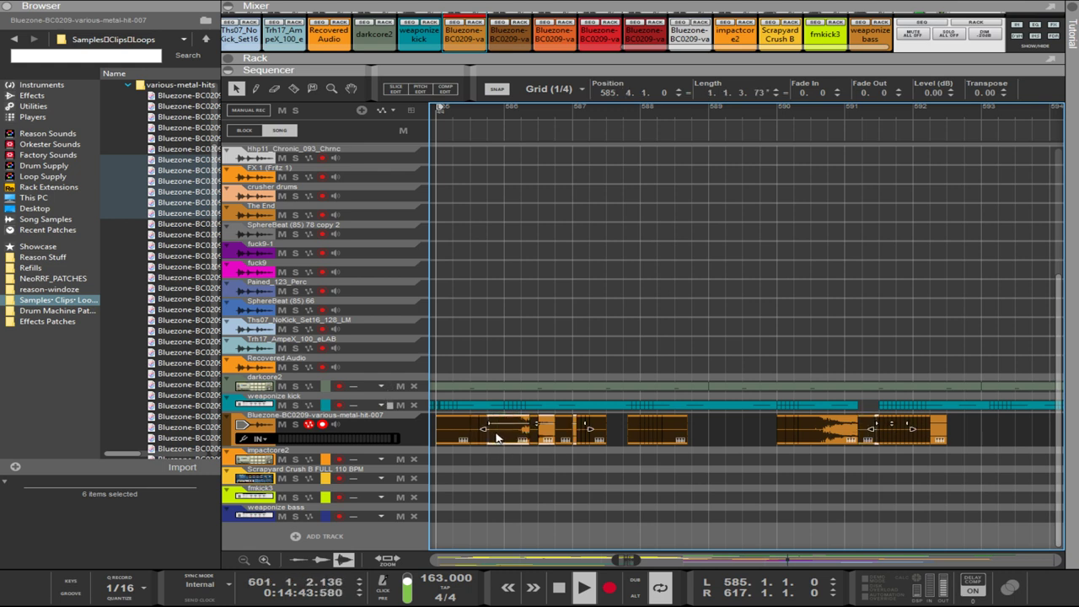
key(Left)
- Move the short slice from 586.2.3 to 588.4.3
click(536, 430)
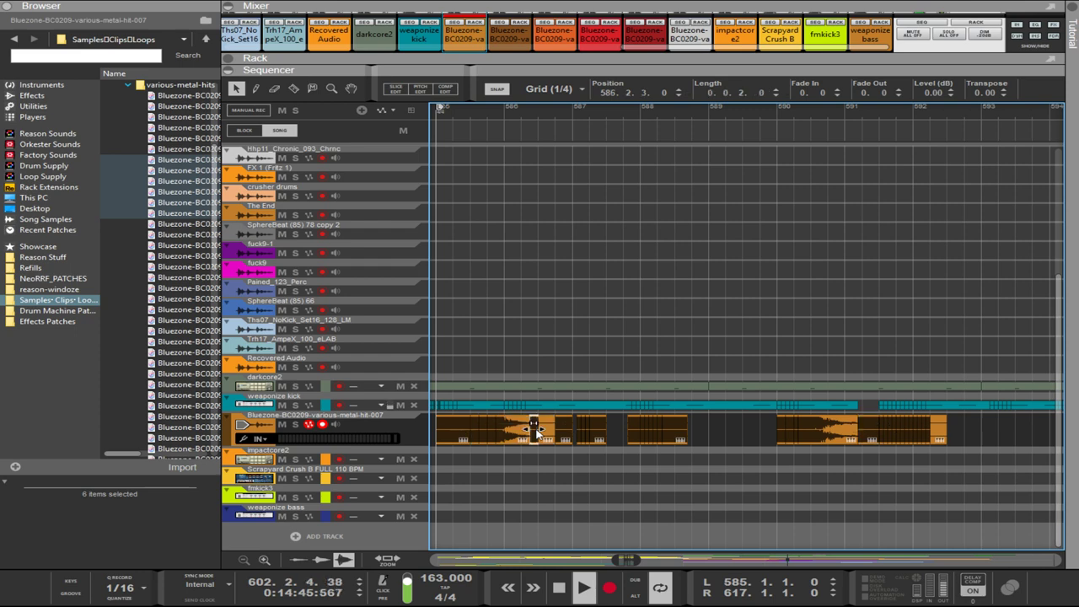
drag(536, 430, 708, 431)
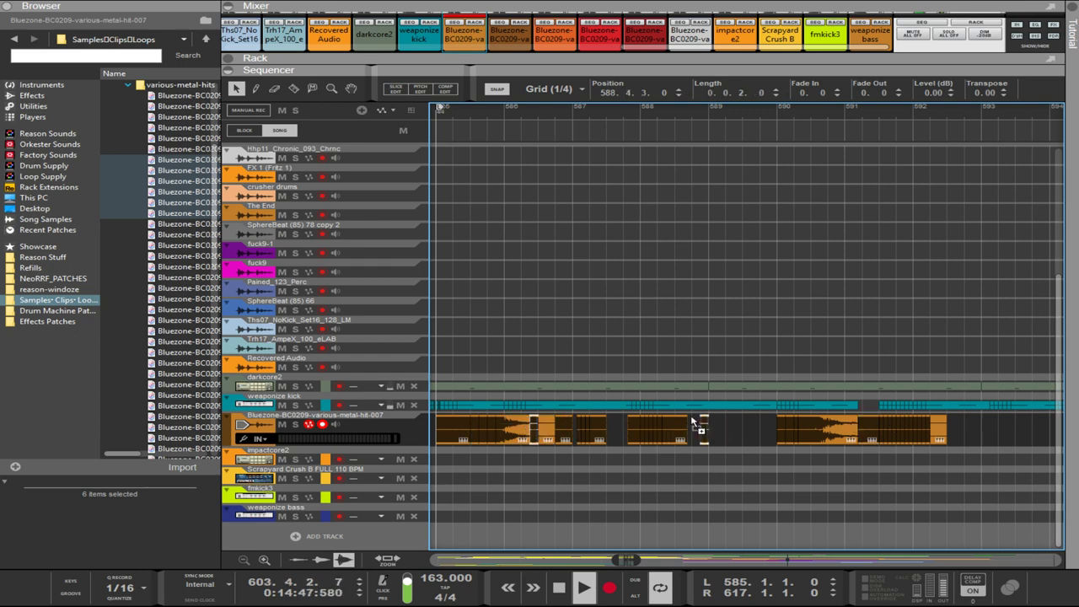
scroll(693, 424, up, 3)
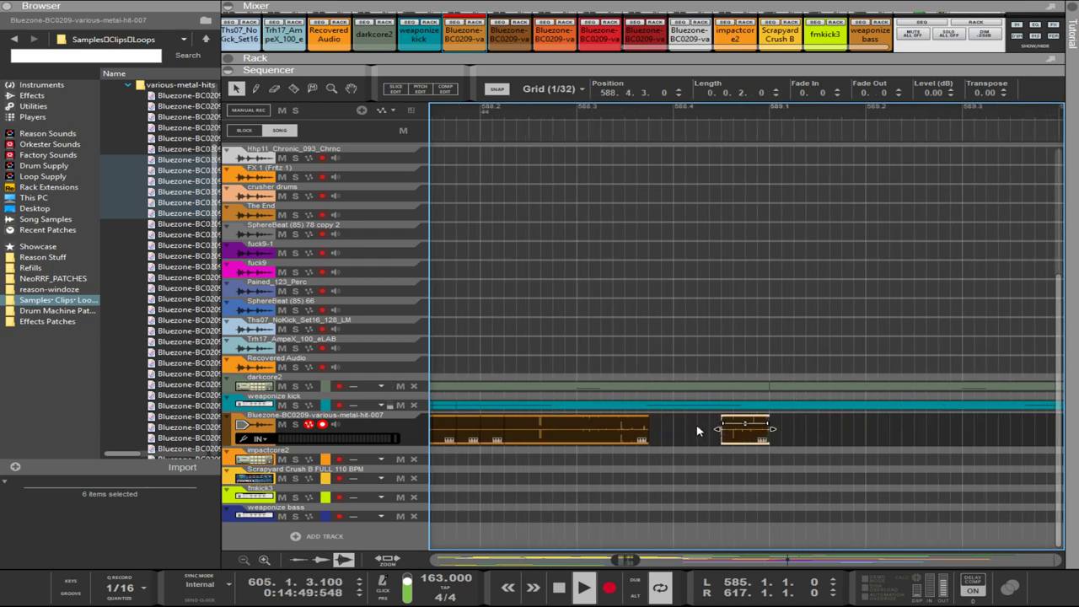
- Nudge the short slice to 588.3.4, then move it to 589.3.3.150 on a 1/128 grid
drag(740, 434, 681, 437)
scroll(665, 432, up, 3)
click(695, 437)
scroll(687, 439, down, 1)
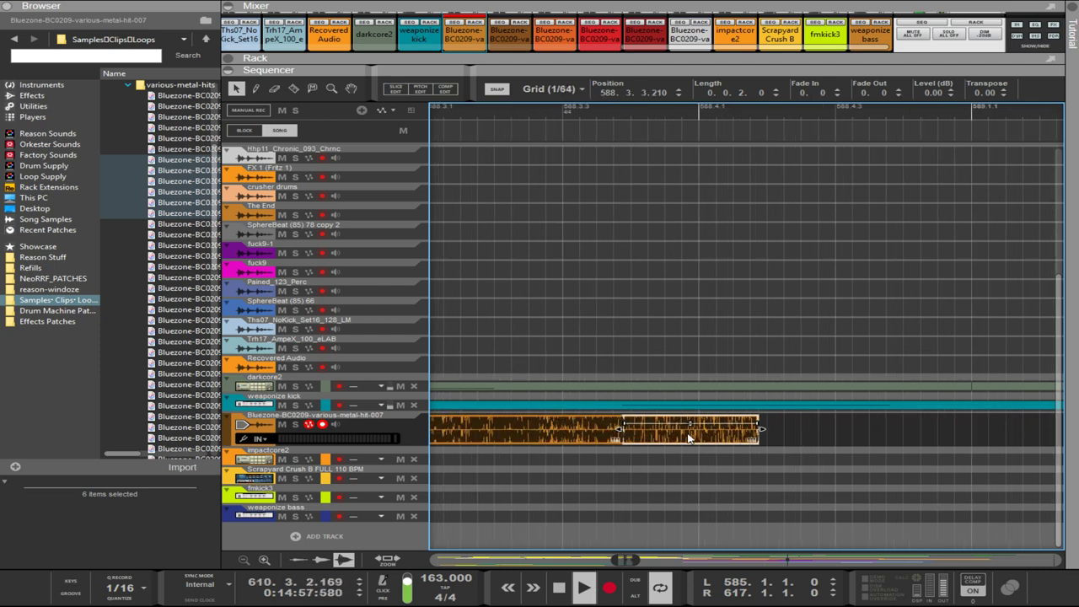
scroll(690, 439, down, 1)
drag(683, 436, 956, 436)
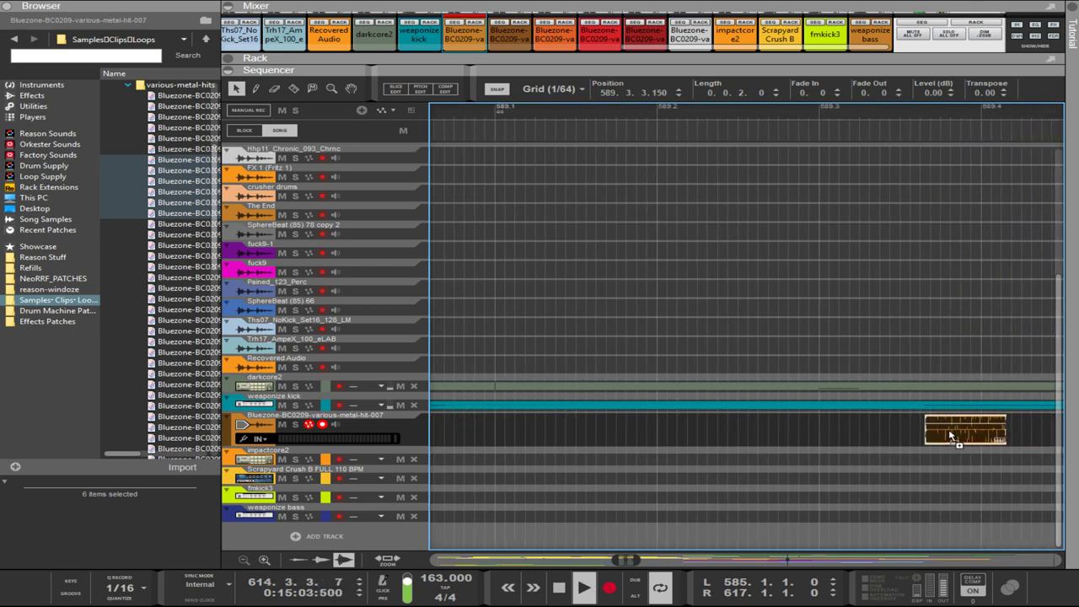
scroll(960, 439, up, 2)
scroll(962, 440, down, 1)
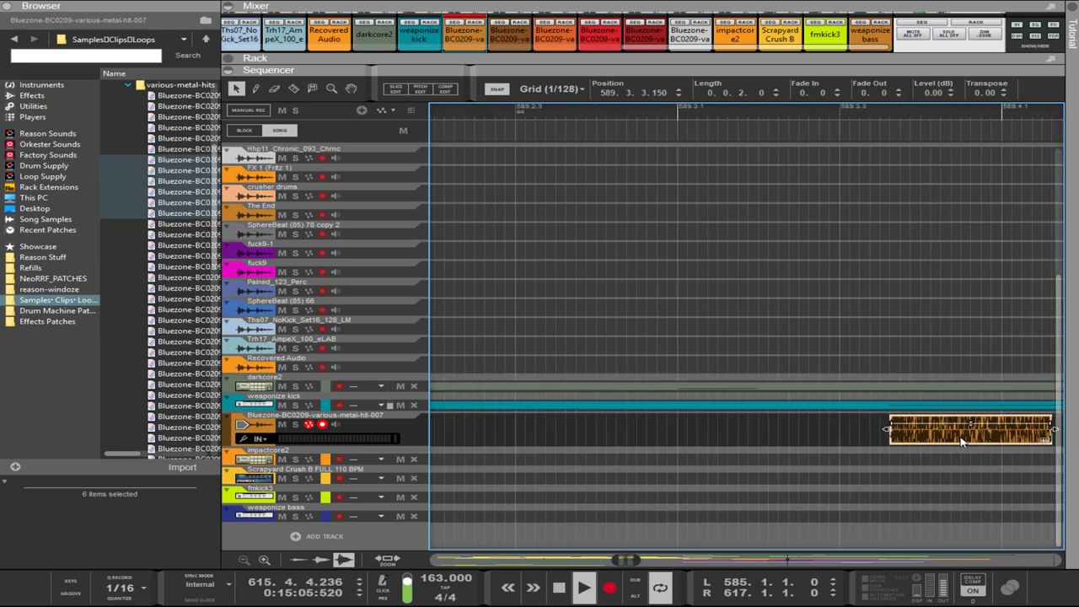
scroll(961, 441, up, 2)
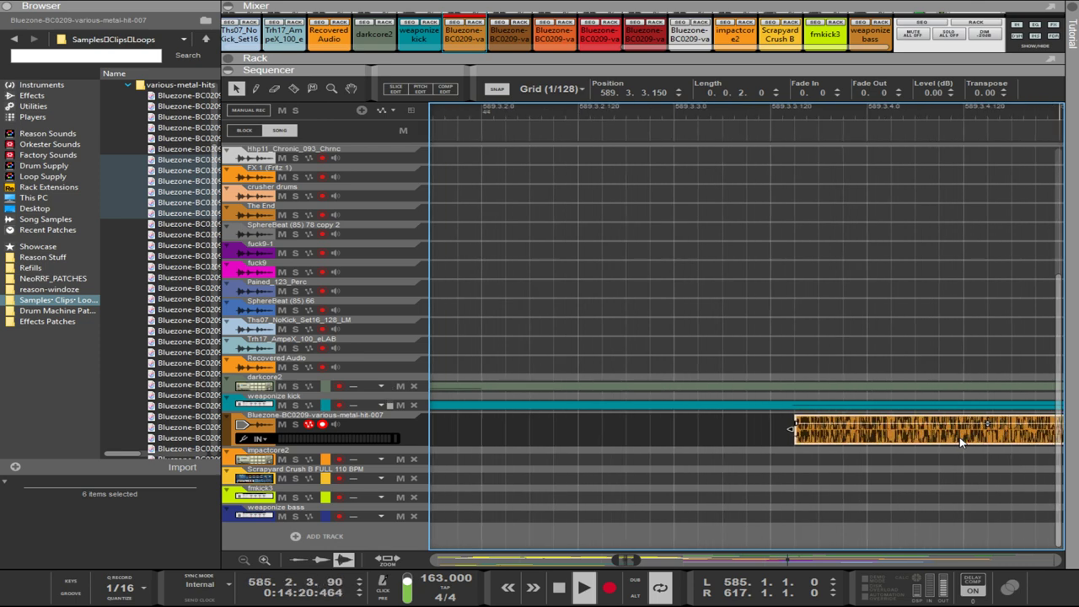
scroll(961, 441, up, 1)
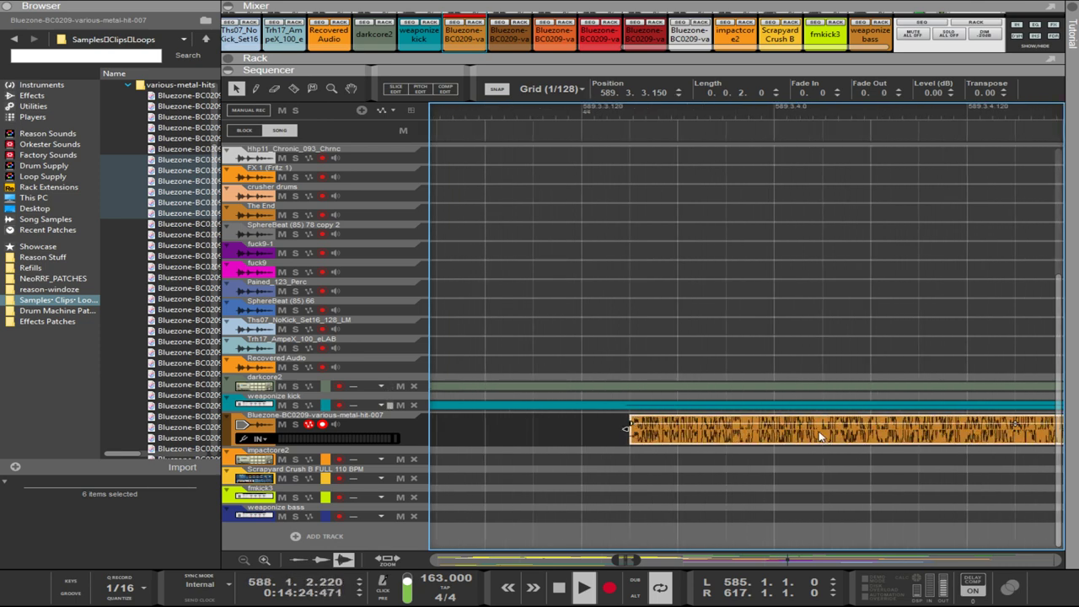
scroll(822, 437, down, 4)
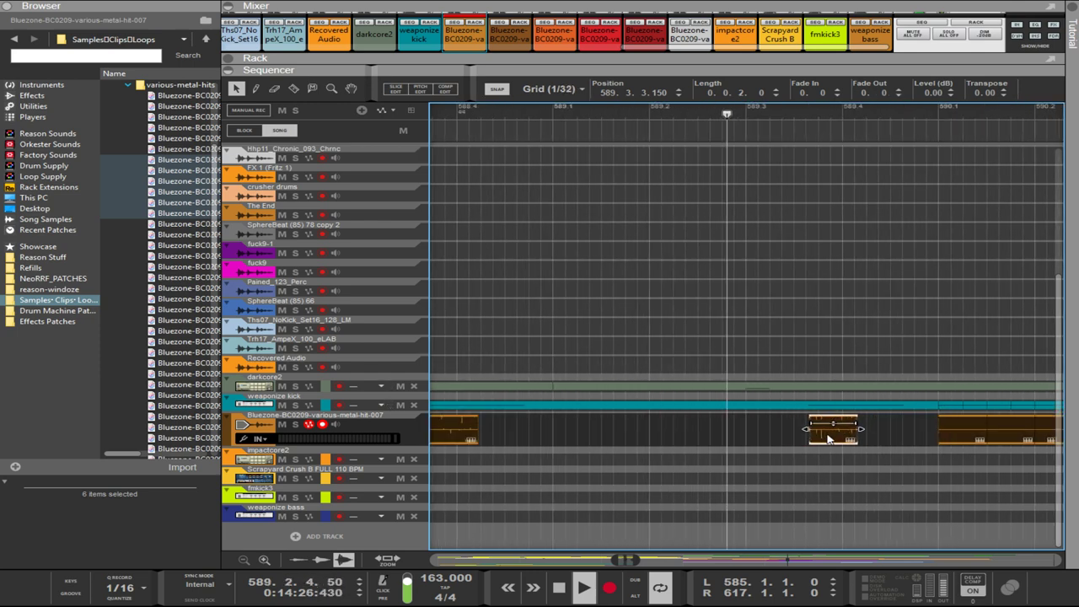
- Extend the short metal-hit slice on the Bluezone track to a length of 0.1.1.90
scroll(827, 439, down, 1)
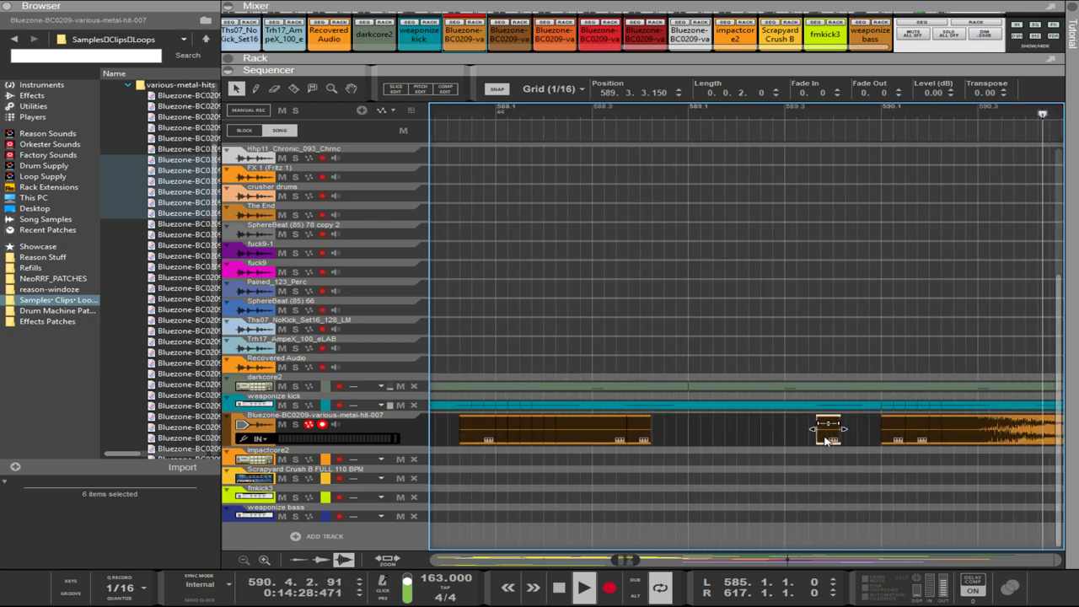
scroll(827, 439, down, 2)
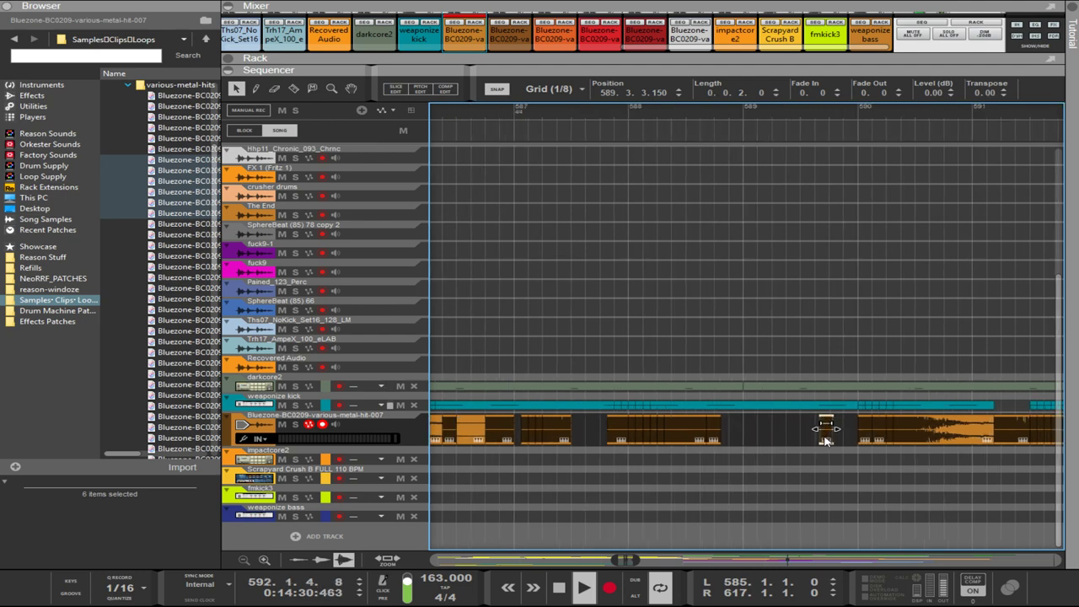
scroll(827, 439, up, 1)
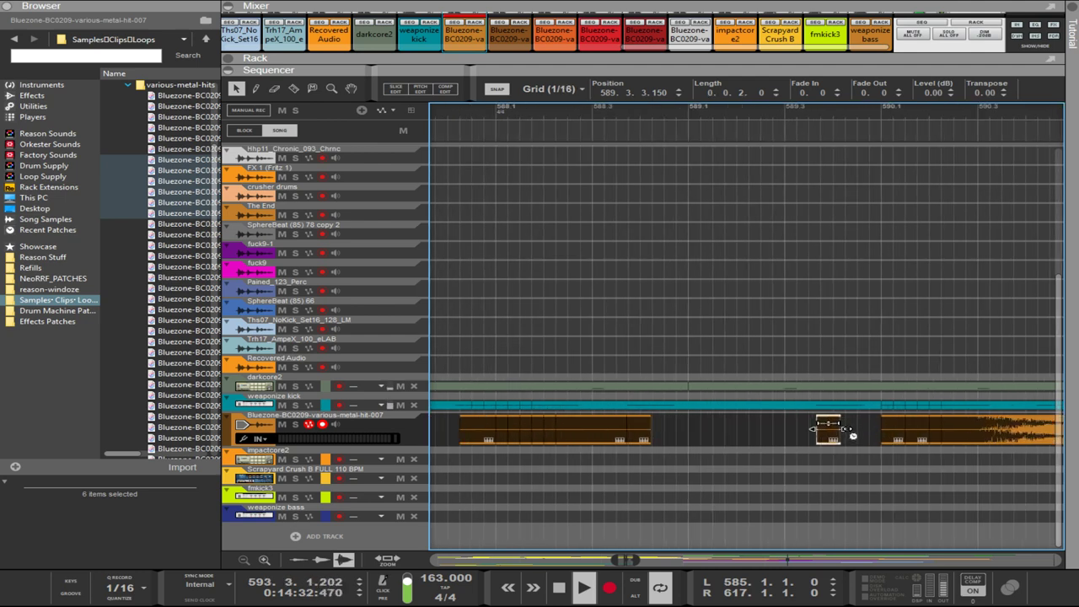
drag(845, 430, 671, 438)
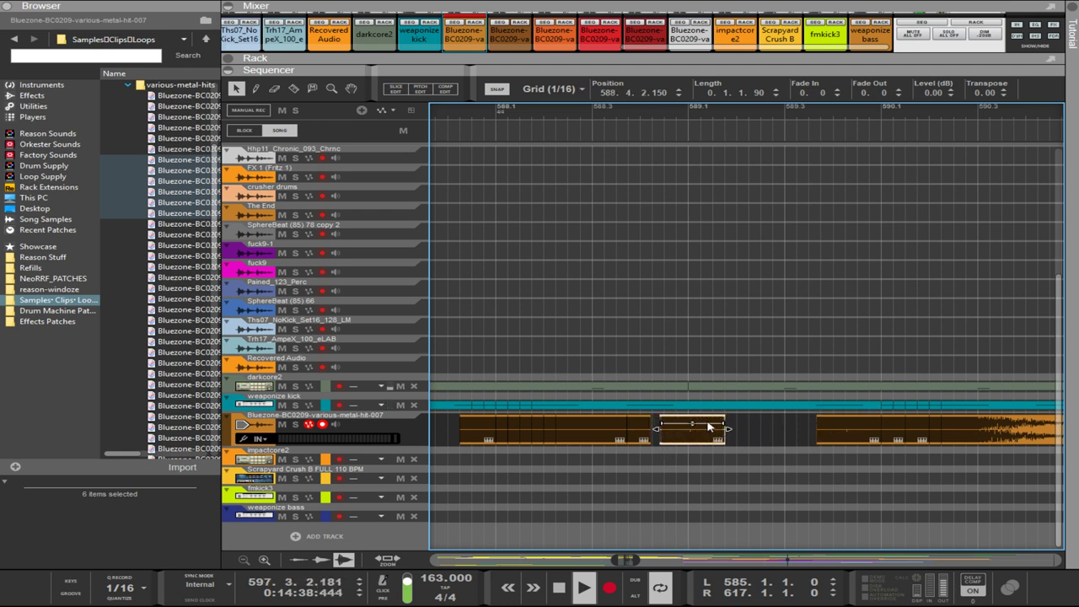
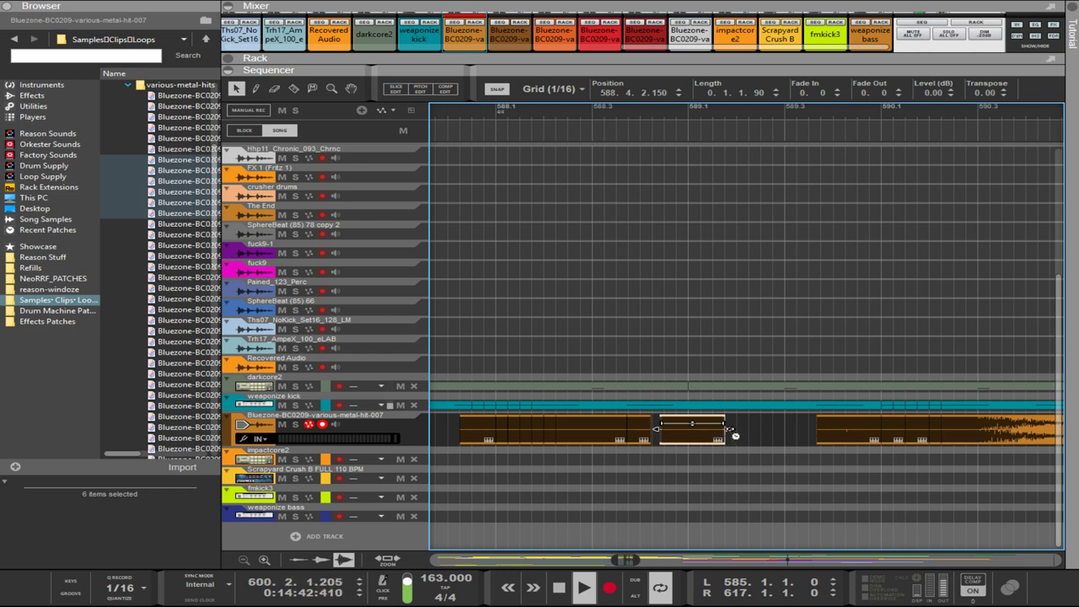
- Lengthen the metal-hit clip to over three beats and give it a fade-in
drag(738, 434, 822, 442)
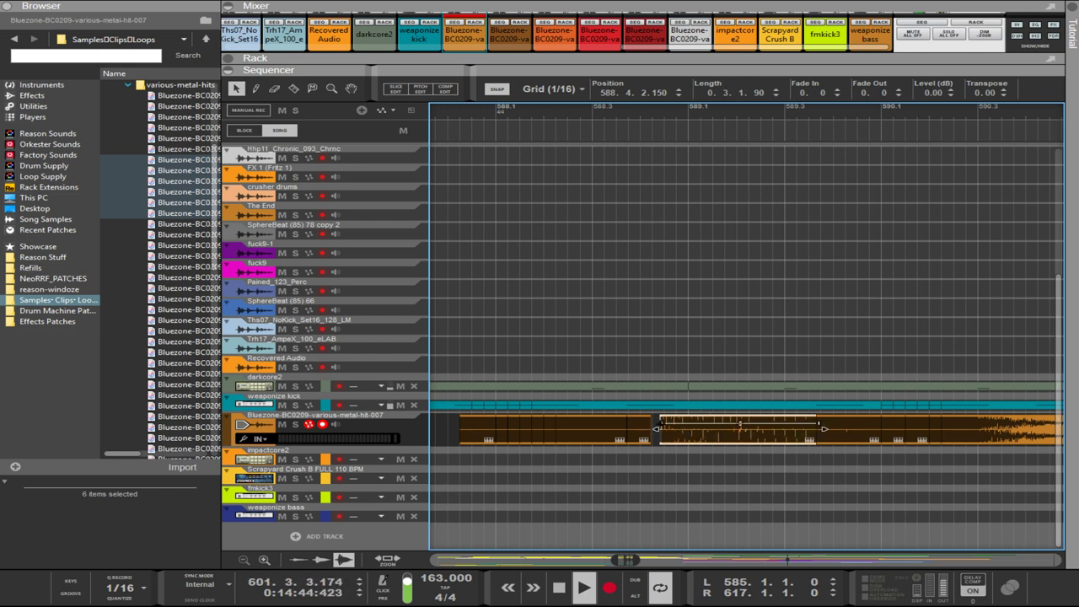
drag(662, 422, 818, 424)
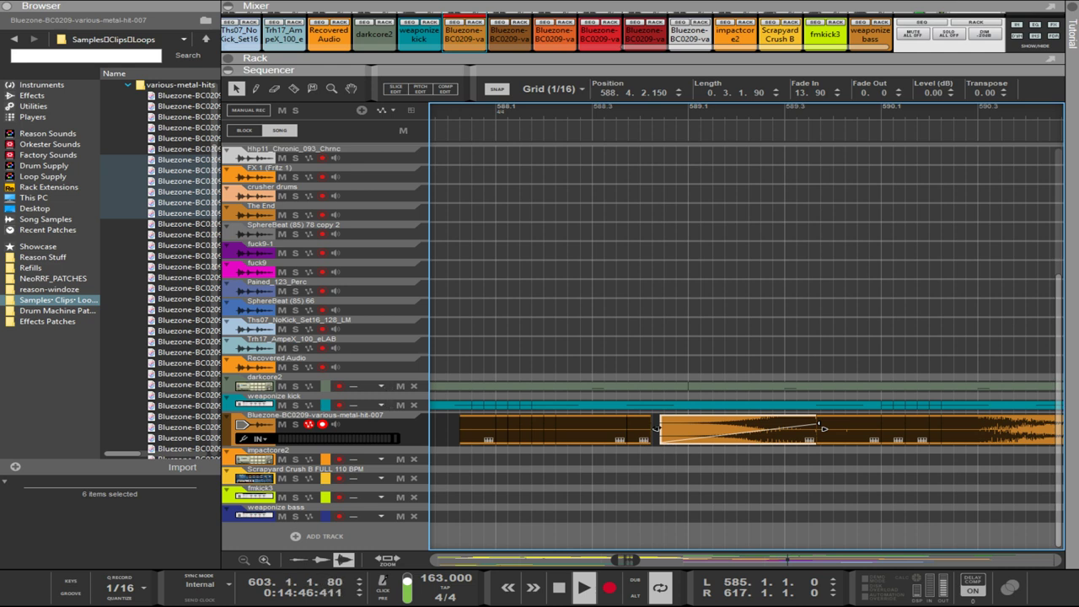
drag(655, 428, 654, 432)
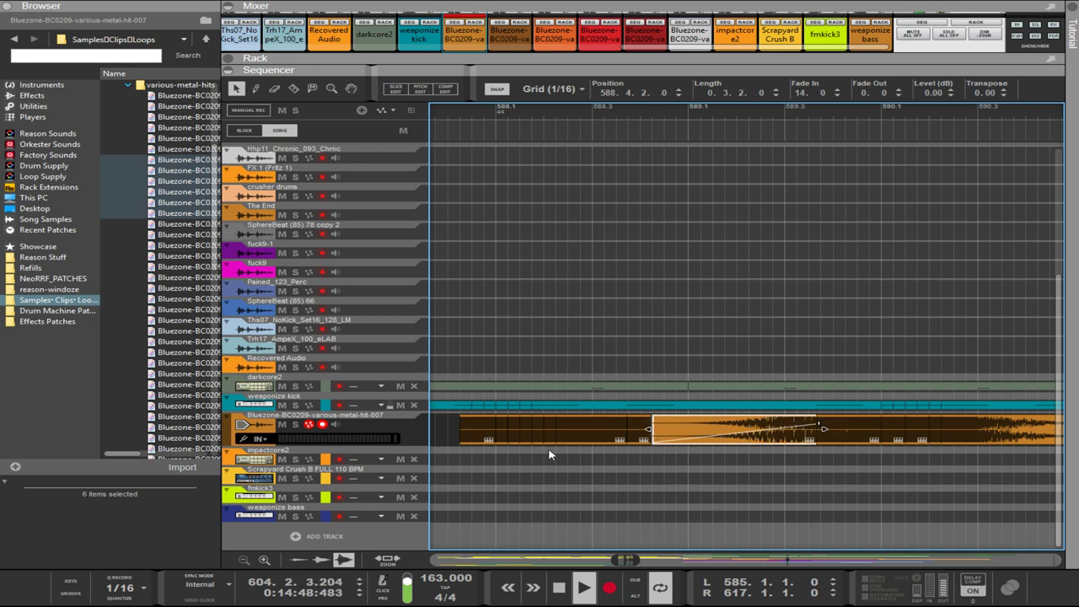
- Ctrl-drag copies of the metal-hit clips earlier and give the copy a 5.0 fade-in
drag(478, 441, 536, 438)
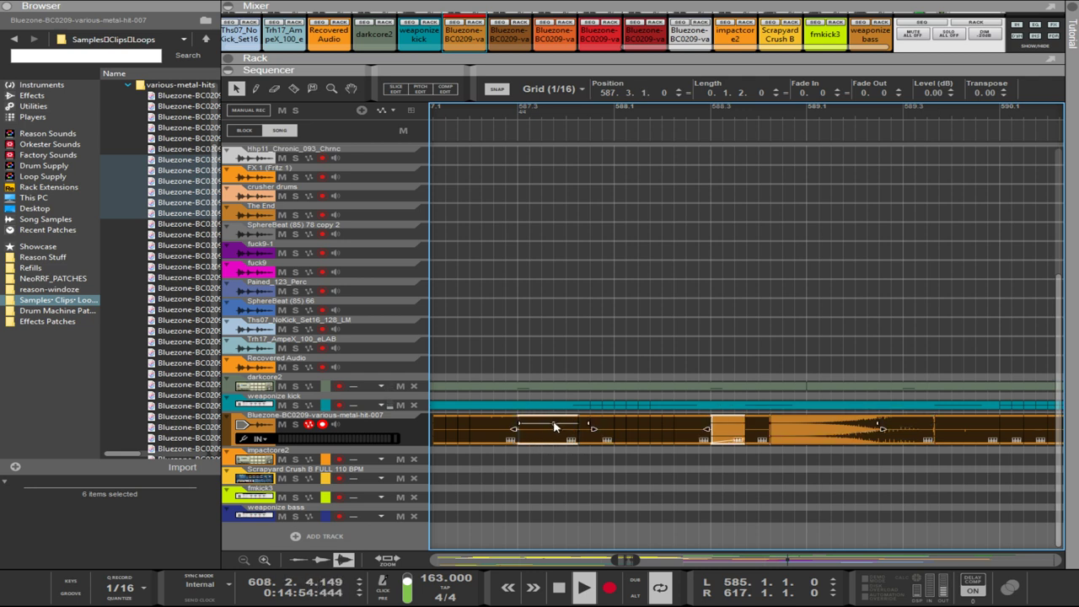
click(555, 427)
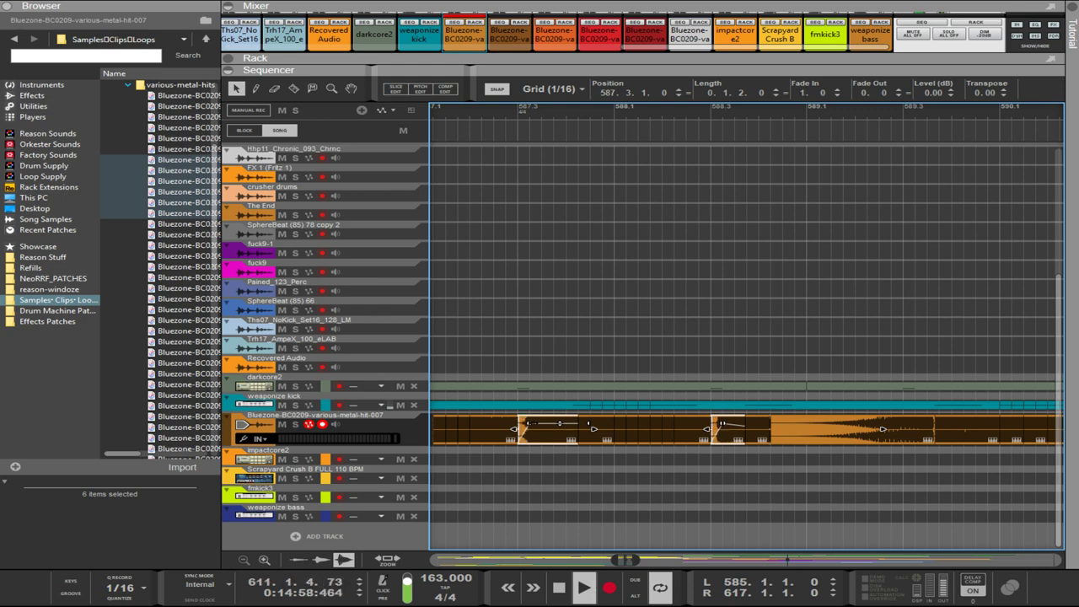
drag(560, 422, 578, 423)
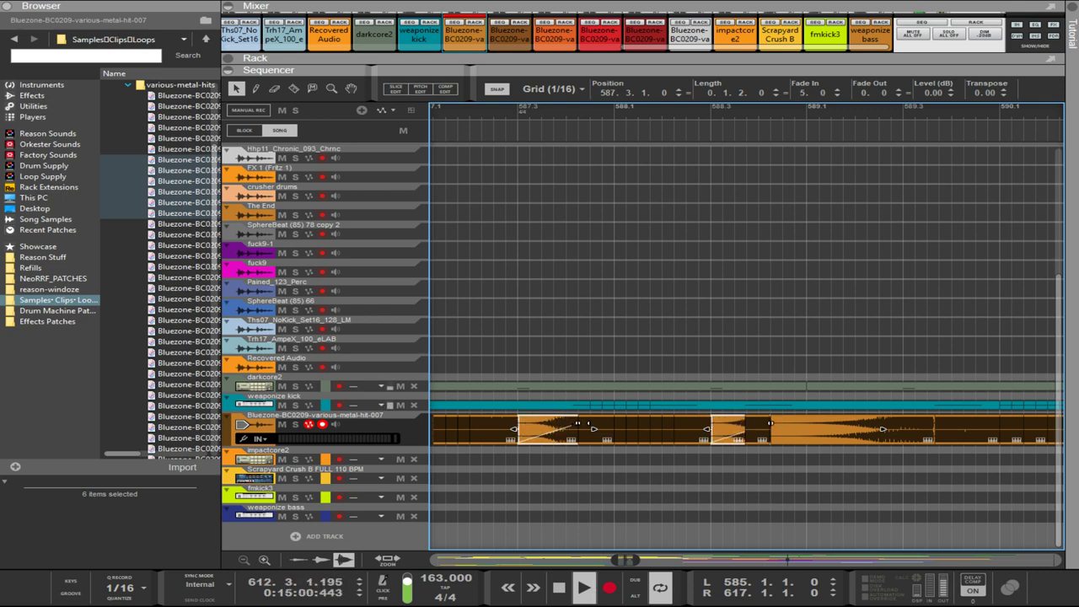
scroll(571, 435, down, 3)
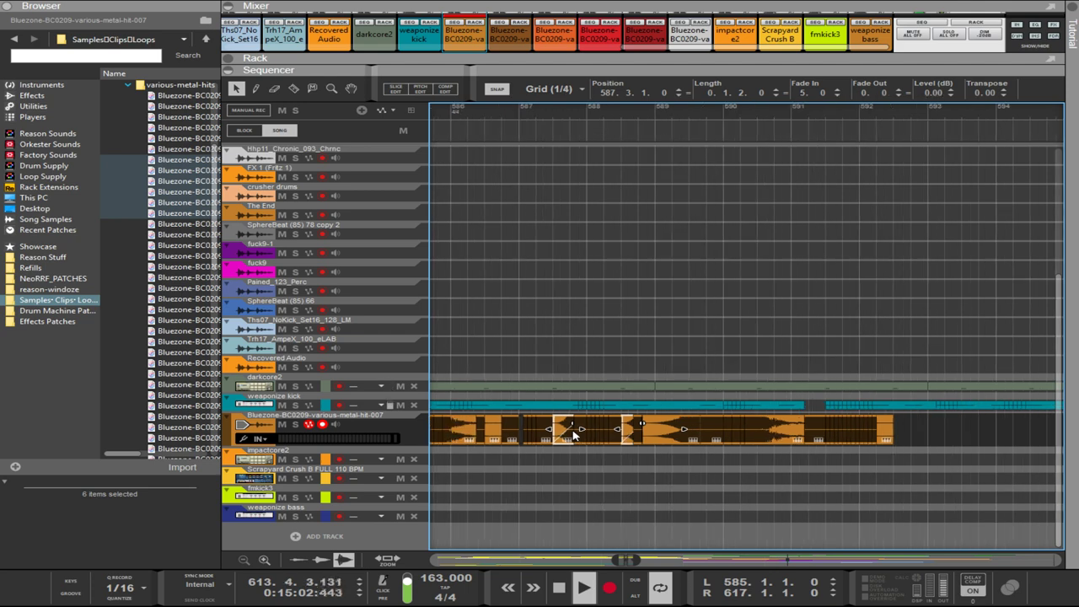
scroll(570, 435, up, 2)
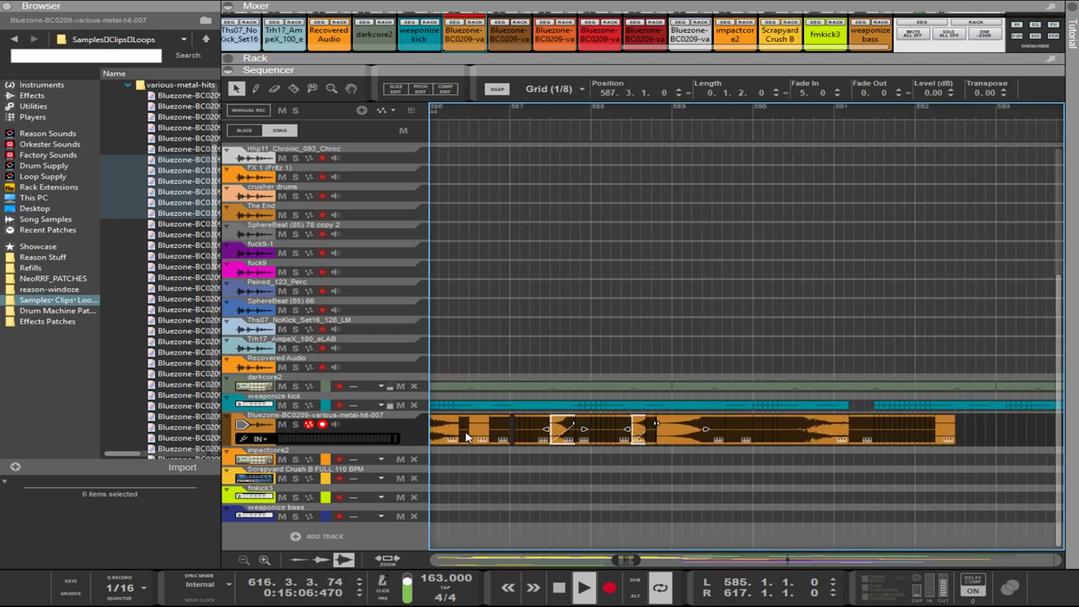
click(516, 437)
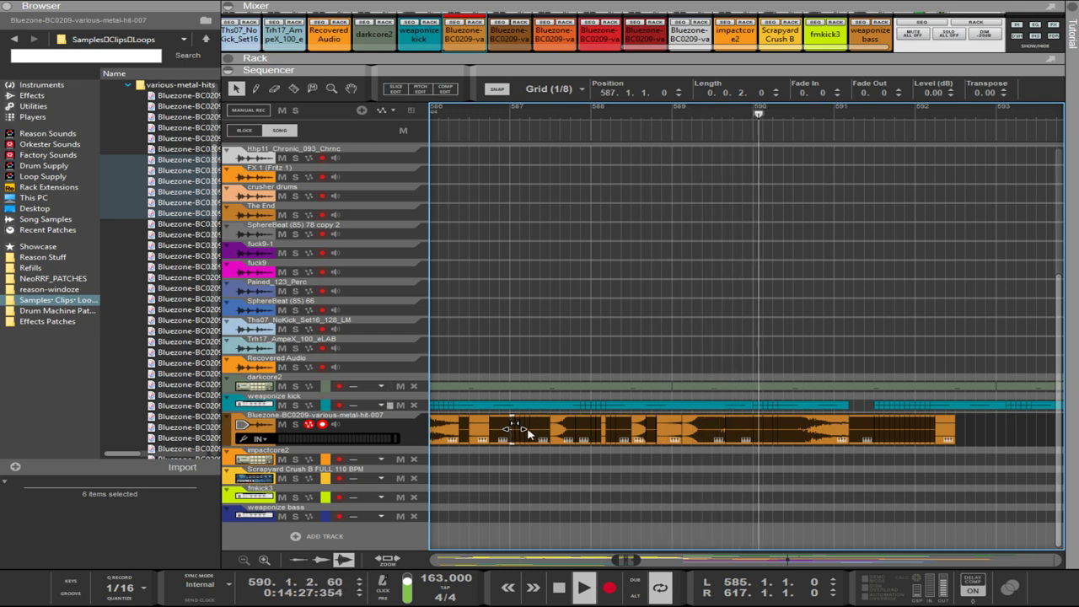
- Return the playback position to bar 589
scroll(511, 441, up, 2)
scroll(503, 447, up, 1)
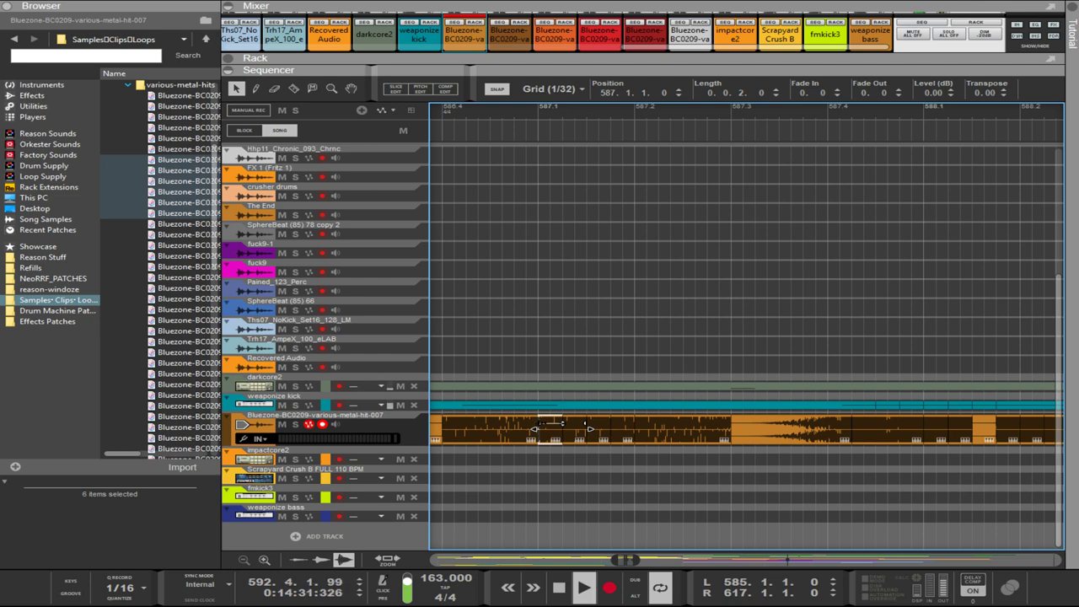
scroll(561, 424, down, 3)
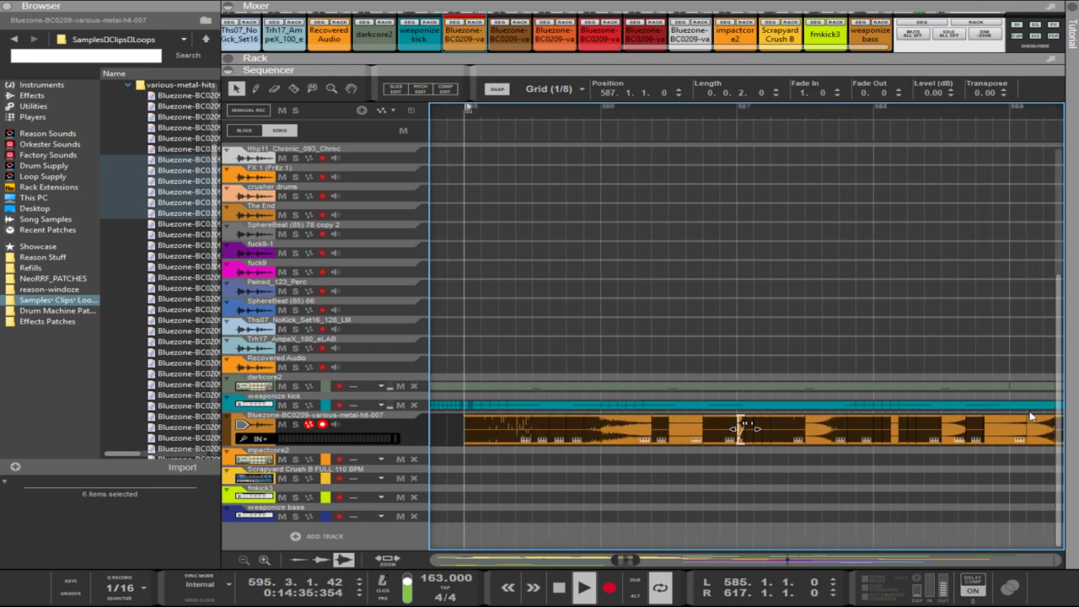
scroll(1017, 439, up, 2)
scroll(1017, 439, down, 3)
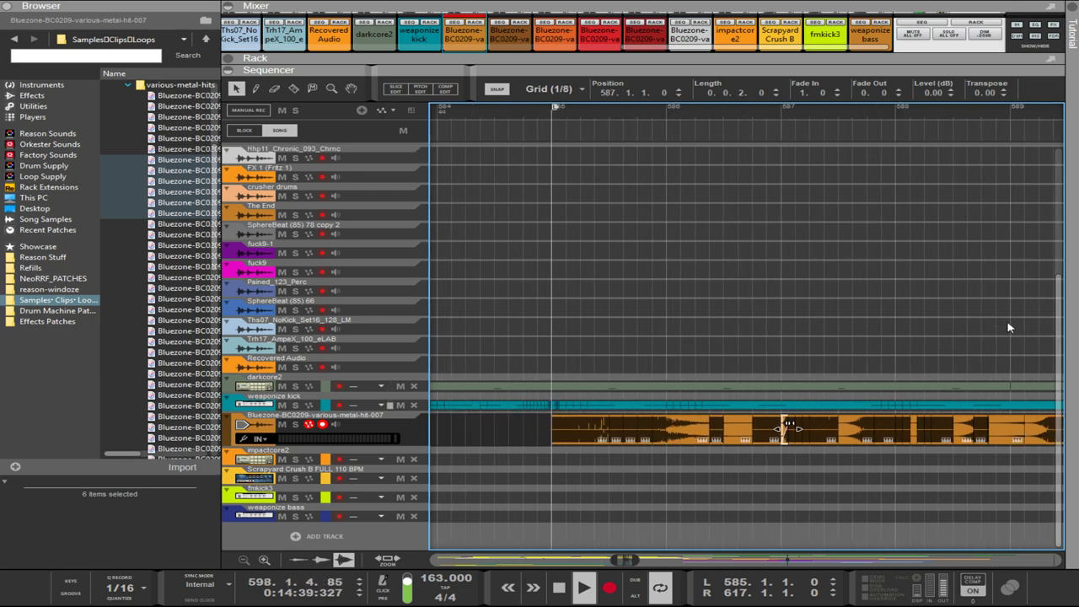
scroll(1012, 326, down, 1)
mouse_move(1018, 335)
mouse_down()
mouse_move(1069, 316)
mouse_move(1023, 315)
mouse_up()
click(782, 116)
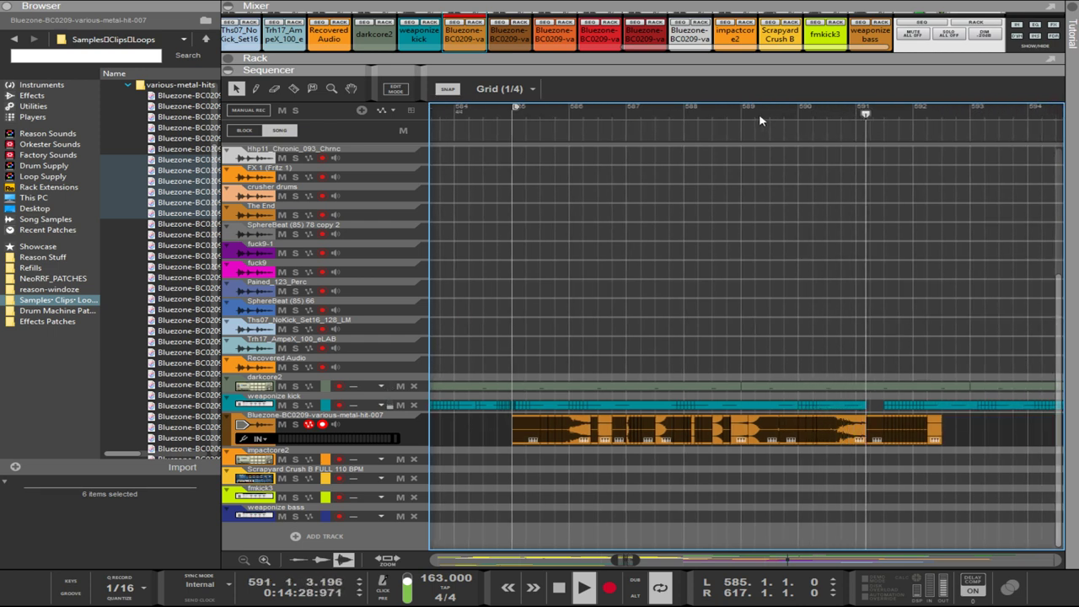
scroll(967, 407, up, 2)
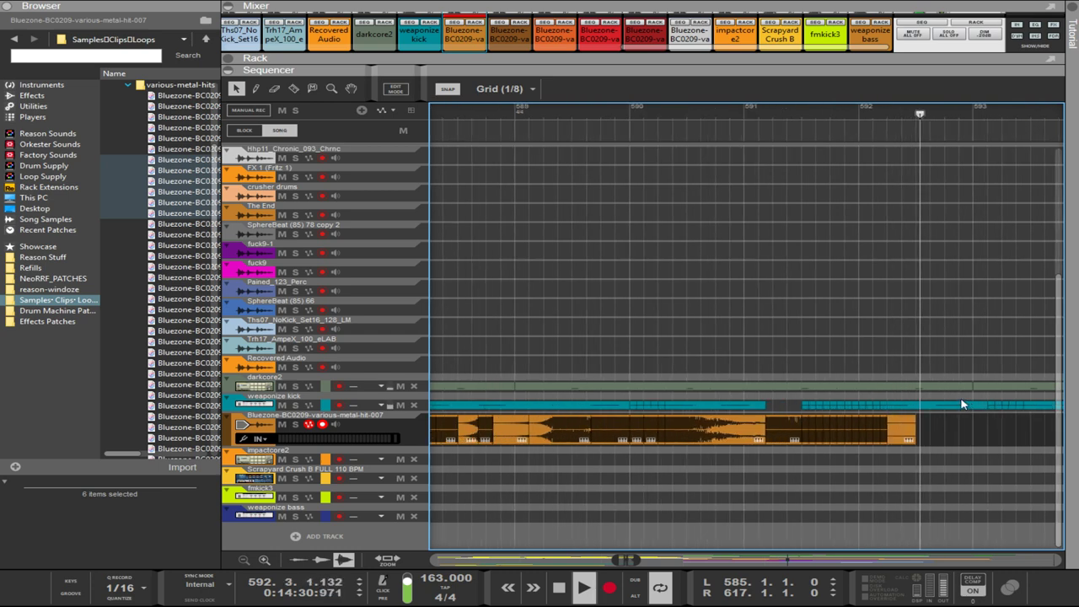
- Copy the short metal-hit clip at bar 591 and nudge the copy to 592.2.1
click(785, 438)
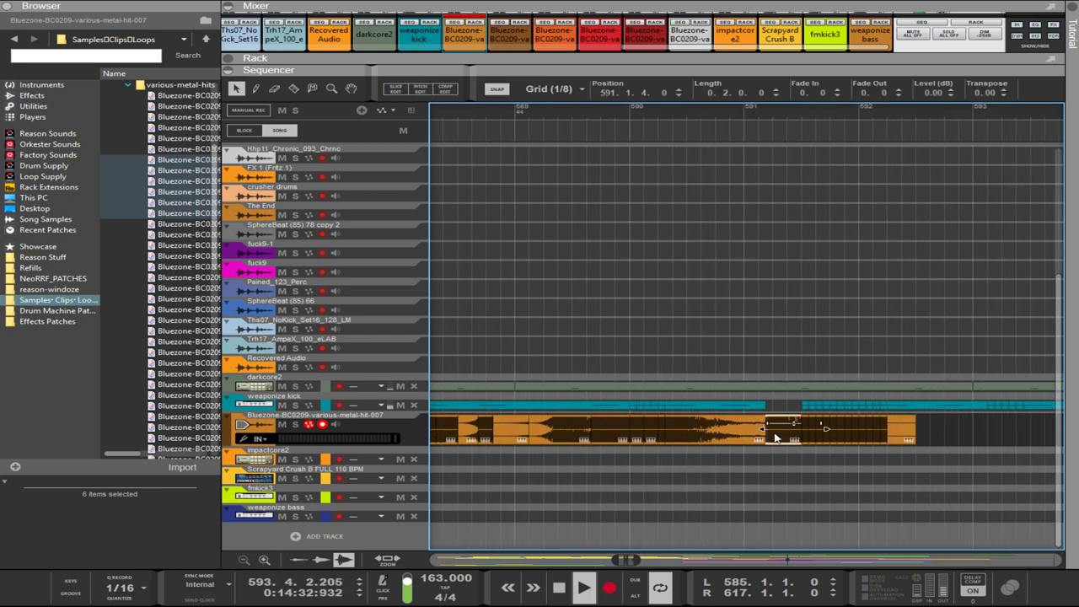
drag(786, 436, 845, 428)
scroll(929, 433, up, 3)
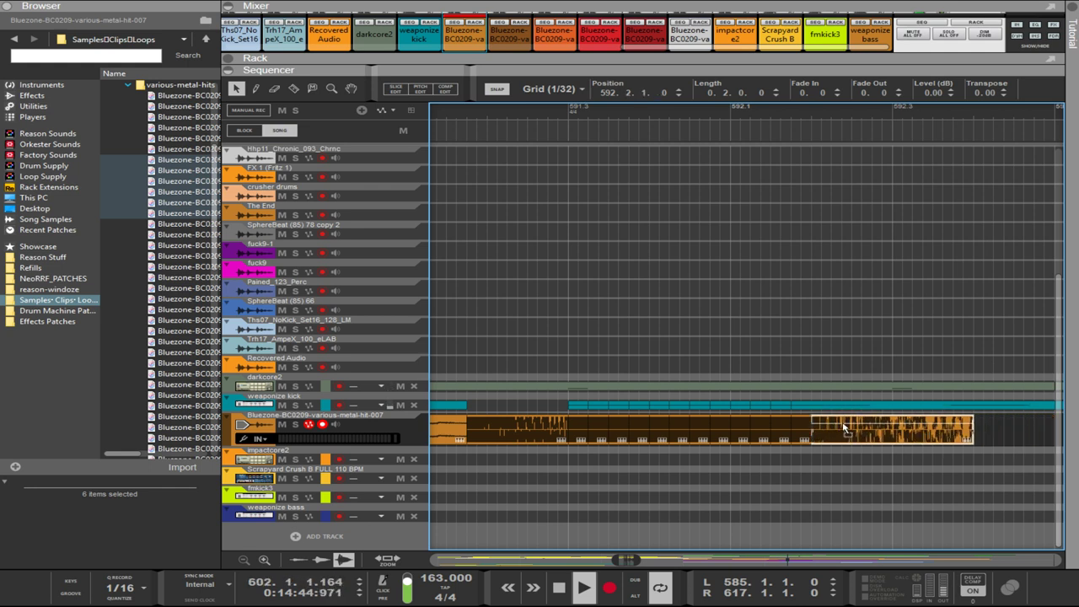
drag(845, 428, 841, 424)
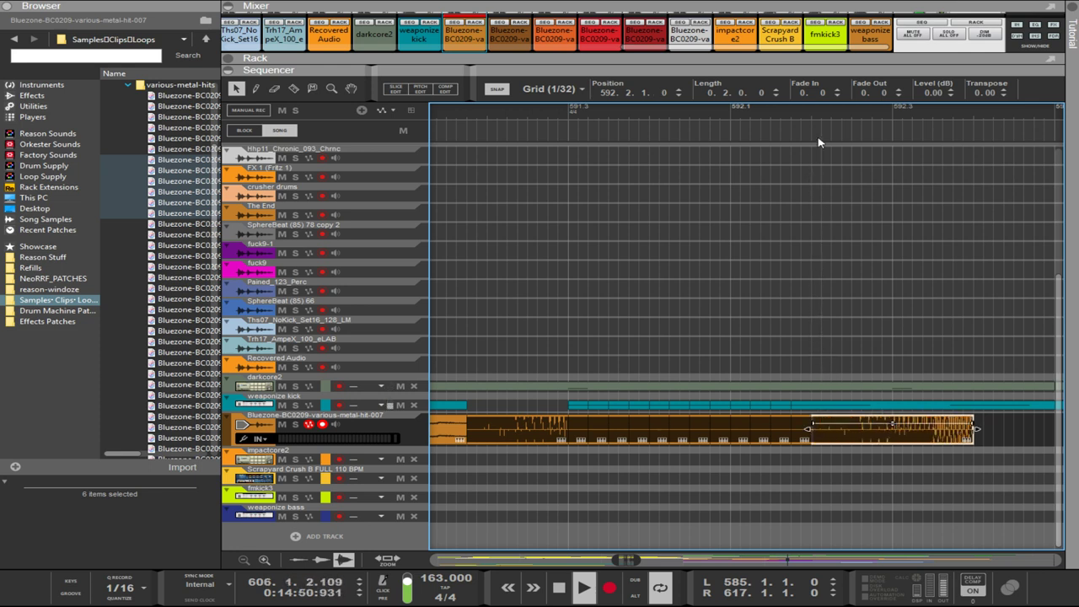
scroll(962, 405, down, 3)
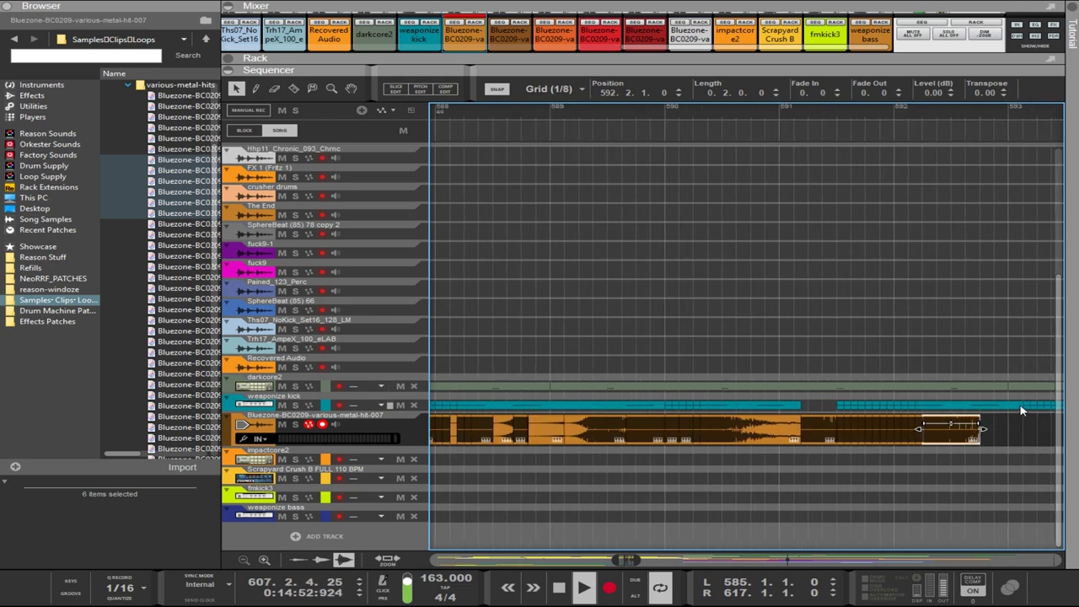
scroll(1038, 436, left, 1)
scroll(1039, 436, right, 1)
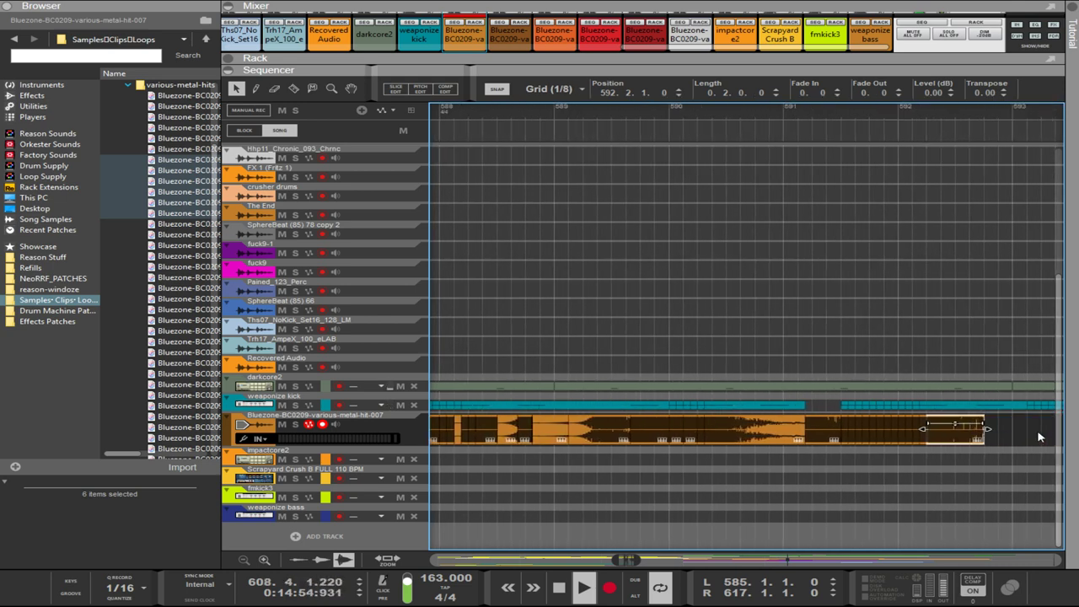
scroll(1038, 437, down, 3)
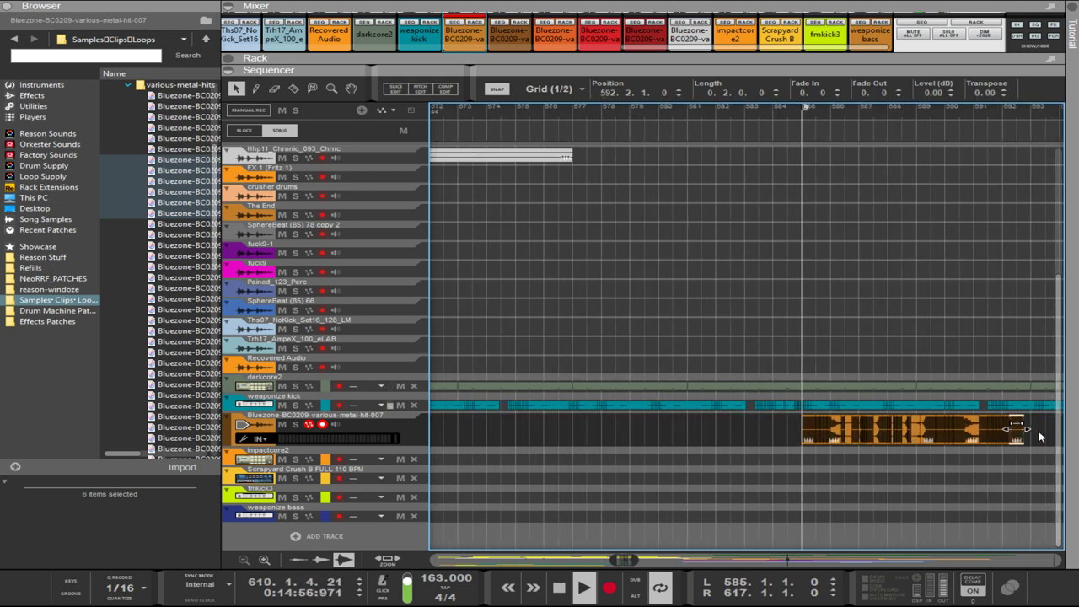
- Marquee-select the metal-hit stutter clips and Ctrl-drag a copy to 598.2.4
scroll(1040, 437, right, 10)
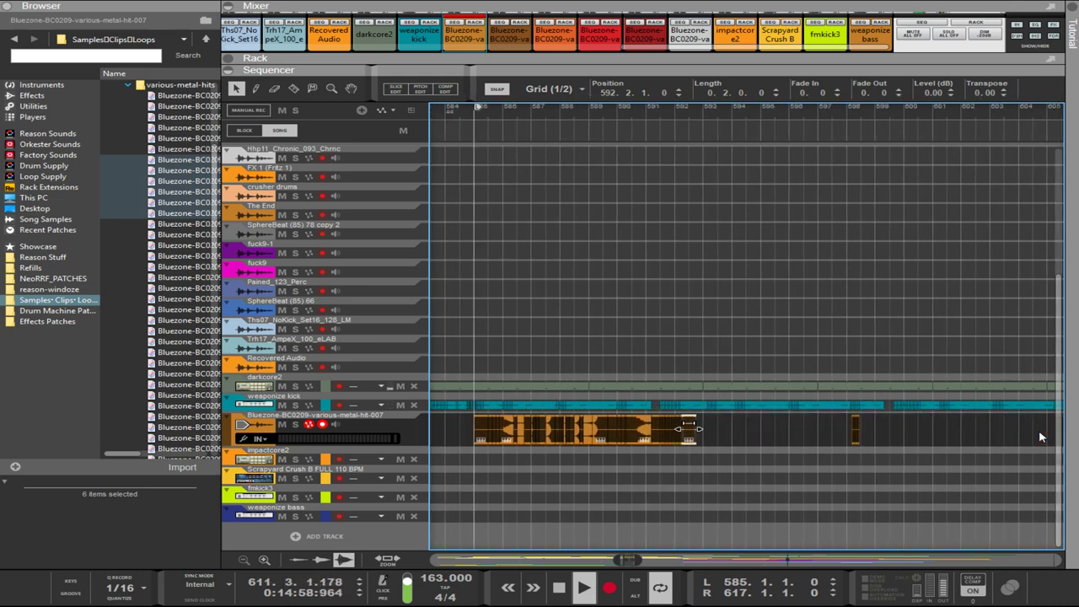
scroll(1040, 436, right, 4)
scroll(1040, 437, left, 5)
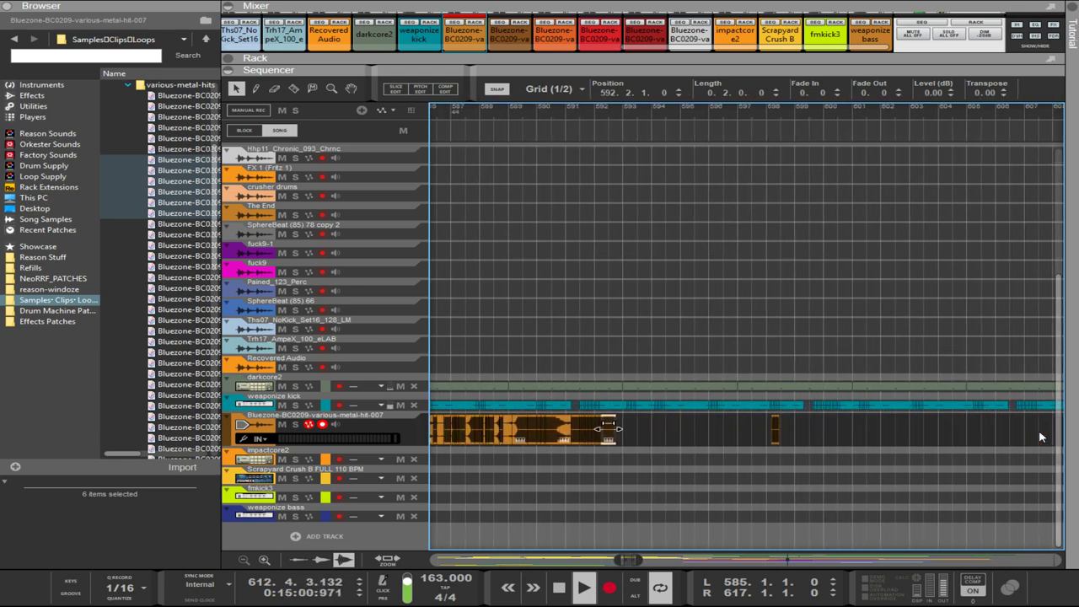
scroll(1040, 437, right, 3)
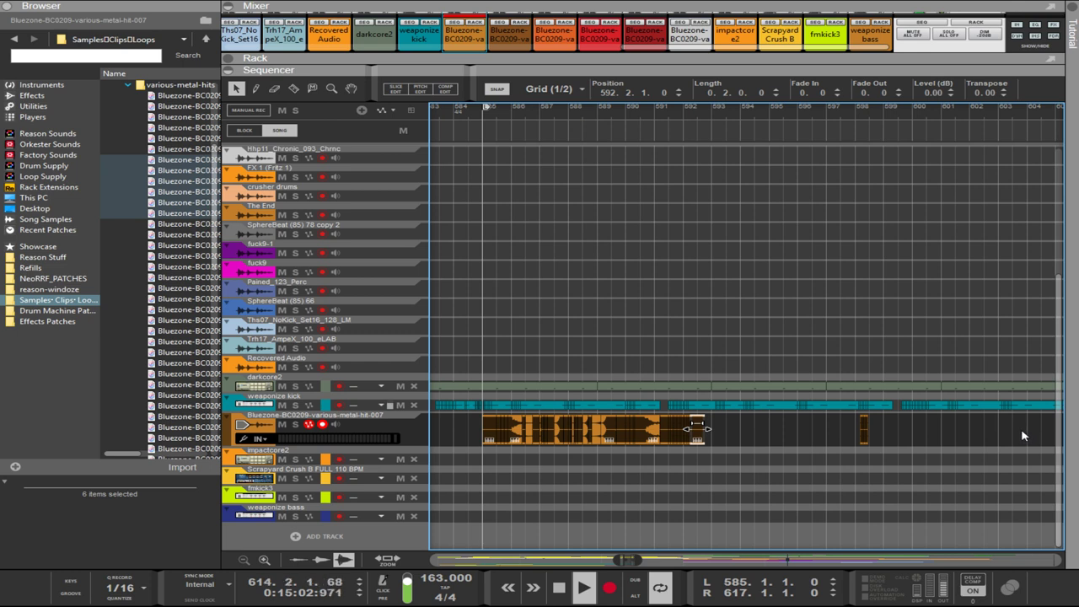
drag(907, 413, 823, 445)
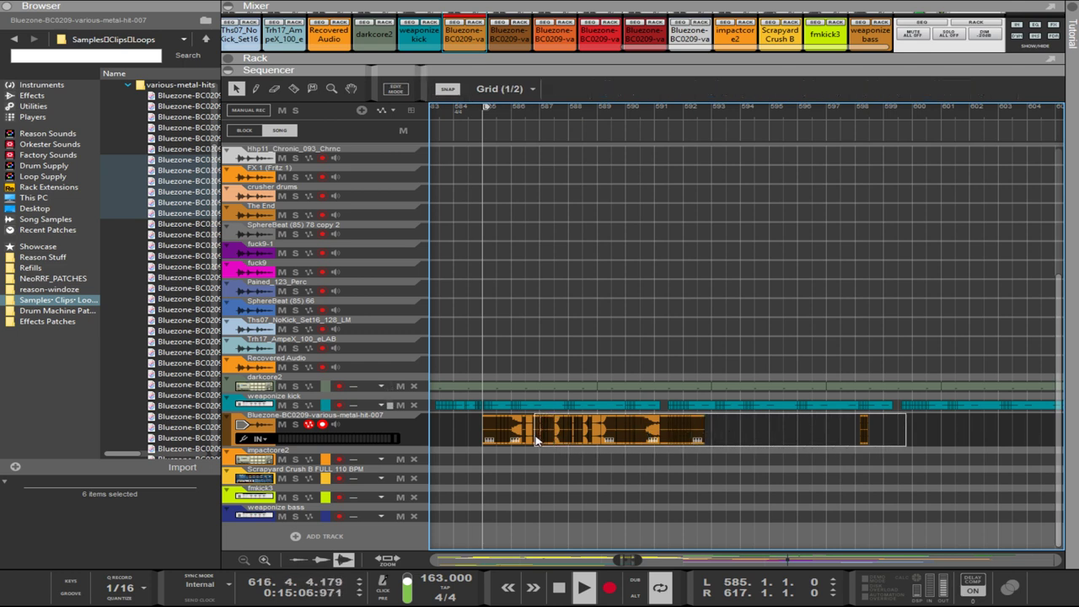
drag(536, 440, 531, 442)
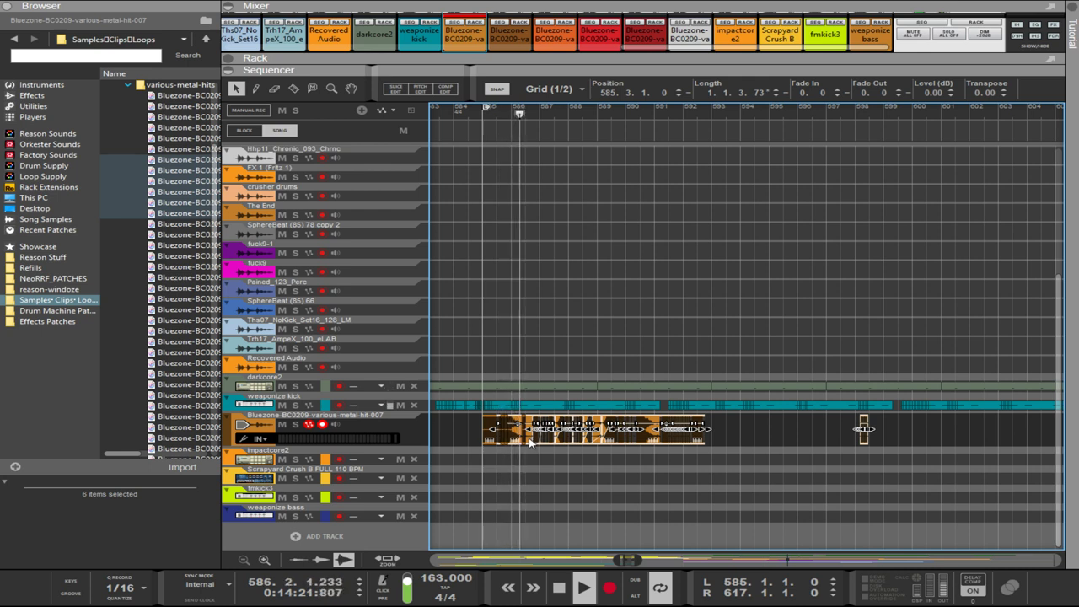
drag(798, 421, 833, 434)
scroll(896, 430, up, 2)
scroll(832, 434, down, 2)
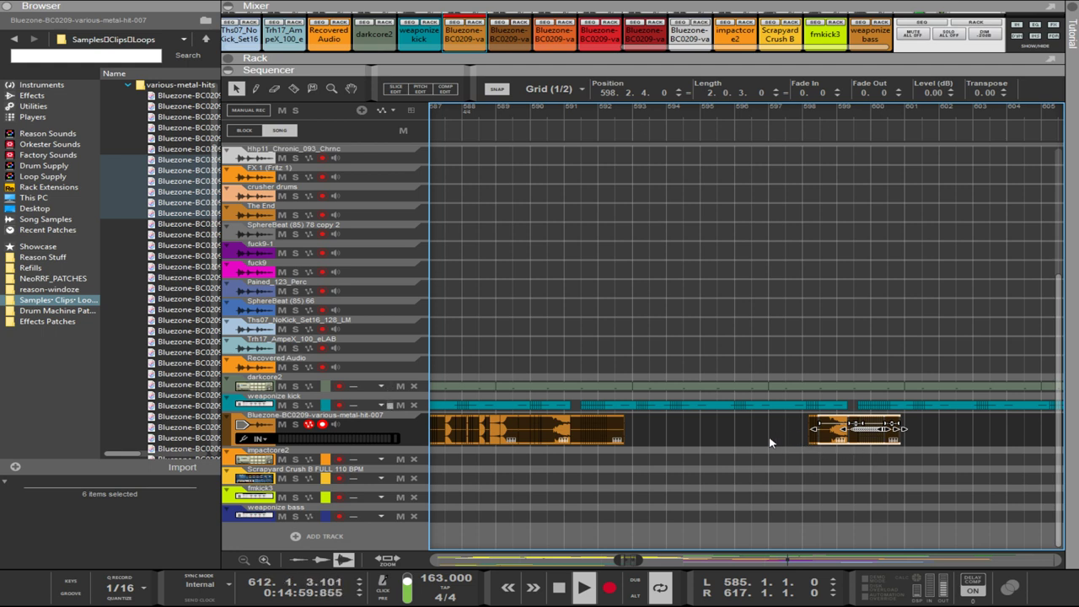
- Copy the small bar-591 metal-hit clip to a later spot around bar 594
click(439, 453)
drag(548, 456, 761, 431)
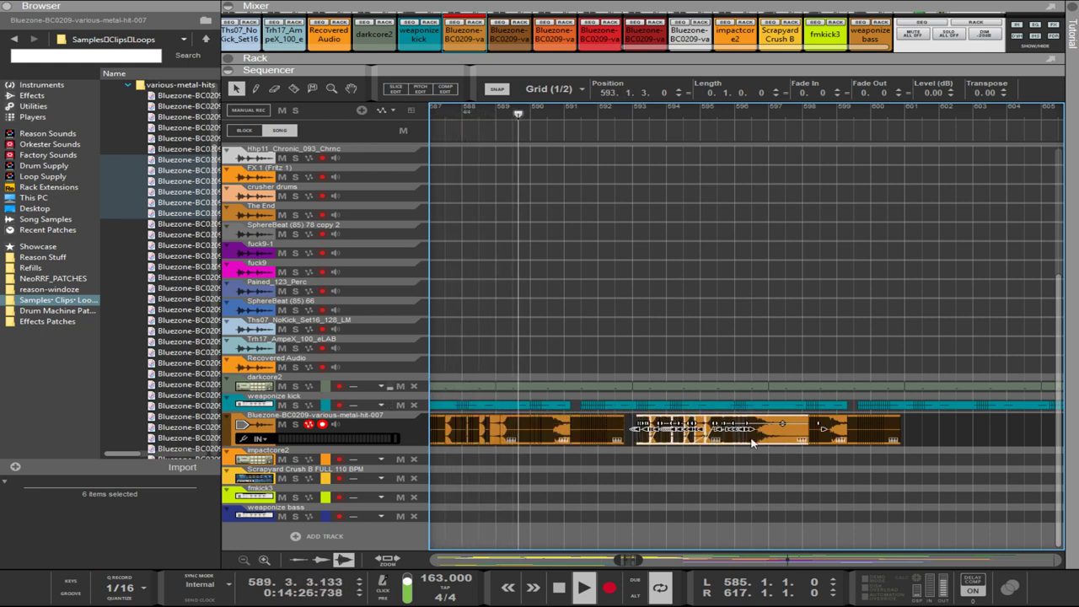
click(676, 453)
click(708, 434)
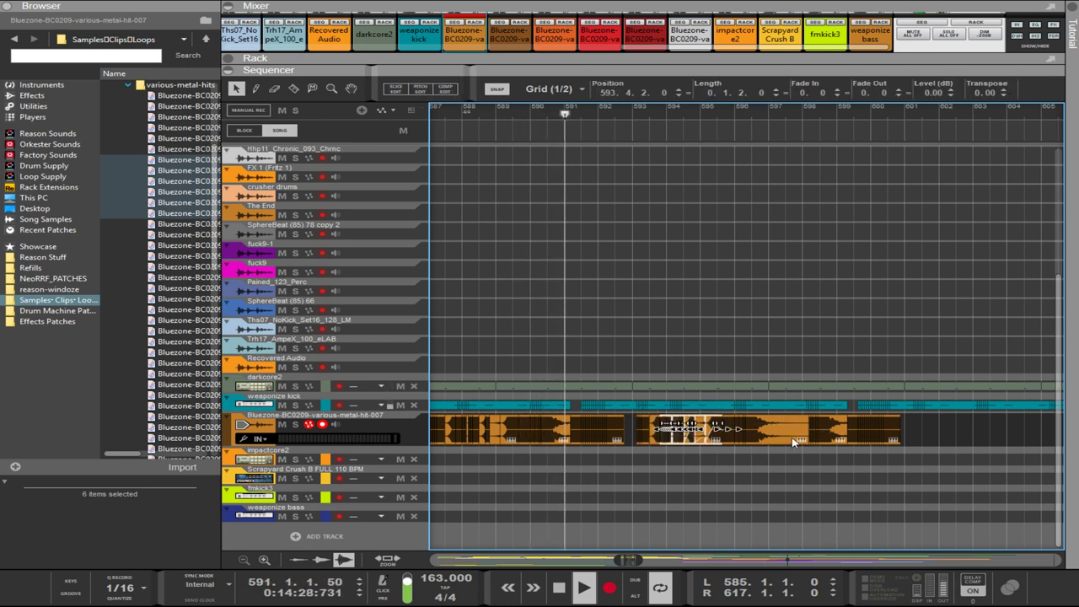
drag(576, 436, 811, 428)
click(595, 455)
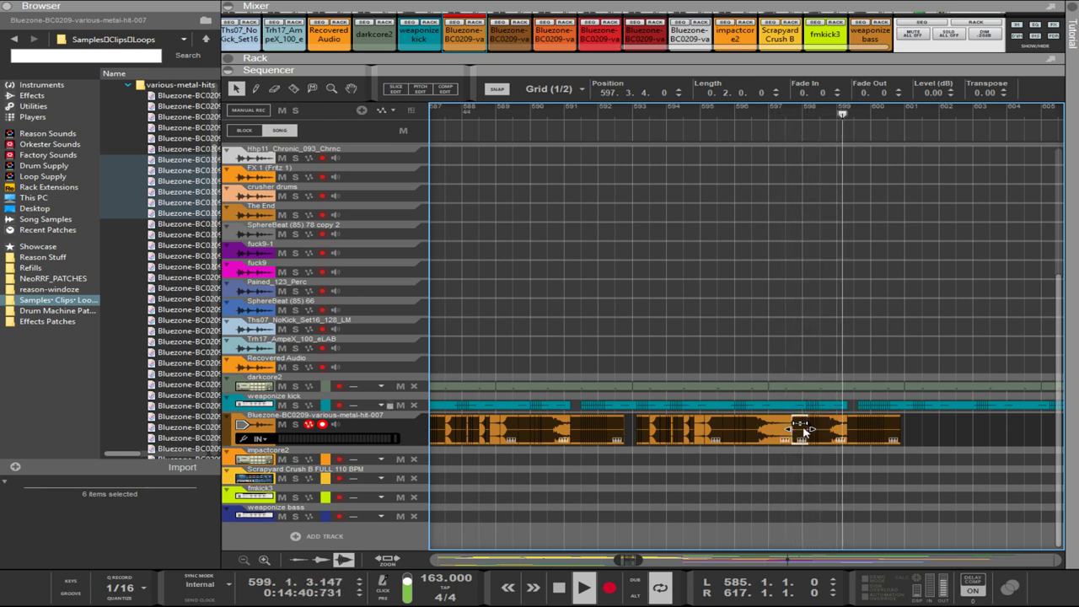
- Give the short metal-hit clip at 597.3.4 an 8.0 fade-out
drag(808, 423, 795, 427)
scroll(792, 448, left, 3)
scroll(792, 448, right, 3)
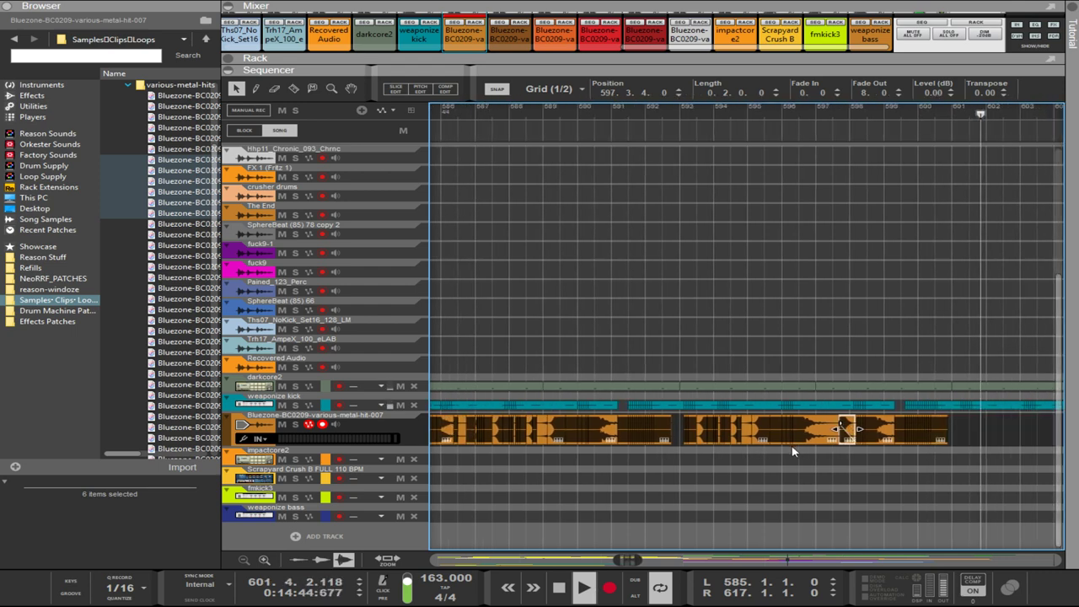
scroll(822, 448, up, 3)
scroll(823, 454, up, 2)
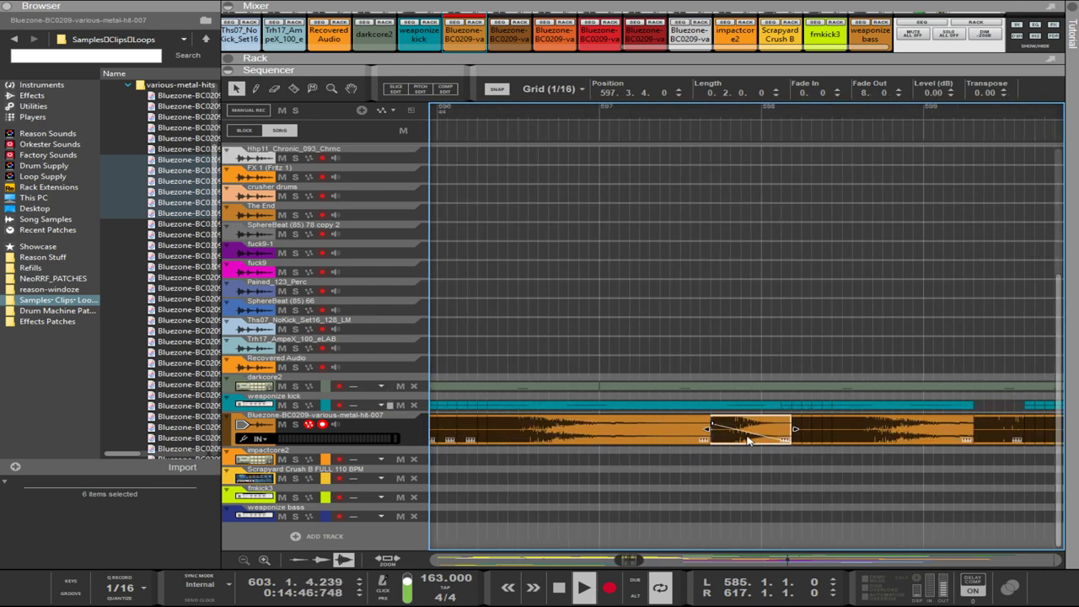
- Move the short clip to 596.4.2, transpose it -6 semitones, and shorten it to 0.1.2.0
drag(741, 433, 601, 421)
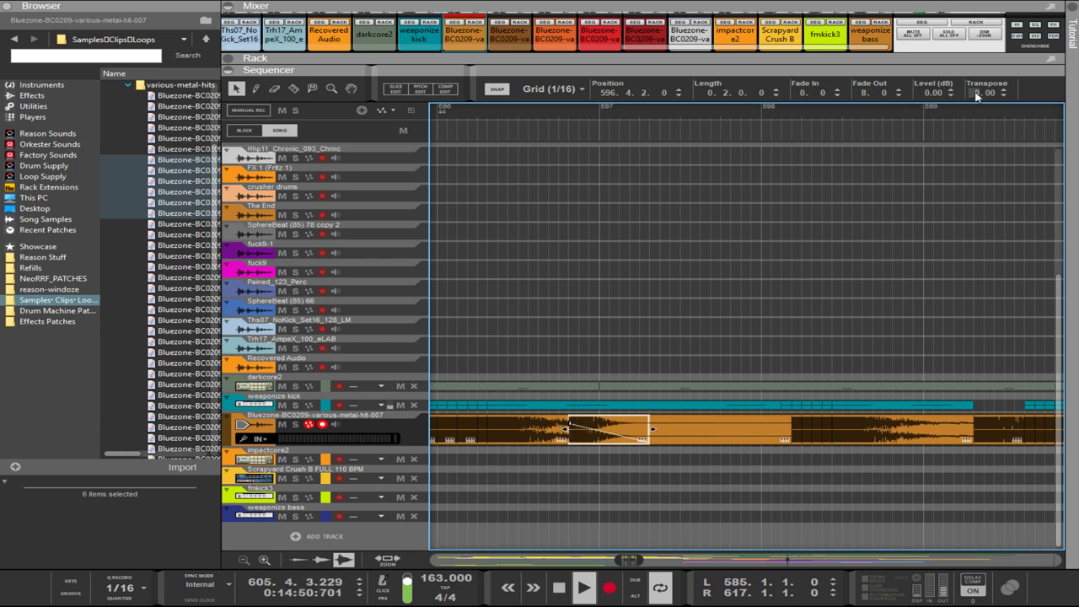
drag(977, 96, 982, 117)
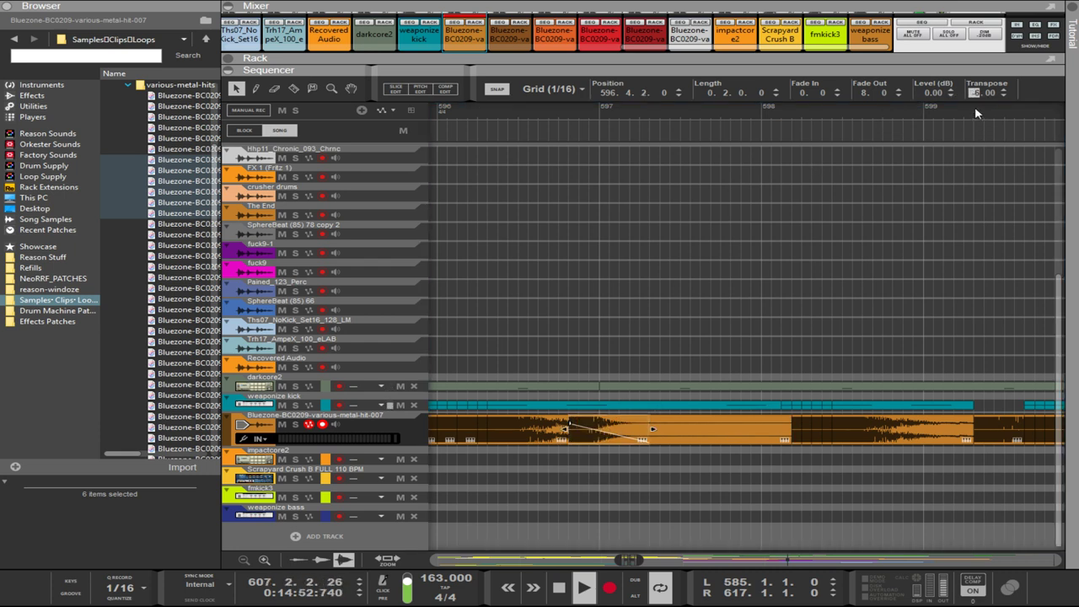
key(Return)
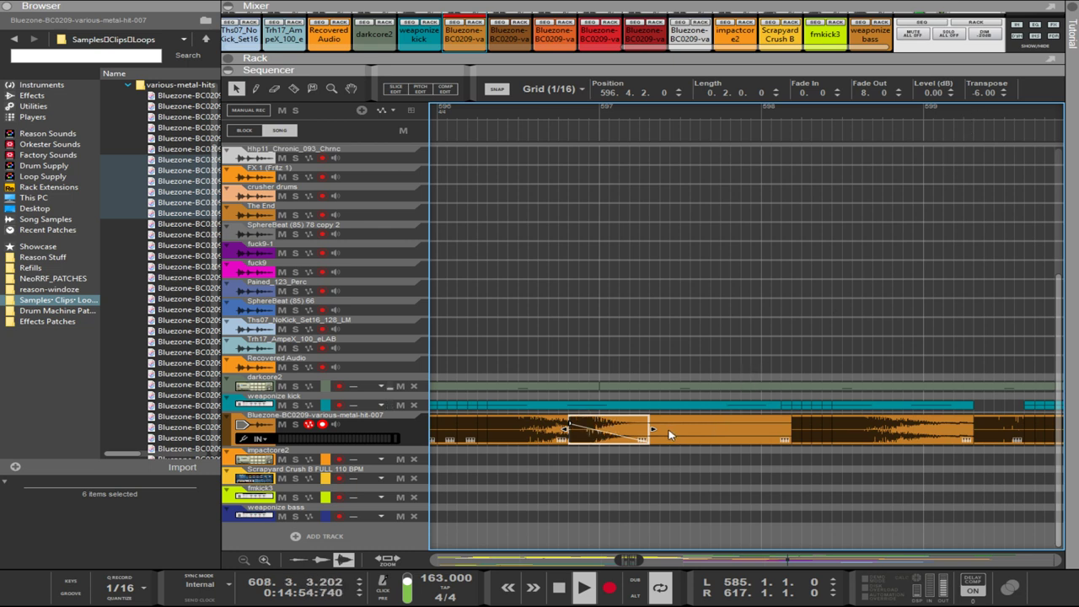
drag(652, 431, 776, 431)
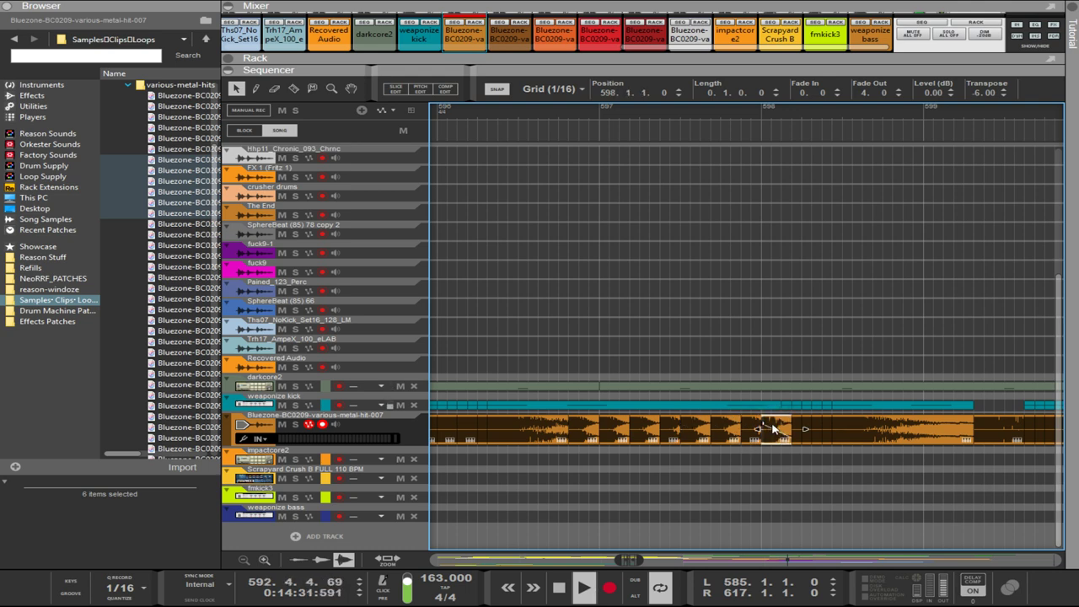
- Select clips on the metal-hit track and replay from bar 596 to audition them
scroll(781, 435, down, 6)
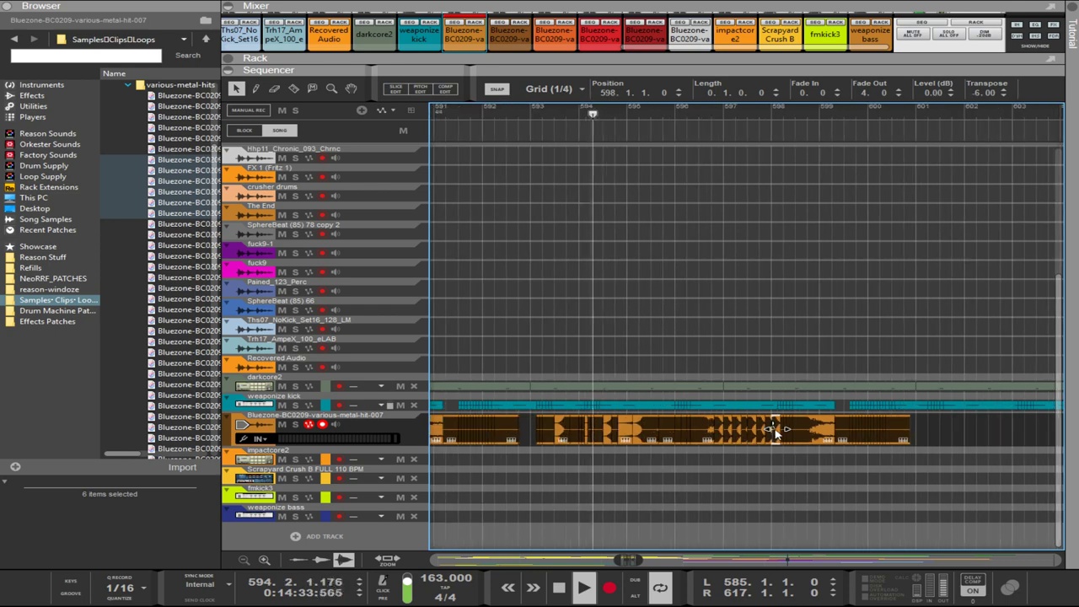
drag(860, 437, 826, 424)
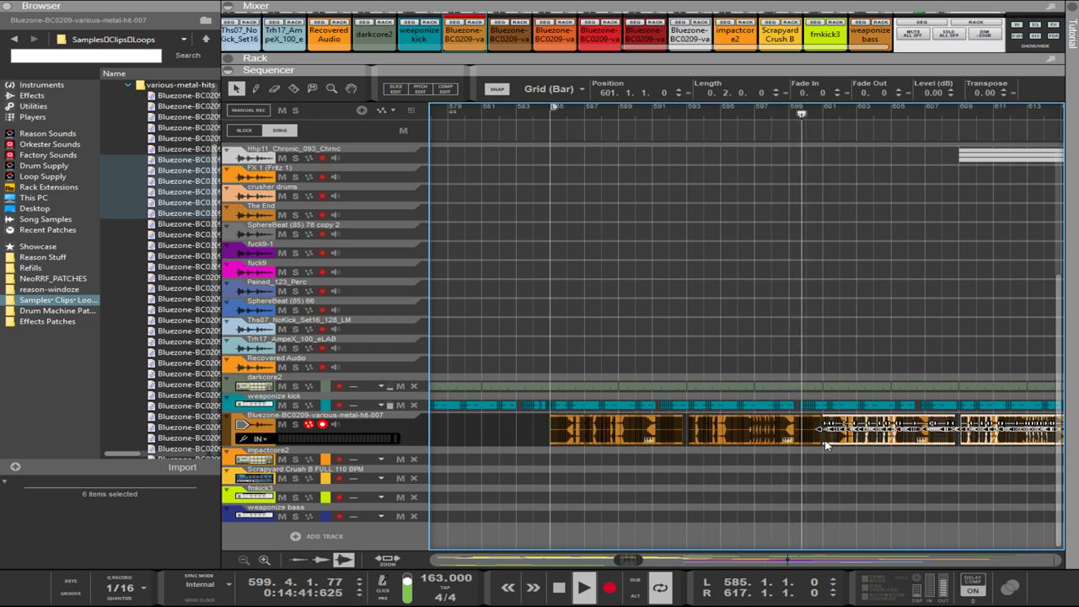
scroll(814, 448, up, 2)
scroll(809, 448, up, 2)
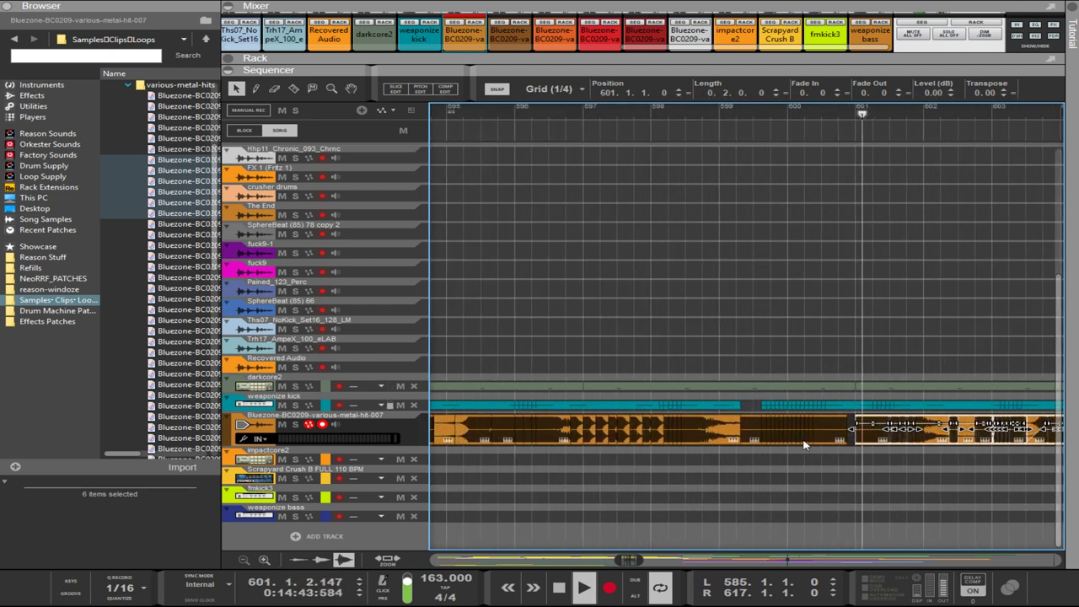
scroll(788, 437, down, 2)
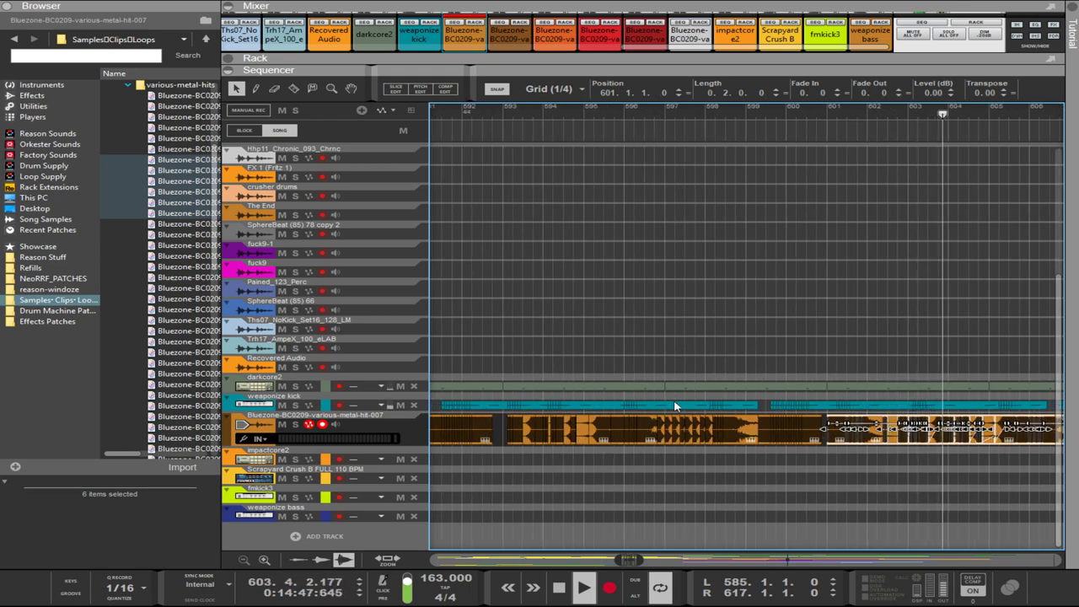
scroll(652, 459, up, 4)
drag(619, 466, 826, 437)
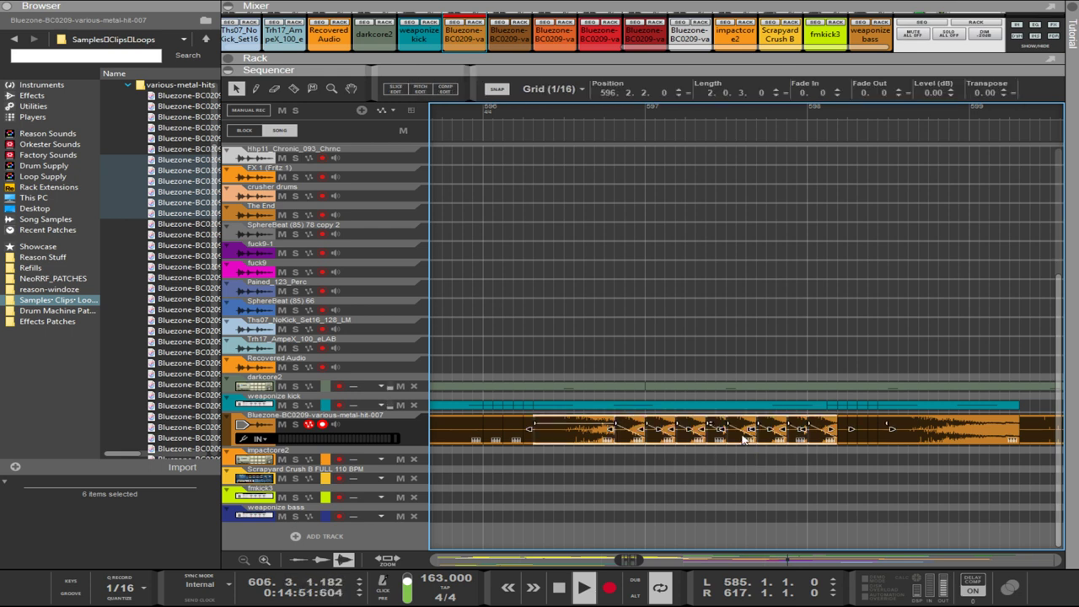
click(689, 456)
drag(635, 456, 759, 428)
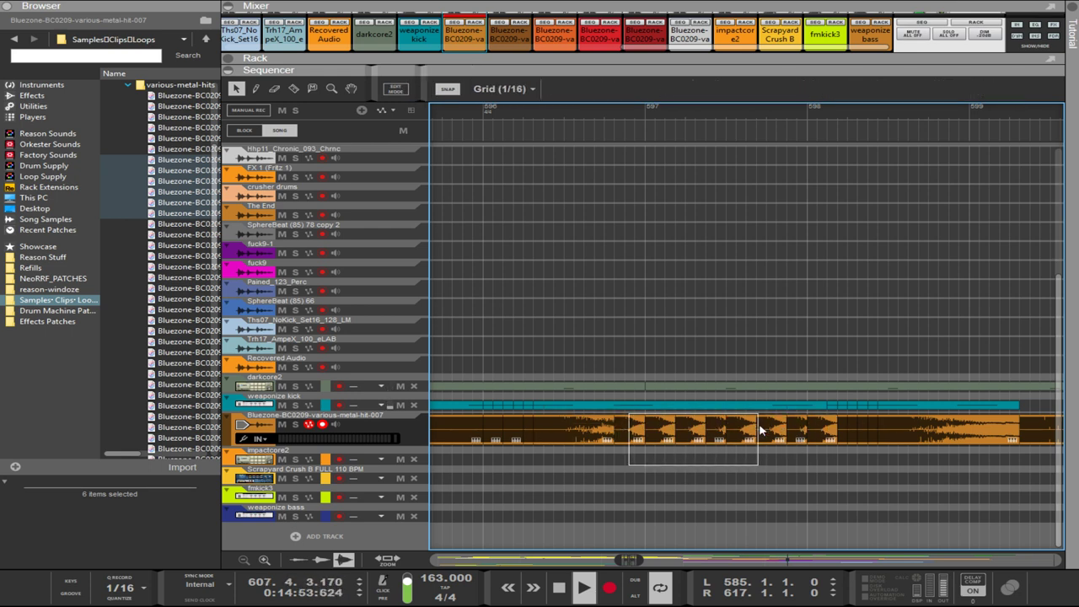
drag(842, 435, 841, 435)
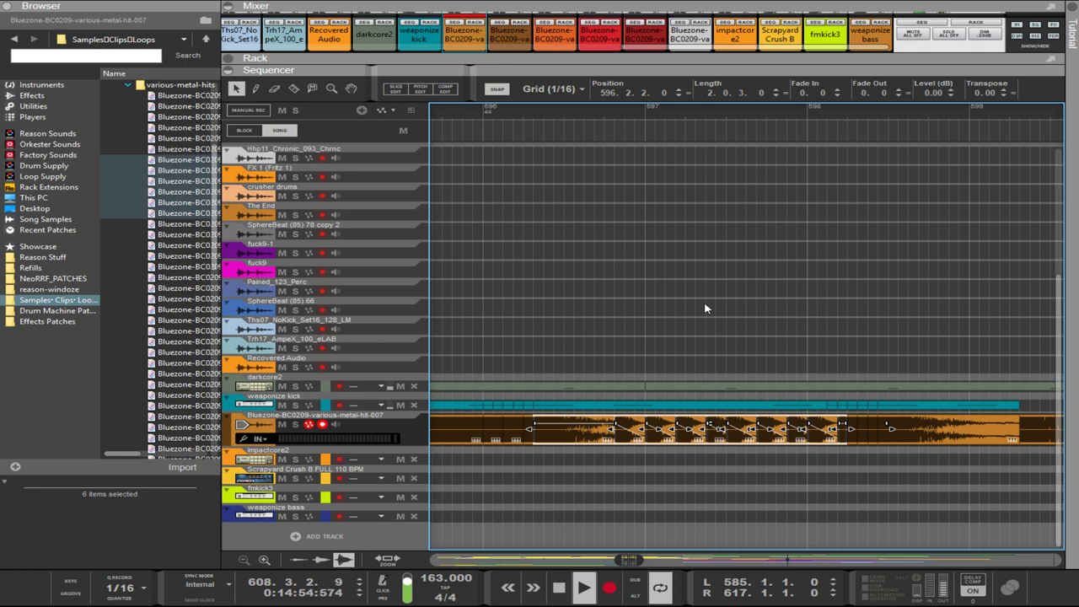
click(584, 115)
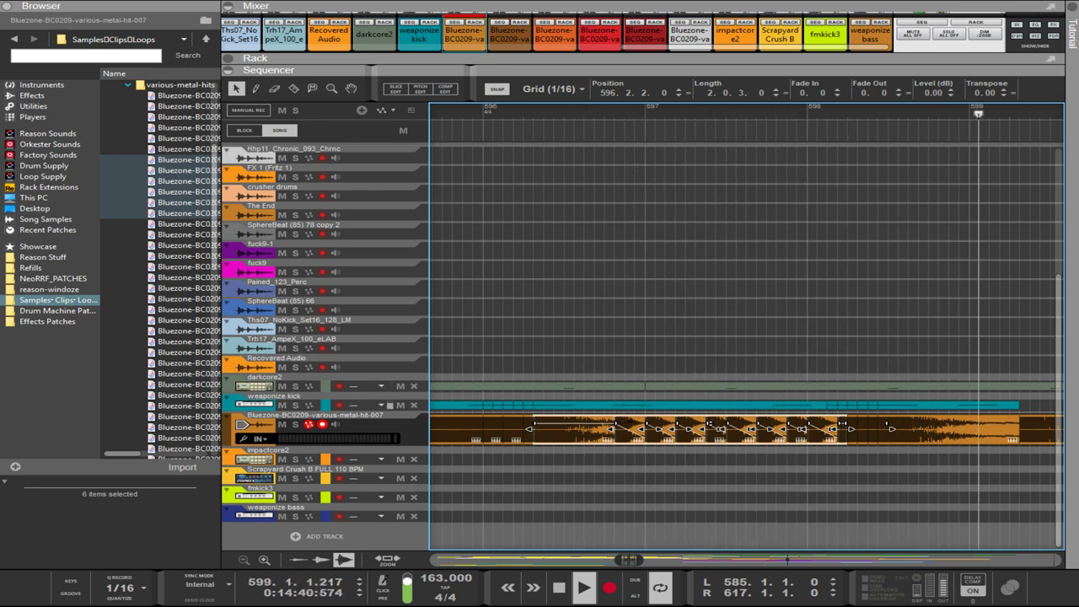
- Select the nine stutter clips, excluding the long first clip, and set their fade-outs to 2
click(592, 438)
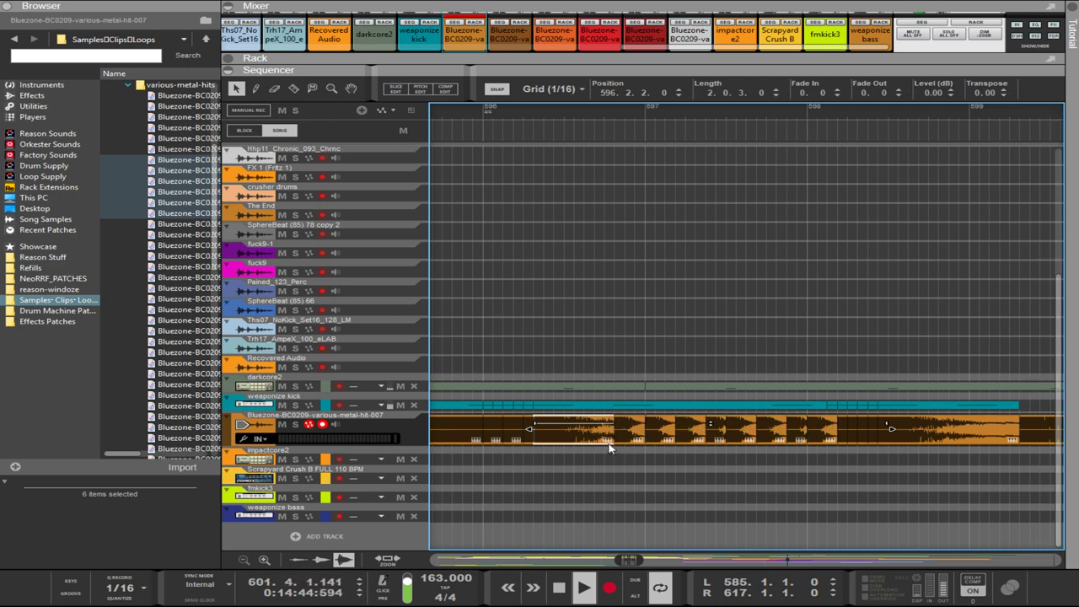
drag(593, 463, 822, 436)
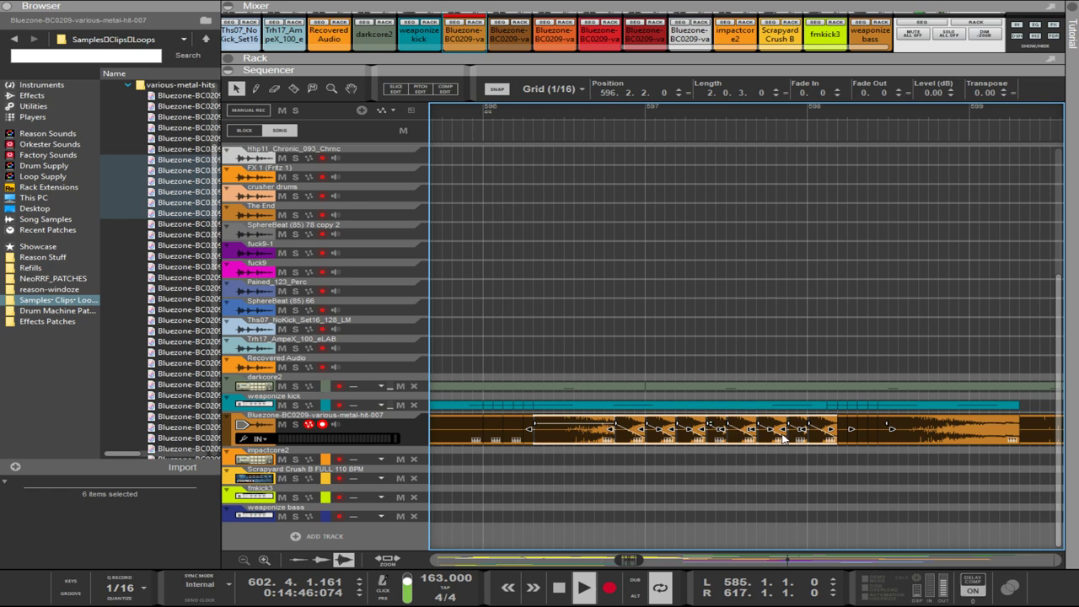
shift+click(587, 442)
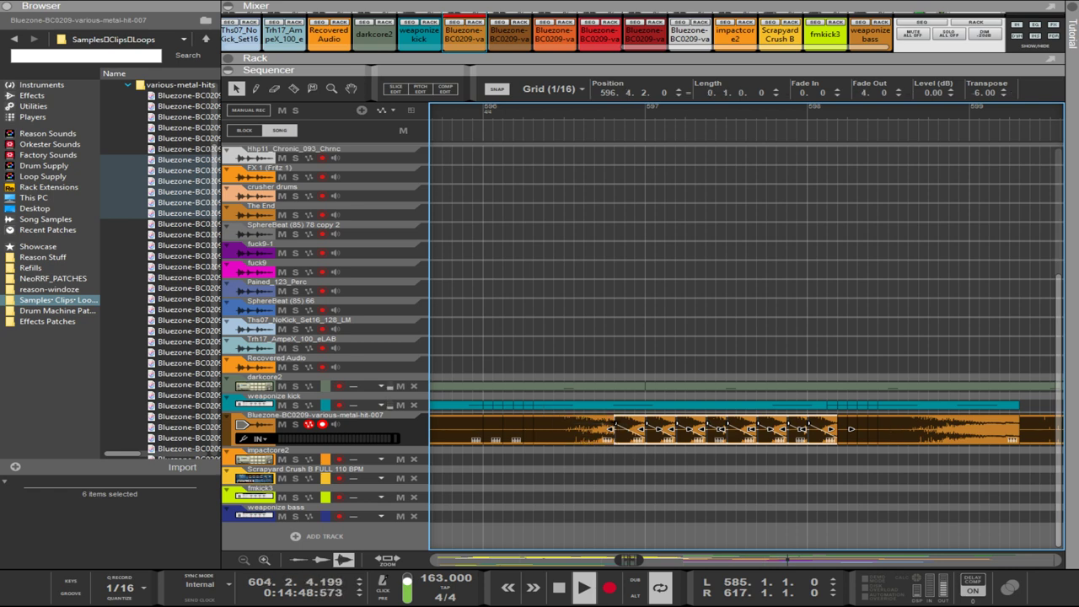
drag(615, 422, 634, 423)
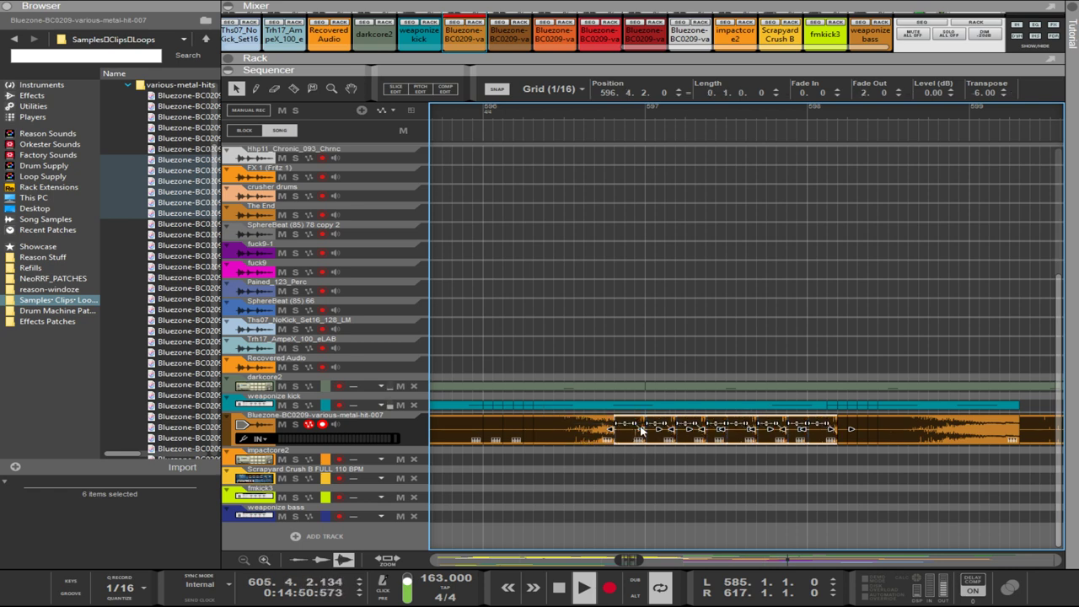
- Select the stutter slices near bars 612–615, excluding the first long slice, and set fade-outs to 2
scroll(643, 430, down, 6)
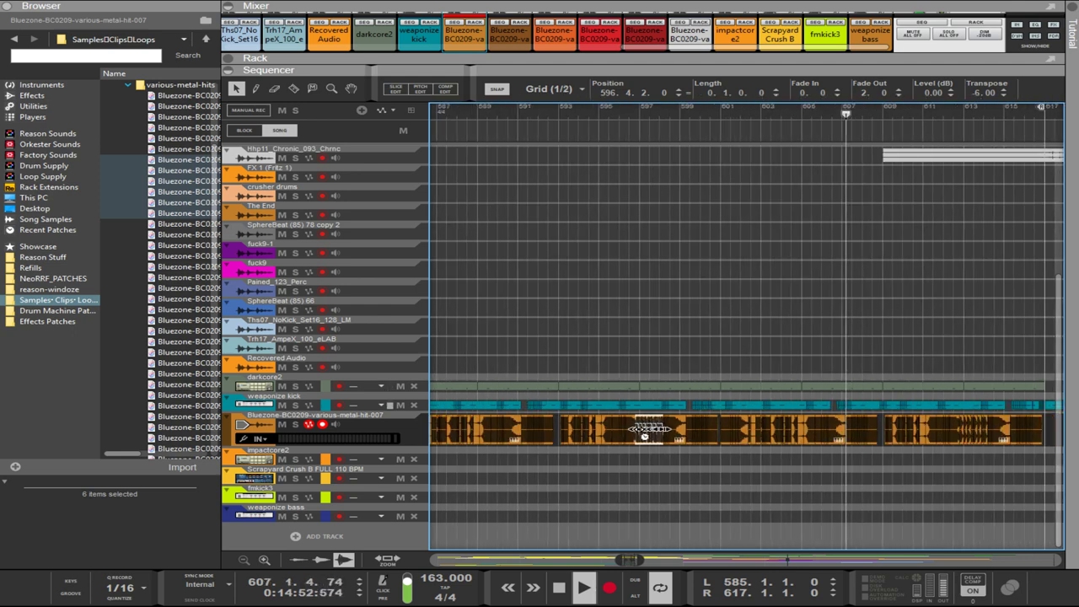
scroll(1011, 463, up, 4)
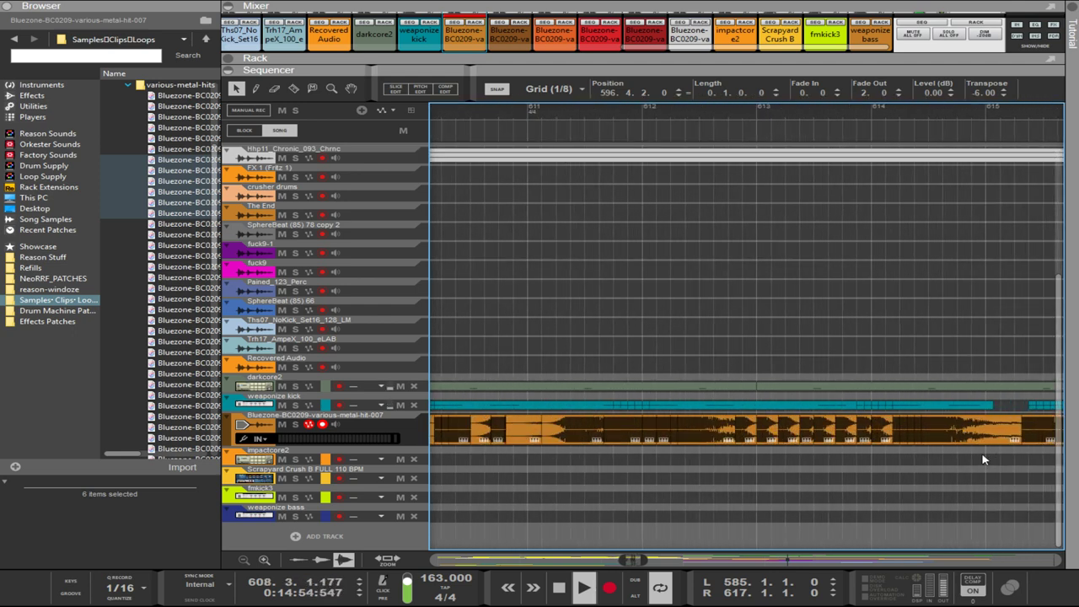
scroll(936, 461, up, 2)
drag(585, 472, 895, 434)
shift+click(575, 438)
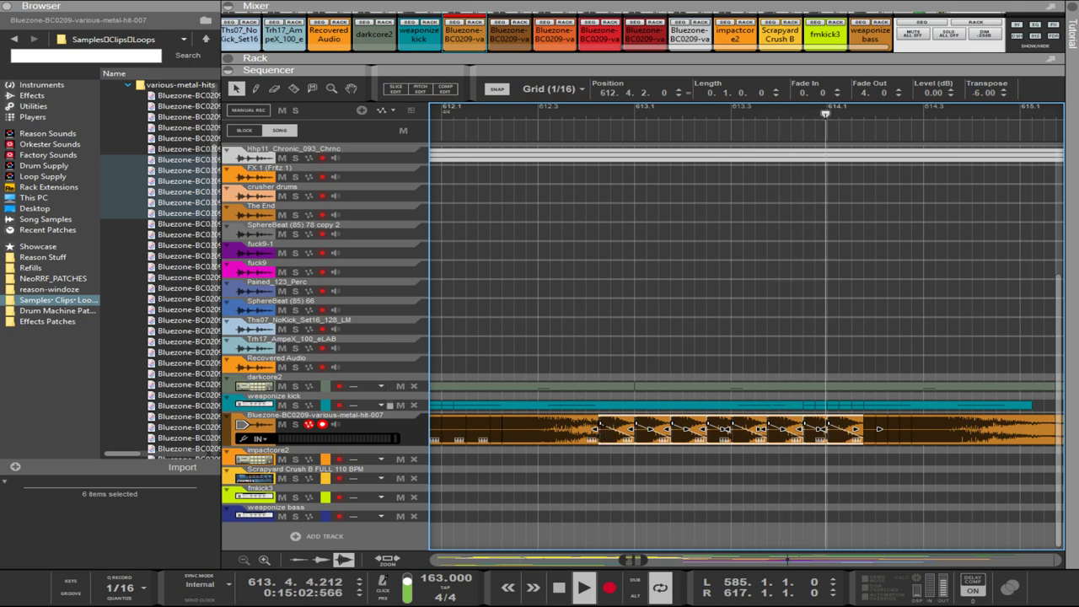
drag(601, 424, 628, 430)
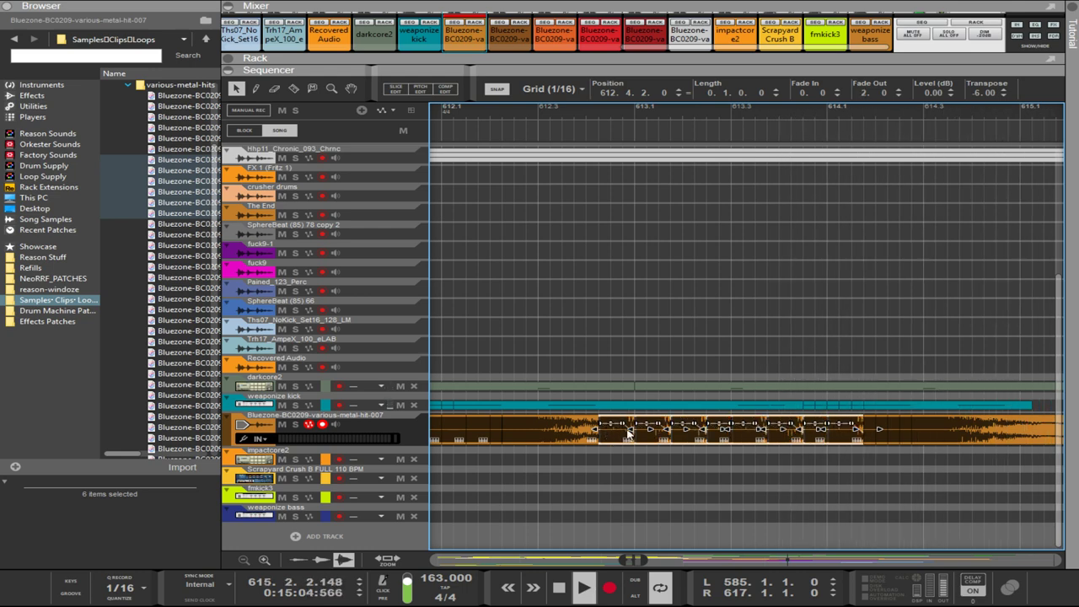
- Zoom out to view the ending and replay the stutter from bar 589
scroll(662, 433, down, 8)
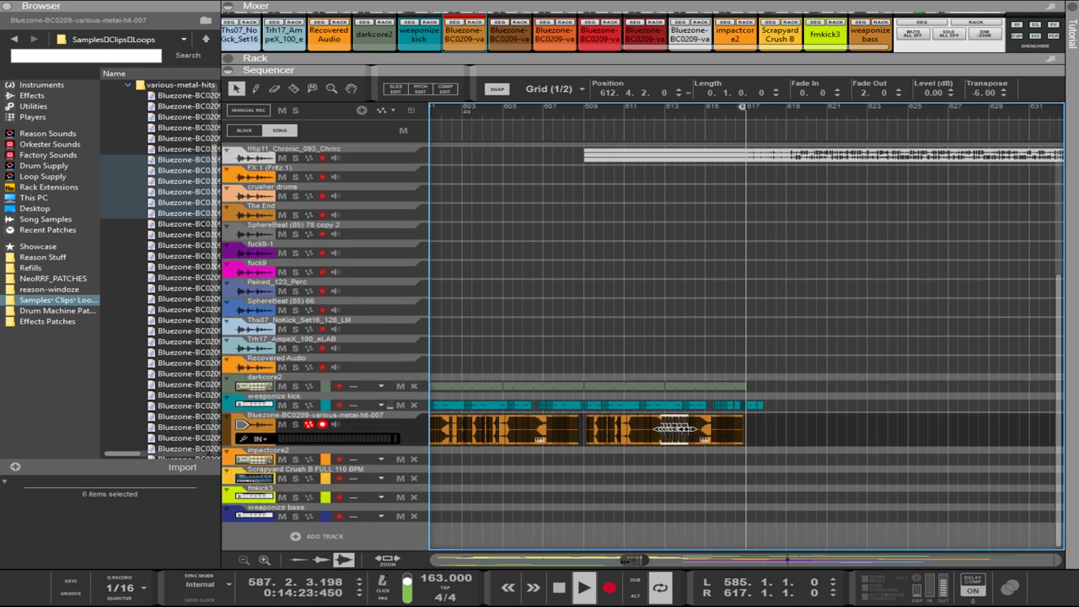
drag(625, 560, 603, 560)
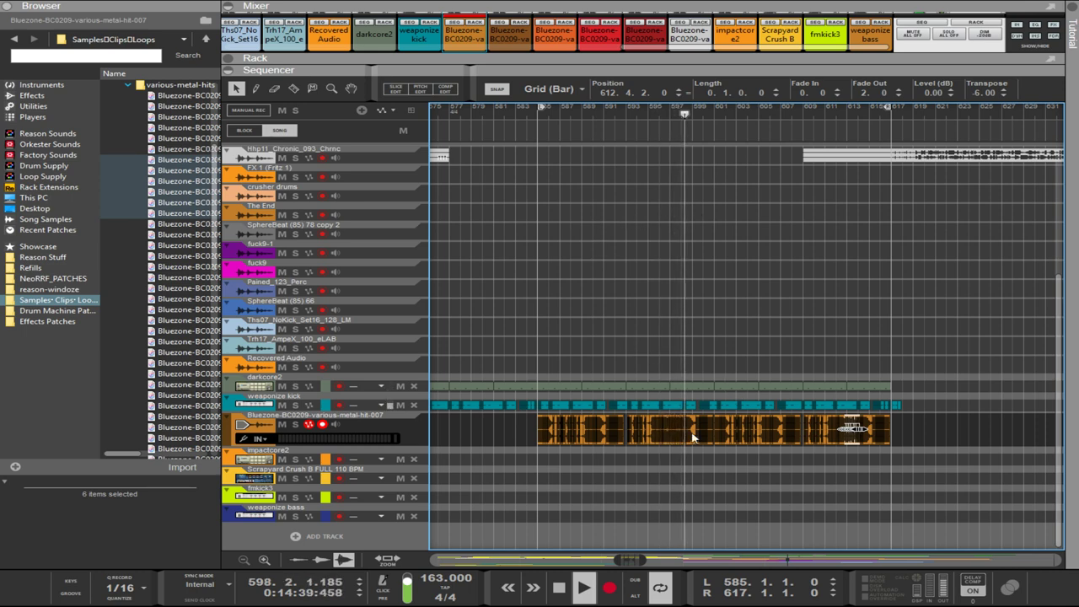
scroll(666, 458, up, 4)
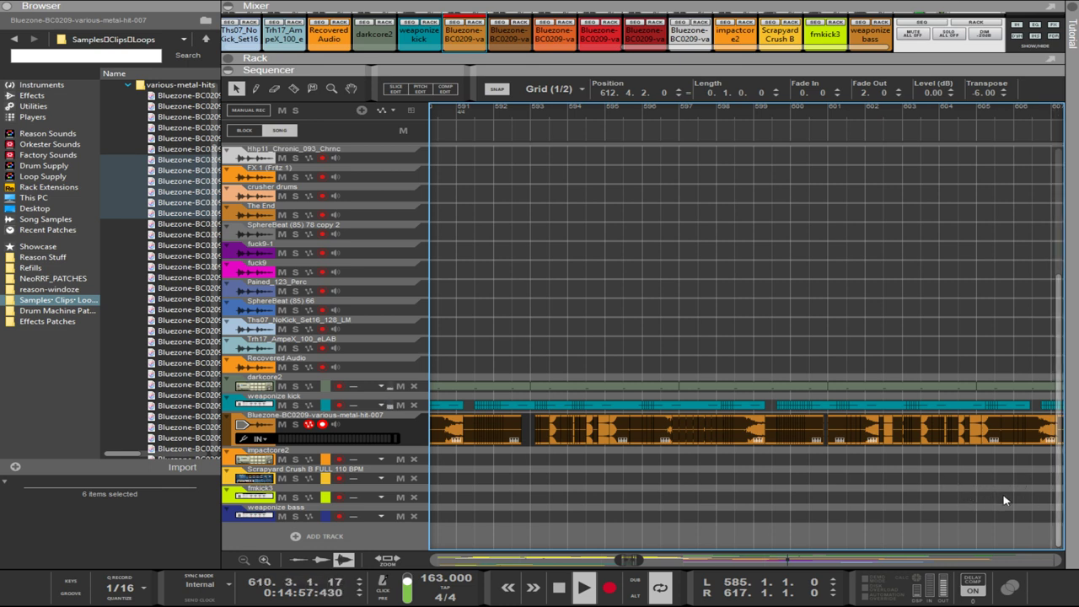
scroll(801, 457, up, 3)
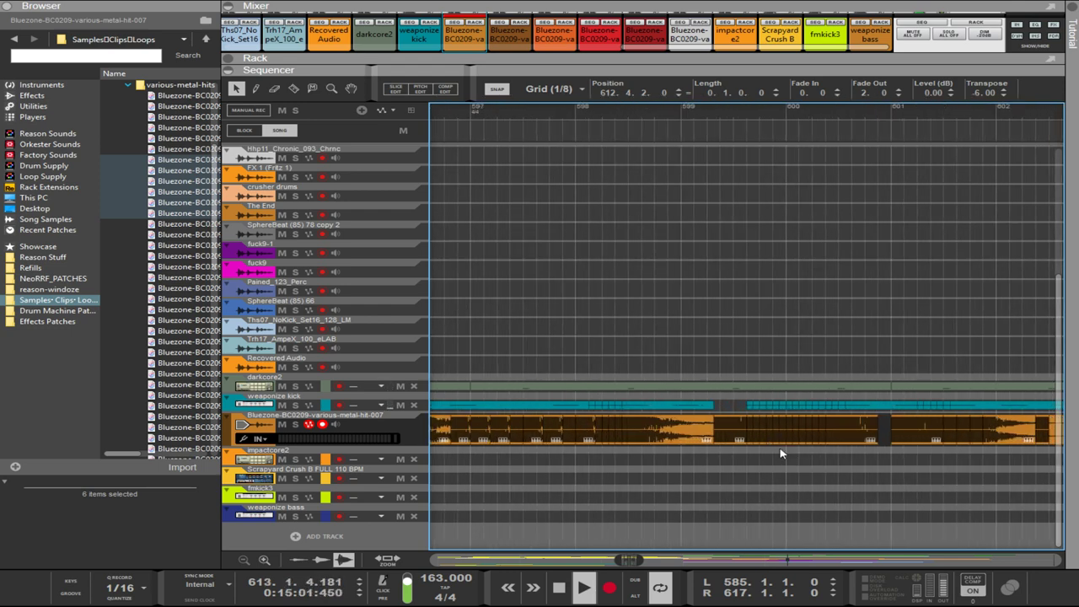
scroll(782, 453, down, 4)
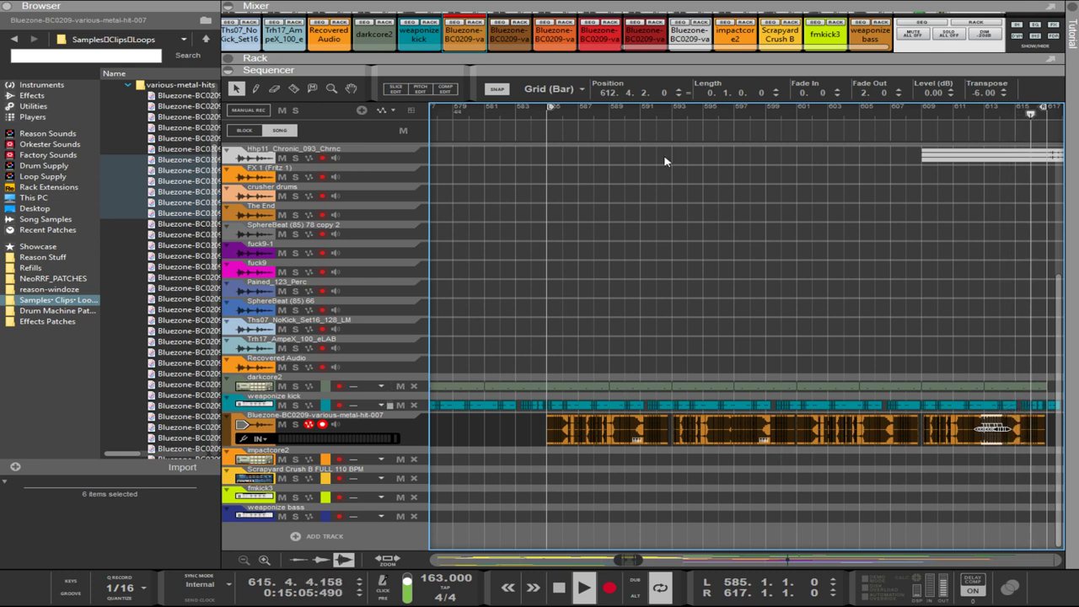
click(612, 112)
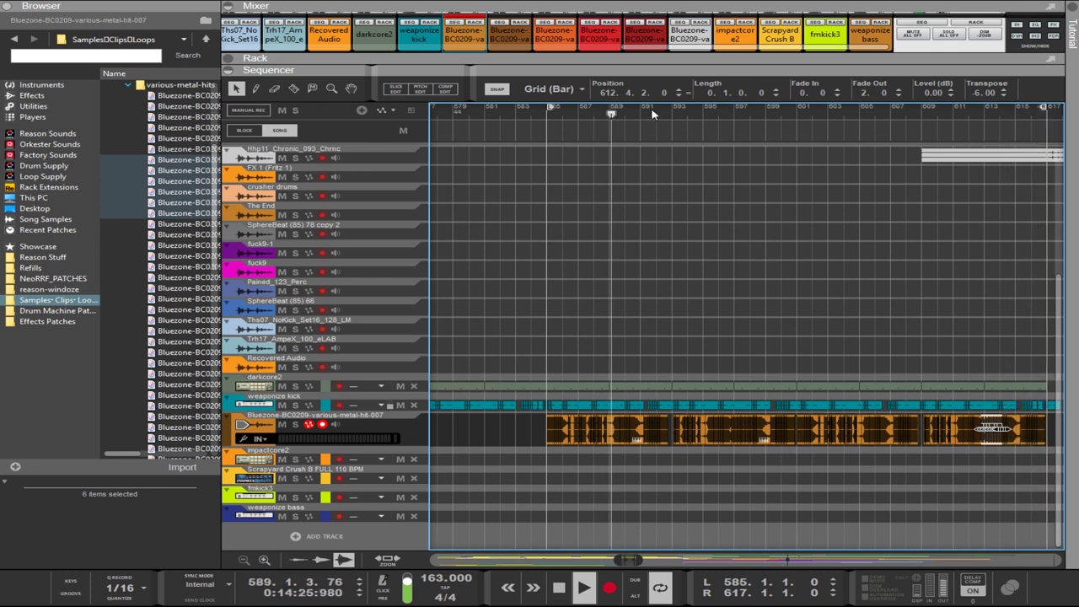
scroll(661, 247, up, 2)
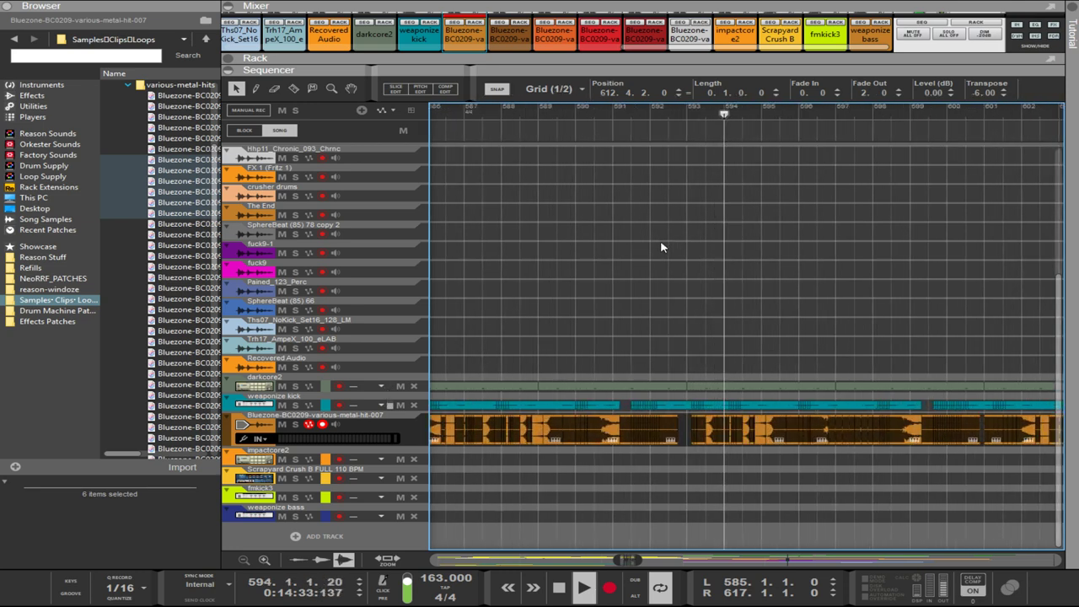
scroll(662, 247, up, 1)
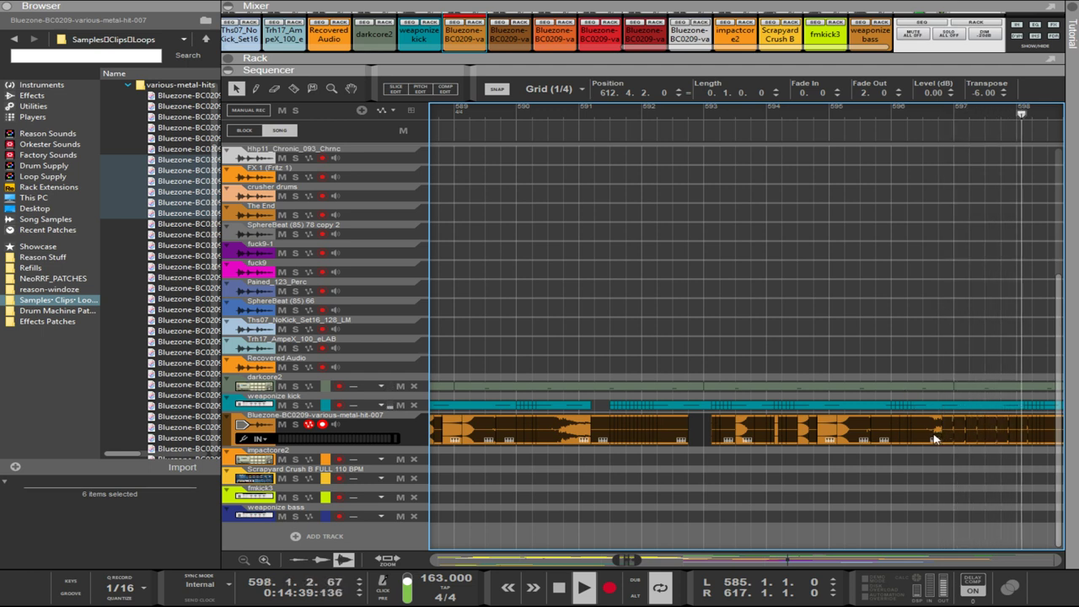
- Move the metal-hit slice earlier to 592.3.4
drag(934, 439, 701, 439)
scroll(702, 439, up, 2)
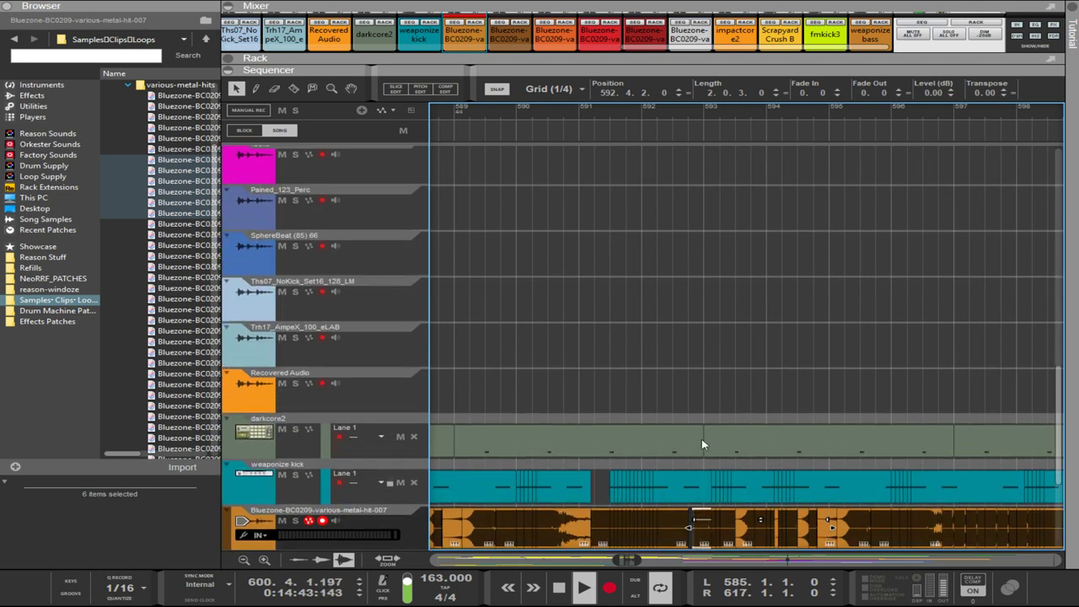
scroll(702, 440, down, 2)
scroll(702, 442, up, 2)
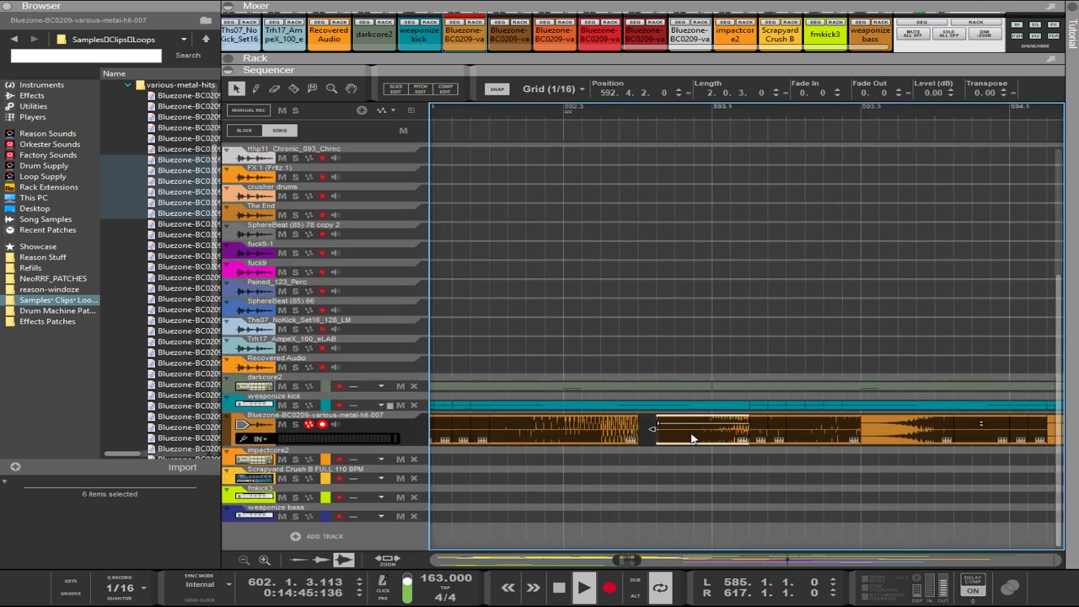
drag(691, 438, 650, 441)
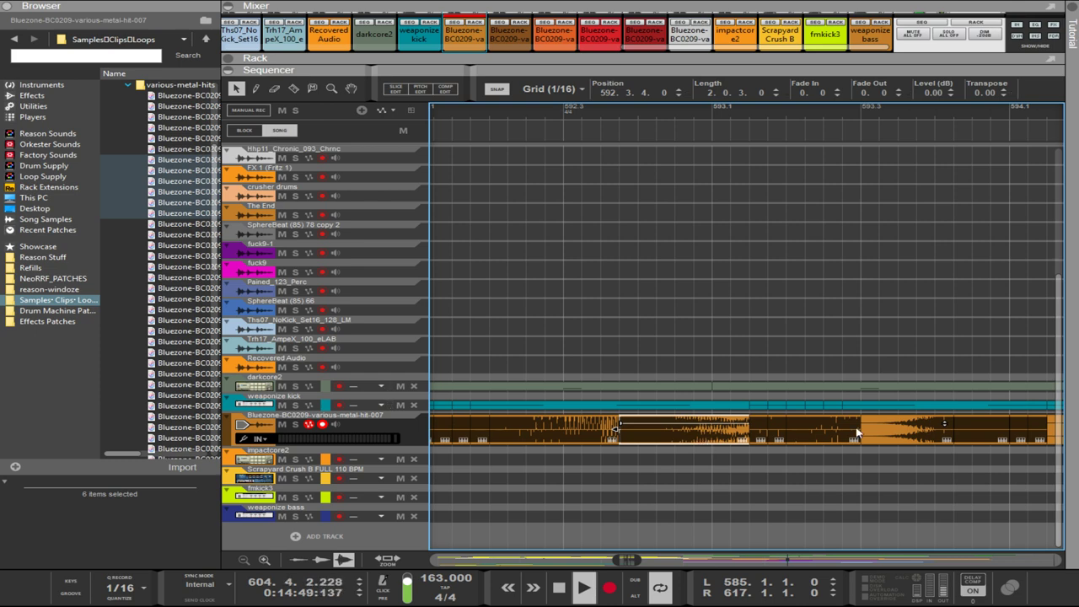
scroll(1027, 455, down, 2)
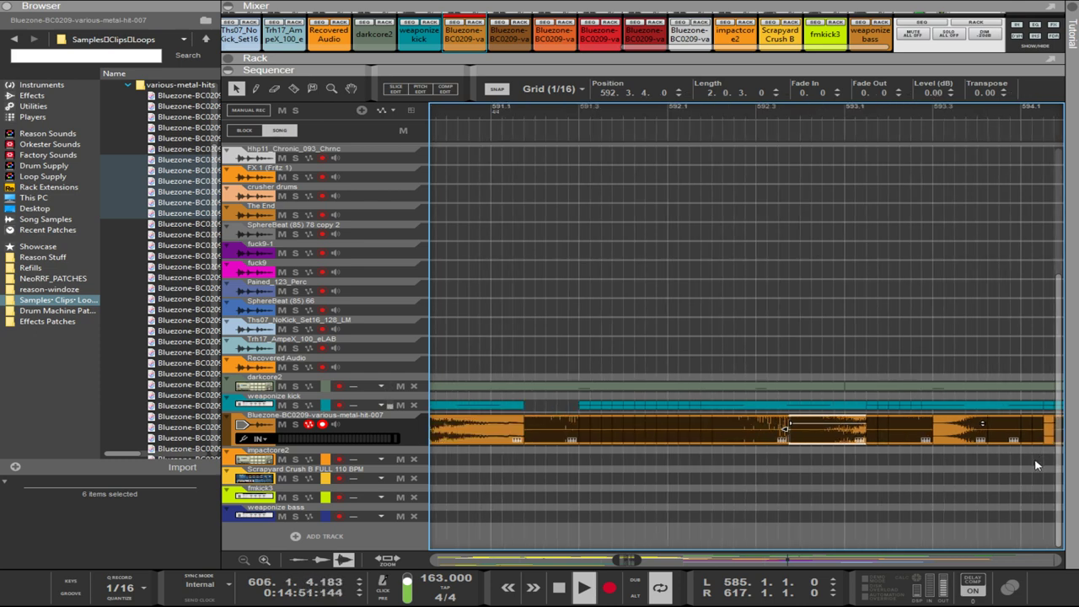
scroll(1049, 462, left, 3)
scroll(1049, 462, right, 6)
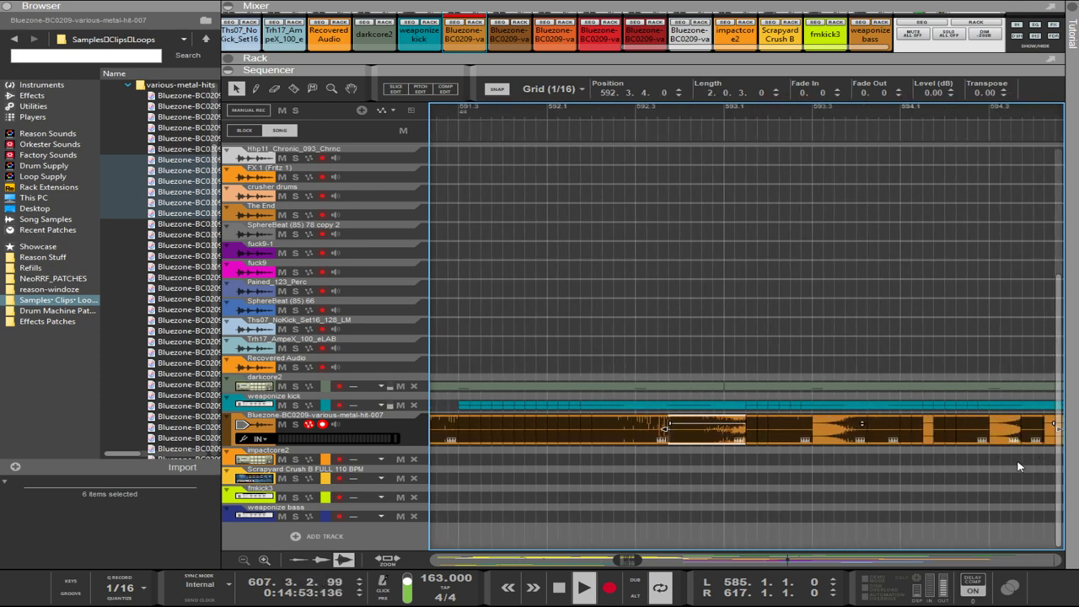
scroll(1015, 465, right, 5)
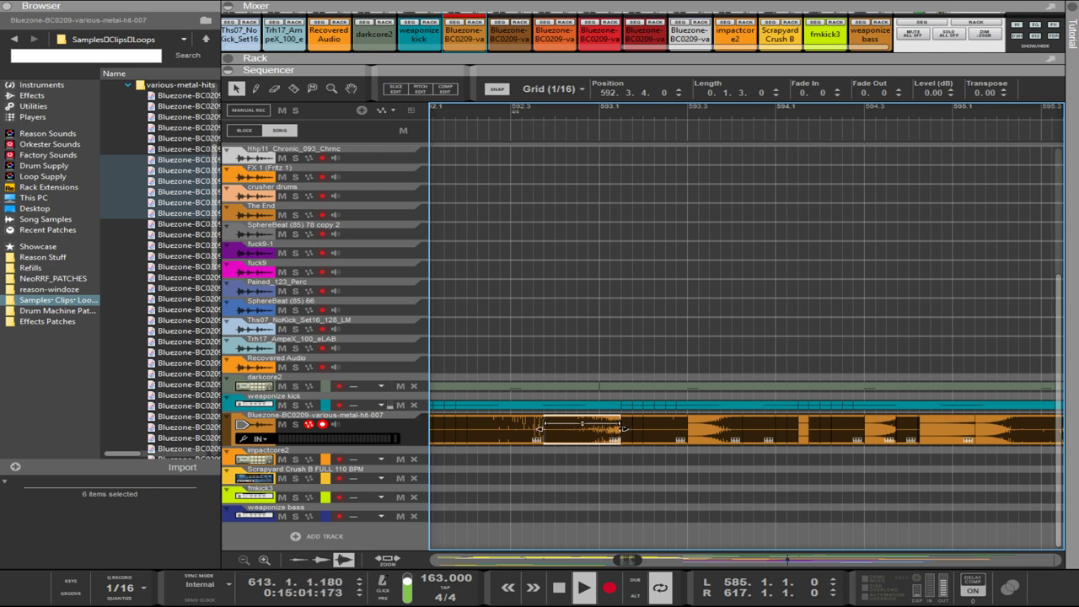
- Lengthen the preceding clip's fade-out to 7.0 and shift the faded slice to 592.4.4
drag(540, 428, 582, 432)
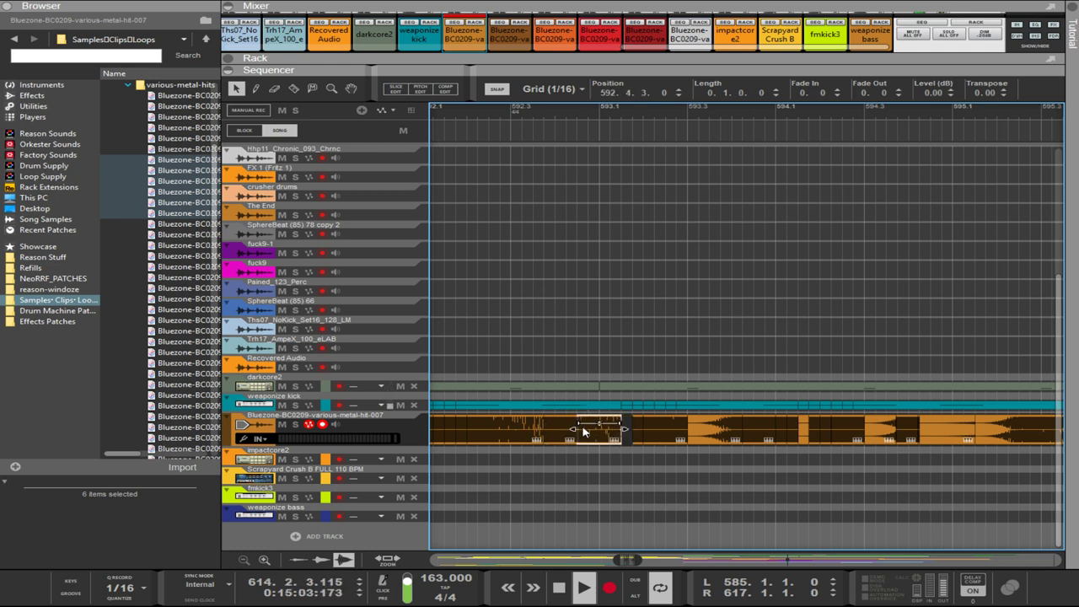
key(ctrl+z)
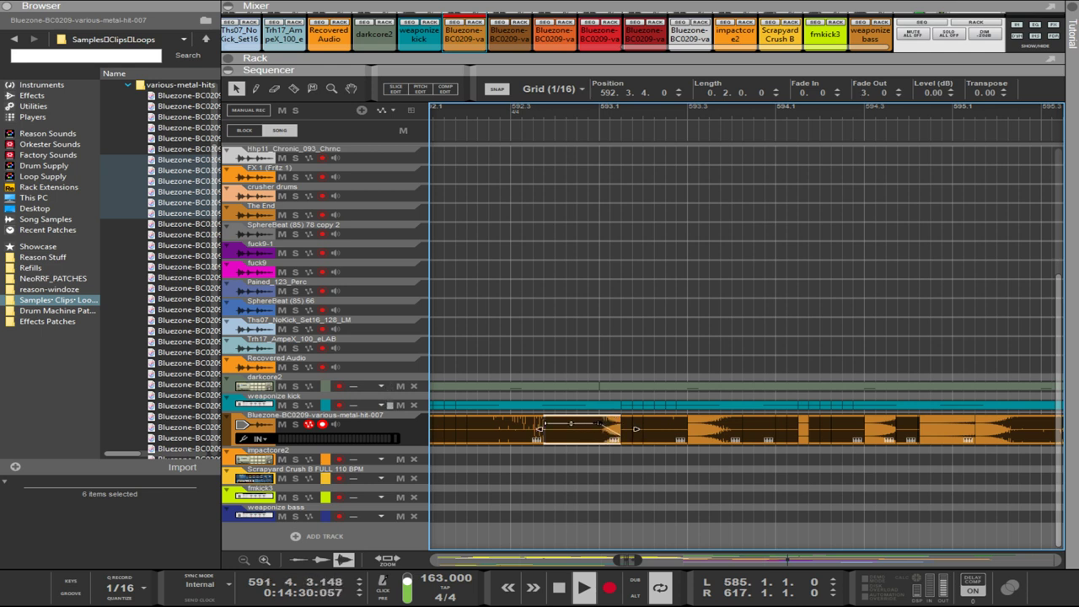
drag(571, 424, 632, 424)
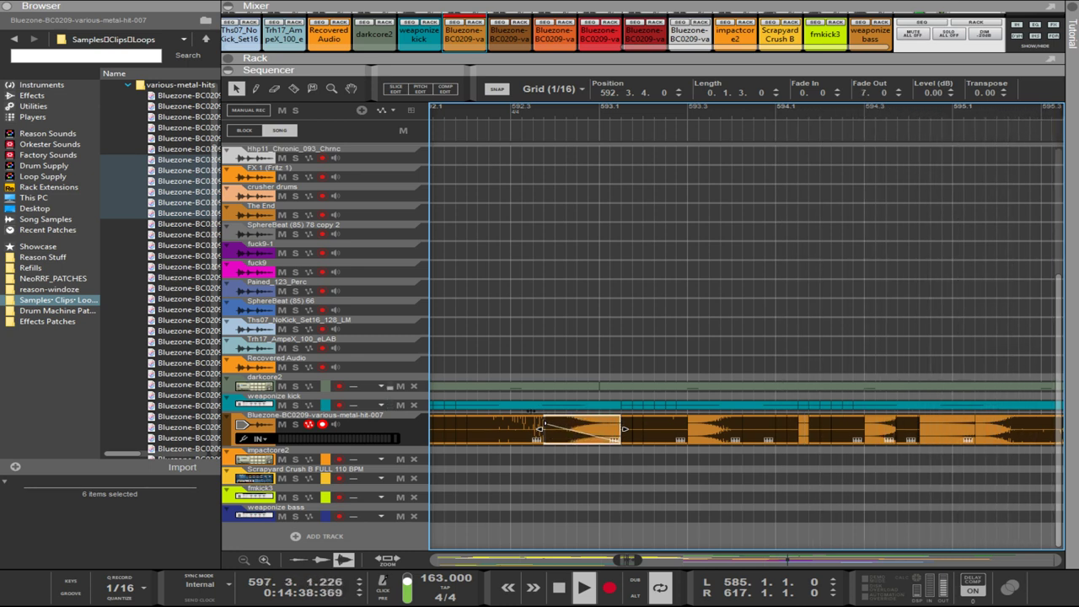
drag(553, 441, 594, 435)
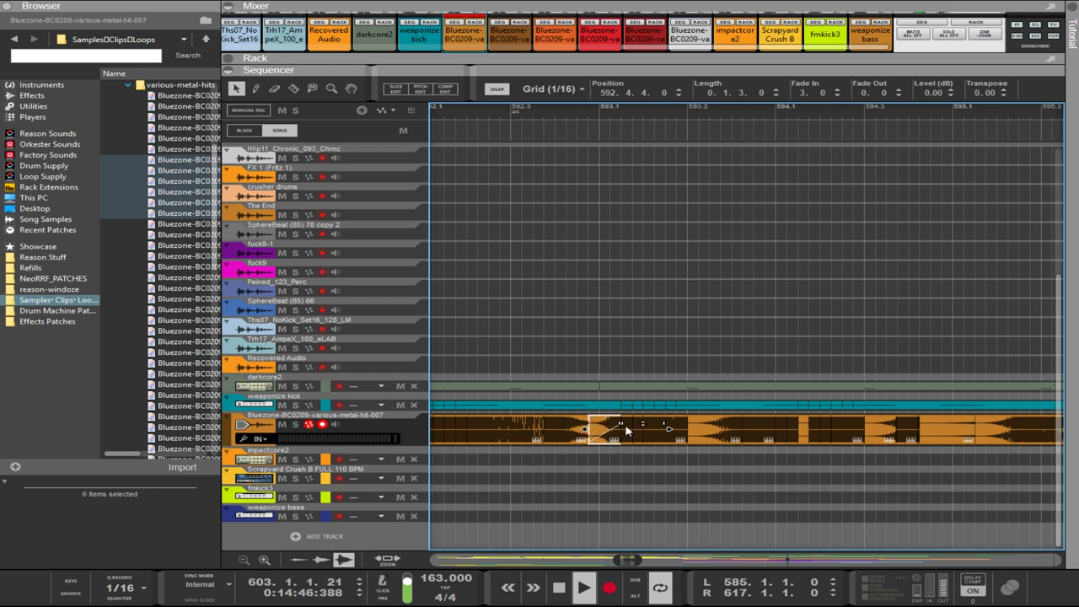
- Alt-drag copies of the crossfaded slices near bar 600 one 1/32 step earlier
click(567, 440)
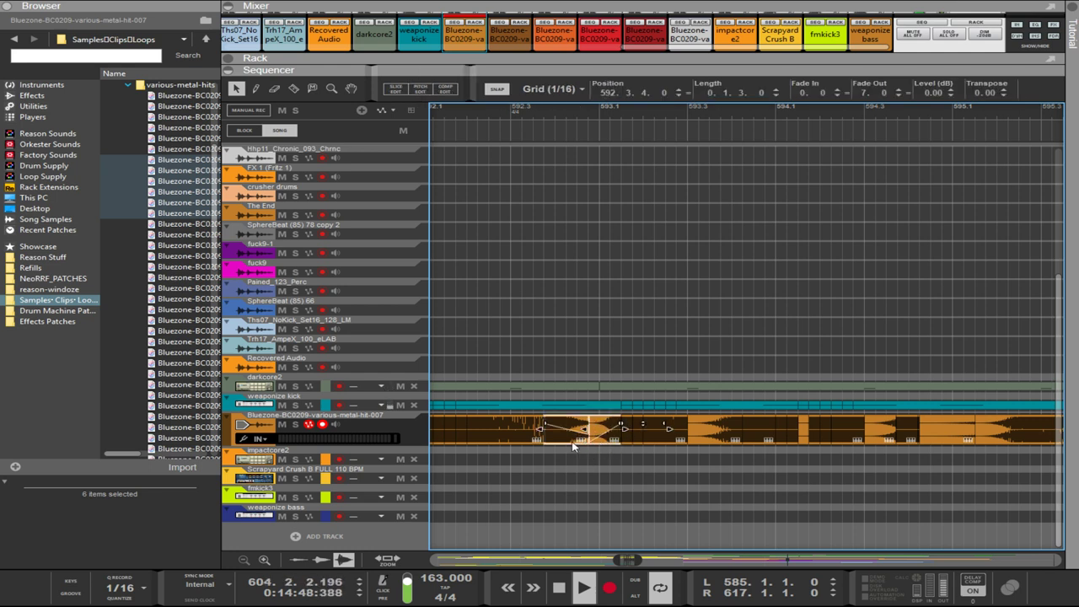
scroll(564, 444, down, 3)
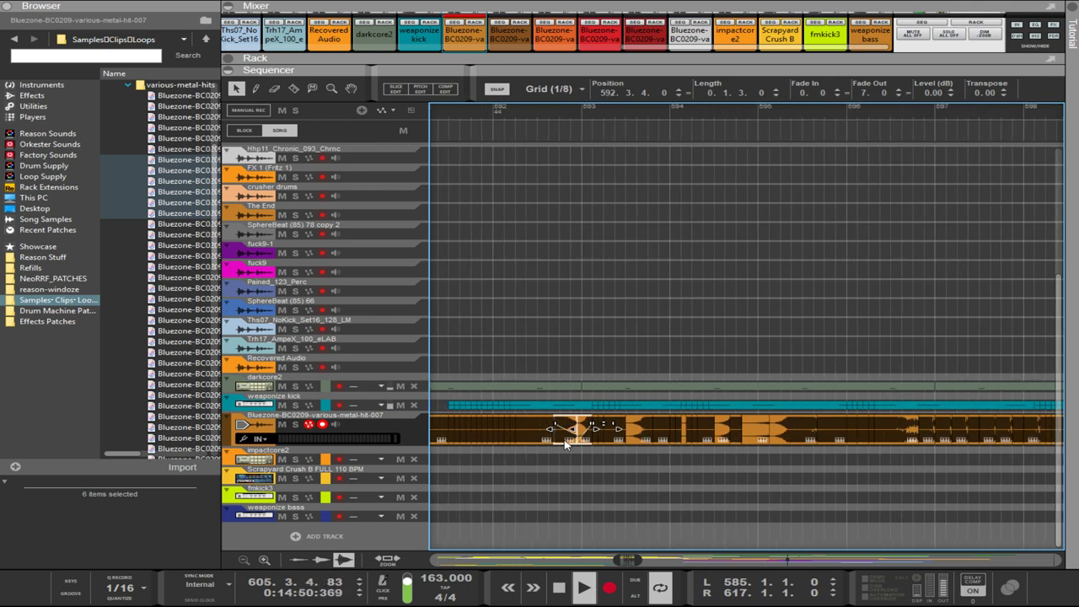
scroll(564, 445, down, 2)
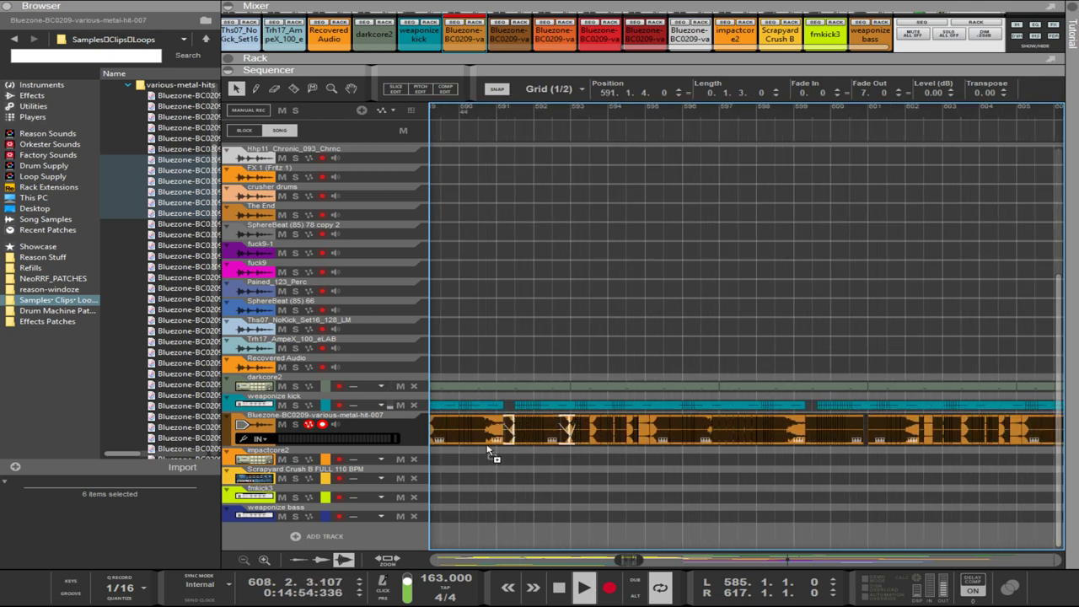
drag(487, 451, 565, 458)
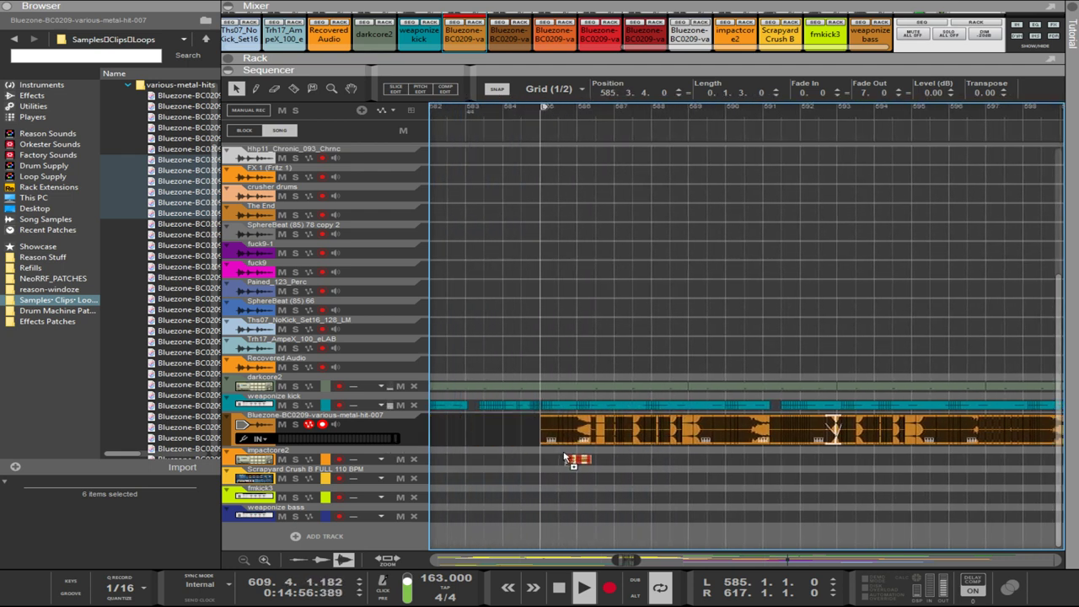
drag(1054, 459, 847, 438)
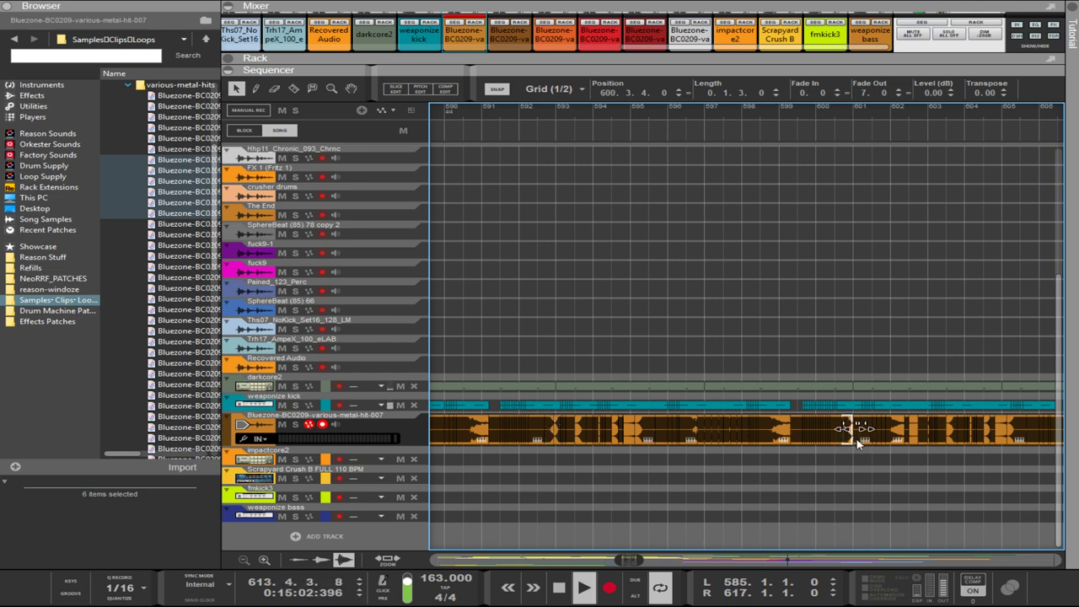
scroll(862, 448, up, 5)
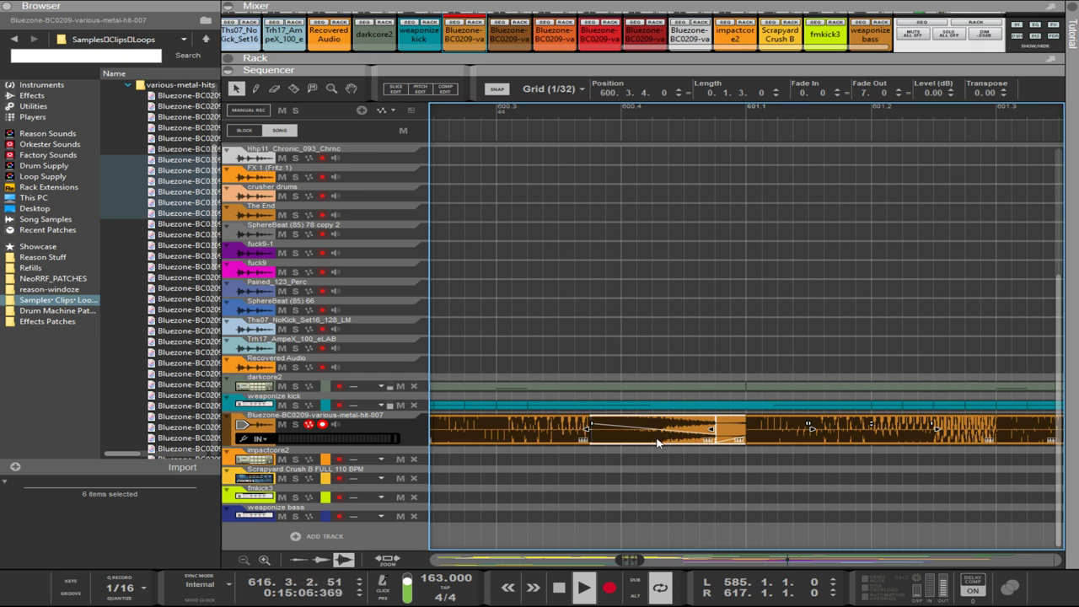
drag(657, 440, 638, 443)
ctrl+drag(637, 437, 590, 438)
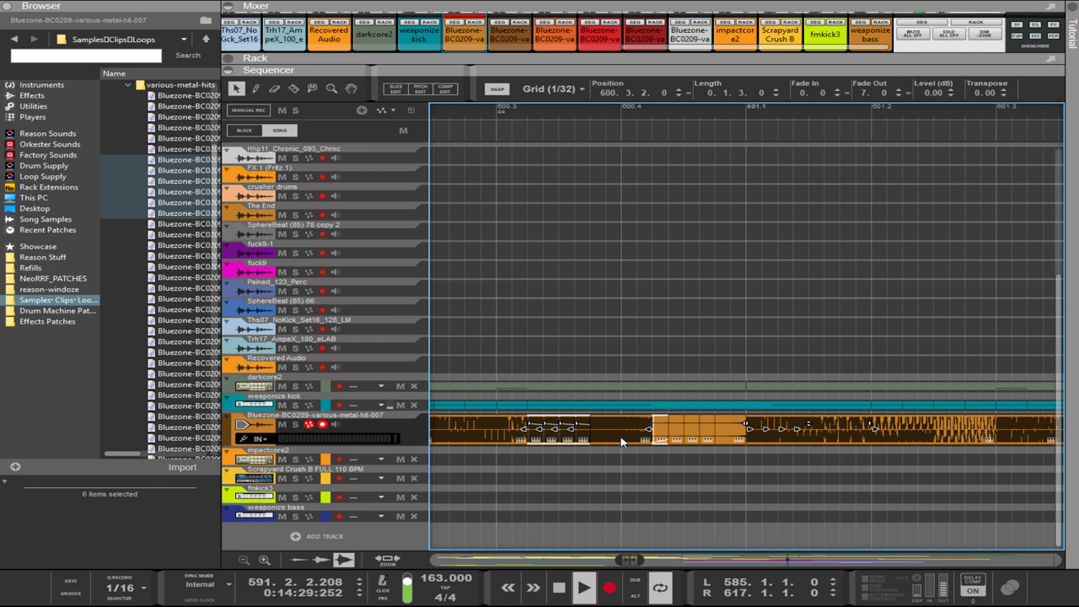
- Delete the overlapping slices from 600.4.4 backward so the hit's decay rings out
click(732, 438)
click(708, 440)
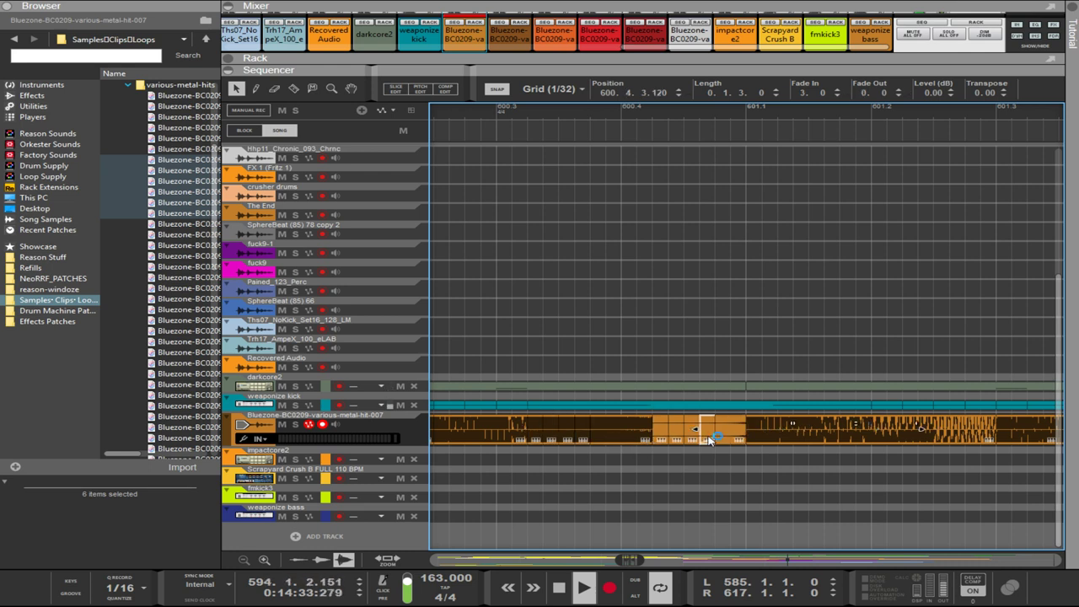
click(735, 437)
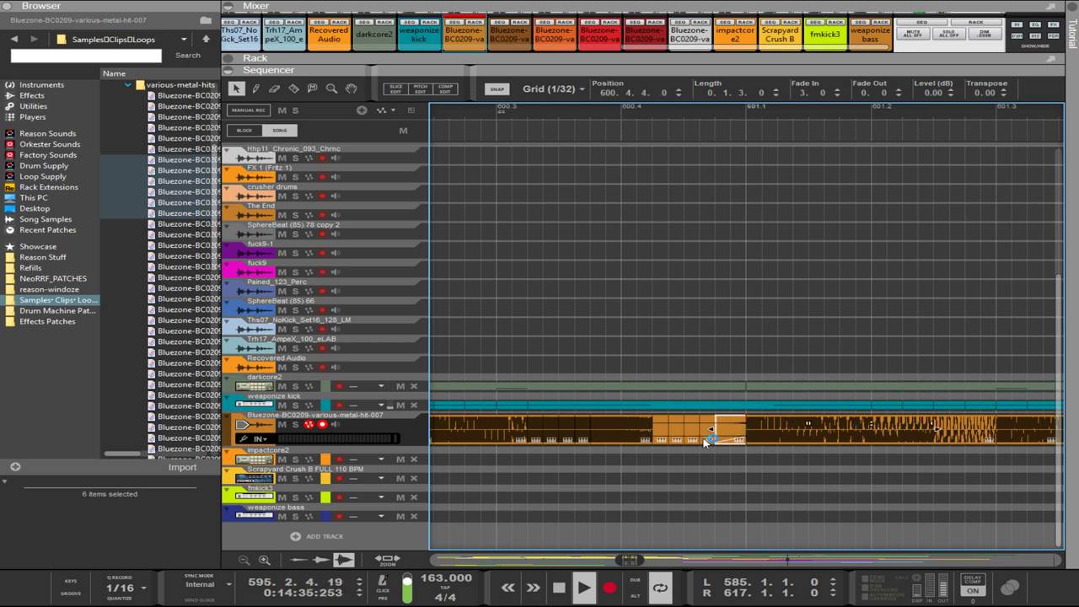
key(Delete)
click(715, 438)
key(Delete)
click(700, 438)
key(Delete)
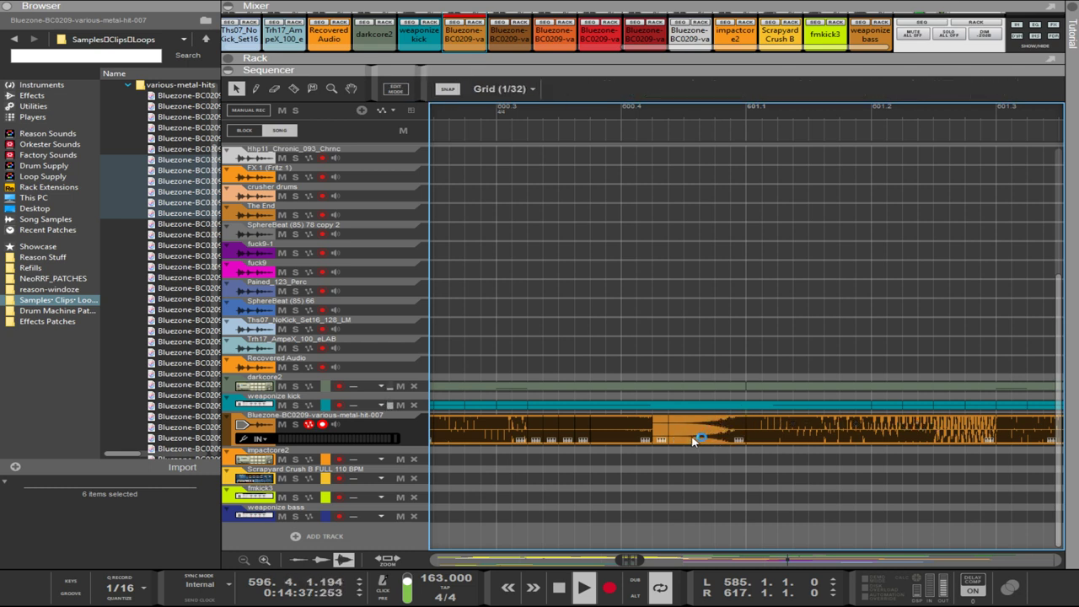
click(693, 442)
key(Delete)
scroll(739, 455, down, 8)
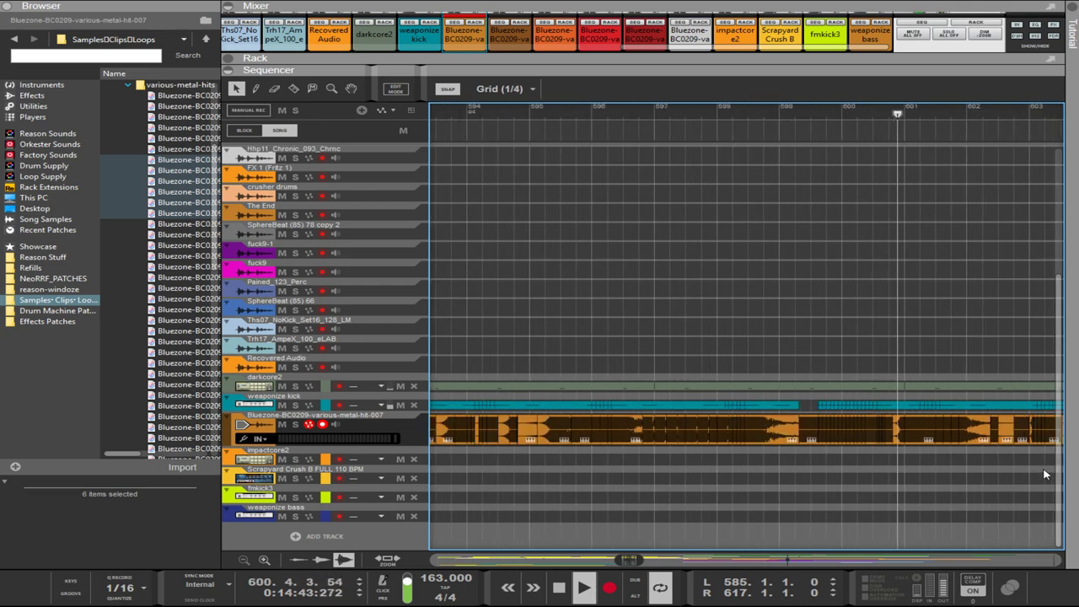
scroll(1046, 474, left, 3)
scroll(1045, 475, right, 2)
scroll(1042, 472, left, 3)
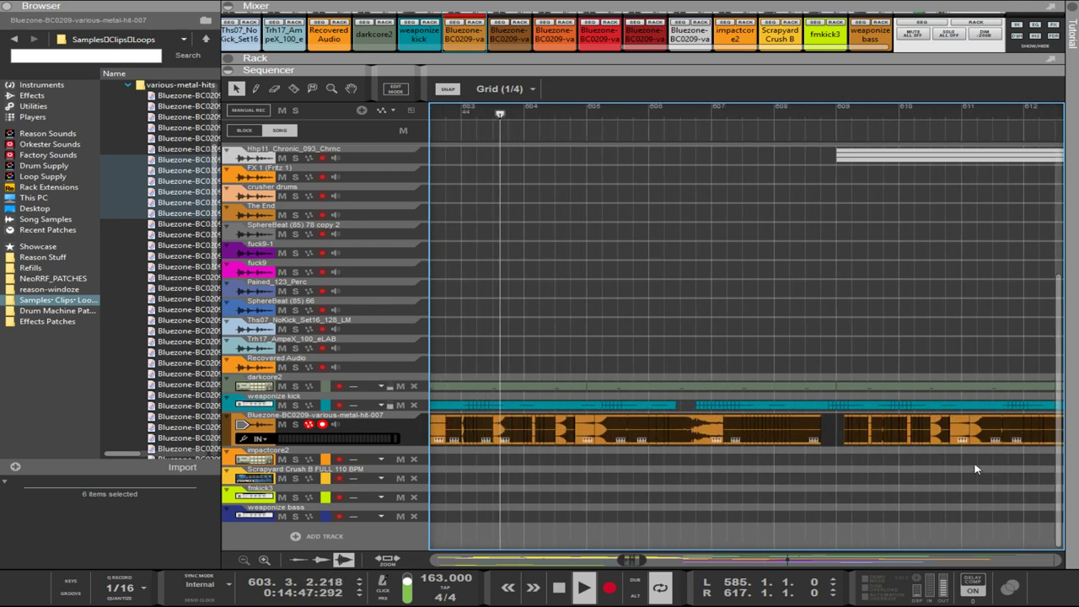
scroll(864, 468, up, 3)
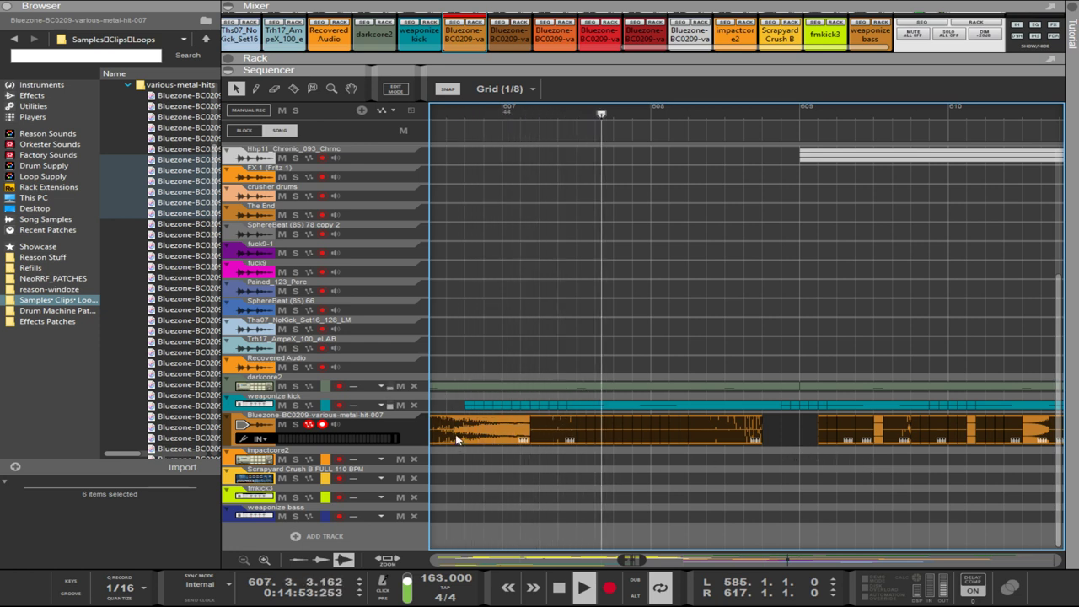
click(783, 435)
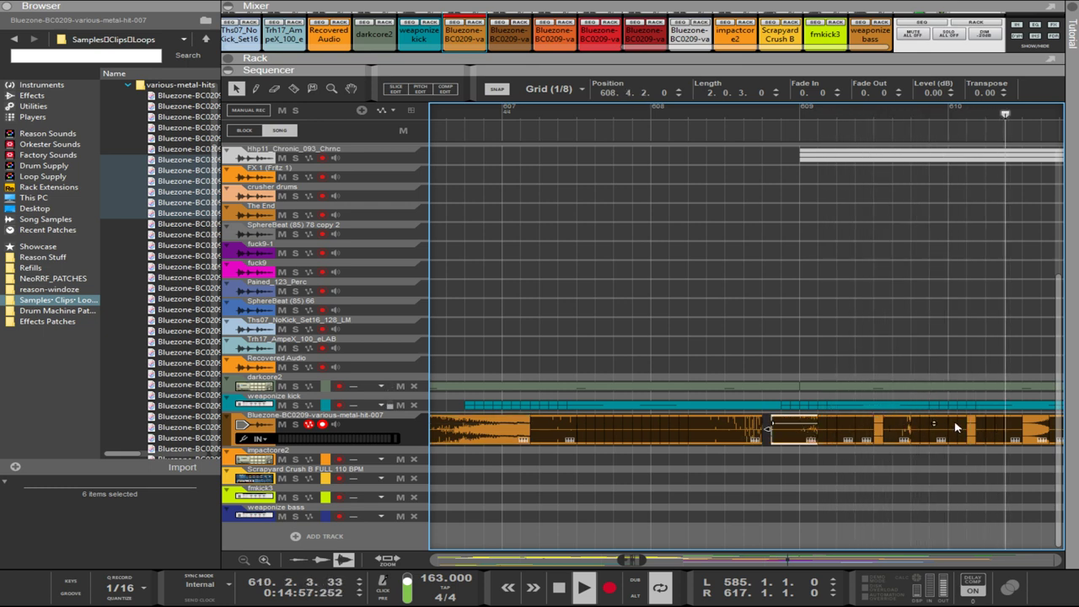
scroll(1046, 443, left, 1)
scroll(1048, 447, right, 4)
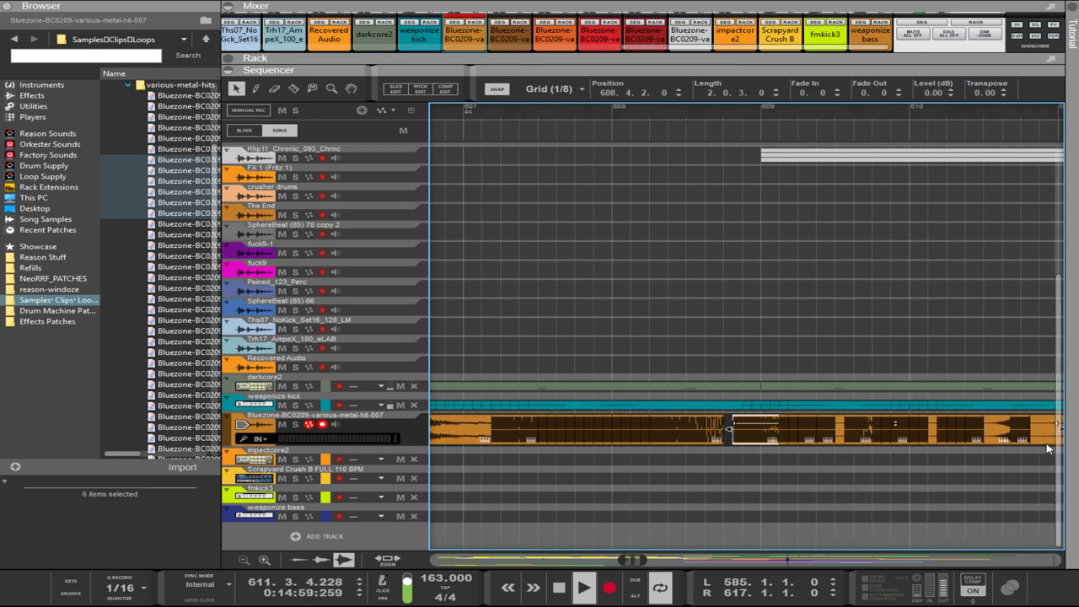
drag(739, 430, 719, 430)
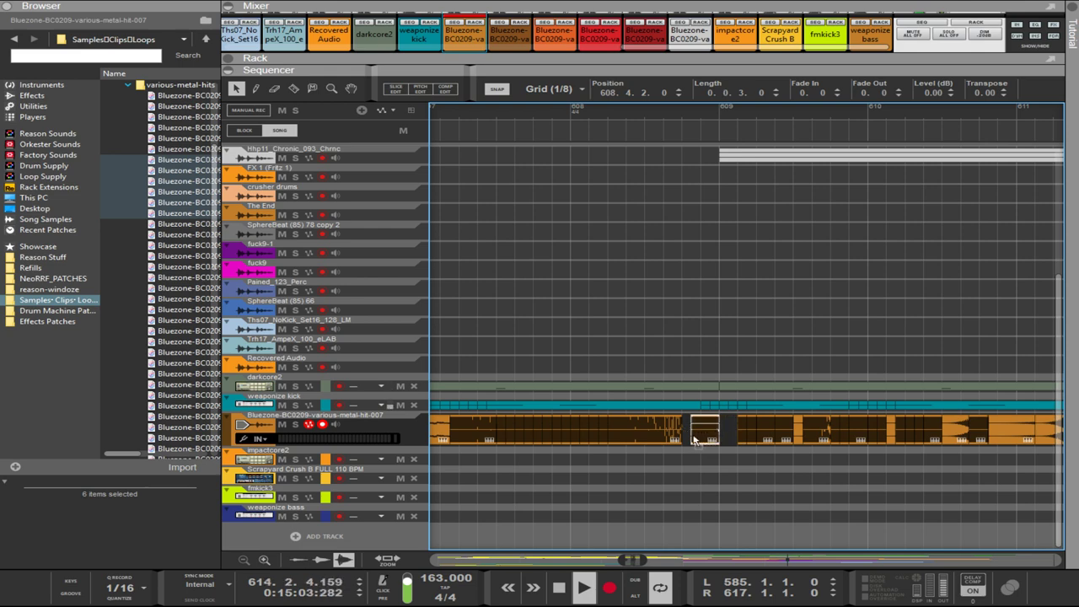
scroll(697, 440, up, 3)
drag(696, 441, 745, 435)
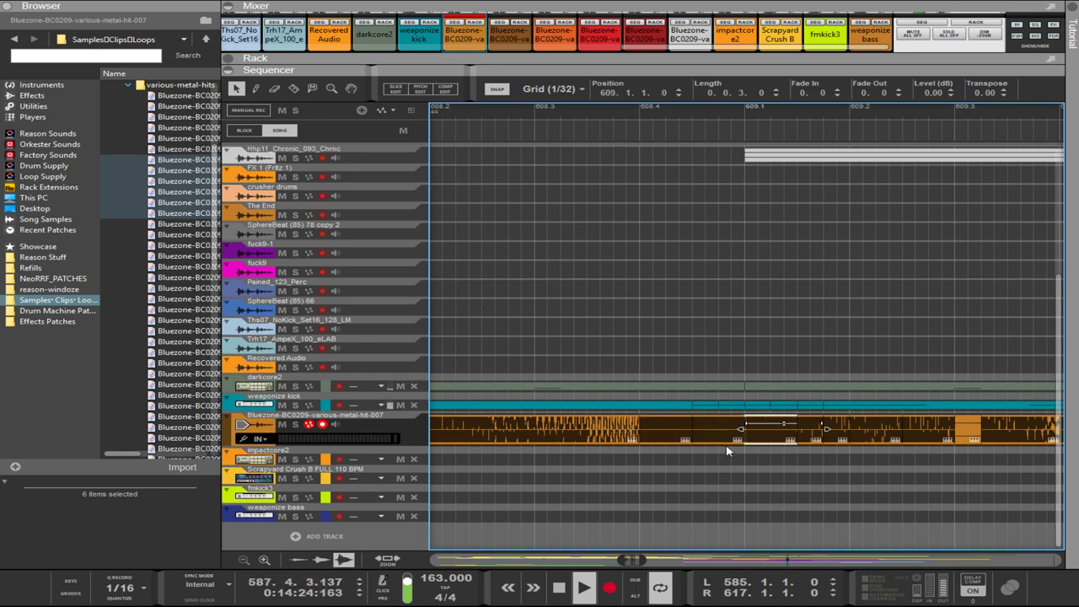
scroll(735, 455, down, 3)
scroll(735, 455, down, 5)
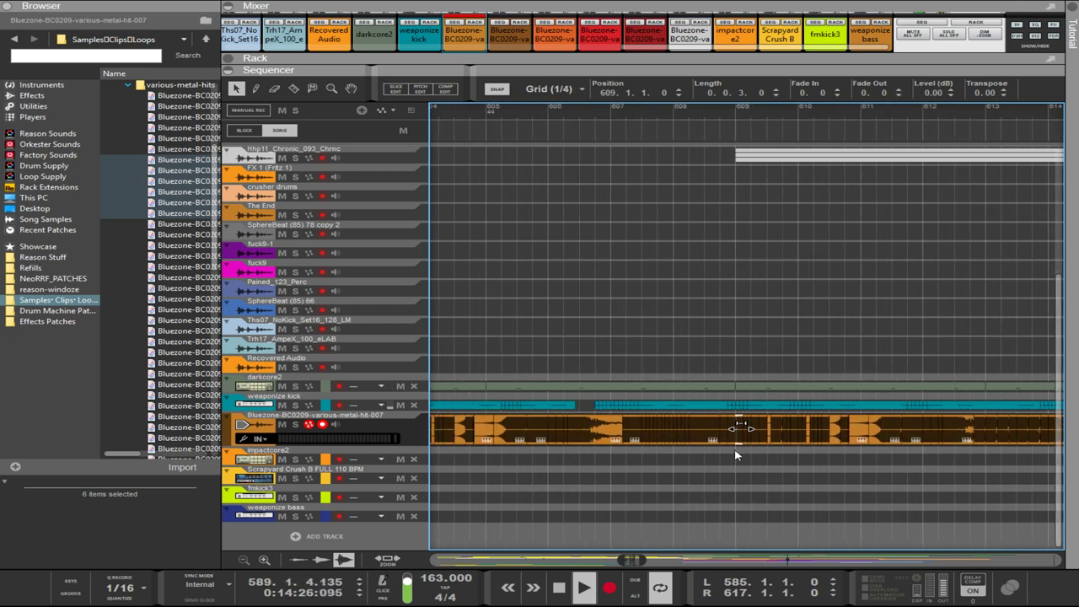
scroll(735, 455, down, 2)
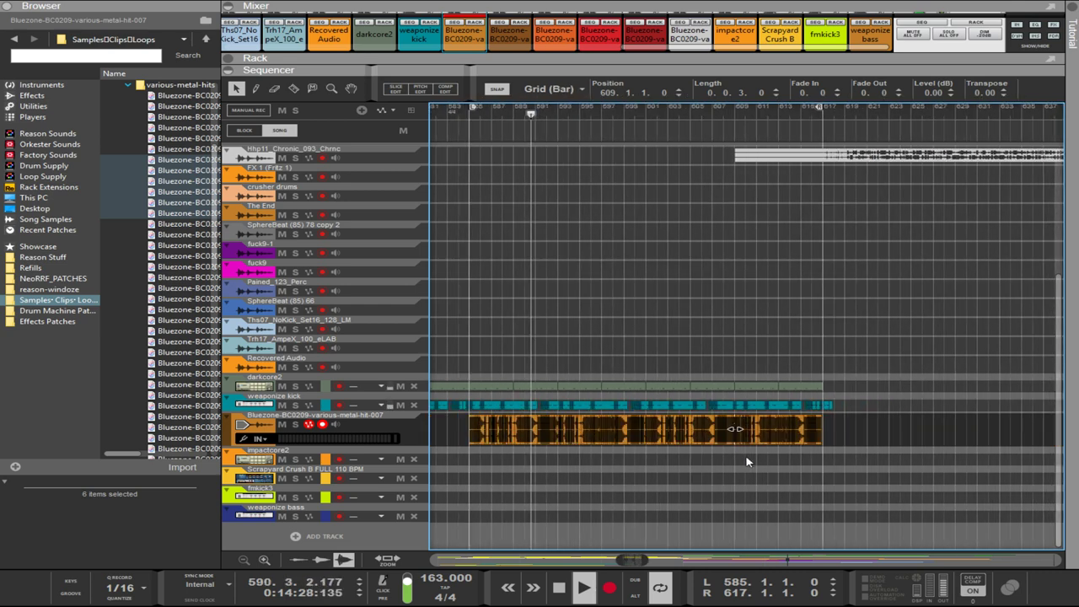
drag(903, 485, 470, 382)
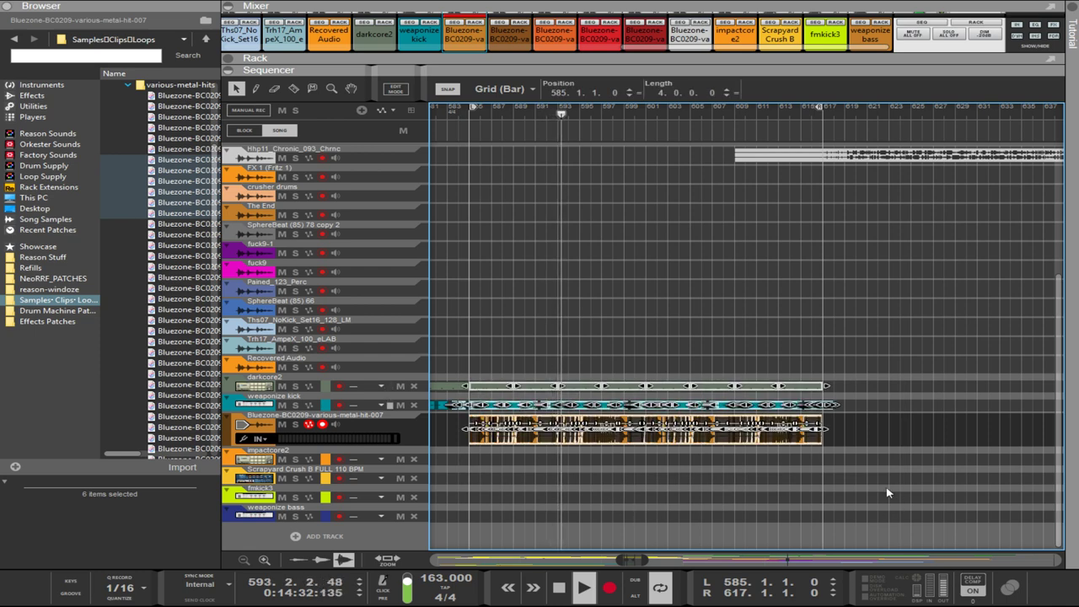
drag(872, 484, 480, 395)
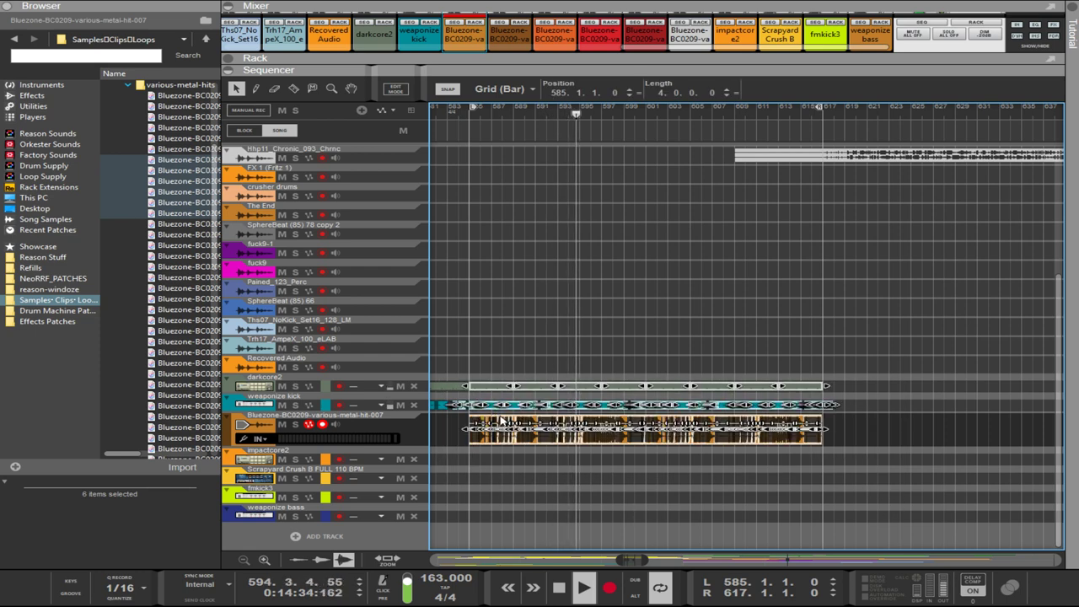
scroll(501, 419, left, 2)
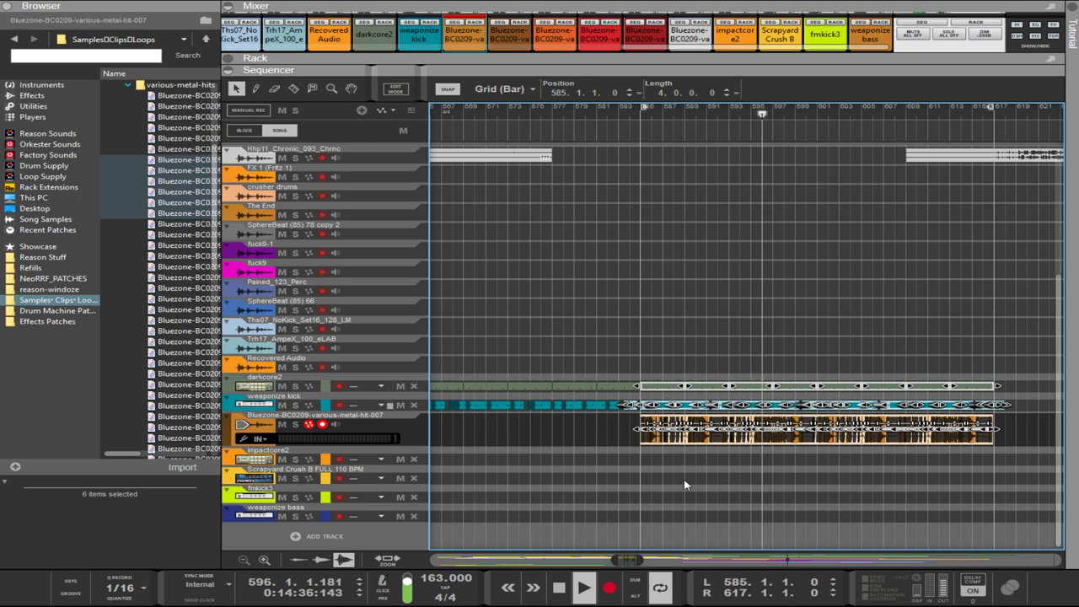
click(667, 464)
scroll(667, 460, left, 5)
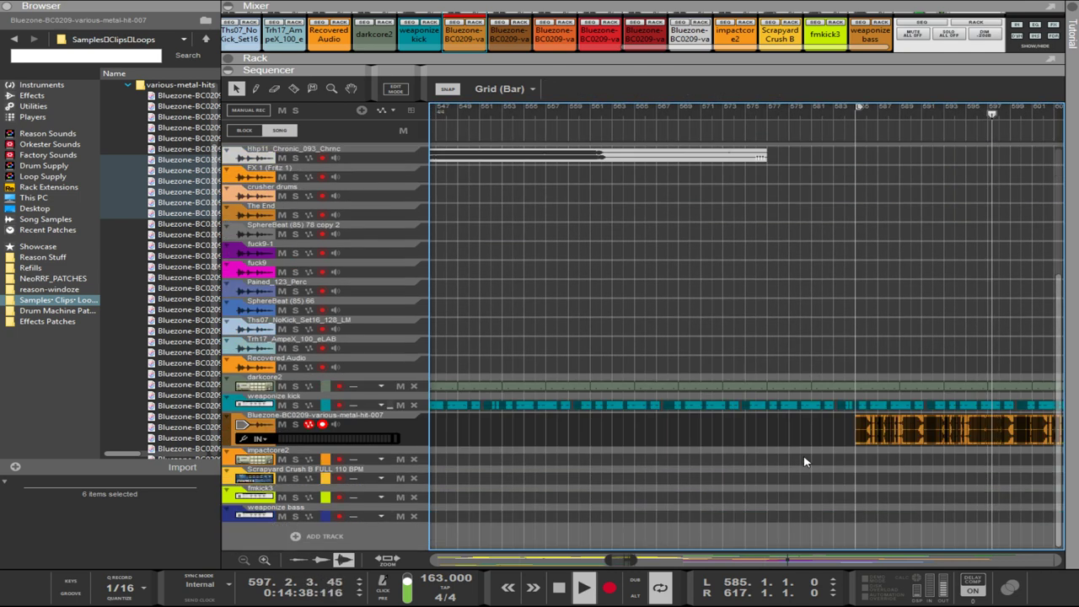
scroll(946, 463, up, 3)
scroll(666, 494, up, 6)
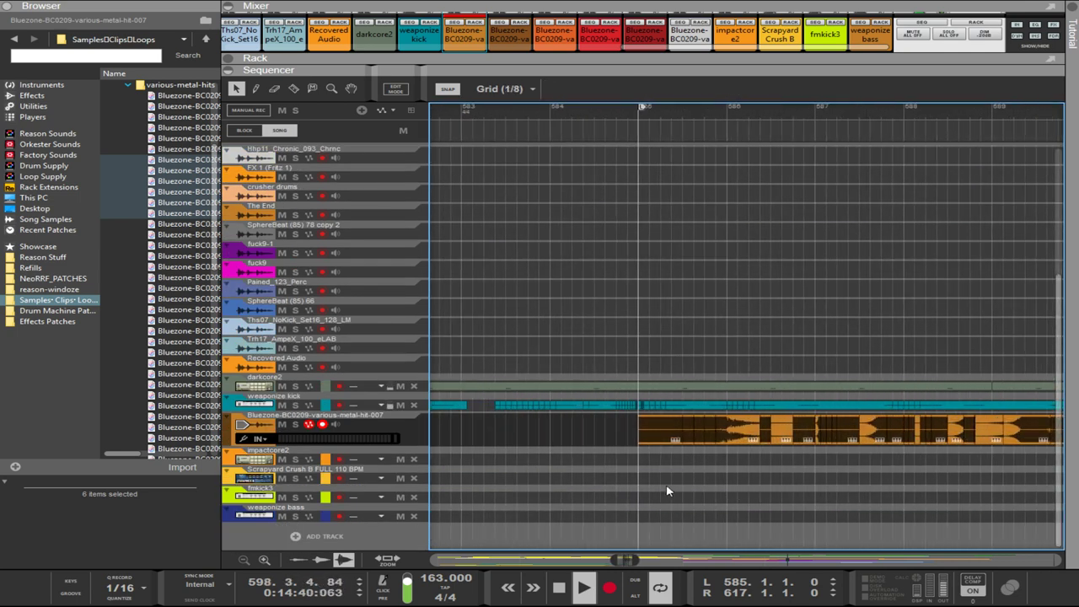
- Shorten and shift the tiny kick clip at bar 585, and resize the next kick clip to 583.2.3
click(606, 407)
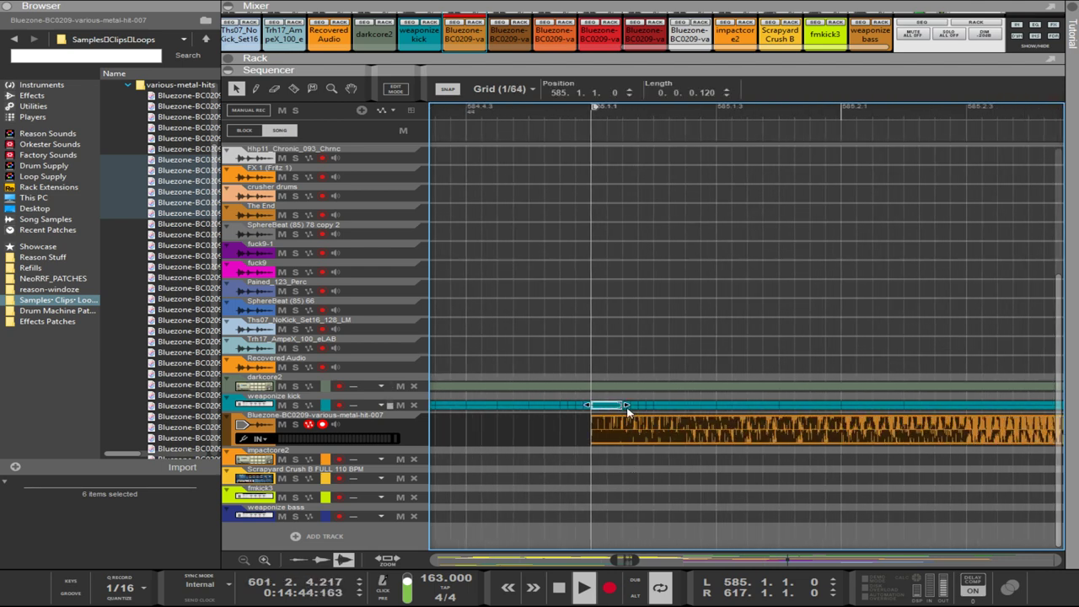
drag(626, 410, 659, 412)
click(663, 407)
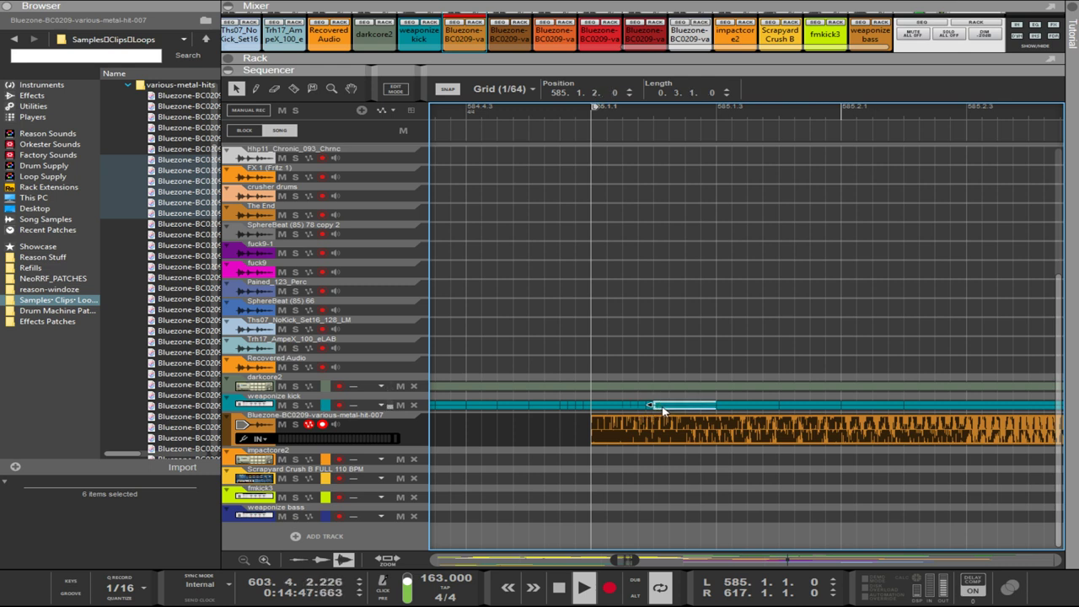
click(736, 408)
drag(609, 411, 664, 406)
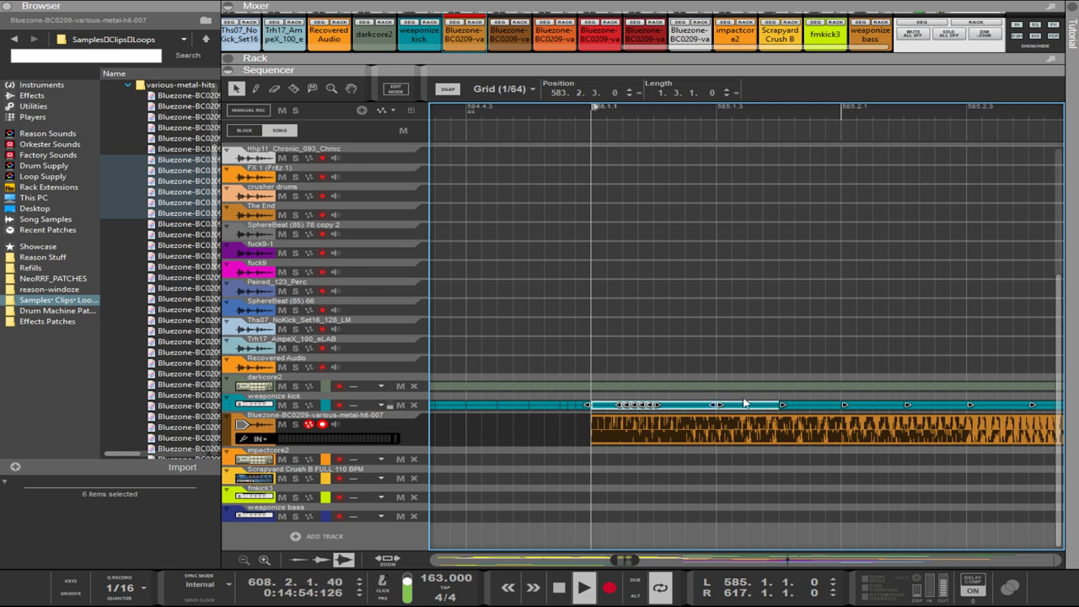
- Select the weaponize kick clips from bar 585 onward
drag(813, 399, 1035, 411)
scroll(1035, 411, up, 2)
scroll(1035, 411, down, 4)
scroll(1037, 416, down, 2)
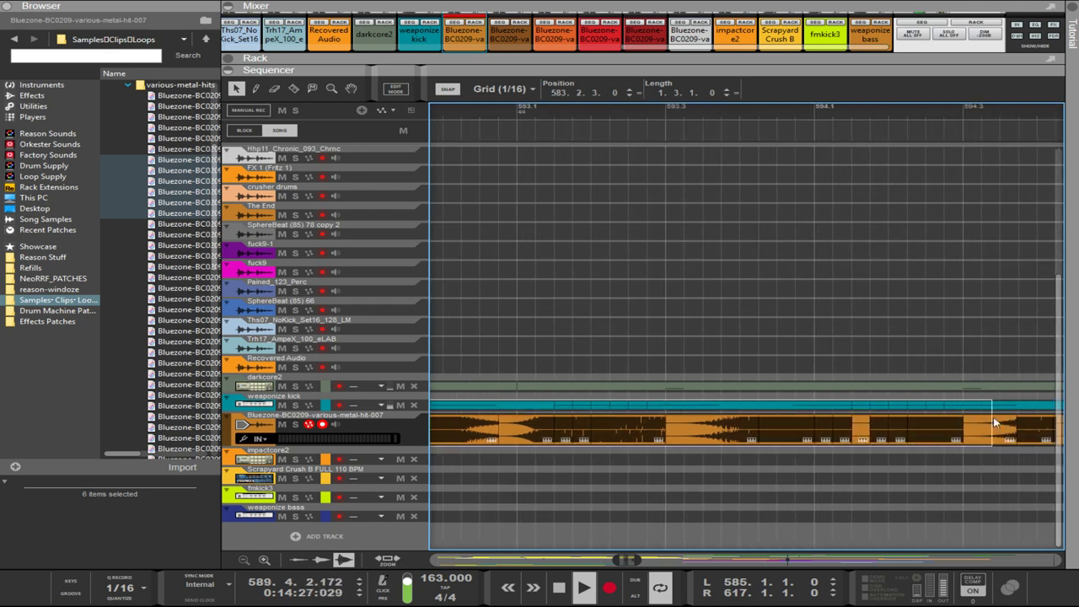
scroll(975, 408, down, 5)
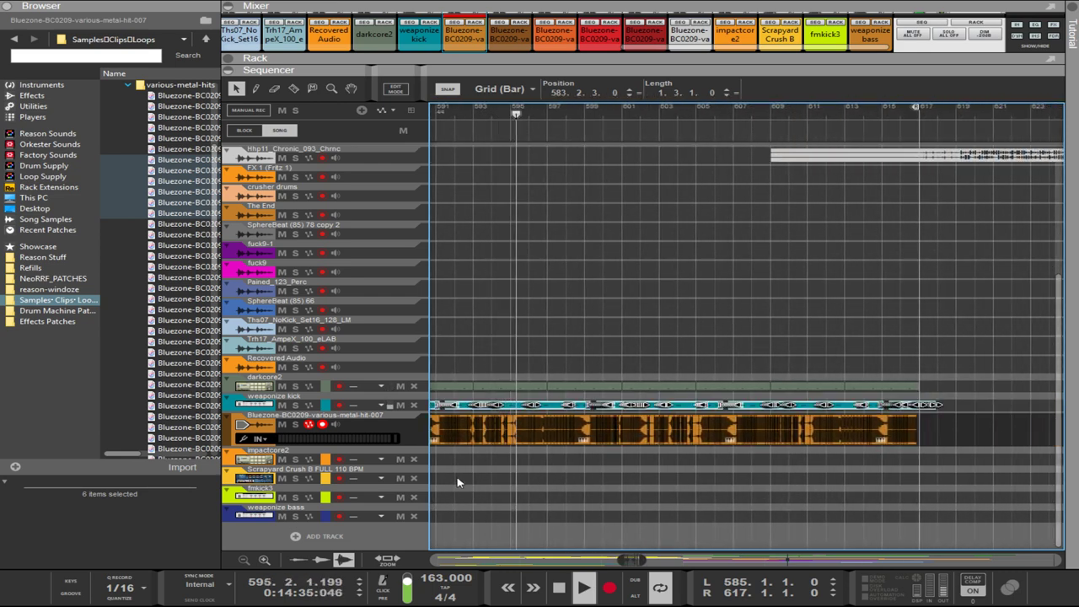
scroll(460, 476, up, 5)
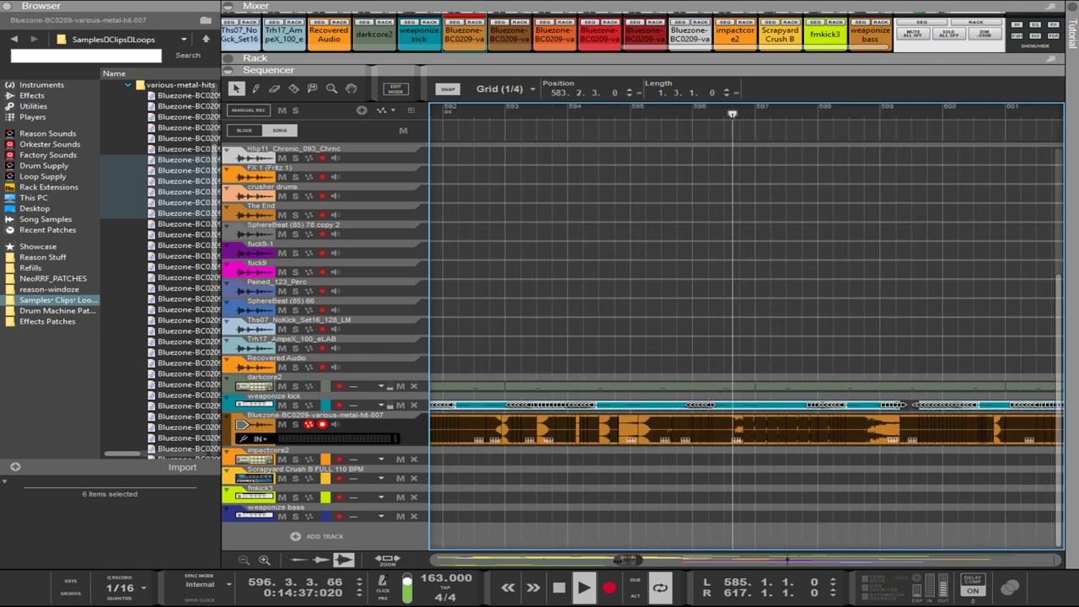
drag(617, 560, 610, 559)
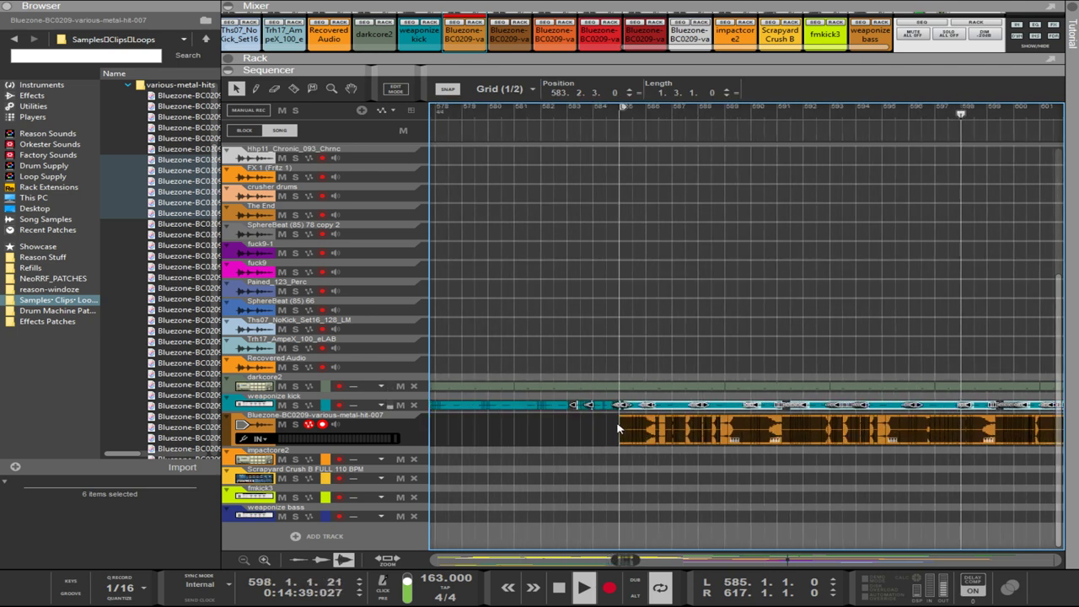
scroll(600, 414, up, 7)
scroll(675, 406, up, 3)
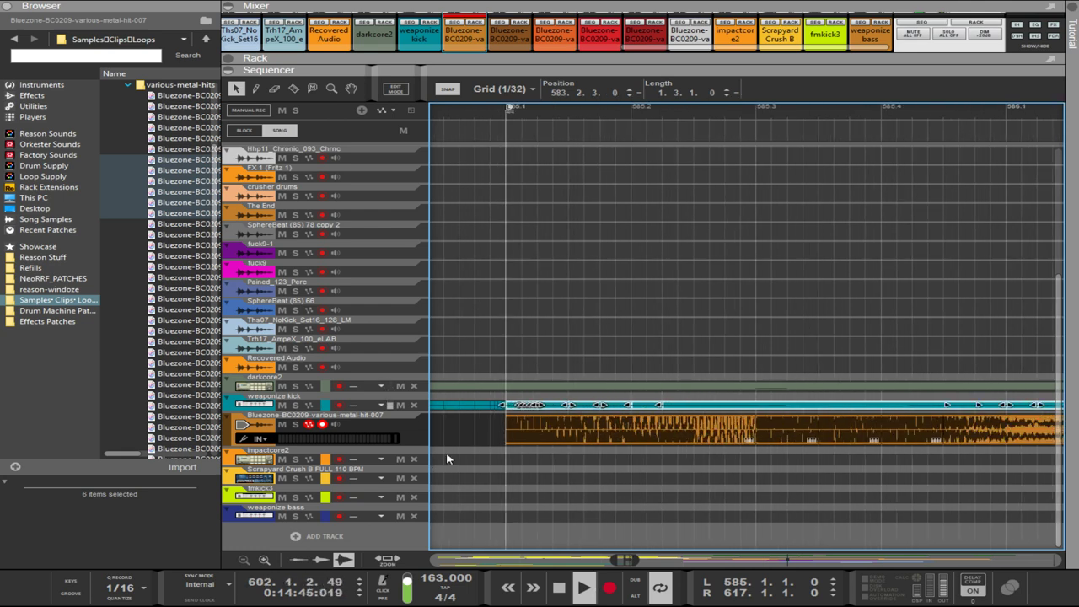
scroll(446, 461, up, 2)
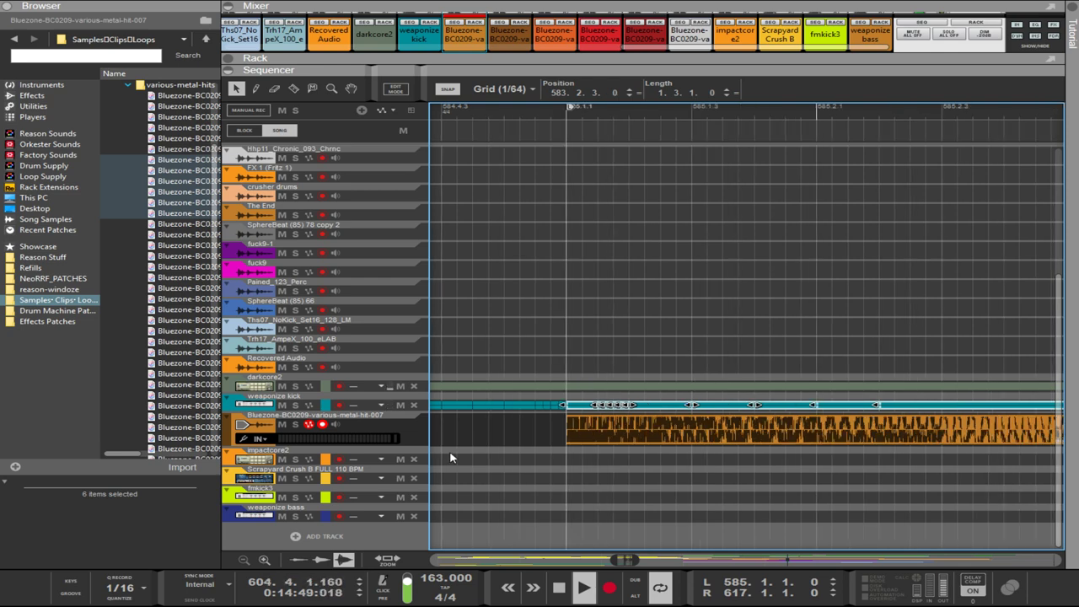
scroll(455, 452, up, 1)
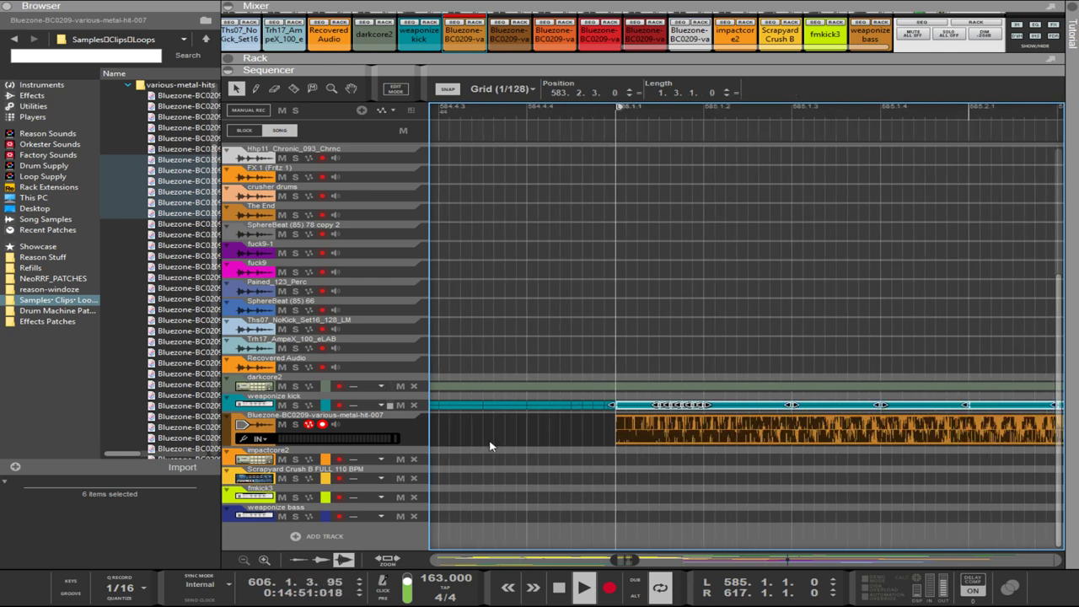
scroll(490, 447, down, 1)
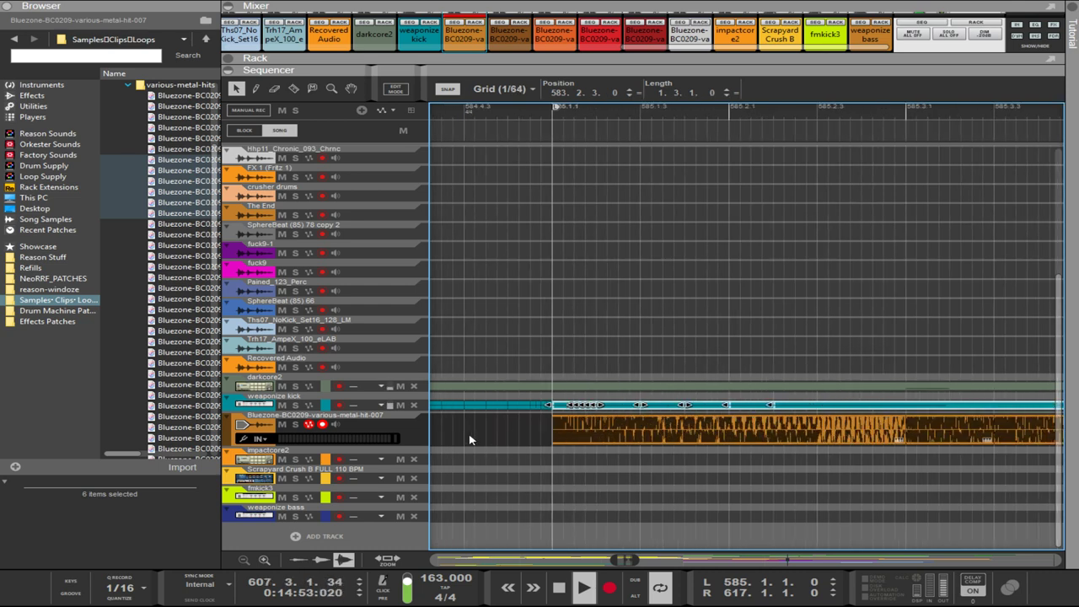
scroll(464, 462, left, 5)
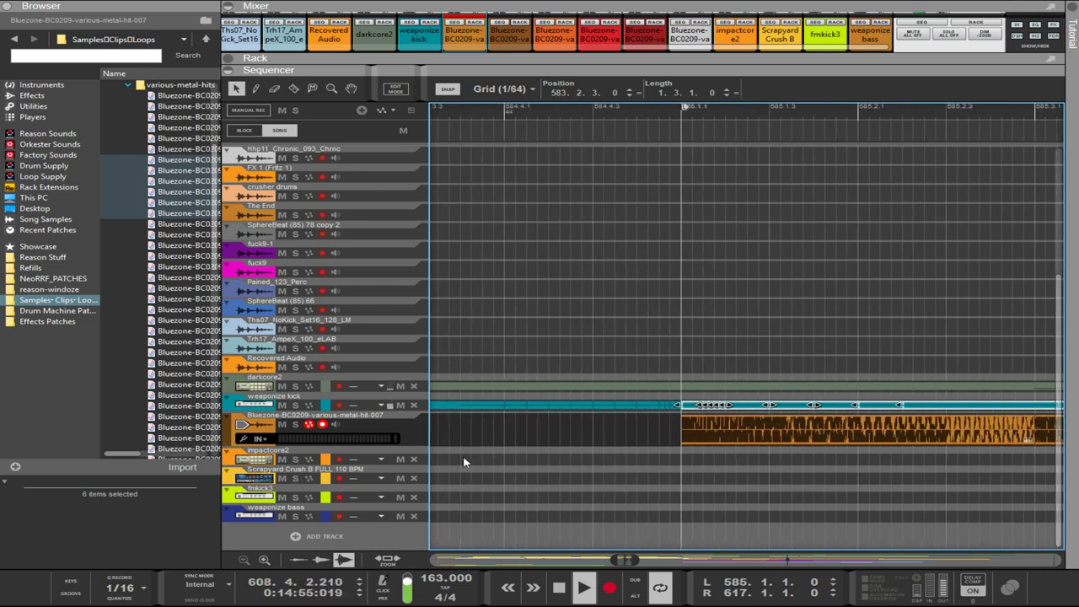
scroll(465, 461, left, 6)
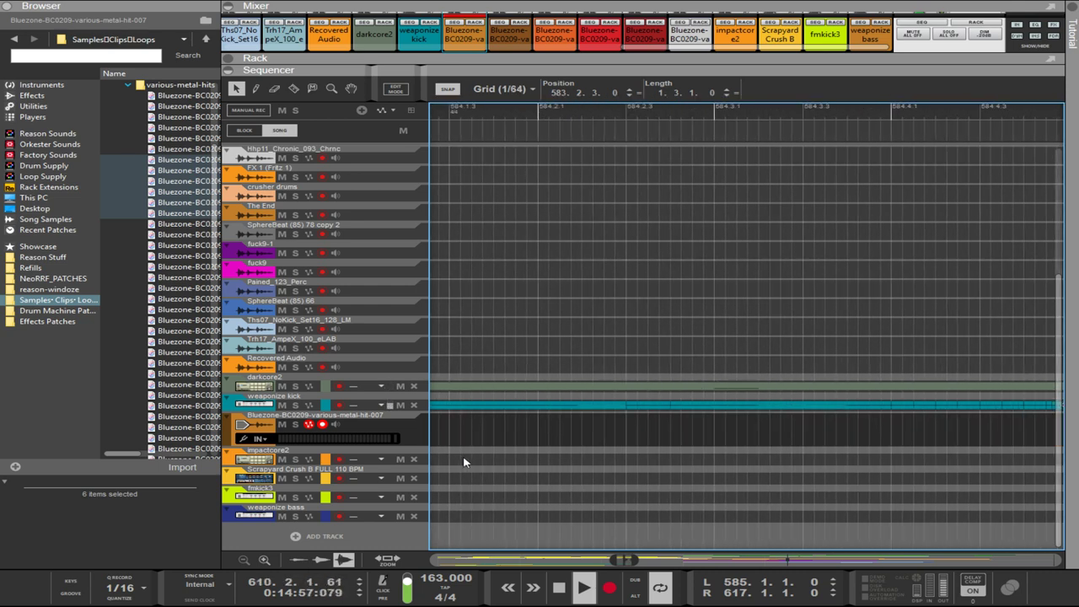
click(589, 406)
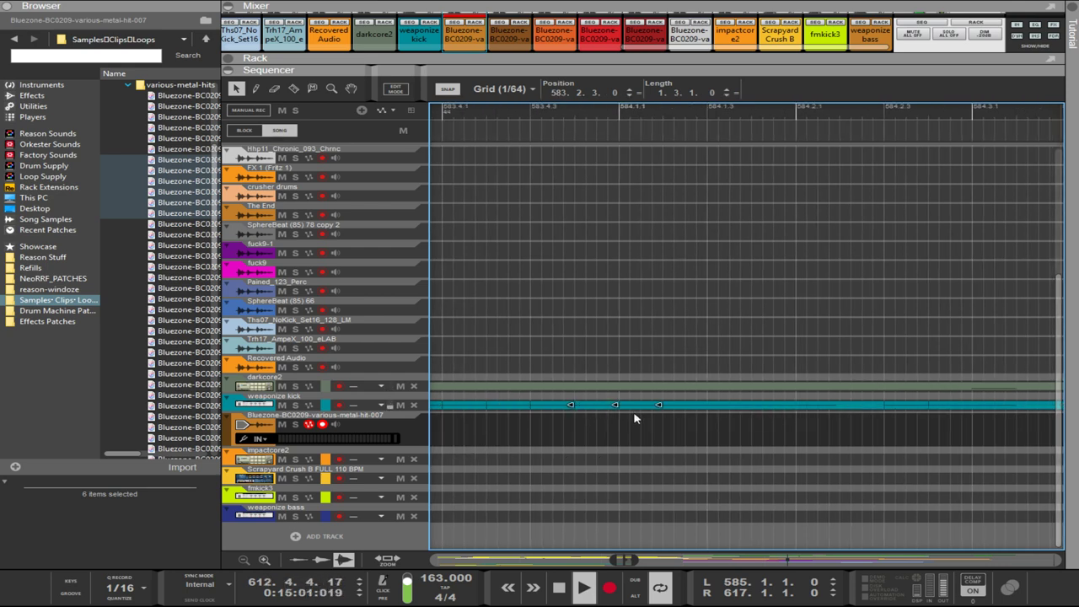
scroll(635, 418, down, 4)
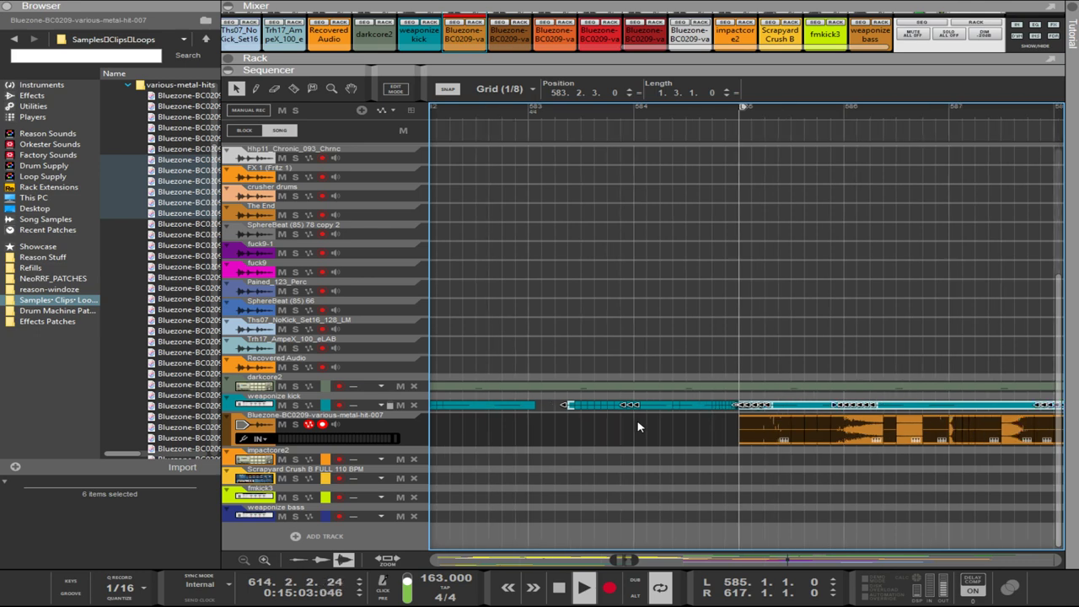
scroll(637, 426, down, 2)
scroll(637, 426, up, 5)
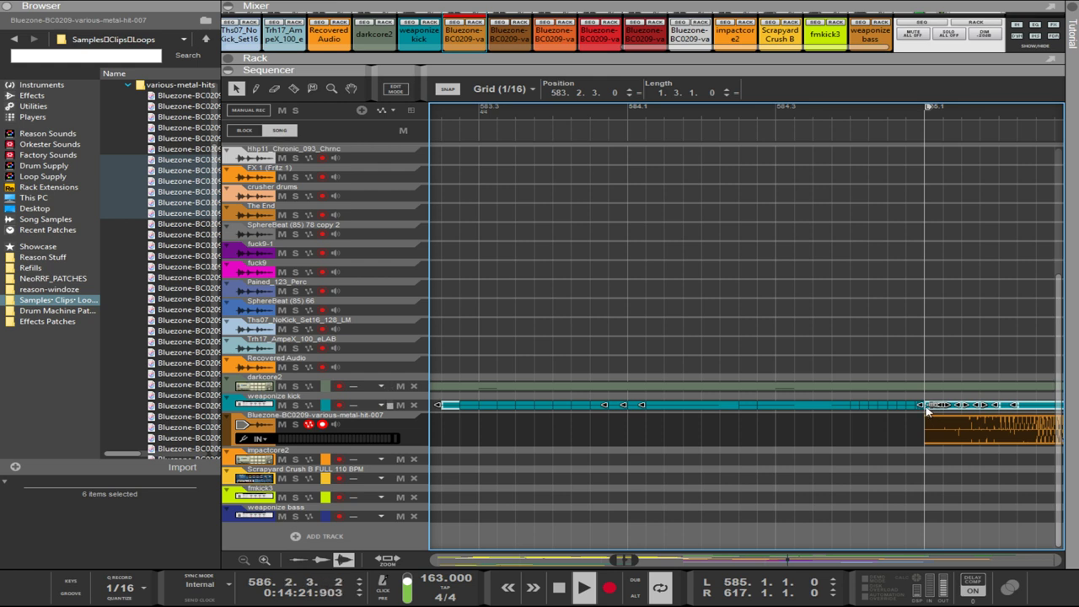
- Merge the selected kick clips with Ctrl+J, then undo the merge
key(ctrl+j)
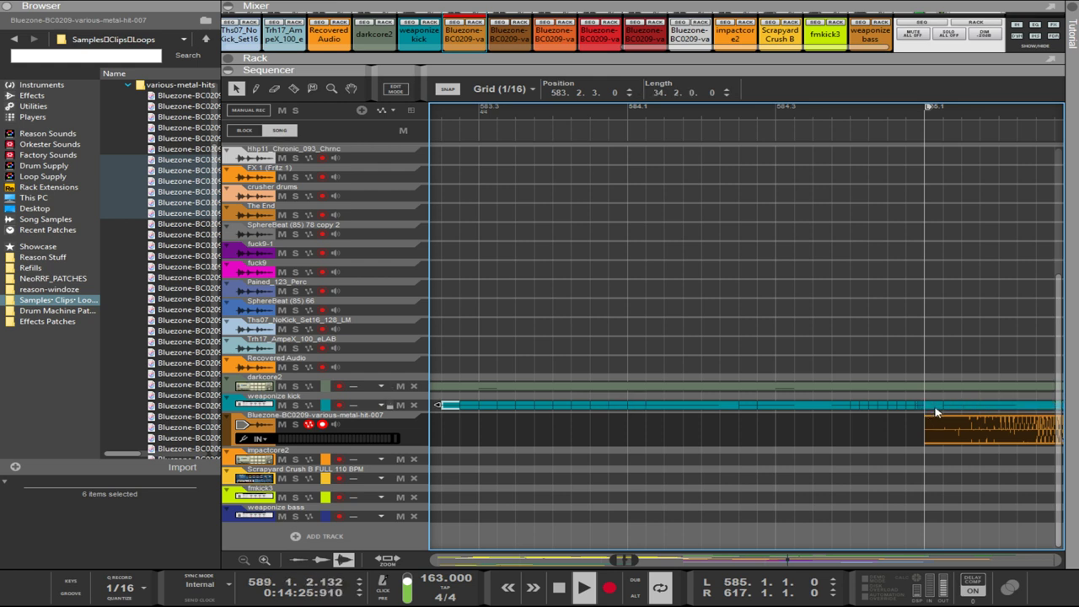
key(ctrl+z)
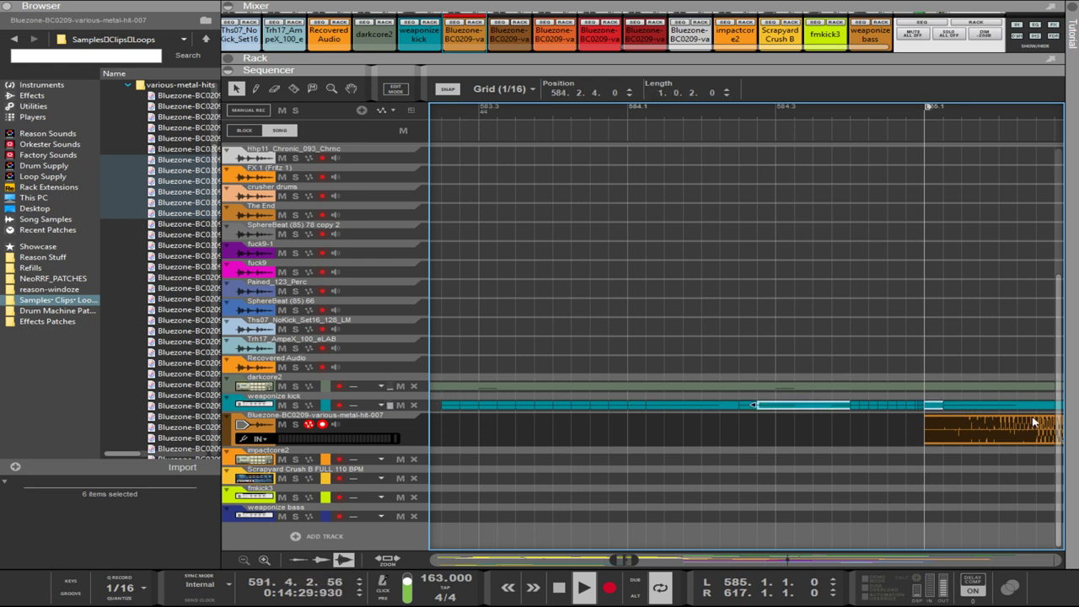
scroll(1037, 422, left, 2)
scroll(1047, 418, right, 3)
scroll(1048, 418, down, 2)
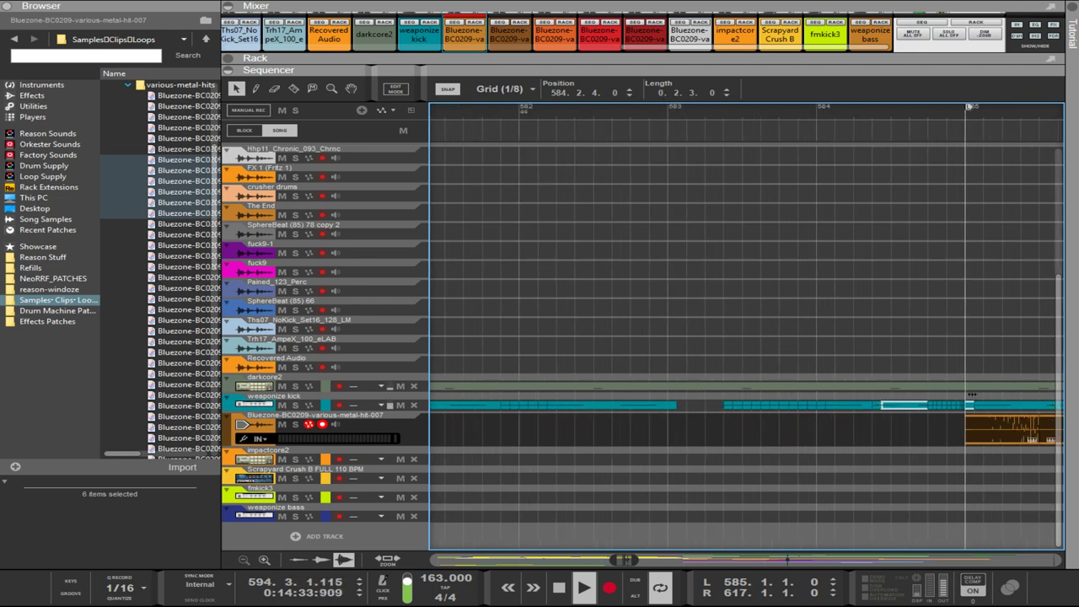
scroll(1010, 431, up, 3)
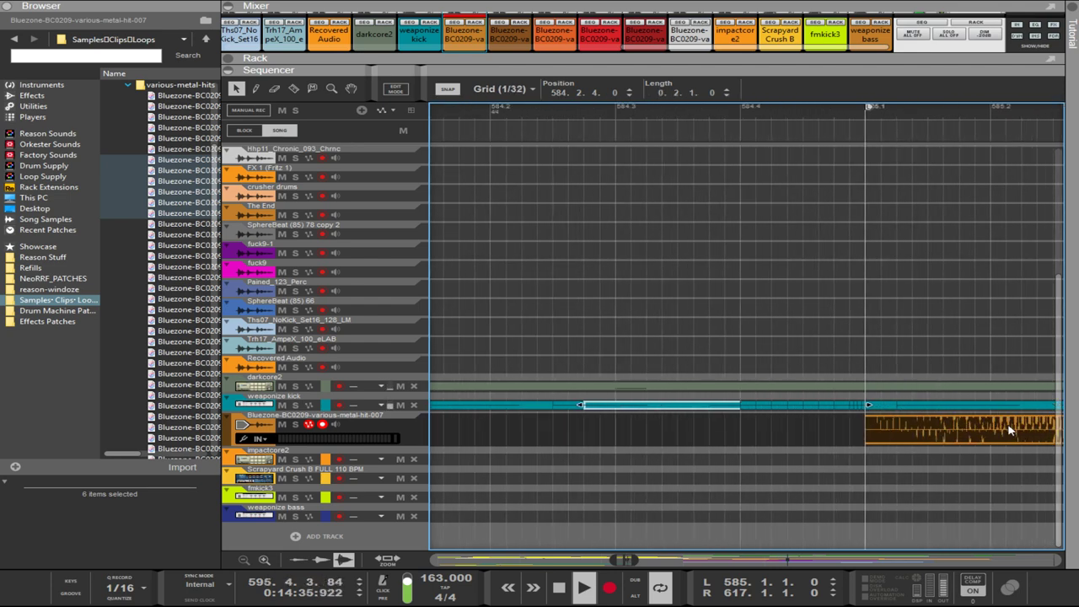
scroll(1010, 431, up, 1)
- Select the weaponize kick clip near bar 584, passing over the clips at bar 585
click(824, 405)
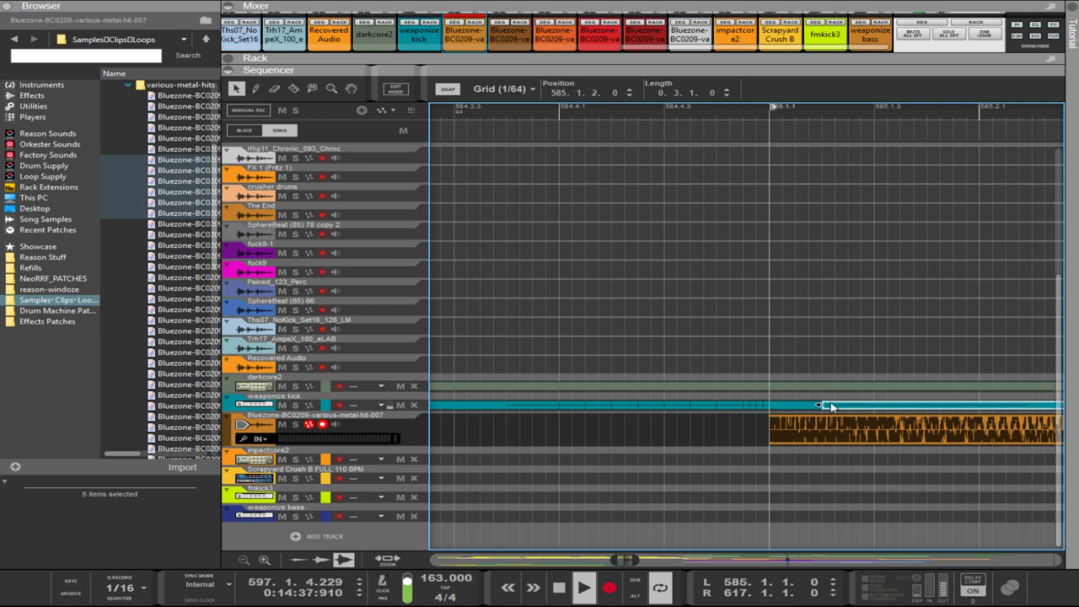
click(800, 408)
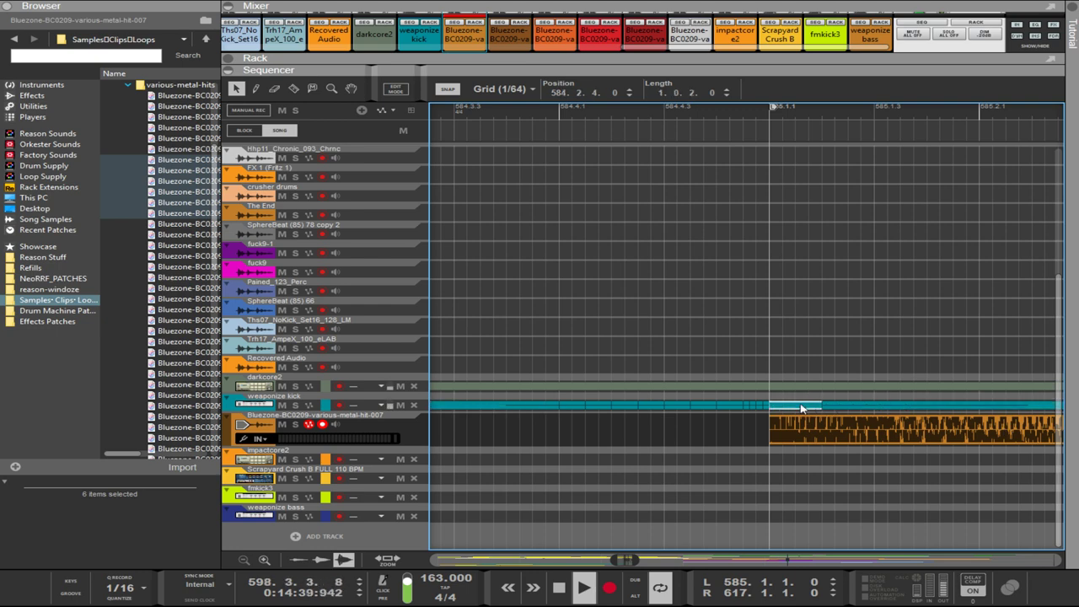
scroll(801, 408, down, 1)
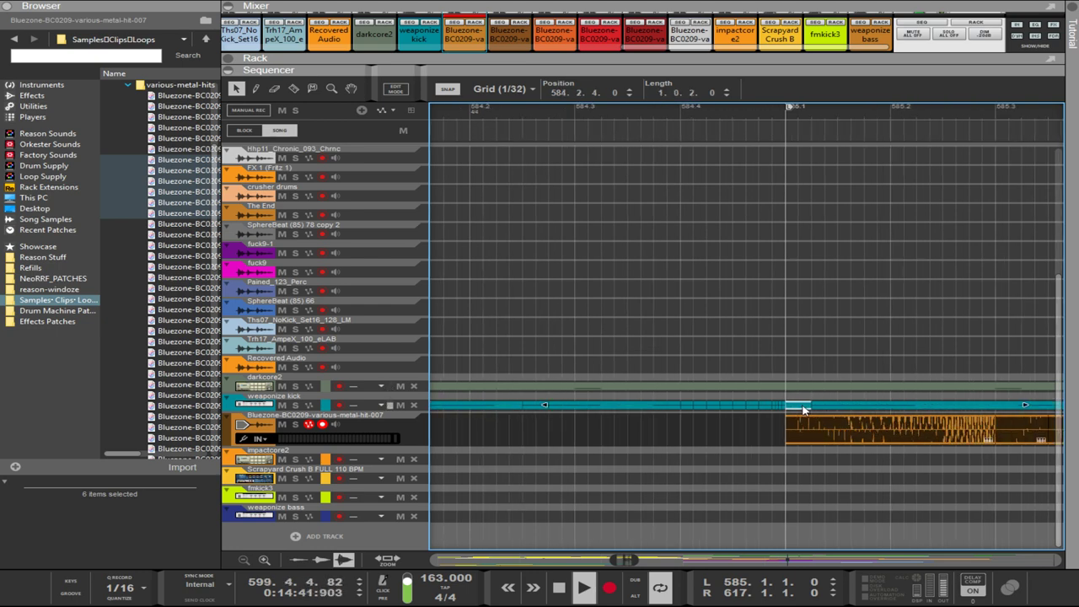
click(808, 414)
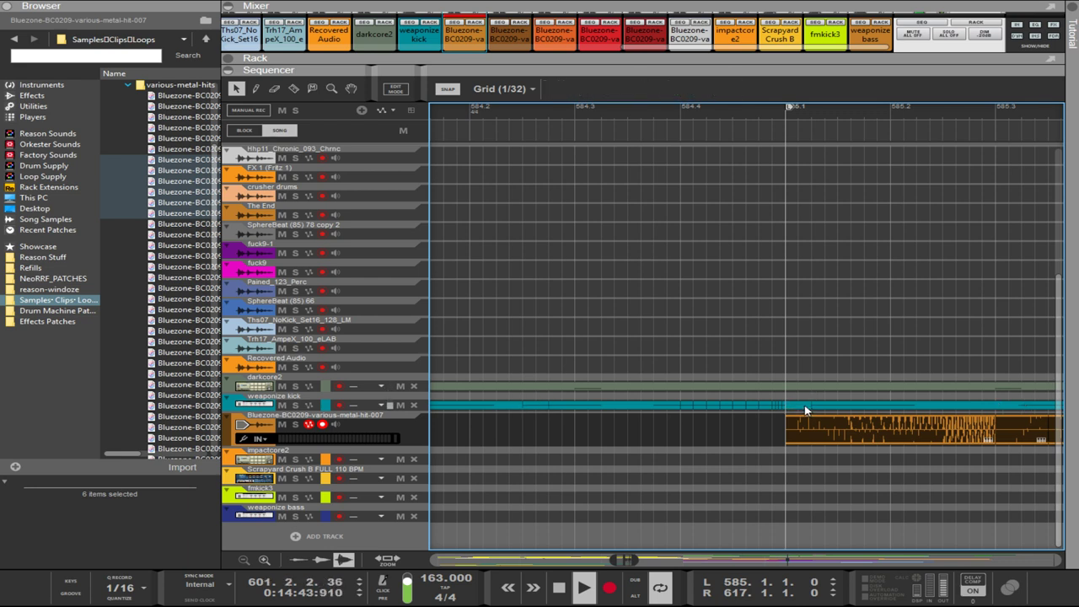
click(805, 406)
scroll(805, 410, down, 3)
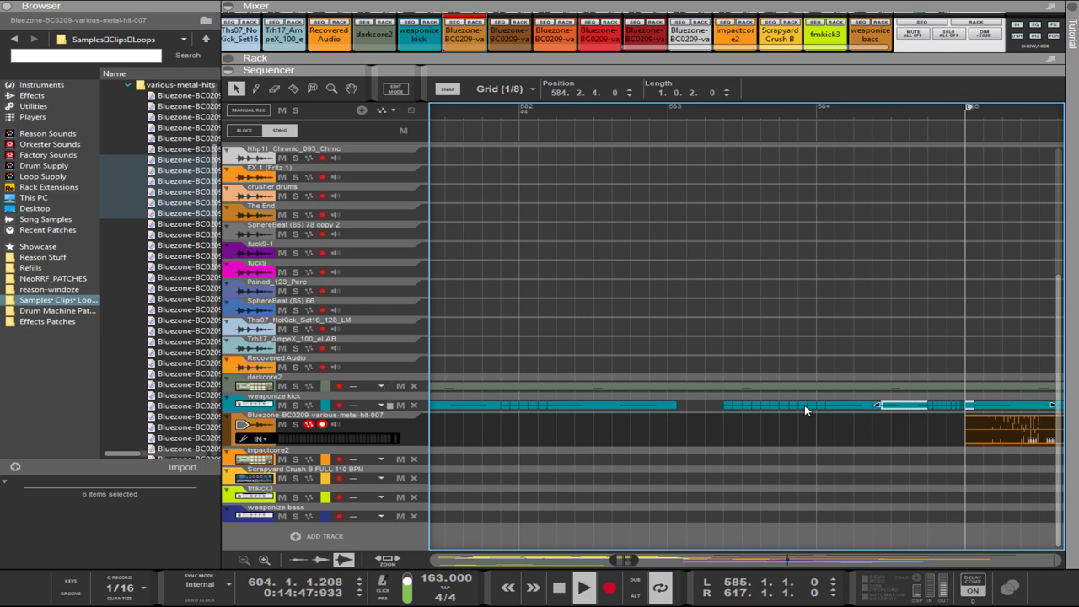
scroll(934, 408, up, 2)
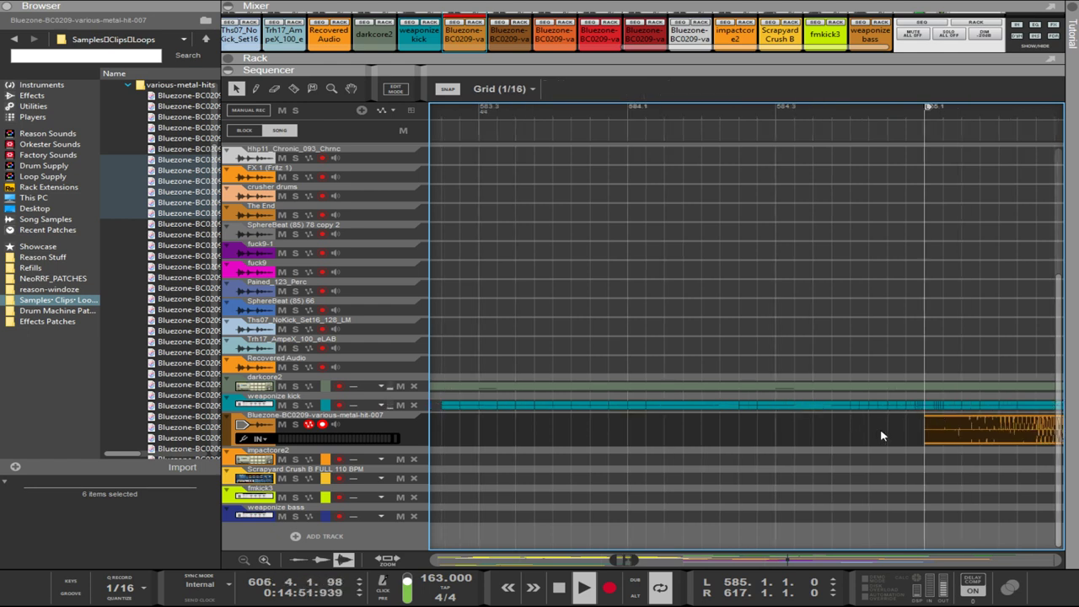
- Trim the long weaponize kick clip's end and nudge it to start at 583.2.4
click(451, 410)
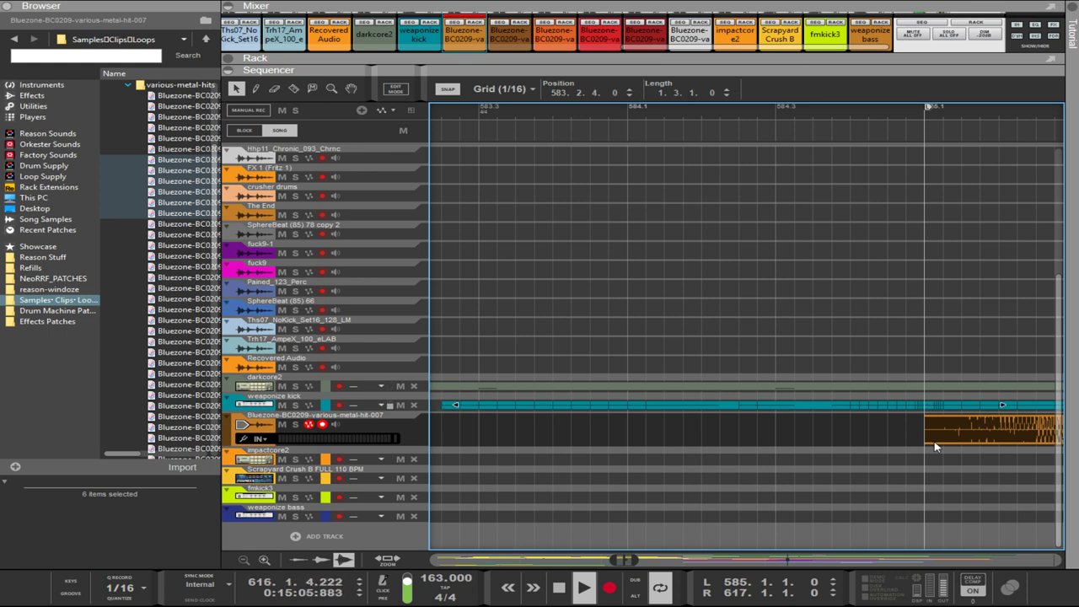
drag(1002, 404, 944, 396)
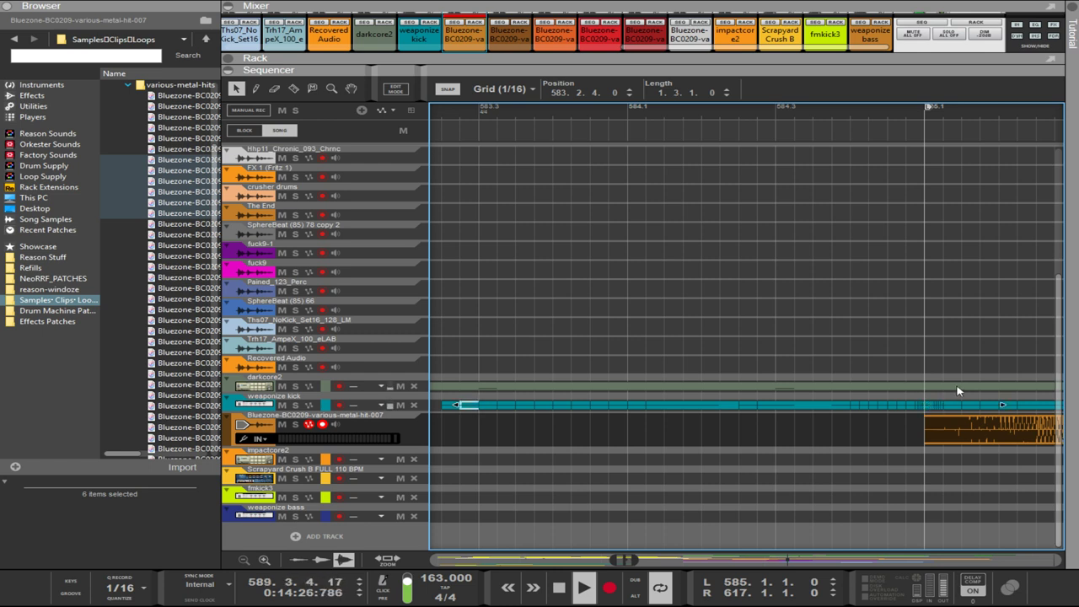
key(ctrl+Right)
key(ctrl+Right)
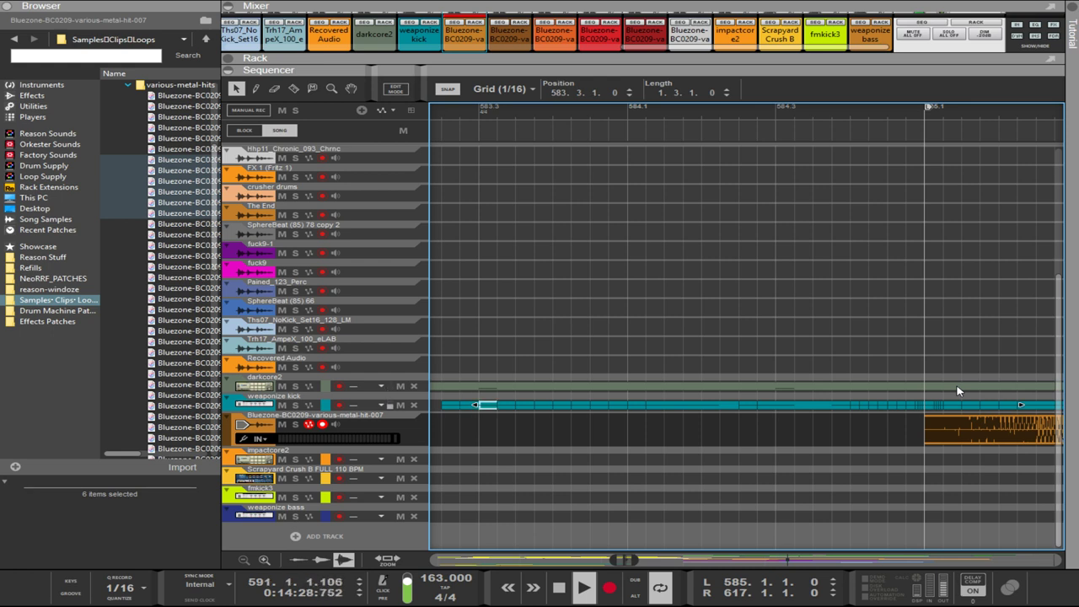
key(ctrl+Right)
key(ctrl+Left)
key(ctrl+Left)
- Select the row of short weaponize kick hits at bar 585
scroll(970, 432, up, 2)
scroll(949, 457, left, 7)
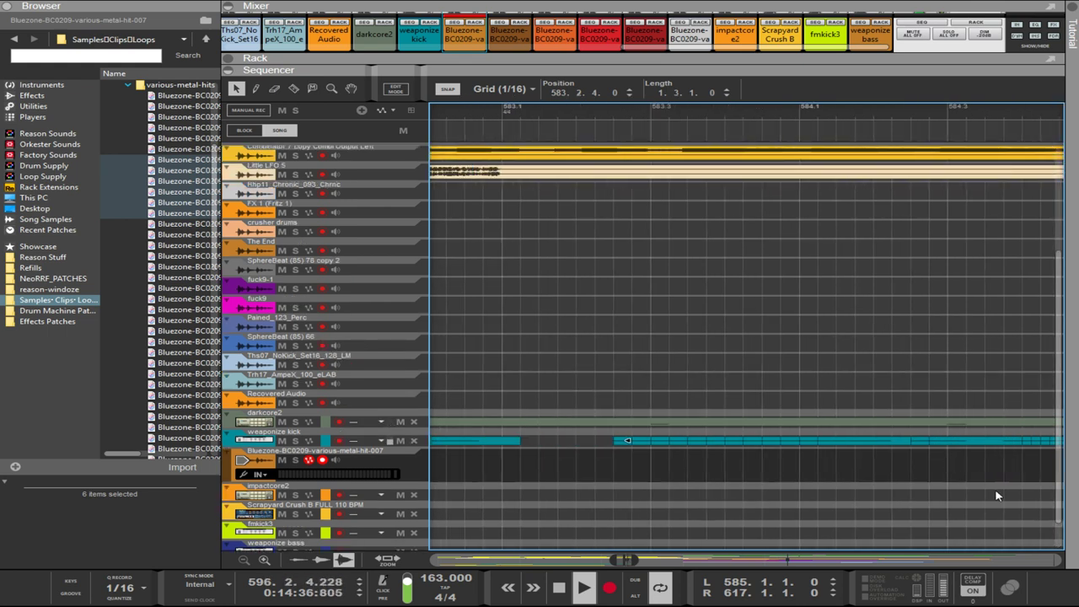
scroll(1011, 504, right, 5)
scroll(1007, 504, up, 4)
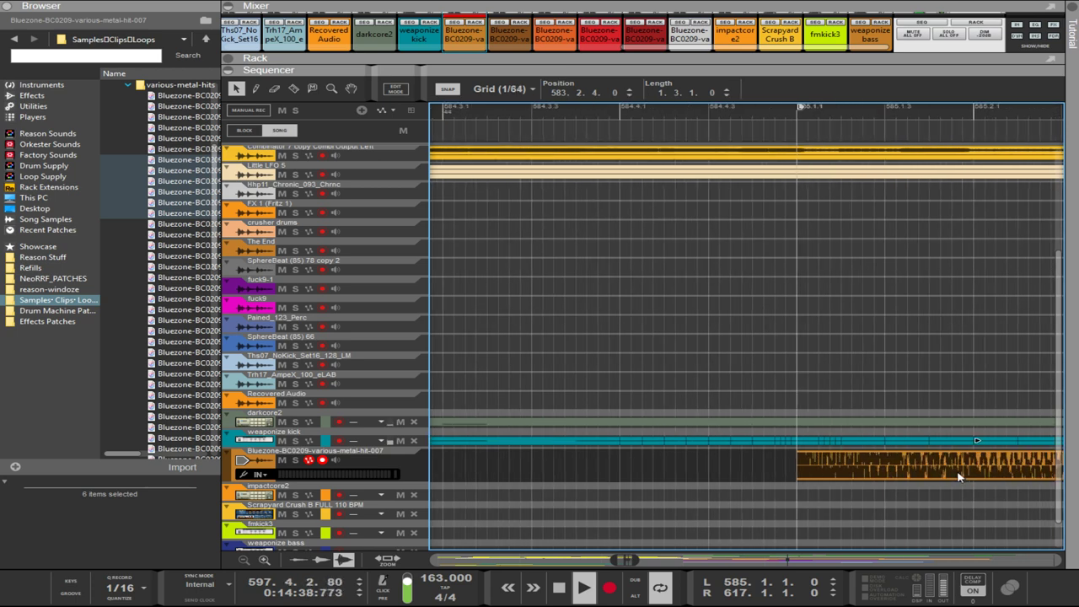
click(596, 442)
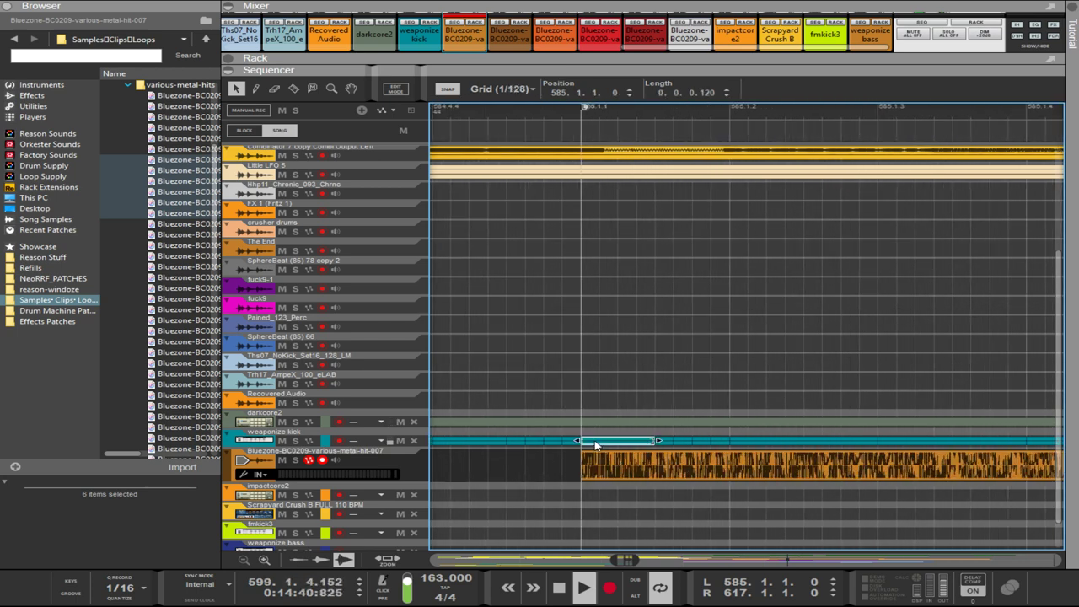
shift+click(666, 444)
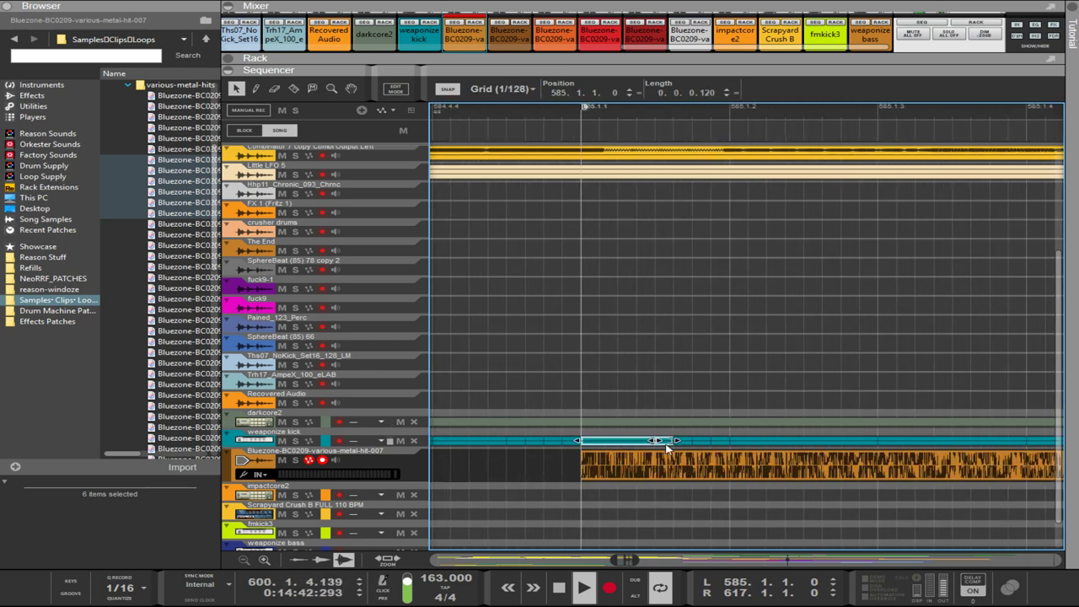
shift+click(715, 443)
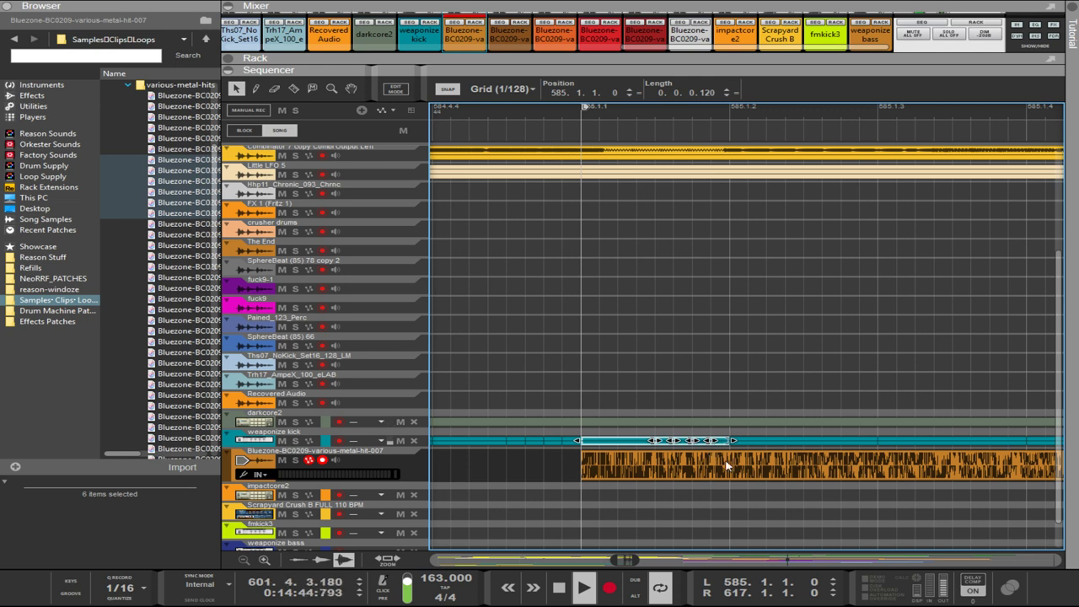
- Join the kick hits into one clip and duplicate it, then undo back to the originals
key(ctrl+j)
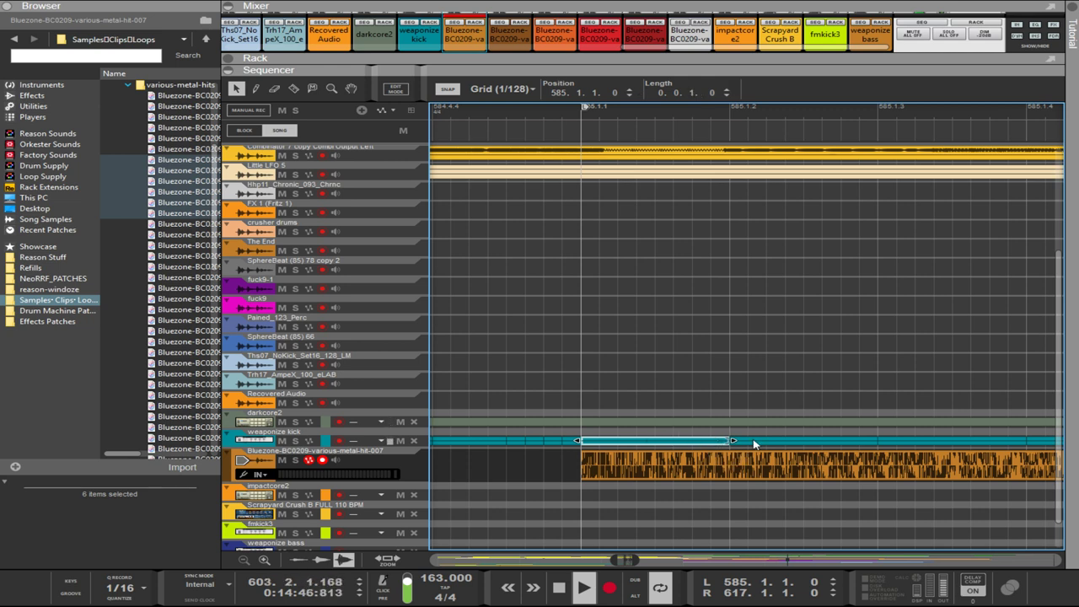
key(ctrl+d)
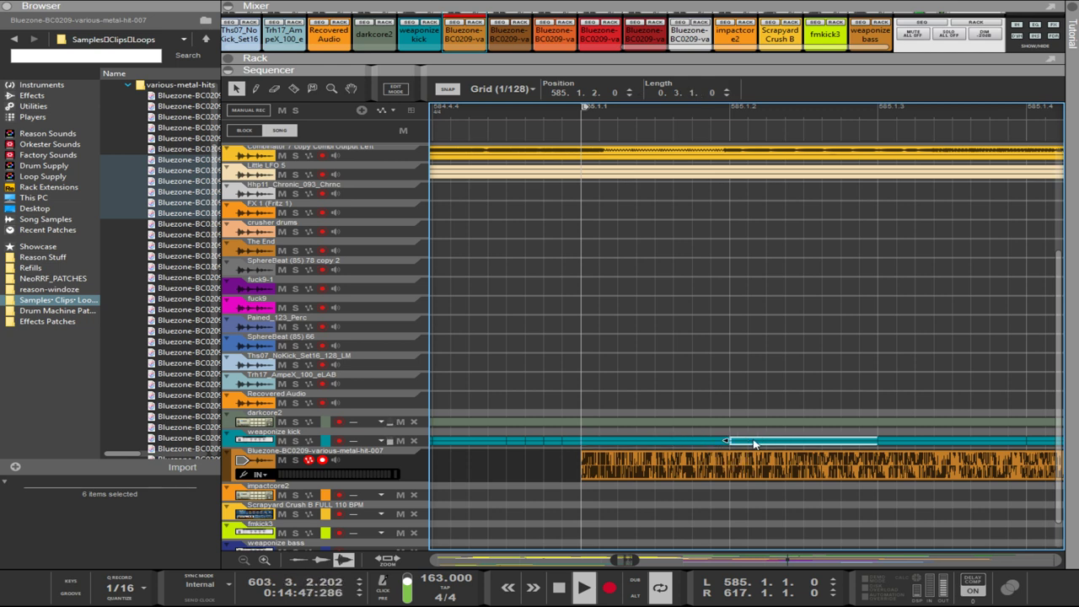
shift+click(697, 443)
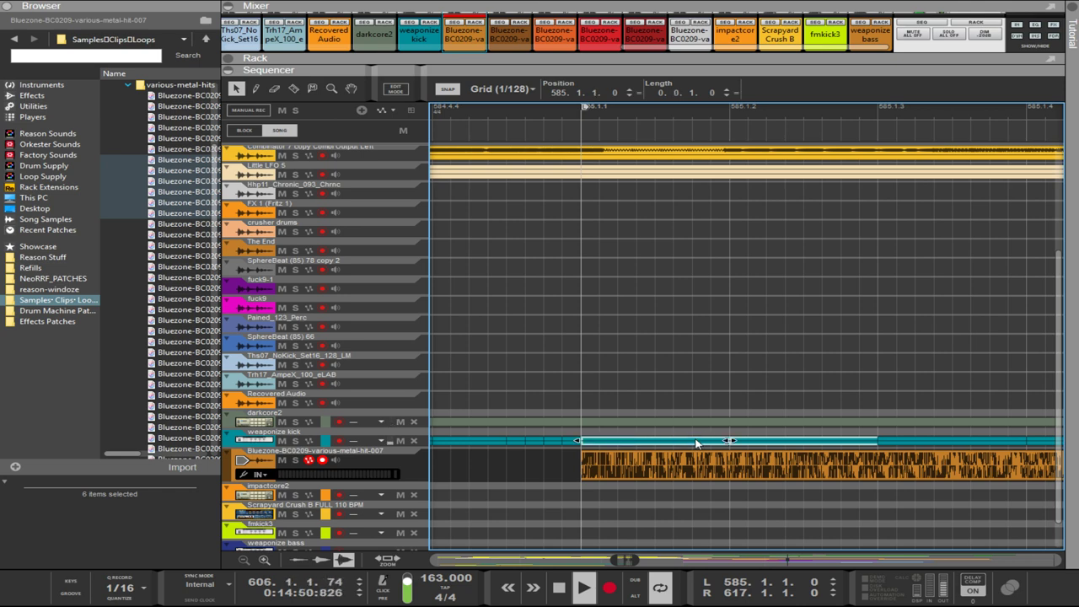
scroll(696, 443, down, 5)
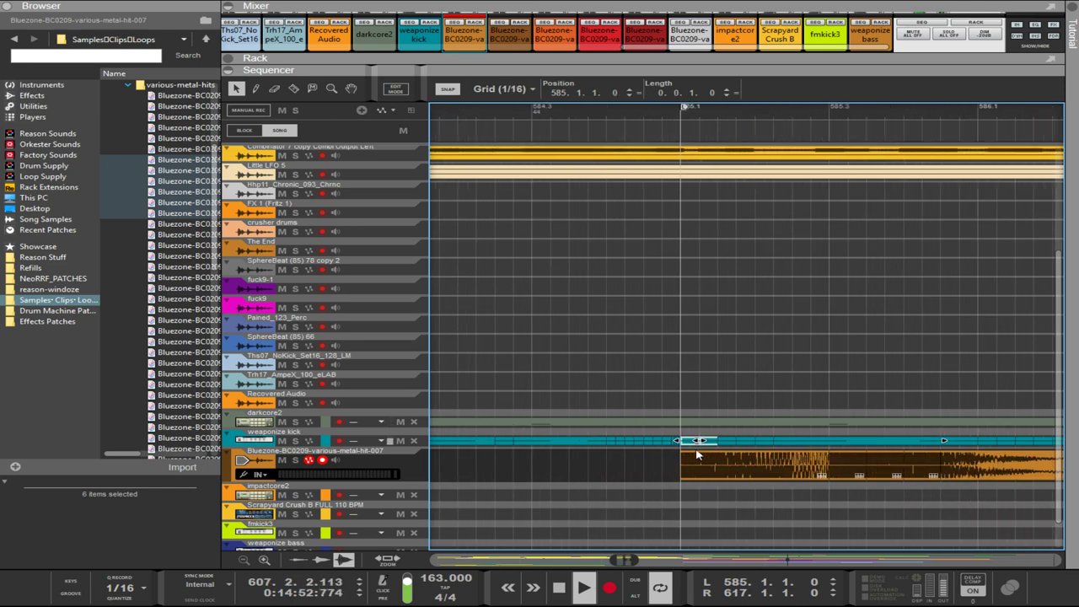
key(ctrl+z)
key(ctrl+z)
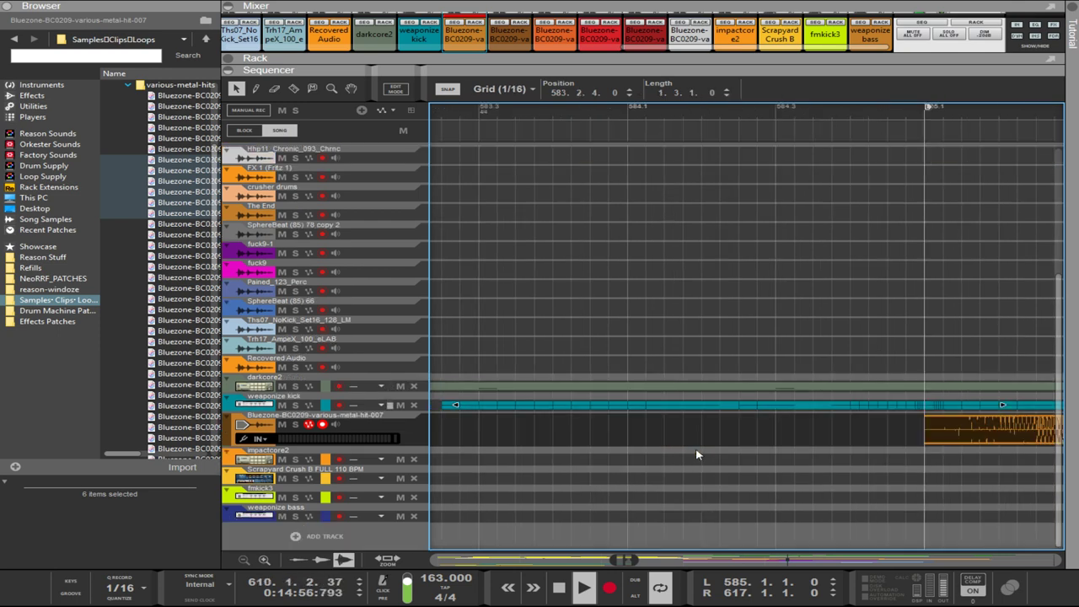
key(ctrl+z)
key(ctrl+z)
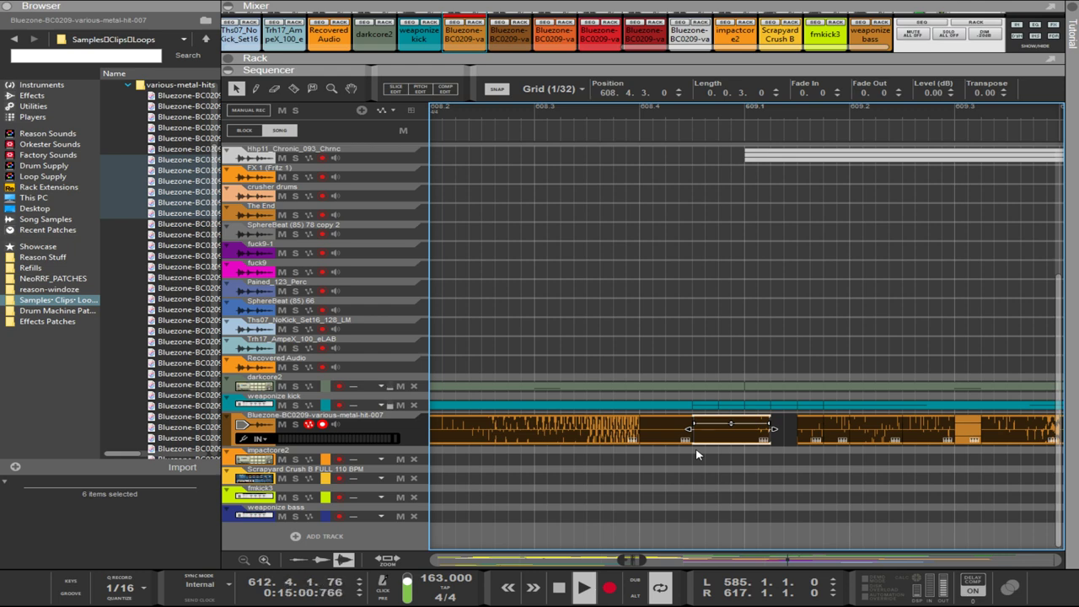
- Undo the metal-hit nudge back to bar 609 and select the two kick clips near bar 616
key(ctrl+z)
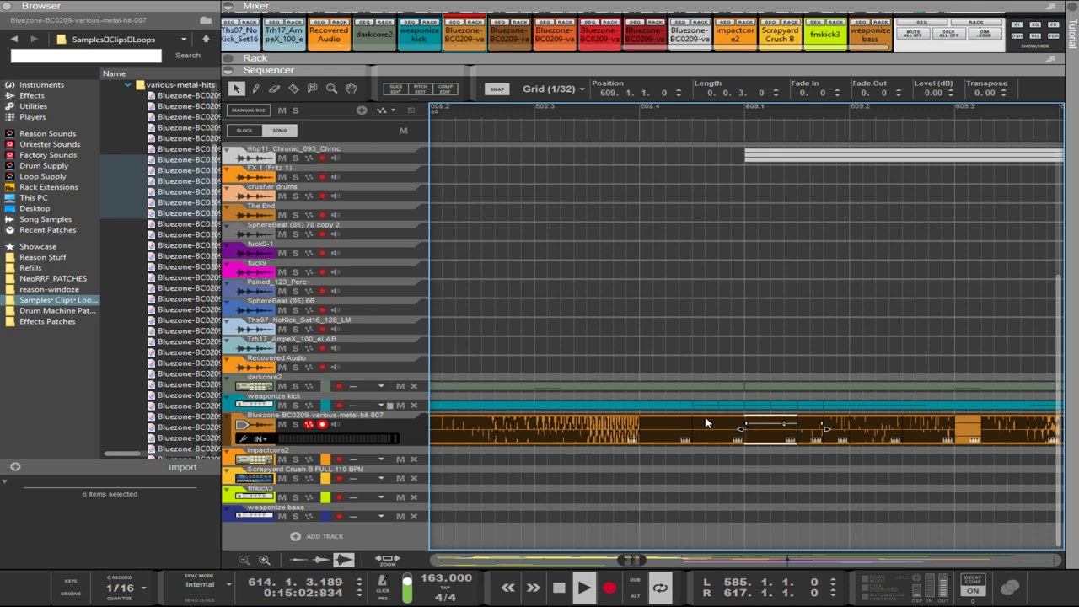
scroll(550, 463, down, 2)
scroll(780, 445, down, 3)
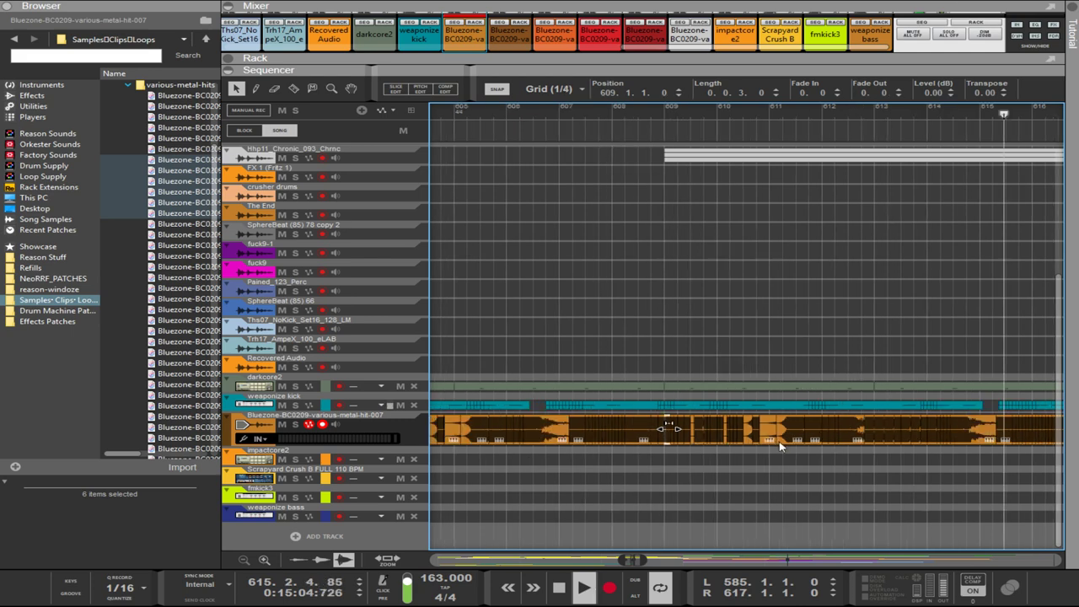
drag(986, 447, 934, 384)
scroll(974, 416, up, 3)
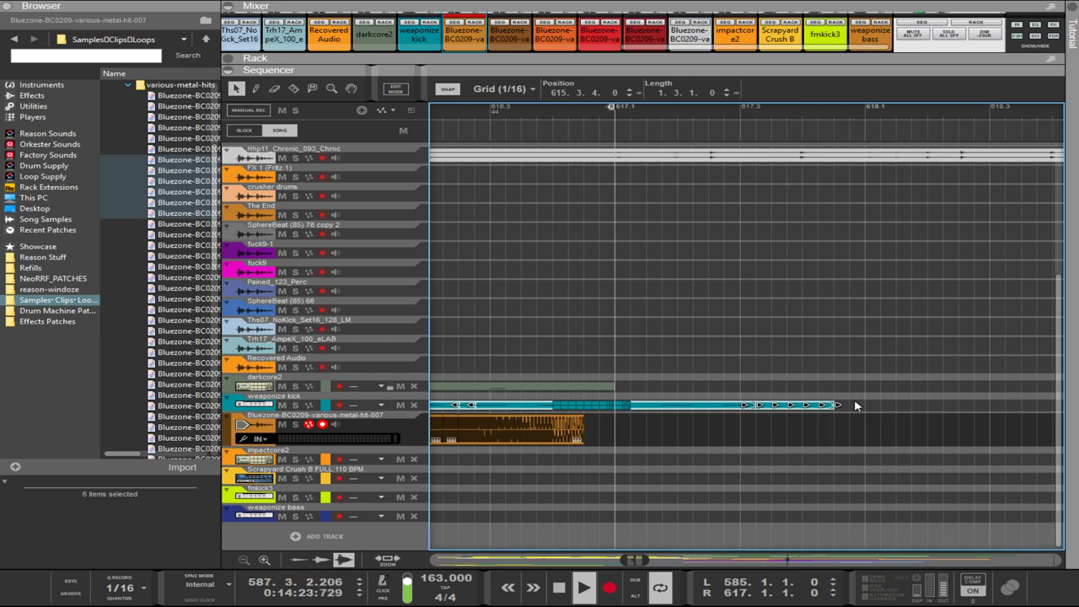
- Trial-trim the ends of the kick clips toward bar 617, then undo the trims
drag(838, 404, 618, 405)
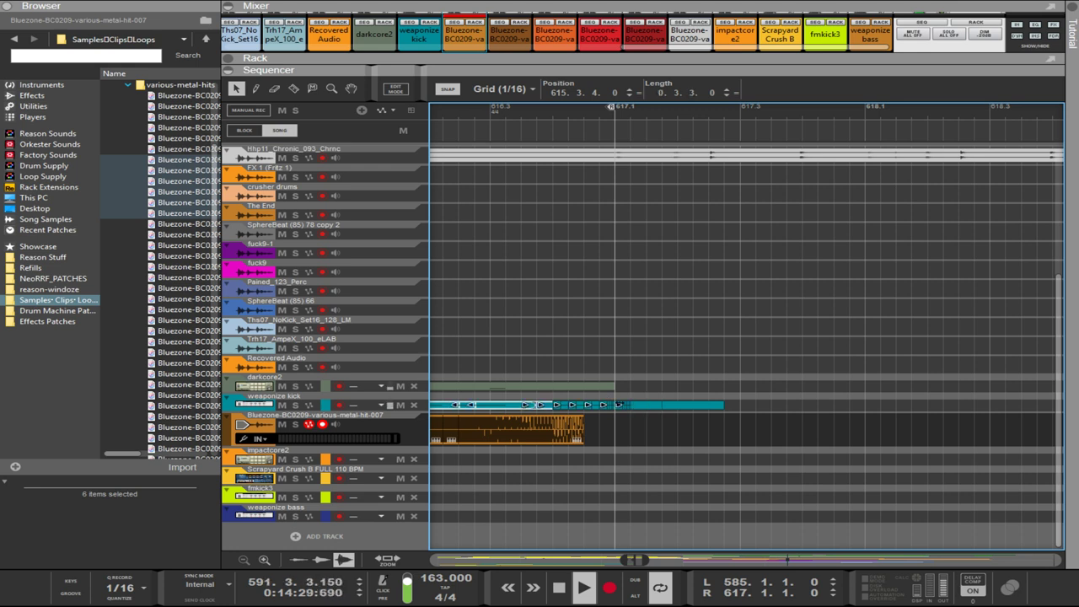
click(673, 401)
click(697, 406)
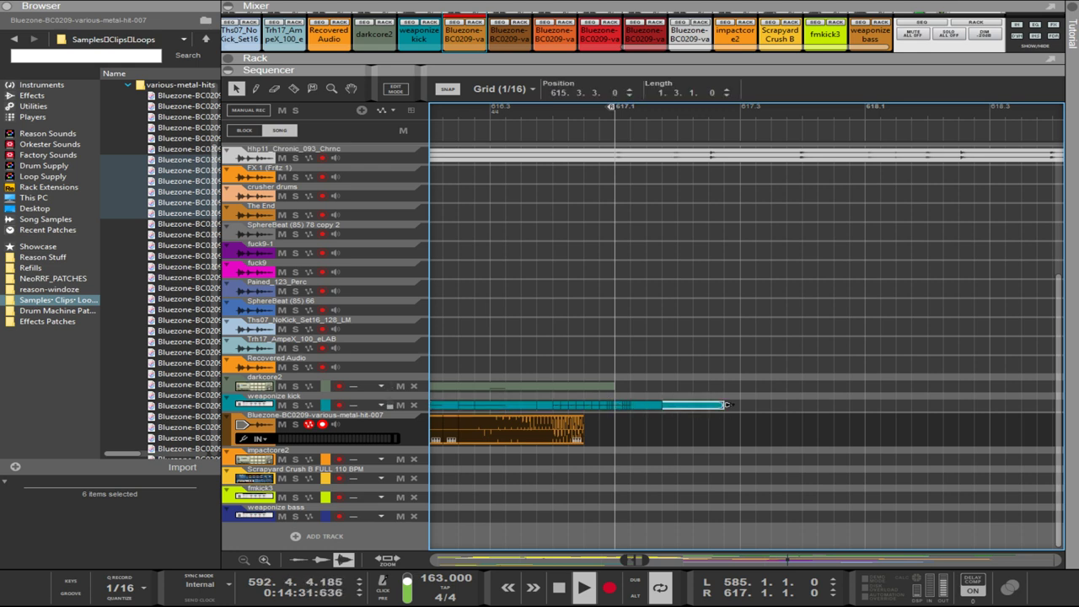
drag(727, 404, 615, 396)
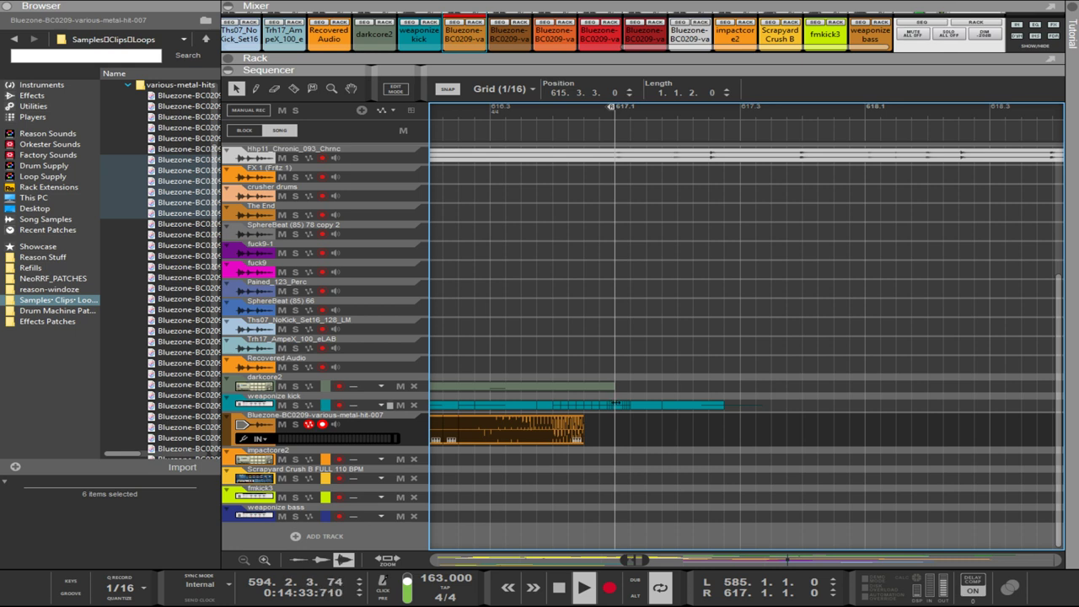
click(707, 404)
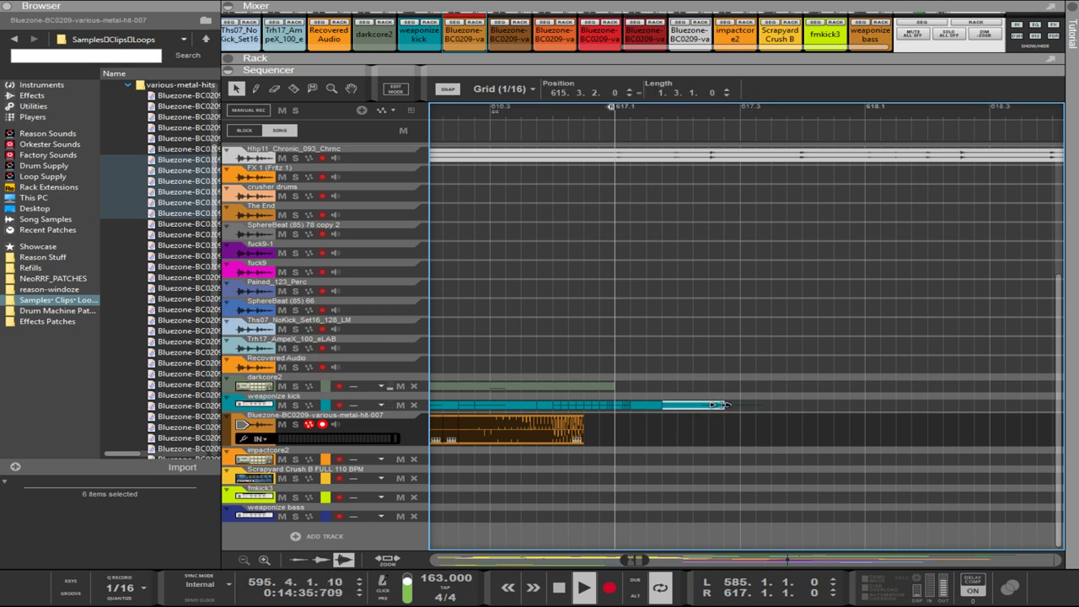
drag(726, 404, 642, 402)
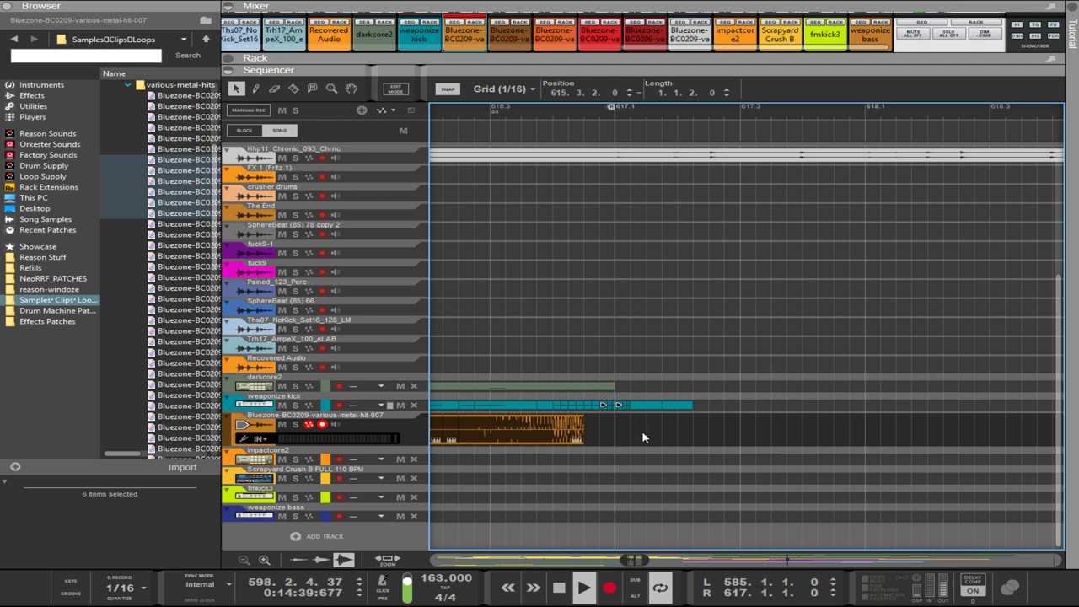
key(ctrl+z)
key(ctrl+z)
key(ctrl+z)
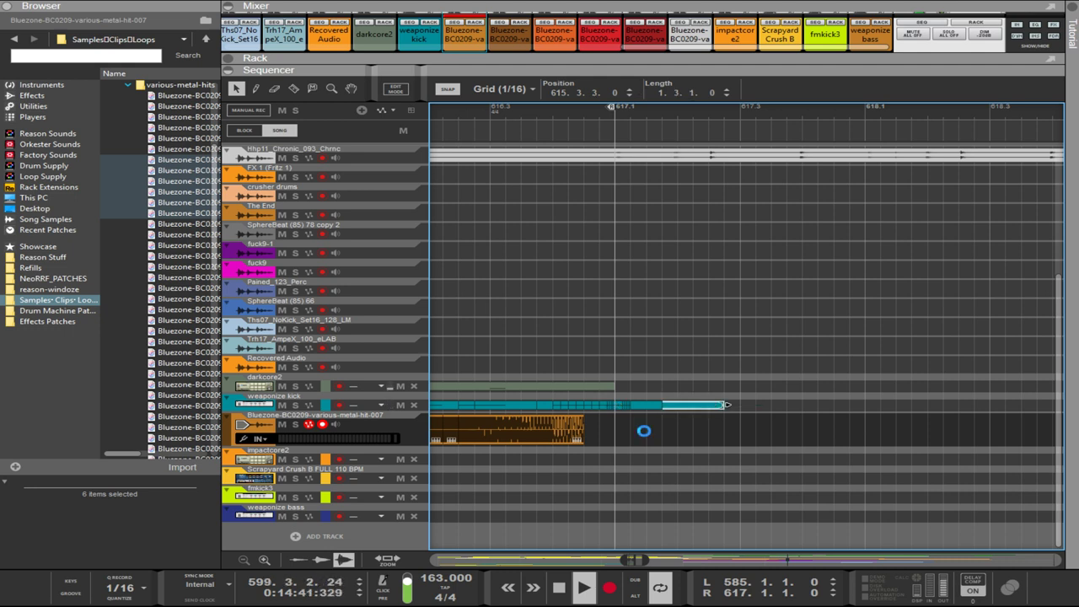
- Trim the long weaponize kick clip's end back to near bar 617
scroll(644, 435, left, 3)
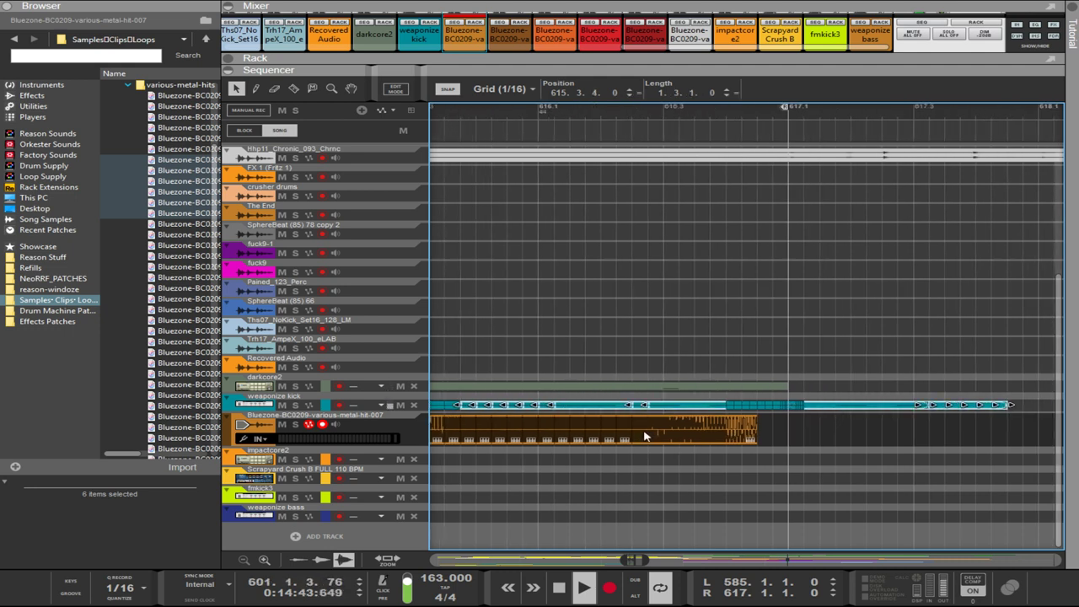
scroll(646, 433, right, 2)
scroll(699, 440, up, 3)
scroll(694, 440, down, 2)
scroll(693, 441, down, 2)
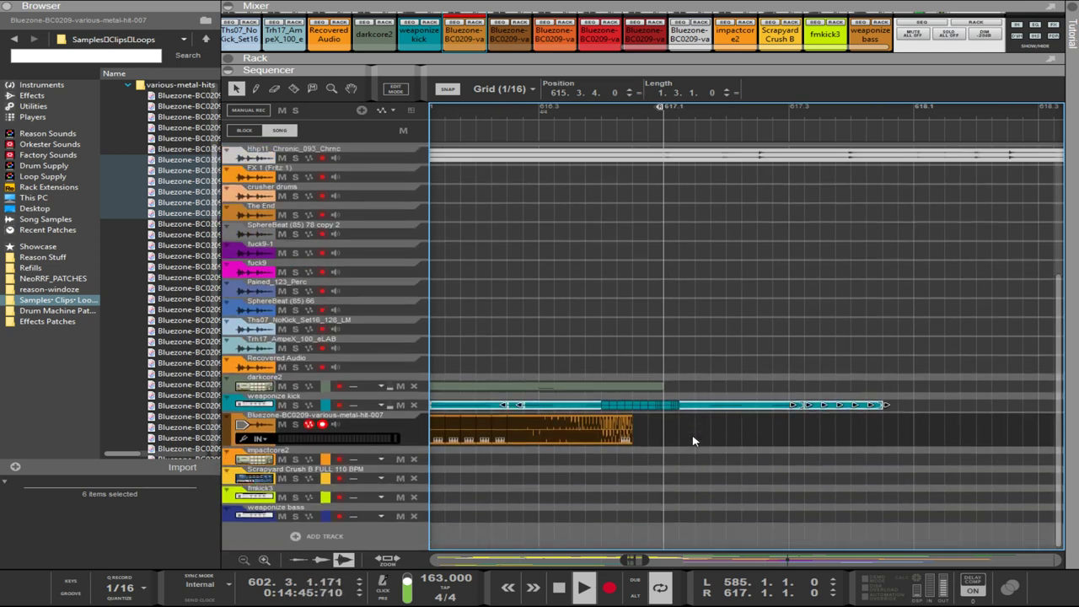
scroll(694, 441, up, 4)
scroll(696, 430, down, 1)
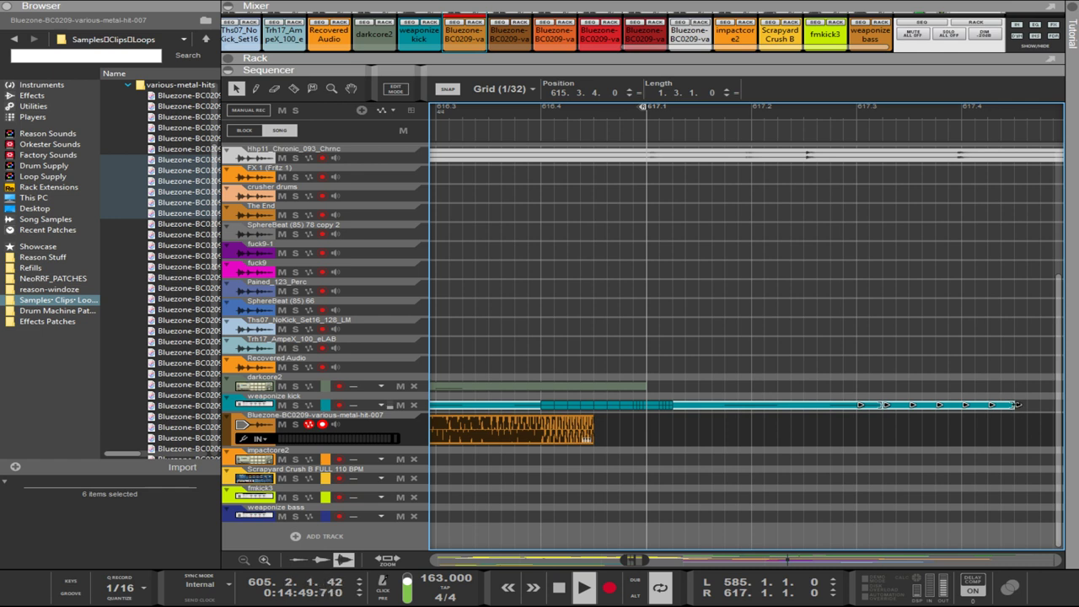
drag(1017, 404, 671, 408)
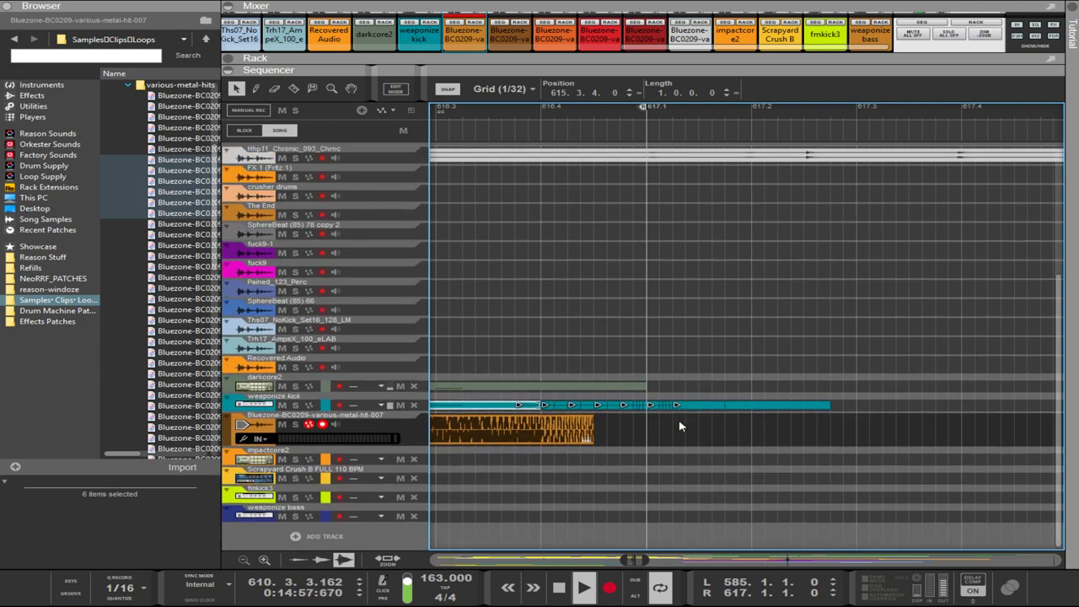
- Select the next kick clip and shorten its end toward bar 617, redoing the trim once
scroll(679, 425, down, 3)
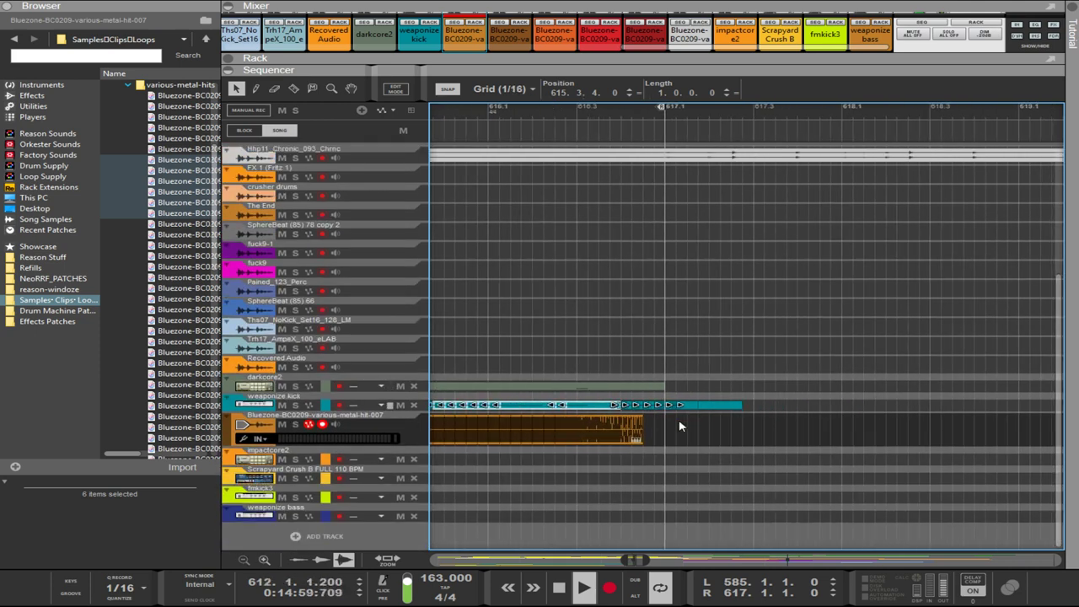
scroll(681, 426, down, 2)
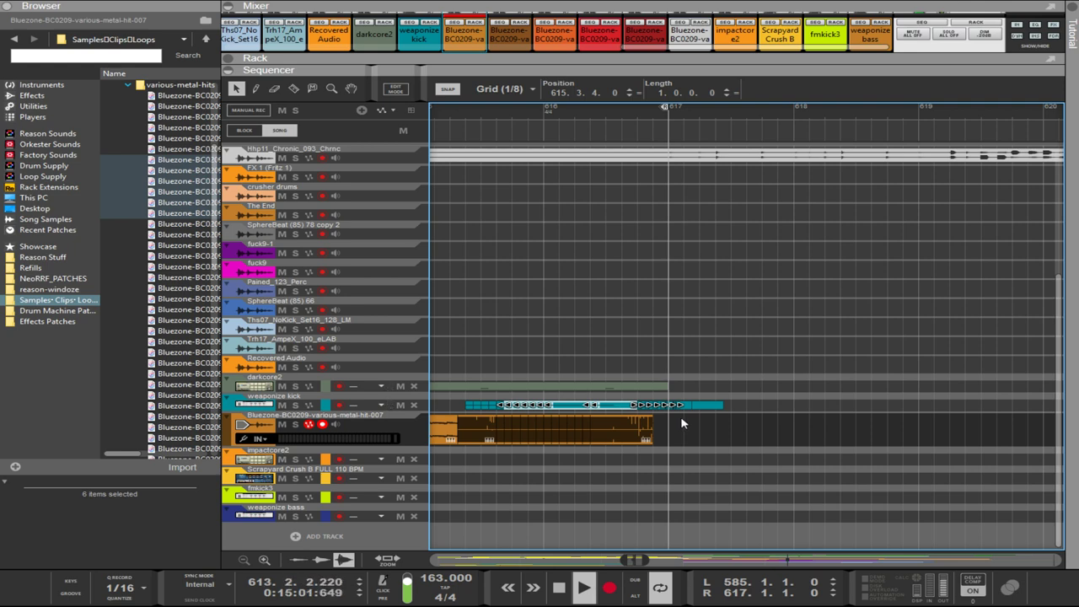
scroll(682, 424, up, 4)
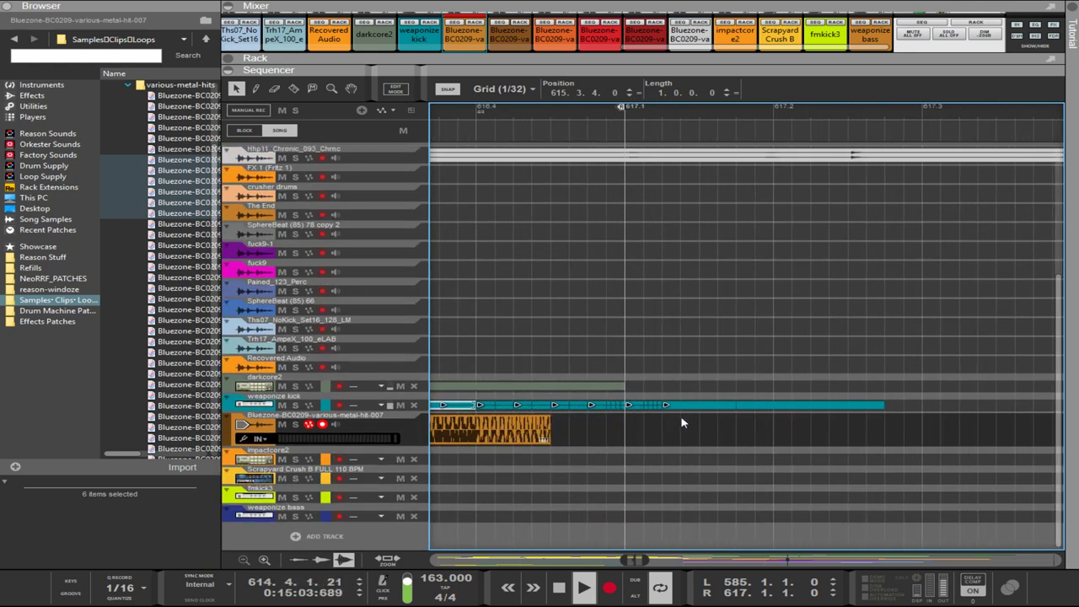
scroll(632, 424, up, 4)
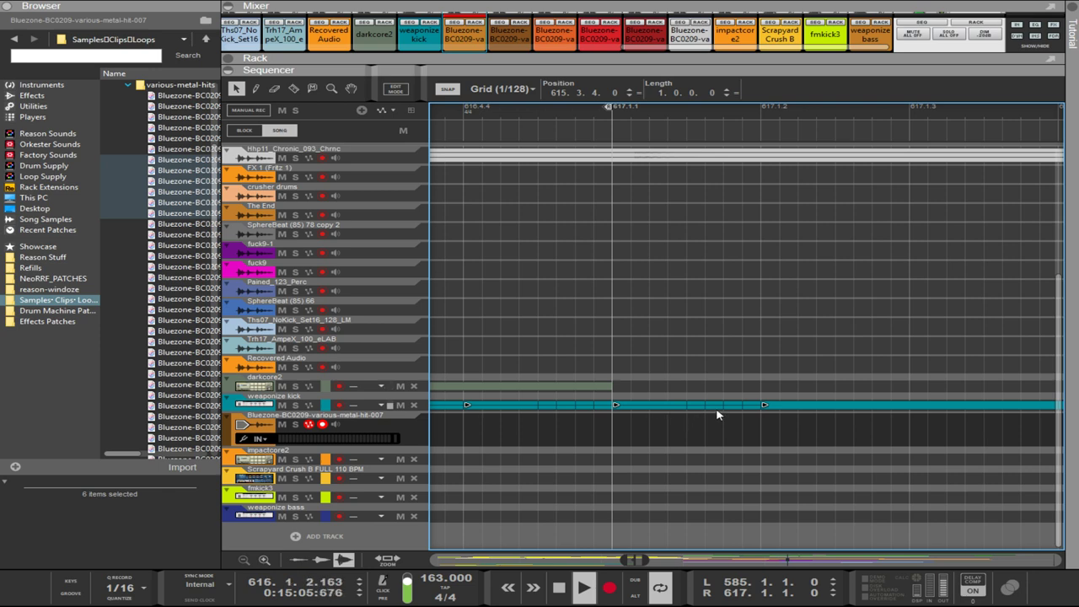
scroll(715, 414, down, 1)
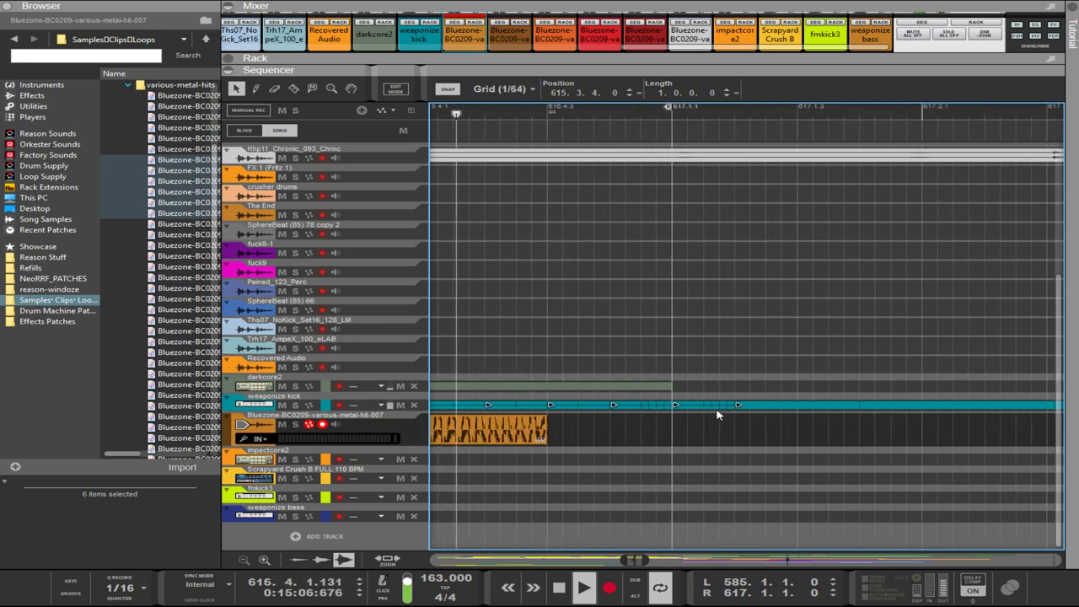
click(854, 407)
scroll(1012, 414, down, 1)
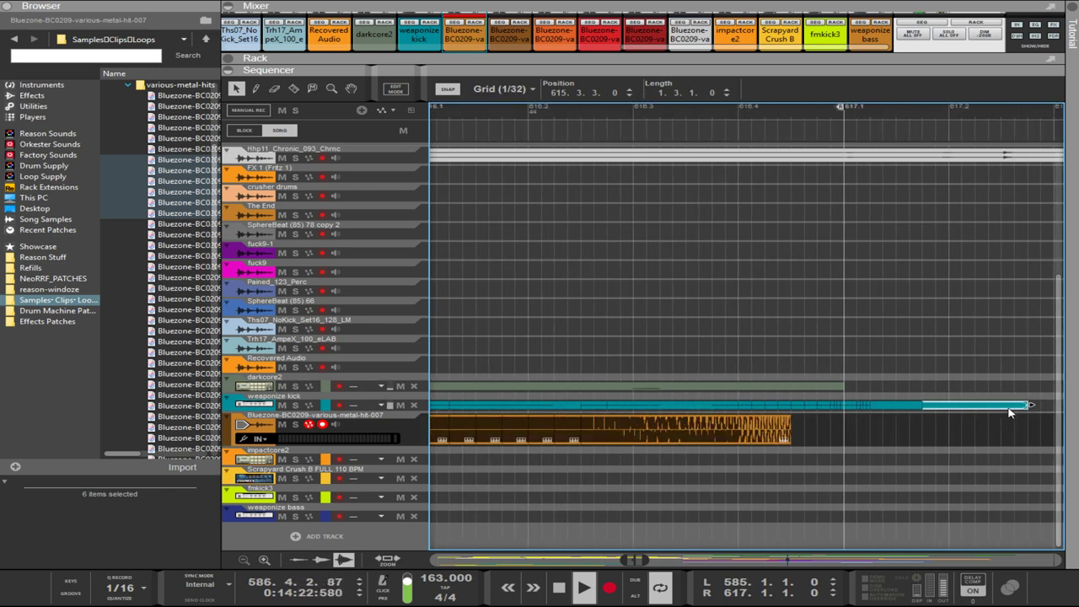
scroll(1011, 412, down, 1)
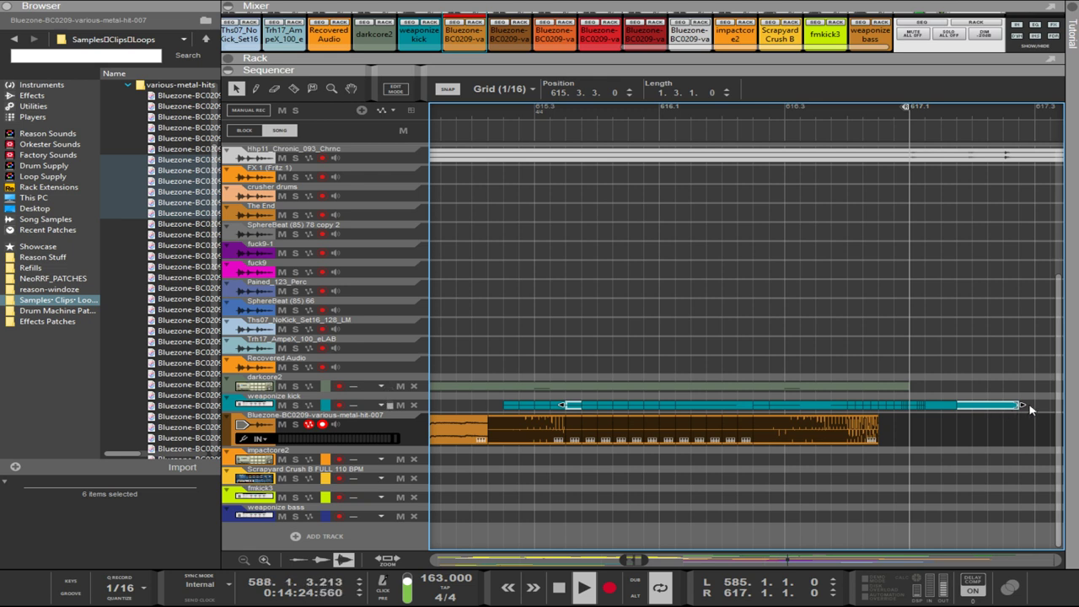
drag(1020, 405, 942, 389)
key(ctrl+z)
drag(1021, 405, 924, 404)
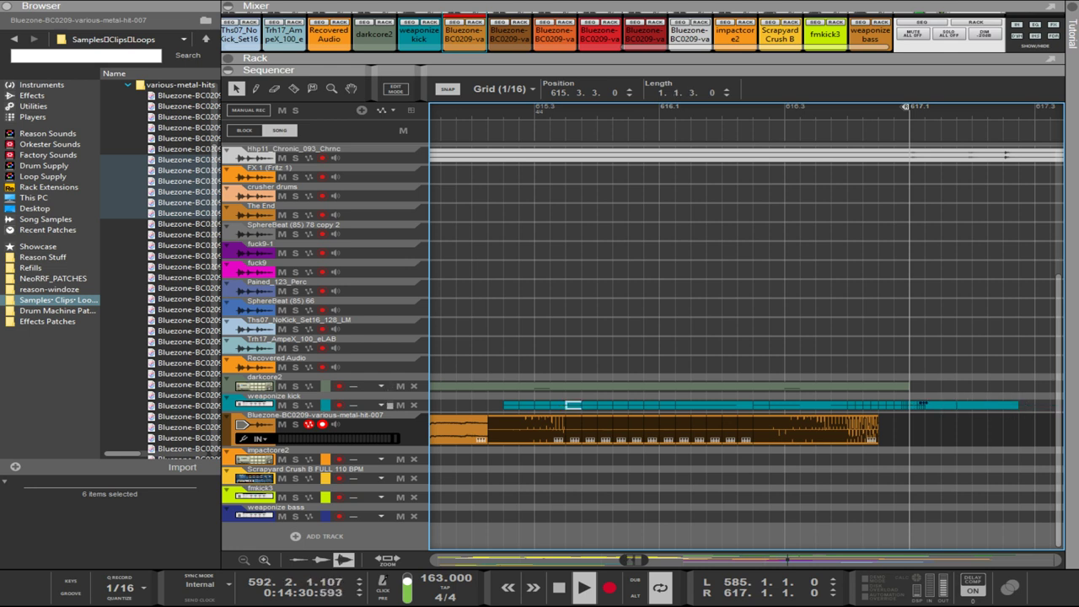
- Shorten the right ends of the stacked kick clips and adjust the end section
shift+click(971, 405)
click(572, 404)
click(990, 407)
drag(1018, 405, 917, 399)
click(991, 406)
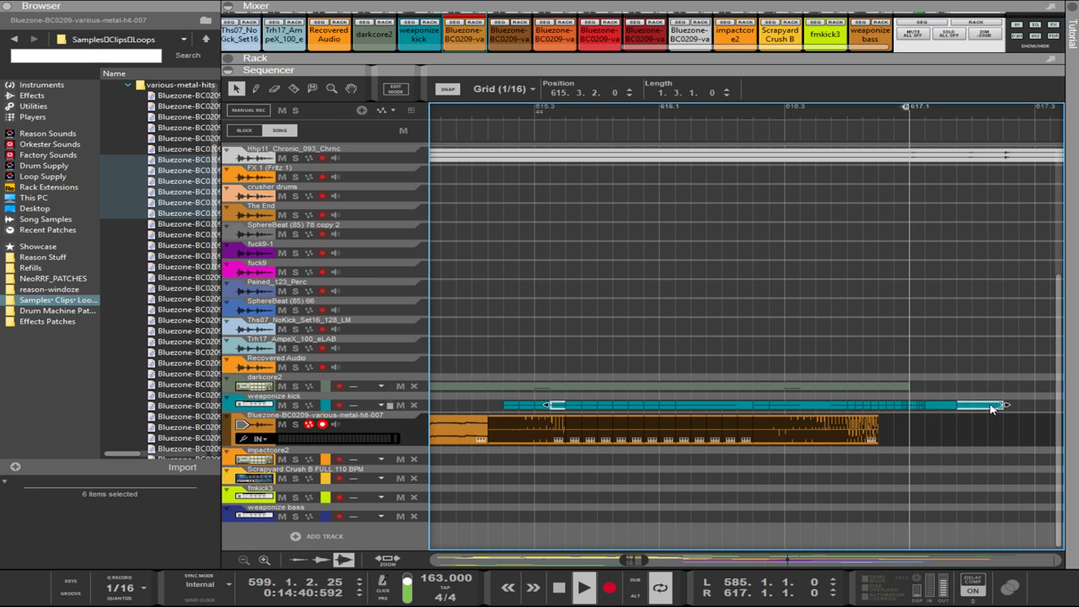
drag(1002, 446, 948, 381)
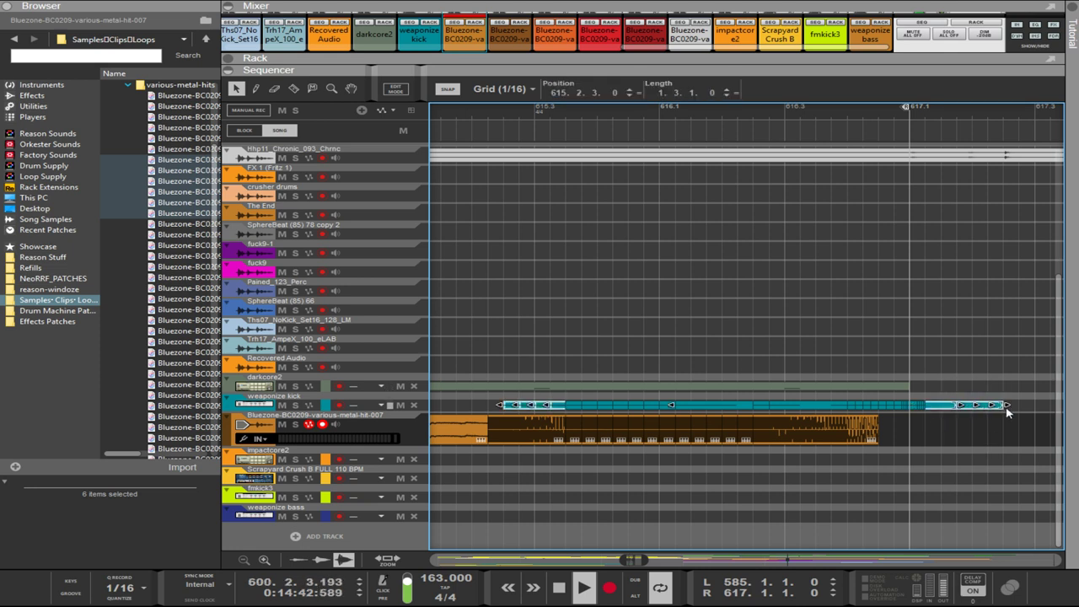
drag(1003, 405, 966, 403)
click(935, 405)
drag(926, 405, 942, 408)
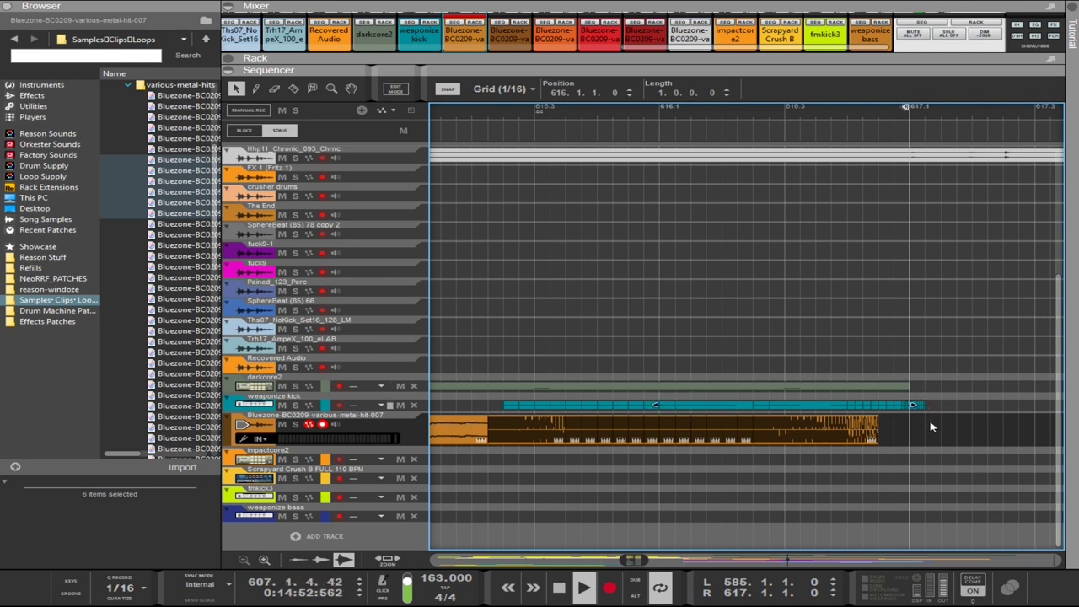
- Delete the short kick clips and the leftover clip extending past bar 617
scroll(928, 425, up, 2)
scroll(928, 428, down, 2)
scroll(925, 420, up, 3)
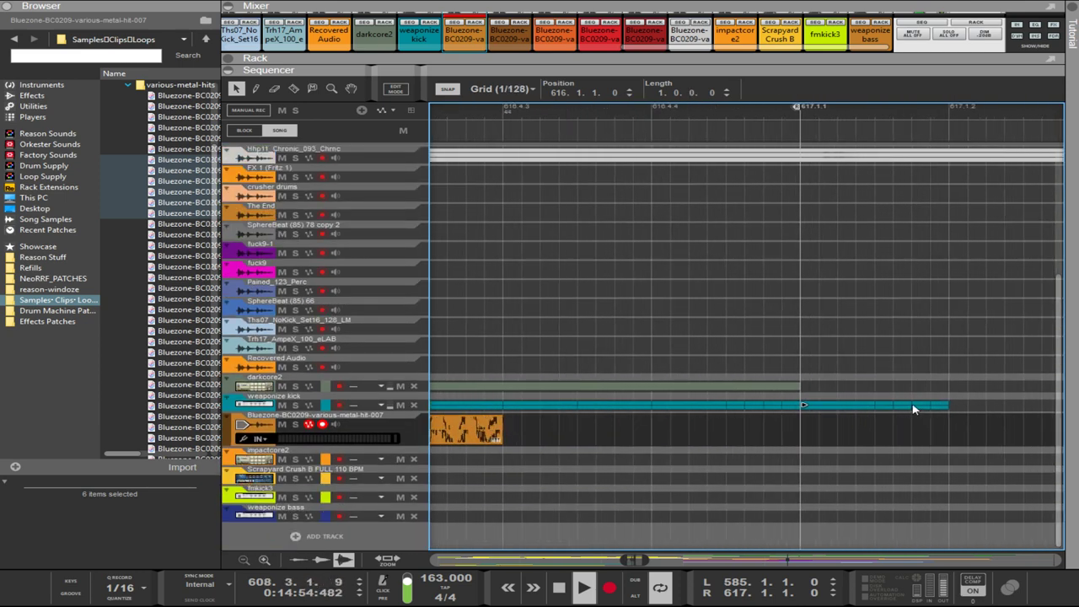
scroll(913, 410, up, 1)
click(862, 407)
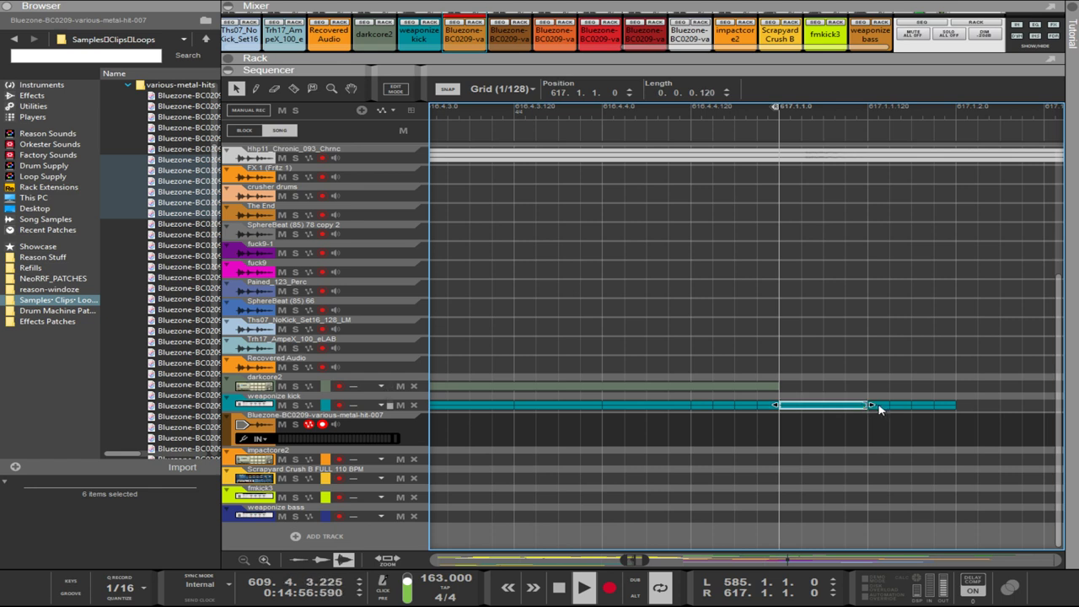
drag(981, 443, 869, 399)
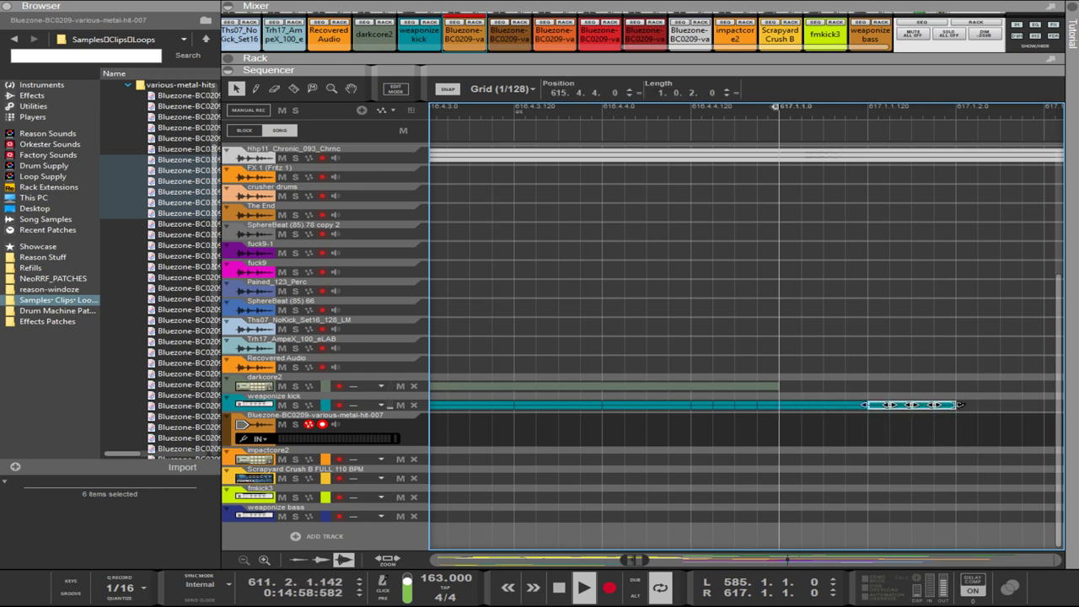
key(Delete)
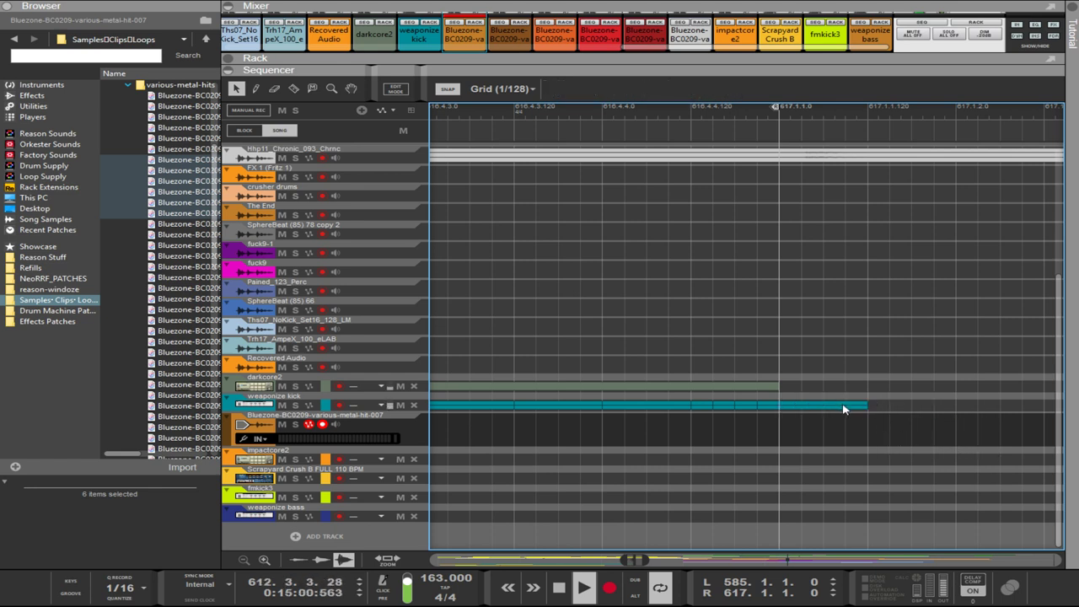
click(844, 408)
click(858, 419)
click(858, 409)
key(Delete)
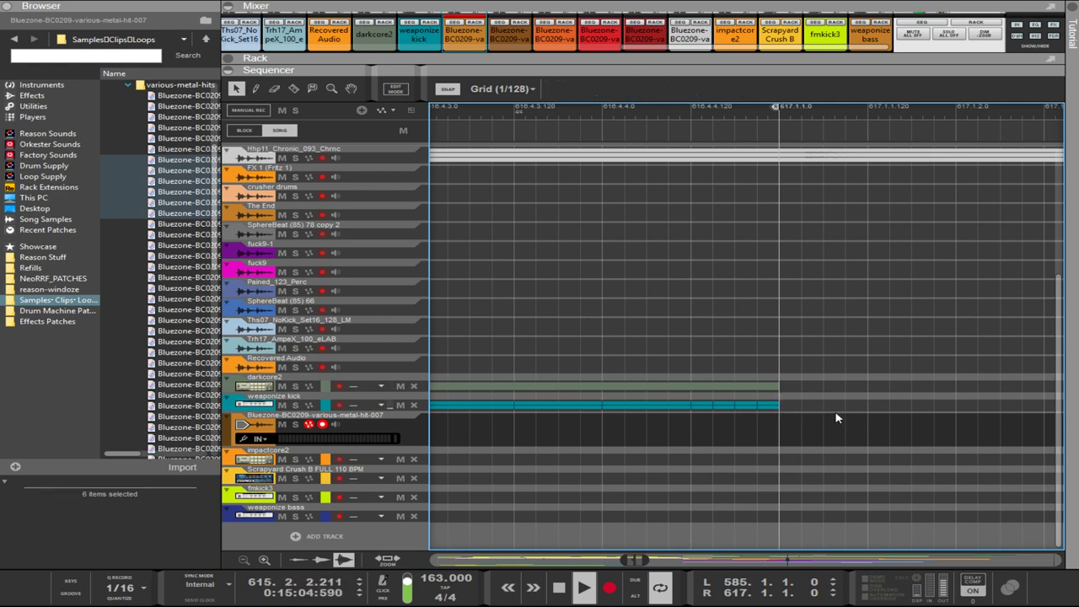
- Marquee-select the weaponize kick clips leading up to bar 617
scroll(837, 419, down, 4)
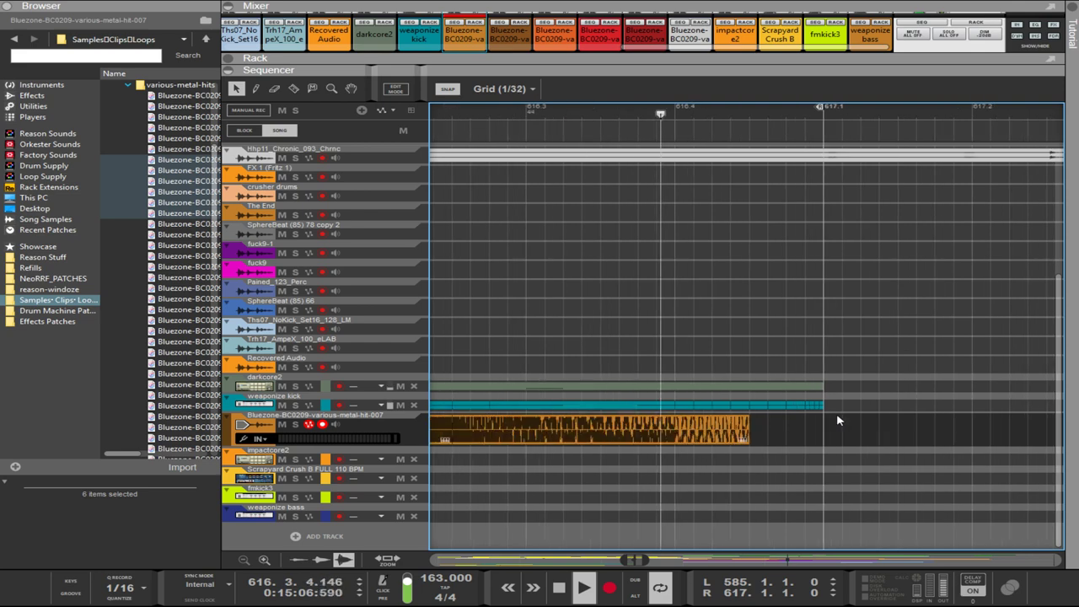
scroll(841, 409, down, 1)
drag(864, 401, 336, 395)
scroll(335, 399, left, 5)
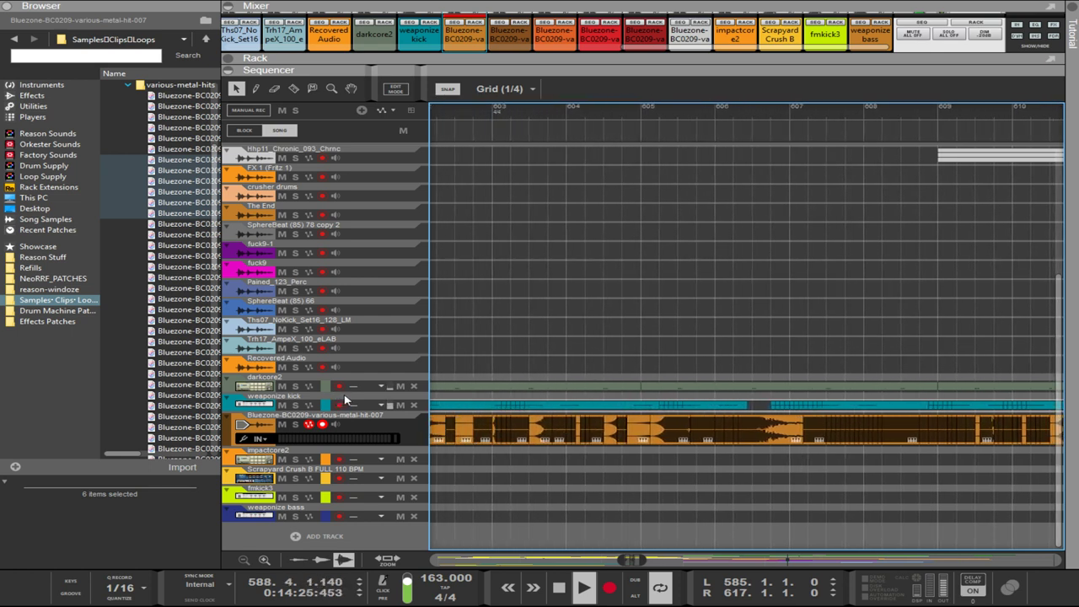
- Join the run of weaponize kick clips before bar 612 into one clip
scroll(364, 396, left, 5)
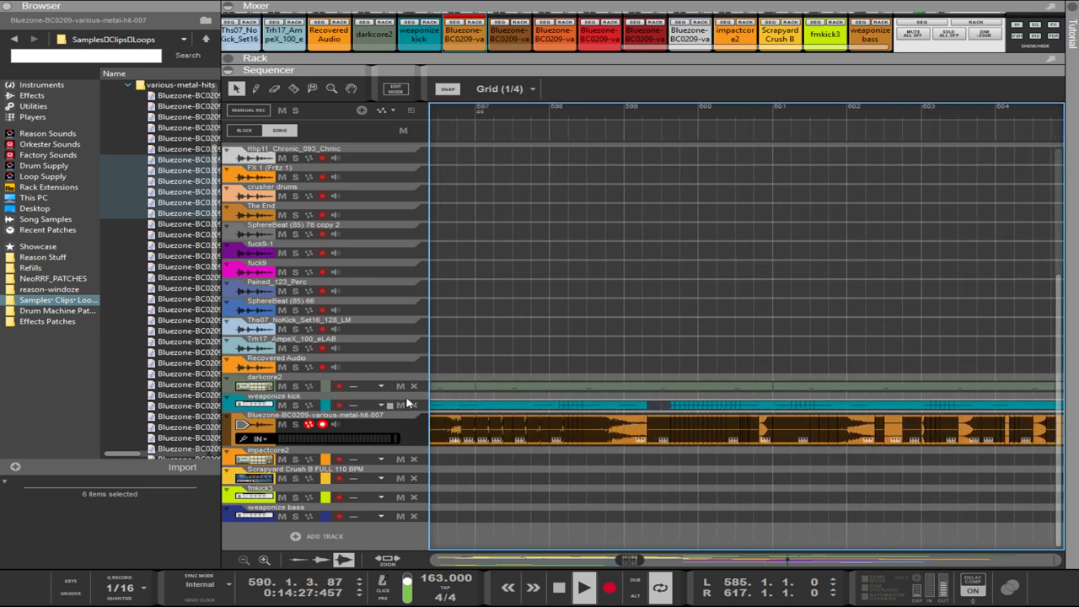
click(607, 397)
scroll(614, 399, down, 5)
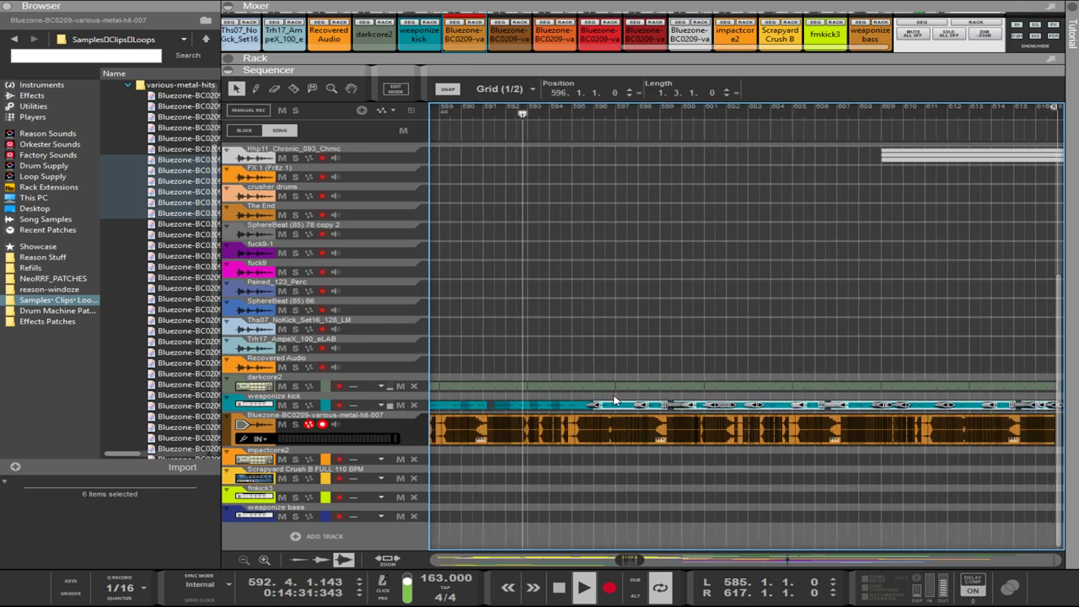
scroll(788, 427, up, 1)
click(775, 523)
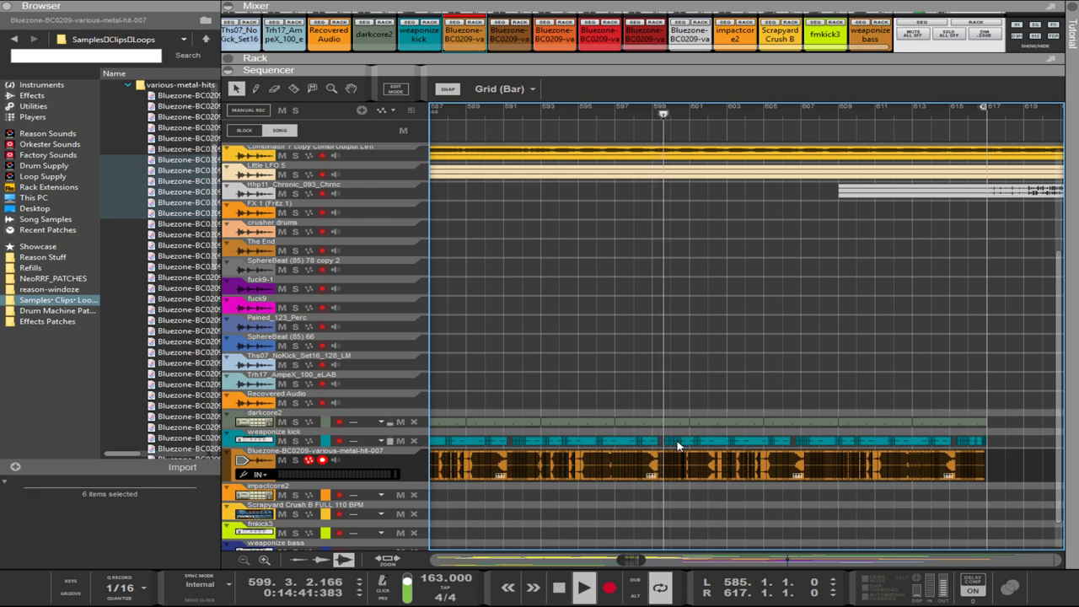
scroll(675, 442, up, 2)
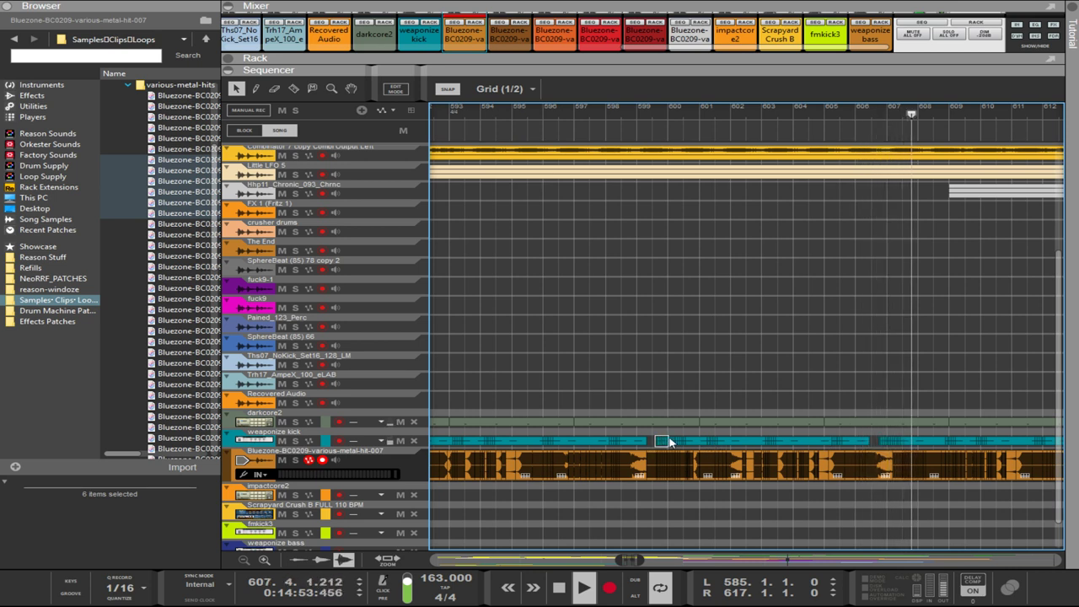
drag(655, 436, 935, 448)
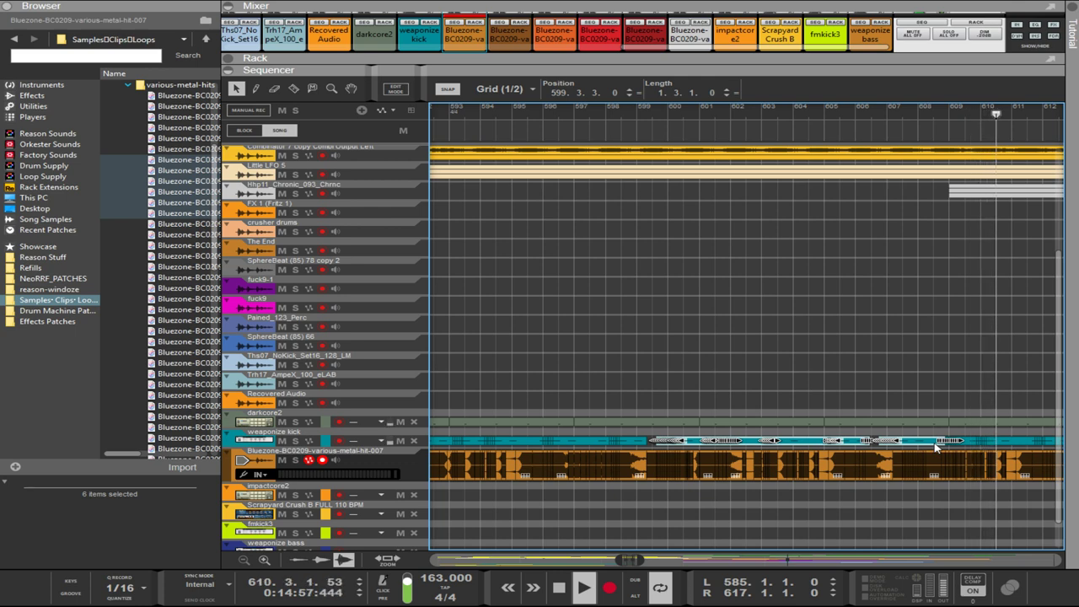
key(ctrl+j)
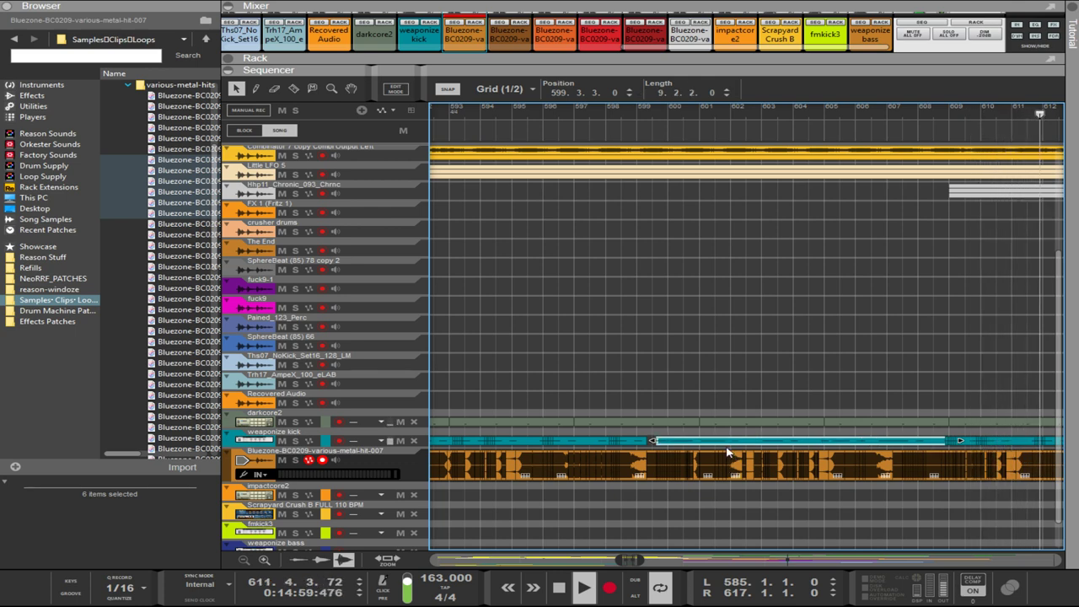
- Copy the kick and metal-hit clips so they start at bar 617
scroll(725, 456, down, 3)
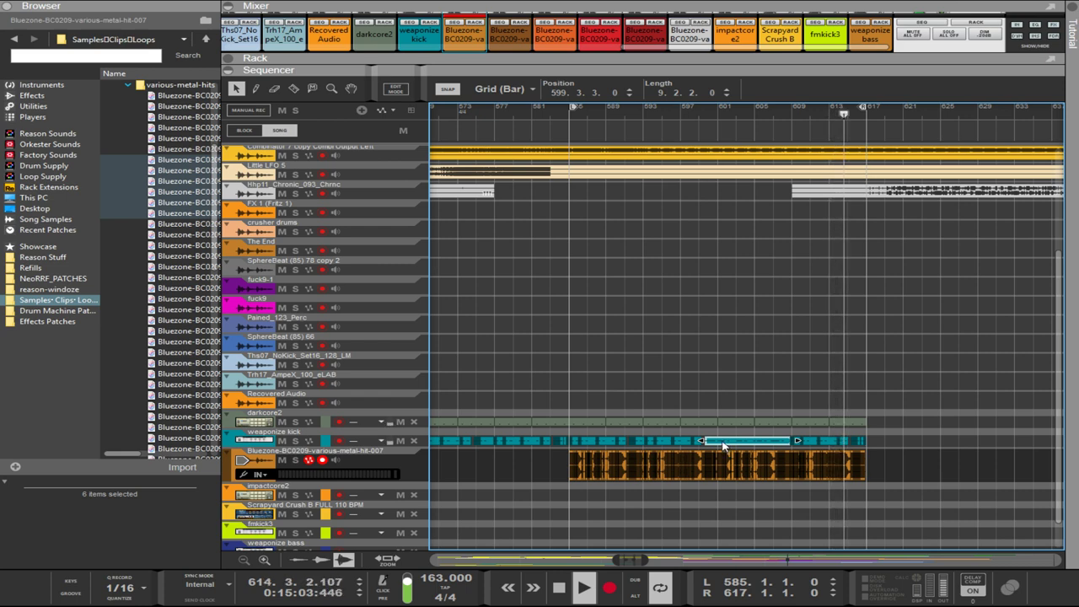
scroll(725, 449, up, 3)
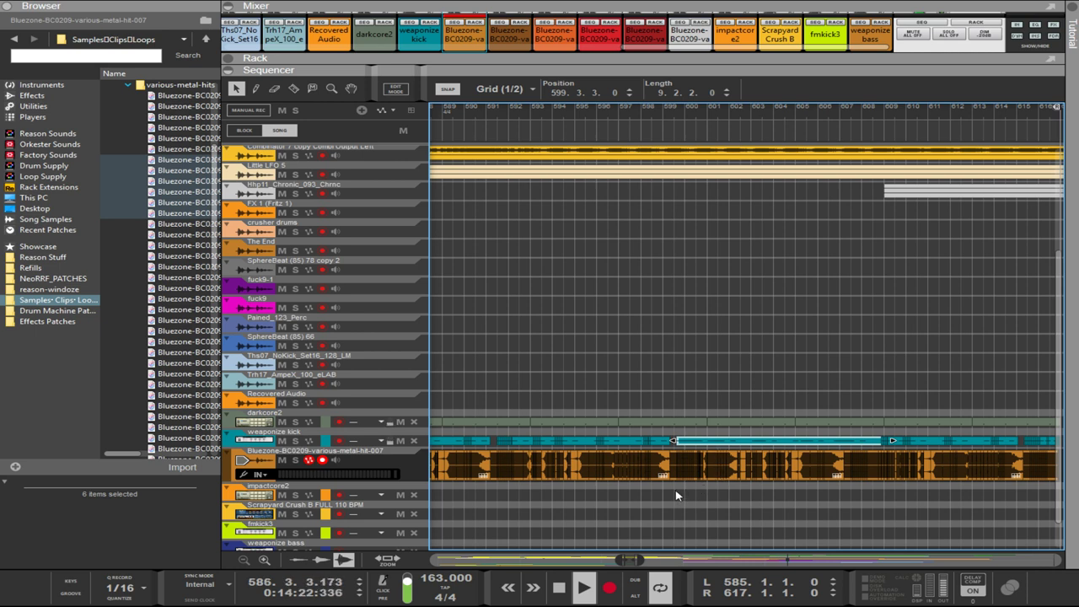
drag(673, 500, 886, 449)
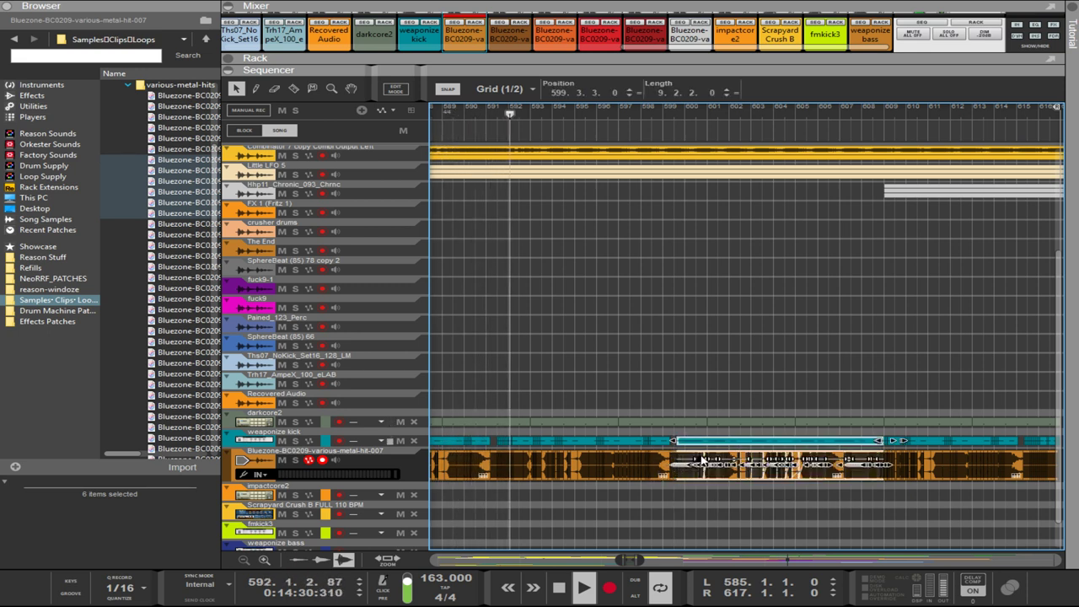
mouse_move(880, 442)
mouse_down()
mouse_move(881, 489)
mouse_move(1059, 489)
mouse_move(1055, 450)
mouse_move(873, 445)
mouse_up()
scroll(886, 454, up, 8)
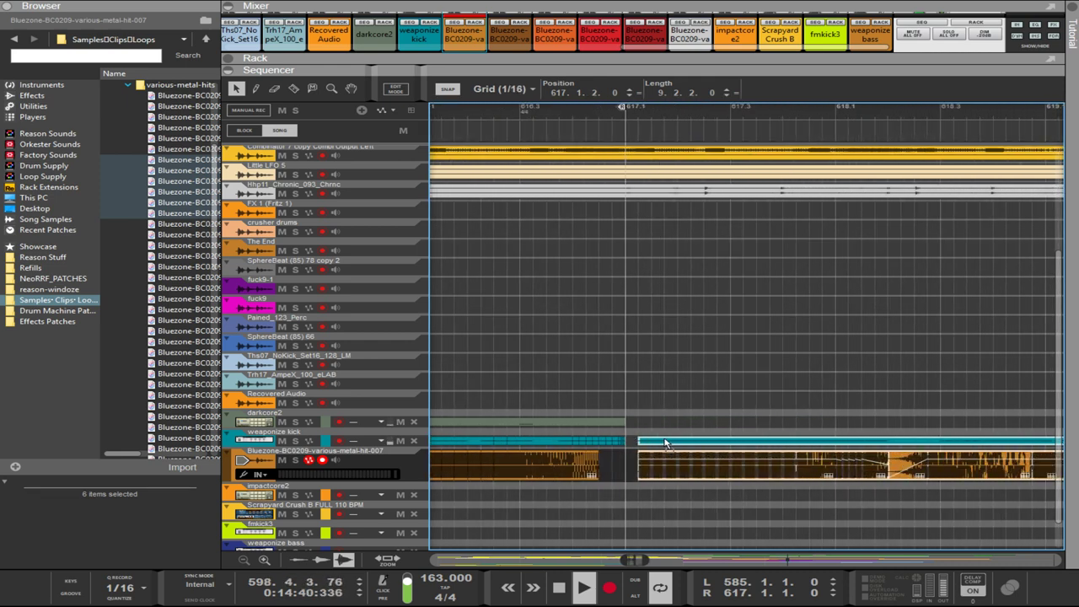
- Select the short tail clip and the weaponize kick clip, trying an end trim then undoing it
scroll(1003, 472, down, 2)
scroll(1004, 472, down, 1)
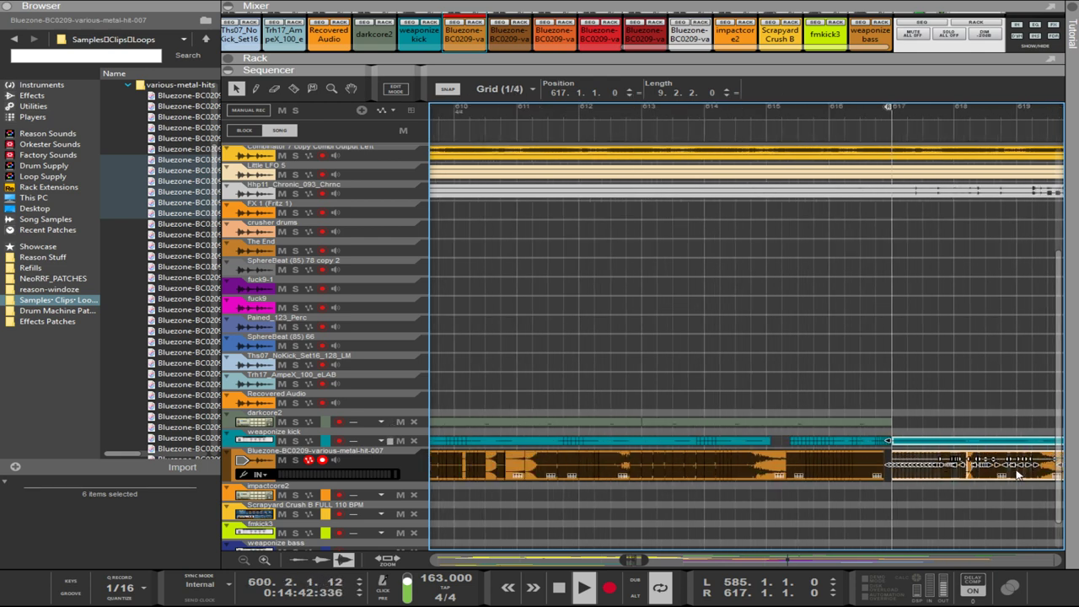
scroll(1063, 481, right, 5)
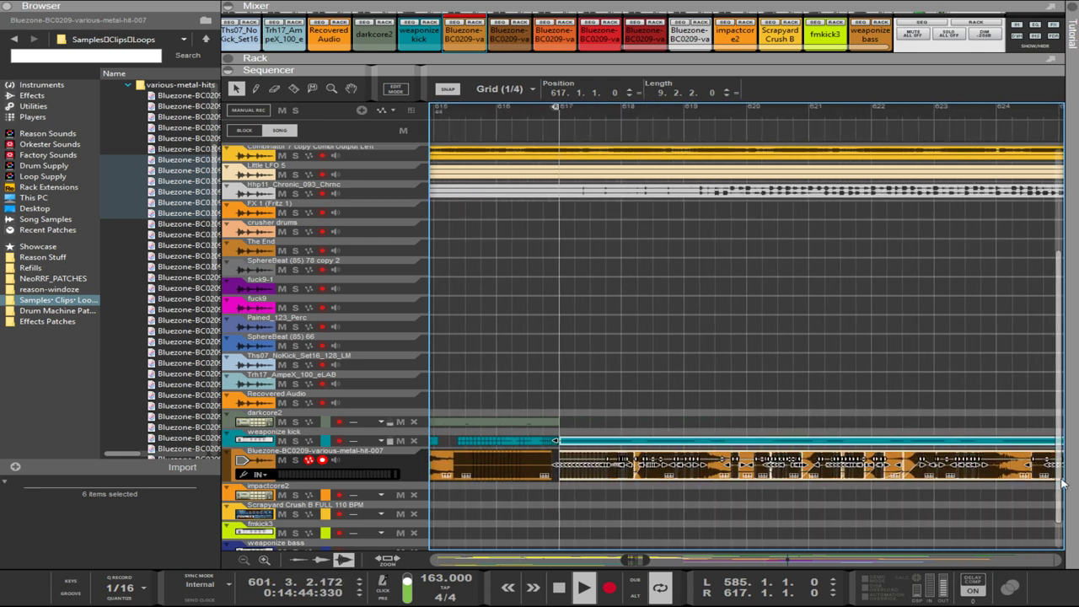
scroll(1052, 486, right, 2)
drag(883, 479, 806, 440)
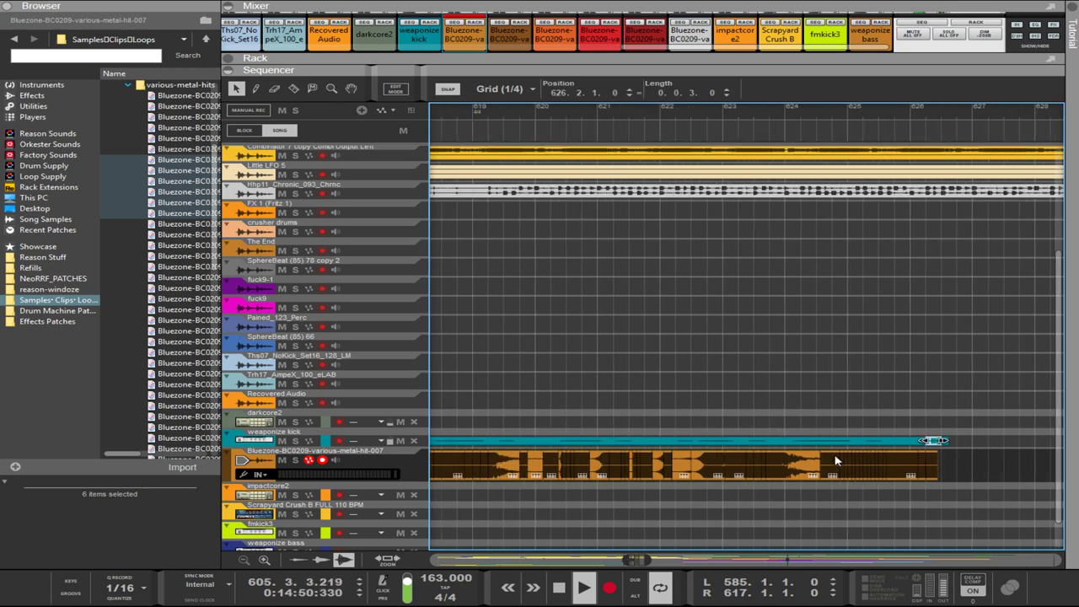
scroll(837, 464, up, 4)
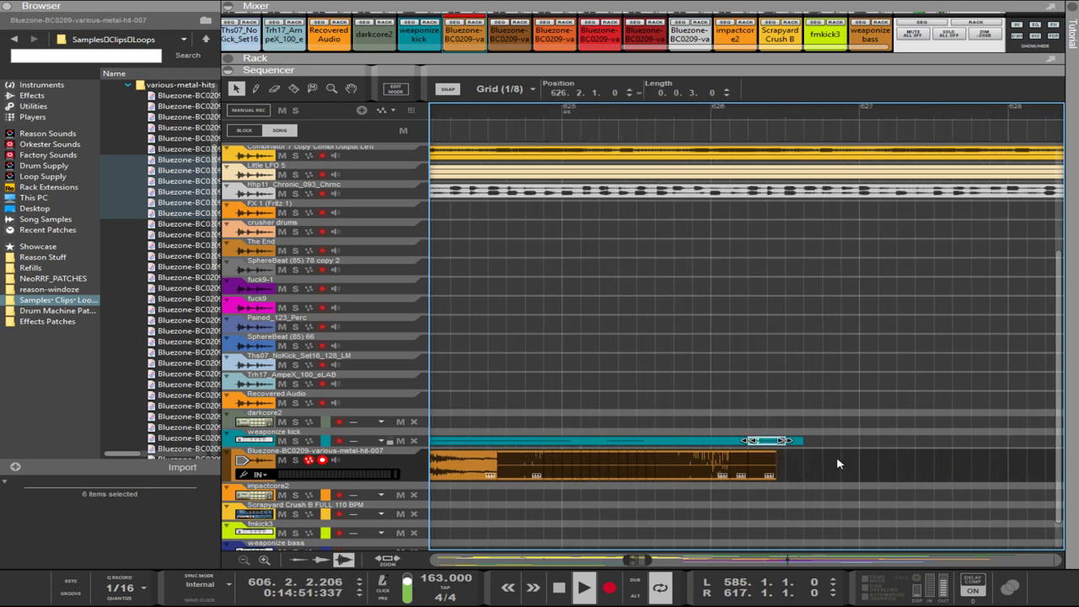
click(739, 442)
drag(737, 457, 719, 442)
click(665, 442)
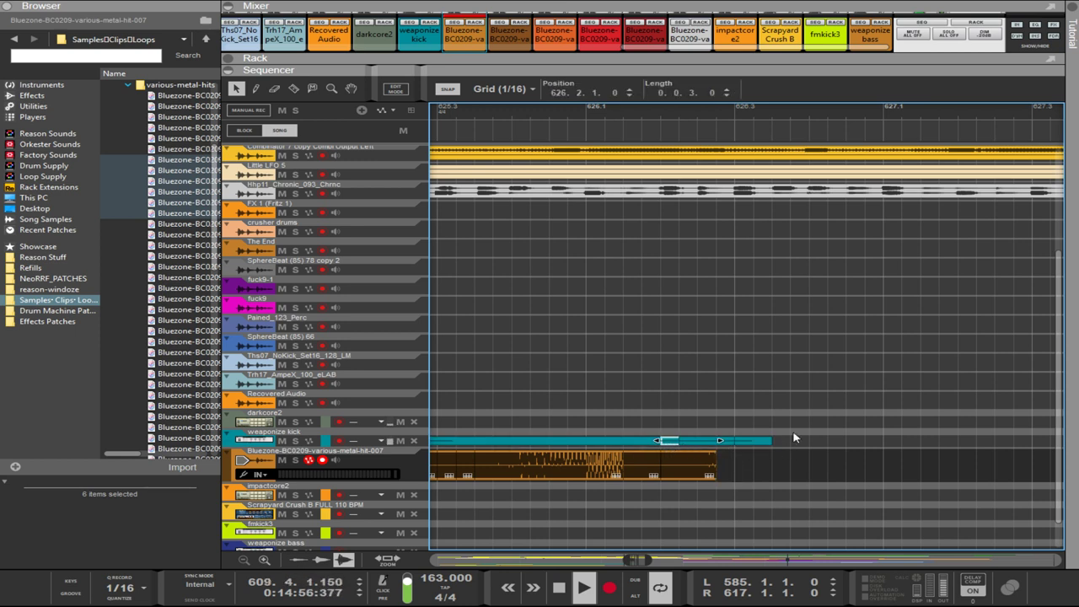
drag(862, 417, 658, 441)
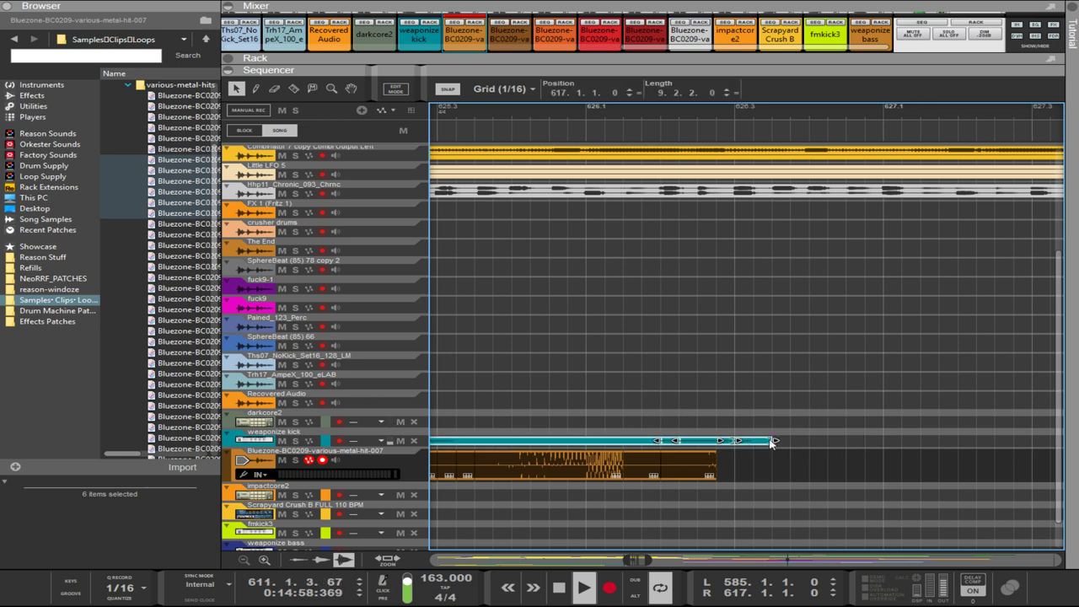
mouse_move(776, 440)
mouse_down()
mouse_move(735, 440)
mouse_move(790, 440)
mouse_move(780, 442)
mouse_up()
key(ctrl+z)
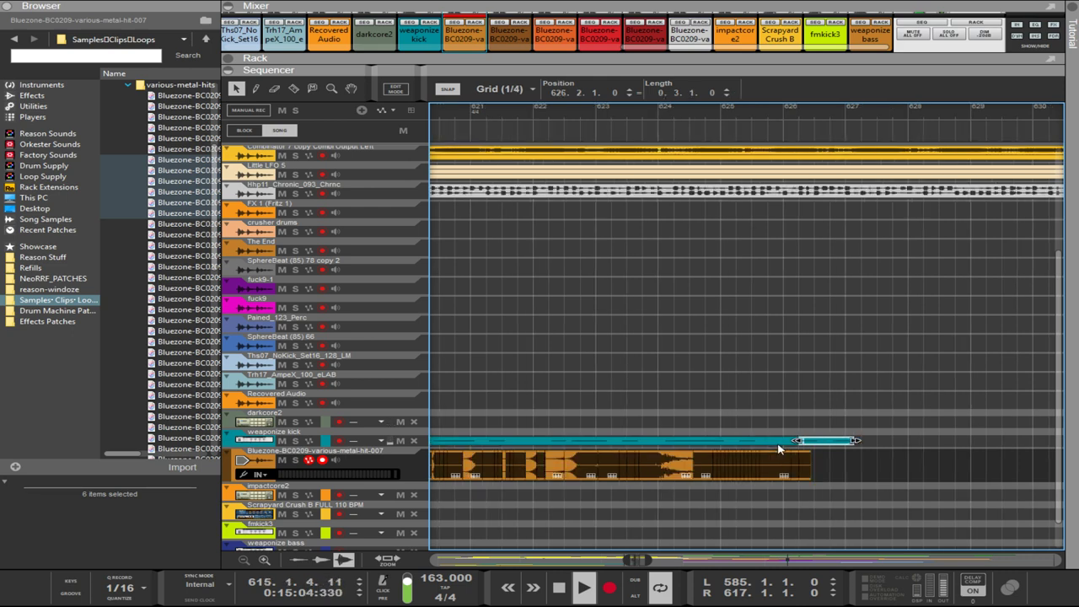
- Try shortening the kick track's tail clip to two sixteenths, then undo it
scroll(830, 466, up, 5)
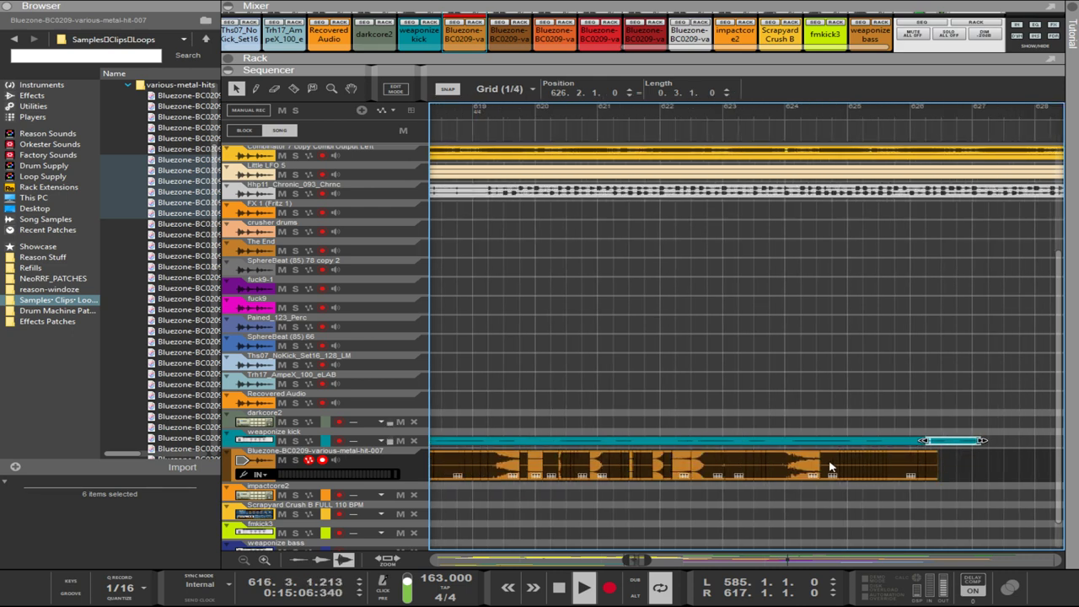
scroll(832, 467, up, 1)
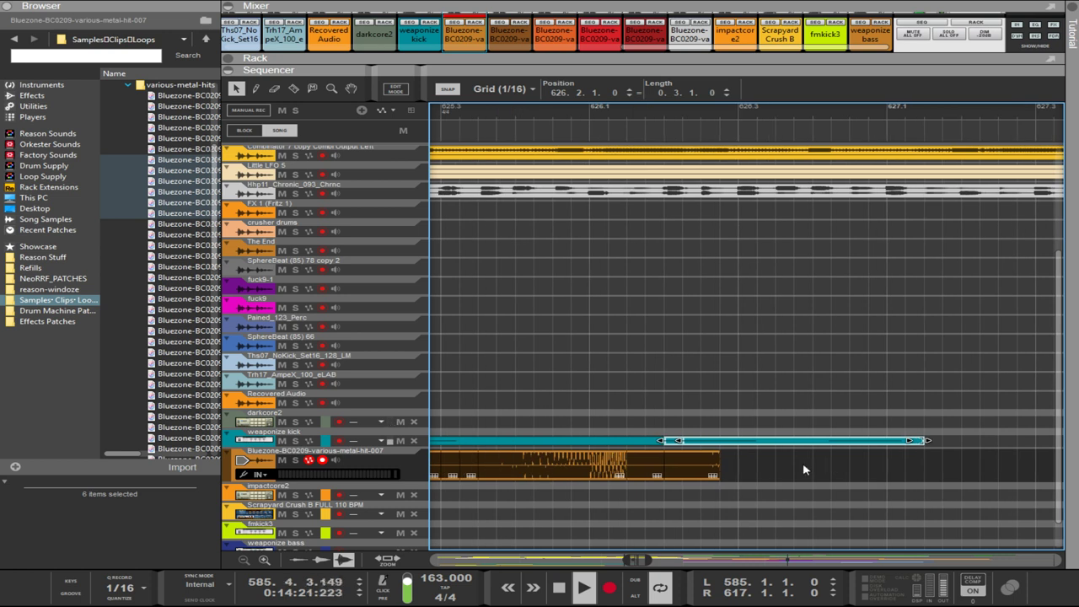
click(804, 465)
click(667, 443)
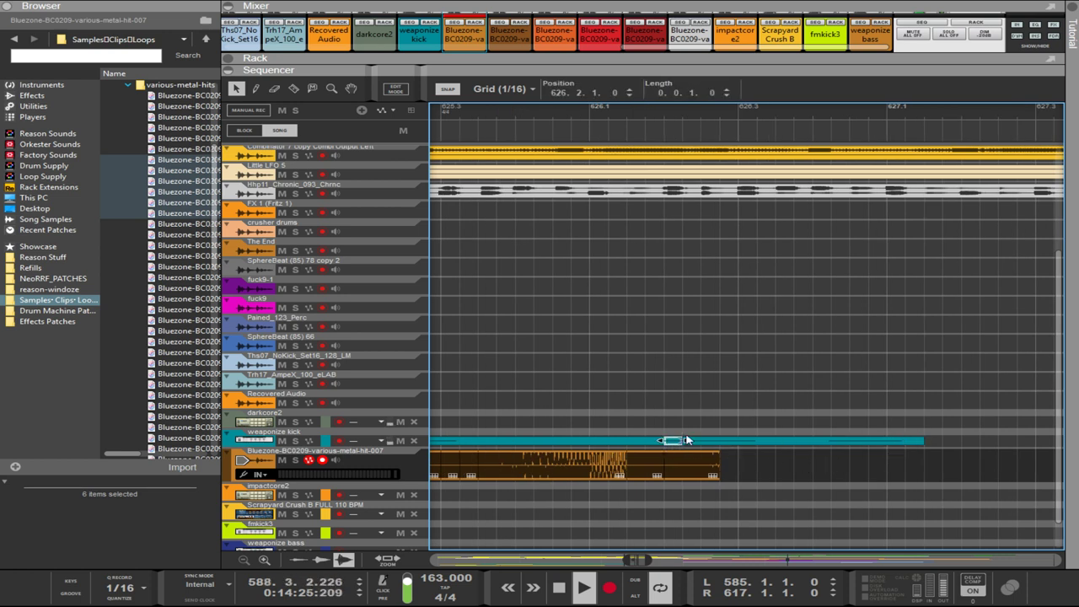
click(922, 442)
drag(925, 440, 716, 441)
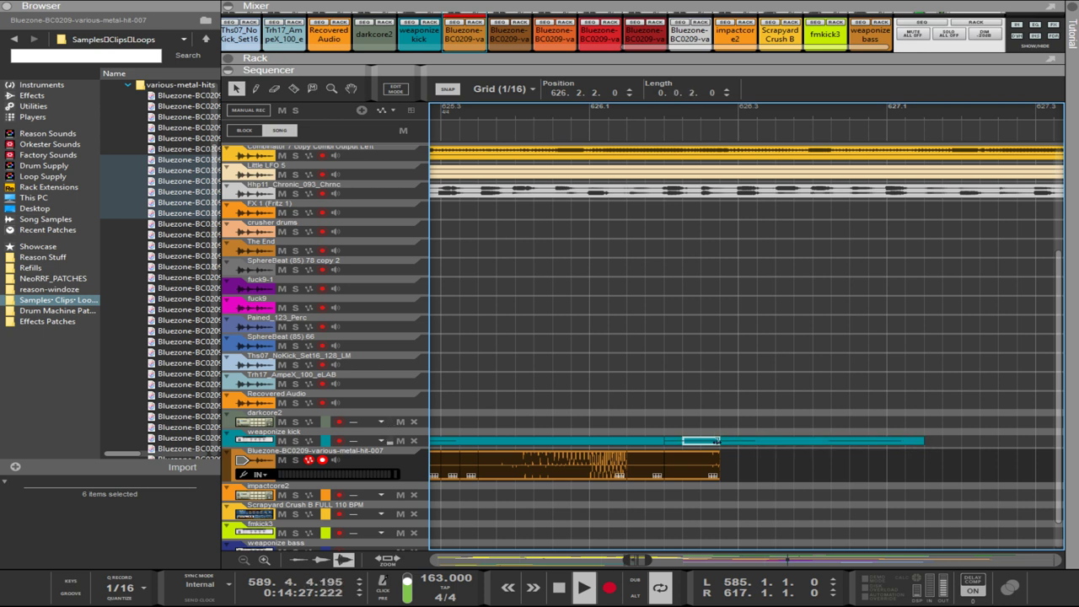
key(ctrl+z)
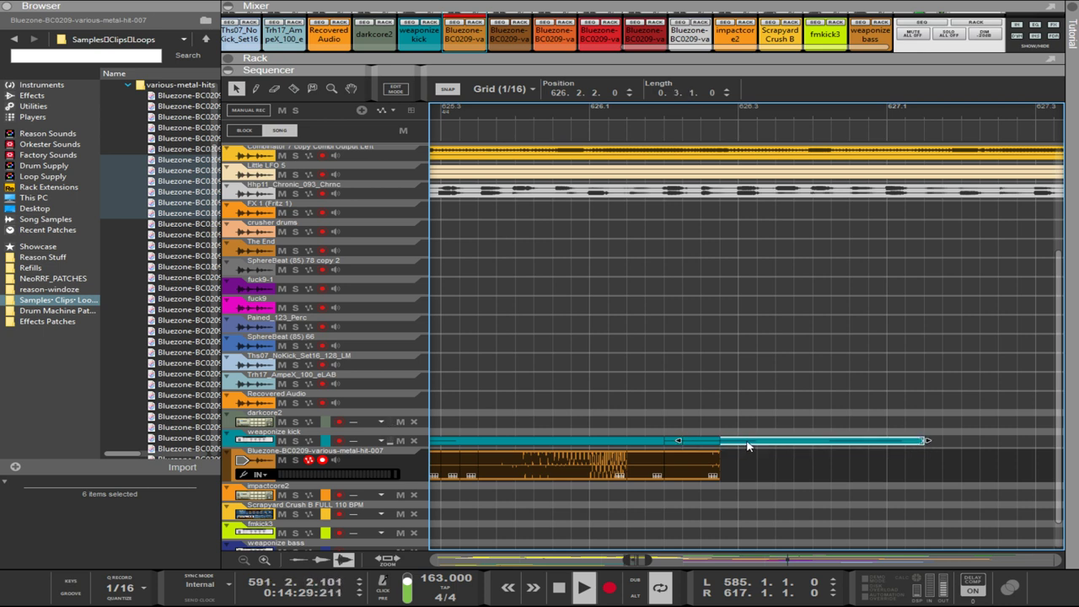
click(747, 446)
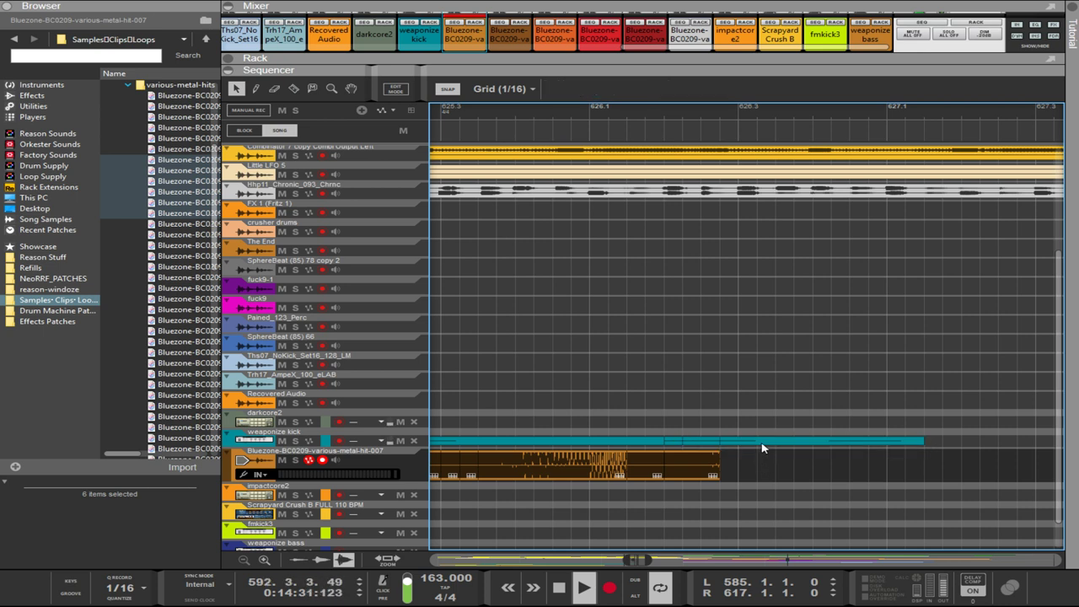
key(ctrl+z)
key(ctrl+z)
key(ctrl+z)
key(ctrl+z)
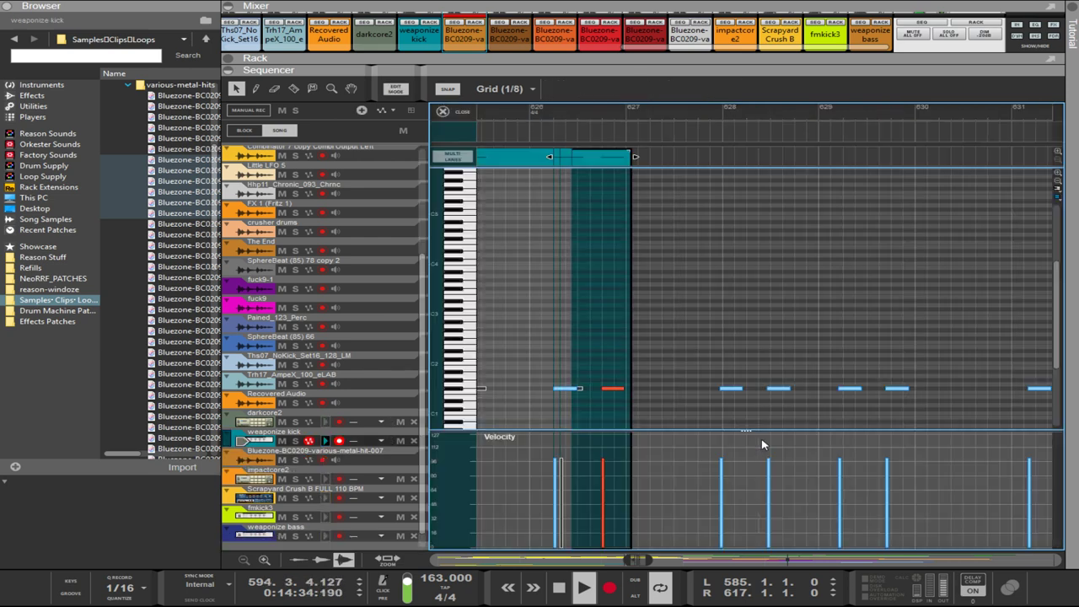
- Delete the short tail clip and trim the kick clip to 9.1.3, ending with the metal-hit clip
double_click(762, 444)
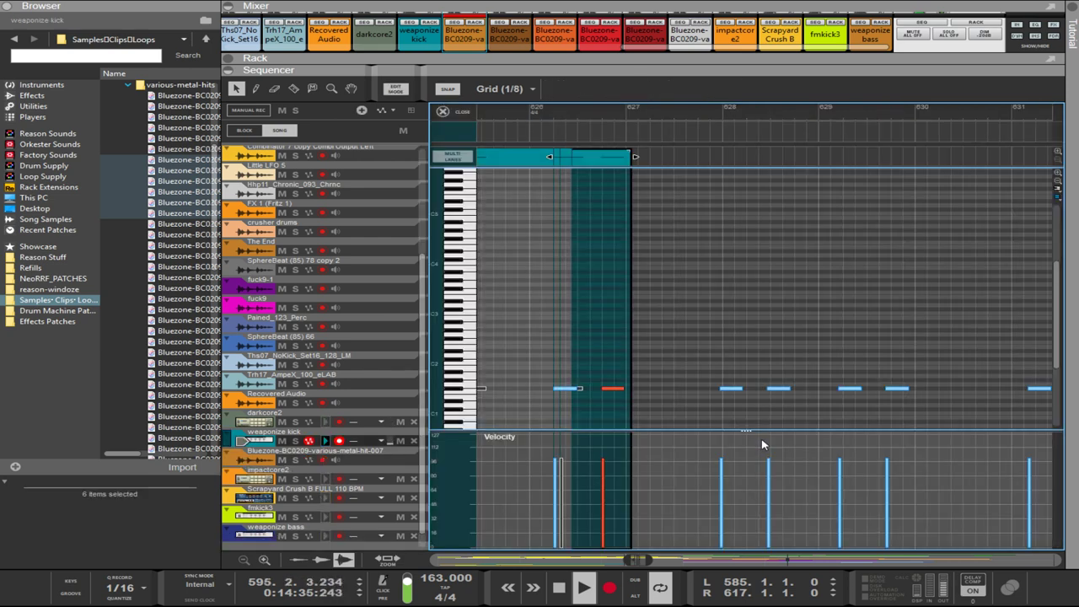
key(ctrl+e)
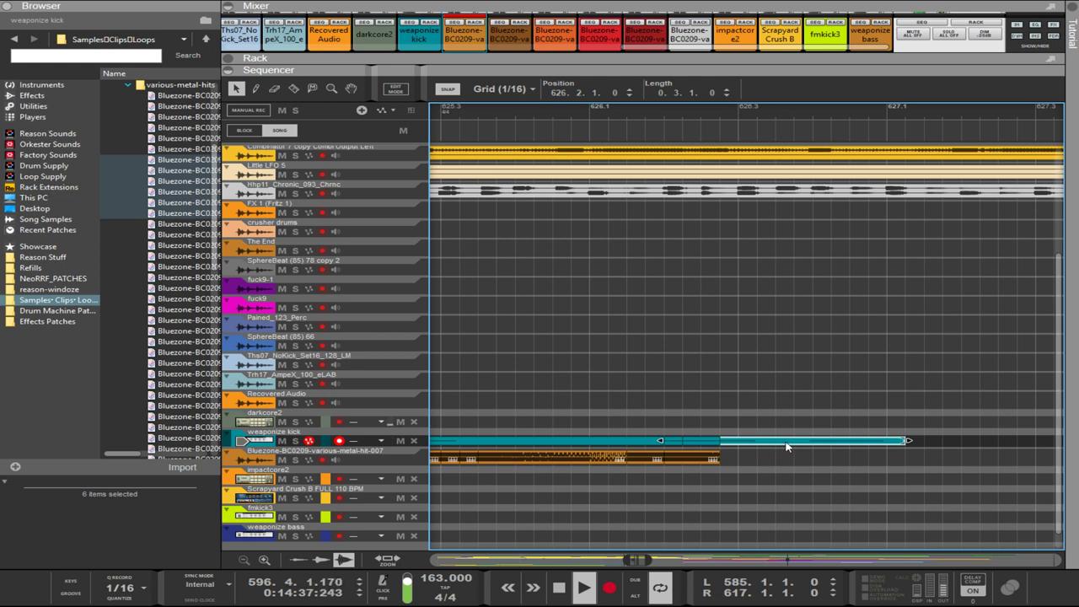
key(Delete)
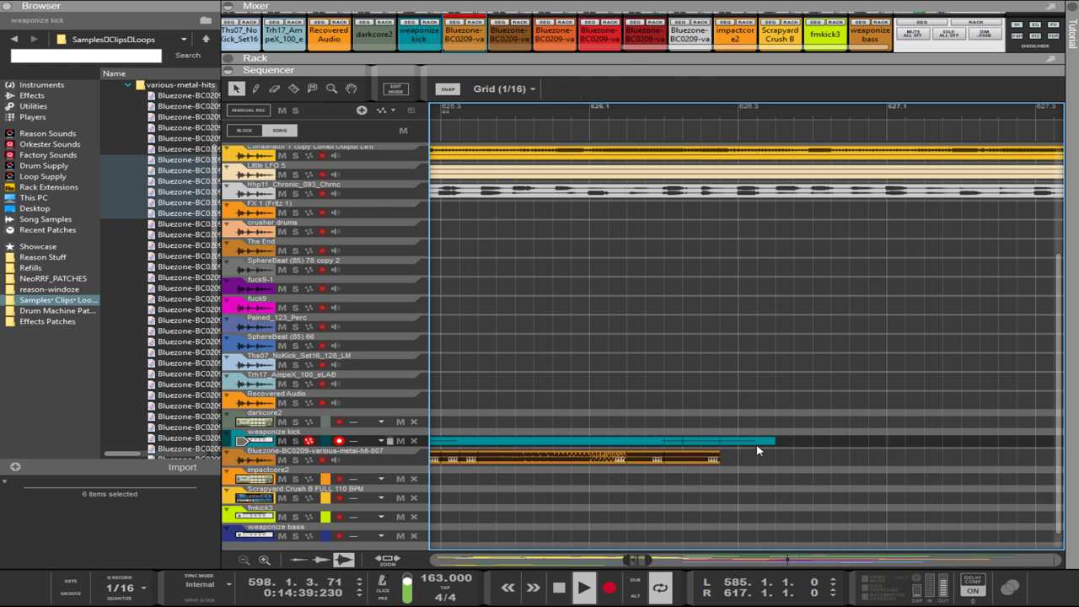
click(758, 442)
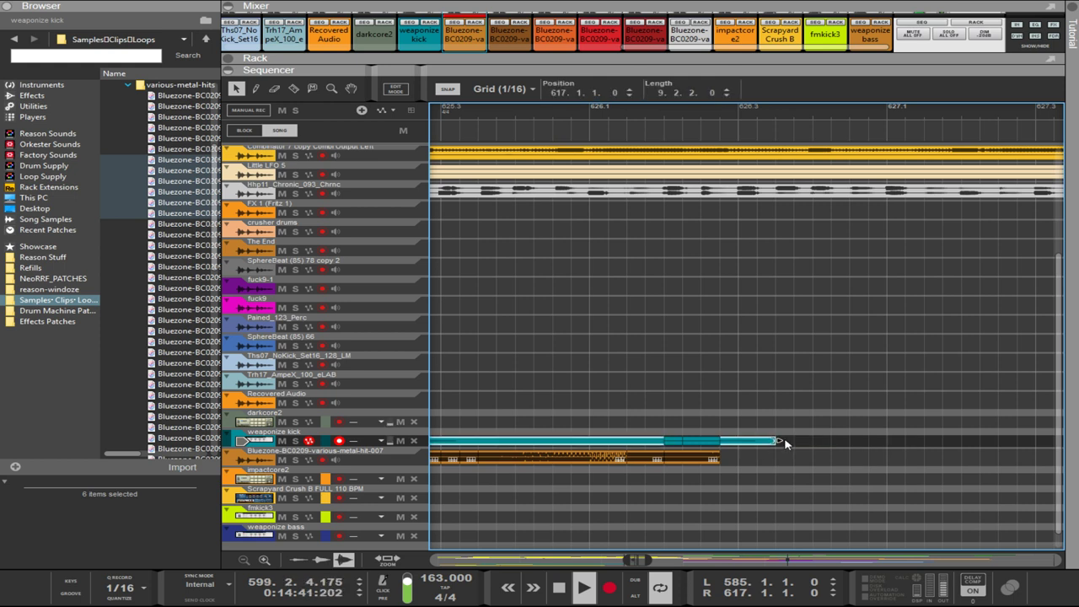
drag(777, 440, 720, 437)
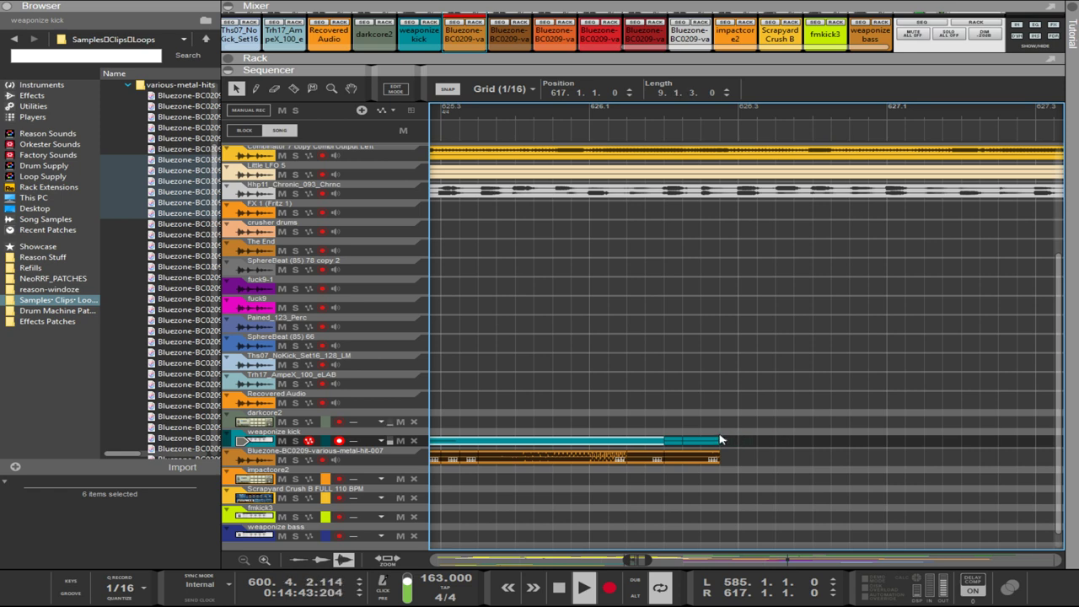
scroll(745, 452, down, 5)
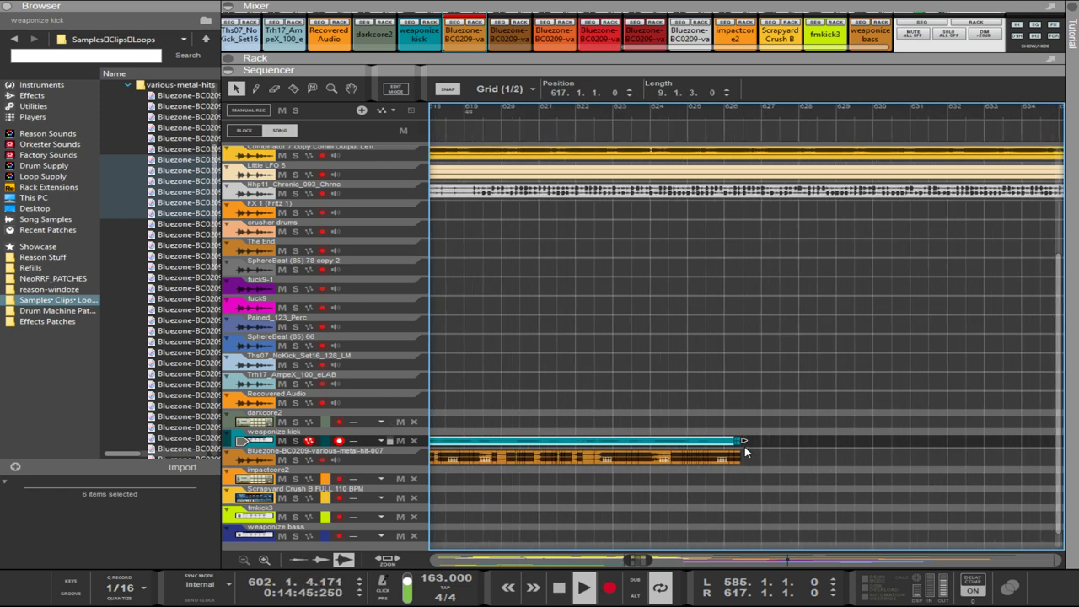
- Copy the darkcore2 clip to bars 621 and 625 to fill bars 621–629
scroll(755, 455, down, 3)
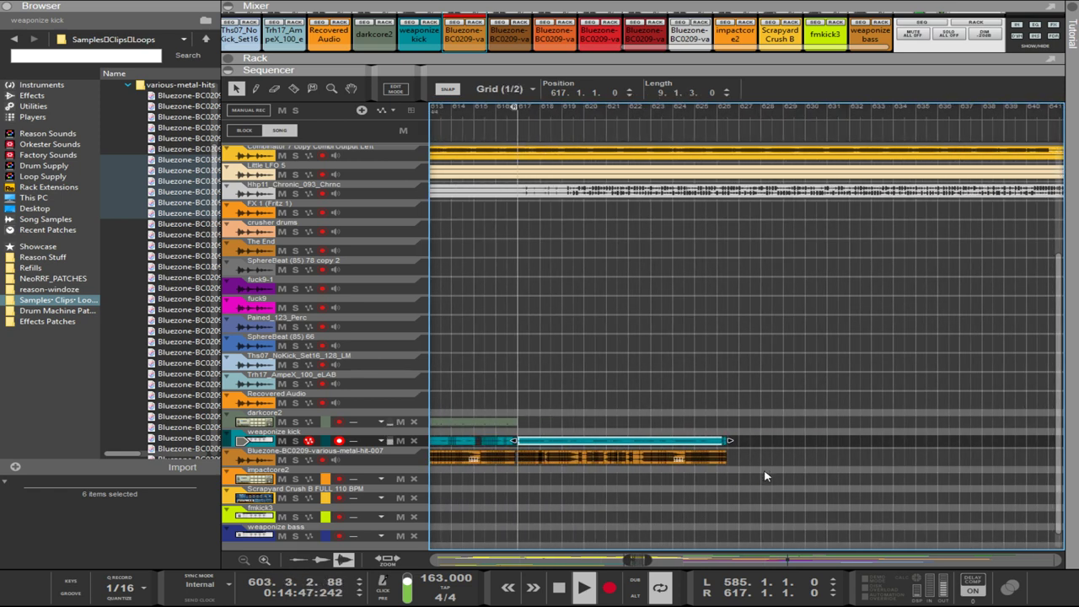
drag(756, 484, 522, 430)
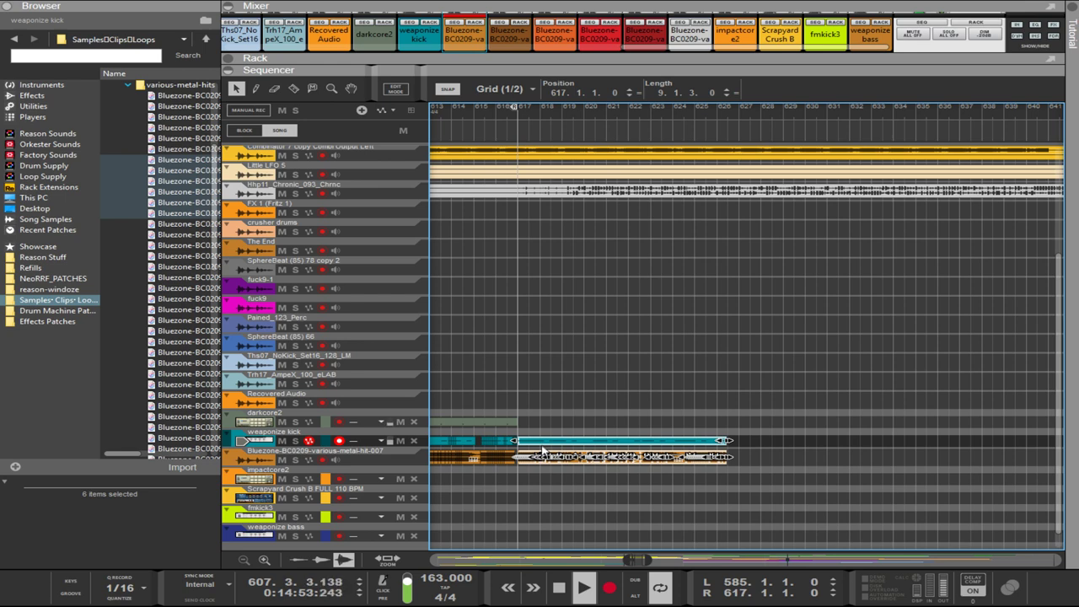
scroll(601, 471, up, 3)
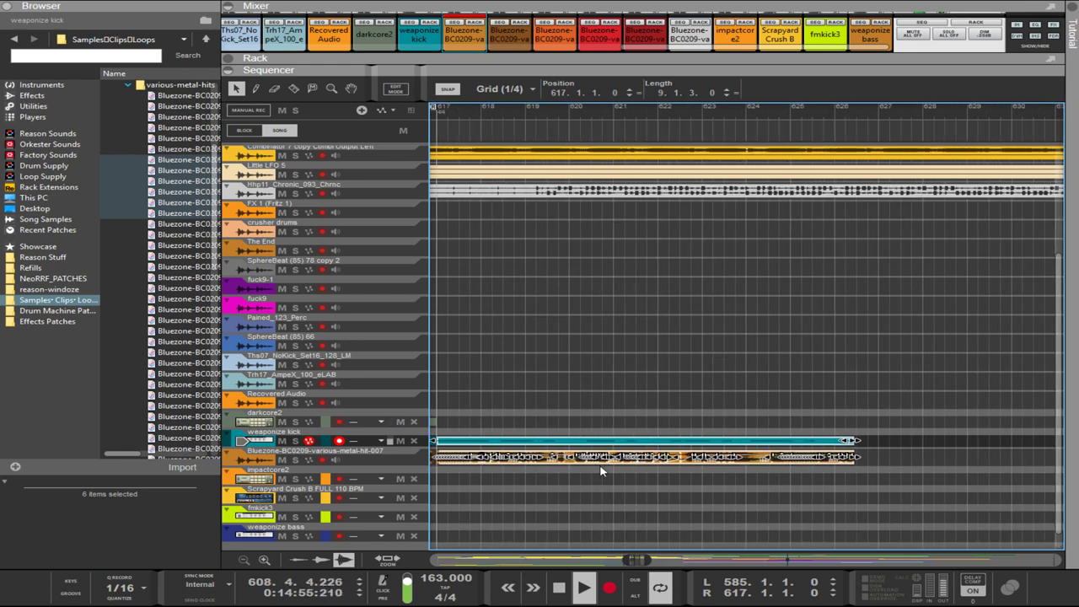
scroll(601, 470, down, 1)
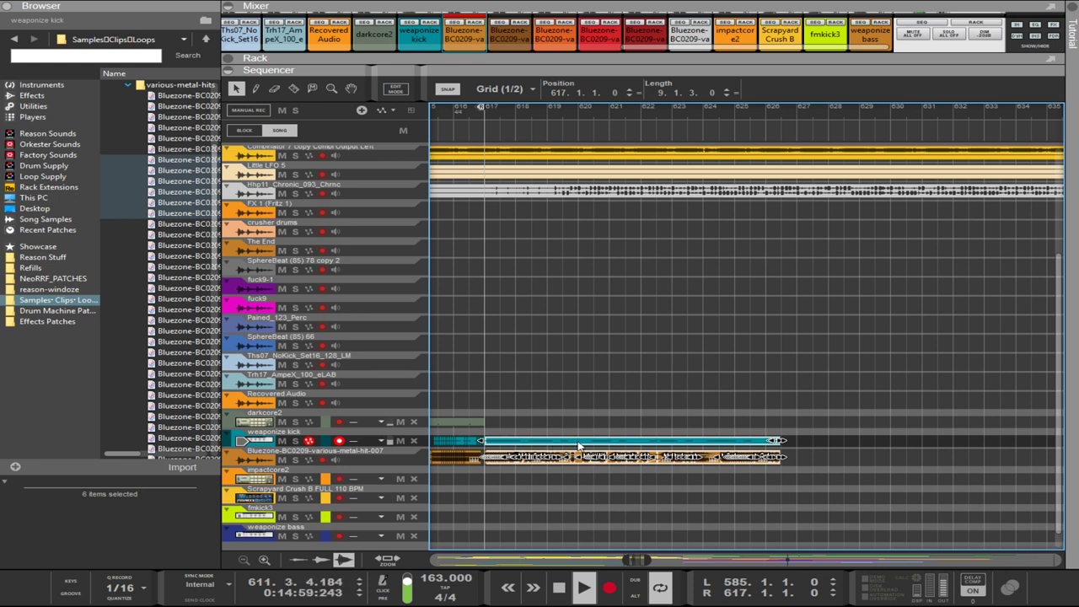
drag(530, 423, 803, 423)
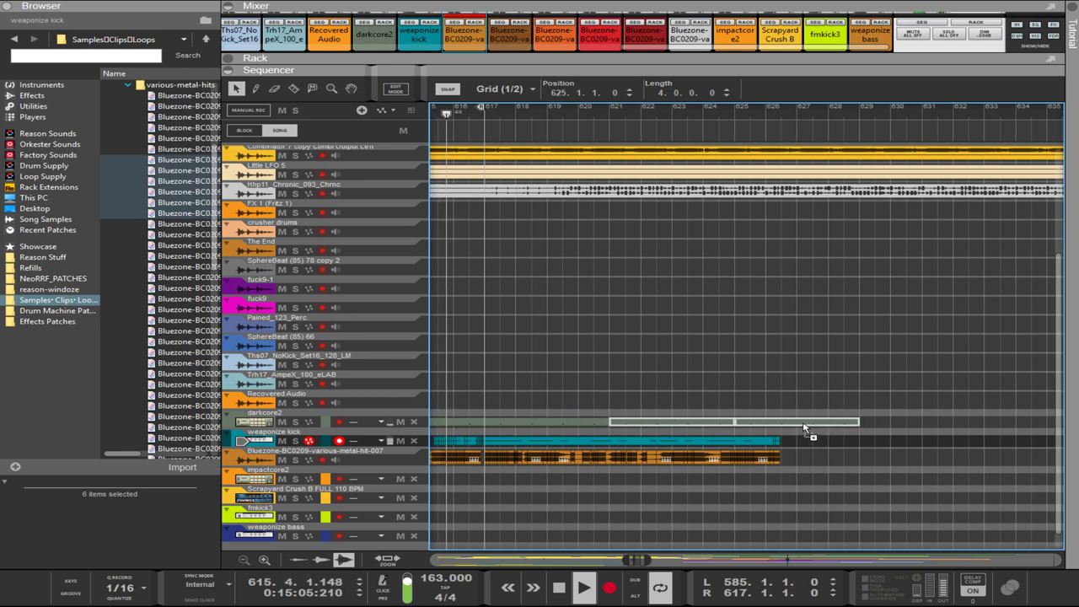
- Deselect the darkcore2 copies and set the right loop locator to bar 622
click(760, 422)
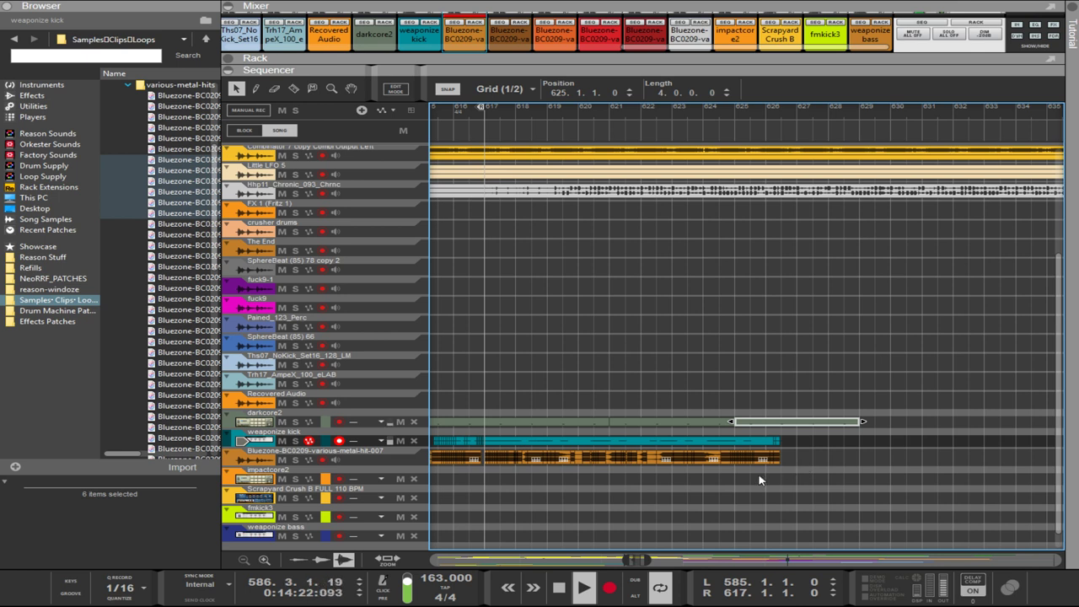
click(819, 476)
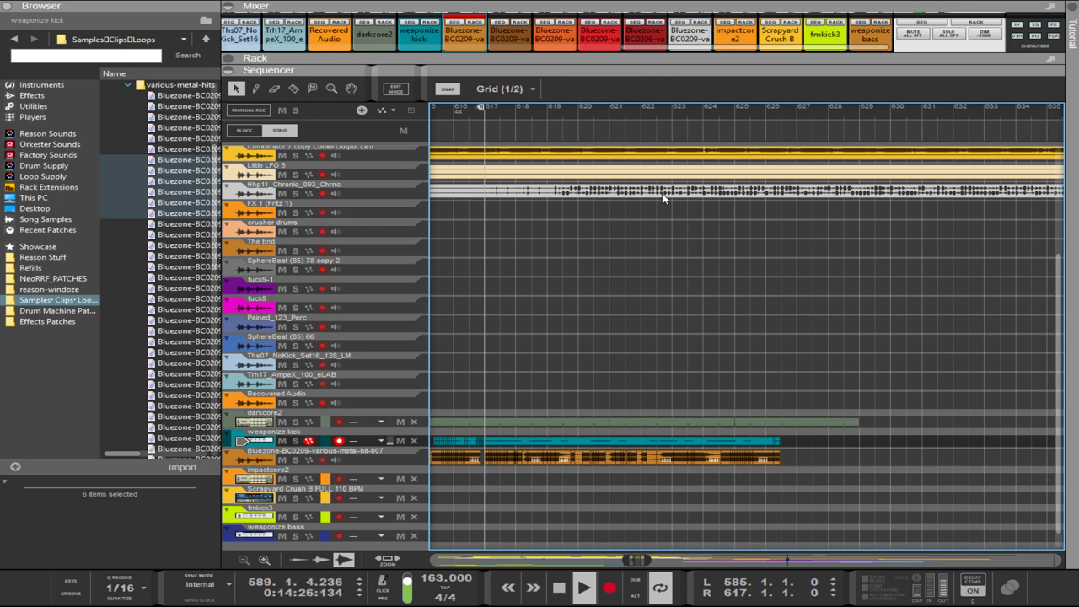
alt+click(640, 108)
click(581, 110)
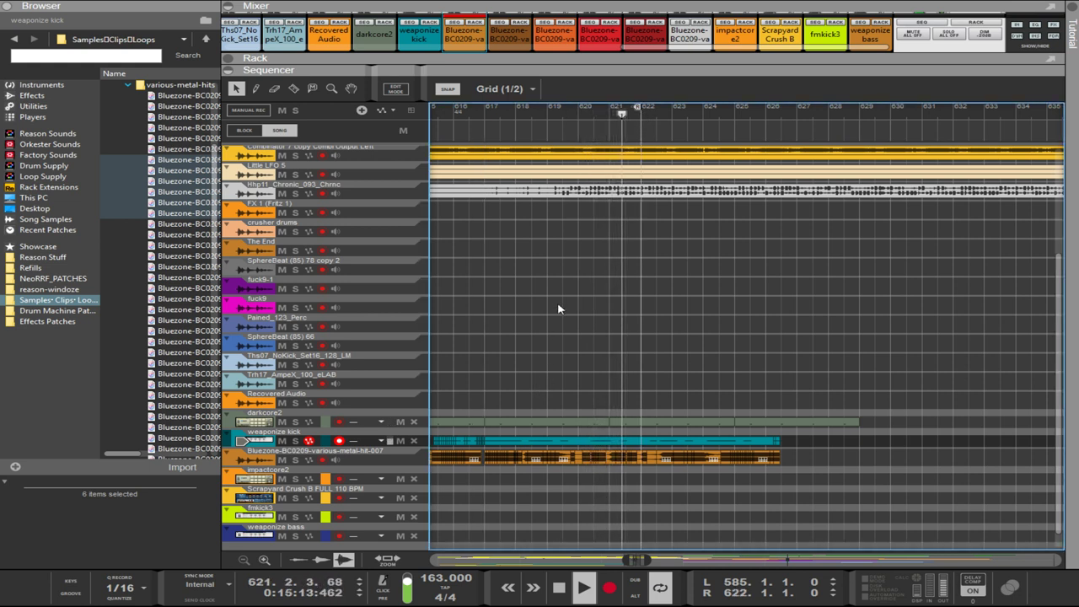
- Set the left locator to bar 620, remove the bars between the locators, and delete the darkcore2 section
ctrl+click(580, 111)
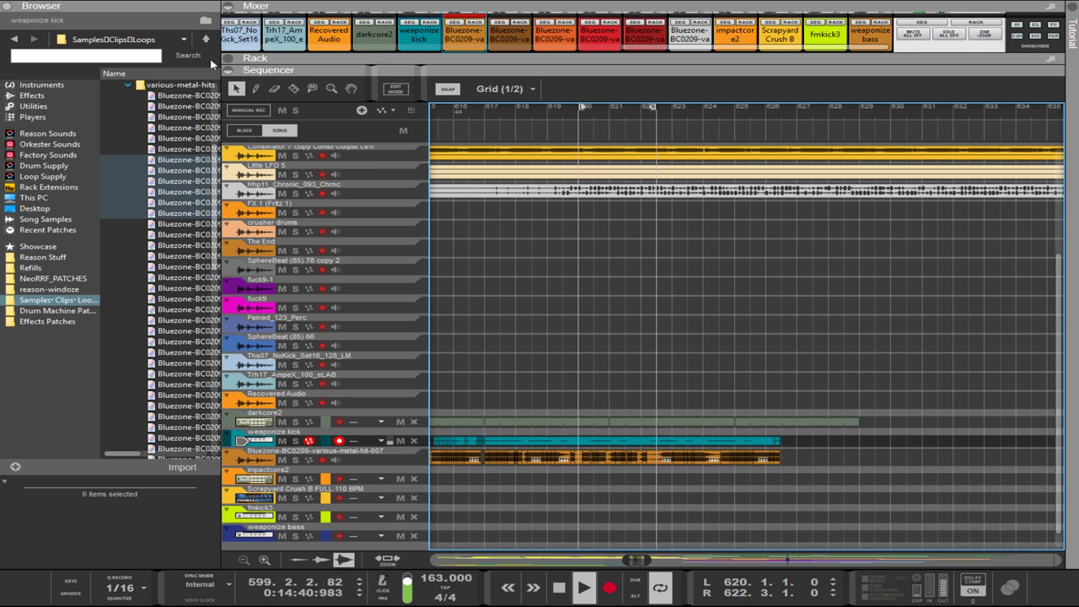
click(90, 137)
drag(797, 446, 516, 426)
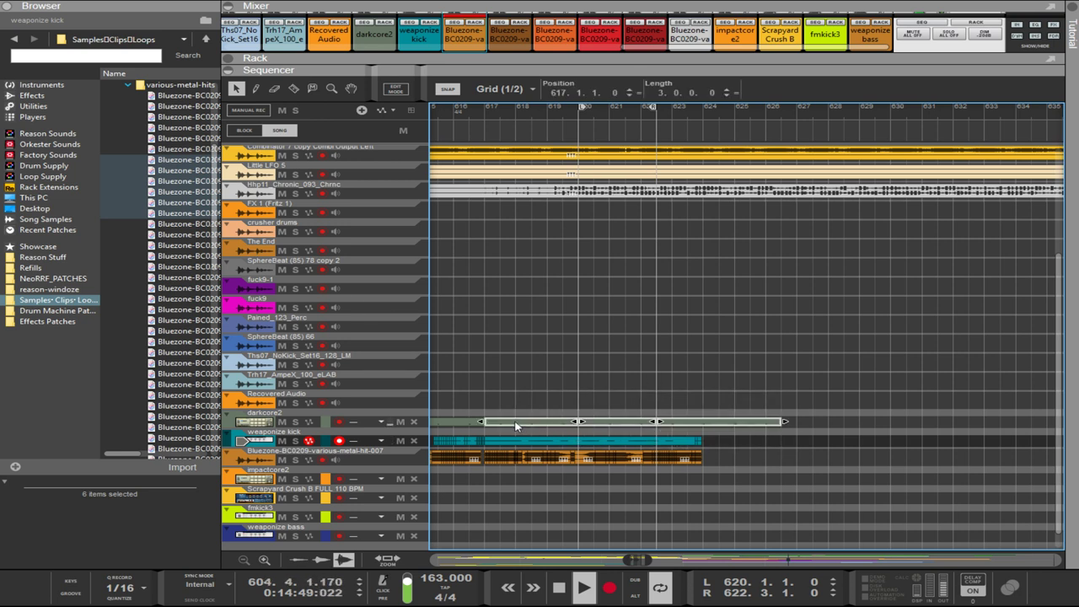
key(Delete)
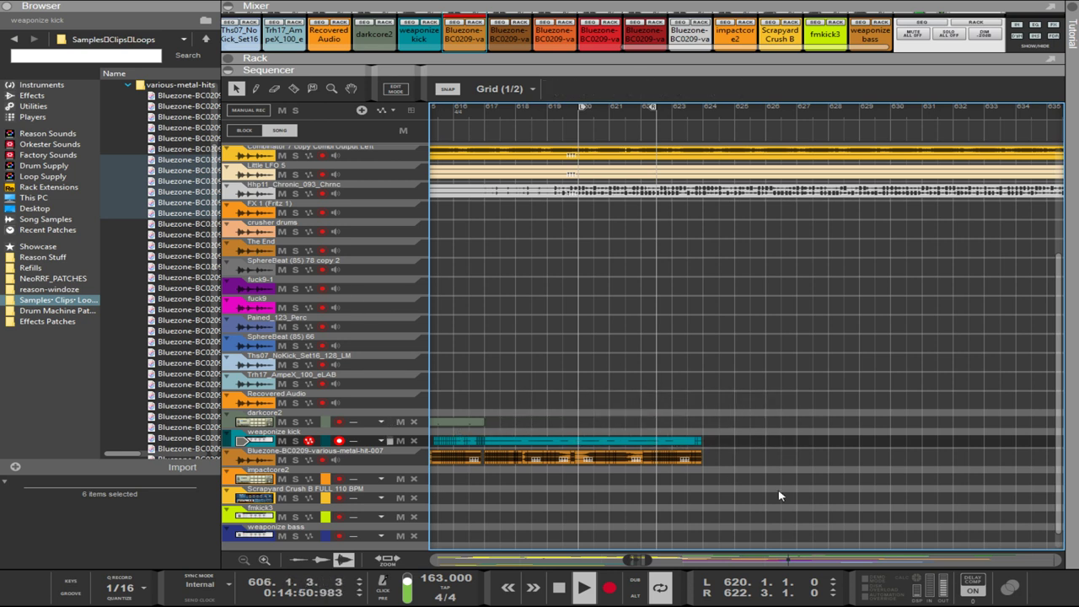
- Copy the weaponize kick and Bluezone clips so the copies start right after the originals at 624.1.1
drag(767, 485, 489, 444)
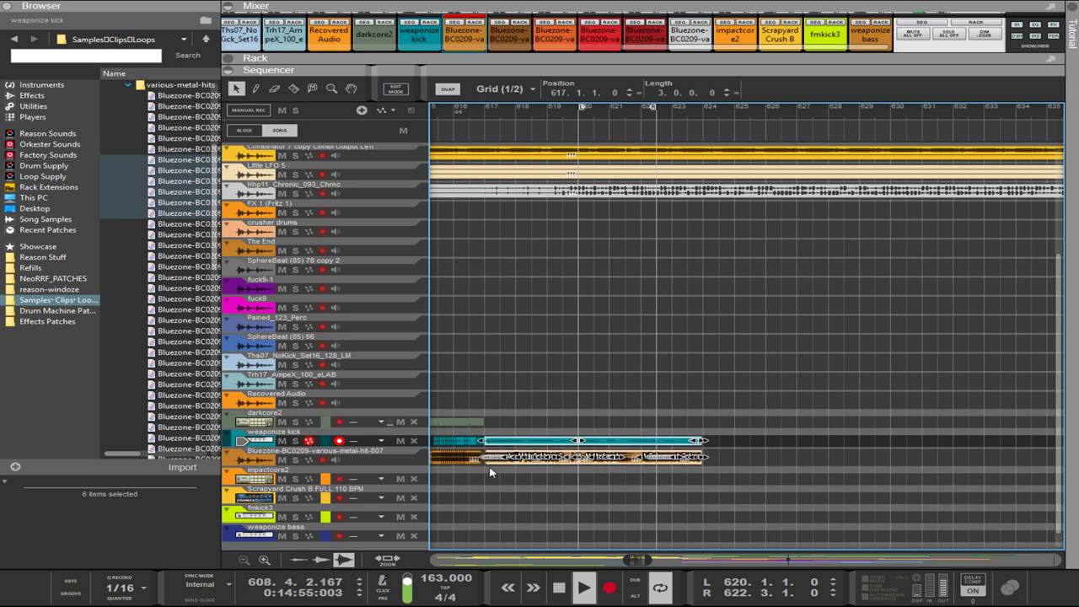
click(486, 466)
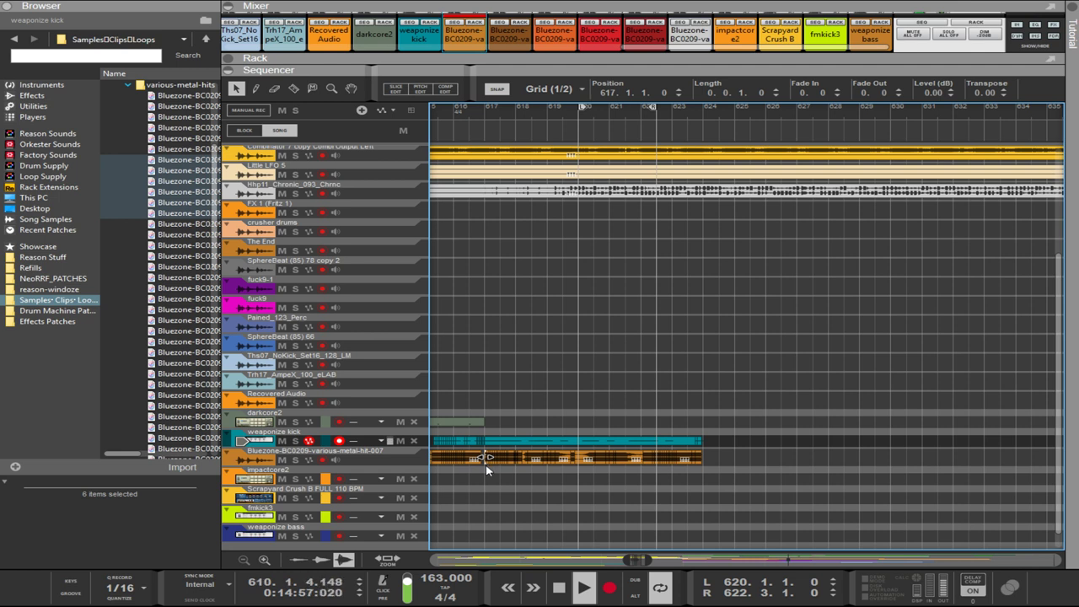
drag(486, 470, 763, 429)
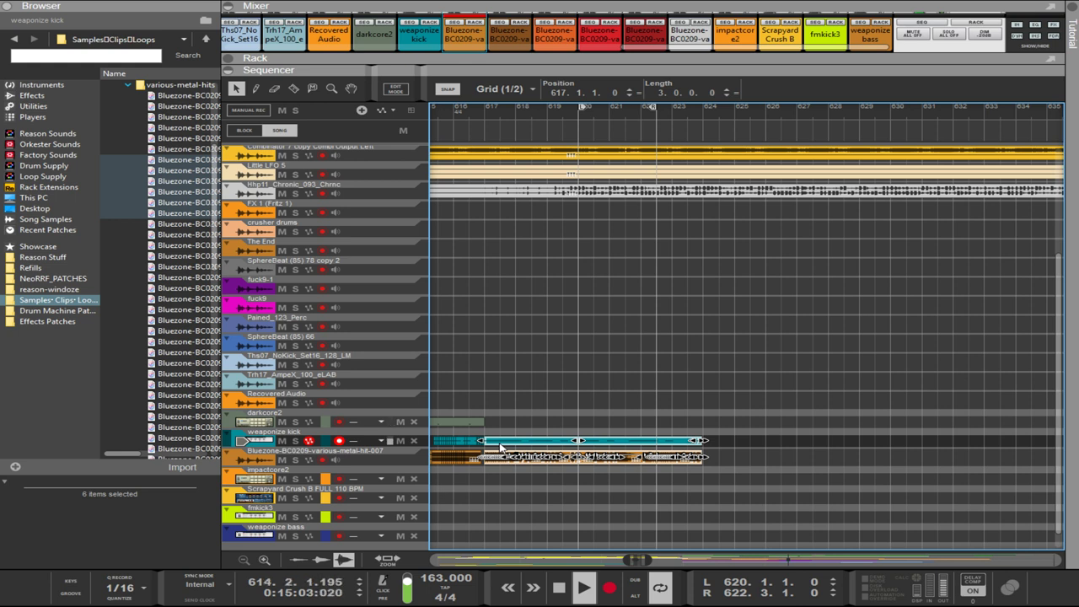
drag(500, 446, 717, 444)
- Shift the copied kick and metal-hit clips one 1/16 step earlier
scroll(718, 452, left, 3)
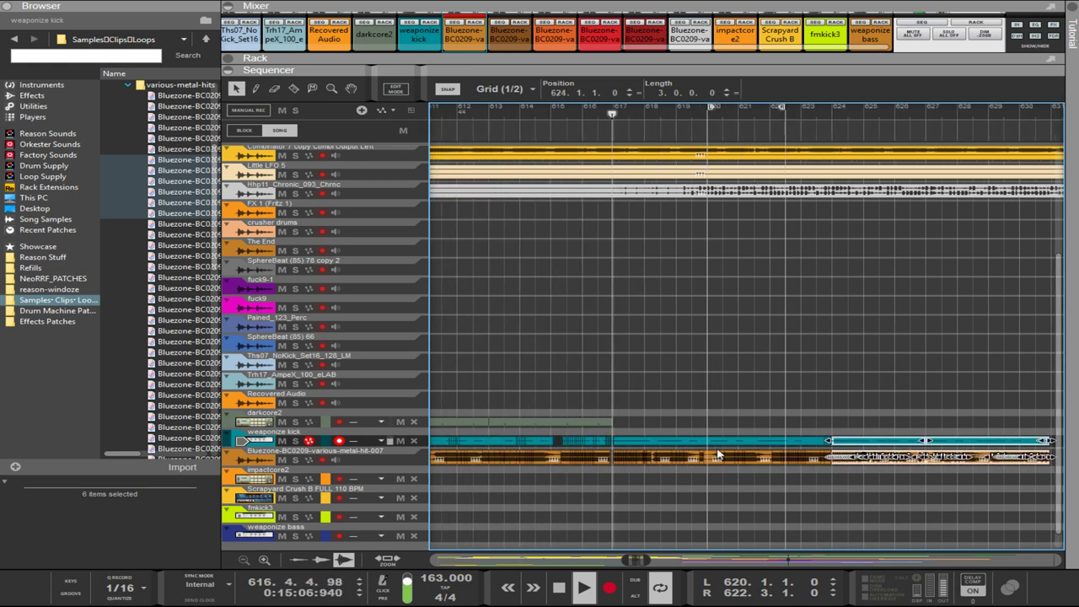
scroll(717, 454, right, 2)
scroll(719, 454, right, 1)
scroll(732, 455, up, 2)
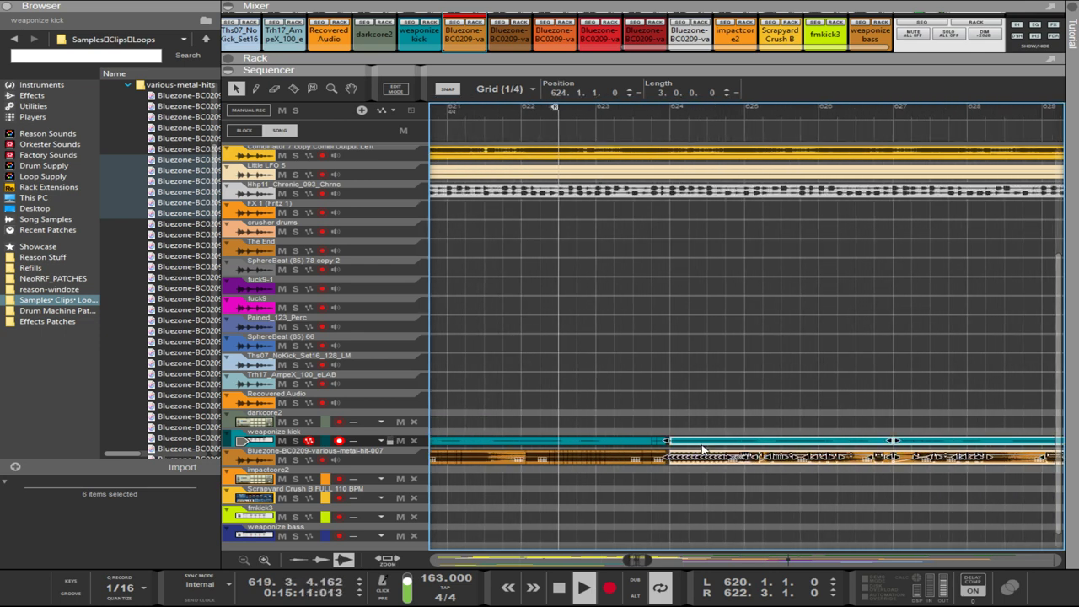
scroll(703, 450, up, 3)
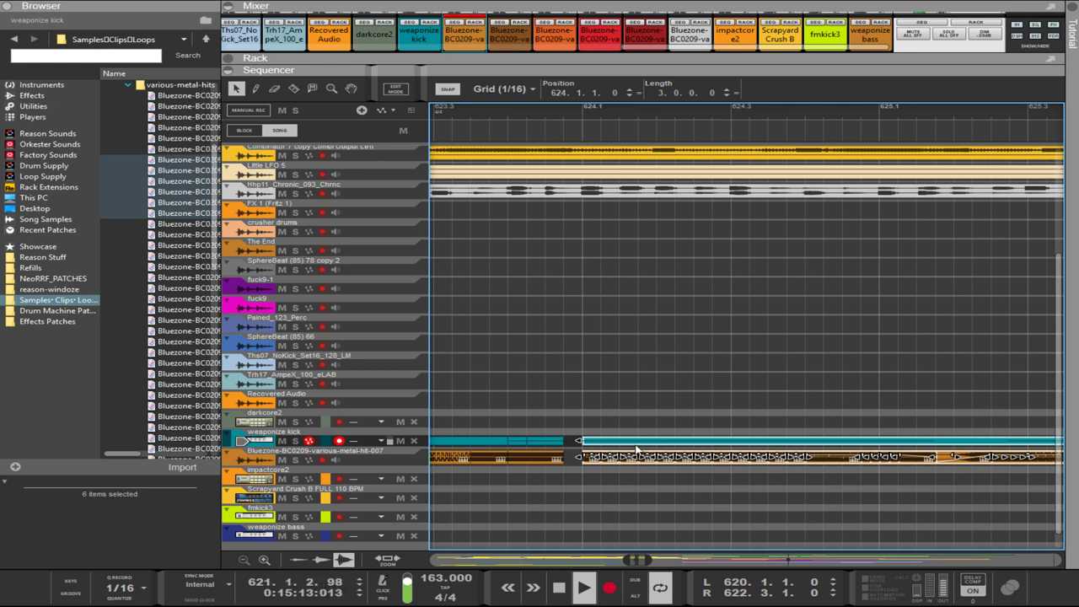
drag(624, 447, 617, 449)
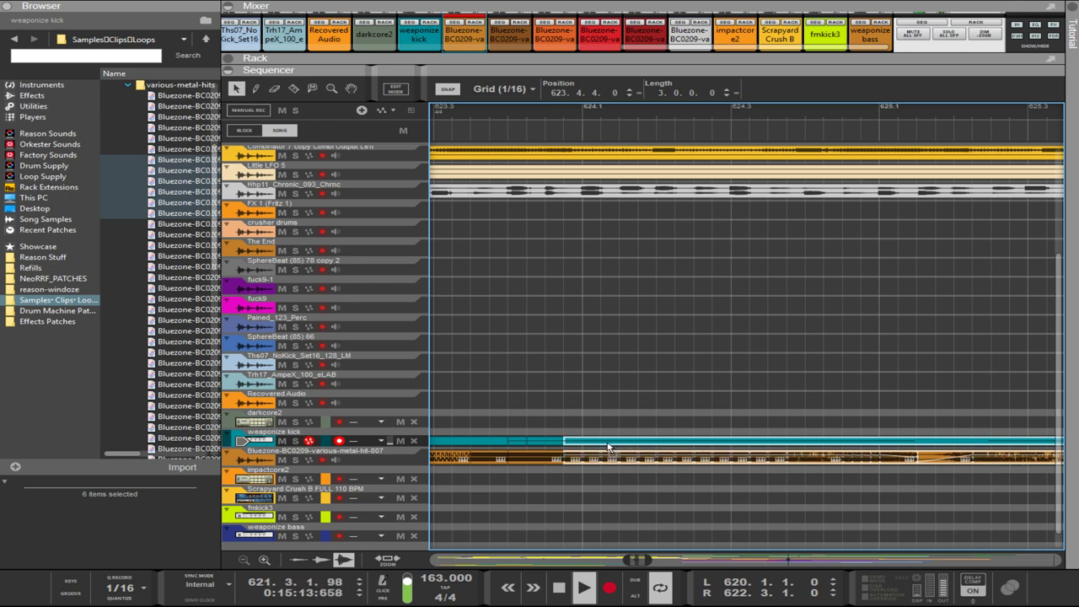
- Move the darkcore2 clip so it starts at bar 617
scroll(608, 448, down, 6)
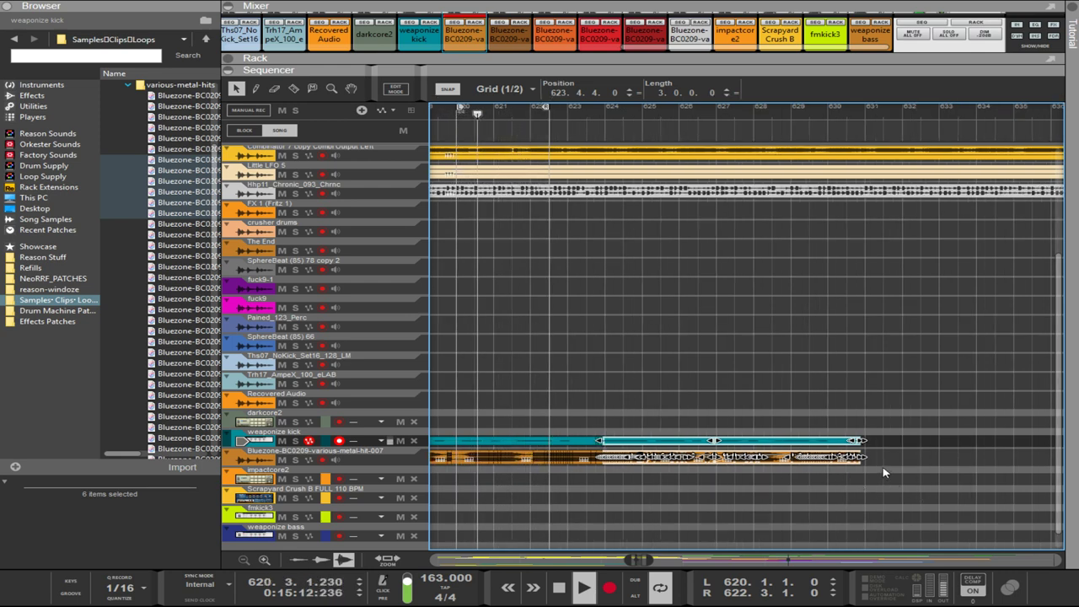
scroll(887, 475, down, 2)
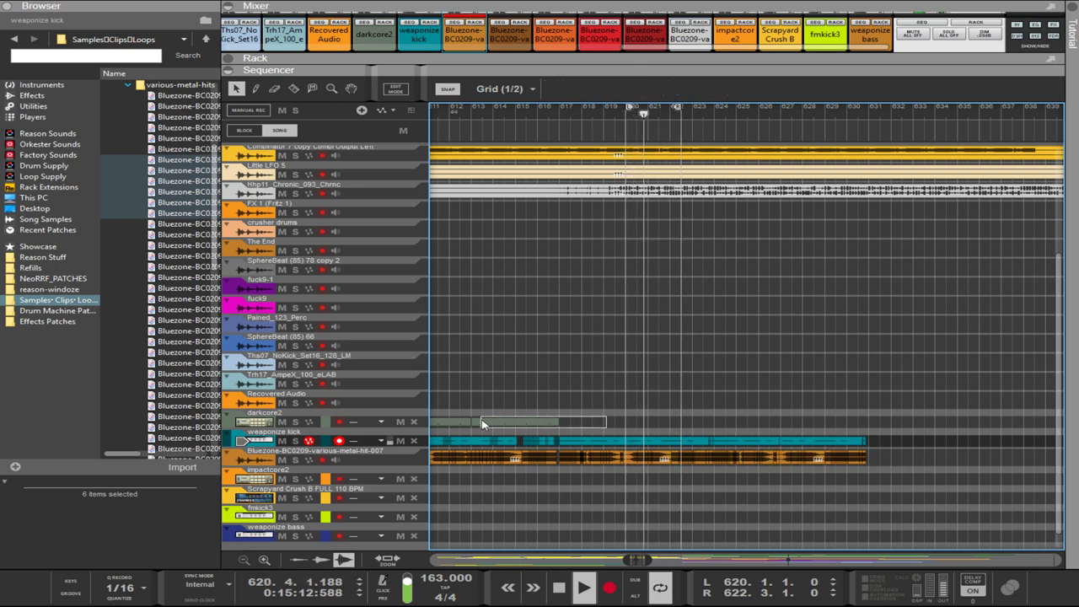
click(437, 426)
drag(438, 426, 765, 418)
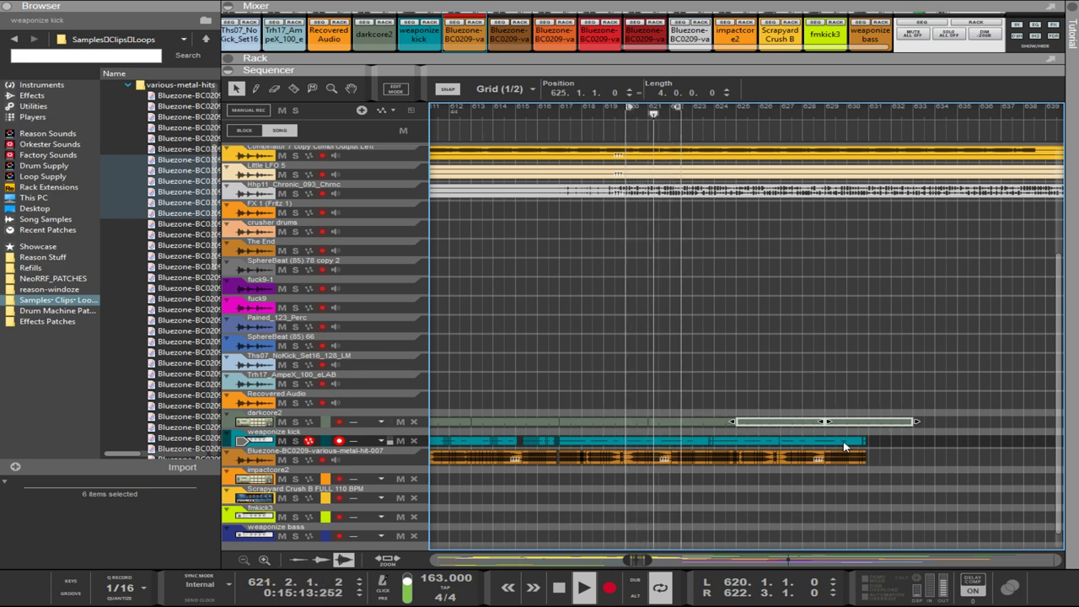
- Delete the trailing weaponize kick and Bluezone sections so both parts end around bar 627, leaving the Bluezone tail piece selected
drag(915, 485, 741, 441)
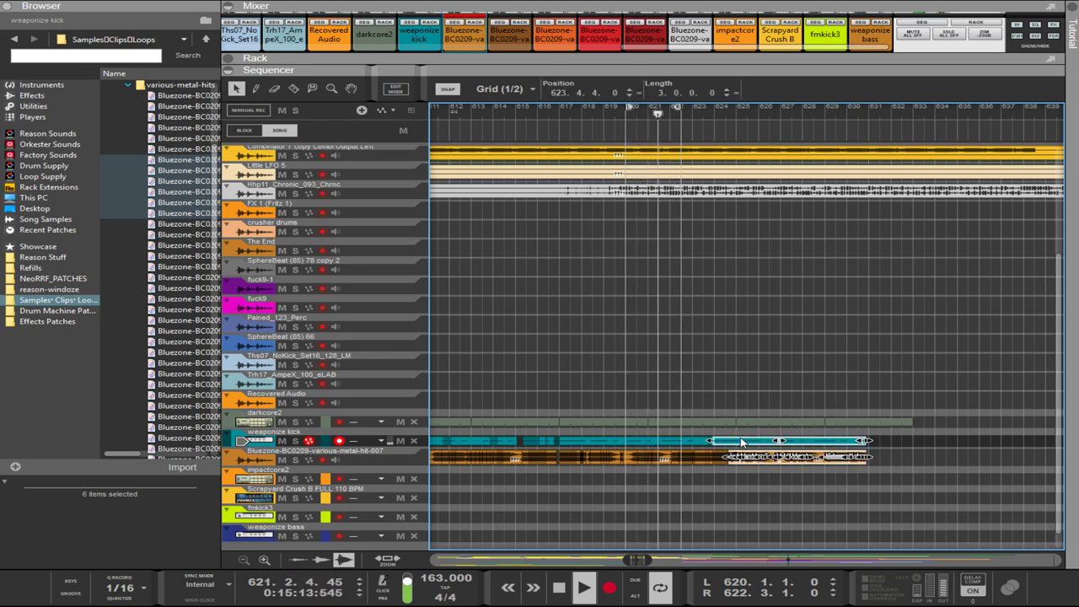
drag(904, 436, 835, 448)
drag(884, 485, 783, 441)
key(Delete)
drag(819, 485, 727, 456)
drag(805, 474, 755, 464)
- Delete the Bluezone clip's tail pieces one by one
key(Delete)
click(750, 459)
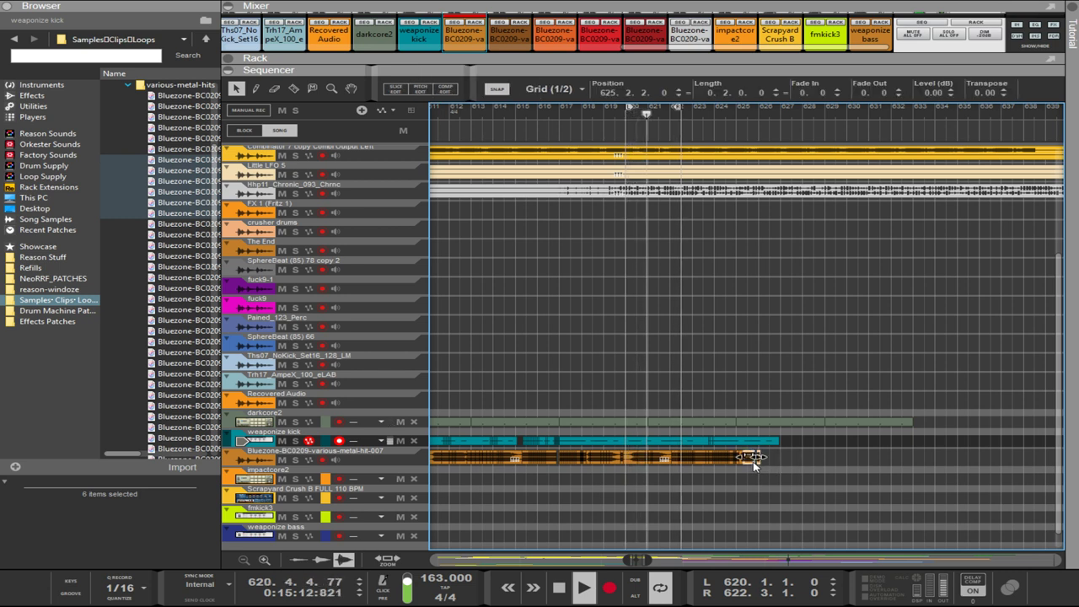
key(Delete)
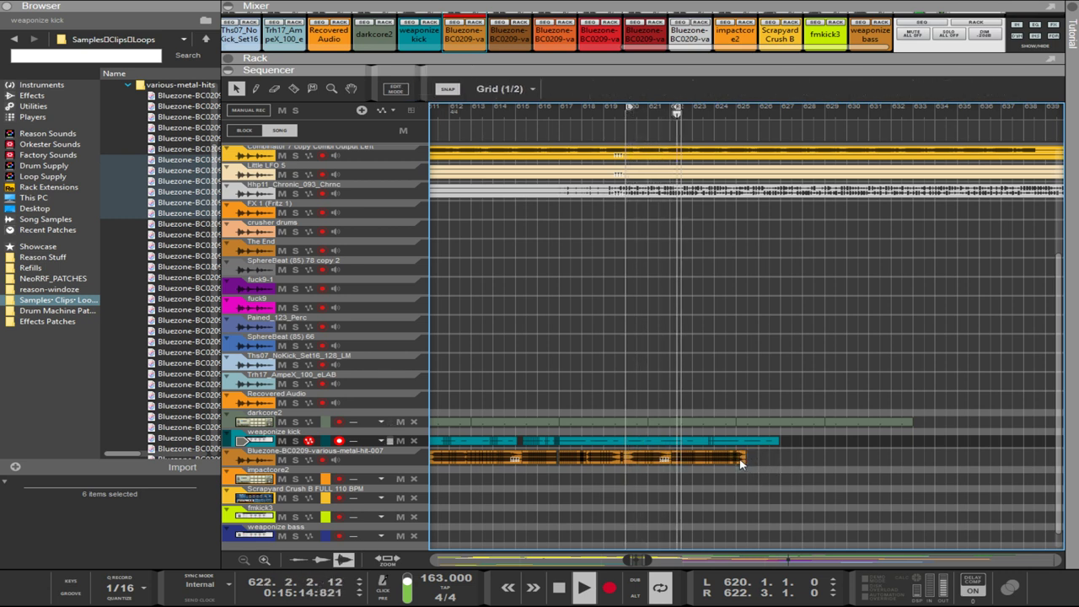
click(742, 462)
key(Delete)
click(740, 458)
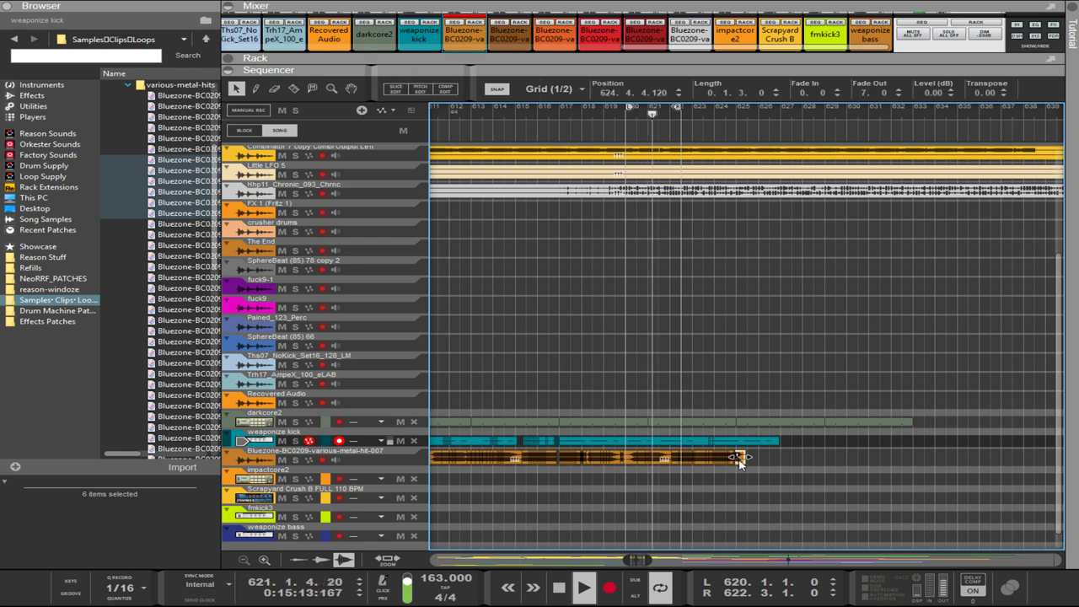
key(Delete)
click(739, 459)
key(Delete)
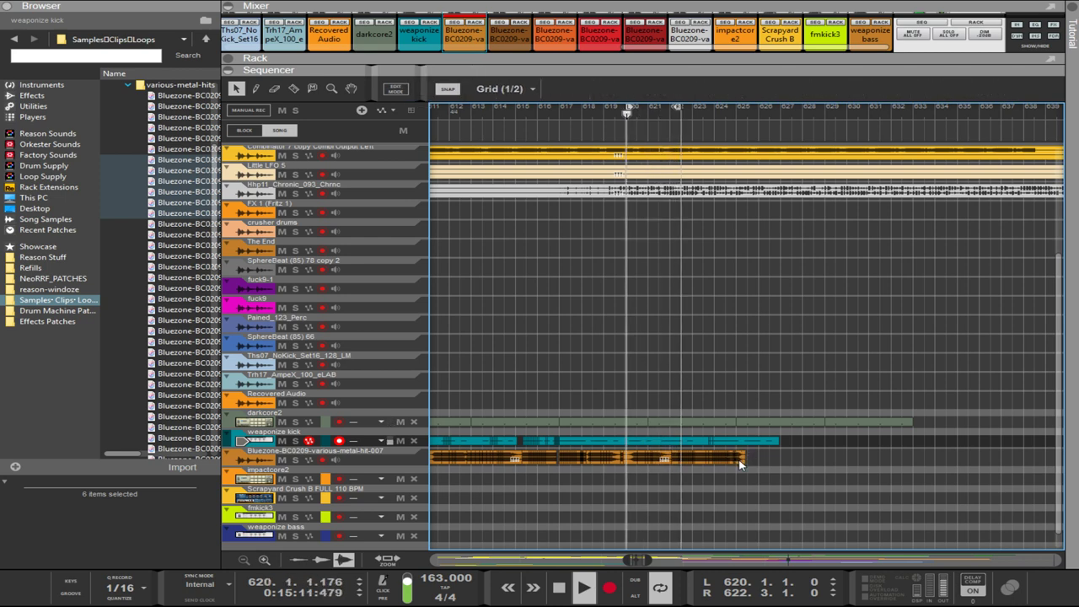
click(739, 463)
click(740, 463)
click(740, 460)
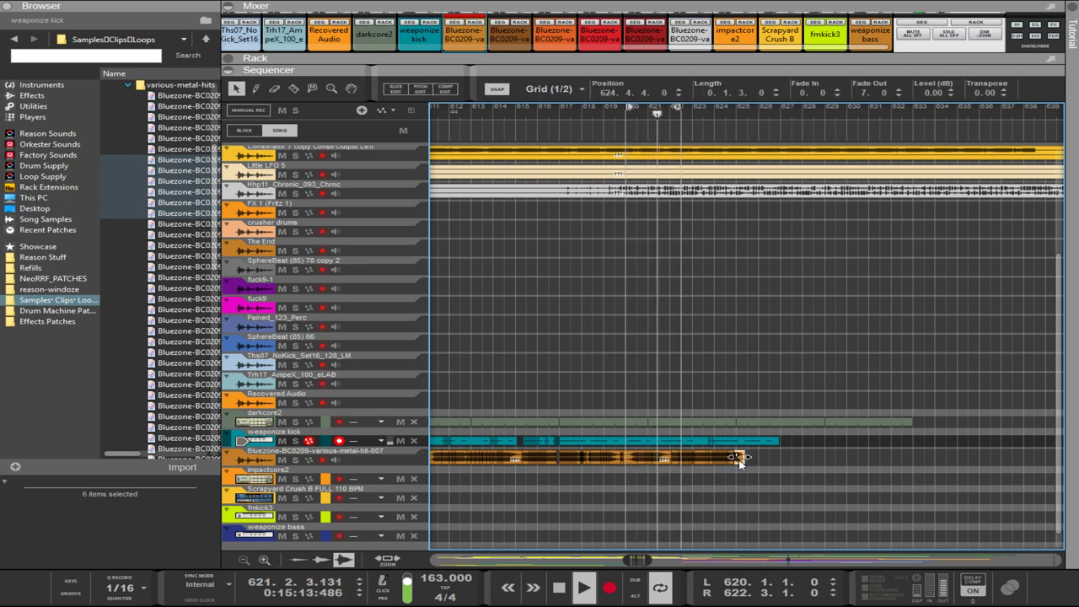
key(Delete)
click(739, 461)
key(Delete)
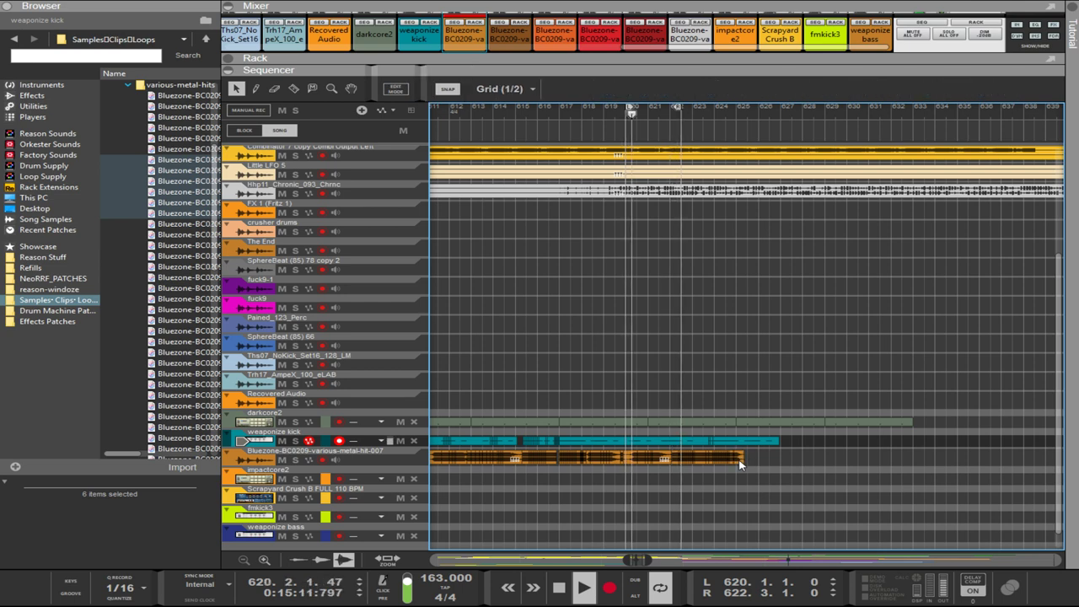
- Delete the stacked clips at the Bluezone track's end, then undo to restore the short piece at 624.3.4
scroll(732, 466, up, 3)
scroll(732, 466, up, 2)
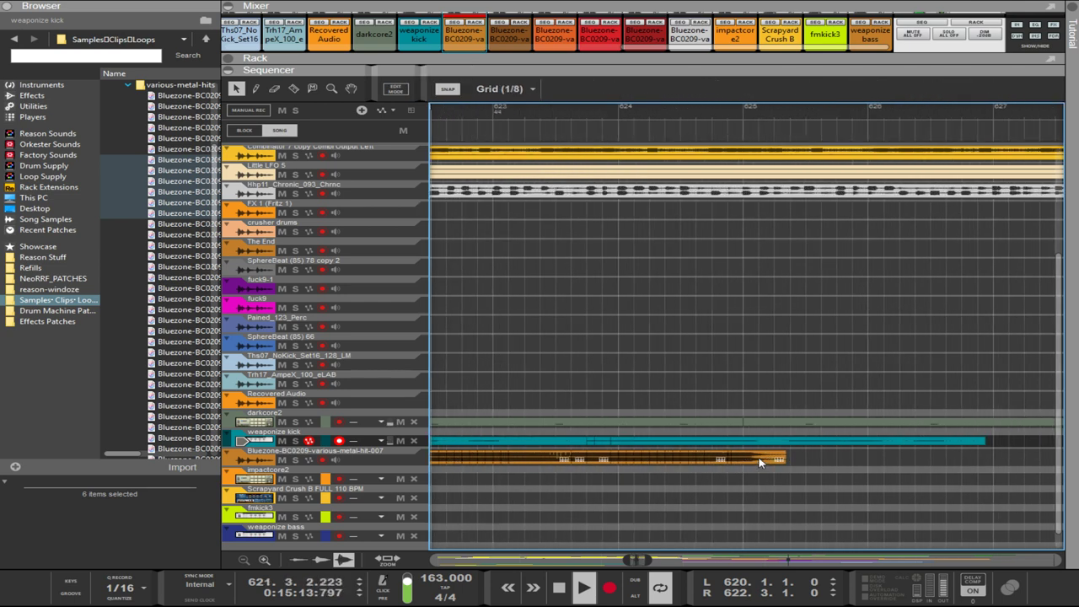
click(761, 460)
key(Delete)
click(759, 461)
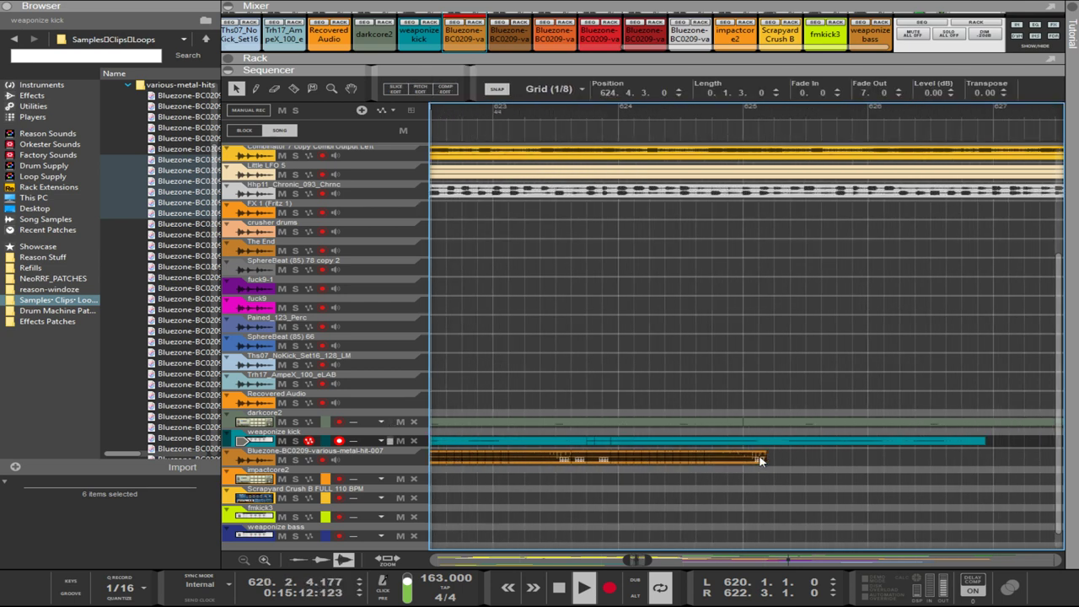
key(Delete)
click(759, 461)
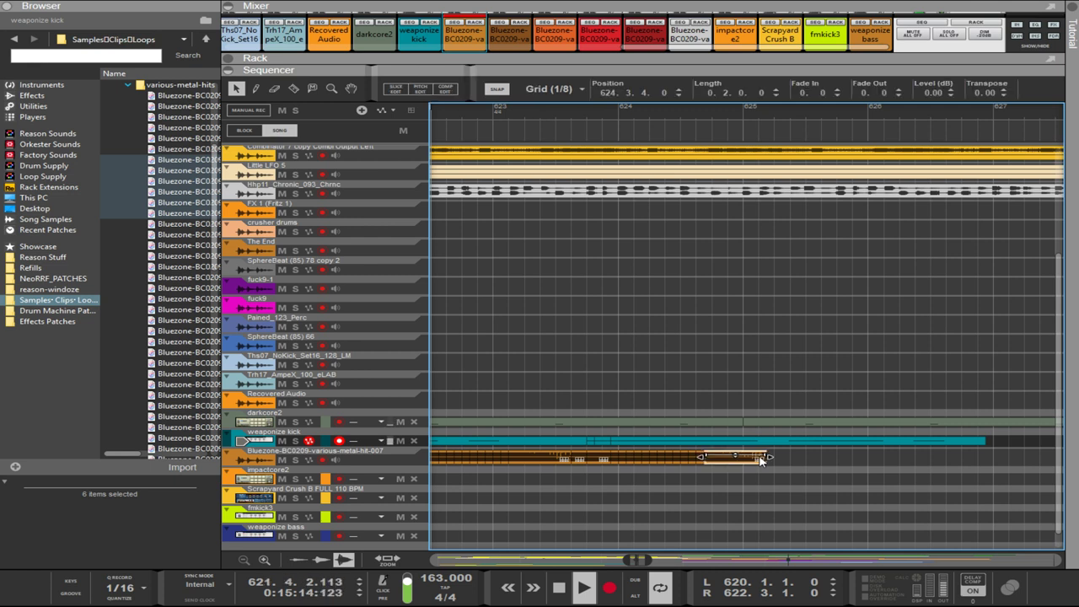
key(Delete)
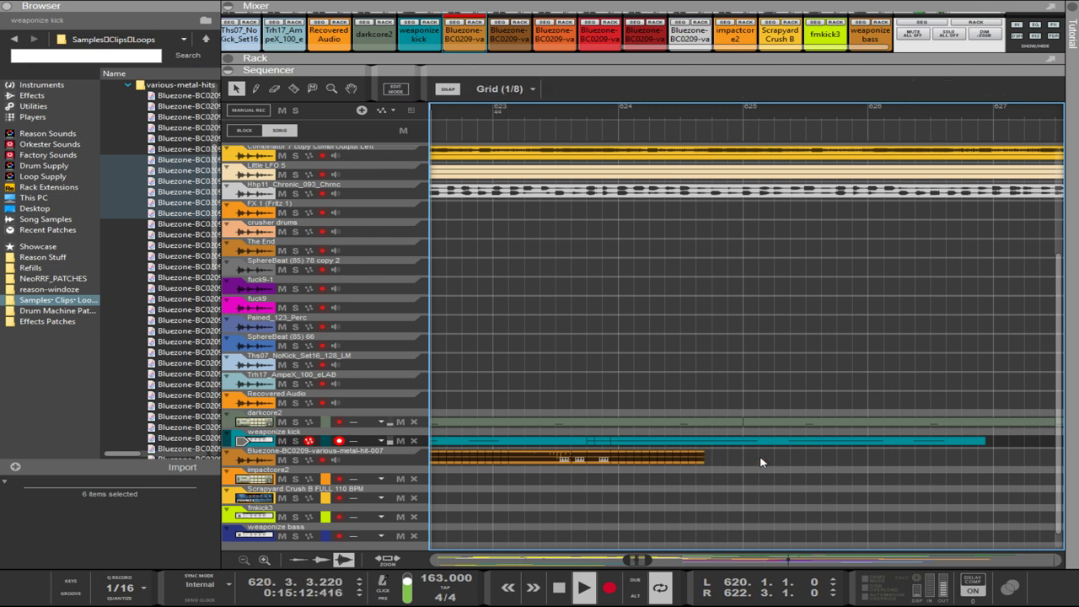
key(ctrl+z)
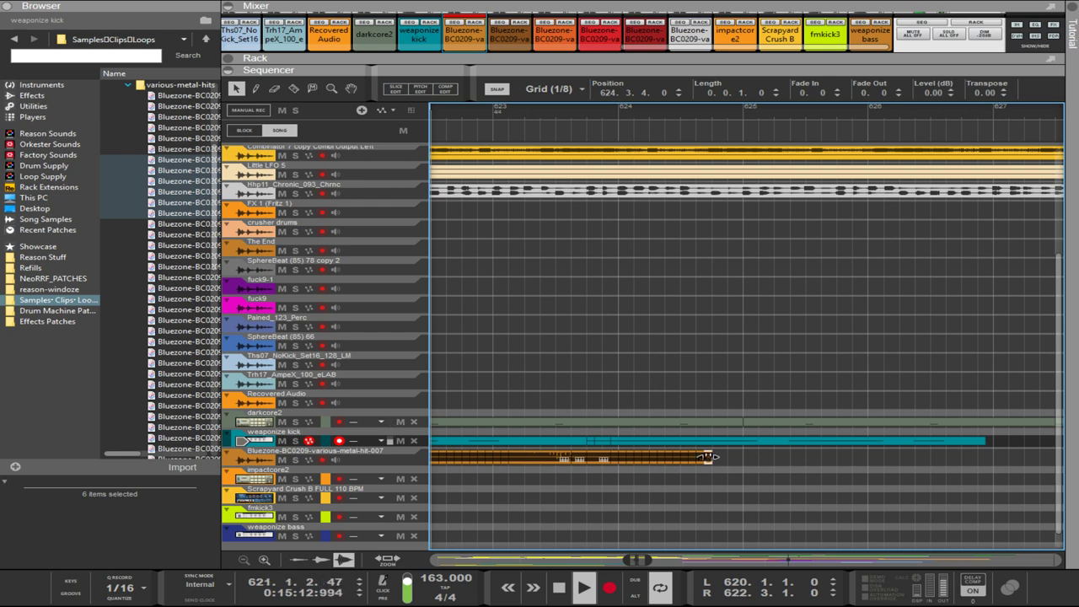
scroll(723, 472, up, 4)
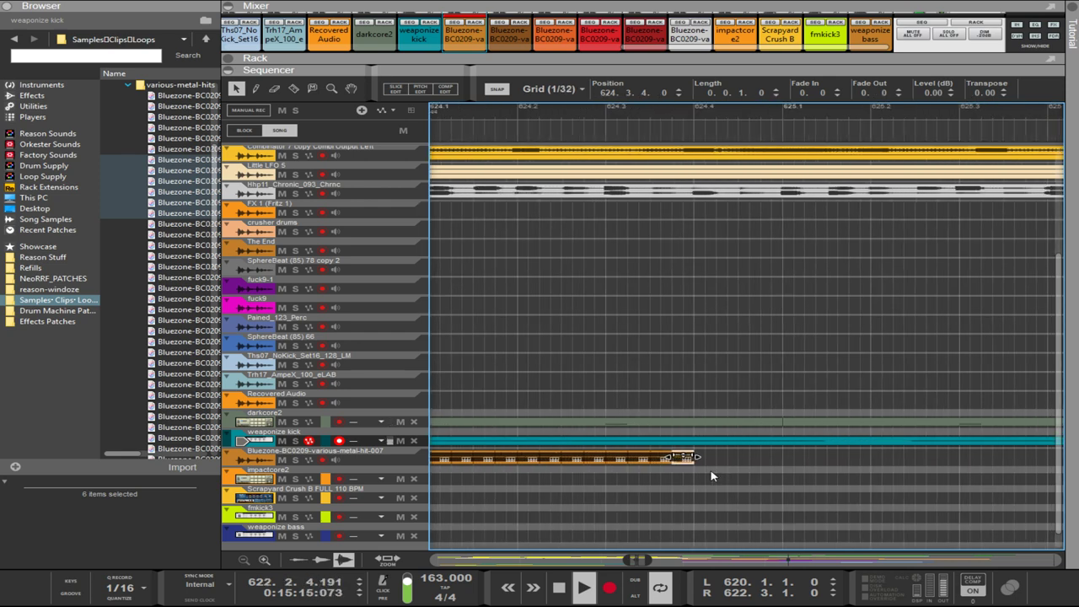
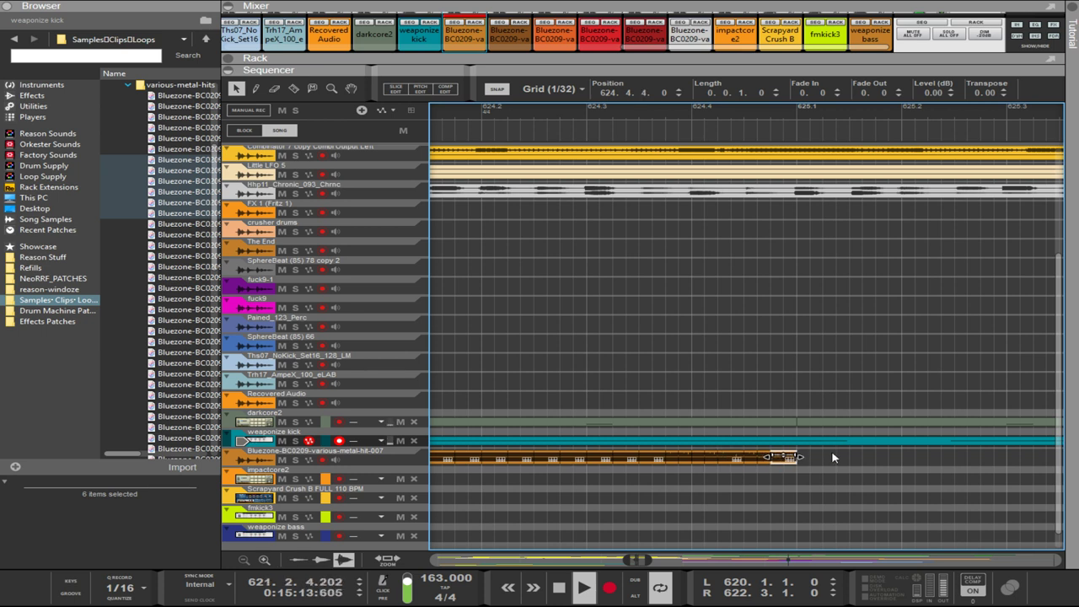
- Trim the last weaponize kick clip to about one bar and copy the kick and Bluezone clips rightward from bar 625
scroll(822, 472, down, 3)
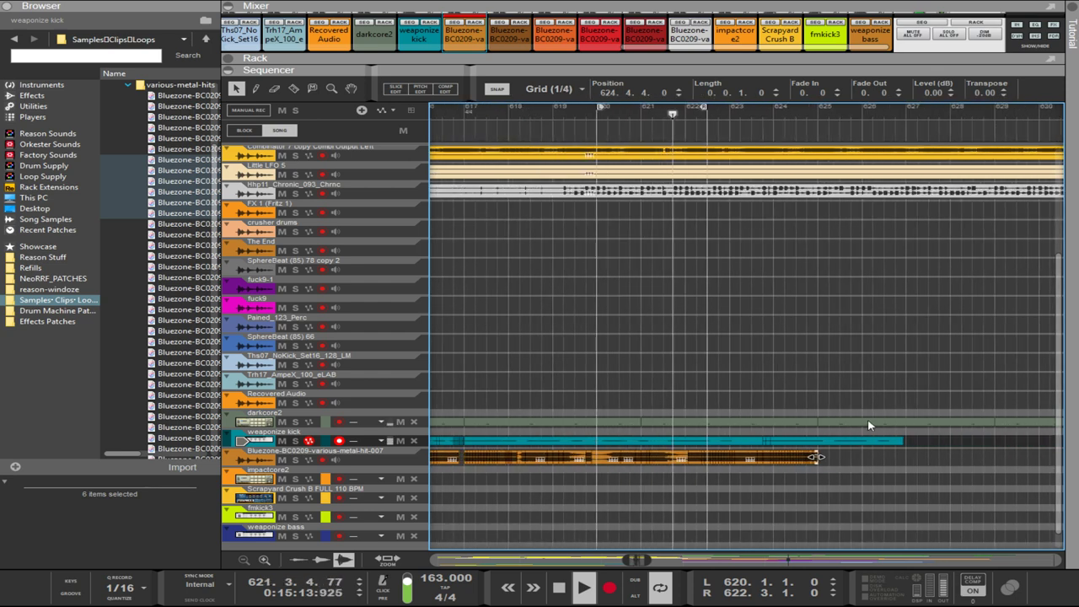
click(894, 441)
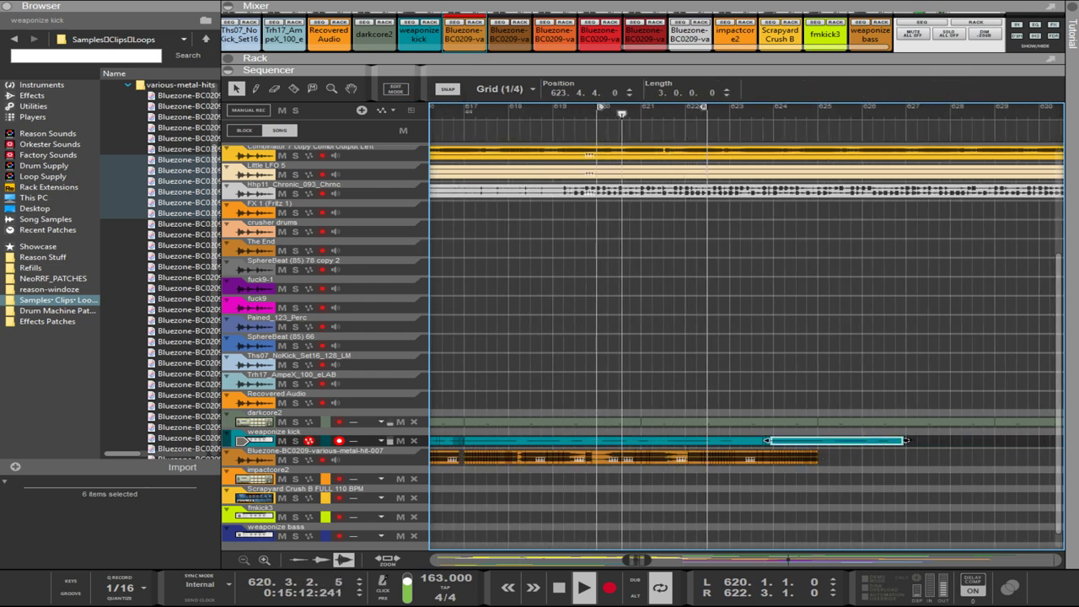
drag(907, 441, 831, 449)
scroll(835, 455, down, 2)
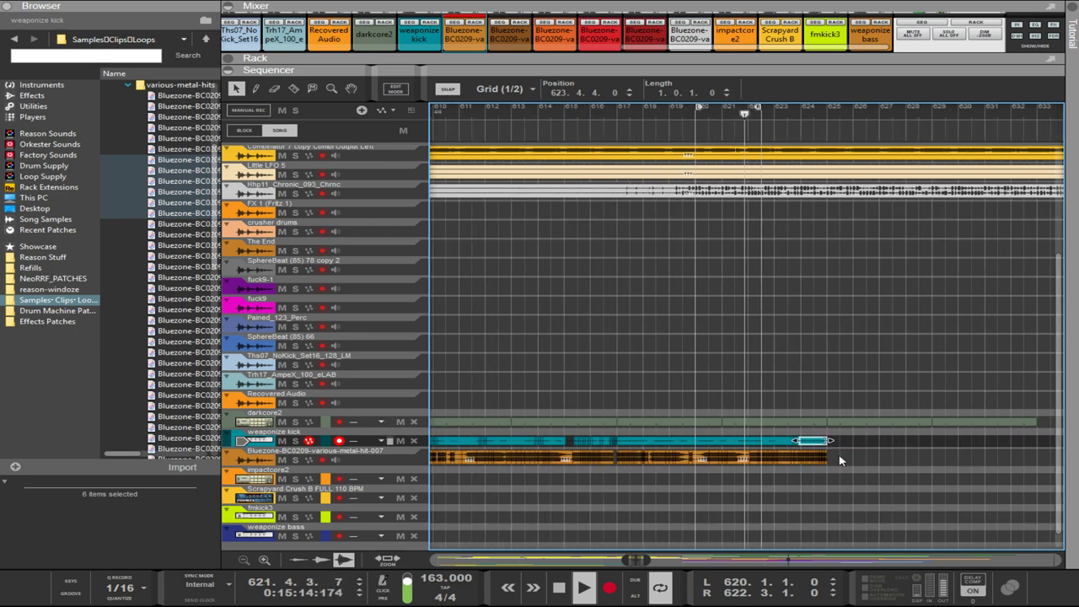
drag(885, 485, 654, 440)
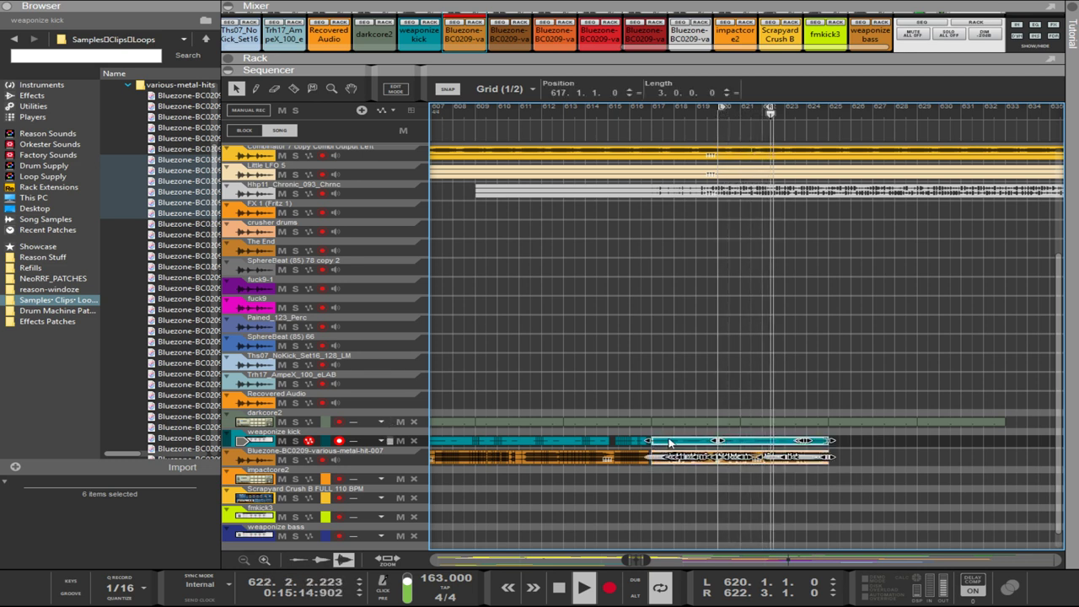
drag(663, 445, 838, 441)
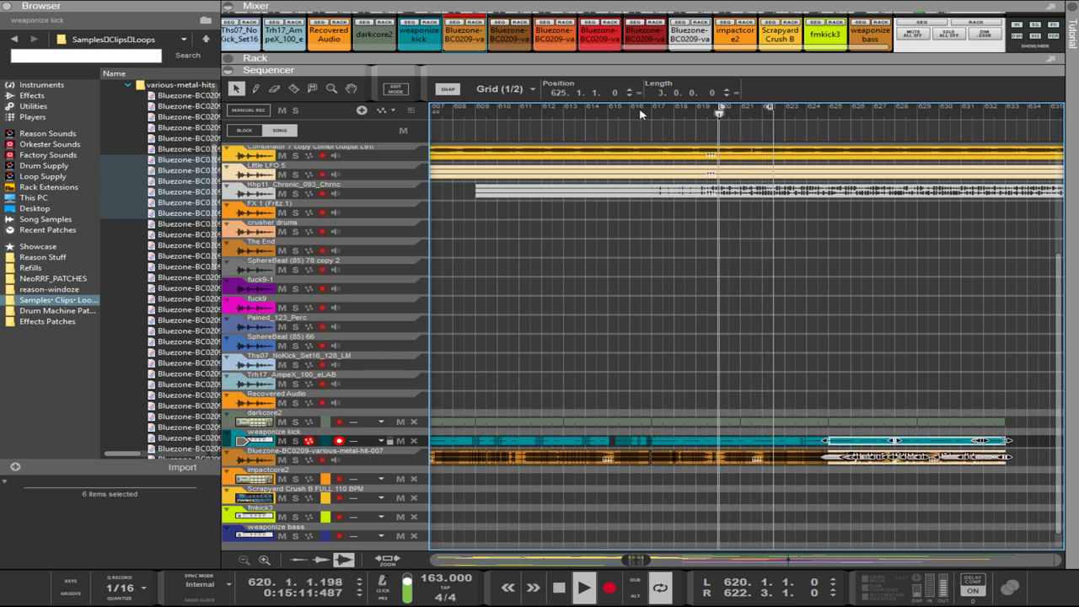
- Set the loop to run from bar 617 to bar 633
ctrl+click(651, 120)
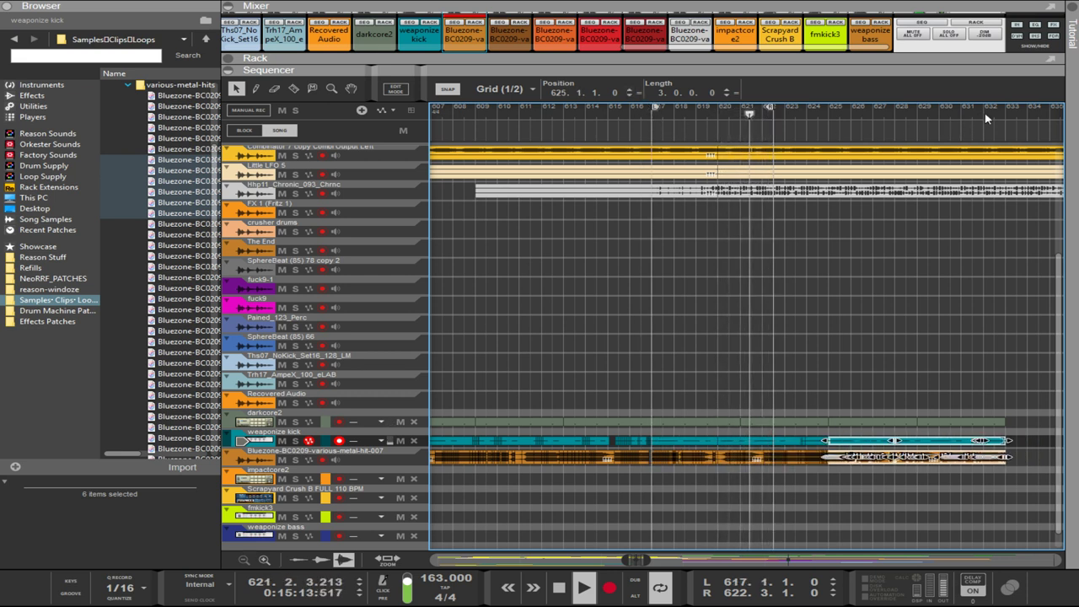
alt+click(1004, 125)
scroll(850, 260, down, 1)
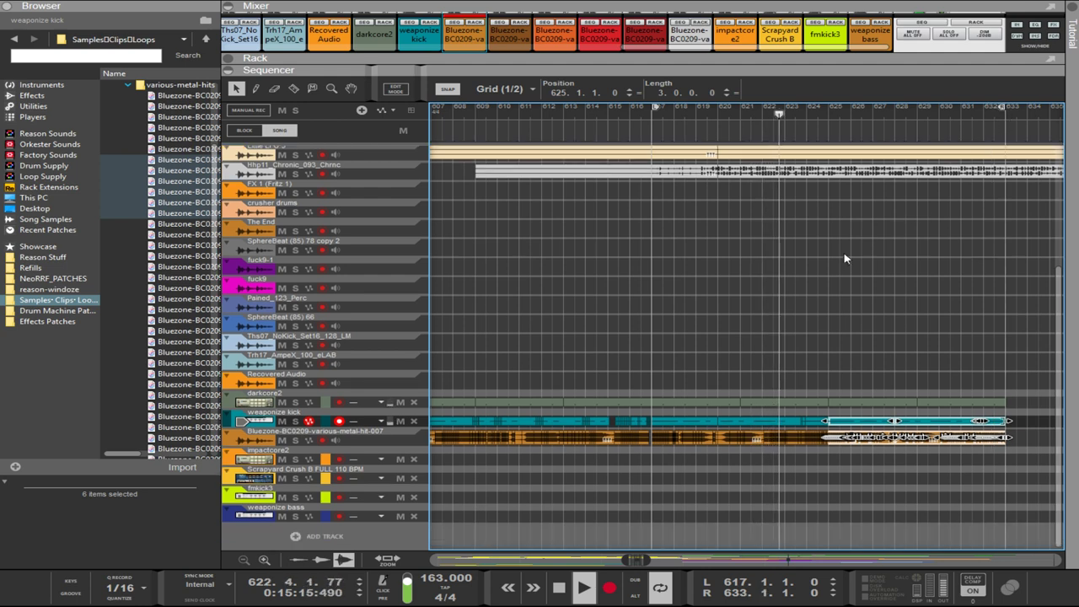
- Show the rack of audio track devices and lower the tempo from 163.000 to 127.000 BPM
drag(746, 79, 746, 148)
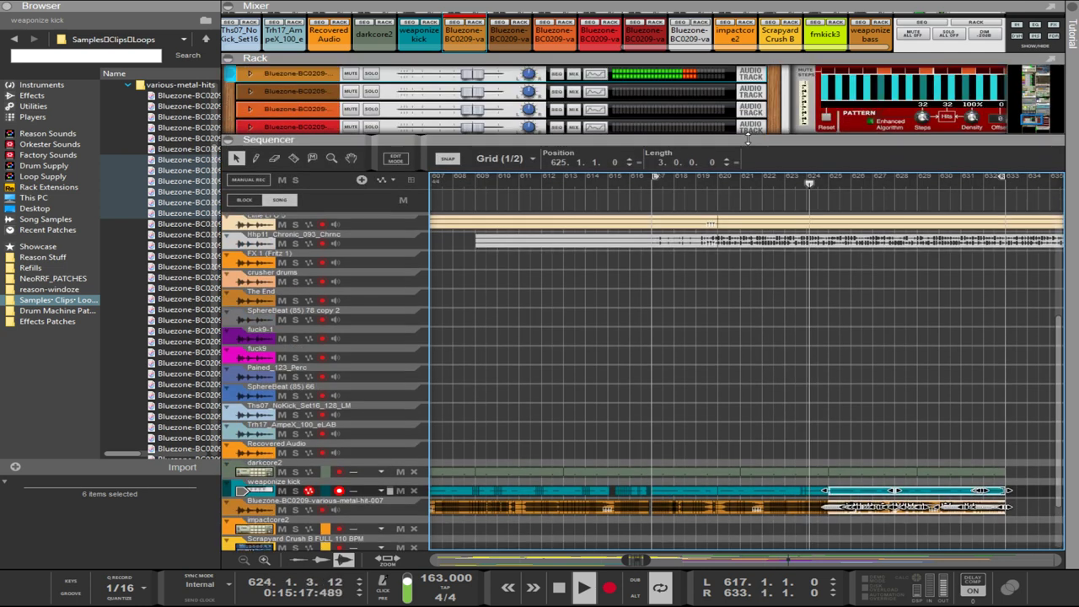
click(435, 582)
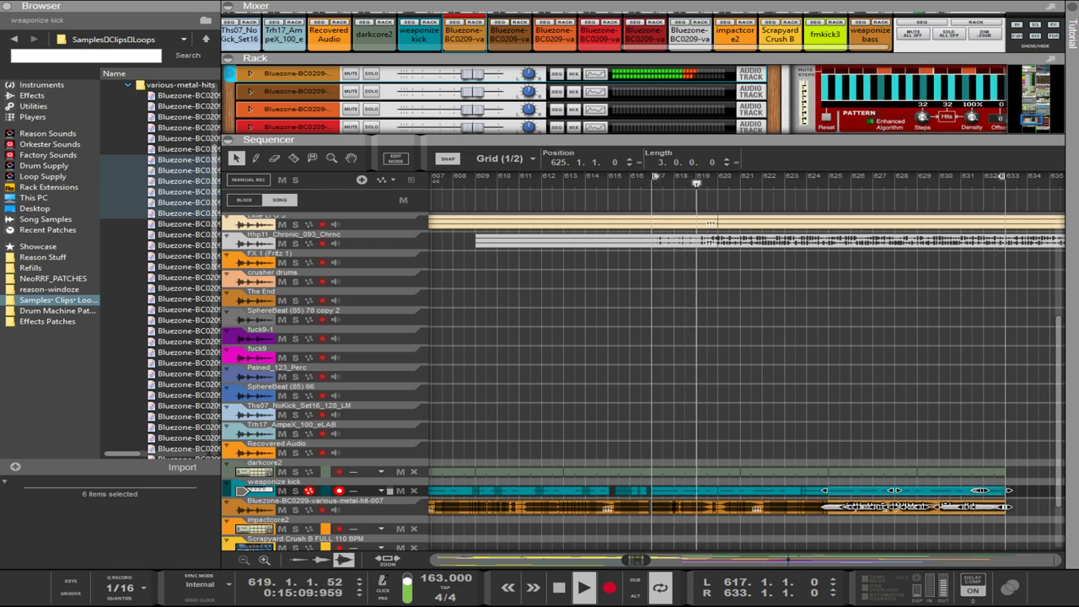
drag(435, 578, 434, 604)
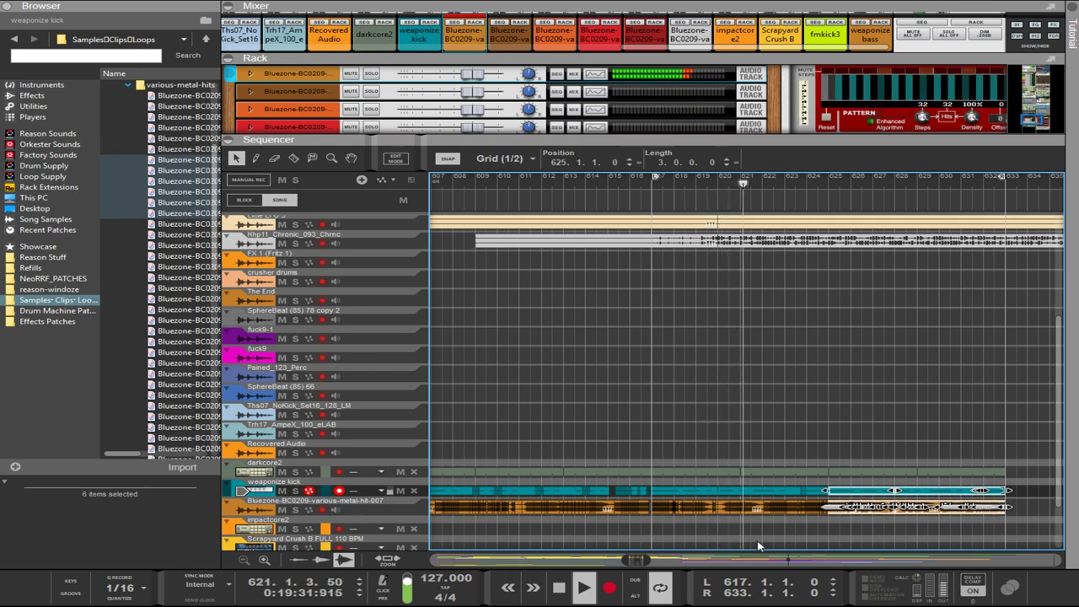
- Zoom in around bar 618 and select the long clip on the weaponize kick lane
scroll(737, 549, left, 1)
scroll(738, 549, right, 2)
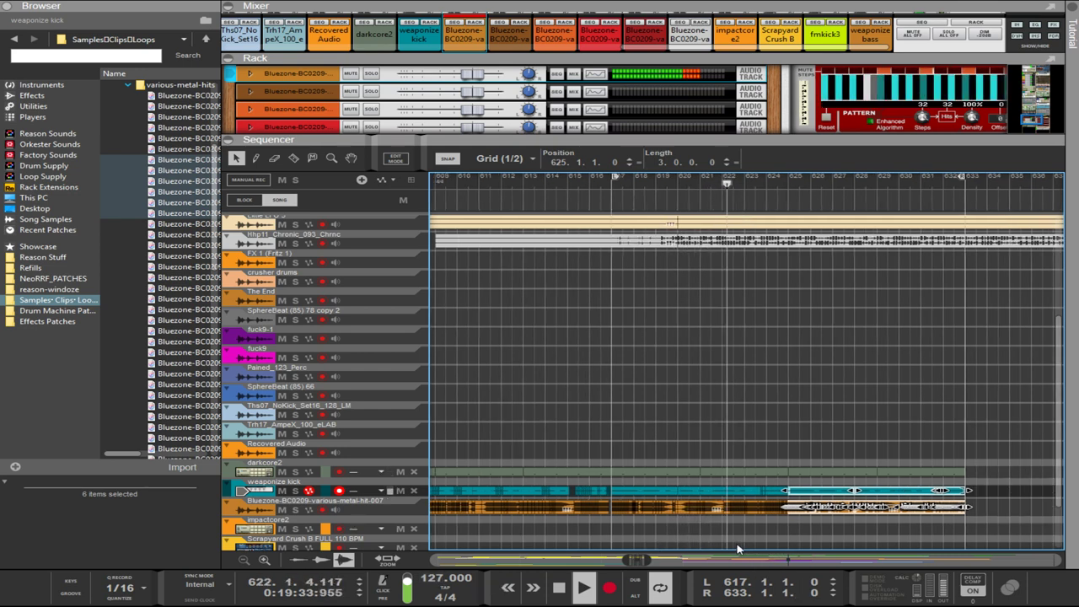
scroll(734, 548, up, 2)
scroll(734, 548, down, 2)
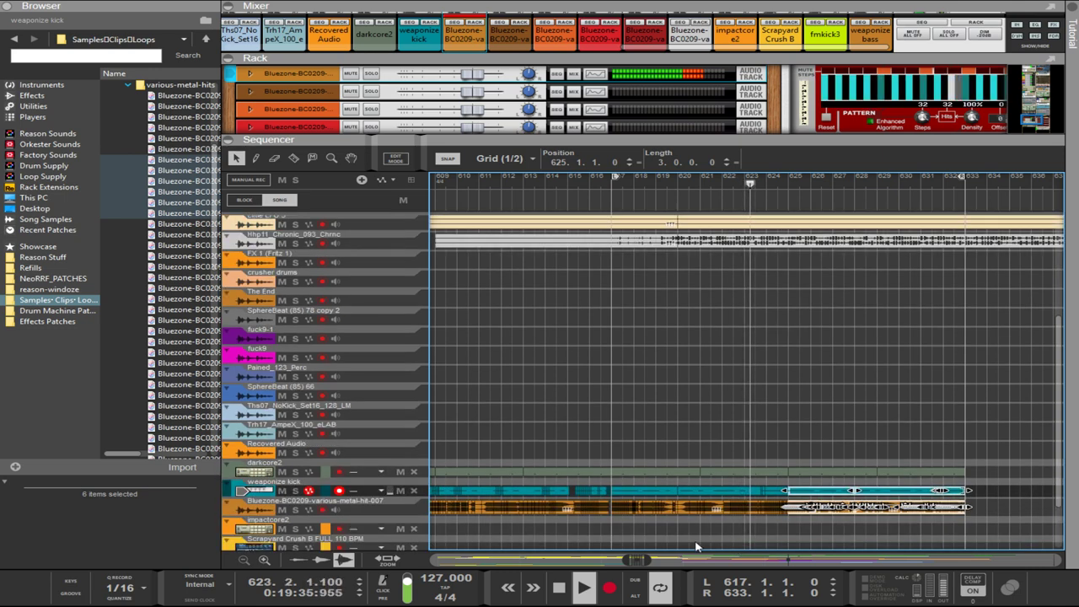
scroll(692, 546, right, 1)
scroll(692, 546, up, 1)
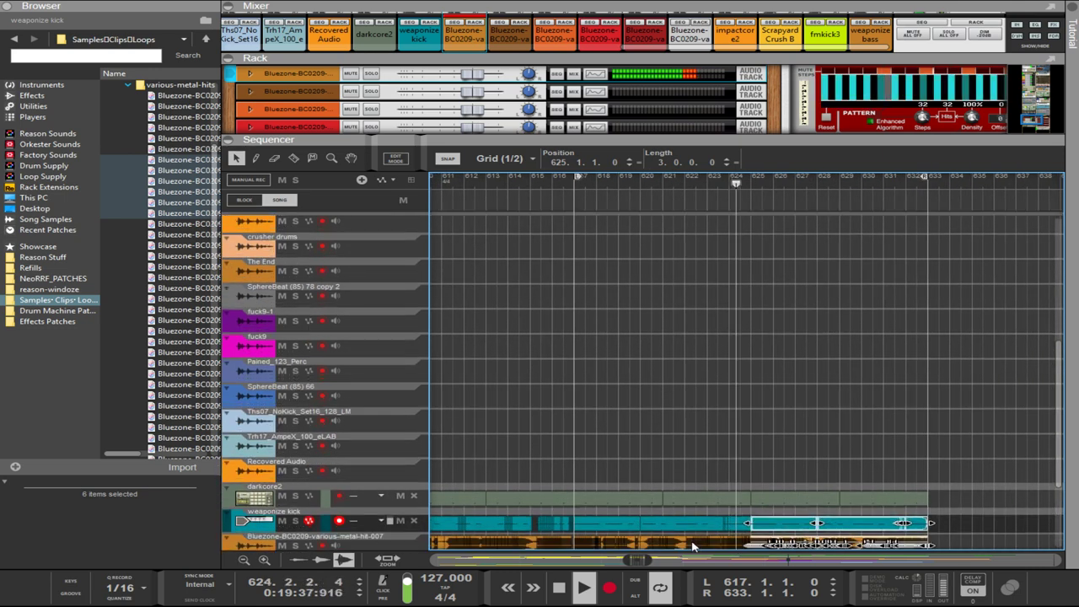
scroll(692, 546, down, 1)
scroll(692, 546, up, 1)
scroll(691, 547, up, 2)
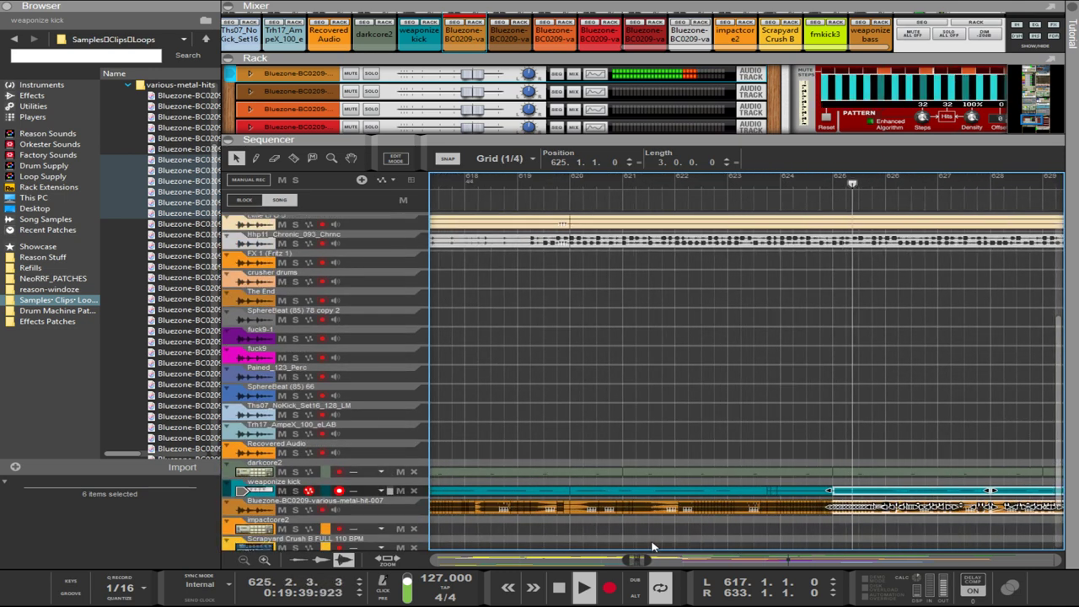
click(487, 491)
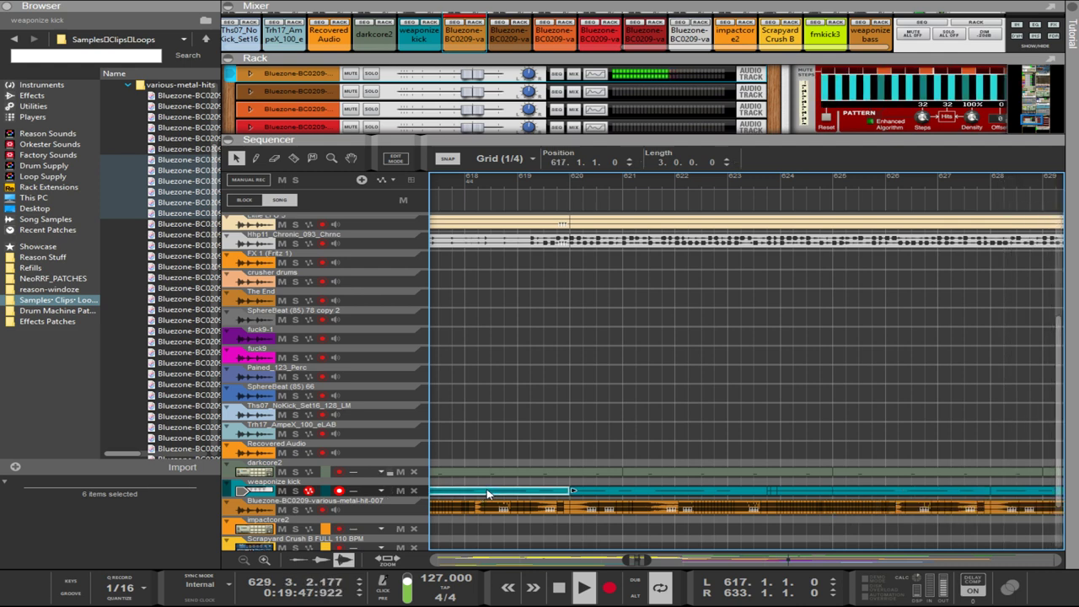
scroll(486, 492, up, 3)
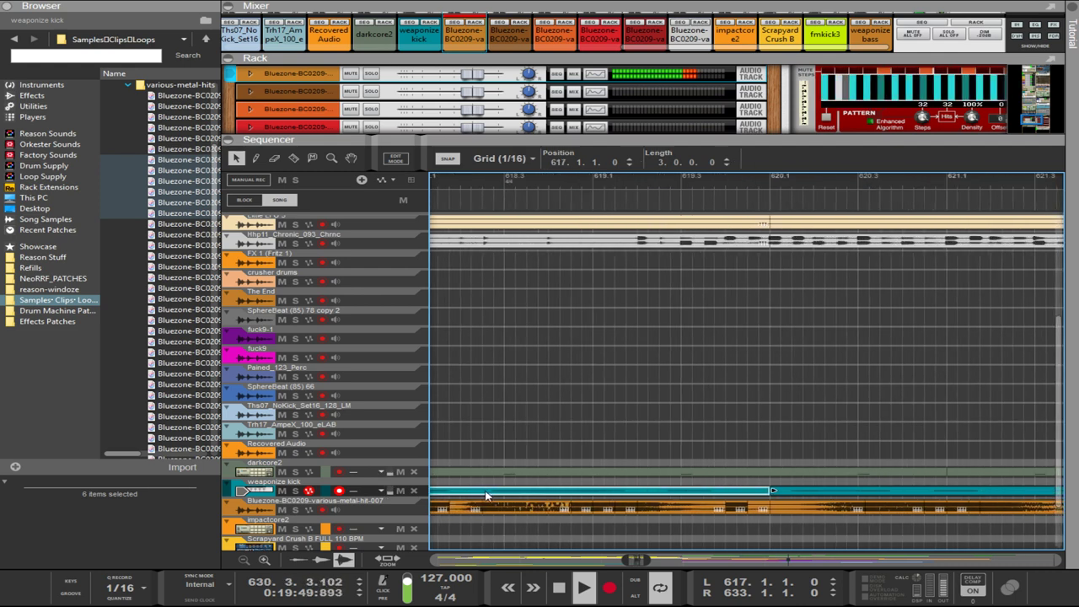
- Draw a three-sixteenth kick clip at 618.1.4, undoing a trial move to 619.3.4
click(456, 489)
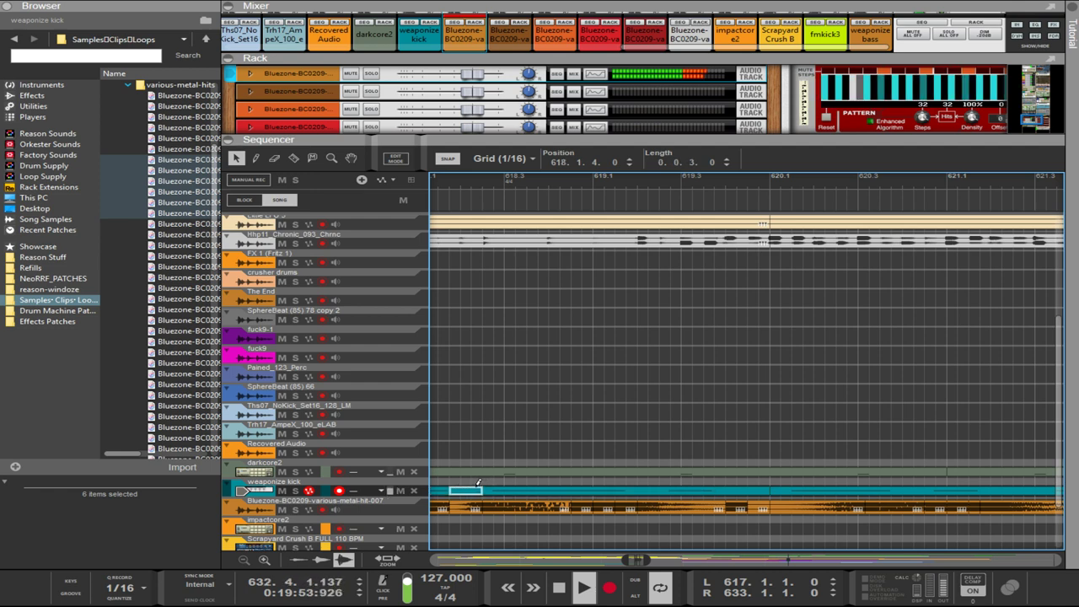
drag(474, 492, 729, 489)
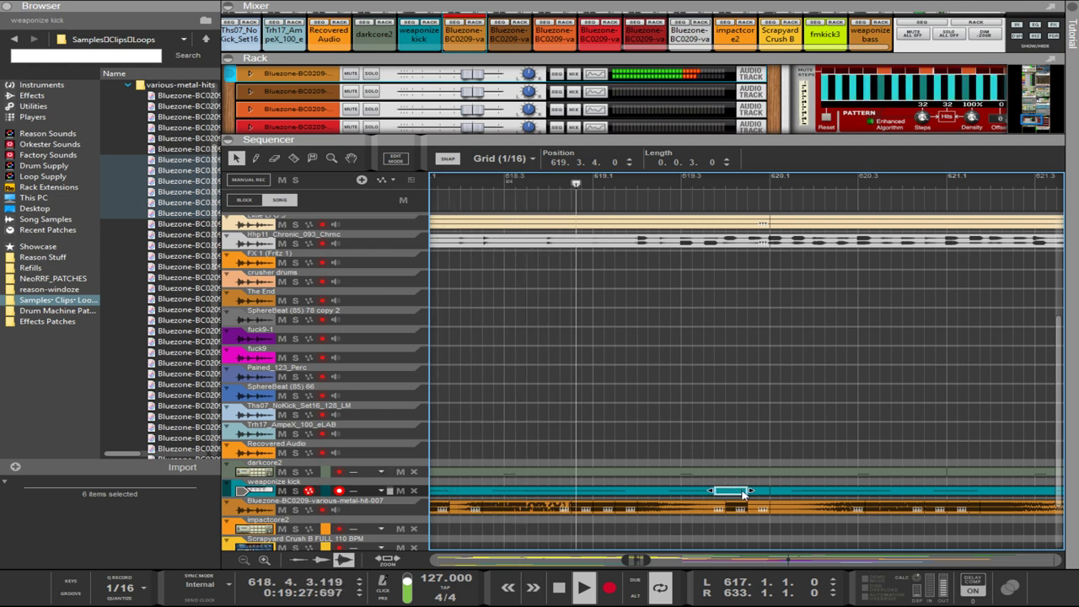
key(ctrl+z)
key(ctrl+z)
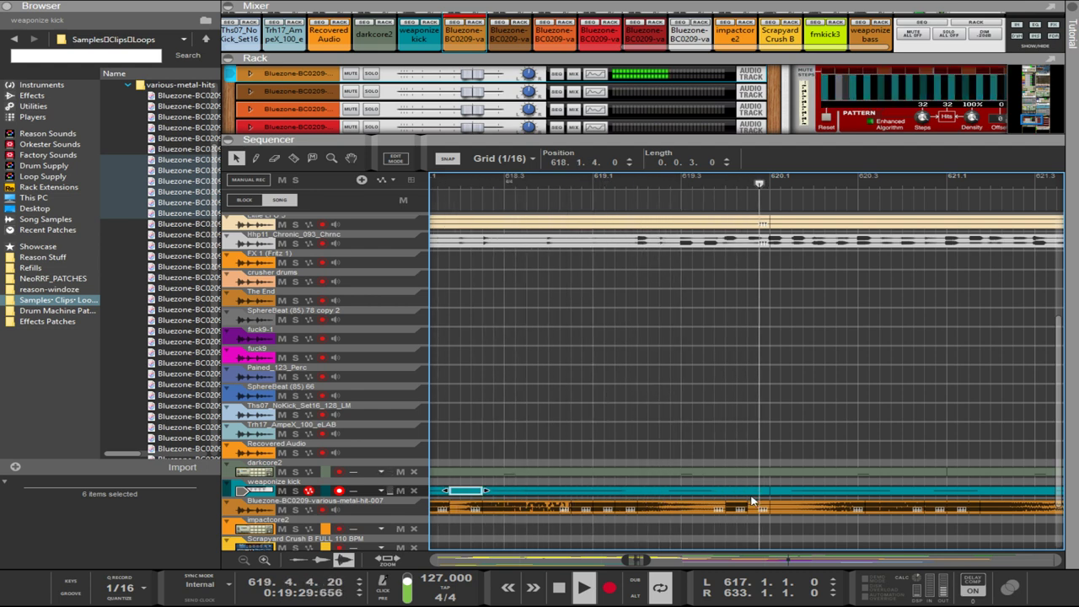
- Open the short kick clip and keep a single F#1 note at 618.1.4, deleting two extra notes
double_click(462, 492)
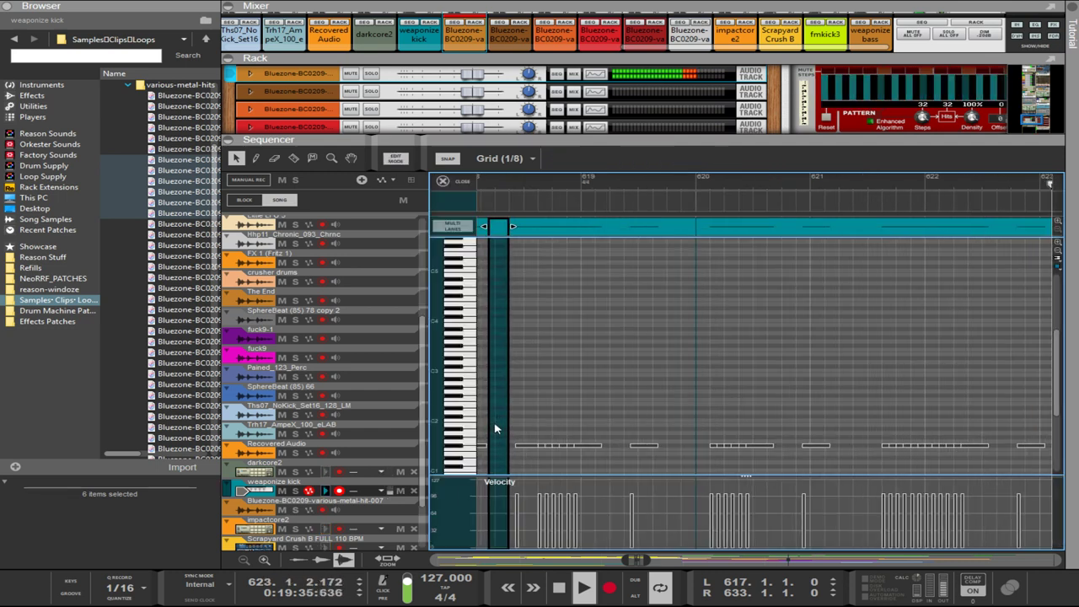
scroll(495, 428, up, 2)
scroll(495, 428, up, 2)
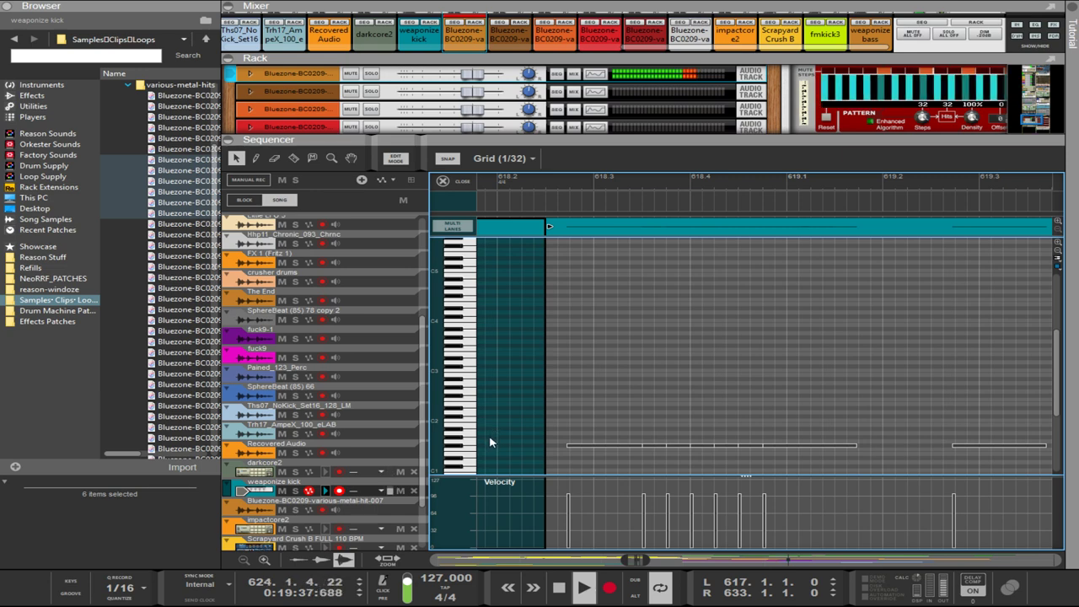
scroll(491, 442, down, 2)
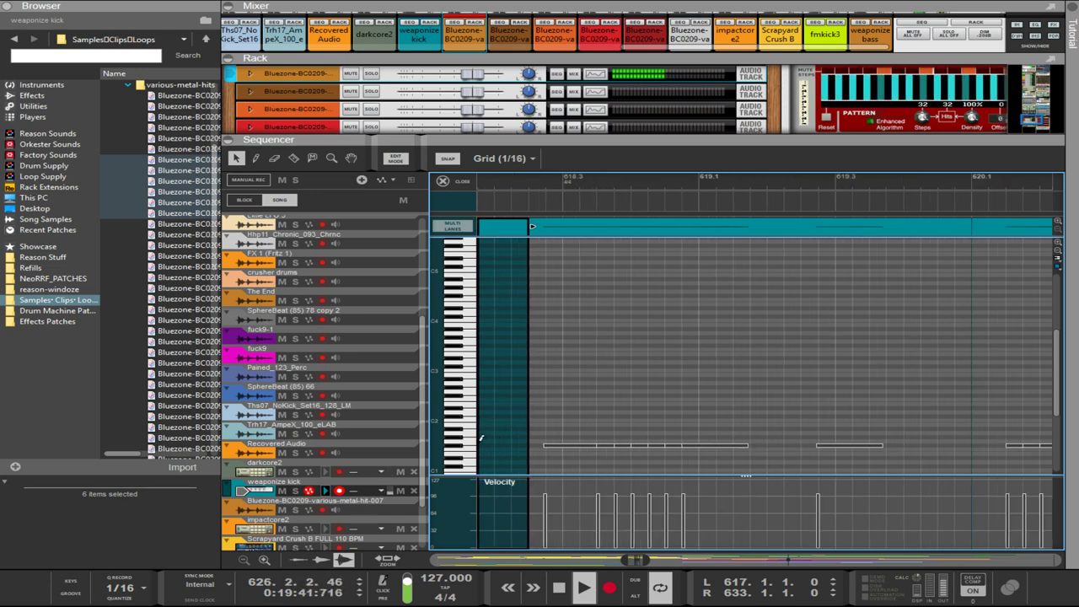
click(484, 440)
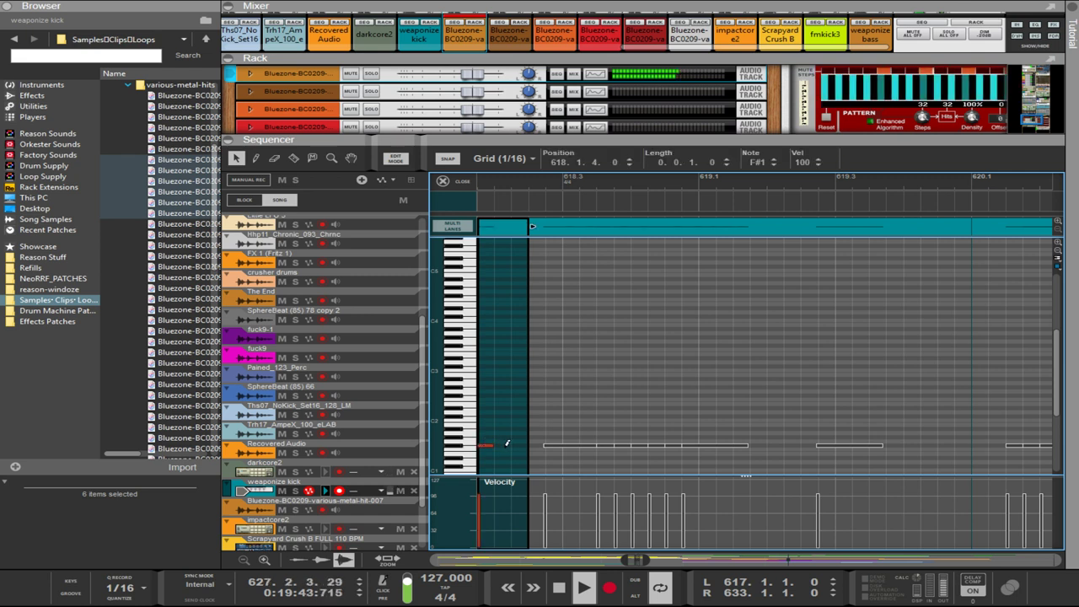
click(505, 443)
click(520, 441)
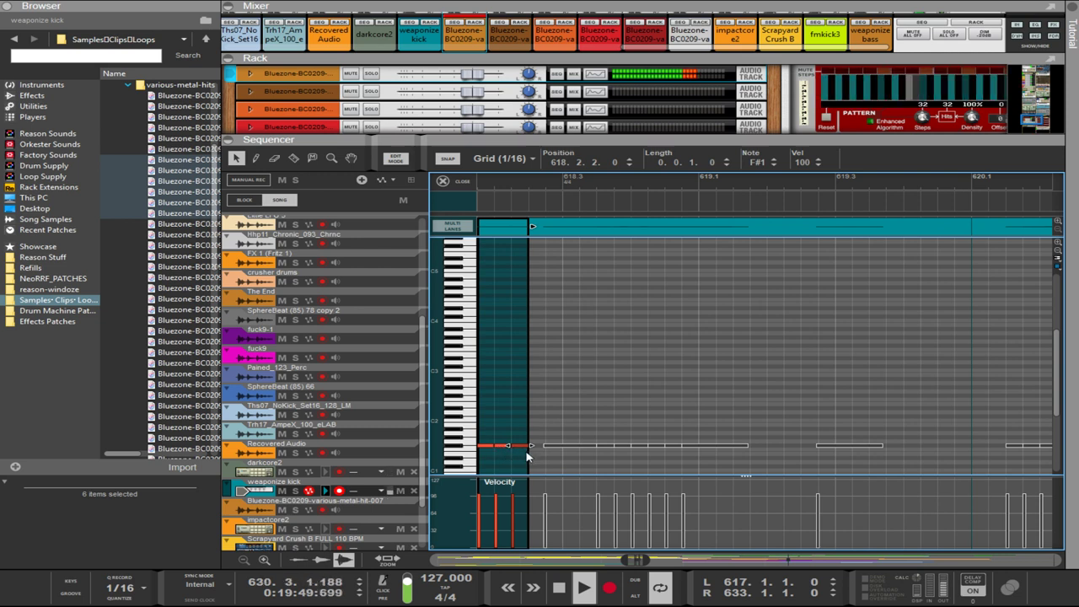
click(527, 453)
click(502, 444)
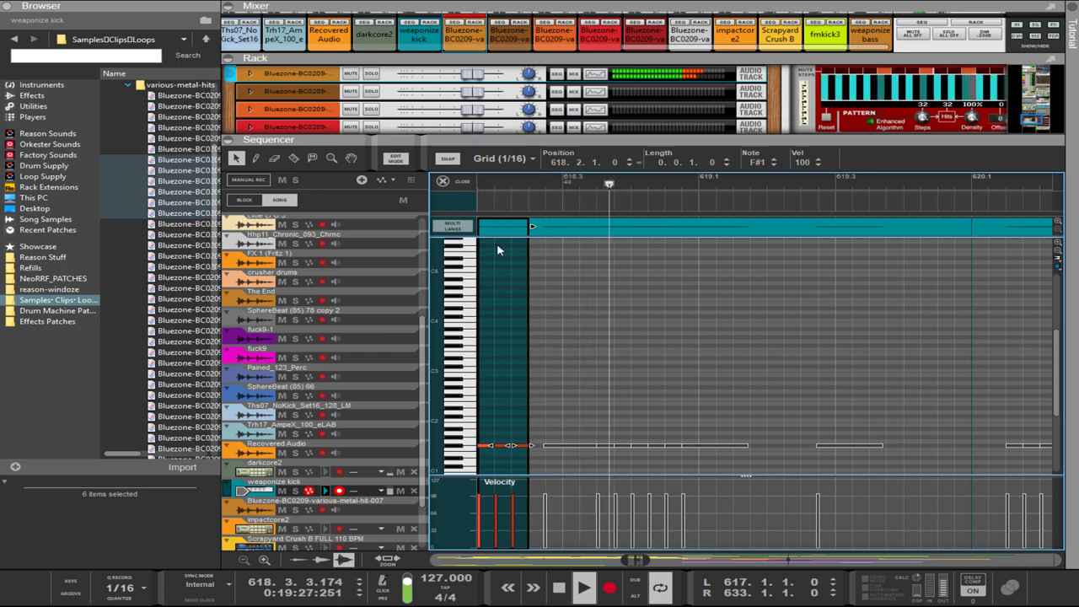
drag(514, 455, 506, 441)
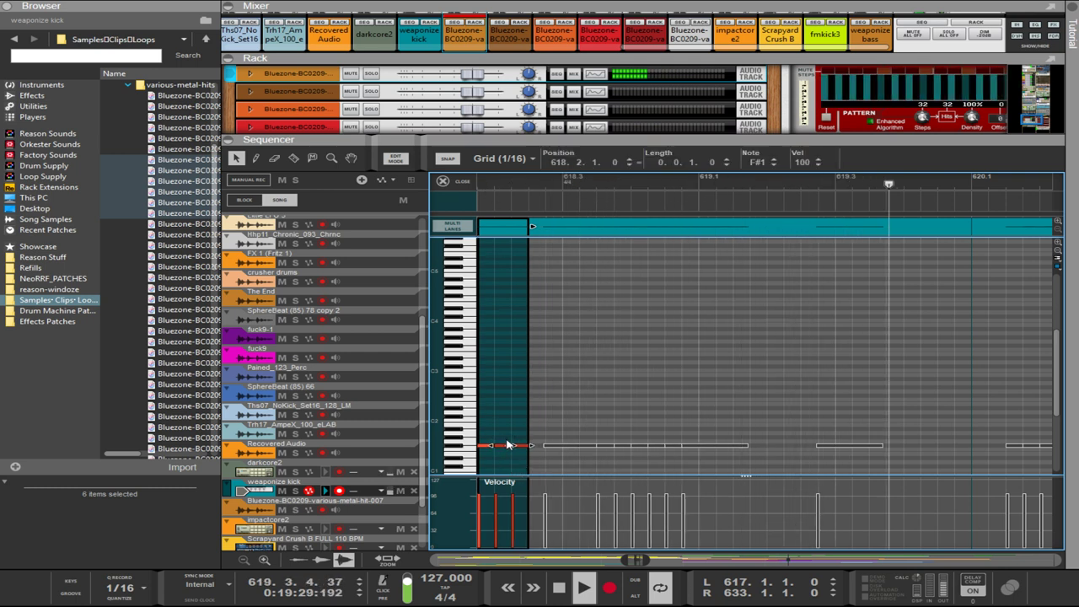
key(Delete)
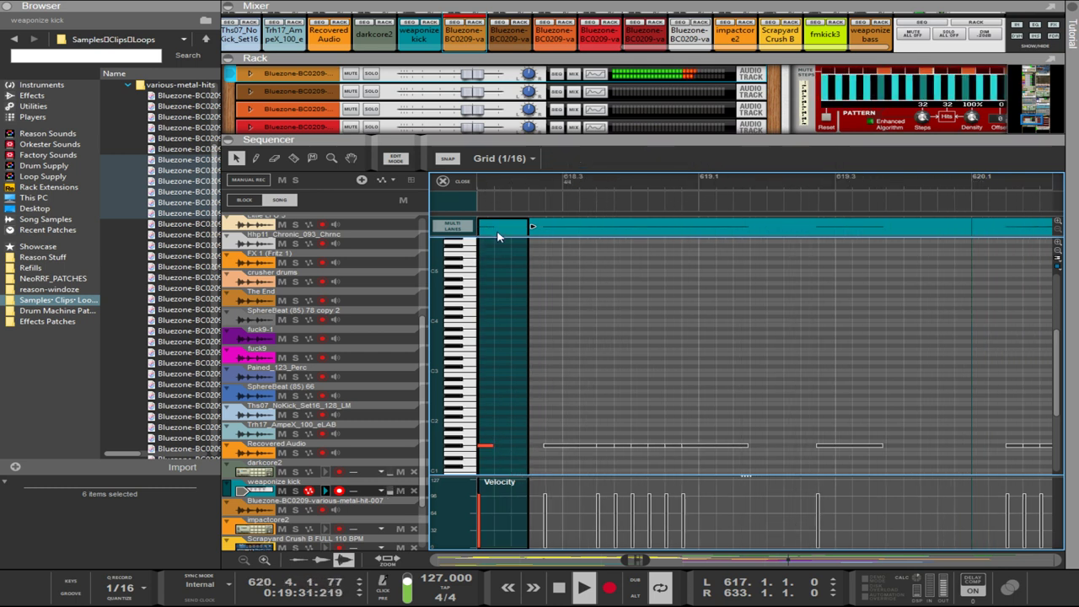
- Shorten the clip to two sixteenths, undo an unwanted copy, and move the note to 619.3.4
drag(532, 226, 768, 281)
drag(758, 229, 523, 244)
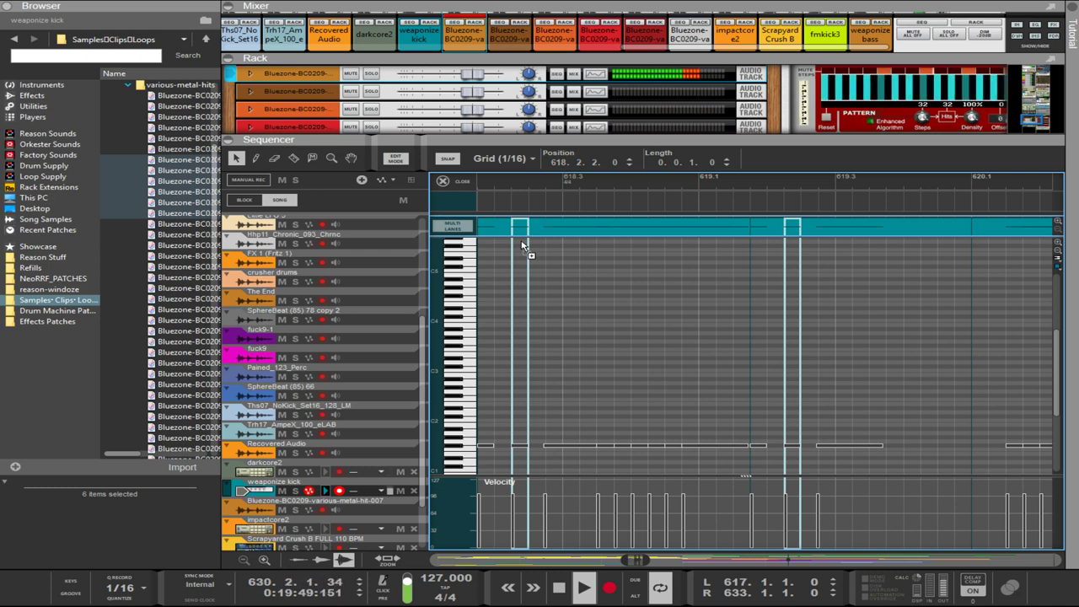
click(522, 245)
key(ctrl+z)
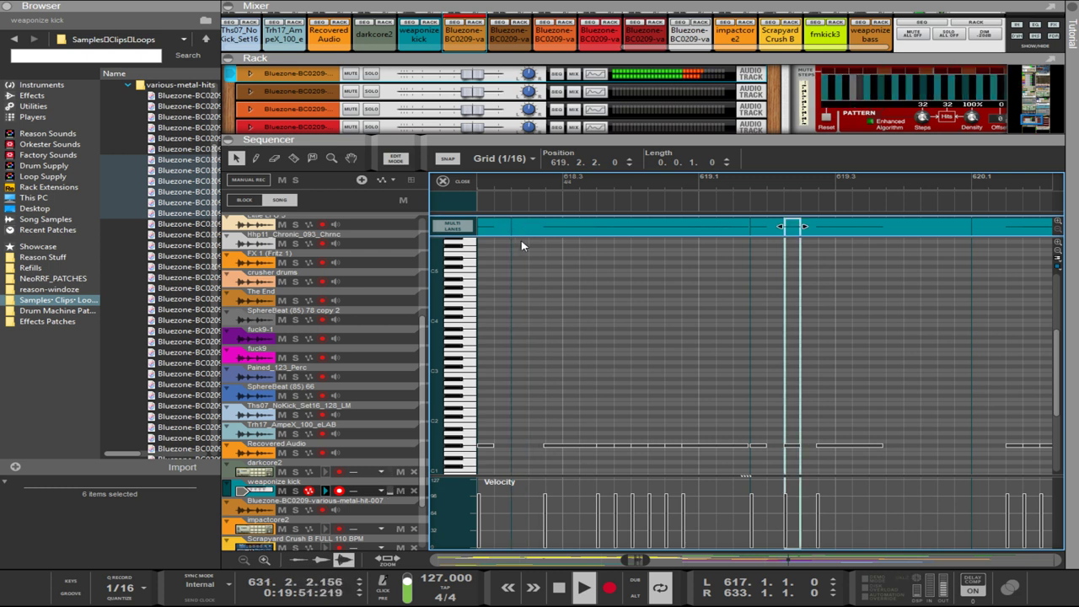
key(ctrl+z)
key(ctrl+z)
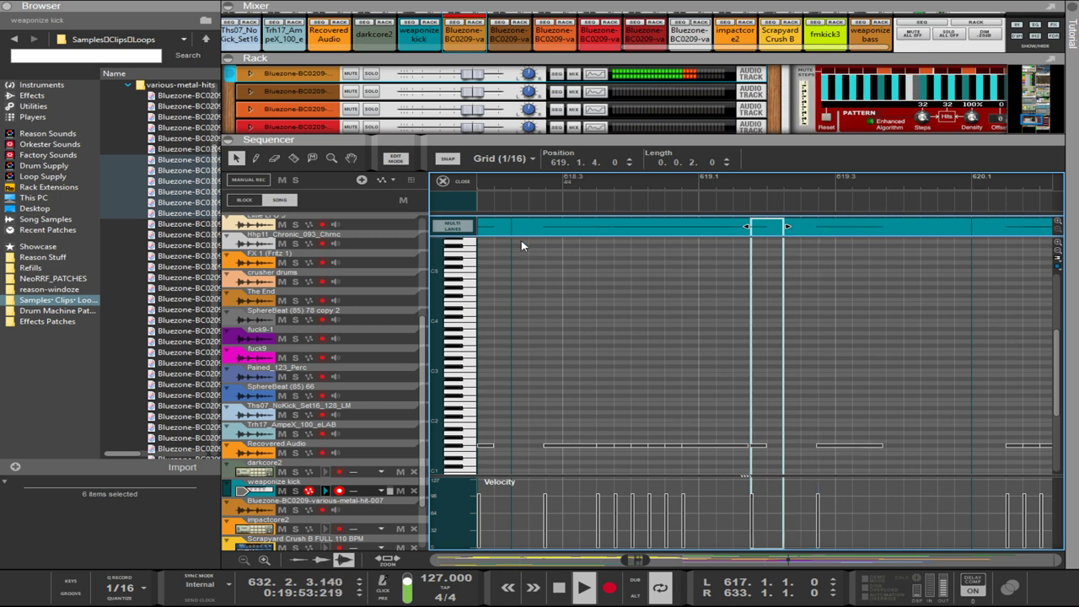
drag(764, 232, 953, 234)
- Copy the kick note to around bar 620, 623.4.1, near bar 627 and 628.2.4
scroll(1031, 290, down, 3)
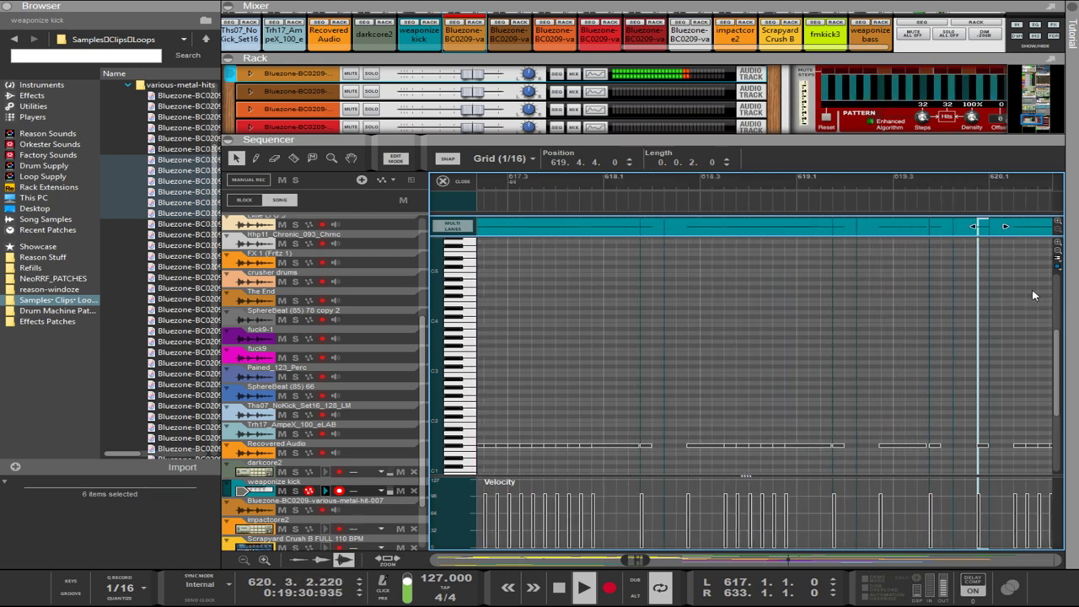
scroll(1040, 318, up, 2)
scroll(1040, 318, down, 2)
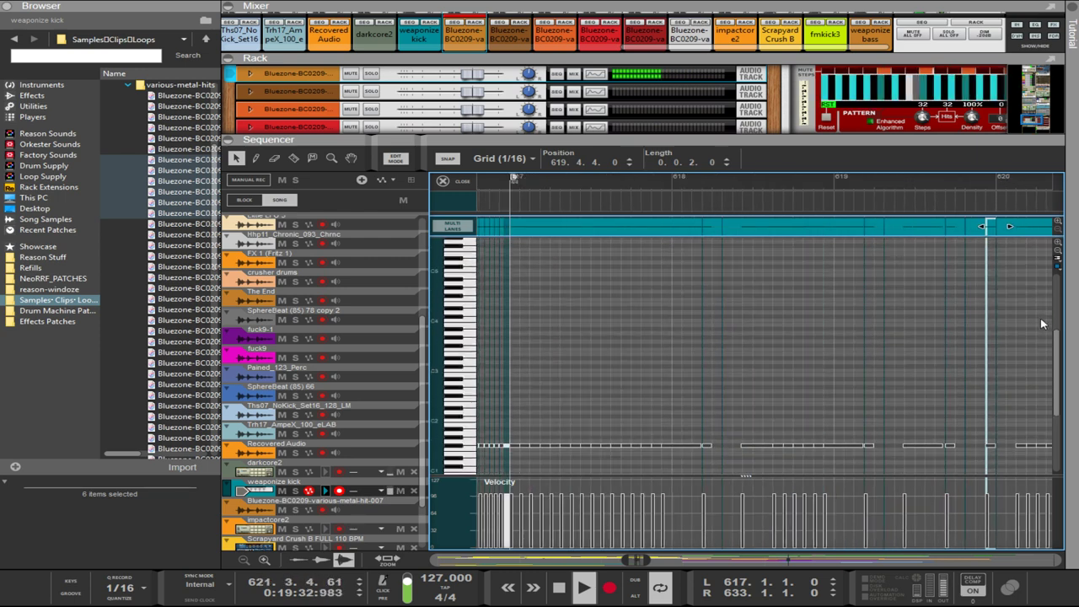
scroll(1037, 359, left, 2)
scroll(1037, 356, right, 5)
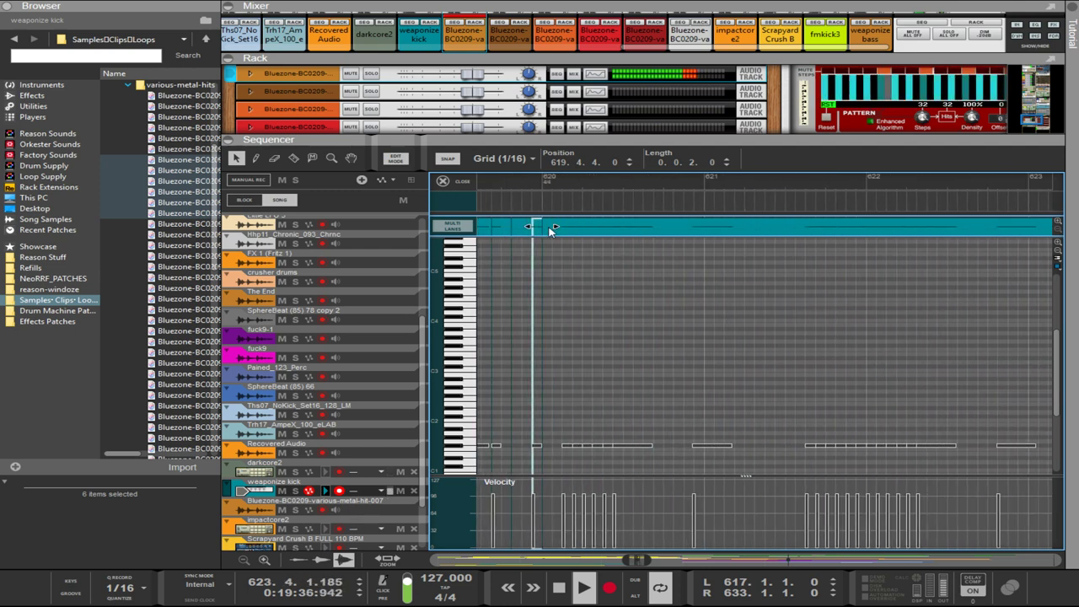
drag(537, 231, 848, 239)
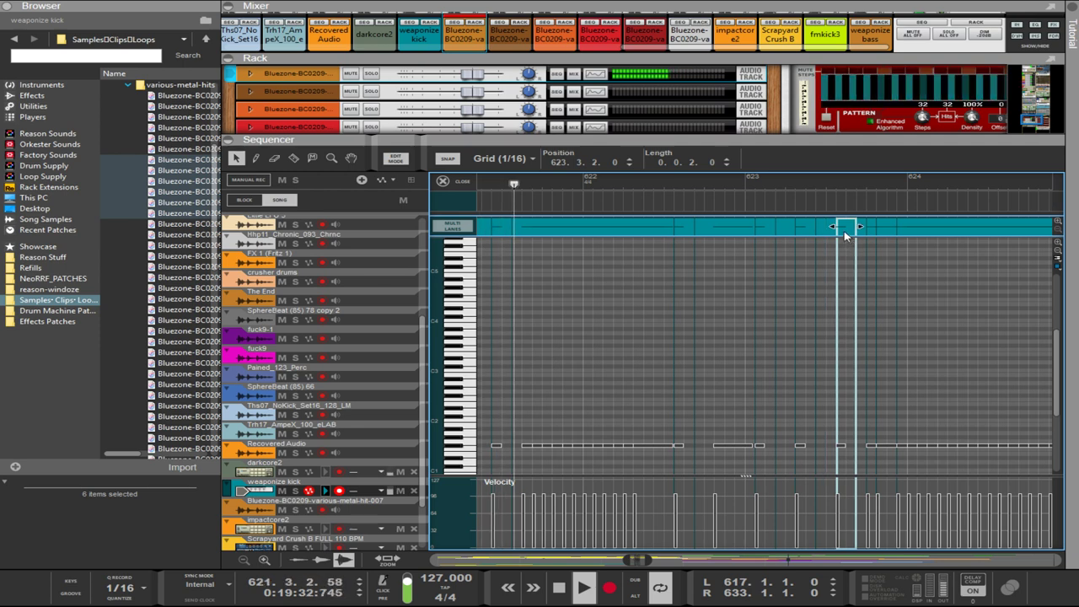
drag(845, 235, 884, 246)
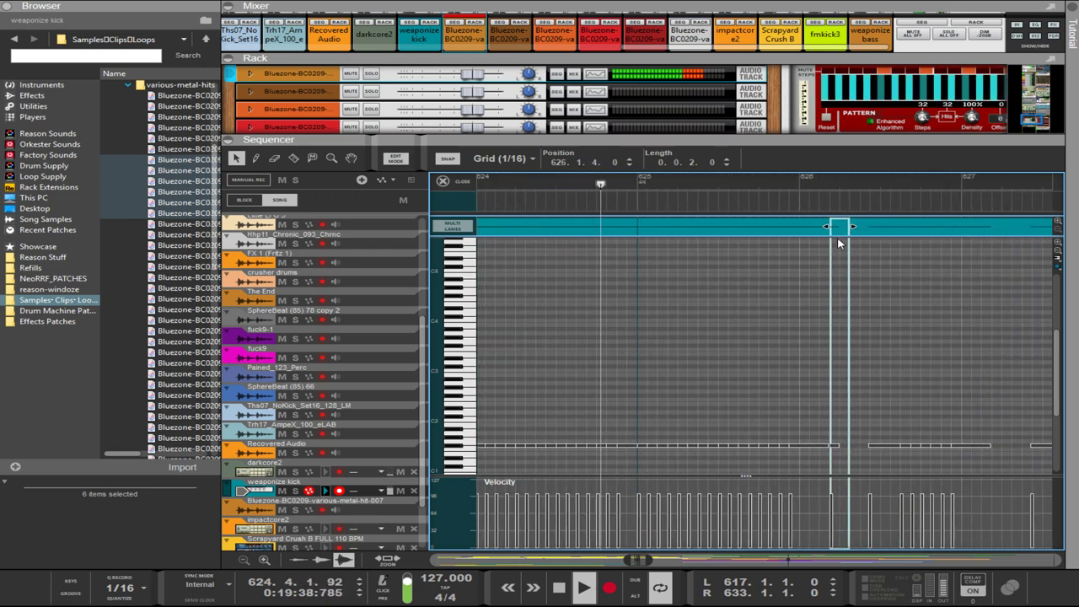
drag(839, 249, 1001, 239)
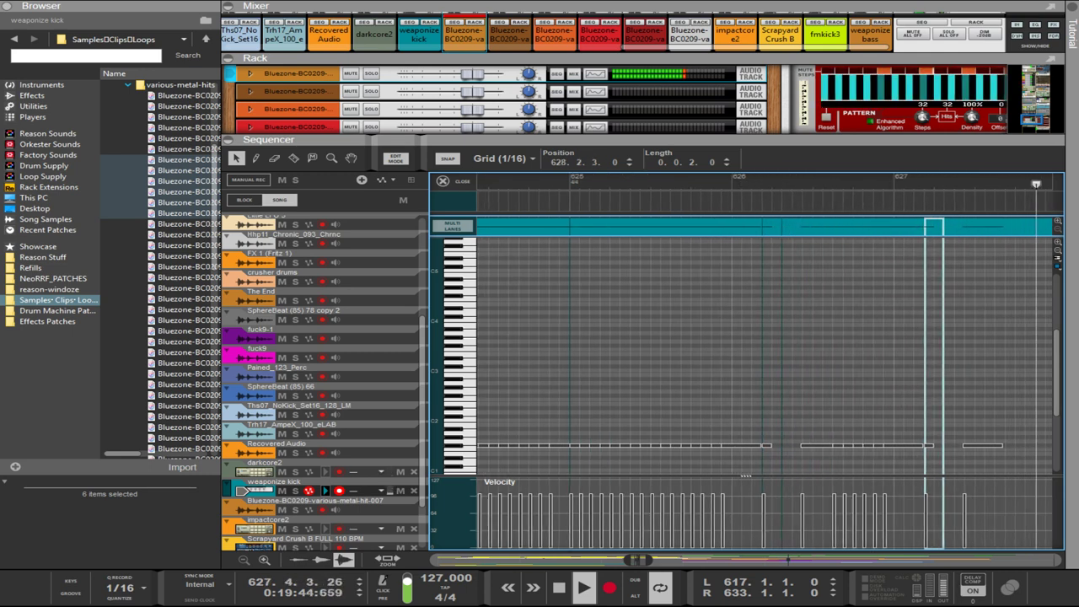
drag(785, 241, 871, 237)
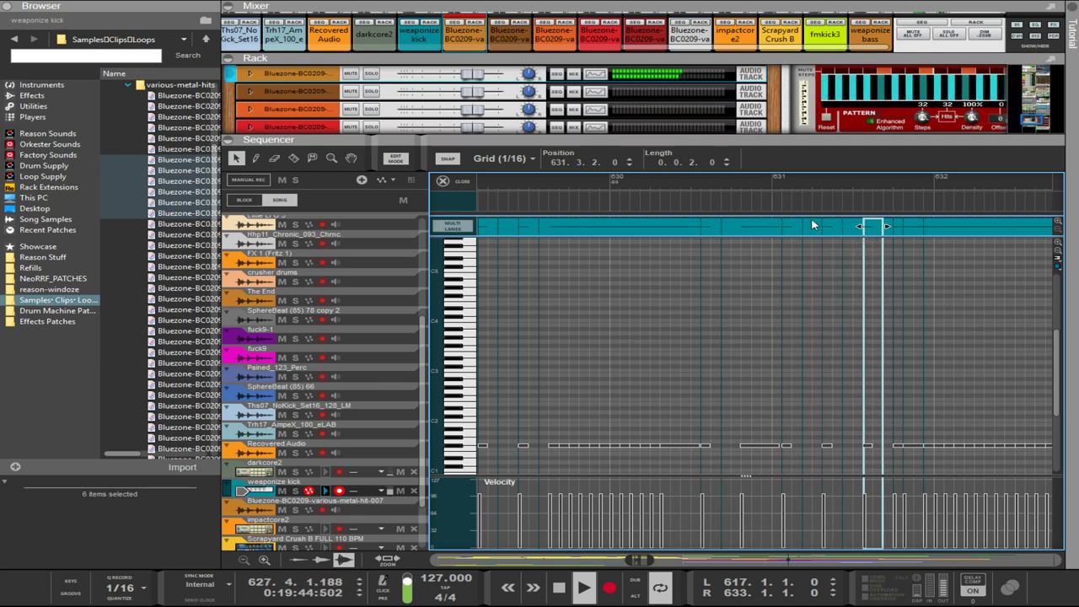
- Undo all the copied kick notes back to the original longer note
key(ctrl+z)
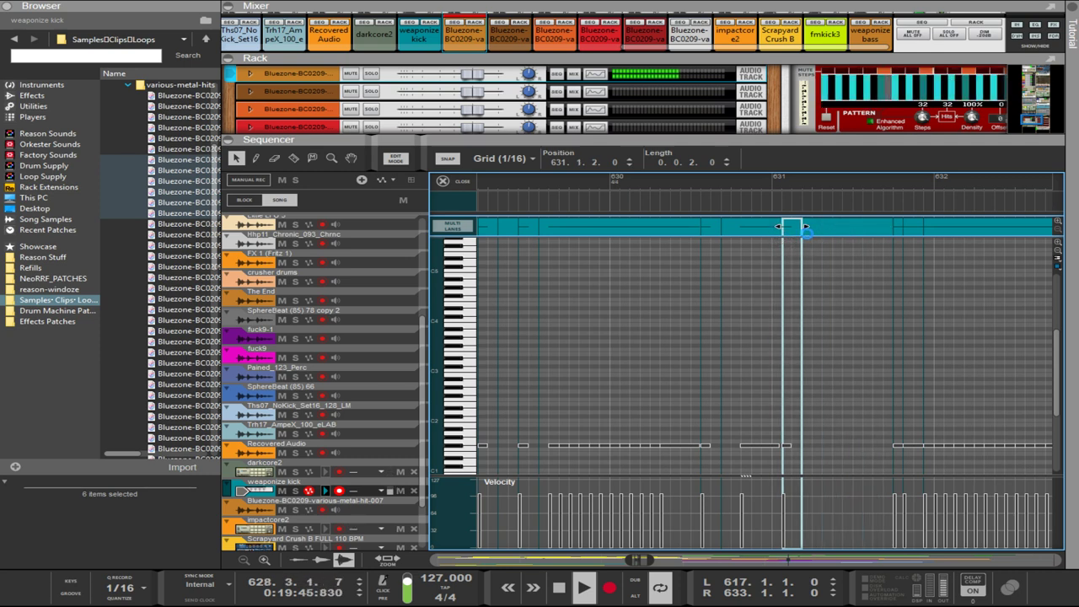
key(ctrl+z)
key(ctrl+z)
key(ctrl+z)
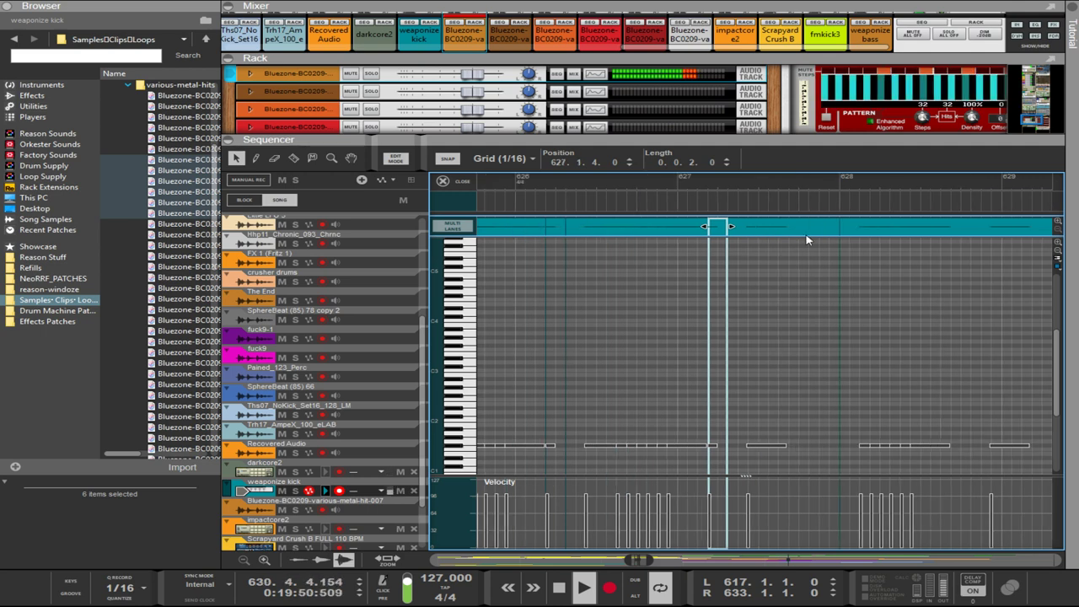
key(ctrl+z)
key(ctrl+z)
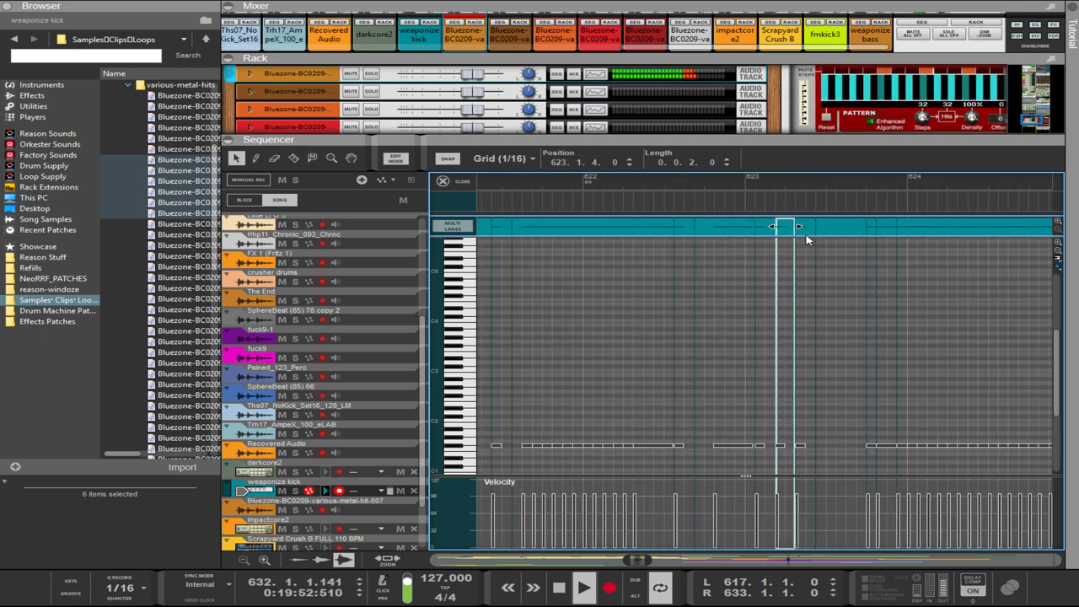
key(ctrl+z)
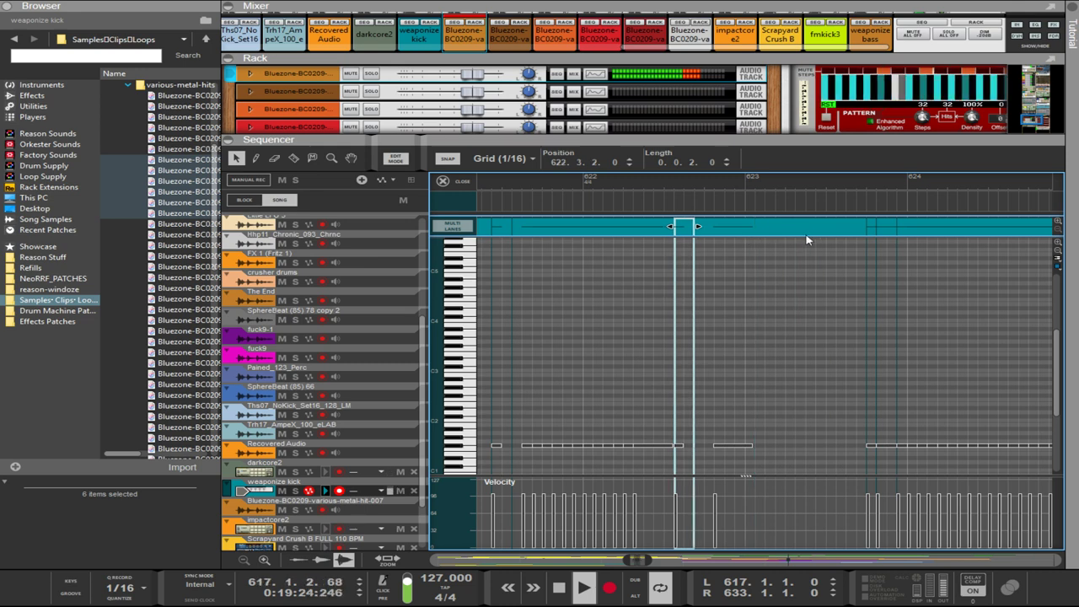
key(ctrl+z)
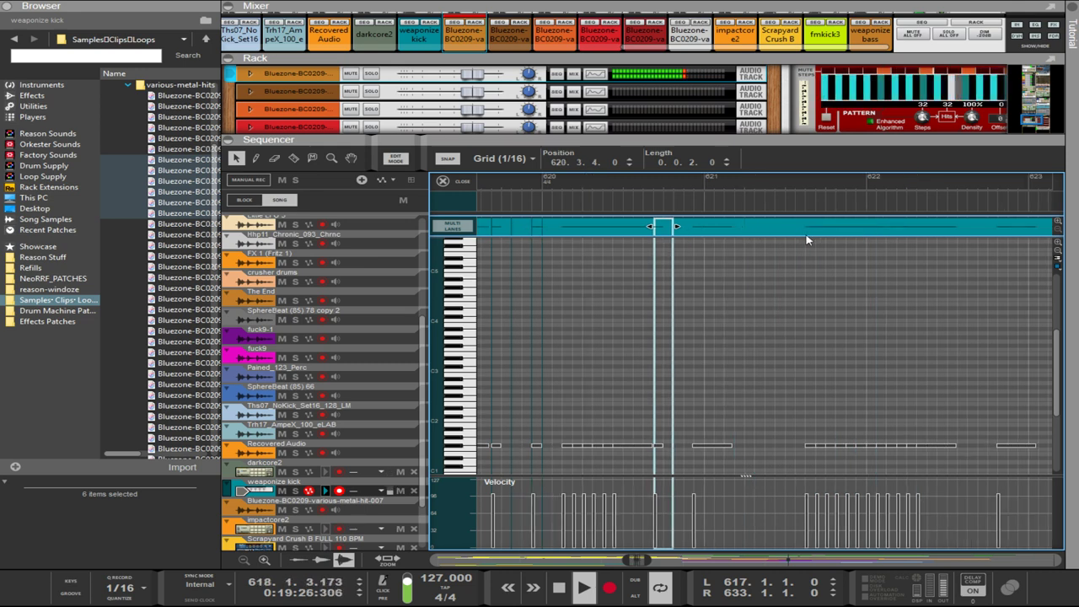
key(ctrl+z)
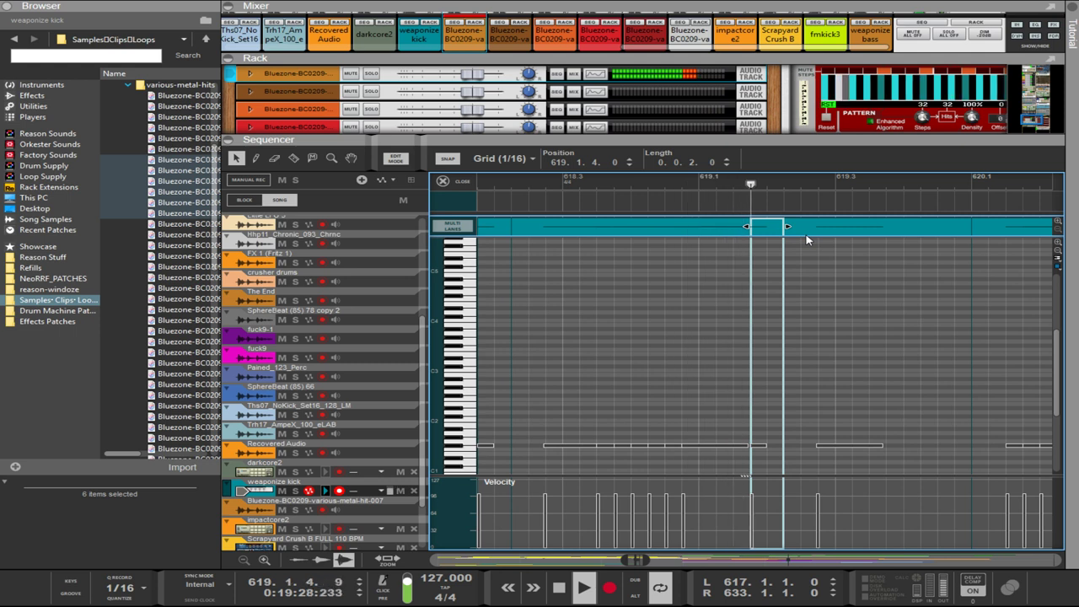
key(ctrl+z)
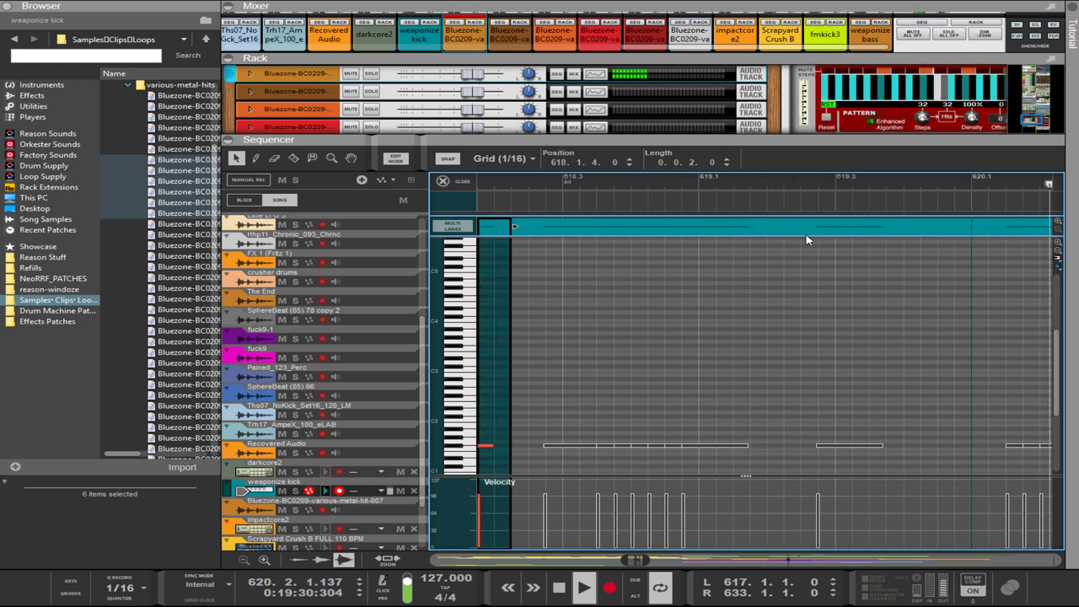
key(ctrl+z)
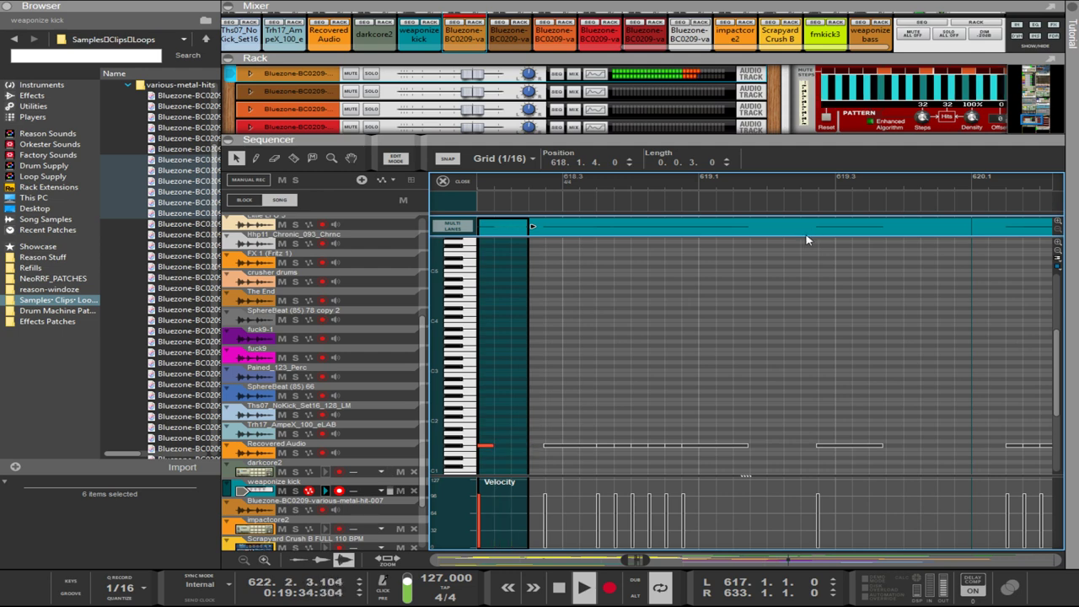
- Join the weaponize kick clips from bar 617 into one 16-bar clip and open its notes
key(ctrl+e)
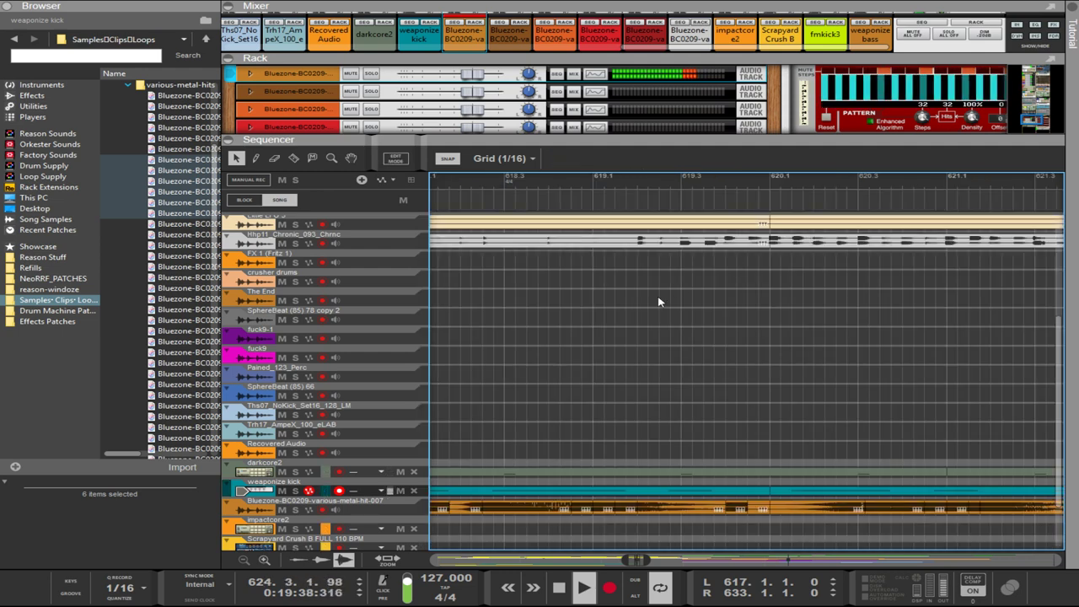
scroll(675, 349, down, 6)
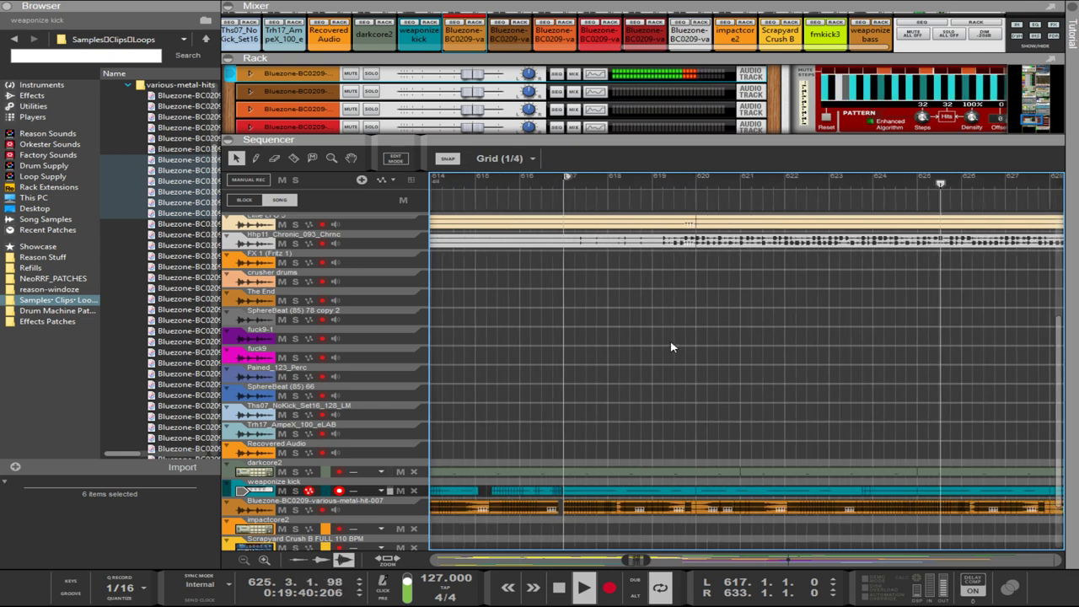
scroll(987, 410, down, 2)
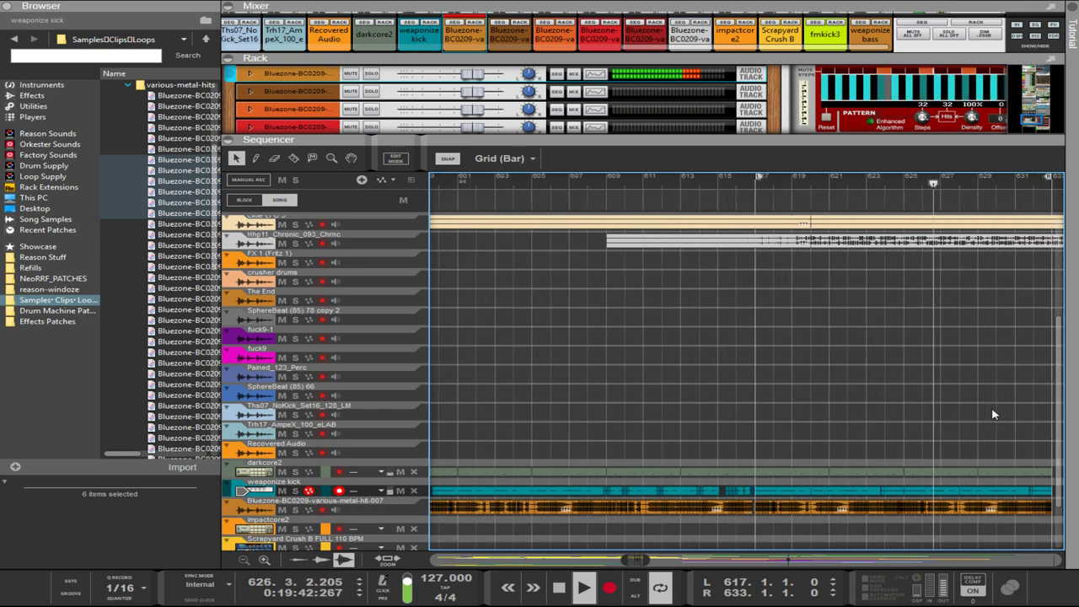
click(808, 492)
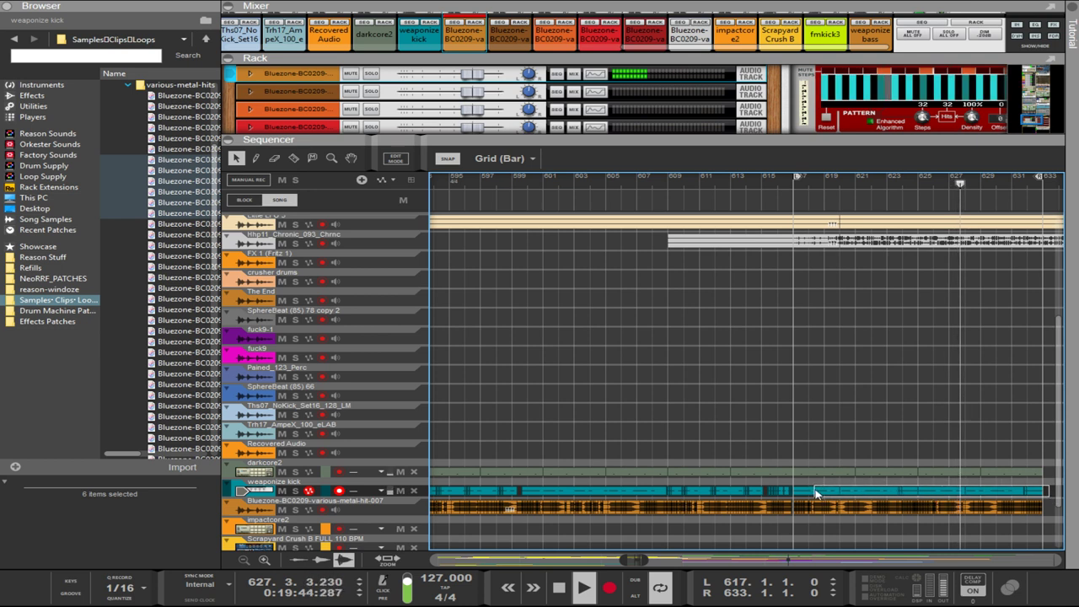
click(805, 491)
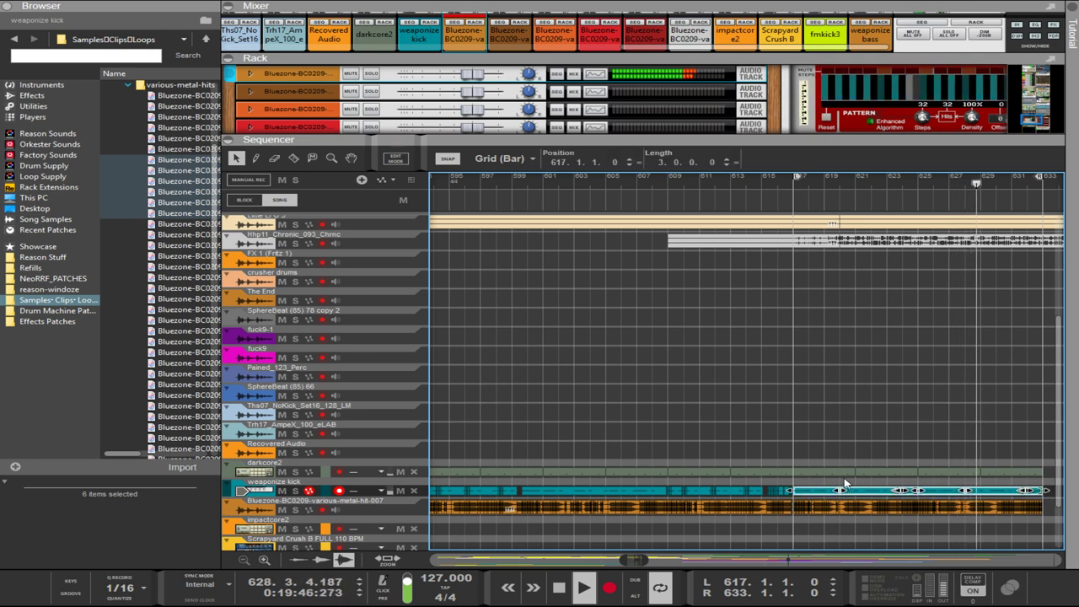
key(ctrl+j)
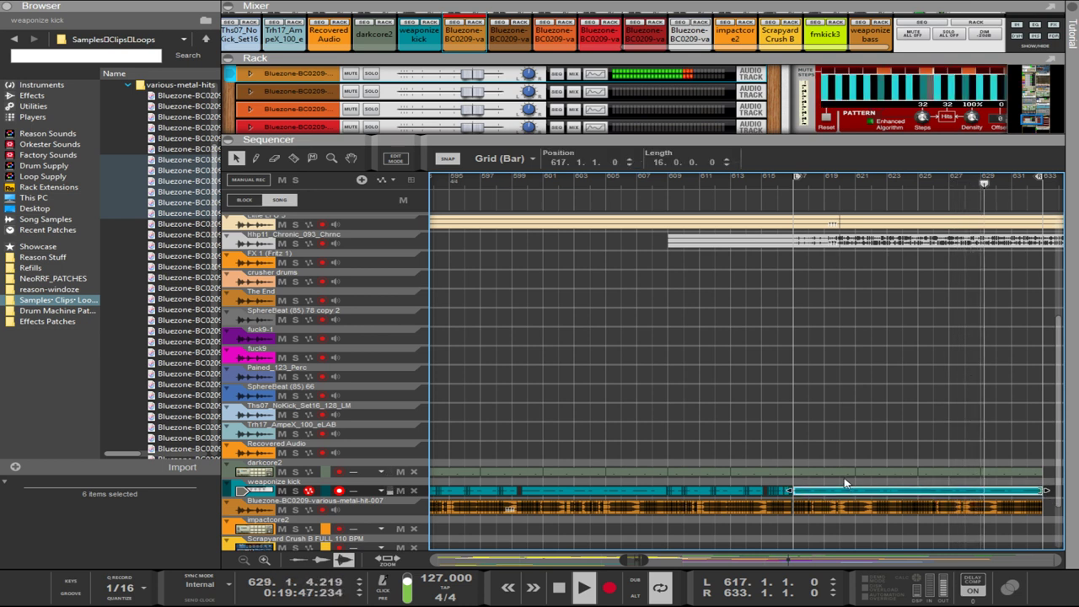
double_click(802, 497)
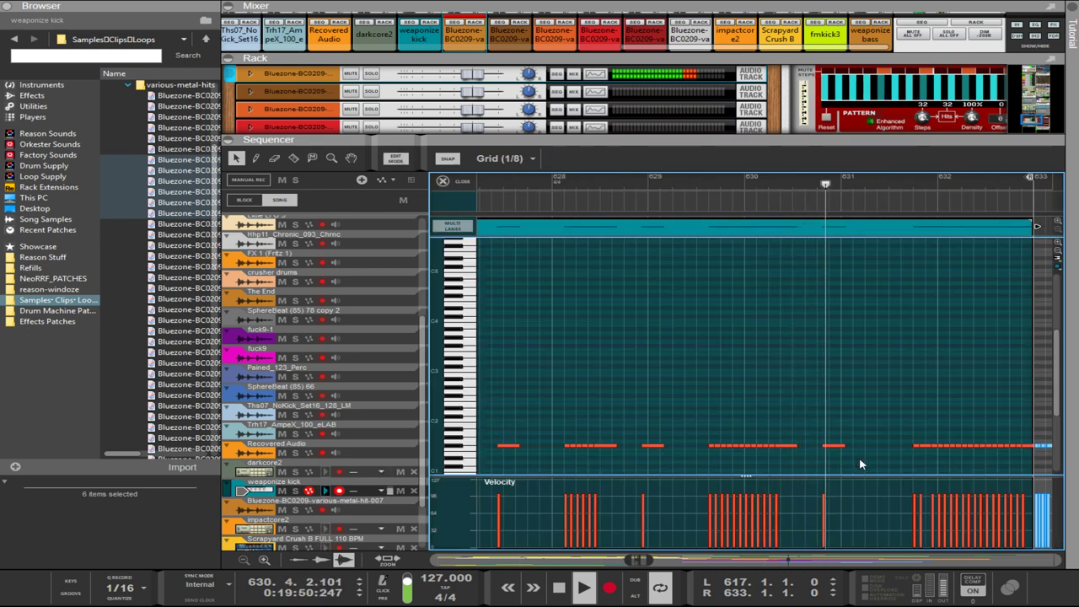
- Add sixteenth F#1 kick notes near bar 627, at 628.1.1, 628.4.1 and 631.2.1, nudging one a sixteenth earlier
scroll(874, 473, left, 2)
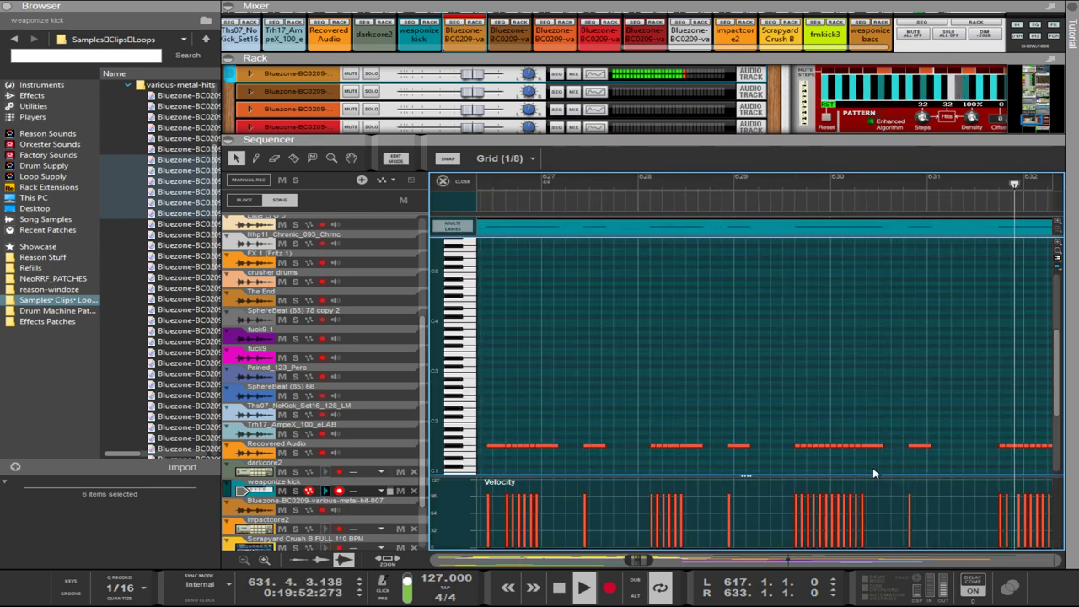
ctrl+scroll(559, 456, up, 3)
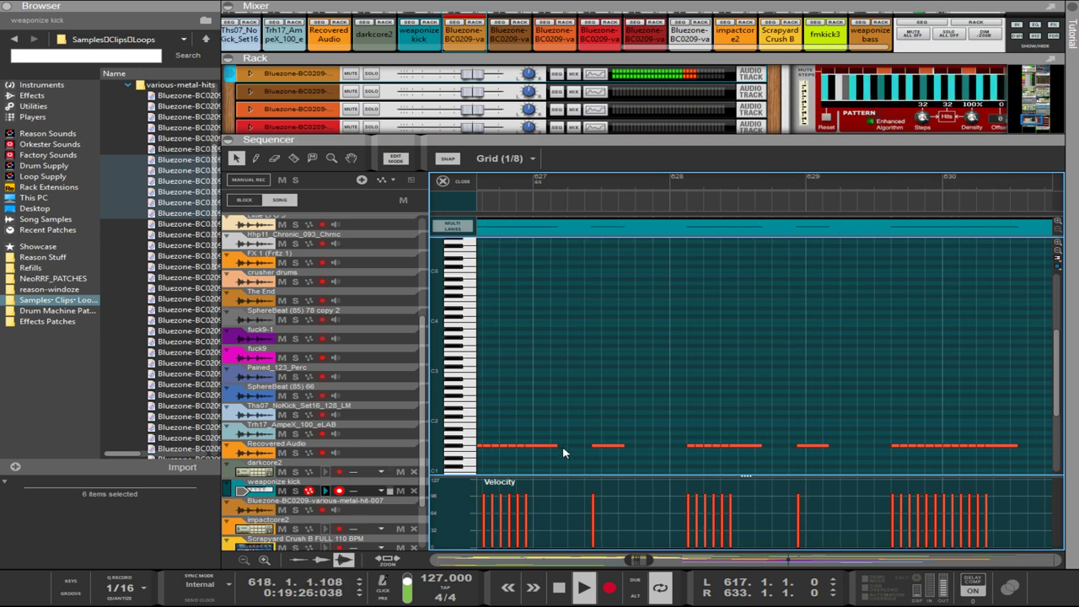
ctrl+scroll(564, 453, up, 1)
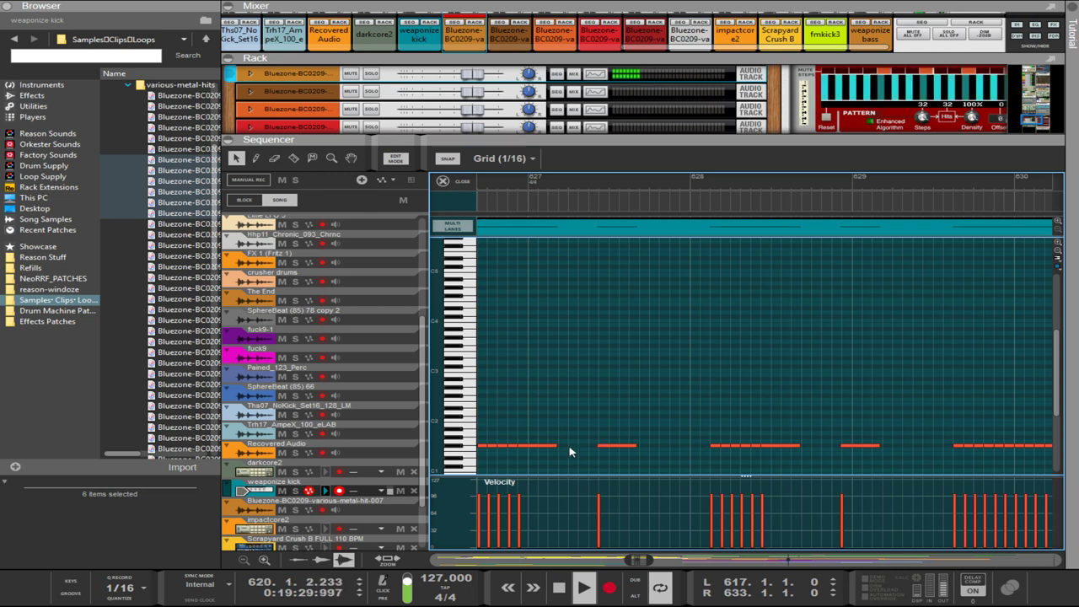
click(571, 444)
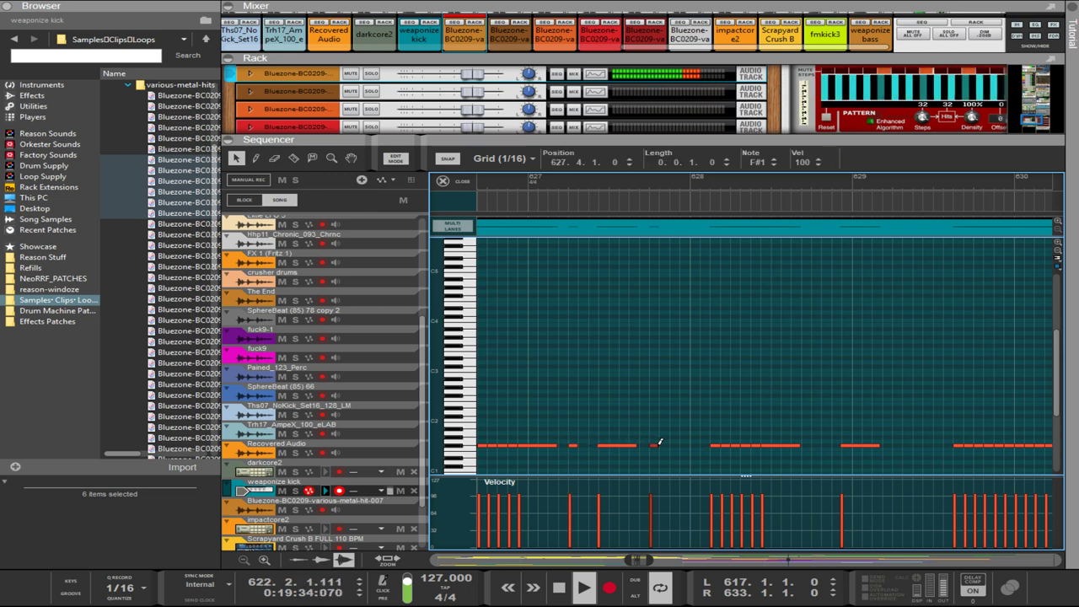
click(695, 444)
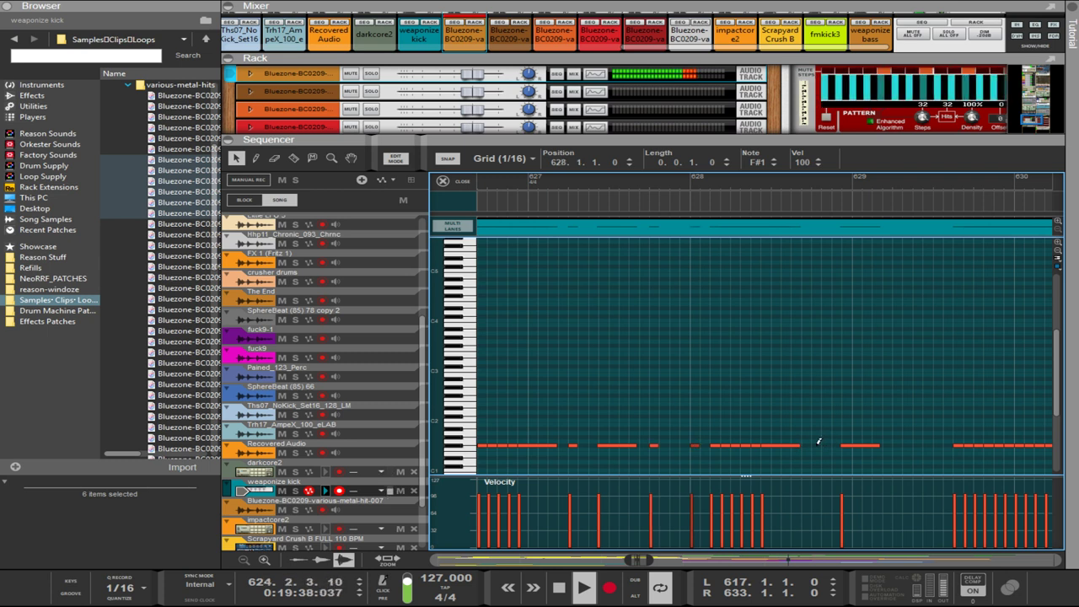
click(817, 443)
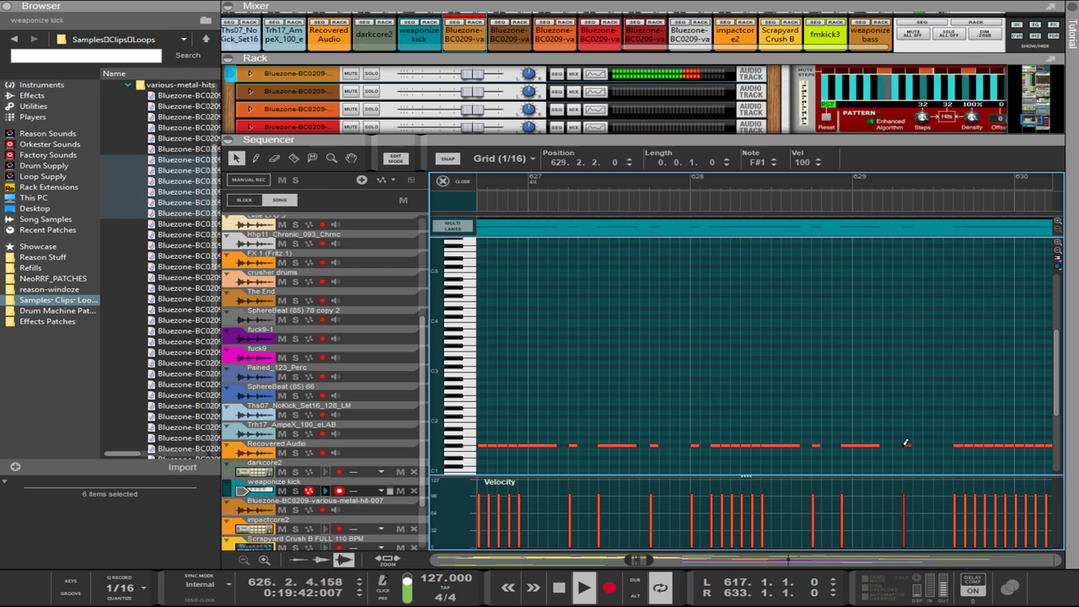
drag(905, 443, 944, 443)
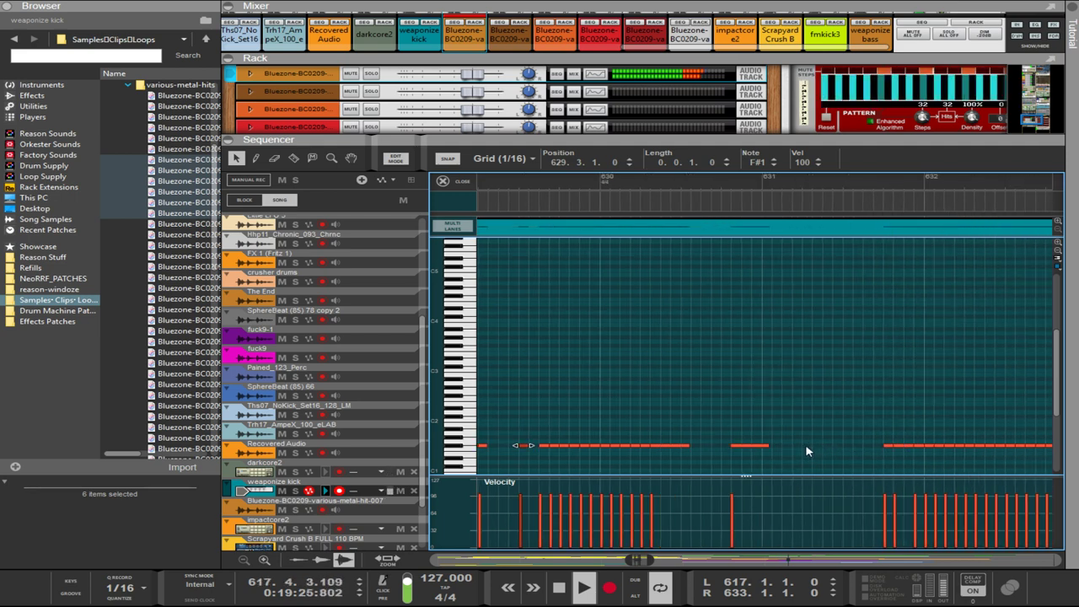
scroll(813, 451, down, 5)
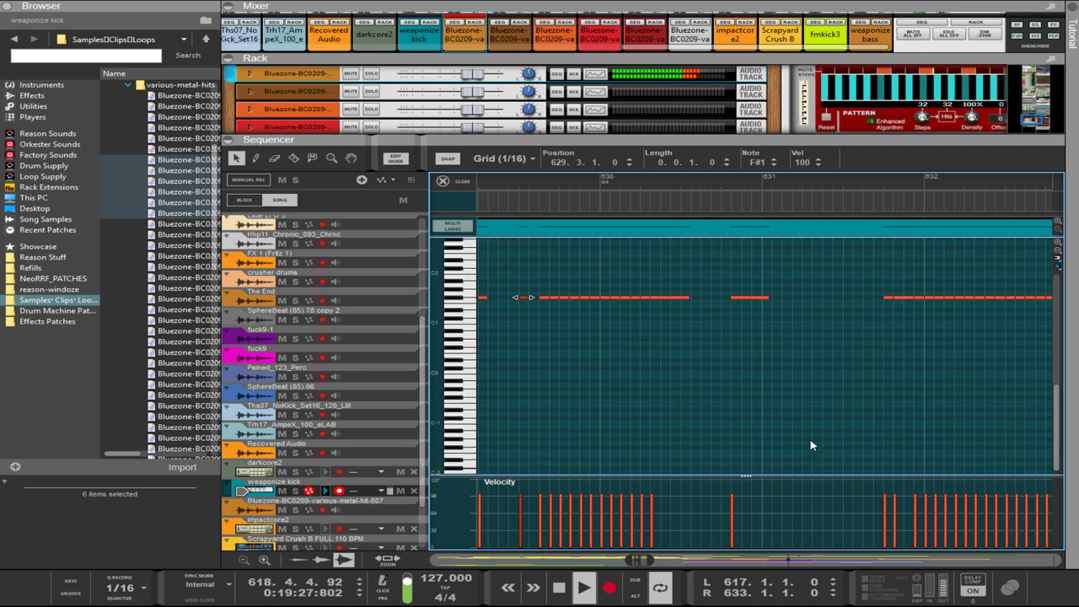
scroll(796, 364, right, 1)
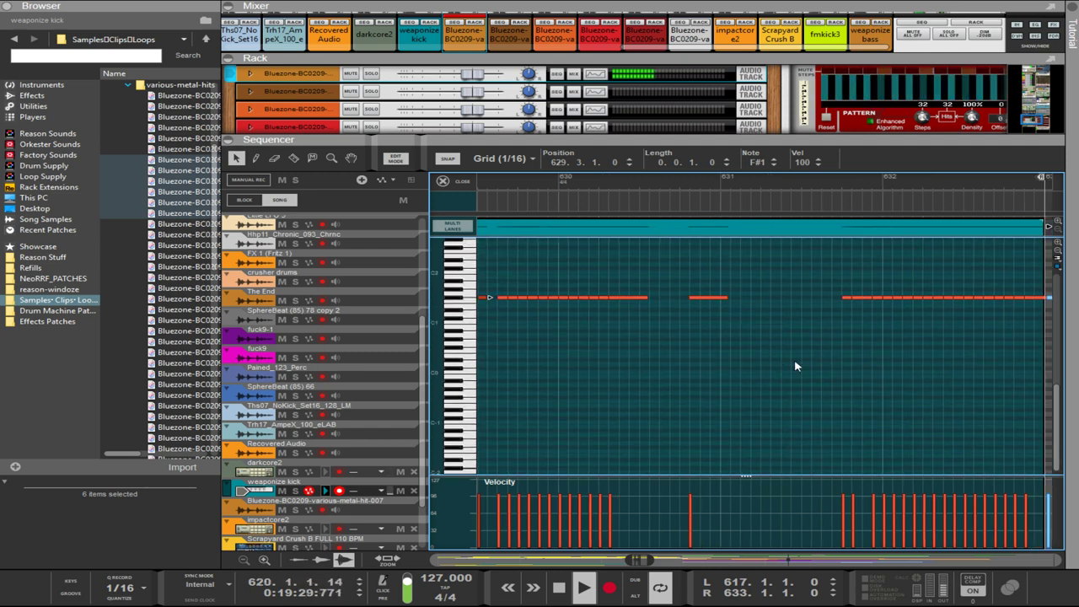
click(767, 295)
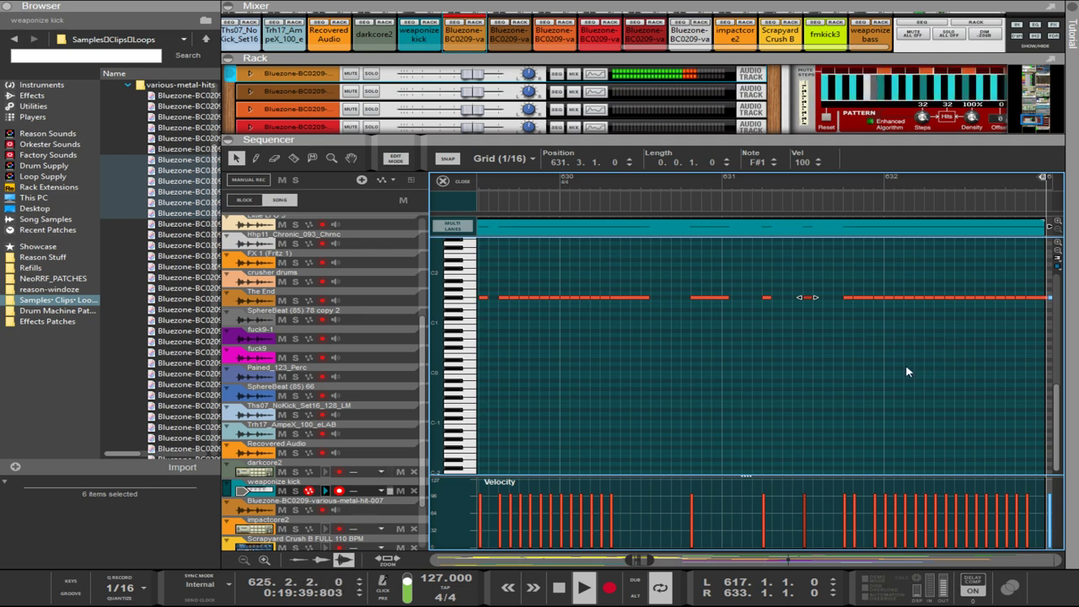
- Draw short F#1 kick notes at bar 618.2, bar 620.1 and several nearby positions
scroll(905, 371, left, 2)
scroll(905, 372, left, 10)
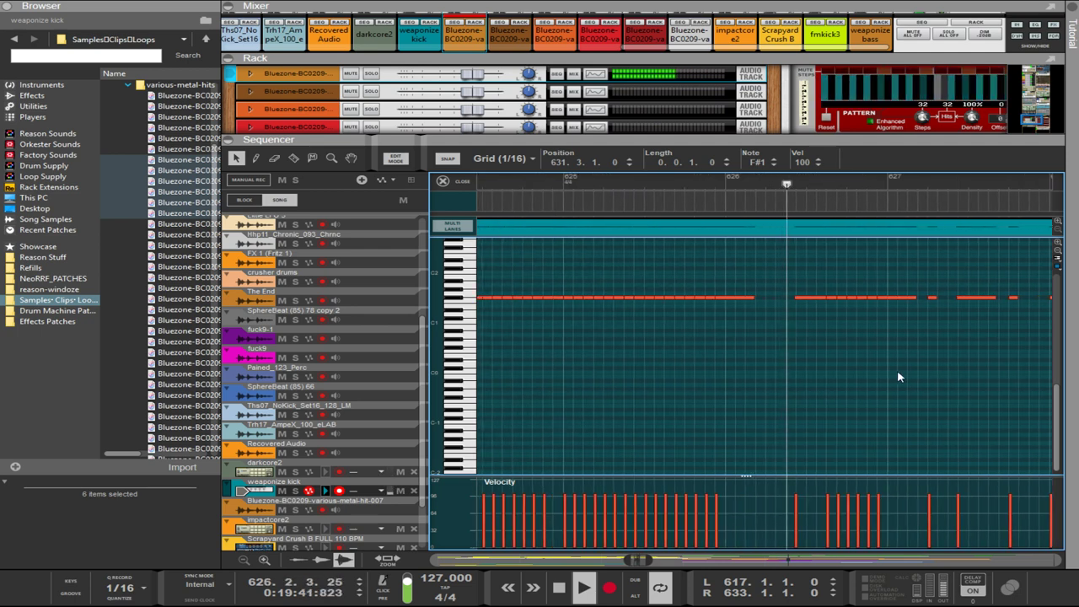
scroll(898, 377, left, 4)
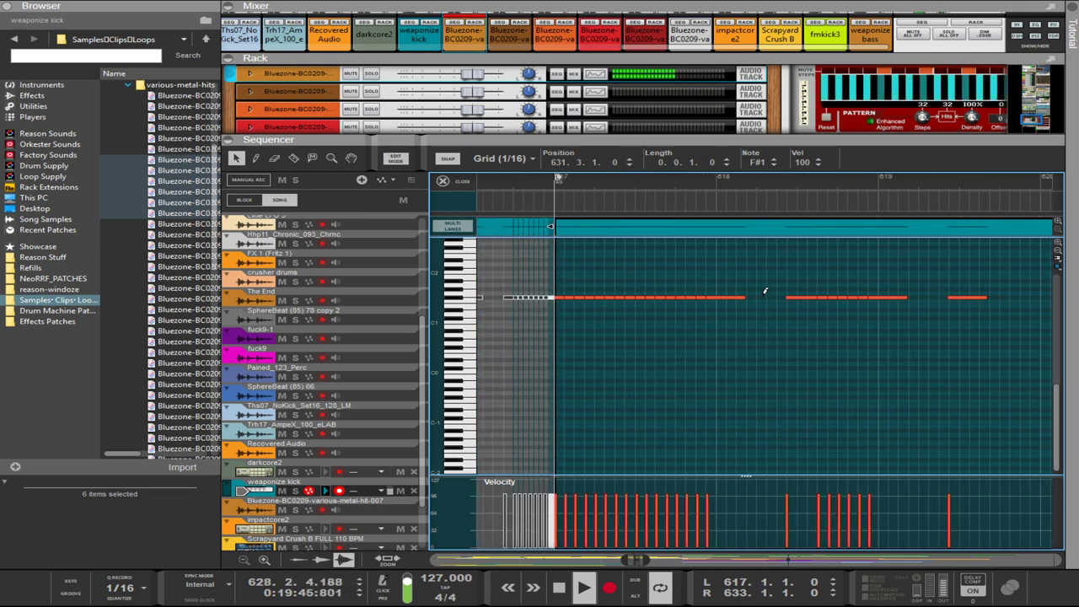
click(761, 297)
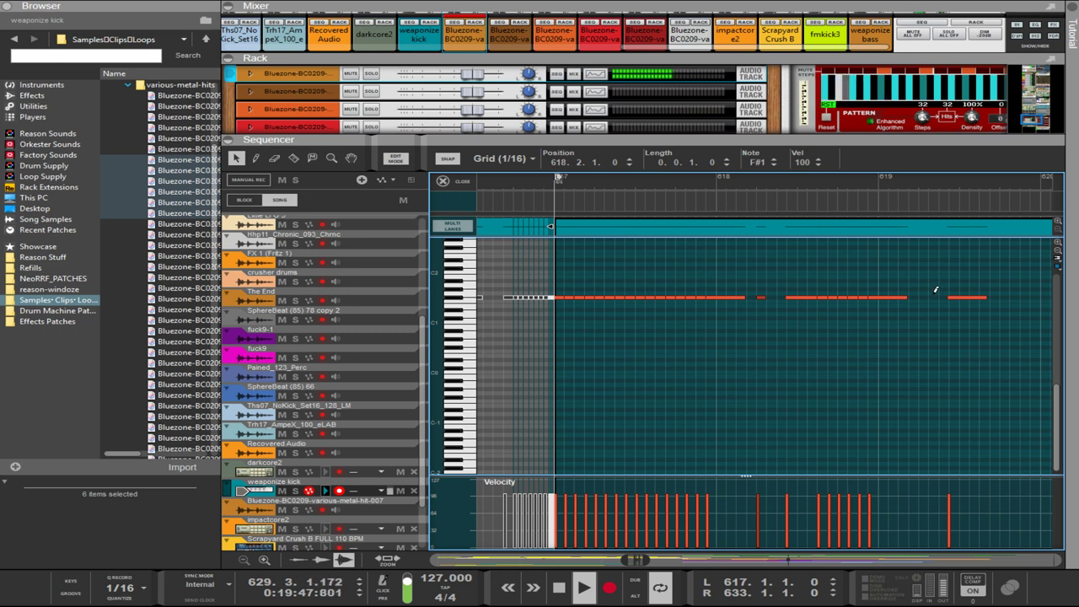
click(1005, 296)
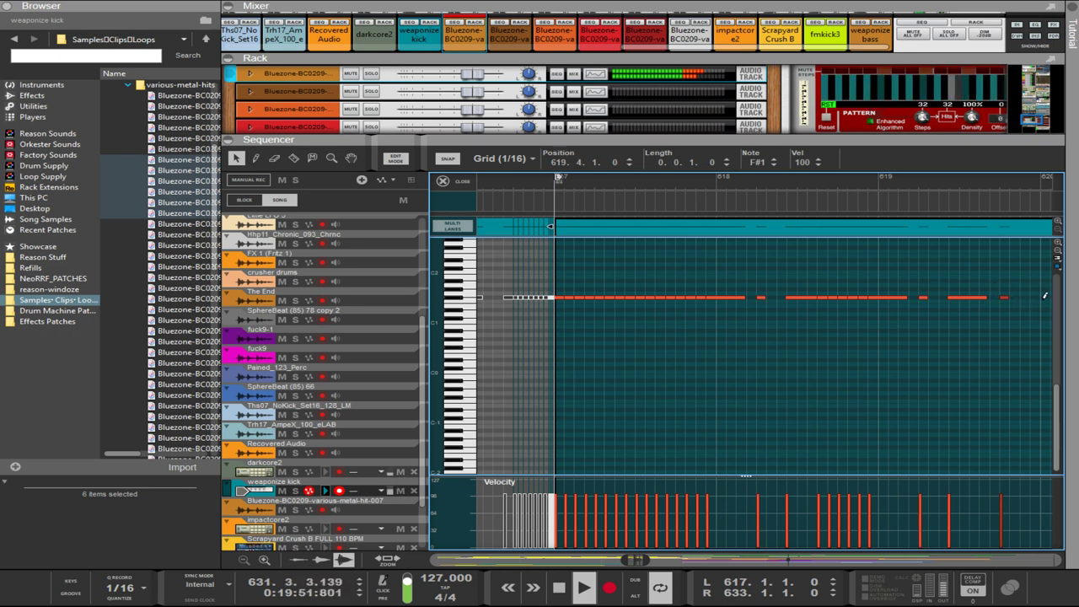
click(1043, 297)
scroll(1050, 307, left, 2)
scroll(1050, 308, right, 14)
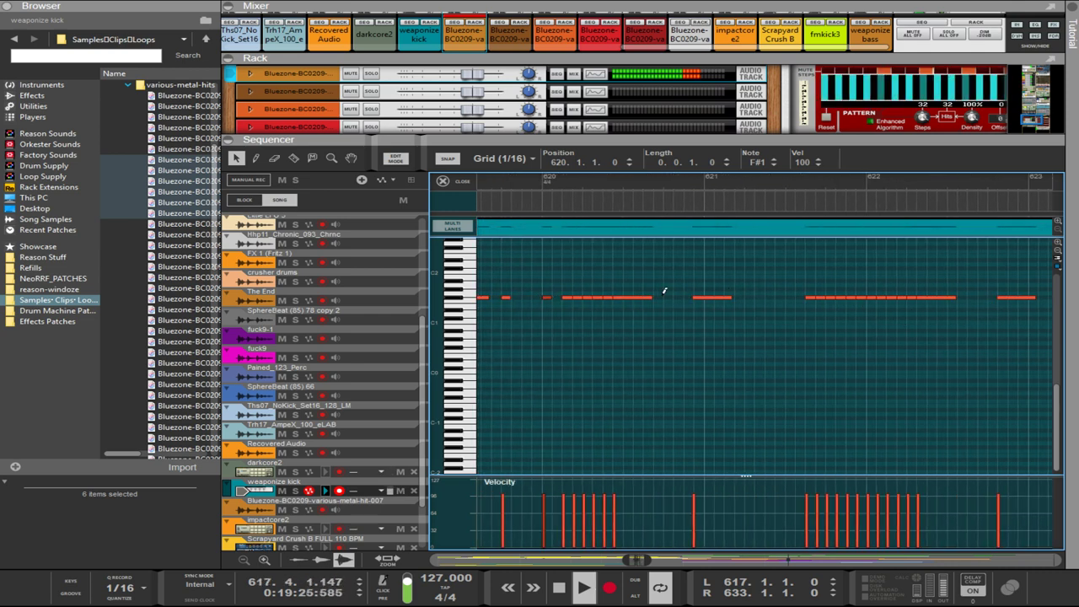
click(671, 297)
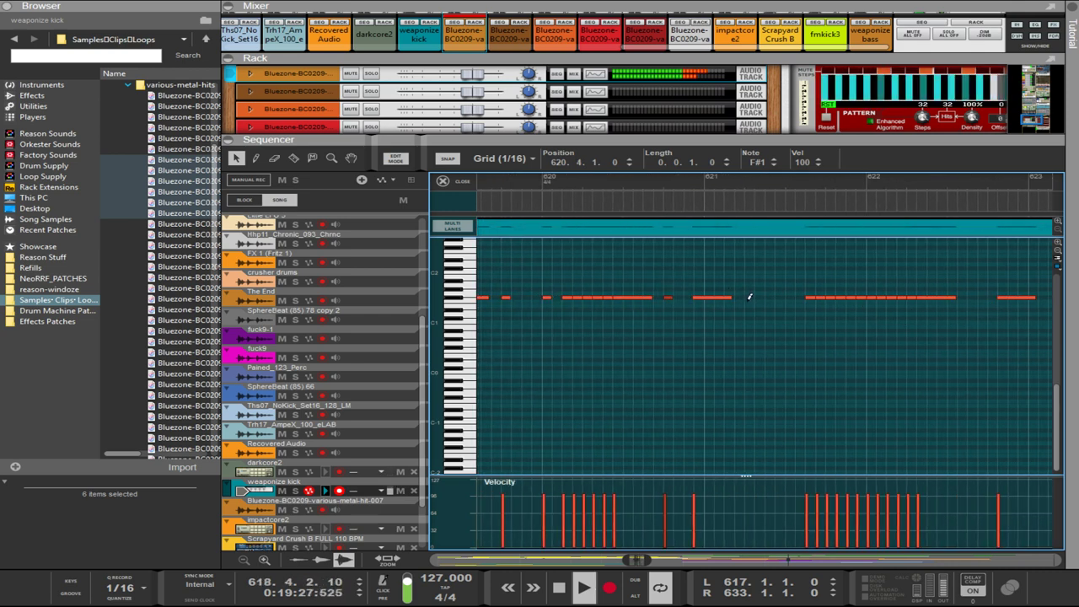
click(791, 297)
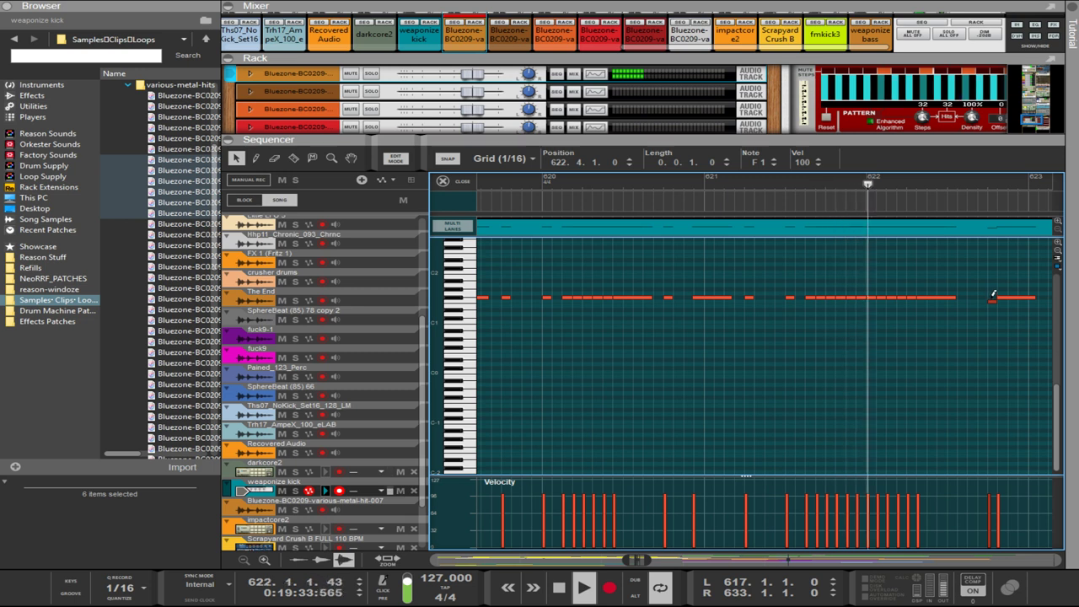
- Redraw the misplaced note near bar 622 on F#1 and add notes near 623.3 and later bars
click(988, 301)
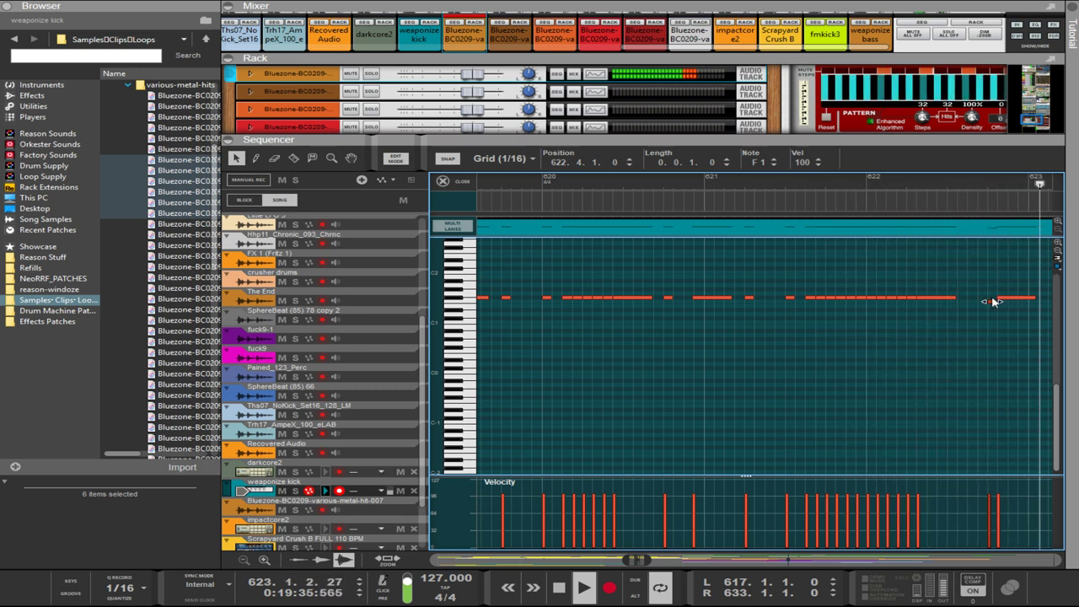
key(Delete)
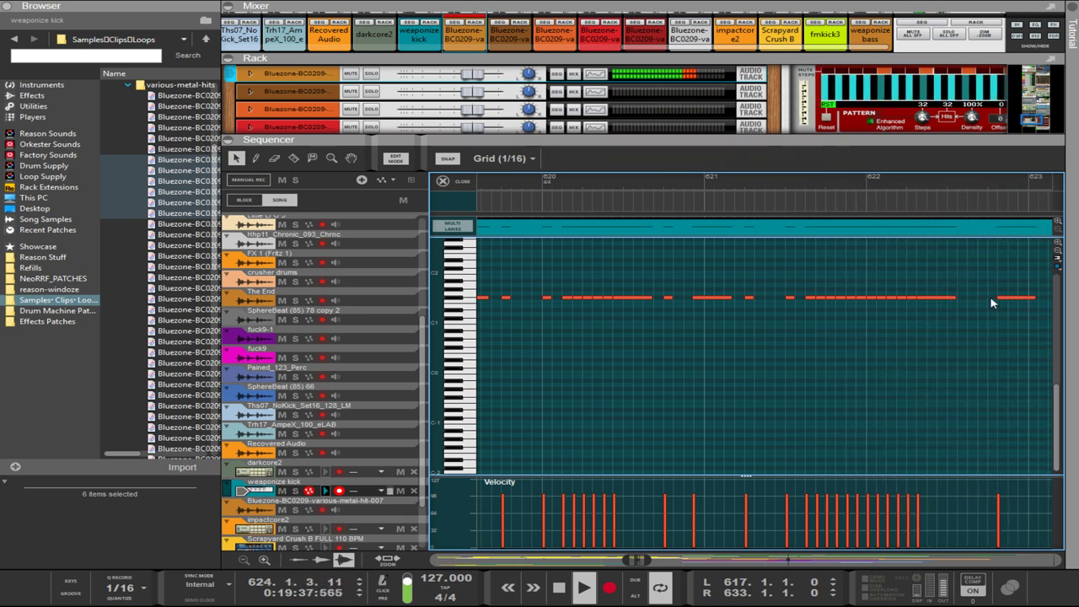
click(992, 295)
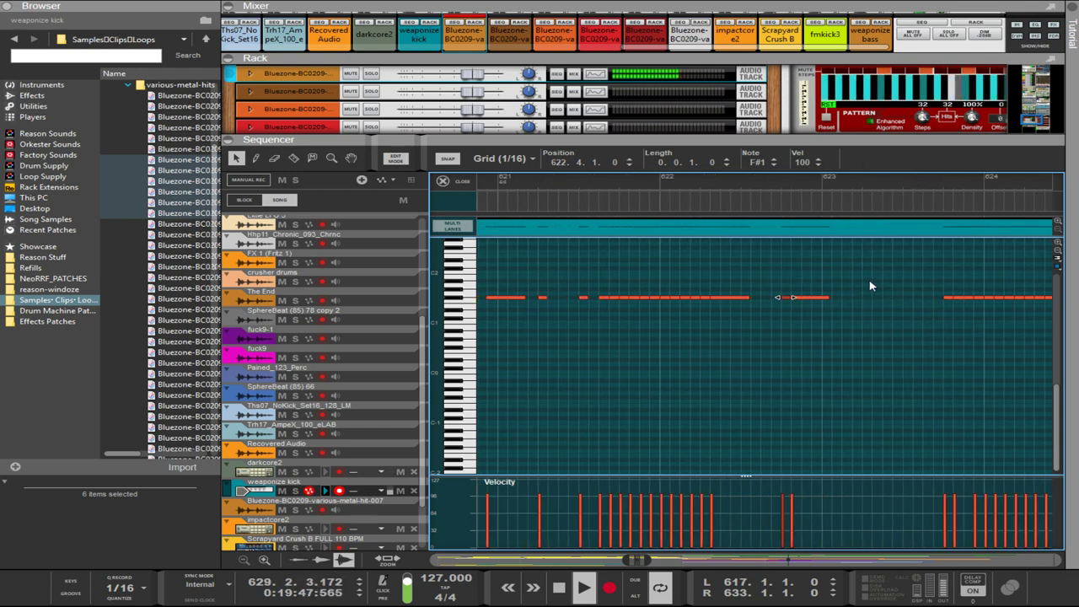
key(alt)
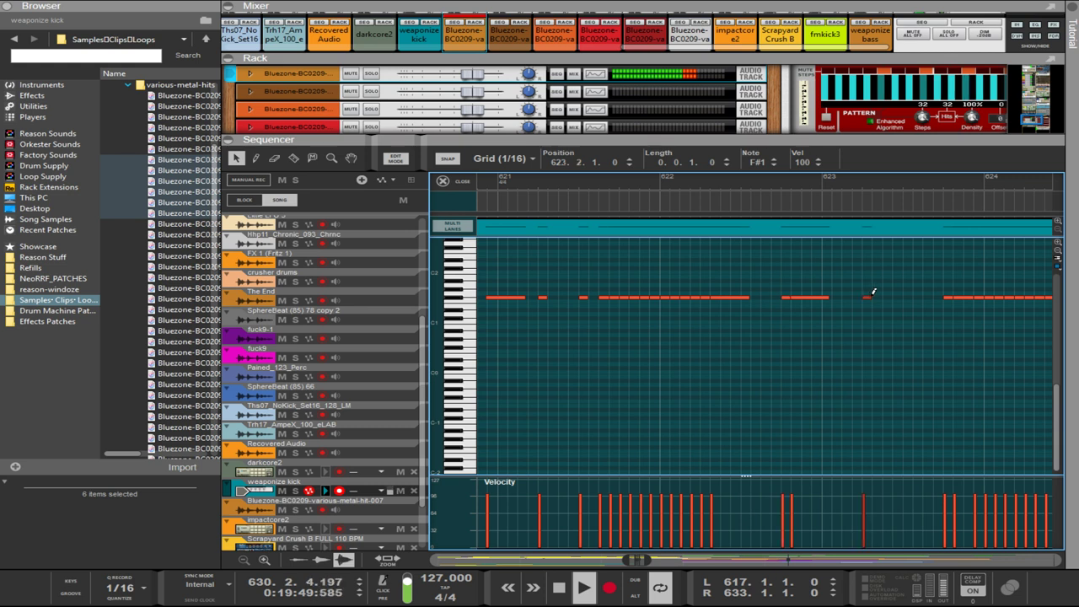
click(907, 293)
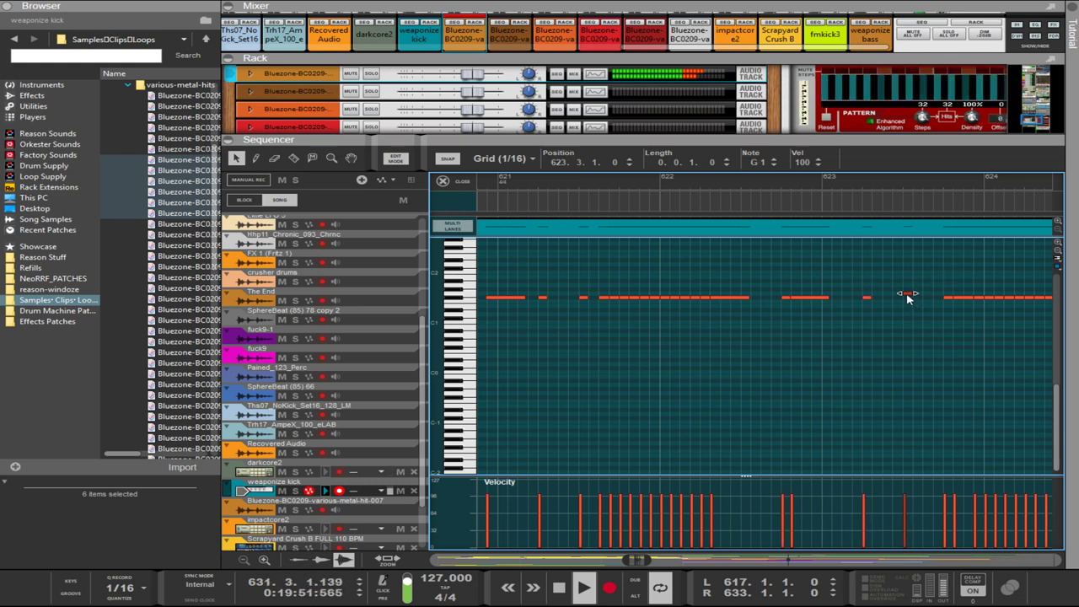
click(907, 296)
click(907, 296)
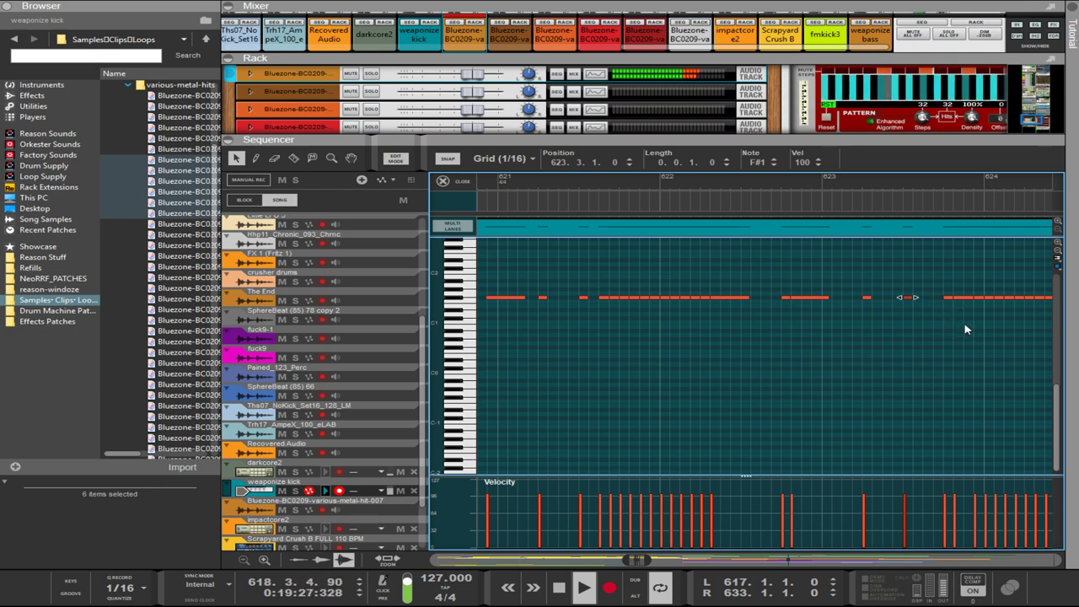
click(933, 325)
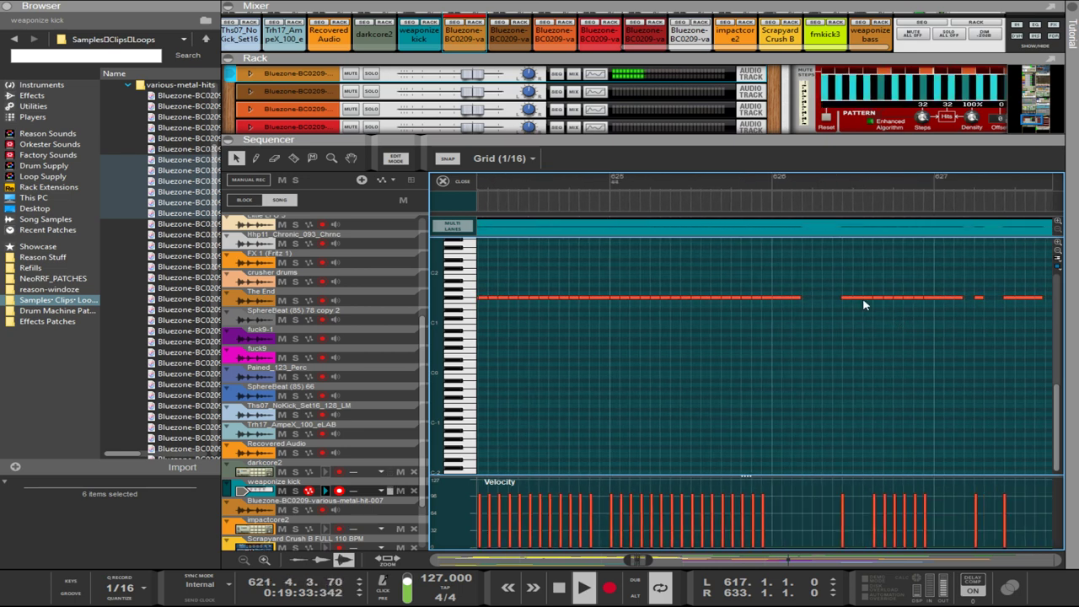
click(817, 296)
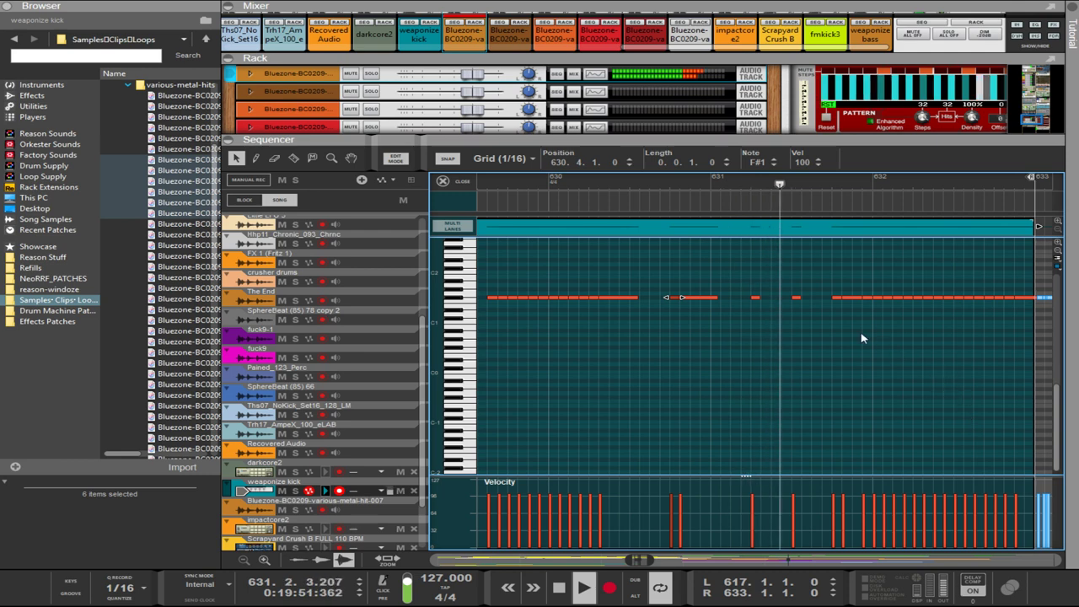
drag(731, 231, 759, 342)
- Browse the rack, flipping between front panels and back cable connections
scroll(974, 199, down, 2)
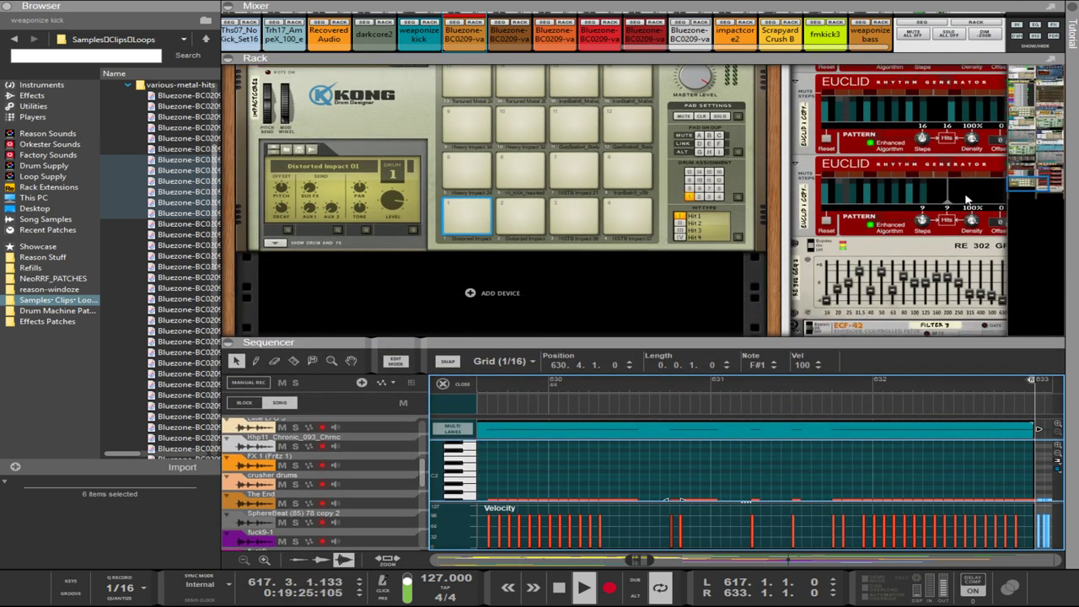
scroll(928, 199, up, 6)
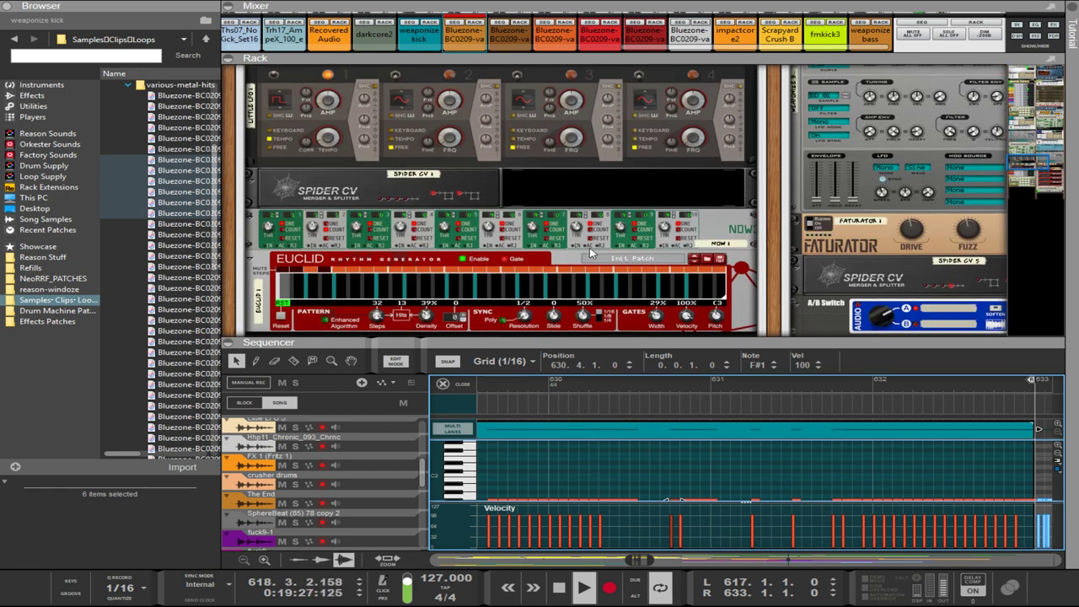
scroll(529, 267, up, 2)
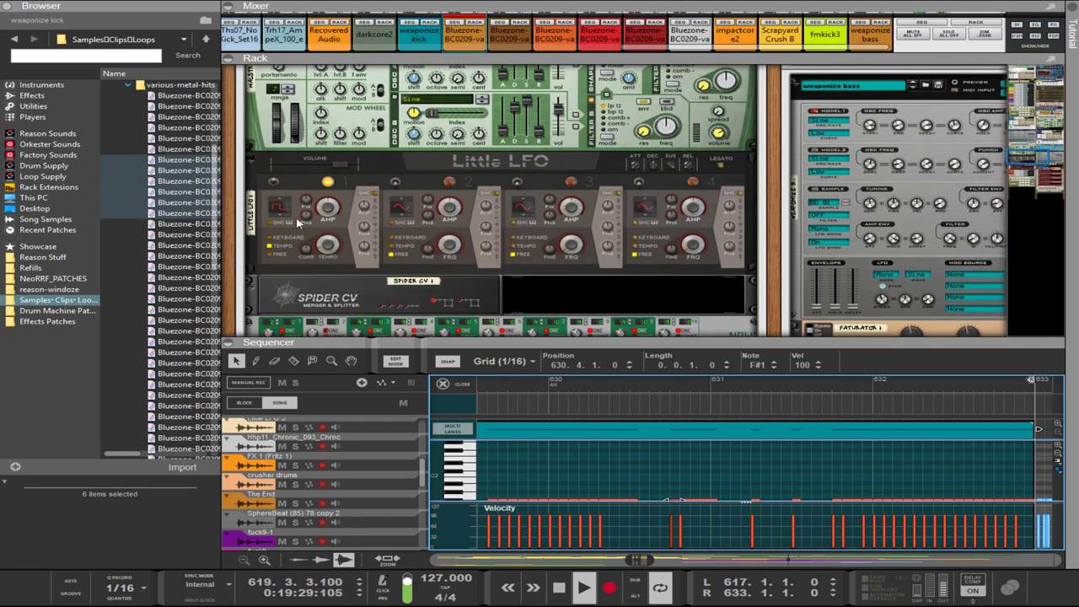
scroll(283, 193, up, 2)
scroll(283, 192, down, 3)
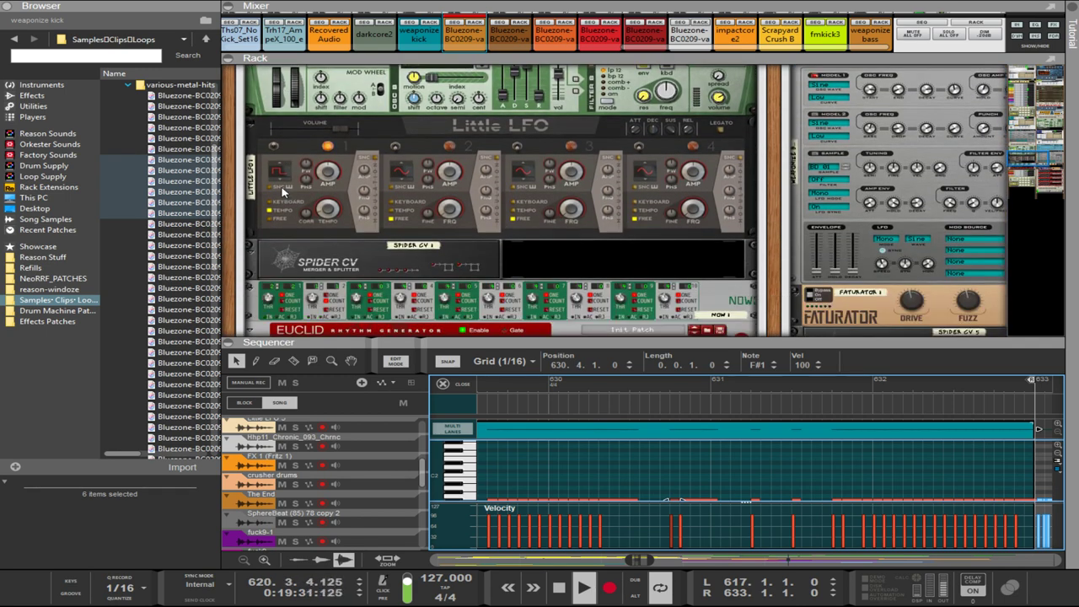
scroll(317, 227, up, 1)
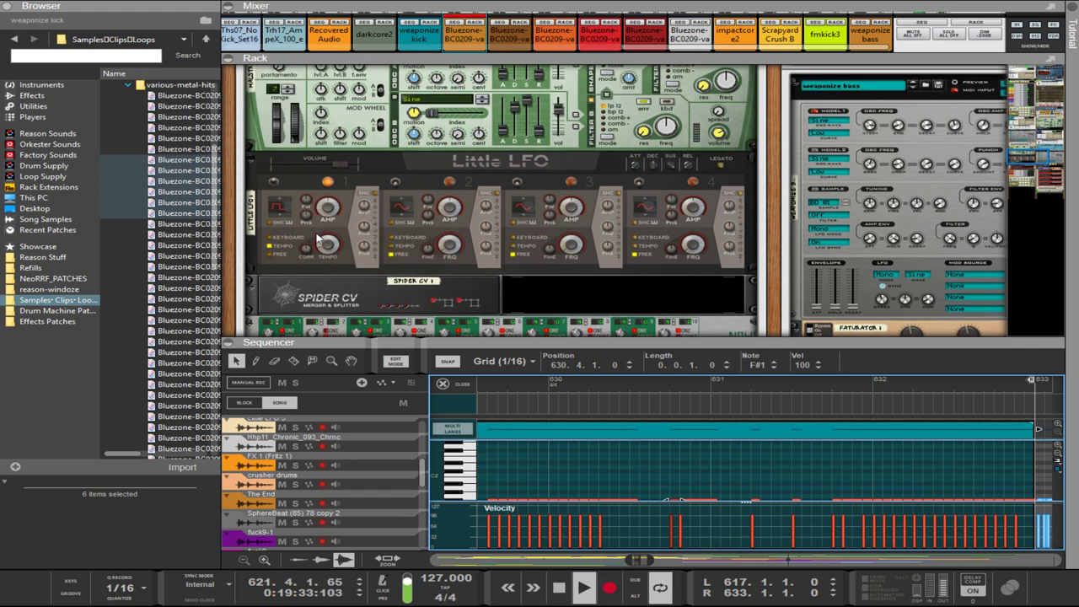
scroll(317, 232, down, 3)
key(Tab)
key(Tab)
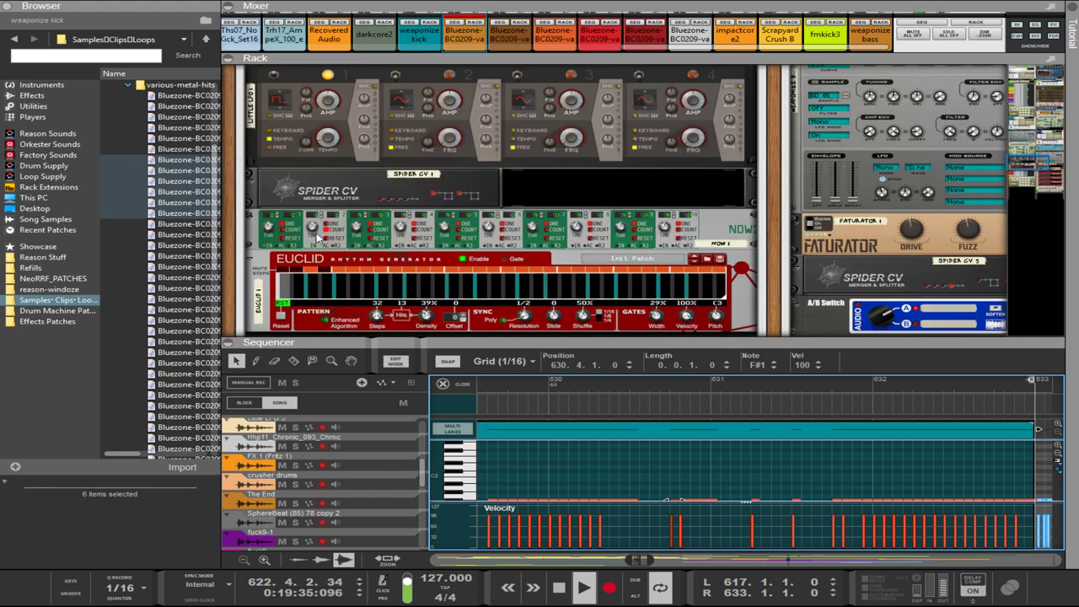
key(Tab)
key(Tab)
key(Tab)
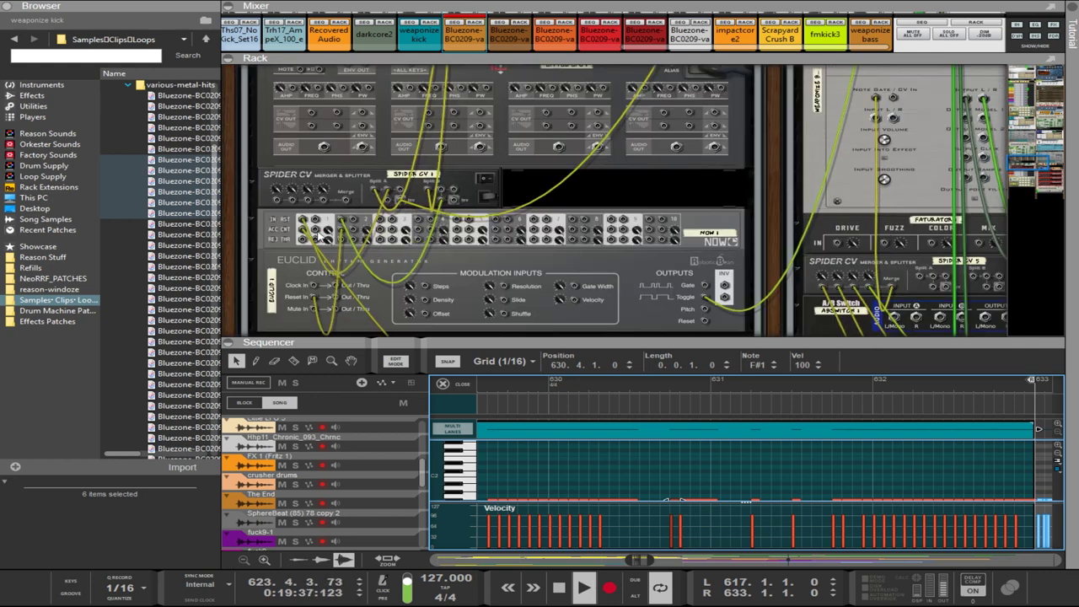
key(Tab)
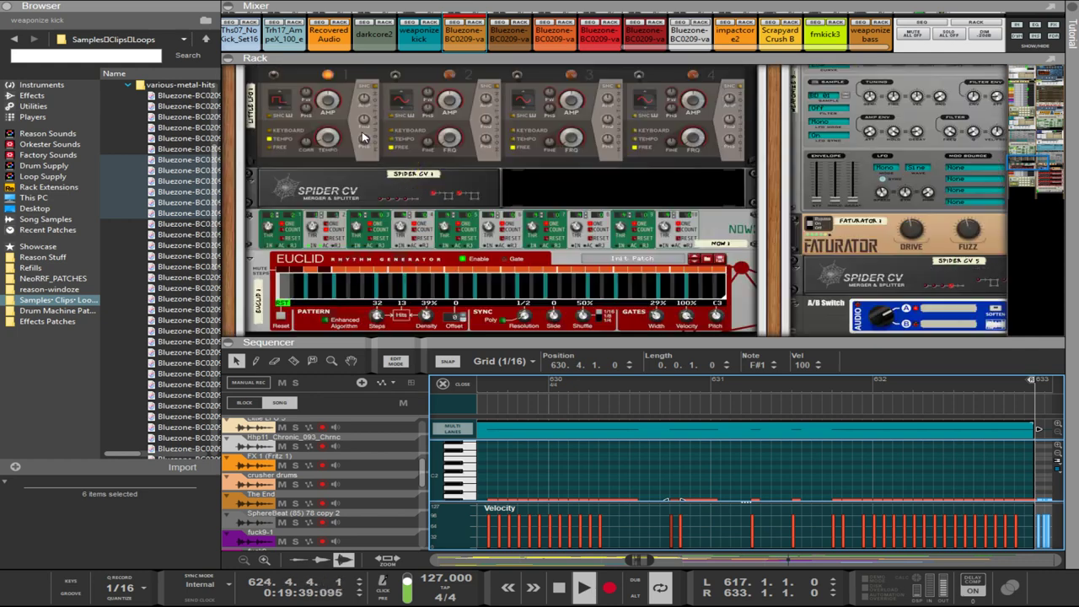
scroll(582, 143, up, 5)
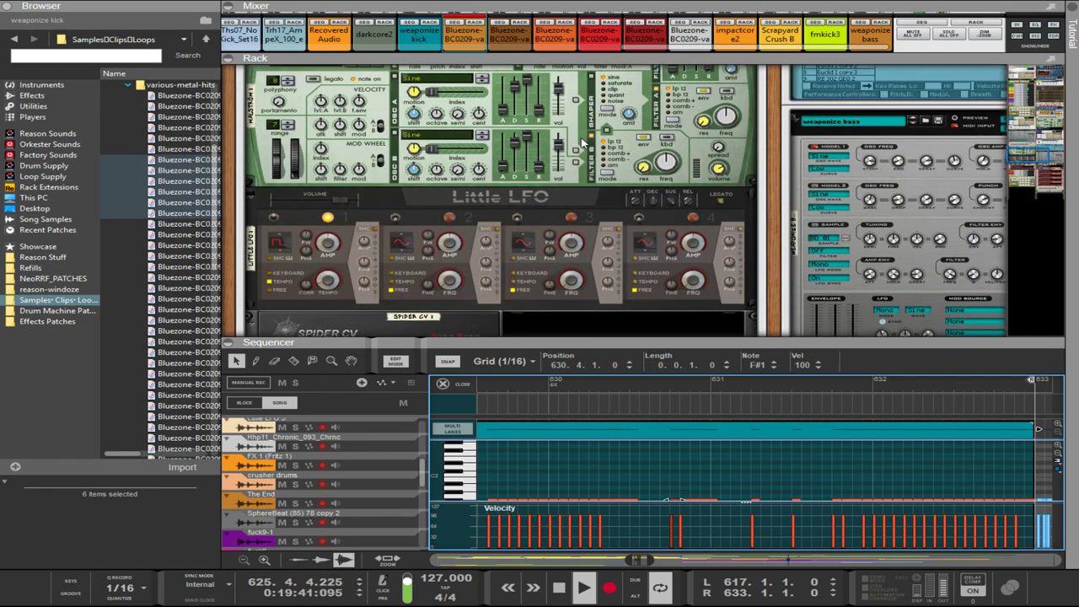
scroll(582, 143, down, 3)
scroll(571, 140, down, 2)
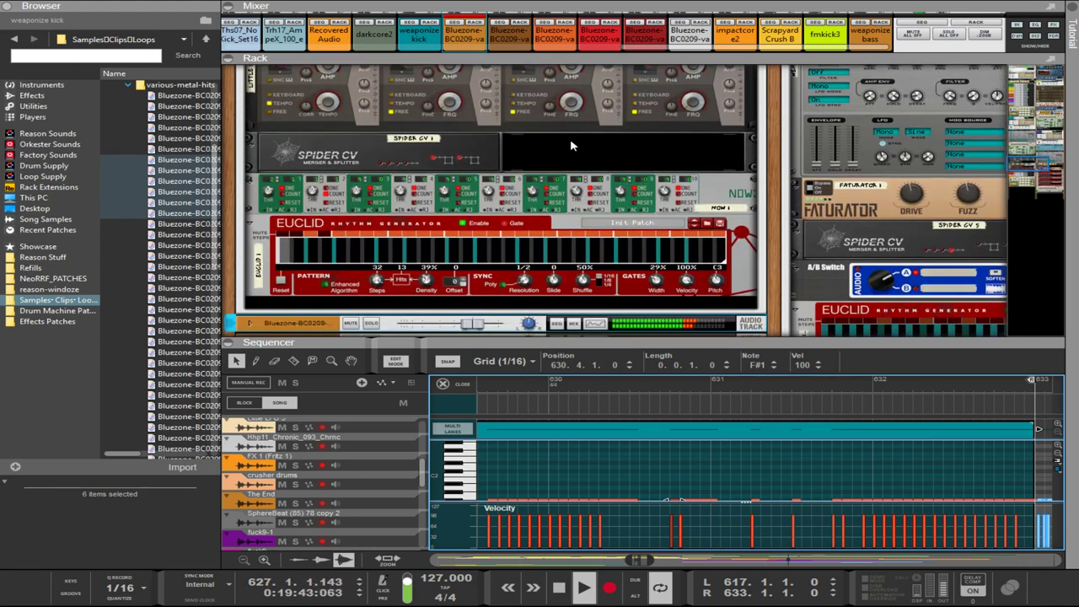
key(Tab)
scroll(570, 145, up, 3)
key(Tab)
scroll(524, 127, up, 3)
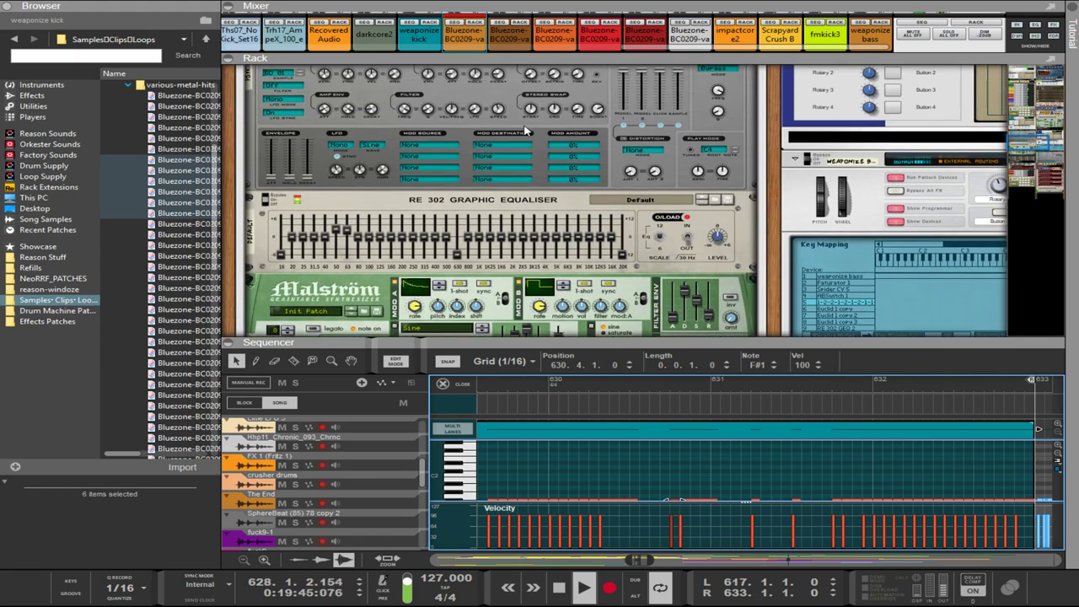
scroll(524, 126, down, 4)
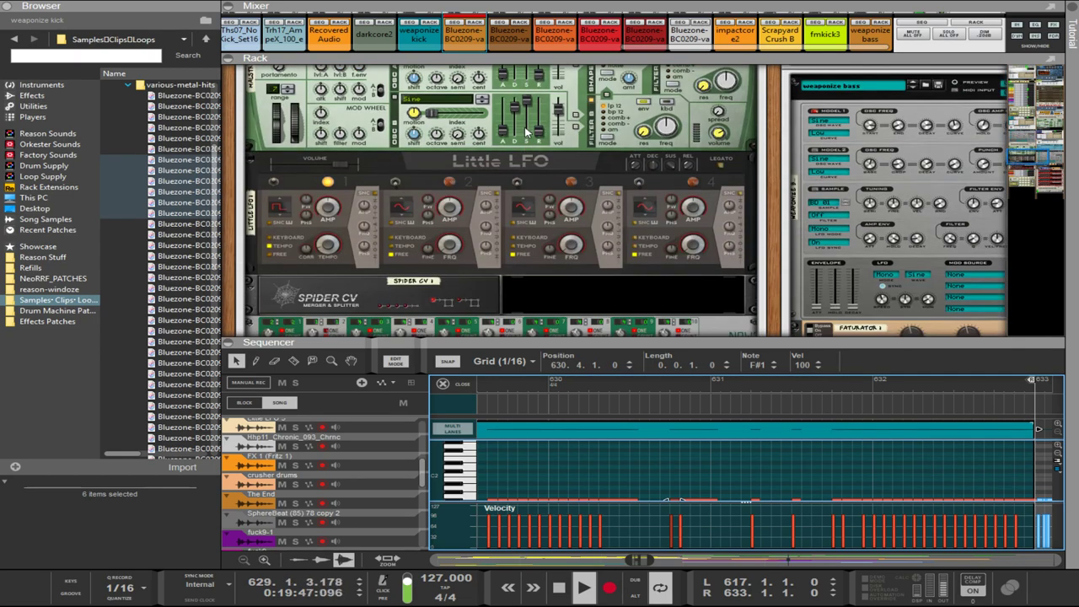
scroll(527, 126, up, 1)
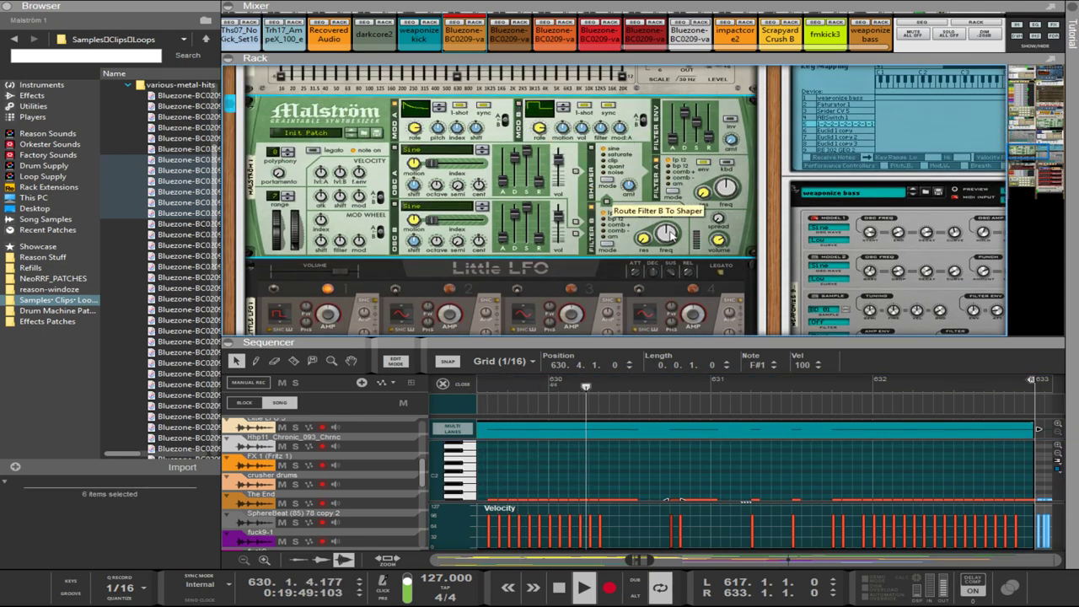
scroll(887, 239, down, 2)
scroll(887, 238, down, 3)
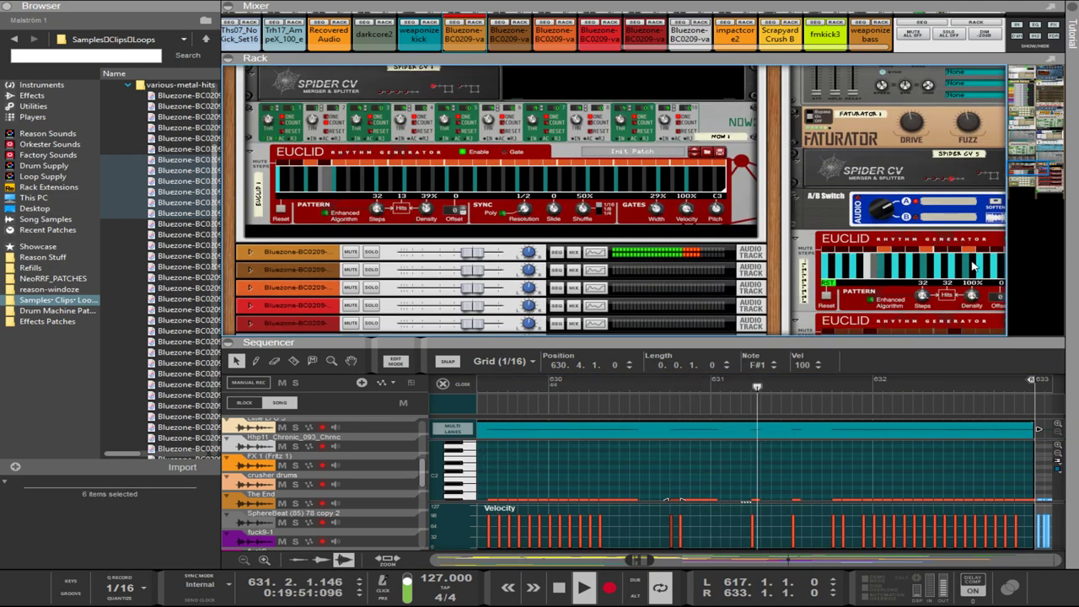
scroll(996, 295, down, 2)
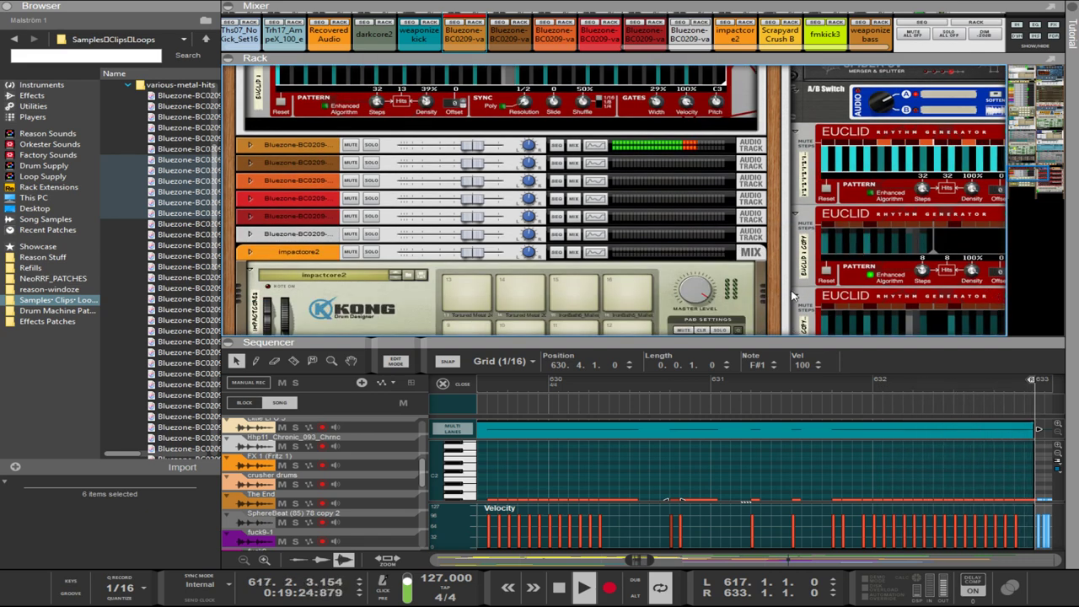
- Set the first Euclid's resolution to 1/128 and inspect the Malström synth and Combinator
drag(791, 294, 385, 278)
scroll(335, 269, up, 1)
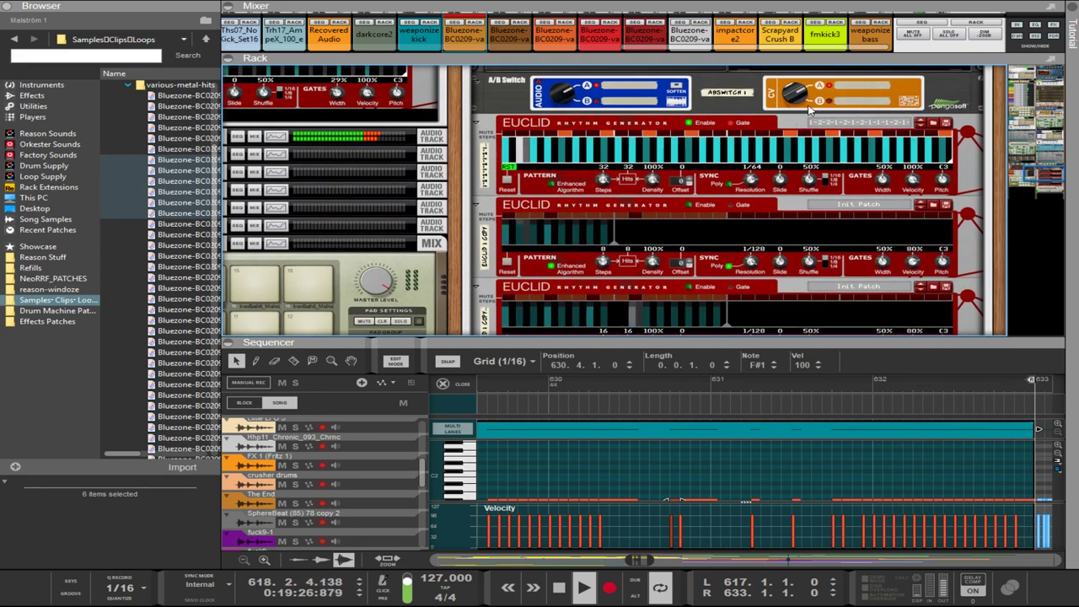
drag(750, 180, 750, 174)
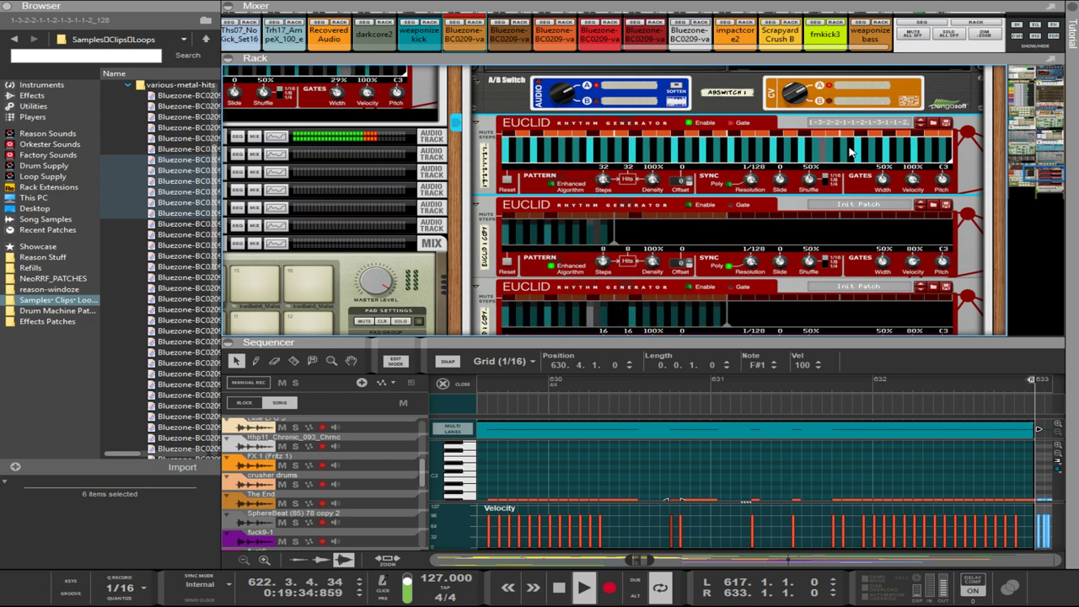
drag(455, 279, 785, 455)
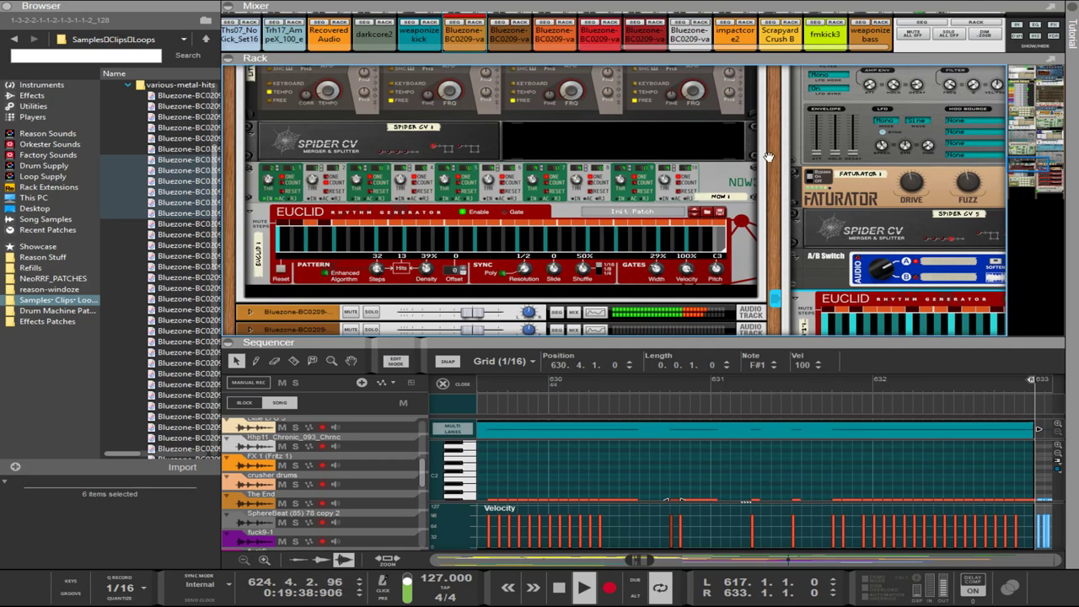
drag(769, 157, 764, 434)
click(408, 142)
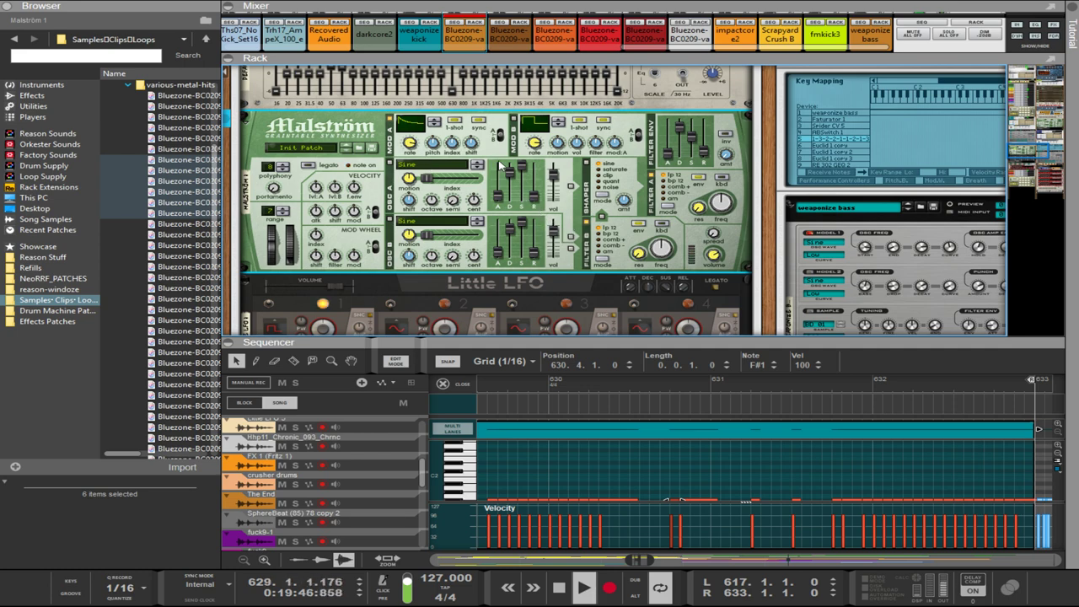
scroll(579, 154, down, 3)
scroll(951, 201, down, 5)
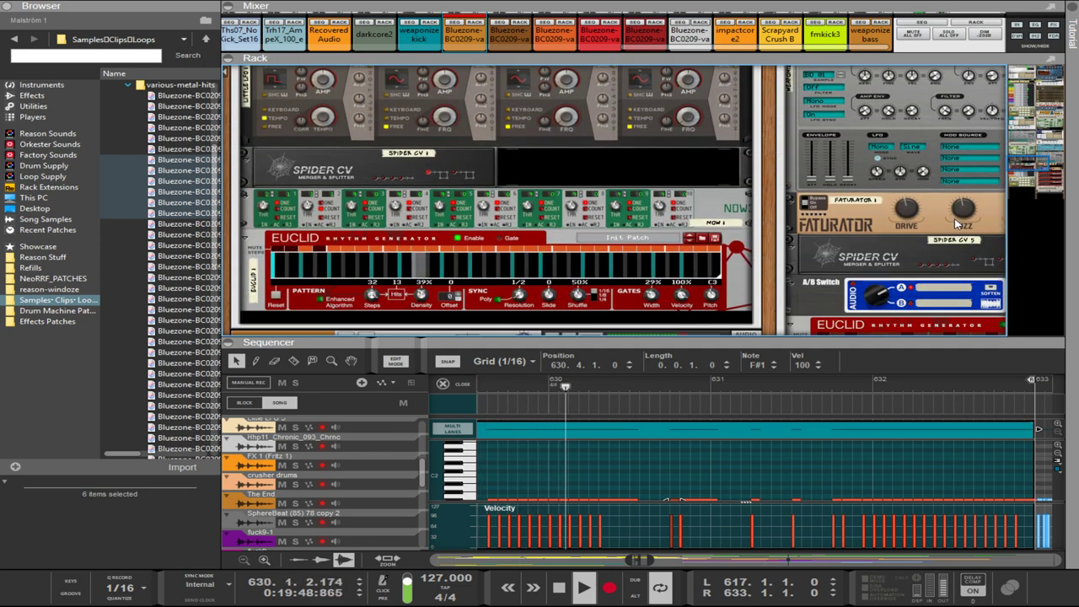
drag(772, 206, 741, 231)
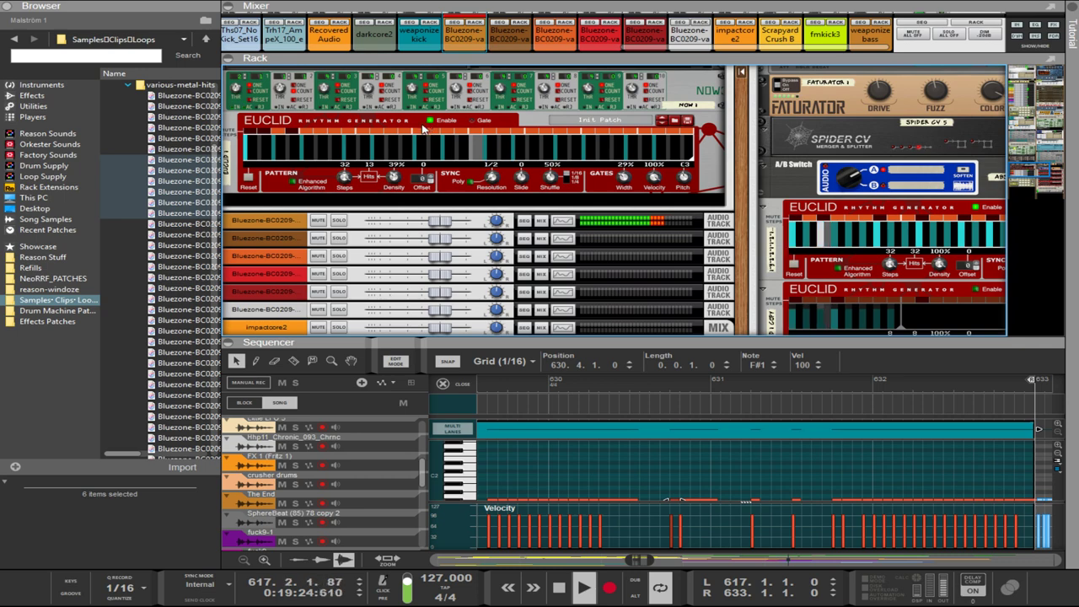
scroll(423, 128, up, 7)
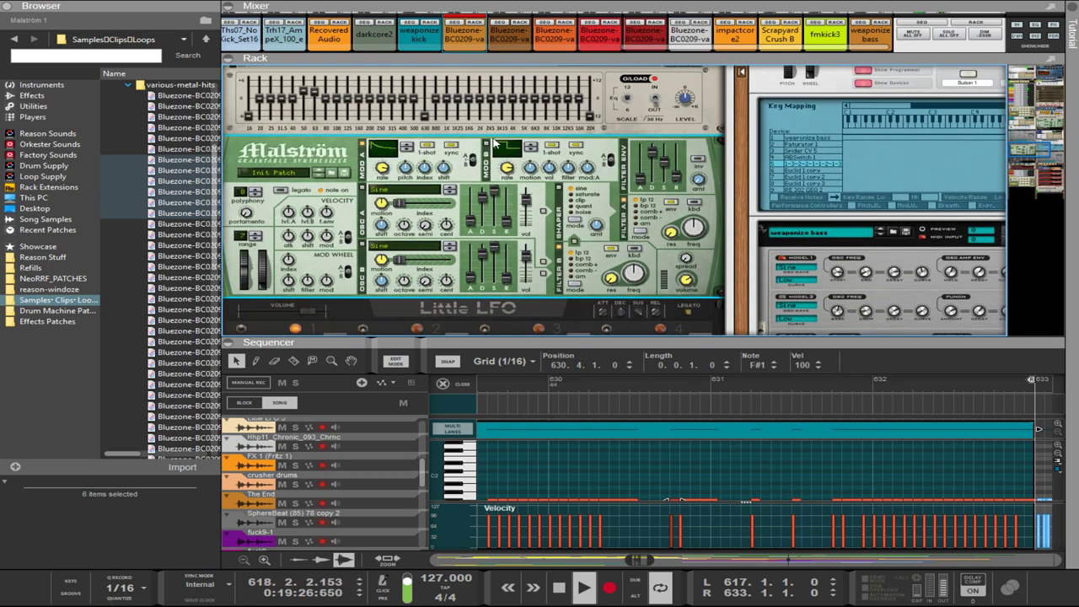
scroll(487, 149, down, 7)
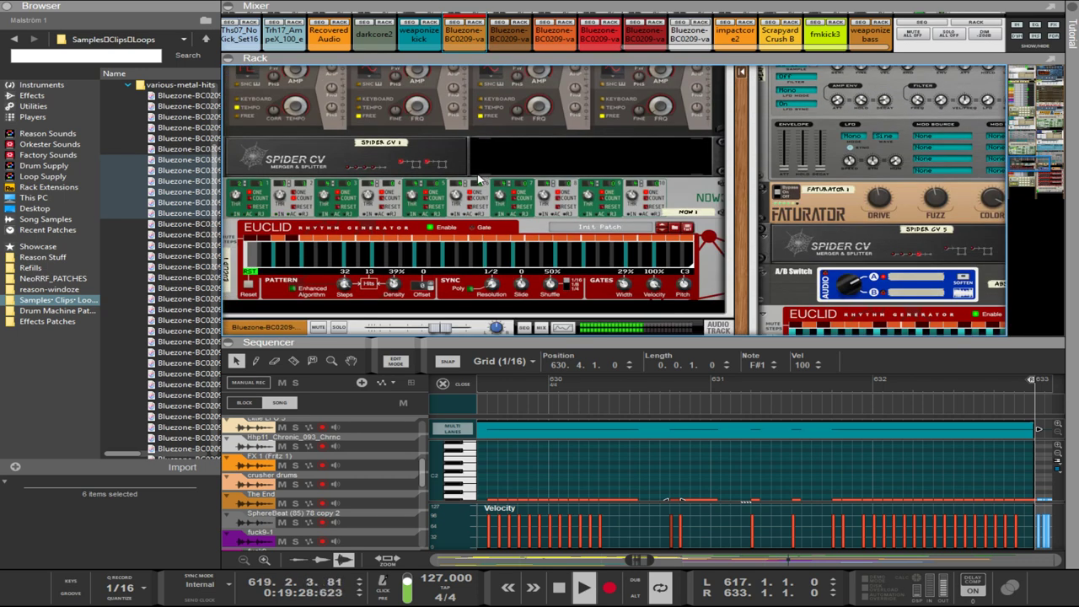
- Toggle the Euclid Enable switch and expand the sequencer to fill the whole window
click(431, 120)
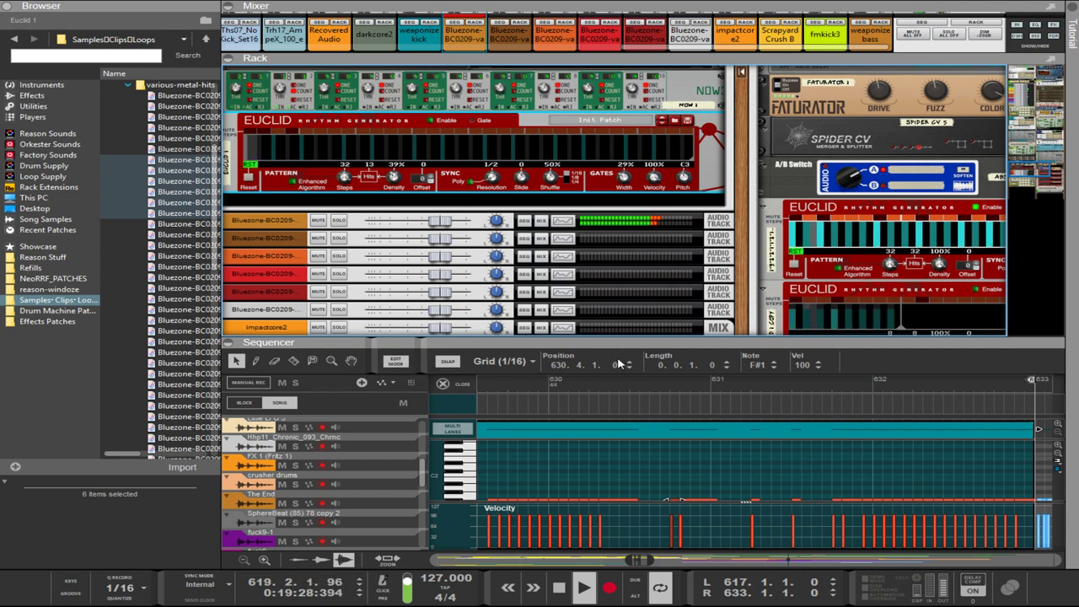
drag(681, 344, 621, 29)
scroll(661, 307, down, 8)
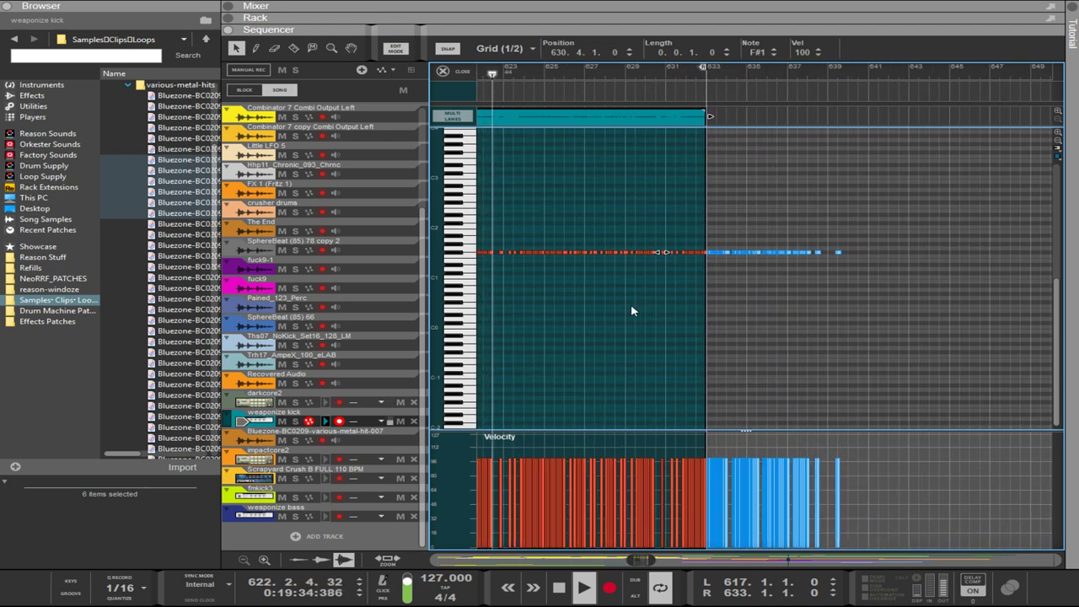
- Close the piano roll and marquee-select the darkcore2 clips spanning bars 625 to 633
key(Escape)
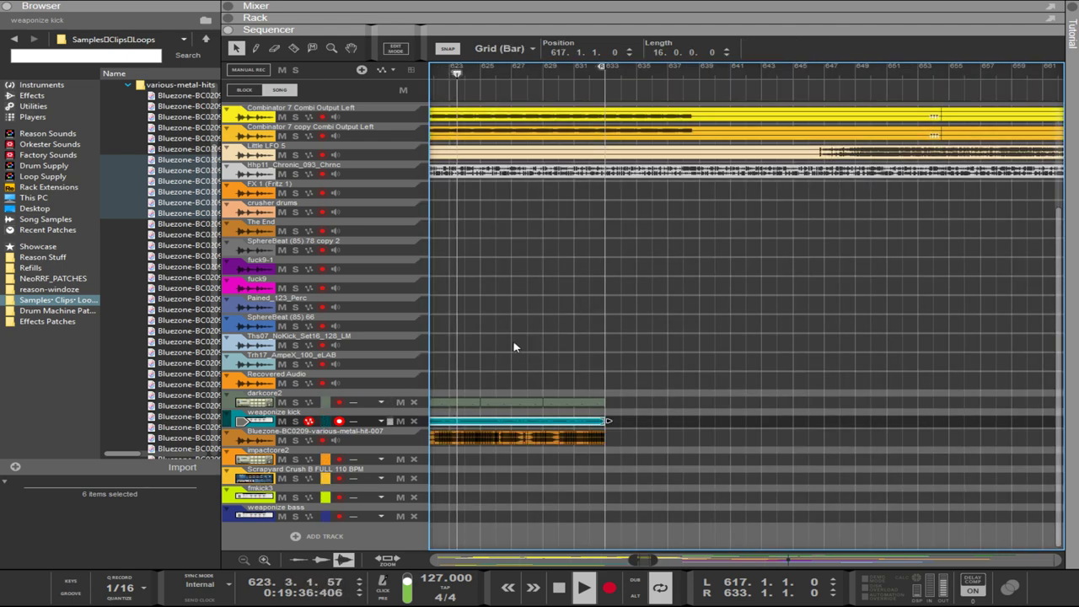
drag(513, 346, 608, 376)
drag(803, 387, 602, 408)
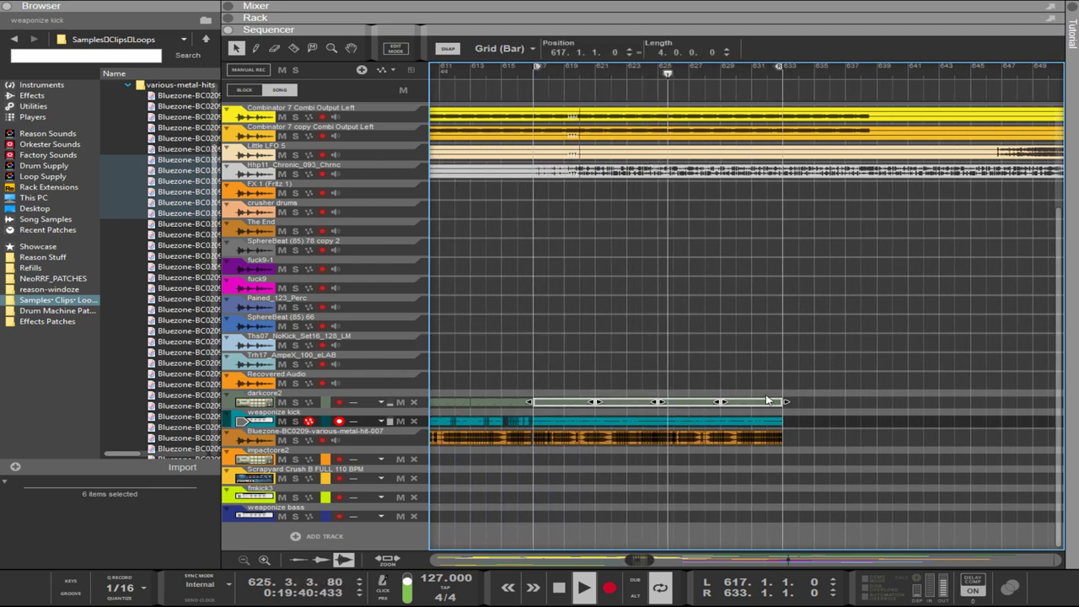
mouse_move(783, 402)
mouse_down()
mouse_move(653, 409)
mouse_move(769, 405)
mouse_up()
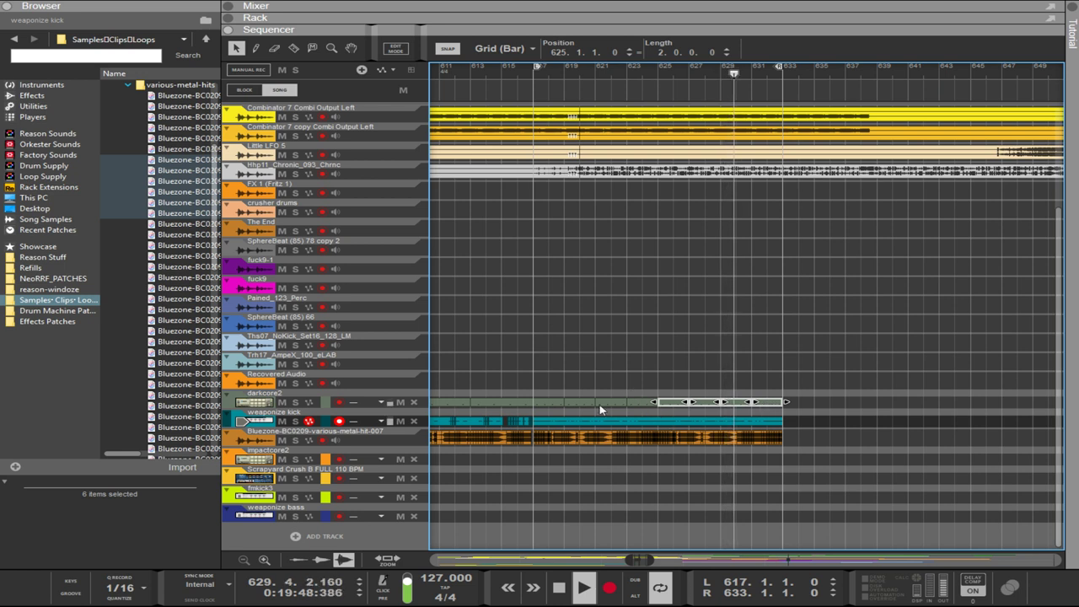
double_click(434, 580)
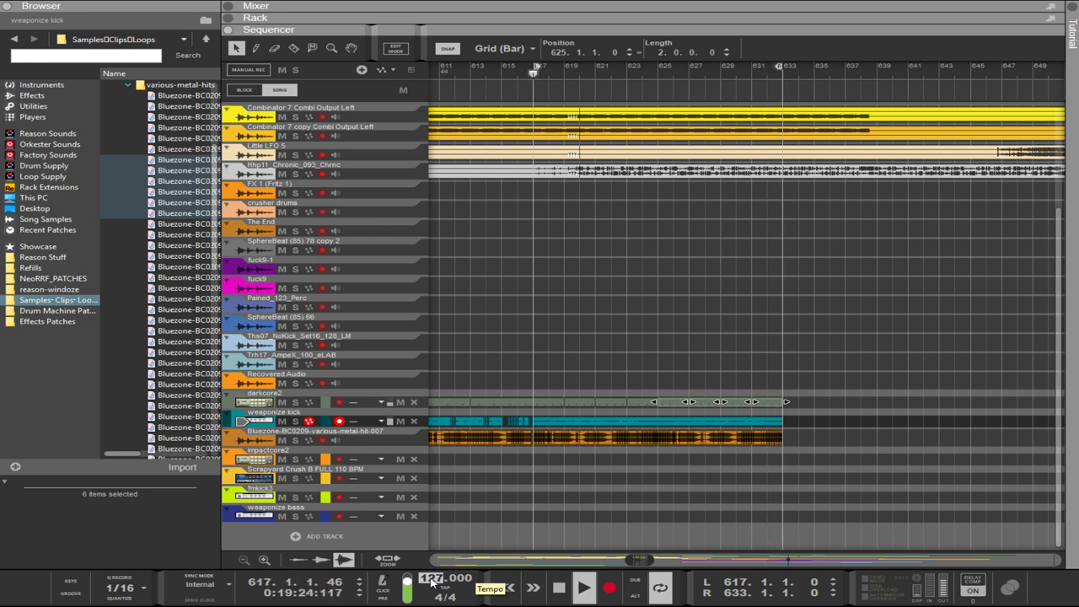
text(113)
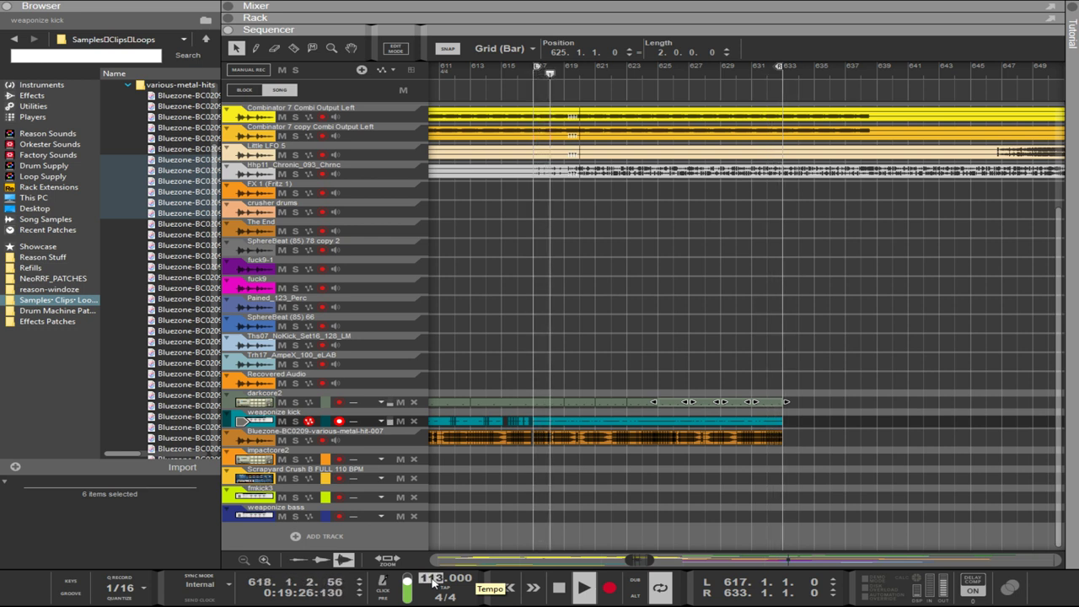
key(Return)
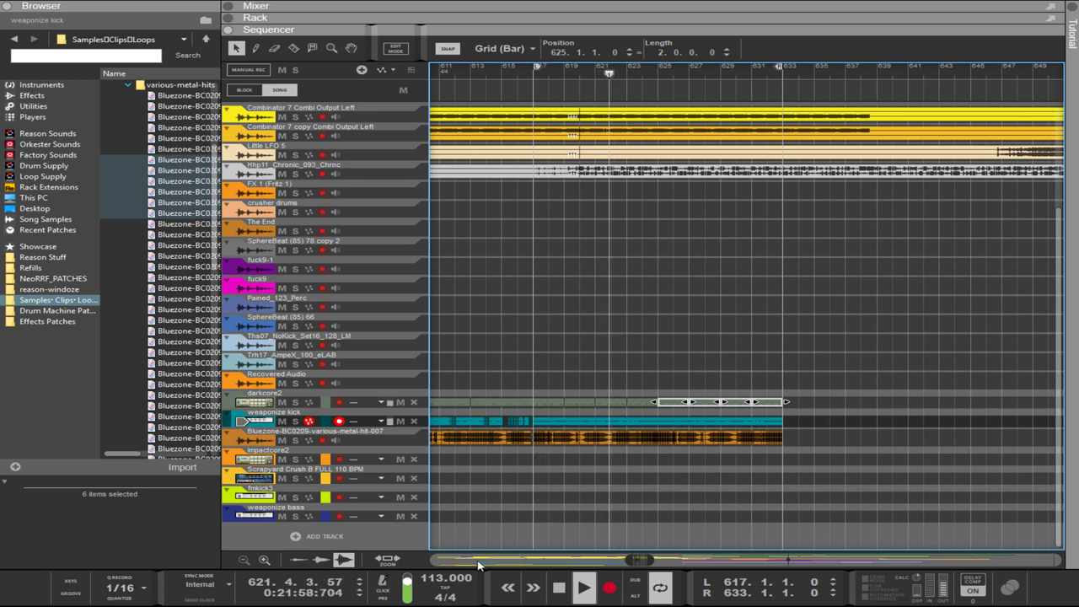
click(424, 579)
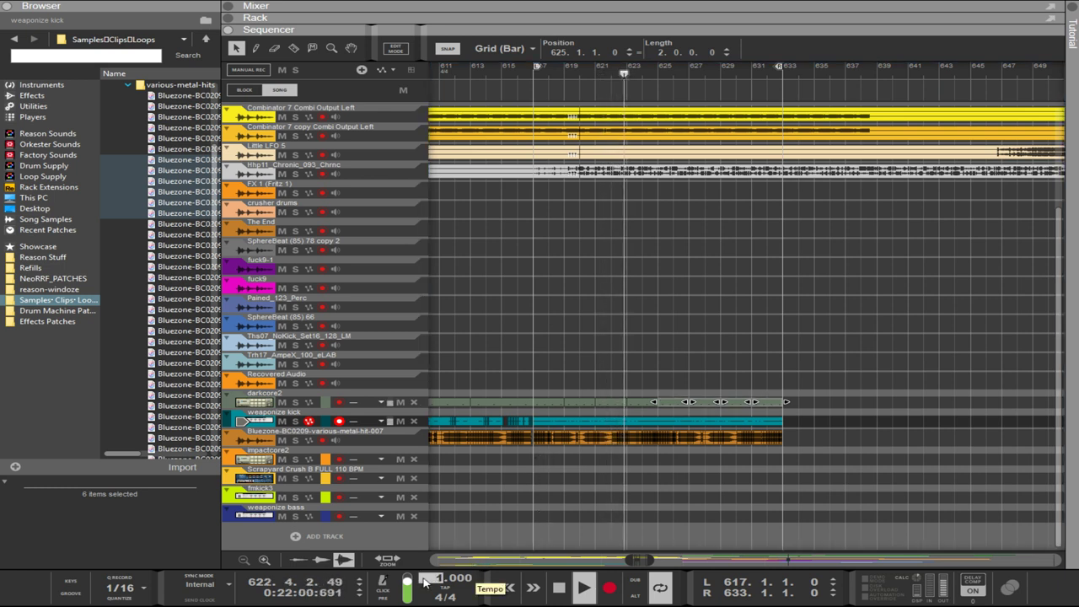
text(127)
key(Return)
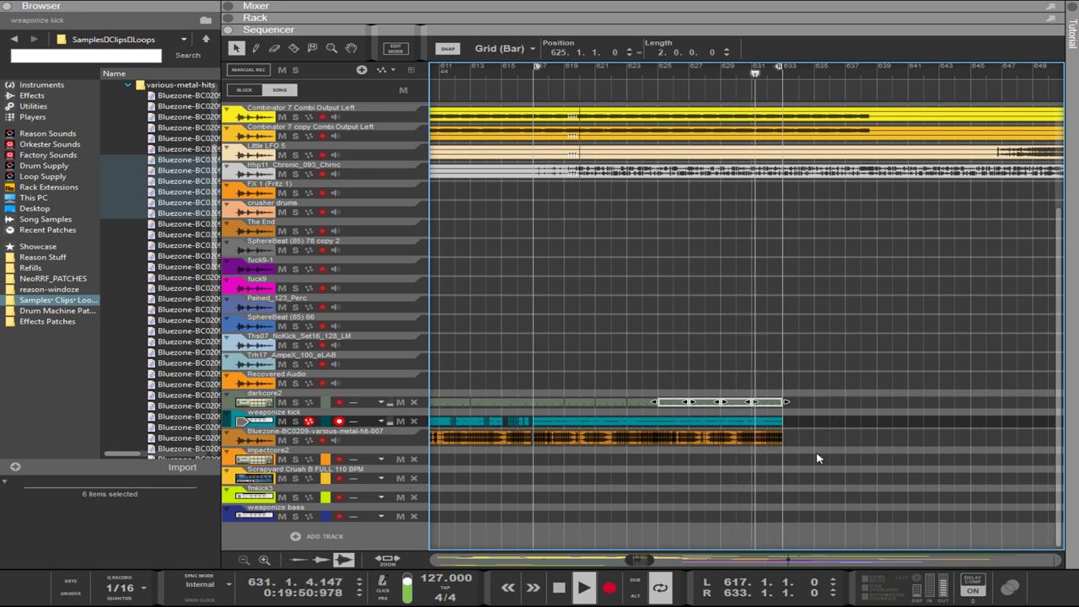
- Copy the weaponize kick and Bluezone clips so the copies start at bar 633
drag(807, 464, 537, 427)
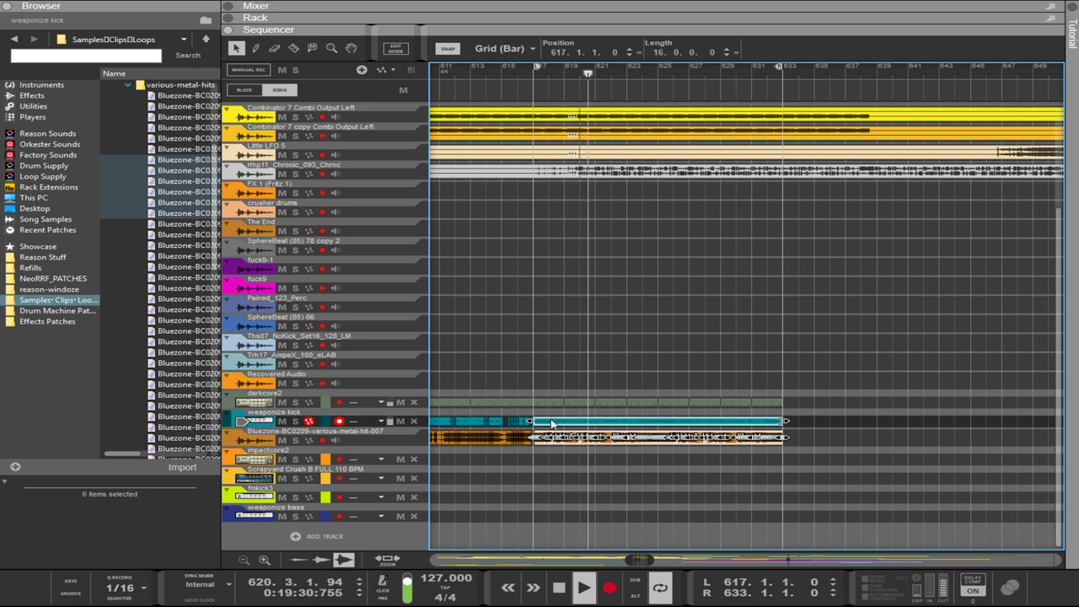
drag(552, 424, 801, 419)
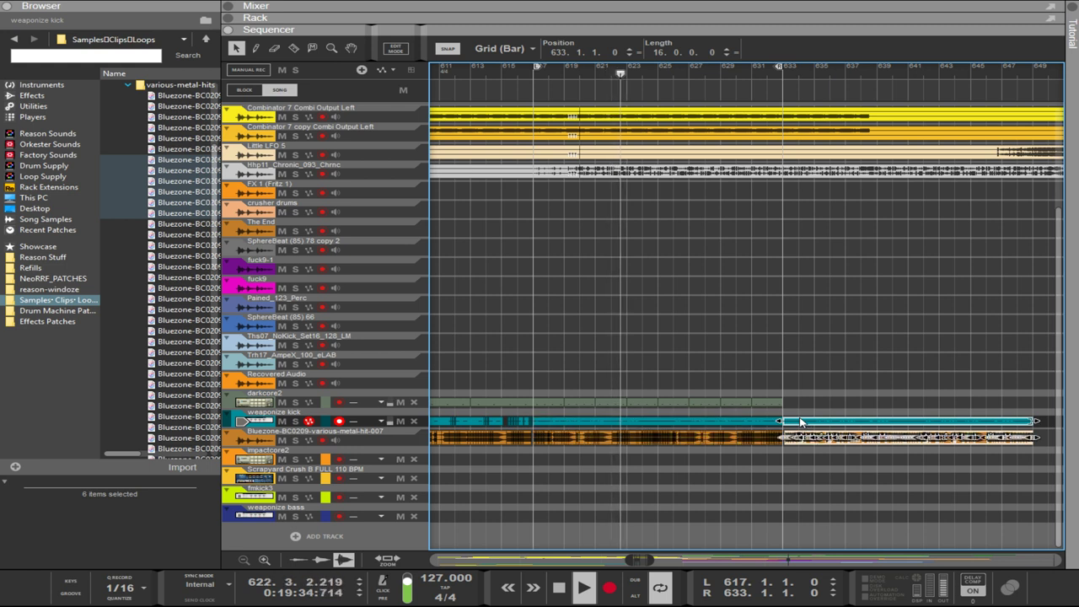
key(ctrl+z)
drag(813, 465, 534, 423)
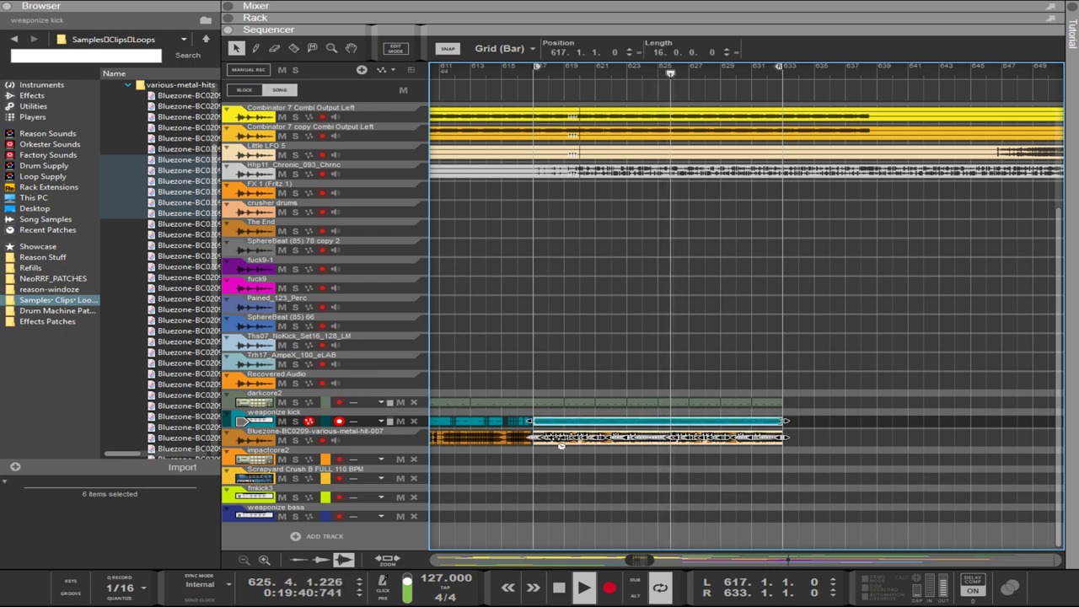
click(390, 443)
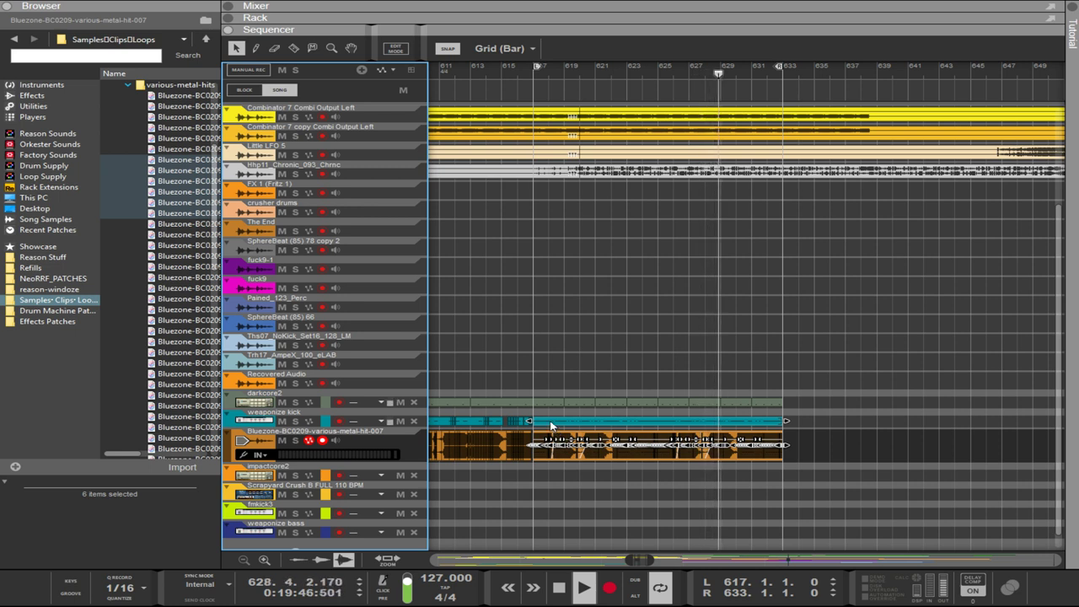
drag(552, 424, 800, 416)
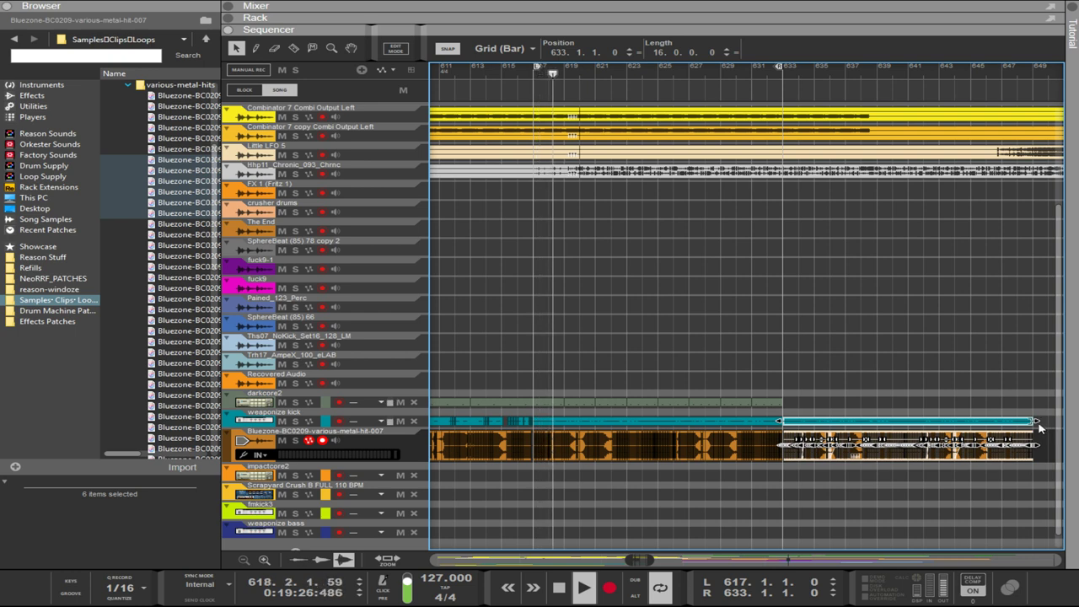
- Resize the copied kick and Bluezone clips to run 16 bars, to bar 649
drag(1045, 433, 1011, 419)
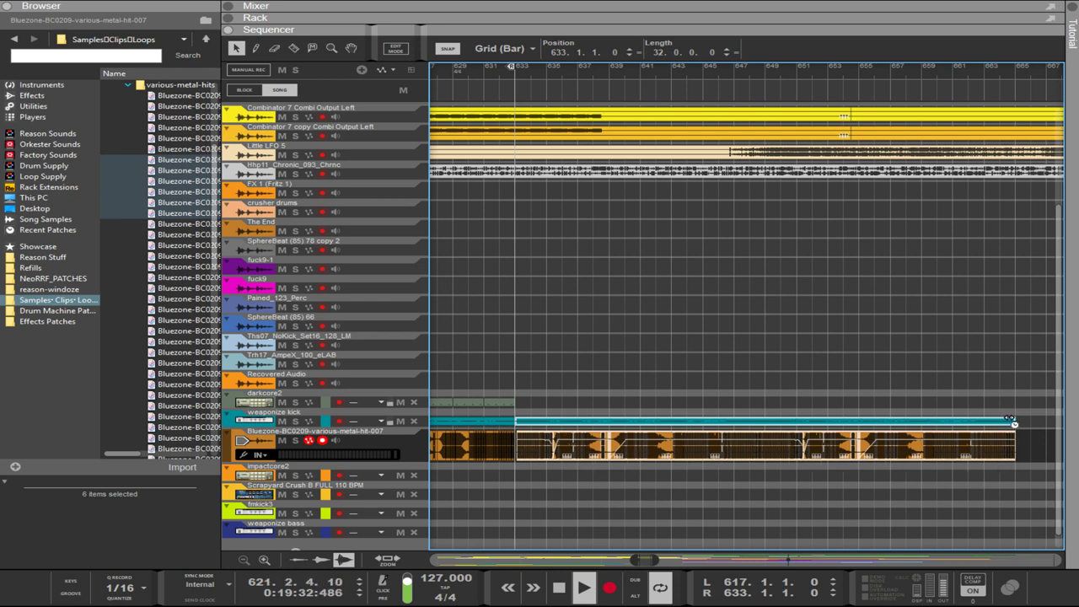
drag(1009, 418, 879, 413)
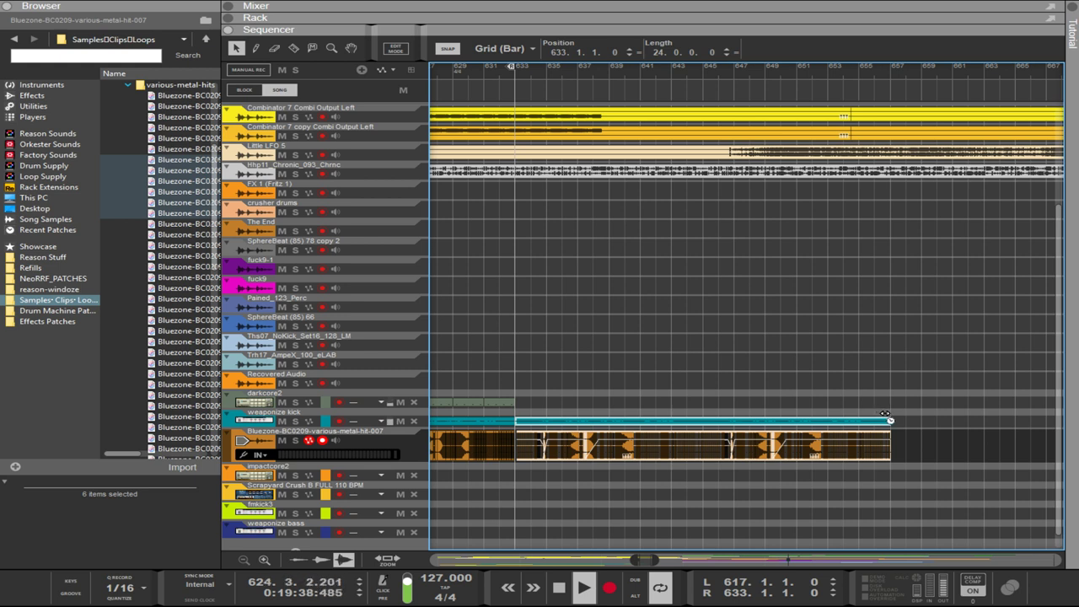
drag(887, 418, 925, 421)
drag(971, 415, 1014, 410)
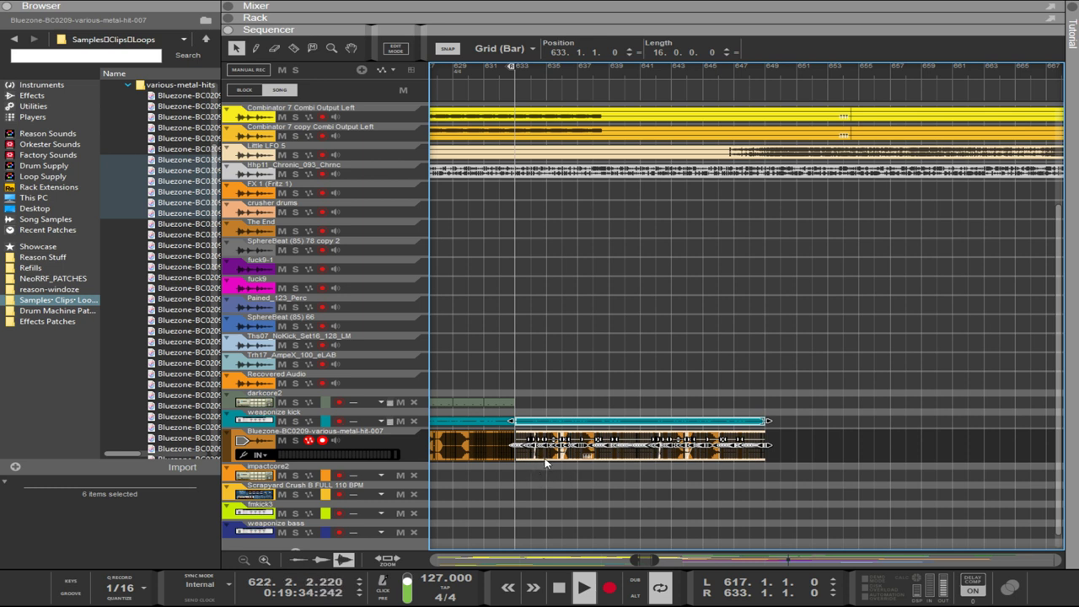
key(e)
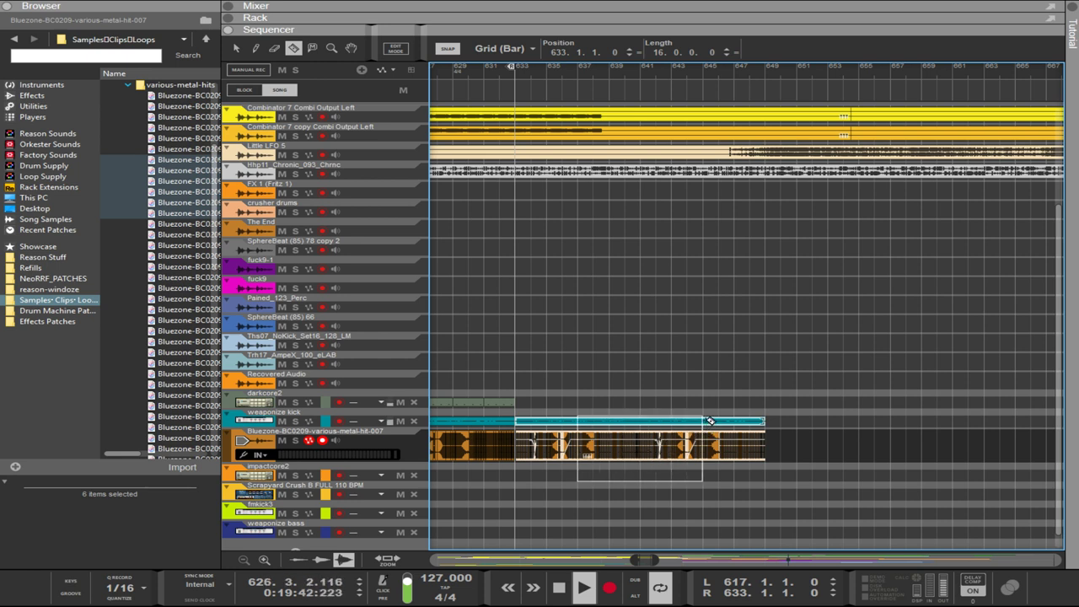
drag(711, 420, 706, 423)
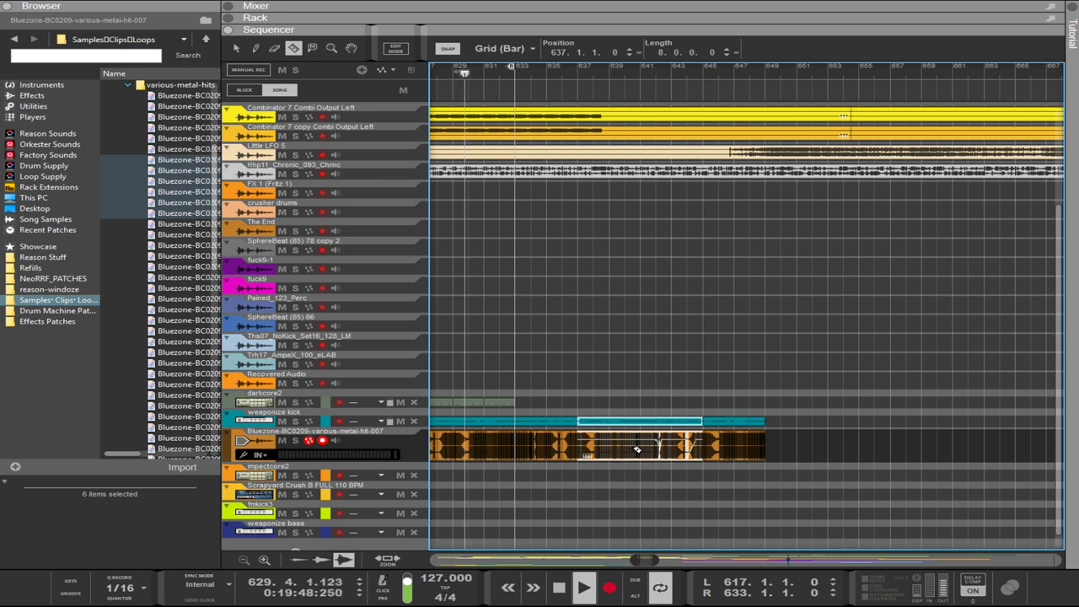
key(q)
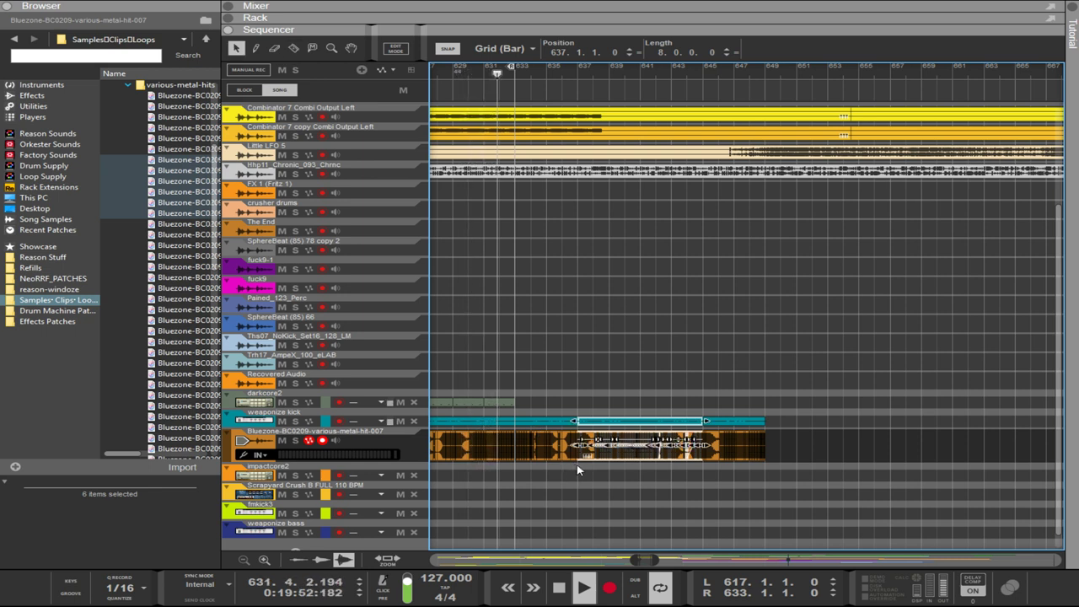
drag(576, 481, 520, 424)
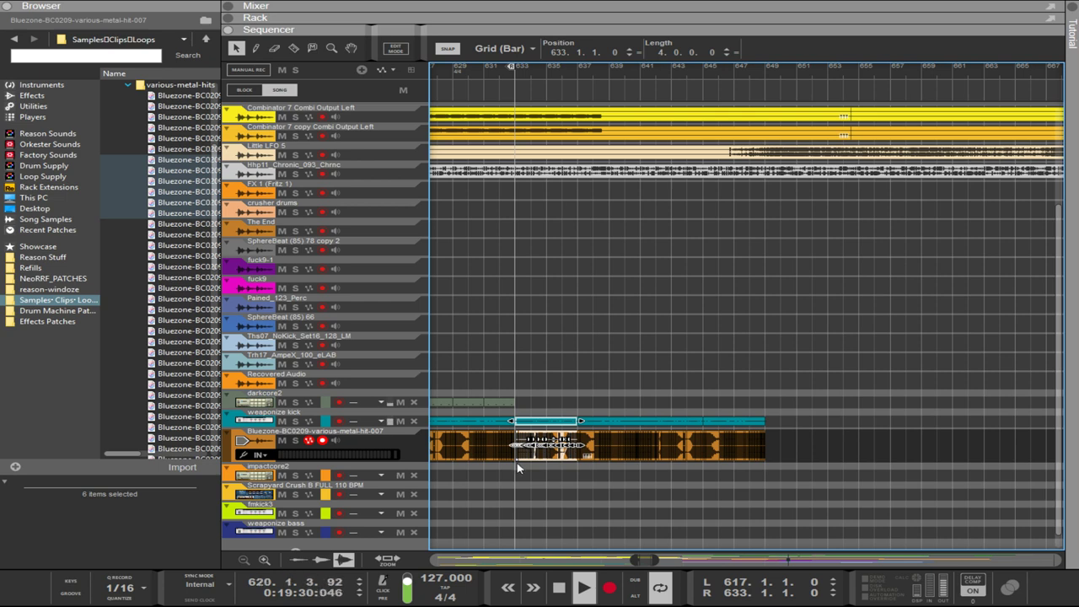
scroll(519, 469, up, 6)
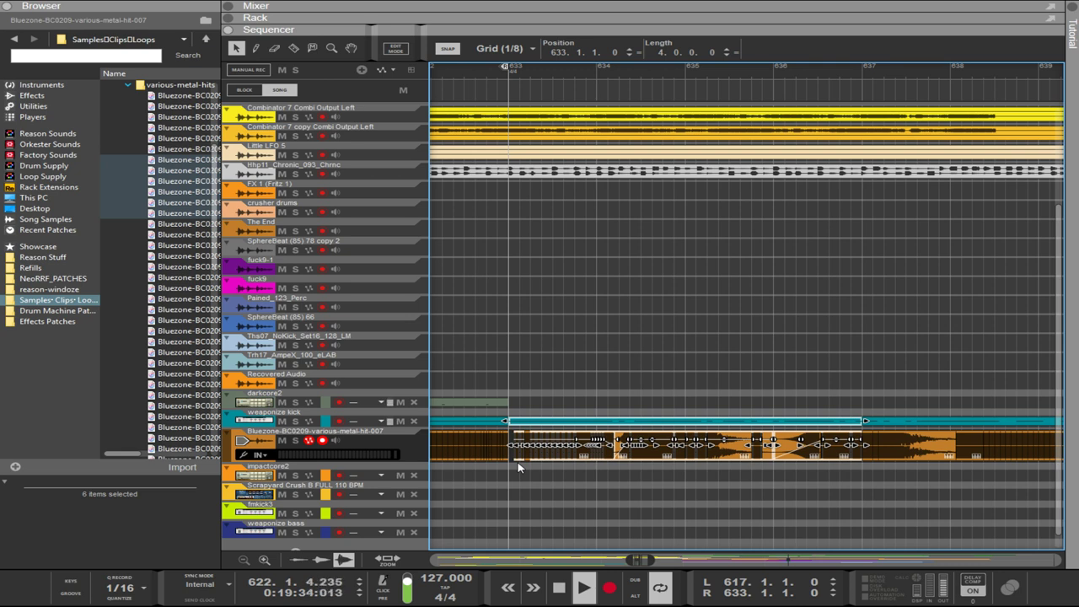
scroll(518, 466, down, 6)
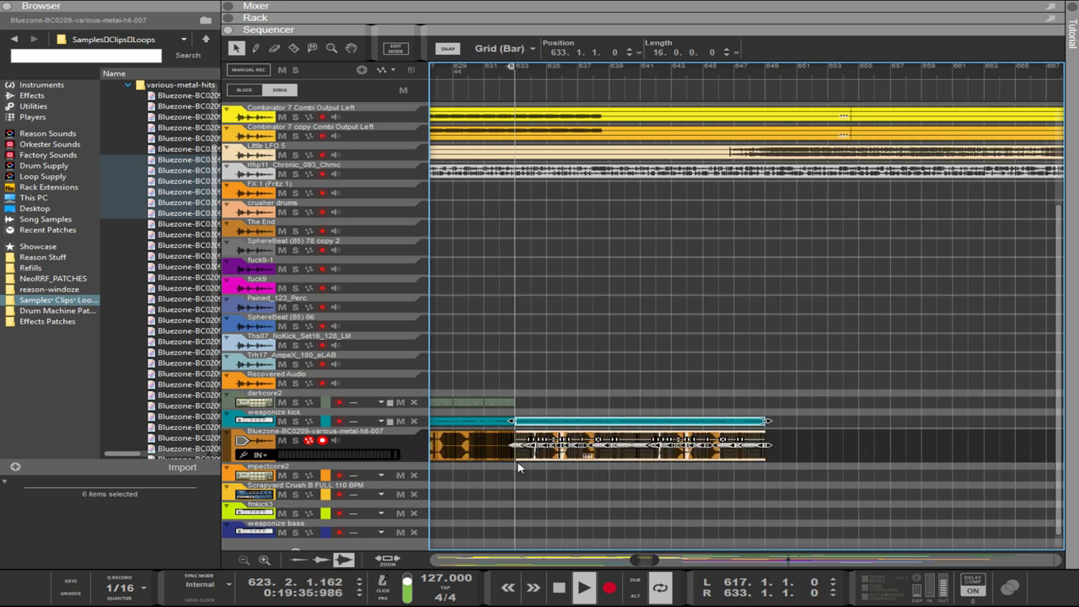
- Undo the earlier duplicate and copy the three tracks' bar 617–633 clips to bar 633
key(ctrl+z)
key(ctrl+z)
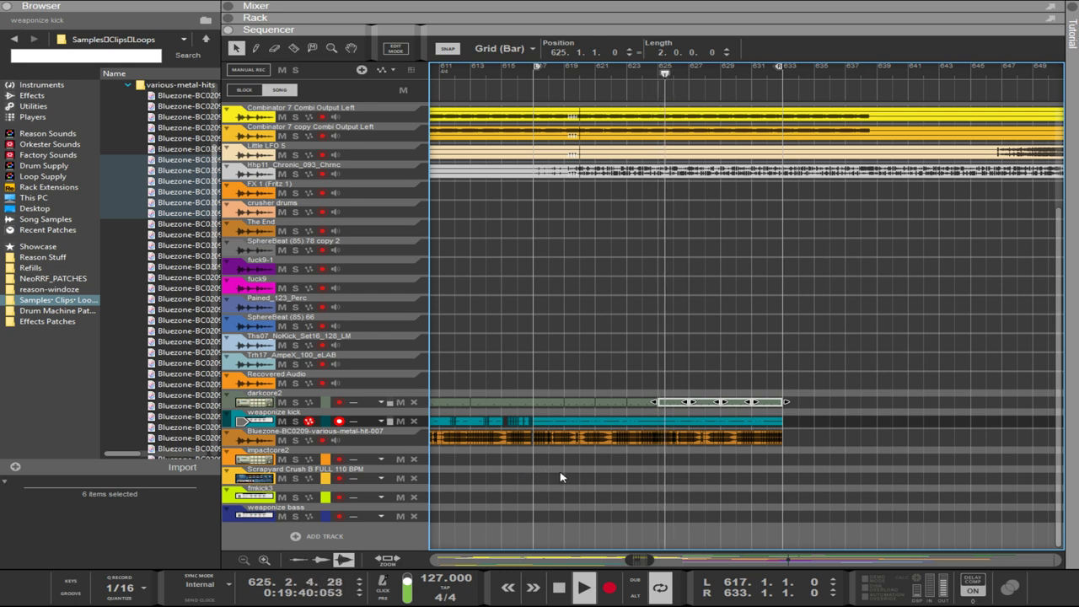
scroll(694, 472, up, 3)
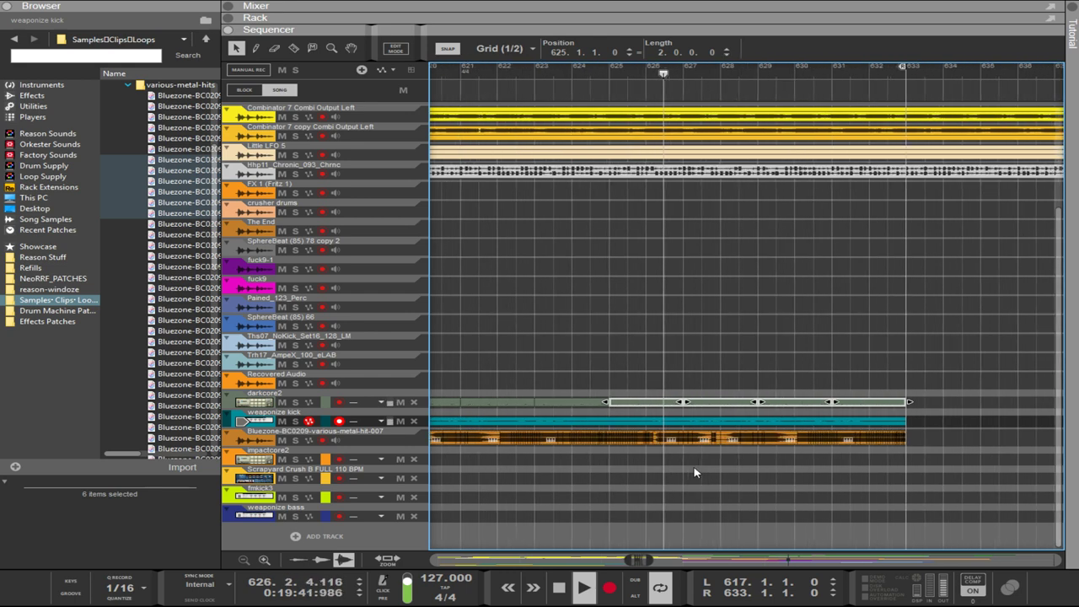
scroll(472, 487, up, 3)
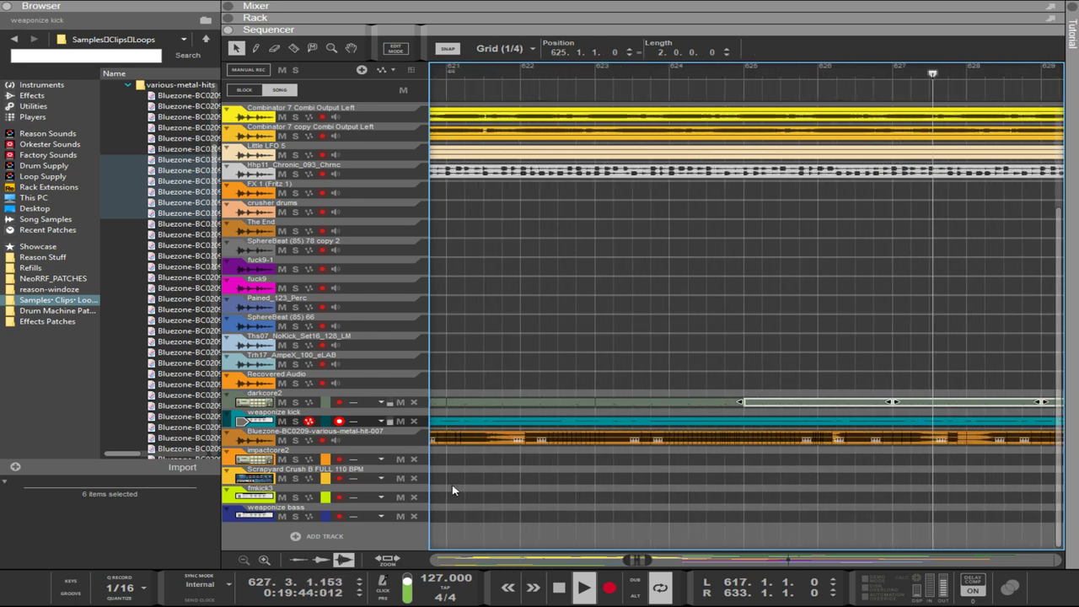
scroll(453, 490, left, 3)
scroll(453, 490, left, 6)
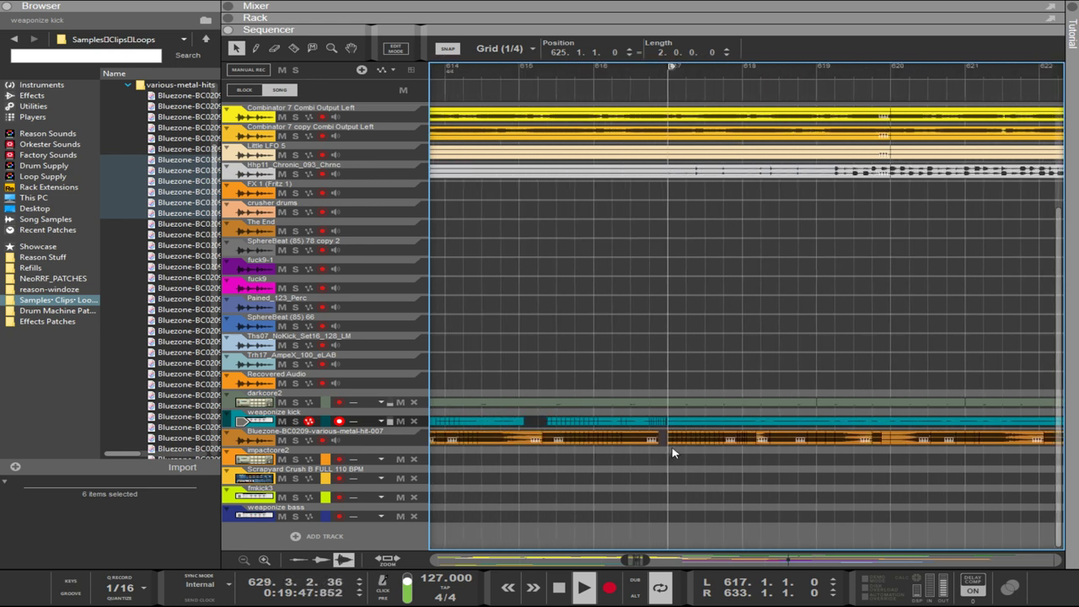
drag(672, 455, 1008, 391)
scroll(974, 387, down, 3)
scroll(975, 385, down, 3)
drag(818, 387, 910, 408)
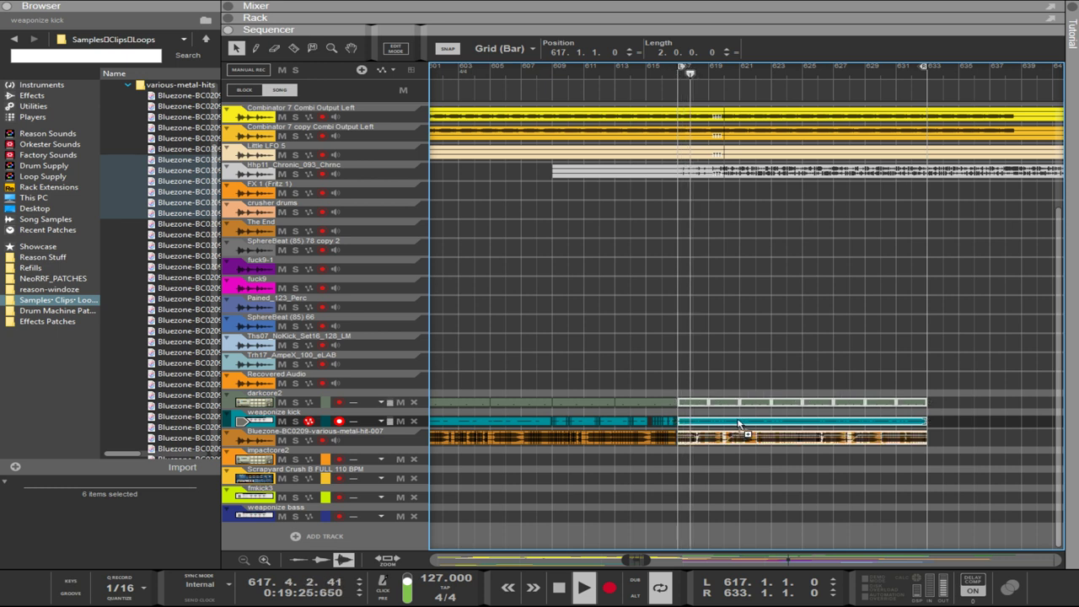
drag(739, 425, 988, 427)
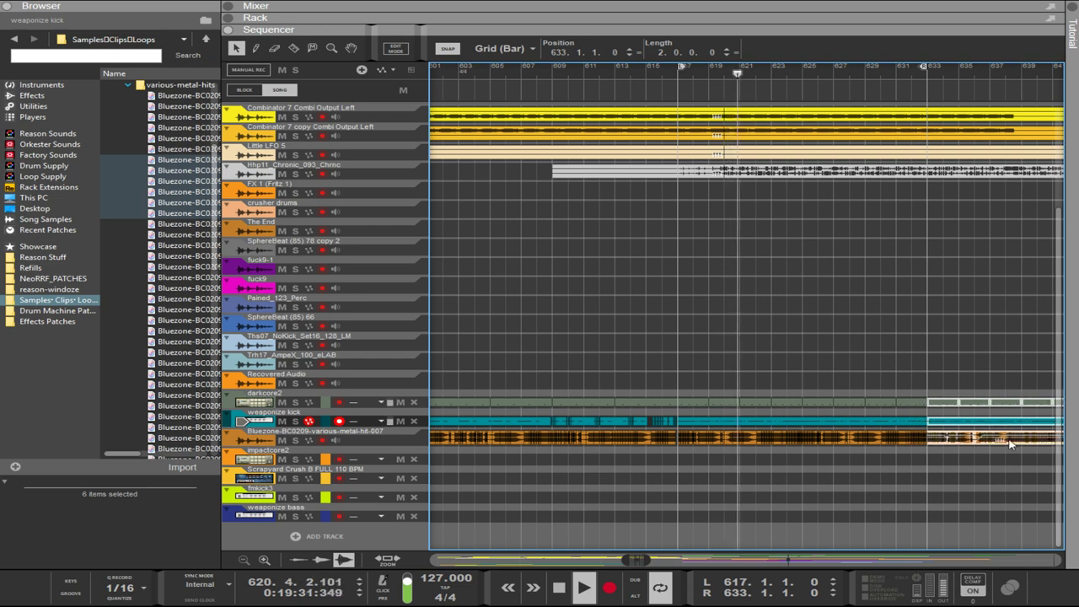
- Slice the copied clips with the Razor tool around bars 636–641
scroll(1018, 445, down, 2)
scroll(1027, 455, left, 1)
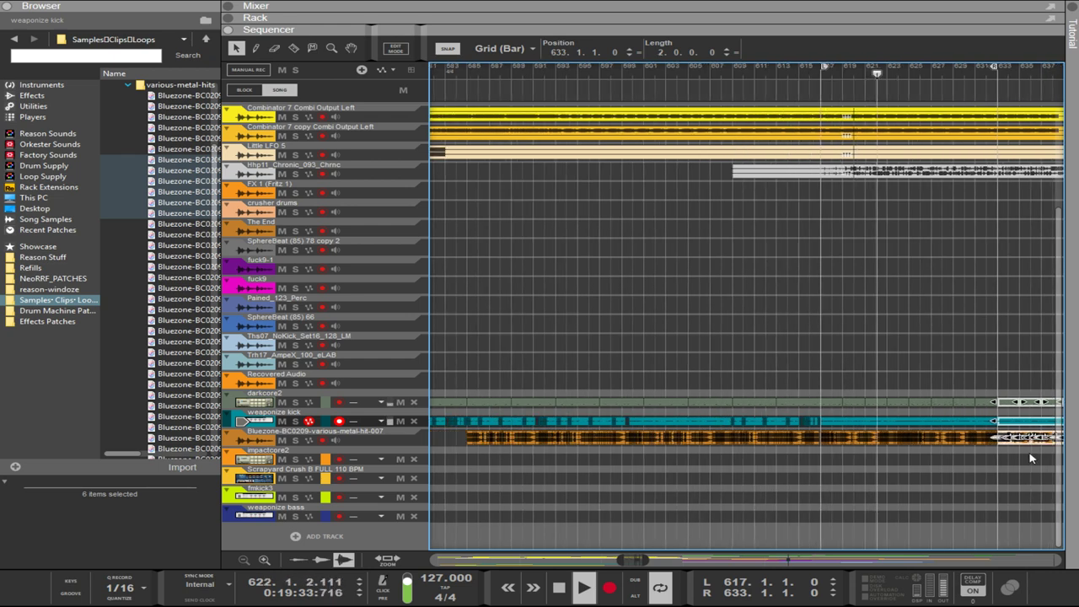
scroll(1030, 459, right, 6)
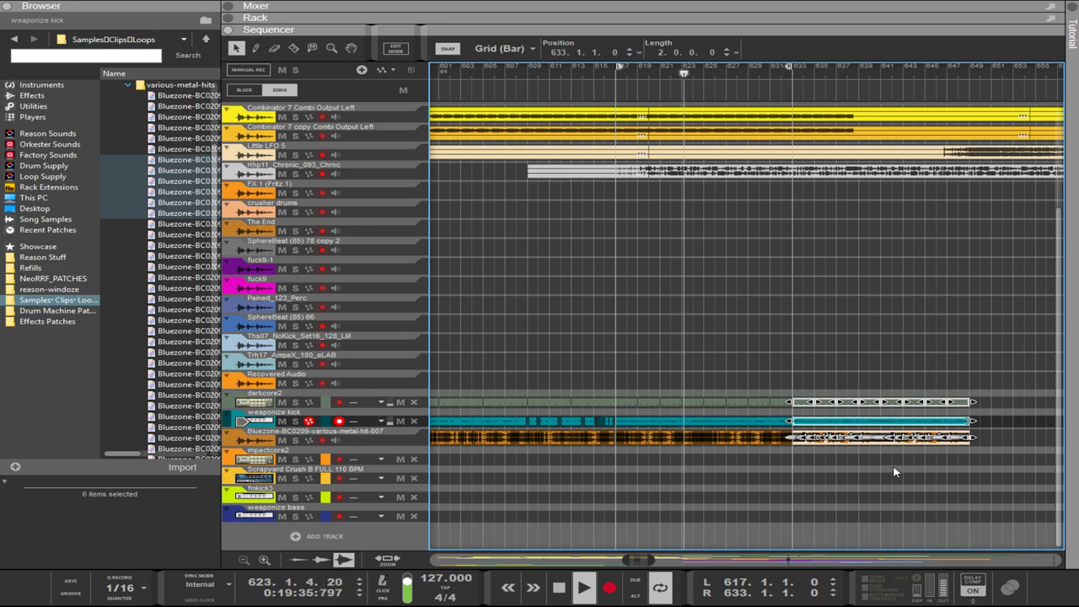
key(r)
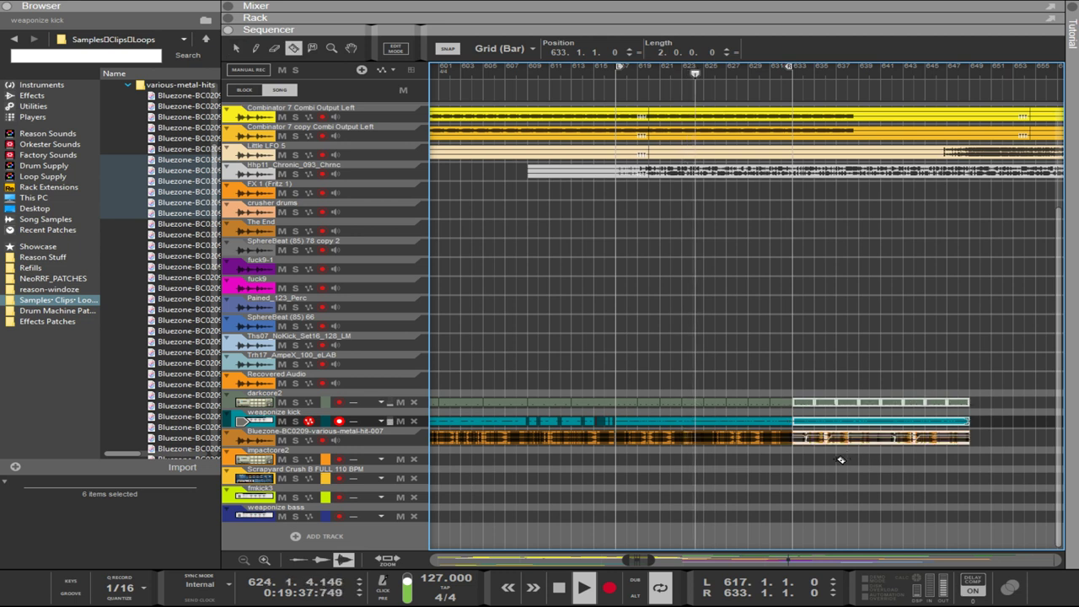
mouse_move(837, 465)
mouse_down()
mouse_move(894, 413)
mouse_move(930, 401)
mouse_up()
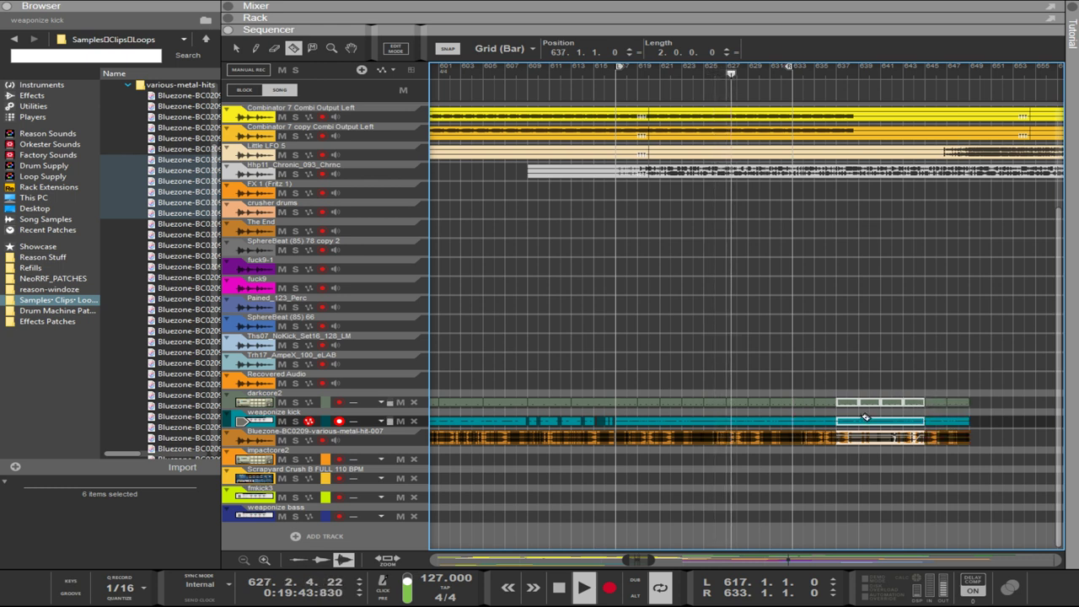
key(q)
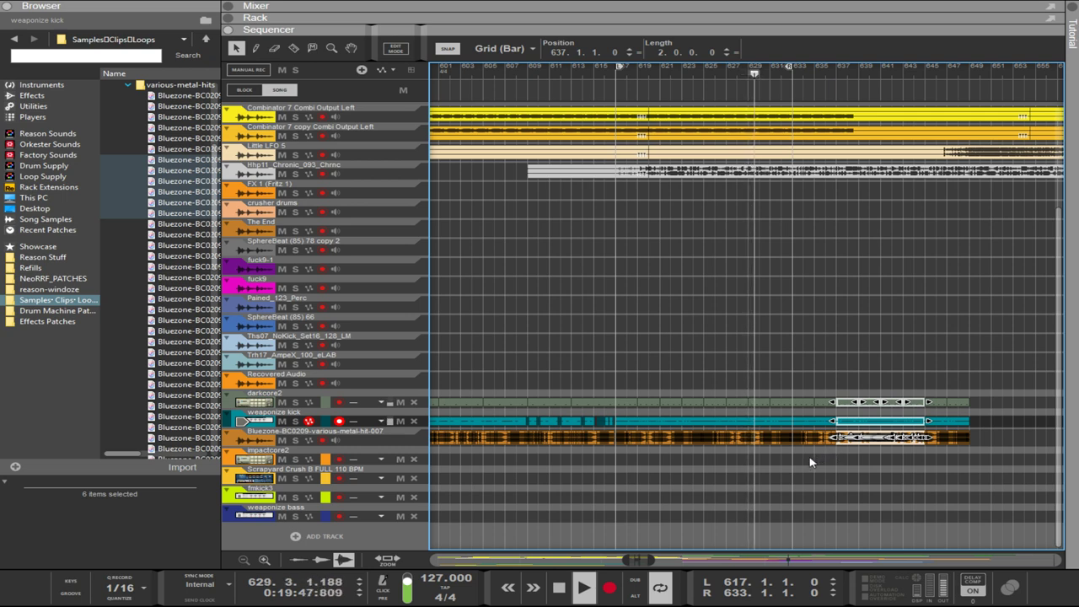
scroll(820, 460, up, 2)
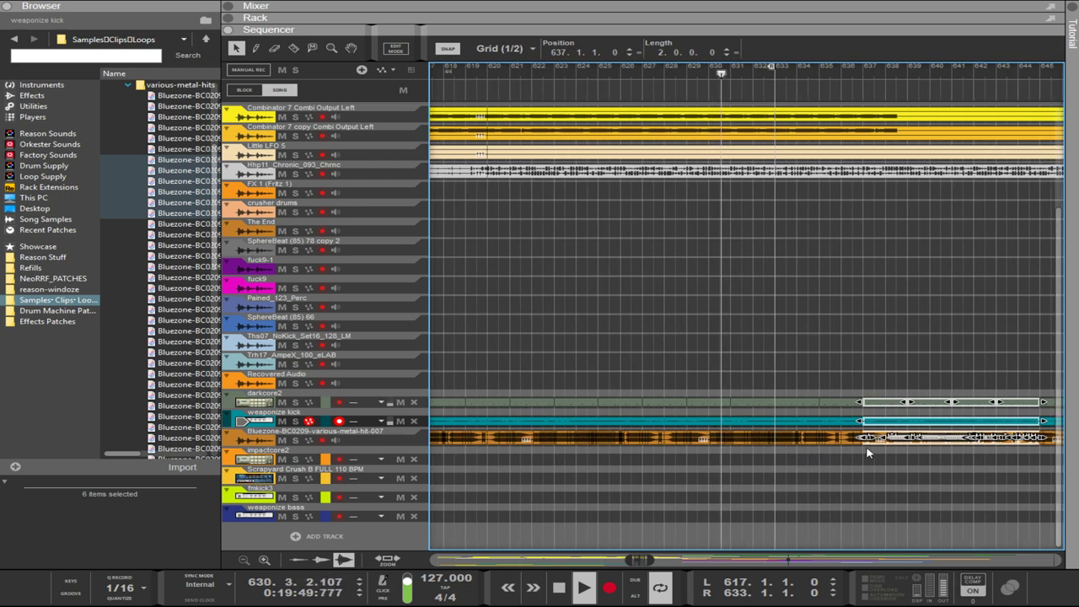
drag(860, 432, 776, 410)
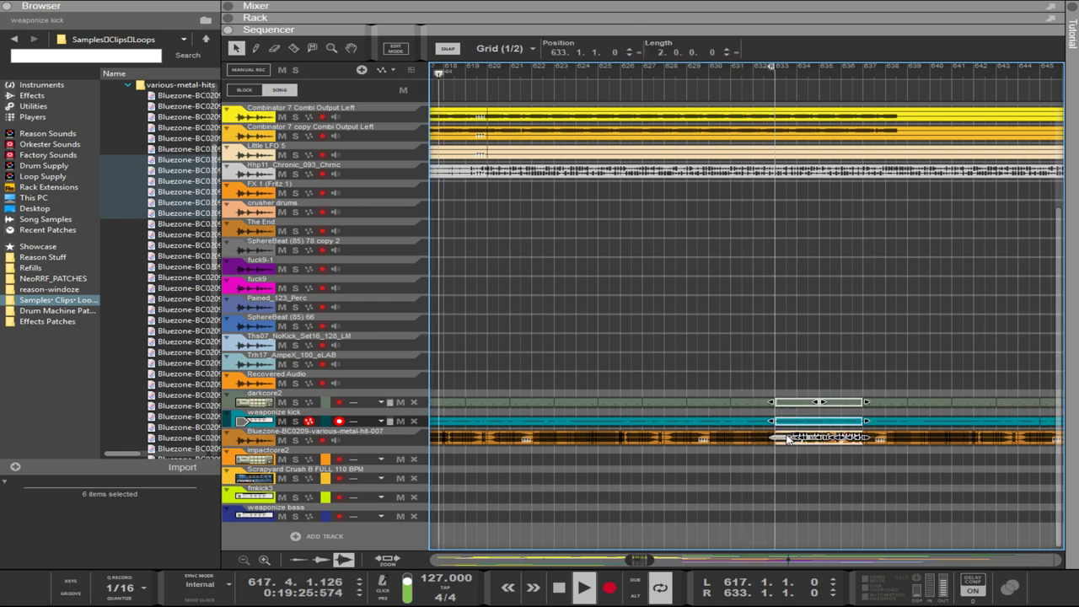
scroll(787, 437, up, 5)
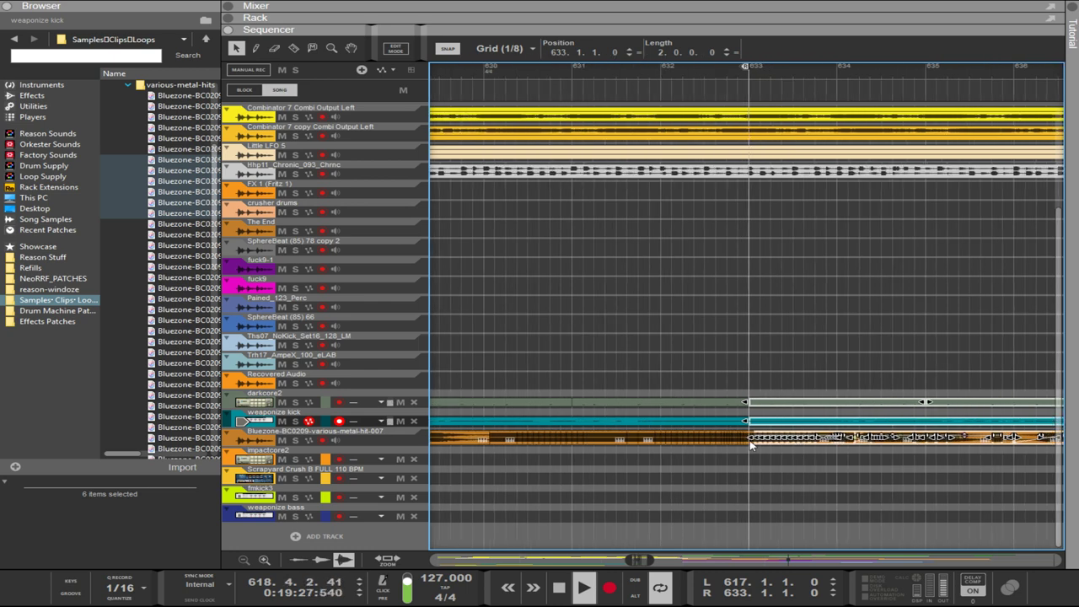
scroll(841, 451, down, 2)
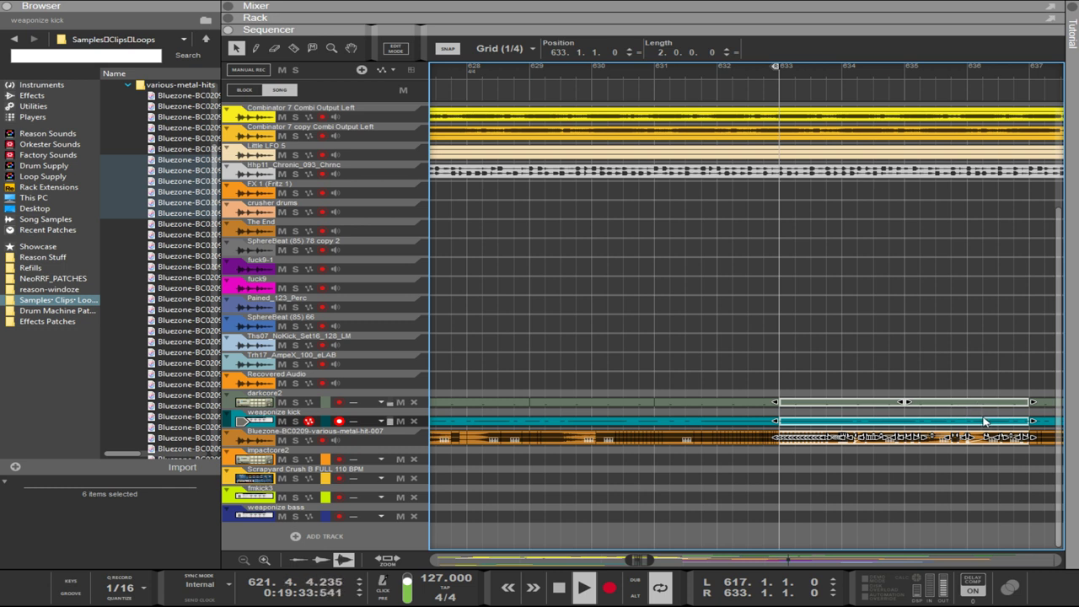
- Cut the clips between bars 635 and 637 and delete the short Bluezone piece
key(e)
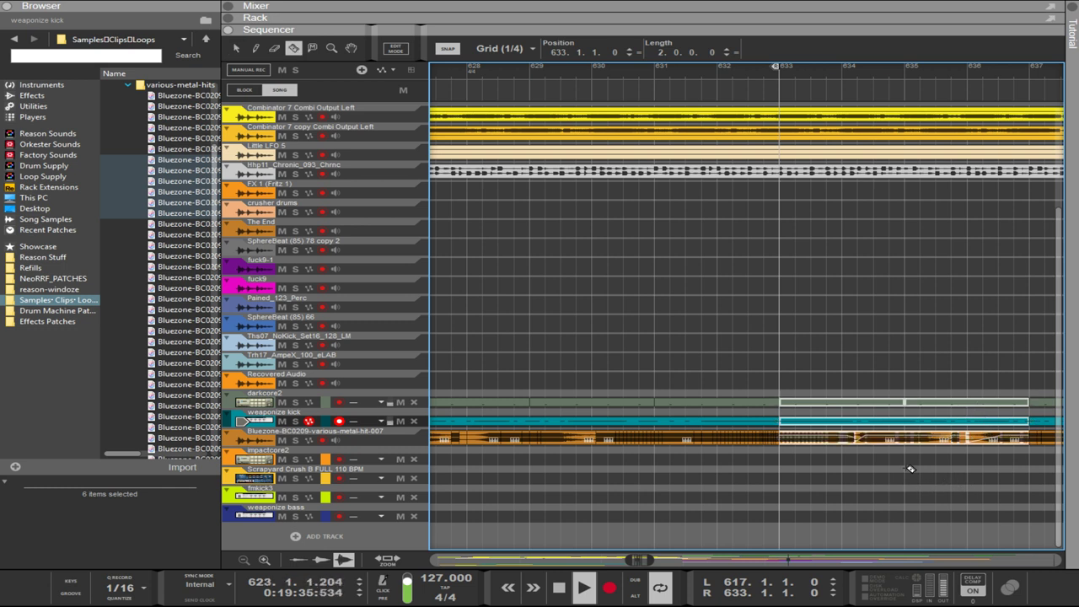
drag(910, 462, 1030, 398)
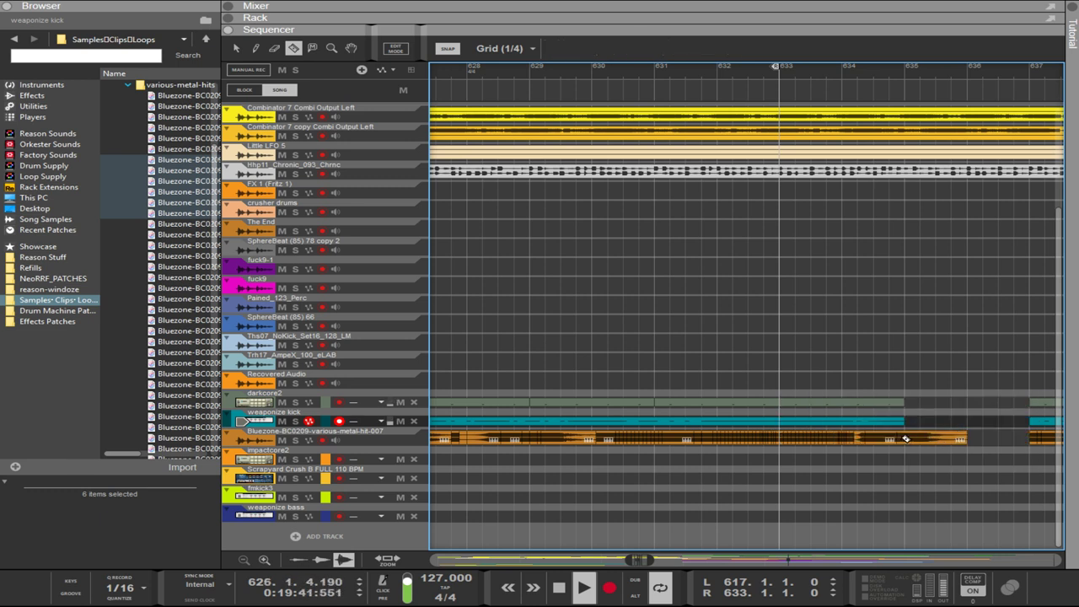
click(977, 436)
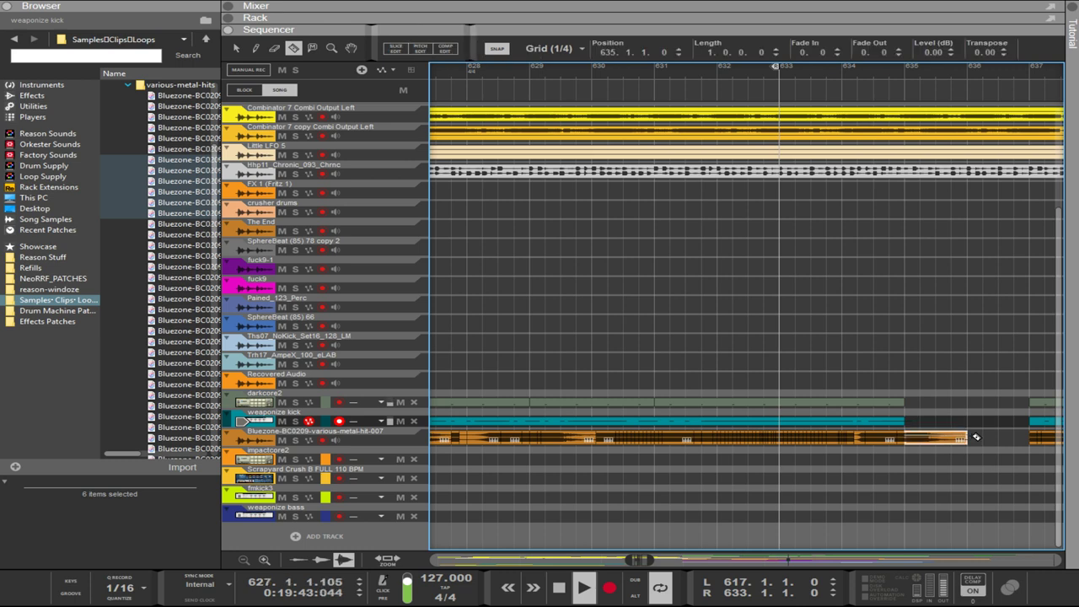
key(ctrl+i)
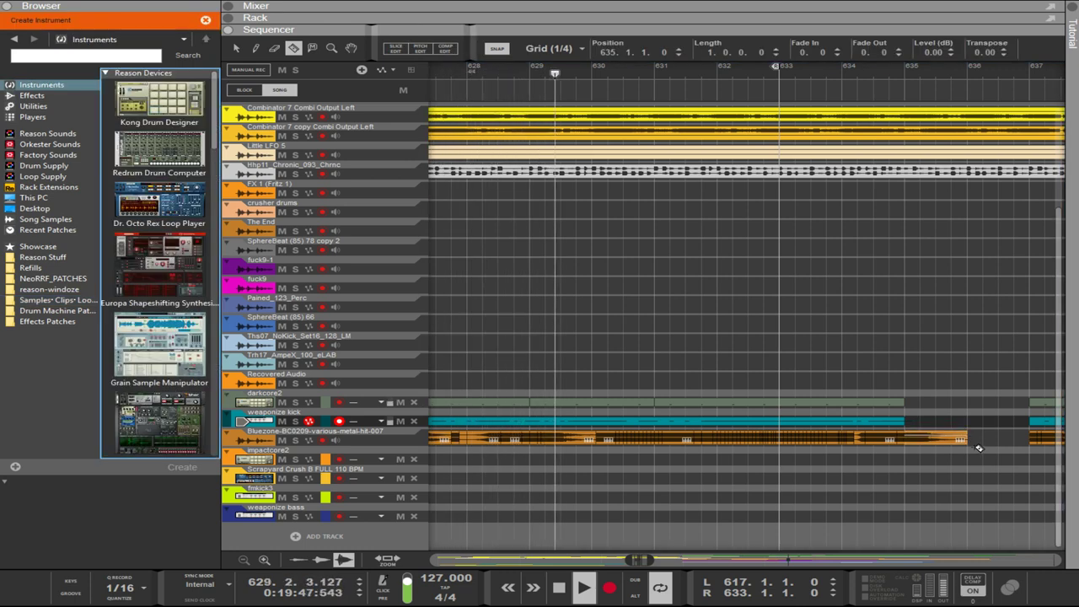
key(q)
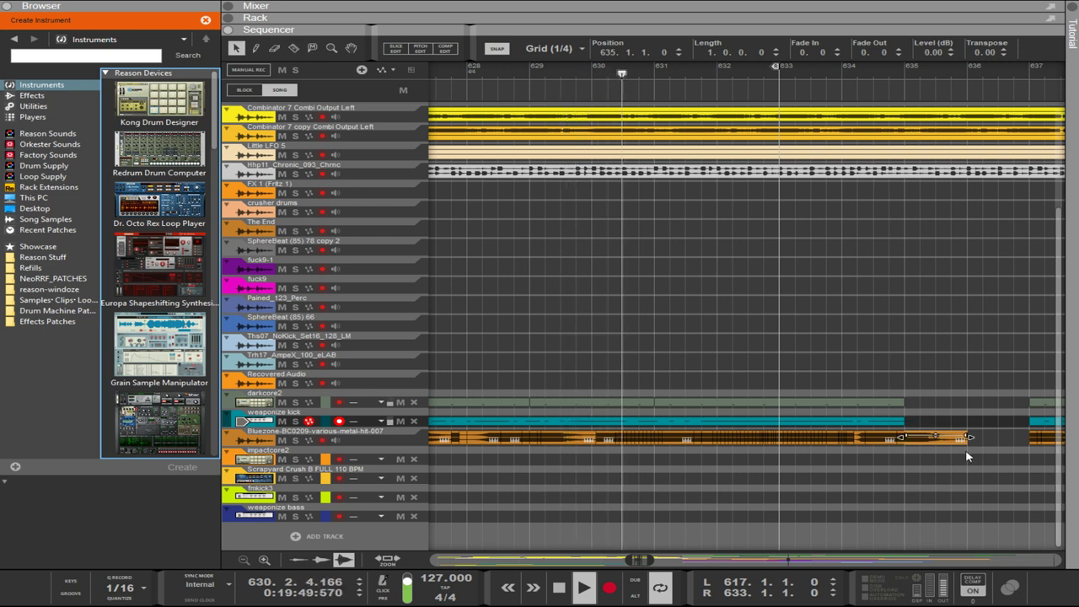
click(944, 439)
key(Delete)
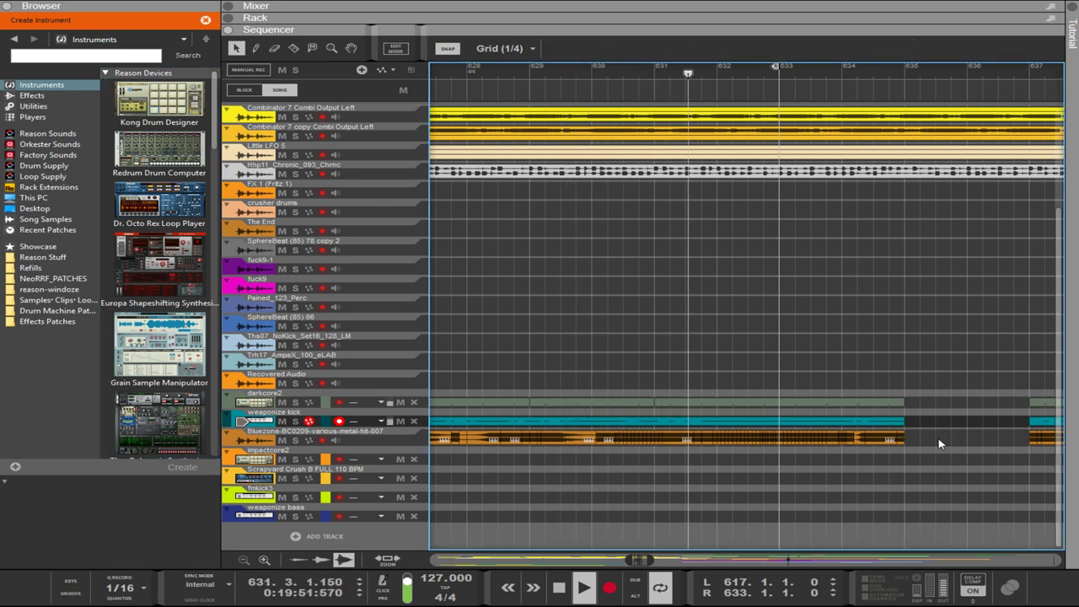
- Stretch the weaponize kick and Bluezone clips at bar 633 to end at bar 637
drag(945, 465, 784, 401)
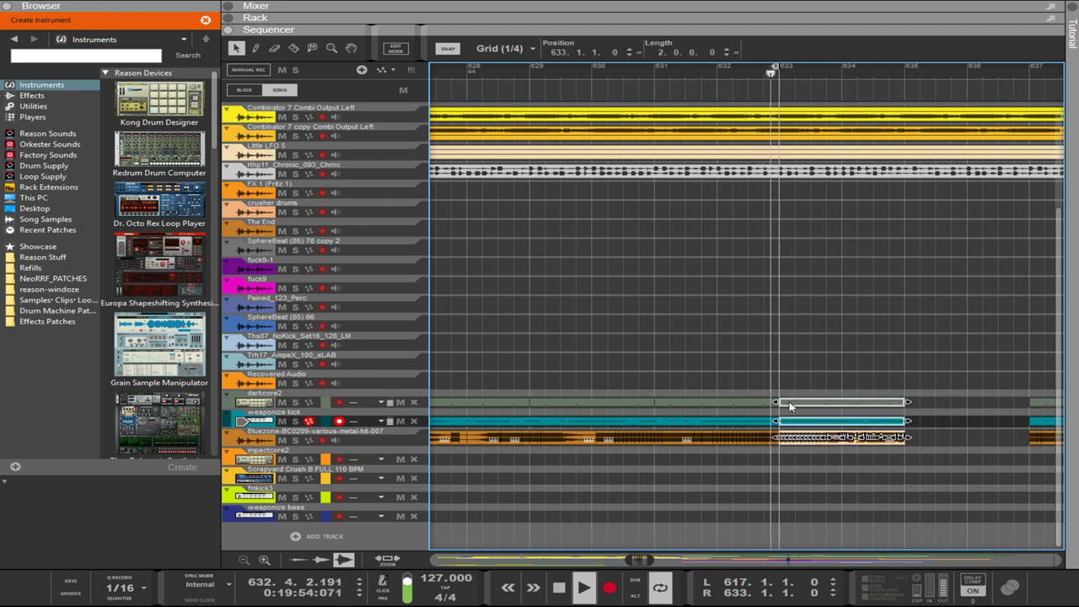
click(899, 404)
drag(926, 464, 798, 429)
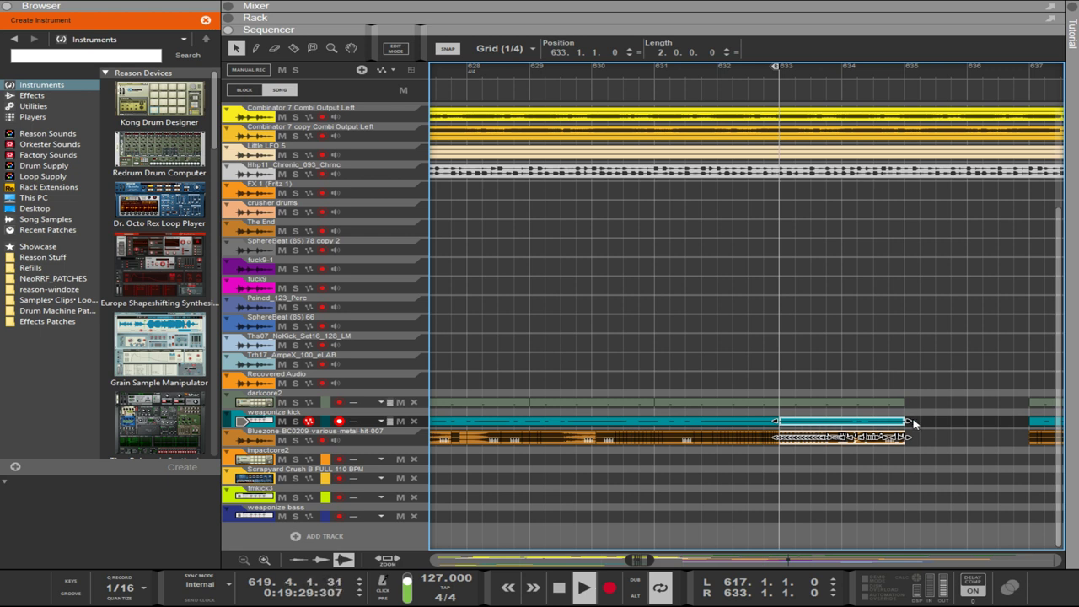
drag(908, 422, 1023, 424)
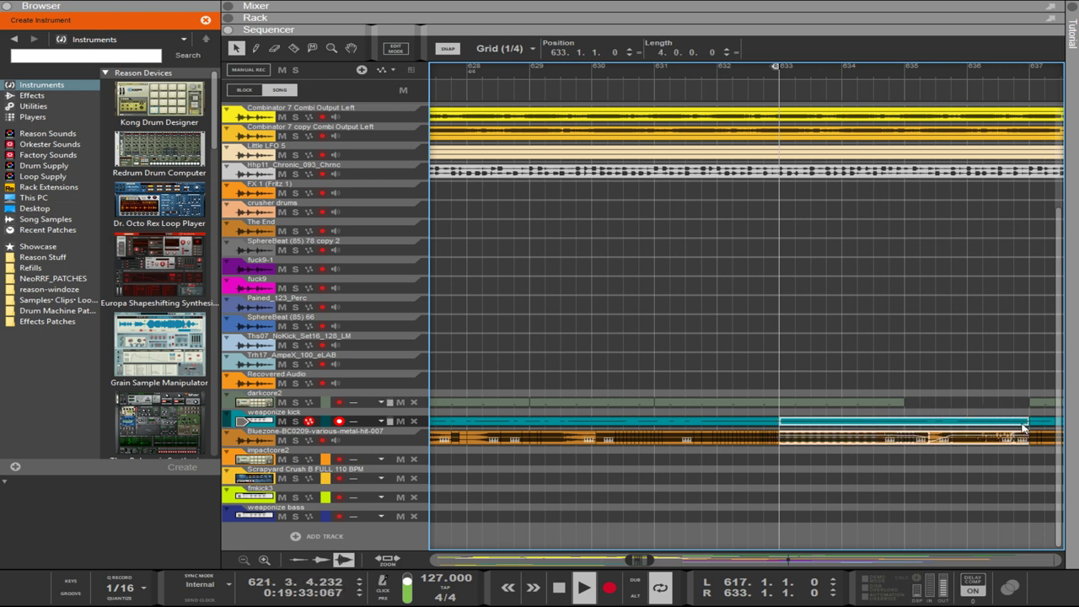
scroll(1023, 428, right, 5)
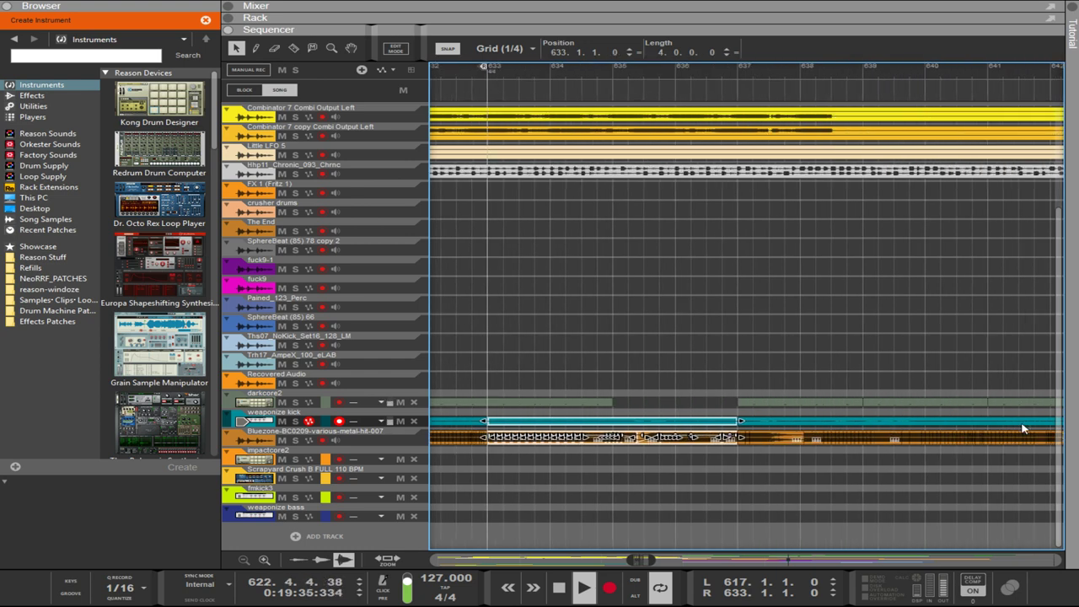
- Split the clips at bars 645 and 647 and delete the bar 645–647 pieces
scroll(1023, 428, right, 10)
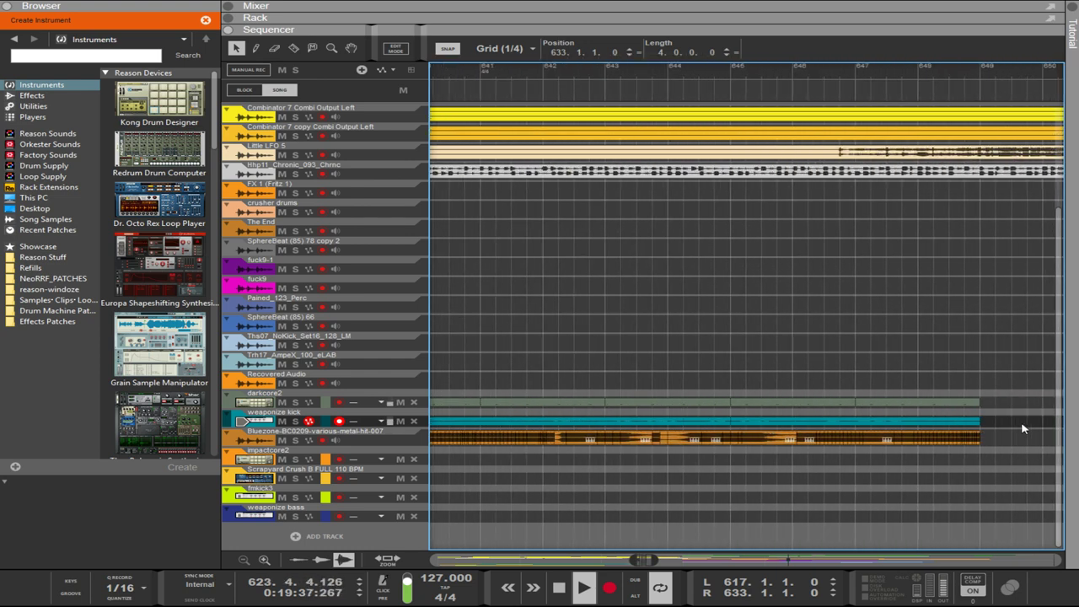
drag(1015, 464, 769, 494)
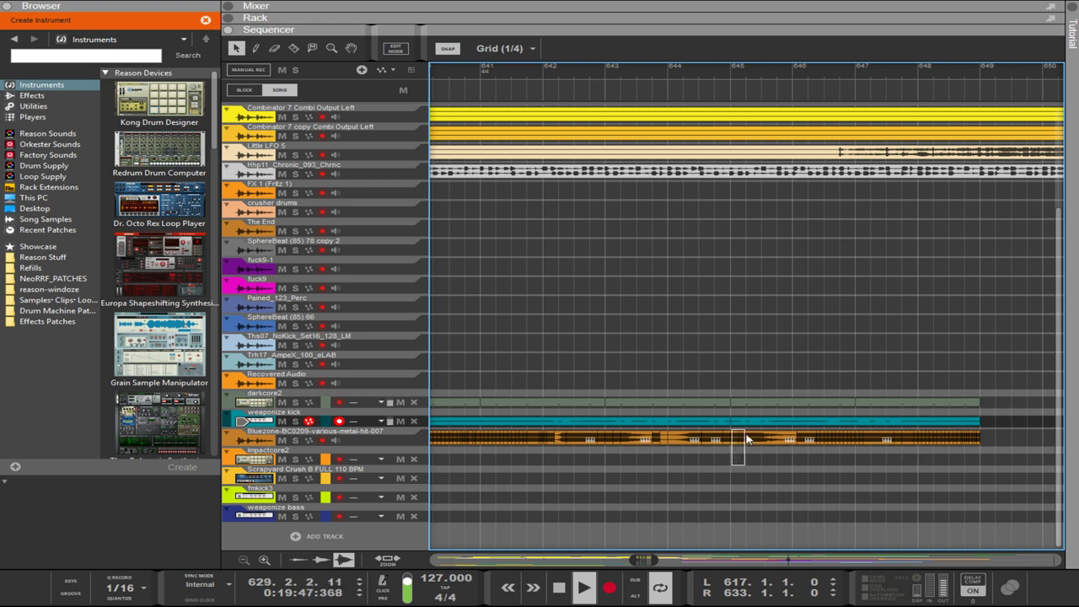
drag(747, 438, 856, 400)
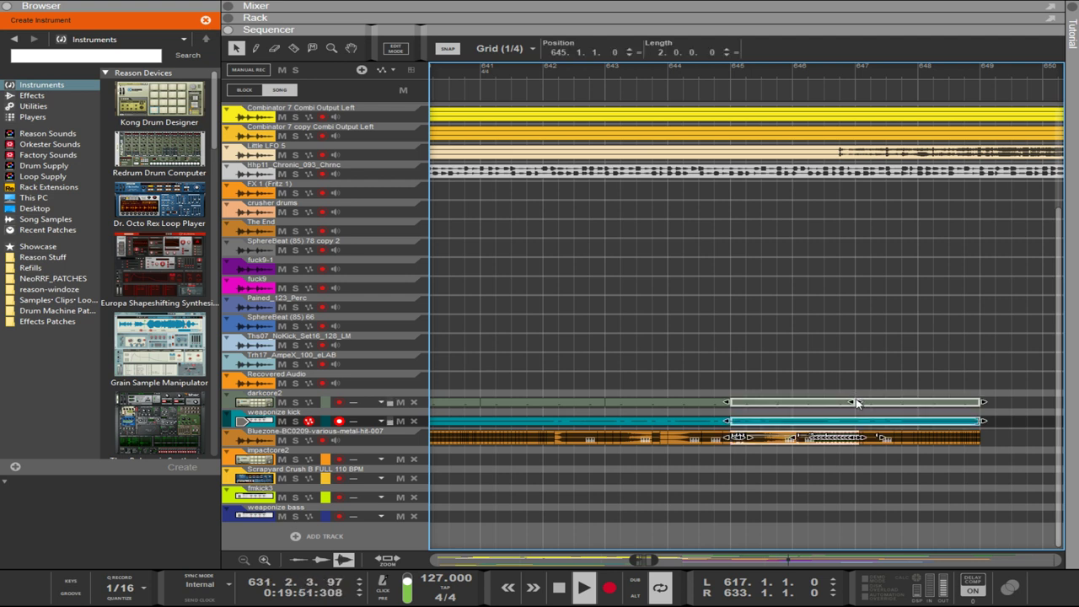
key(r)
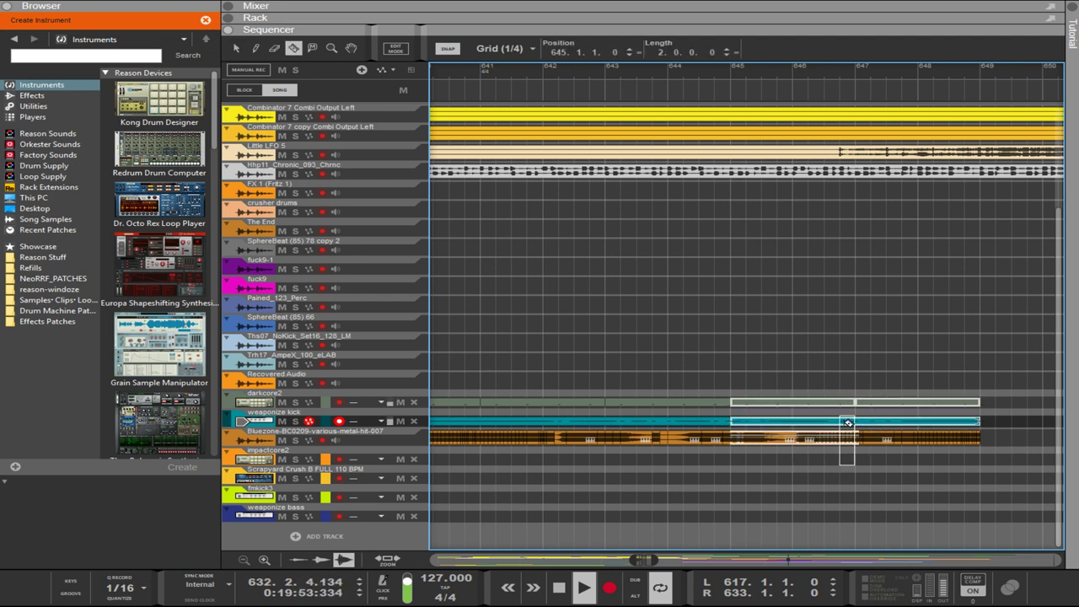
drag(848, 422, 738, 395)
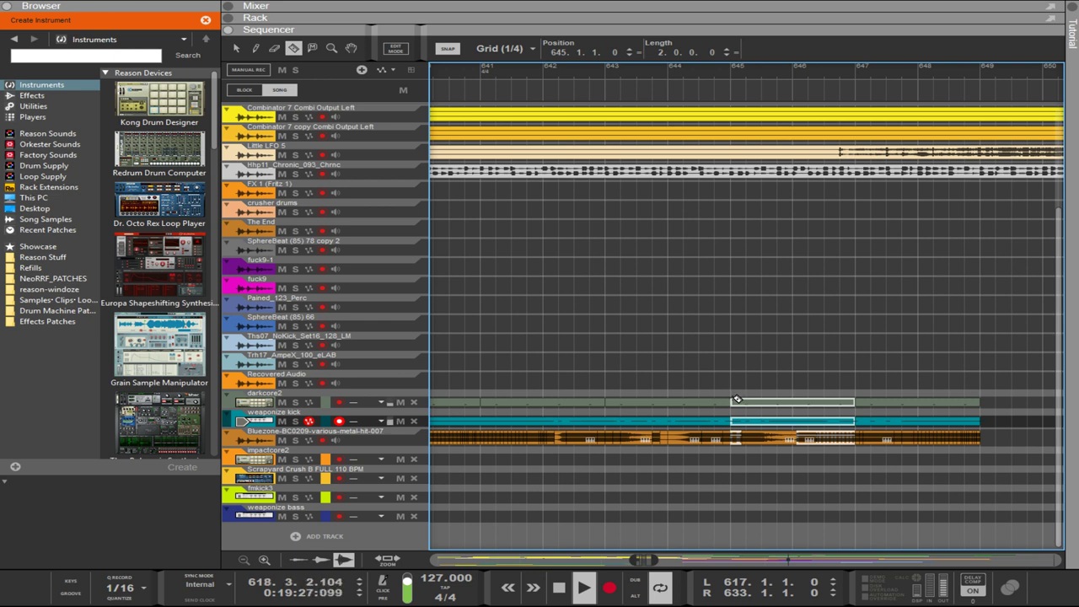
key(Delete)
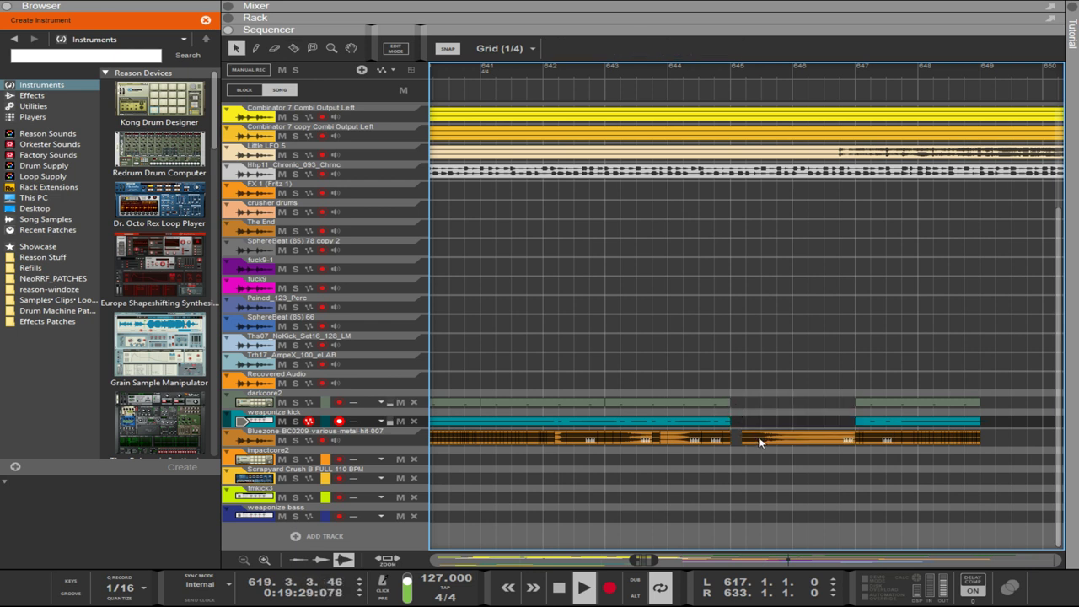
click(759, 442)
key(Delete)
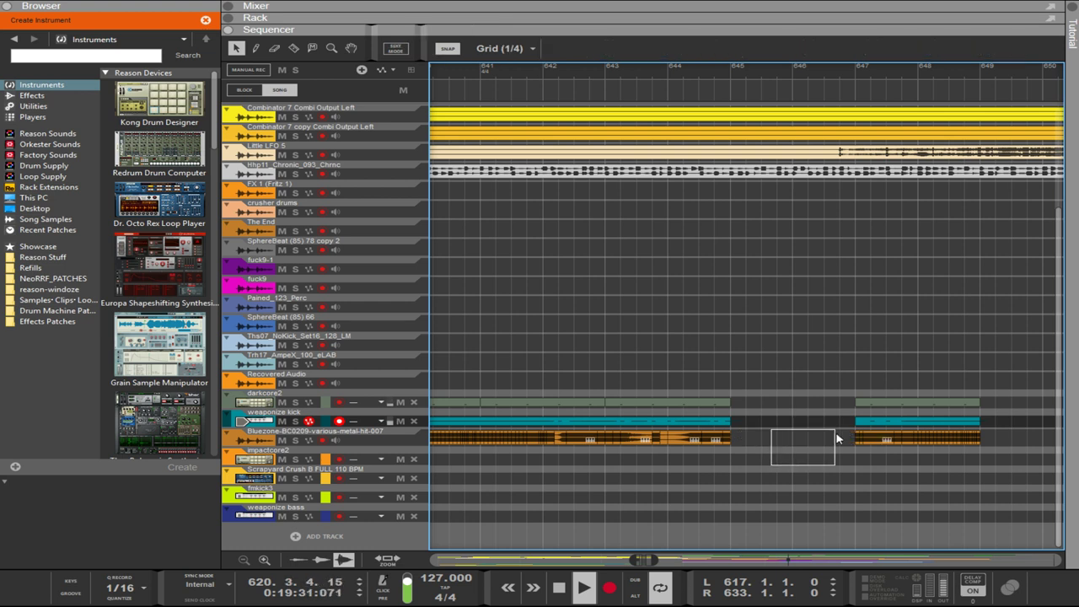
- Extend the kick and Bluezone clips at bars 647–649 back to start at bar 645
drag(837, 438, 1000, 421)
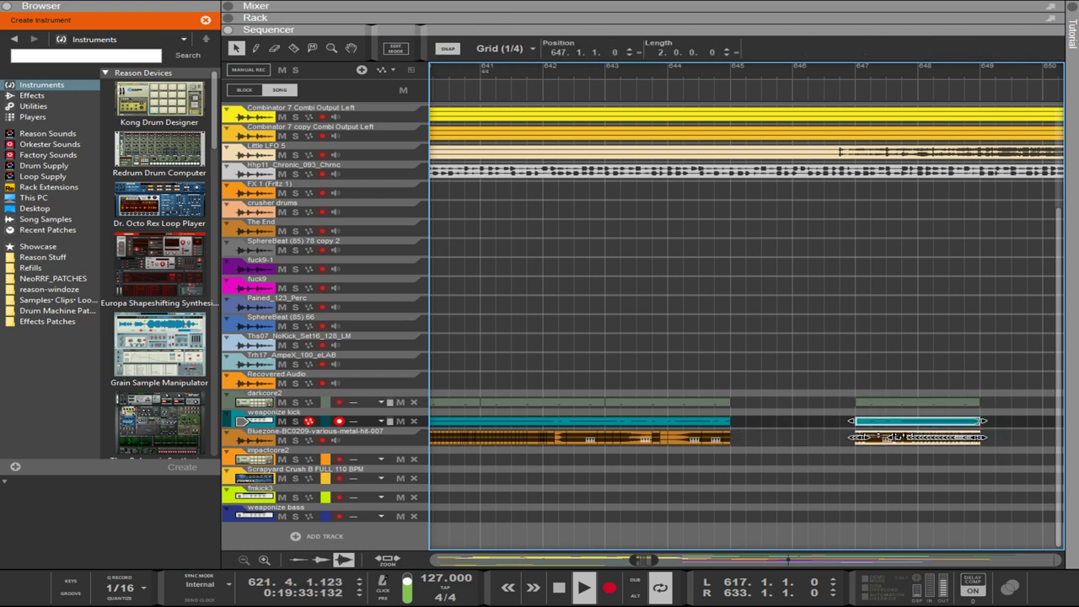
drag(852, 421, 732, 420)
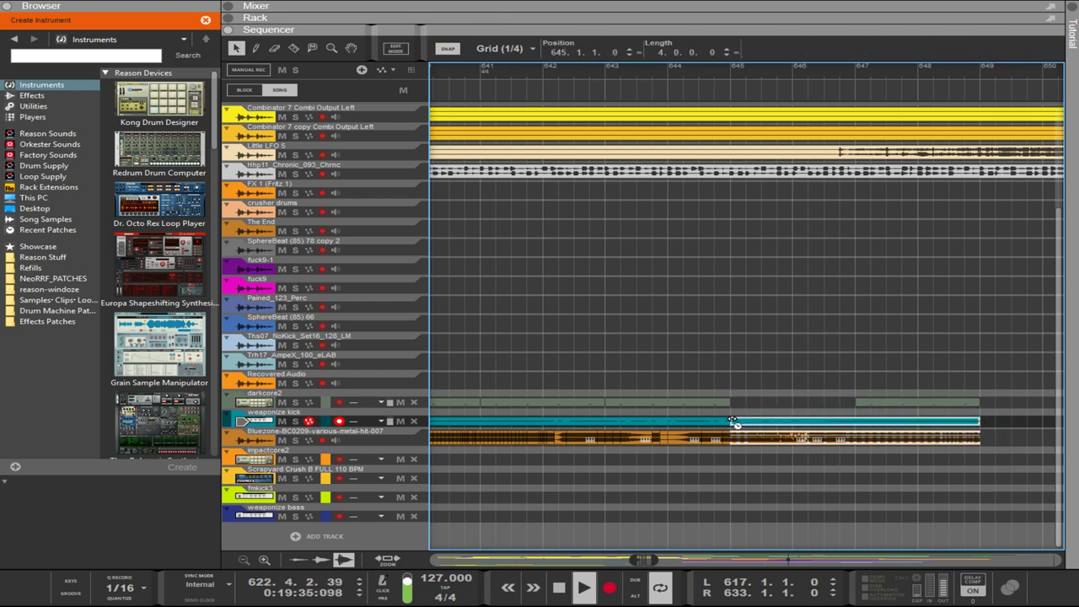
scroll(730, 425, left, 10)
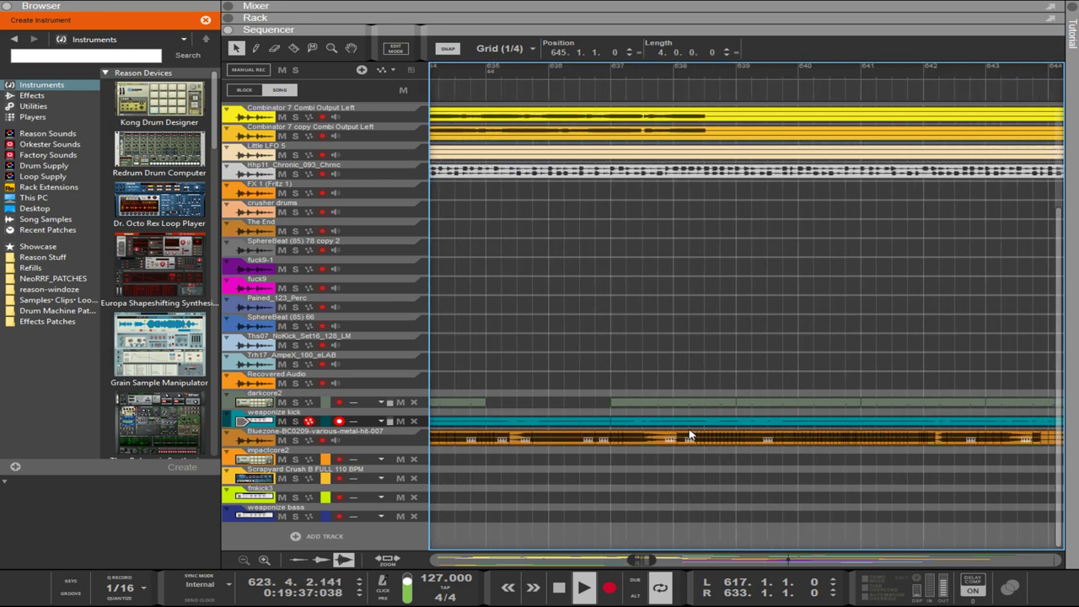
scroll(683, 428, right, 2)
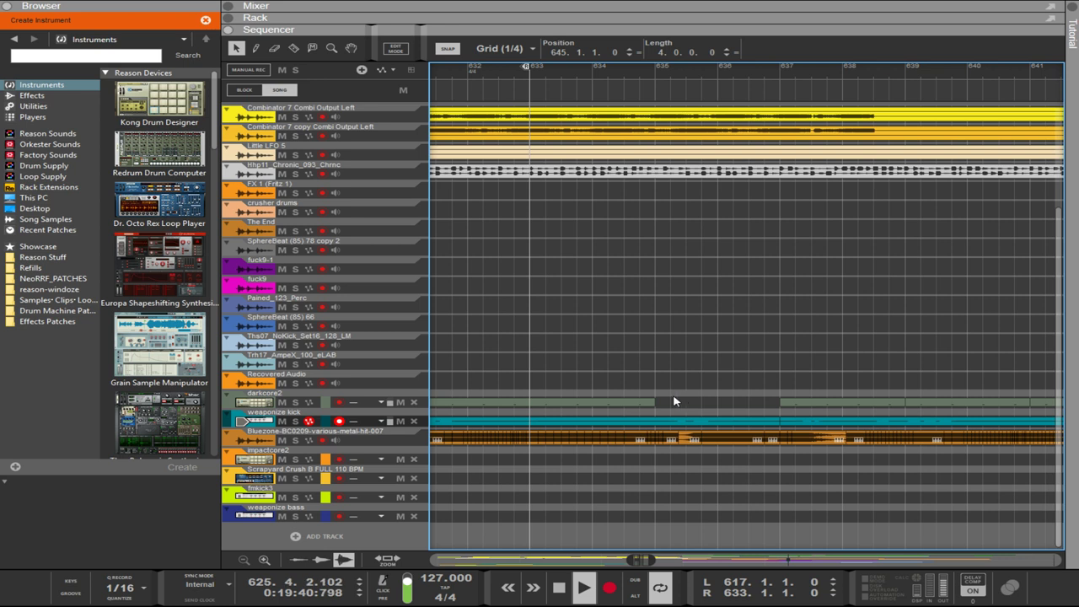
- Copy the darkcore2 clip from bar 633 to bar 635 and further along its lane
click(631, 403)
drag(632, 408, 744, 403)
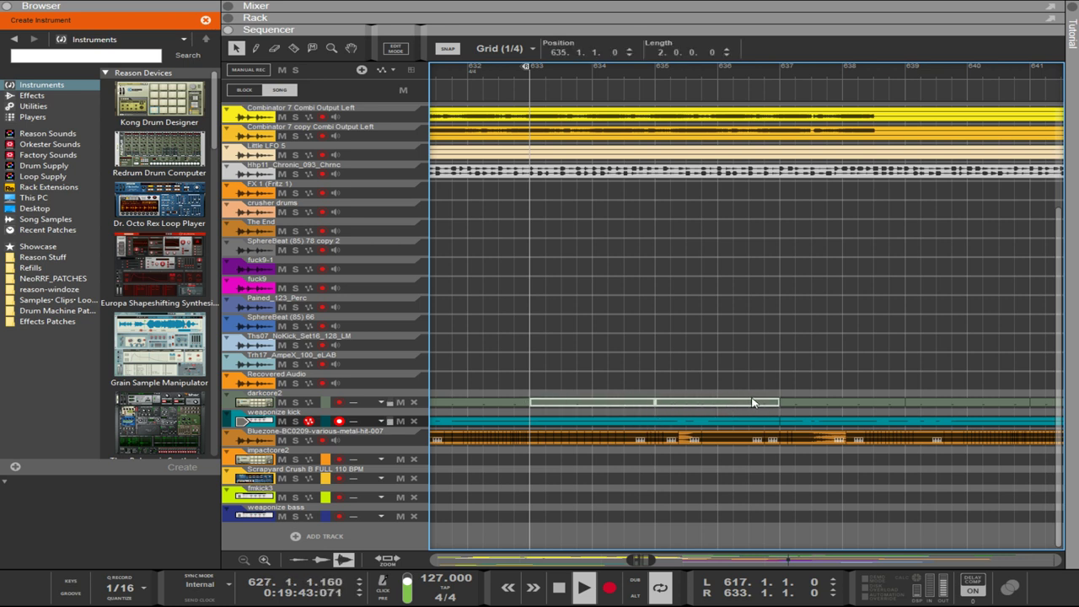
scroll(899, 424, right, 10)
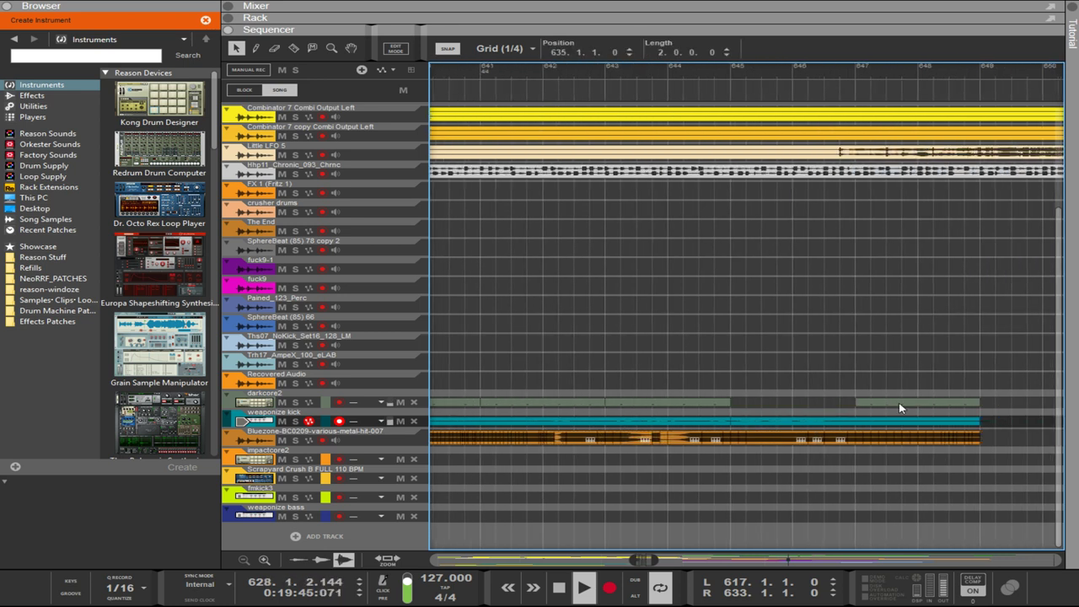
drag(899, 408, 770, 408)
scroll(770, 409, right, 5)
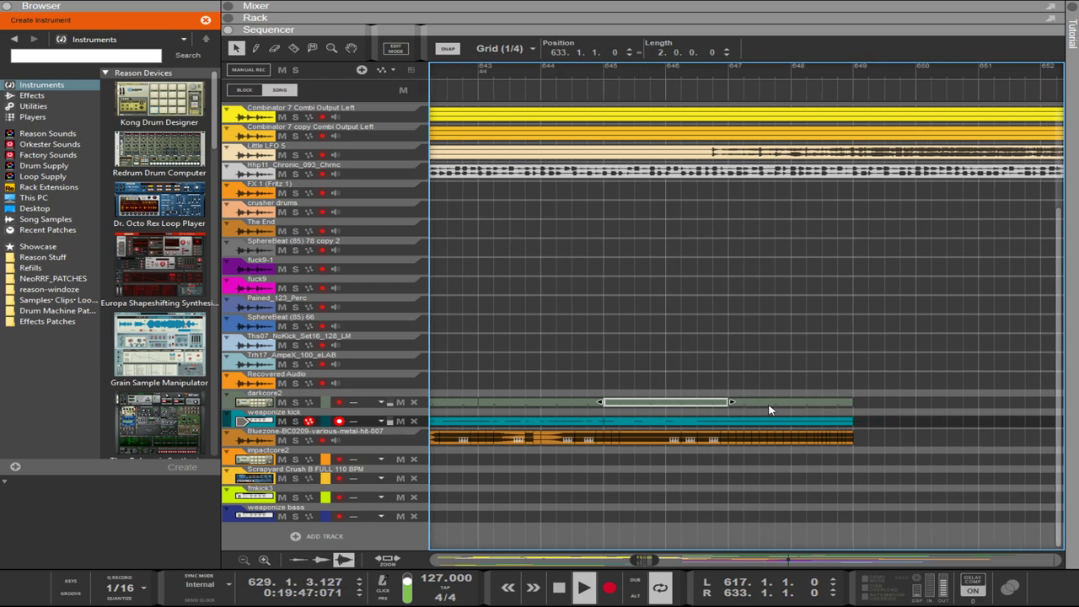
scroll(703, 434, down, 6)
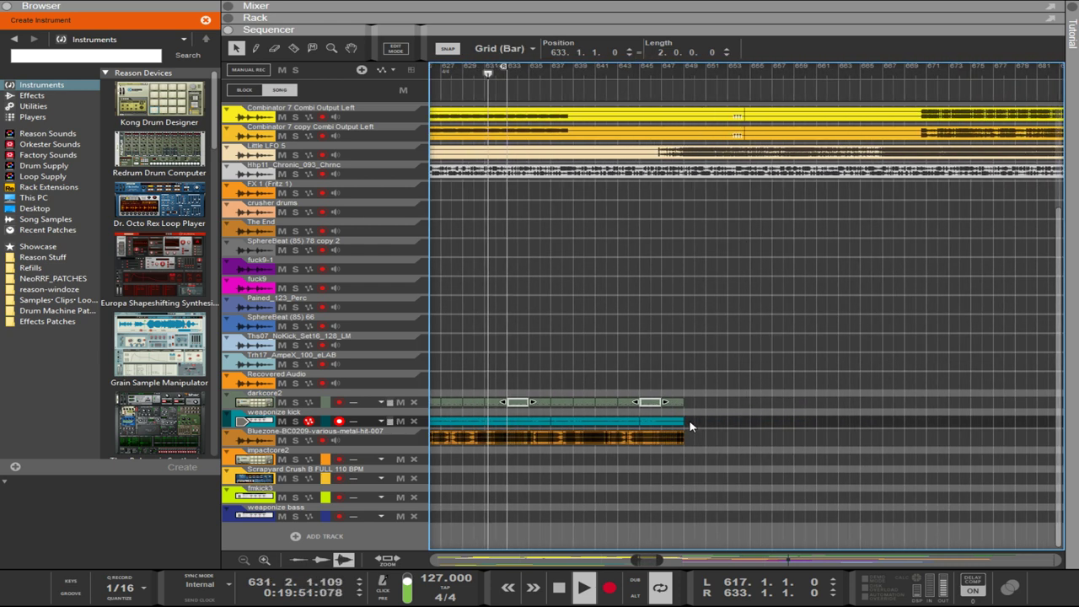
- Set the tempo to 179 BPM and copy the bar 633–649 weaponize kick clips onto fmkick3
scroll(690, 426, up, 1)
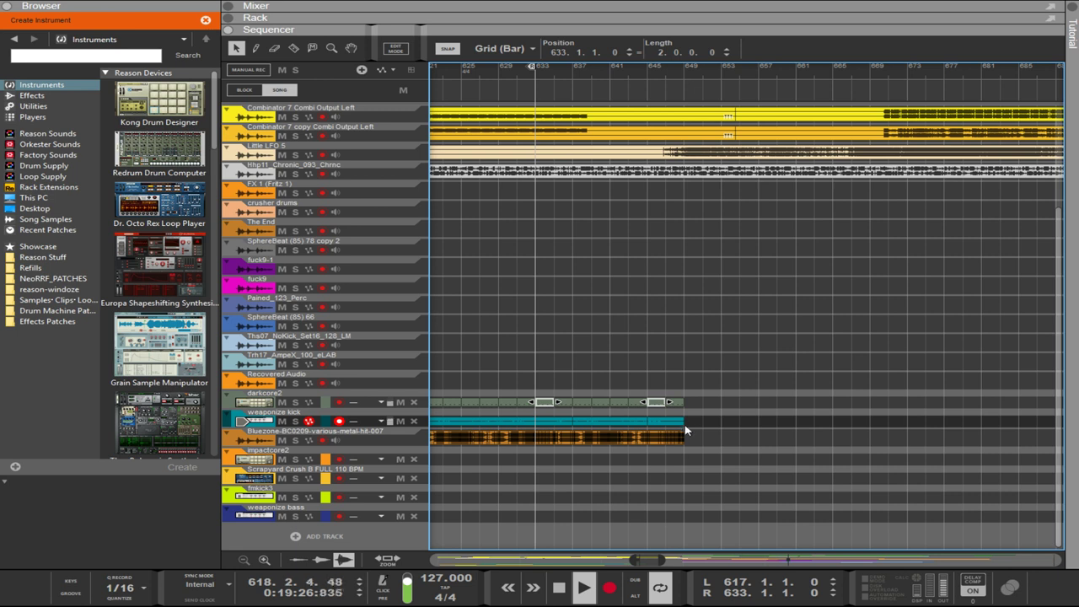
click(437, 582)
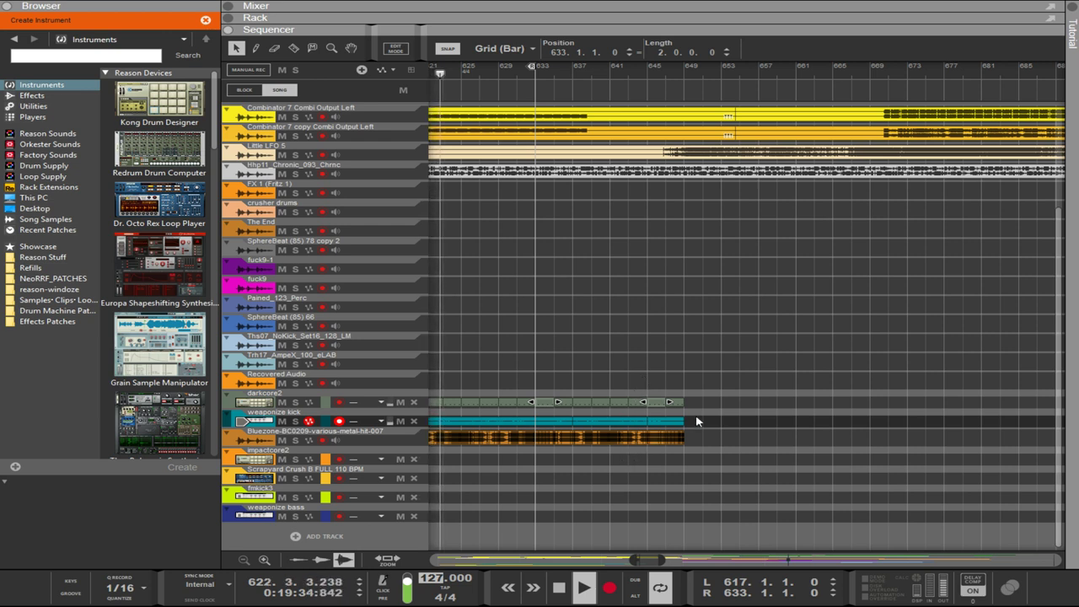
mouse_move(714, 417)
mouse_down()
mouse_move(544, 426)
mouse_move(540, 504)
mouse_up()
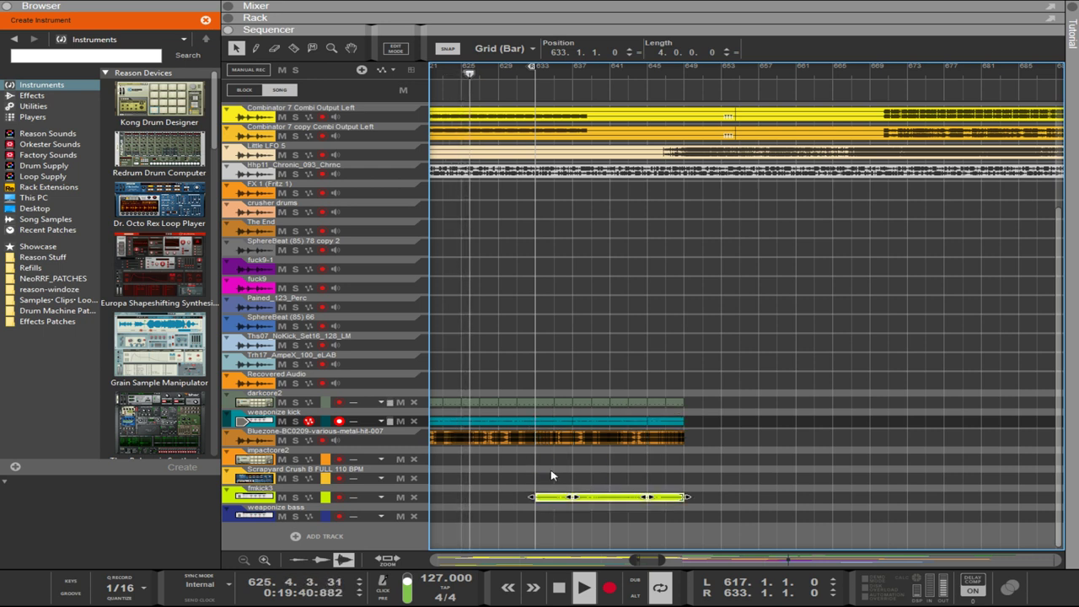
alt+click(681, 80)
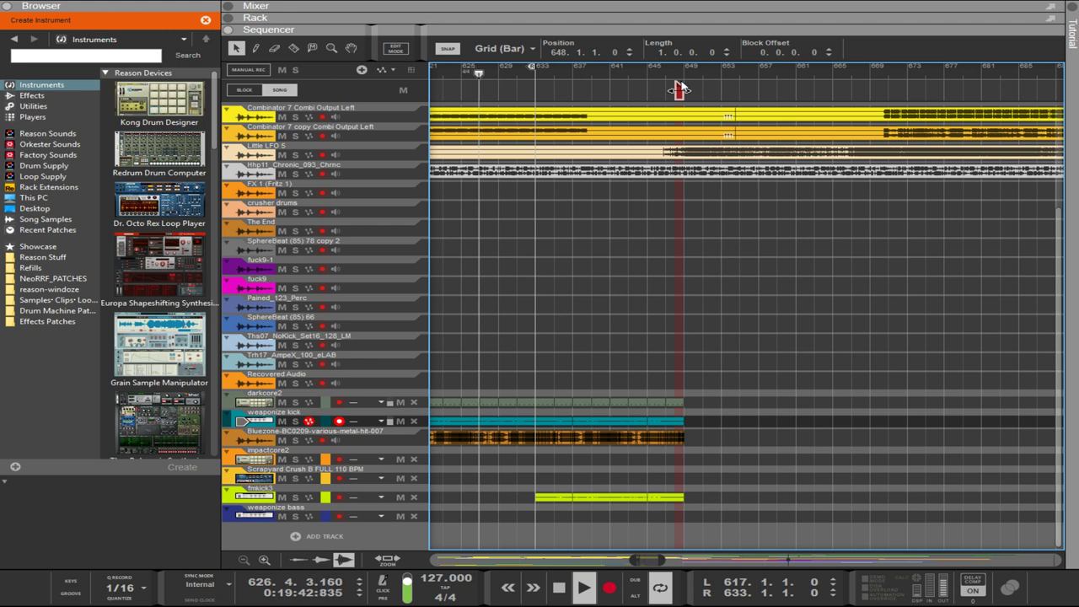
- Set the loop locators to bars 633 and 649
key(Delete)
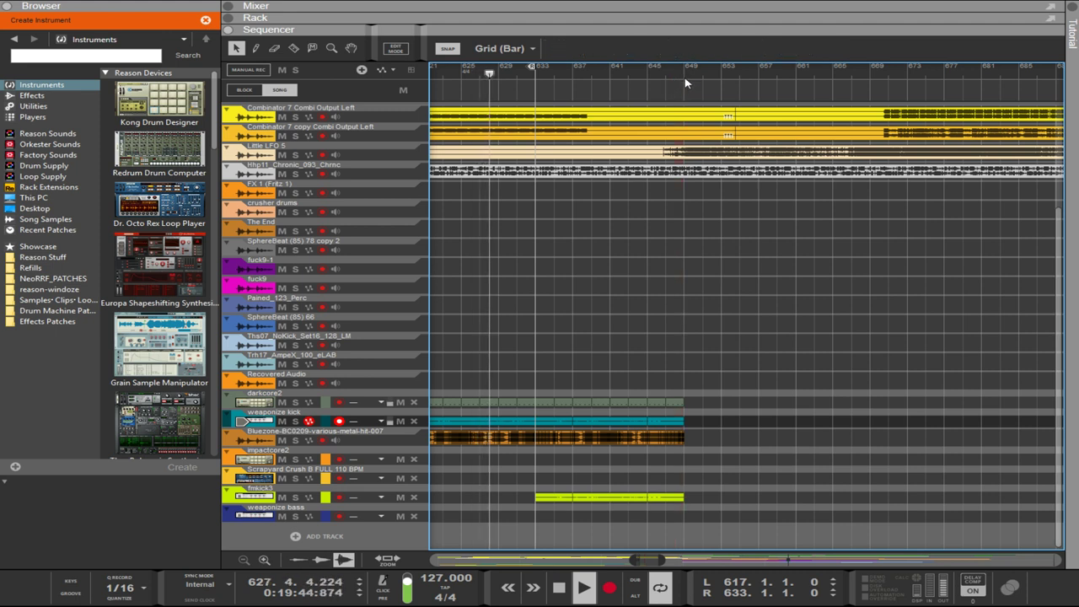
alt+click(682, 74)
ctrl+click(544, 74)
ctrl+click(537, 74)
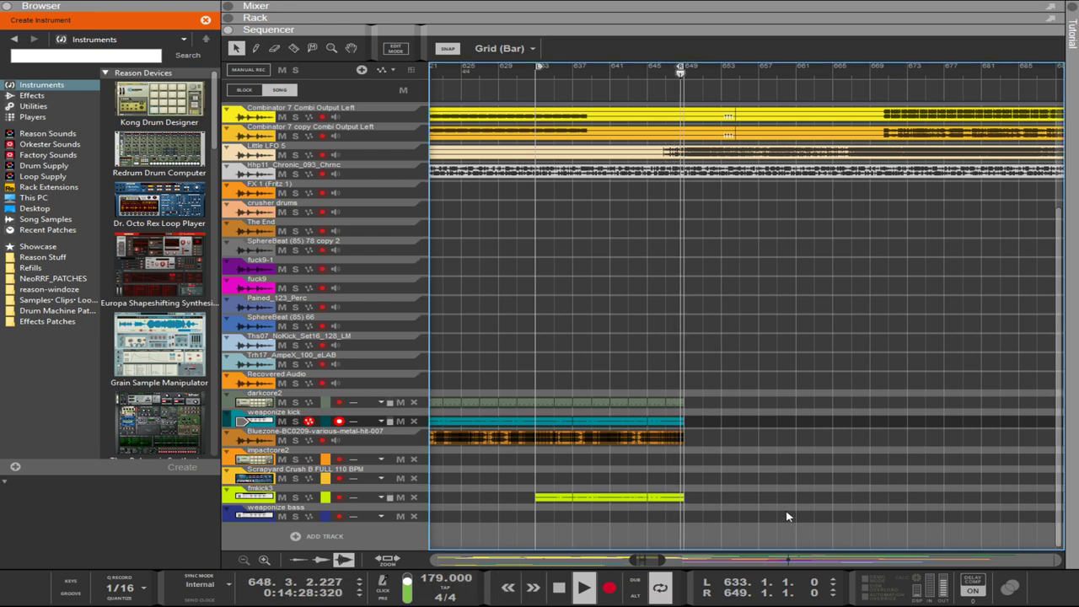
- Extend the darkcore2, kick, Bluezone and fmkick3 clips to bar 665 and loop them
drag(779, 521, 537, 403)
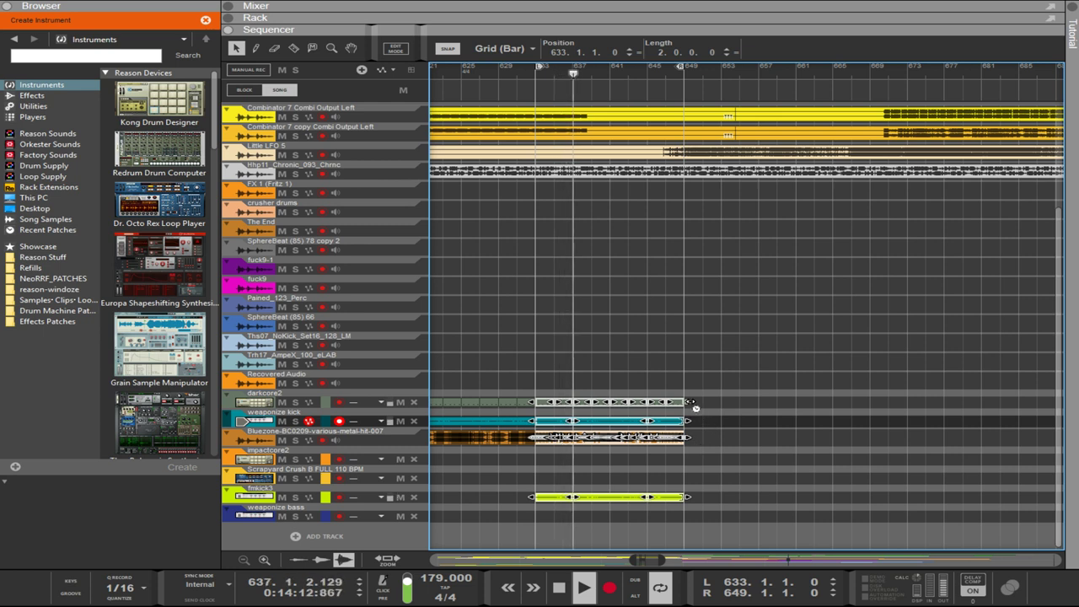
drag(690, 402, 832, 392)
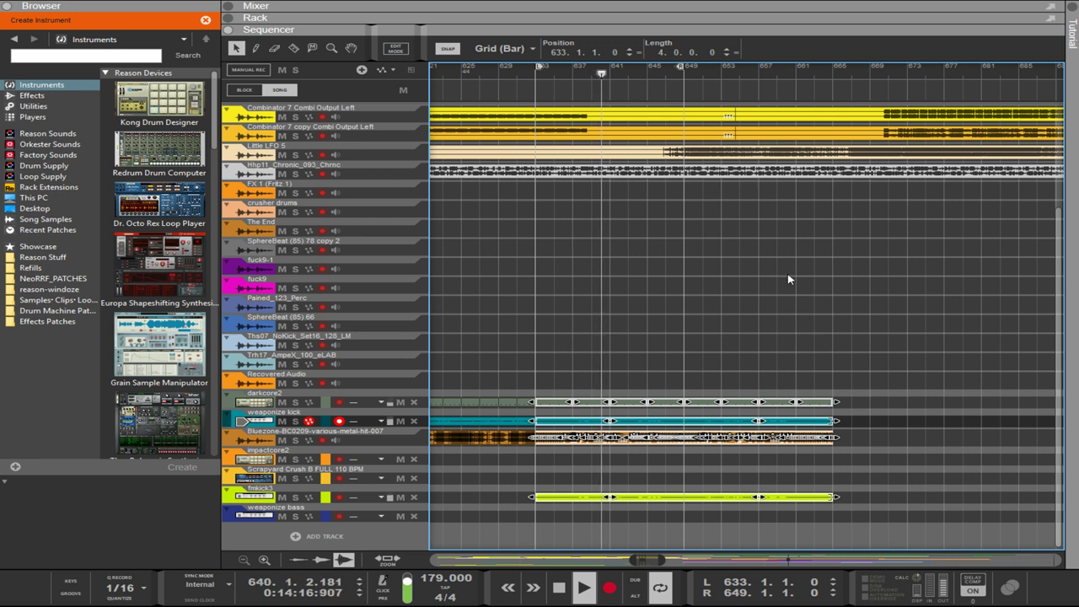
key(ctrl+l)
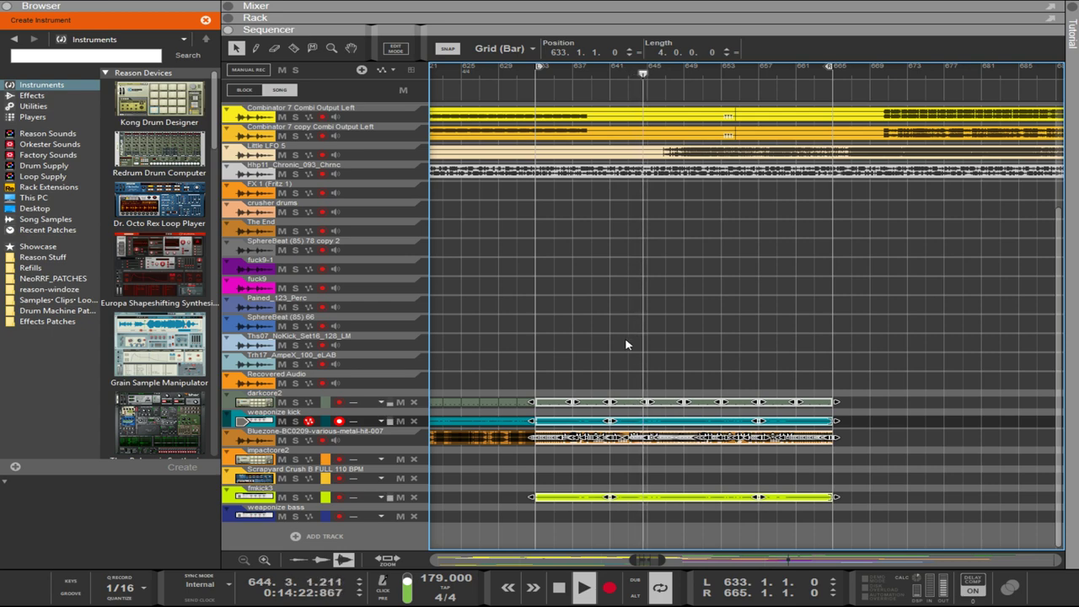
- Move the fmkick3 clip to start after bar 665
drag(638, 26, 639, 250)
scroll(887, 125, down, 15)
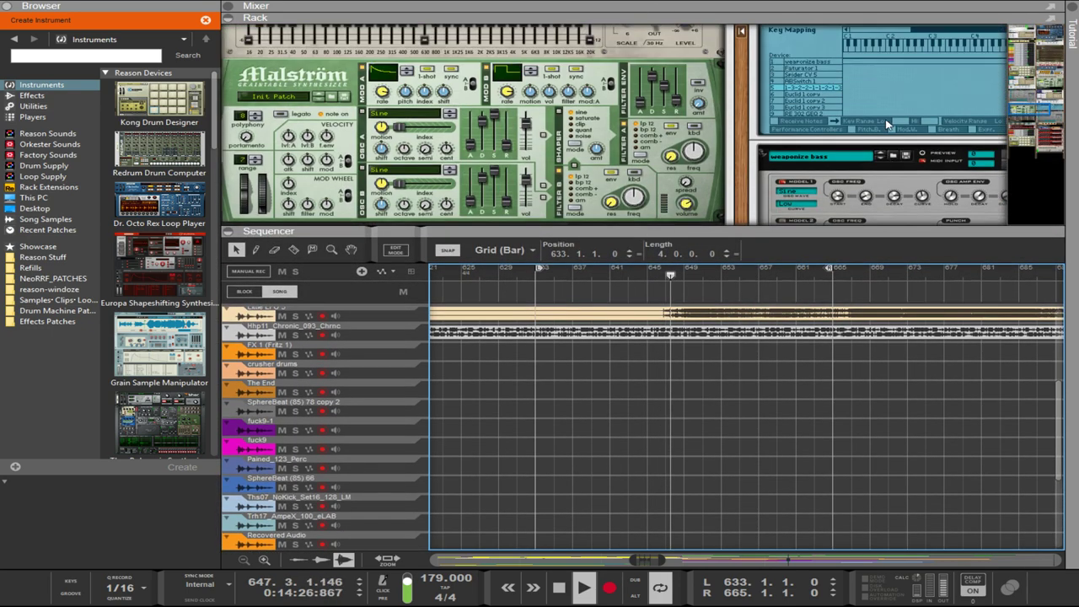
scroll(887, 125, down, 20)
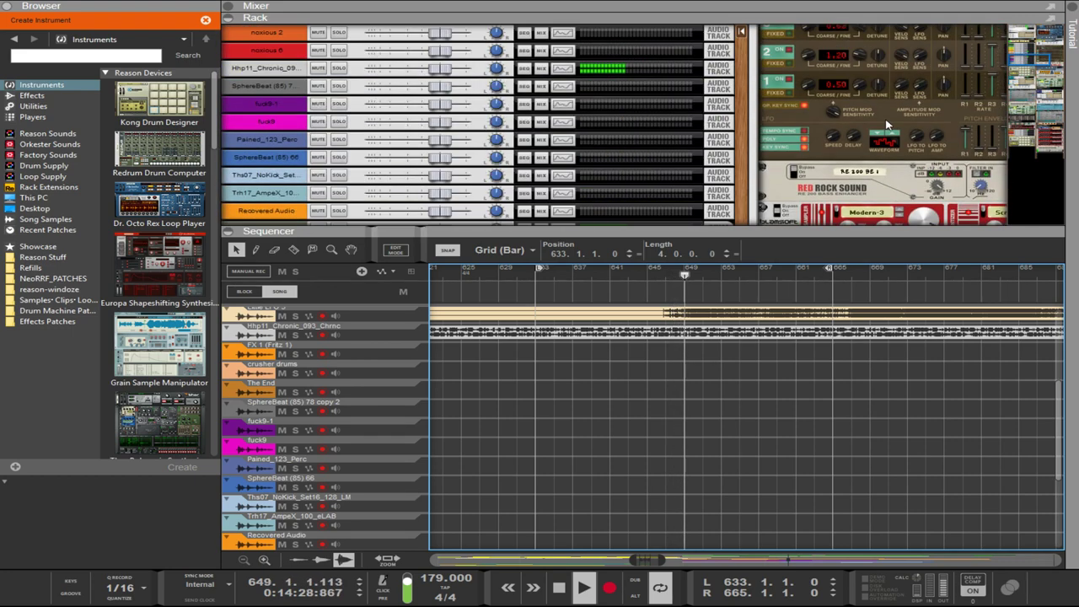
scroll(887, 125, down, 10)
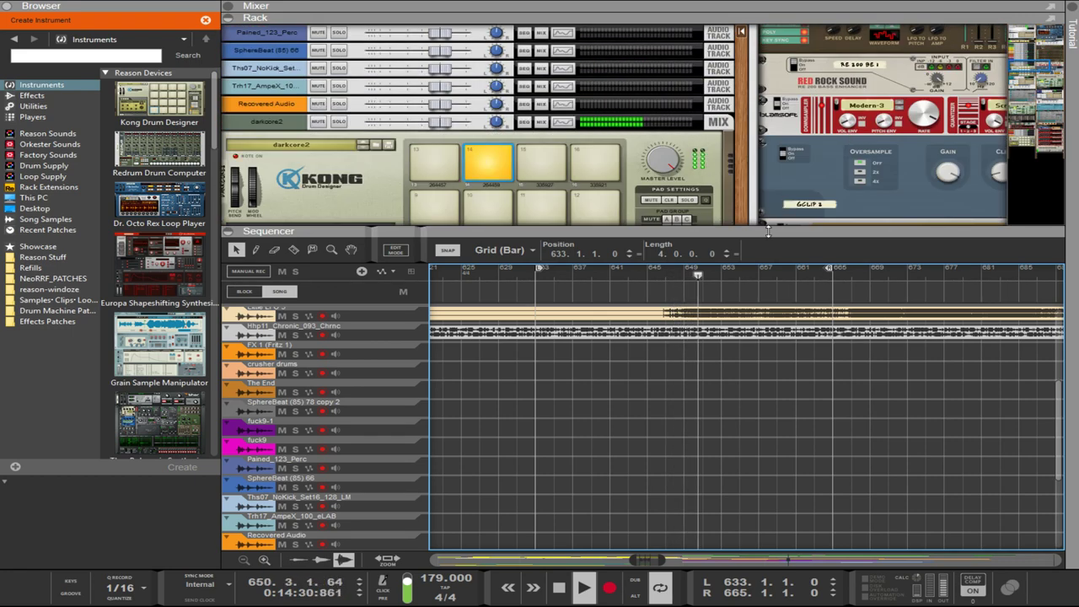
drag(761, 234, 761, 29)
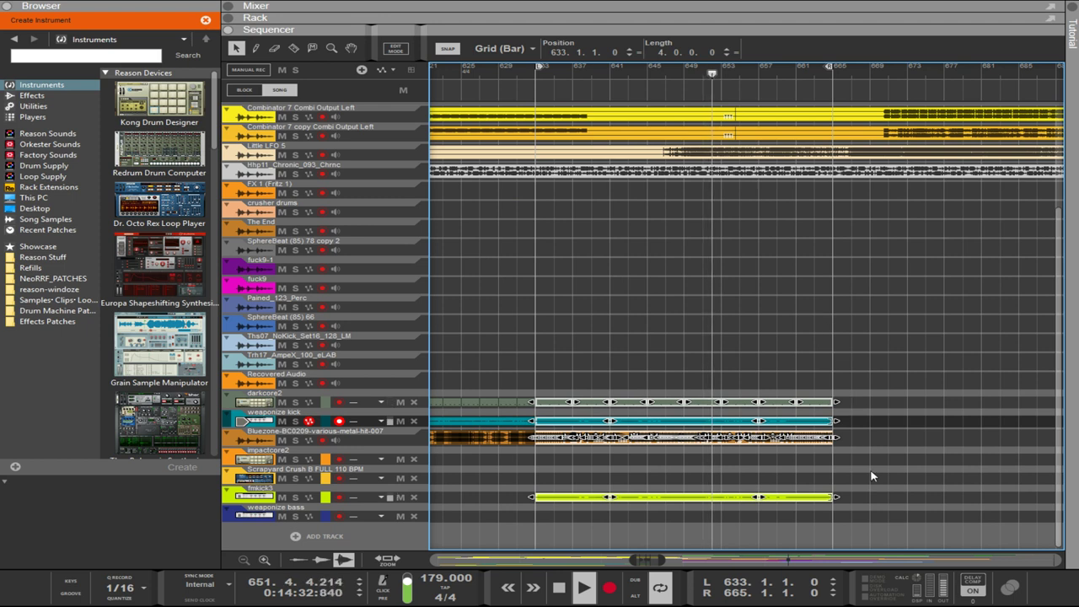
drag(869, 473, 841, 502)
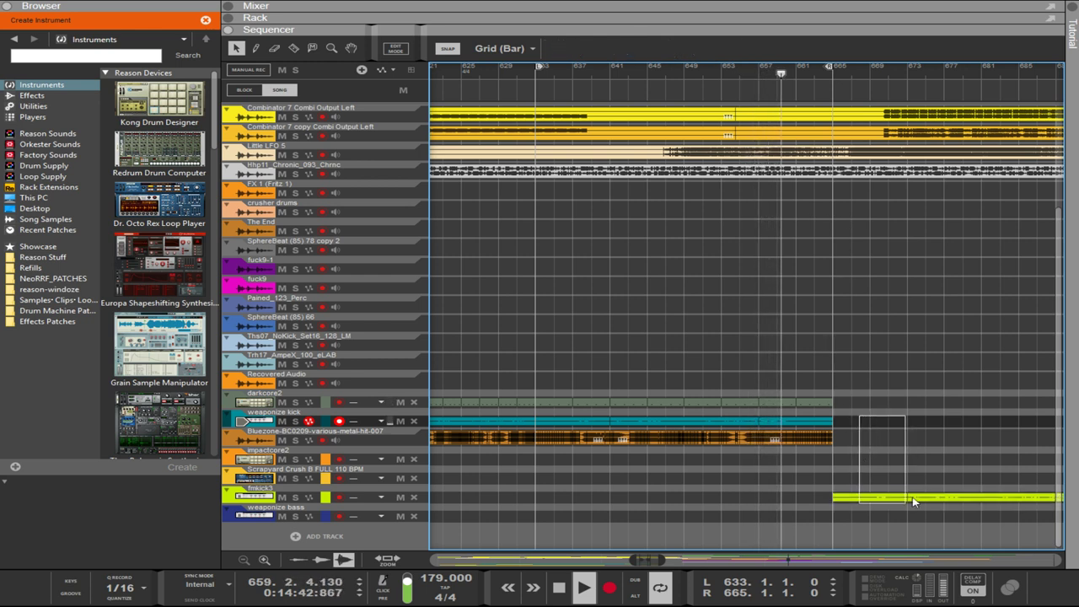
scroll(915, 500, right, 2)
drag(802, 499, 886, 499)
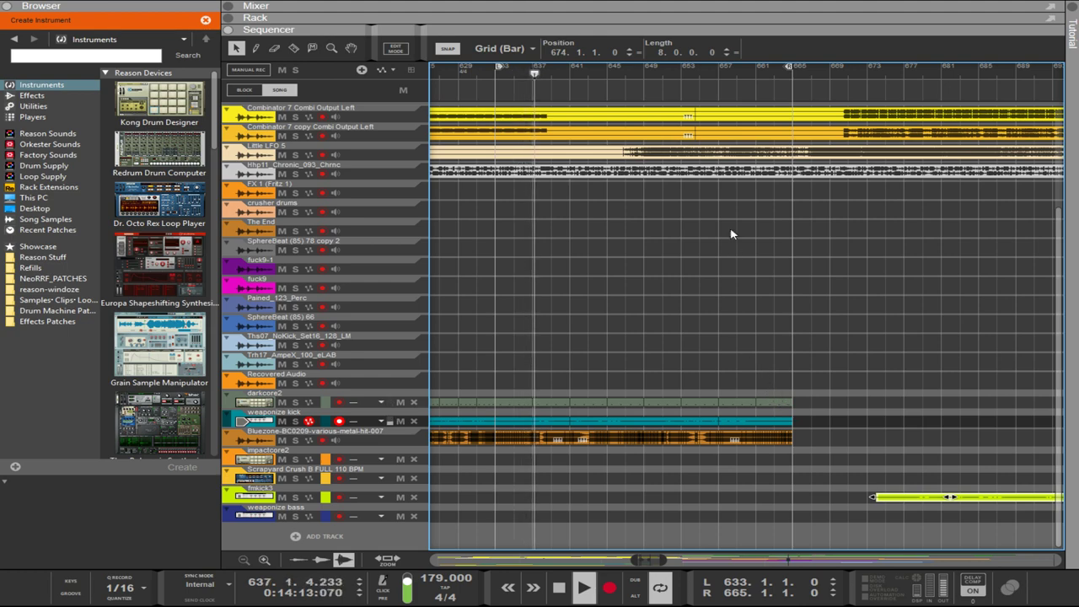
click(612, 4)
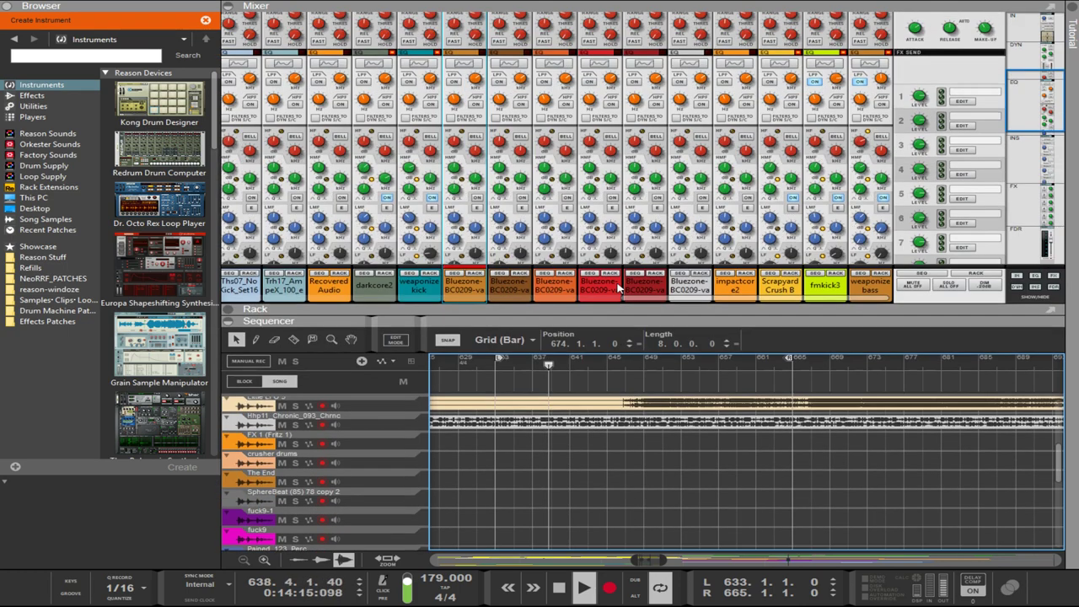
scroll(630, 205, down, 5)
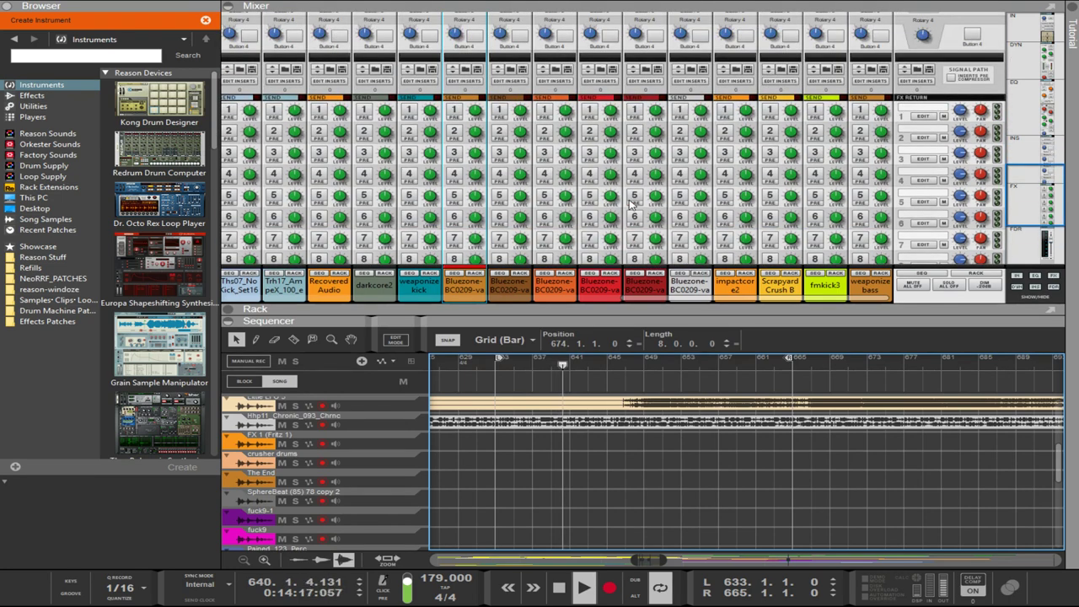
scroll(900, 183, up, 4)
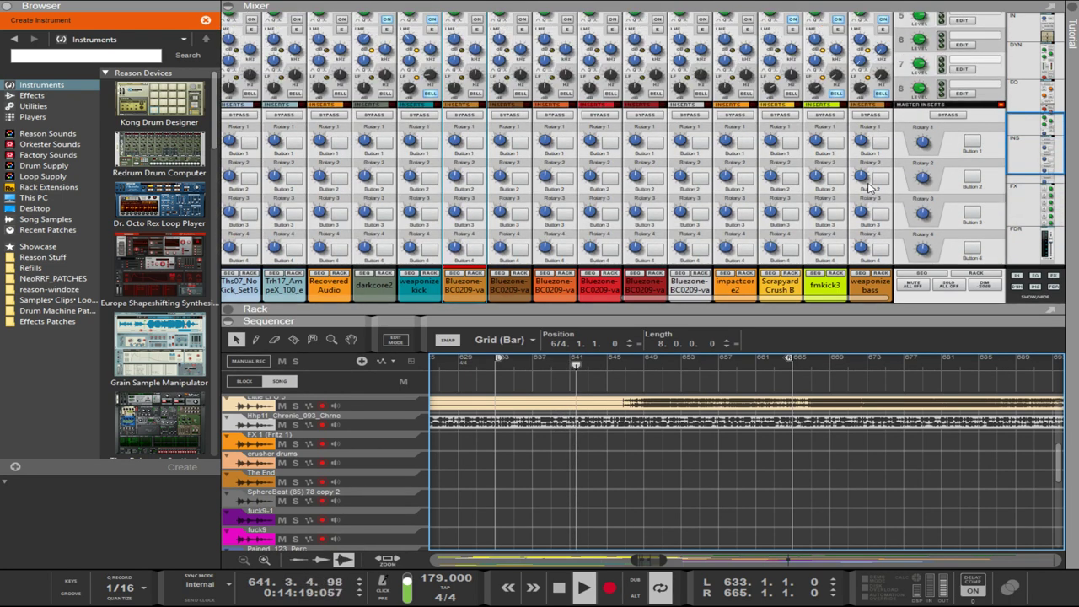
scroll(882, 161, up, 1)
click(861, 163)
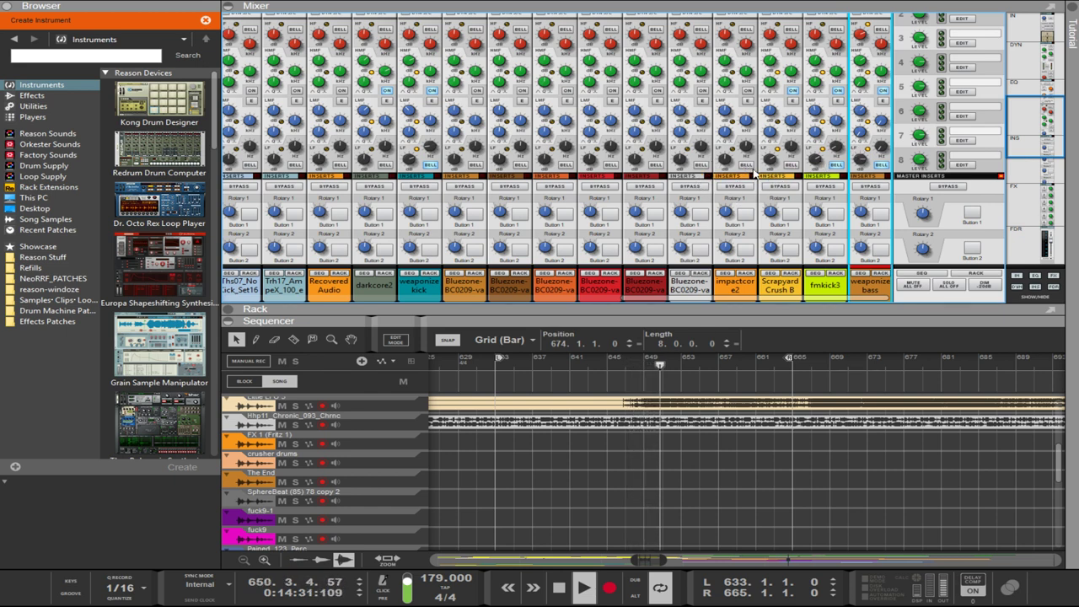
click(410, 162)
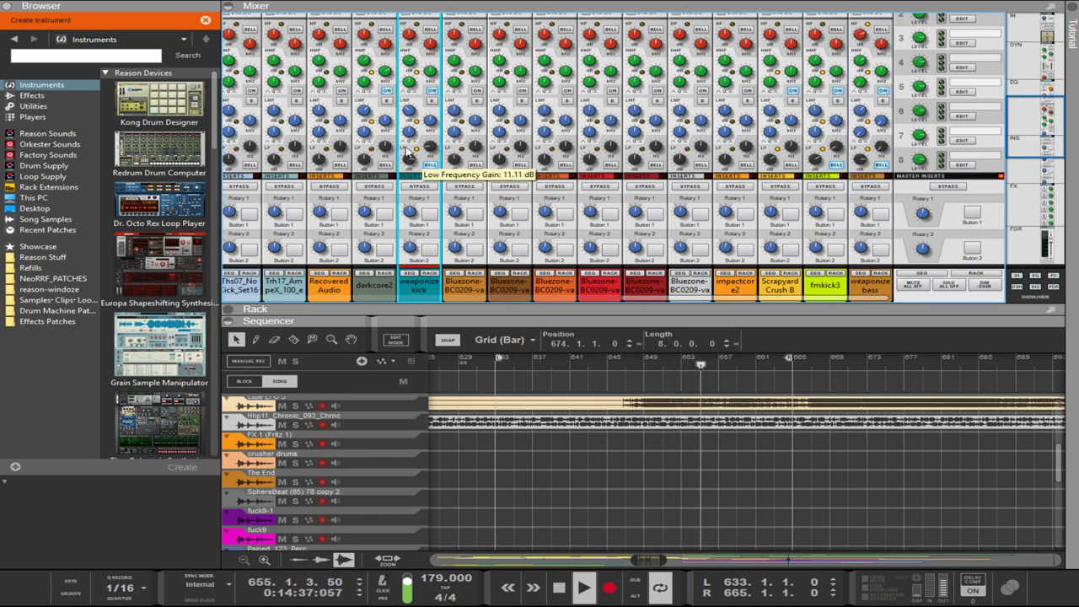
click(430, 275)
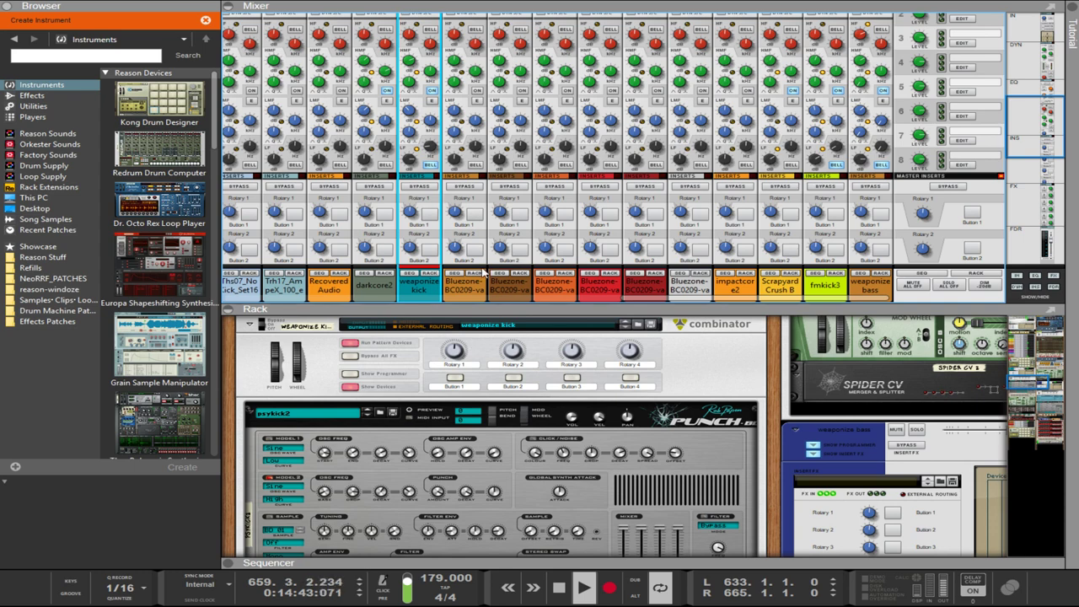
click(571, 419)
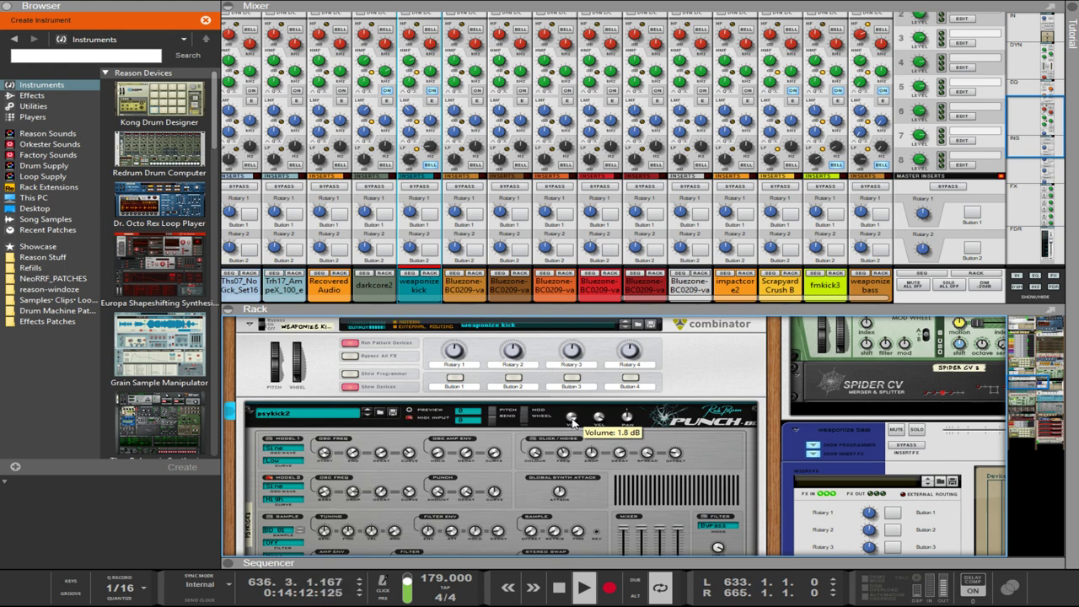
click(885, 274)
click(797, 541)
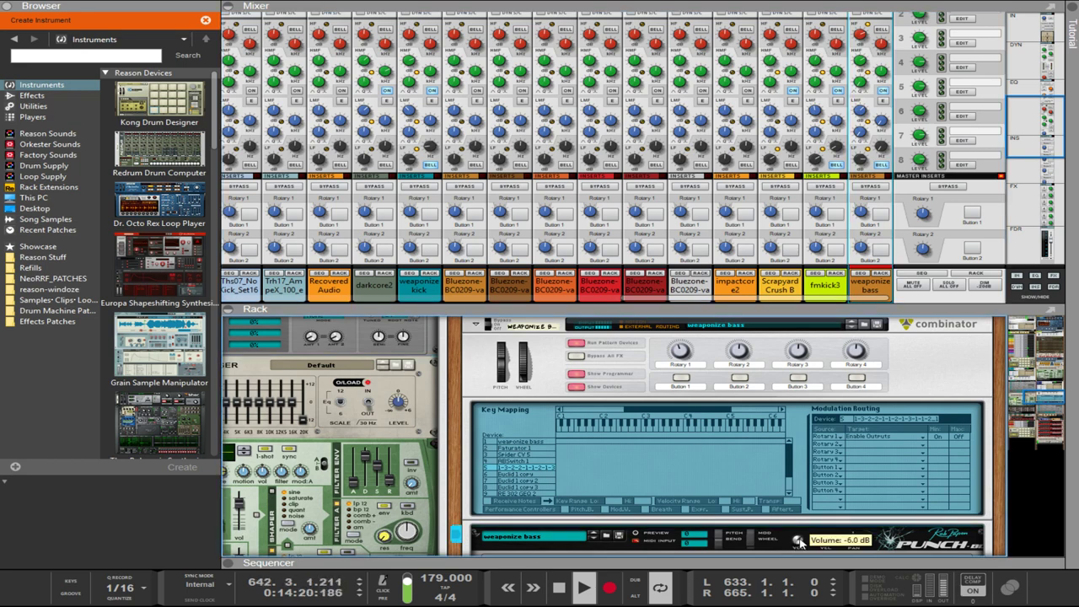
click(859, 61)
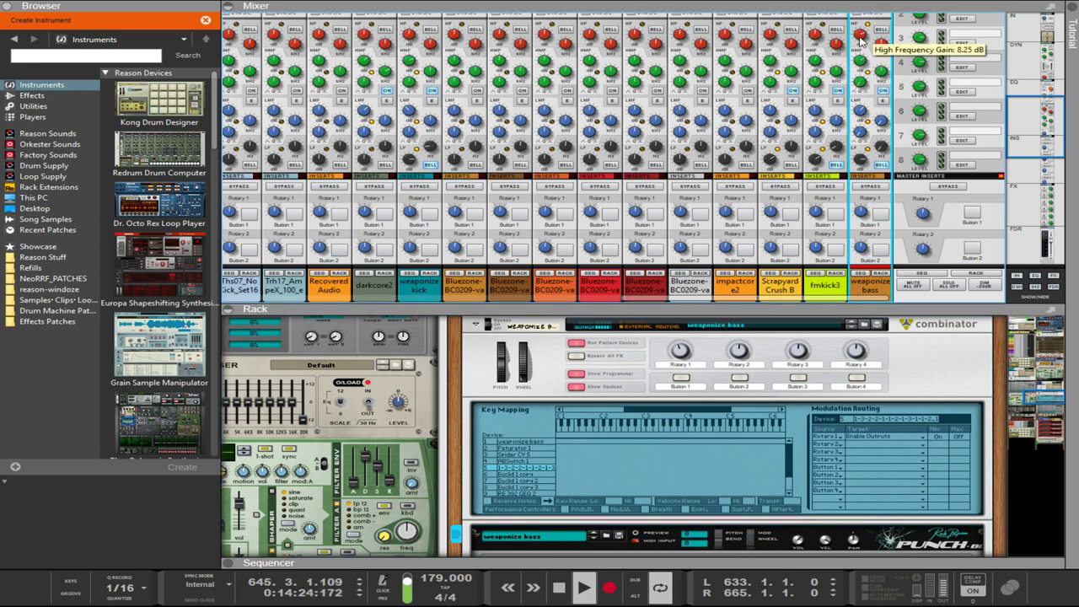
scroll(860, 38, up, 1)
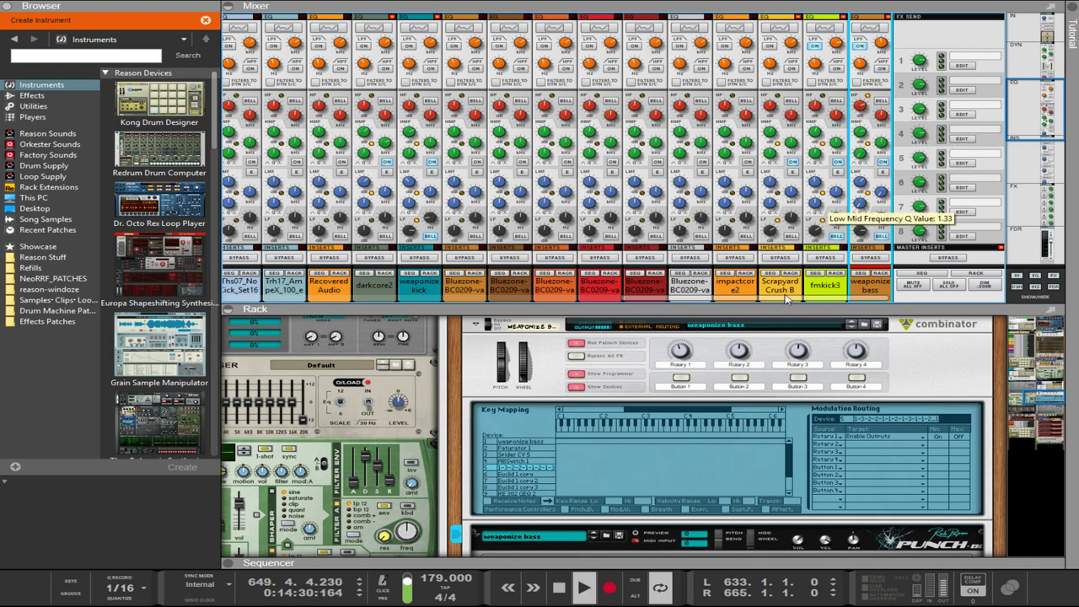
drag(779, 309, 772, 59)
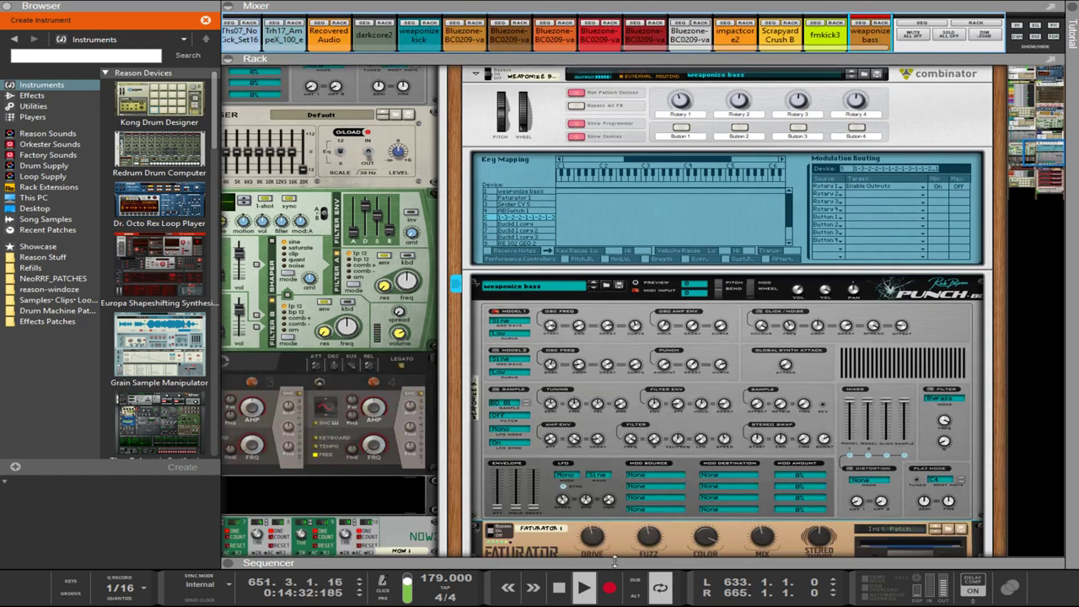
key(F7)
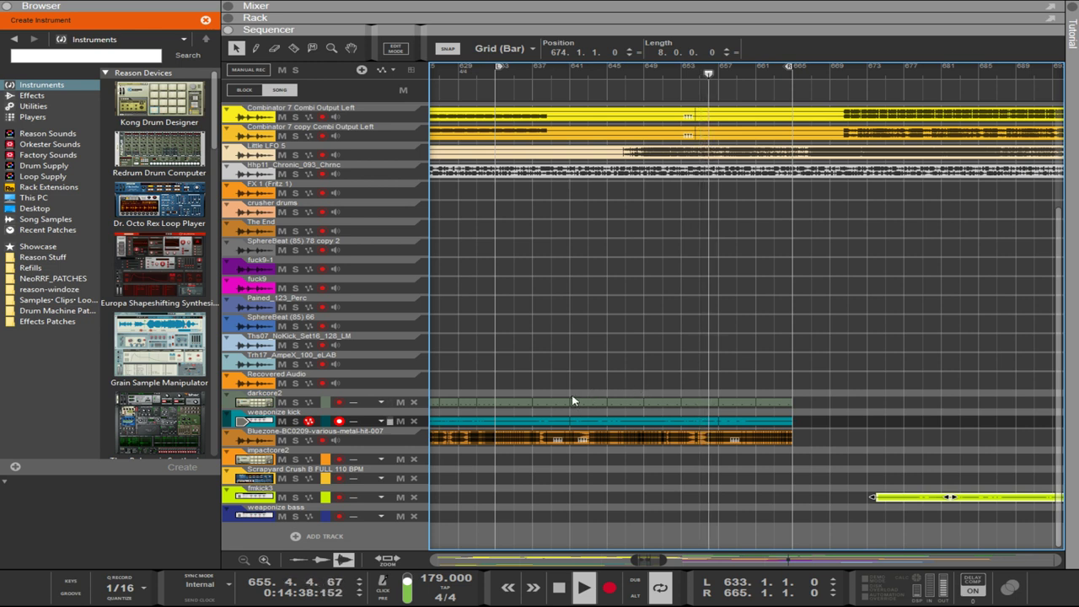
- Move the weaponize kick clips later and shift the bar 665 clip about two bars earlier
drag(536, 418, 791, 430)
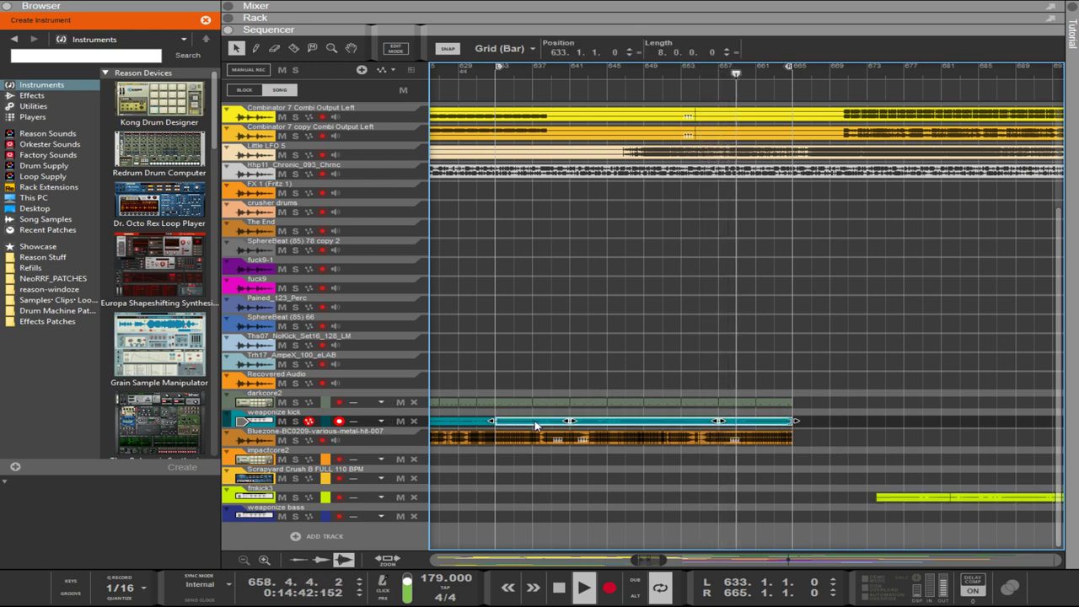
drag(536, 424, 969, 451)
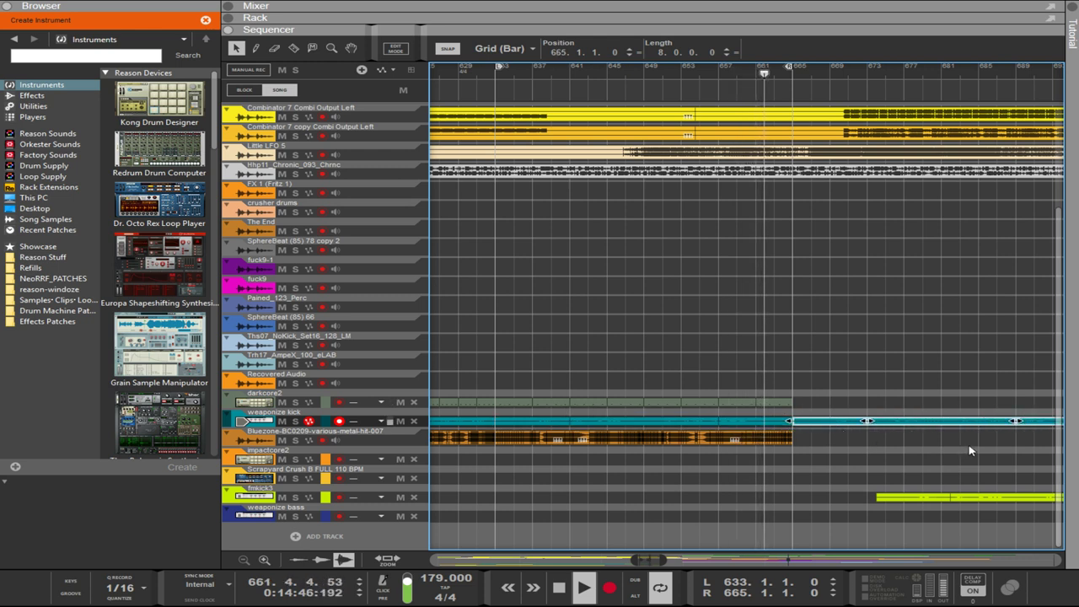
scroll(971, 450, left, 1)
scroll(971, 450, right, 5)
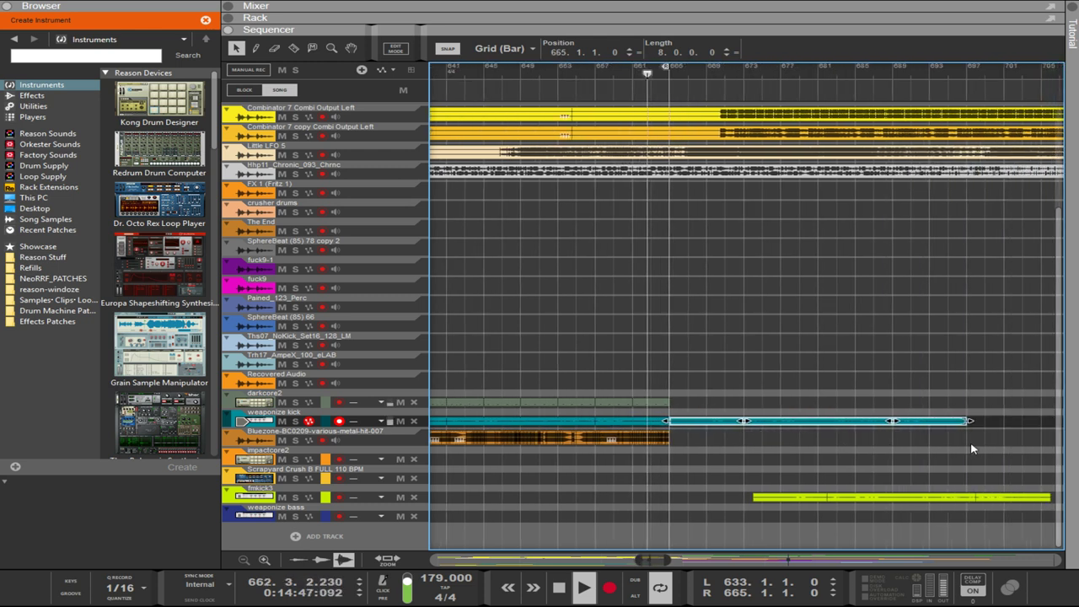
click(727, 458)
click(760, 425)
click(684, 423)
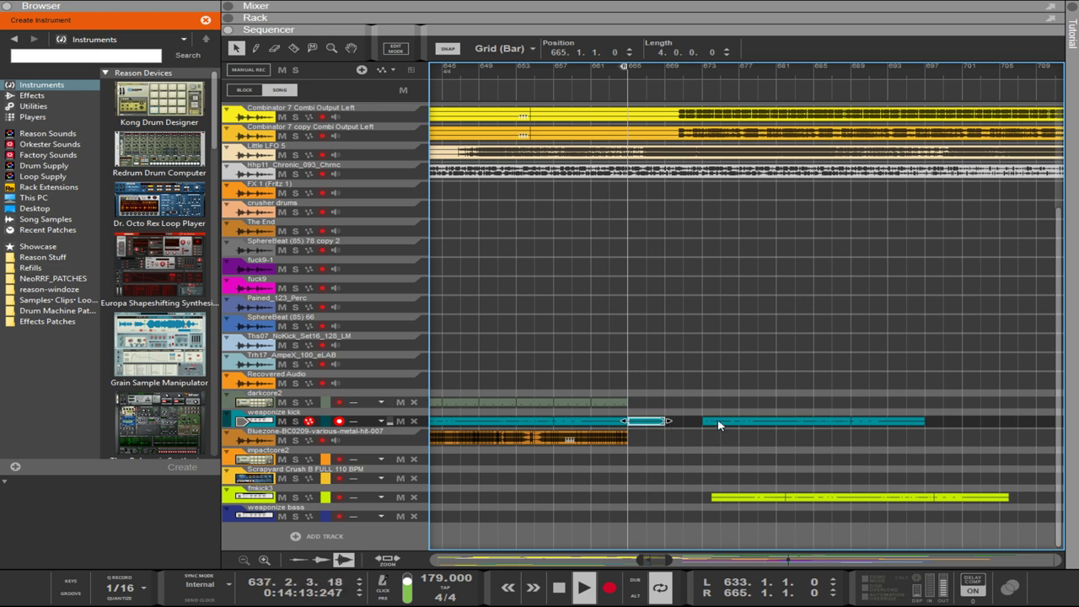
drag(719, 425, 697, 428)
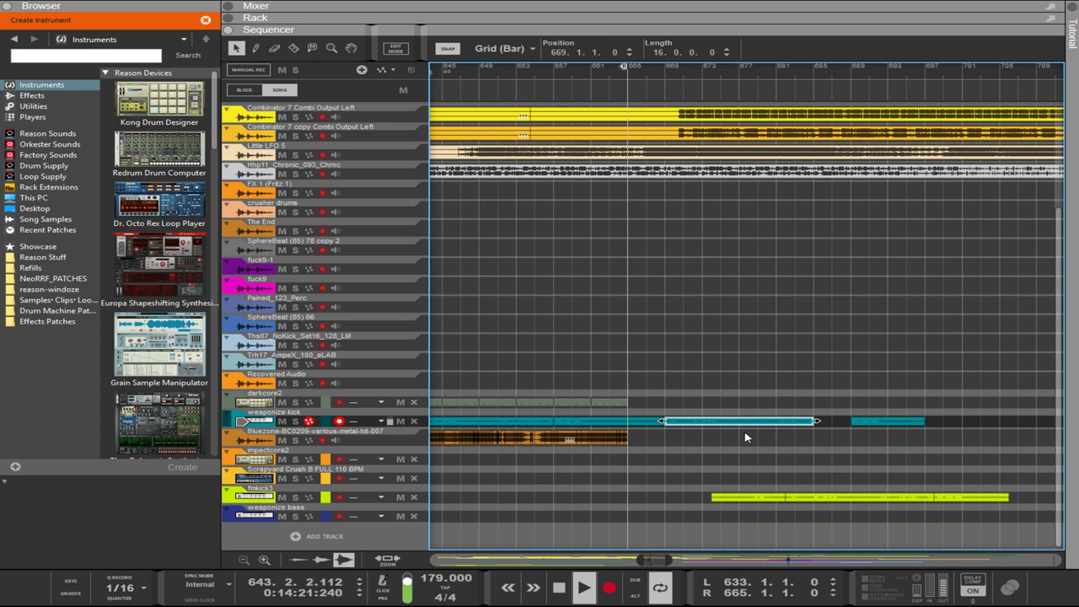
- Duplicate the weaponize kick clip and trim the copy at bar 669 from both ends
drag(727, 425, 986, 417)
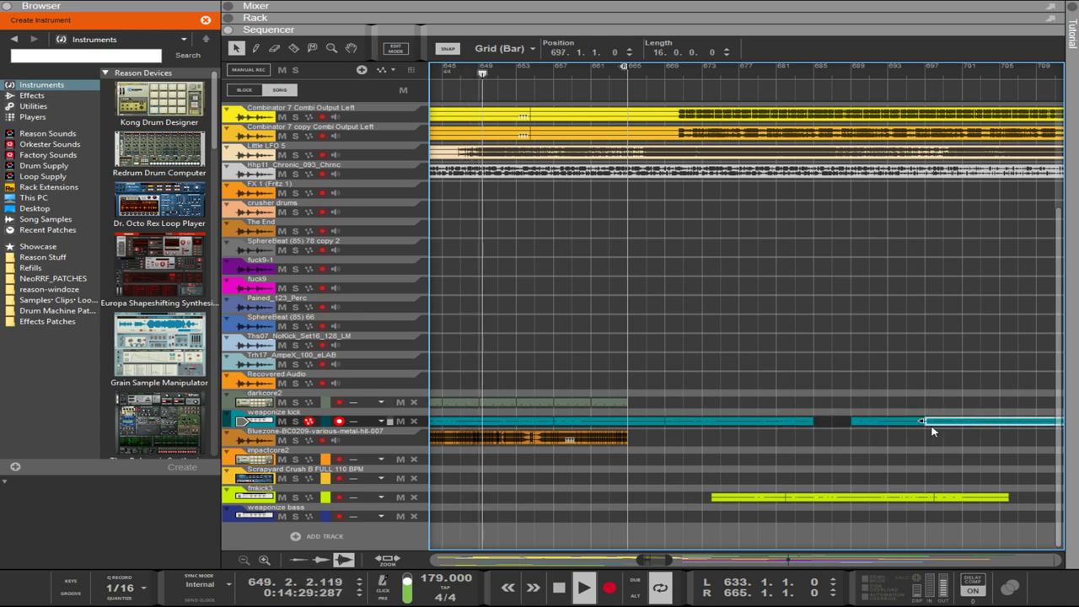
click(766, 429)
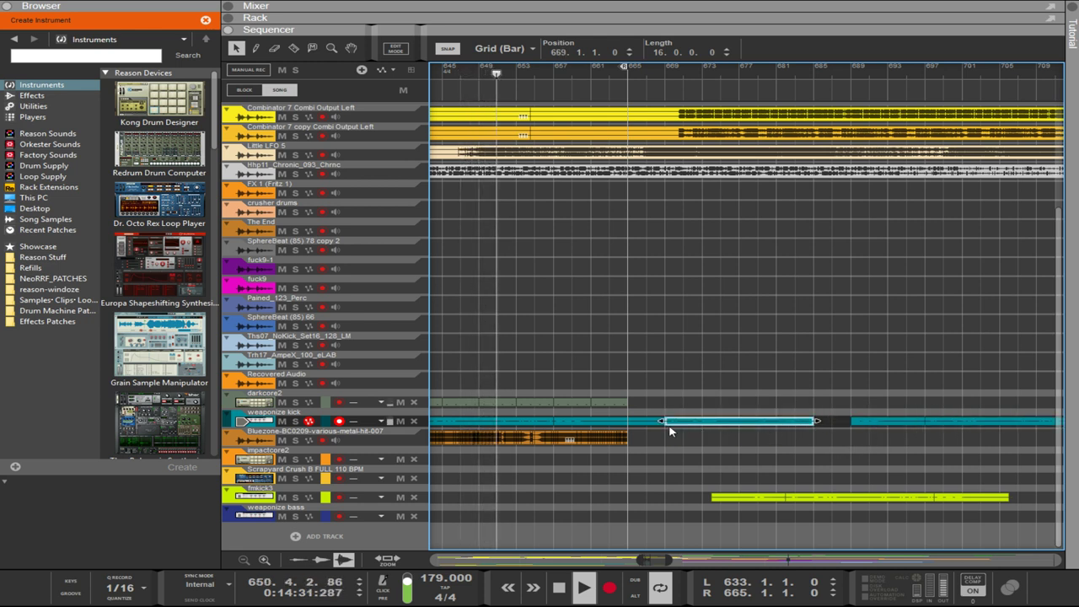
drag(660, 420, 701, 420)
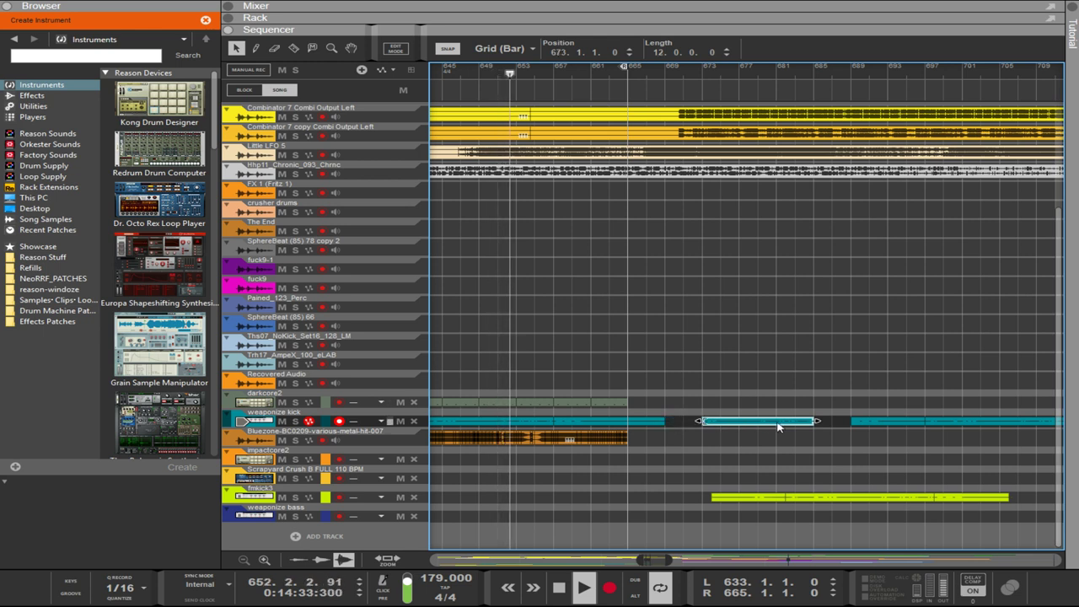
drag(814, 421, 732, 424)
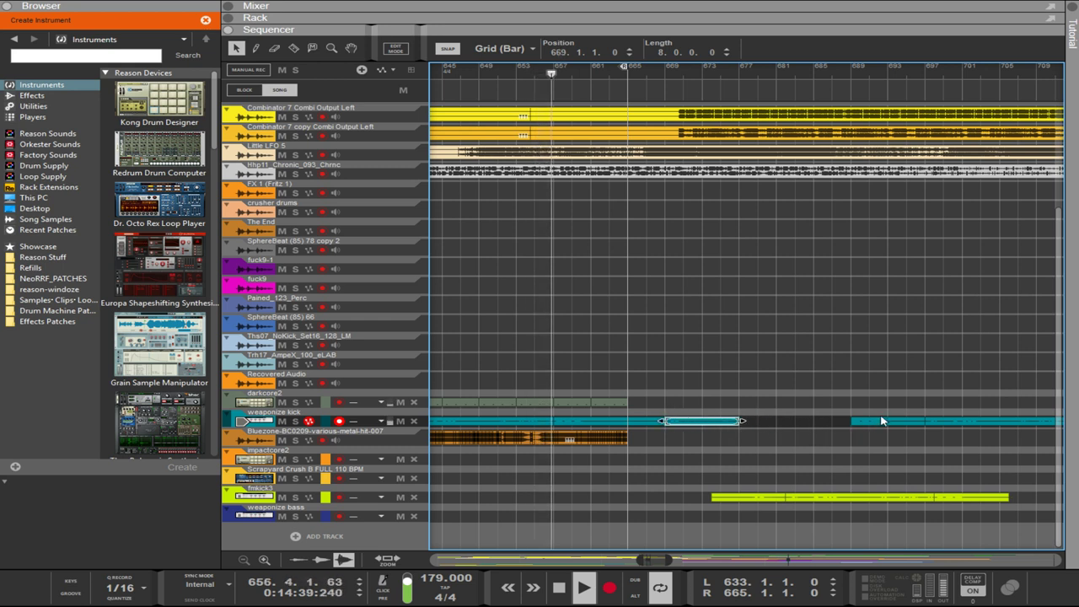
- Close the weaponize kick gaps by trimming and sliding clips to bars 677 and 680
drag(703, 422, 781, 424)
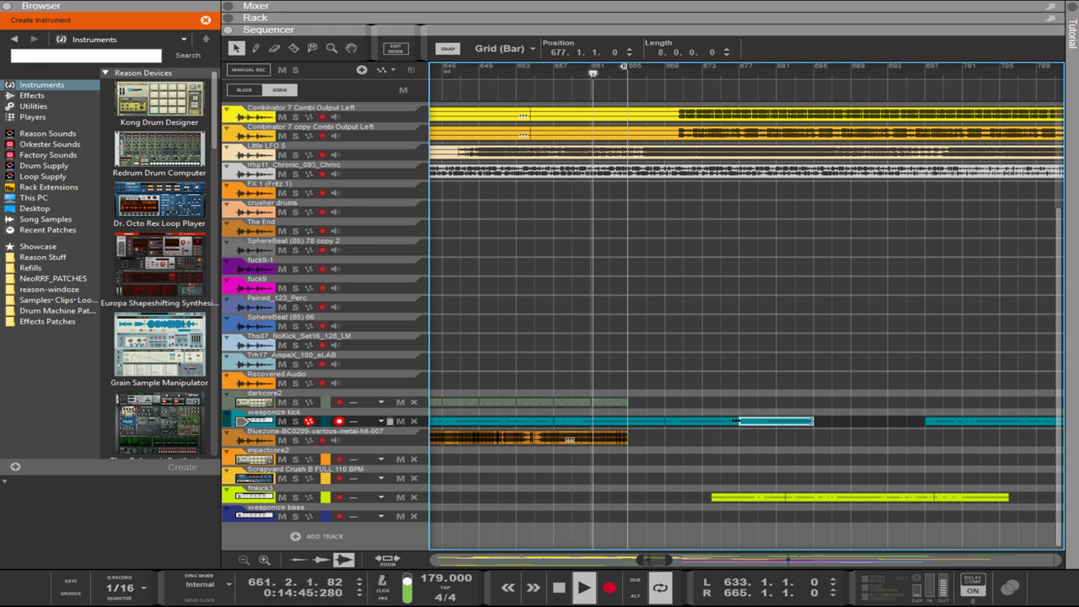
drag(734, 422, 758, 428)
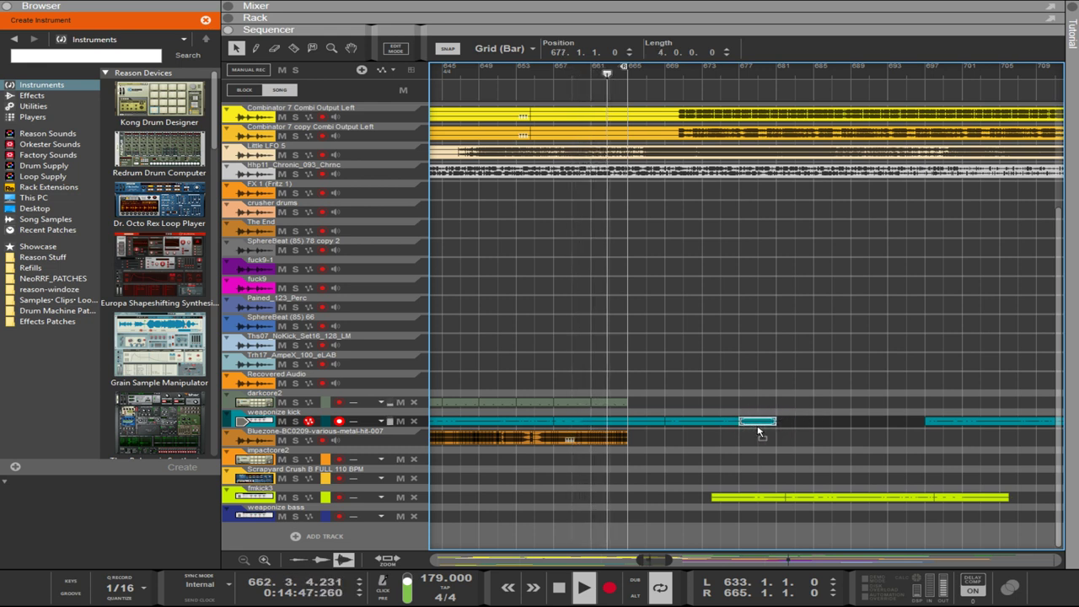
drag(950, 426, 807, 428)
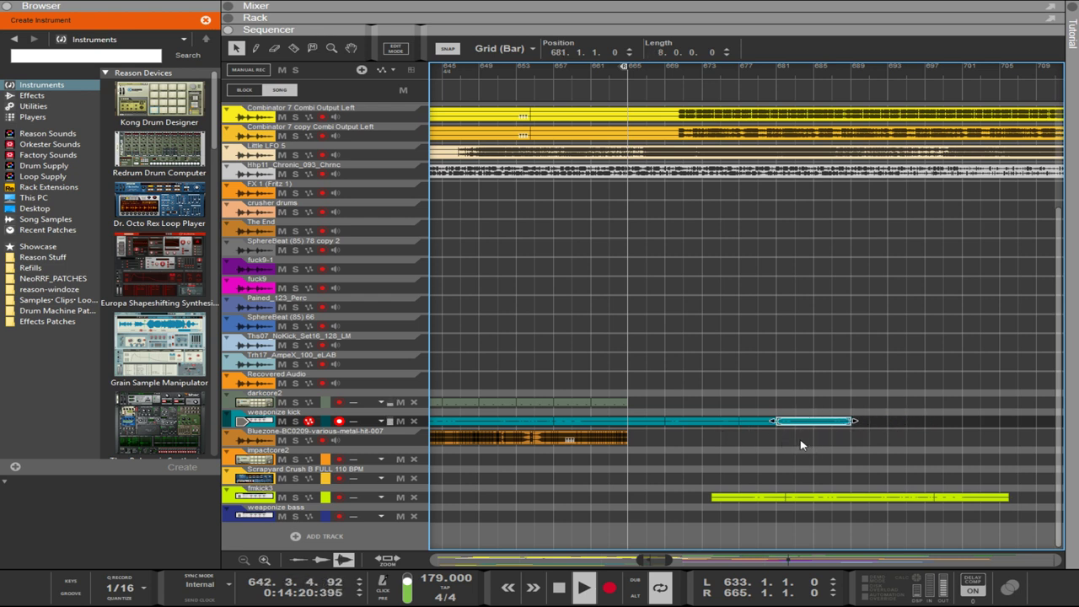
- Move the fmkick clip to start at bar 689
drag(818, 436, 660, 418)
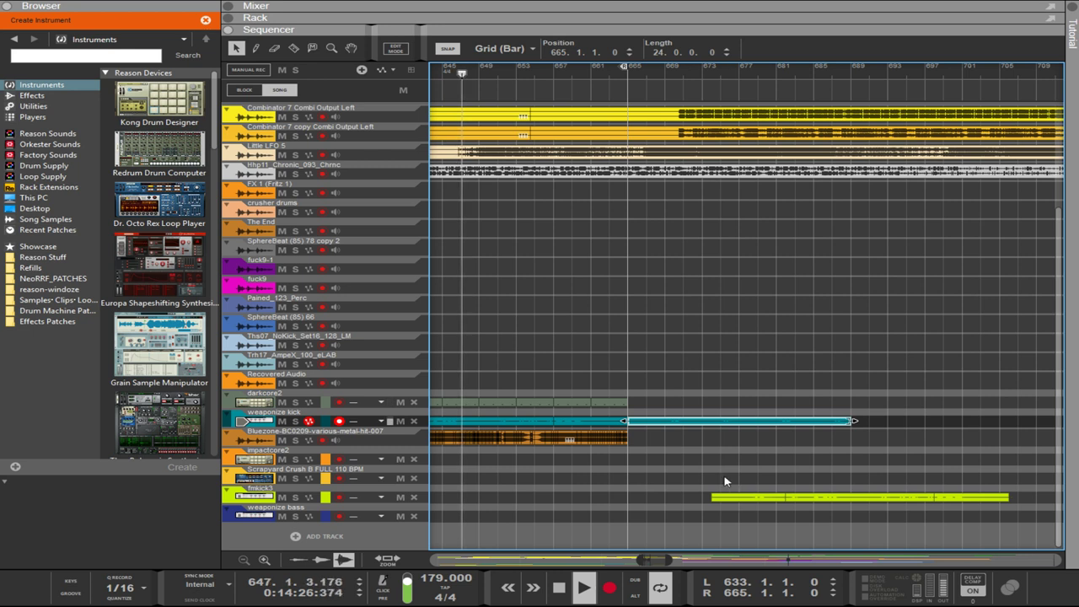
drag(723, 475, 983, 498)
drag(756, 498, 894, 492)
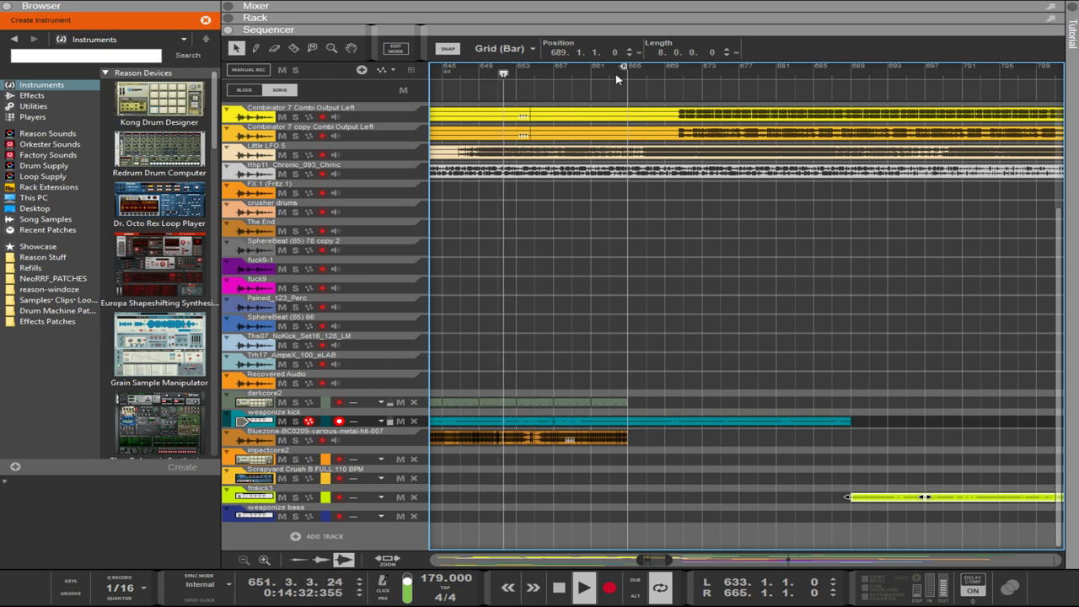
- Set the loop locators to bars 665 and 689
alt+click(554, 73)
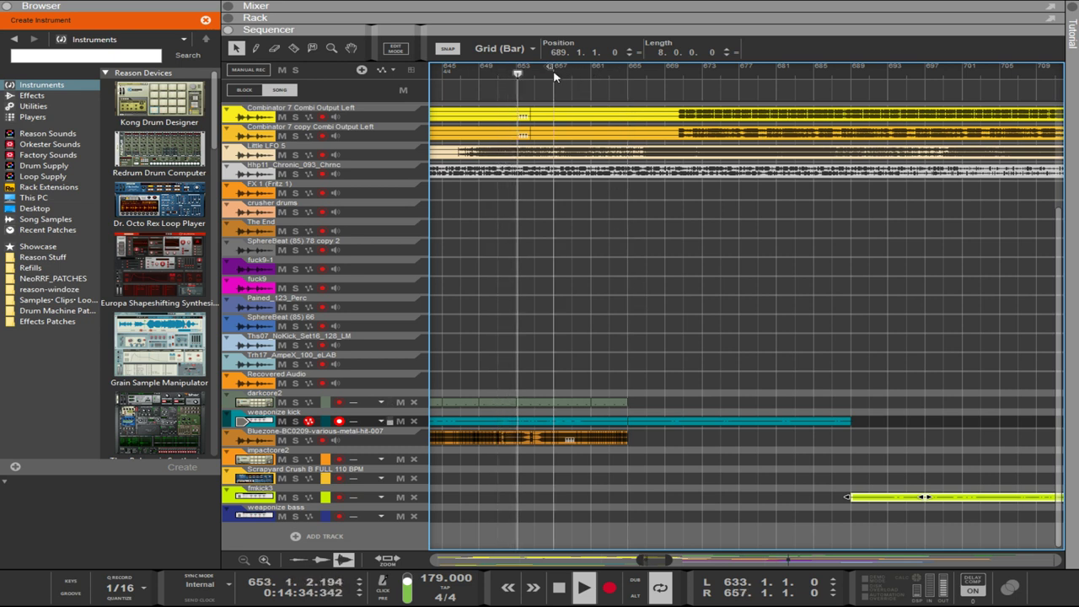
ctrl+click(628, 68)
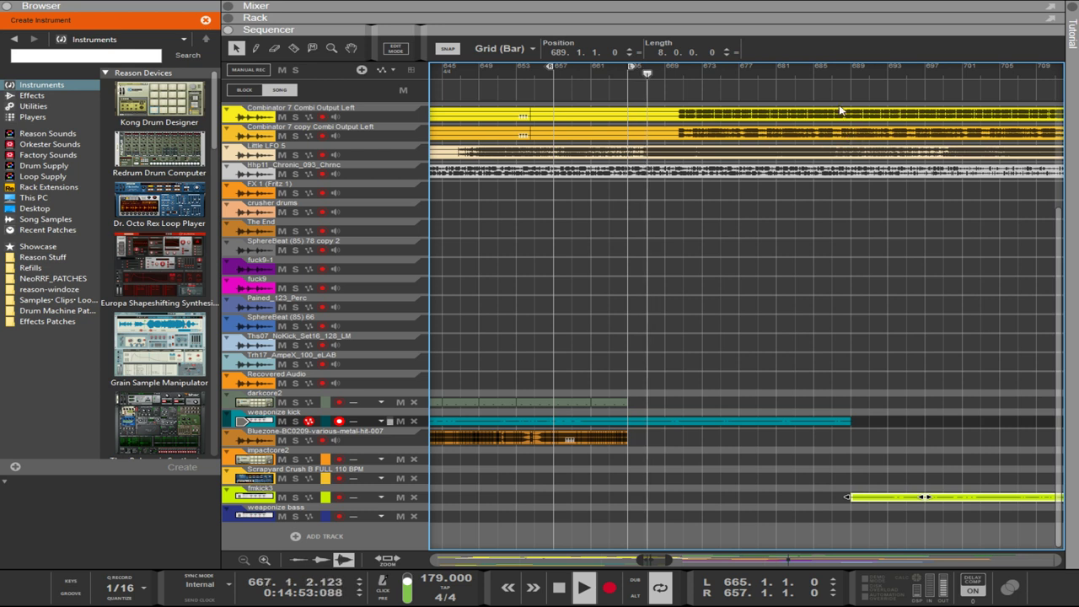
alt+click(847, 74)
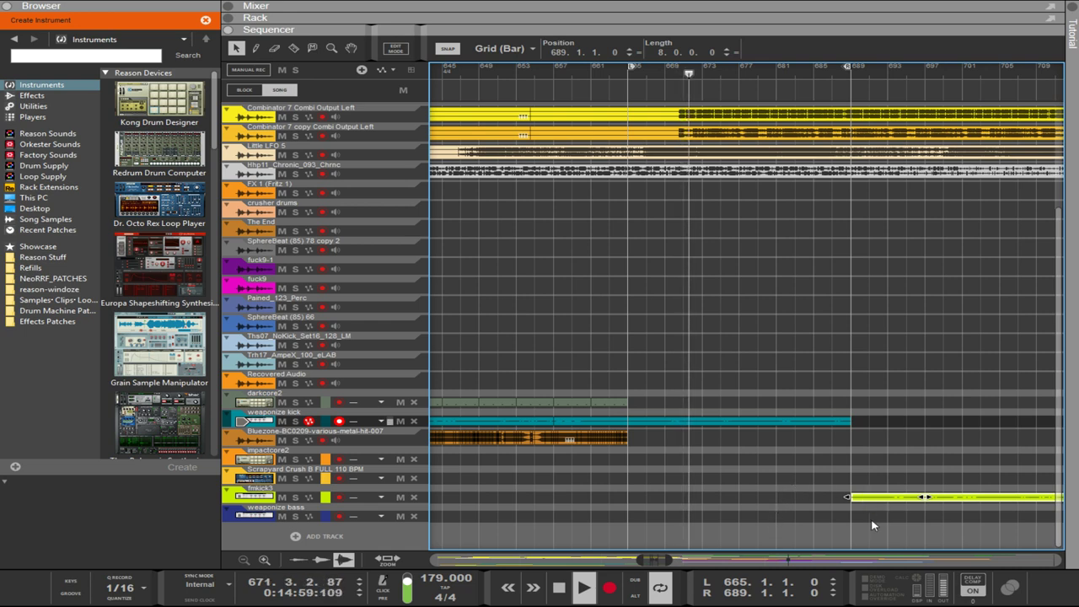
- Copy the bar 665–689 weaponize kick clip onto the fmkick track and show the rack
mouse_move(669, 559)
mouse_down()
mouse_move(694, 559)
mouse_move(656, 563)
mouse_up()
drag(805, 497, 804, 474)
click(498, 421)
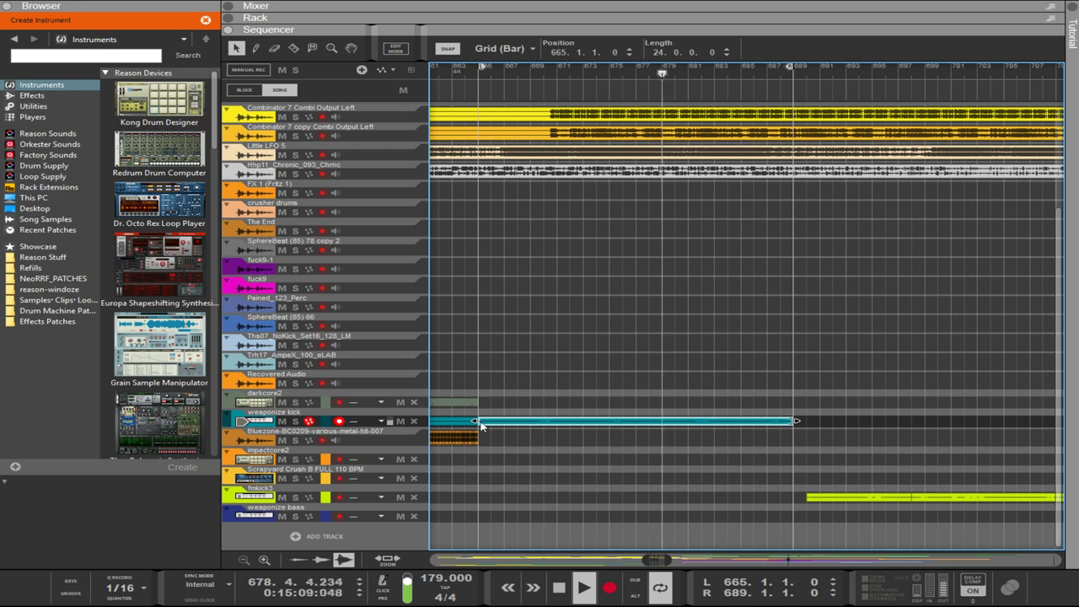
drag(486, 436, 487, 498)
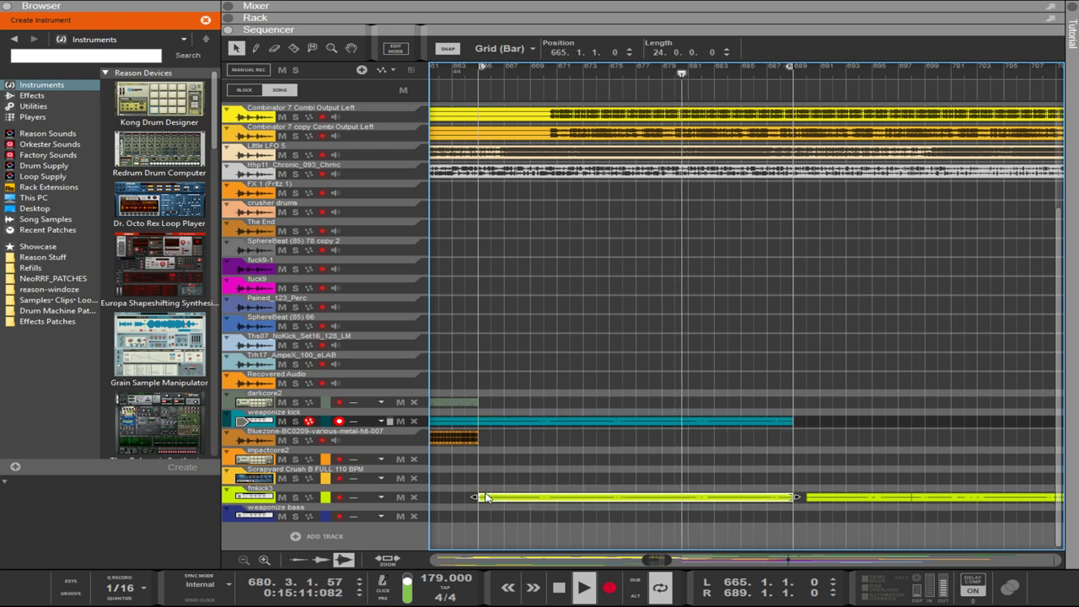
key(F6)
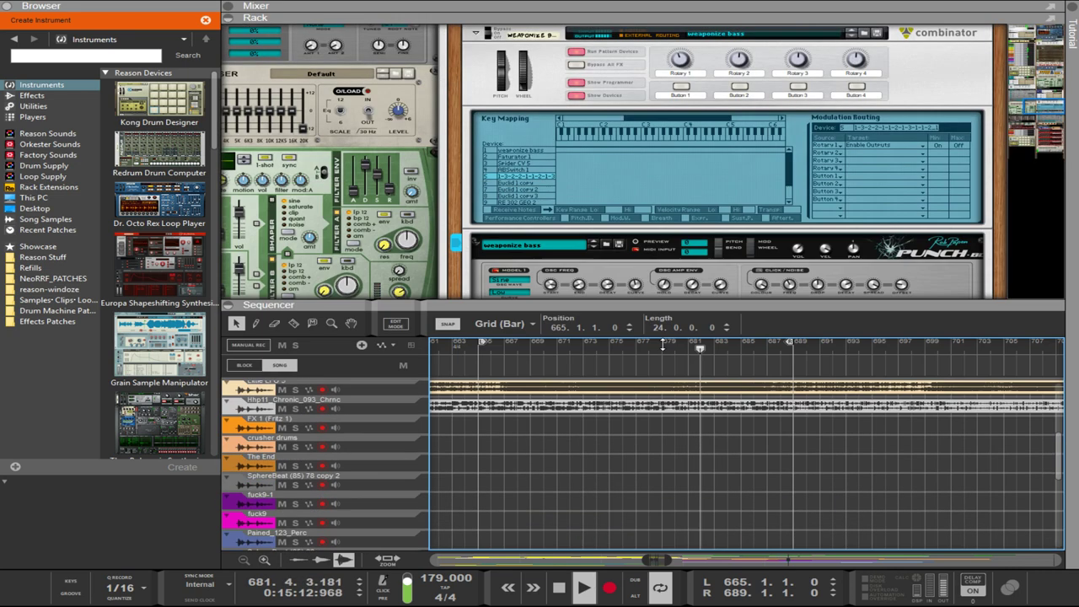
- On the PX7, switch operator 4 back on and operator 6 off
scroll(885, 291, up, 15)
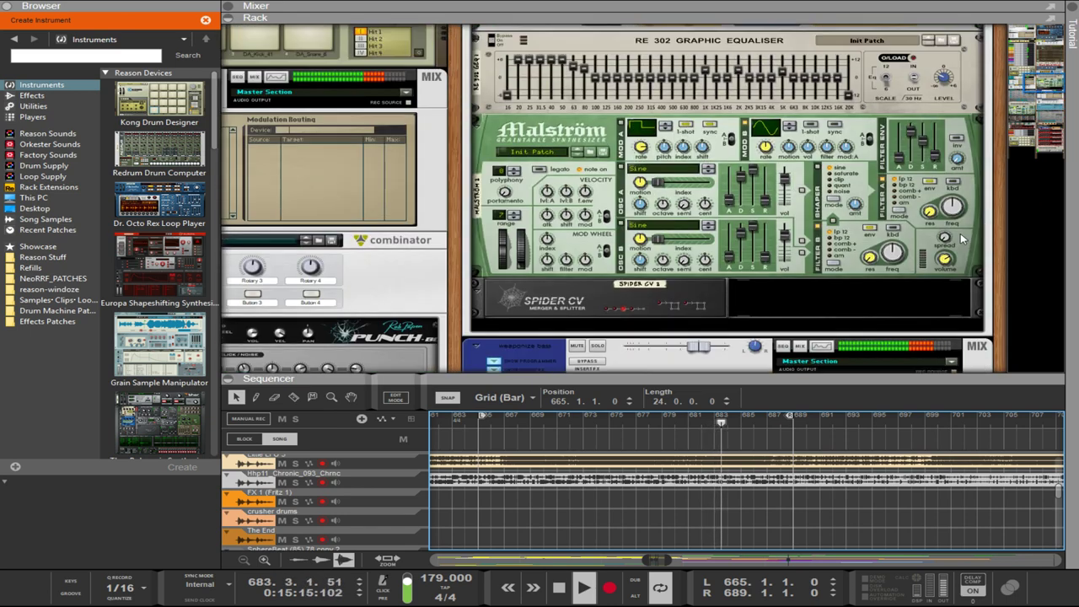
scroll(961, 239, up, 6)
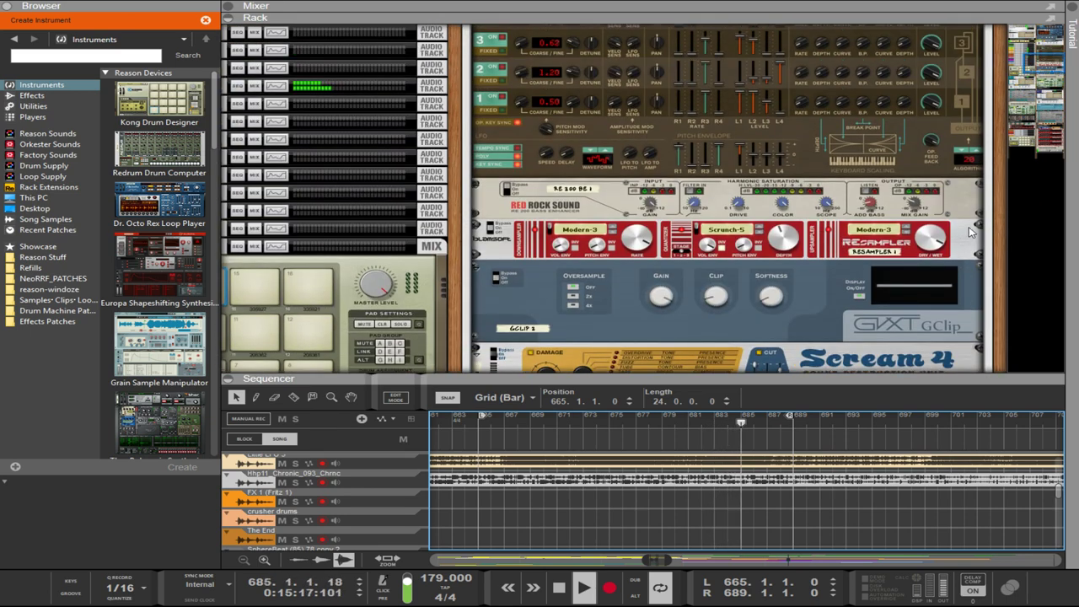
scroll(970, 232, up, 4)
scroll(866, 200, up, 3)
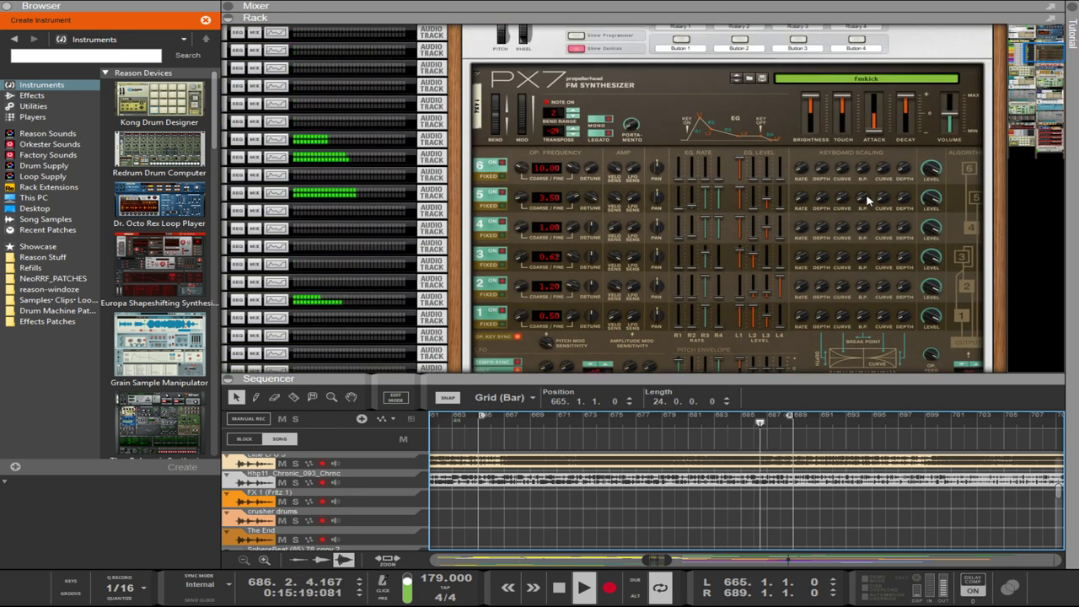
scroll(868, 201, down, 3)
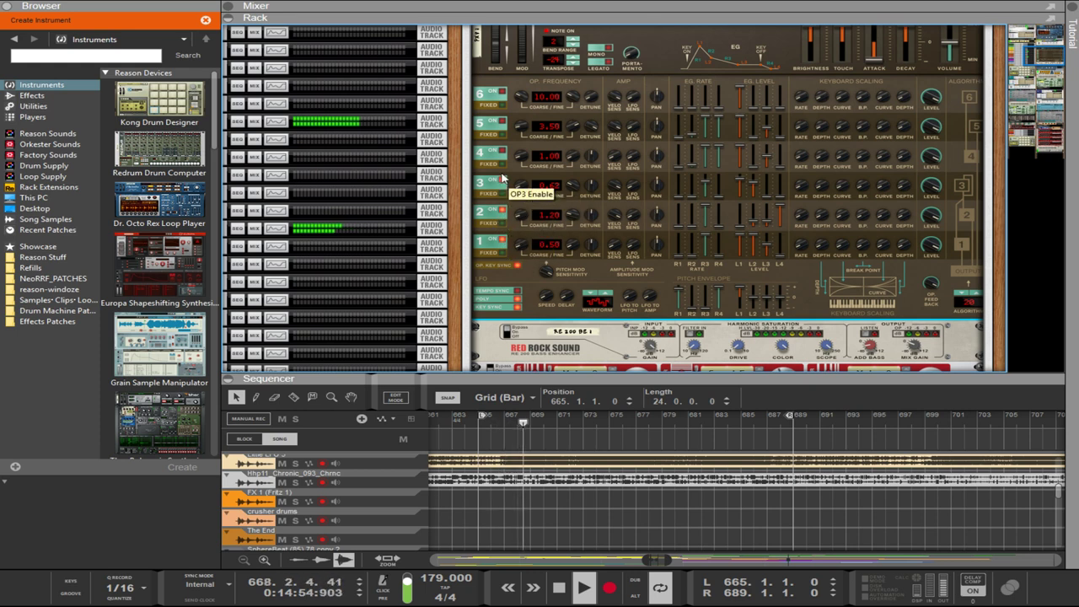
click(503, 146)
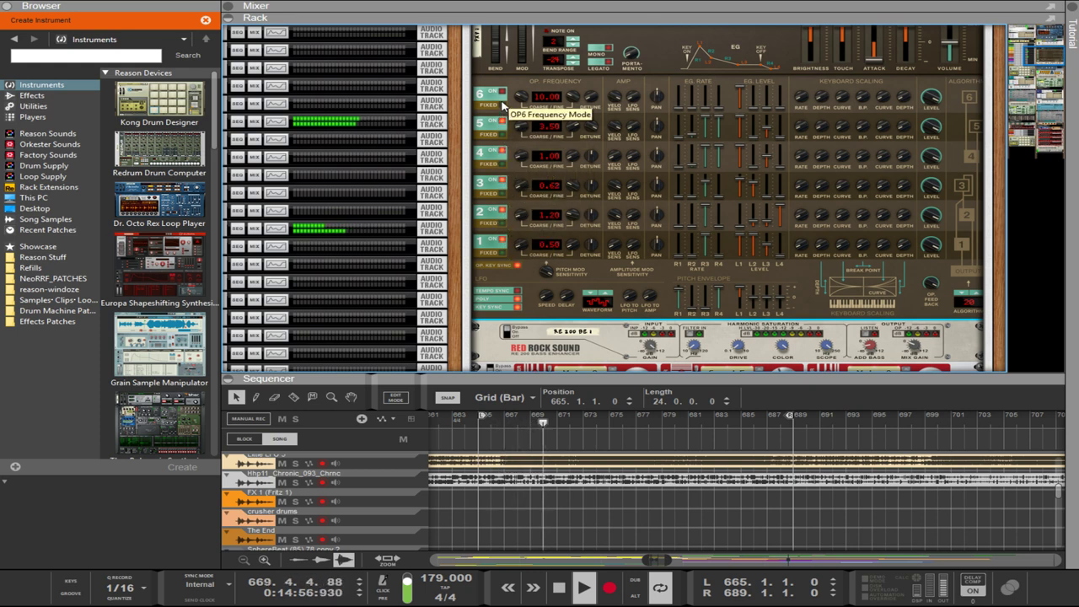
click(503, 93)
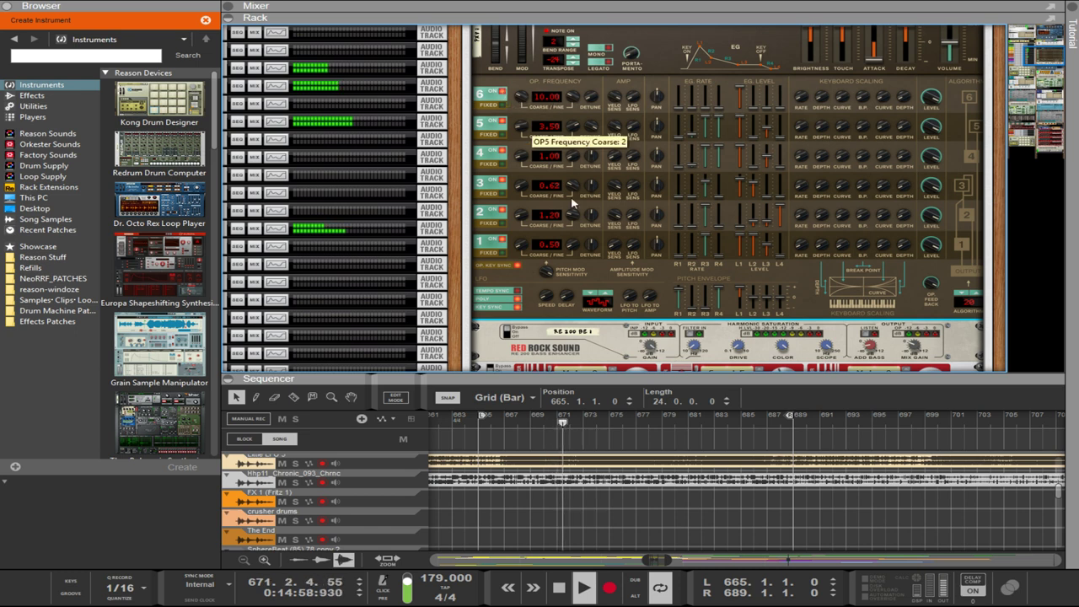
- Inspect the rack cabling from the back, then select the Malström synth
scroll(830, 276, down, 2)
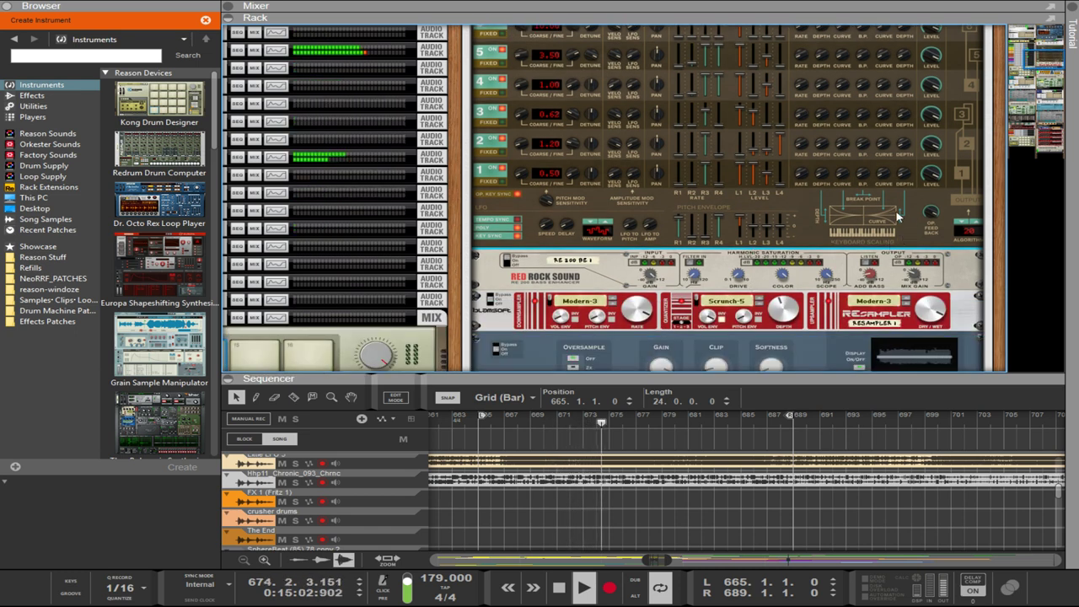
scroll(844, 232, down, 12)
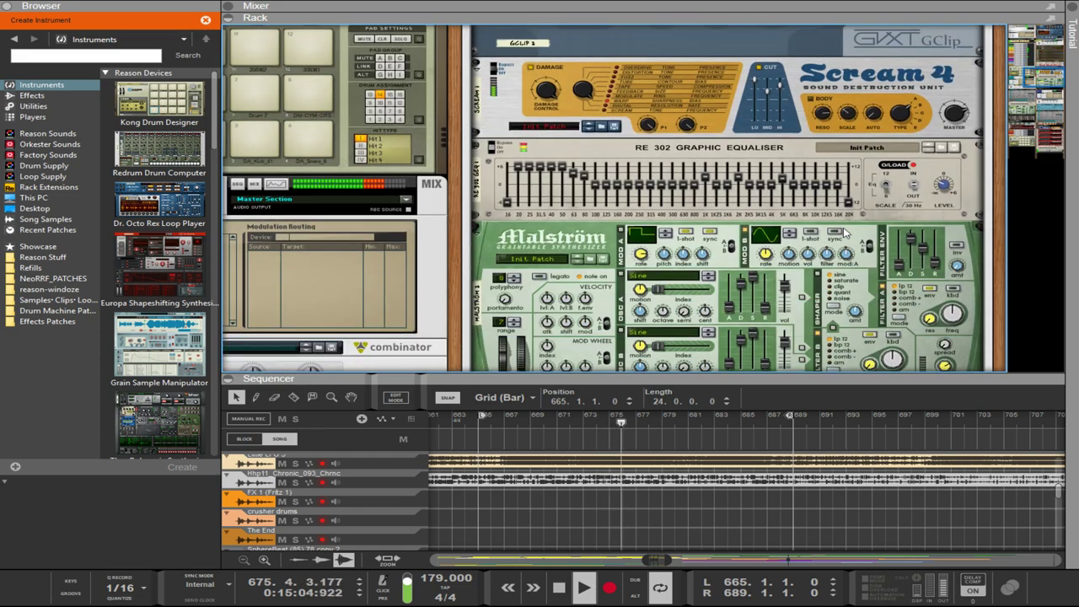
scroll(844, 232, up, 8)
scroll(844, 236, down, 14)
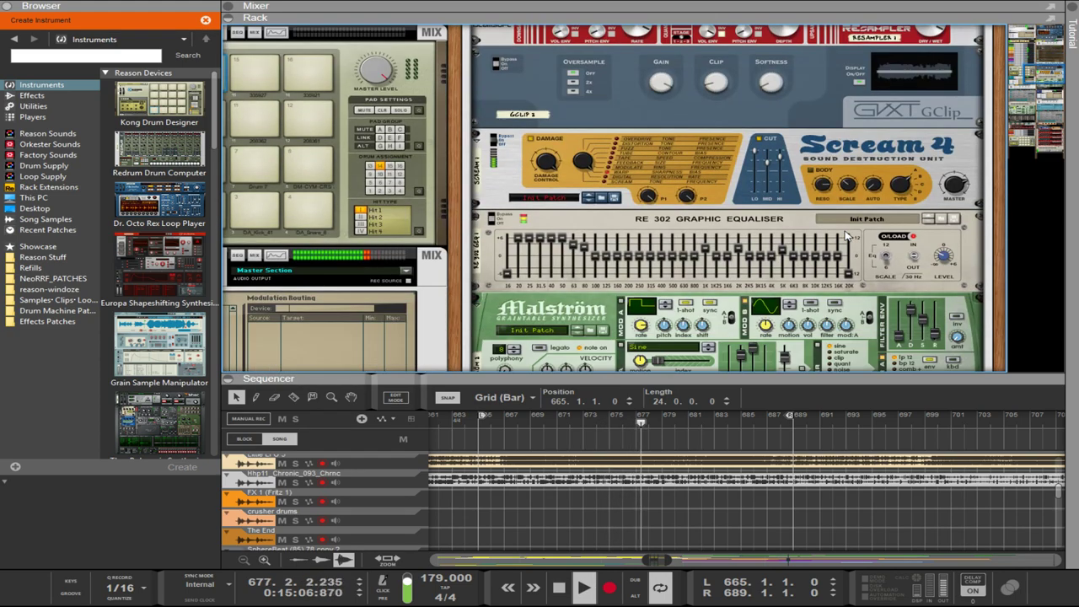
key(Tab)
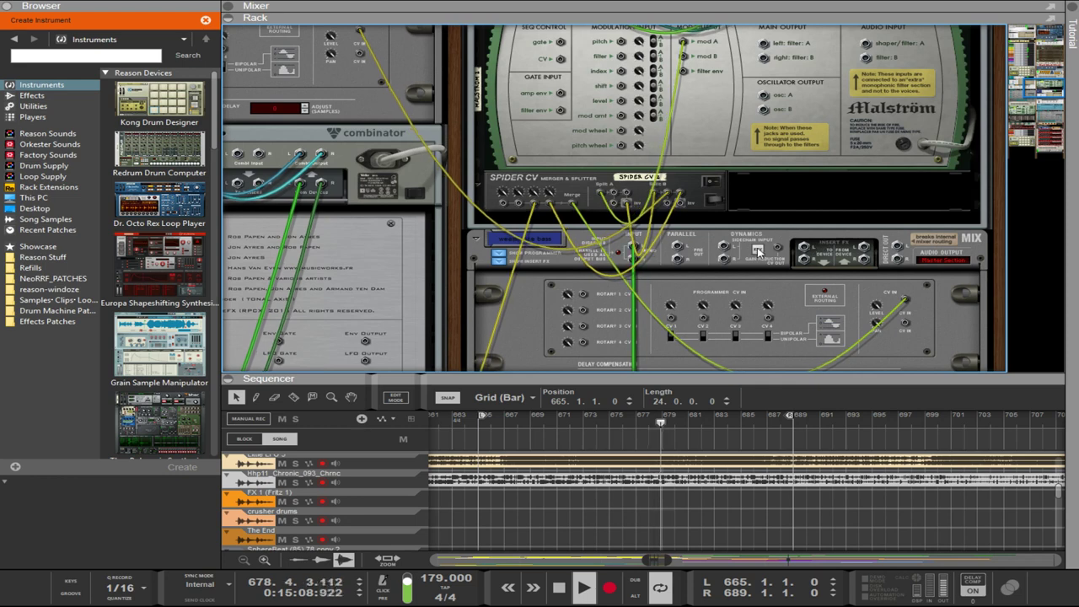
key(Tab)
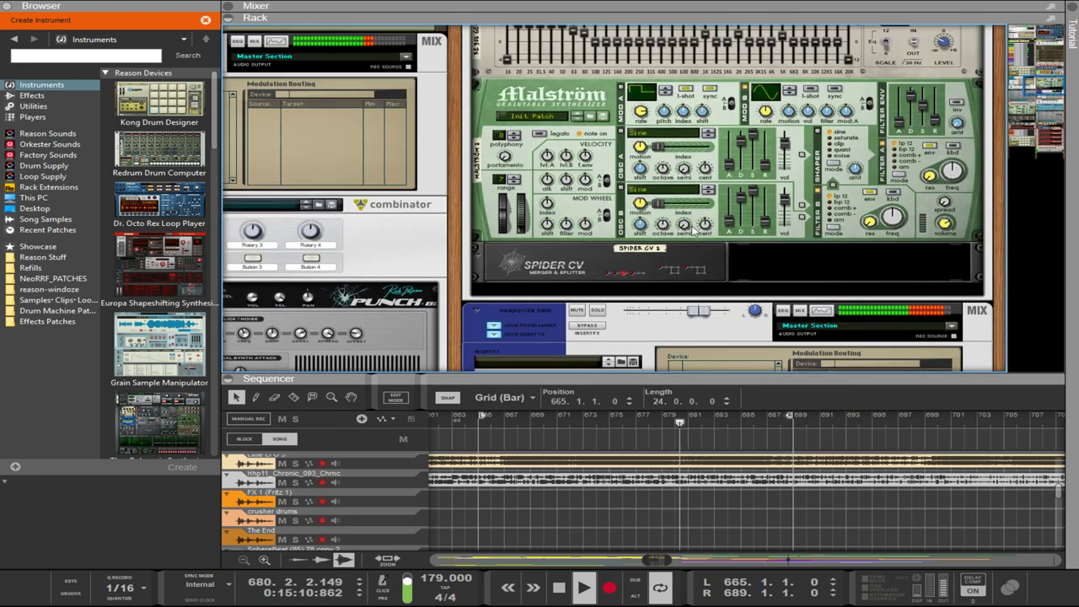
scroll(693, 232, up, 1)
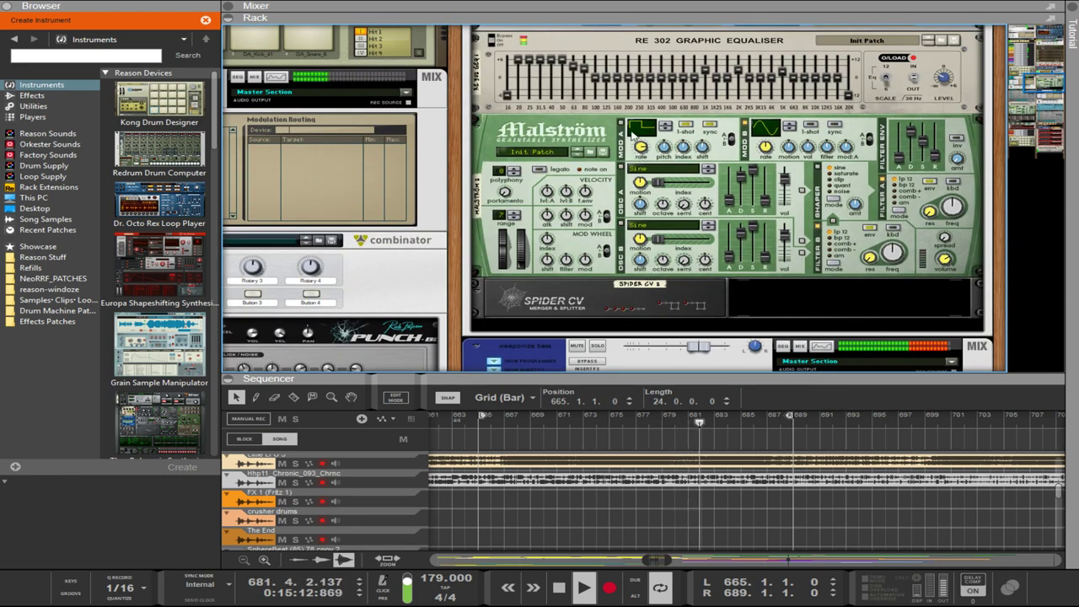
click(621, 127)
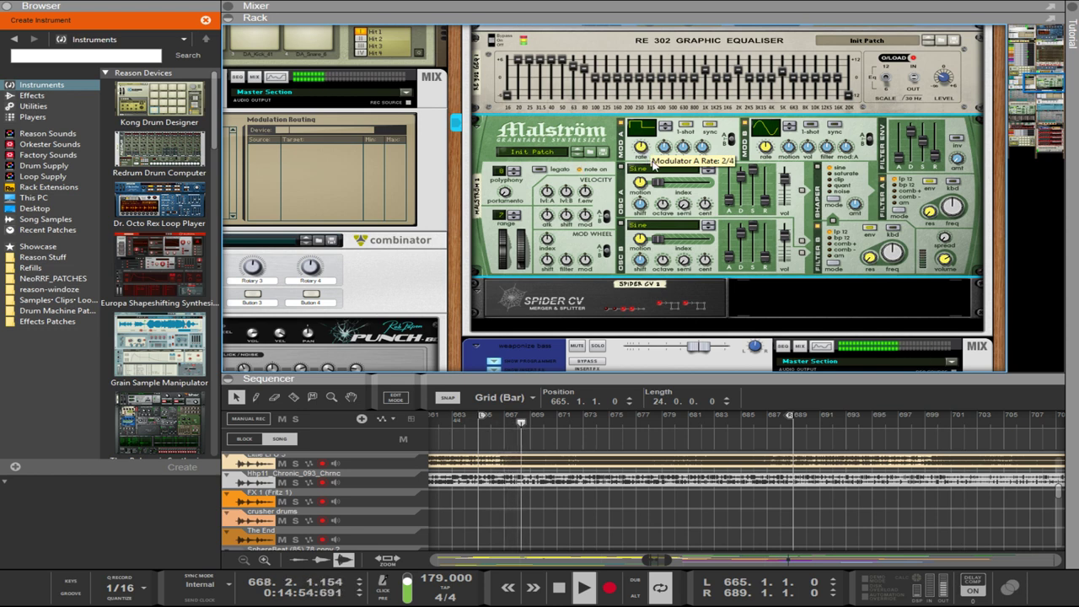
scroll(640, 149, up, 1)
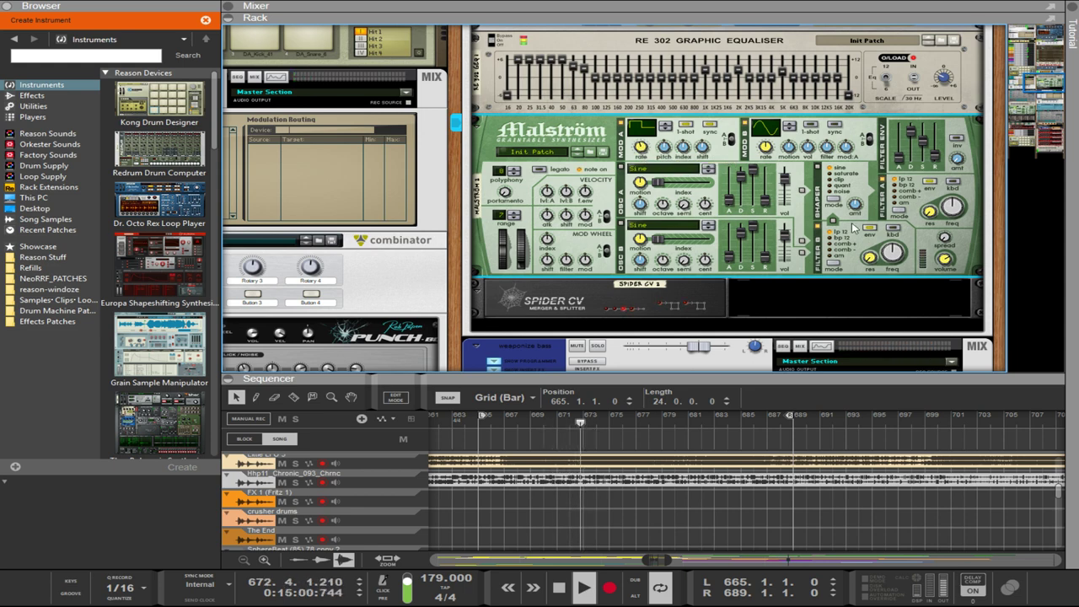
scroll(853, 228, up, 15)
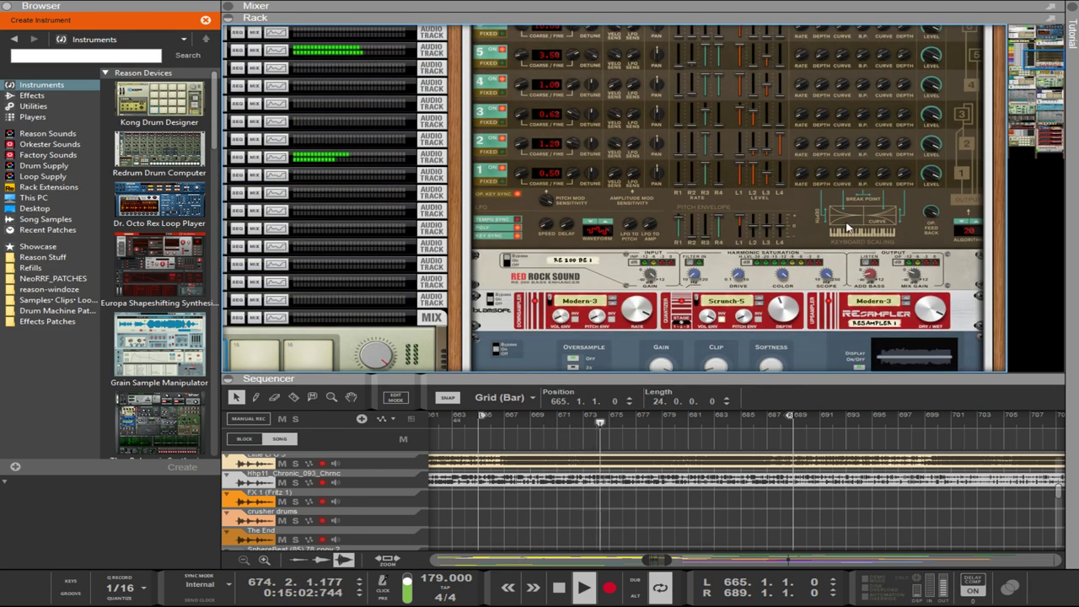
- Set Malström's modulator A rate to 4/4
scroll(835, 215, up, 3)
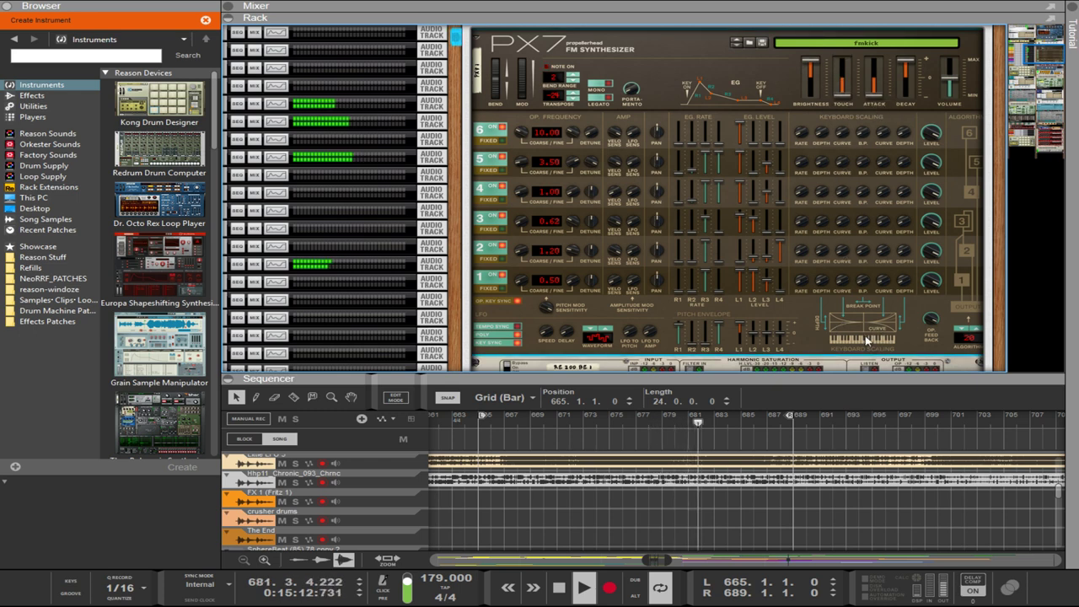
scroll(868, 339, down, 10)
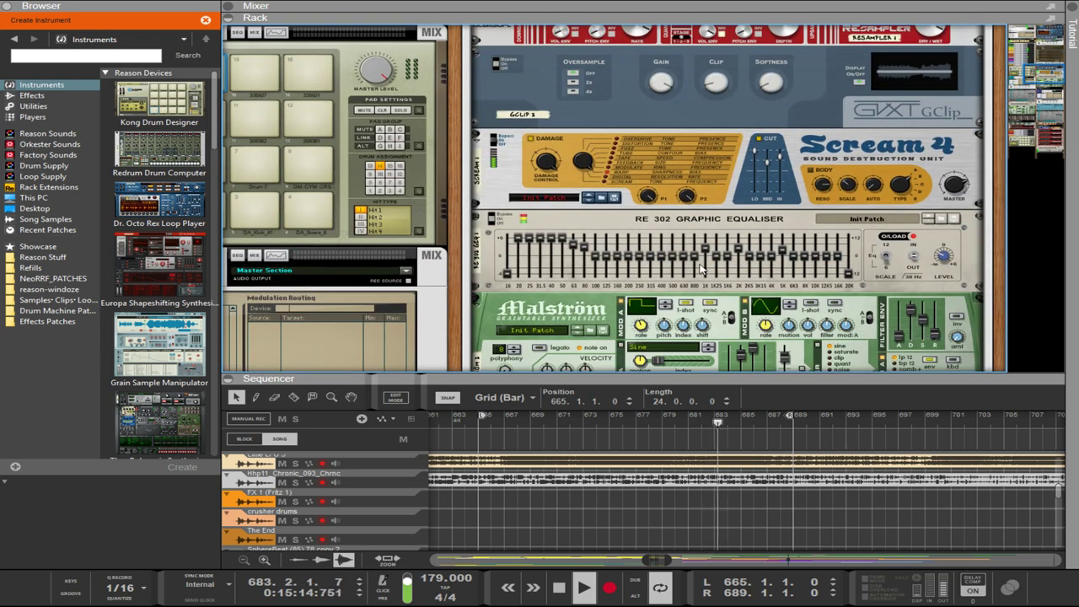
scroll(701, 270, down, 3)
click(640, 221)
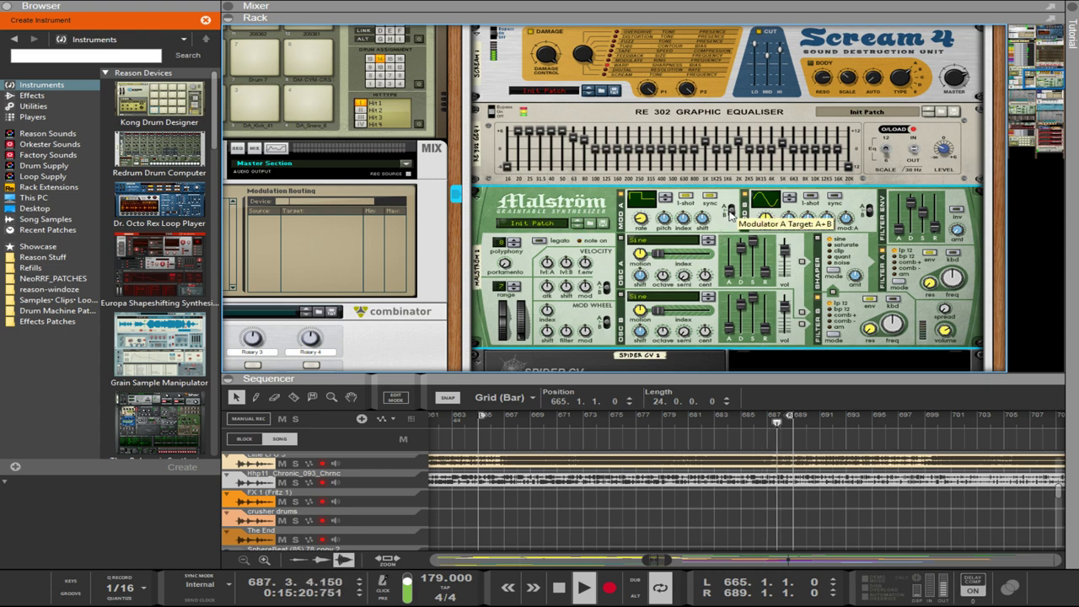
- Adjust the fmkick PX7's decay fader, leaving the PX7 and Red Rock Sound in view
scroll(758, 223, up, 10)
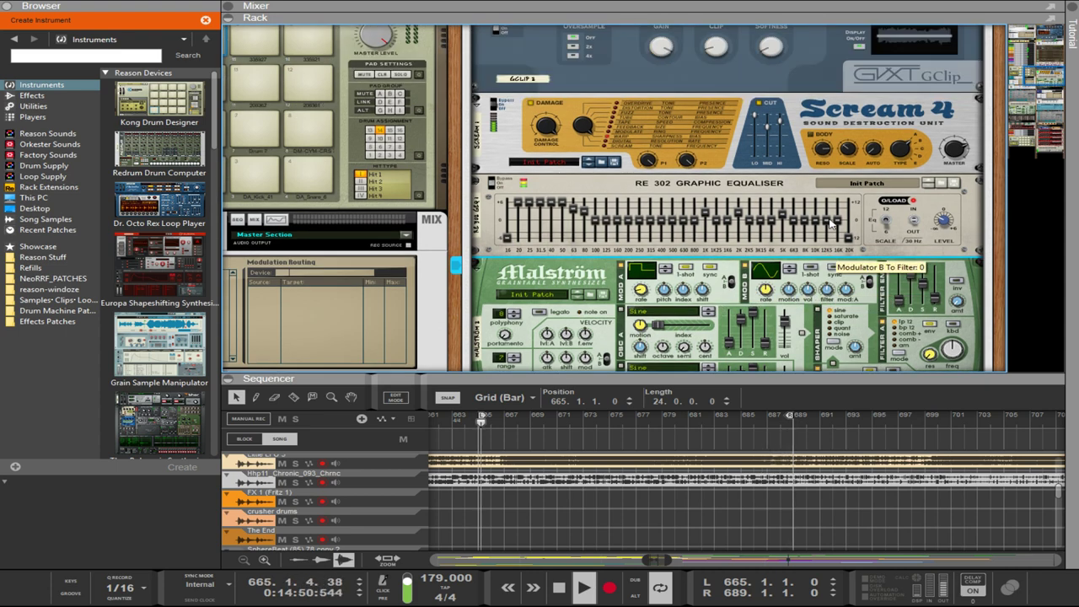
scroll(833, 229, up, 4)
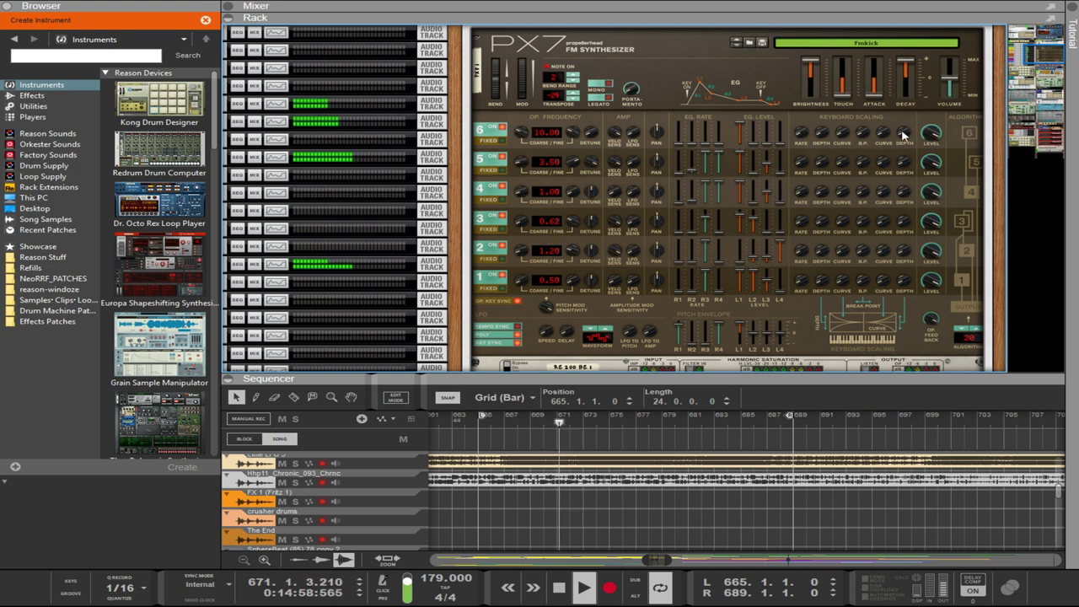
mouse_move(903, 74)
mouse_down()
mouse_move(901, 95)
mouse_move(903, 64)
mouse_up()
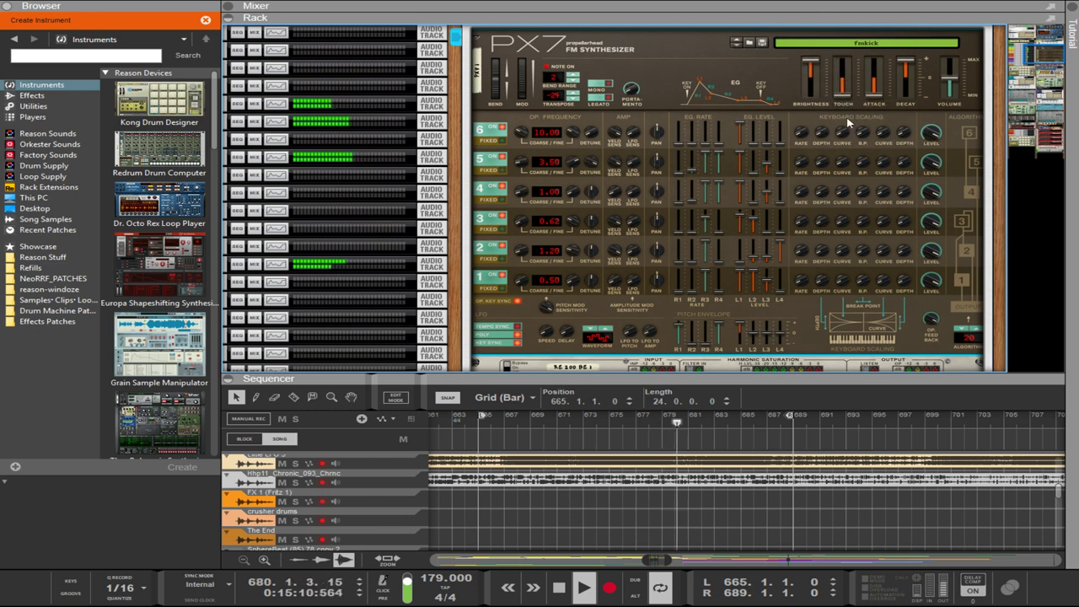
scroll(853, 257, down, 2)
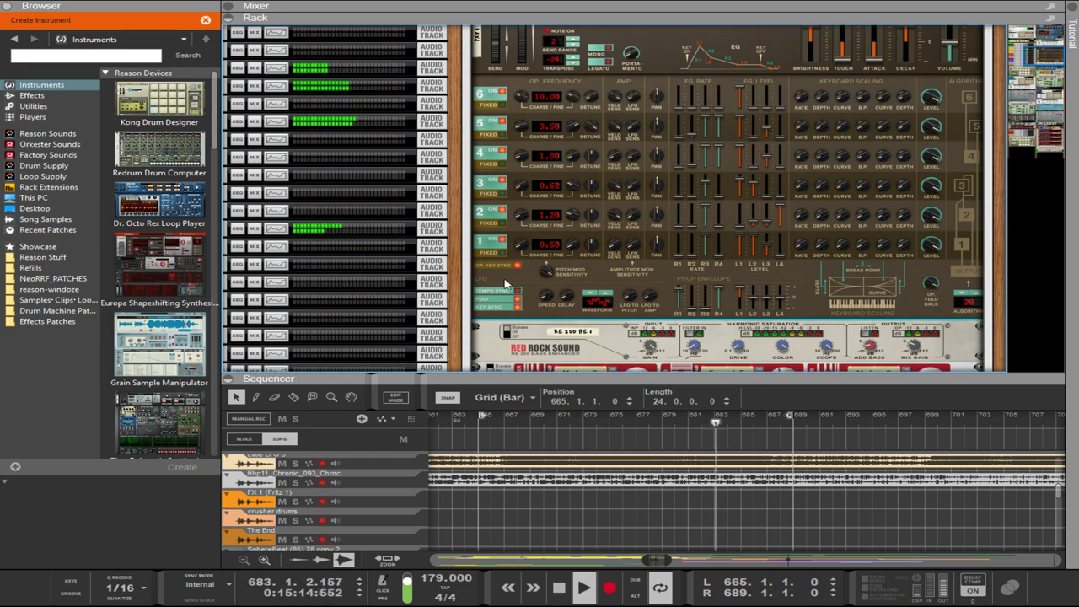
scroll(506, 285, down, 3)
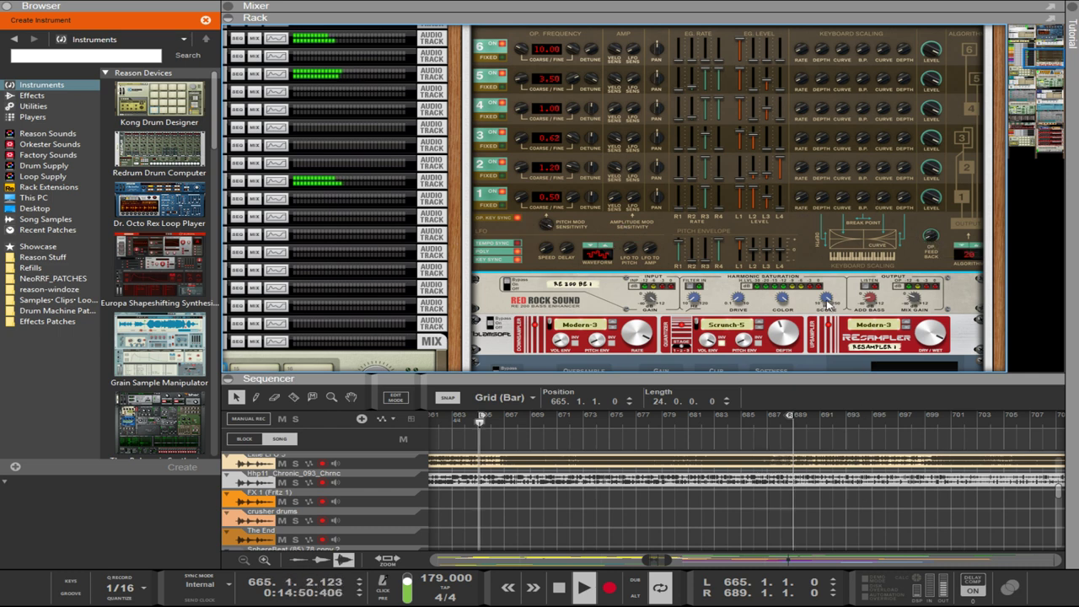
scroll(792, 271, up, 2)
scroll(792, 272, down, 6)
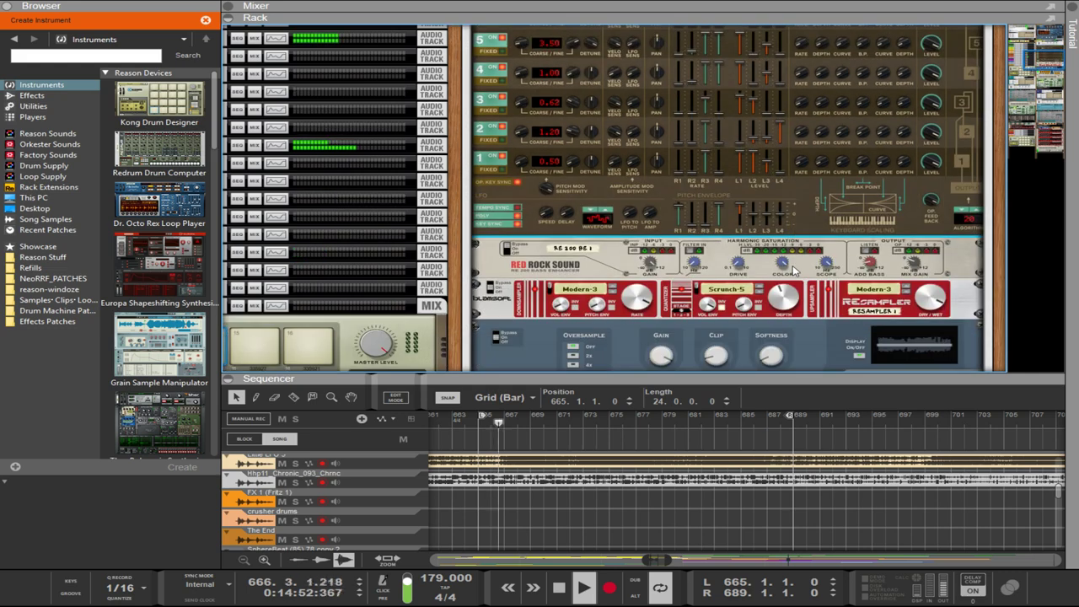
scroll(644, 268, down, 3)
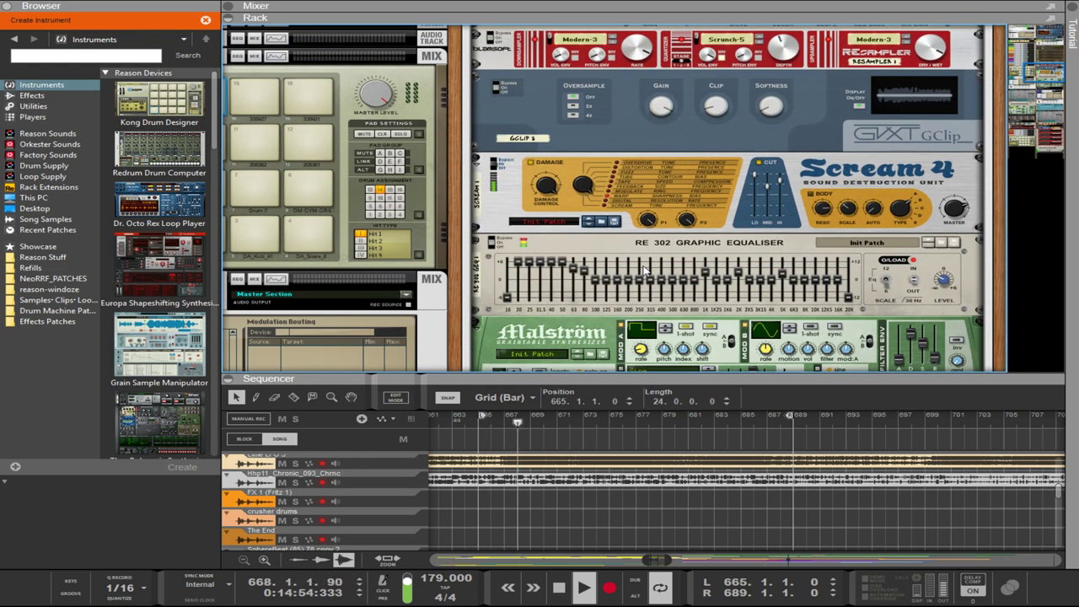
scroll(643, 268, down, 1)
scroll(643, 270, up, 3)
scroll(644, 270, up, 5)
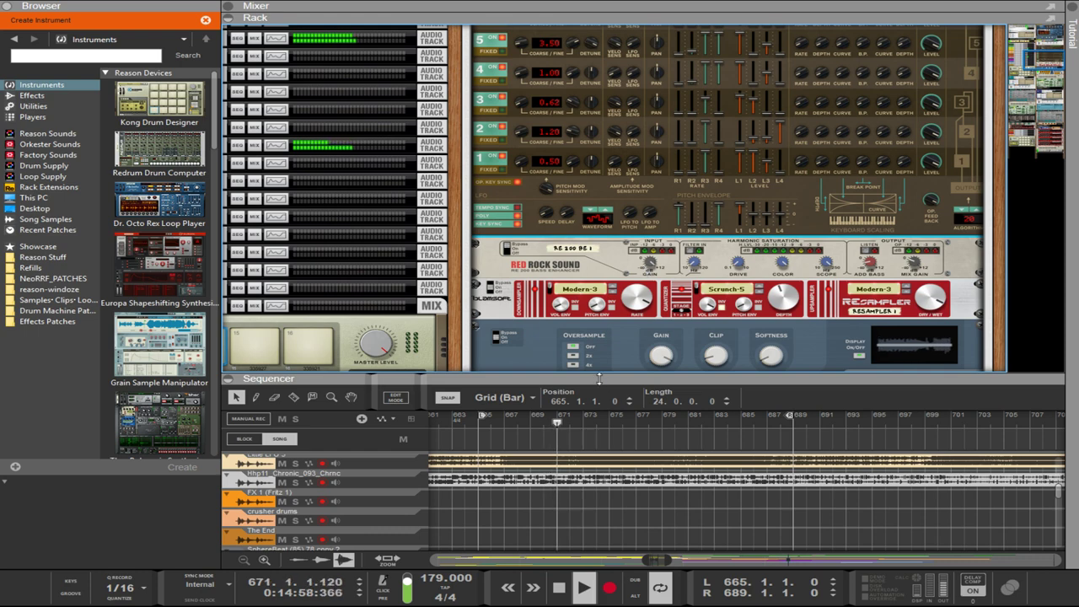
- Enlarge the sequencer and razor the fmkick3 clip into 4-bar pieces
drag(599, 379, 599, 205)
scroll(729, 448, down, 5)
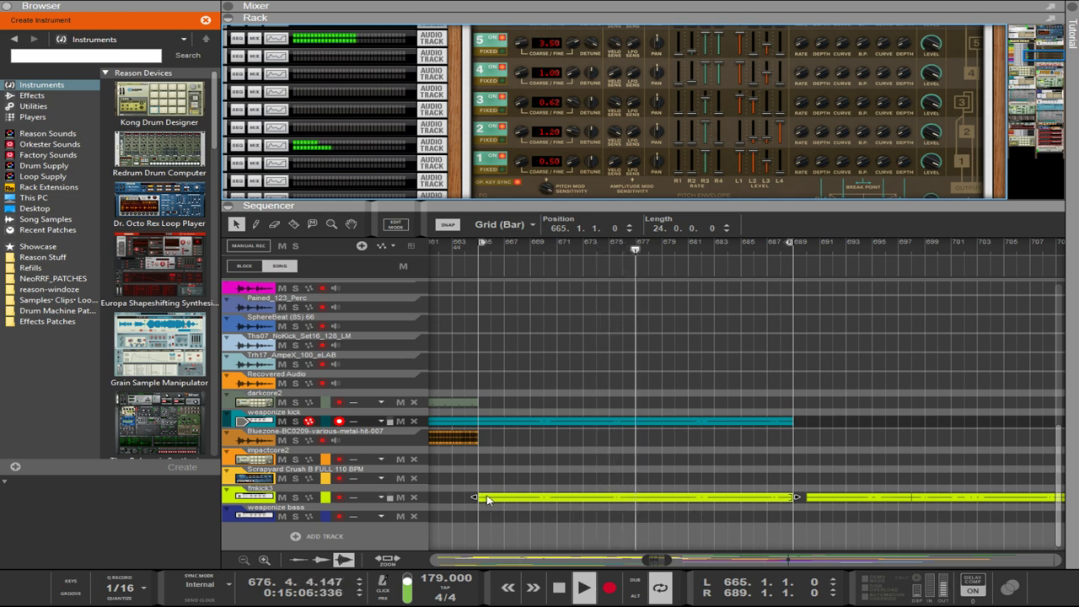
key(r)
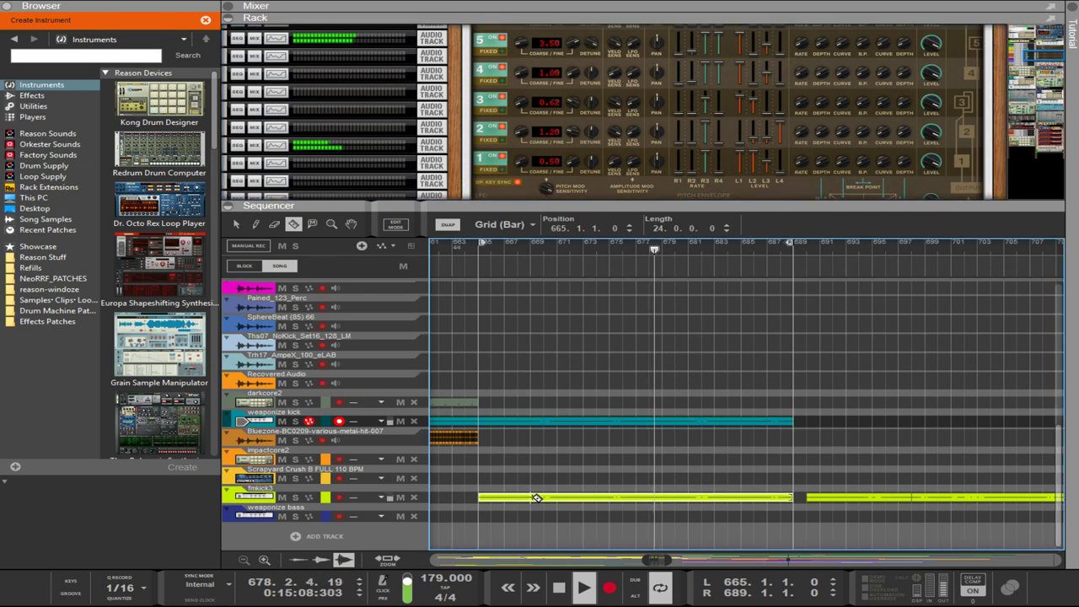
drag(536, 498, 798, 498)
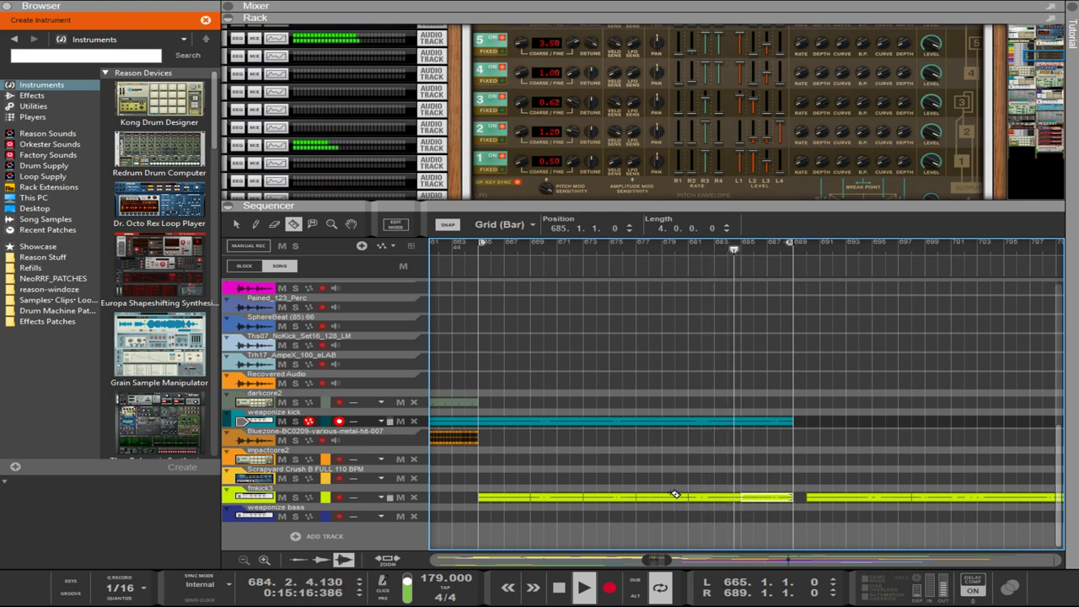
- Shorten all the fmkick3 pieces to 2 bars each
key(q)
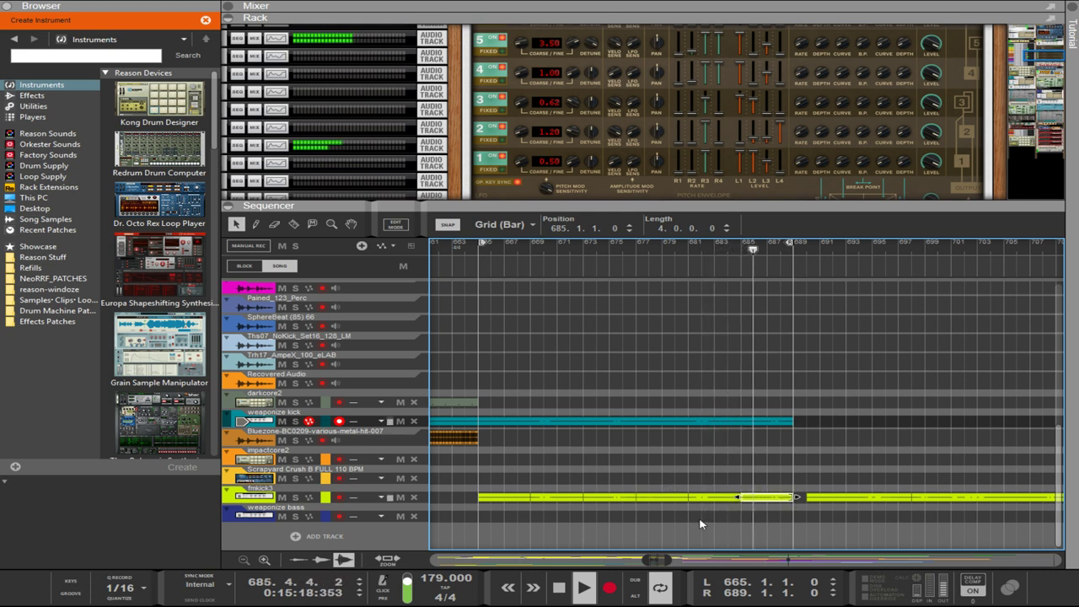
drag(769, 521, 502, 494)
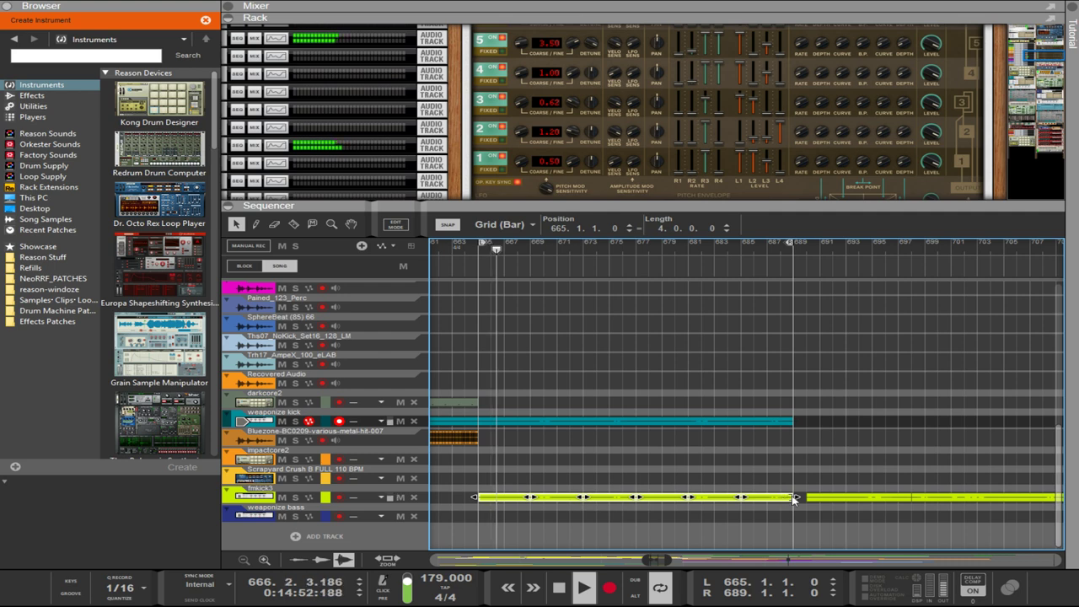
drag(792, 499, 765, 497)
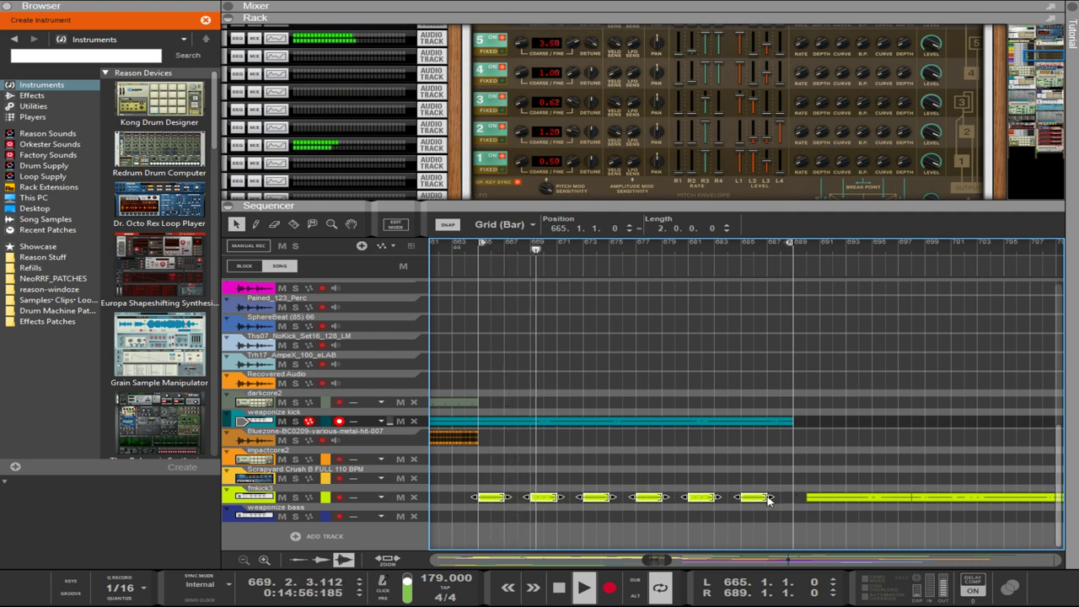
- Lengthen the bar 665 and 677 pieces to 4 bars and the bar 673 piece to 3 bars
click(496, 498)
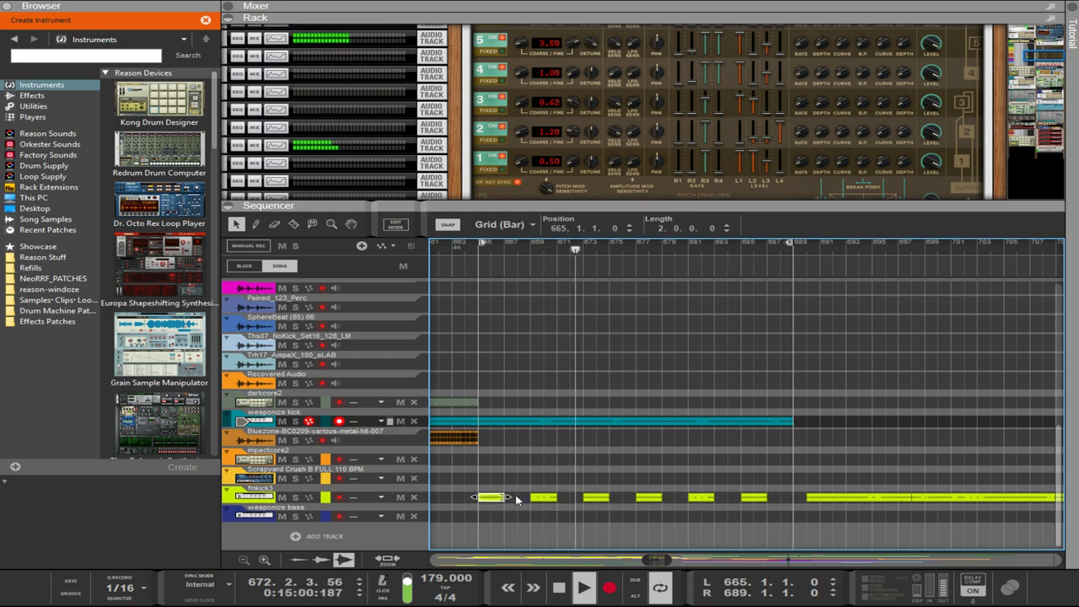
drag(507, 497, 581, 499)
click(549, 498)
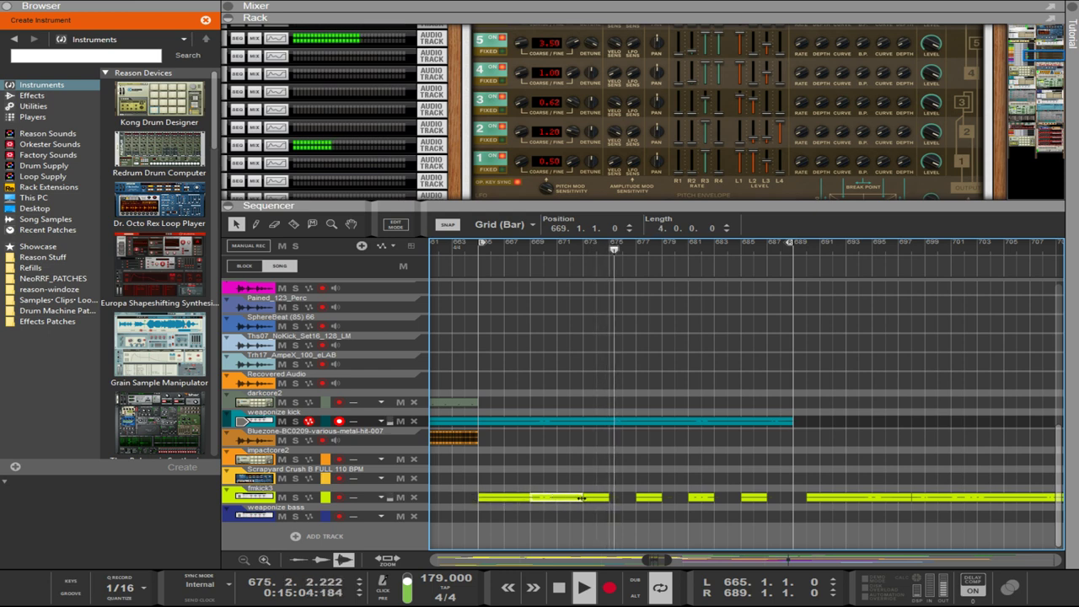
click(600, 498)
drag(608, 499, 624, 499)
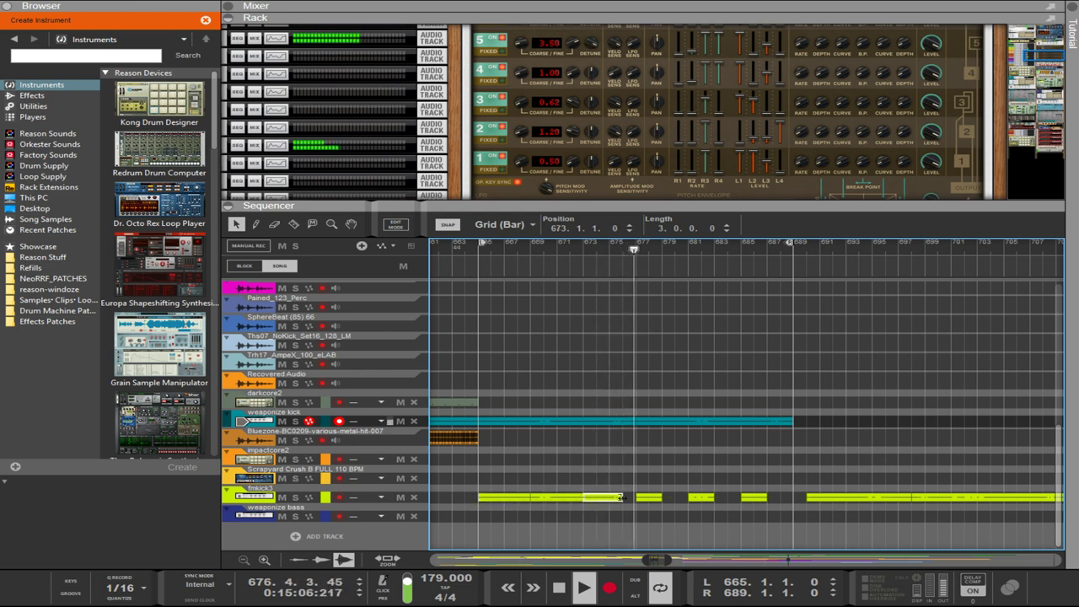
click(654, 498)
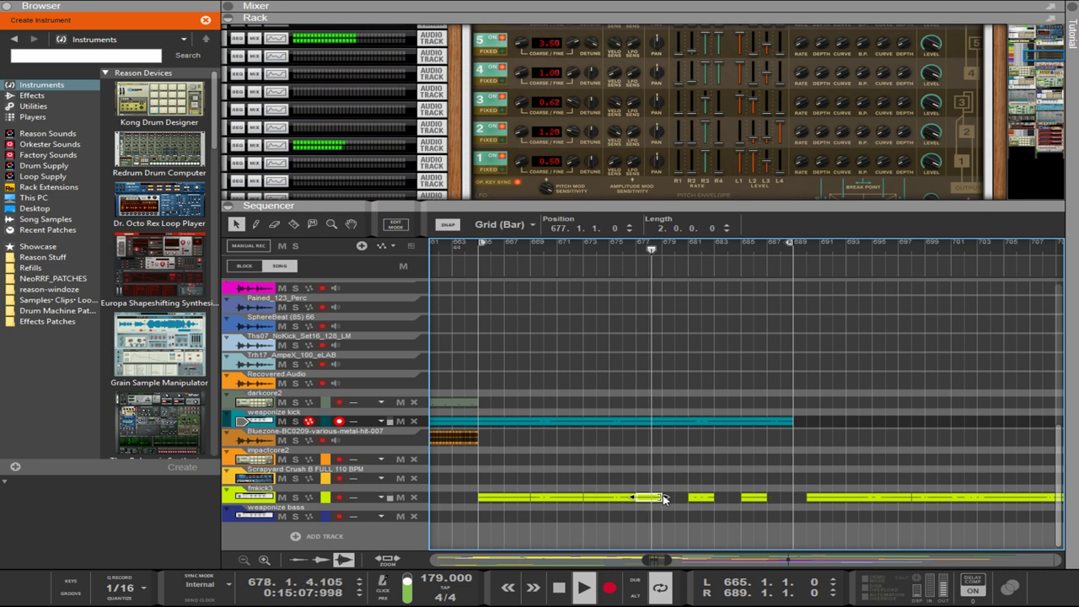
drag(663, 498, 690, 499)
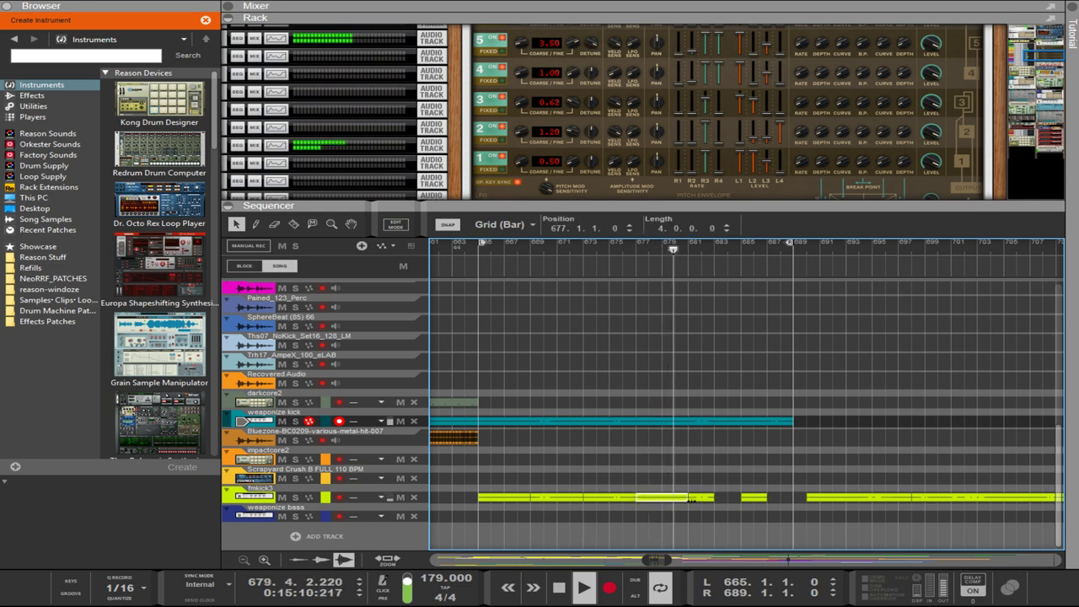
- Undo the lengthening edits and stretch the first fmkick3 piece past bar 673
click(710, 497)
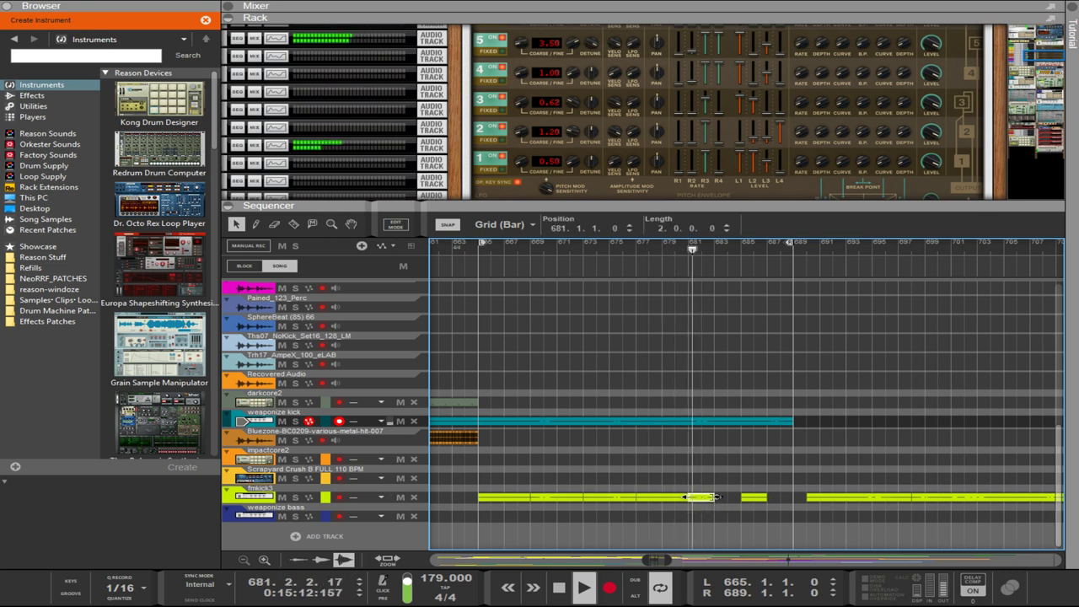
key(ctrl+z)
key(ctrl+z)
key(ctrl+z)
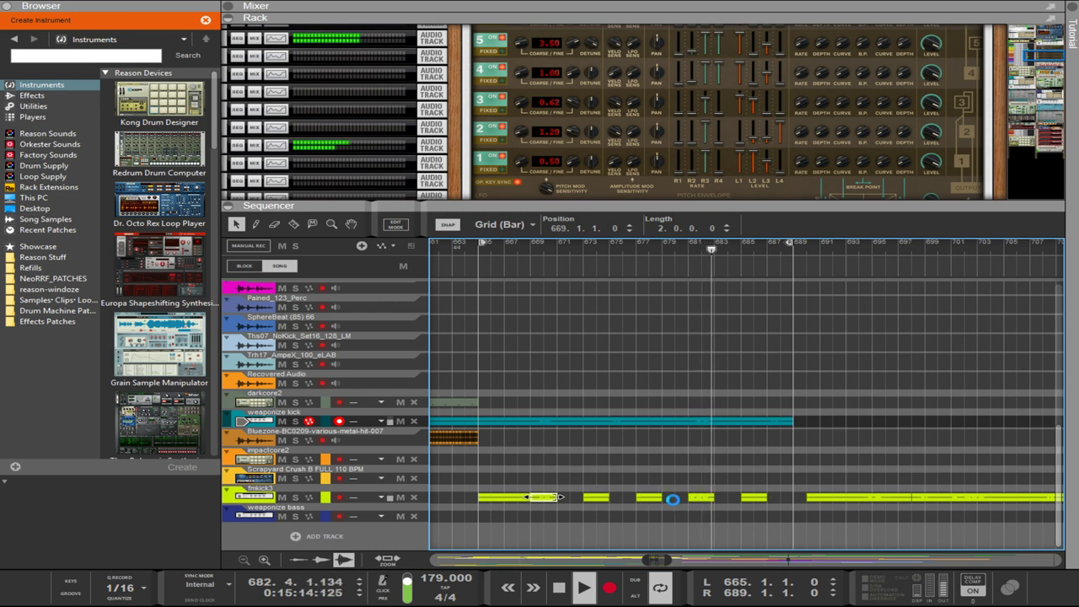
key(ctrl+z)
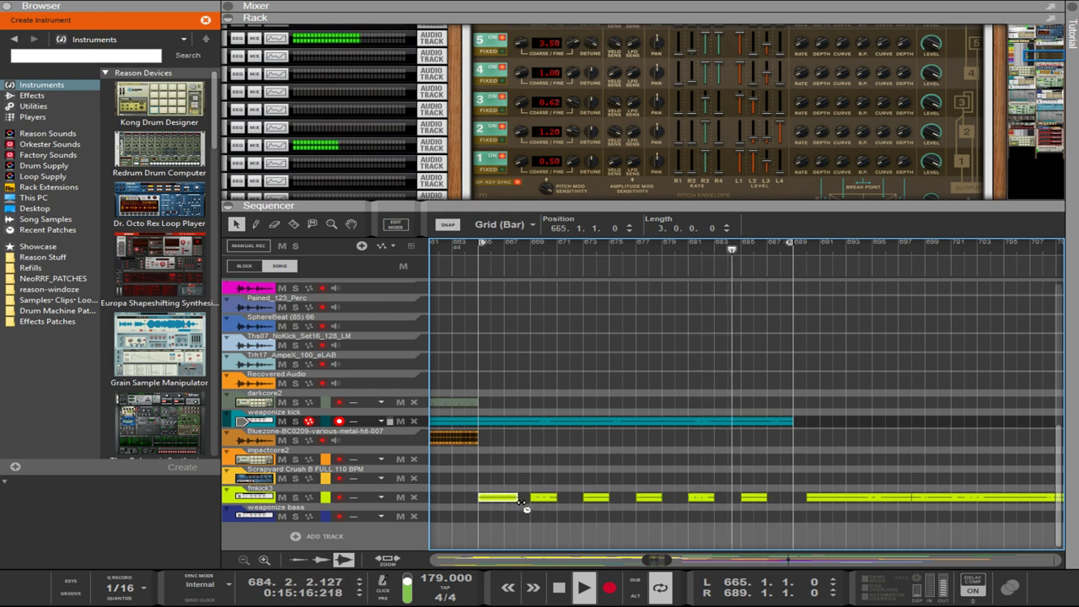
drag(520, 499, 781, 494)
click(541, 500)
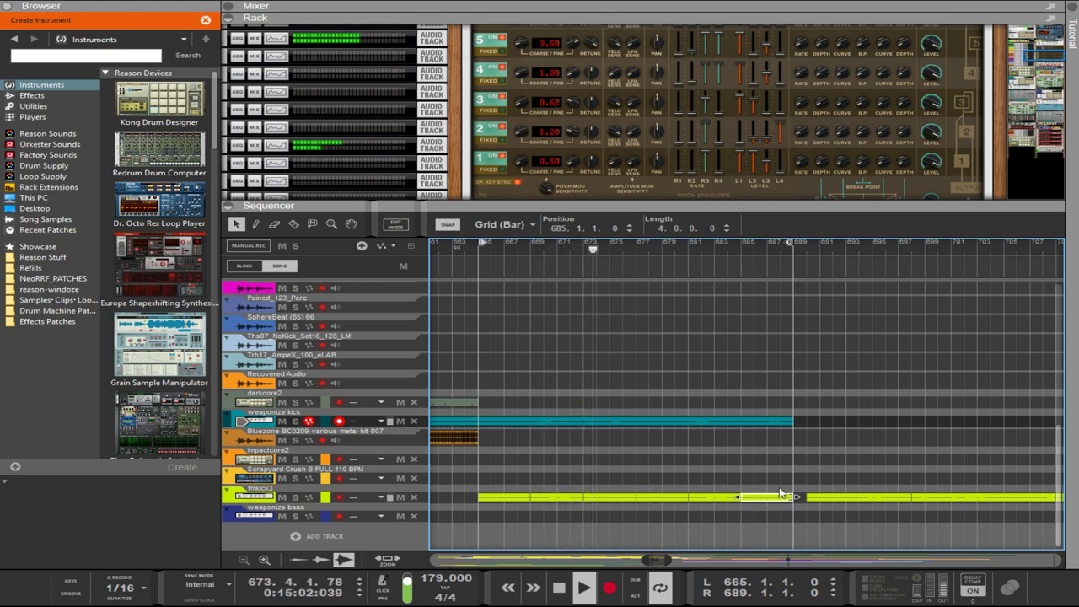
- Give the rack more room than the sequencer and select the Quad effect device
scroll(768, 472, up, 3)
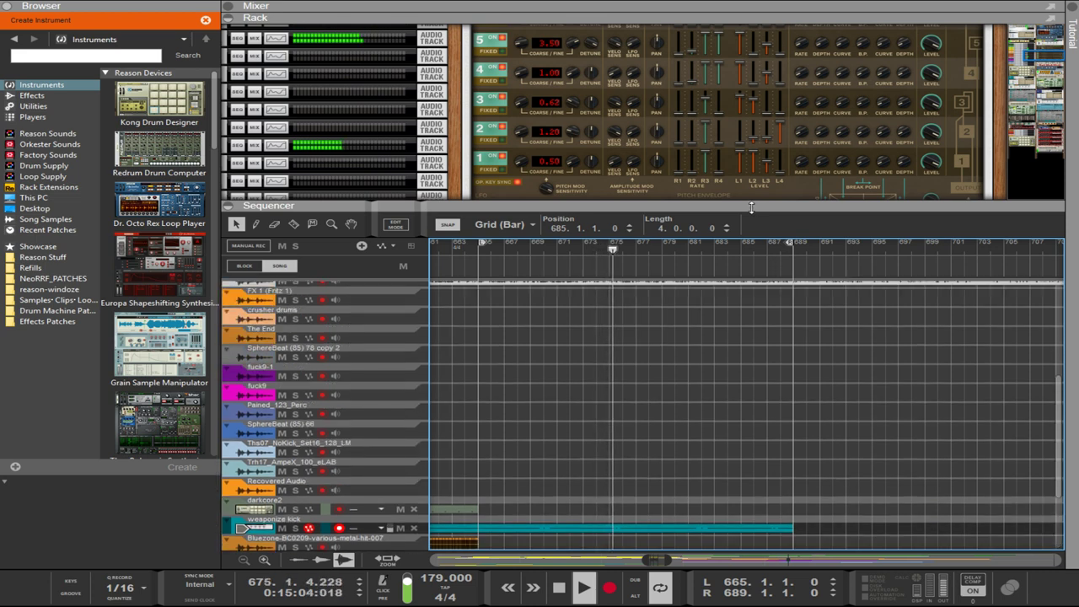
drag(752, 207, 750, 422)
scroll(736, 300, up, 2)
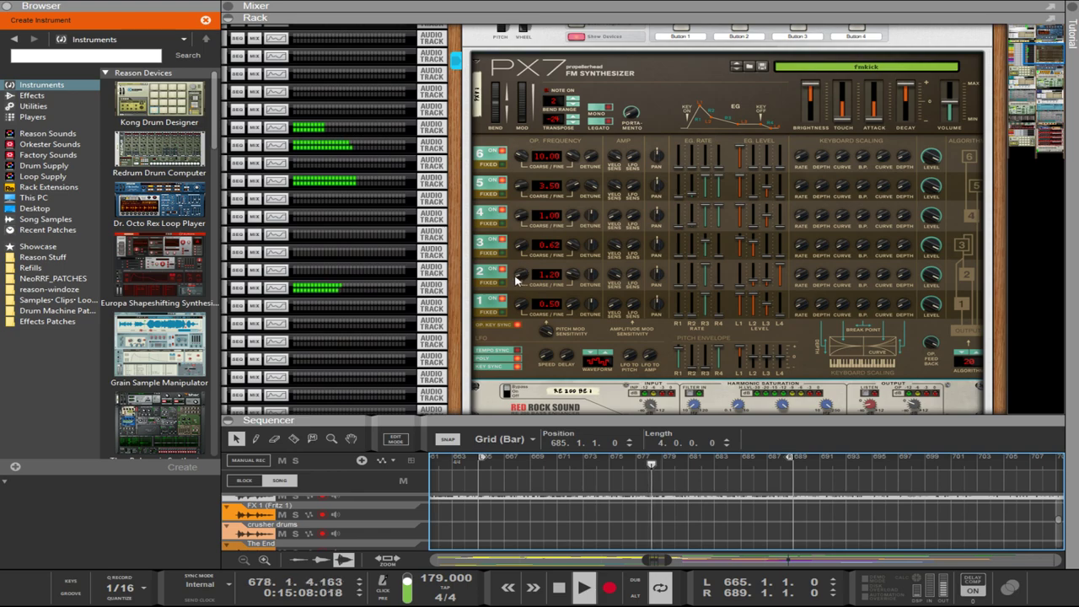
scroll(516, 281, down, 10)
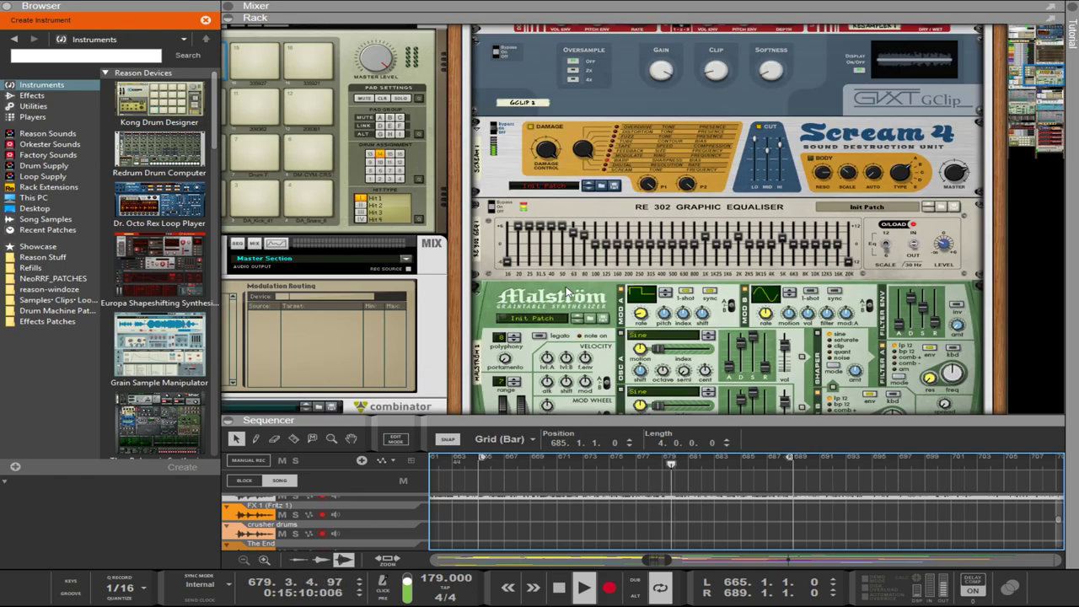
scroll(566, 290, up, 5)
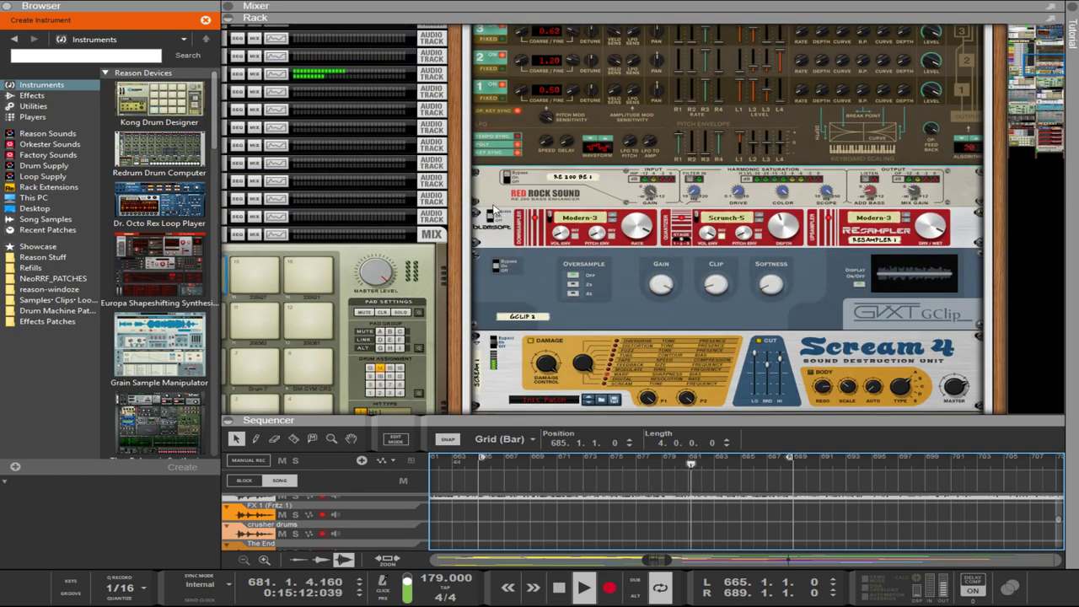
click(941, 238)
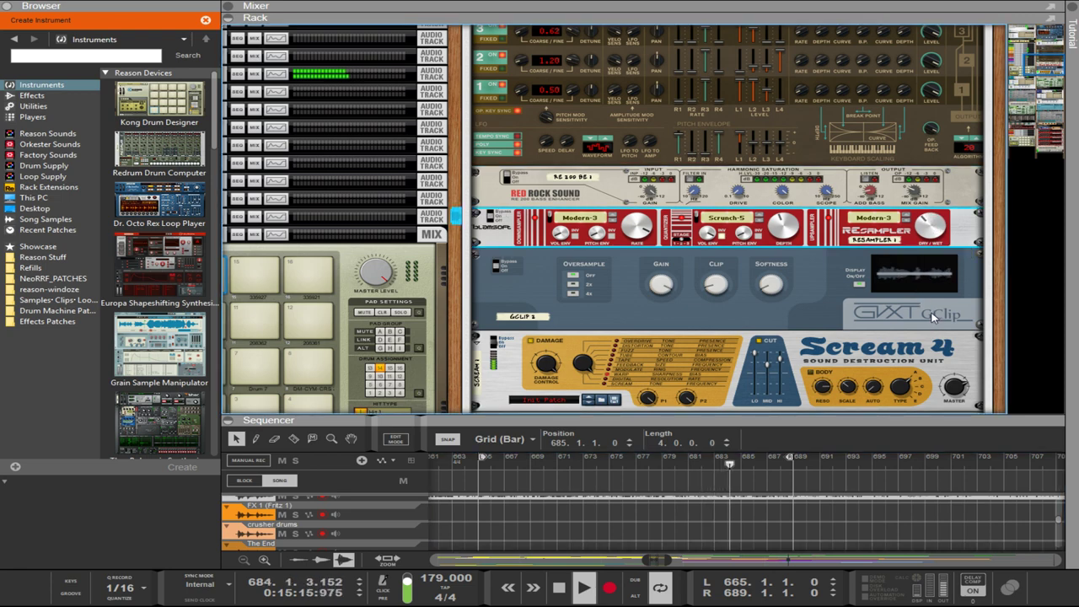
- Scroll the rack past Scream 4, EQ and Malström, then back to the PX7 combinator
scroll(843, 310, down, 4)
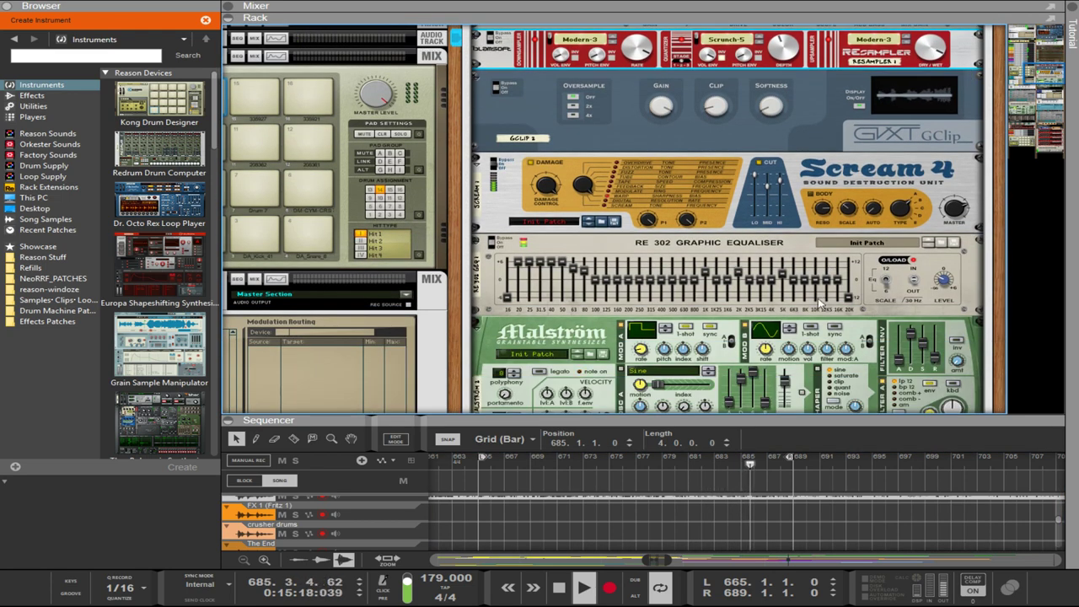
scroll(750, 306, down, 3)
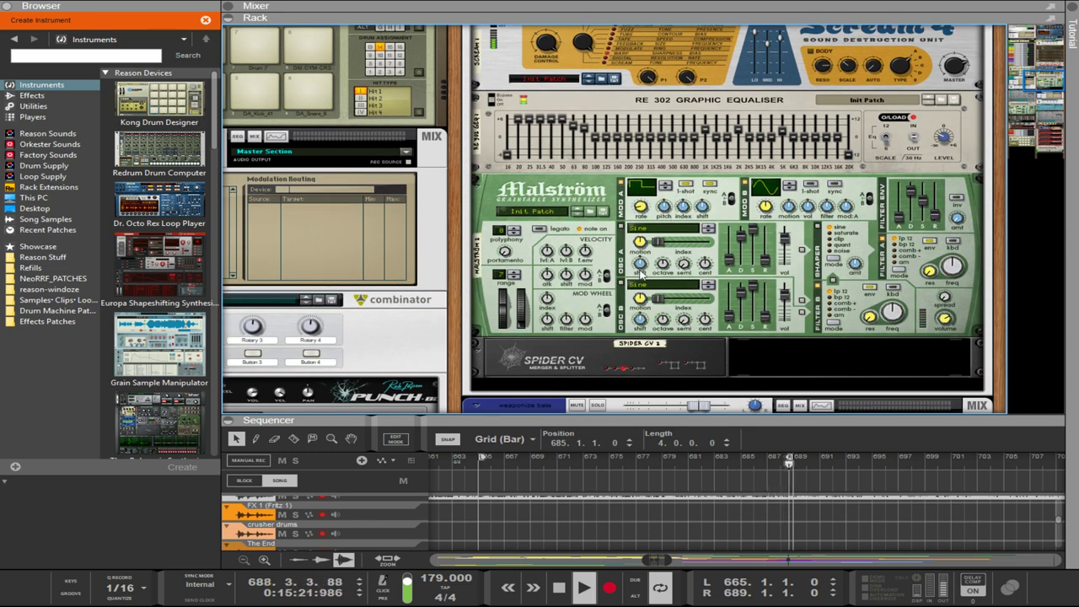
scroll(645, 270, up, 3)
scroll(645, 270, up, 10)
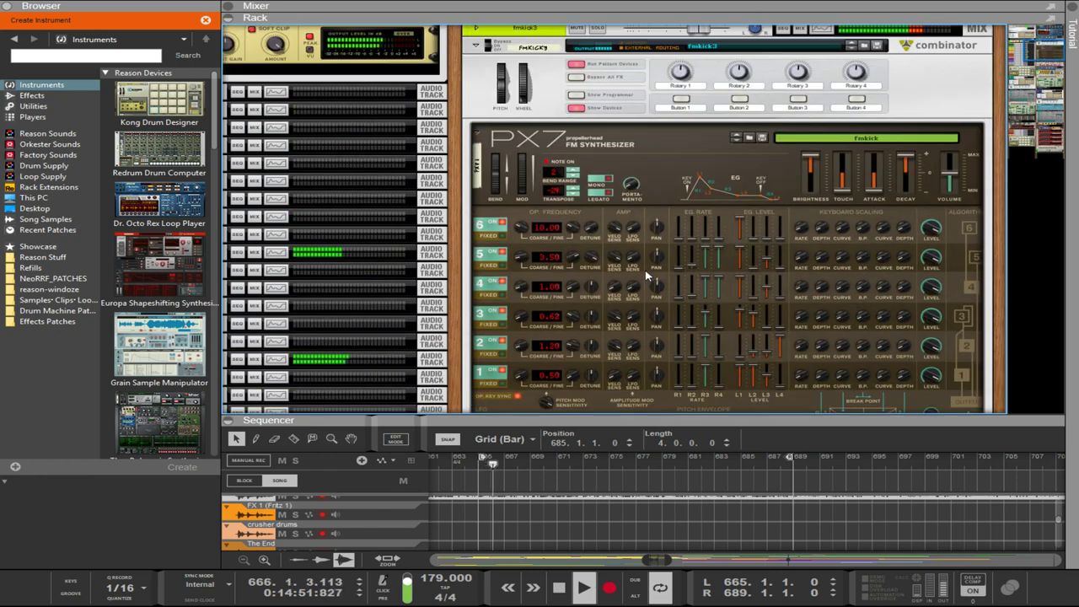
scroll(649, 272, down, 2)
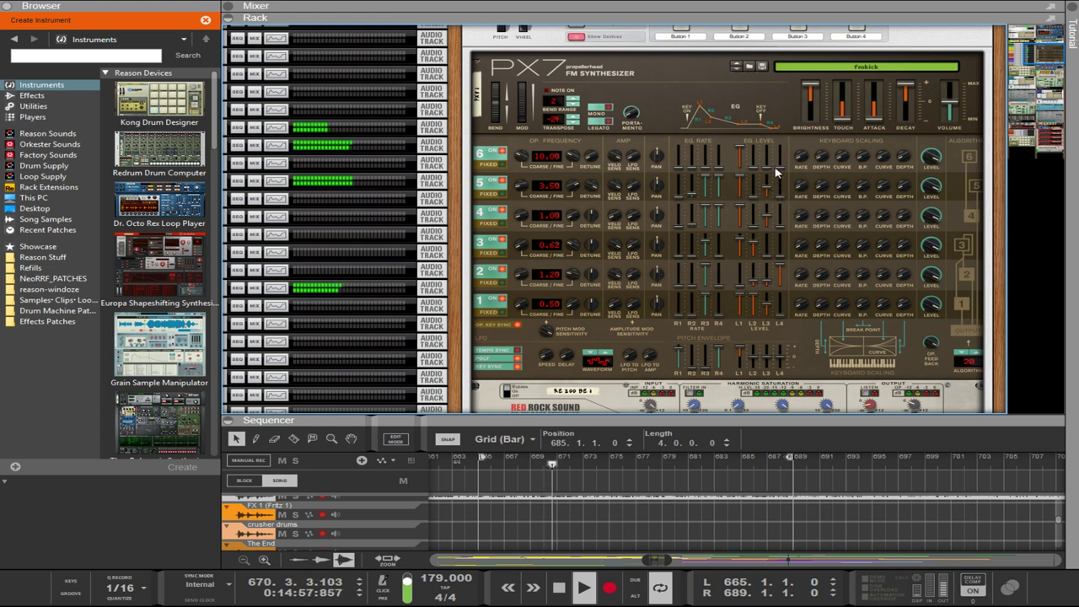
- Set the PX7's operator 6 envelope level 4 to 82
drag(779, 167, 783, 152)
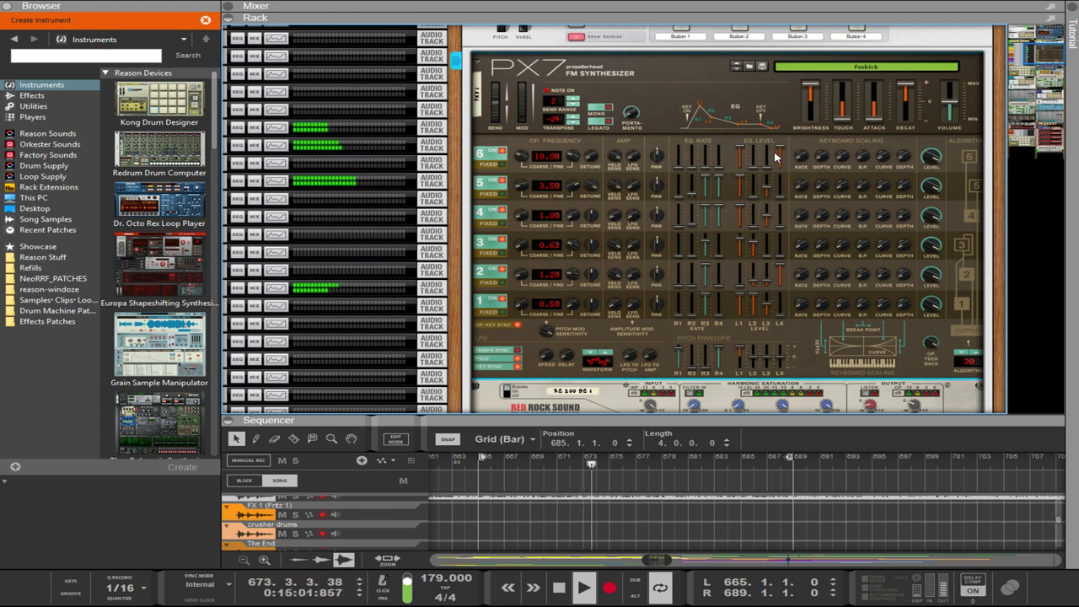
drag(781, 148, 781, 150)
mouse_move(782, 182)
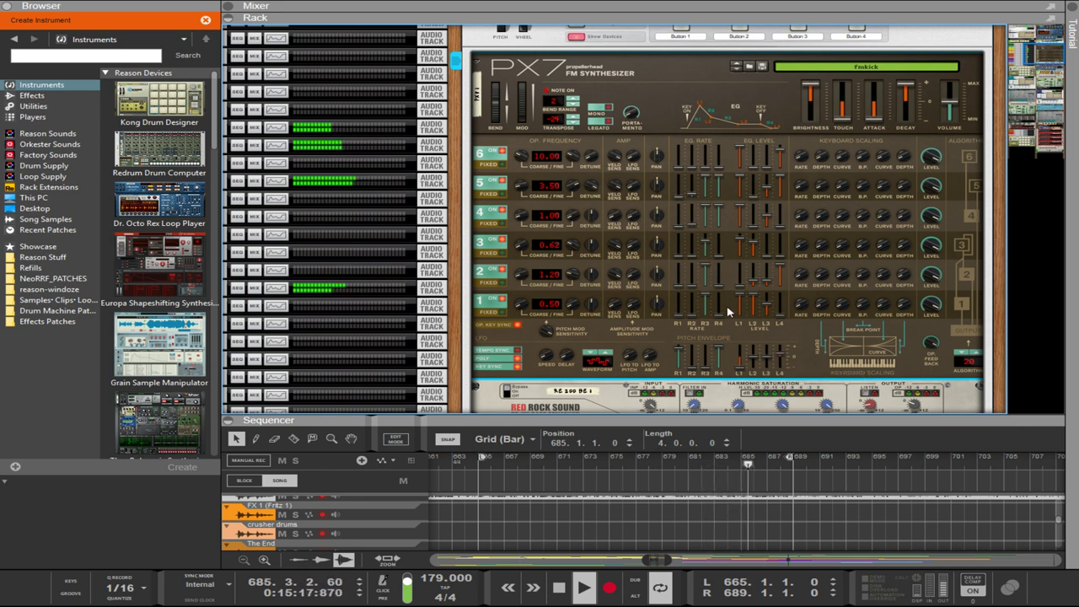
- Inspect the Malström and the fmkick PX7, then scroll down to the effects
scroll(684, 320, down, 5)
scroll(685, 321, down, 4)
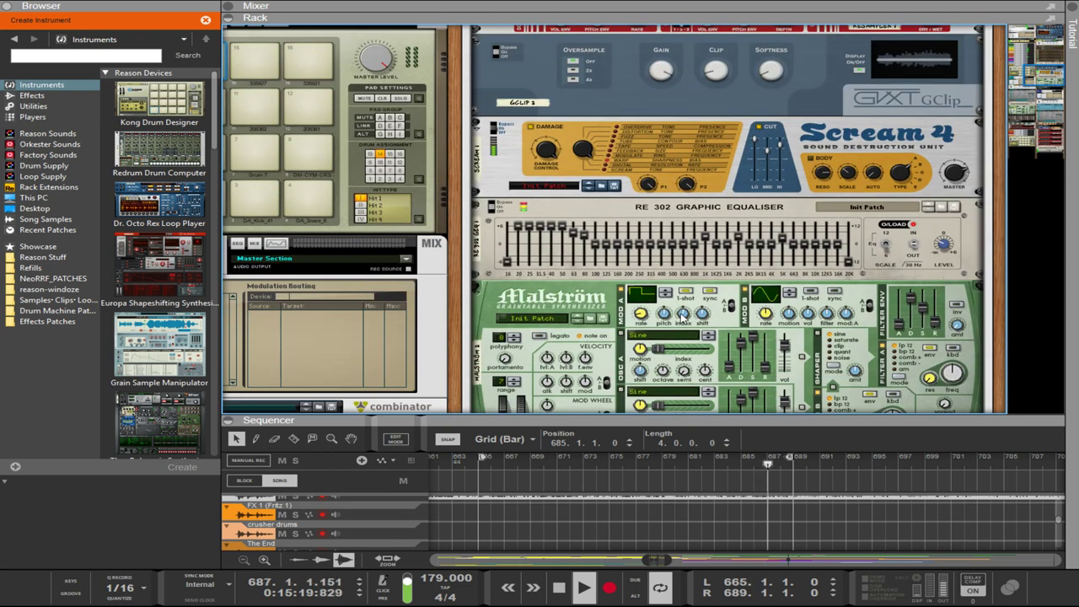
click(640, 208)
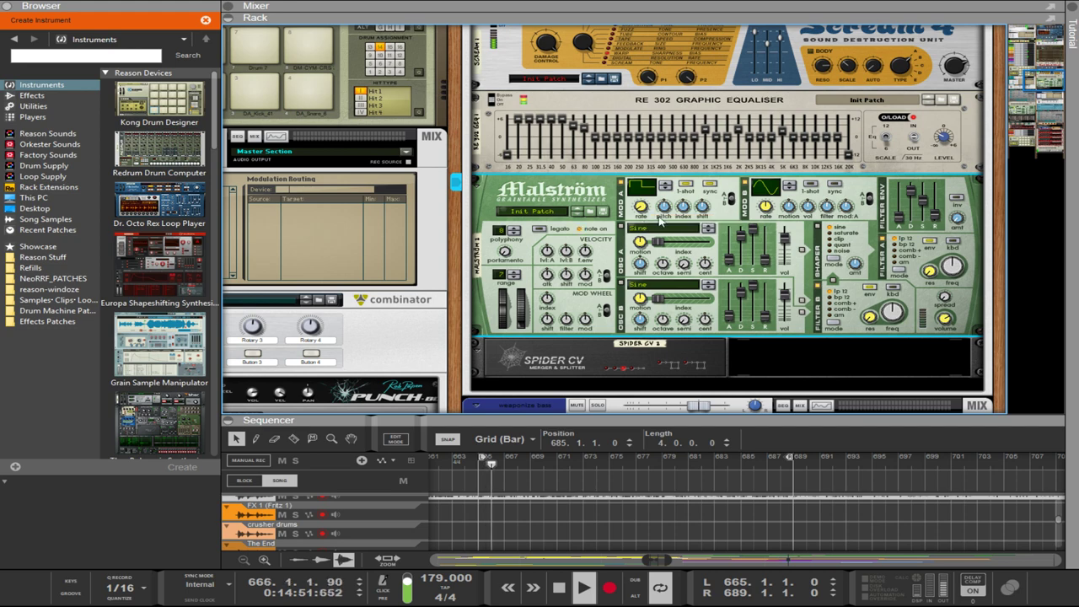
scroll(748, 210, up, 3)
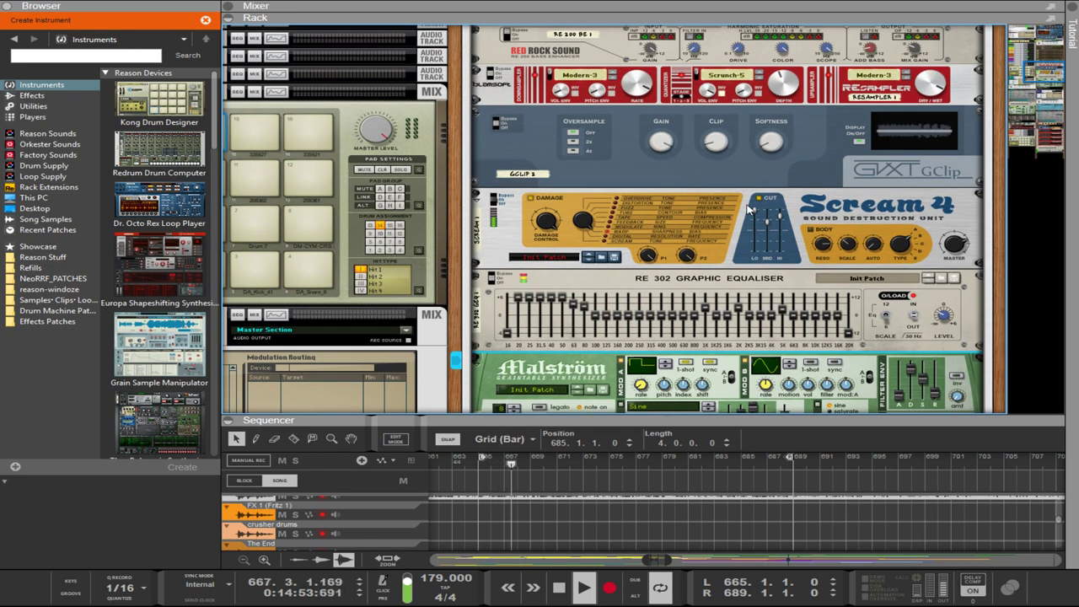
scroll(748, 211, up, 6)
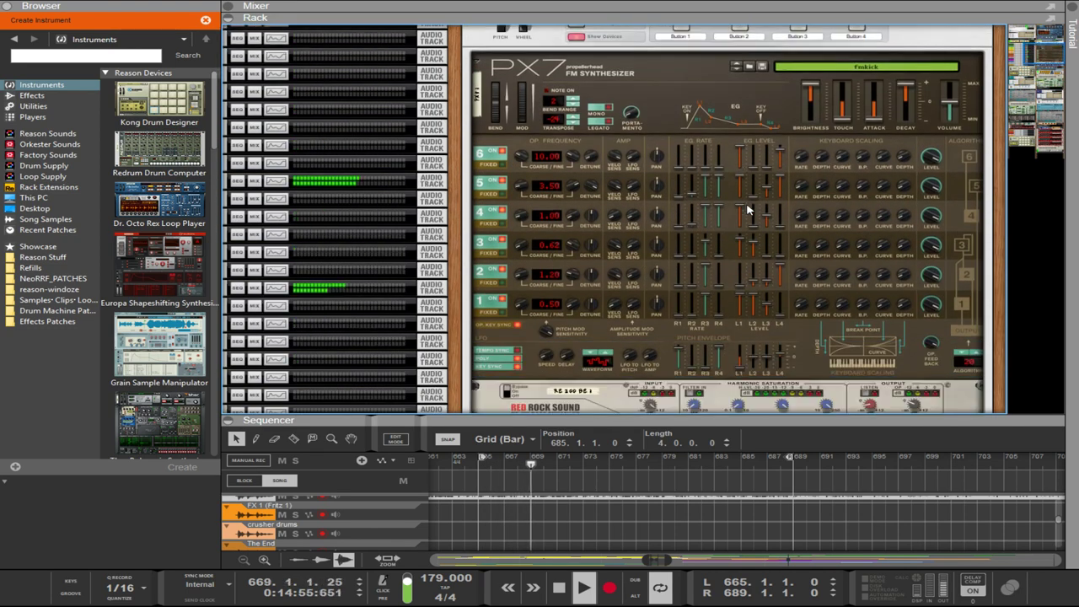
click(720, 165)
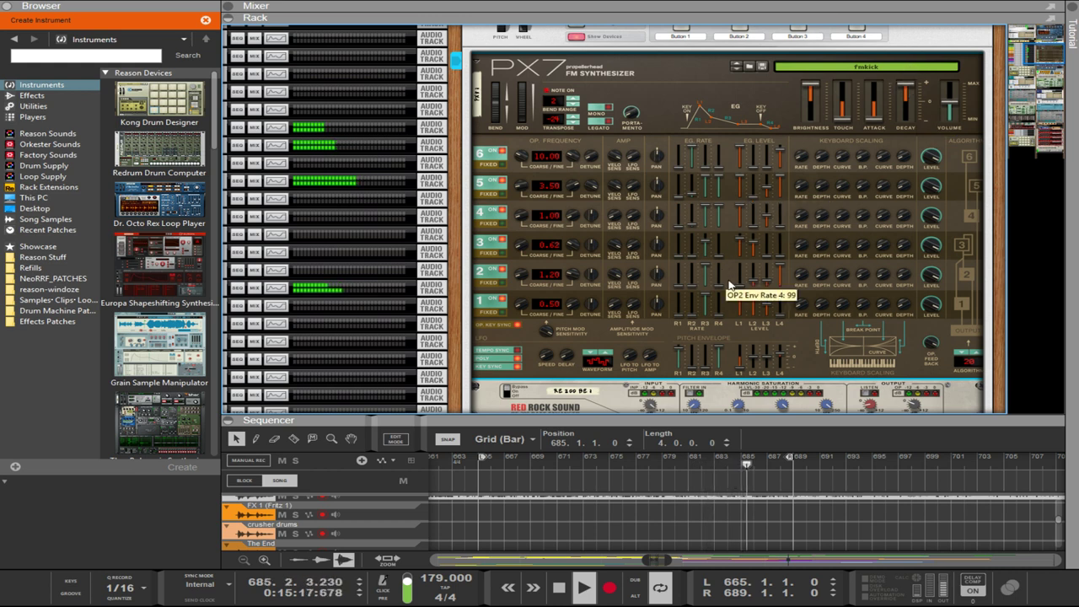
scroll(811, 314, down, 5)
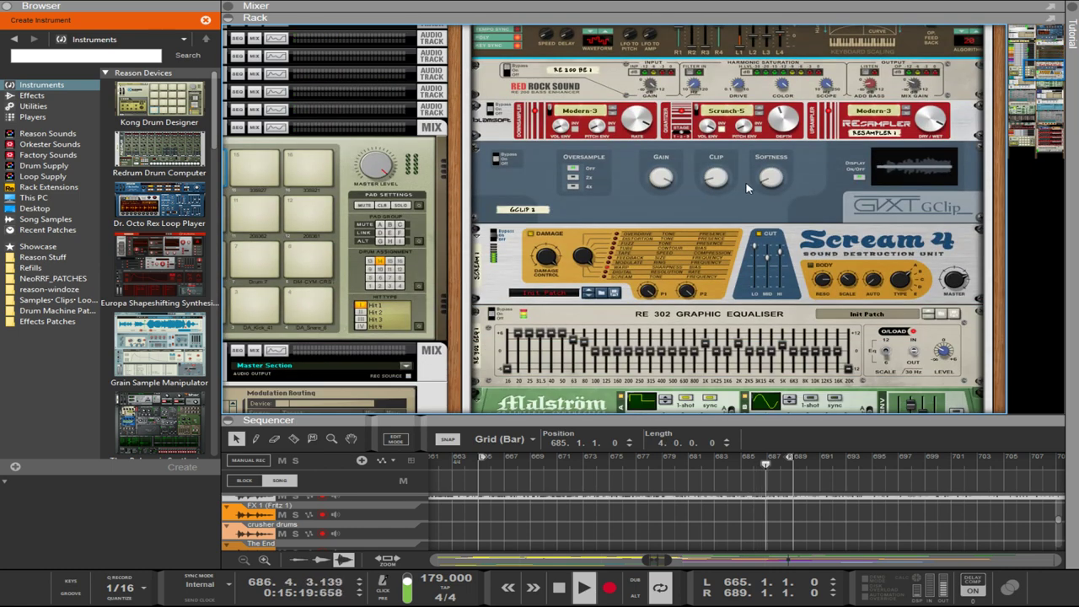
- Check the GClip and Resampler settings, browse the Effects list, and select the Malström
click(718, 169)
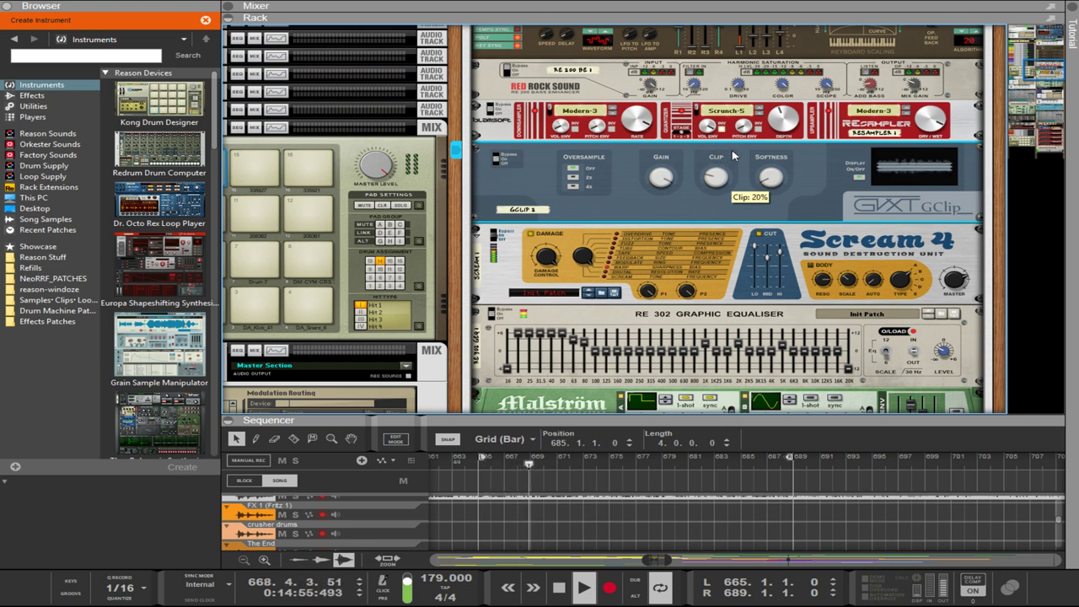
click(934, 124)
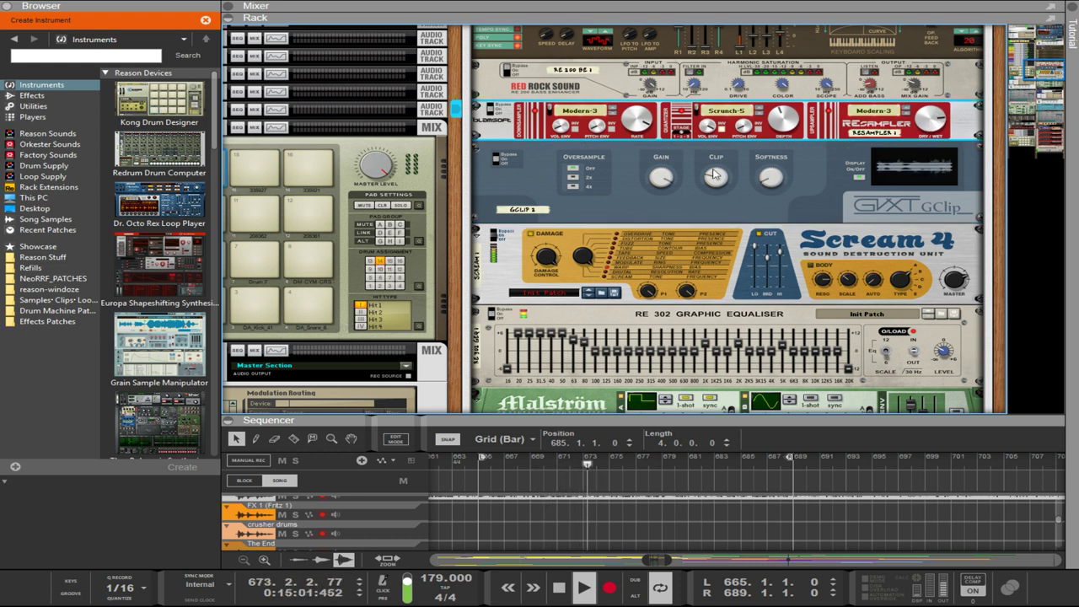
click(57, 97)
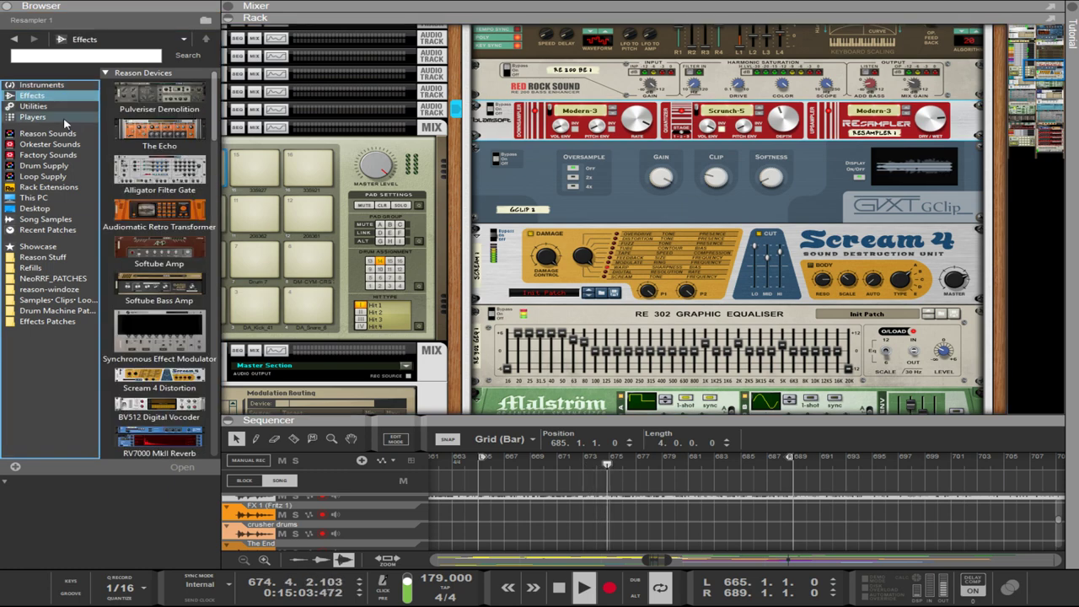
scroll(160, 219, down, 10)
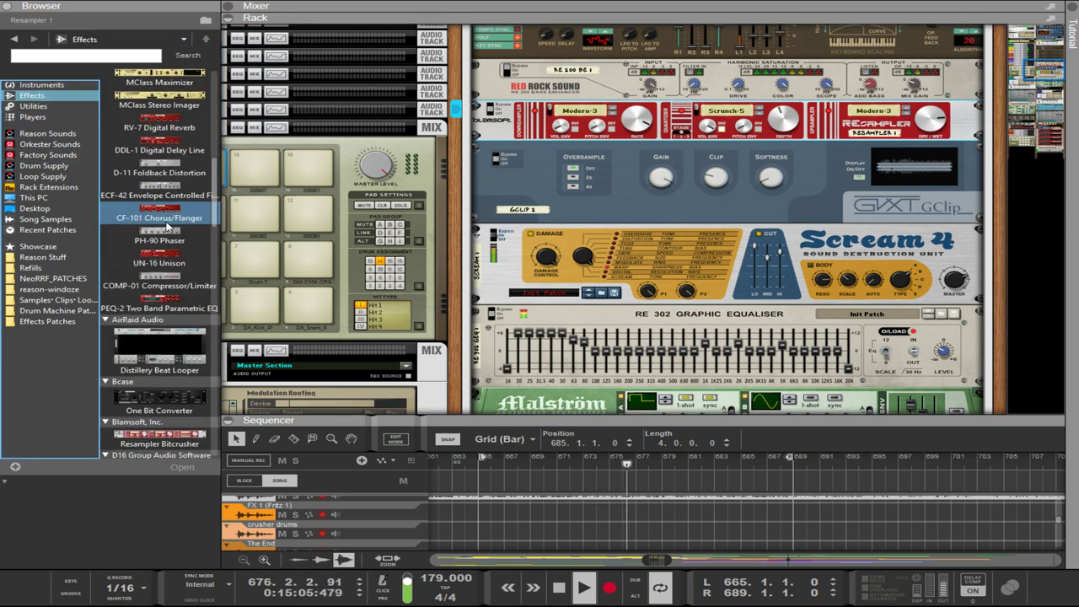
scroll(173, 226, down, 5)
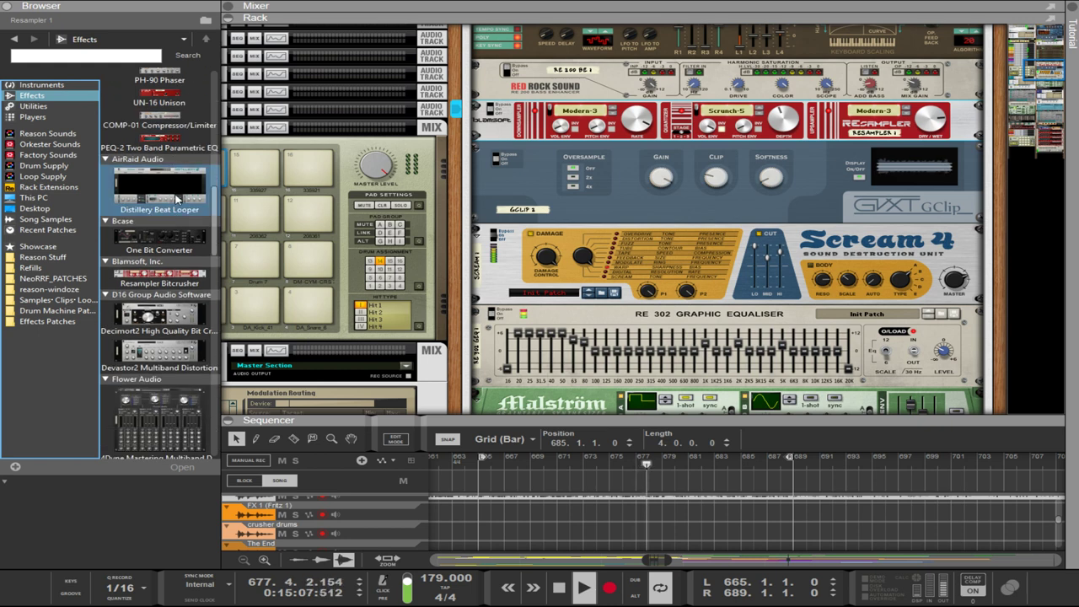
scroll(179, 192, down, 4)
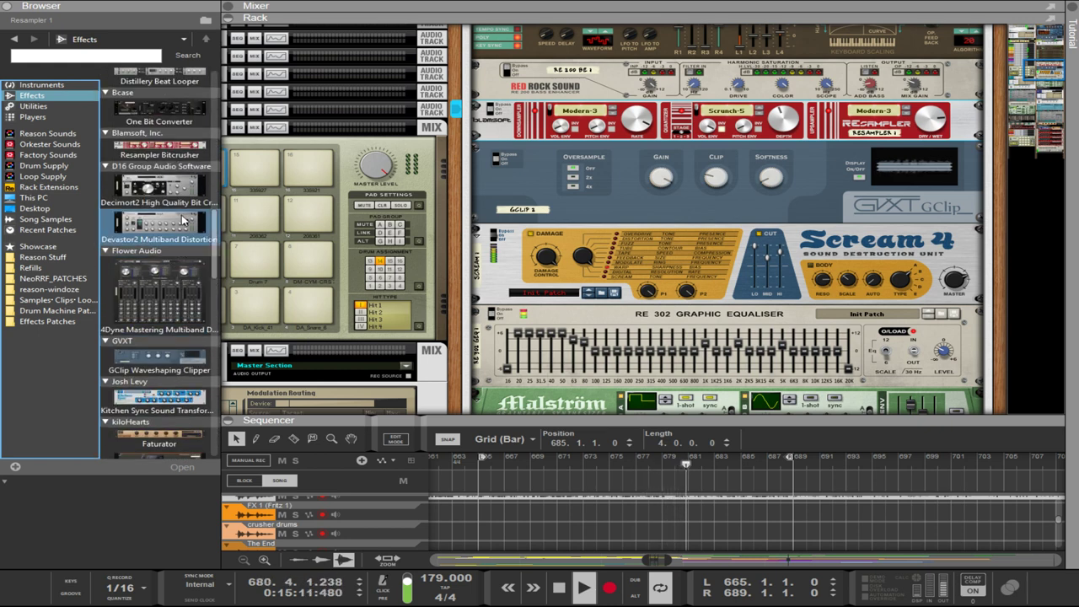
scroll(181, 228, down, 4)
scroll(180, 242, down, 3)
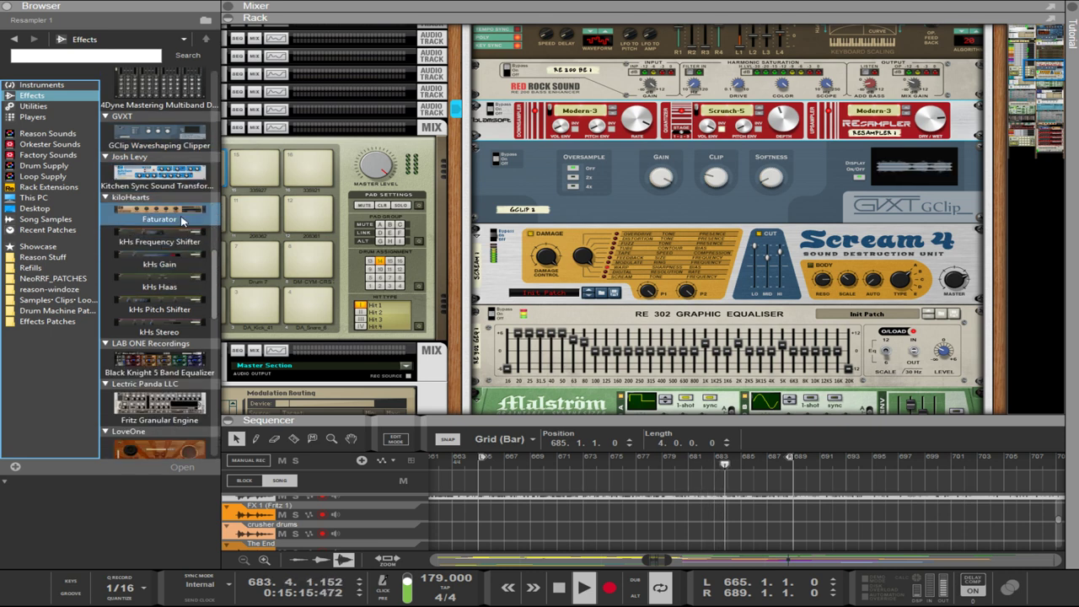
scroll(174, 219, down, 4)
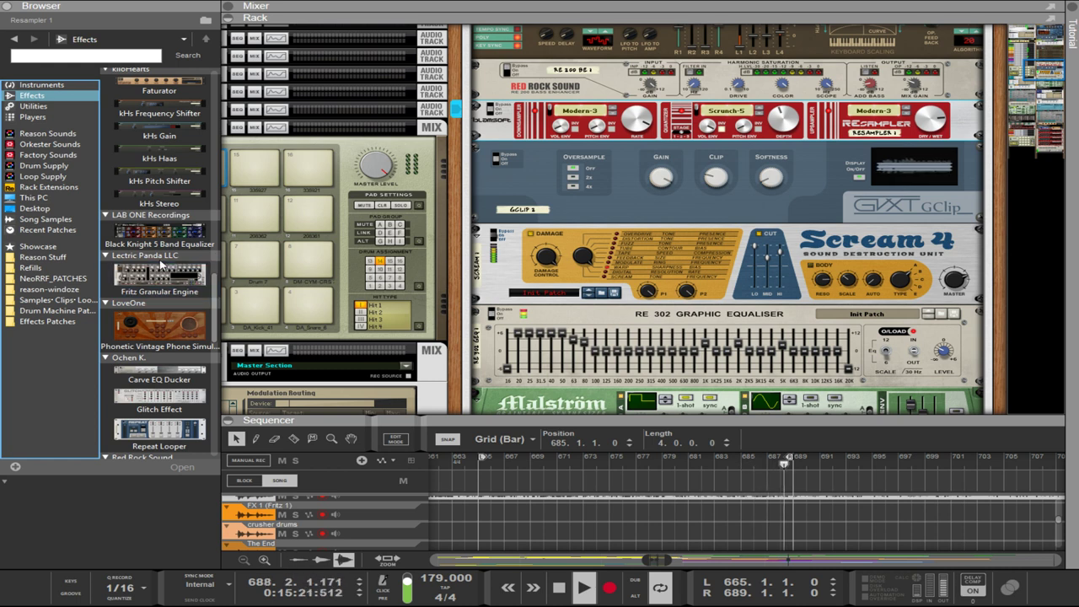
click(602, 411)
- Expand the sequencer to fill the window and delete the fmkick3 clip at bars 690–698
drag(599, 420, 599, 29)
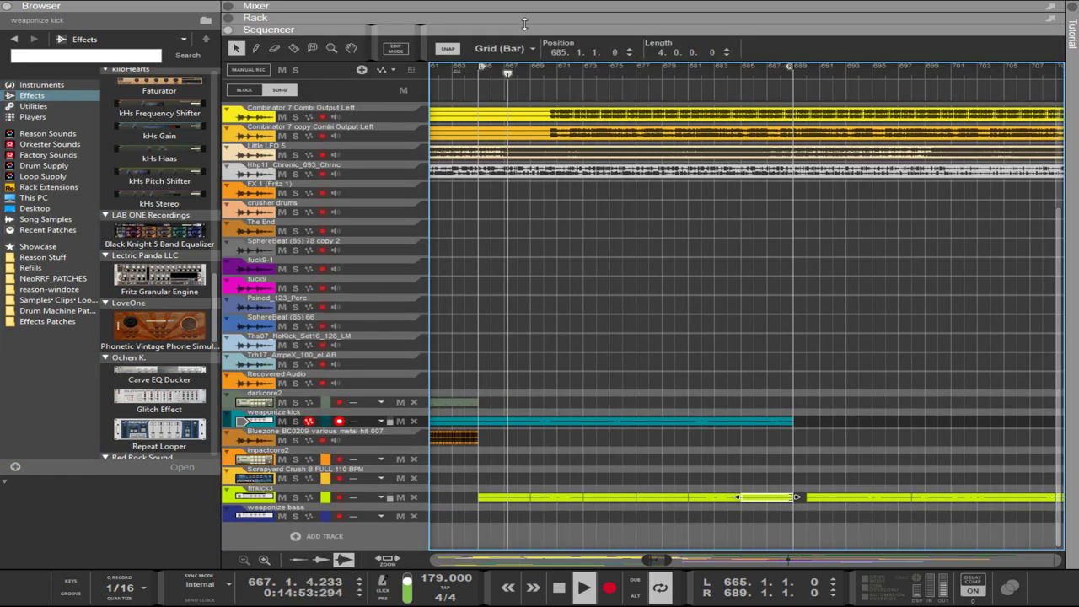
drag(869, 453, 1066, 540)
key(Delete)
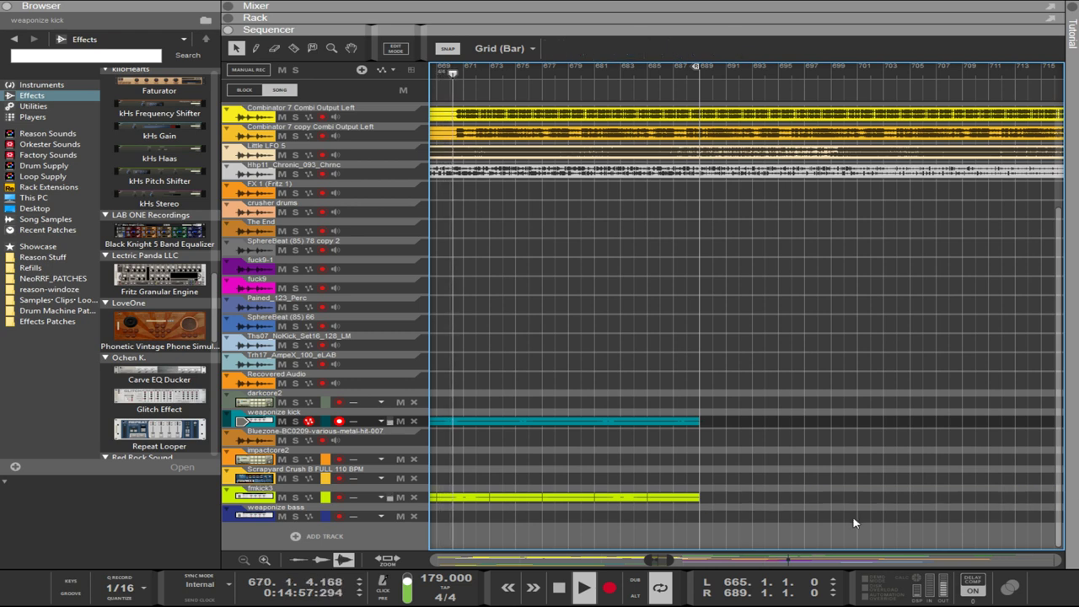
drag(818, 522, 577, 498)
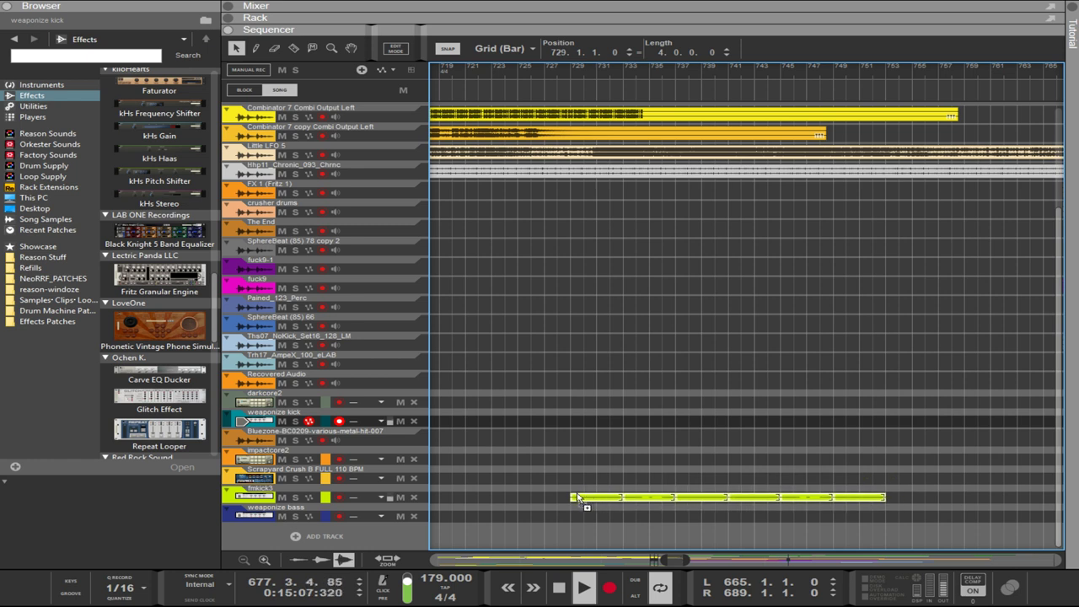
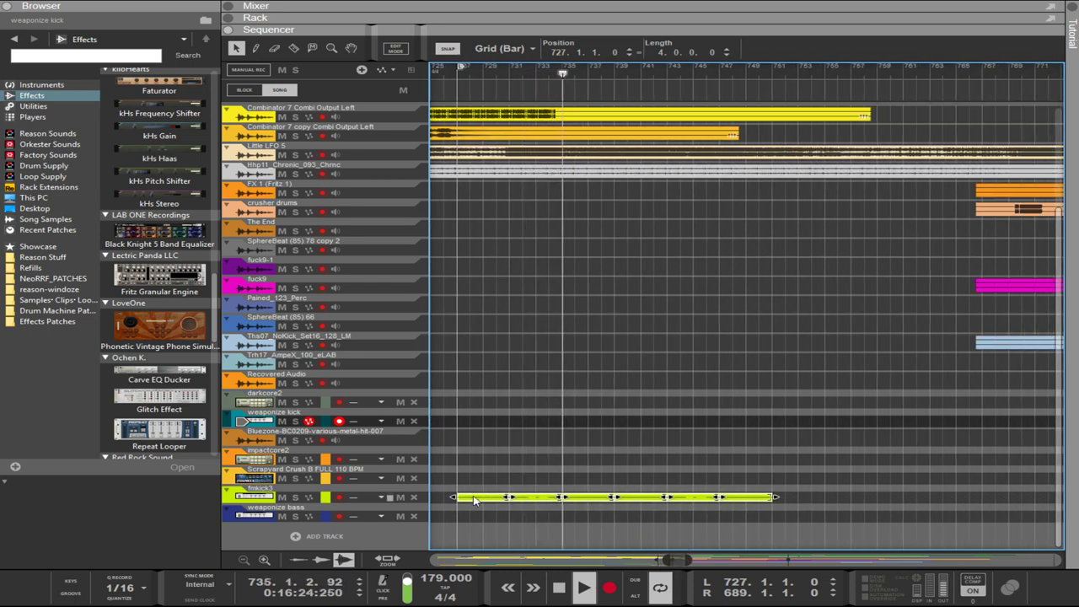
- Move the fmkick3 clip so it starts at bar 735
drag(477, 503, 584, 503)
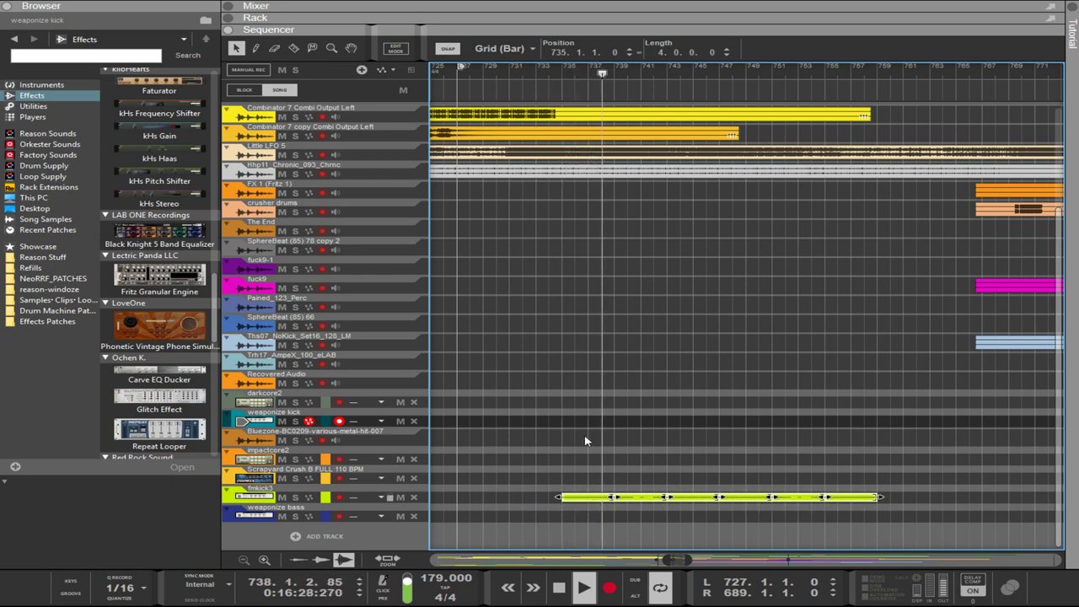
scroll(624, 422, up, 5)
scroll(662, 406, down, 2)
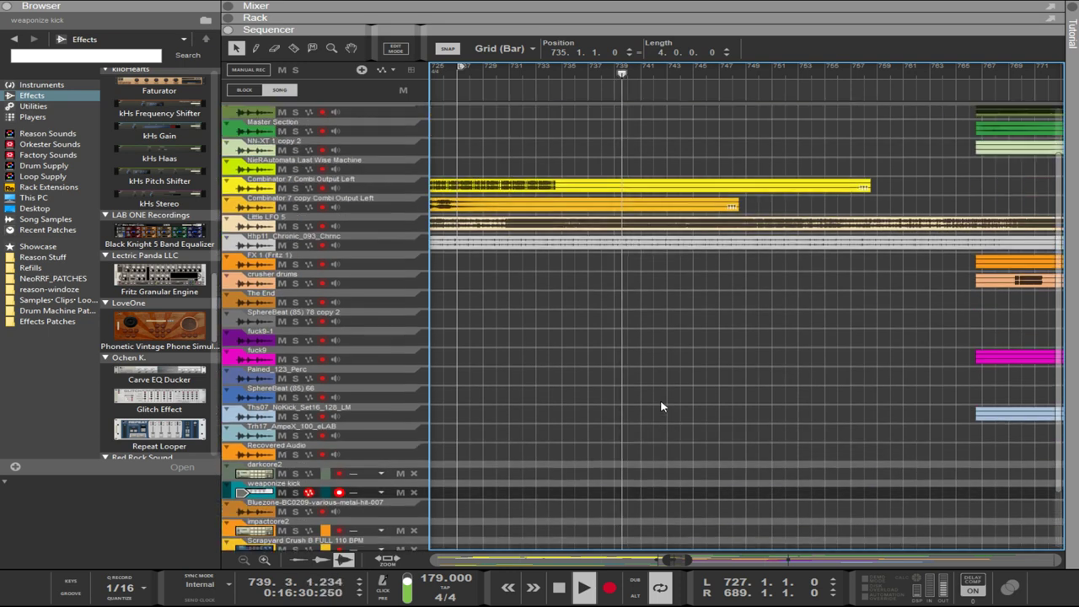
scroll(662, 406, up, 2)
scroll(661, 406, down, 5)
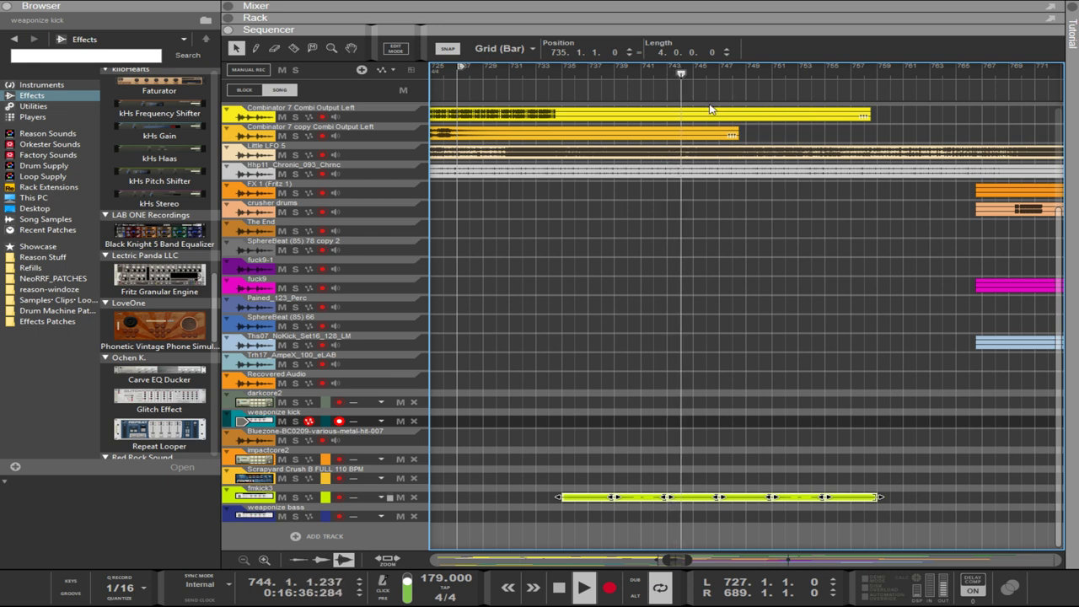
- Set the loop locators to bars 735–743
alt+click(666, 74)
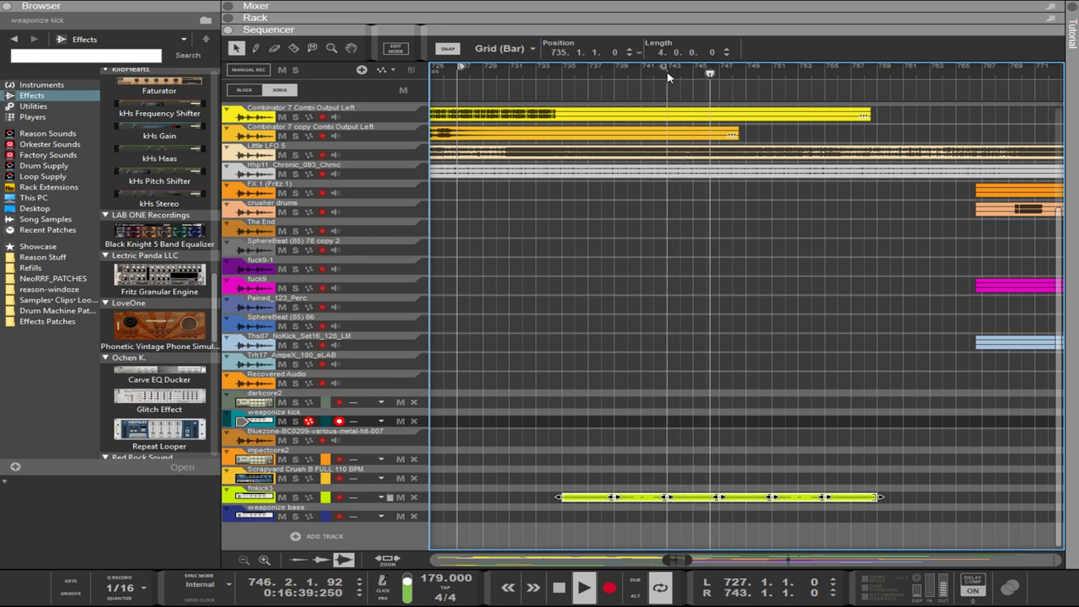
ctrl+click(563, 74)
scroll(928, 253, up, 3)
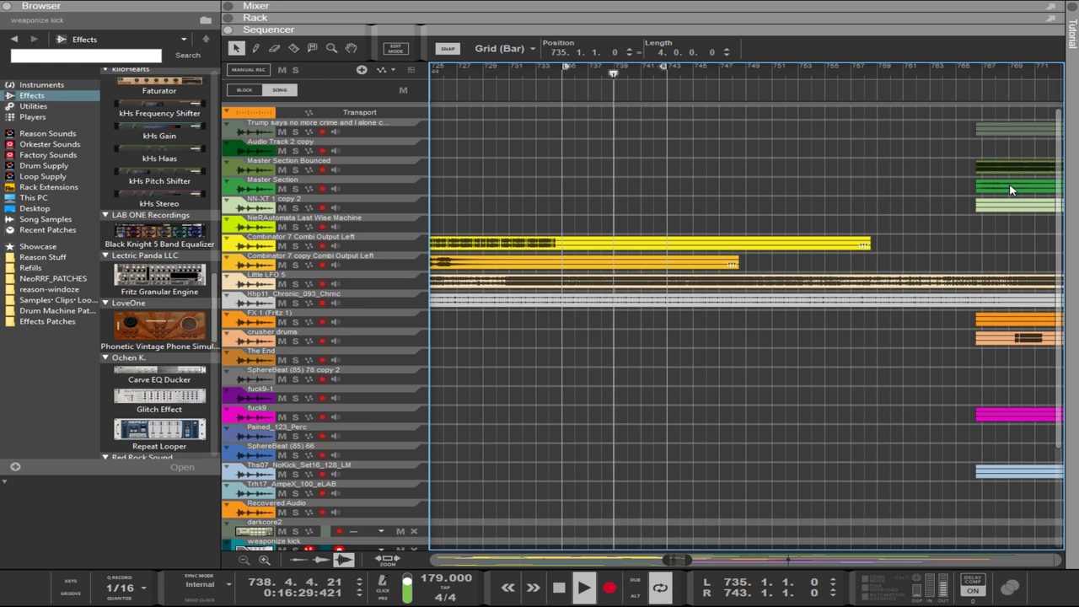
drag(1013, 188, 506, 193)
scroll(674, 187, up, 2)
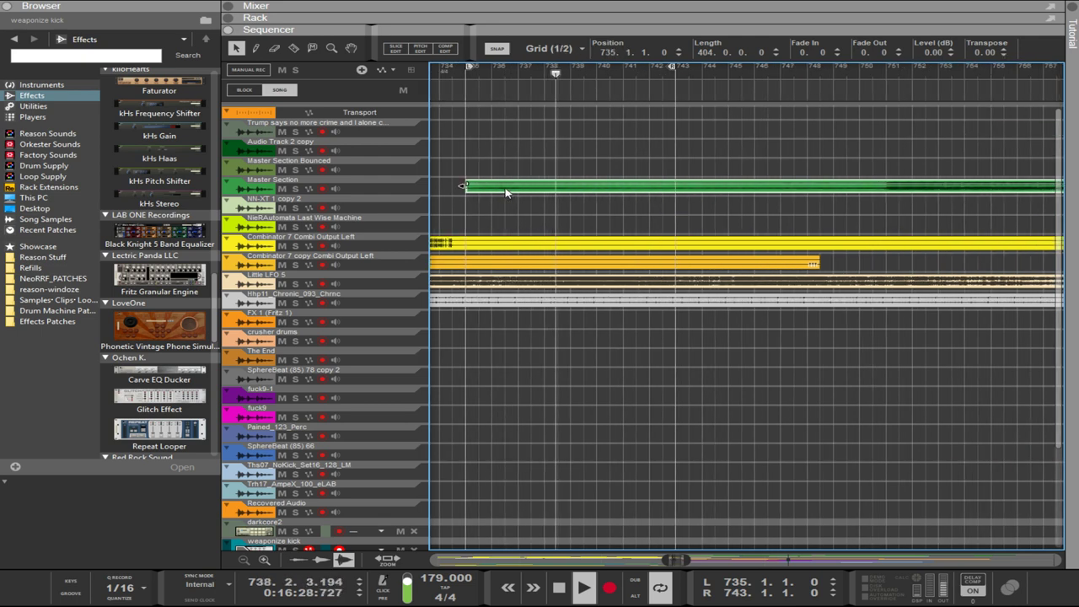
scroll(927, 198, down, 3)
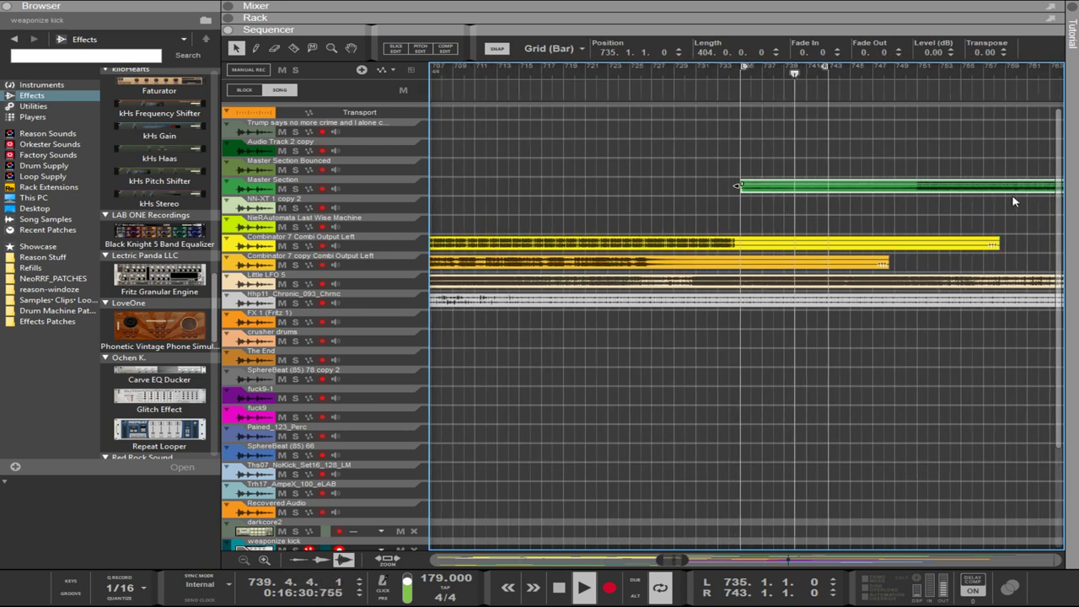
scroll(1017, 202, down, 1)
scroll(1051, 215, left, 1)
scroll(1051, 216, right, 5)
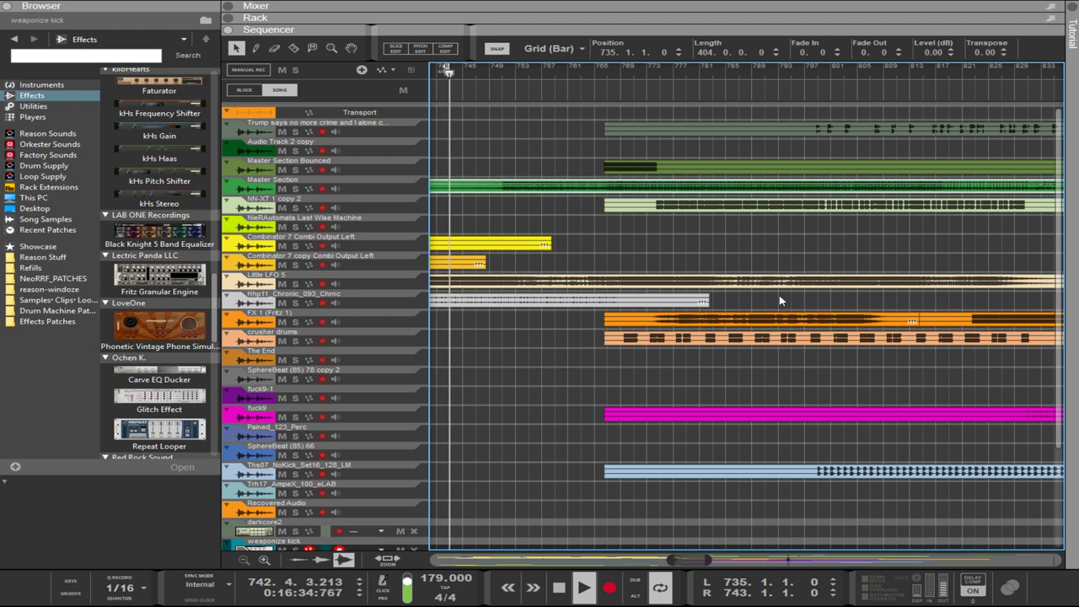
scroll(769, 297, right, 4)
scroll(769, 297, right, 12)
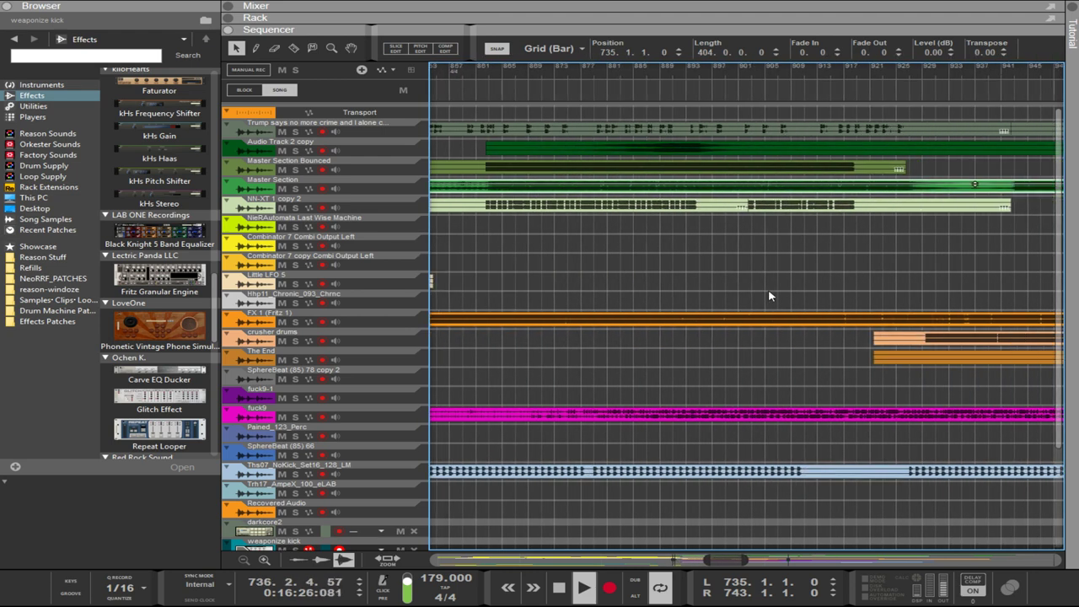
scroll(768, 296, left, 2)
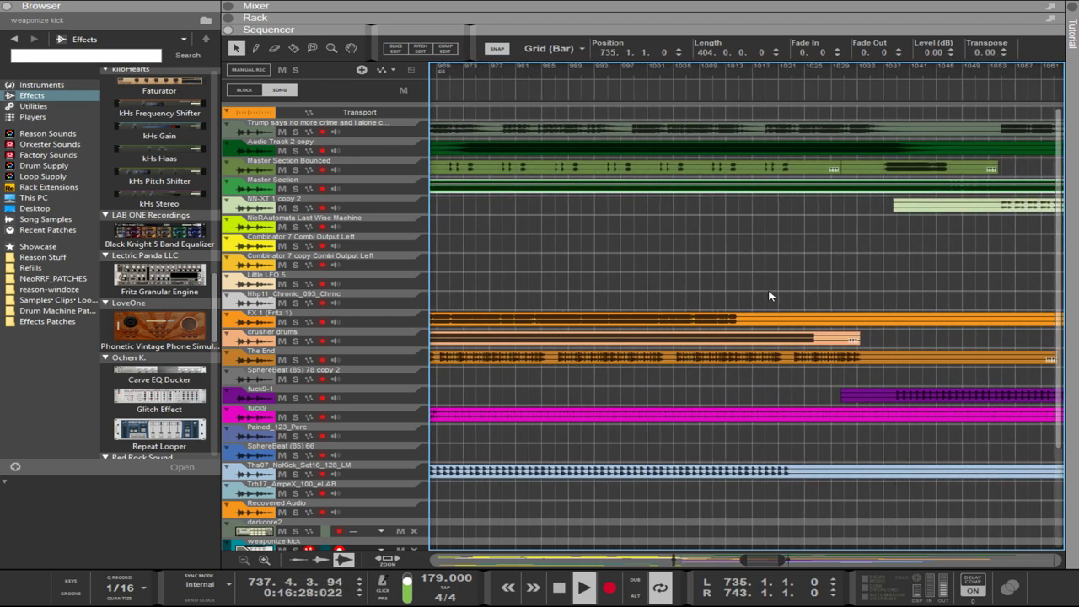
scroll(766, 297, left, 15)
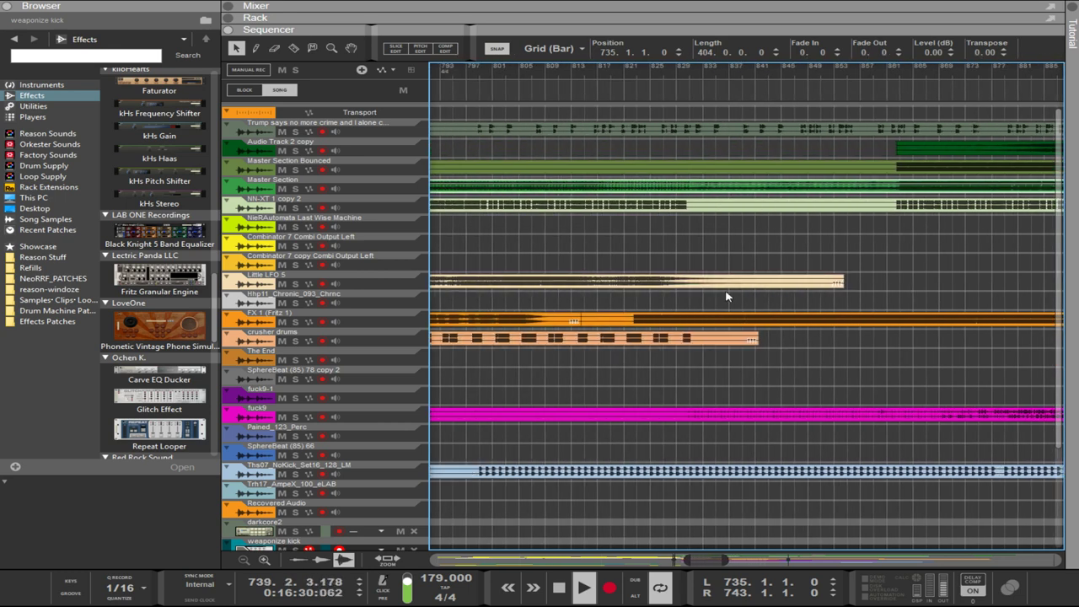
scroll(697, 293, left, 3)
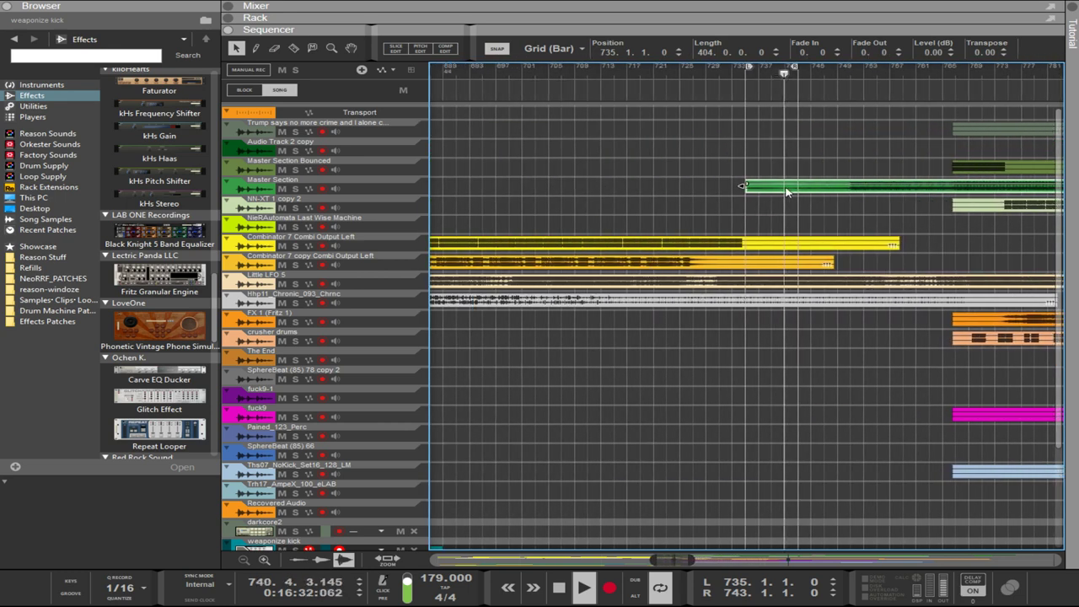
drag(830, 196, 982, 187)
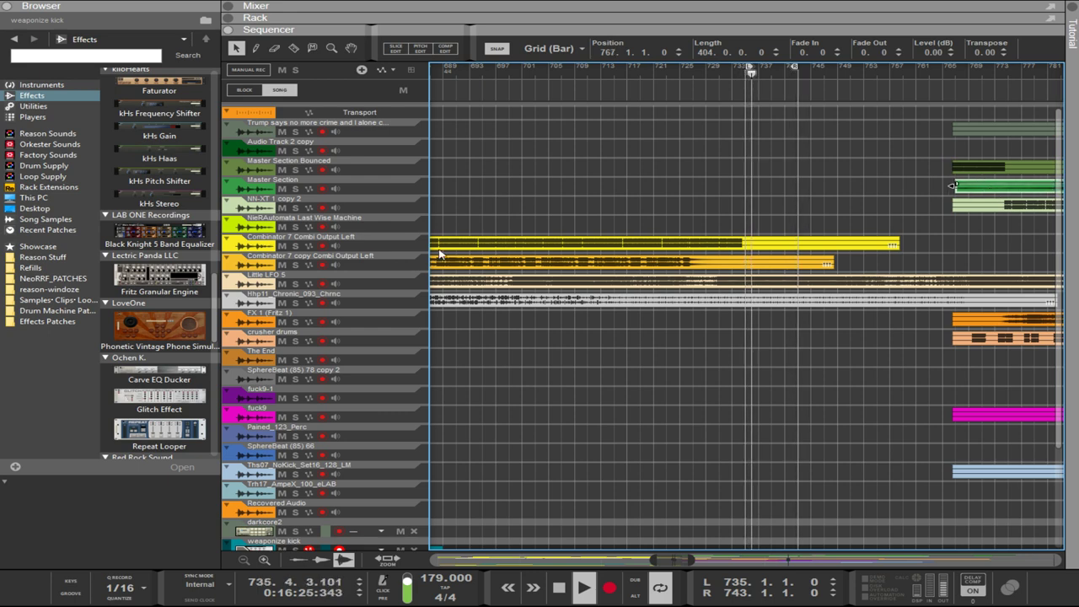
- In NeoRRF_PATCHES, expand the Bounce Broadcast Delirium folder and browse its bounced wav files
click(34, 279)
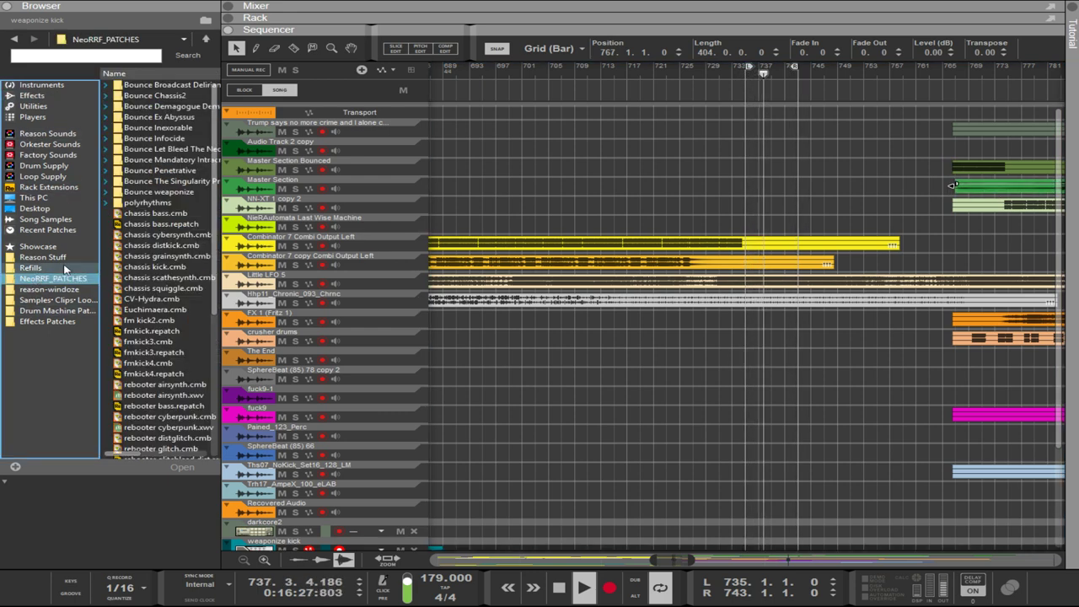
click(108, 86)
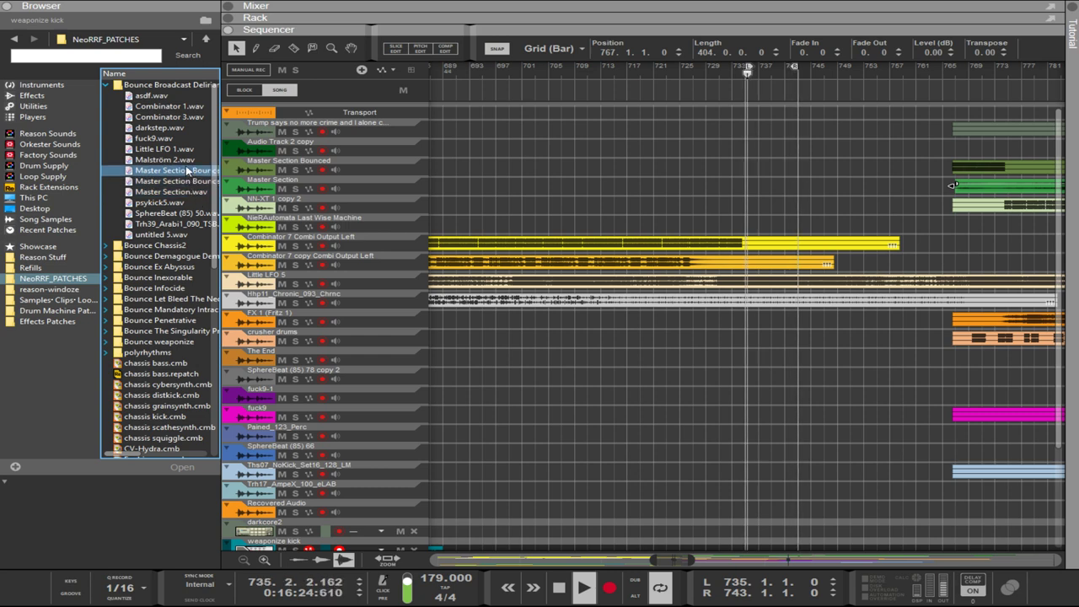
scroll(610, 334, down, 5)
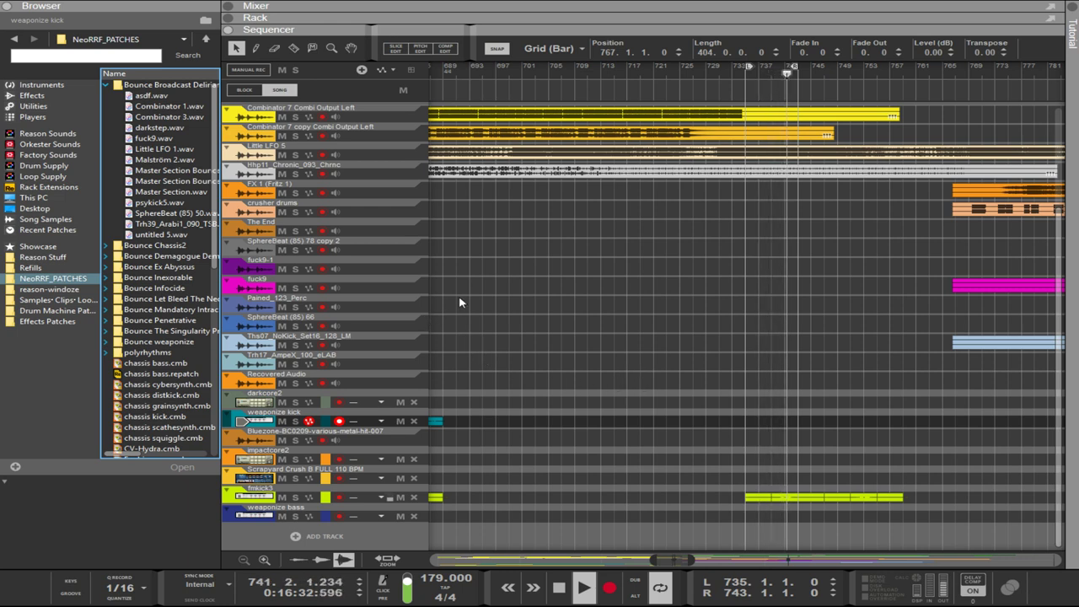
scroll(459, 301, up, 5)
scroll(459, 301, down, 5)
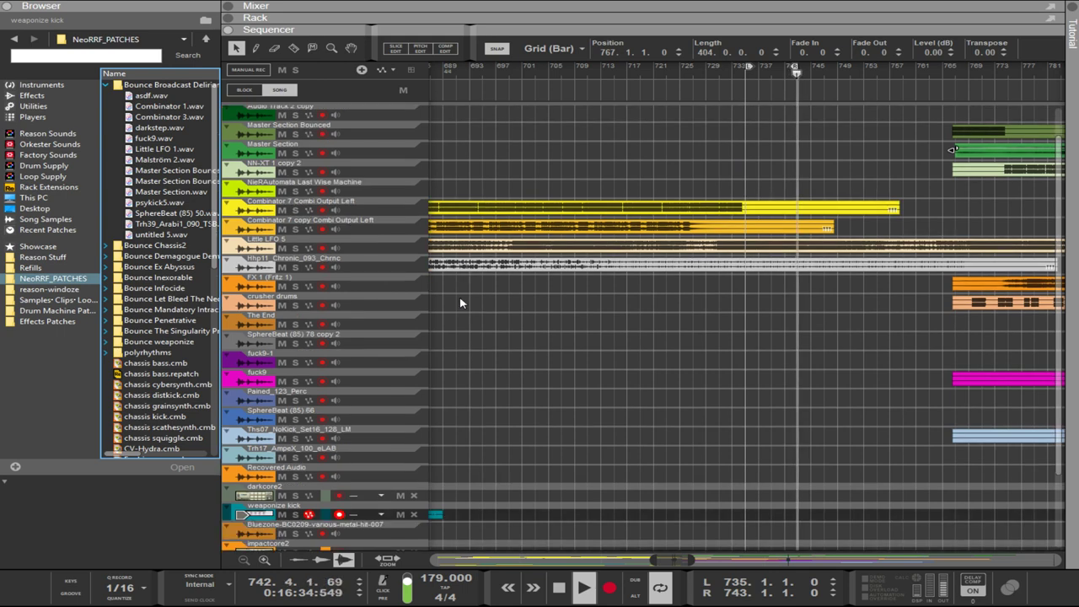
scroll(459, 302, up, 5)
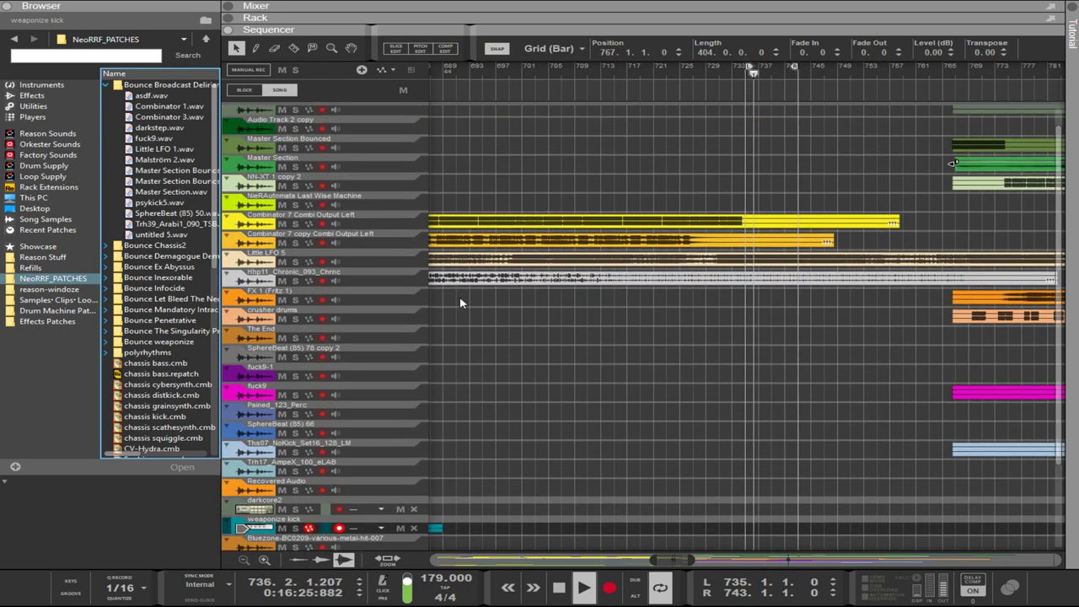
scroll(459, 302, down, 3)
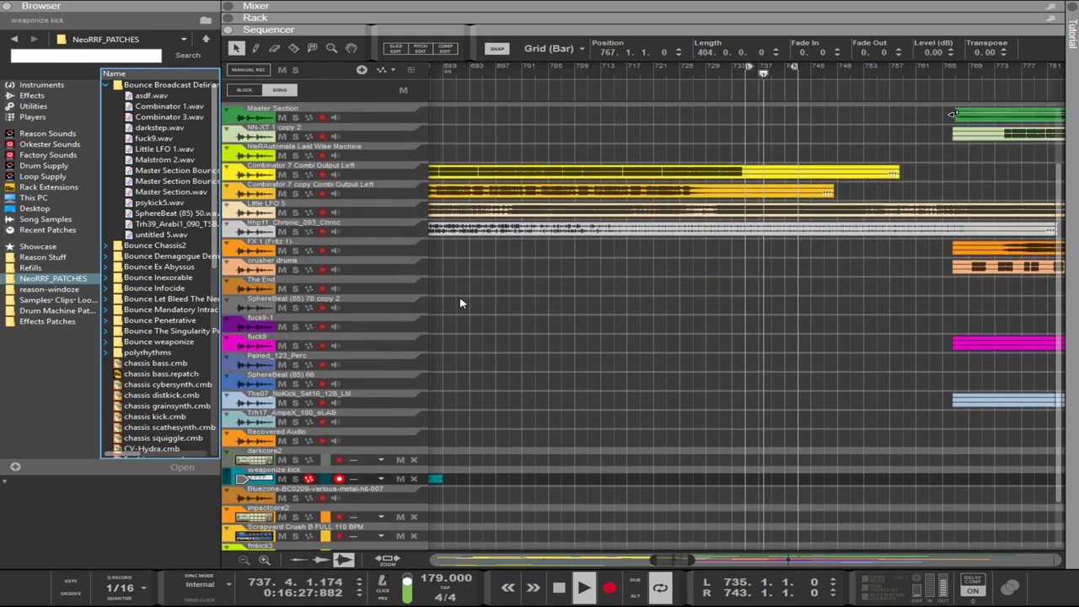
scroll(459, 301, up, 2)
scroll(460, 302, up, 2)
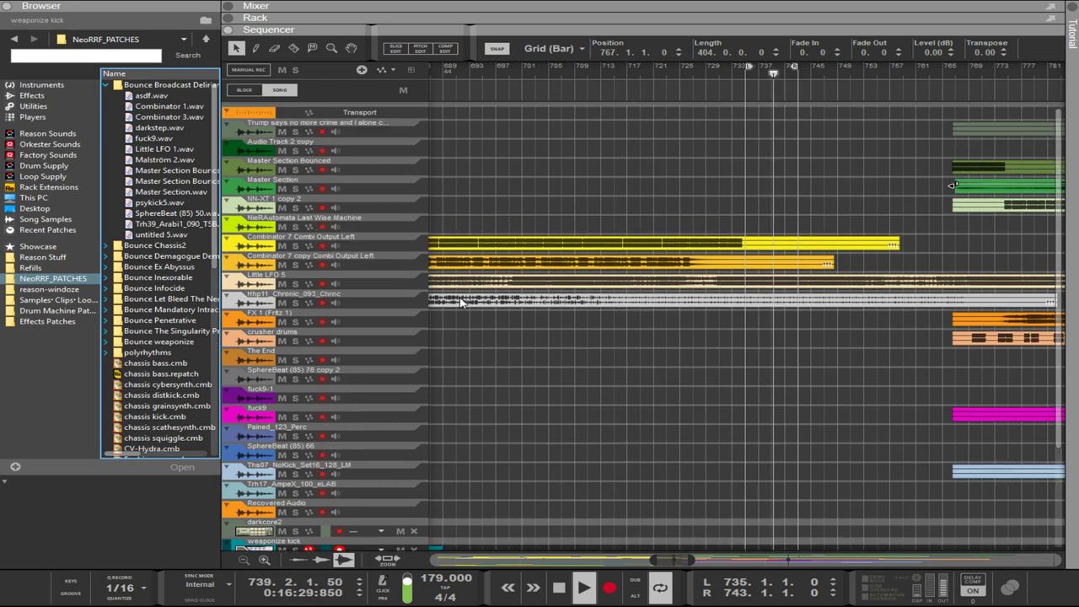
scroll(459, 302, down, 2)
scroll(460, 301, up, 2)
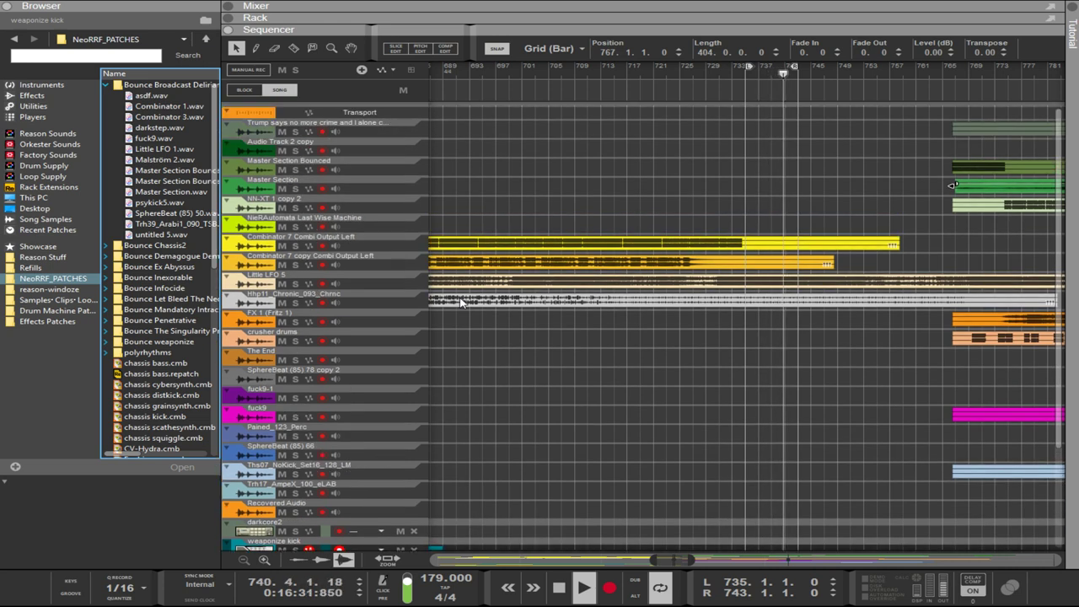
scroll(460, 302, down, 2)
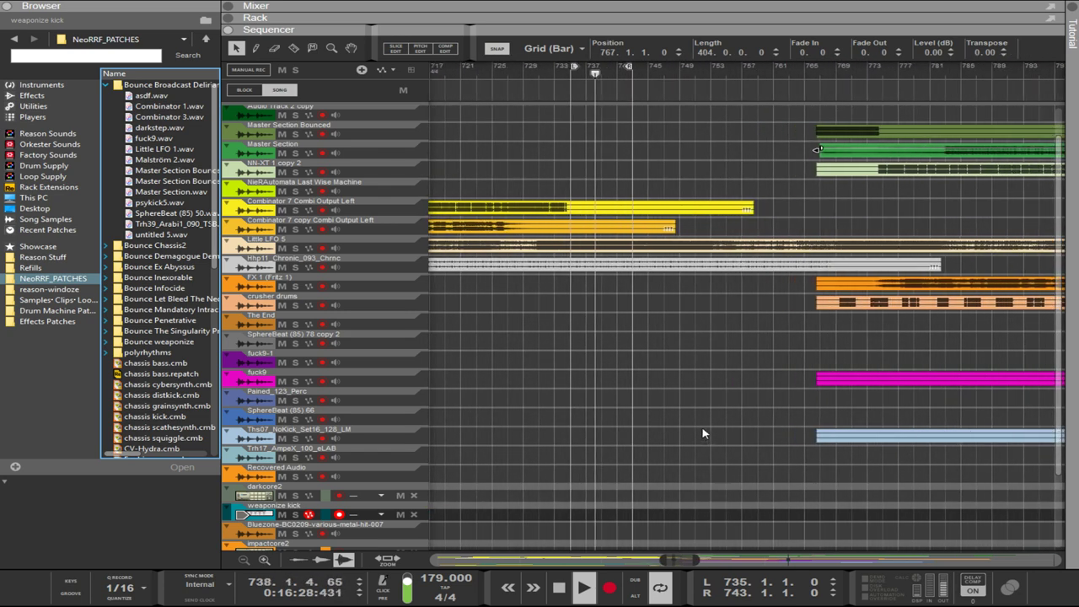
- Try copying the Master Section and crusher drums clips to bar 734, then undo it
drag(851, 304, 592, 309)
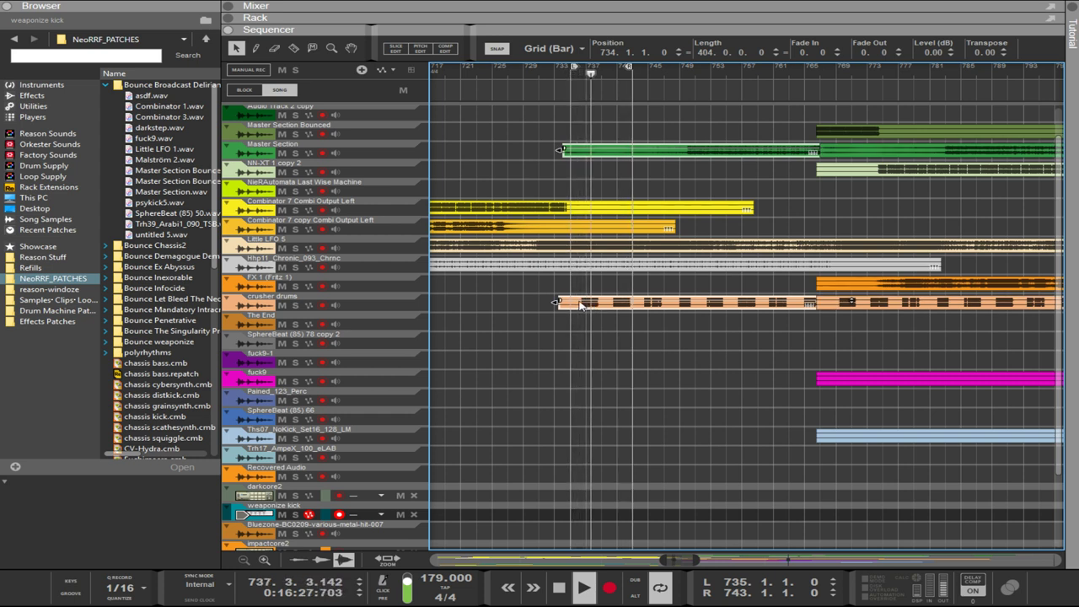
key(ctrl+z)
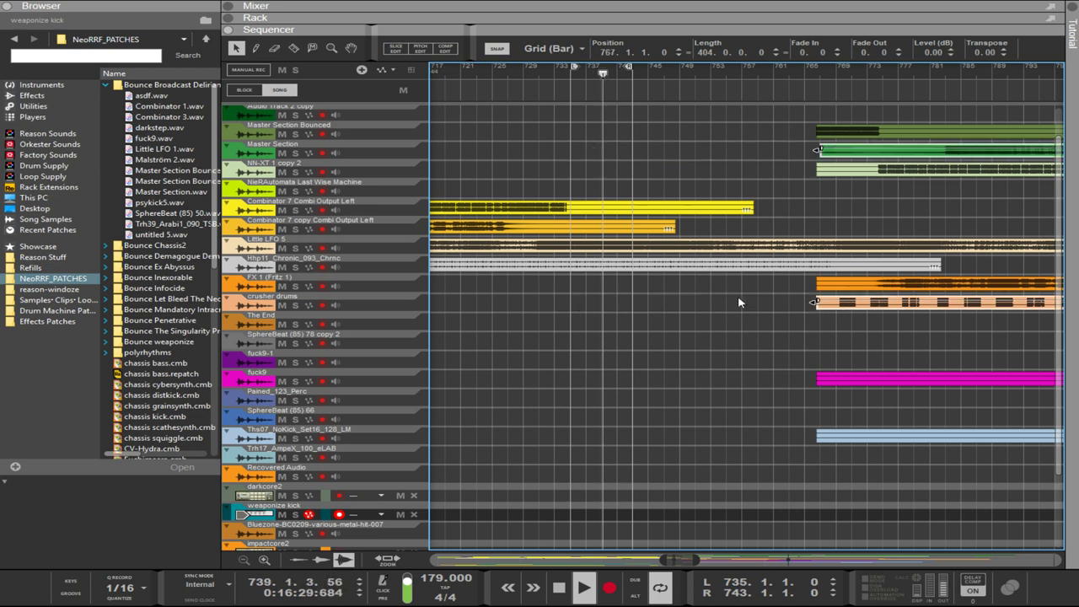
scroll(818, 301, right, 10)
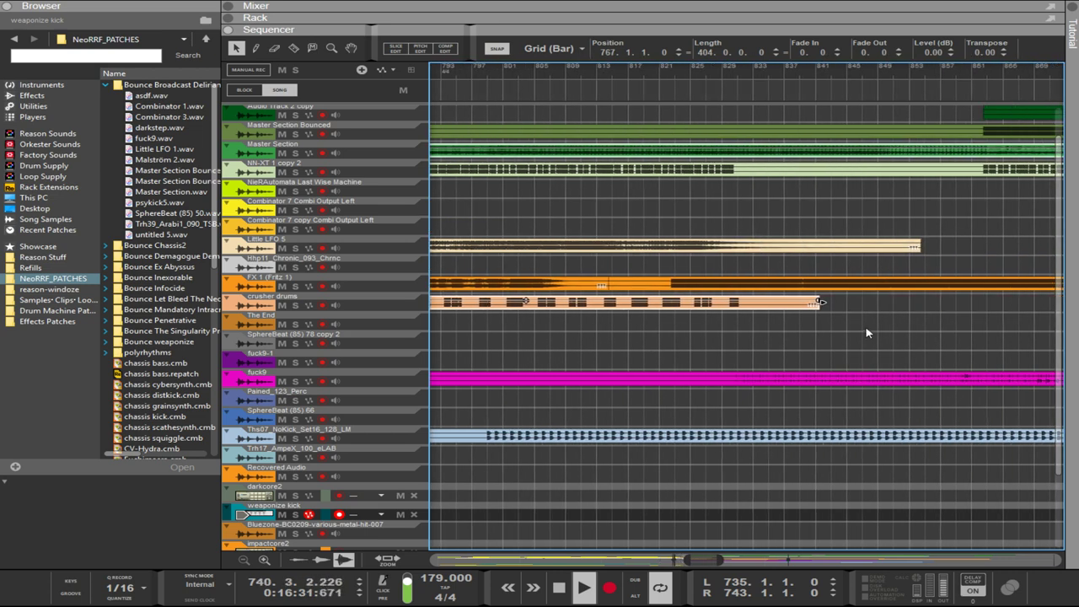
scroll(857, 327, right, 16)
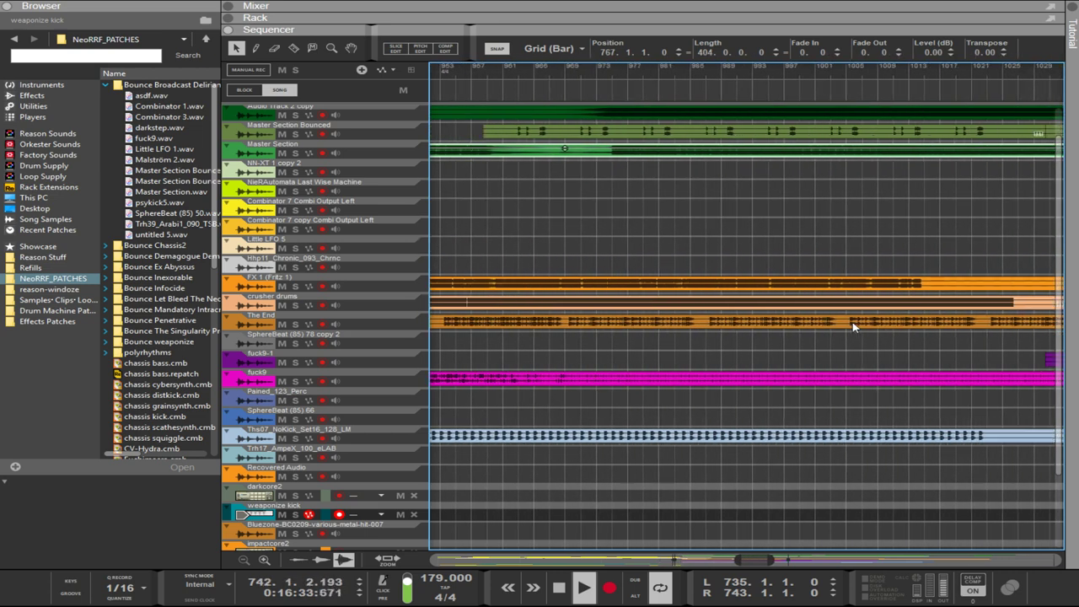
scroll(849, 325, right, 11)
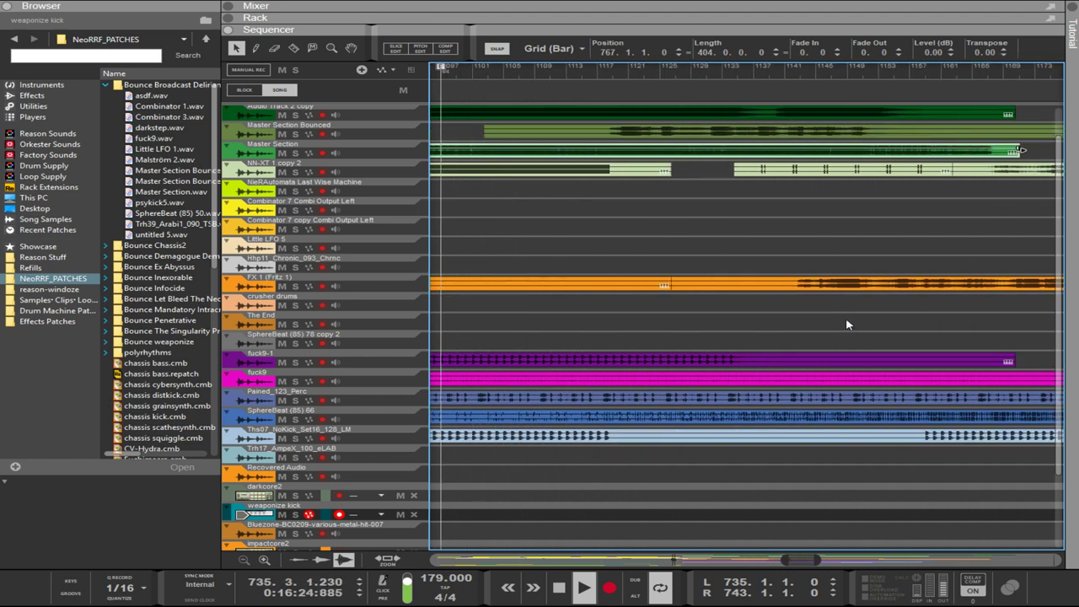
scroll(847, 325, right, 10)
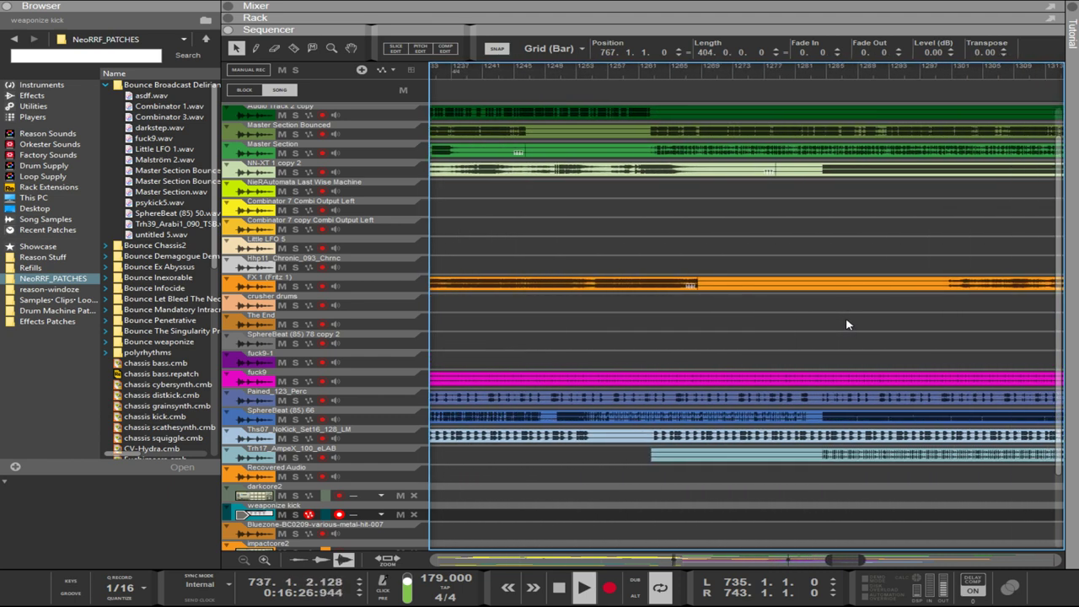
- Scroll back through the arrangement and select the orange FX 1 clip
scroll(847, 325, left, 6)
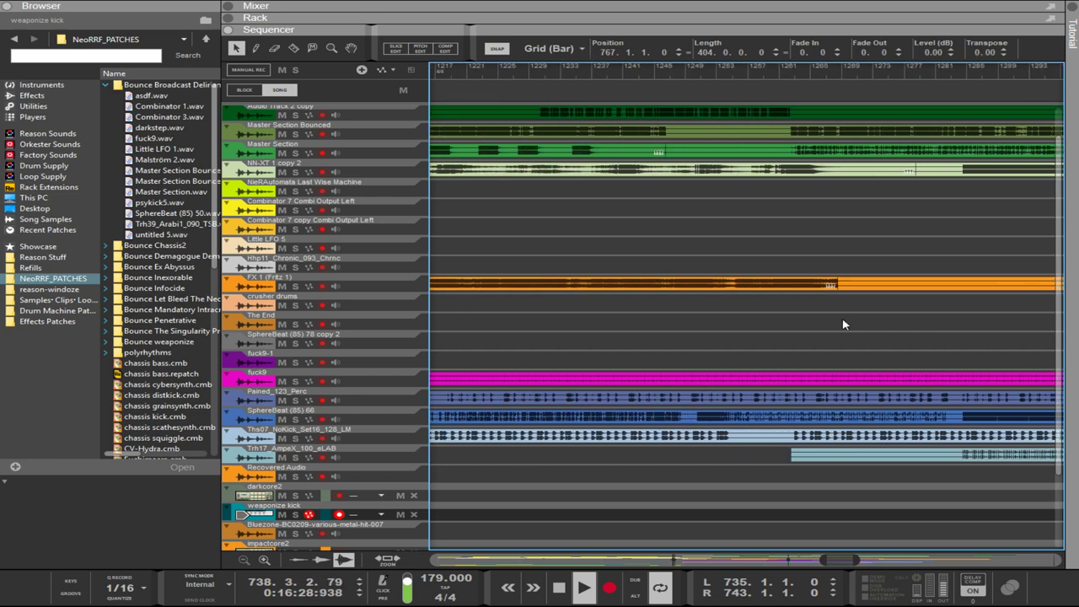
scroll(849, 297, left, 3)
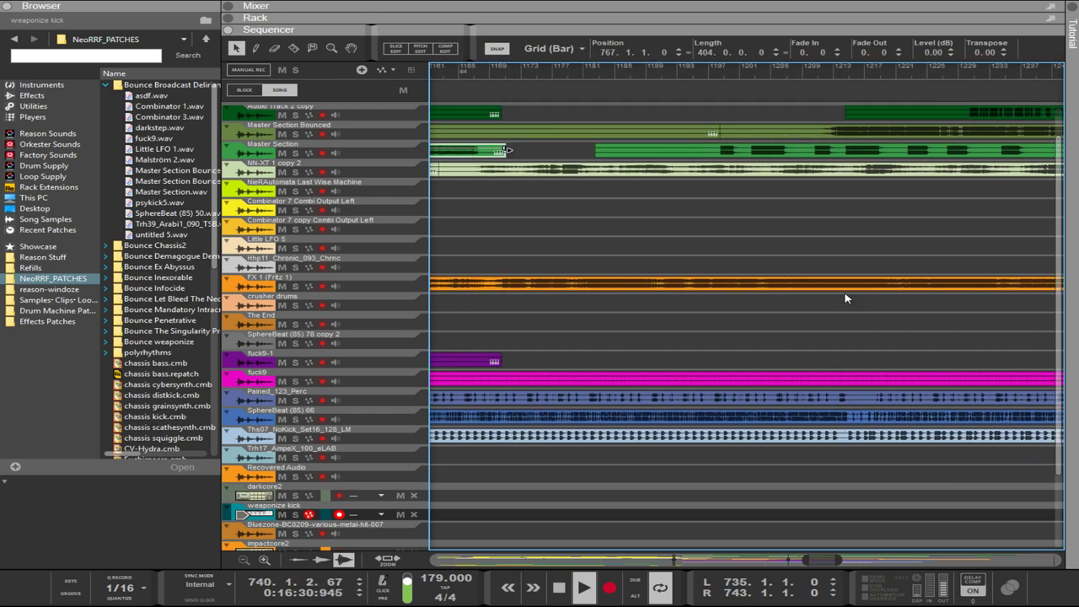
scroll(846, 298, left, 6)
click(804, 289)
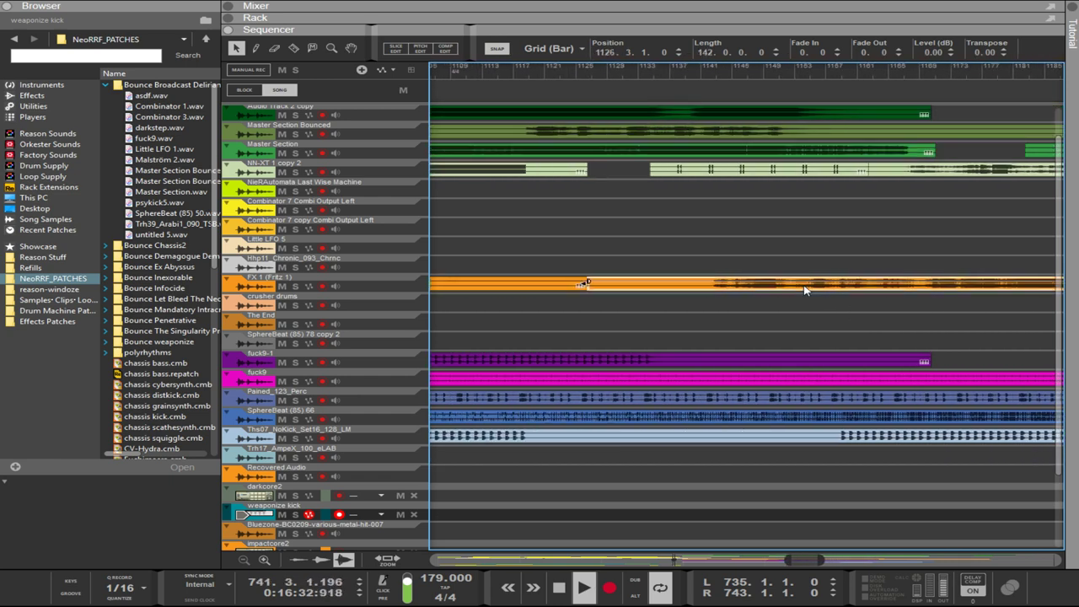
- Move the orange FX 1 clip earlier so it starts at bar 716
drag(804, 289, 657, 292)
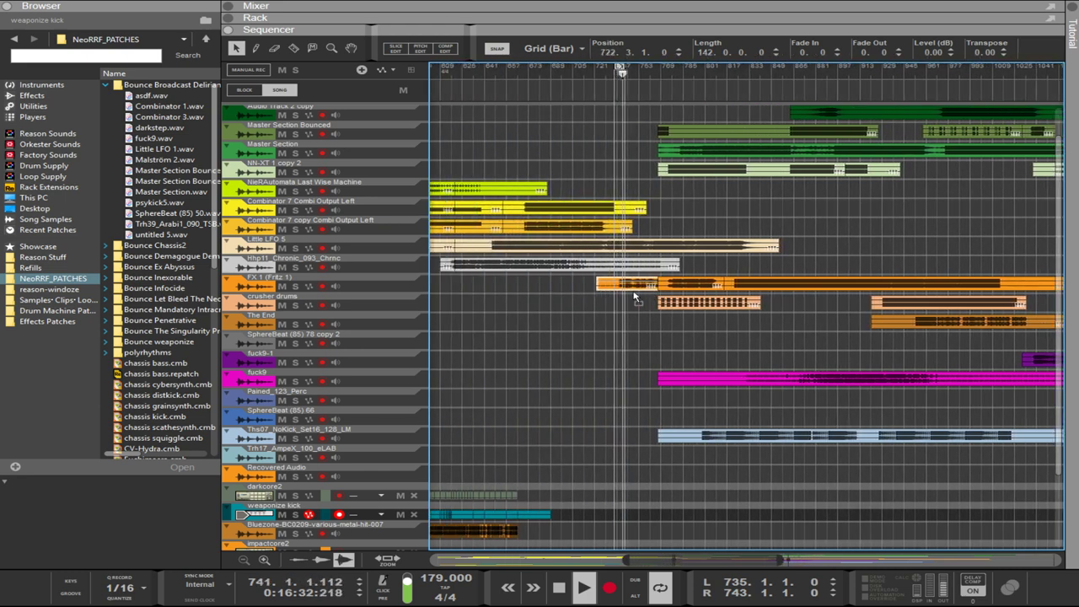
scroll(638, 298, up, 5)
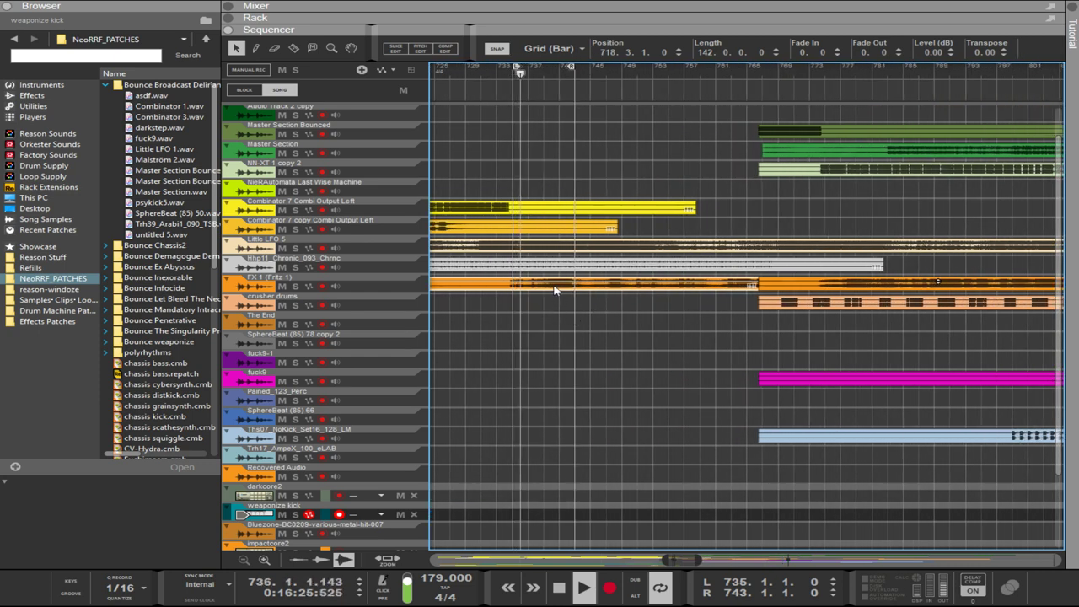
scroll(558, 289, up, 2)
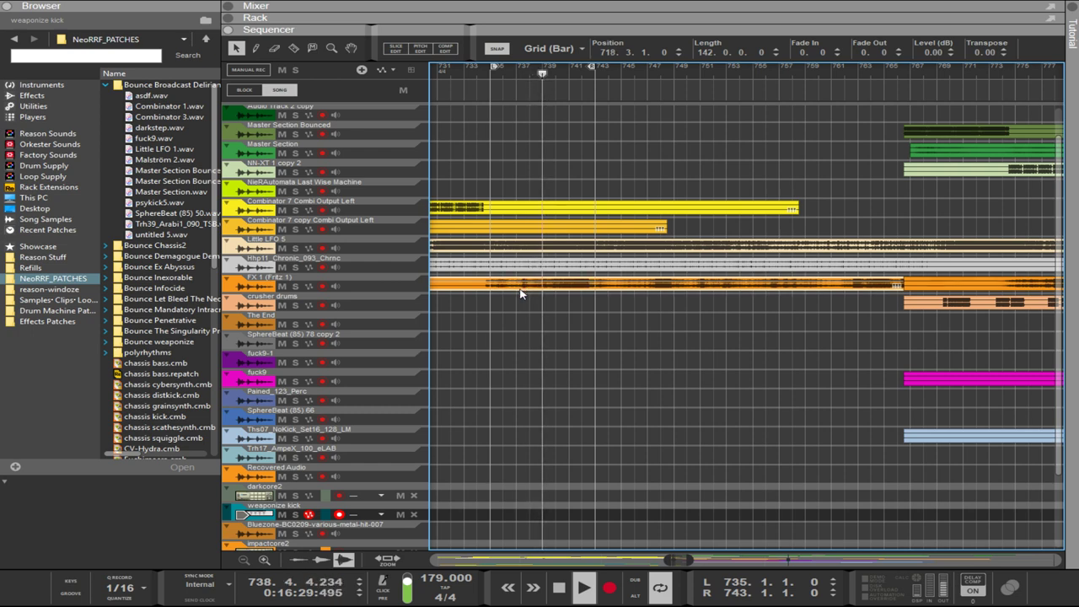
scroll(526, 296, up, 1)
scroll(526, 296, up, 1)
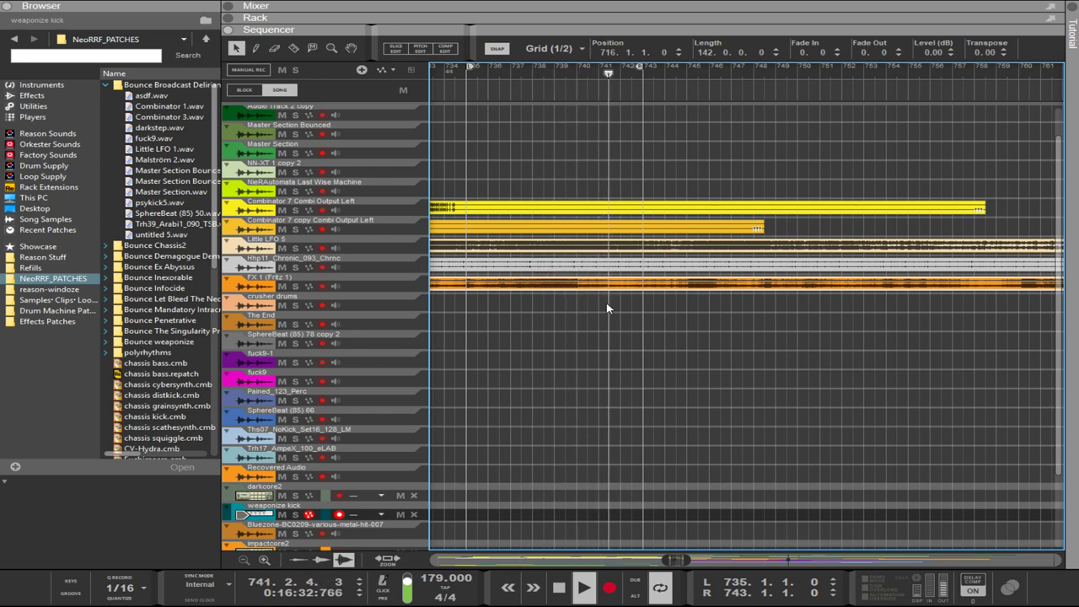
- Trim the first fmkick3 clip at bar 735 to three bars and show the PX7 in the rack
scroll(608, 310, down, 3)
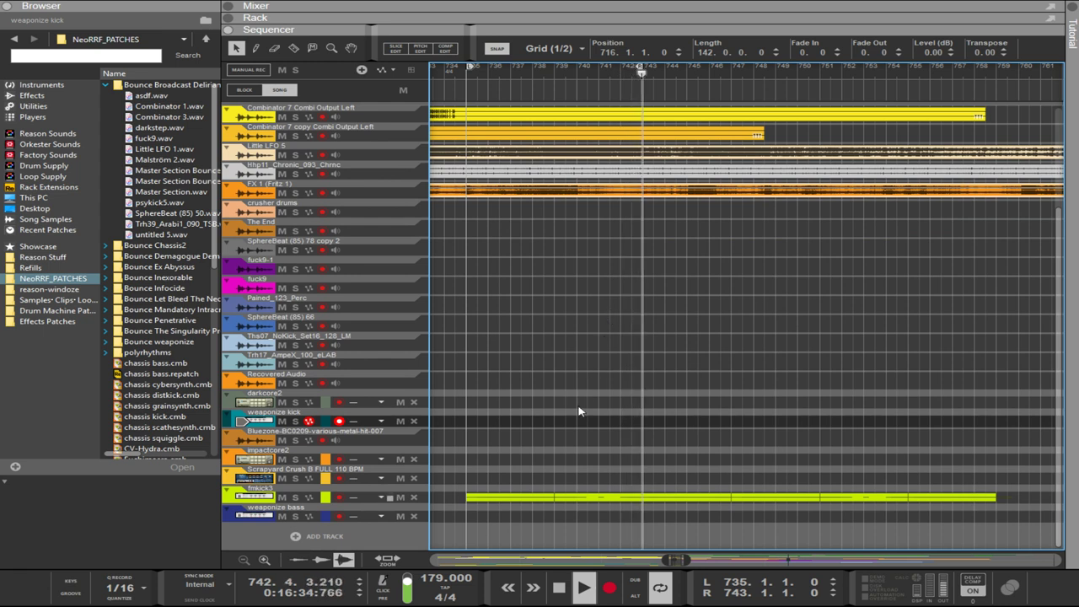
click(548, 498)
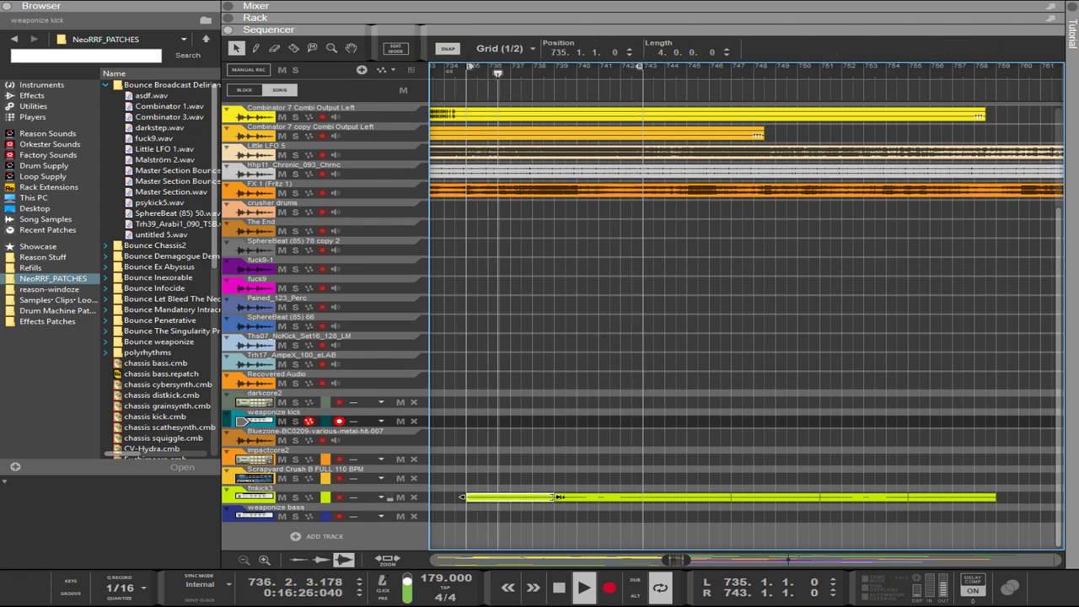
drag(560, 498, 600, 500)
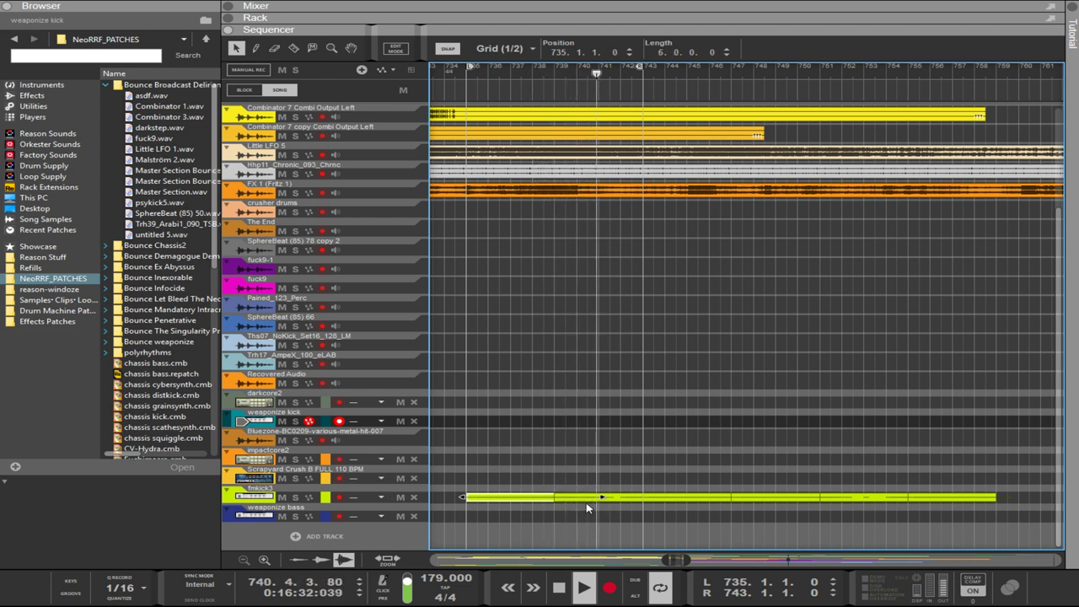
click(592, 517)
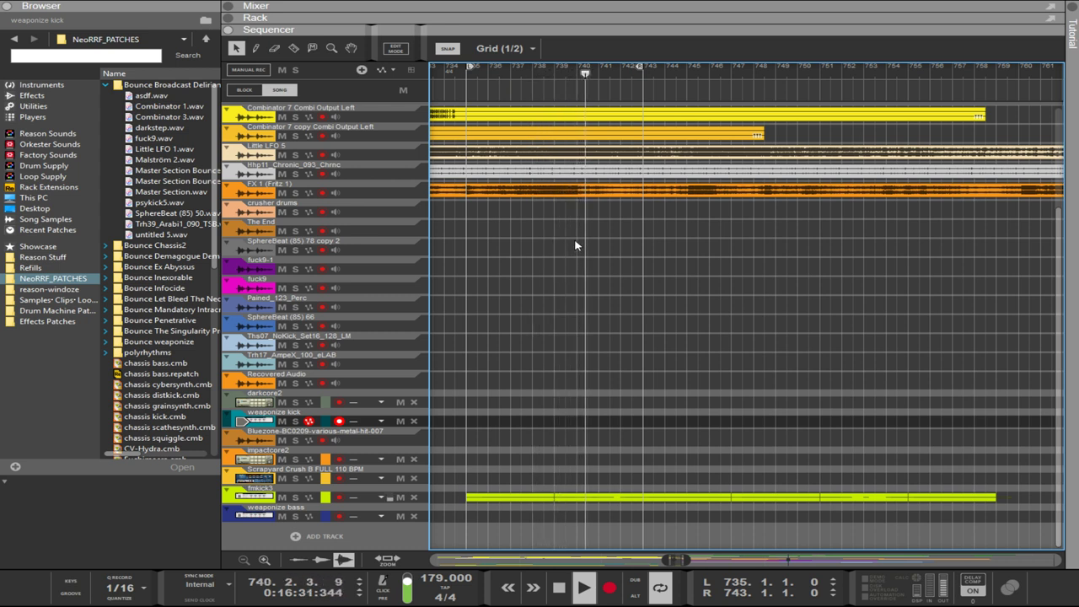
click(554, 497)
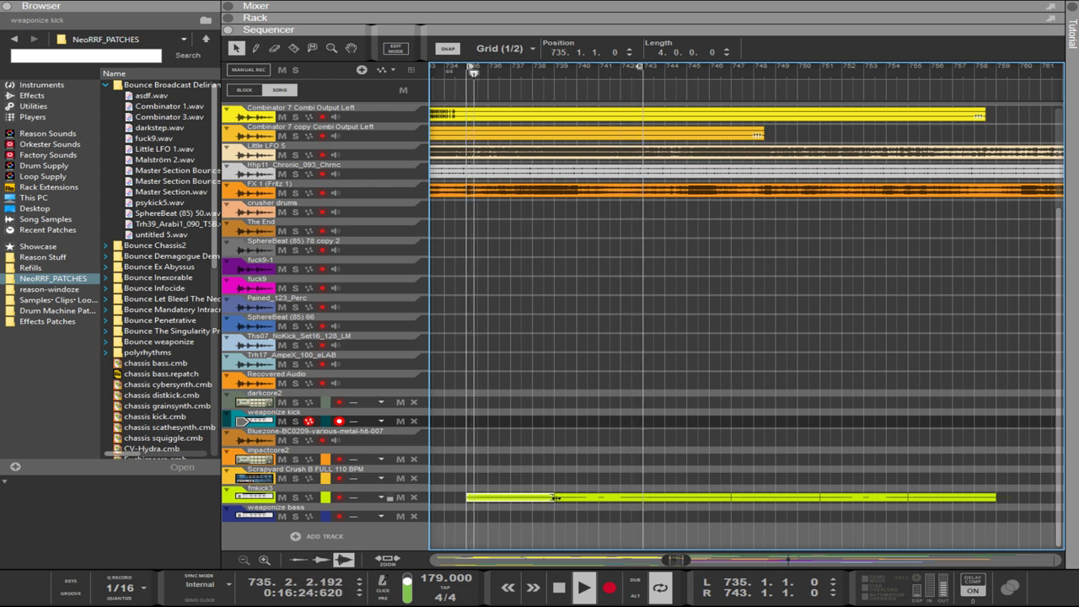
drag(554, 497, 531, 499)
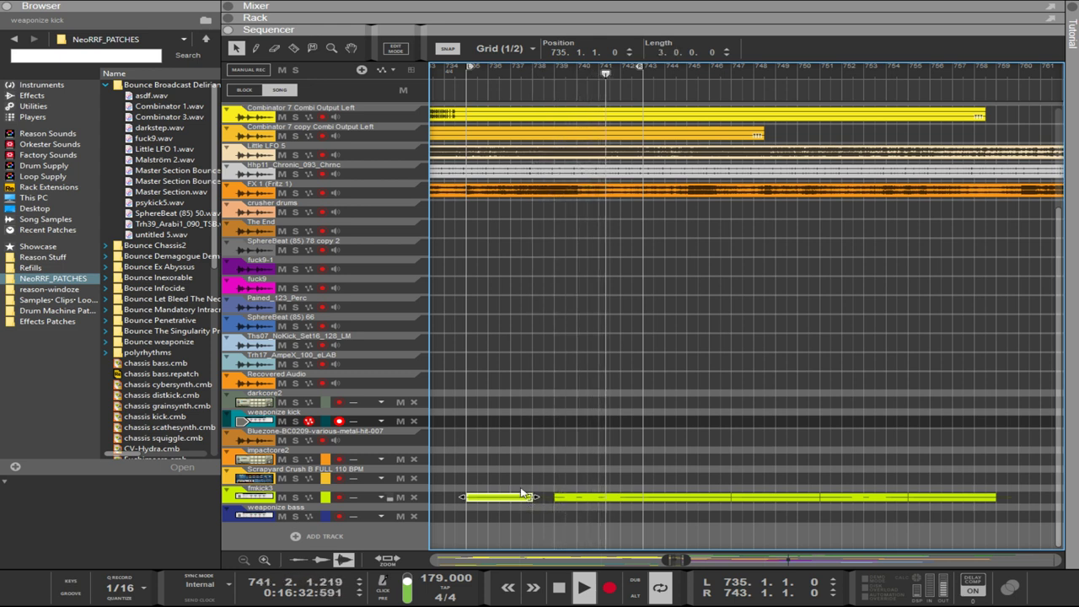
drag(613, 29, 613, 401)
scroll(734, 289, up, 4)
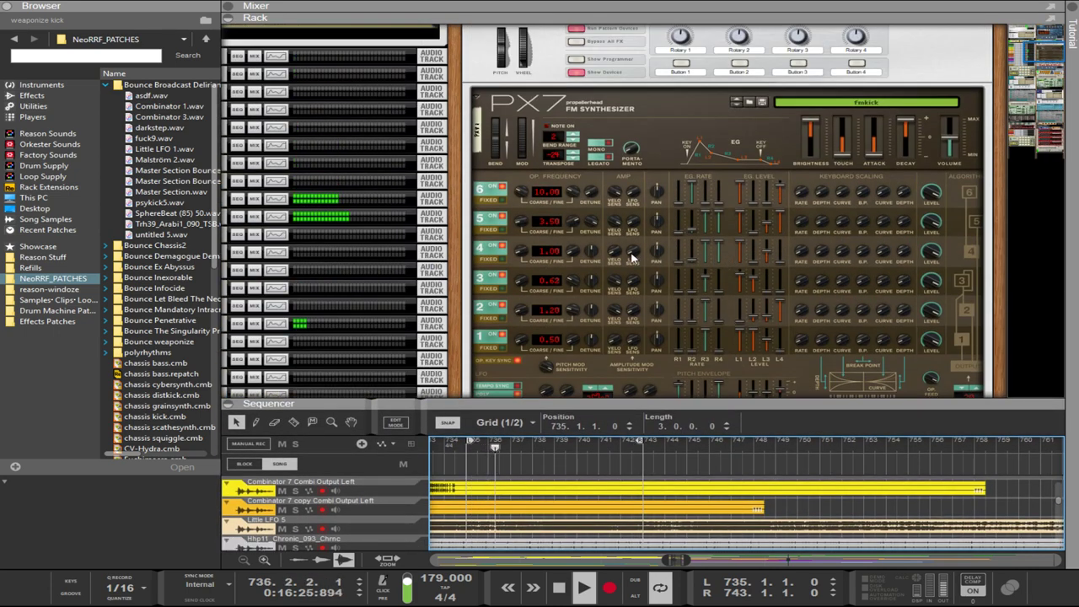
- Select the PX7 device to edit the Fmkick patch's transpose
click(574, 153)
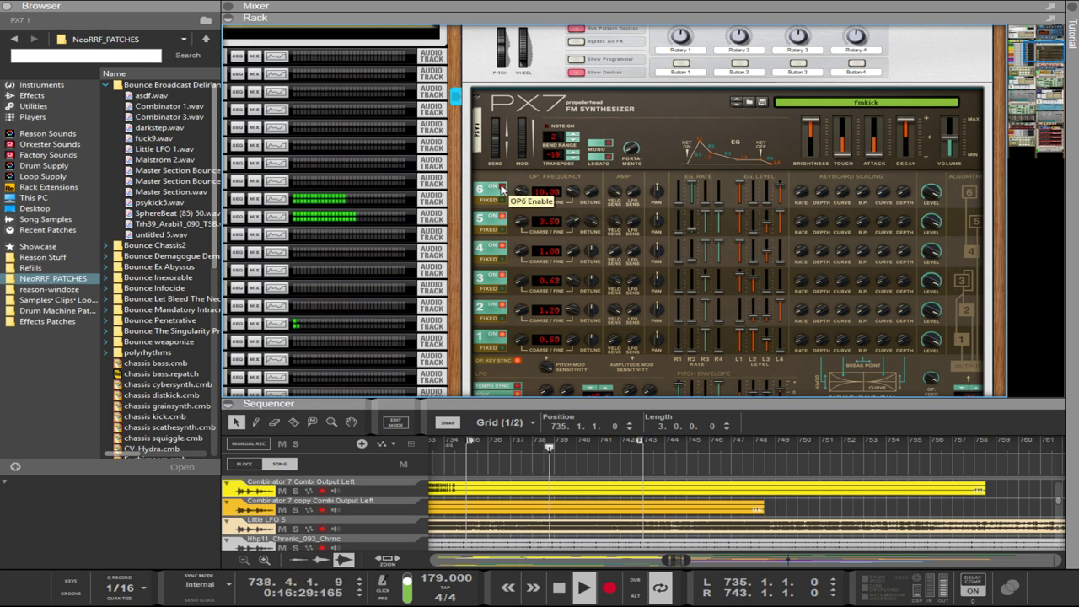
- Align both short fmkick3 clips at bar 735.1.1, then enlarge the rack to show PX7
drag(591, 399, 557, 126)
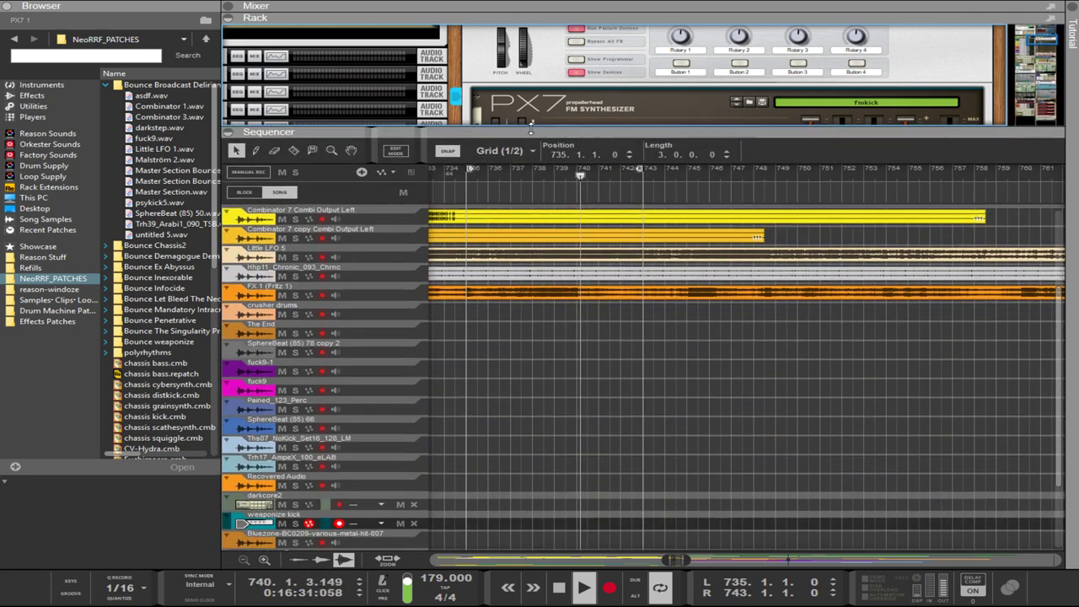
scroll(543, 465, down, 5)
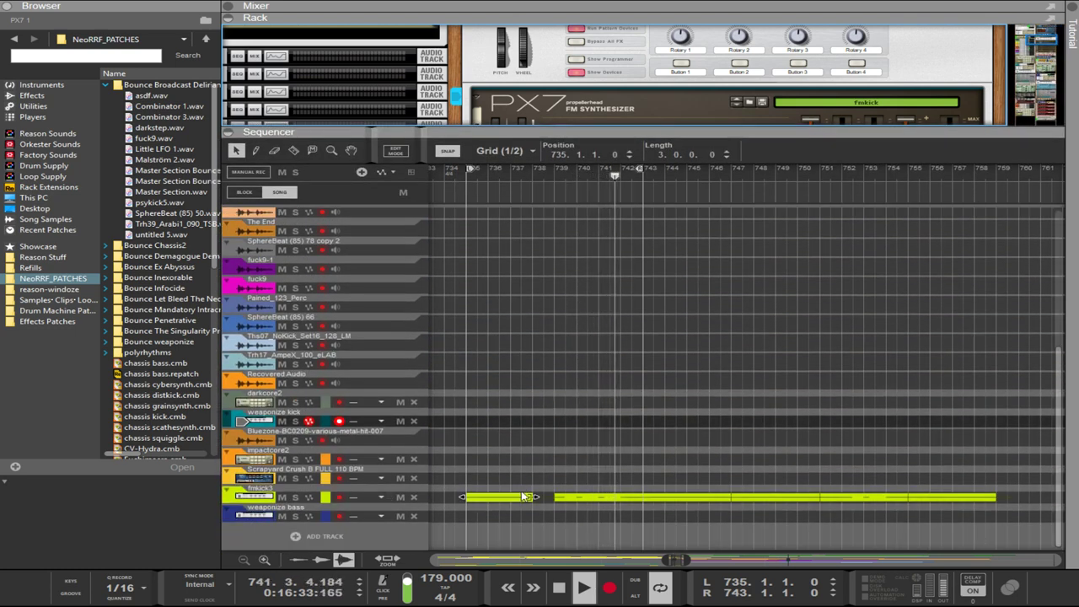
drag(515, 499, 526, 503)
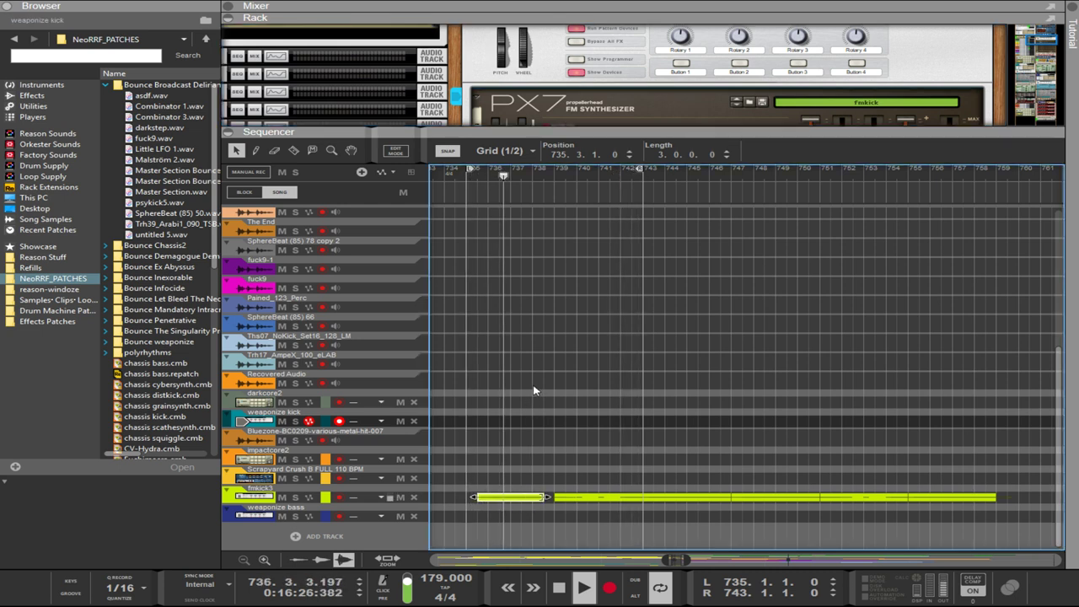
drag(582, 455, 525, 527)
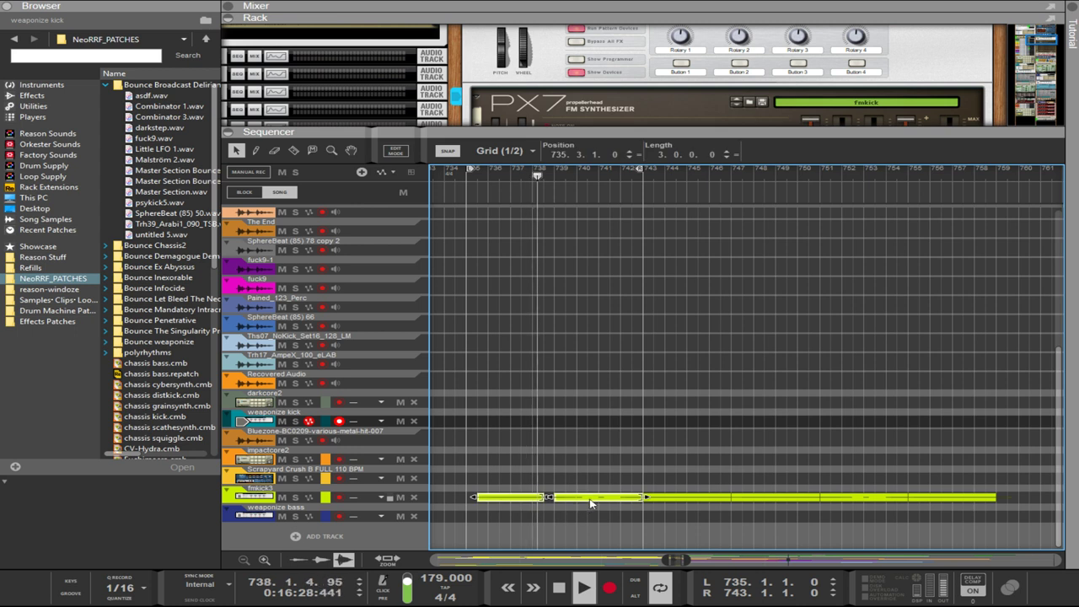
drag(589, 498, 577, 497)
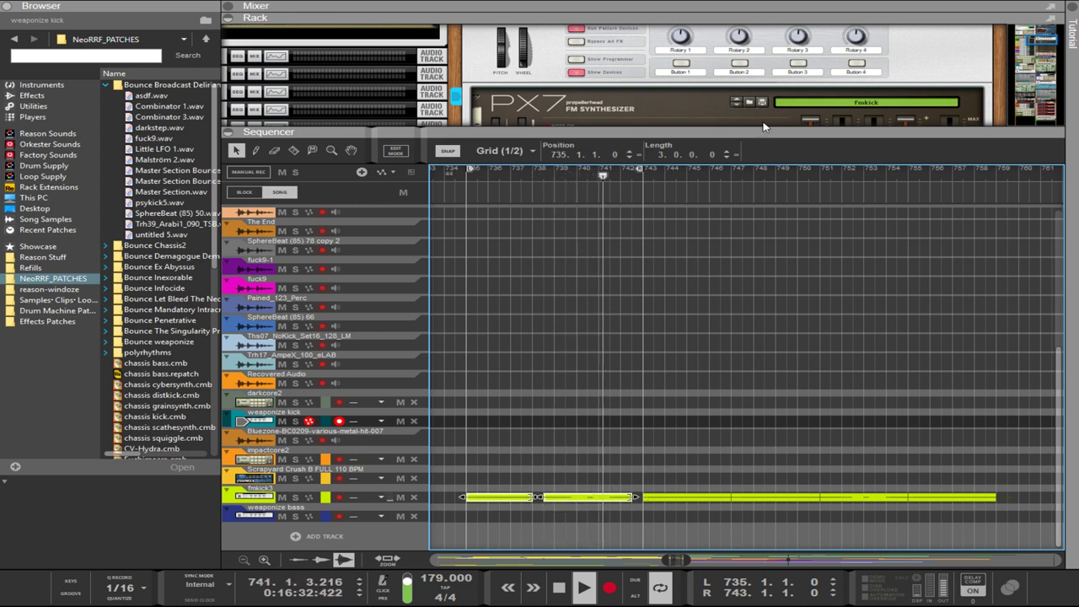
drag(757, 138, 708, 553)
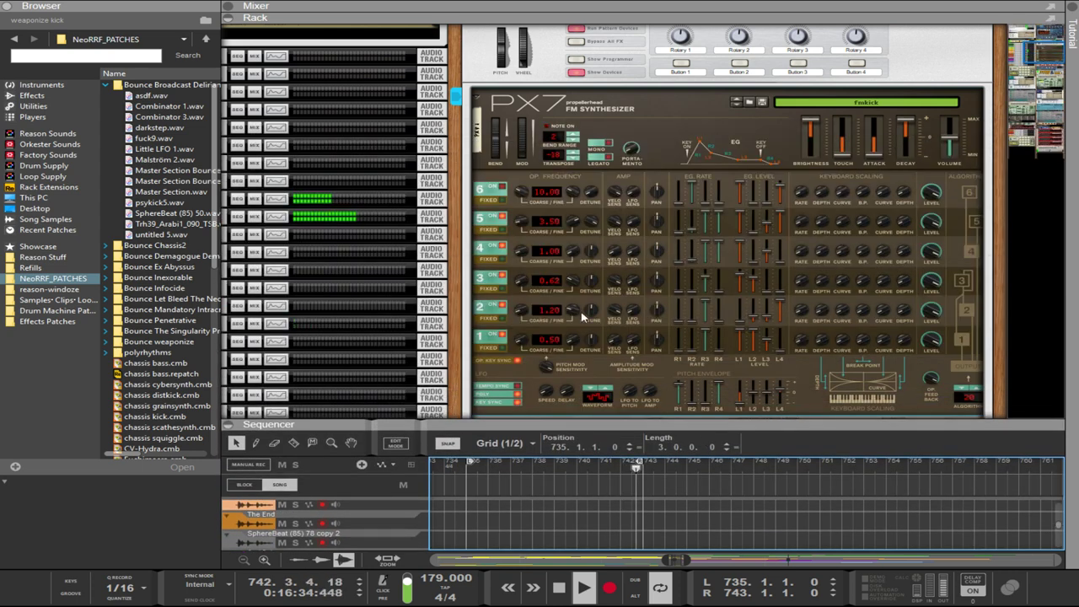
click(501, 216)
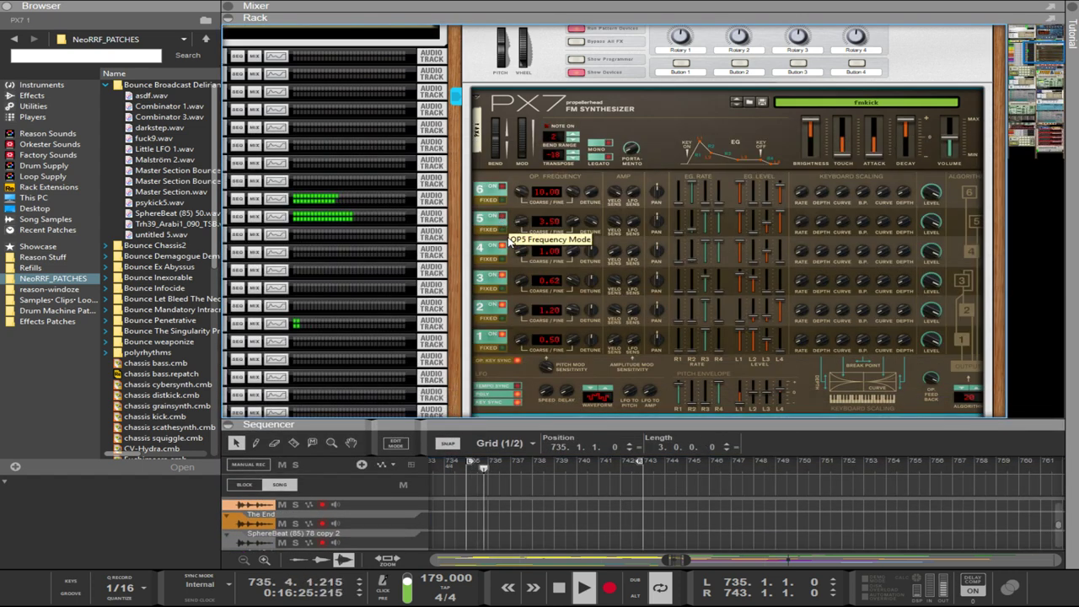
click(502, 246)
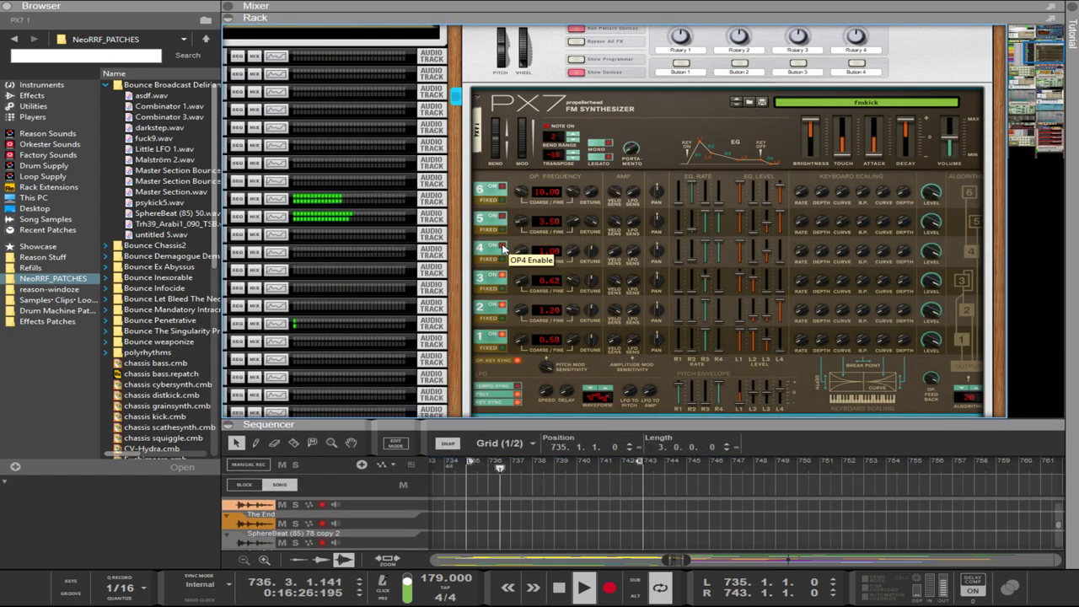
click(502, 307)
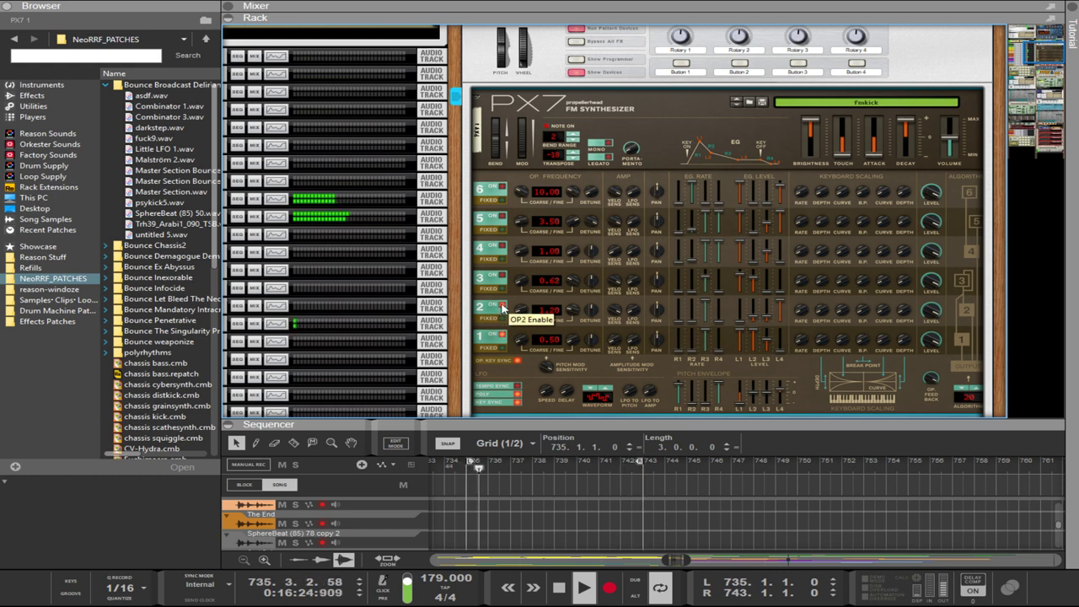
click(504, 301)
click(498, 280)
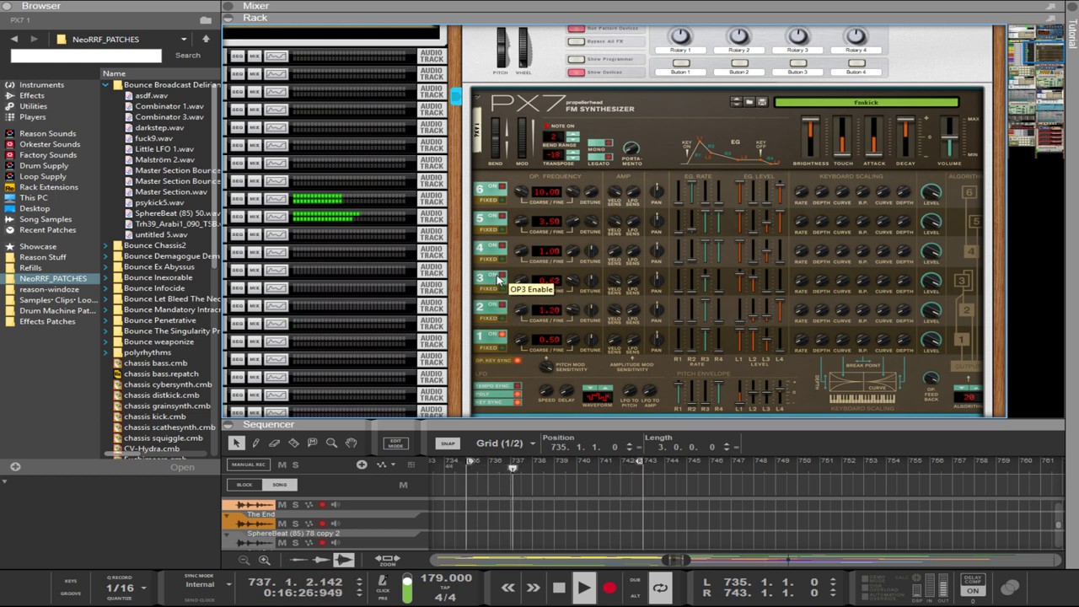
click(506, 262)
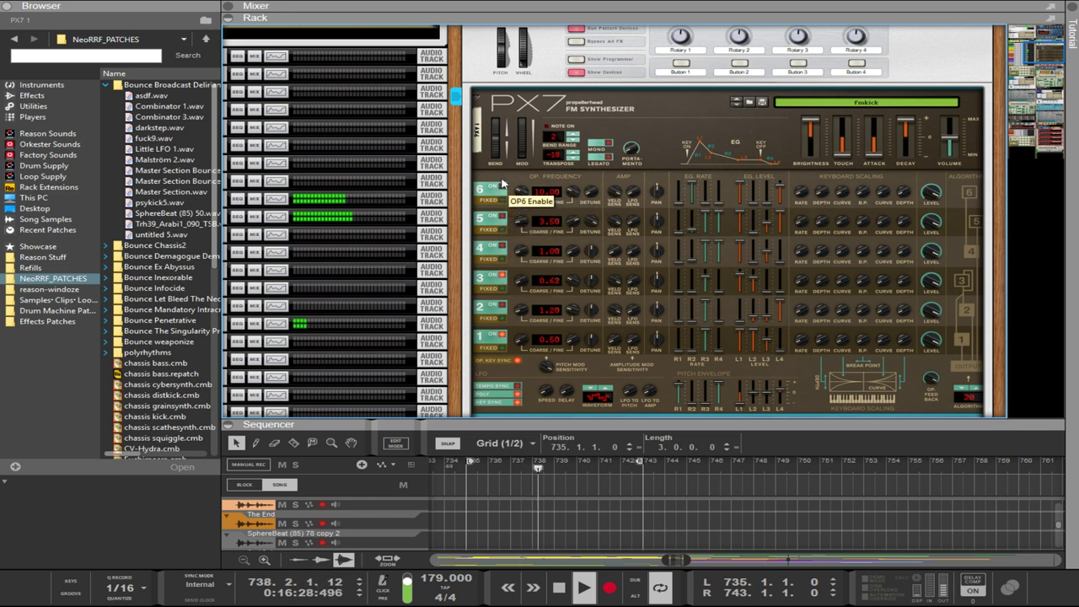
click(503, 220)
click(501, 221)
click(504, 246)
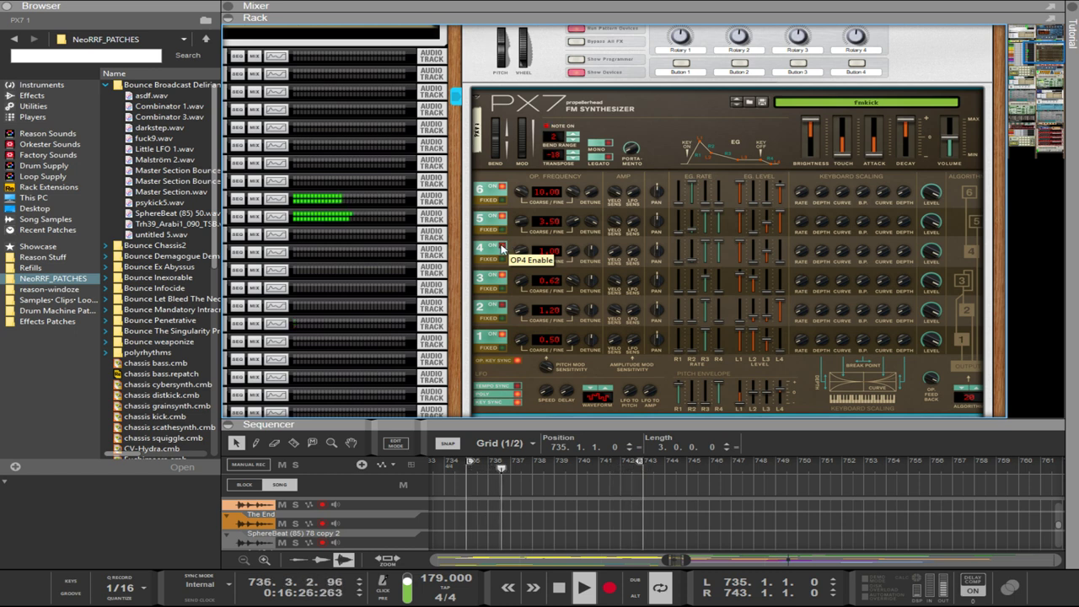
click(502, 246)
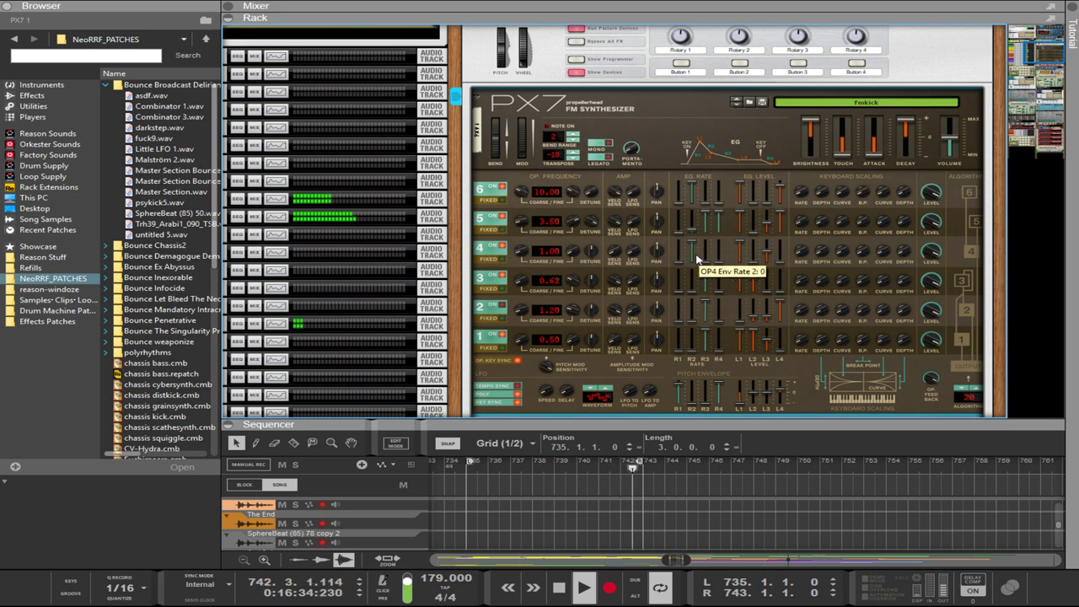
- Set PX7 envelope rate 2 to 88 on operator 4 and 43 on operator 6, comparing with operator 2 toggled
drag(692, 258, 694, 254)
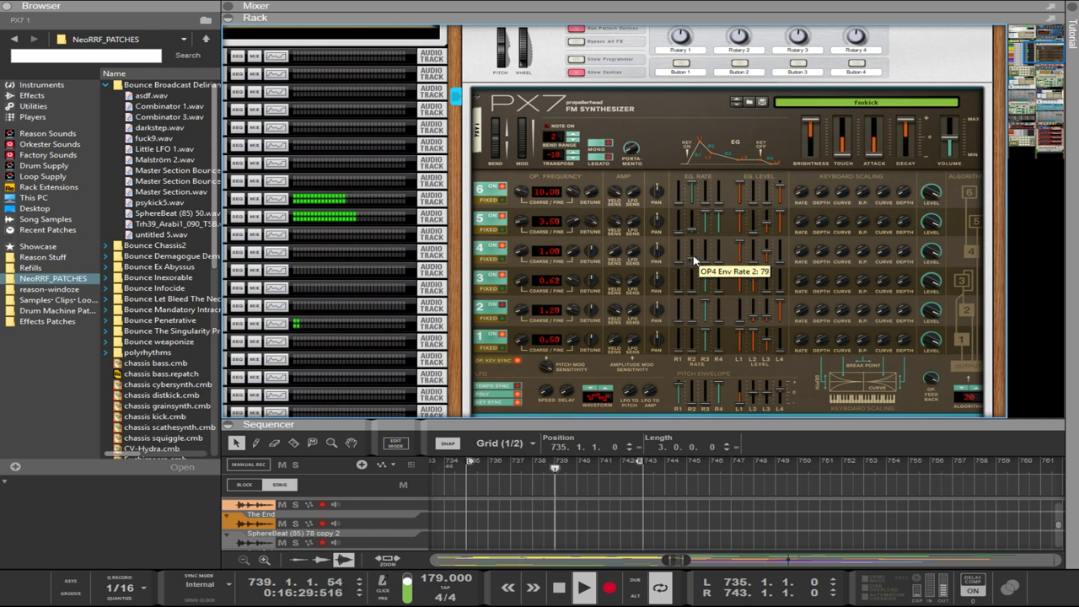
drag(693, 258, 693, 260)
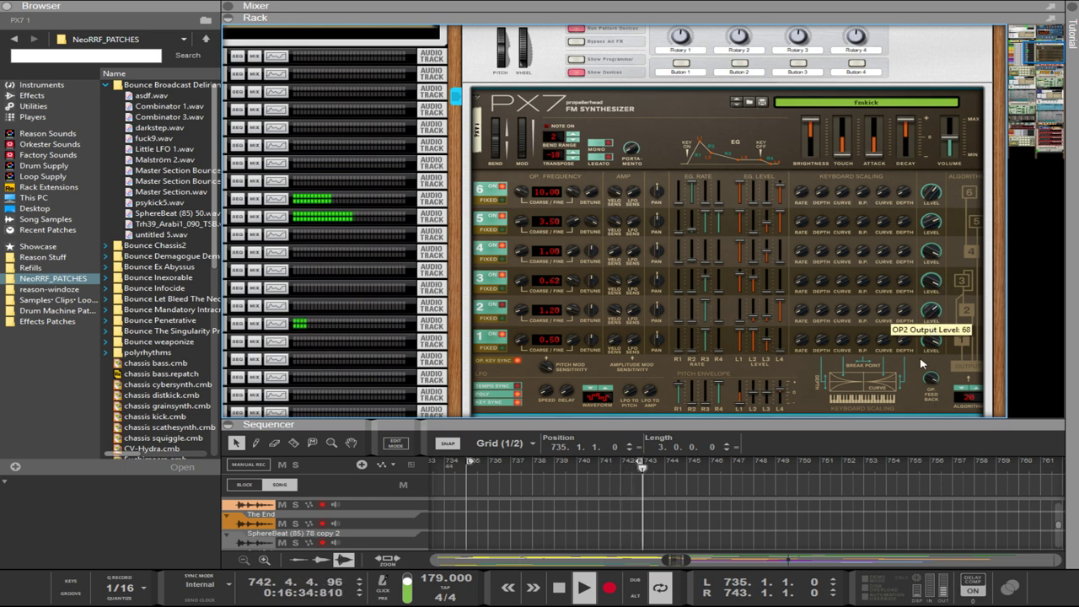
click(503, 307)
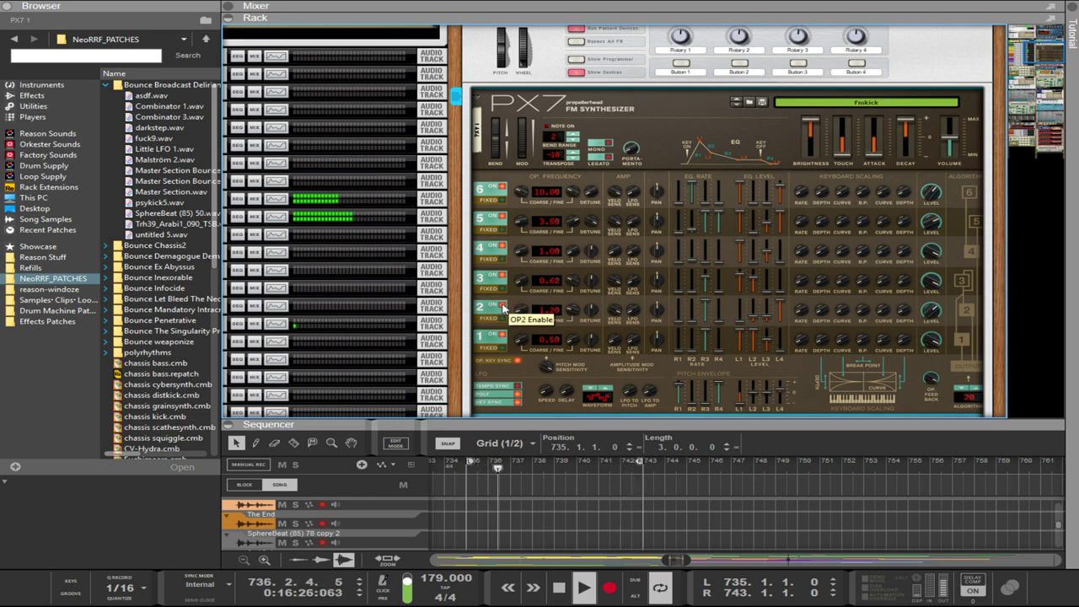
click(503, 307)
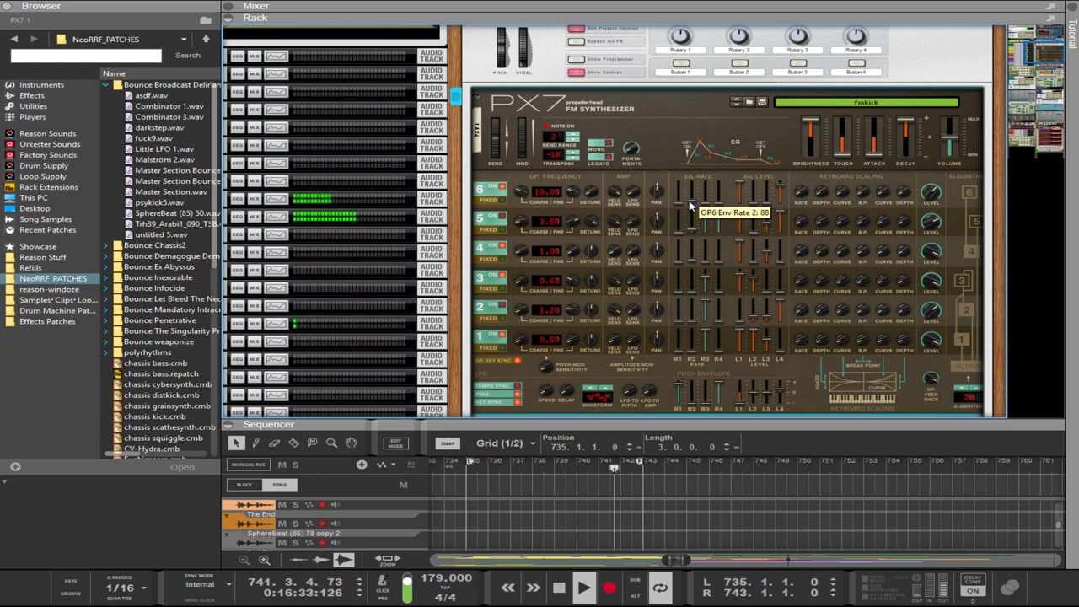
drag(692, 205, 689, 196)
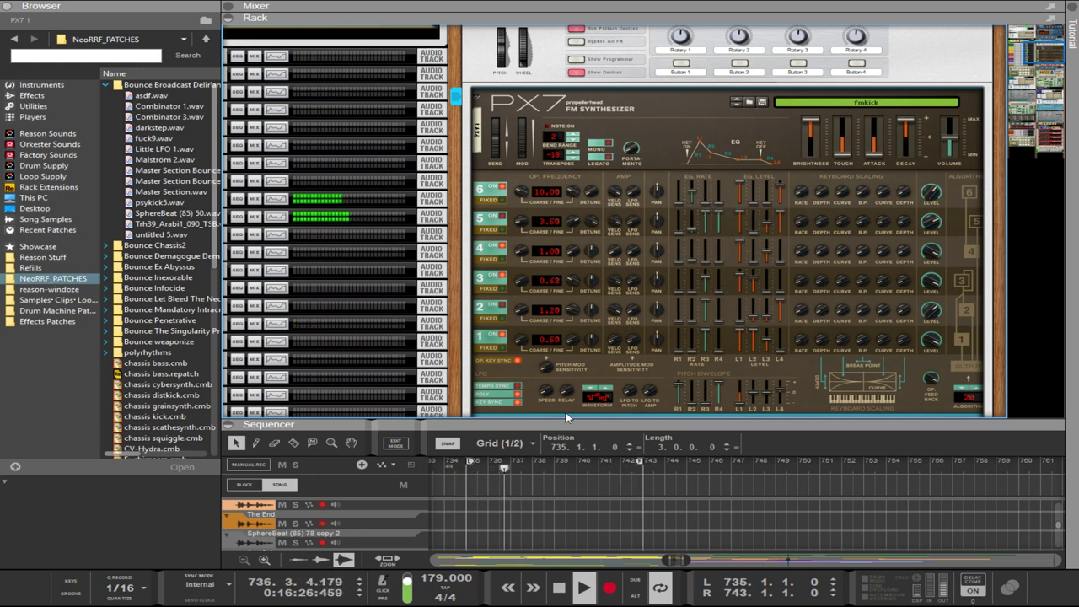
drag(569, 420, 581, 400)
- Scroll the rack past Scream 4, Malström, Combinator and Punch to the Euclid, RE 302 EQ and ECF-42 devices
scroll(602, 371, down, 3)
scroll(582, 320, down, 5)
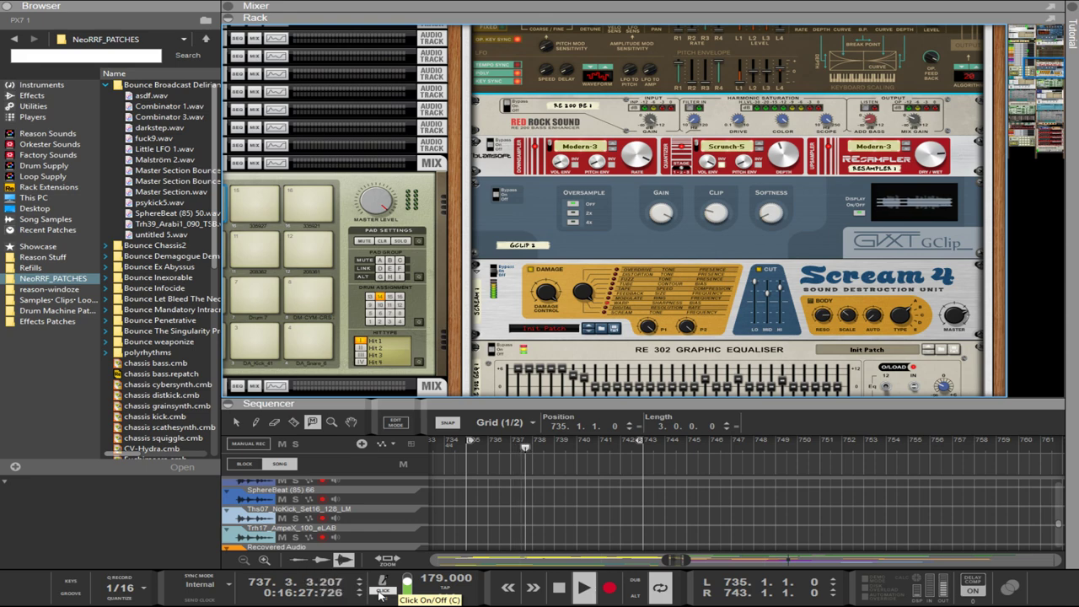
scroll(603, 324, down, 10)
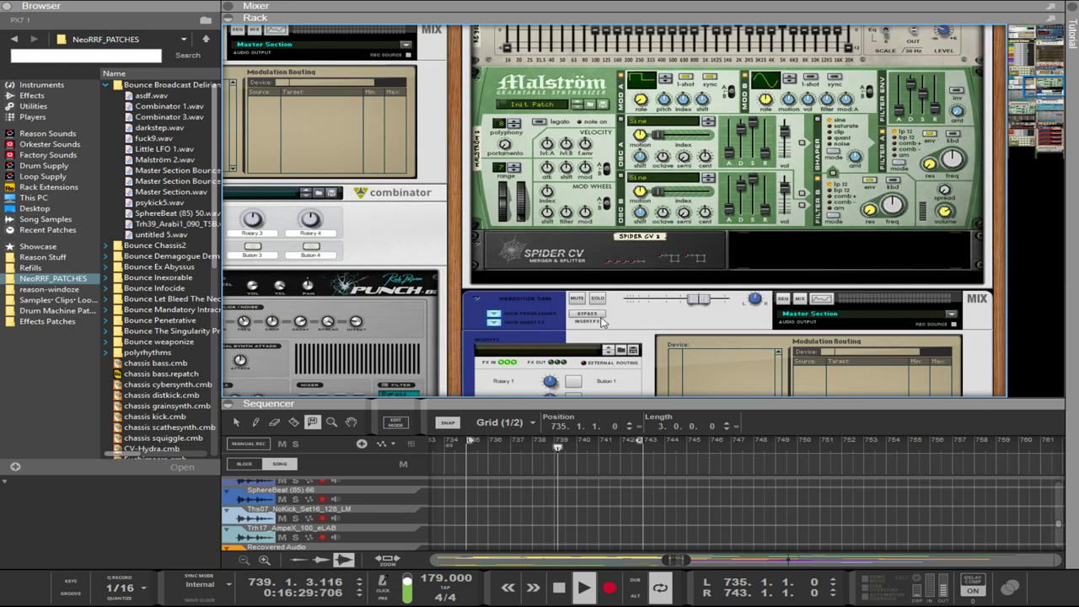
scroll(603, 326, down, 3)
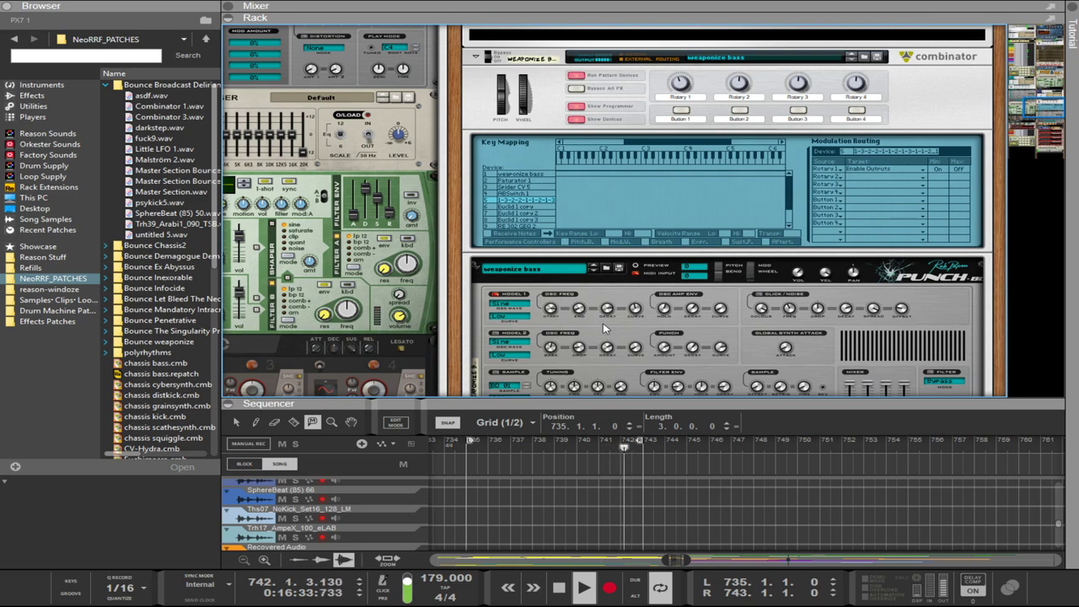
scroll(604, 329, up, 12)
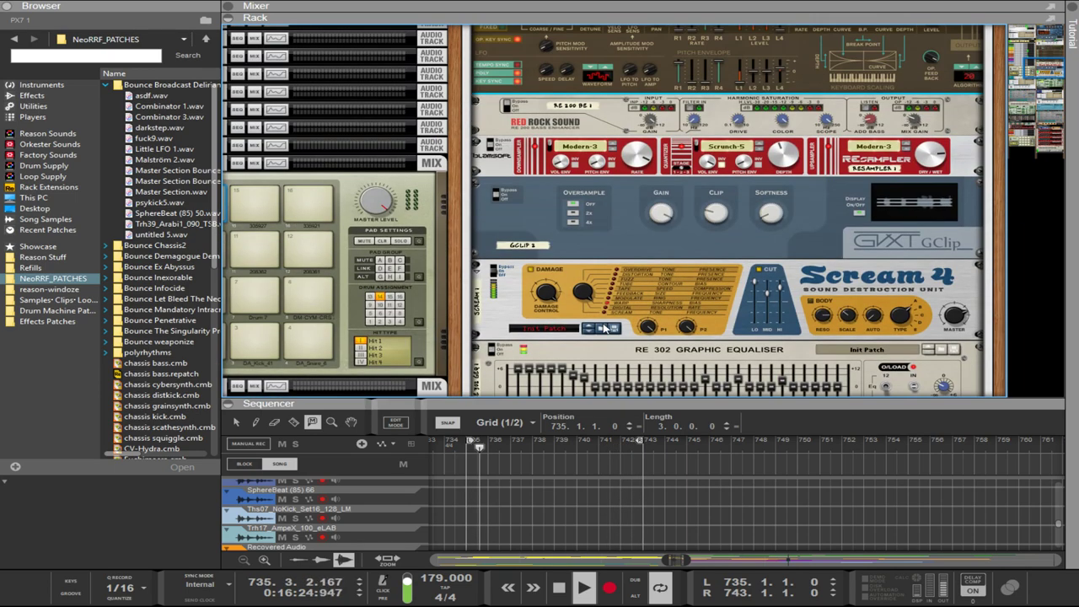
scroll(604, 327, down, 8)
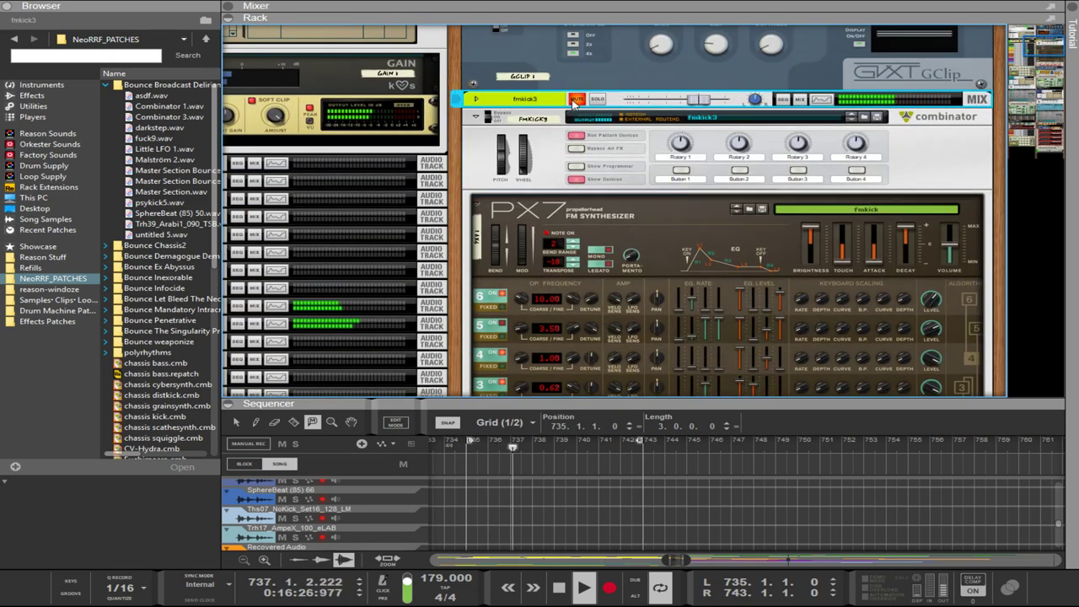
scroll(926, 262, down, 15)
scroll(926, 261, down, 15)
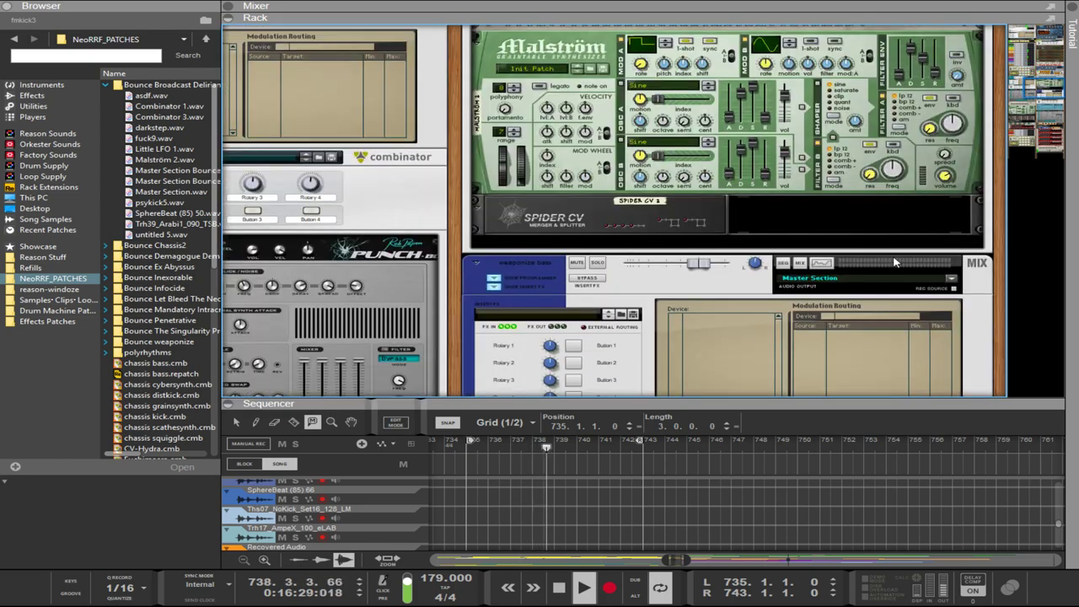
scroll(730, 278, down, 10)
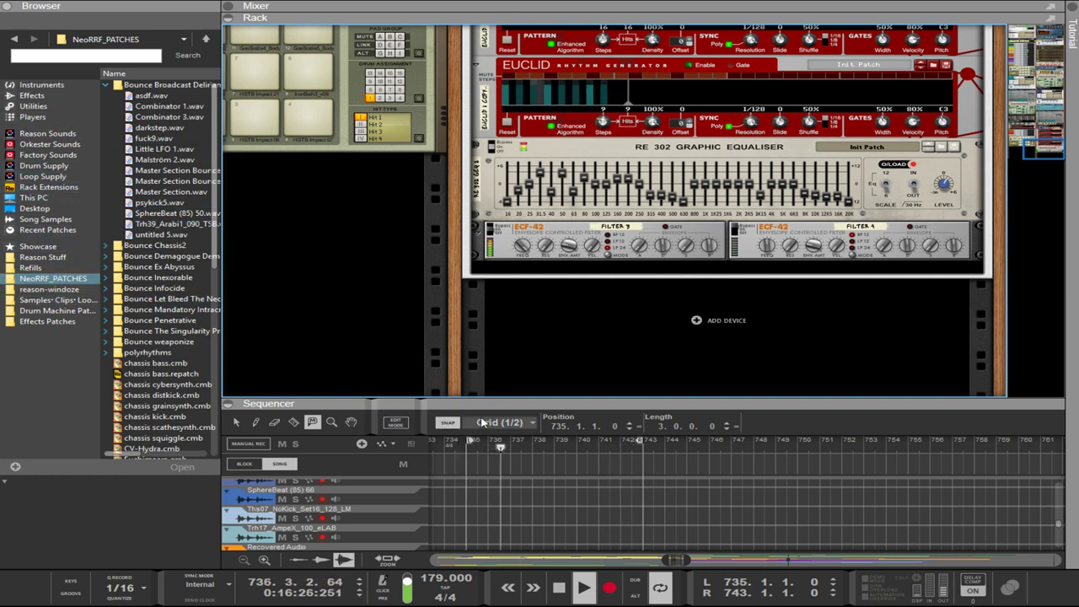
drag(477, 402, 472, 99)
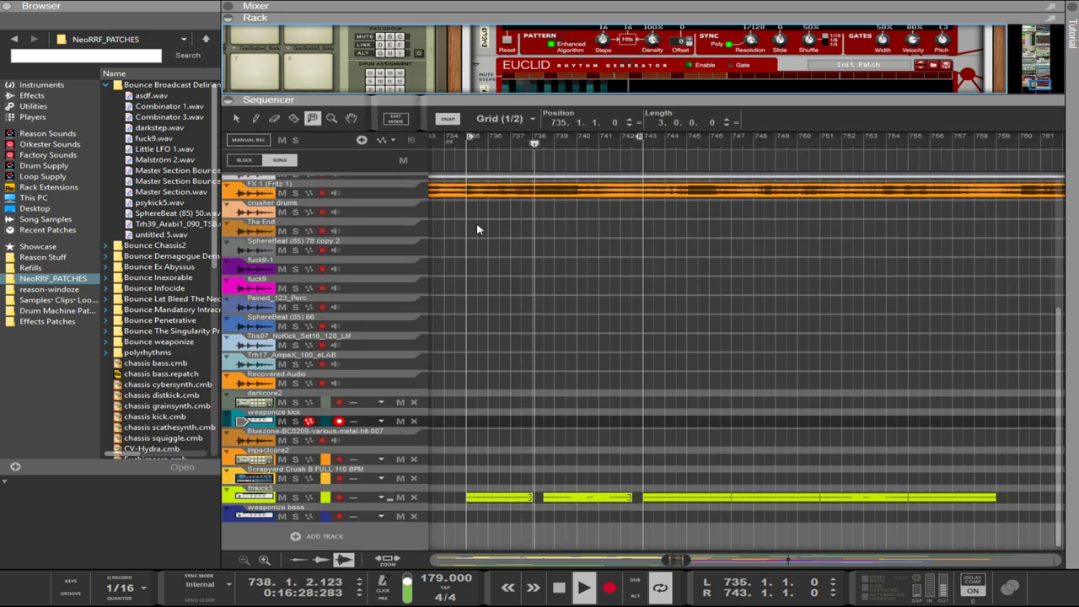
- Marquee-select the right-hand run of fmkick3 clips and move them to about bar 752
click(722, 431)
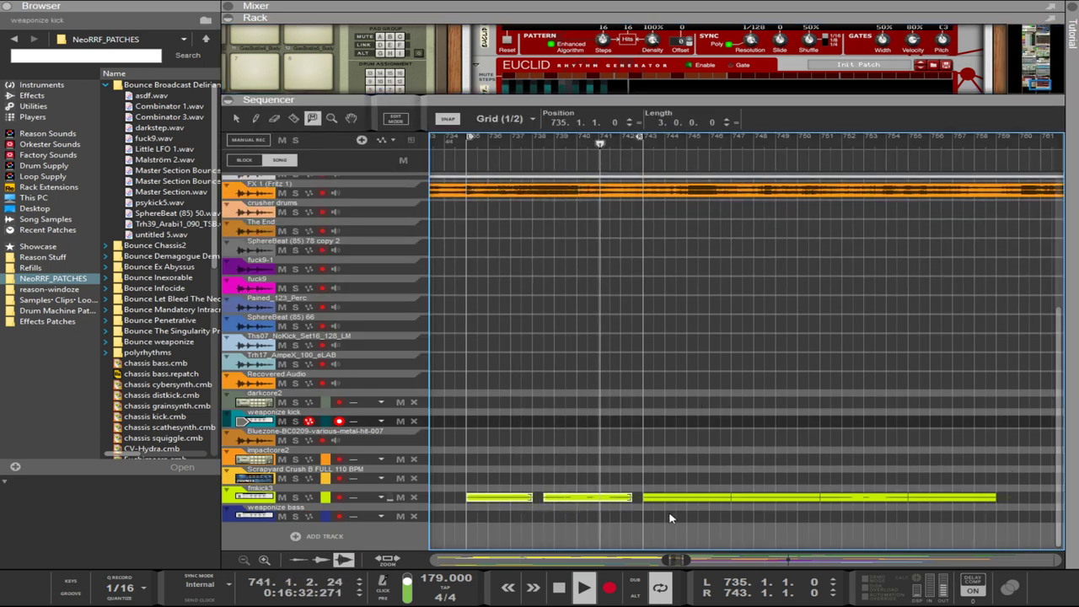
key(q)
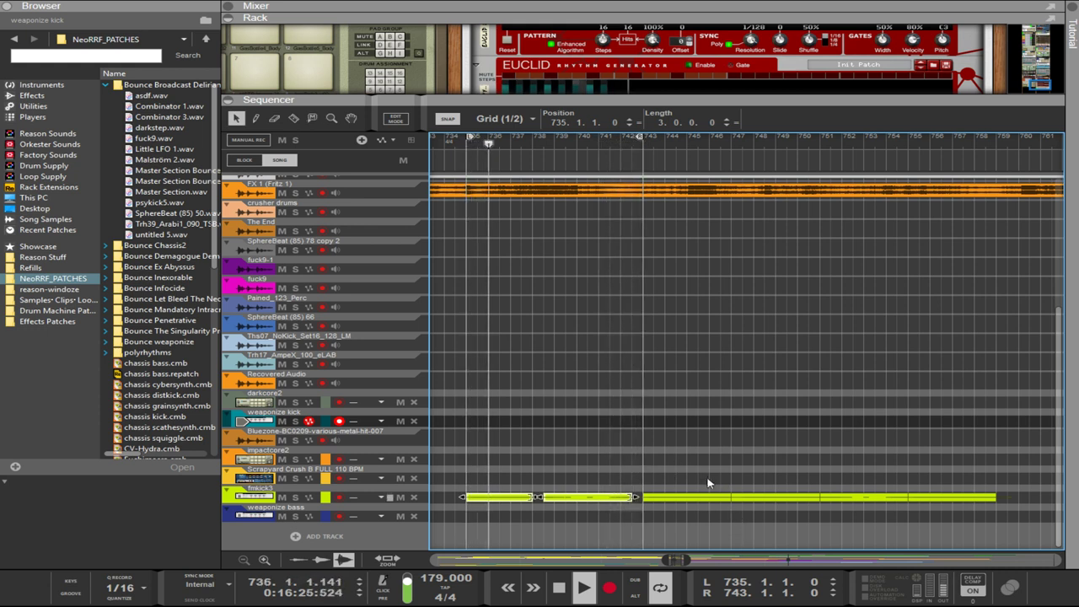
drag(692, 475, 888, 496)
drag(818, 493, 657, 505)
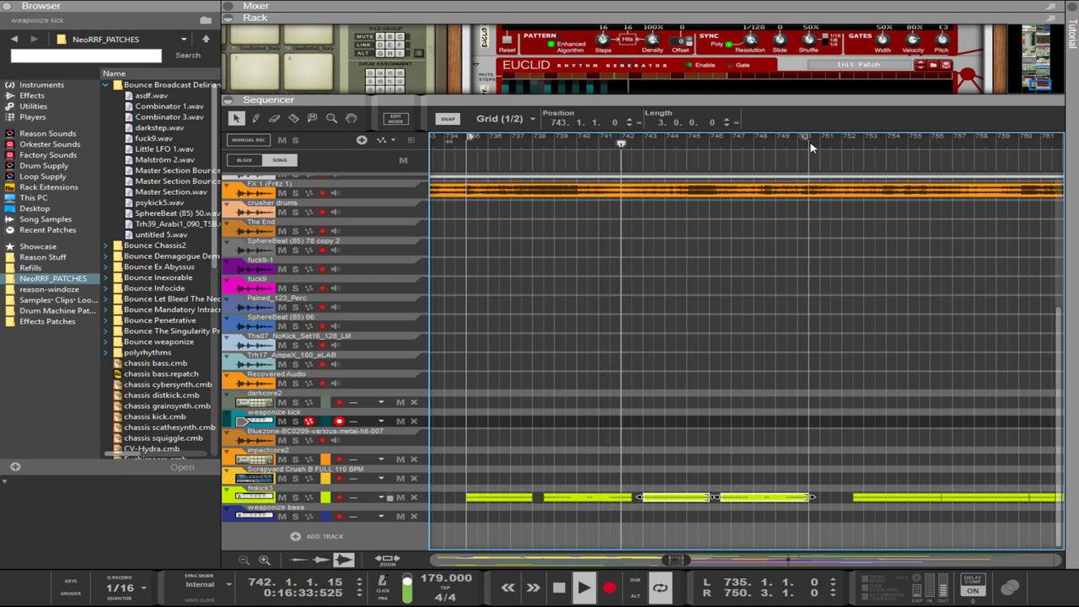
scroll(783, 247, up, 5)
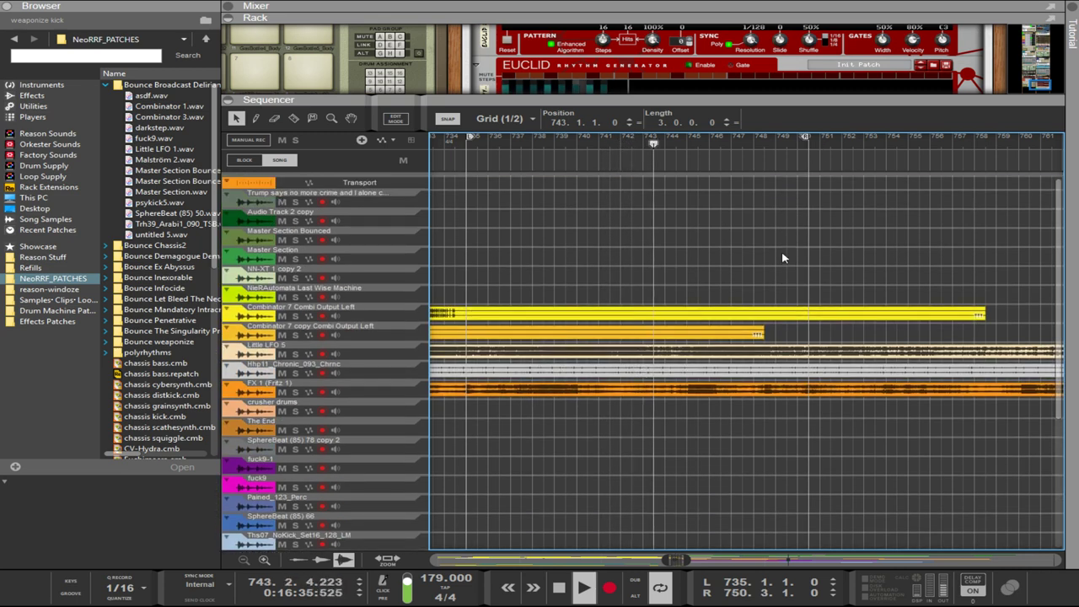
scroll(784, 258, down, 5)
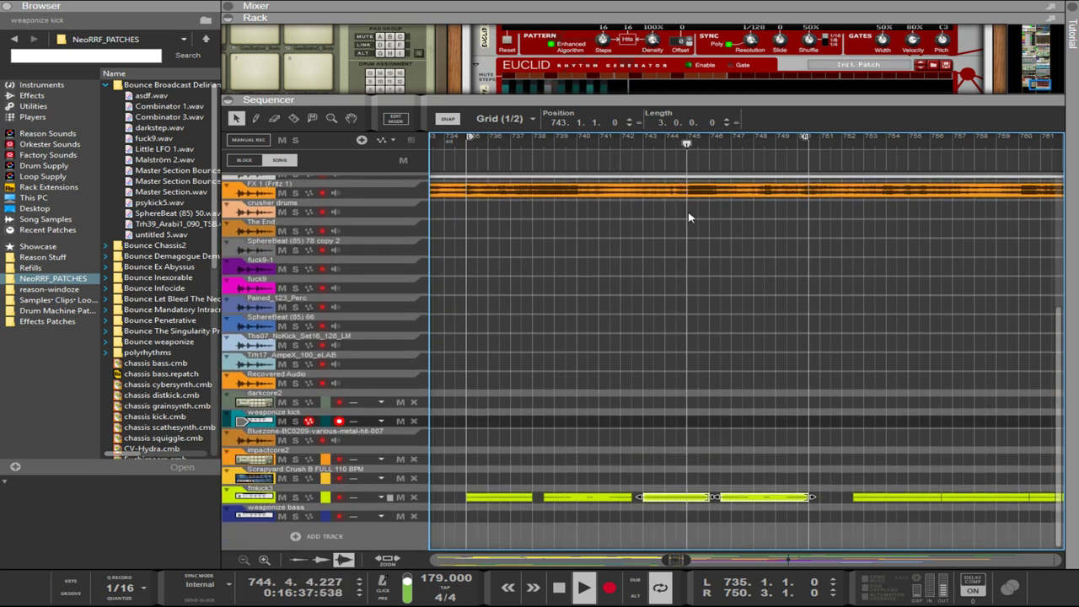
drag(439, 99, 438, 349)
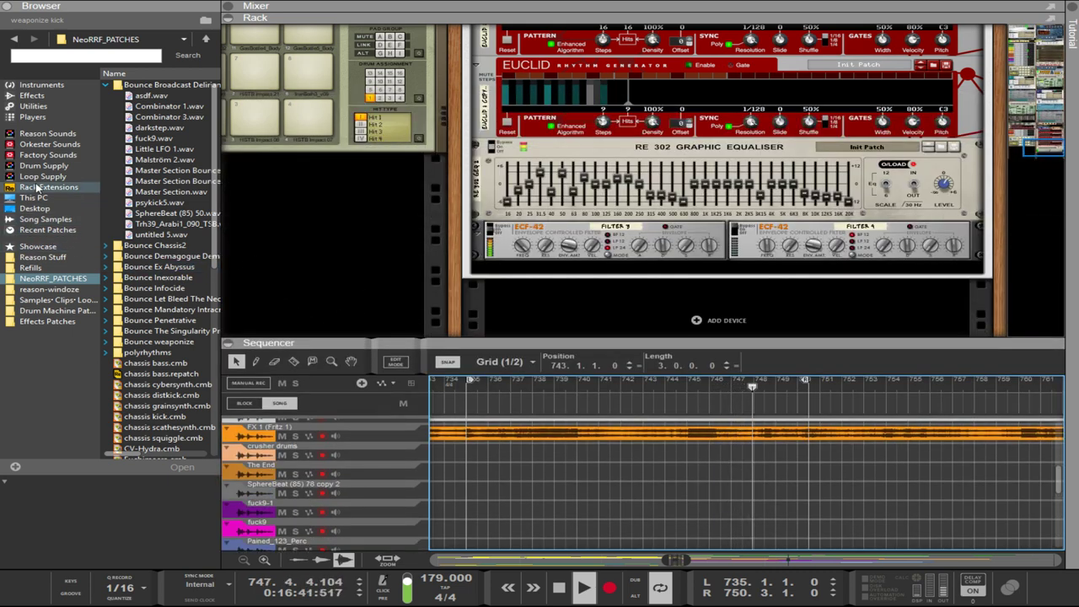
- Browse the ReForged cinematic metal refill down to the Epic Metals loop folder
click(30, 268)
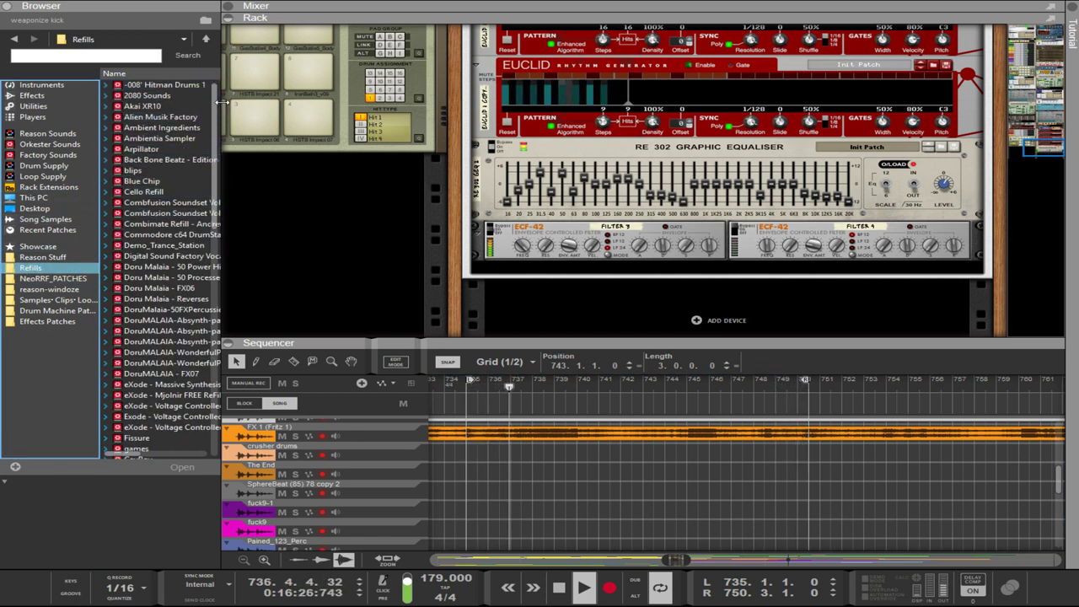
drag(221, 110, 392, 93)
click(369, 75)
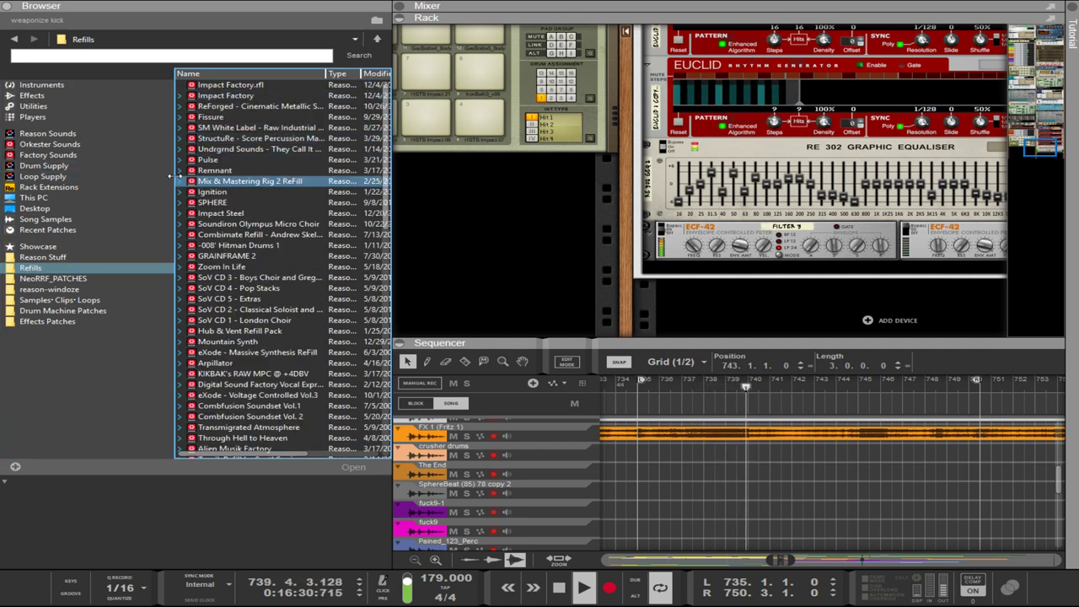
drag(391, 181, 208, 193)
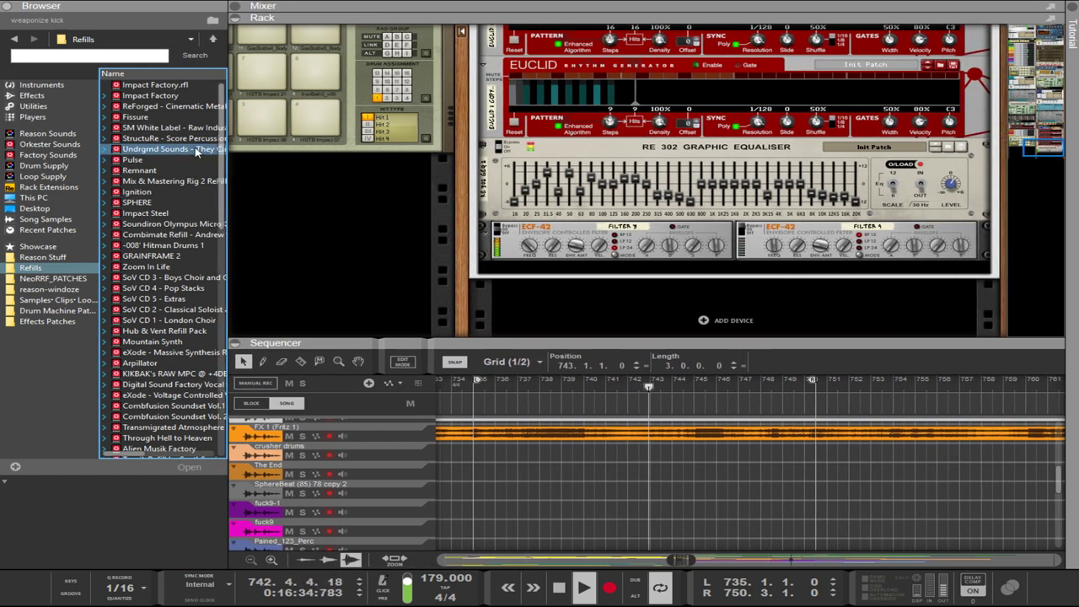
click(106, 95)
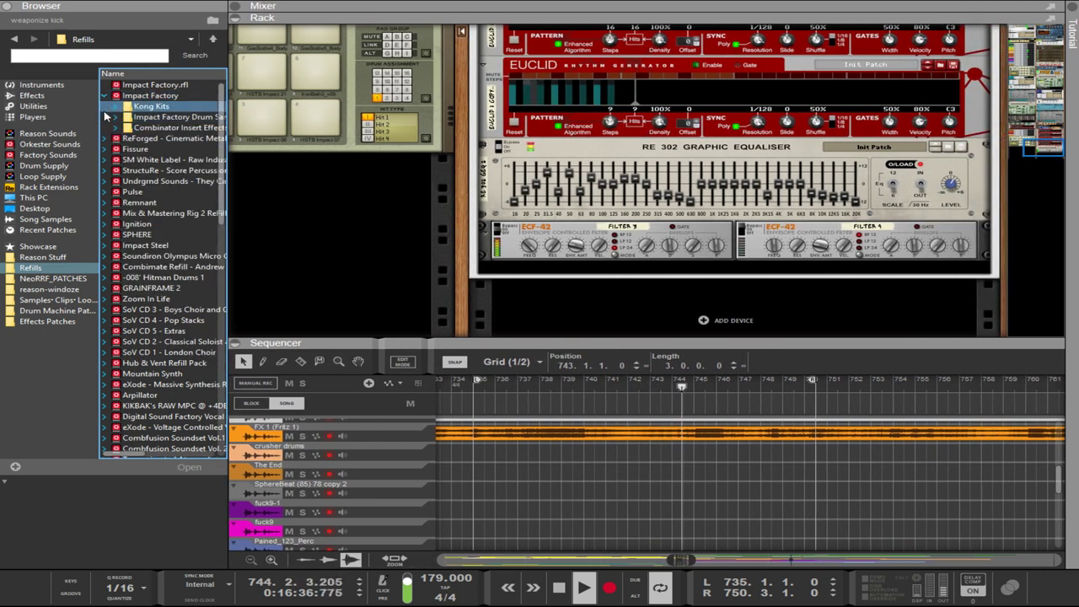
click(103, 139)
click(116, 159)
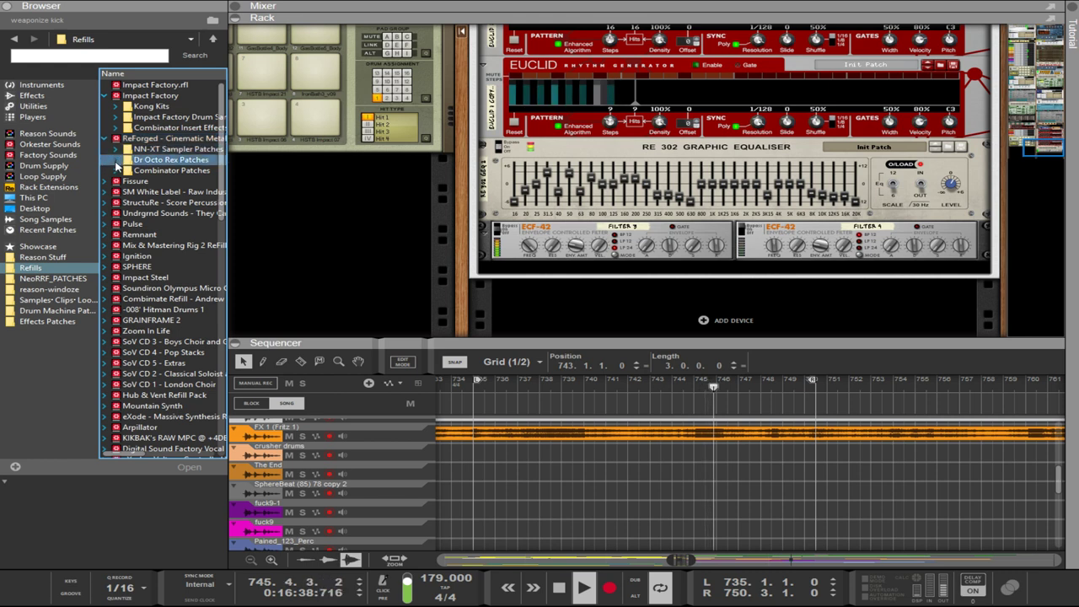
click(115, 159)
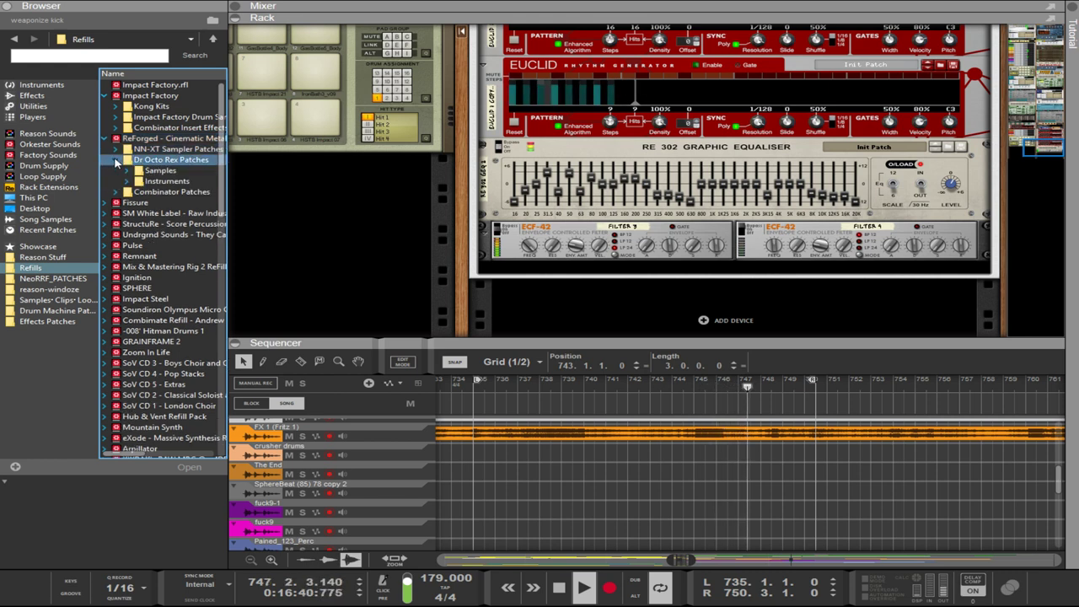
click(137, 181)
click(137, 170)
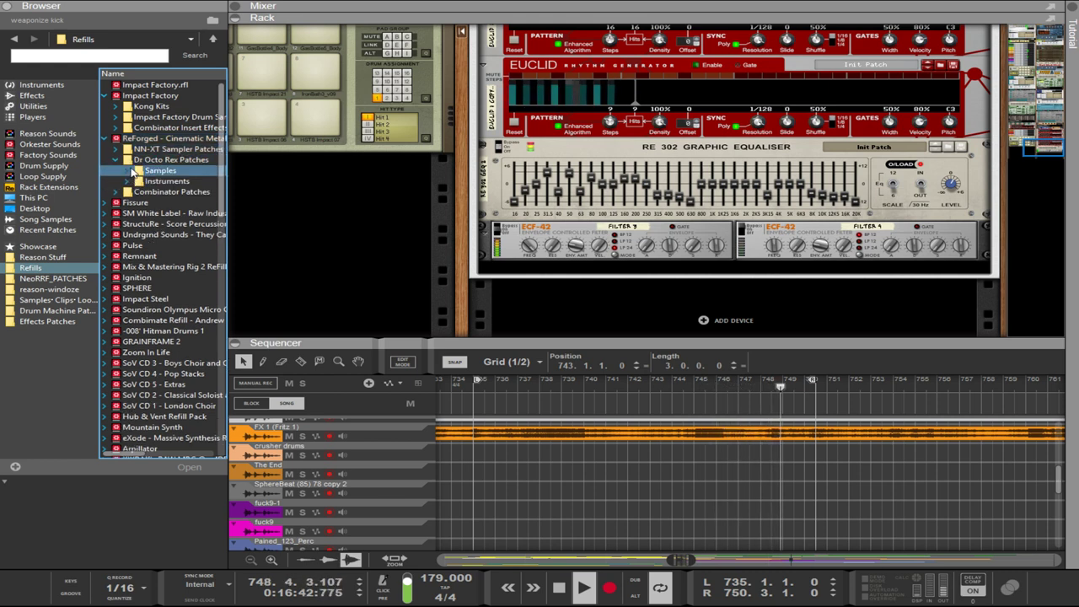
click(137, 170)
click(169, 213)
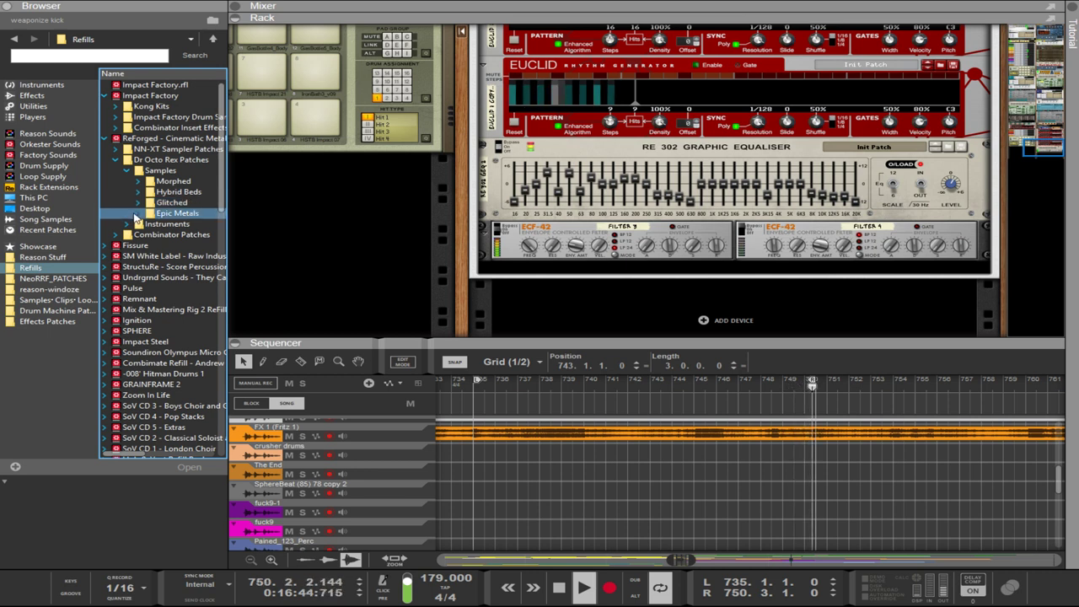
click(137, 213)
- Audition Epic Metals loops, from Market Chase TAPS B through the Abandoned Prison loops
click(197, 236)
scroll(192, 267, down, 3)
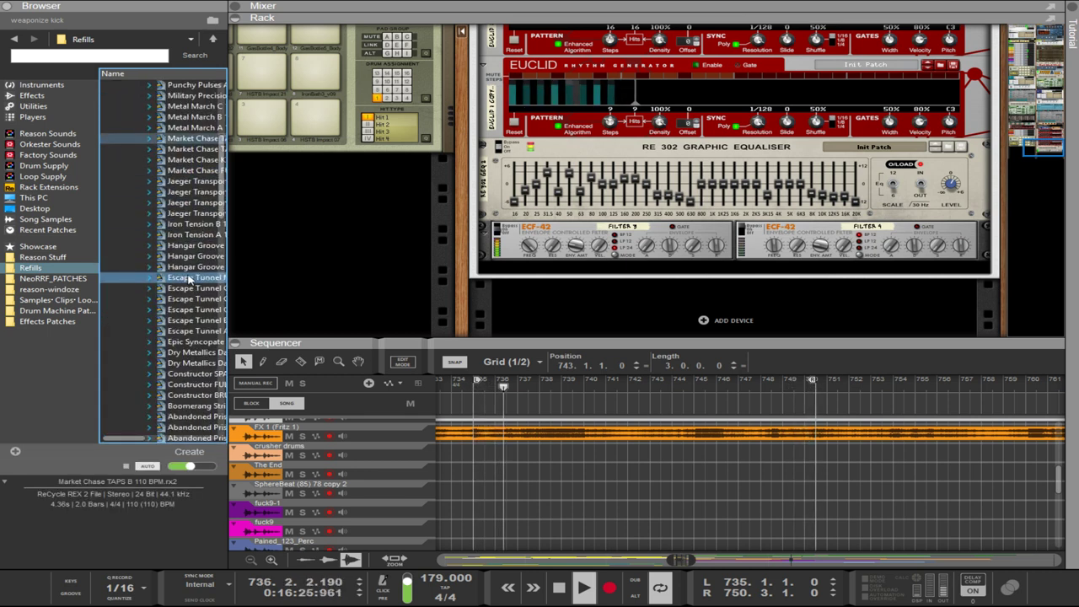
click(190, 278)
scroll(192, 274, down, 3)
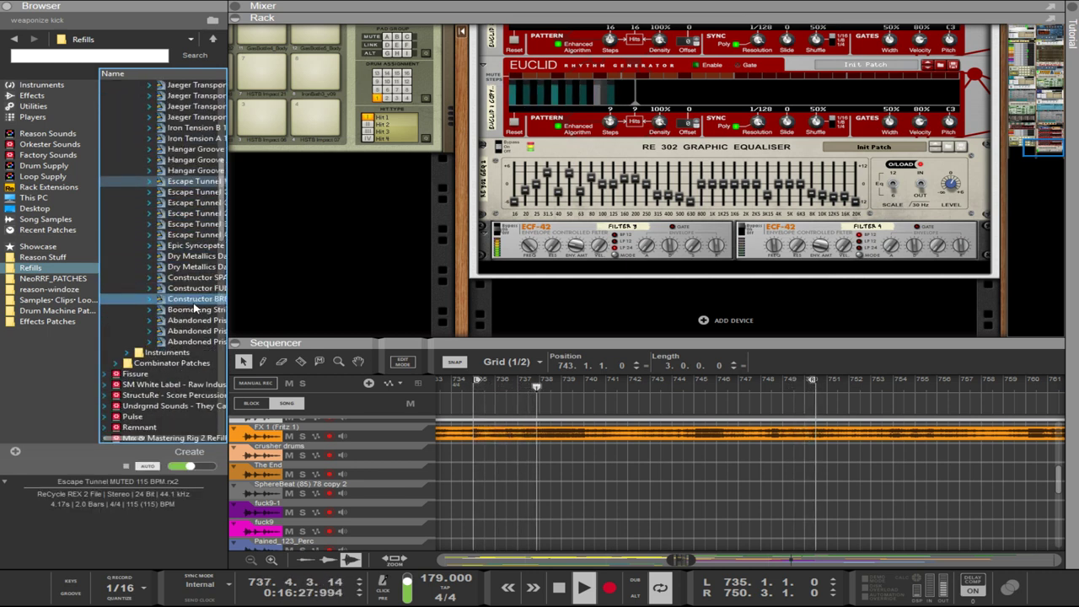
click(193, 266)
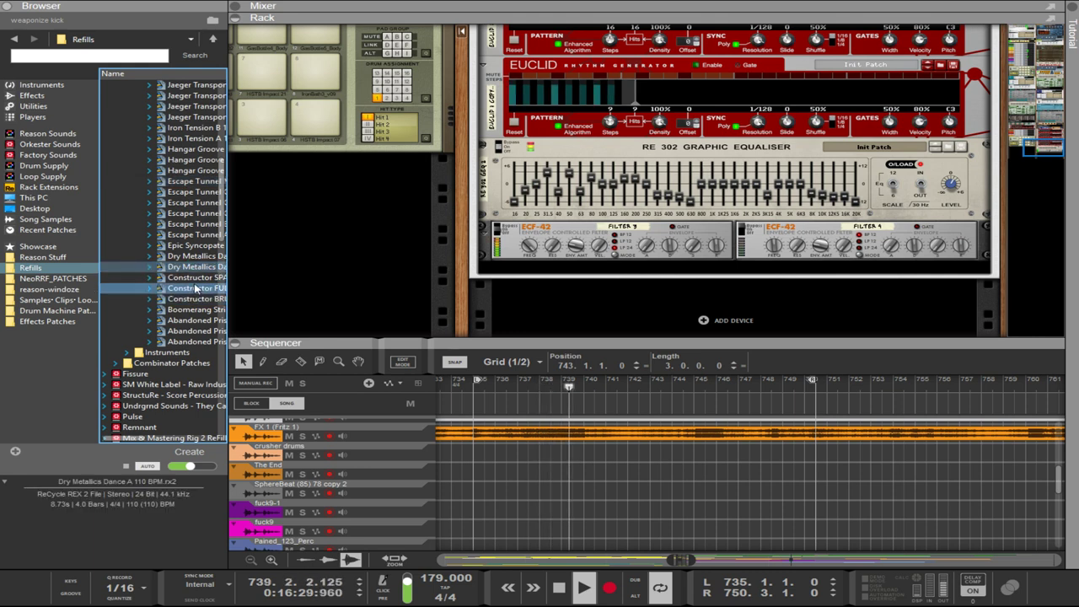
click(193, 280)
click(197, 299)
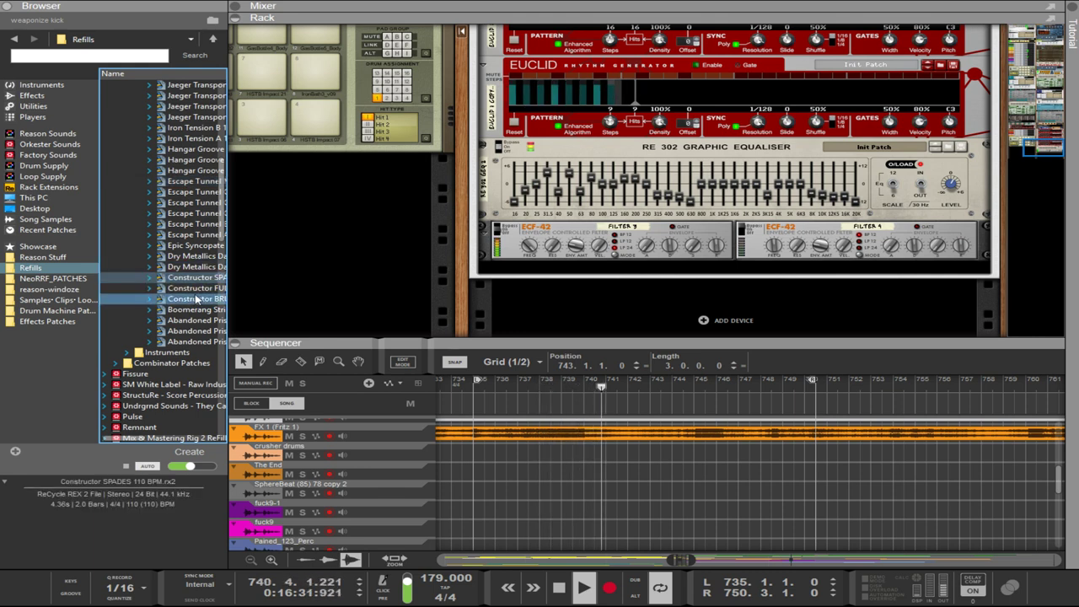
click(203, 321)
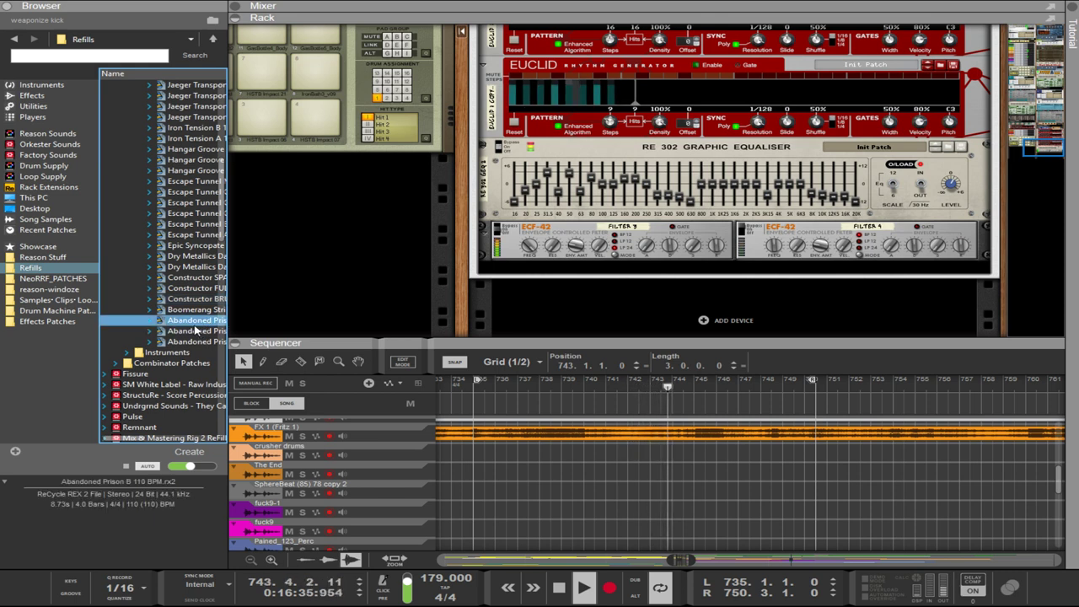
click(196, 333)
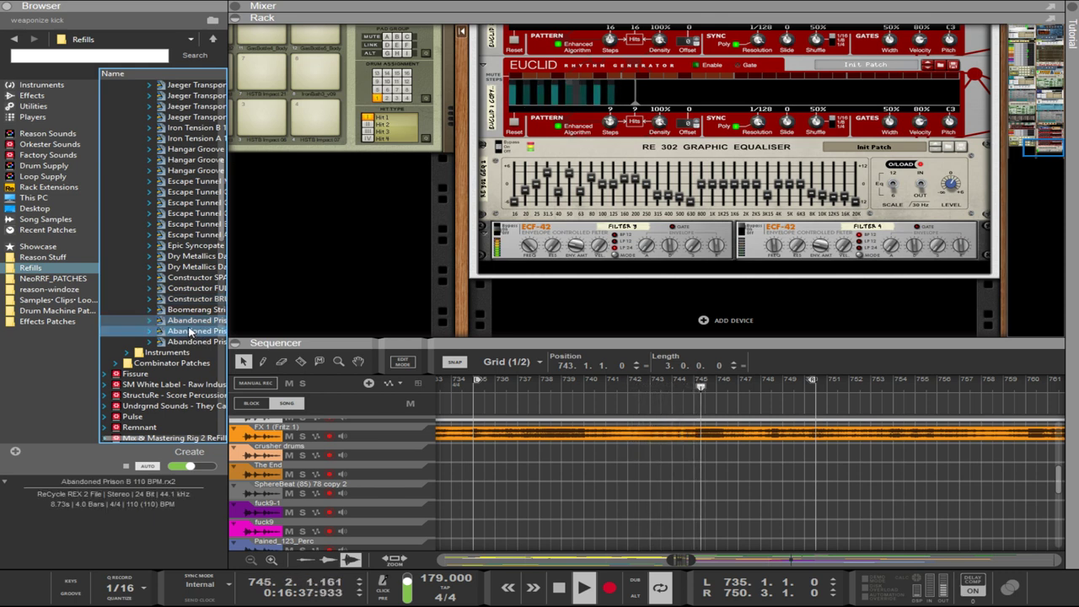
click(194, 342)
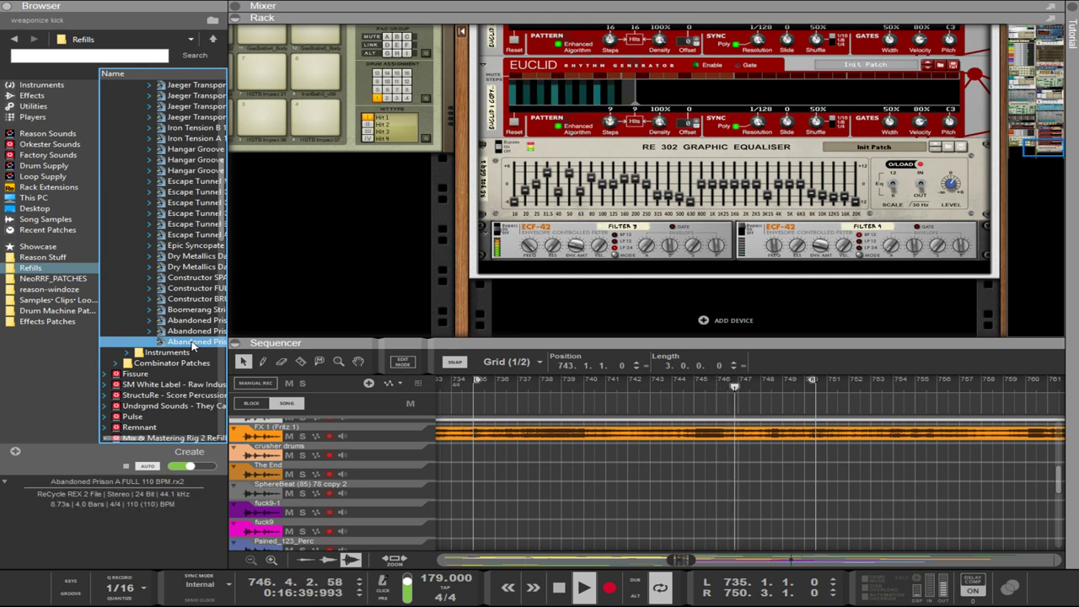
- Load the Abandoned Prison A FULL 110 BPM loop into a new Dr. OctoRex
click(197, 331)
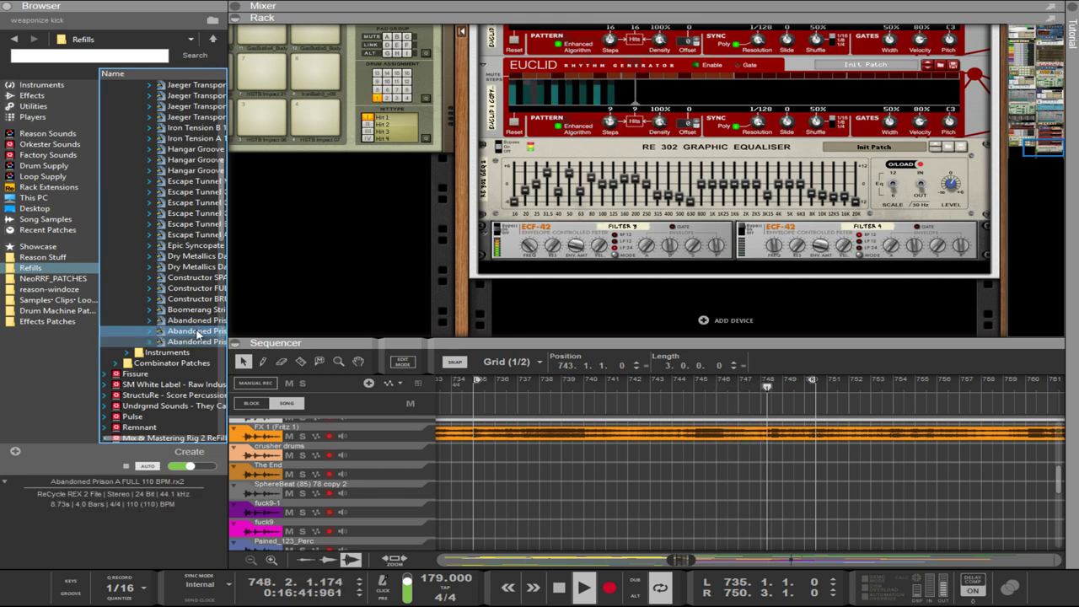
click(187, 342)
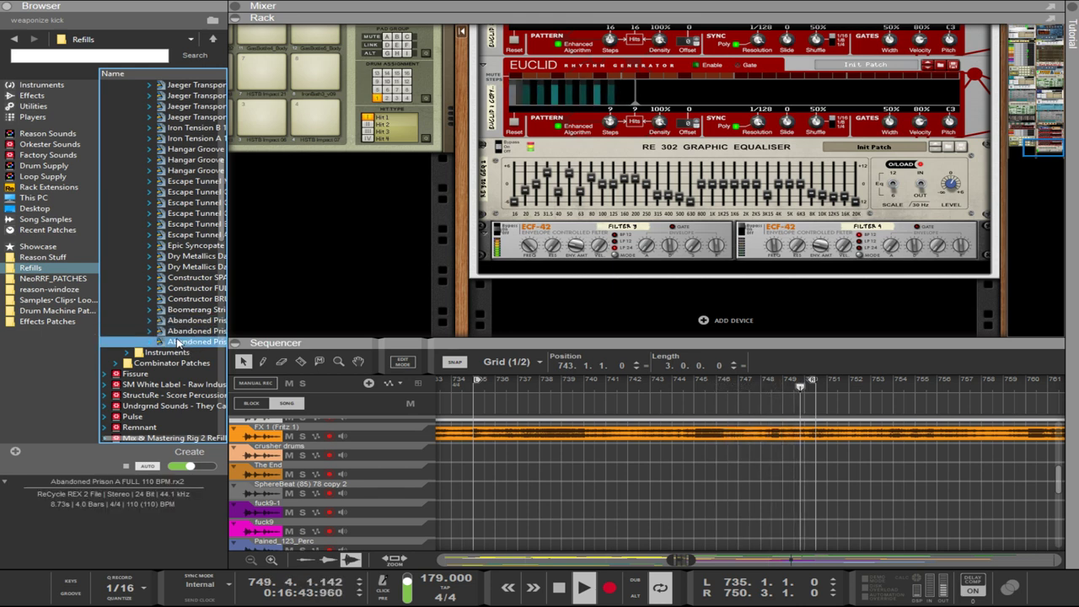
scroll(314, 286, down, 1)
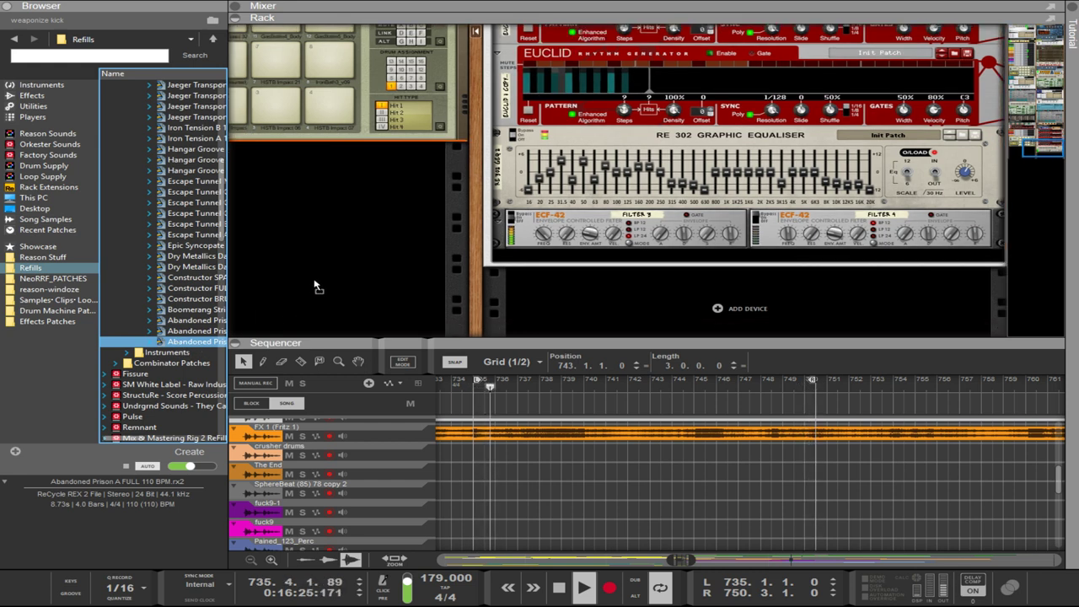
drag(325, 270, 325, 272)
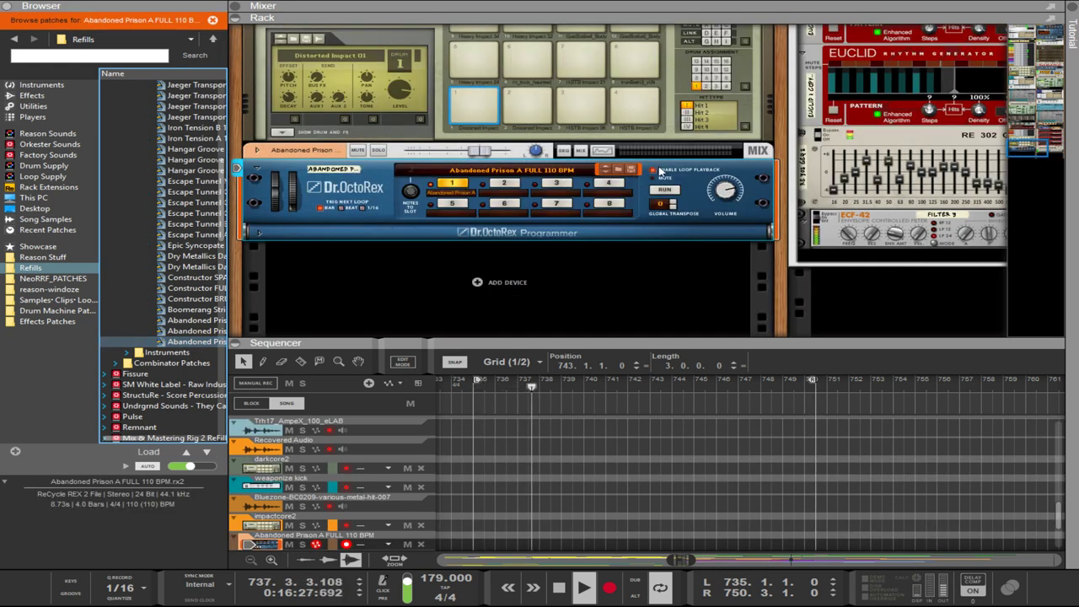
- Copy the Abandoned Prison loop to its track as a clip from the OctoRex programmer
click(259, 234)
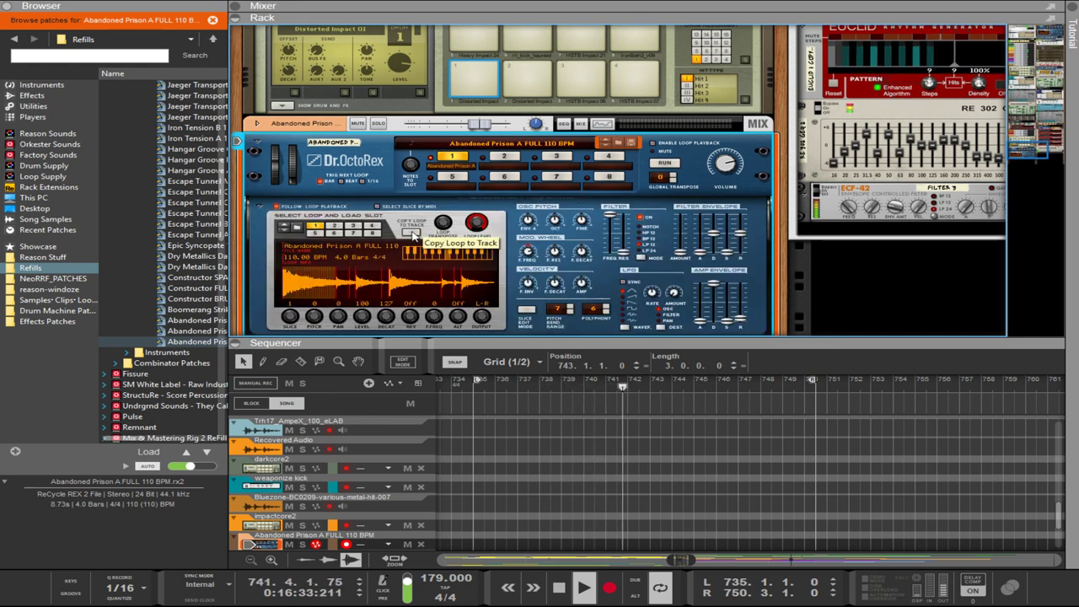
click(412, 232)
drag(559, 342, 560, 108)
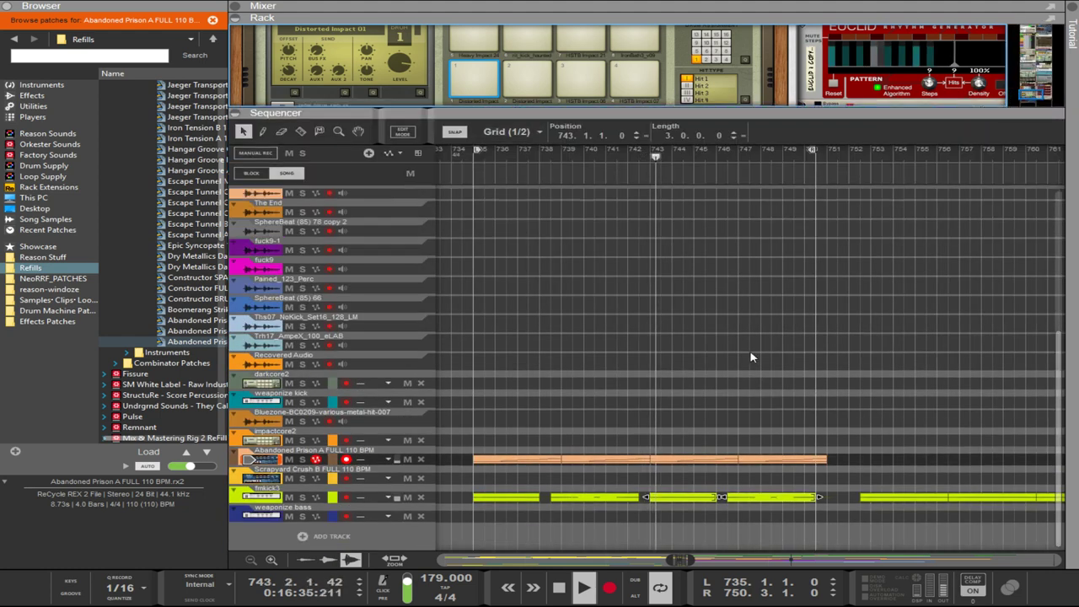
drag(679, 108, 646, 324)
scroll(643, 284, down, 2)
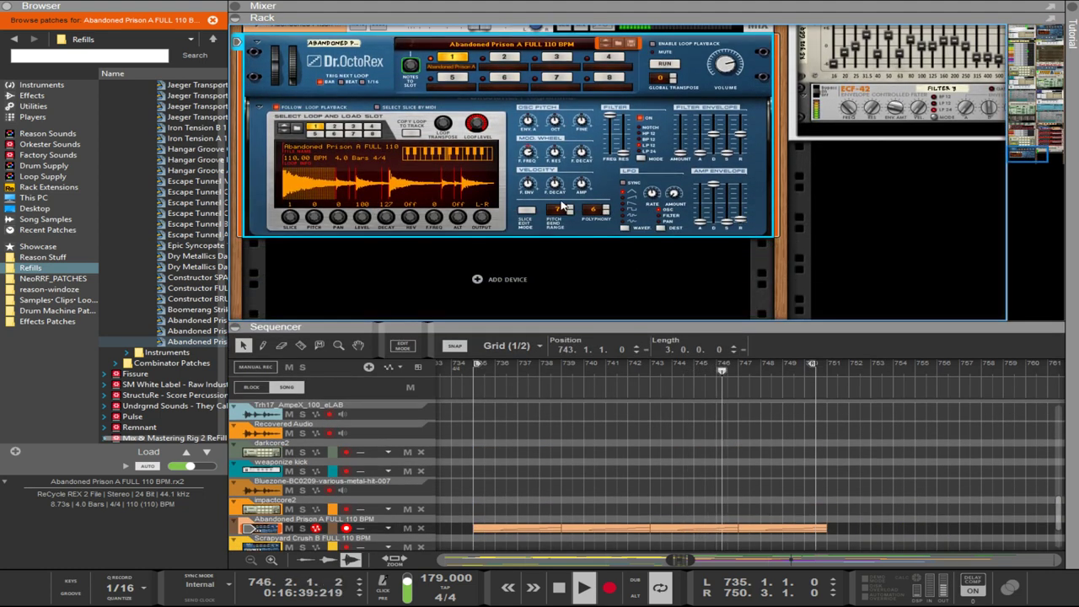
- Transpose the loop down 3 and move the loop end to bar 751
drag(448, 125, 456, 158)
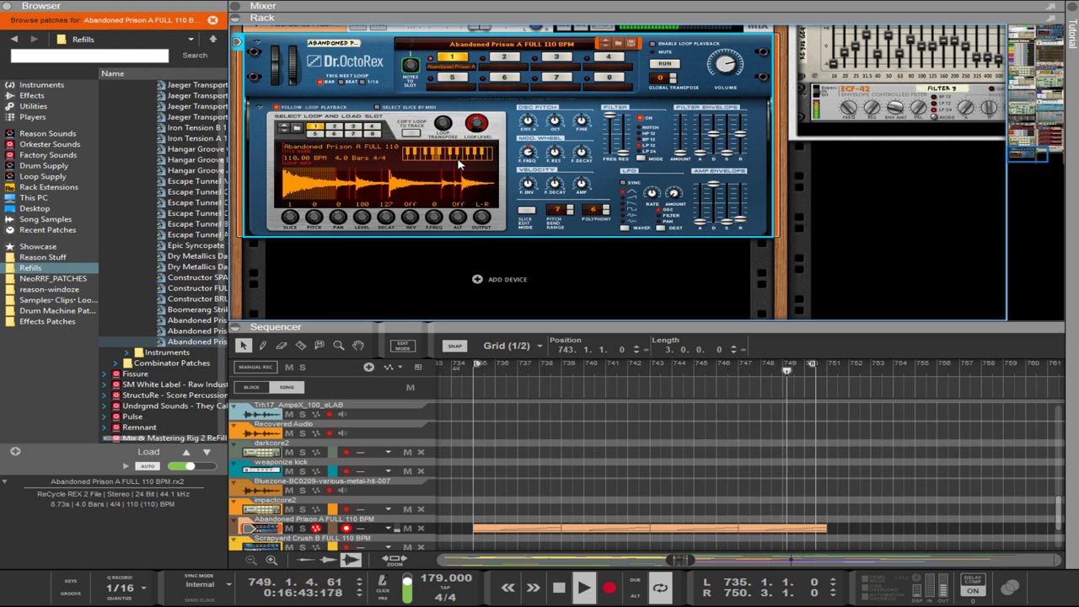
mouse_move(444, 125)
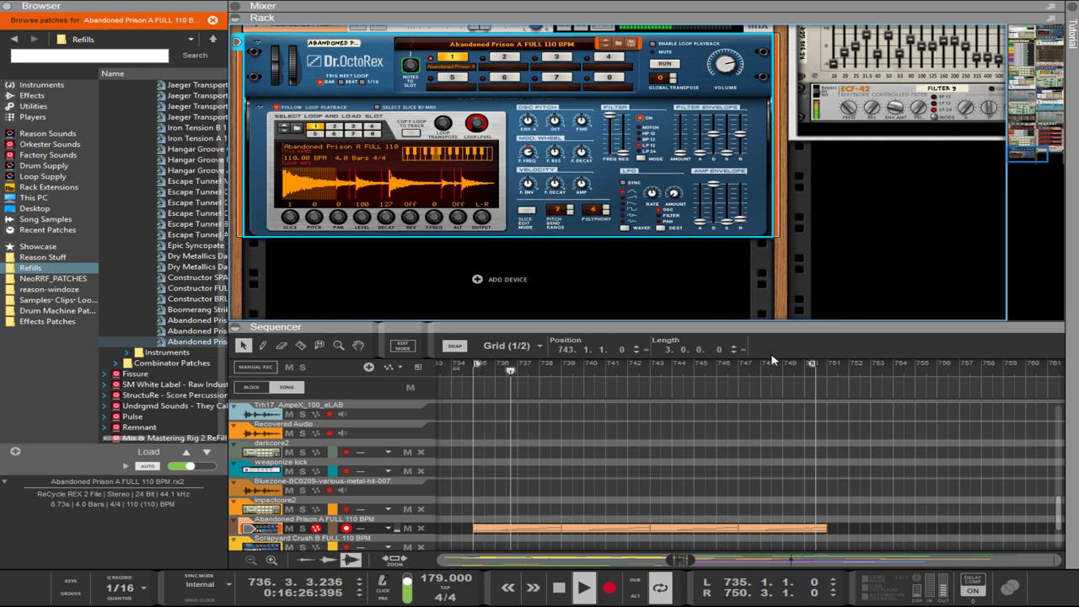
drag(762, 327, 762, 113)
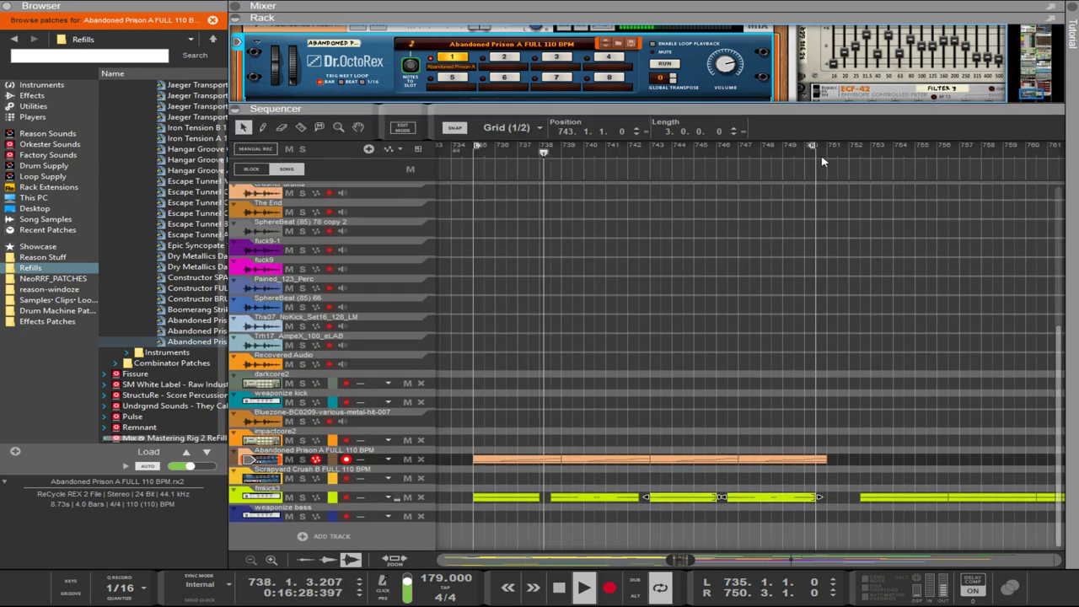
drag(812, 145, 825, 148)
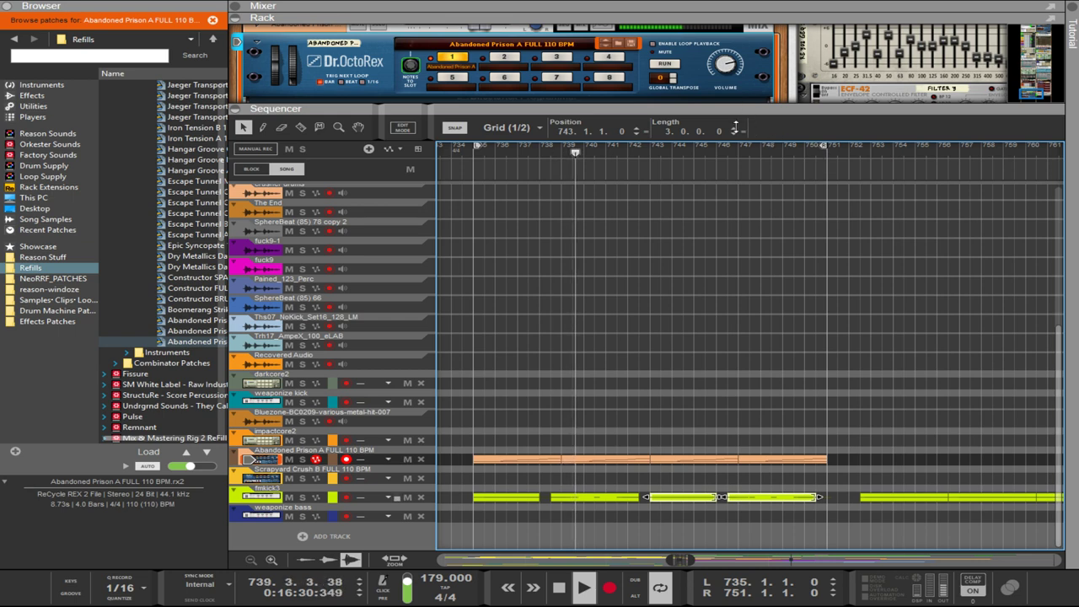
drag(738, 130, 749, 299)
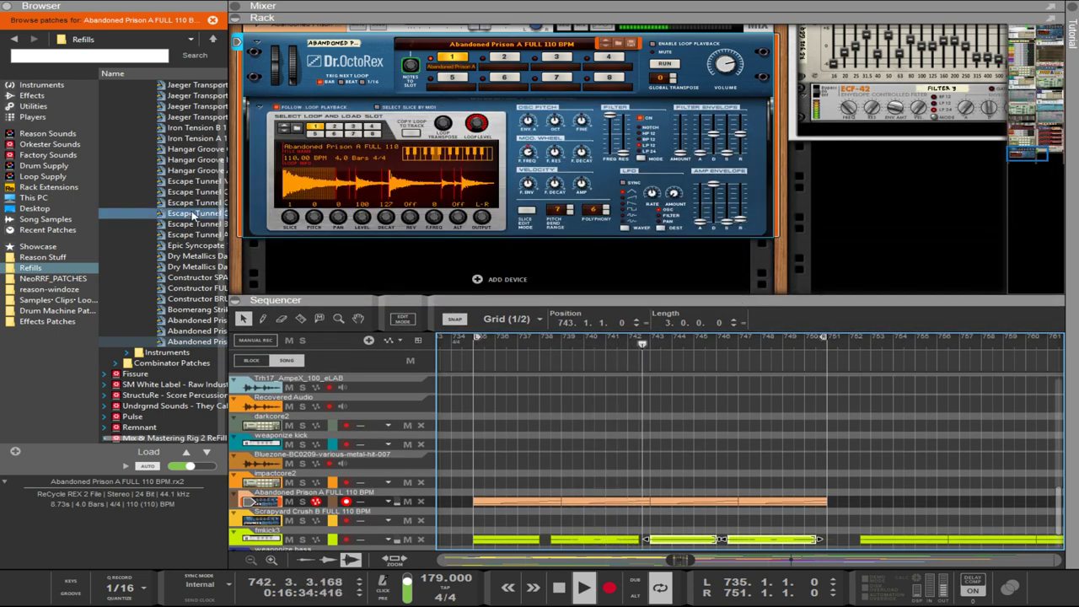
- Insert Turn2on's Cronus Modulation FX from the effects list beneath the Dr. OctoRex
click(30, 96)
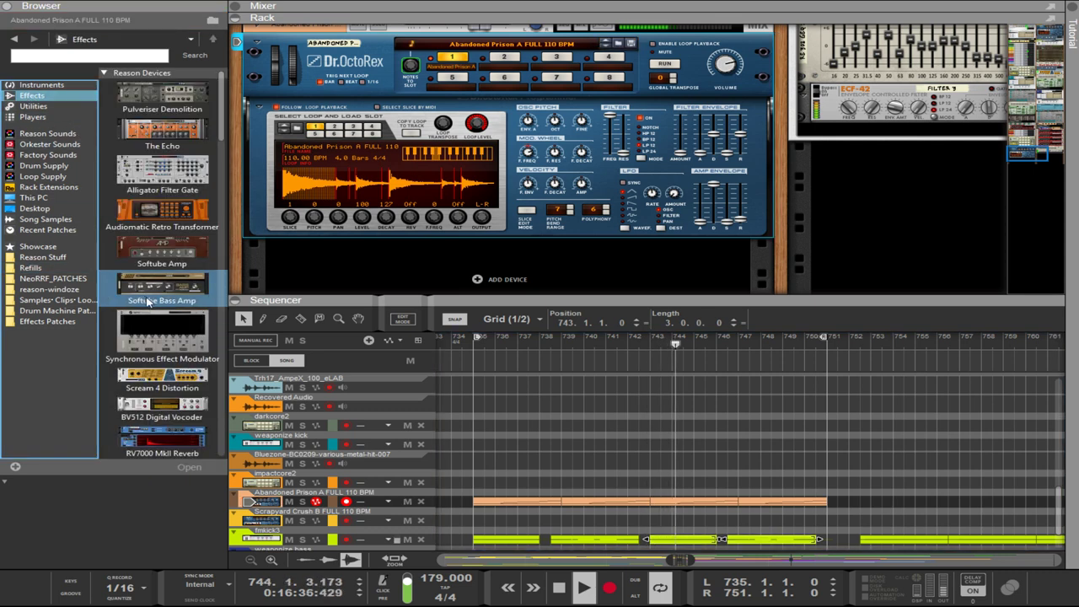
scroll(150, 299, down, 10)
scroll(150, 304, down, 5)
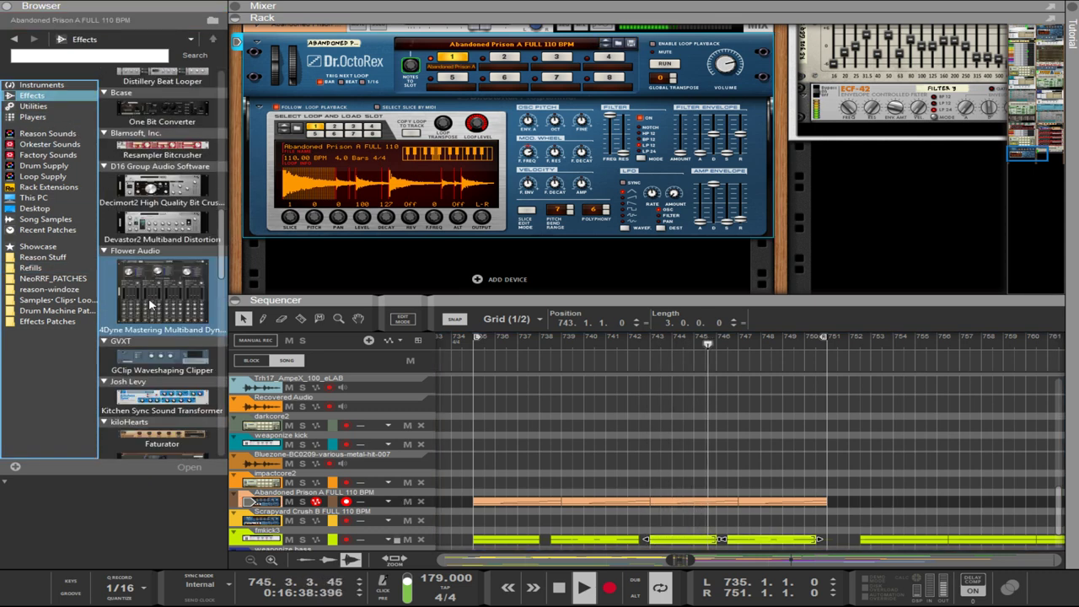
scroll(152, 295, down, 8)
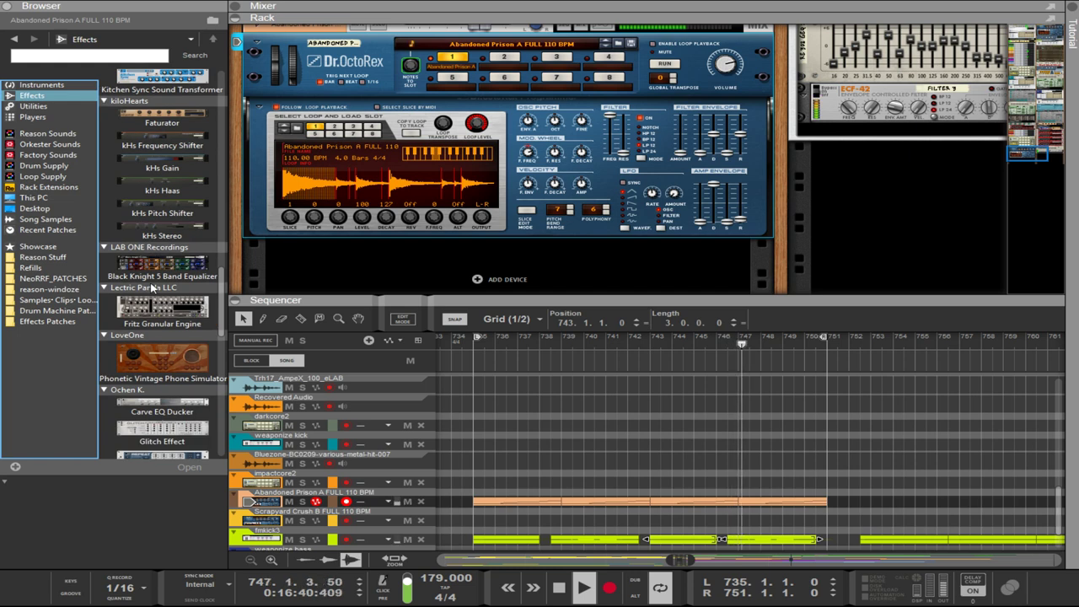
scroll(152, 287, down, 12)
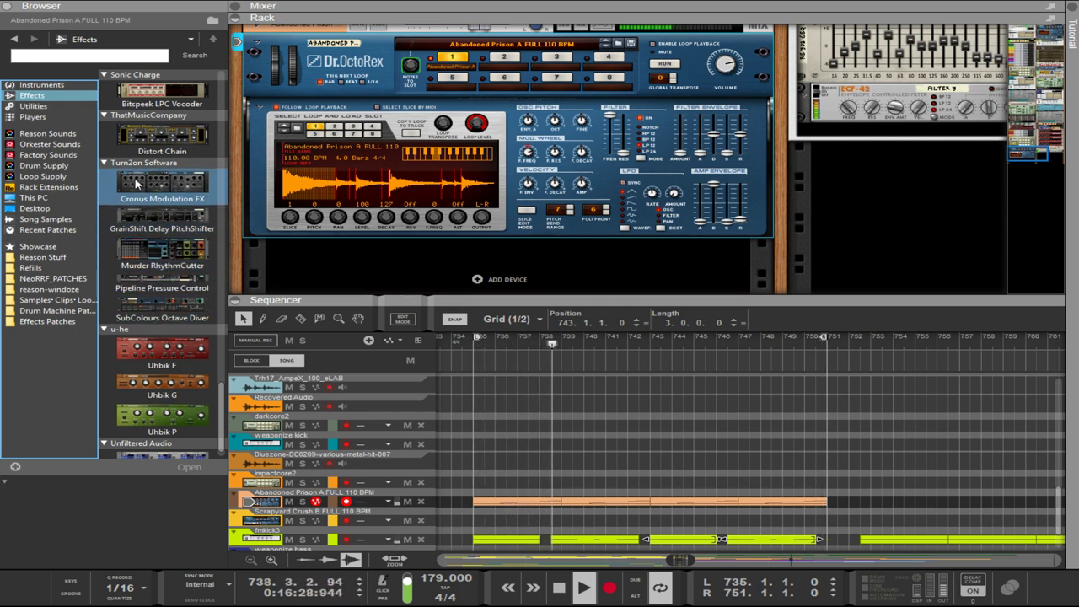
drag(137, 184, 281, 233)
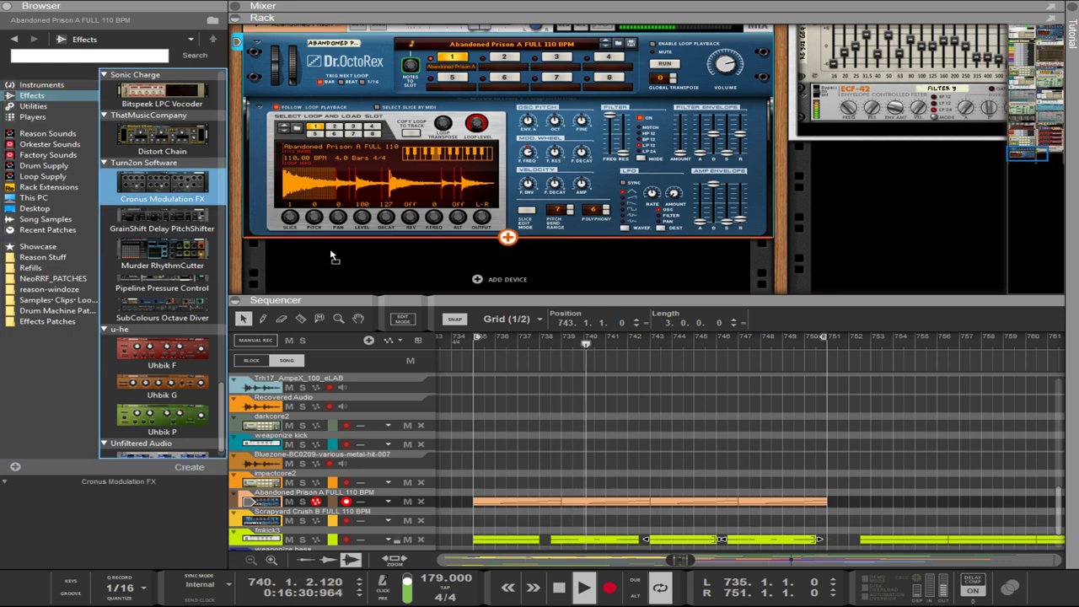
drag(350, 260, 381, 259)
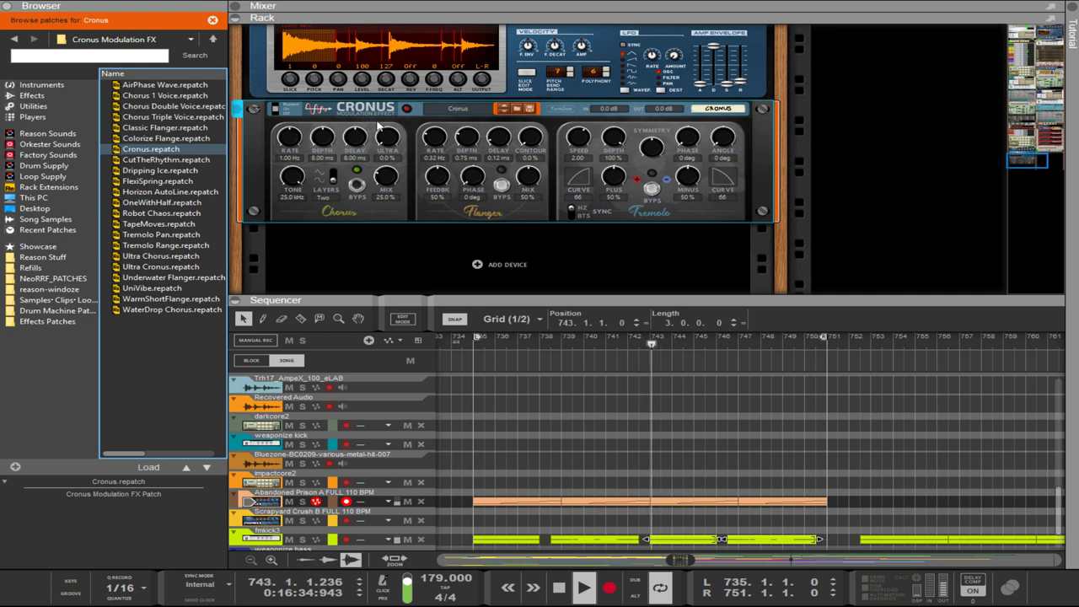
- Load the OneWithHalf patch into Cronus and lower its chorus mix to 41.4%
click(528, 110)
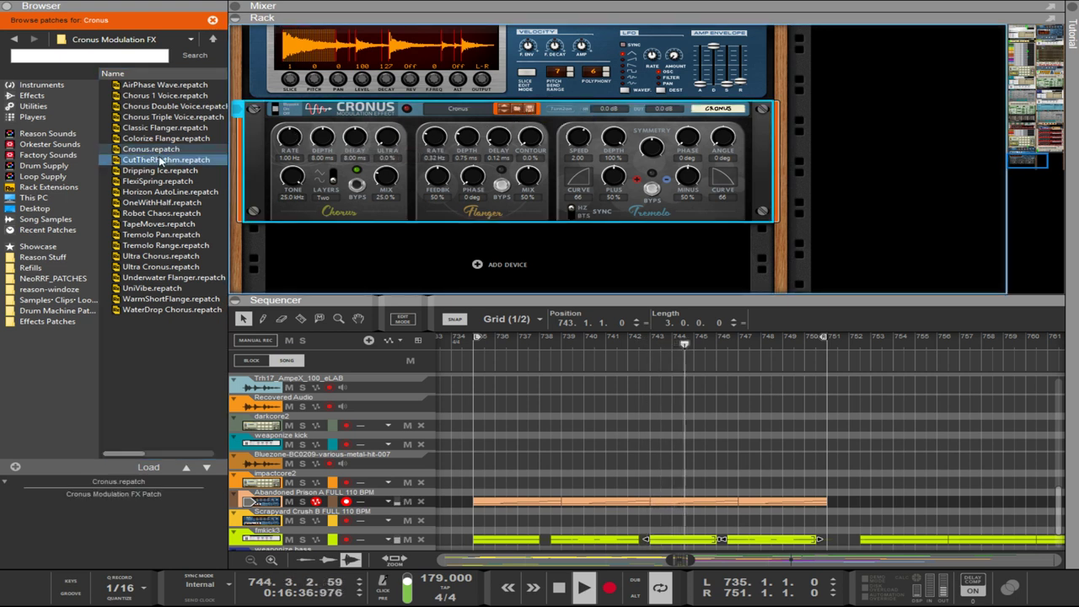
double_click(158, 203)
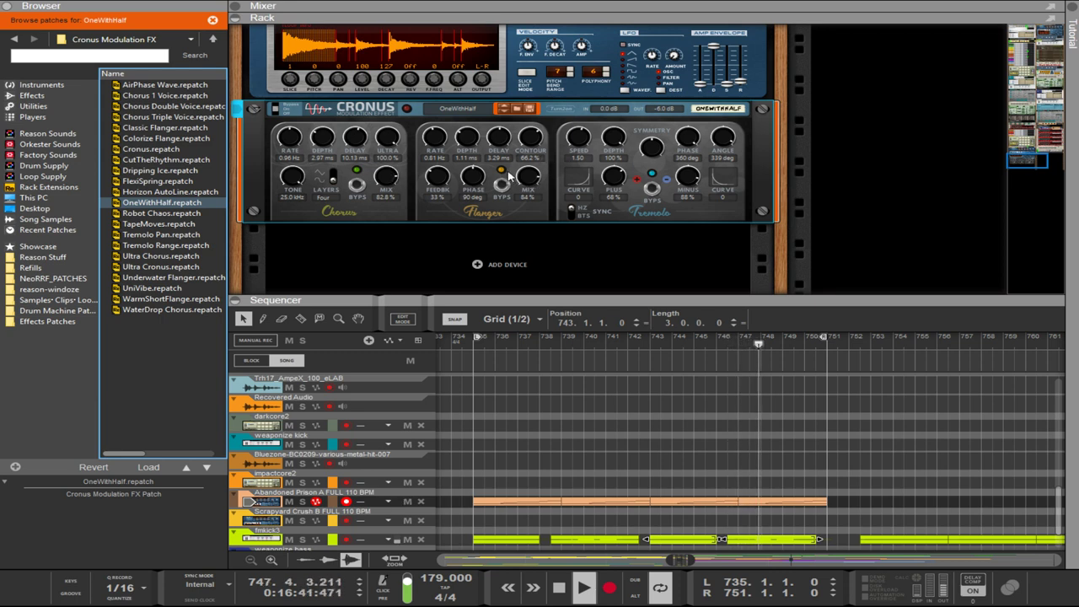
click(381, 180)
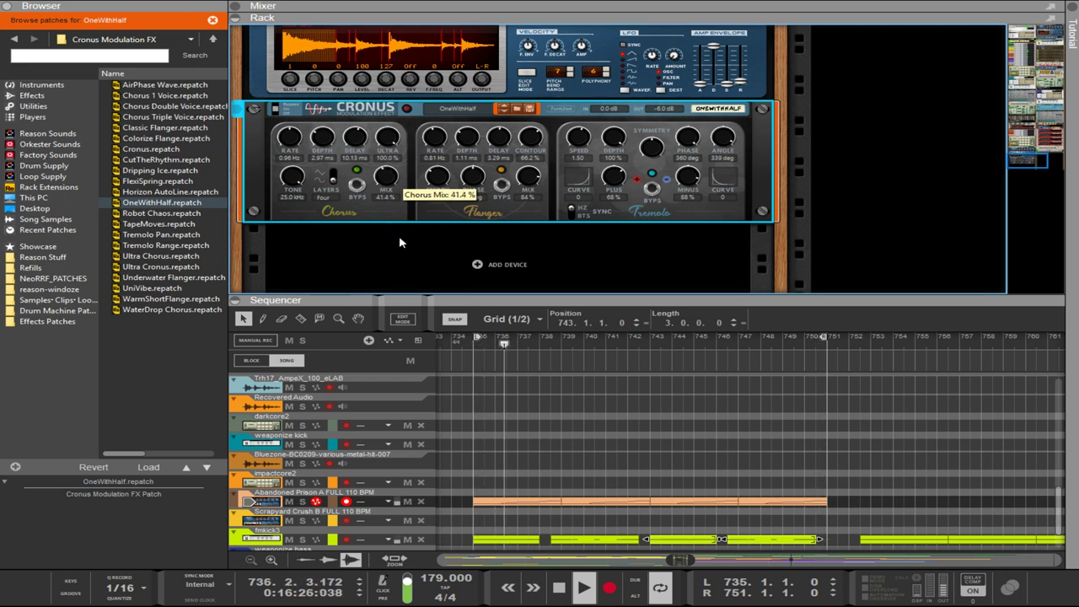
mouse_move(531, 175)
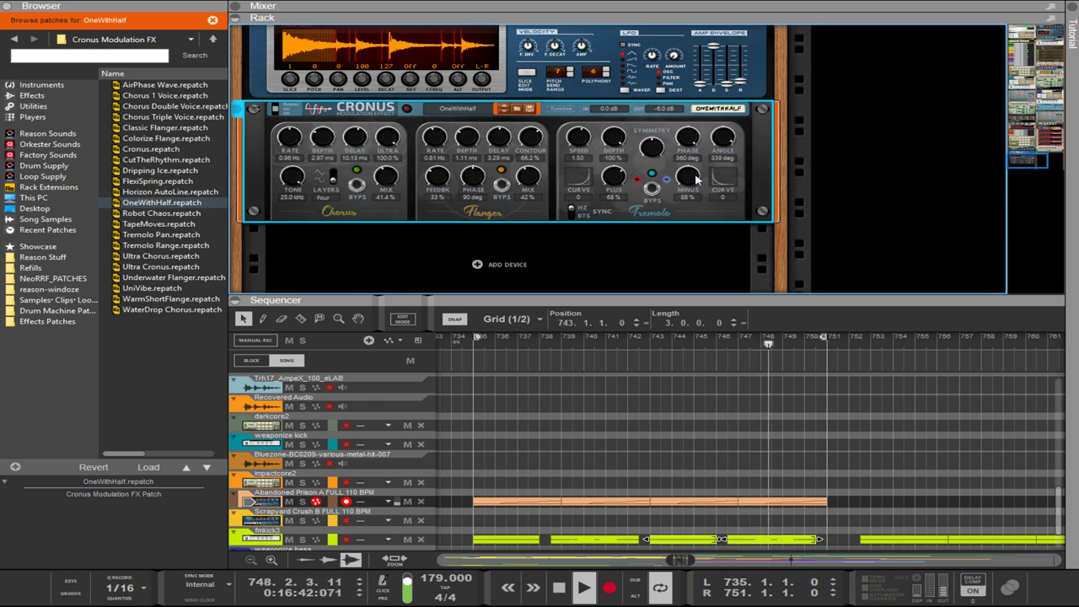
- Reduce the tremolo Plus amount and bypass the Cronus tremolo section
drag(614, 177, 613, 217)
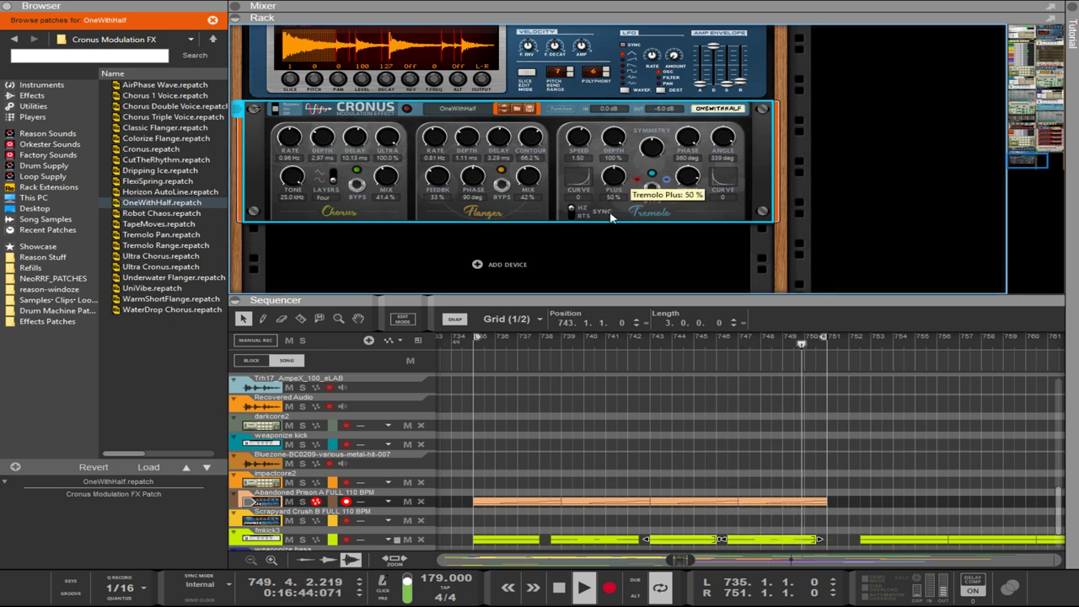
drag(621, 261, 632, 267)
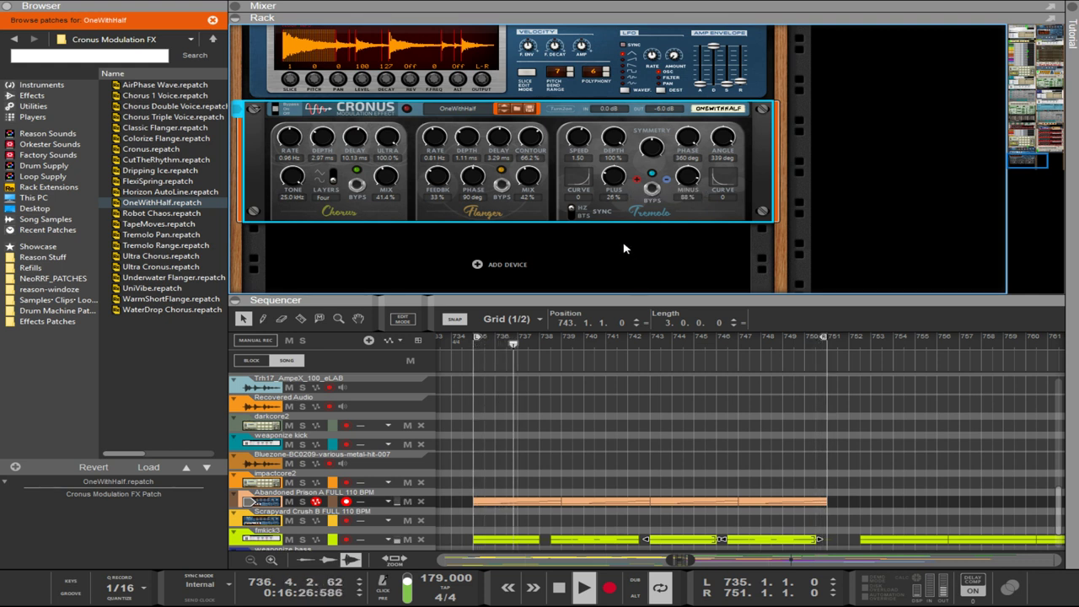
click(651, 189)
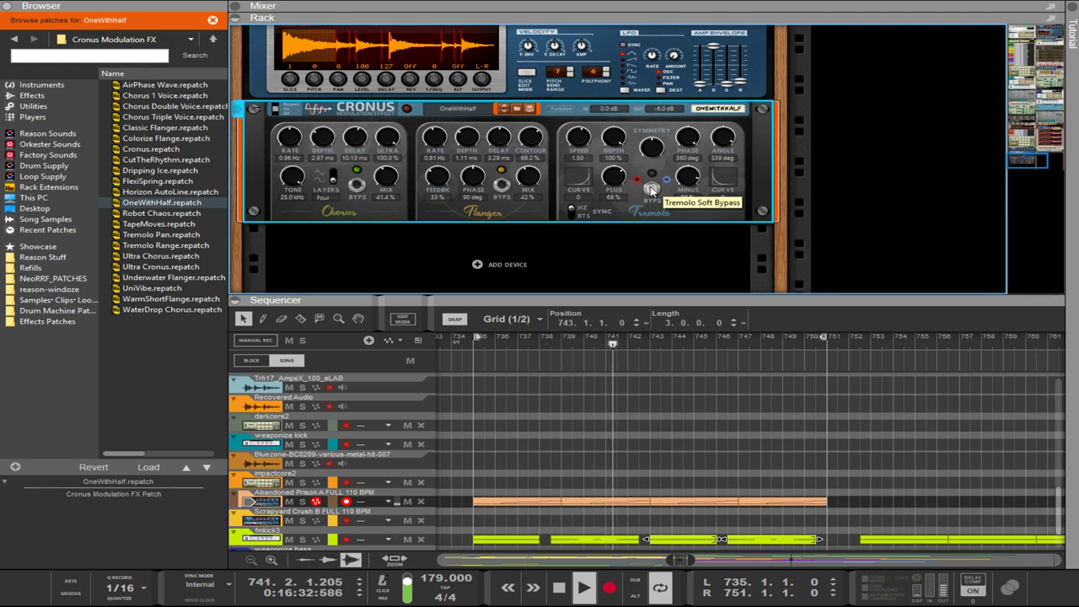
click(574, 259)
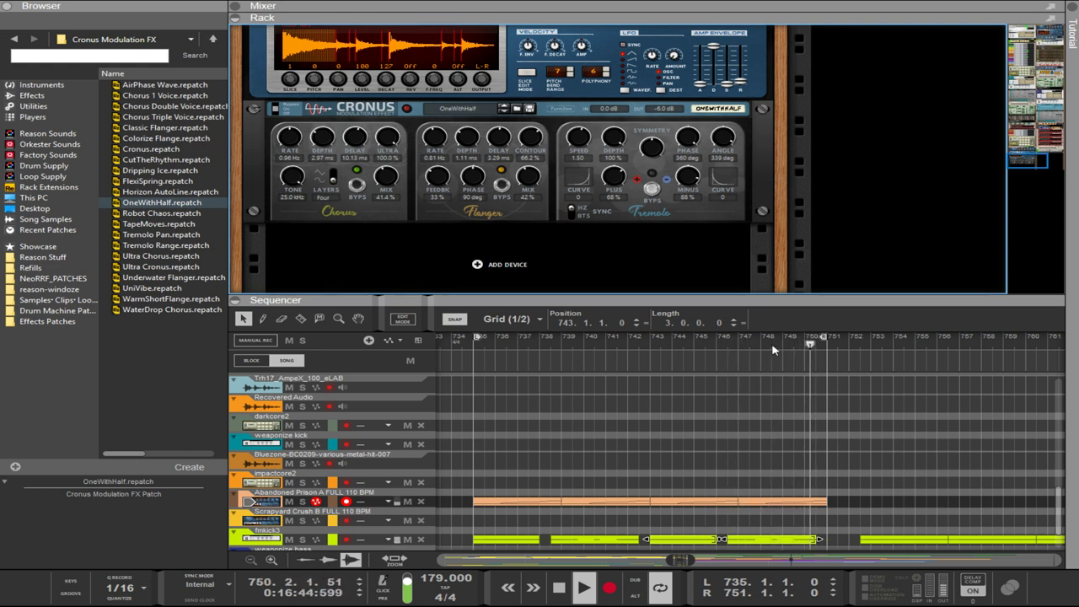
- Add a Uhbik-G below Cronus and lower its transpose to about -5.9
click(508, 263)
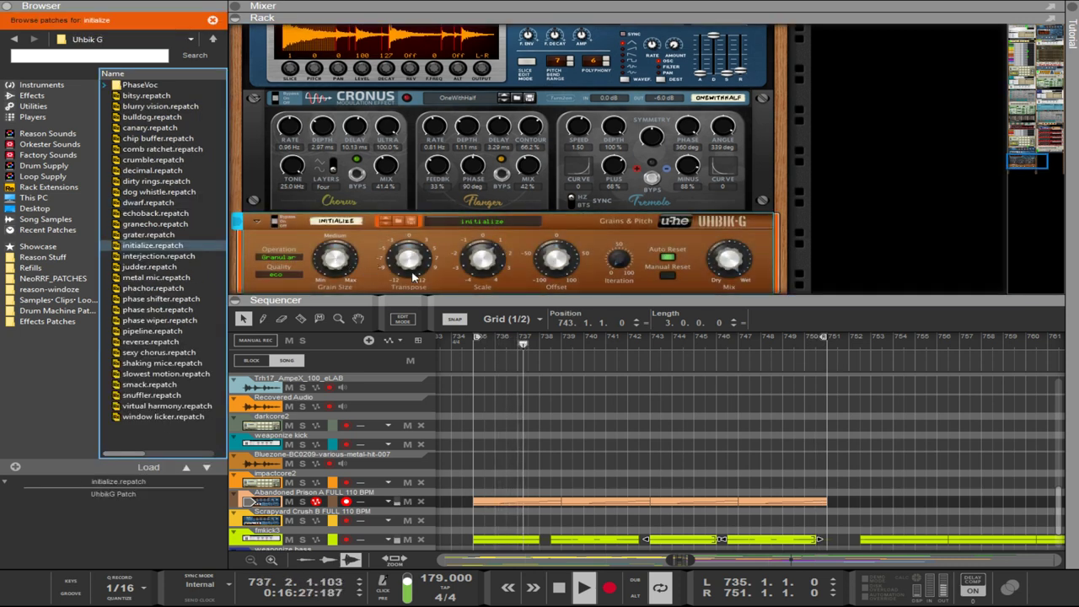
drag(414, 267, 413, 287)
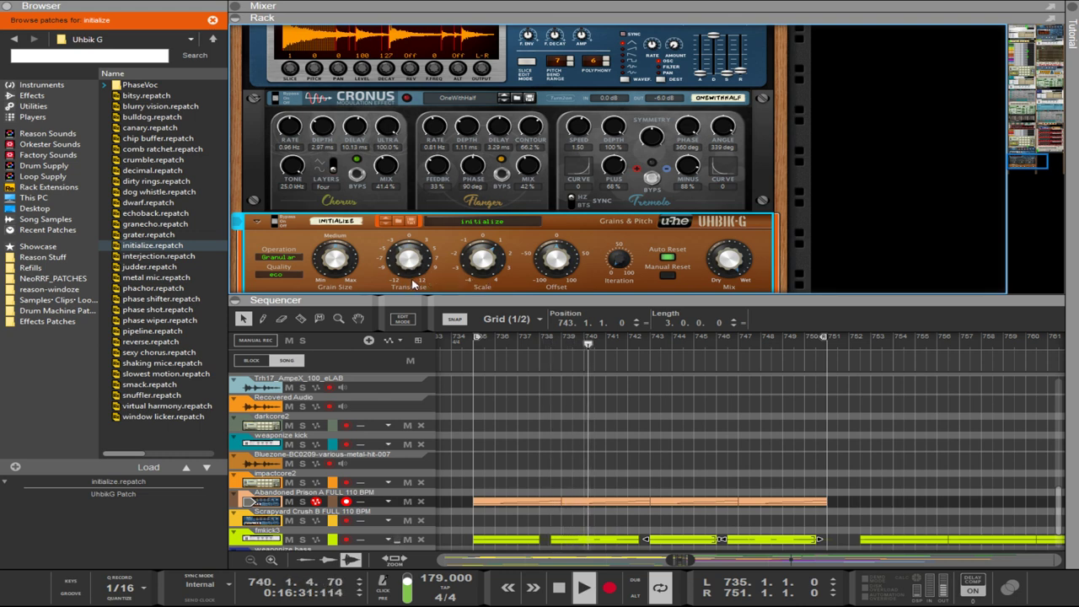
drag(417, 264, 414, 280)
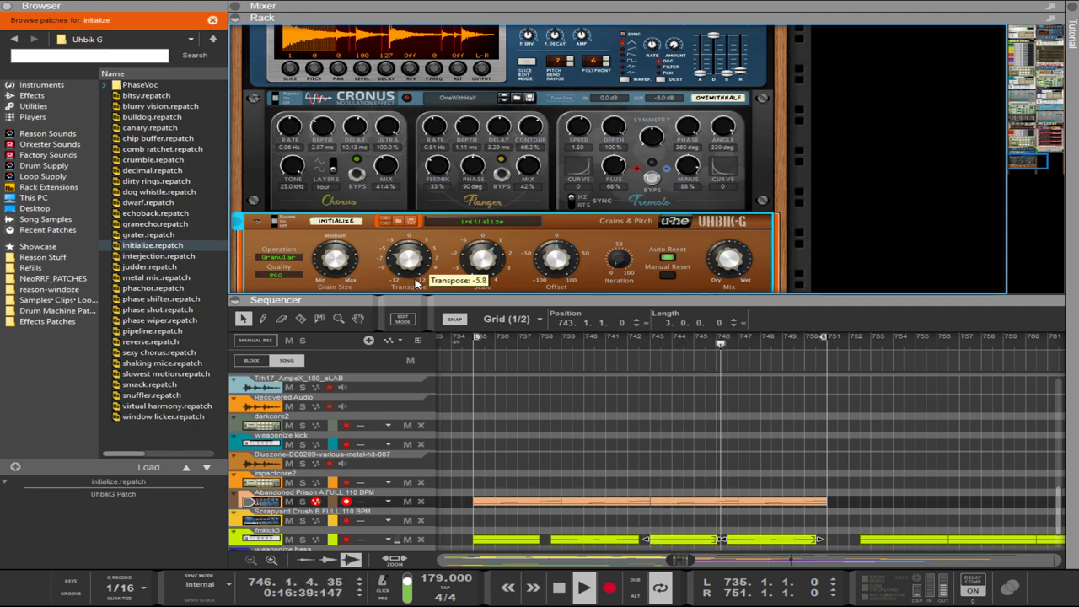
drag(415, 285, 415, 287)
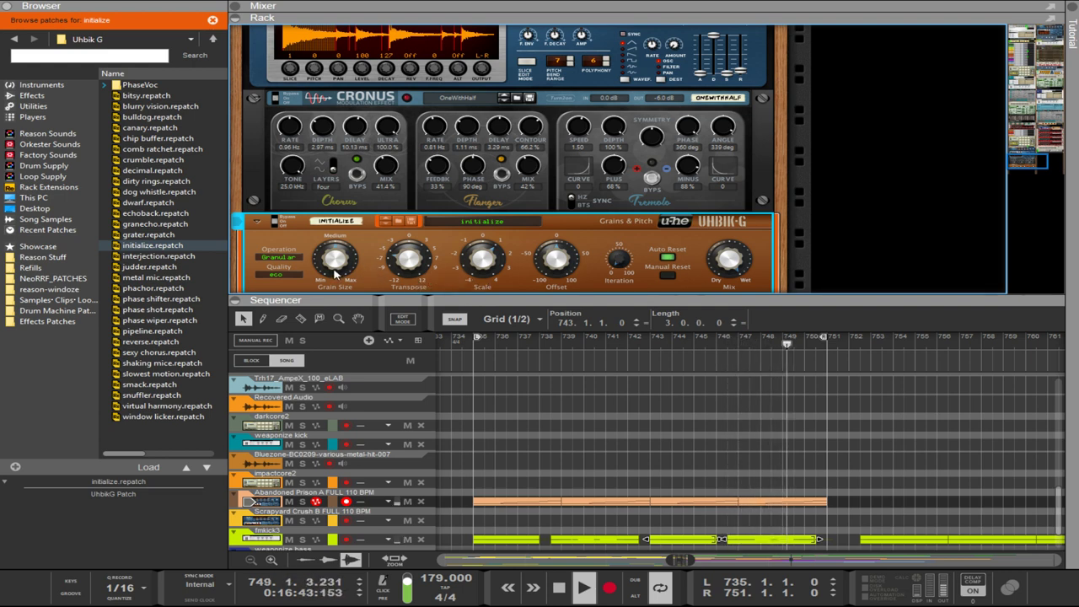
- Set the Uhbik-G grain size to 6.5 and return up the rack to Dr.OctoRex
drag(337, 246, 337, 243)
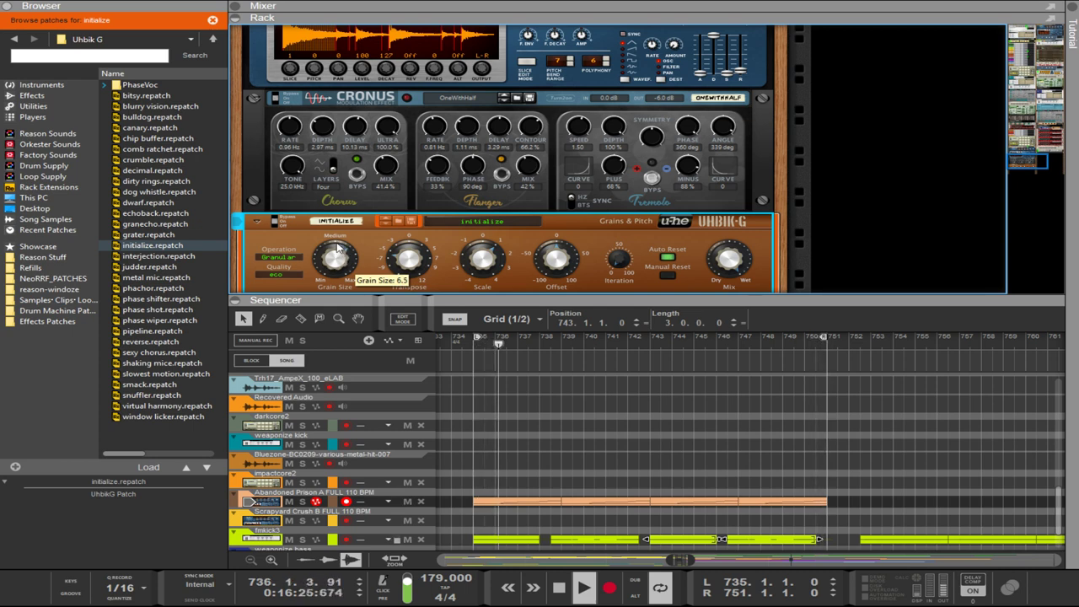
scroll(483, 265, up, 2)
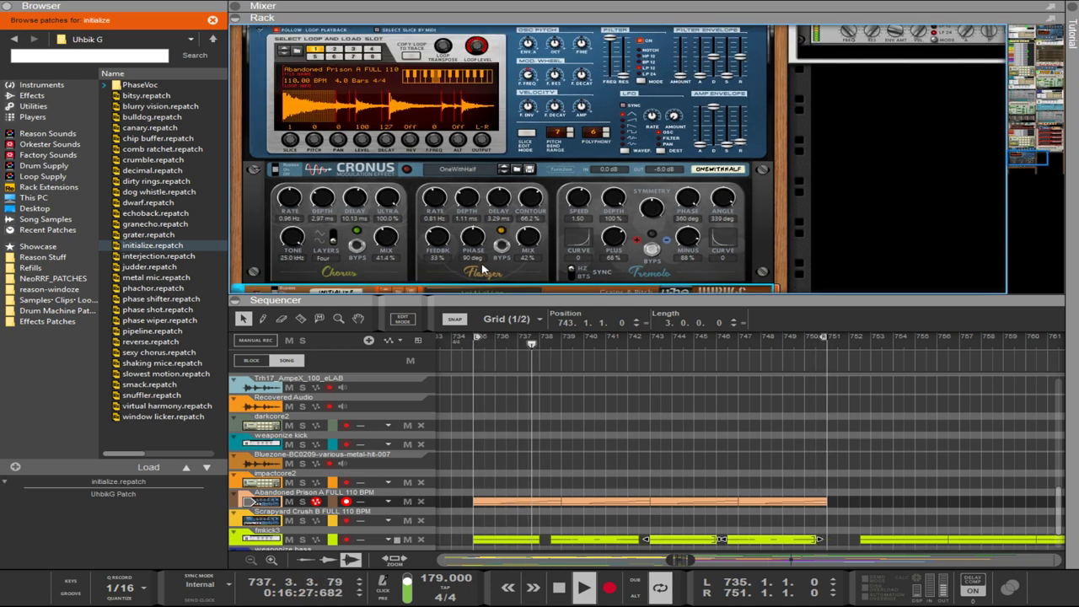
scroll(482, 265, down, 2)
scroll(489, 261, up, 3)
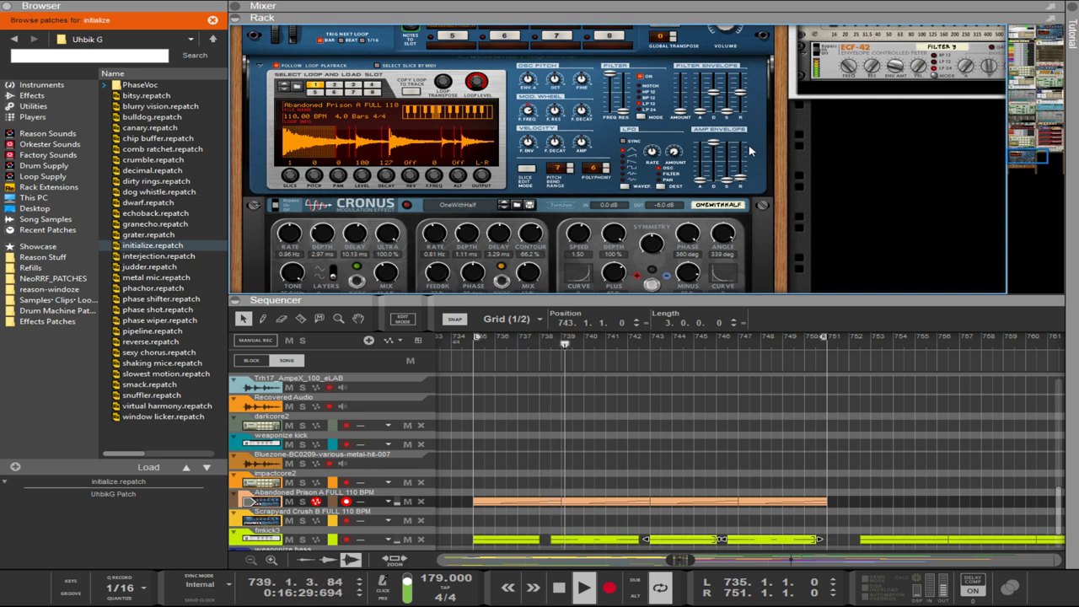
scroll(750, 150, up, 3)
- Find and select the Cronus modulation effect in the rack
click(715, 124)
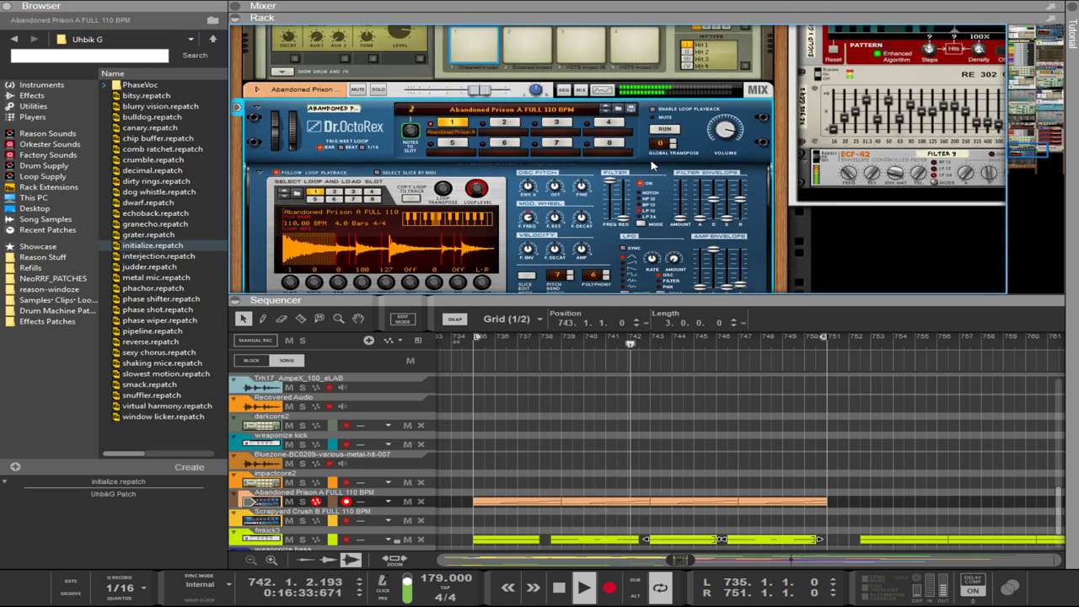
scroll(387, 240, down, 3)
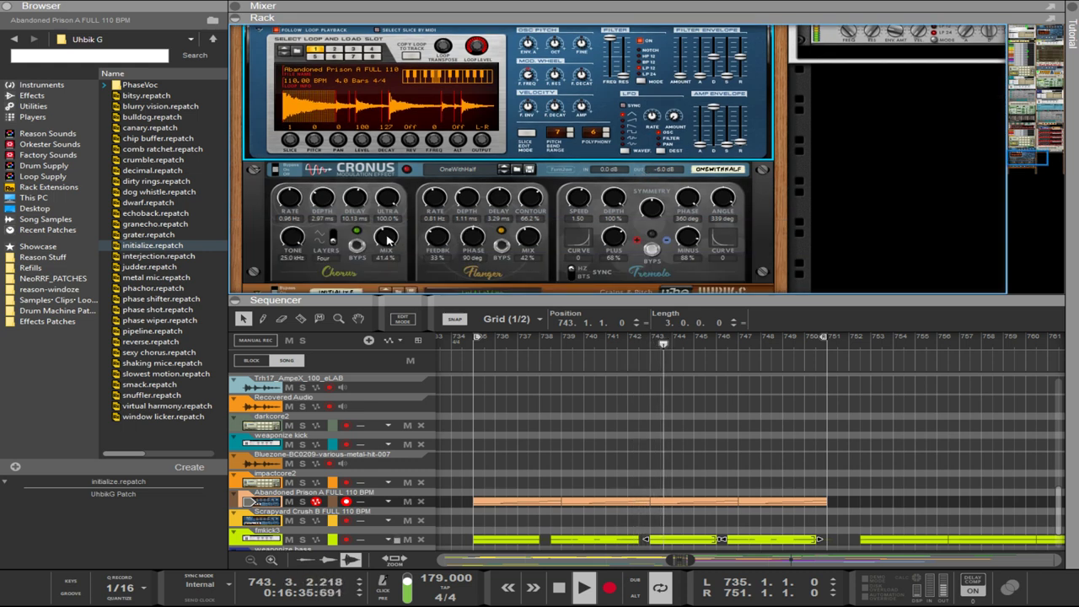
scroll(392, 241, down, 3)
scroll(394, 242, down, 1)
scroll(394, 243, up, 1)
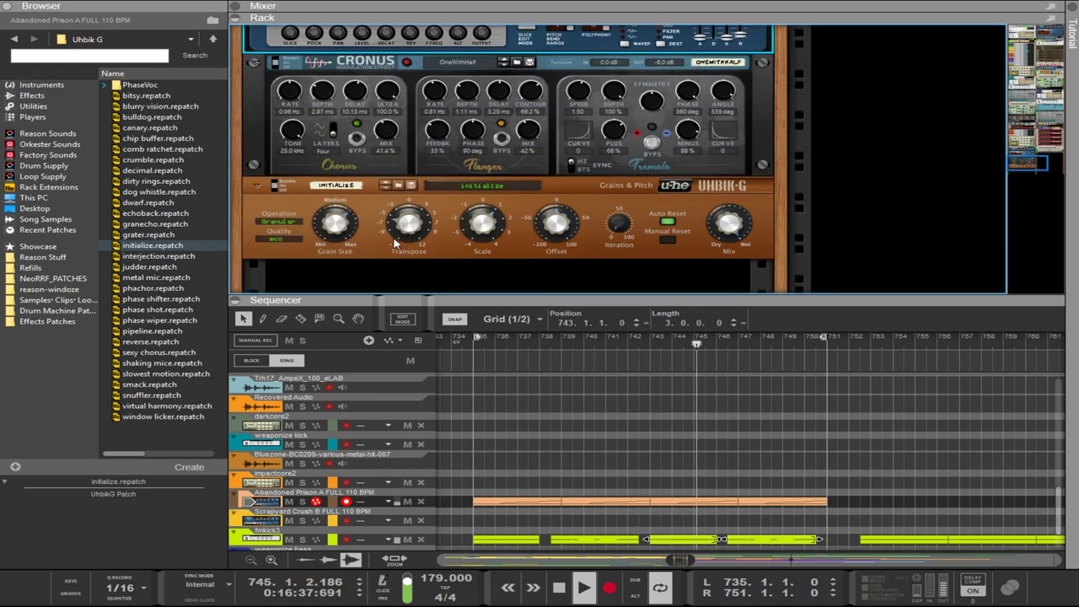
scroll(400, 243, up, 3)
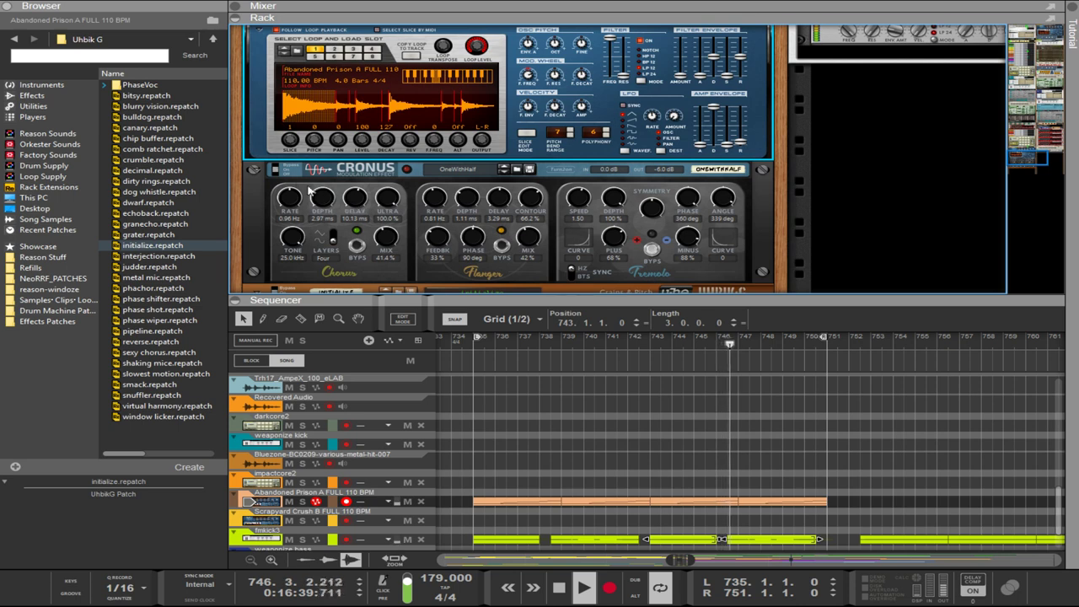
click(455, 243)
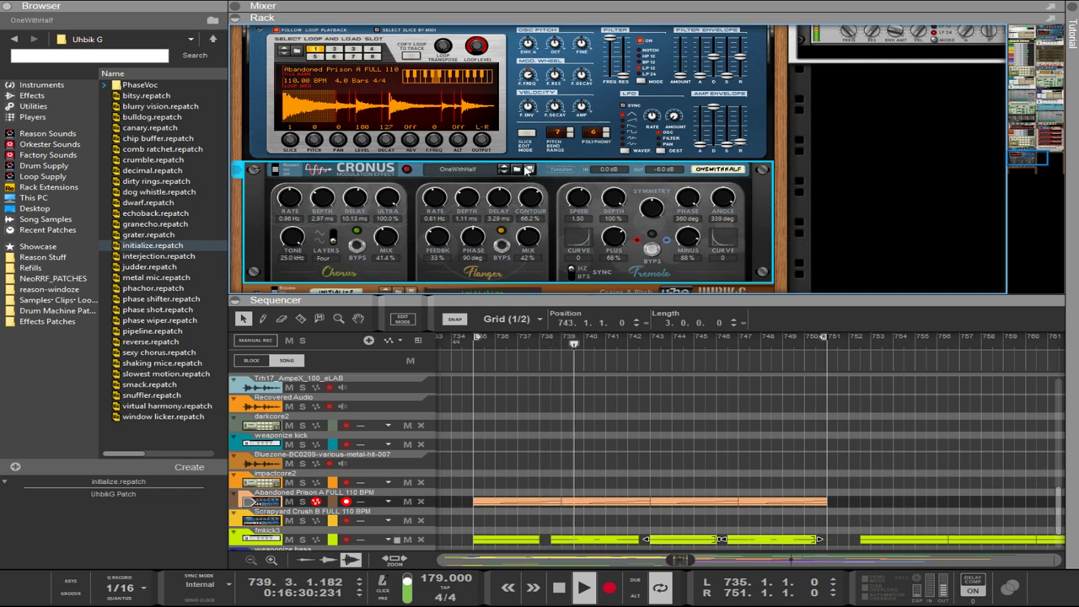
- Step back through Horizon AutoLine, FlexiSpring, Dripping Ice and CutTheRhythm to the Cronus patch
click(510, 171)
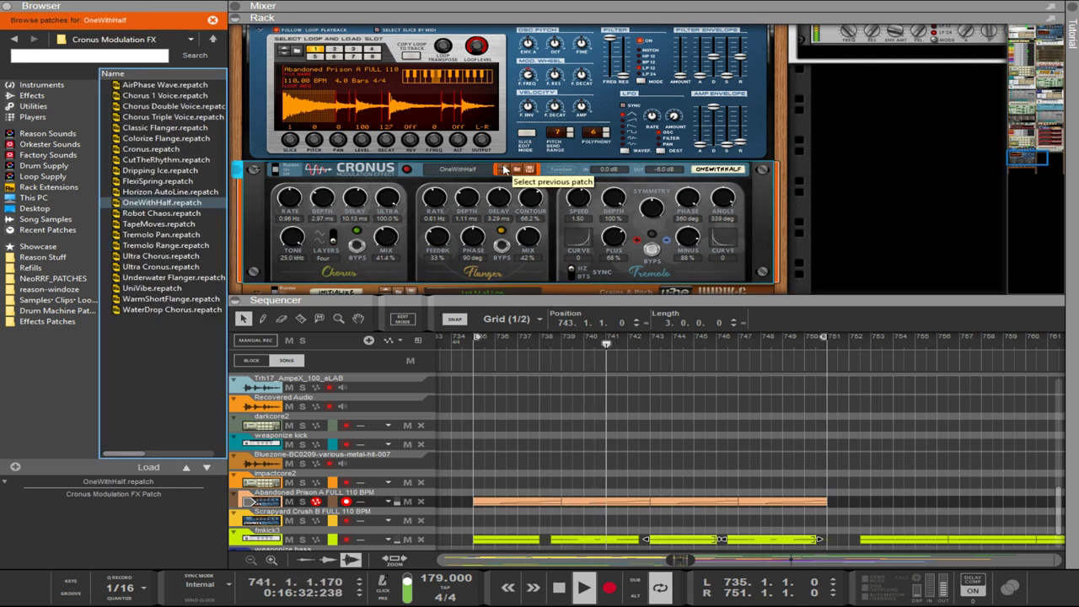
click(504, 169)
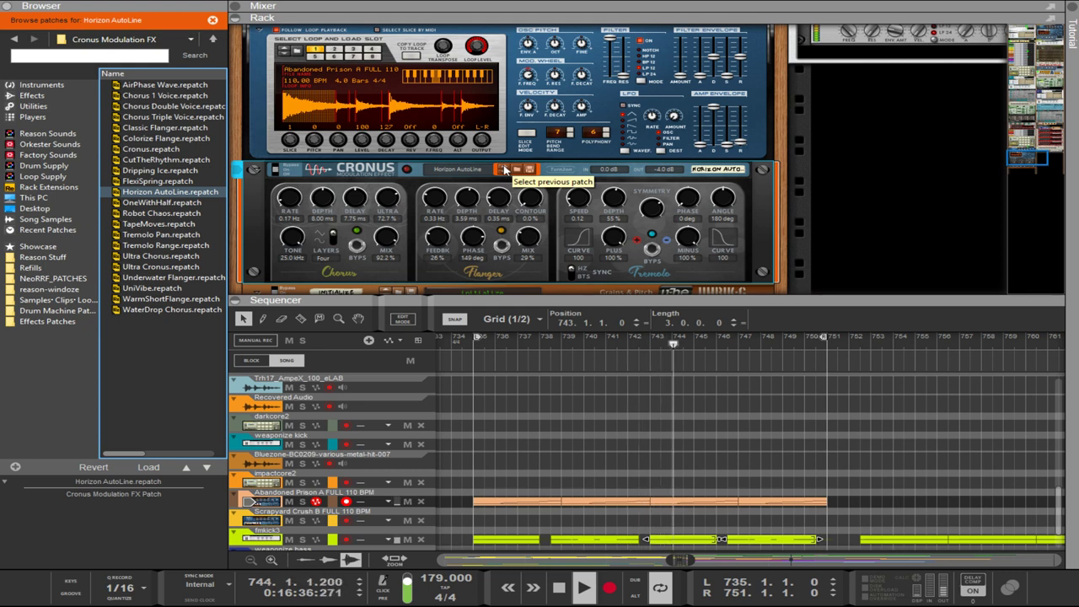
click(505, 169)
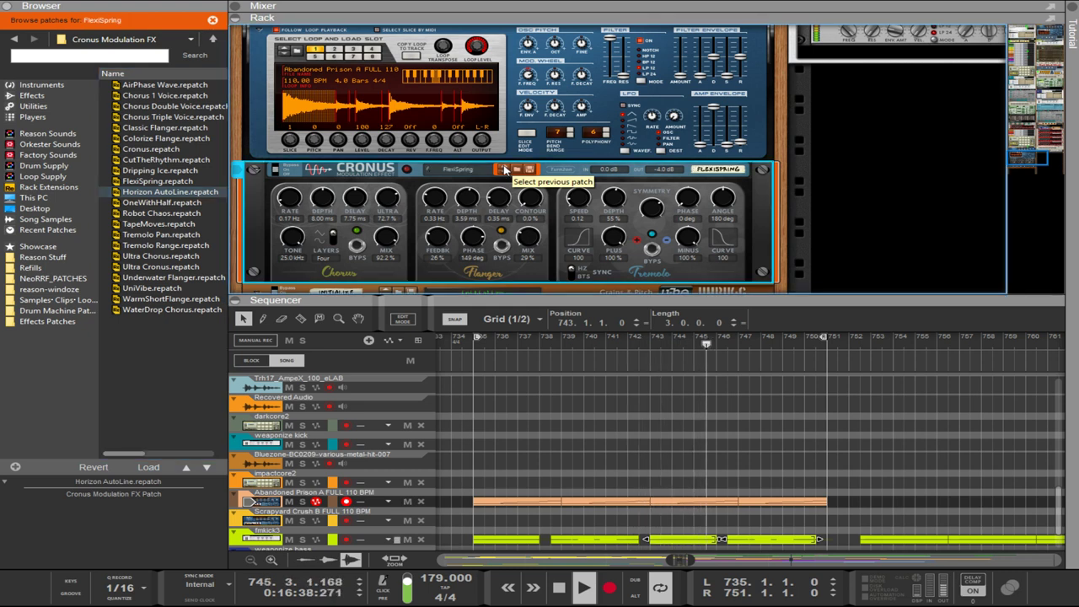
click(504, 170)
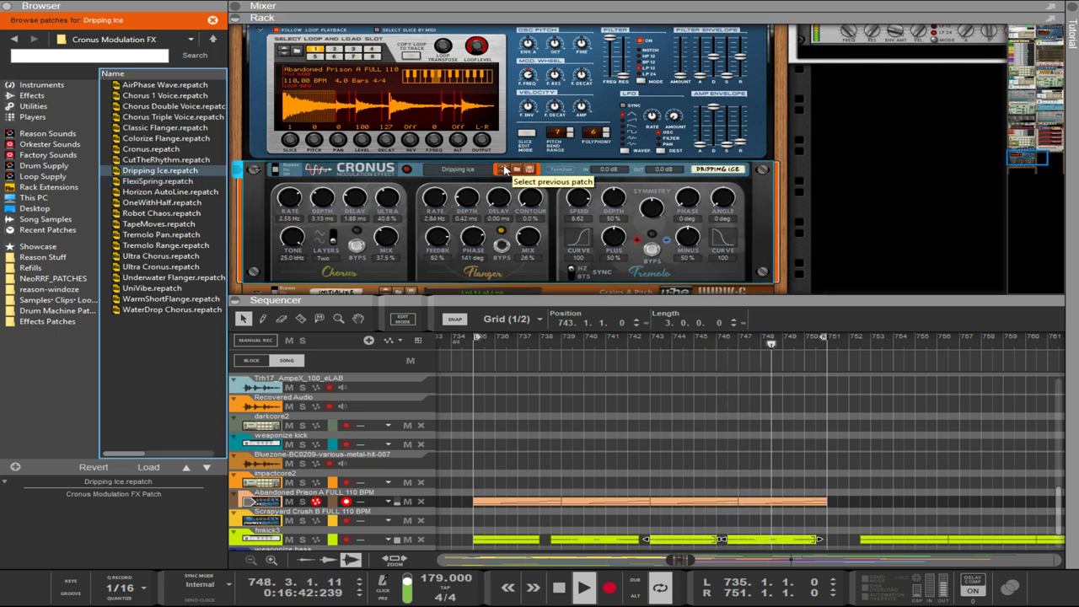
click(504, 169)
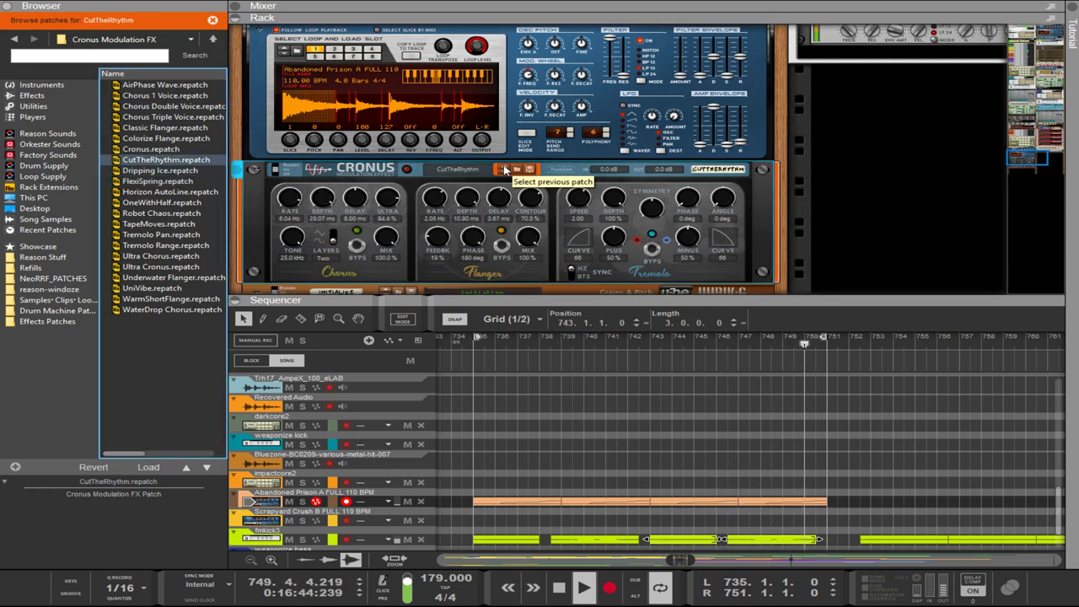
click(505, 169)
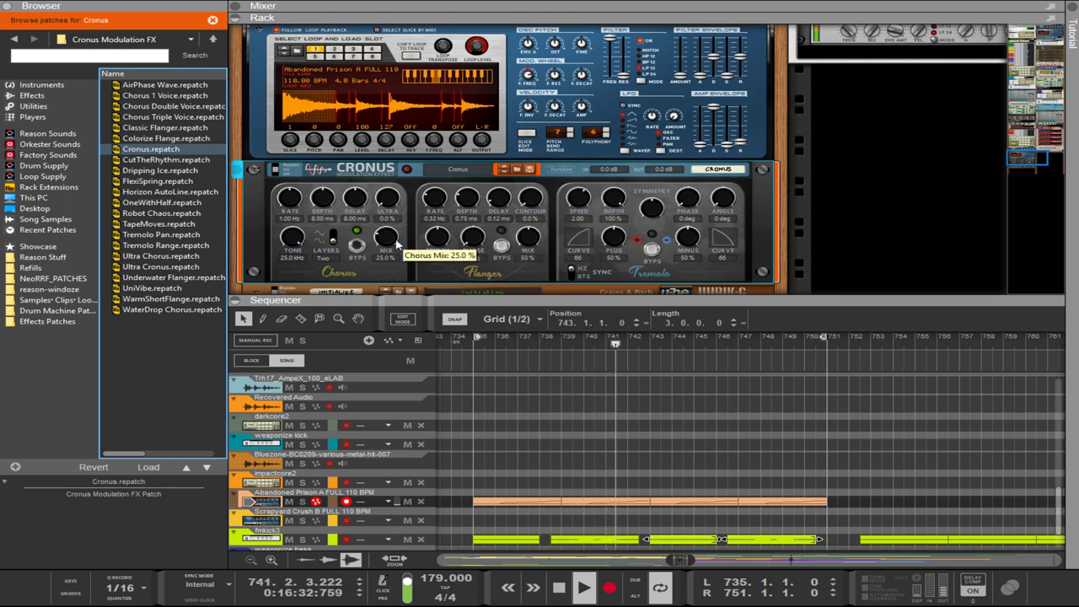
- Test chorus bypass and 100% mix on Cronus, undo to 25%, then delete Cronus
click(357, 246)
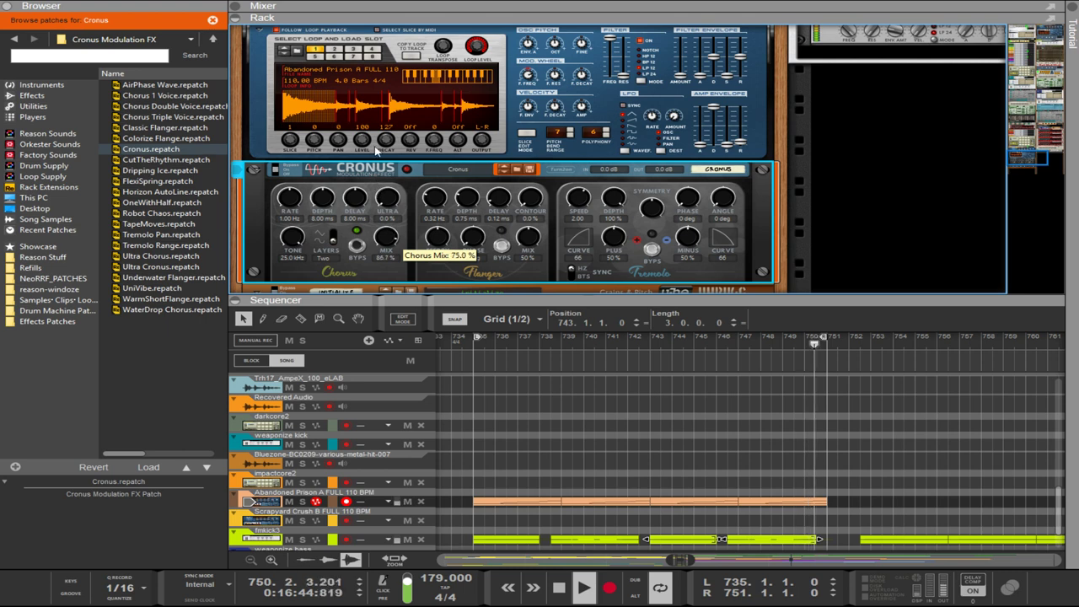
drag(400, 244, 398, 194)
key(ctrl+z)
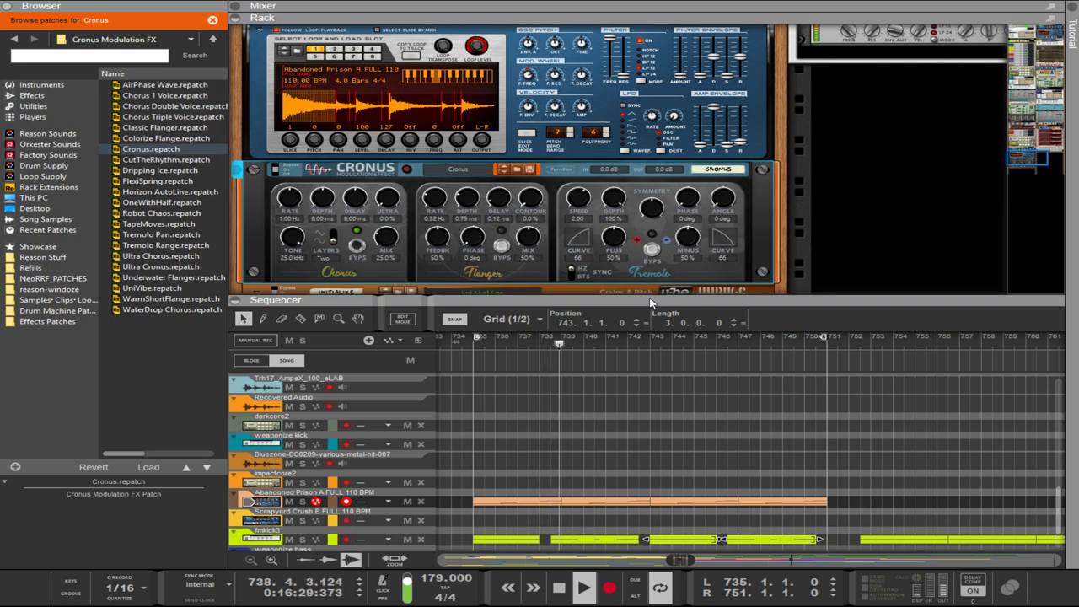
key(Delete)
click(526, 161)
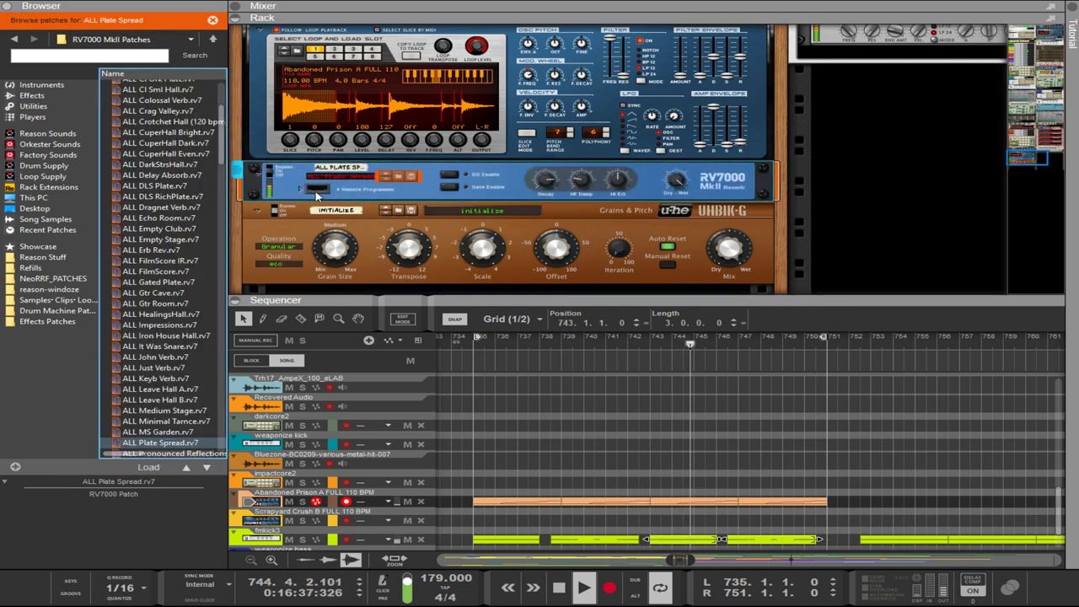
- Expand the RV7000 programmer and switch the reverb algorithm to Small Space
click(301, 191)
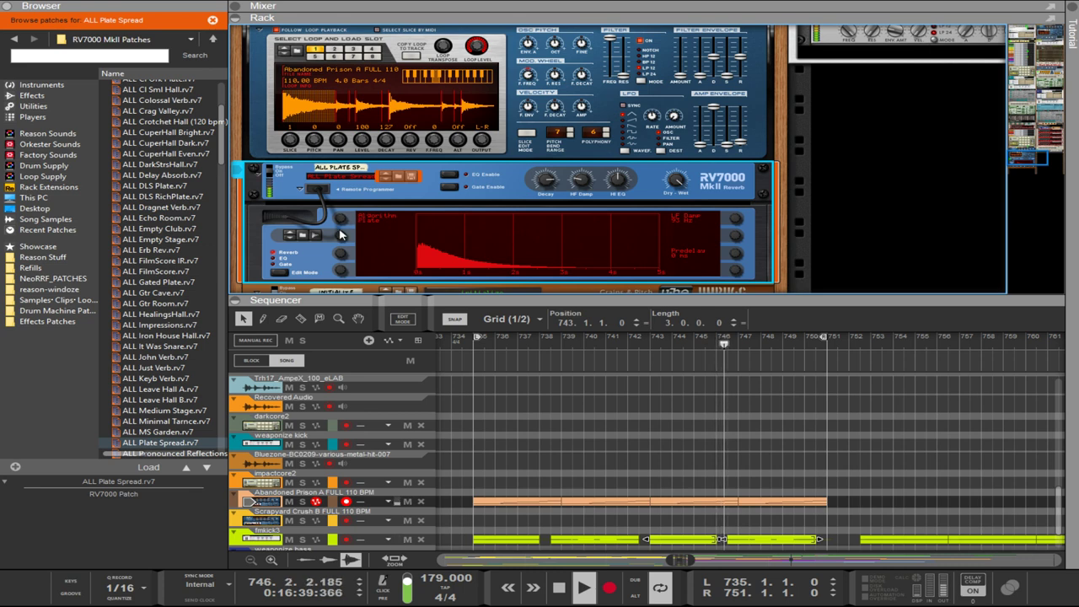
click(341, 235)
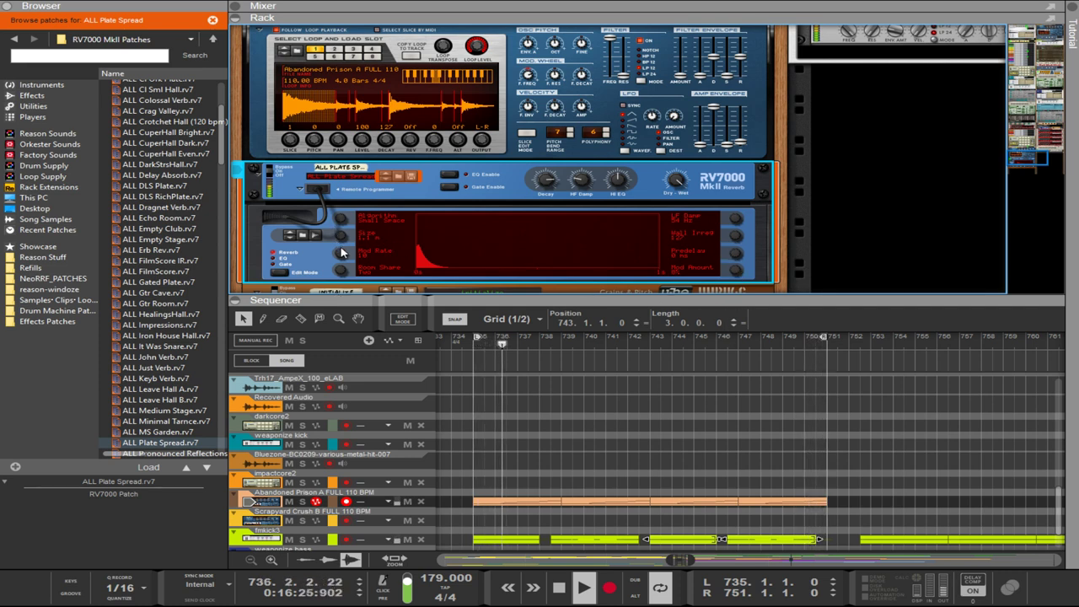
scroll(707, 82, up, 2)
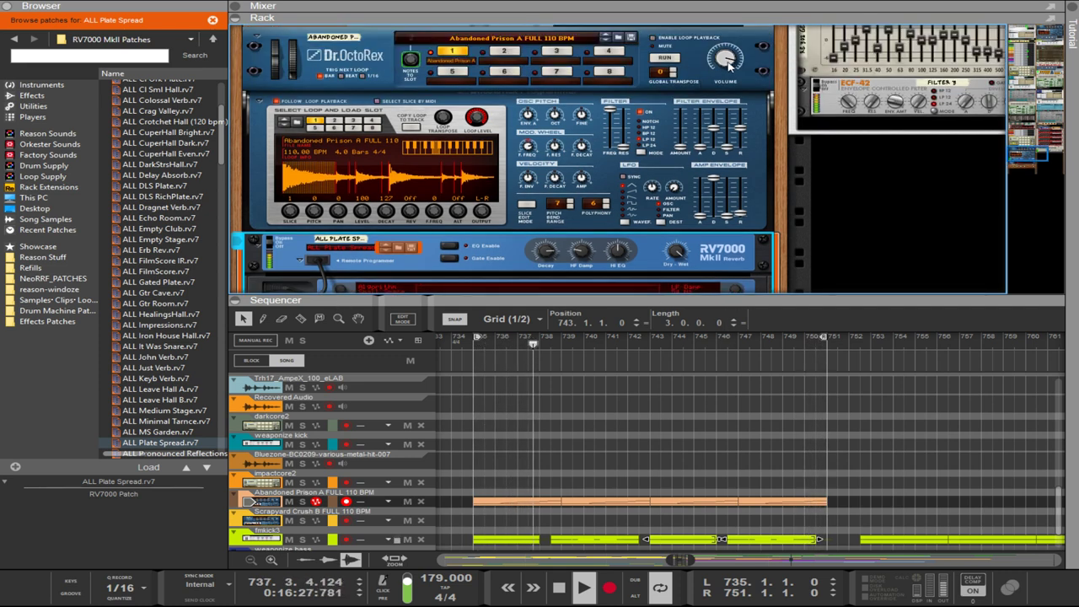
- Reselect the RV7000 reverb in the rack and delete it
click(728, 65)
scroll(691, 84, down, 2)
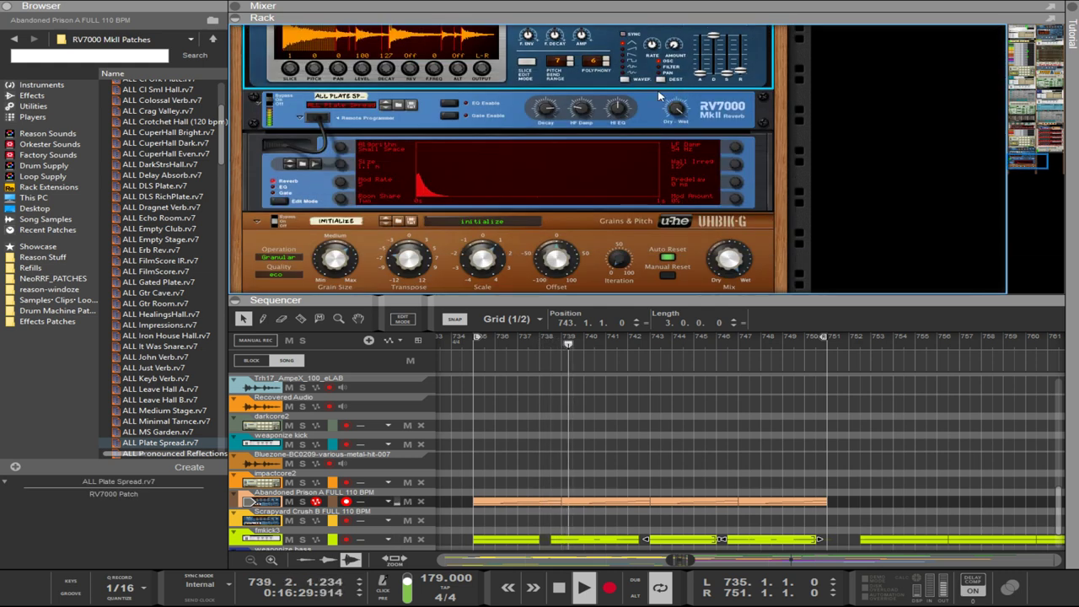
click(340, 199)
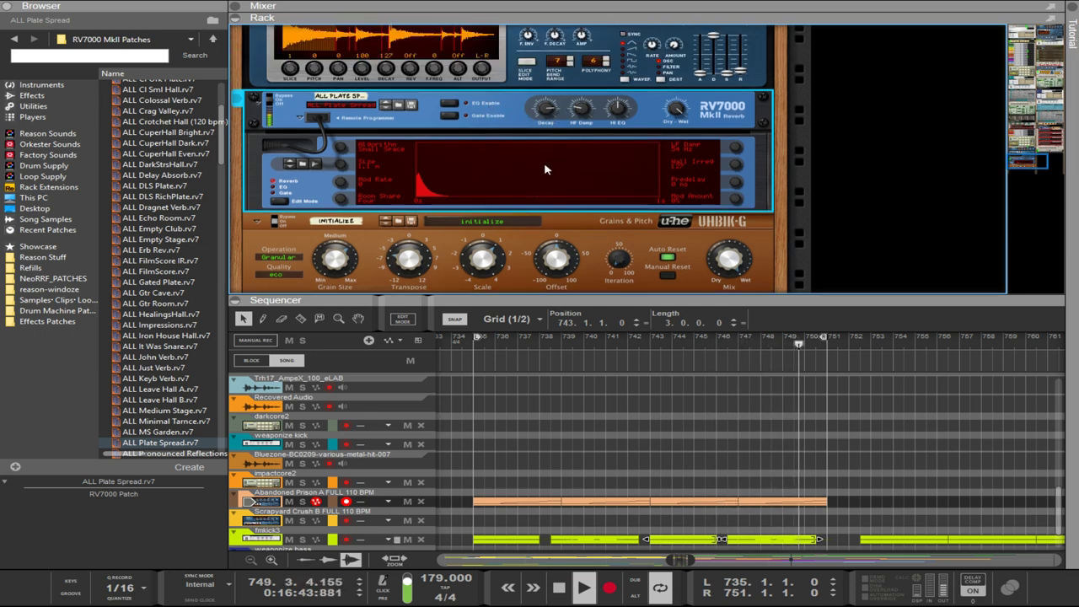
key(Delete)
- Confirm removing the RV7000, set Uhbik-G mix near 79% and transpose to about -8.9
click(504, 320)
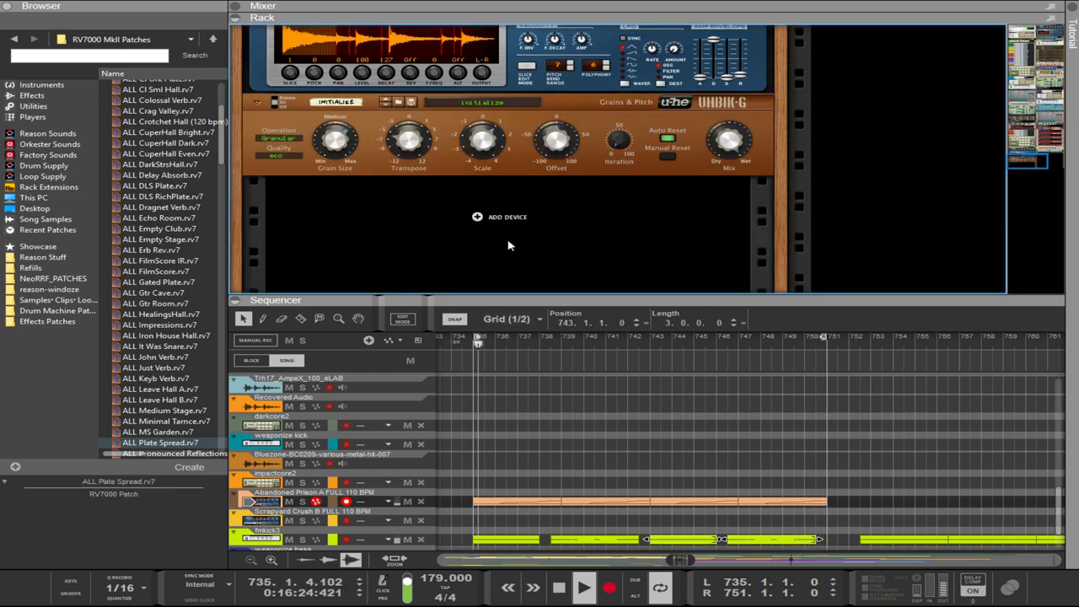
scroll(456, 204, up, 2)
drag(730, 217, 736, 242)
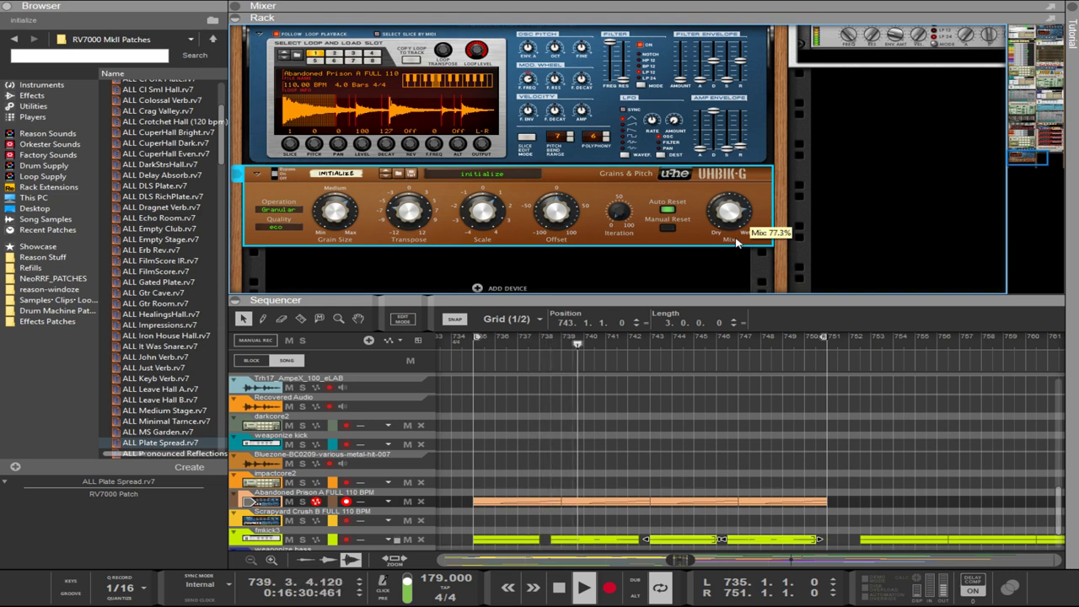
drag(736, 242, 740, 285)
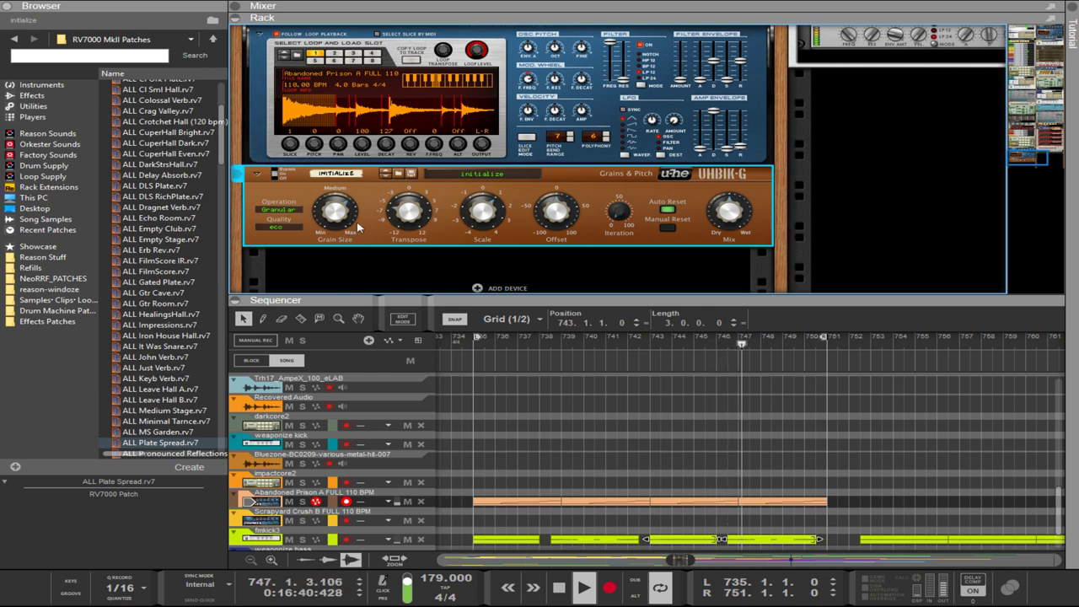
mouse_move(400, 206)
drag(403, 210, 413, 240)
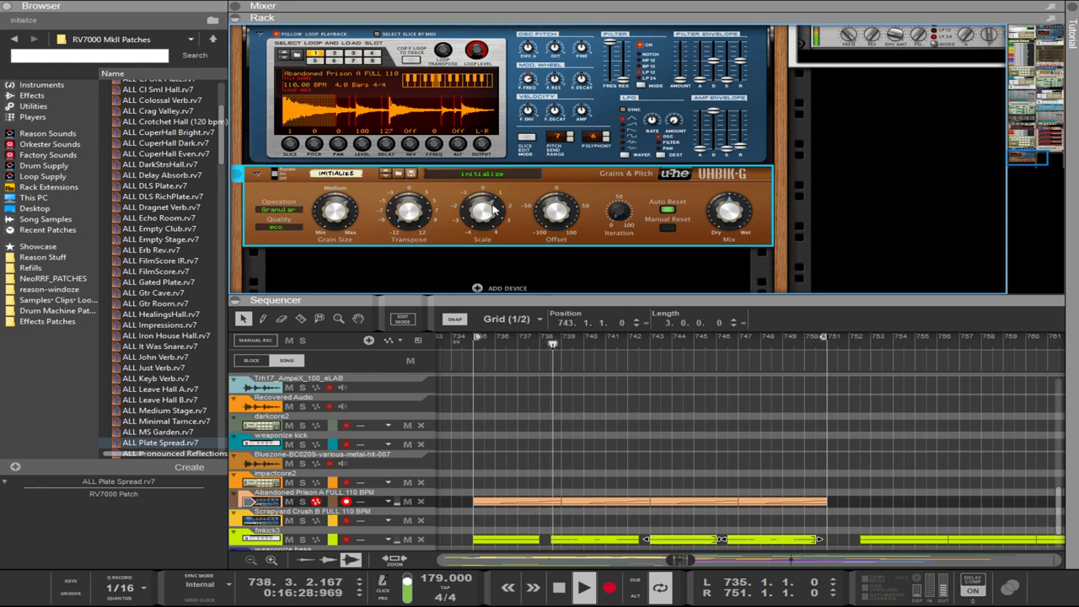
- Flip the rack to check Dr.OctoRex's cabling, then back to the front panels
click(623, 156)
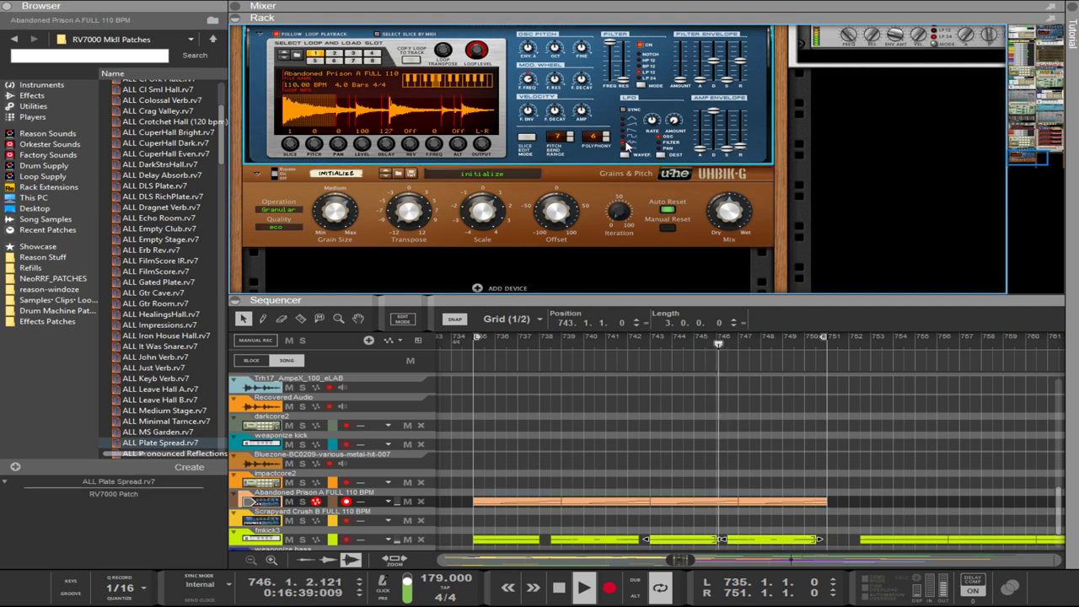
key(Tab)
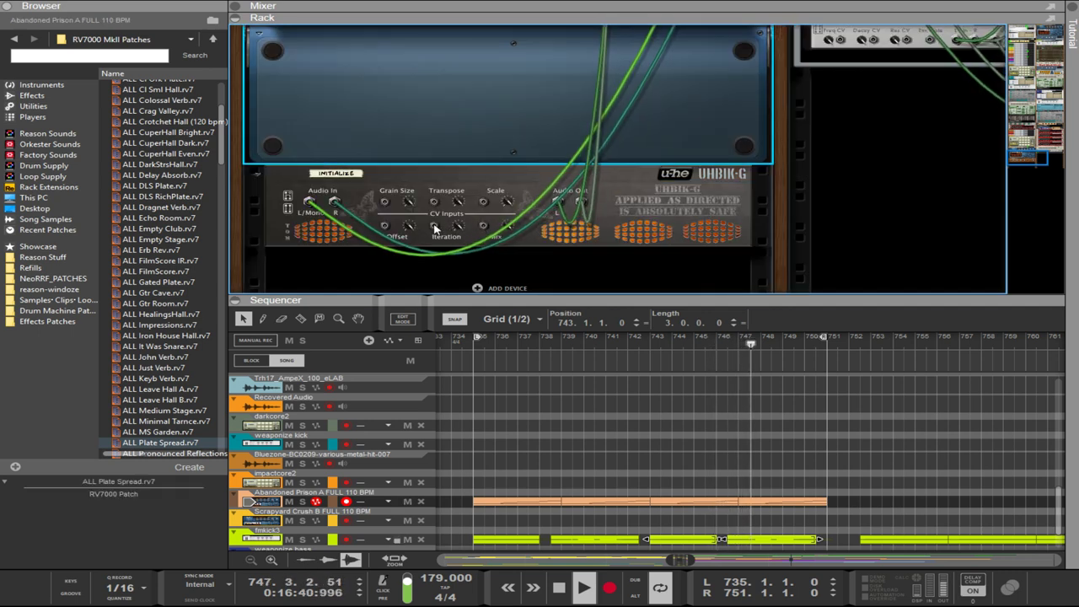
scroll(421, 169, up, 3)
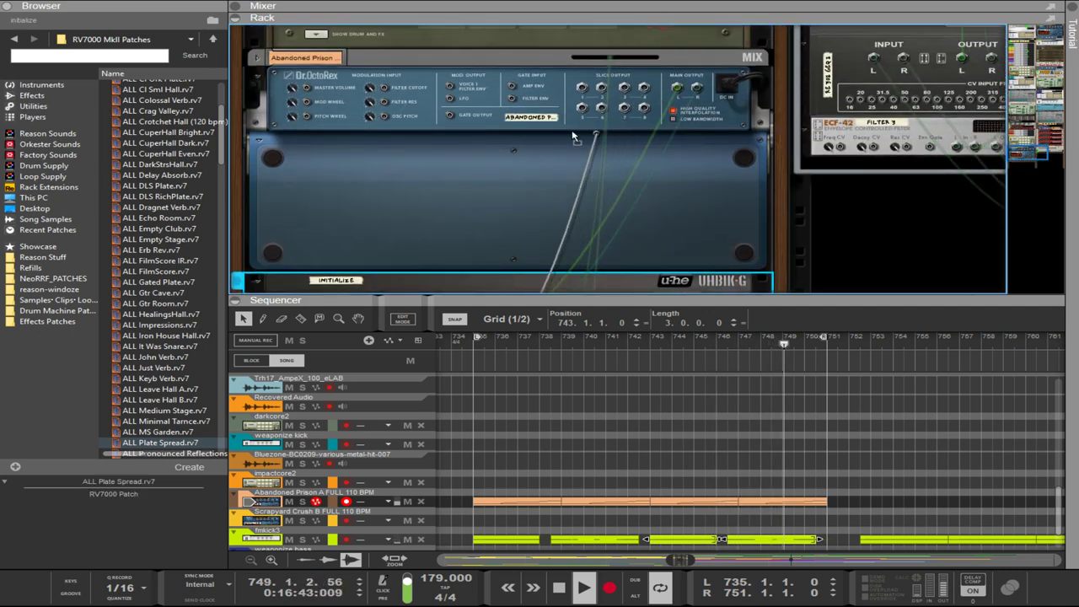
key(Tab)
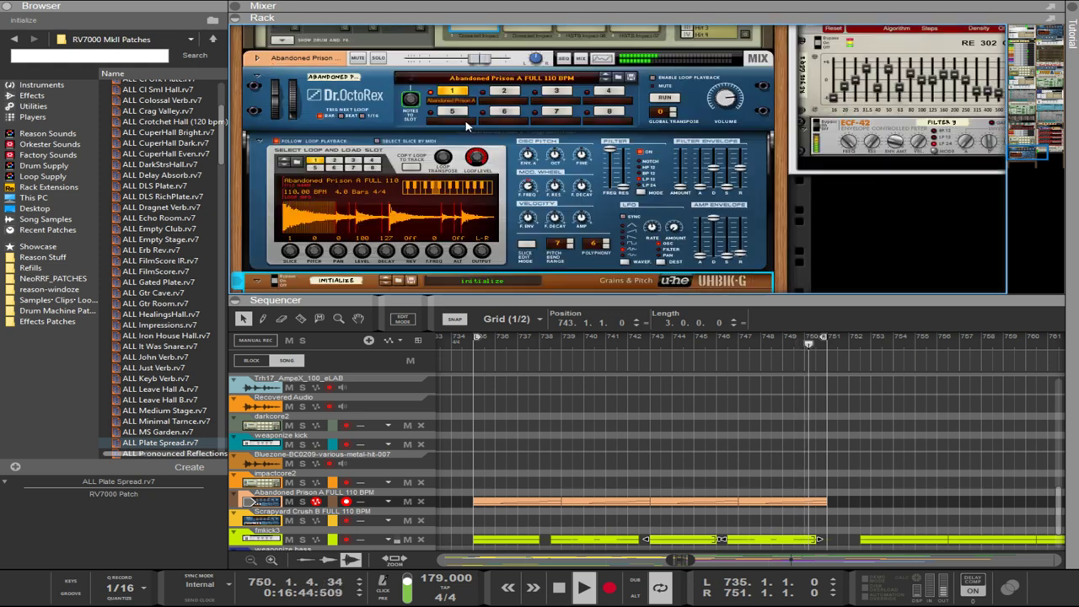
- Raise Dr.OctoRex LFO1 rate to 16/4 and lower Loop 1 transpose to -12
click(652, 227)
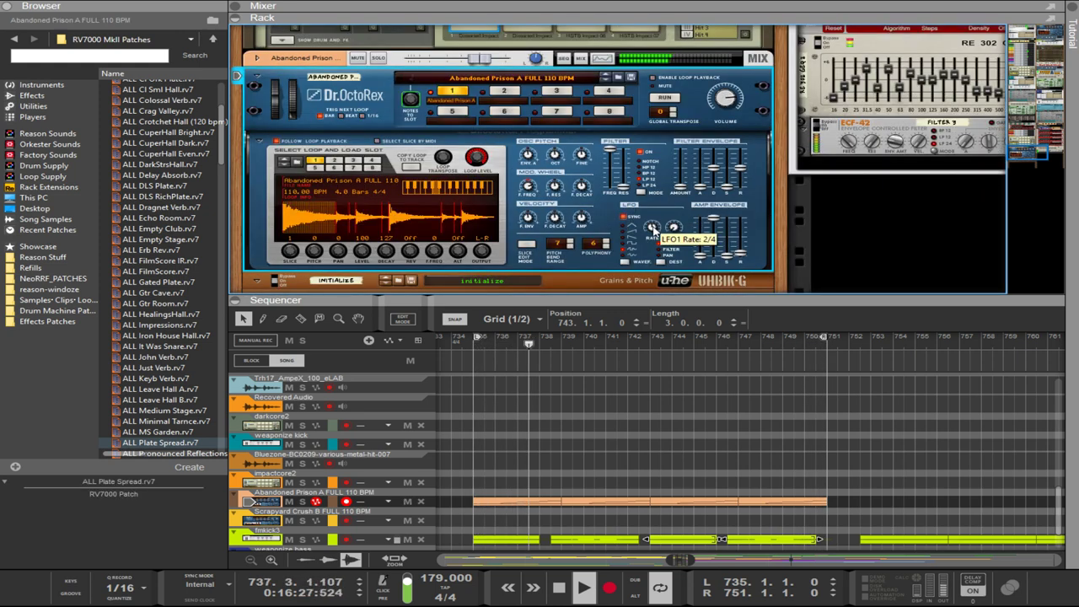
drag(651, 226, 645, 267)
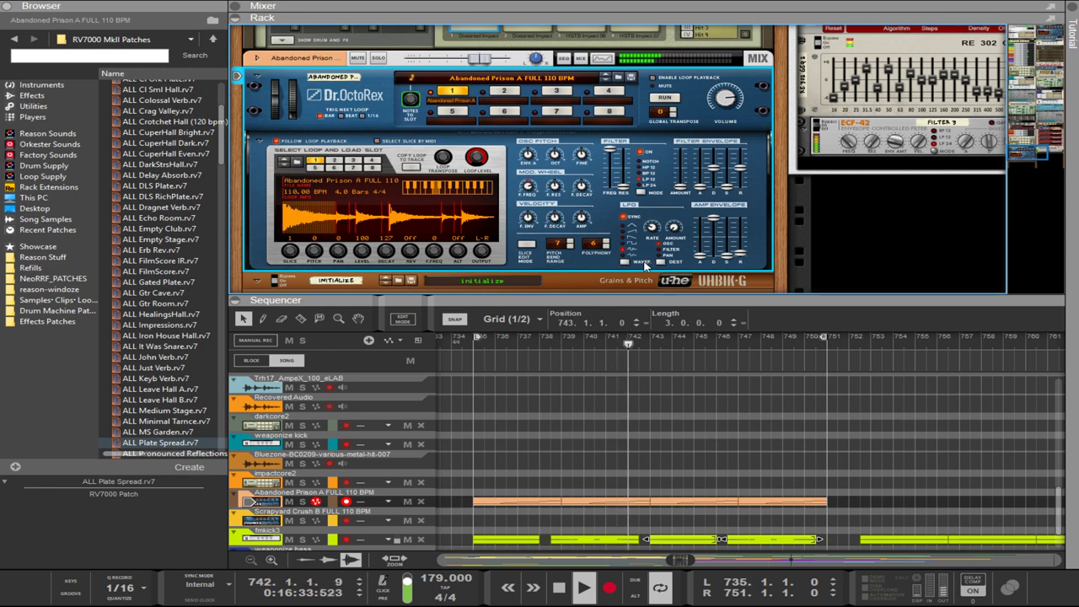
drag(653, 227, 648, 265)
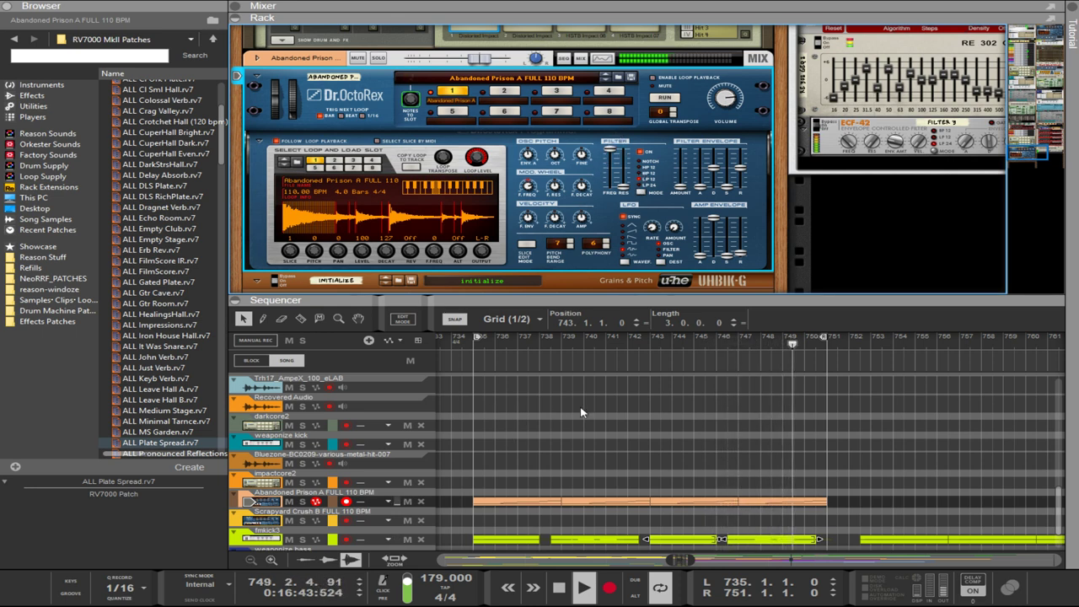
scroll(526, 150, down, 1)
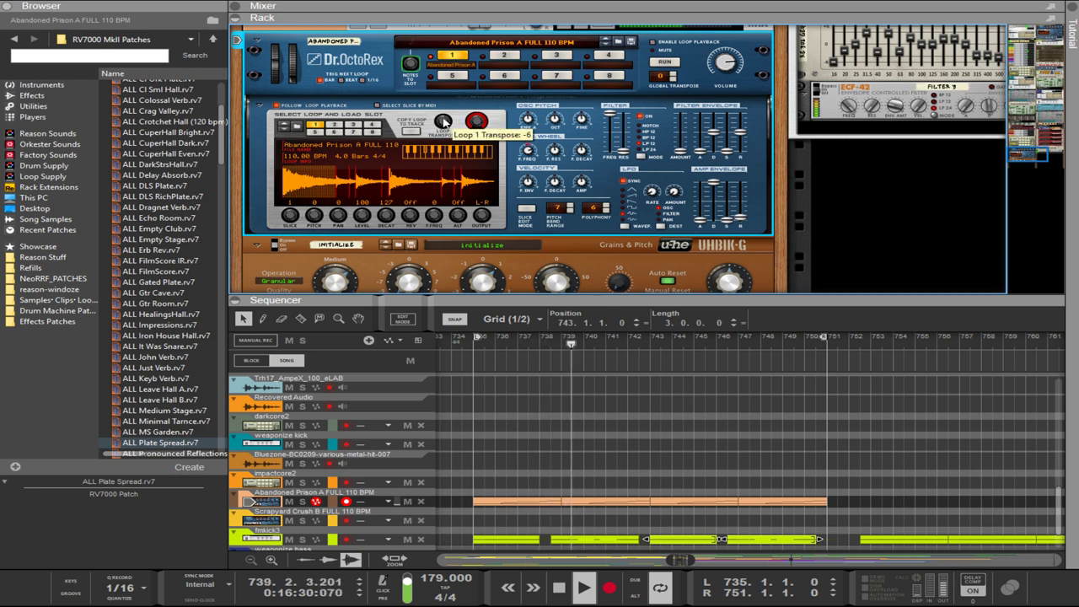
drag(445, 123, 436, 215)
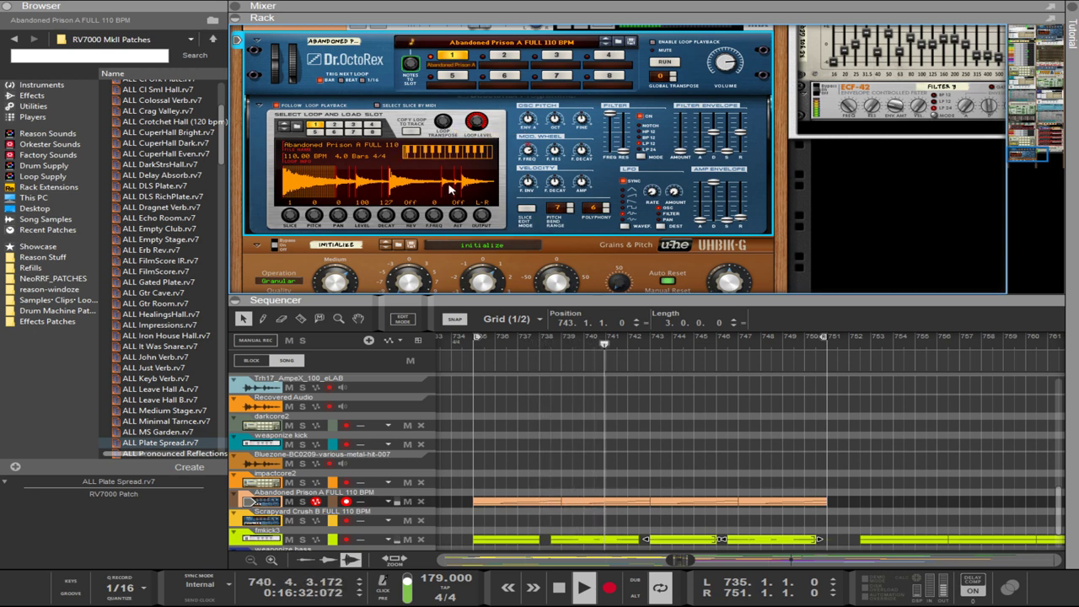
scroll(371, 287, down, 2)
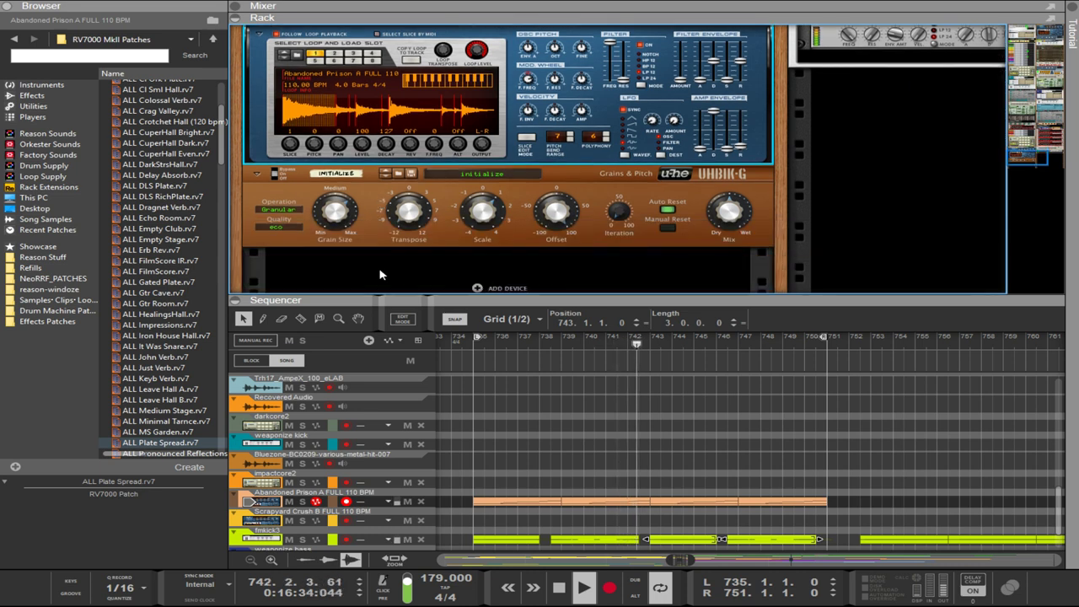
- Raise the UHBIK-G transpose to about -1.0 and its grain size to 7.5
click(408, 217)
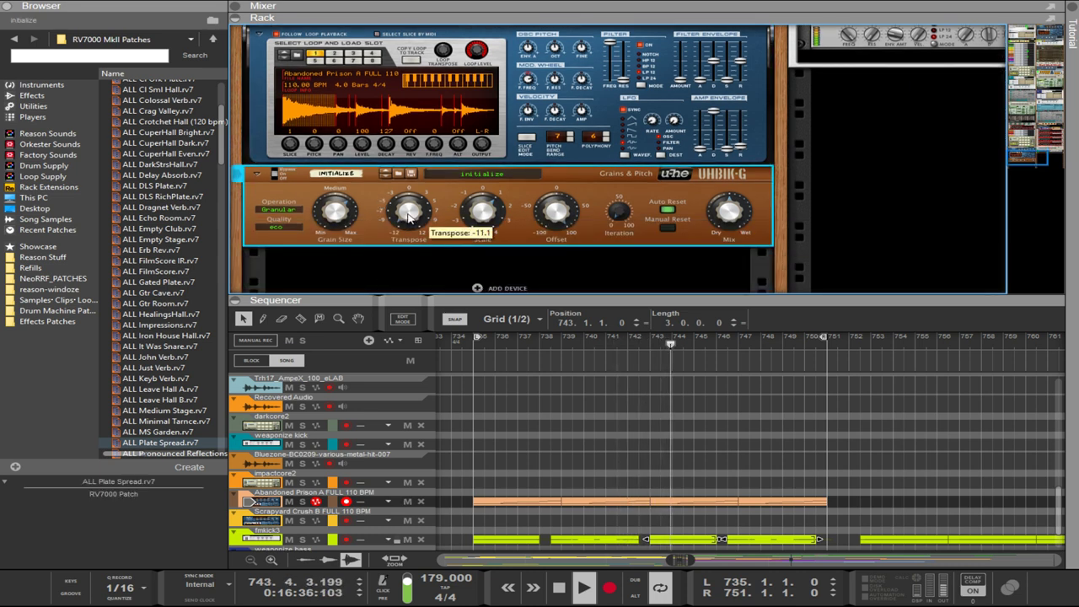
drag(408, 217, 390, 155)
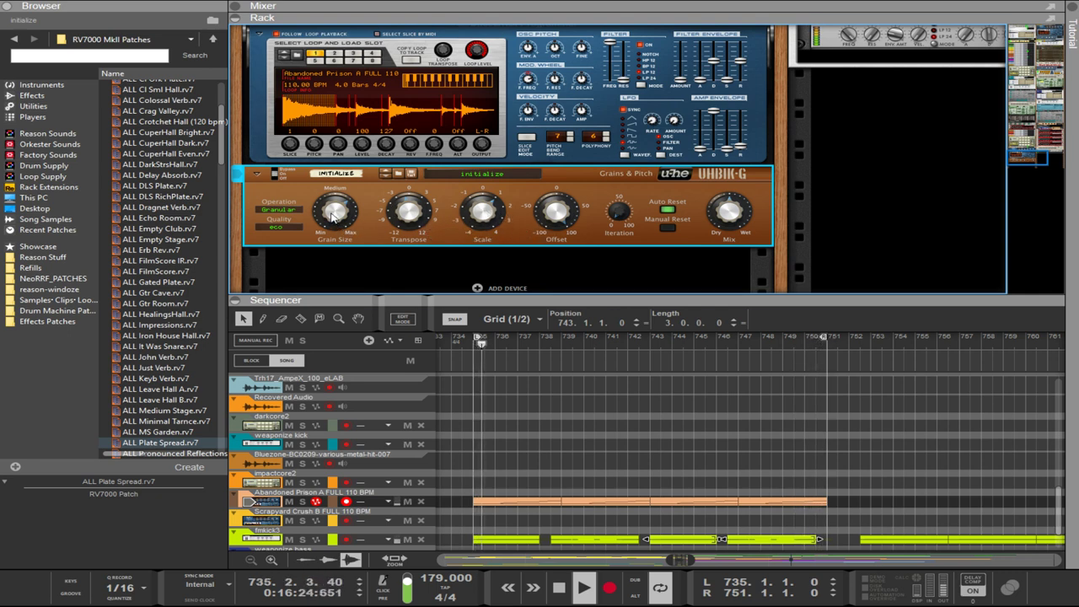
mouse_move(331, 213)
mouse_down()
mouse_move(326, 197)
mouse_move(331, 204)
mouse_up()
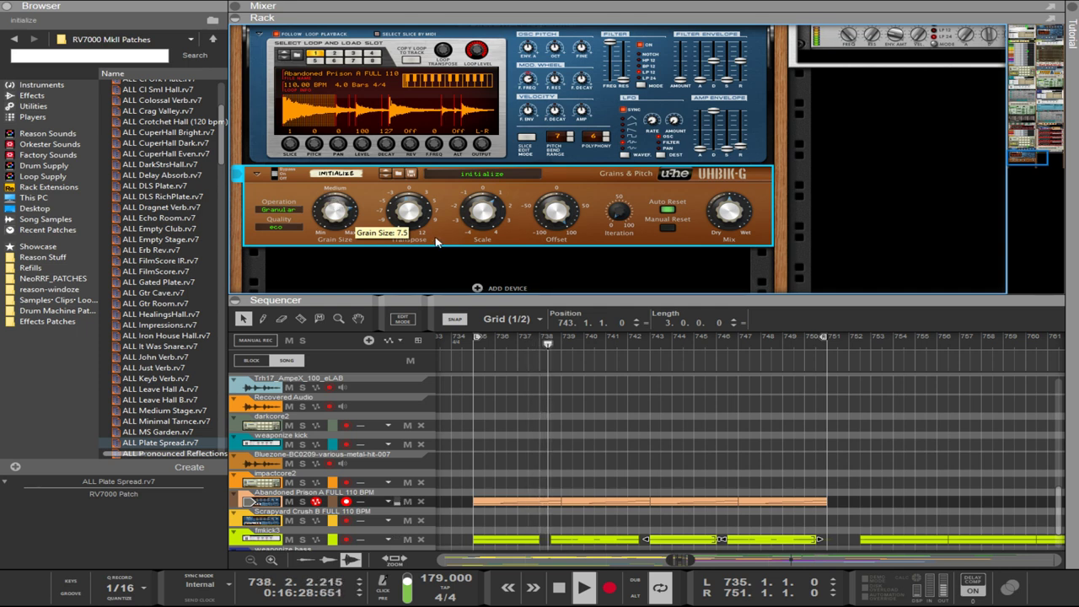
scroll(446, 248, up, 2)
scroll(446, 247, down, 2)
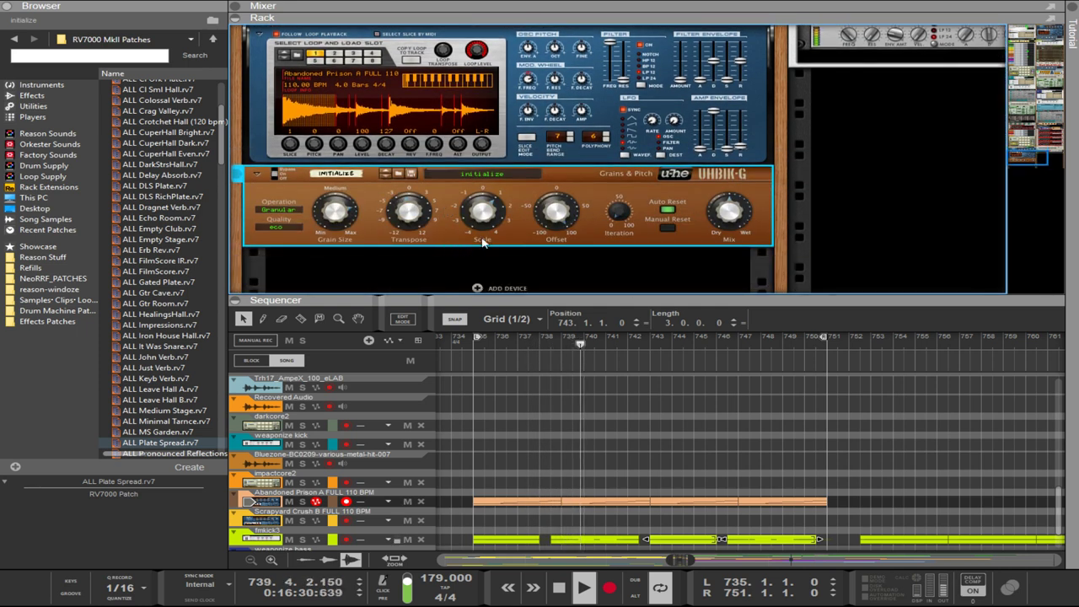
scroll(506, 228, up, 3)
scroll(623, 182, down, 3)
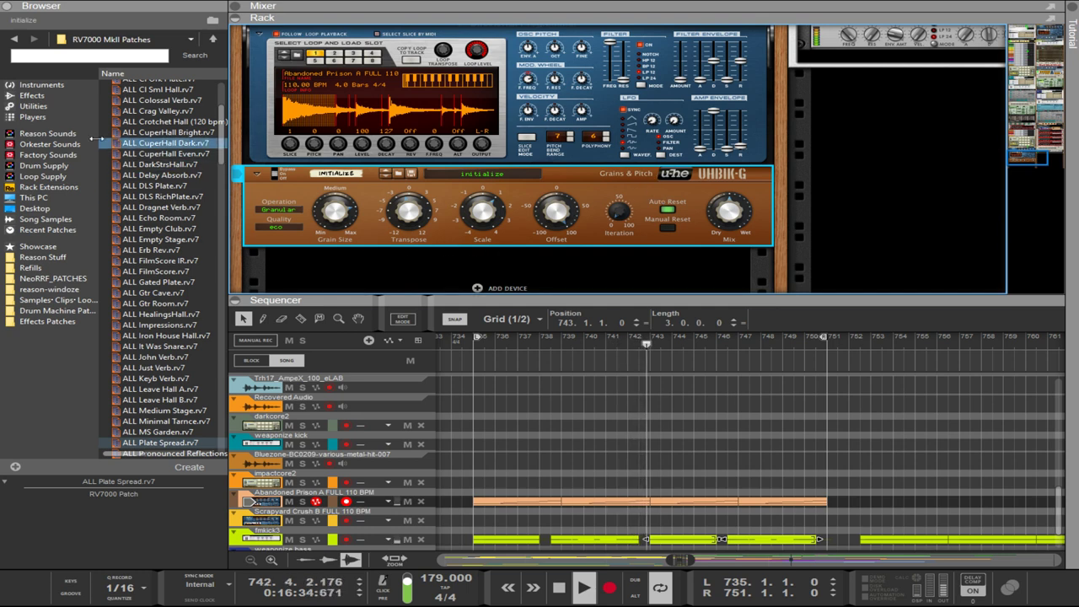
- Insert the GVXT GClip Waveshaping Clipper from the Effects browser into the rack below UHBIK-G
click(35, 96)
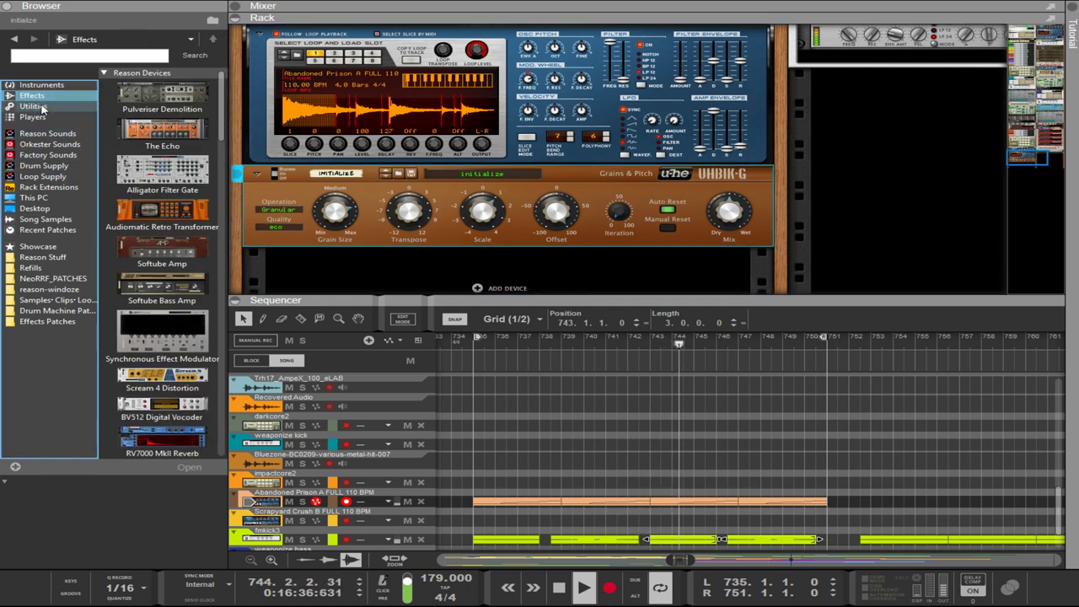
scroll(173, 286, down, 10)
scroll(186, 296, up, 9)
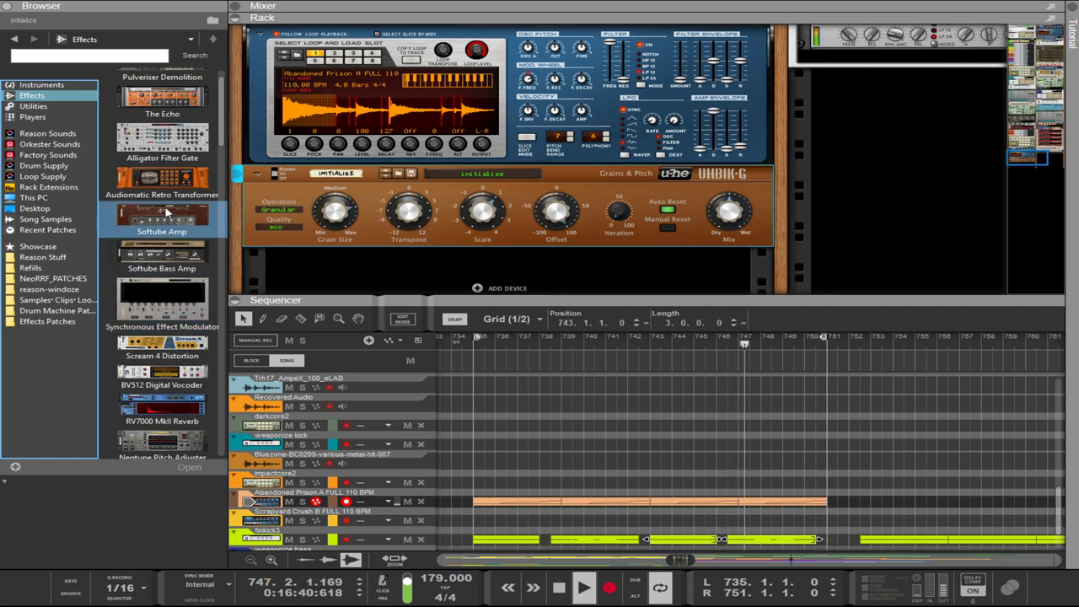
scroll(166, 212, down, 10)
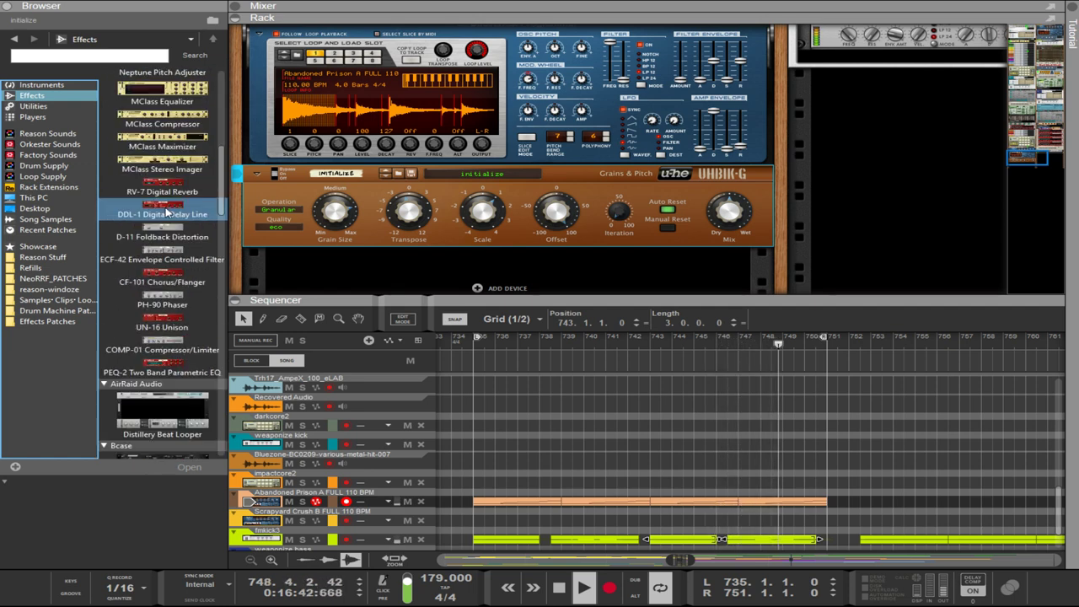
scroll(166, 213, down, 10)
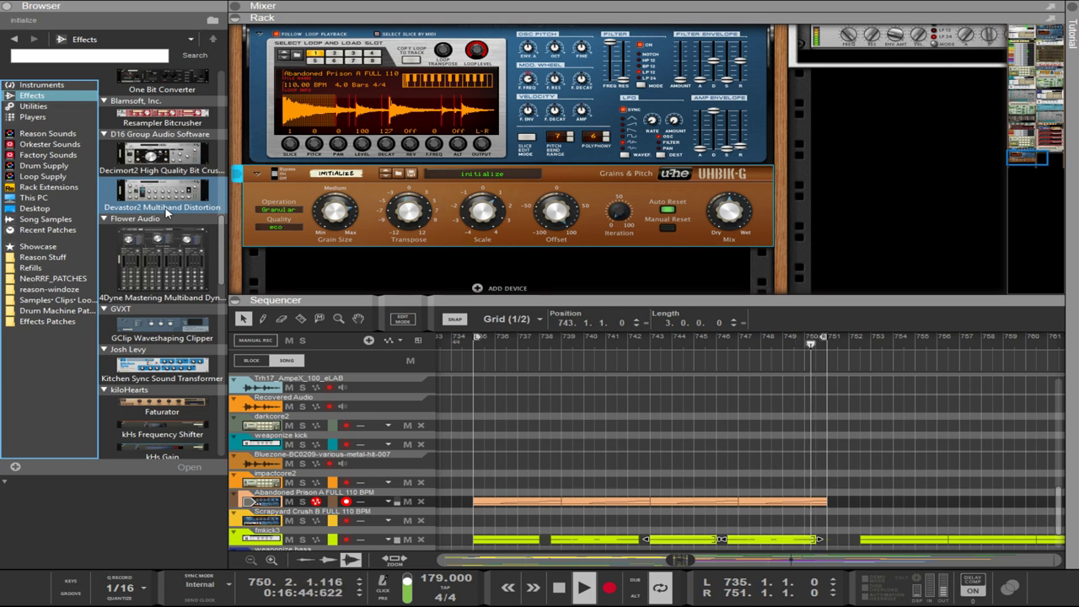
click(148, 161)
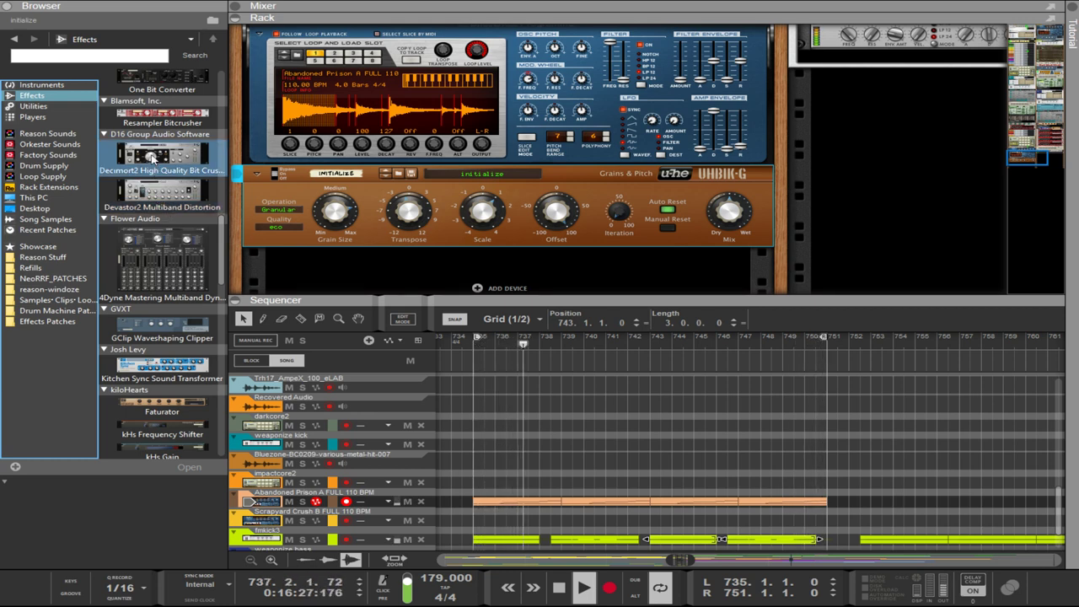
scroll(160, 194, down, 3)
click(167, 227)
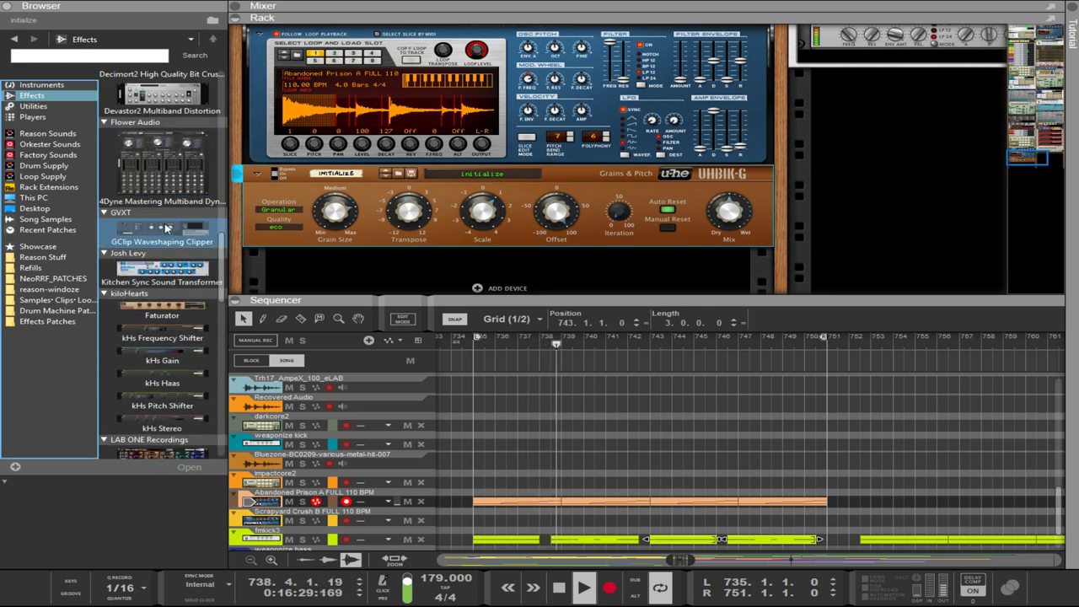
drag(166, 228, 291, 268)
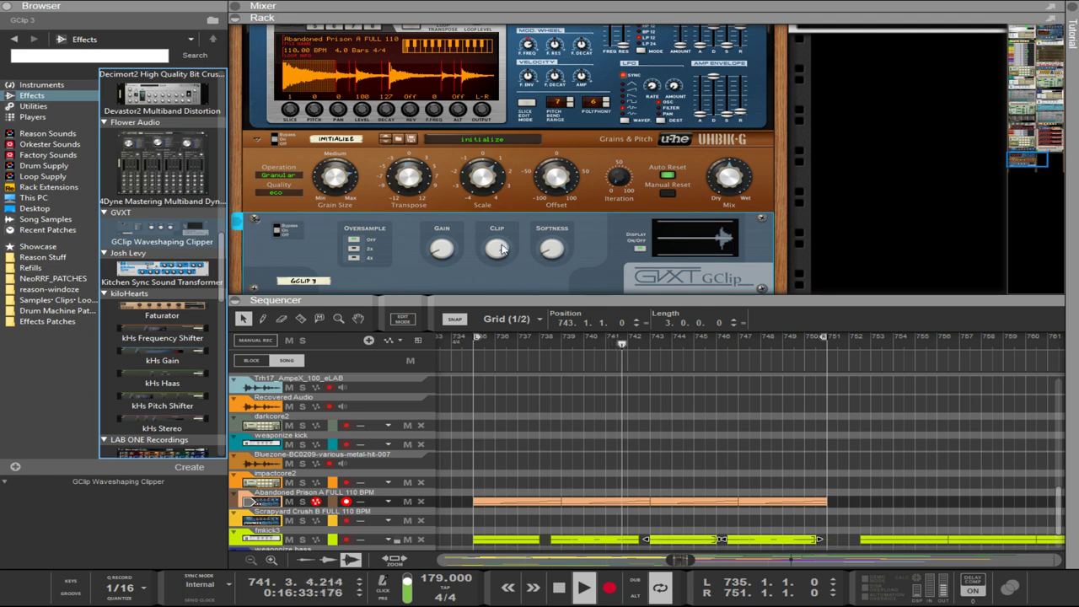
- Raise the GClip gain slightly and lower its clip amount to about 25%
drag(437, 253, 440, 234)
drag(497, 253, 515, 346)
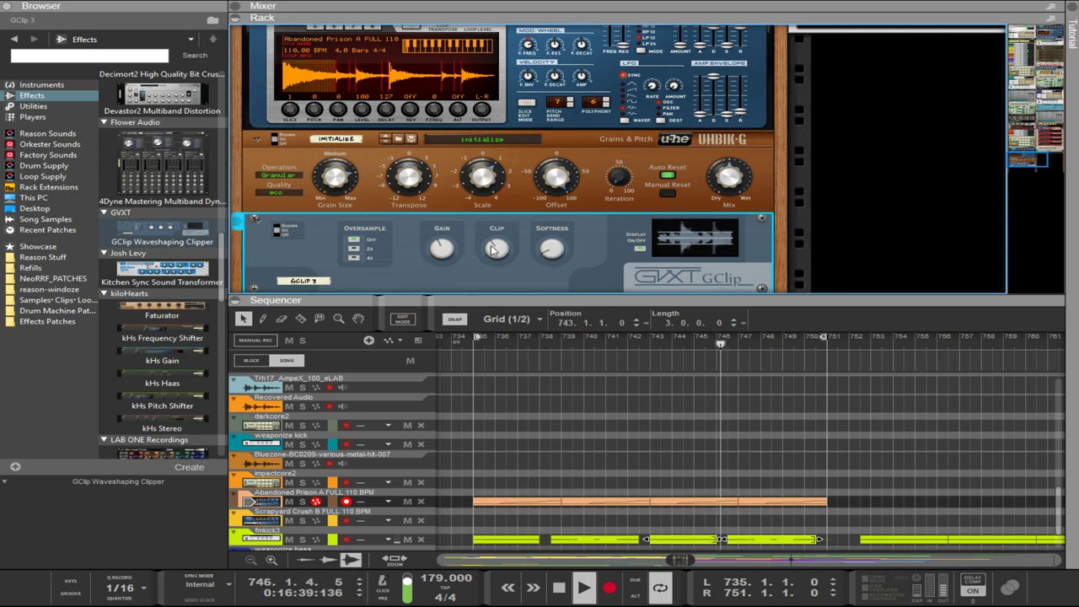
mouse_move(498, 260)
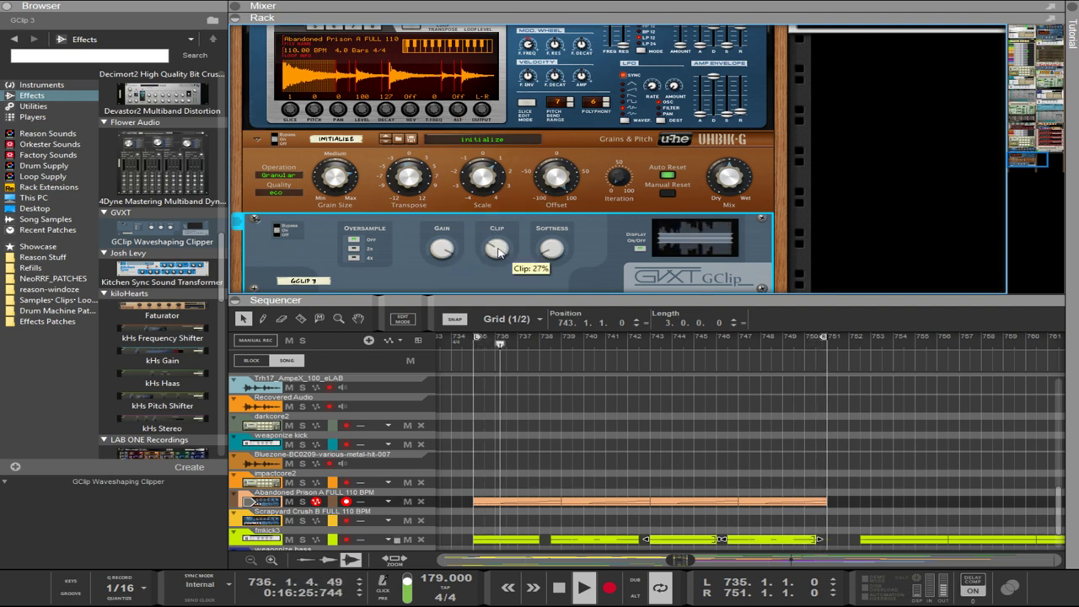
scroll(498, 255, down, 2)
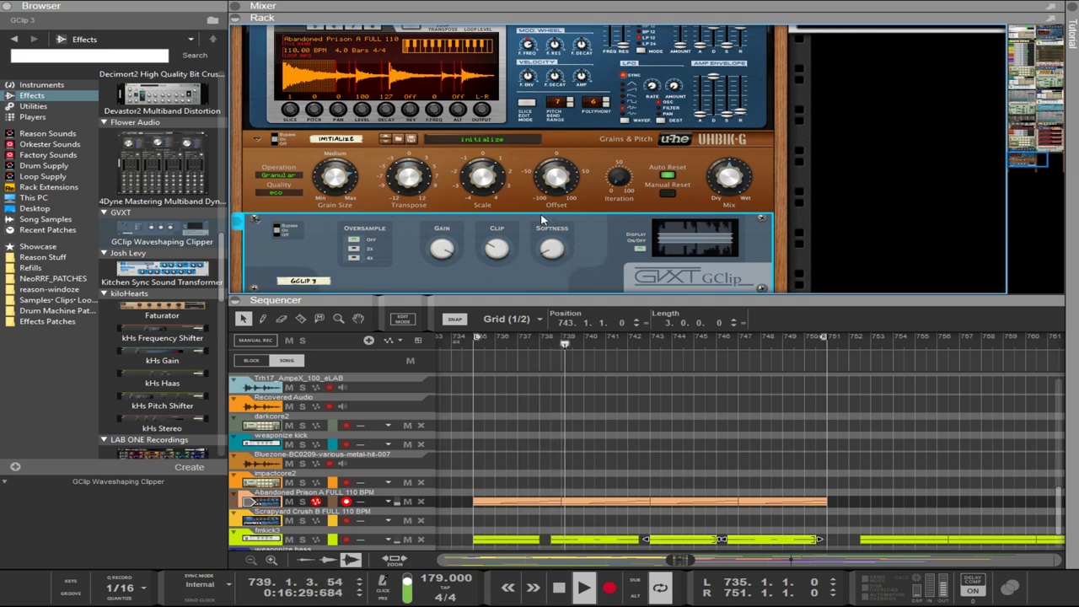
scroll(530, 250, down, 3)
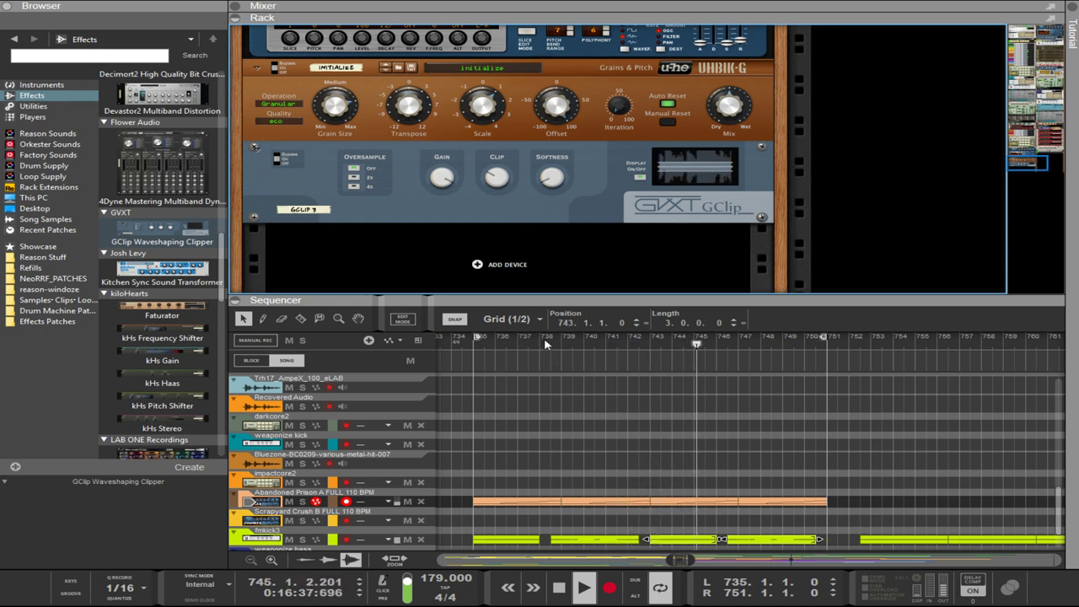
- Add an RV7000 MkII reverb with the EFX Scary Verb patch and dry/wet set to 9
click(719, 63)
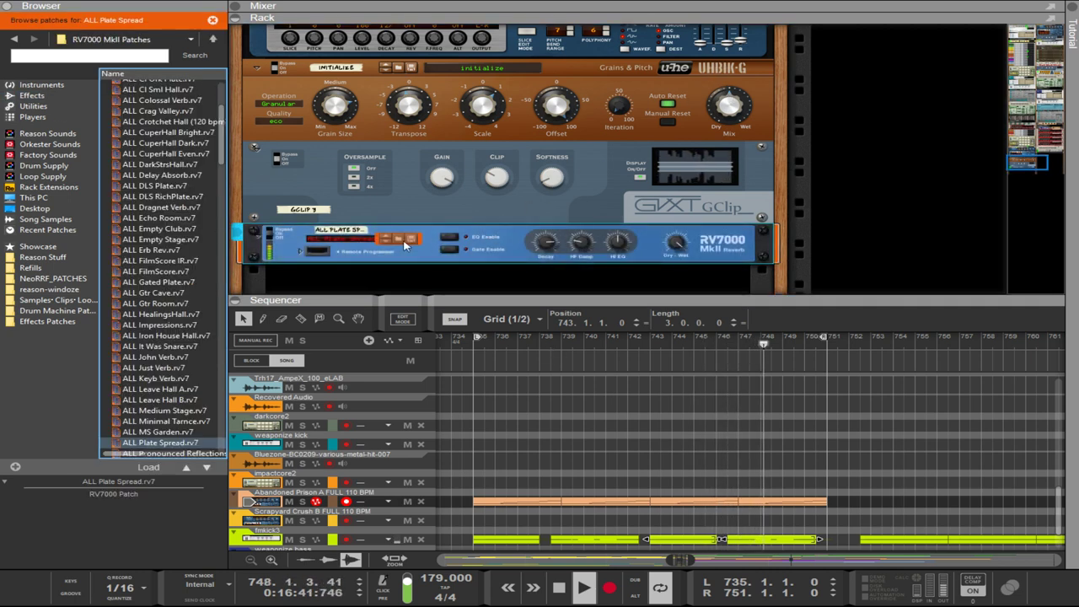
scroll(189, 338, down, 20)
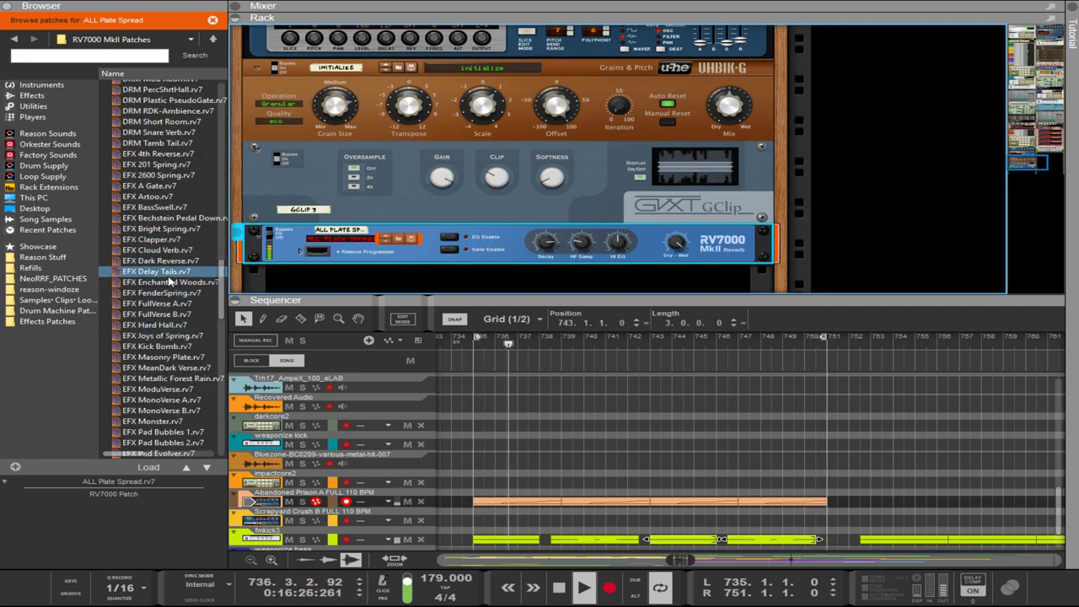
scroll(155, 388, down, 5)
scroll(154, 390, down, 1)
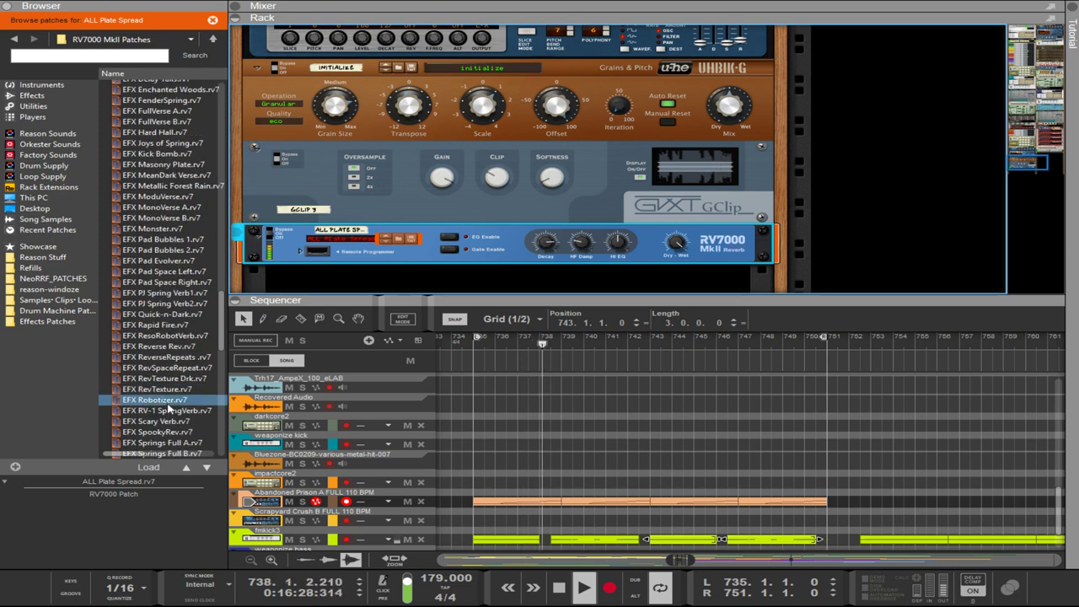
click(156, 420)
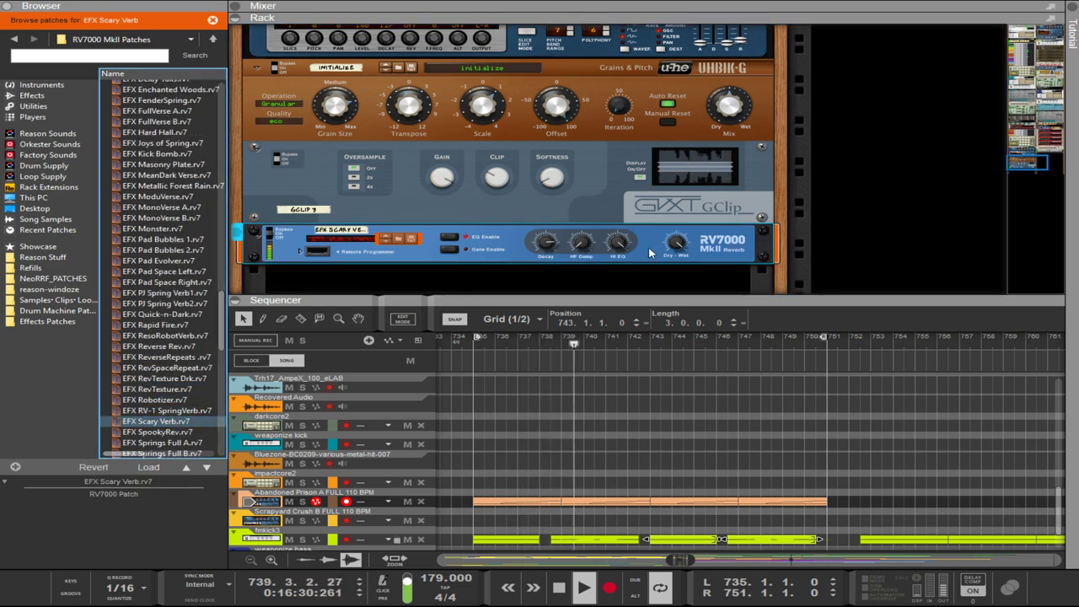
drag(675, 243, 693, 385)
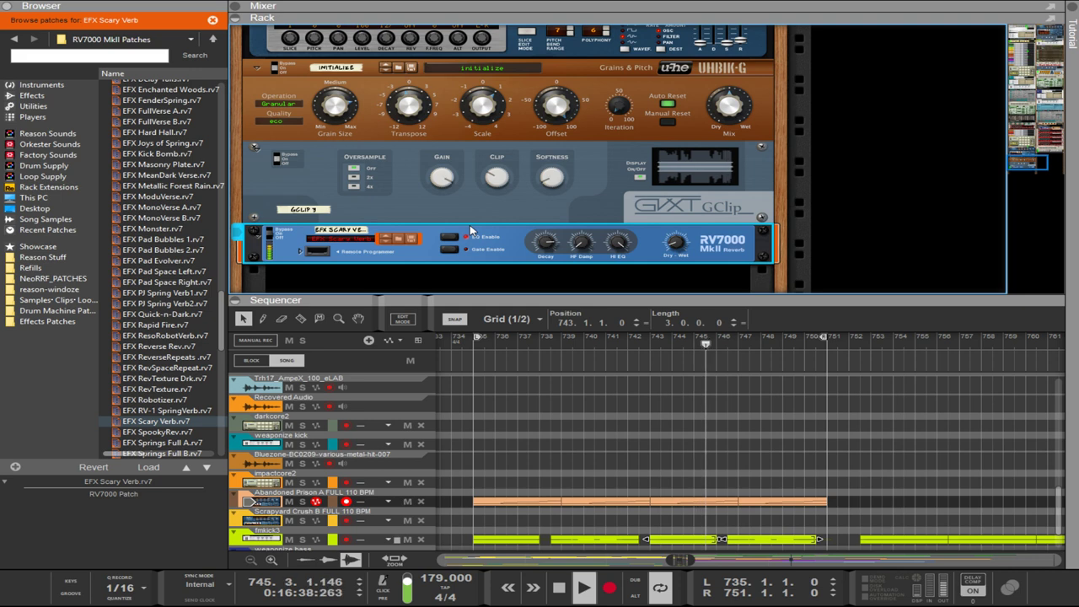
- Resize the sequencer/rack divider so both tracks and rack devices are visible
drag(638, 286, 619, 109)
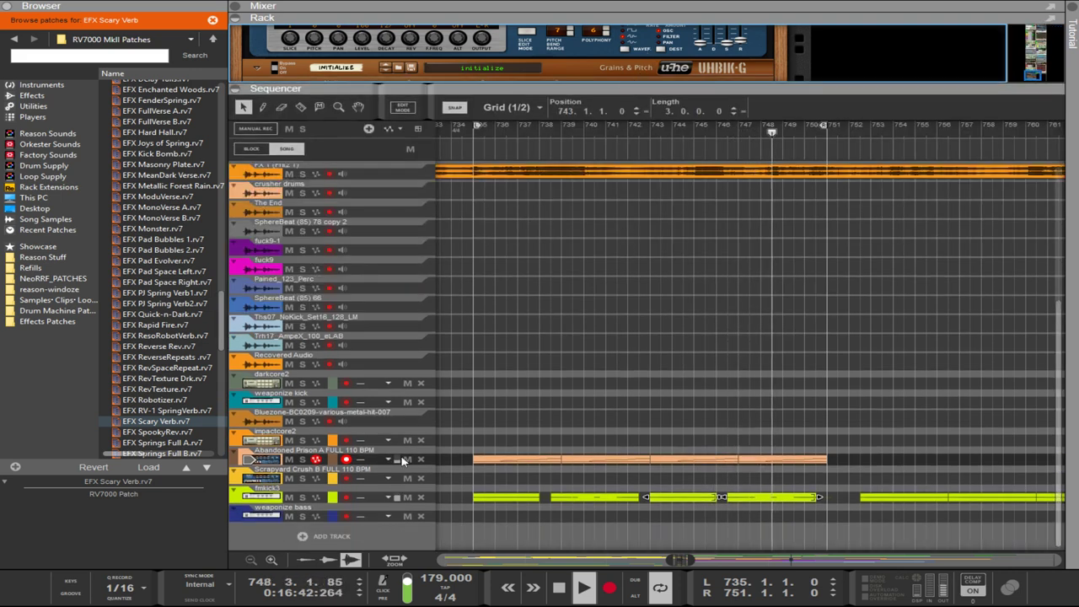
drag(619, 85, 621, 159)
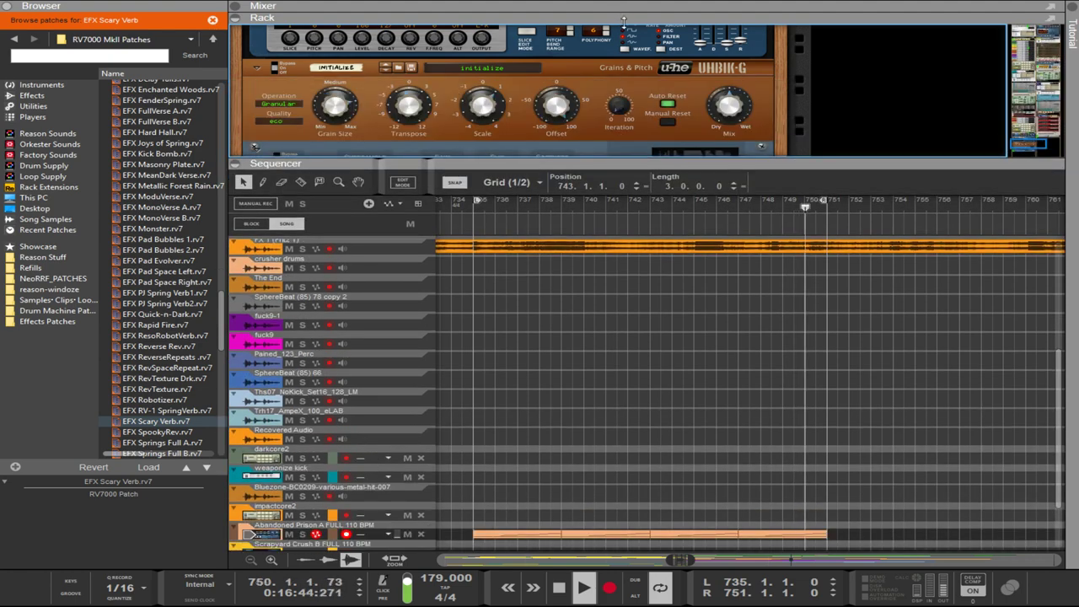
mouse_move(624, 20)
mouse_down()
mouse_move(628, 306)
mouse_move(628, 13)
mouse_up()
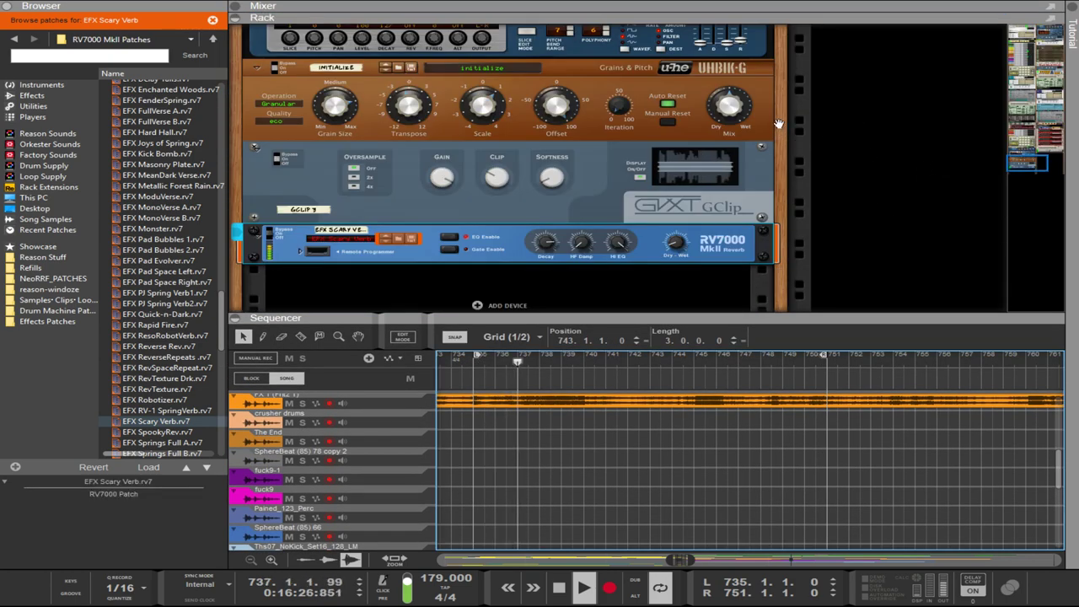
- Turn off the MUTE button on the fmkick3 Combinator in the rack
drag(772, 130, 730, 166)
scroll(730, 167, up, 10)
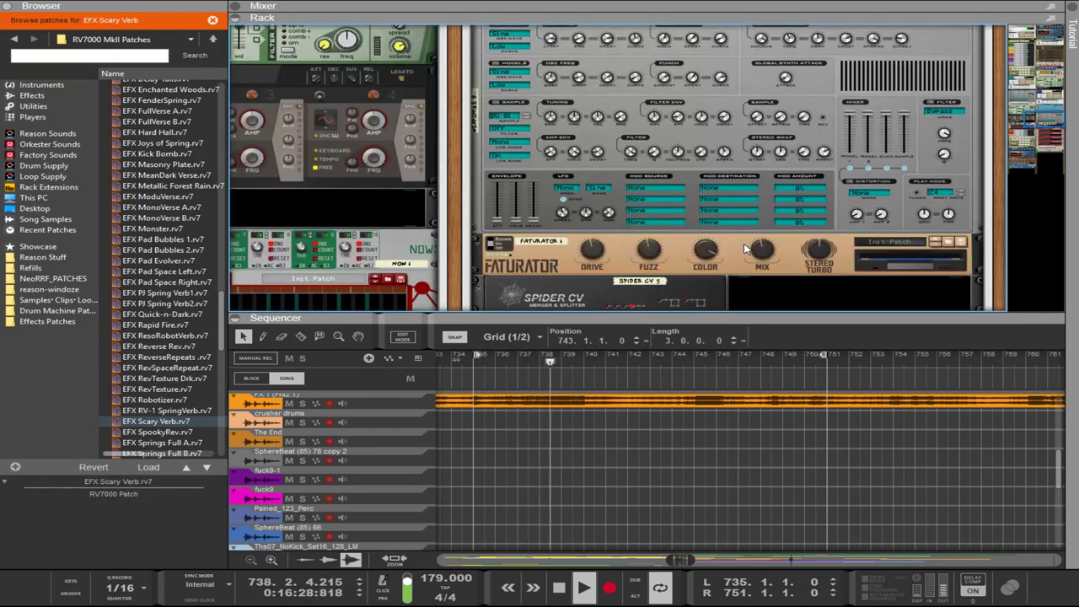
scroll(744, 249, up, 10)
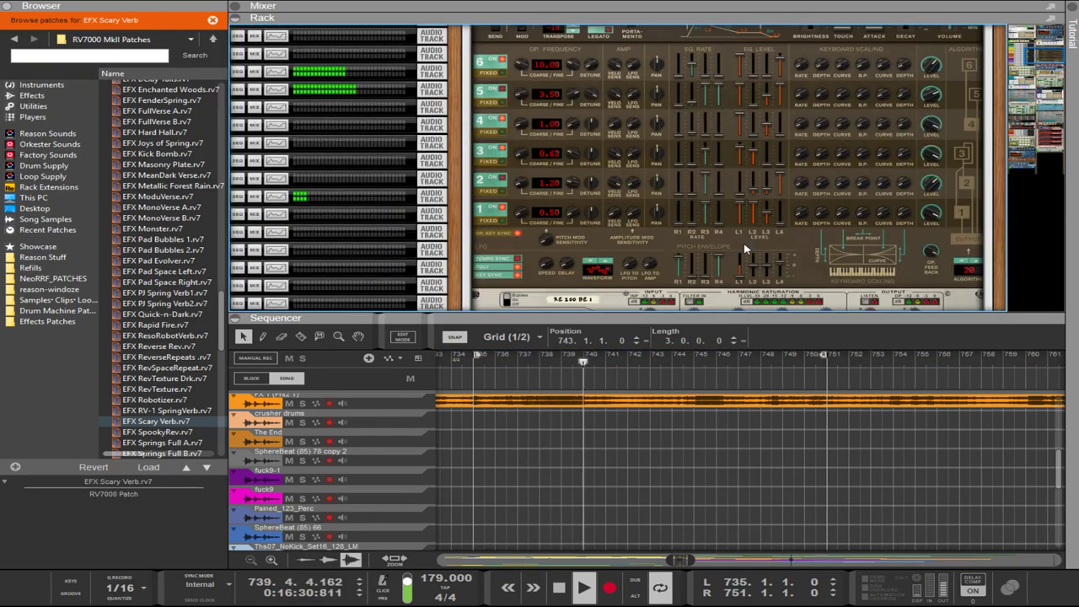
scroll(622, 383, down, 10)
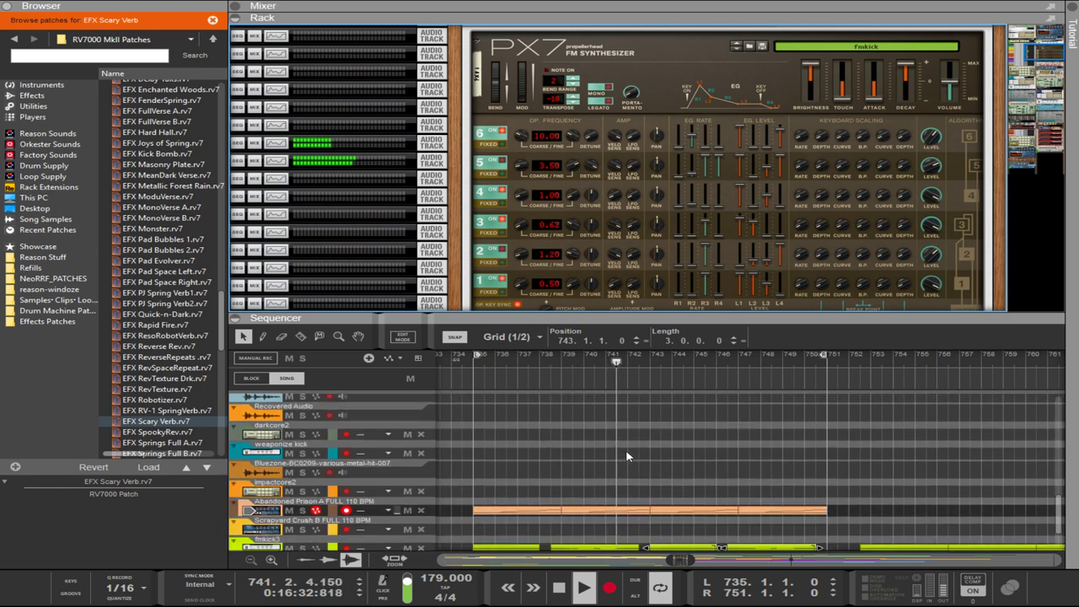
scroll(596, 80, up, 3)
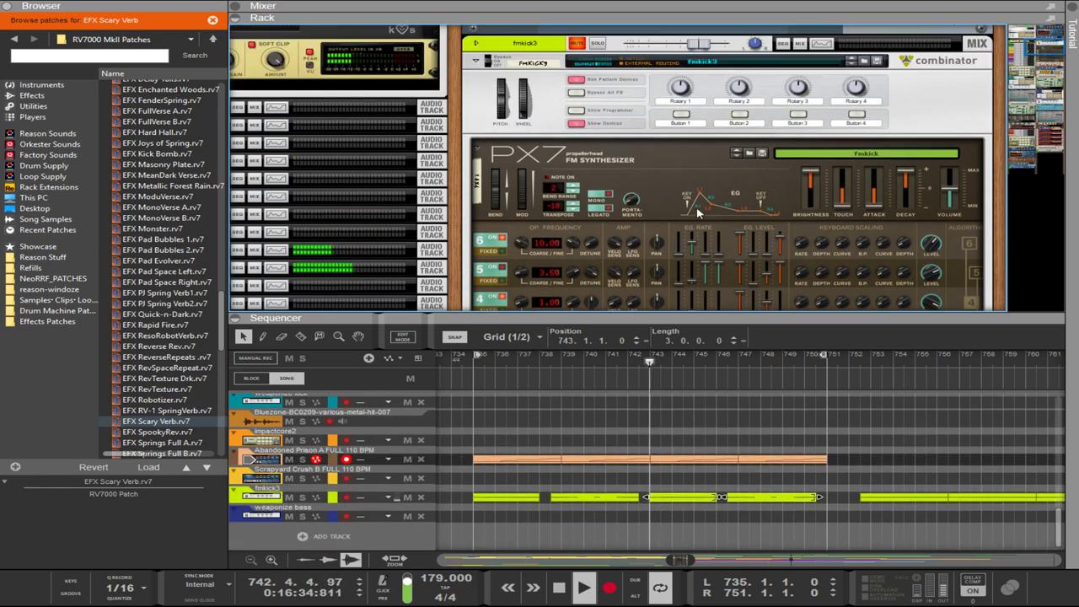
click(582, 79)
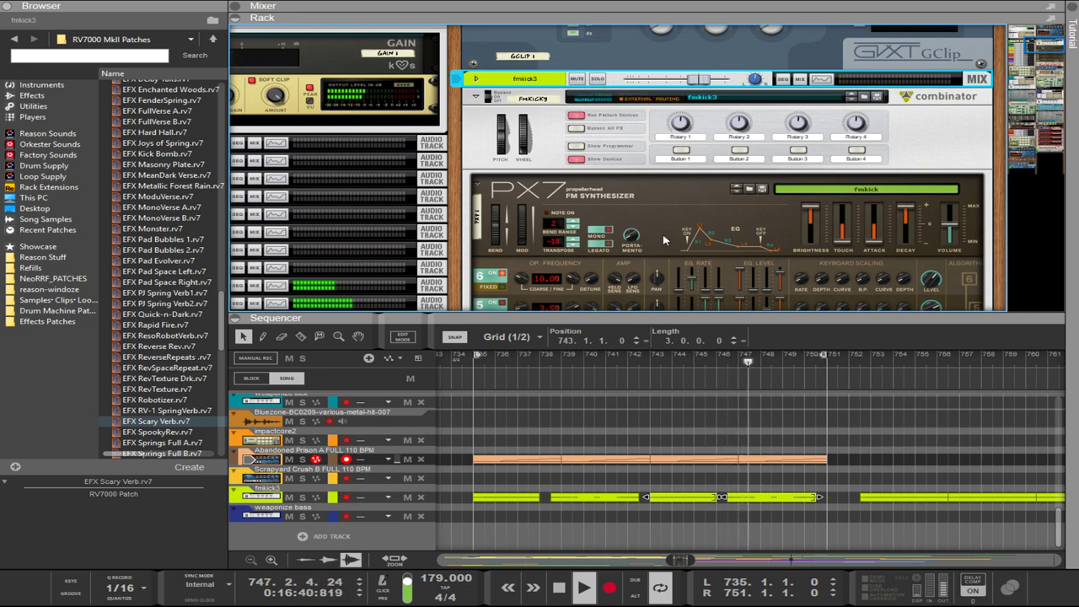
scroll(663, 241, down, 4)
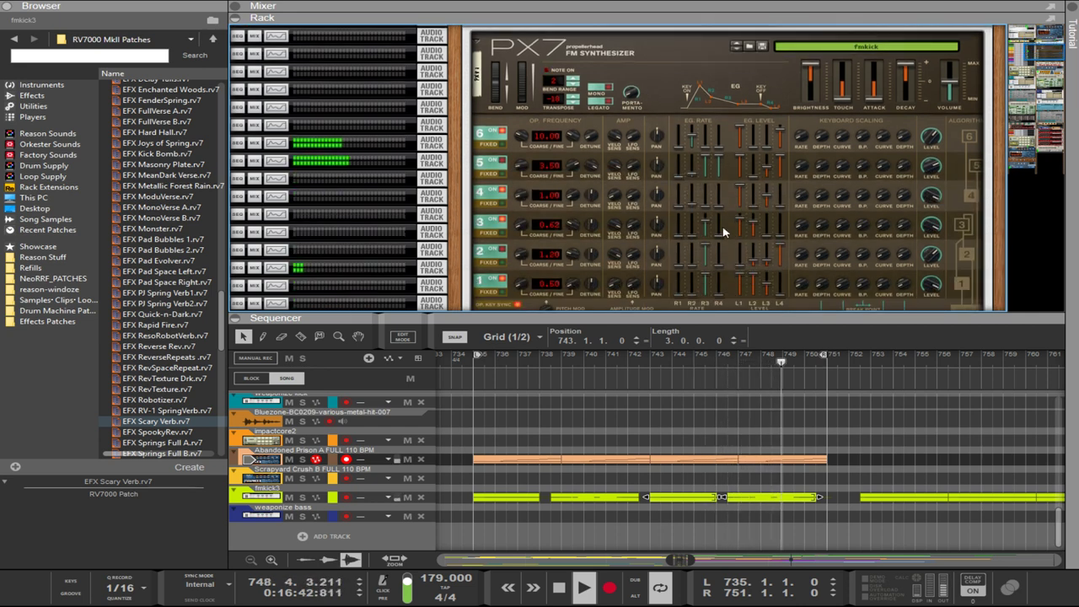
scroll(730, 225, down, 3)
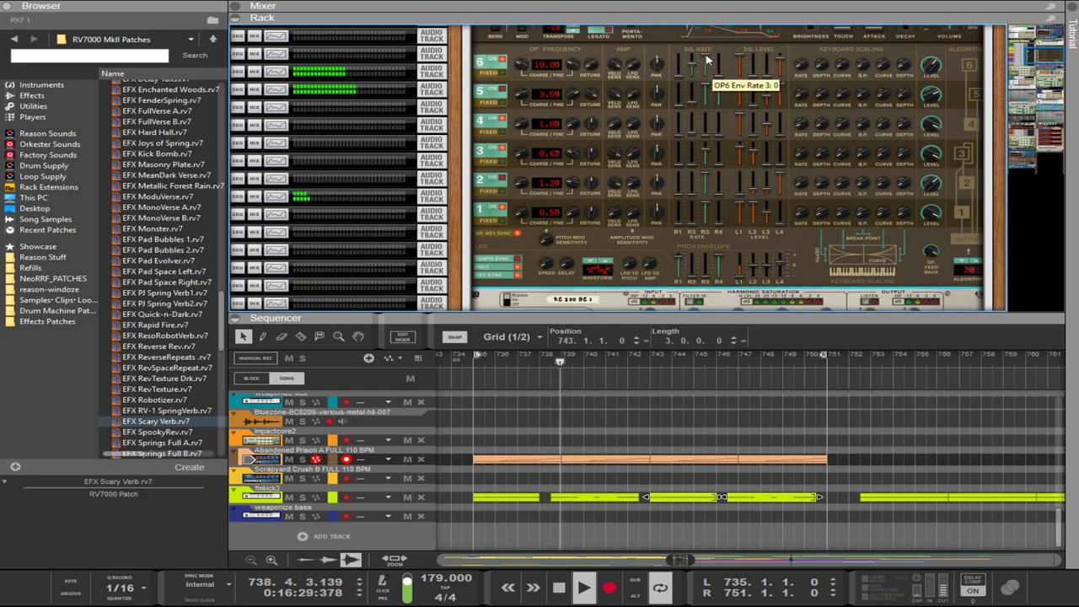
- Select the four fmkick3 clips and shift them half a bar left, undoing a stray move
click(816, 481)
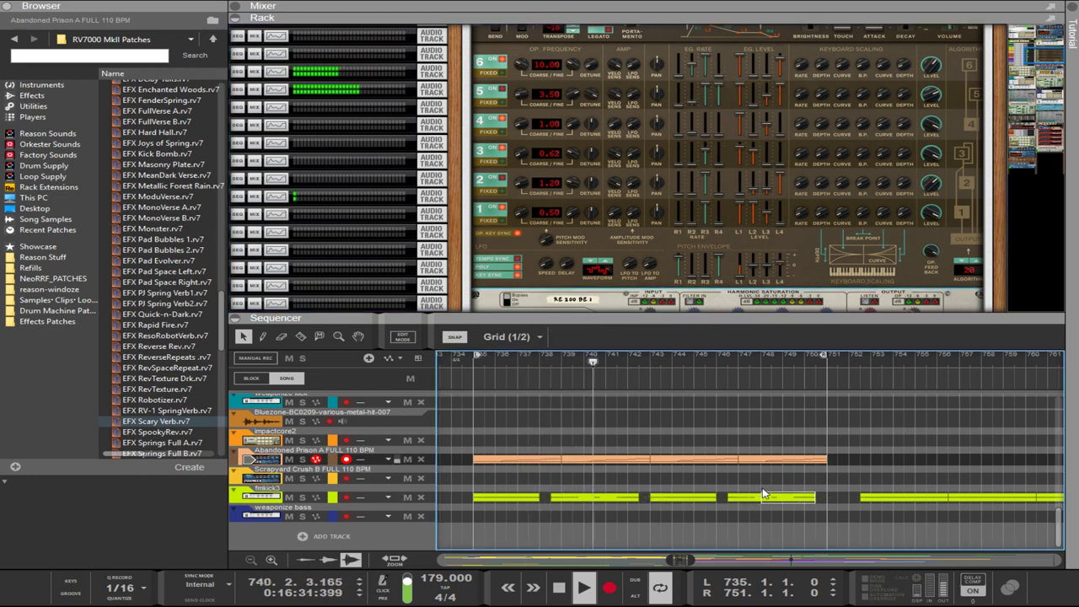
click(498, 502)
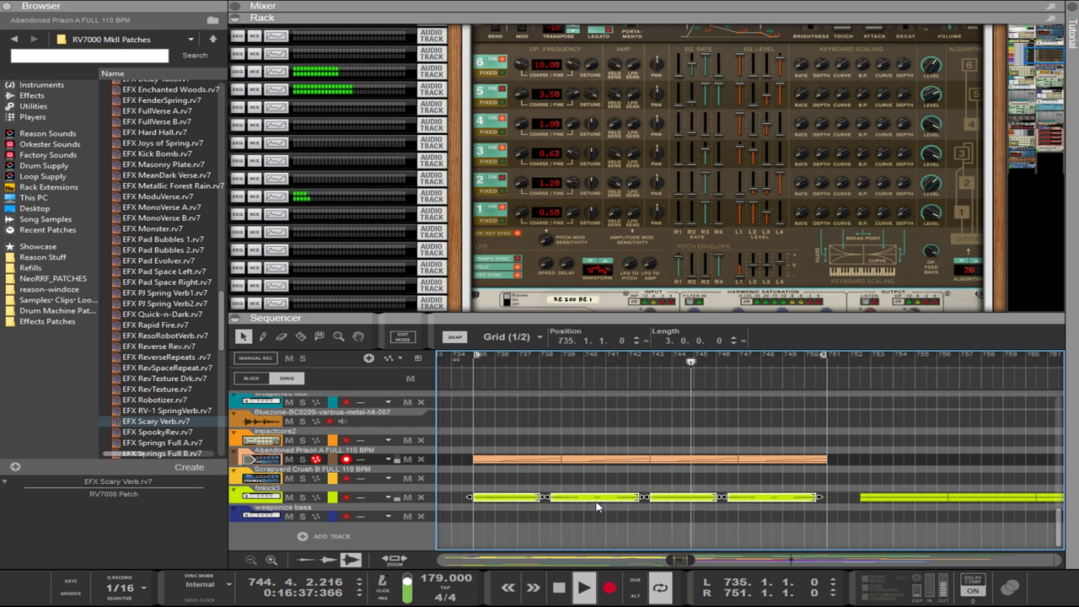
click(628, 514)
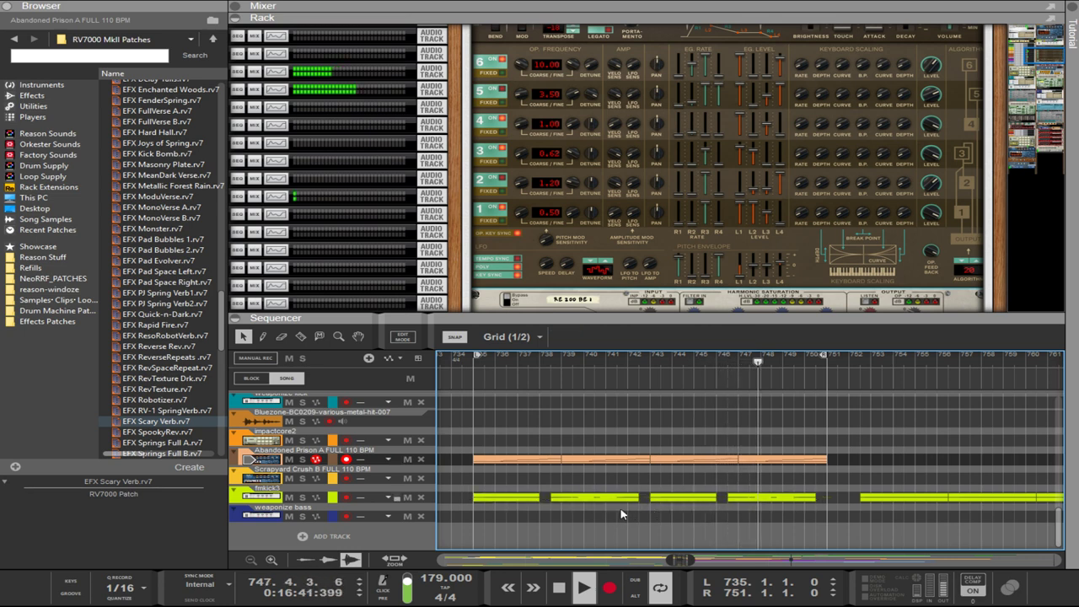
drag(810, 525, 509, 503)
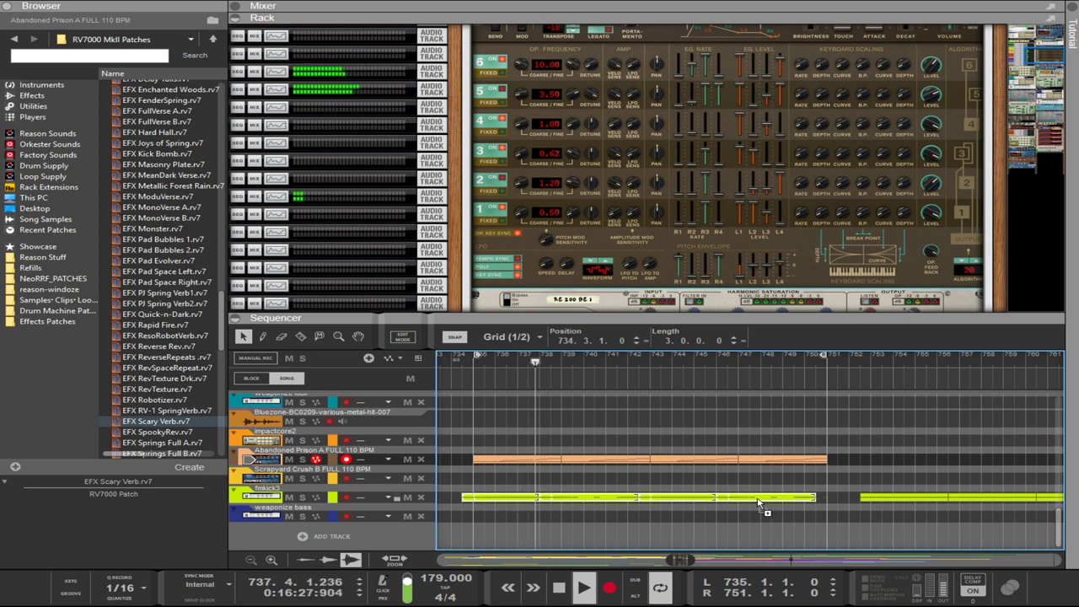
drag(761, 502, 756, 504)
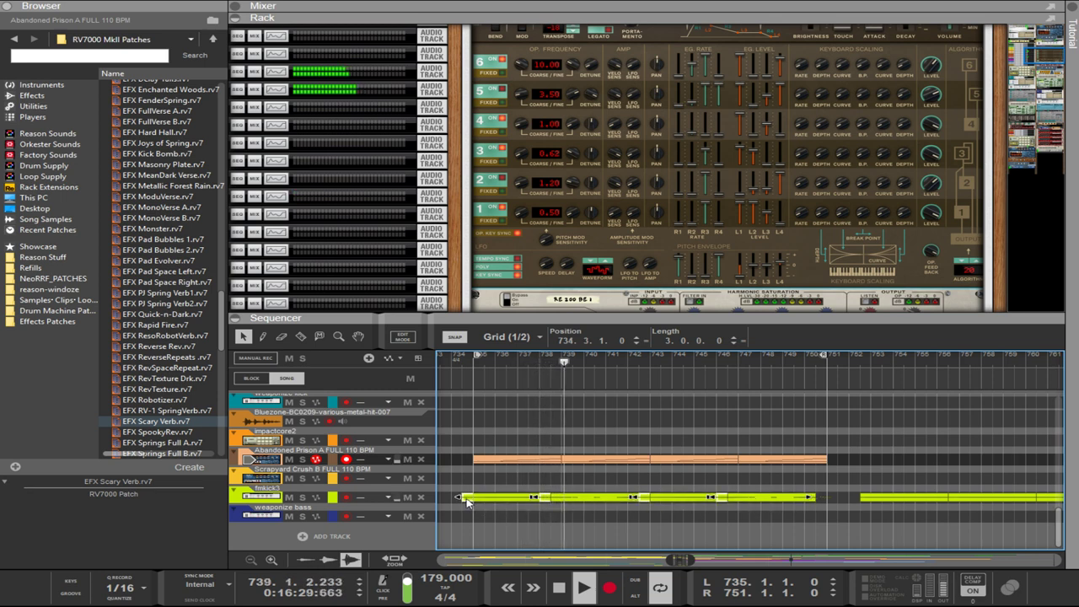
drag(468, 500, 485, 514)
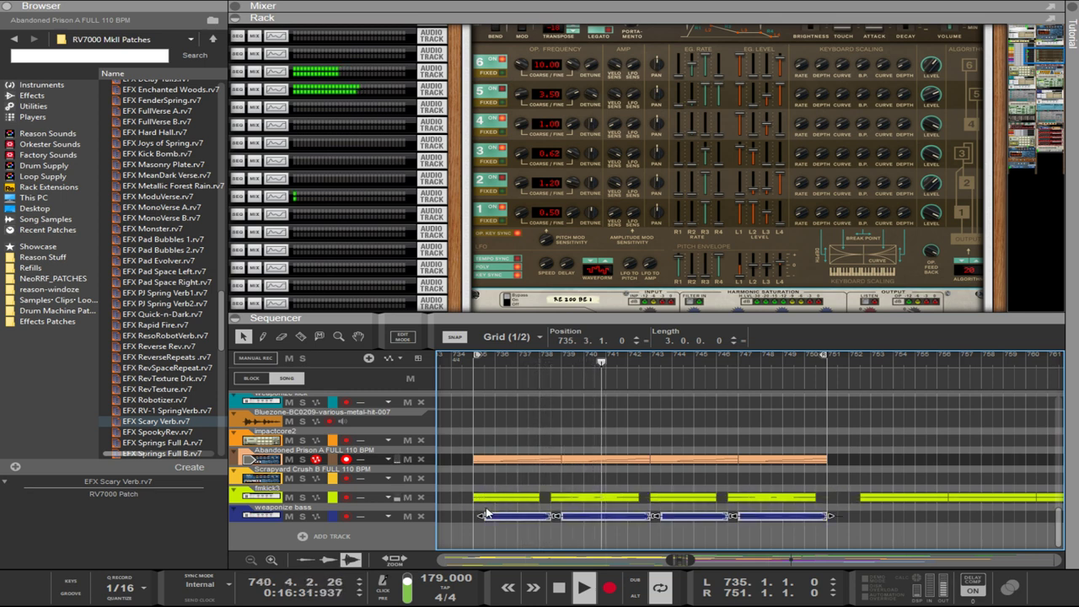
key(ctrl+z)
- Remove the short fmkick3 clip near bar 750 and reselect the remaining loop clips
click(477, 504)
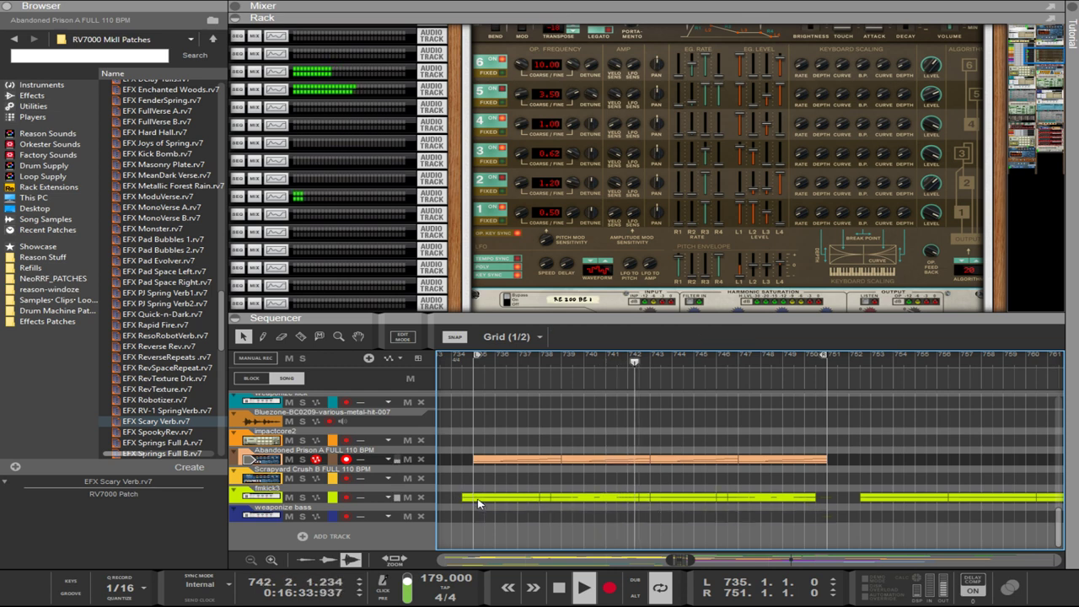
drag(468, 500, 822, 503)
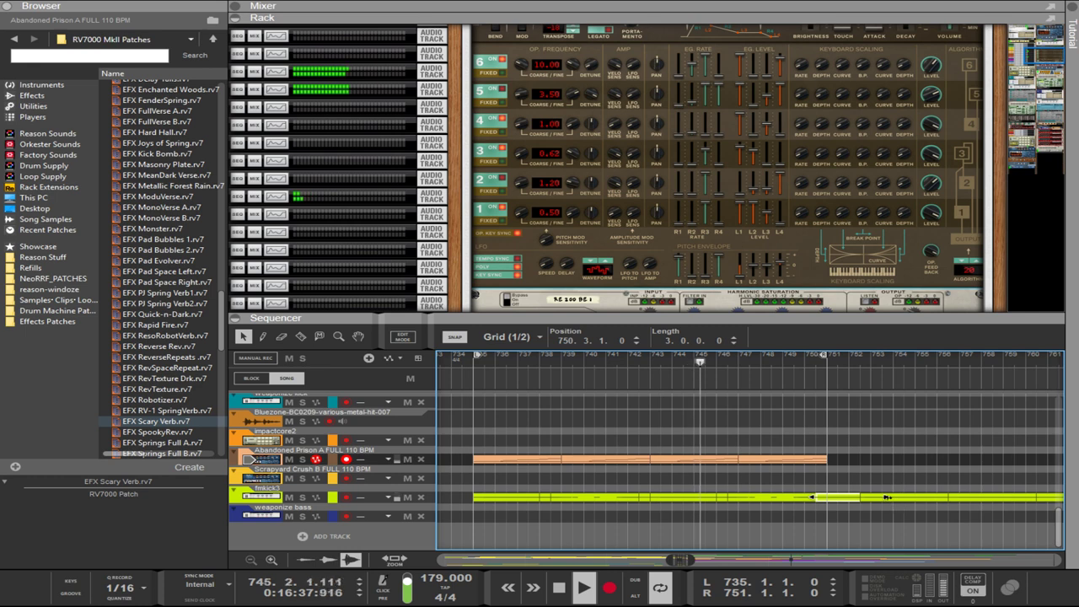
key(Delete)
drag(839, 521, 505, 501)
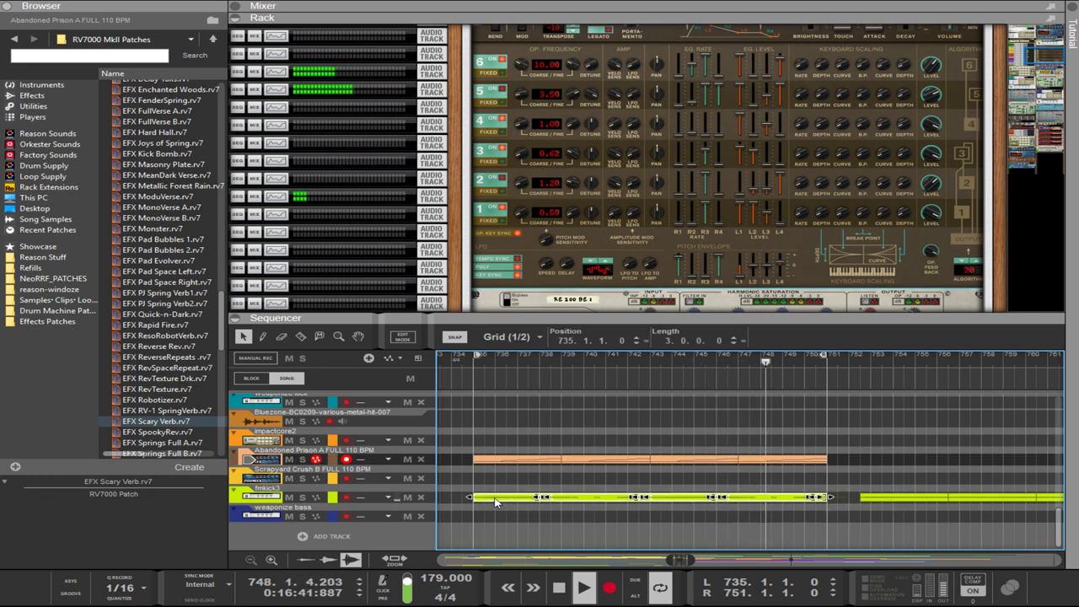
drag(494, 498, 503, 504)
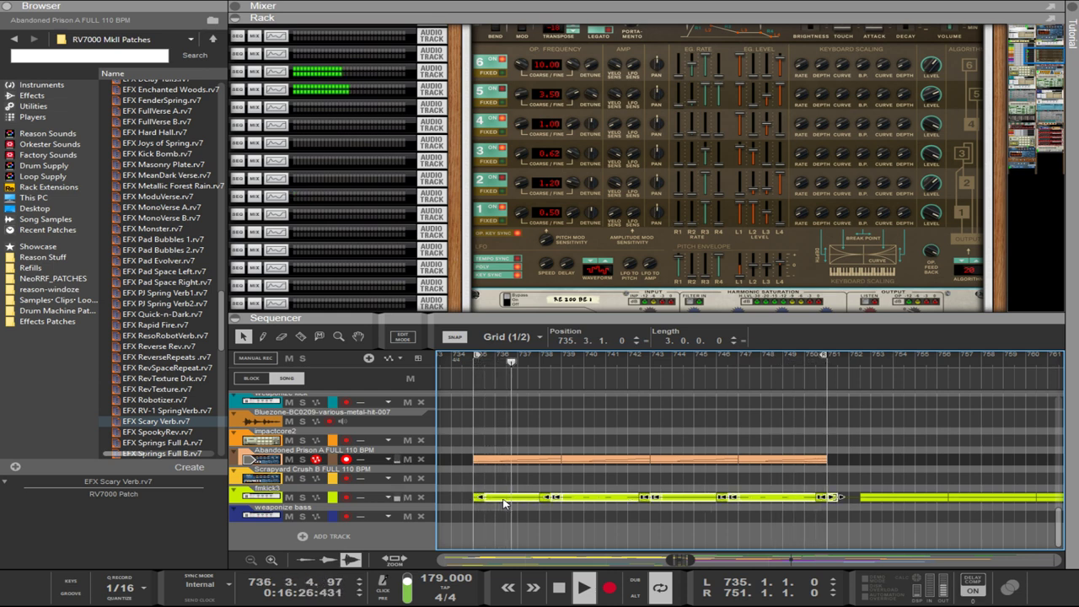
key(ctrl+z)
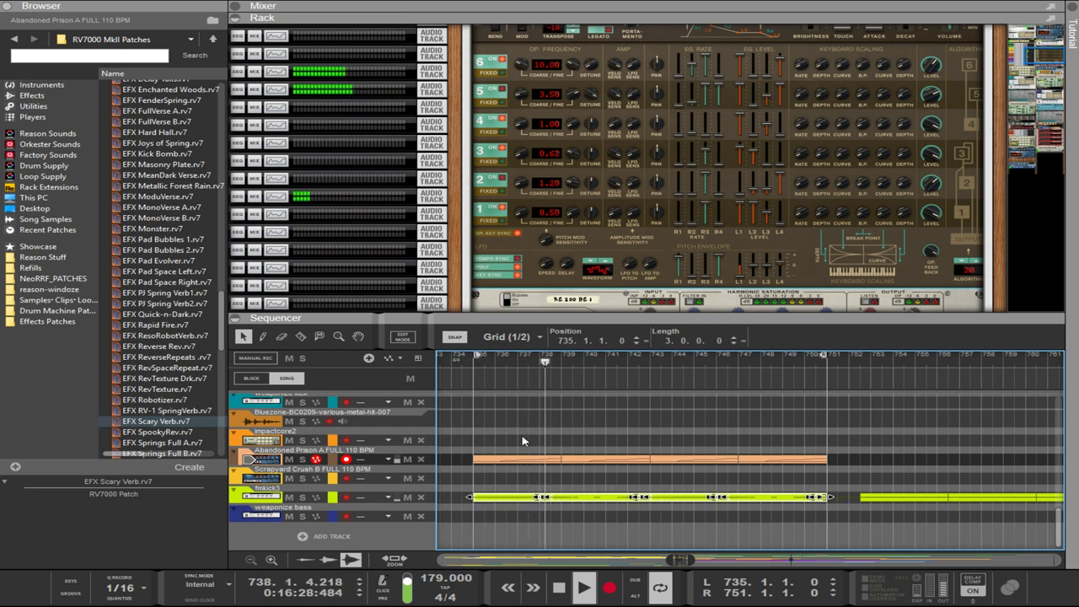
- Shorten the small fmkick3 clip at bar 750 to one beat
scroll(523, 497, up, 5)
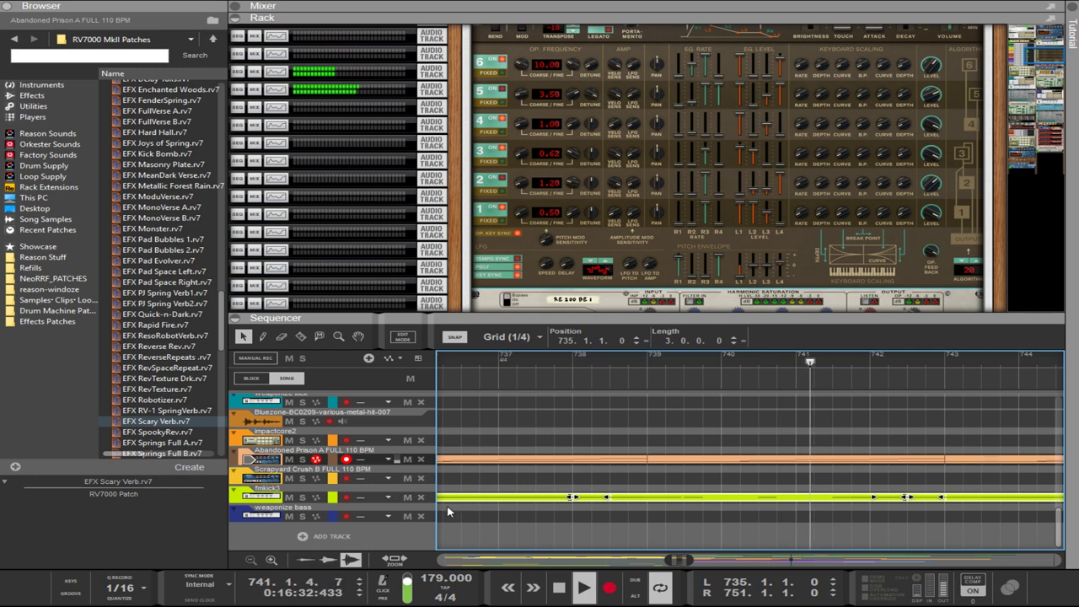
scroll(452, 510, left, 6)
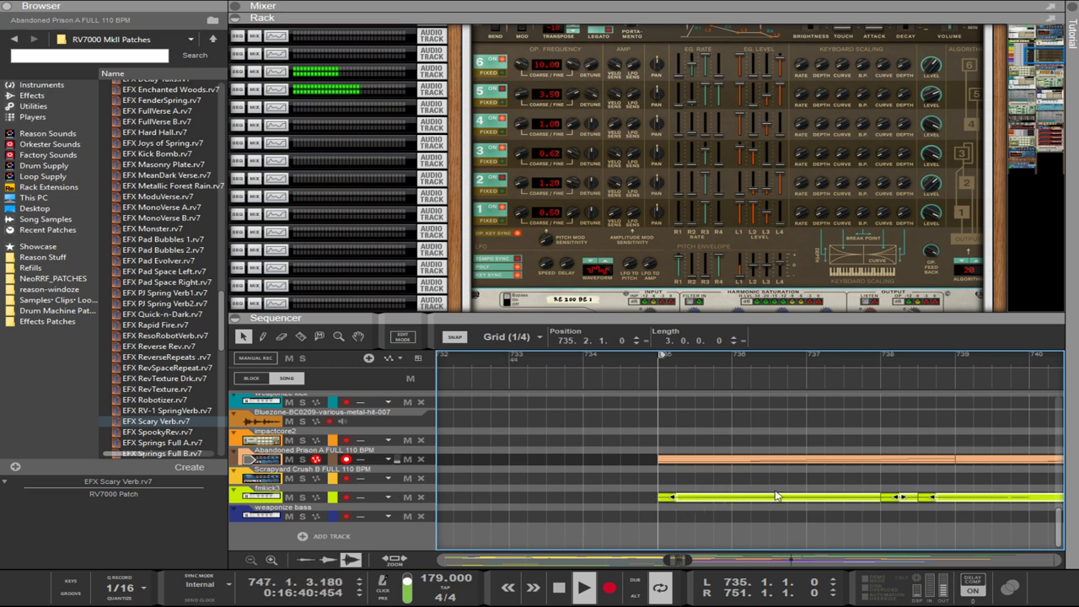
scroll(777, 496, down, 4)
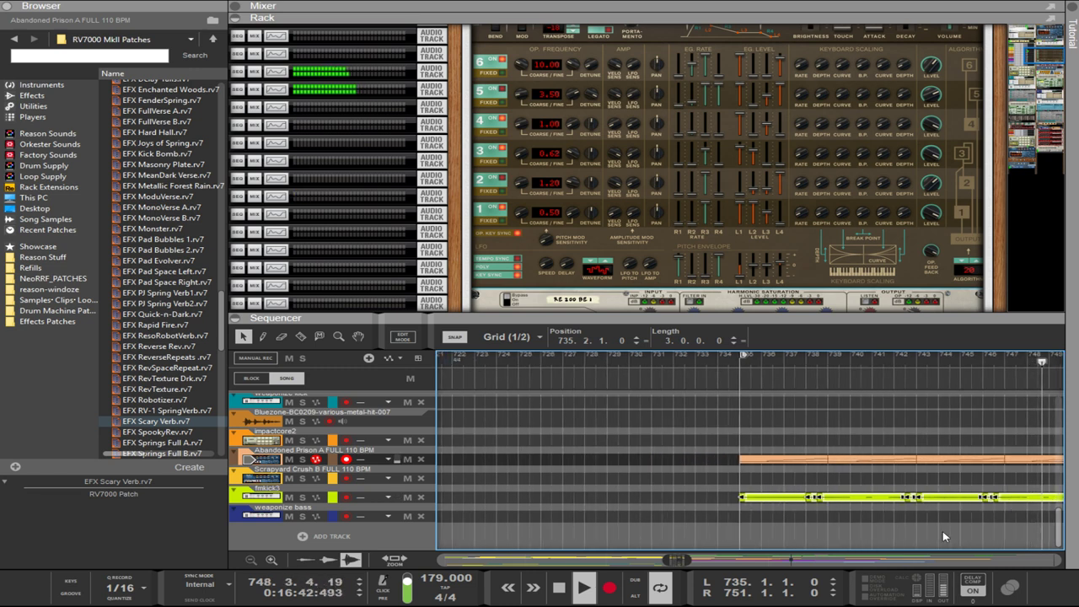
scroll(942, 534, right, 6)
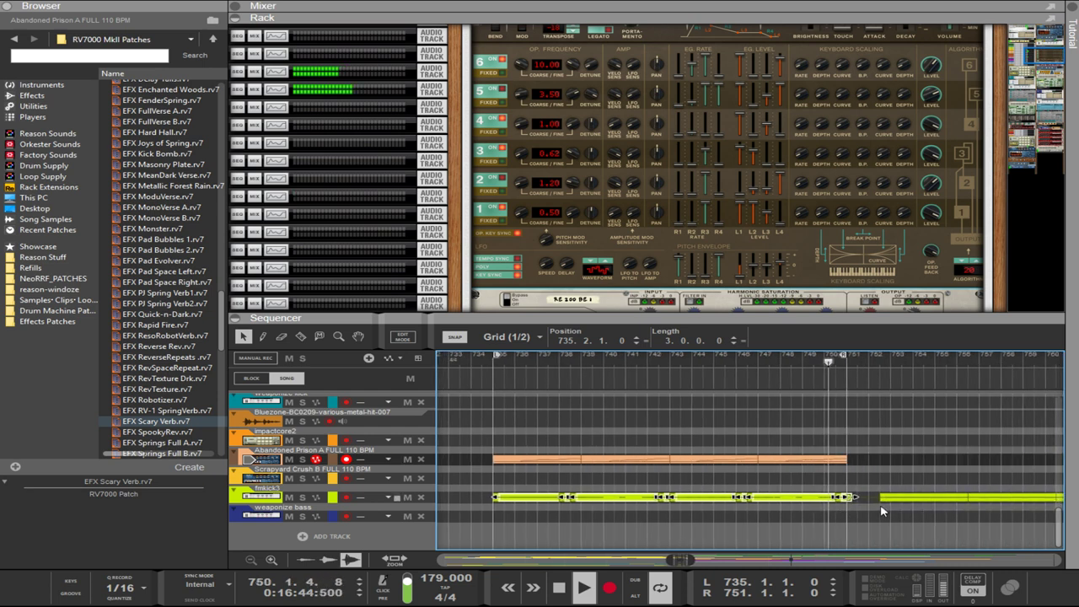
click(848, 498)
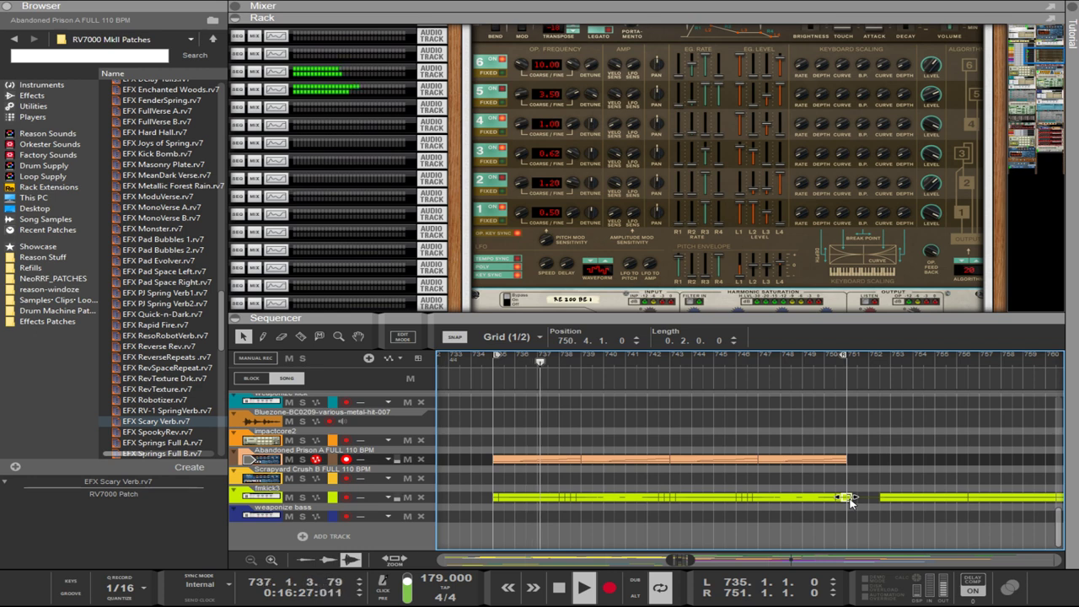
drag(853, 497, 600, 503)
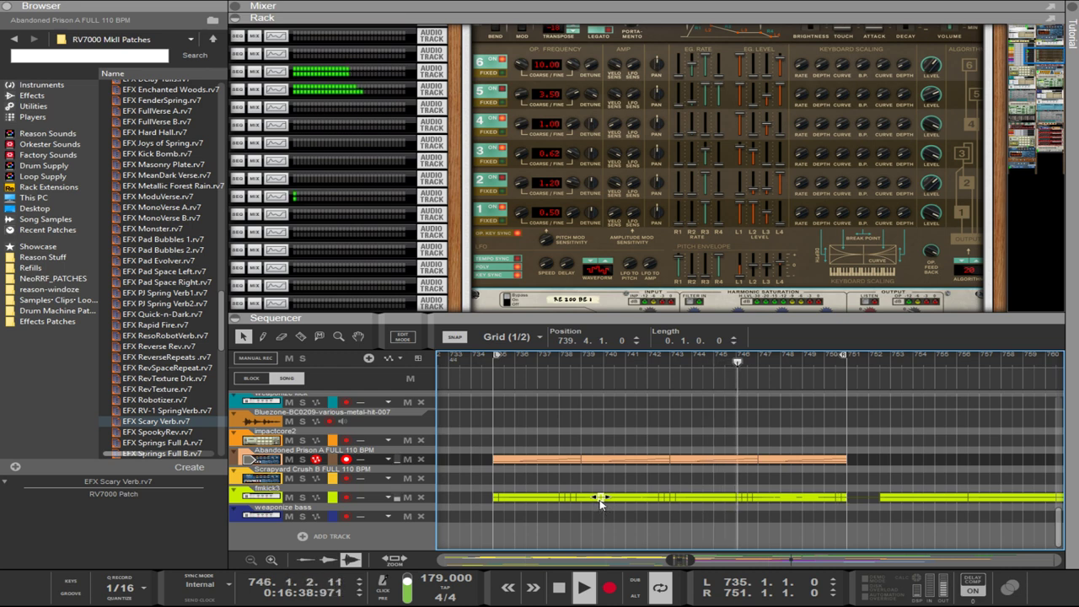
- Shift fmkick3 clips one beat and one bar later, and the bar 747 clip half a bar
scroll(602, 502, up, 3)
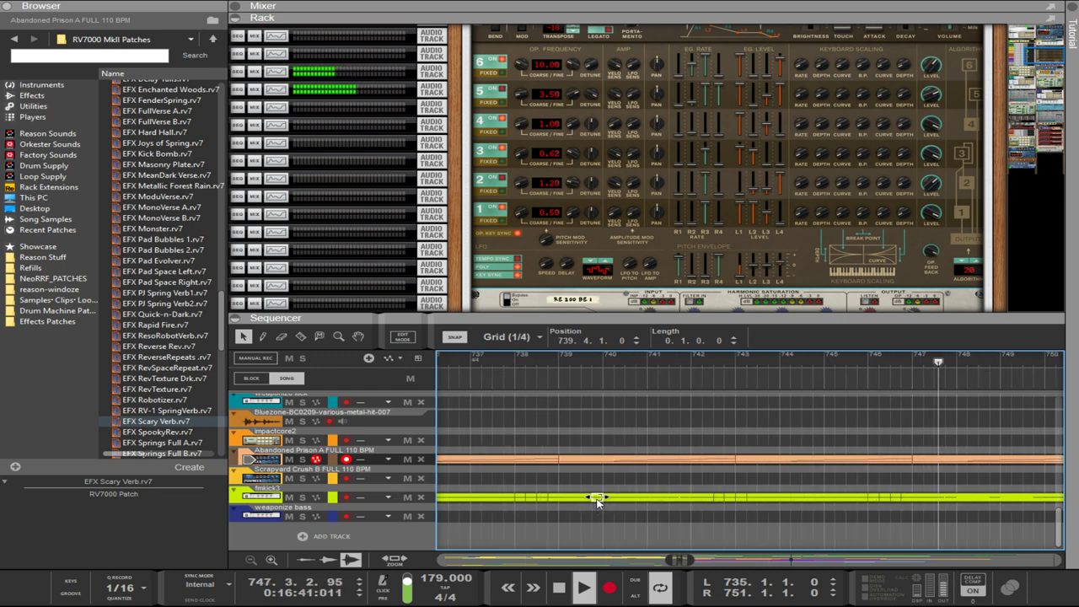
drag(597, 499, 656, 506)
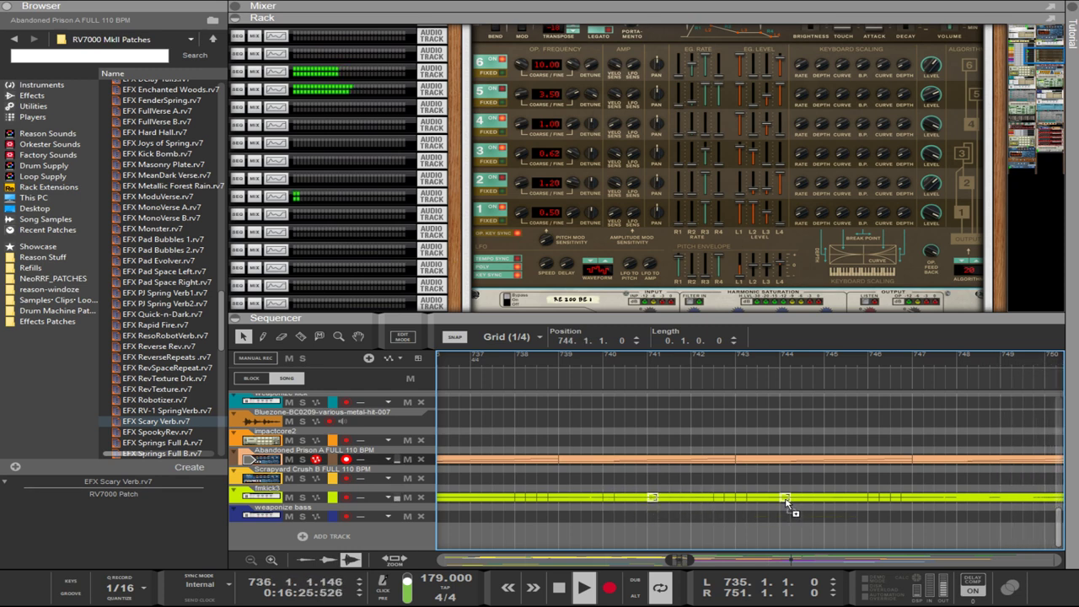
drag(784, 499, 1048, 503)
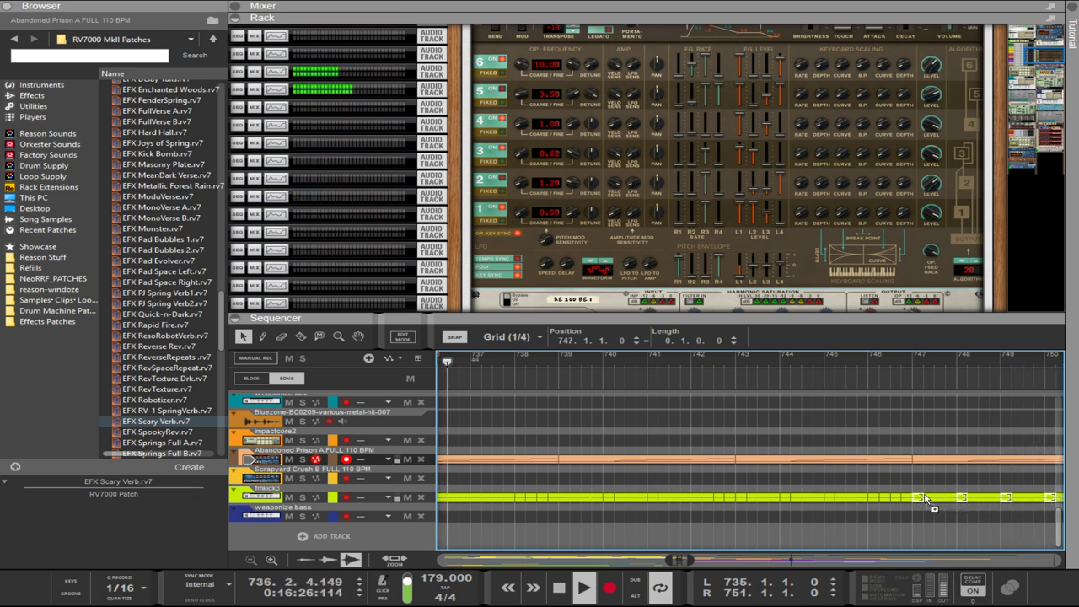
drag(922, 497, 920, 498)
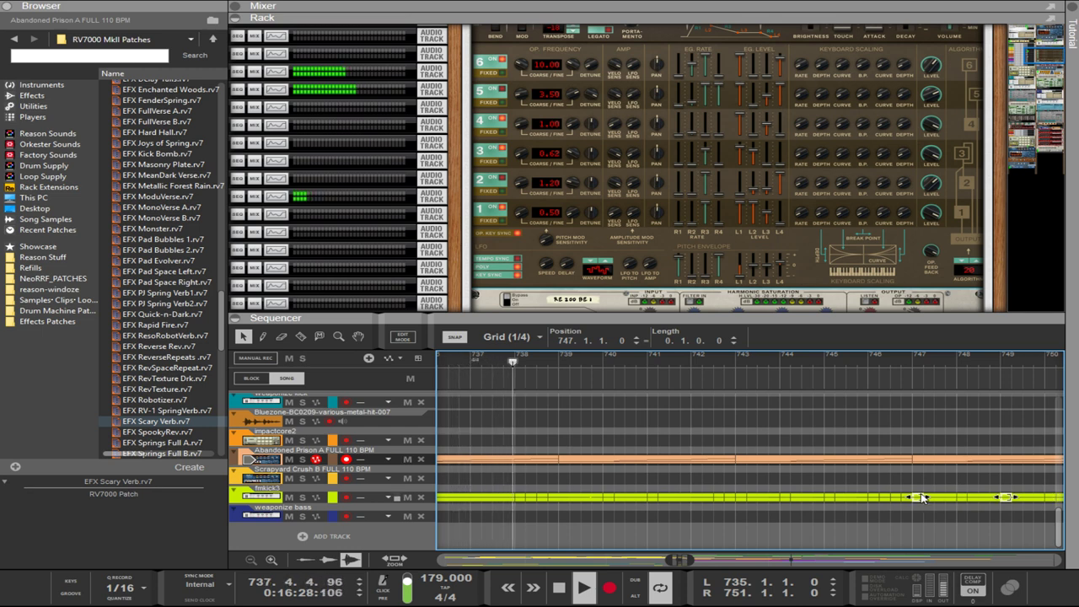
key(ctrl+z)
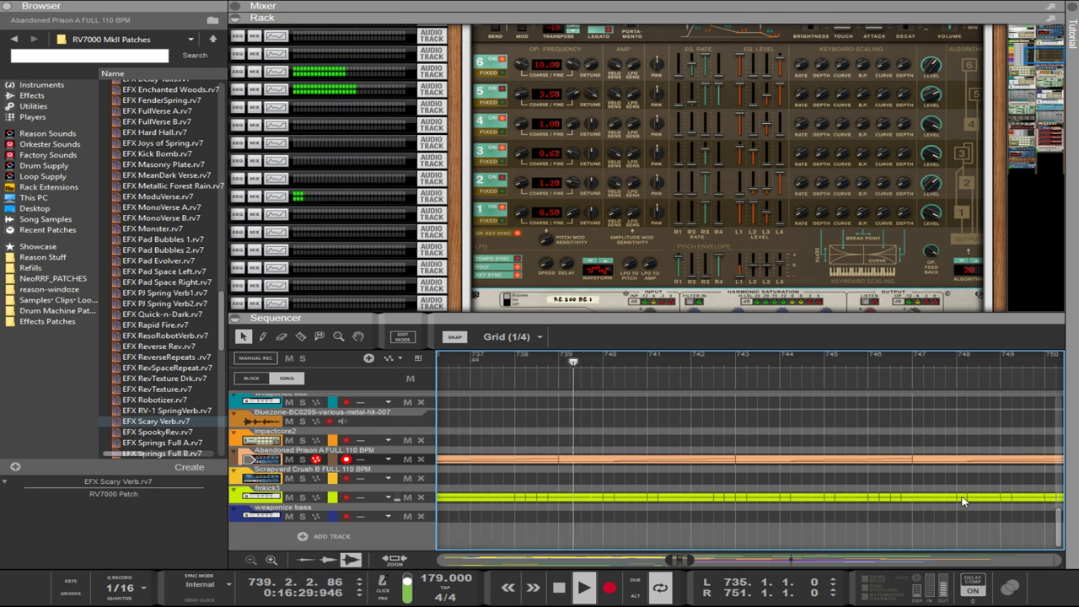
click(919, 498)
drag(919, 498, 940, 499)
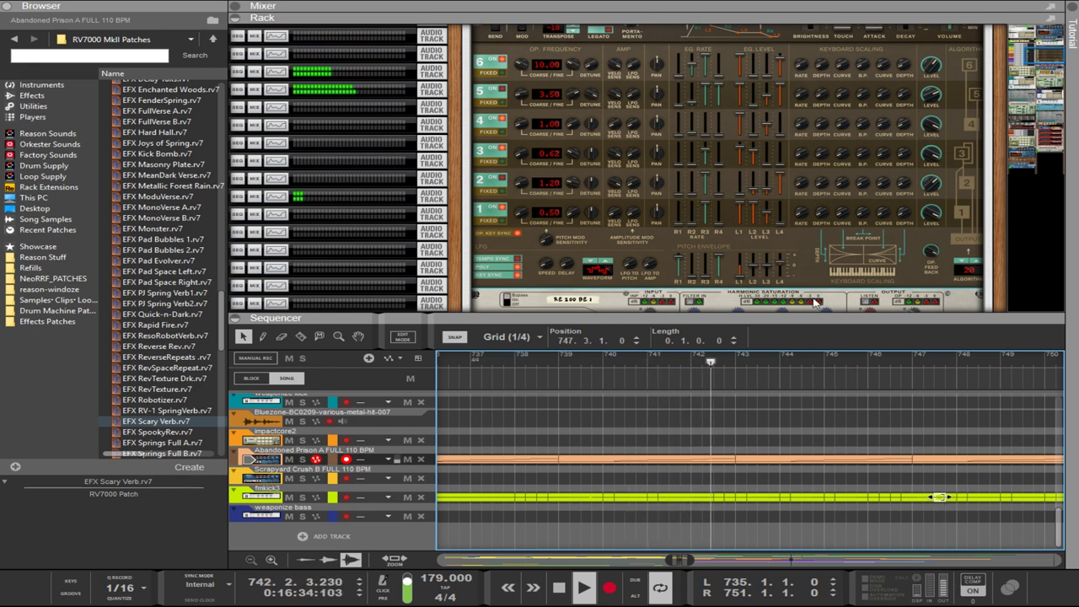
scroll(685, 144, up, 2)
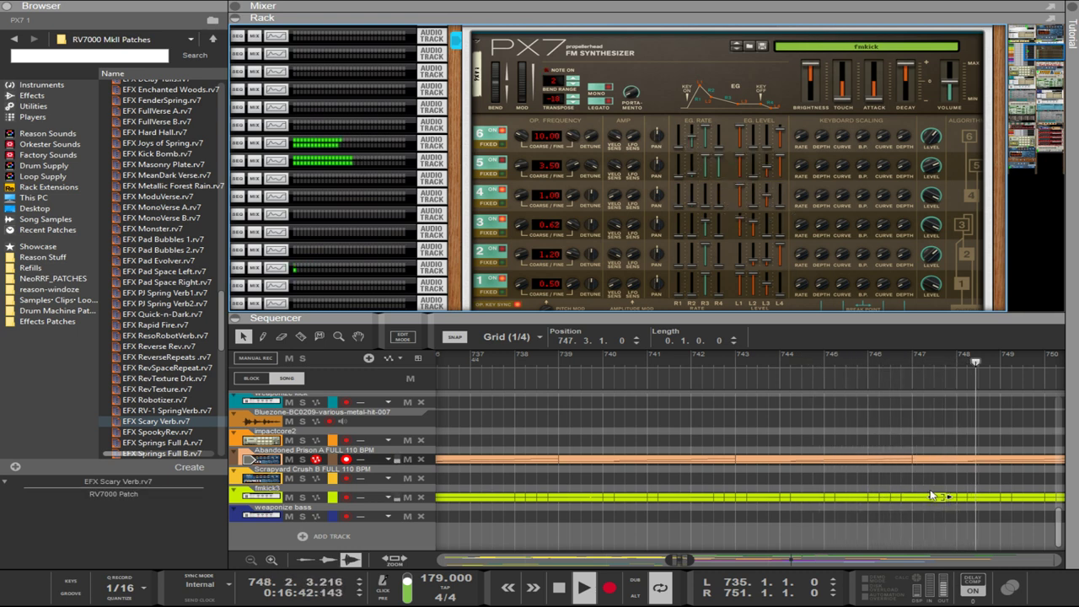
- Set PX7 operator 6 envelope rate 2 to 62 and lower its envelope rate 3
click(930, 498)
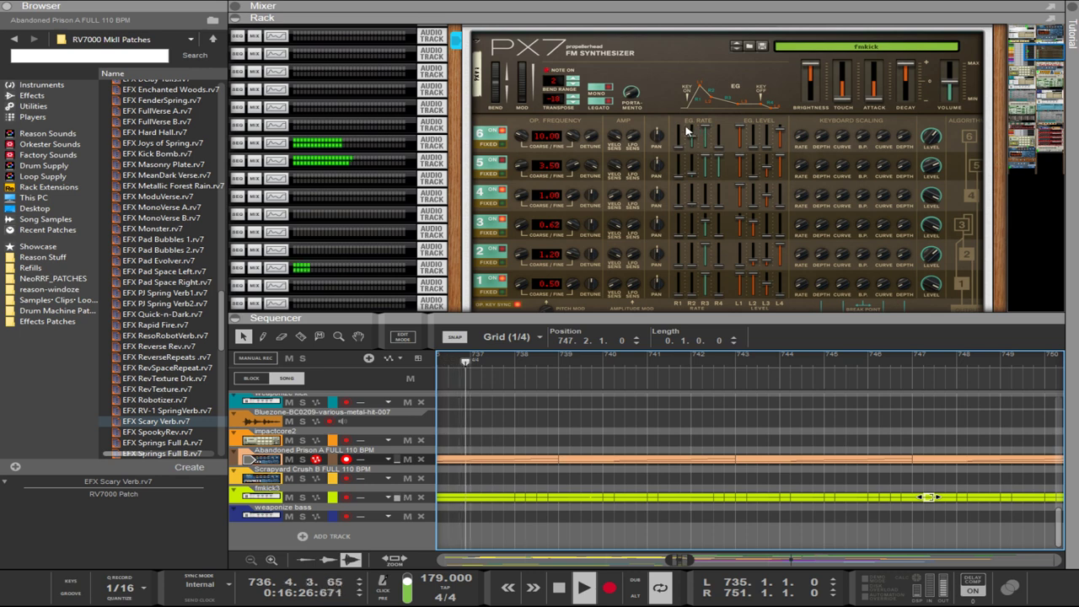
drag(703, 133, 690, 133)
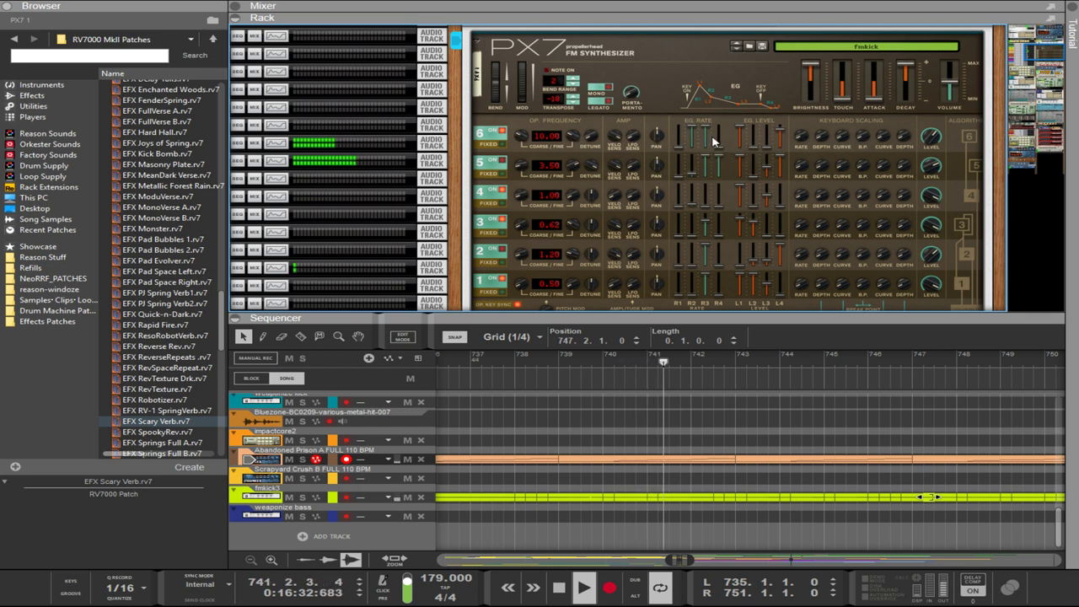
drag(707, 134, 707, 140)
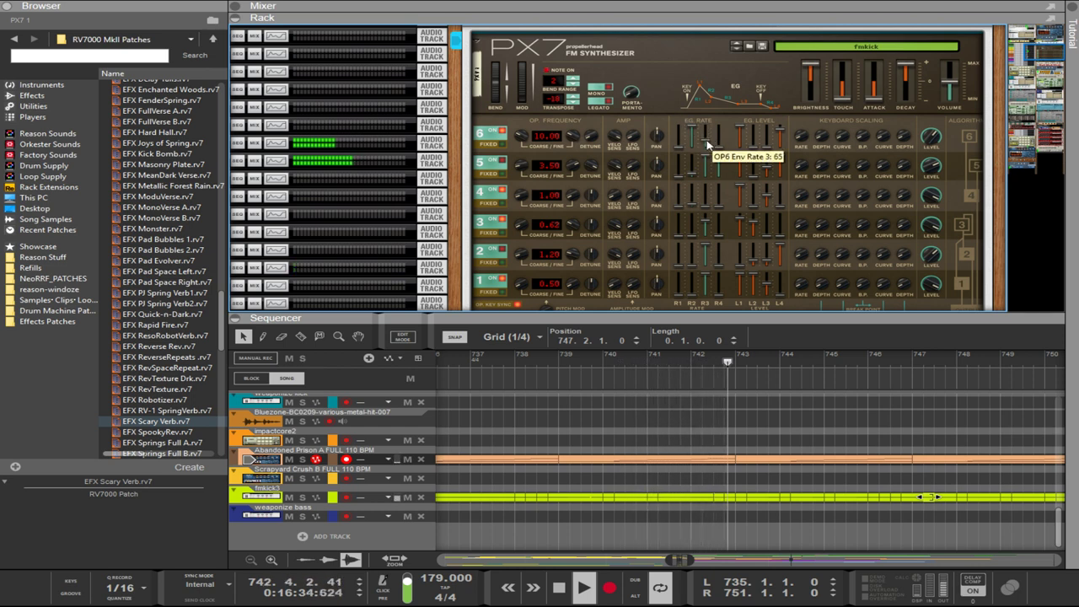
scroll(708, 145, up, 5)
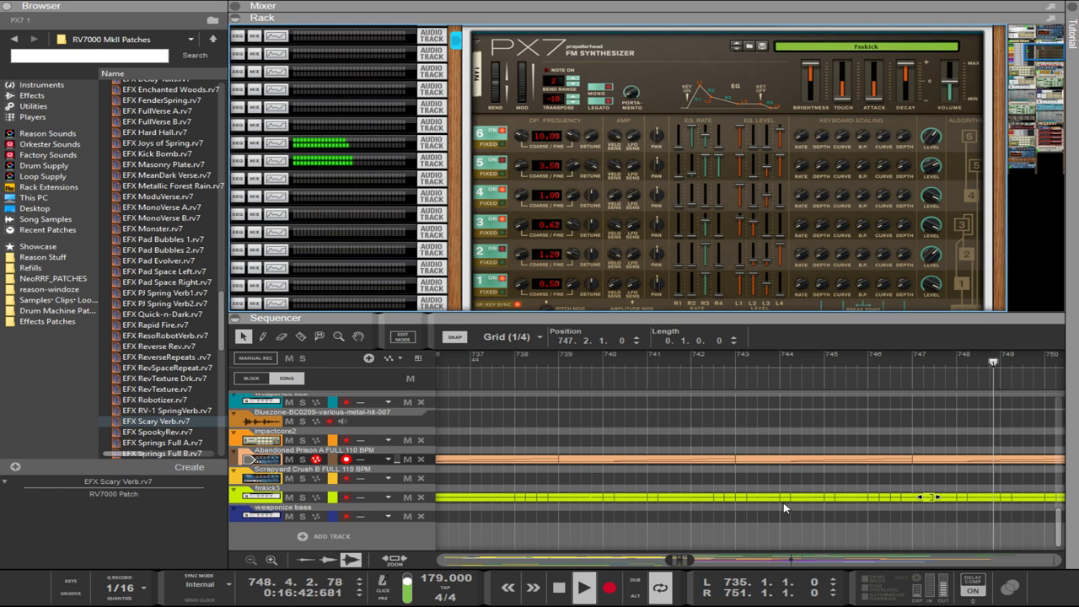
scroll(784, 506, down, 1)
- Delete every fmkick3 clip after the first one-beat clip at bar 735
drag(939, 521, 590, 502)
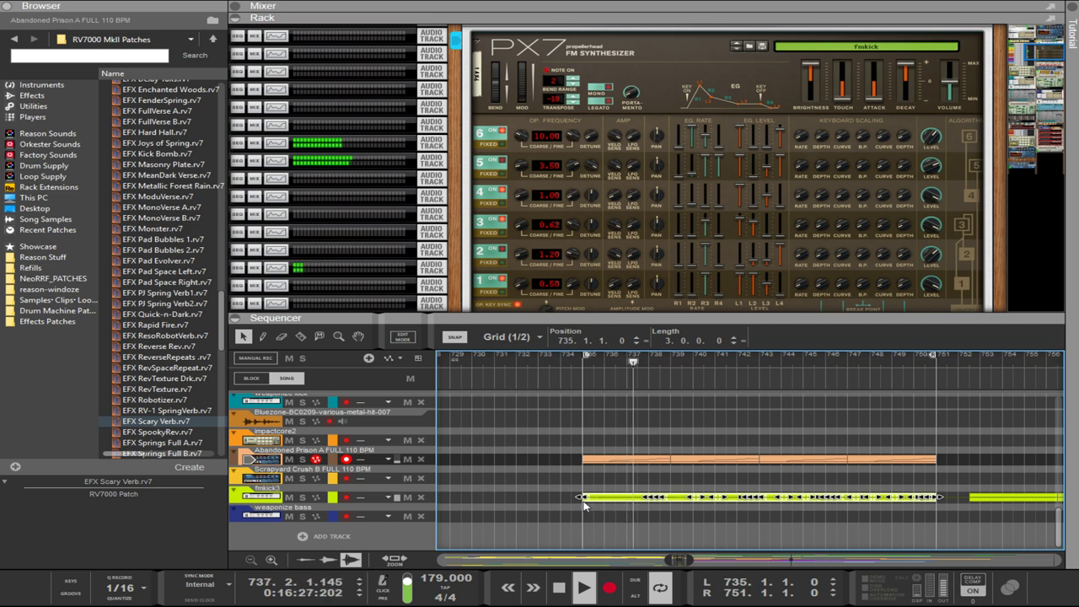
click(583, 500)
click(584, 504)
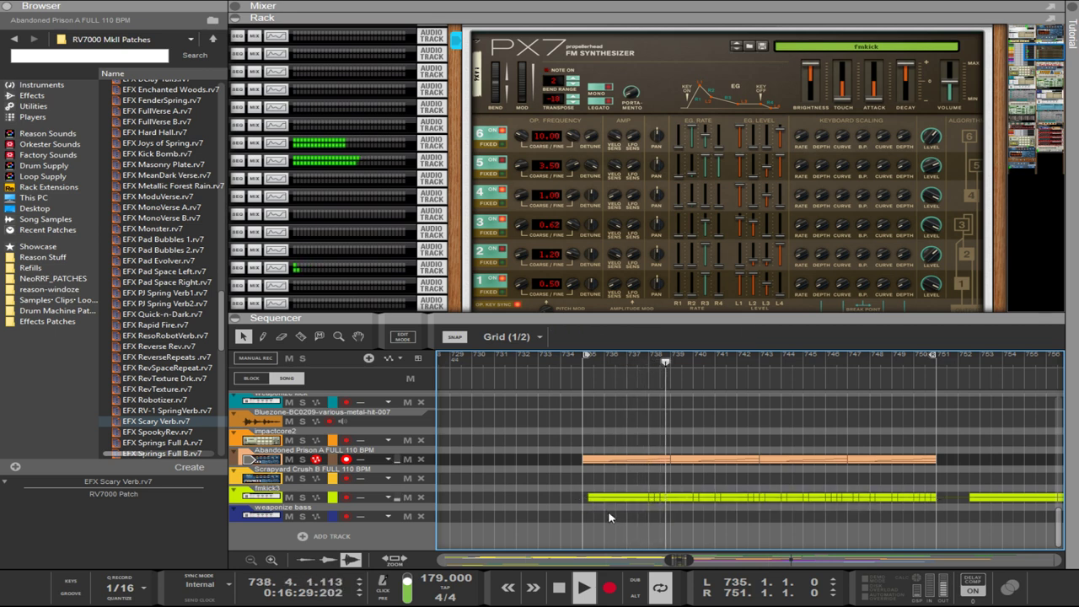
drag(609, 521, 932, 506)
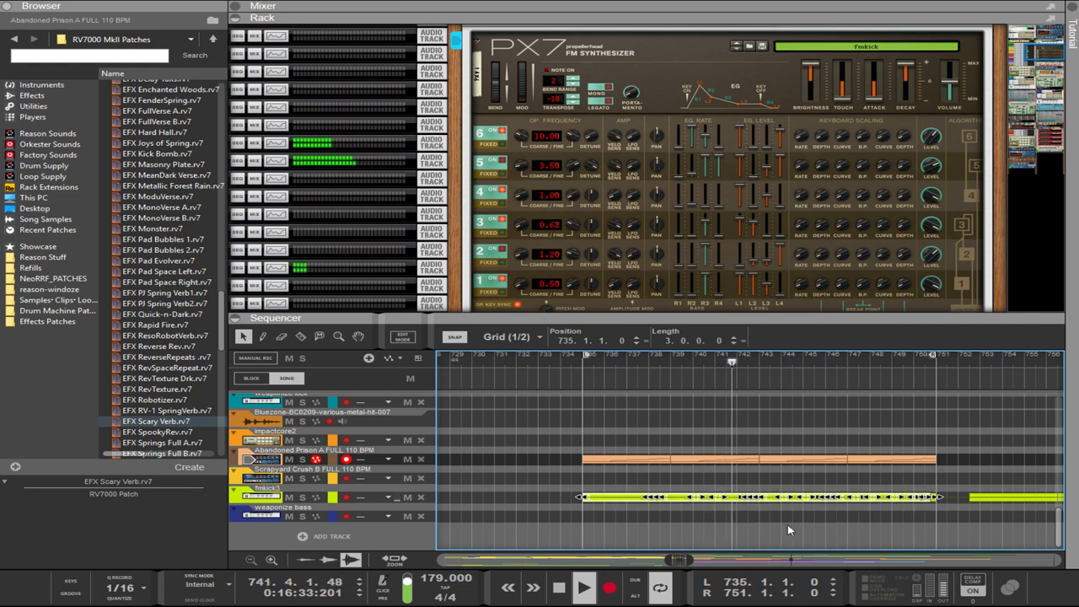
click(933, 499)
drag(950, 520, 586, 506)
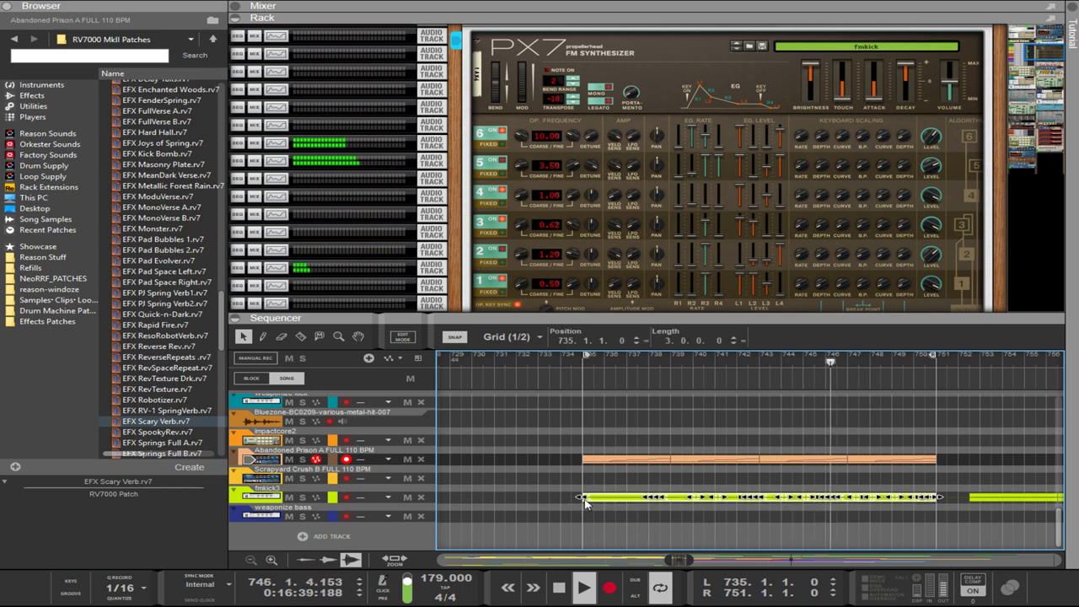
click(586, 501)
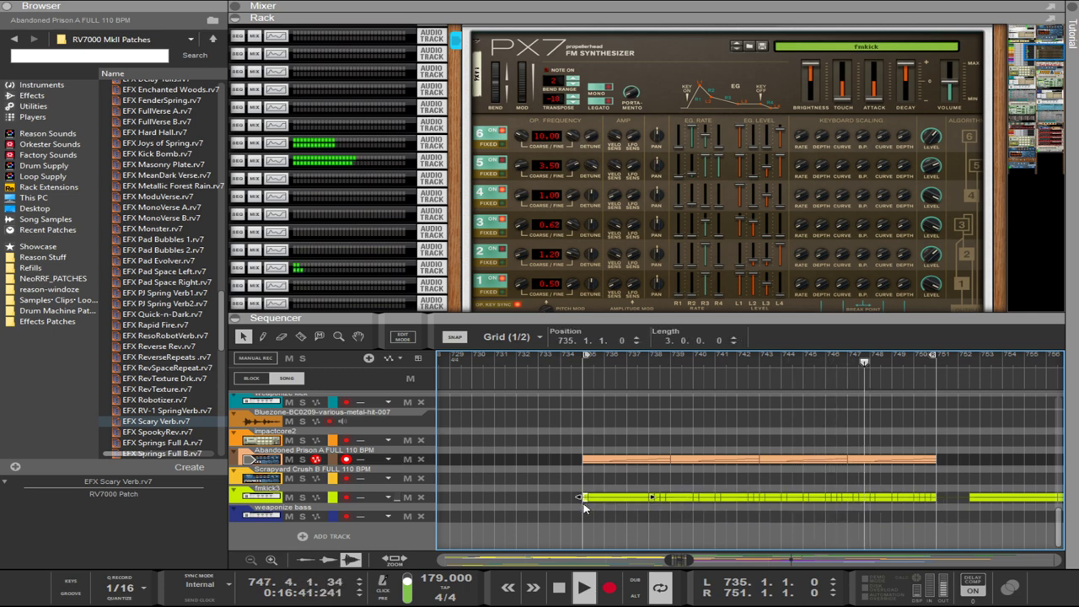
scroll(600, 514, up, 3)
drag(625, 523, 1006, 497)
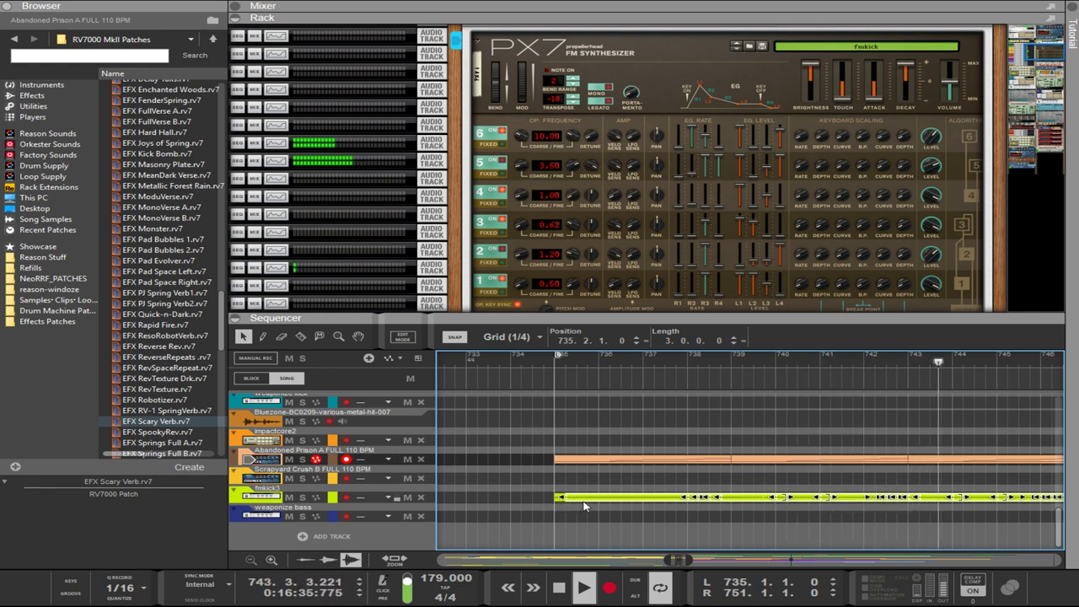
key(Delete)
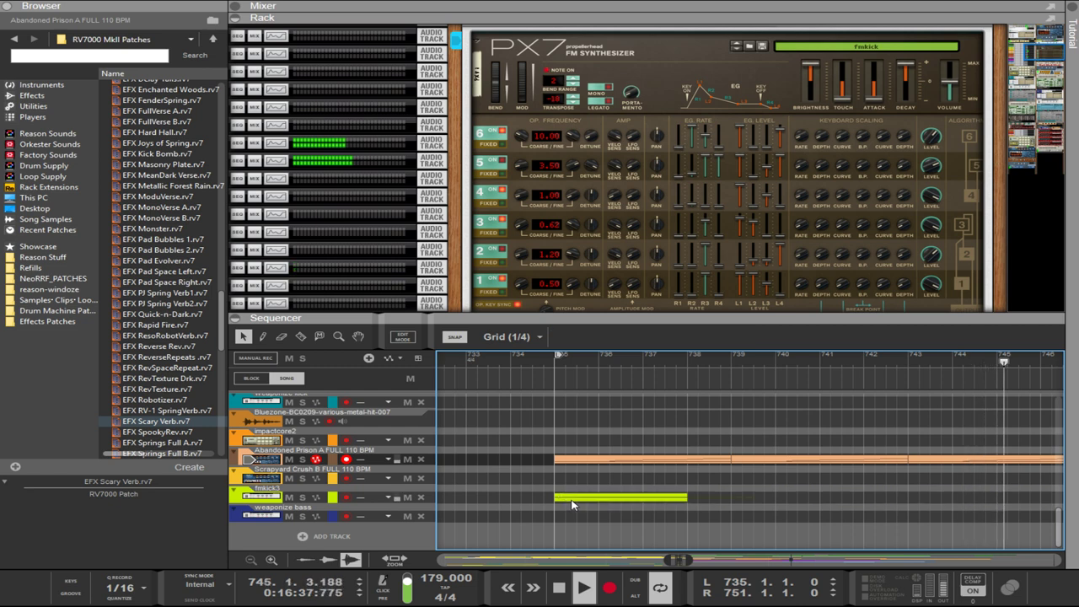
click(641, 498)
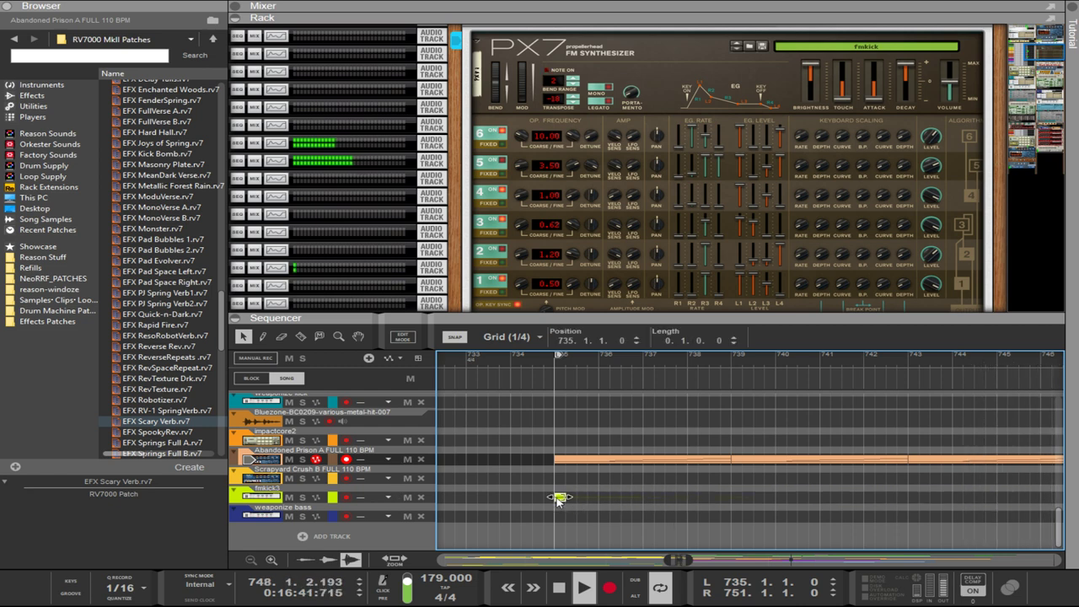
- Lengthen the fmkick3 clip to two bars and rewrite it as repeated short F#1 kick notes
double_click(557, 498)
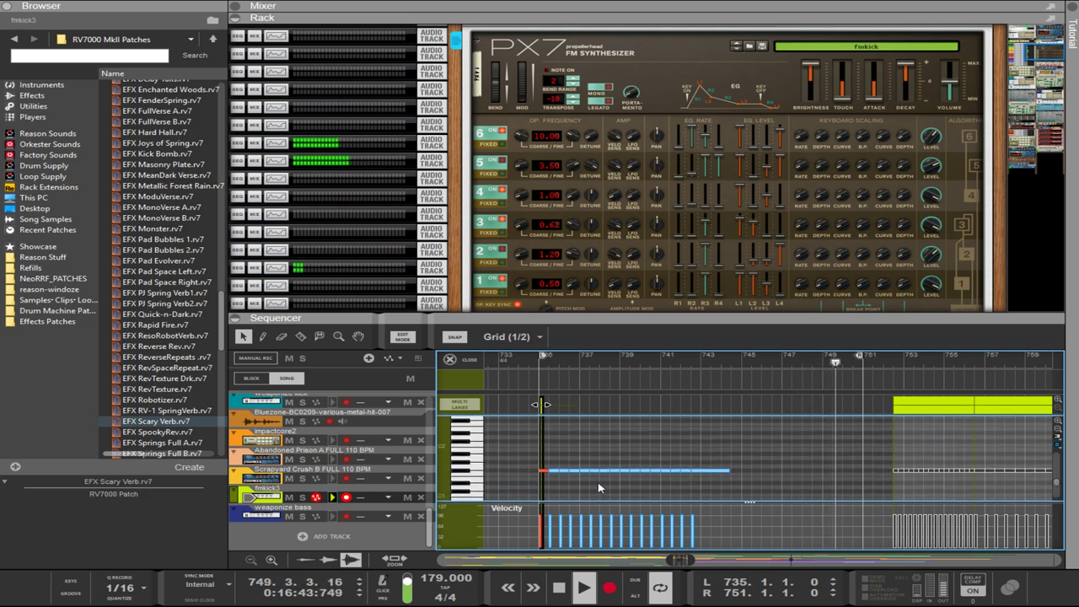
drag(547, 404, 579, 412)
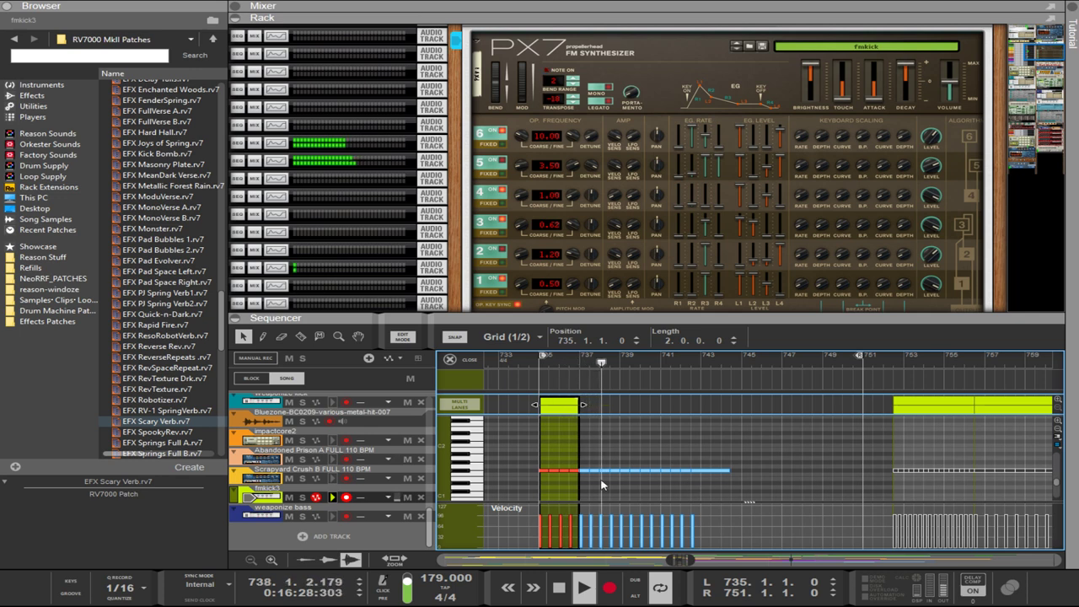
drag(553, 473, 748, 461)
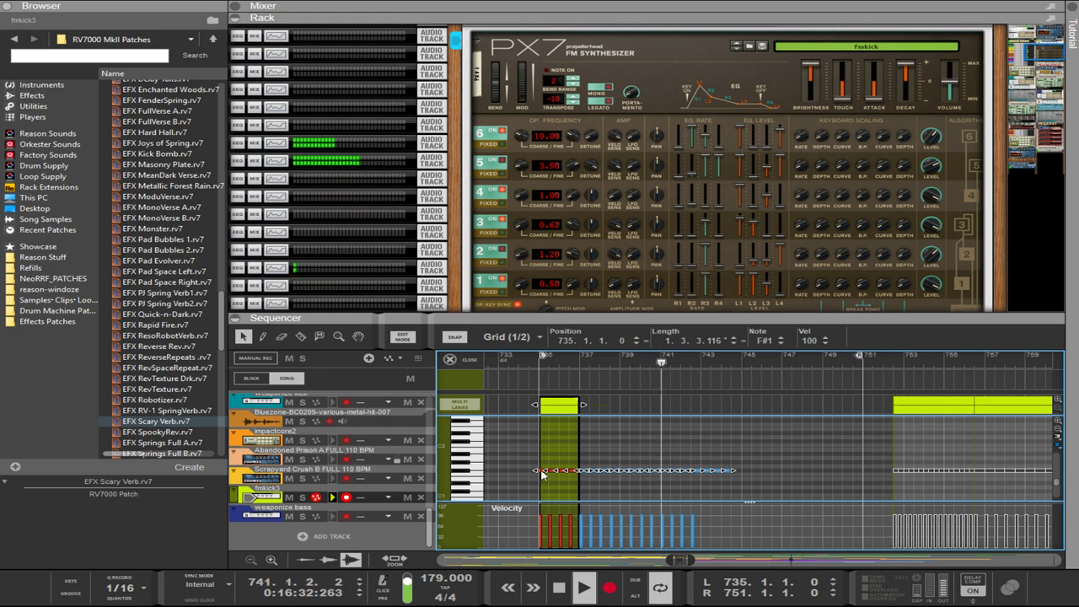
drag(549, 486, 772, 451)
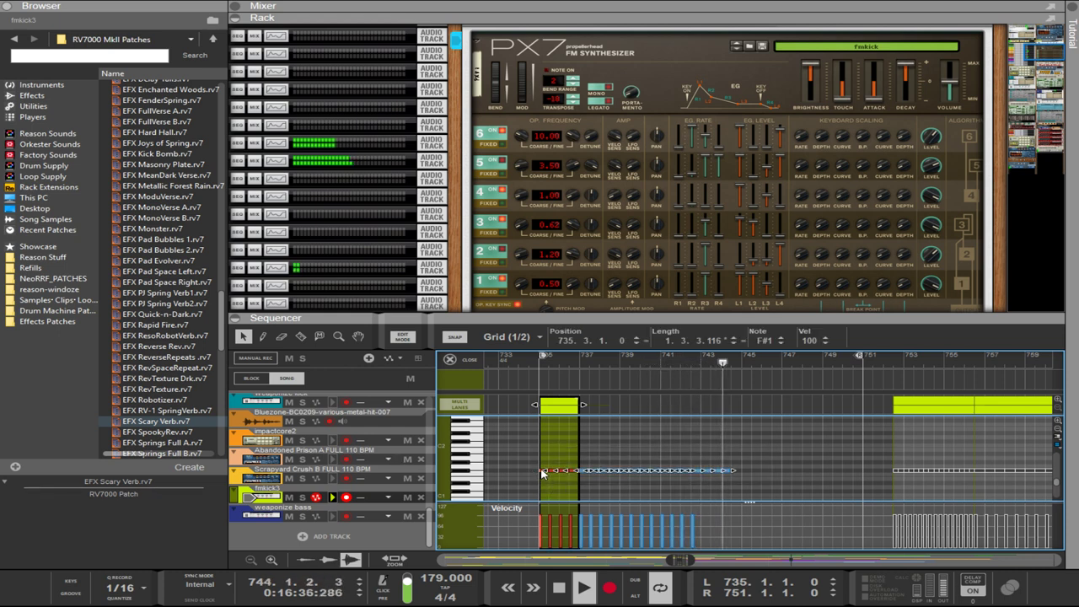
key(Delete)
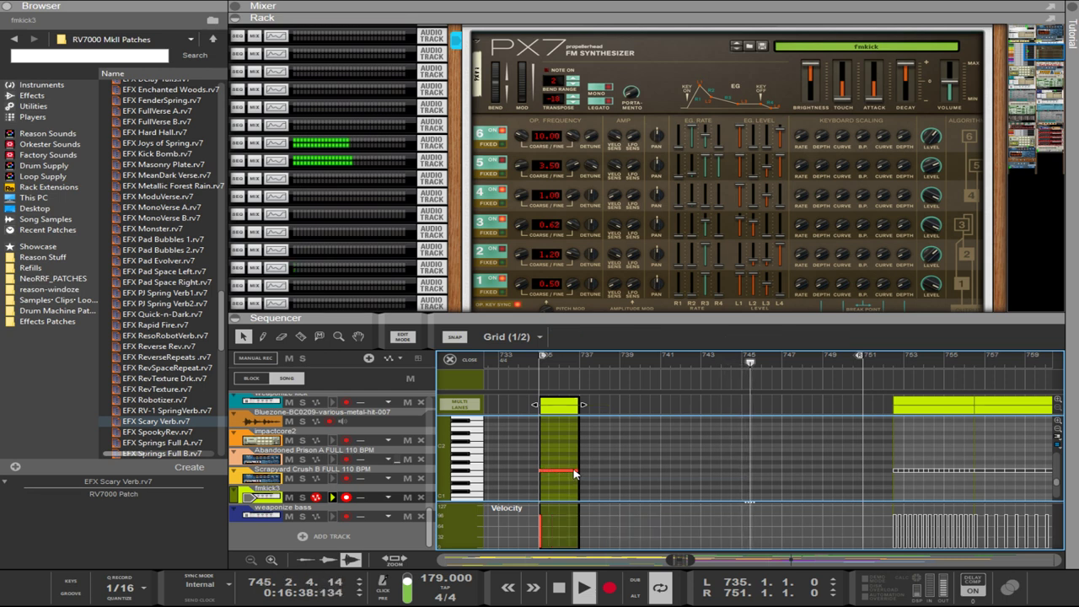
click(575, 471)
drag(580, 471, 545, 470)
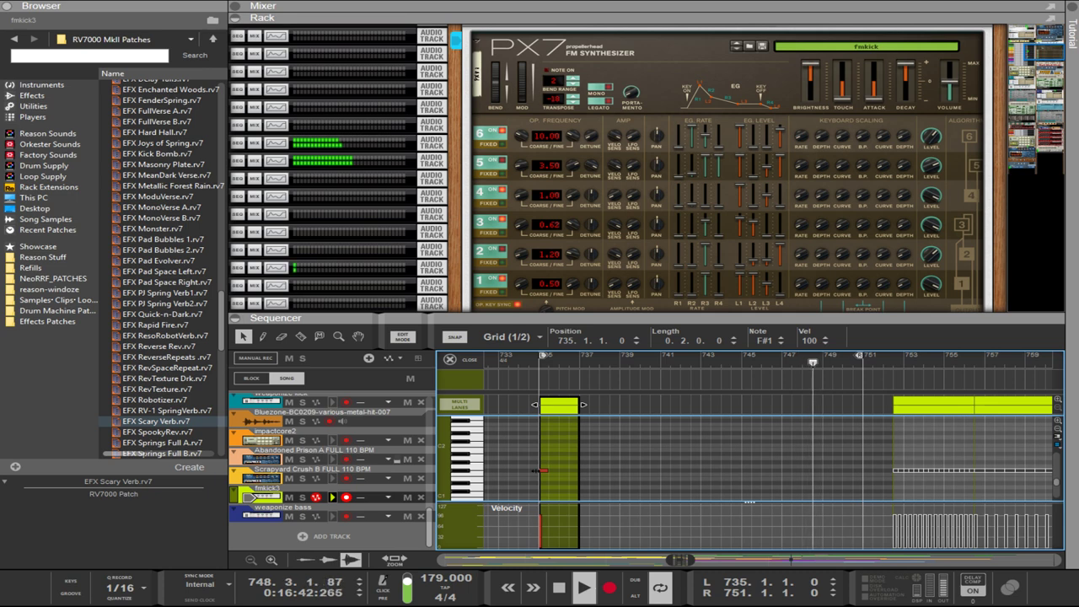
scroll(549, 480, up, 4)
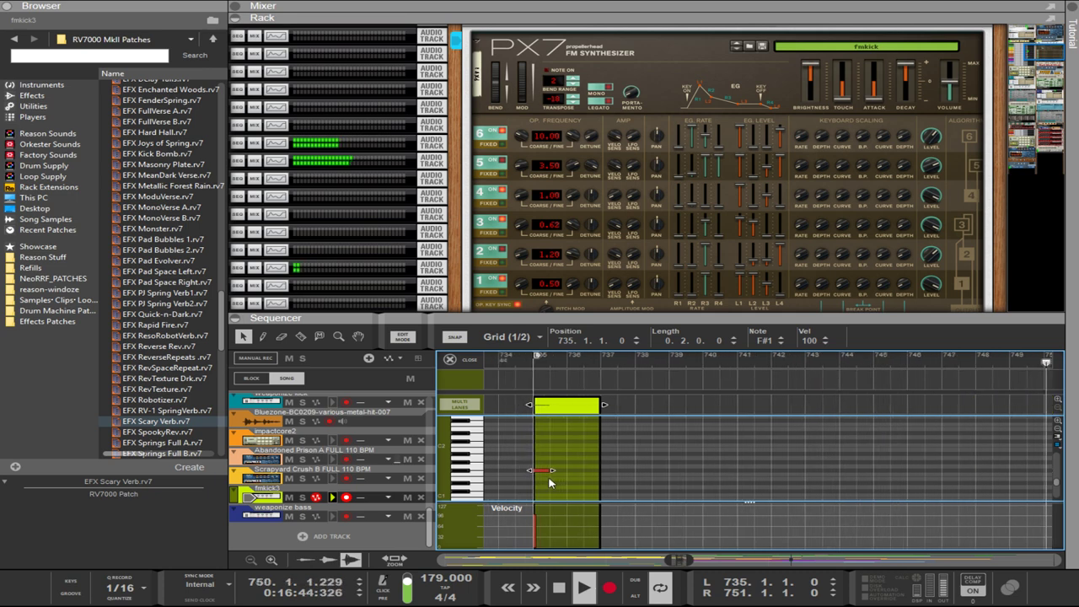
scroll(549, 483, up, 1)
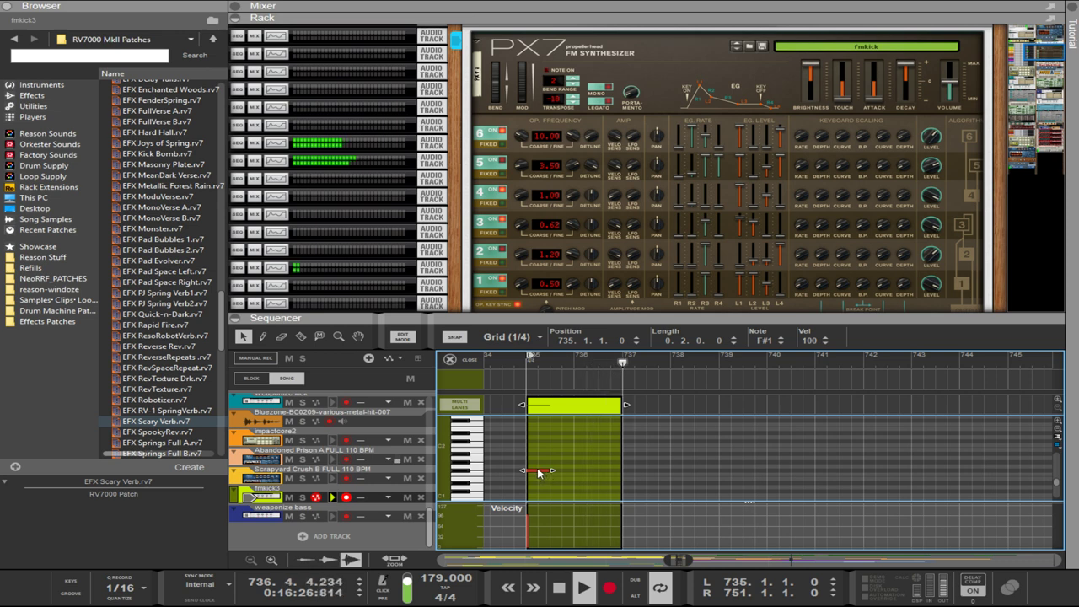
drag(542, 474, 831, 477)
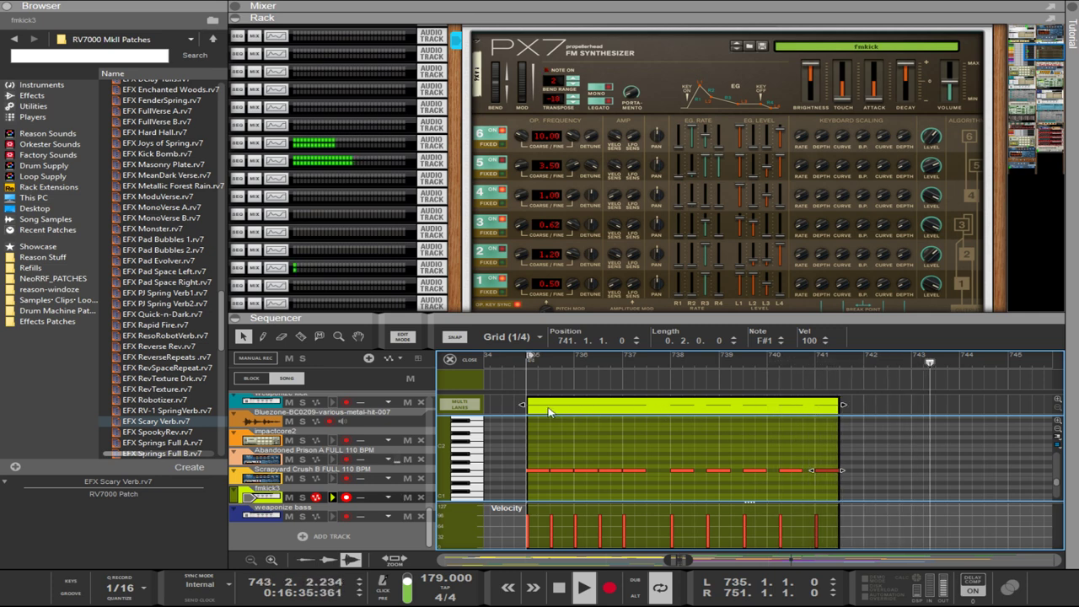
- Place a copy of the clip right after the original and exit note editing
drag(549, 412, 889, 415)
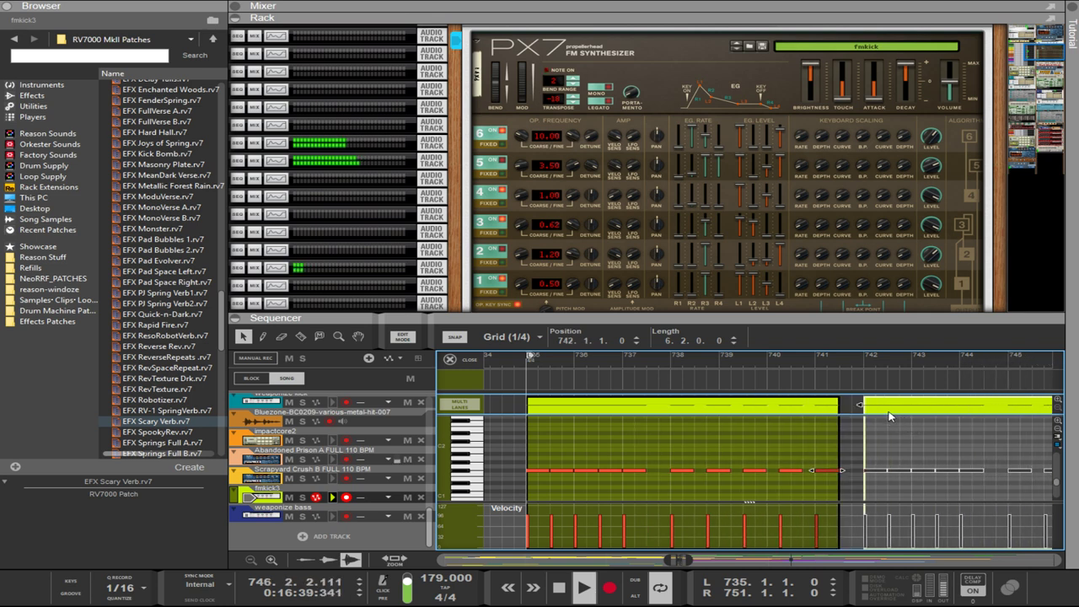
key(Escape)
scroll(858, 483, down, 2)
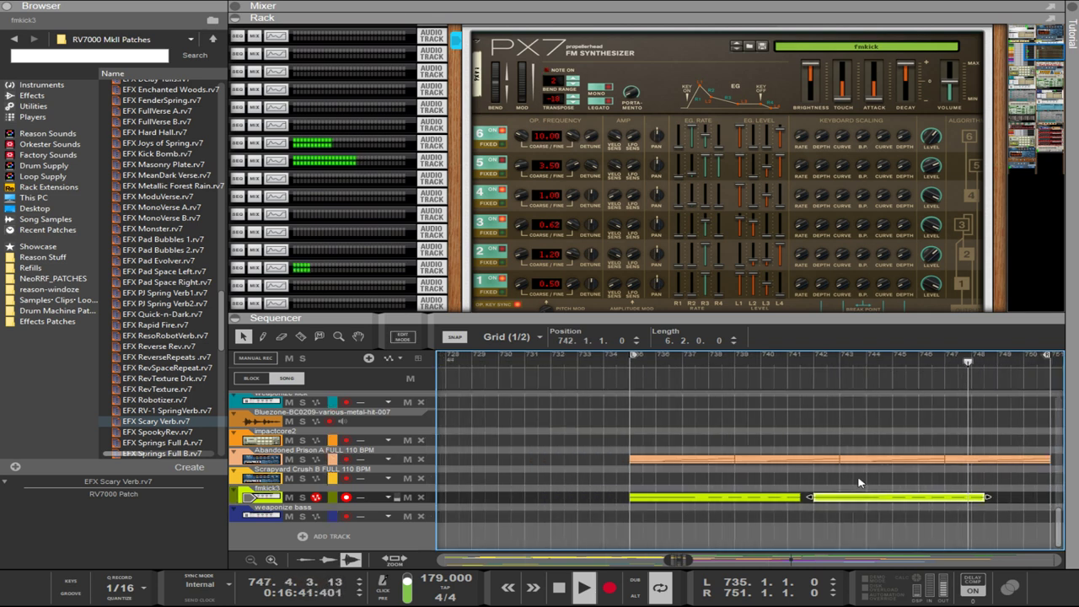
- Copy the fmkick3 clip further right along the timeline
drag(862, 501, 1015, 498)
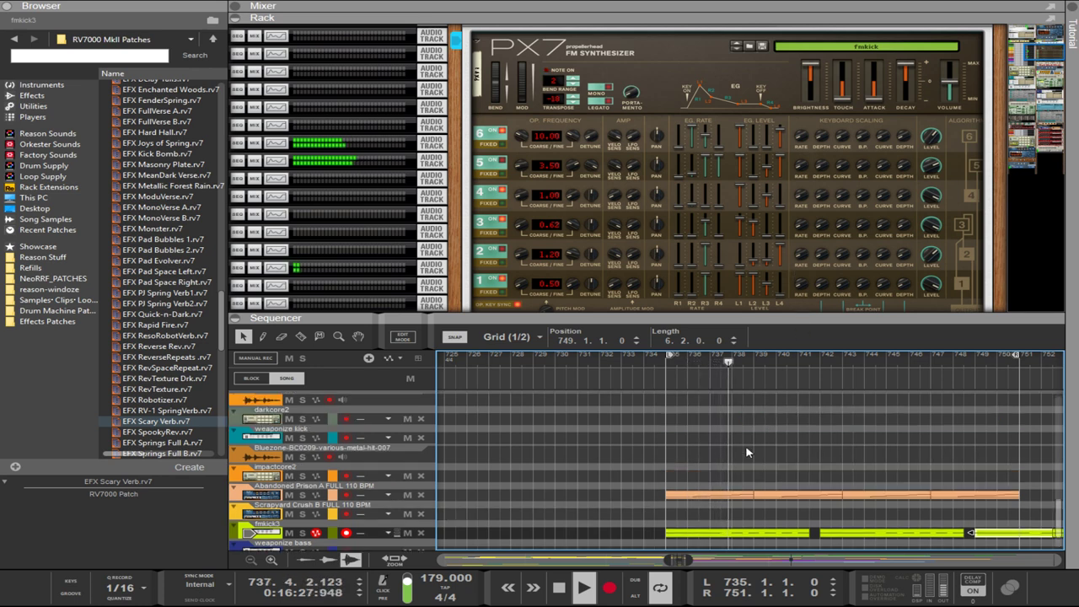
scroll(740, 470, up, 4)
scroll(740, 471, down, 6)
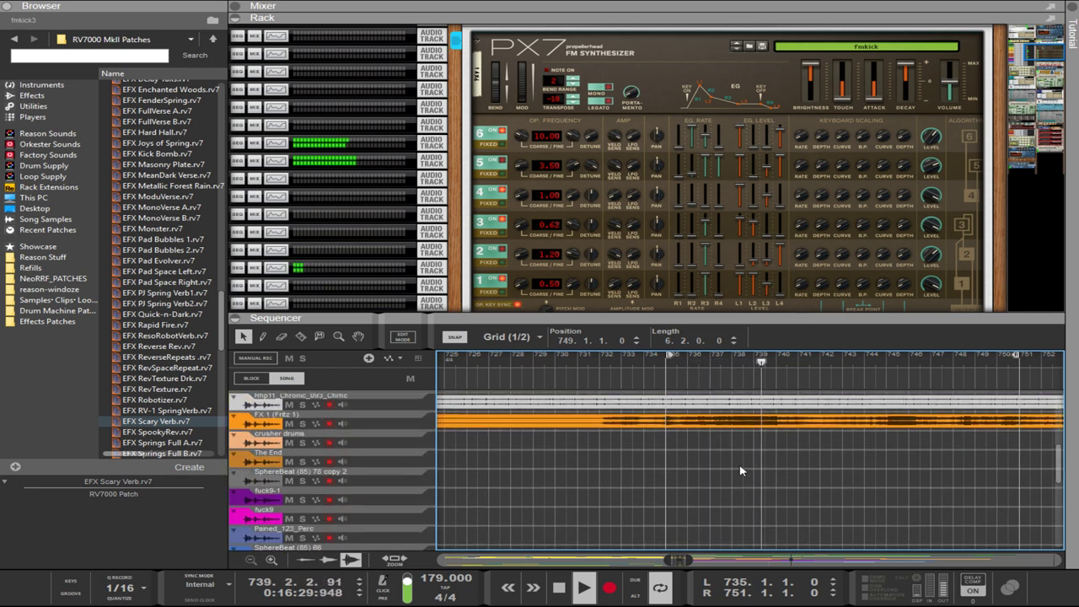
scroll(740, 470, up, 2)
scroll(724, 474, down, 4)
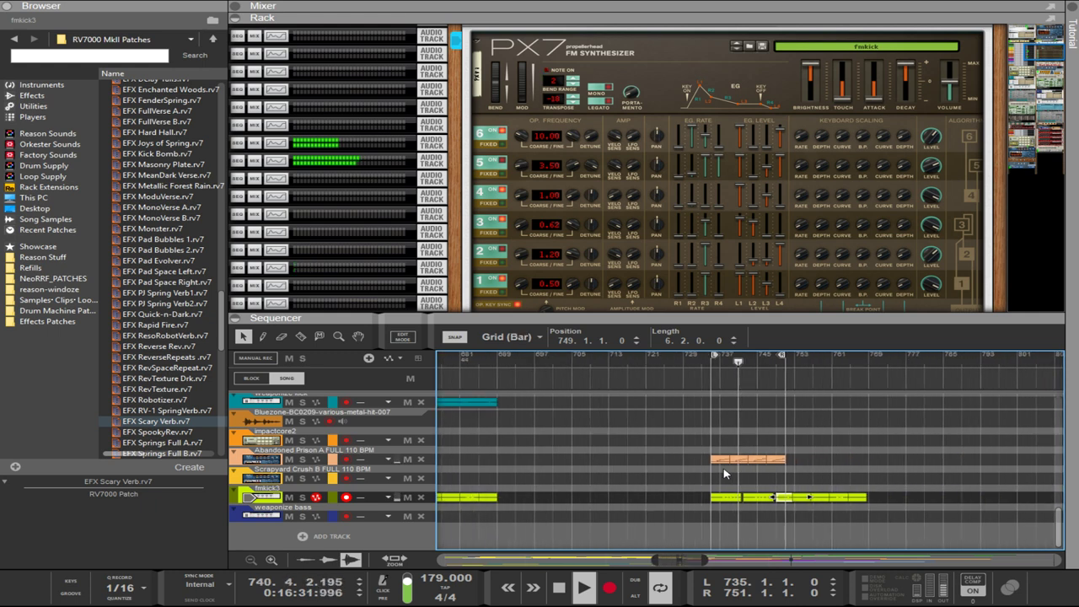
scroll(683, 463, up, 2)
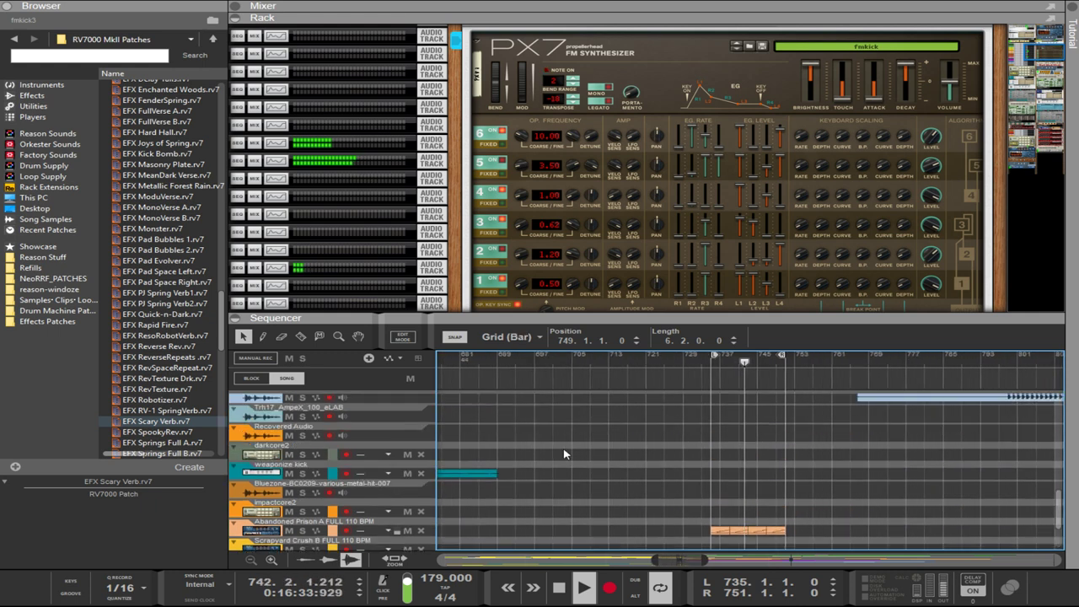
scroll(548, 460, left, 5)
- Copy the last four darkcore2 clips further along, then lower the PX7 OP5 EG rate 3 to 50
drag(631, 460, 928, 454)
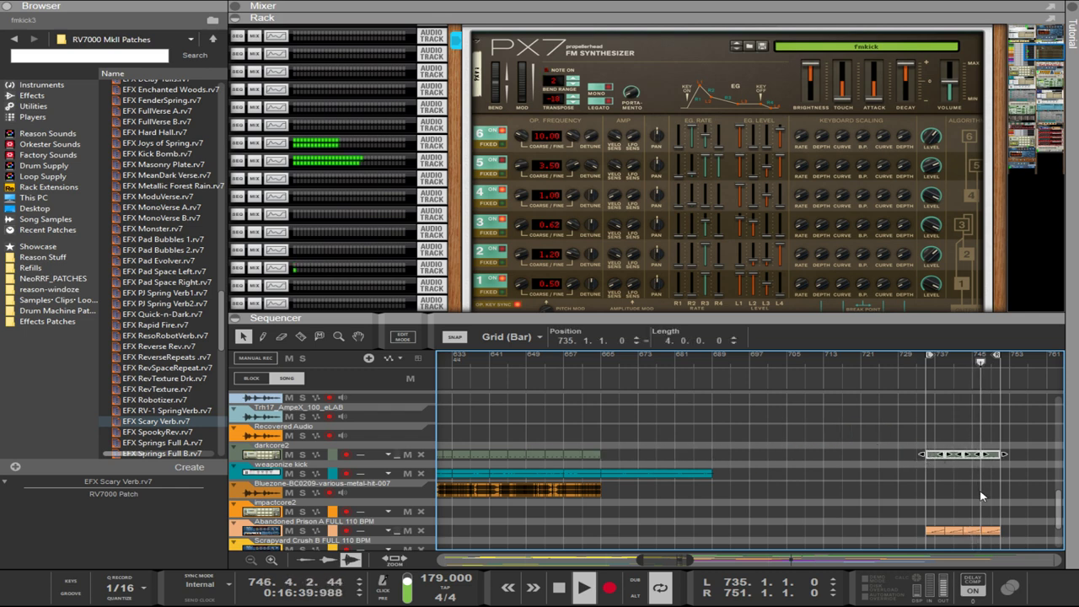
scroll(999, 513, up, 6)
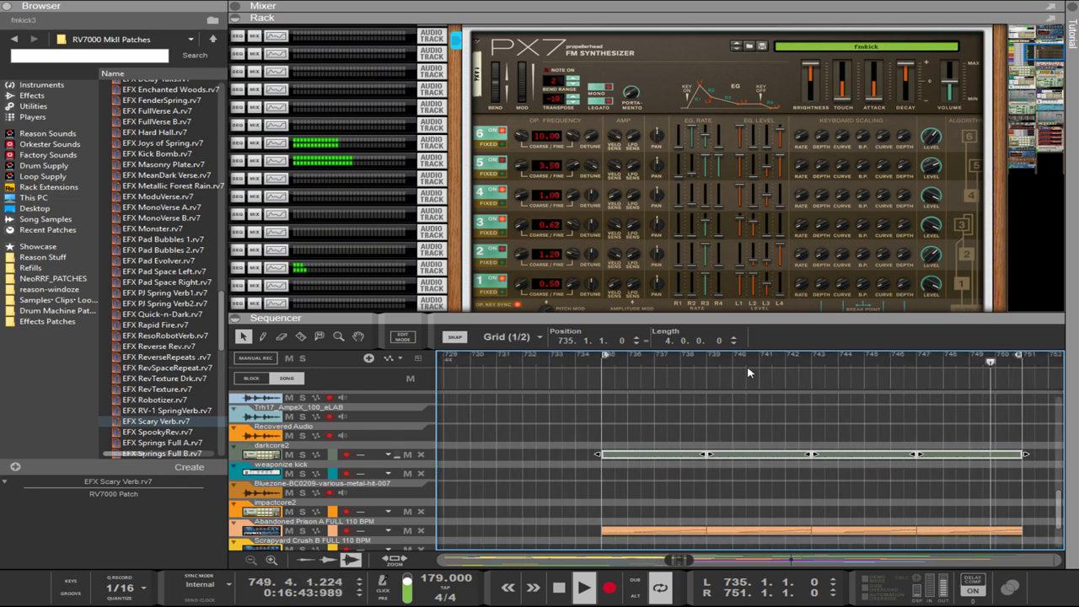
drag(706, 169, 708, 203)
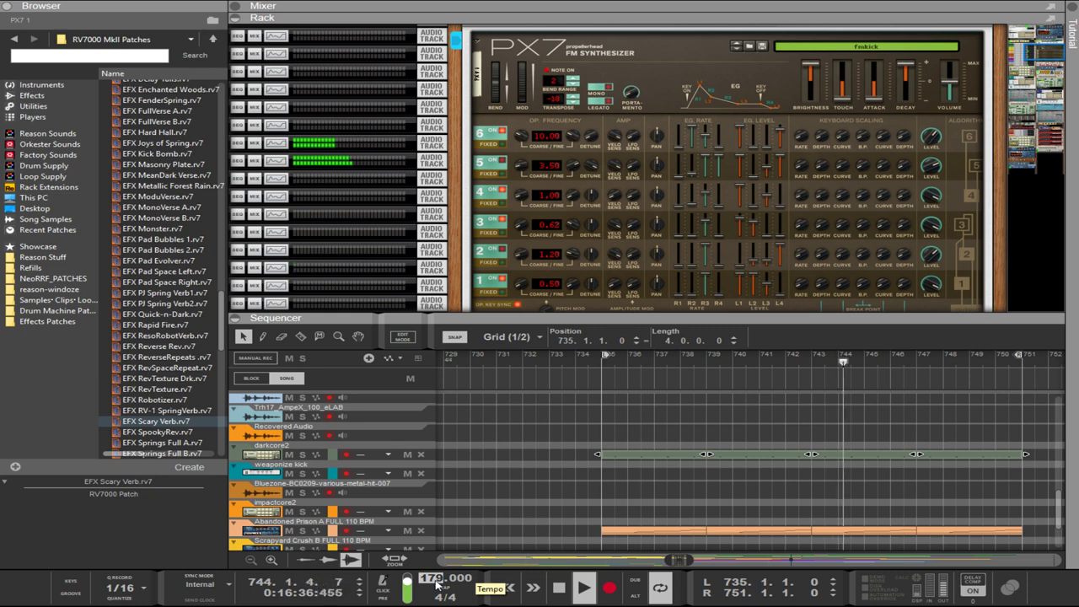
- Raise the song tempo to 191 BPM and set PX7 OP4 envelope rates 2, 3 and 4 to 0
text(191)
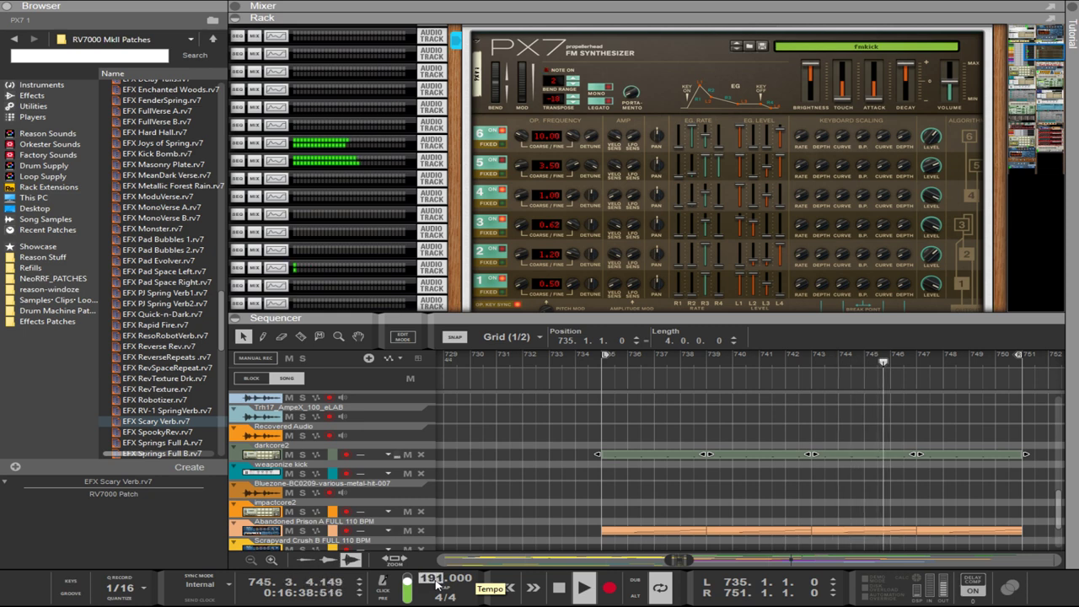
key(Return)
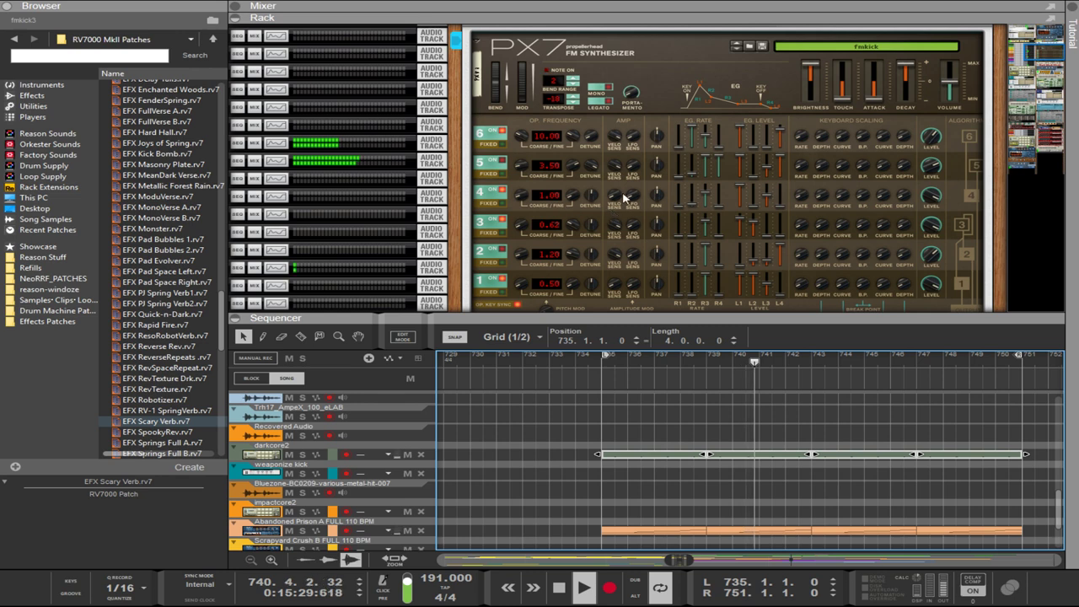
click(702, 195)
drag(701, 191, 707, 192)
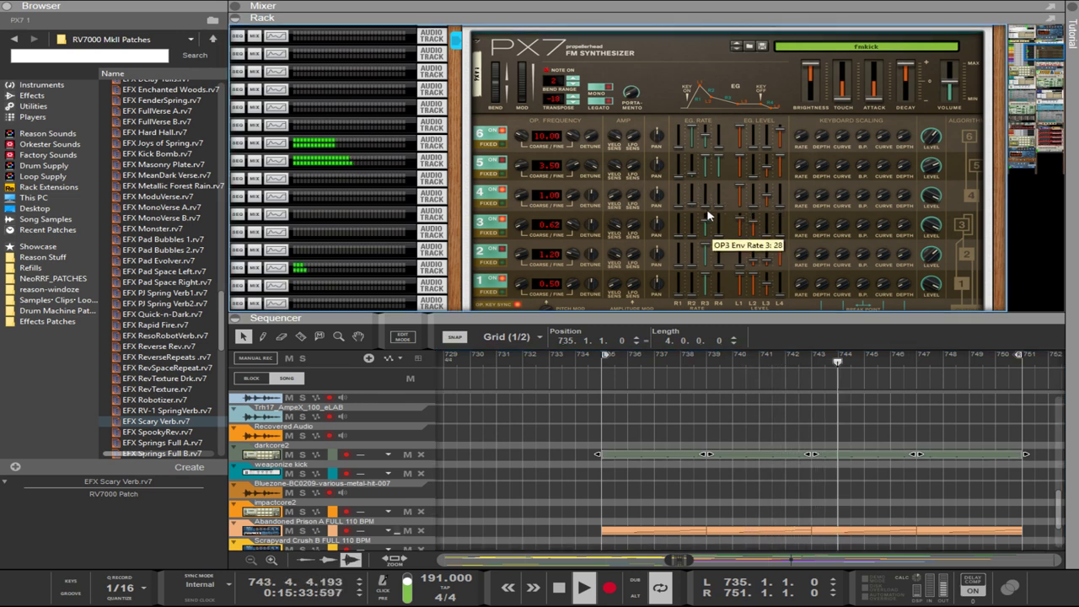
ctrl+click(690, 188)
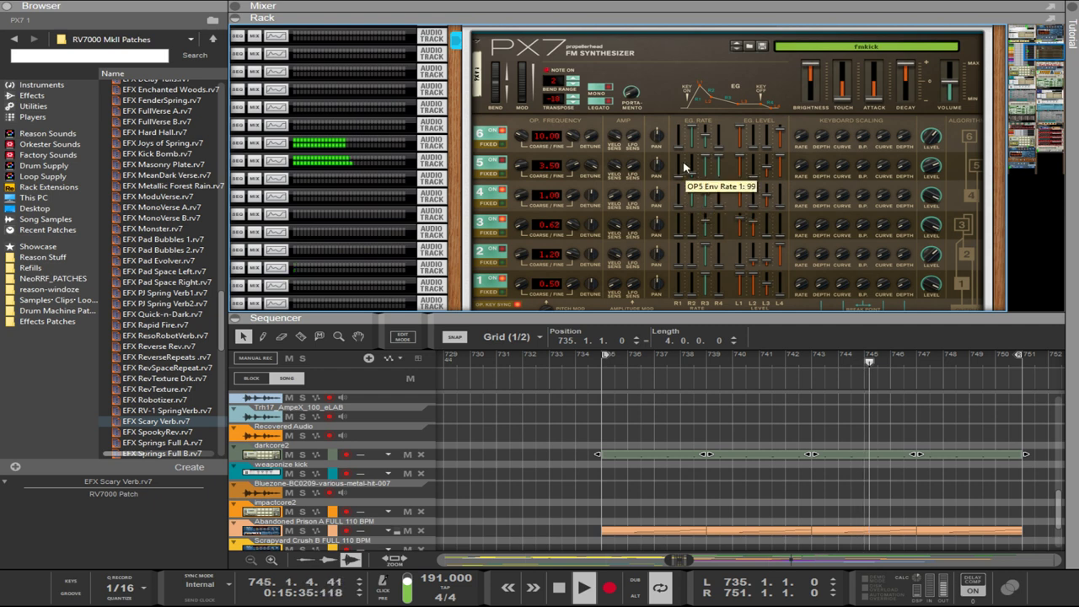
ctrl+click(716, 199)
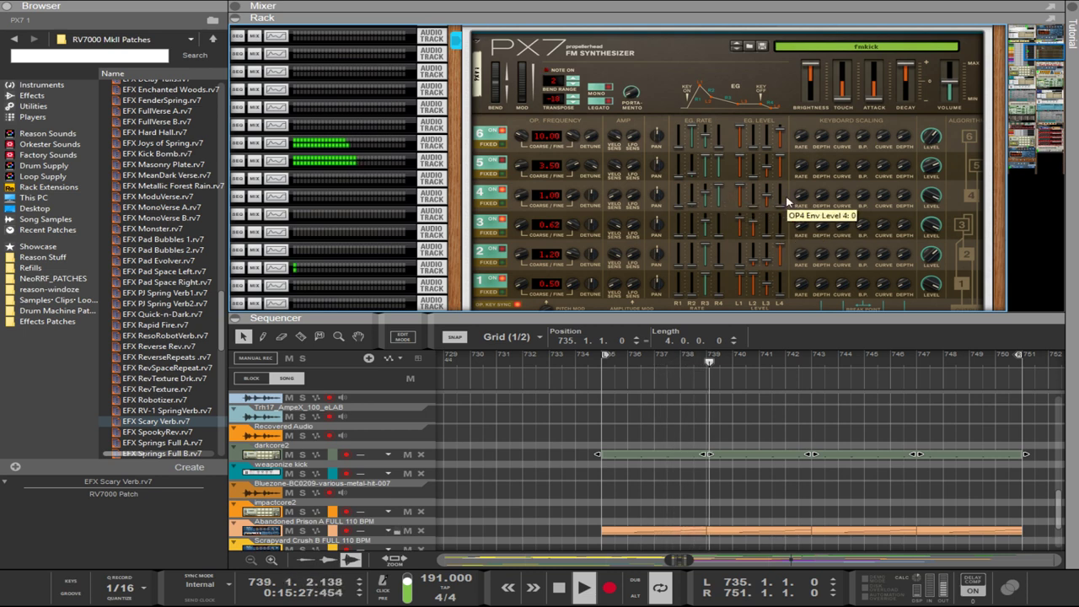
- Select all the fmkick3 clips in the sequencer lane
drag(787, 198, 781, 193)
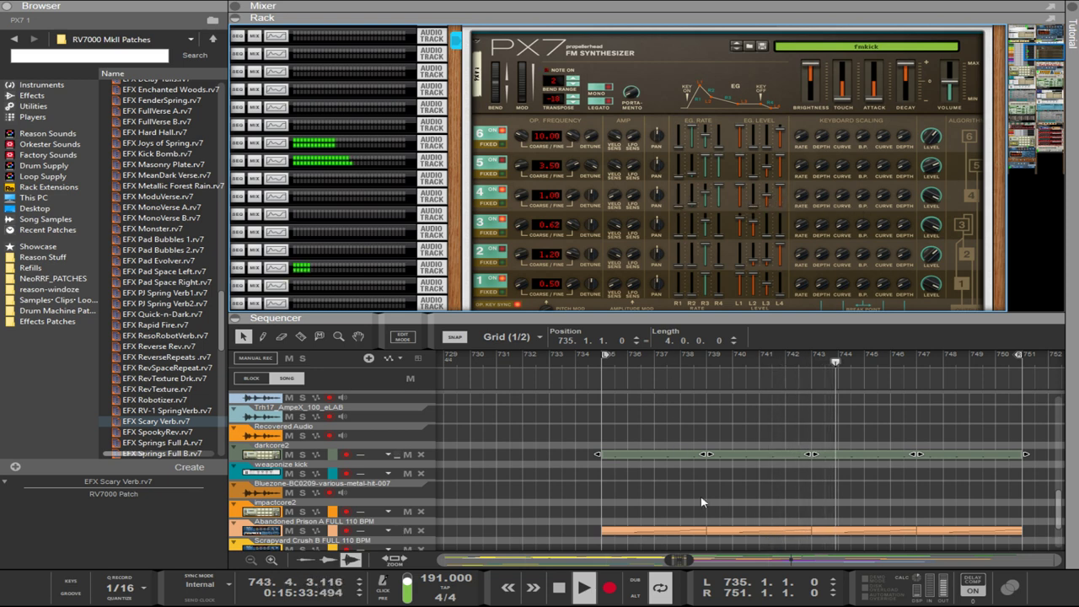
scroll(670, 482, down, 3)
drag(664, 521, 999, 497)
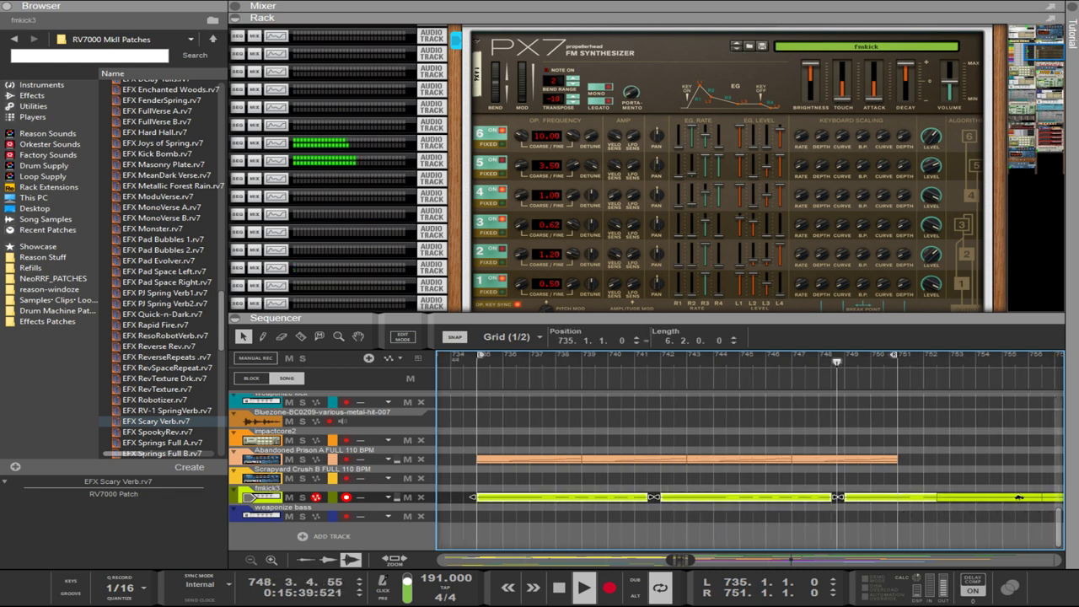
- Shorten only the third fmkick3 clip, undoing a trial shortening of all three
drag(1019, 497, 941, 497)
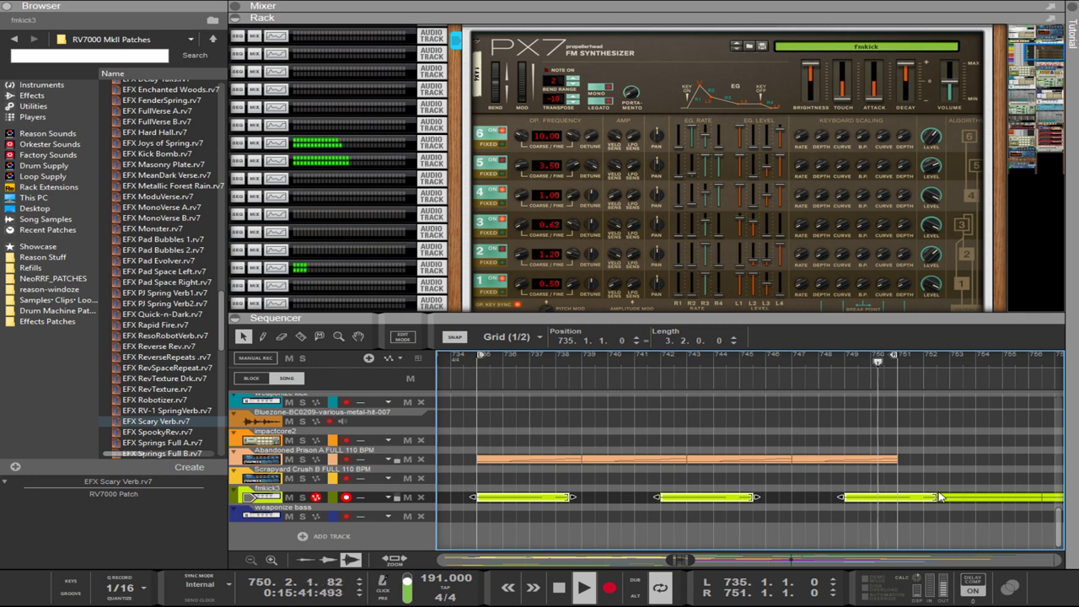
key(ctrl+z)
click(956, 522)
click(928, 500)
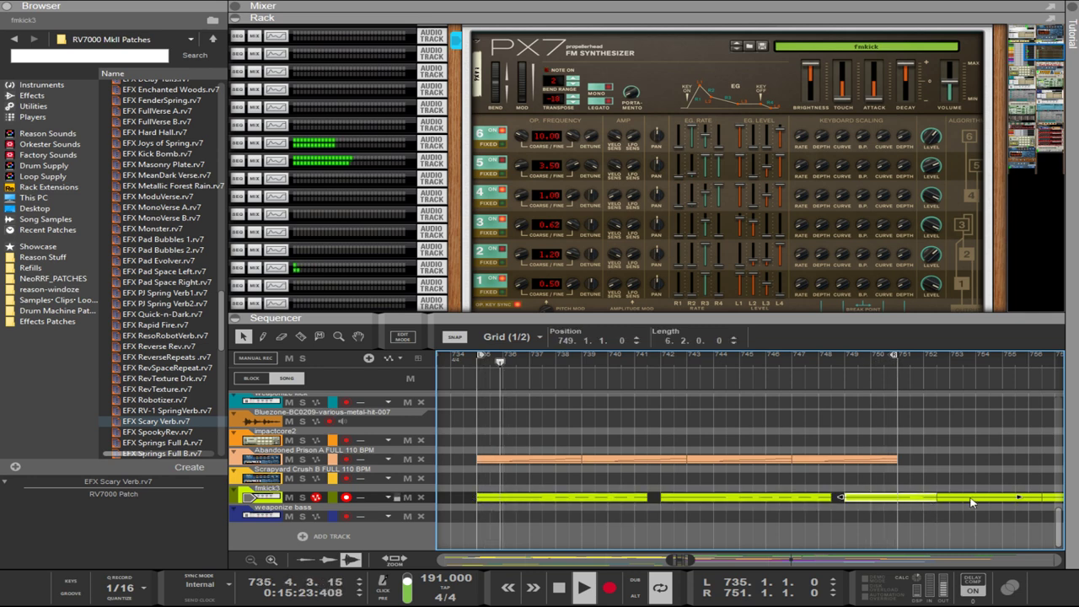
drag(1020, 498, 904, 497)
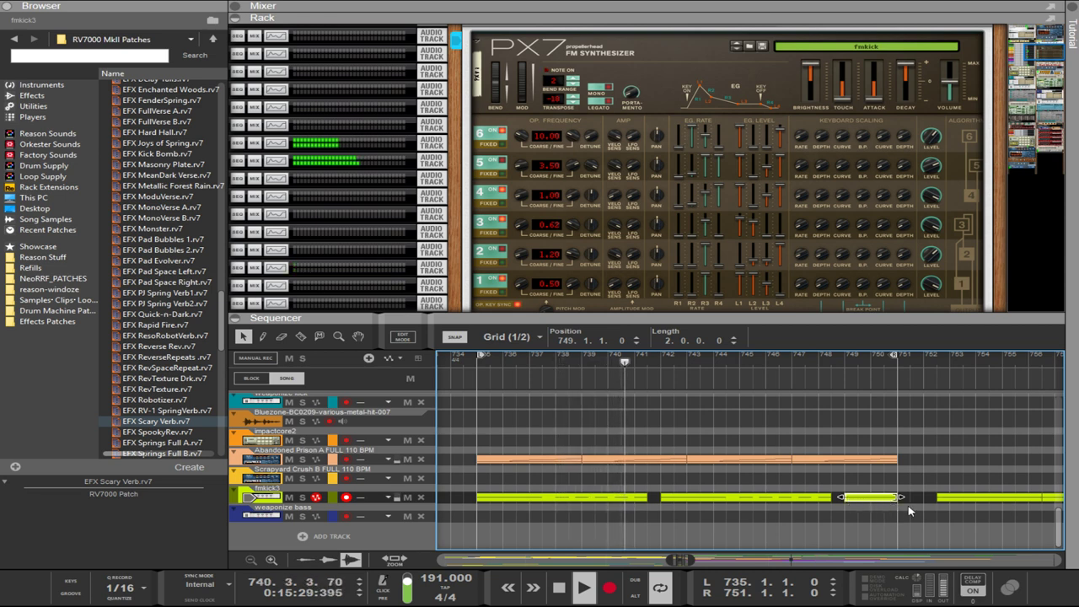
- Copy an fmkick3 clip to bar 750 and trim the copy's end
scroll(917, 511, up, 5)
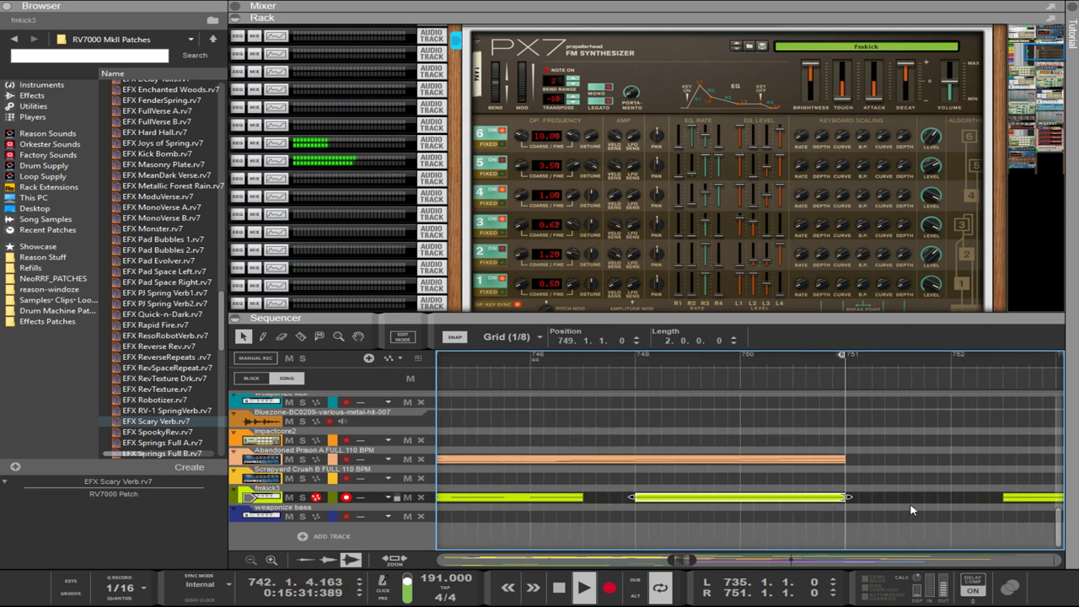
drag(736, 499, 854, 506)
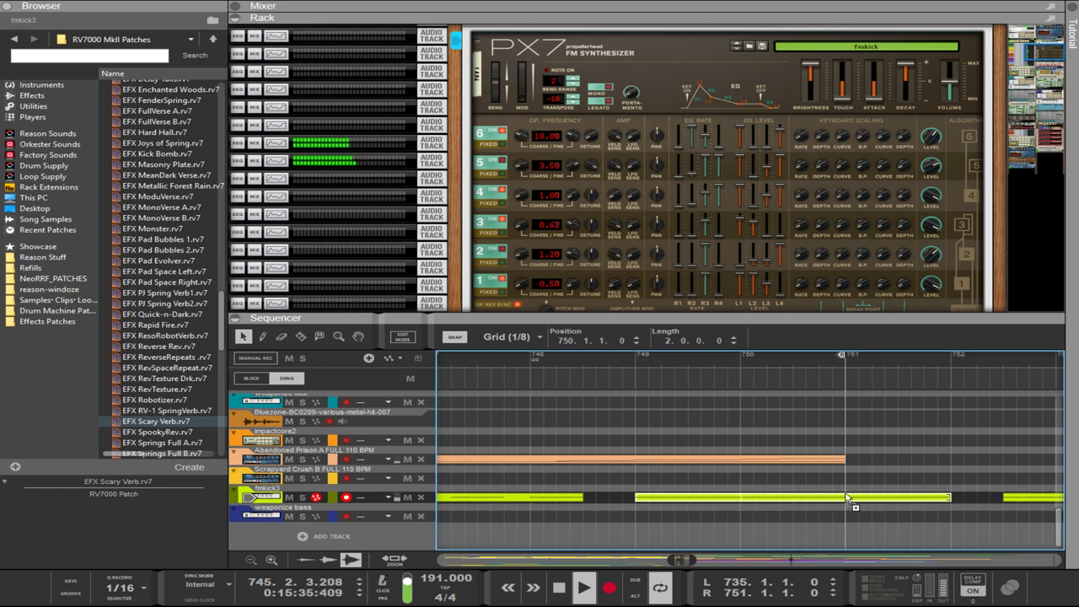
drag(896, 498, 905, 498)
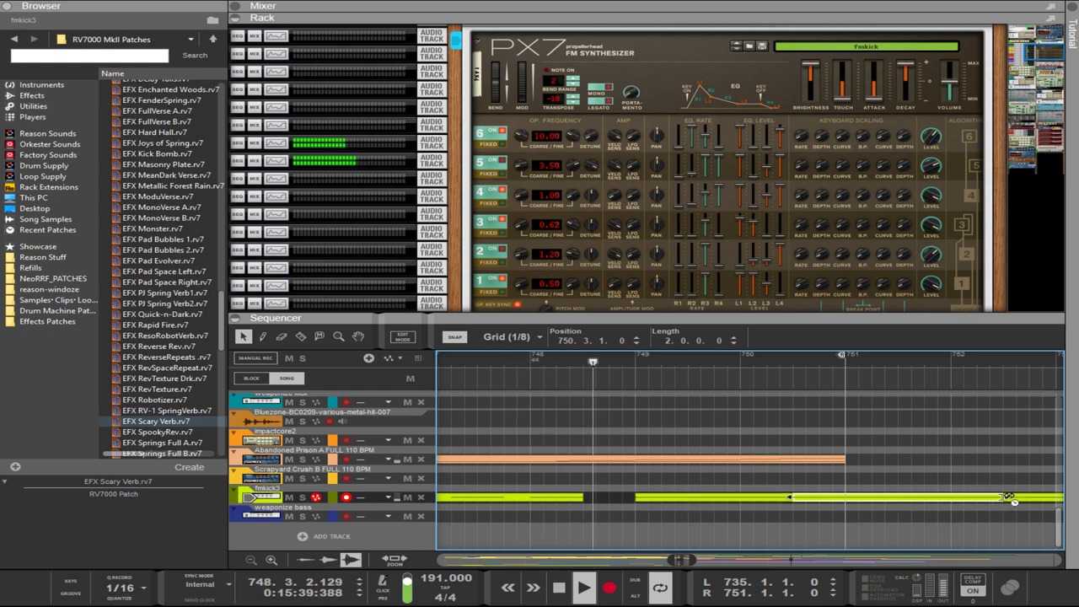
drag(1006, 498, 900, 500)
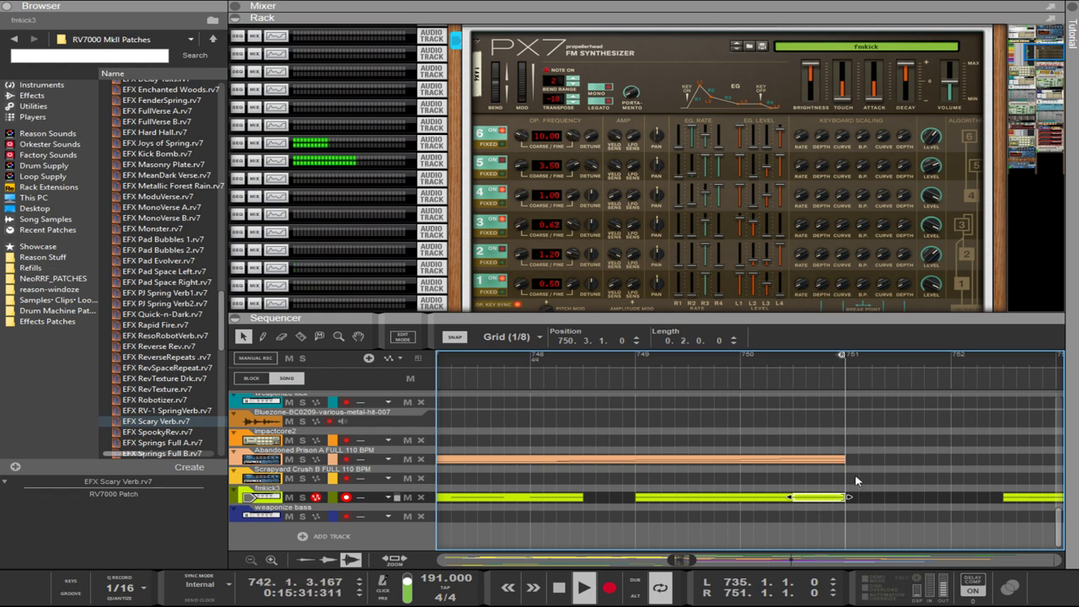
- Join the three fmkick3 clips into one continuous clip spanning bars 735–751
scroll(856, 480, down, 5)
drag(861, 473, 591, 528)
key(ctrl+j)
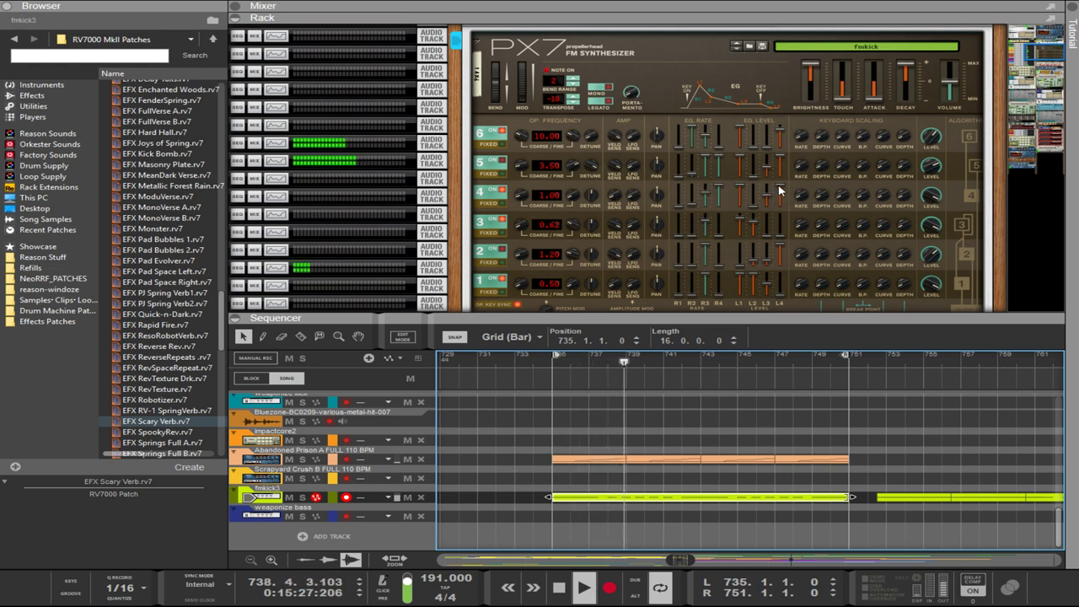
- Open the fmkick3 clip's notes, select them all, and try them an octave lower before undoing
double_click(654, 499)
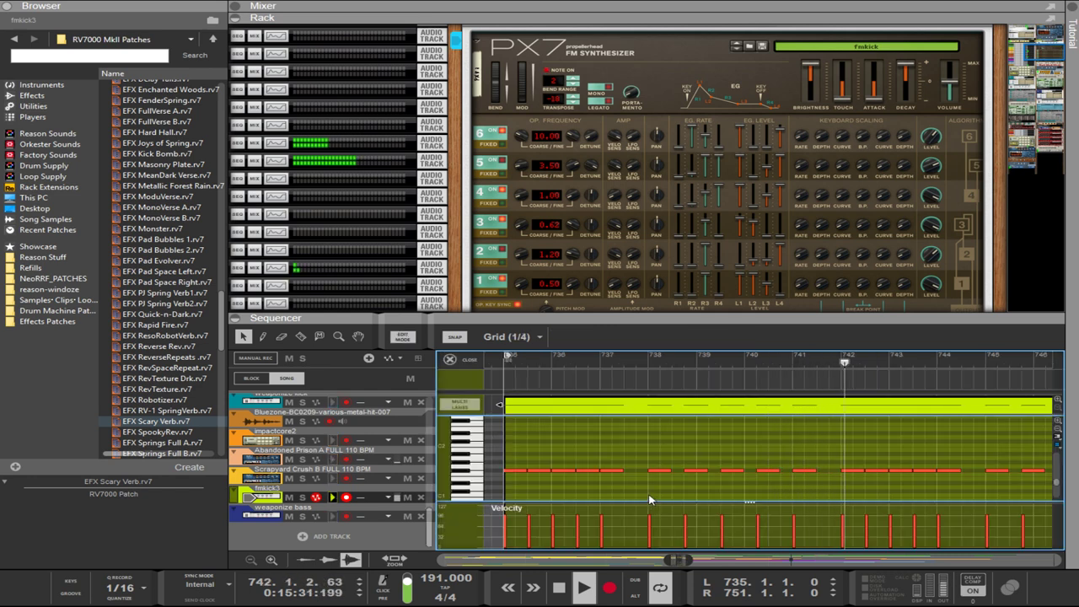
key(ctrl+a)
scroll(517, 486, down, 2)
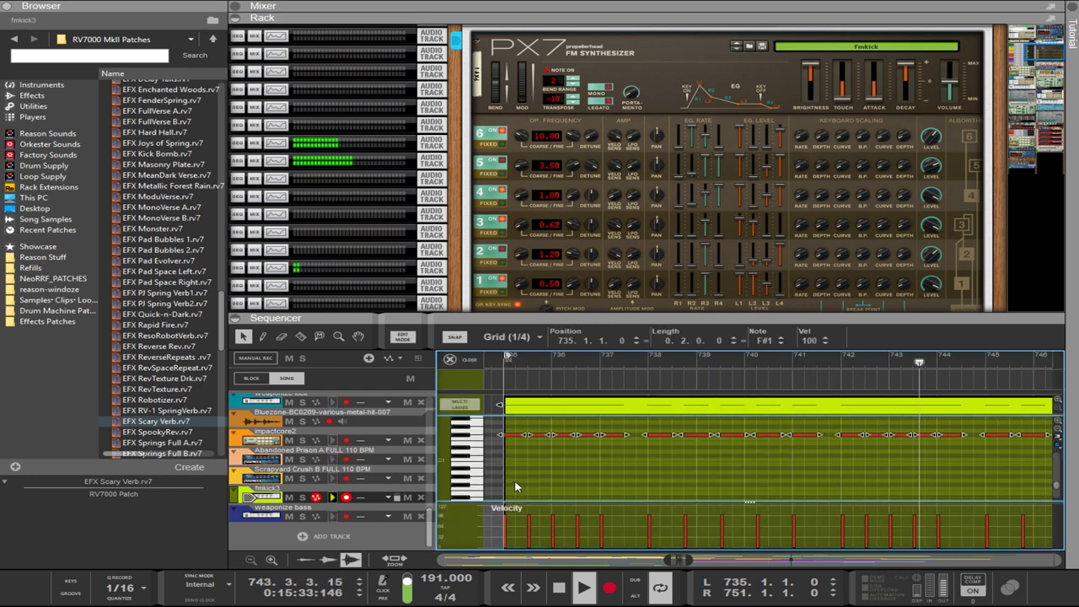
drag(506, 435, 502, 487)
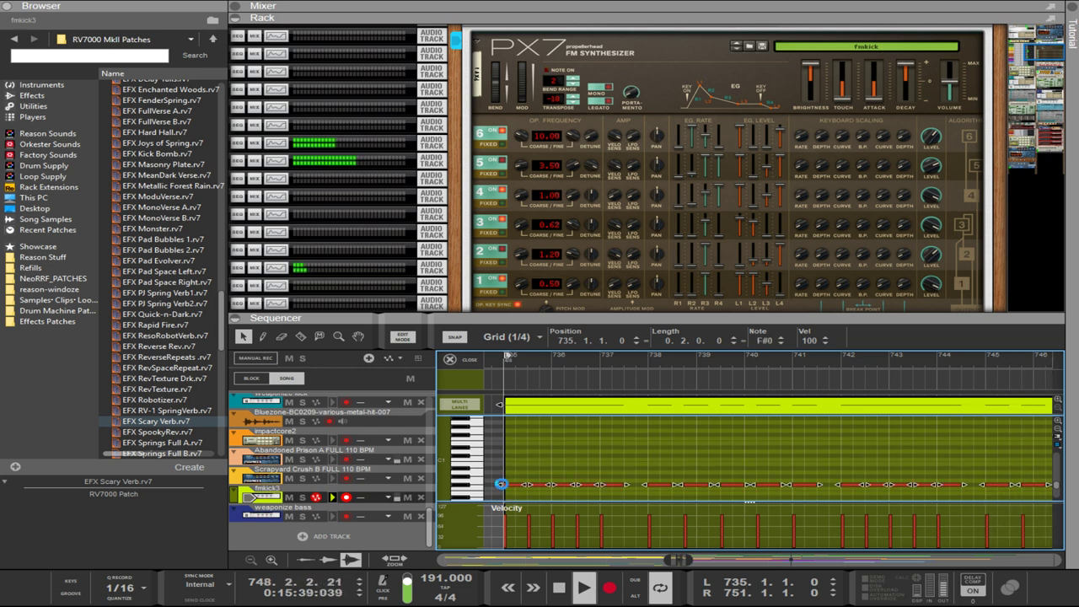
key(ctrl+z)
- Try the notes an octave higher, return them to F#1, and adjust PX7 OP5 envelope level 4
scroll(532, 474, up, 2)
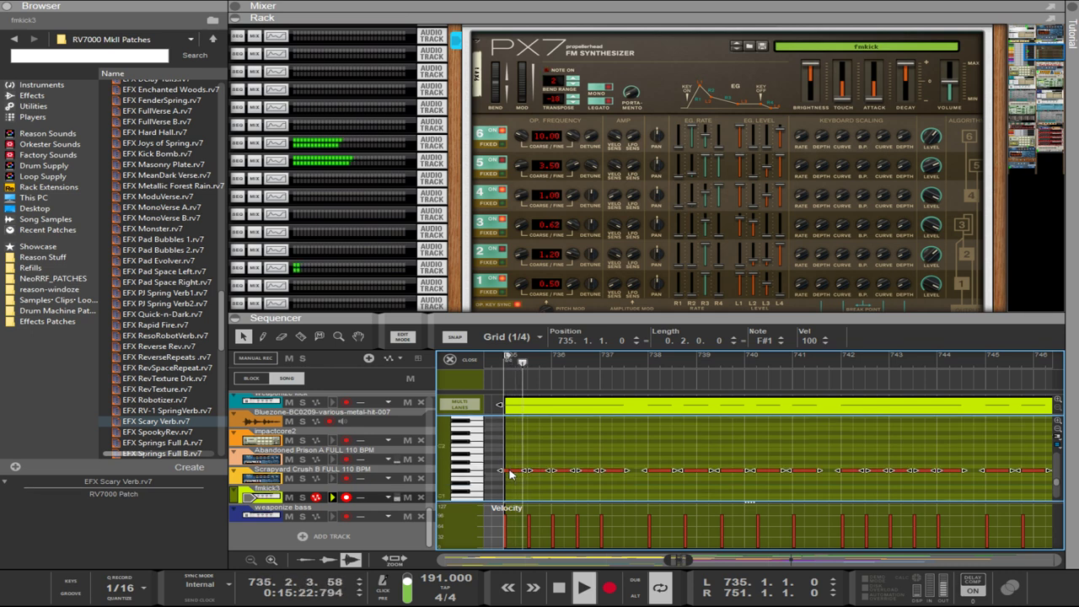
drag(511, 475, 506, 426)
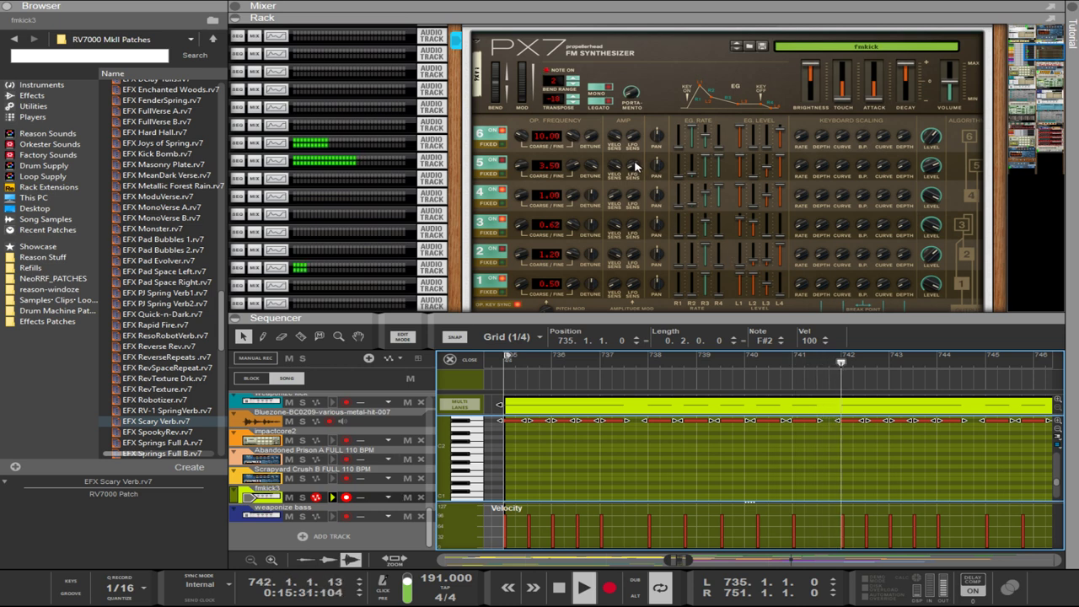
key(ctrl+shift+Down)
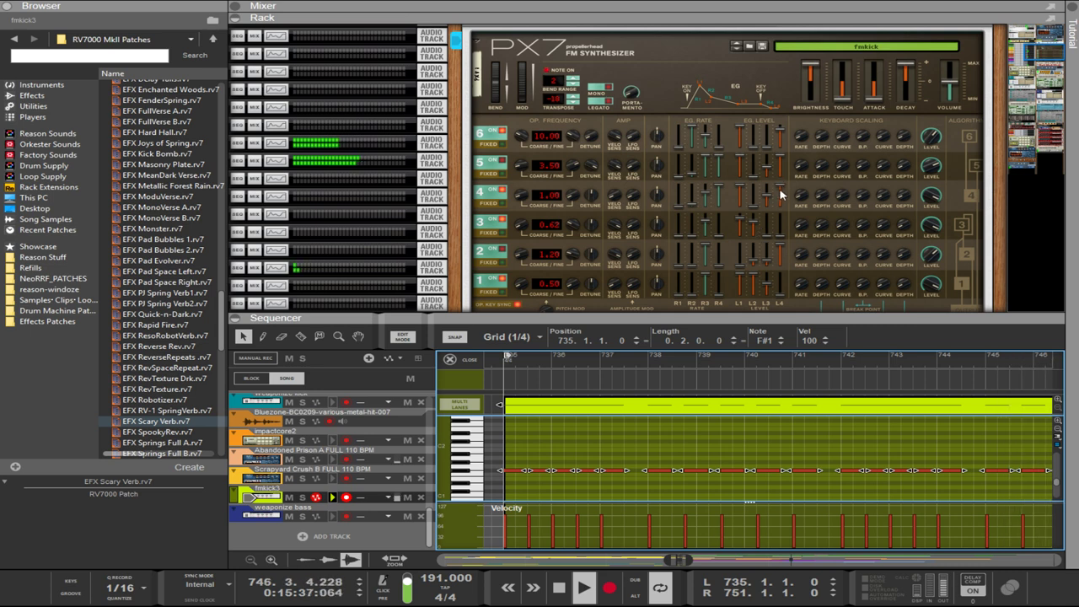
click(780, 195)
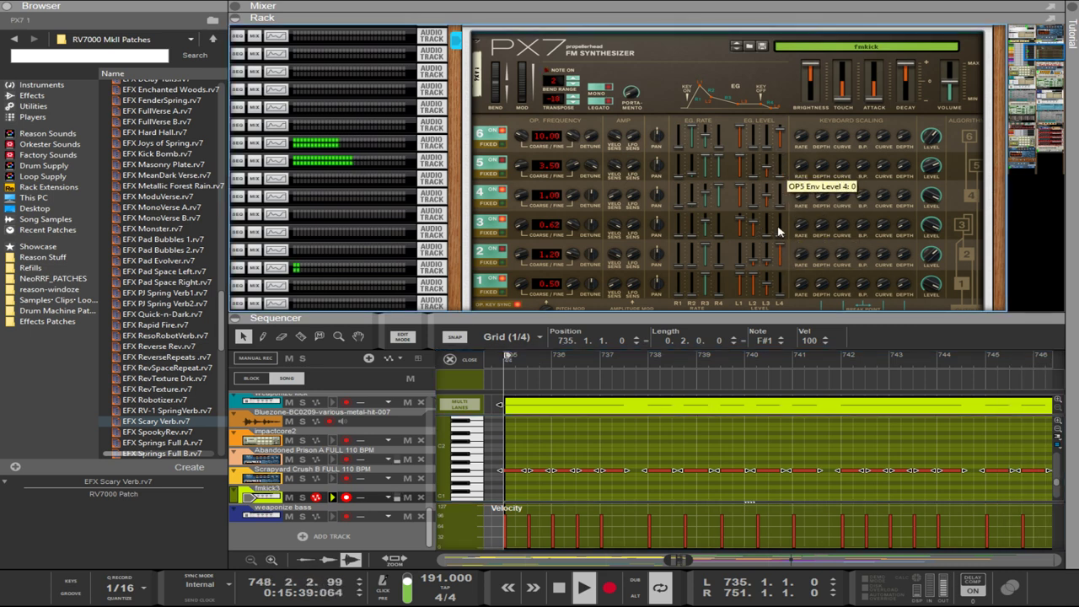
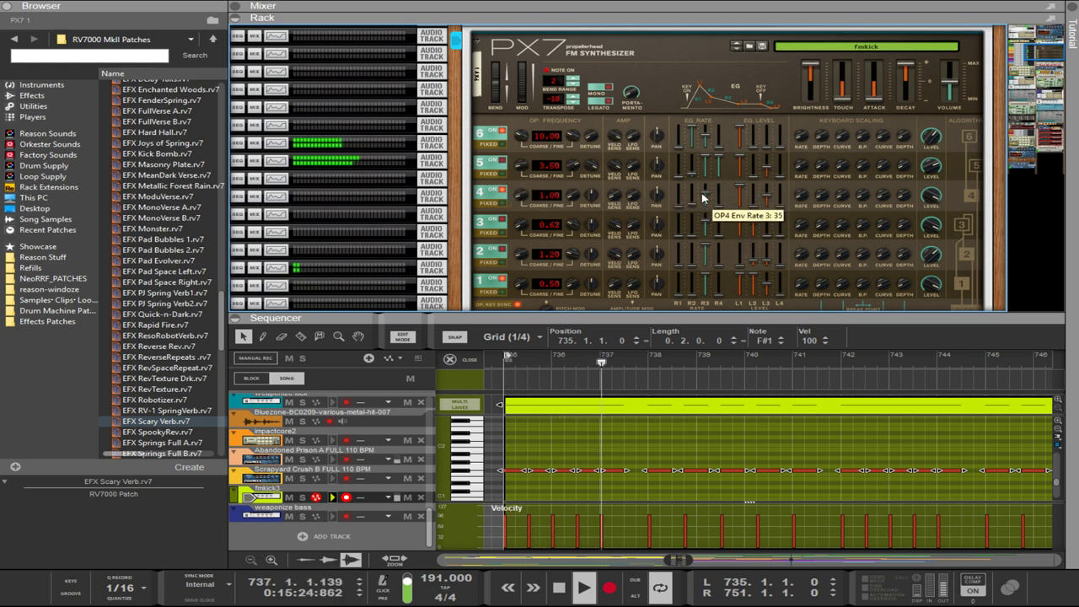
- Push PX7 operator 4's envelope rate 3 and level 3 up to 99
drag(709, 204, 709, 202)
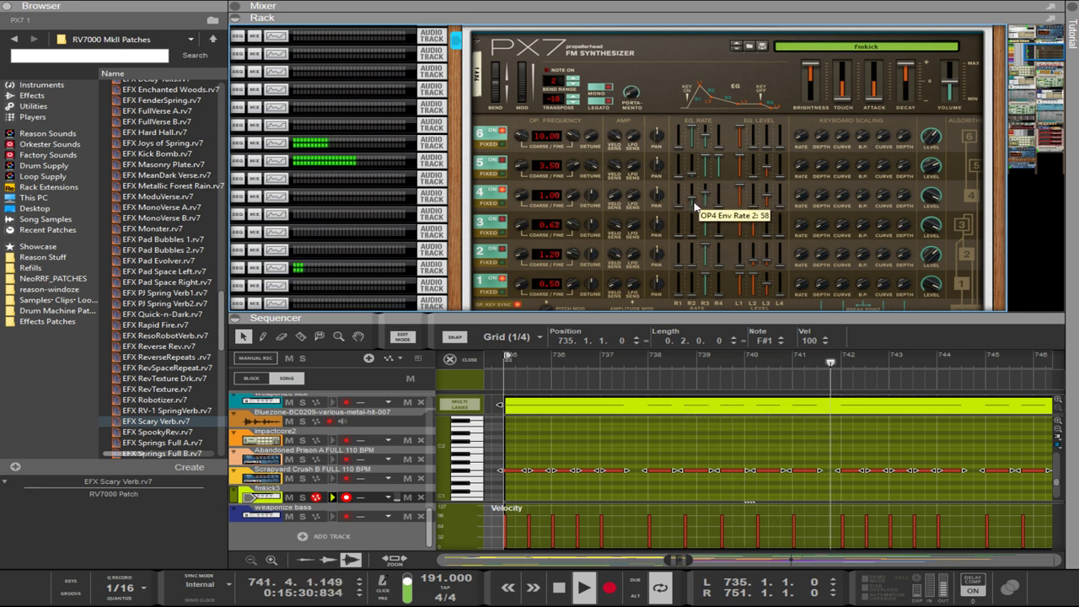
scroll(696, 207, up, 10)
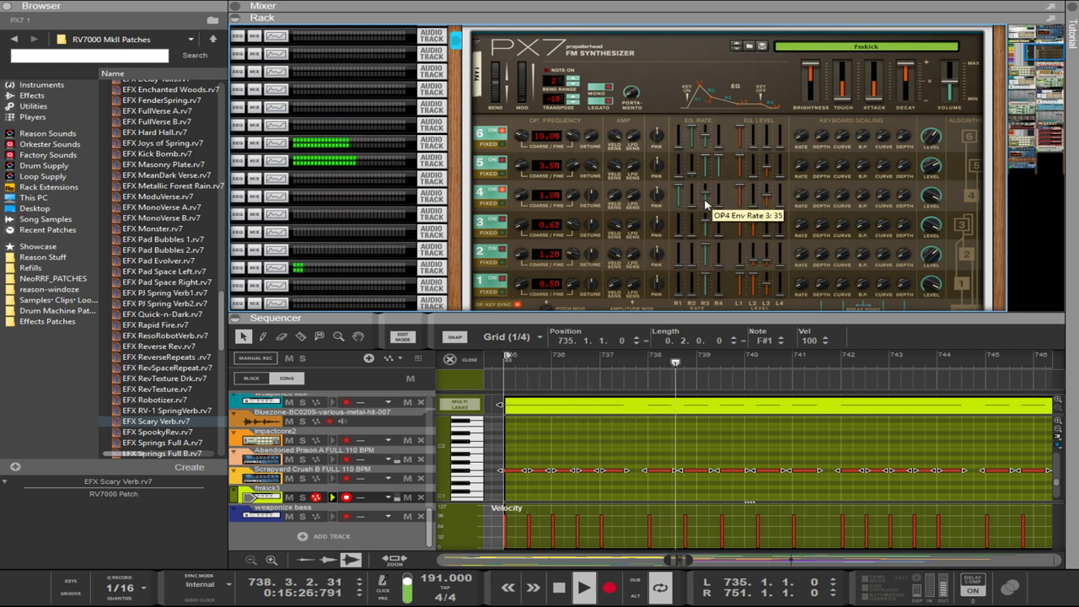
drag(710, 199, 705, 204)
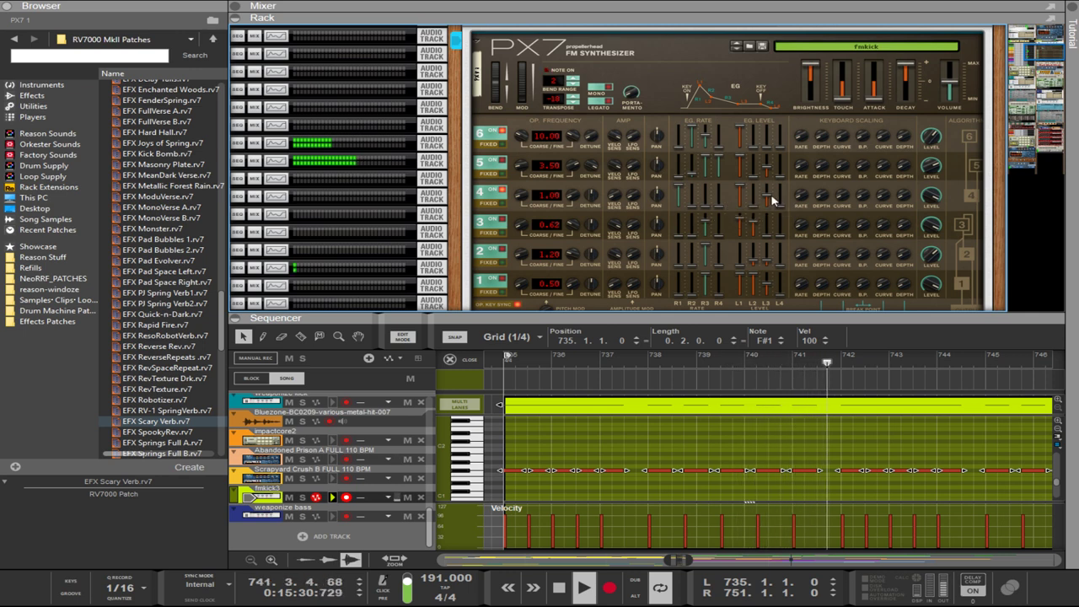
mouse_move(767, 195)
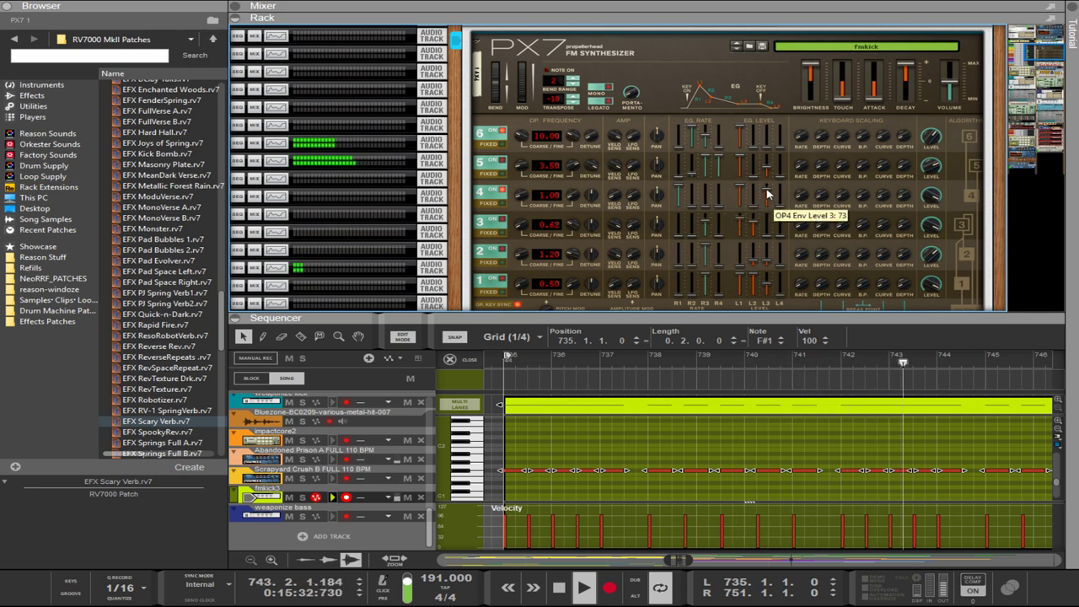
drag(767, 195, 761, 156)
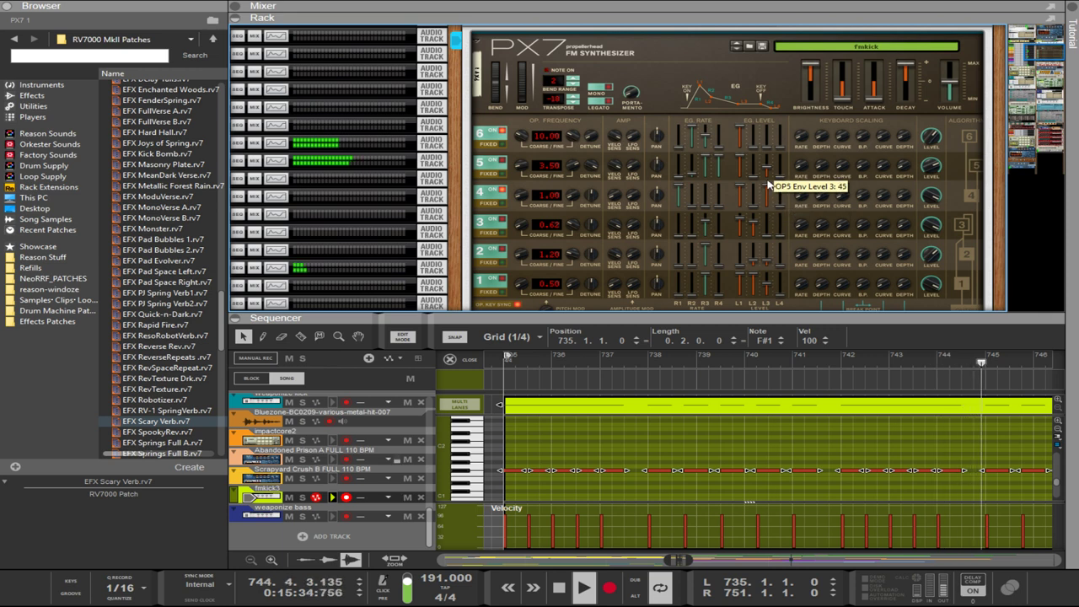
- Drop operator 4's envelope rate 4 to 44 and set rate 1 to about 55
mouse_move(715, 197)
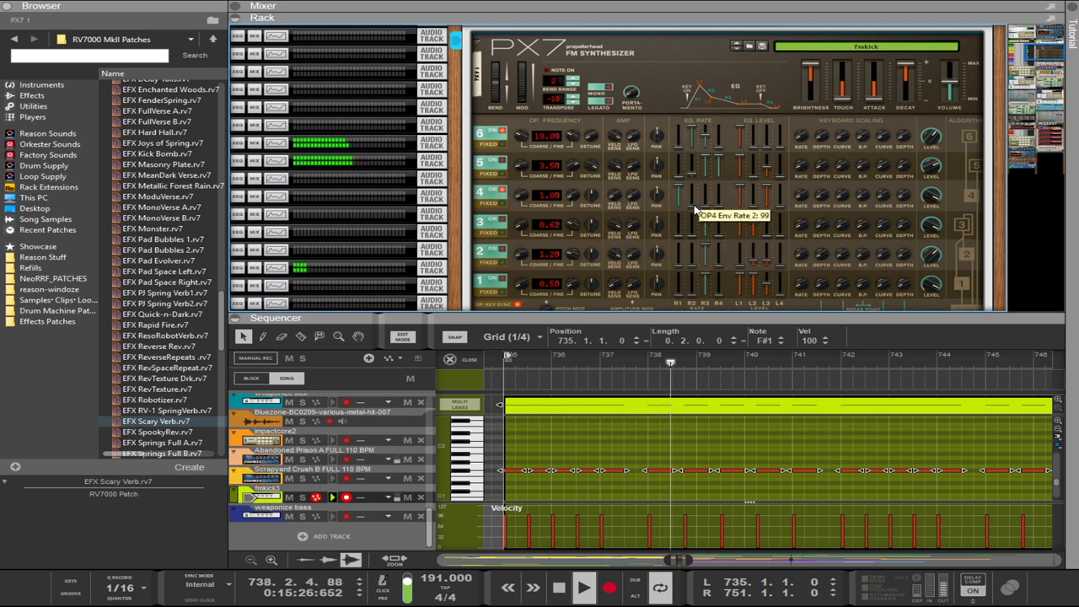
mouse_move(732, 214)
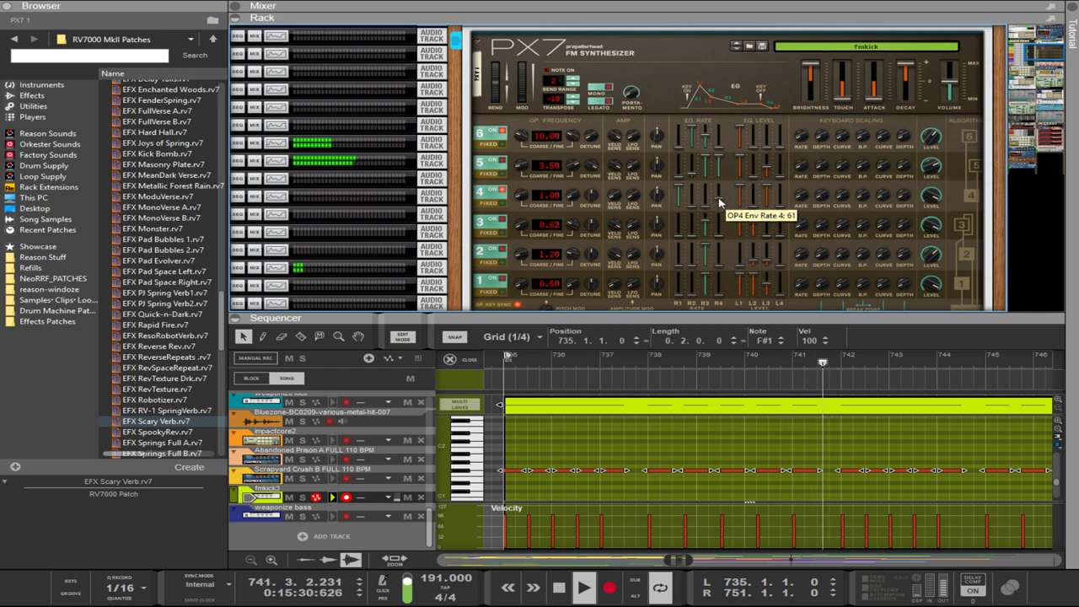
drag(720, 198, 718, 195)
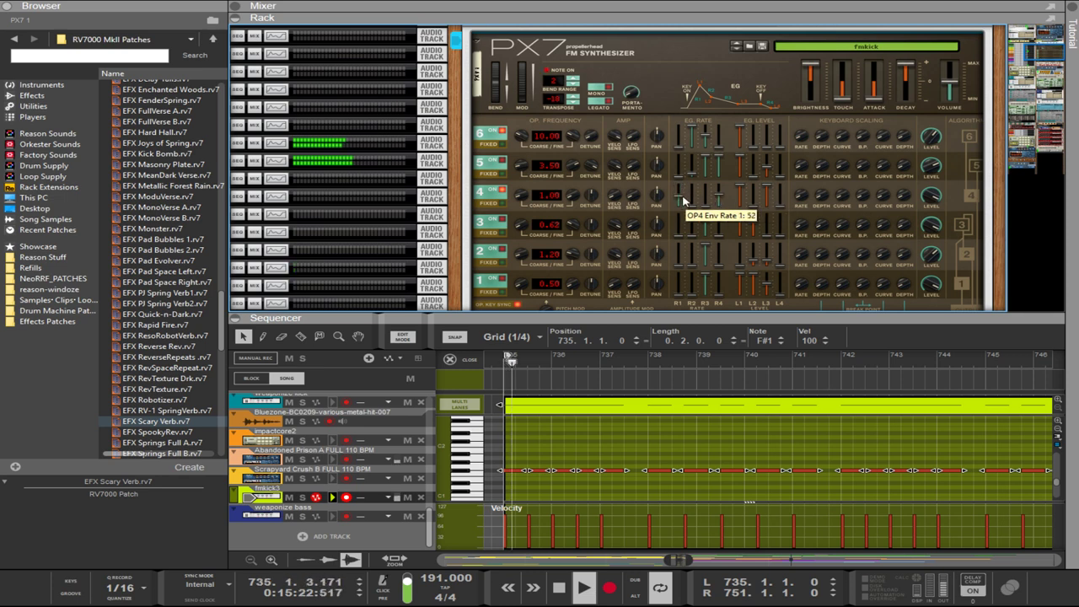
drag(682, 201, 688, 205)
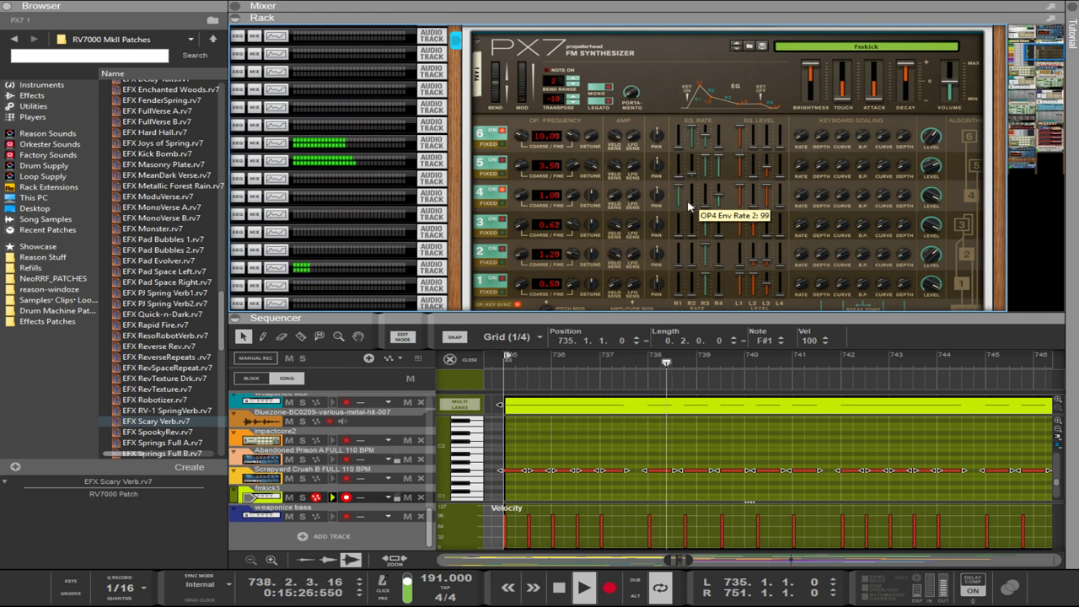
drag(680, 191, 680, 198)
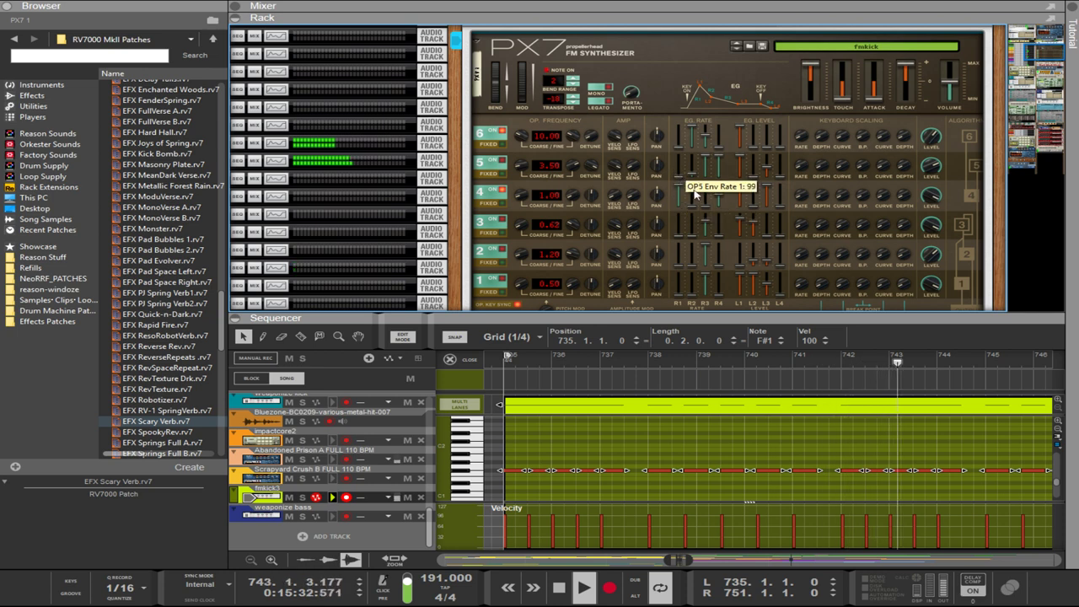
- Check the PX7 pitch envelope, then turn operator 4's Coarse ratio down to 0.50
scroll(590, 278, down, 2)
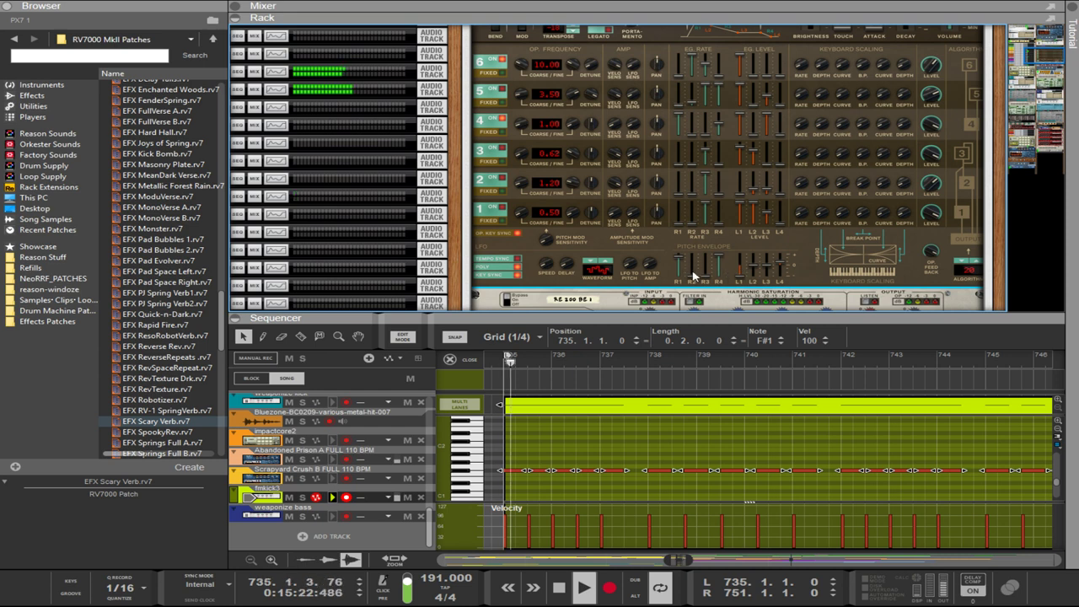
scroll(571, 242, up, 3)
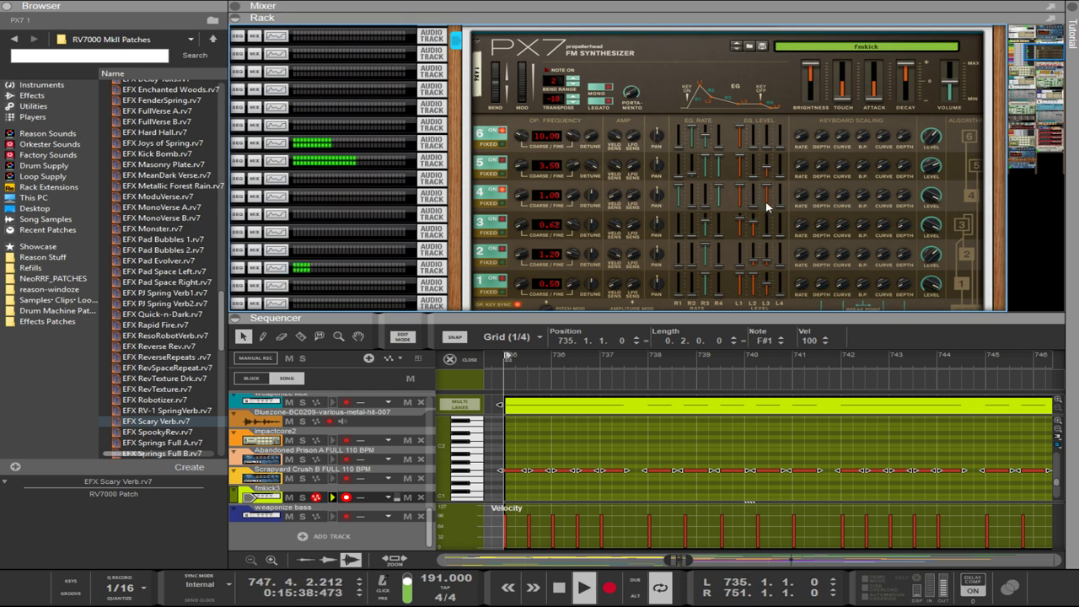
scroll(759, 267, down, 3)
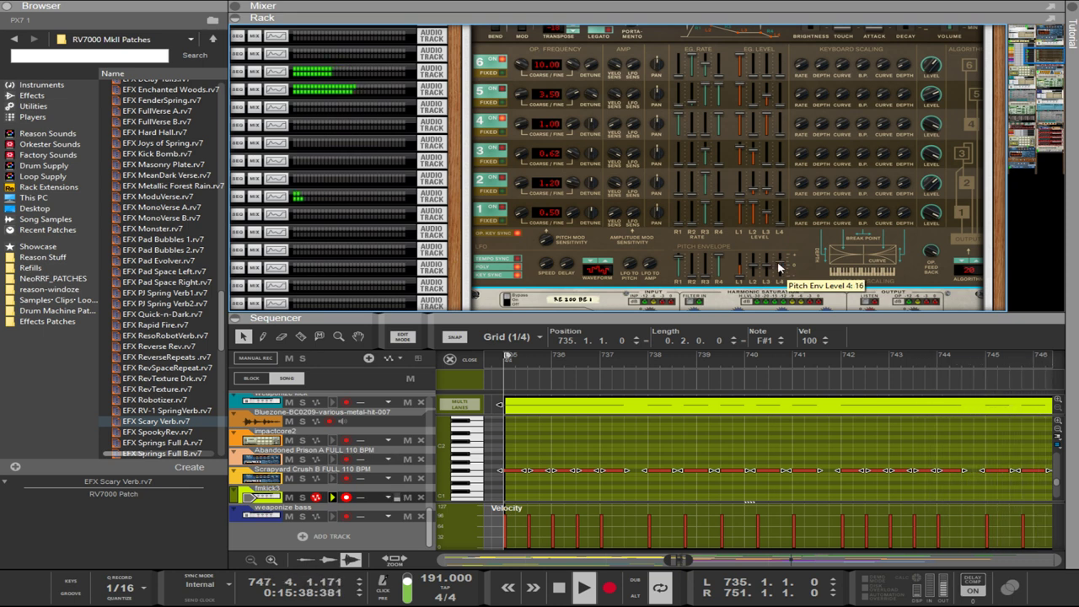
scroll(781, 257, up, 1)
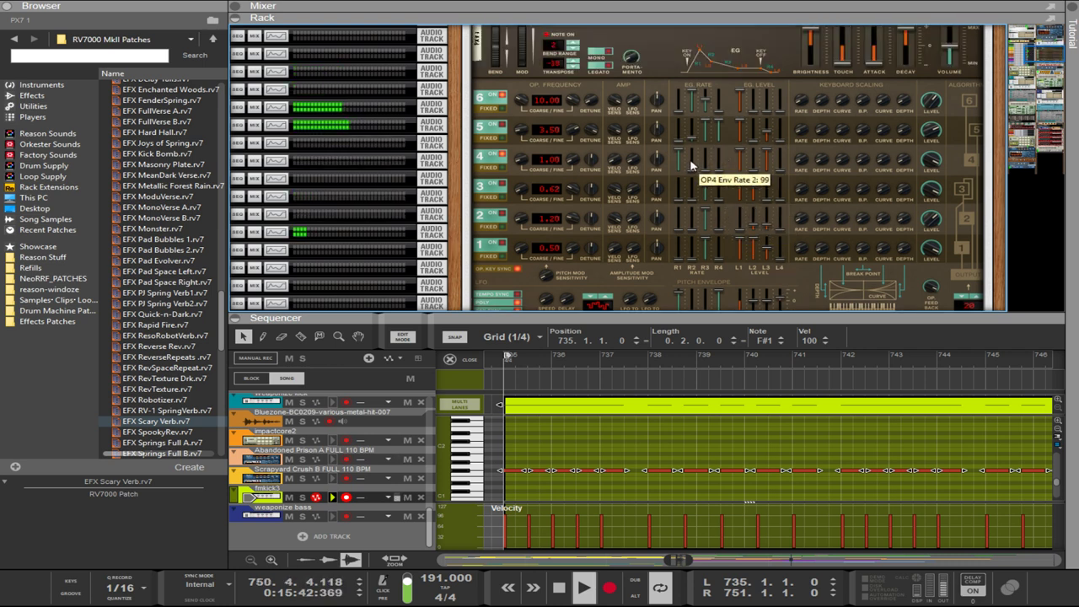
drag(523, 160, 535, 187)
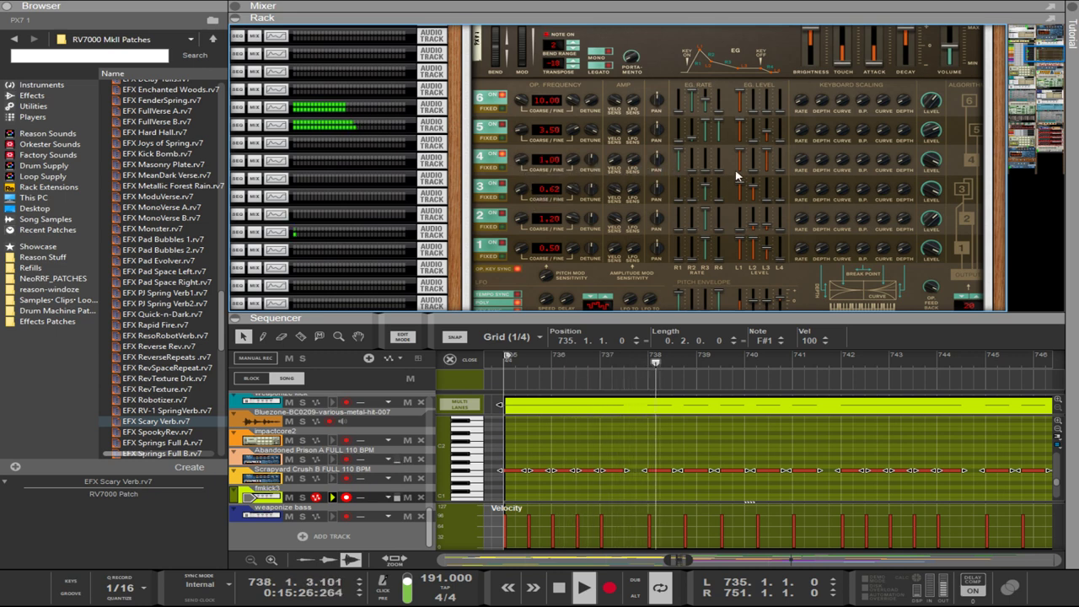
scroll(733, 180, up, 1)
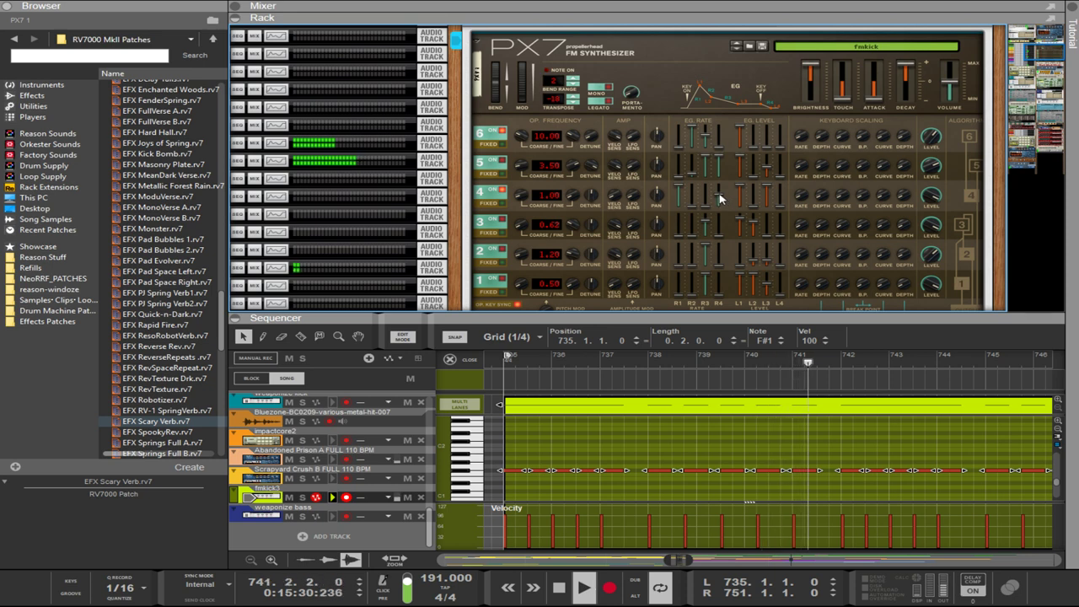
- Enable operator 6, lower its Coarse to 5.00, and set envelope rate 1 to 48 and level 3 to 51
mouse_move(718, 194)
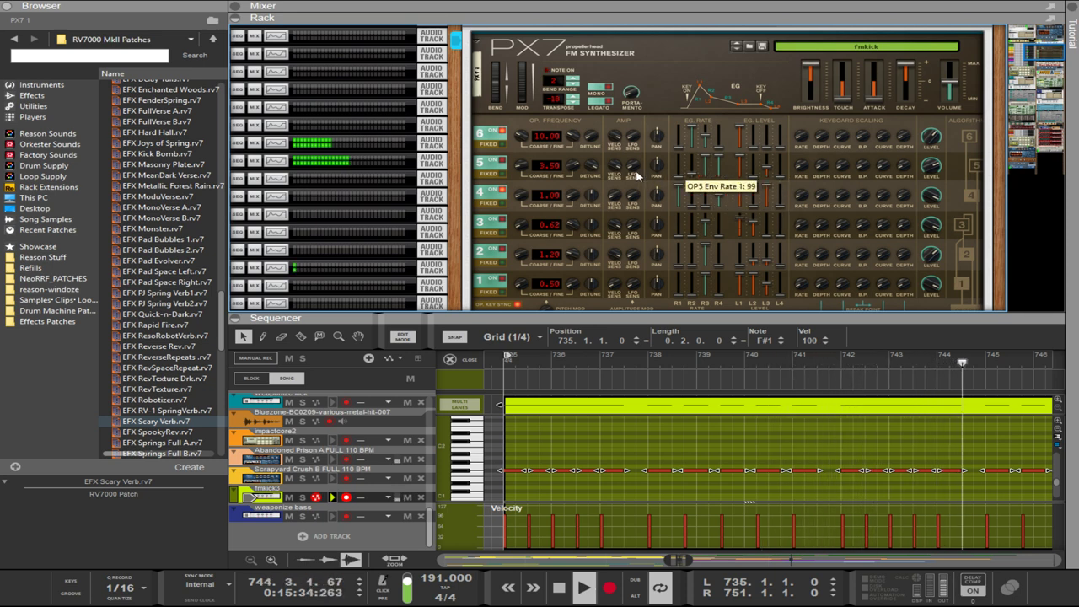
click(502, 131)
drag(521, 134, 526, 157)
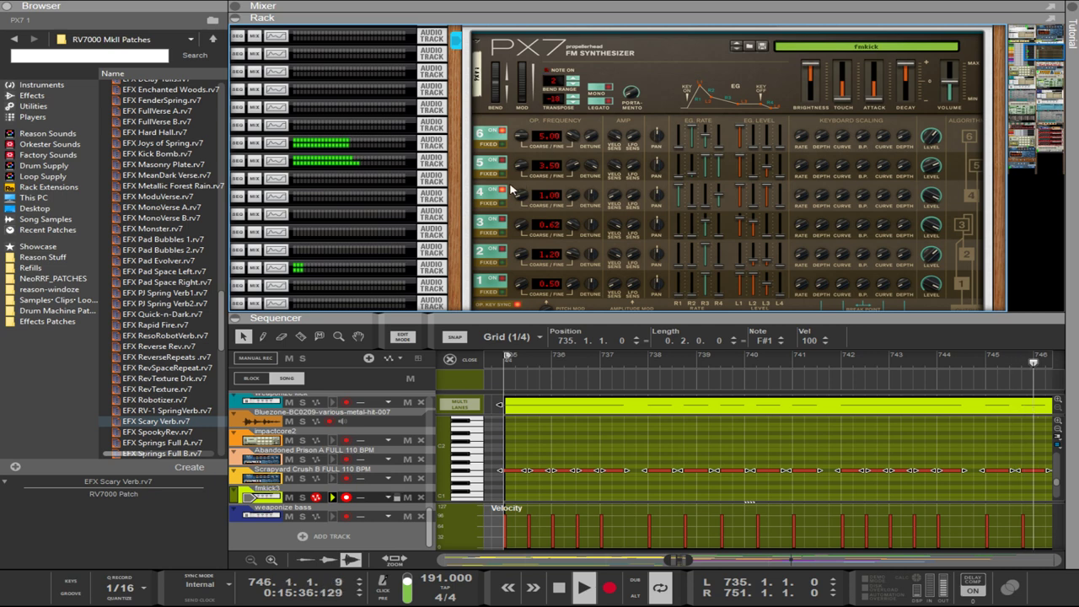
drag(685, 148, 702, 167)
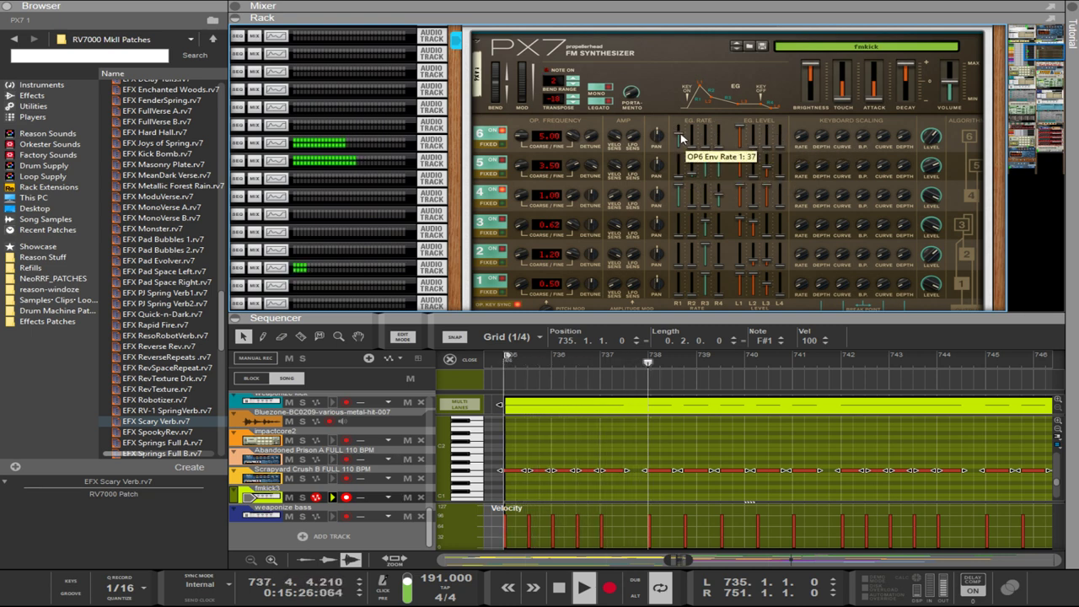
drag(680, 134, 685, 139)
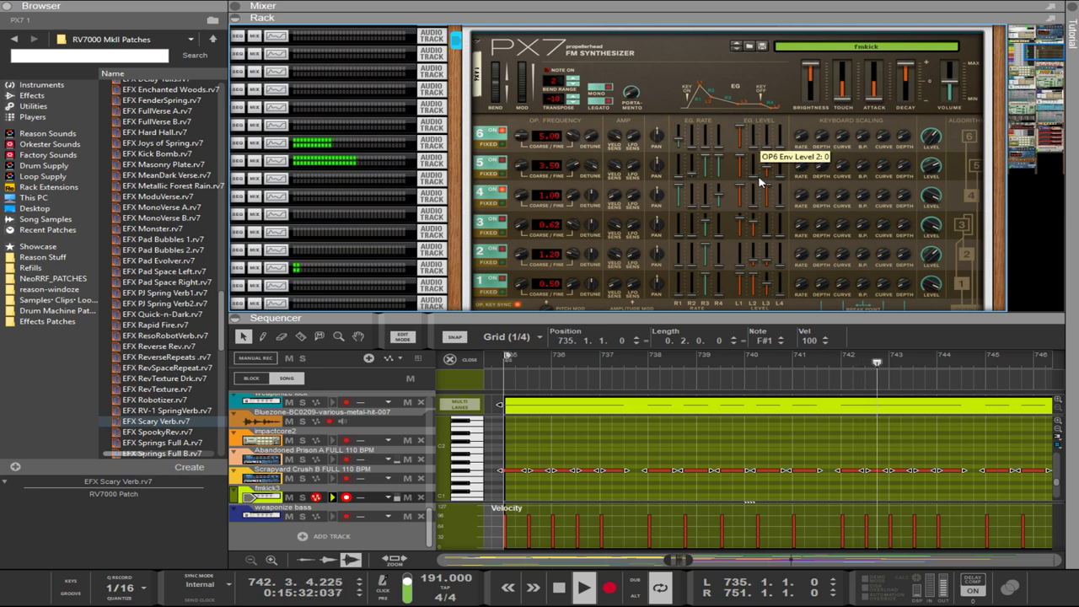
drag(772, 149, 754, 107)
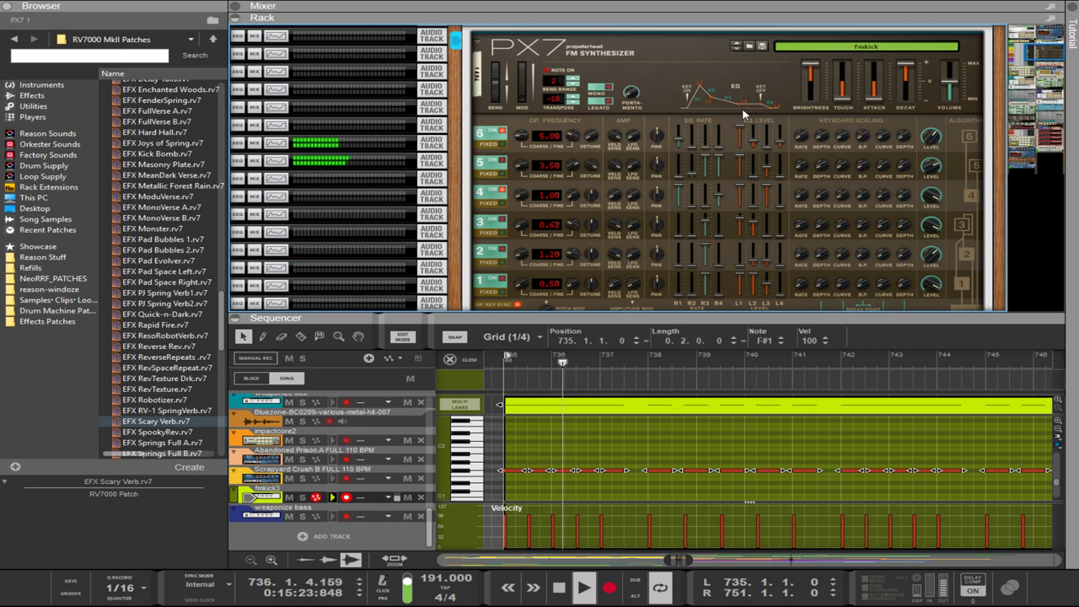
- Set operator 6's envelope level 2 to 0, level 4 to 28, rate 1 to 34, and Coarse to 11.25
drag(752, 128, 763, 179)
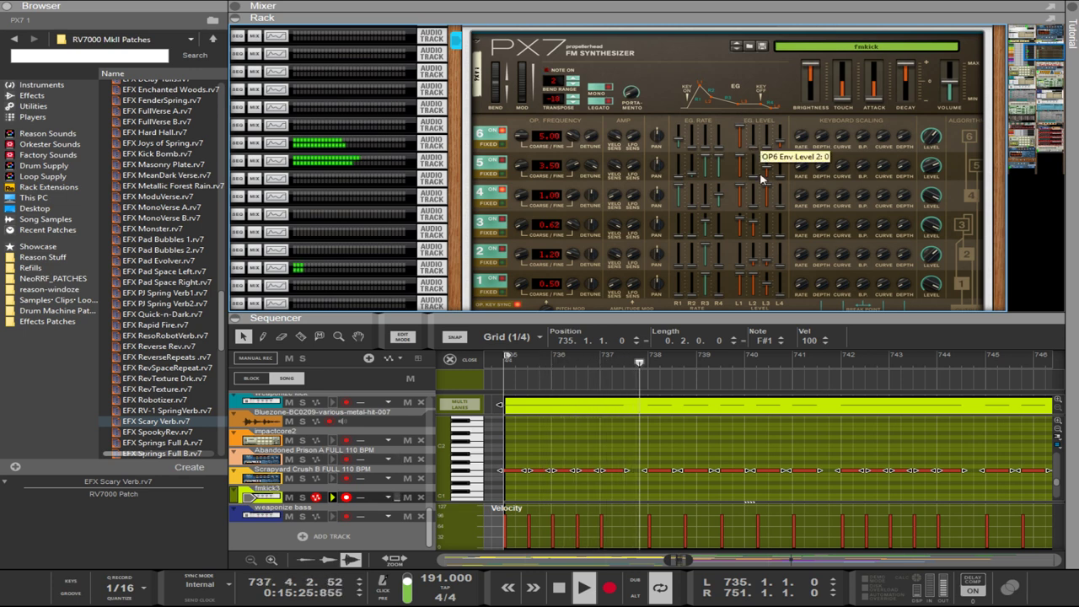
drag(781, 128, 786, 147)
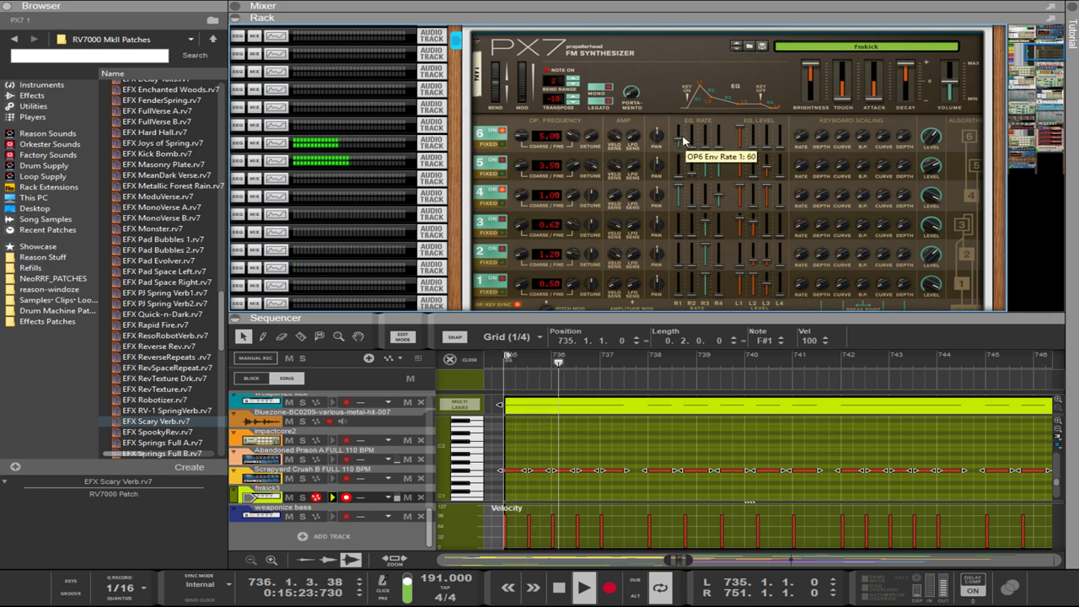
drag(681, 140, 680, 133)
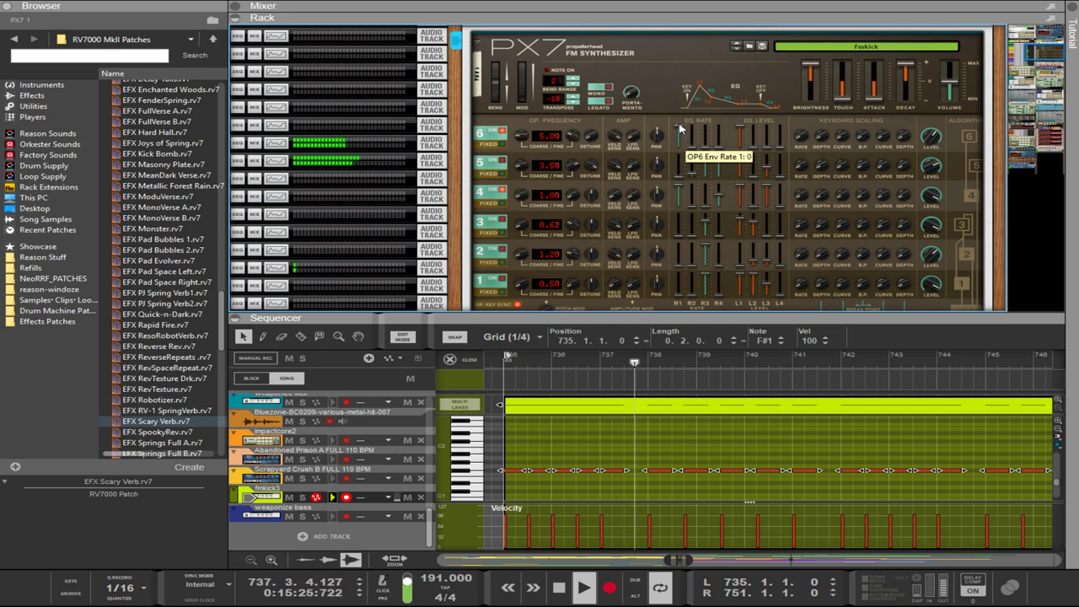
scroll(681, 135, up, 15)
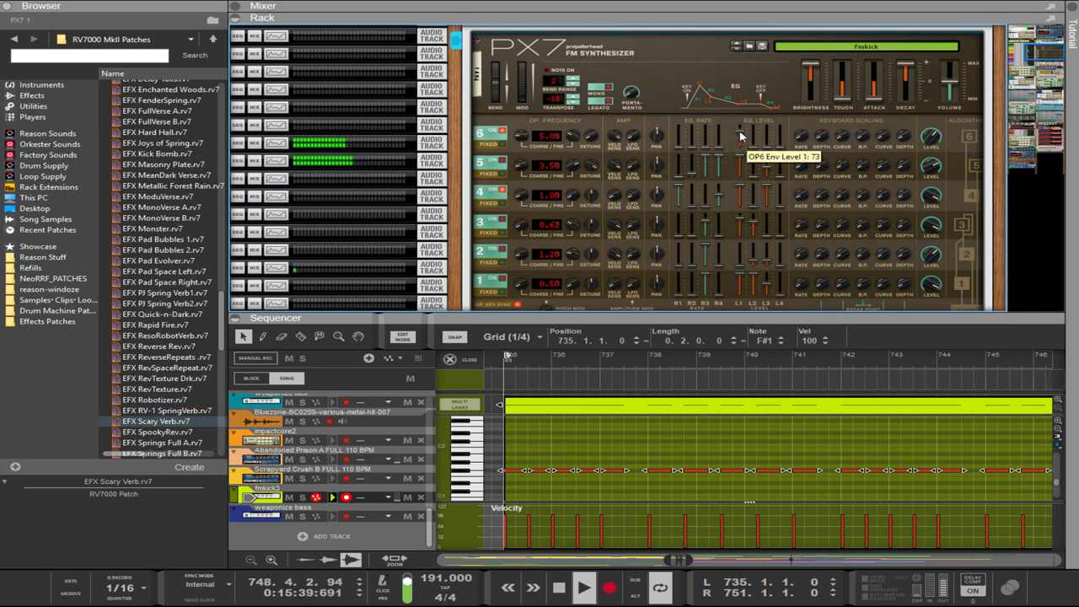
drag(528, 136, 516, 110)
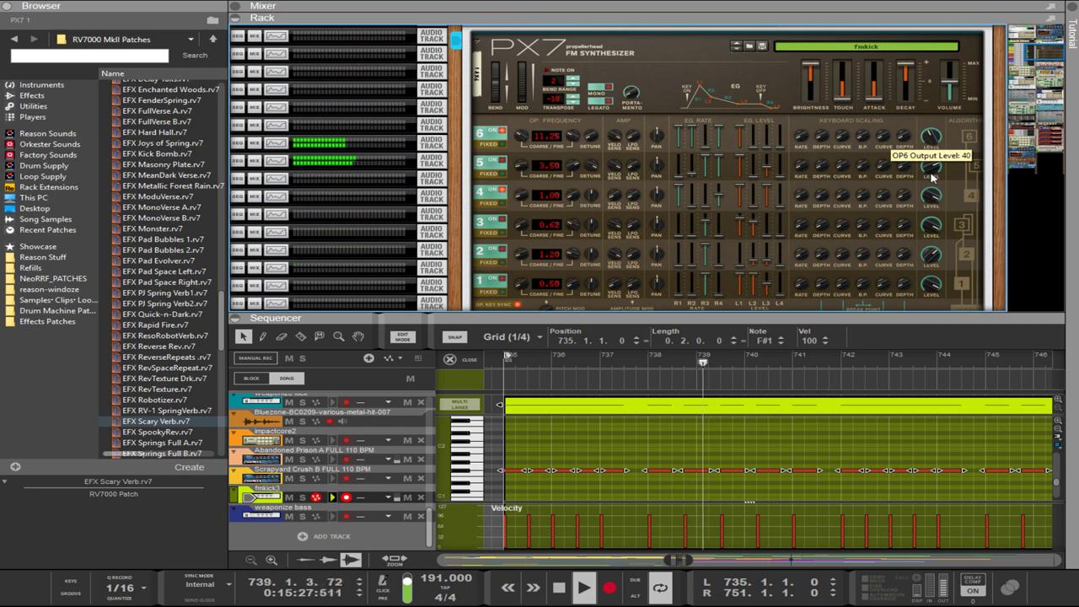
- Lower operator 6's output to 32, bring its frequency to 1.00, and set envelope rate 2 to 51
drag(931, 174, 935, 195)
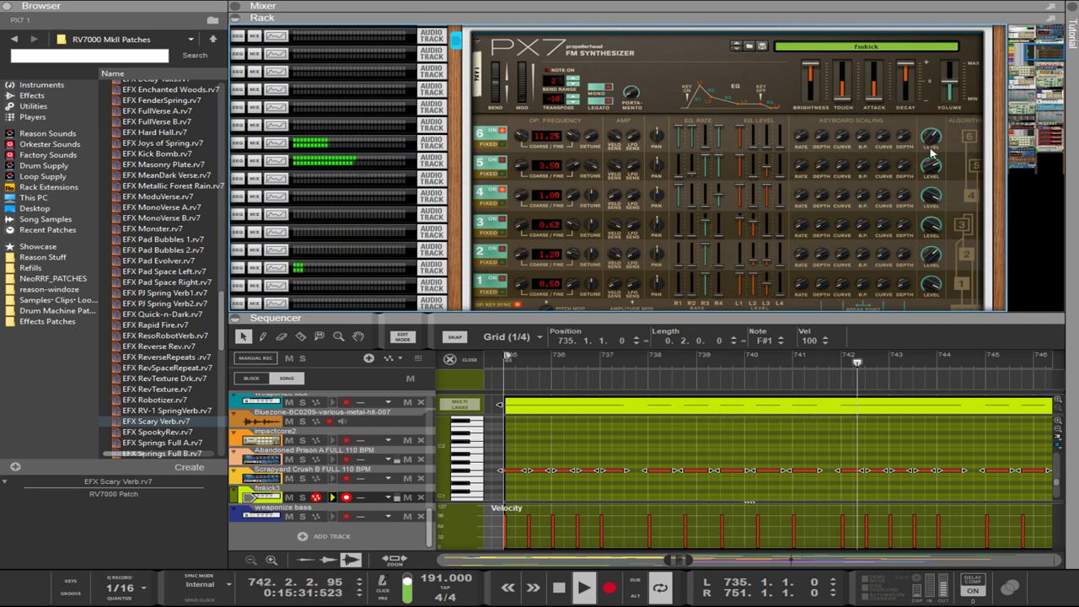
drag(521, 135, 521, 175)
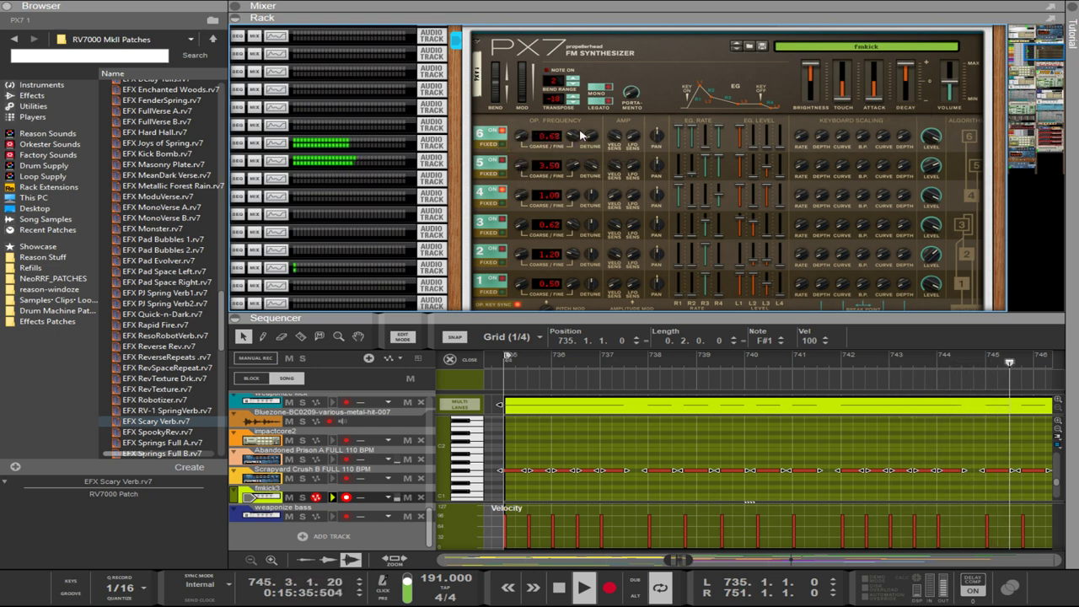
drag(574, 136, 546, 185)
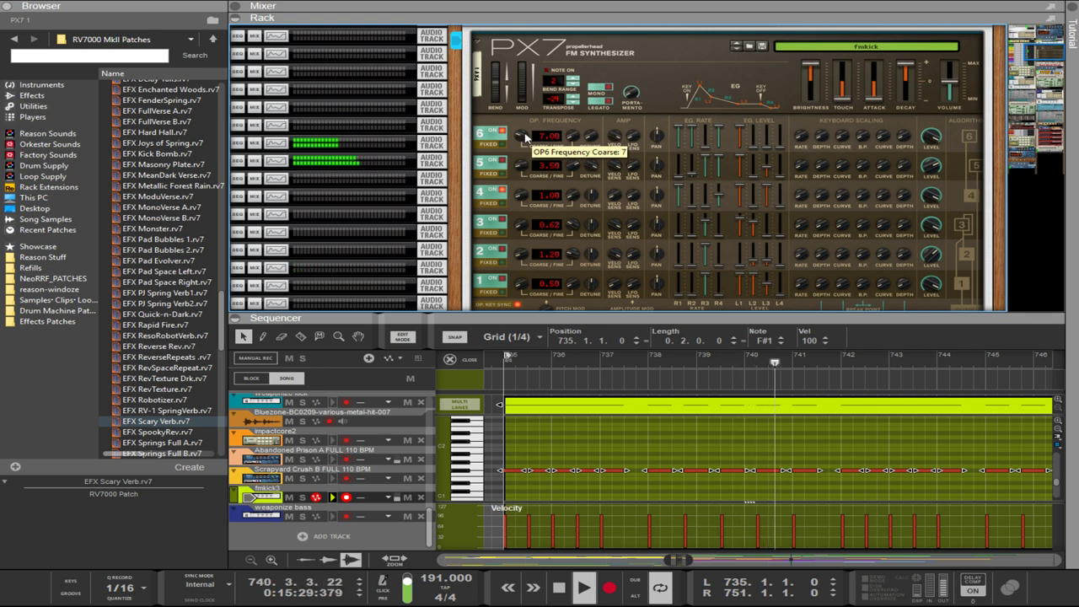
drag(523, 138, 531, 160)
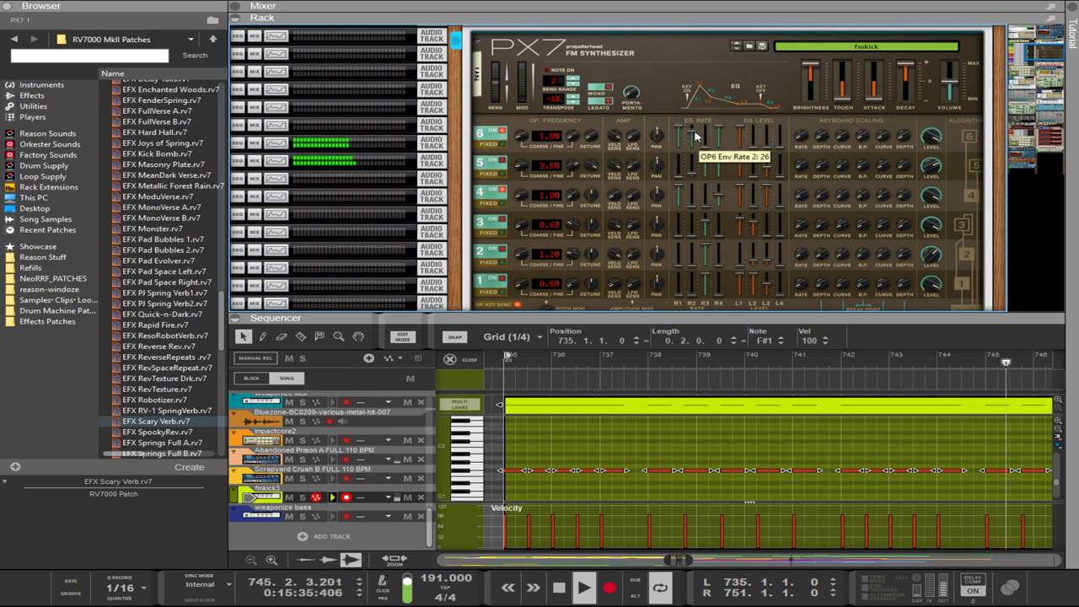
drag(695, 134, 699, 139)
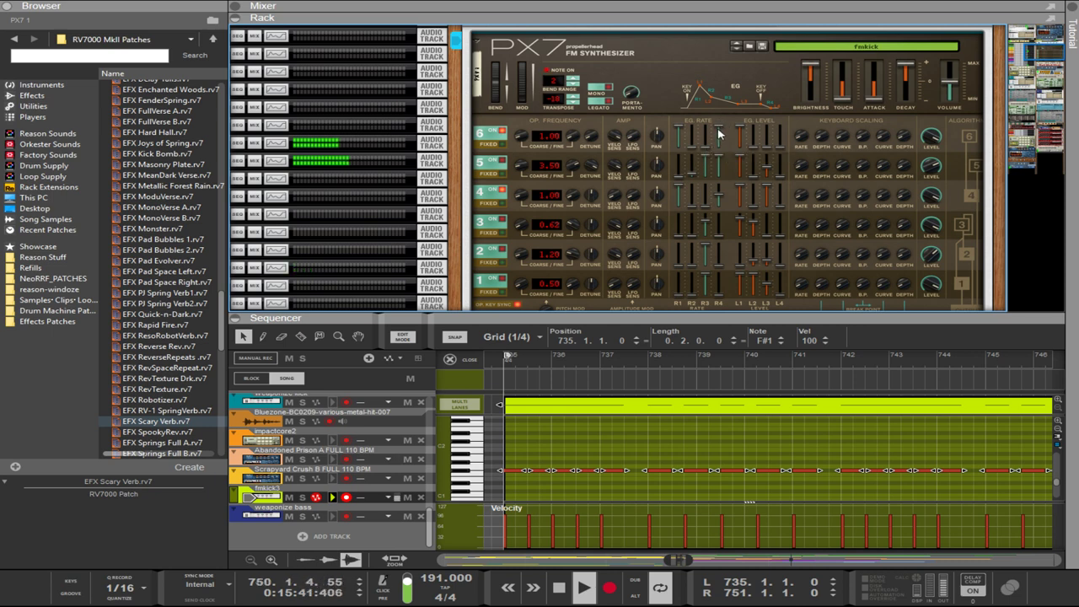
- Set operator 6 envelope rate 4 to 99, operator 5 rate 2 to 0 and level 3 to 25, and raise operator 5 Coarse to 0.75
drag(719, 133, 713, 191)
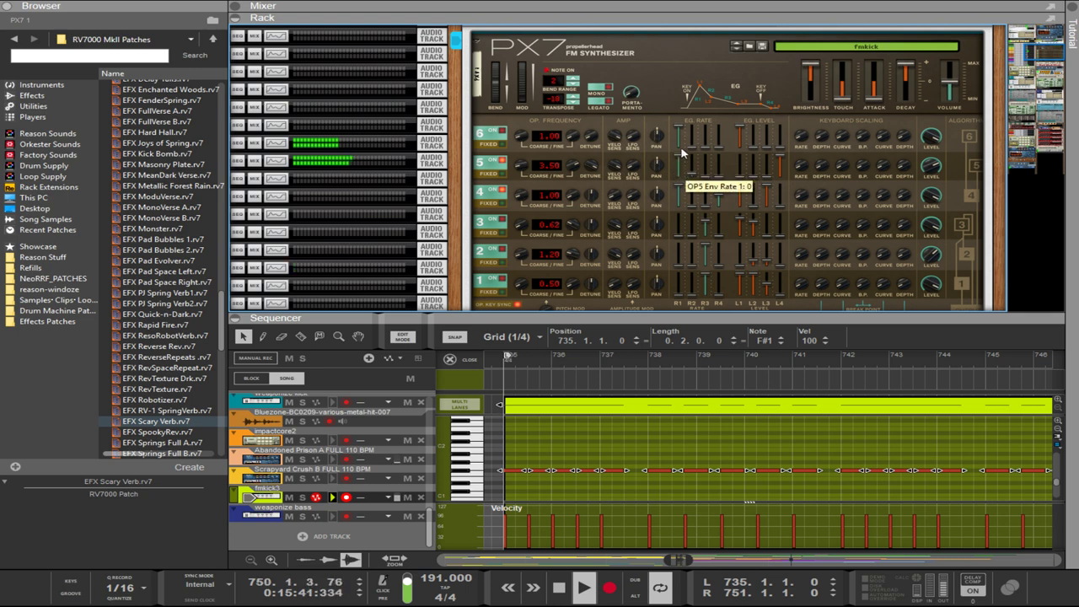
drag(691, 173, 692, 182)
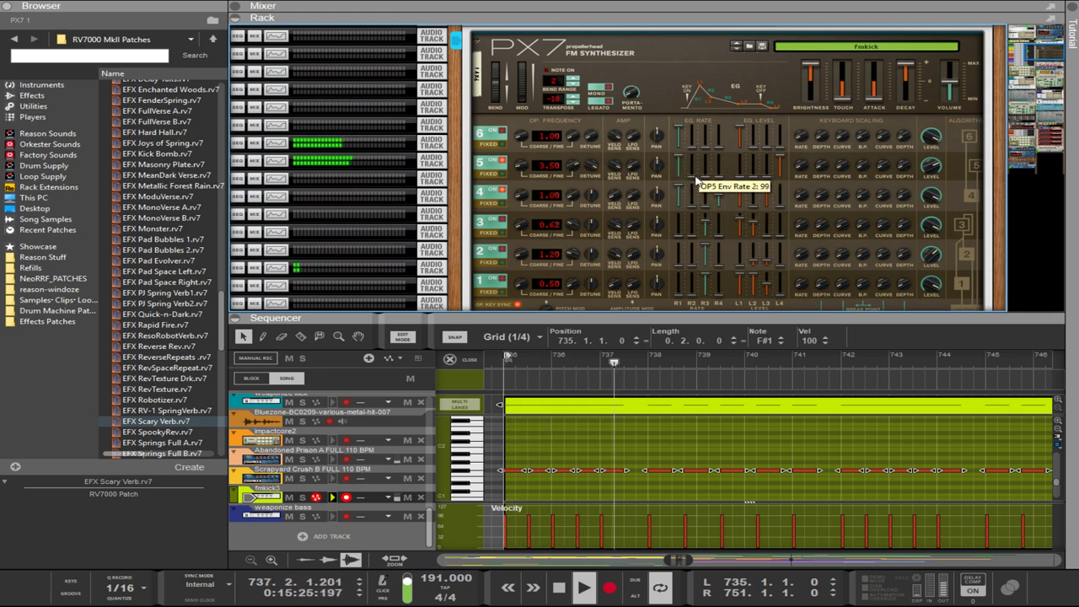
drag(693, 179, 685, 150)
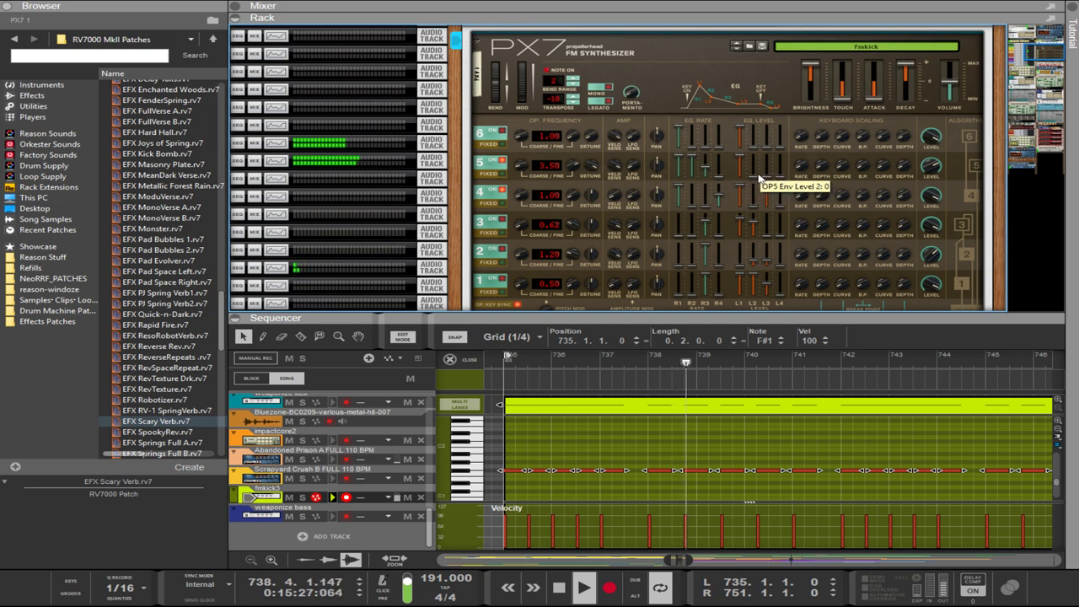
drag(771, 175, 770, 171)
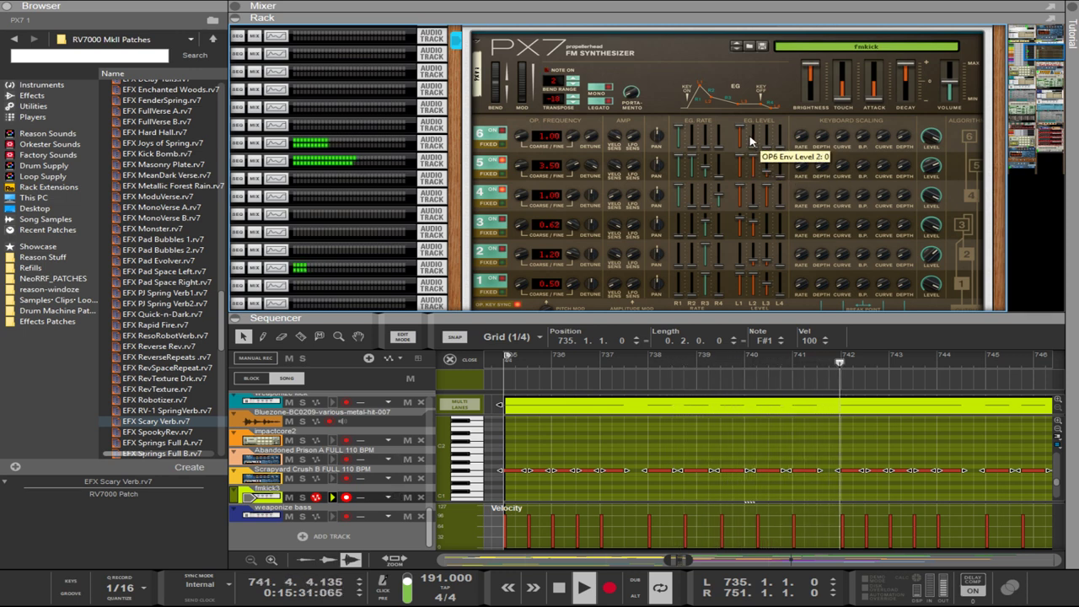
scroll(769, 169, up, 3)
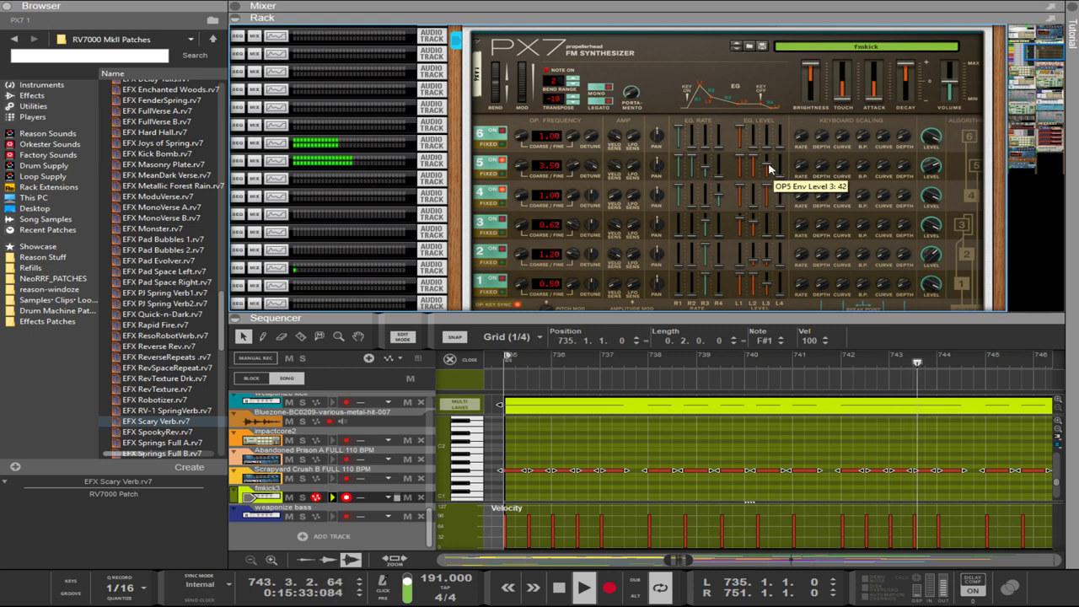
scroll(770, 169, up, 4)
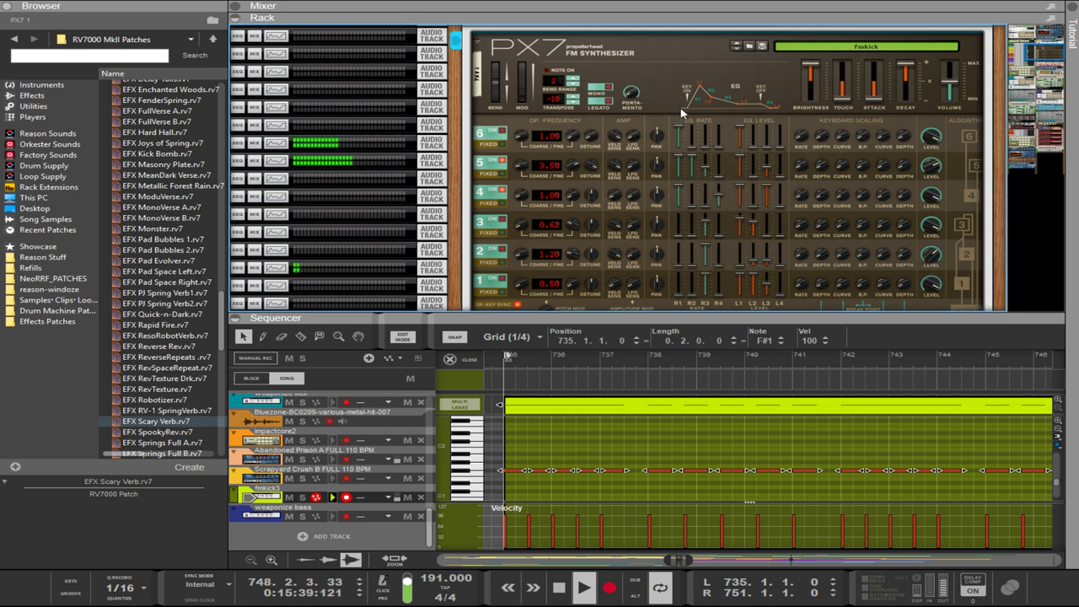
mouse_move(524, 166)
mouse_down()
mouse_move(521, 146)
mouse_move(522, 190)
mouse_move(529, 167)
mouse_up()
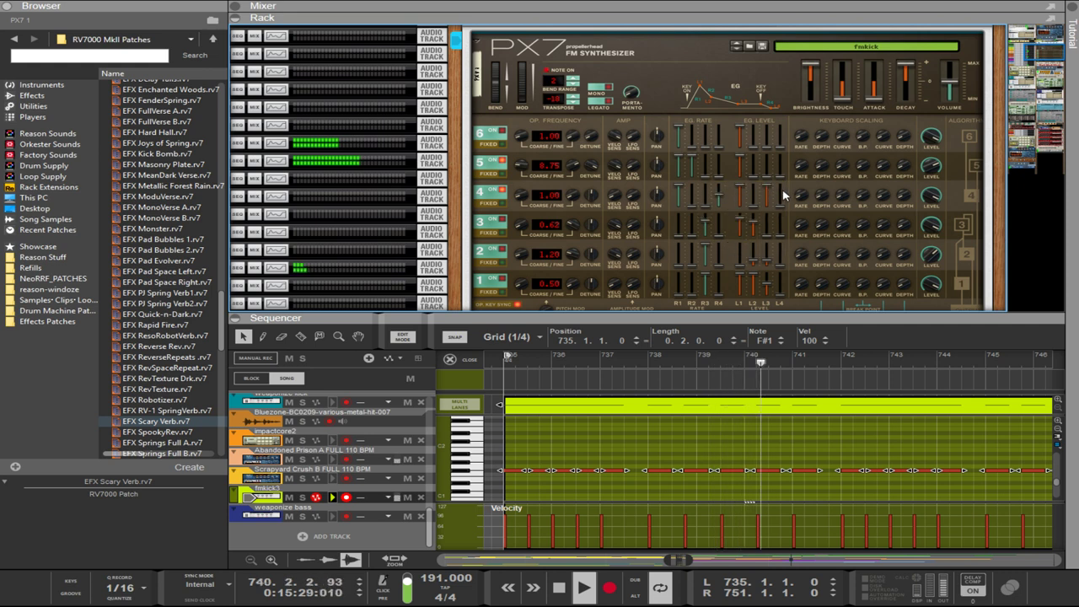
- Raise operator 5's frequency ratio to 24.50 and its output level to 30
drag(522, 172, 529, 128)
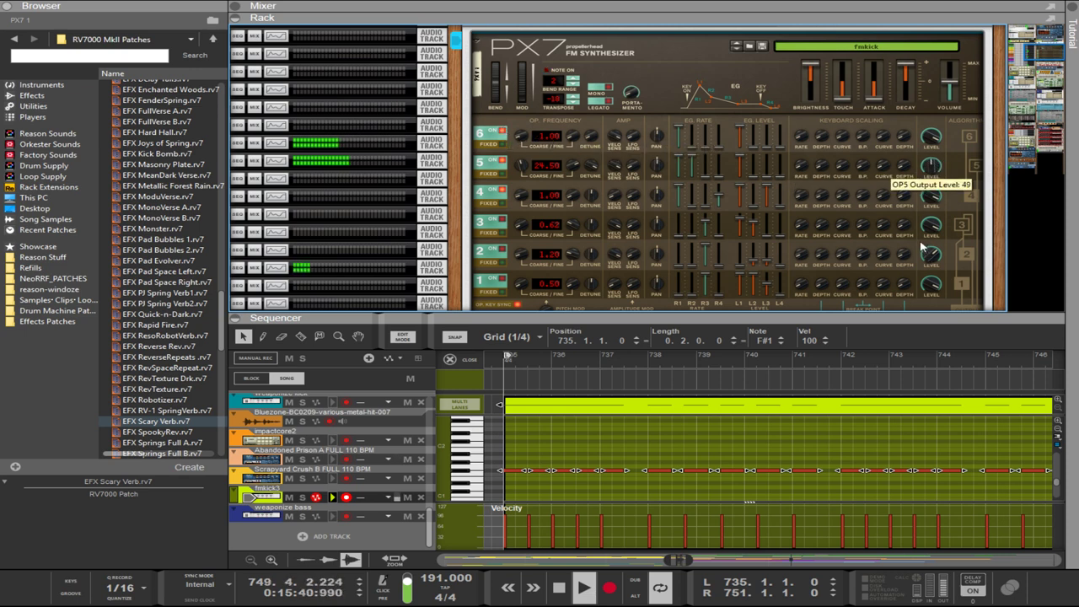
drag(933, 316, 925, 277)
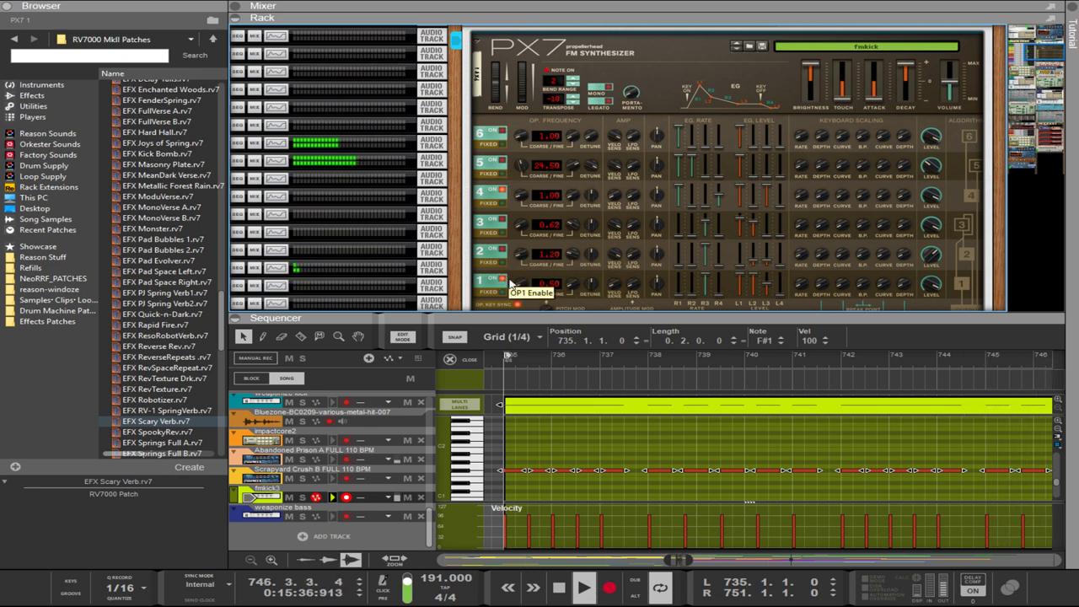
- Set operator 1's ratio to 1.00 and raise operator 2's ratio to 6.00 with a fine-tune nudge
scroll(517, 285, down, 2)
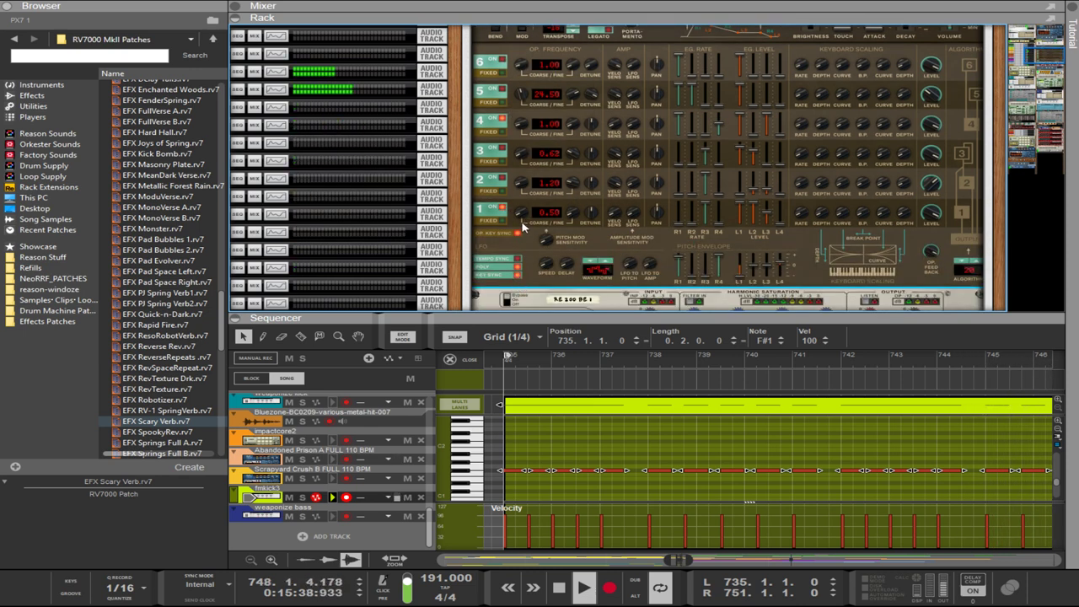
drag(520, 217, 516, 211)
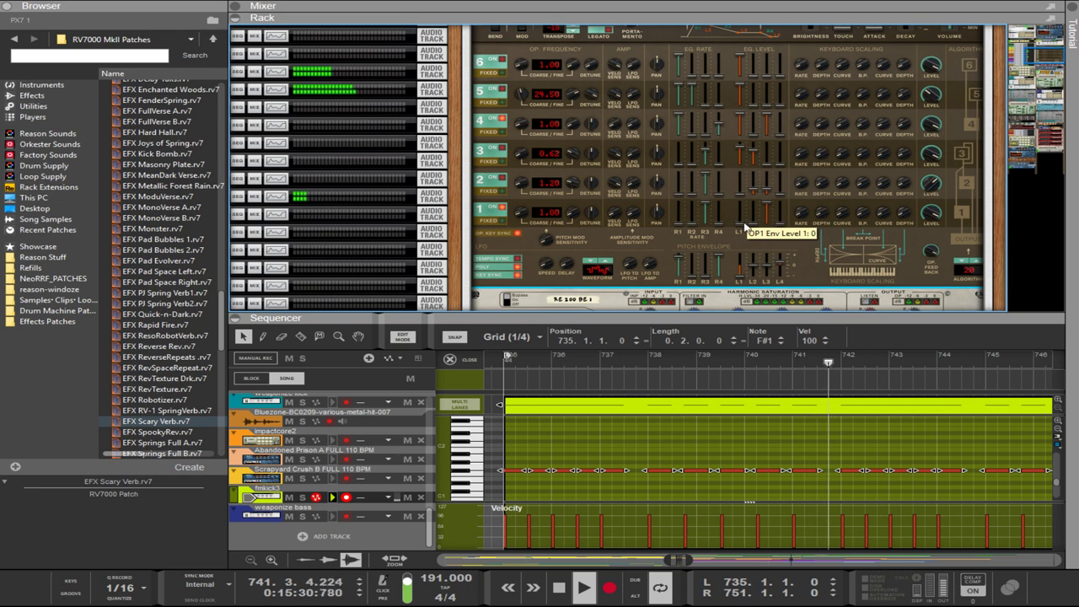
scroll(746, 226, up, 2)
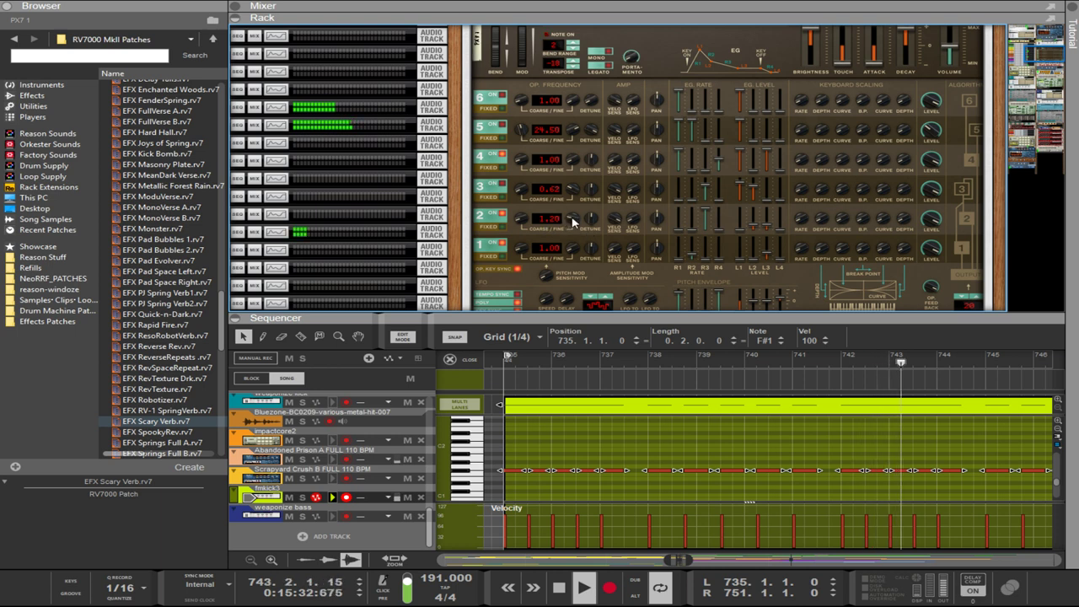
drag(573, 217, 567, 123)
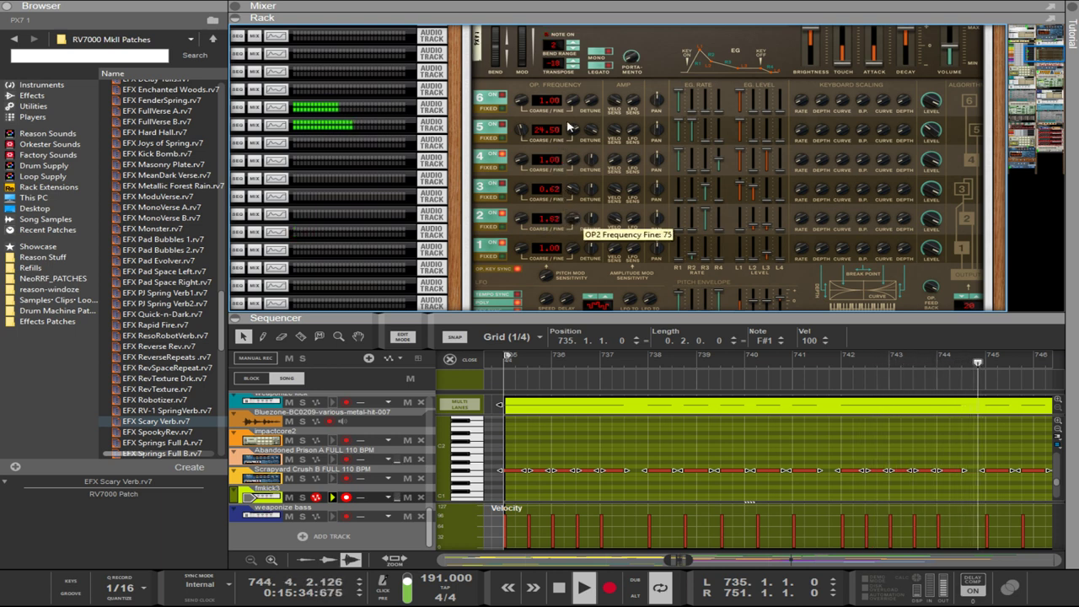
drag(522, 219, 517, 197)
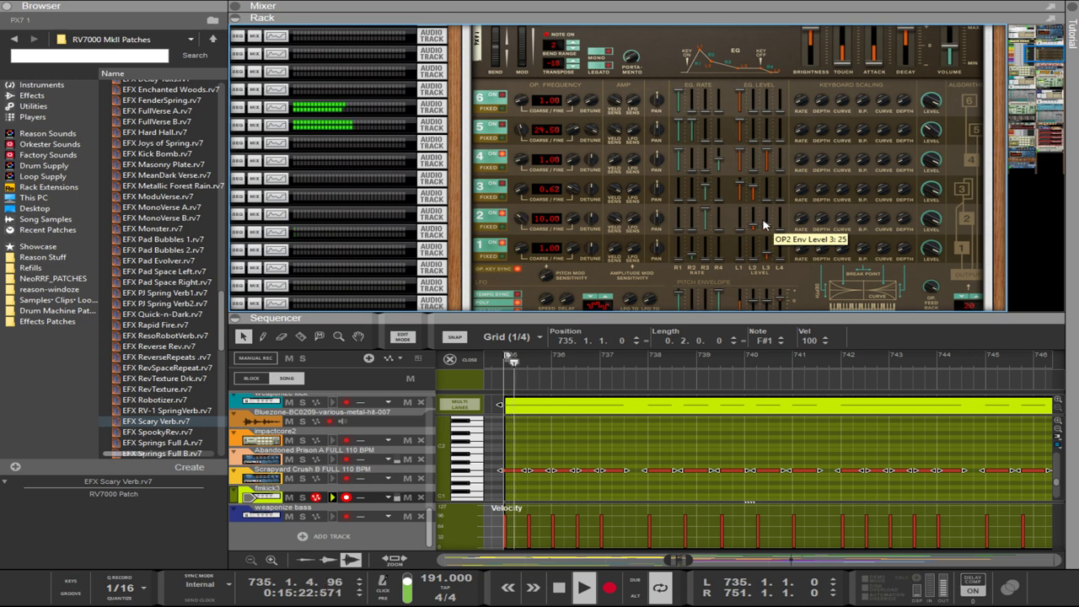
- Drop operator 2's envelope level 2 to 9, return its ratio to 3.00, and retune operator 1 lower
drag(753, 212, 747, 250)
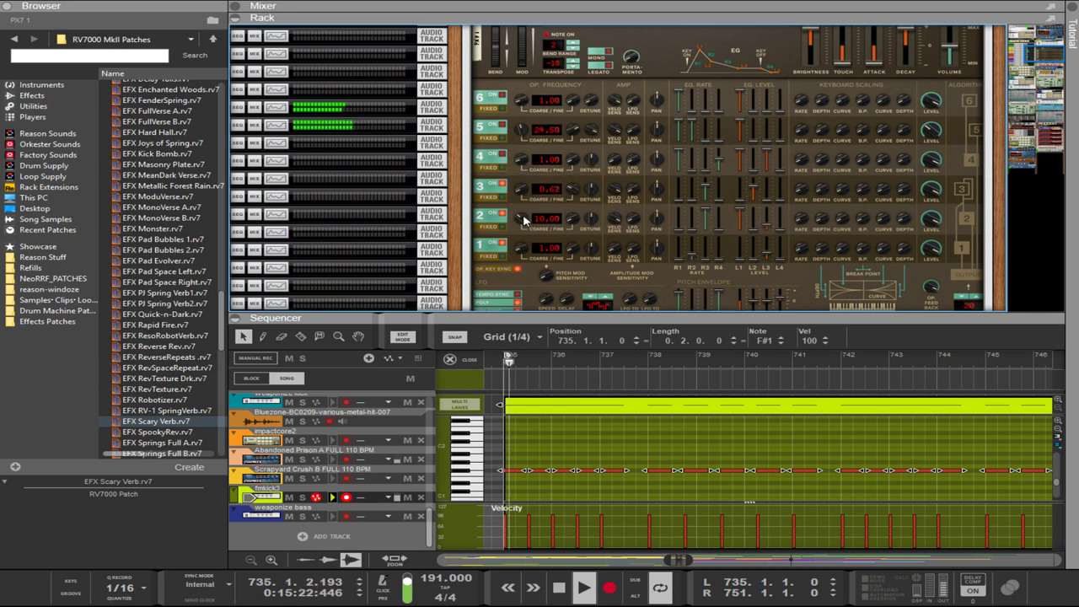
drag(523, 219, 520, 264)
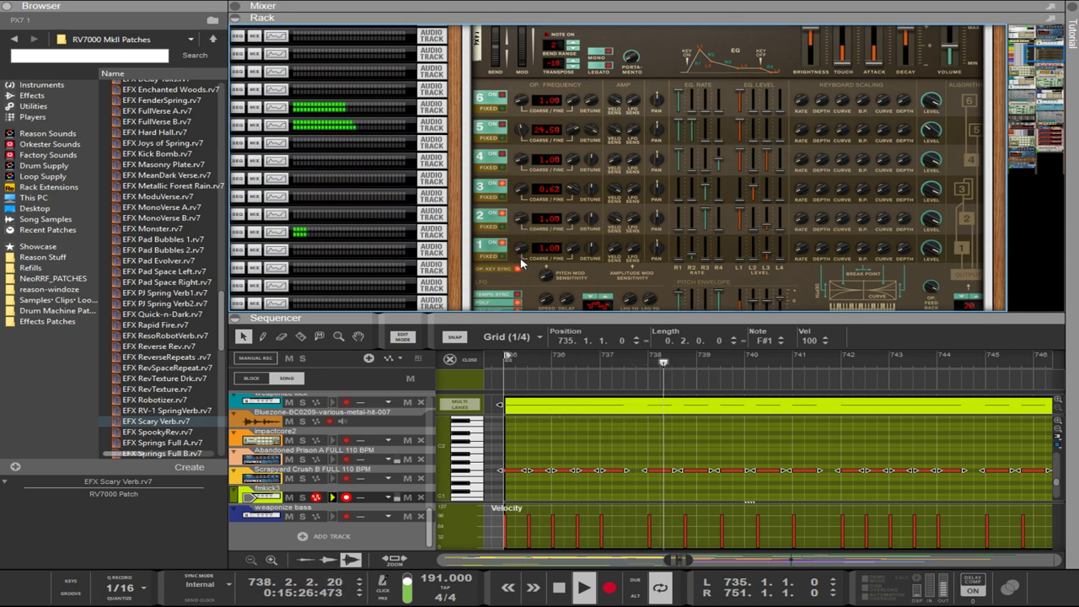
drag(572, 249, 521, 207)
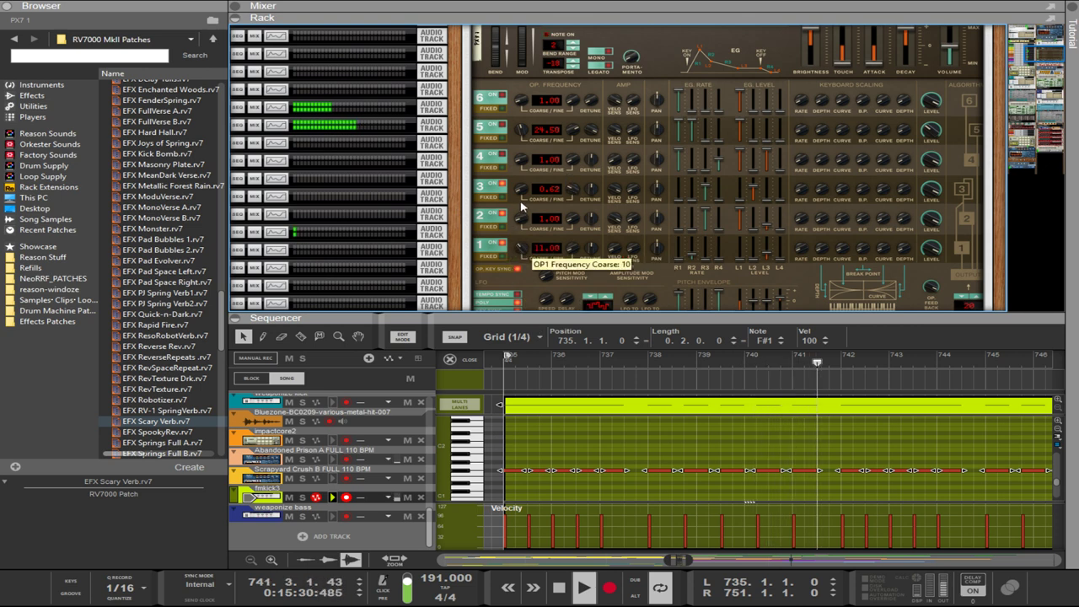
drag(536, 122, 520, 300)
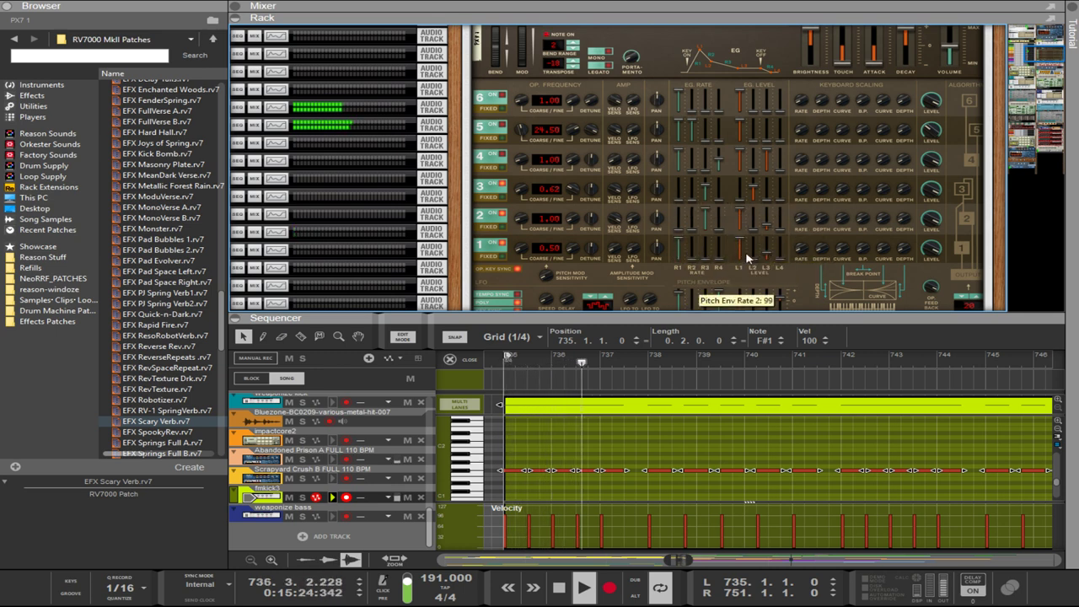
- Raise the PX7 Touch sensitivity to 50
scroll(829, 193, up, 2)
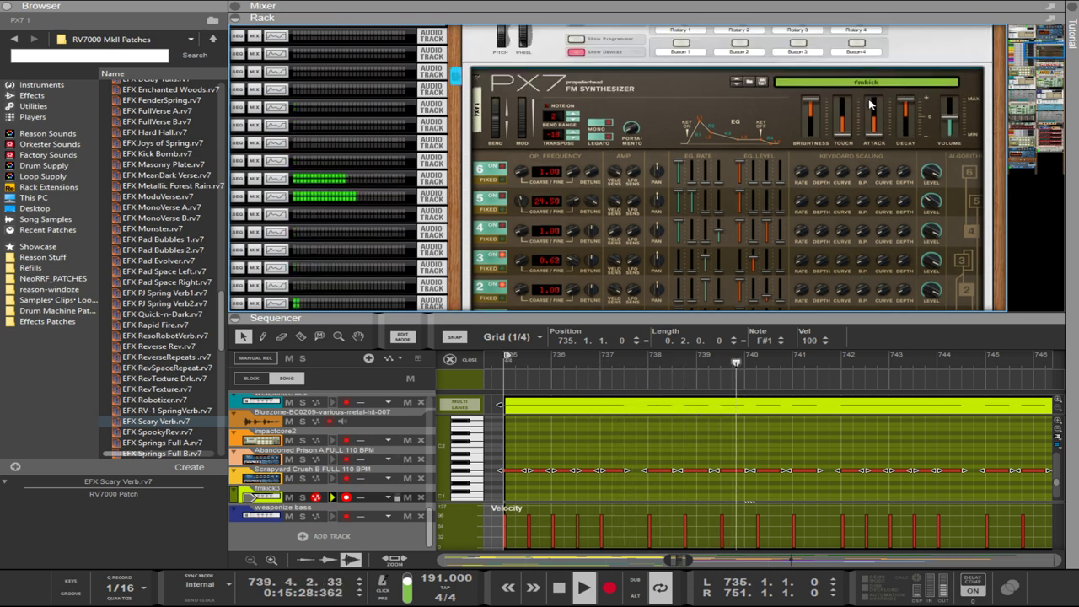
drag(842, 125, 843, 74)
scroll(923, 218, down, 4)
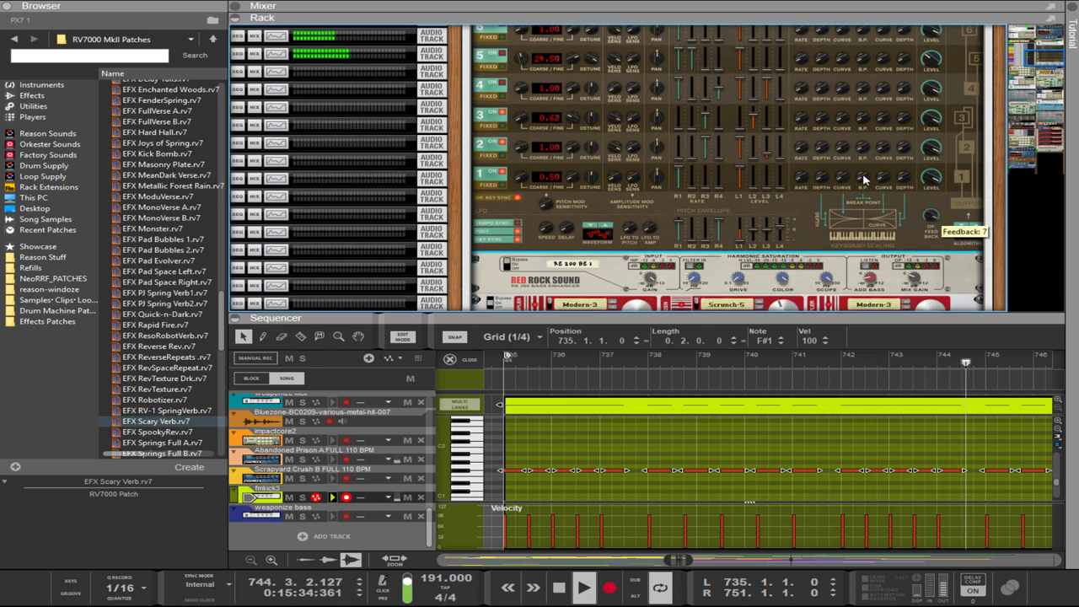
scroll(848, 173, up, 1)
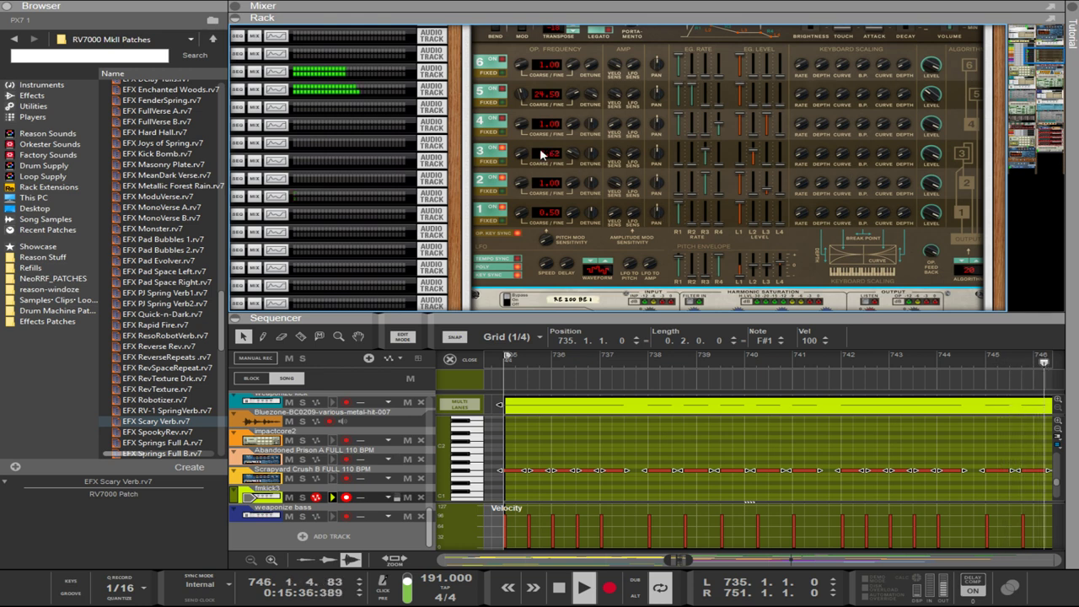
- Retune operator 3 to a 3.50 frequency and lower its envelope level 3 to 62
drag(571, 154, 584, 214)
drag(522, 156, 518, 141)
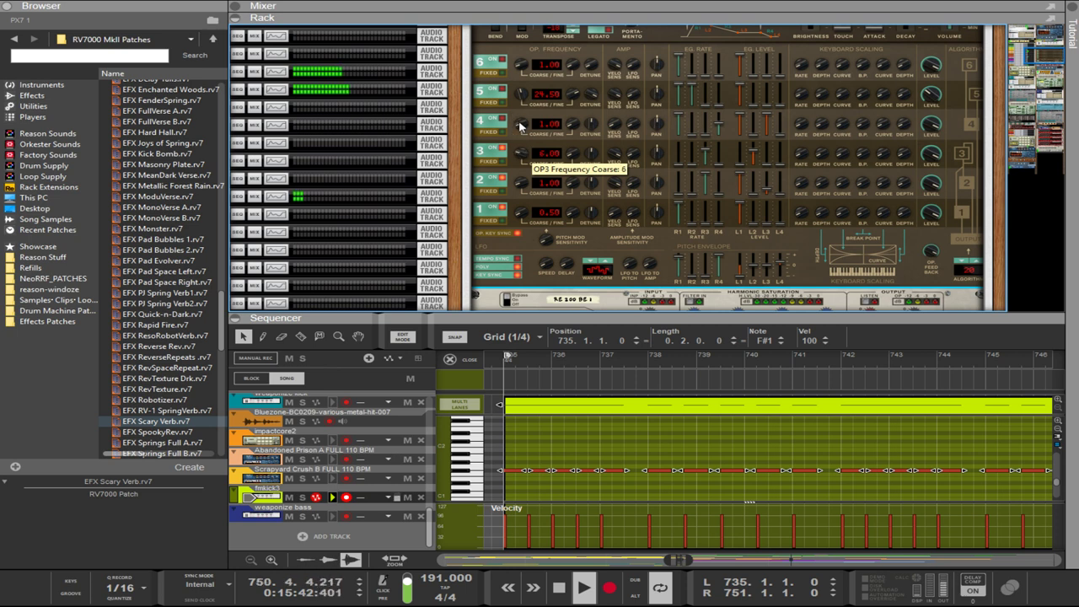
drag(523, 127, 524, 131)
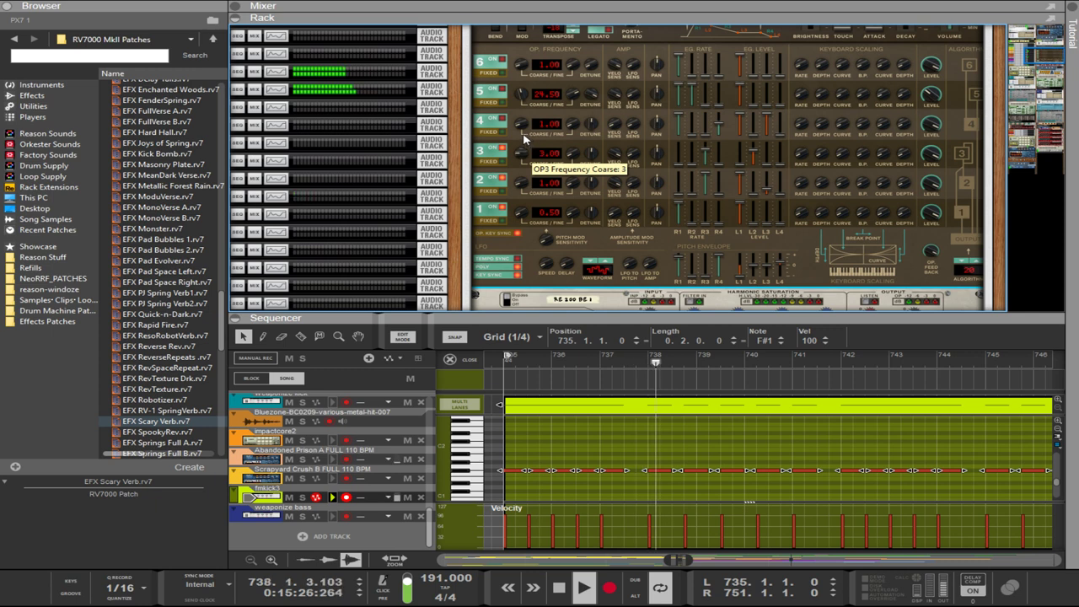
drag(524, 135, 569, 39)
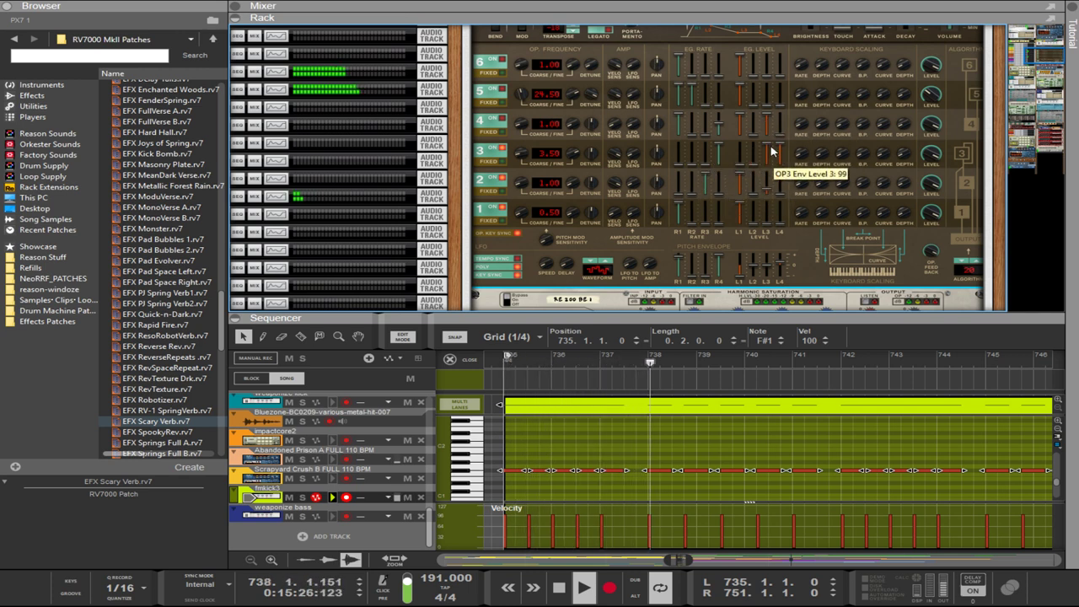
drag(771, 147, 748, 134)
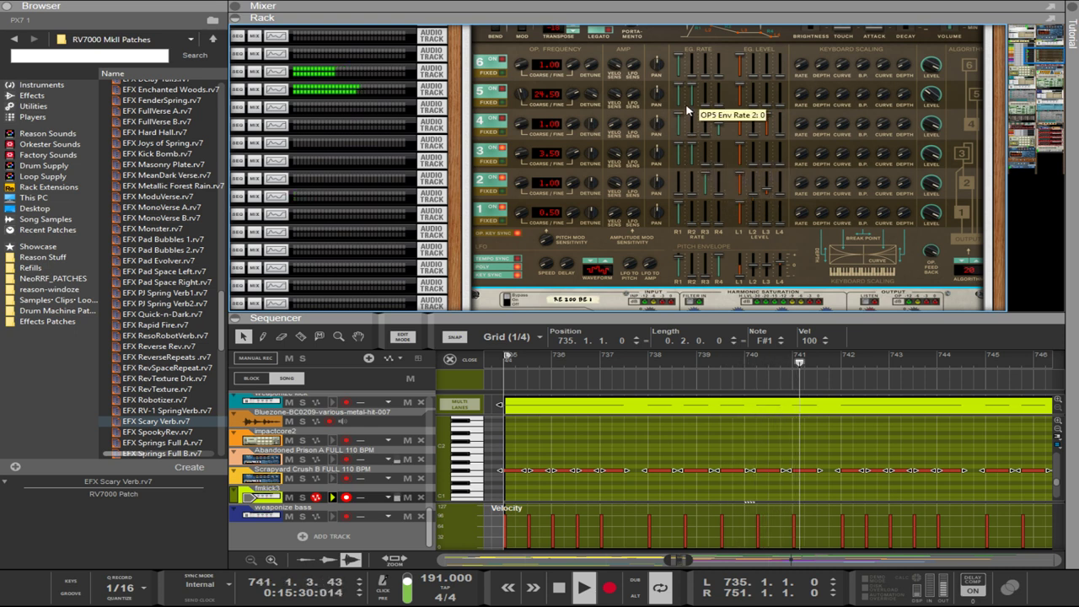
- Push operator 4's envelope level 3 up toward its maximum of 99
scroll(742, 173, up, 1)
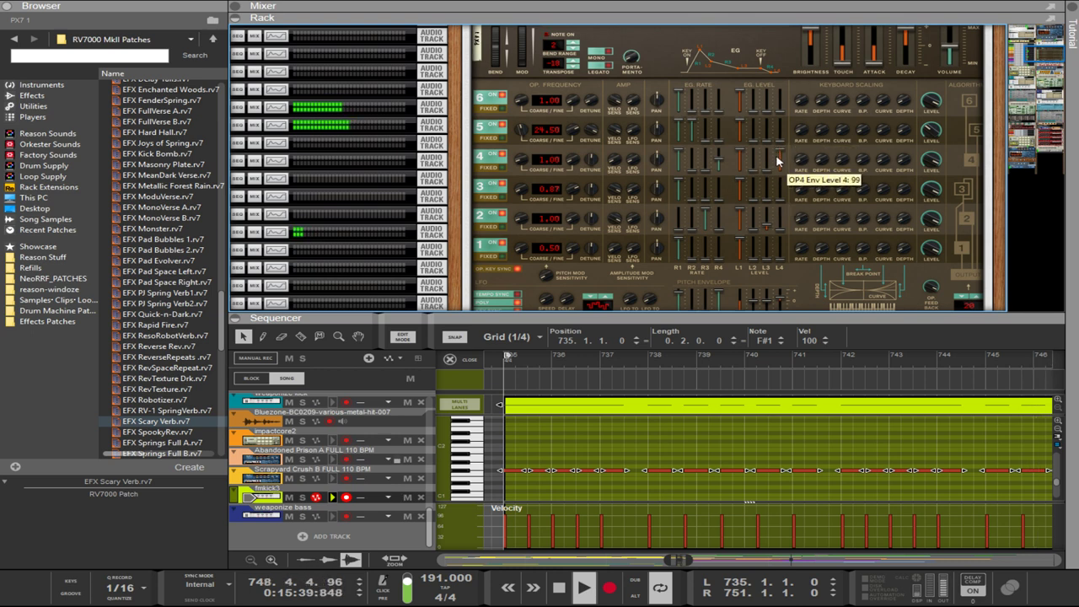
drag(762, 157, 774, 165)
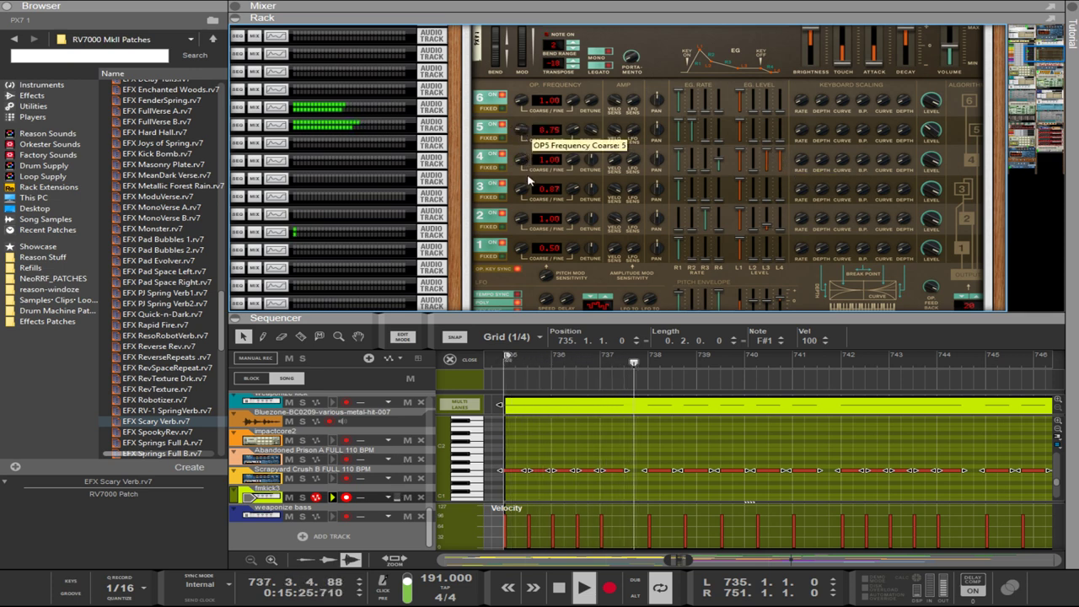
- Retune PX7 operator 5 to a 2.00 coarse ratio and lower its output level to about 14
drag(528, 179, 527, 190)
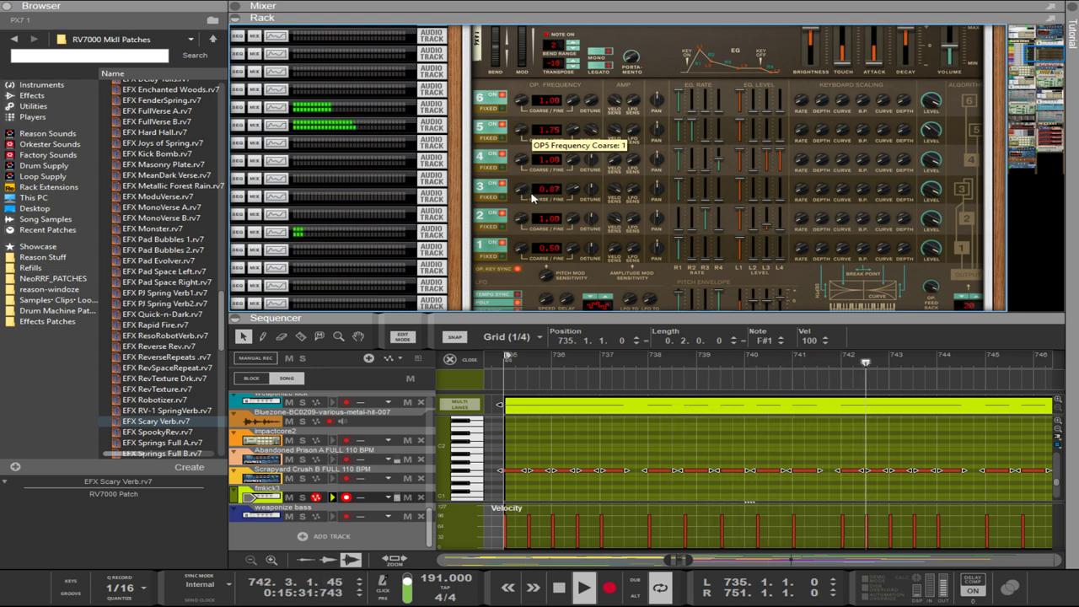
drag(531, 193, 527, 186)
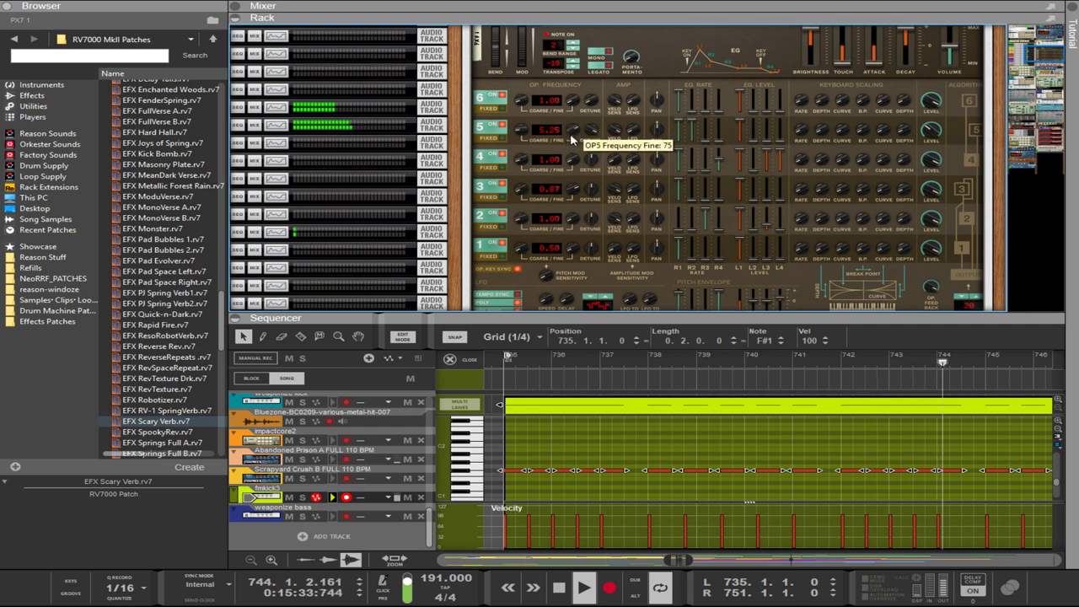
drag(570, 135, 522, 265)
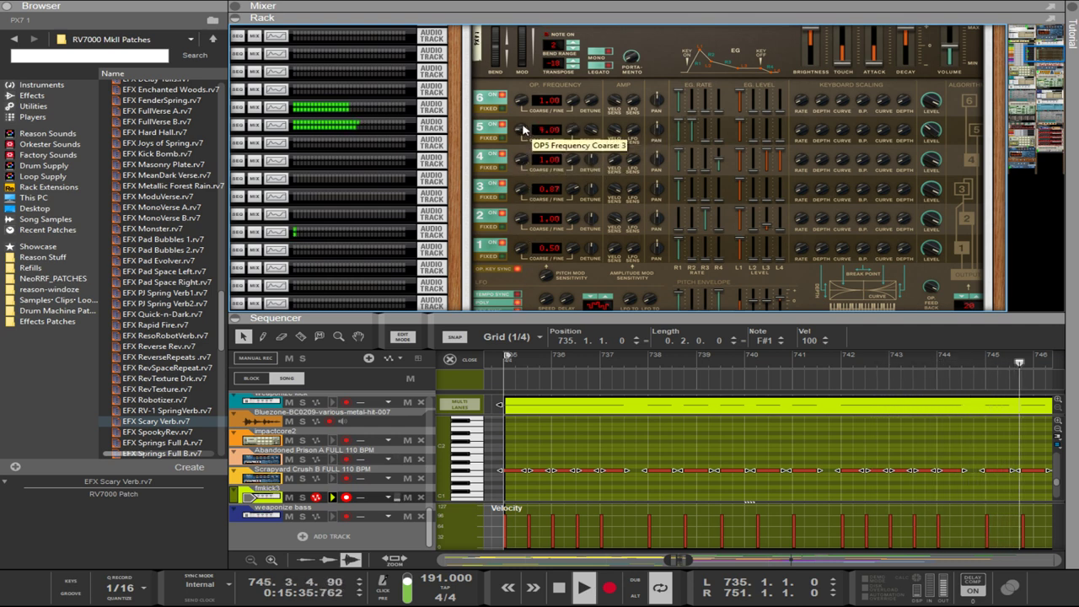
drag(522, 130, 522, 126)
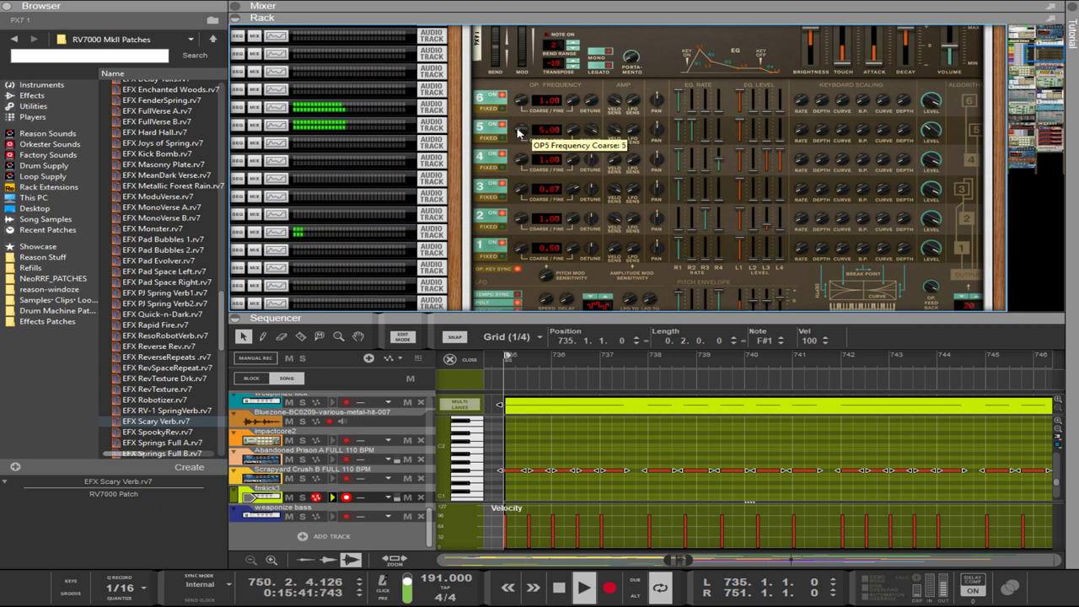
scroll(520, 130, up, 1)
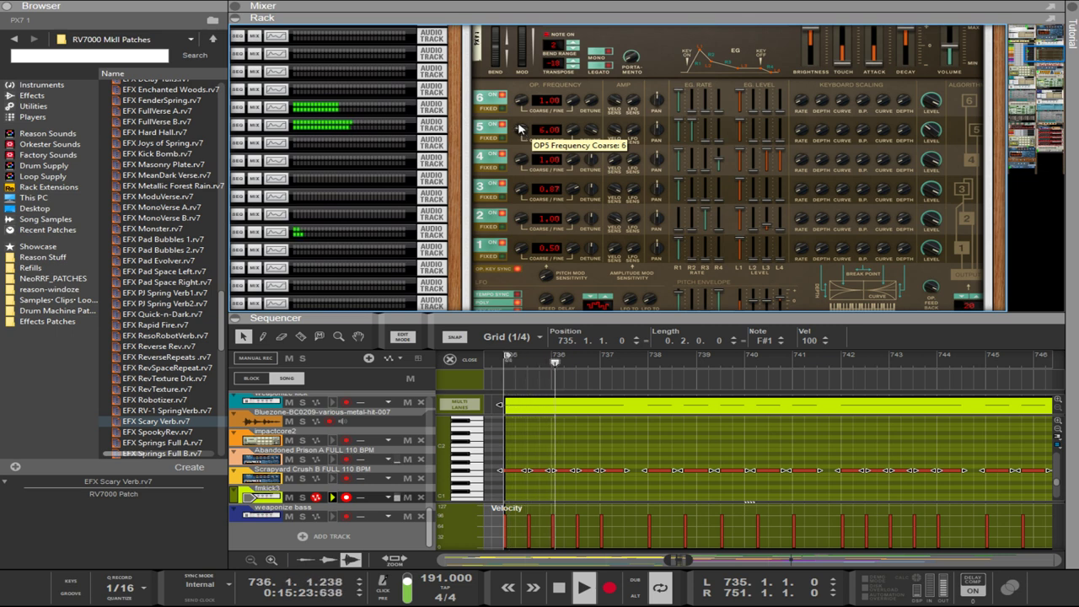
scroll(520, 131, up, 2)
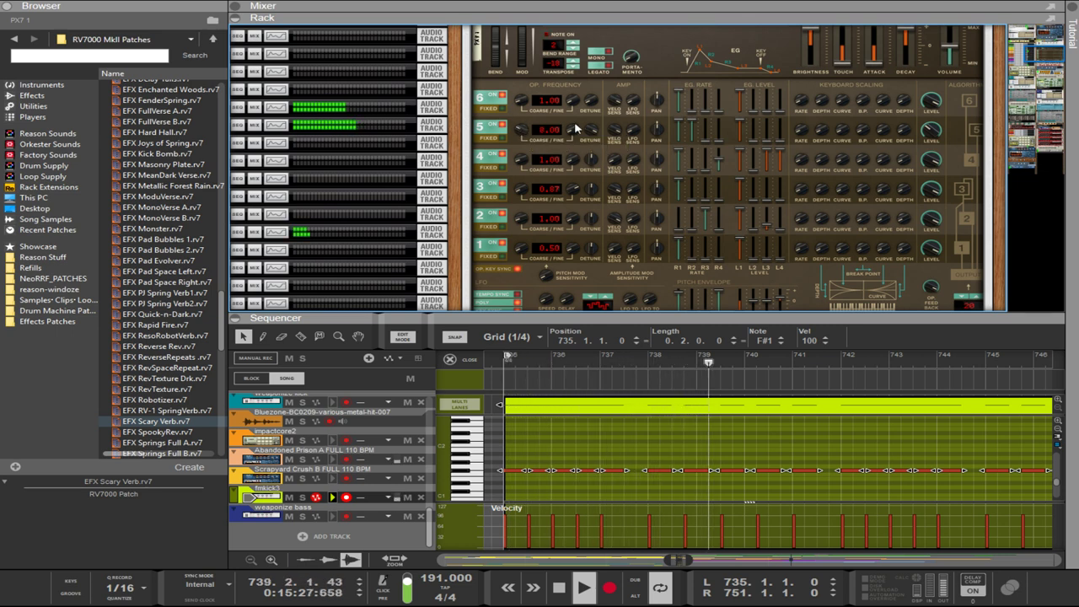
drag(938, 140, 932, 160)
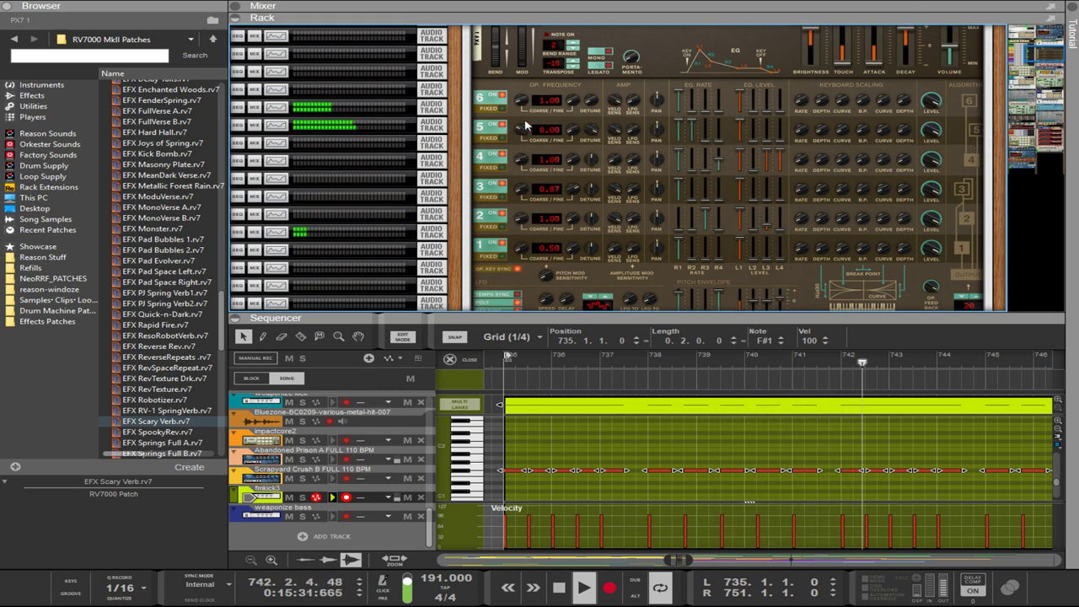
drag(525, 125, 533, 168)
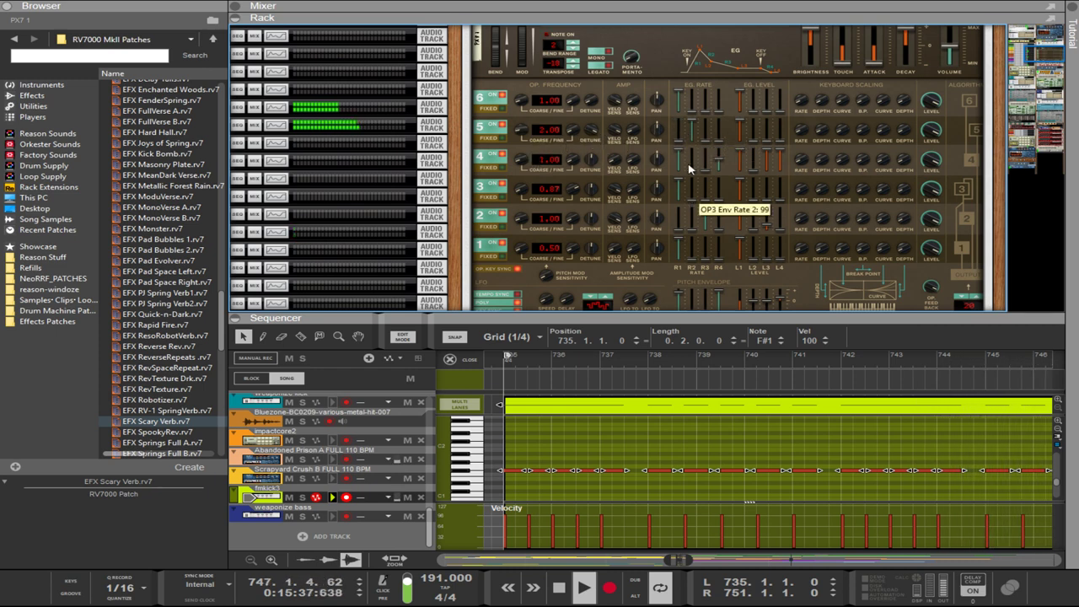
drag(684, 135, 680, 119)
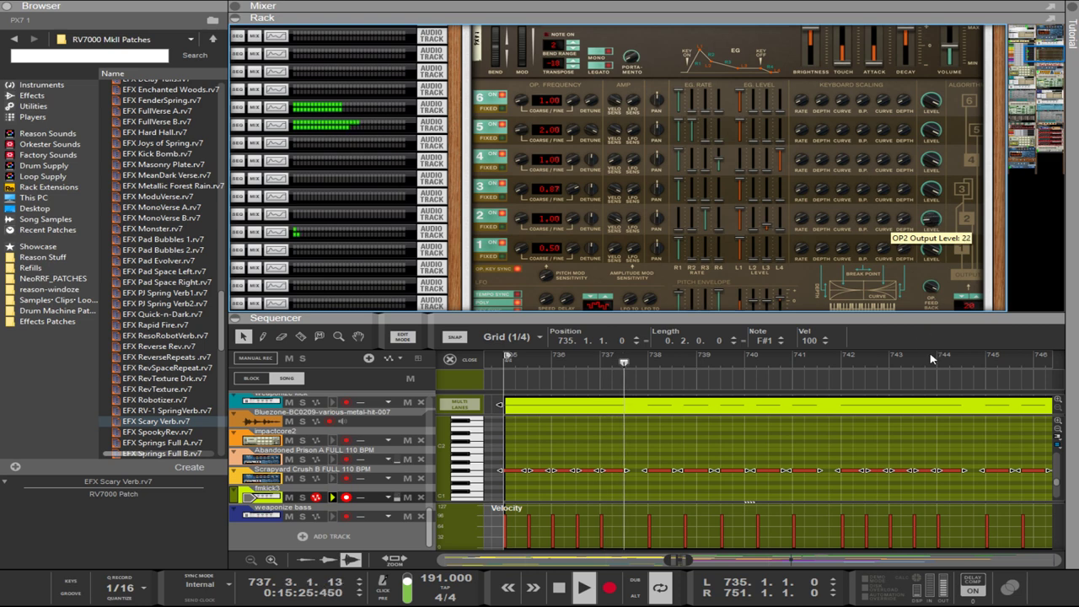
drag(933, 219, 953, 105)
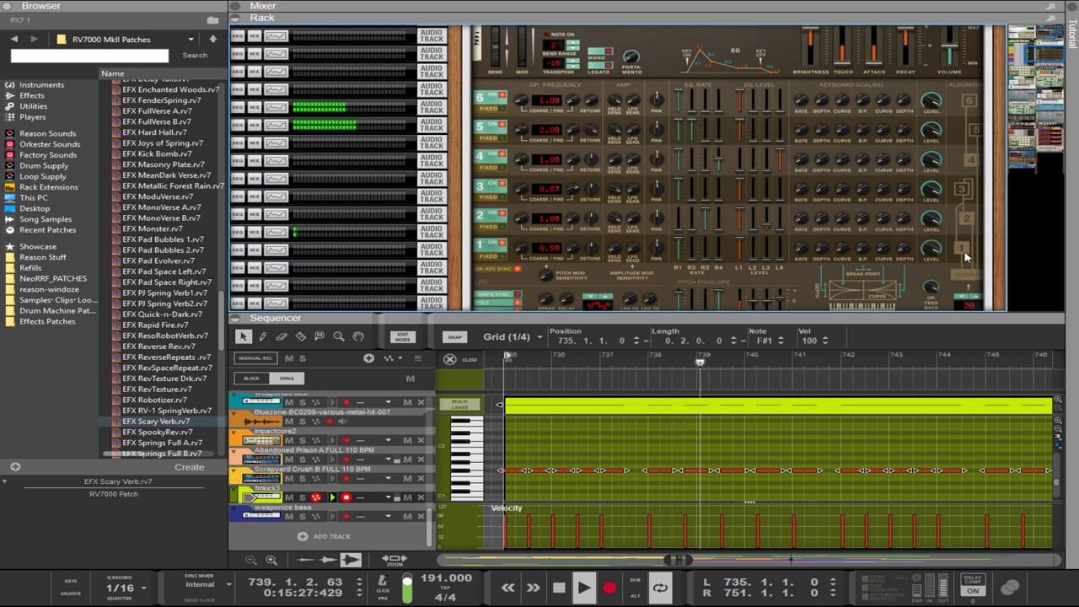
drag(932, 248, 937, 98)
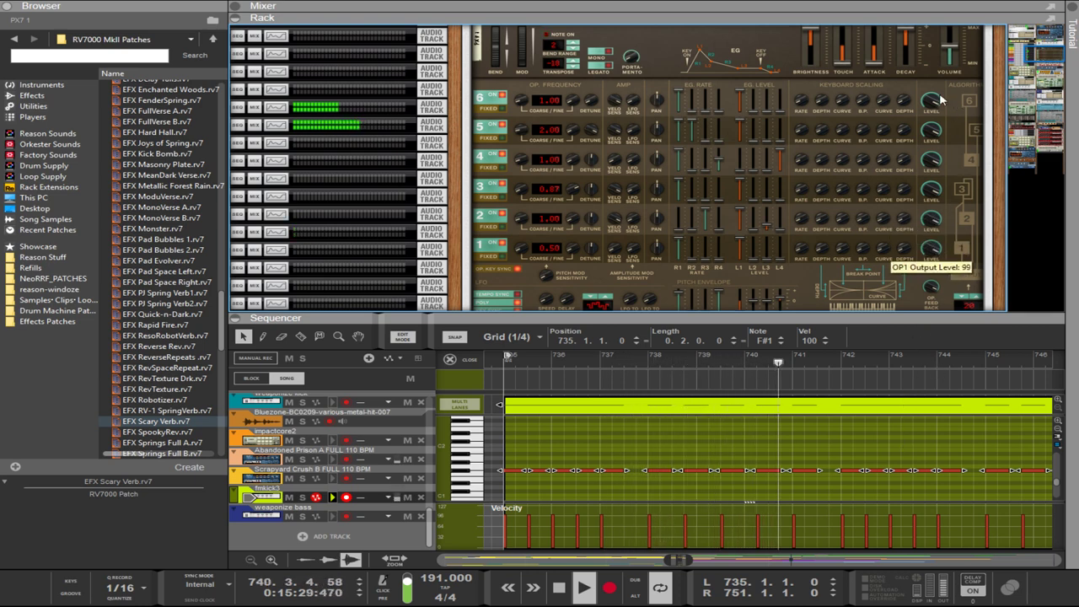
drag(518, 250, 509, 226)
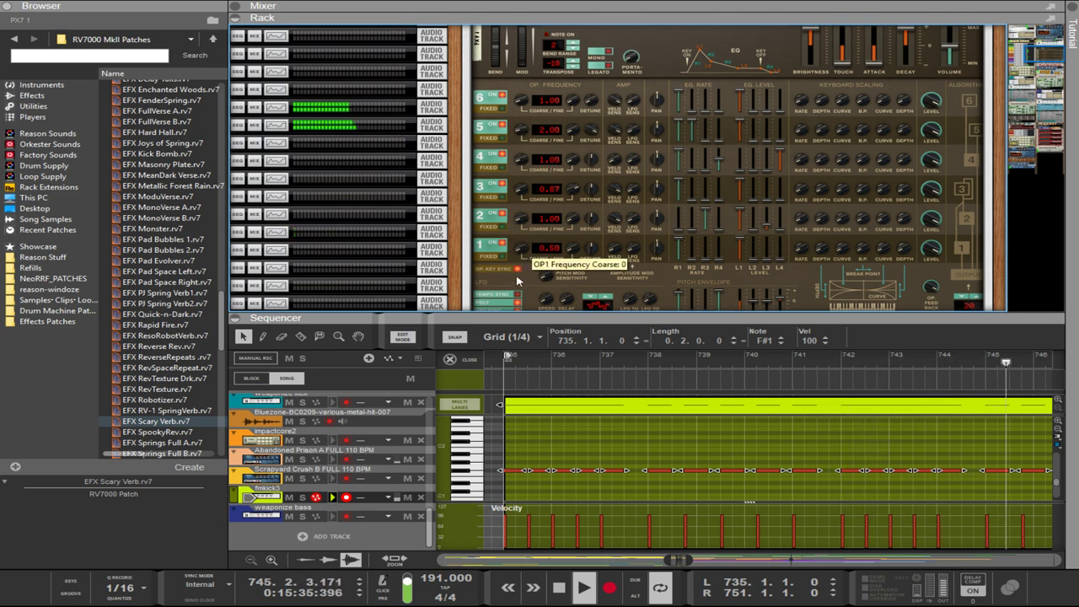
drag(525, 226, 505, 179)
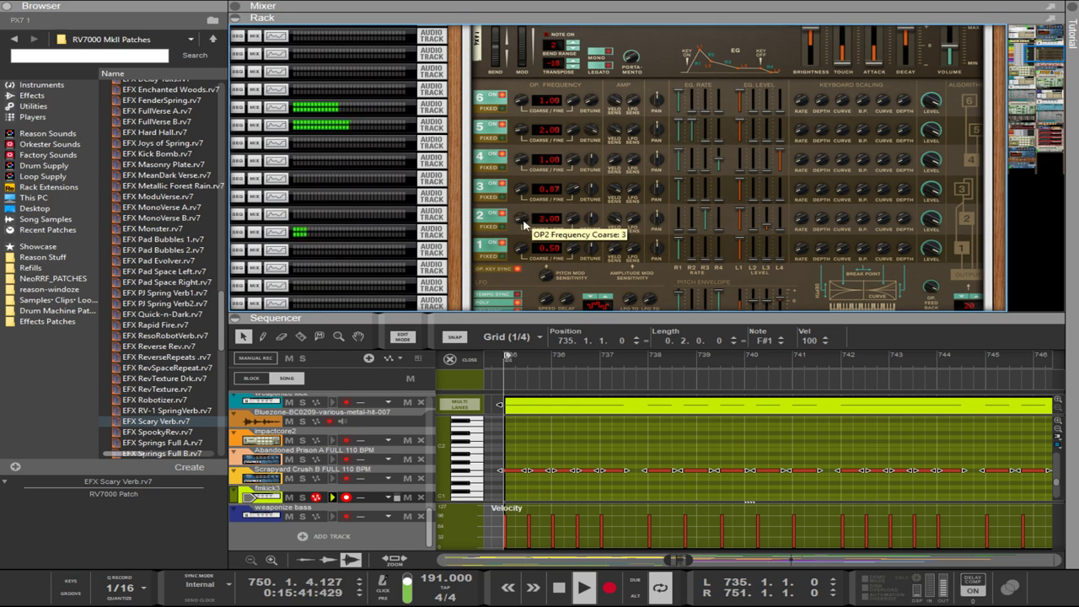
drag(524, 226, 524, 168)
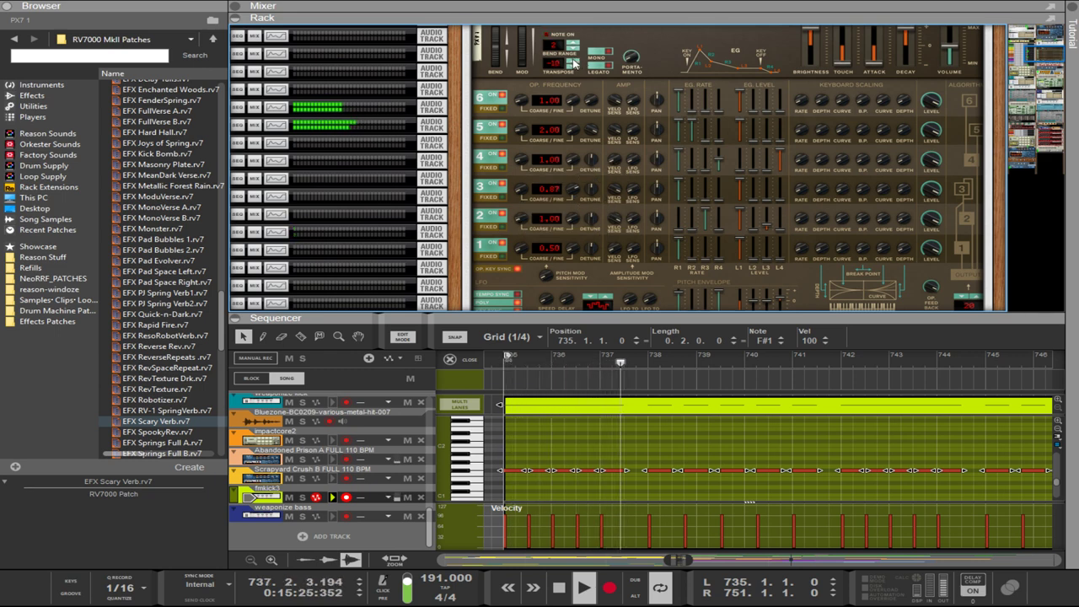
click(573, 67)
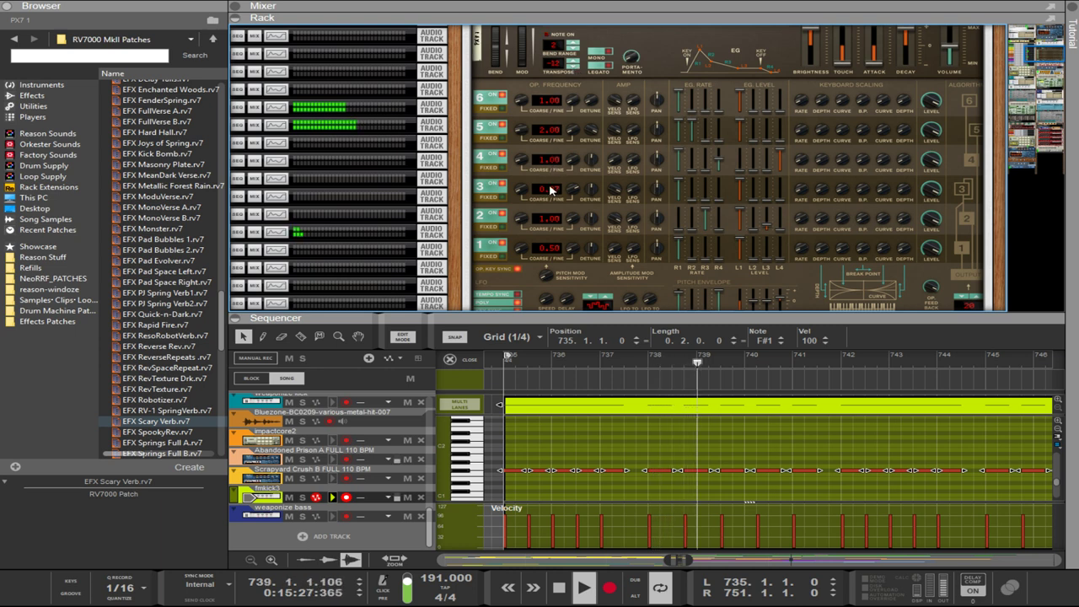
drag(522, 189, 519, 221)
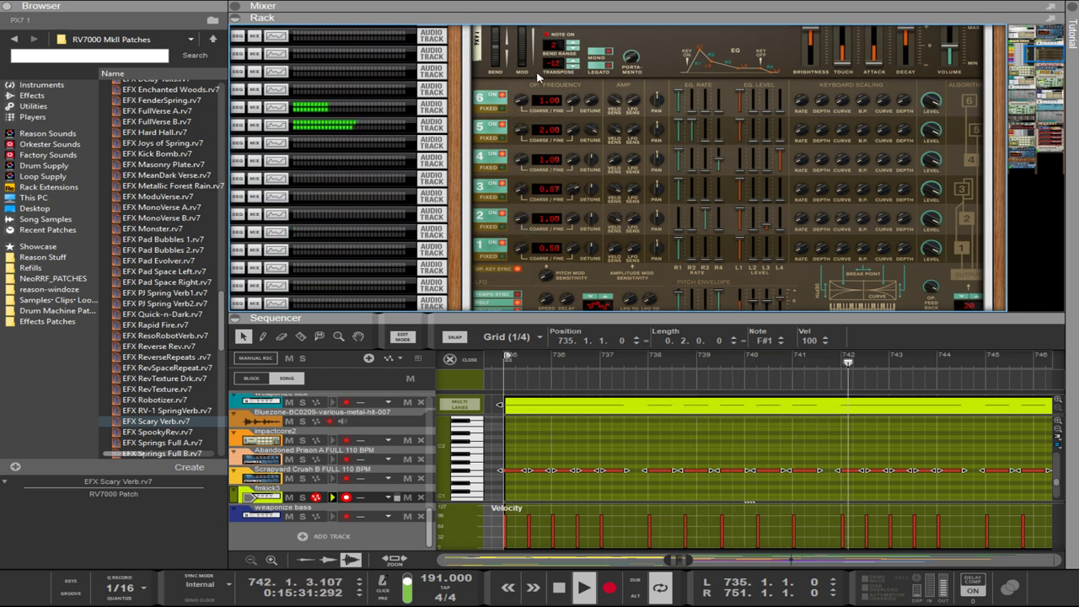
drag(563, 63, 563, 84)
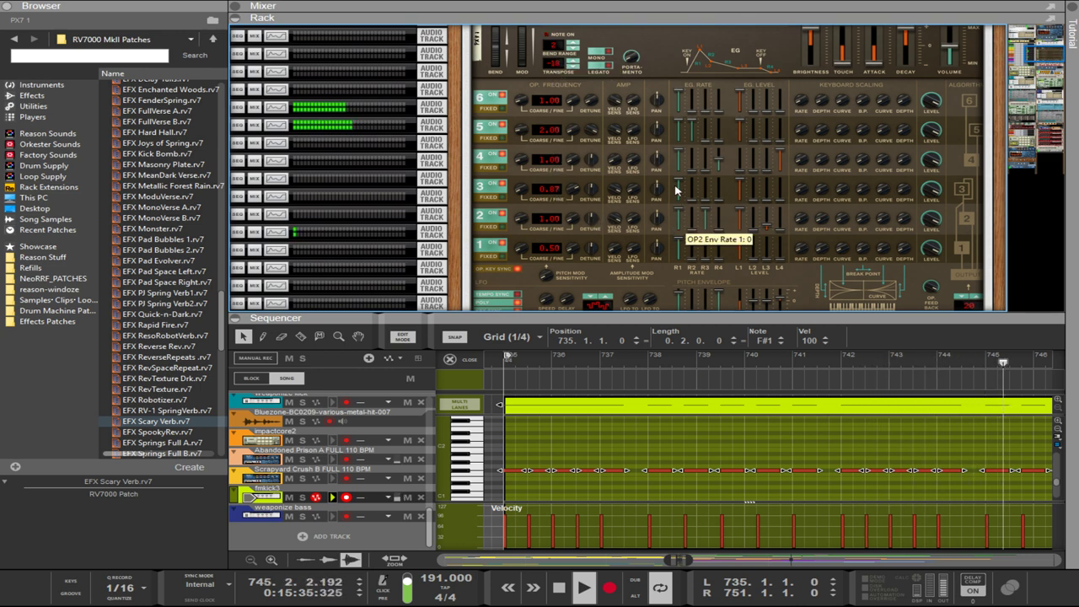
- Raise the PX7 pitch envelope's rate 3 slider to 99
scroll(666, 241, down, 2)
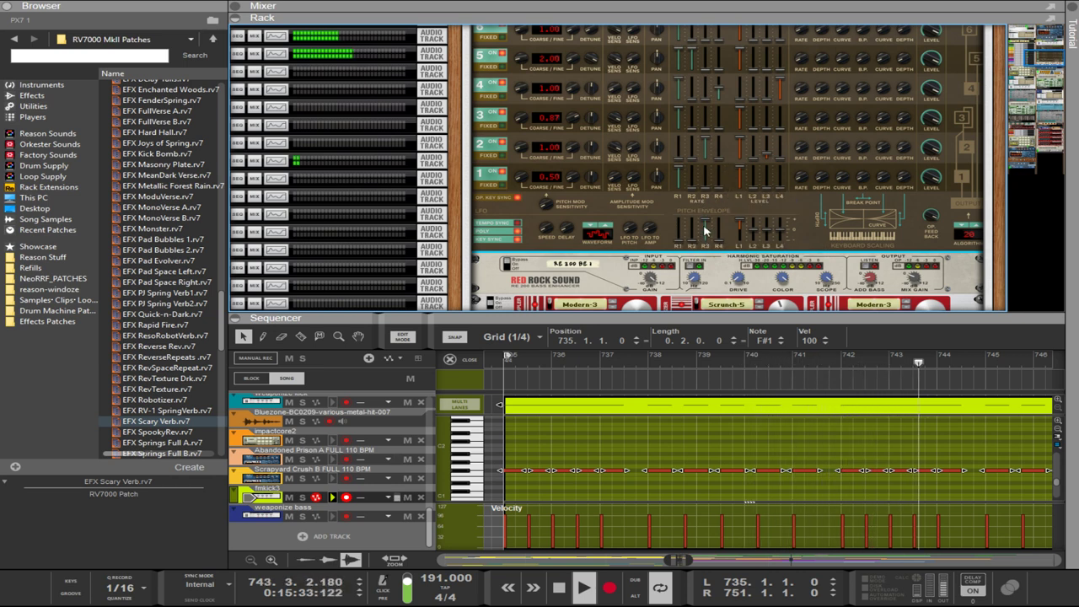
drag(707, 229, 698, 263)
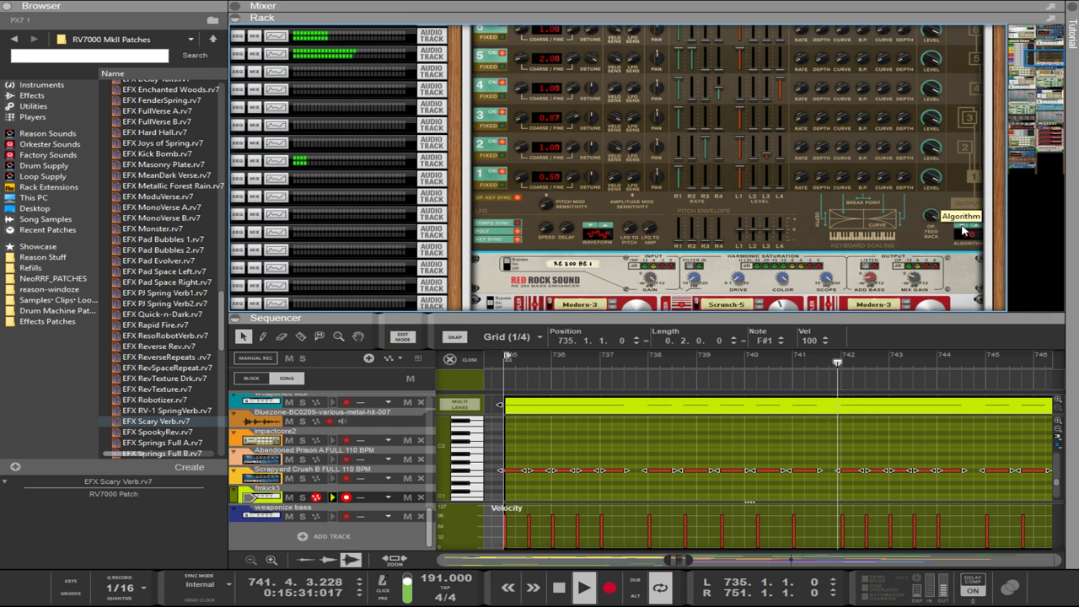
scroll(924, 228, up, 1)
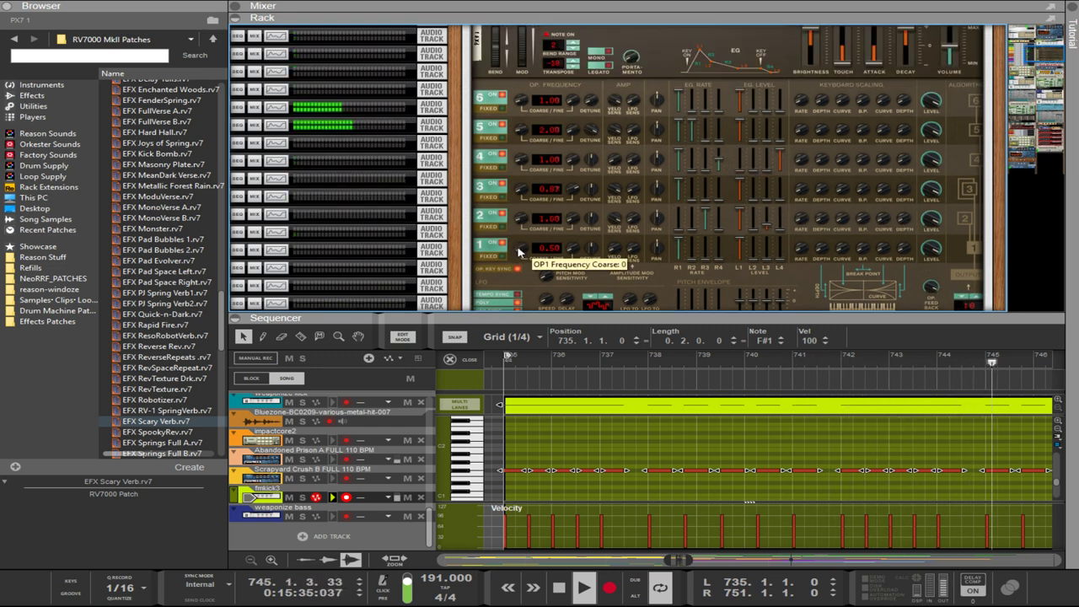
- Nudge operator 1's ratio, then raise operator 4's coarse ratio to 12.00
drag(518, 251, 517, 249)
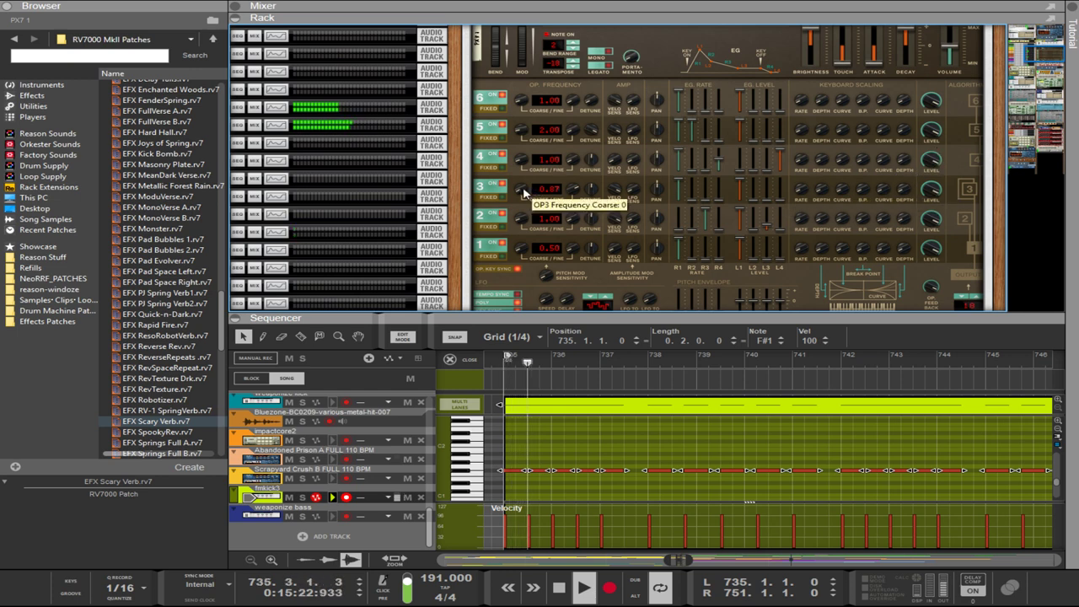
scroll(516, 133, up, 4)
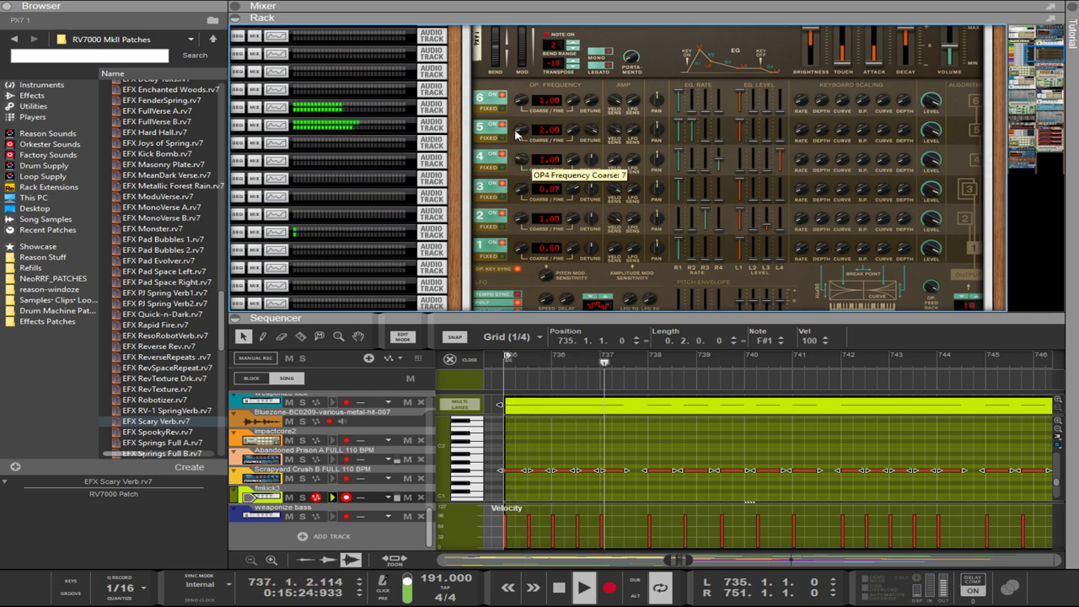
drag(517, 133, 518, 113)
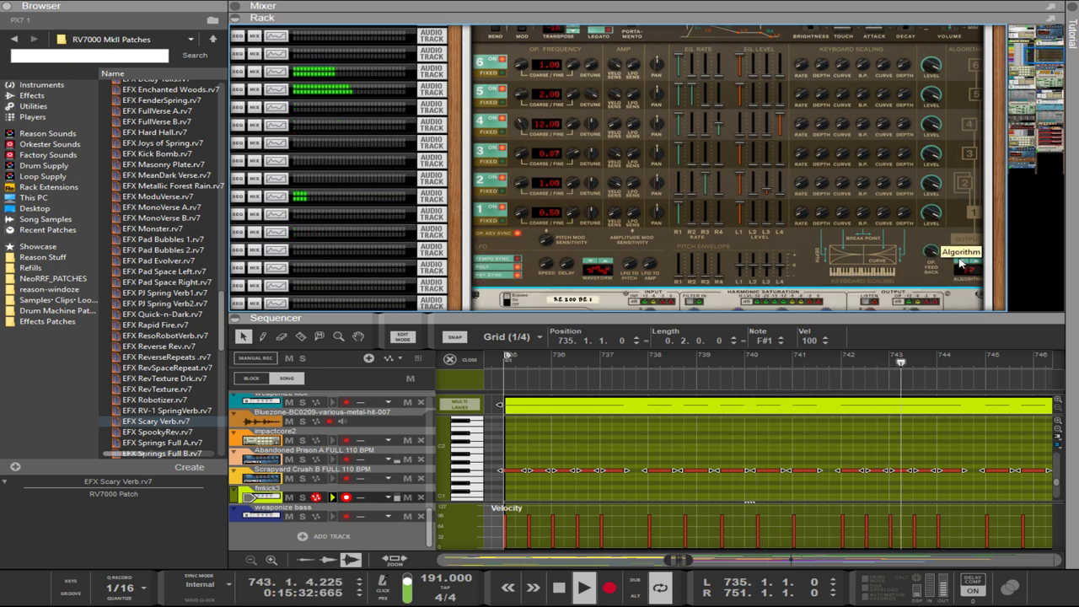
- Cycle through the PX7 FM algorithms with the Algorithm selector and settle on a new routing
click(975, 262)
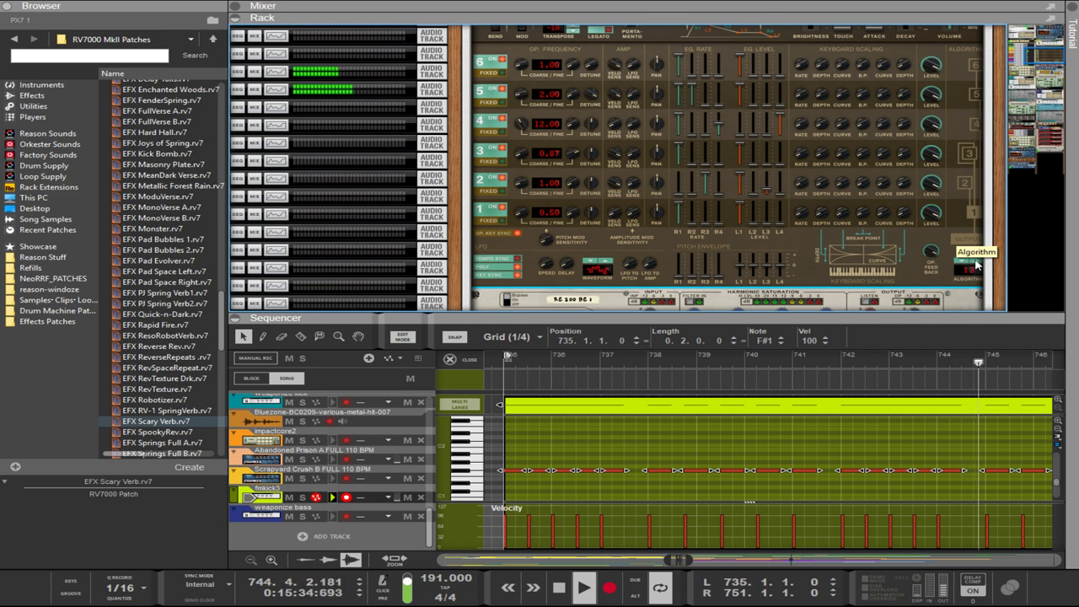
click(976, 265)
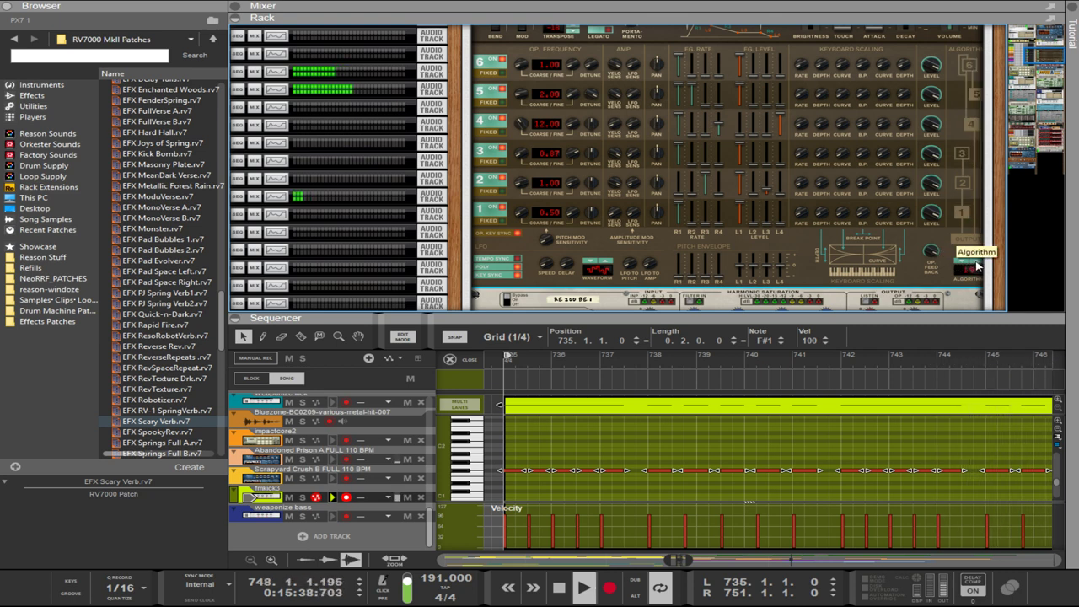
click(975, 264)
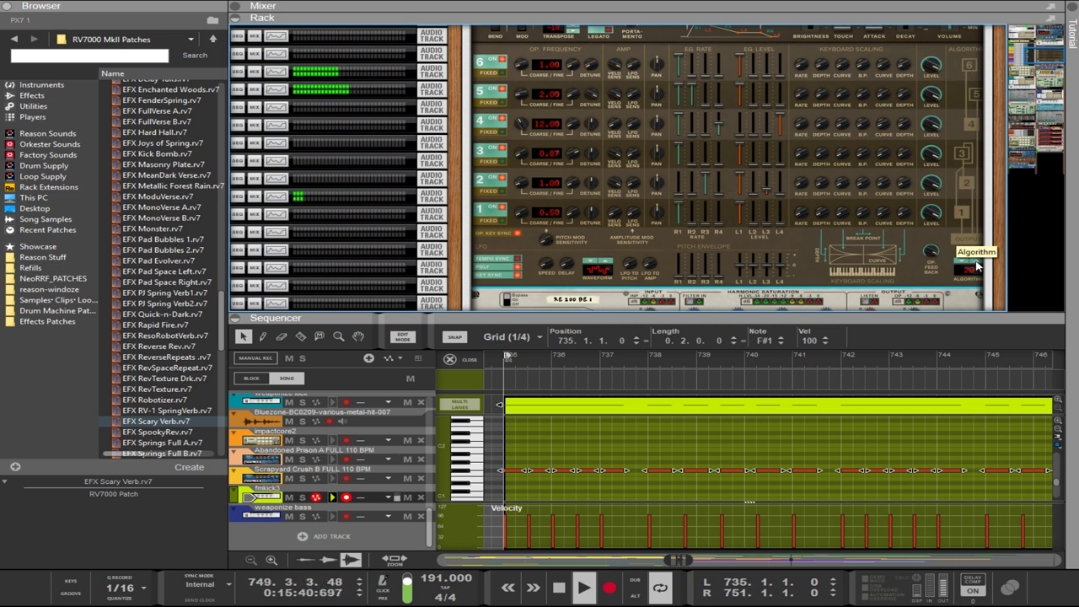
click(976, 264)
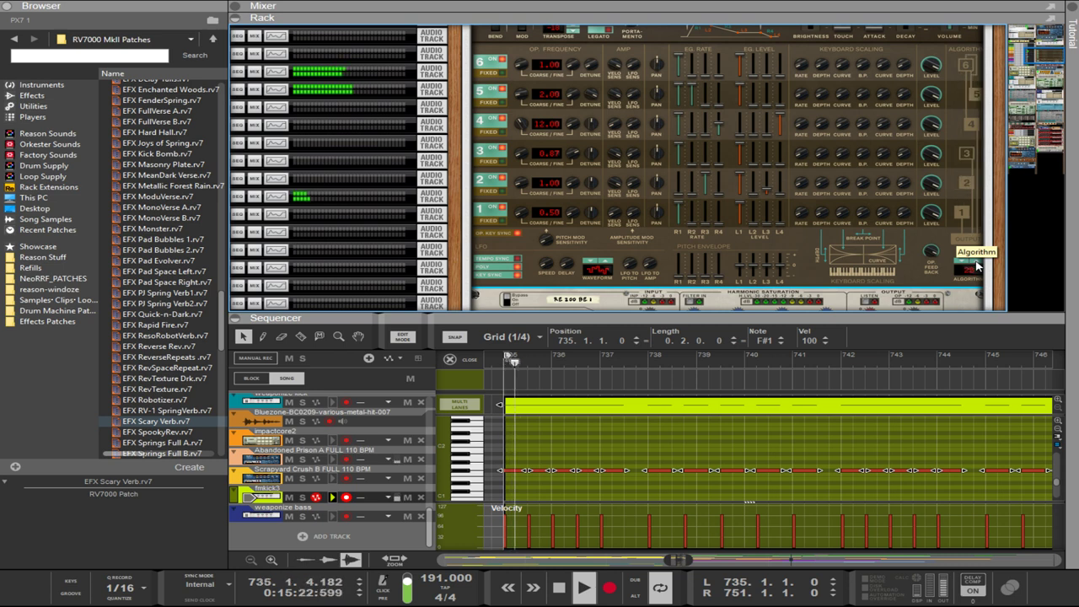
click(975, 264)
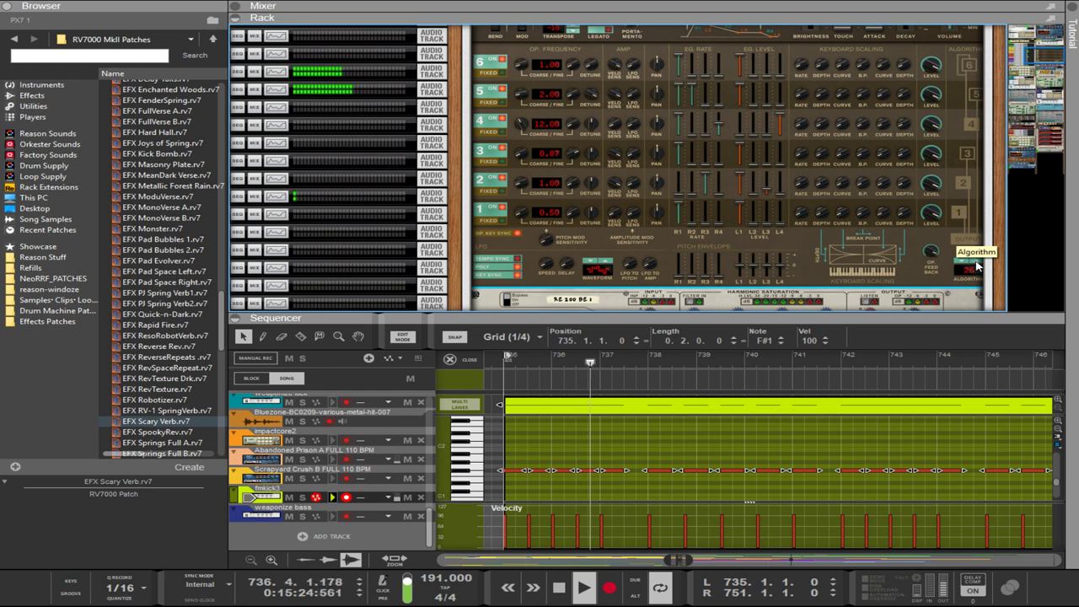
click(975, 265)
click(975, 265)
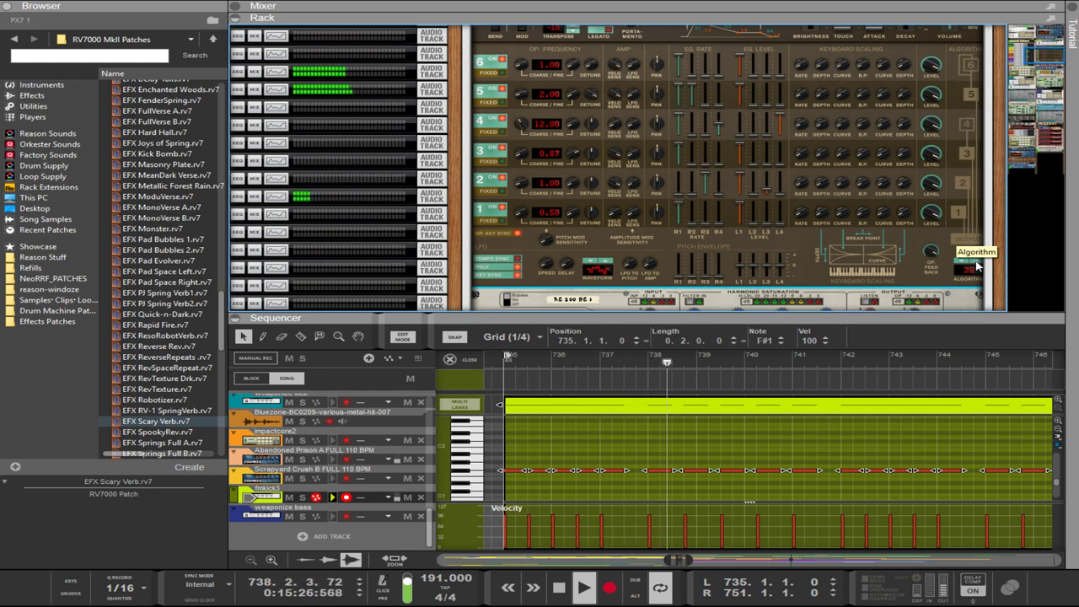
click(976, 265)
click(976, 265)
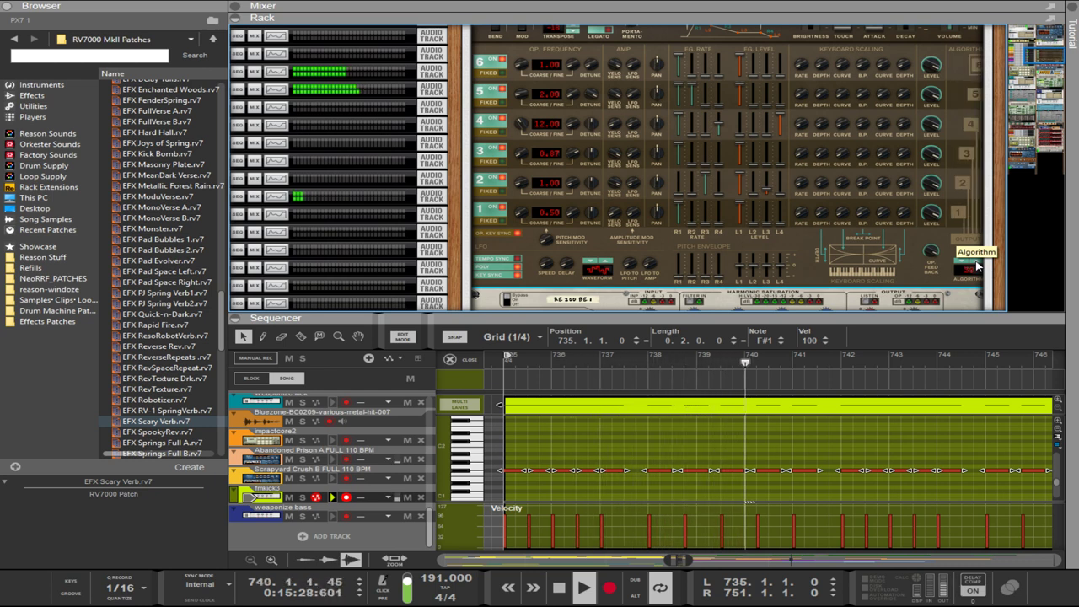
click(975, 264)
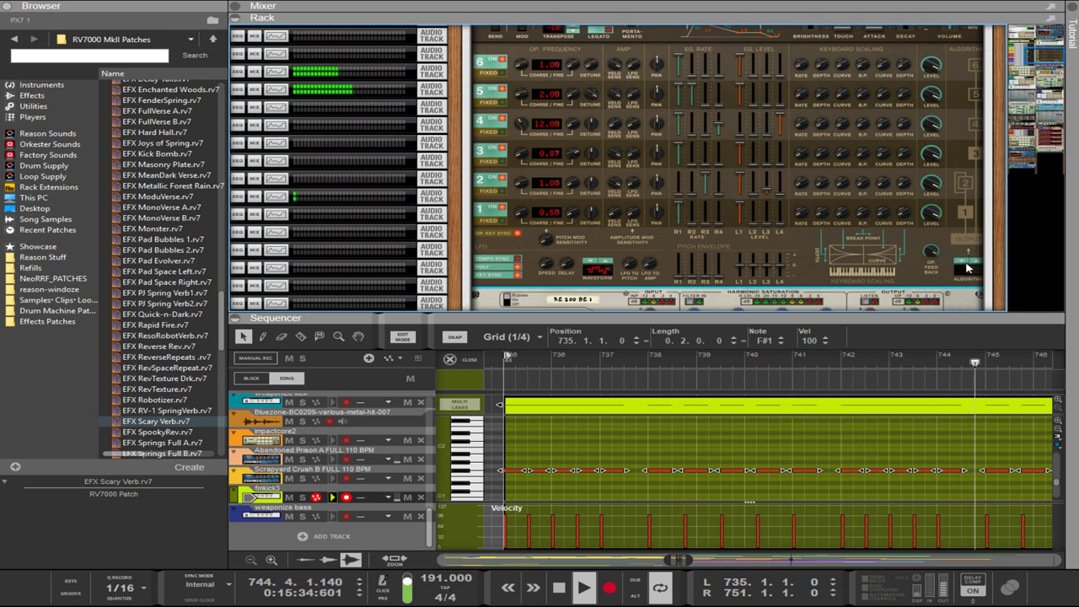
click(976, 264)
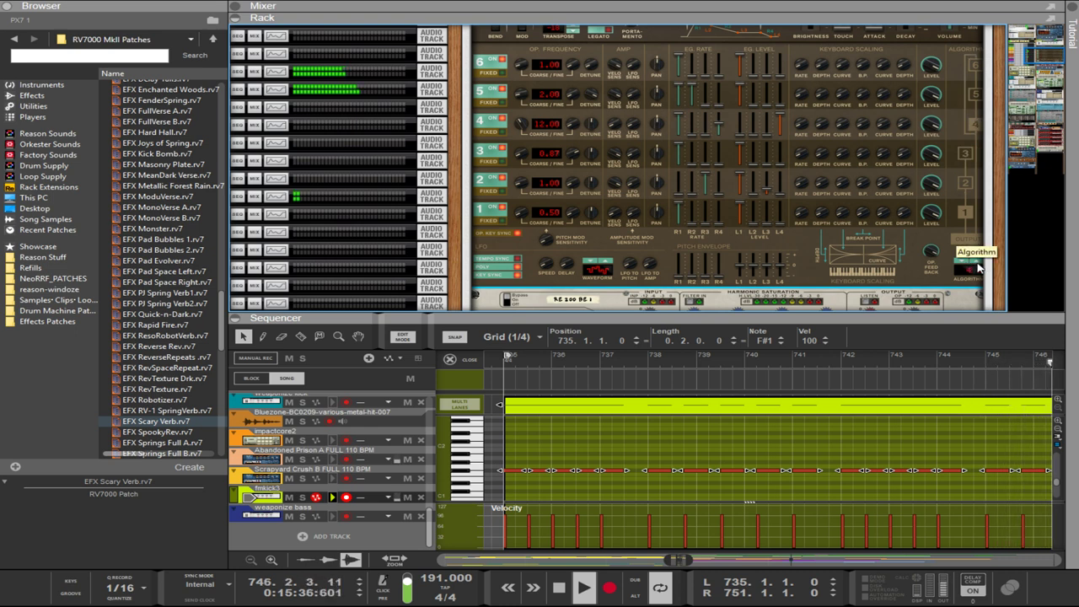
click(977, 265)
click(965, 267)
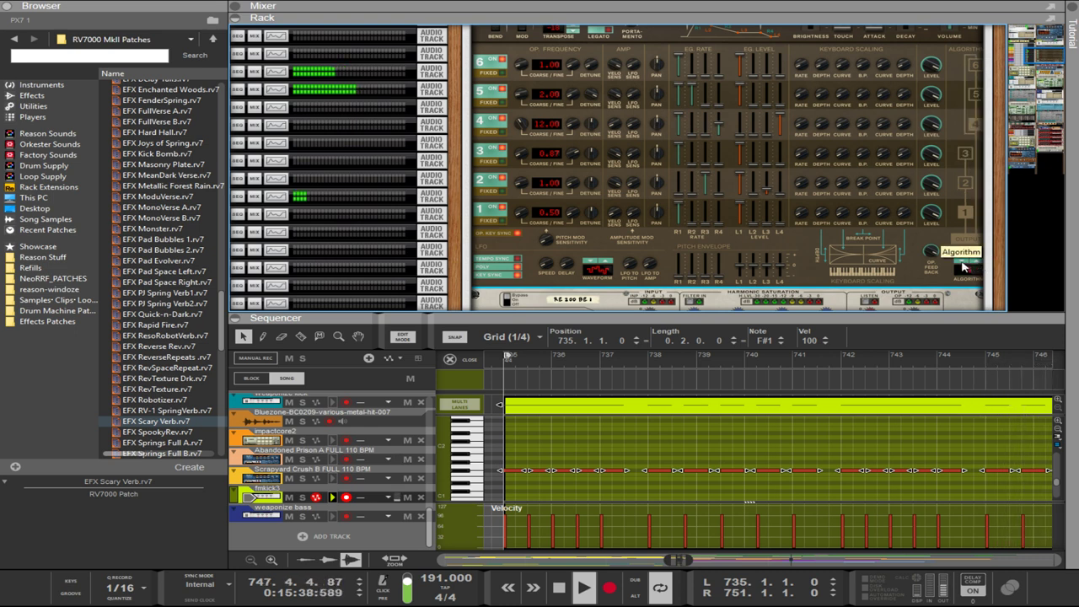
click(976, 264)
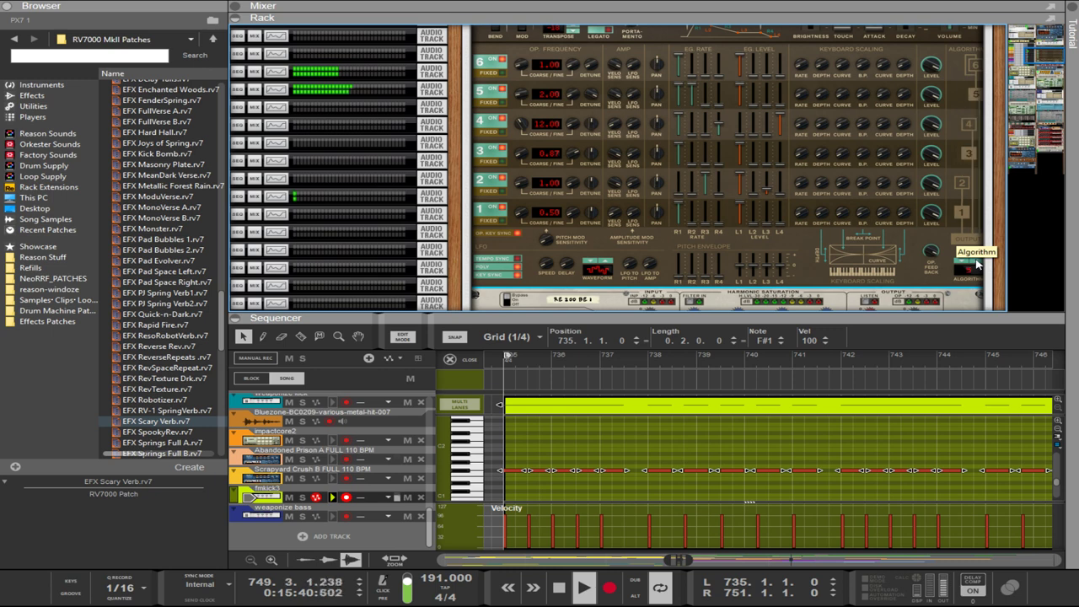
click(976, 265)
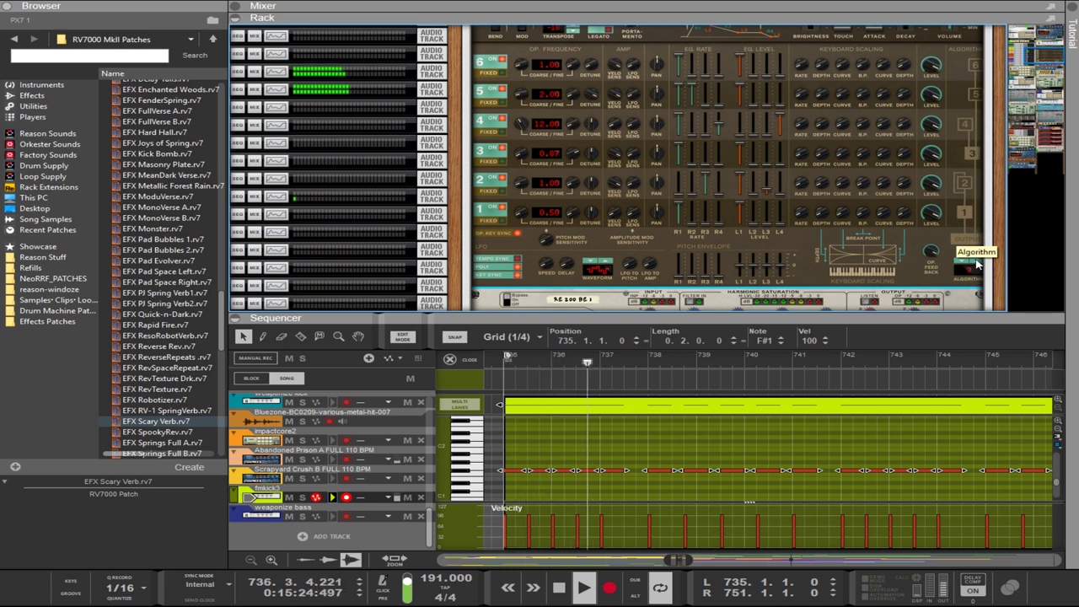
click(961, 262)
click(961, 263)
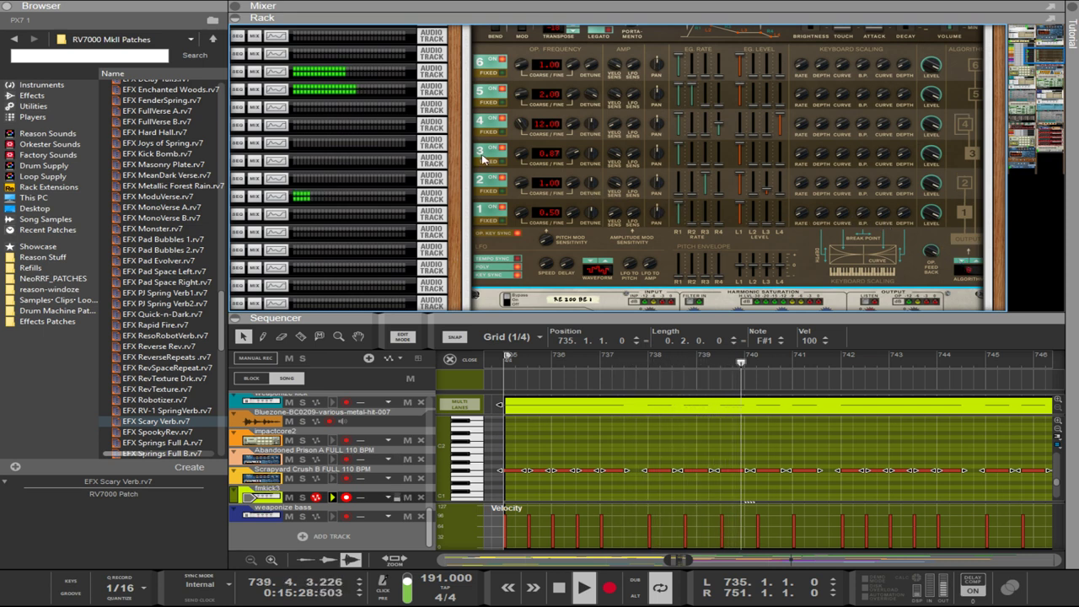
- Set operators 1 and 4 to 1.00, 2 to 6.00, 5 to 0.50, and raise OP1 level 4 and OP2 level 3
drag(523, 122, 520, 175)
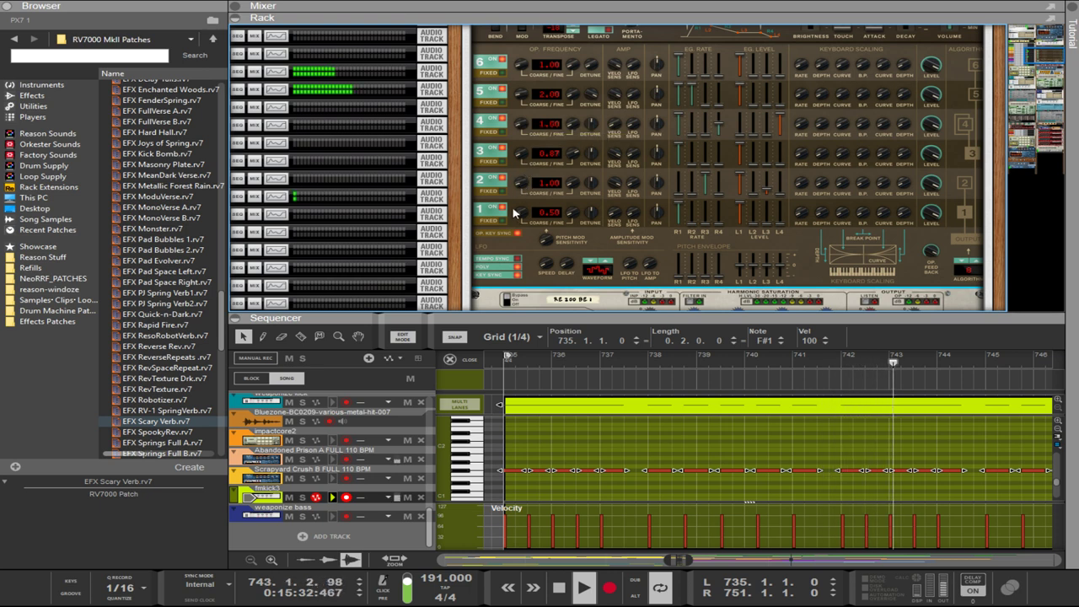
drag(521, 213, 523, 160)
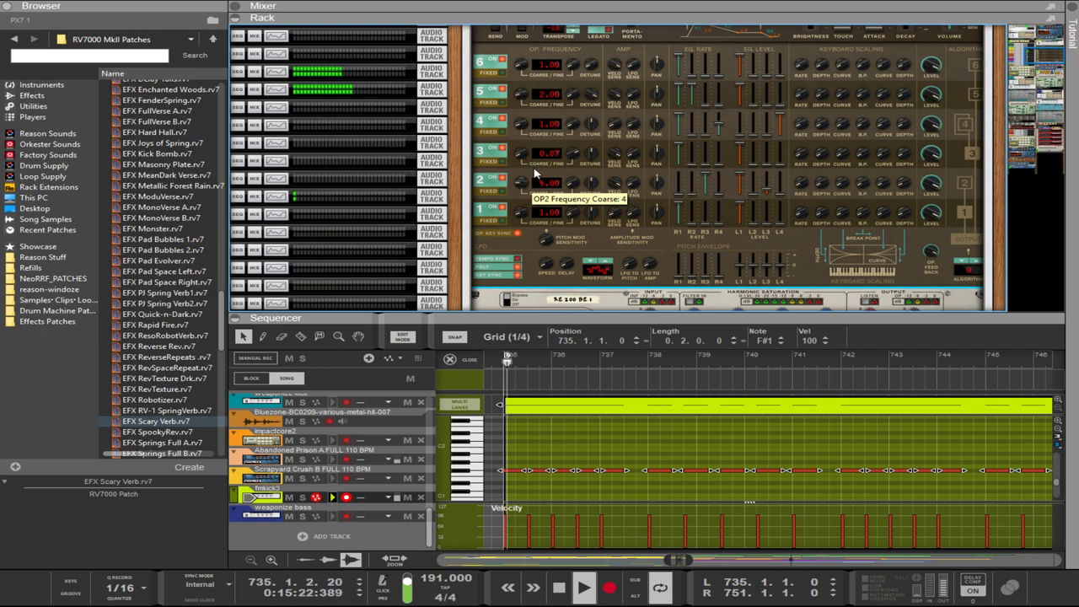
drag(534, 172, 531, 161)
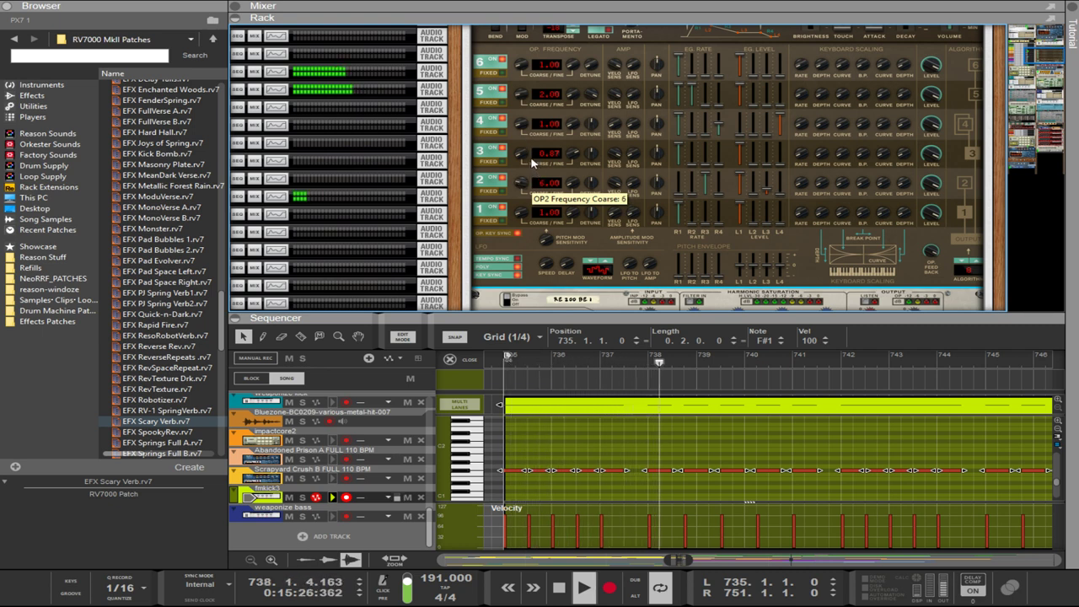
drag(523, 98, 510, 166)
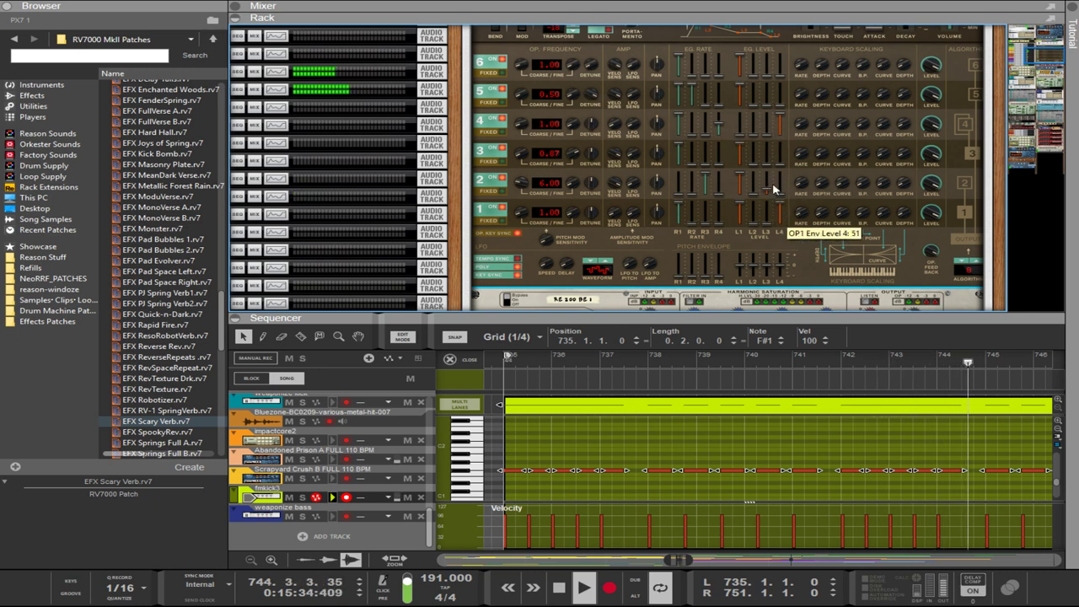
drag(783, 212, 780, 207)
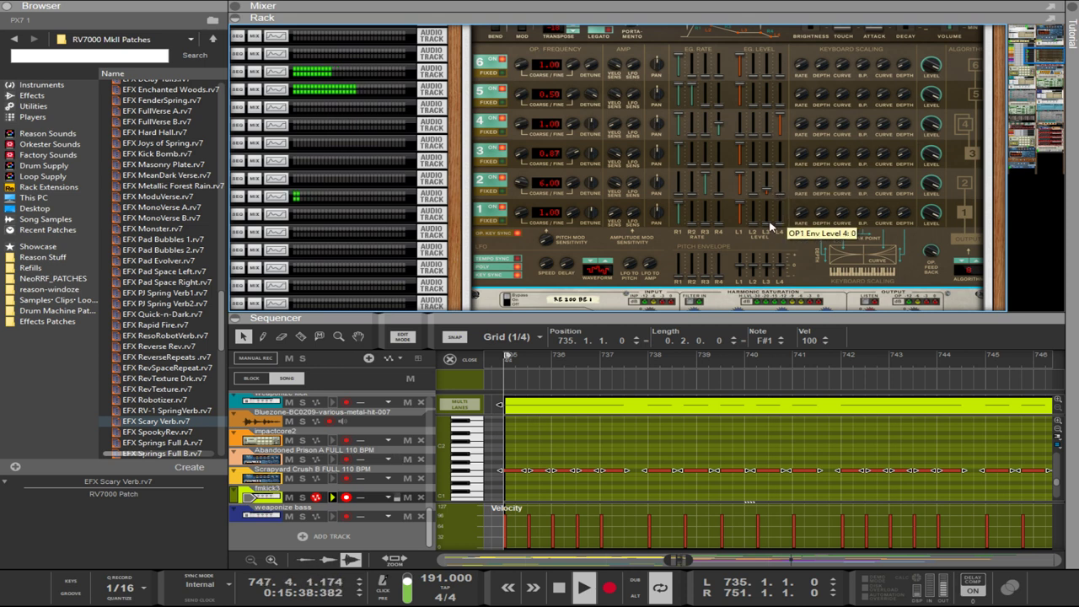
drag(766, 190, 767, 186)
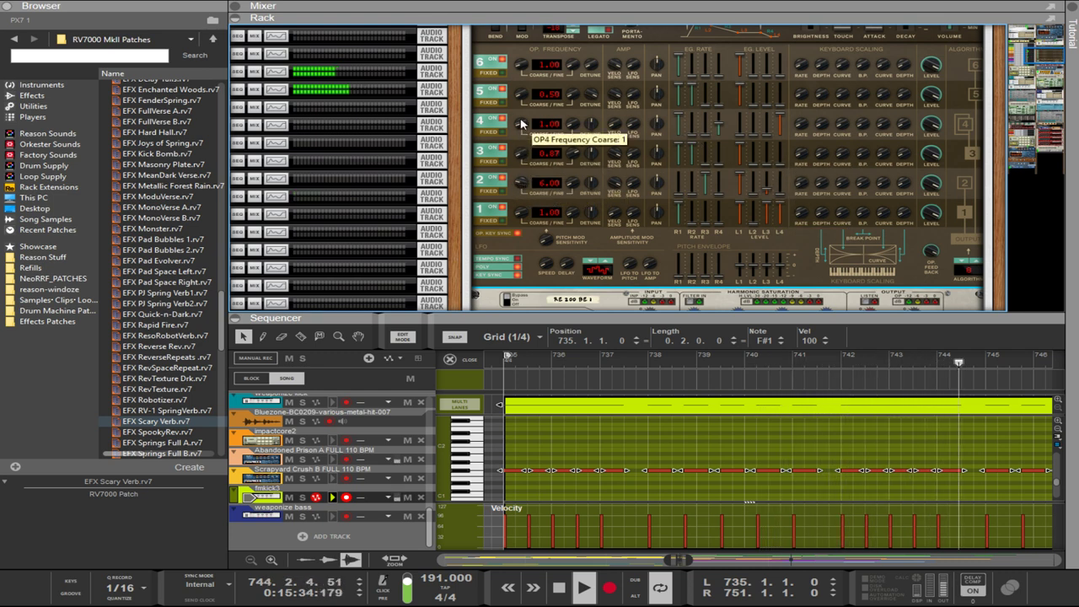
- Tune operator 4 to 3.50 with coarse and fine, operator 2 to 11.00, and operator 6 to 7.00
drag(522, 124, 517, 88)
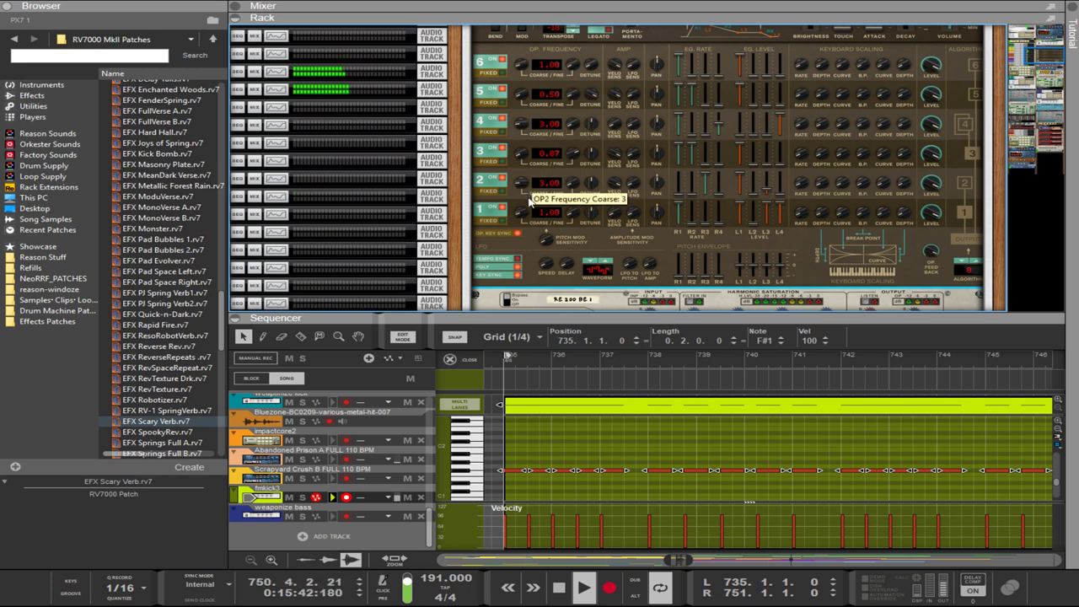
drag(530, 201, 516, 163)
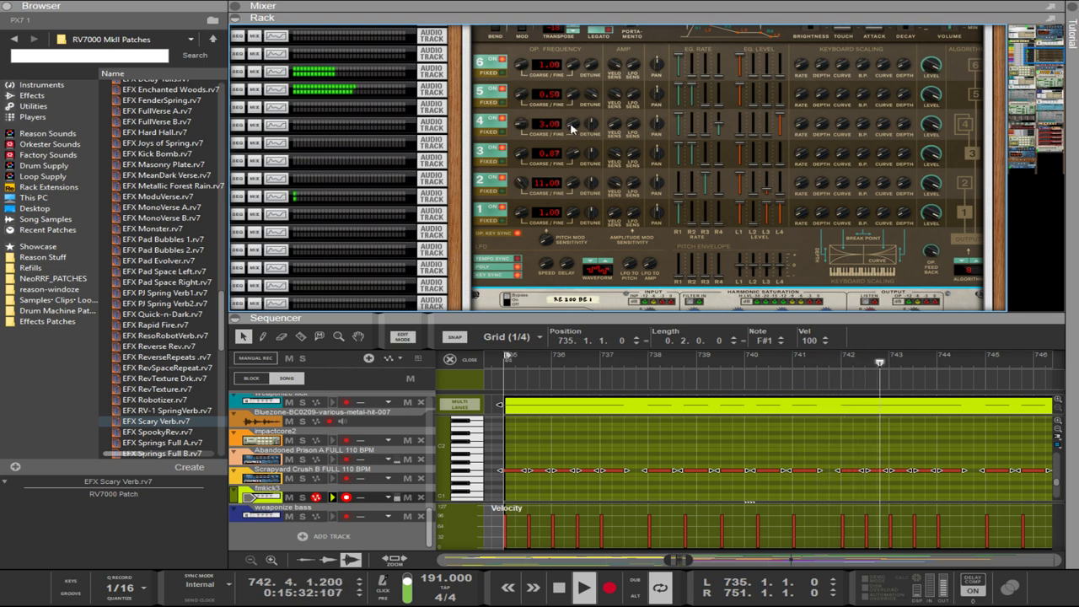
drag(573, 124, 567, 93)
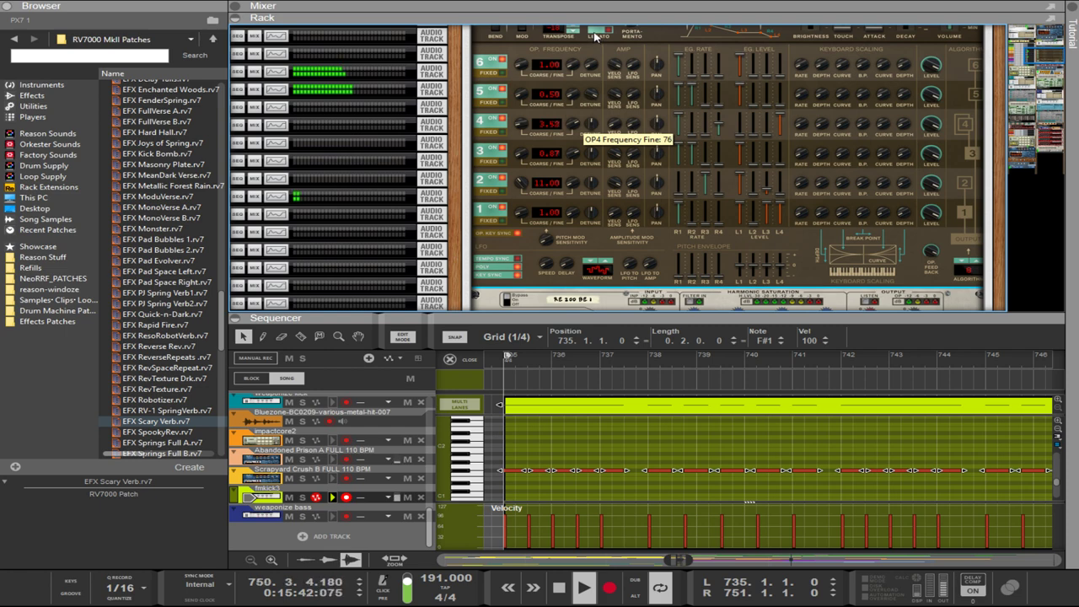
drag(595, 35, 595, 35)
drag(521, 50, 523, 84)
drag(522, 135, 544, 41)
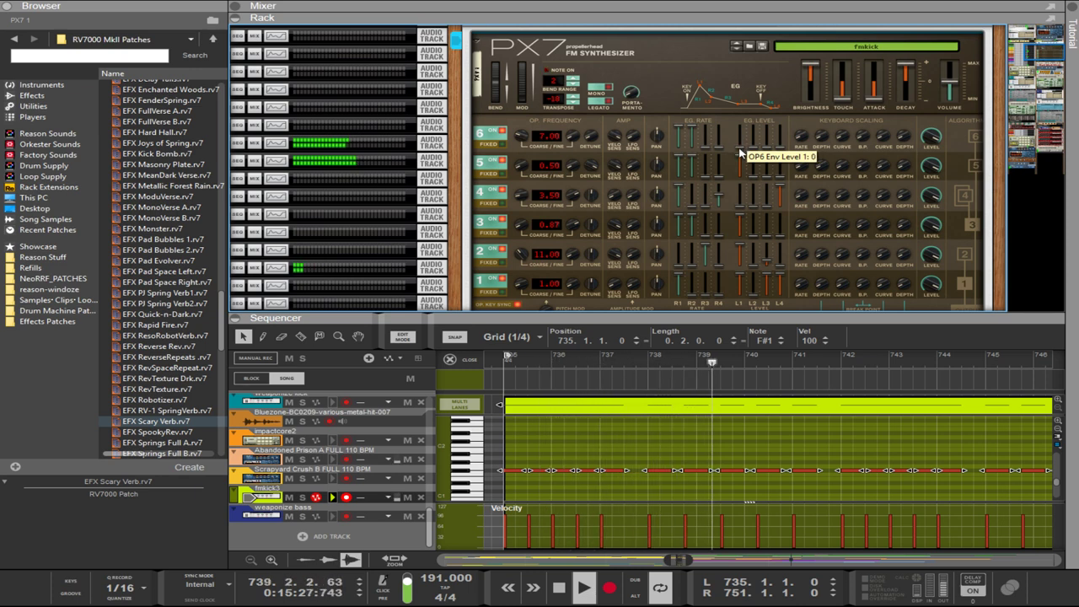
- Push operator 6's envelope levels to 99 and drop its output level to 0
drag(741, 153, 738, 125)
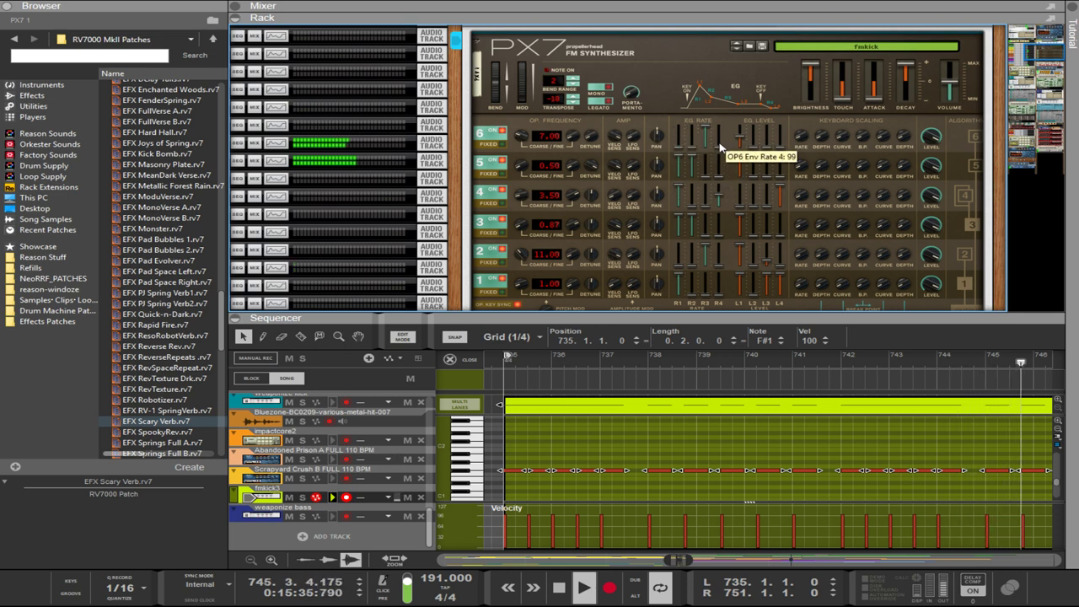
scroll(705, 147, up, 5)
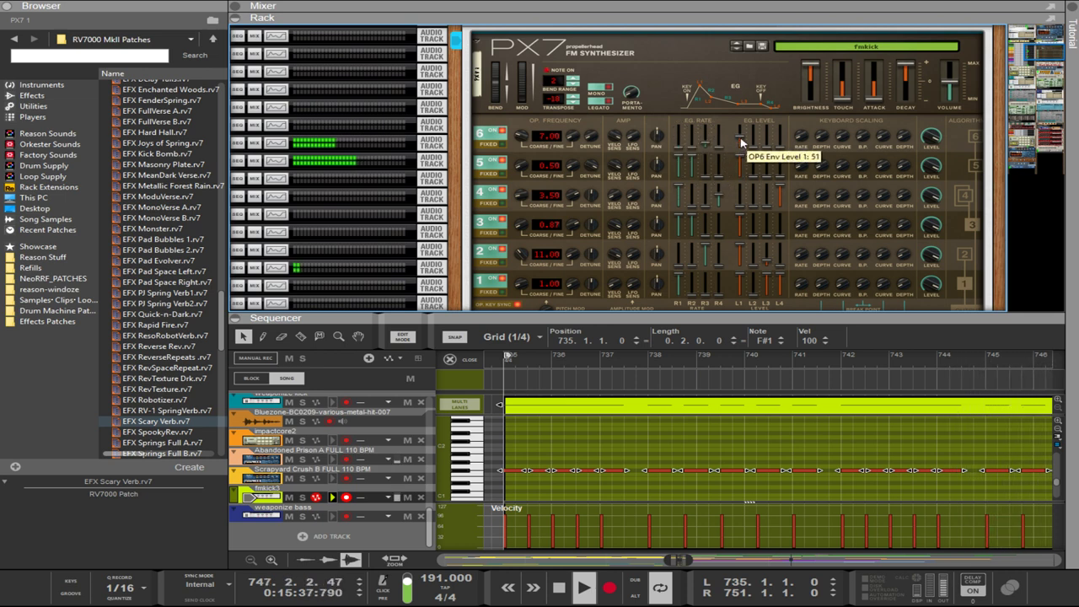
drag(740, 139, 744, 107)
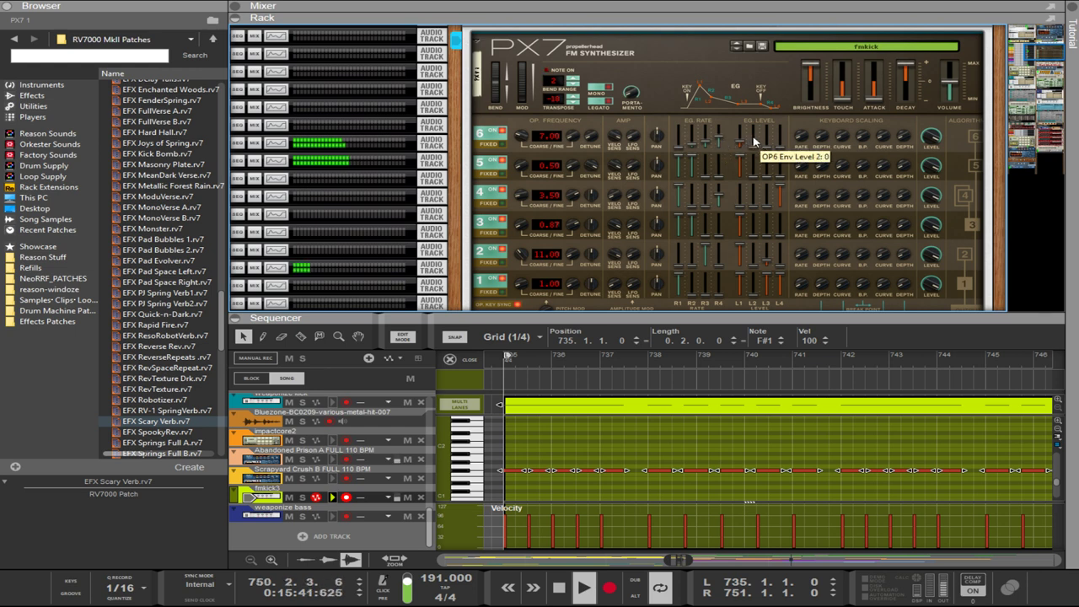
mouse_move(739, 149)
mouse_down()
mouse_move(739, 124)
mouse_move(750, 148)
mouse_up()
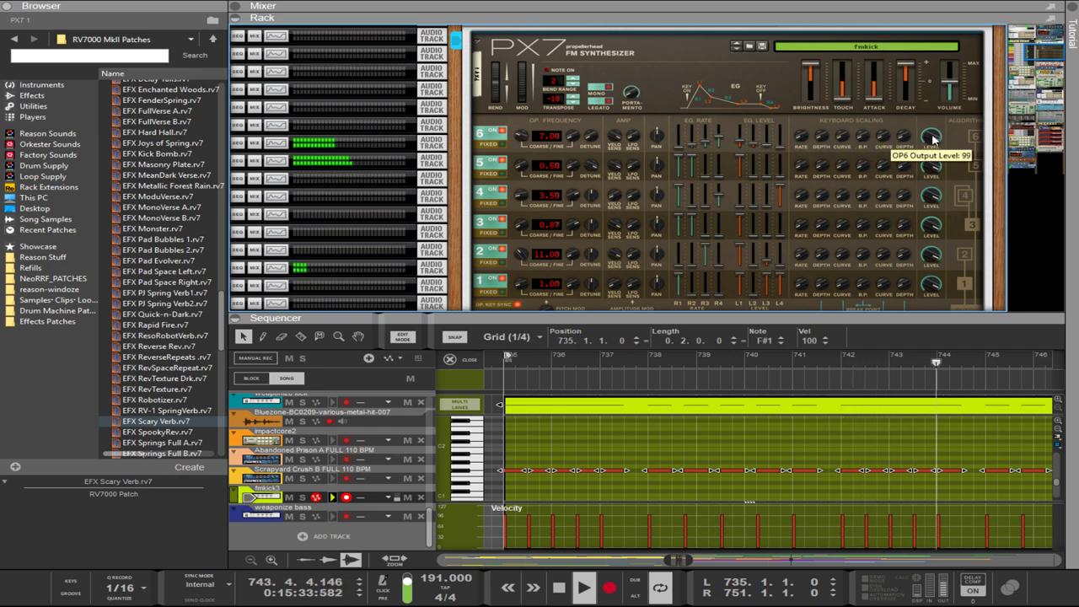
drag(932, 139, 901, 406)
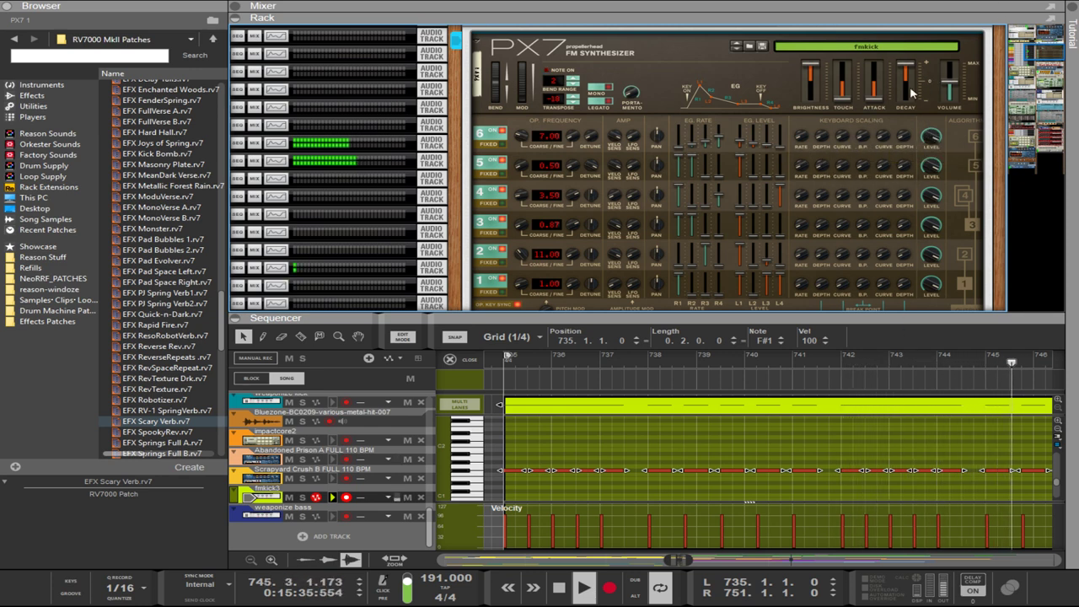
- Set the PX7 Decay to 46, with Touch and Brightness both at 50
scroll(889, 94, up, 3)
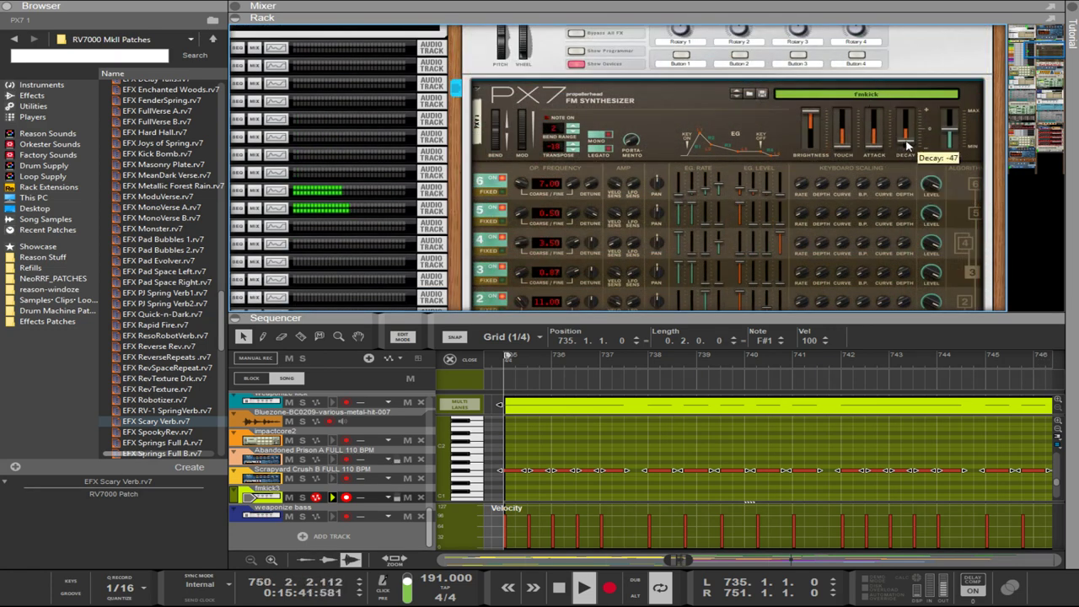
drag(910, 128, 905, 118)
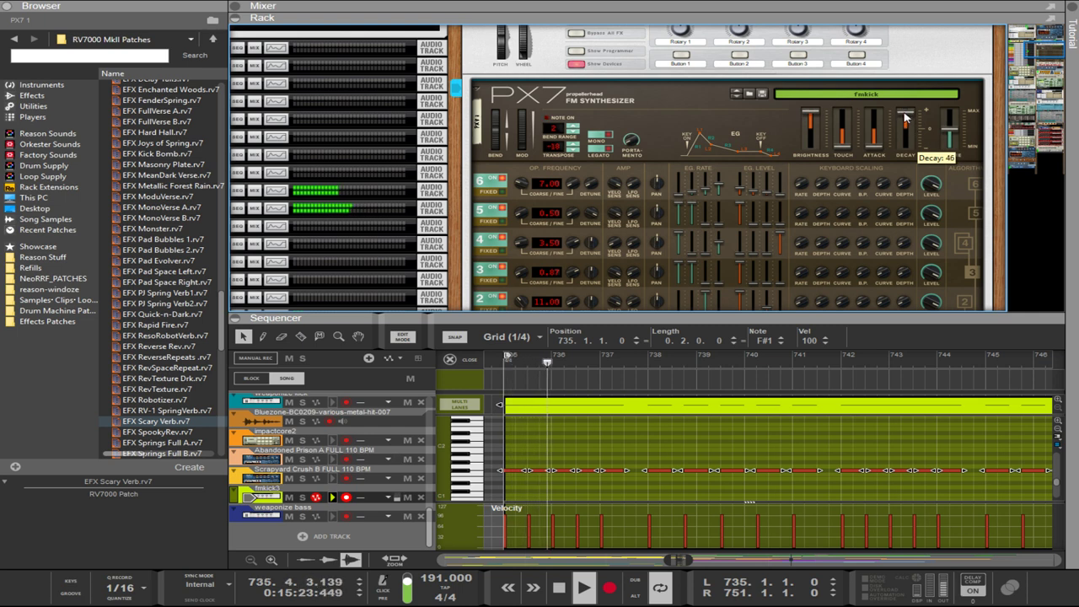
drag(811, 114, 848, 77)
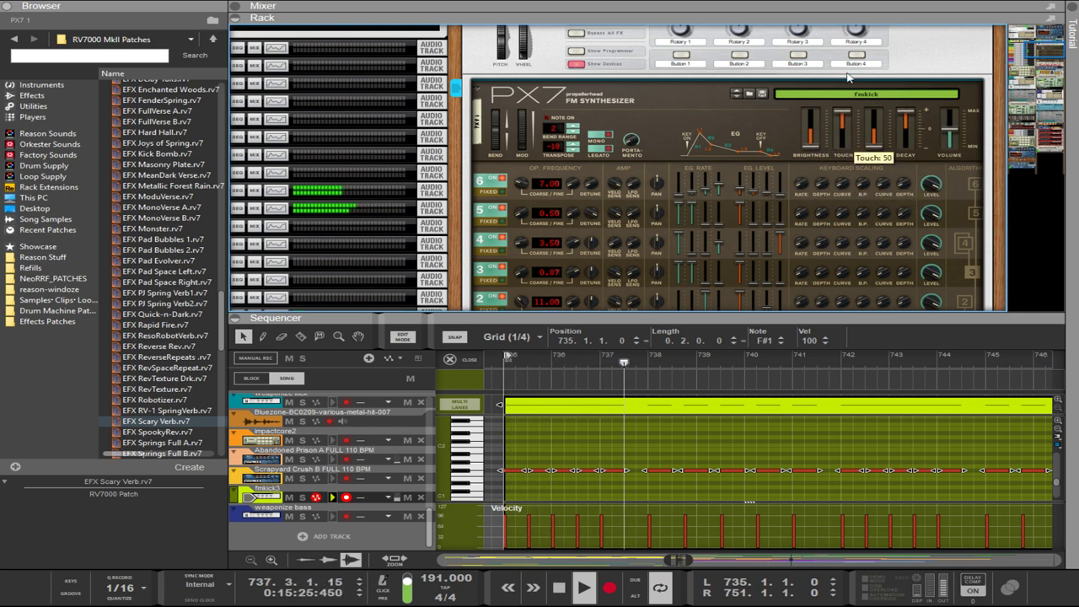
drag(810, 126, 839, 229)
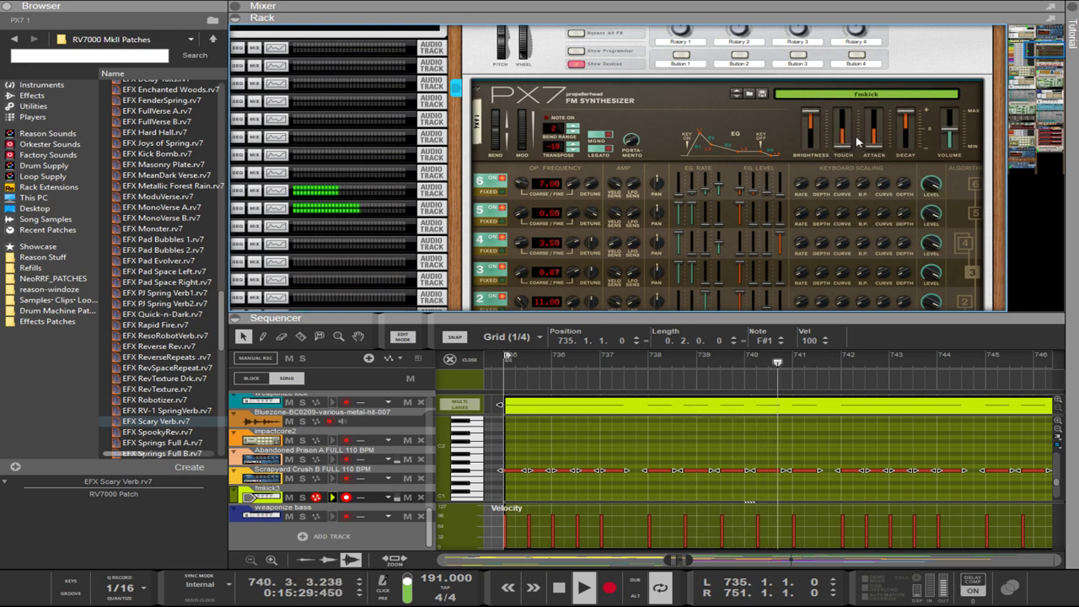
scroll(687, 193, down, 3)
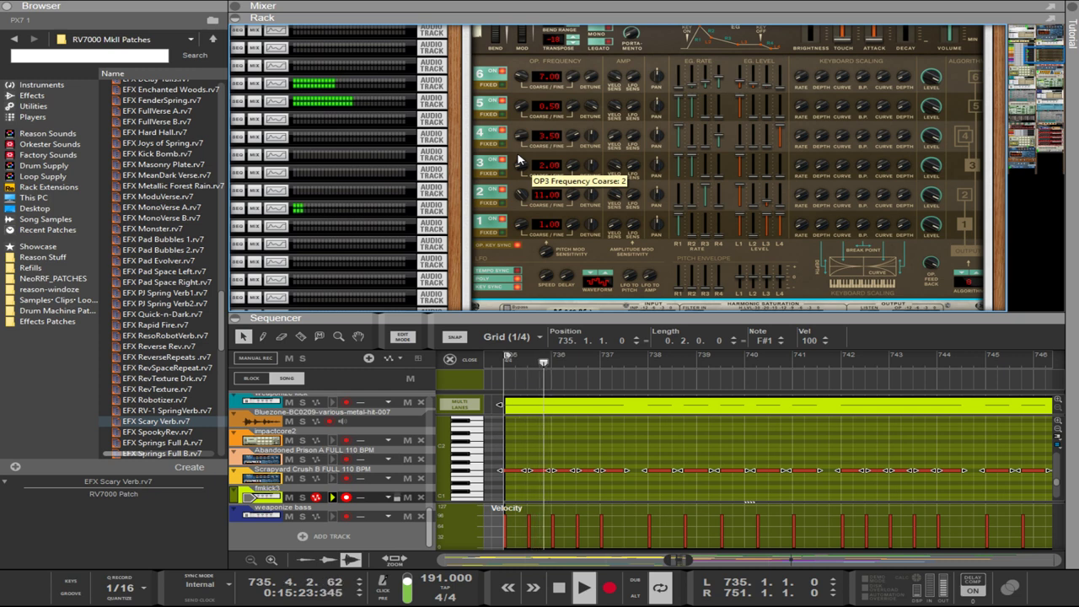
- Retune operator 3 to 0.50, 6 to 1.00, 2 to 6.00, raise OP5's ratio and envelope levels 1 and 3
drag(520, 167, 525, 181)
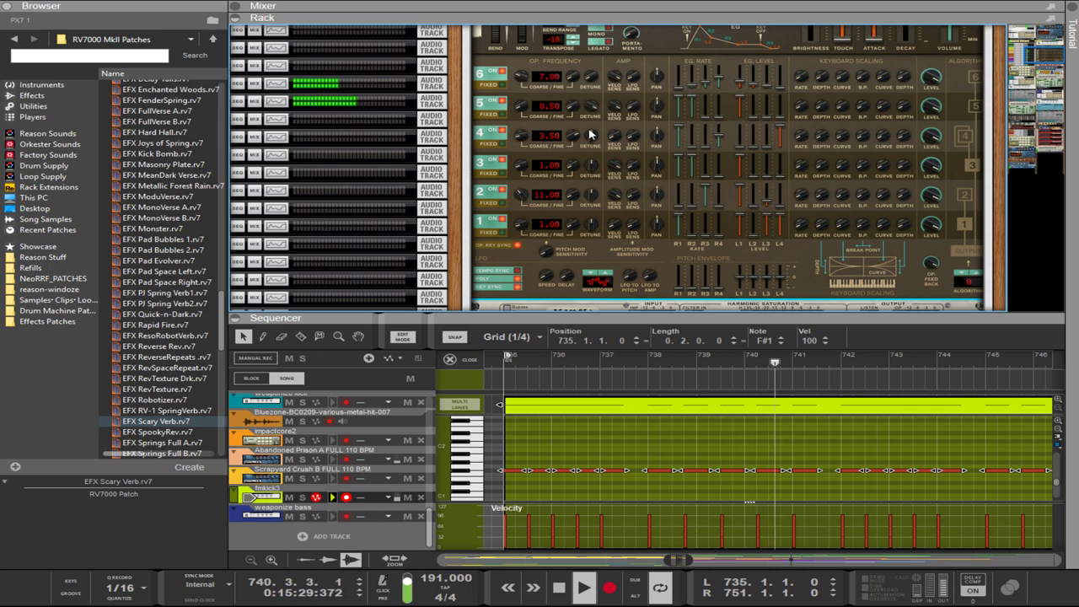
ctrl+click(520, 79)
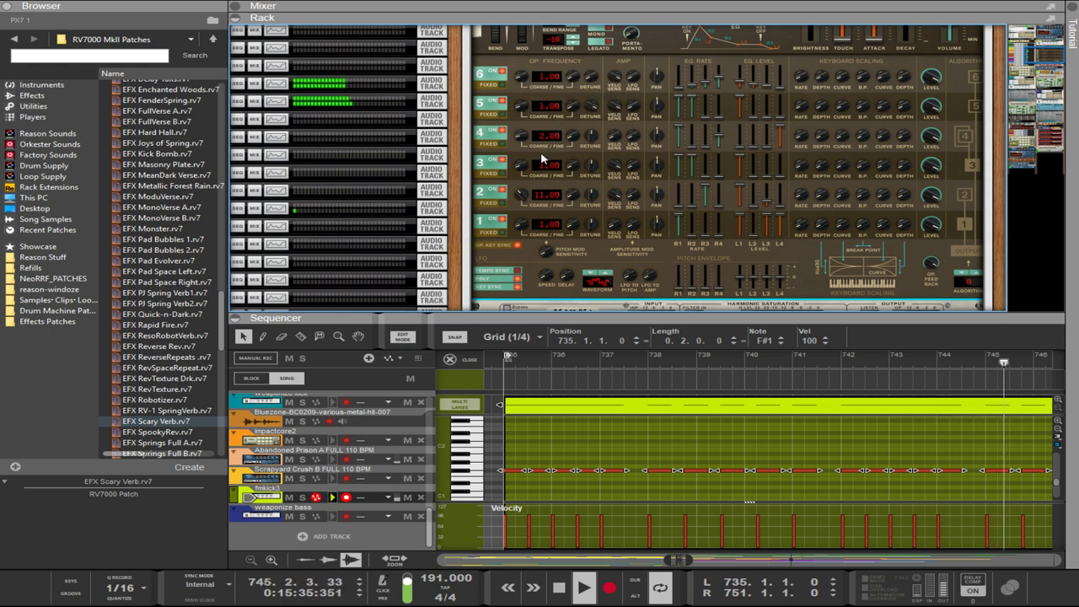
ctrl+click(524, 196)
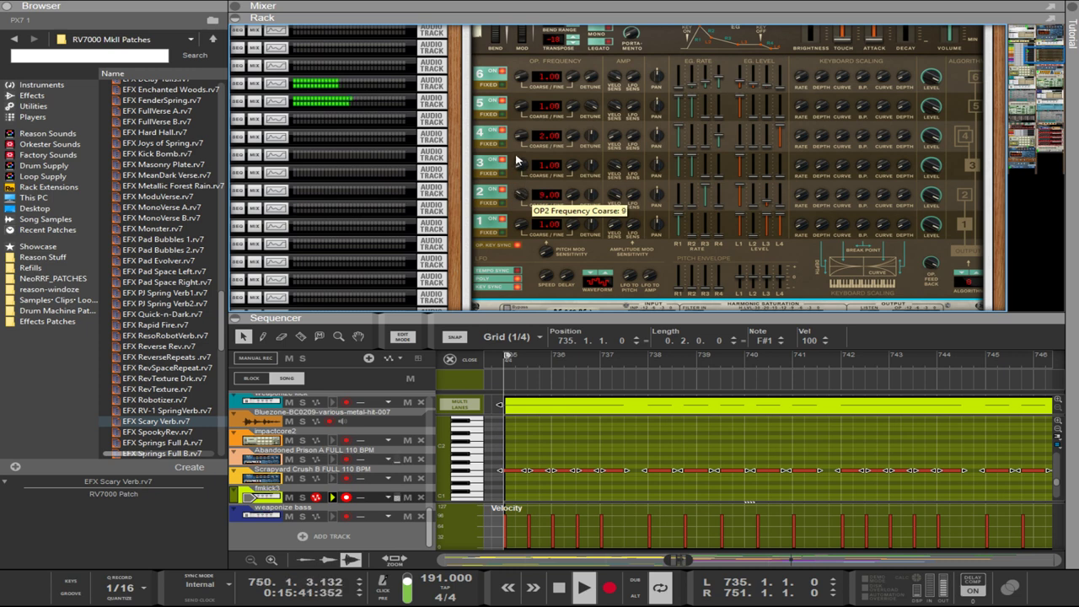
drag(521, 168, 520, 166)
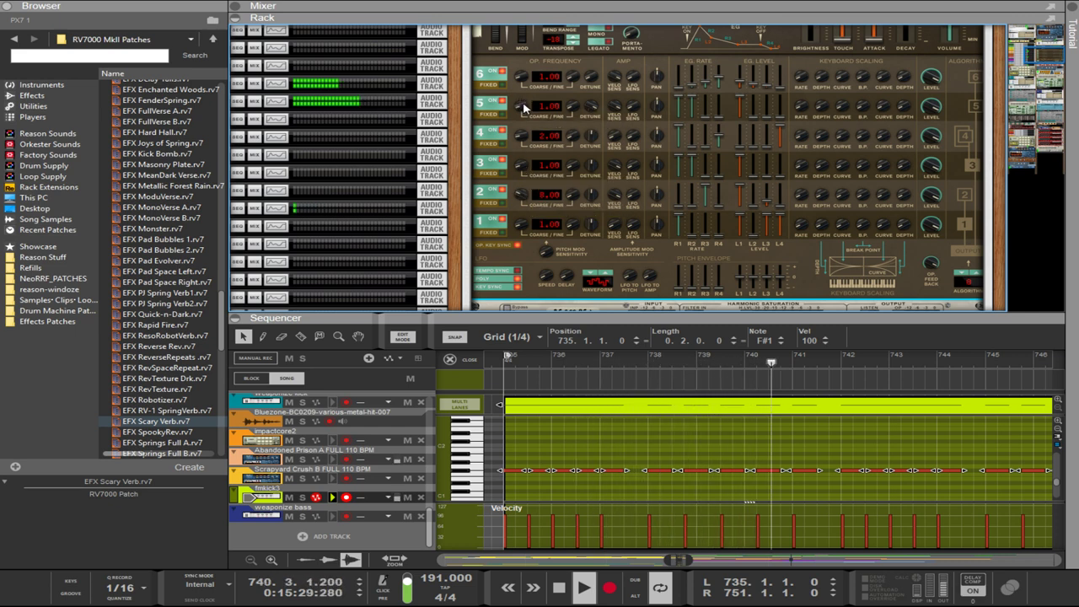
drag(523, 107, 520, 96)
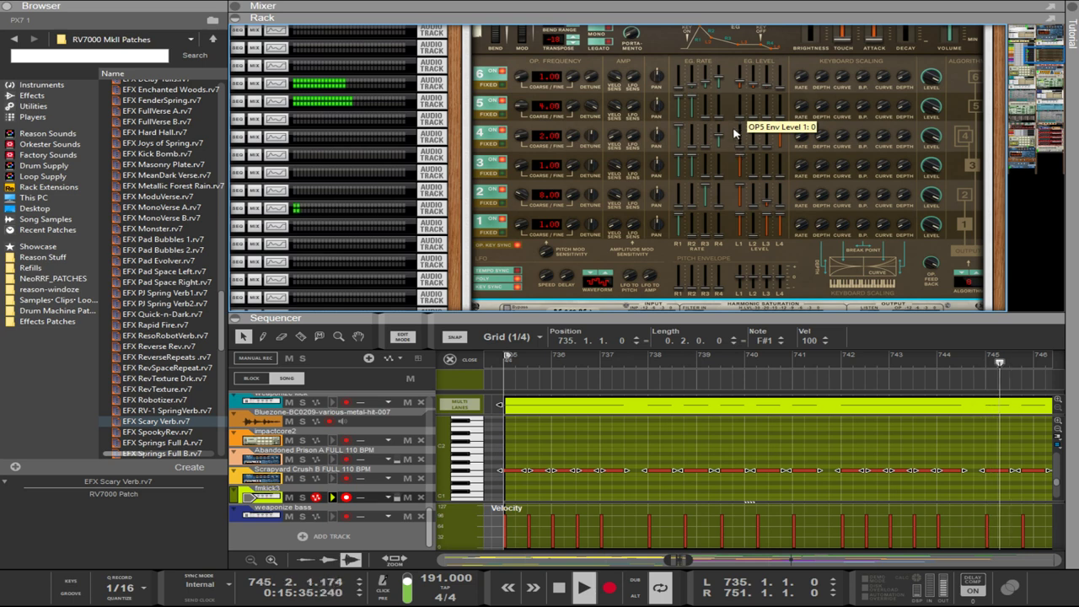
drag(734, 110, 733, 110)
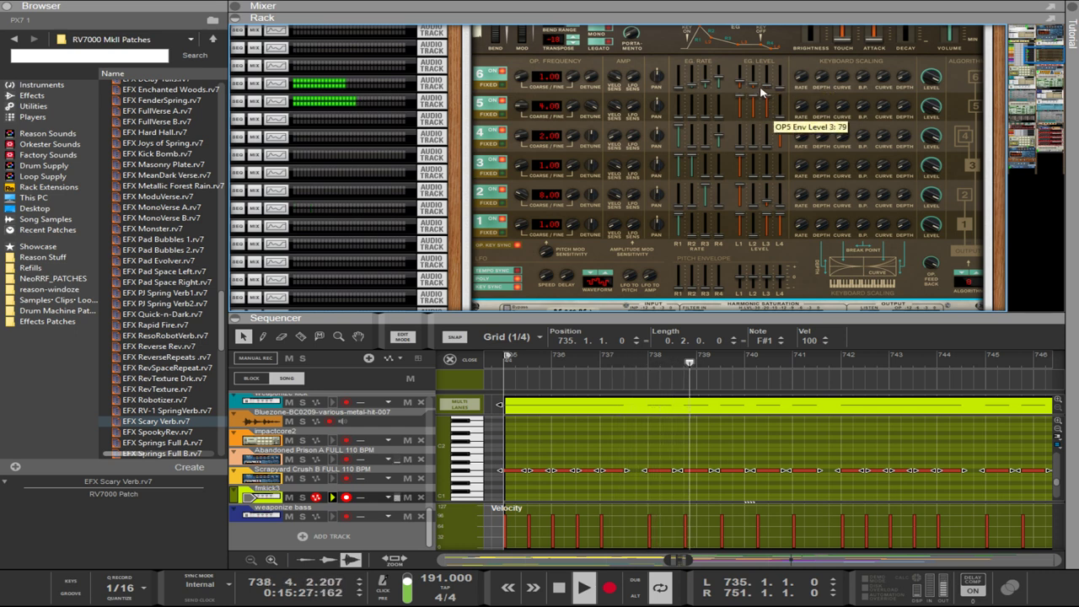
drag(766, 105, 767, 106)
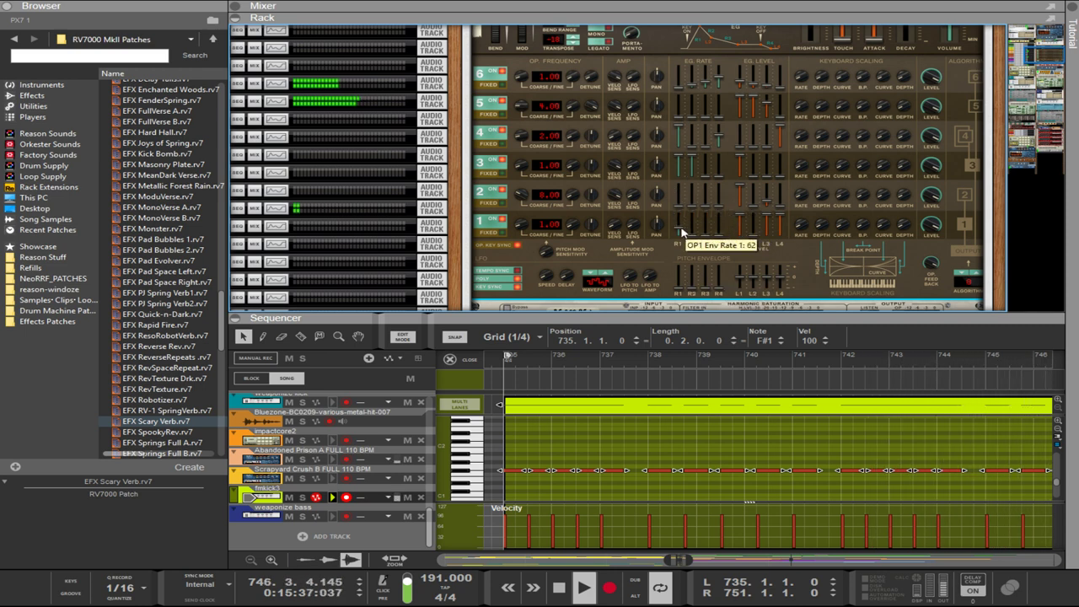
- Set the Resampler's Dry/Wet fully wet at 100%
scroll(744, 274, down, 3)
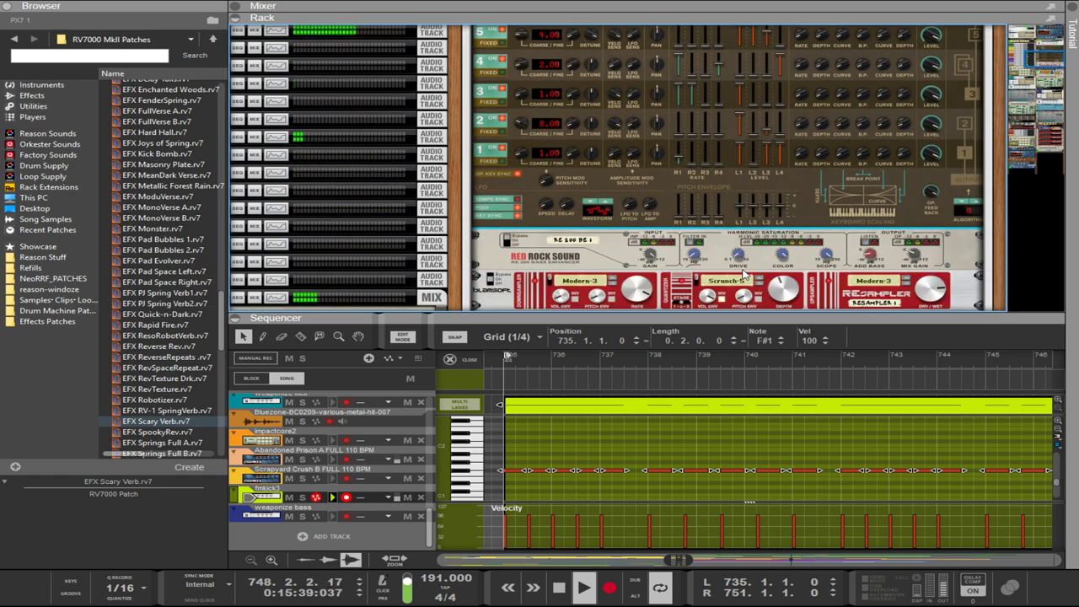
scroll(744, 274, down, 5)
click(788, 158)
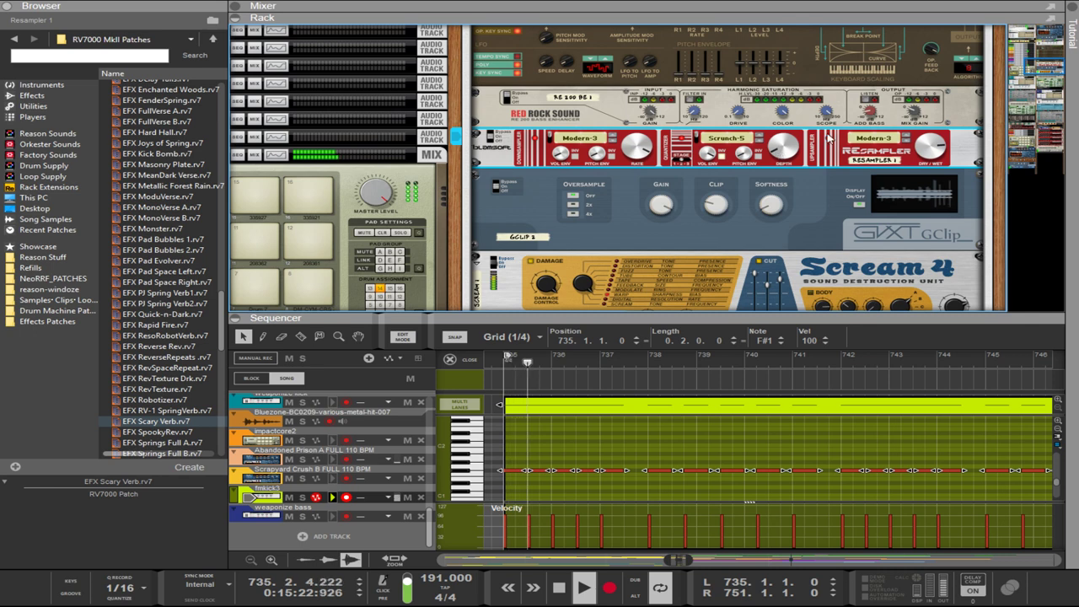
drag(925, 201, 932, 215)
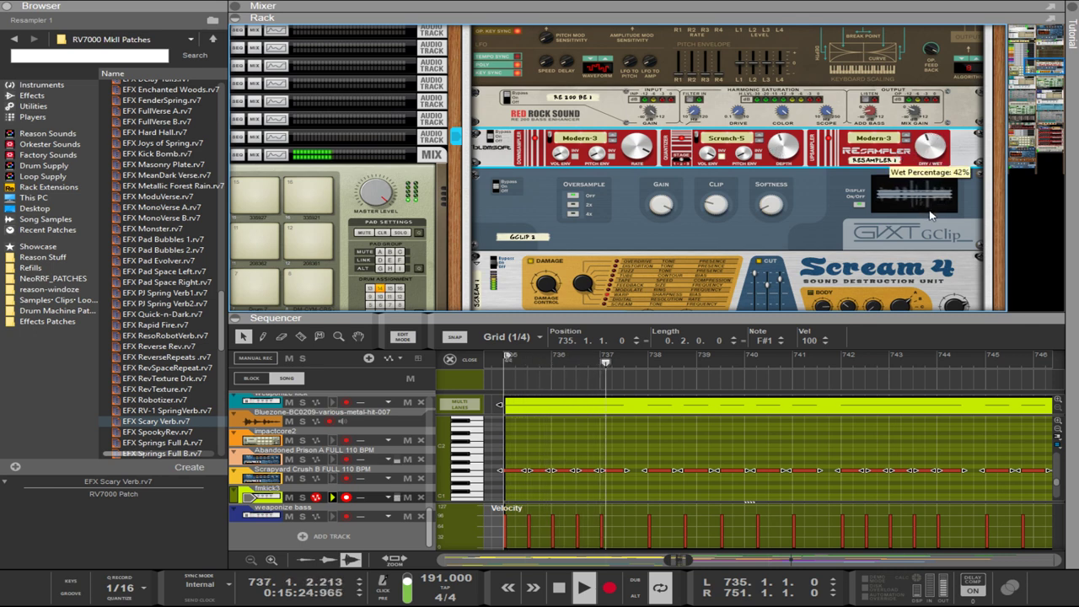
drag(925, 145, 921, 103)
- Raise GClip's clip amount to 54% and lower Scream 4's Cut Hi to 57
click(721, 233)
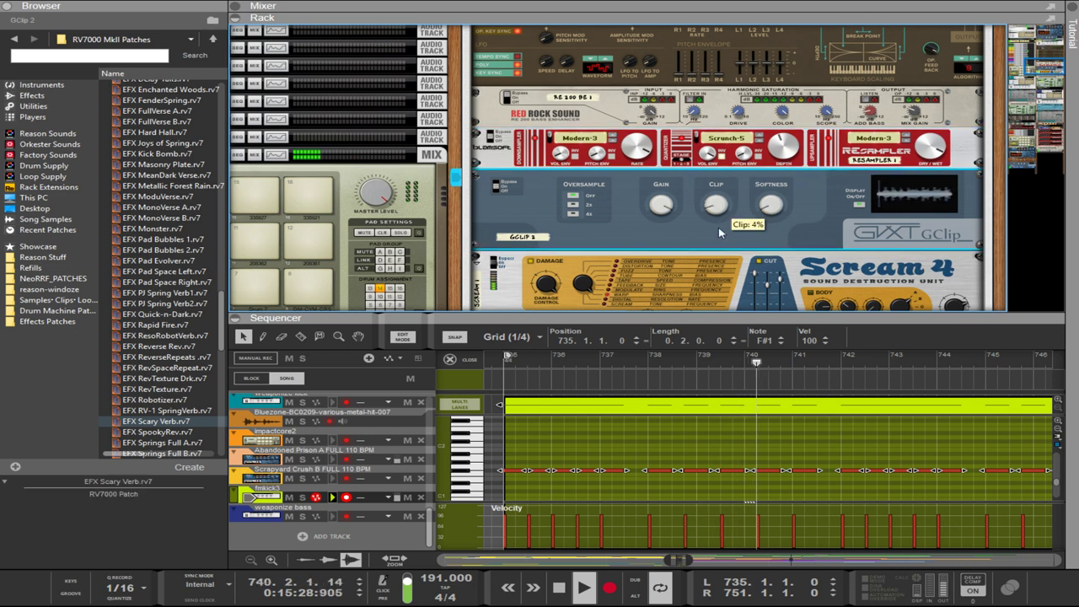
mouse_move(721, 233)
mouse_down()
mouse_move(732, 156)
mouse_move(731, 214)
mouse_up()
scroll(746, 211, down, 2)
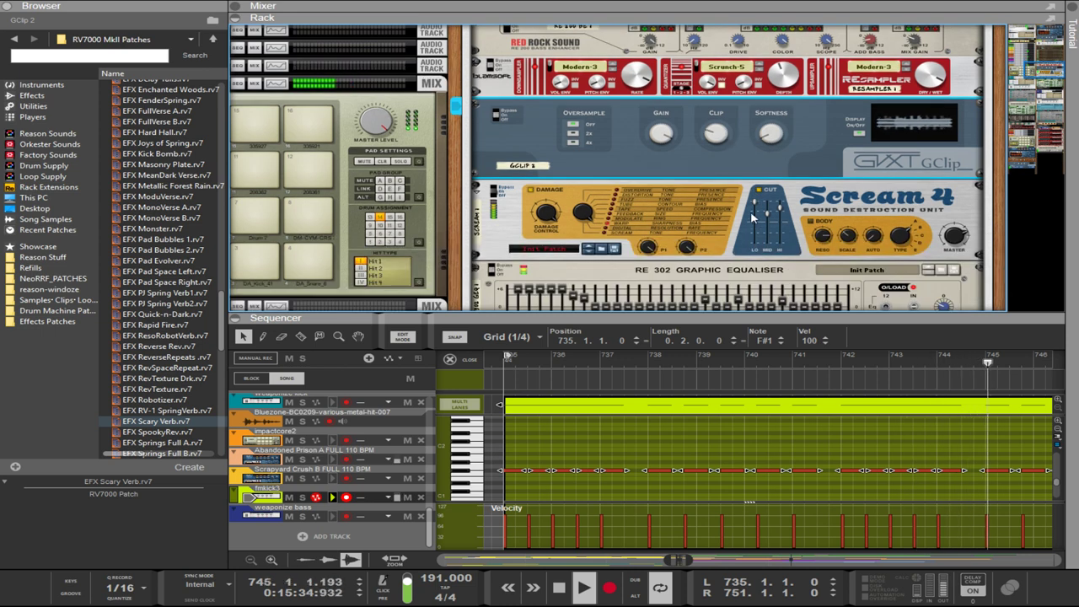
click(761, 206)
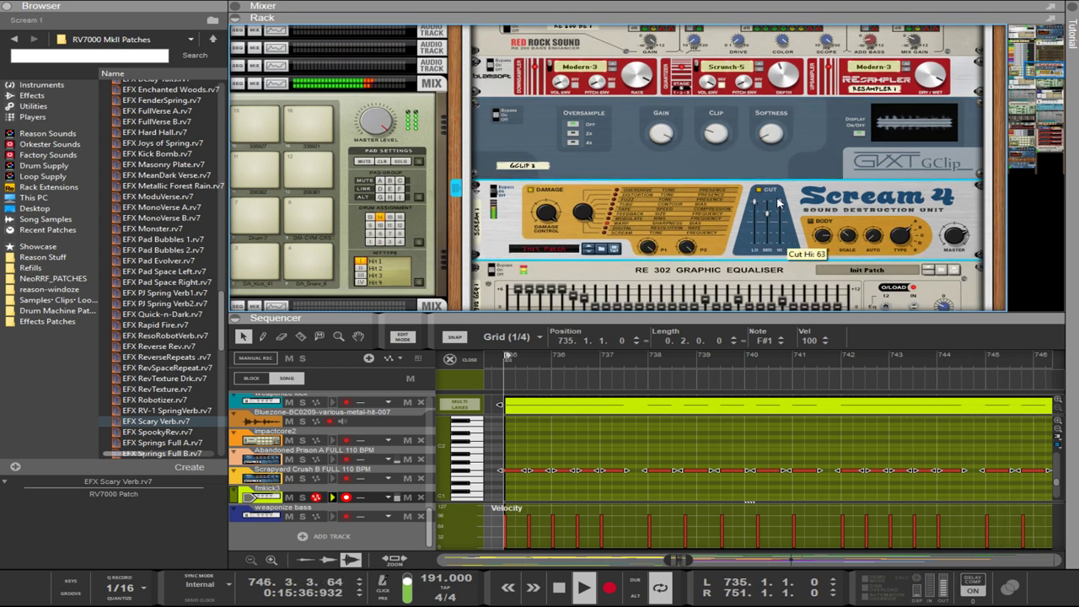
drag(779, 221, 780, 209)
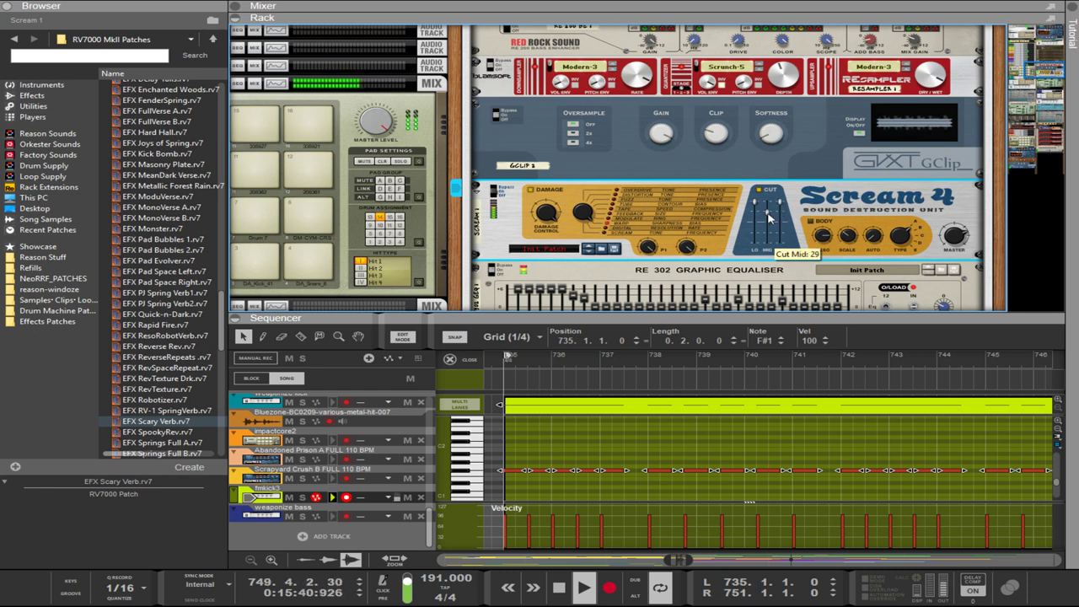
scroll(674, 228, down, 3)
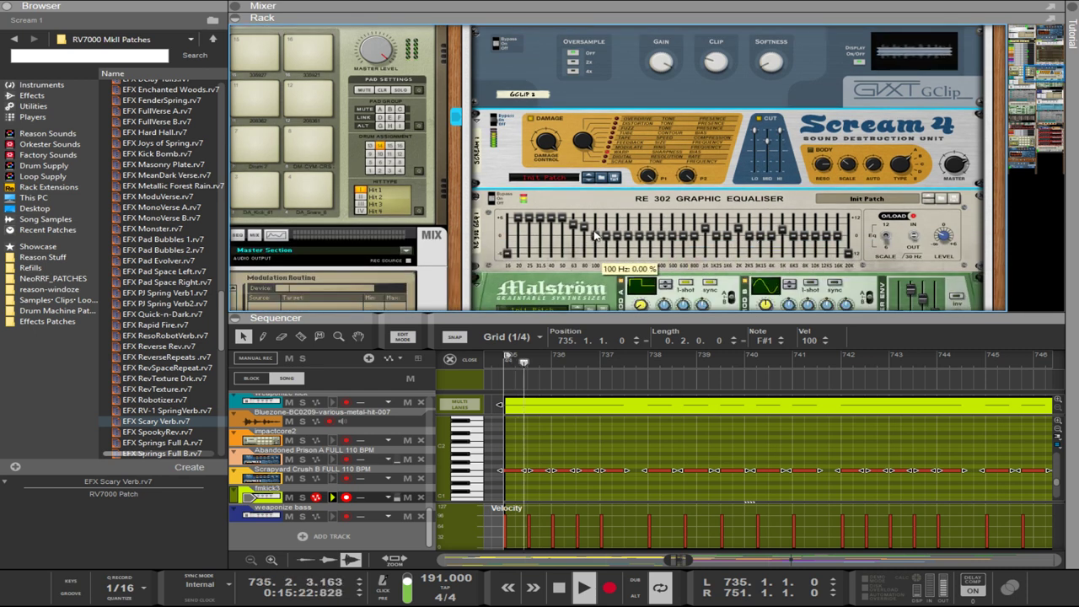
- Flip the rack to check the device cabling, then return to the front panels
scroll(595, 236, down, 3)
key(Tab)
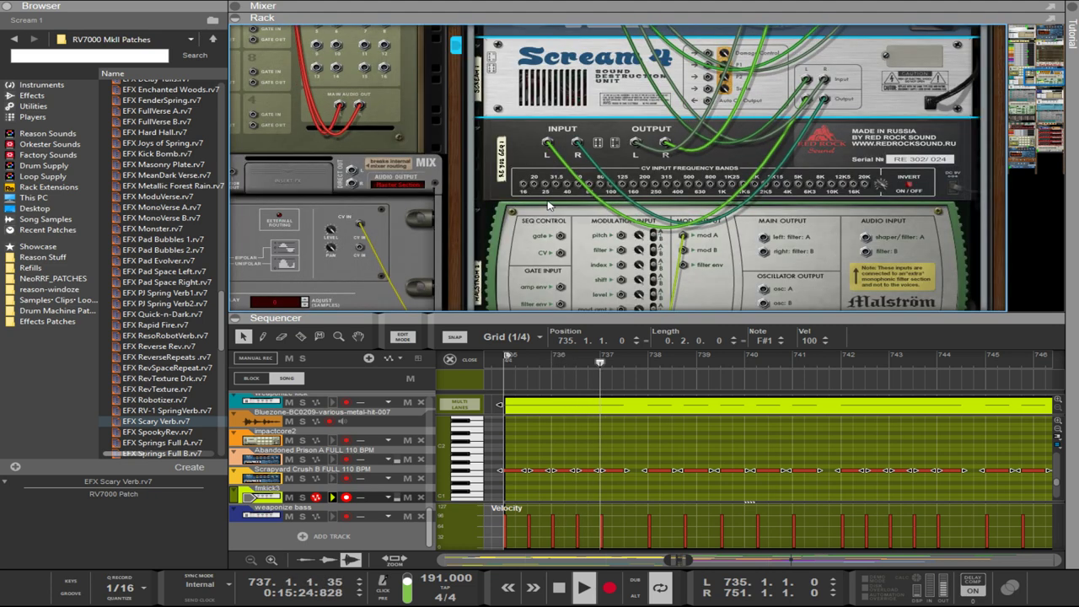
key(Tab)
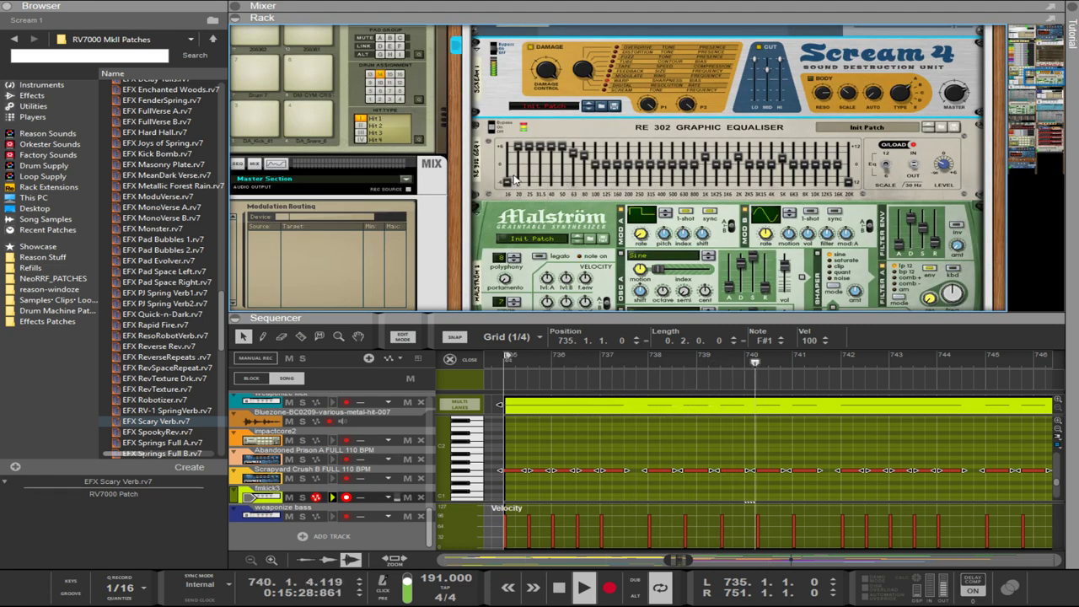
- Set the RE 302 graphic equaliser's switch to Bypass and bring up the Mixer with F5
click(889, 166)
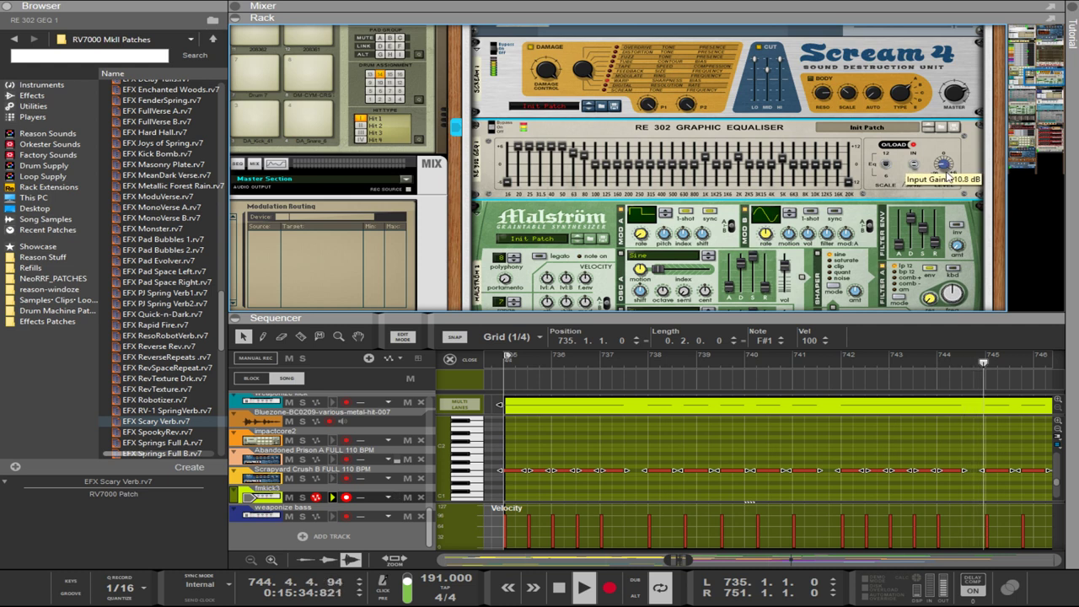
mouse_move(943, 168)
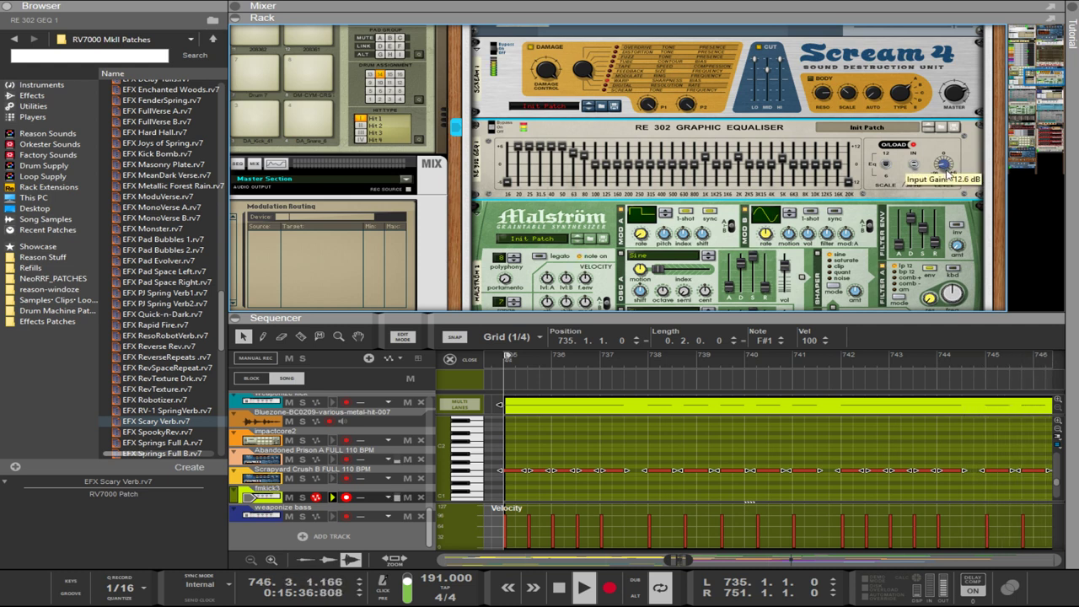
scroll(946, 173, up, 15)
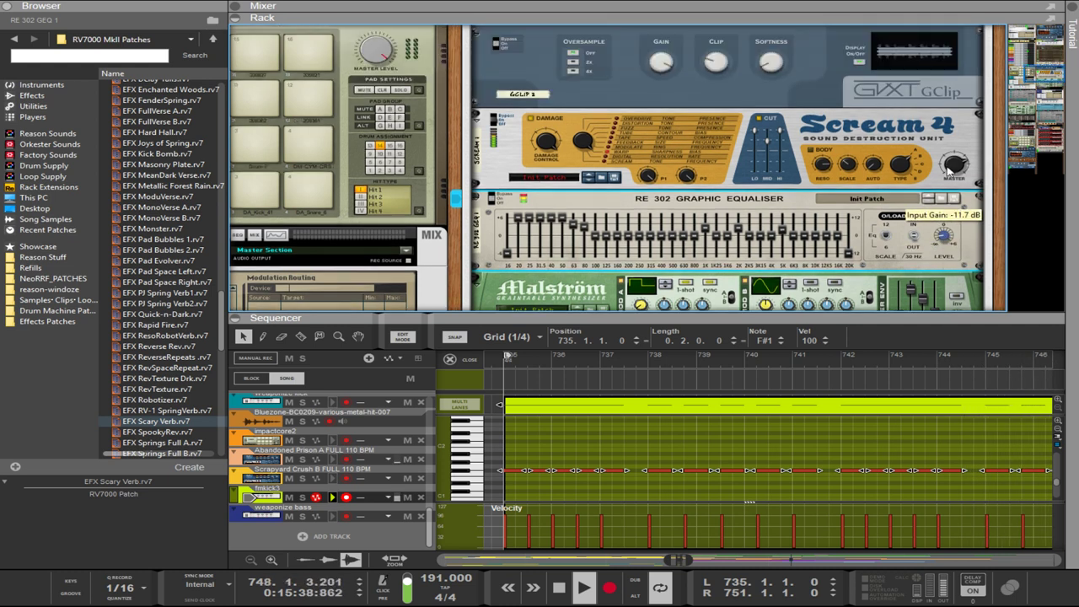
scroll(967, 179, down, 10)
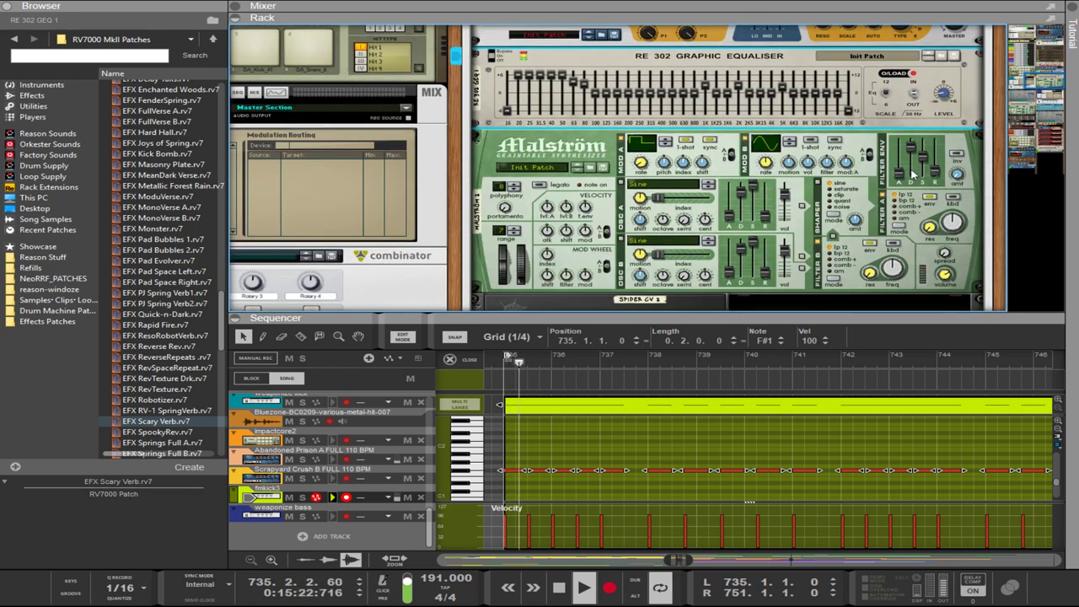
scroll(910, 176, up, 3)
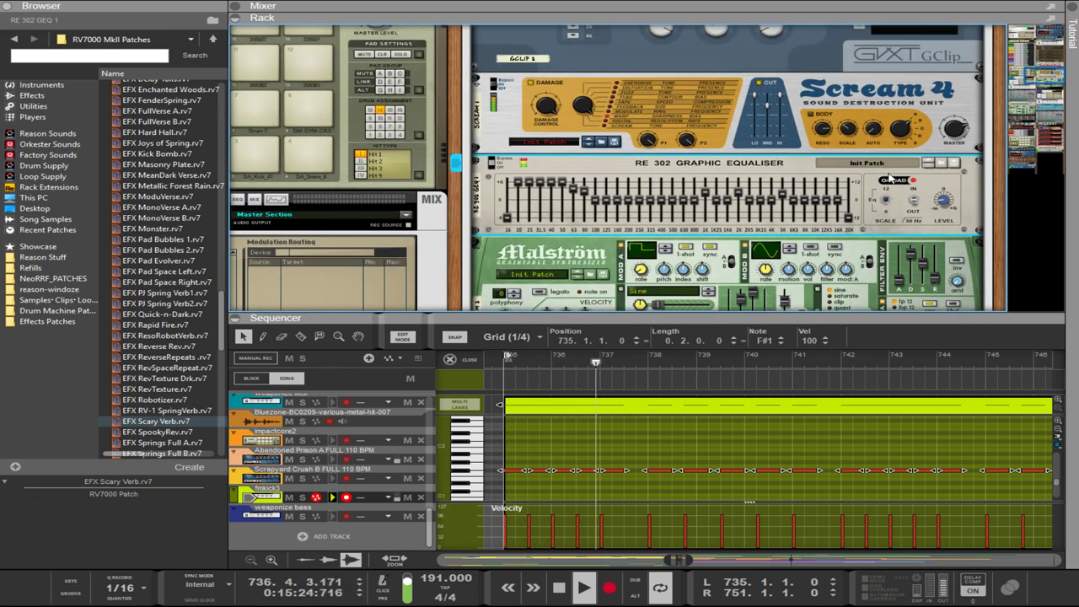
scroll(889, 177, down, 1)
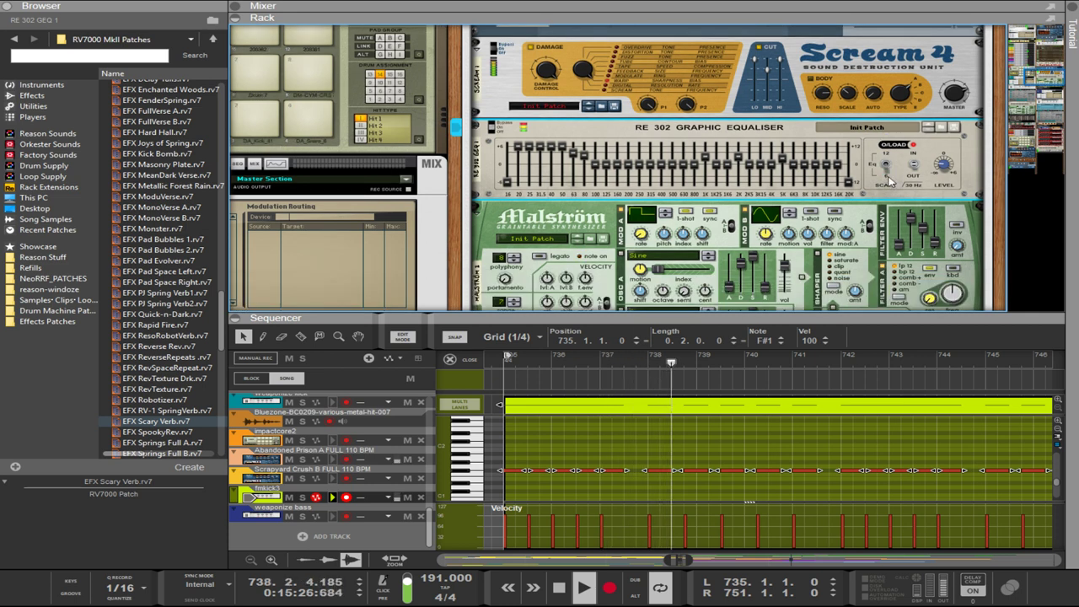
scroll(890, 179, up, 2)
scroll(889, 180, down, 2)
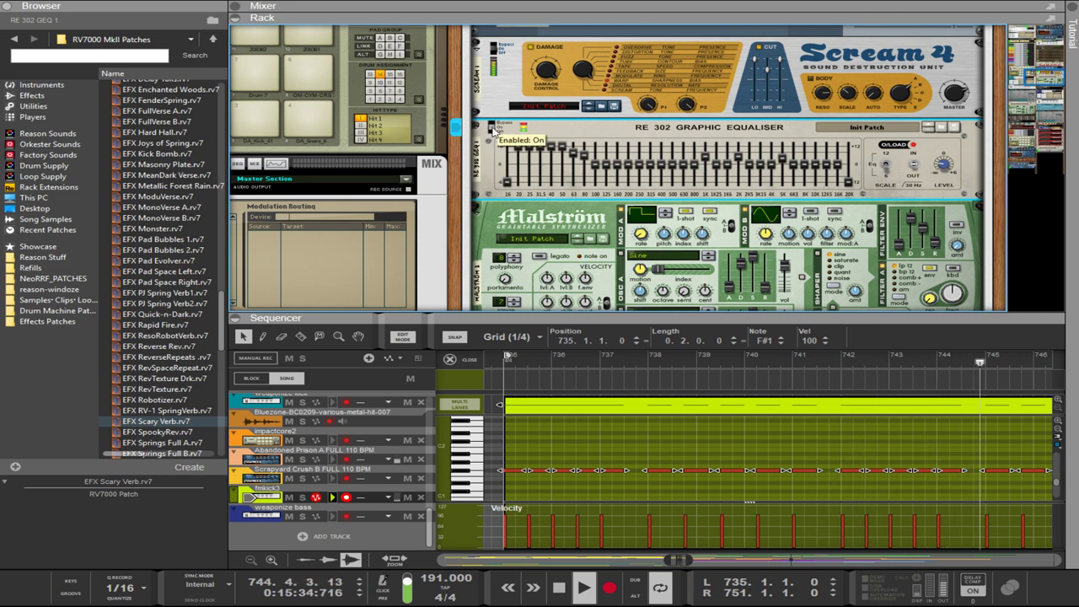
click(955, 95)
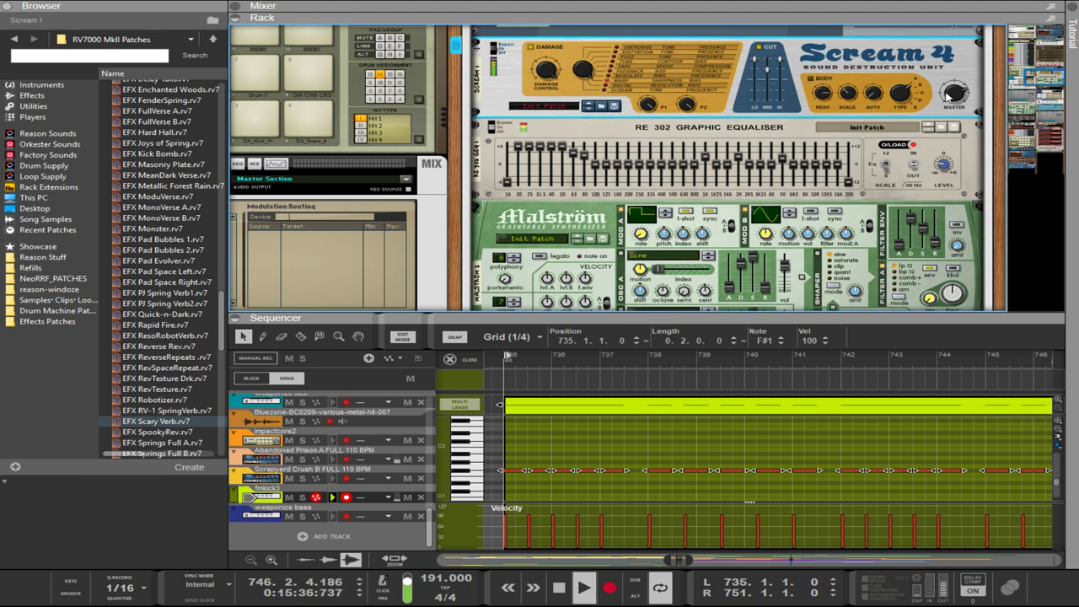
click(492, 126)
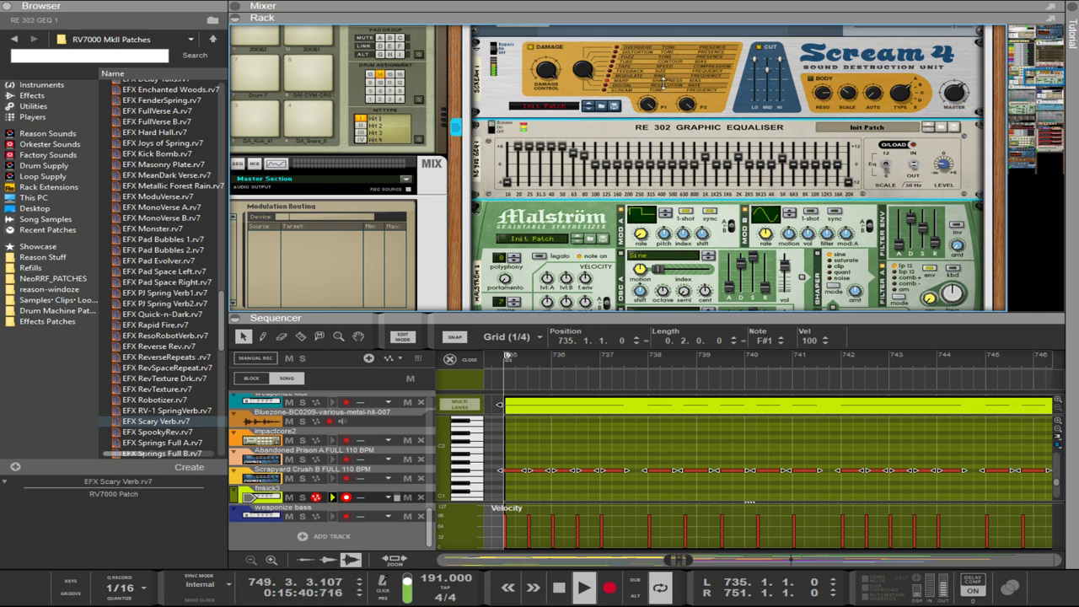
key(F5)
scroll(792, 308, down, 1)
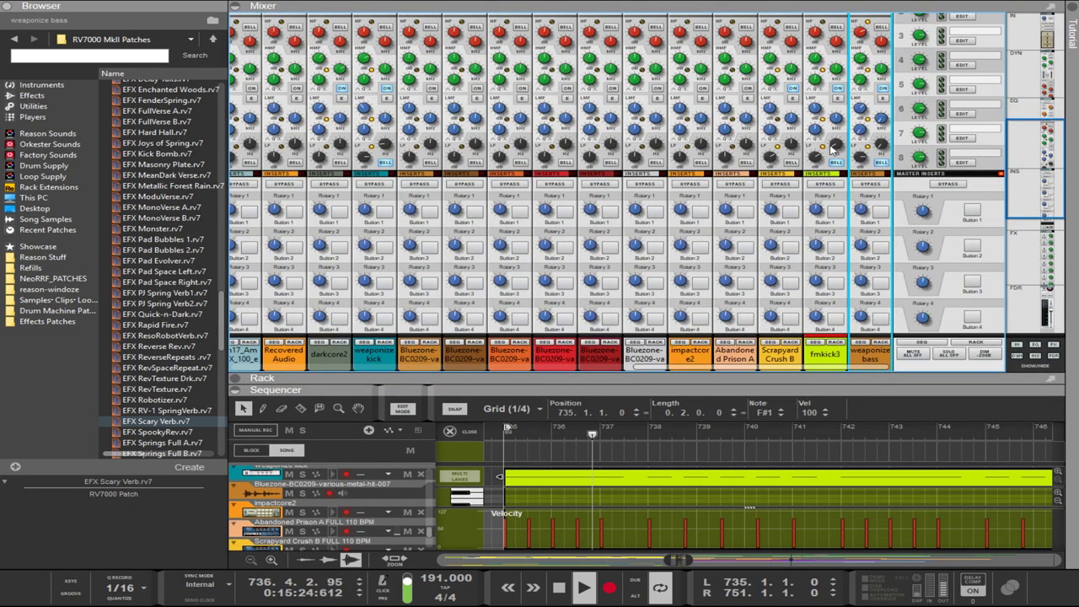
- Cut the fmkick3 channel's LMF gain to -4.13 dB
click(833, 148)
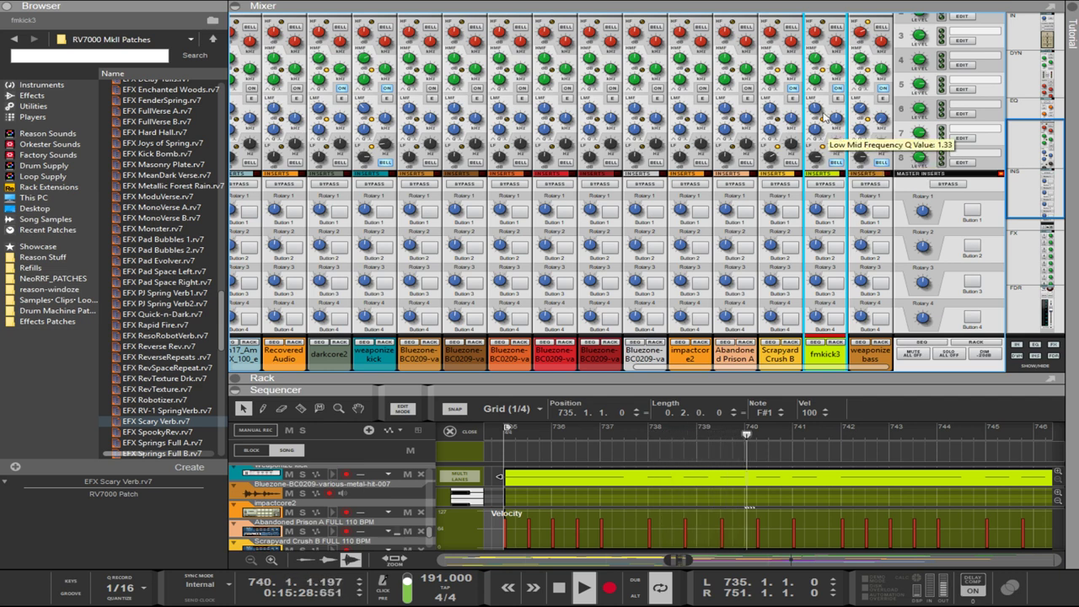
drag(819, 111, 818, 114)
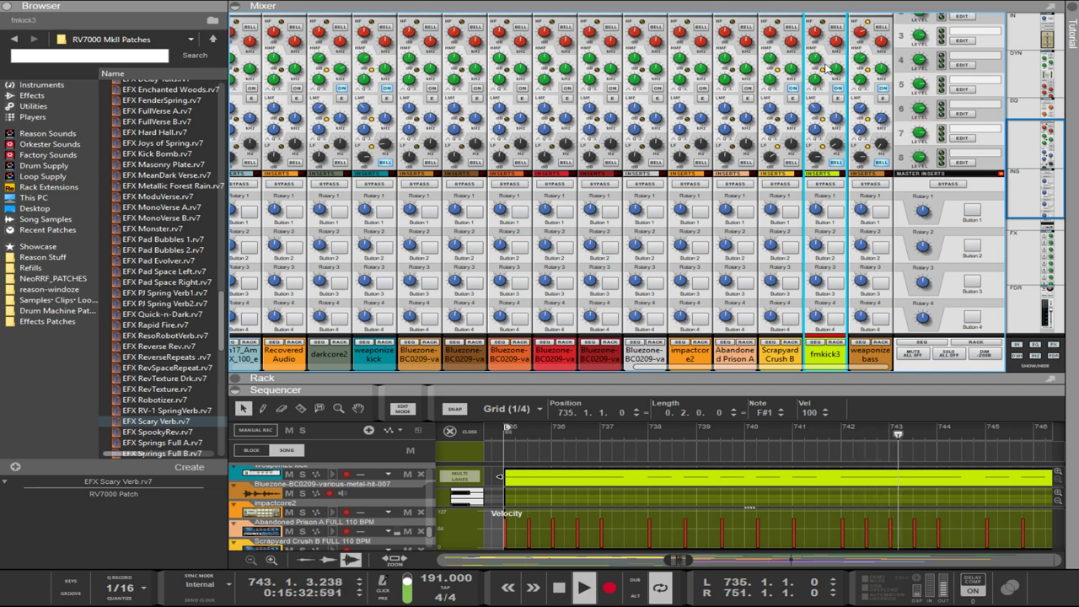
scroll(822, 71, up, 3)
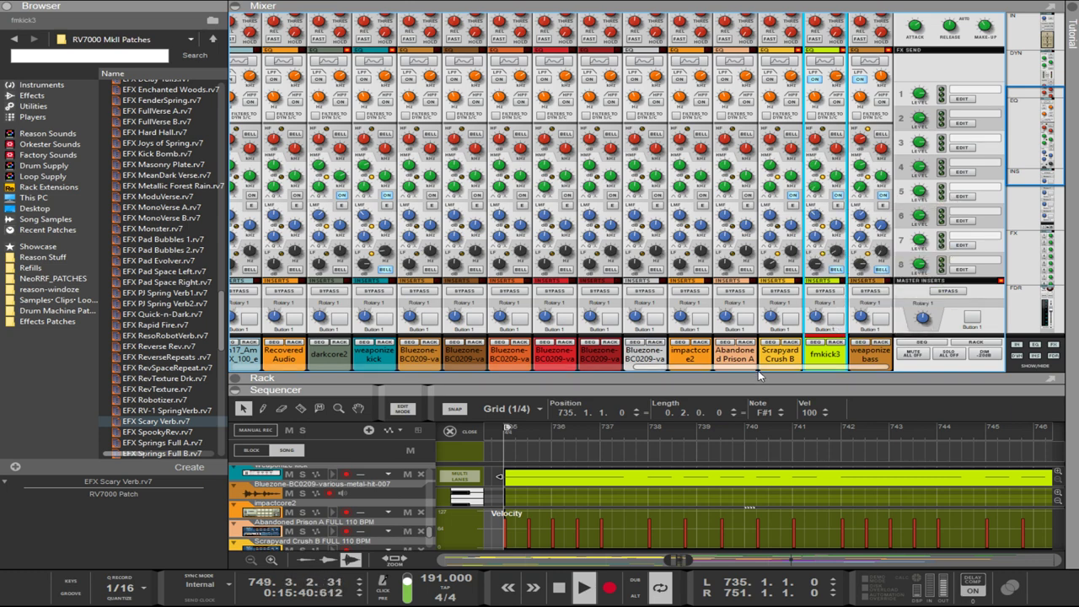
- Drag the Mixer/Rack divider up so the rack shows below the mixer again
drag(755, 375, 719, 103)
scroll(765, 270, down, 3)
scroll(765, 270, down, 2)
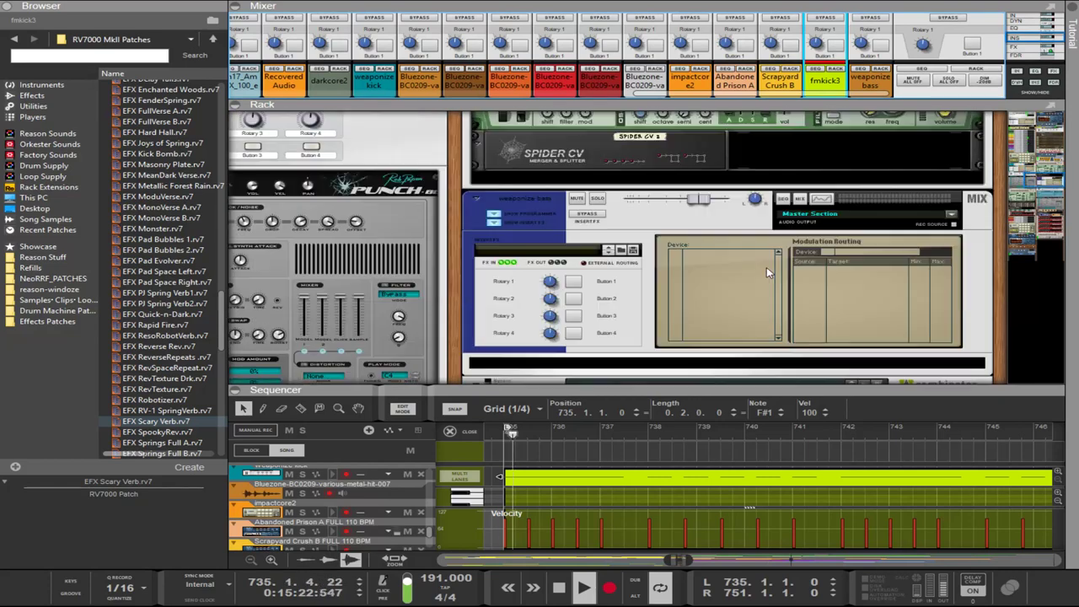
scroll(764, 268, up, 4)
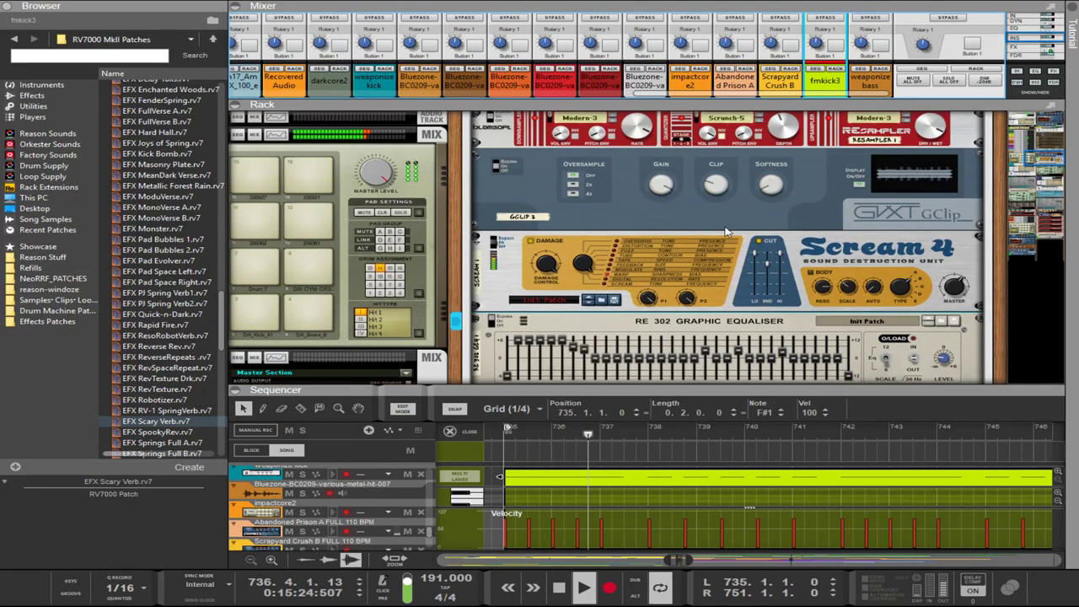
scroll(717, 260, up, 2)
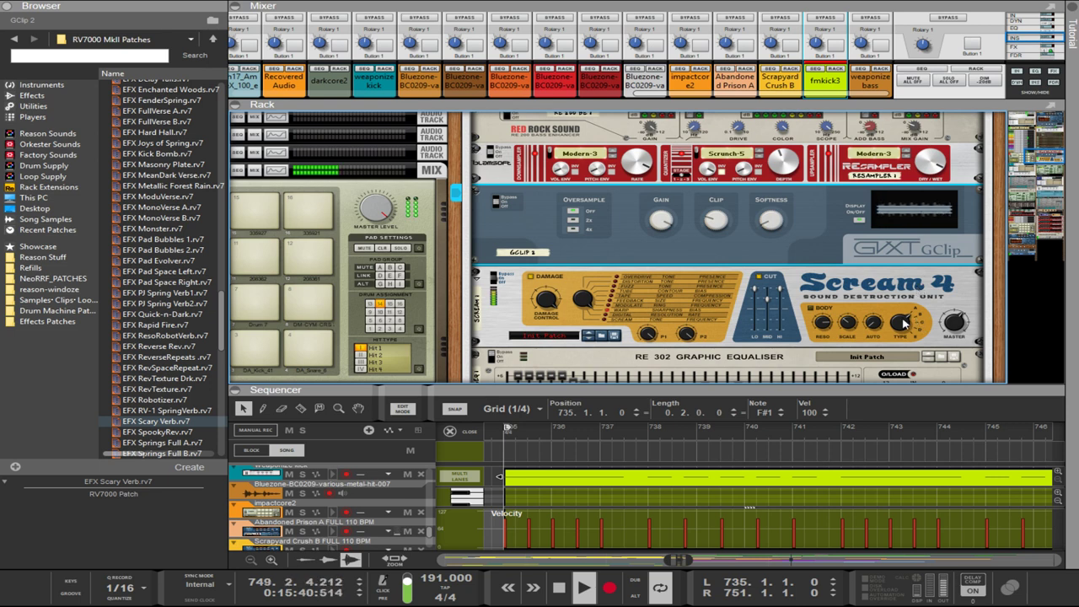
key(ctrl+v)
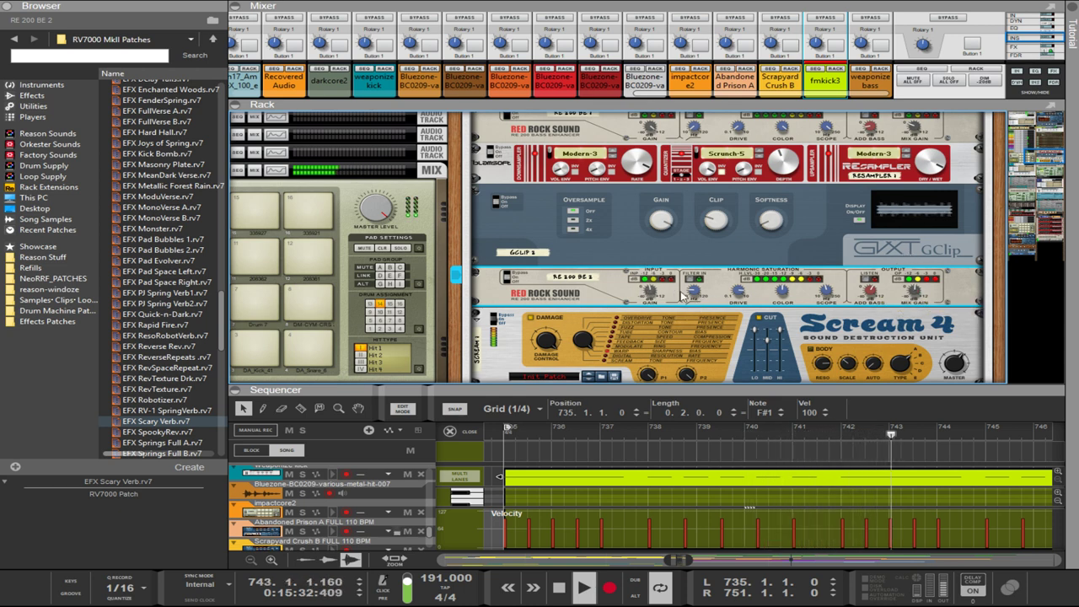
drag(658, 285, 650, 290)
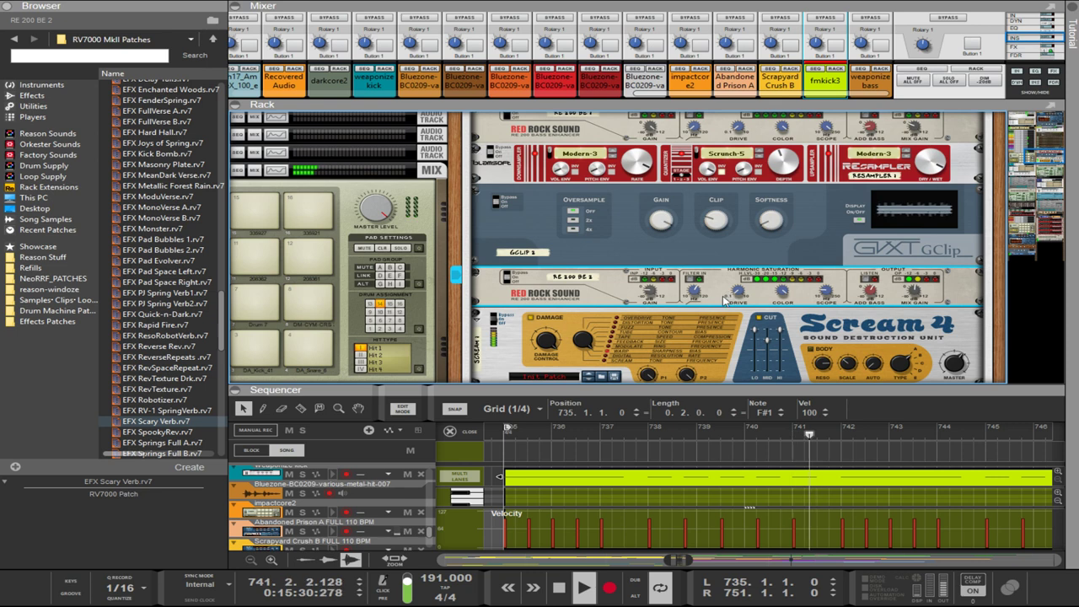
click(767, 319)
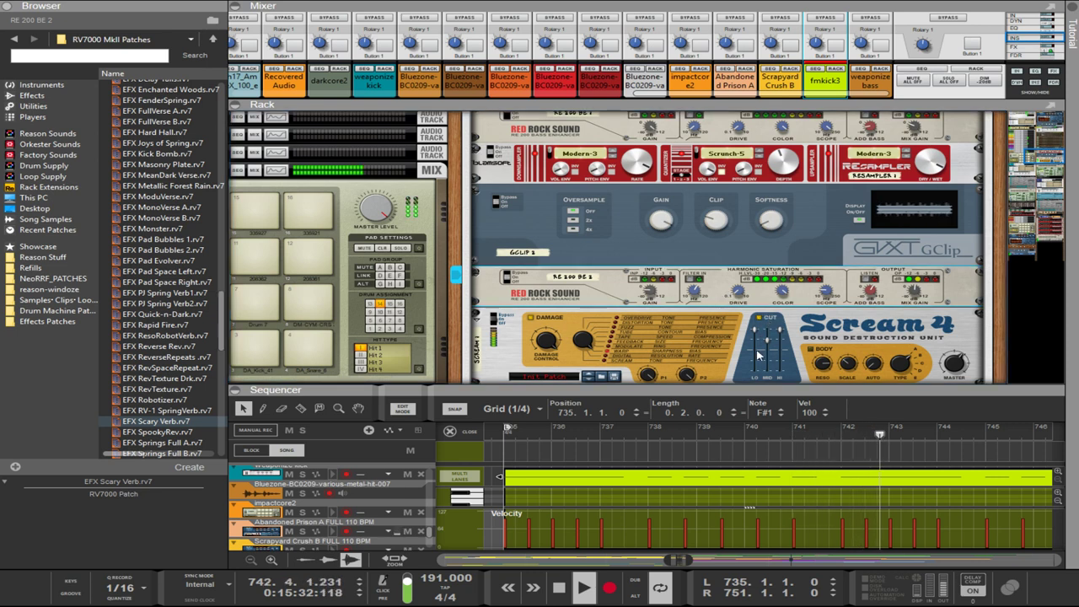
key(Delete)
scroll(568, 288, up, 2)
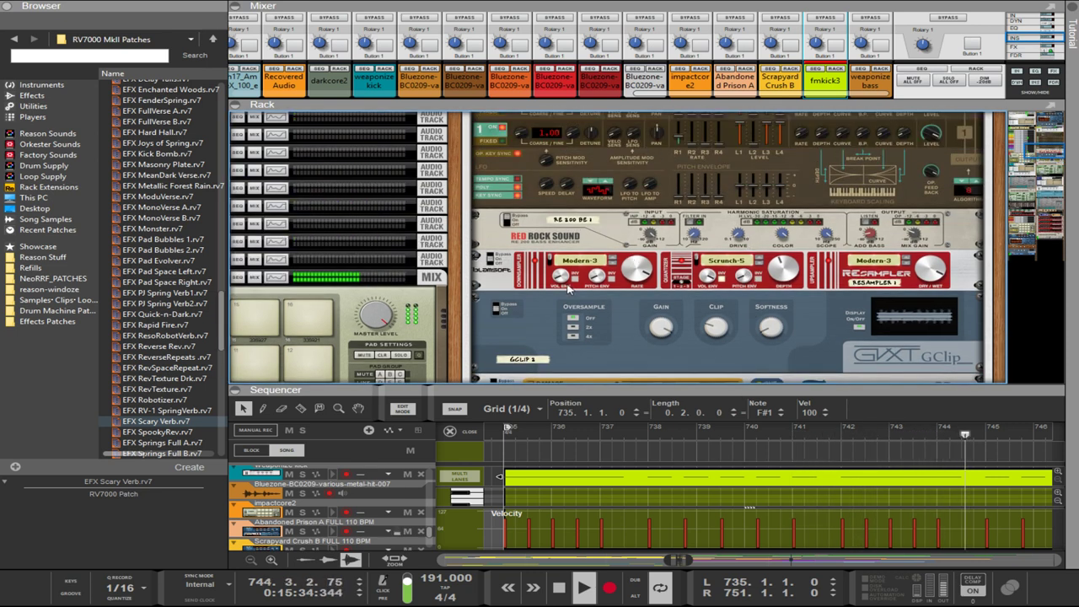
scroll(723, 239, up, 4)
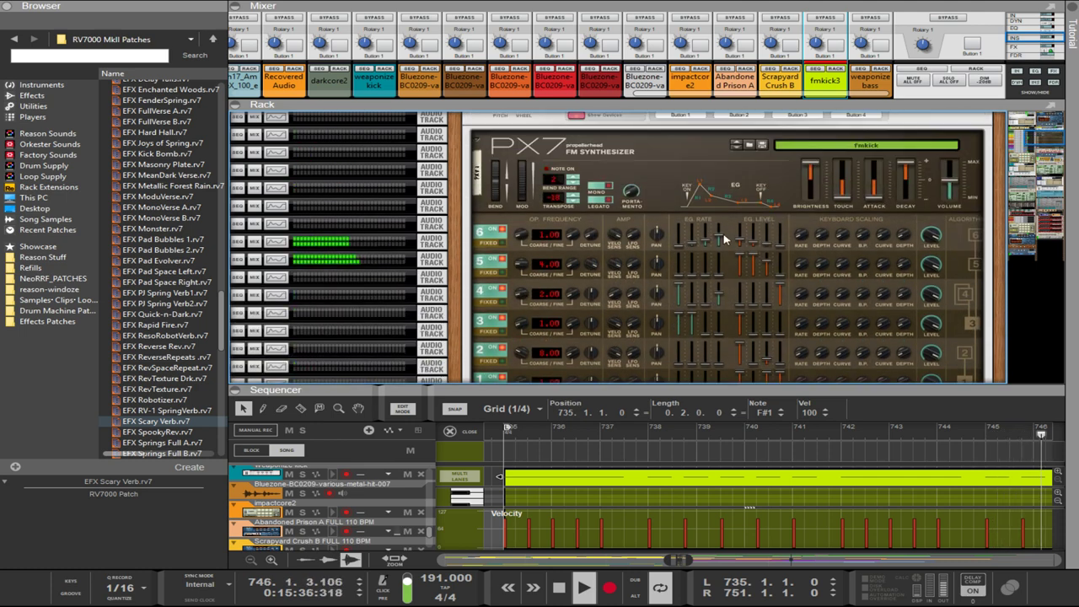
scroll(732, 236, down, 3)
scroll(741, 236, up, 3)
- Select the PX7 synth holding the fmkick patch for editing
click(744, 266)
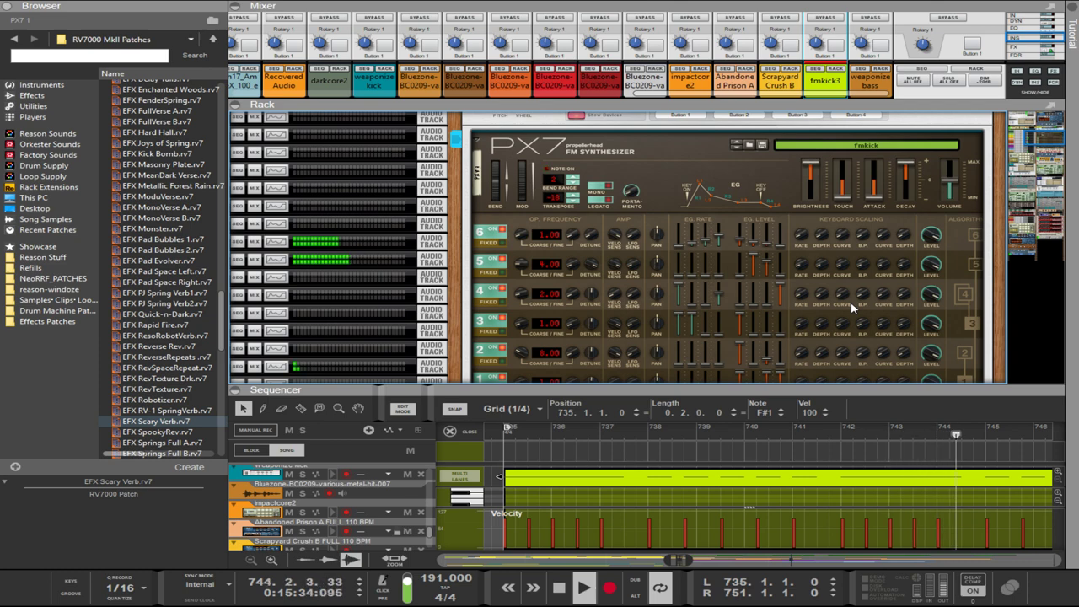
- Select the Red Rock Sound, Resampler and GClip devices in turn to inspect the kick's effects chain
scroll(843, 316, down, 5)
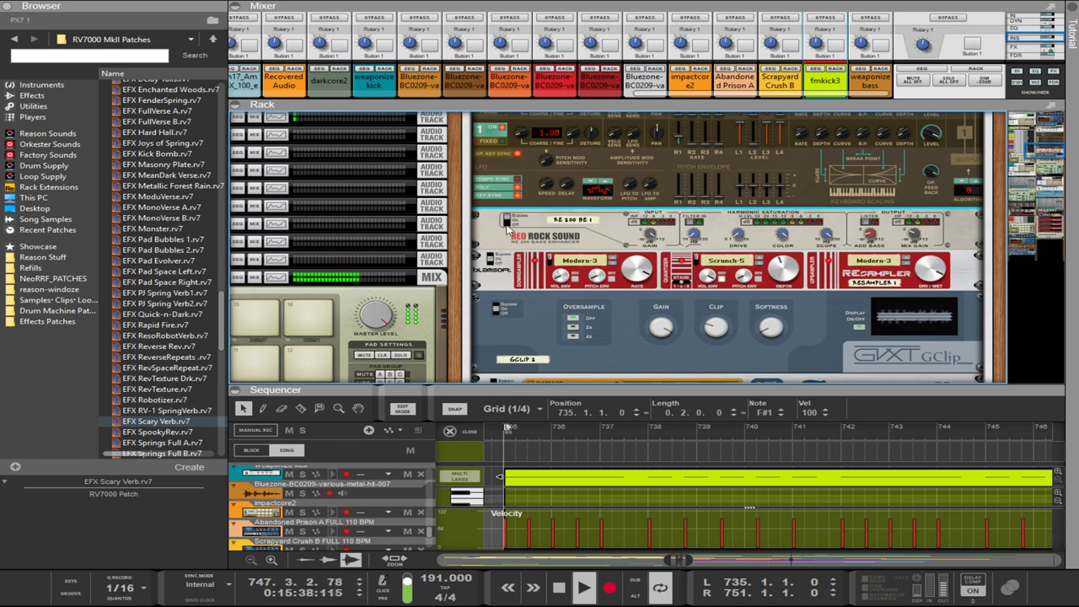
click(508, 226)
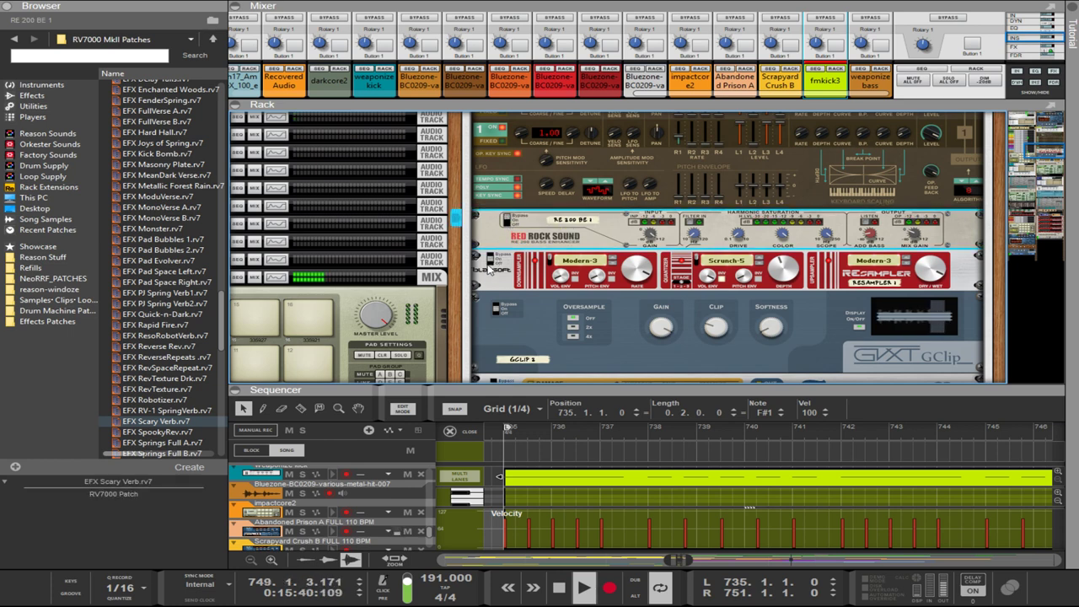
click(491, 259)
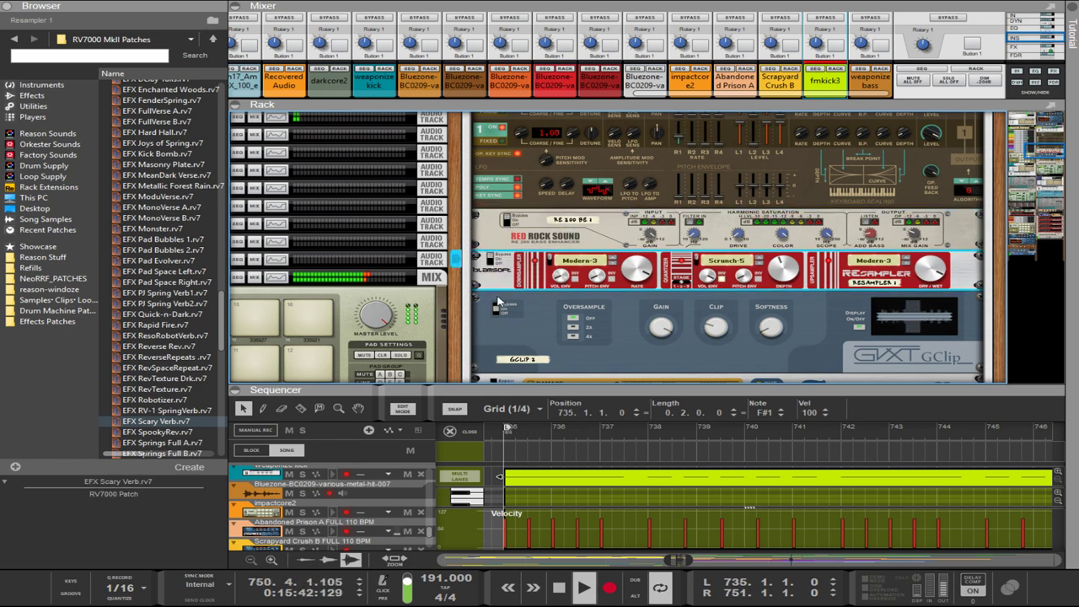
click(495, 295)
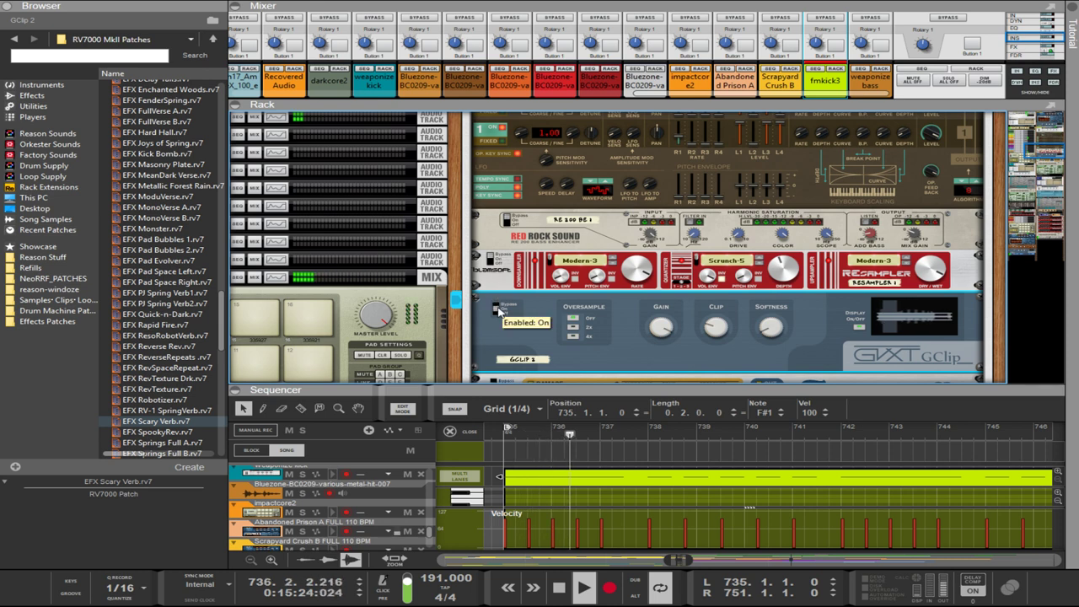
scroll(523, 257, down, 2)
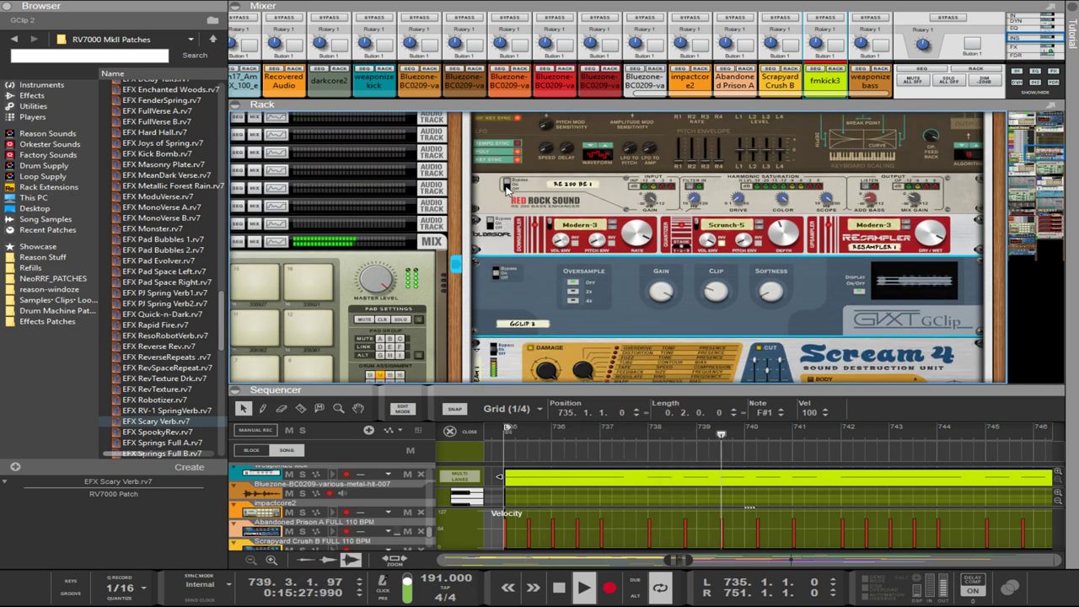
click(510, 186)
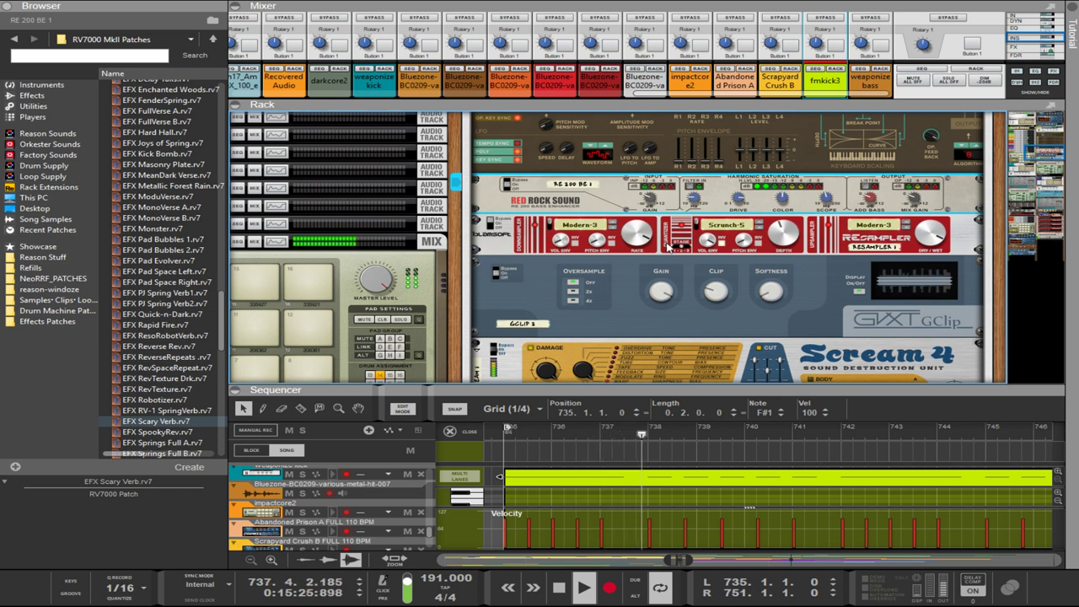
- Turn GClip's oversampling off, switch it On, and raise Red Rock Sound's Add Bass to 5.7 dB
click(568, 306)
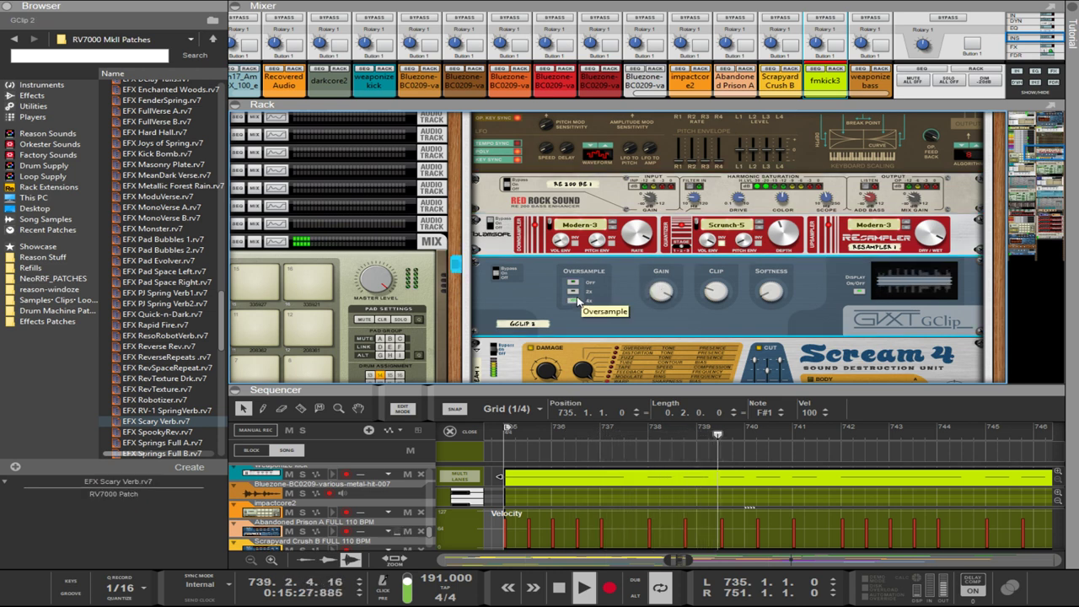
click(573, 282)
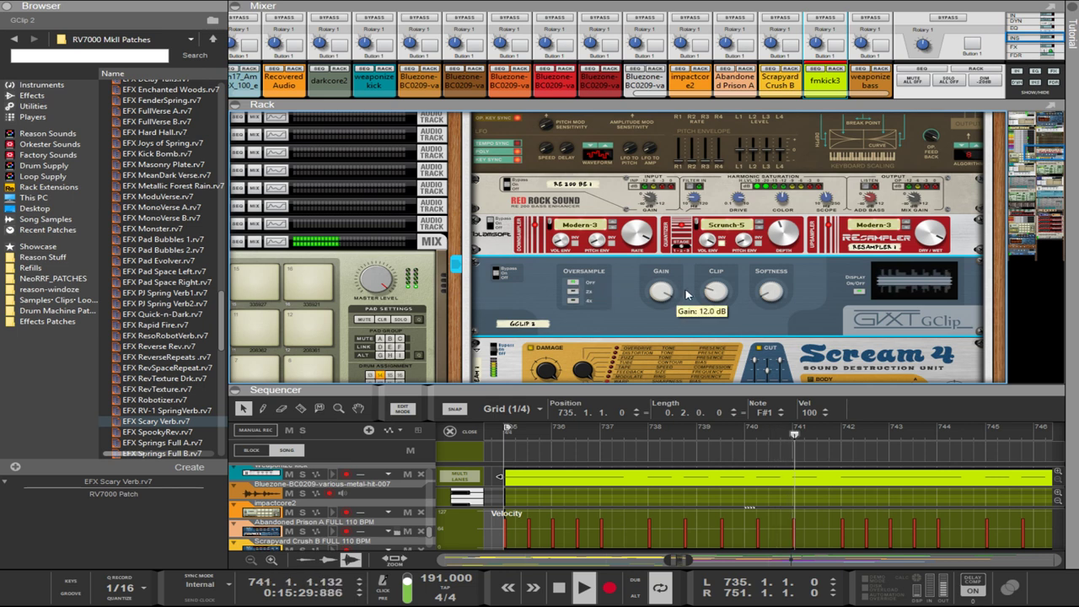
click(495, 273)
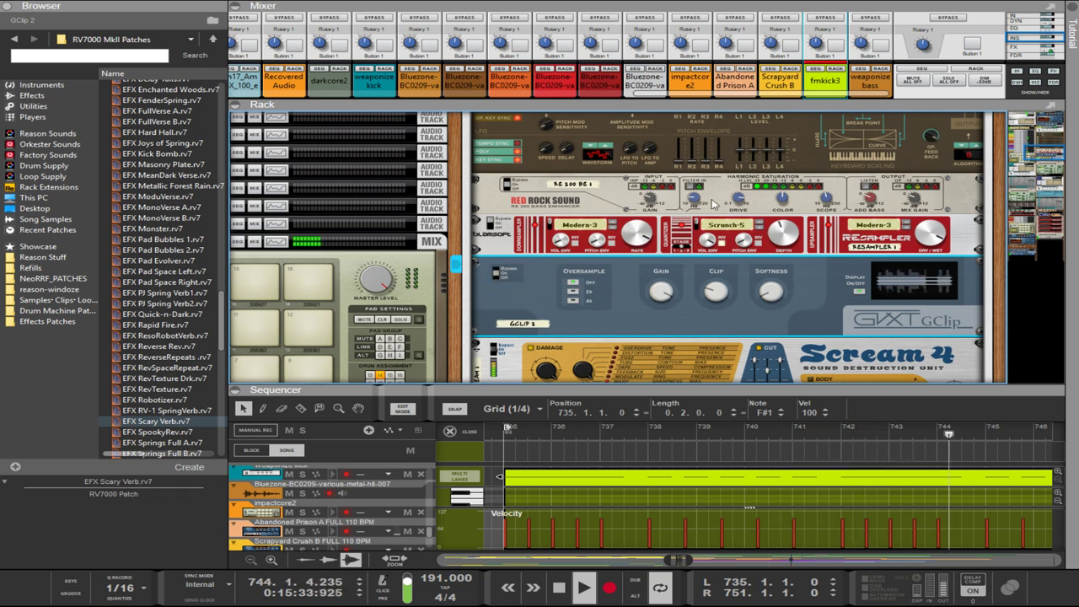
drag(869, 199, 867, 151)
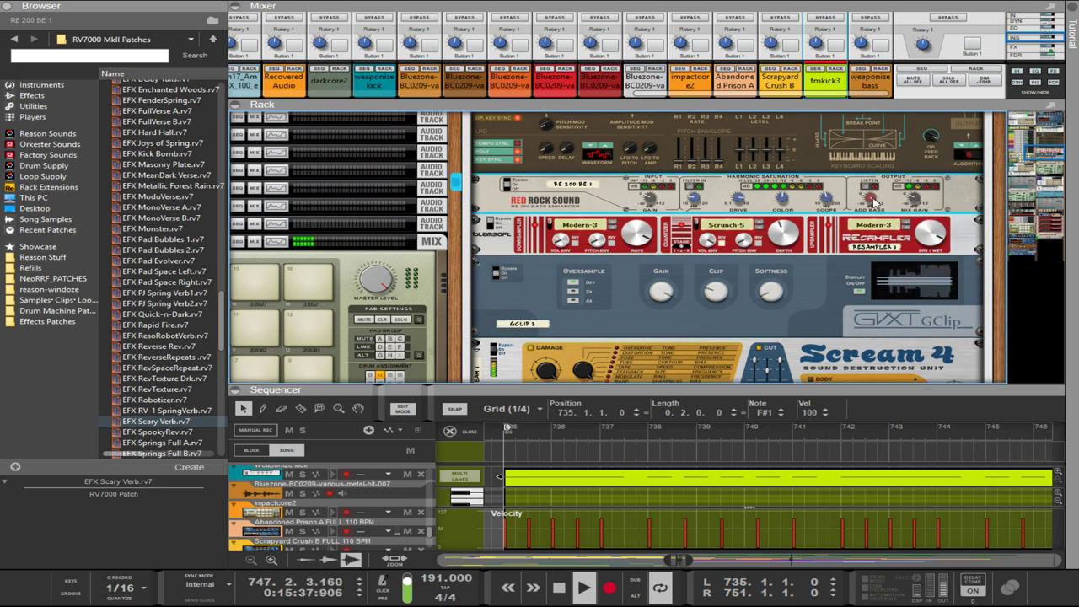
- Lower GClip's gain to about 0.6 dB and delete the Red Rock Sound device
click(717, 290)
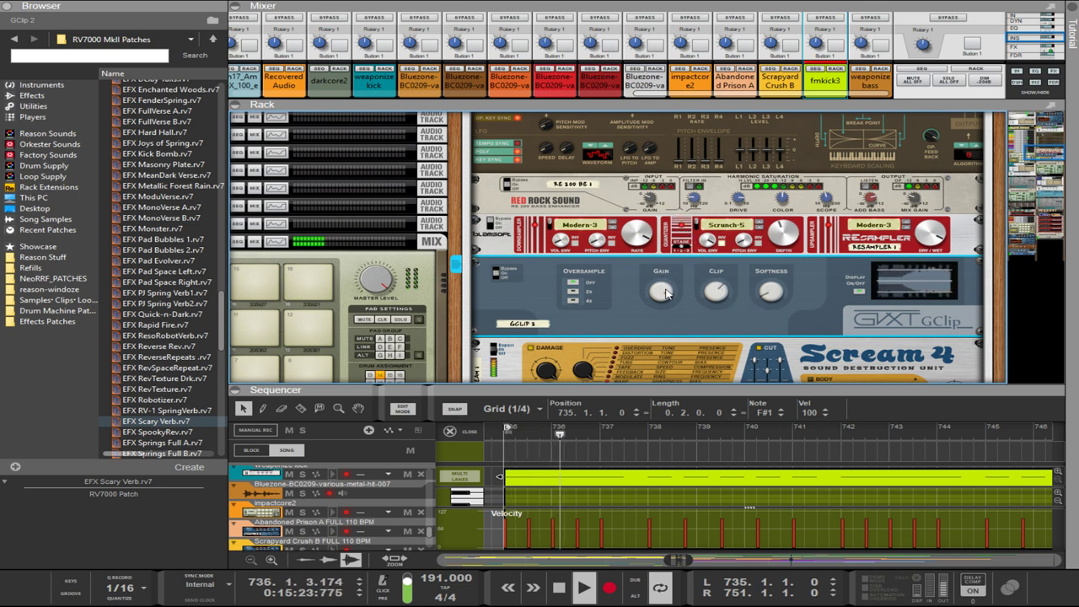
drag(675, 336, 718, 376)
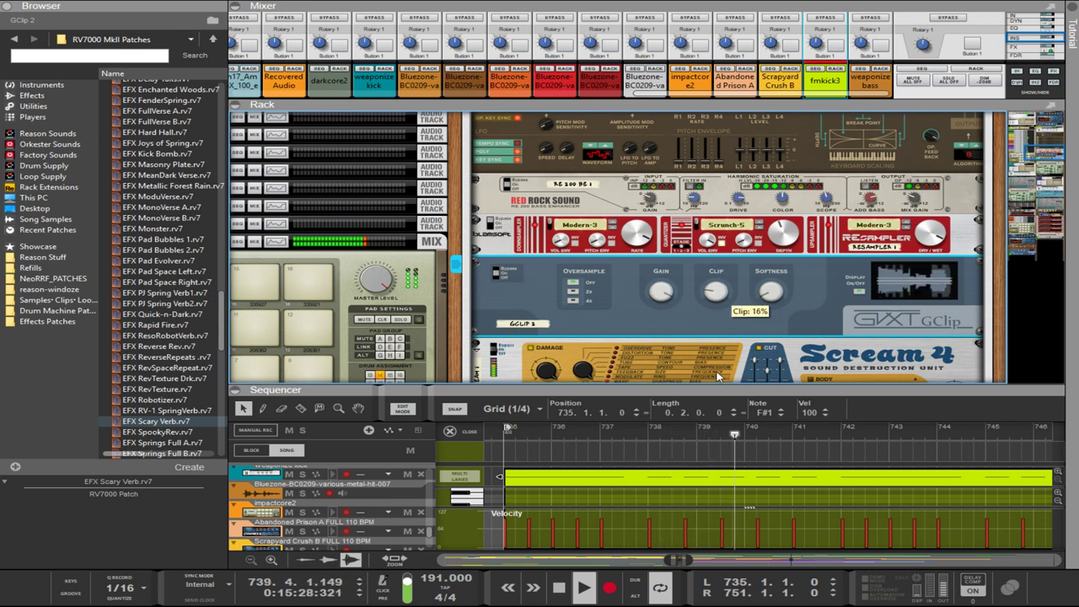
click(607, 196)
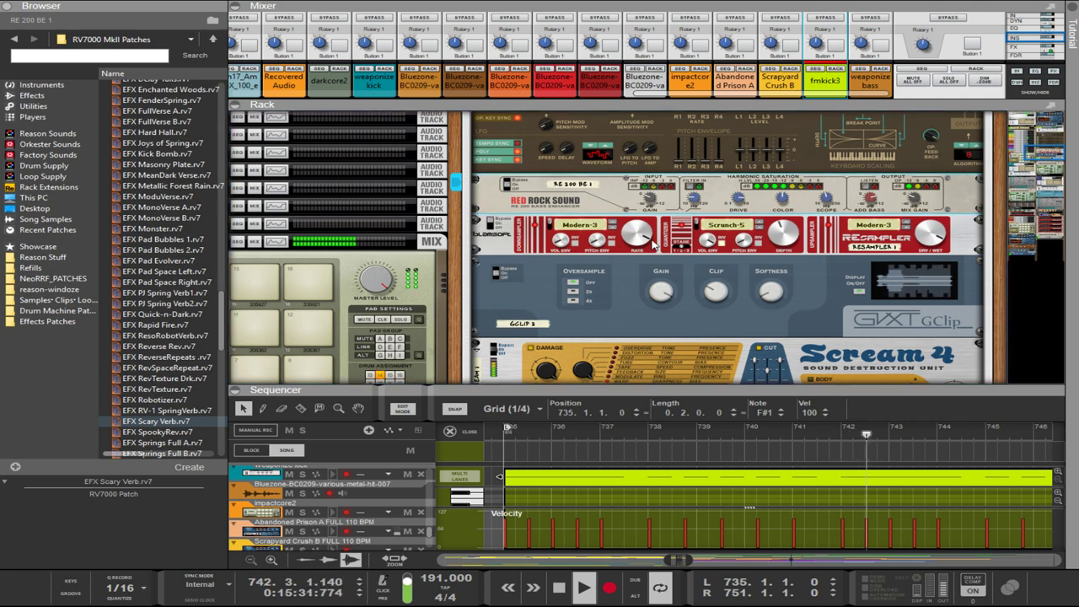
key(Delete)
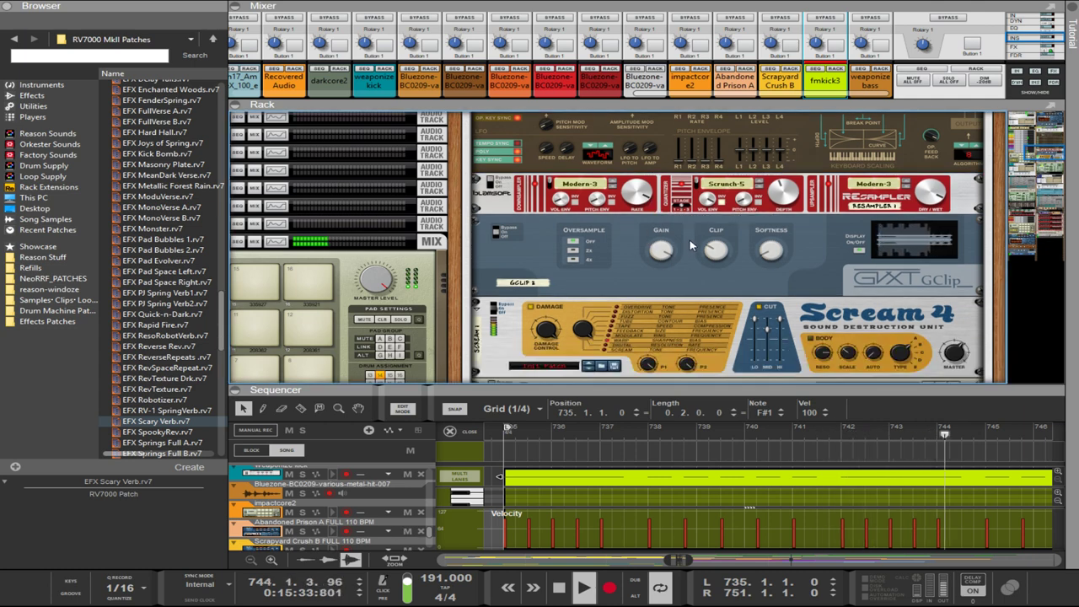
scroll(693, 240, up, 4)
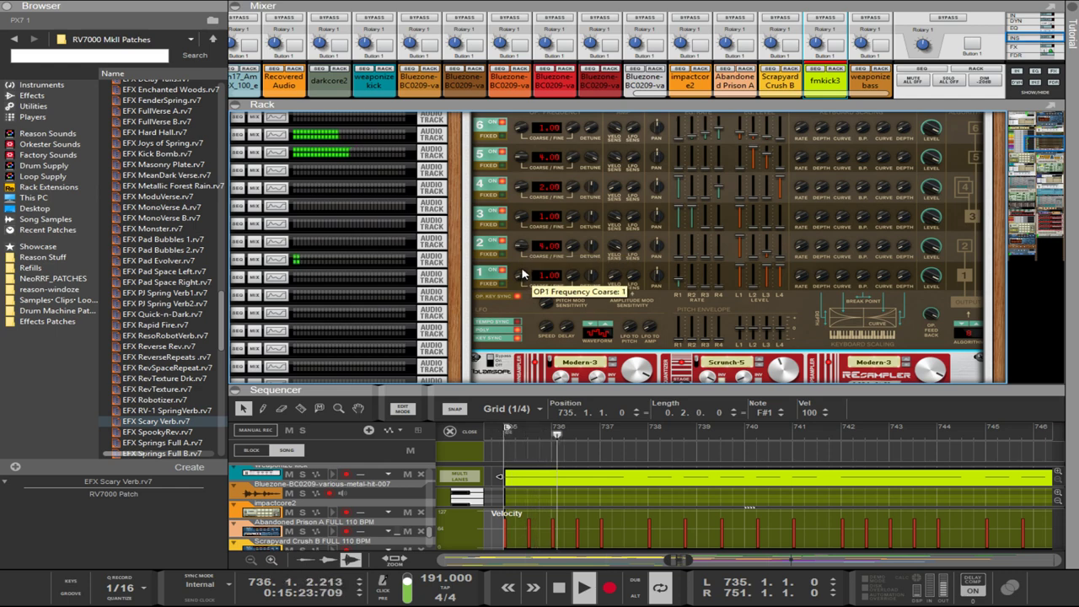
scroll(523, 270, down, 3)
- Lower the Resampler's downsampling rate to about 8962 Hz
click(521, 270)
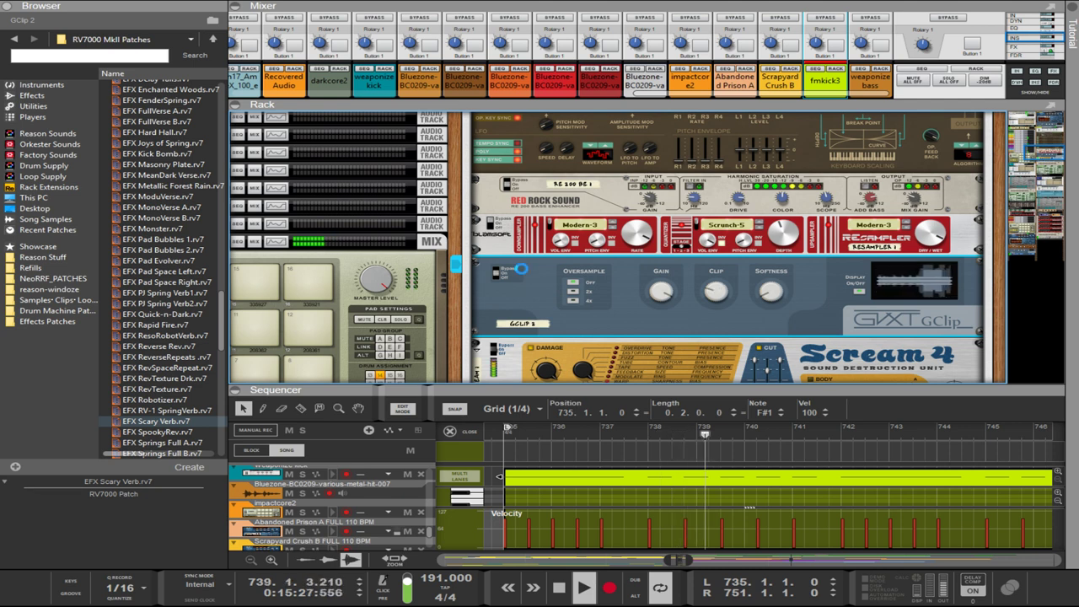
key(Up)
key(Up)
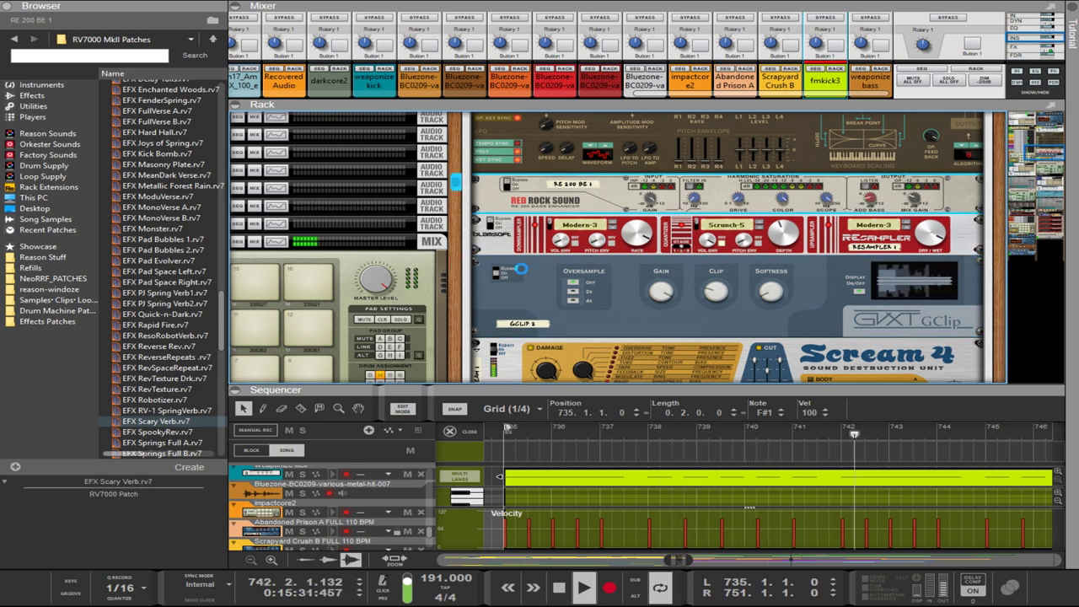
scroll(523, 273, up, 1)
click(523, 273)
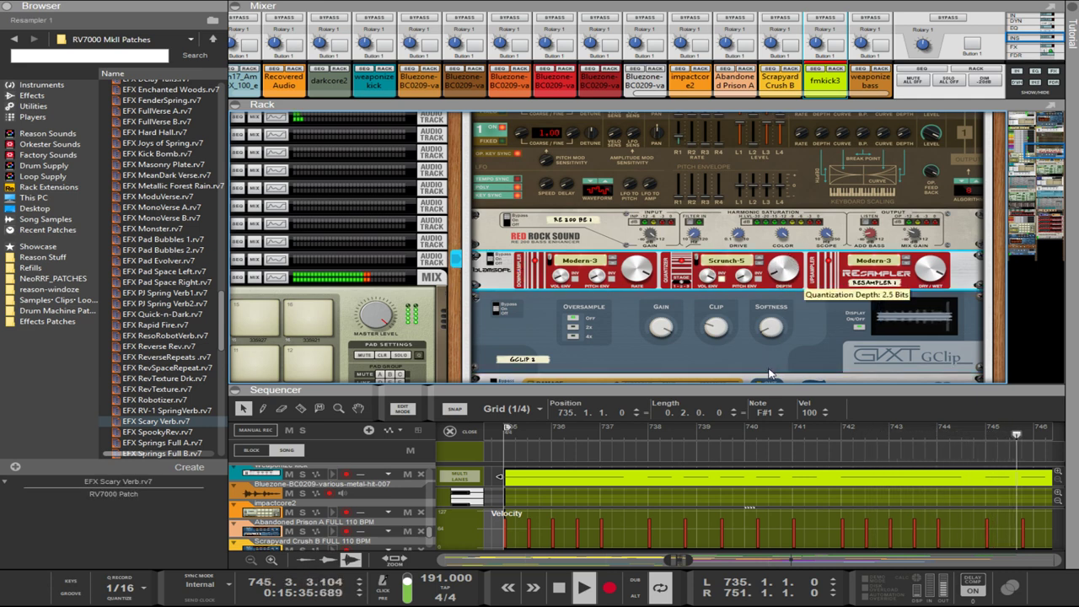
drag(629, 317, 617, 309)
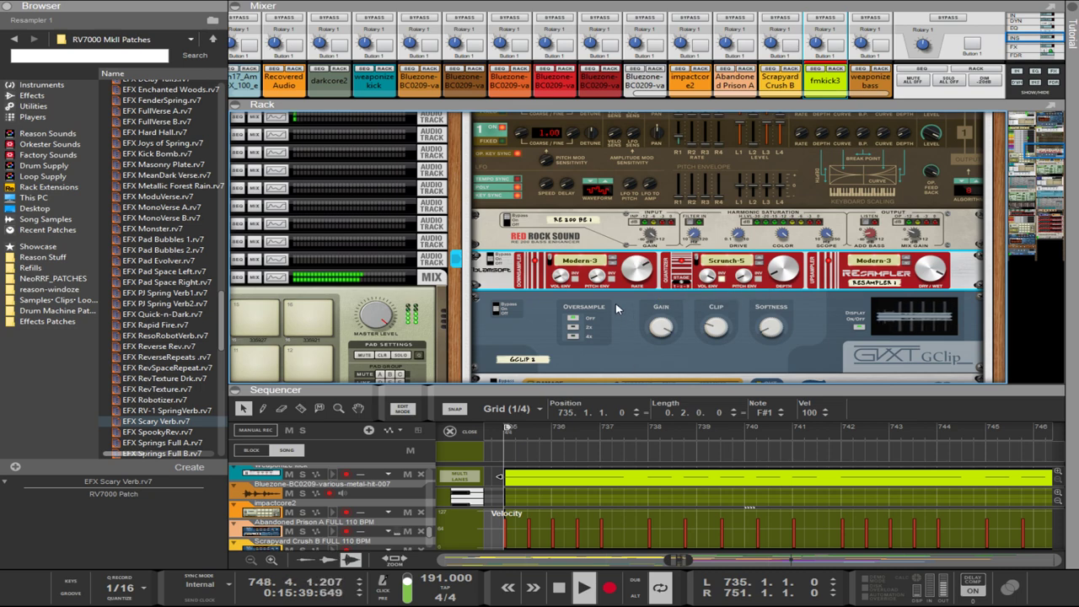
scroll(615, 306, down, 3)
scroll(615, 305, down, 1)
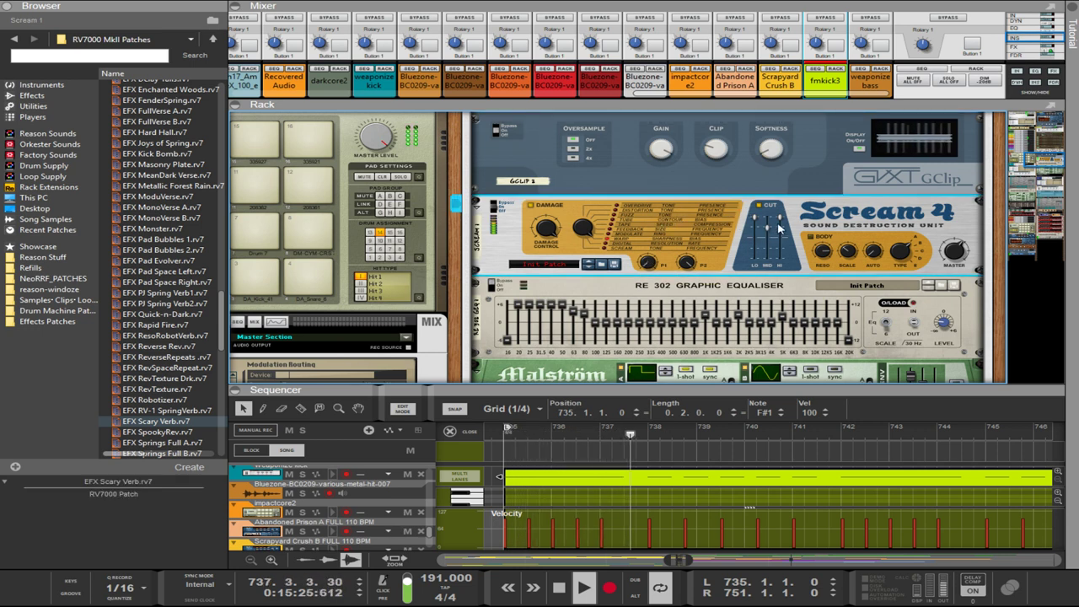
- Raise the EQ's 1K and 2K bands slightly, pull 16 Hz fully down, and reset 20 kHz to 0%
click(713, 324)
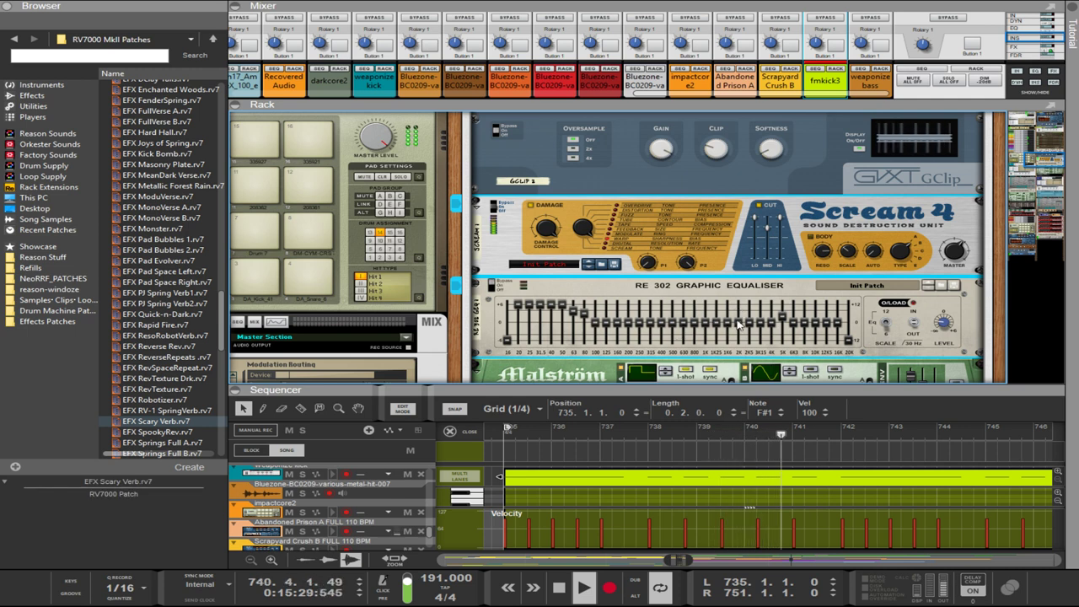
drag(736, 320, 705, 313)
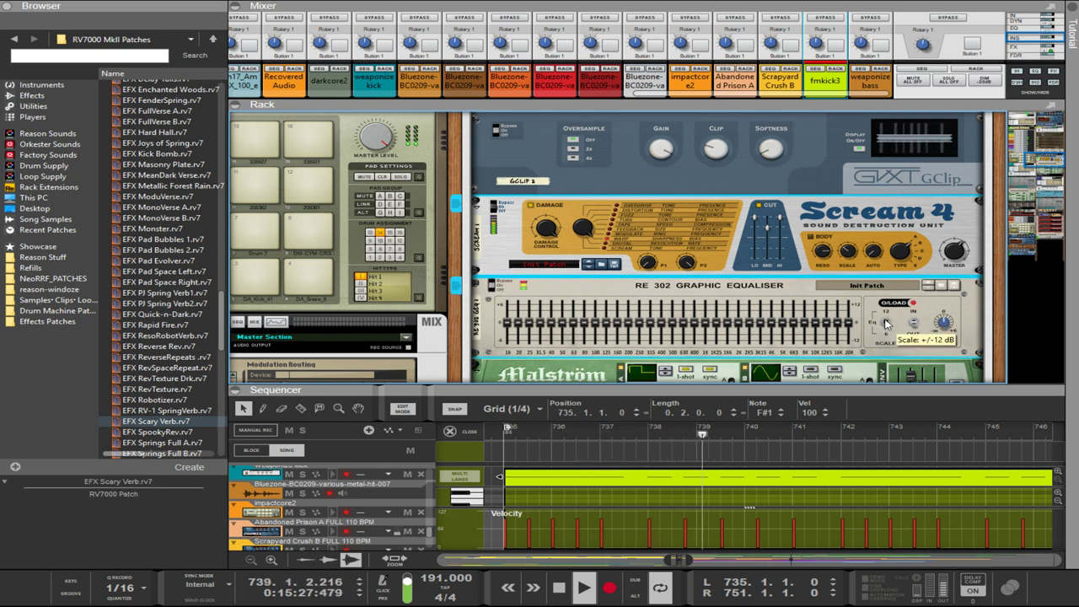
drag(506, 323, 508, 356)
drag(848, 322, 851, 352)
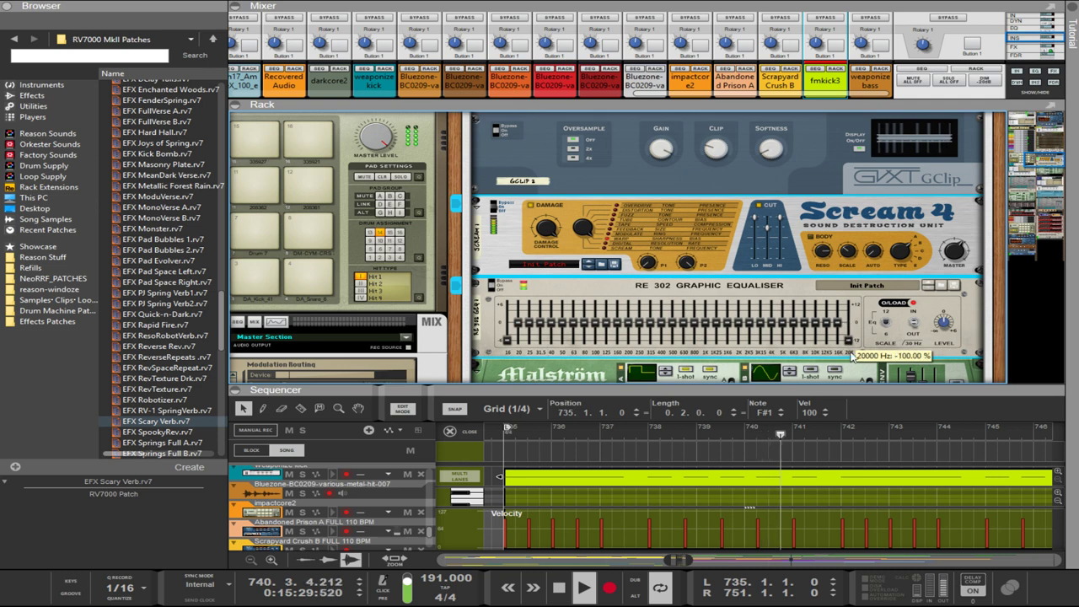
ctrl+click(849, 340)
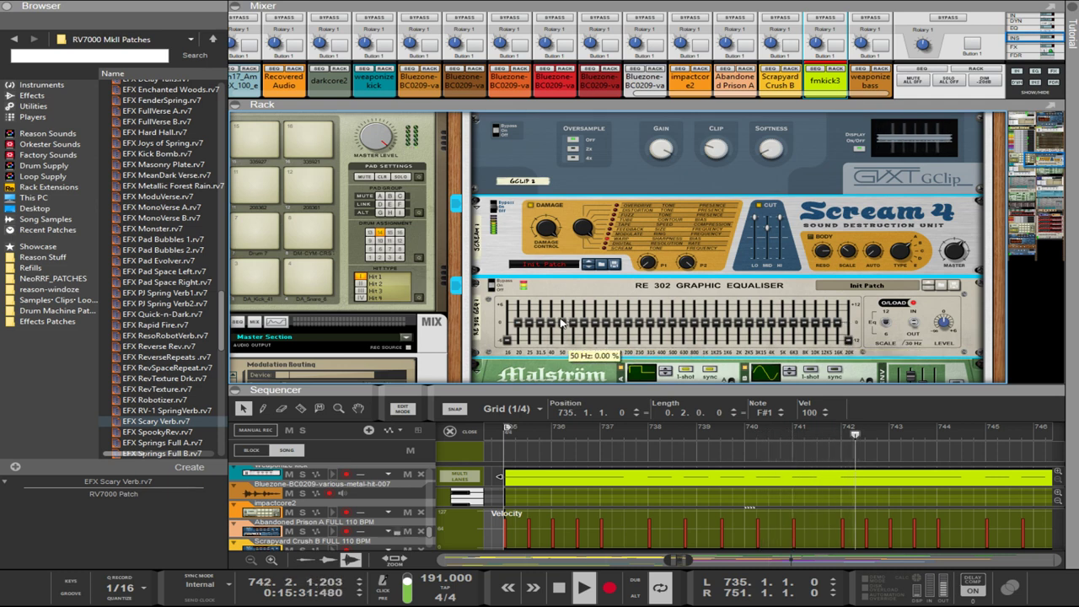
- Boost the 50 Hz band to 44.80% and 31.5 Hz to 58.20%, and lower Scream 4's Cut Mid to 44
mouse_move(560, 322)
mouse_down()
mouse_move(552, 310)
mouse_move(563, 312)
mouse_up()
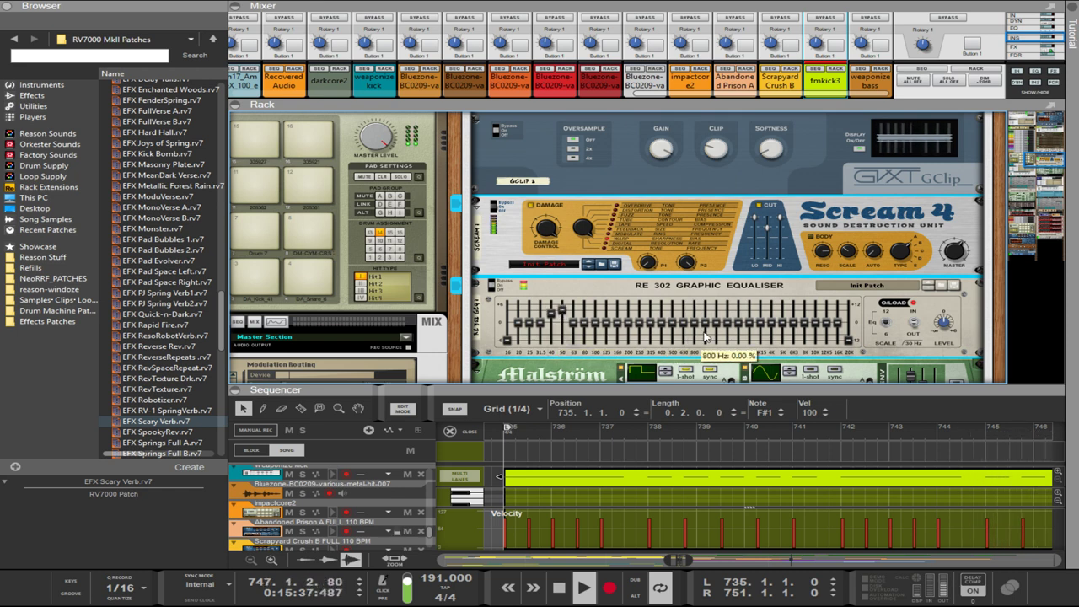
drag(538, 324, 538, 316)
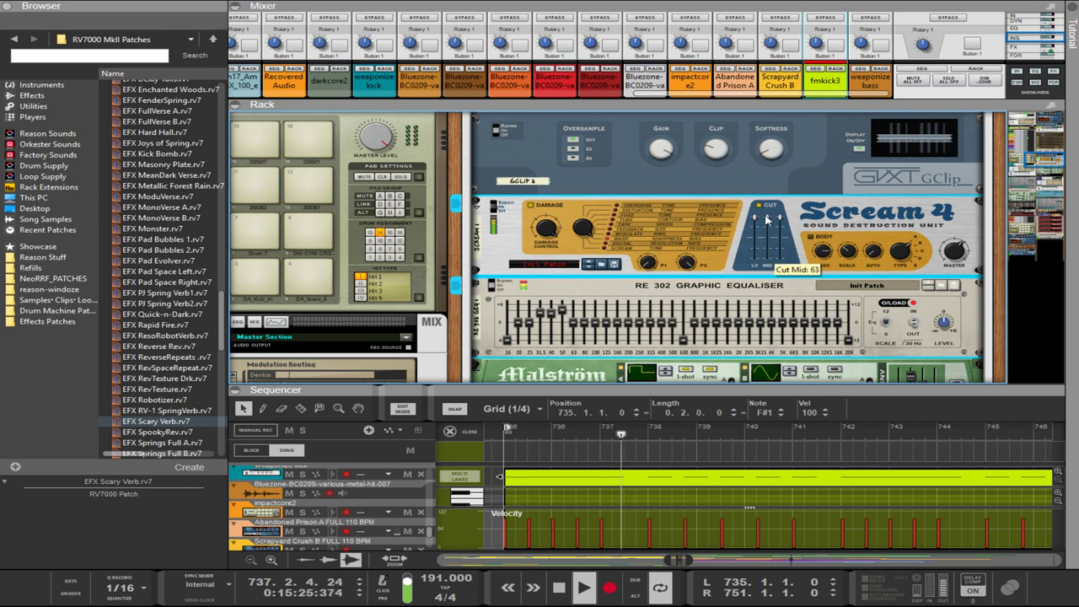
drag(765, 218, 768, 225)
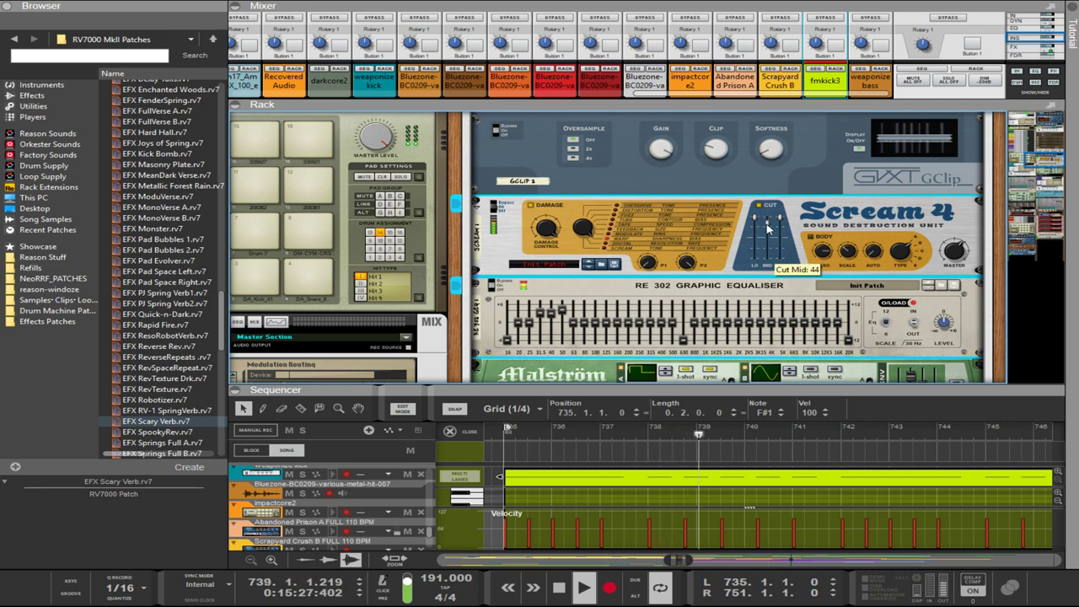
scroll(743, 261, up, 2)
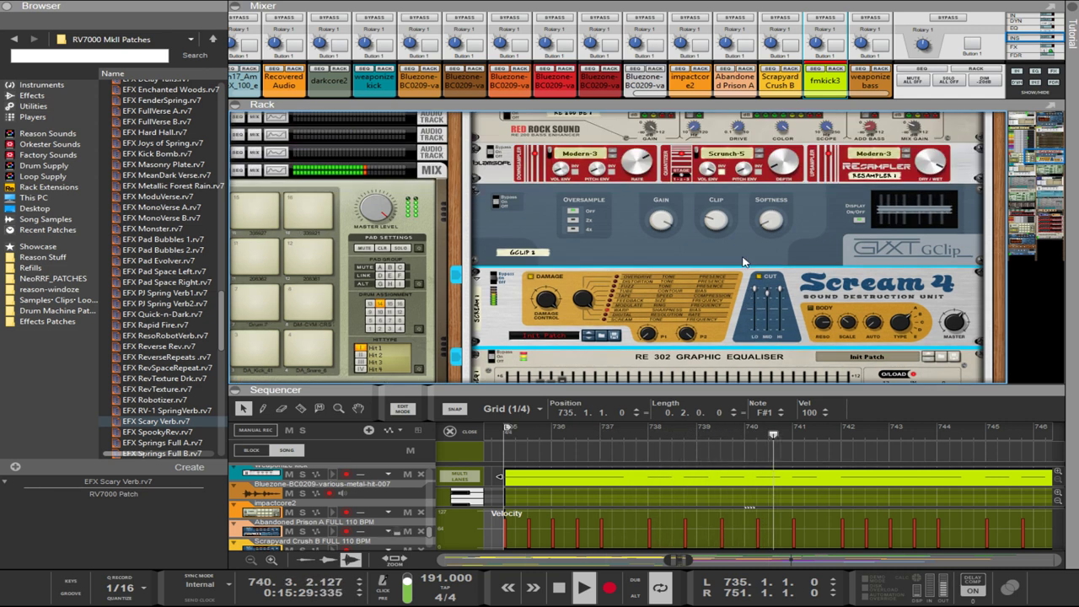
- Push GClip's gain up to 0.0 dB and set its Clip knob to 5%
scroll(643, 235, up, 2)
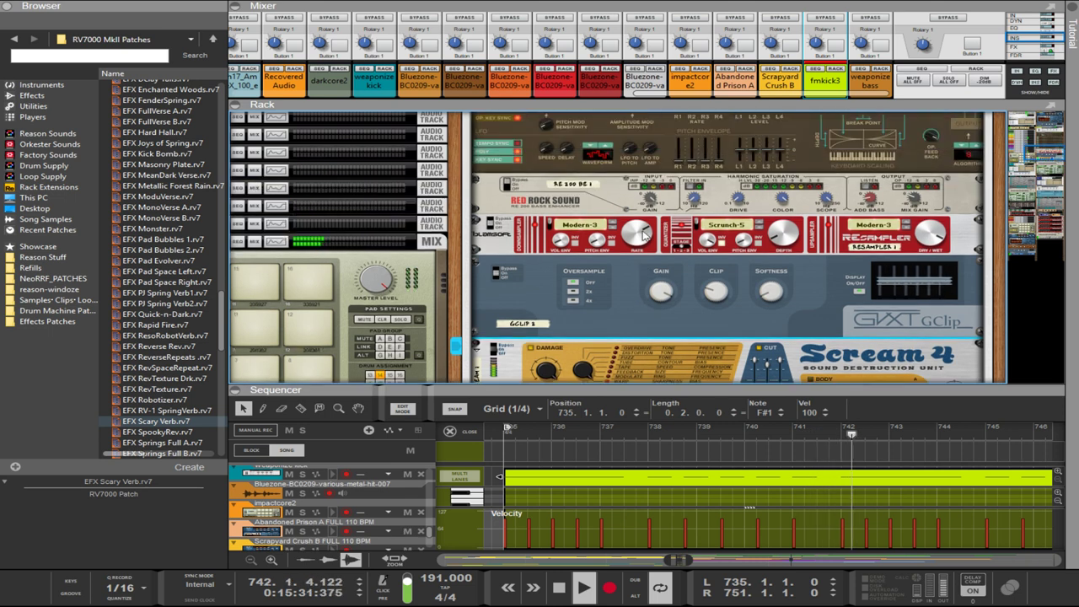
click(653, 283)
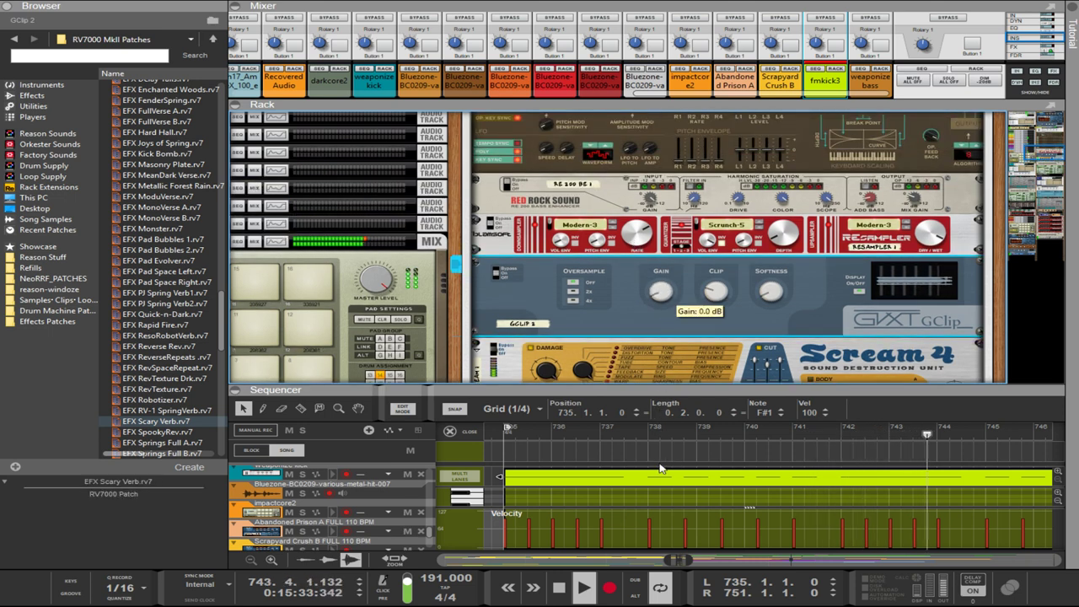
drag(659, 463, 716, 227)
mouse_move(716, 292)
mouse_down()
mouse_move(714, 315)
mouse_move(714, 303)
mouse_up()
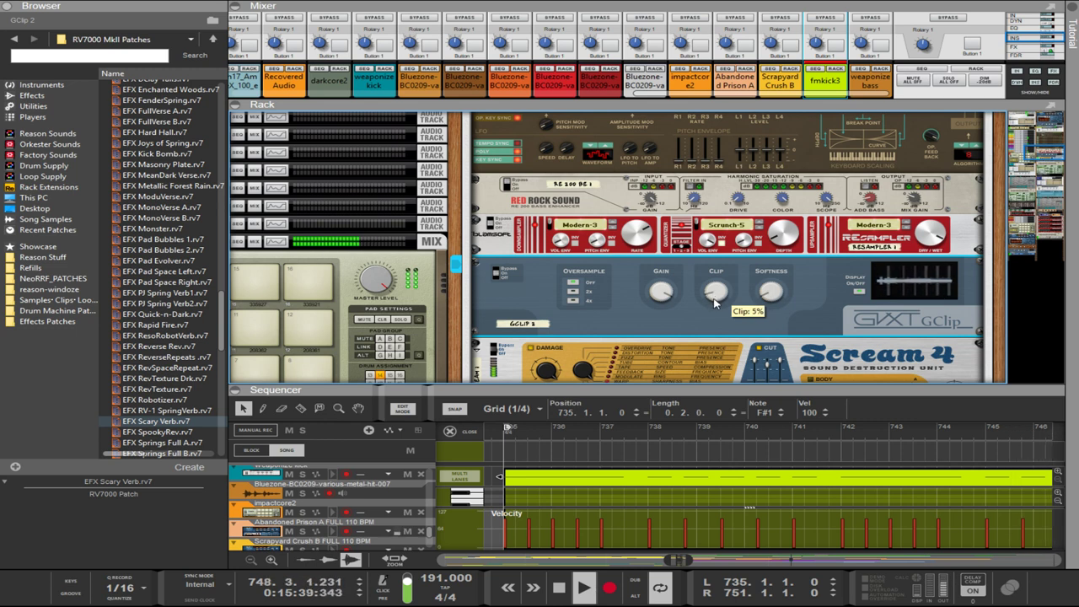
scroll(714, 303, down, 4)
scroll(837, 275, up, 9)
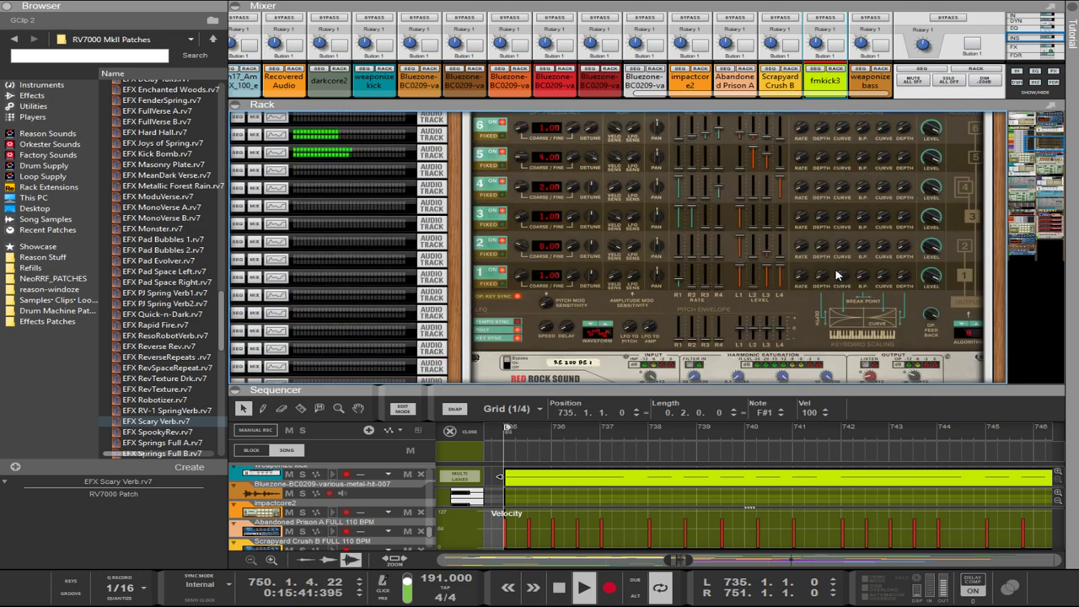
- Set operator 3's envelope rate 1 to 99 and raise its level 1 to maximum
scroll(837, 275, up, 2)
mouse_move(696, 261)
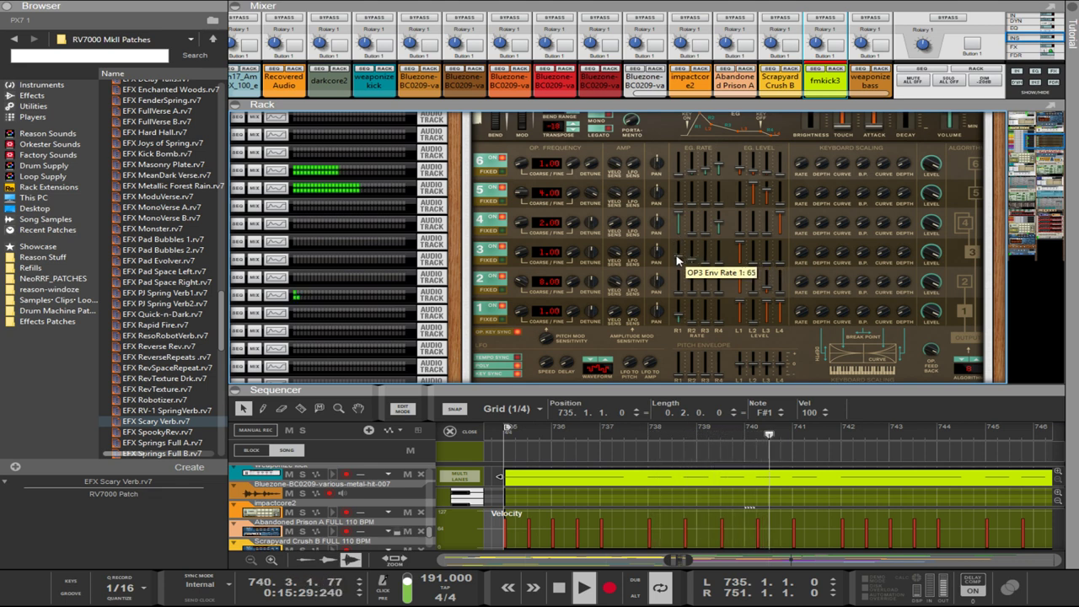
drag(677, 260, 678, 270)
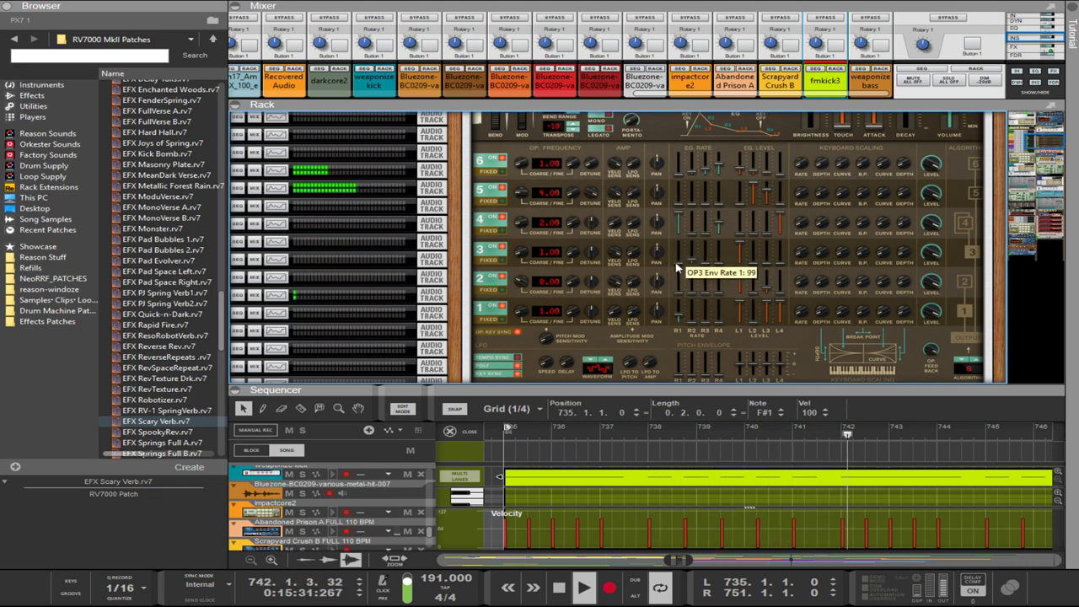
mouse_move(710, 242)
mouse_move(749, 267)
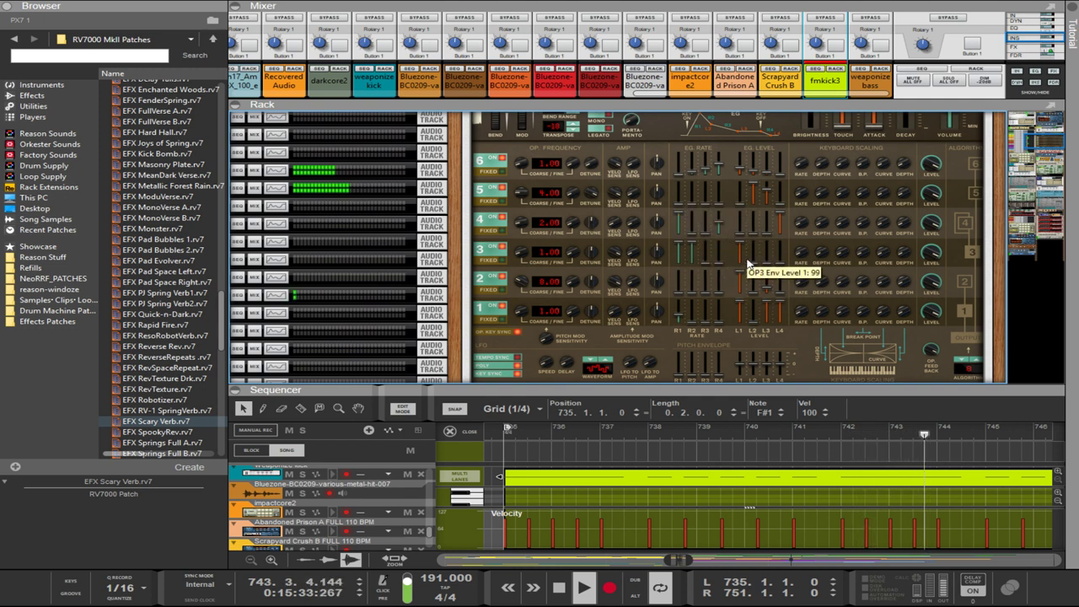
scroll(740, 257, up, 1)
drag(740, 250, 692, 259)
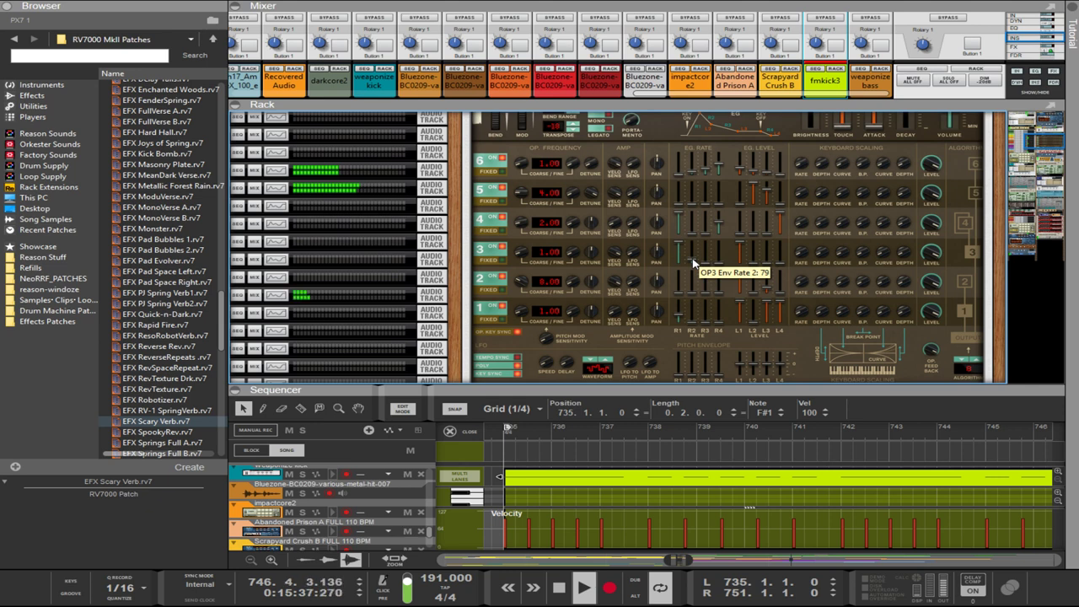
- Raise operator 4's envelope rate 1 and drop its level 1 to zero
mouse_move(684, 224)
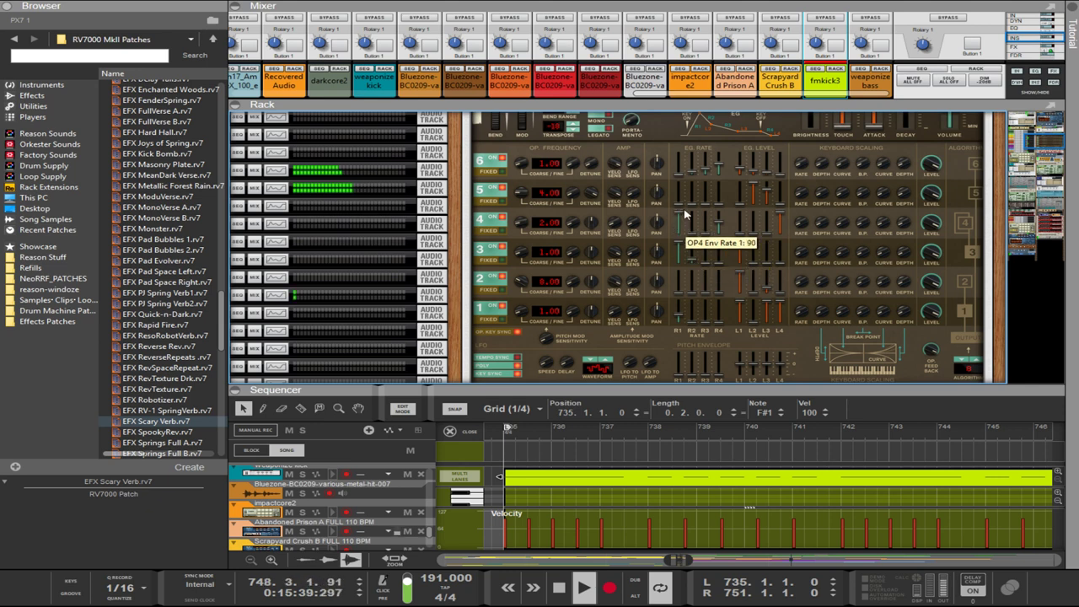
drag(684, 210, 688, 193)
drag(740, 230, 738, 192)
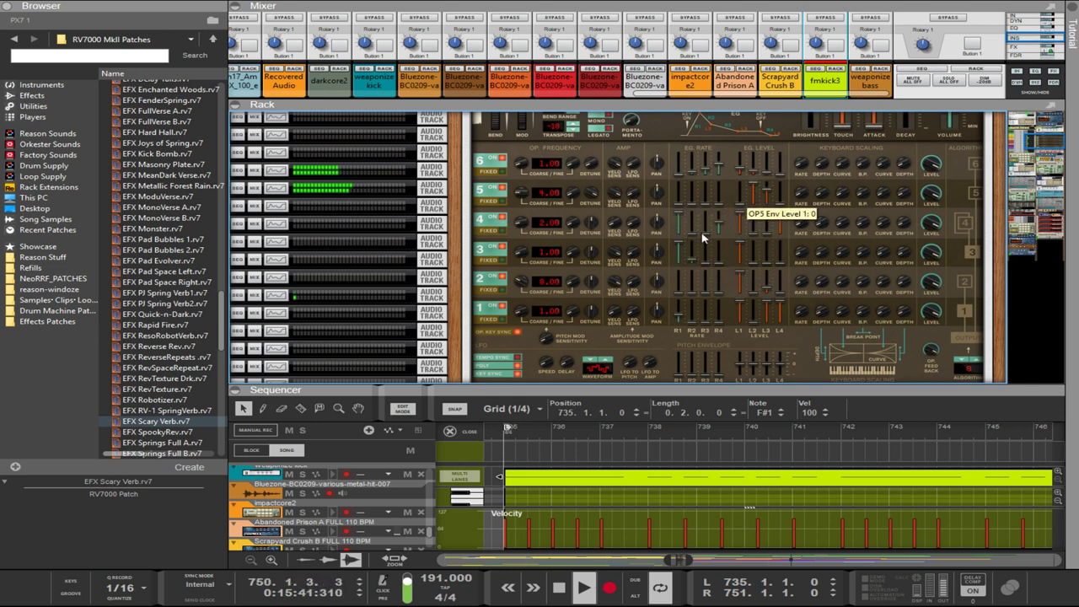
mouse_move(682, 233)
mouse_move(683, 260)
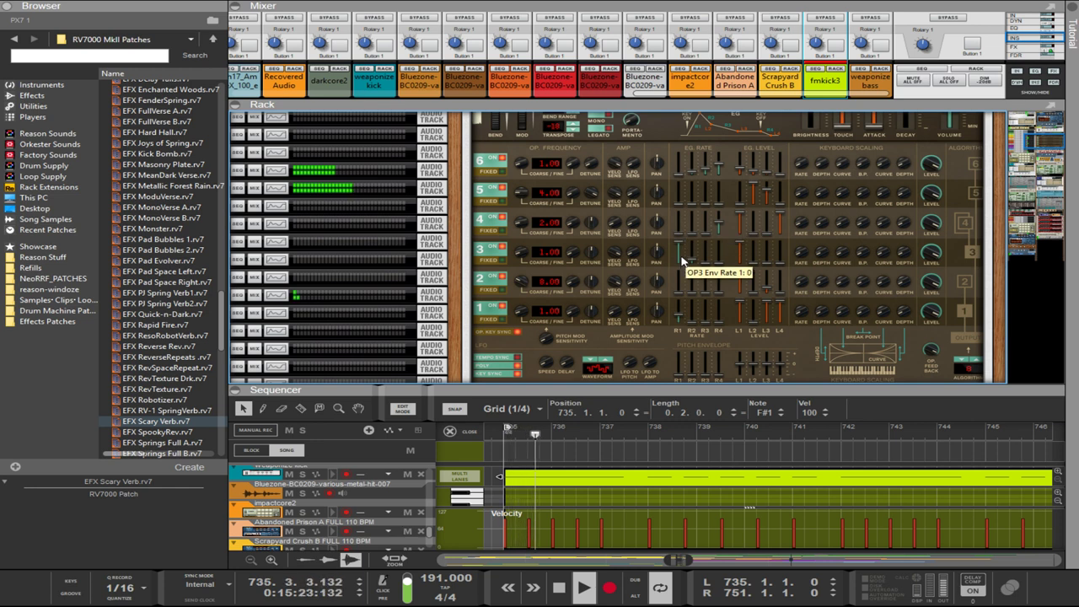
drag(739, 227, 734, 259)
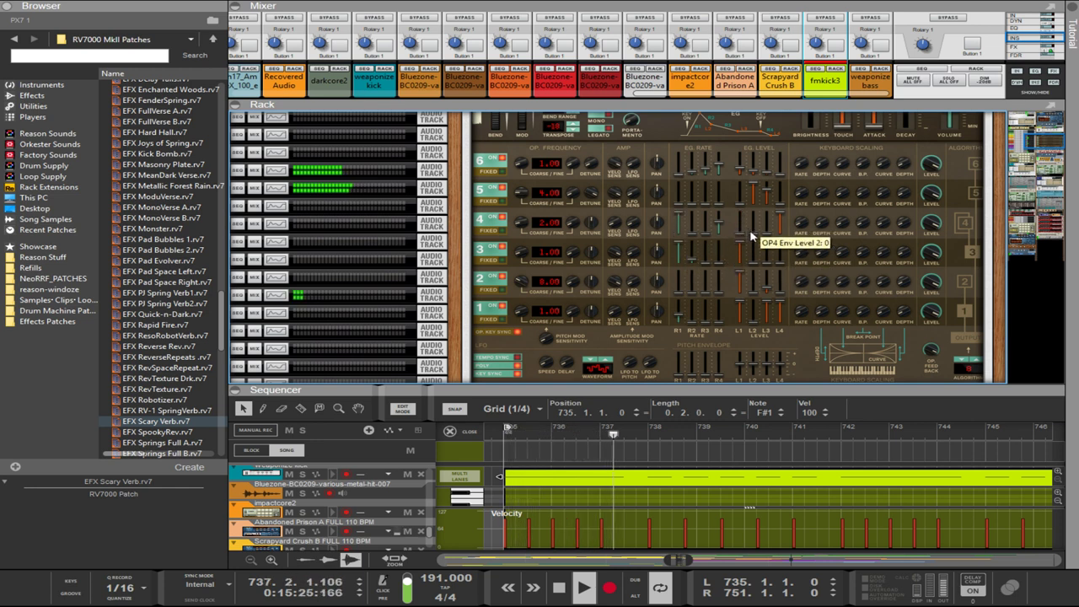
- Zero operator 5's envelope level 2, set its rate 2 to 79, and raise rate 3
mouse_move(707, 233)
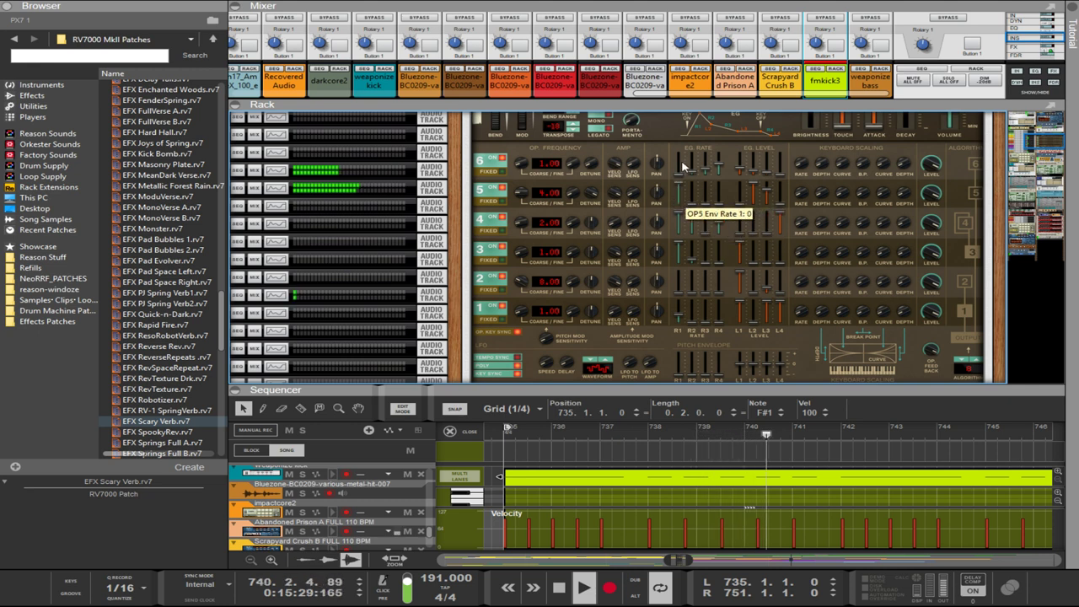
drag(752, 193, 752, 237)
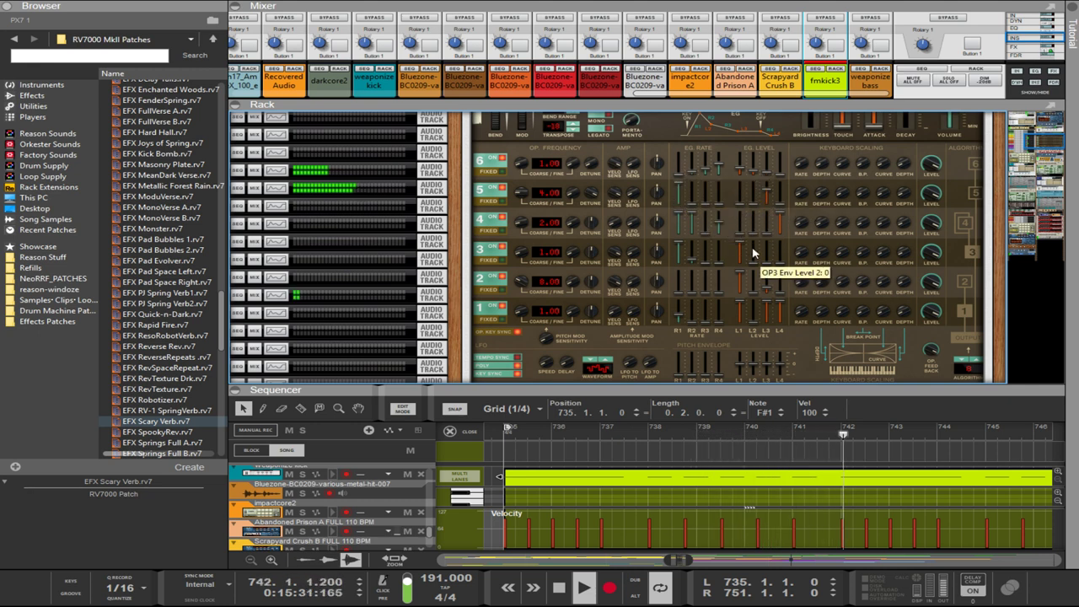
mouse_move(756, 203)
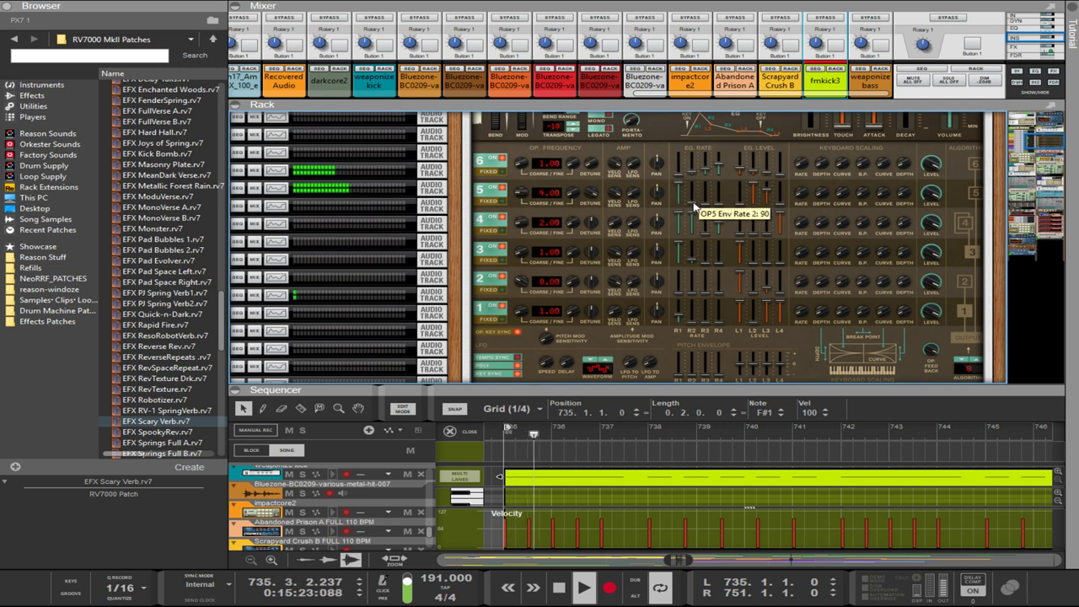
drag(693, 202, 690, 200)
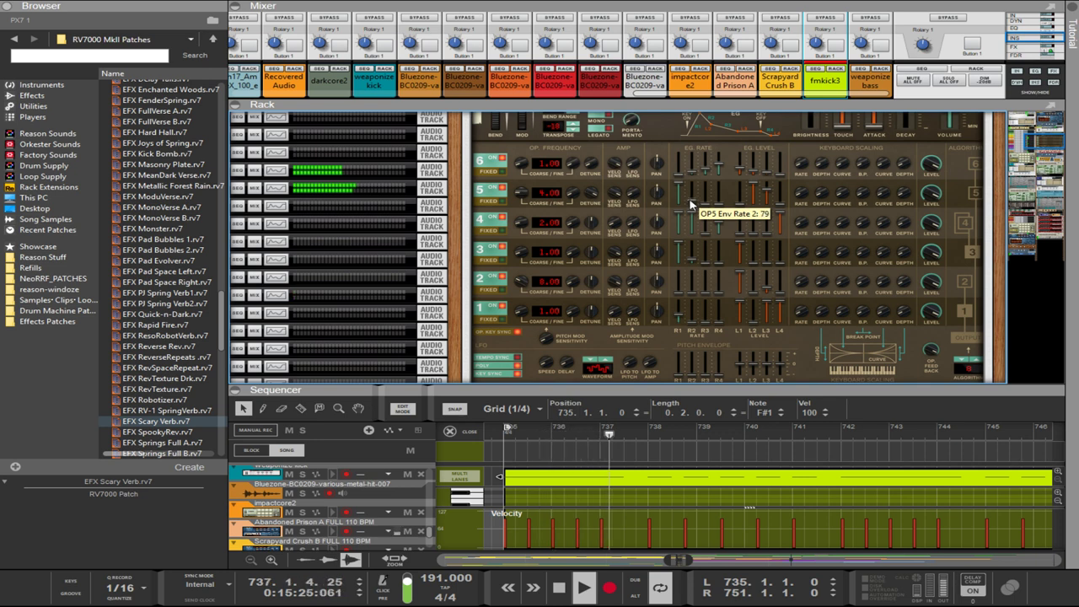
scroll(691, 205, up, 3)
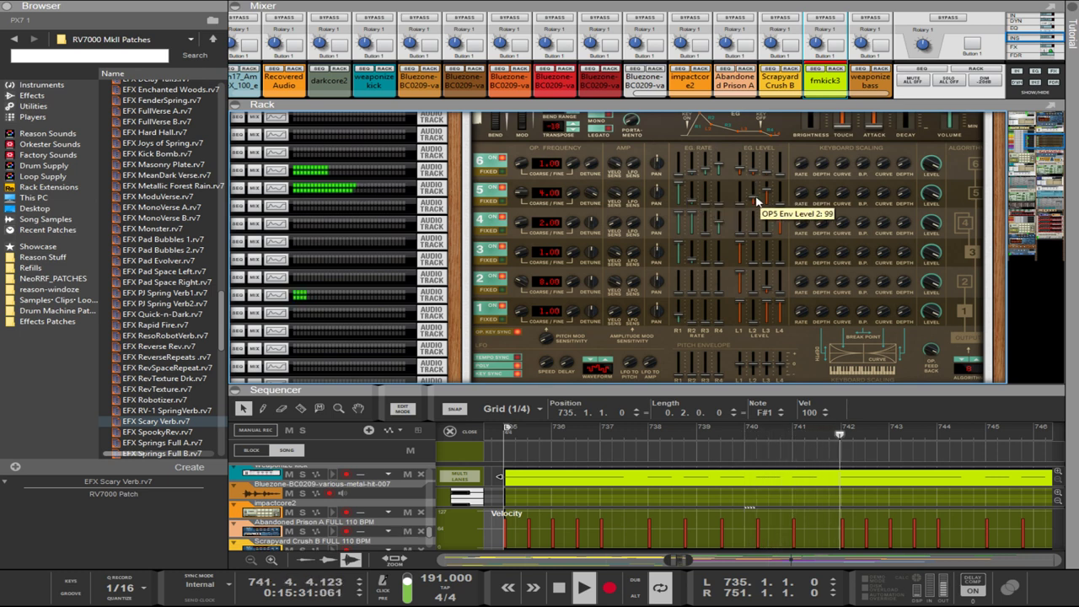
drag(757, 200, 740, 173)
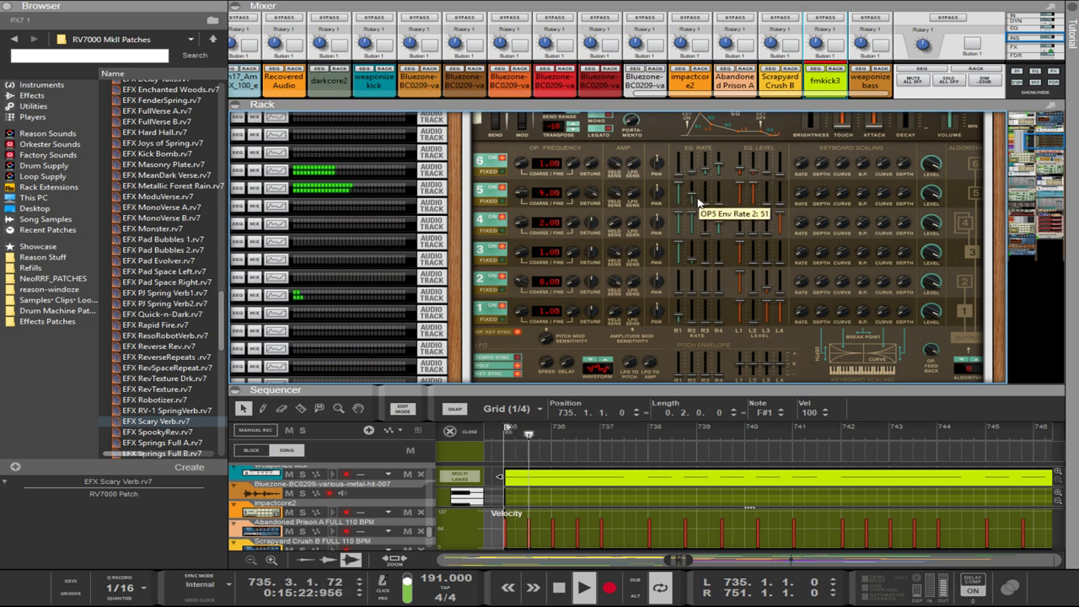
drag(707, 196, 703, 227)
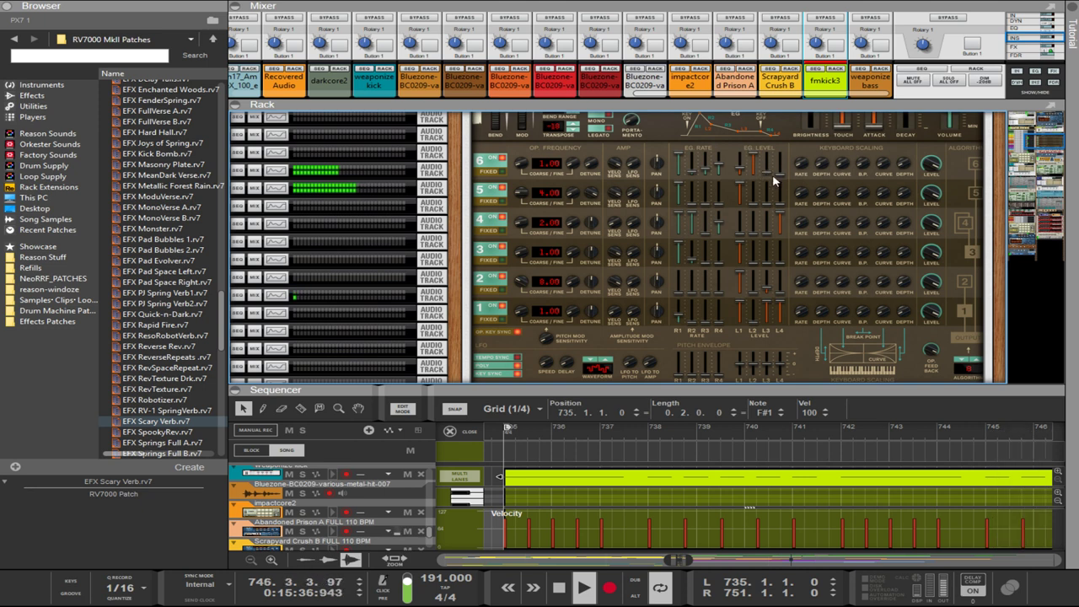
- Set operator 4's frequency ratio to 0.50, zero its envelope level 2, and raise level 1
scroll(952, 261, down, 1)
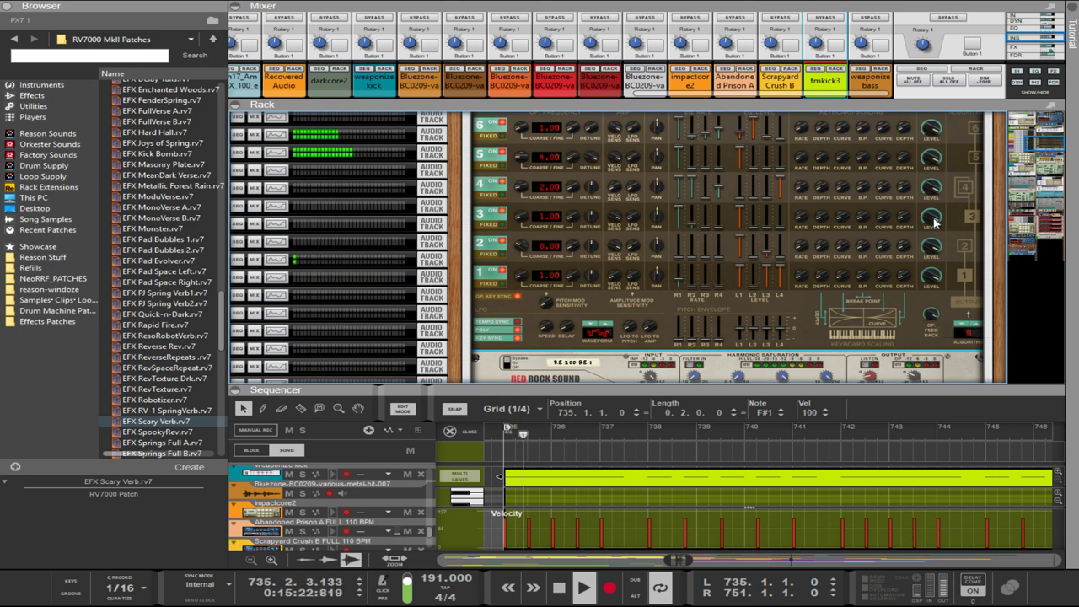
scroll(932, 181, up, 1)
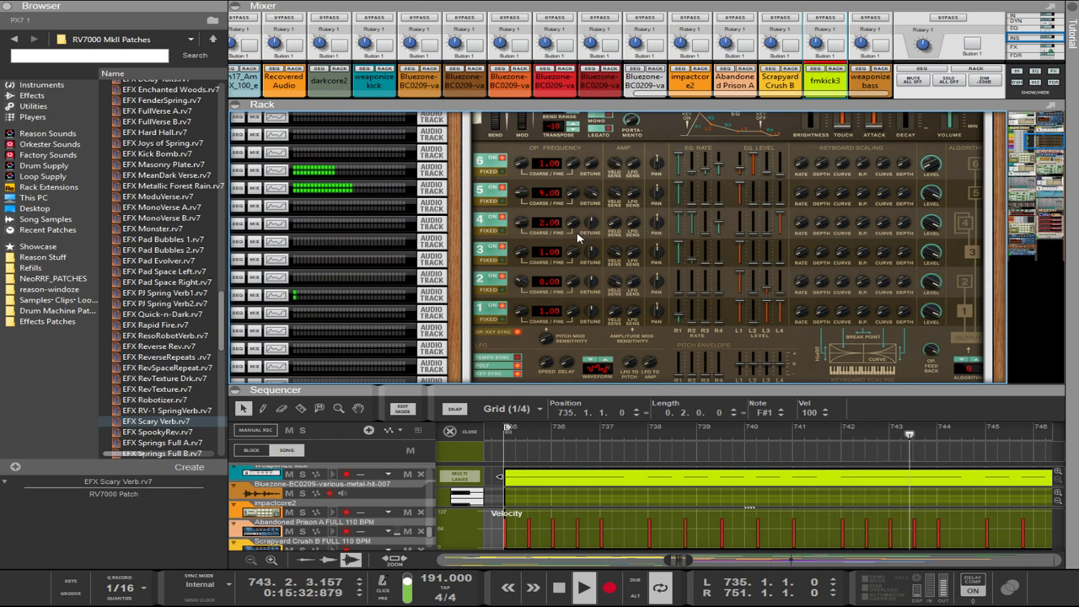
mouse_move(520, 225)
mouse_down()
mouse_move(525, 236)
mouse_move(520, 211)
mouse_up()
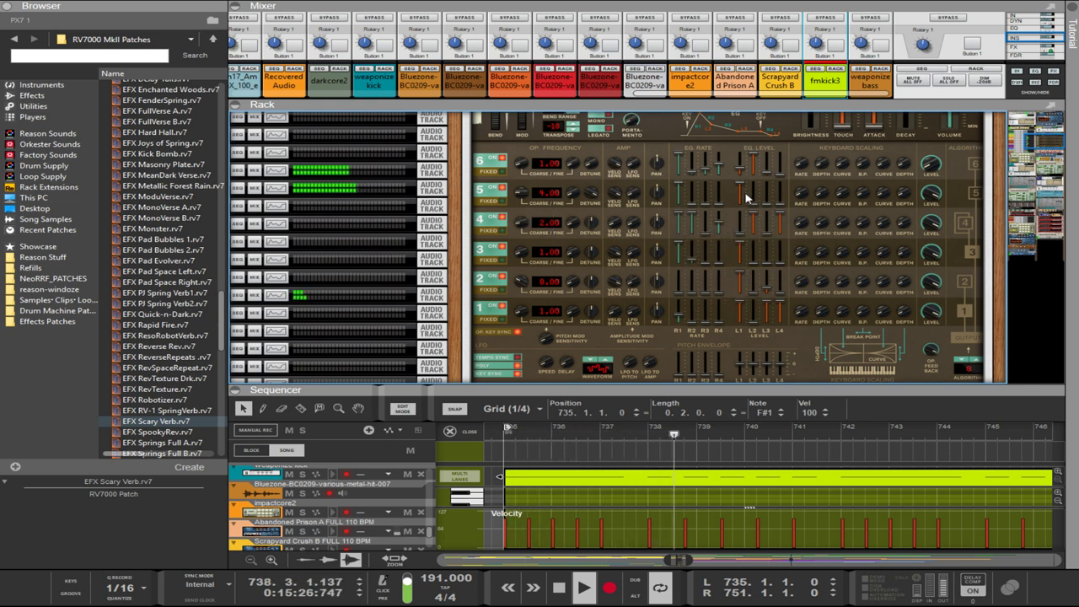
drag(750, 227, 742, 165)
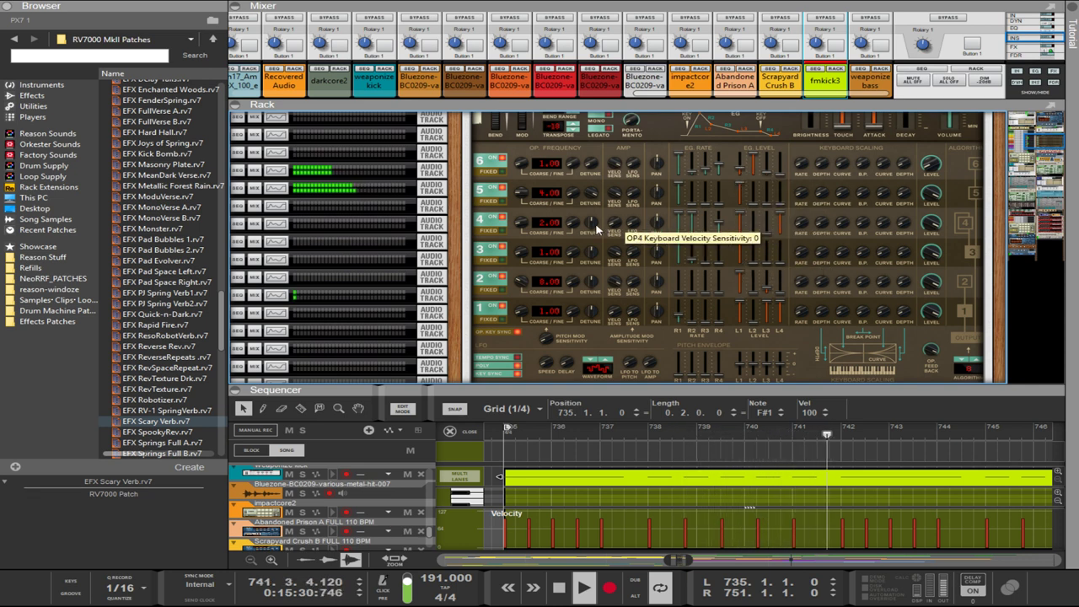
drag(523, 223, 526, 241)
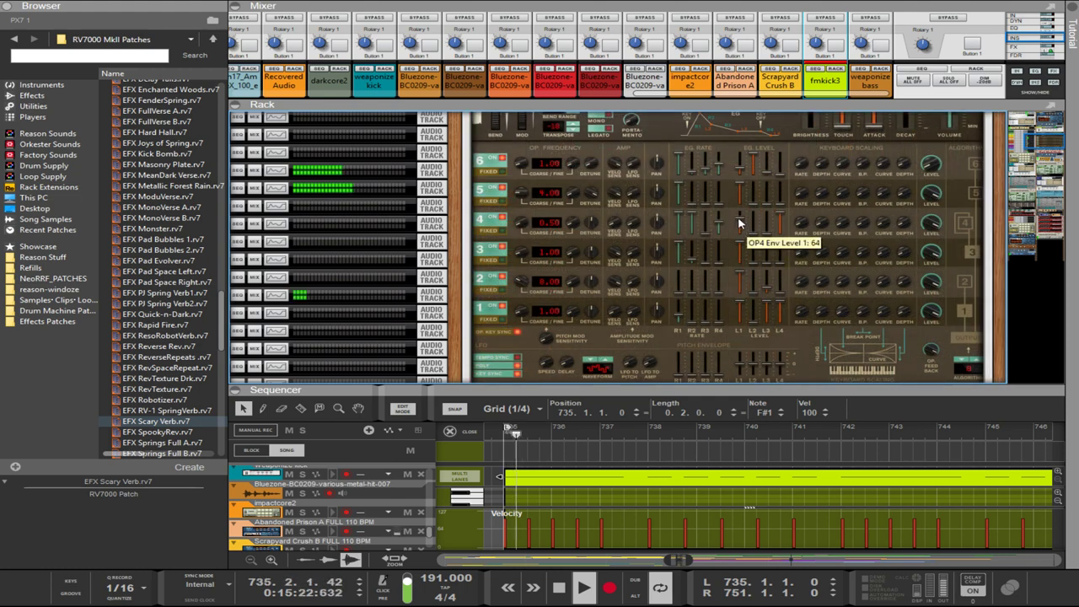
drag(738, 220, 739, 218)
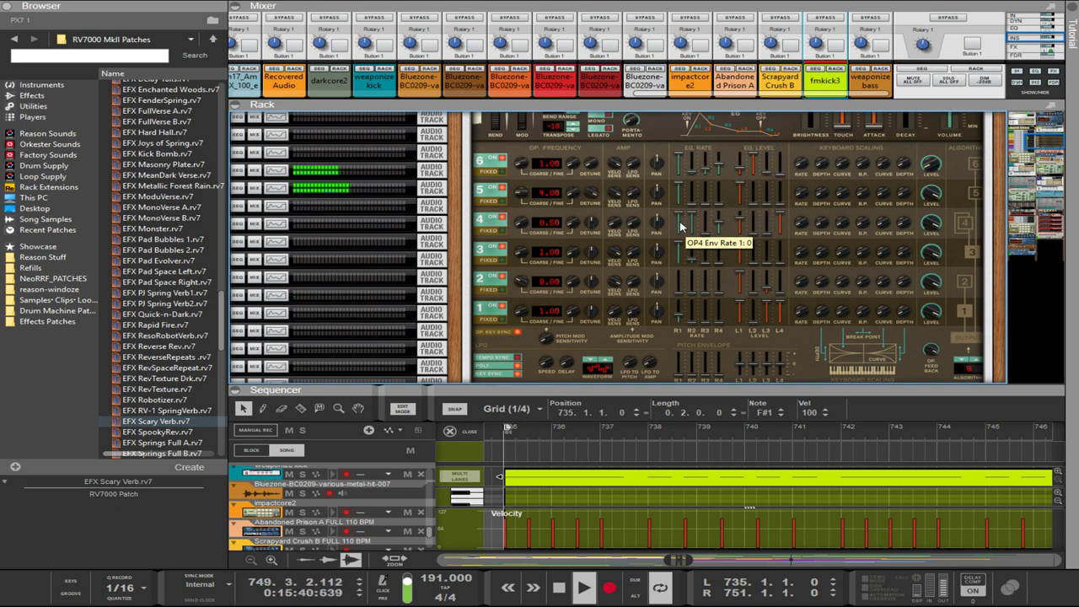
- Set operator 4's EG rate 1 to 53, level 4 near max, level 2 to 70, ratio 0.50, output 60
drag(680, 221, 679, 225)
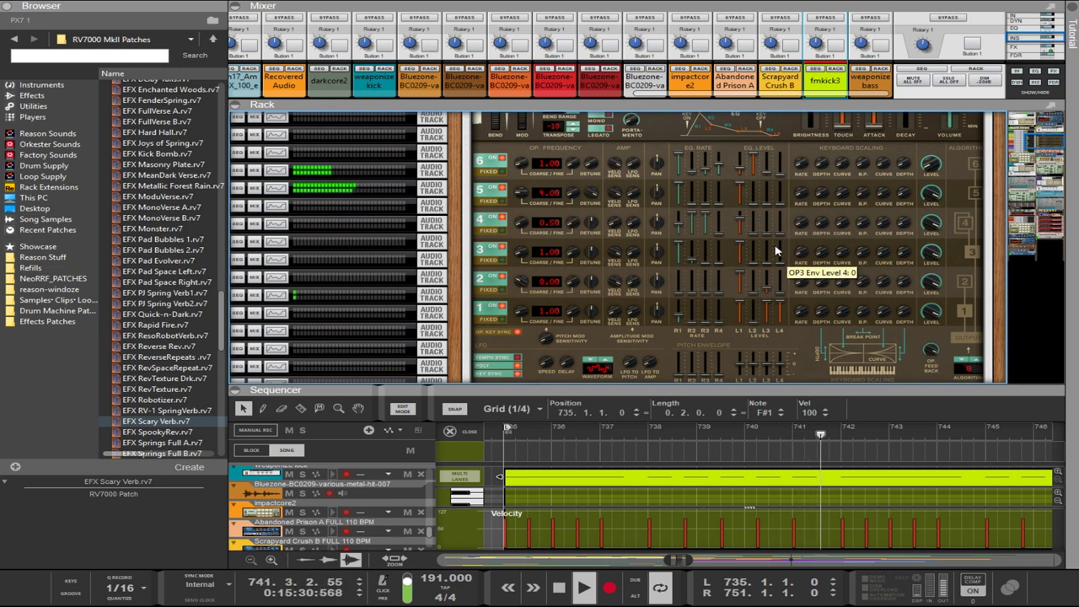
drag(778, 233, 786, 222)
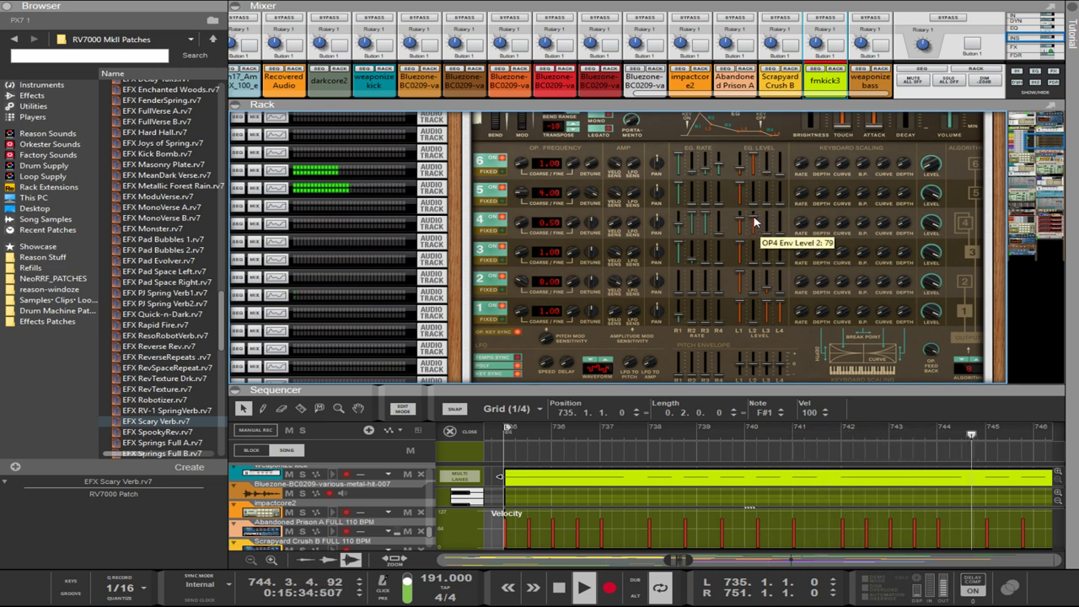
drag(755, 222, 753, 224)
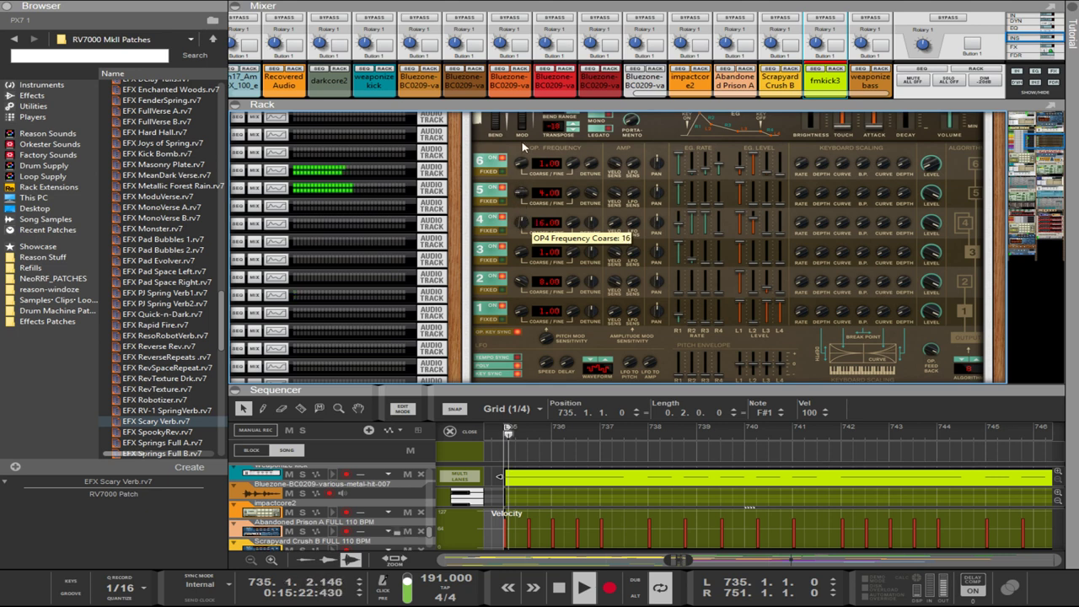
drag(523, 147, 518, 252)
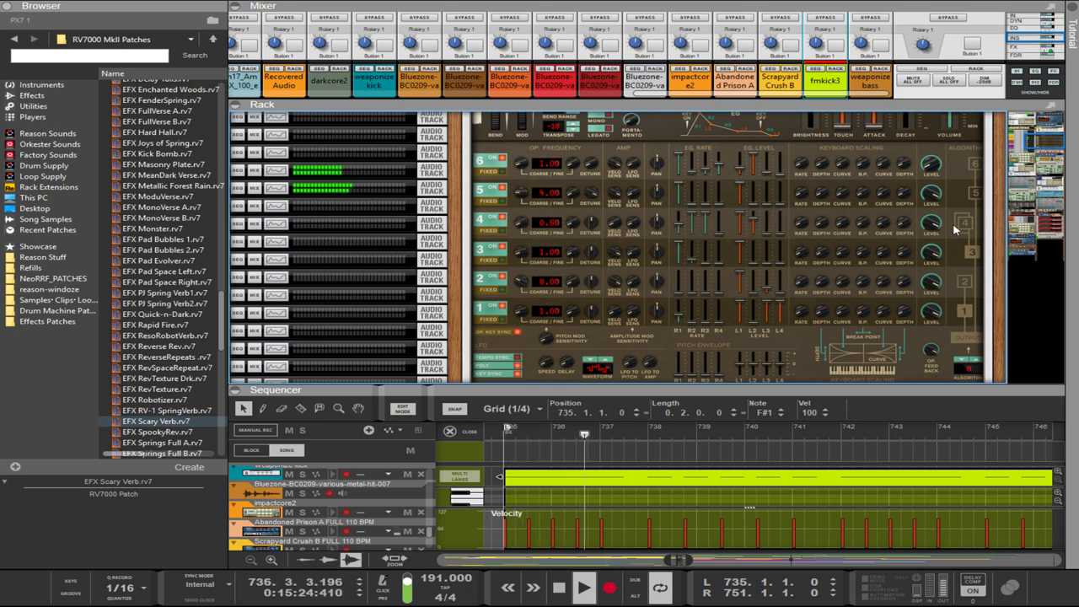
mouse_move(936, 294)
mouse_down()
mouse_move(926, 274)
mouse_move(934, 282)
mouse_up()
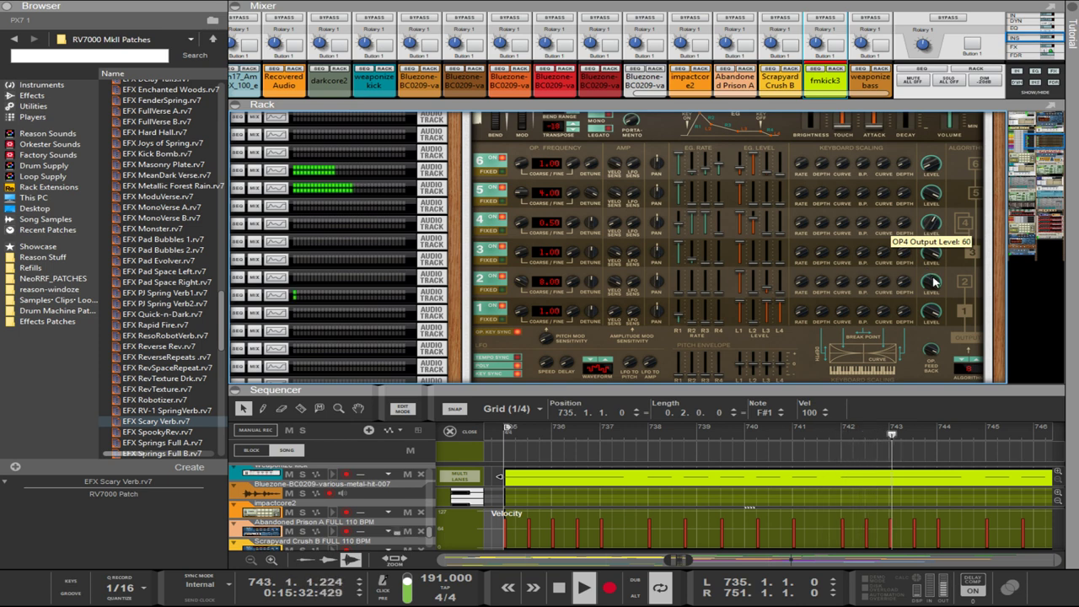
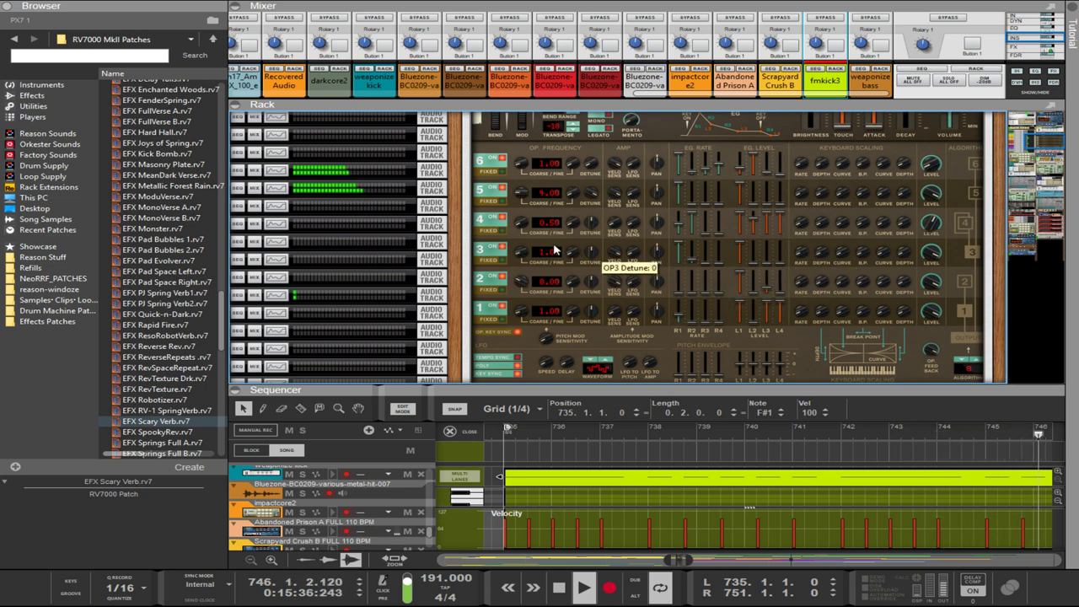
- Halve the kick operator's coarse frequency ratio from 1.00 to 0.50
drag(522, 254, 586, 280)
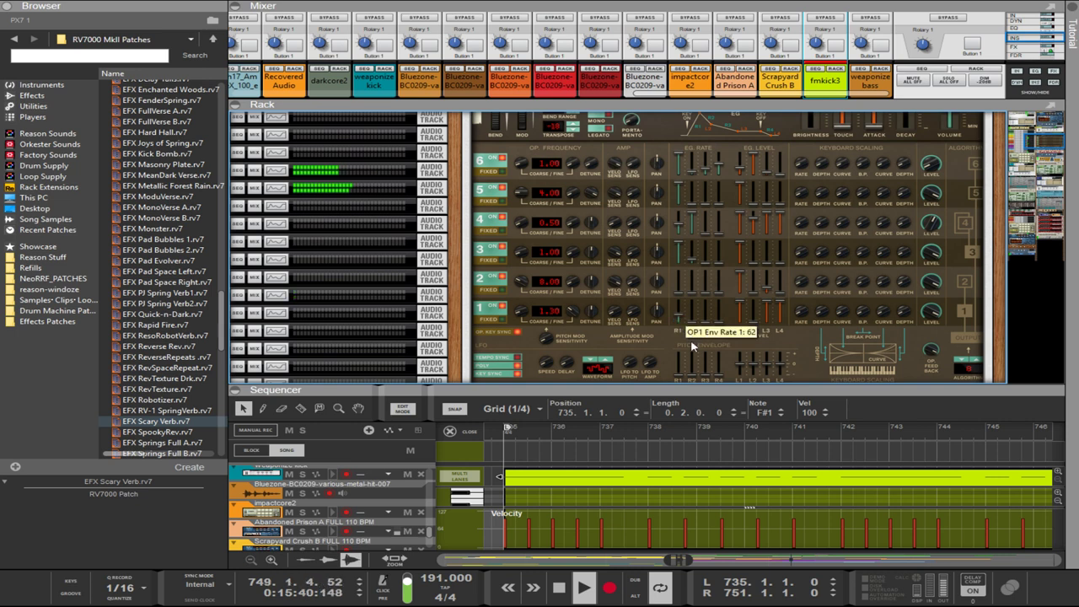
scroll(692, 344, down, 3)
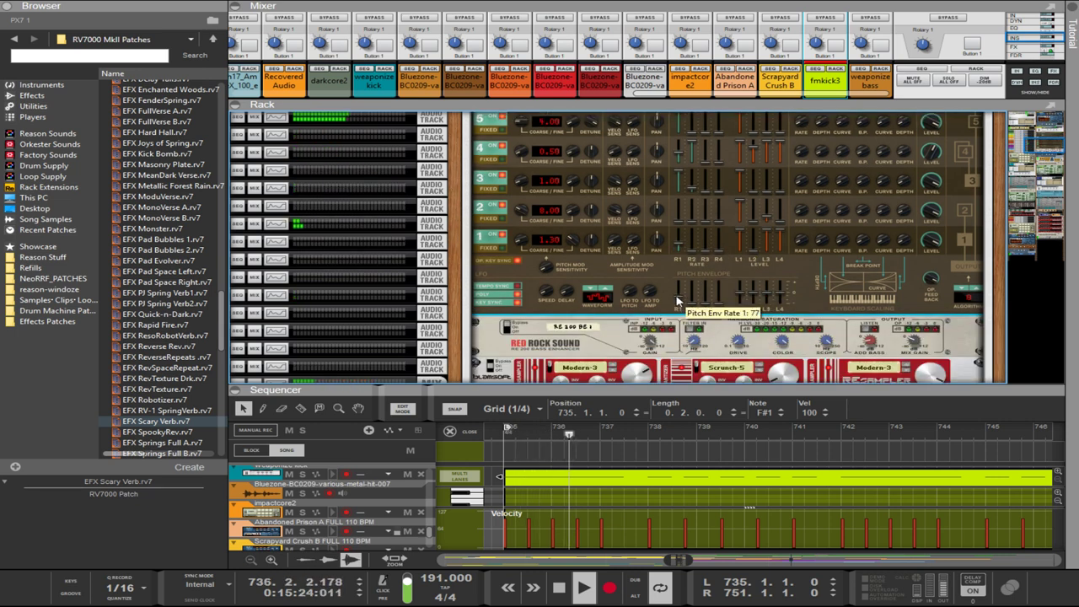
- Set pitch envelope R1 to 11, raise L1 and L4, drop L2 to -50, and reset L3 to 0
drag(677, 299, 673, 289)
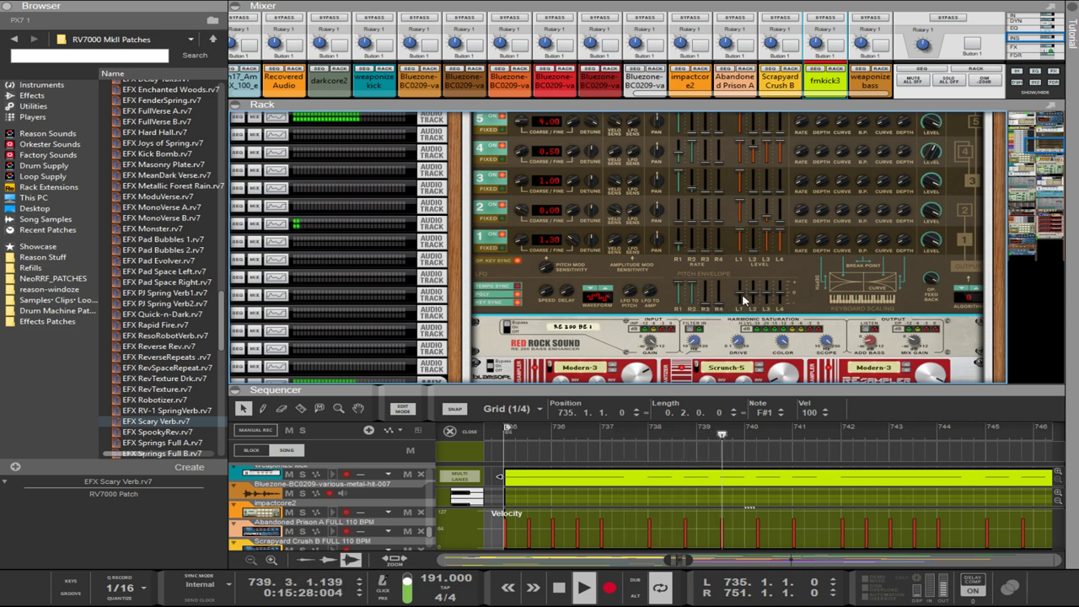
drag(740, 290, 755, 331)
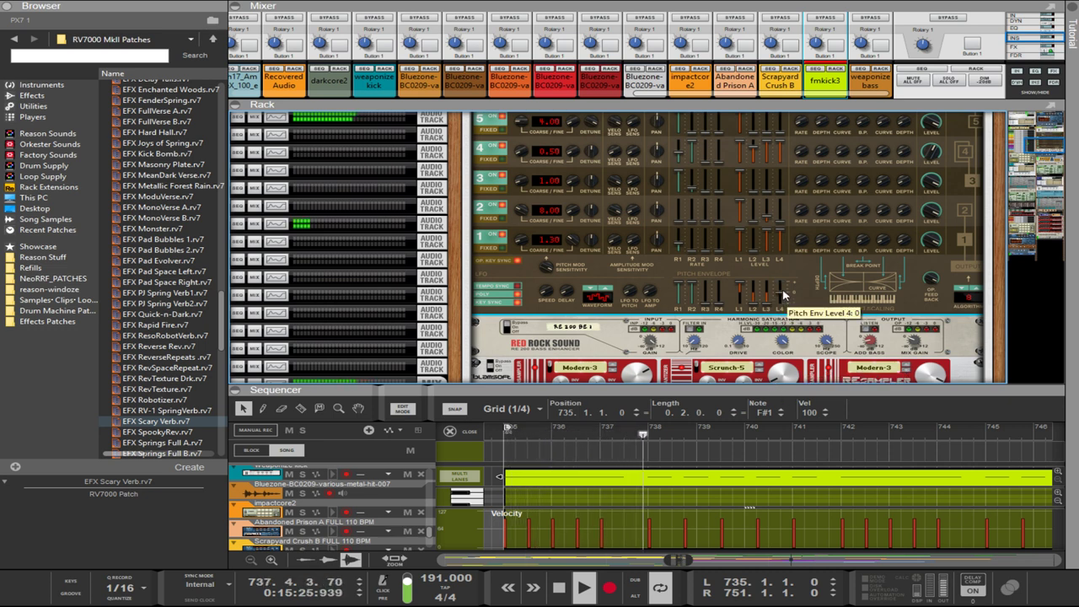
mouse_move(782, 291)
mouse_down()
mouse_move(778, 261)
mouse_move(783, 292)
mouse_up()
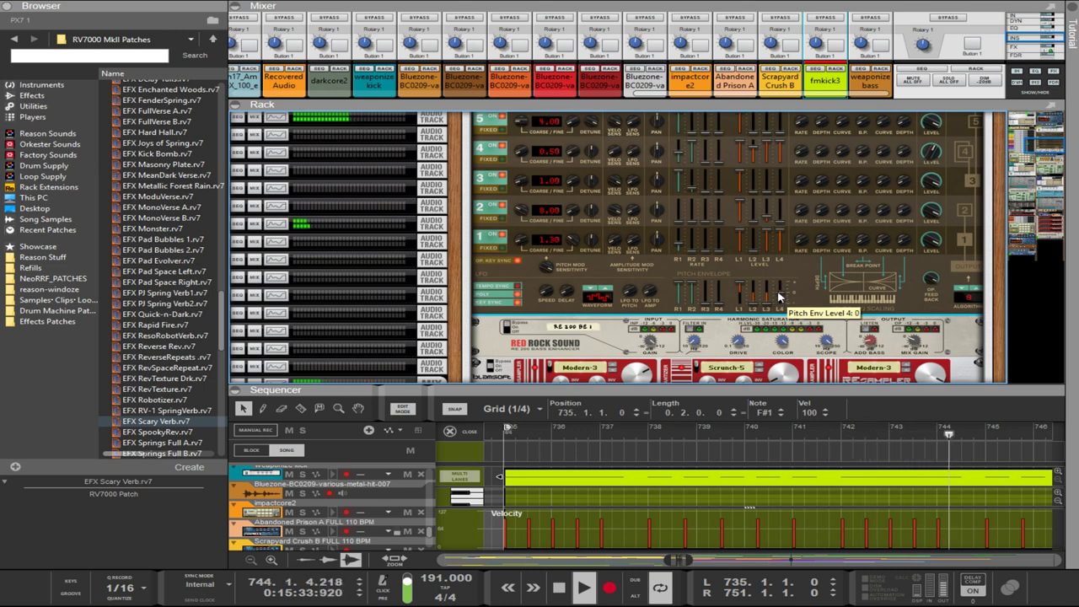
ctrl+click(767, 296)
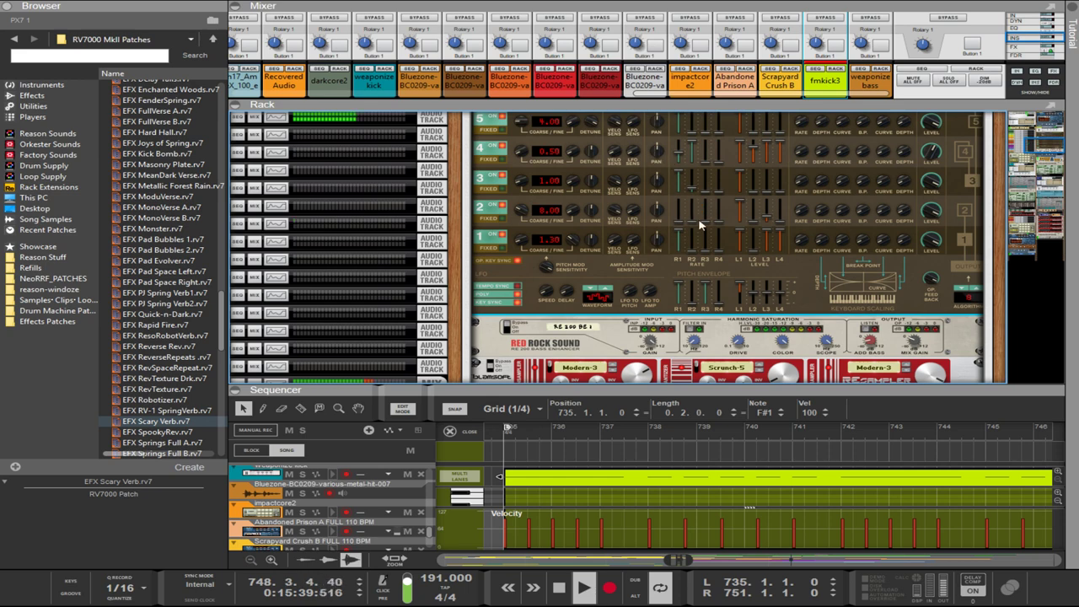
scroll(700, 246, up, 3)
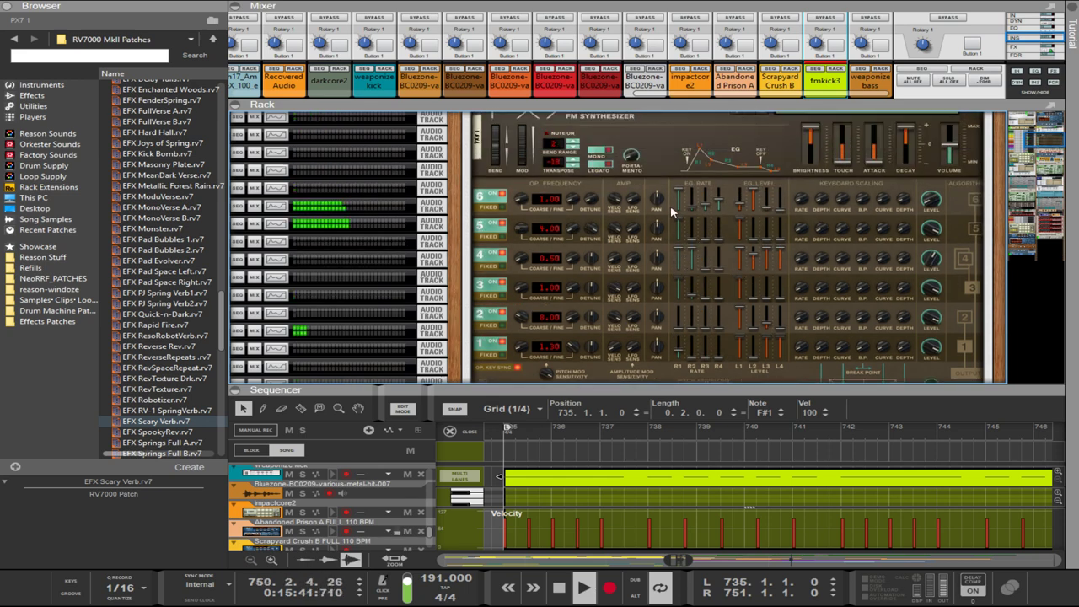
scroll(672, 242, down, 3)
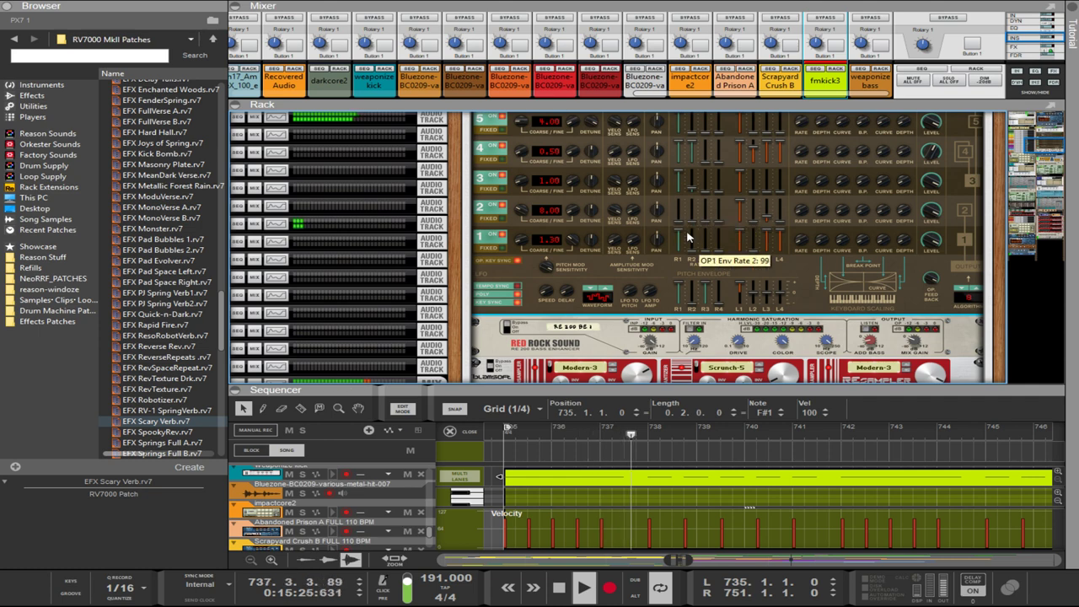
scroll(687, 239, up, 3)
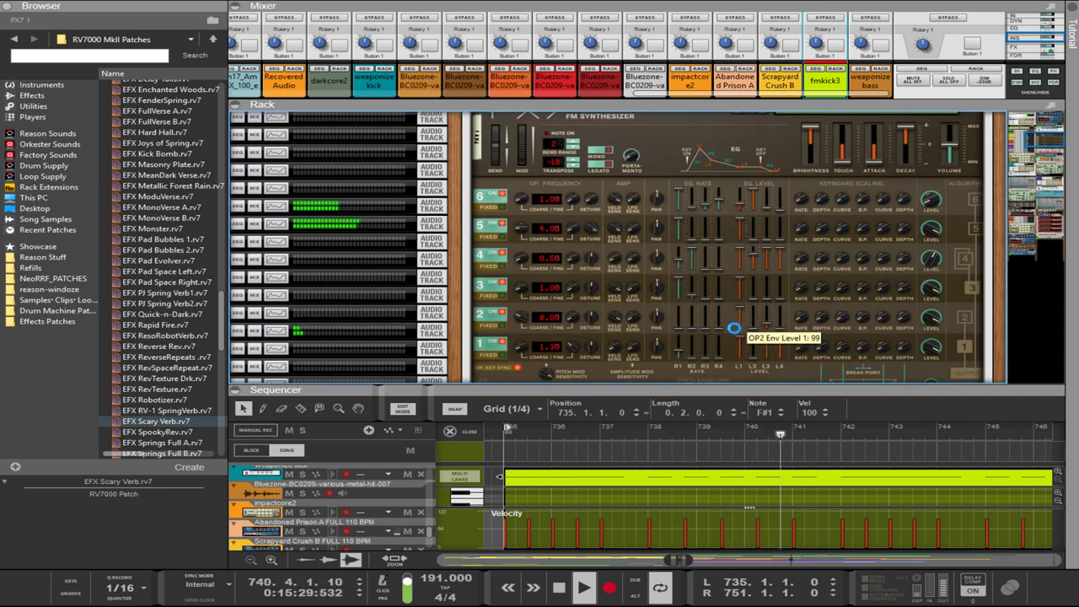
scroll(732, 336, down, 3)
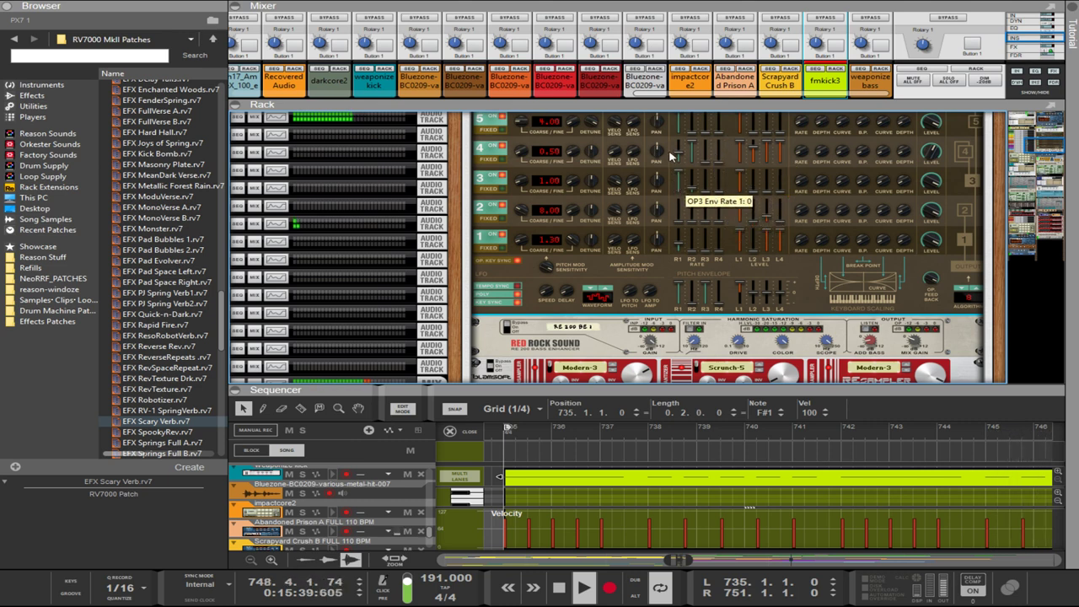
scroll(703, 215, up, 1)
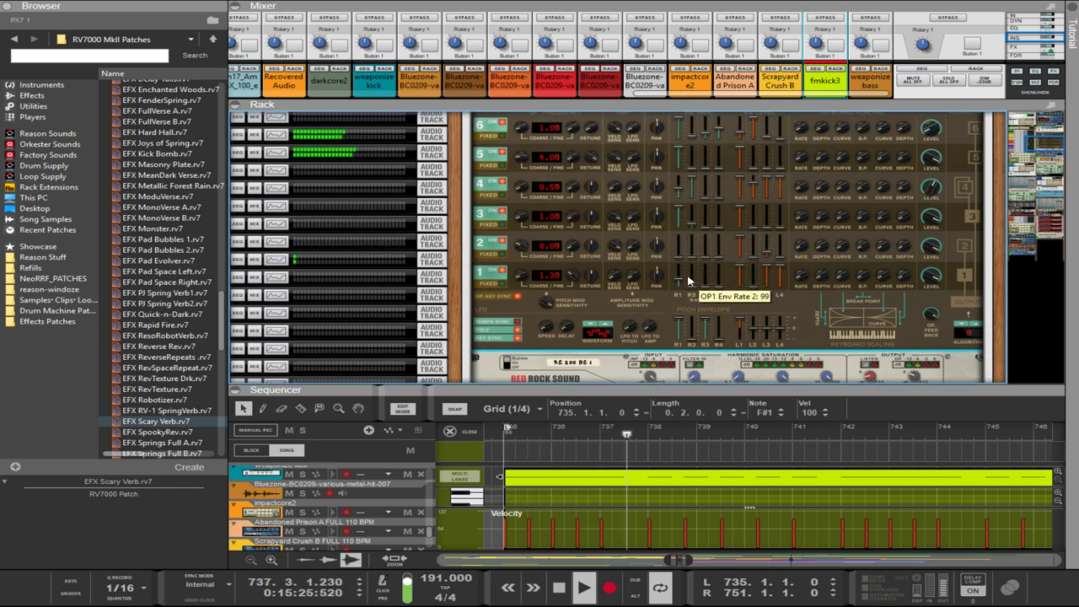
scroll(934, 160, up, 2)
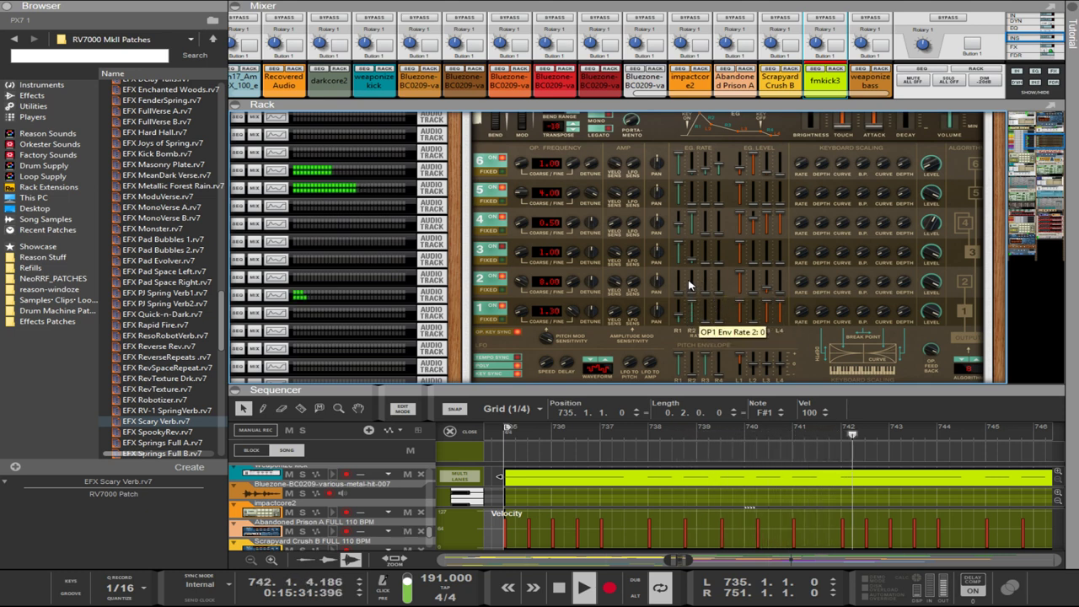
- Raise operator 1's envelope rate 2, lower its output level to 74, and raise level 2 to full
drag(694, 302, 695, 321)
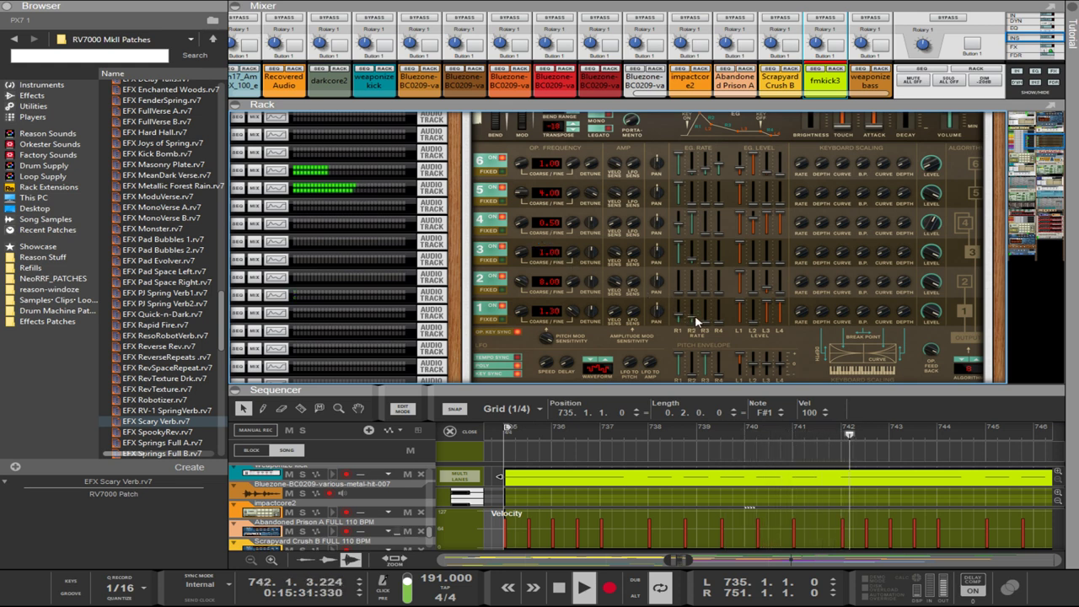
drag(693, 316, 693, 319)
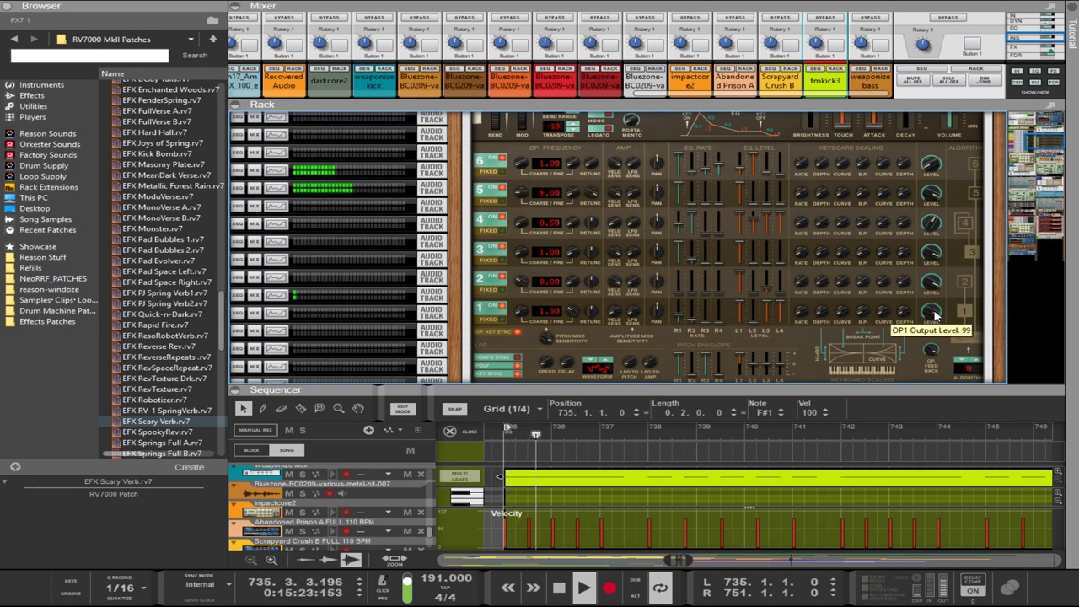
drag(934, 316, 931, 354)
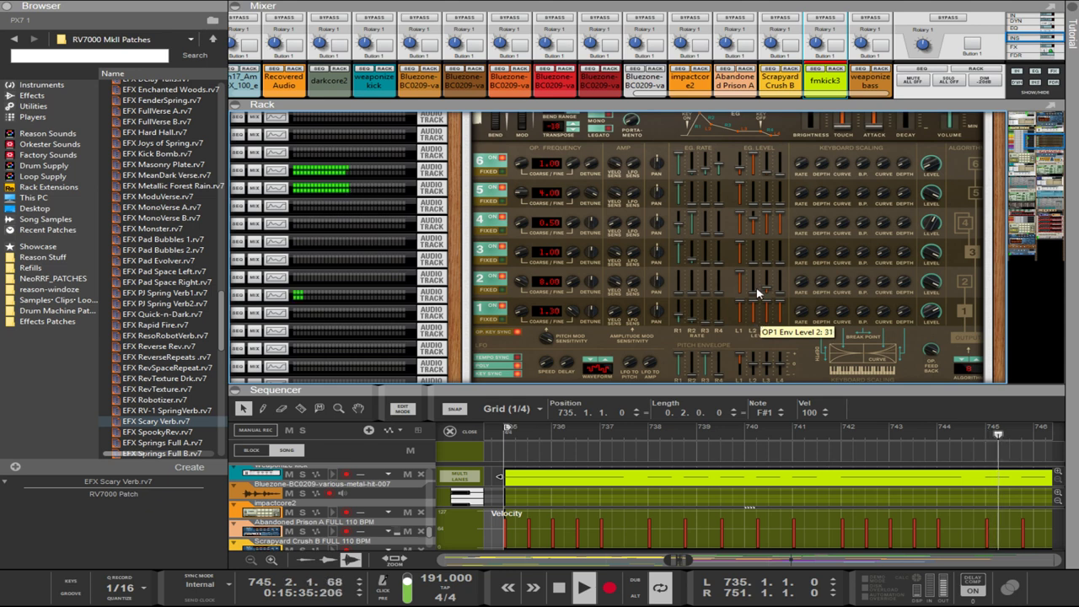
drag(758, 322, 758, 290)
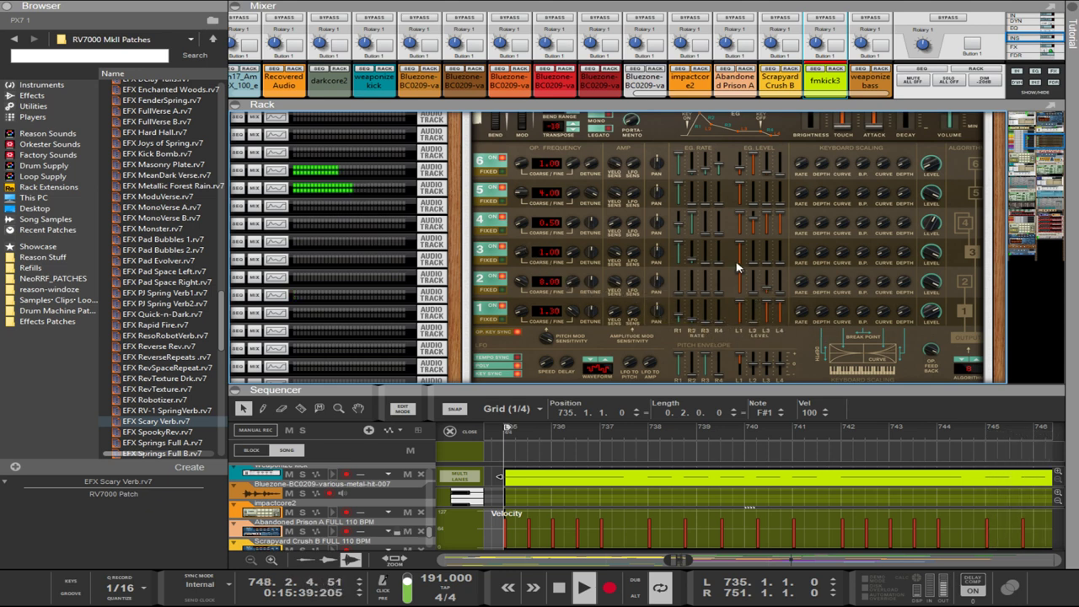
- Push operator 3's envelope level 3 to maximum and its coarse frequency to 2.00
drag(770, 264, 765, 233)
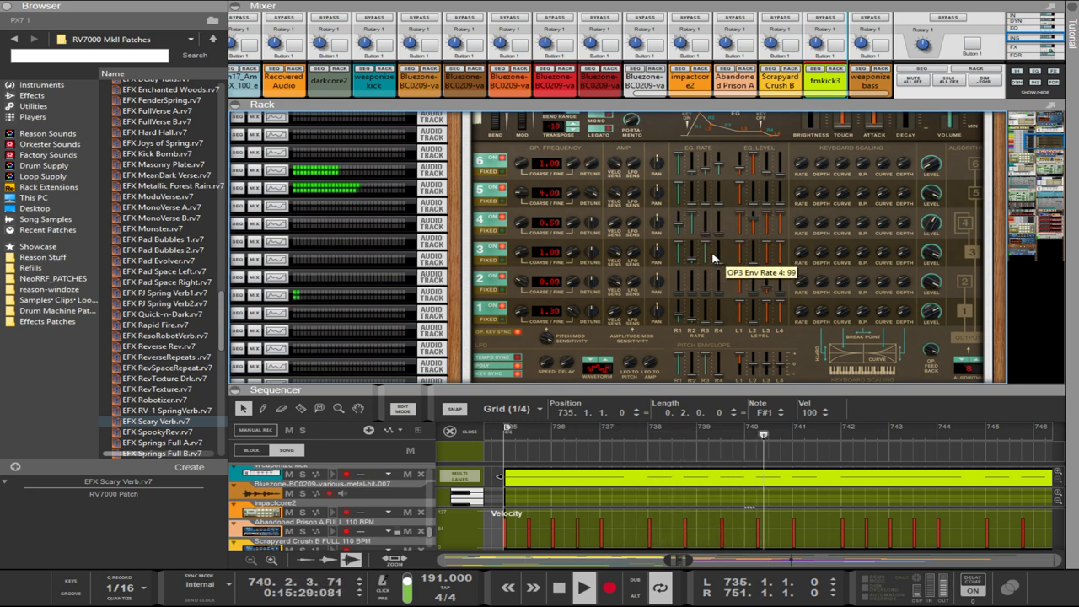
drag(522, 255, 522, 252)
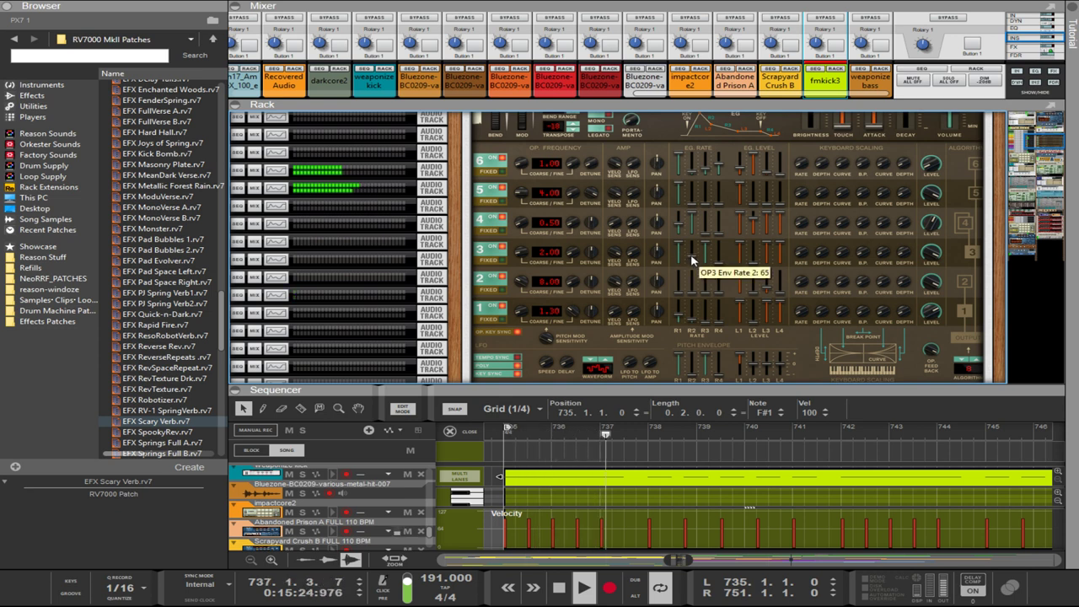
scroll(691, 260, up, 2)
scroll(708, 257, down, 4)
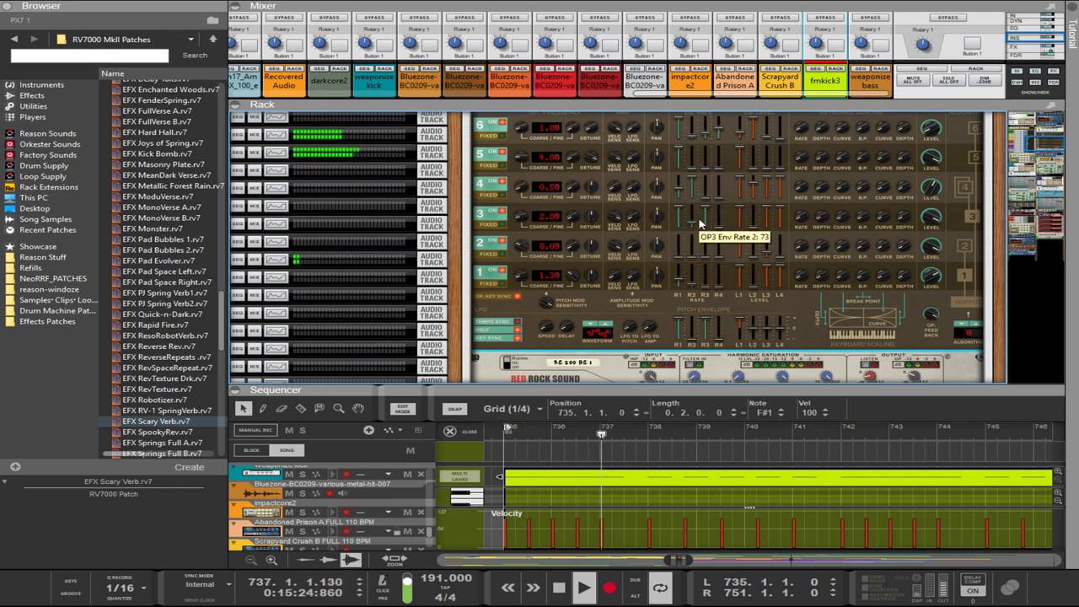
scroll(692, 253, up, 1)
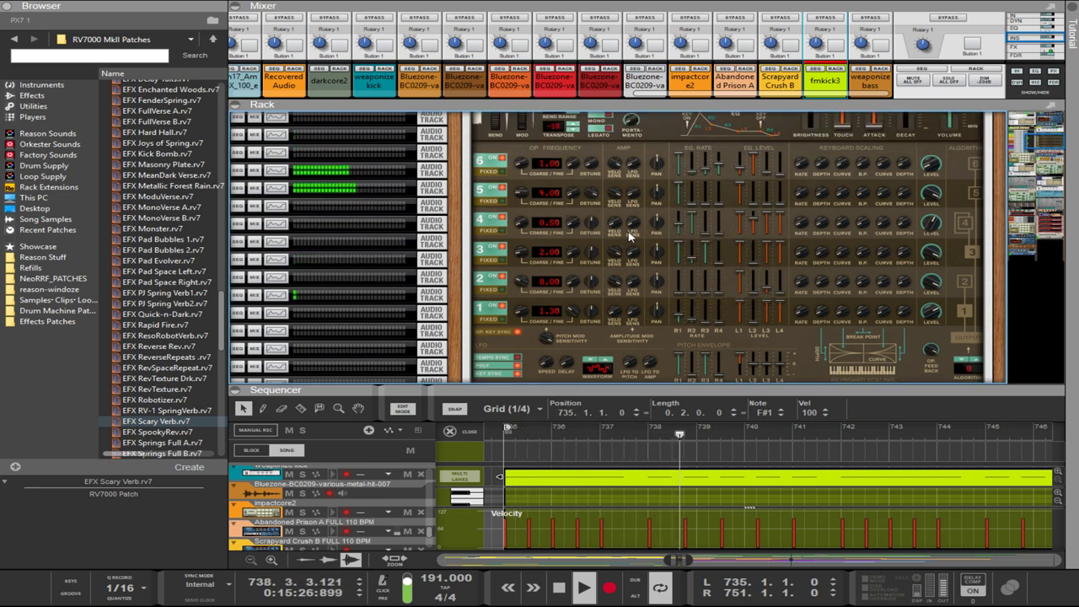
- Raise operator 4's envelope rate 1, set its coarse to 2.00, and return operator 3 to 1.00
drag(521, 222, 524, 194)
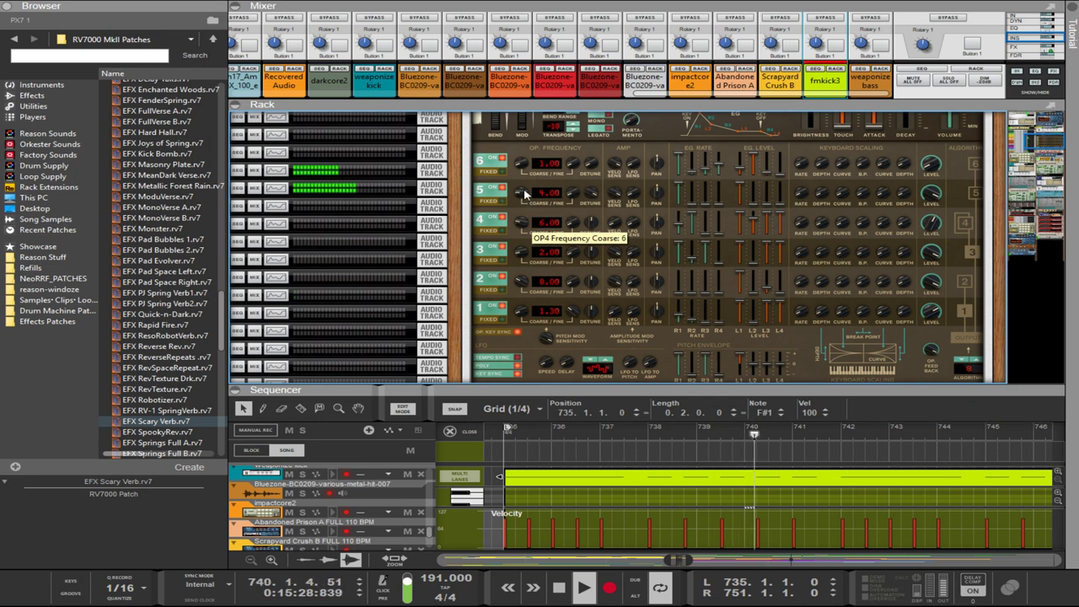
key(ctrl+z)
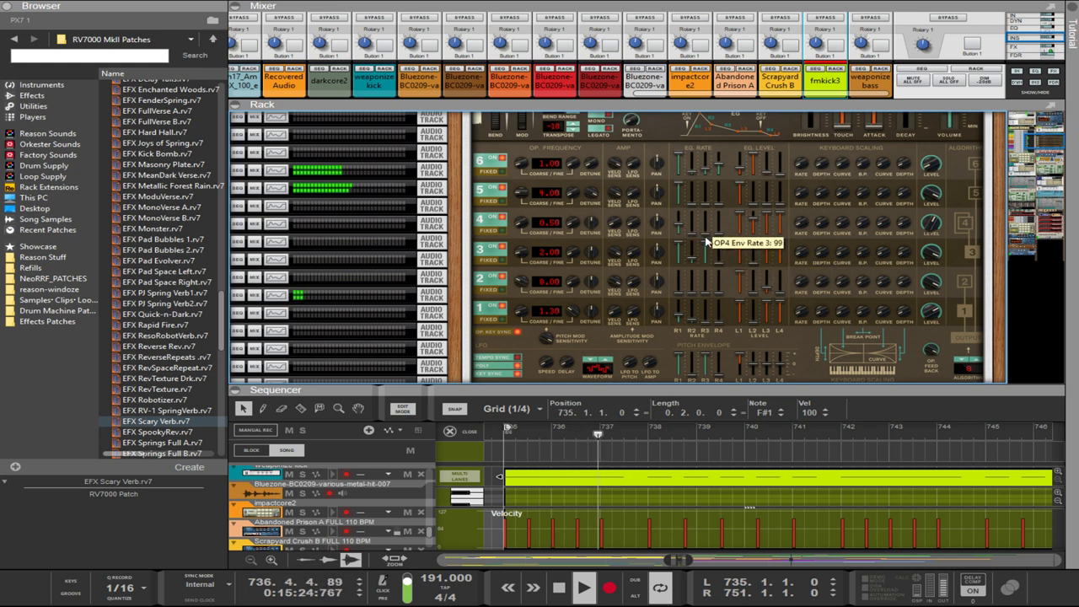
drag(677, 230, 676, 229)
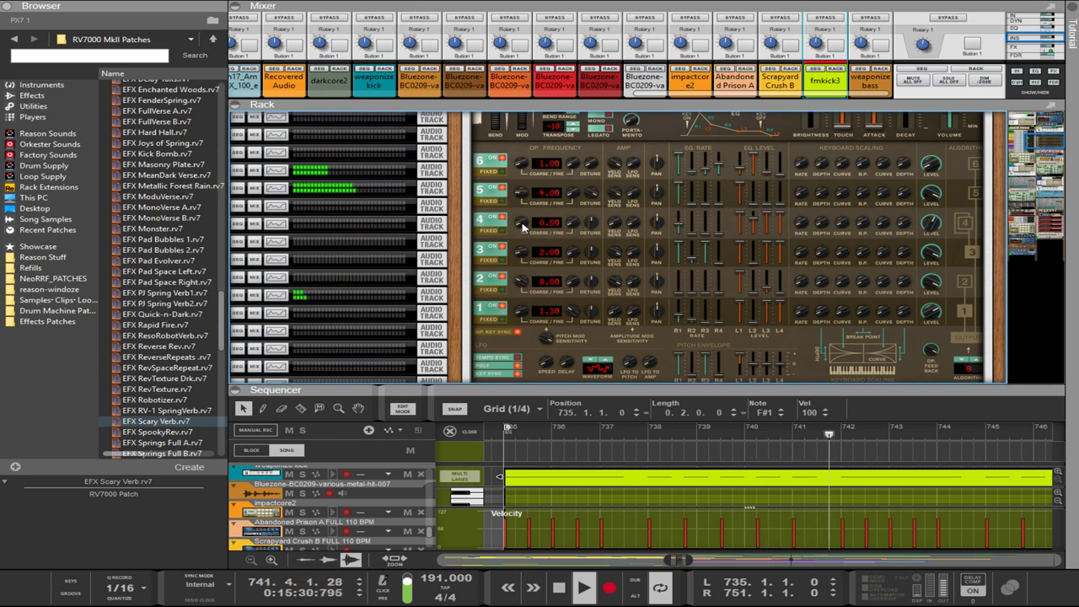
scroll(521, 224, up, 1)
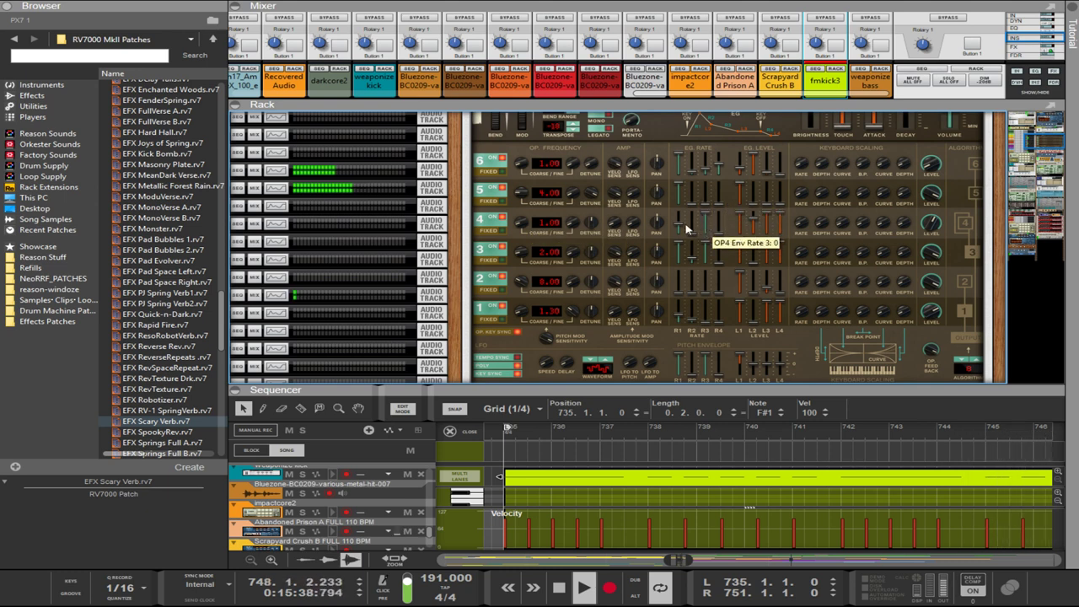
drag(524, 231, 519, 222)
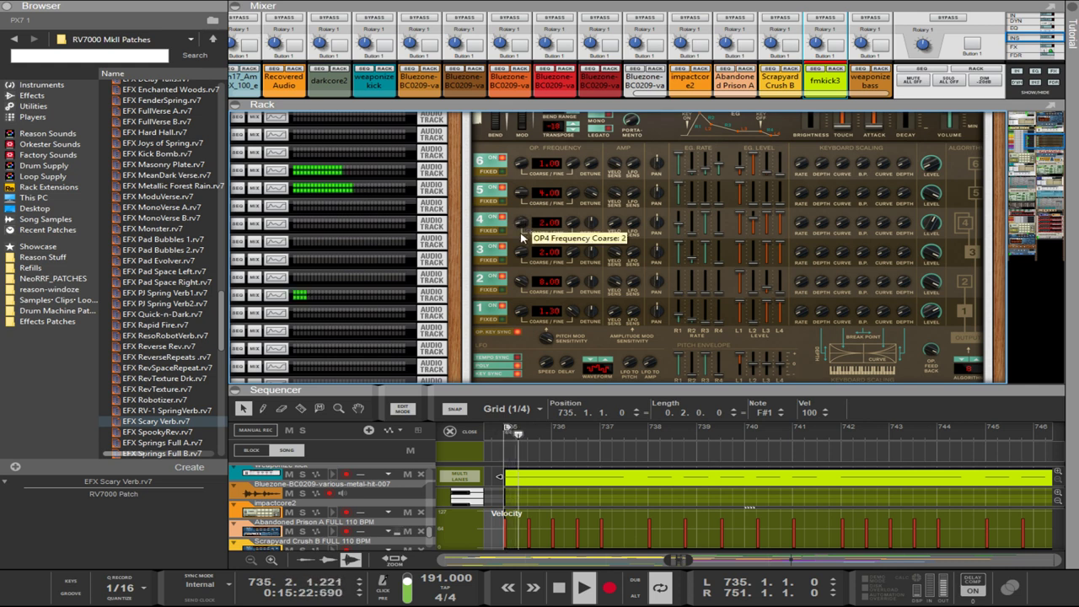
drag(523, 251, 524, 258)
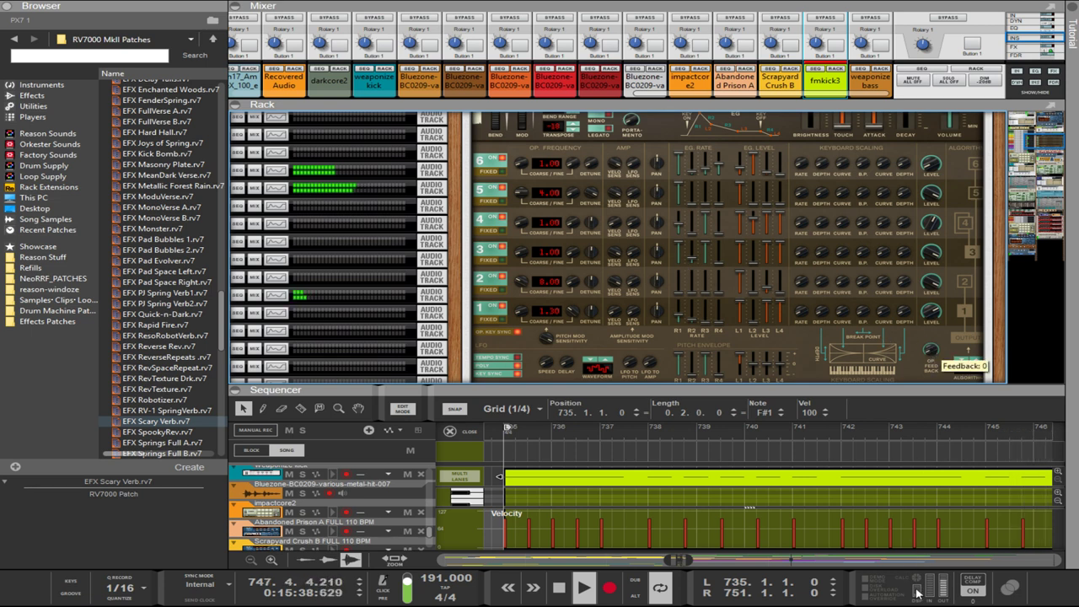
- Keep operator 4 at coarse 2.00, lower its final envelope level slightly, and bring rate 2 to 87
drag(518, 225, 517, 219)
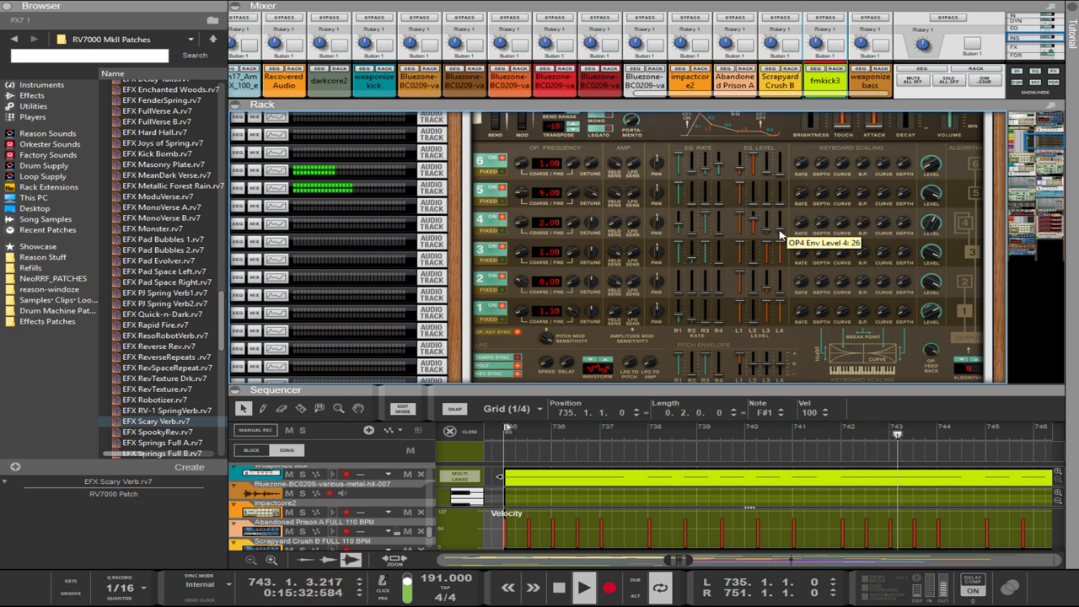
drag(780, 230, 780, 232)
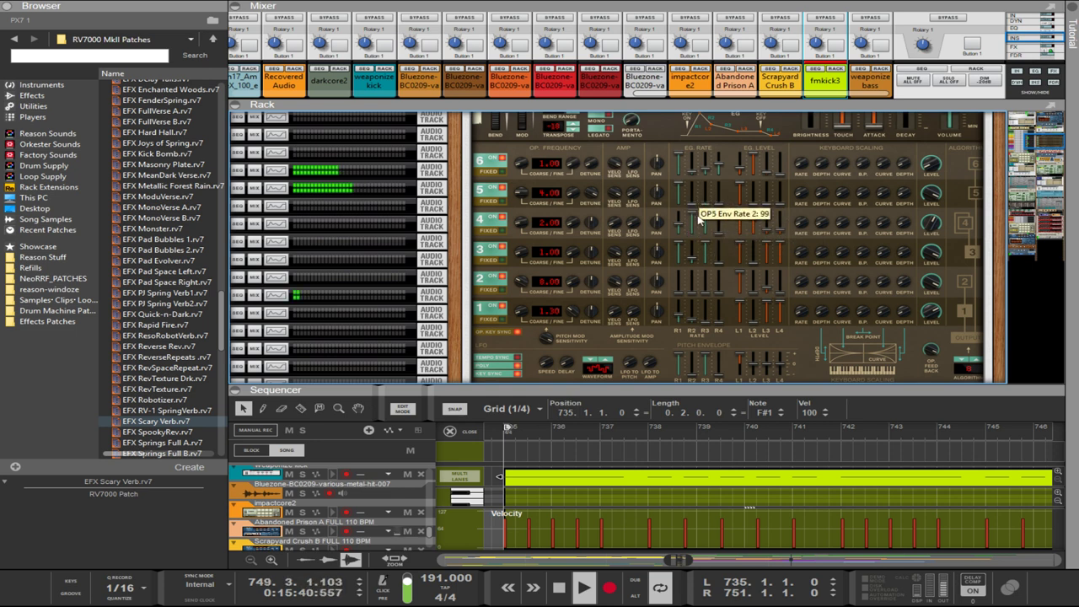
drag(698, 220, 691, 229)
drag(689, 226, 692, 229)
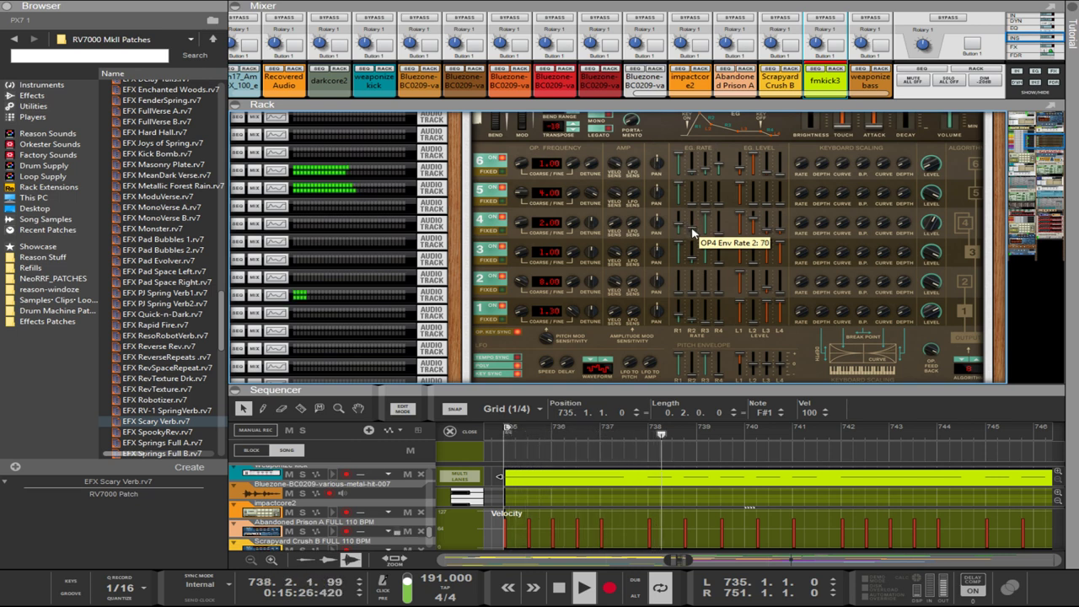
scroll(692, 234, up, 3)
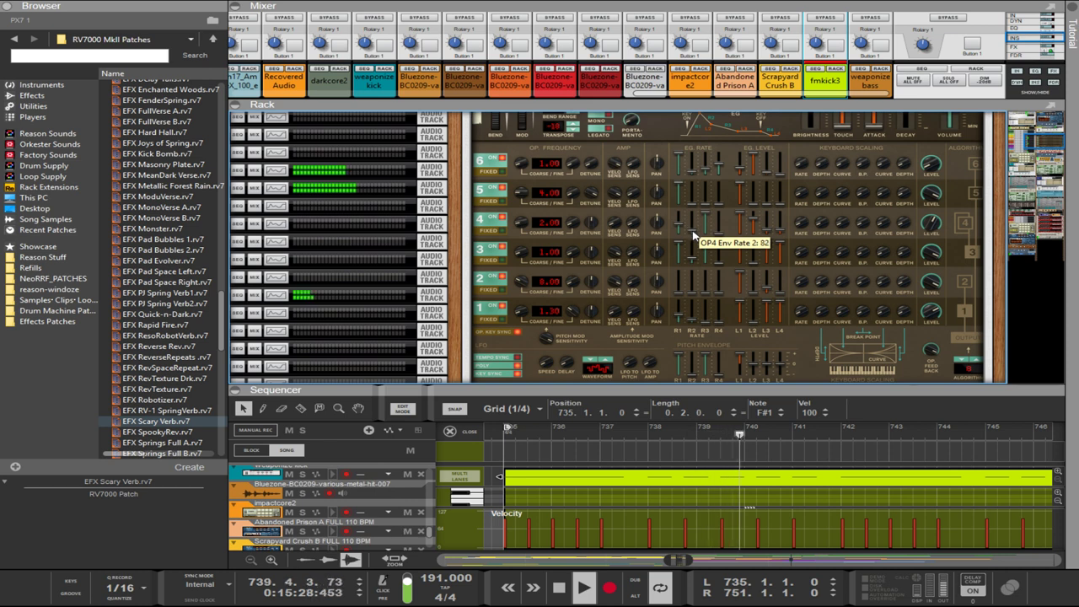
scroll(692, 233, down, 3)
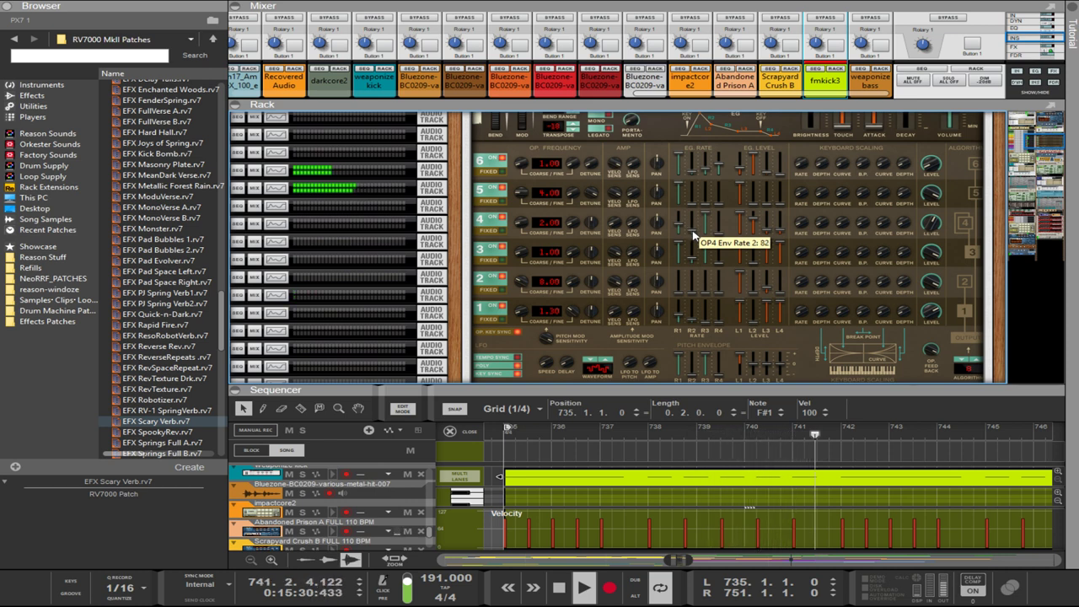
scroll(693, 233, up, 4)
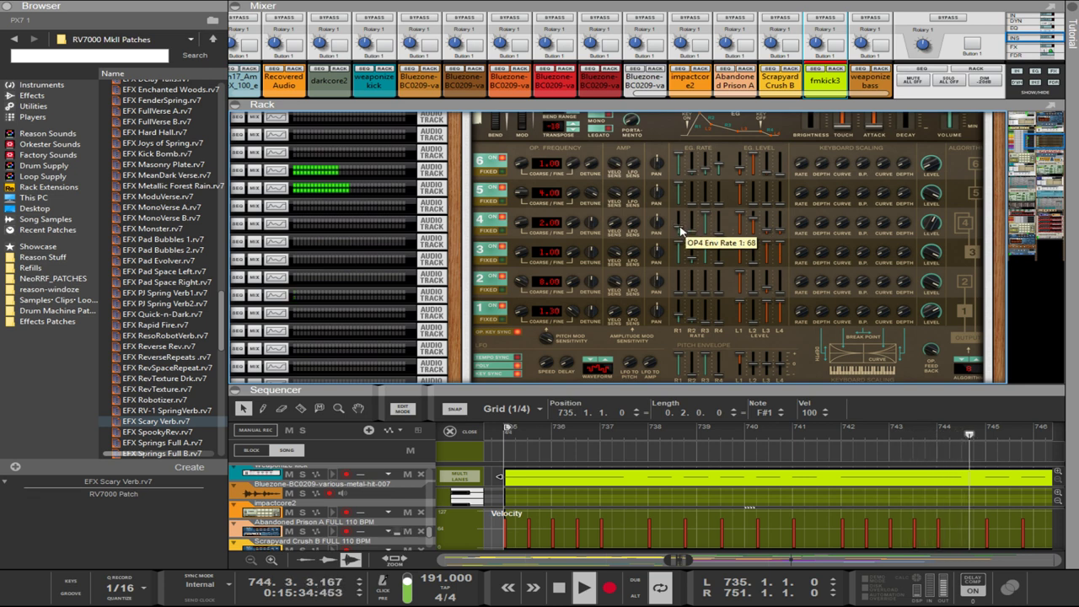
- Set operator 4's envelope rate 1 to 0 and transpose the synth down a semitone
drag(680, 227, 679, 199)
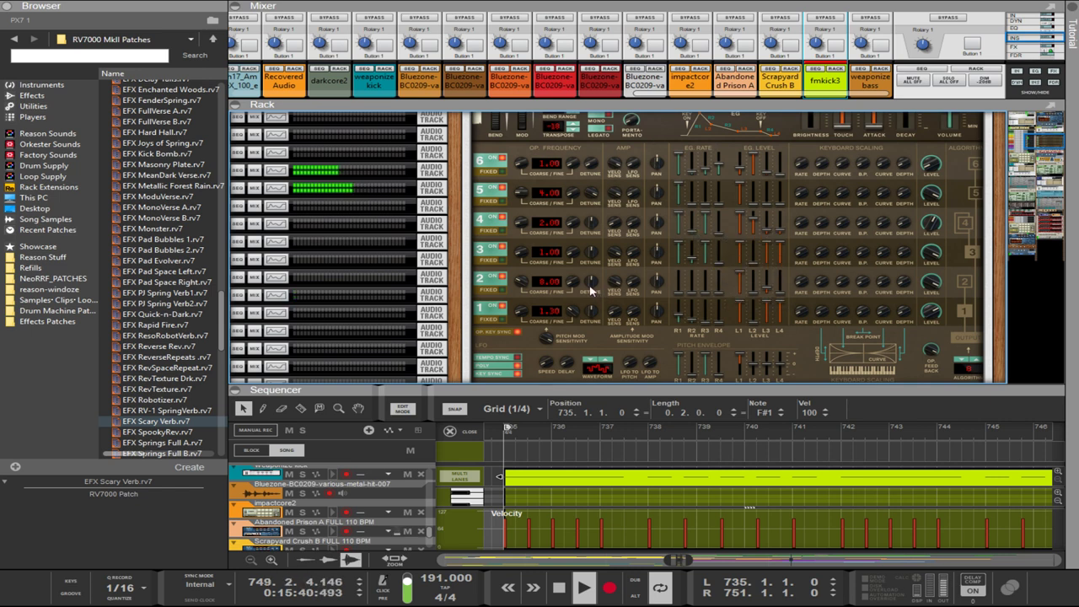
scroll(567, 183, up, 2)
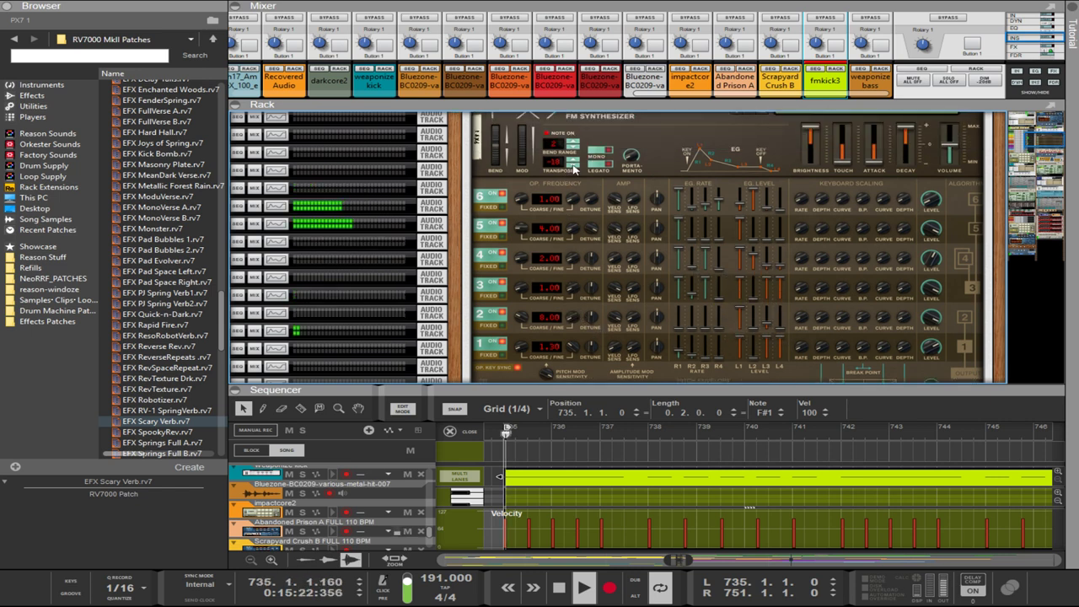
click(573, 167)
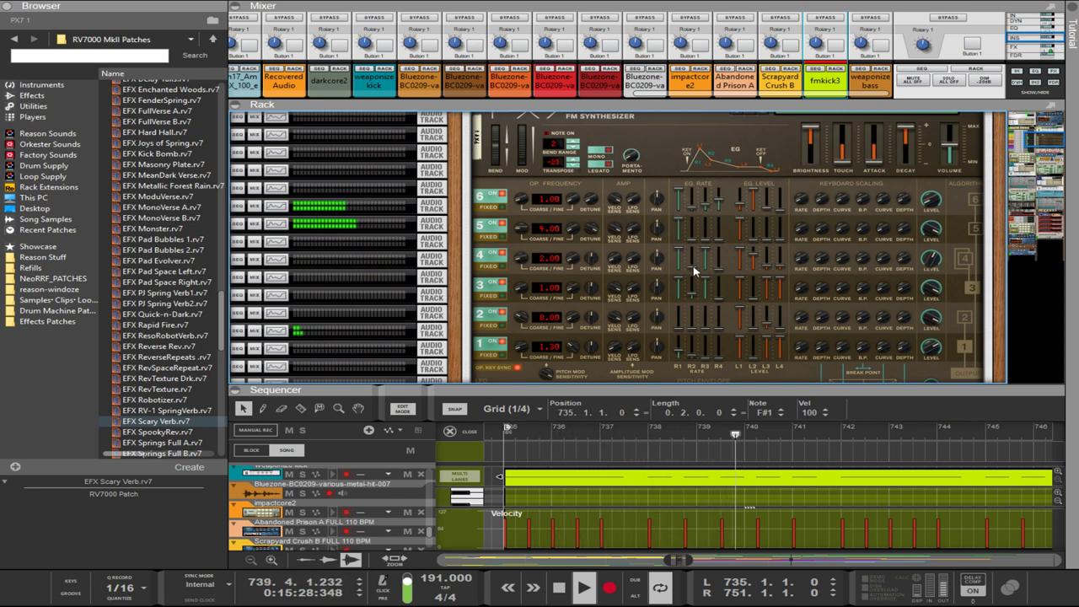
- Toggle operators 4 and 3 off to audition the sound, then re-enable operator 3
click(501, 255)
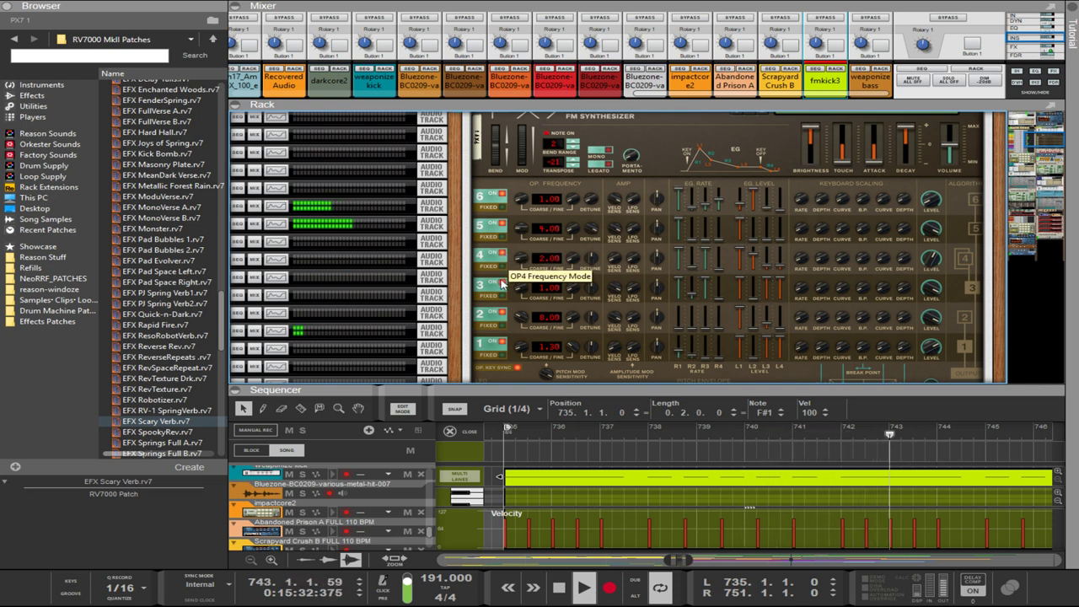
click(501, 284)
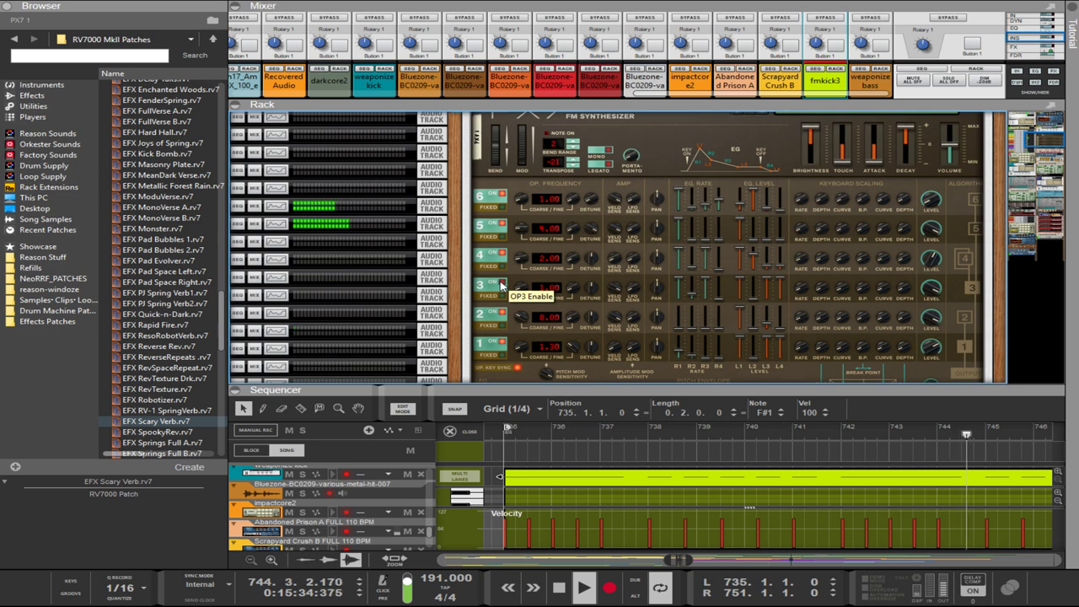
click(502, 286)
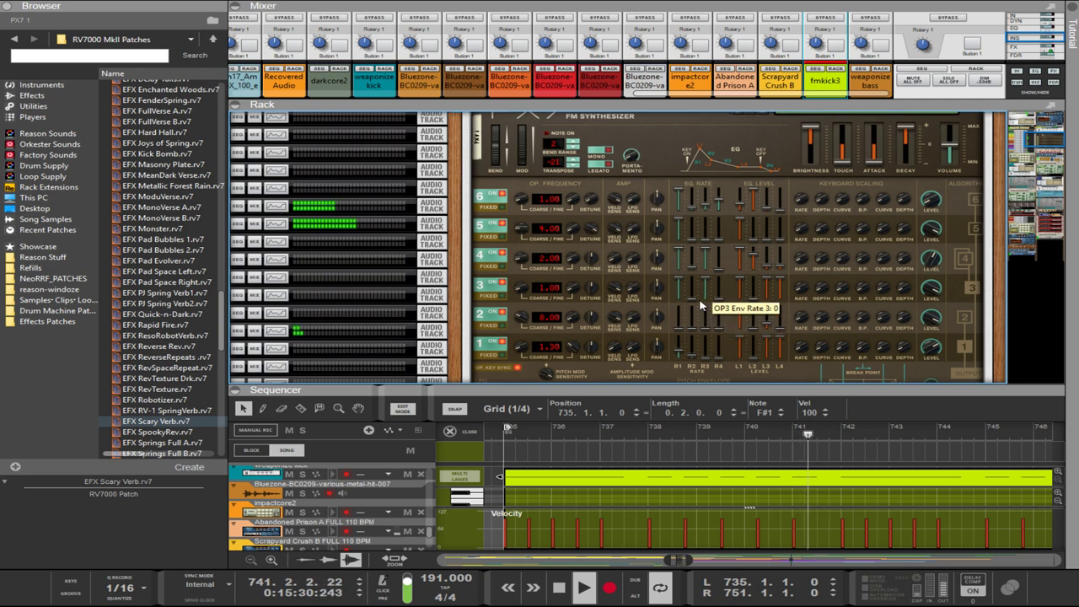
- Lower operator 3's envelope rate 2 and set its rate 1 to 0
drag(693, 299, 693, 295)
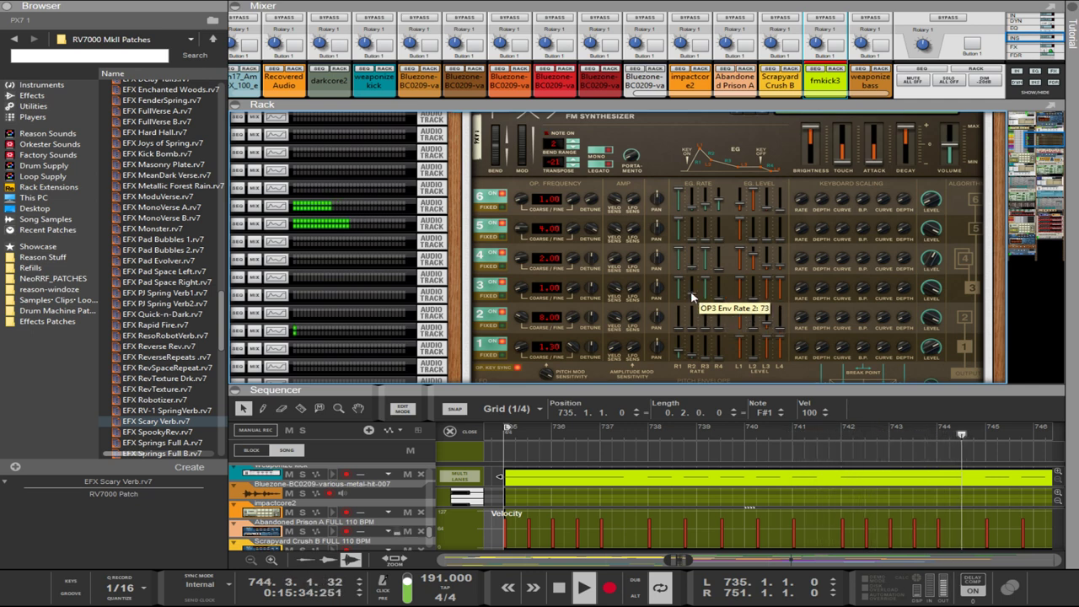
drag(687, 291, 691, 297)
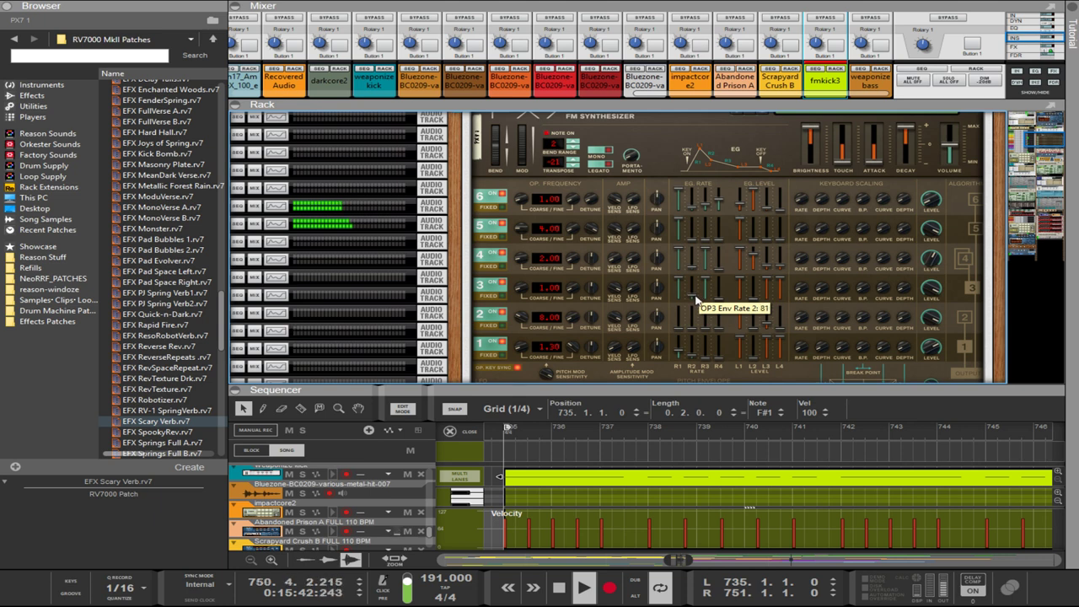
drag(696, 296, 695, 294)
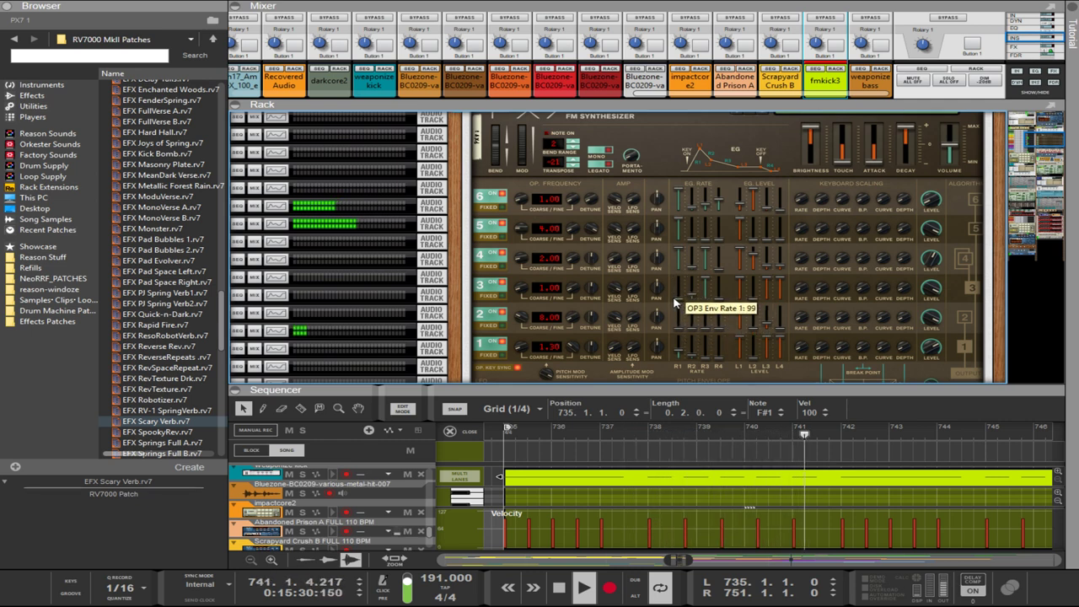
drag(676, 299, 673, 246)
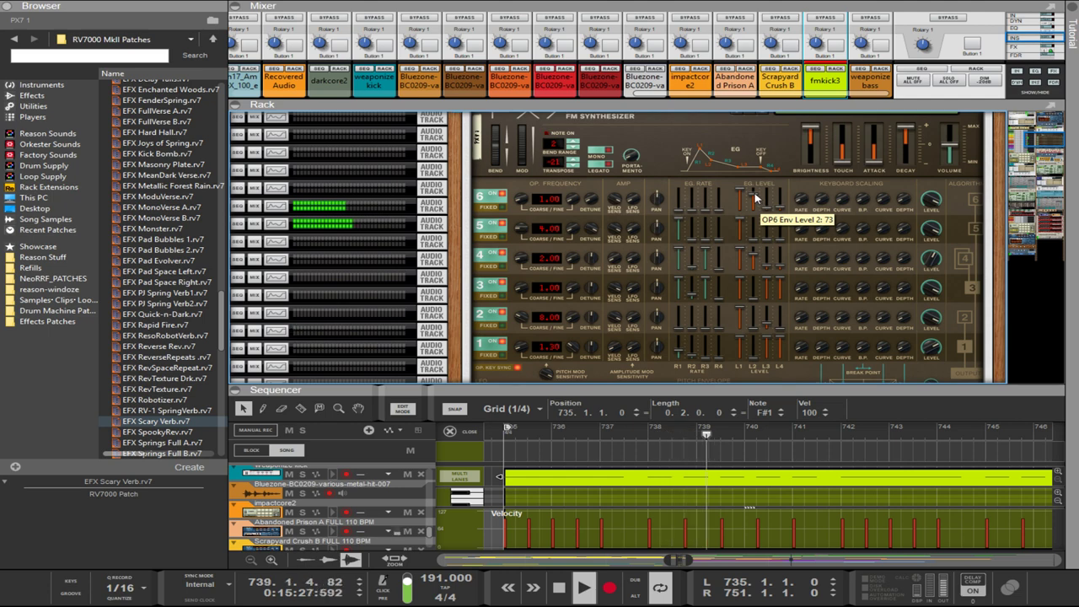
- Retune operator 6 to coarse 1 with fine 1.27 and max out its envelope levels 3 and 4
drag(524, 200, 510, 236)
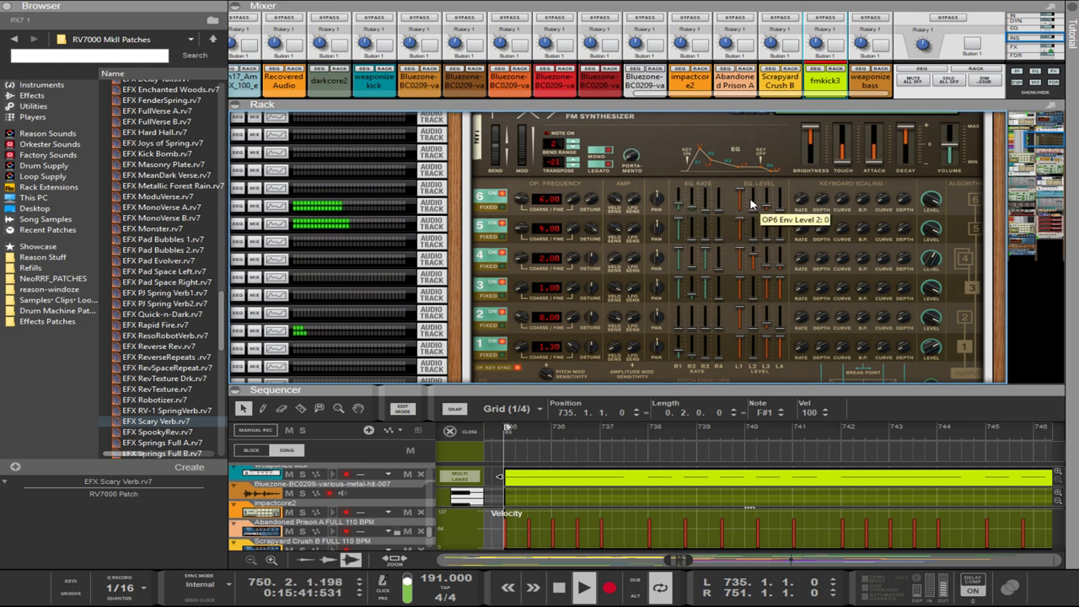
drag(770, 203, 774, 178)
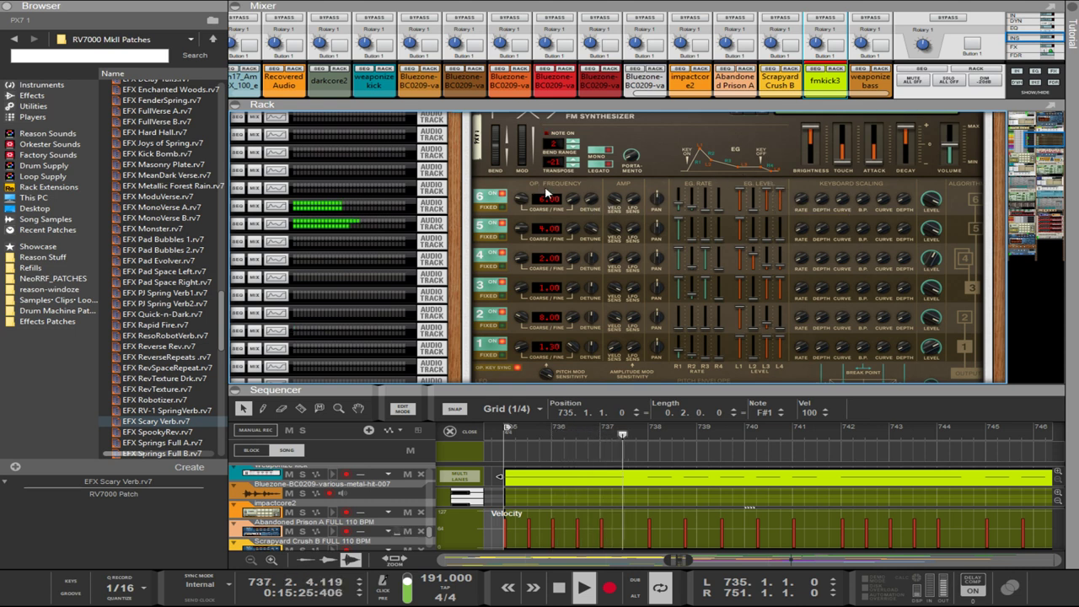
drag(525, 199, 532, 213)
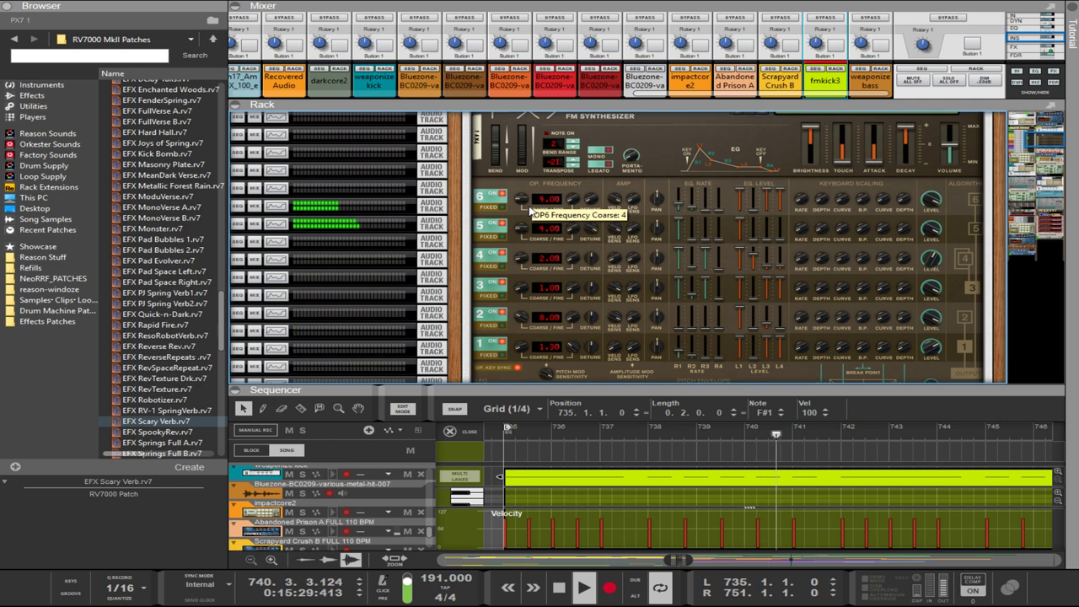
drag(532, 208, 536, 216)
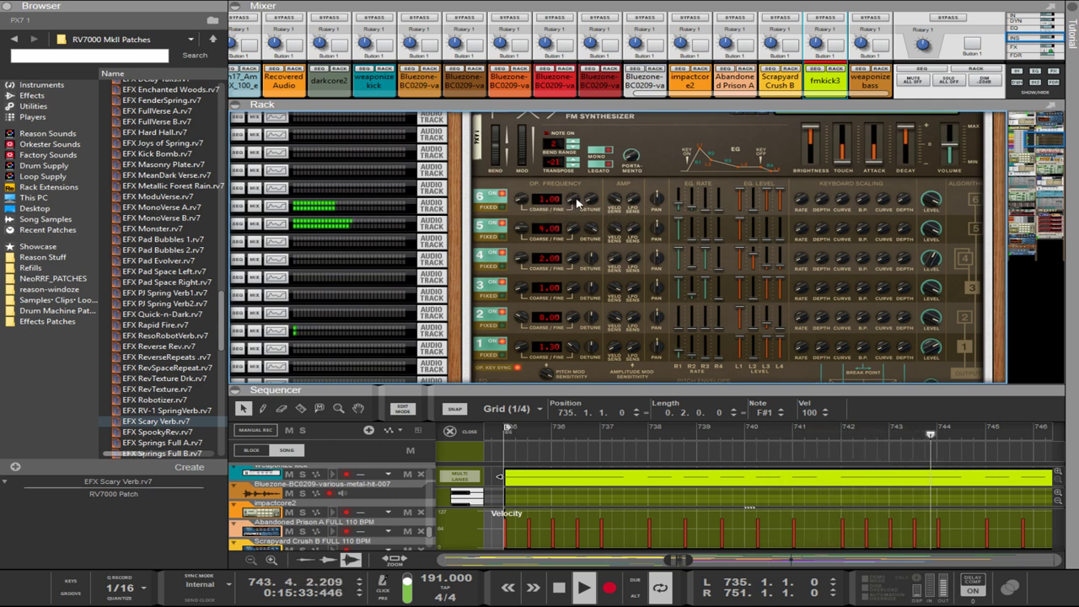
drag(572, 205, 554, 158)
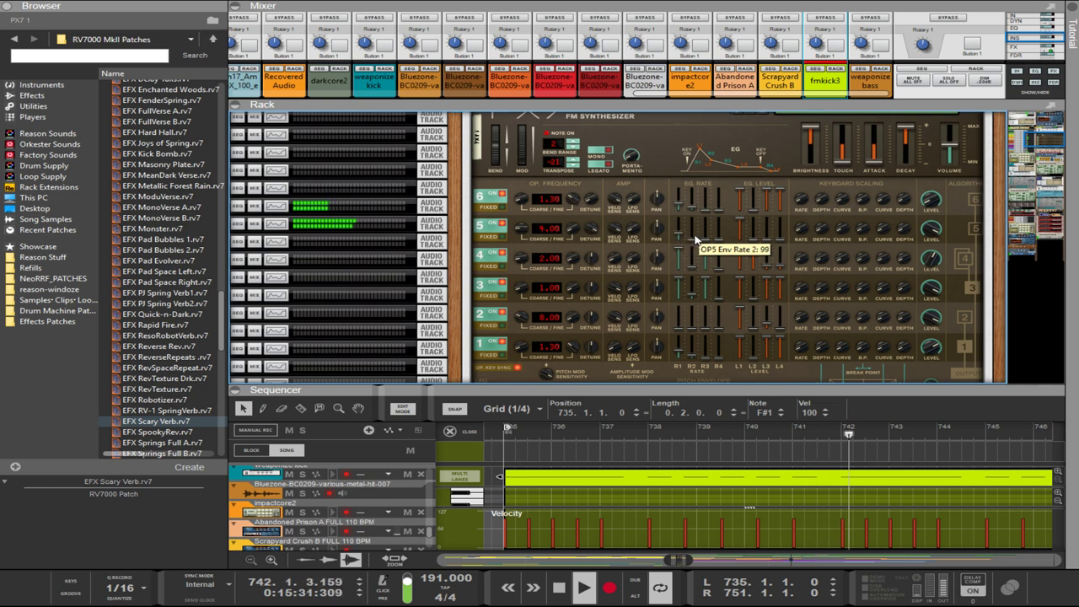
- Raise operator 5's envelope rate 2 to 96 and return its coarse frequency to 4 after trying 9
drag(689, 224, 693, 242)
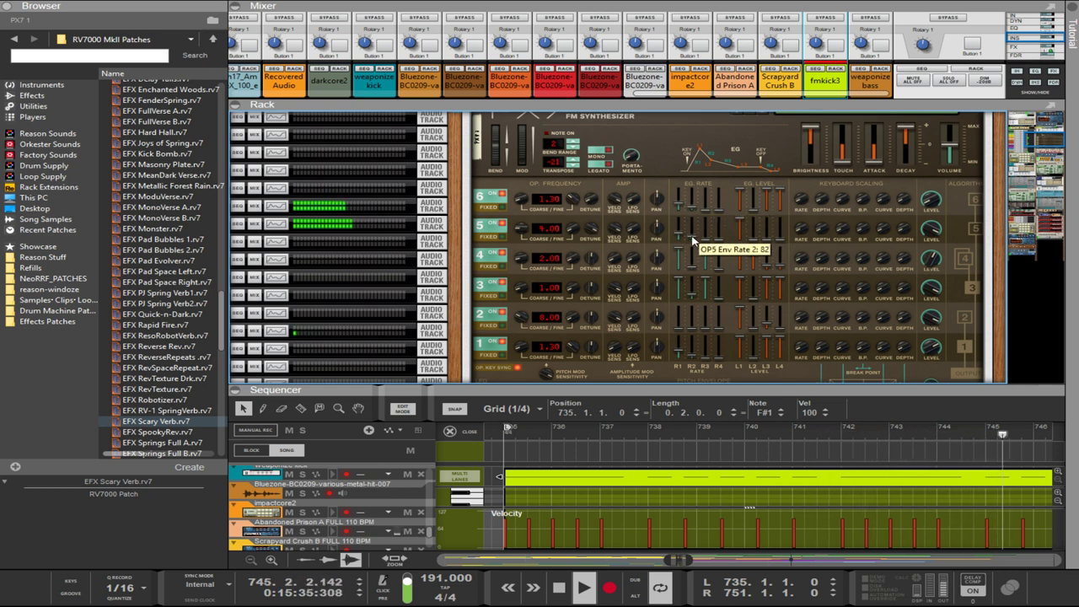
drag(693, 242, 693, 246)
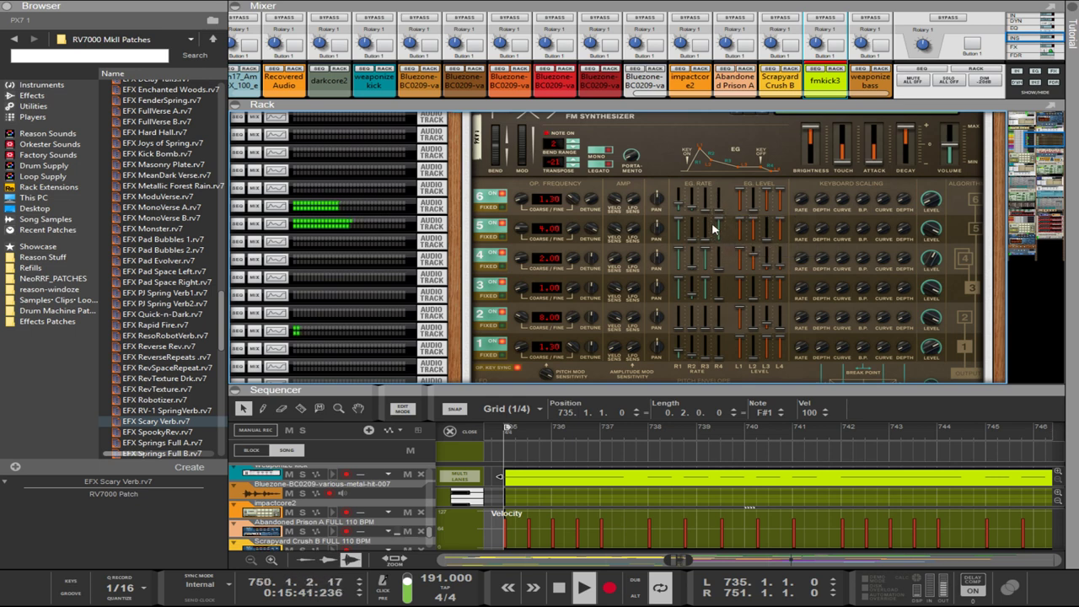
mouse_move(517, 233)
mouse_down()
mouse_move(526, 200)
mouse_move(532, 242)
mouse_up()
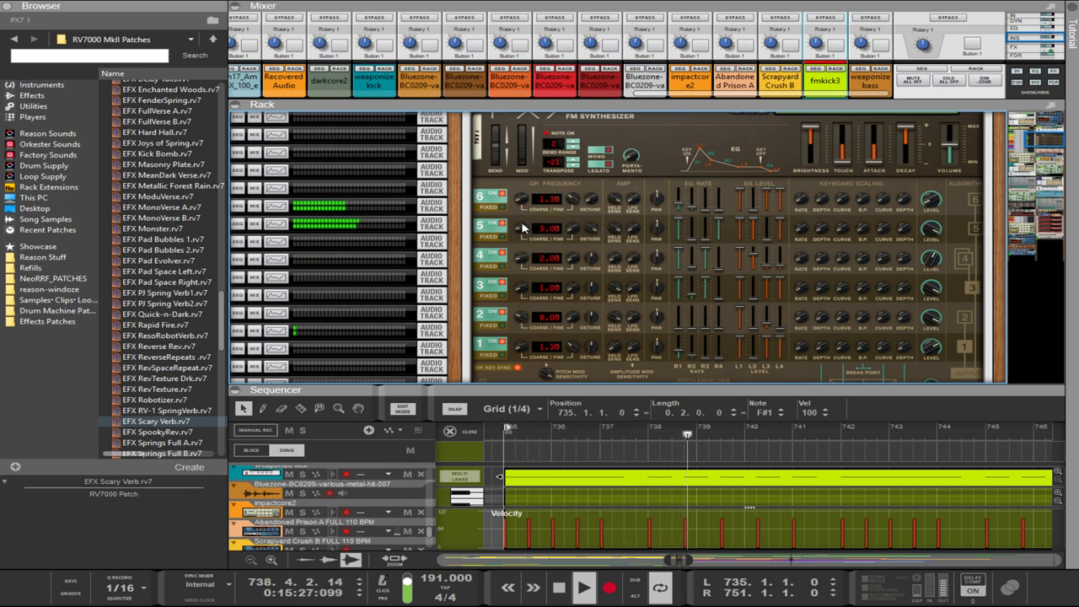
drag(522, 228, 522, 223)
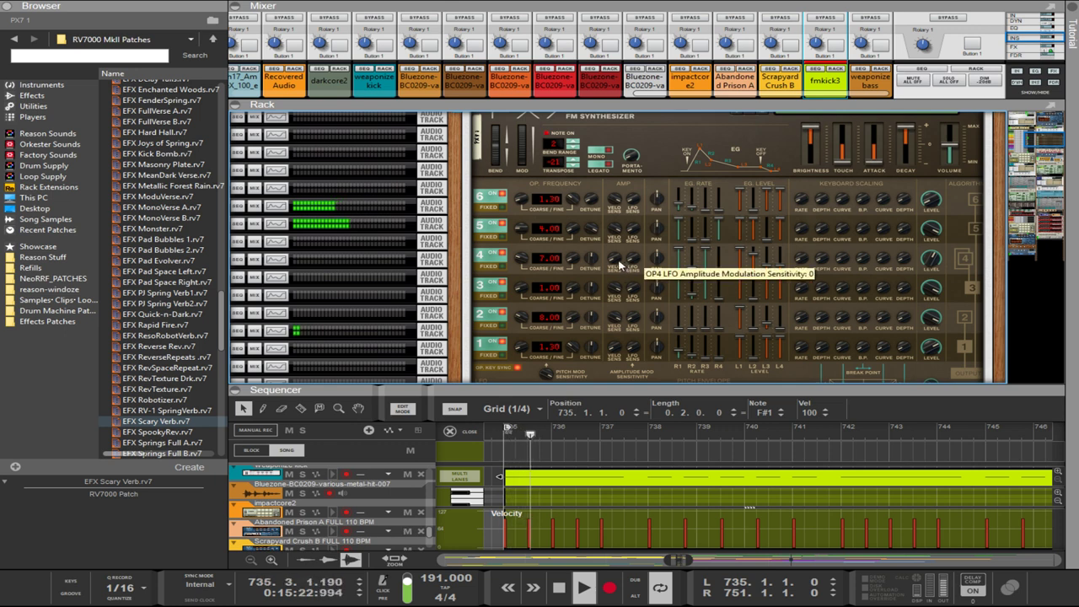
- Raise operator 4's coarse frequency to 16.00 and nudge its envelope rate 2
drag(526, 259, 532, 271)
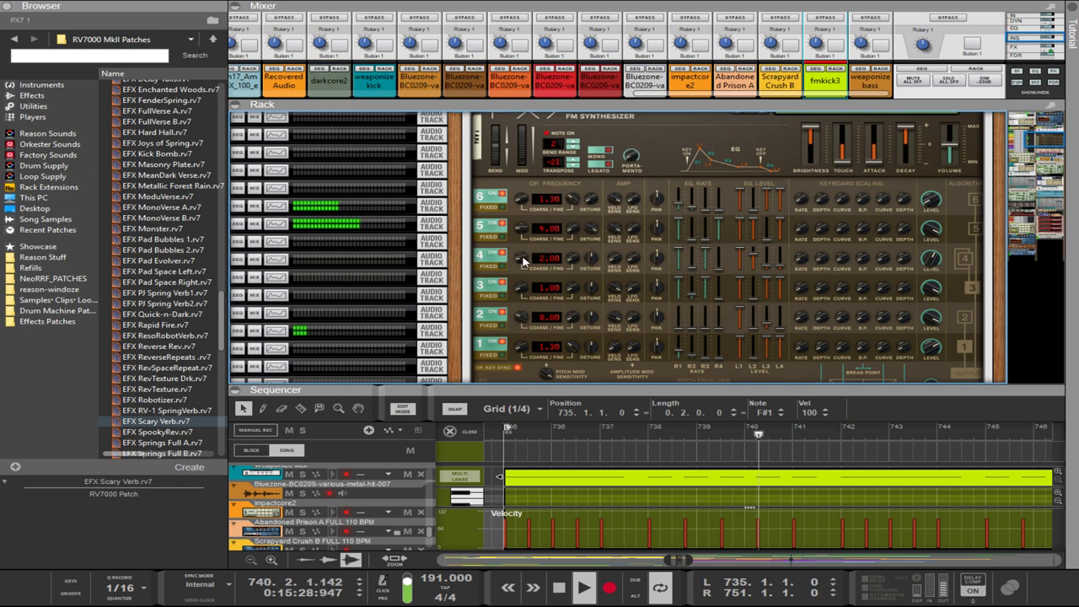
drag(522, 258, 512, 229)
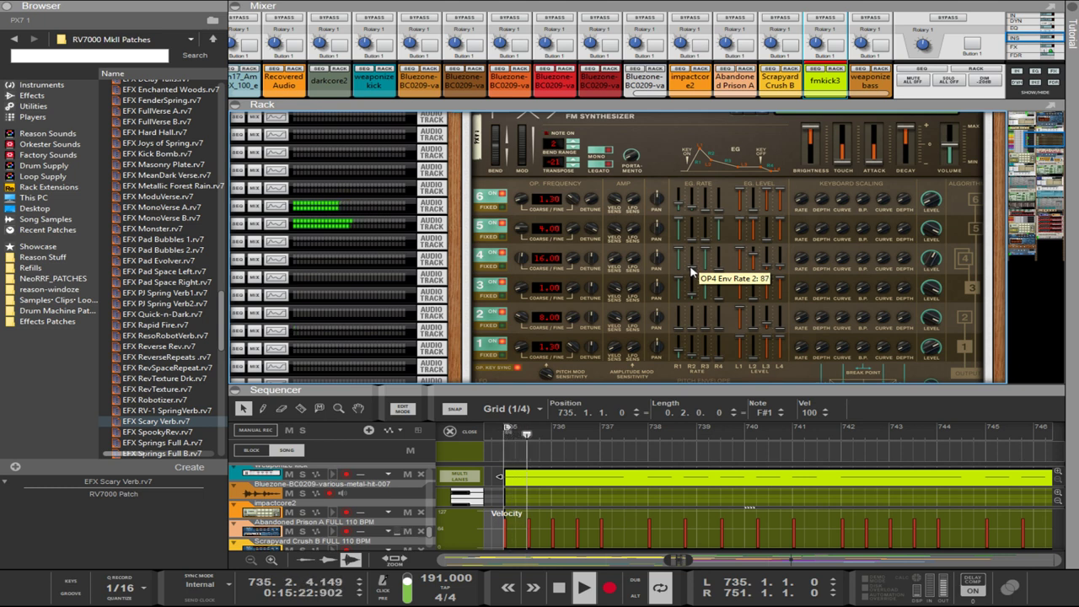
drag(690, 271, 692, 274)
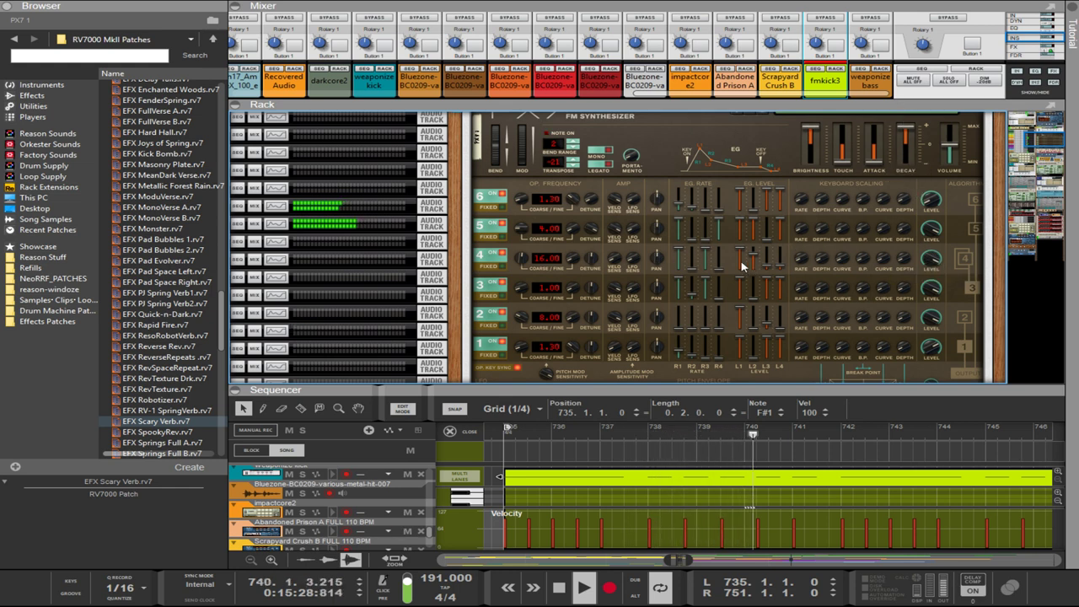
- Set operator 4's envelope level 1 to 44, lower level 2, and max out rate 2
drag(741, 253, 747, 336)
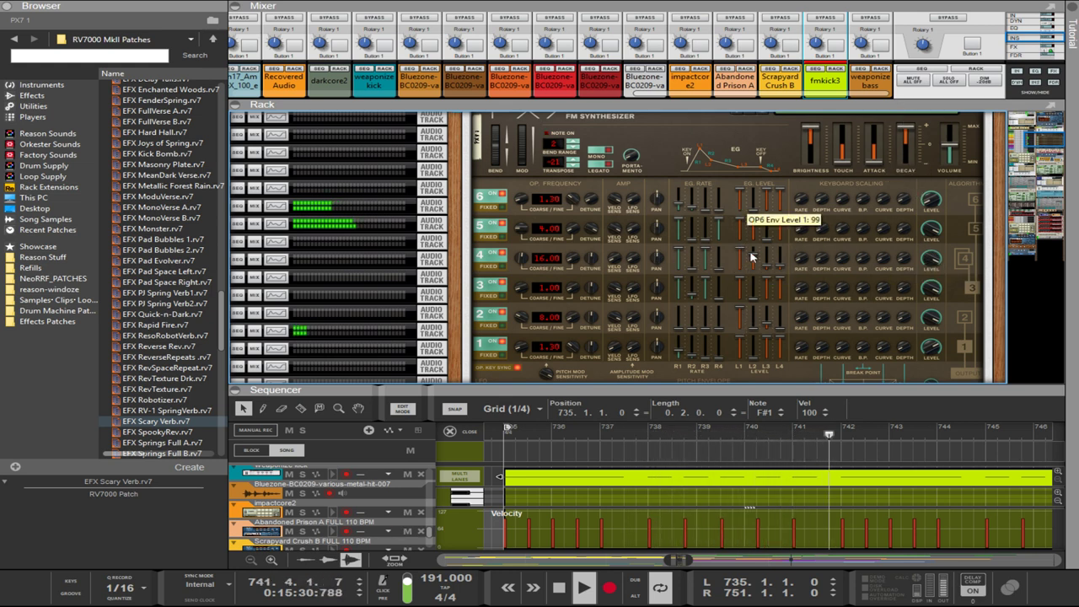
drag(753, 254, 761, 306)
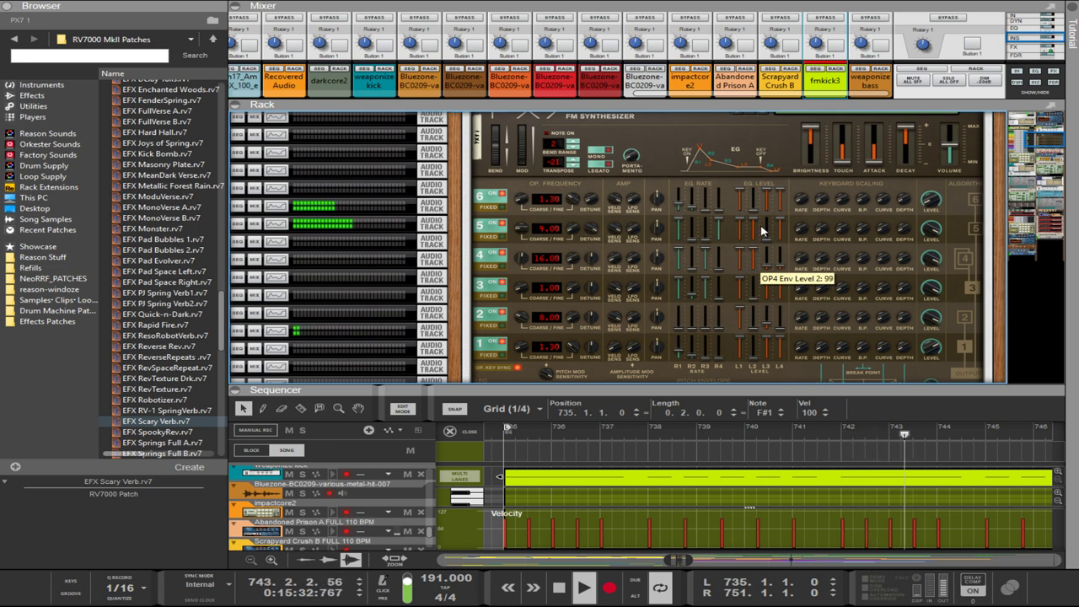
drag(694, 265, 689, 224)
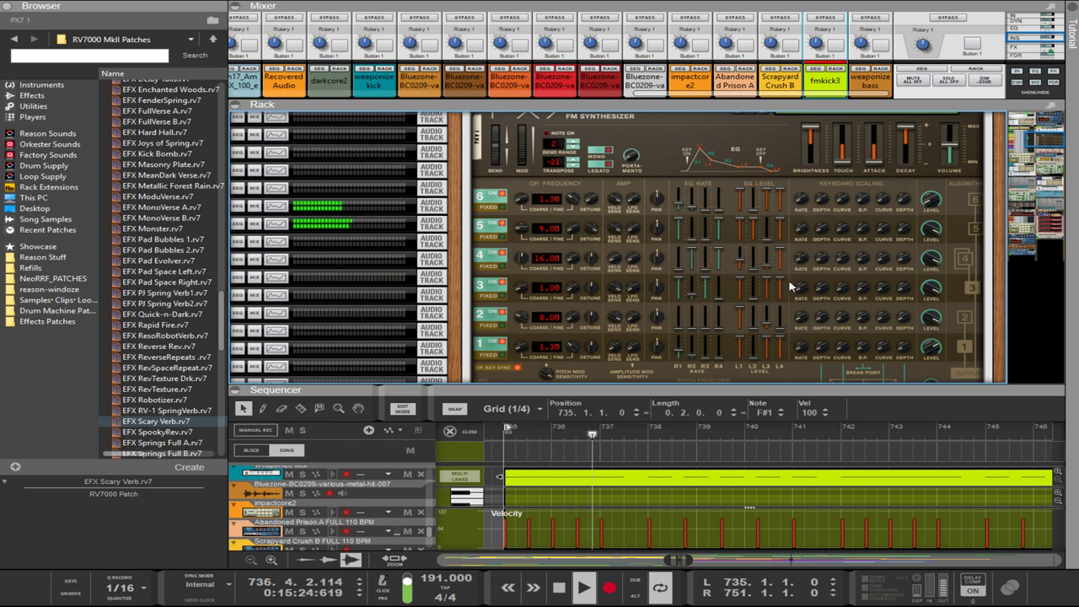
- Set OP1 Keyboard Velocity Sensitivity to 7 and raise OP4's to 7 as well
scroll(790, 291, down, 3)
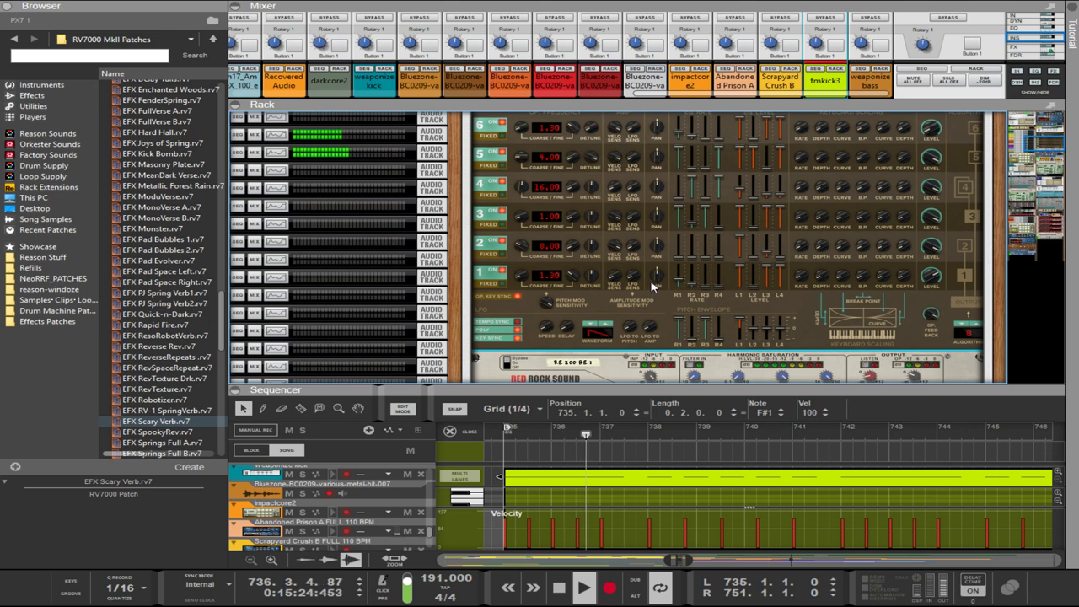
scroll(651, 287, up, 2)
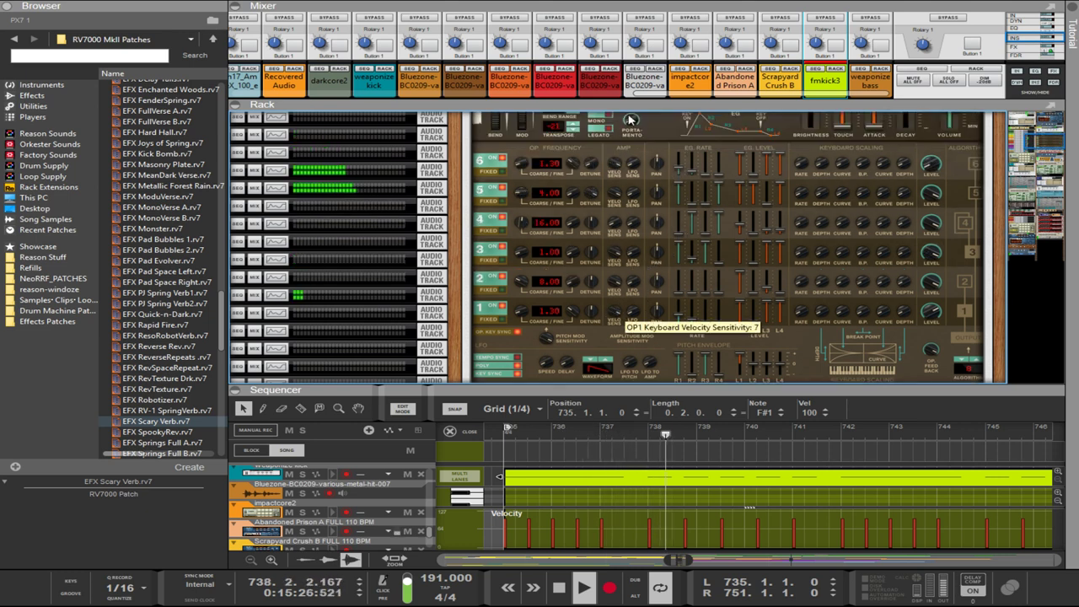
drag(628, 115, 631, 393)
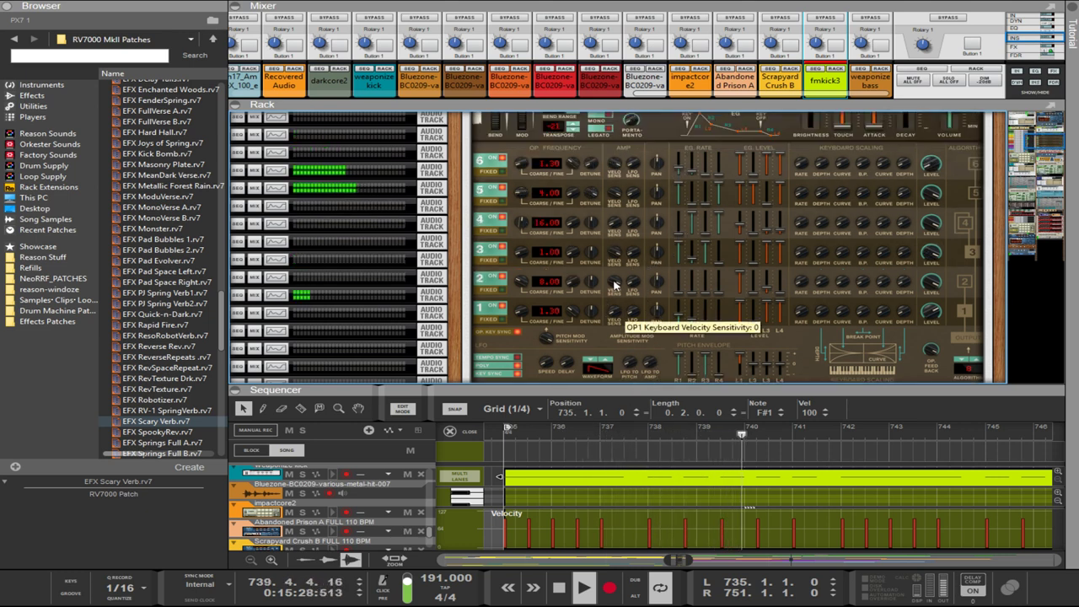
drag(616, 312, 618, 135)
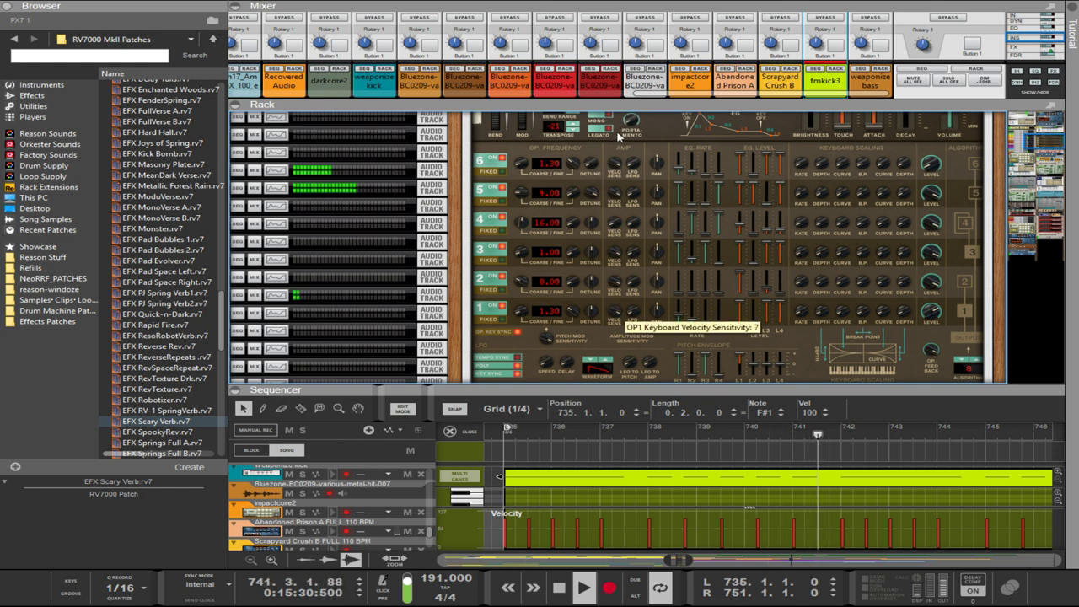
drag(614, 221, 677, 1)
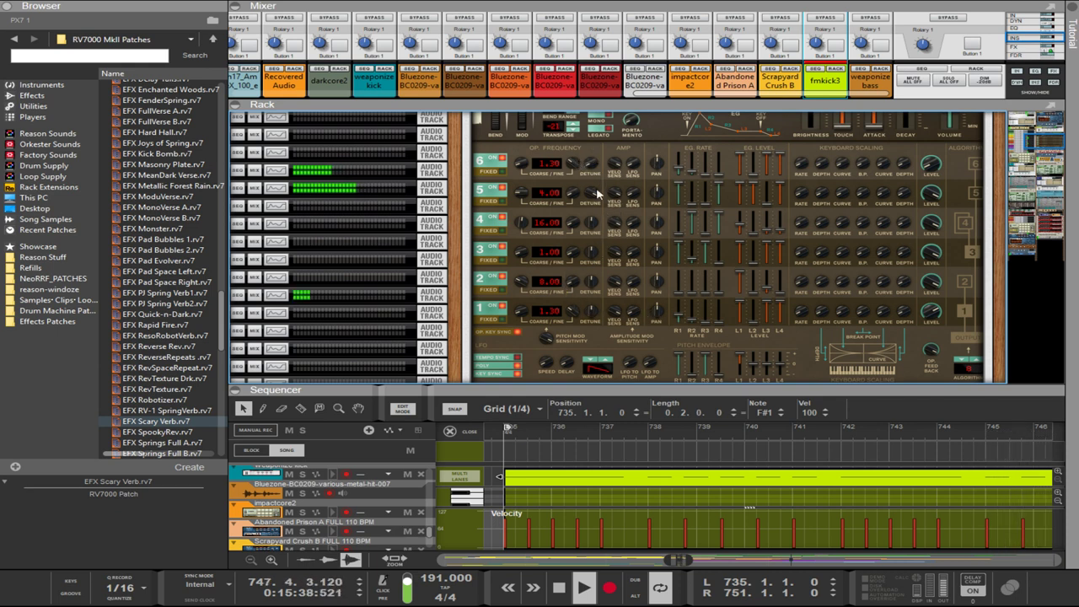
mouse_move(594, 196)
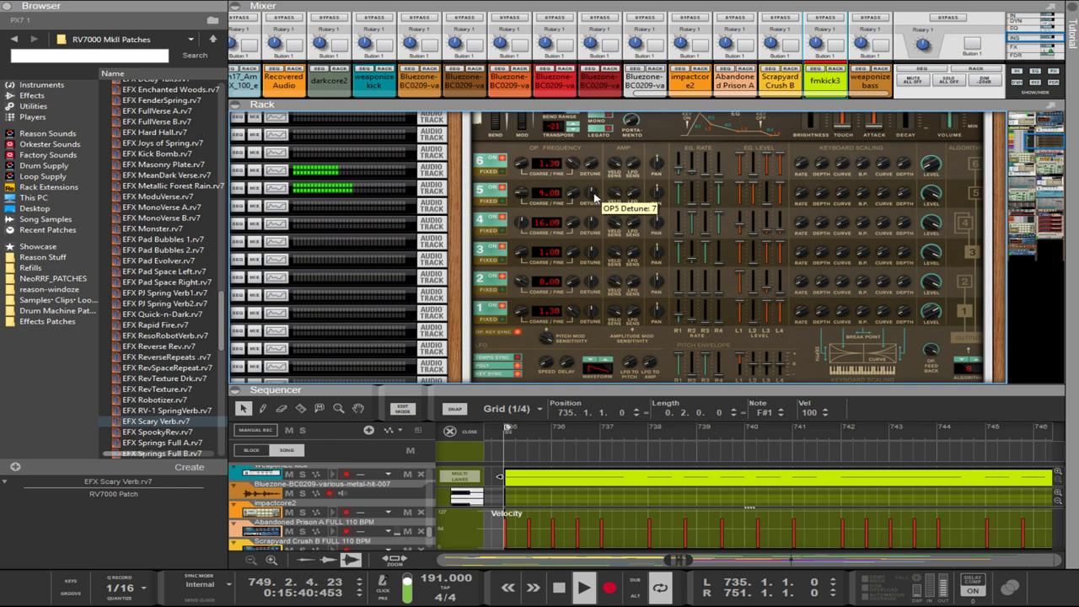
mouse_move(594, 167)
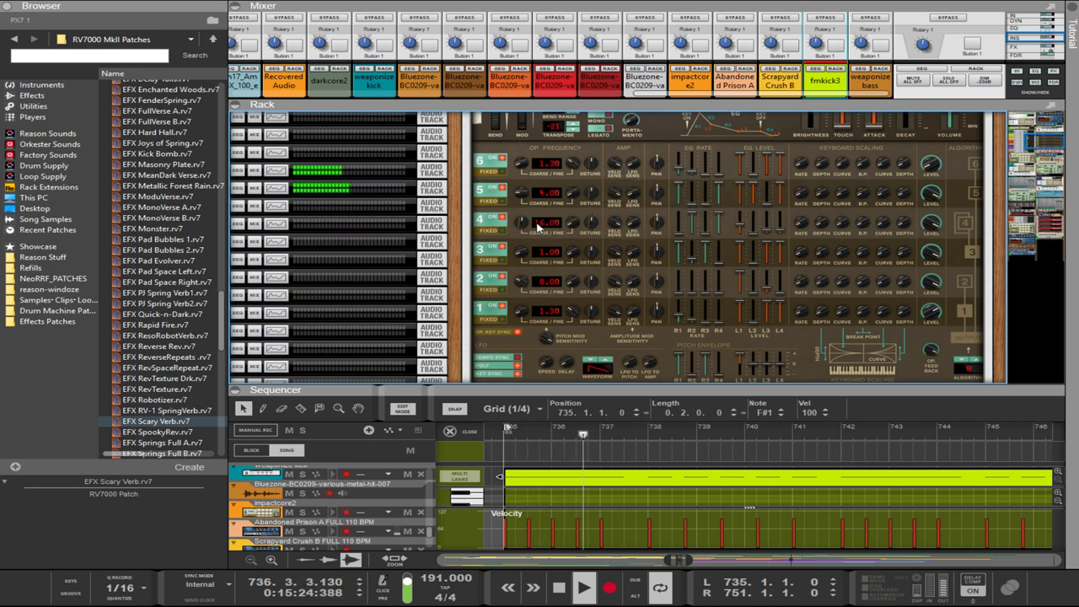
- Drag OP4's Coarse knob down, then undo the stray change so OP4 reads 2.00
drag(537, 226, 552, 279)
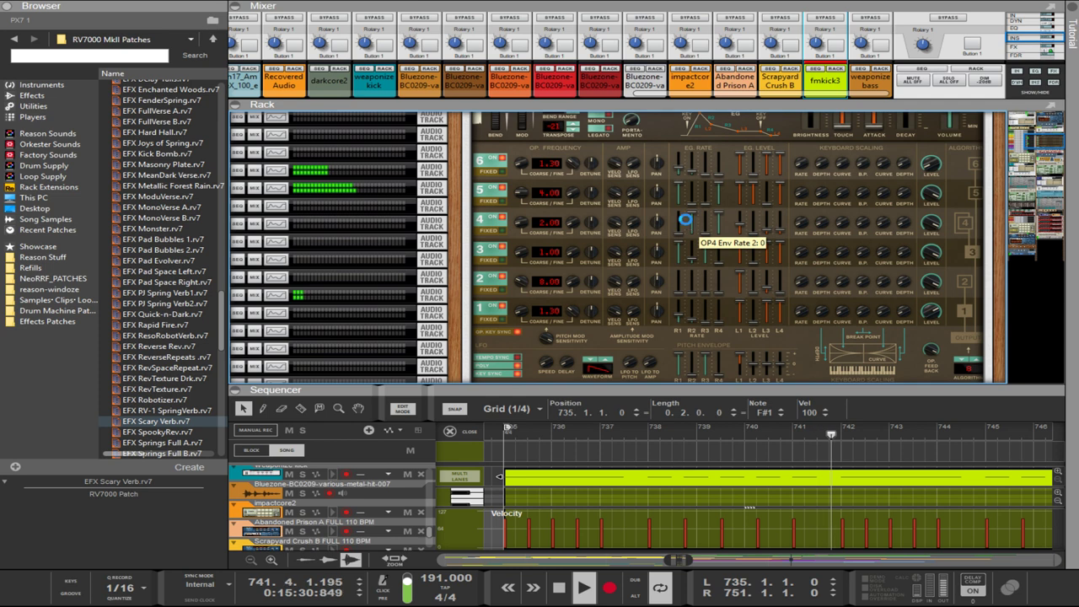
key(ctrl+z)
key(ctrl+z)
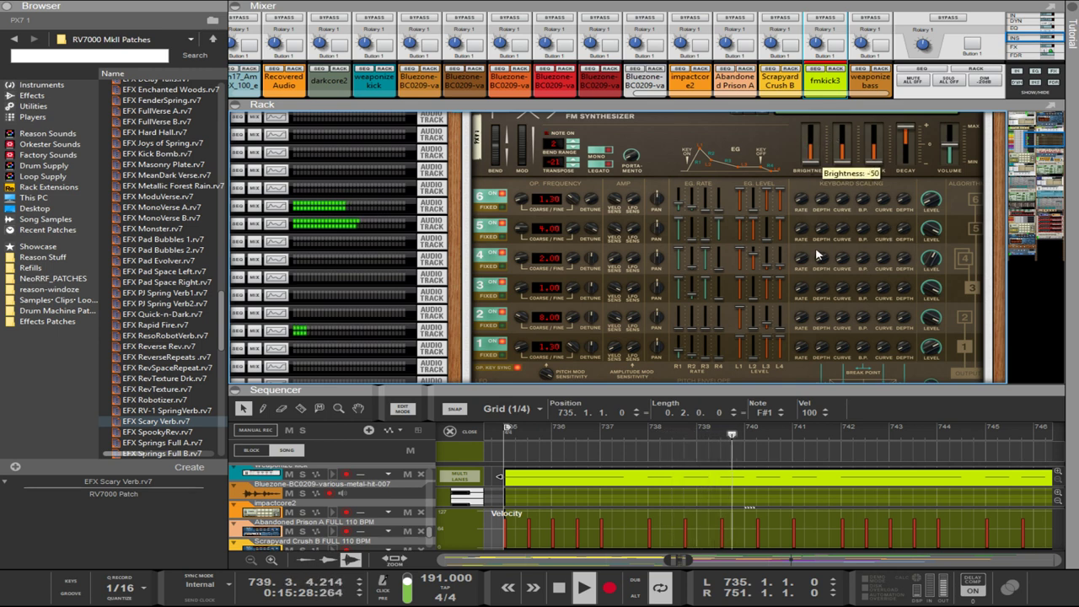
- Drop the global Decay to -13, set OP2 Env Level 2 to 70 and OP1 Env Level 2 to 99
mouse_move(905, 130)
mouse_down()
mouse_move(910, 150)
mouse_move(906, 132)
mouse_up()
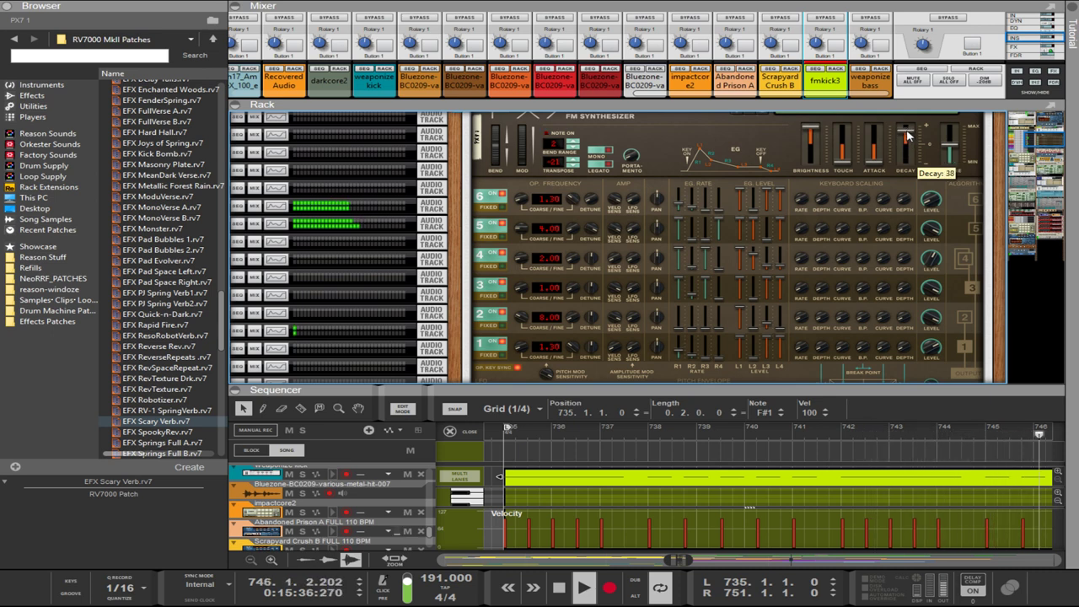
click(755, 313)
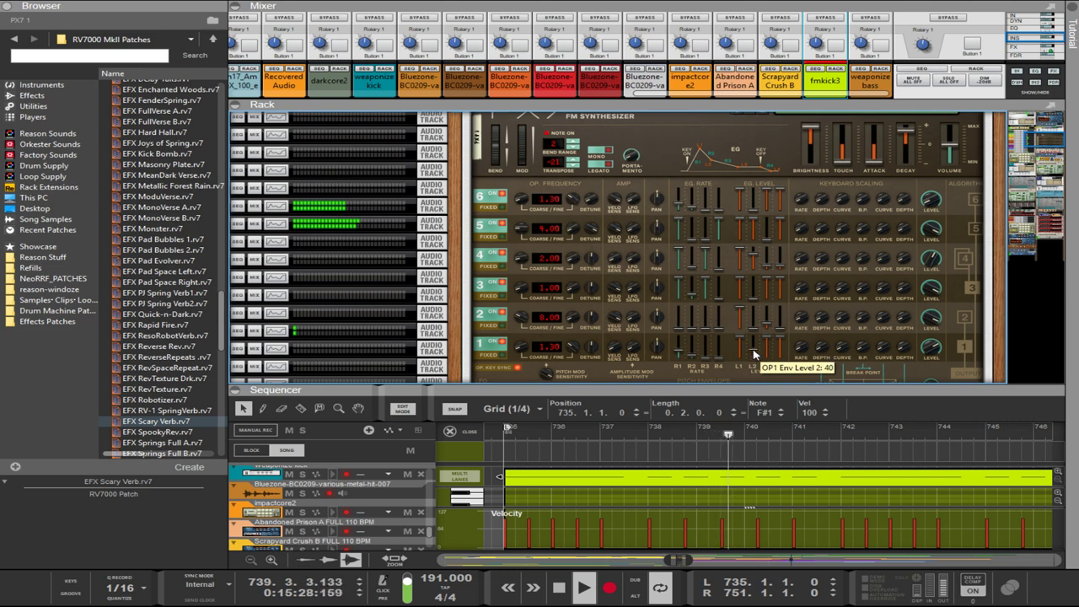
drag(755, 355, 753, 350)
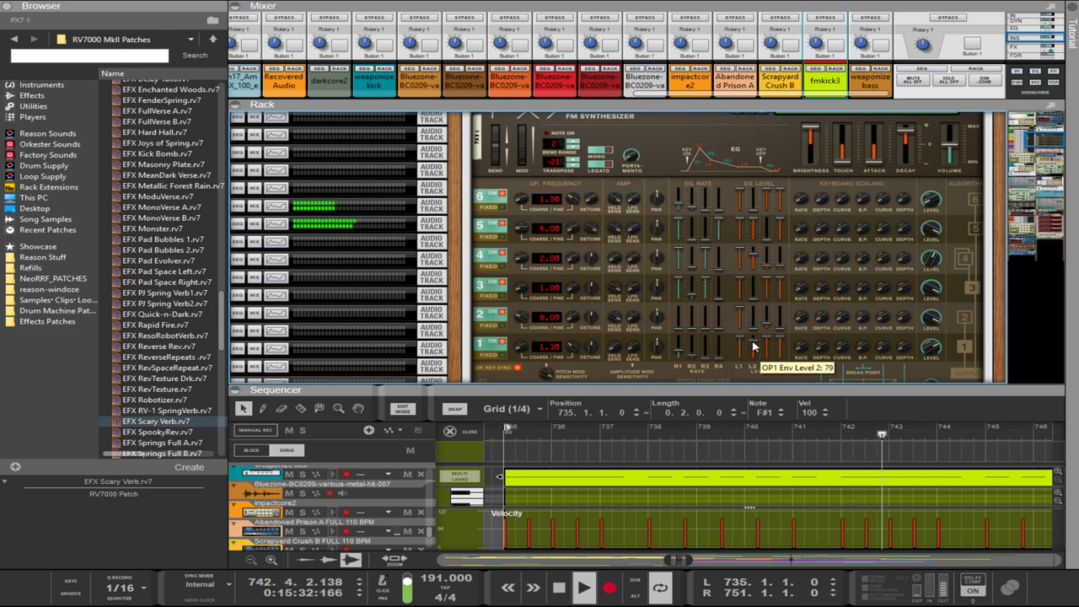
drag(755, 342, 754, 338)
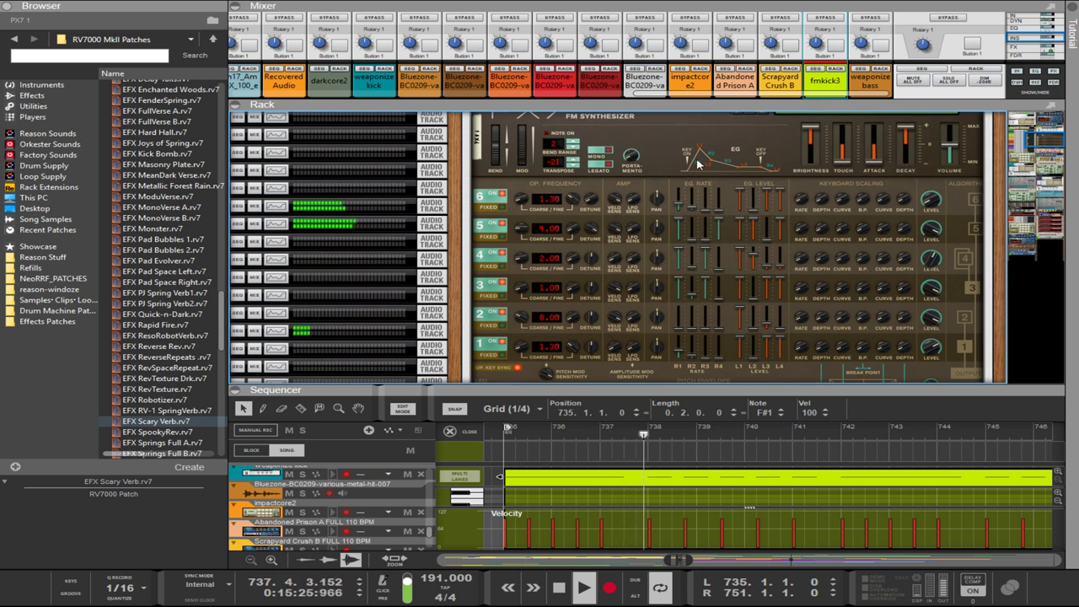
scroll(695, 168, down, 3)
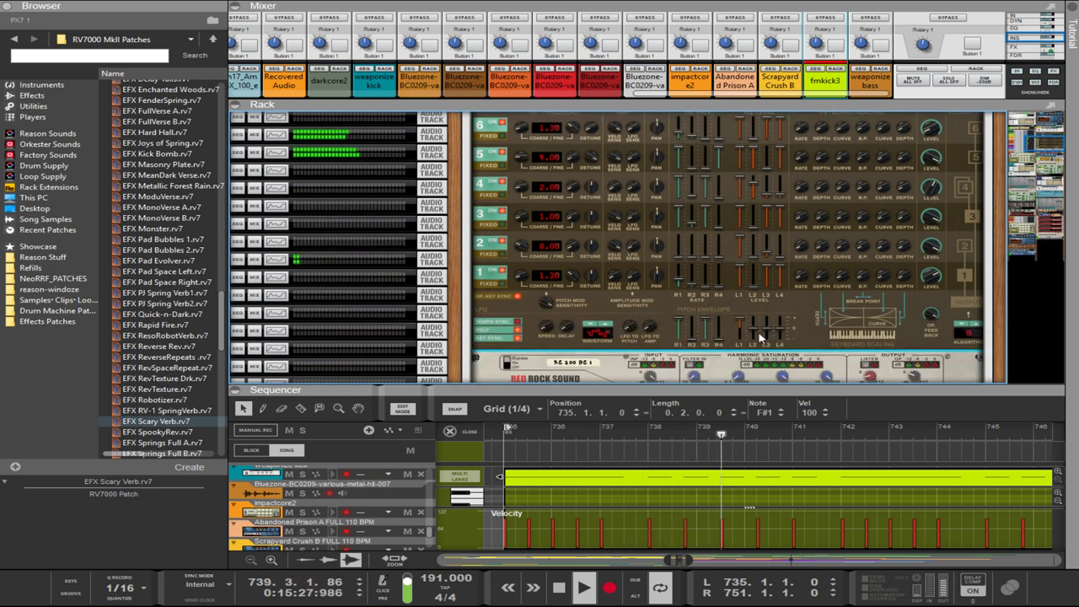
scroll(698, 325, up, 1)
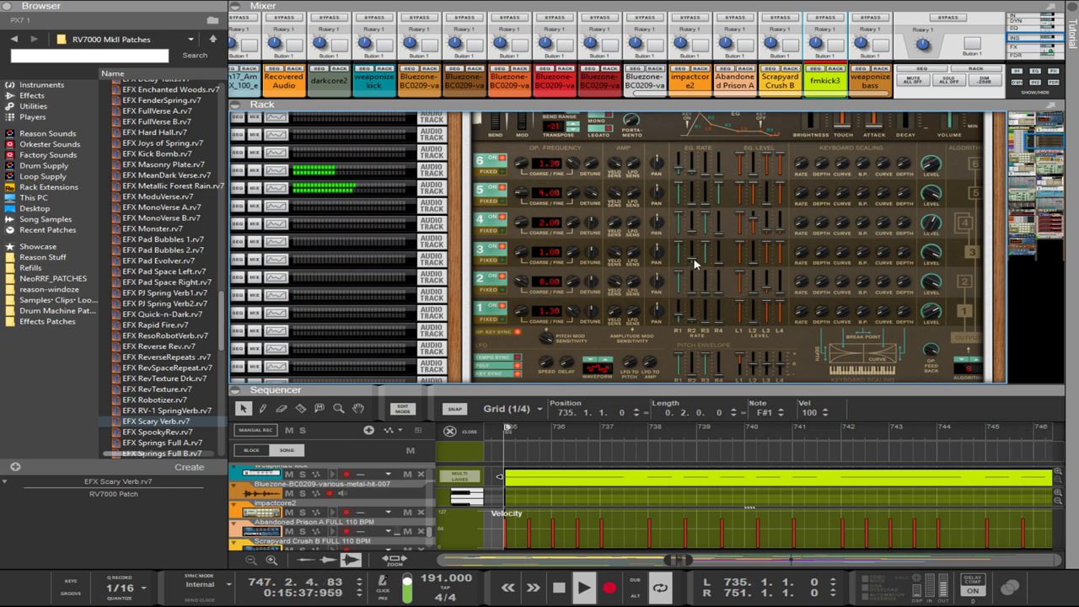
- Step the PX7 FM algorithm up from 9 to 20
scroll(835, 319, down, 2)
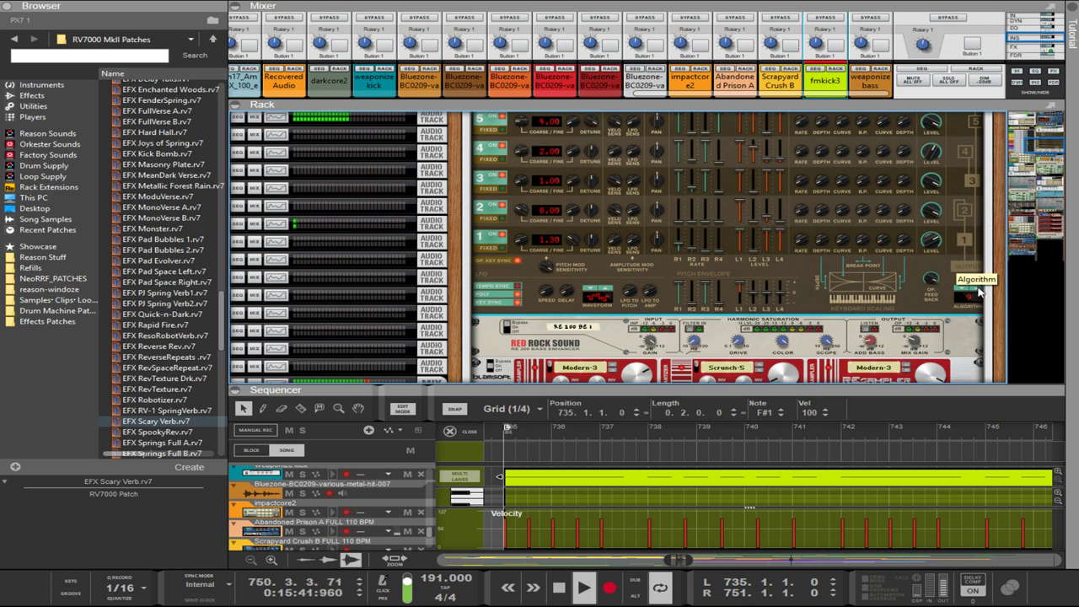
click(978, 290)
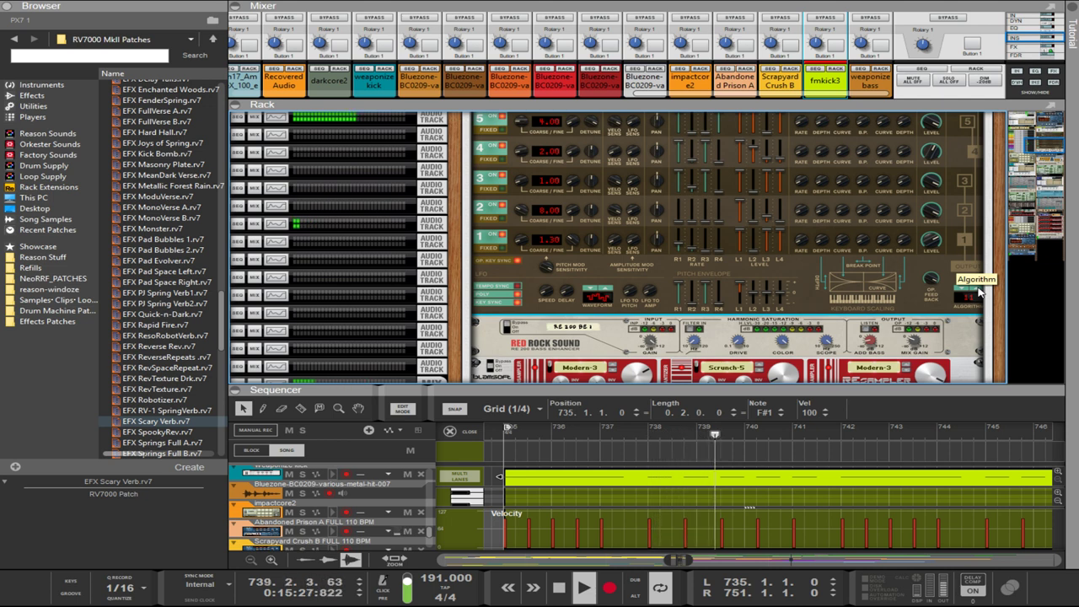
click(978, 291)
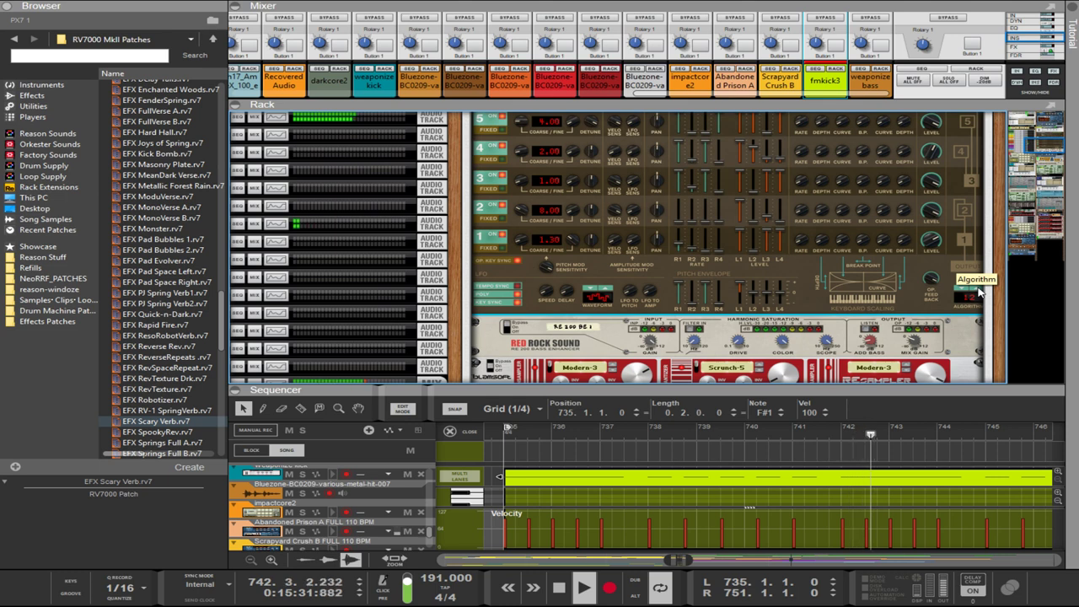
click(978, 291)
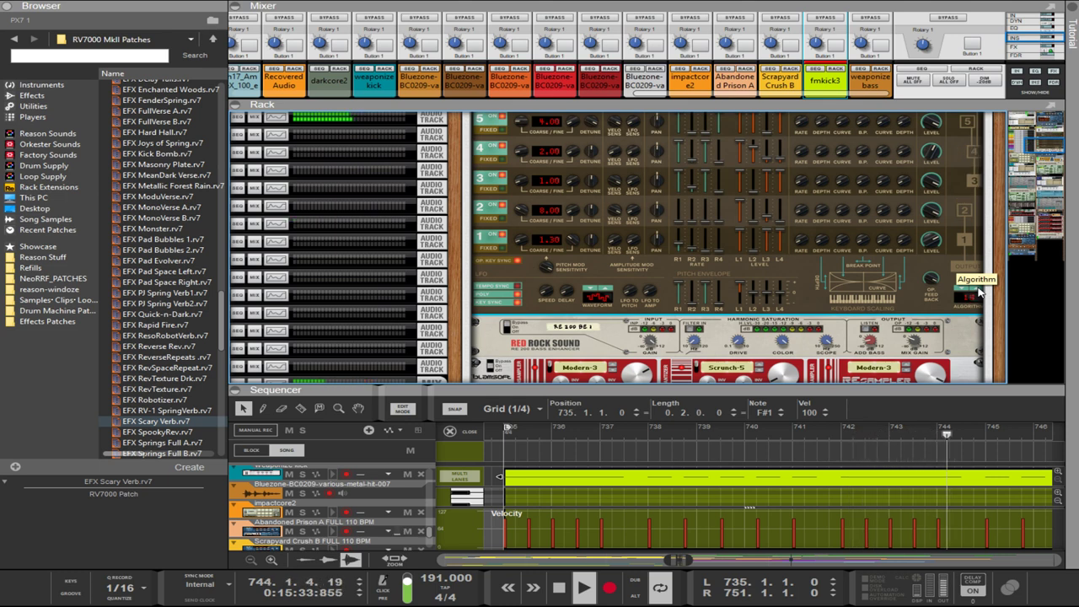
click(978, 287)
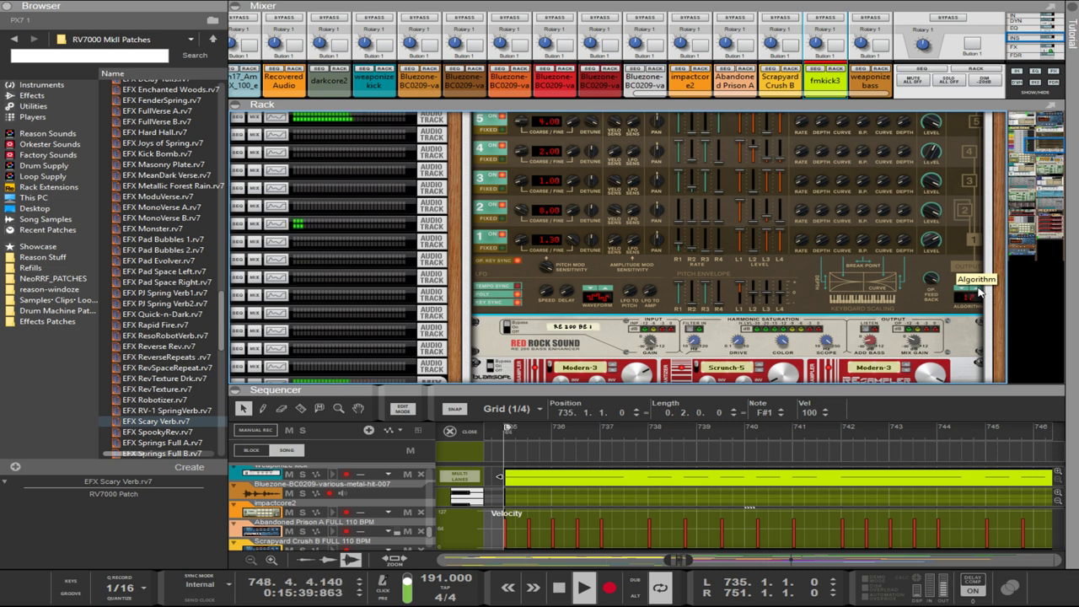
scroll(978, 291, up, 1)
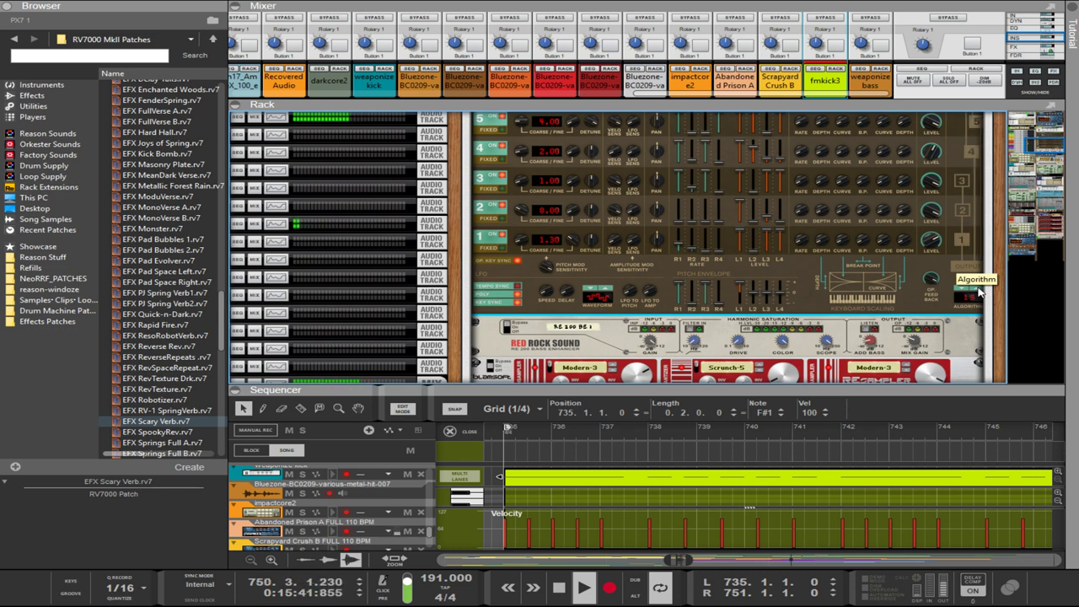
scroll(978, 291, up, 1)
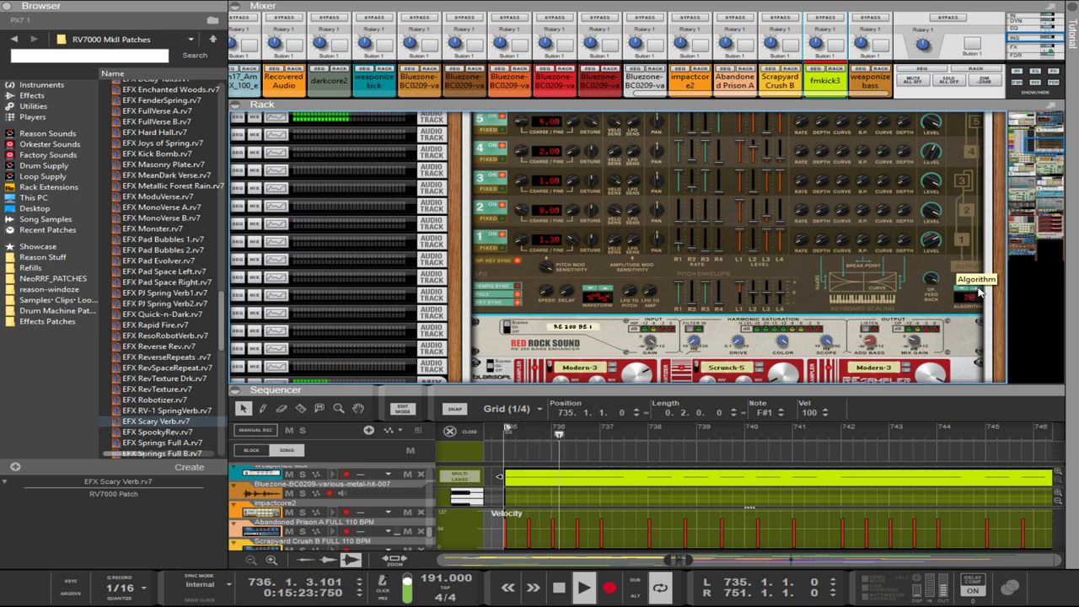
scroll(978, 290, up, 2)
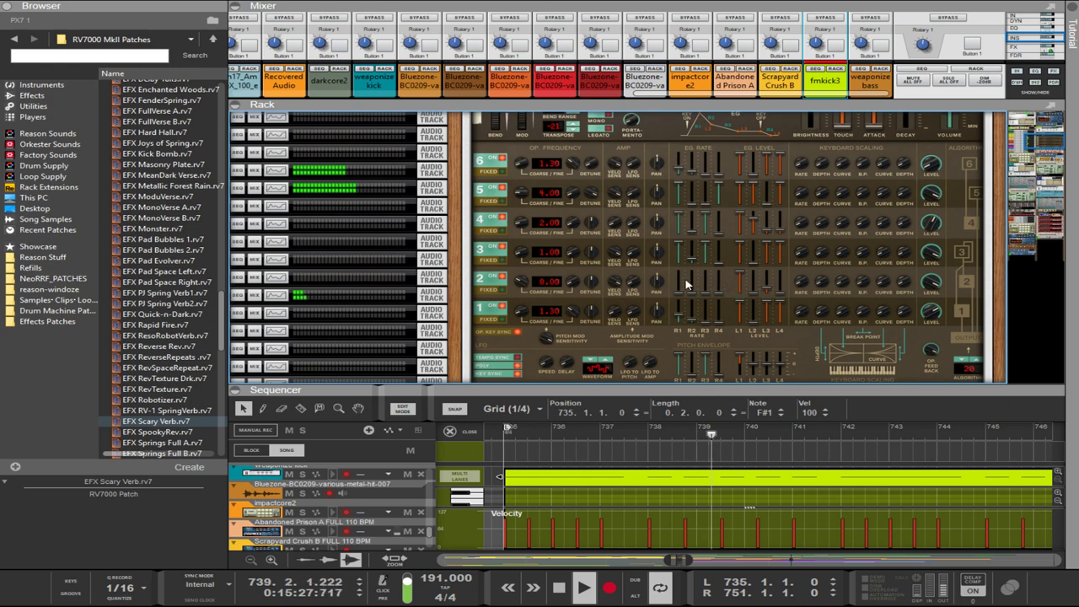
- Raise the OP2 Env Rate 1 fader for a faster attack
drag(677, 285, 679, 263)
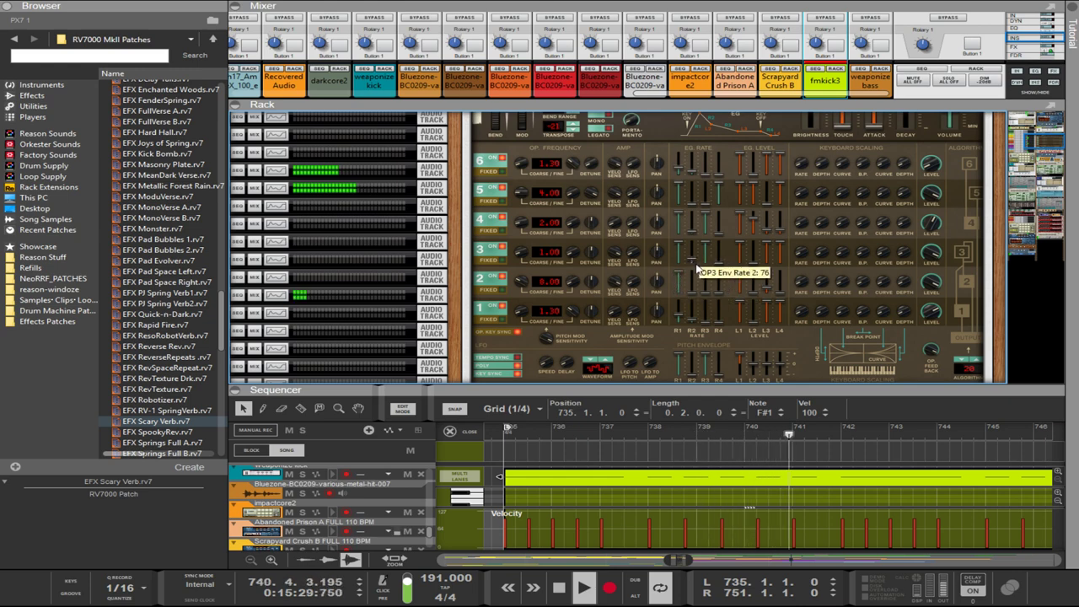
scroll(731, 302, down, 2)
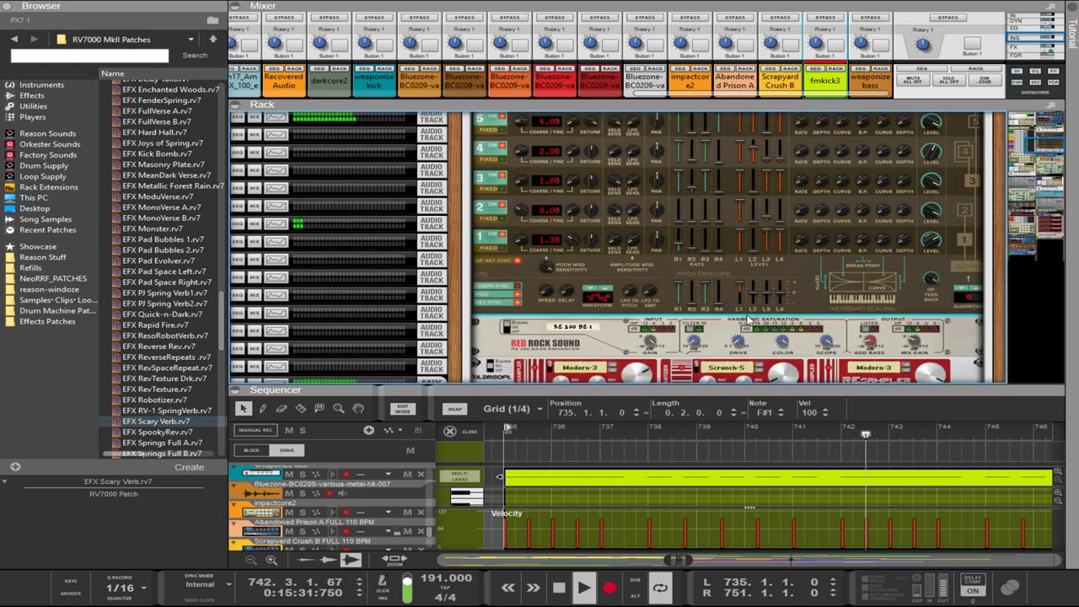
scroll(742, 270, up, 5)
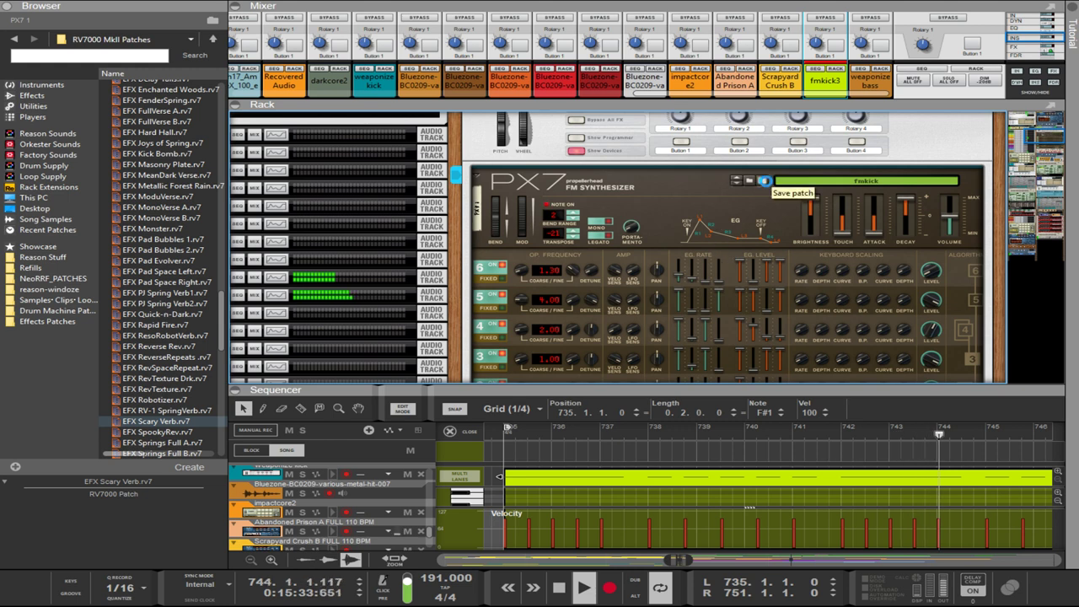
- Select the kick's Combinator and save its patch as fmkick5
mouse_move(664, 341)
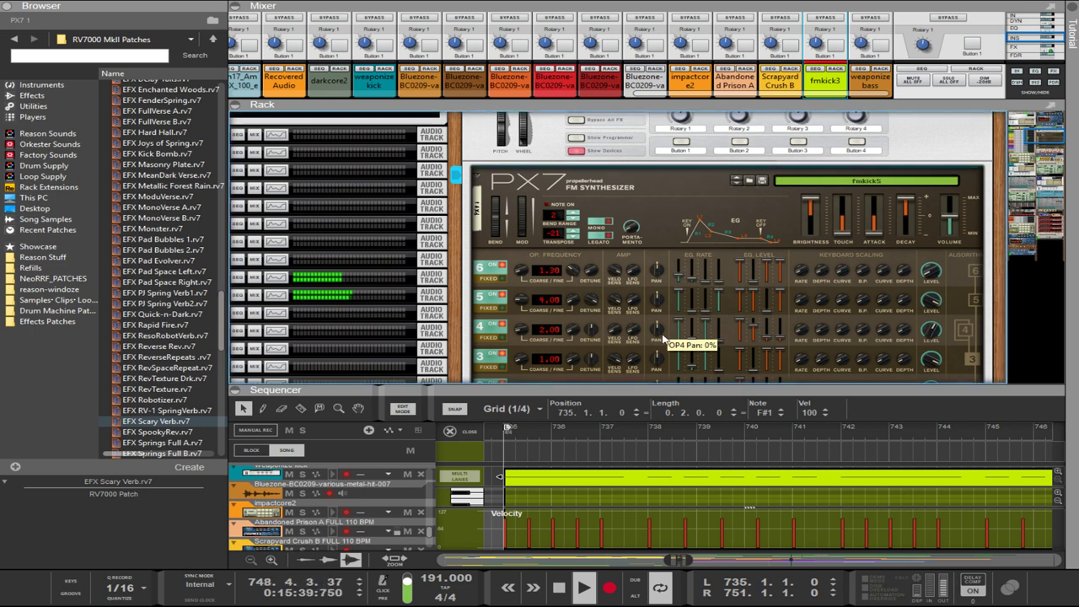
scroll(664, 341, up, 3)
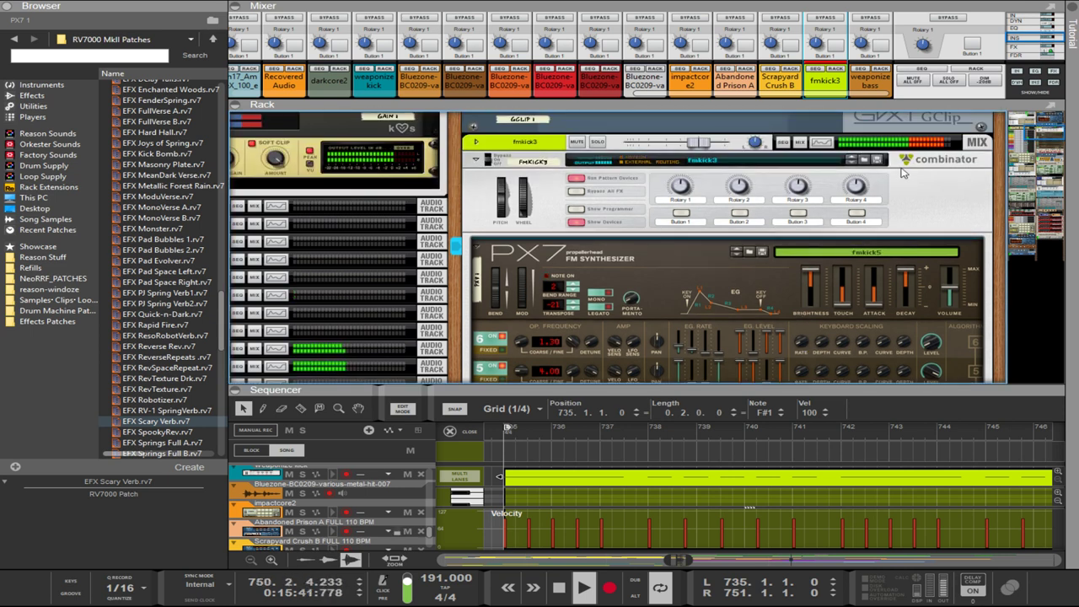
click(883, 162)
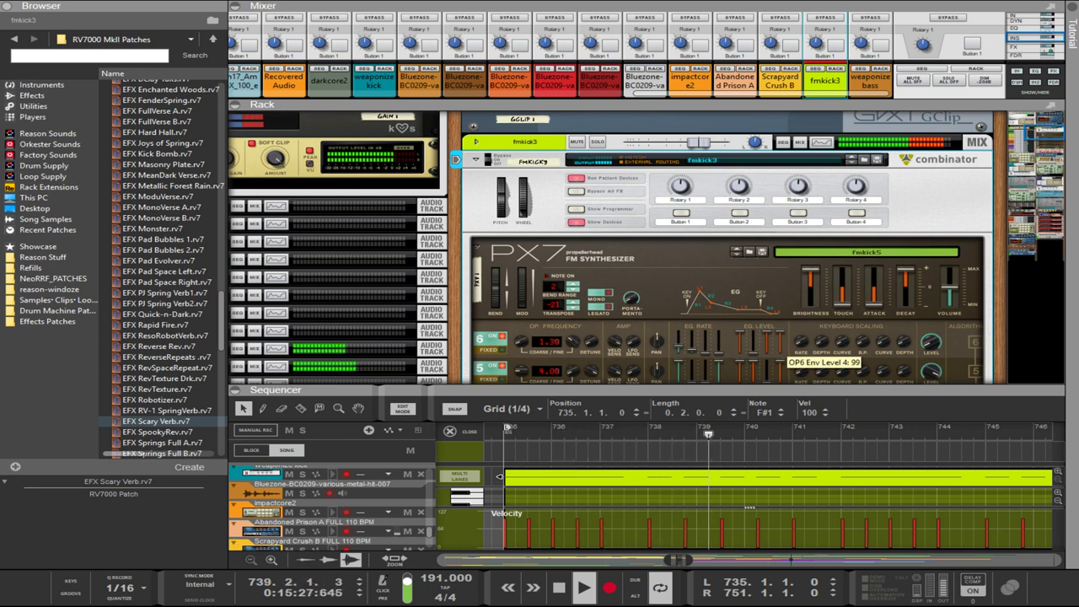
key(Return)
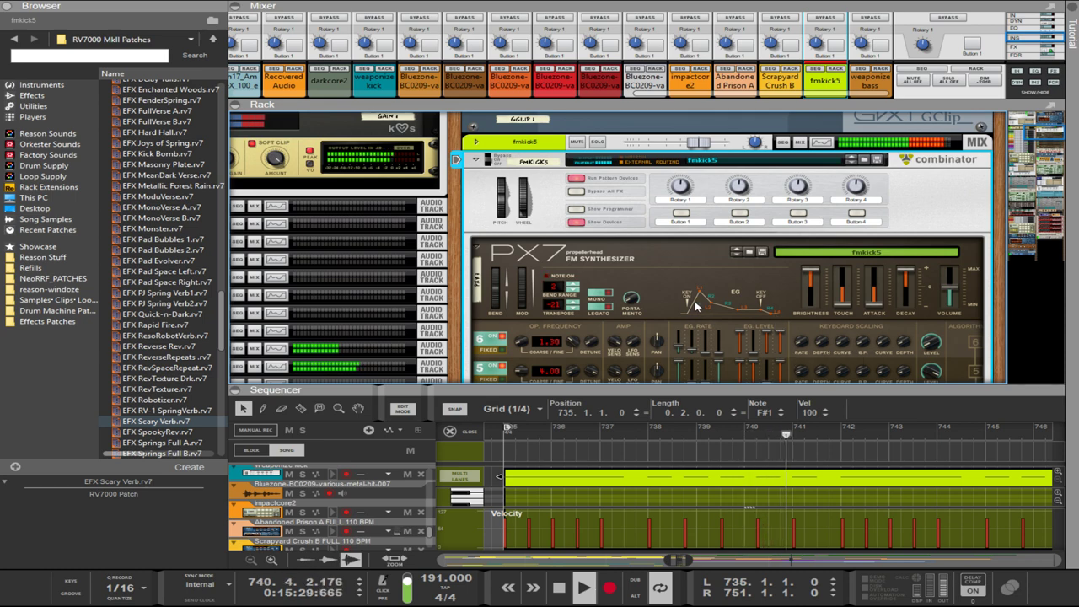
scroll(694, 302, down, 3)
scroll(696, 308, up, 3)
scroll(711, 257, down, 3)
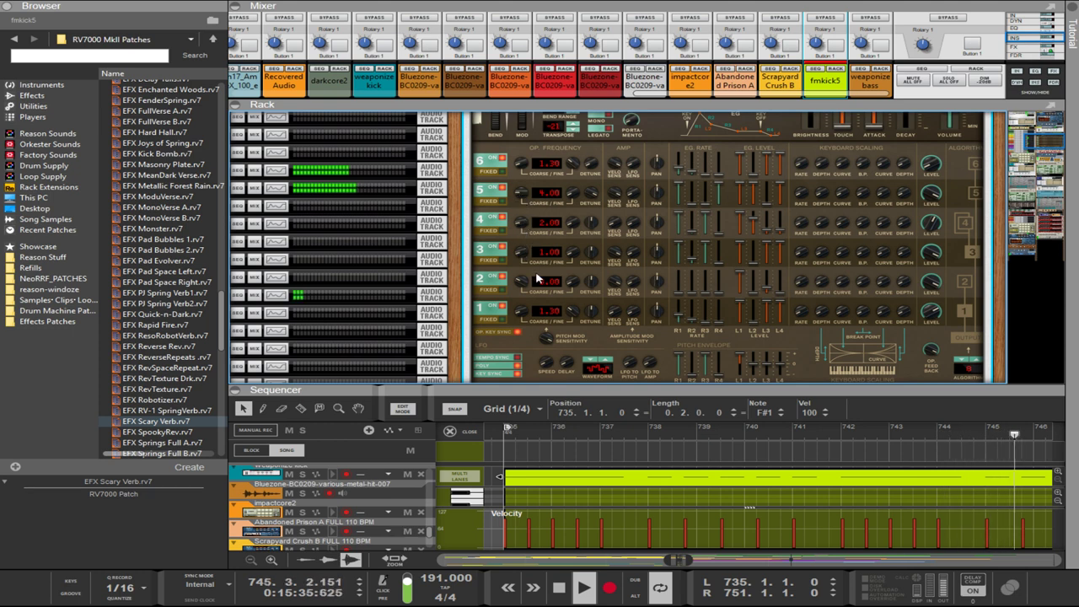
- Try and undo OP1 coarse/fixed/fine changes, then nearly mute OP5 and set its Rate 1 to 65
drag(523, 279, 520, 269)
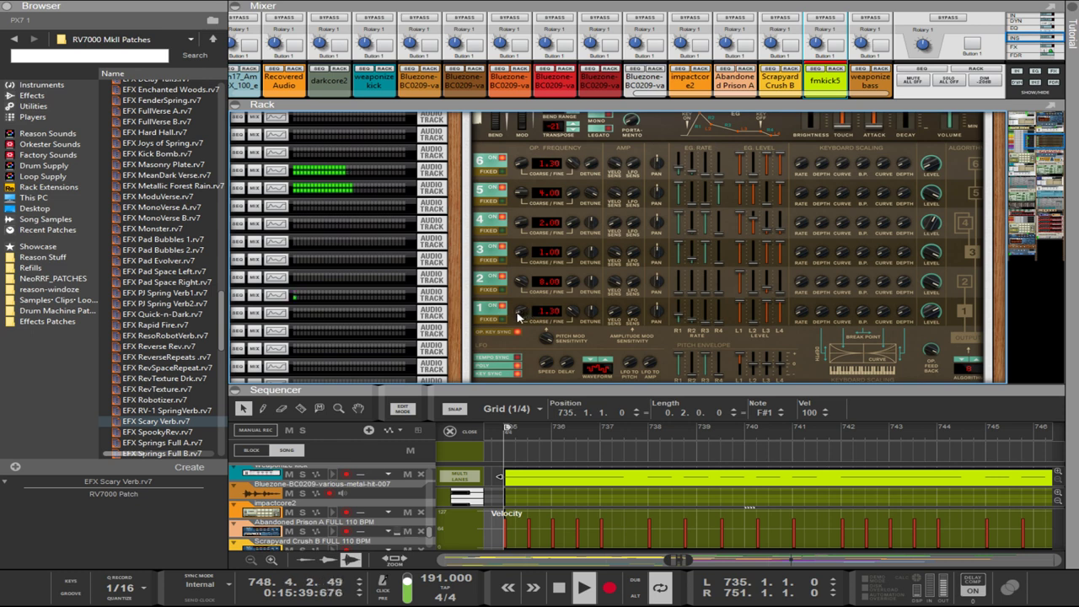
scroll(522, 314, up, 10)
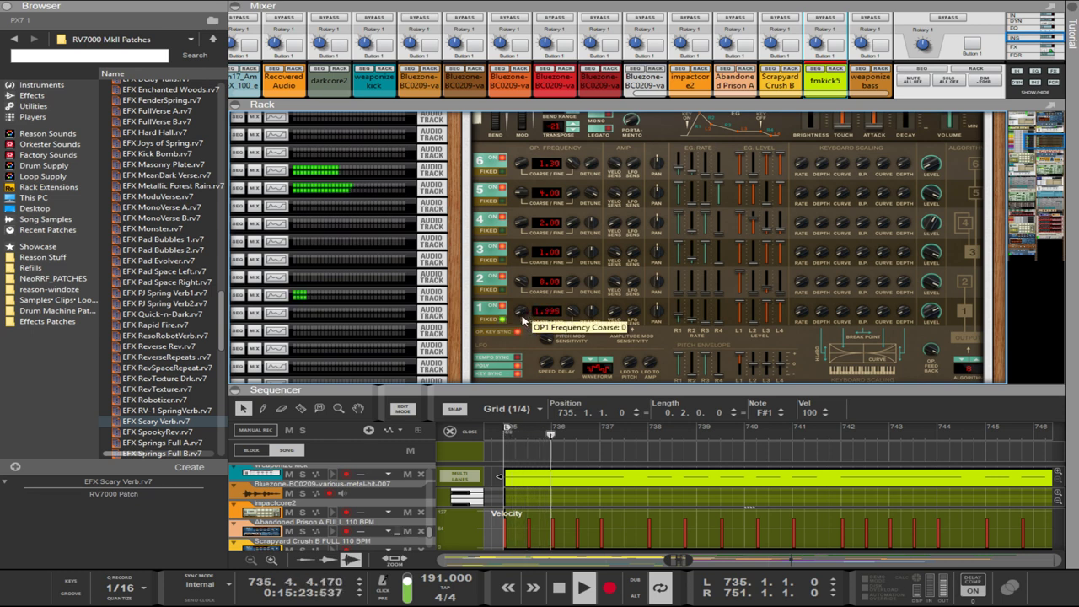
drag(521, 317, 519, 290)
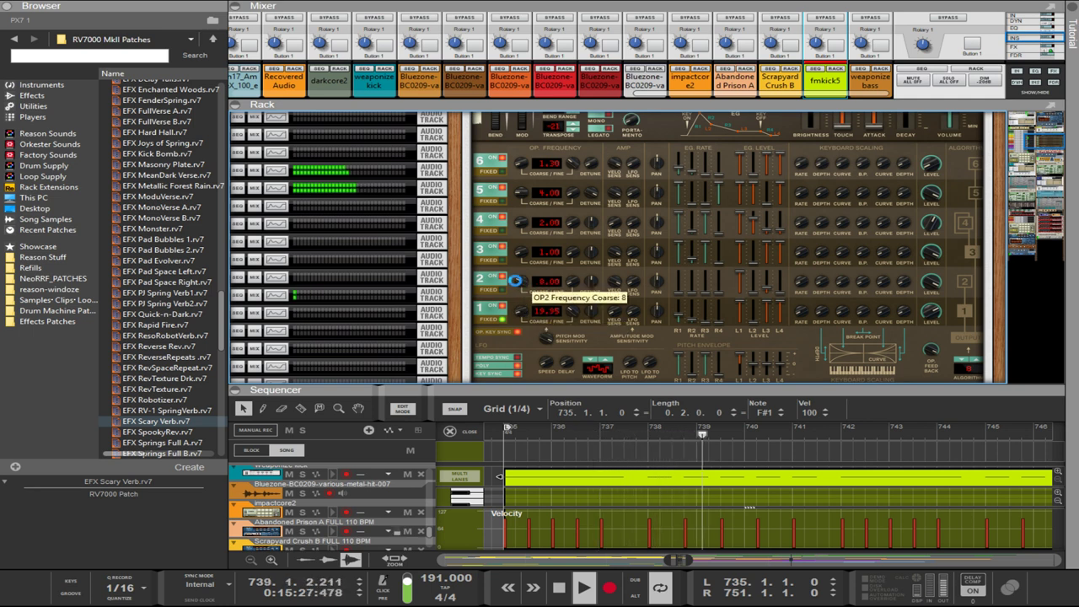
click(505, 321)
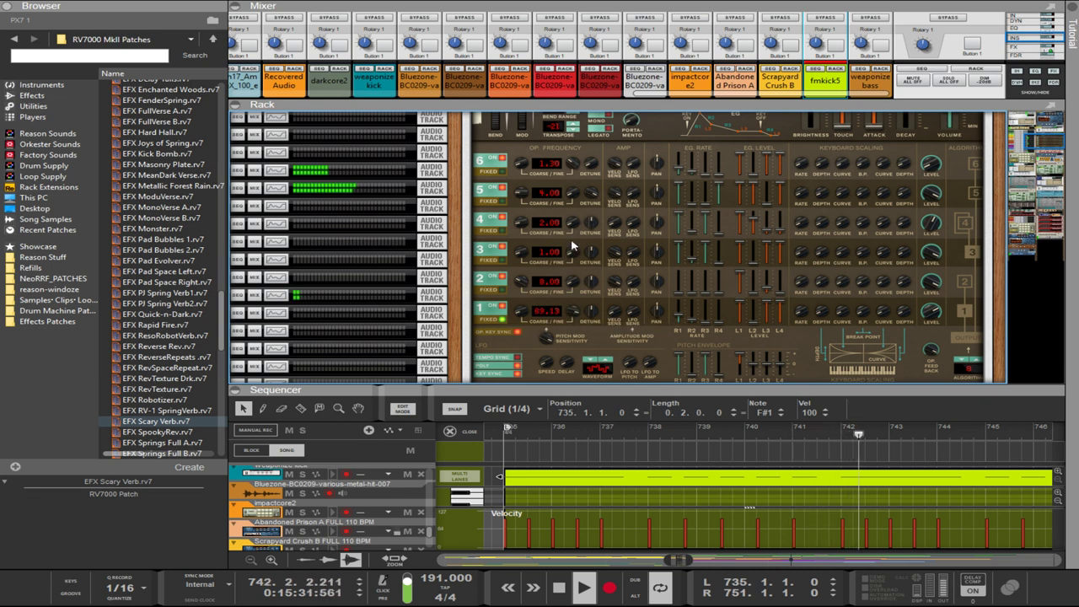
drag(573, 311, 613, 463)
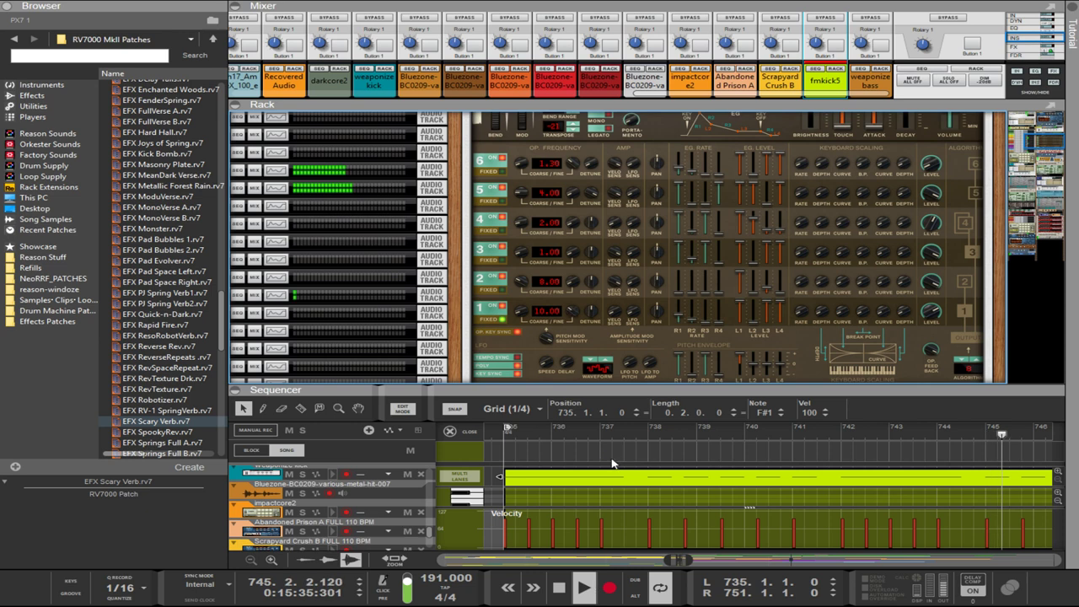
key(ctrl+z)
key(ctrl+z)
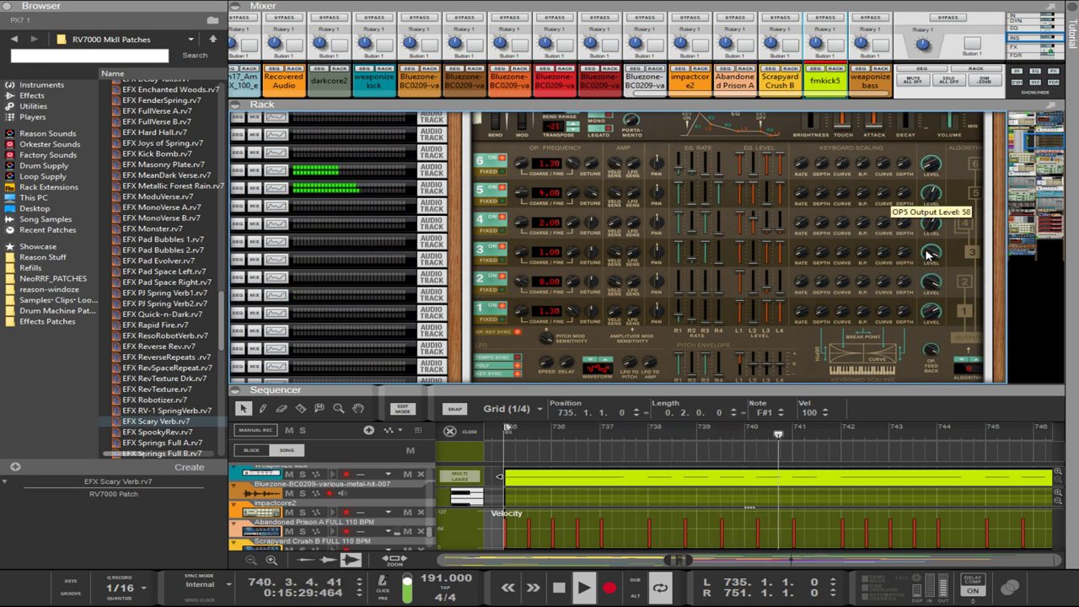
drag(928, 253, 934, 346)
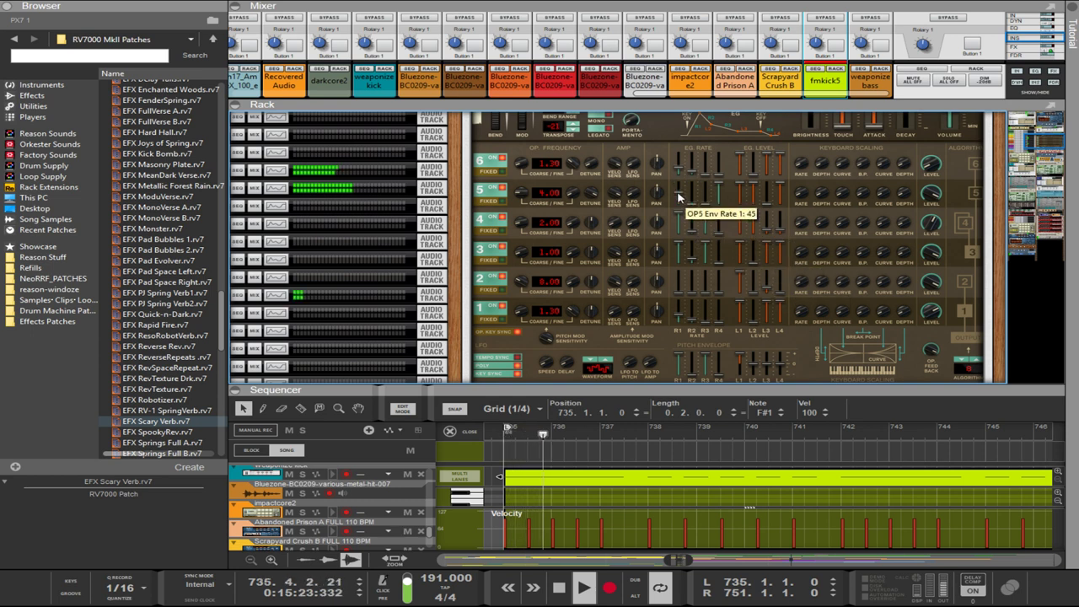
drag(678, 193, 684, 214)
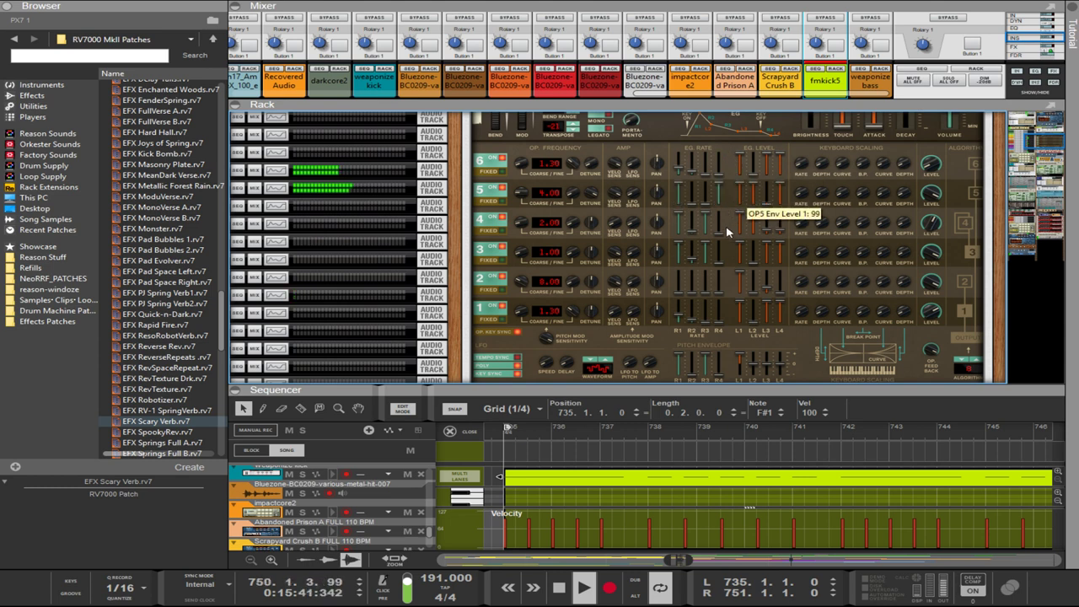
- Scroll the rack away and back to show the PX7's upper operator rows
scroll(728, 233, up, 1)
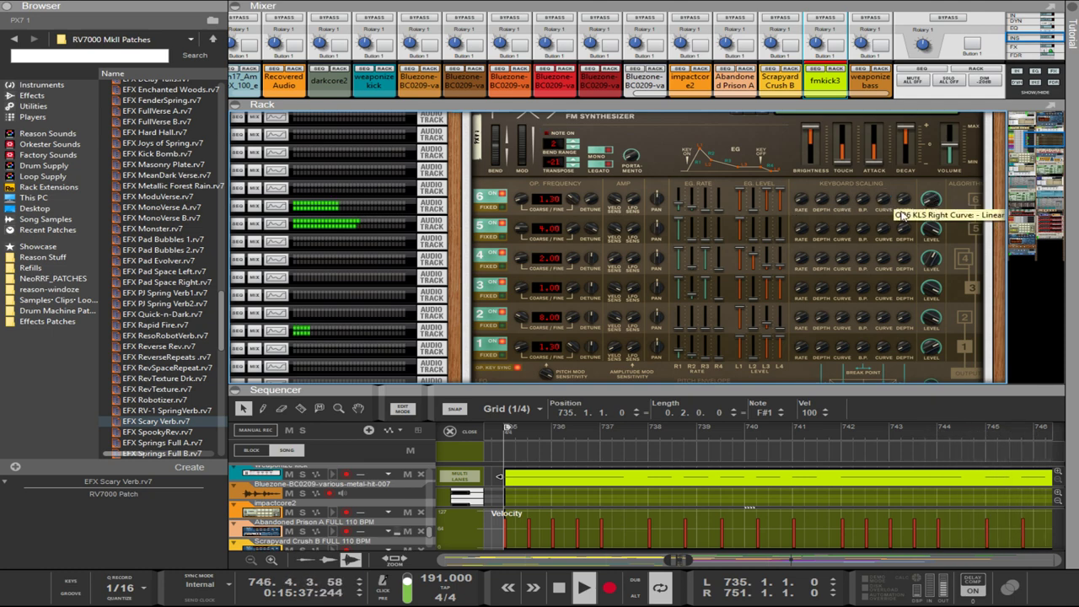
scroll(901, 214, down, 5)
scroll(858, 247, up, 5)
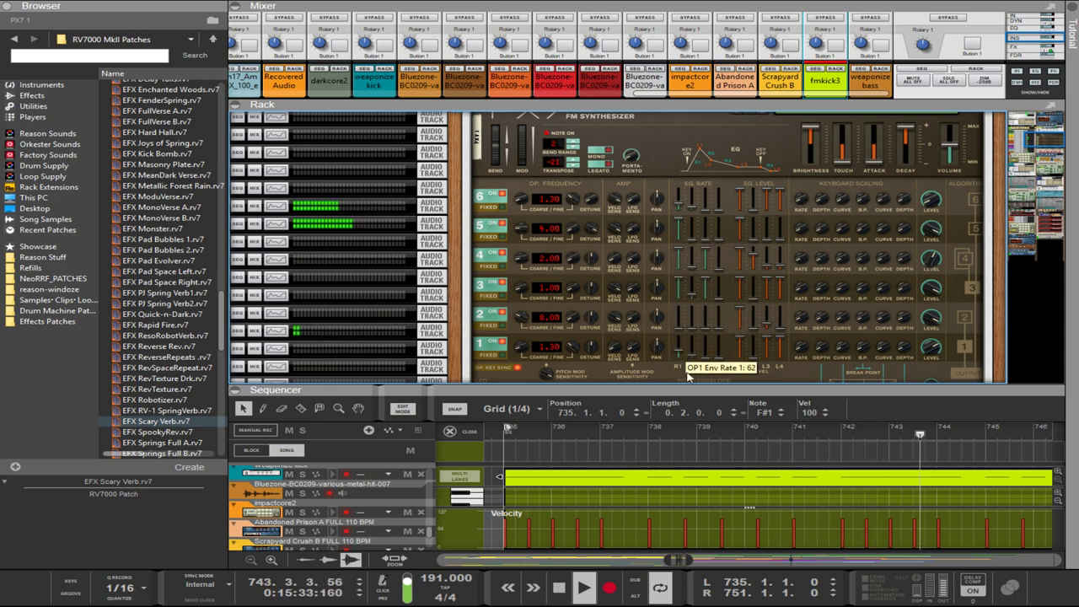
scroll(685, 358, down, 3)
- Raise the pitch envelope's R1 fader from 63 upward
click(680, 261)
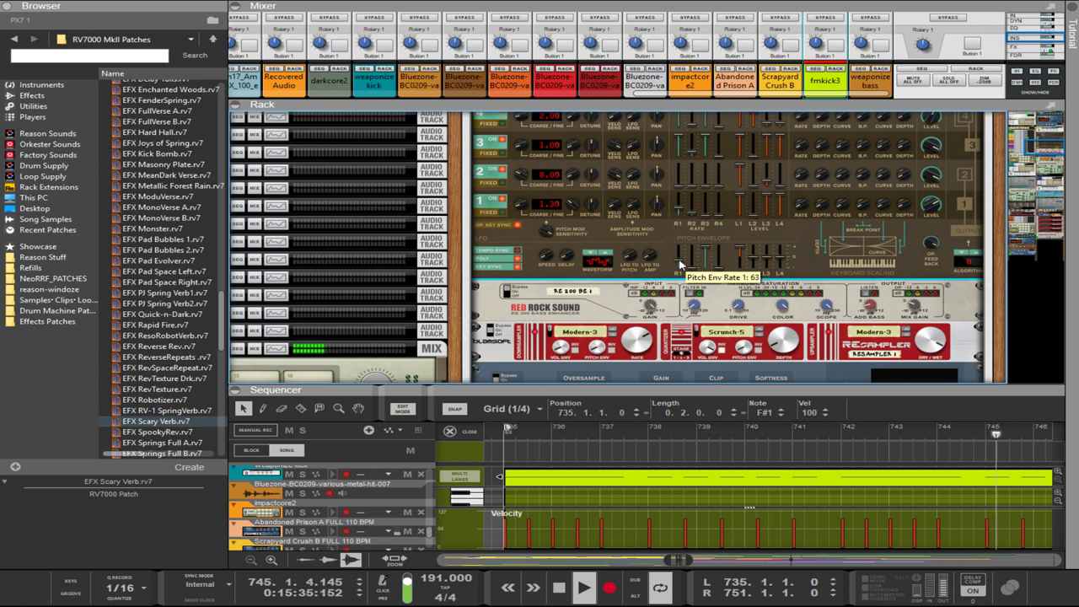
drag(679, 260, 679, 232)
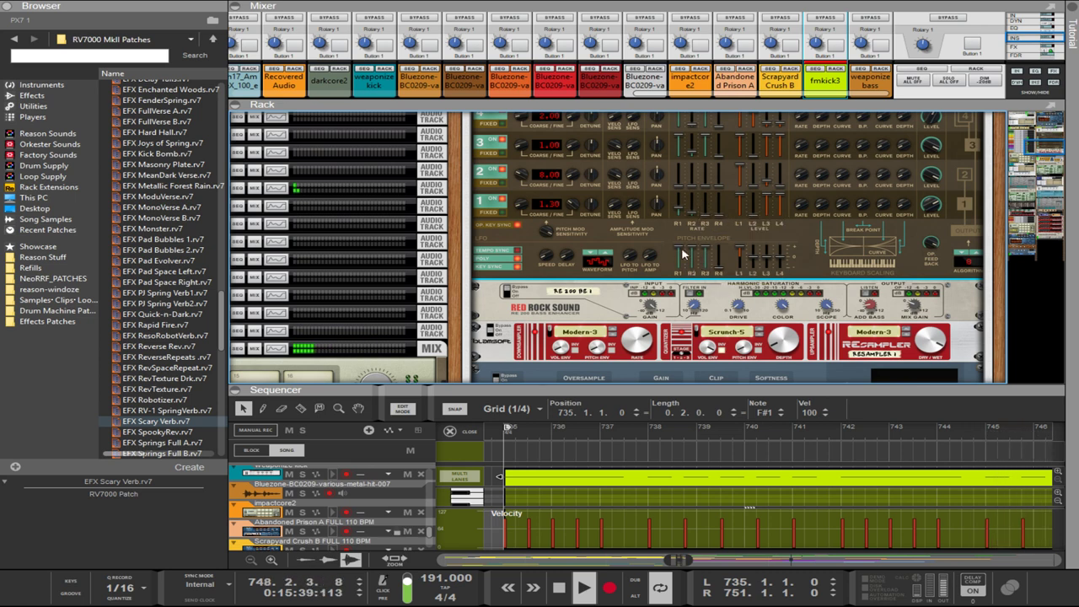
scroll(691, 275, down, 7)
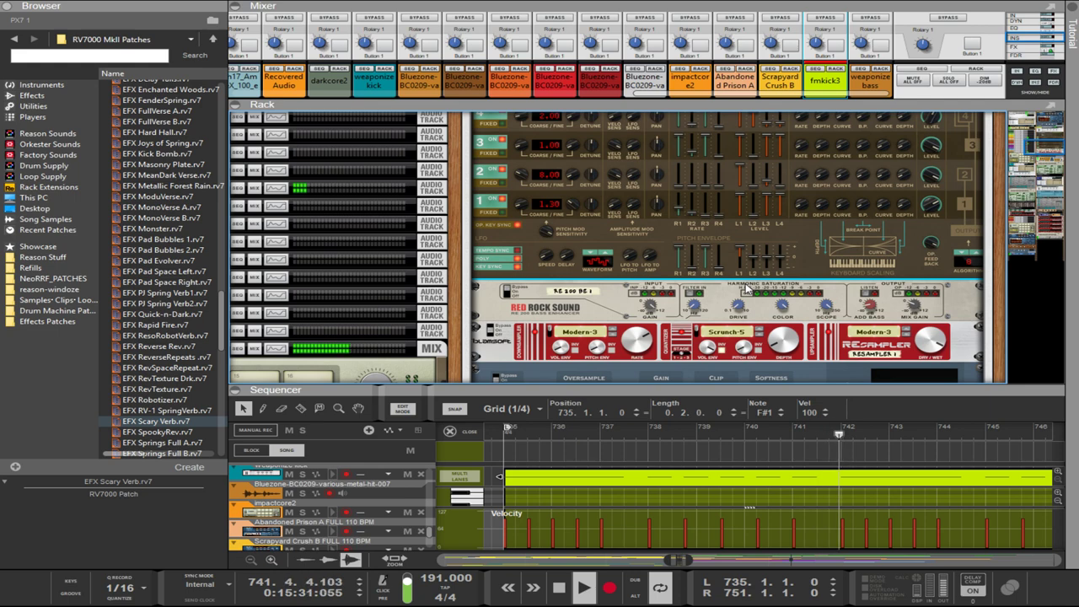
scroll(746, 289, up, 3)
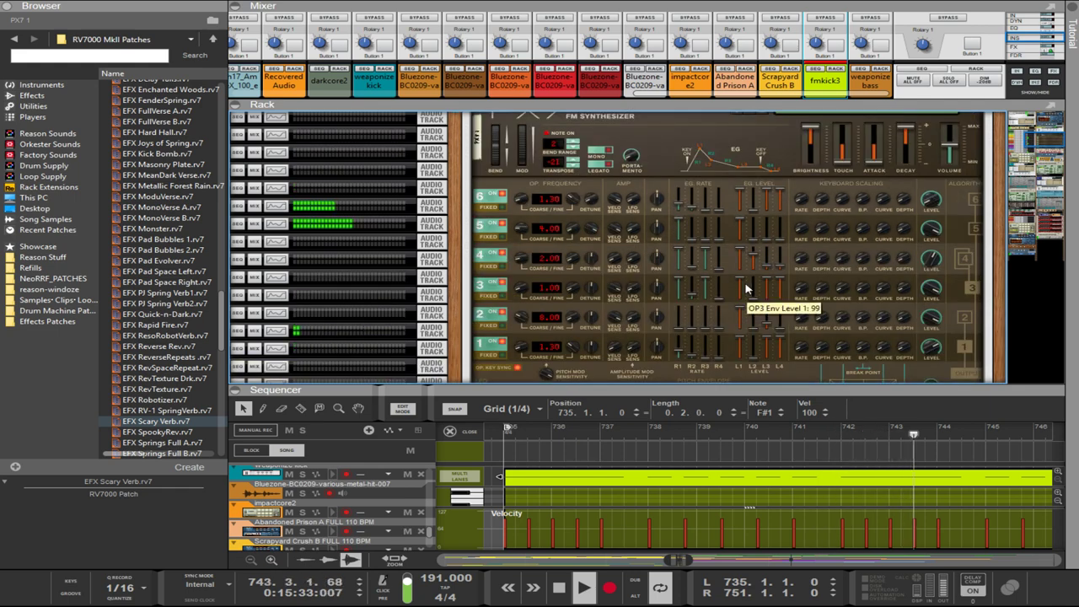
scroll(746, 289, down, 3)
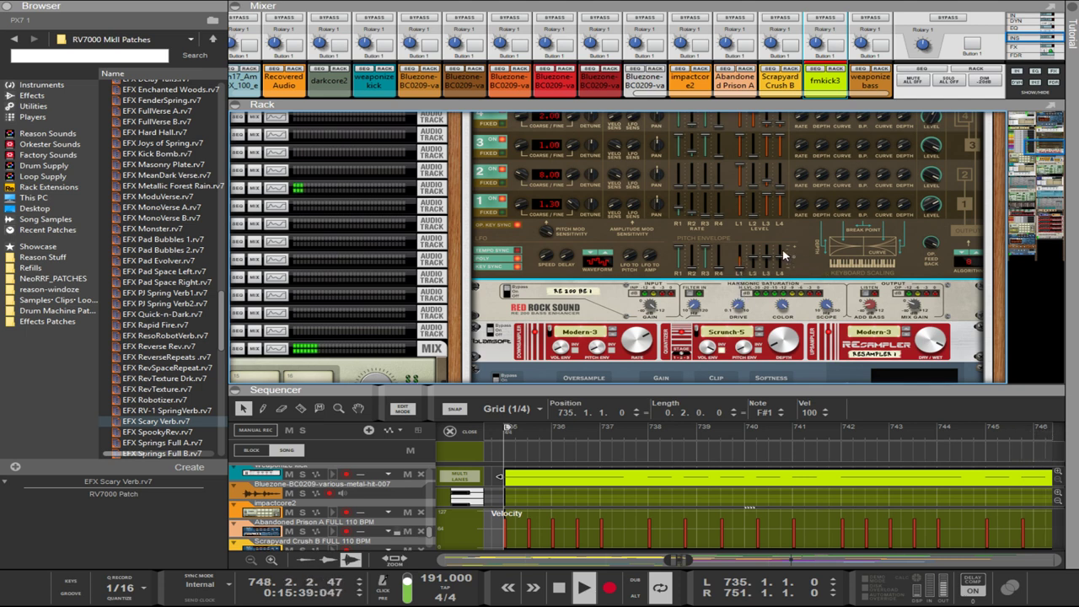
- Move the pitch envelope's L4 fader through -50, -6 and -34, settling at 0
drag(780, 259, 784, 308)
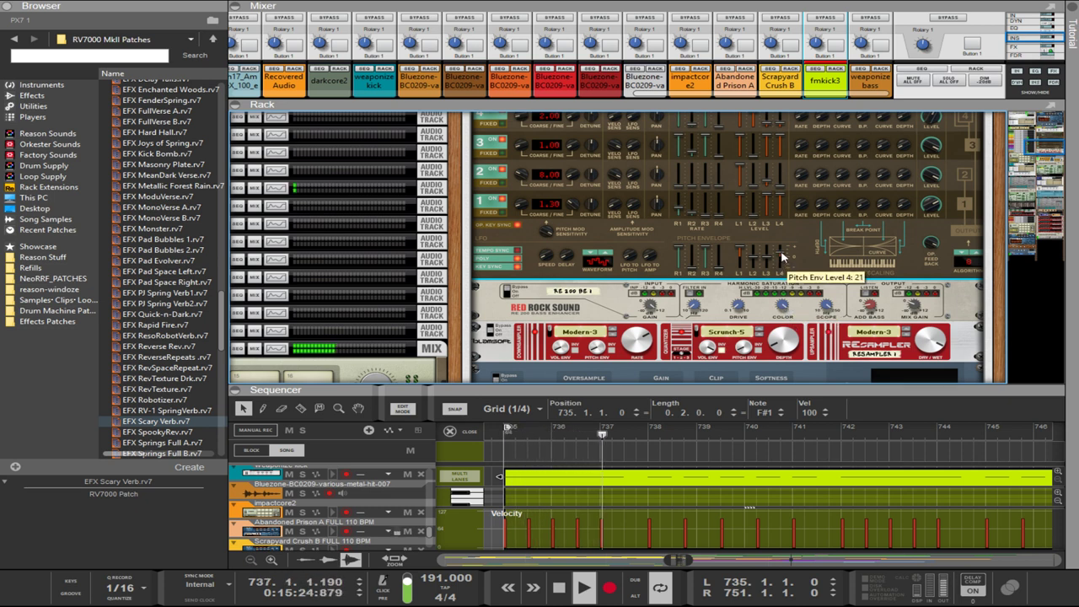
drag(783, 257, 782, 264)
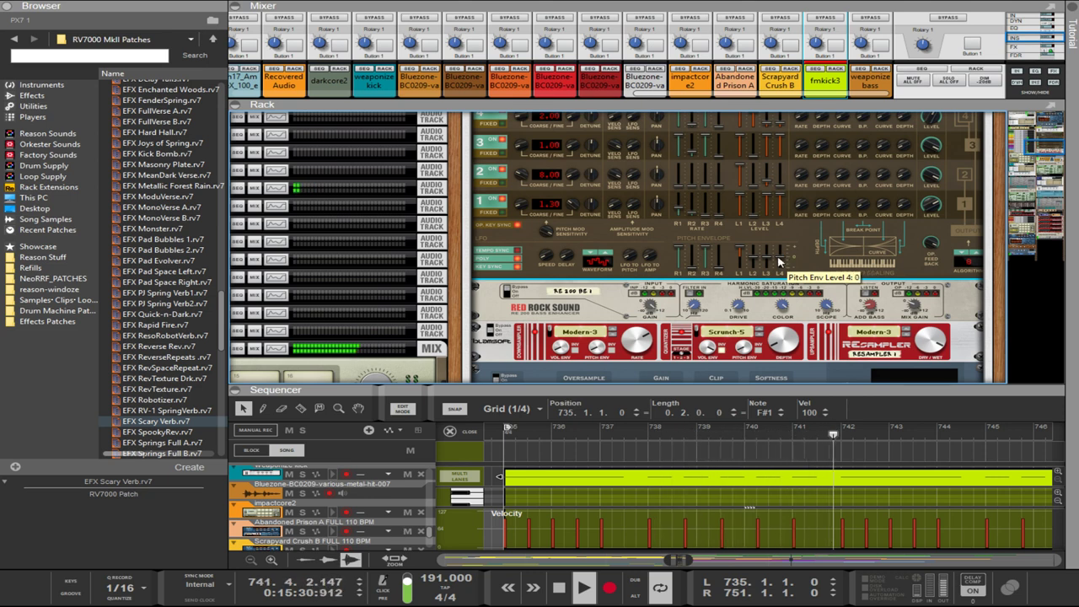
drag(783, 262, 781, 257)
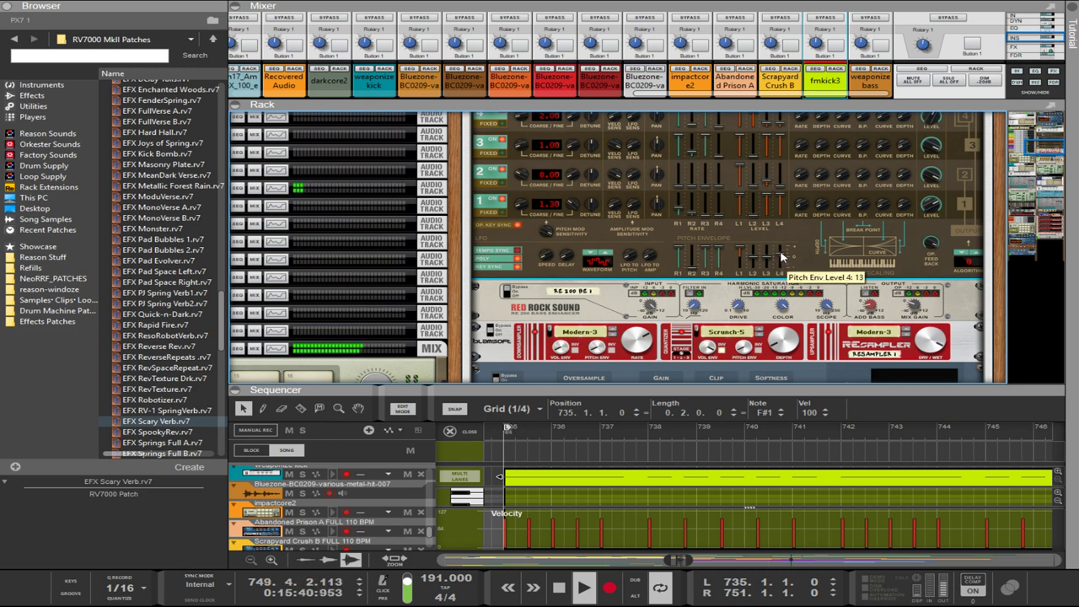
drag(780, 254, 783, 268)
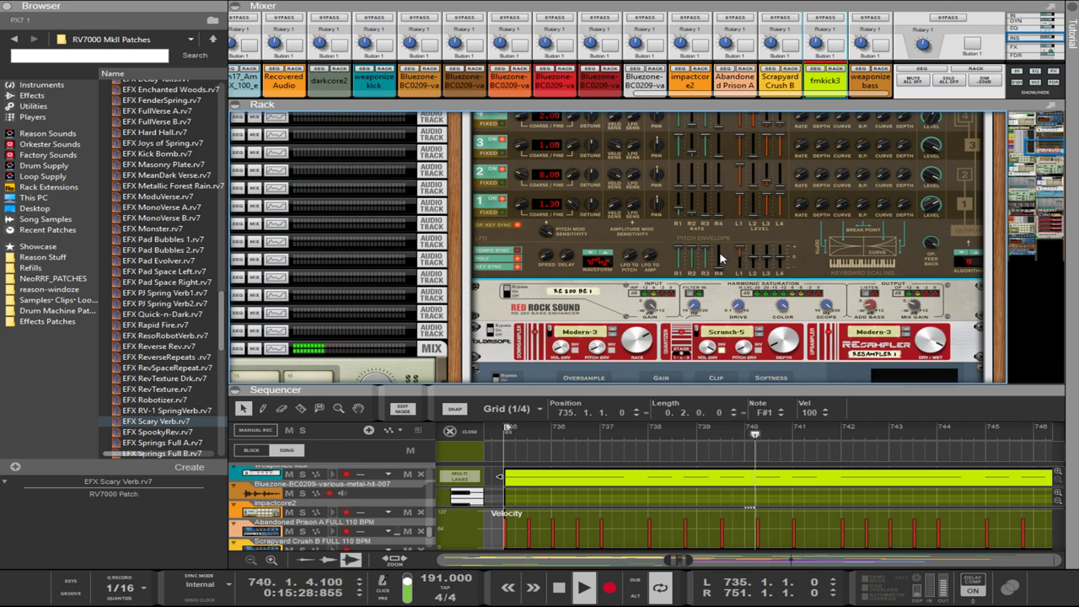
scroll(713, 264, up, 4)
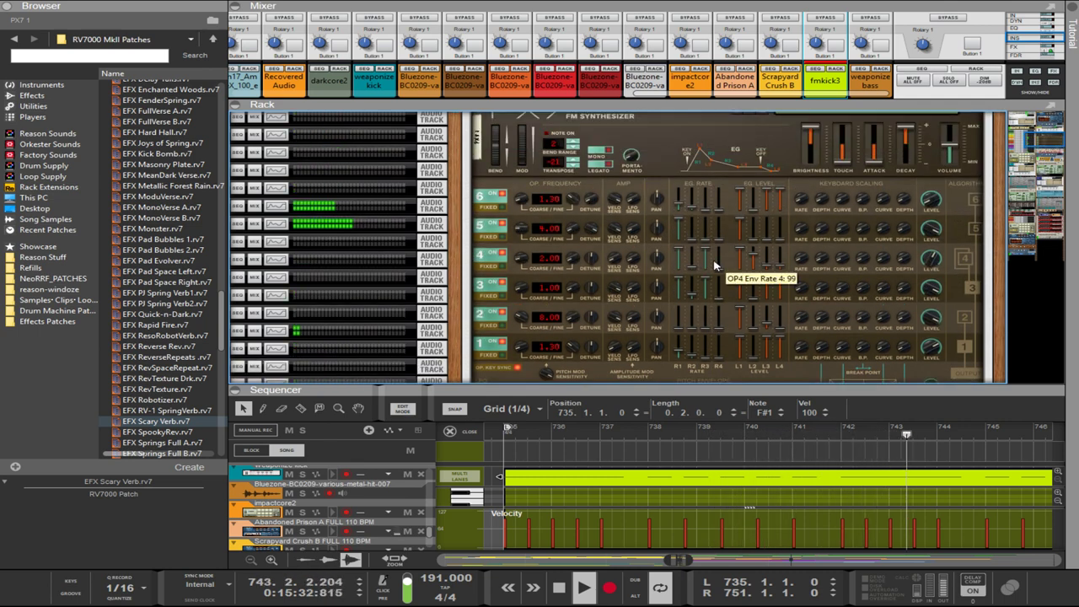
scroll(714, 265, up, 2)
scroll(714, 266, down, 6)
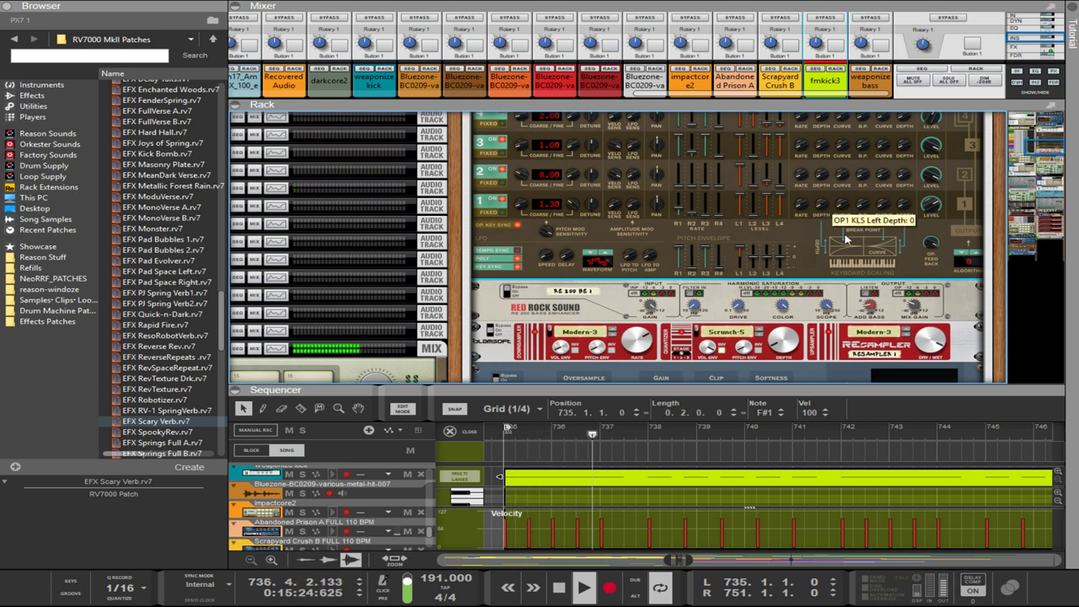
scroll(930, 268, up, 2)
scroll(930, 268, up, 4)
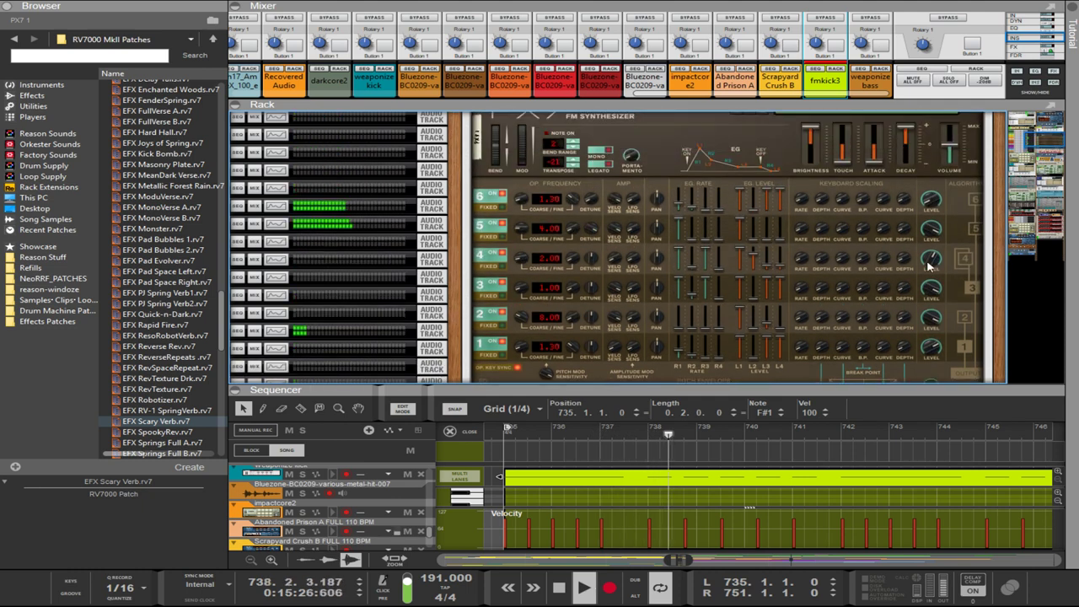
- Raise global Decay, drop Attack to its minimum of -50, and set Touch to 50
drag(909, 214, 901, 171)
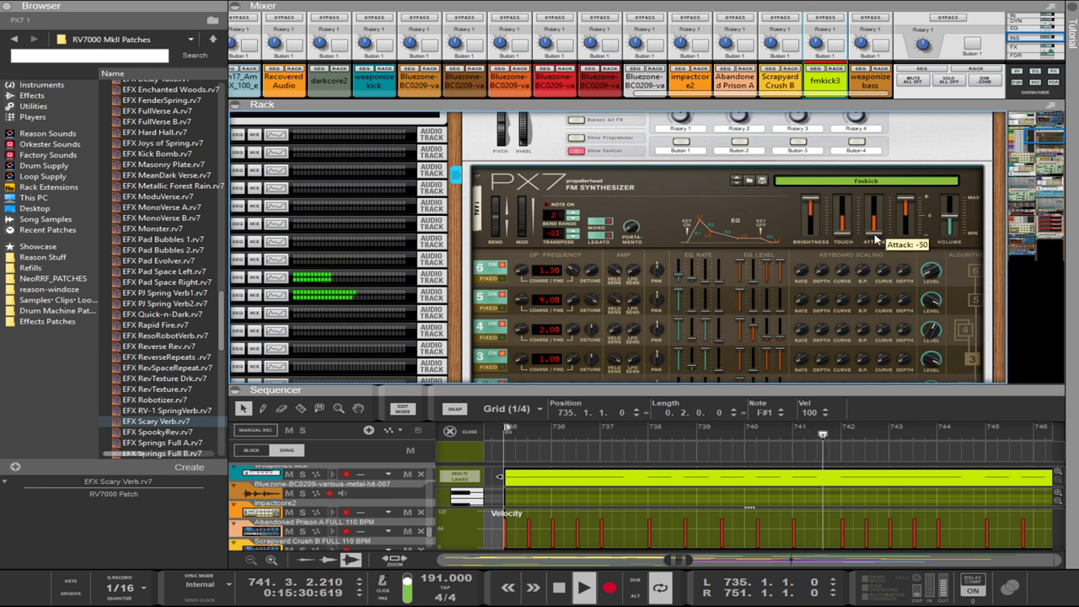
drag(874, 232, 876, 177)
drag(872, 221, 881, 292)
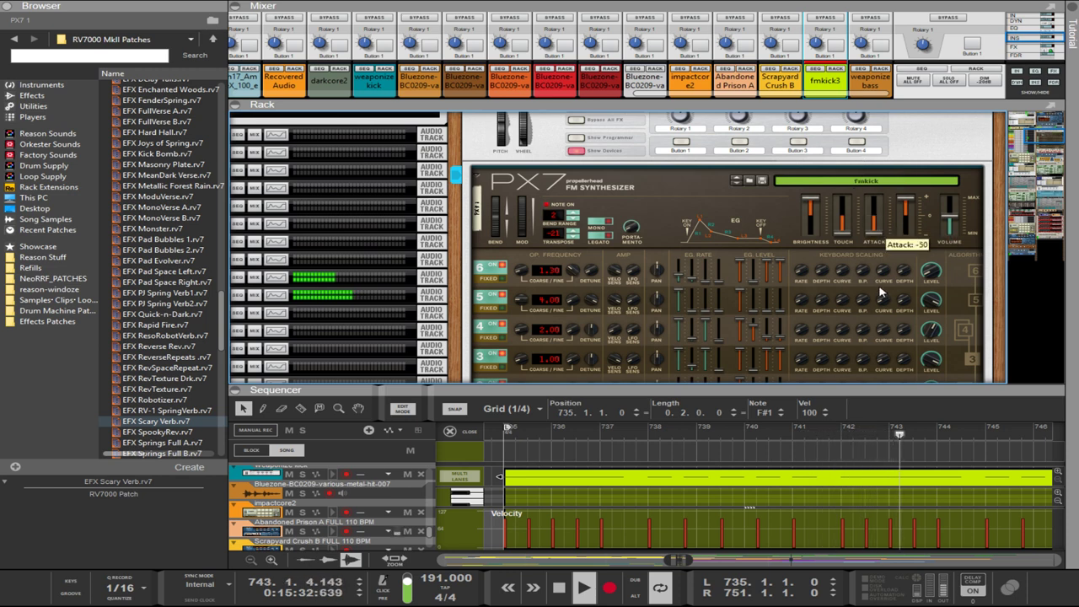
drag(843, 230, 825, 174)
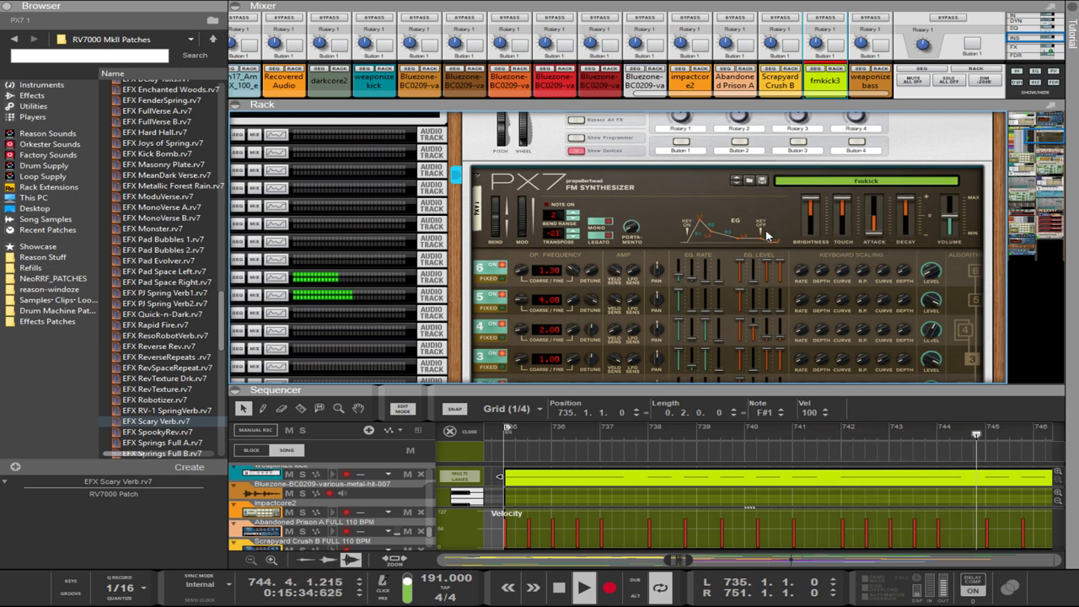
scroll(733, 228, down, 2)
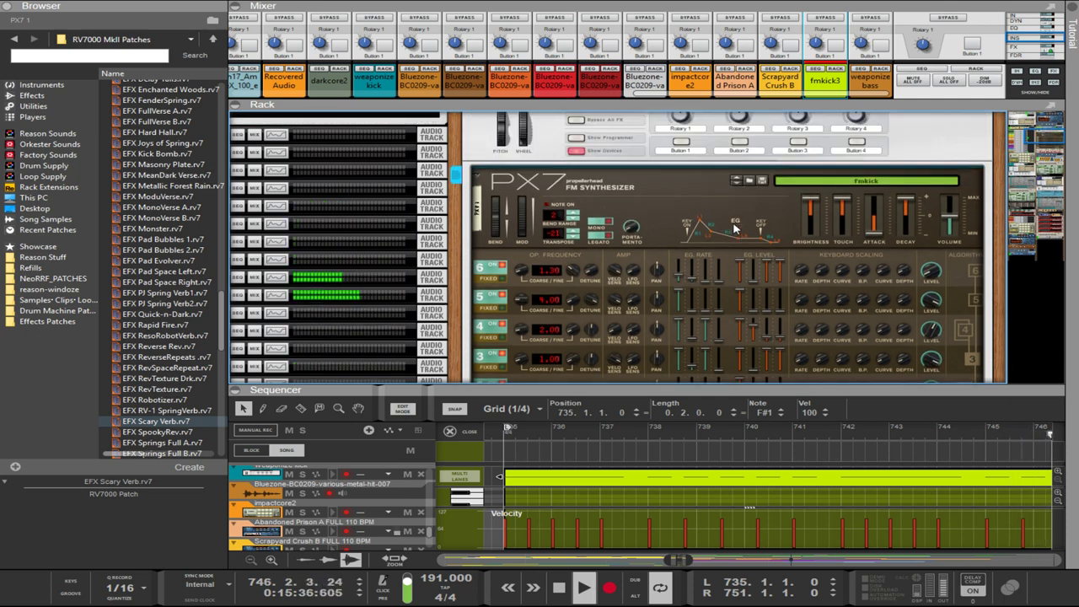
scroll(733, 232, down, 3)
scroll(733, 236, up, 3)
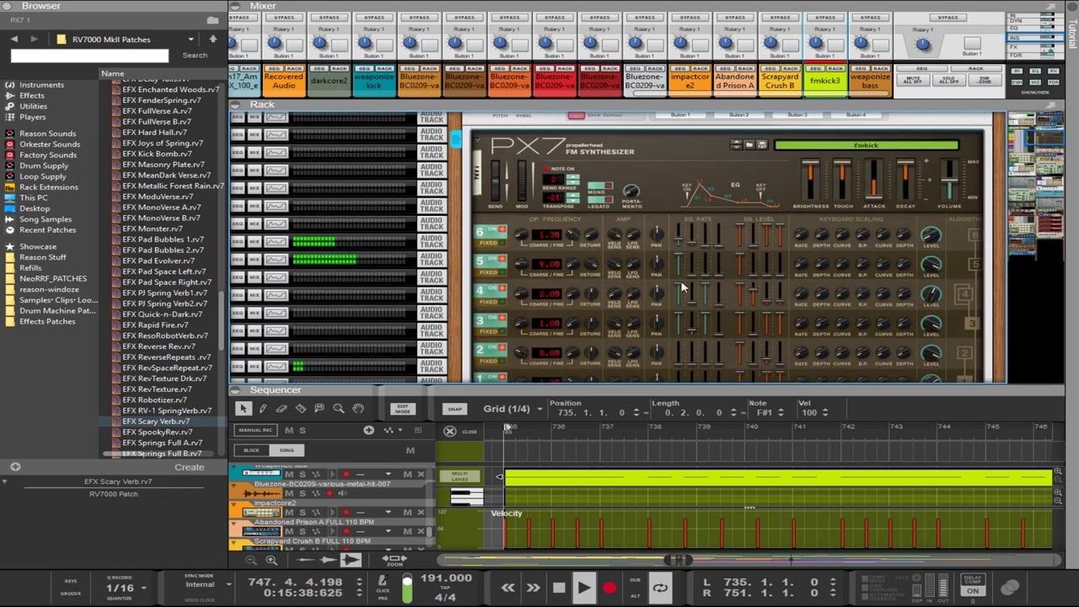
scroll(877, 253, down, 2)
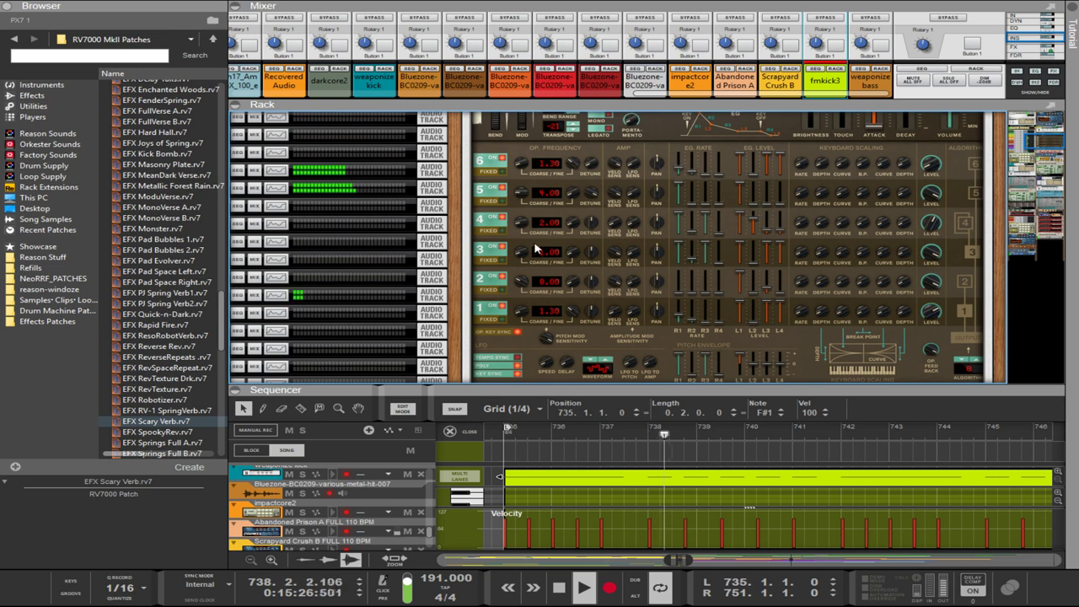
- Raise OP4's coarse frequency, set OP5's coarse to 8.00 and OP4's Env Rate 2 to 87
drag(520, 223, 514, 217)
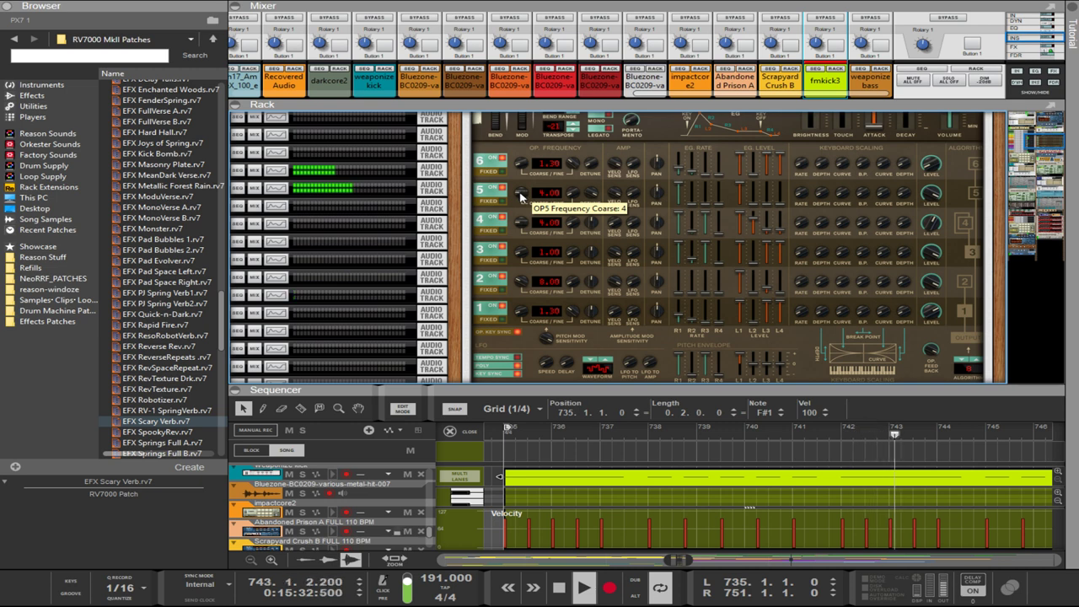
drag(520, 196, 518, 177)
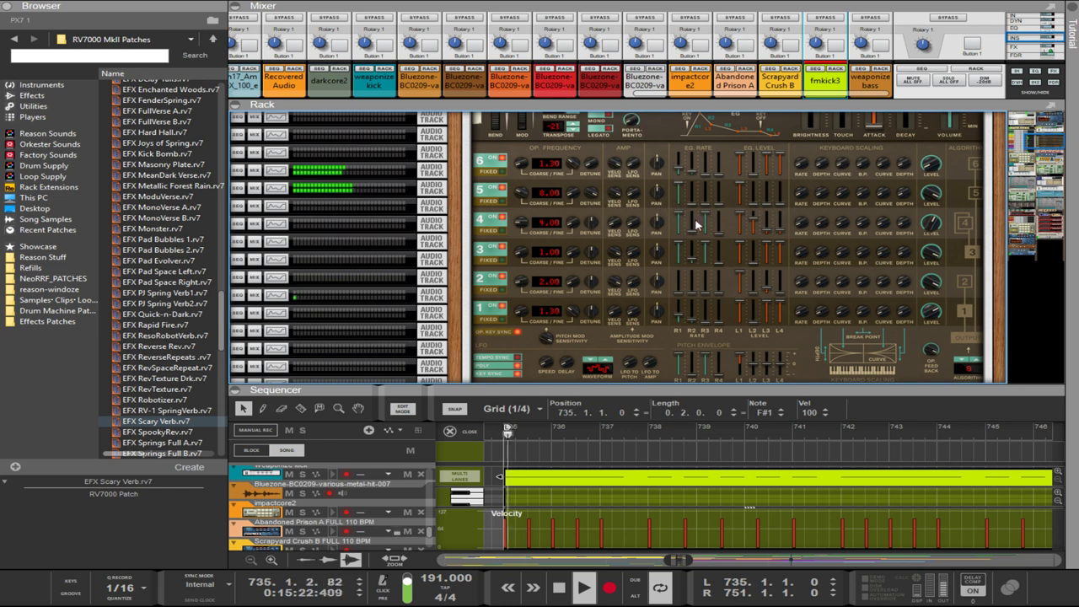
mouse_move(696, 224)
mouse_down()
mouse_move(691, 156)
mouse_move(691, 246)
mouse_move(691, 211)
mouse_up()
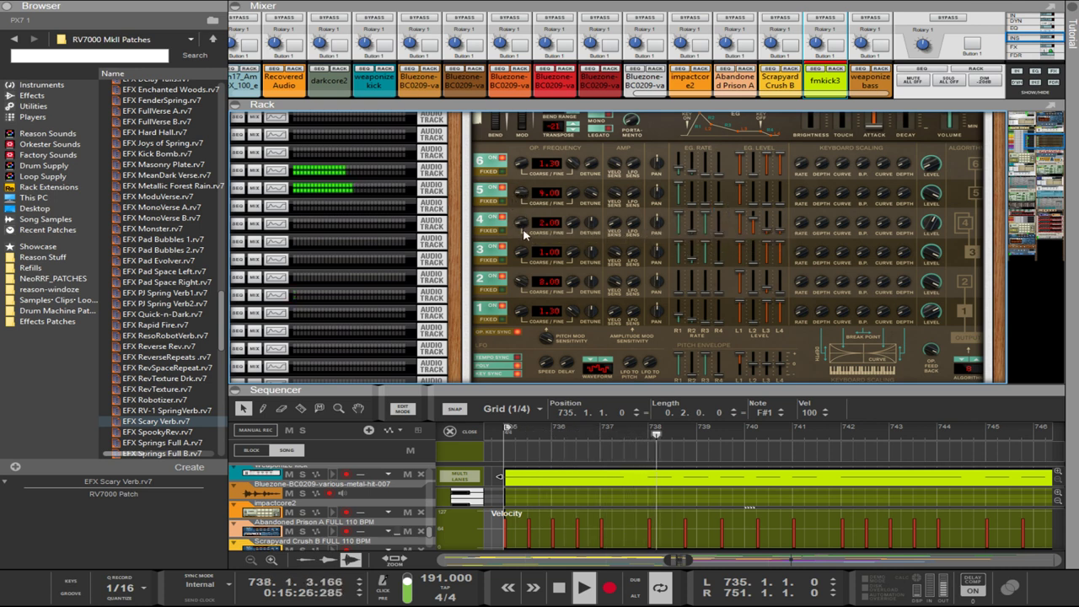
- Undo OP2's jump to 23.00 coarse and set OP2's coarse frequency to 10.00
drag(522, 280, 520, 105)
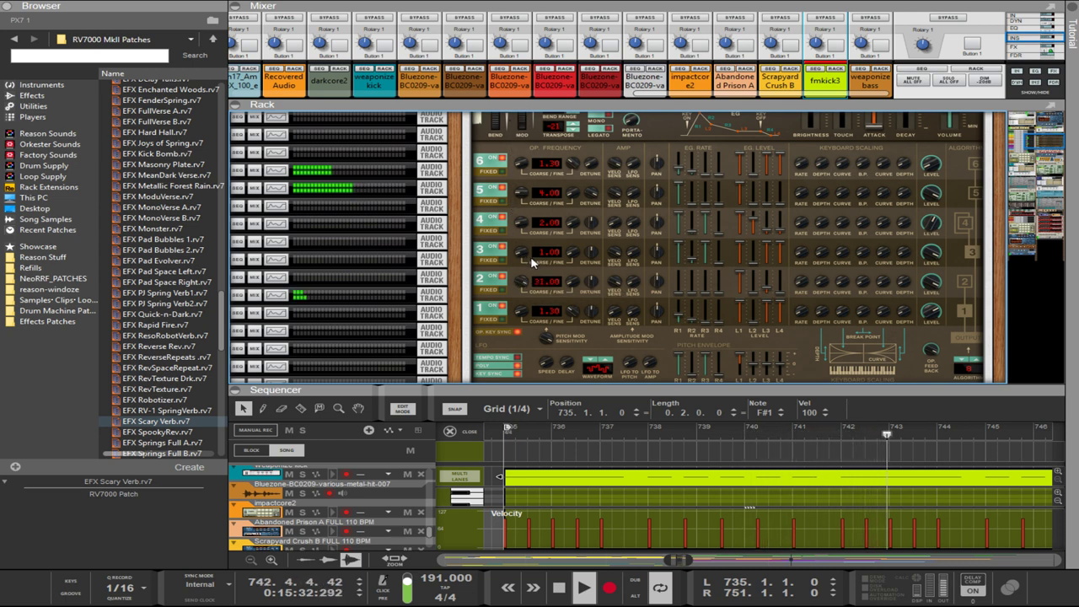
key(ctrl+z)
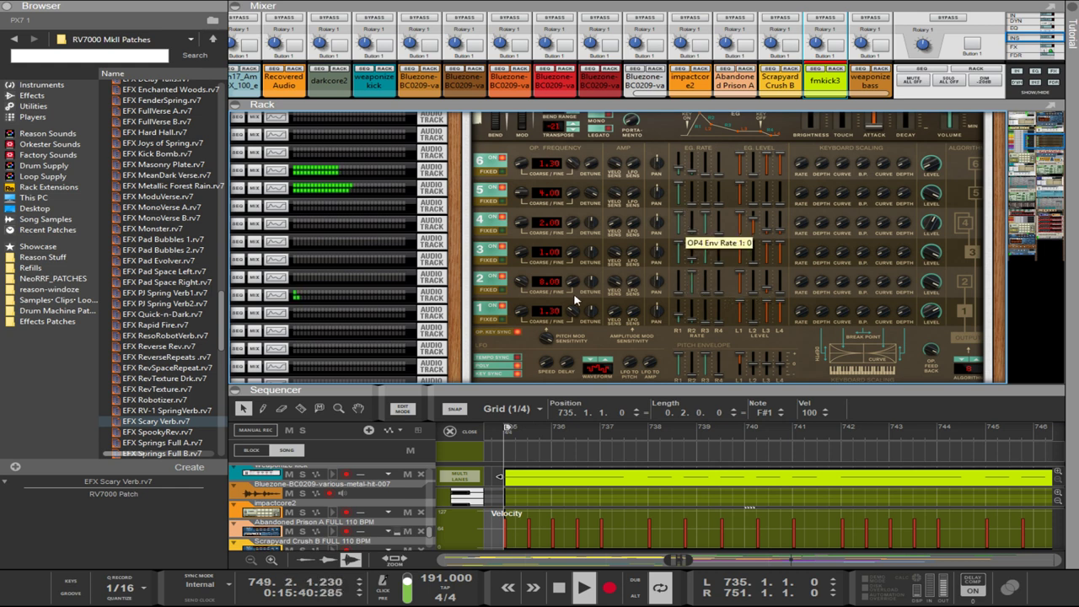
drag(522, 281, 533, 232)
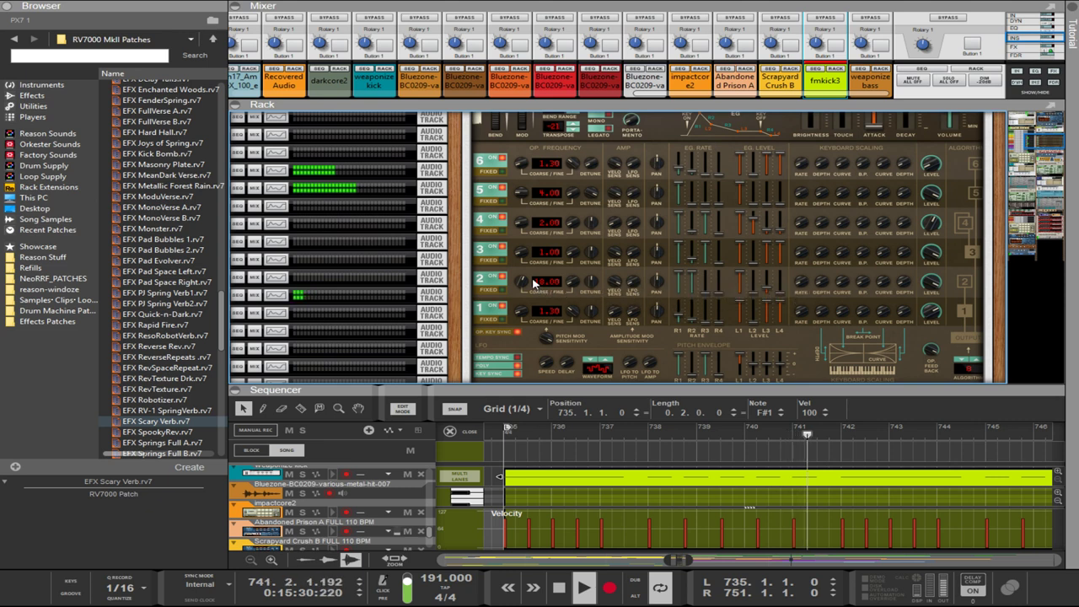
scroll(602, 206, up, 1)
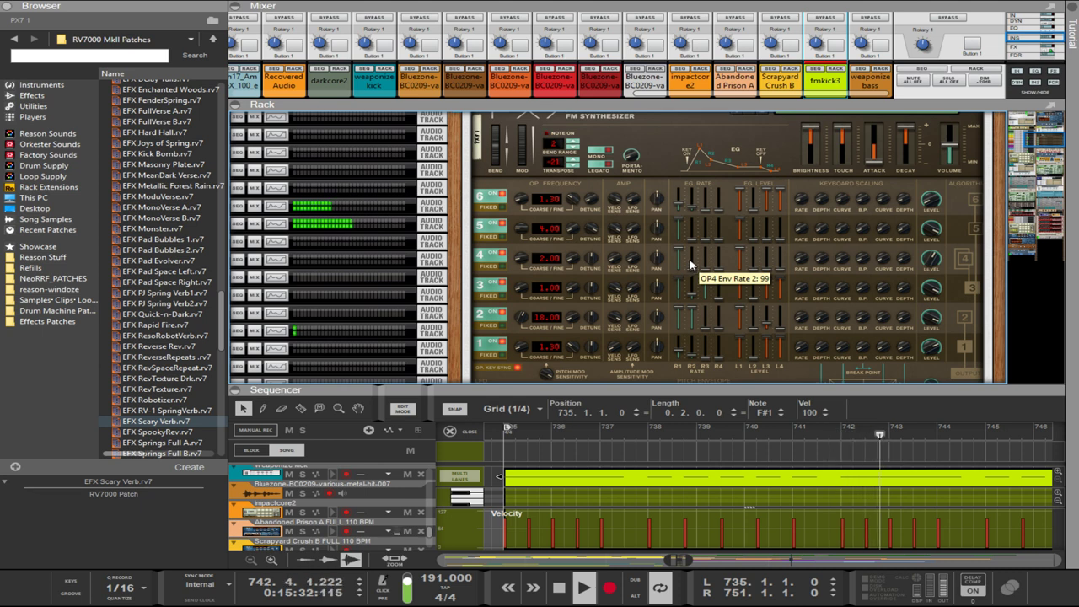
drag(522, 268, 520, 244)
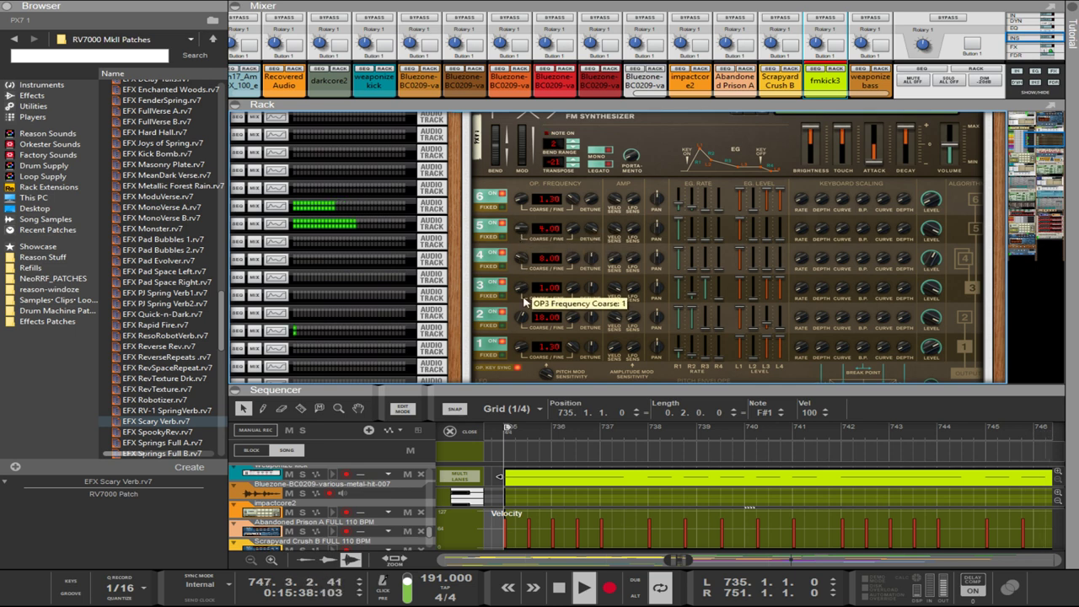
drag(523, 319, 531, 329)
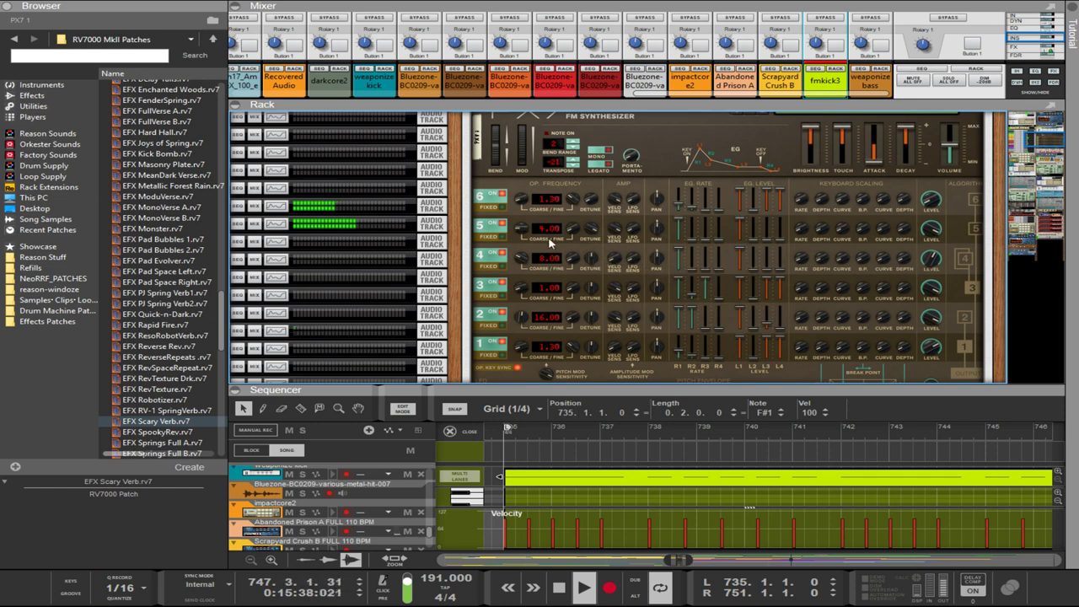
drag(526, 257, 526, 271)
drag(532, 228, 518, 217)
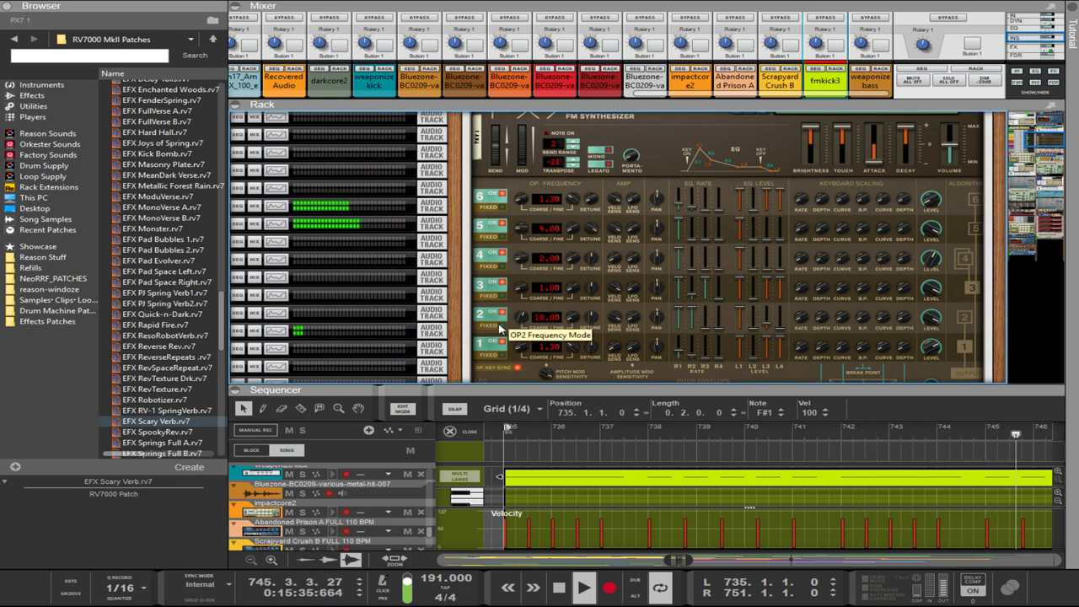
- Set operator 2 to fixed frequency, raise its coarse pitch, drop EG level 1 to 11, and retune operator 1's rates
click(499, 325)
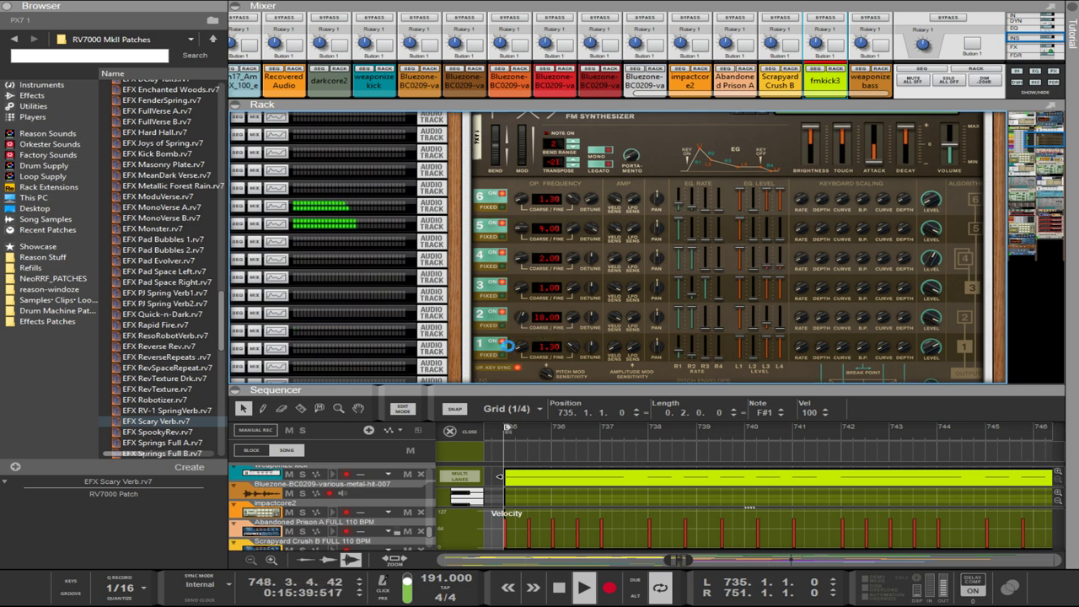
scroll(508, 347, down, 1)
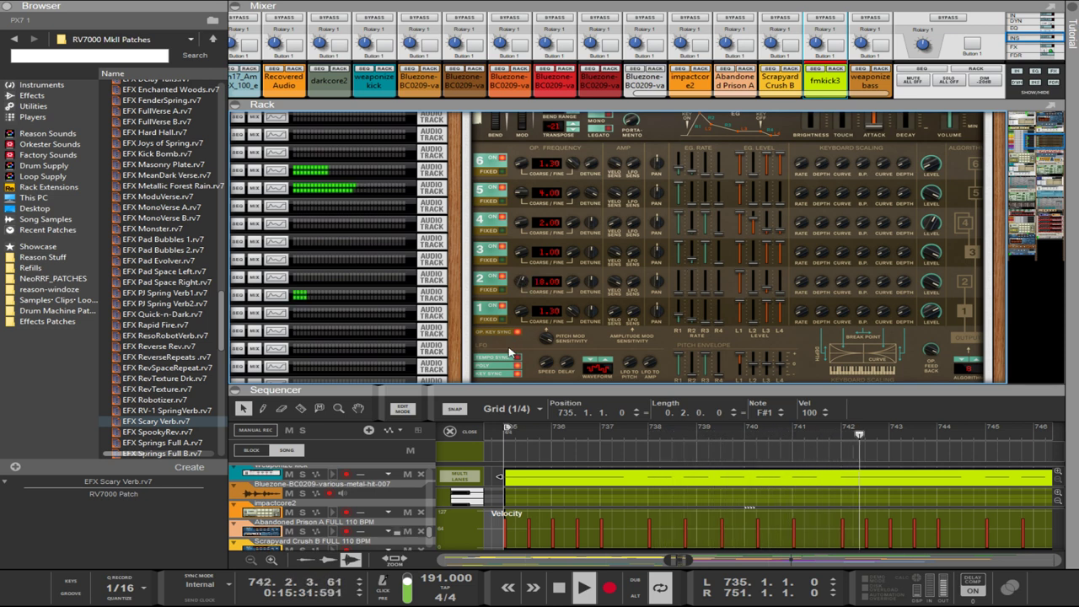
click(508, 347)
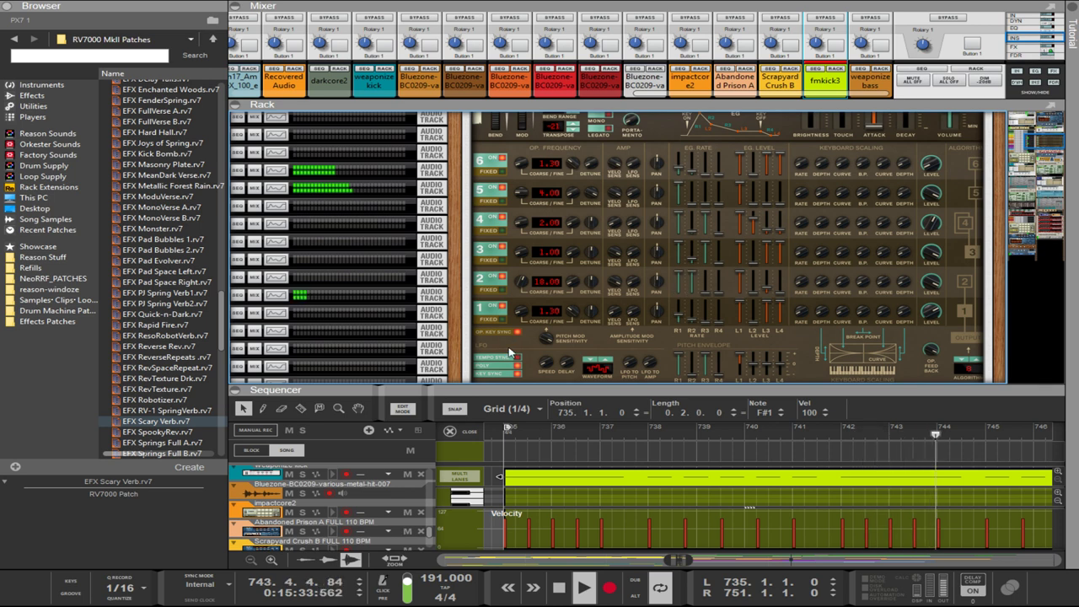
scroll(531, 352, up, 1)
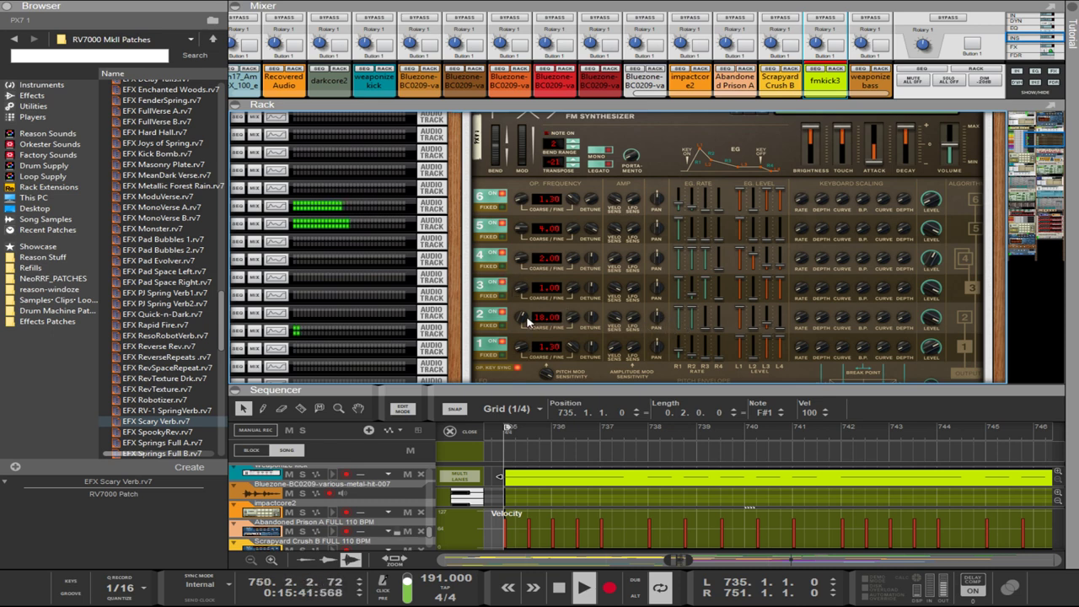
drag(527, 320, 558, 328)
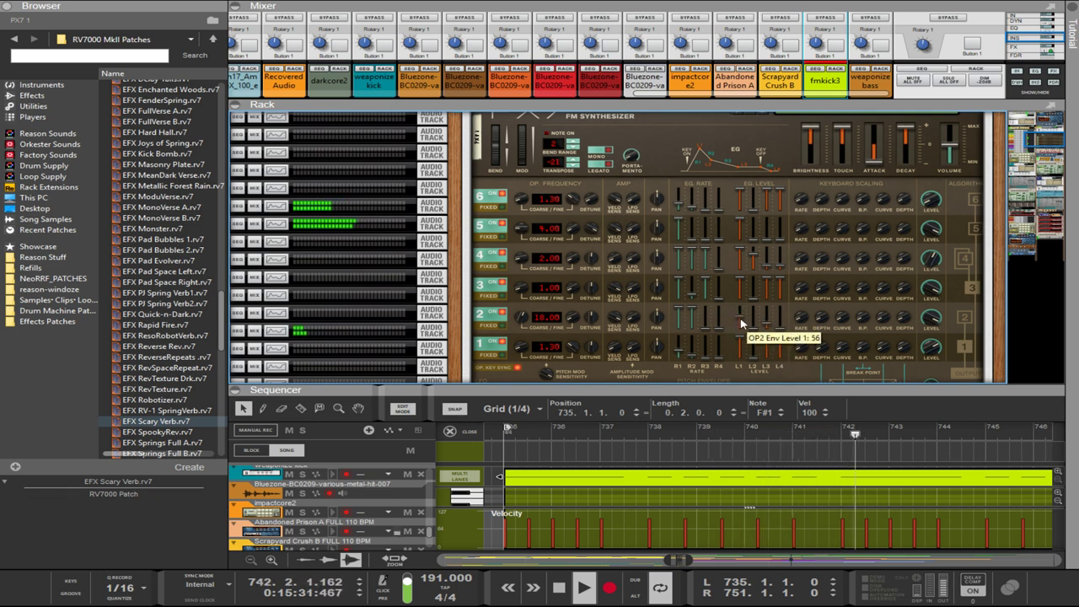
drag(742, 324, 744, 331)
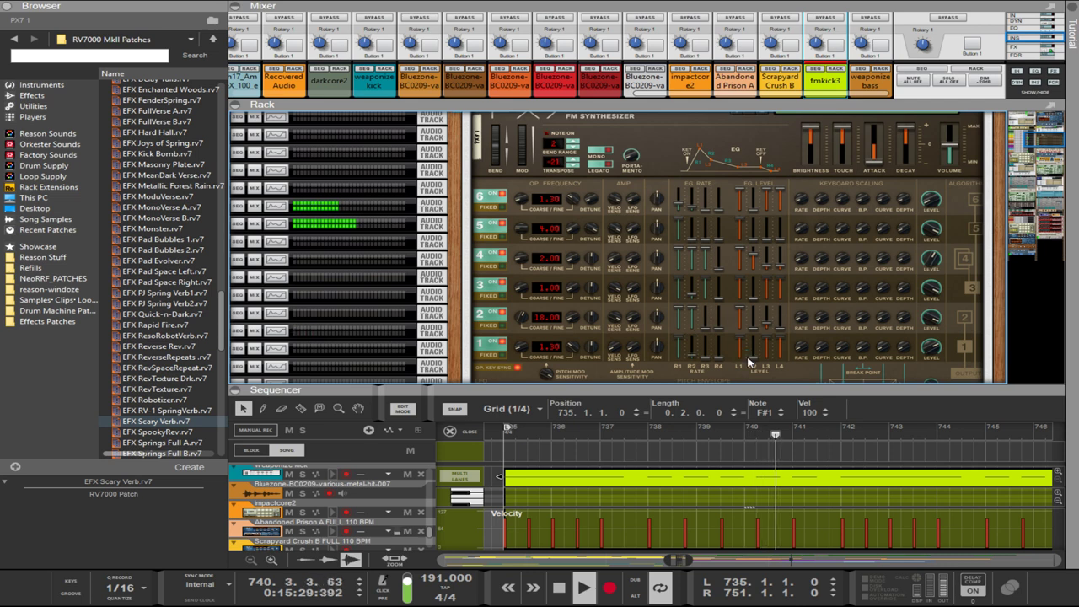
click(702, 369)
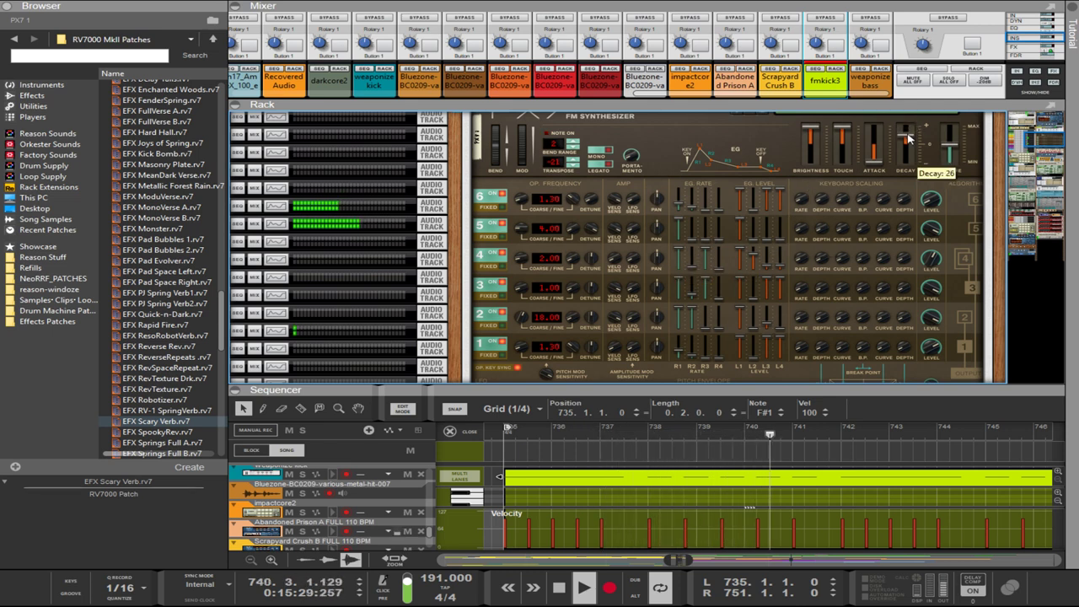
- Lengthen the global decay to about 41–46, then sweep touch down to -50 and back up
drag(908, 138, 908, 131)
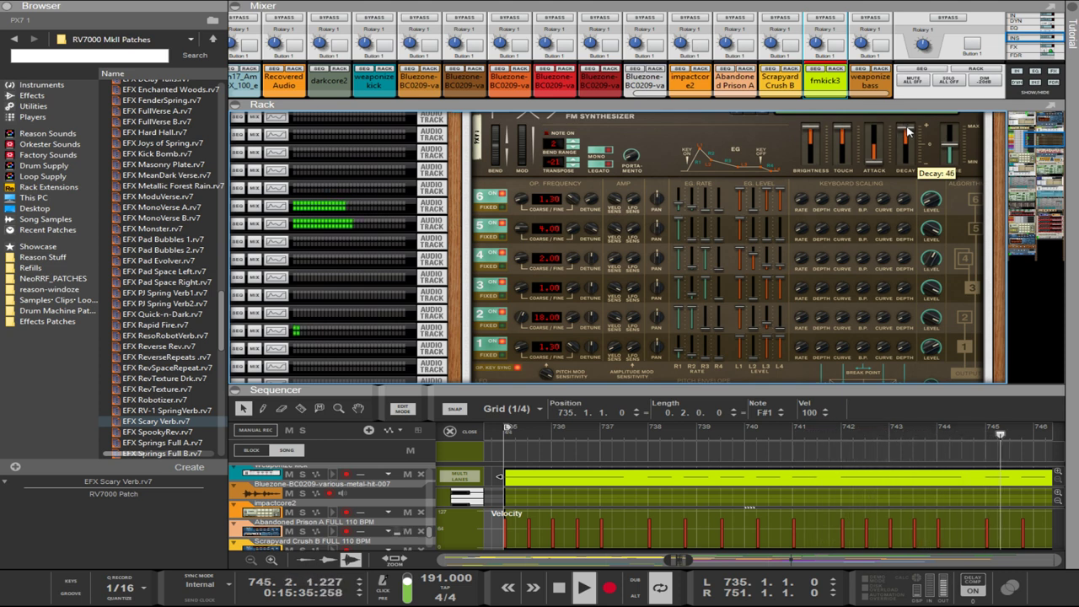
drag(841, 131, 860, 173)
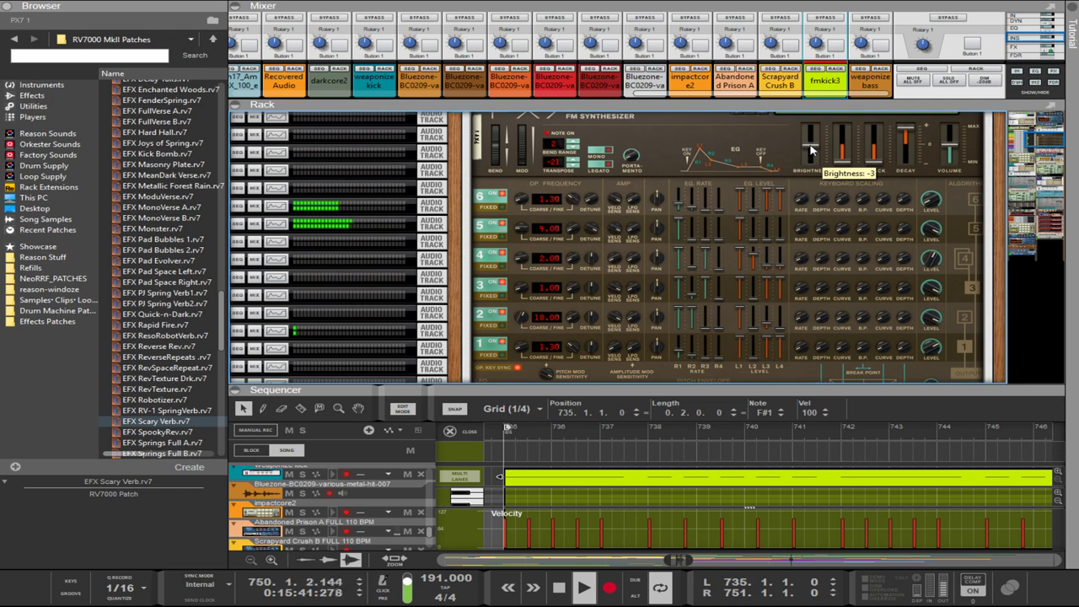
mouse_move(842, 159)
mouse_down()
mouse_move(842, 122)
mouse_move(810, 138)
mouse_move(815, 151)
mouse_move(811, 127)
mouse_move(837, 114)
mouse_move(842, 144)
mouse_up()
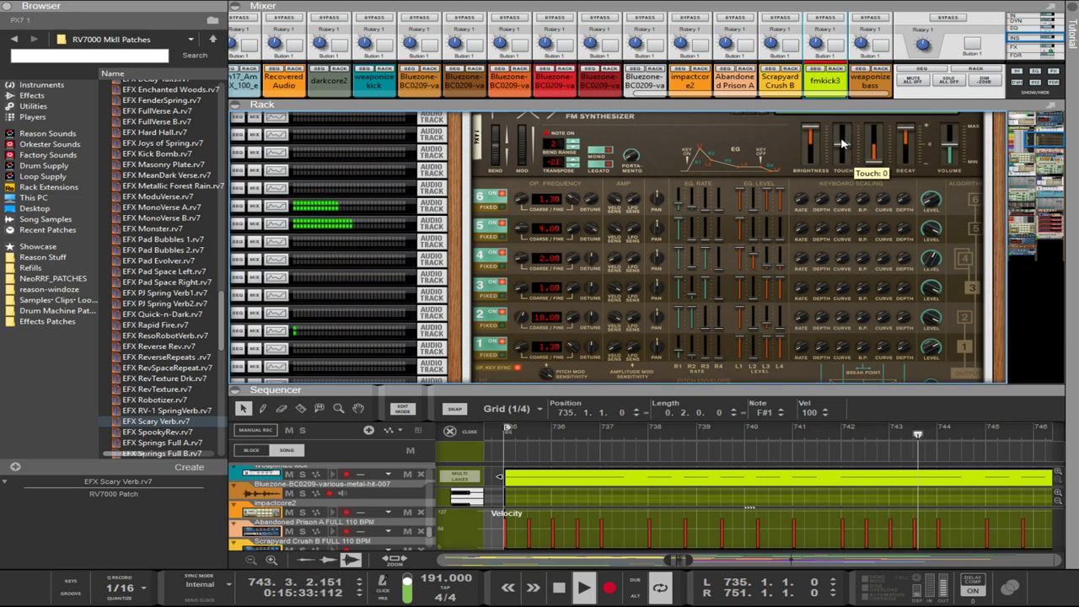
scroll(822, 174, down, 5)
scroll(809, 211, down, 3)
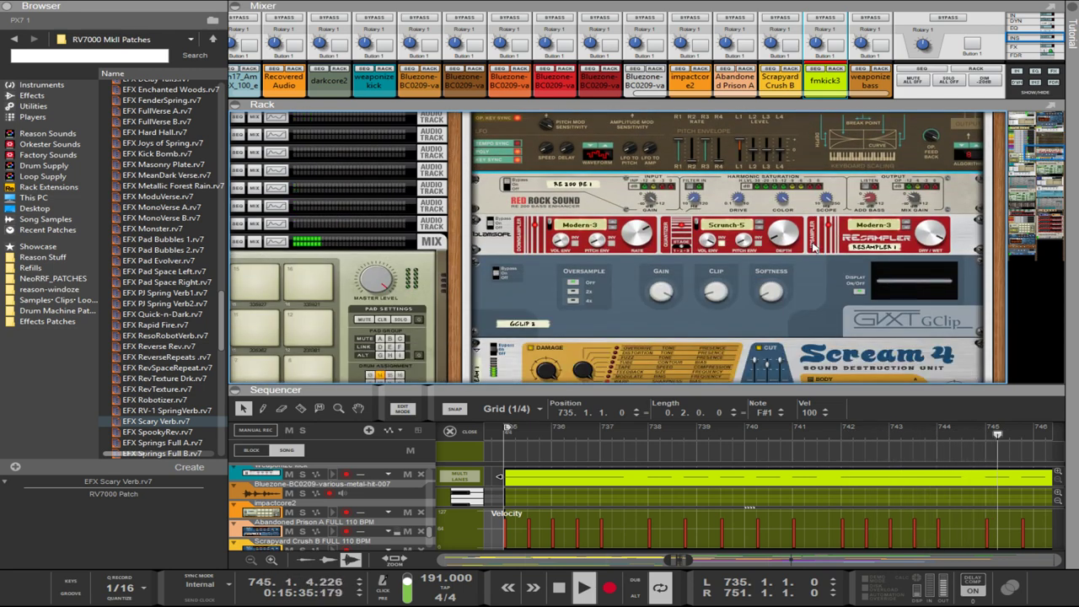
- Adjust the resampler's bit-crushing and turn GClip softness up to 100%
click(804, 227)
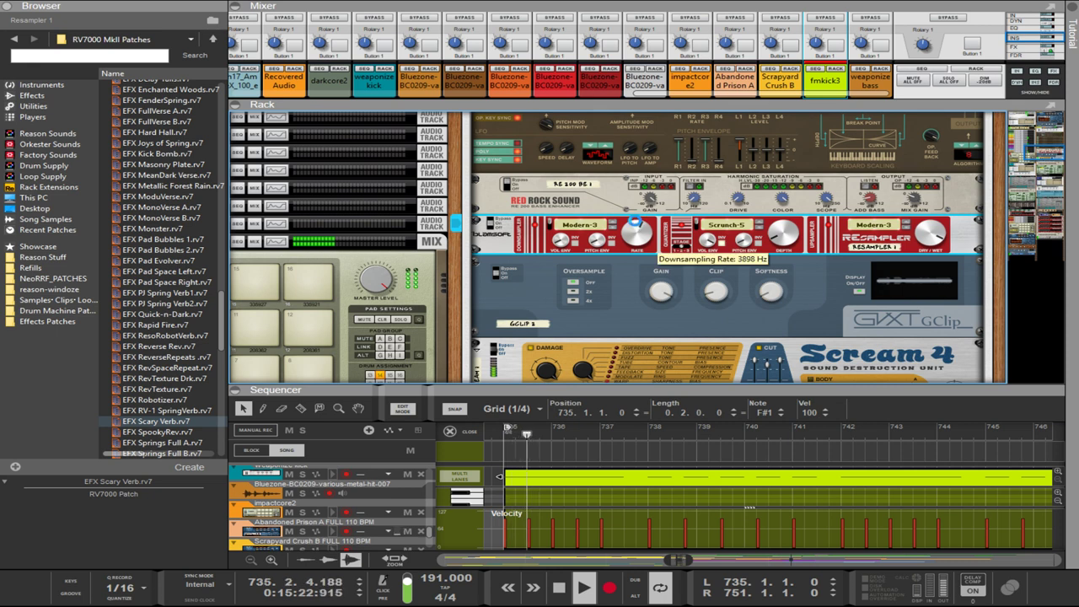
drag(771, 289, 851, 57)
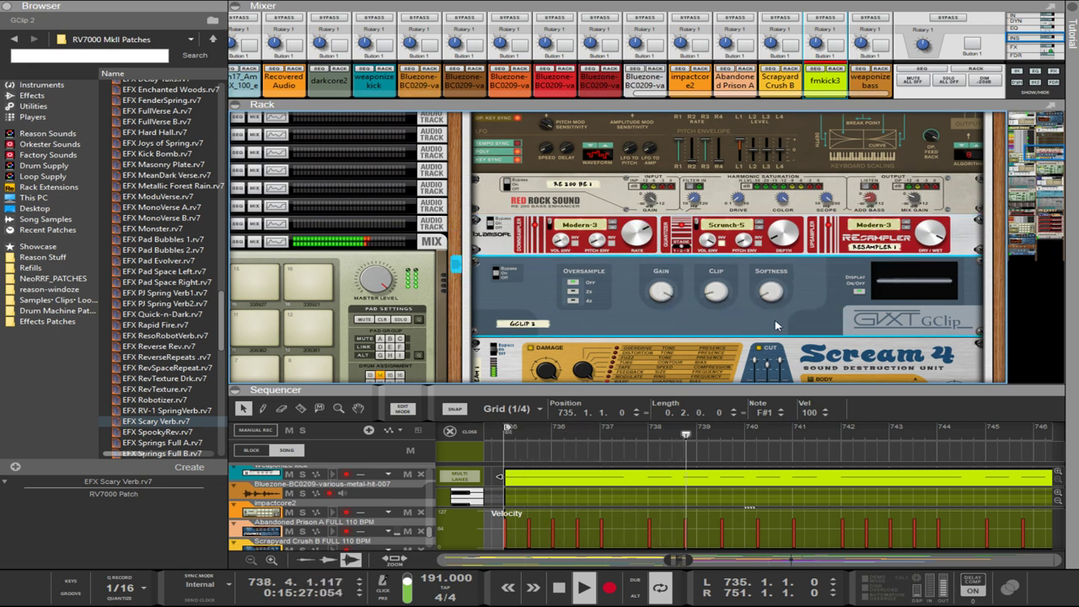
scroll(774, 330, down, 3)
scroll(774, 330, down, 1)
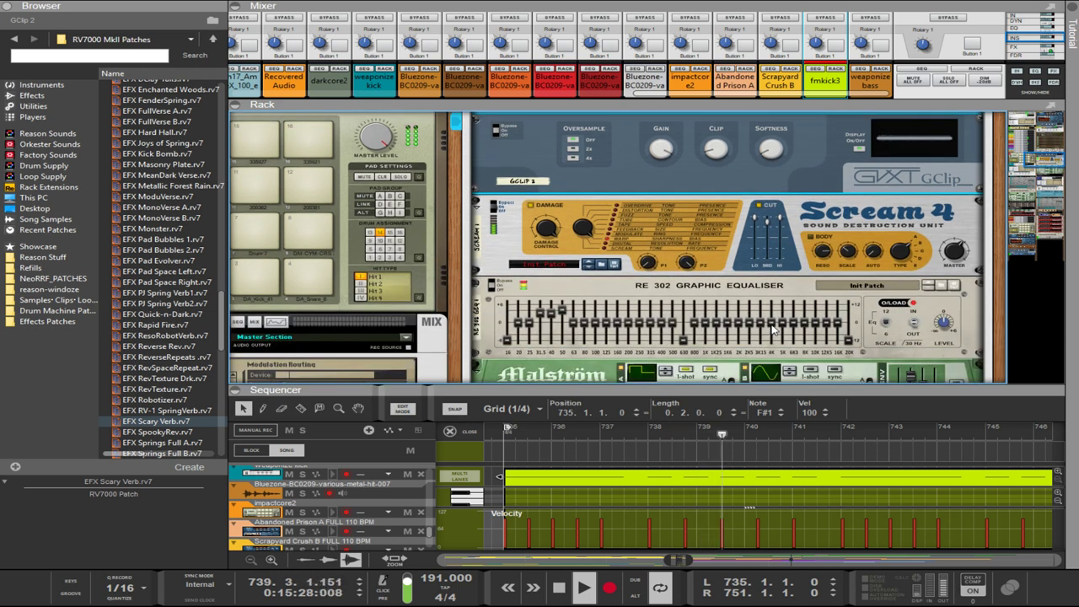
- Boost the 1250 Hz and 1600 Hz bands on the RE 302 graphic EQ
click(727, 321)
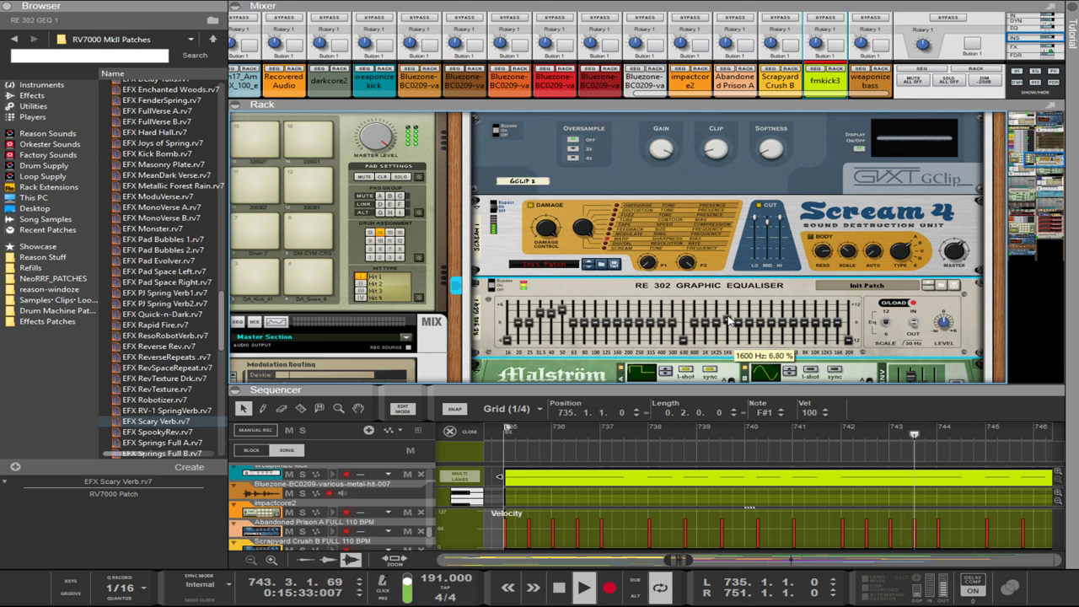
mouse_move(727, 317)
mouse_down()
mouse_move(716, 319)
mouse_move(775, 324)
mouse_move(762, 326)
mouse_up()
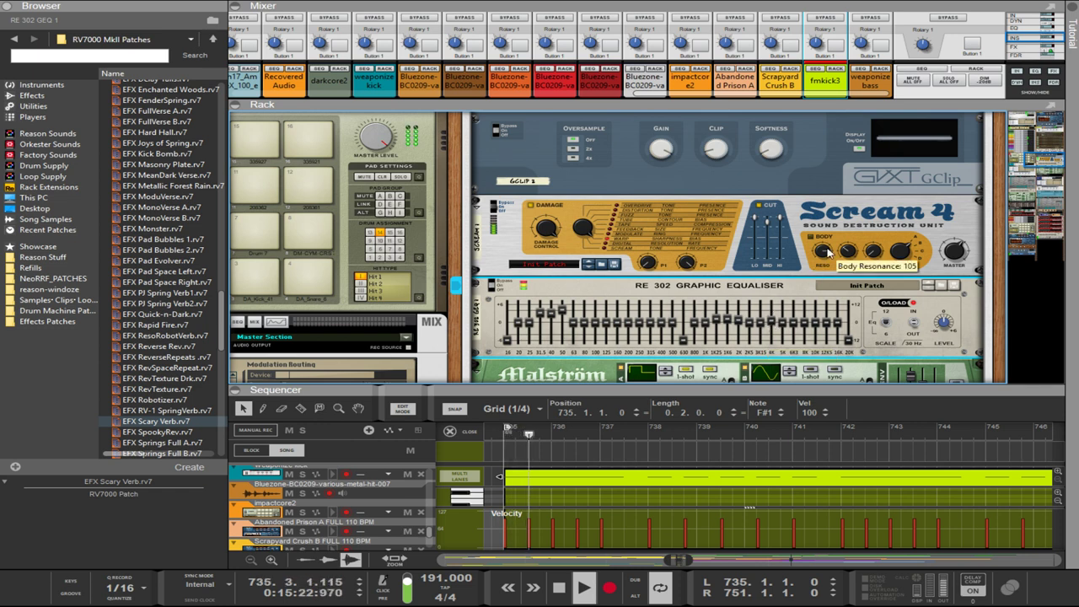
scroll(681, 257, up, 8)
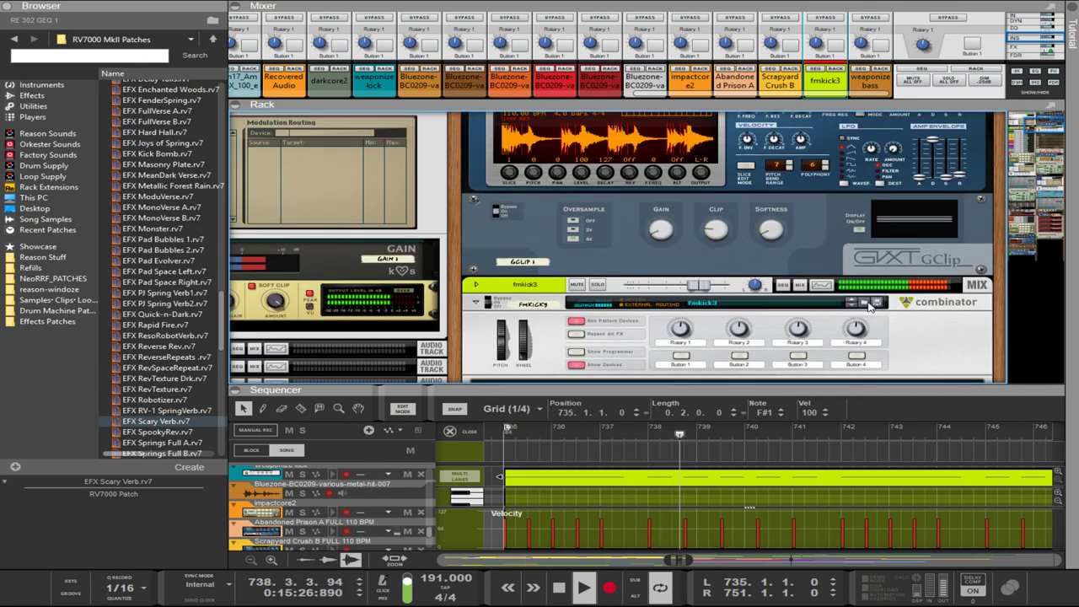
scroll(877, 280, down, 4)
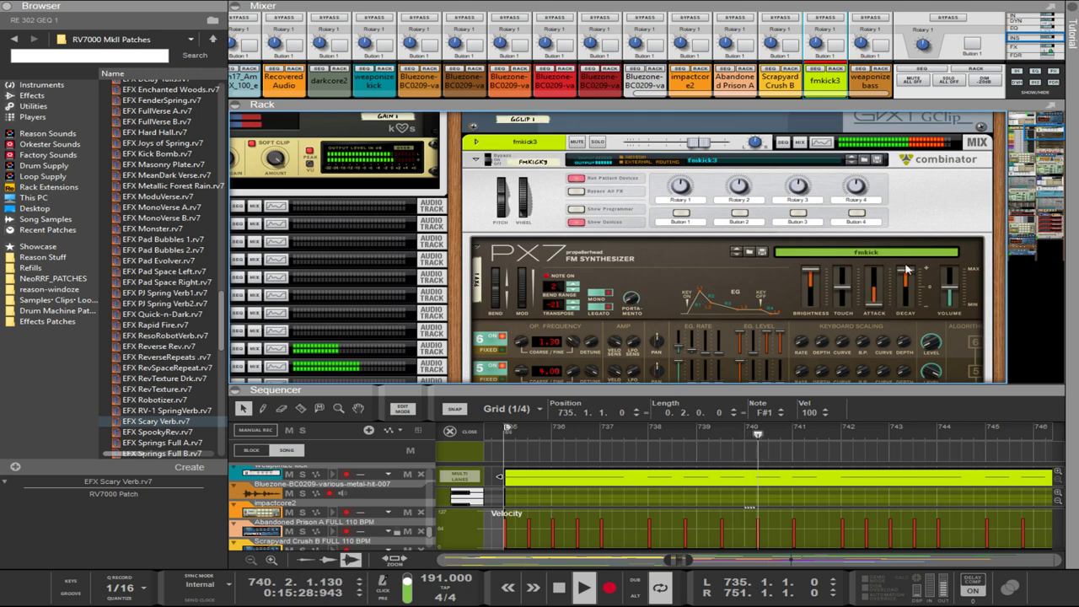
- Save the PX7 patch and the kick's Combinator under the name fmkick6
click(755, 263)
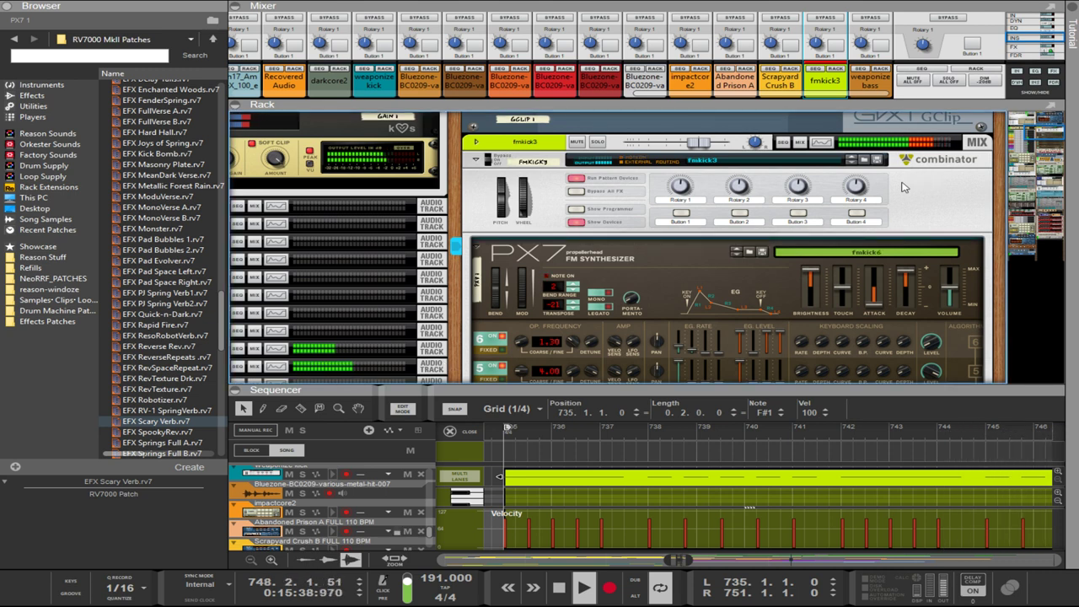
click(881, 160)
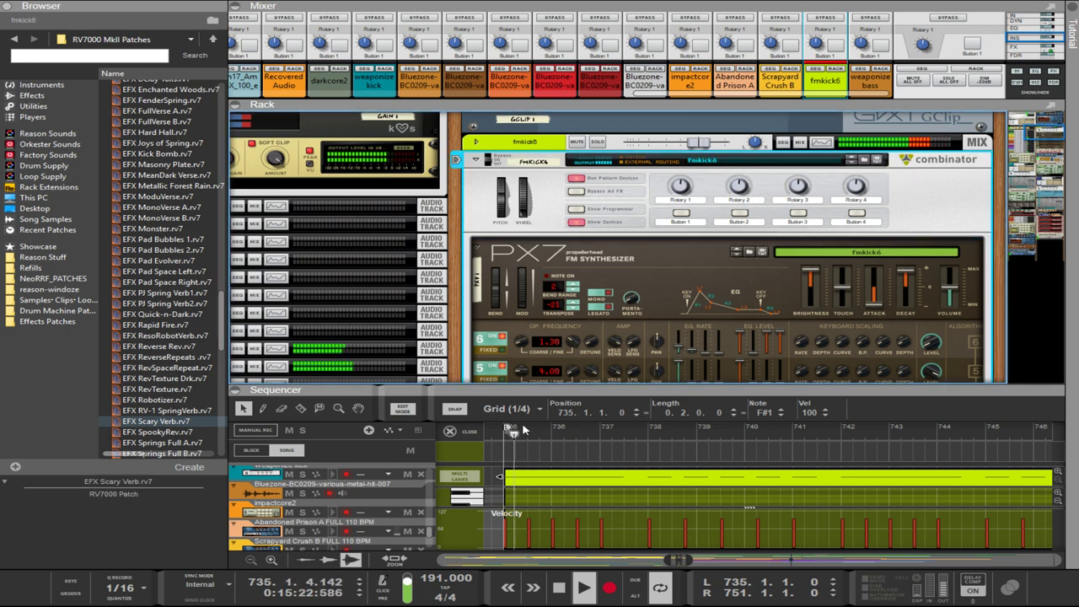
- Drop operator 5's coarse frequency to 1, set operator 4's envelope level 2 to 23, and raise its rate 3 to about 82
scroll(801, 246, down, 5)
scroll(801, 246, up, 3)
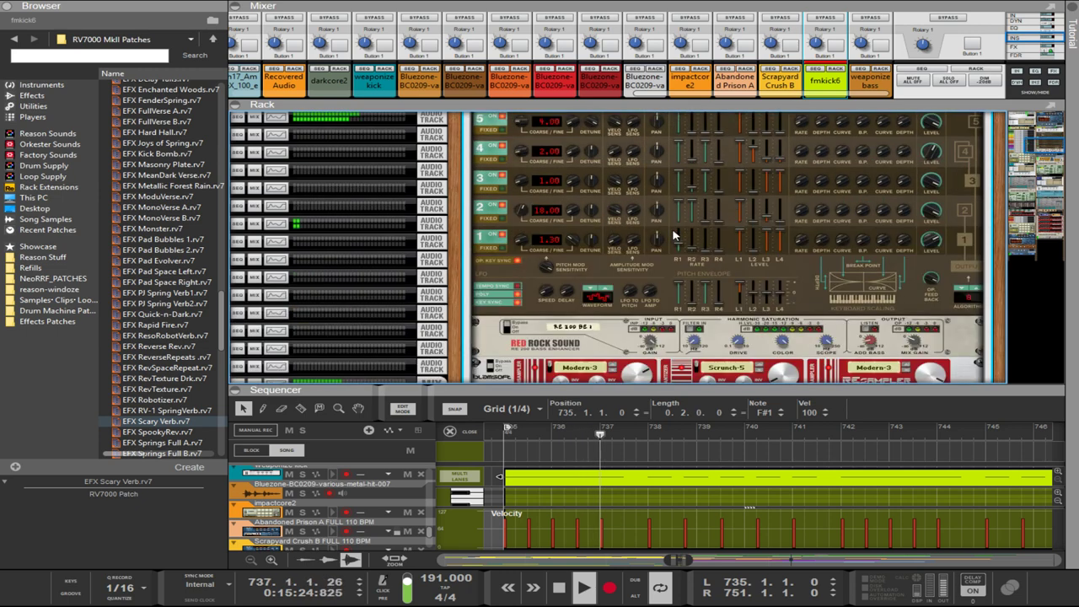
drag(518, 186, 517, 160)
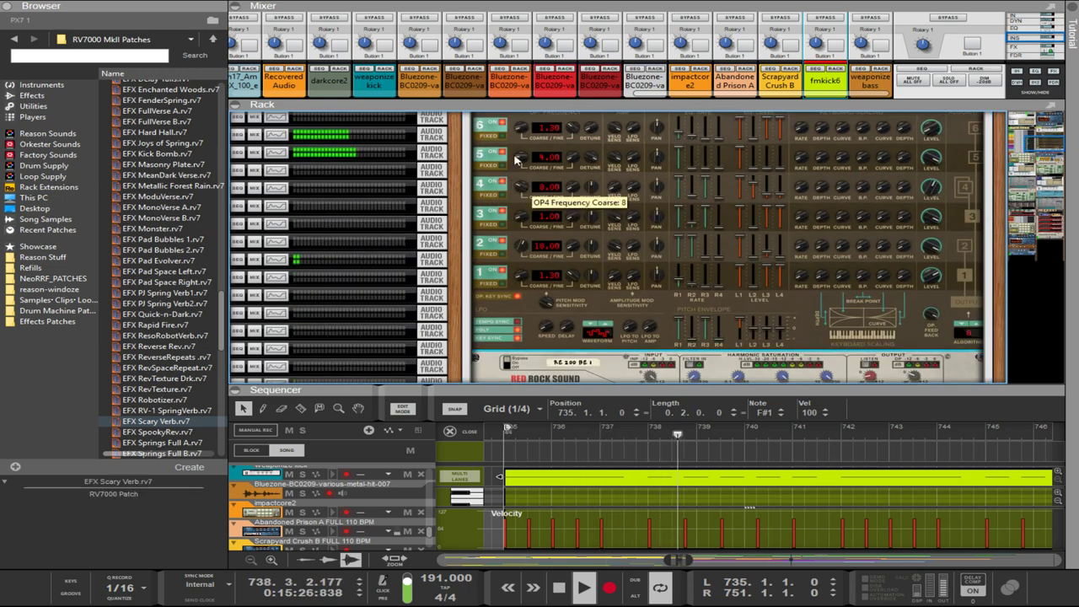
key(ctrl+z)
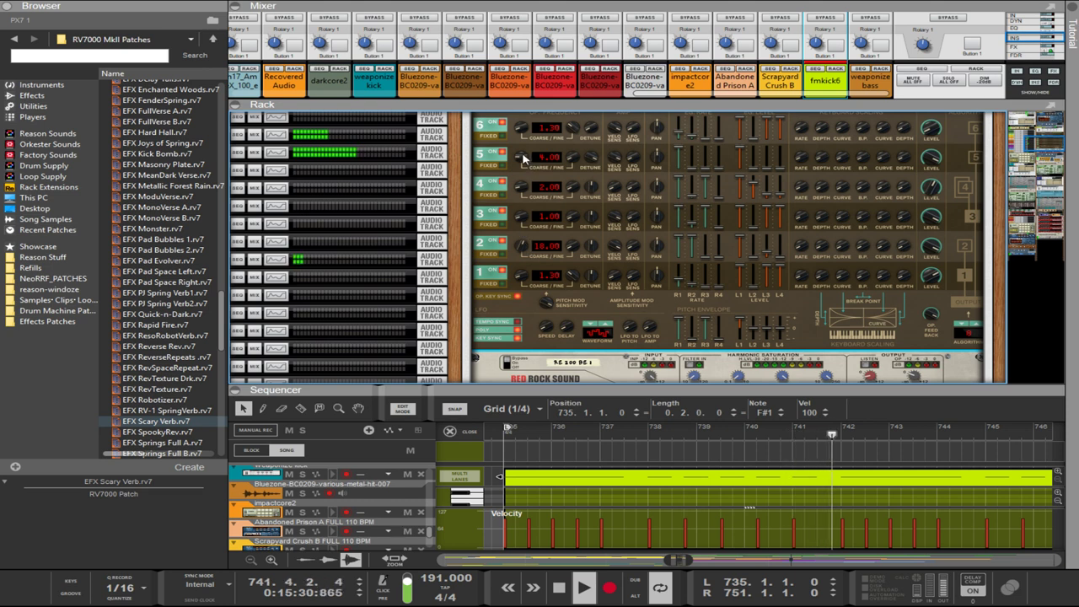
drag(523, 158, 522, 172)
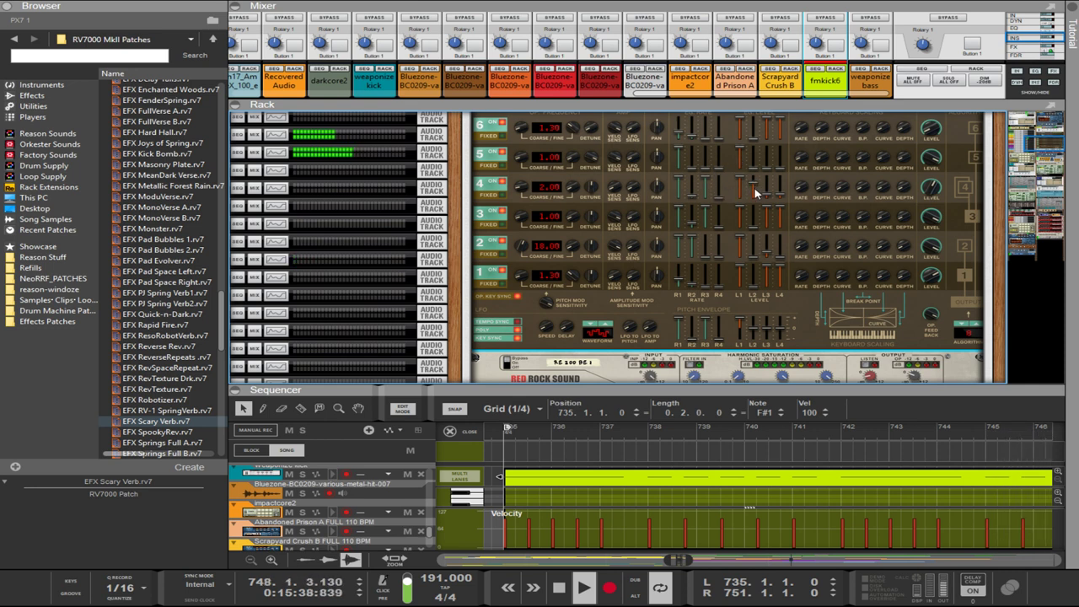
drag(754, 189, 754, 193)
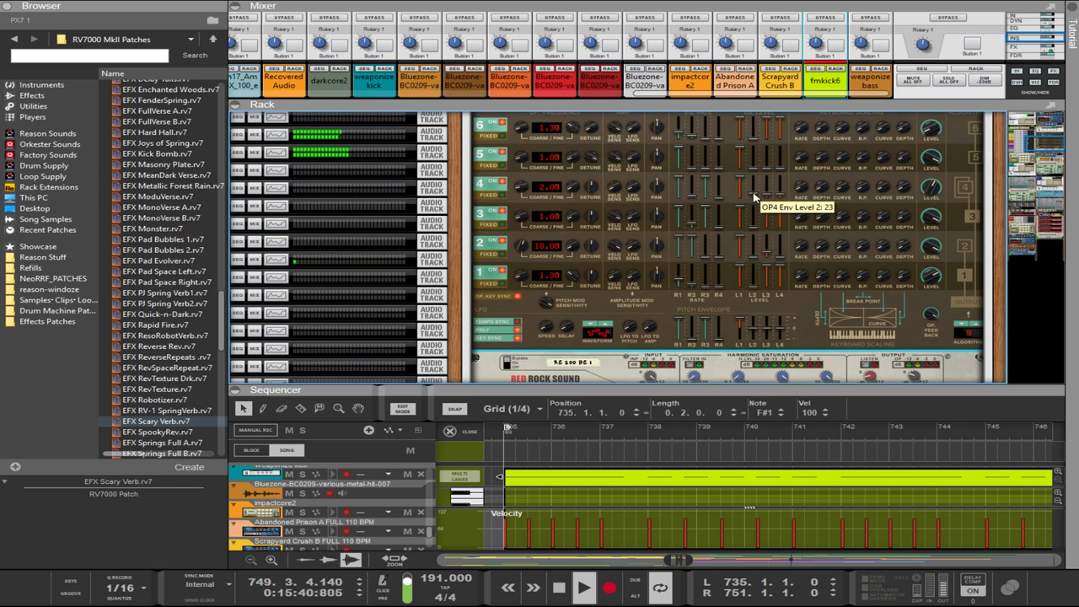
click(706, 195)
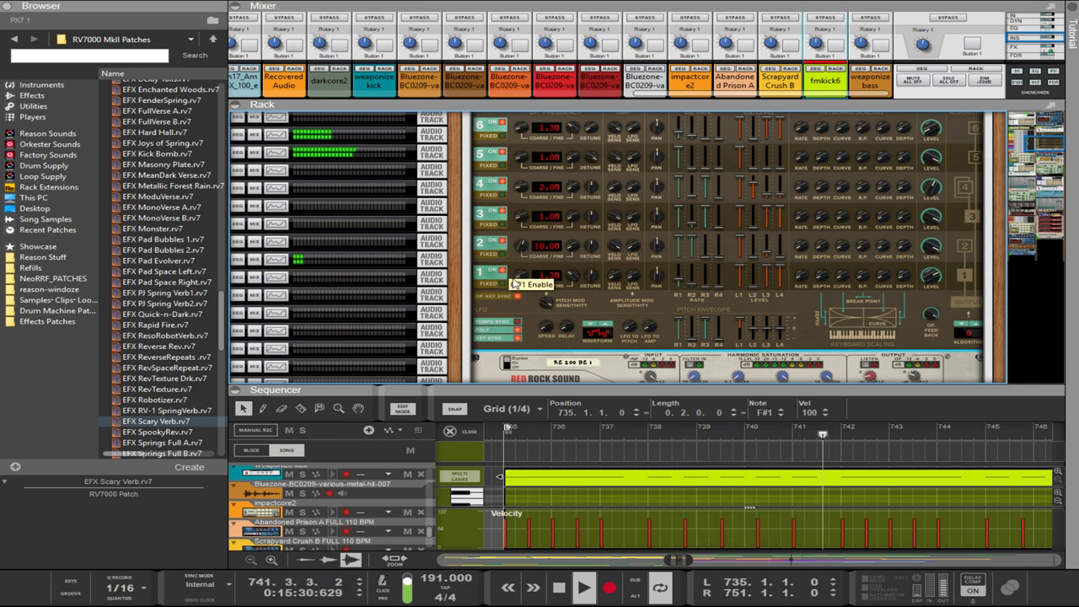
- Raise operator 1's coarse frequency and level 1, and pull its levels 3 and 4 to the bottom
drag(523, 276, 518, 232)
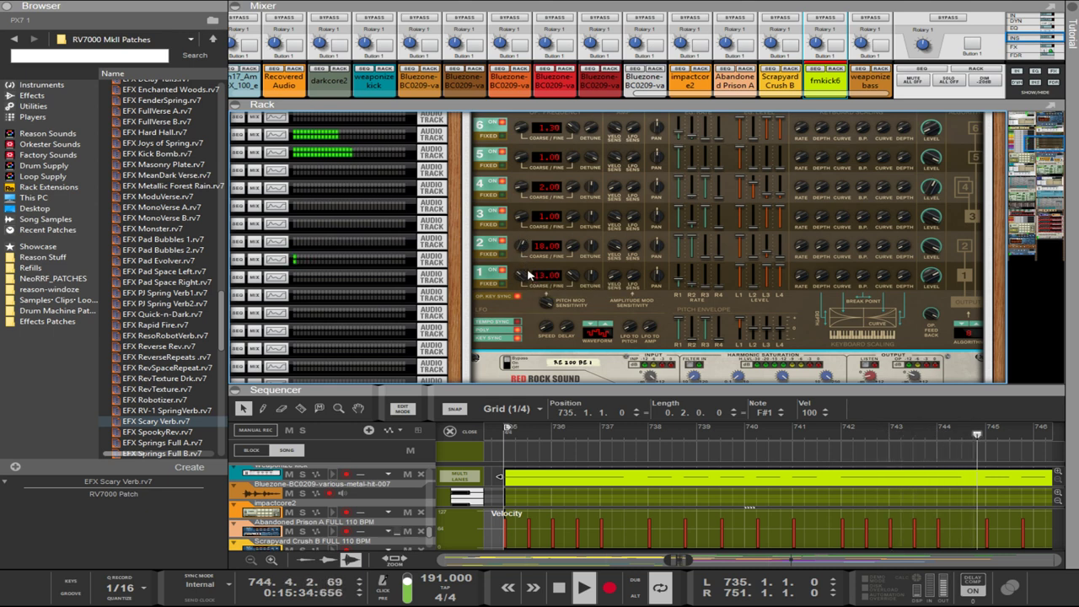
scroll(528, 274, down, 9)
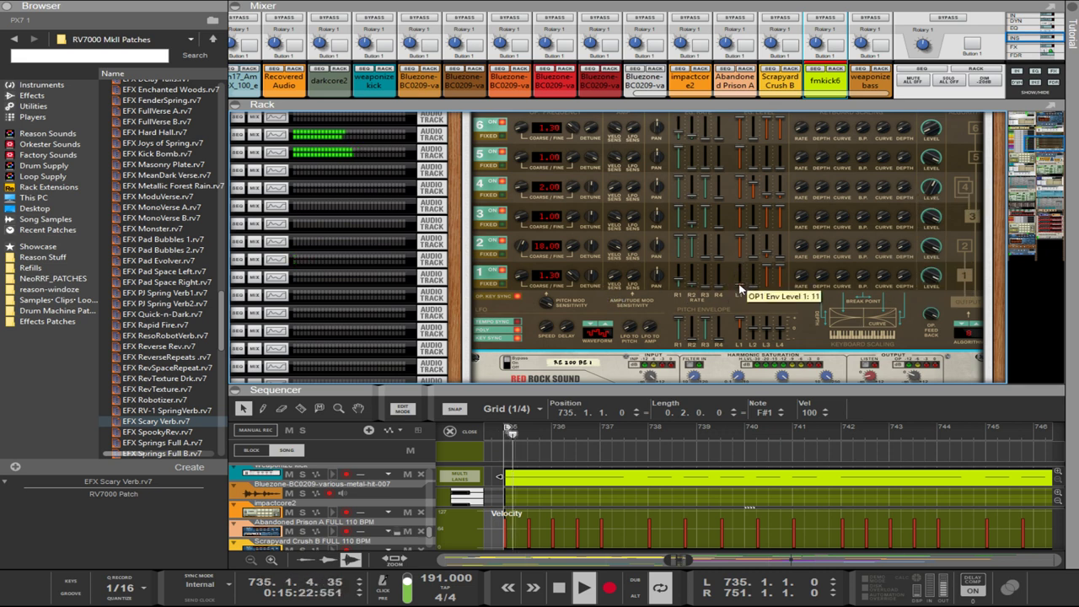
drag(739, 286, 783, 292)
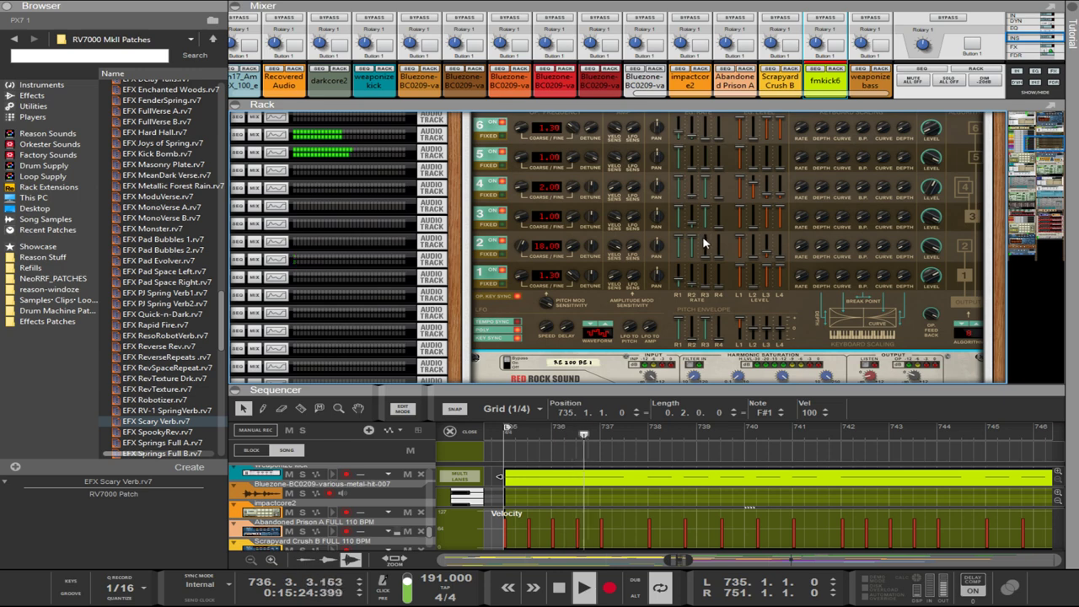
- Drop operator 3's envelope level 2 down to 9
scroll(760, 233, up, 1)
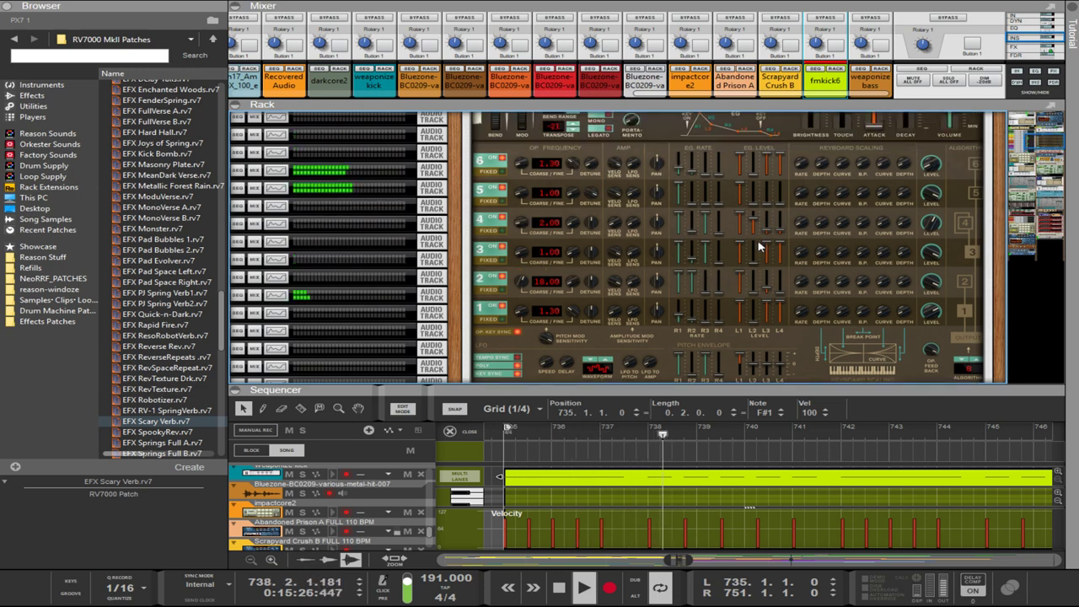
scroll(759, 245, up, 1)
scroll(757, 250, down, 3)
scroll(746, 276, up, 1)
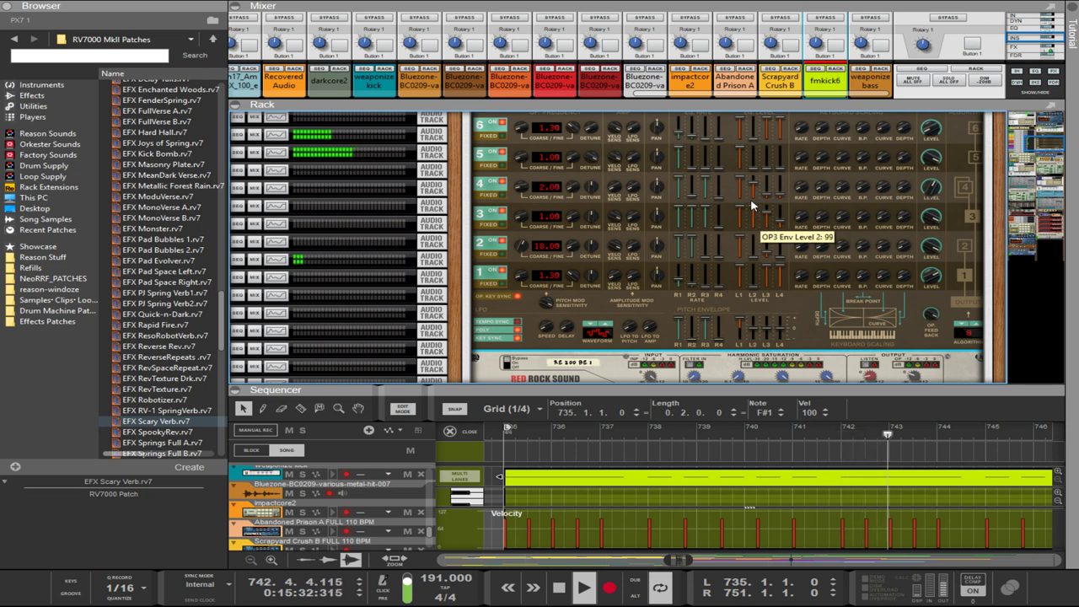
mouse_move(753, 205)
mouse_down()
mouse_move(750, 178)
mouse_move(754, 223)
mouse_up()
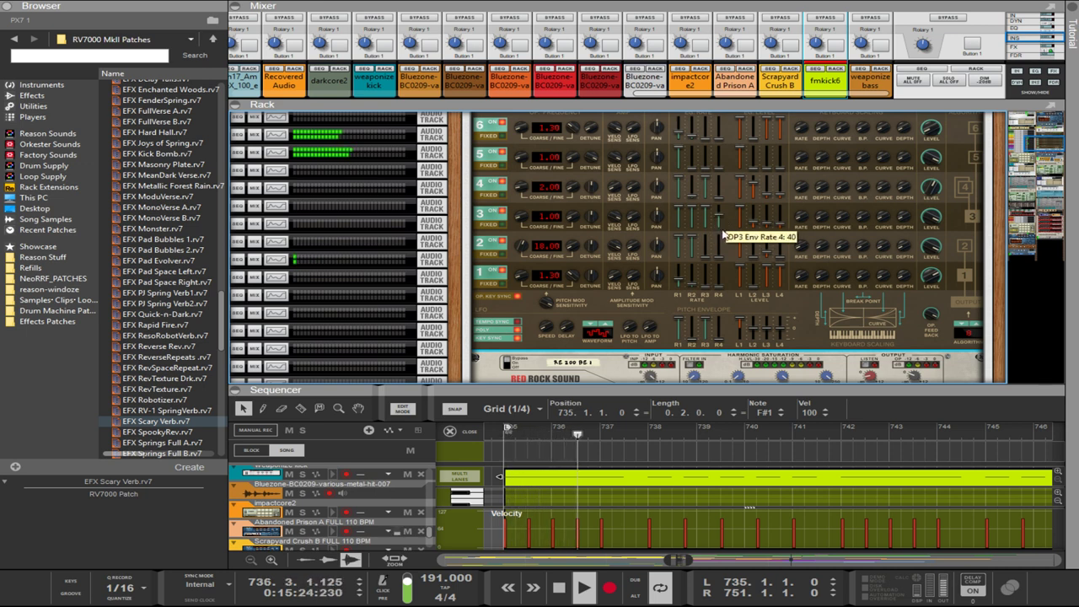
- Loop bars 737–742 and set operator 3's rate 2 to 54, level 4 to 65, level 1 to 48
ctrl+click(603, 436)
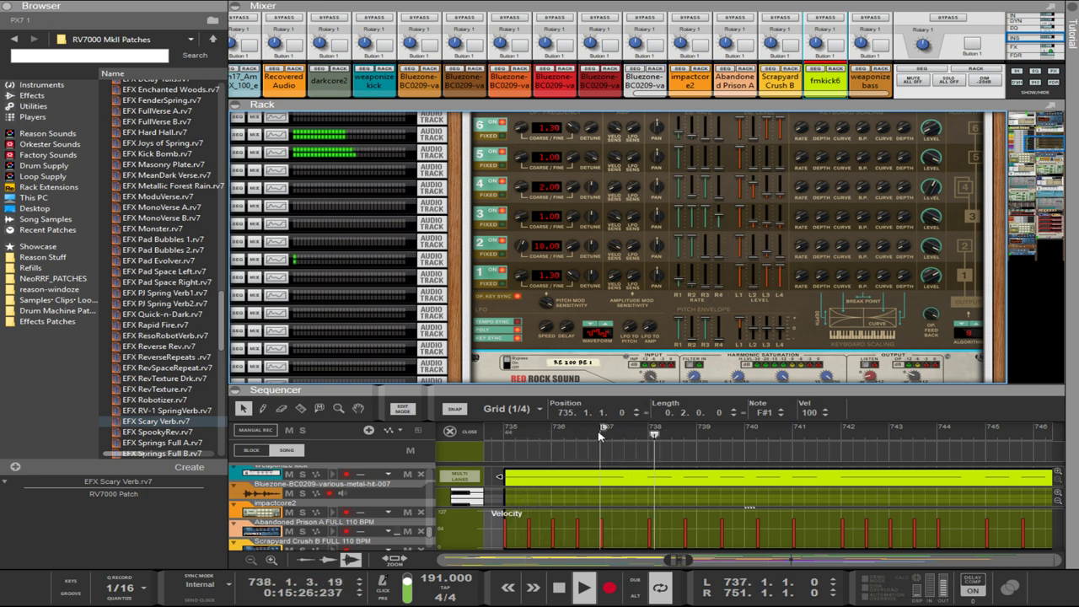
alt+click(837, 437)
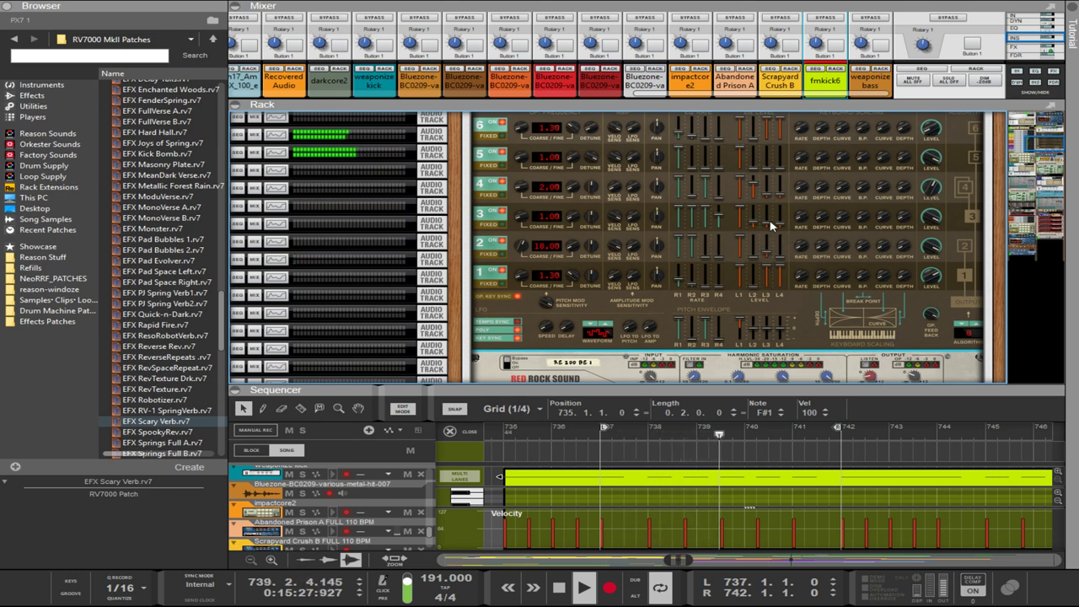
mouse_move(770, 224)
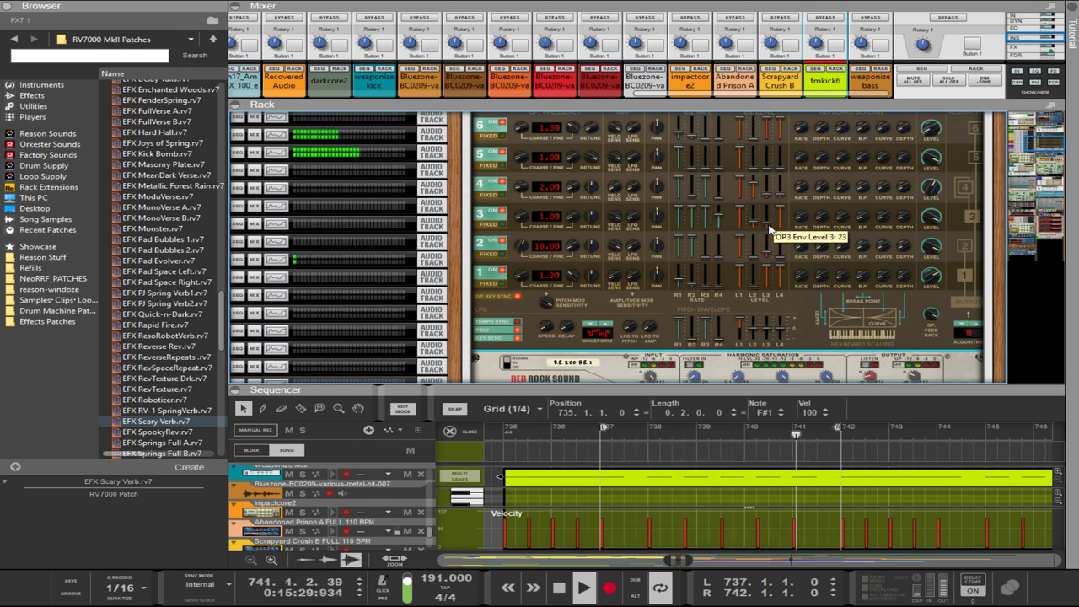
mouse_move(717, 226)
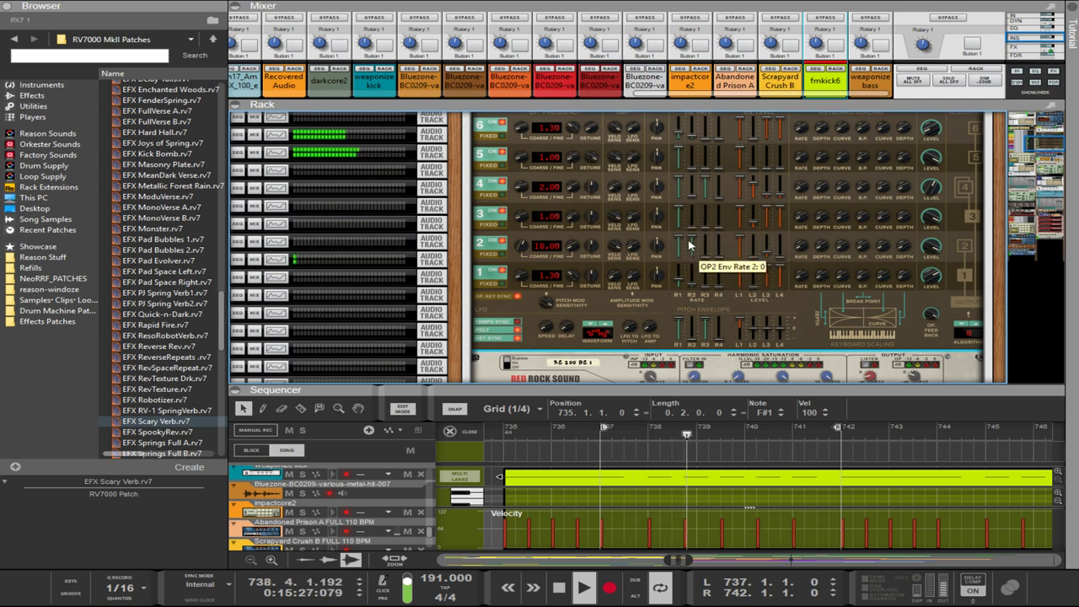
drag(693, 224, 691, 217)
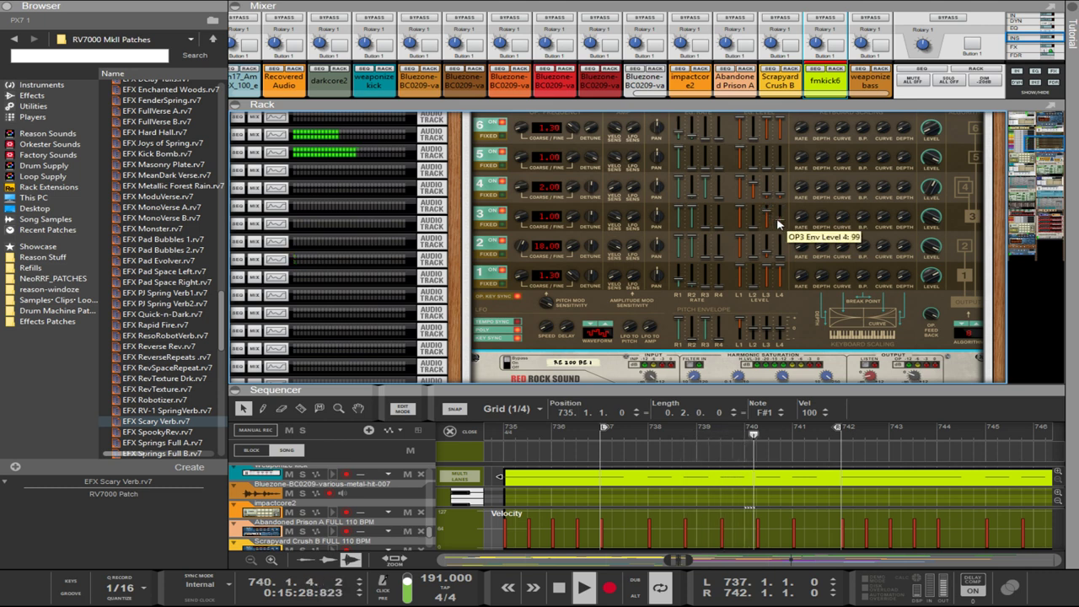
drag(780, 220, 781, 214)
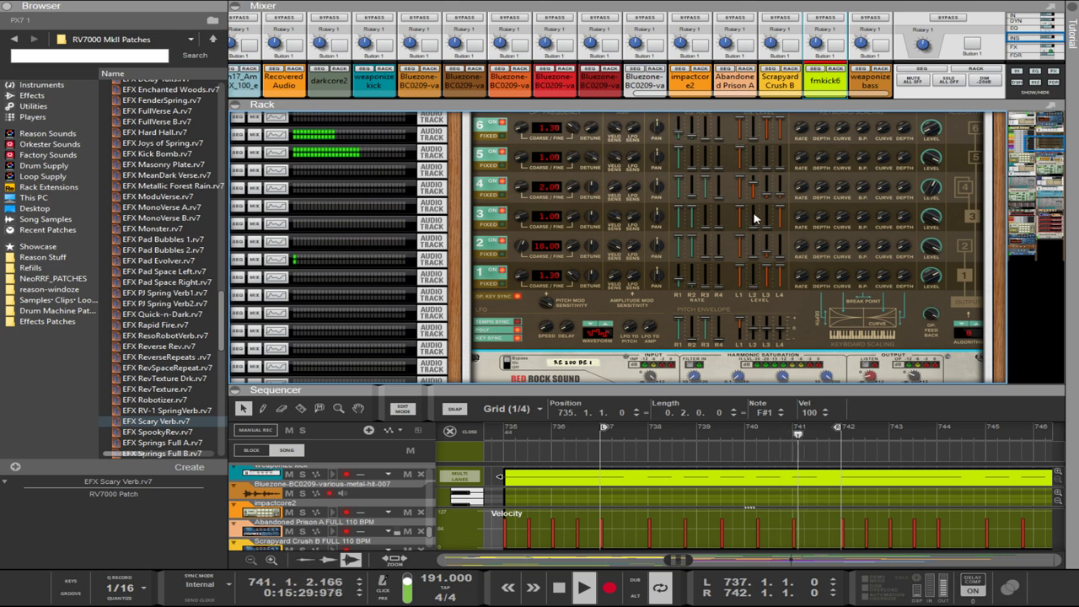
click(741, 218)
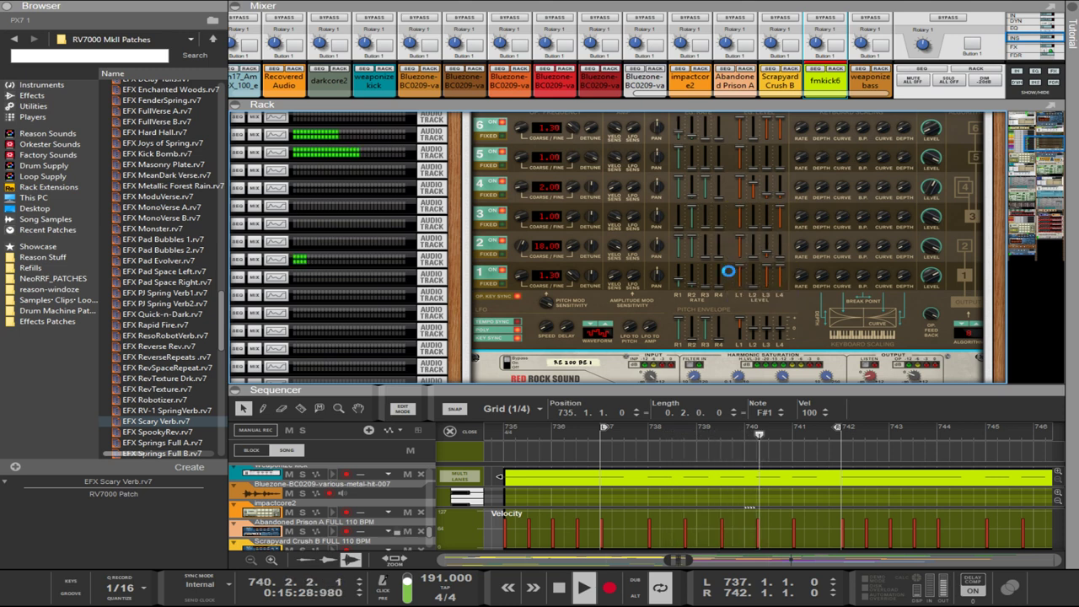
- Bring operator 6's output level down to about 9
scroll(681, 236, down, 3)
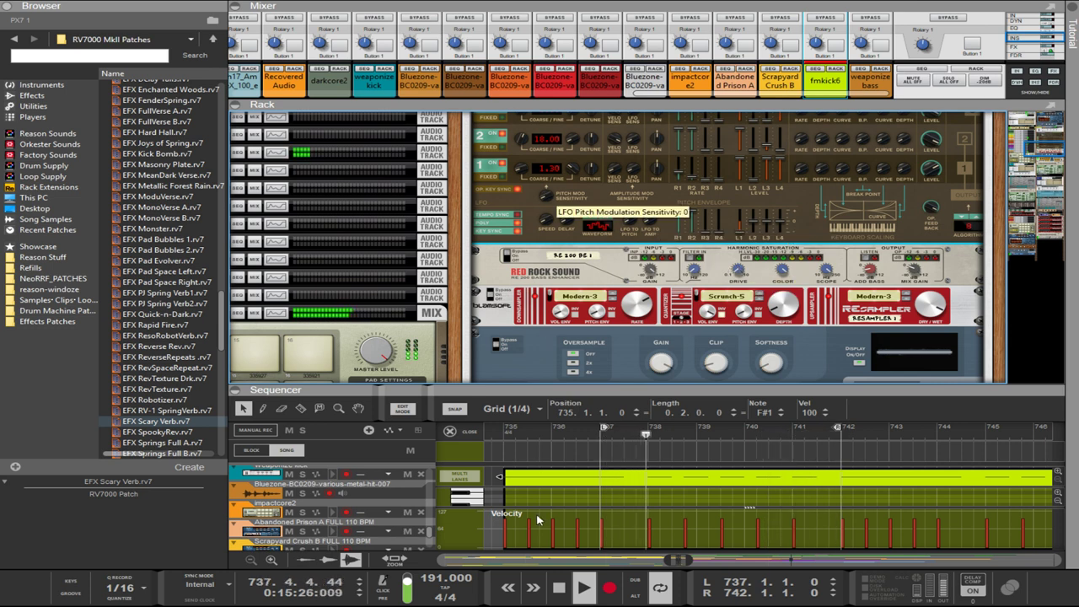
scroll(800, 358, up, 4)
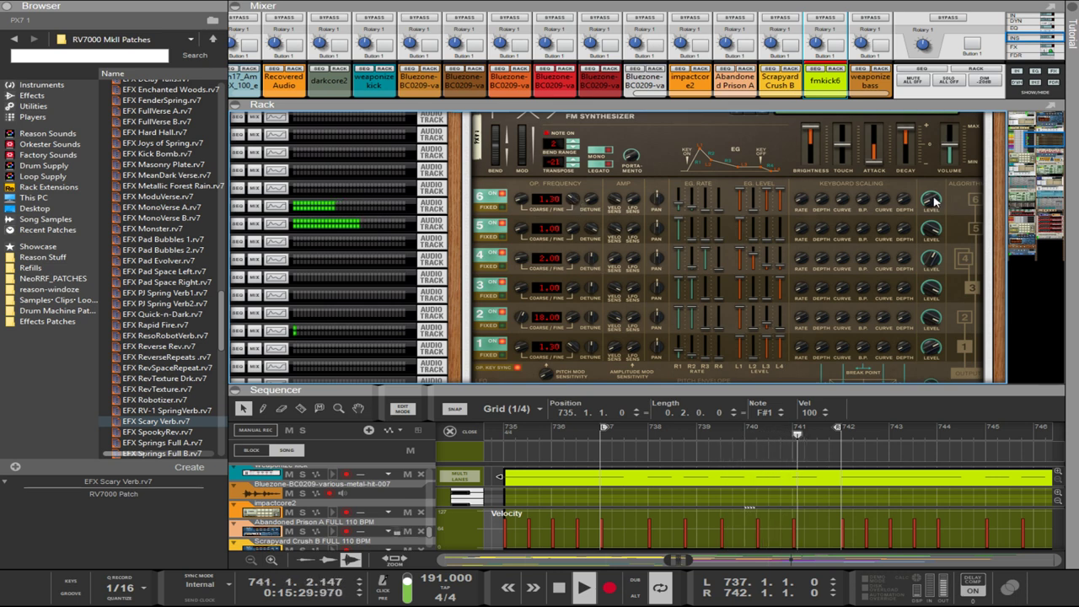
drag(918, 166, 907, 145)
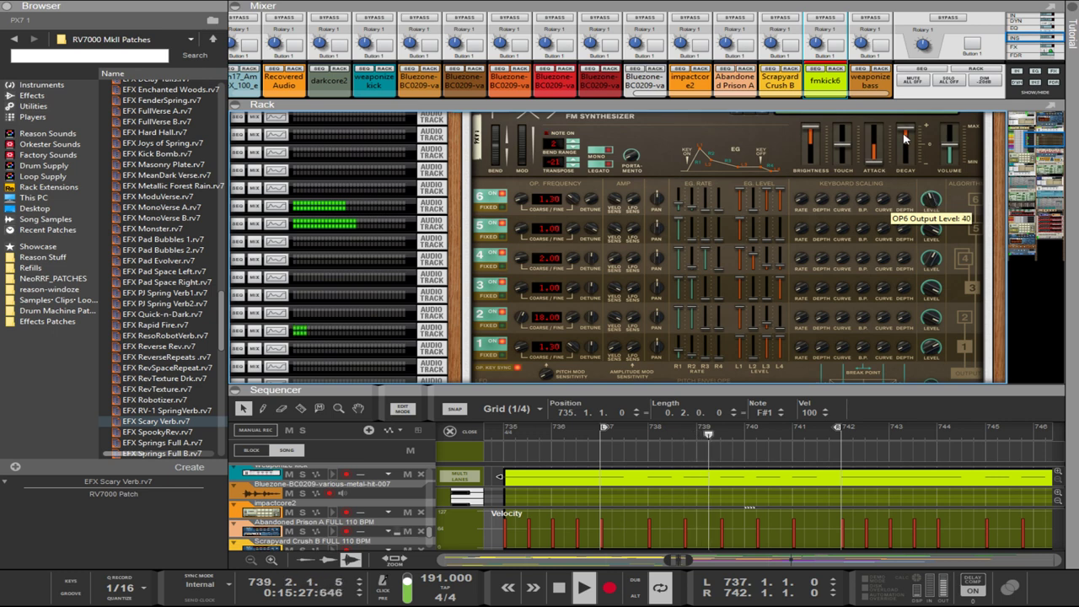
drag(904, 138, 916, 197)
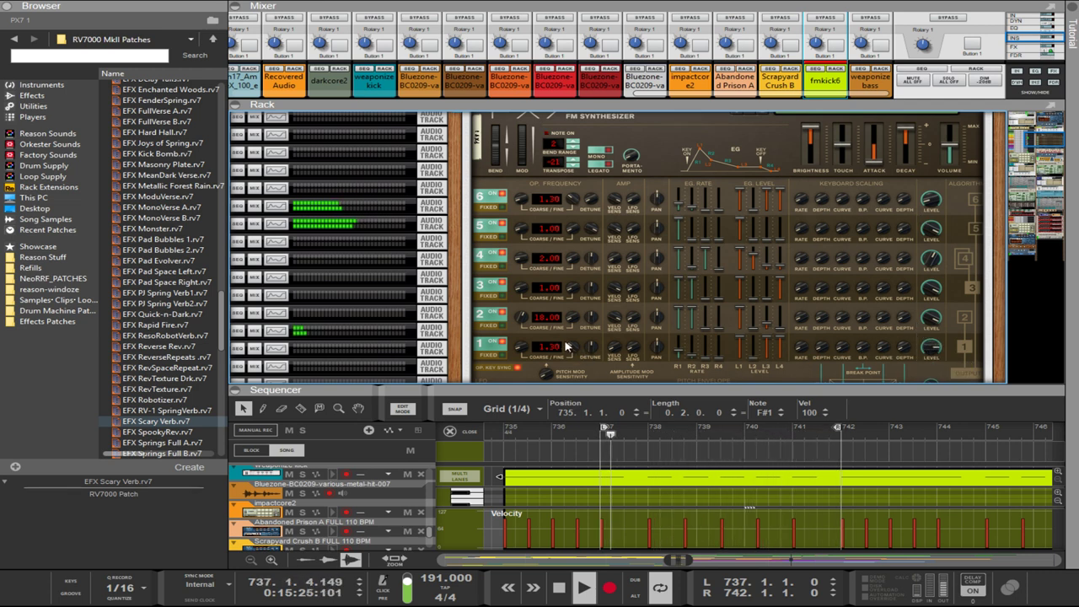
- Fine-tune operator 1's frequency from 1.30 up to 1.99
drag(566, 346, 563, 272)
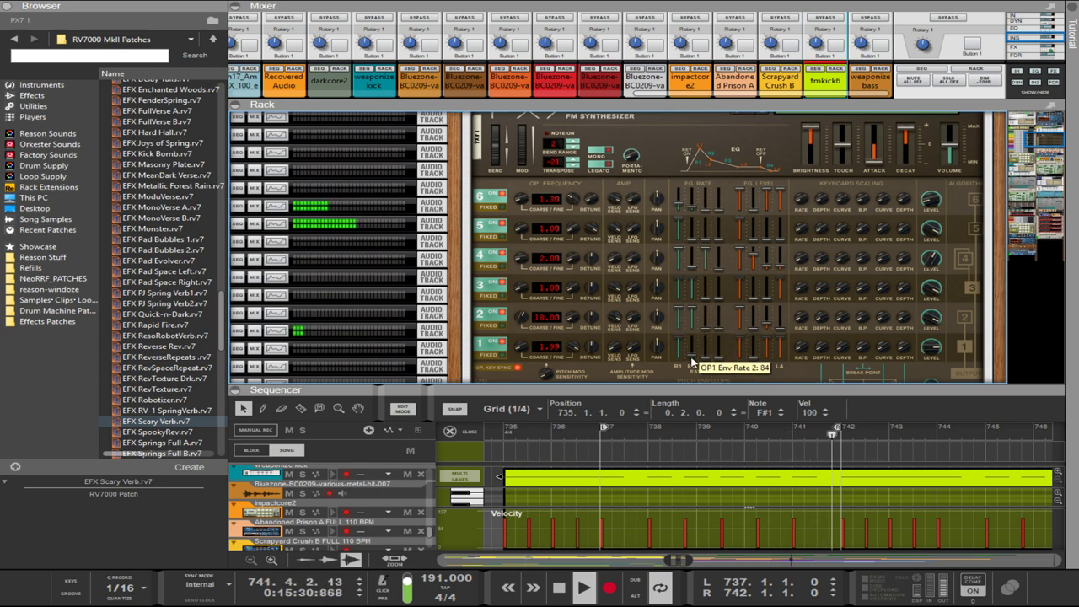
scroll(739, 271, up, 3)
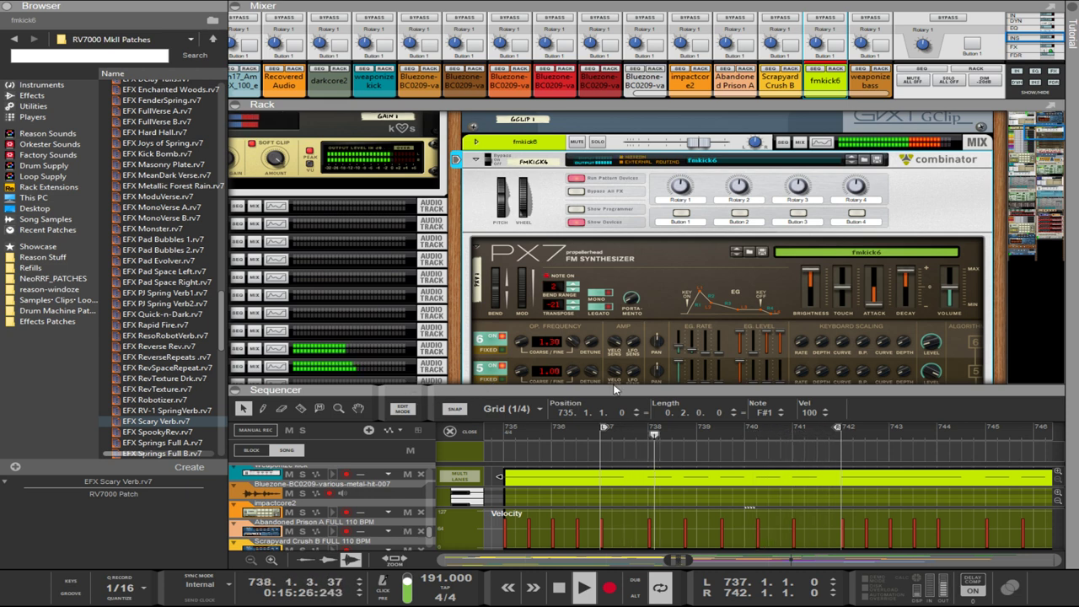
- Save the Combinator patch as fmkick7, then reselect the PX7 synthesizer
click(644, 378)
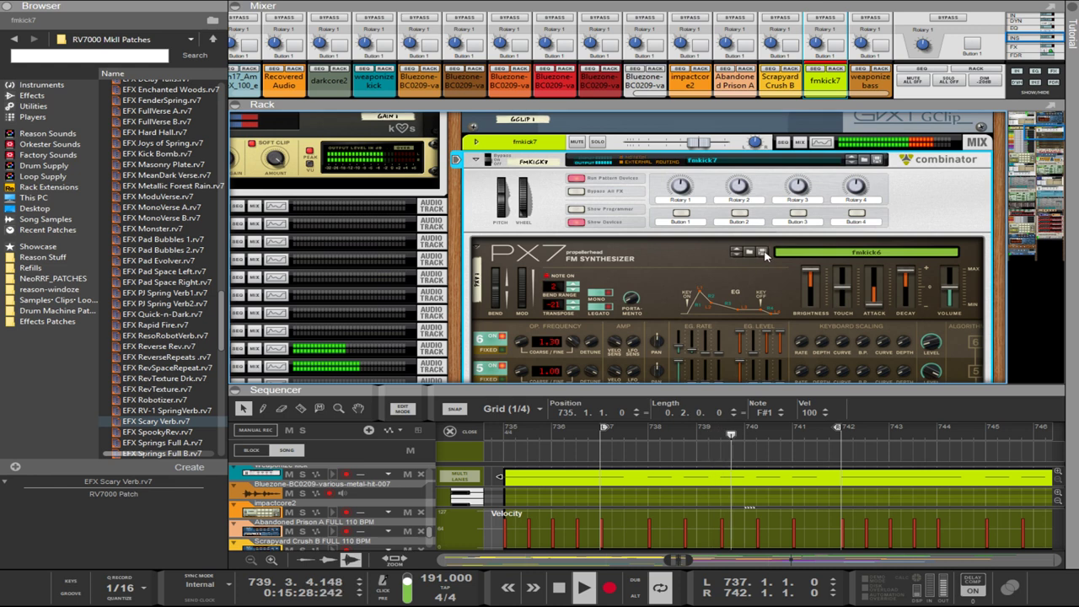
click(593, 289)
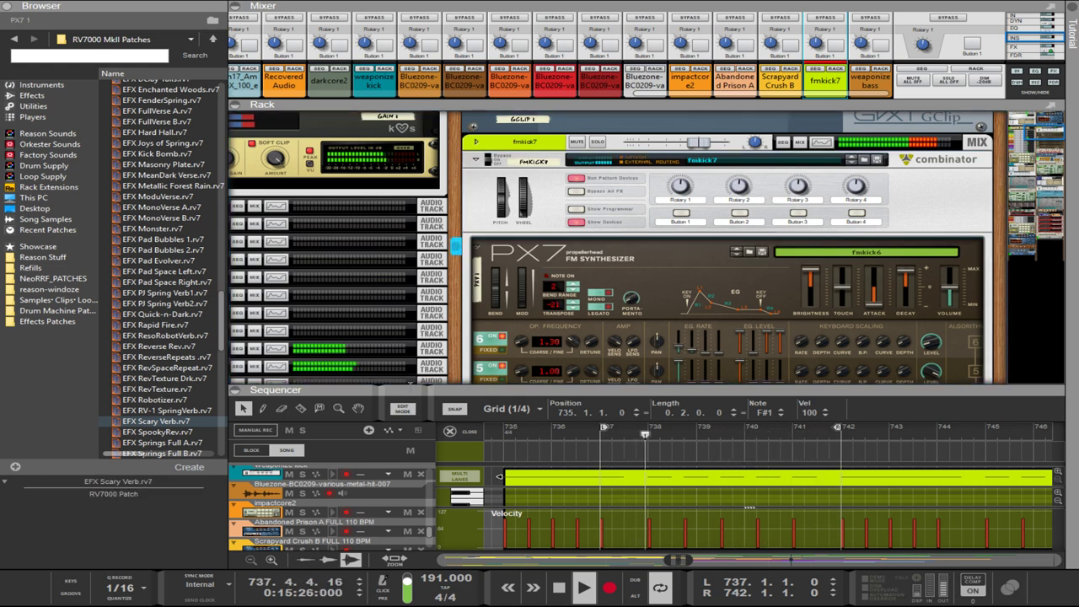
scroll(786, 299, down, 2)
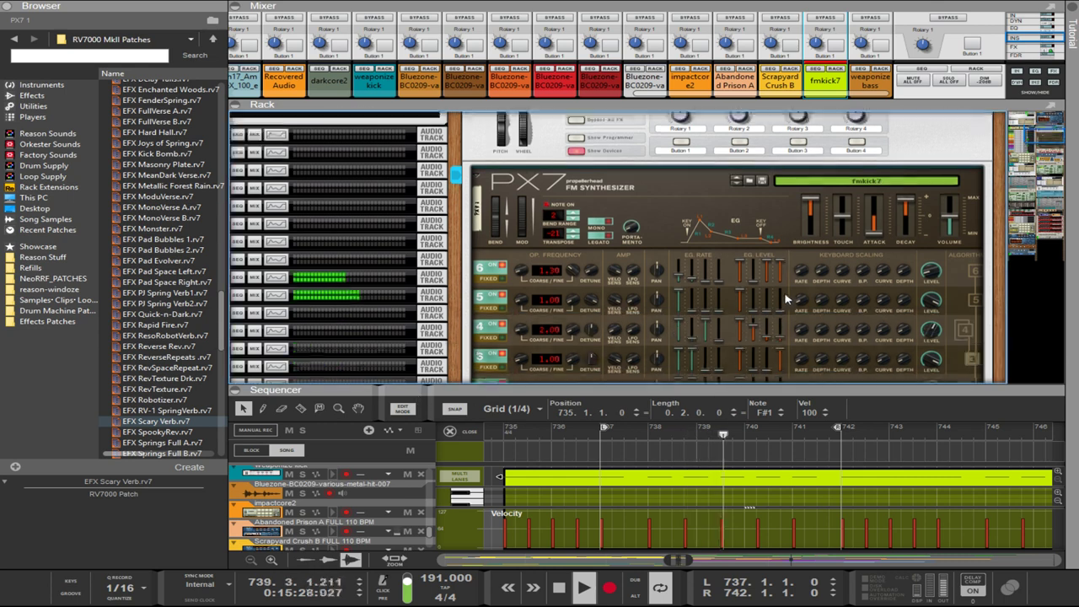
scroll(786, 300, down, 4)
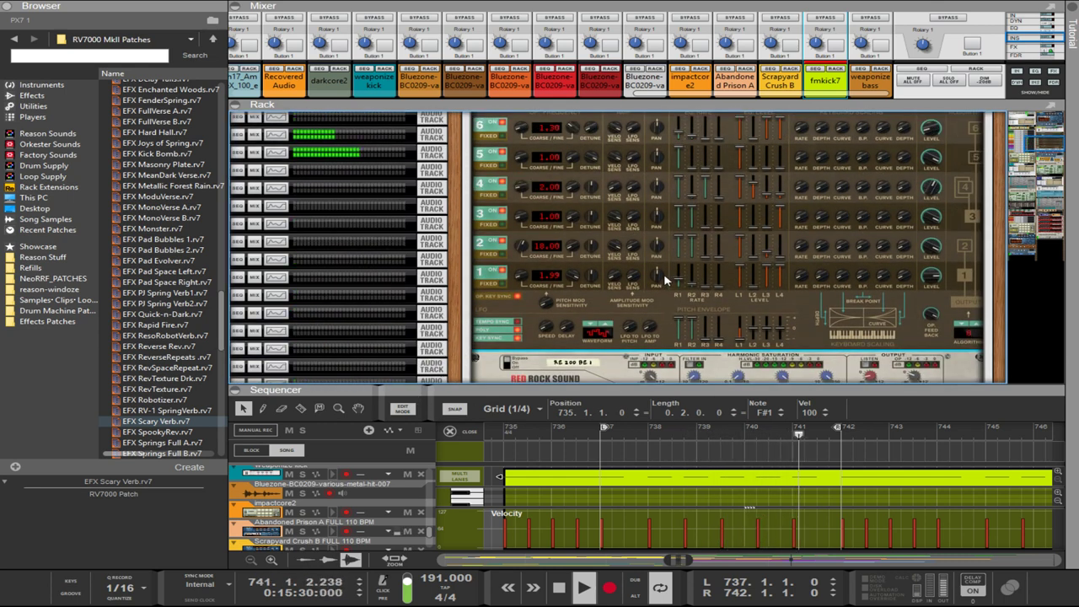
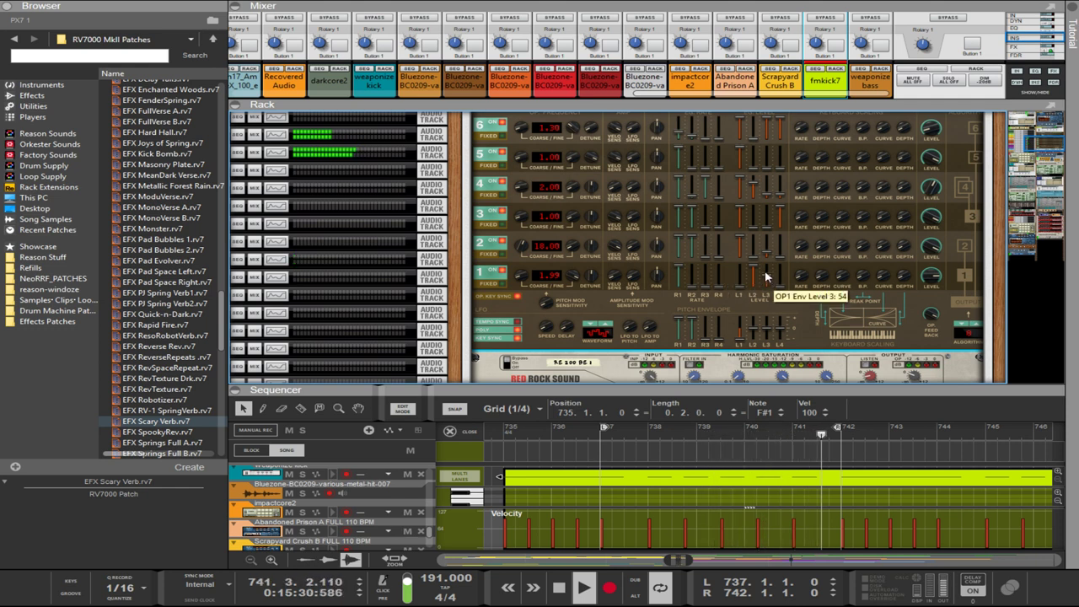
- Raise operator 1's envelope level 3, zero its rate 3, and lower operator 2's coarse frequency
drag(766, 270, 766, 266)
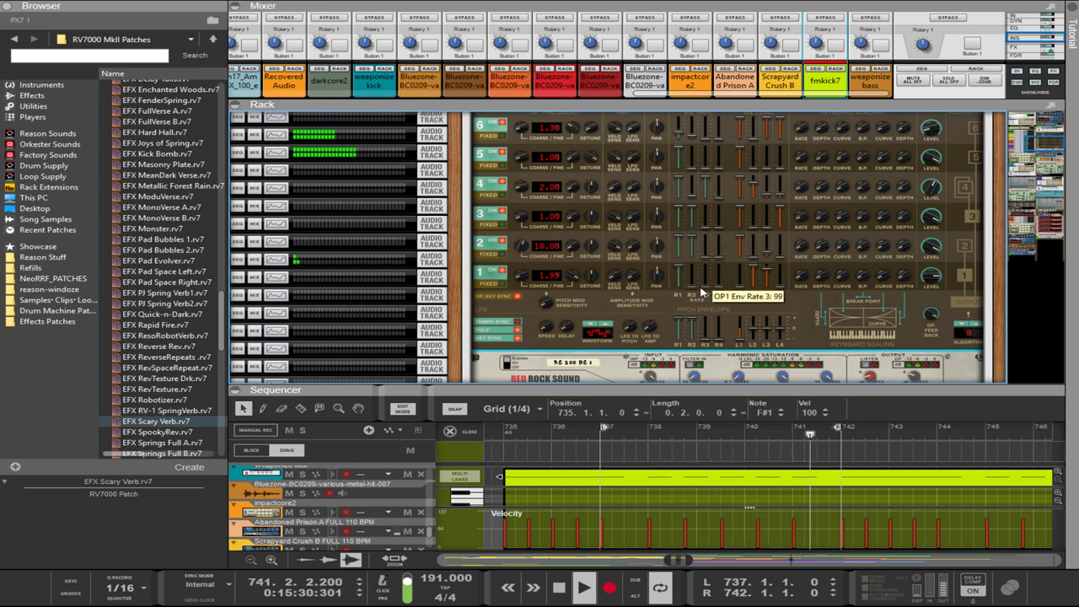
scroll(703, 290, down, 10)
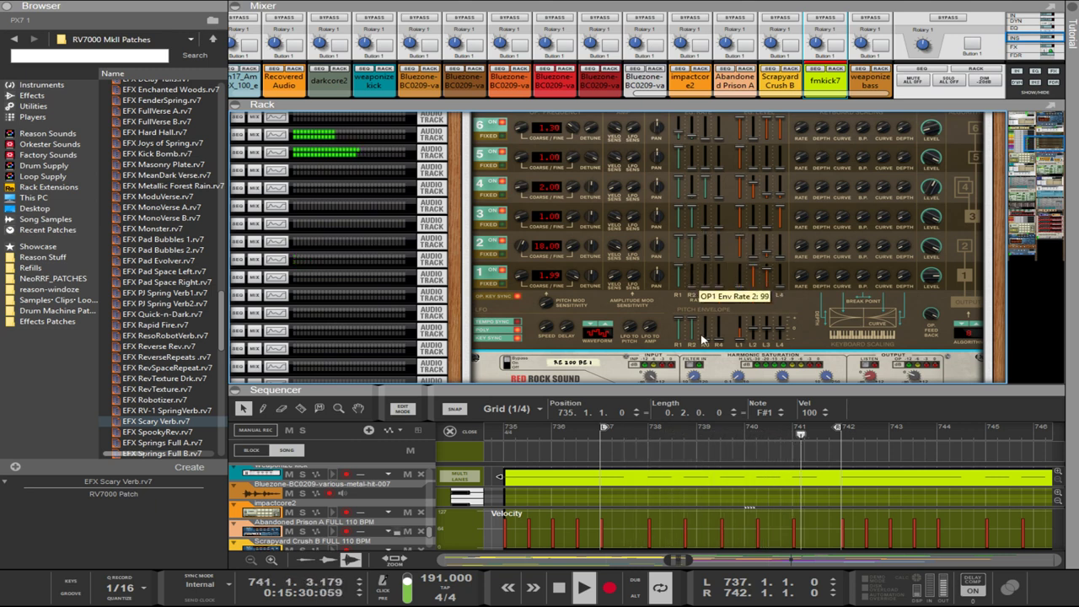
drag(706, 260, 708, 278)
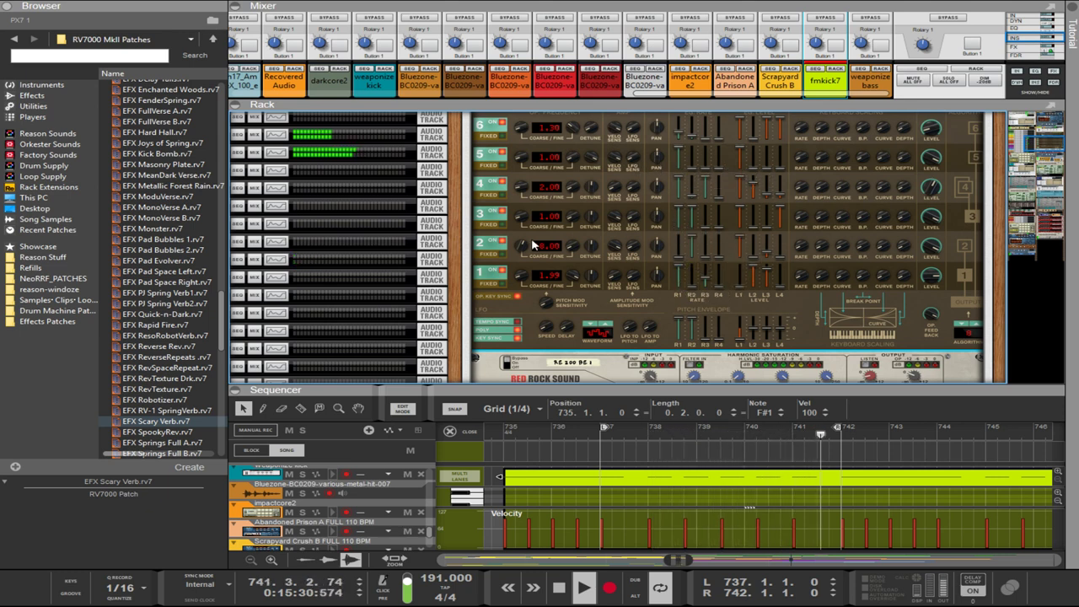
drag(532, 240, 531, 261)
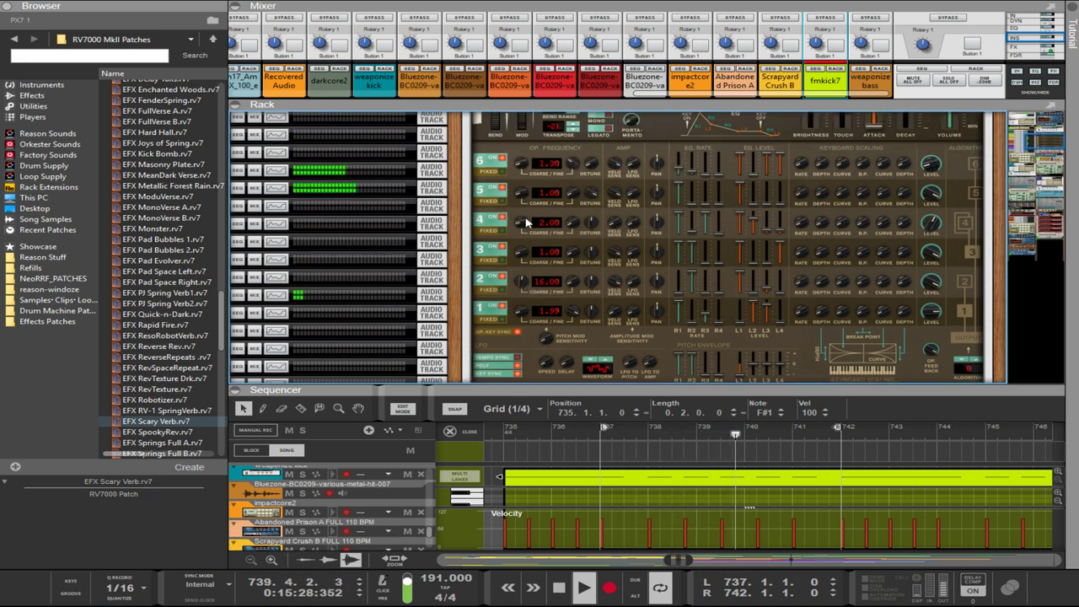
- Raise operator 6's fine frequency to 1.99 and leave touch sensitivity centred after trying it
scroll(531, 245, up, 2)
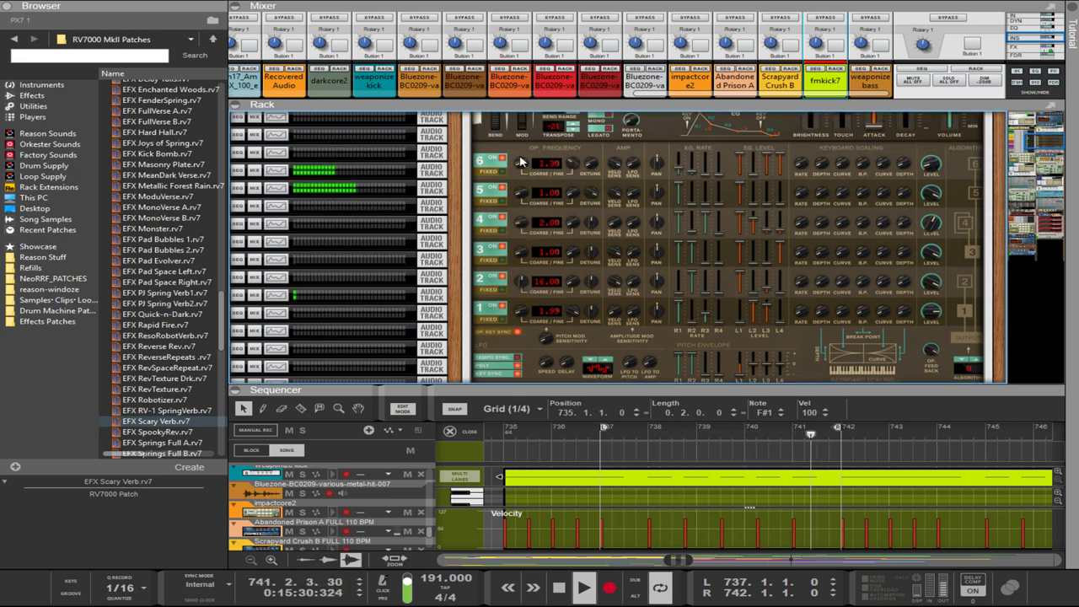
drag(574, 163, 576, 43)
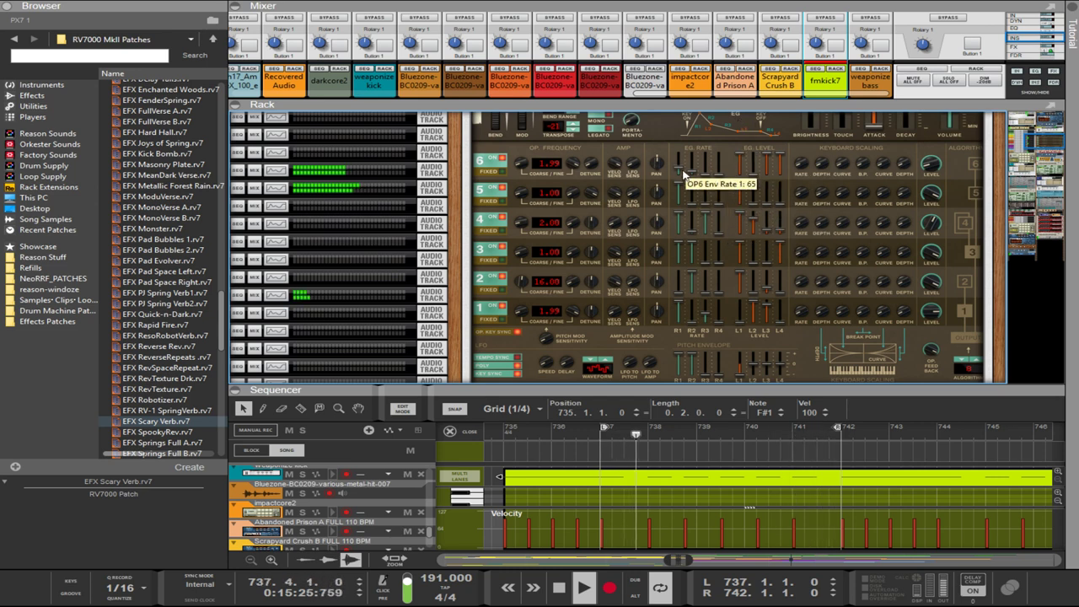
scroll(721, 181, up, 3)
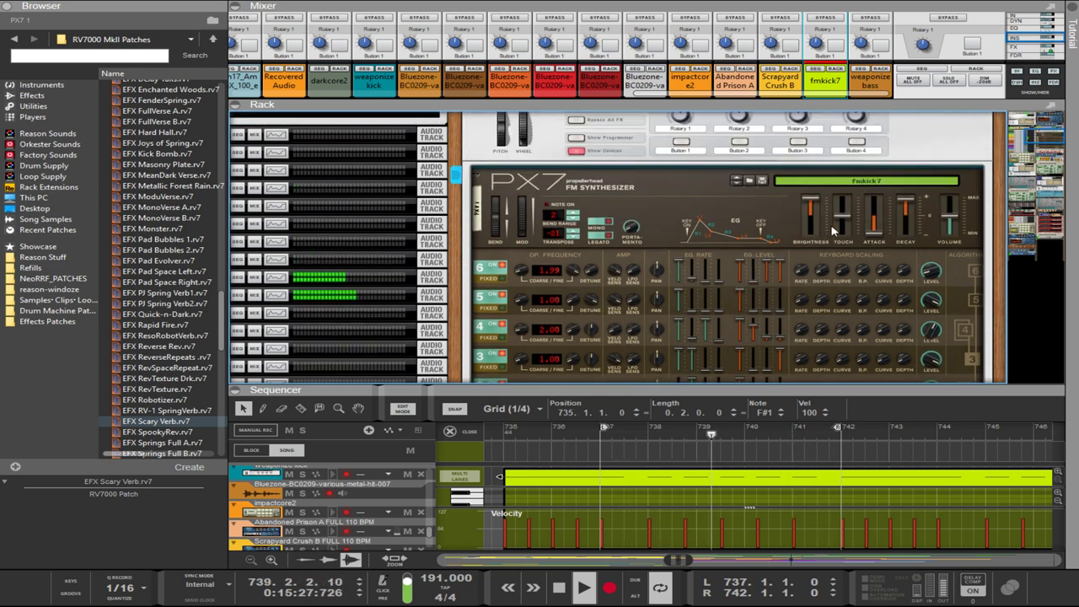
scroll(742, 253, down, 3)
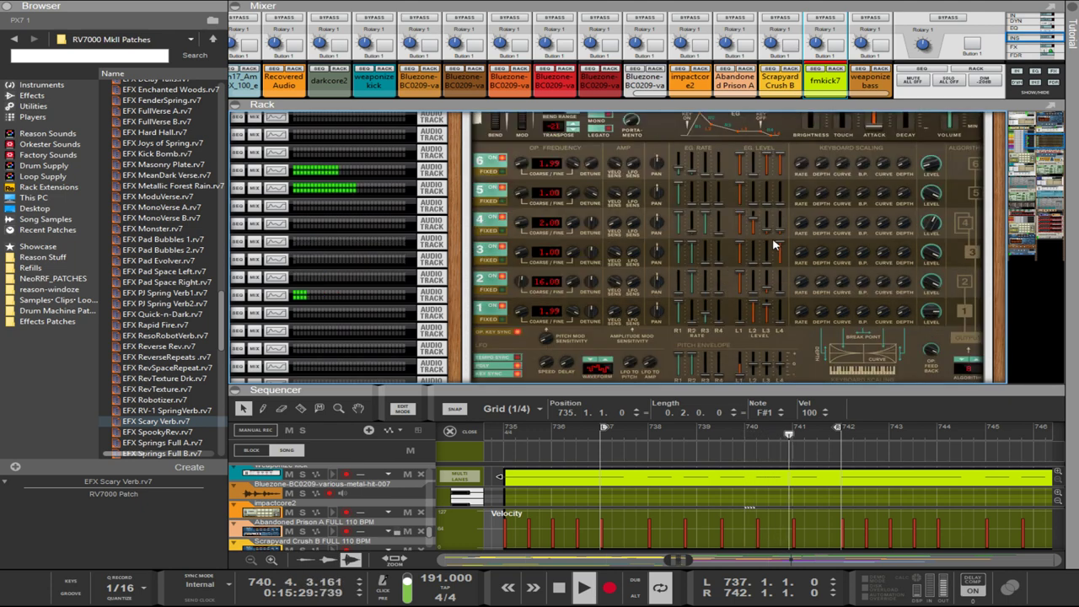
scroll(809, 219, up, 2)
mouse_move(847, 191)
mouse_down()
mouse_move(846, 162)
mouse_move(848, 204)
mouse_up()
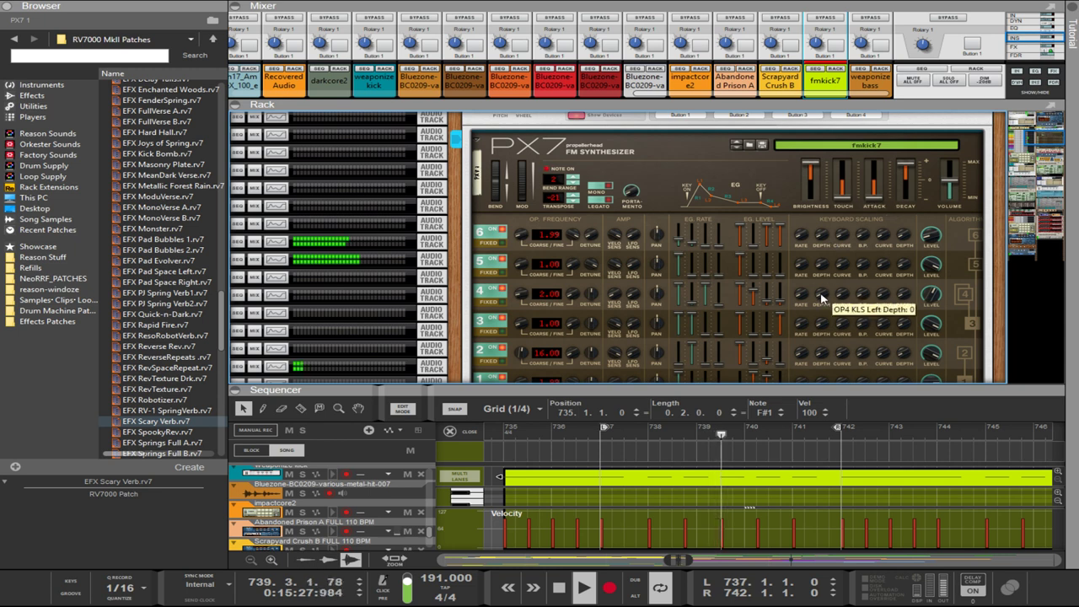
ctrl+click(848, 202)
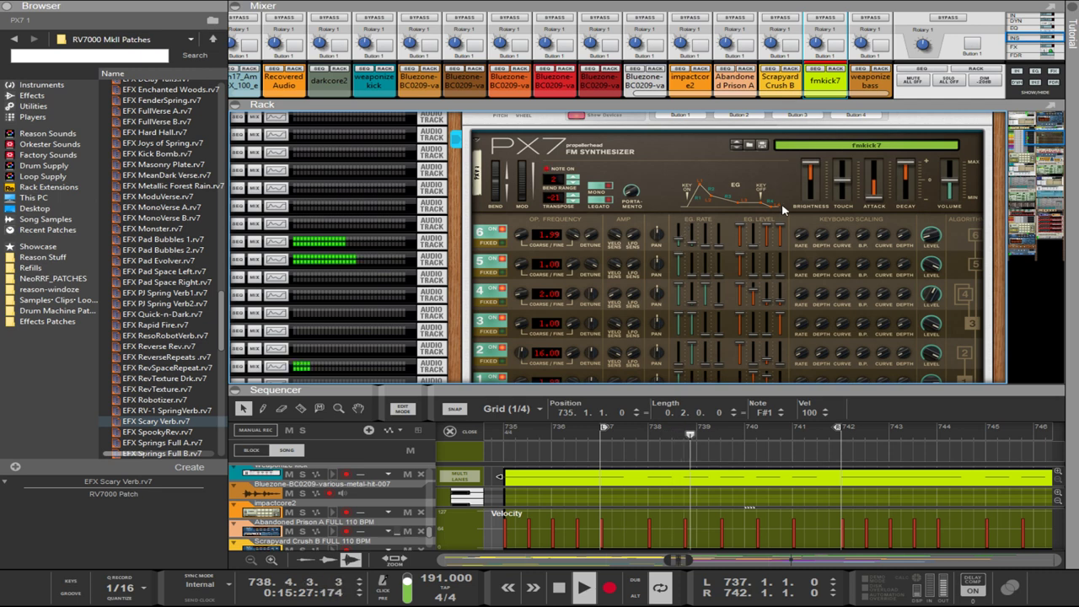
- Retune operators 5 and 4's coarse and fine frequencies, settling operator 4 at 3.00
scroll(753, 229, down, 1)
scroll(753, 230, down, 1)
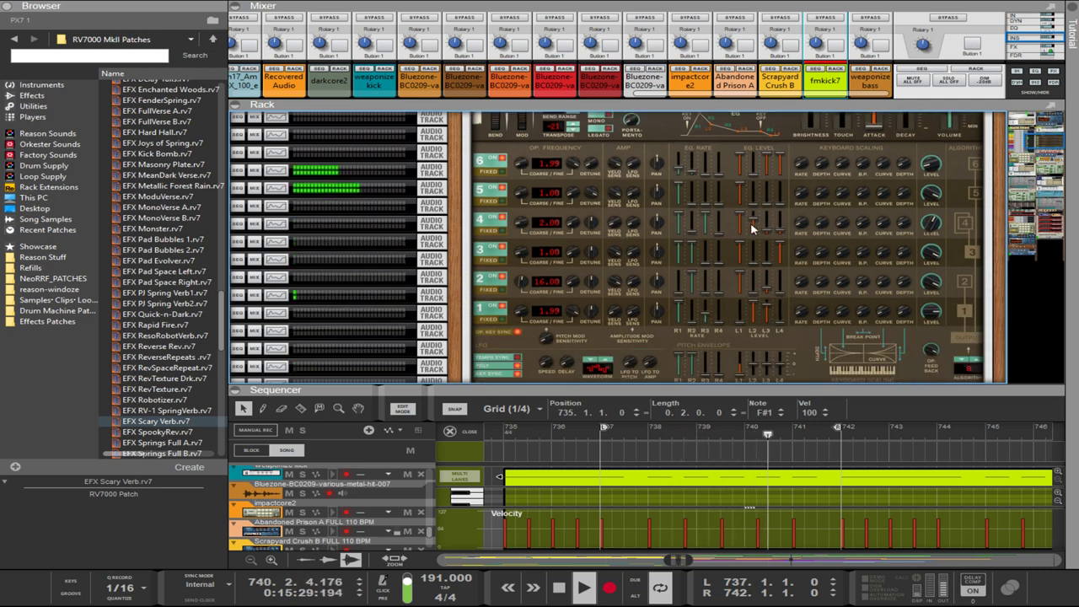
drag(522, 197, 520, 190)
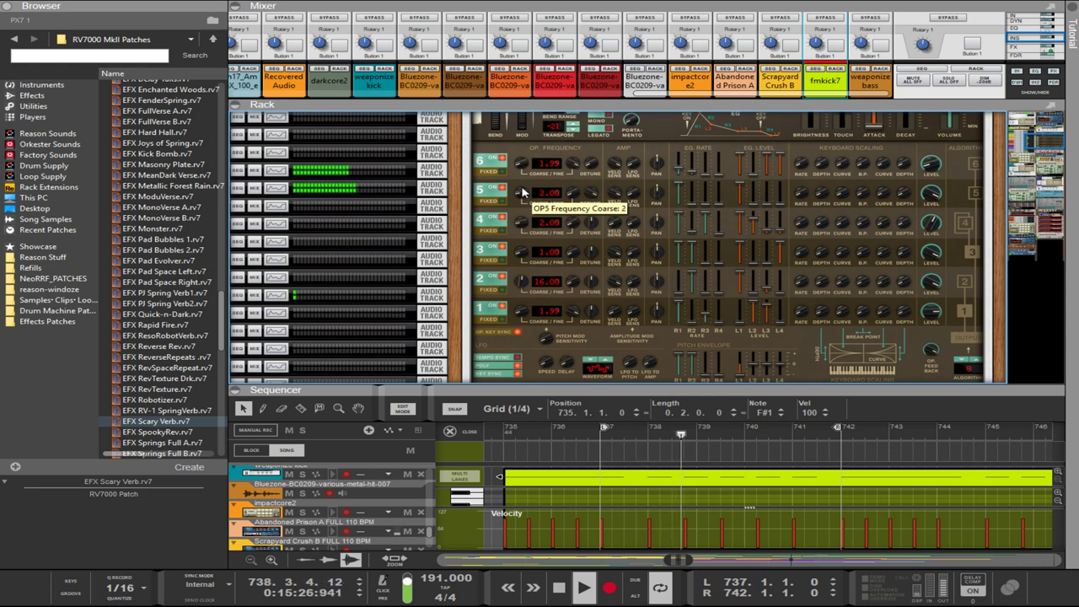
drag(524, 223, 529, 228)
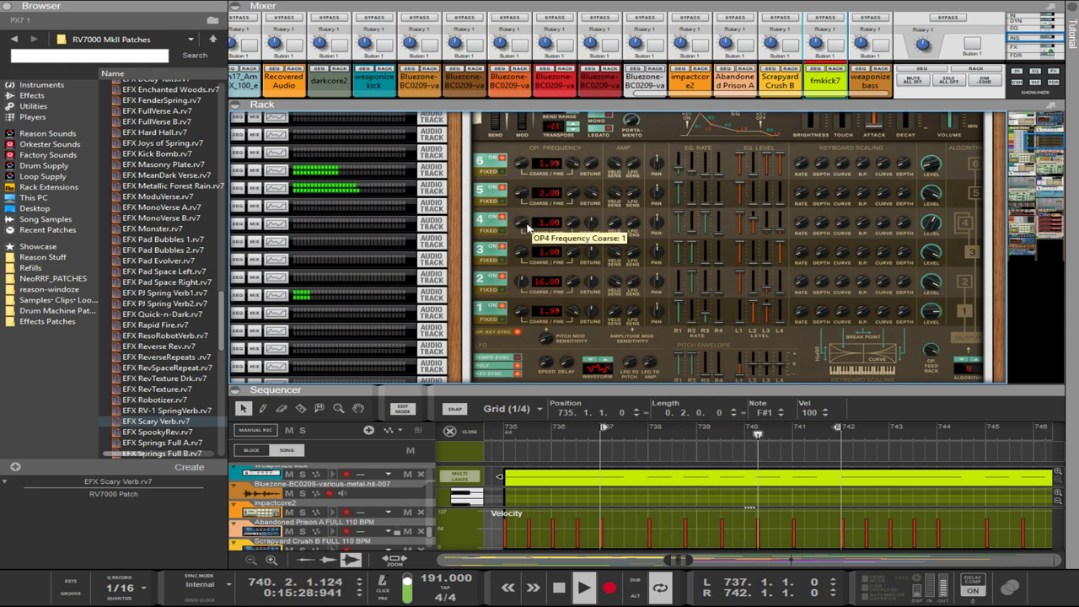
key(ctrl+z)
key(ctrl+z)
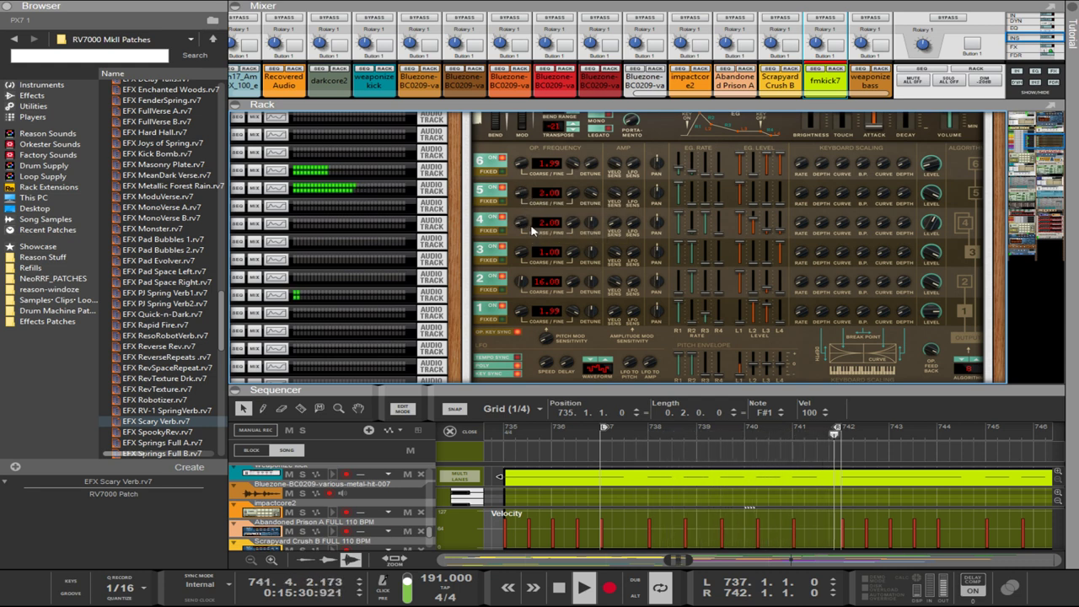
drag(522, 226, 575, 216)
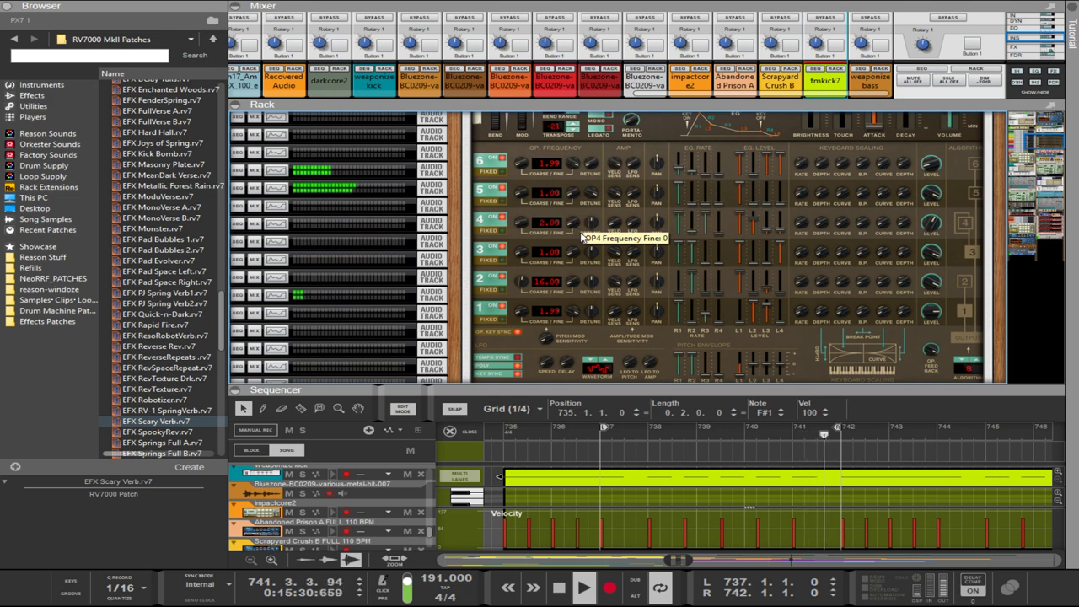
drag(573, 226, 569, 176)
drag(576, 220, 576, 224)
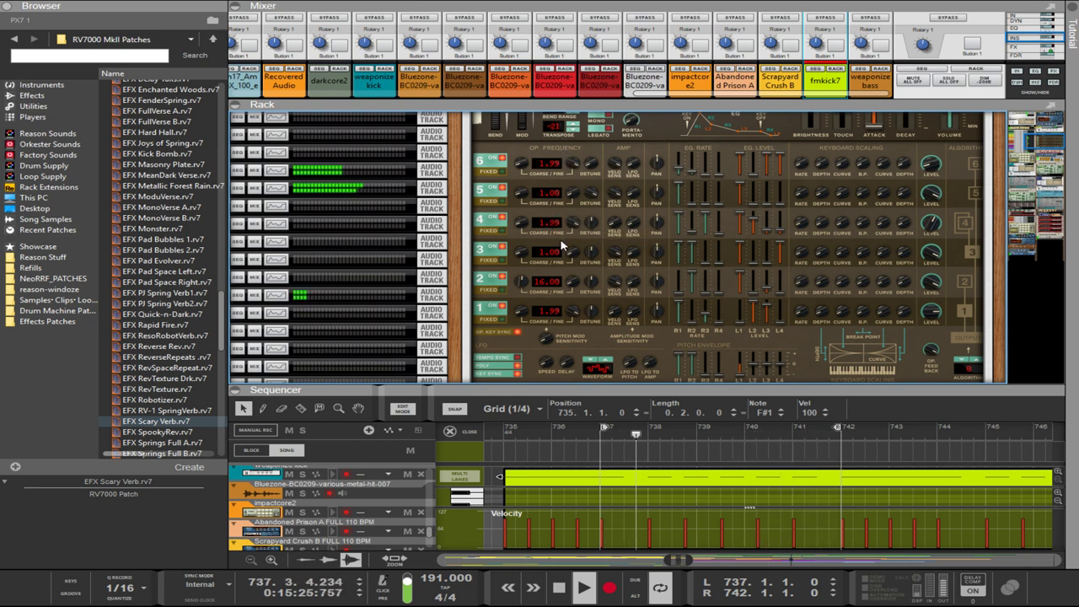
- Raise operator 3's fine frequency to 1.10
scroll(523, 252, up, 6)
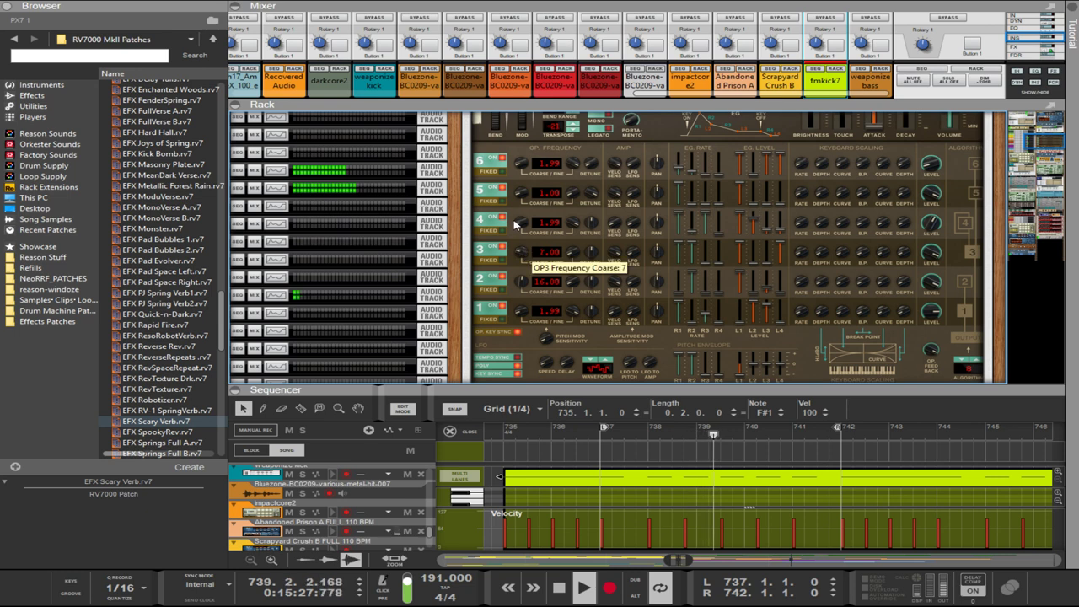
scroll(522, 253, down, 4)
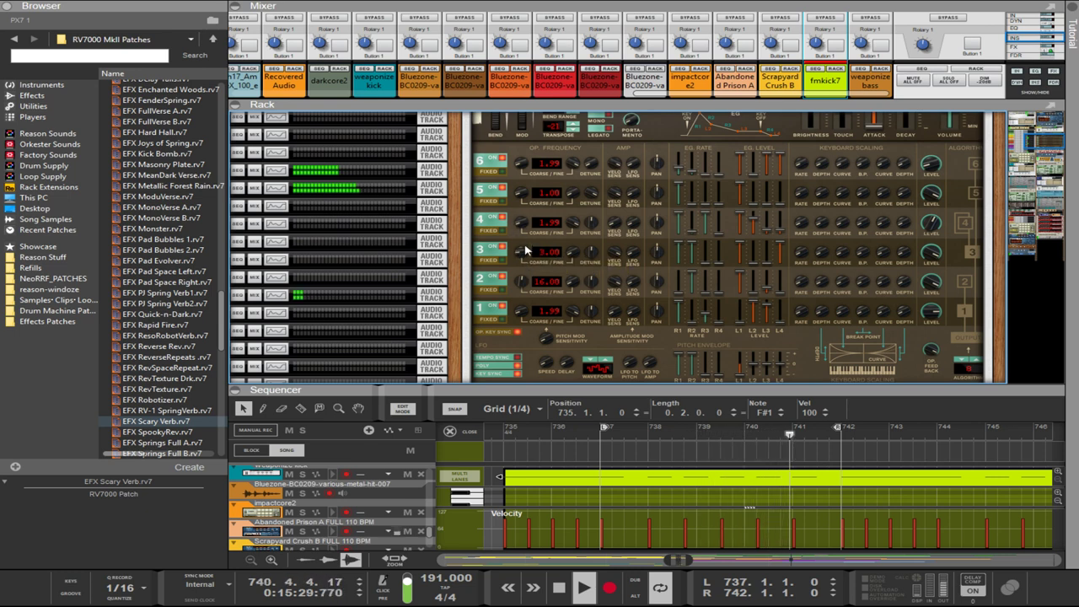
scroll(524, 258, down, 2)
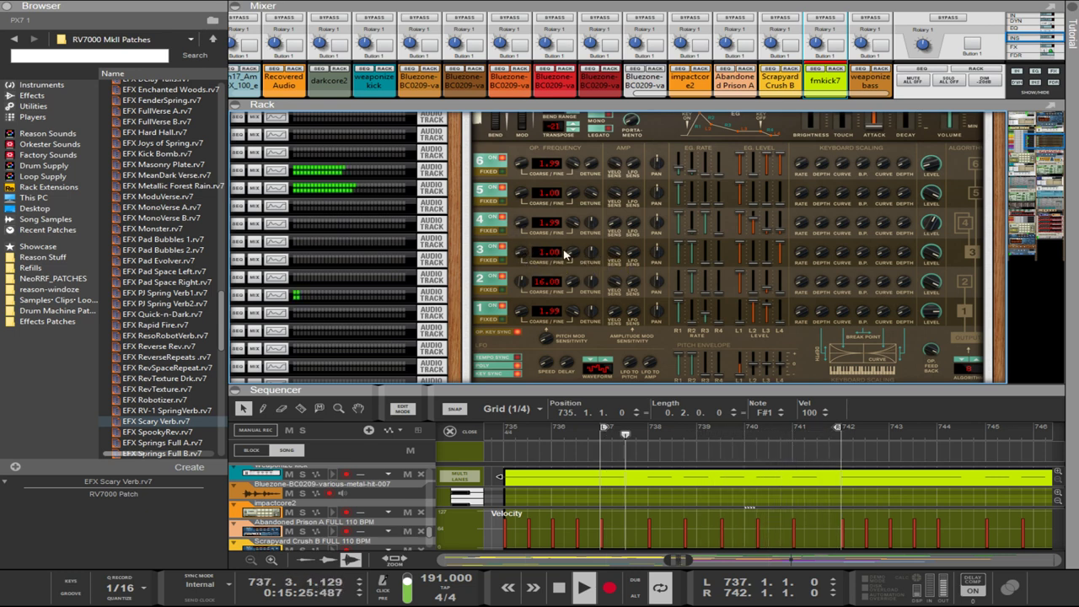
drag(565, 253, 570, 133)
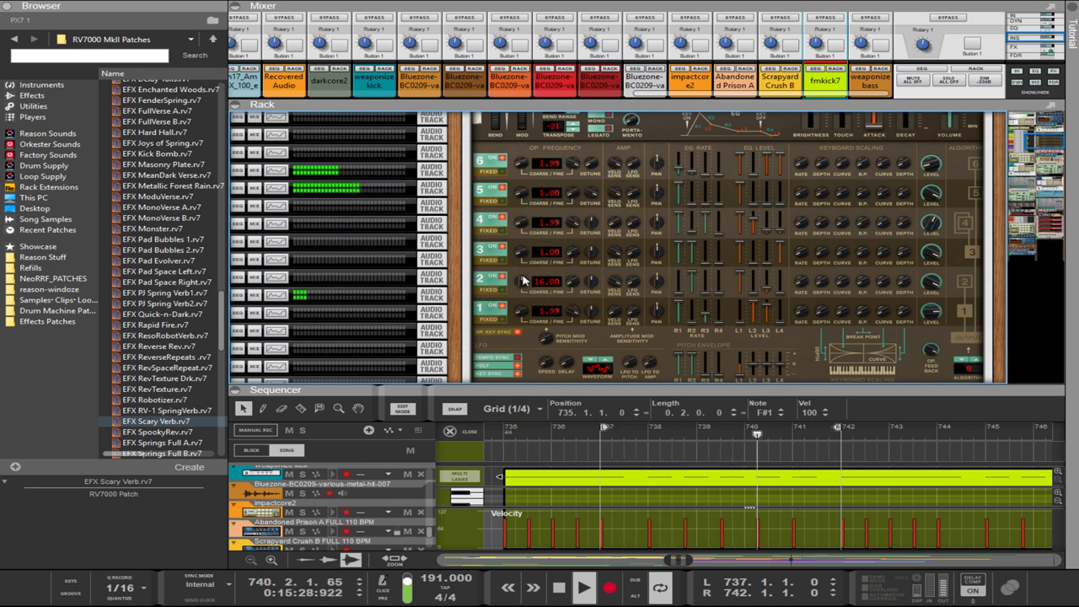
scroll(737, 270, up, 3)
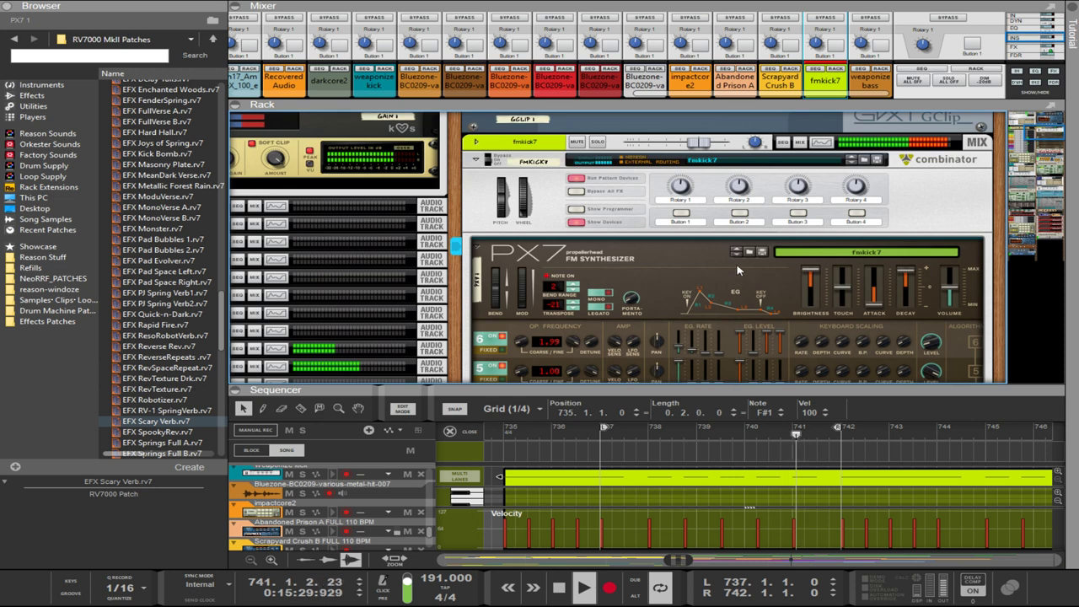
- Save the Combinator patch as fmkick8, then reselect the PX7 synth
click(877, 160)
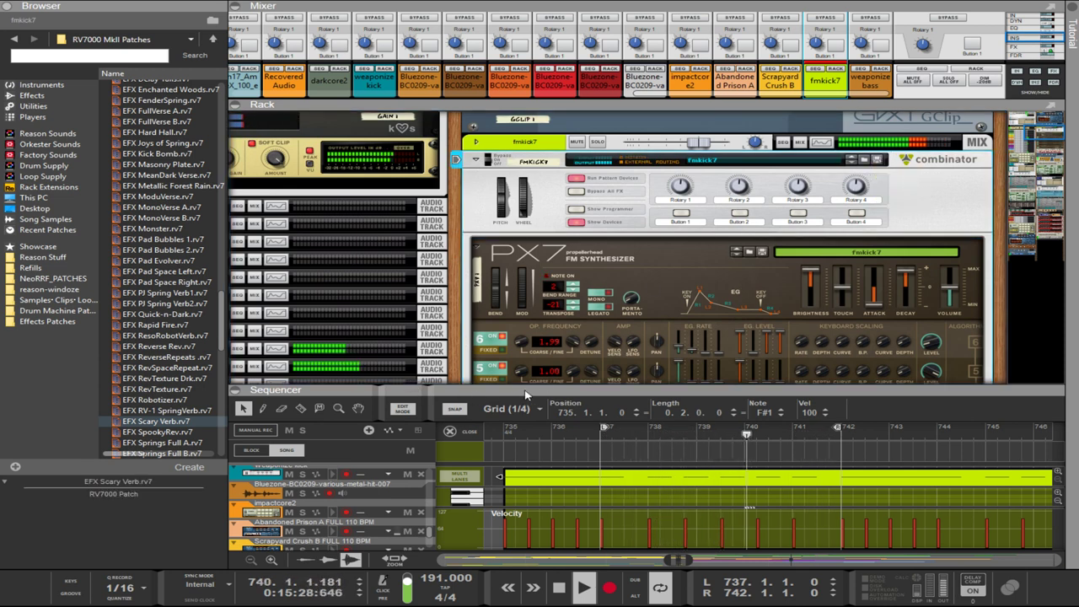
click(682, 368)
scroll(806, 292, down, 2)
scroll(807, 291, down, 2)
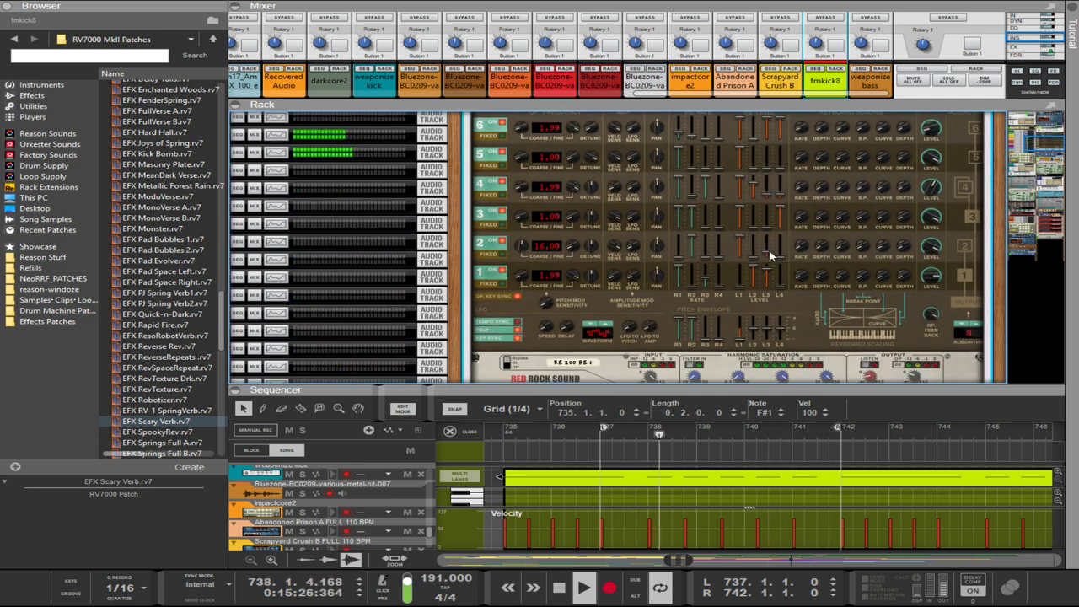
click(770, 260)
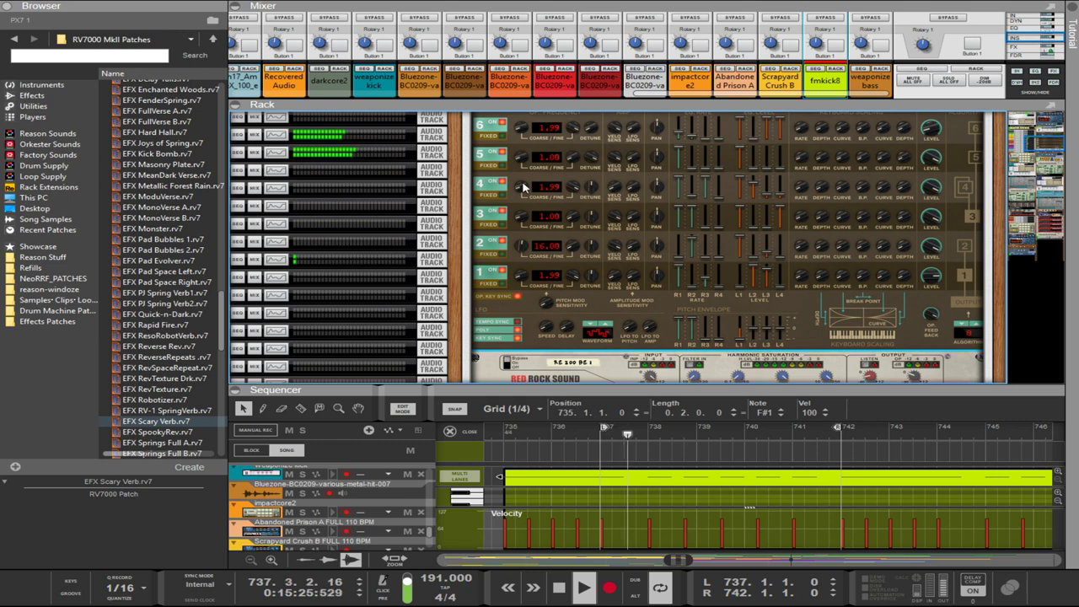
- Drop operator 4's frequency to 0.99, set operator 5's output to 35 and operator 6's to 58
drag(523, 187, 533, 209)
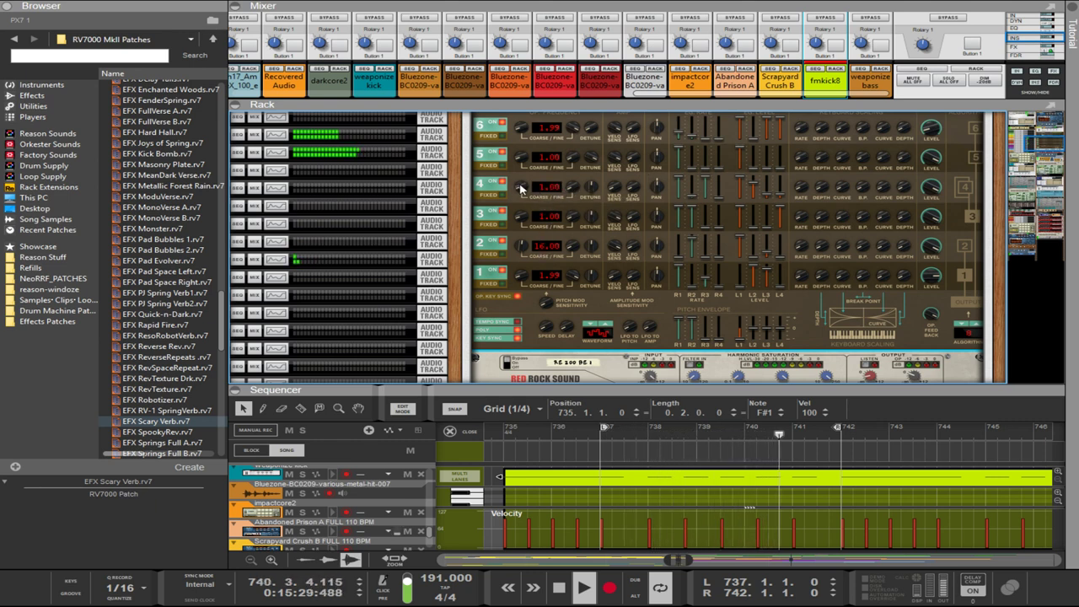
scroll(520, 189, down, 1)
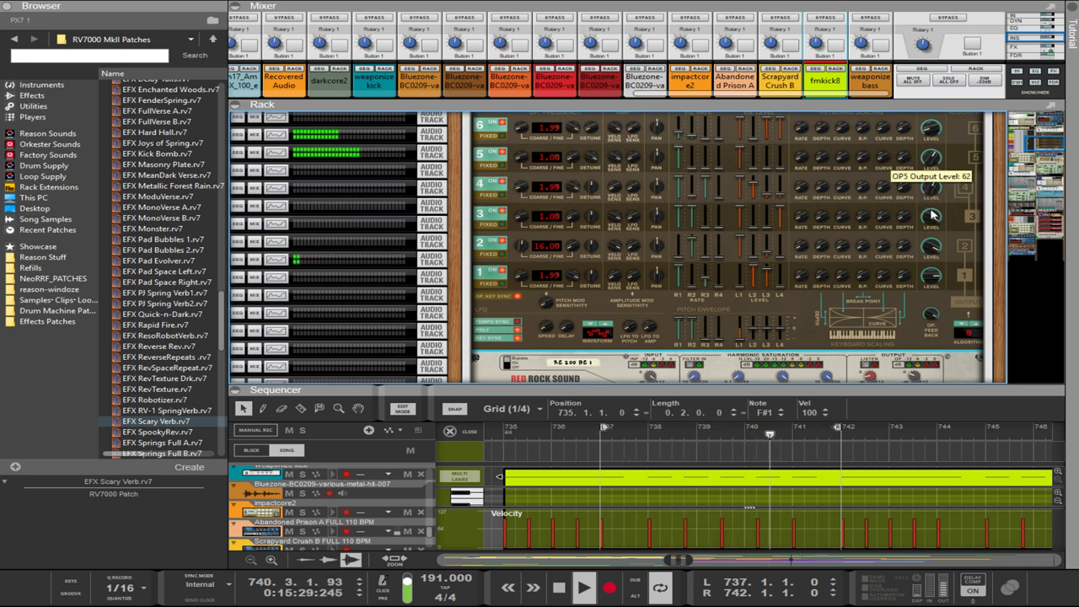
drag(933, 216, 915, 82)
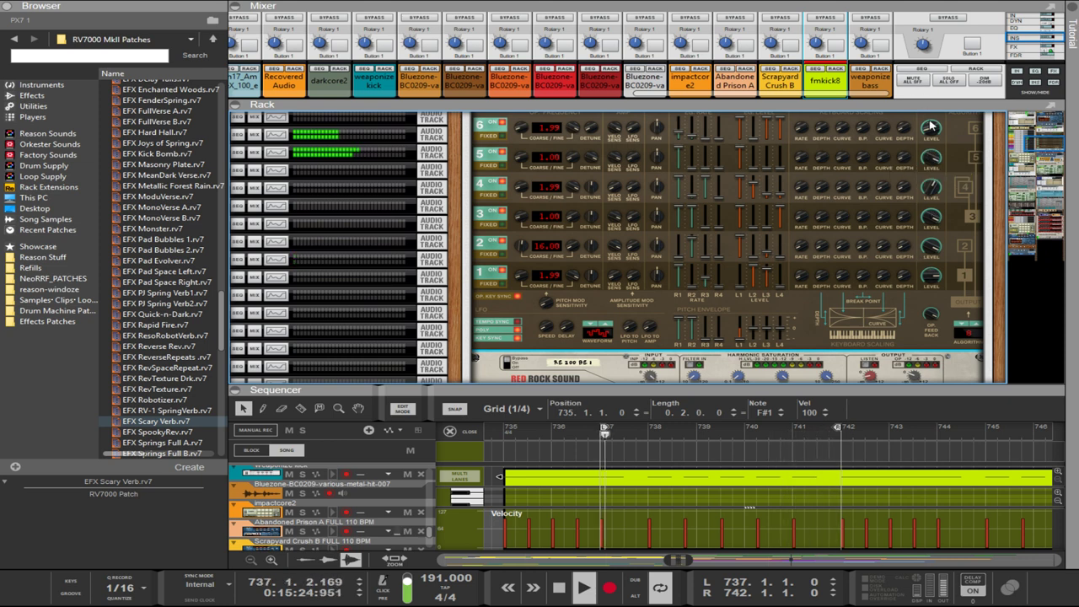
drag(930, 128, 923, 86)
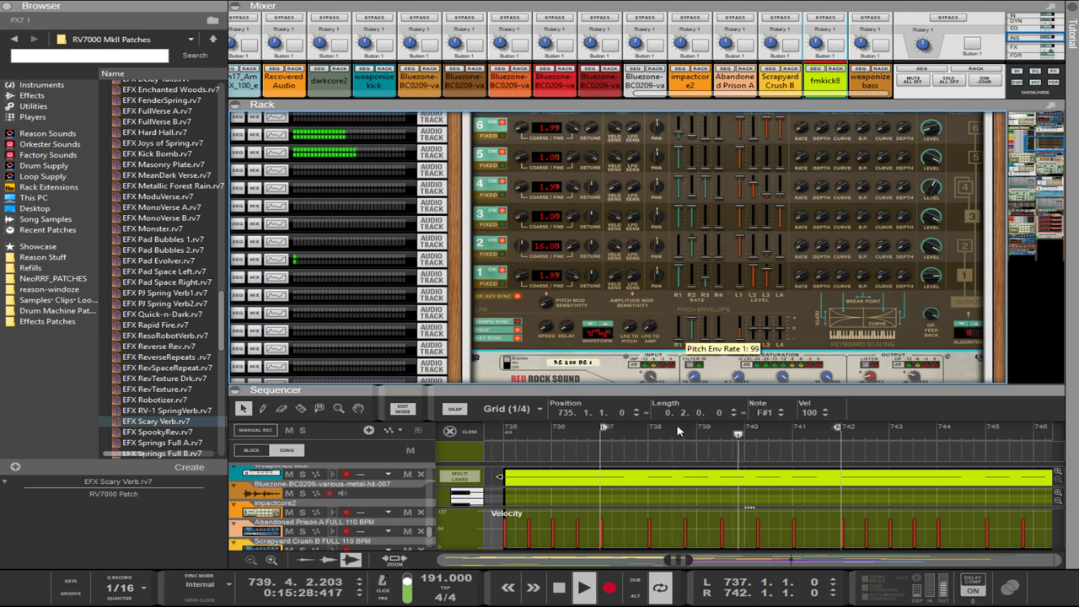
scroll(737, 274, up, 3)
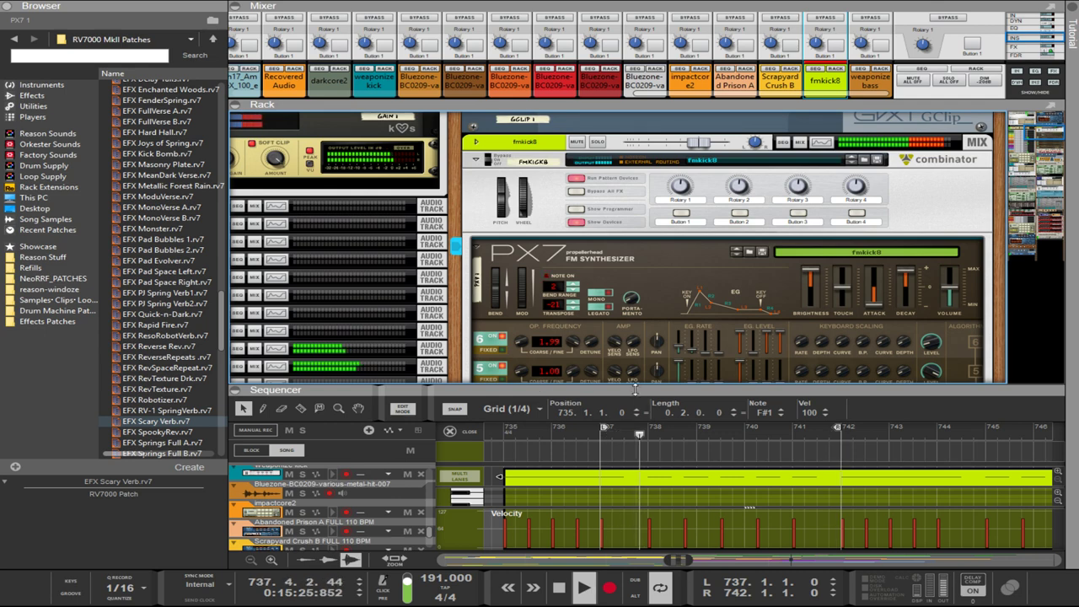
- Copy the fmkick8 clip onto the weaponize kick lane
key(F7)
key(Escape)
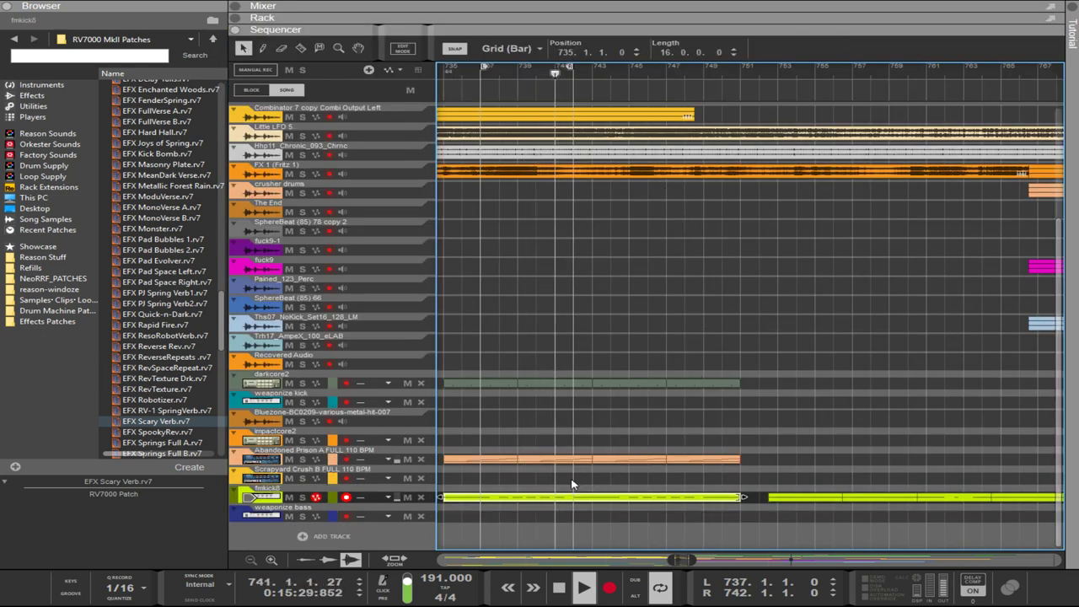
mouse_move(570, 474)
mouse_down()
mouse_move(401, 501)
mouse_move(550, 473)
mouse_up()
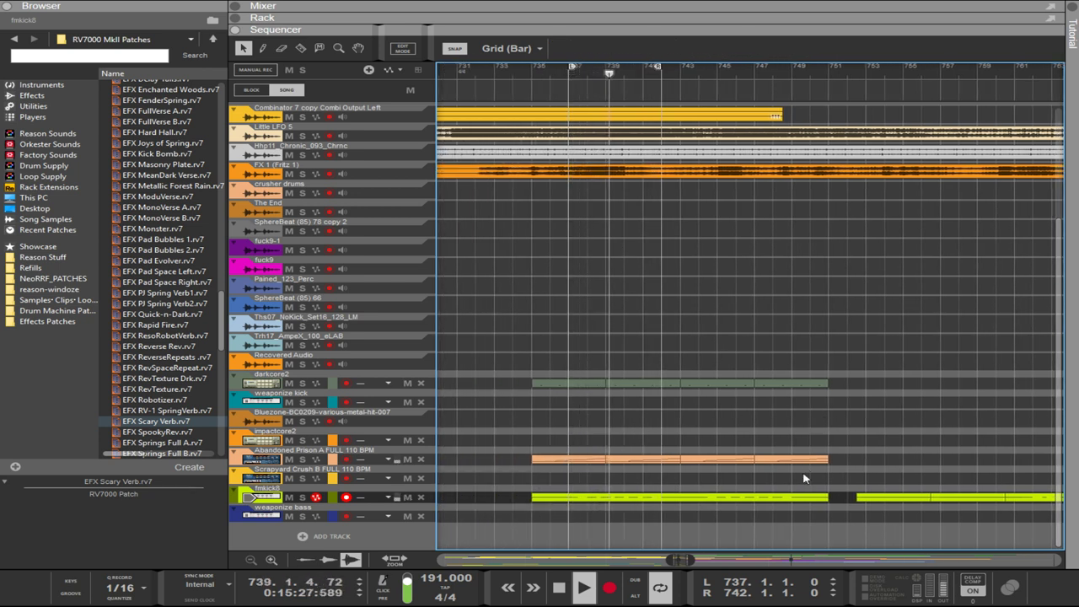
drag(807, 473, 568, 401)
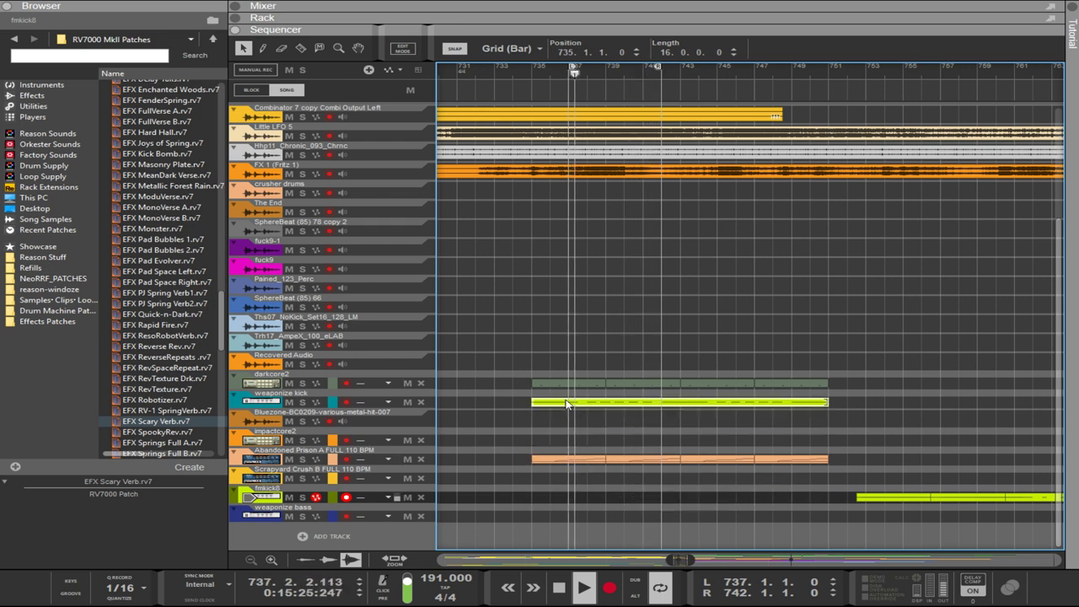
ctrl+click(535, 74)
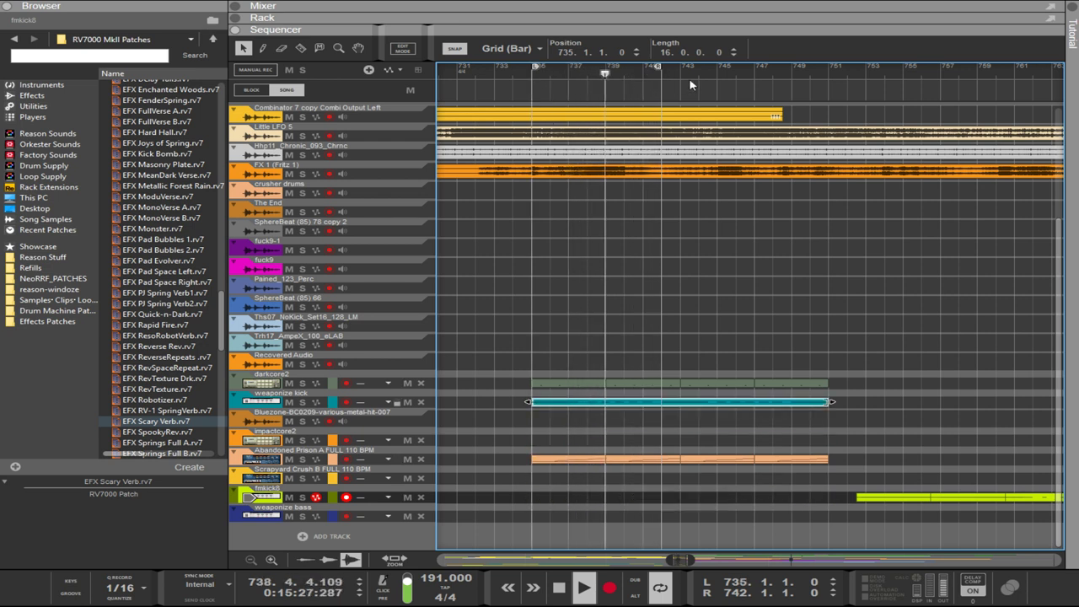
key(ctrl+z)
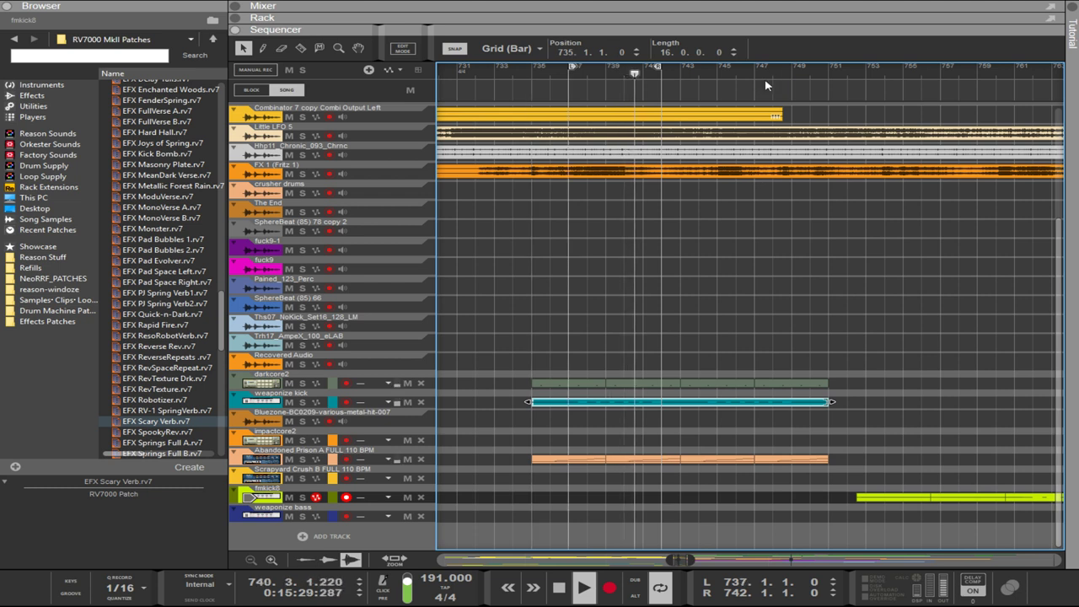
drag(726, 201, 727, 217)
key(ctrl+z)
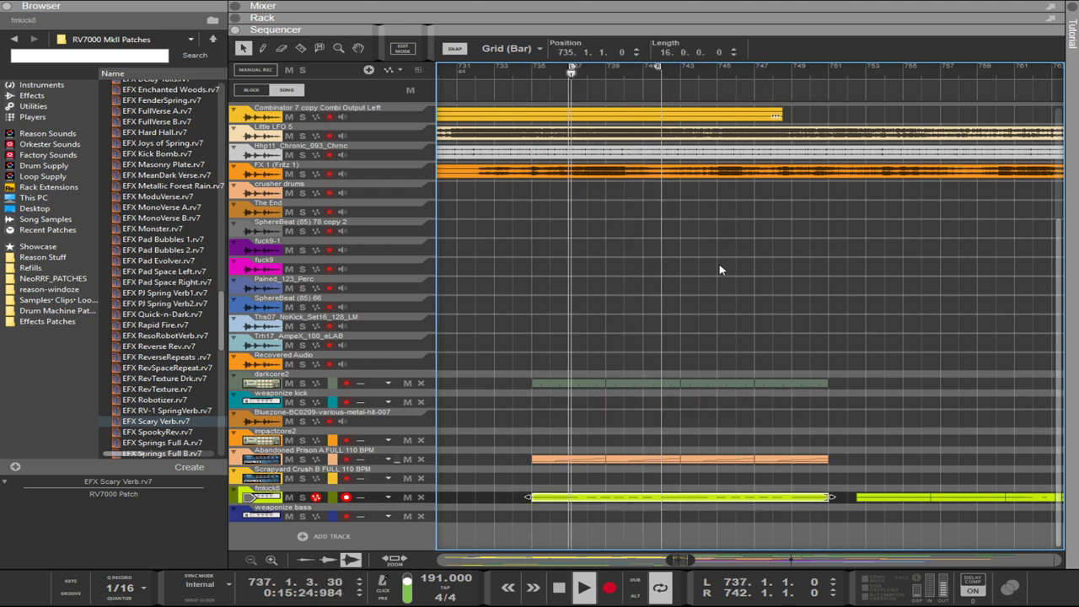
drag(590, 497, 588, 406)
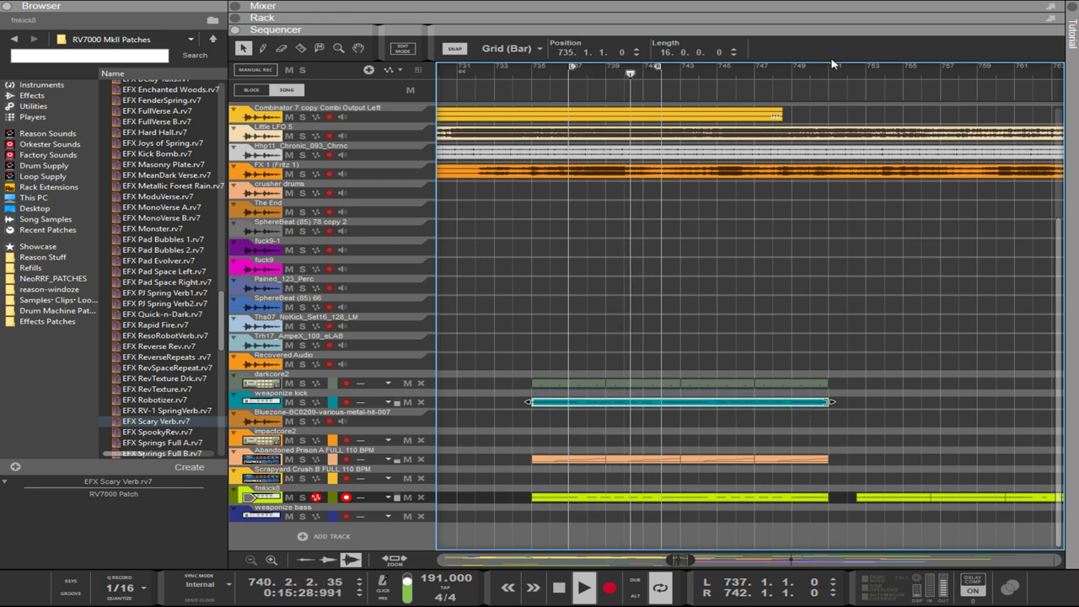
- Set the loop to bars 735–751 and pull the sequencer divider down to show the rack
drag(658, 66, 830, 71)
drag(571, 67, 536, 67)
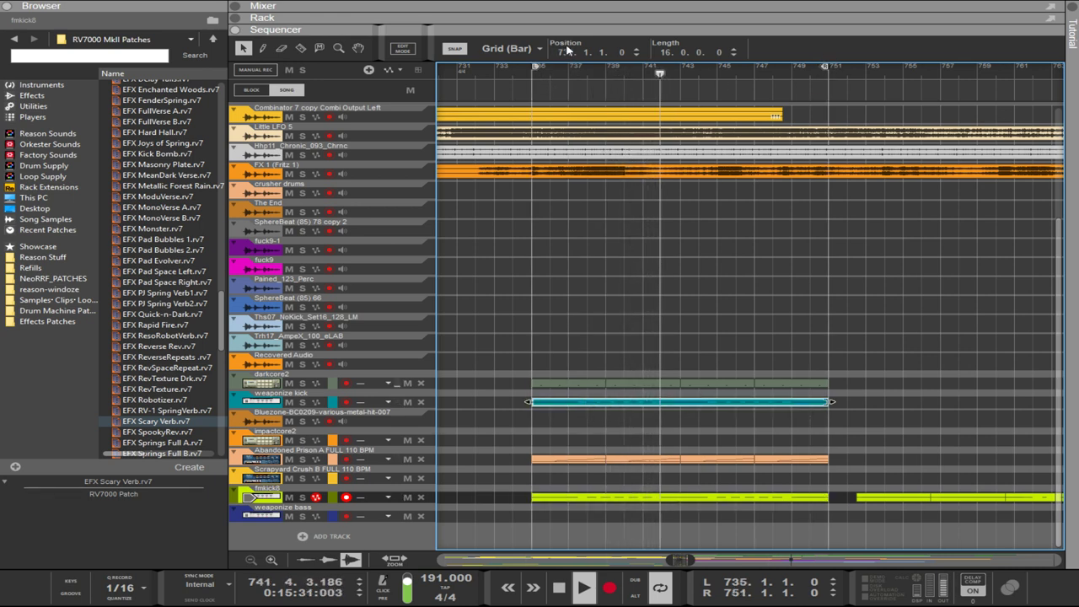
drag(575, 30, 636, 356)
scroll(640, 203, down, 6)
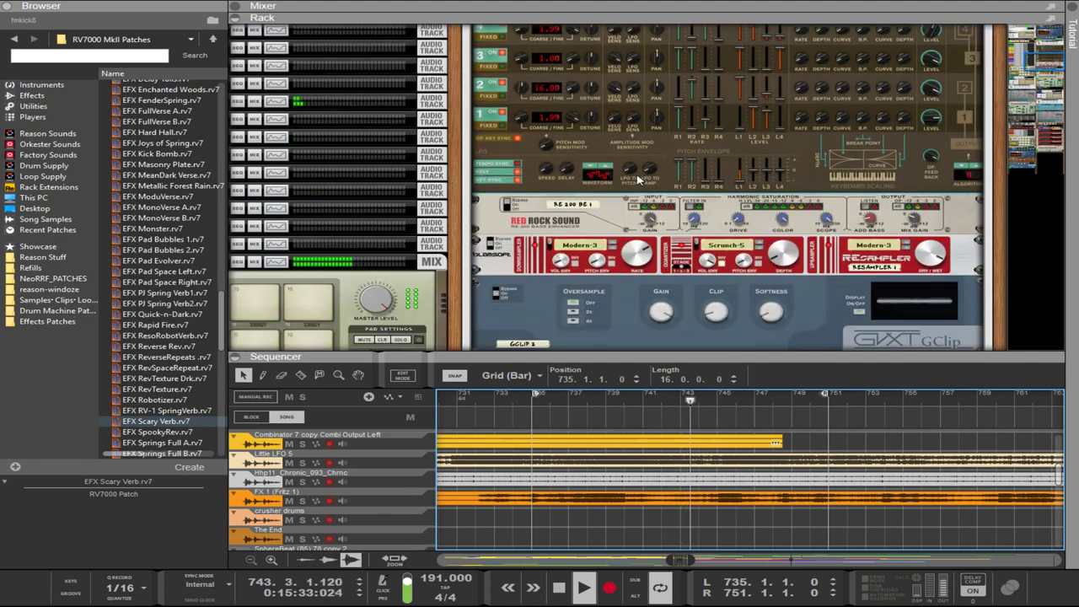
- Raise the Scream 4's high cut from 46 to 63, then reselect the PX7 kick synth
scroll(636, 185, down, 3)
scroll(636, 184, up, 3)
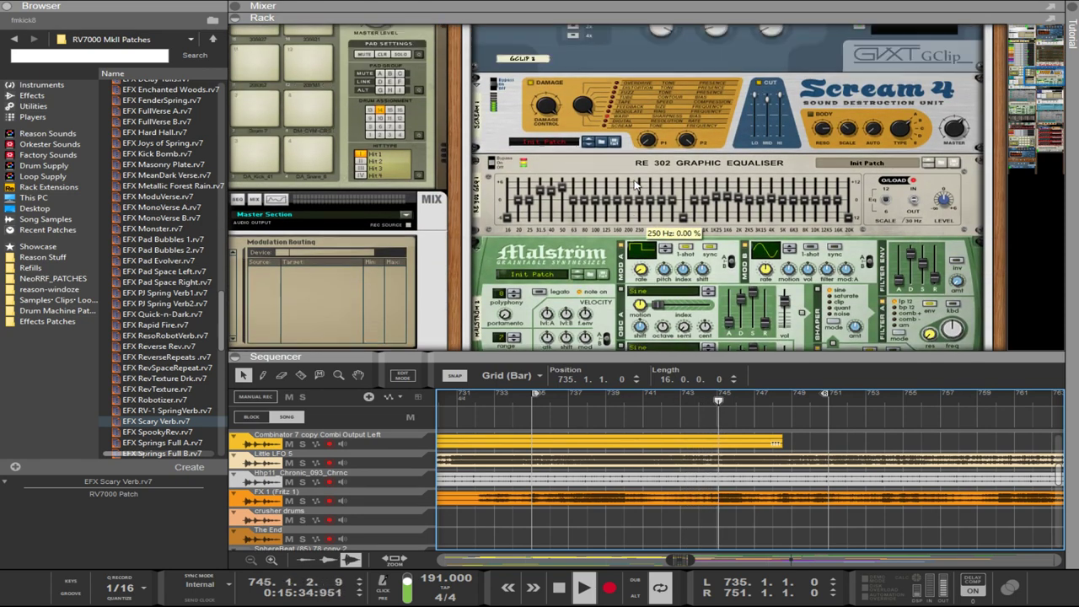
scroll(709, 239, down, 1)
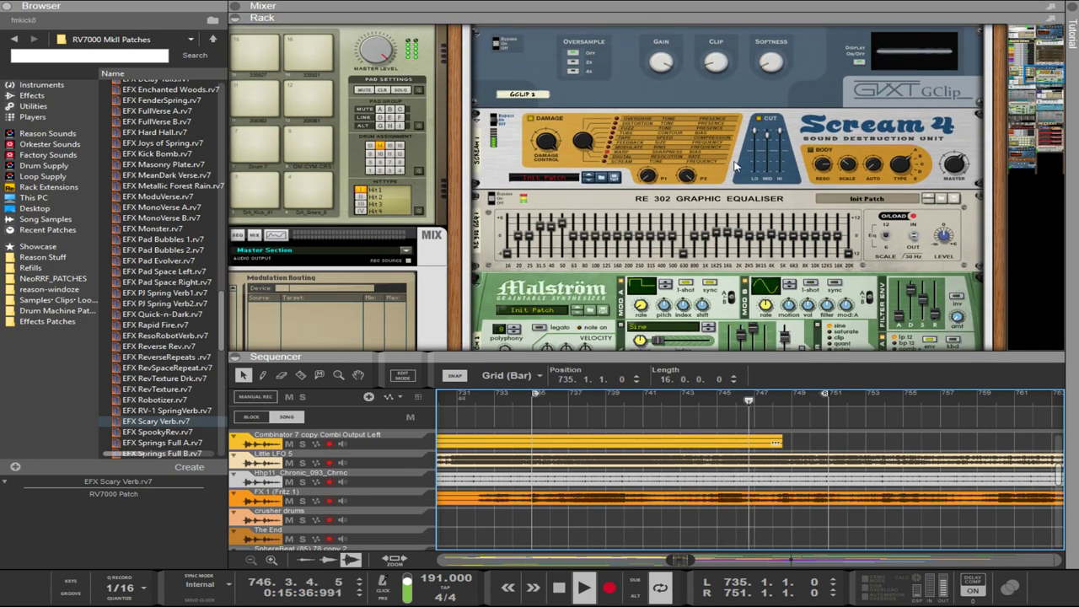
click(646, 173)
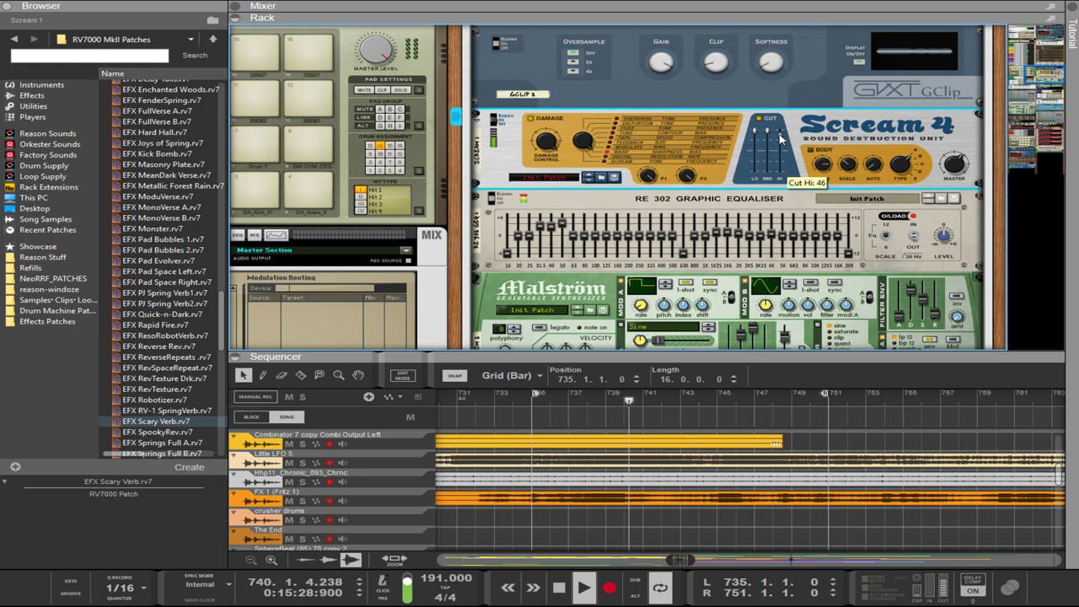
drag(780, 140, 778, 140)
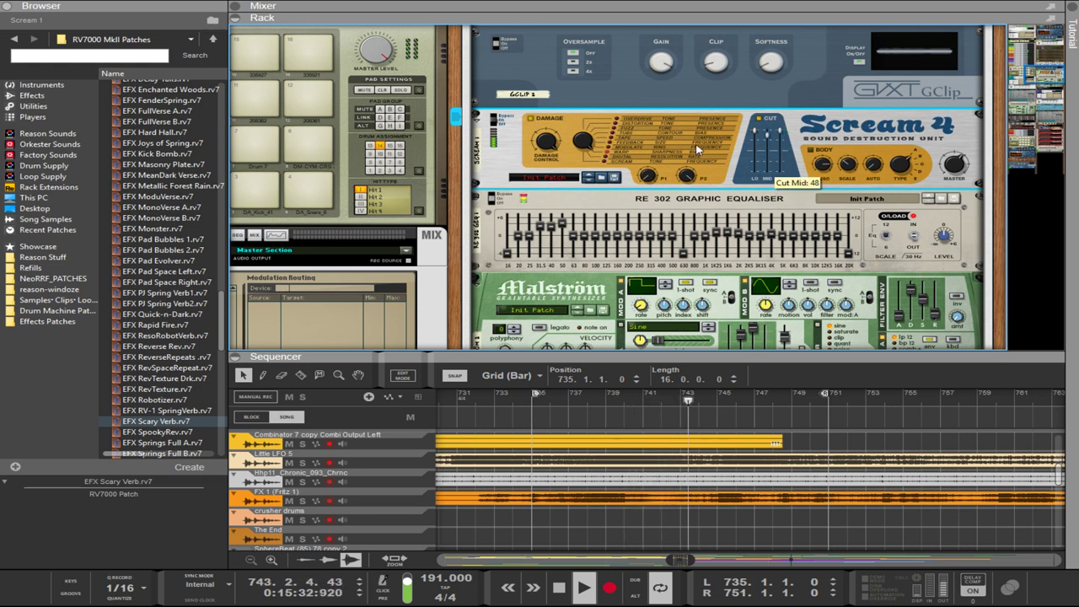
scroll(712, 158, up, 5)
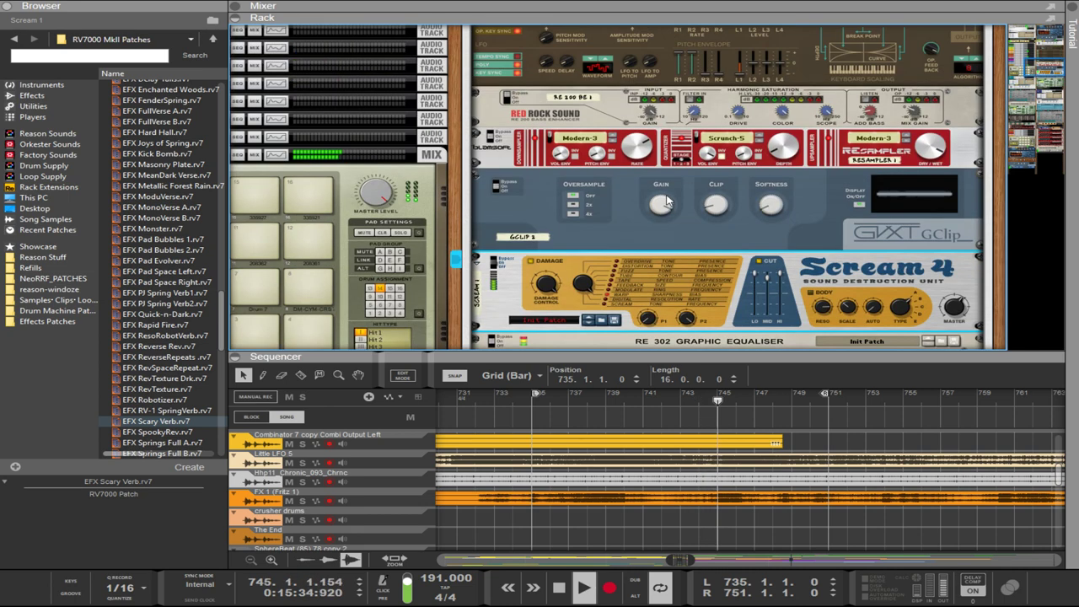
click(687, 129)
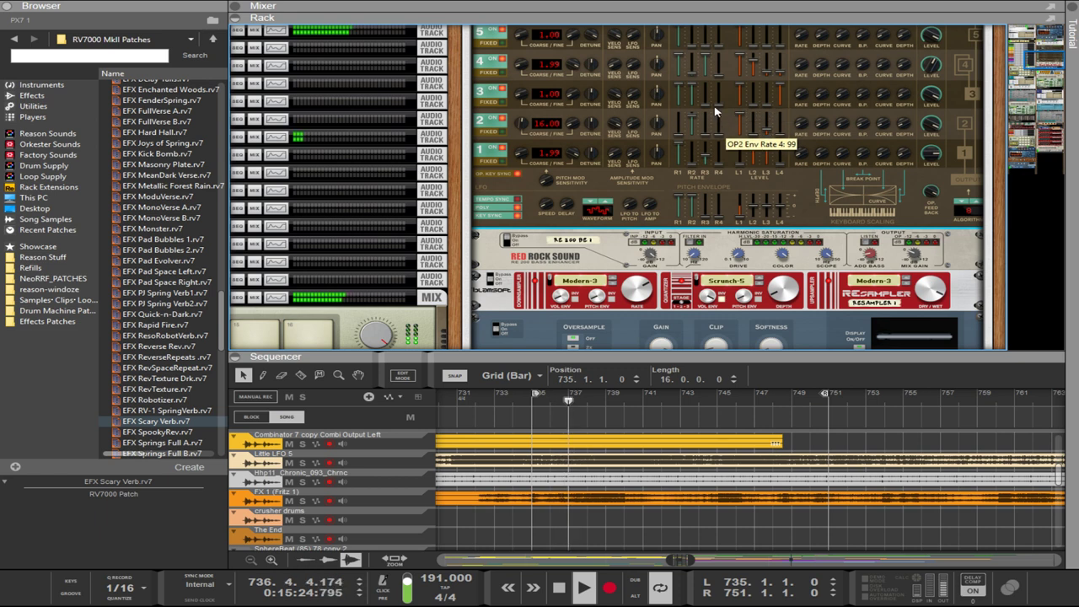
- Adjust OP5's envelope rates 3 and 4, then set OP4's envelope rates 2 and 3 to 99
scroll(701, 73, up, 2)
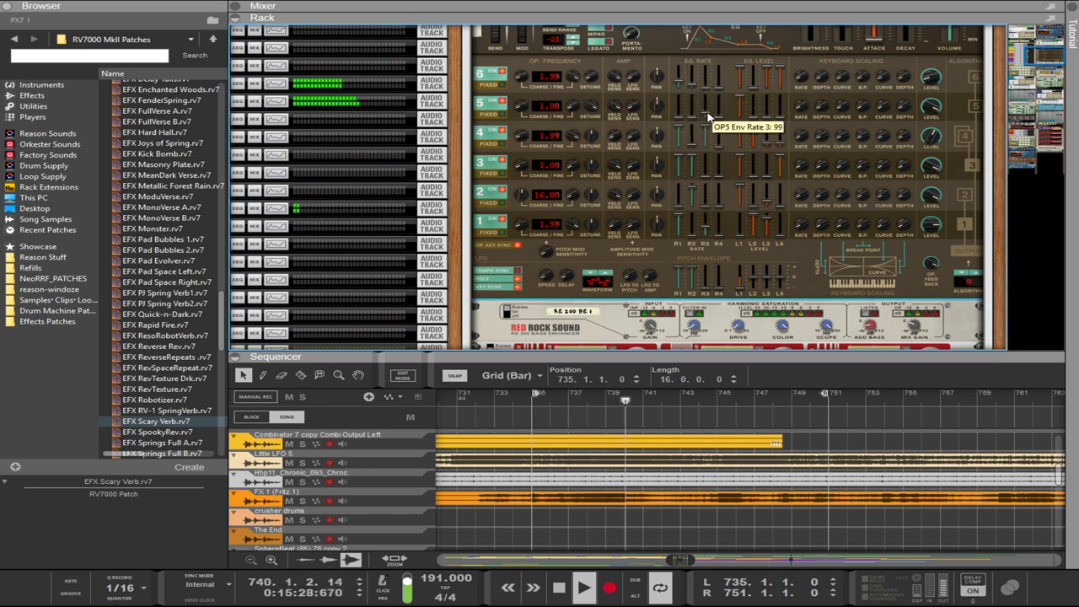
drag(710, 116, 705, 74)
drag(721, 115, 715, 47)
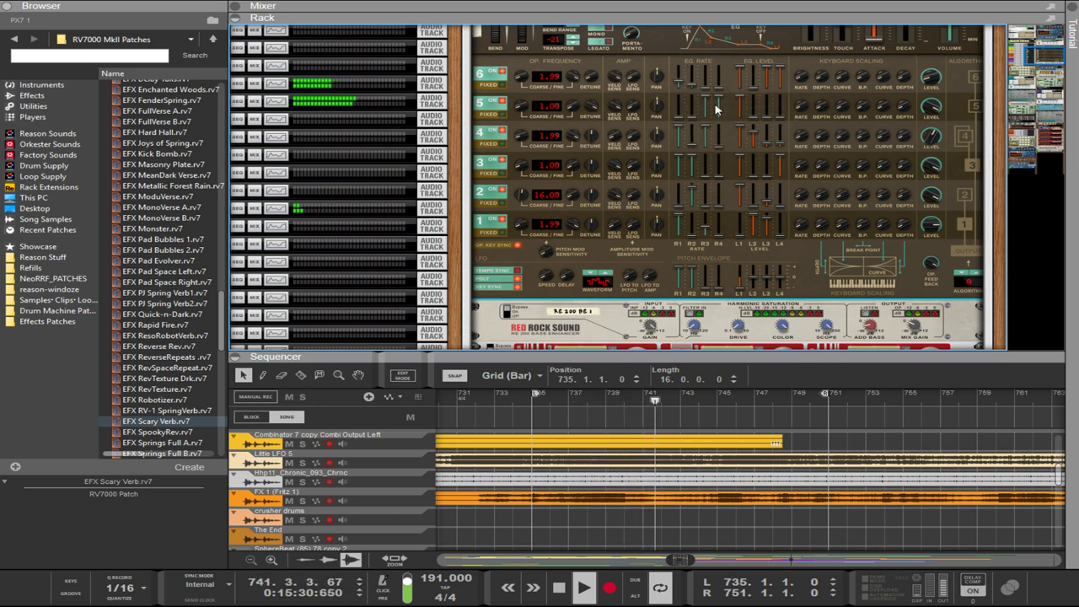
drag(718, 101, 701, 169)
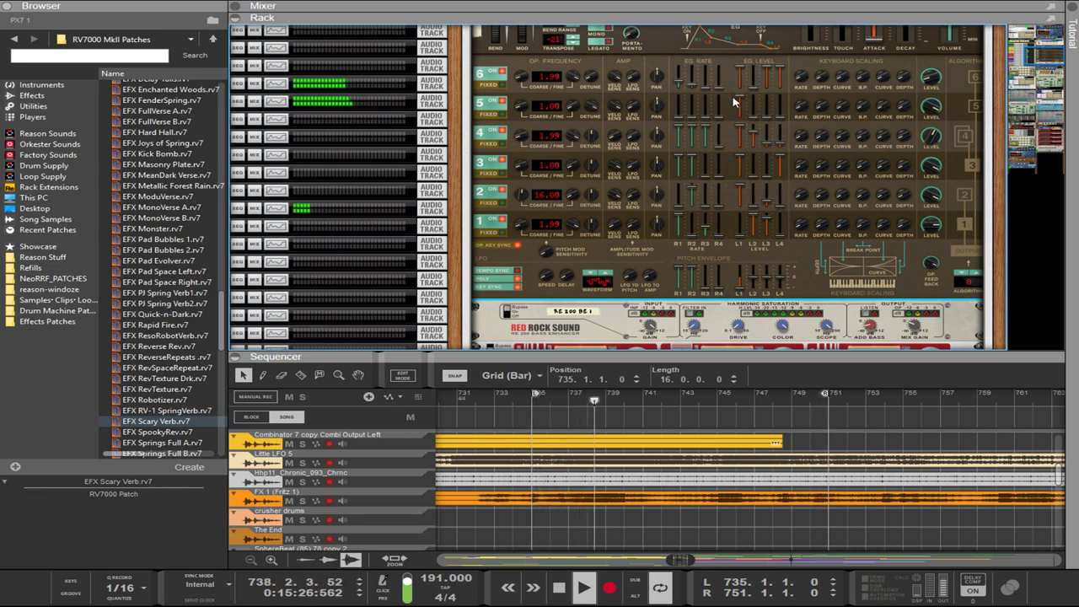
drag(707, 128, 680, 225)
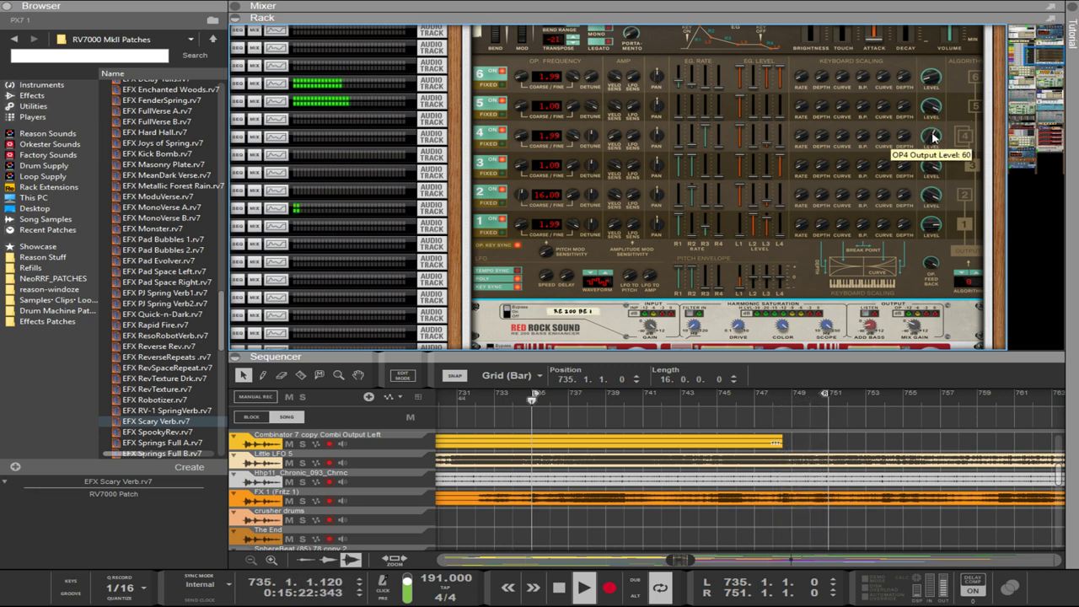
- Set the output levels: OP4 to 32, OP2 to 36 and OP1 up to 91
drag(929, 135, 938, 179)
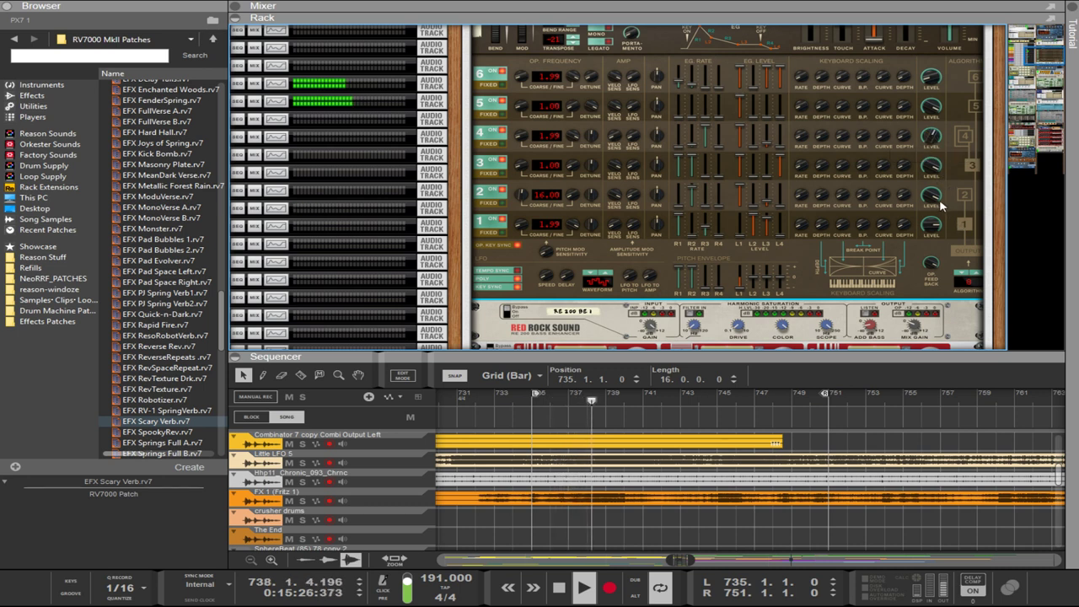
drag(933, 198, 915, 297)
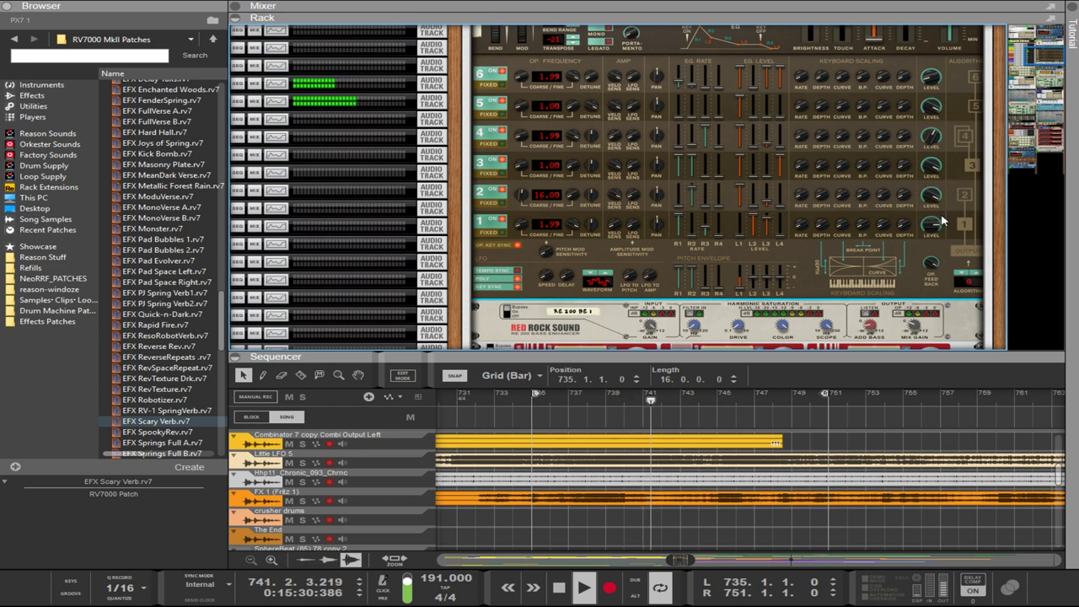
mouse_move(939, 228)
mouse_down()
mouse_move(932, 265)
mouse_move(928, 236)
mouse_up()
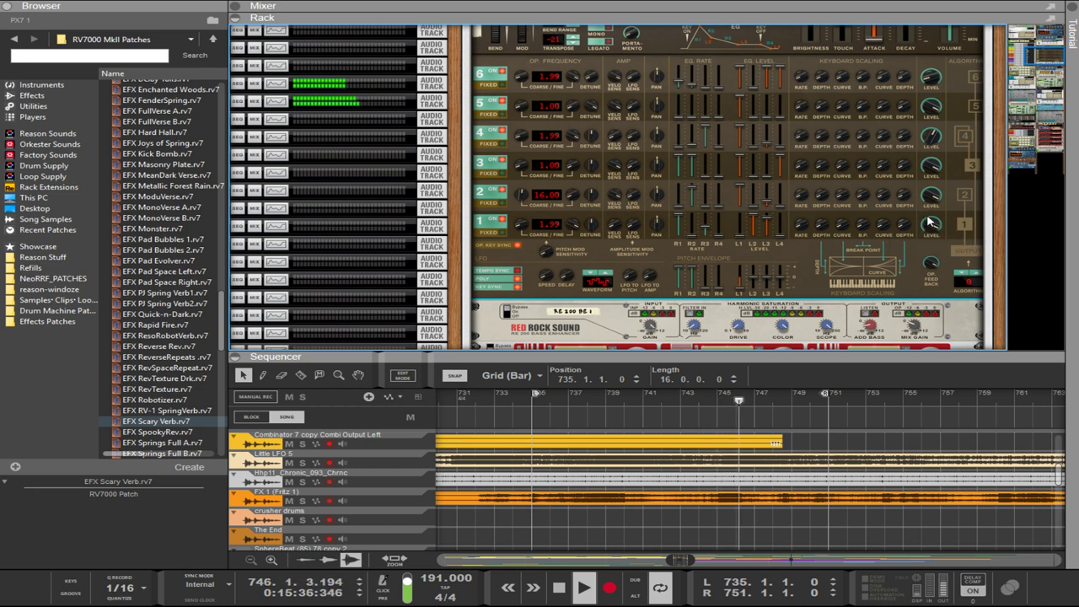
drag(932, 228, 933, 235)
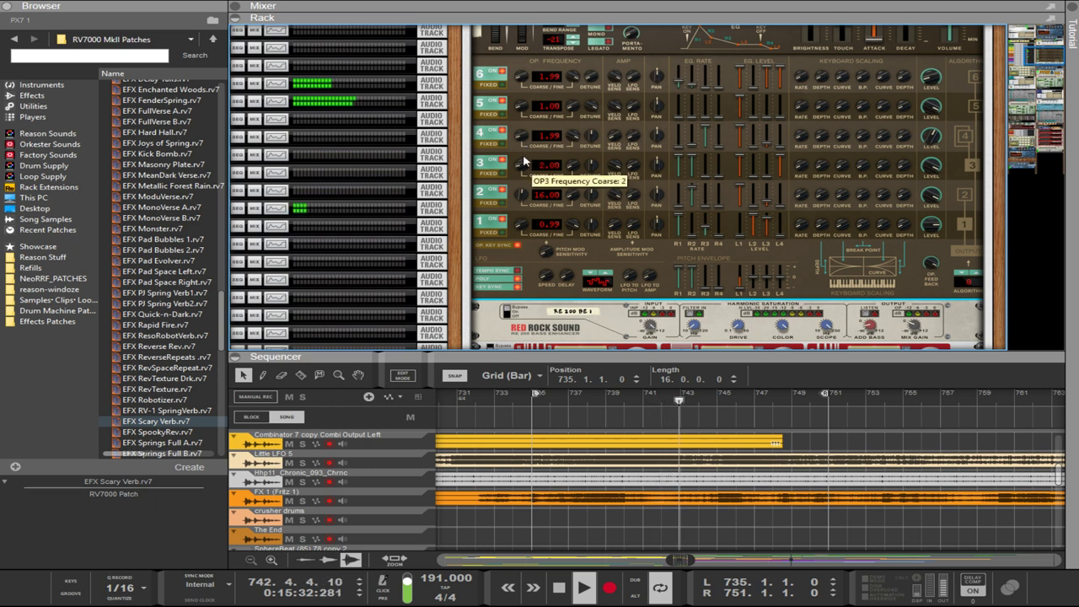
- Lower the coarse frequencies so OP3 and OP5 read 1.00 and OP4 1.99
drag(524, 161, 524, 165)
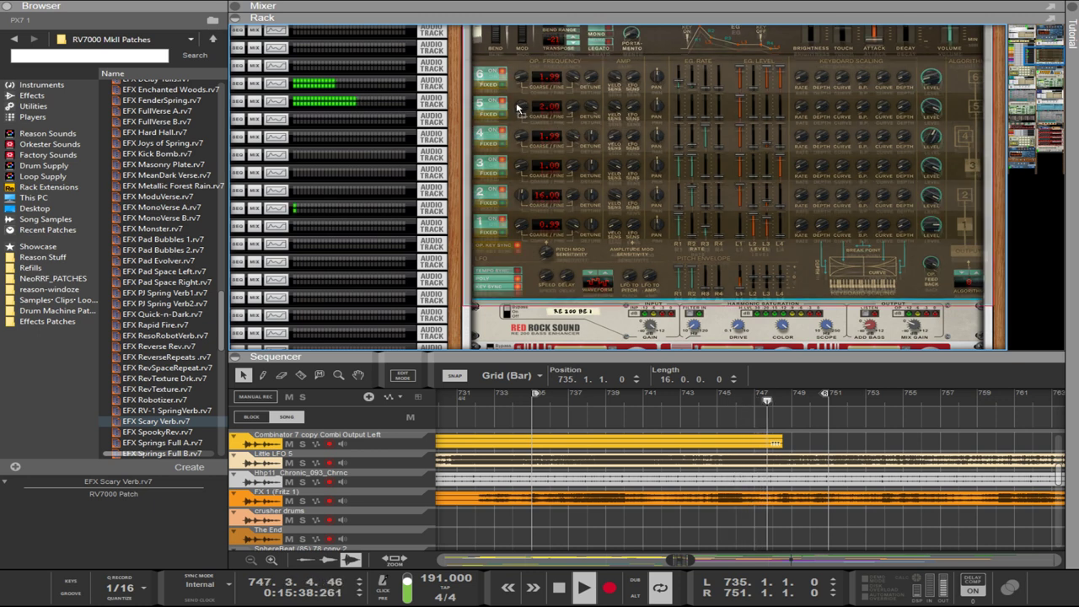
scroll(521, 106, down, 1)
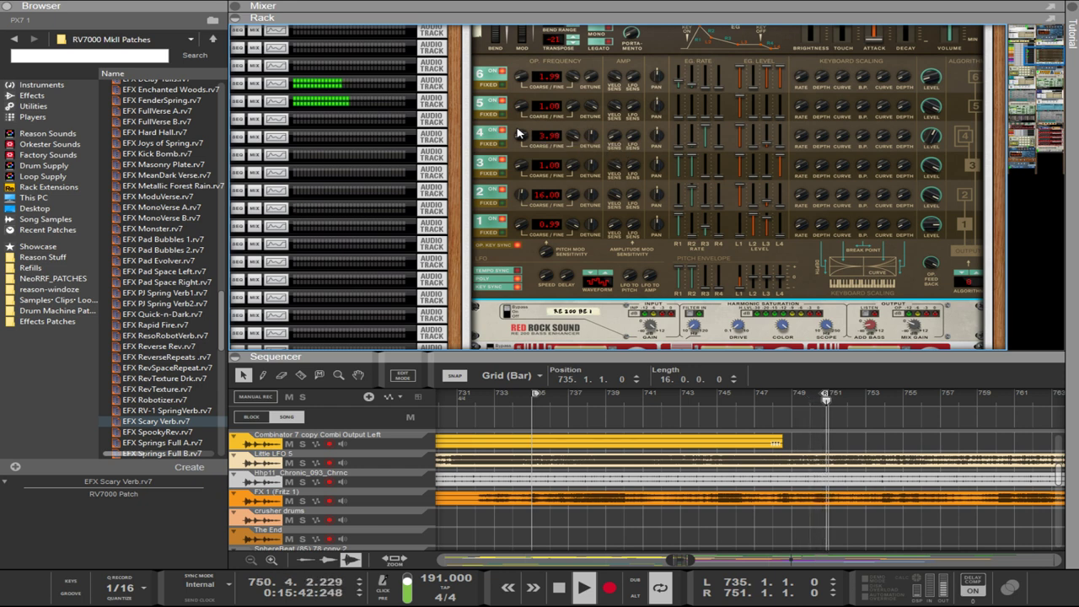
scroll(517, 132, down, 1)
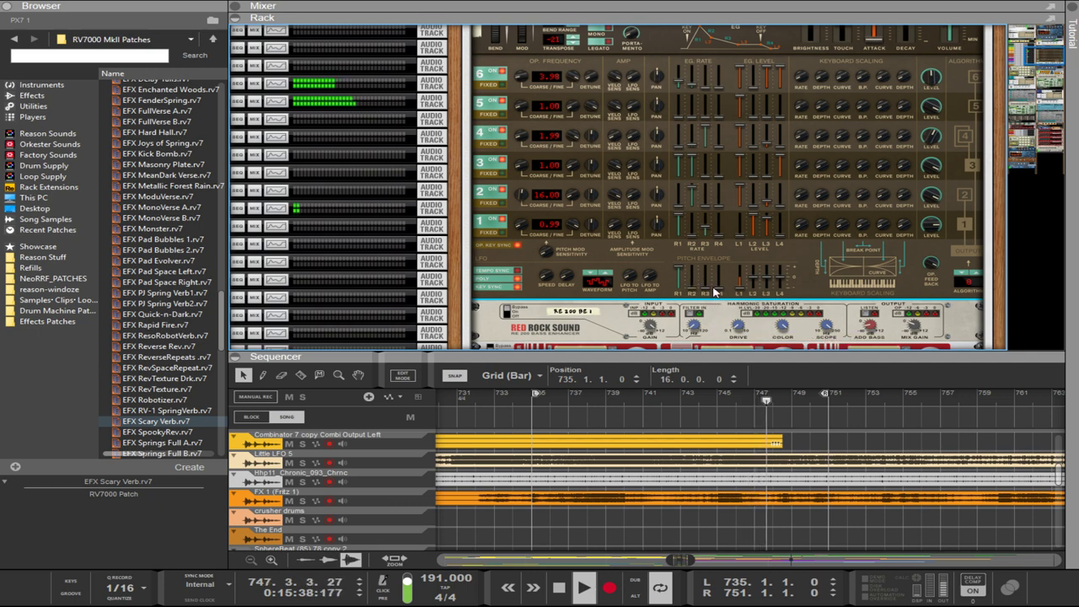
- Raise the pitch envelope's rate 1 from 0 to 99
mouse_move(710, 284)
mouse_down()
mouse_move(708, 268)
mouse_move(711, 280)
mouse_up()
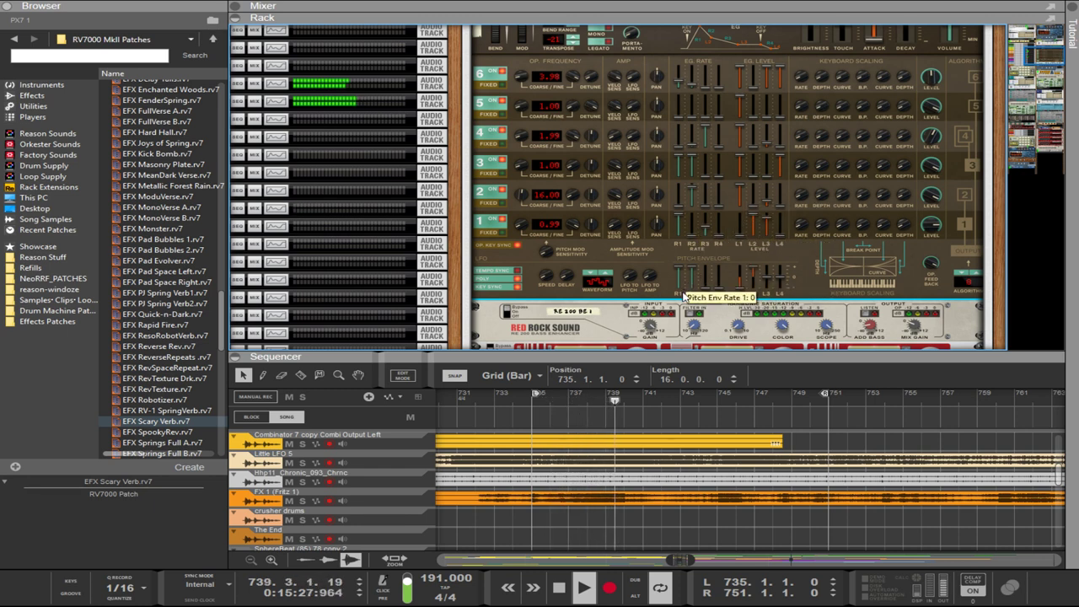
drag(684, 297, 679, 358)
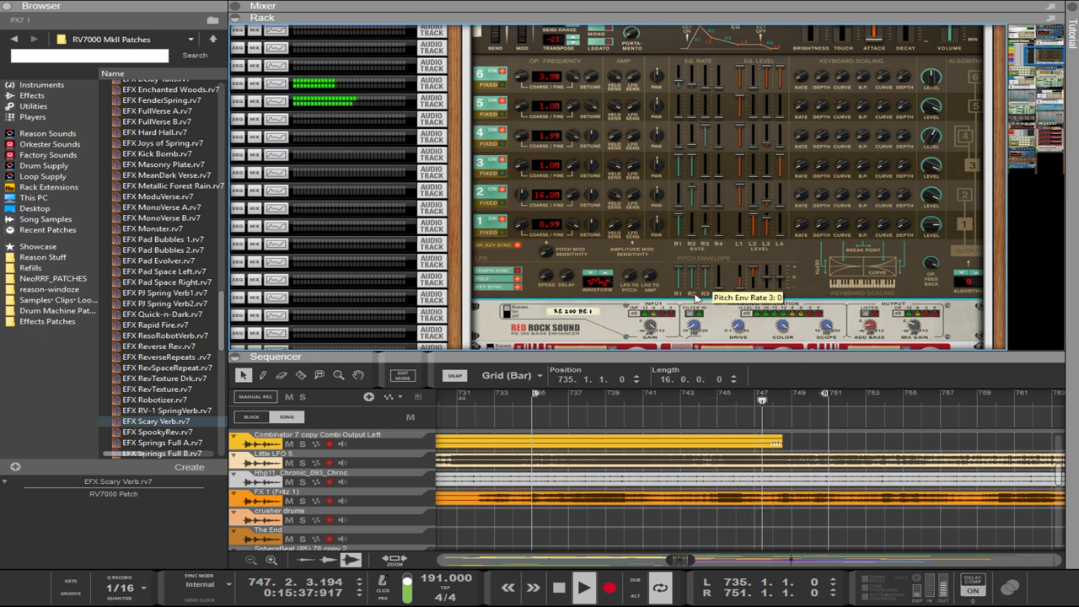
scroll(696, 297, down, 15)
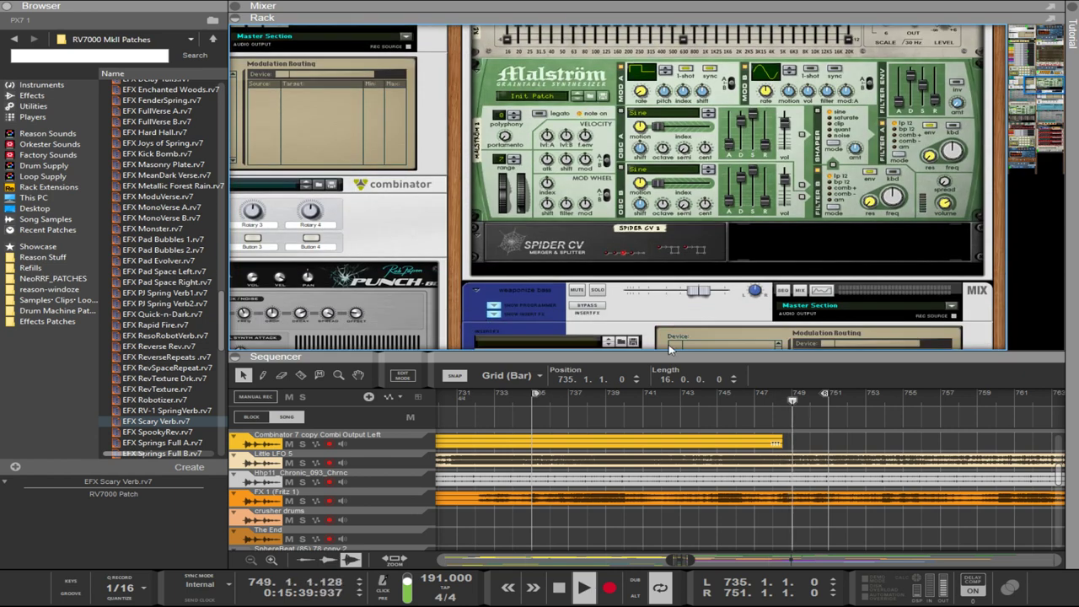
- Reopen the rack as a thin strip above a near-full sequencer and select the weaponize kick clip
key(F7)
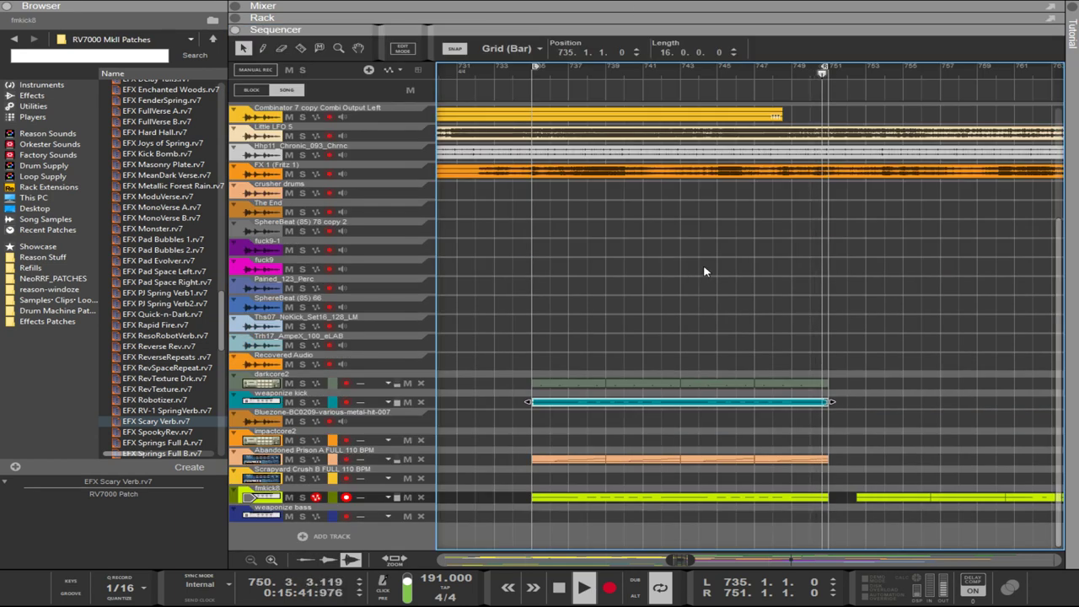
scroll(706, 263, up, 2)
scroll(710, 260, down, 2)
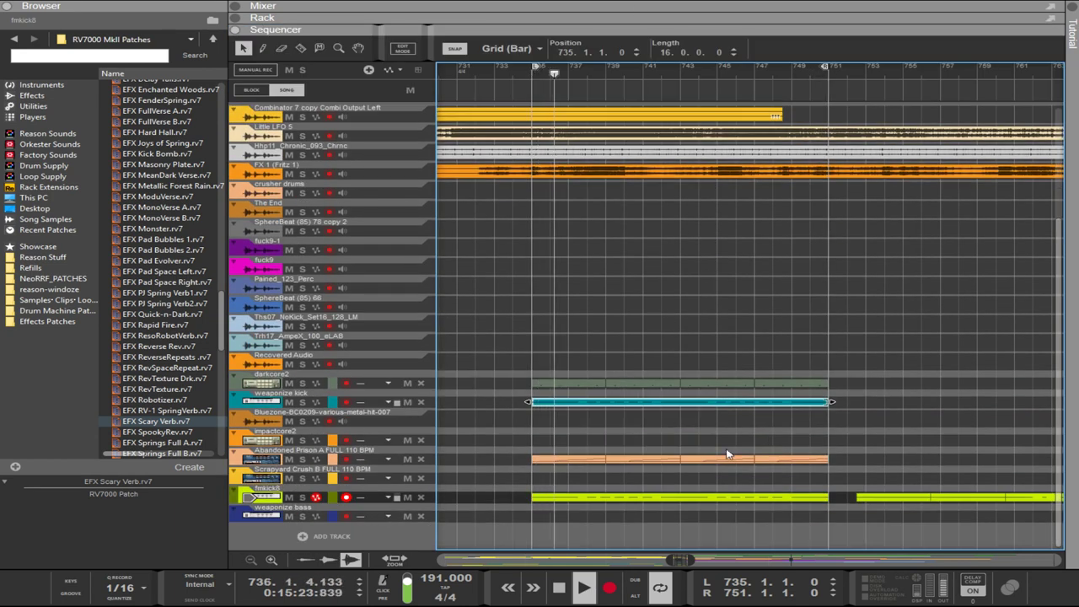
drag(853, 428, 581, 408)
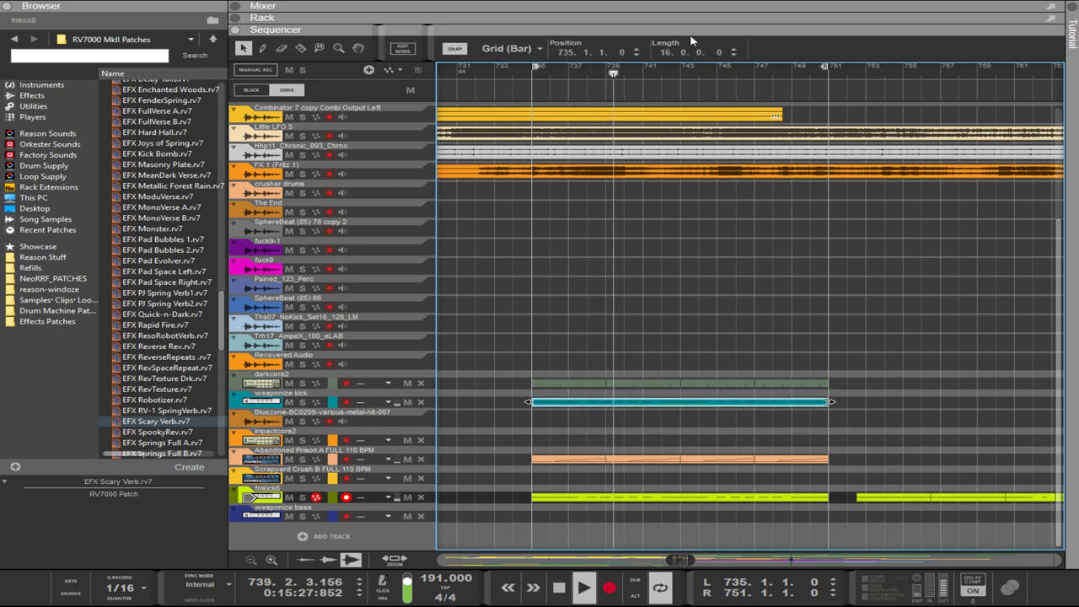
key(F6)
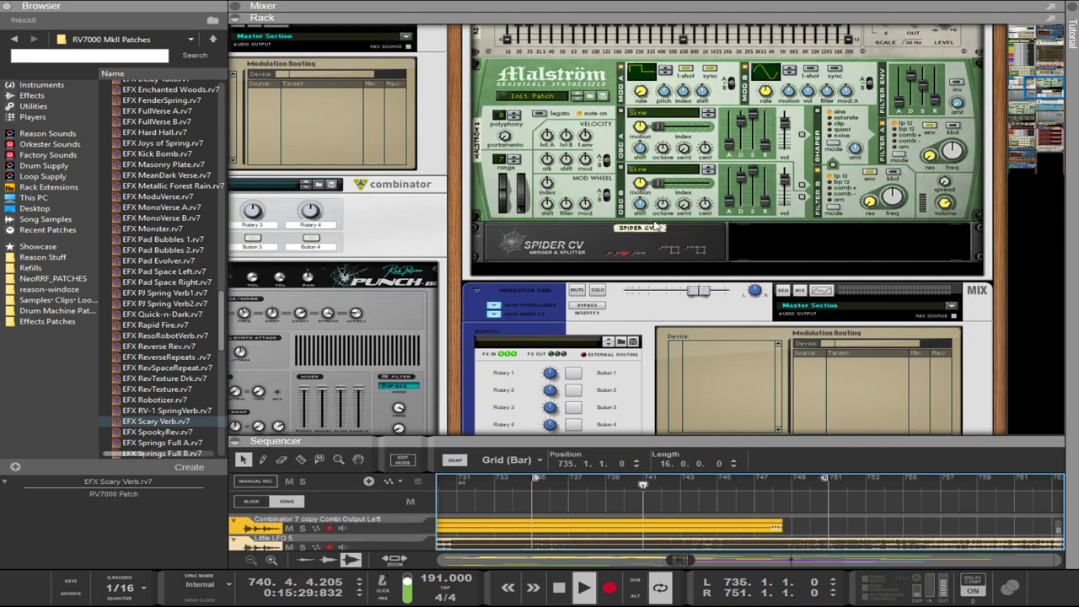
click(638, 76)
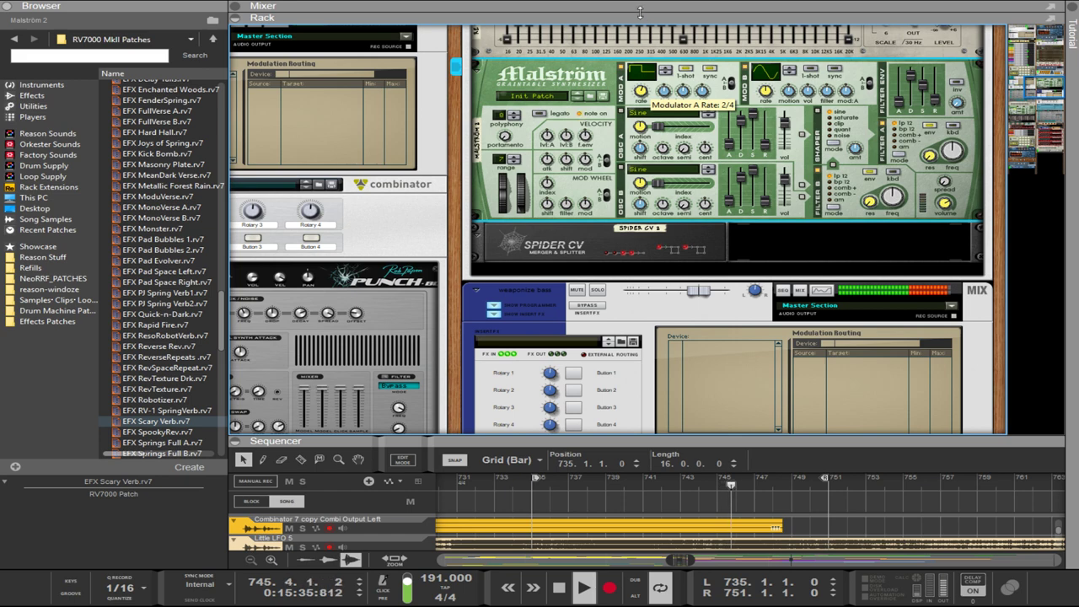
drag(610, 439, 610, 88)
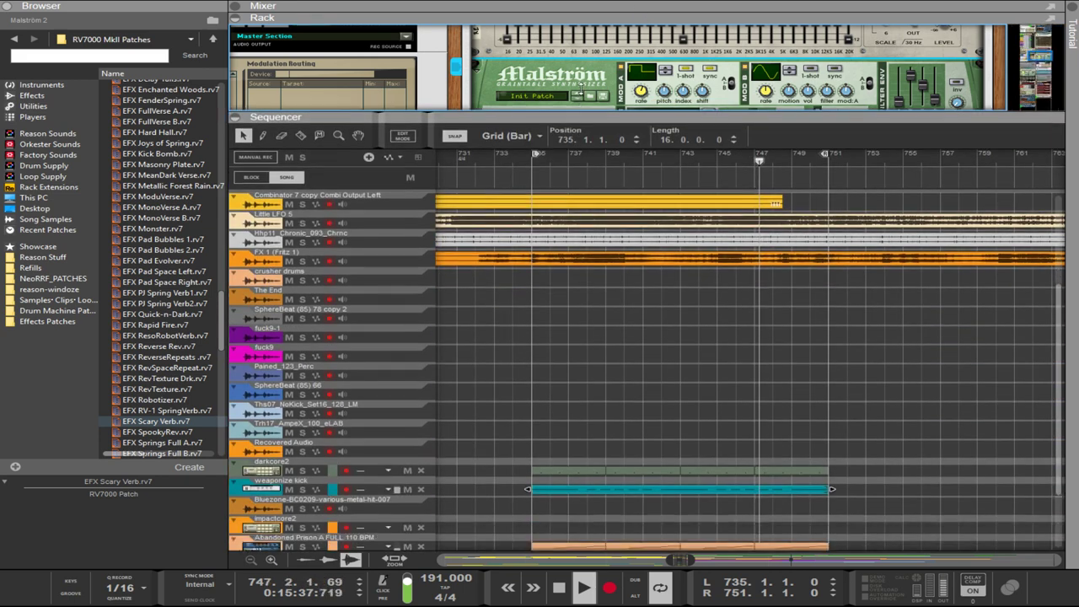
scroll(691, 375, down, 3)
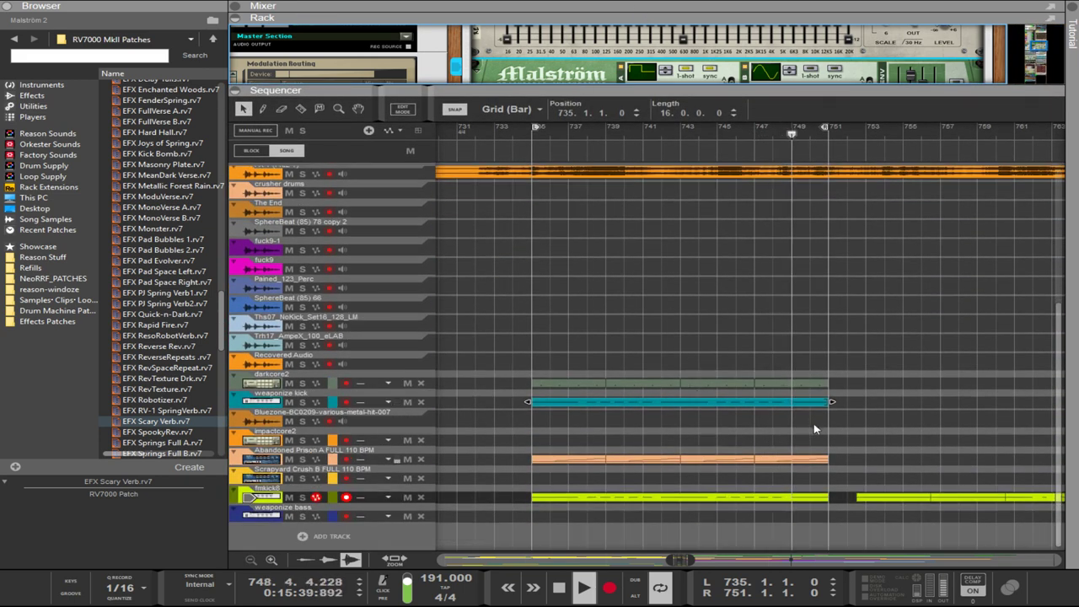
click(544, 403)
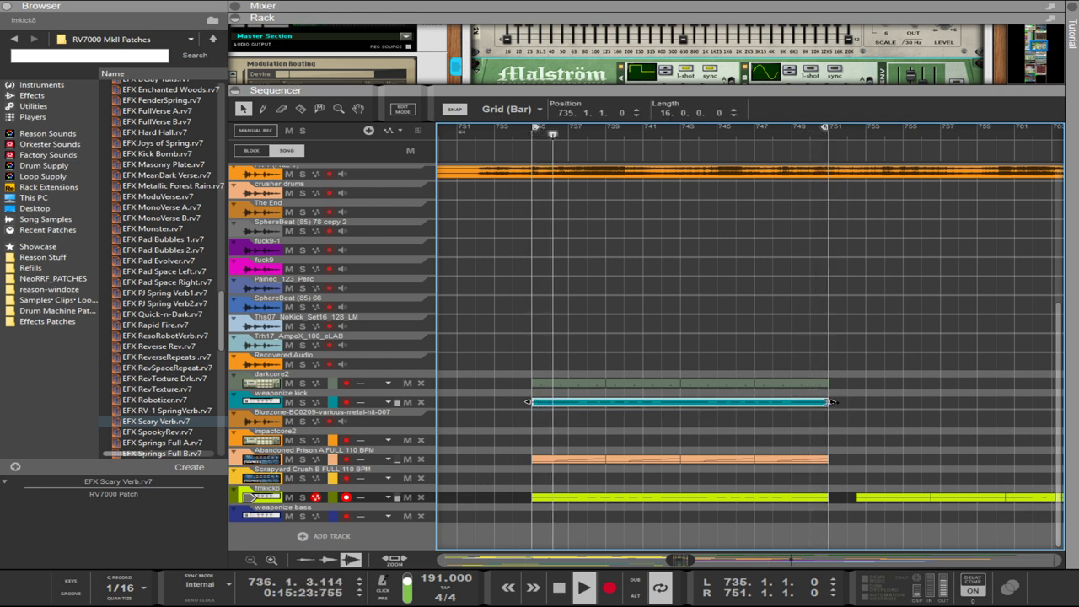
- Shorten the weaponize kick clip to one bar and inspect its notes in Edit Mode
drag(831, 402, 779, 406)
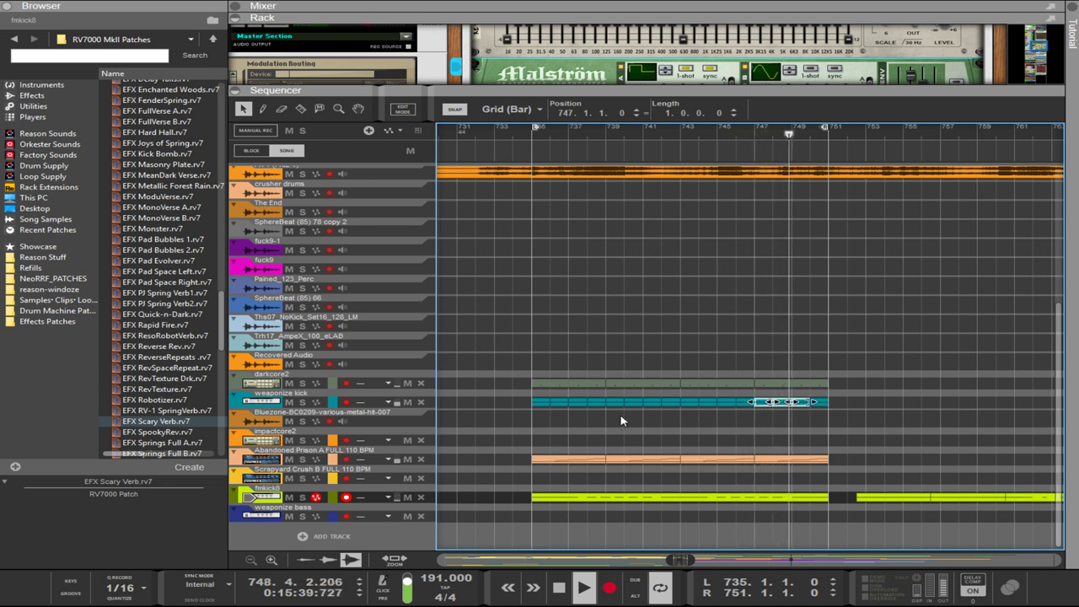
drag(860, 407, 529, 402)
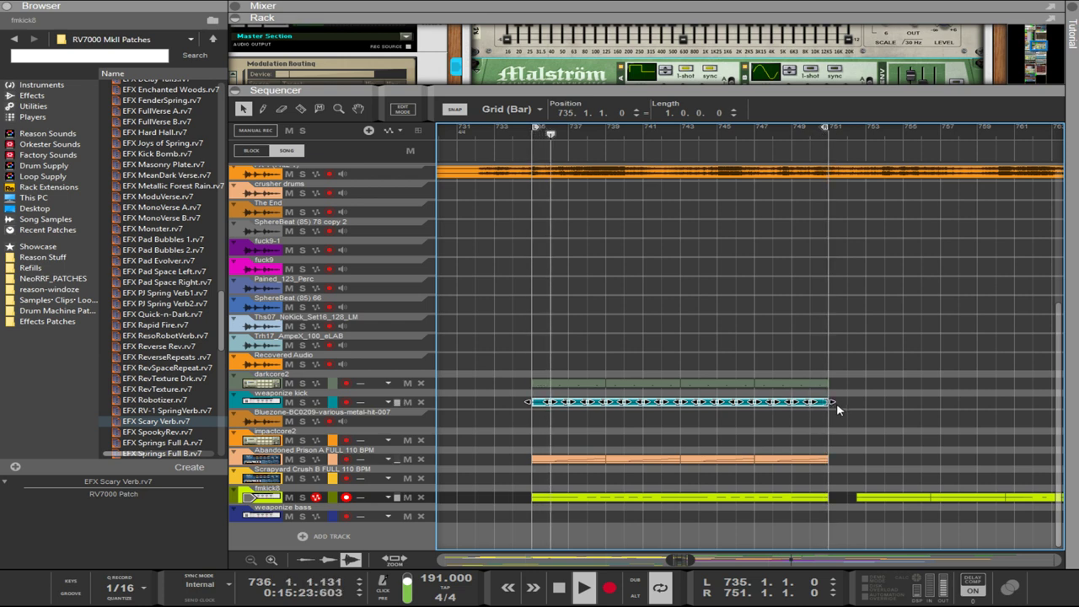
double_click(610, 406)
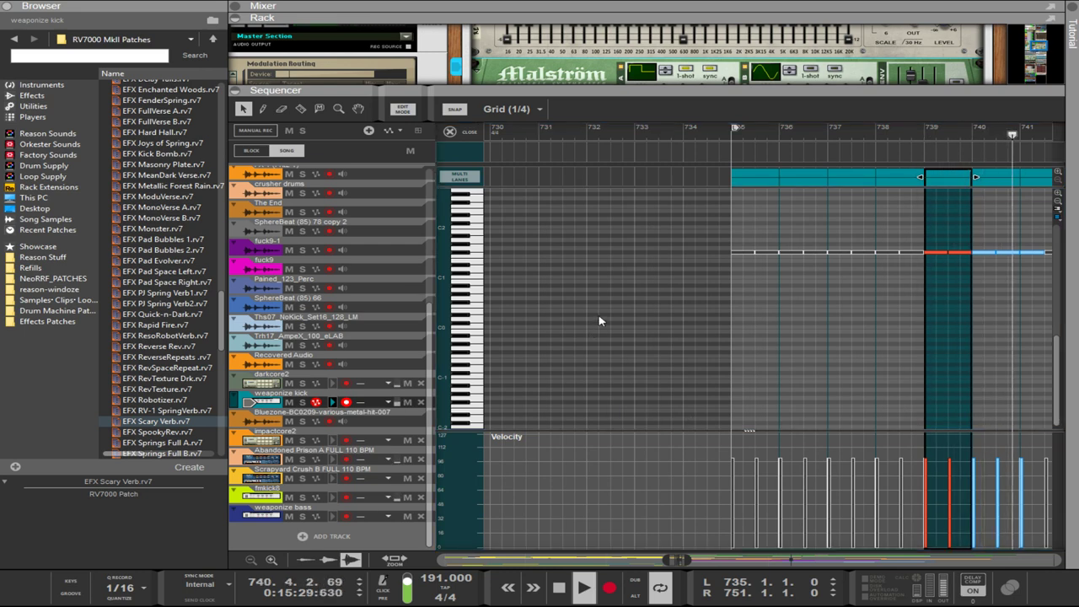
click(664, 330)
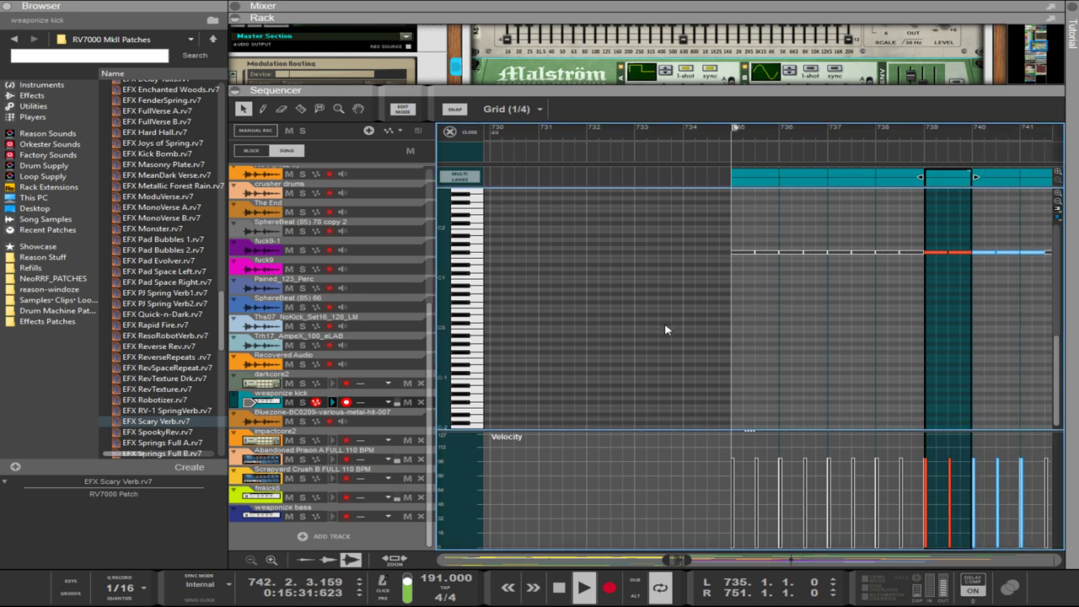
- Back in the arrangement, trim the 16-bar weaponize kick clip to end at bar 743
key(ctrl+e)
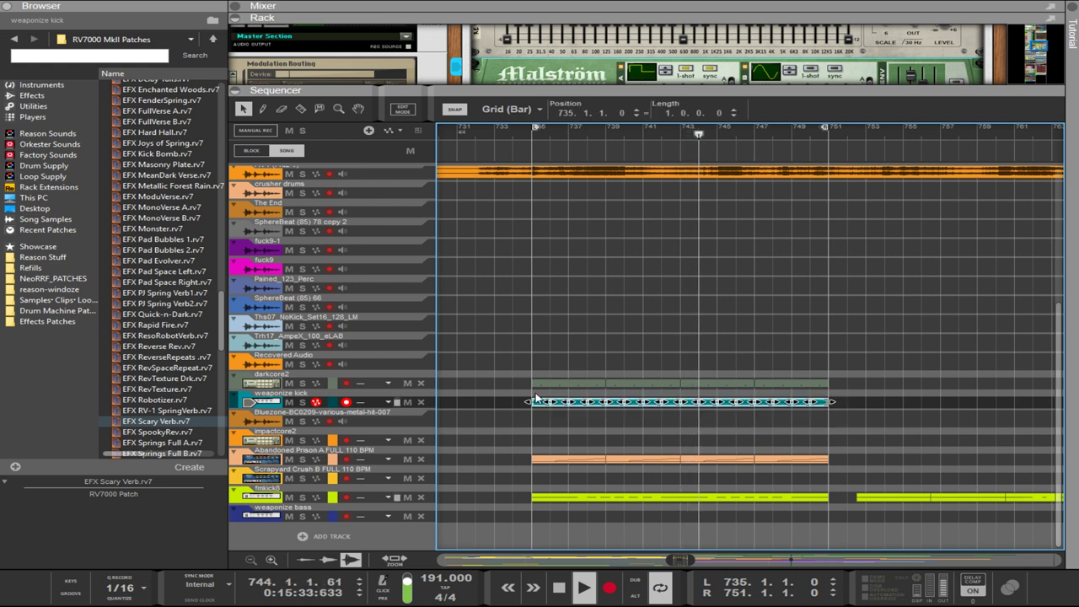
click(836, 401)
drag(834, 402, 794, 411)
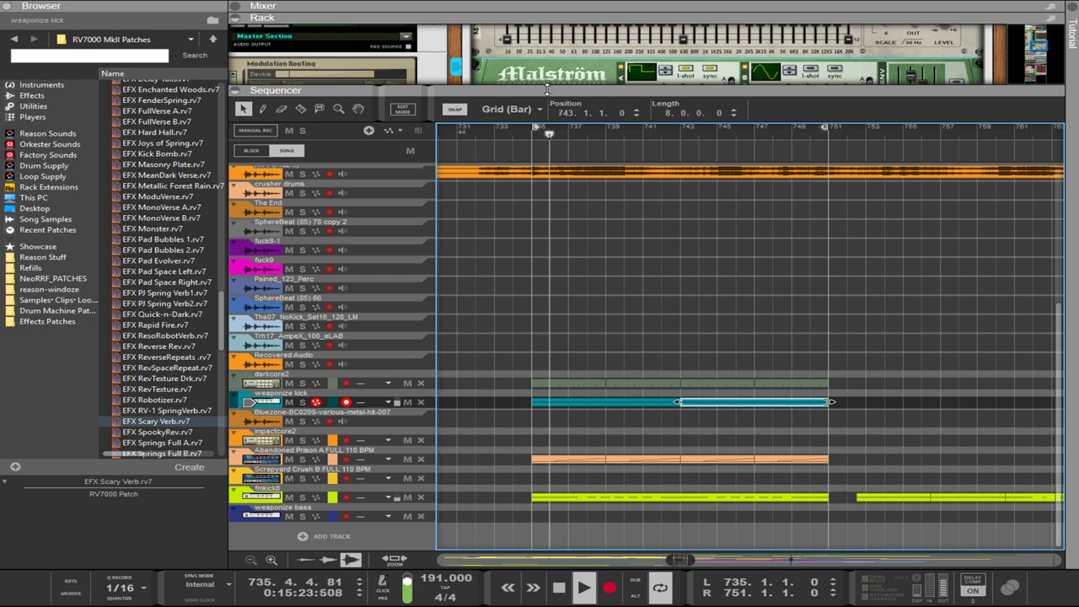
- Enlarge the rack to look over the Malström and Combinator devices, then collapse it fully
drag(540, 87, 531, 315)
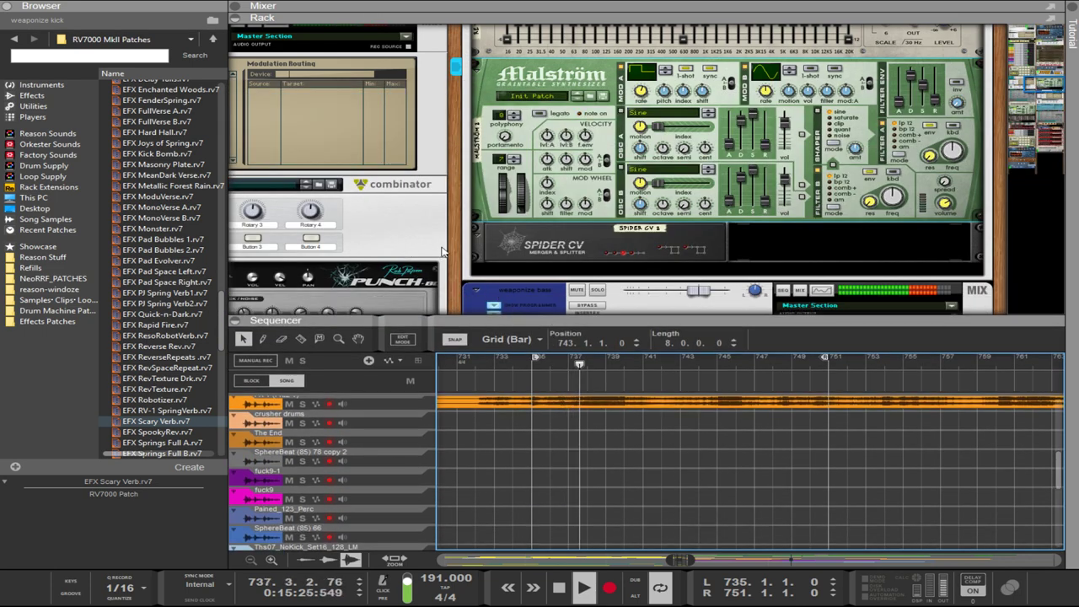
drag(449, 249, 736, 165)
scroll(510, 241, up, 2)
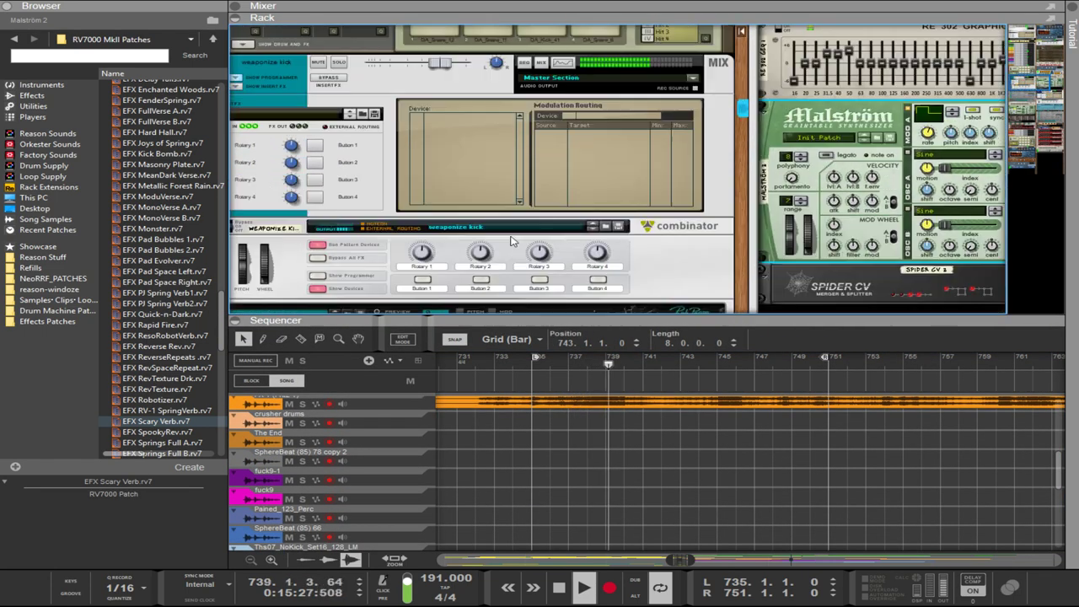
scroll(509, 240, down, 2)
scroll(494, 228, down, 4)
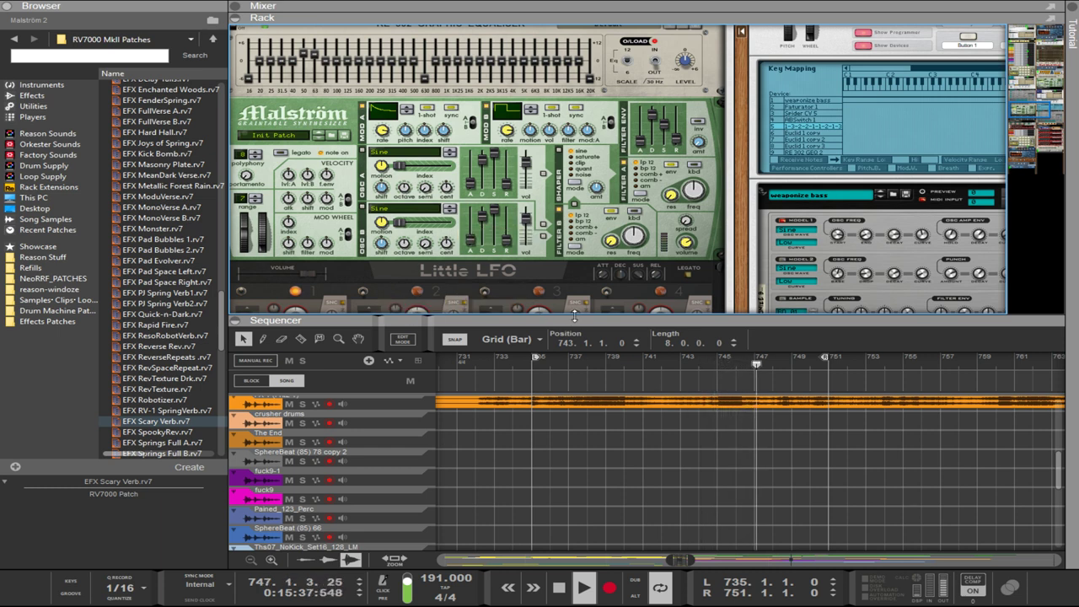
drag(574, 317, 619, 3)
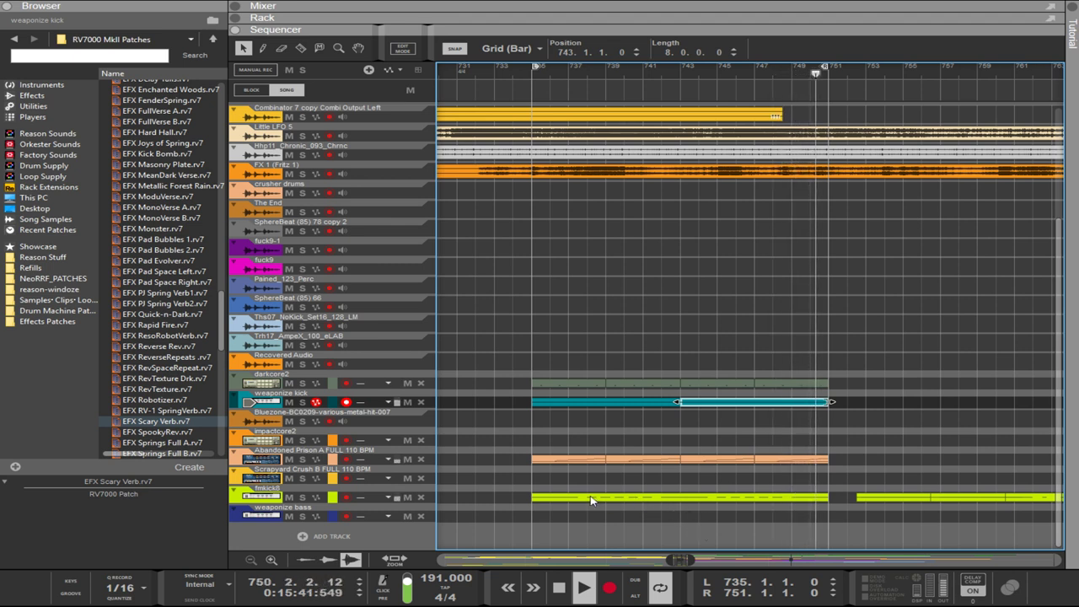
- Trim the first fmkick8 clip to run from bar 737 to bar 743
click(550, 501)
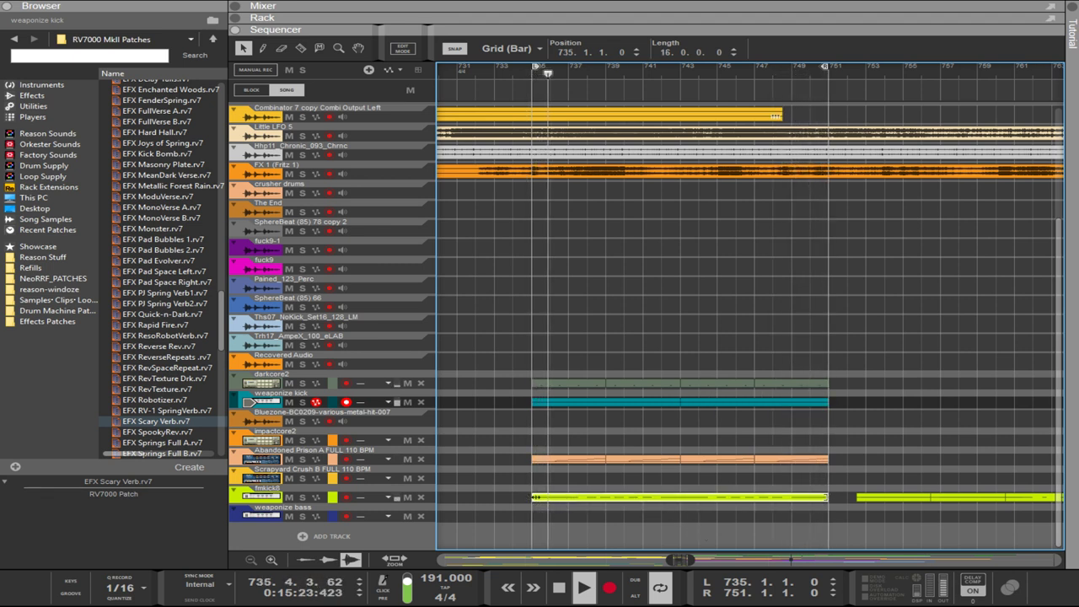
drag(530, 497, 572, 498)
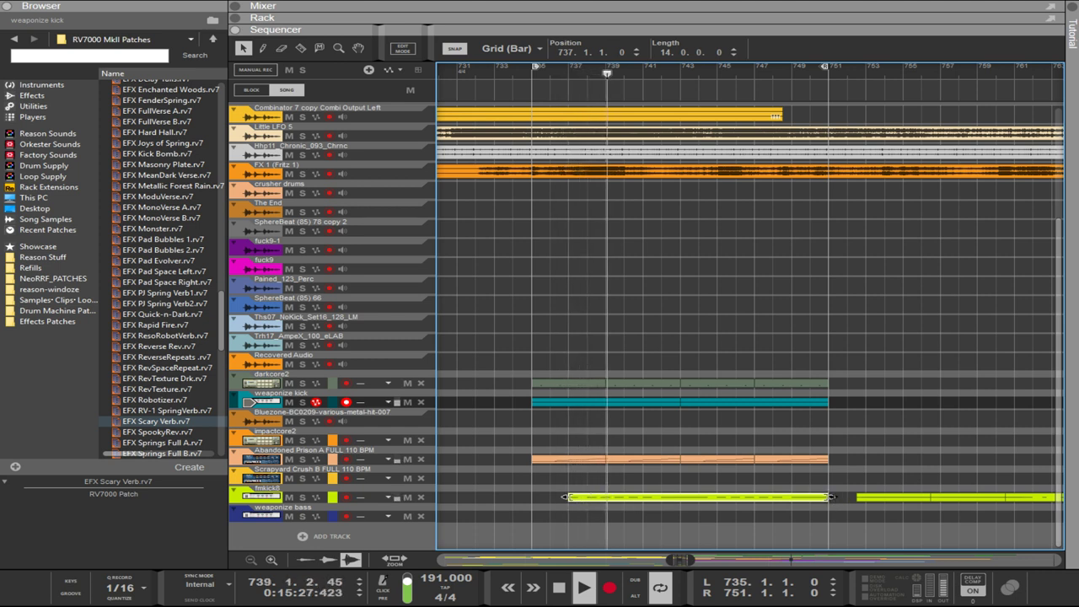
drag(833, 499, 529, 497)
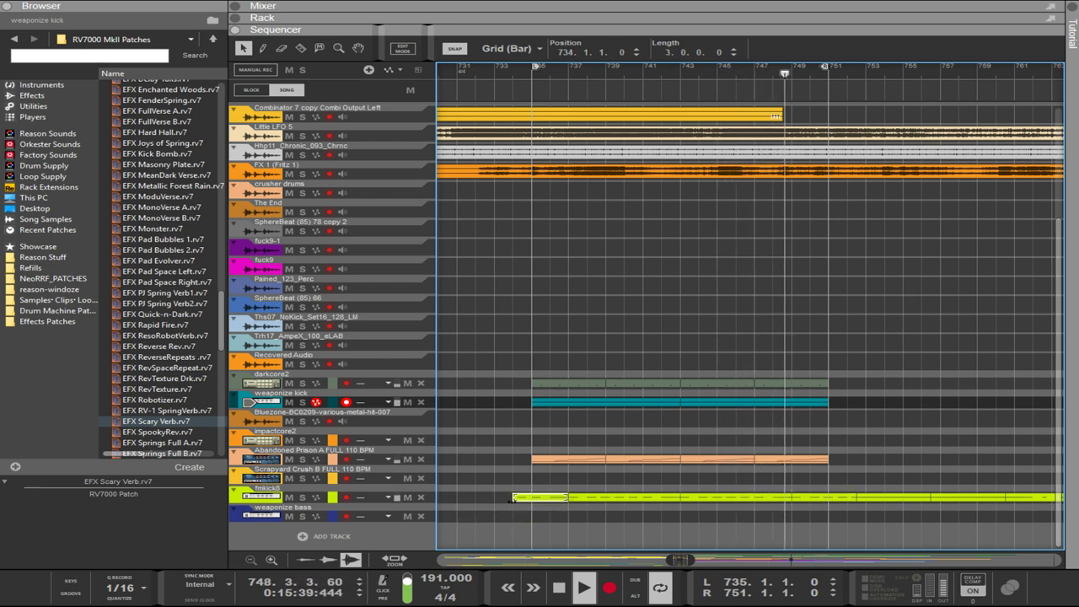
- Shorten the fmkick8 clip at bar 749 to end at 751 and delete the clip after it
click(851, 498)
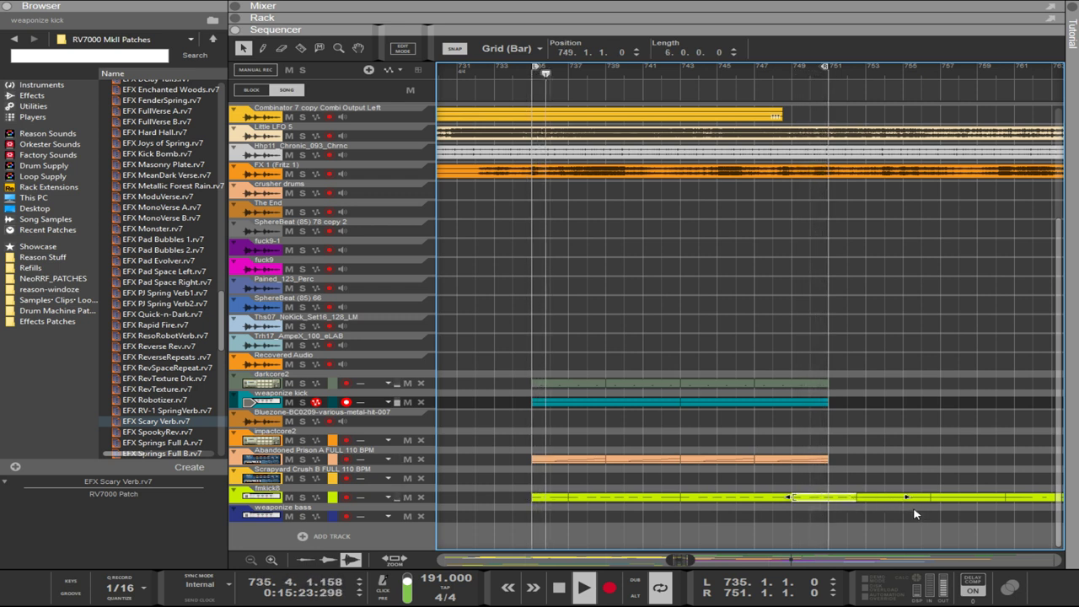
drag(912, 499, 828, 497)
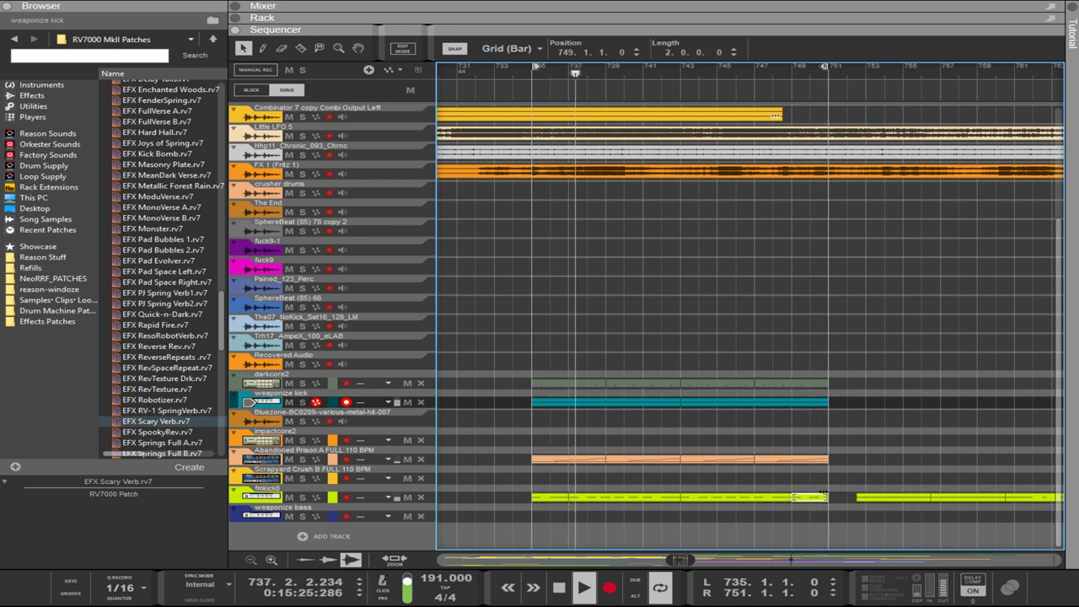
click(861, 497)
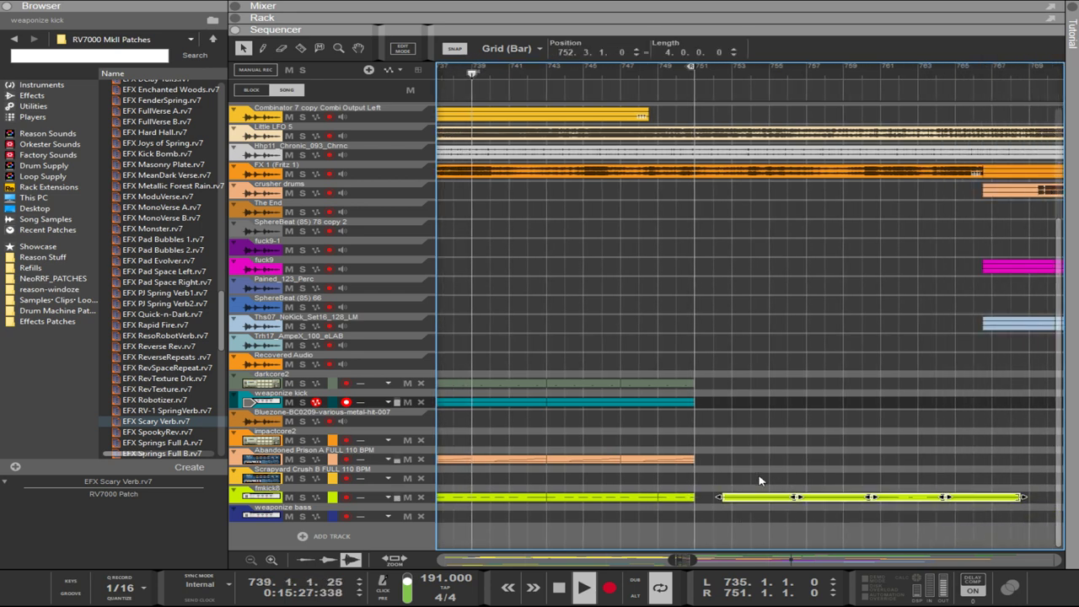
key(Delete)
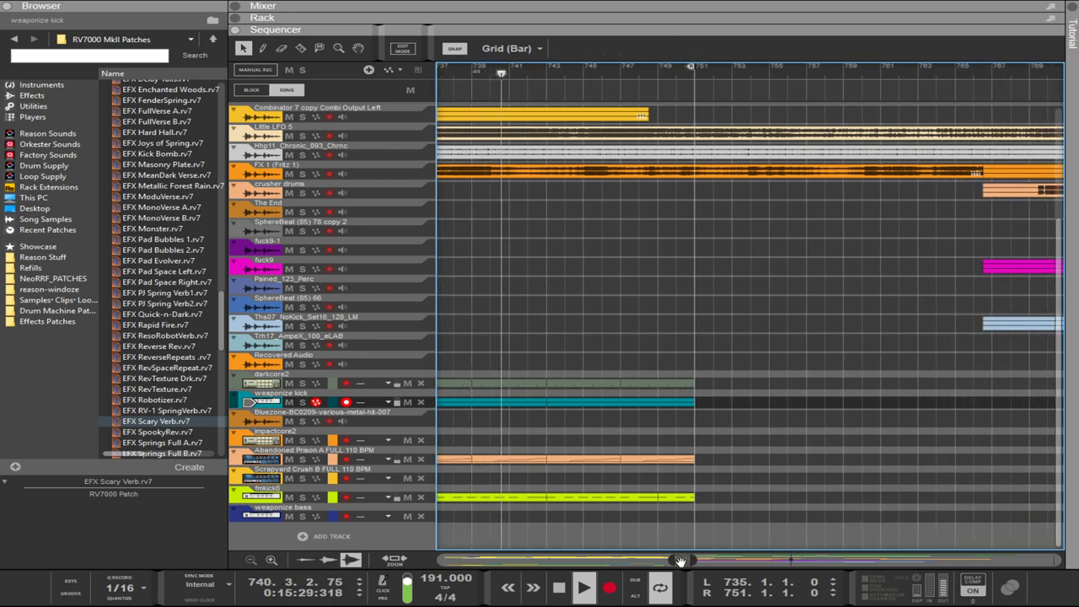
- Zoom out to bar 727 and select the short fmkick8 clip at bar 749
mouse_move(673, 559)
mouse_down()
mouse_move(655, 560)
mouse_move(665, 561)
mouse_up()
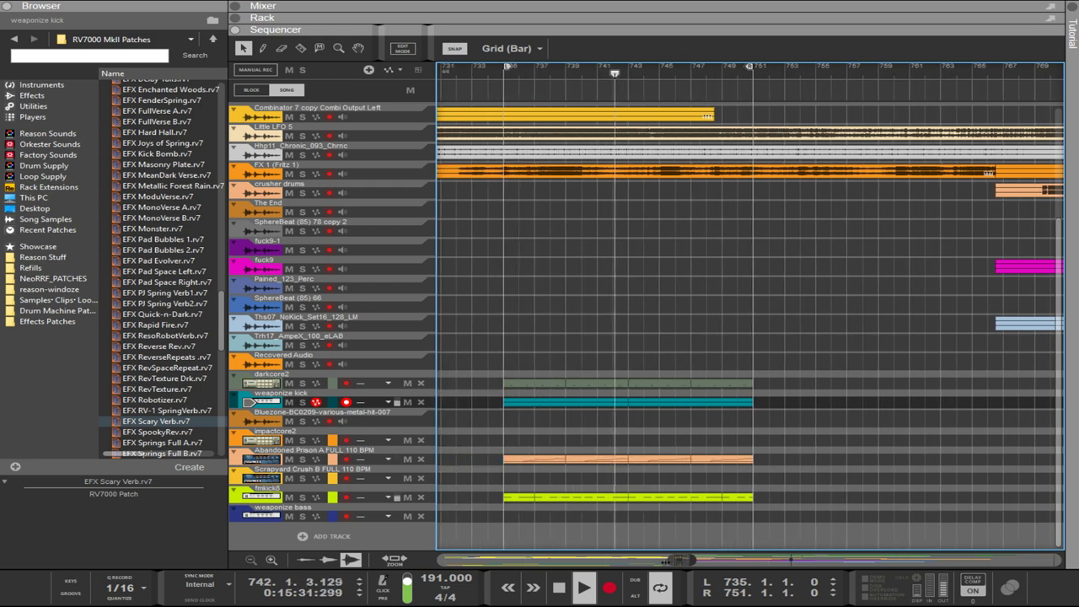
drag(818, 492, 552, 506)
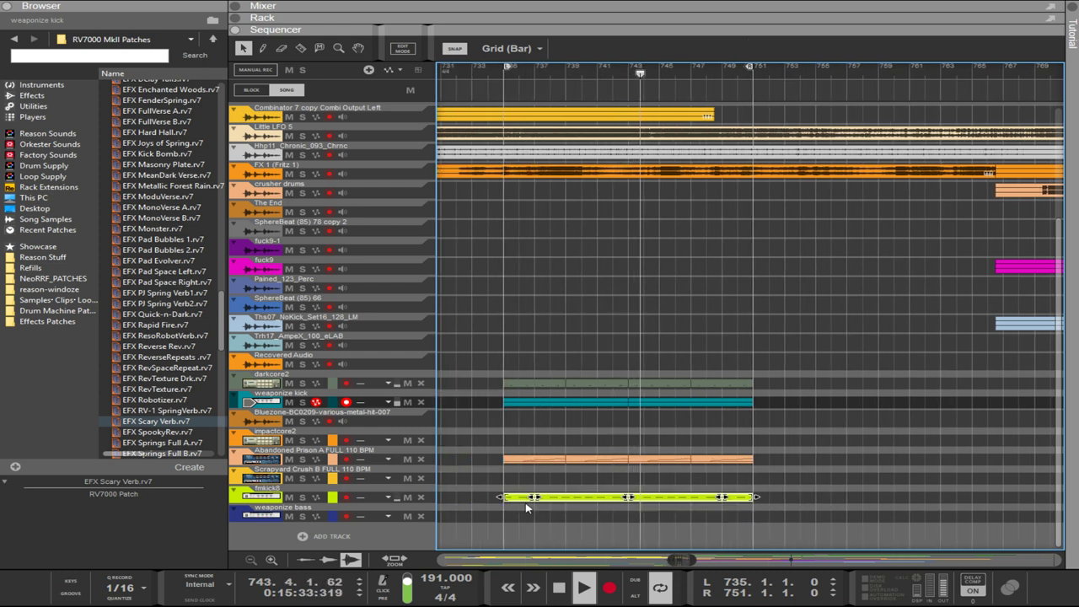
drag(766, 507, 676, 506)
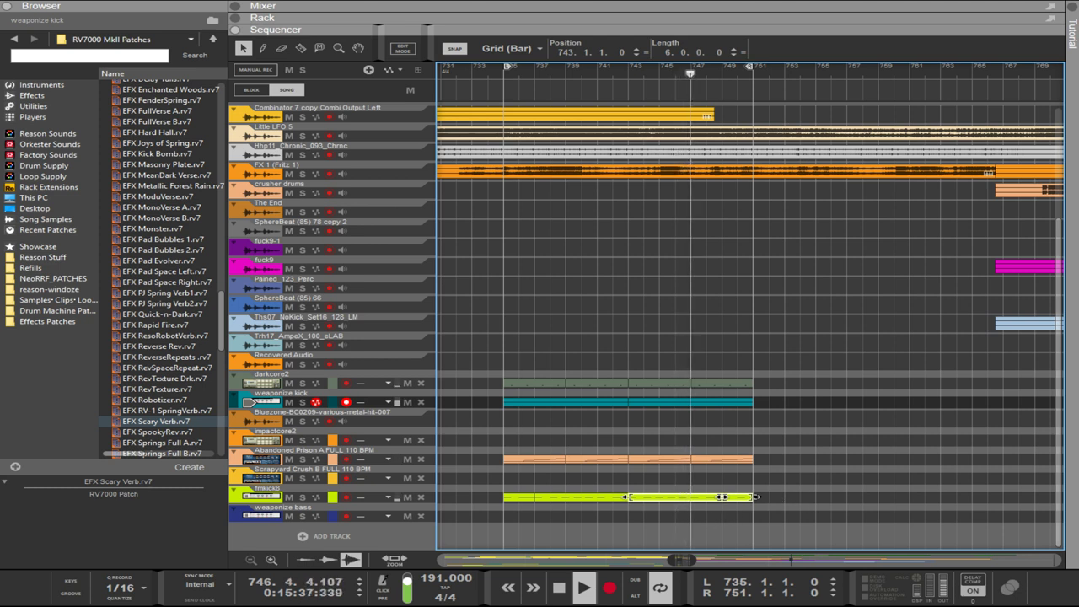
click(731, 511)
click(708, 502)
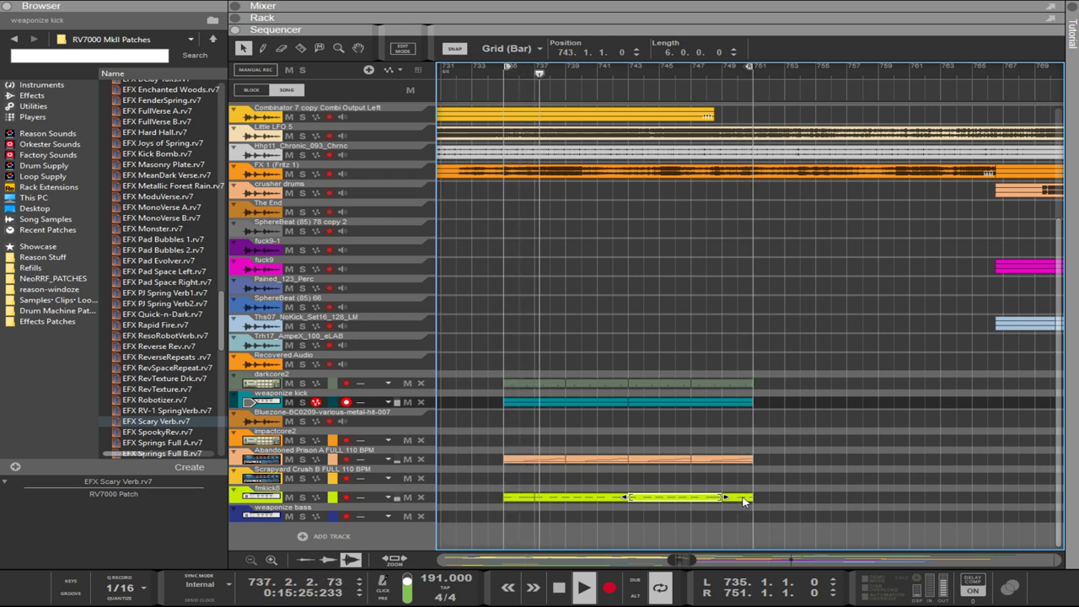
click(740, 506)
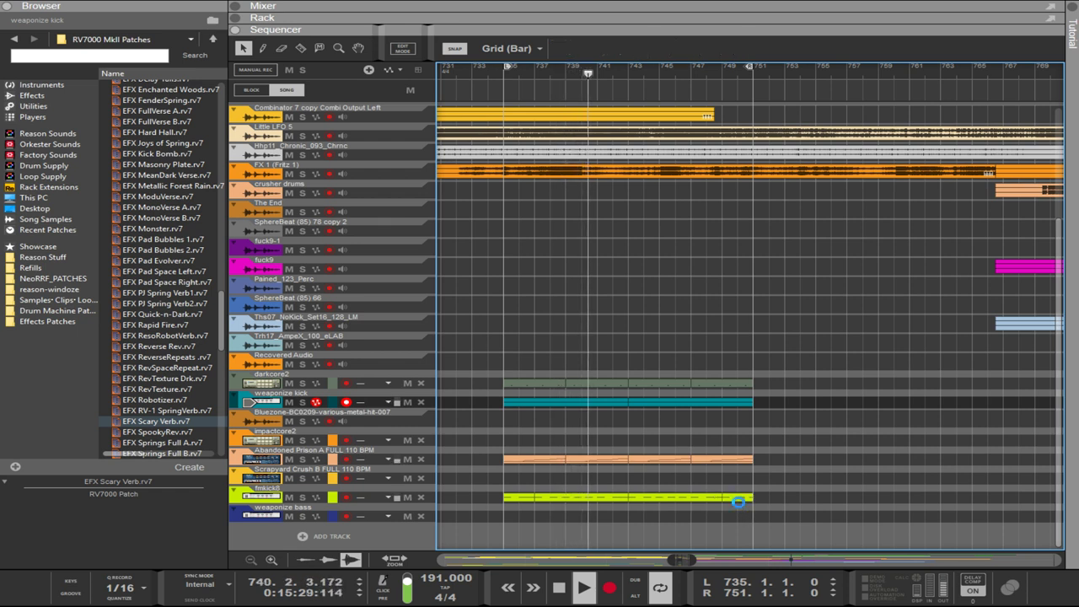
click(741, 504)
click(740, 500)
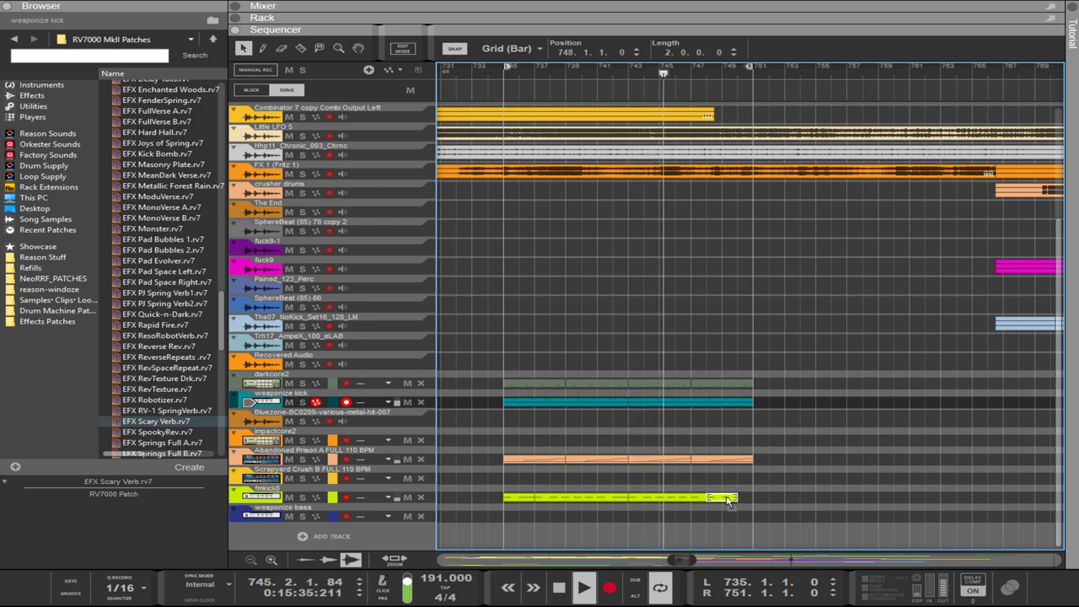
- Move the short fmkick8 clip one bar later, then a quarter note earlier, and check its notes
drag(730, 499, 739, 499)
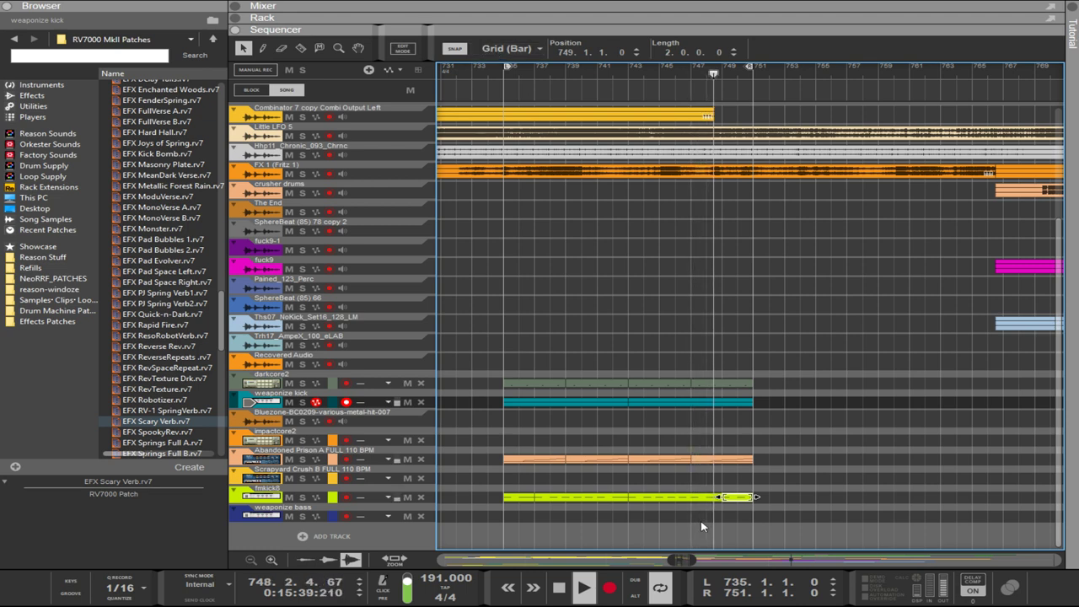
scroll(732, 516, up, 4)
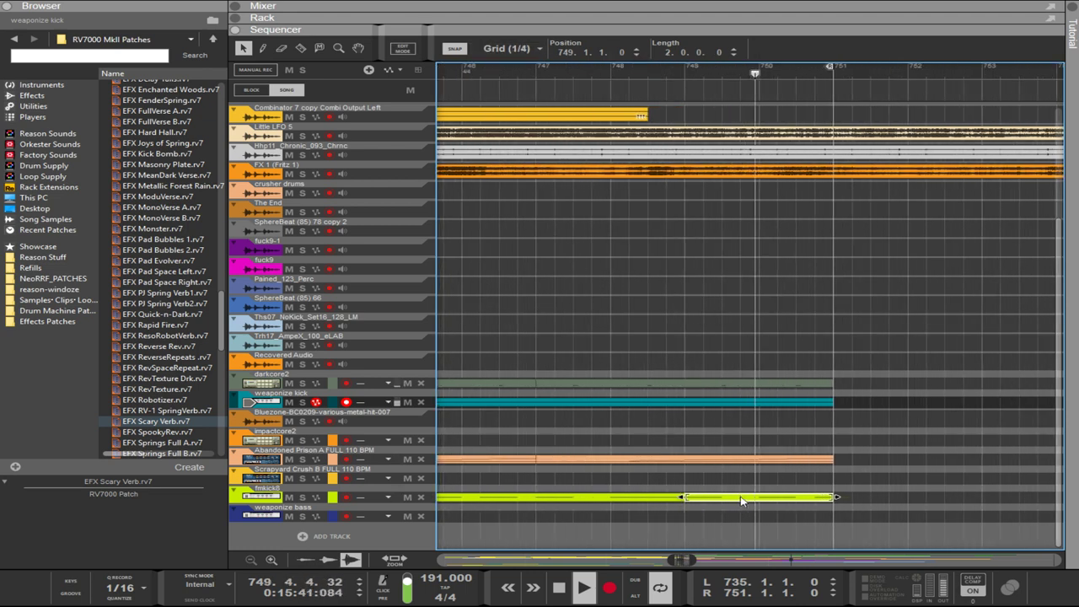
drag(741, 498, 729, 499)
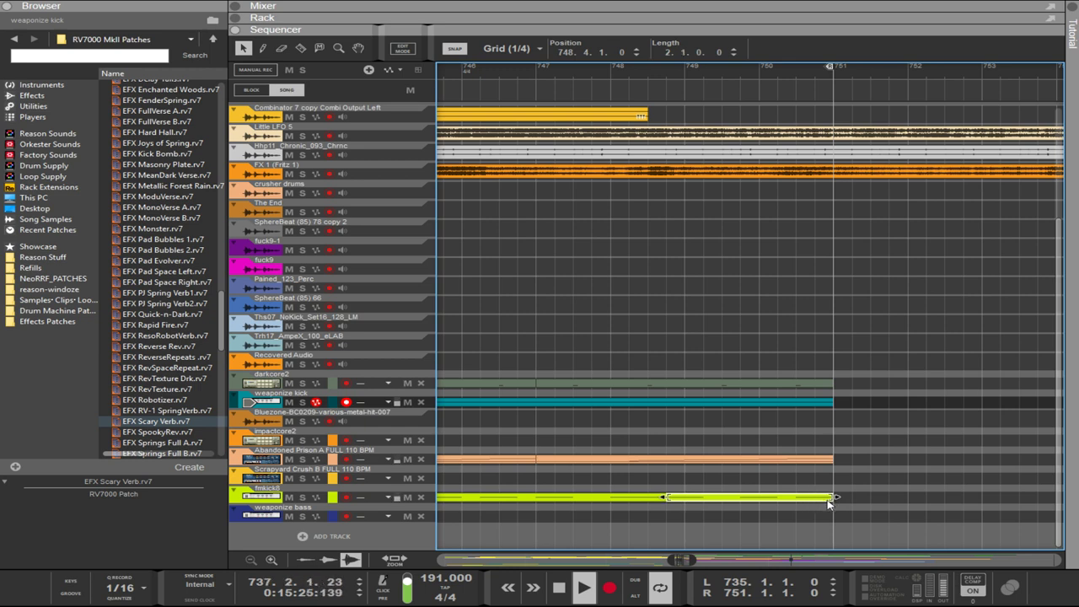
double_click(826, 499)
key(Escape)
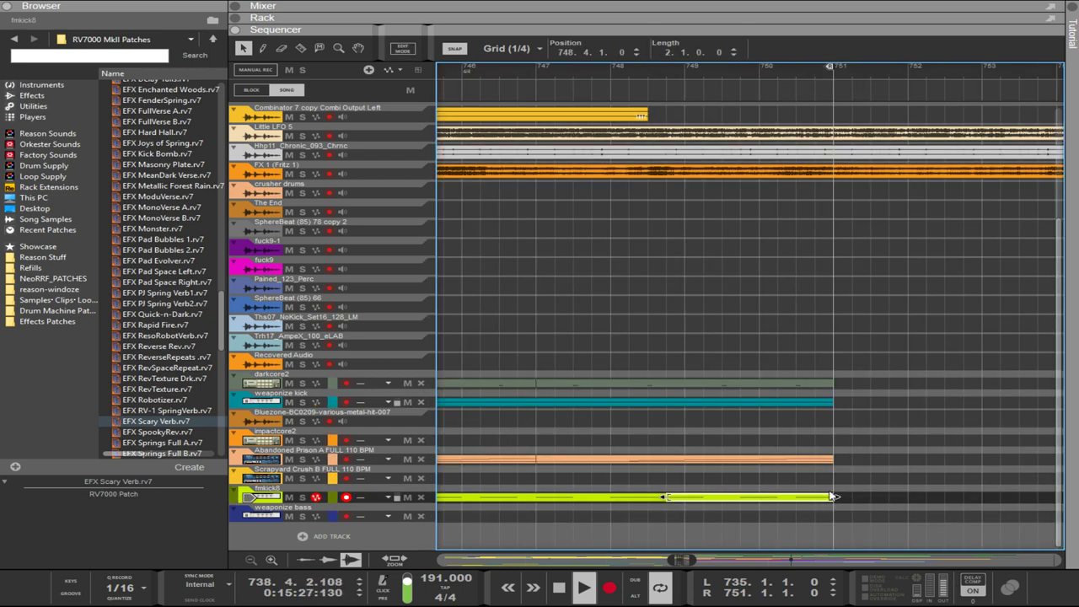
scroll(879, 495, down, 10)
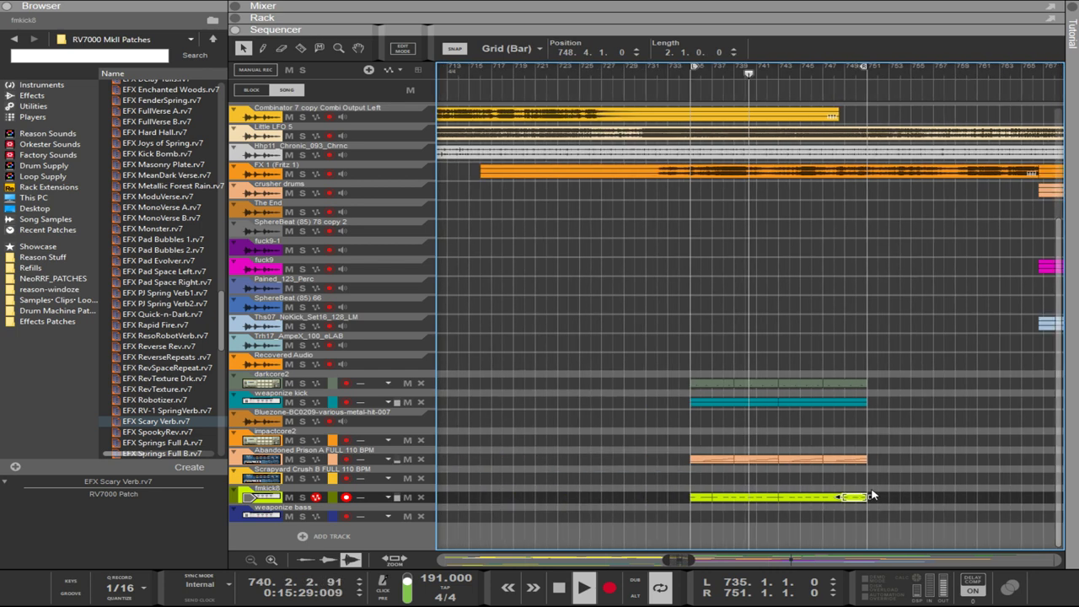
- Select the later fmkick8 clips and nudge them a quarter note later
drag(910, 492, 730, 515)
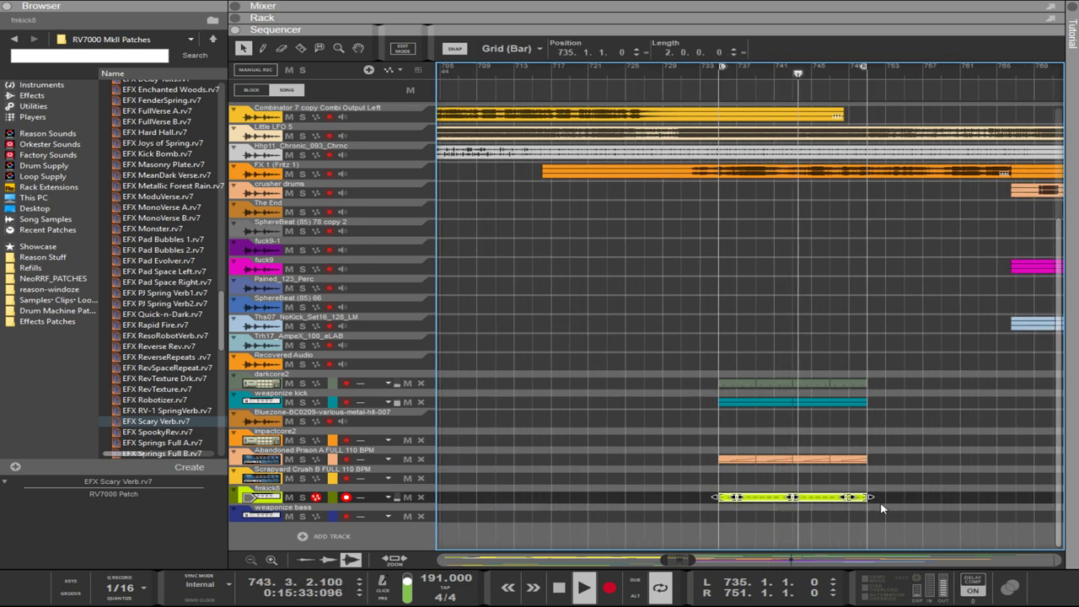
scroll(879, 503, up, 6)
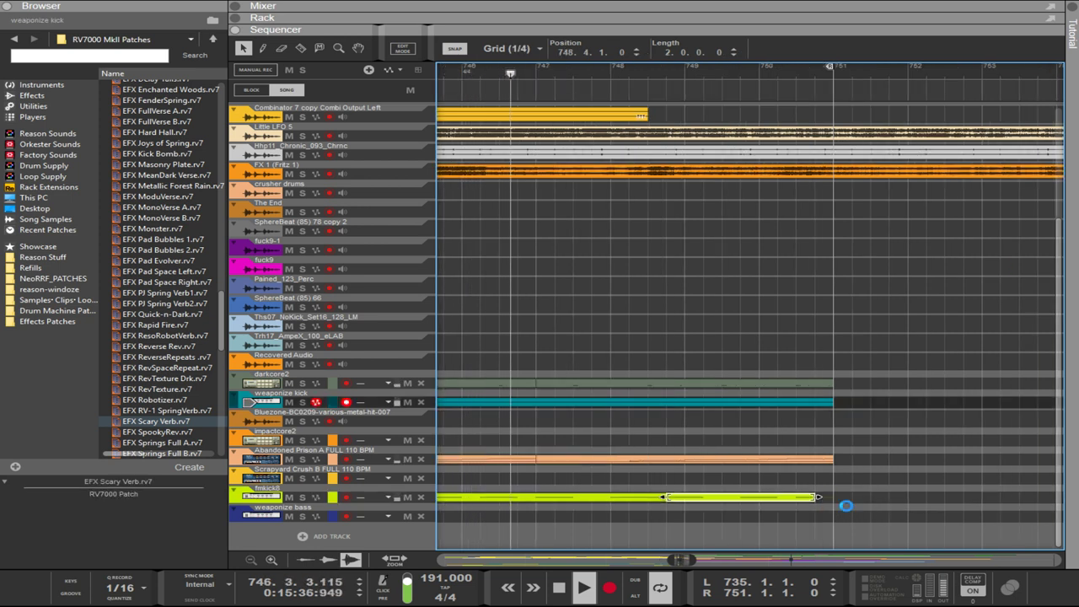
key(ctrl+Right)
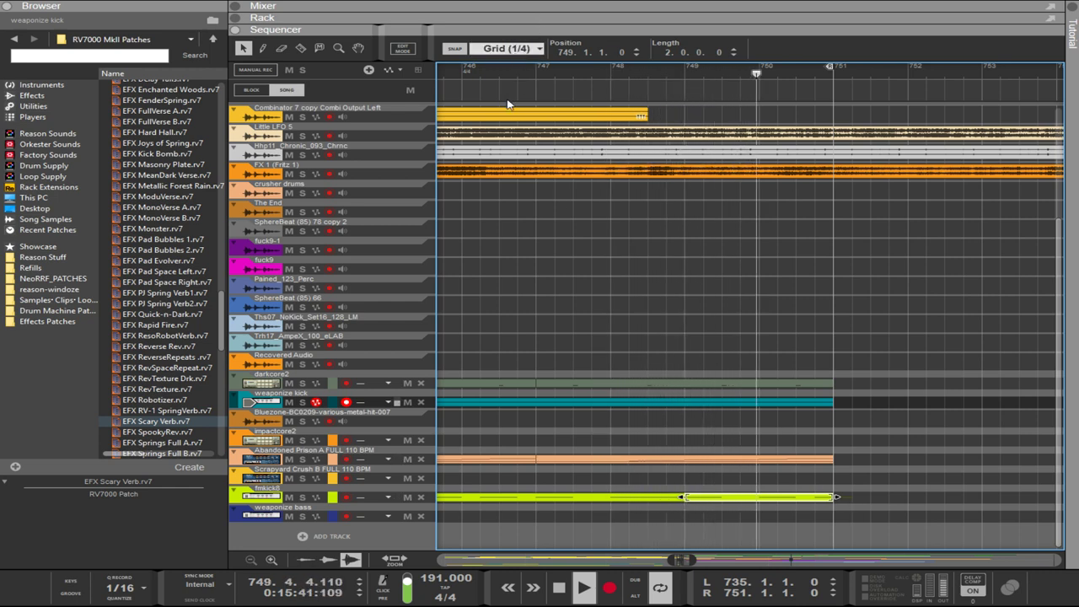
scroll(779, 375, down, 4)
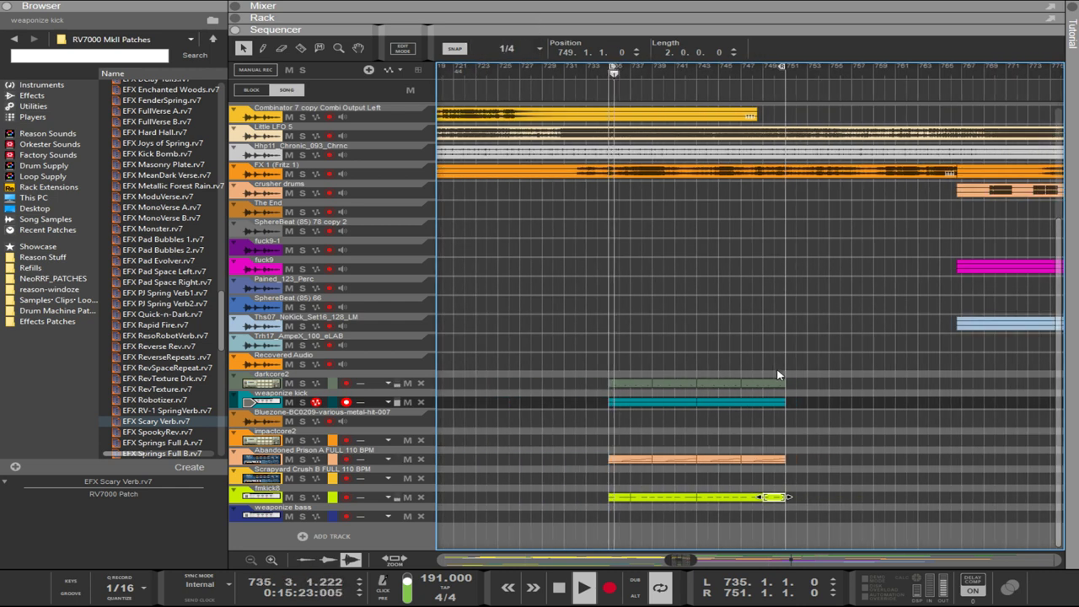
scroll(809, 504, up, 5)
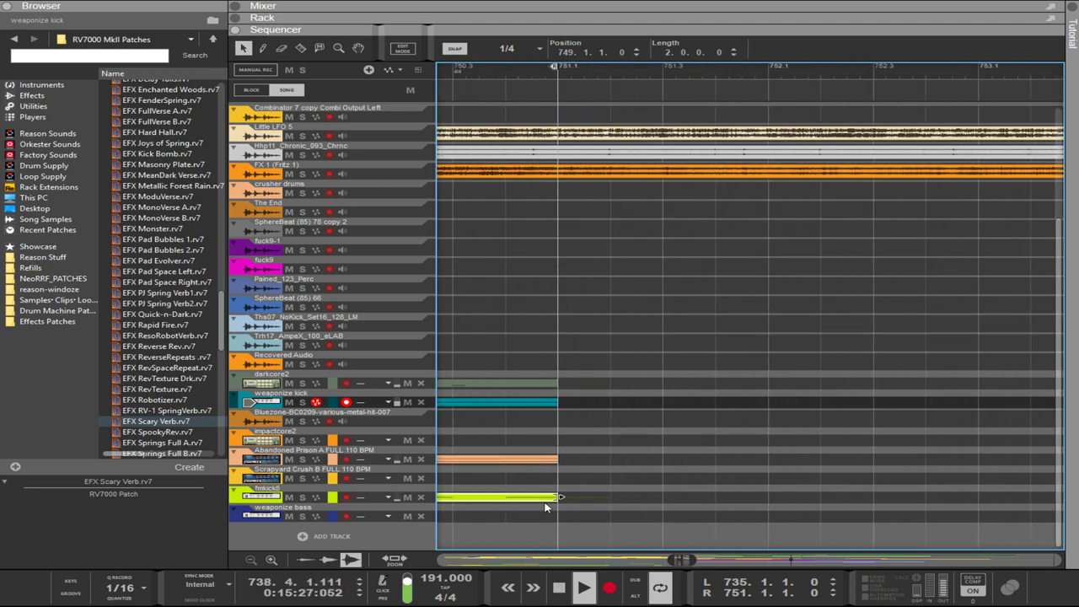
scroll(542, 524, left, 5)
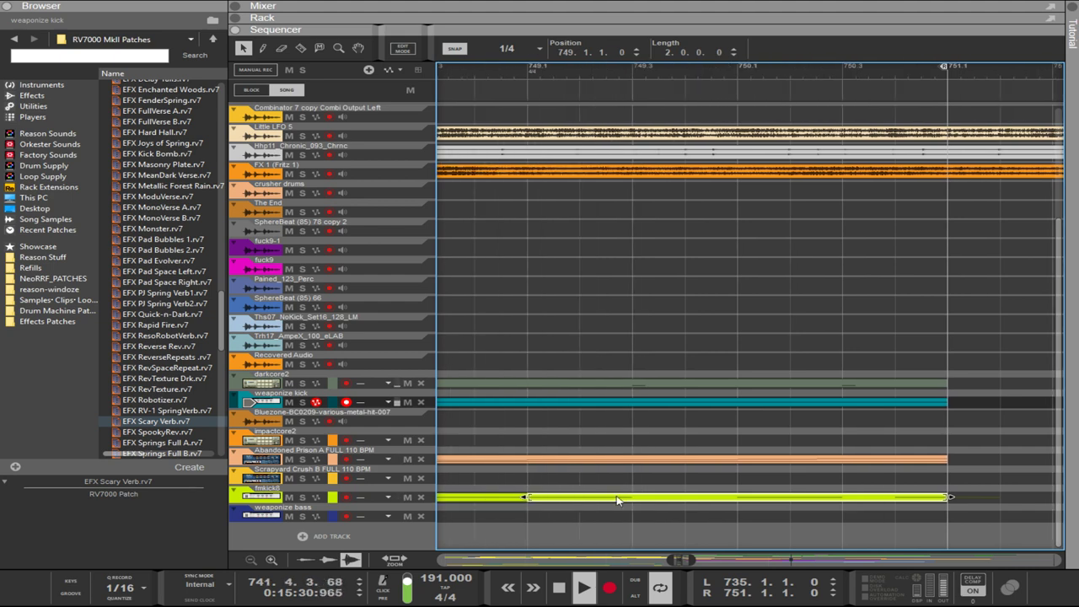
- Undo three times so the fmkick8 clips rejoin and stop at bar 751
key(ctrl+z)
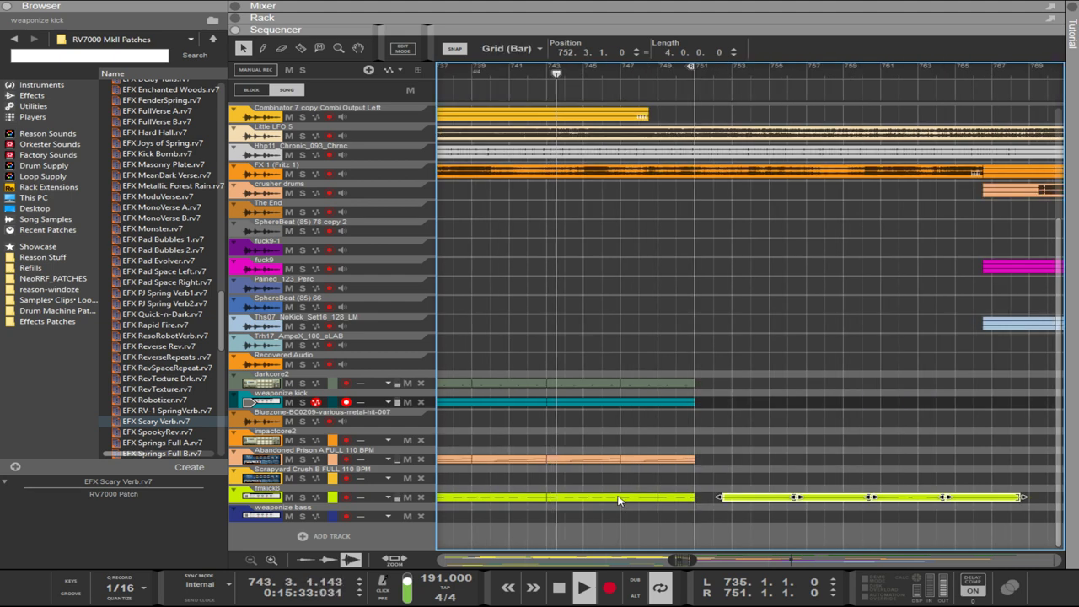
key(ctrl+z)
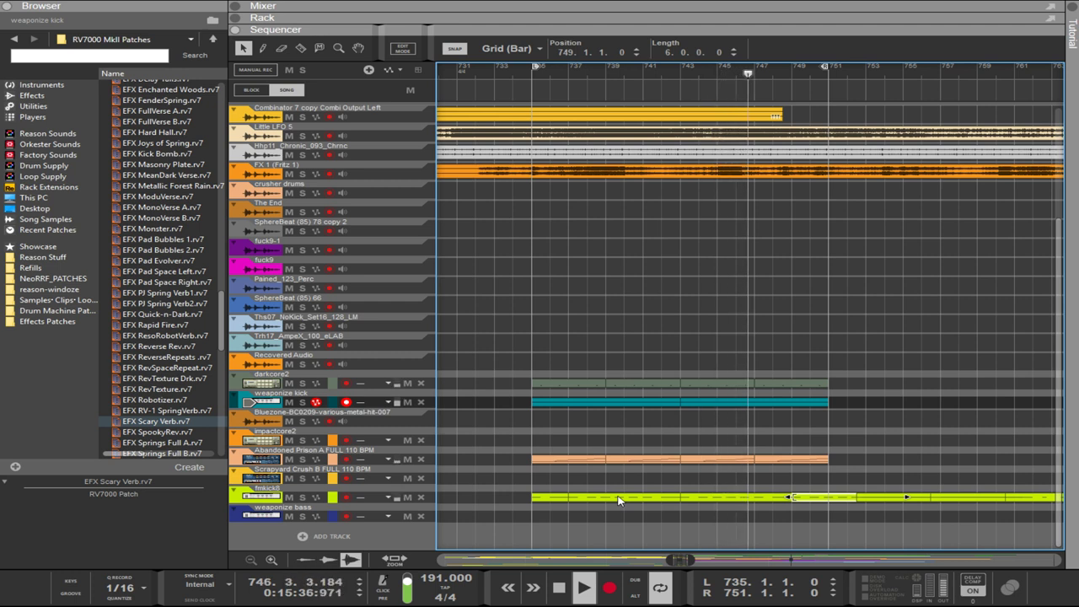
key(ctrl+z)
scroll(618, 500, right, 3)
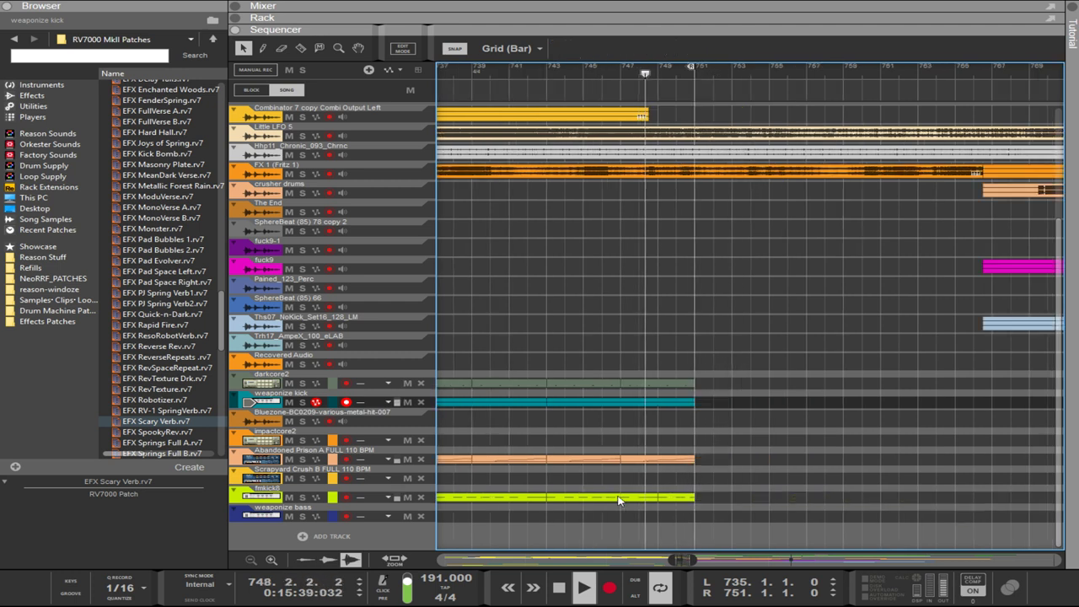
scroll(628, 506, up, 3)
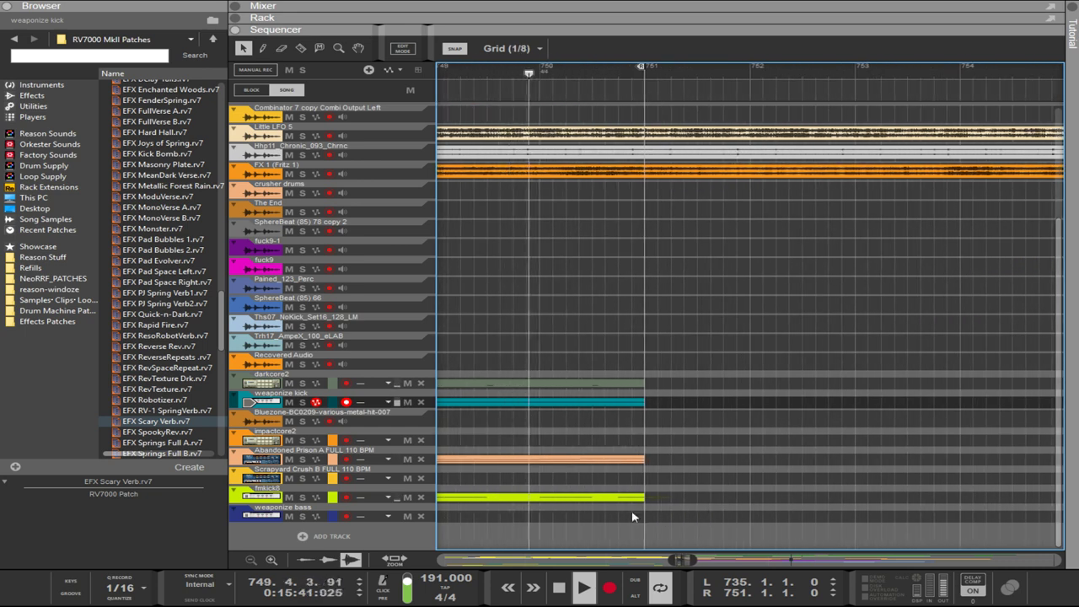
scroll(622, 508, down, 2)
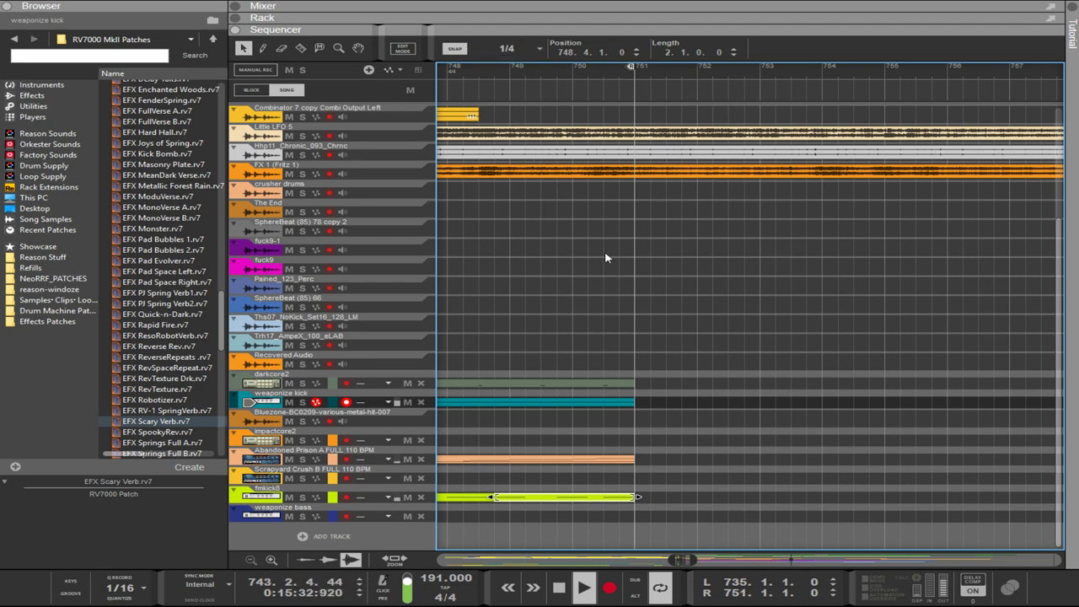
- Copy the fmkick8 clips past bar 751 and nudge the bar 753–759 clip a quarter note earlier
scroll(622, 309, down, 4)
mouse_move(690, 485)
mouse_down()
mouse_move(519, 467)
mouse_move(455, 499)
mouse_move(704, 496)
mouse_move(681, 497)
mouse_up()
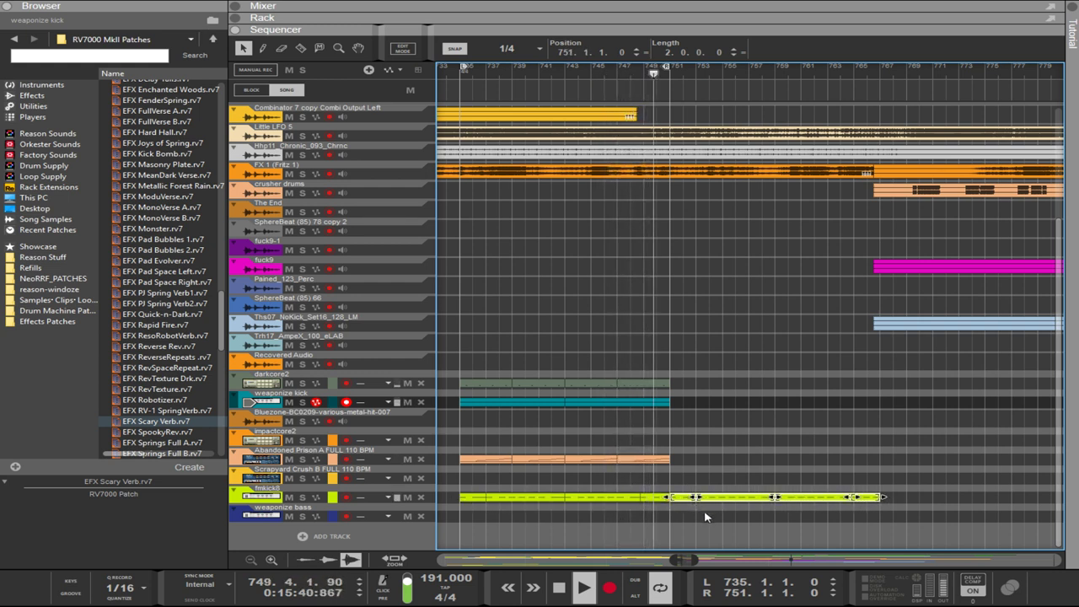
click(727, 498)
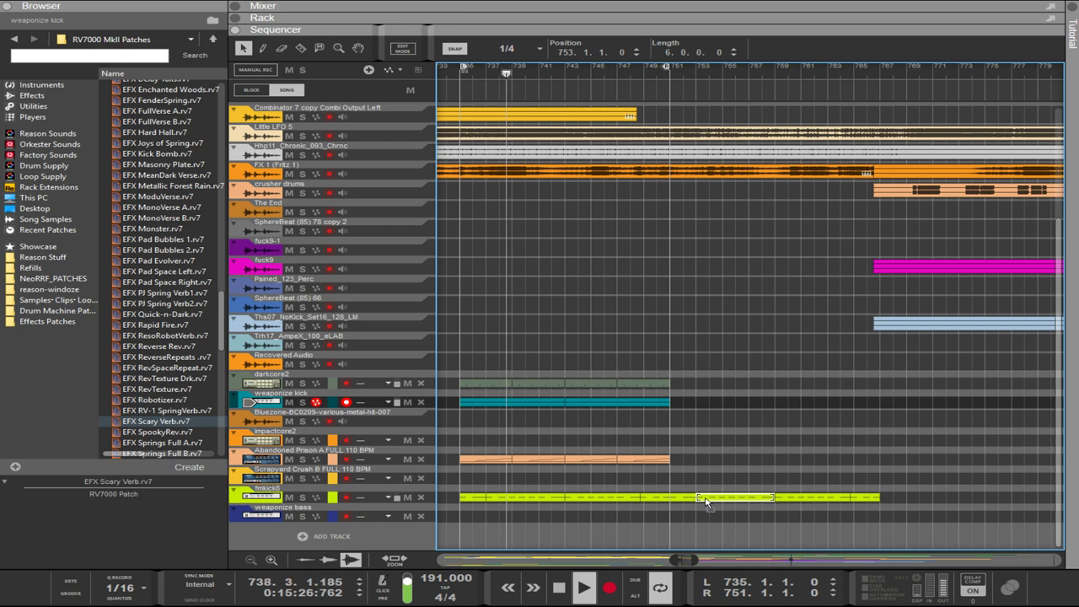
drag(706, 501, 706, 501)
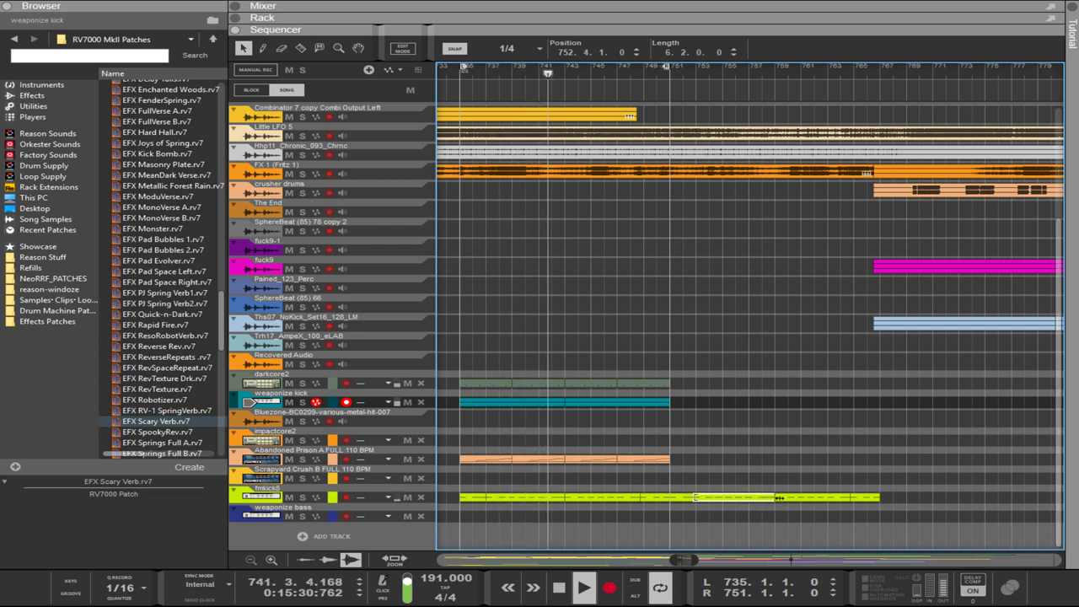
- Lengthen the short fmkick8 clip near bar 764 and move the loop end to bar 767
click(856, 498)
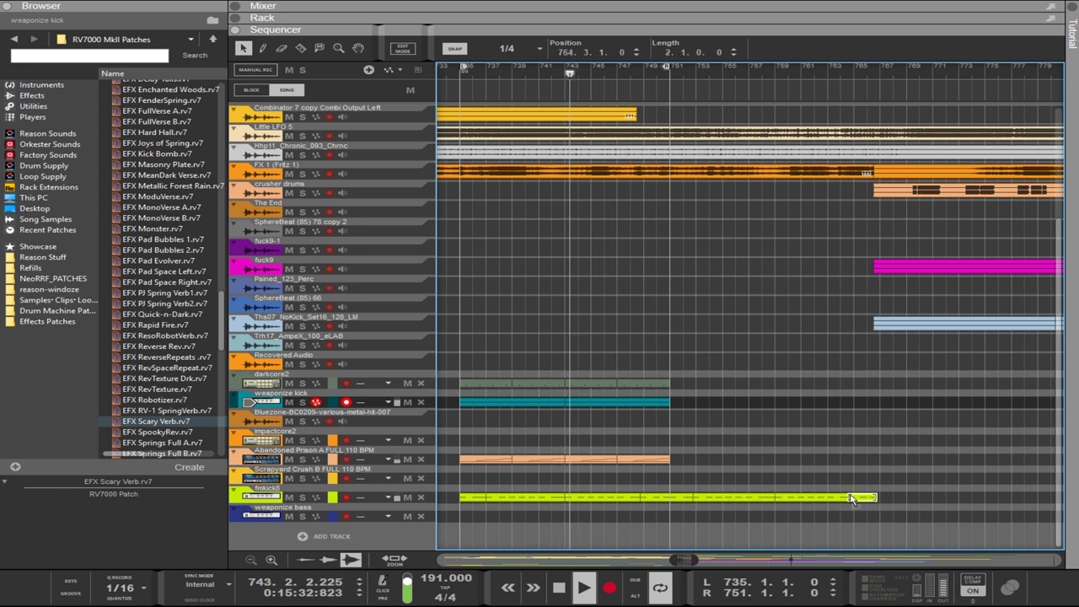
drag(879, 497, 885, 497)
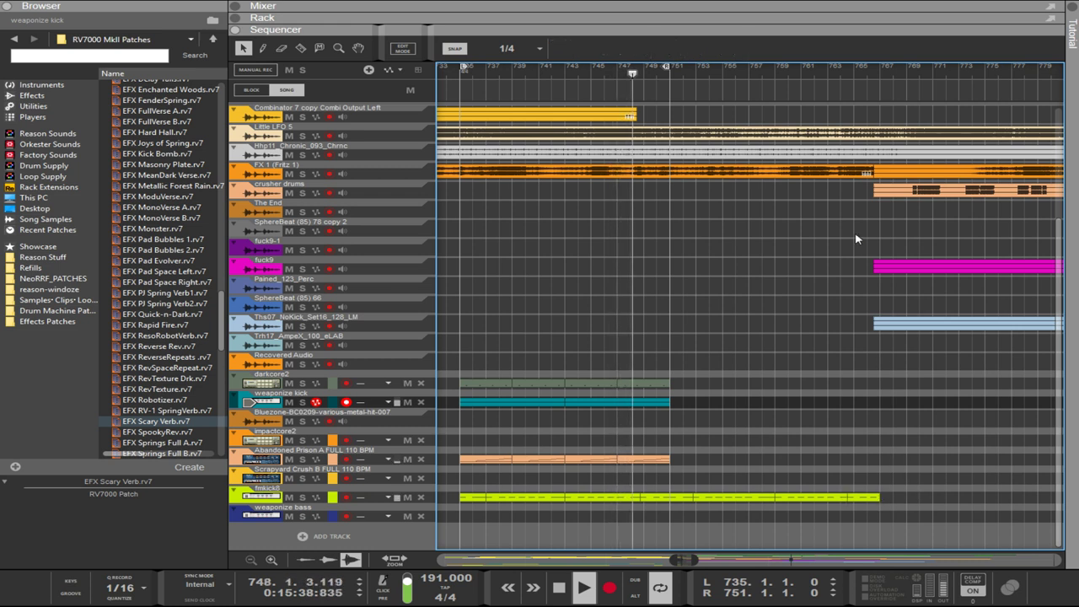
alt+click(881, 66)
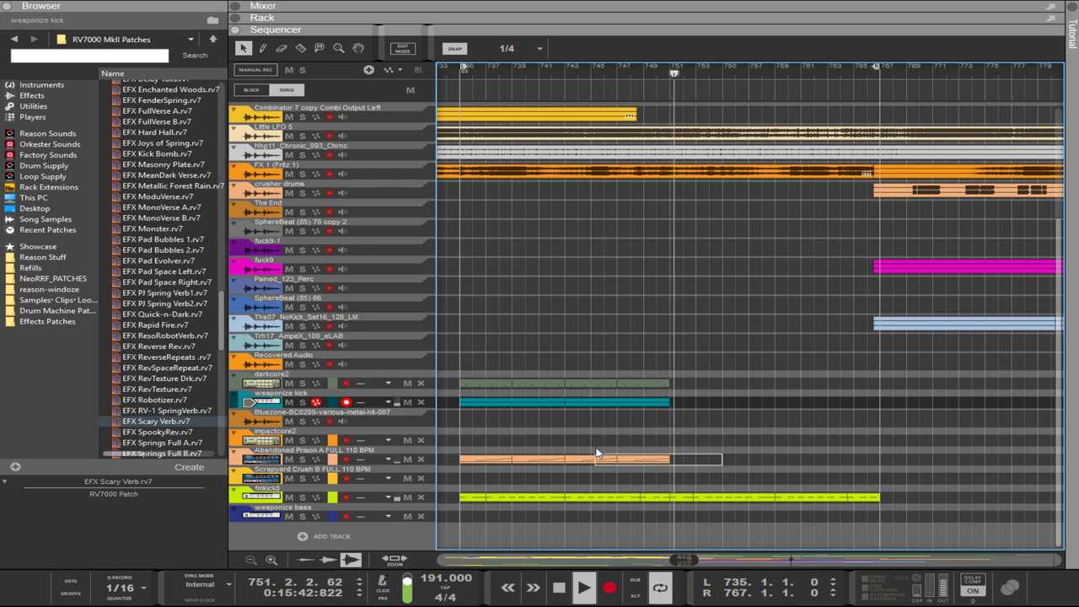
- Select the darkcore2 and weaponize kick clips, leaving out the first Abandoned Prison clip
click(468, 461)
shift+click(468, 461)
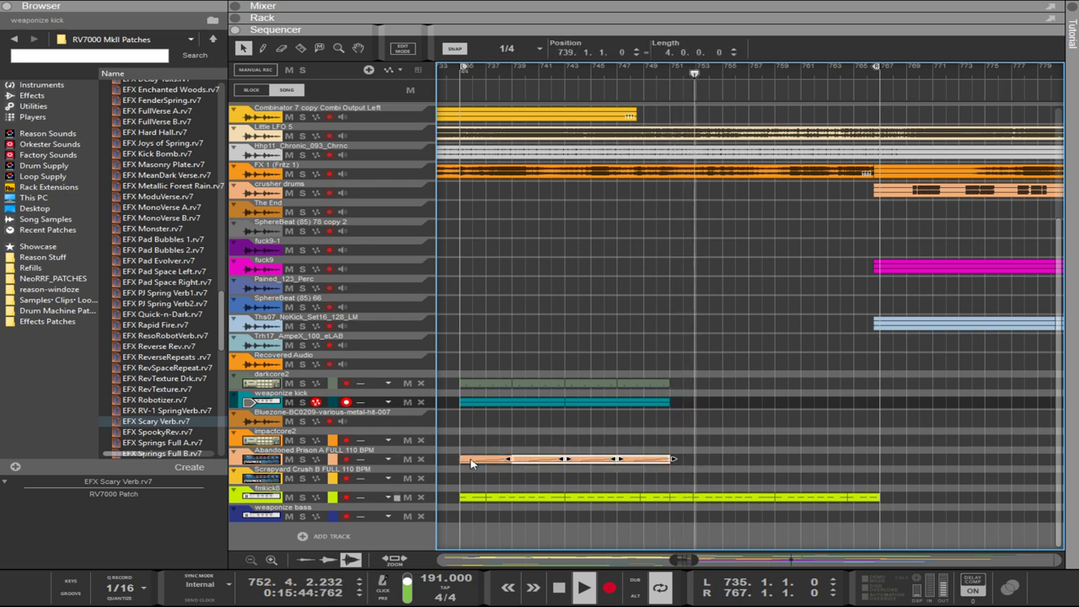
scroll(616, 419, up, 2)
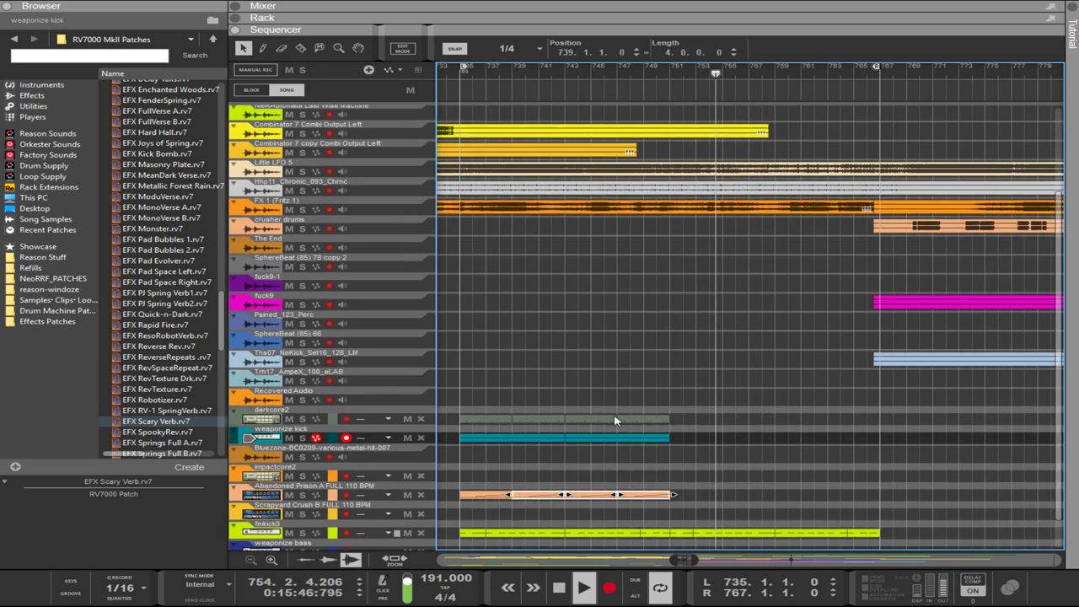
scroll(617, 419, down, 2)
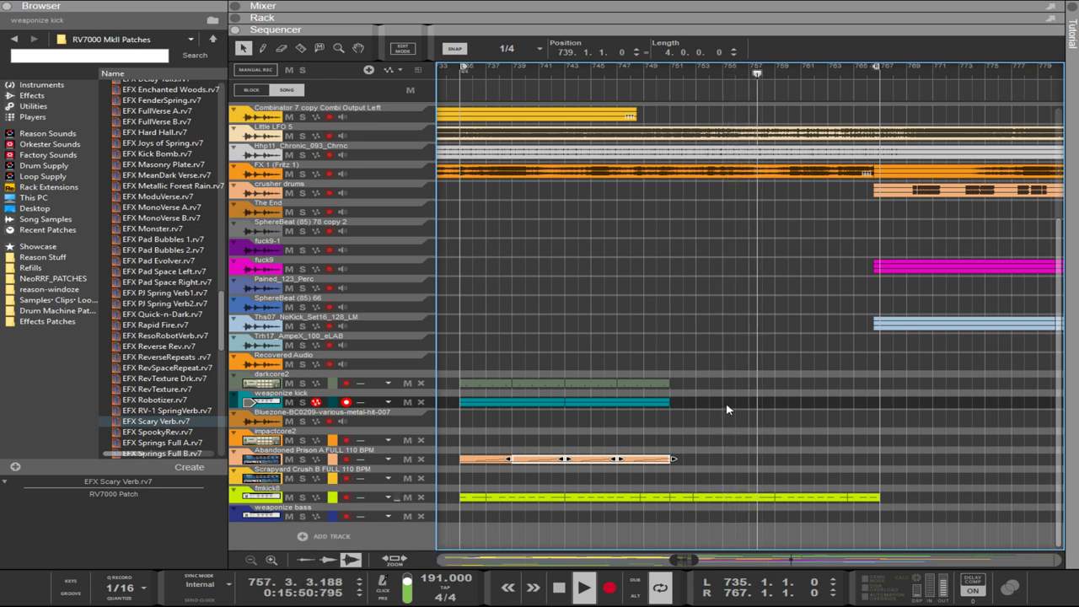
drag(722, 409, 664, 393)
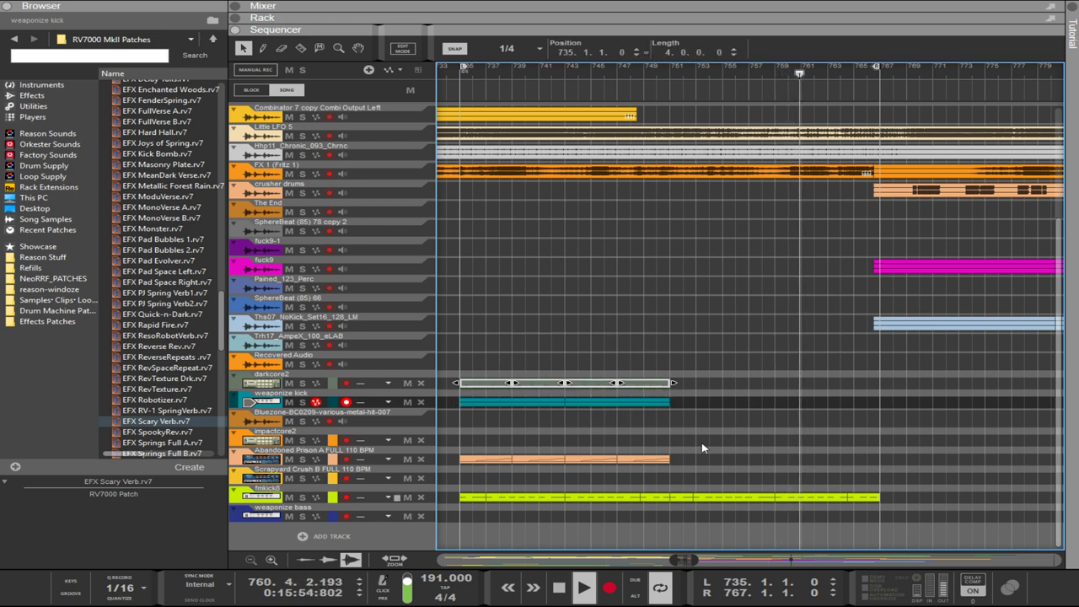
- Lower the tempo from 191 to 181 BPM and move the loop start to bar 751
click(436, 577)
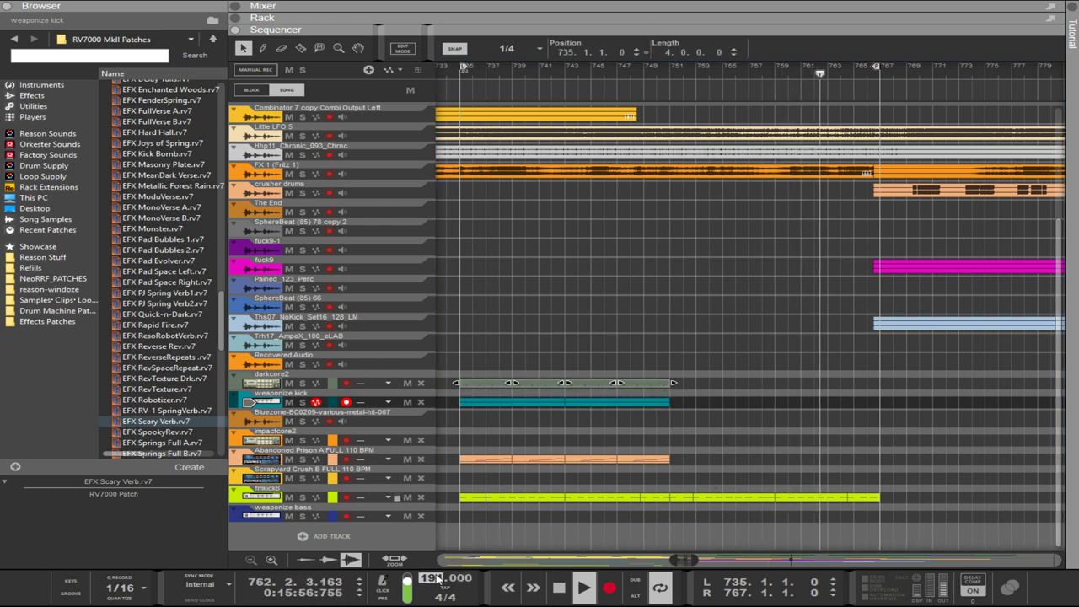
drag(435, 576, 444, 580)
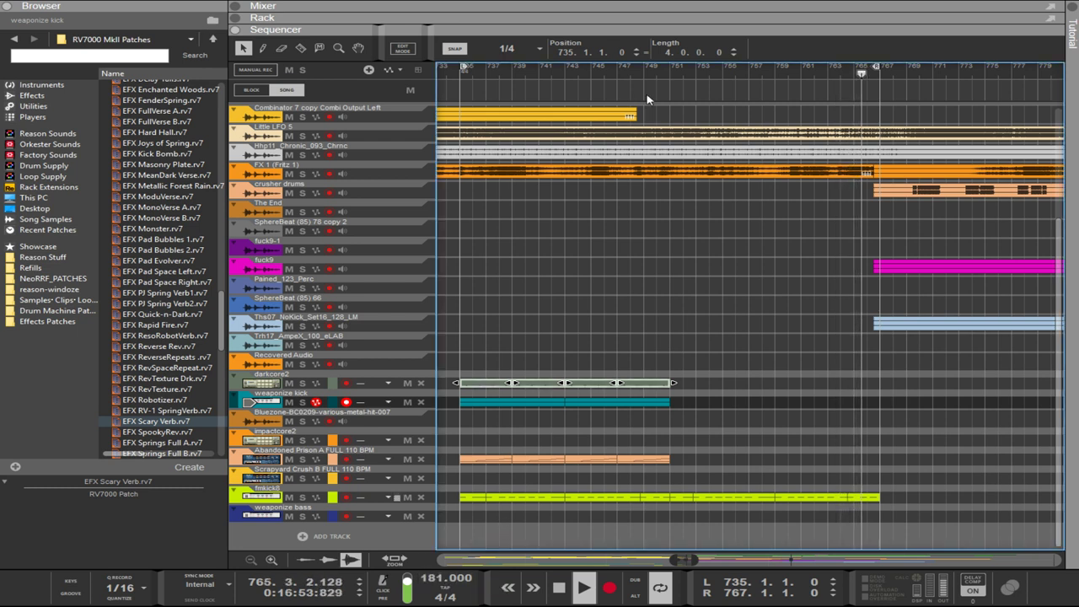
drag(696, 70, 672, 70)
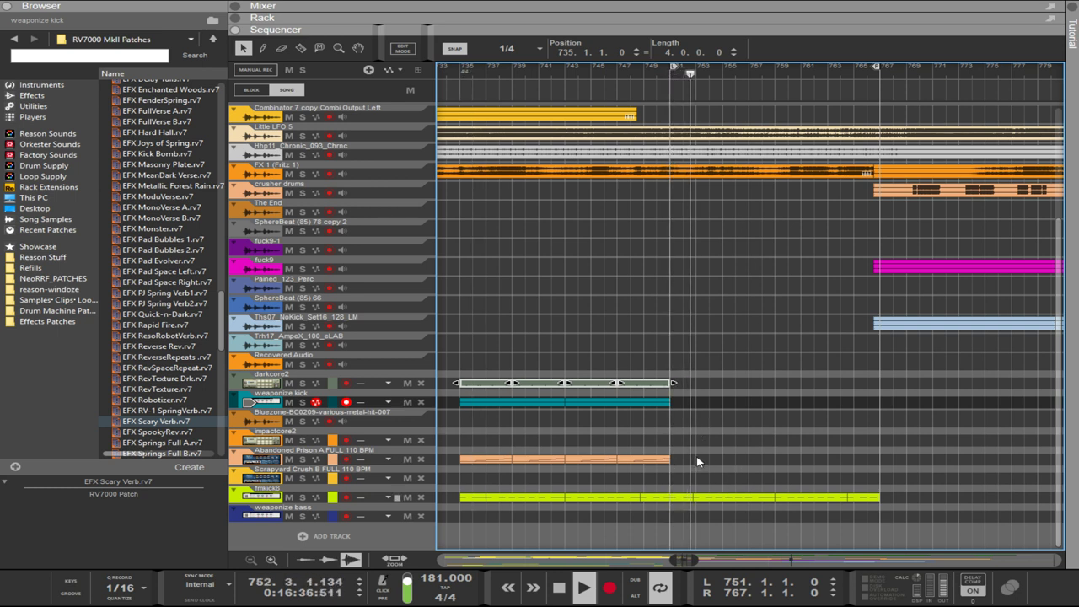
- Copy the darkcore2 and weaponize kick clips later and move the Abandoned Prison clips earlier
drag(701, 428, 685, 397)
drag(910, 382, 699, 372)
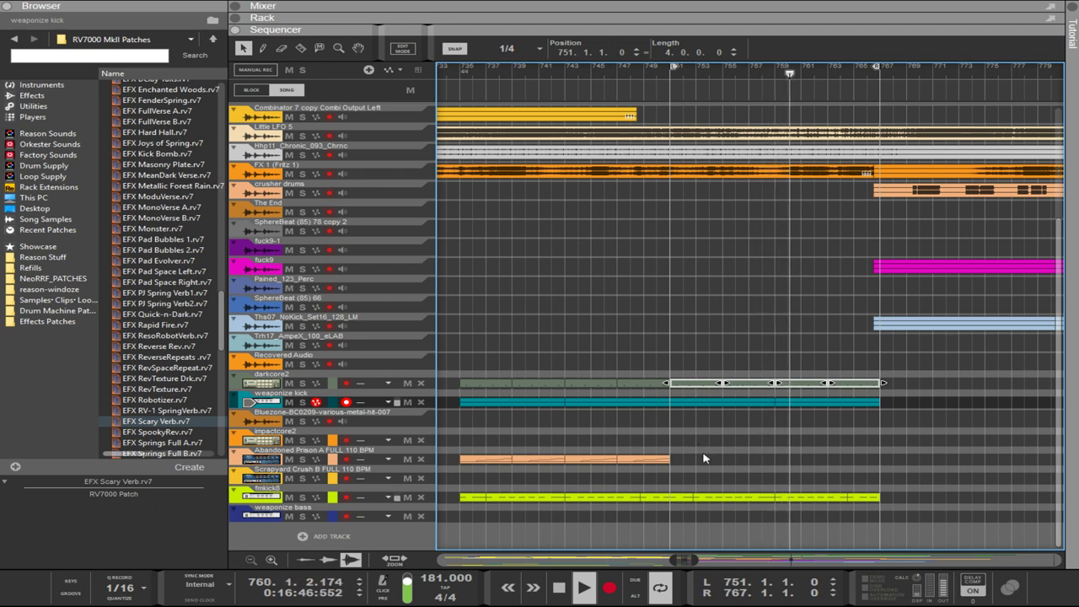
drag(703, 455, 493, 459)
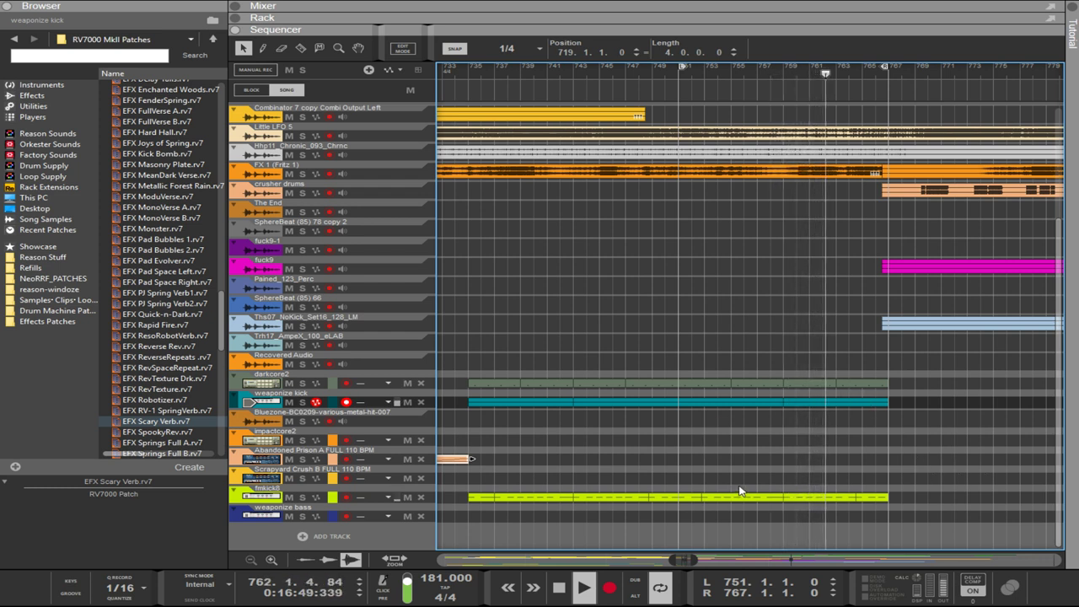
- Copy the darkcore2 and weaponize kick clips to start at bar 767 and move the loop end to 783
scroll(853, 464, up, 6)
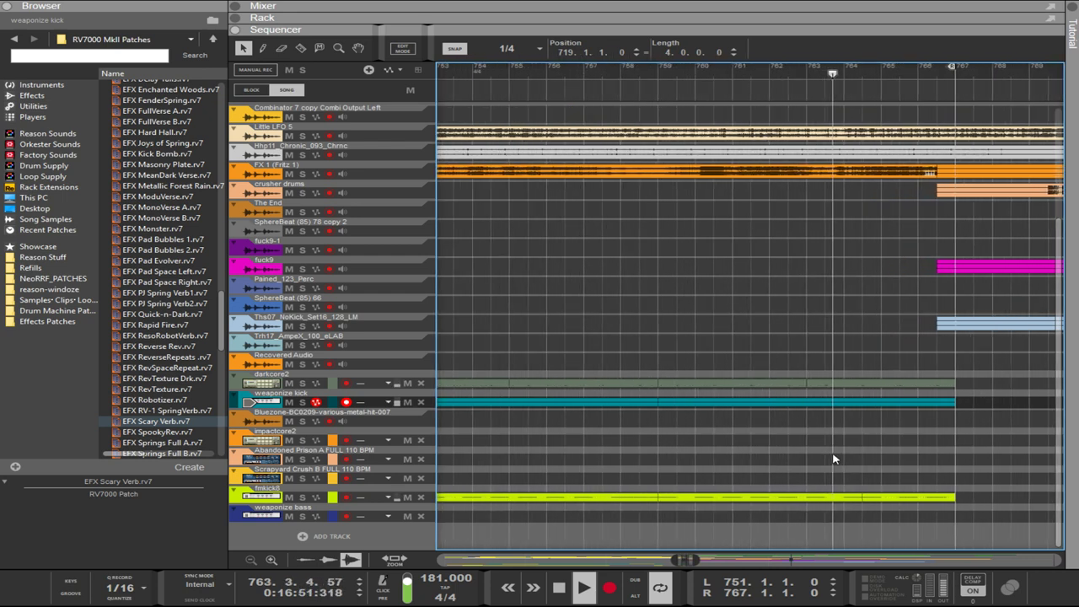
scroll(832, 455, down, 5)
scroll(829, 456, down, 4)
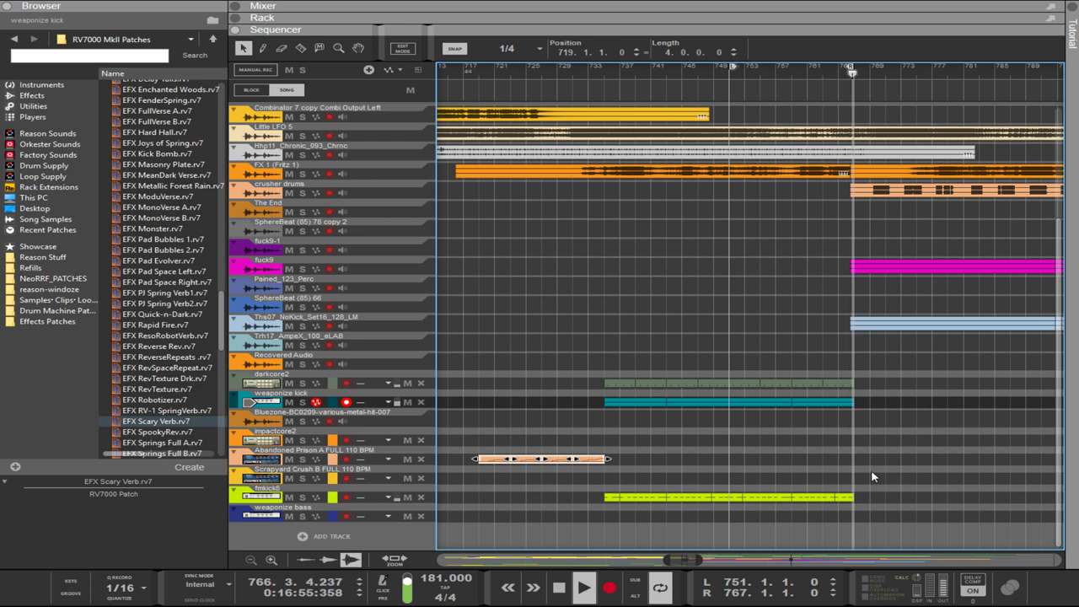
drag(916, 503, 609, 496)
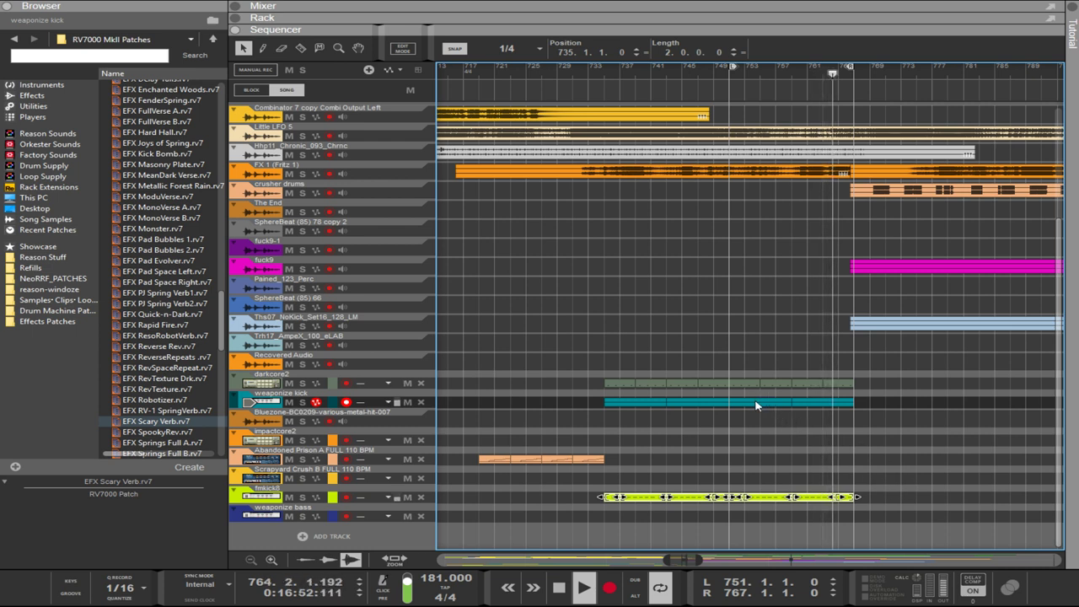
drag(920, 445, 737, 370)
drag(777, 403, 875, 405)
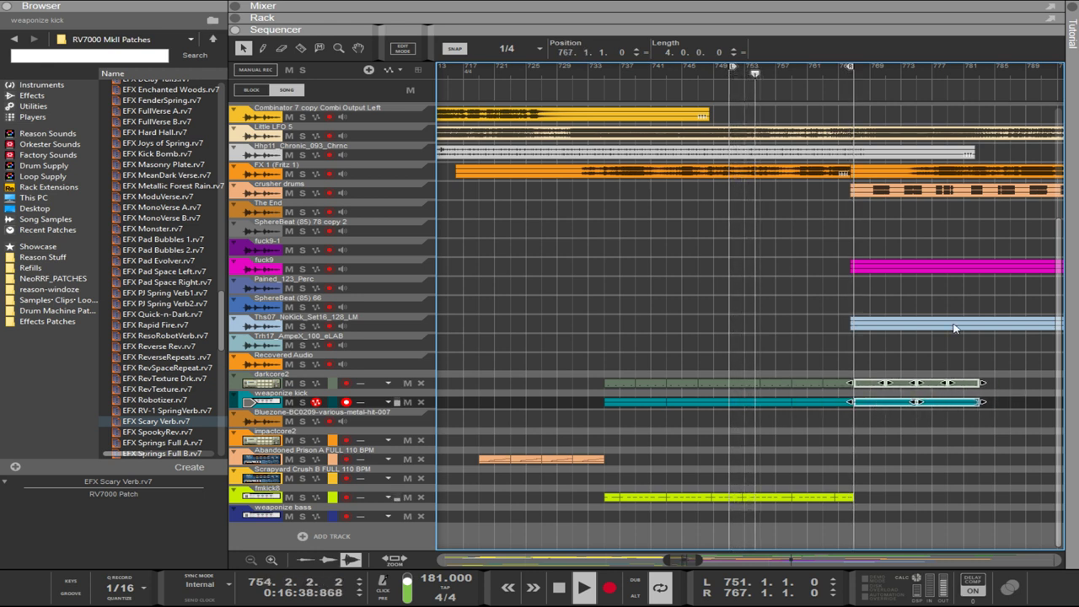
drag(972, 77, 981, 77)
- Move the loop start to bar 767 and copy the darkcore2 and weaponize kick clips to bar 783
ctrl+click(856, 68)
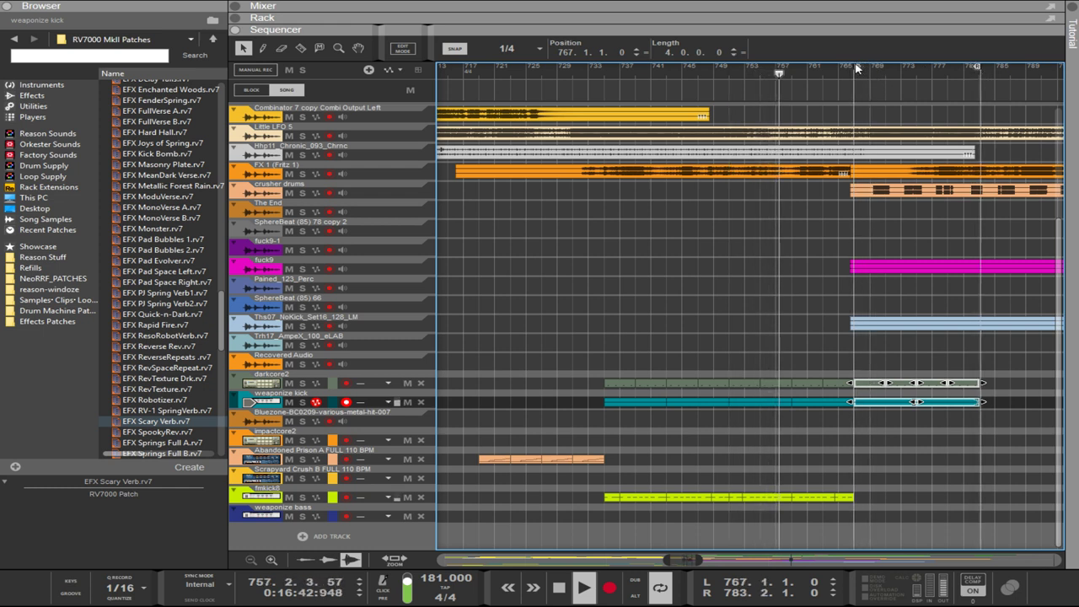
scroll(1048, 259, down, 2)
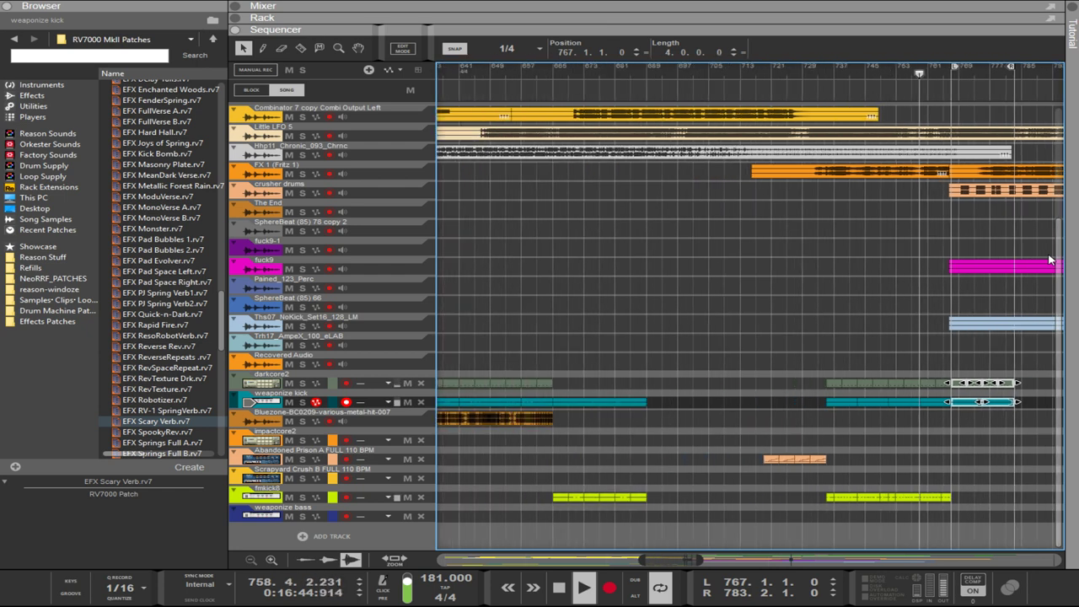
scroll(1048, 260, up, 4)
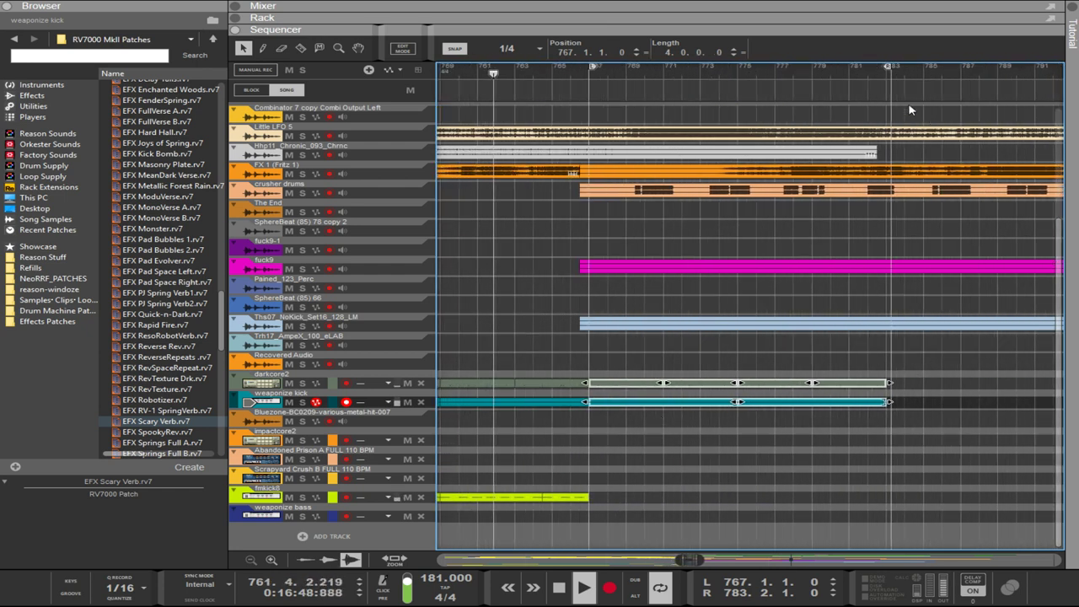
drag(887, 68, 1078, 87)
mouse_move(903, 410)
mouse_down()
mouse_move(684, 400)
mouse_move(540, 361)
mouse_up()
drag(529, 405, 822, 394)
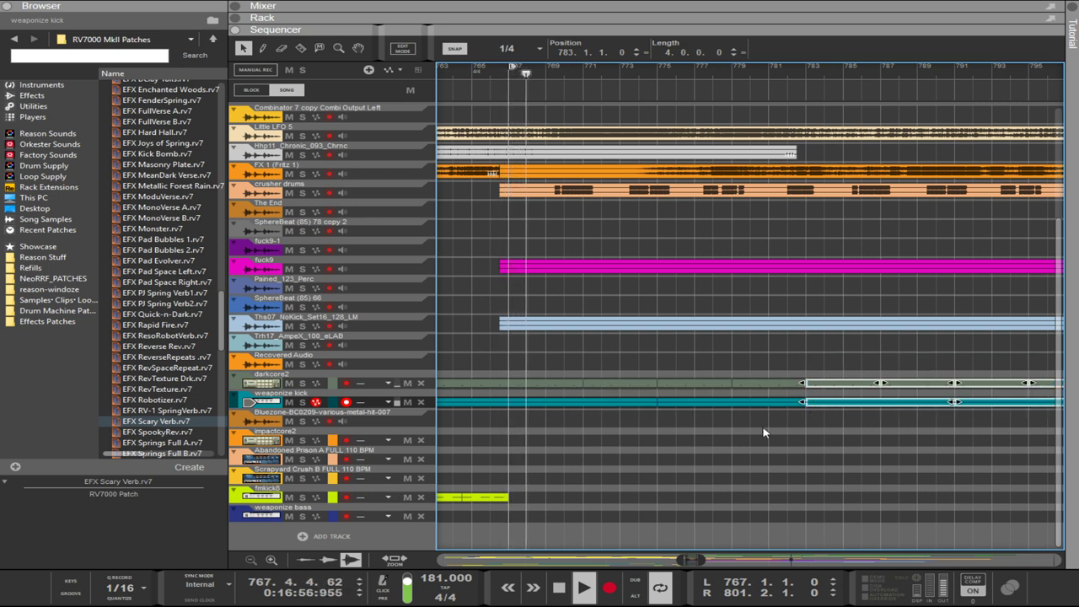
- Set the loop end to bar 799, then toggle the weaponize kick and weaponize bass mutes
drag(561, 473, 555, 522)
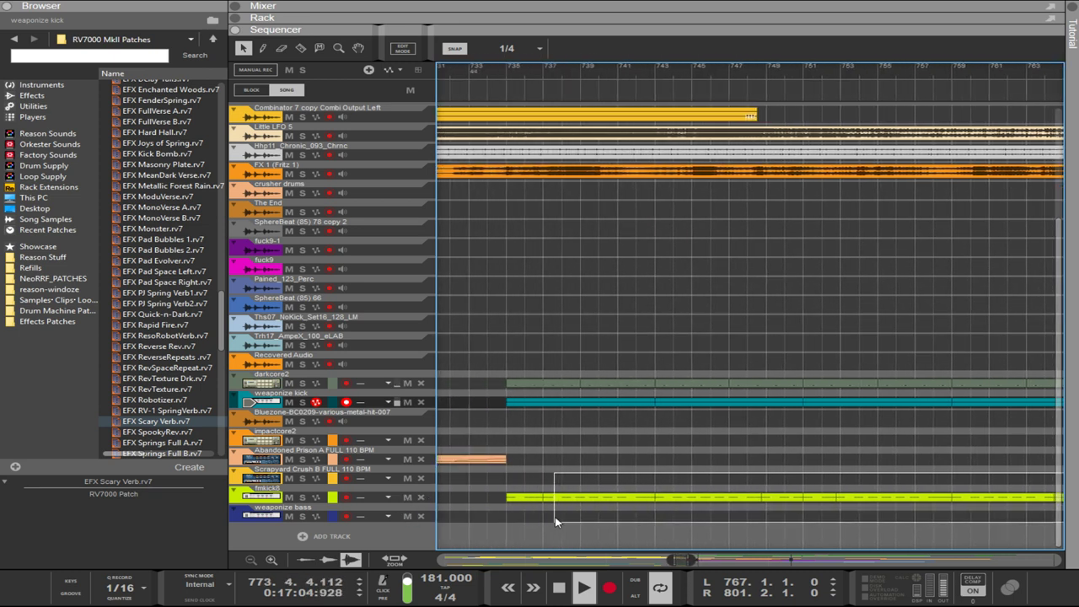
drag(632, 514, 999, 477)
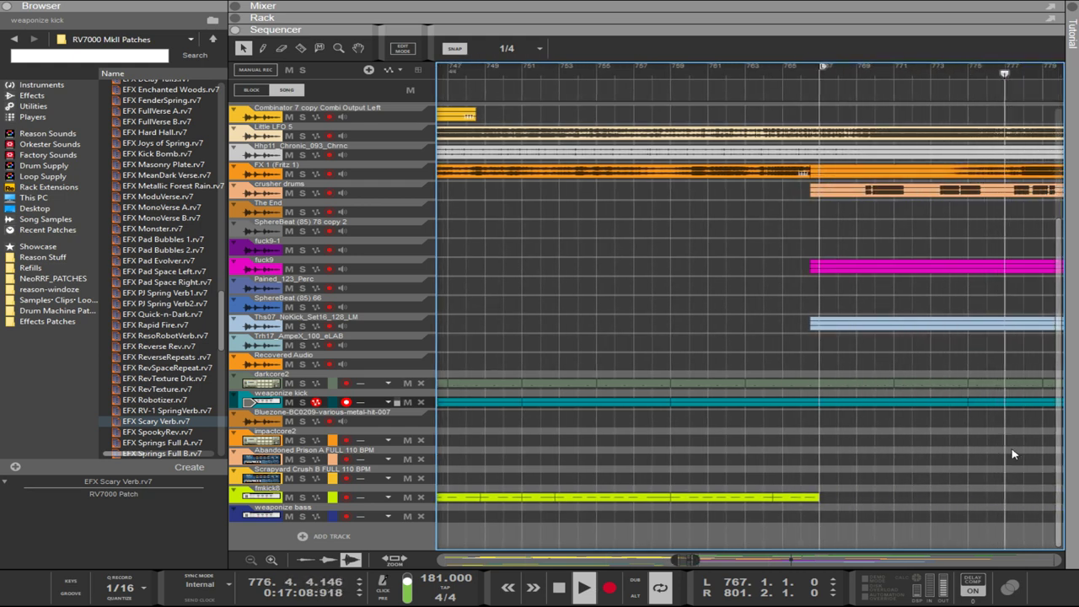
scroll(1015, 448, down, 1)
scroll(1017, 450, left, 3)
scroll(1015, 455, right, 5)
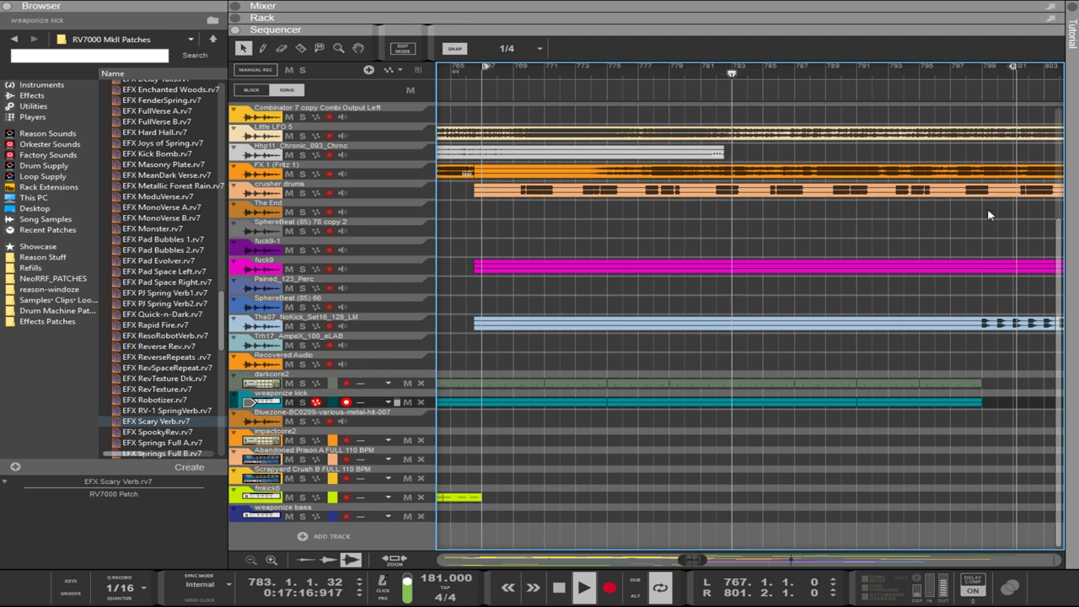
drag(1012, 67, 982, 73)
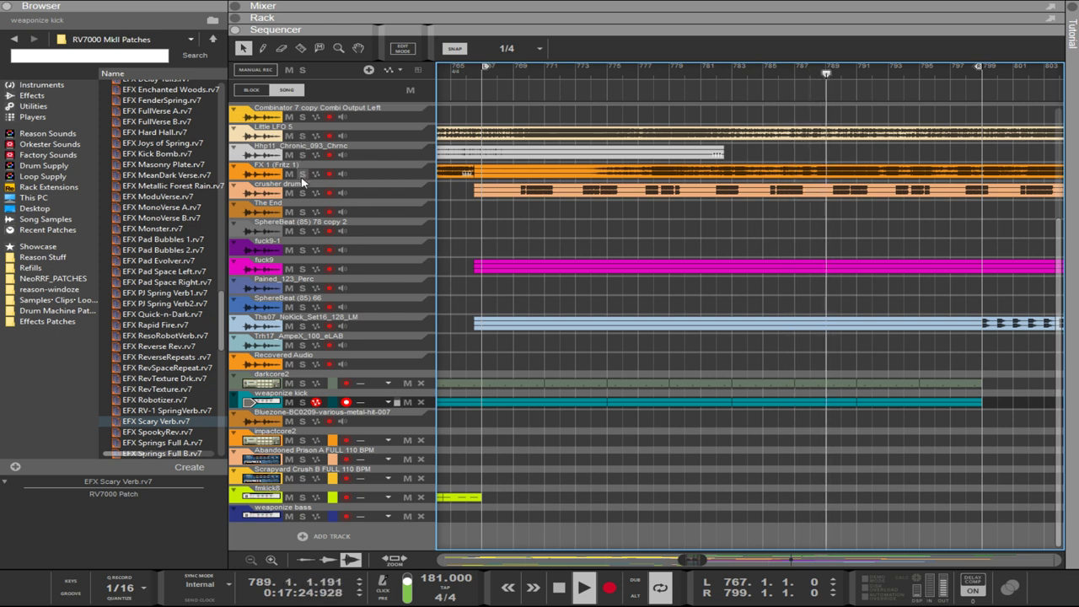
click(289, 402)
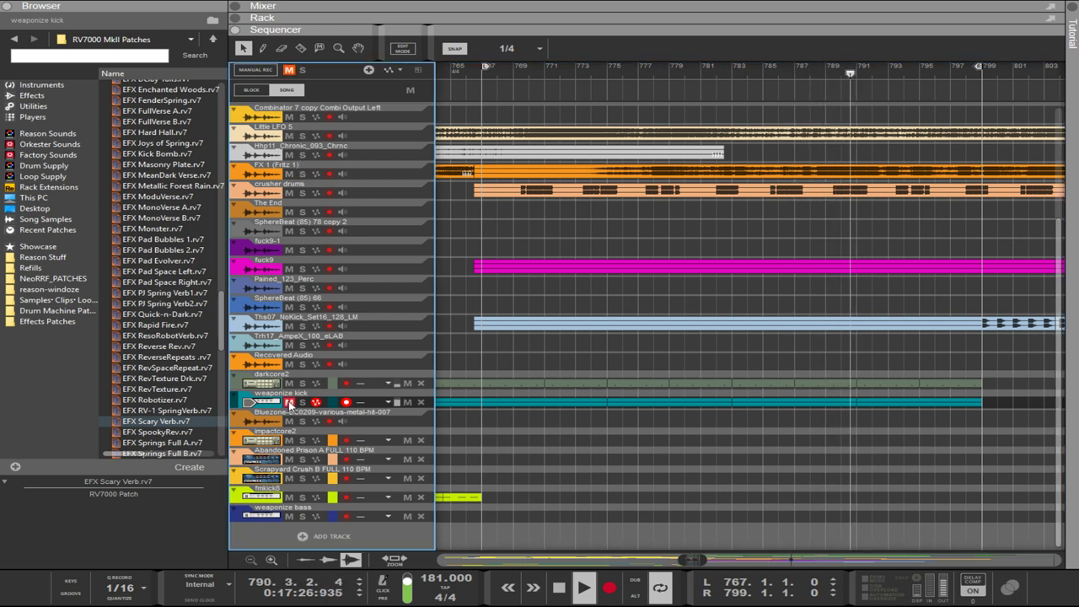
click(288, 517)
click(289, 403)
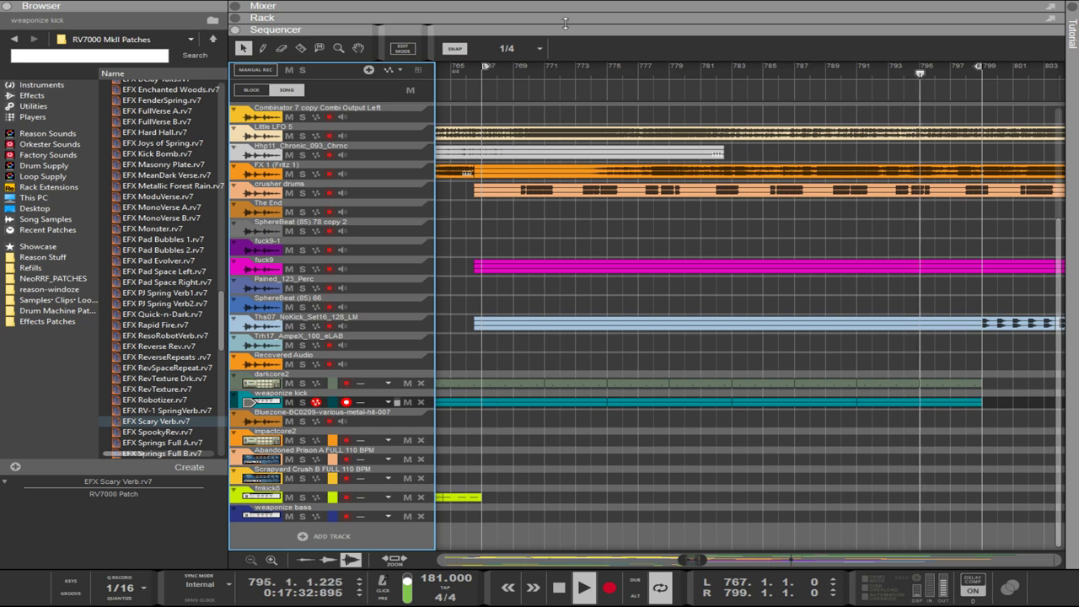
- Show the rack and the mixer above the sequencer
key(F6)
click(654, 6)
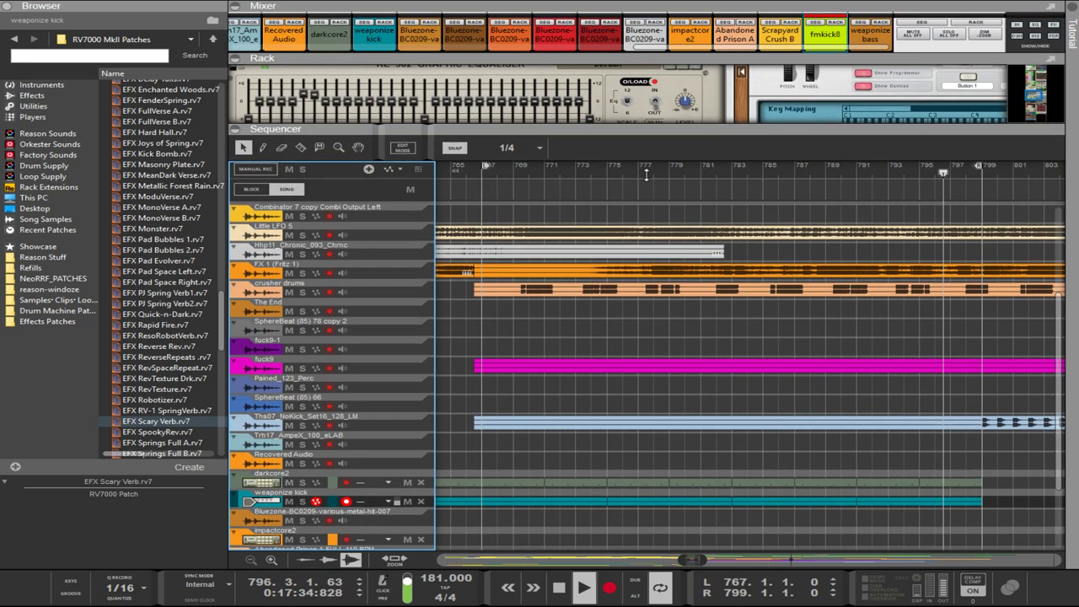
scroll(672, 172, down, 3)
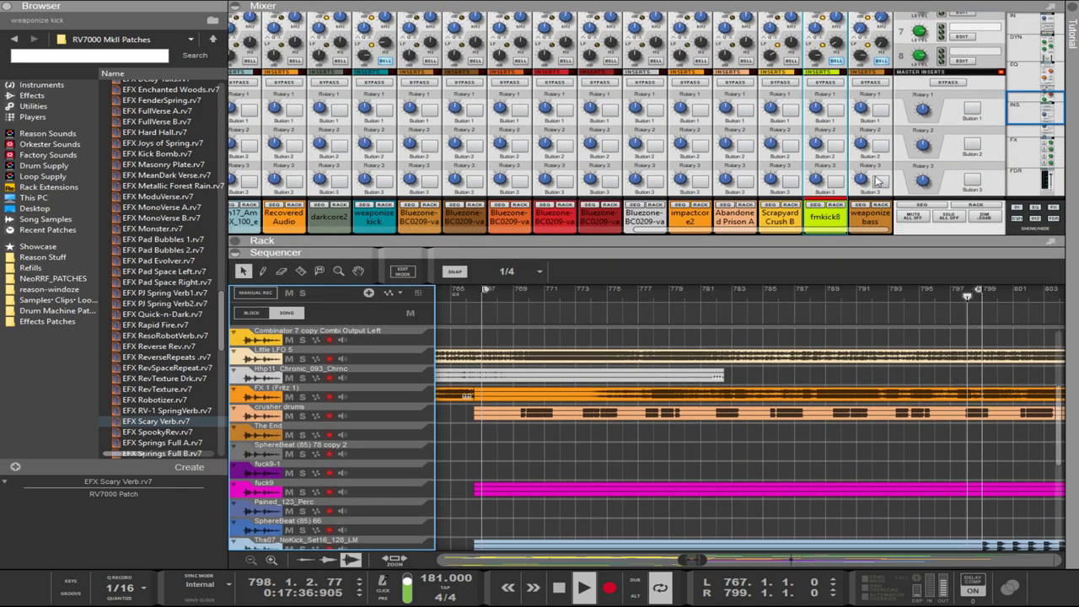
scroll(877, 181, down, 5)
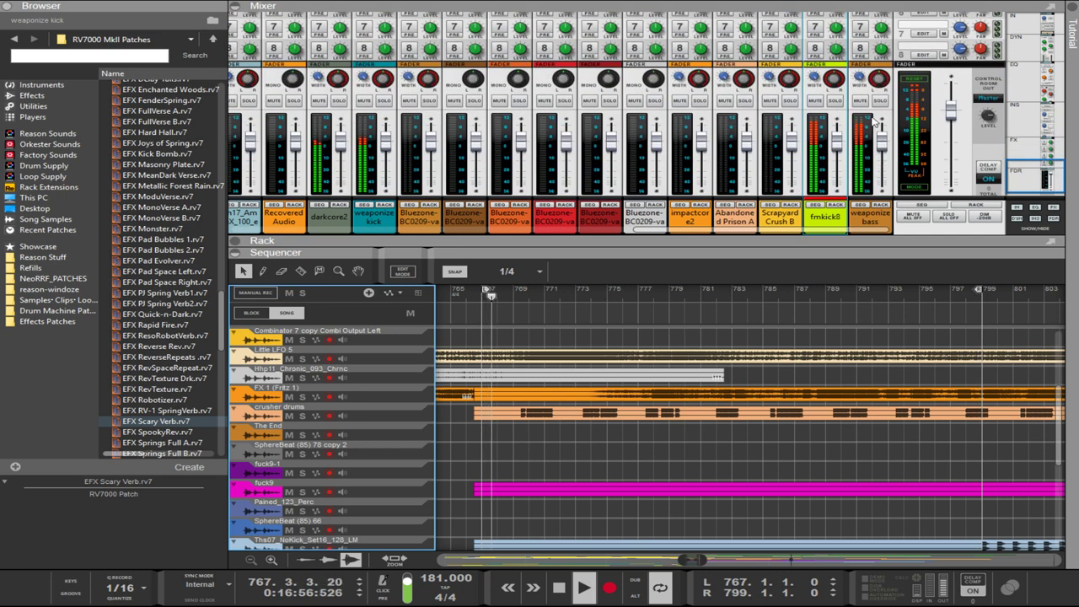
scroll(874, 122, up, 2)
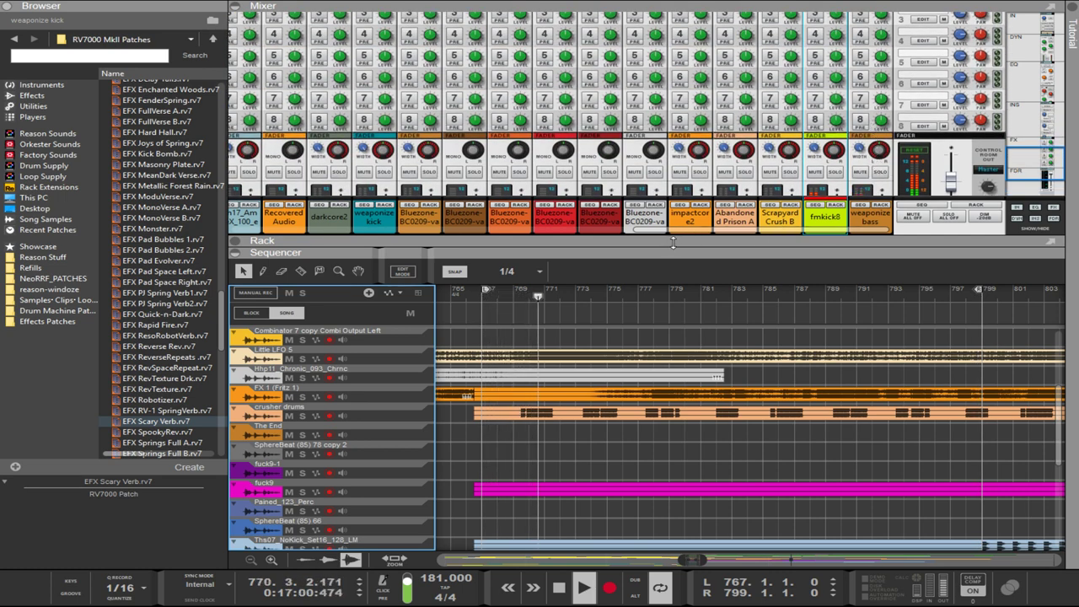
drag(683, 253, 683, 211)
scroll(877, 97, up, 3)
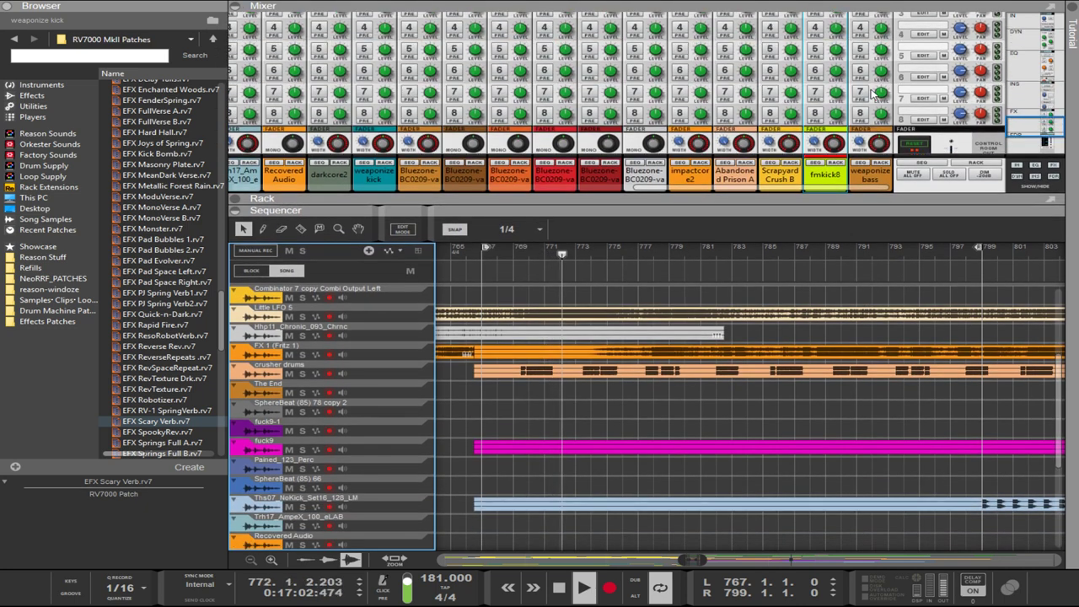
scroll(877, 97, up, 6)
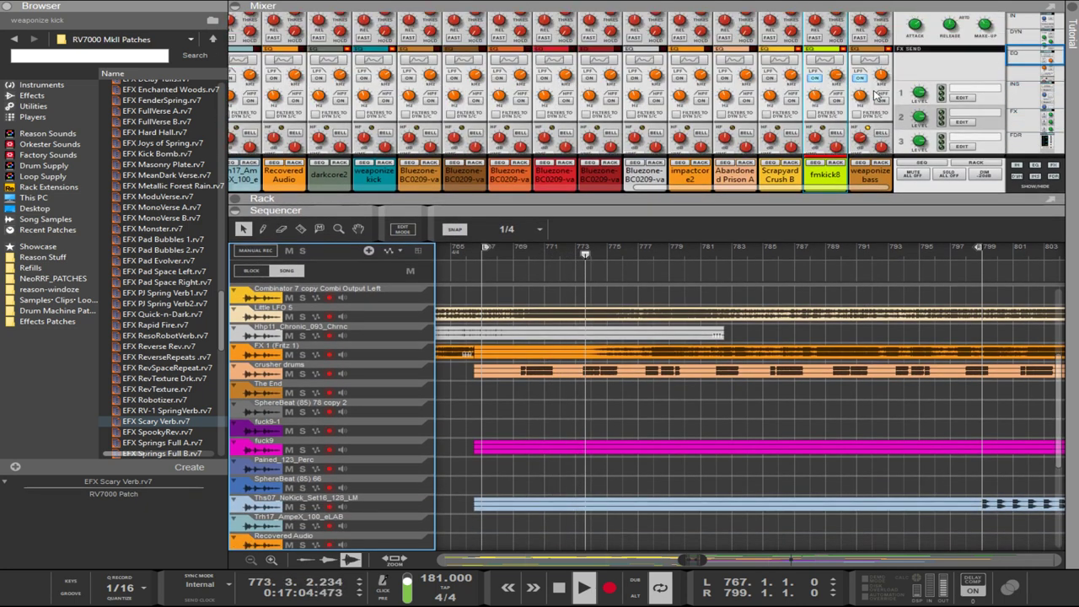
scroll(877, 97, down, 5)
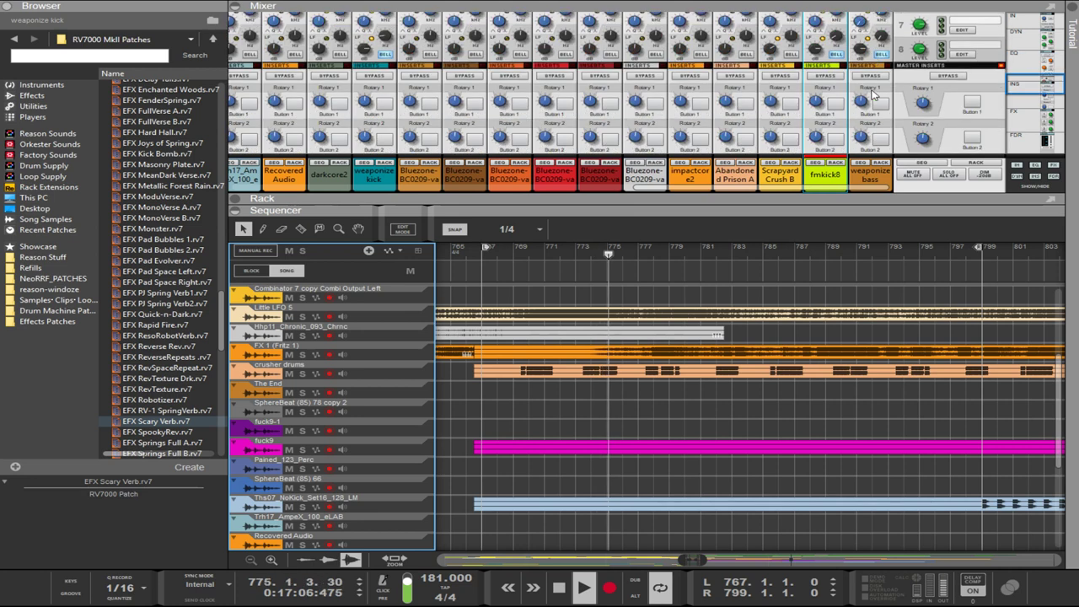
- Select every mixer channel and pull all levels down together, first fader to -4.65 dB
click(868, 175)
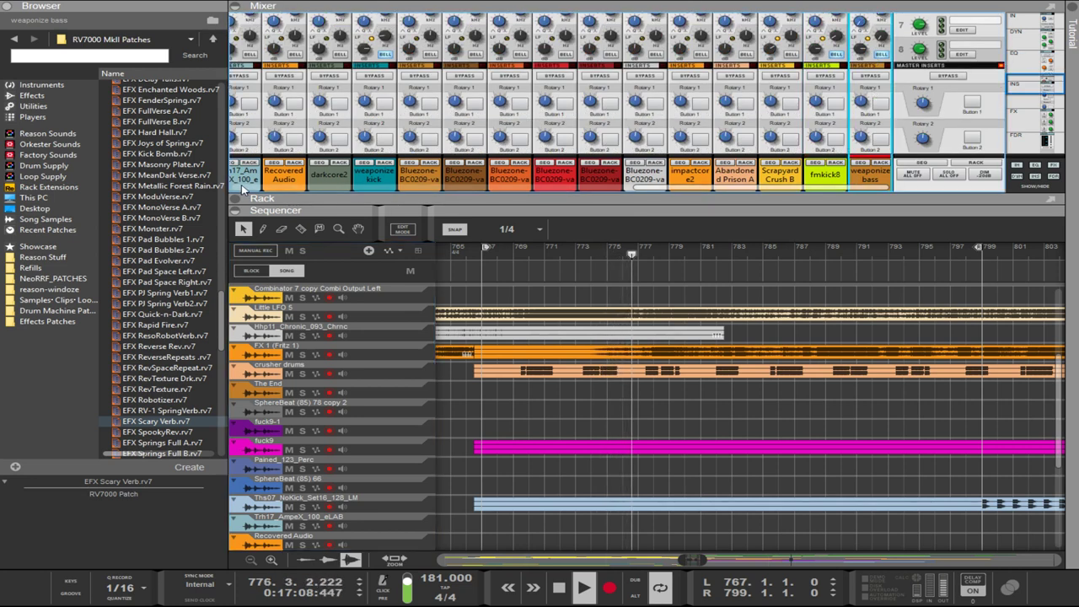
click(242, 190)
shift+click(278, 181)
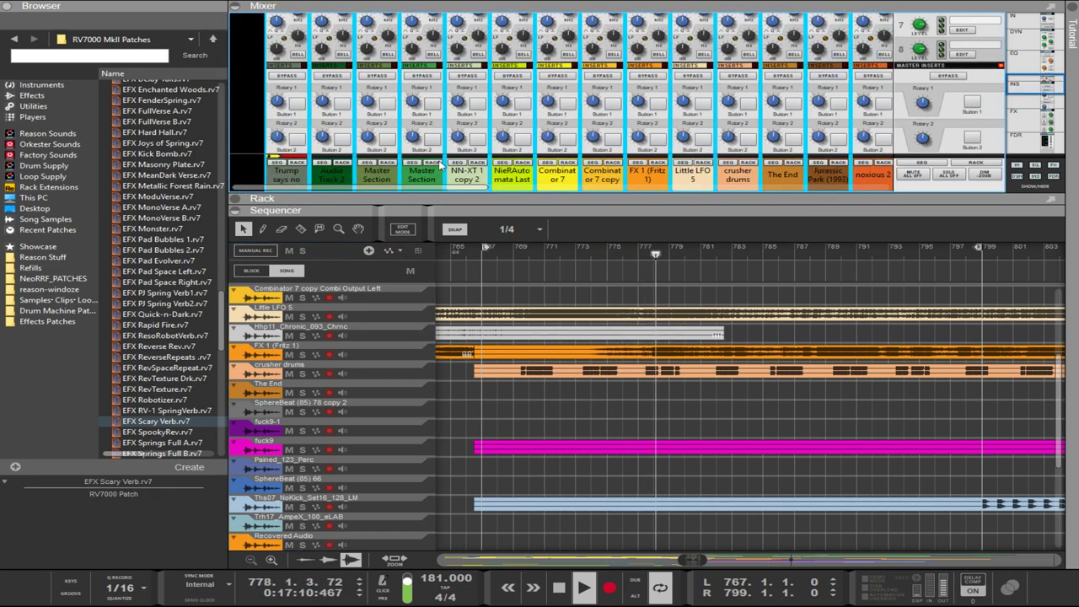
drag(454, 189, 413, 179)
scroll(410, 139, down, 2)
scroll(411, 137, down, 5)
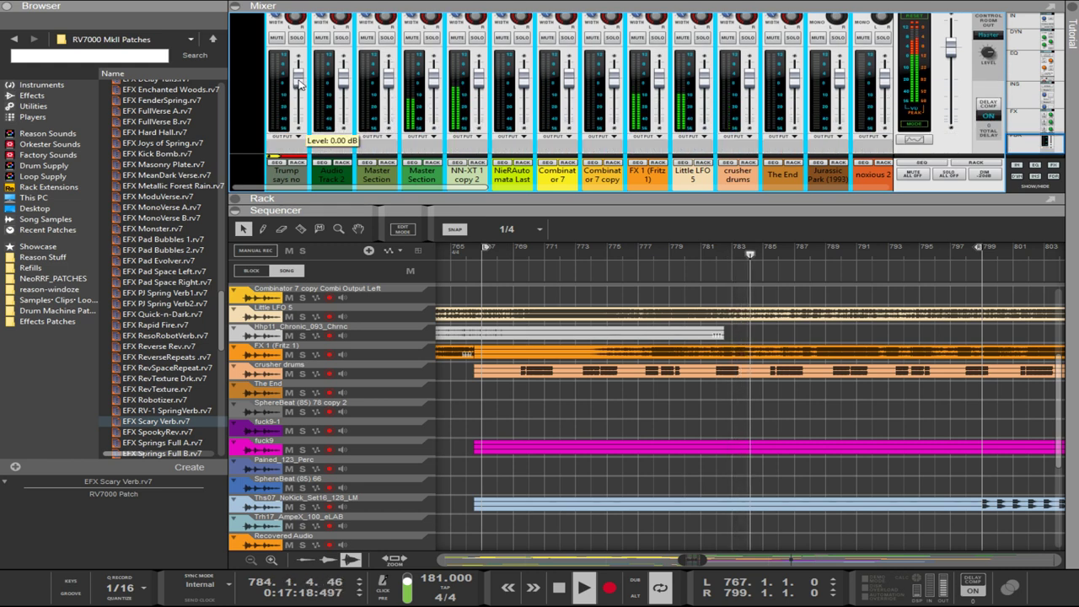
drag(297, 80, 302, 91)
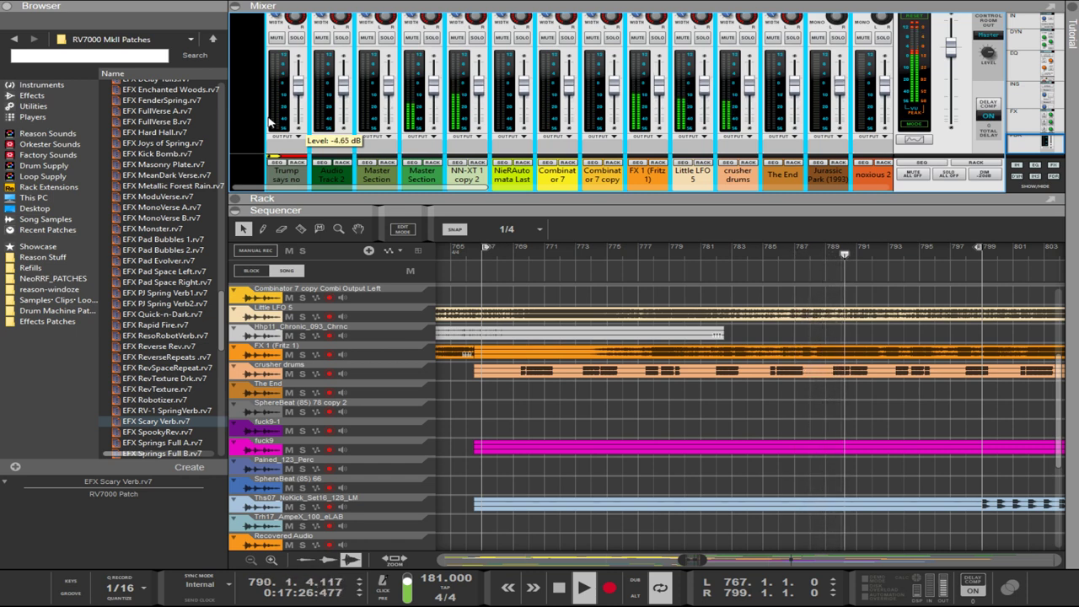
- Collapse the mixer and retune the Maximizer's input gain down to about -3 dB
click(308, 7)
scroll(348, 123, down, 10)
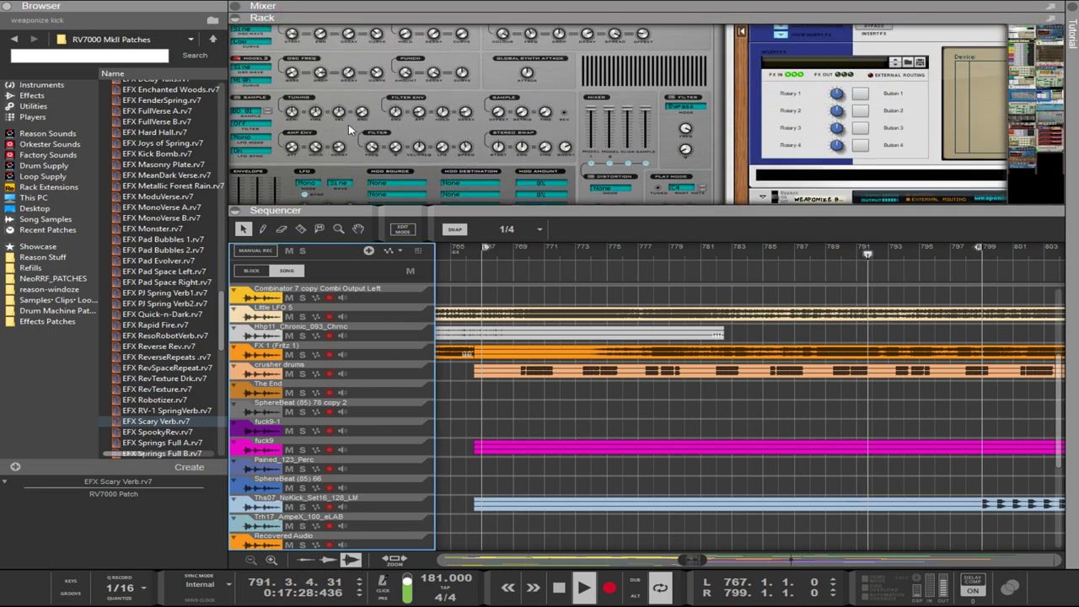
scroll(388, 118, down, 10)
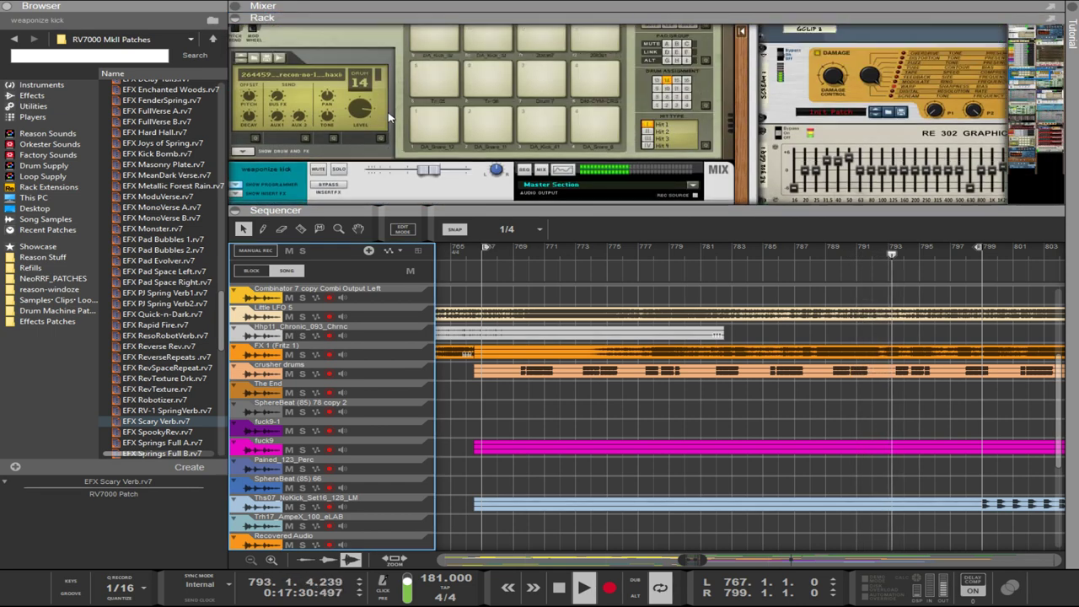
scroll(388, 116, up, 3)
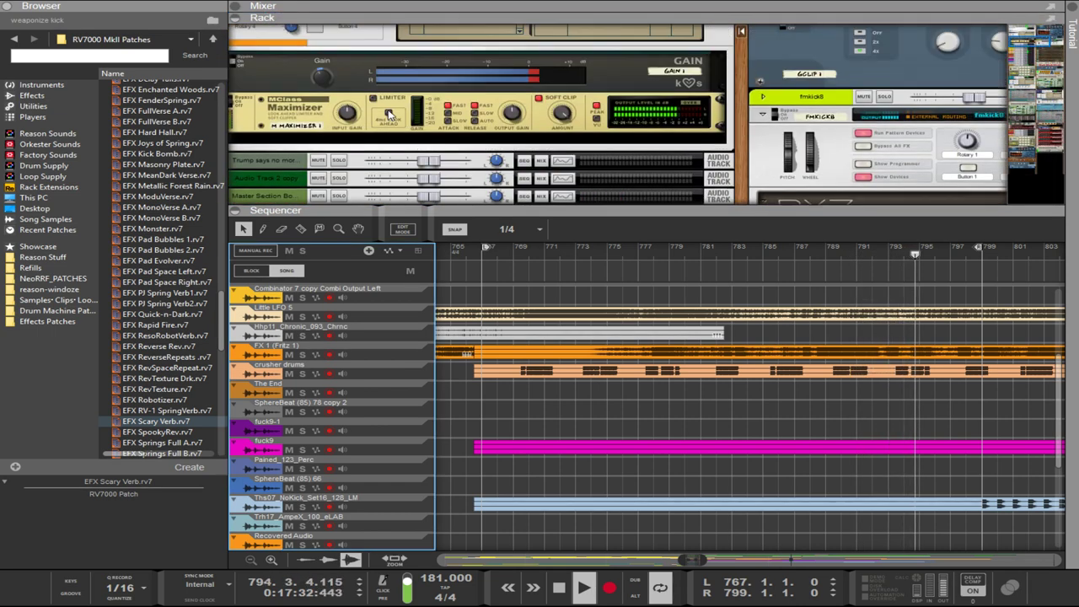
scroll(389, 114, down, 3)
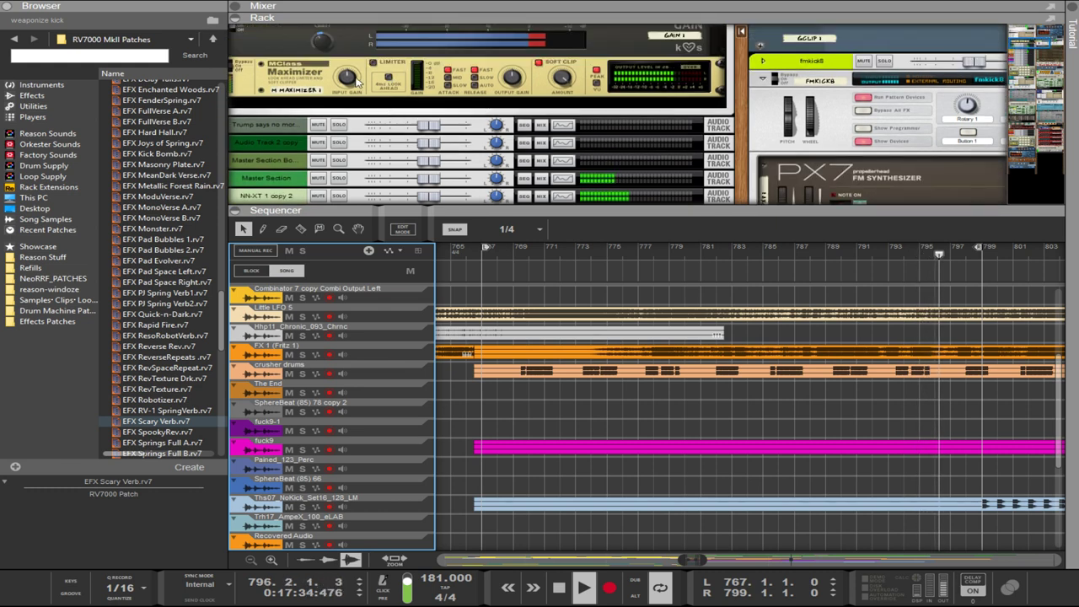
click(318, 42)
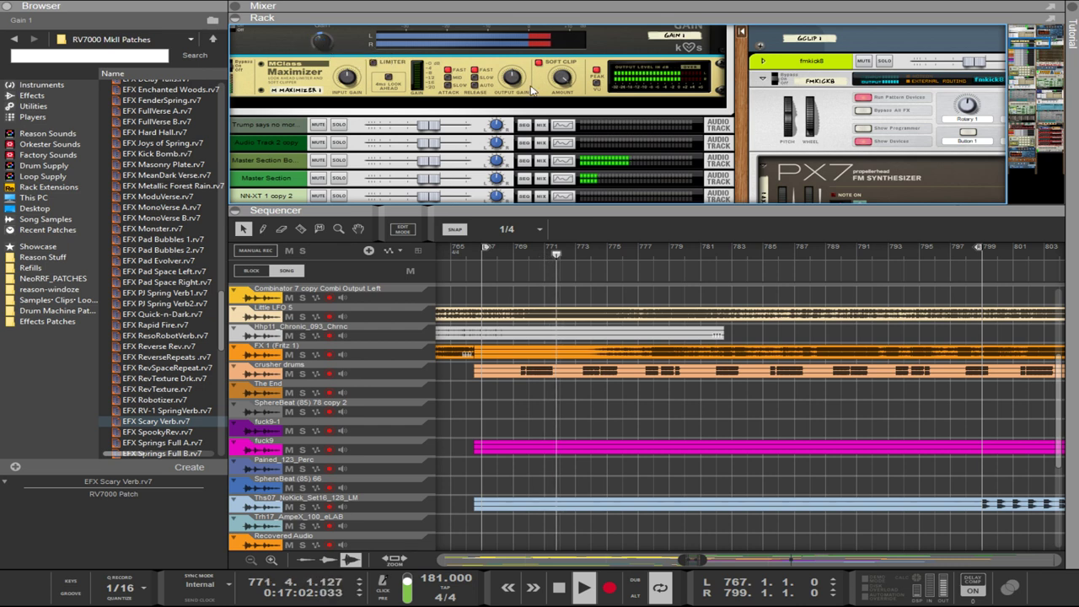
mouse_move(347, 77)
mouse_down()
mouse_move(363, 112)
mouse_move(348, 78)
mouse_up()
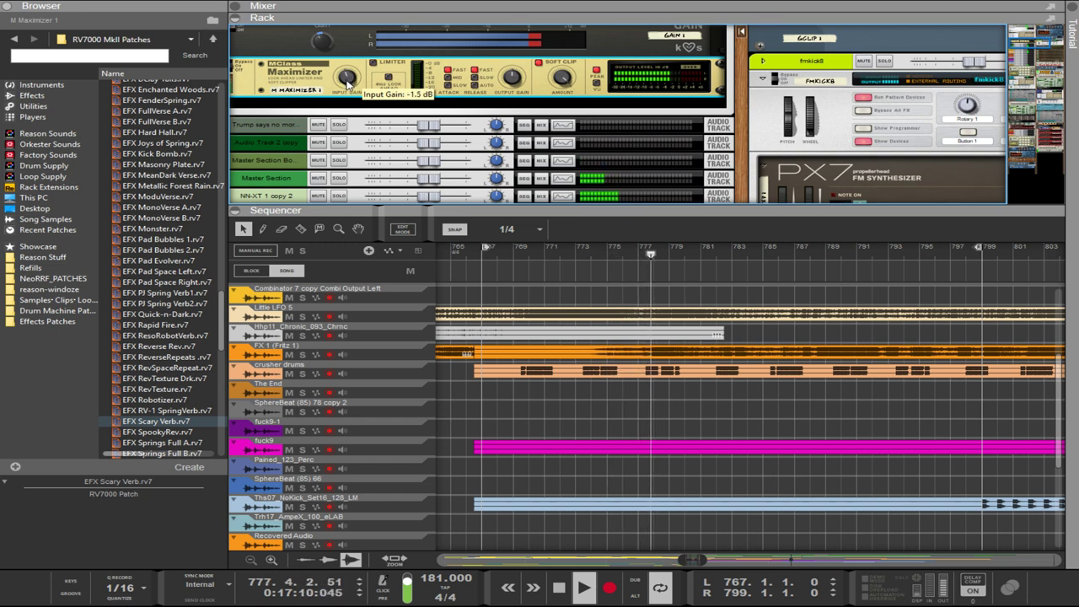
drag(349, 87, 349, 84)
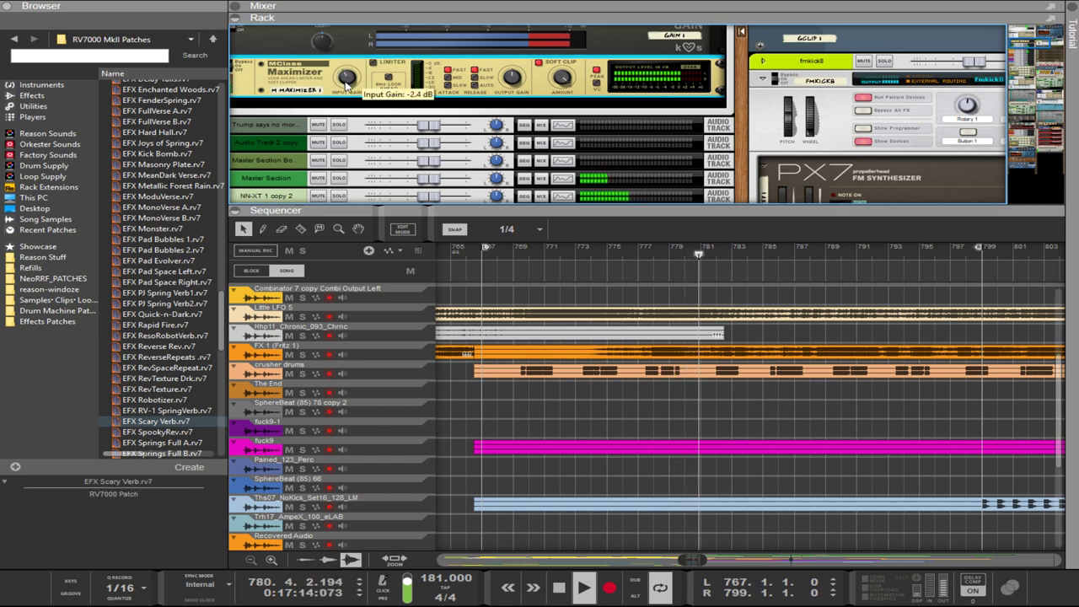
drag(348, 87, 349, 90)
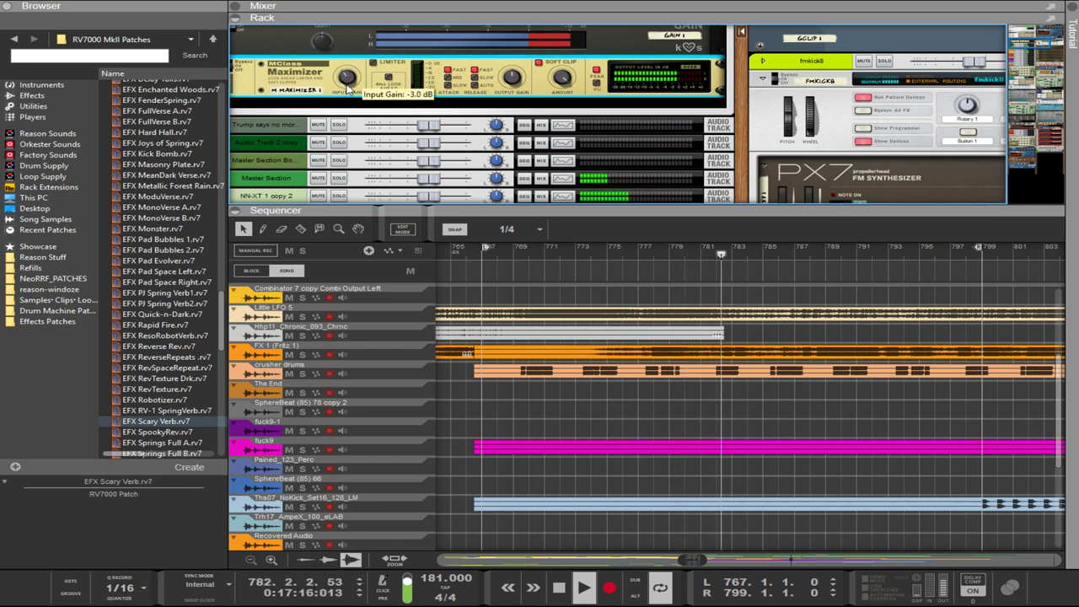
- Trim the gain stage to about -1.6 dB and raise the Maximizer input gain slightly
mouse_move(323, 42)
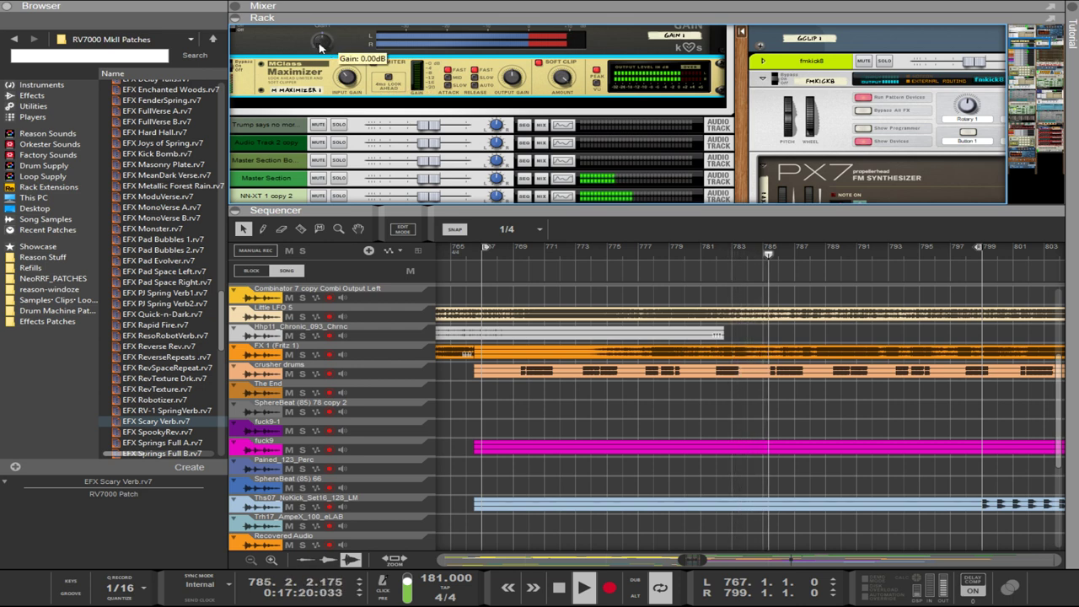
drag(321, 49, 326, 56)
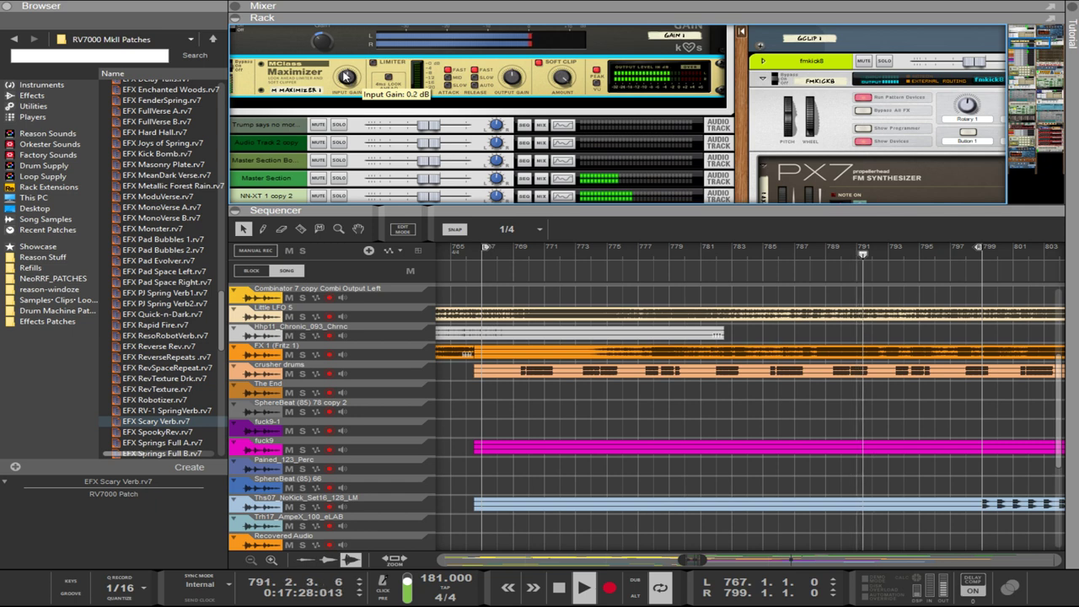
drag(342, 73, 343, 72)
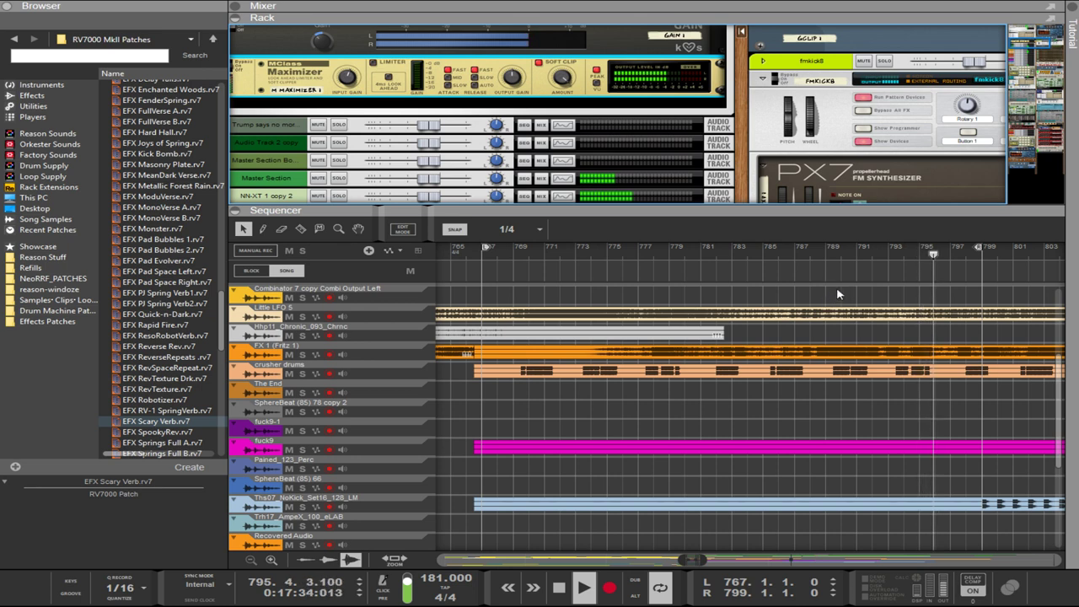
- Scroll down to the fmkick8 track and undo the mistaken clip edits there
scroll(829, 320, down, 5)
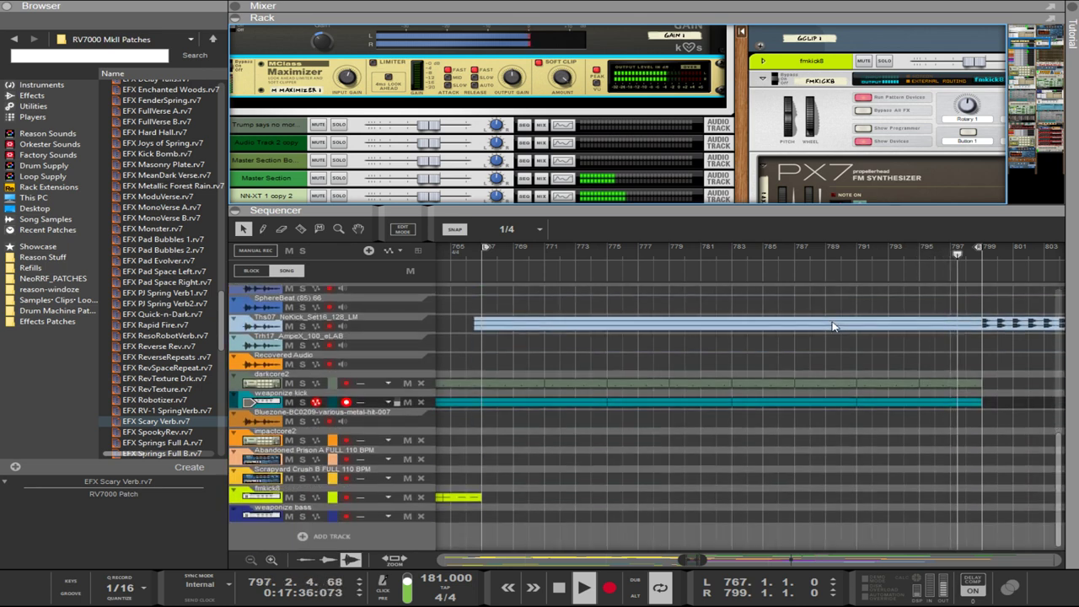
scroll(658, 363, down, 3)
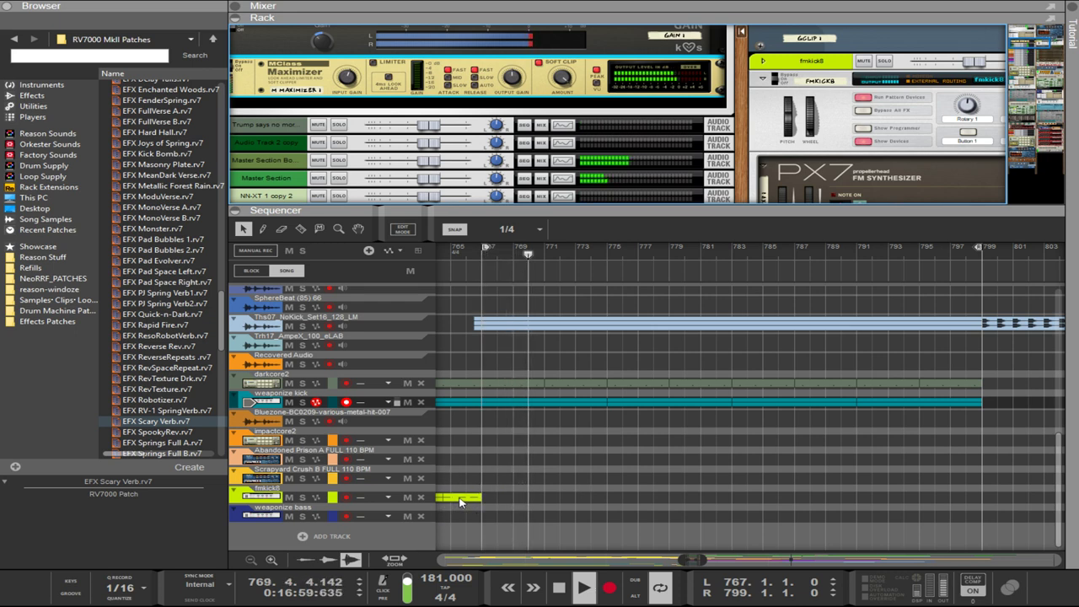
drag(470, 504, 500, 494)
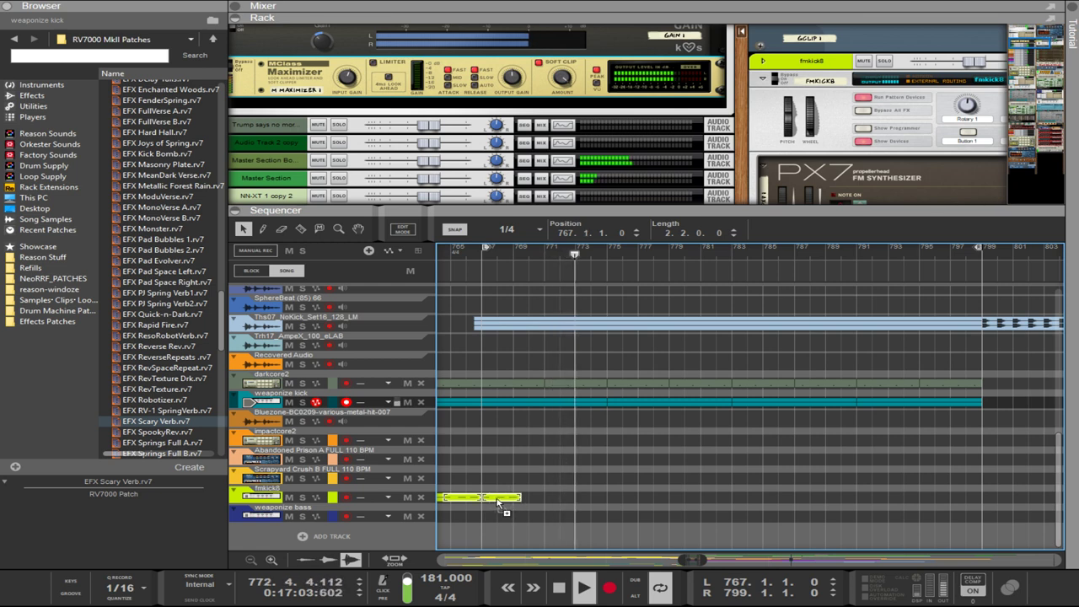
key(ctrl+z)
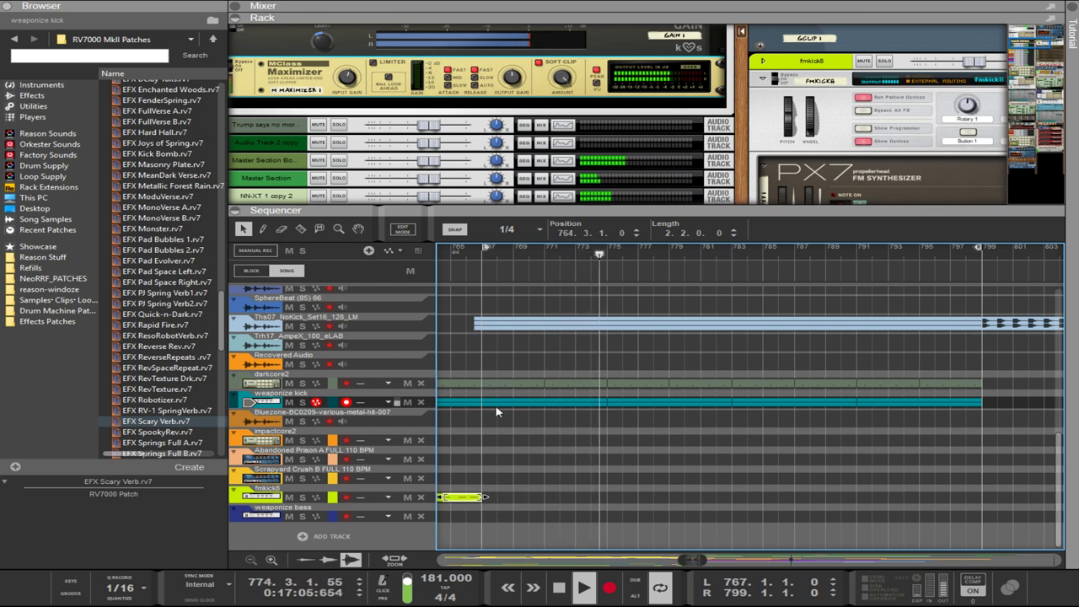
key(ctrl+z)
key(ctrl+z)
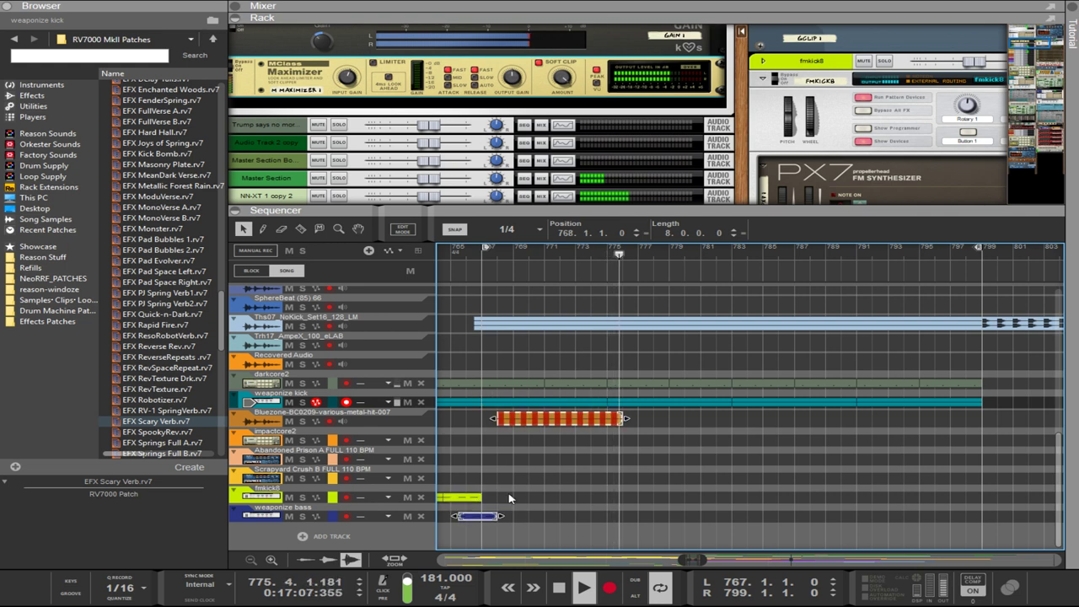
key(ctrl+z)
- Copy a clip onto fmkick8, trim it to a short hit, and repeat copies along the loop
drag(510, 411, 510, 499)
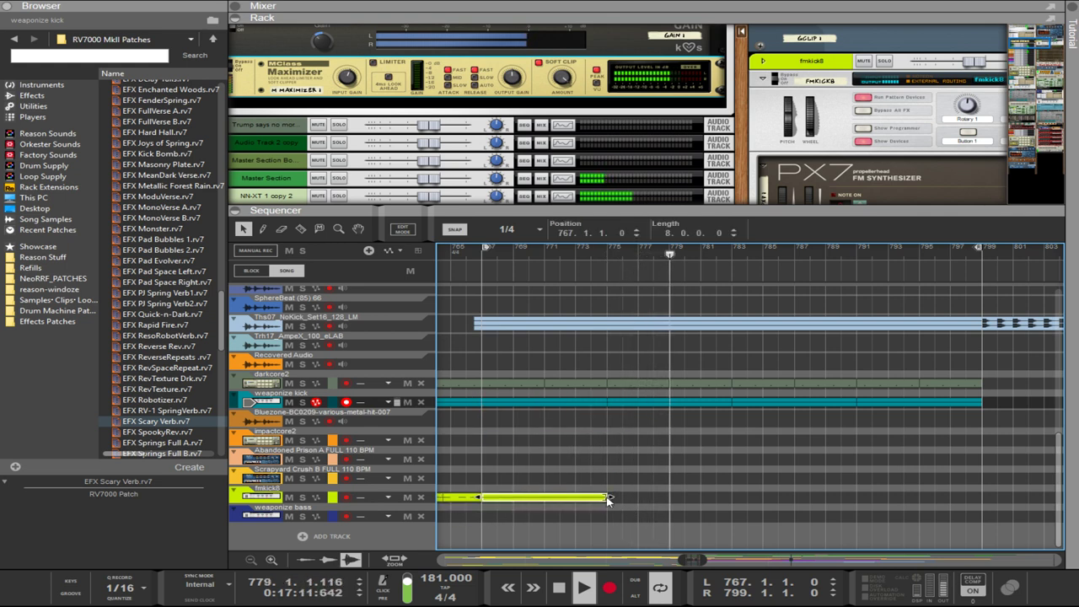
drag(609, 499, 486, 498)
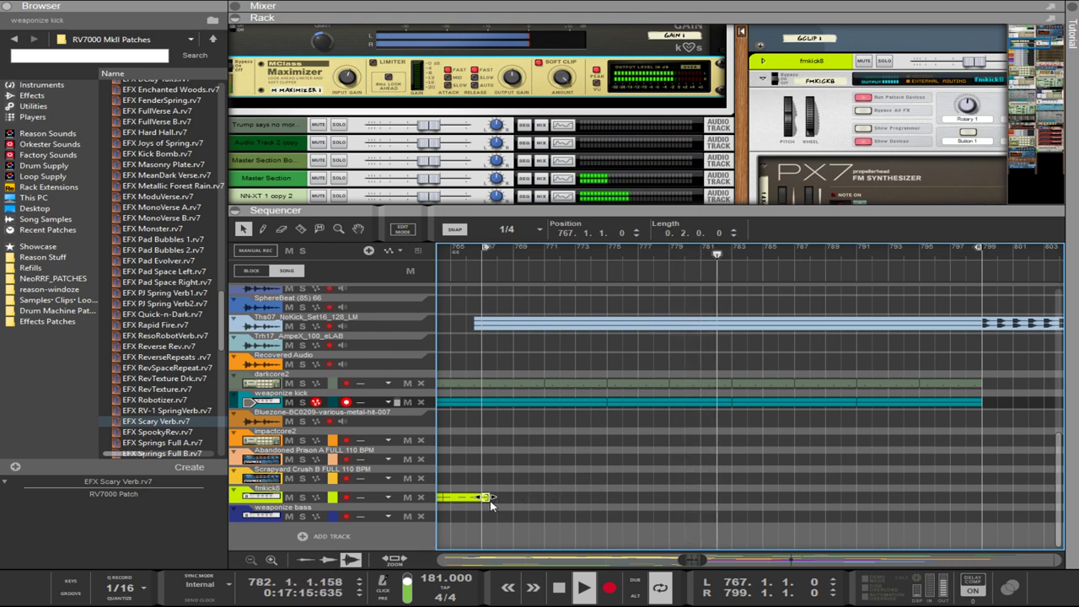
drag(487, 499, 516, 513)
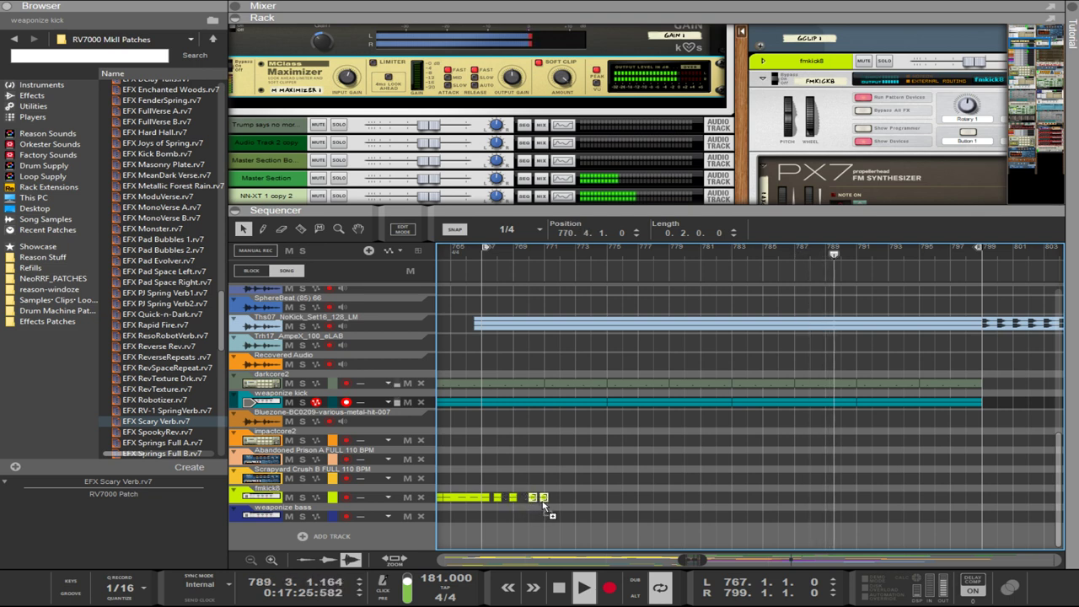
drag(548, 505, 633, 509)
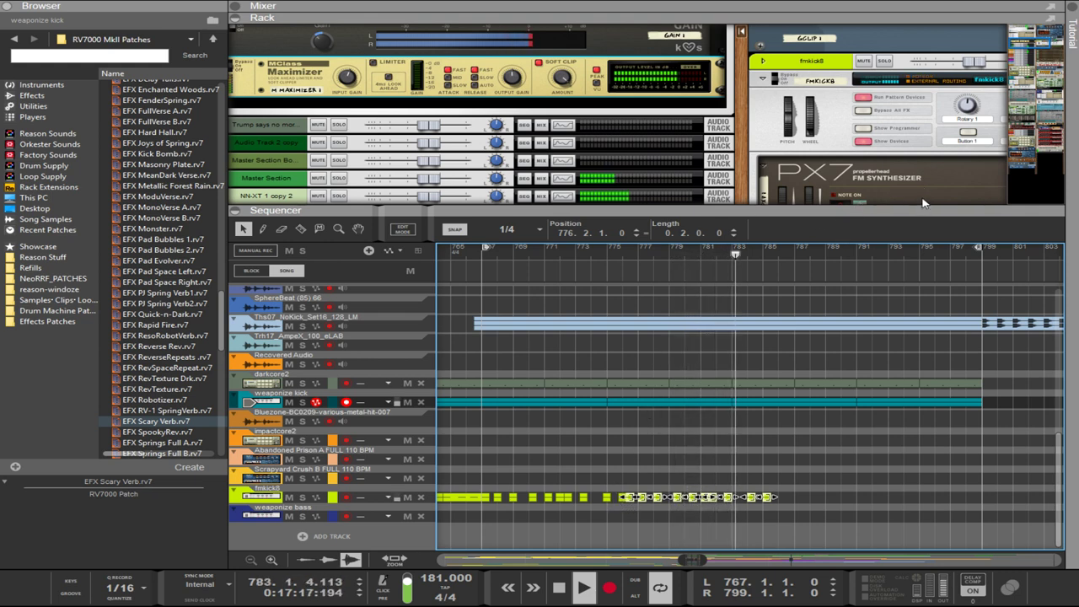
- Load fmkick7.cmb into the kick Combinator, then select the PX7 synthesizer in the rack
drag(748, 177, 646, 164)
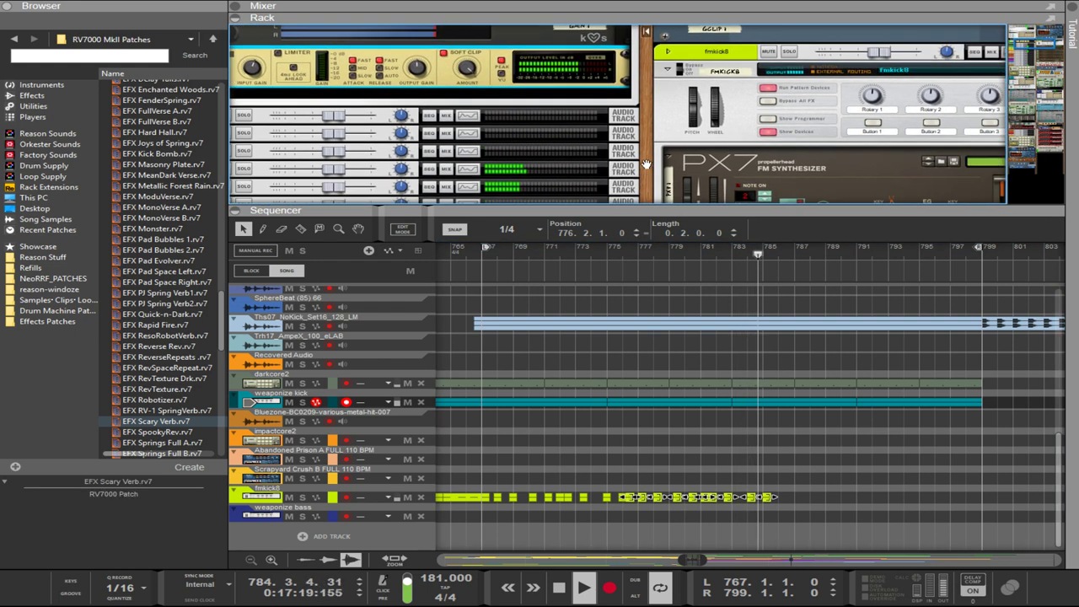
drag(899, 182, 801, 80)
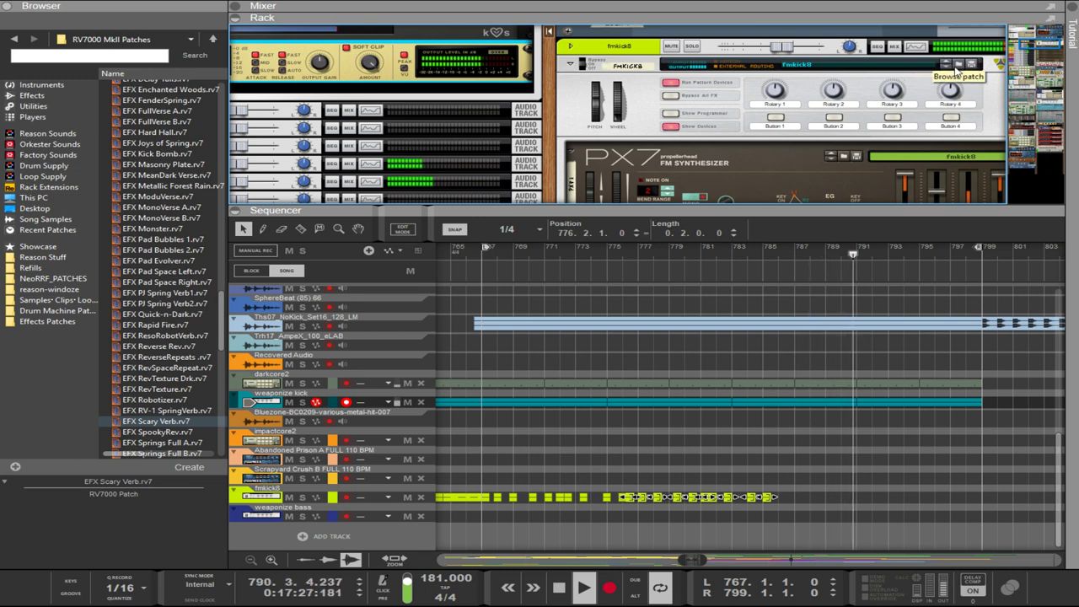
click(944, 67)
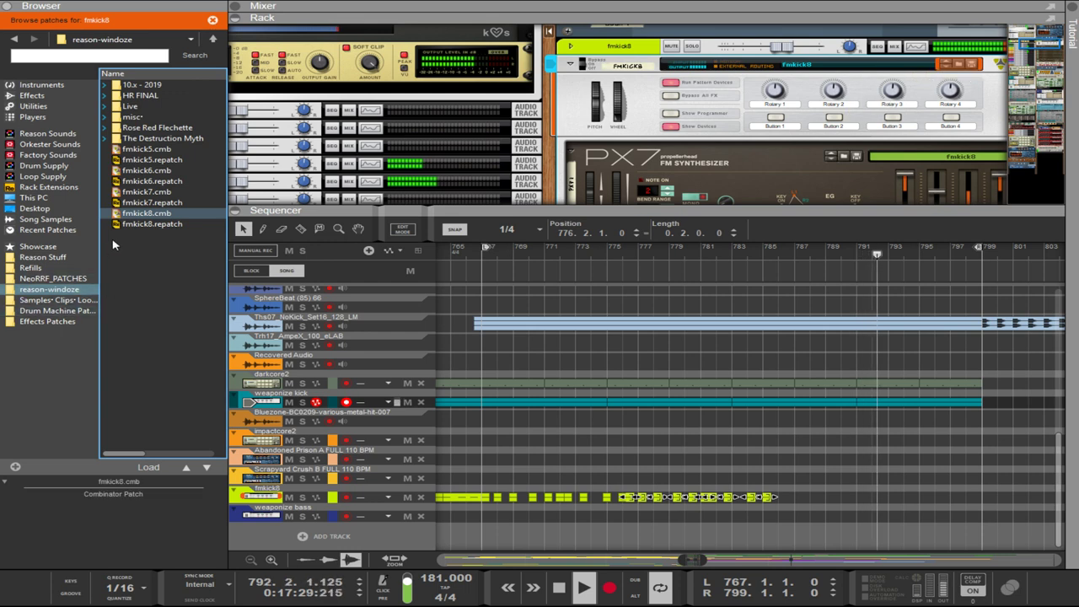
double_click(133, 192)
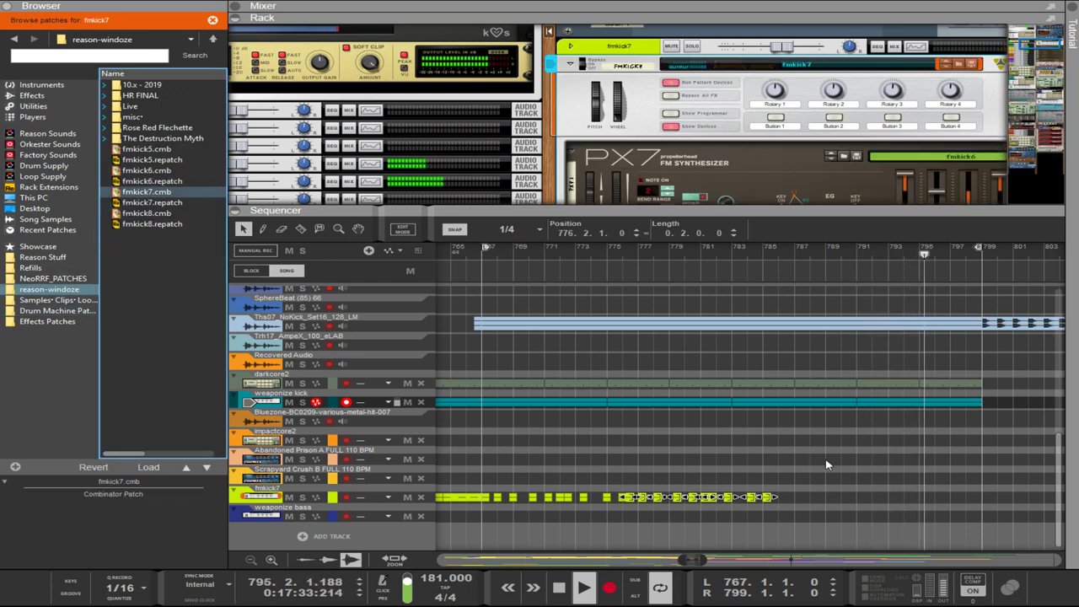
drag(826, 455, 774, 500)
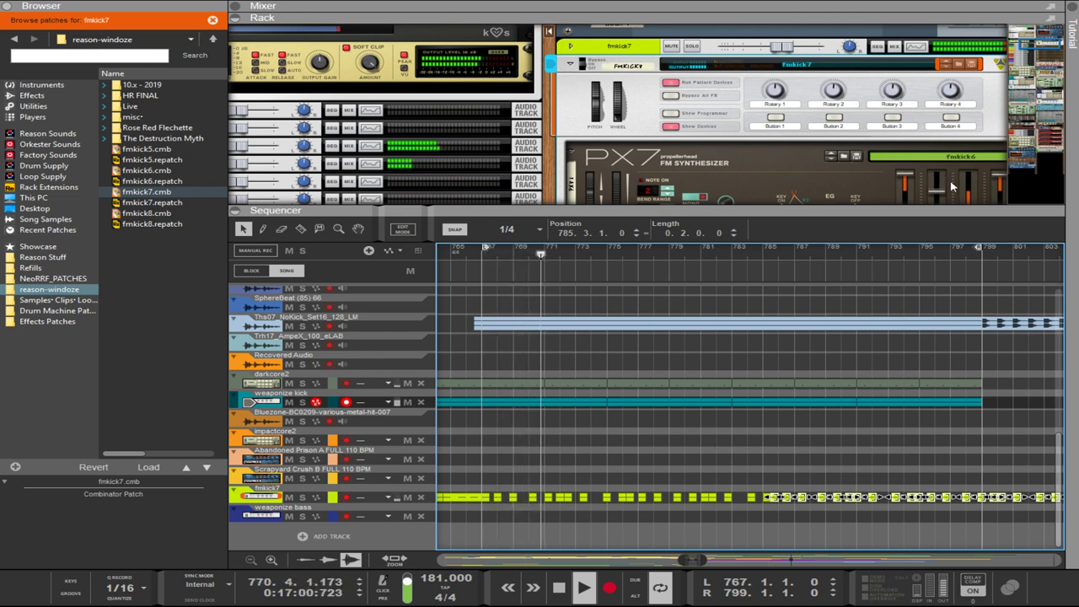
click(993, 154)
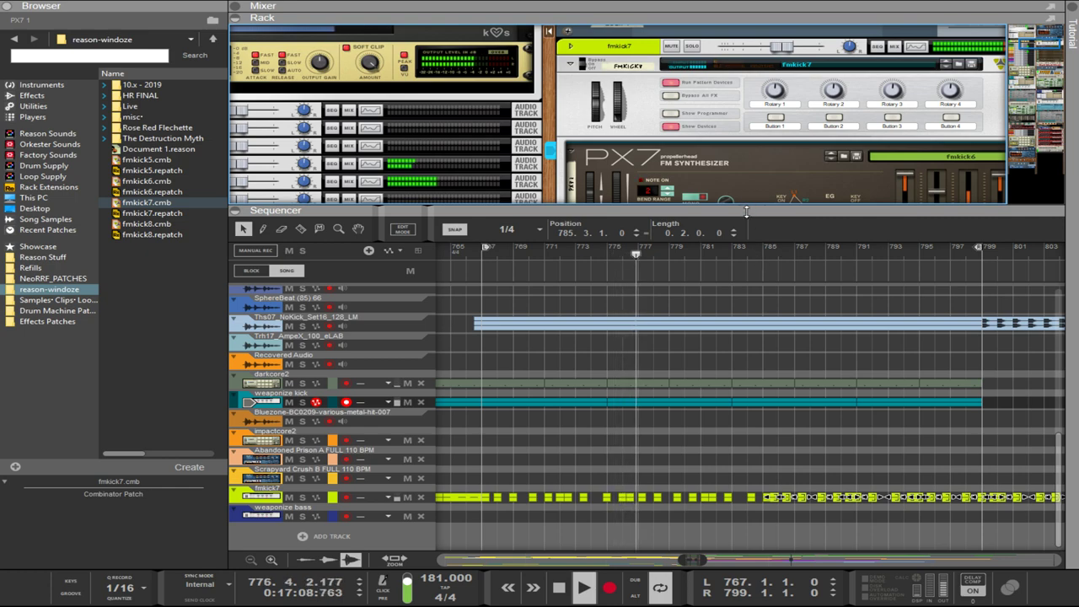
- Enlarge the rack and flip it to the back panel to inspect the Spider CV cabling
drag(750, 205, 759, 357)
scroll(784, 278, down, 10)
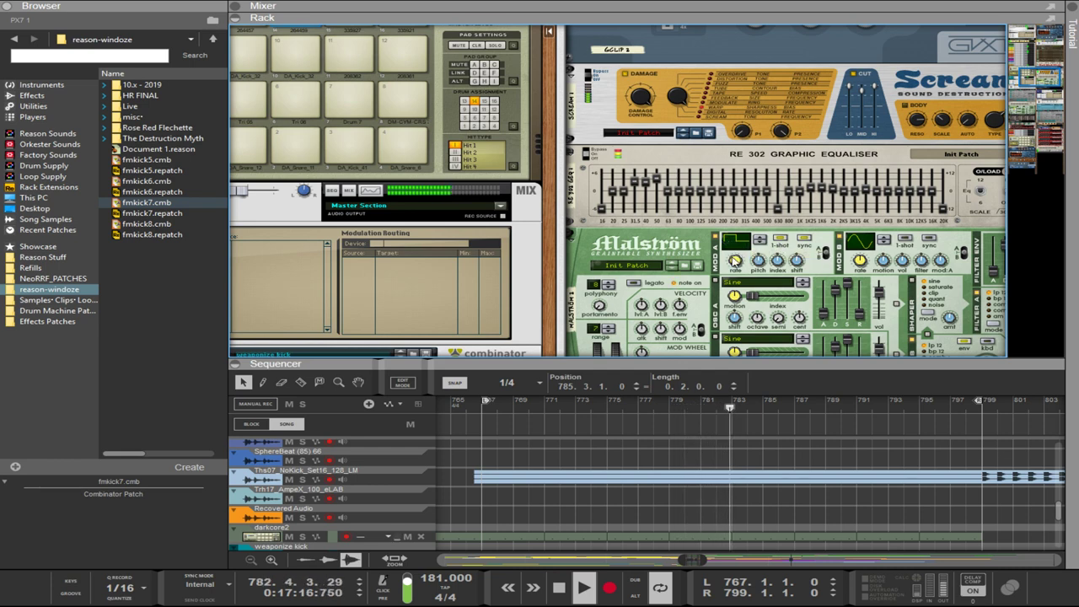
key(Tab)
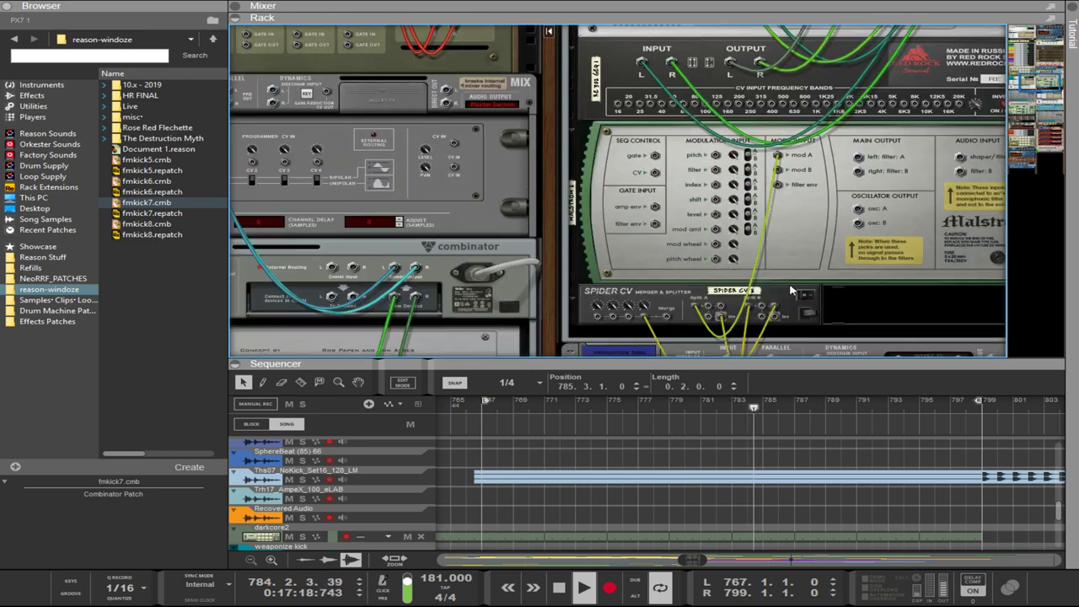
scroll(791, 291, down, 3)
scroll(789, 288, down, 1)
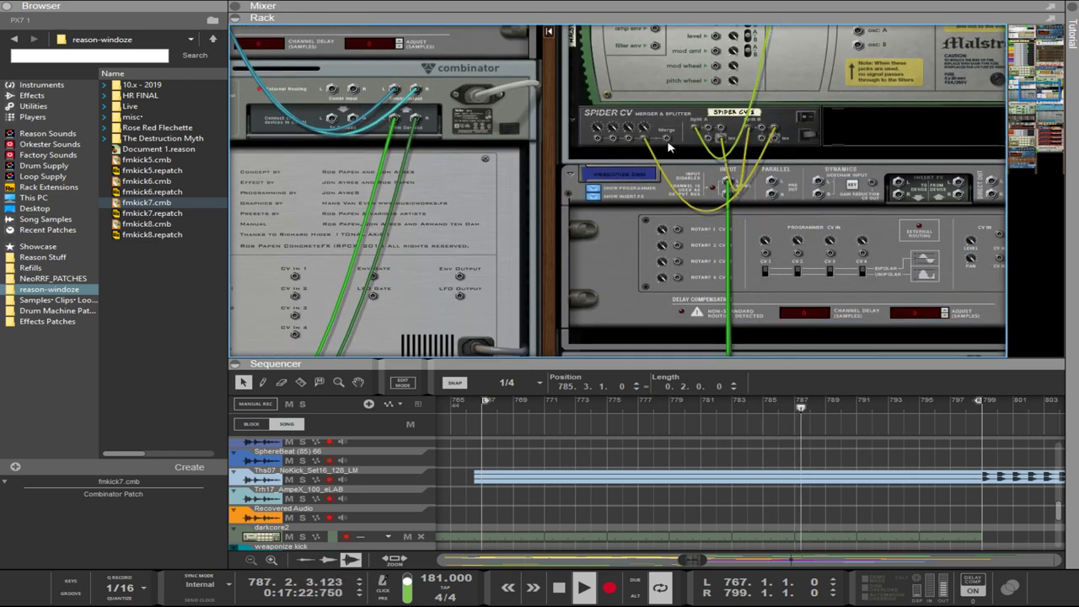
drag(665, 141, 595, 174)
key(ctrl+z)
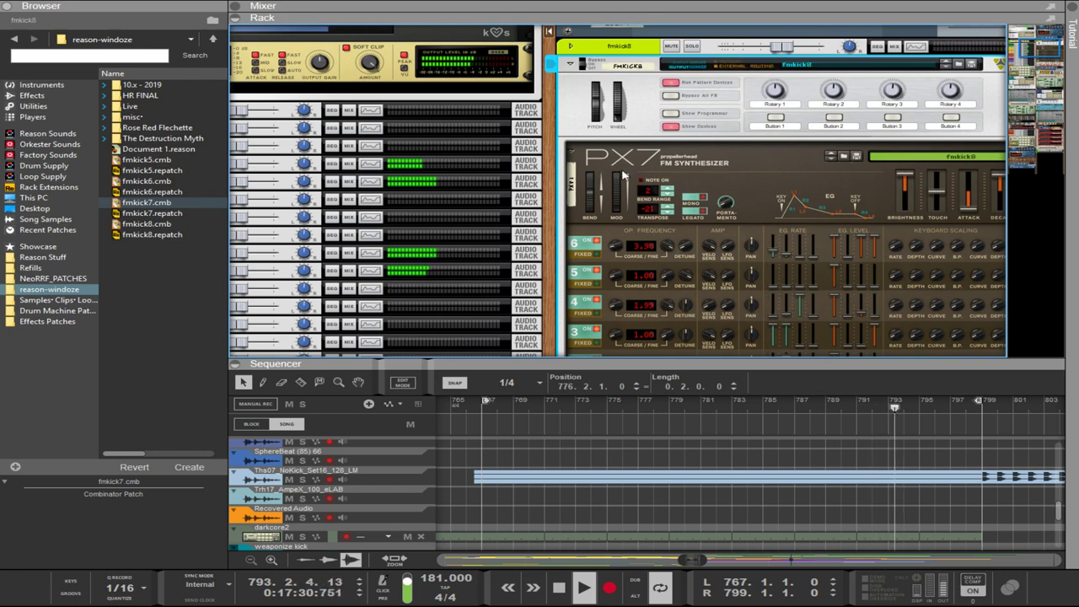
- View the rear cable routing again, then enlarge the sequencer to show more tracks
scroll(623, 174, down, 15)
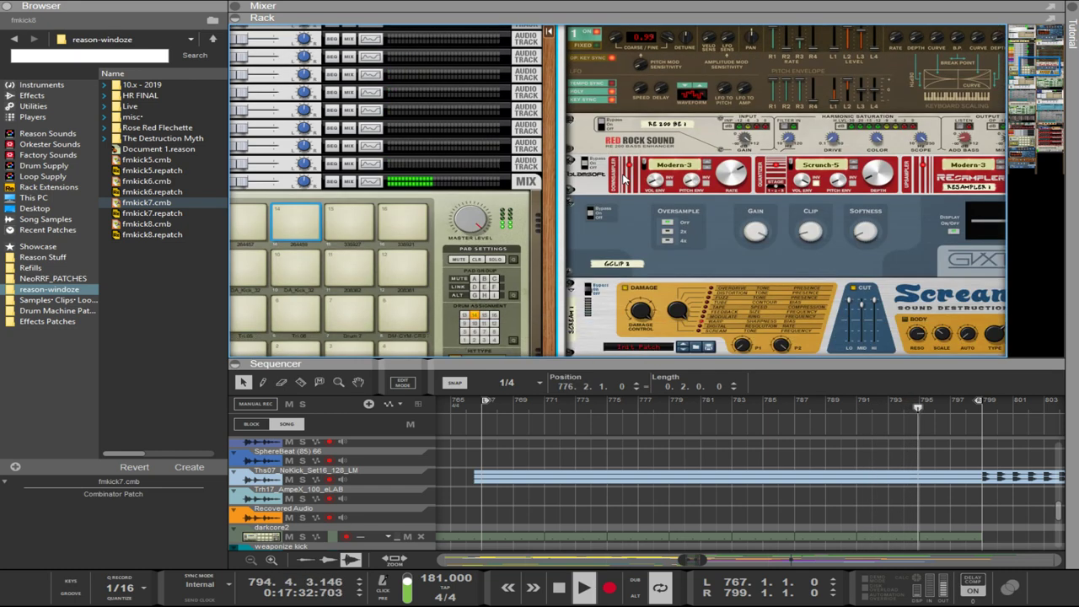
scroll(623, 182, down, 3)
key(Tab)
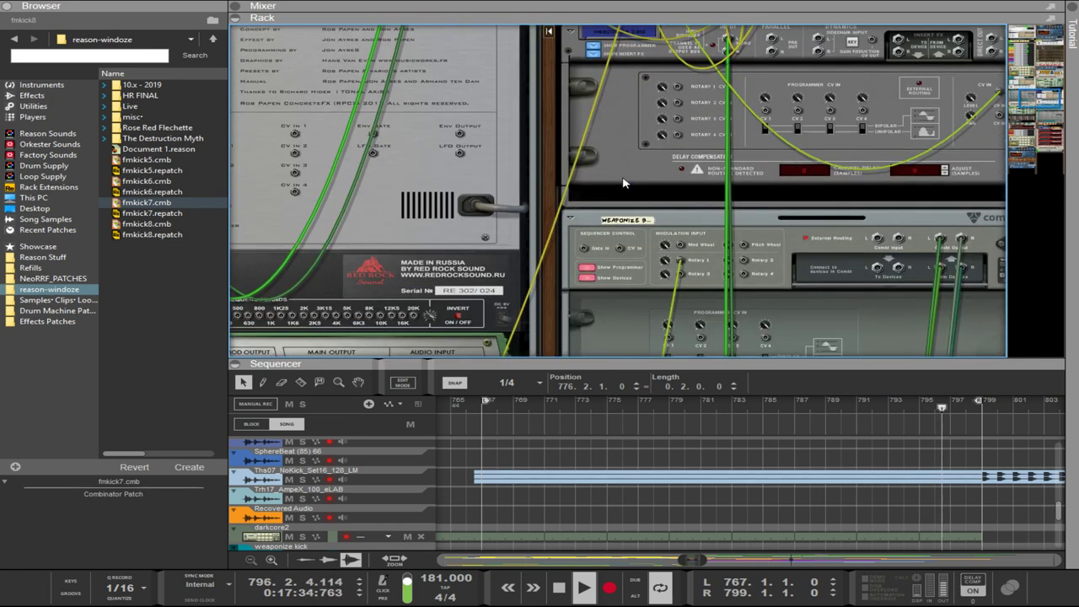
scroll(623, 182, down, 4)
scroll(623, 182, down, 5)
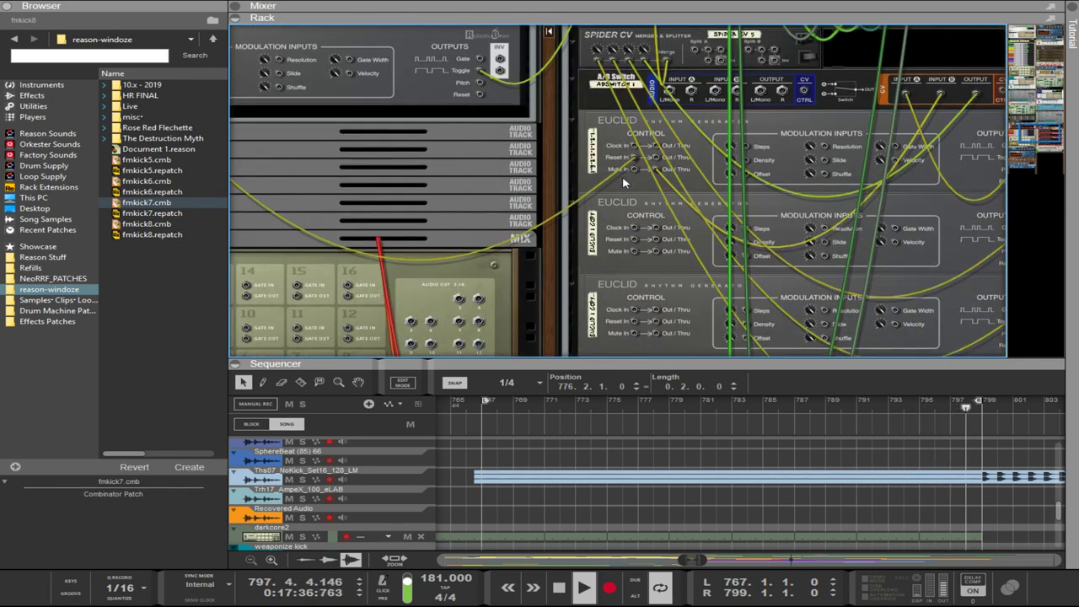
scroll(623, 183, up, 2)
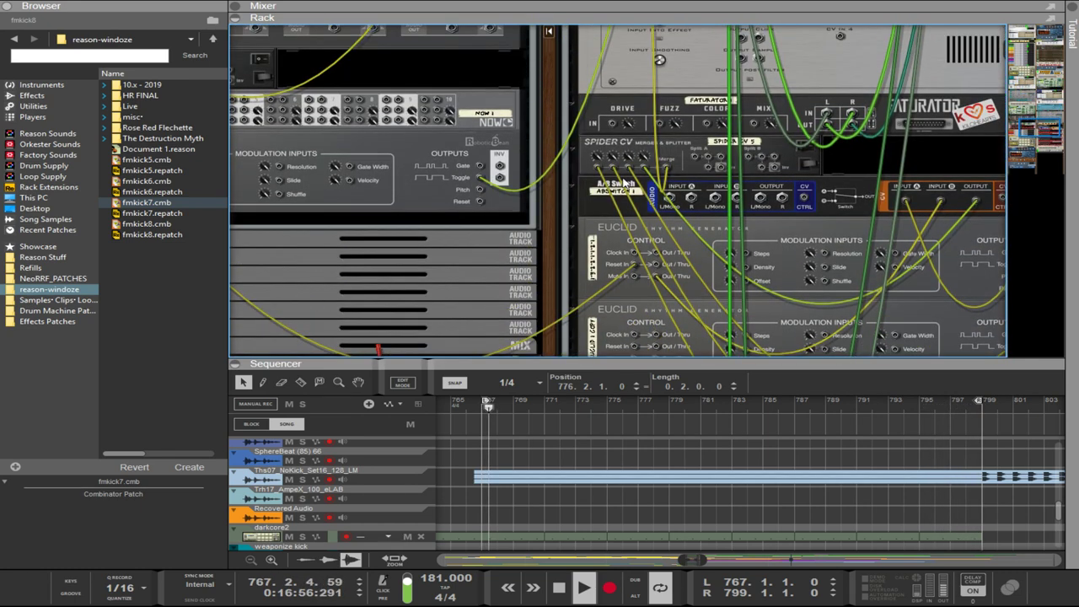
drag(620, 366, 620, 107)
- Copy the fmkick8 clips onward to bar 785
drag(855, 454, 774, 510)
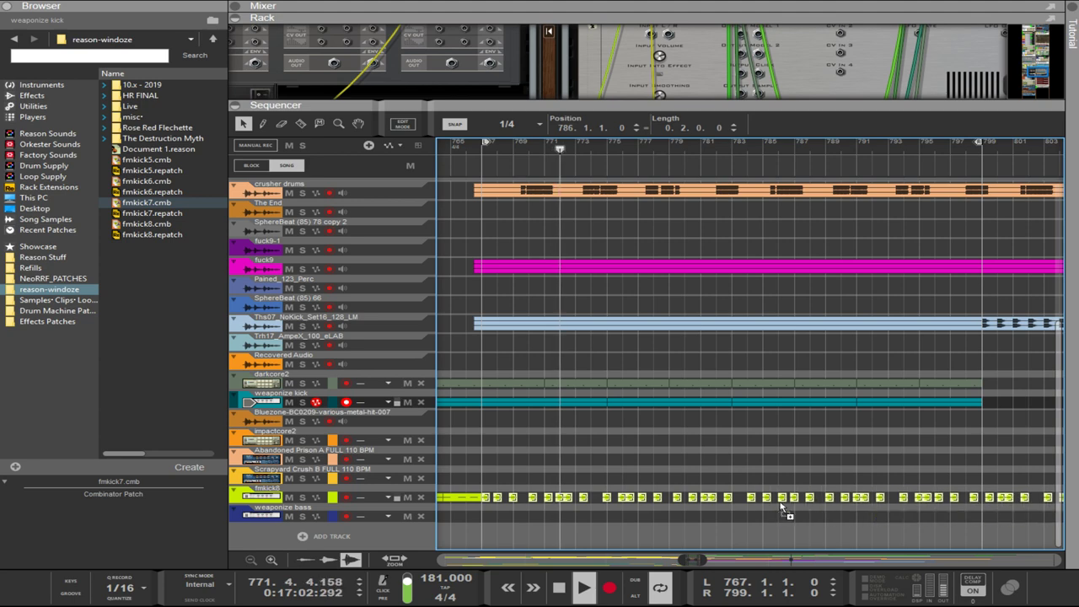
drag(774, 504, 774, 501)
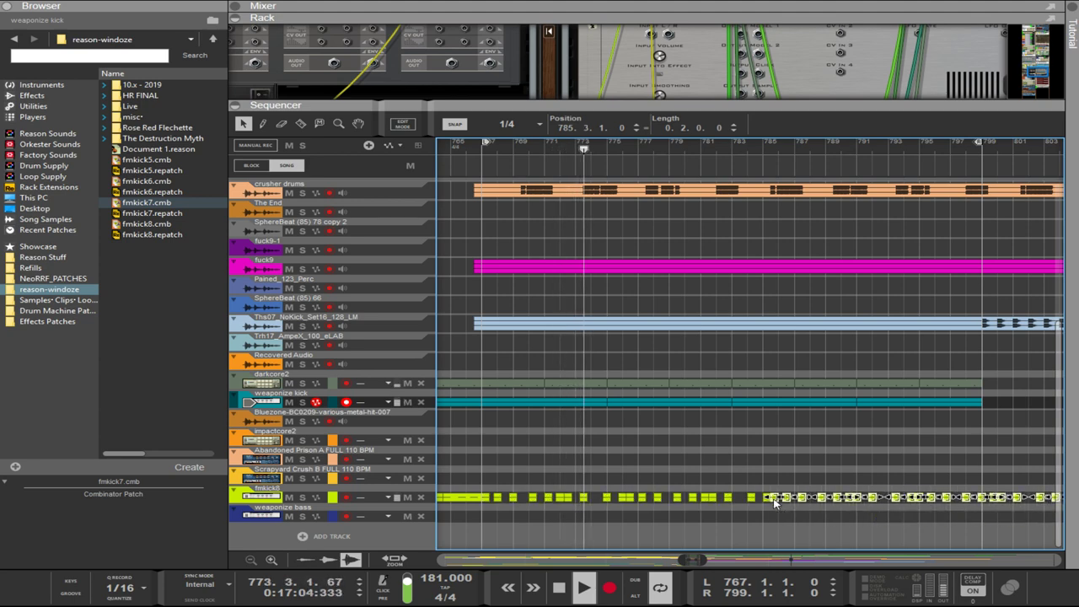
scroll(784, 459, up, 2)
scroll(784, 458, down, 2)
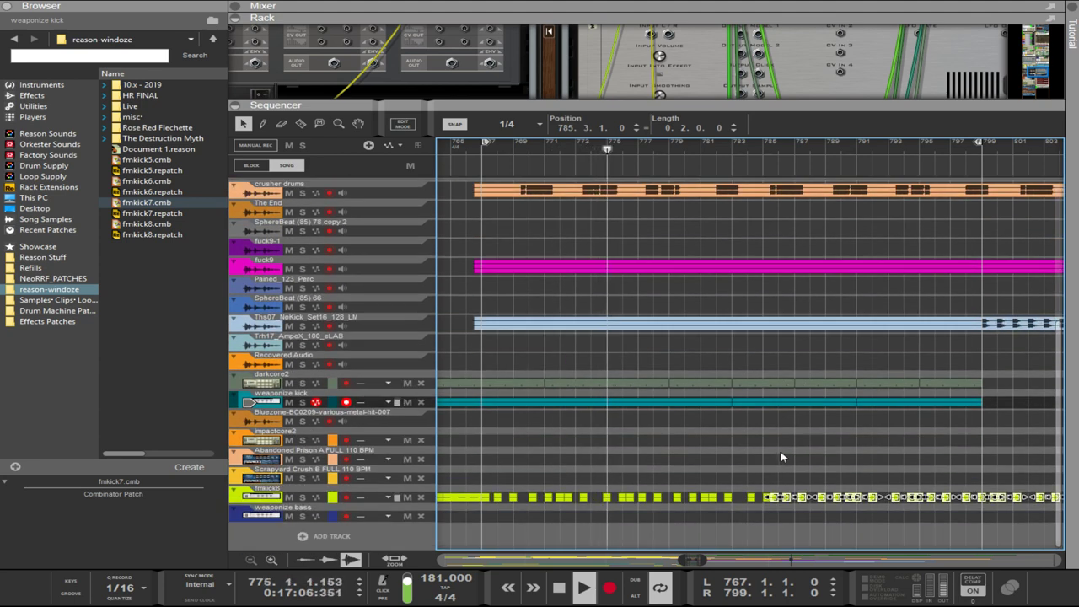
scroll(783, 451, up, 3)
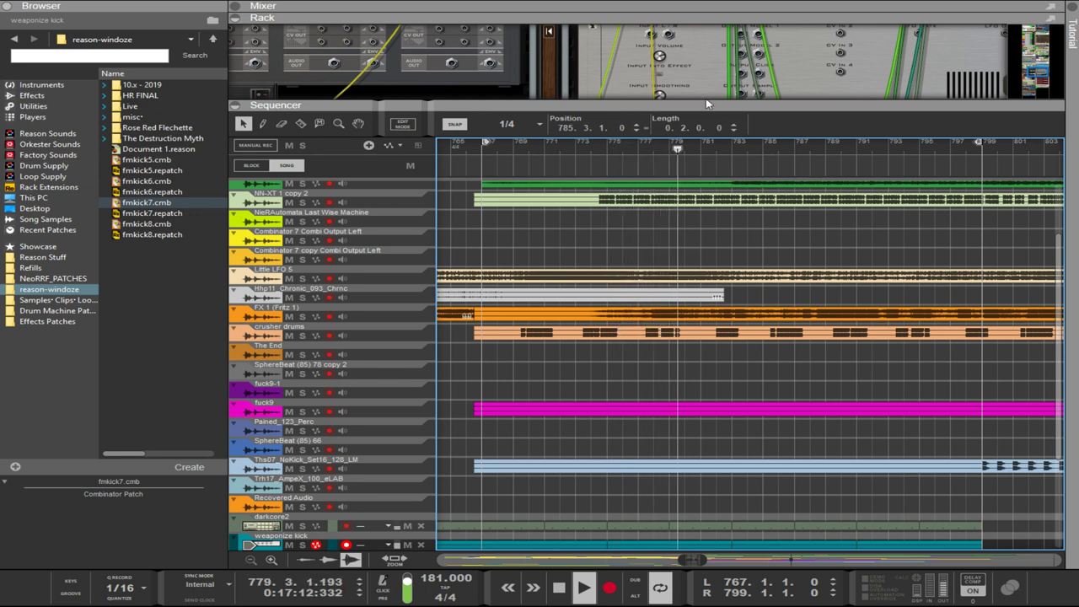
scroll(739, 324, down, 3)
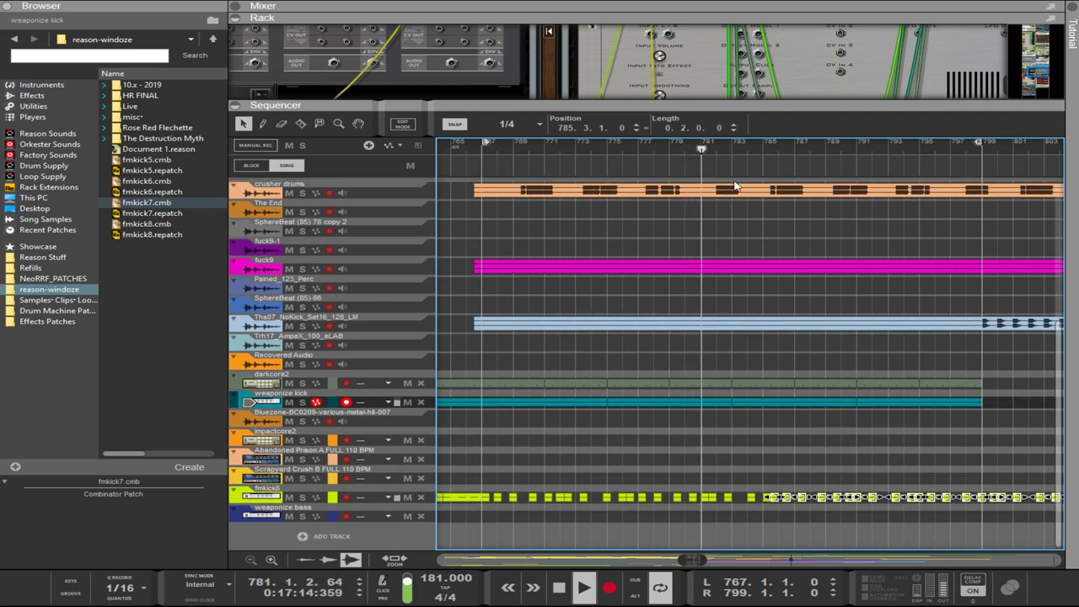
- Enlarge the rack, flip to the front panels, and select the PX7 for patch browsing
drag(731, 105, 745, 360)
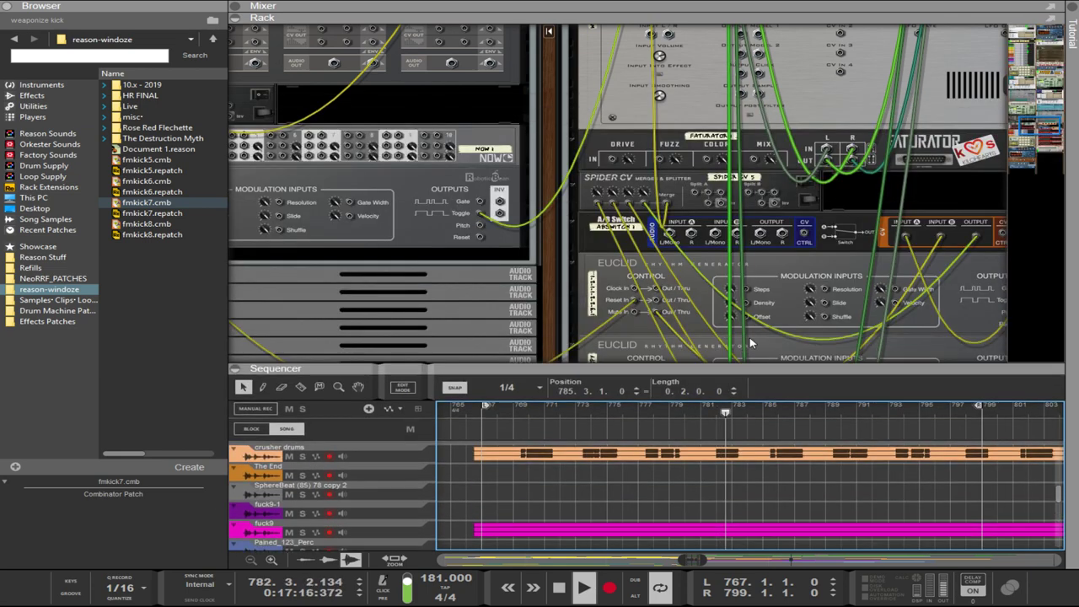
scroll(802, 259, up, 5)
scroll(904, 271, up, 6)
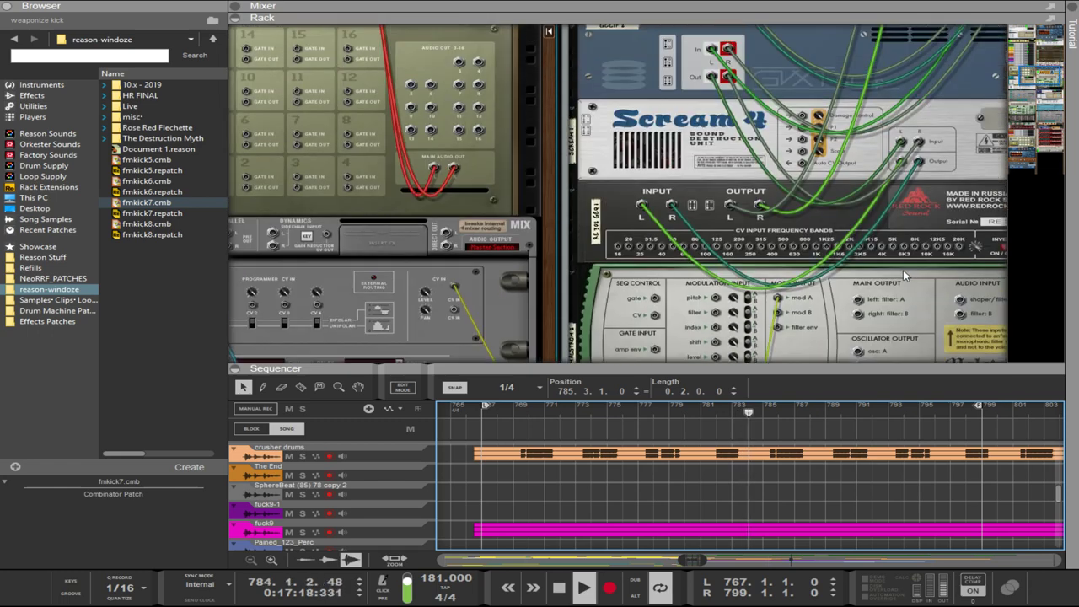
key(Tab)
scroll(903, 270, up, 1)
scroll(903, 271, up, 1)
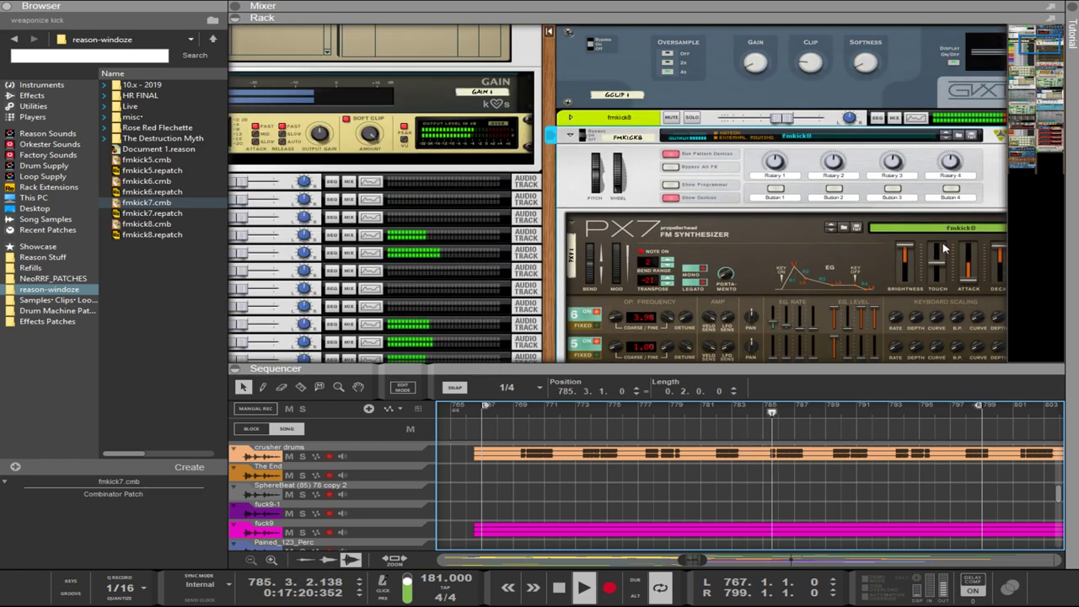
click(858, 234)
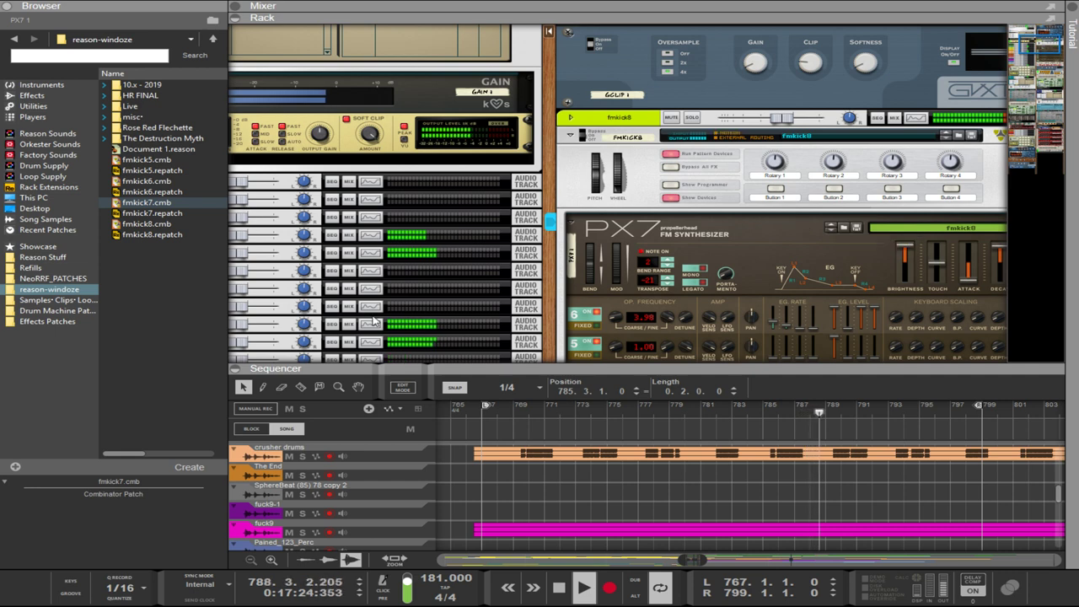
- Load the fmkick7 patch into the PX7 from the Browser
double_click(147, 214)
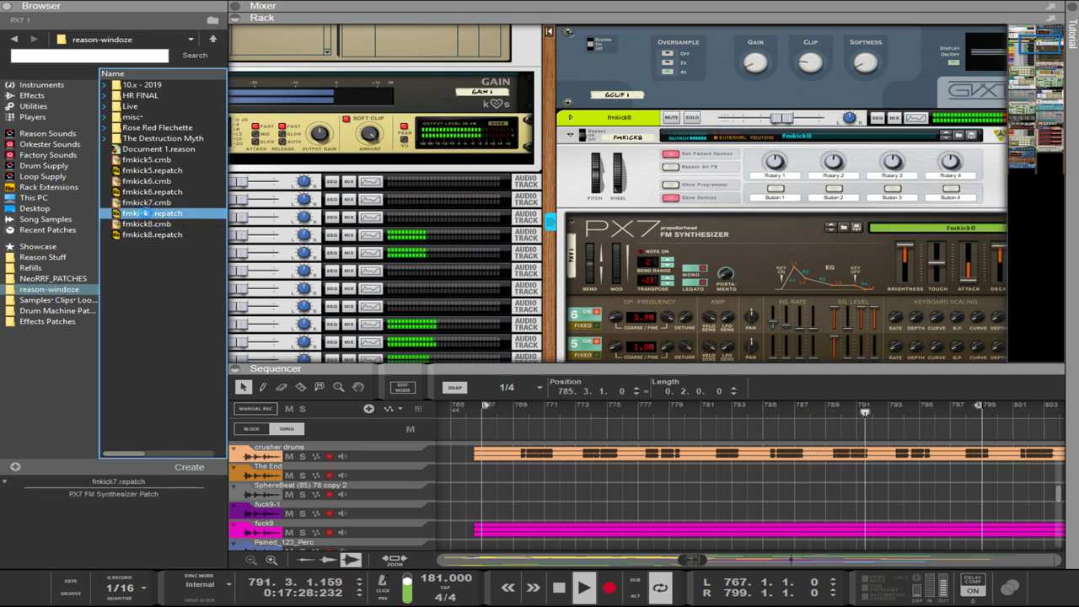
scroll(763, 198, up, 1)
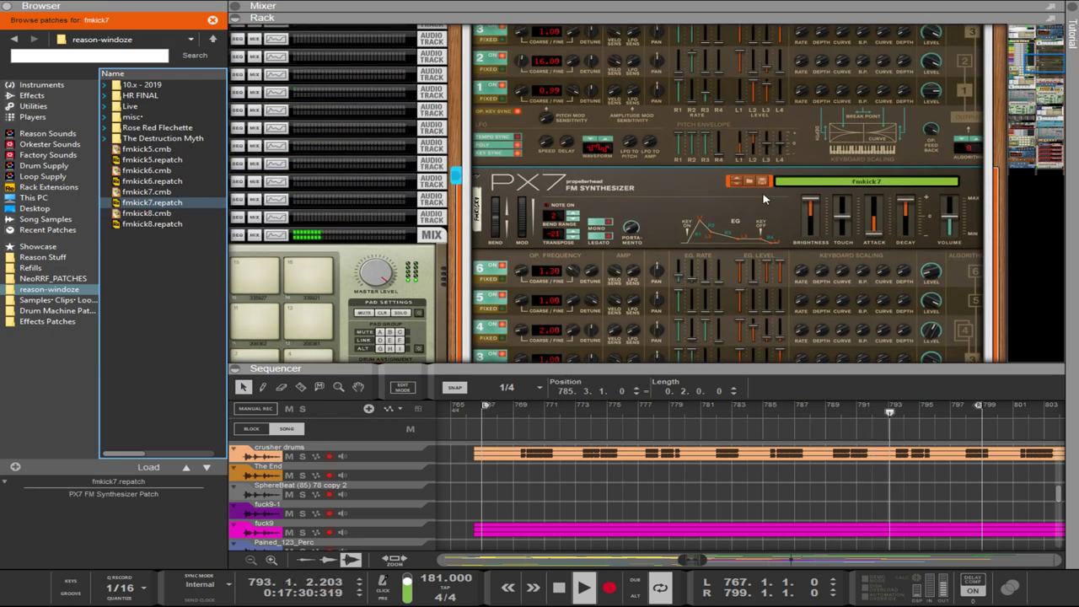
click(749, 180)
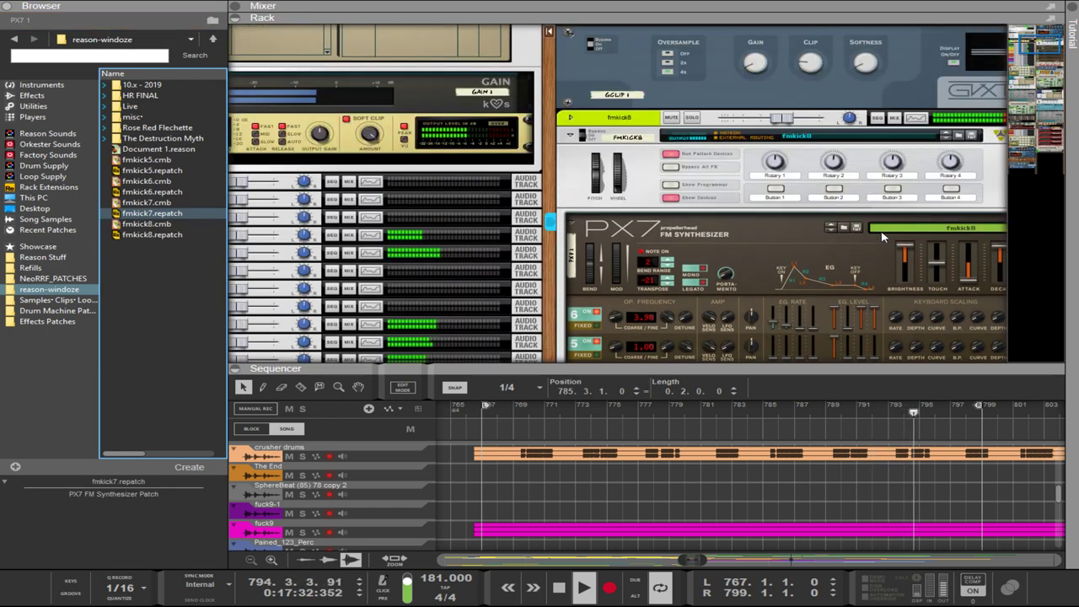
click(856, 228)
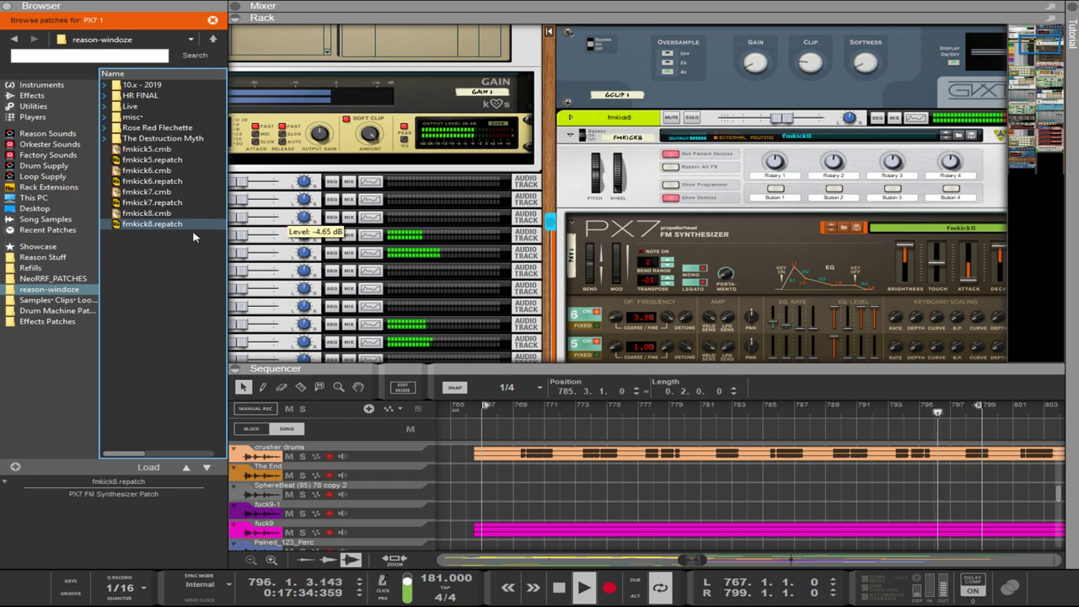
click(148, 204)
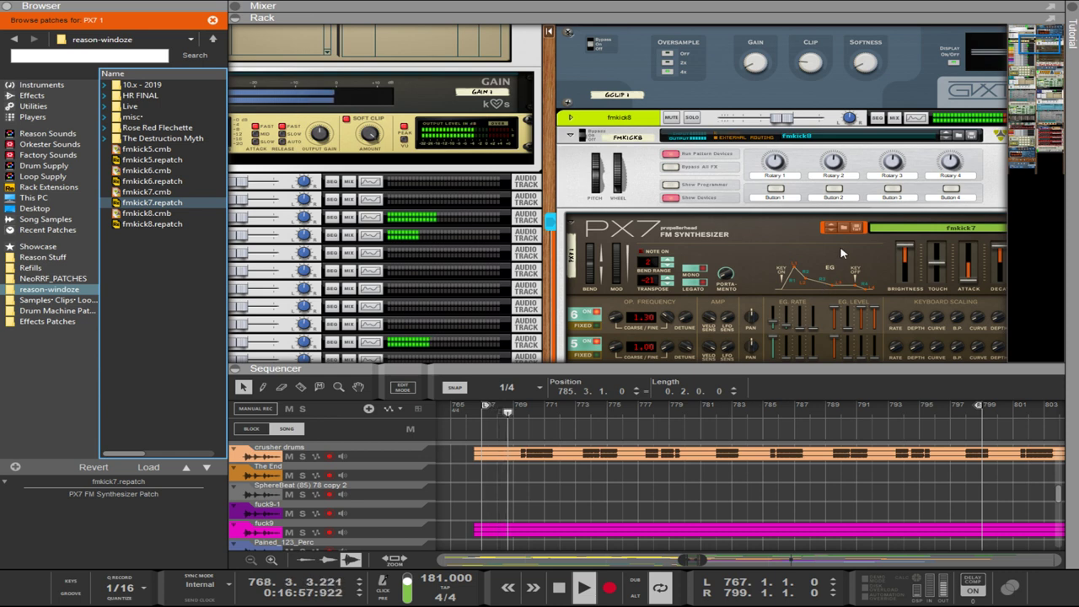
- Raise the PX7 Decay from 11 to 46
scroll(870, 248, down, 2)
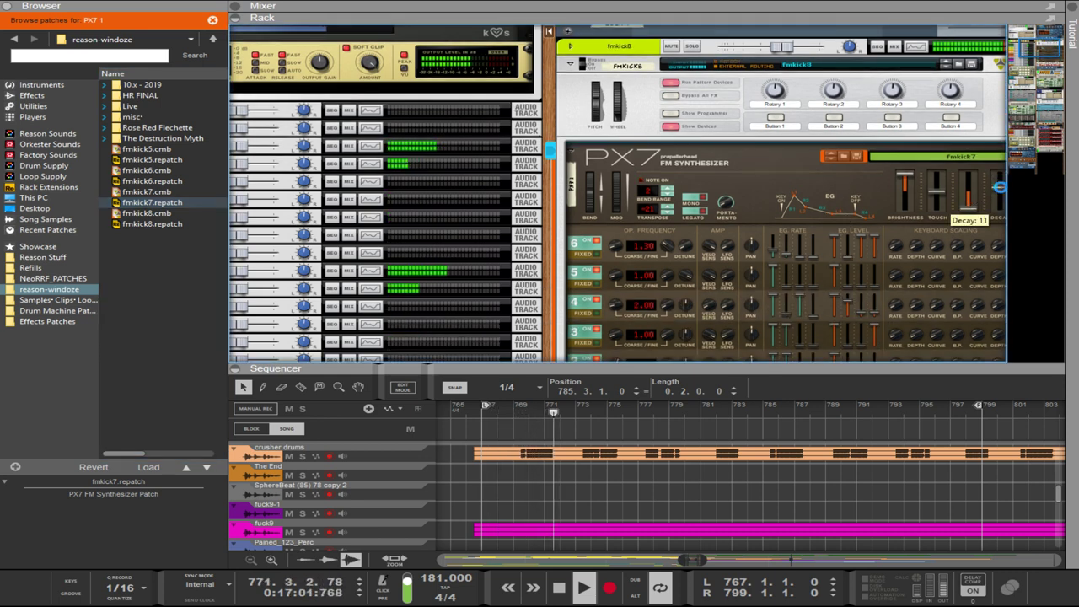
drag(1002, 187, 1001, 174)
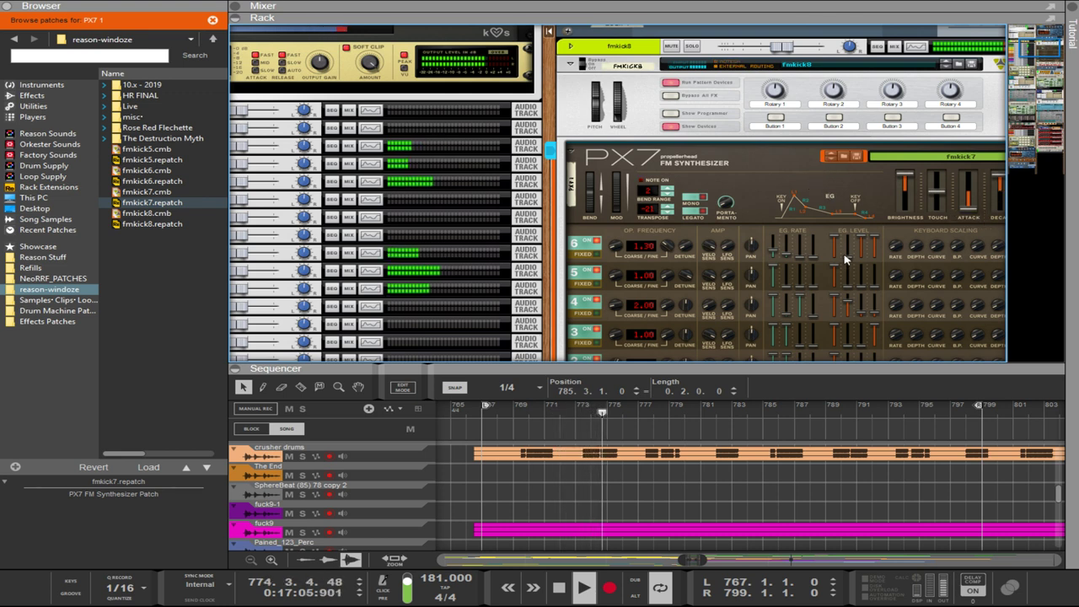
scroll(868, 318, down, 2)
scroll(870, 307, down, 4)
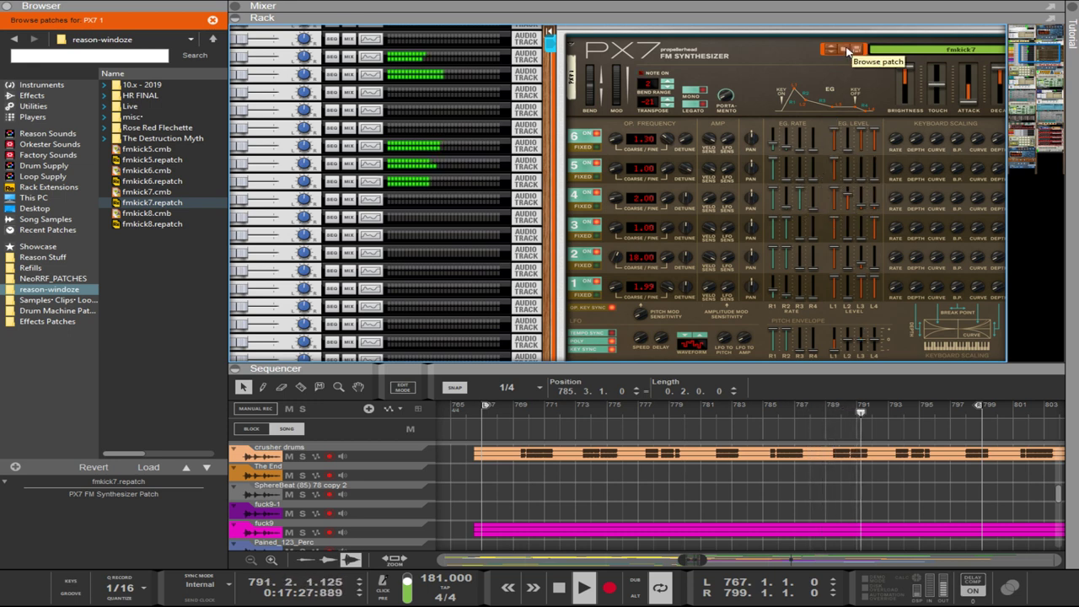
- Load fmkick6, lower the first pitch-envelope rate, raise OP3 coarse, and drop transpose two steps
click(152, 182)
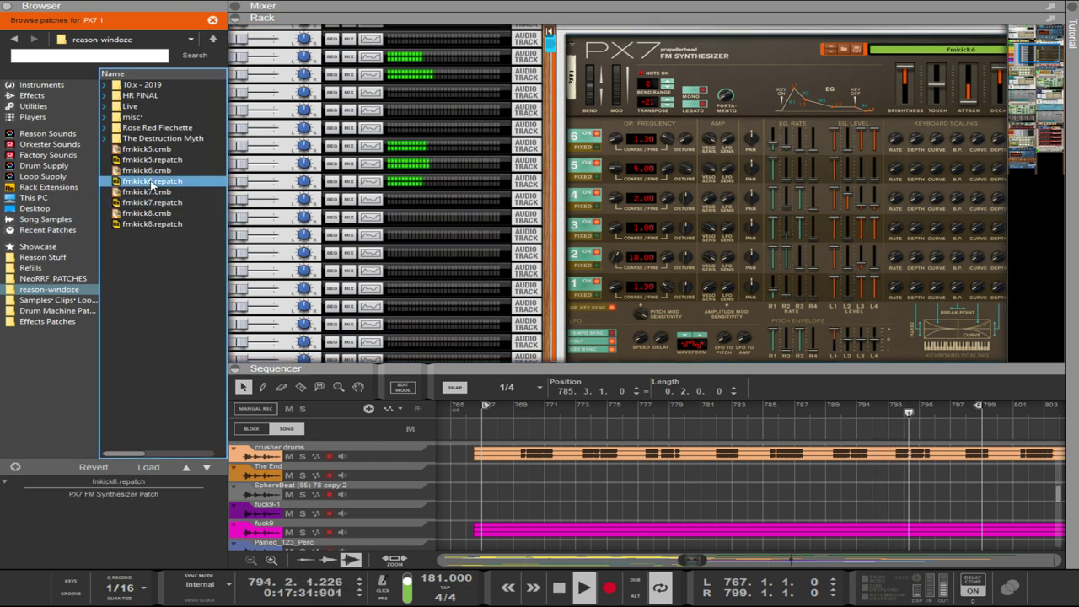
click(799, 55)
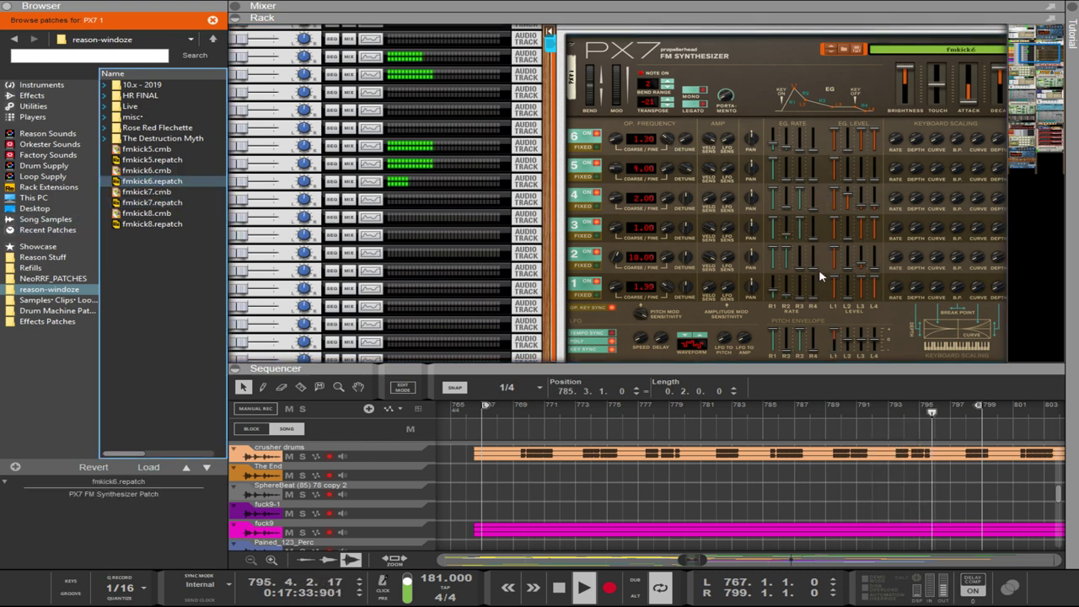
drag(774, 336, 767, 365)
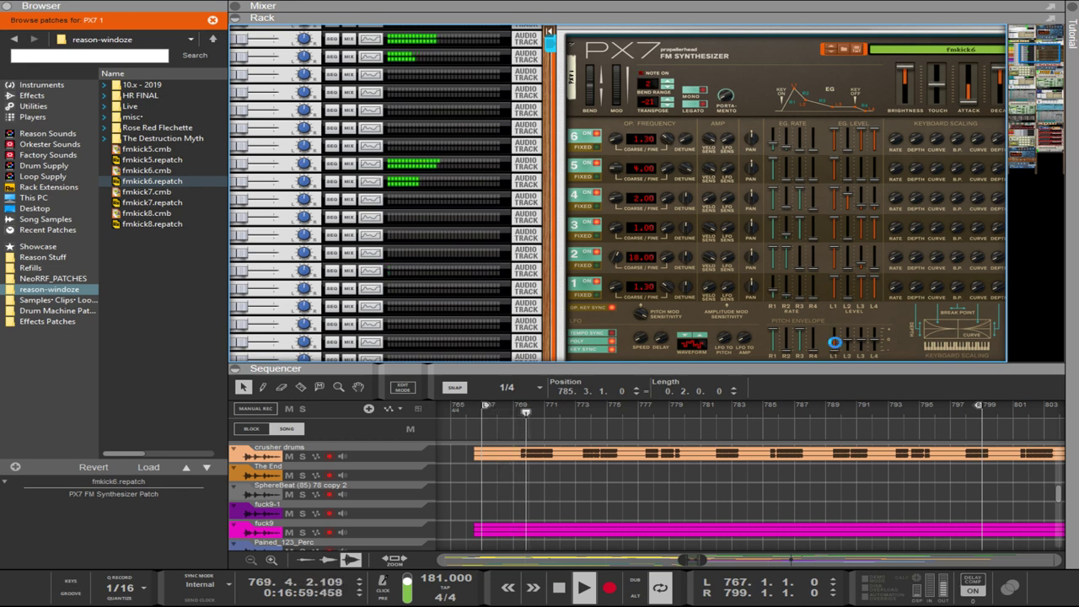
drag(615, 228, 612, 216)
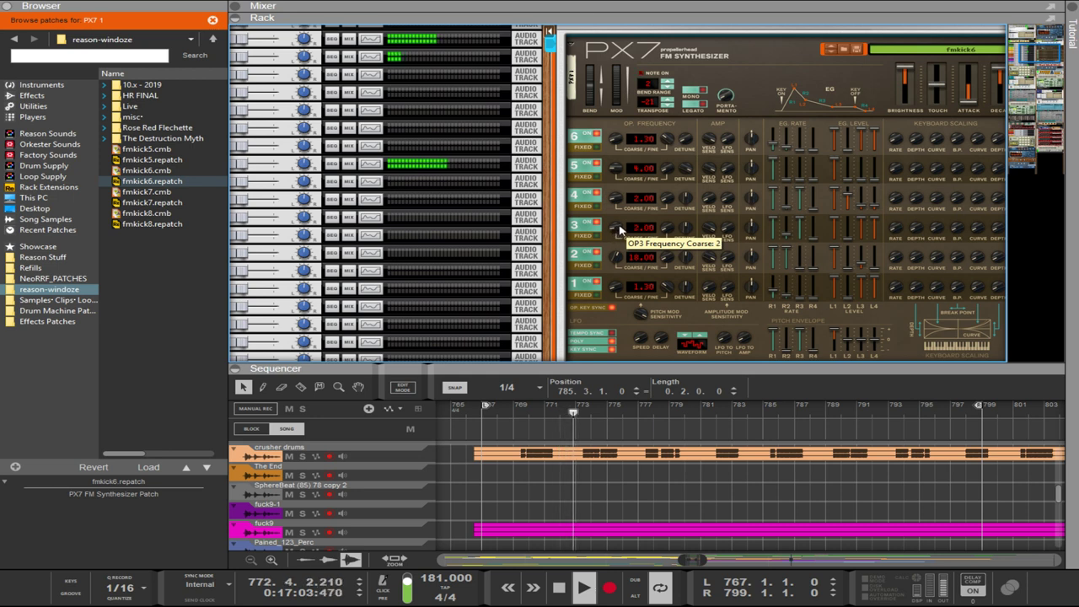
click(667, 106)
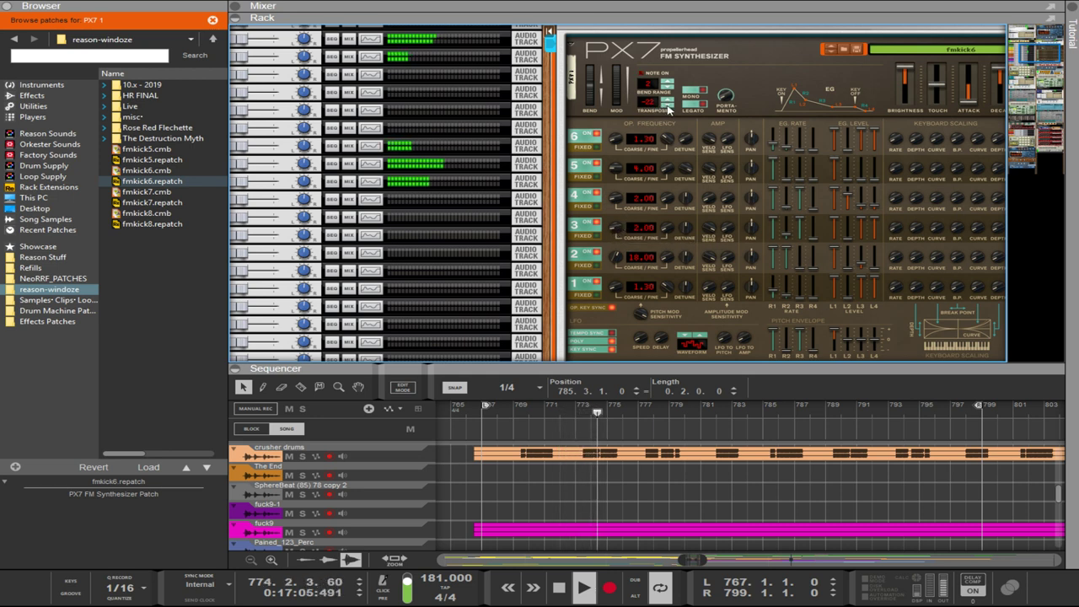
click(668, 106)
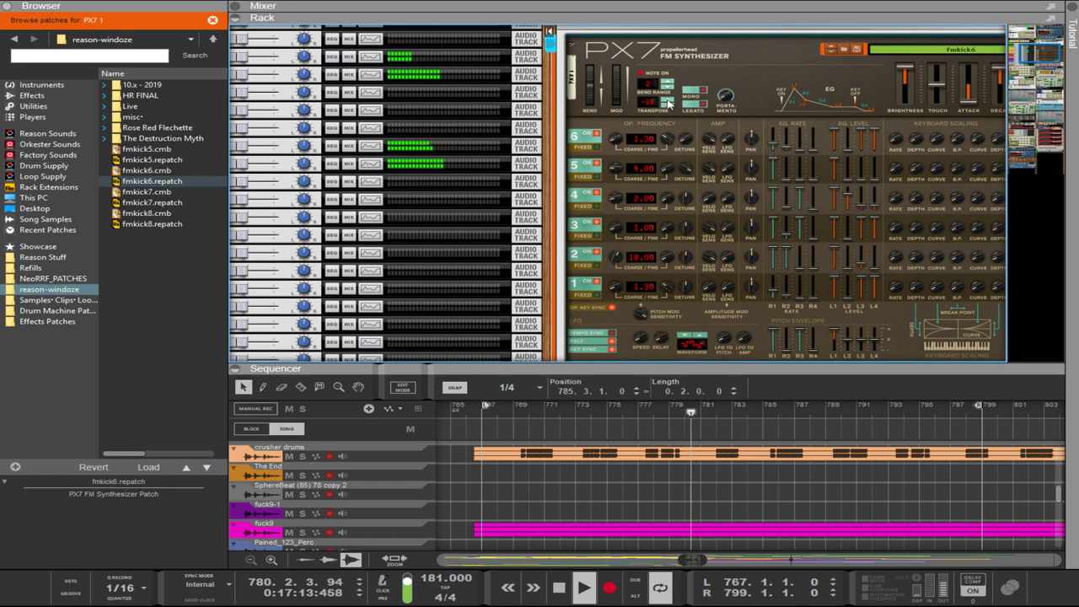
- Lower OP2's coarse frequency, reshape its envelope rate 1 and level 2, and change Touch
drag(618, 262, 614, 274)
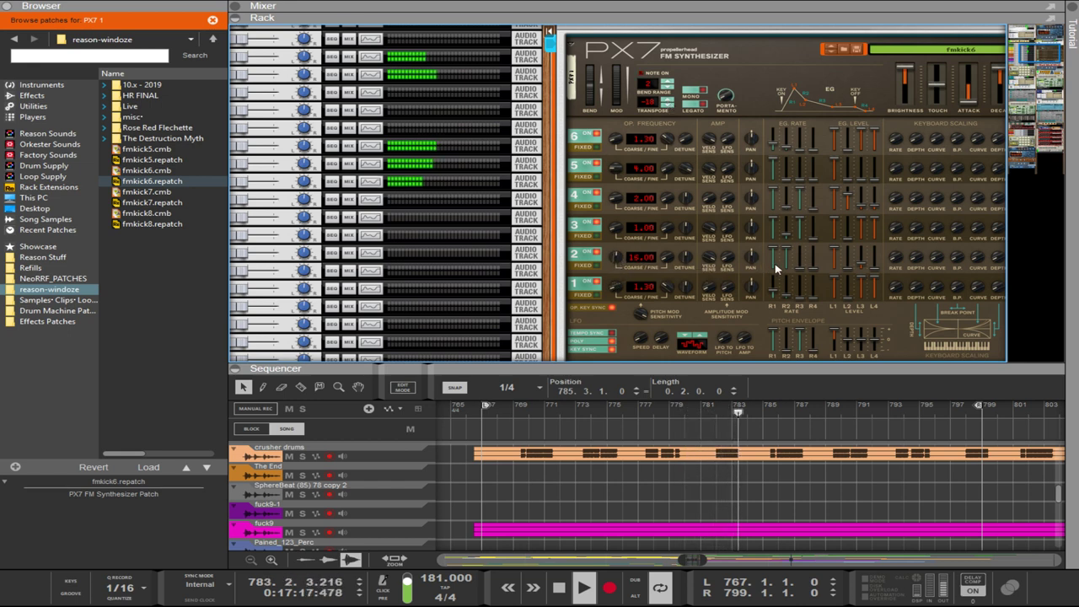
drag(780, 264, 777, 291)
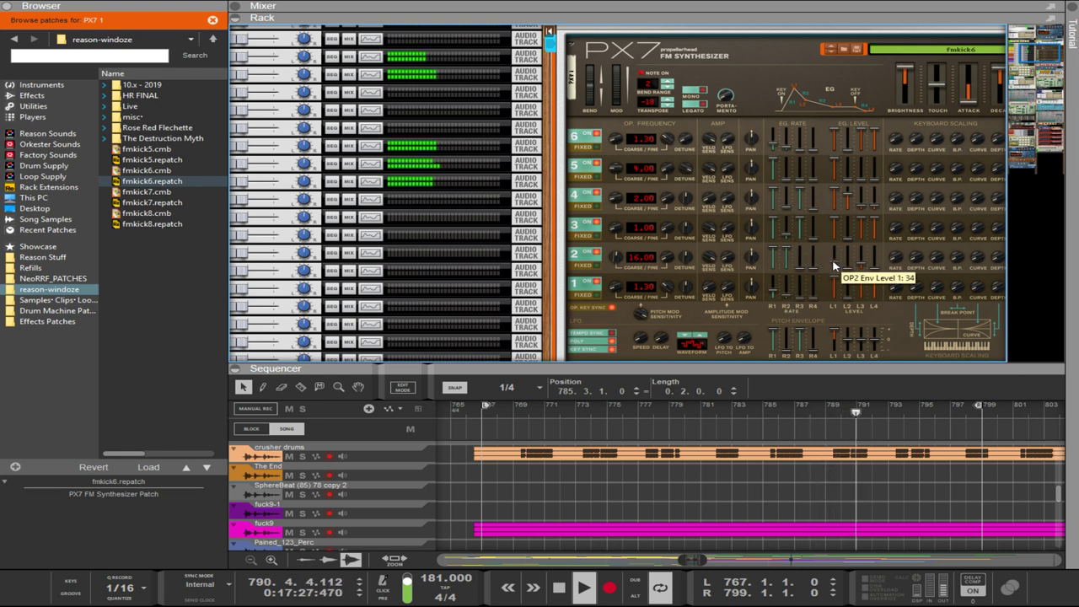
drag(850, 272, 849, 258)
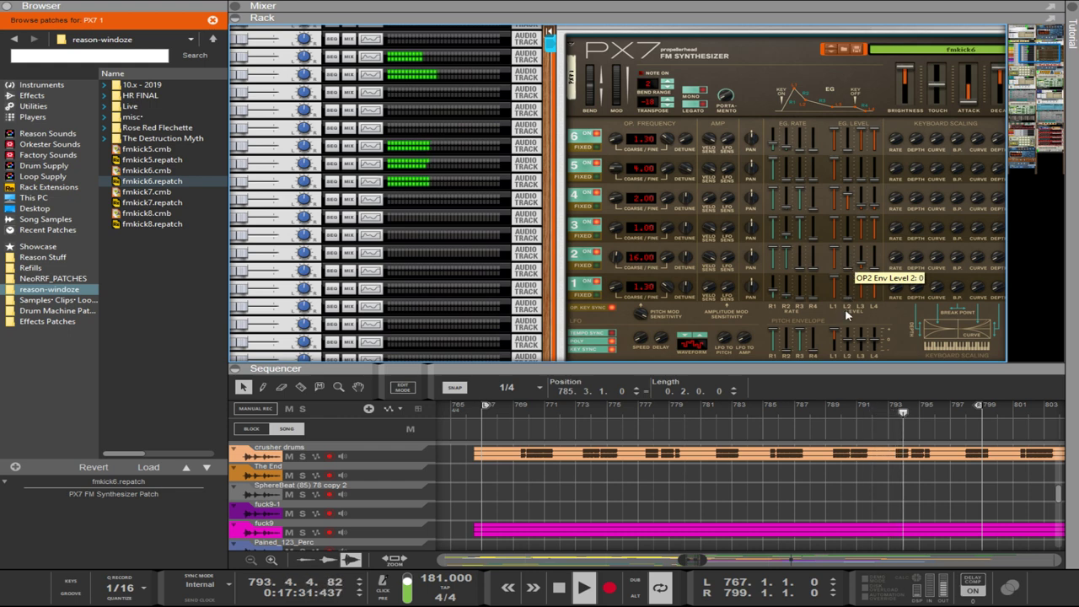
drag(932, 80, 933, 95)
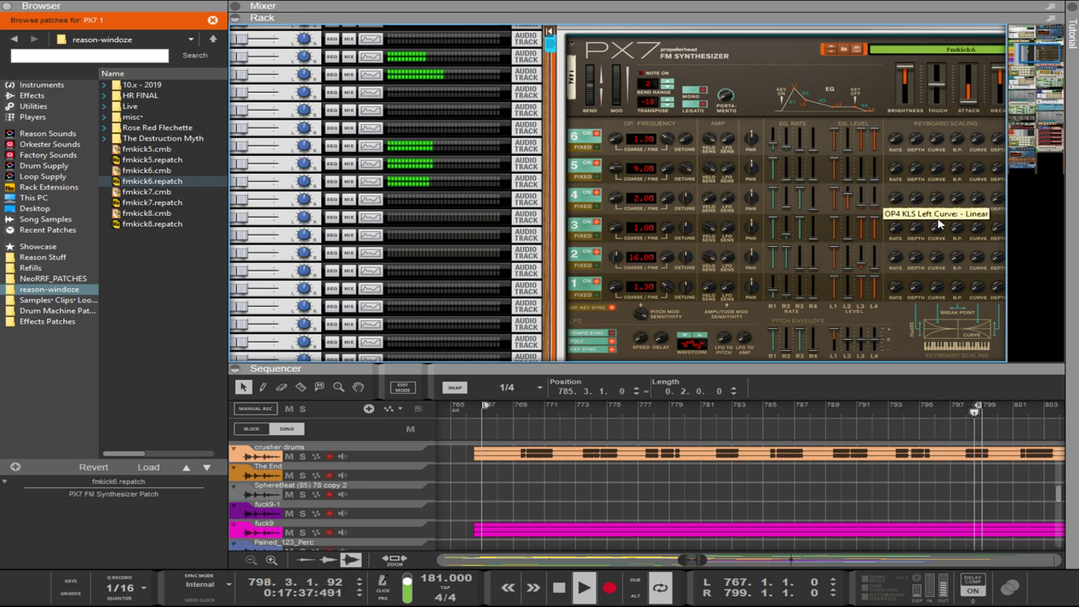
scroll(948, 274, down, 3)
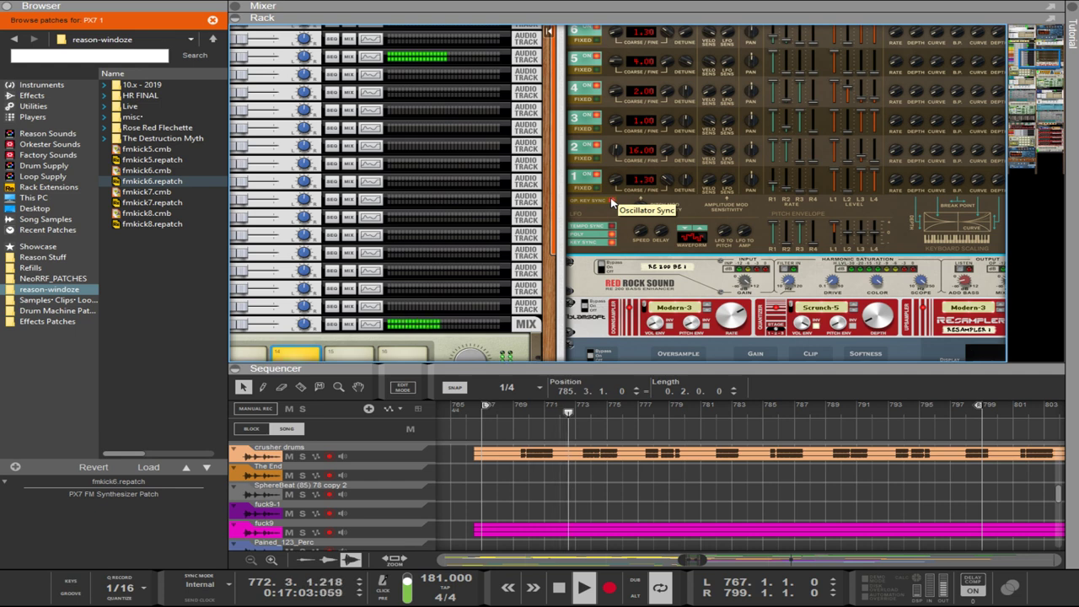
- Raise the fine frequencies of OP1 and OP6, with OP6 at 1.99
drag(666, 180, 655, 53)
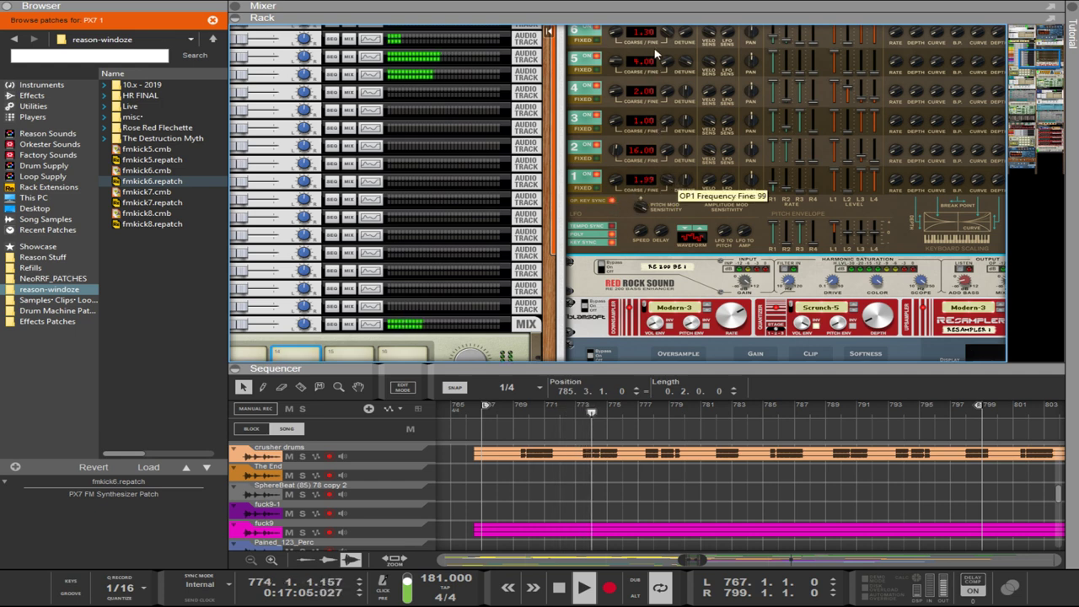
scroll(672, 64, up, 3)
drag(668, 139, 653, 7)
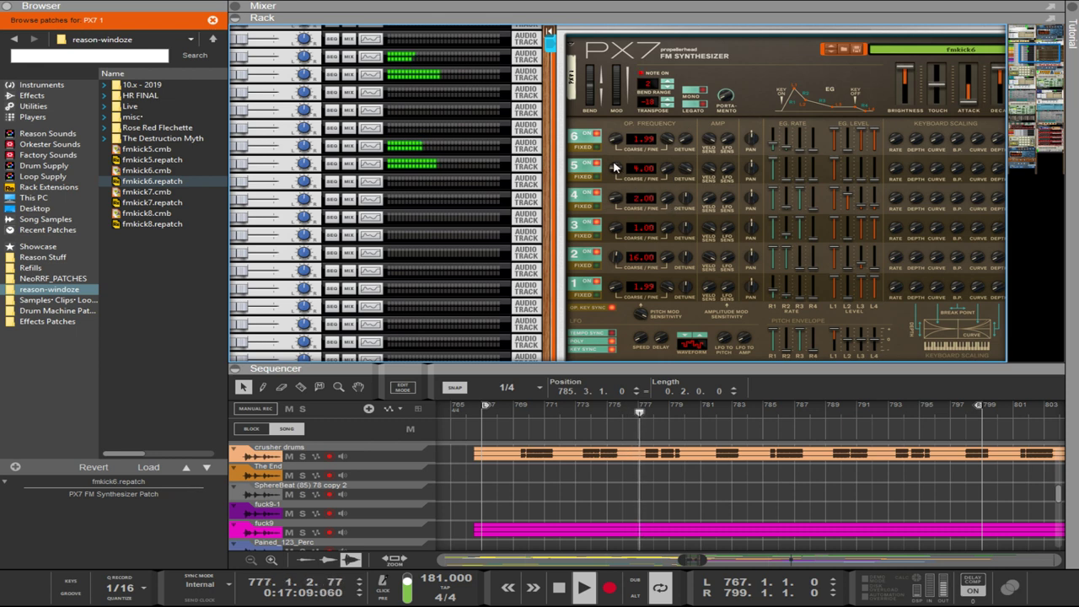
- Retune coarse frequencies: OP4 and OP3 to 1, OP5 stepped up through 2 and 4 toward 8
drag(616, 199, 624, 205)
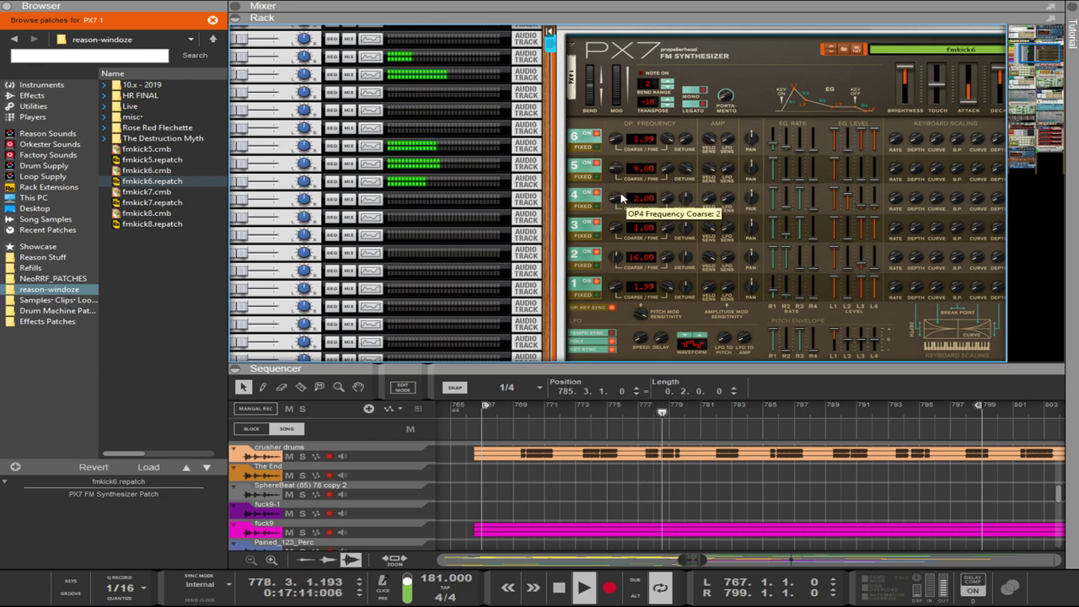
drag(616, 169, 612, 150)
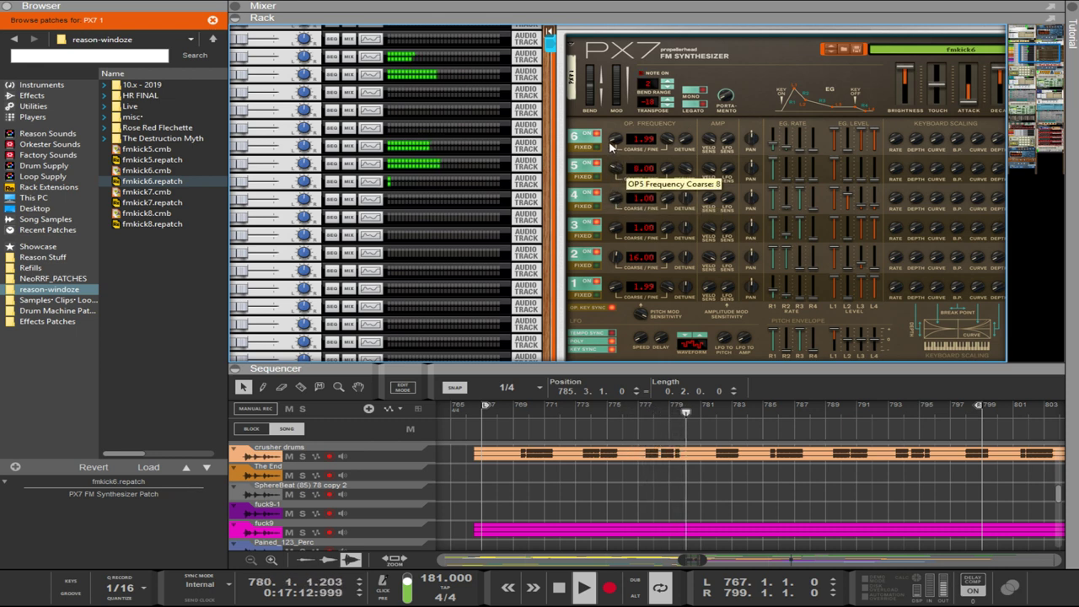
drag(607, 217, 612, 191)
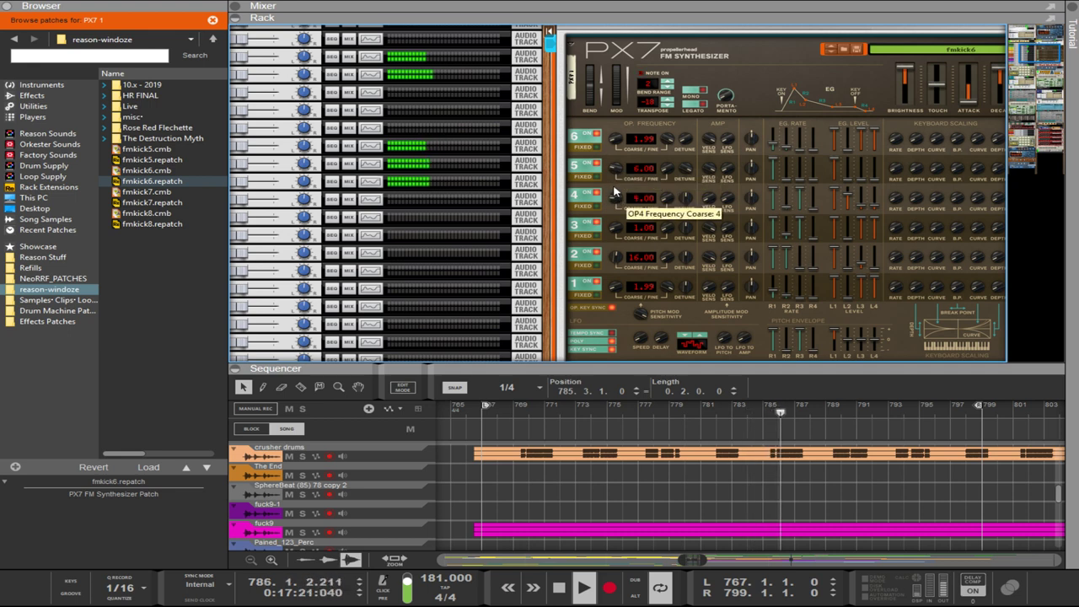
drag(619, 195, 616, 190)
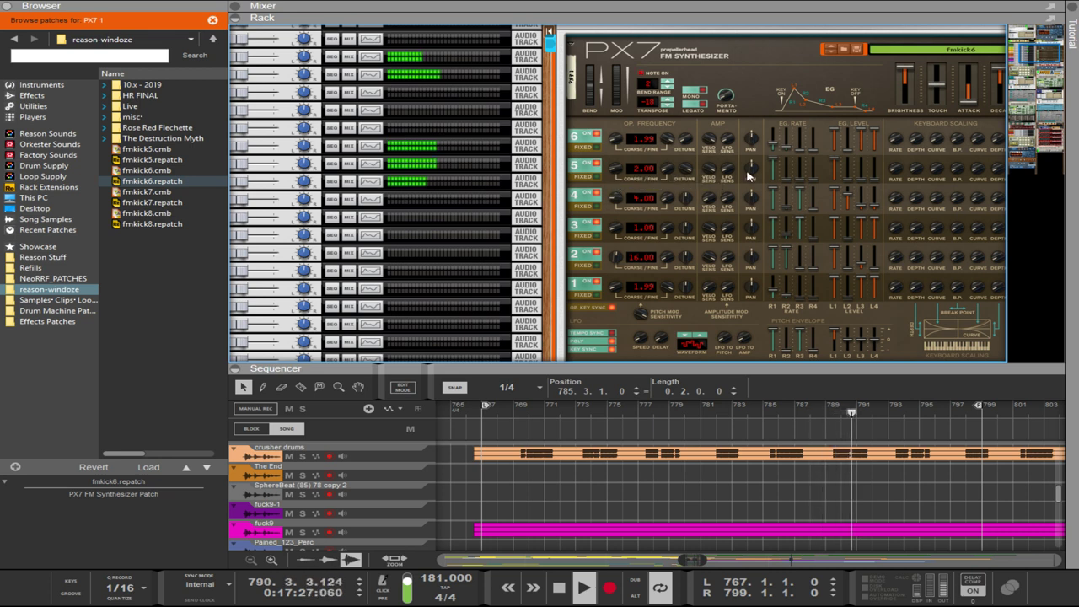
drag(616, 174, 613, 167)
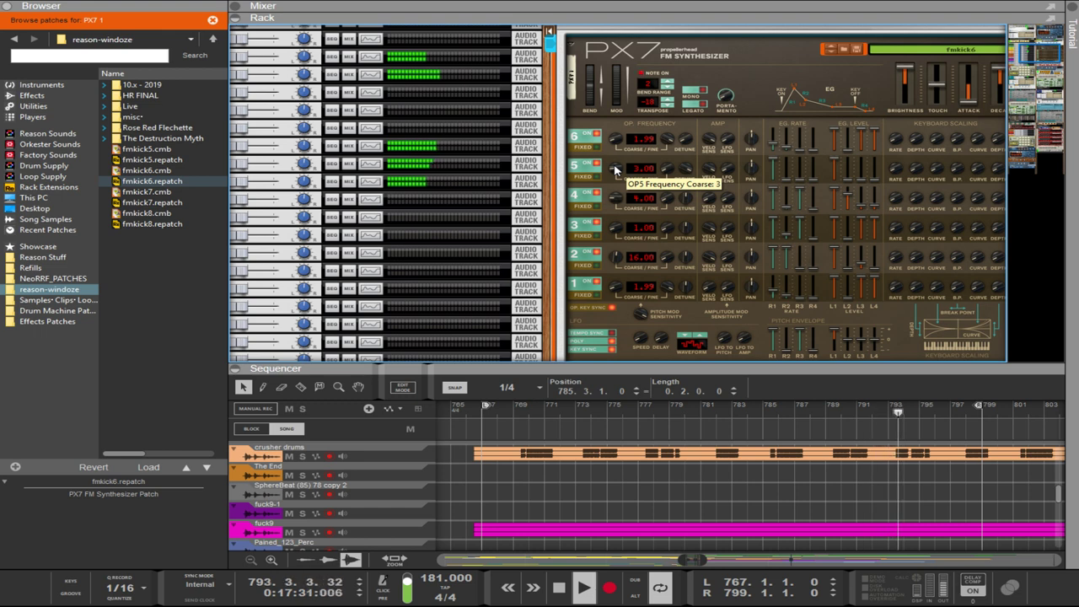
drag(615, 169, 610, 159)
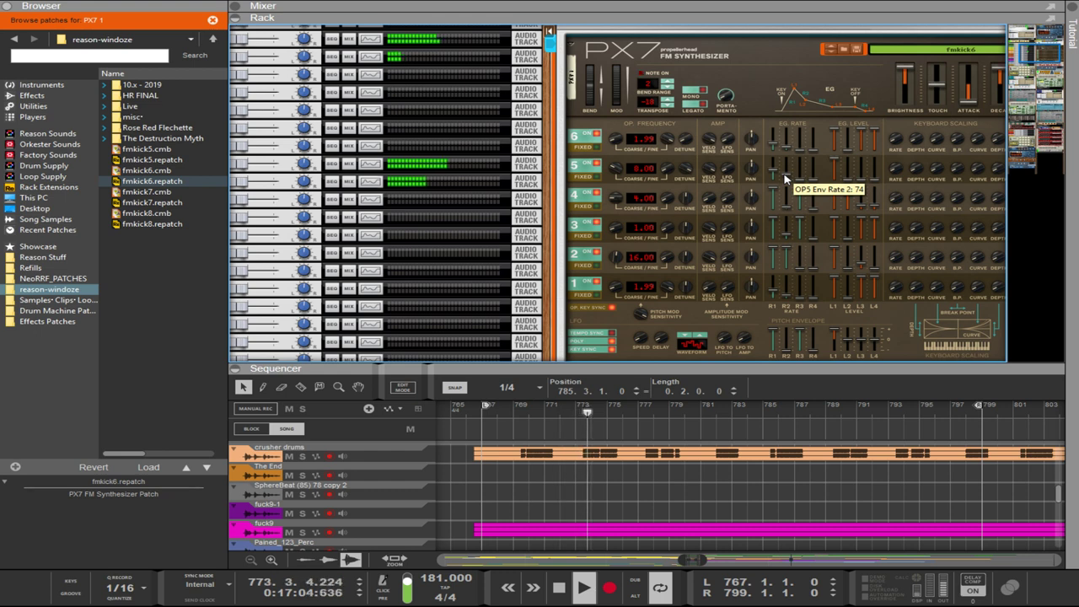
- Rework OP5's envelope, bringing rate 2 down to 0 and adjusting rate 1
drag(784, 179, 766, 140)
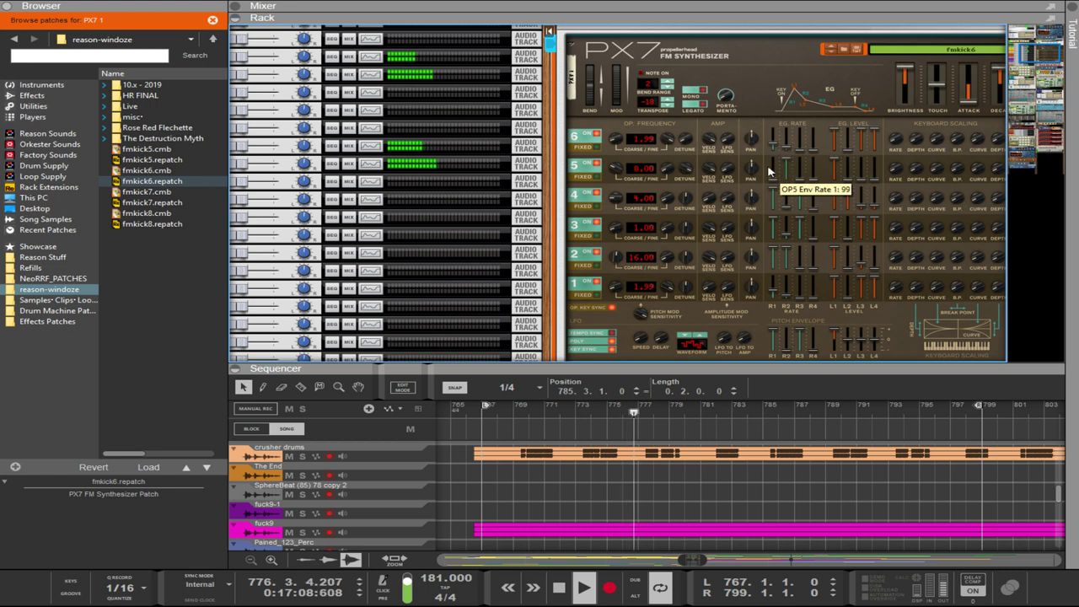
drag(769, 167, 771, 145)
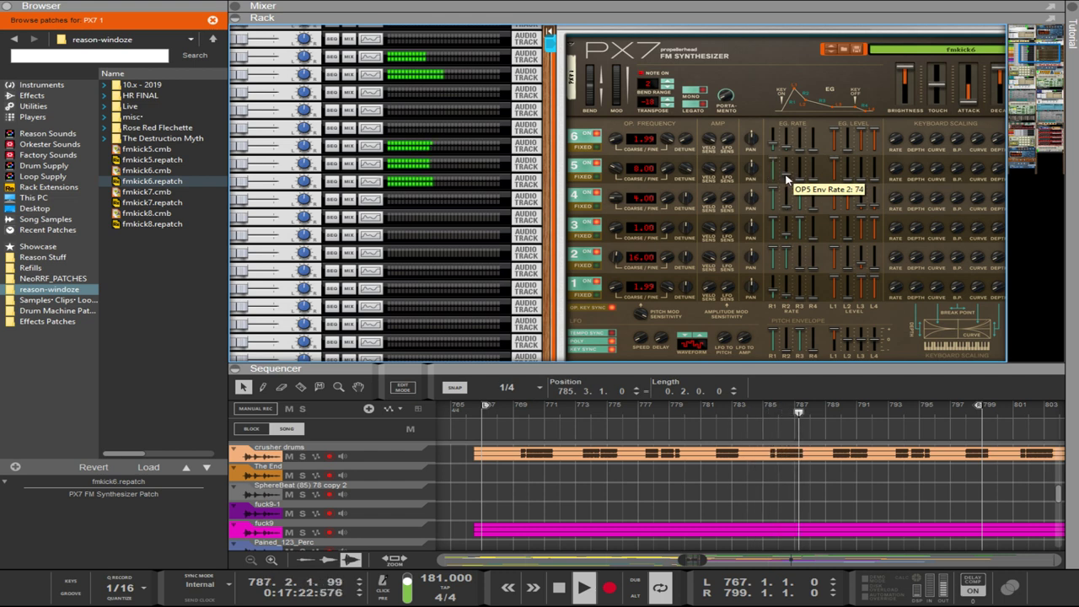
drag(785, 174, 786, 179)
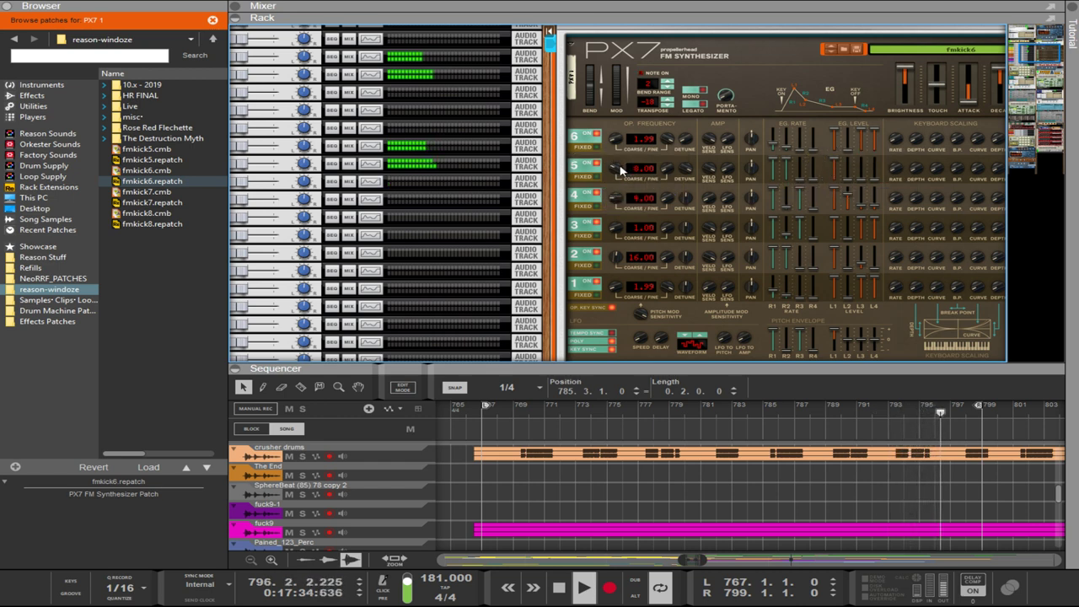
scroll(622, 178, up, 7)
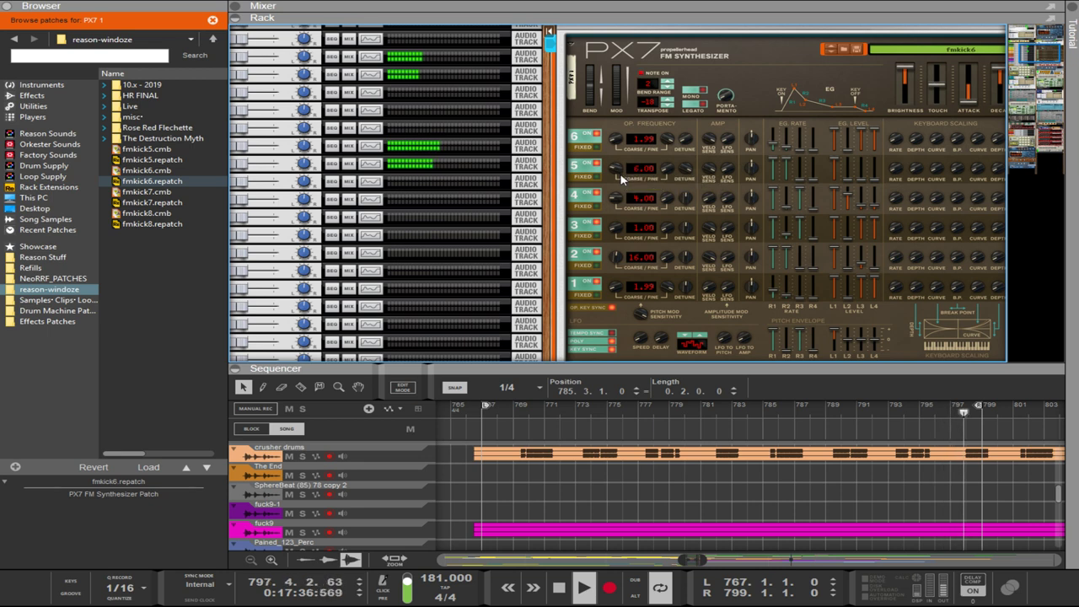
scroll(622, 178, down, 2)
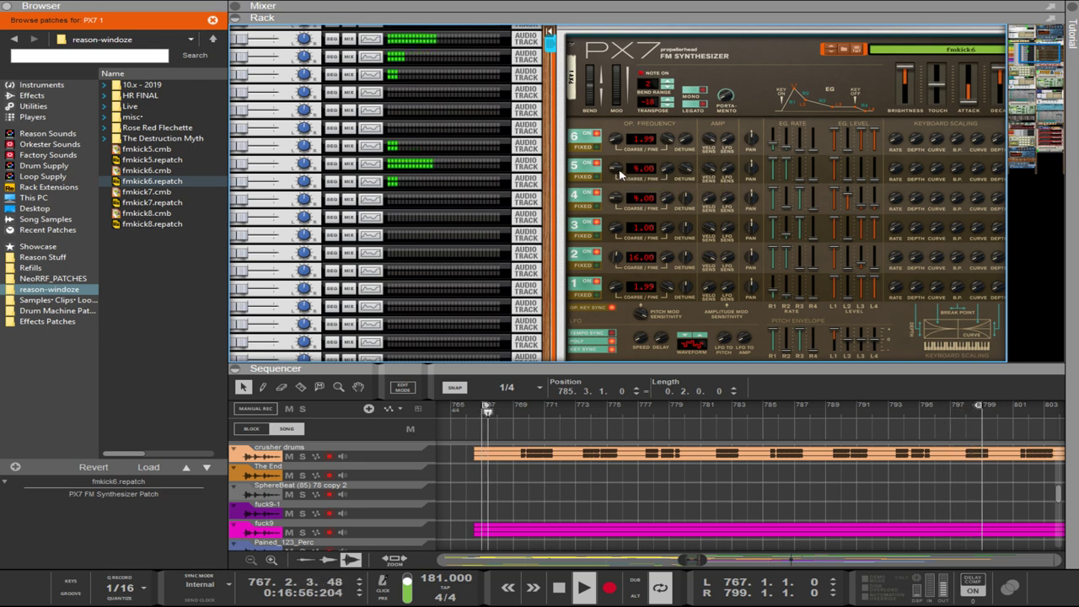
scroll(622, 178, down, 1)
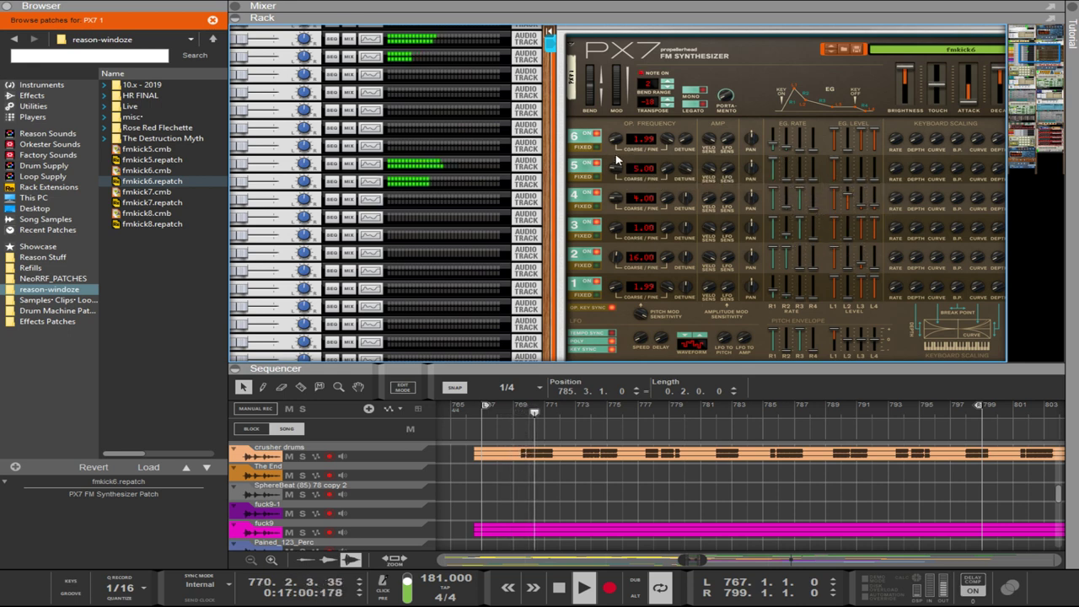
scroll(620, 169, down, 1)
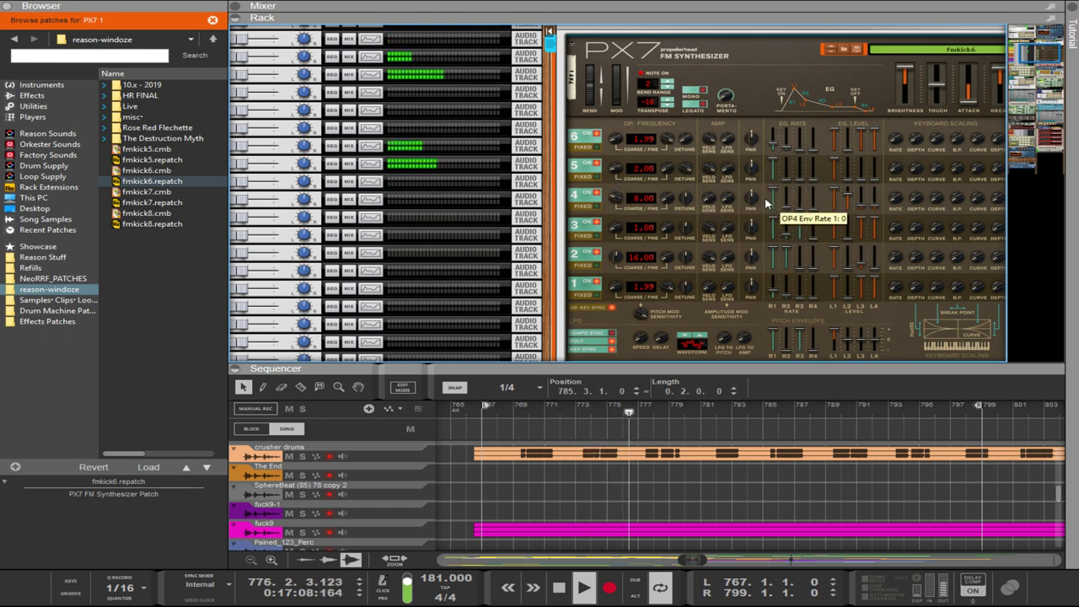
- Drop OP4 coarse to 0.50, retune OP5 coarse and rate 1, and loop from bar 783
drag(629, 205, 639, 267)
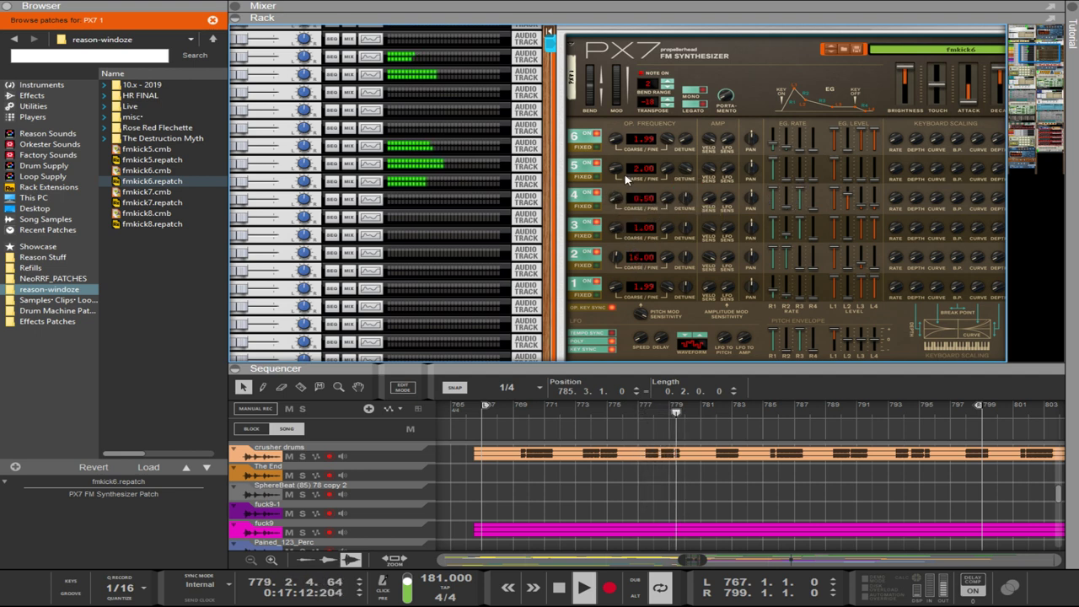
mouse_move(616, 168)
mouse_down()
mouse_move(616, 148)
mouse_move(616, 159)
mouse_up()
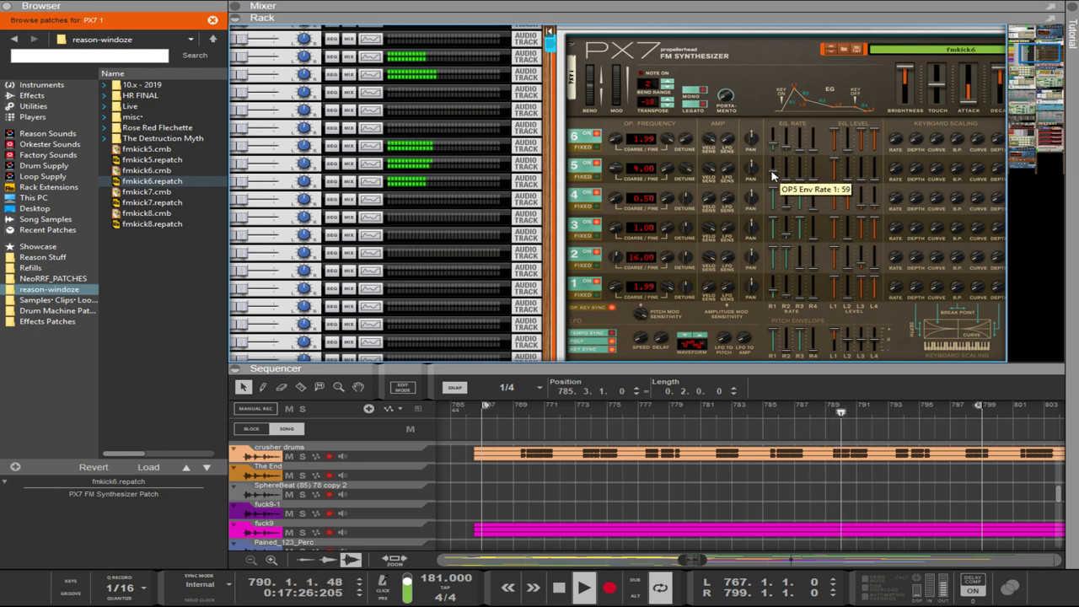
drag(771, 172, 769, 165)
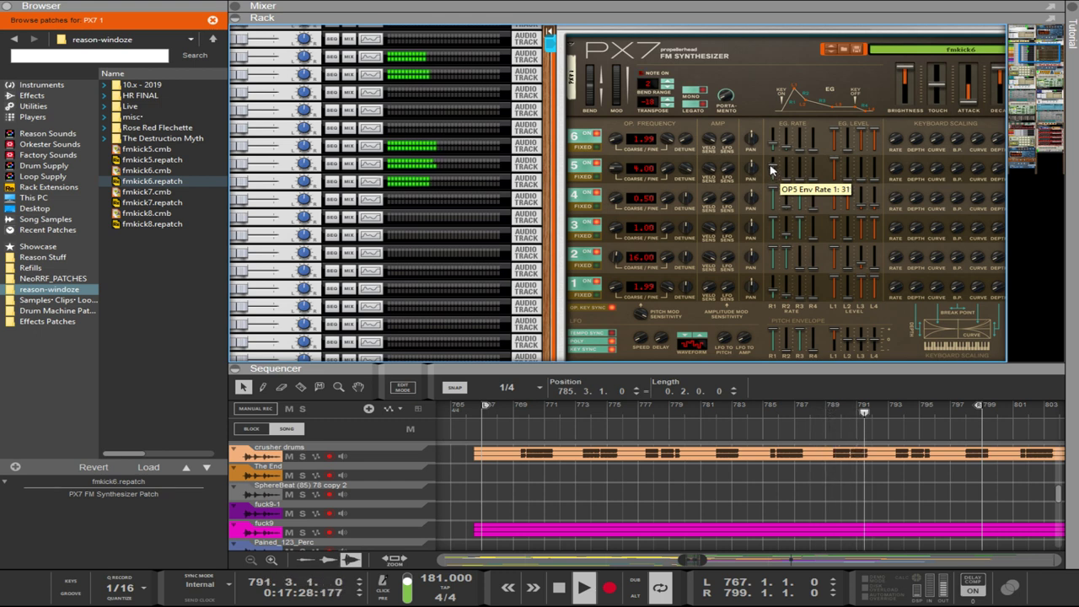
drag(770, 169, 771, 171)
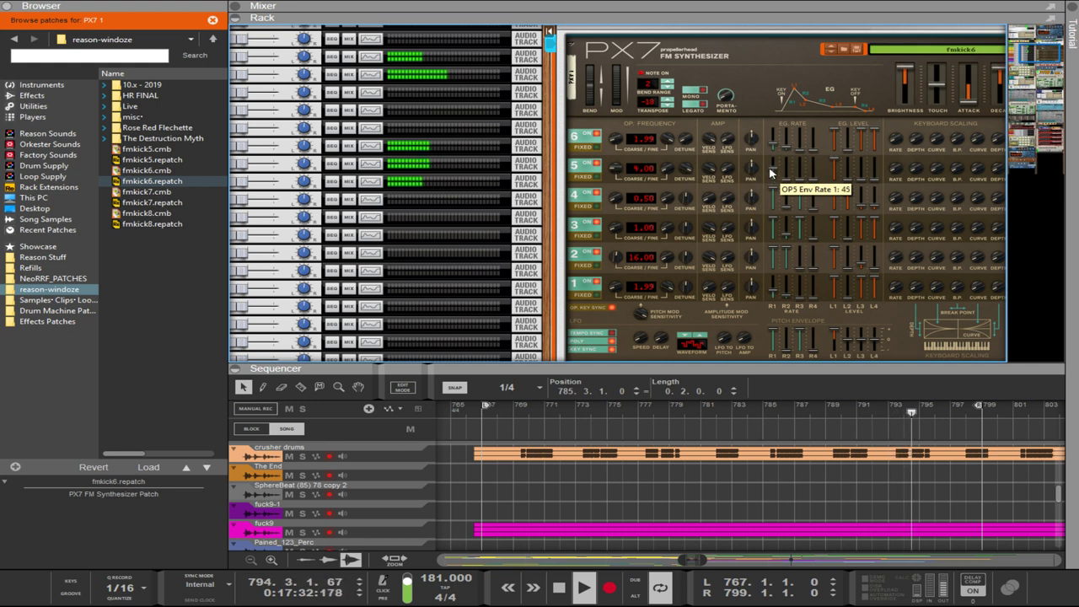
drag(617, 168, 610, 151)
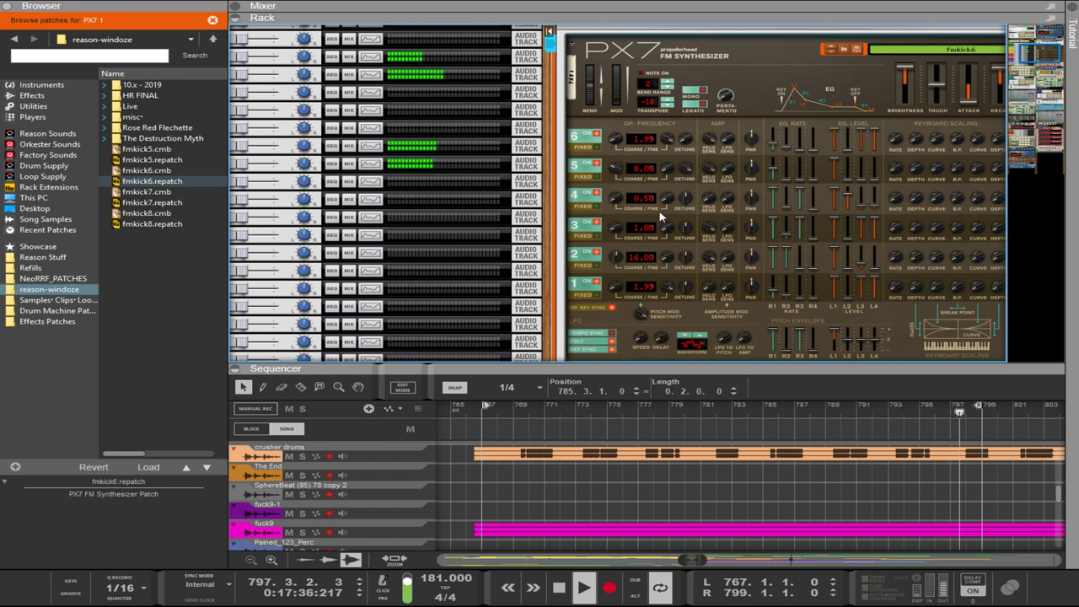
ctrl+click(730, 408)
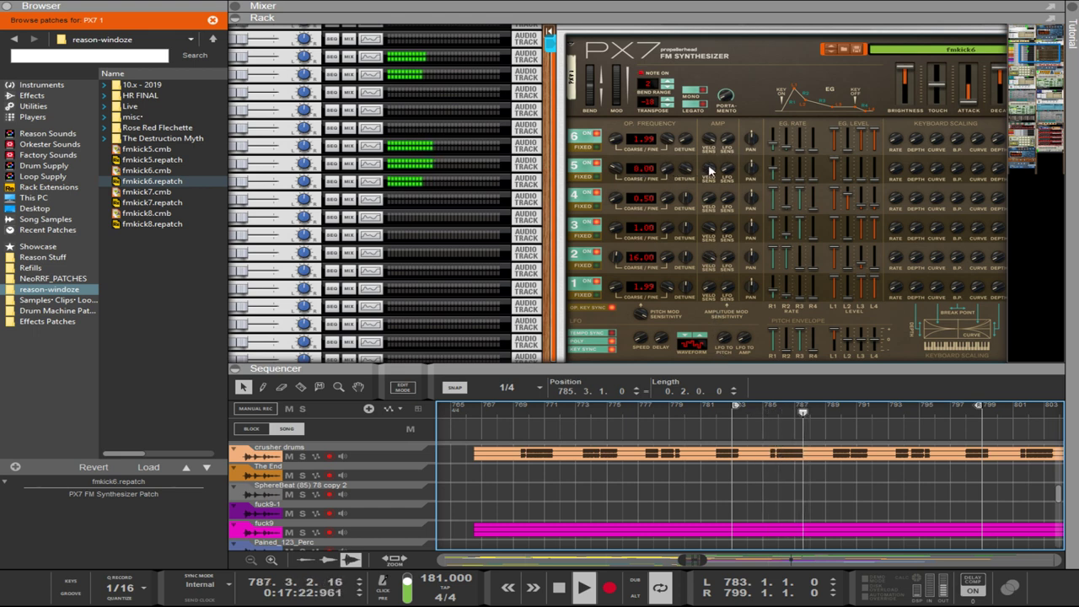
- Raise OP5 velocity sensitivity to 7, set Touch to 0, and keep the loop starting at 783
drag(708, 167, 707, 258)
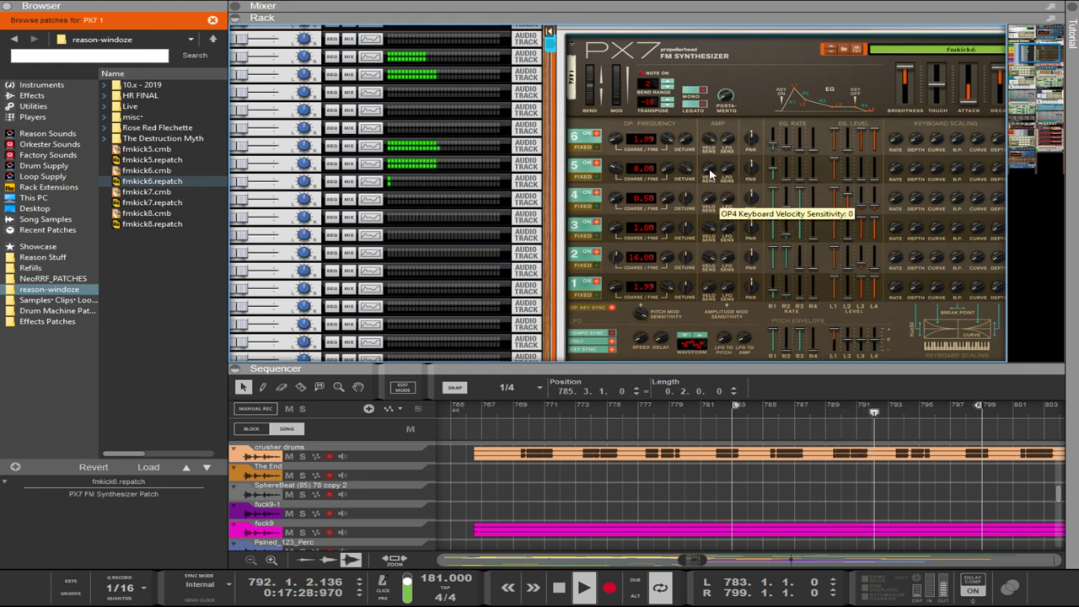
drag(709, 170, 710, 1)
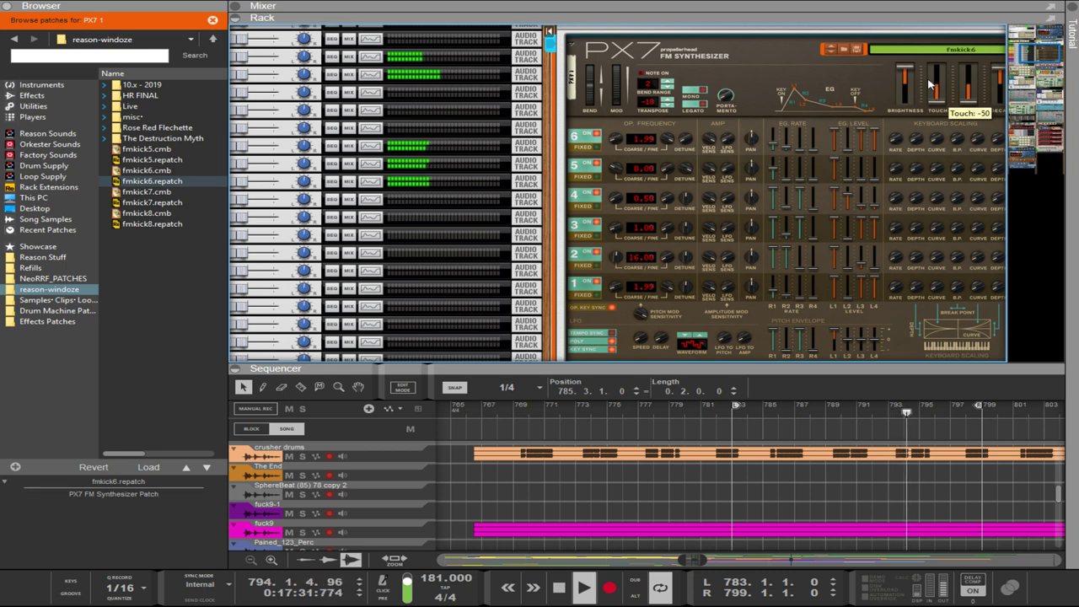
drag(944, 91, 923, 81)
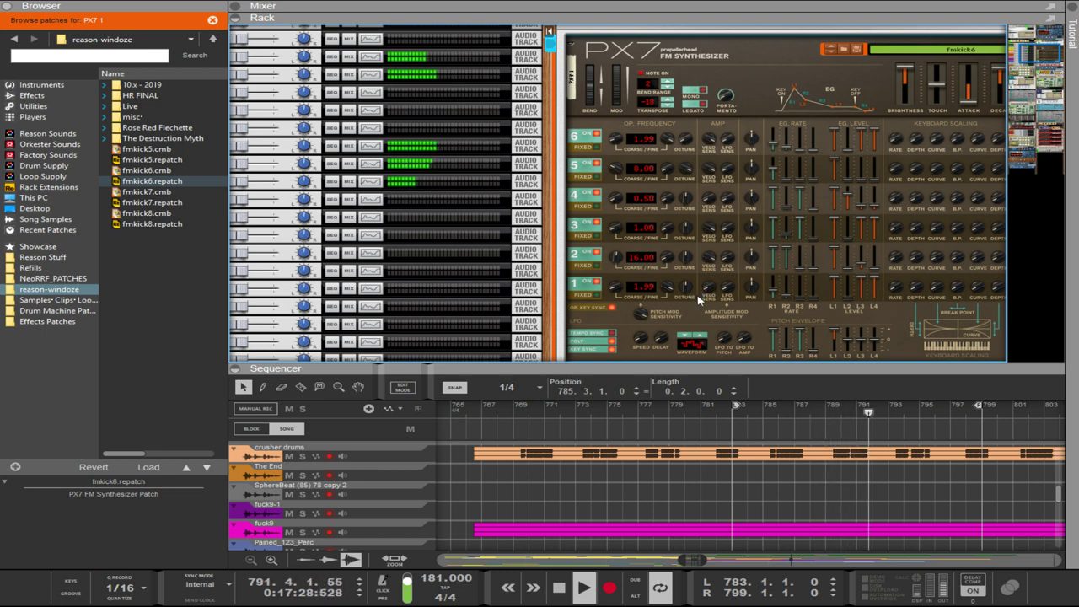
key(ctrl+z)
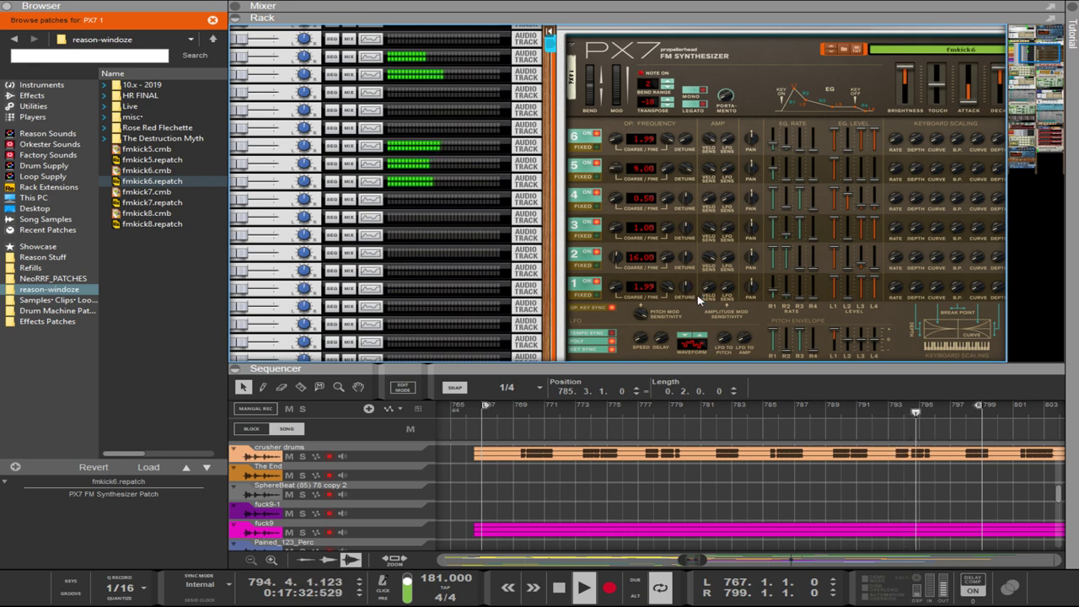
key(ctrl+y)
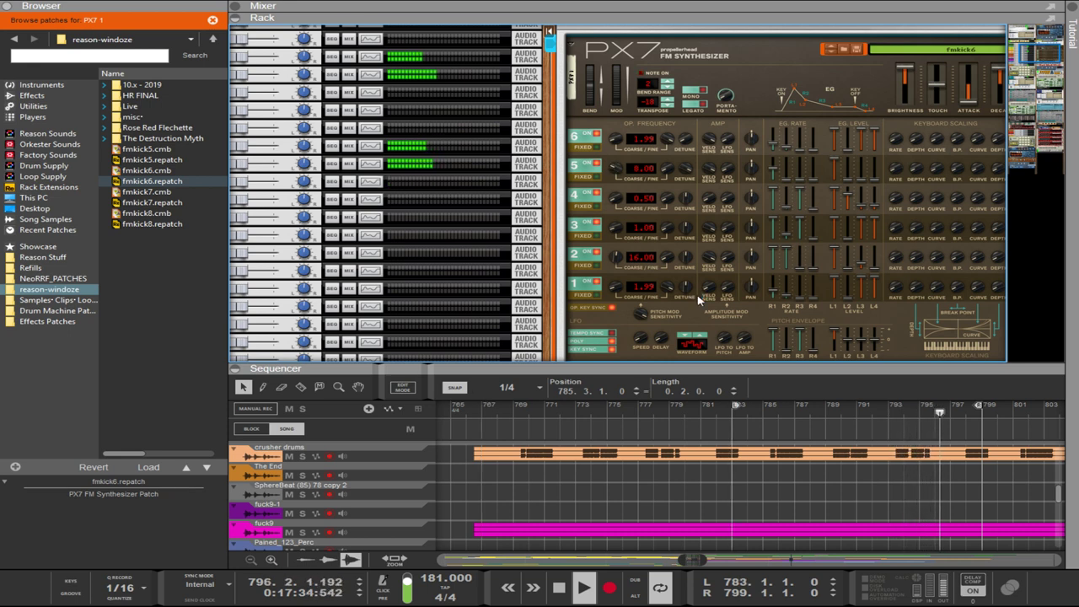
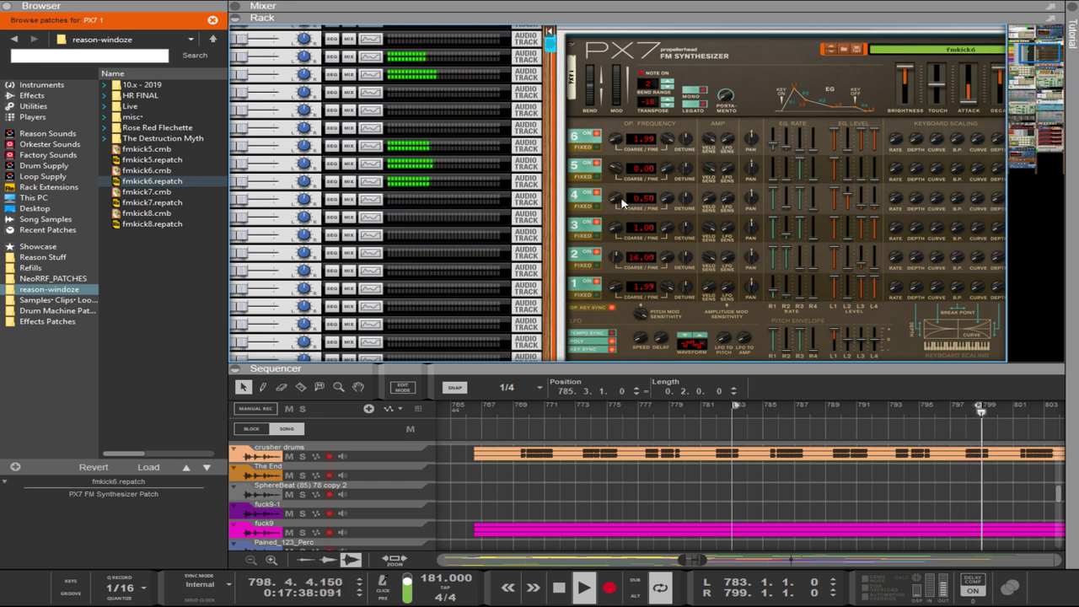
- Set OP4 coarse to 1.00, try OP1 fine 1.99 and OP2 coarse 10, then undo OP2
drag(622, 203, 618, 198)
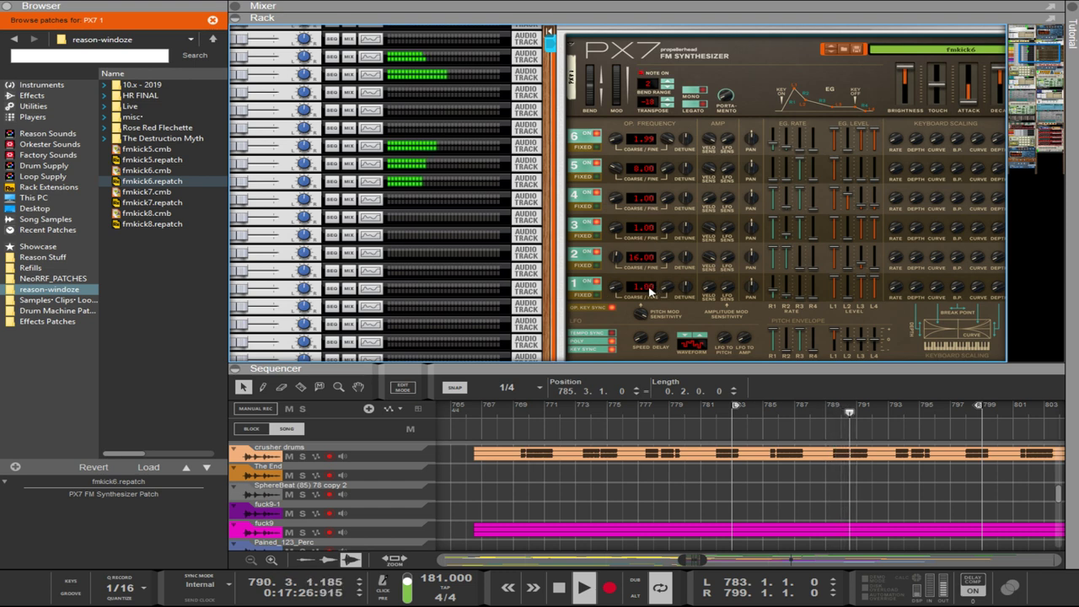
scroll(614, 286, up, 1)
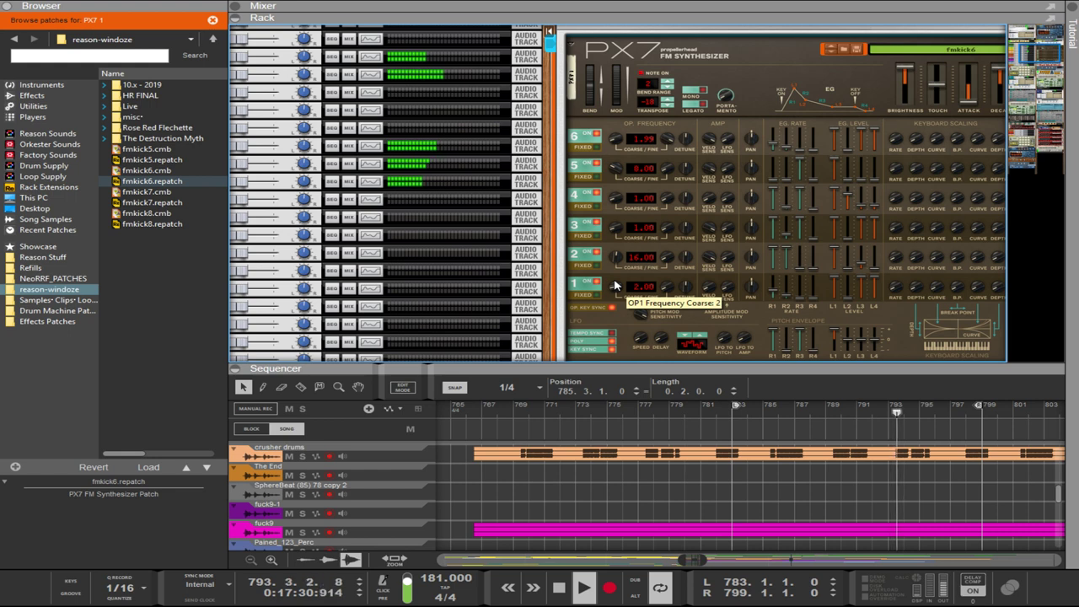
drag(663, 282, 722, 52)
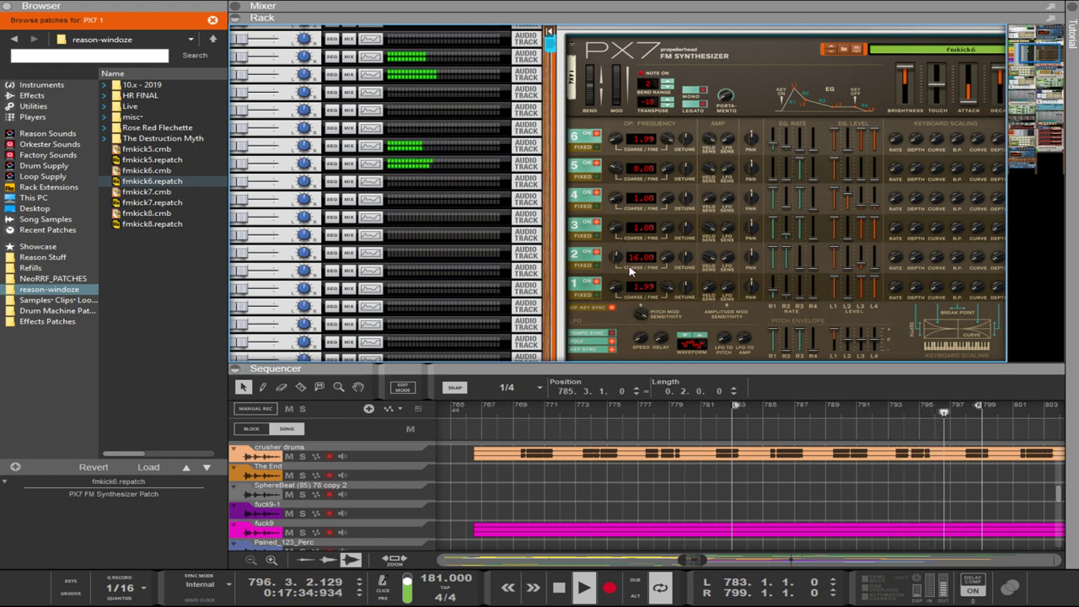
drag(619, 259, 625, 288)
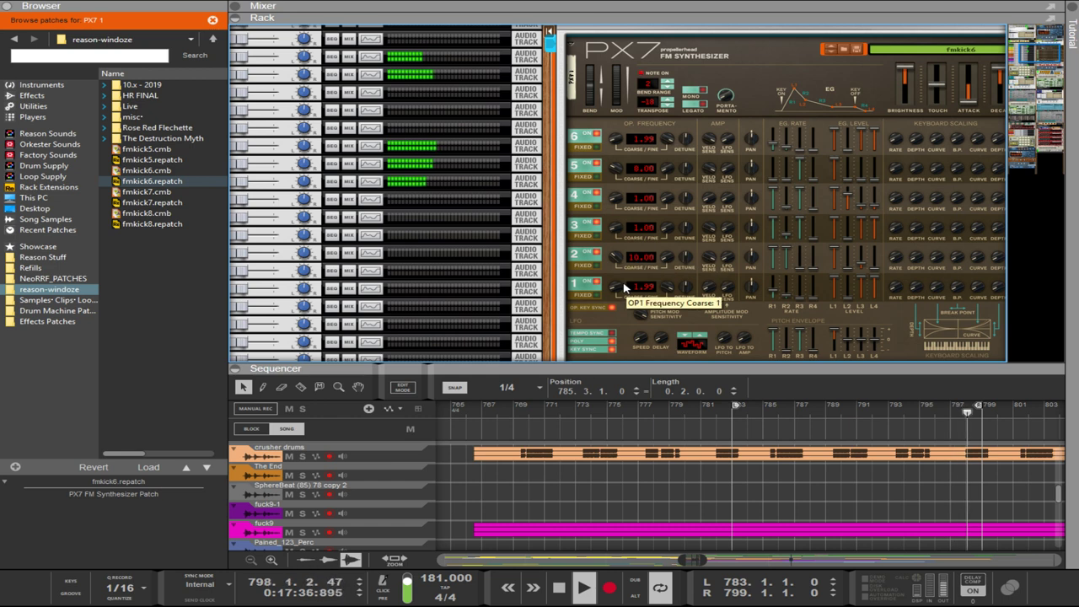
key(ctrl+z)
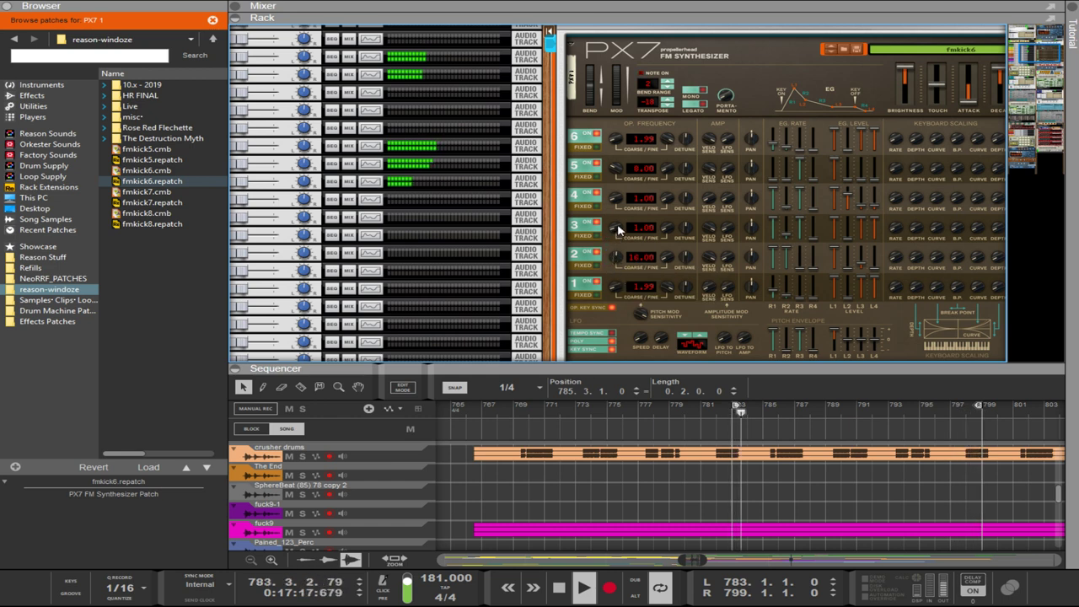
- Experiment with OP3 coarse at 17 and 16 and OP1 coarse, then undo those changes
drag(612, 238, 612, 199)
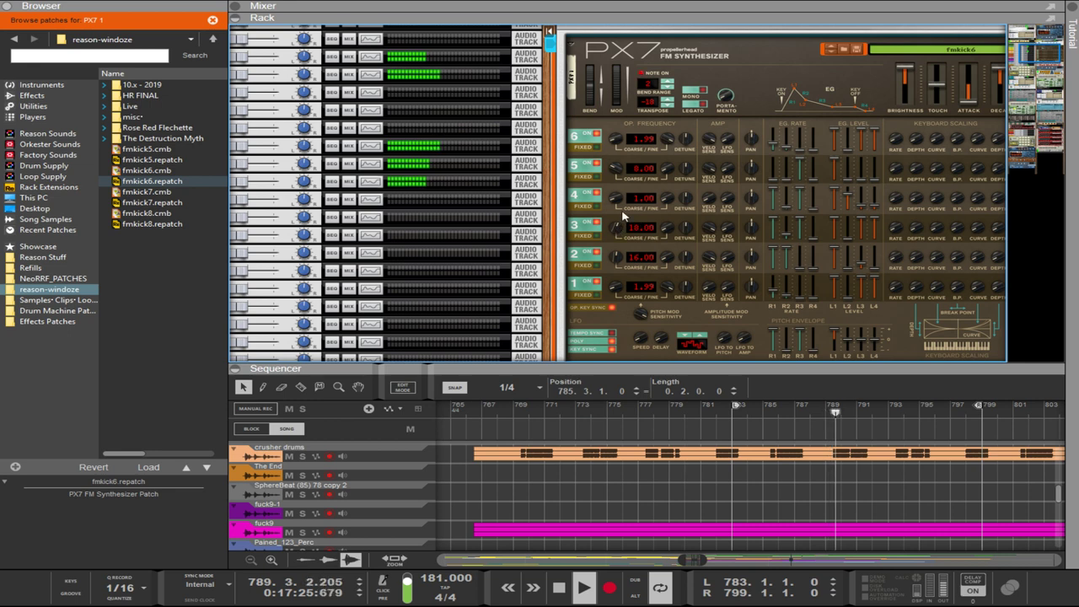
mouse_move(618, 226)
mouse_down()
mouse_move(619, 209)
mouse_move(619, 237)
mouse_move(617, 221)
mouse_up()
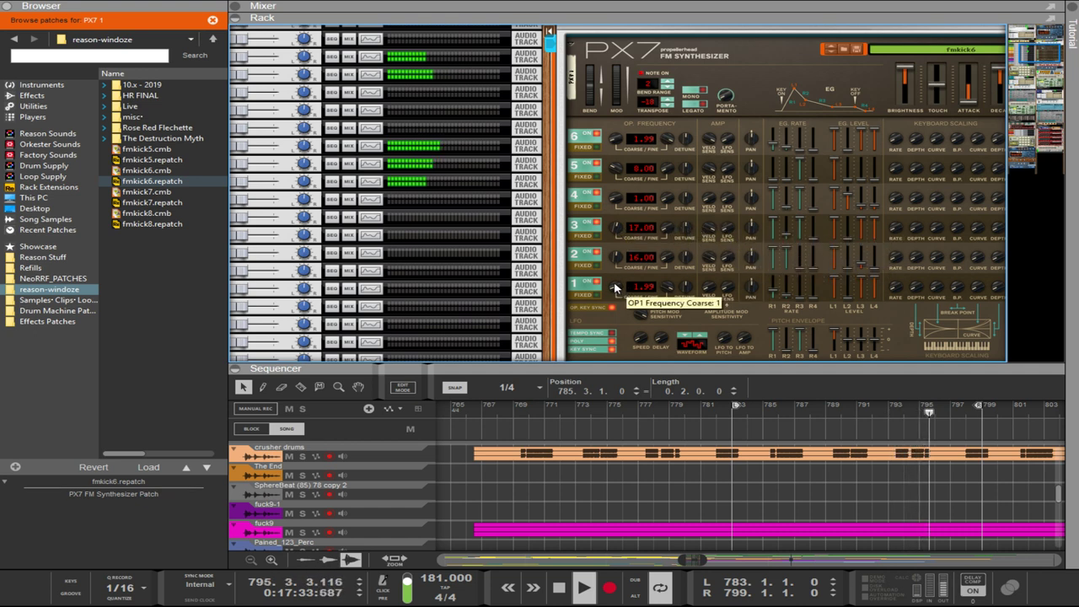
drag(615, 288, 625, 130)
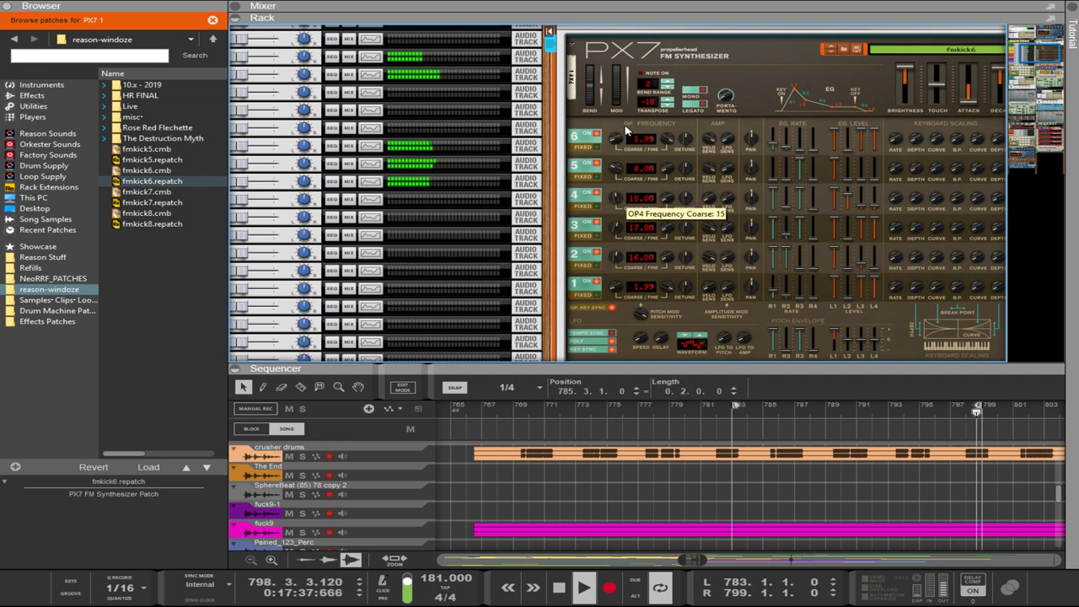
drag(616, 224, 618, 236)
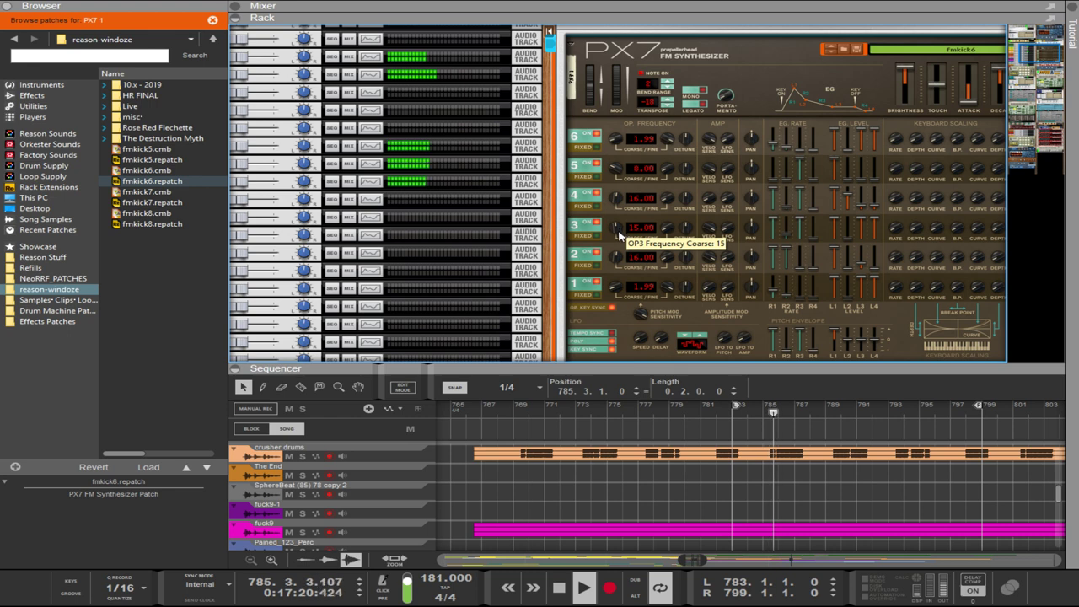
scroll(619, 235, up, 2)
key(ctrl+z)
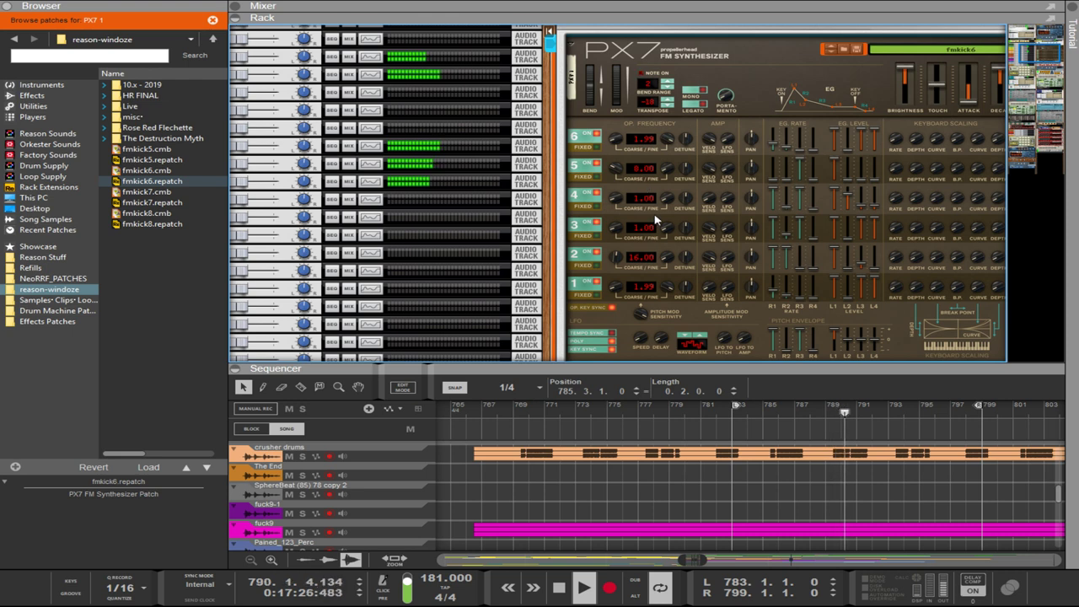
- Zoom the sequencer out to show more bars and scroll the rack toward the Euclid devices
scroll(725, 263, down, 3)
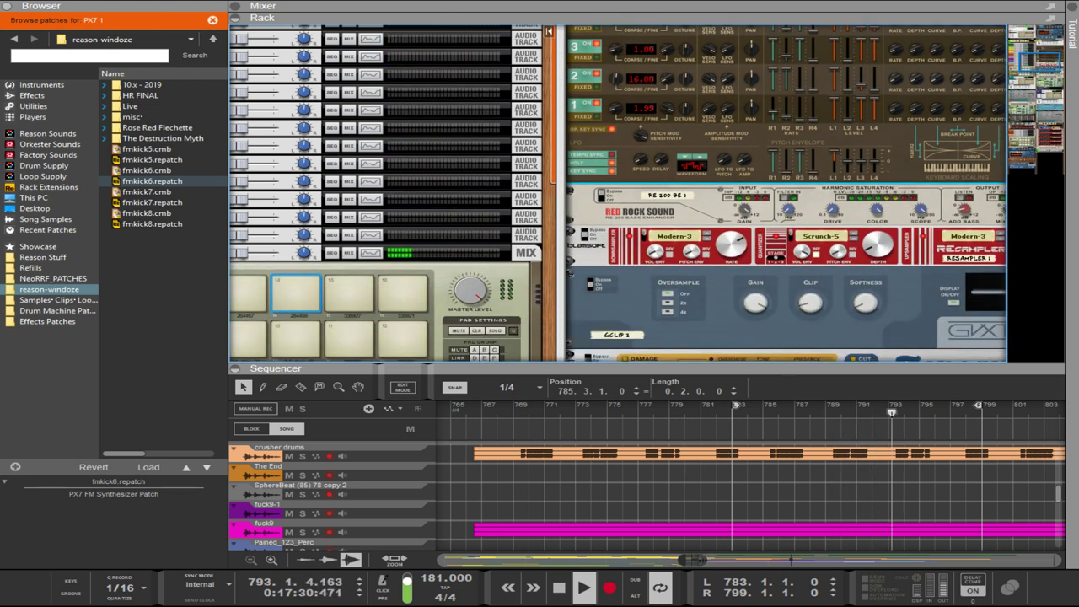
drag(699, 559, 720, 554)
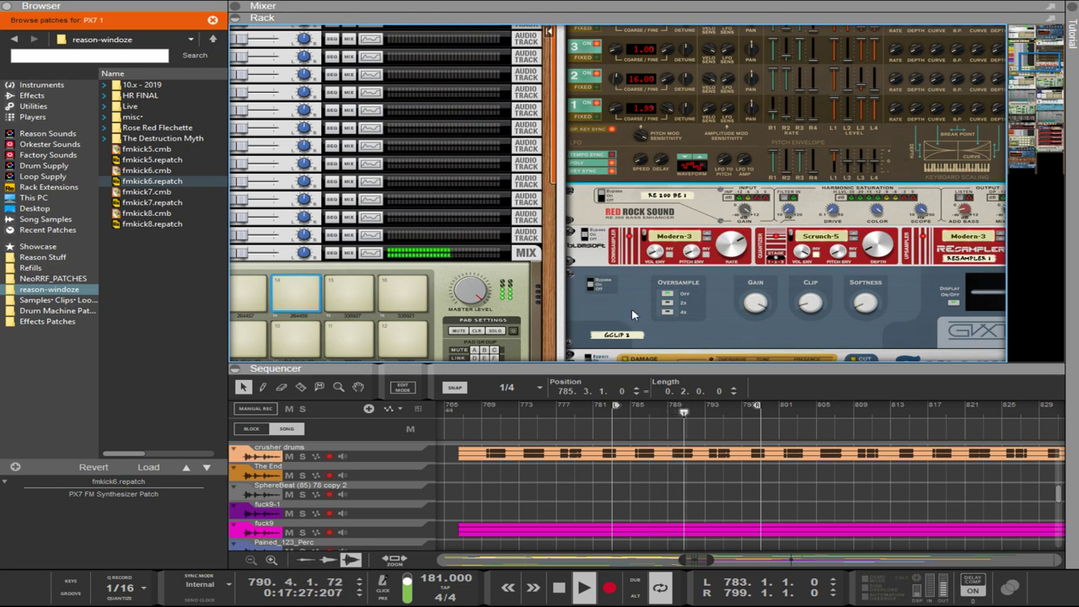
scroll(637, 330, up, 10)
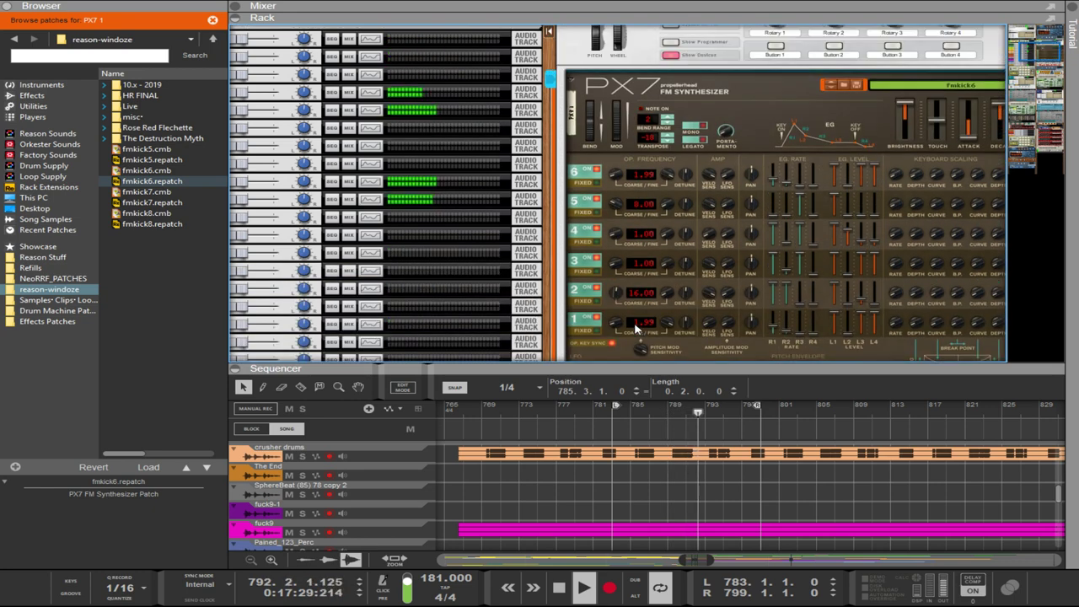
scroll(632, 331, down, 5)
scroll(632, 331, up, 3)
scroll(640, 338, down, 12)
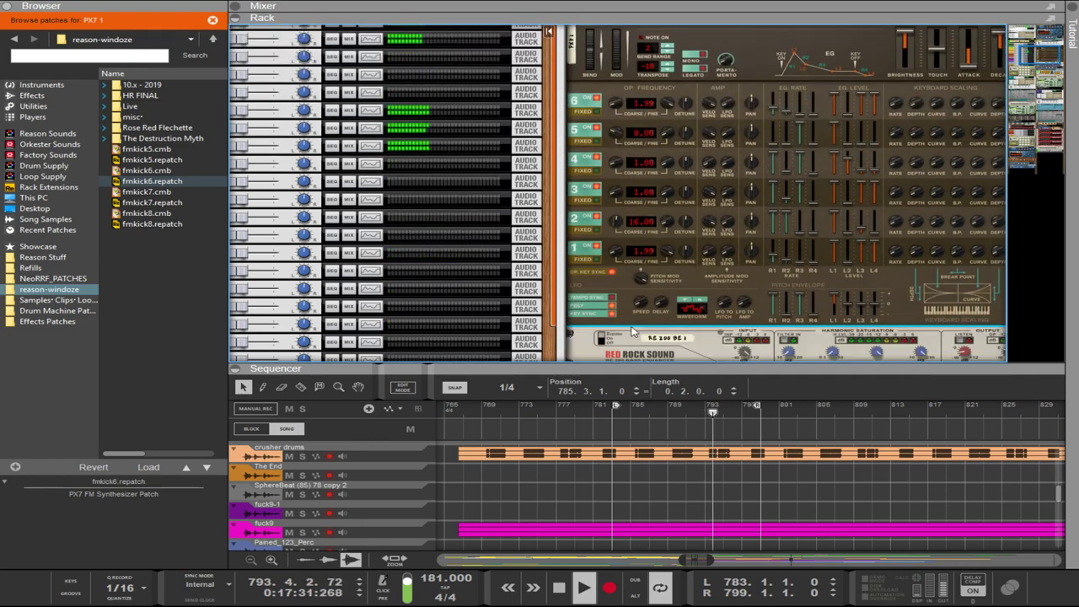
scroll(669, 359, down, 15)
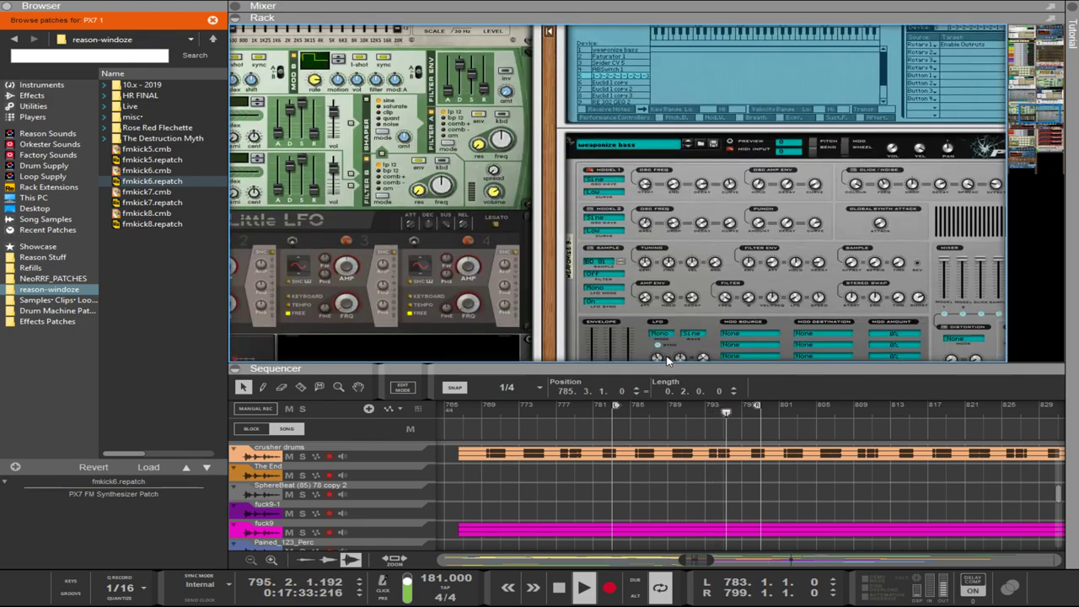
scroll(717, 264, up, 3)
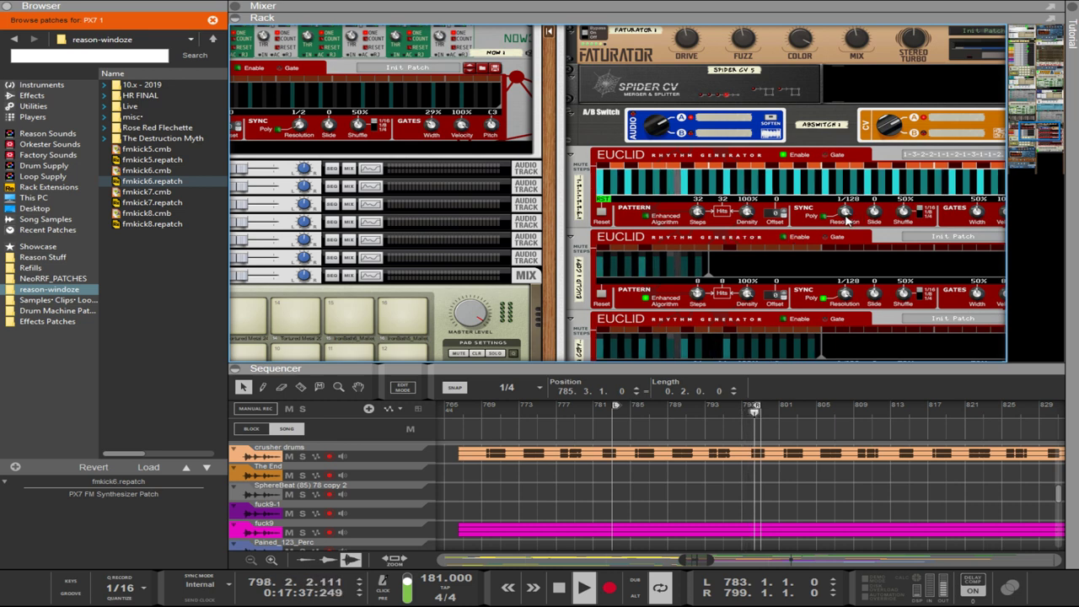
- Select the top Euclid generator, panning the rack so it shows fully
click(789, 228)
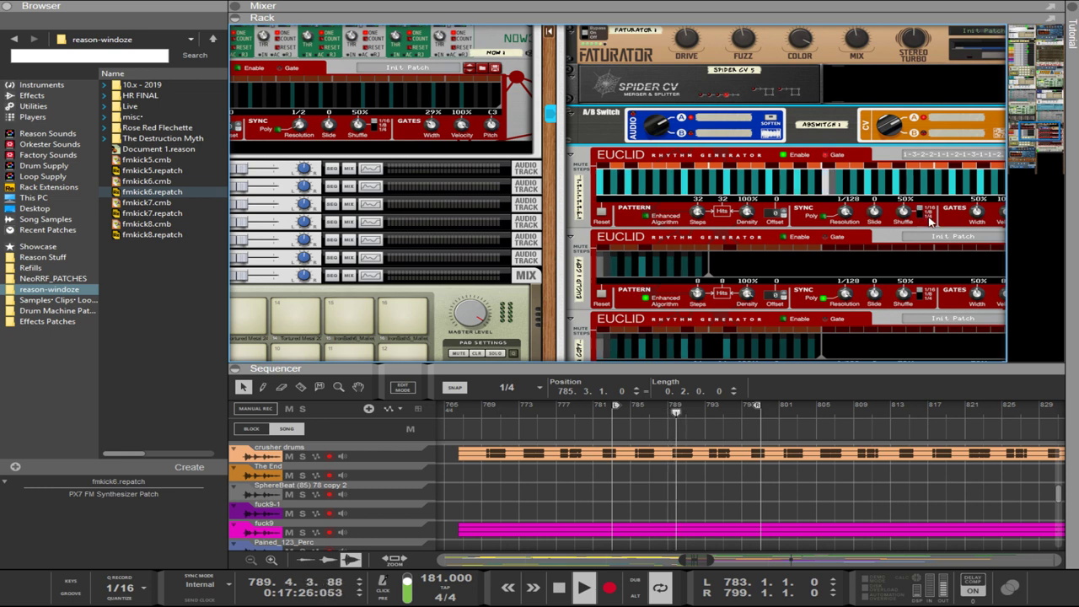
drag(548, 262, 351, 258)
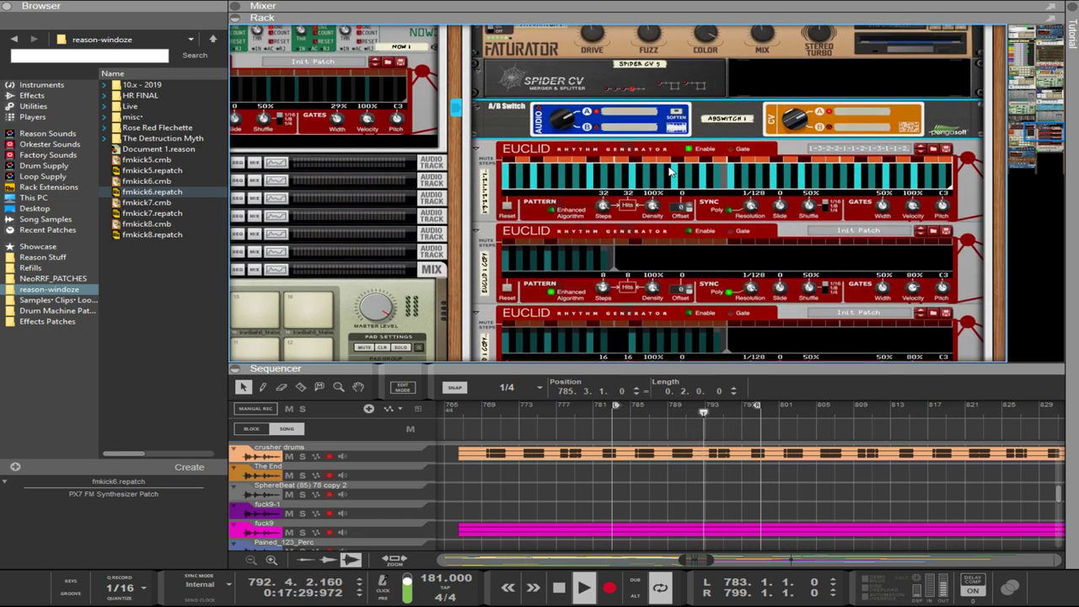
click(580, 165)
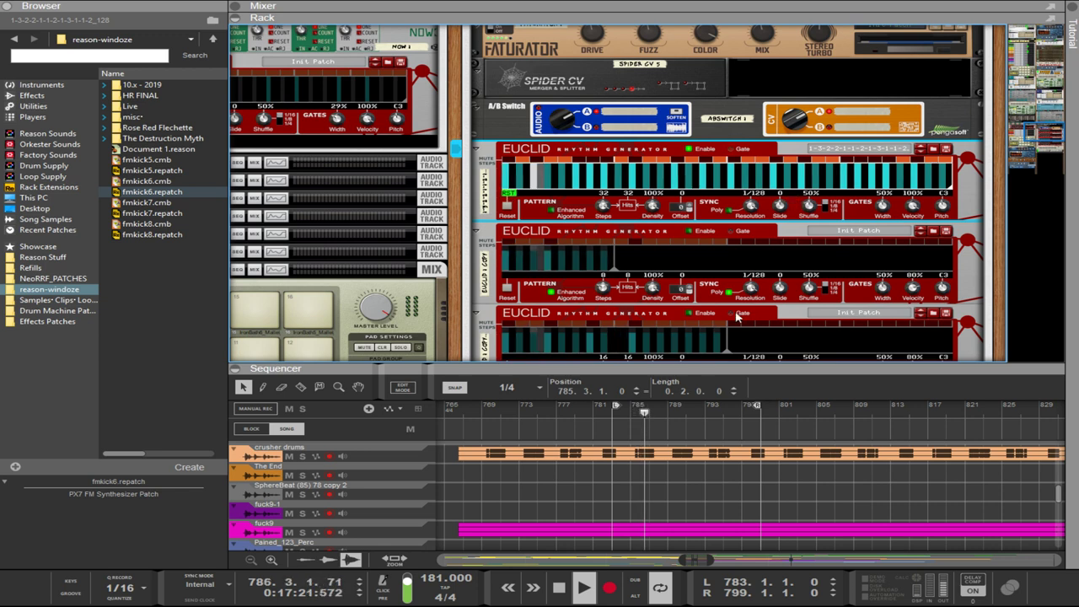
- Copy a run of fmkick8 kick notes further along the lane, shifting the copy one beat earlier
drag(711, 348, 716, 99)
scroll(768, 289, down, 2)
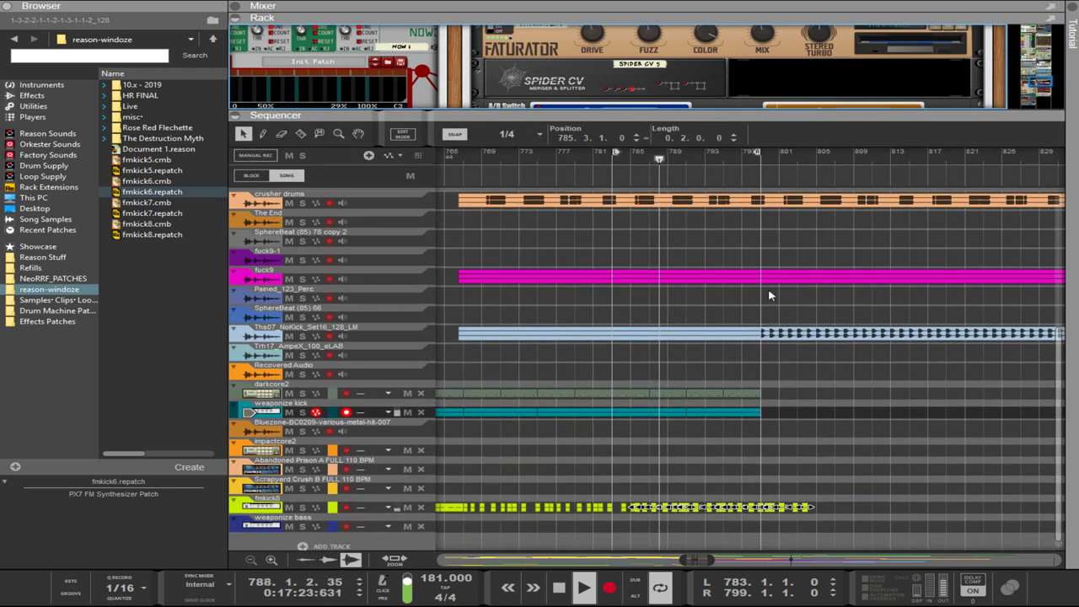
click(805, 438)
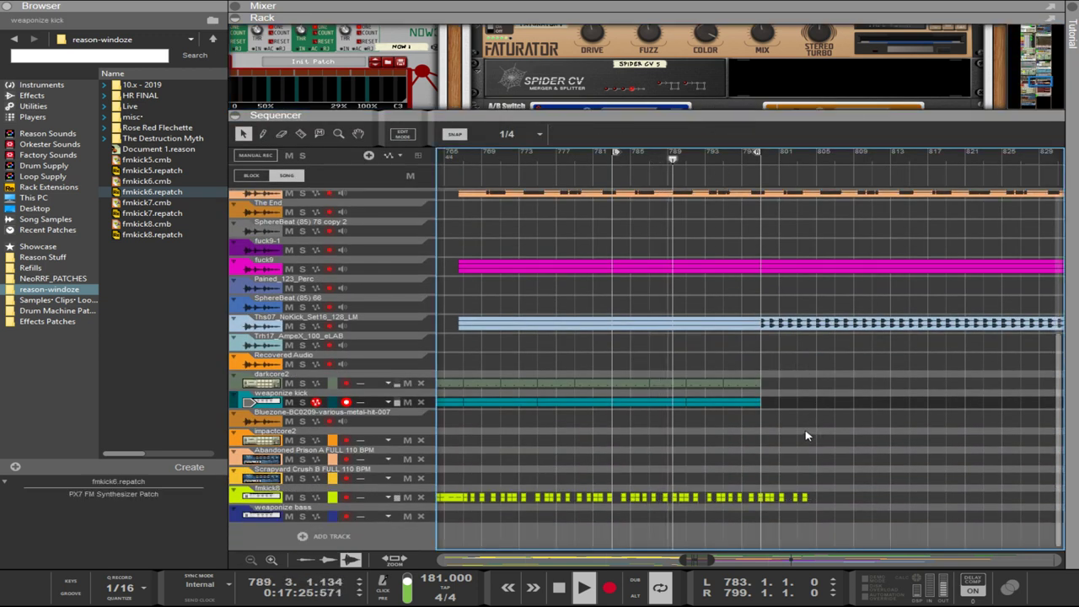
scroll(807, 436, up, 2)
scroll(806, 436, down, 2)
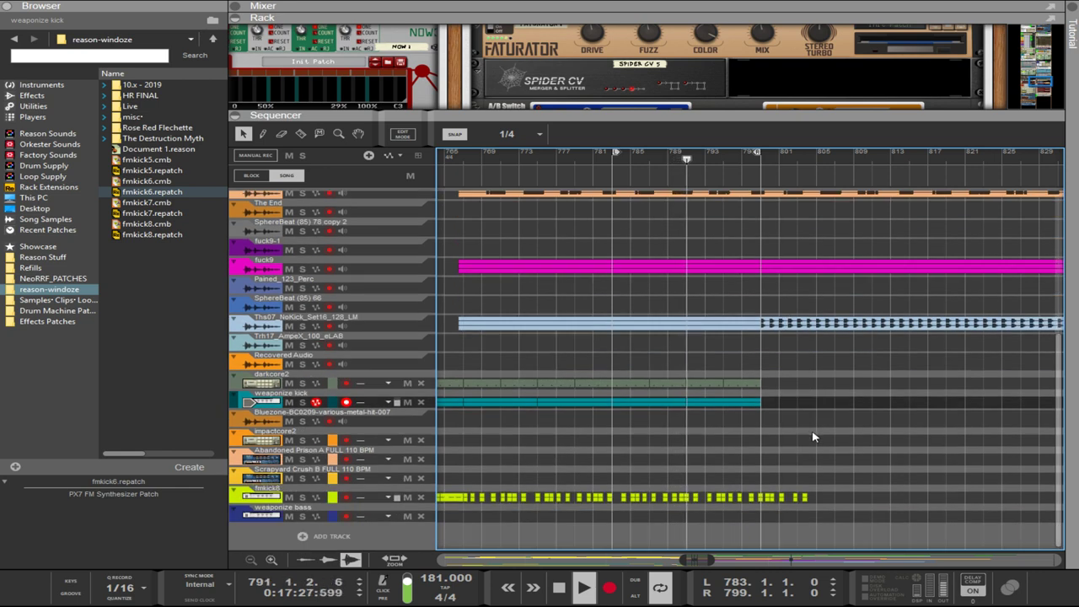
drag(849, 474, 552, 520)
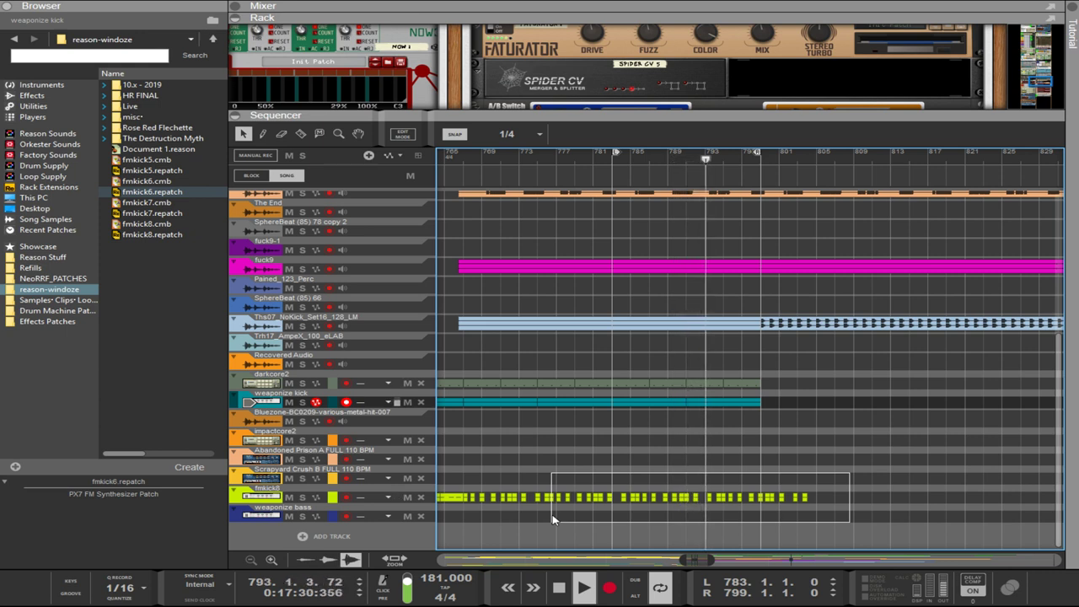
drag(553, 519, 728, 511)
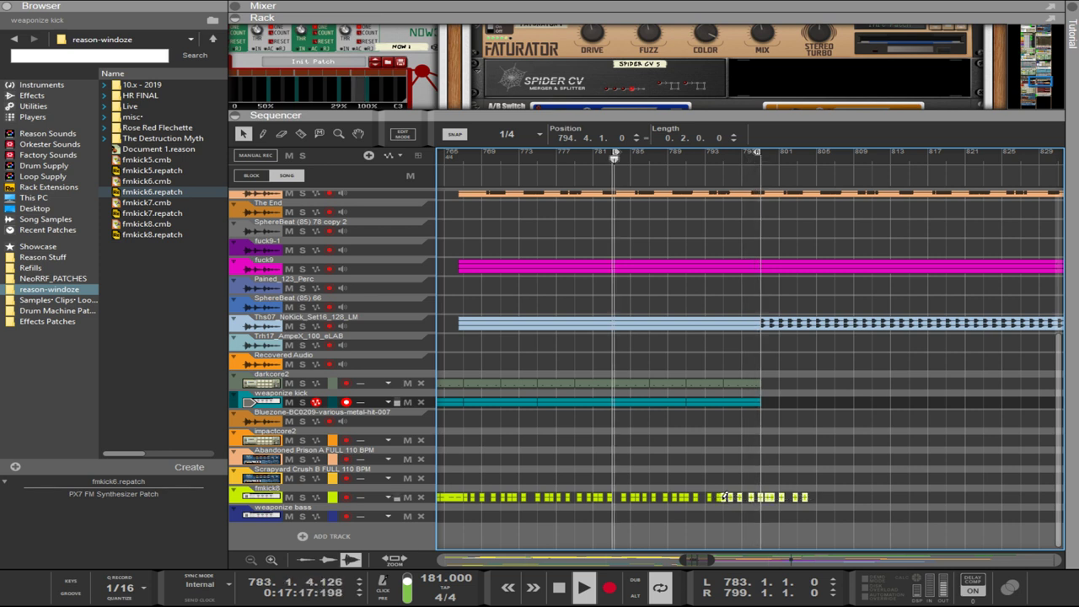
drag(723, 504, 811, 498)
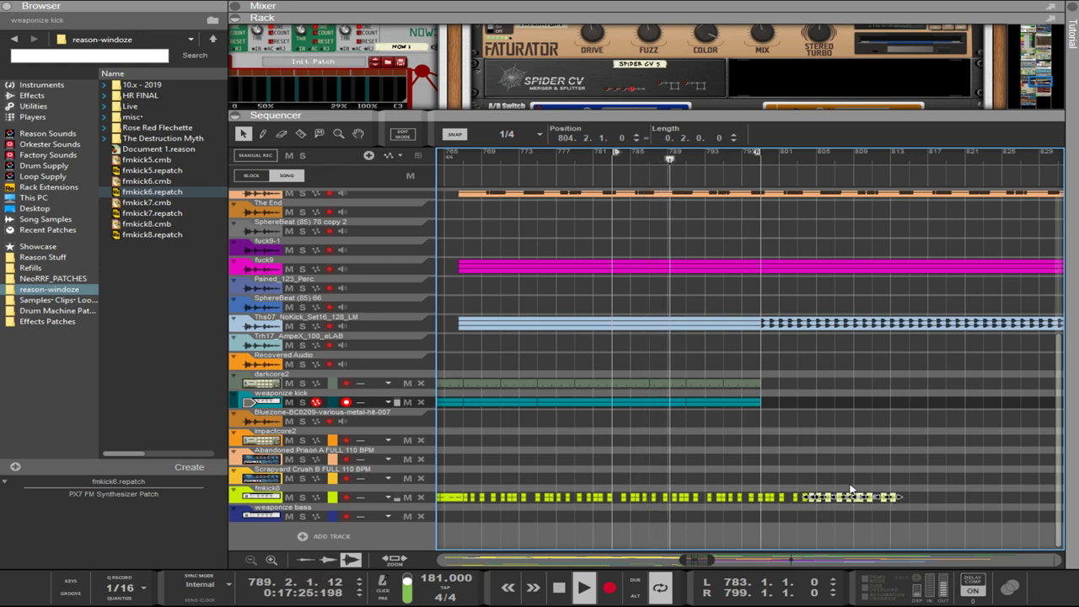
key(ctrl+Left)
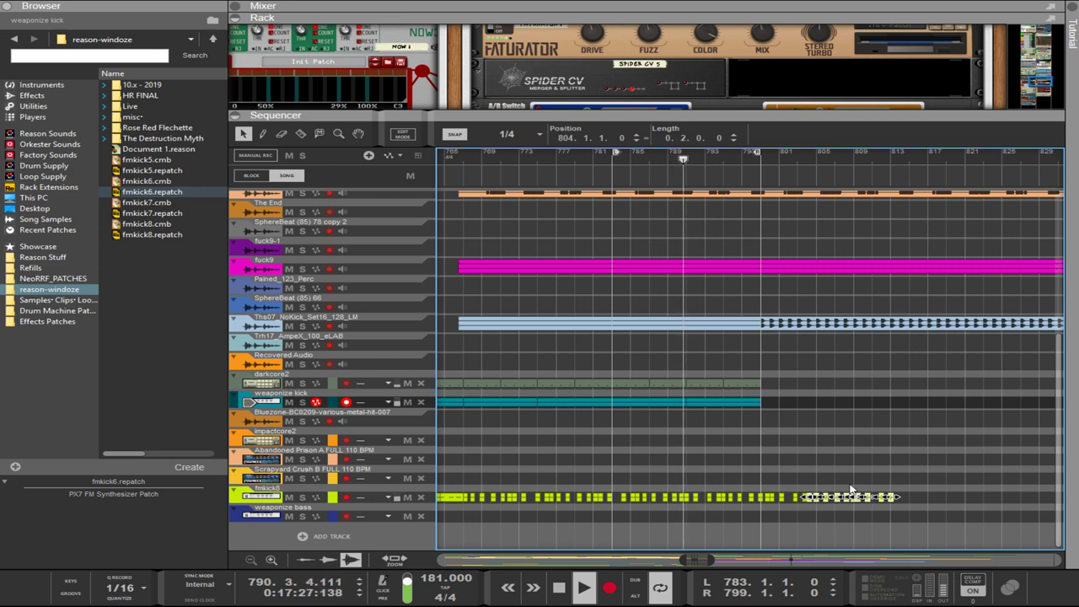
- Copy the later fmkick8 notes further right so the pattern continues past bar 813
click(924, 502)
scroll(924, 506, up, 5)
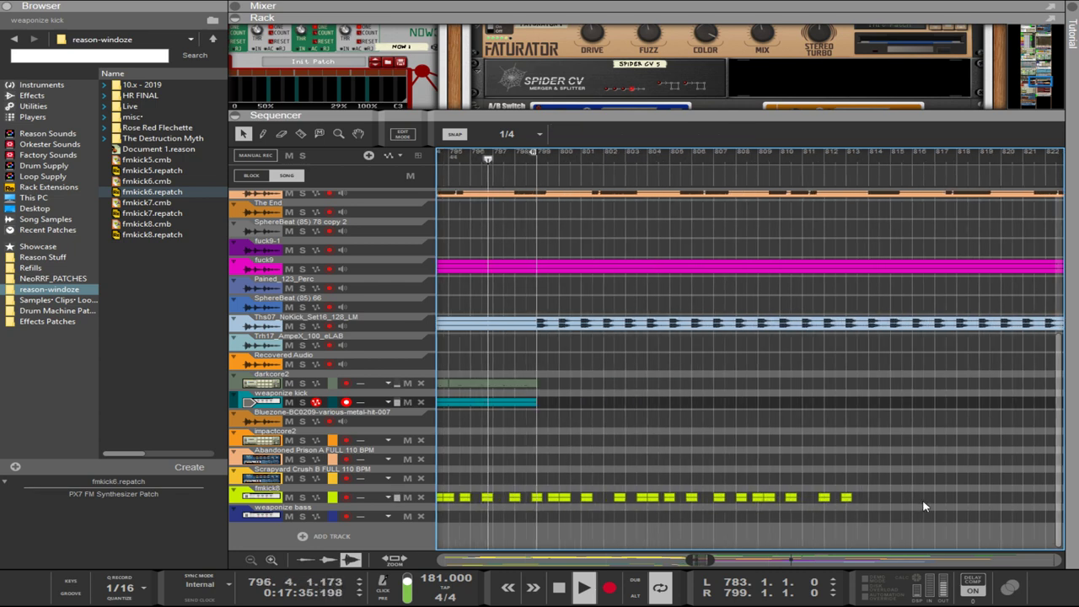
drag(922, 476, 655, 506)
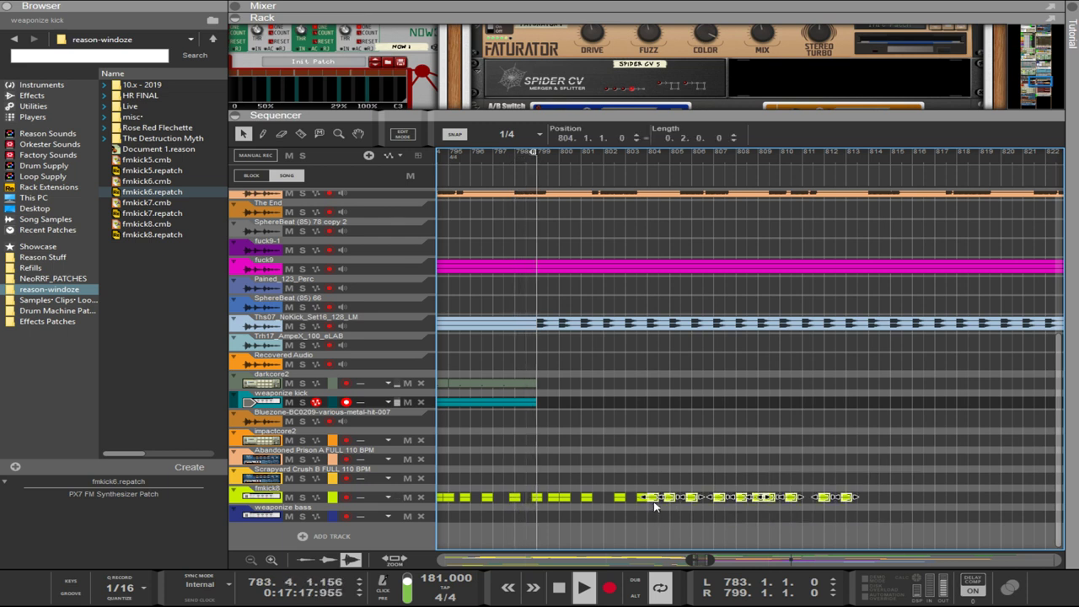
drag(756, 494, 862, 504)
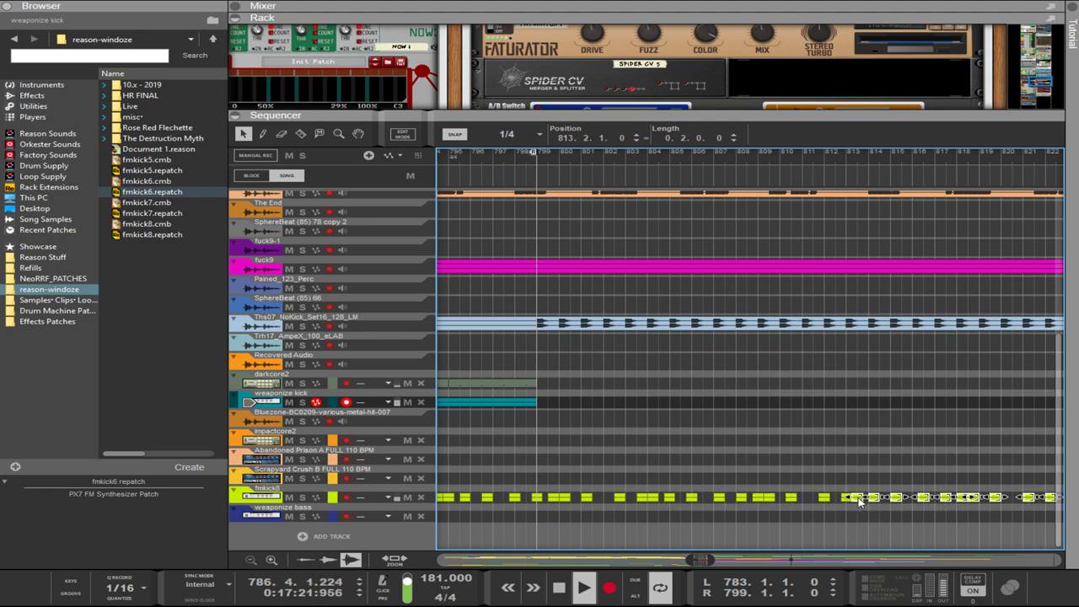
scroll(859, 499, down, 5)
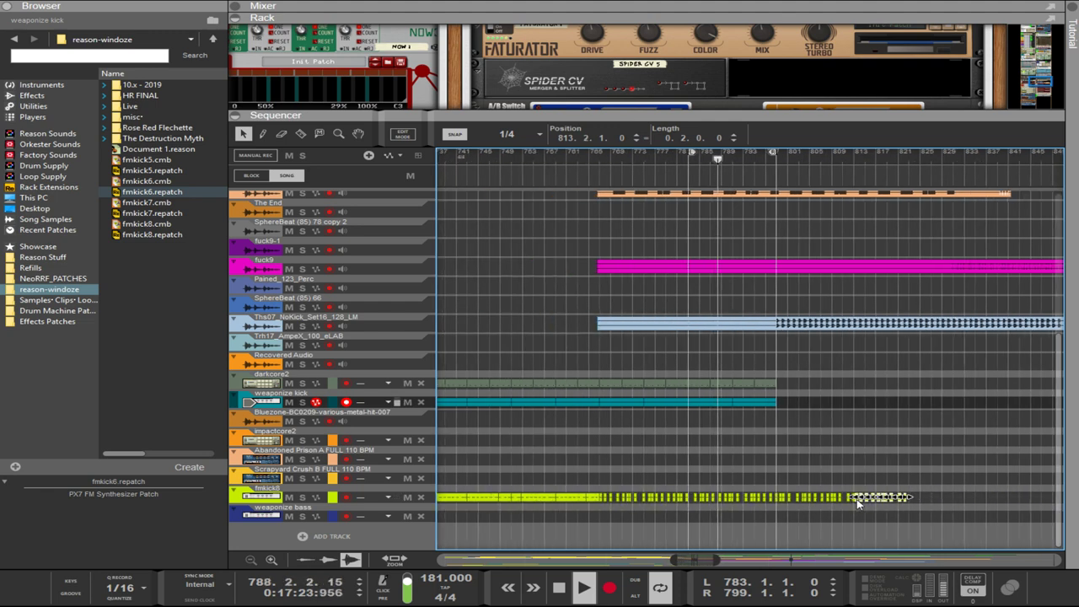
scroll(865, 453, up, 3)
scroll(866, 454, down, 3)
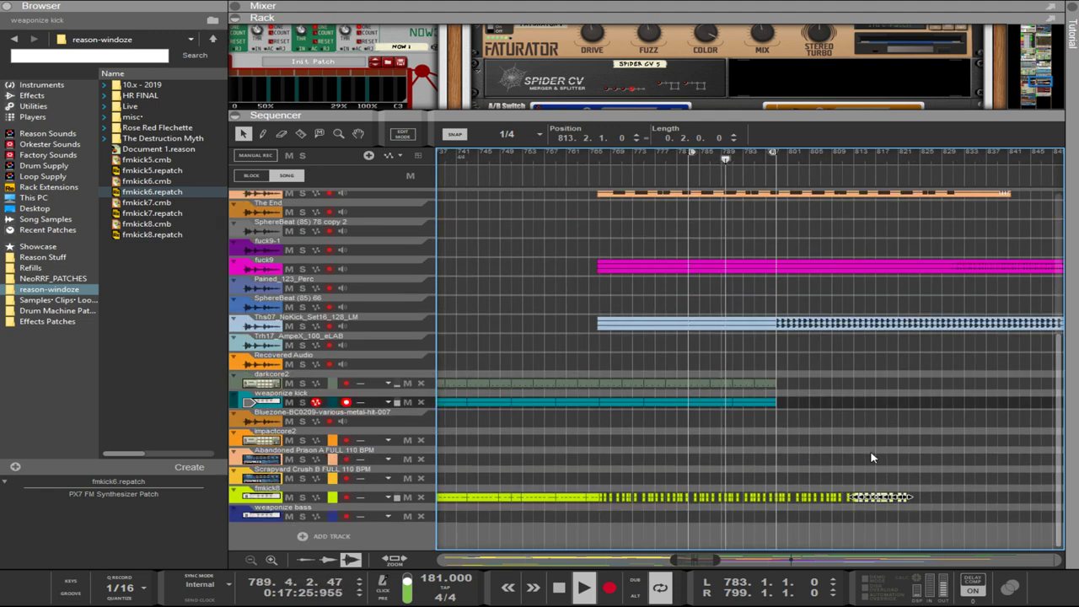
- With Snap set to Bar, copy the darkcore2 and weaponize kick clips onward and extend the loop to 831
drag(870, 465, 786, 411)
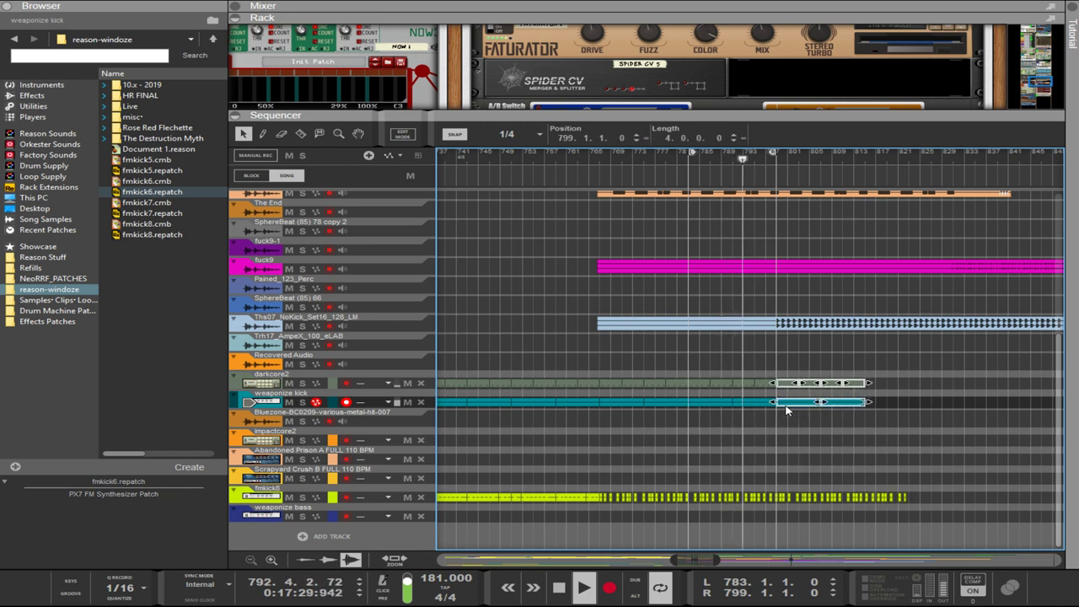
key(ctrl+z)
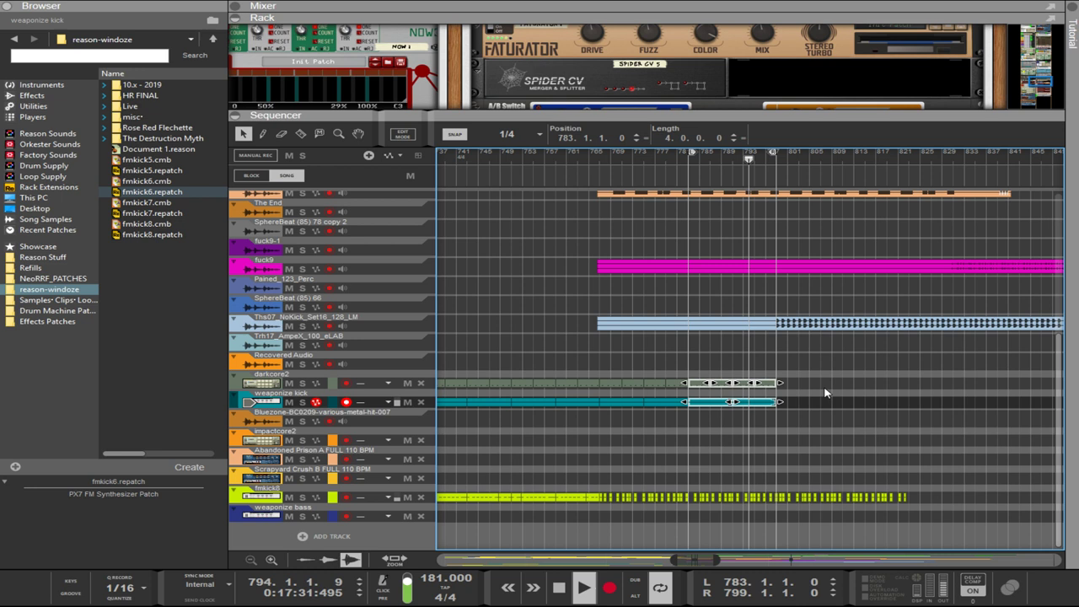
click(507, 135)
click(518, 153)
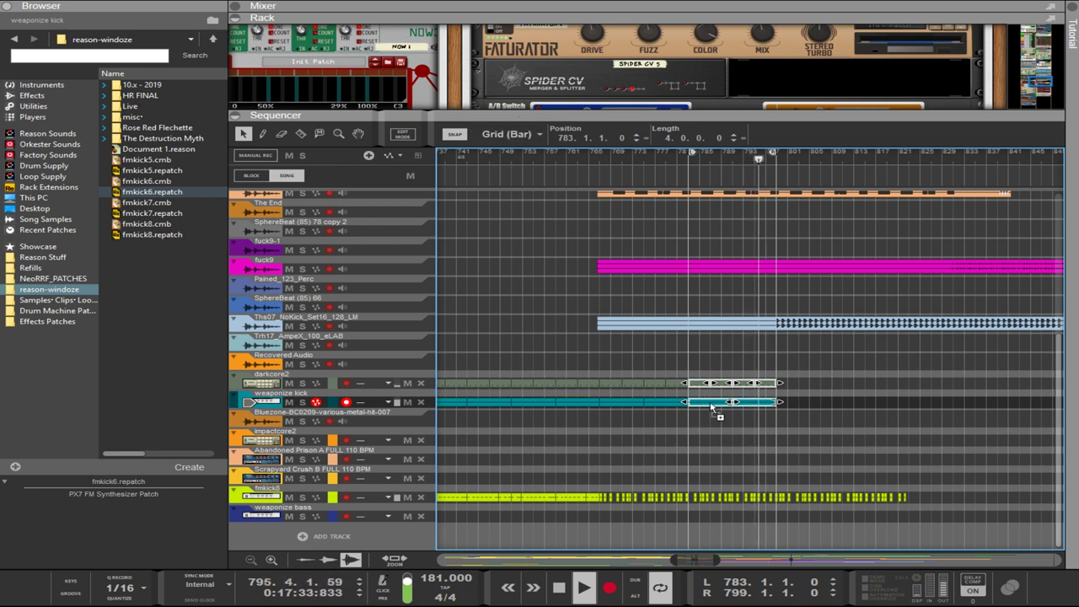
drag(710, 407, 793, 414)
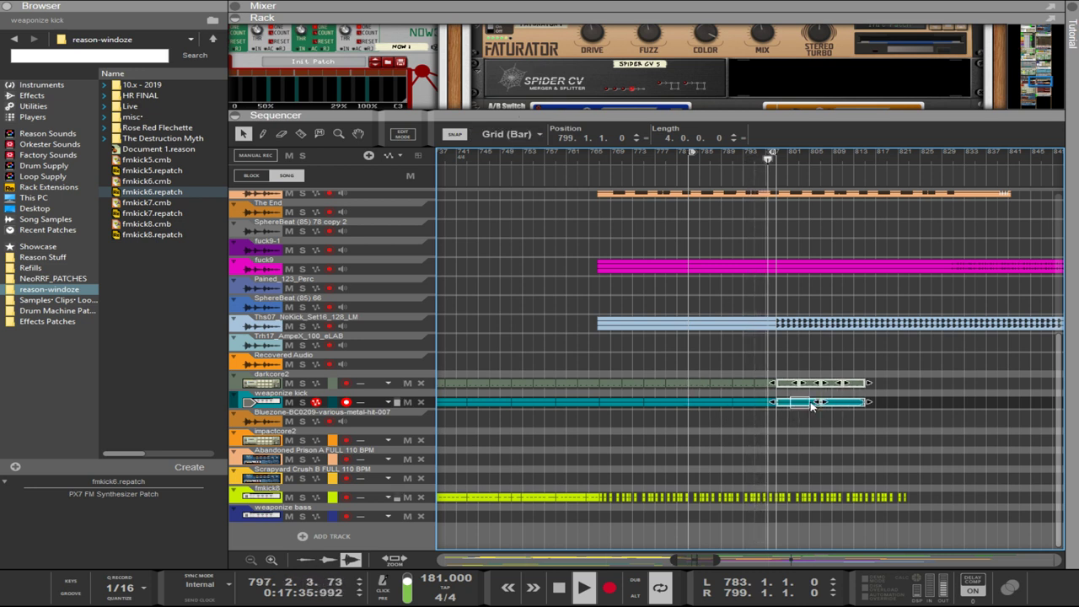
drag(918, 407, 778, 364)
key(ctrl+d)
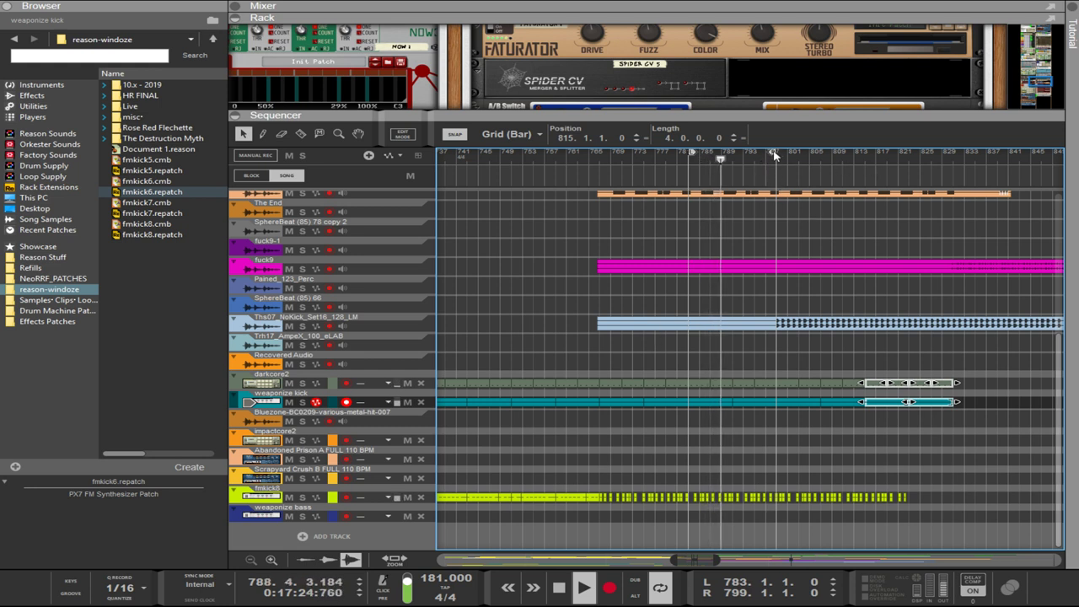
drag(773, 154, 898, 177)
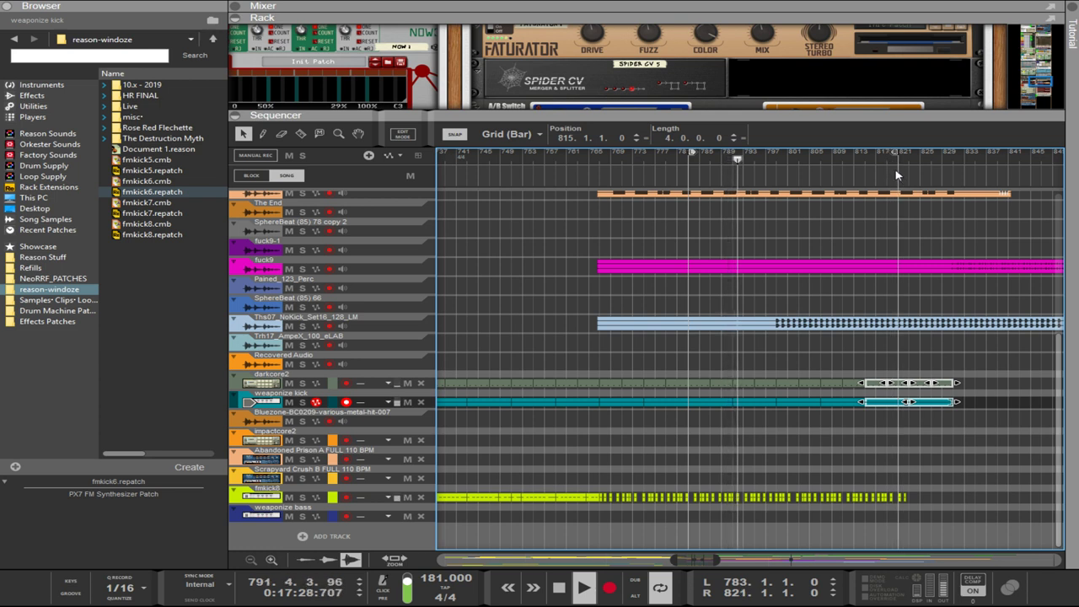
drag(897, 175, 952, 168)
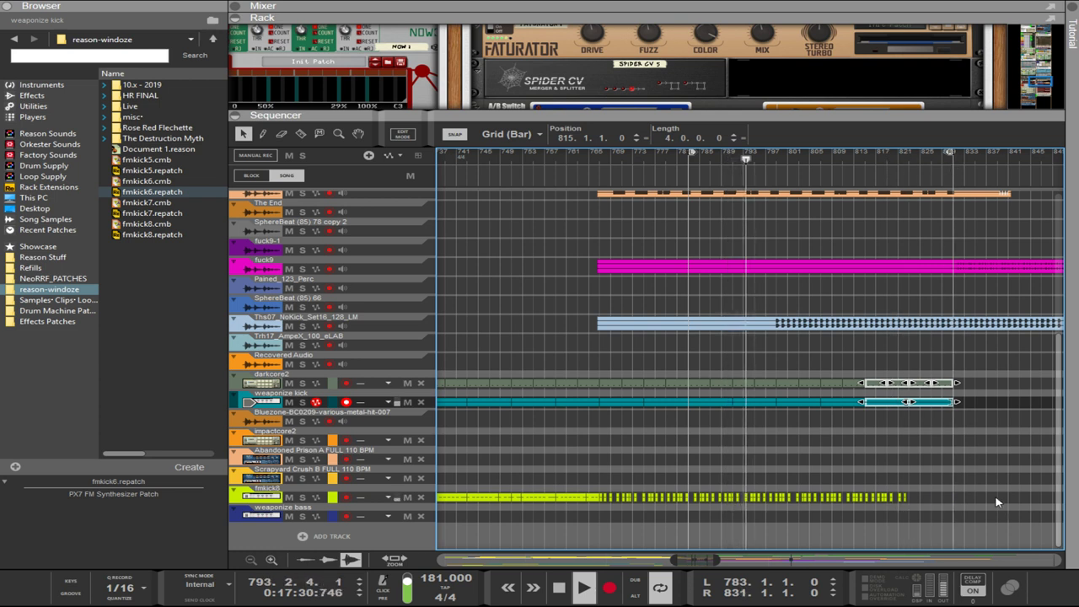
- Move an fmkick8 clip three beats earlier
drag(995, 493, 916, 506)
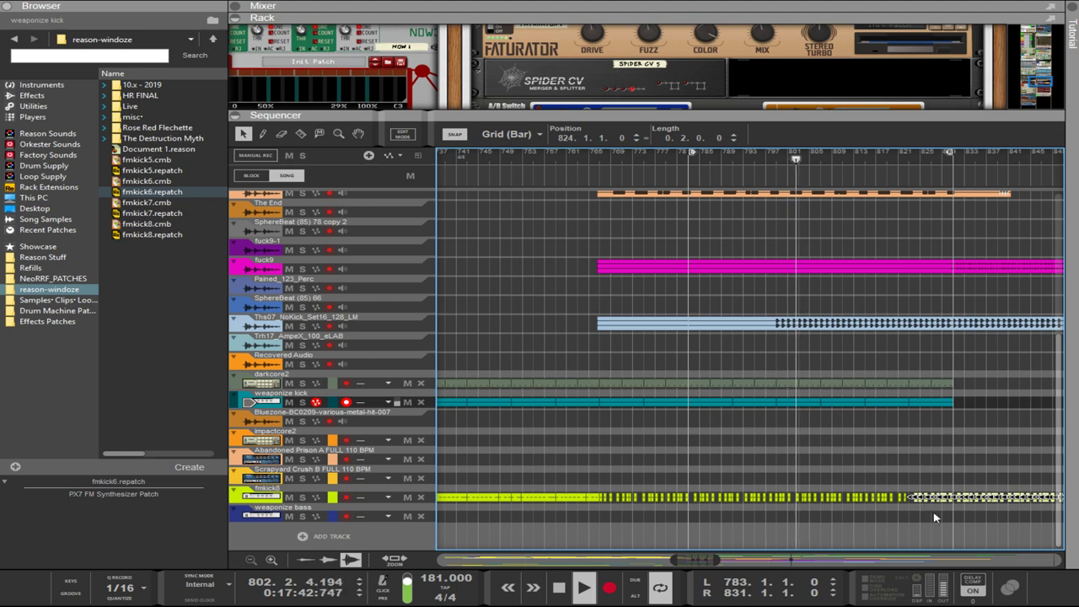
ctrl+scroll(934, 517, up, 5)
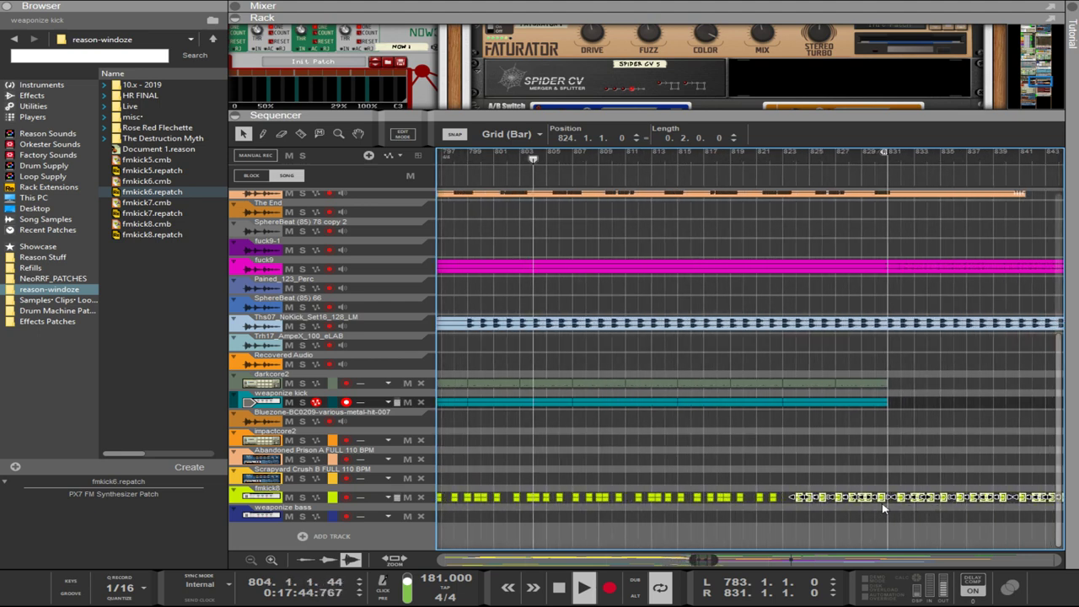
ctrl+scroll(806, 514, up, 3)
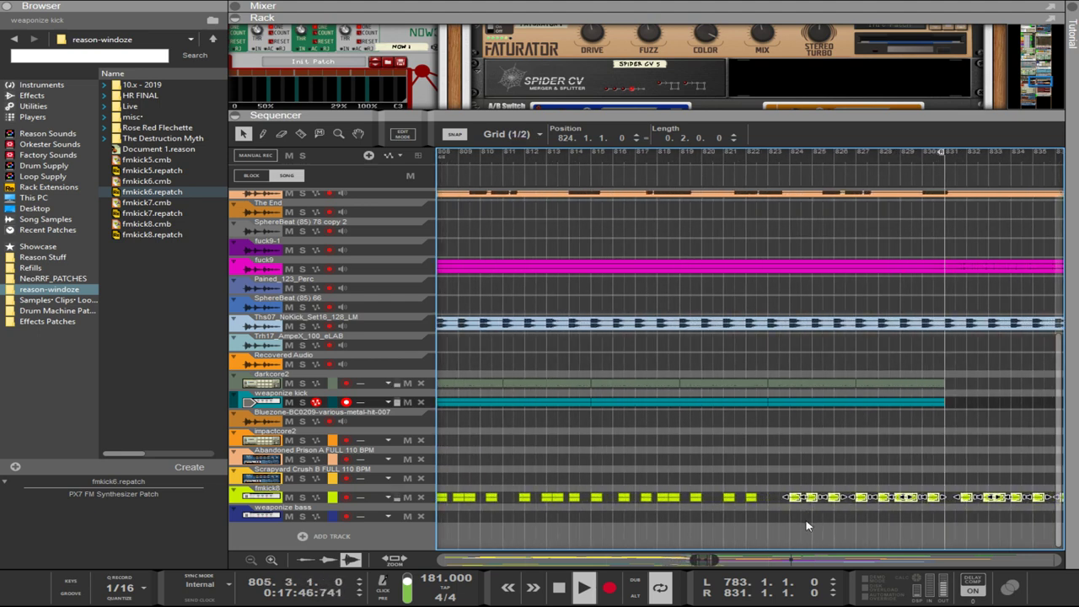
ctrl+scroll(797, 519, up, 2)
ctrl+scroll(796, 506, up, 2)
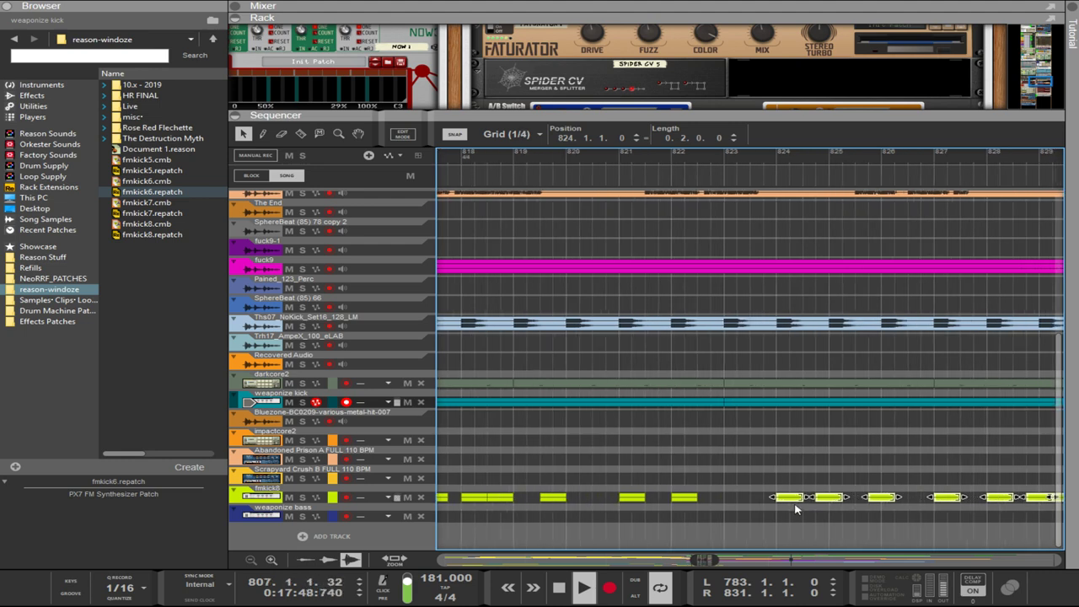
drag(748, 503, 714, 500)
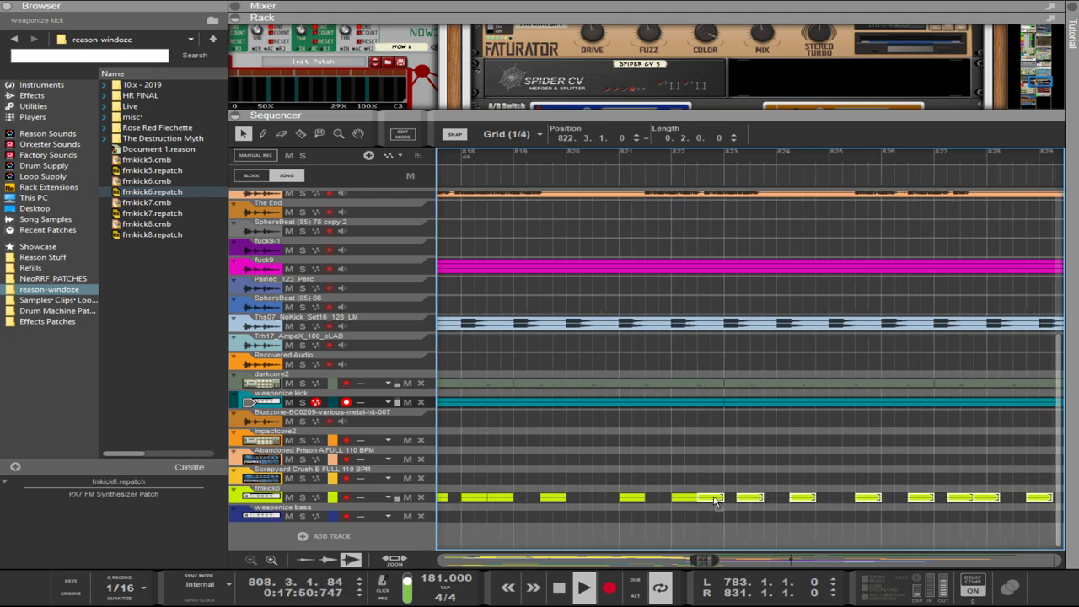
scroll(724, 503, down, 4)
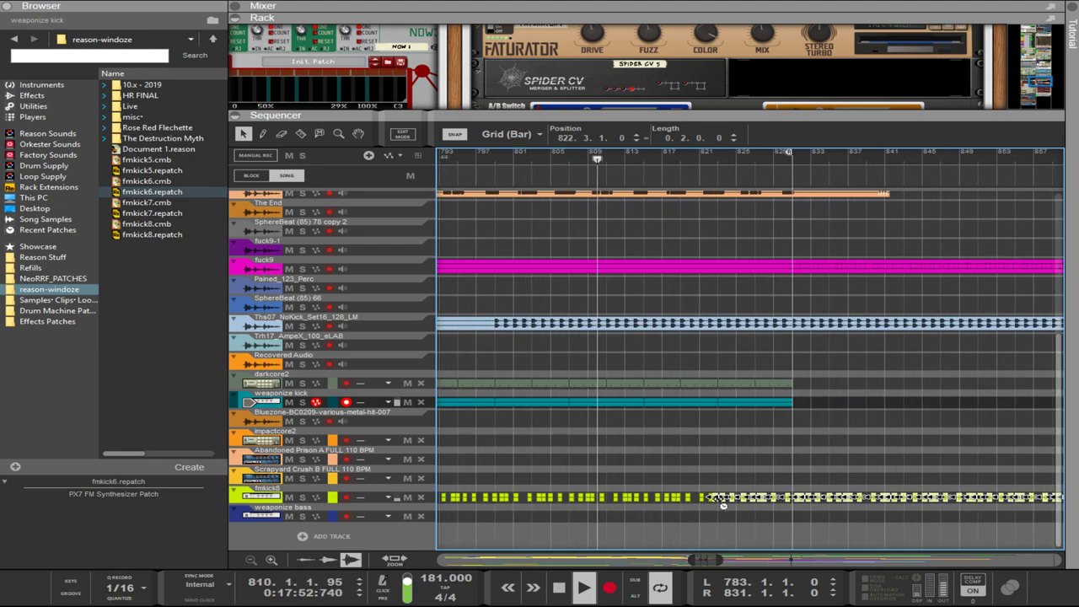
- Nudge the no-kick drum loop clip two beats later, then select the darkcore2 and weaponize kick clips
click(710, 323)
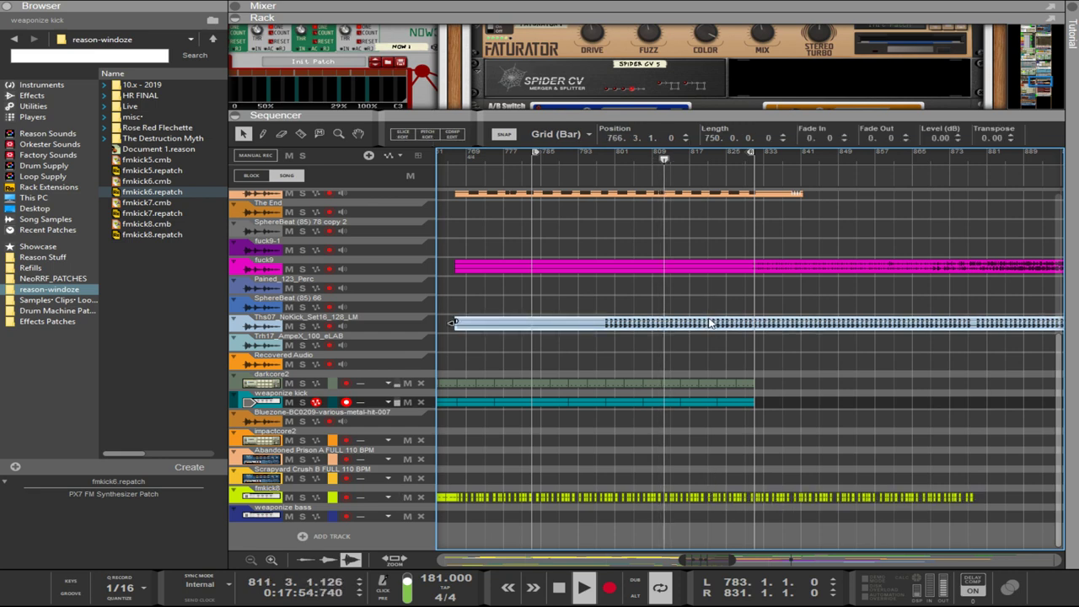
scroll(711, 323, up, 6)
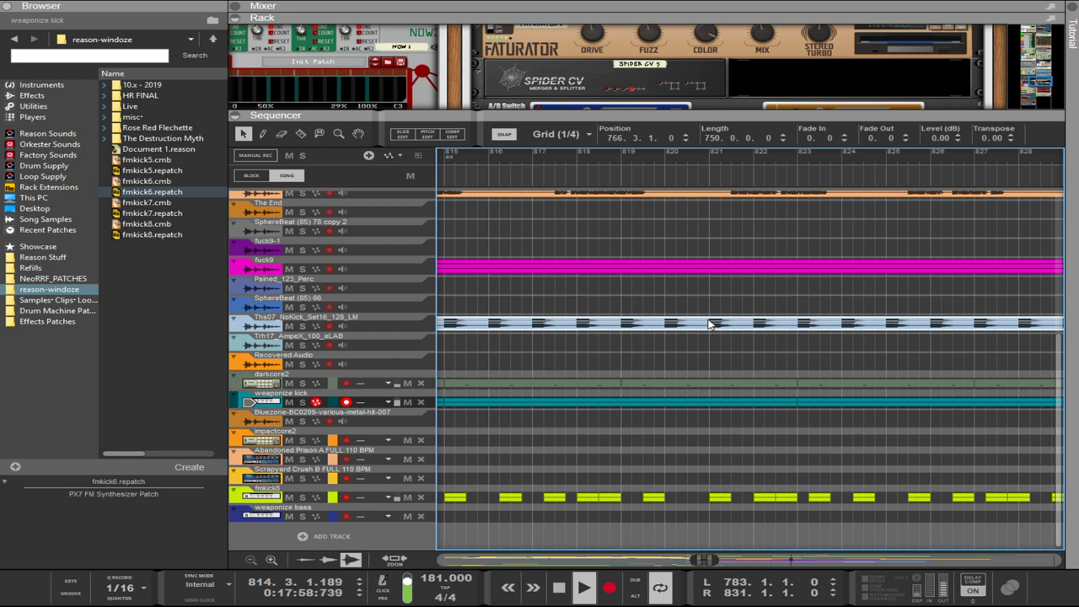
key(ctrl+Right)
key(ctrl+Right)
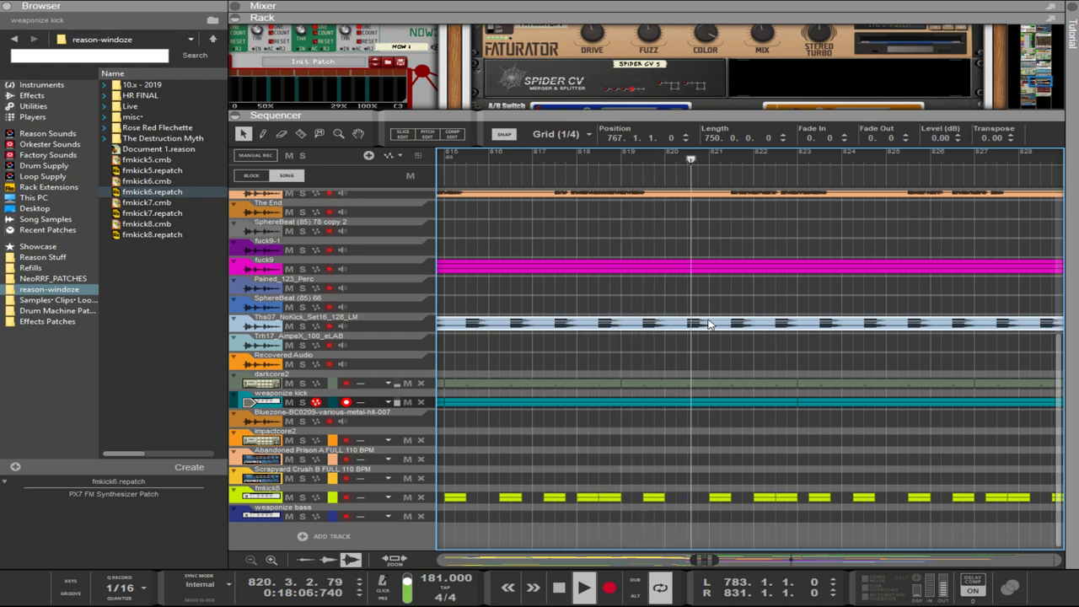
scroll(727, 325, down, 4)
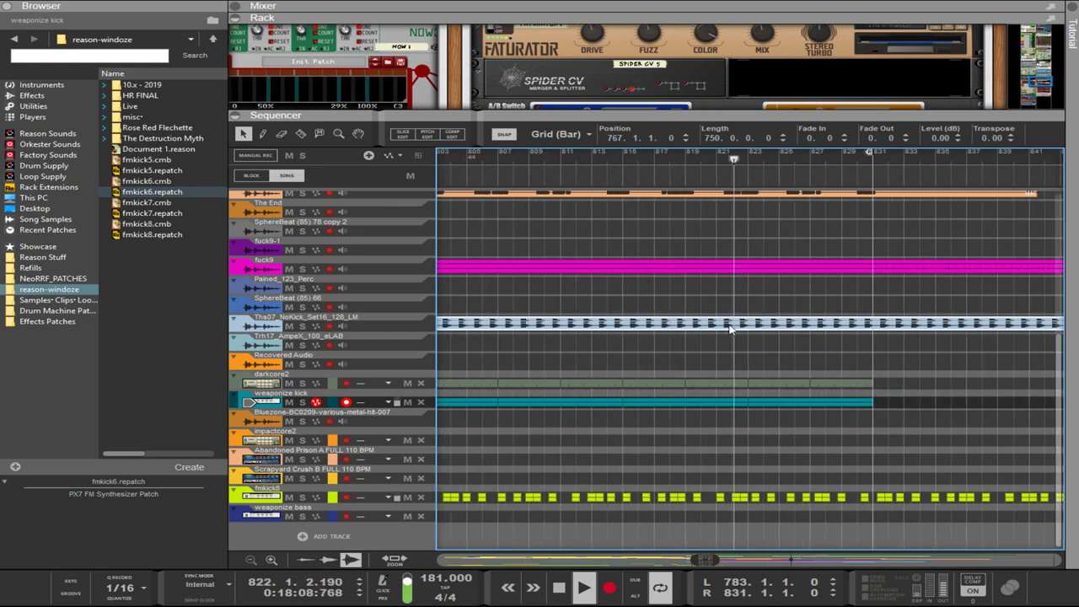
scroll(712, 301, down, 2)
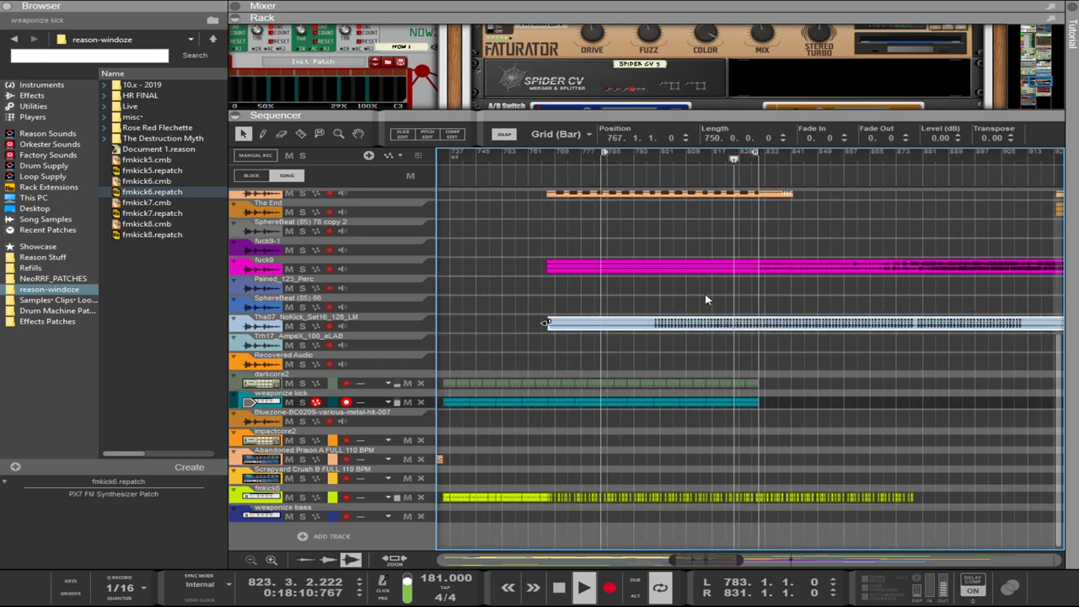
scroll(707, 299, down, 2)
drag(800, 465, 742, 409)
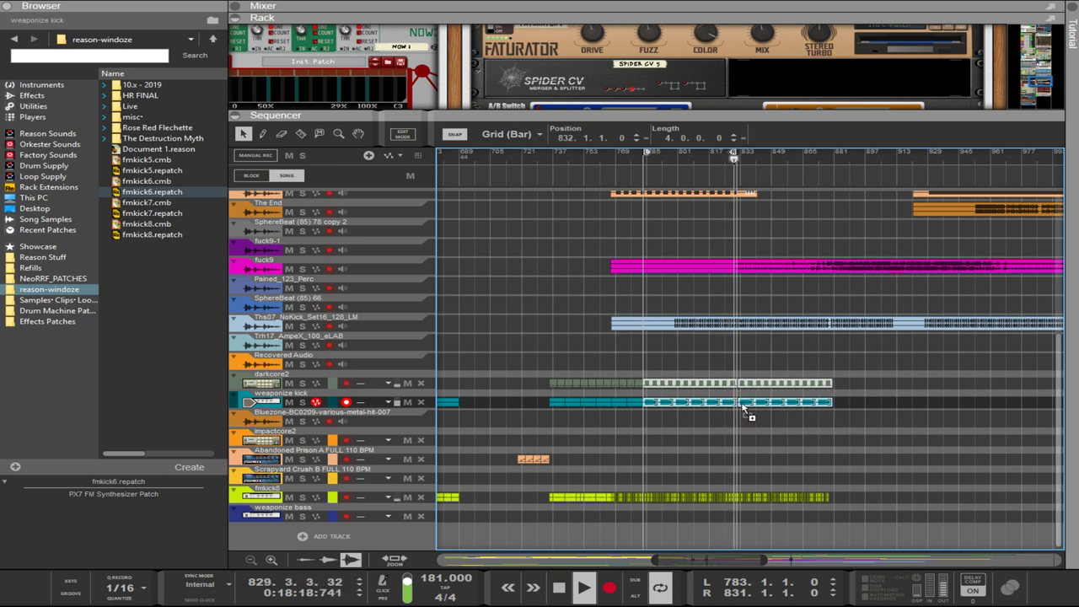
- Copy the kick clips further along, set the loop end to bar 888, and undo the fmkick8 copy
drag(742, 409, 748, 409)
alt+click(850, 156)
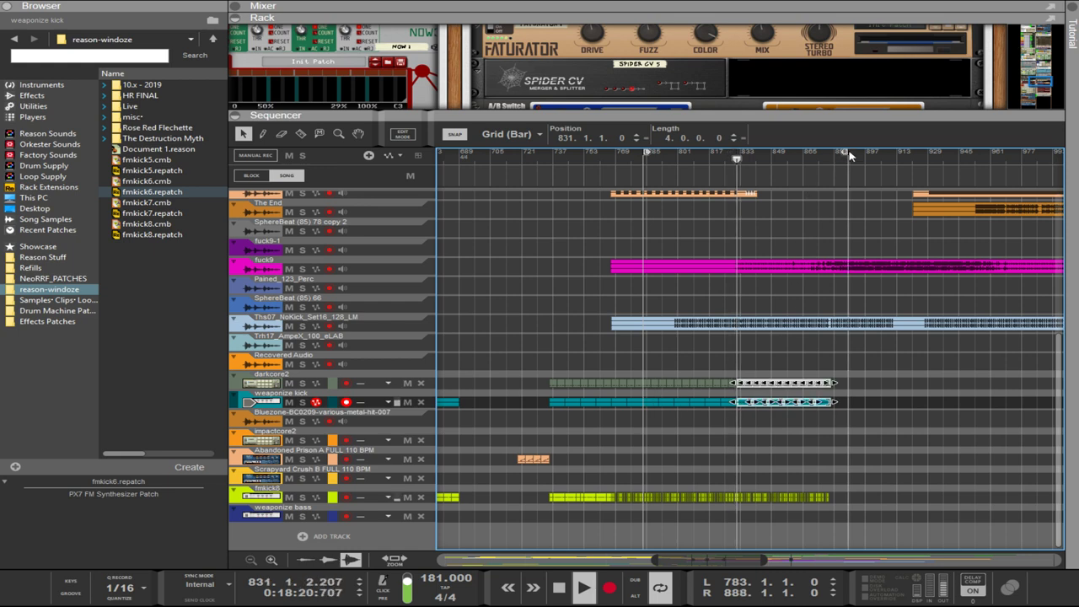
scroll(881, 344, up, 3)
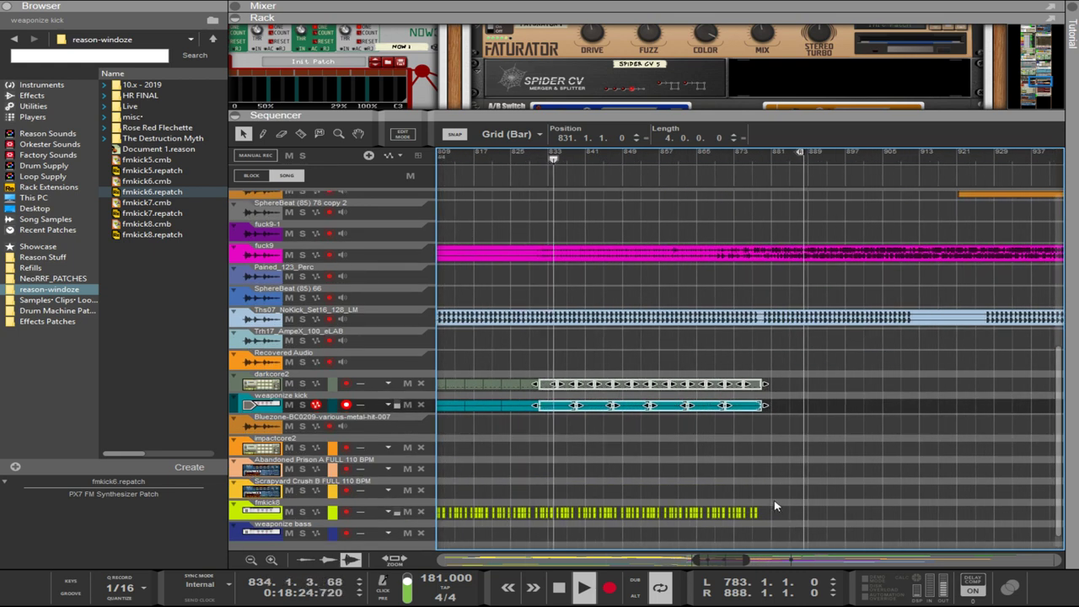
drag(794, 506, 541, 522)
key(ctrl+z)
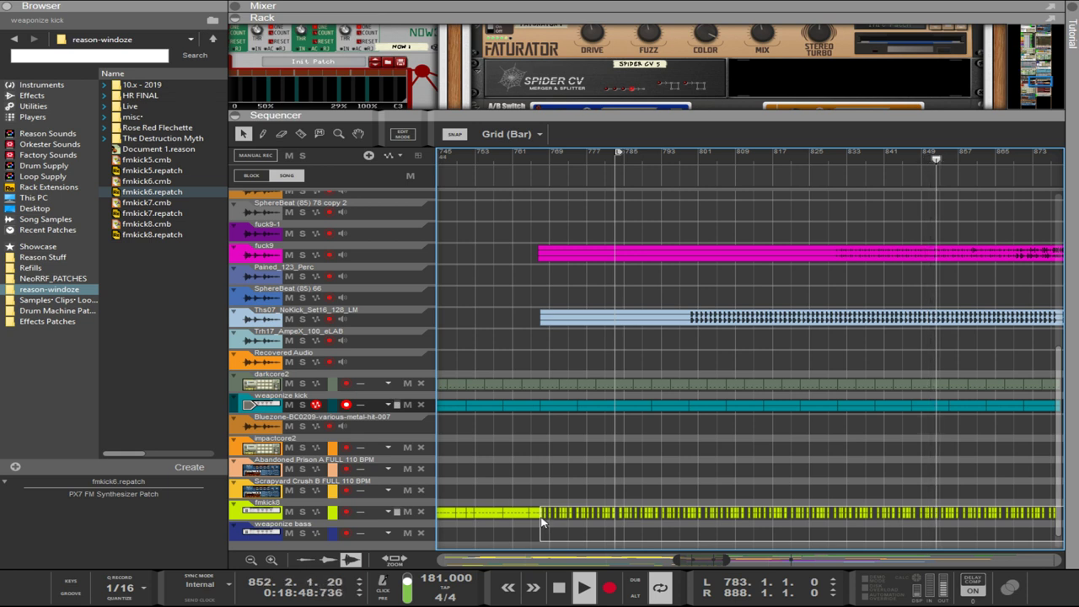
- Move the later fmkick8 clips so they start at bar 878
drag(543, 522, 544, 522)
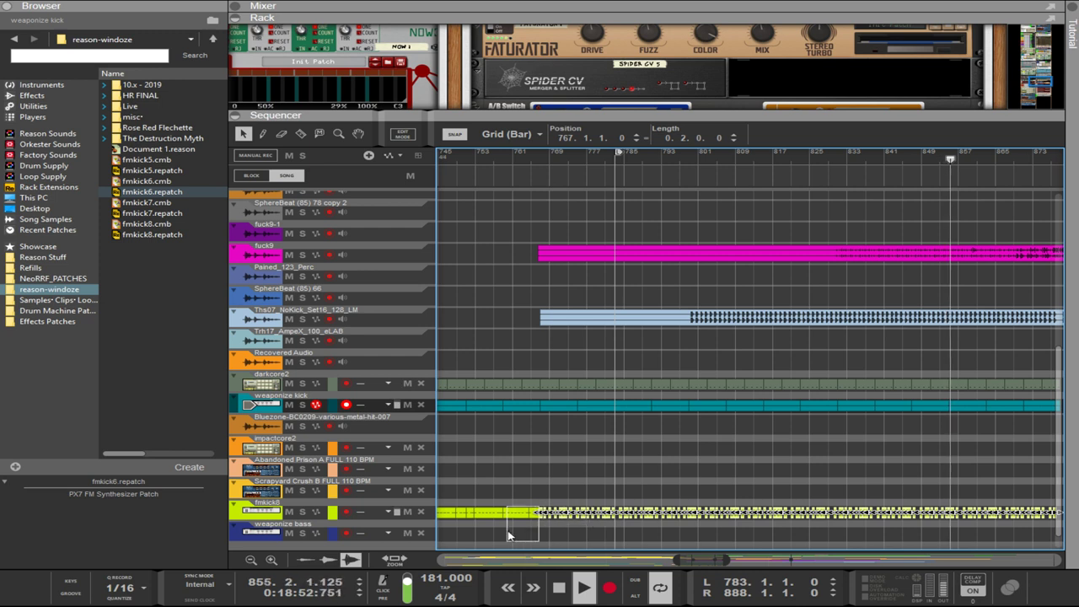
drag(512, 532, 535, 532)
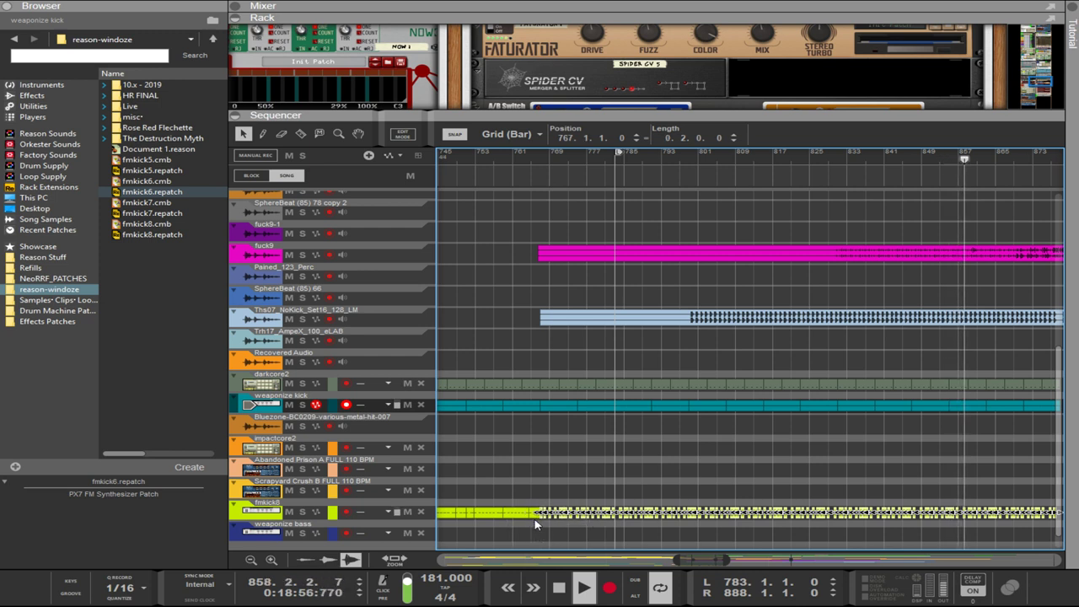
scroll(542, 524, up, 2)
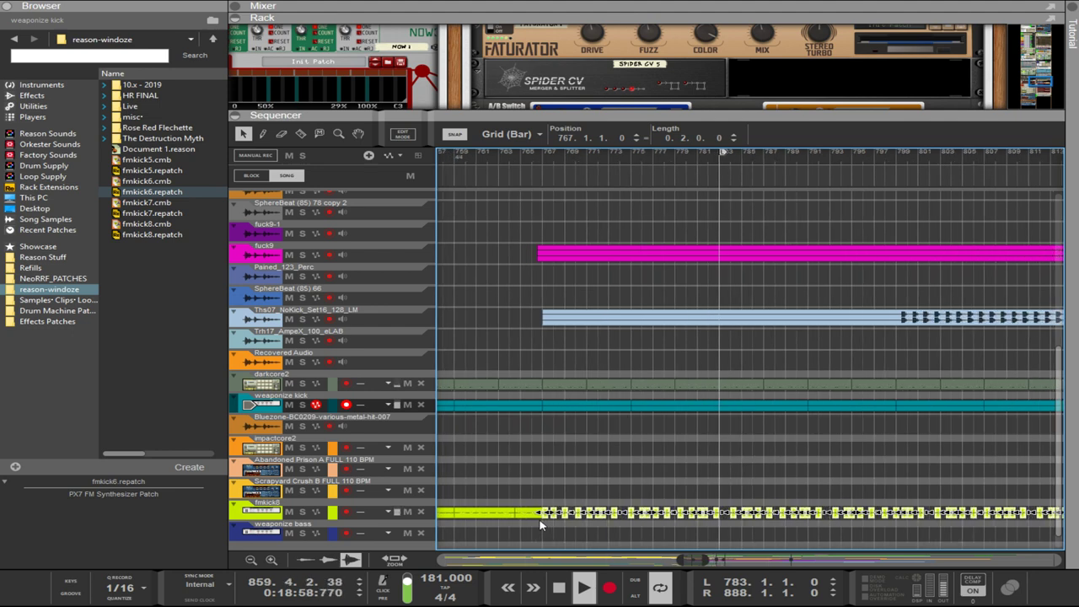
drag(546, 521, 794, 520)
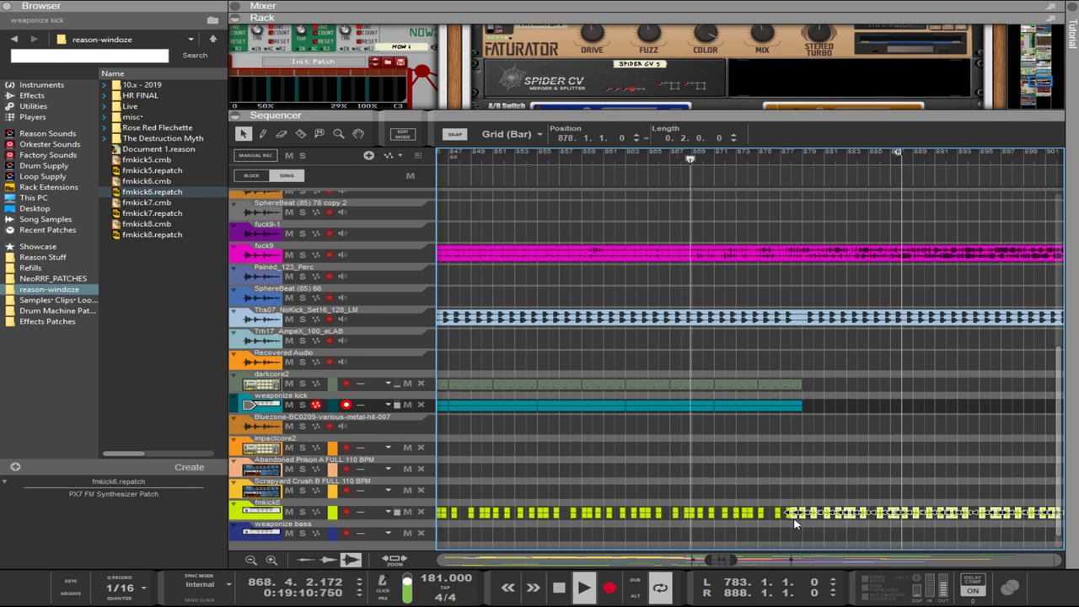
scroll(794, 523, down, 5)
scroll(794, 525, down, 2)
- Select the darkcore2 and weaponize kick clips and set the loop to bars 841–905
drag(911, 433, 801, 409)
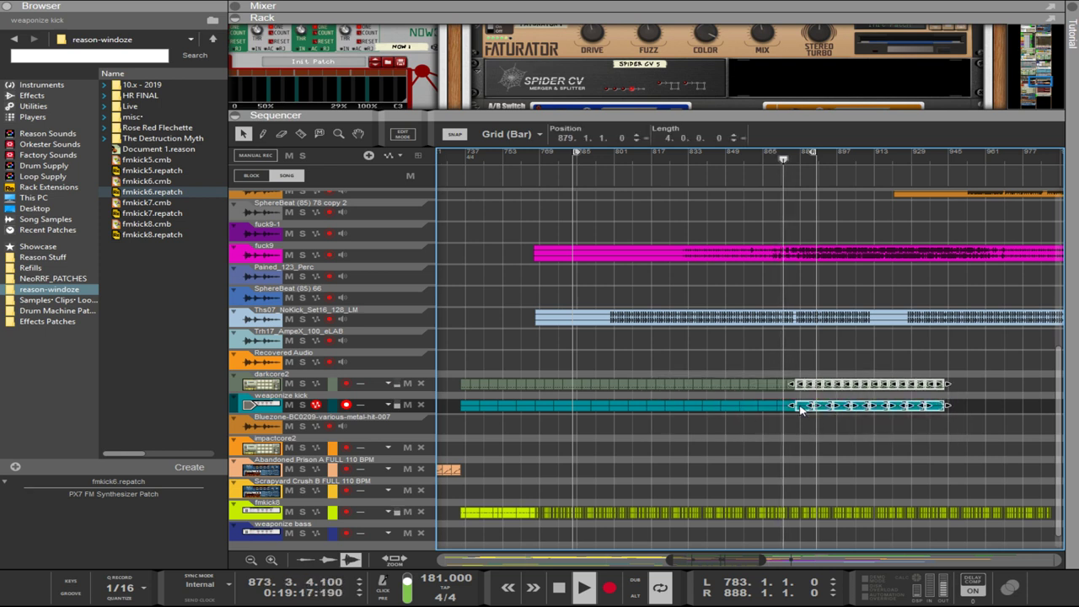
alt+click(874, 159)
mouse_move(874, 157)
mouse_down()
mouse_move(892, 157)
mouse_move(857, 154)
mouse_up()
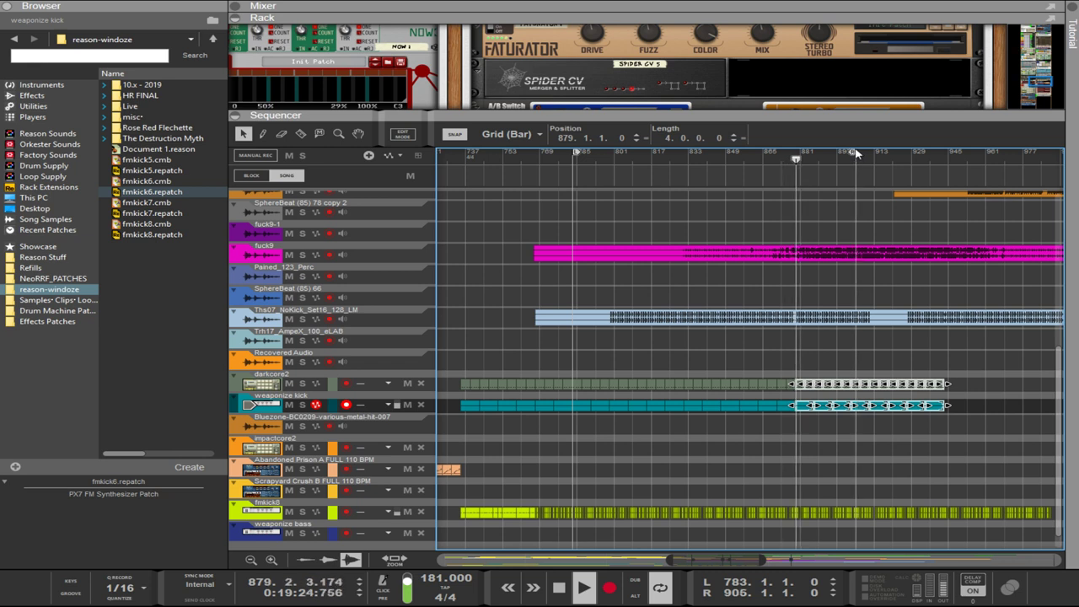
ctrl+click(711, 161)
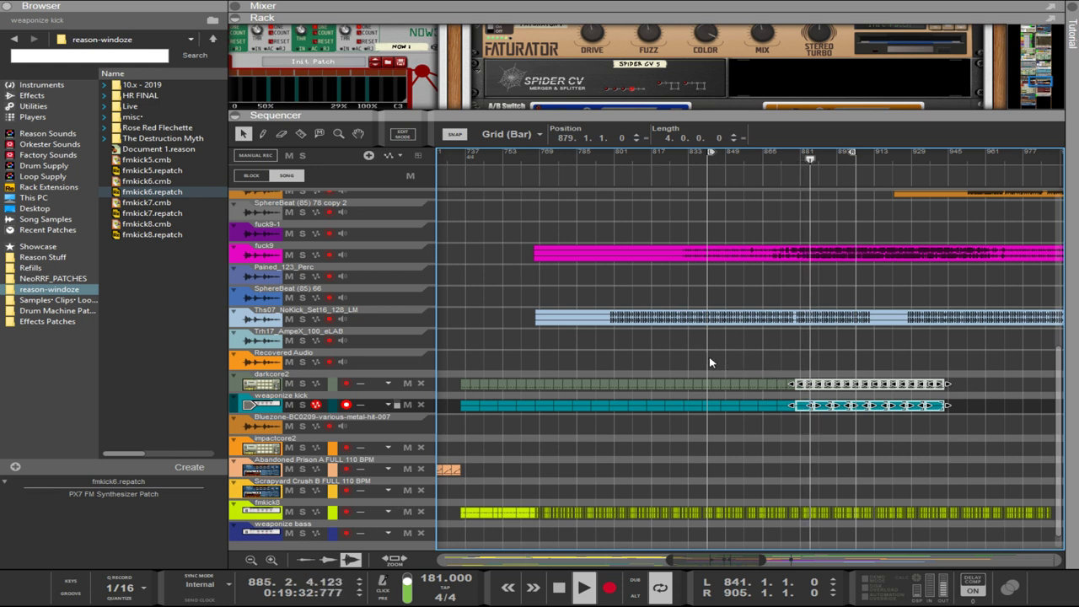
- Change the song tempo to 211 BPM, then settle on 173 BPM
click(426, 579)
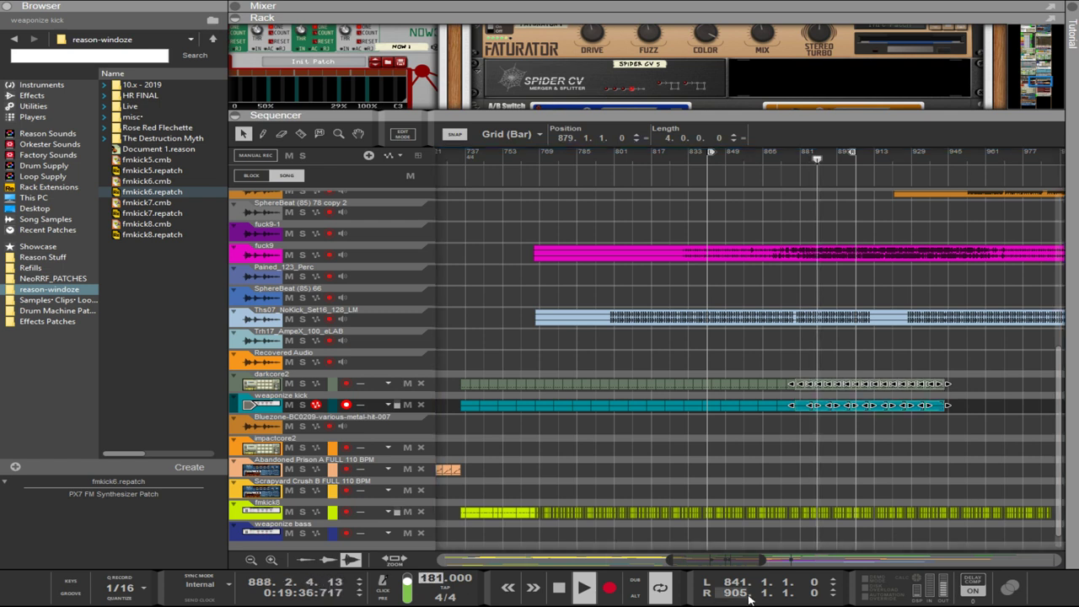
text(211)
key(Return)
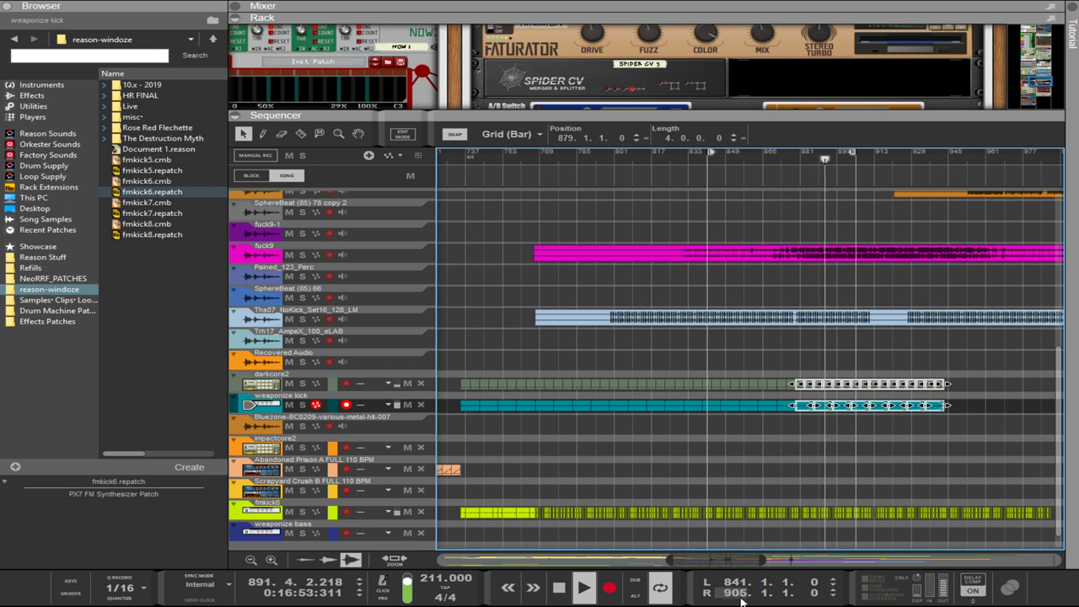
click(439, 579)
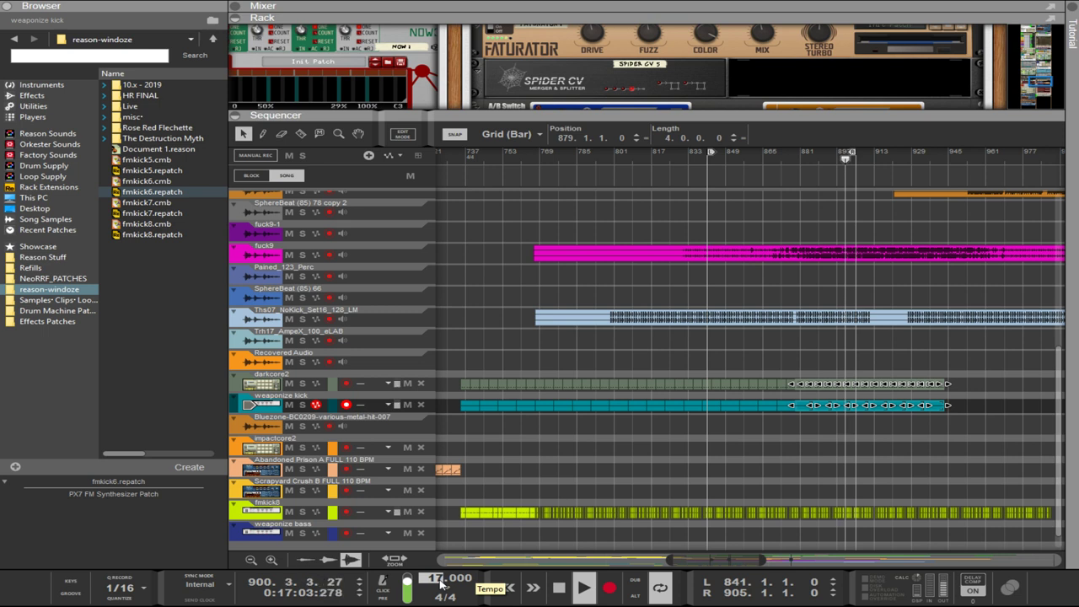
text(3)
key(Return)
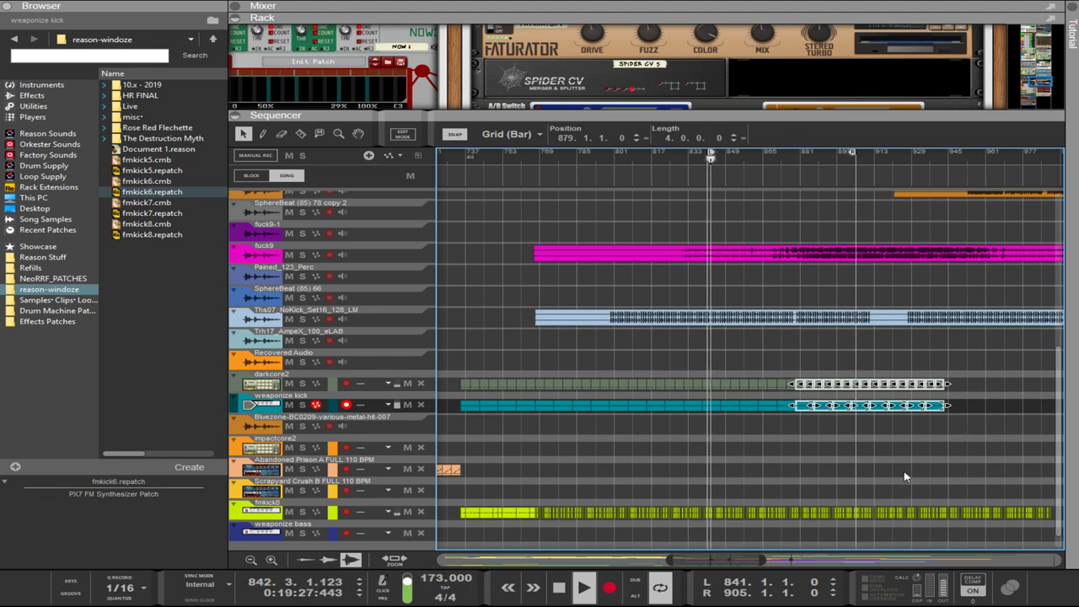
- Enlarge the rack above the sequencer and scroll it to the Euclid generators
scroll(908, 477, down, 1)
scroll(907, 481, up, 4)
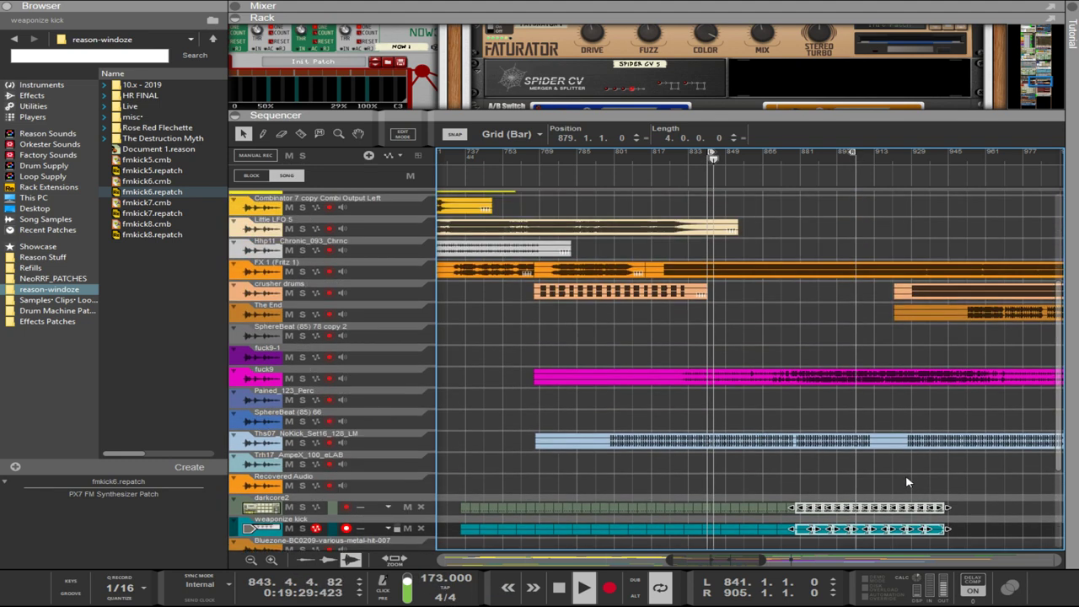
scroll(905, 475, down, 4)
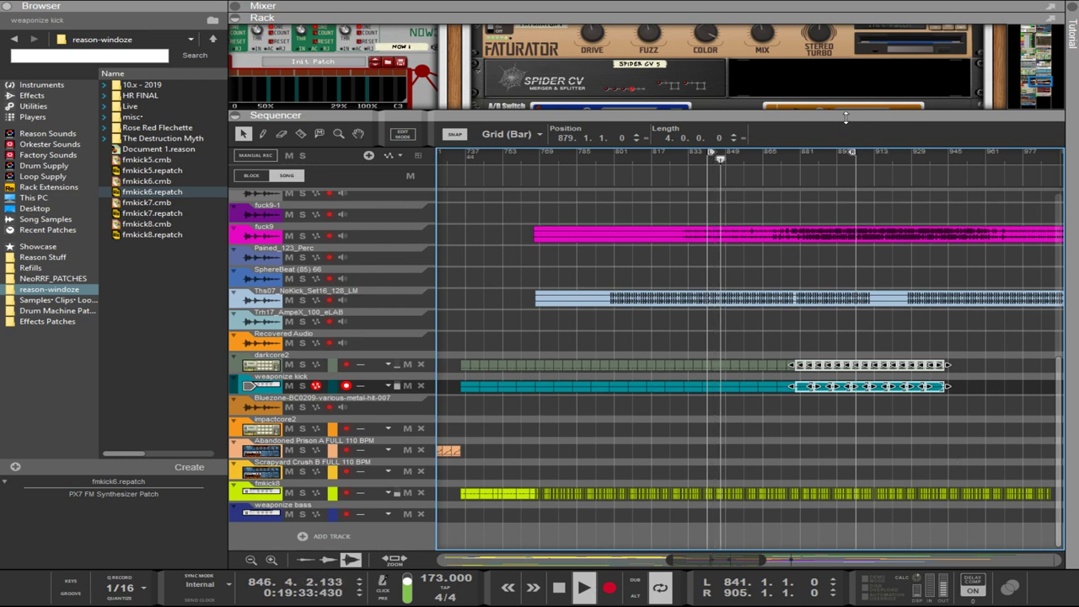
drag(850, 117, 858, 451)
scroll(860, 386, up, 2)
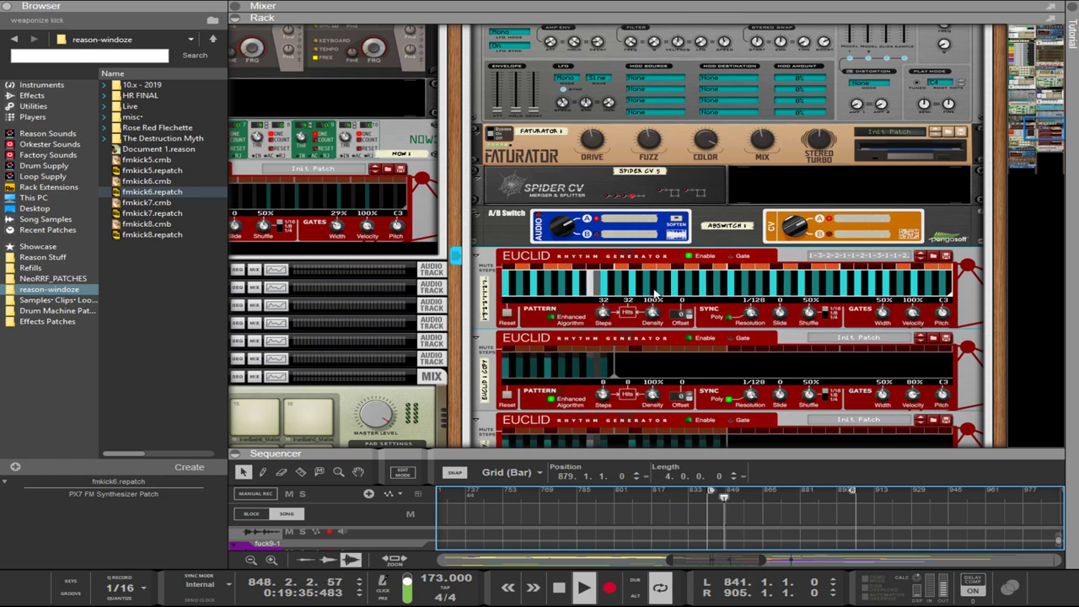
- Clear the Euclid mute steps and audition the next two patches, resetting resolution to 1/128 each time
drag(552, 267, 754, 268)
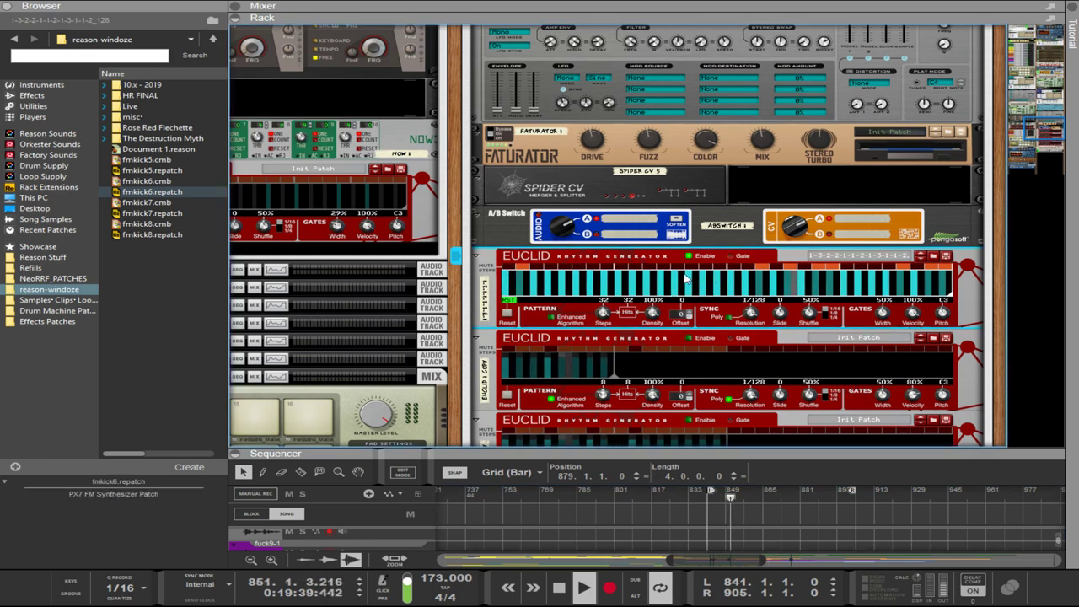
click(920, 261)
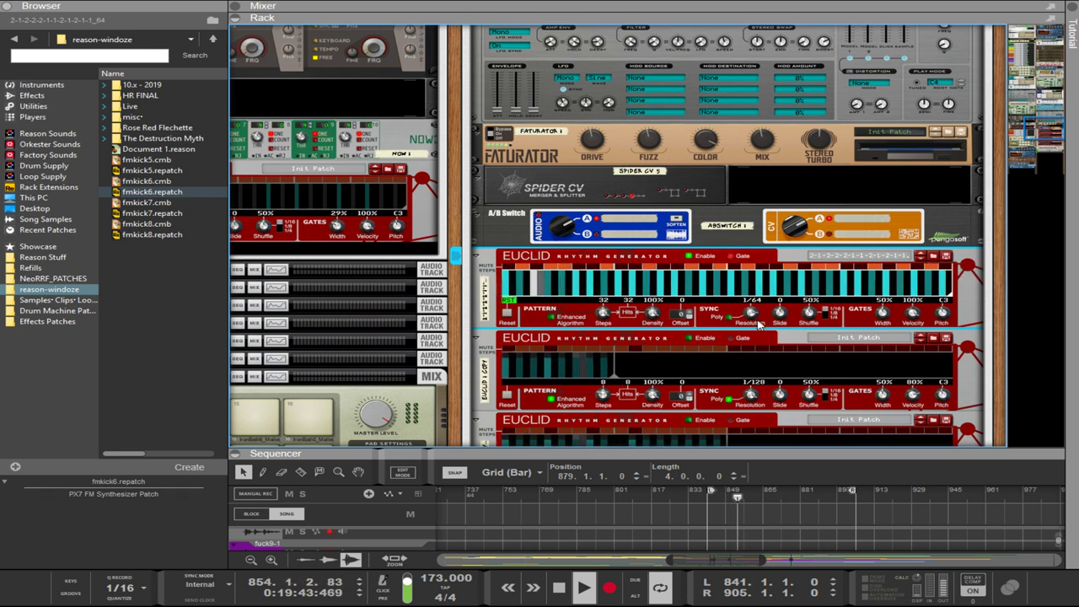
drag(750, 312, 752, 279)
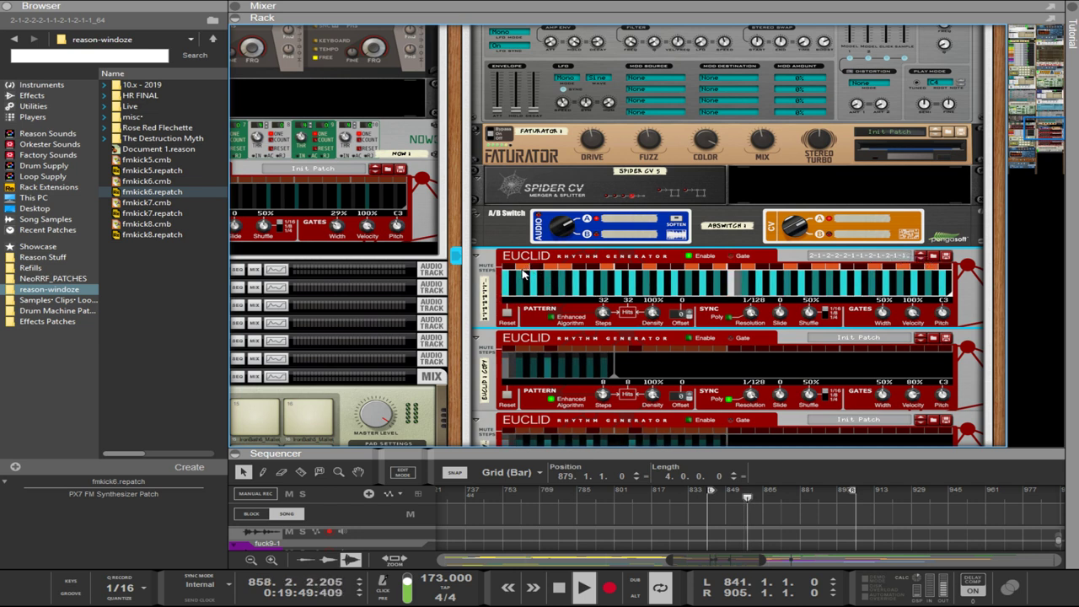
click(921, 257)
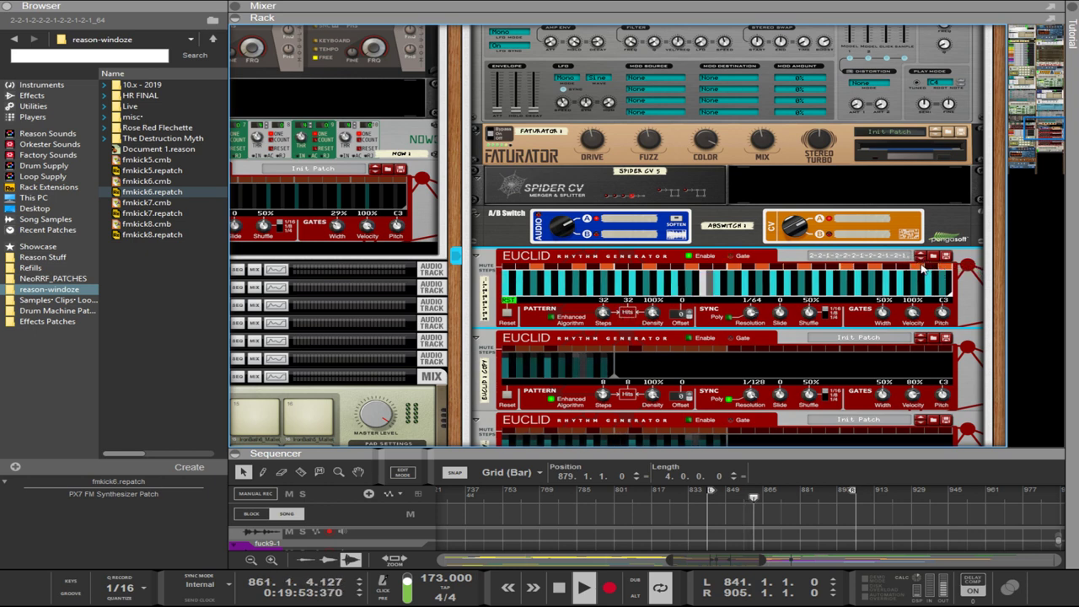
drag(750, 313, 761, 277)
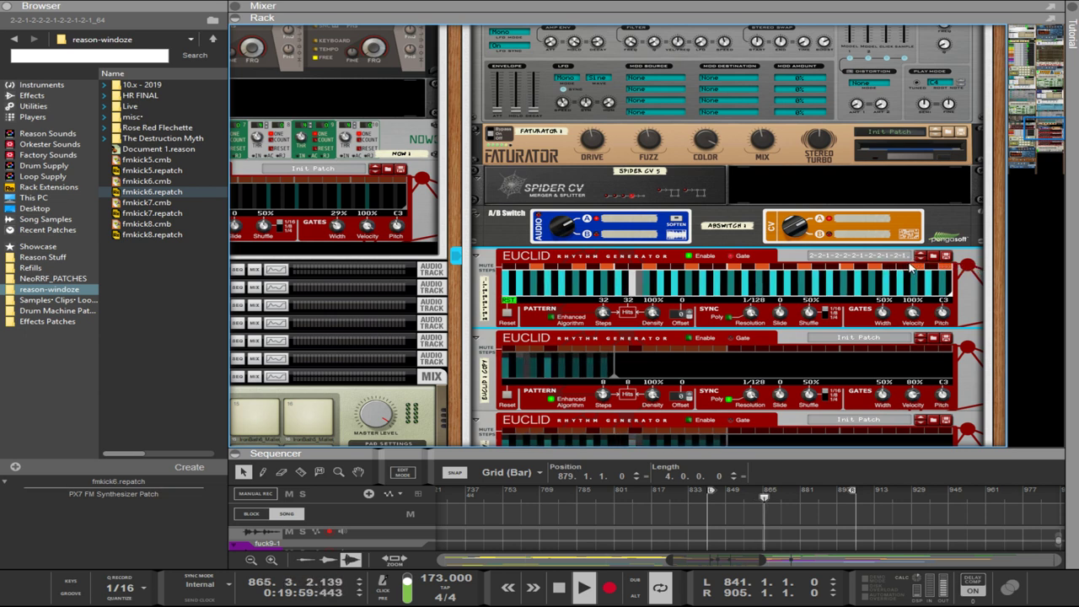
- Audition two more Euclid patches, ending on 2-3-3-2-2-2-3-3-2 at 1/128
click(793, 234)
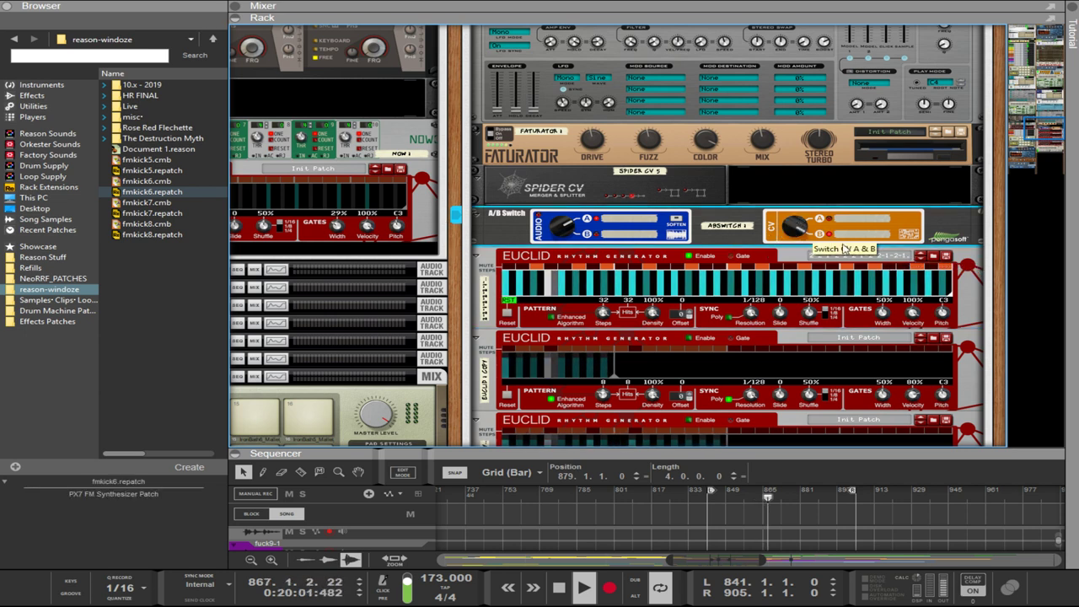
click(921, 257)
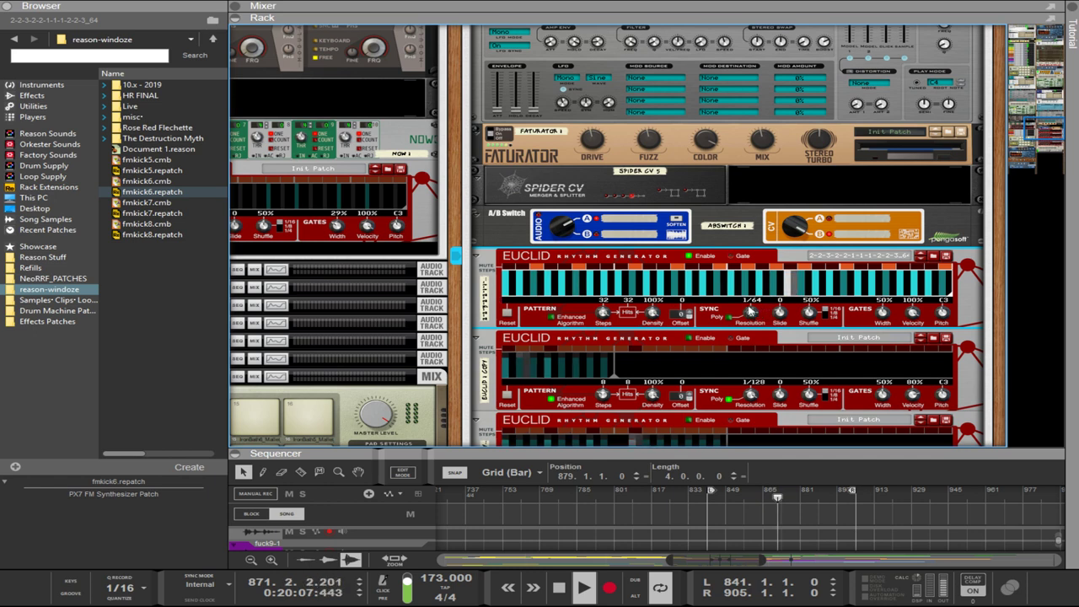
drag(750, 312, 750, 300)
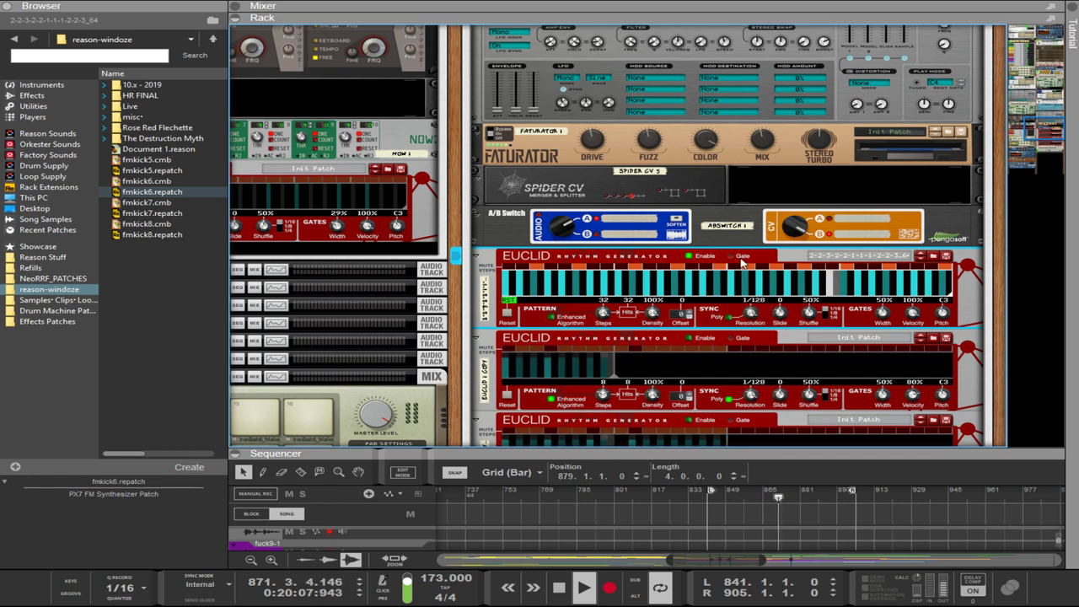
click(791, 224)
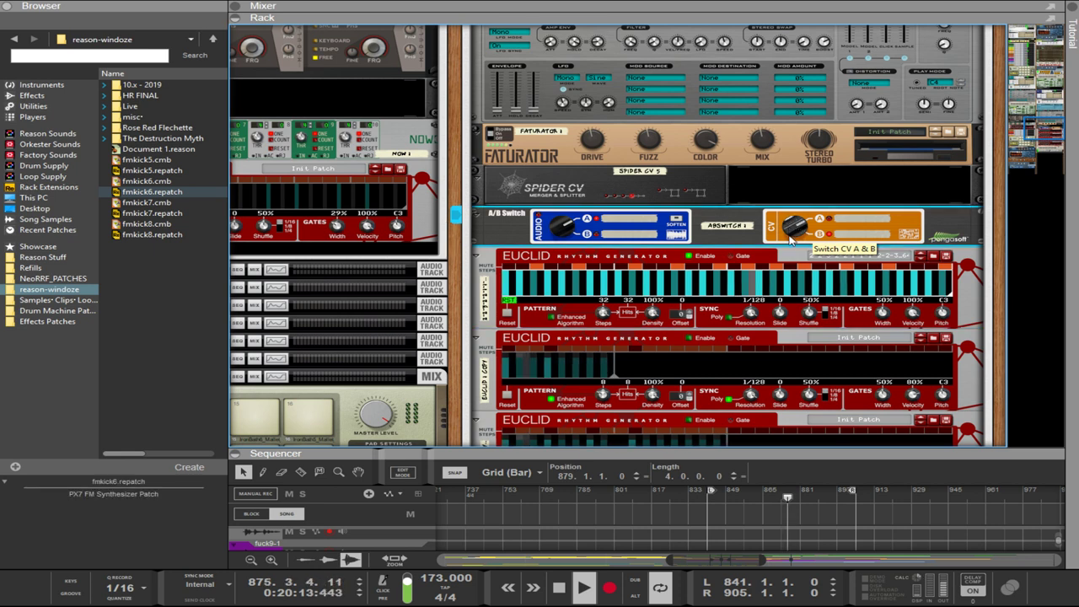
click(922, 259)
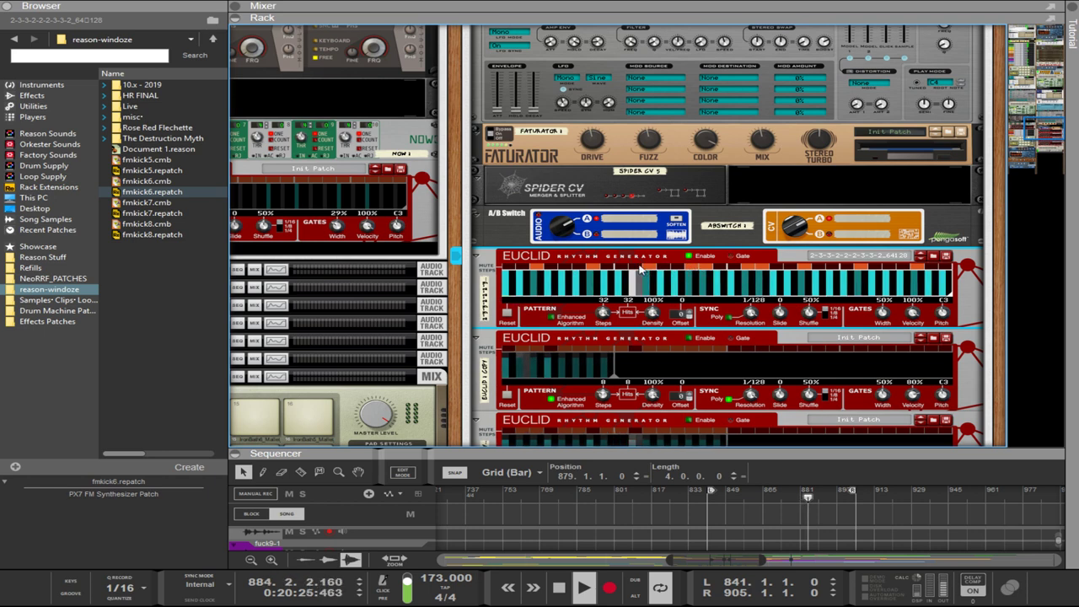
click(788, 218)
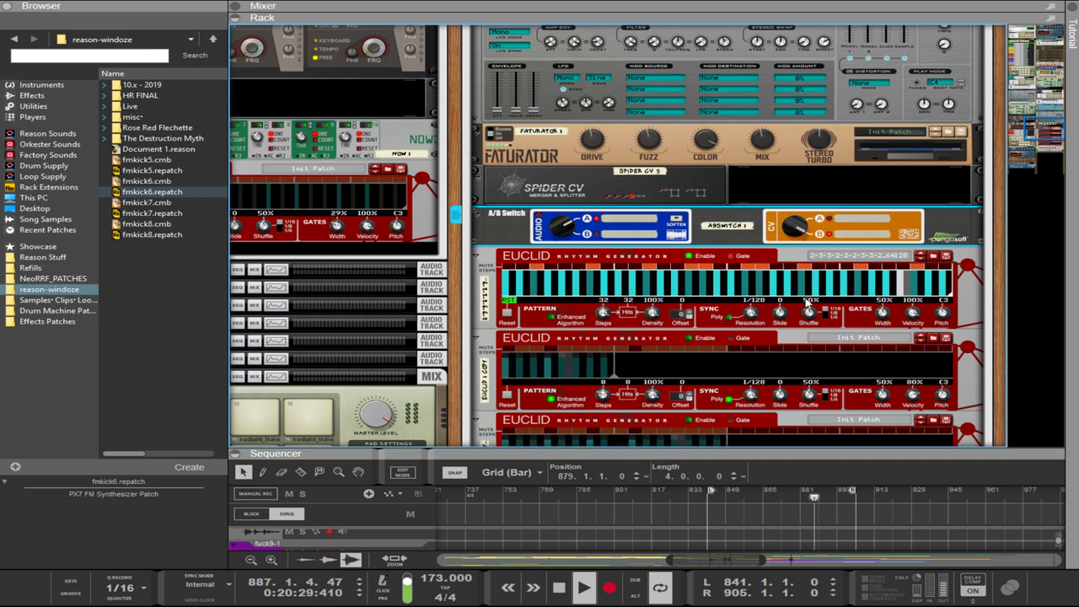
scroll(850, 246, up, 3)
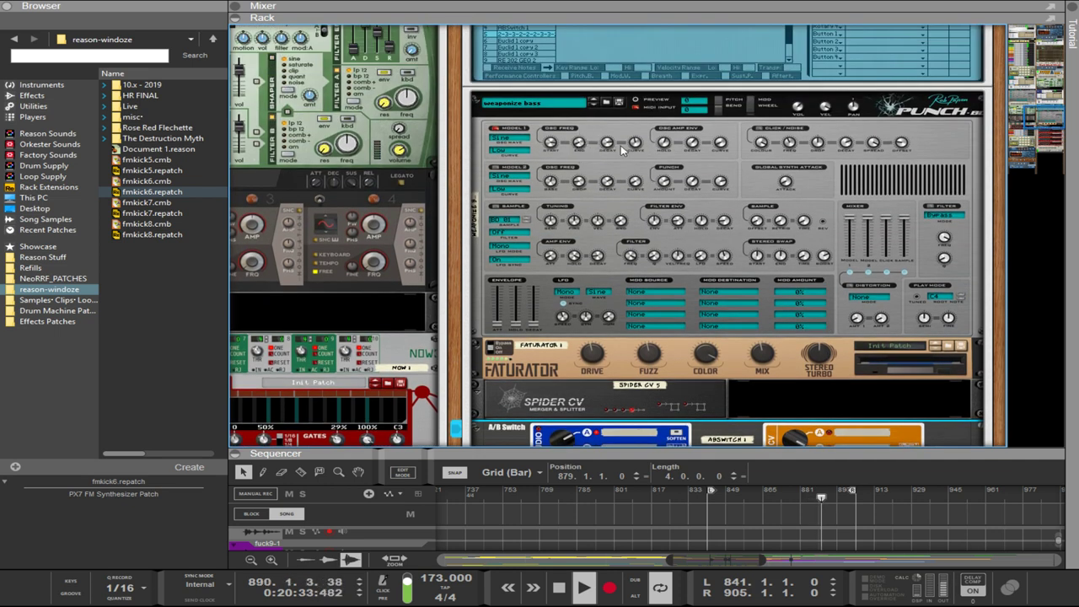
- Select the weaponize bass Punch synth and the Malström, then pan back to the Euclid devices
click(797, 111)
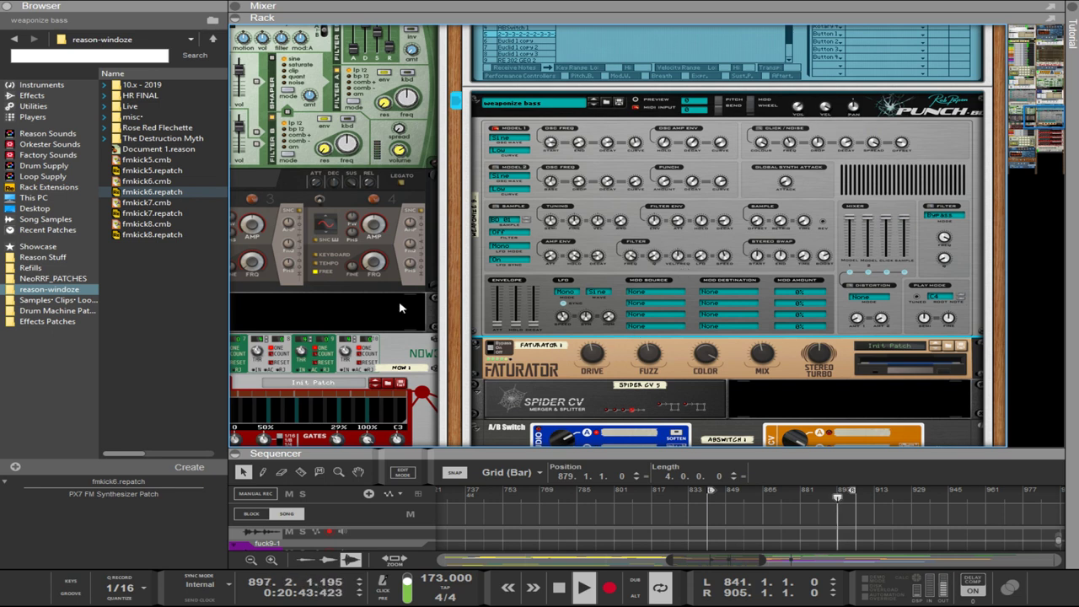
drag(455, 304, 763, 463)
click(400, 196)
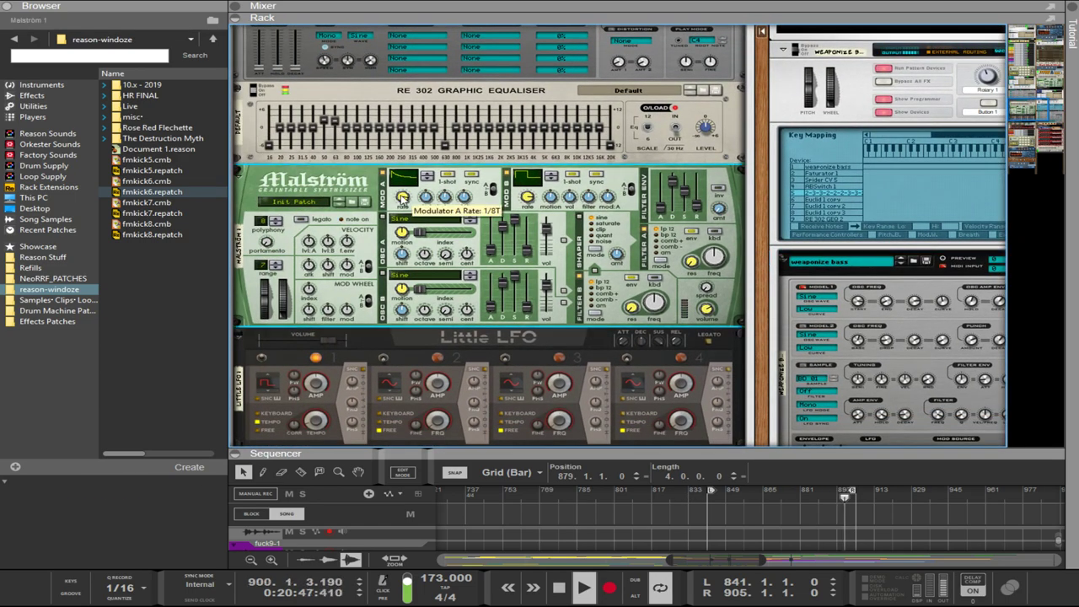
drag(763, 380, 197, 68)
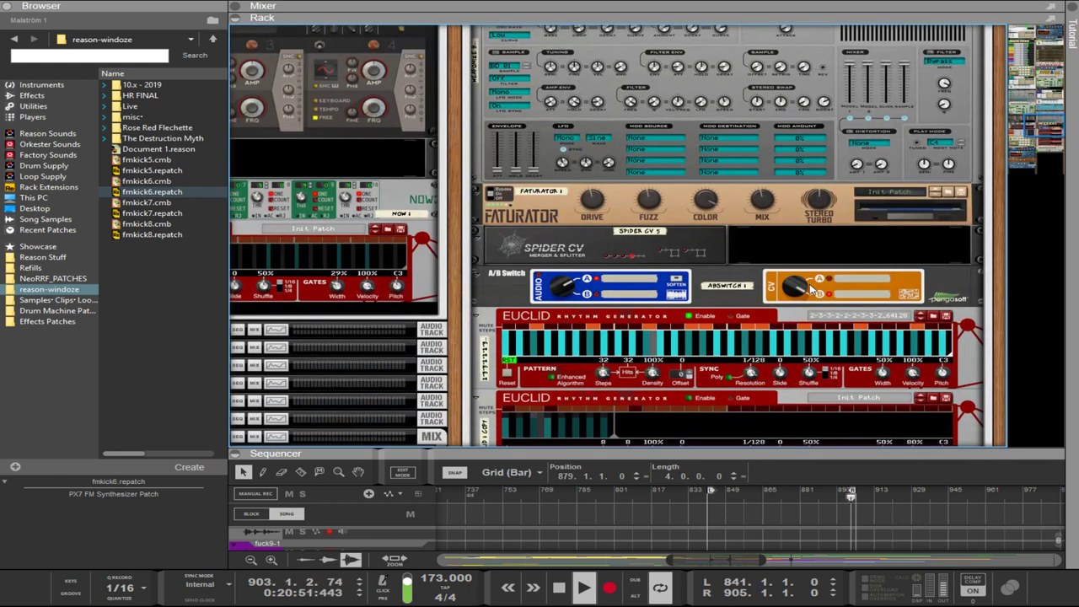
- Cycle through further Euclid patches, resetting the resolution to 1/128
click(920, 321)
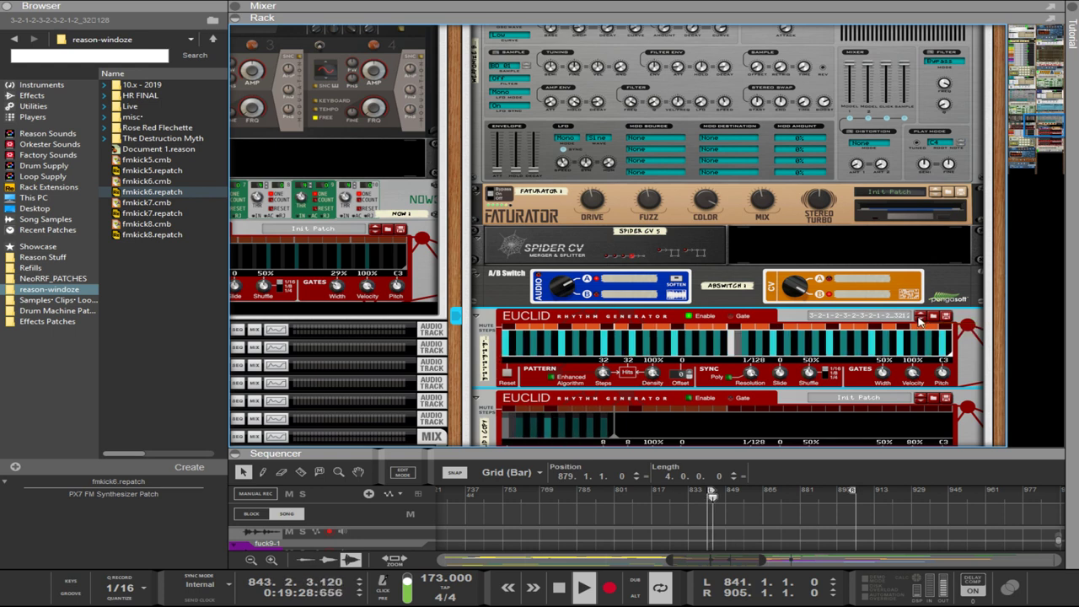
click(792, 286)
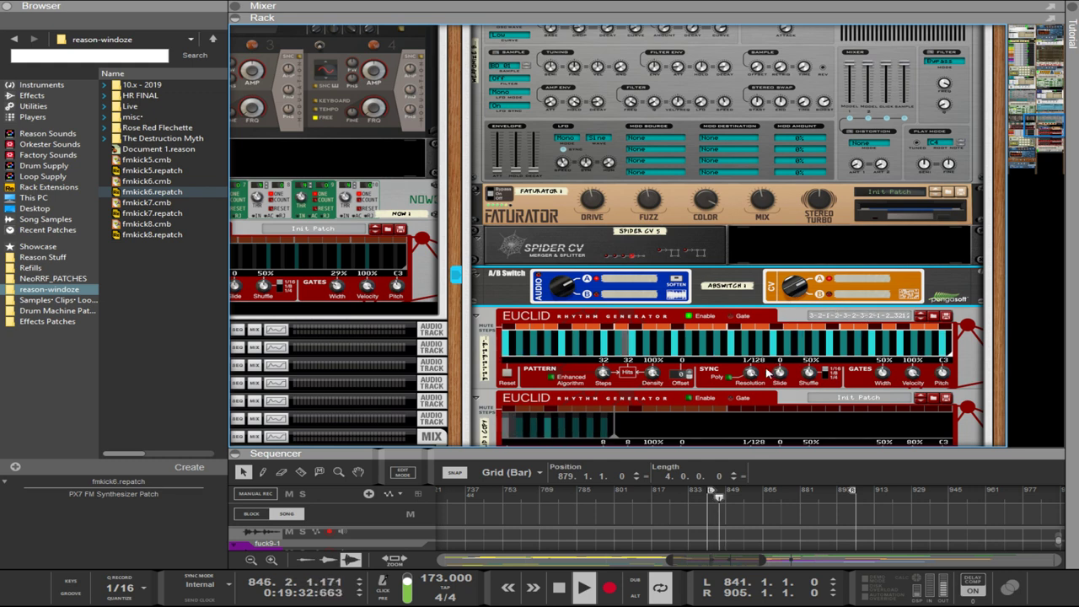
click(921, 316)
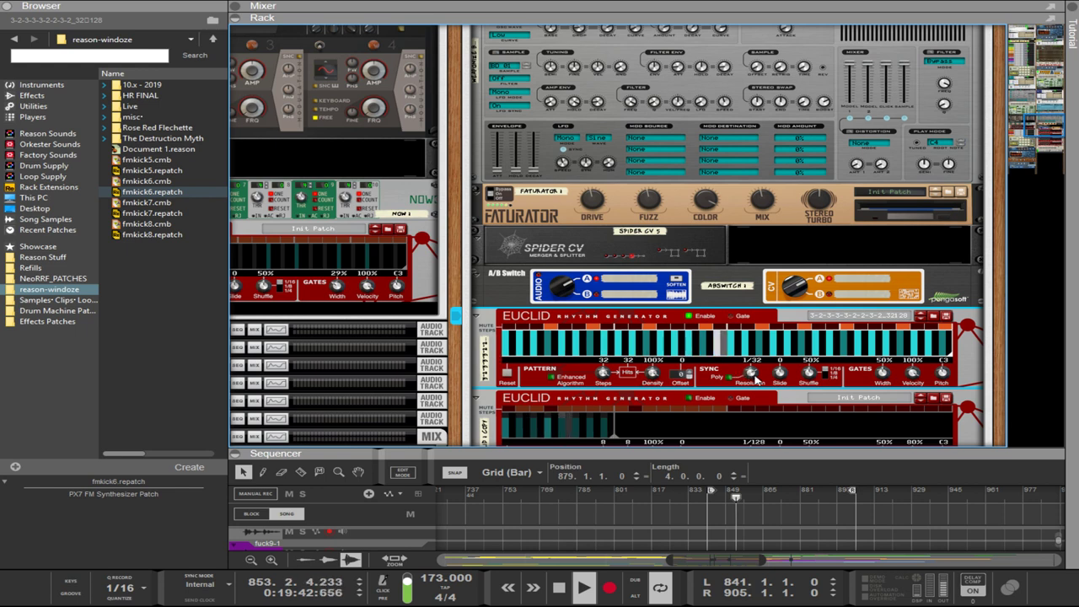
drag(751, 373, 751, 354)
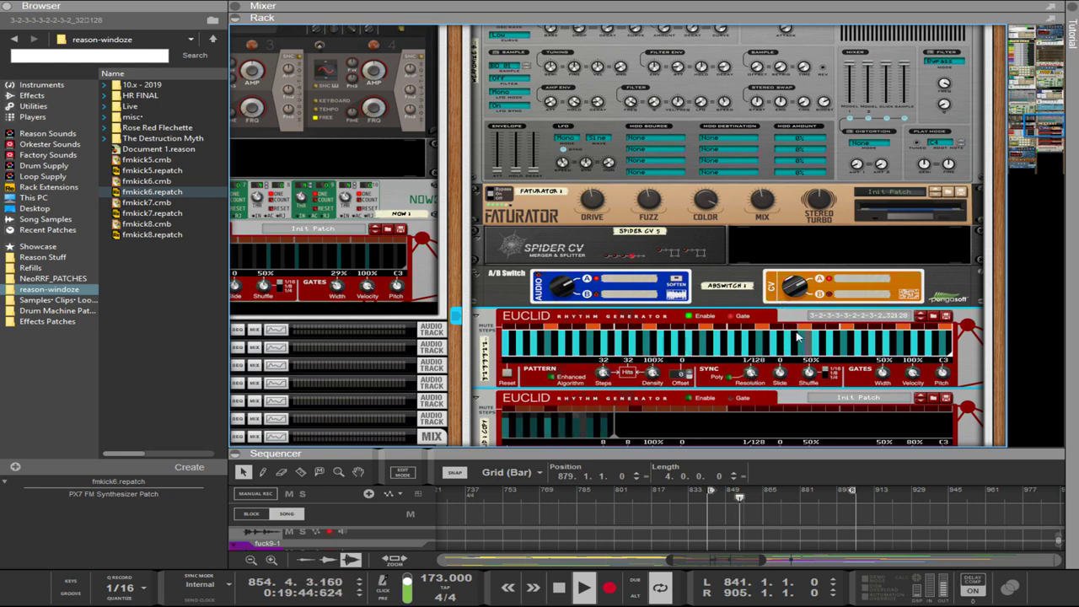
click(812, 293)
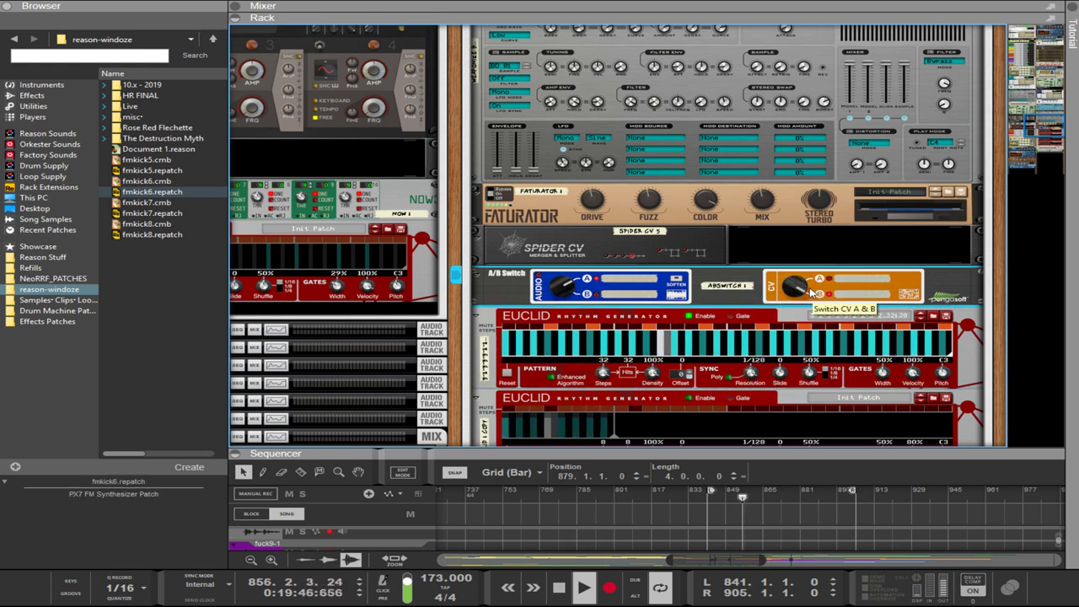
click(920, 319)
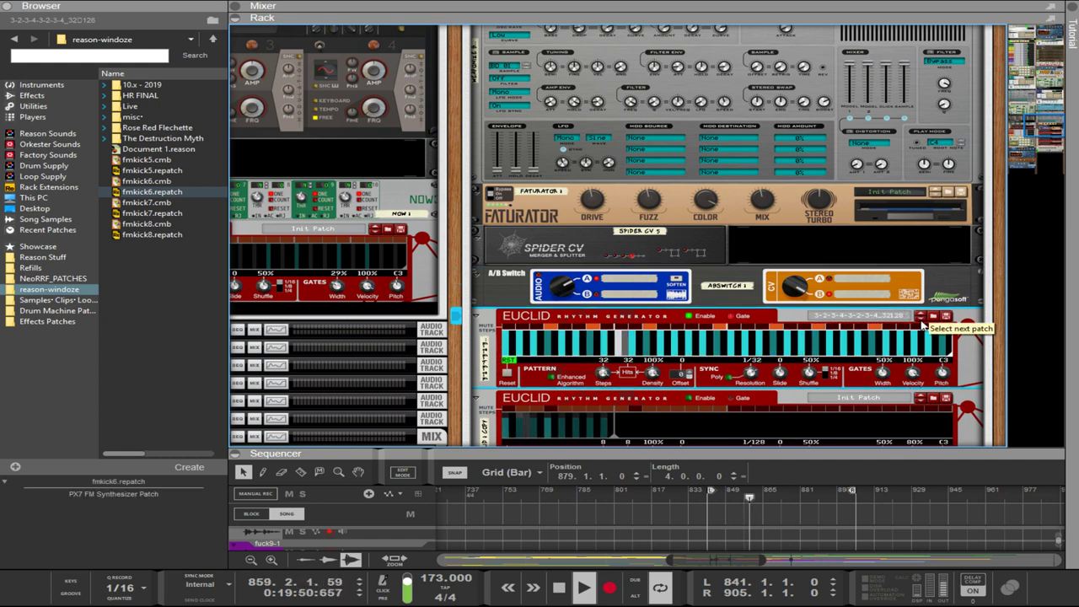
- Load patterns until 4-3-2-2-4-4-3-2_32128 plays and set its resolution to 1/64
click(799, 292)
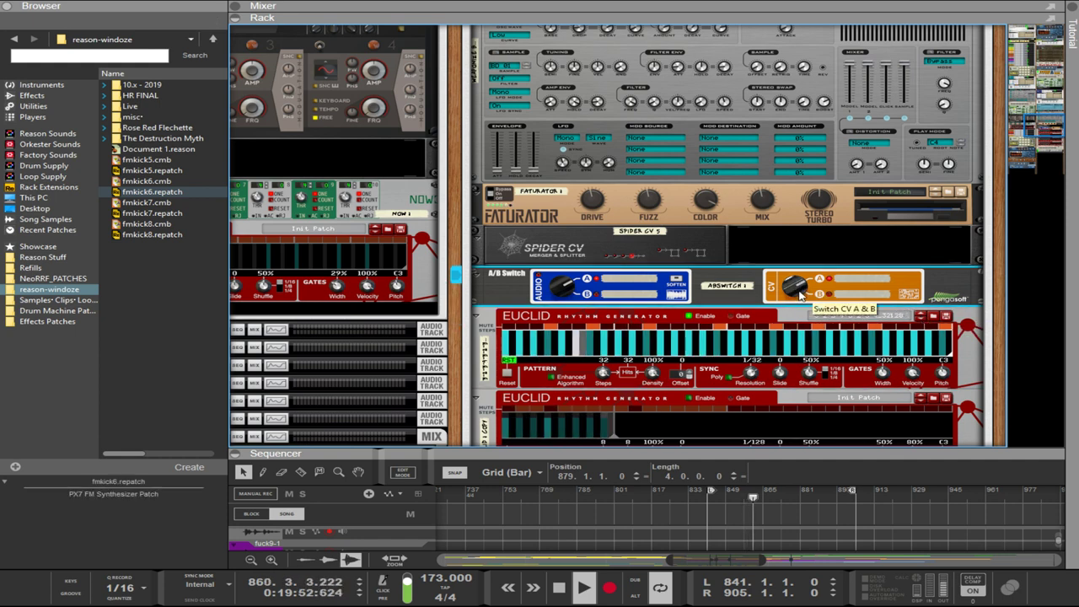
click(920, 318)
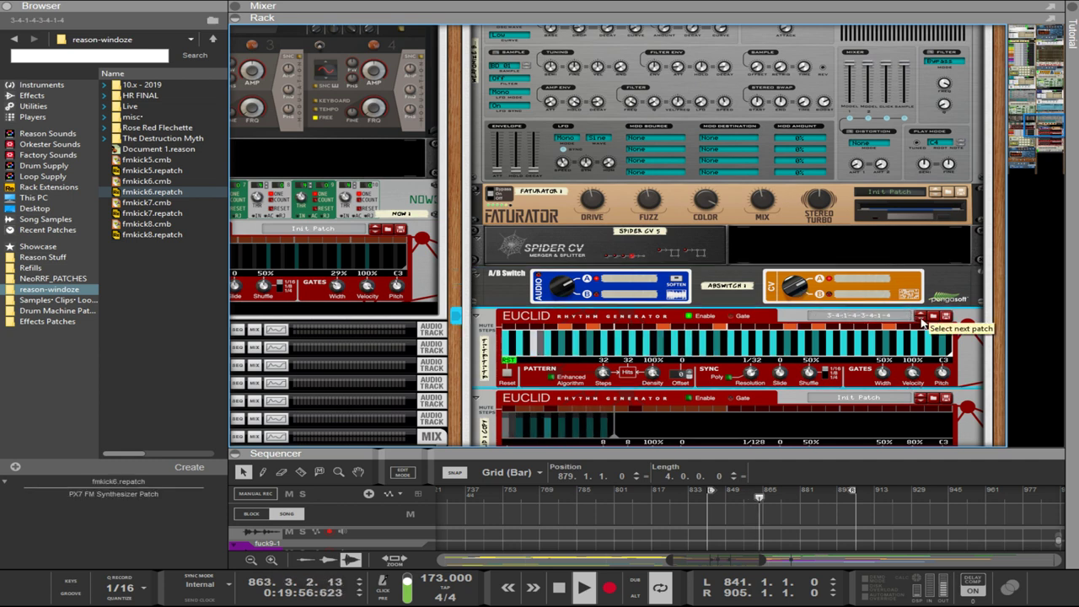
click(921, 320)
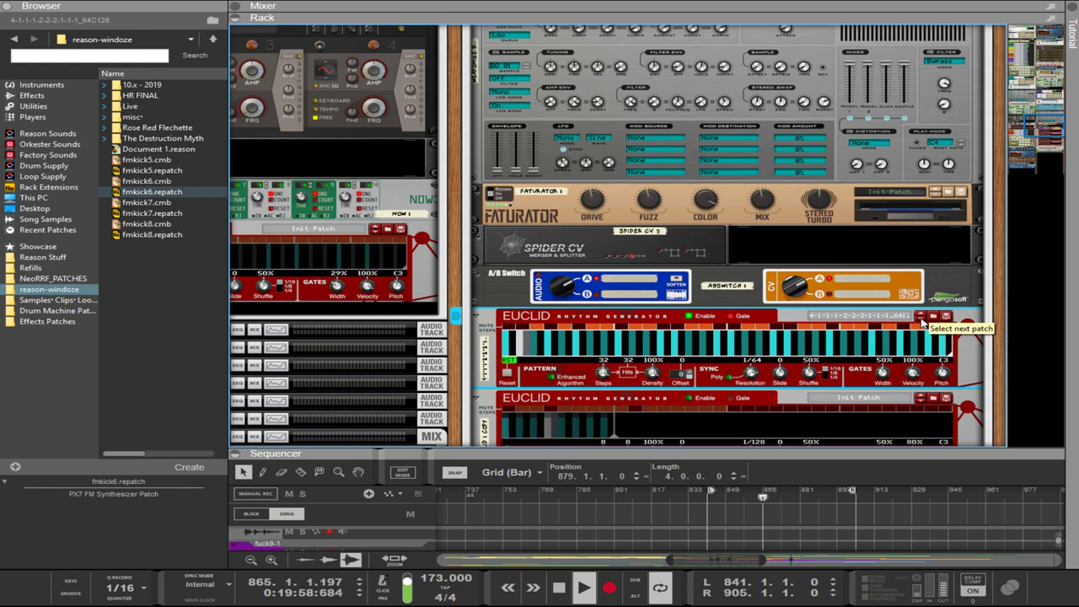
click(921, 320)
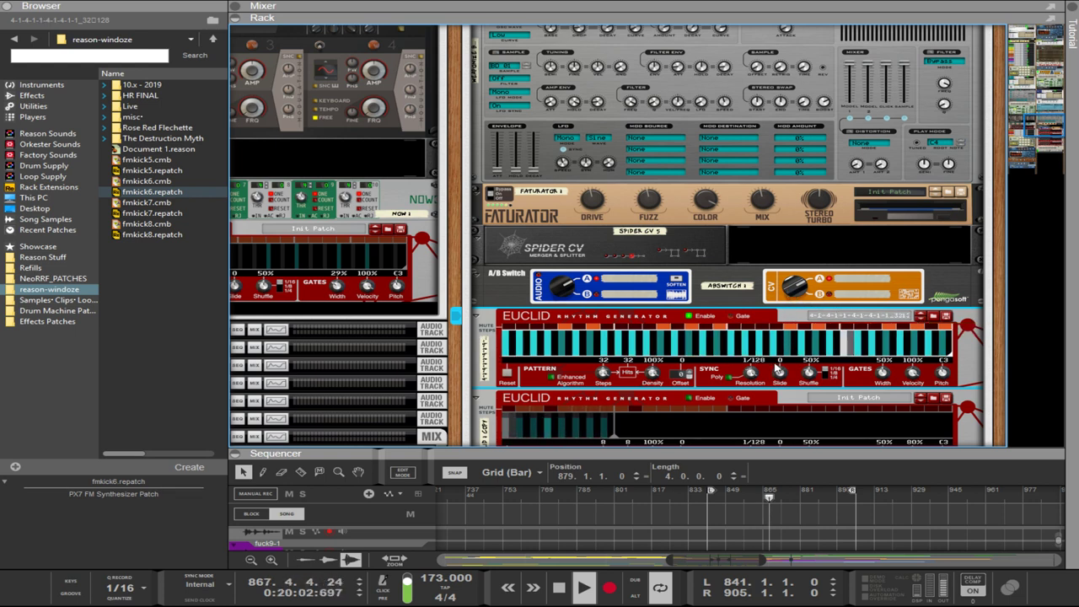
drag(750, 374, 756, 388)
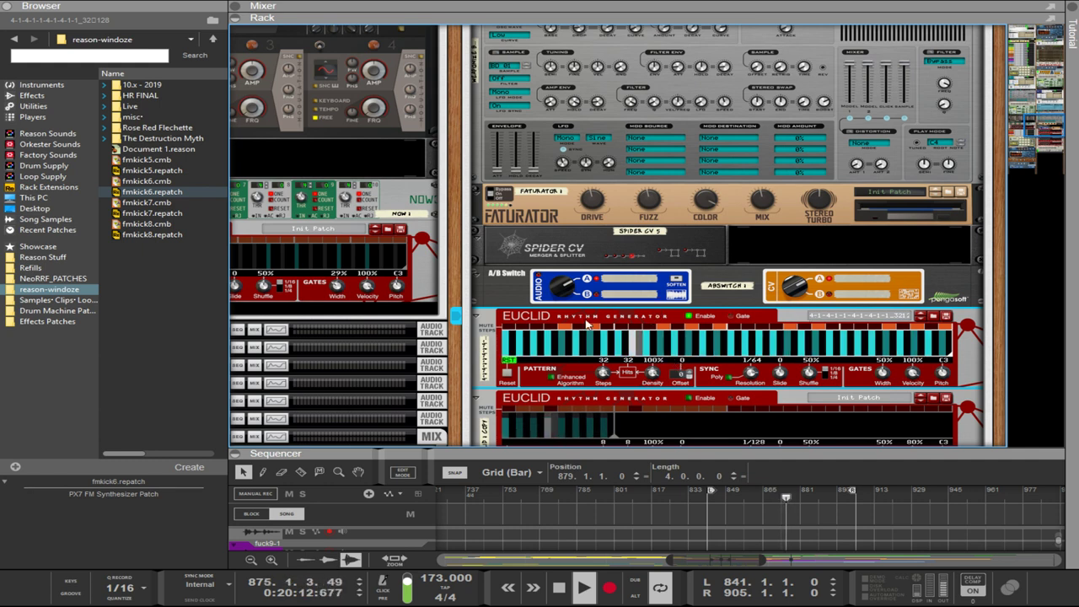
click(920, 317)
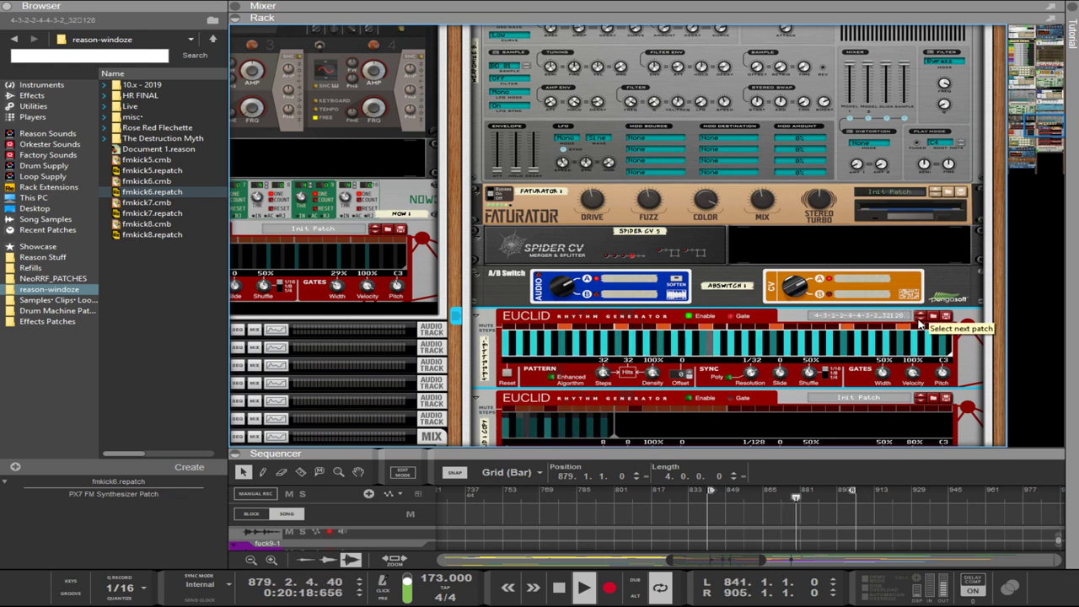
drag(750, 372, 745, 362)
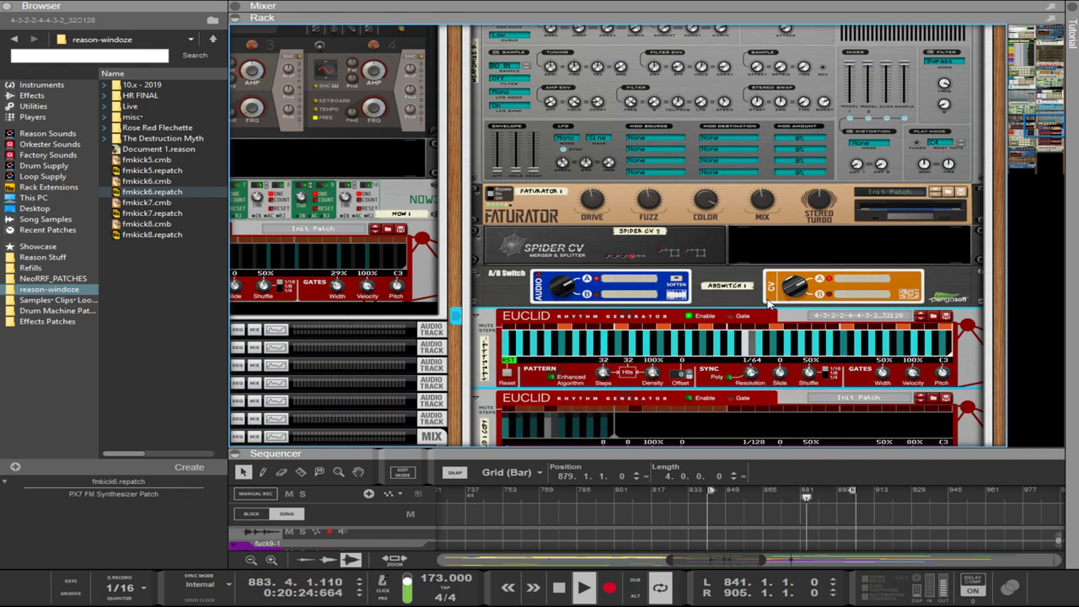
- Select the Malström in the rack and step its Mod A waveform selector to another curve
scroll(720, 346, up, 4)
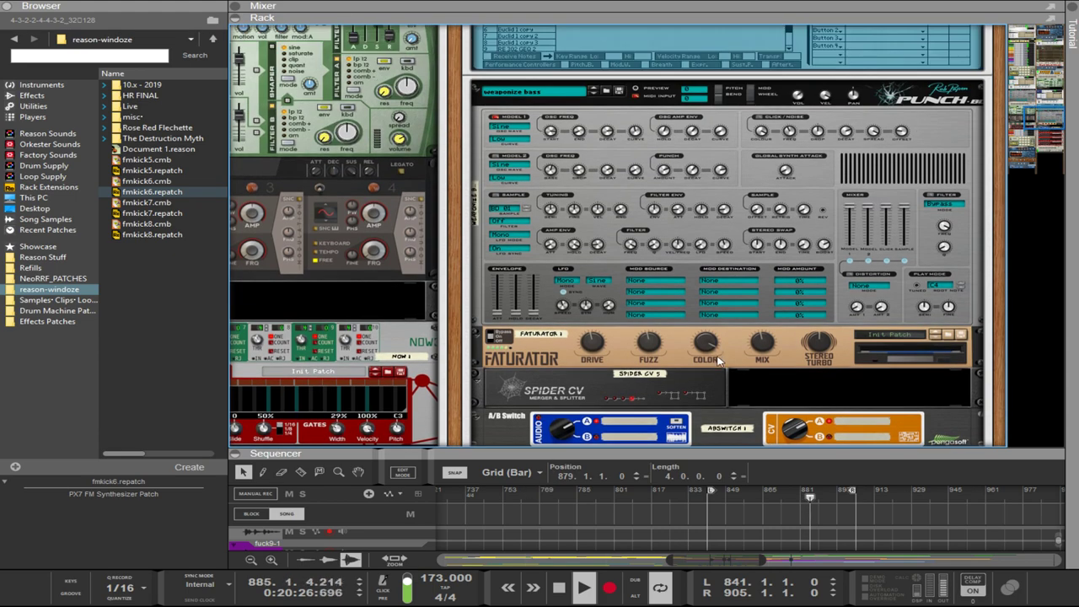
scroll(717, 369, down, 7)
scroll(716, 369, down, 10)
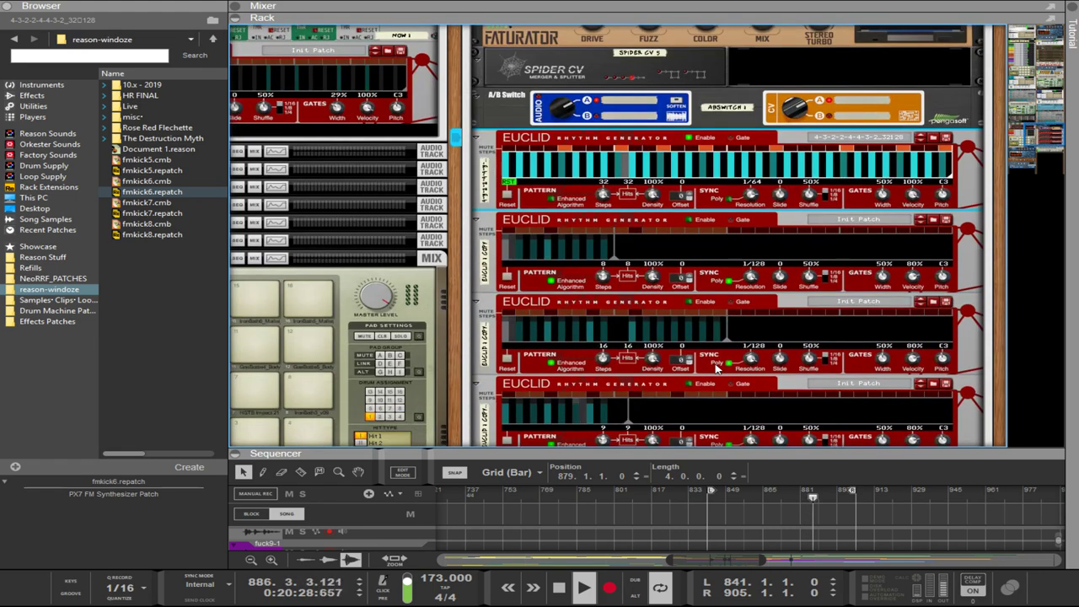
scroll(716, 371, up, 5)
scroll(715, 373, up, 10)
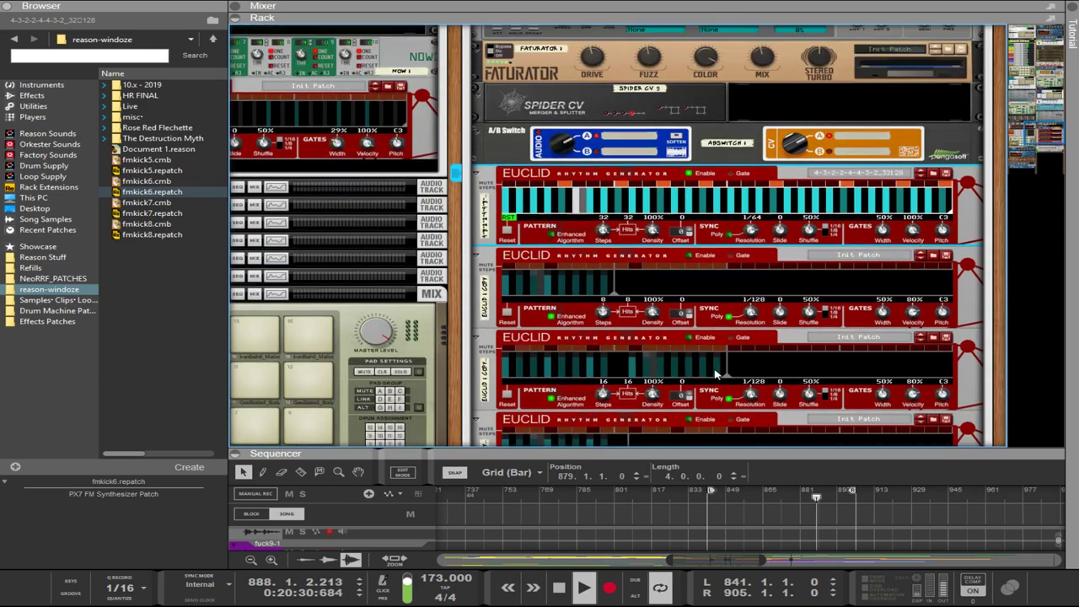
scroll(715, 374, up, 12)
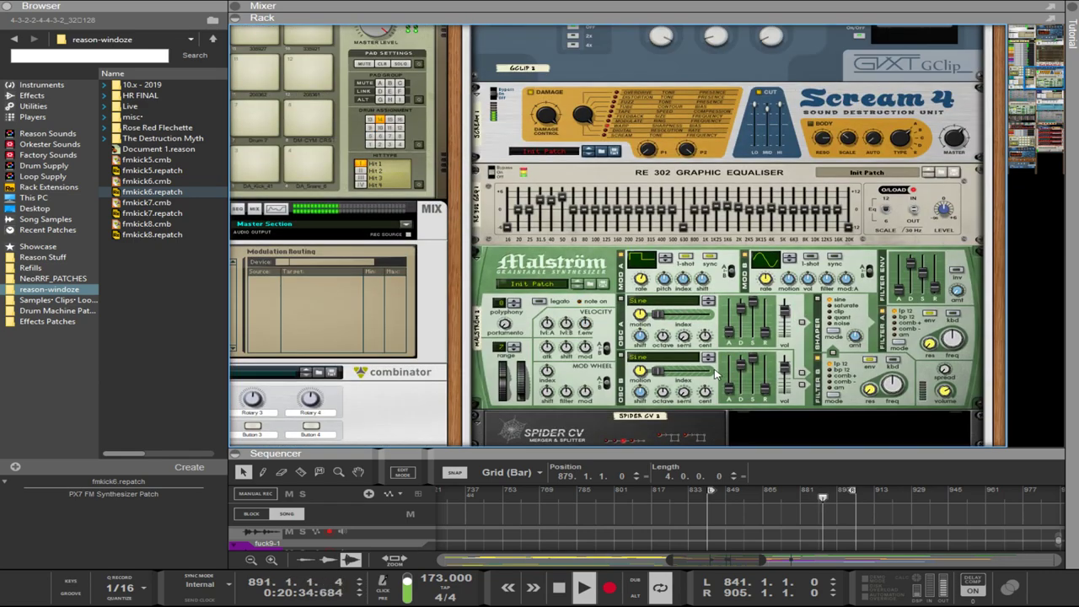
click(639, 281)
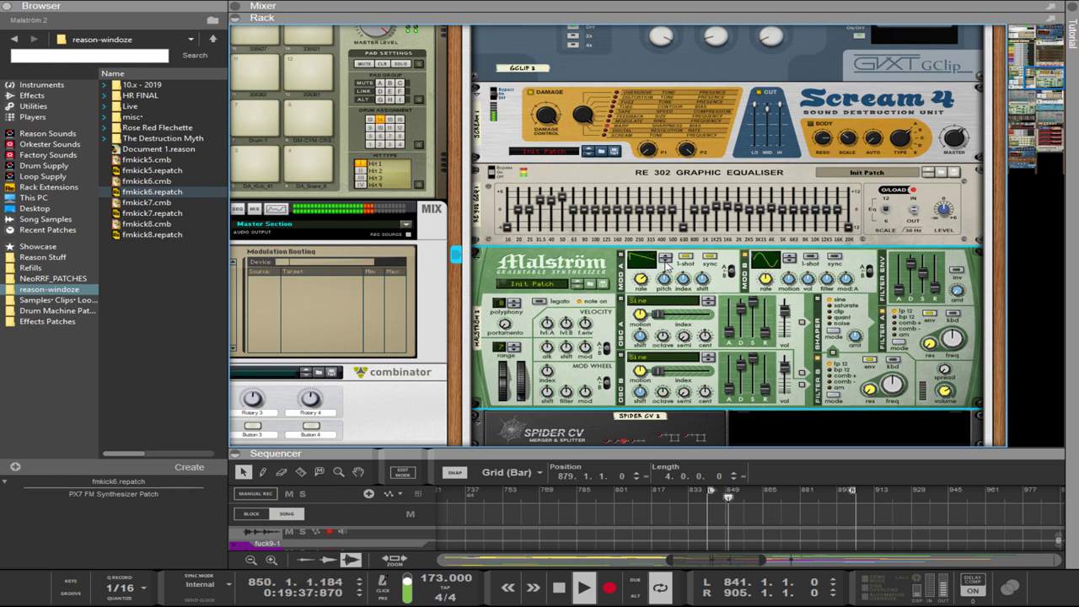
click(666, 262)
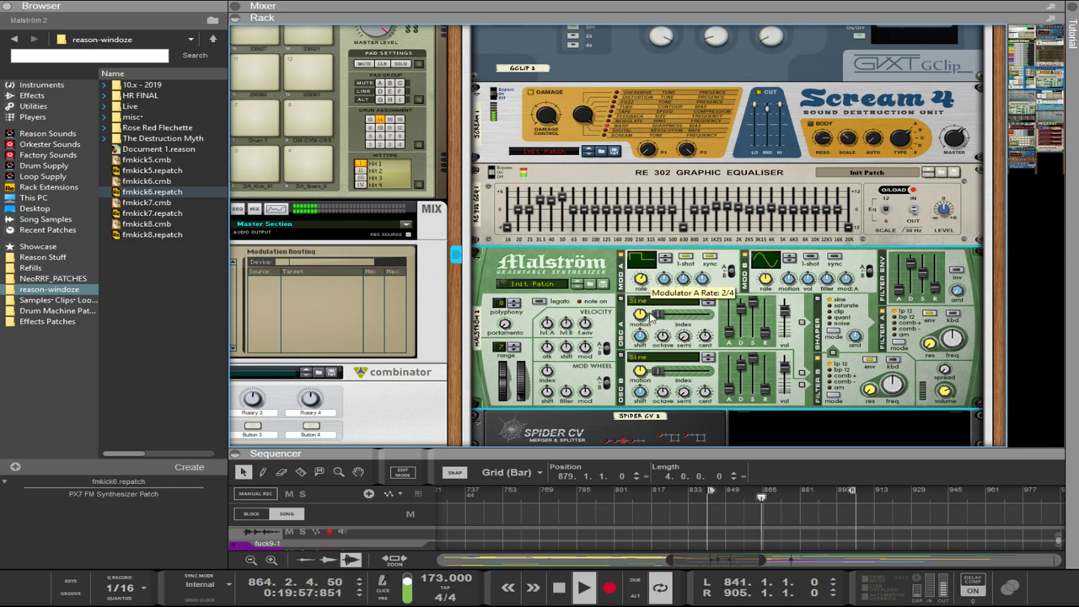
scroll(563, 376, down, 4)
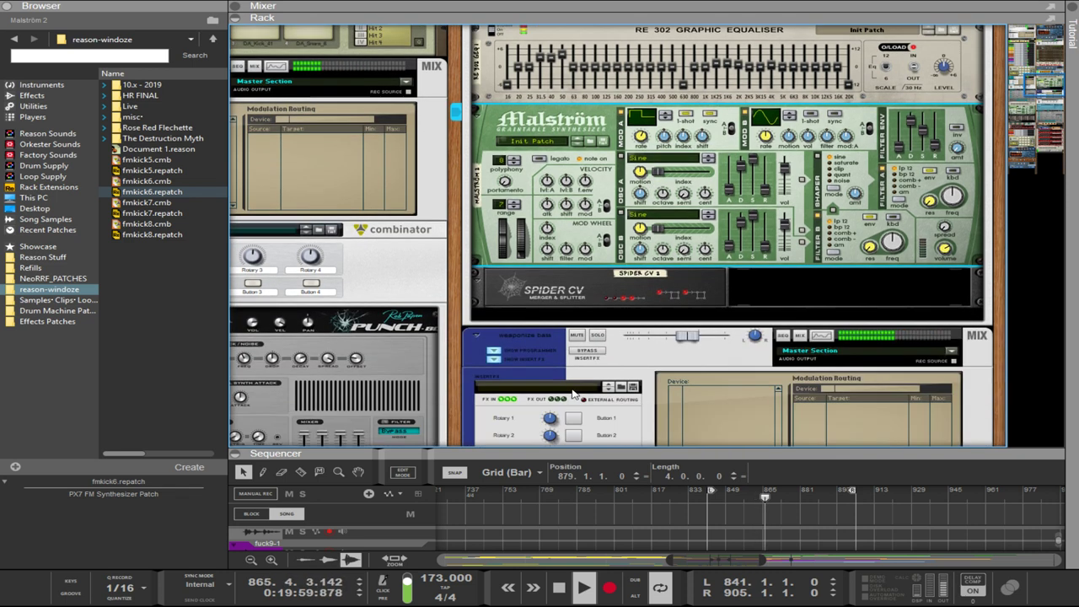
scroll(628, 368, down, 10)
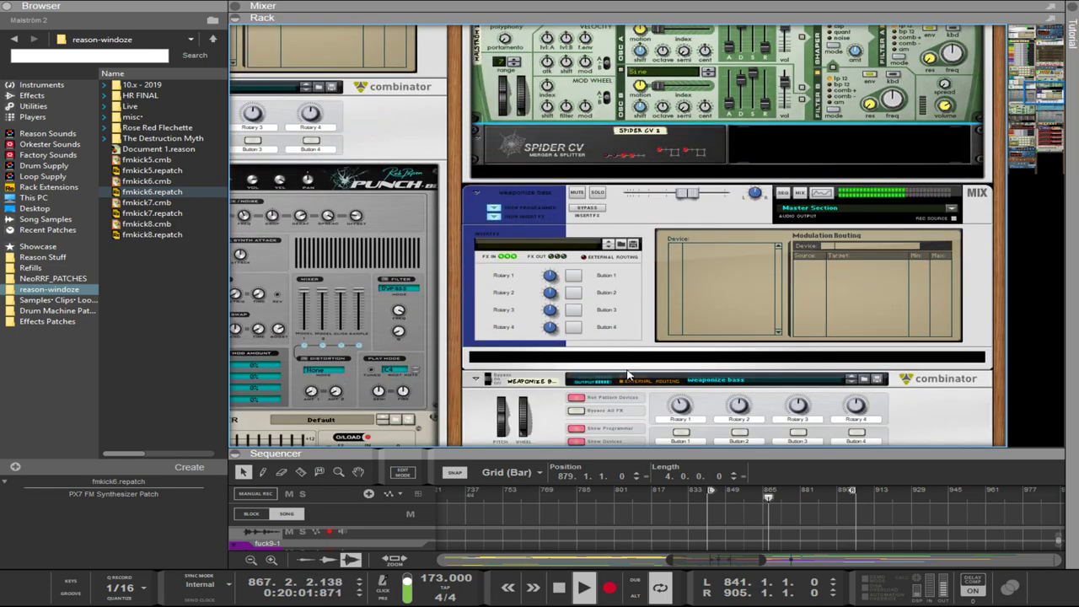
scroll(632, 387, down, 2)
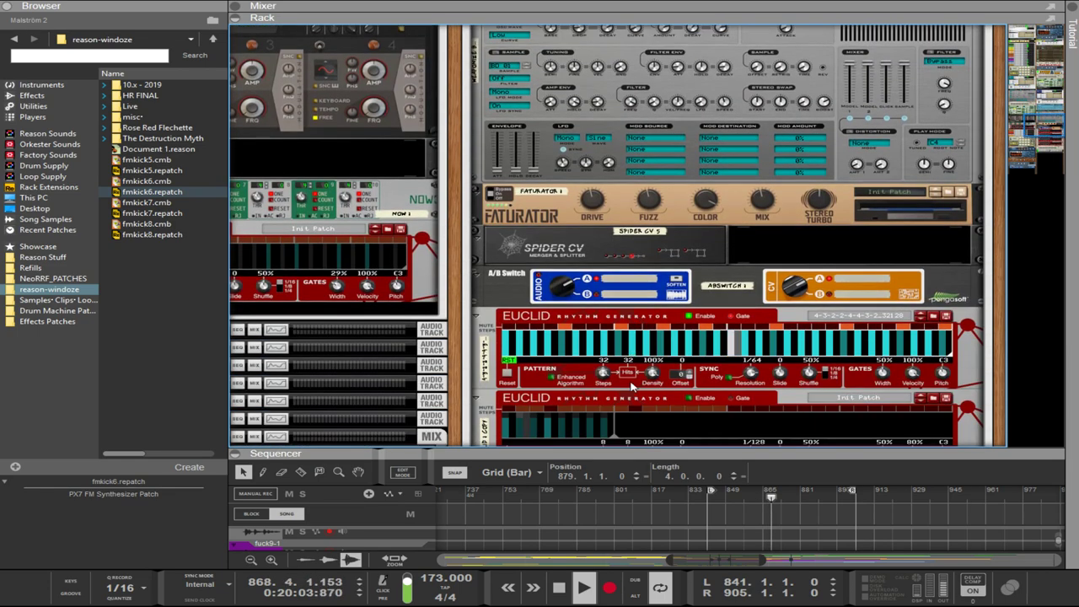
scroll(827, 323, up, 11)
scroll(826, 322, up, 12)
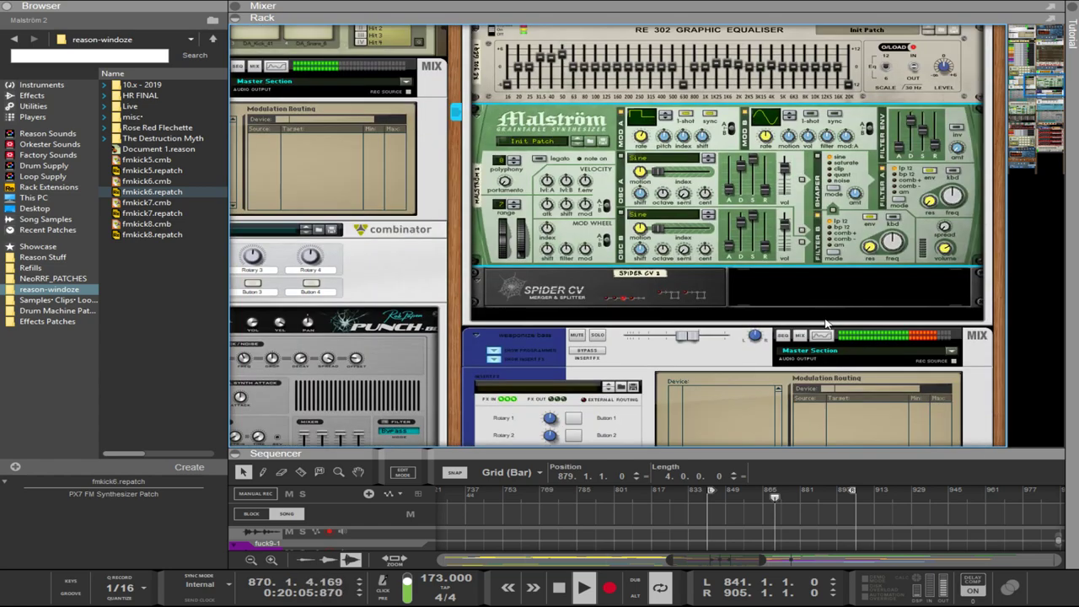
scroll(826, 323, down, 3)
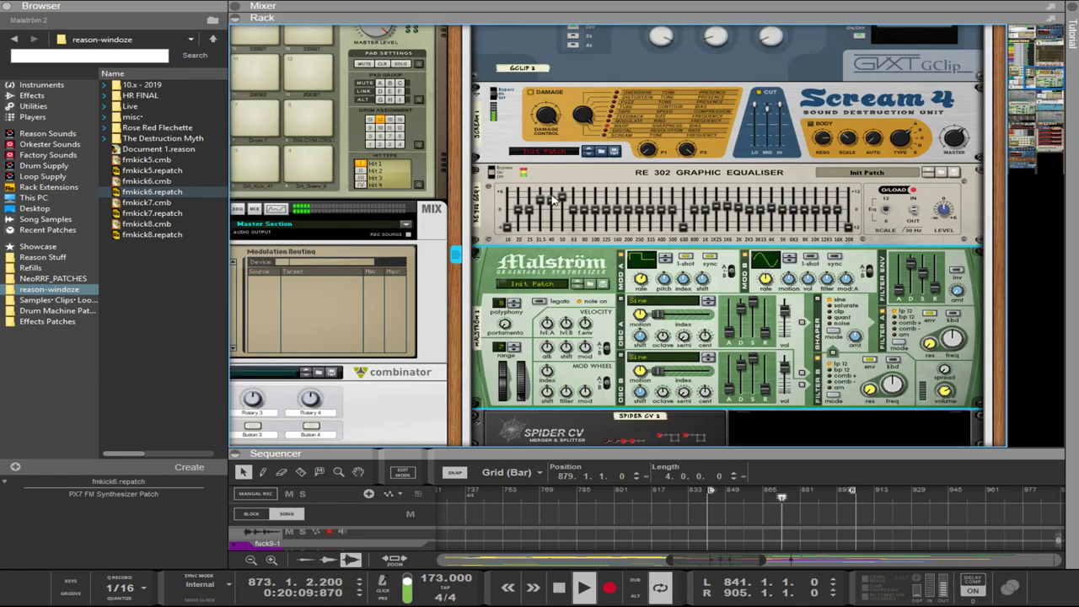
- On the RE 302 equaliser, cut the 500 Hz band and set 63 Hz to about 62%
click(553, 199)
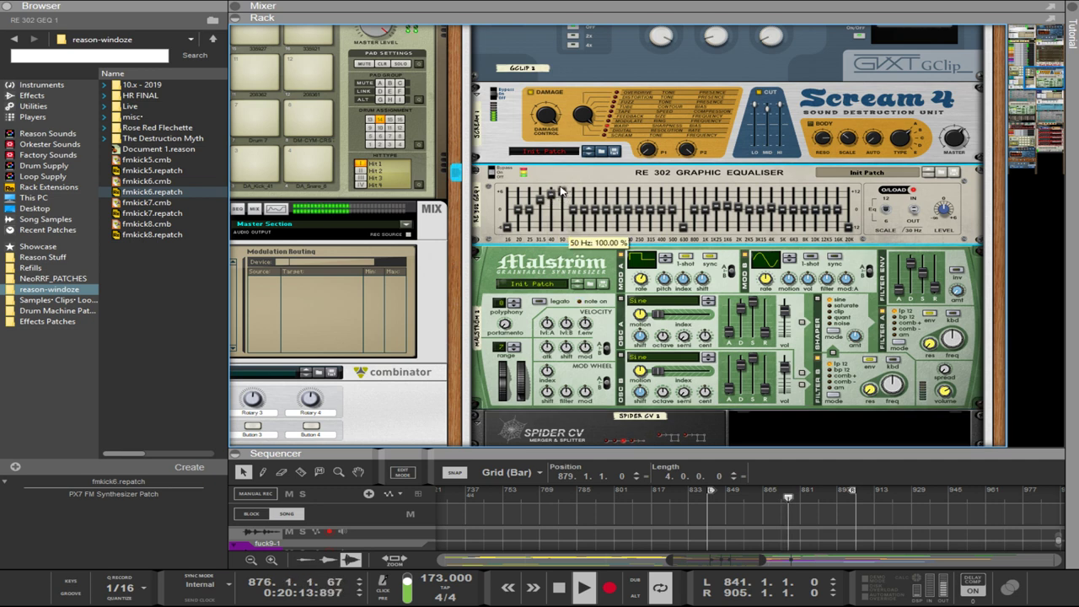
drag(561, 192, 572, 235)
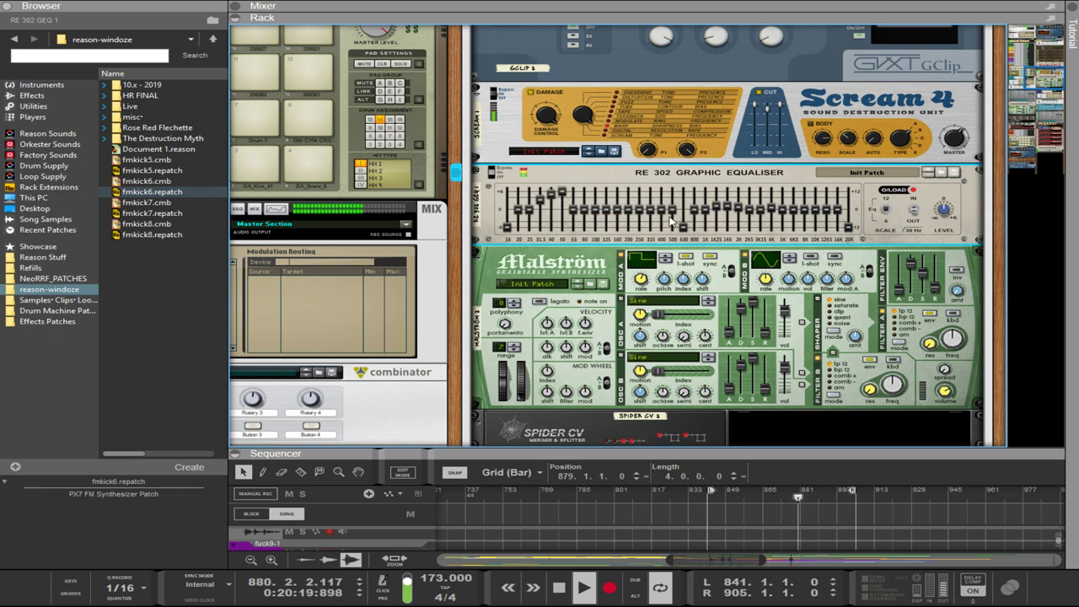
drag(671, 210, 670, 245)
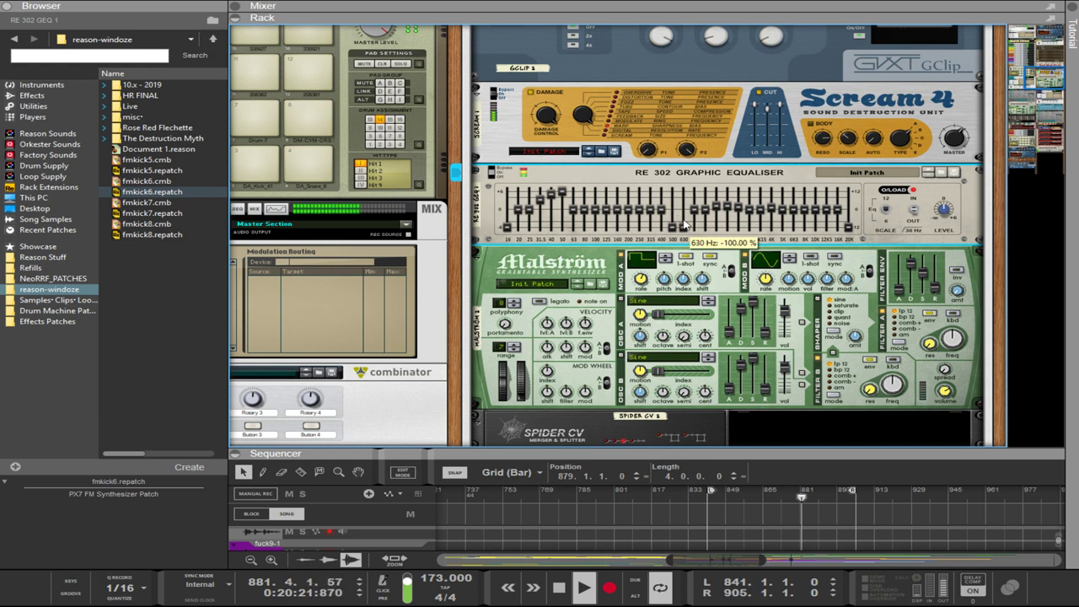
mouse_move(697, 221)
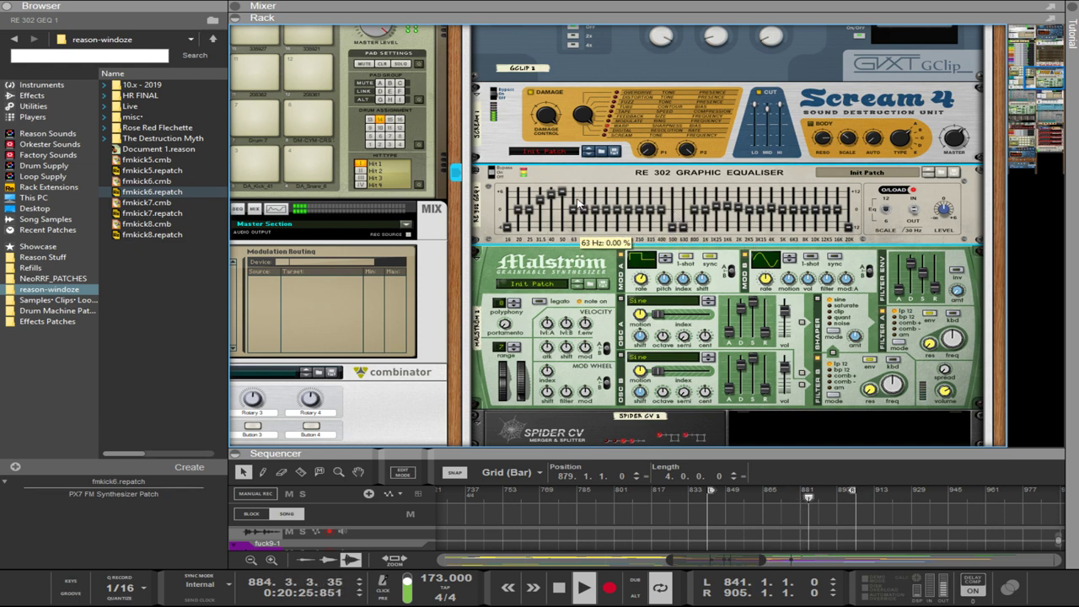
mouse_move(576, 215)
mouse_down()
mouse_move(579, 204)
mouse_move(577, 215)
mouse_up()
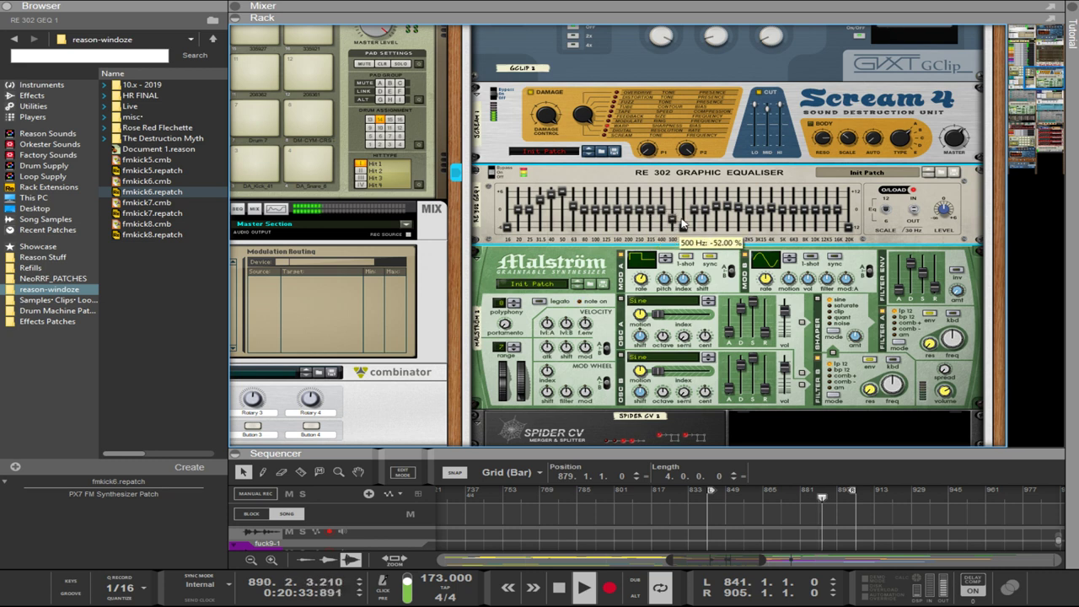
- Reset 3150 Hz to 0%, lower 2000 Hz to 27.4%, set 500 Hz to -52% and 50 Hz to 89.8%
drag(753, 207, 760, 208)
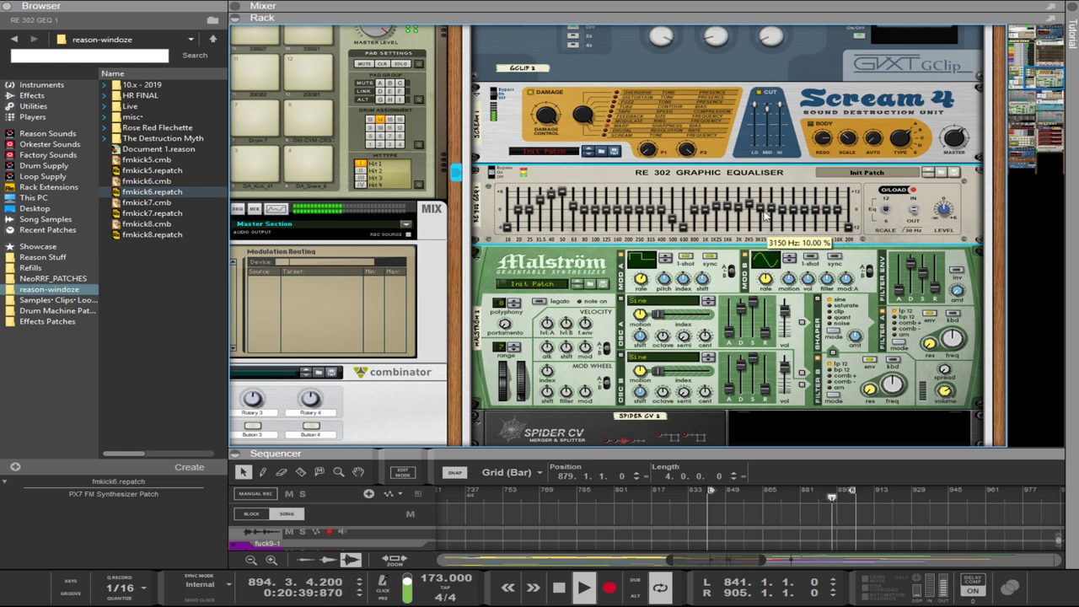
ctrl+click(761, 216)
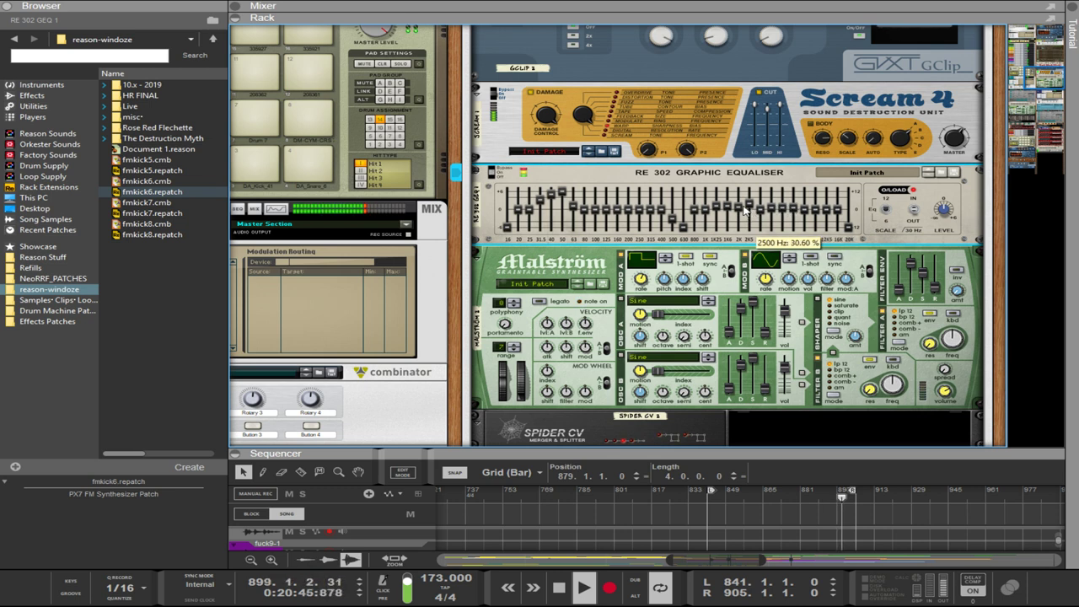
drag(739, 206, 741, 211)
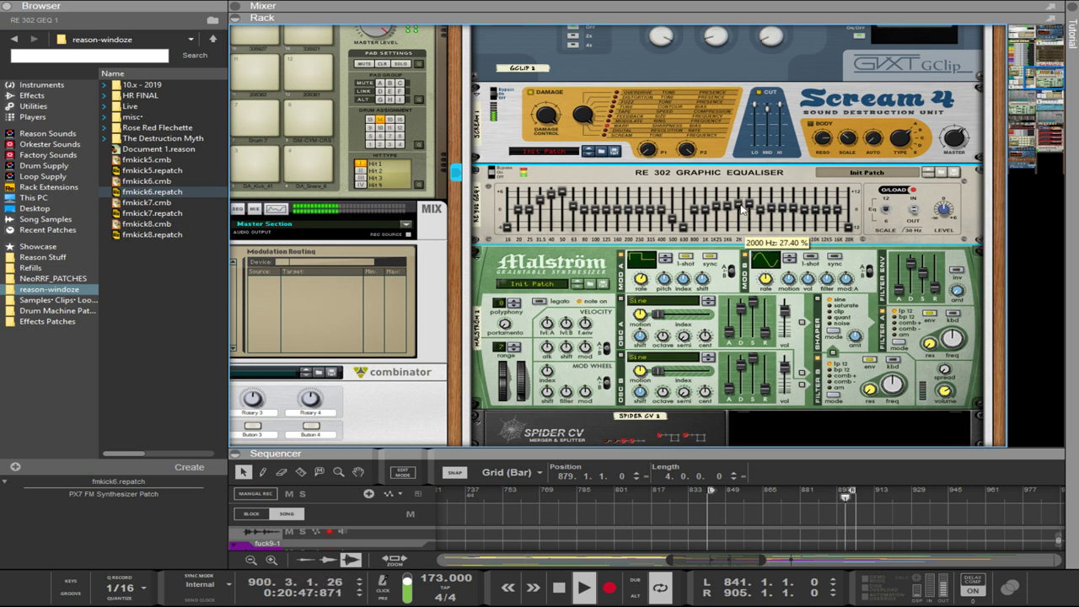
drag(672, 210, 672, 221)
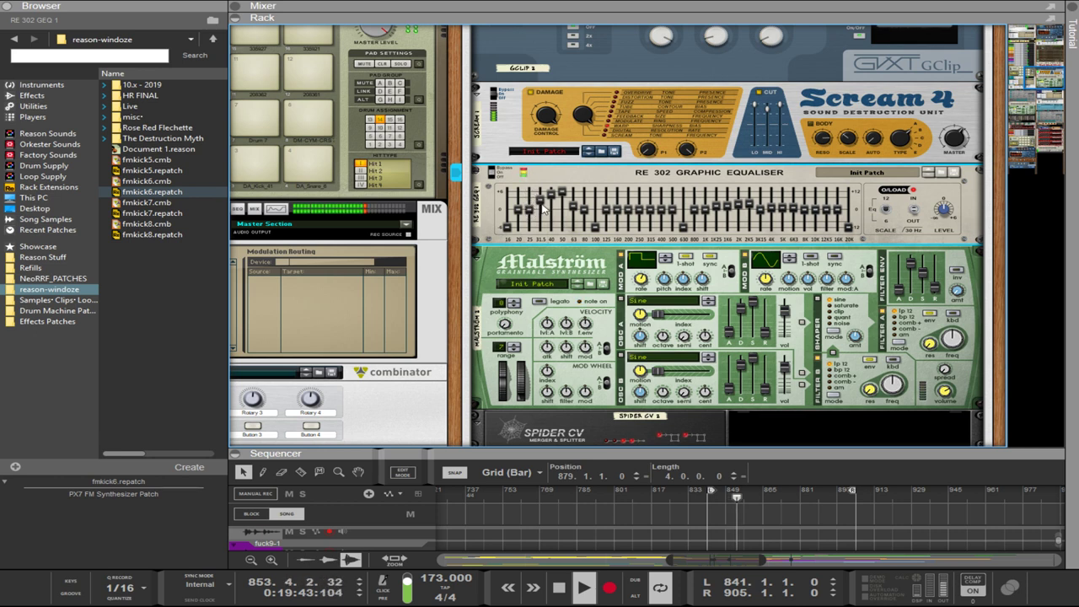
drag(562, 189, 563, 191)
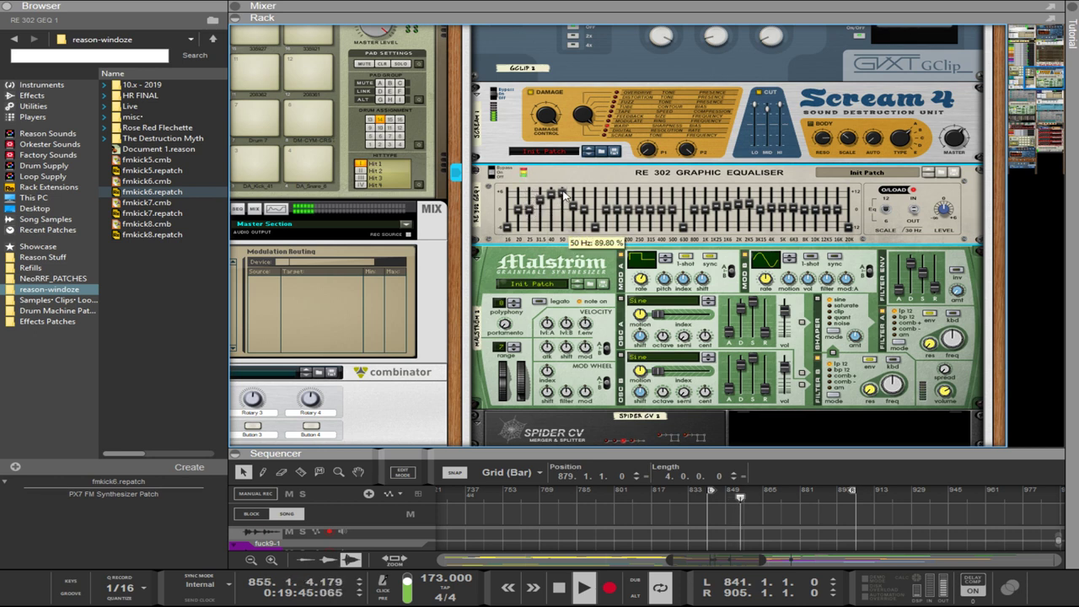
mouse_move(577, 195)
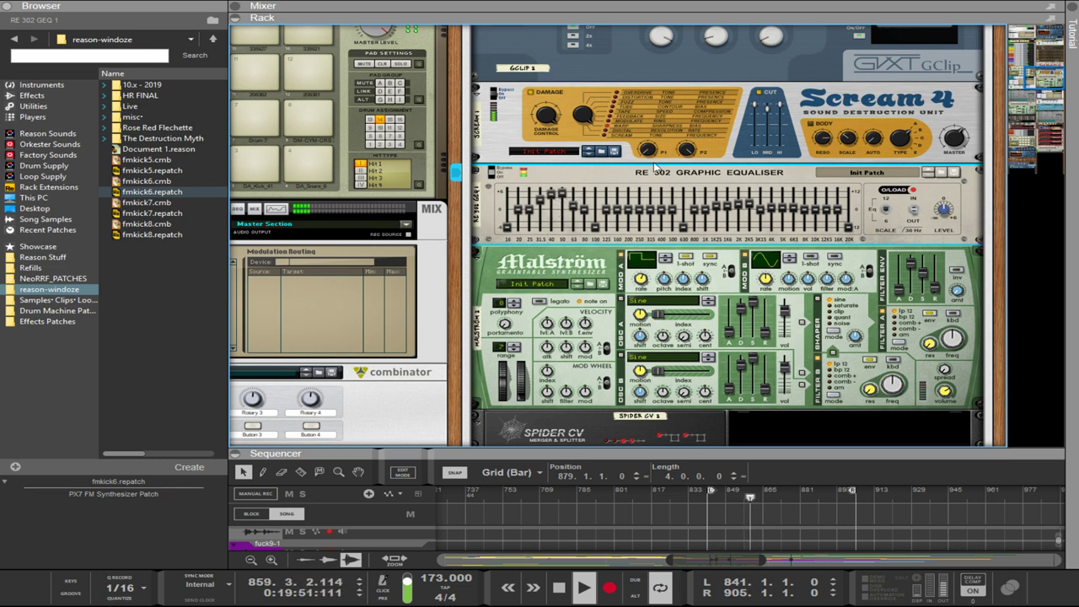
click(659, 147)
drag(643, 45, 642, 2)
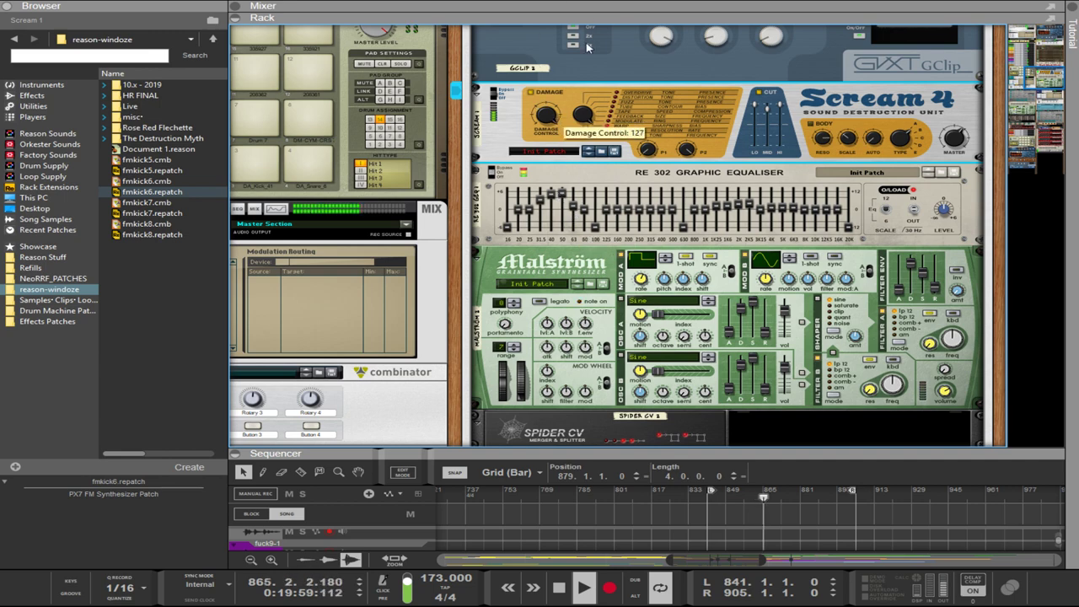
scroll(587, 48, up, 3)
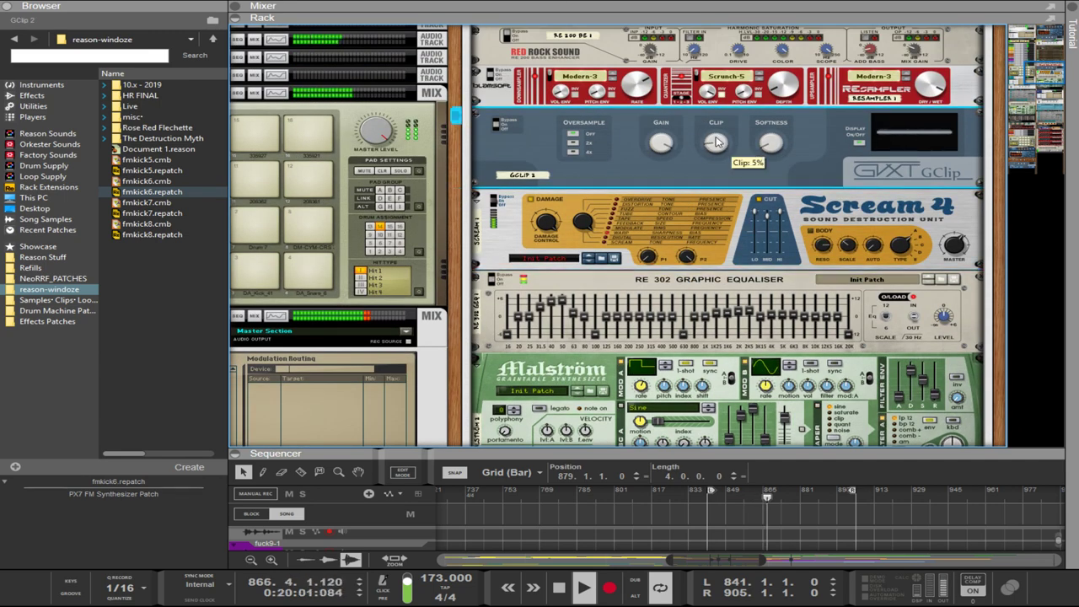
drag(715, 142, 730, 192)
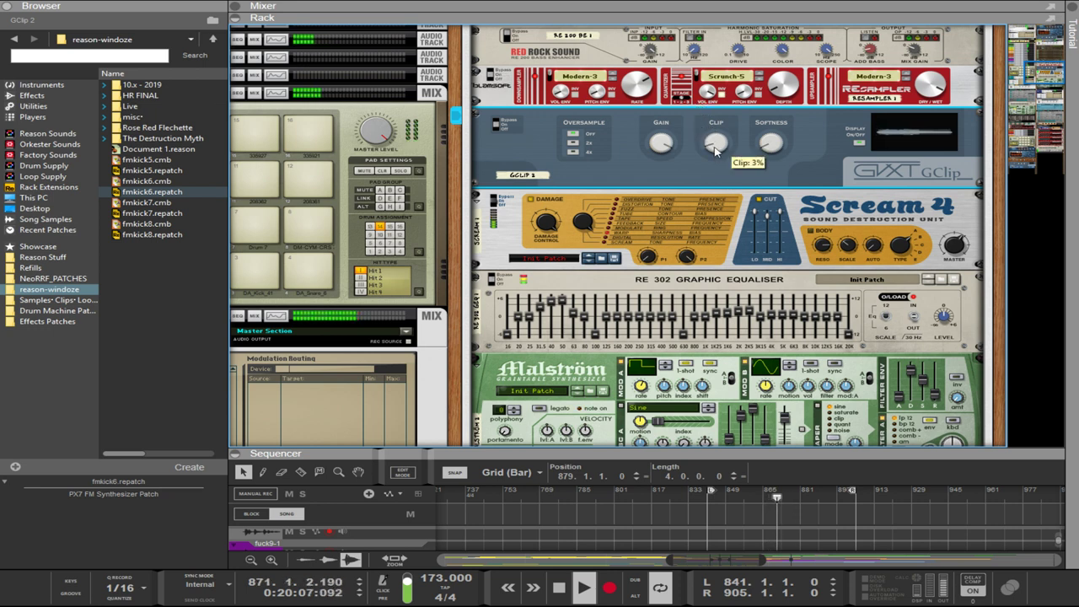
drag(715, 150, 714, 152)
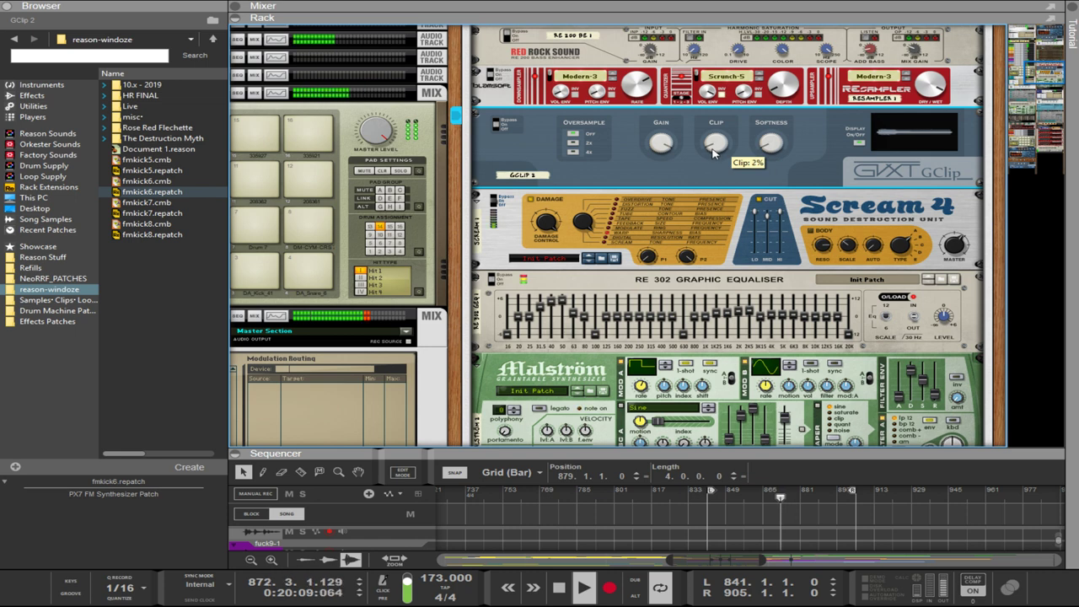
drag(713, 152, 713, 148)
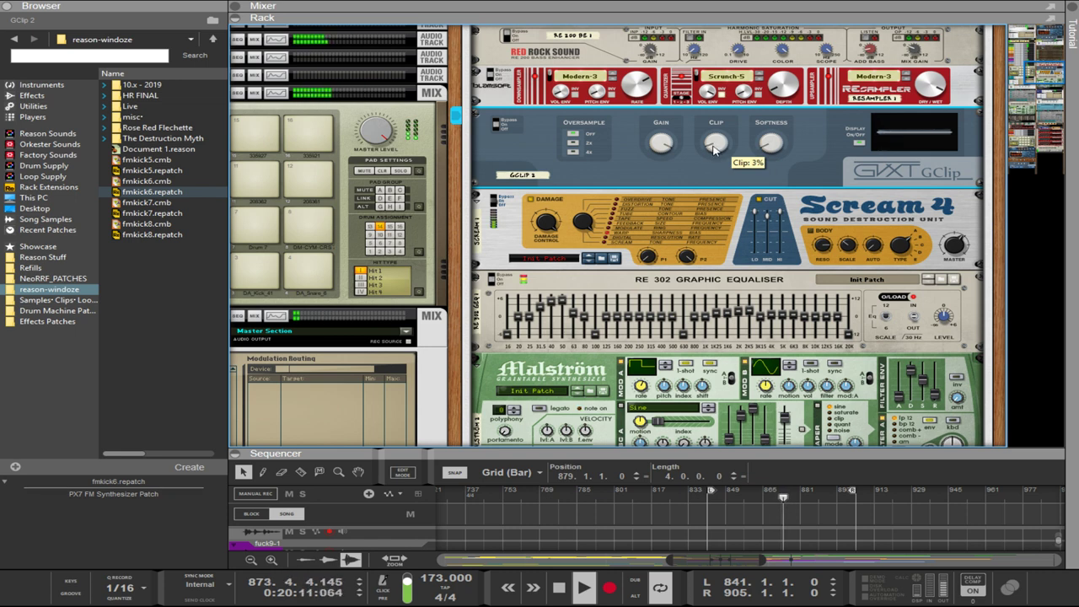
scroll(759, 168, up, 3)
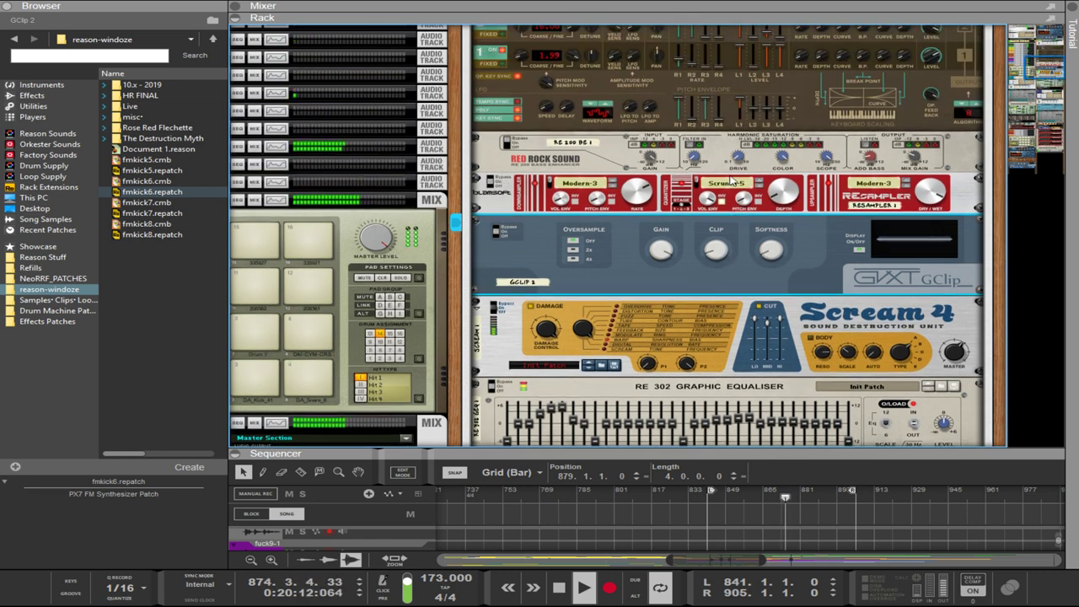
- Set the Red Rock Sound resampler's downsampling rate to about 6897 Hz
click(780, 184)
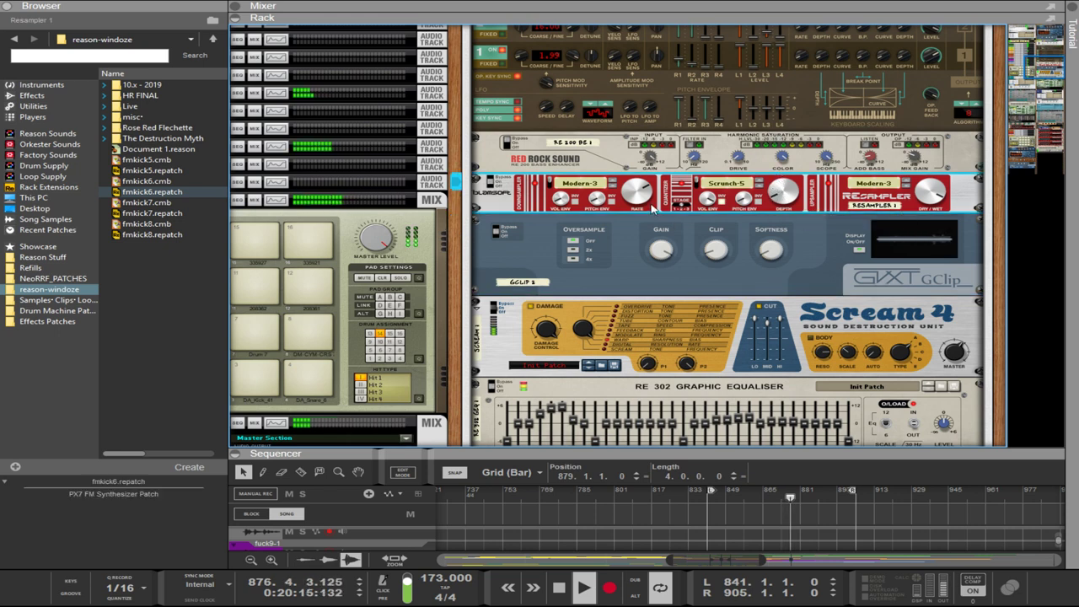
mouse_move(654, 210)
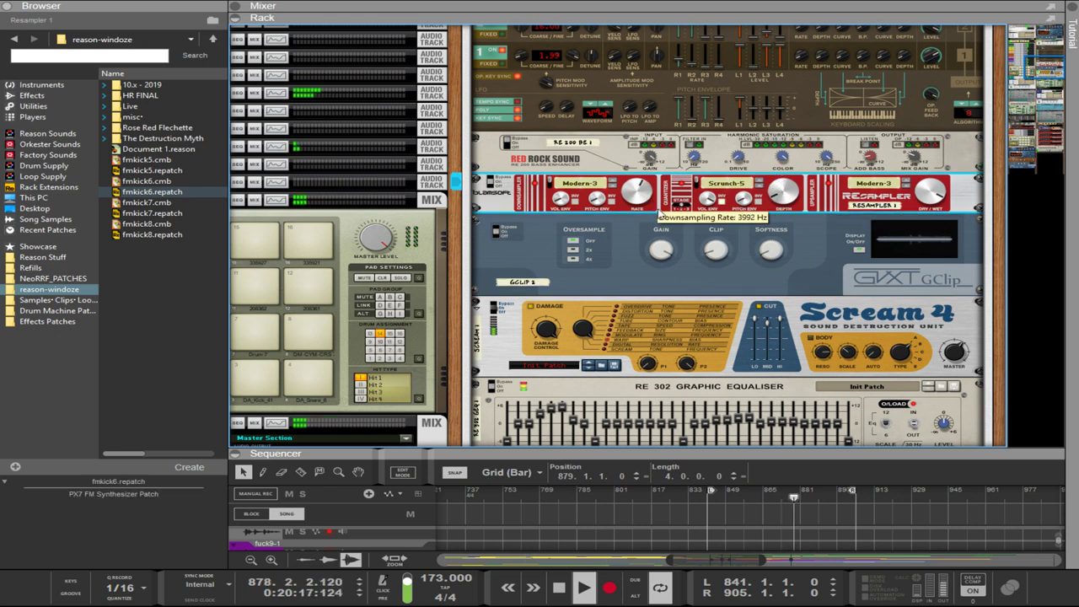
mouse_move(657, 211)
mouse_down()
mouse_move(664, 219)
mouse_move(648, 182)
mouse_move(642, 205)
mouse_up()
scroll(645, 207, up, 3)
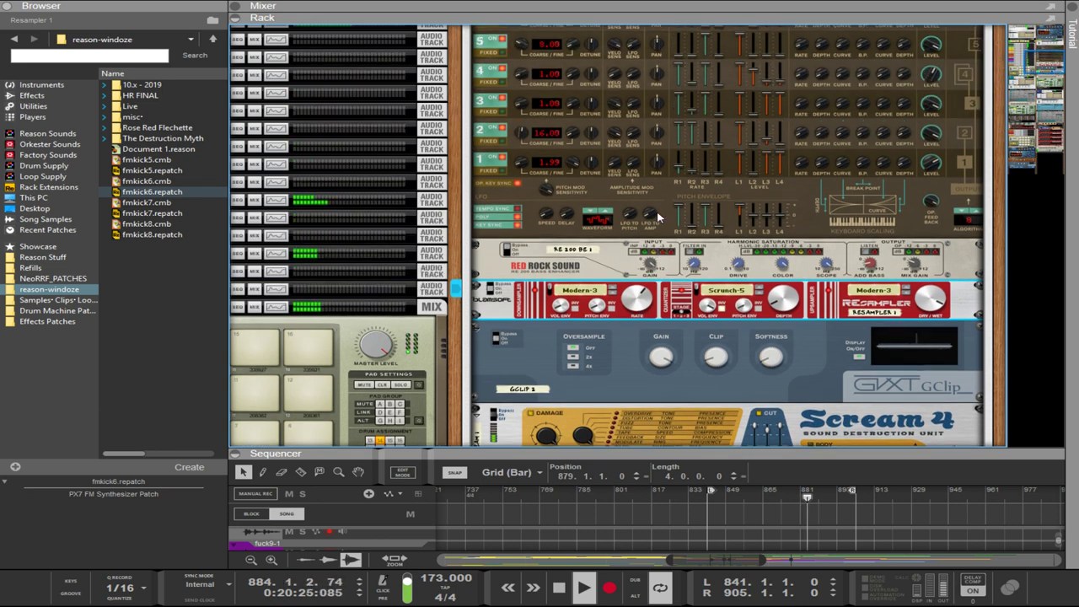
mouse_move(635, 302)
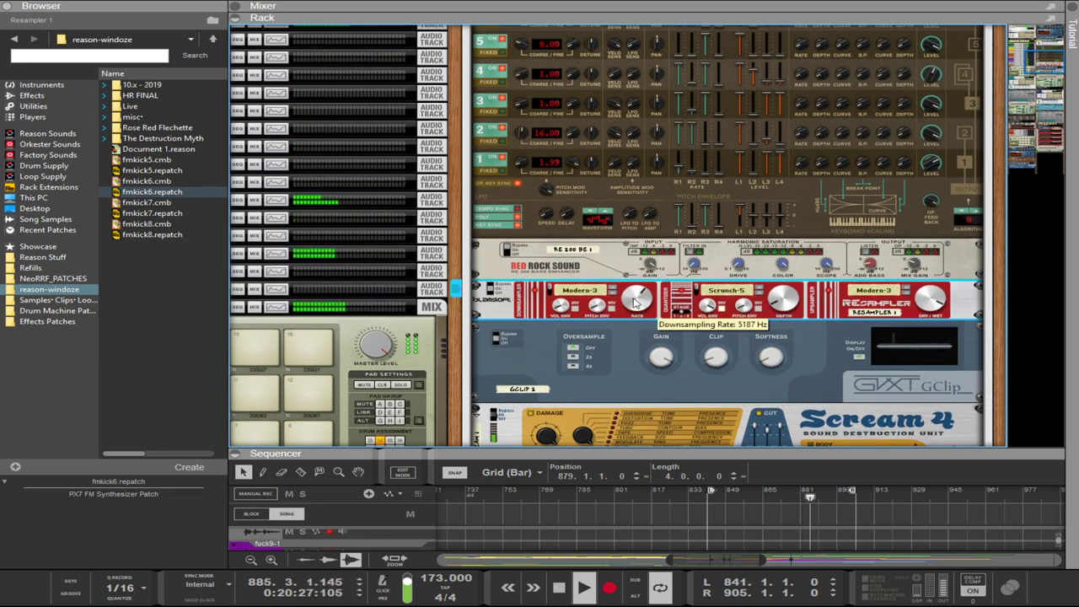
drag(635, 301, 641, 300)
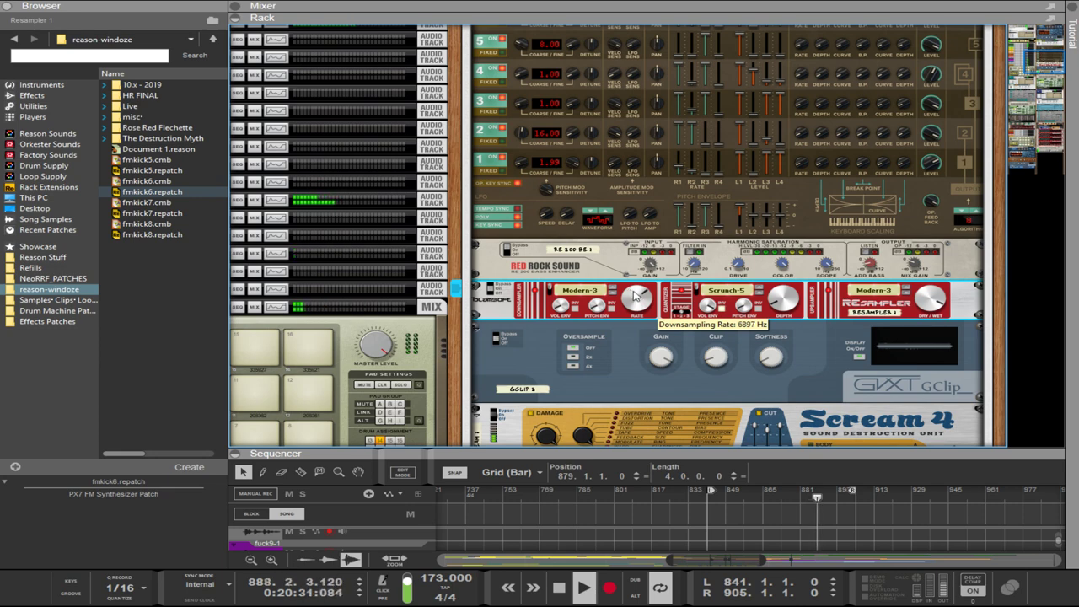
- Lower the PX7 kick's transpose by one step to -20
scroll(634, 293, down, 3)
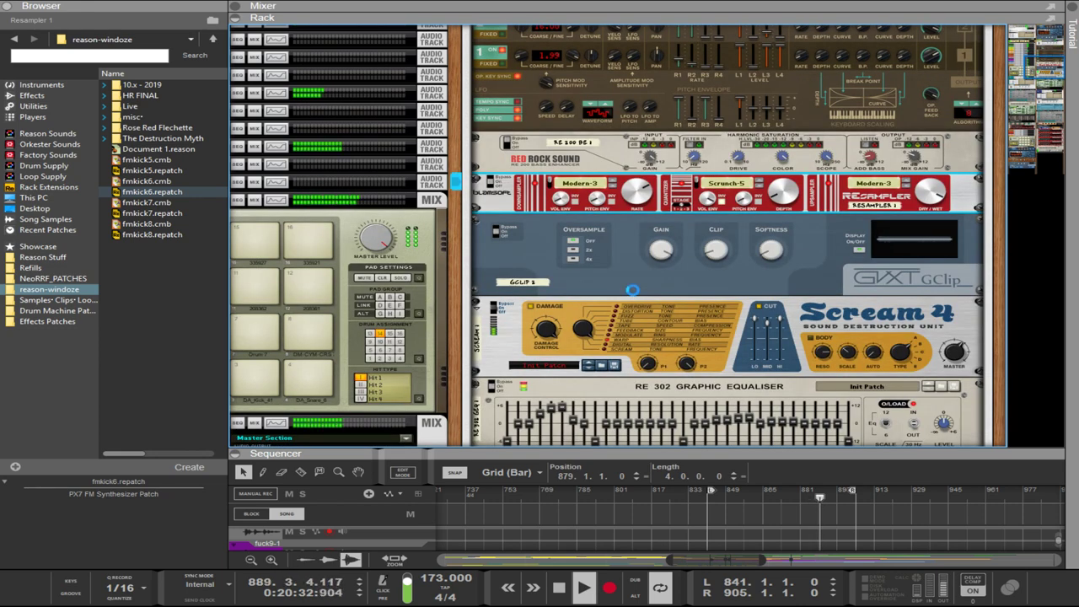
scroll(633, 290, down, 3)
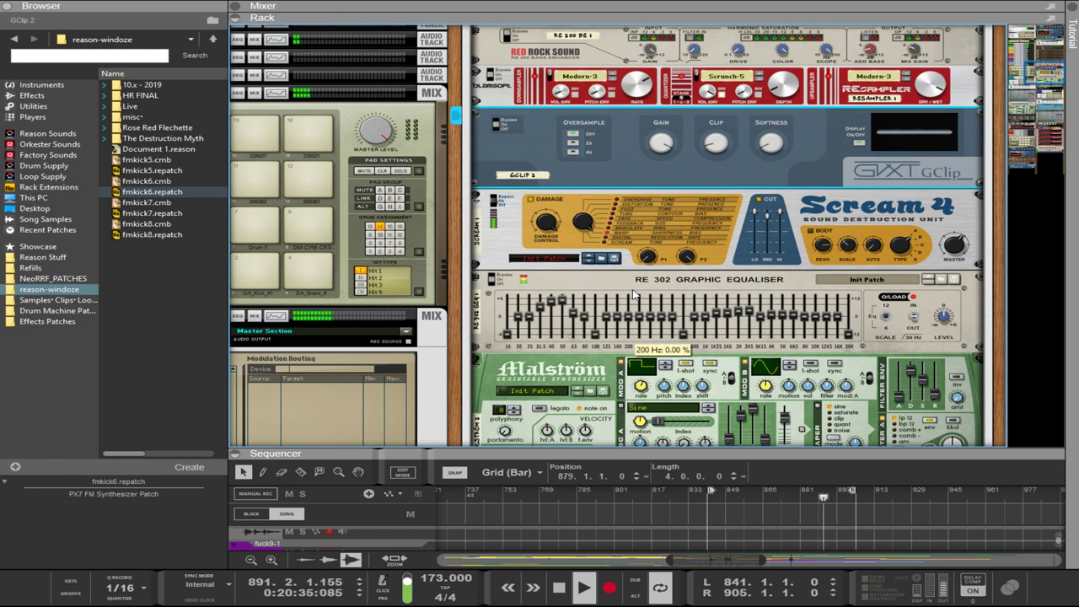
scroll(634, 293, down, 3)
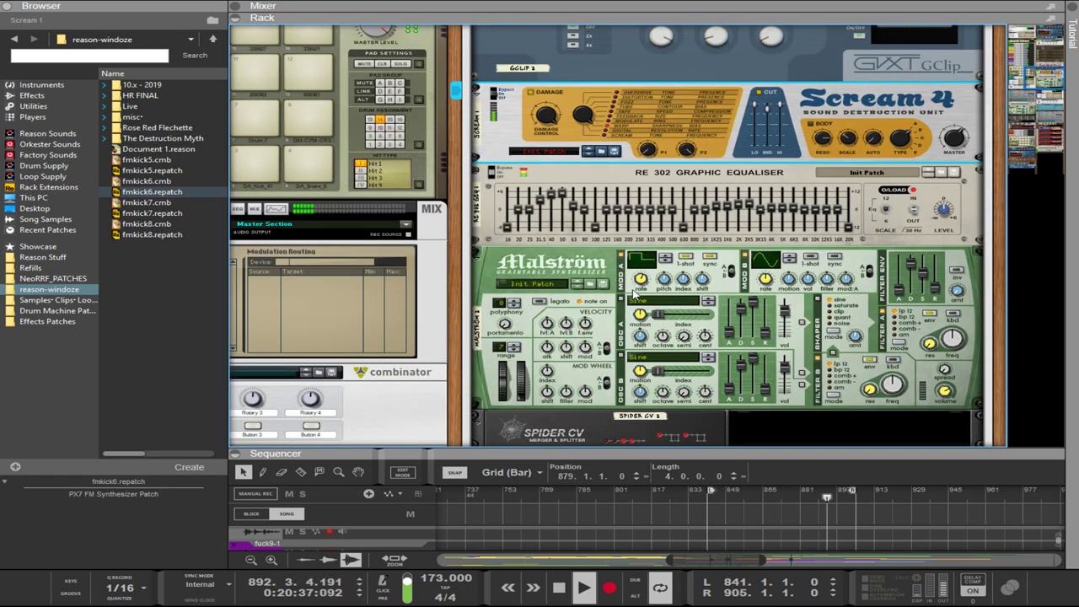
key(Down)
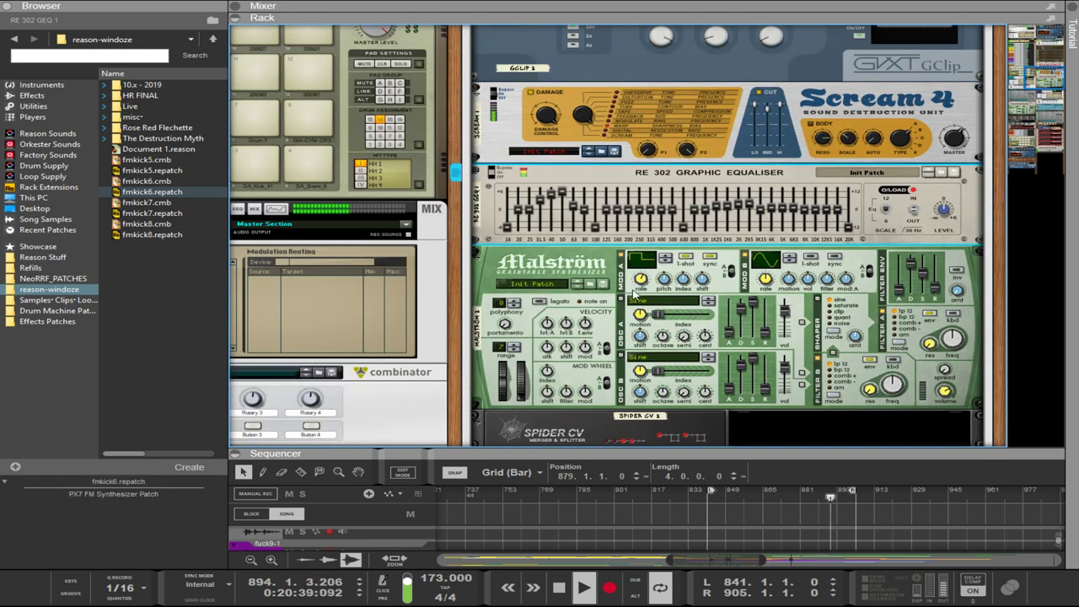
scroll(634, 293, up, 9)
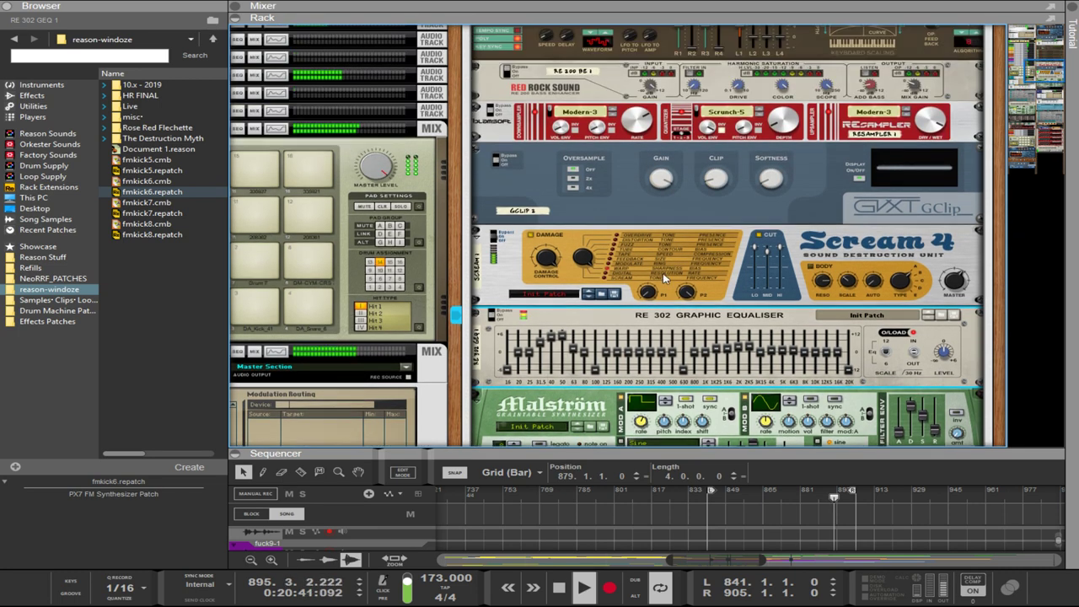
scroll(634, 226, up, 6)
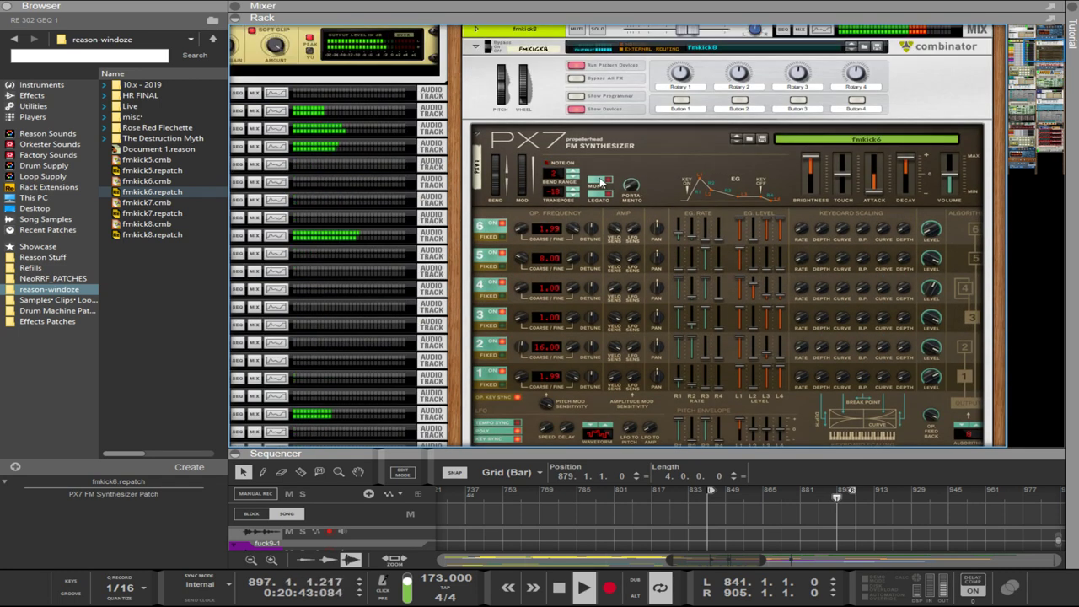
click(572, 197)
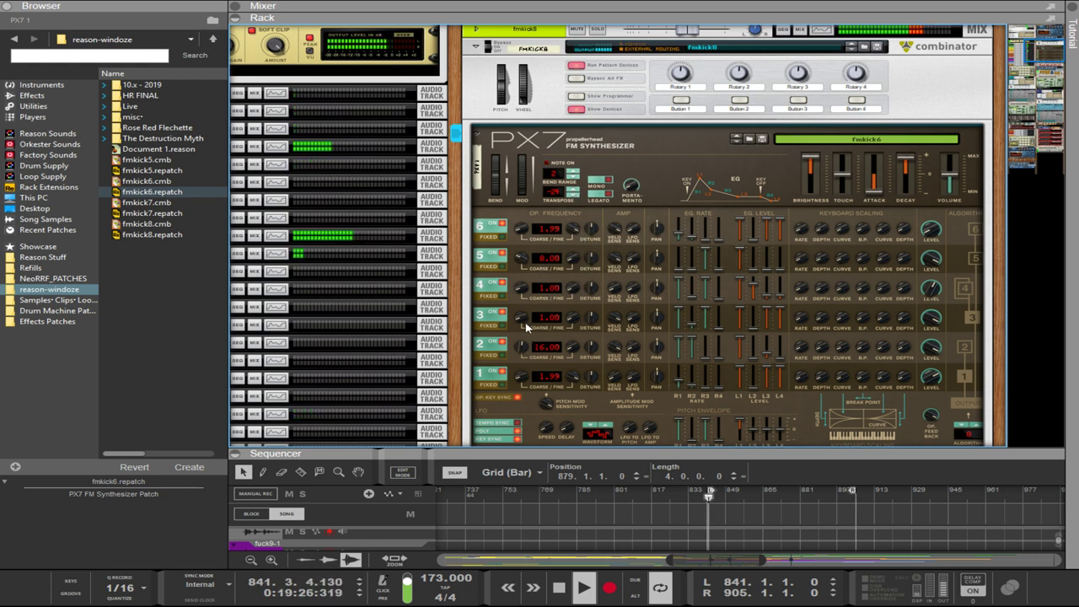
drag(526, 327, 521, 320)
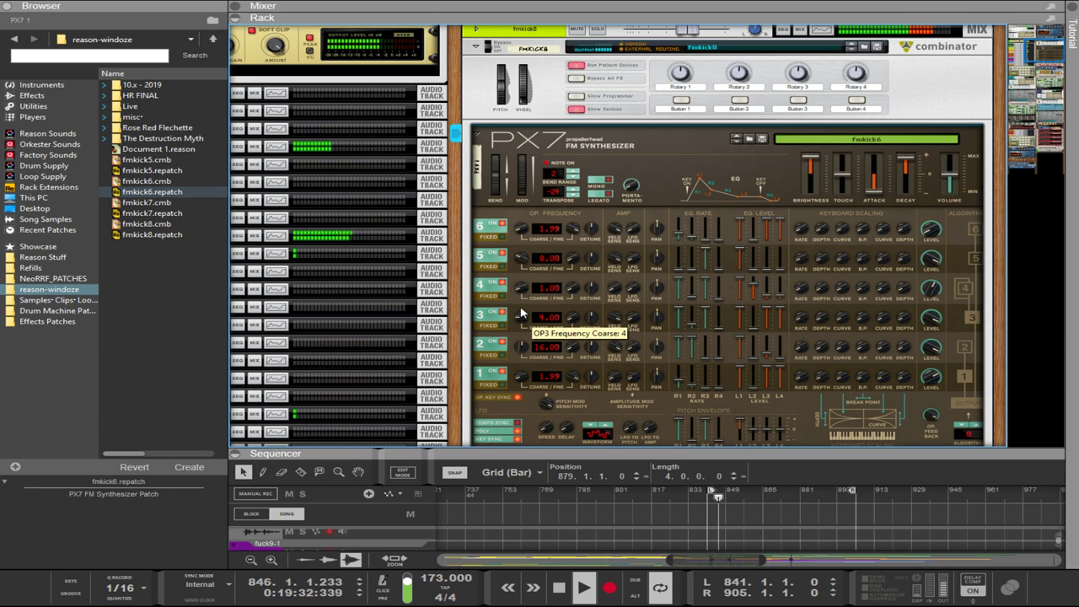
scroll(521, 318, down, 1)
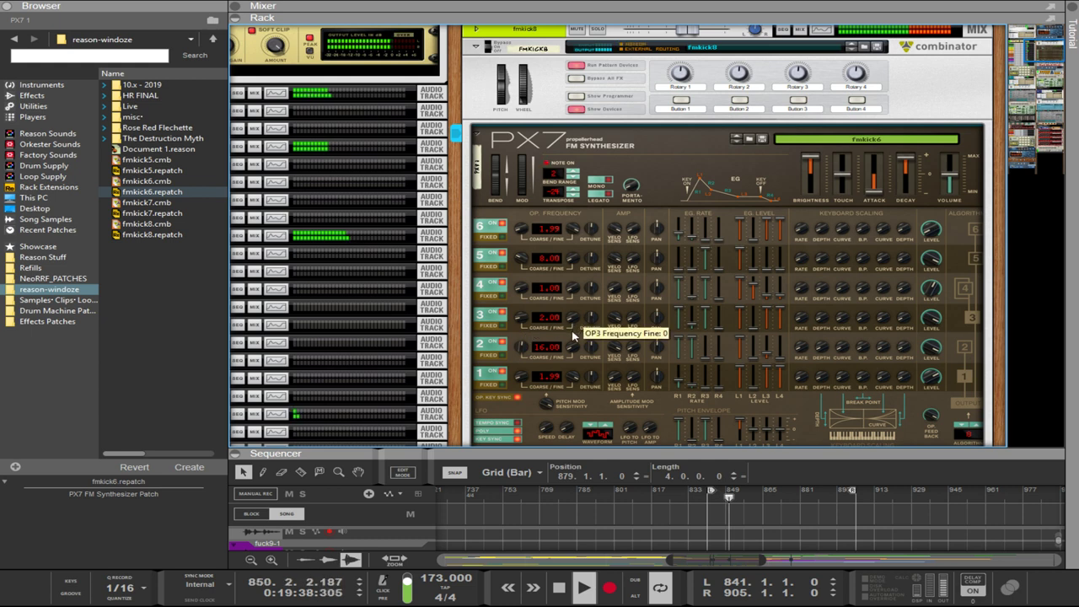
scroll(521, 320, down, 1)
drag(575, 324, 577, 189)
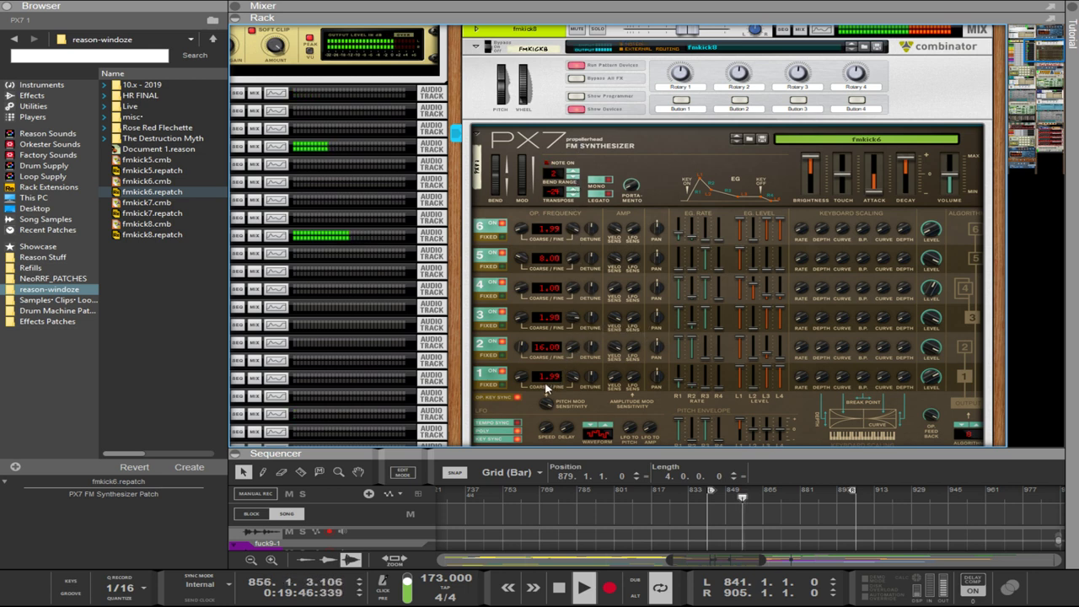
drag(572, 318, 570, 327)
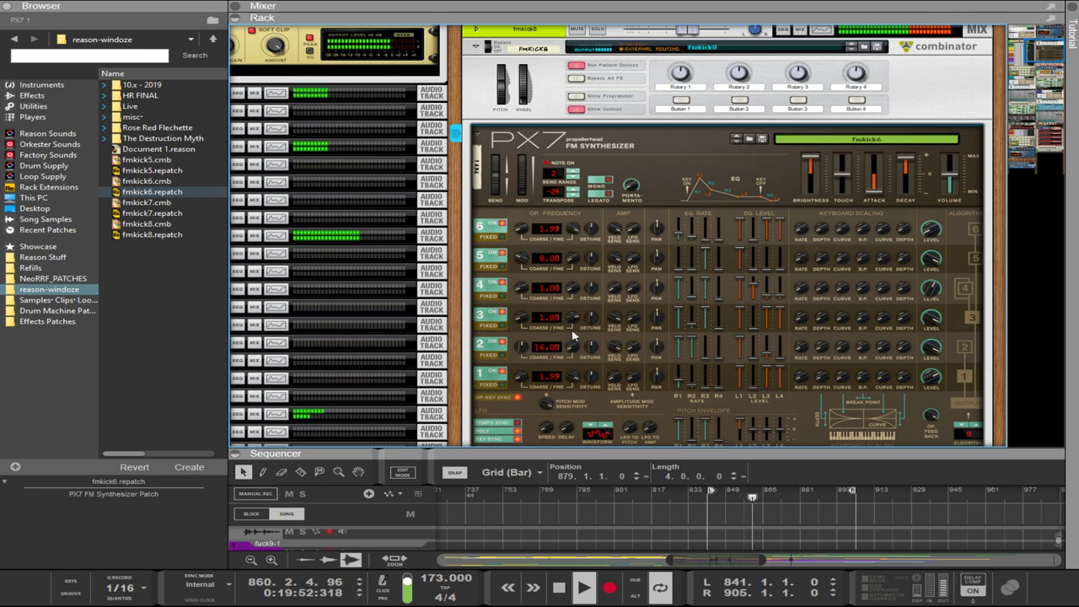
mouse_move(576, 328)
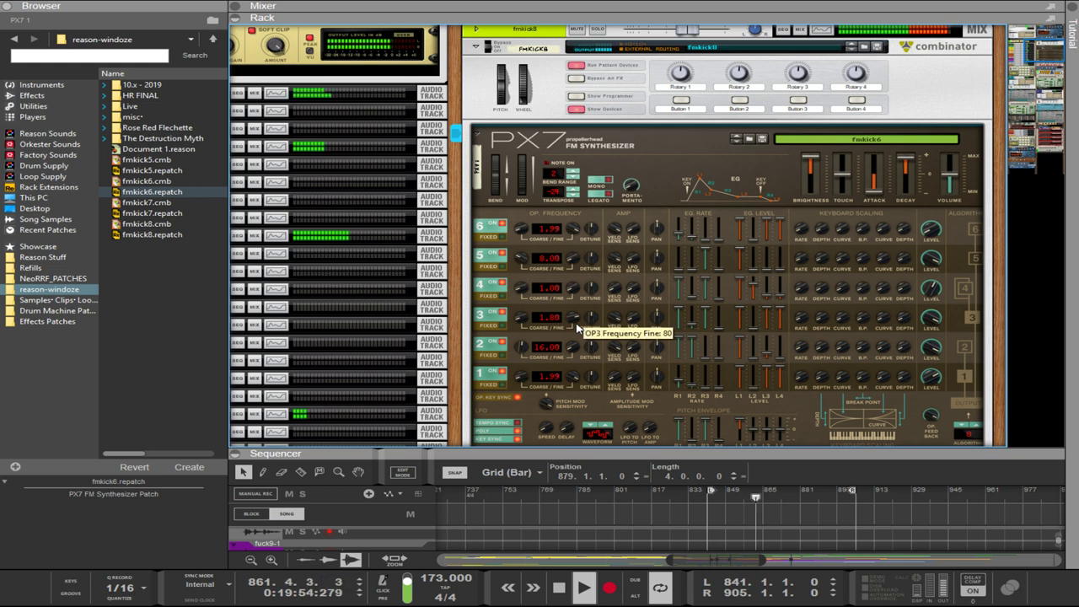
drag(578, 327, 570, 315)
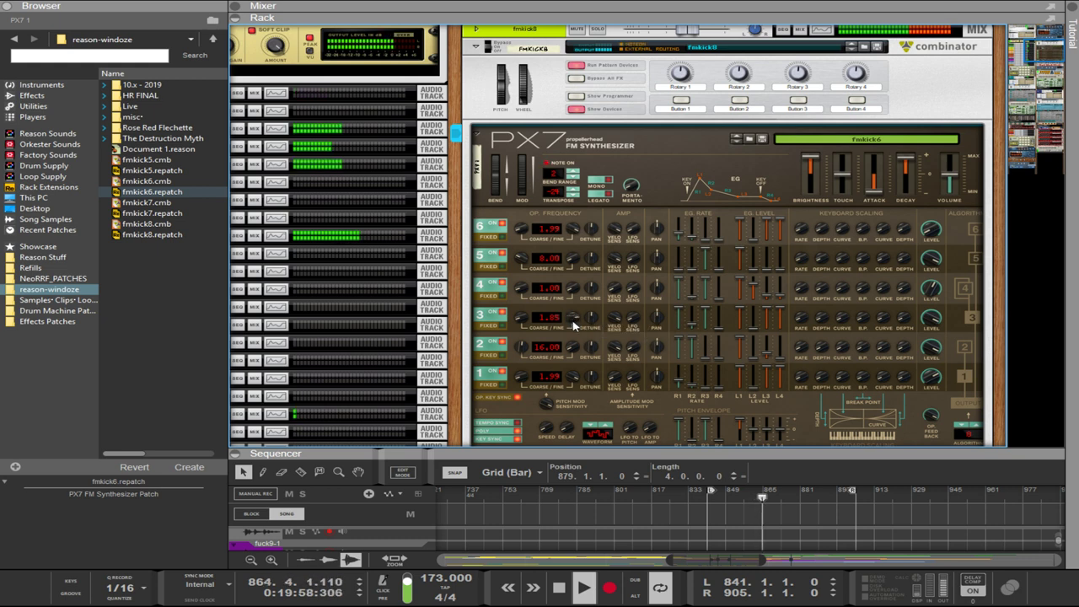
mouse_move(573, 325)
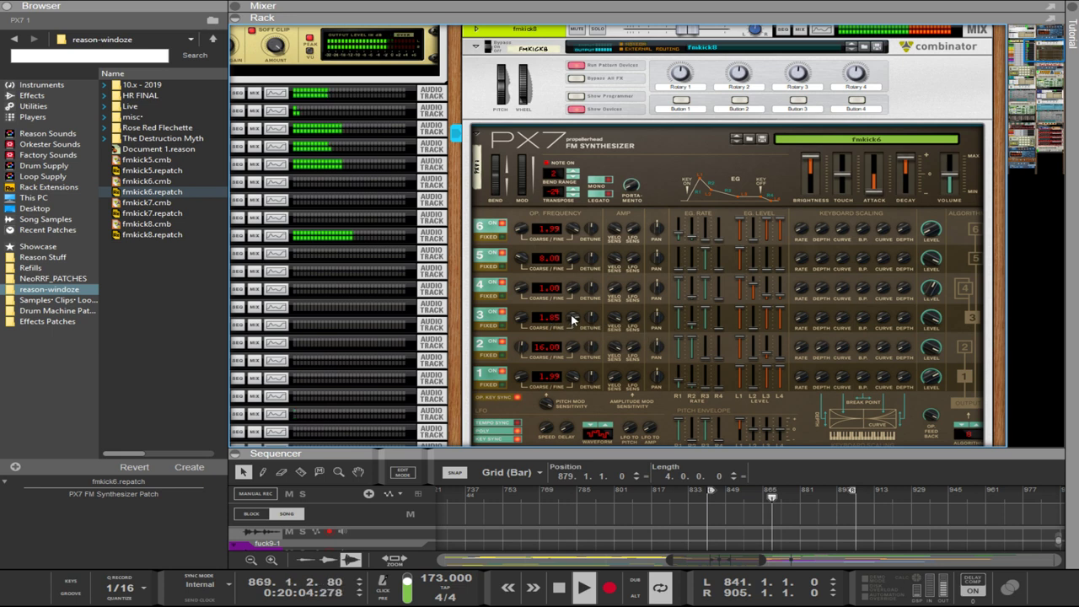
ctrl+click(571, 317)
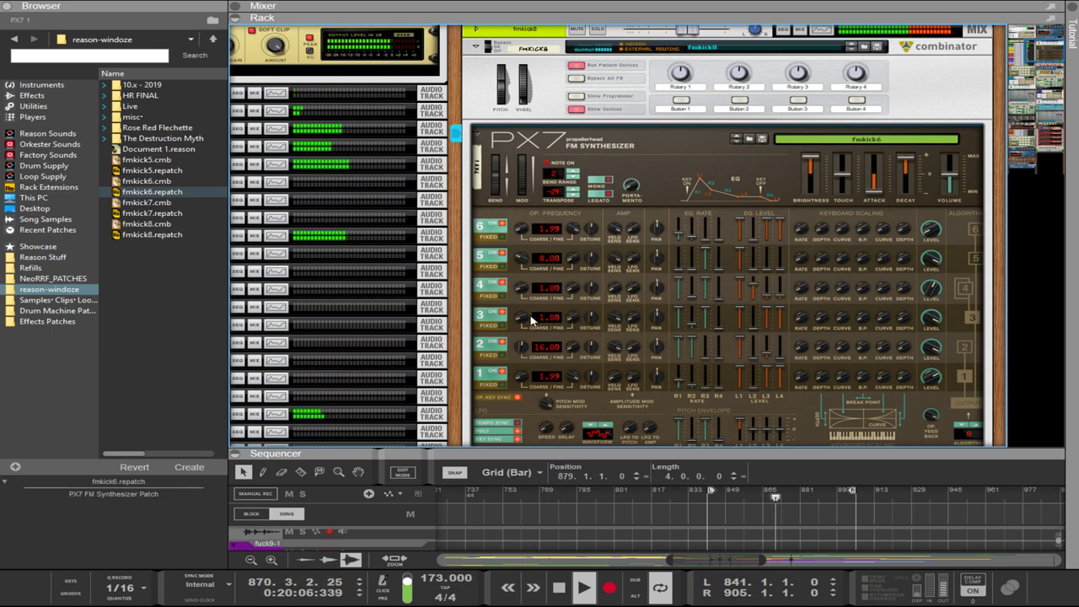
drag(529, 317, 560, 282)
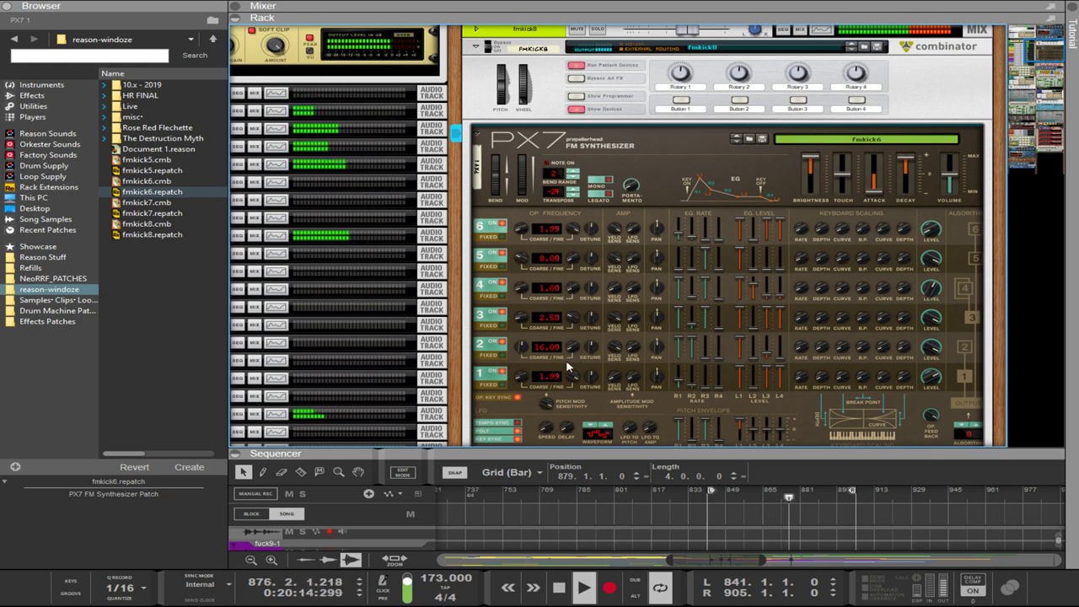
mouse_move(571, 377)
mouse_down()
mouse_move(568, 386)
mouse_move(518, 376)
mouse_move(578, 369)
mouse_up()
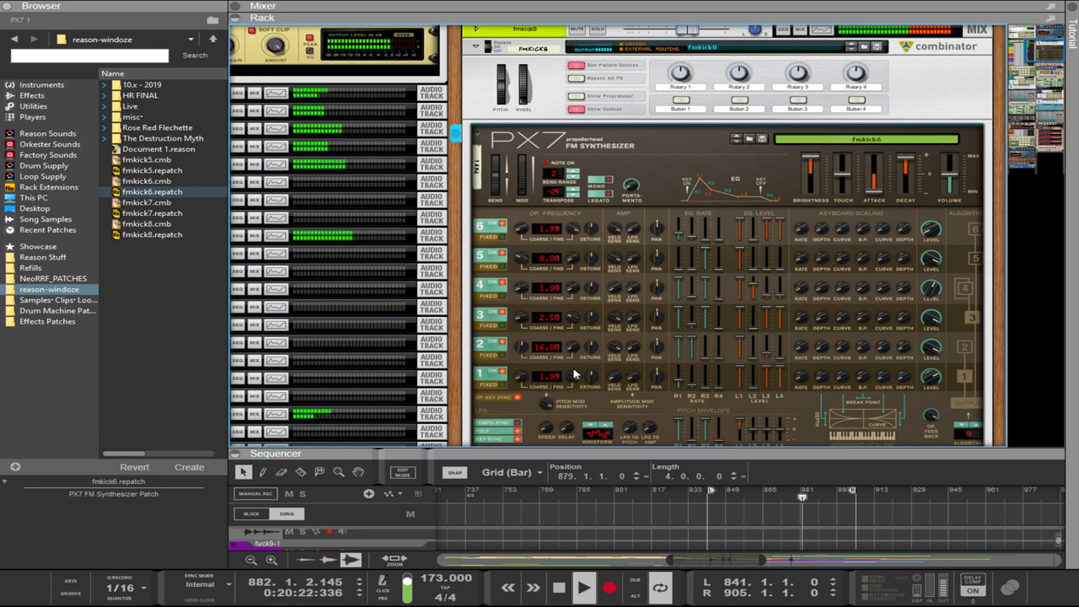
drag(525, 270, 534, 327)
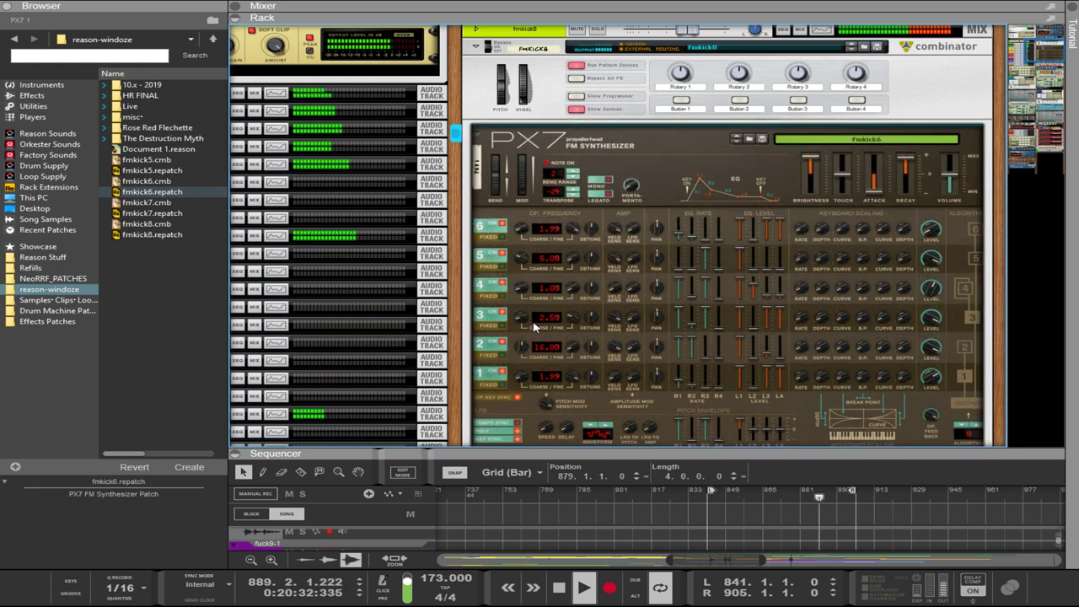
drag(512, 292, 523, 244)
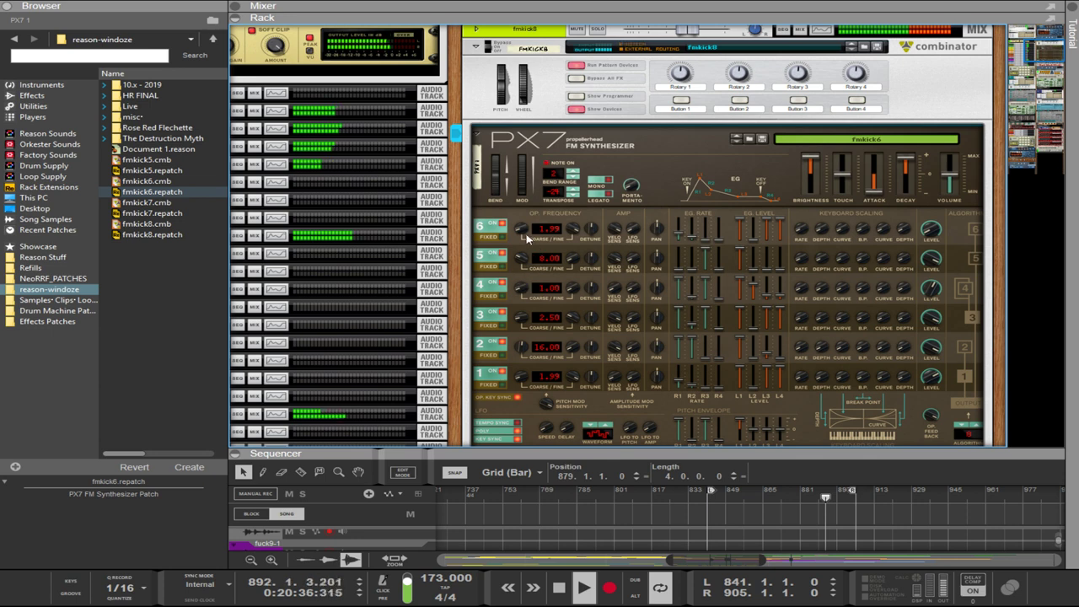
drag(528, 238, 516, 171)
key(ctrl+z)
key(ctrl+z)
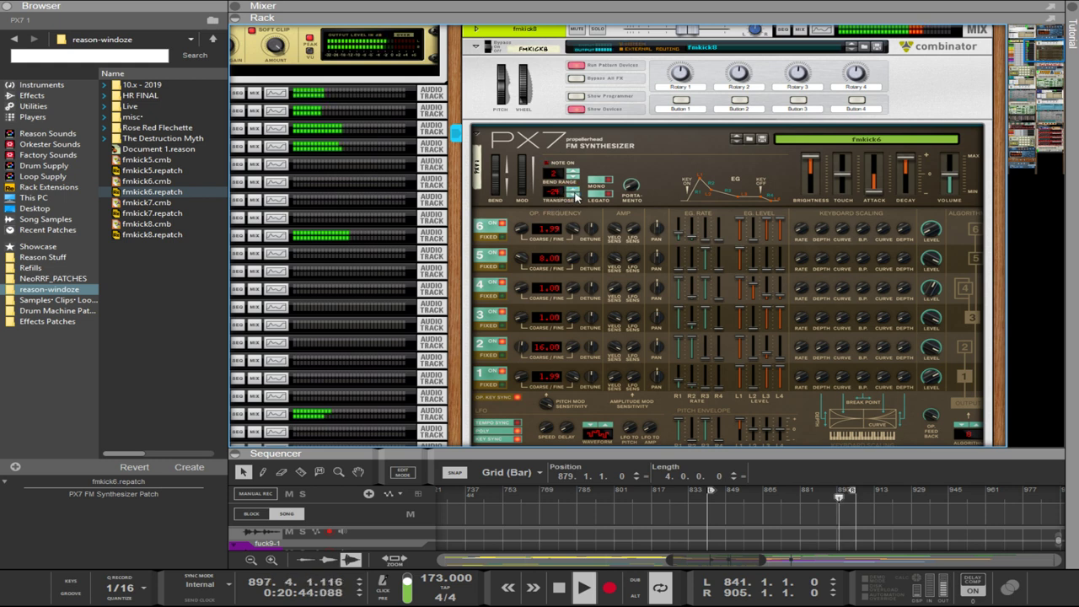
- Raise the PX7 kick's transpose one step at a time up to -12
click(575, 194)
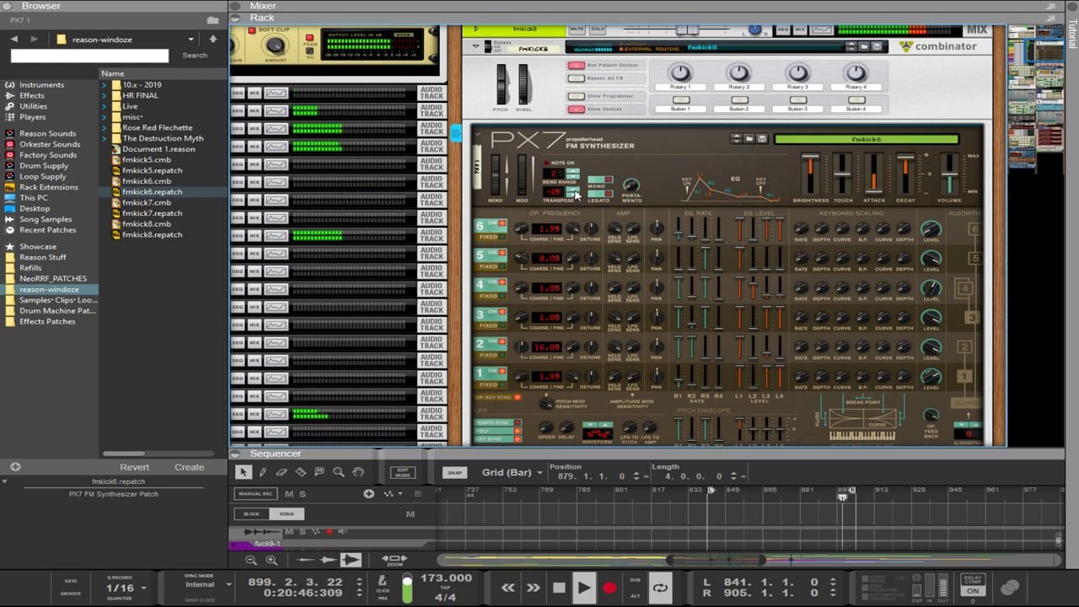
click(575, 193)
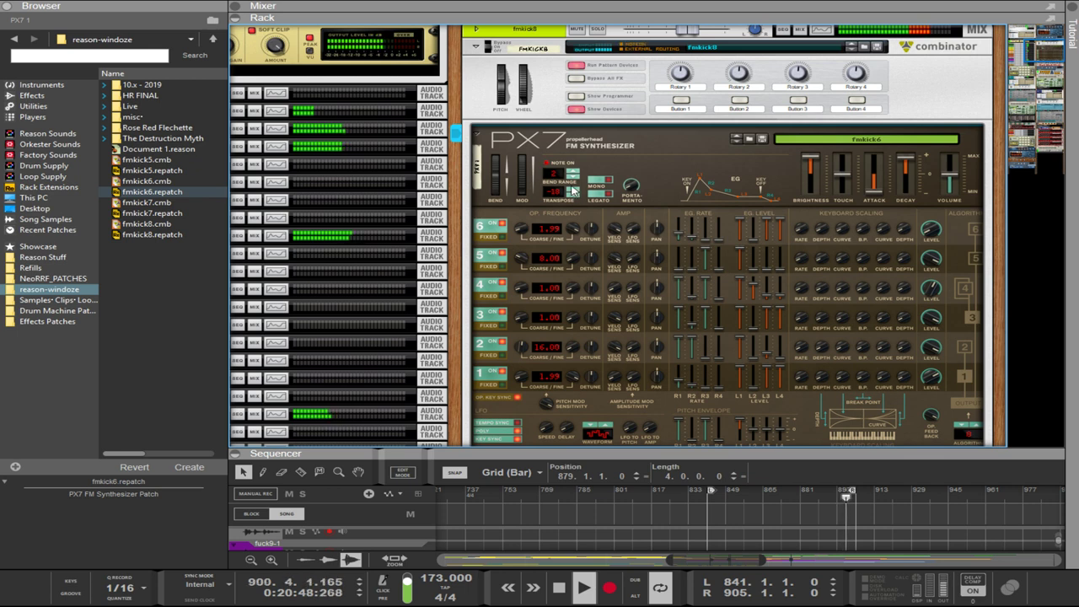
click(575, 193)
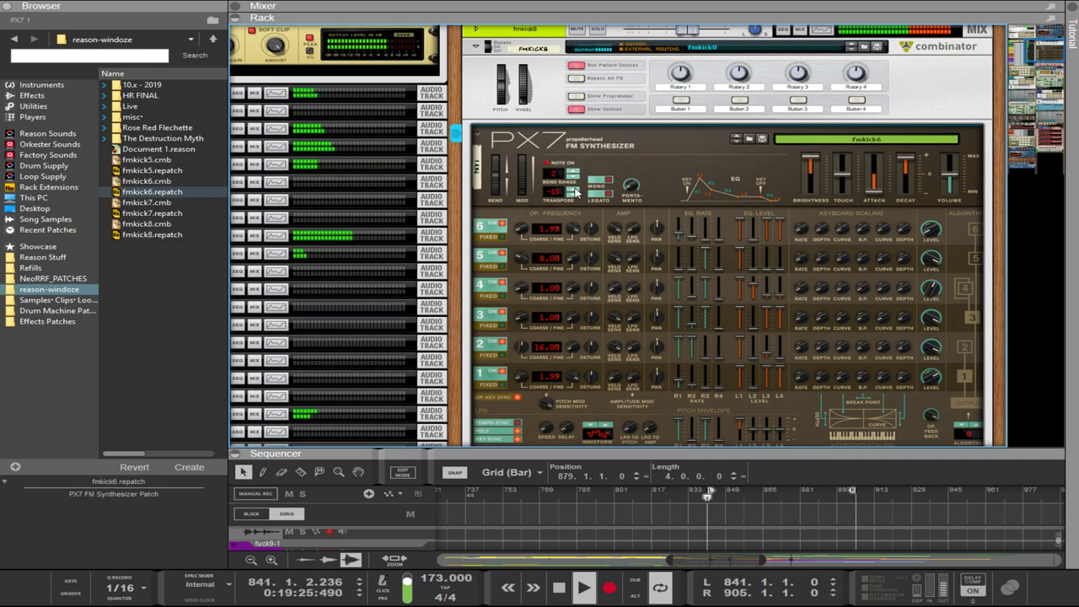
click(575, 192)
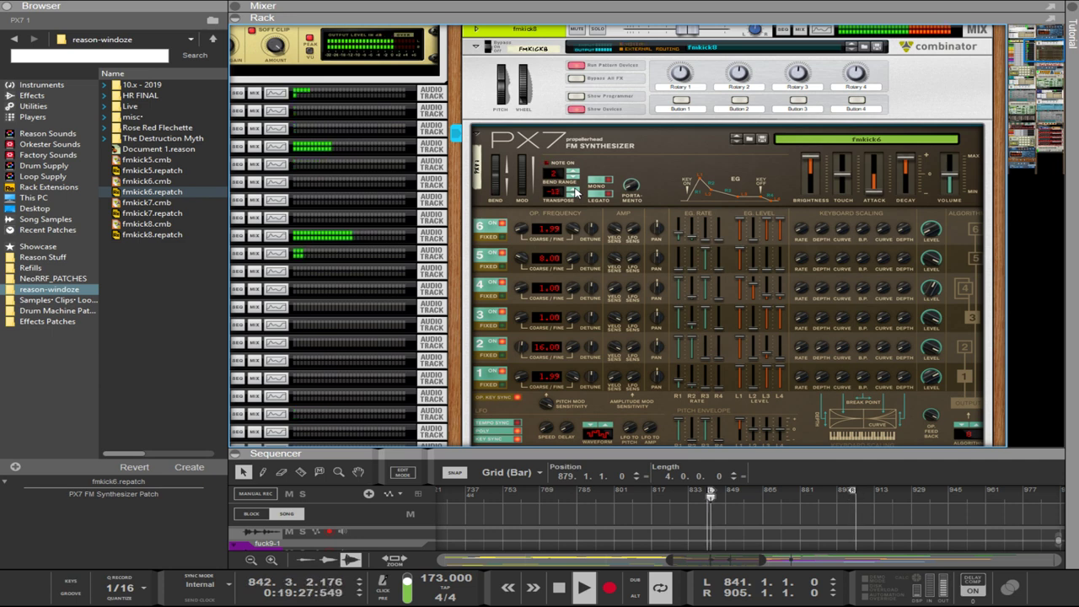
click(576, 192)
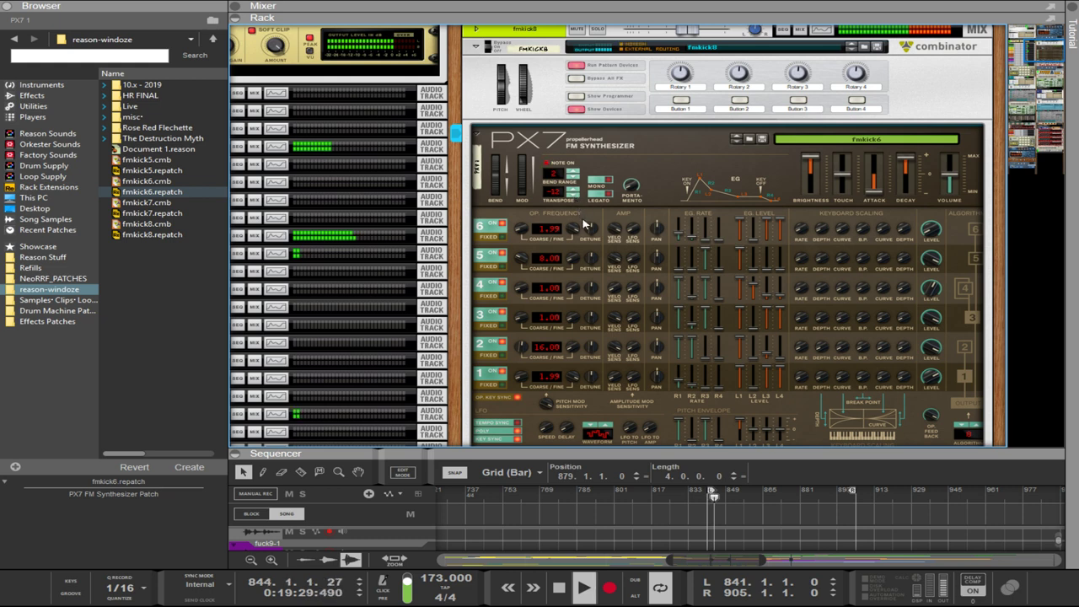
- Shorten the decay to 40, max operator 3's envelope level 3, and set its output level to 96
scroll(582, 217, down, 2)
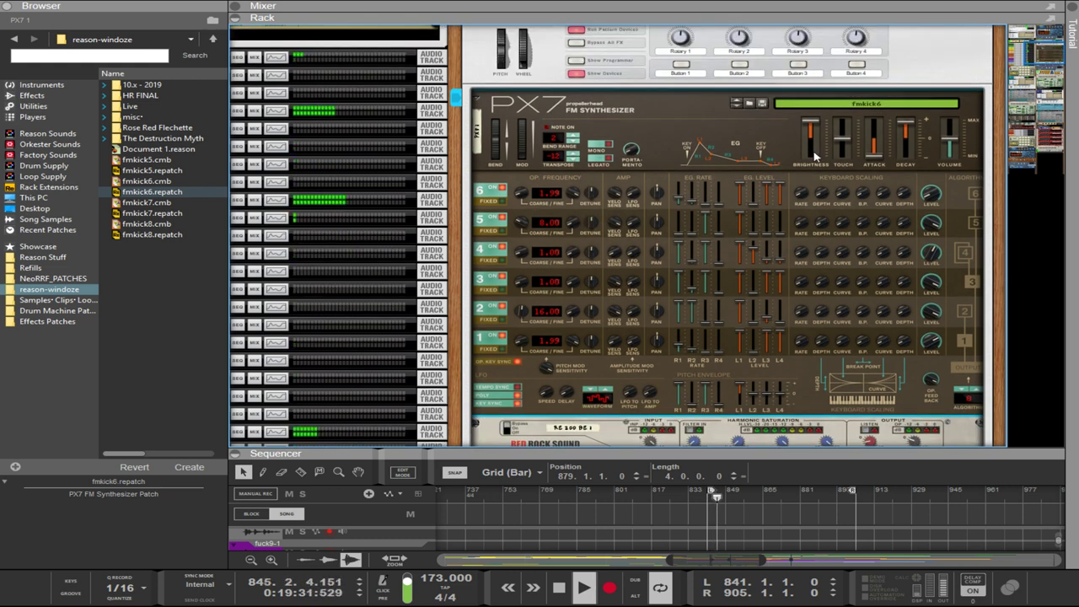
drag(907, 125, 909, 121)
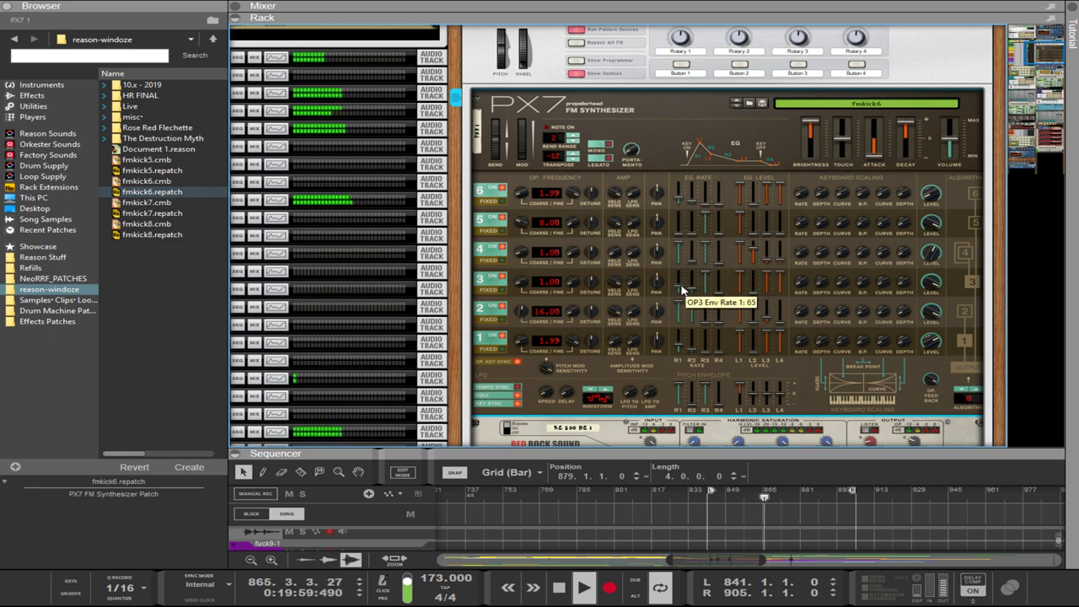
ctrl+click(768, 293)
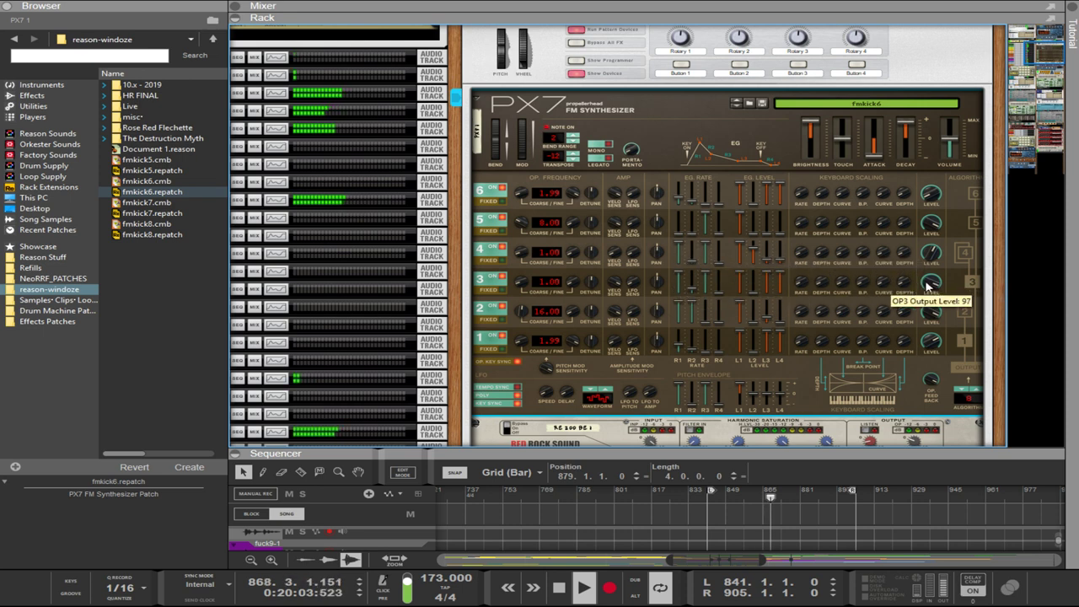
drag(927, 285, 928, 290)
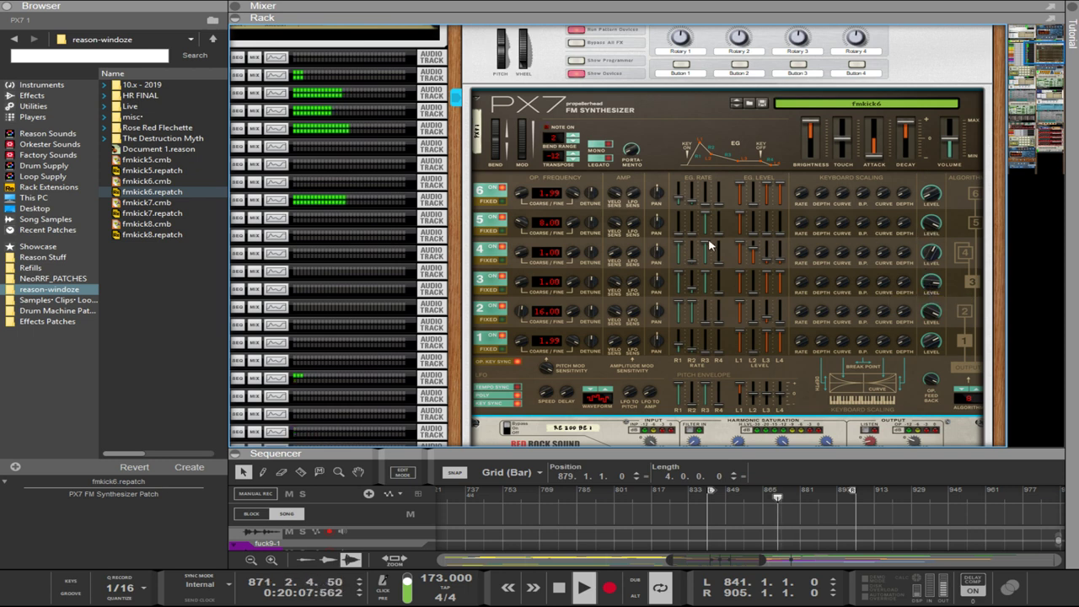
- Set operator 5's coarse frequency to 4 and its envelope rate 3 to 68
drag(520, 222, 528, 253)
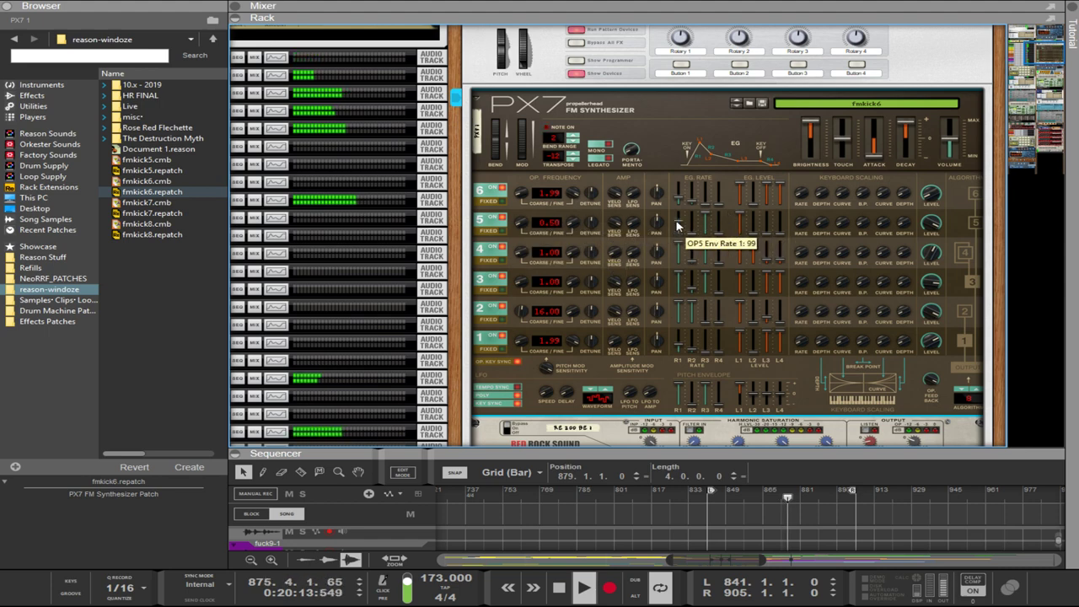
drag(696, 220, 702, 309)
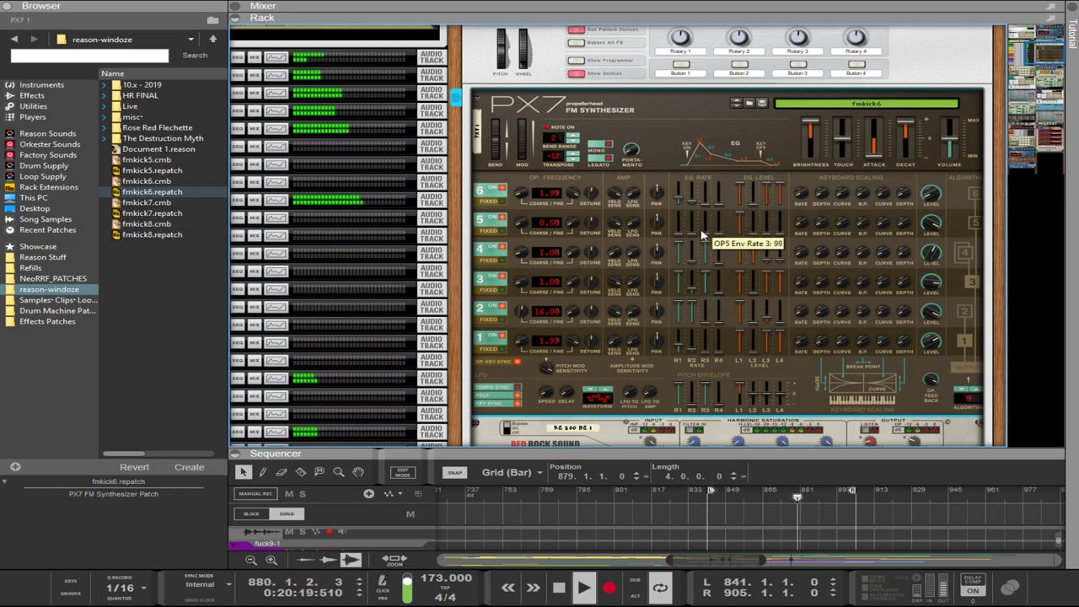
drag(705, 232, 710, 210)
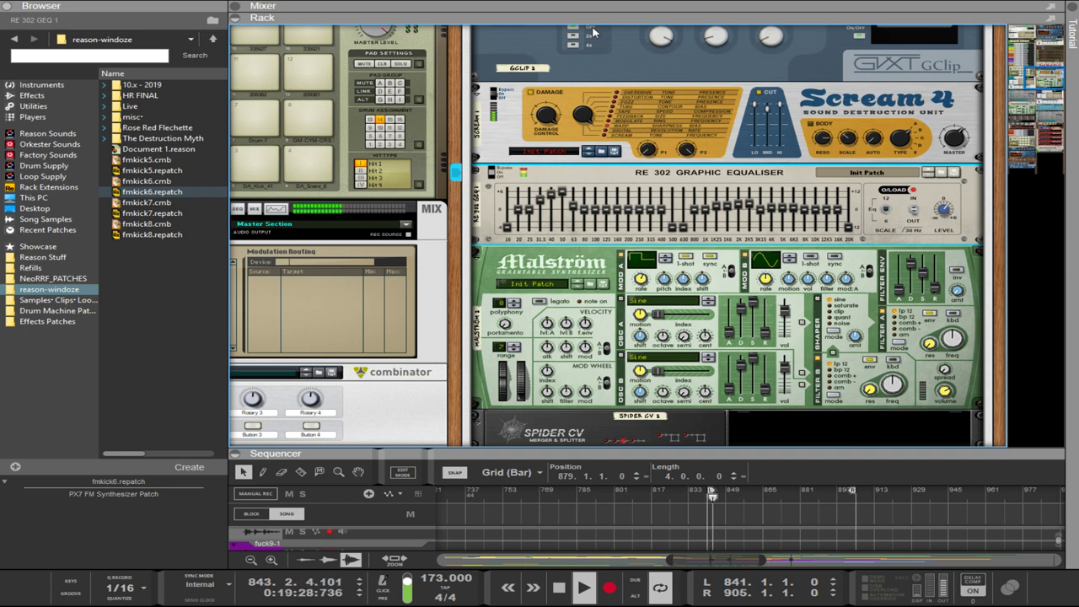
- Expand the mixer and set the Trump says no channel fader to about -8.8 dB
drag(591, 15, 580, 149)
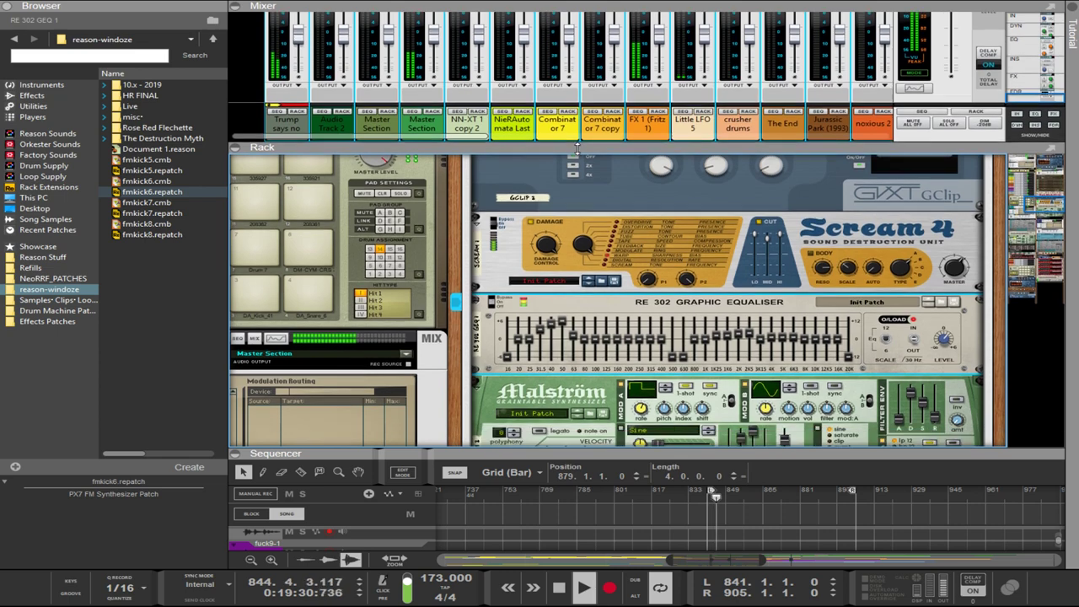
scroll(576, 112, down, 5)
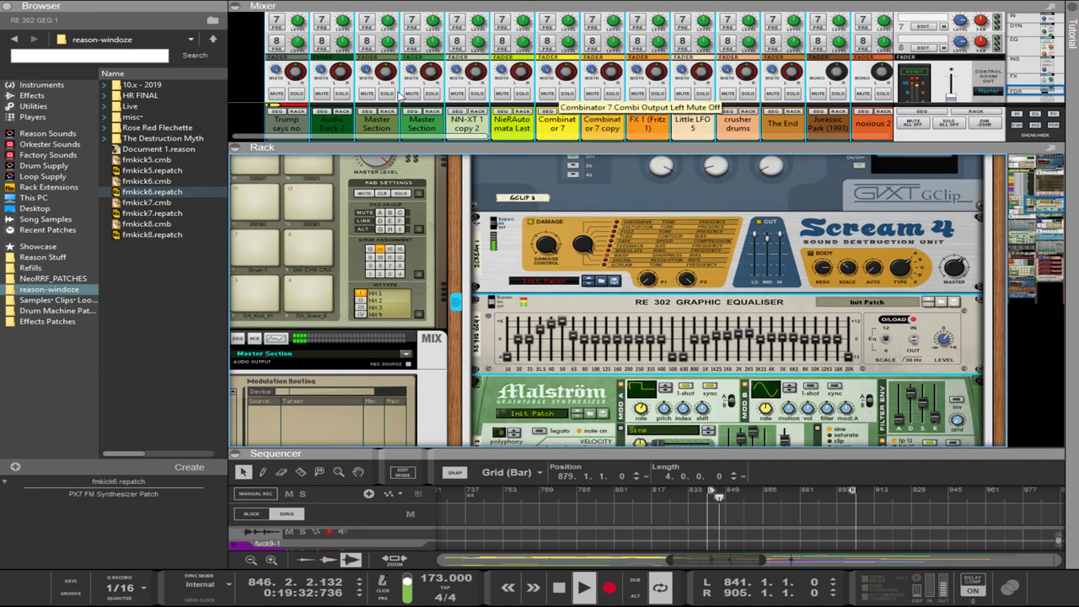
scroll(573, 109, down, 5)
mouse_move(300, 73)
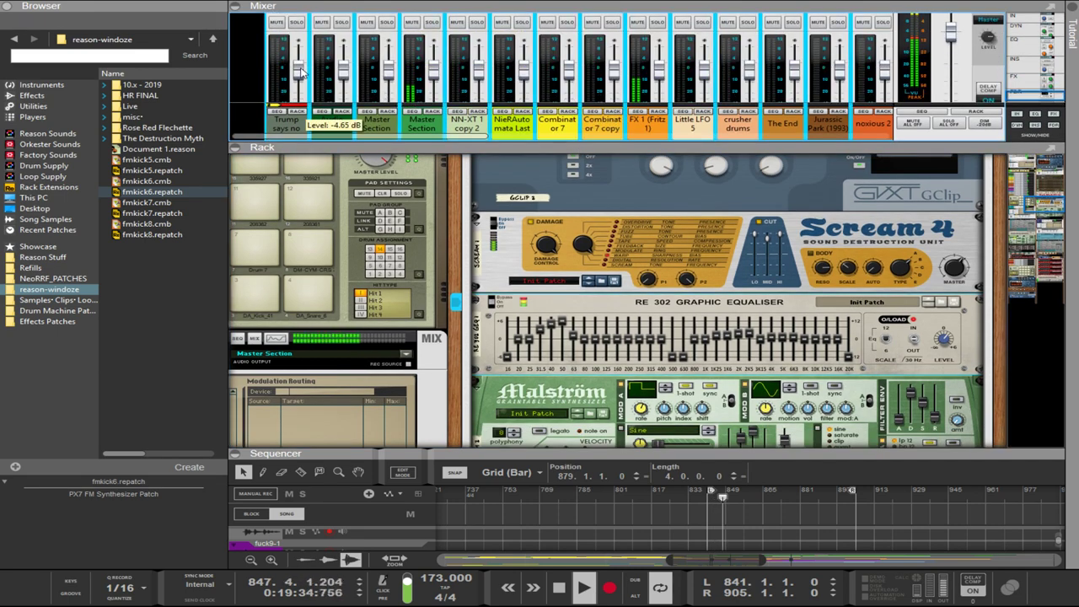
drag(302, 72, 301, 80)
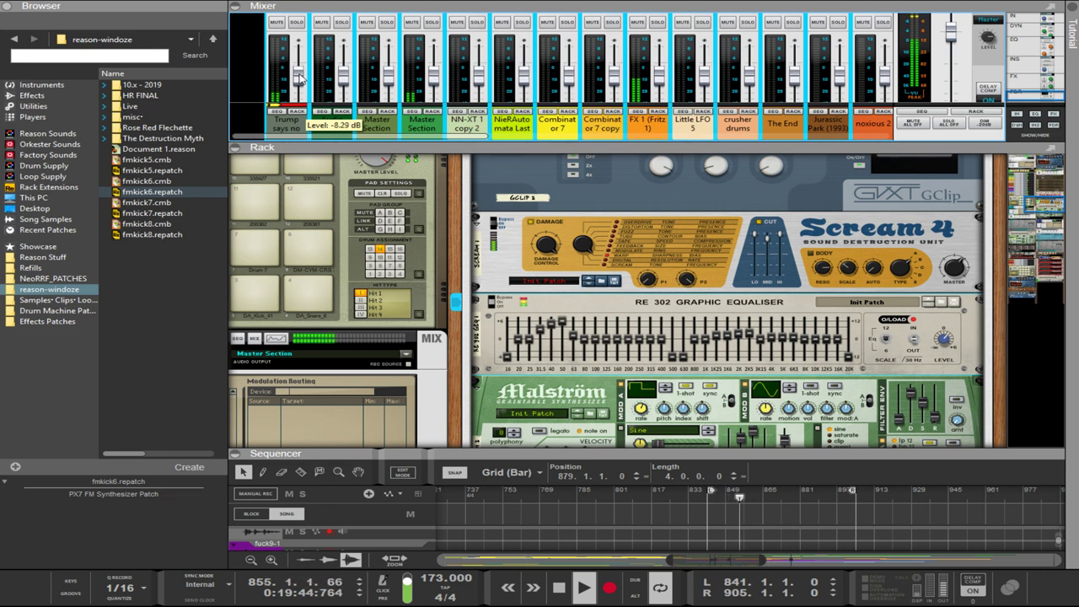
drag(300, 80, 301, 77)
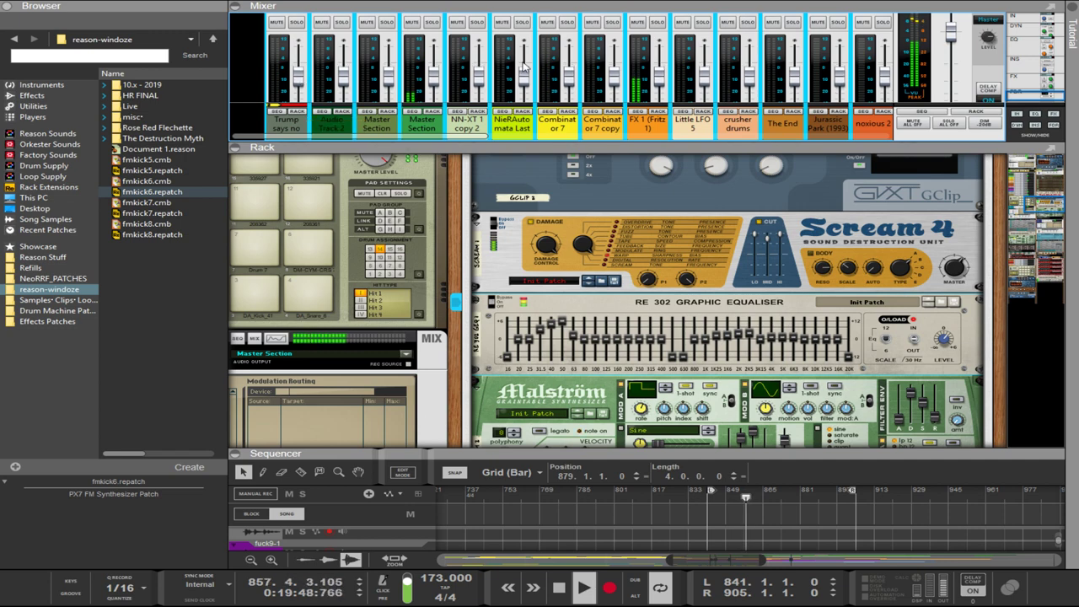
scroll(742, 51, up, 6)
scroll(766, 51, up, 3)
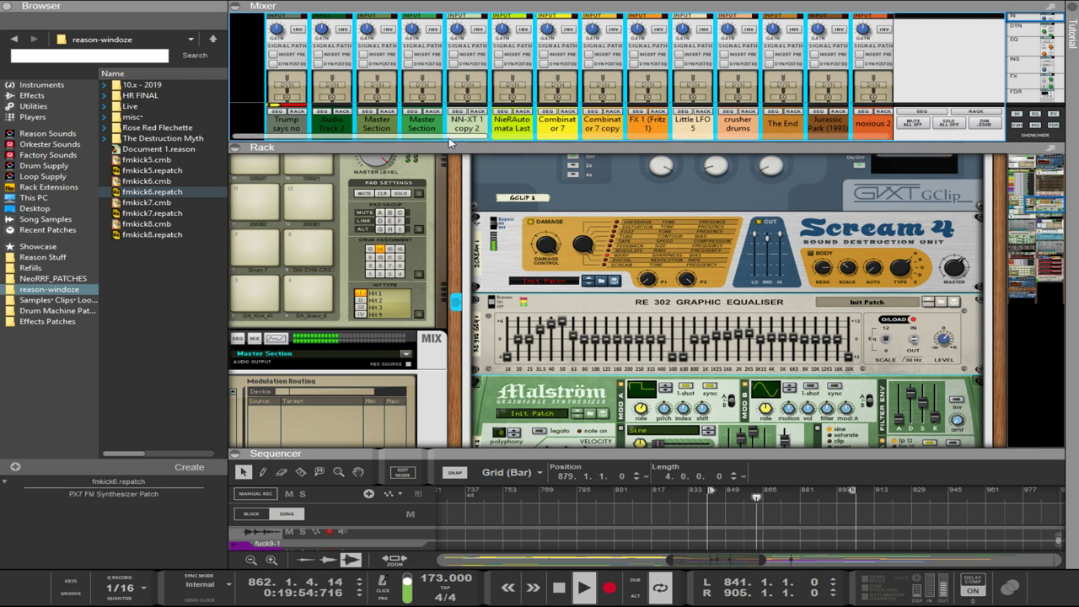
drag(449, 136, 770, 145)
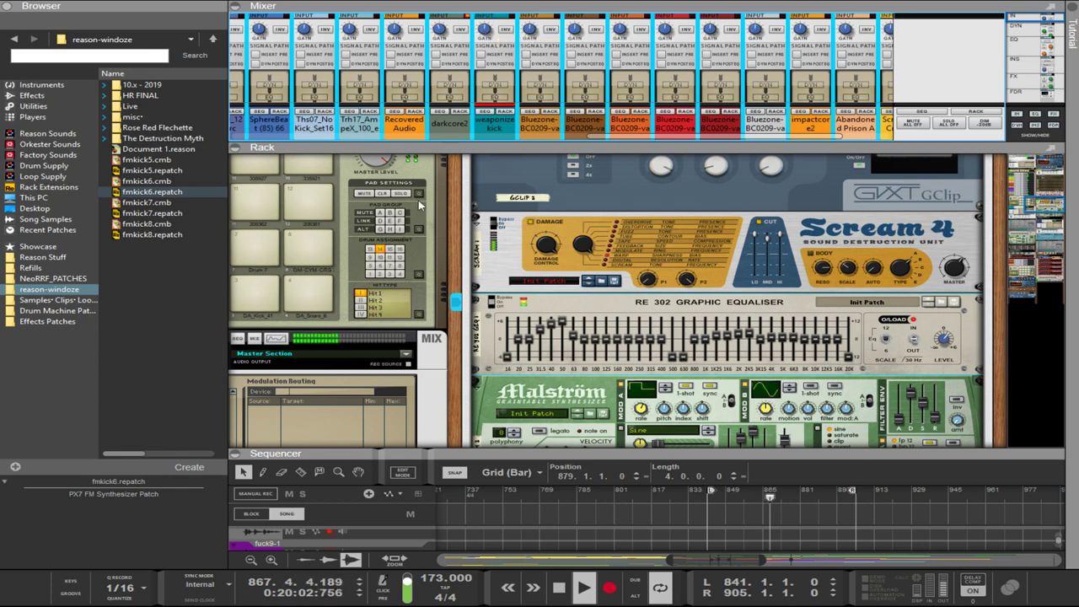
scroll(419, 205, down, 6)
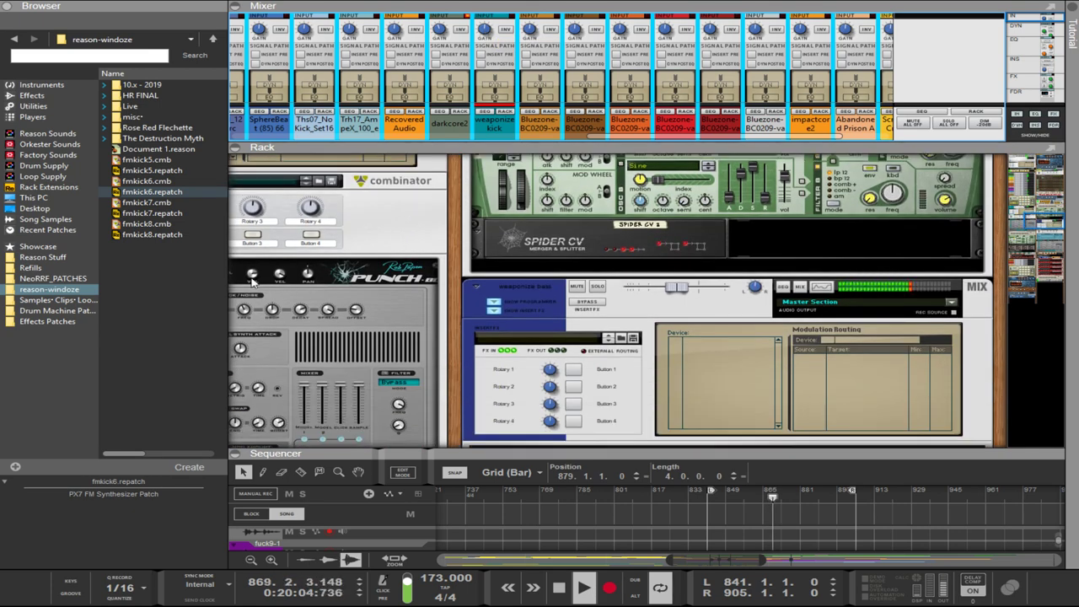
- Select the Punch kick device, then collapse the rack so the sequencer fills the window
click(251, 276)
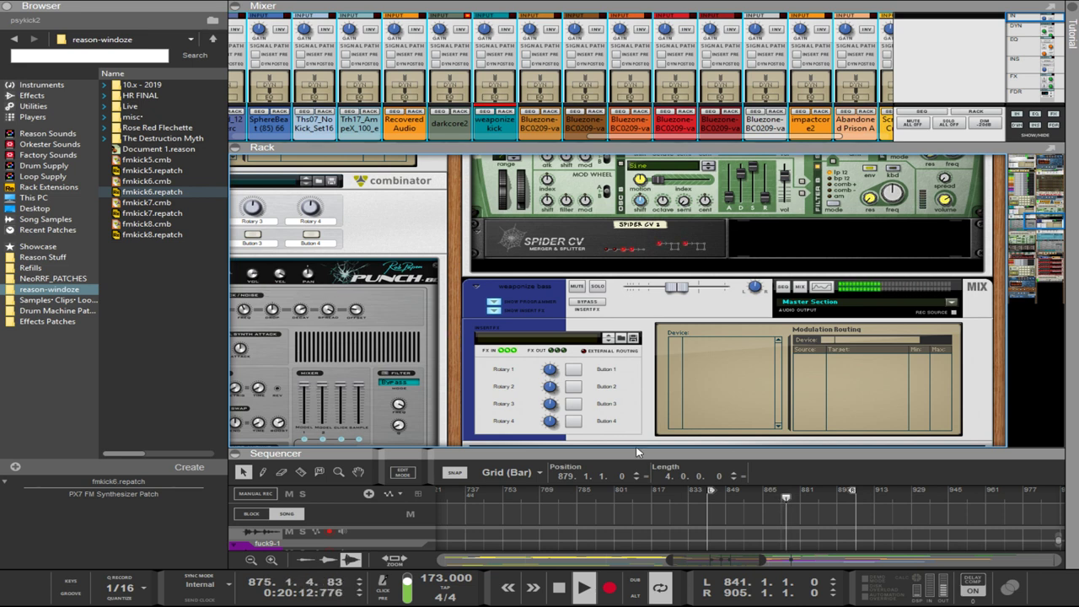
drag(638, 451, 638, 74)
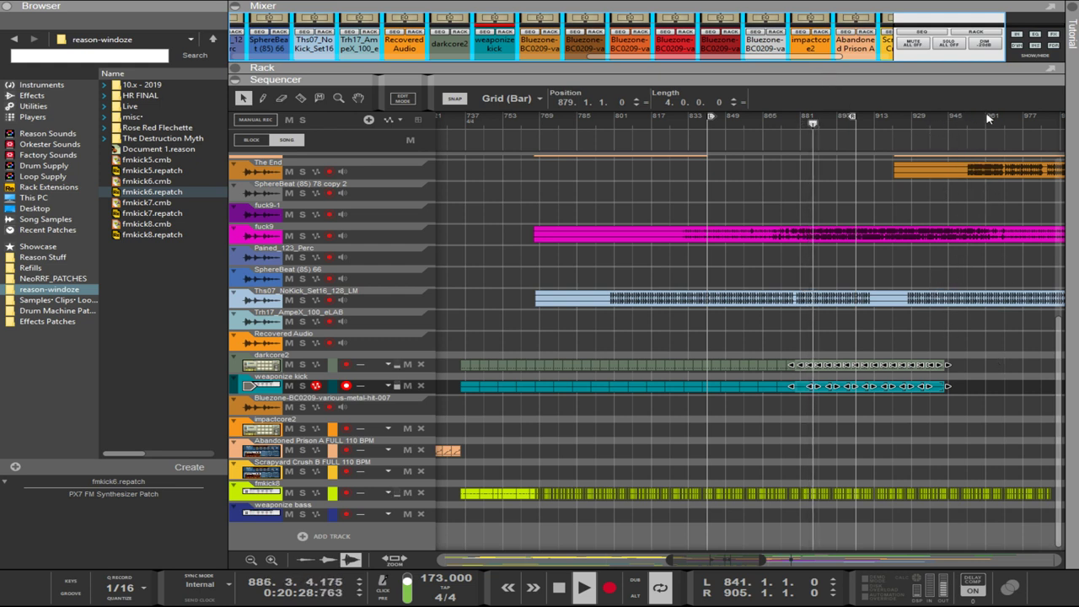
- Copy the trailing darkcore2 clips later in the arrangement to bar 943
drag(1006, 332, 952, 385)
click(930, 416)
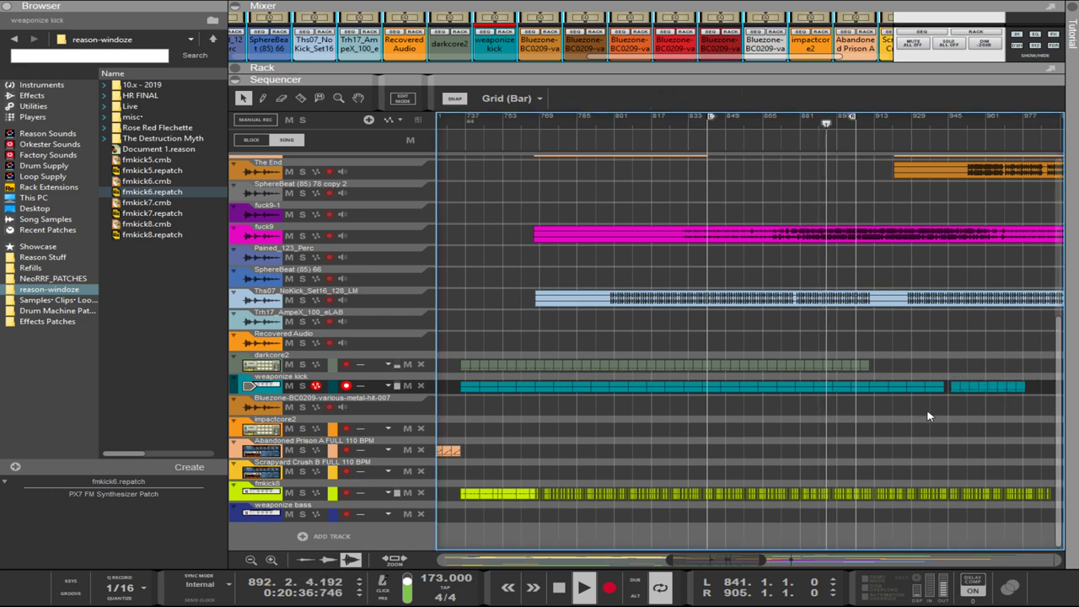
key(ctrl+z)
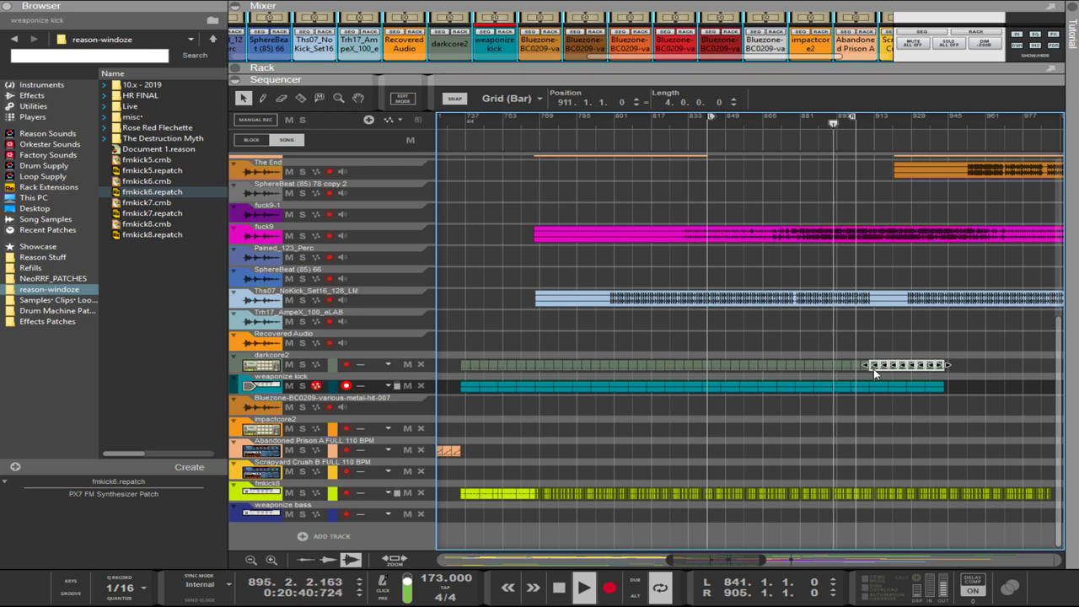
drag(873, 368, 1041, 369)
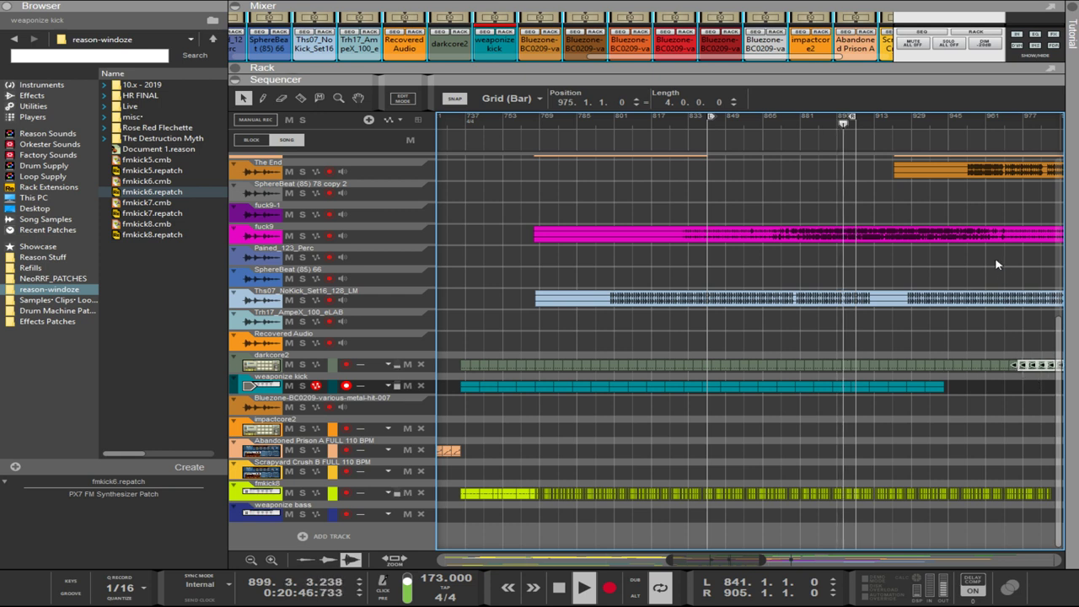
- Reposition the loop locators around bars 913 to 928
alt+click(948, 123)
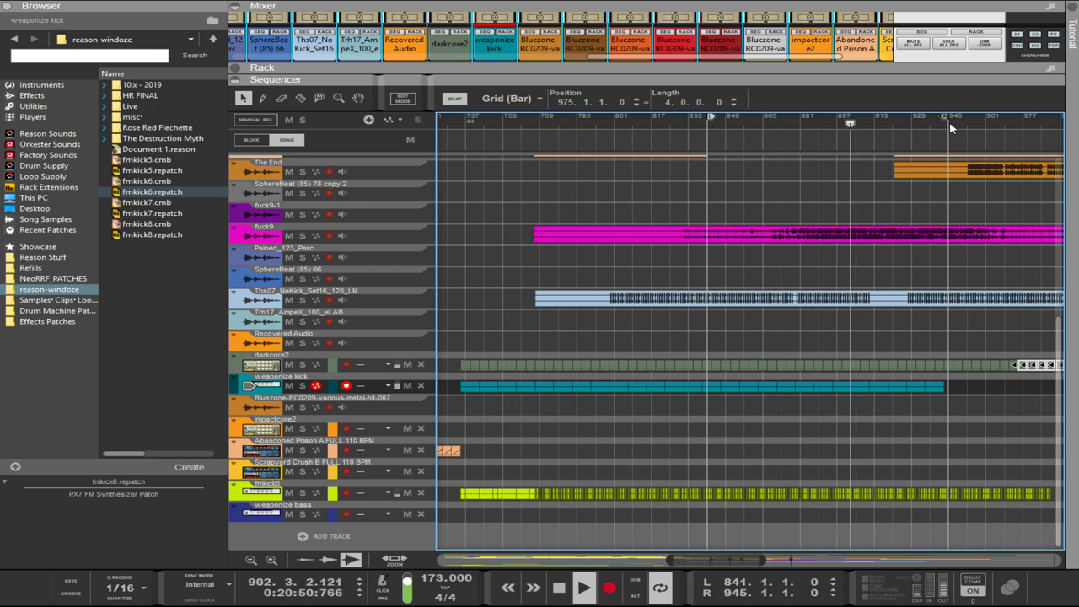
drag(944, 118, 873, 119)
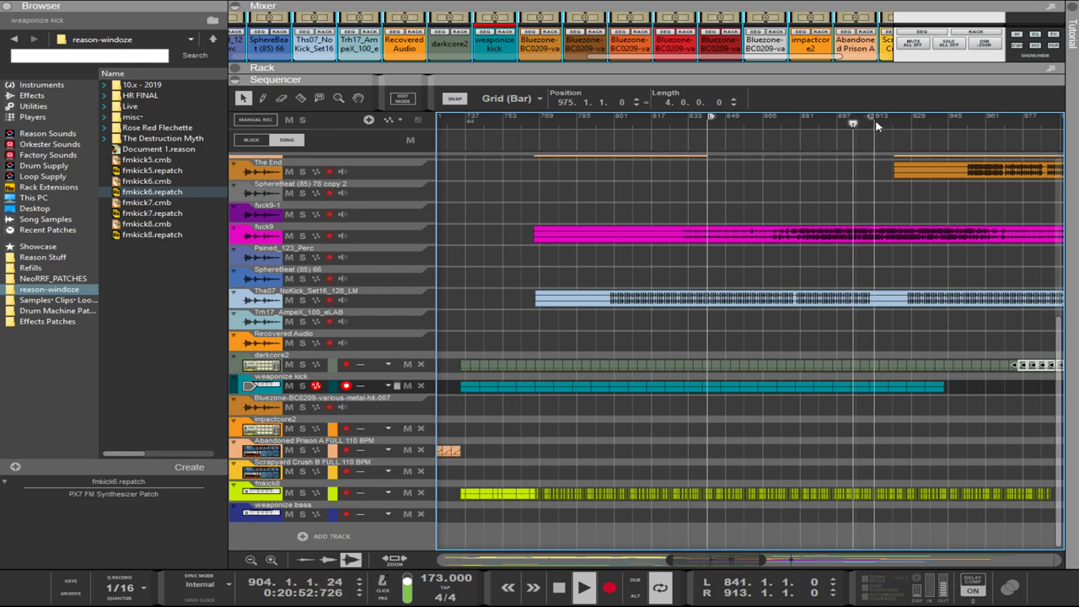
ctrl+click(951, 125)
mouse_move(950, 125)
mouse_down()
mouse_move(911, 127)
mouse_move(968, 132)
mouse_up()
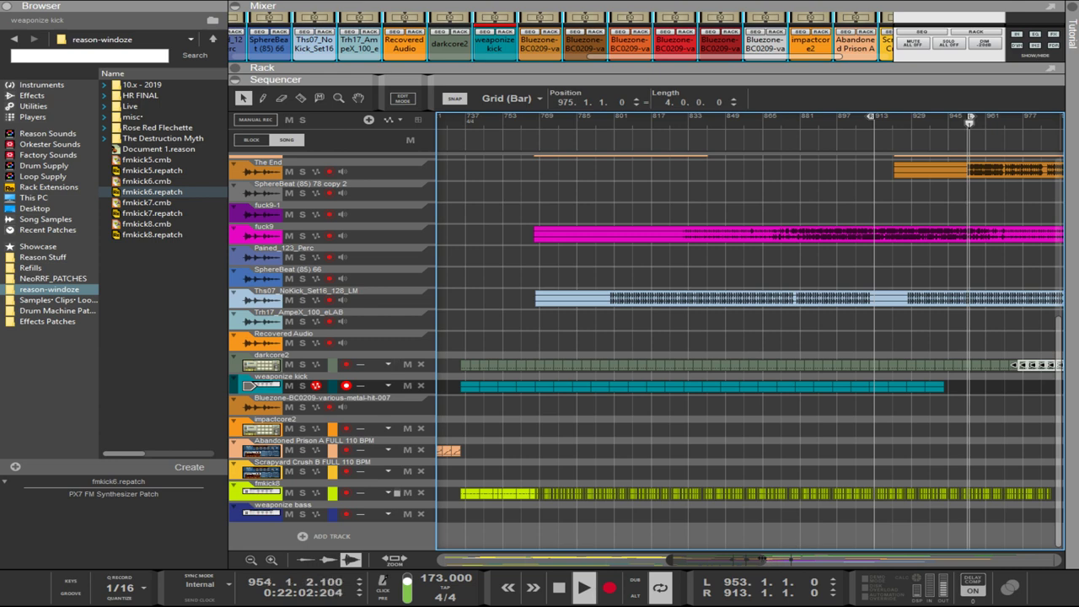
- Zoom out, select the fmkick8 kick clips, and set the loop end to bar 1007
drag(763, 560, 797, 560)
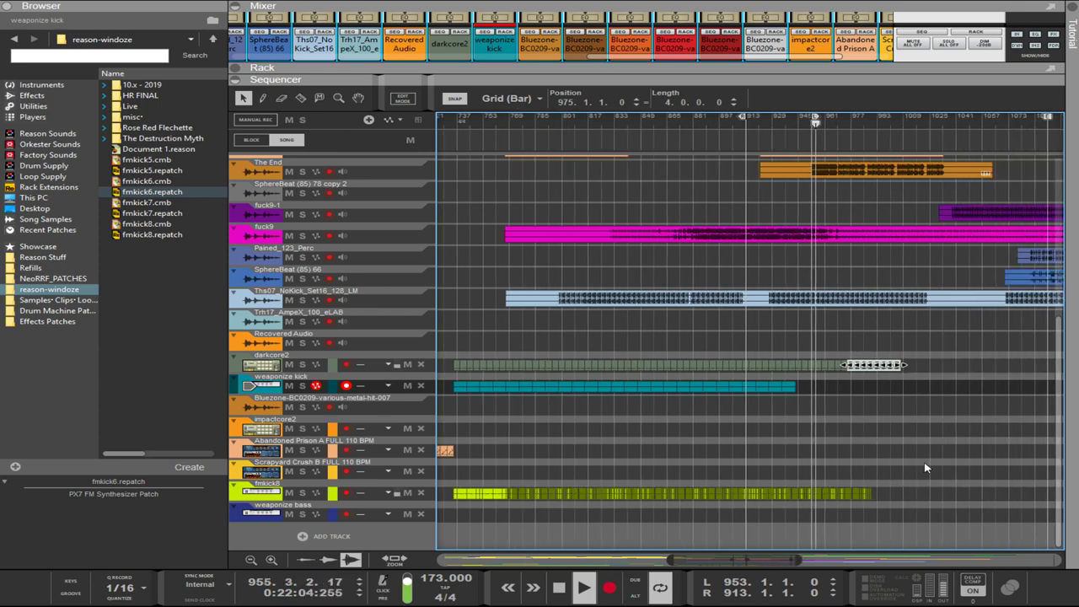
scroll(926, 461, up, 5)
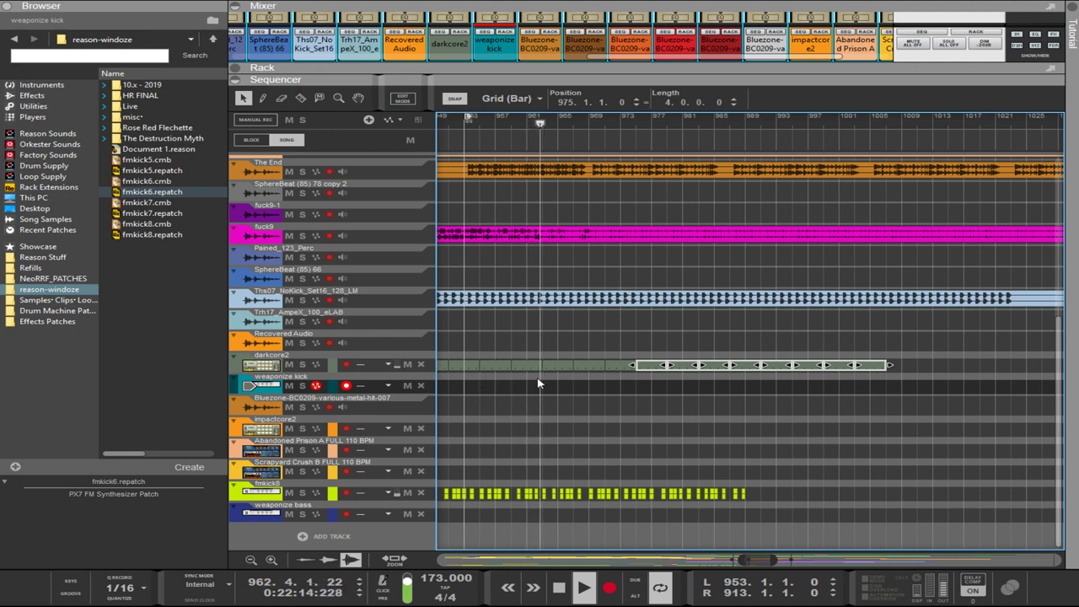
scroll(799, 390, up, 2)
scroll(799, 389, up, 2)
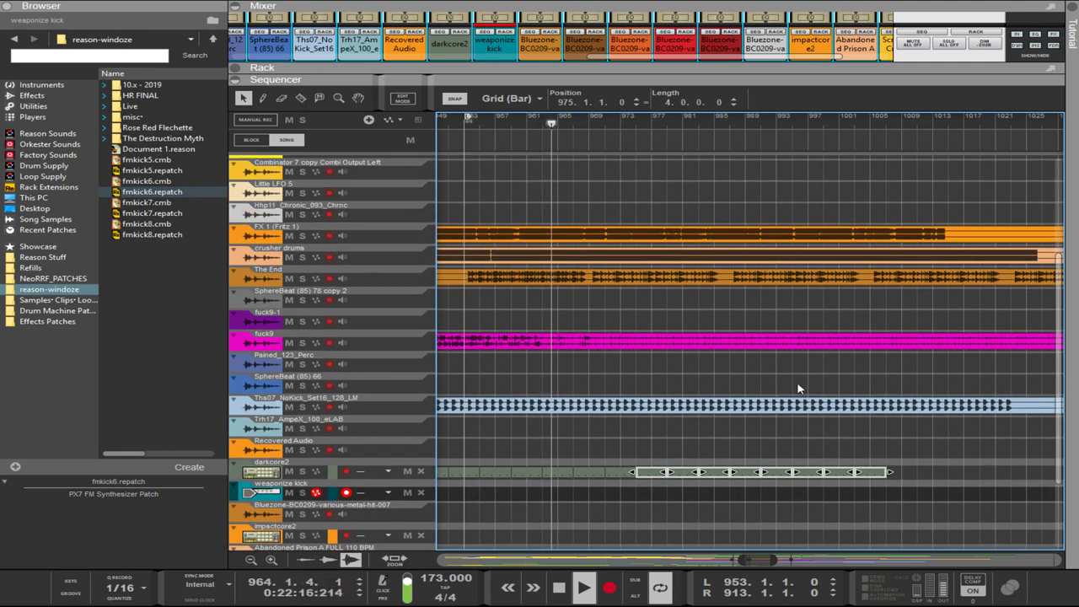
scroll(799, 390, down, 4)
scroll(799, 390, up, 2)
scroll(799, 390, down, 2)
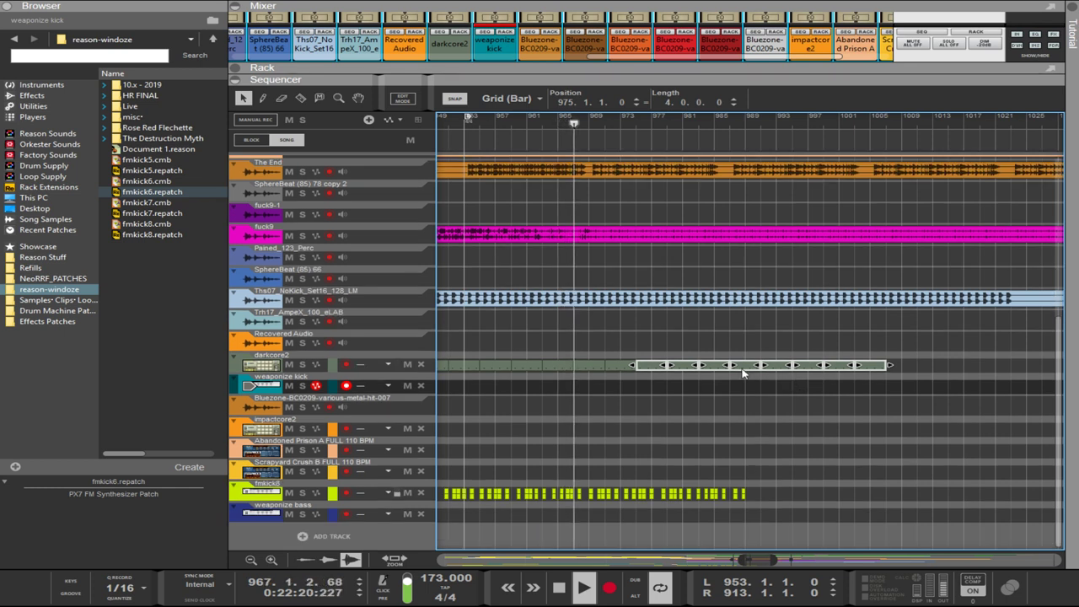
click(711, 507)
mouse_move(711, 507)
mouse_down()
mouse_move(470, 522)
mouse_move(446, 514)
mouse_move(514, 502)
mouse_move(759, 497)
mouse_move(719, 498)
mouse_up()
scroll(758, 497, up, 5)
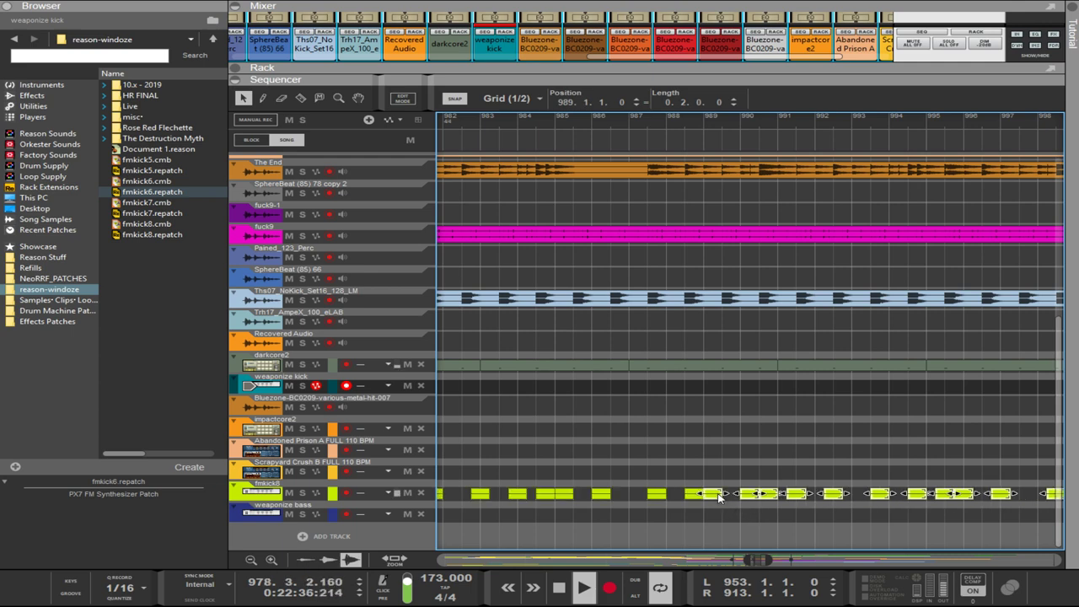
scroll(719, 497, down, 6)
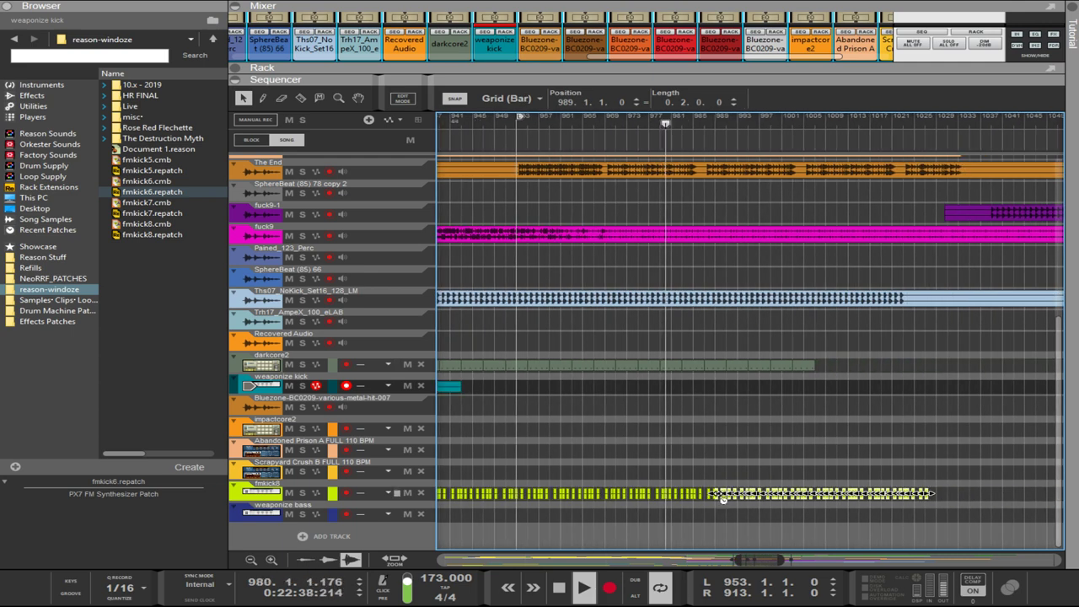
alt+click(801, 126)
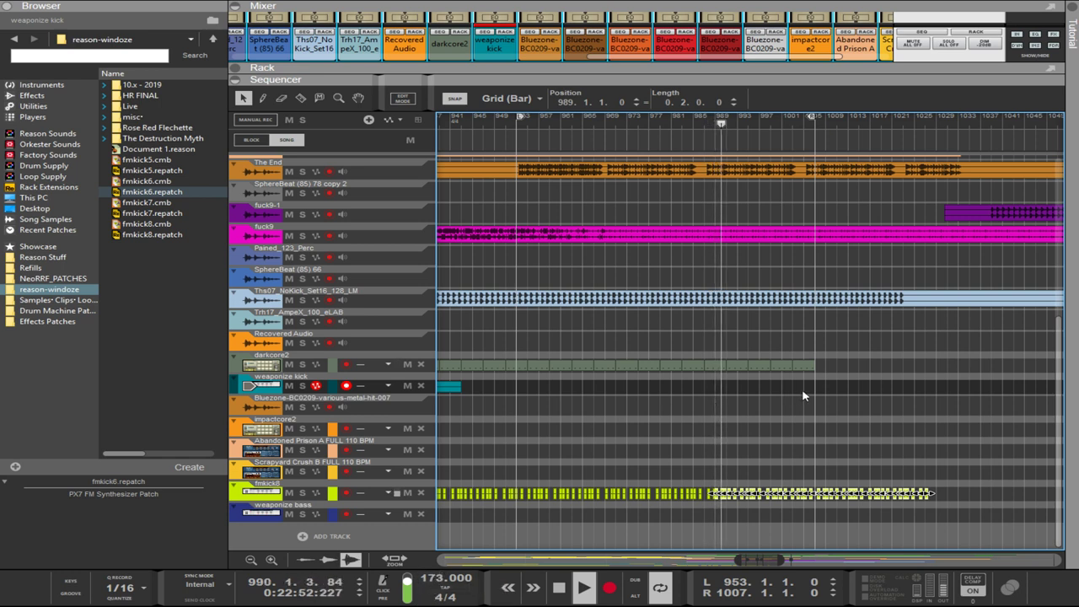
- Select the later darkcore2 clips and move the loop start to bar 975
drag(837, 394, 528, 364)
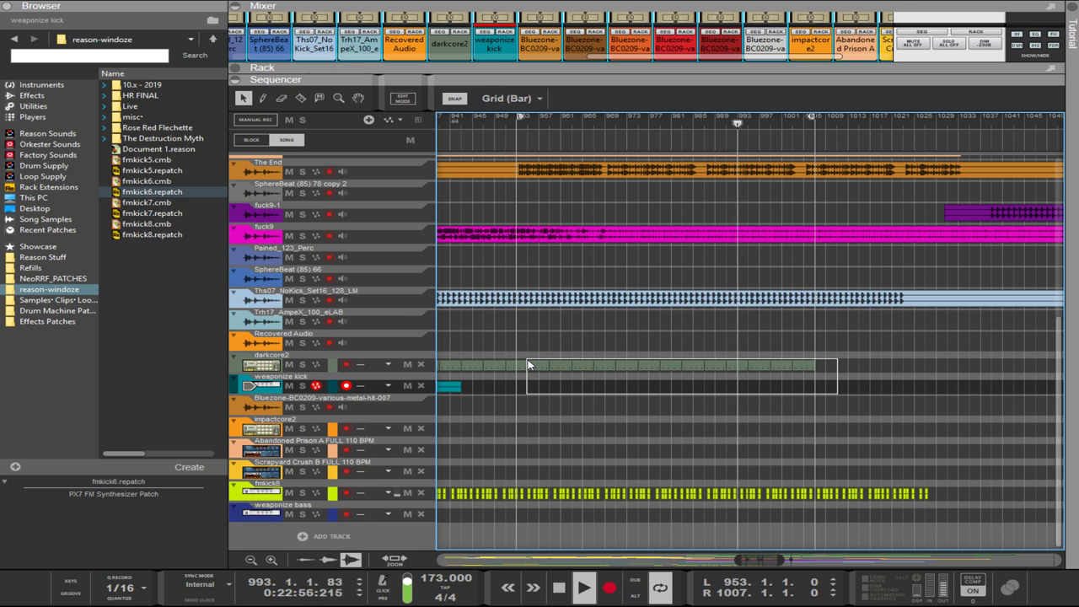
drag(528, 364, 540, 364)
drag(536, 123, 530, 119)
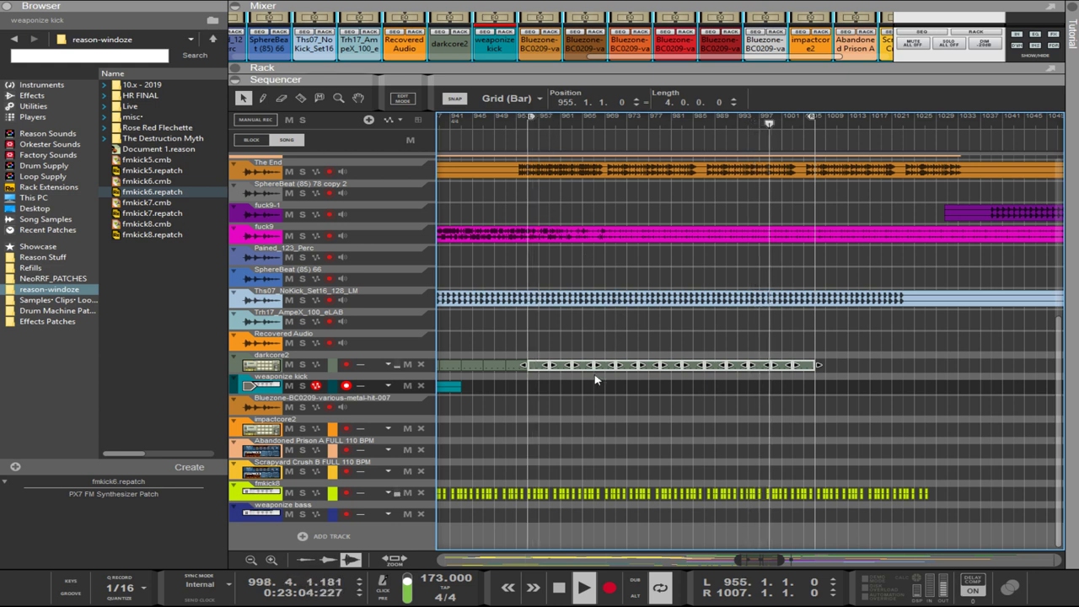
drag(536, 392, 682, 417)
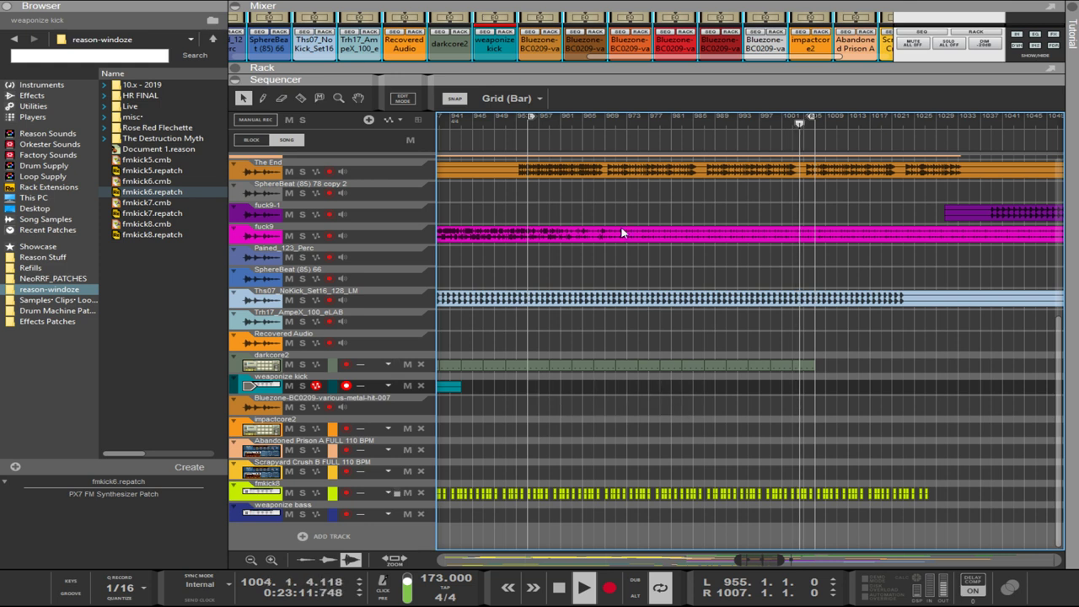
ctrl+click(607, 123)
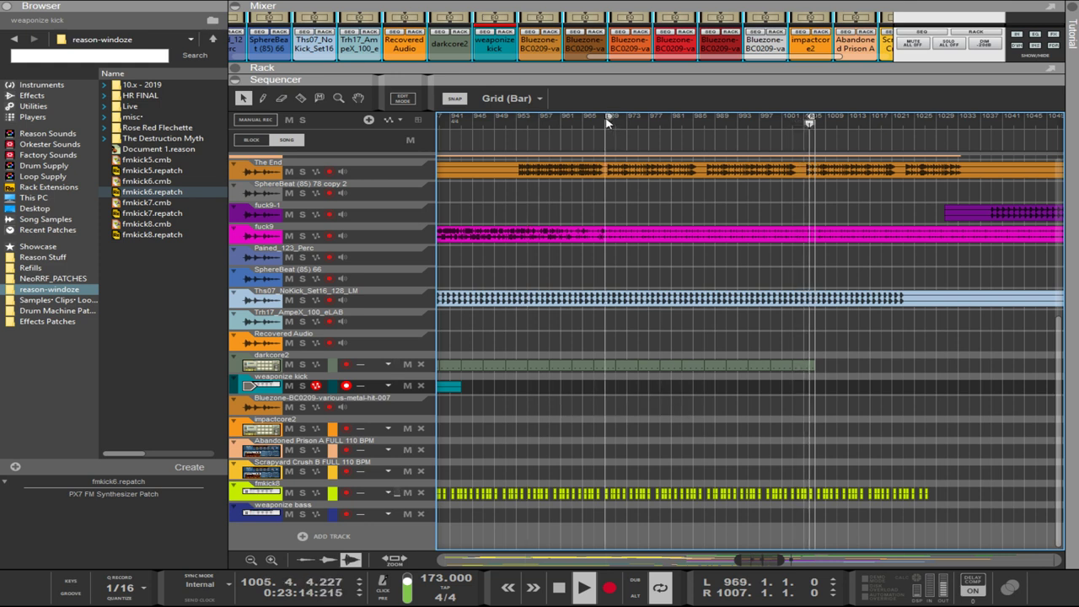
drag(860, 361, 641, 362)
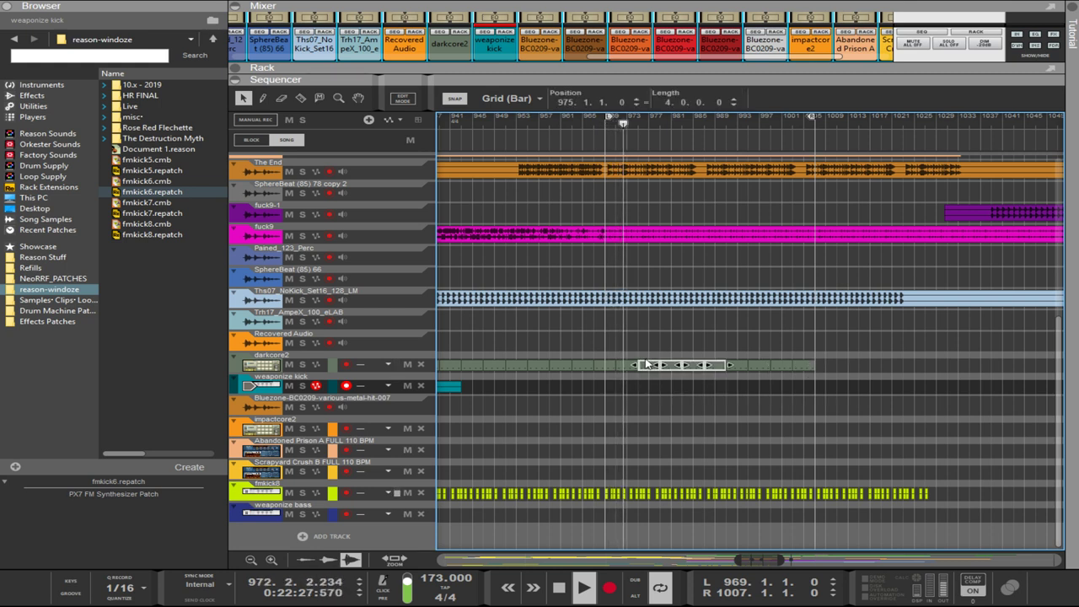
ctrl+click(655, 116)
drag(655, 116, 649, 115)
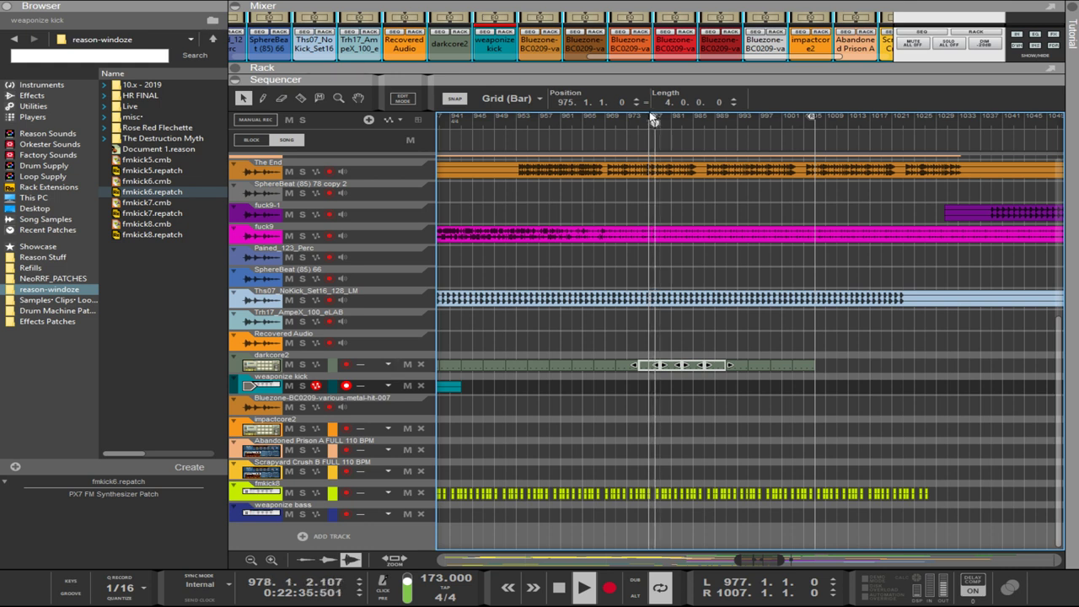
drag(652, 118, 643, 120)
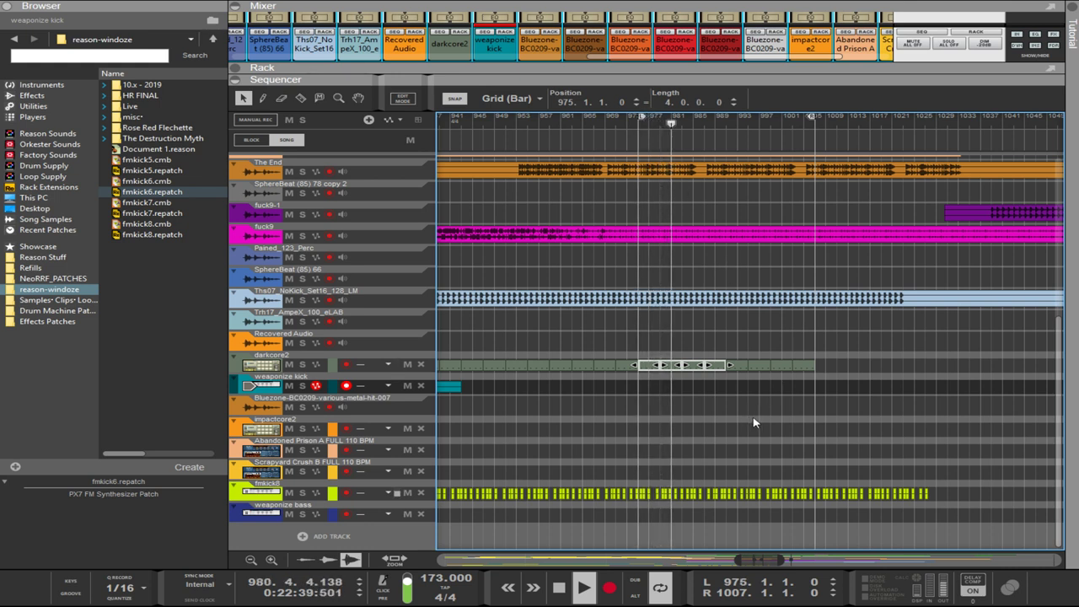
- Switch off the Euclid rhythm generator and draw a one-bar weaponize kick clip at bar 975
scroll(757, 426, up, 2)
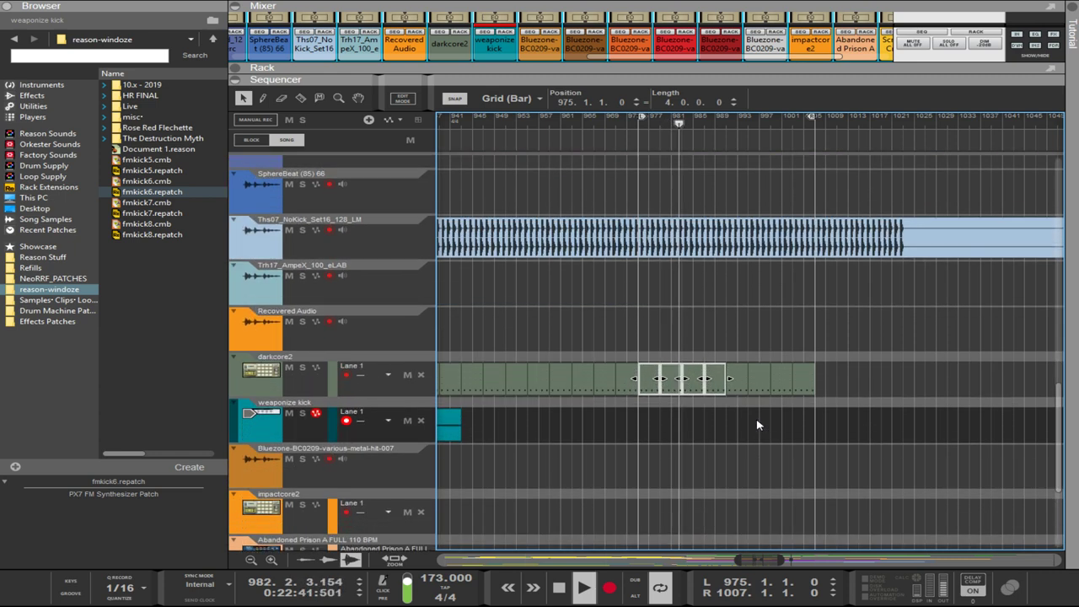
scroll(757, 426, down, 4)
scroll(757, 426, up, 2)
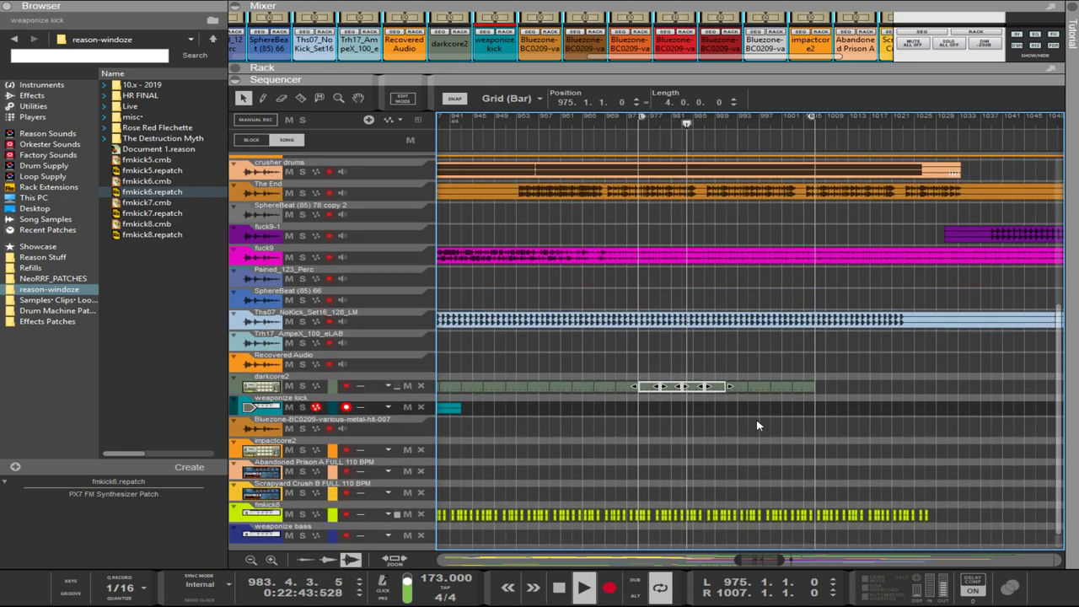
drag(734, 80, 725, 295)
scroll(711, 239, down, 5)
scroll(711, 239, down, 8)
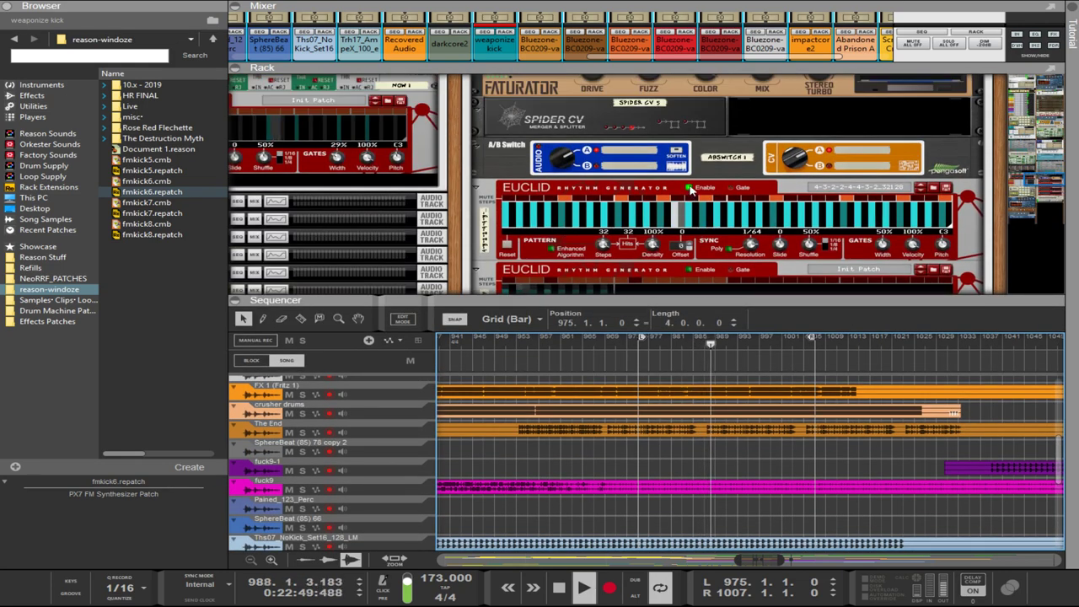
click(689, 187)
drag(662, 296, 622, 87)
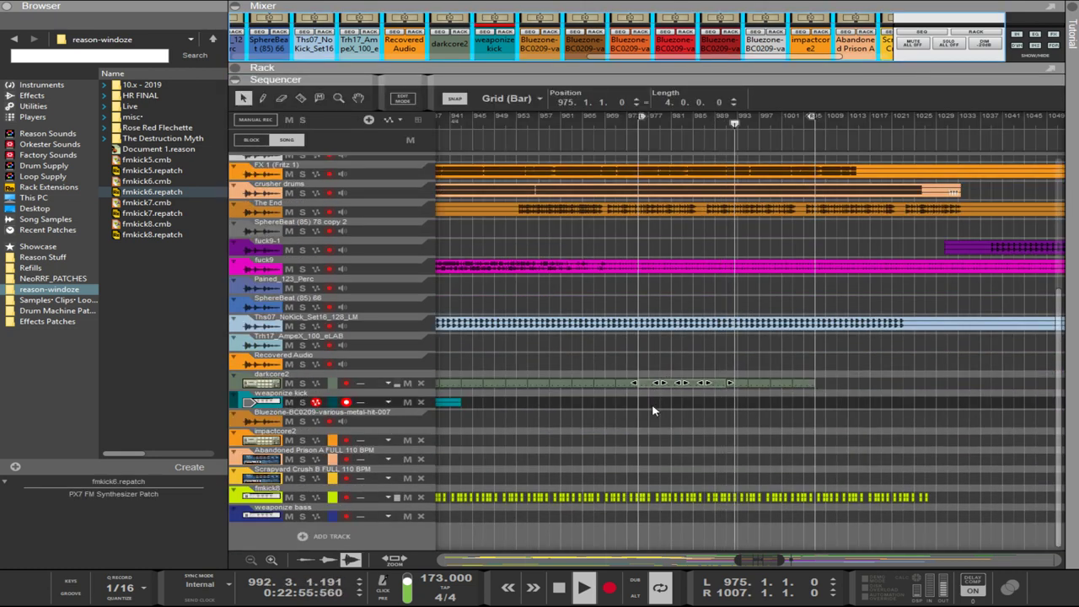
click(640, 402)
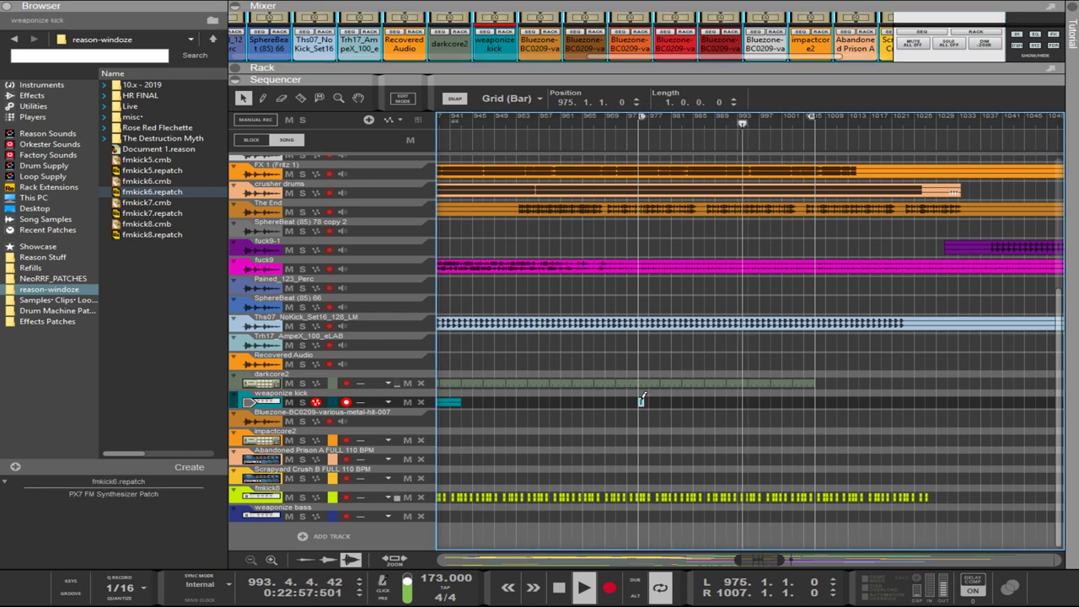
- Open the weaponize kick clip, add and delete two trial kick notes, and expand the rack
double_click(640, 402)
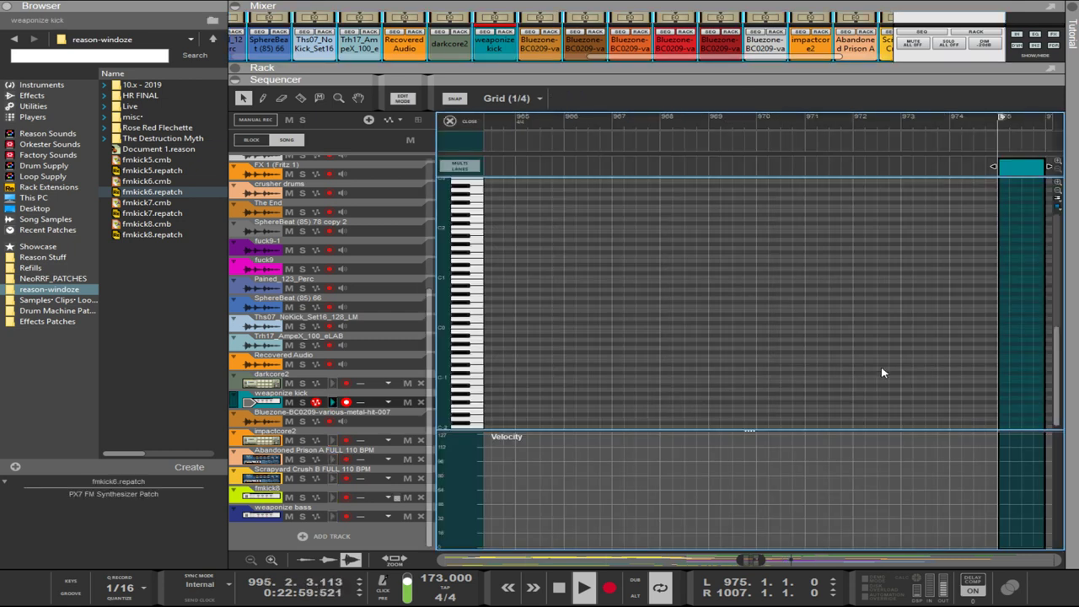
click(1002, 350)
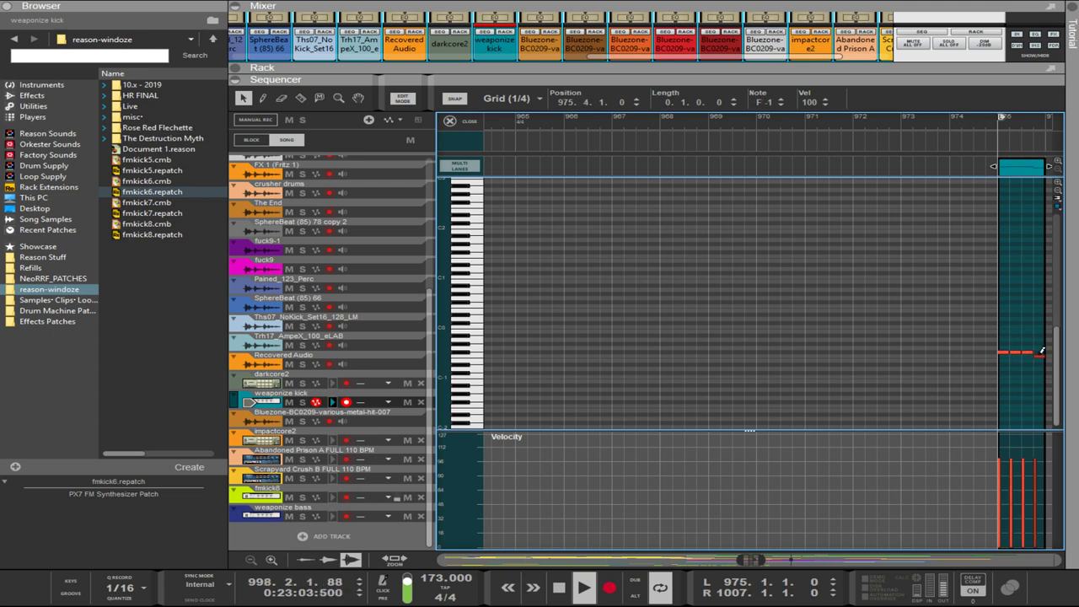
key(Delete)
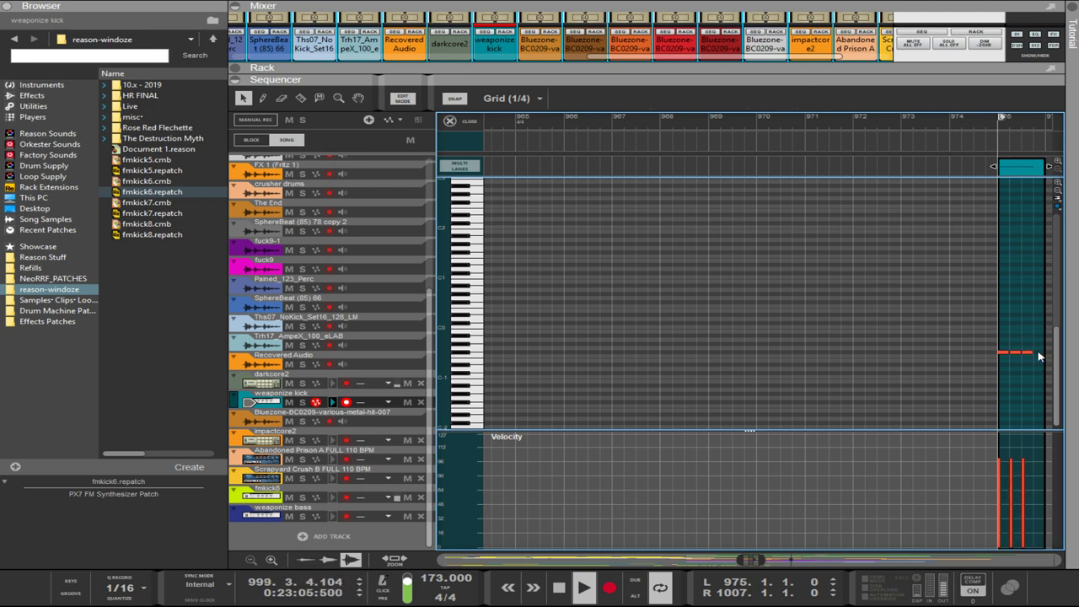
click(1039, 350)
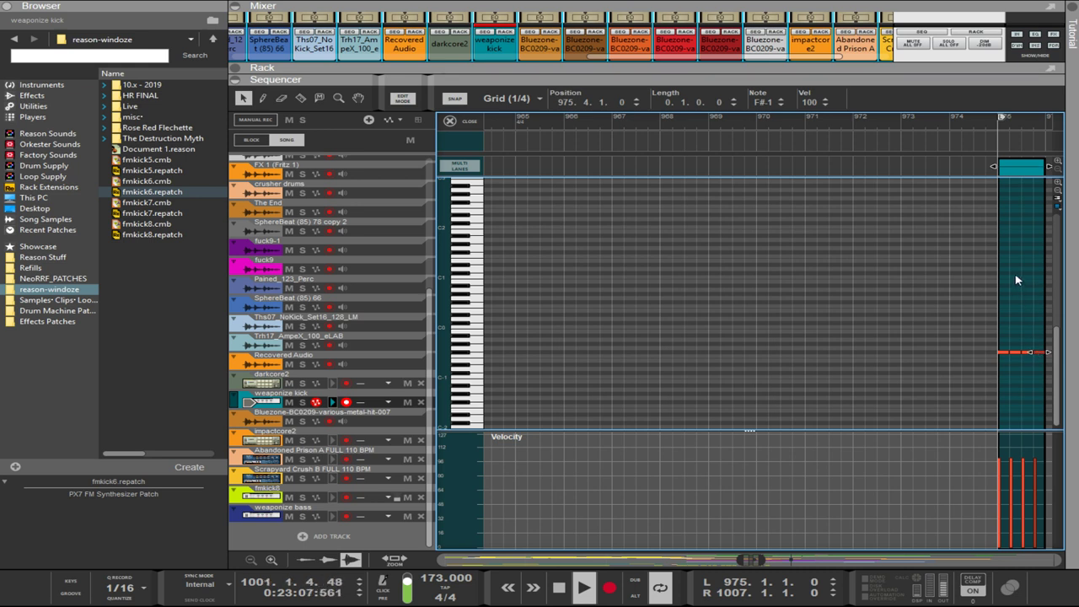
key(Delete)
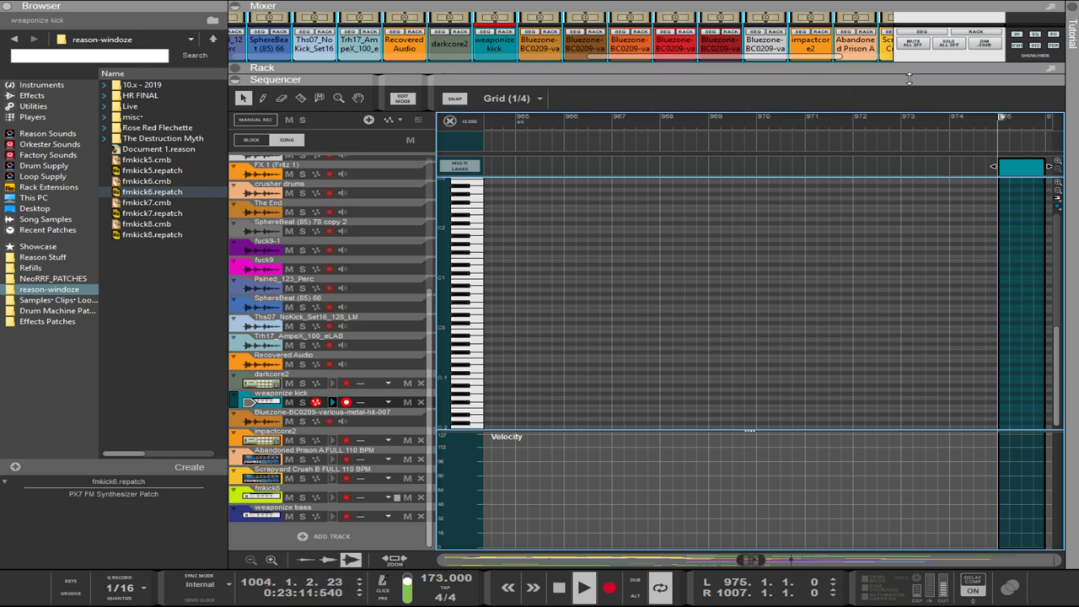
drag(909, 79, 914, 371)
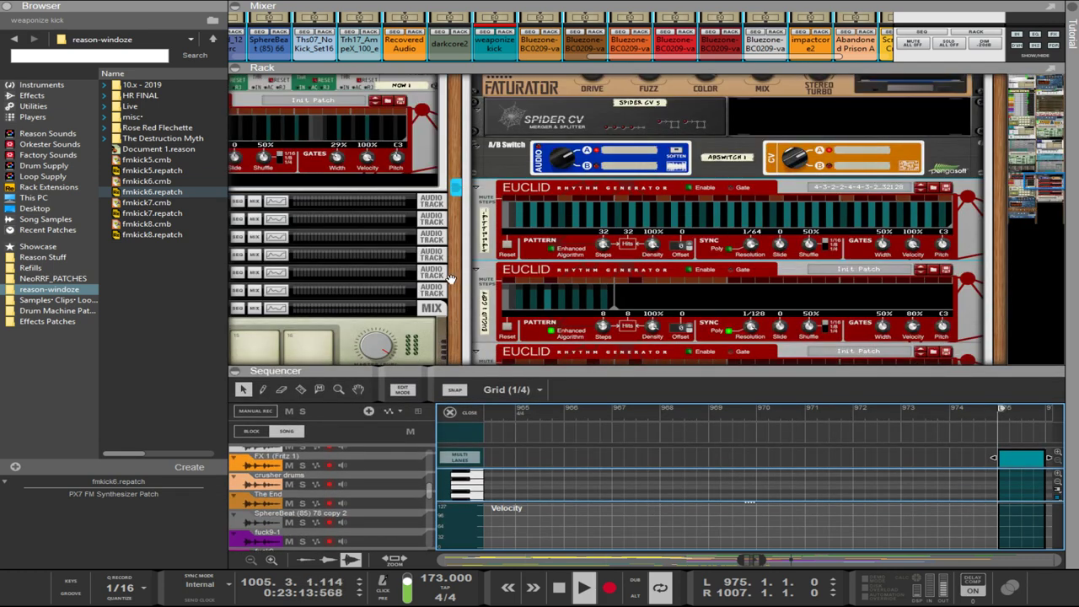
- Add Euclid 2 below the RE 302 on its Init Patch and cable its Gate out to PSYKICK's Note Gate
scroll(472, 281, up, 10)
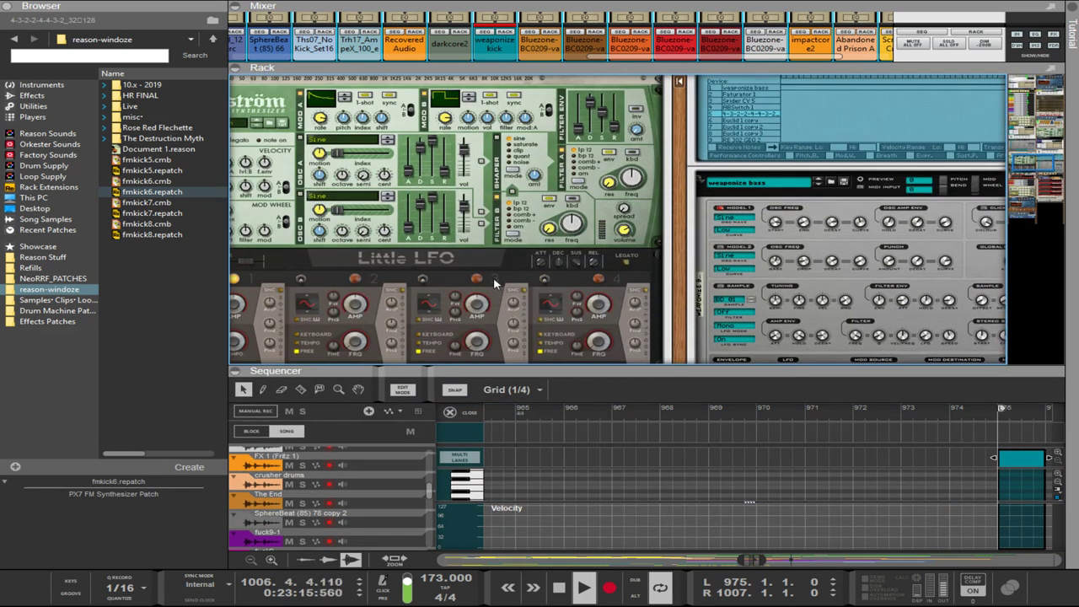
scroll(495, 284, up, 8)
click(537, 218)
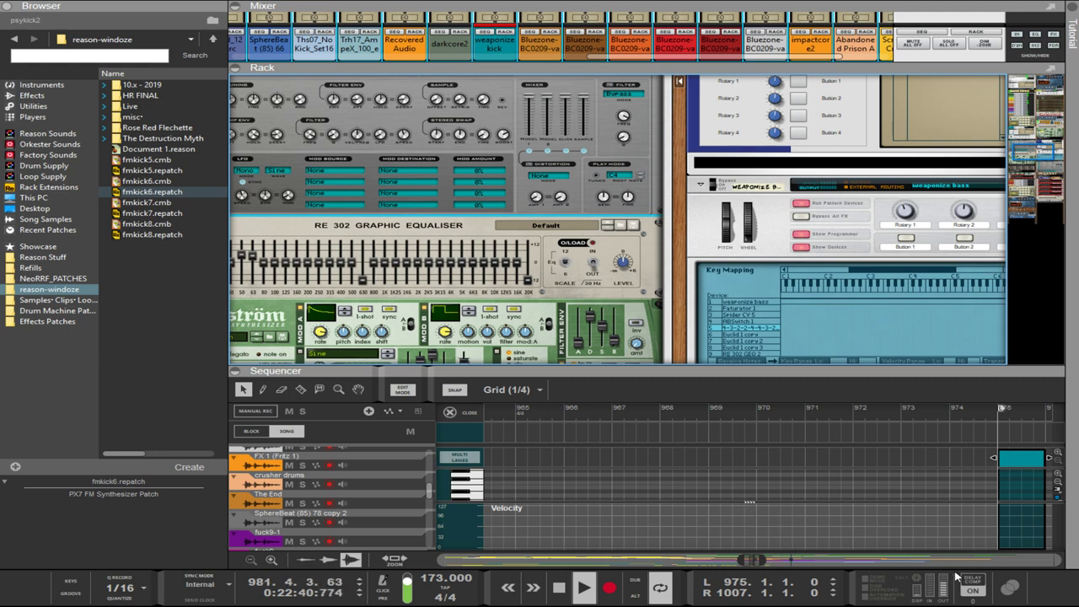
key(ctrl+v)
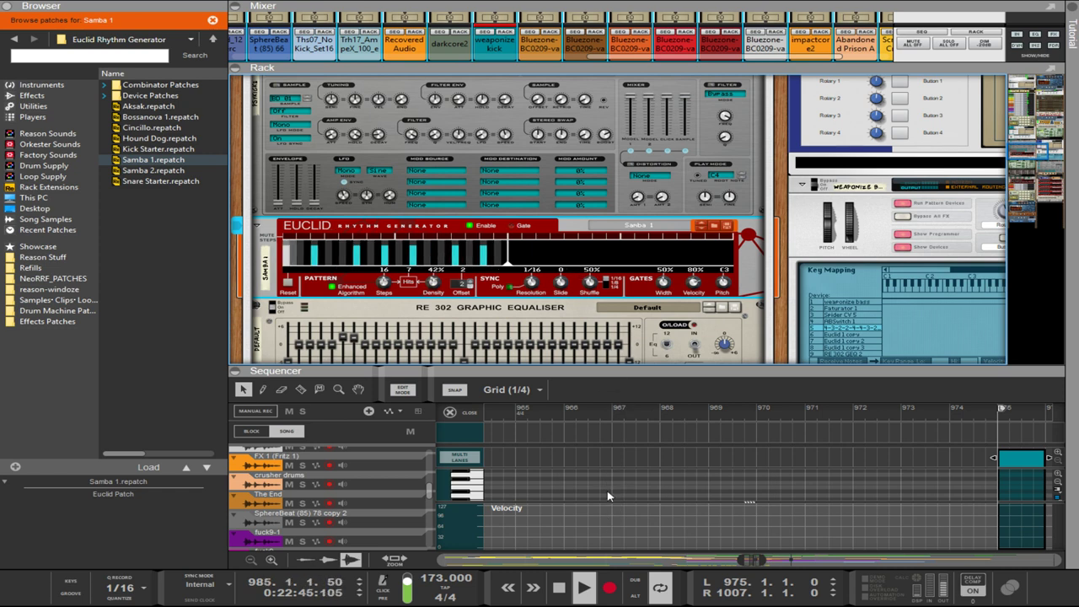
key(Tab)
key(Tab)
key(ctrl+z)
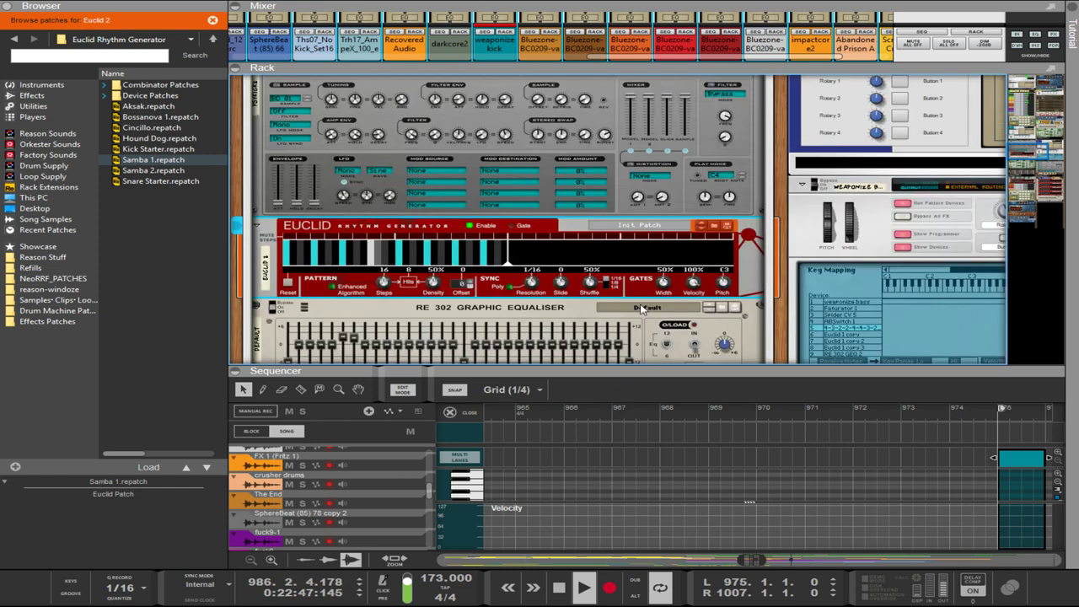
key(Tab)
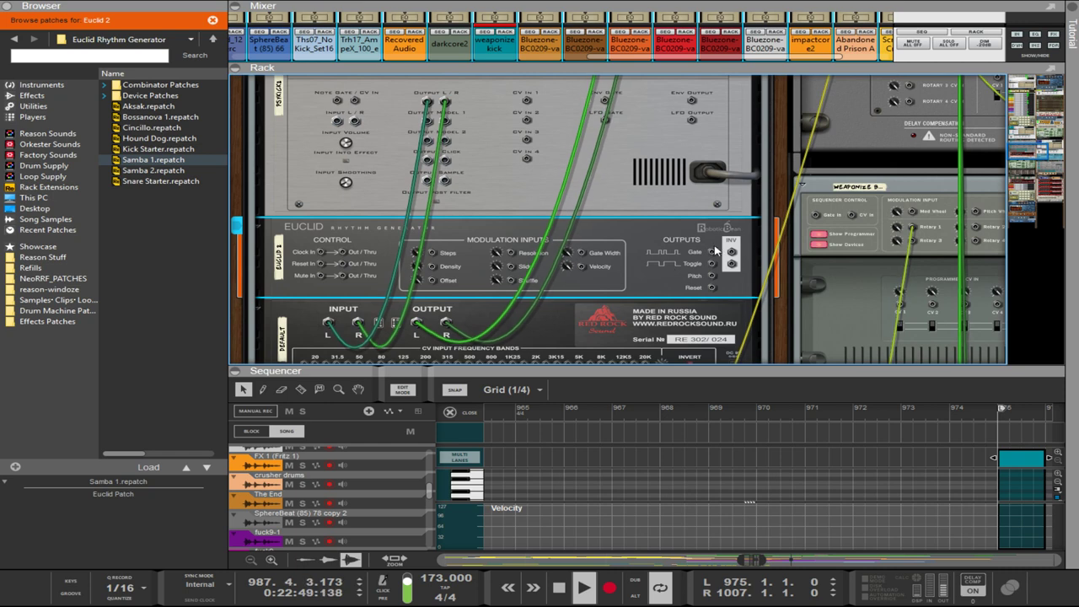
drag(587, 201, 338, 150)
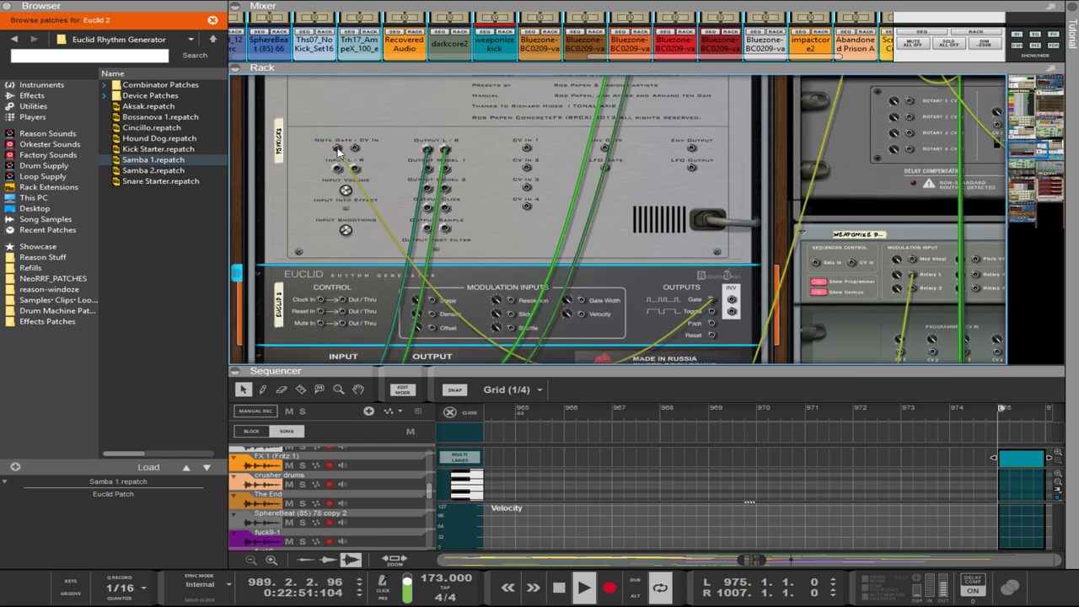
key(Tab)
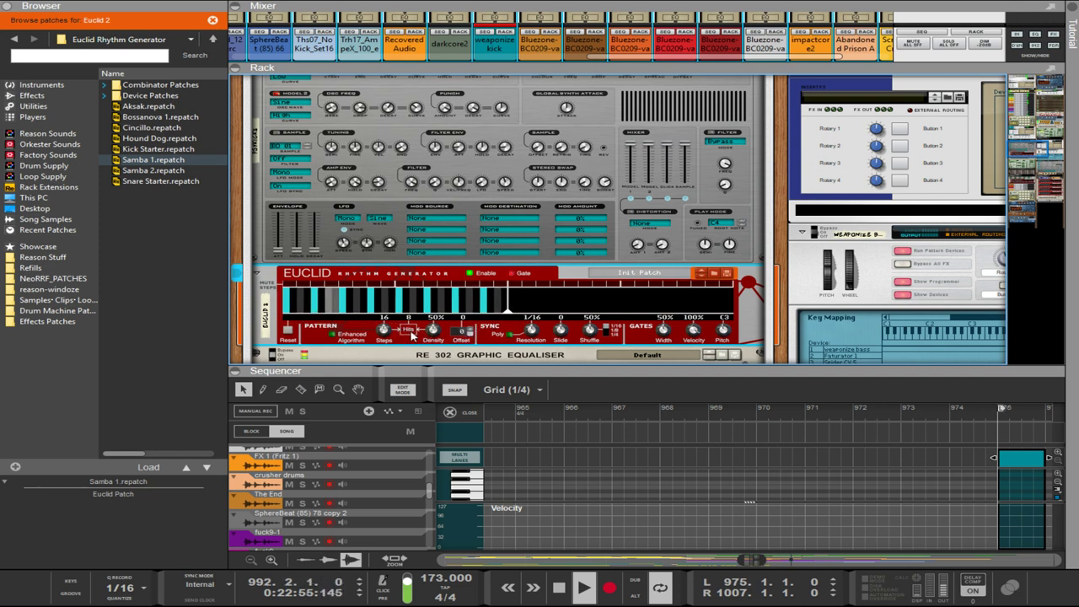
- Try several Euclid step resolutions (1/128, 1/32, 1/64) and lower the density to fewer hits
drag(540, 338, 555, 190)
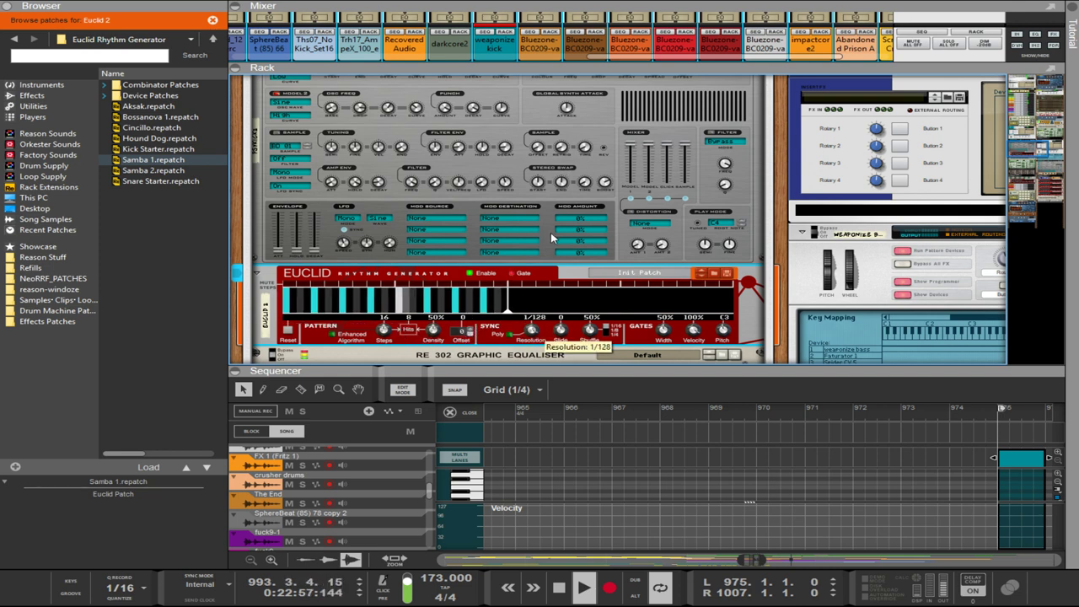
drag(554, 266, 554, 293)
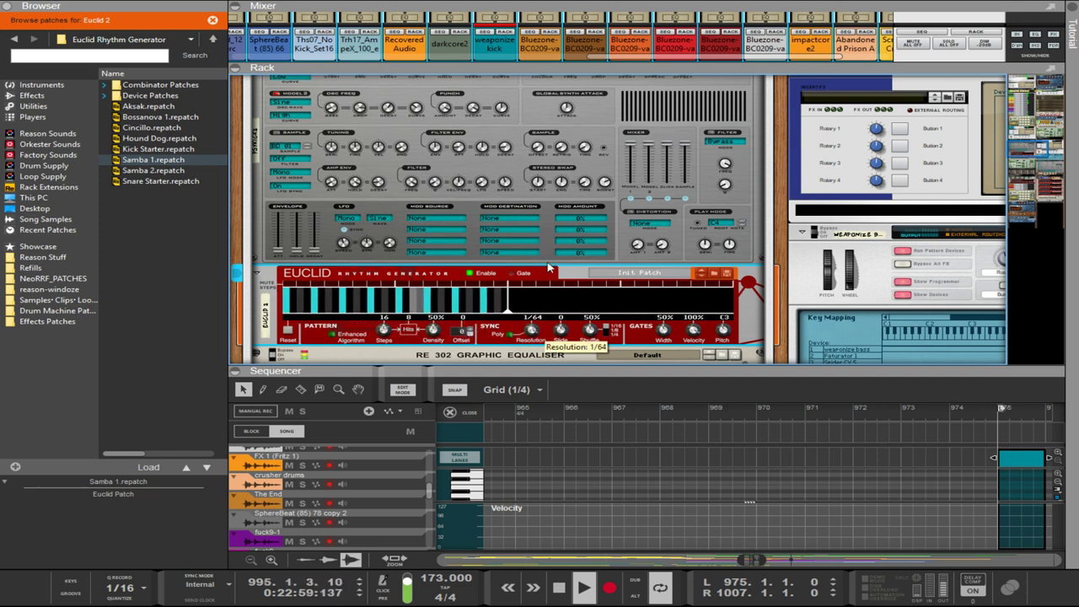
drag(549, 249, 552, 287)
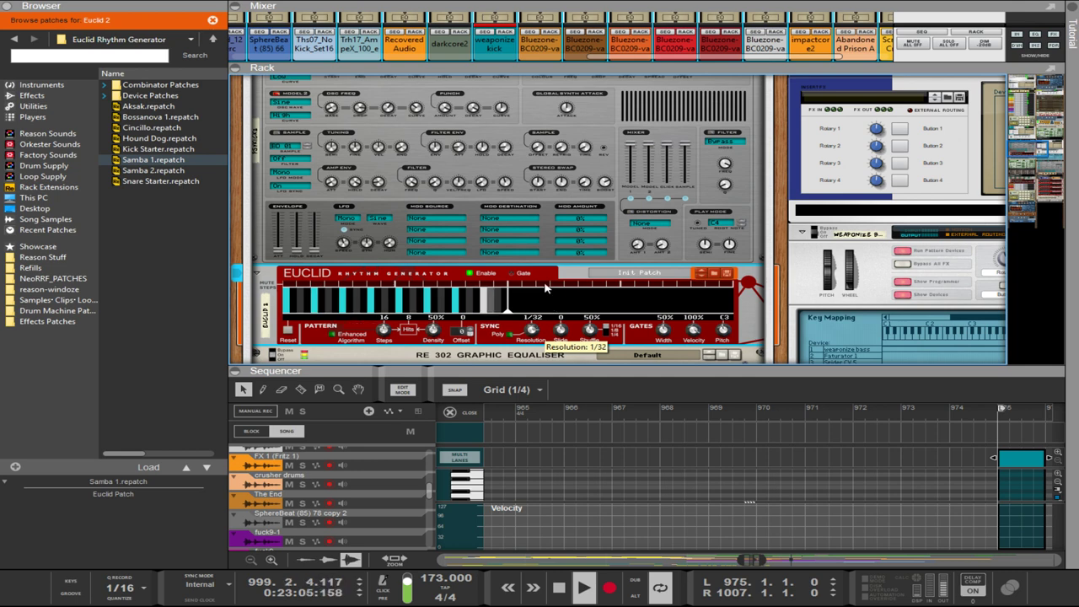
drag(545, 281, 543, 266)
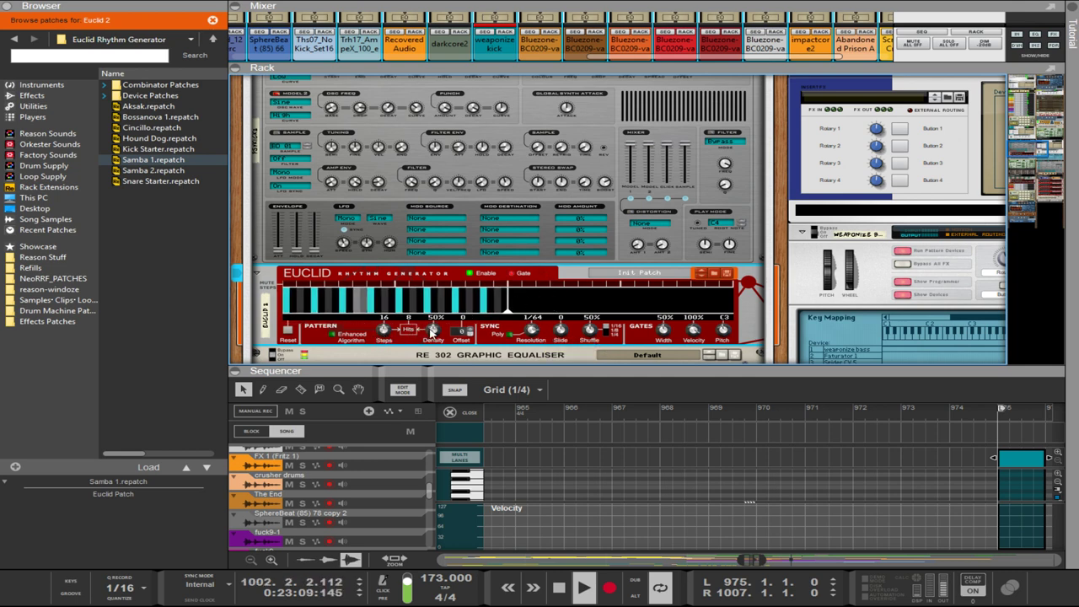
drag(431, 334, 429, 312)
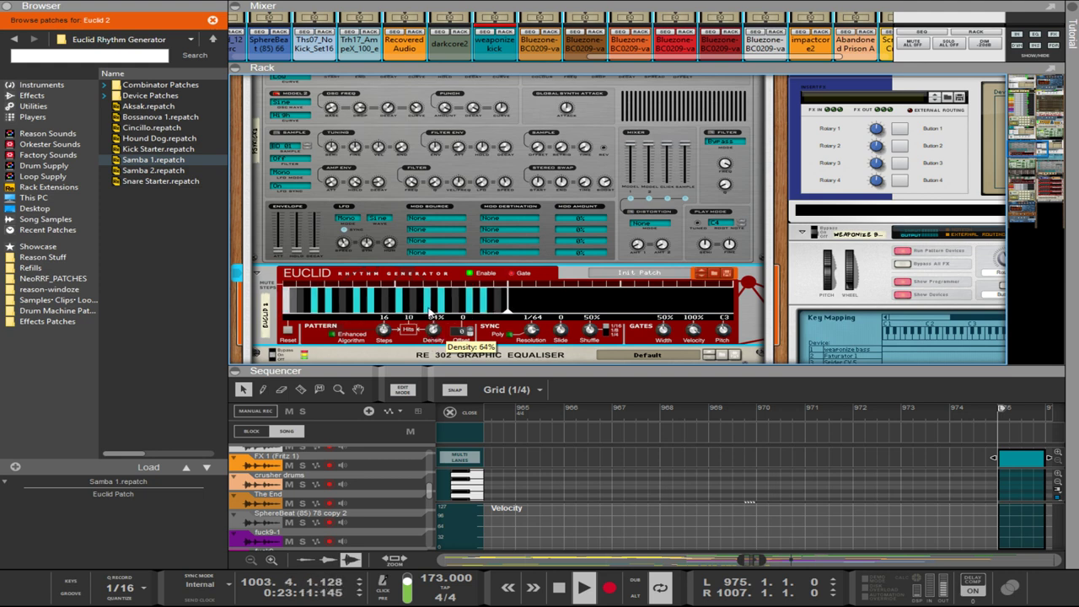
drag(531, 328, 533, 315)
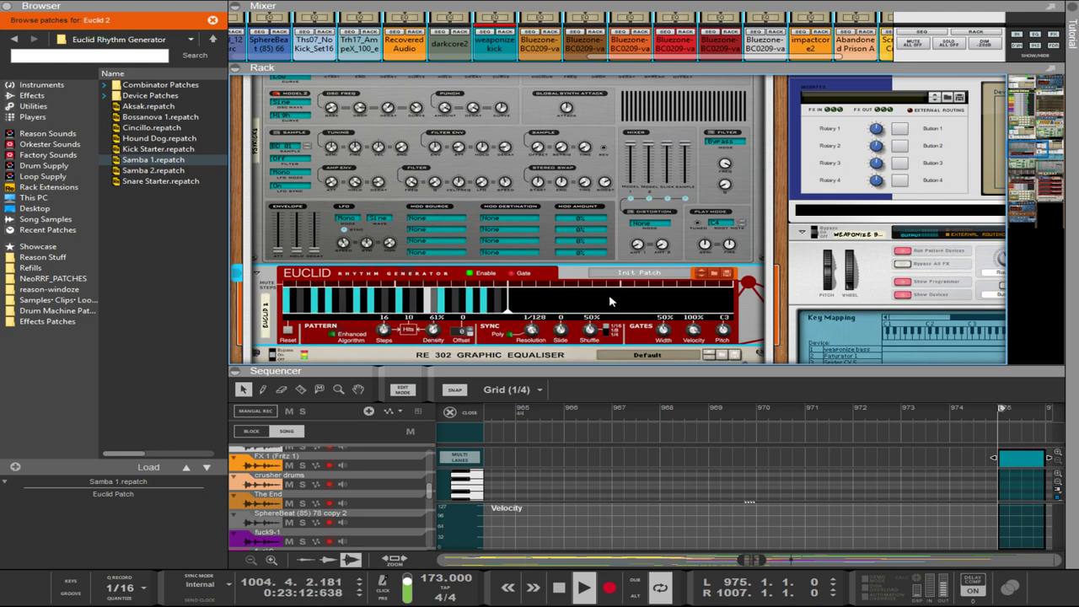
- Step through Euclid patches to Snare Starter, then open the NeoRRF_PATCHES folder in the browser
click(700, 273)
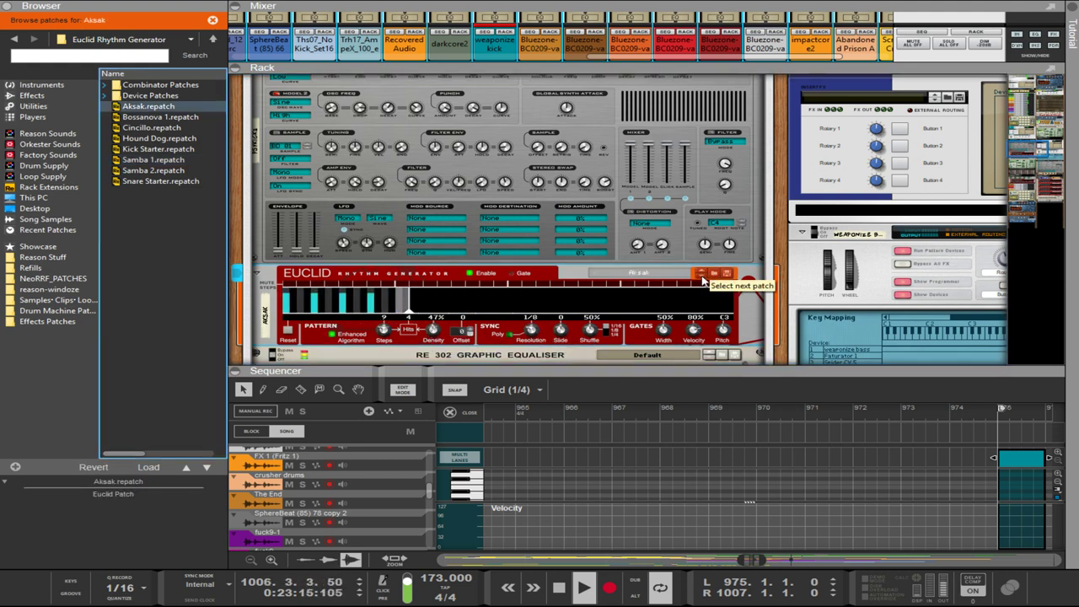
click(699, 273)
click(699, 273)
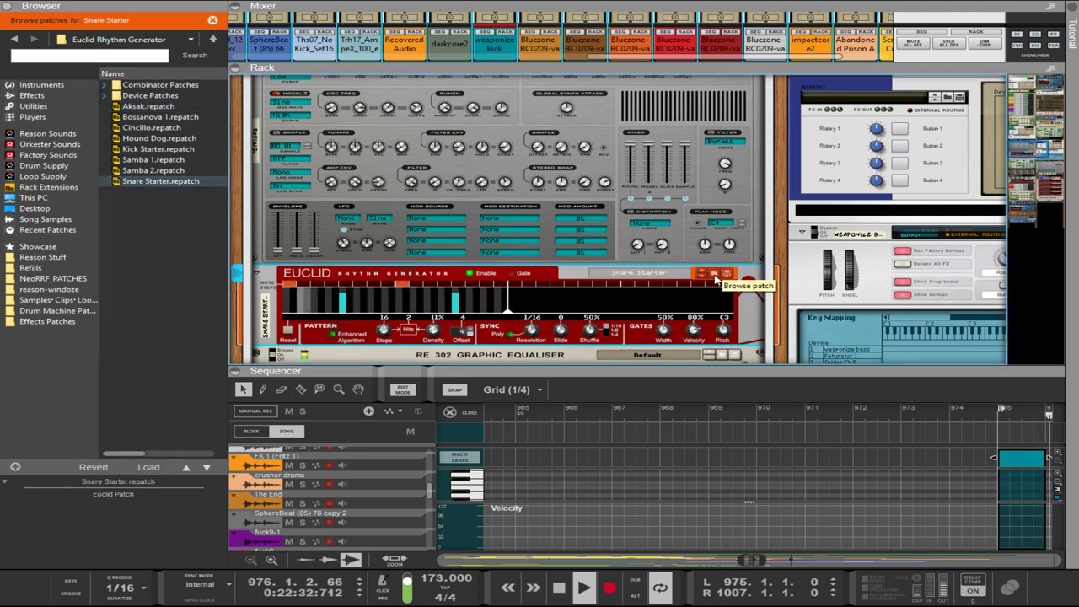
click(52, 279)
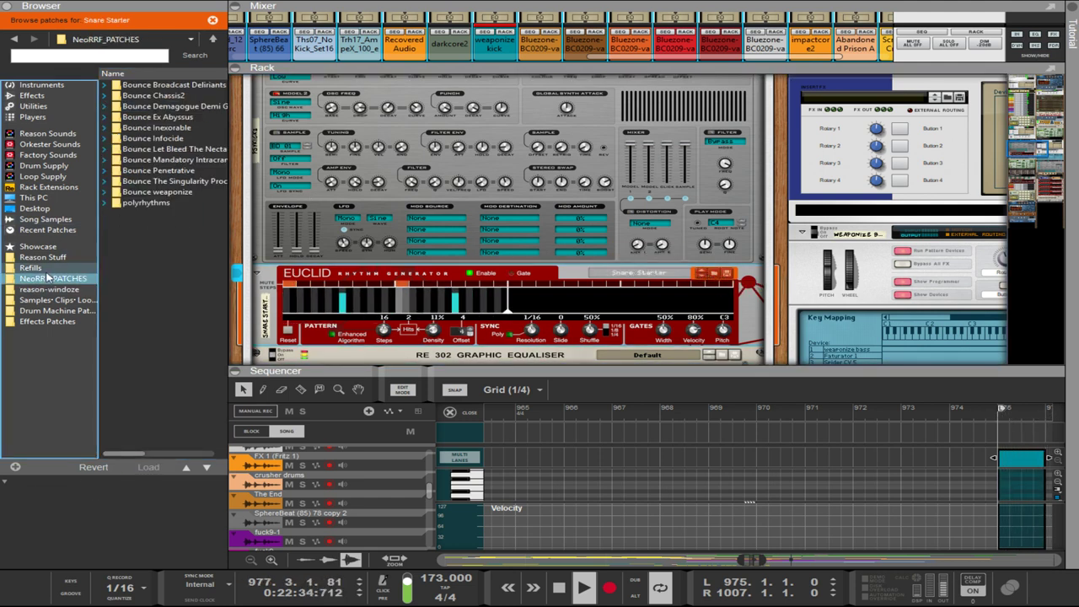
click(126, 204)
double_click(128, 205)
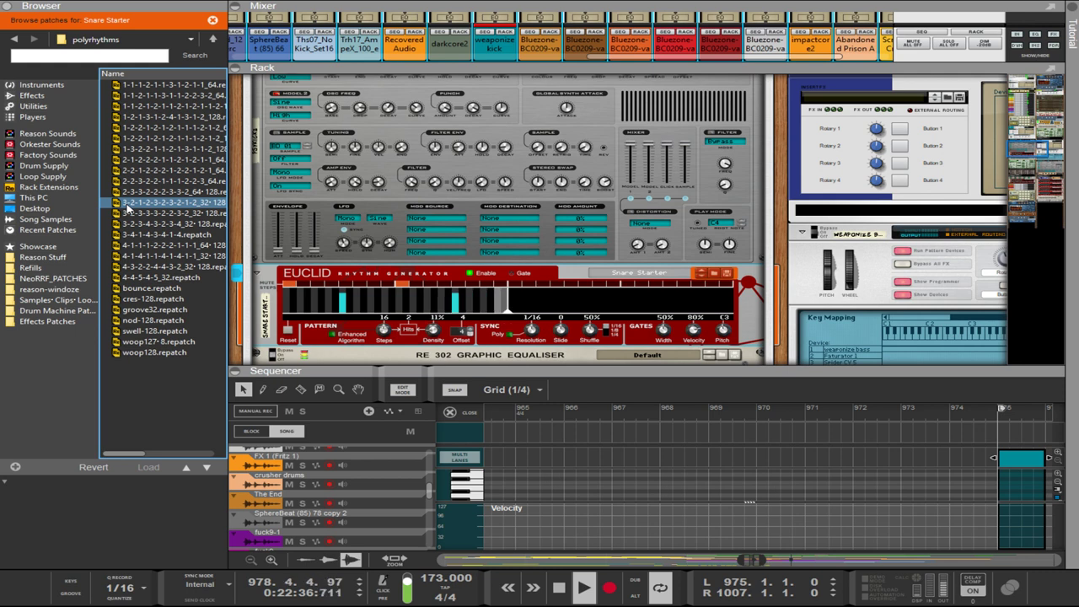
click(160, 86)
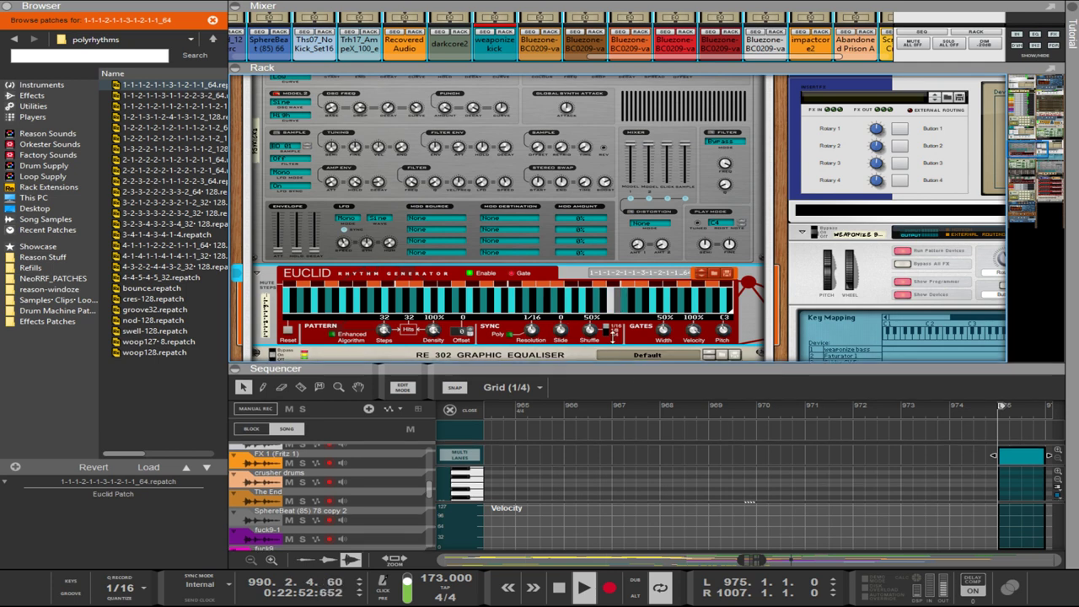
- Delete the kick clip at bar 975 and return to the full arrangement view
drag(630, 377, 609, 283)
drag(764, 562, 768, 562)
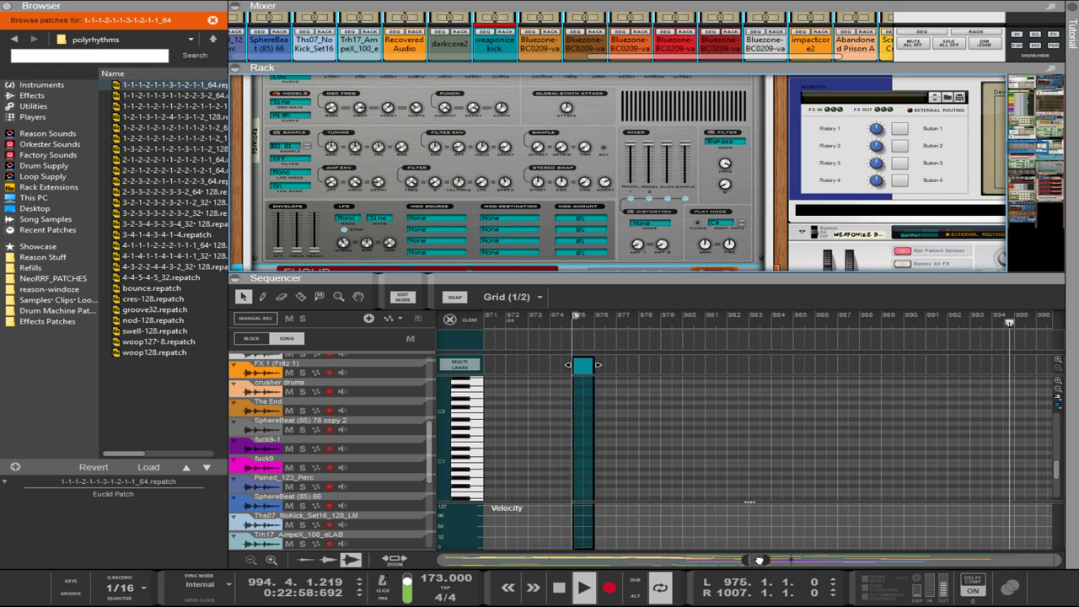
drag(760, 559, 757, 556)
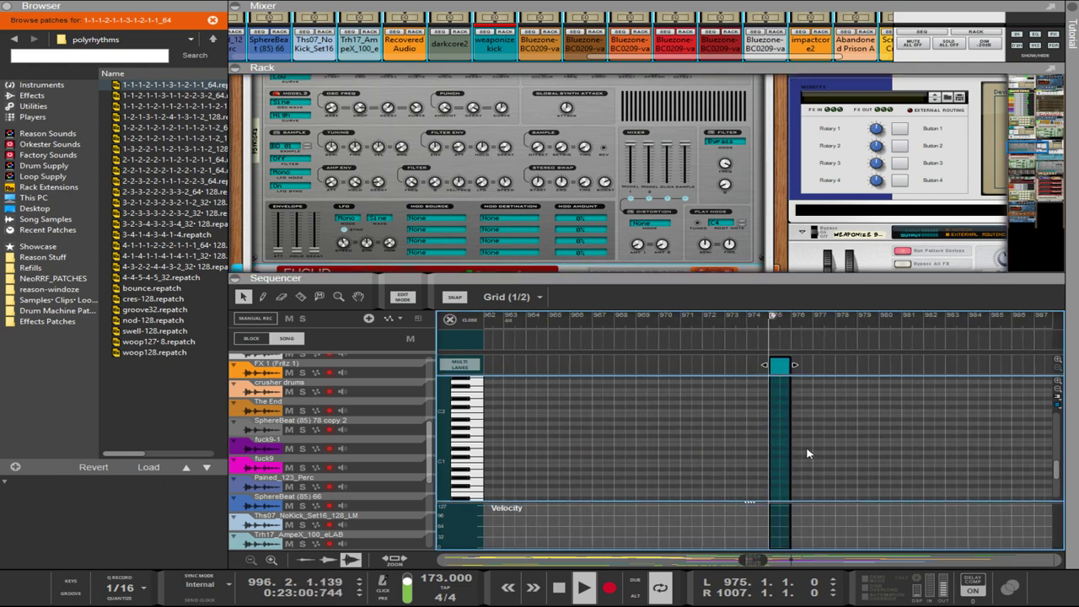
click(794, 368)
click(785, 368)
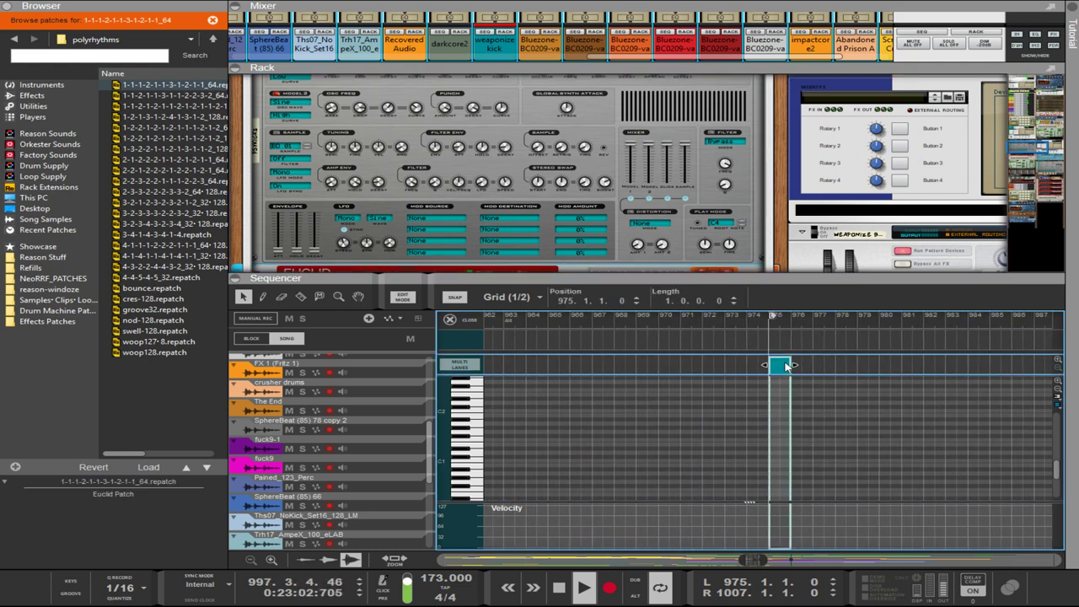
key(Delete)
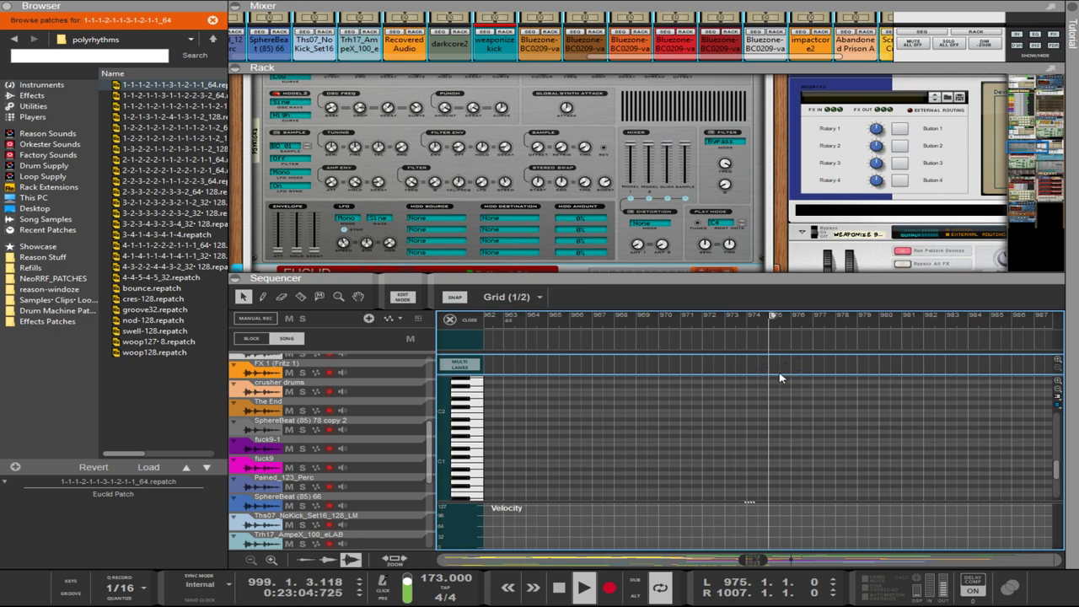
key(ctrl+e)
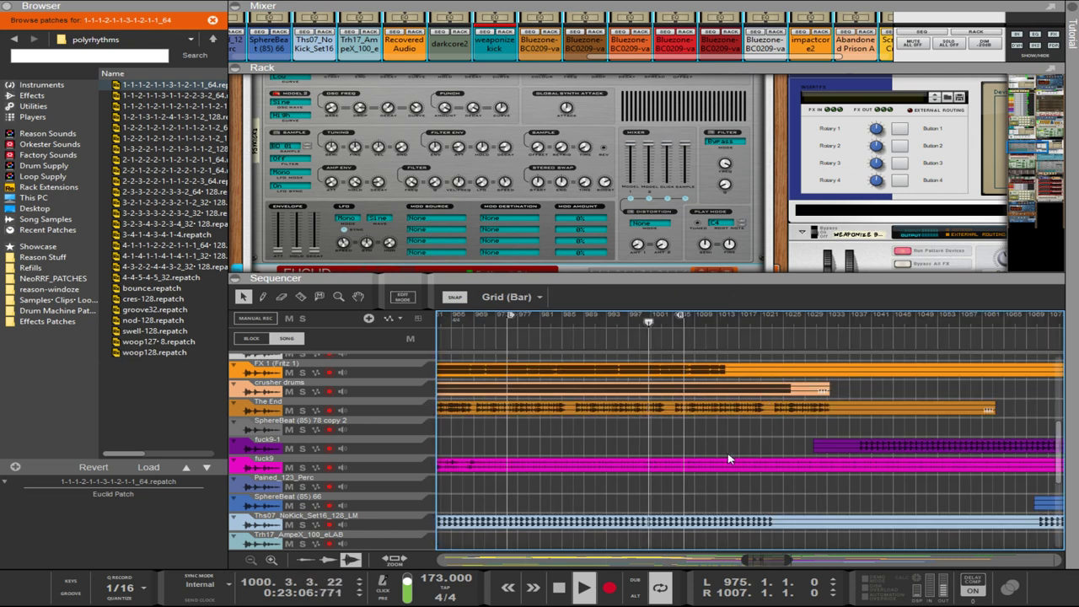
scroll(729, 459, down, 5)
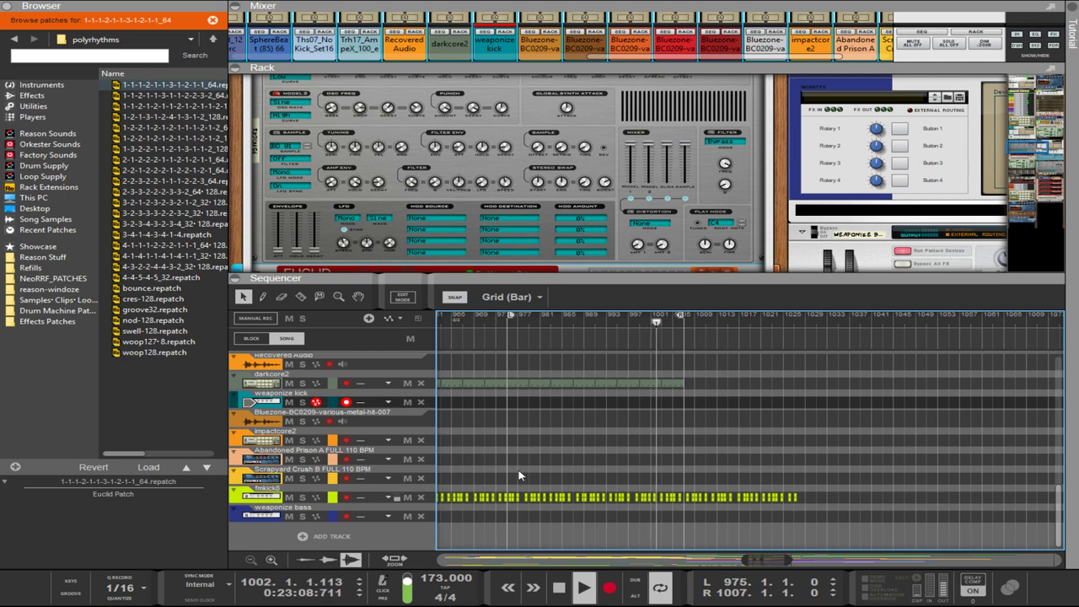
- Set the left locator near bar 975 on the sequencer ruler
scroll(523, 475, left, 2)
scroll(556, 476, right, 2)
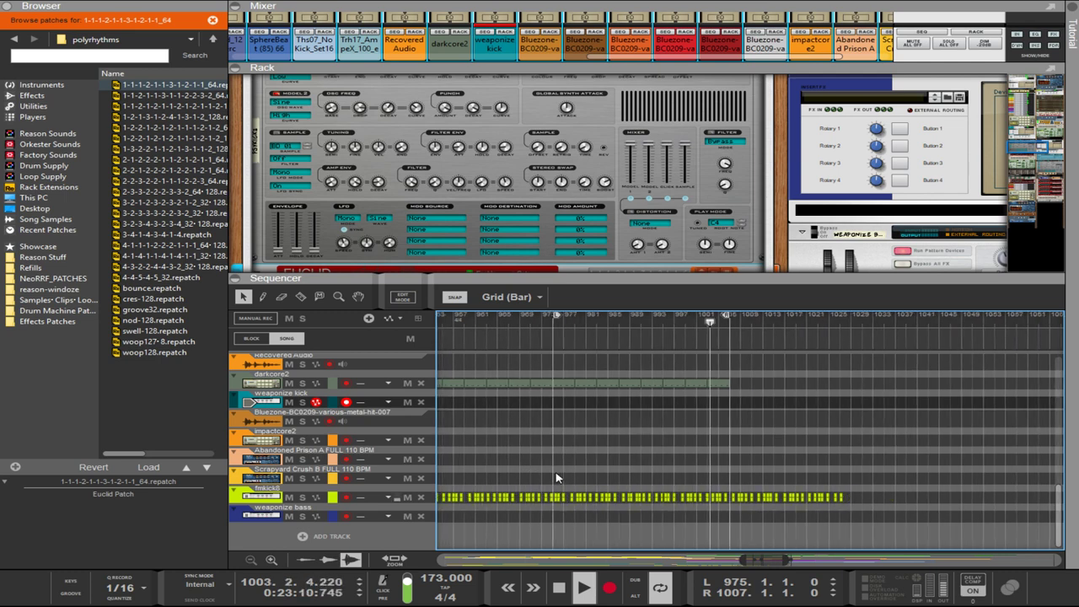
scroll(553, 476, up, 3)
scroll(553, 476, down, 3)
scroll(550, 474, up, 1)
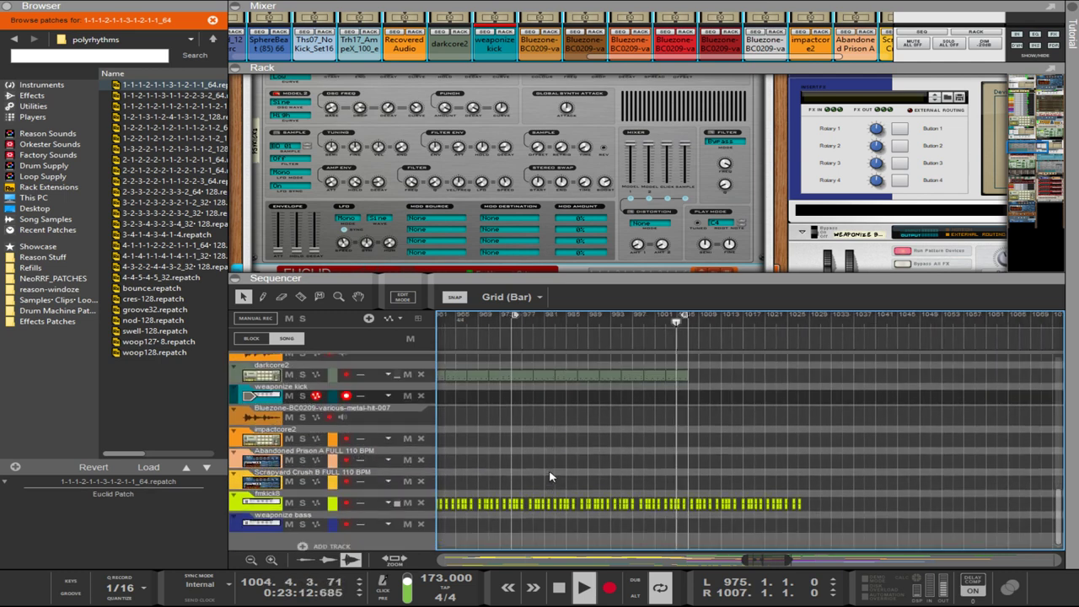
scroll(549, 474, down, 1)
scroll(526, 518, up, 2)
scroll(526, 518, up, 2)
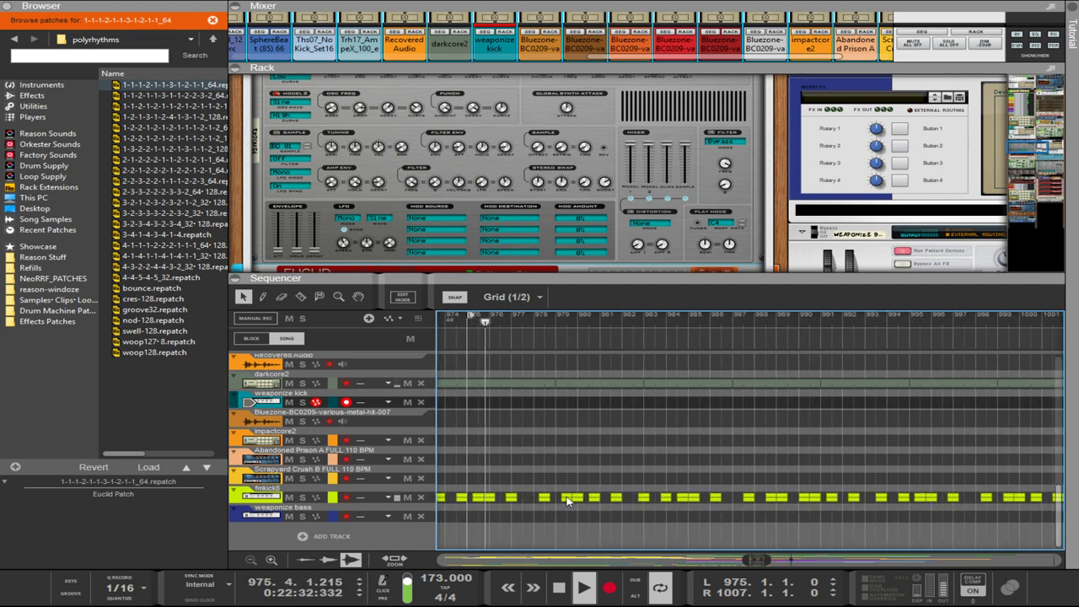
ctrl+click(486, 321)
drag(486, 324, 483, 325)
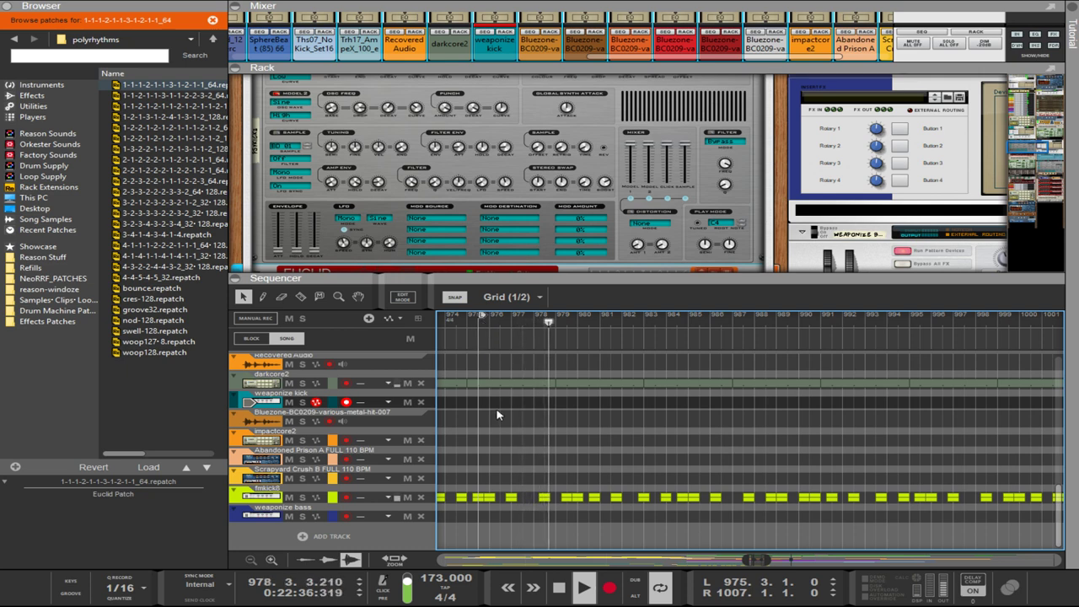
- Move the right locator, then enlarge the rack to show the Euclid and equaliser
scroll(498, 415, up, 2)
scroll(497, 415, up, 1)
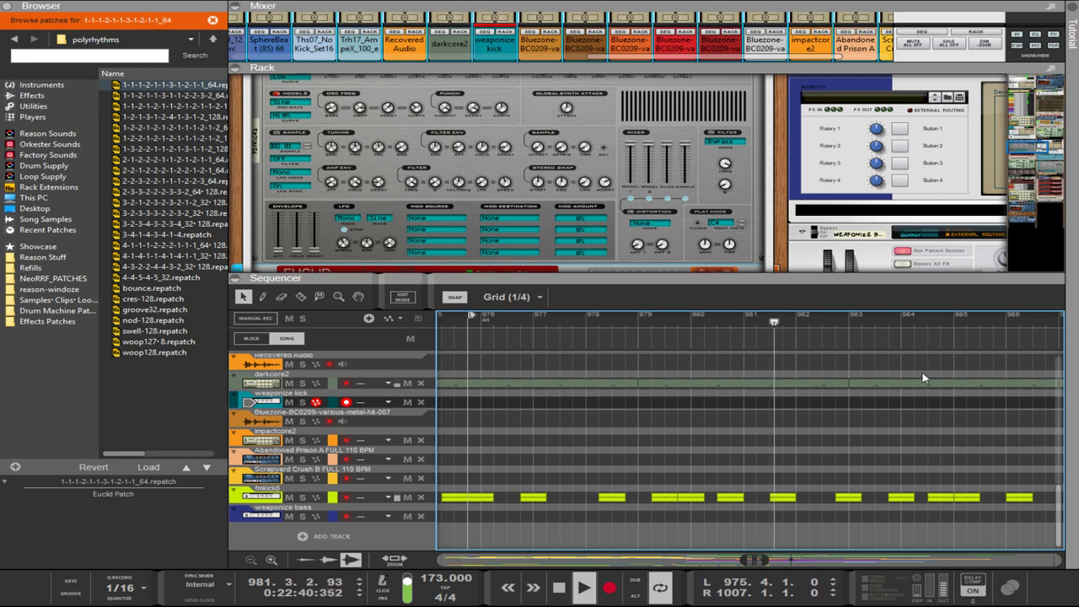
alt+click(951, 315)
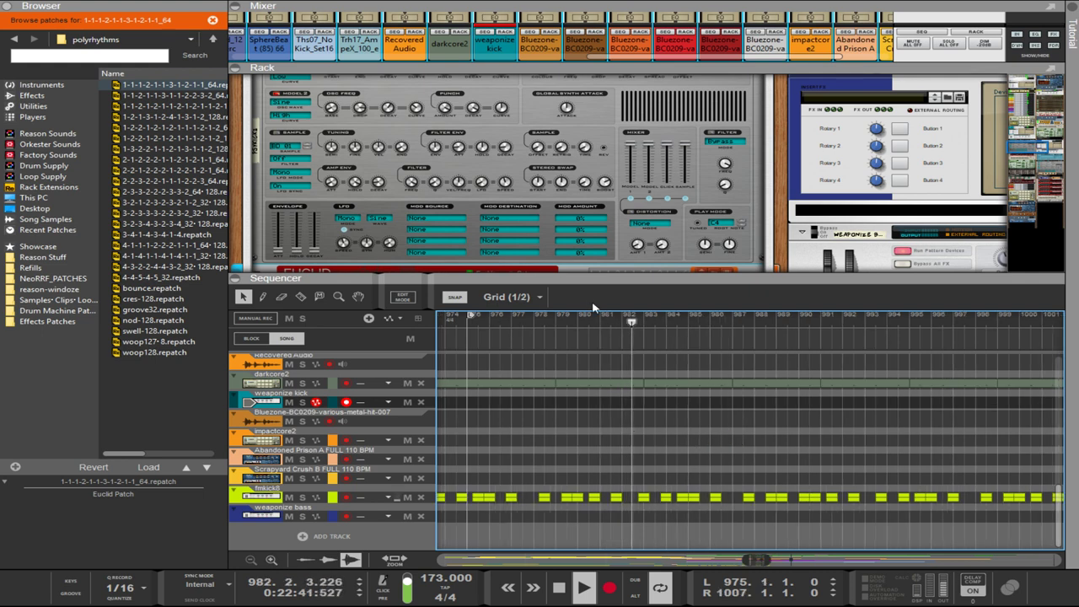
drag(571, 279, 580, 427)
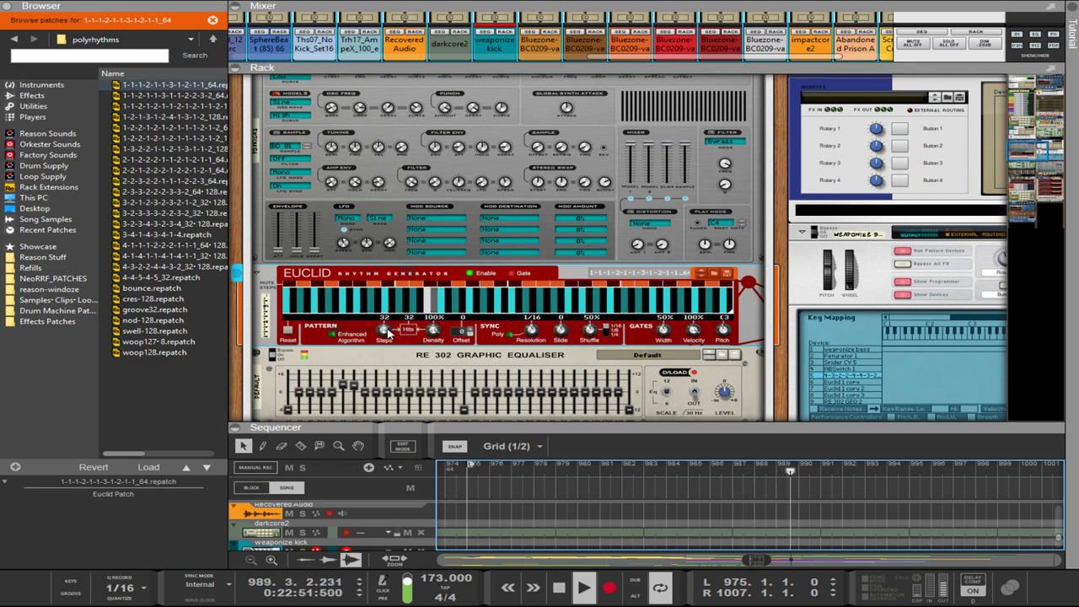
- Cut Euclid to 20 steps at 1/8 resolution, heighten the sequencer, and return playback to bar 975
drag(388, 333, 411, 394)
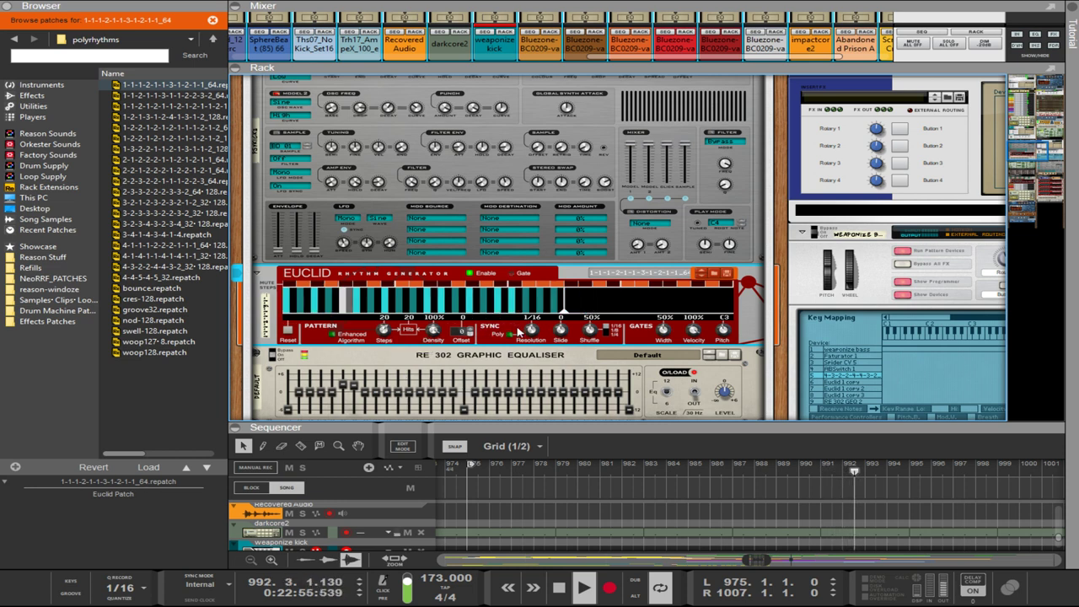
drag(557, 426, 557, 364)
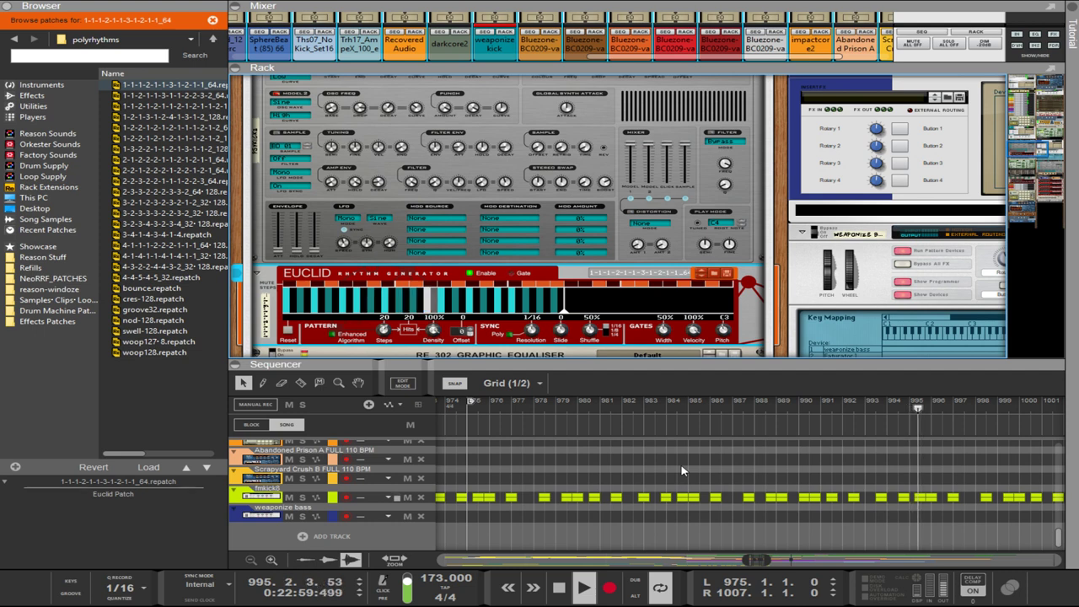
click(471, 409)
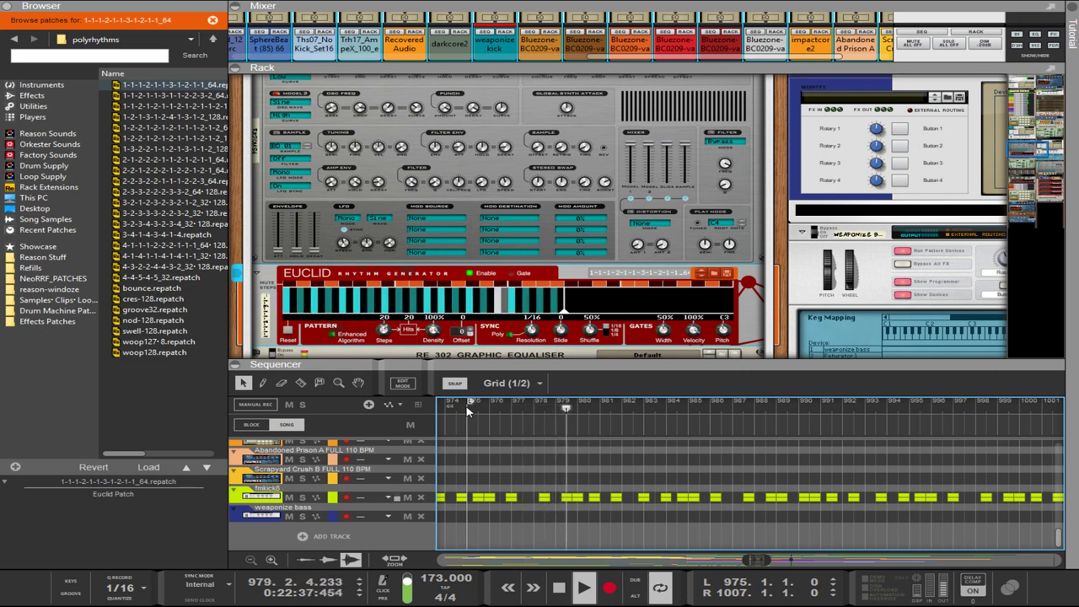
drag(531, 331, 531, 357)
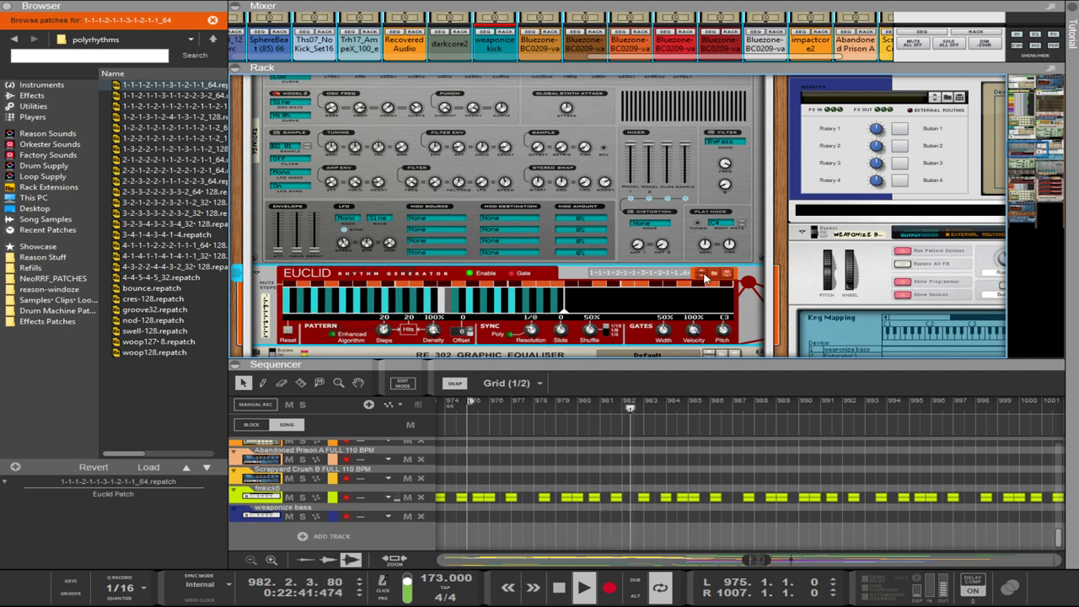
- Load the next polyrhythm patch and set Euclid to 20 steps, 20 hits at 1/128 resolution
click(703, 277)
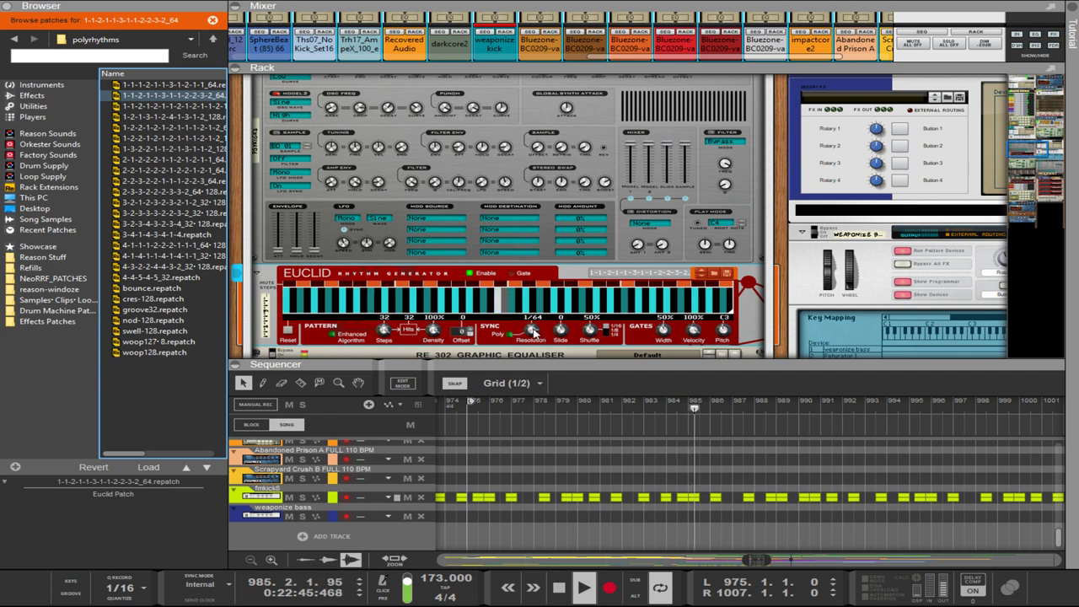
drag(532, 332, 532, 319)
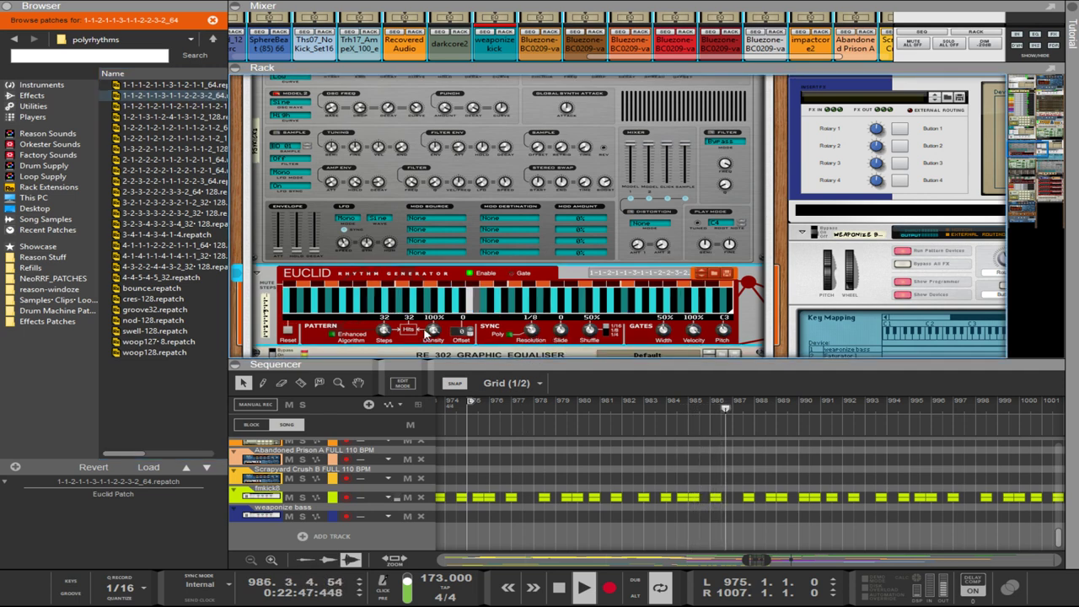
drag(383, 329, 383, 393)
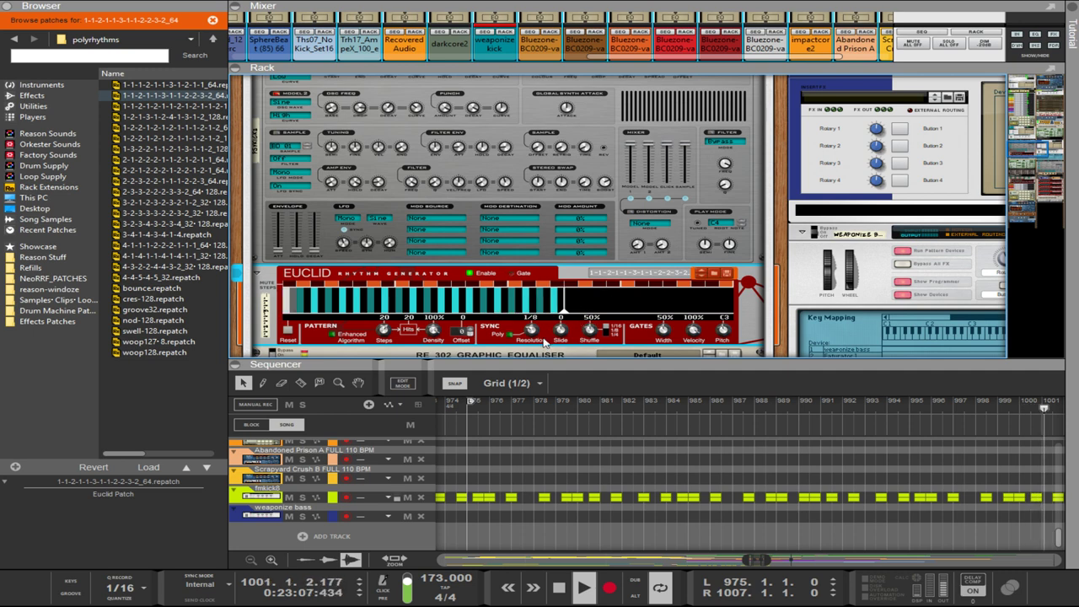
drag(544, 335, 520, 278)
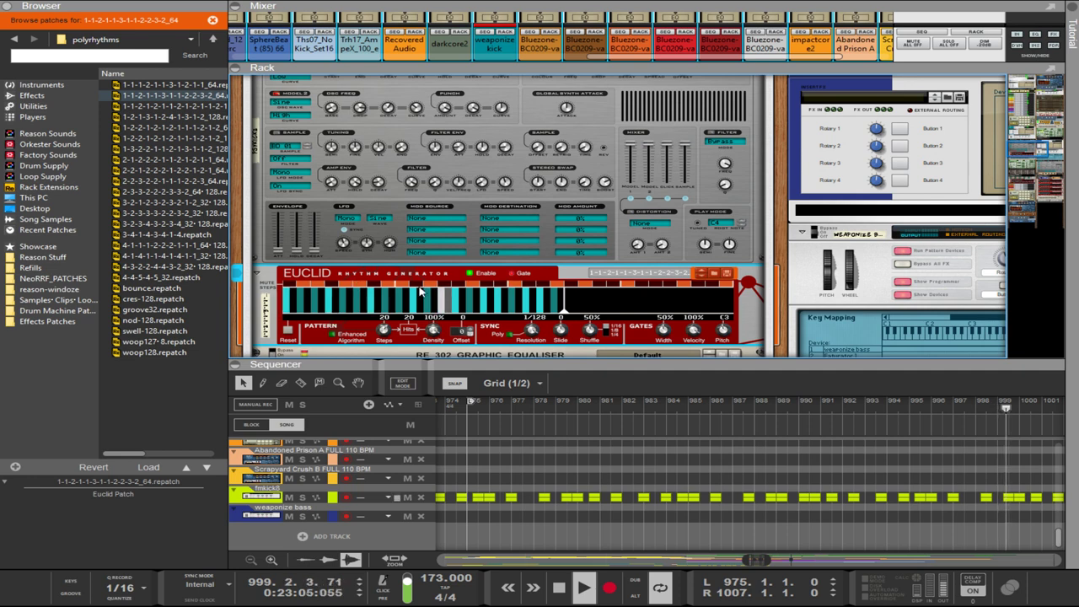
- Set Euclid resolution to 1/64 and adjust Steps, ending at 19 steps with 19 hits
drag(523, 334, 539, 345)
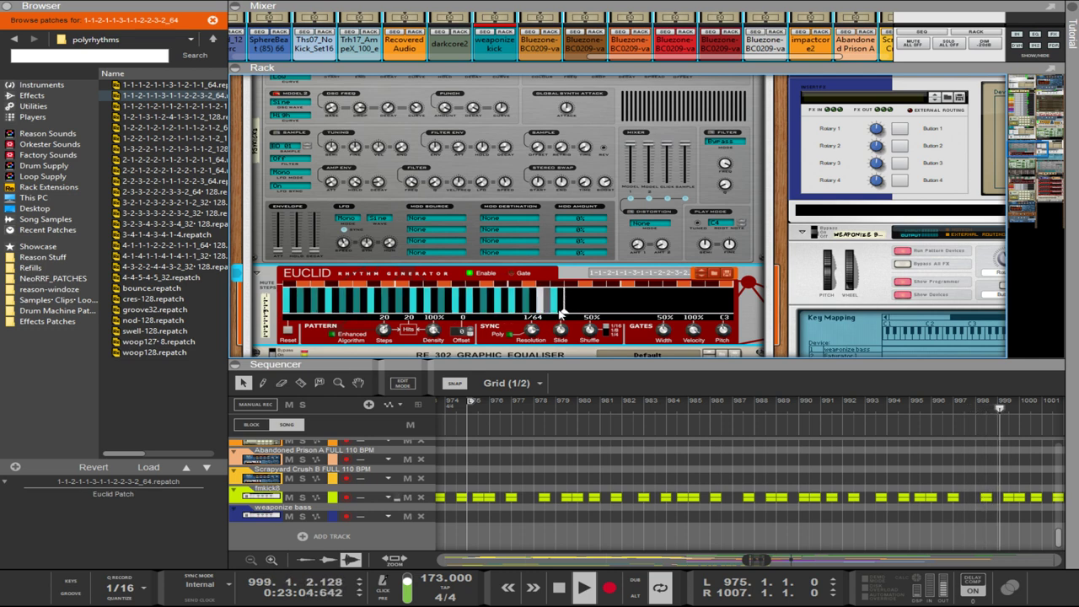
drag(383, 331, 386, 340)
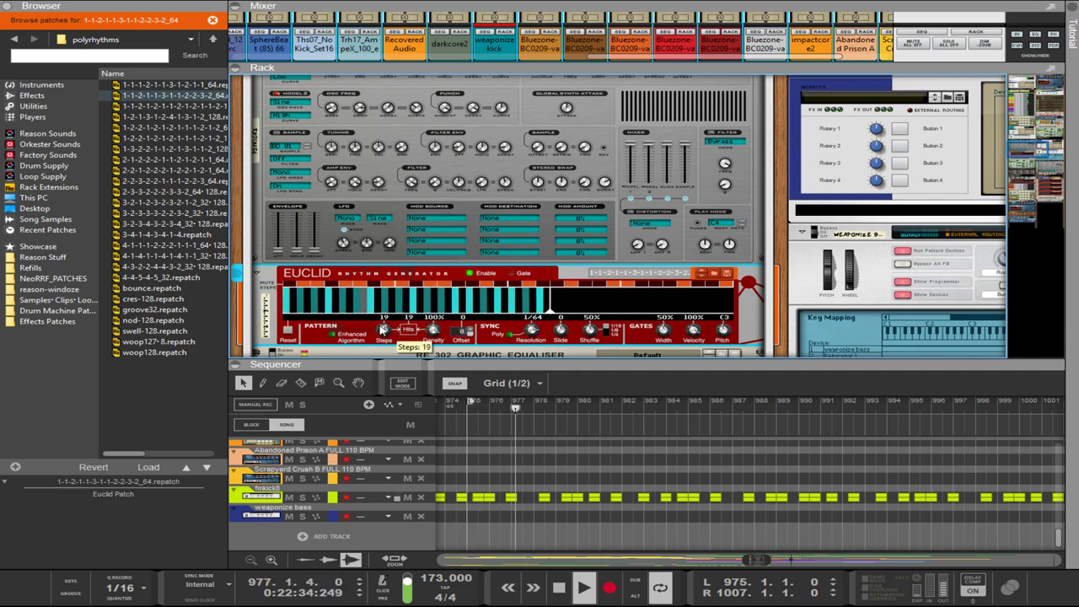
drag(383, 331, 383, 308)
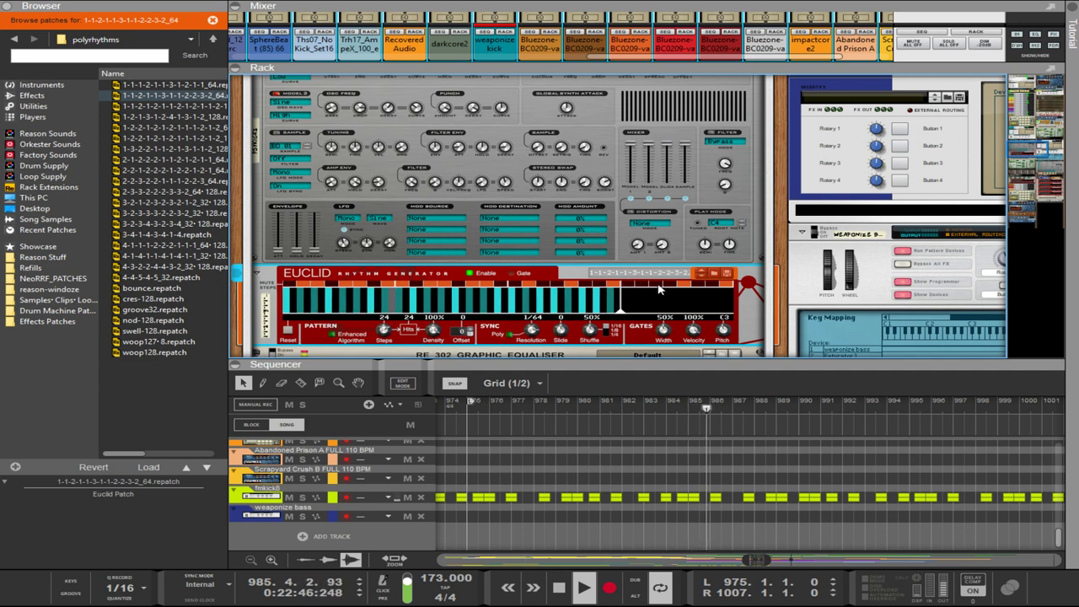
- Set Euclid to 30 steps at 1/8 resolution, tempo 223 BPM, and enlarge the sequencer
drag(385, 330, 388, 317)
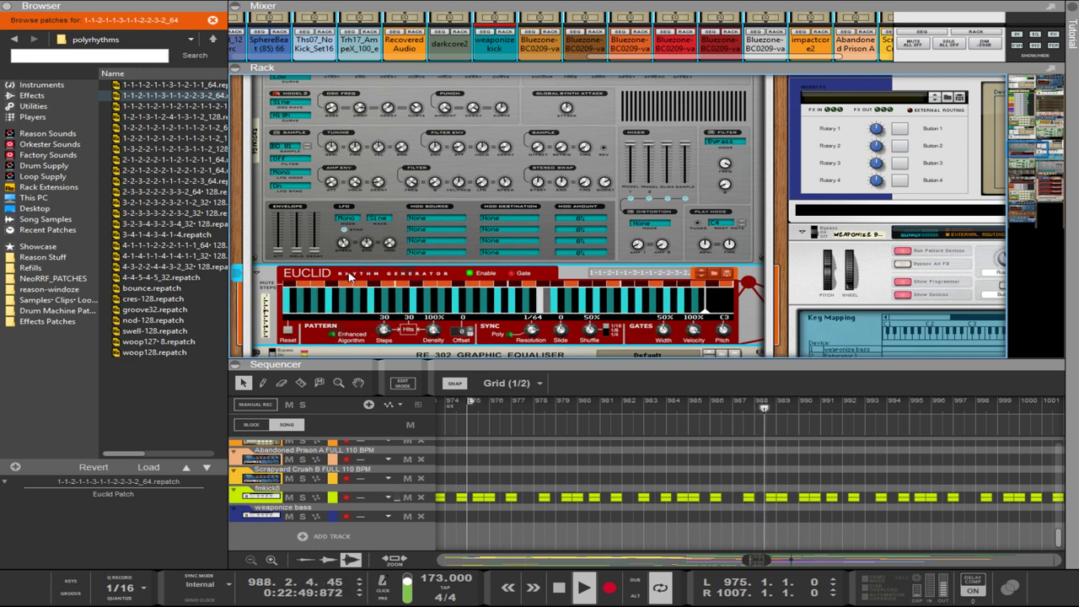
drag(531, 330, 531, 353)
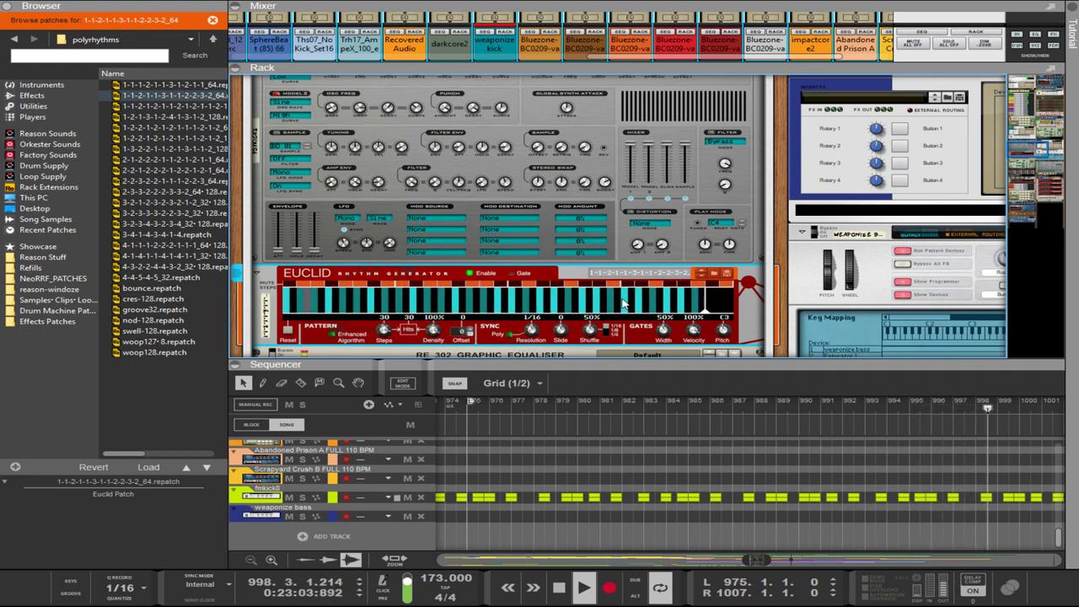
scroll(624, 304, down, 2)
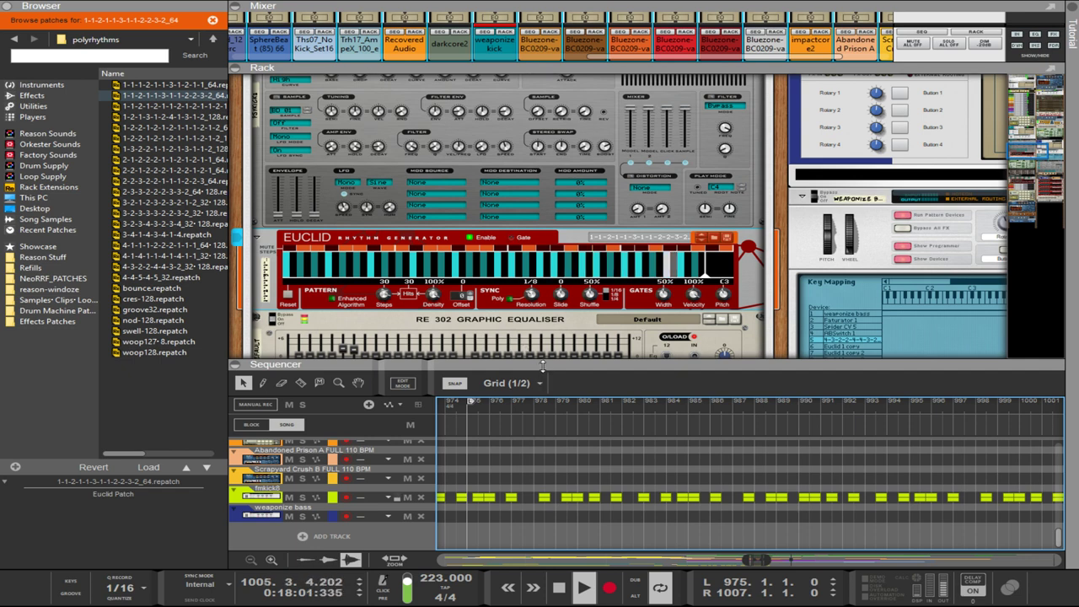
drag(542, 367, 542, 153)
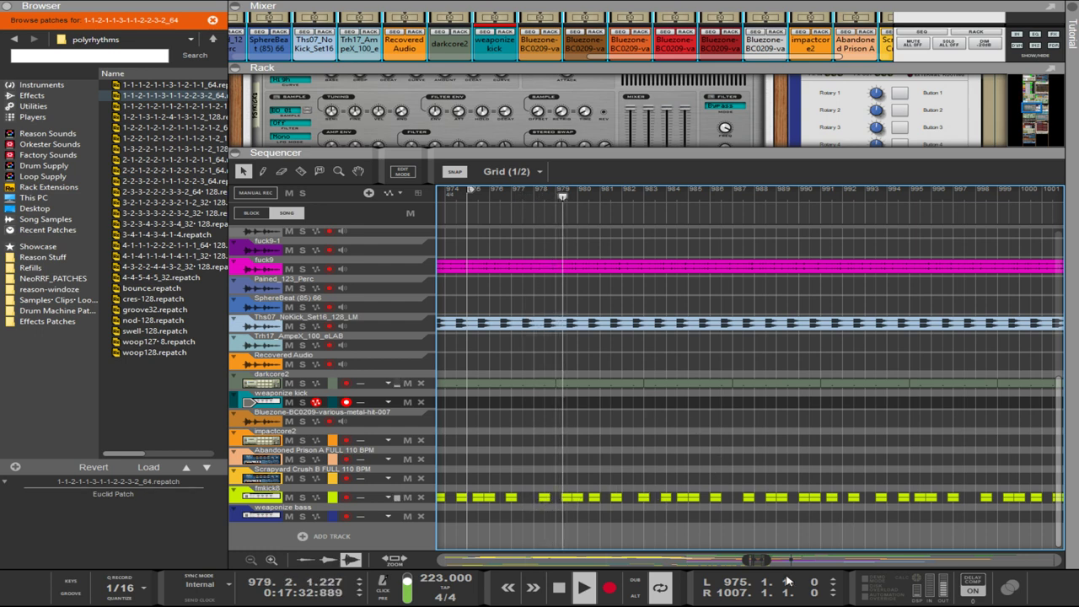
- Join the short fmkick8 kick clips on the yellow track into one clip
drag(768, 560, 774, 560)
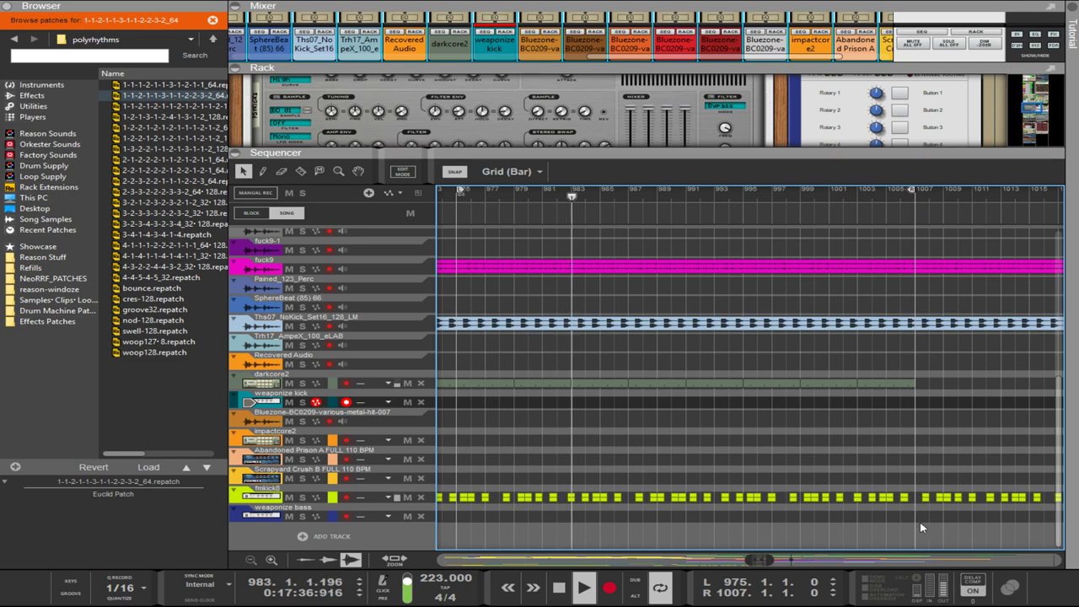
scroll(779, 567, down, 2)
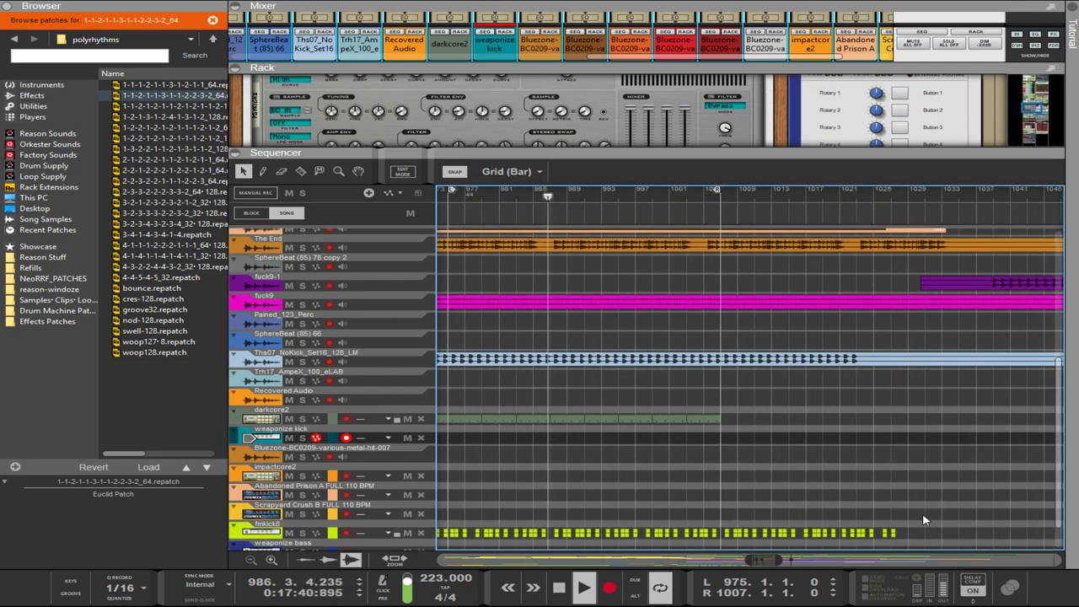
drag(919, 521, 814, 498)
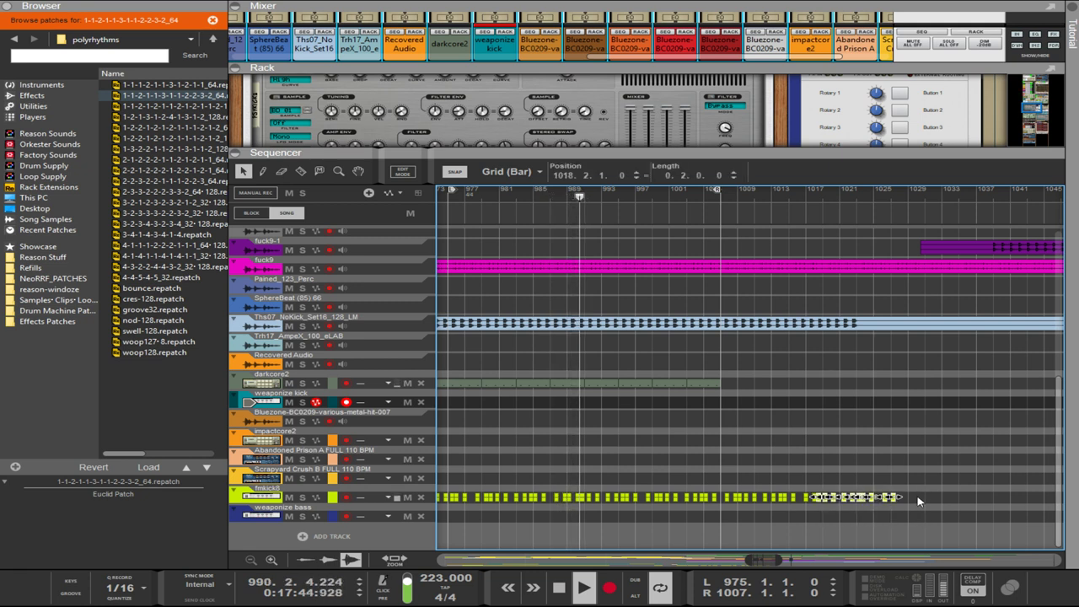
key(ctrl+j)
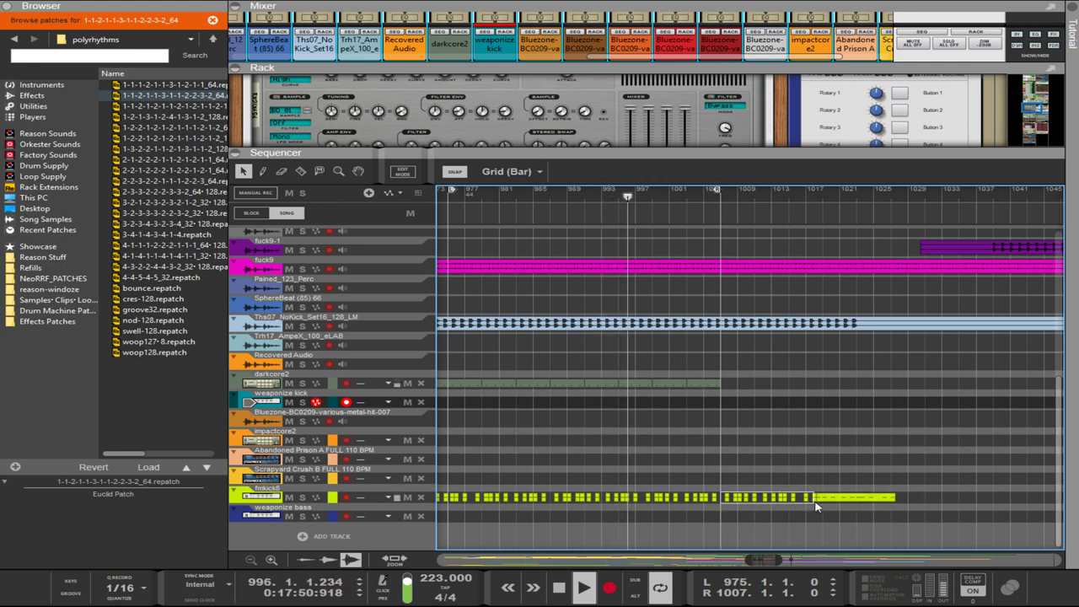
- Delete the extra kick clips, set snap to 1/4, and copy the fmkick8 clip to bar 1018 beat 2
drag(721, 509, 817, 504)
key(Delete)
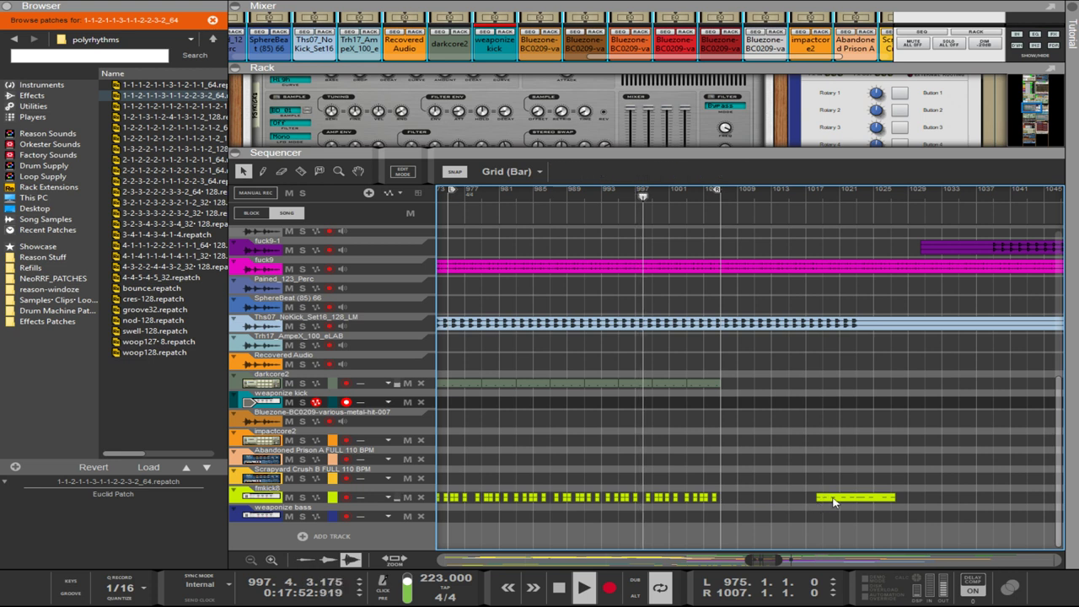
drag(833, 503, 745, 500)
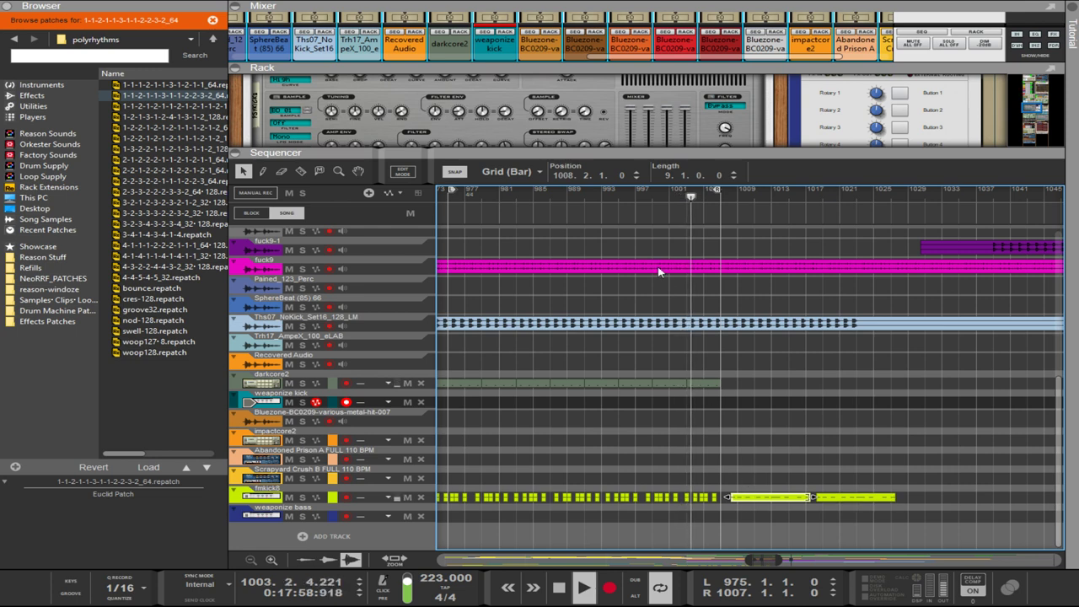
key(ctrl+z)
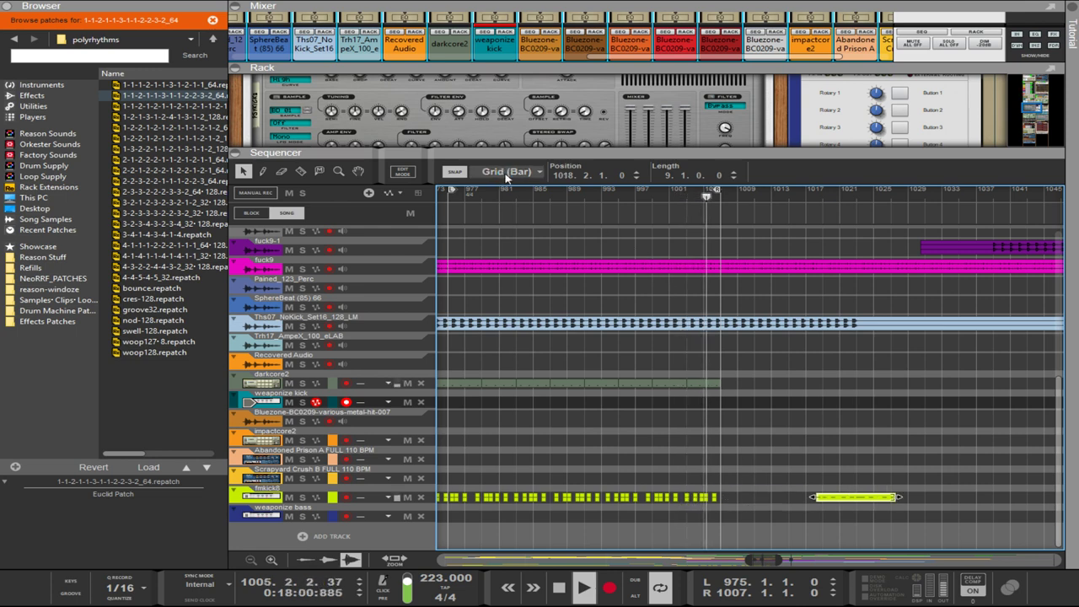
click(506, 224)
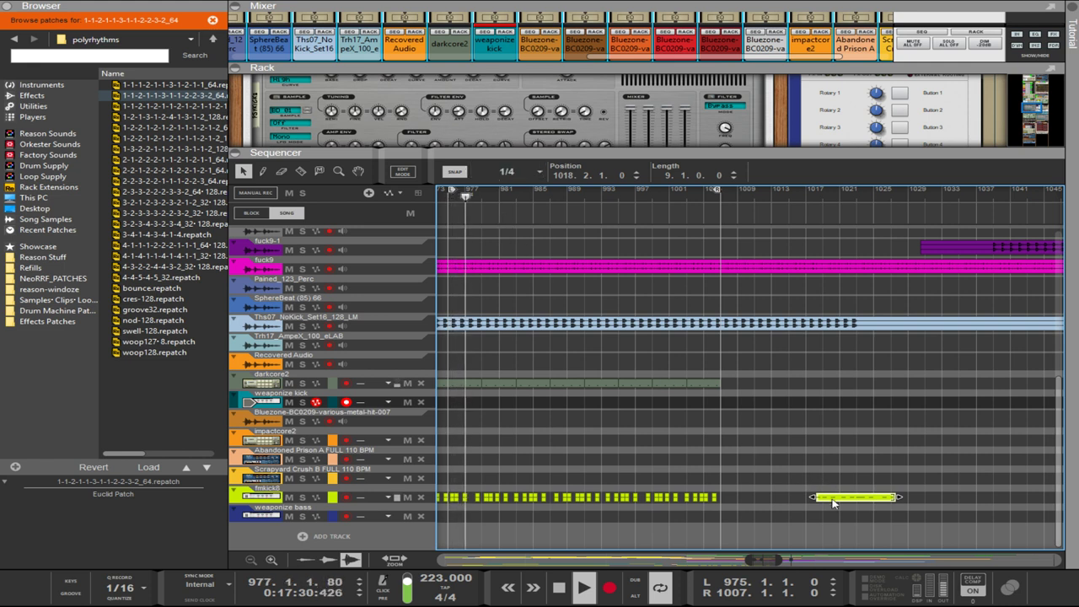
drag(829, 497, 469, 511)
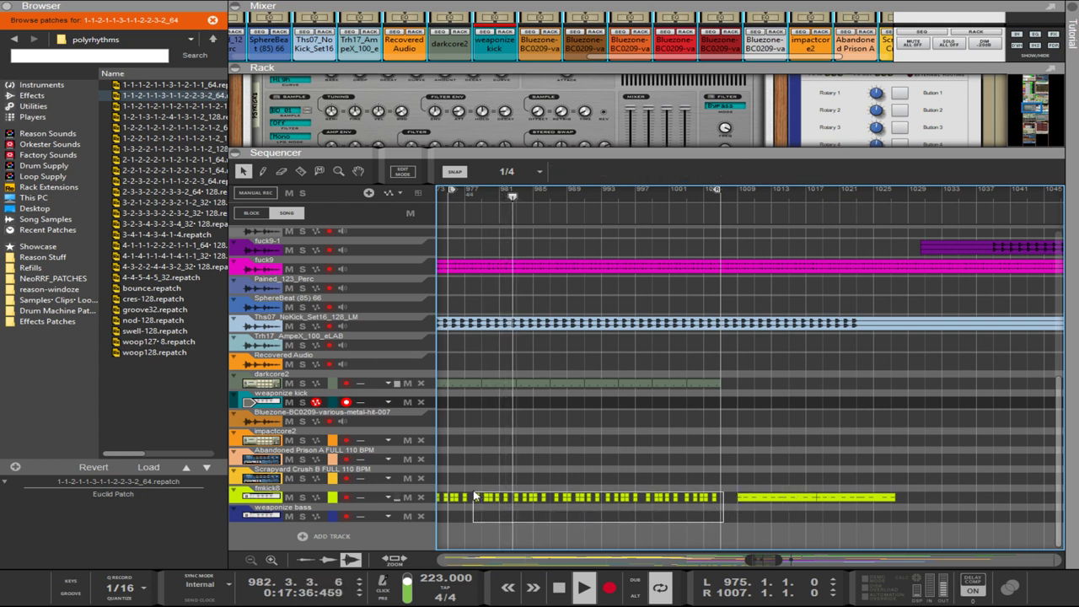
- Delete the old kick clips and copy both fmkick8 clips further left
key(Delete)
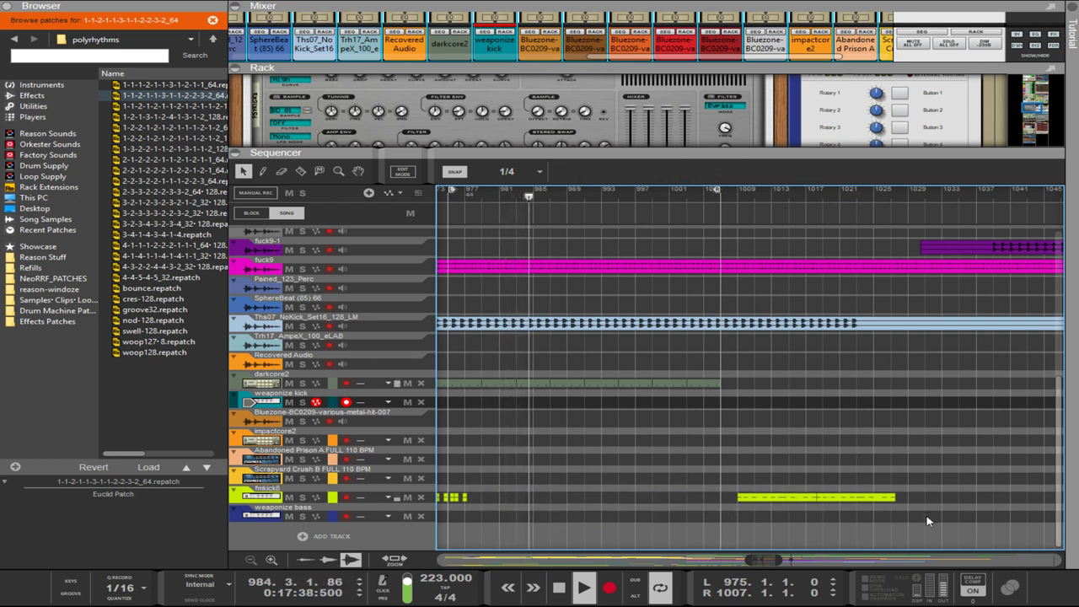
drag(926, 520, 624, 498)
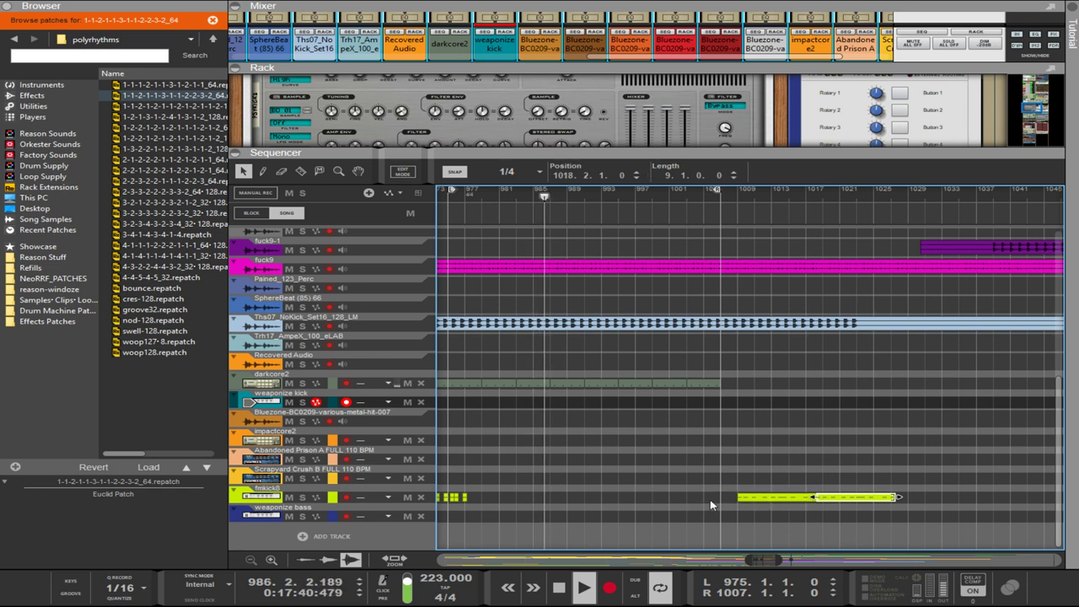
drag(873, 520, 615, 497)
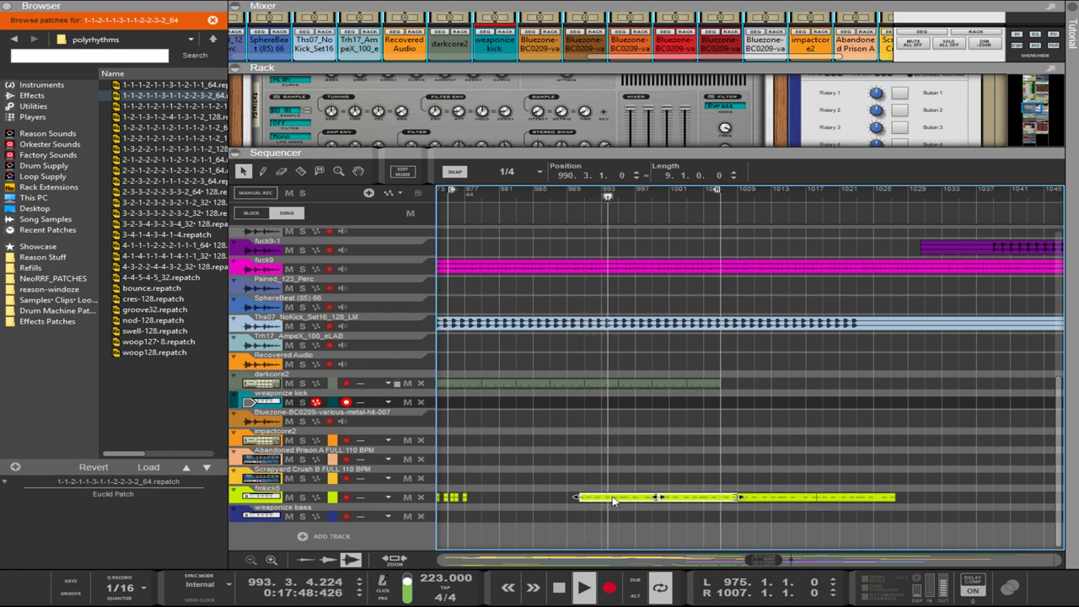
- Remove the earlier fmkick8 clips and copy a section of the long clip to bar 972
drag(536, 519, 599, 489)
drag(643, 484, 513, 503)
key(space)
key(Delete)
key(Delete)
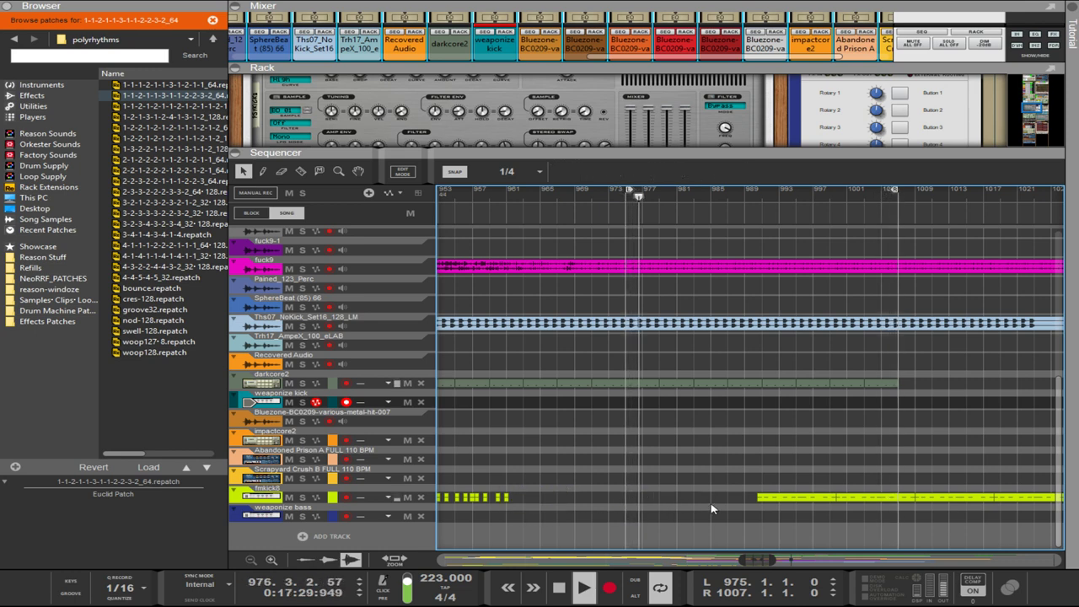
click(843, 500)
drag(852, 506, 697, 500)
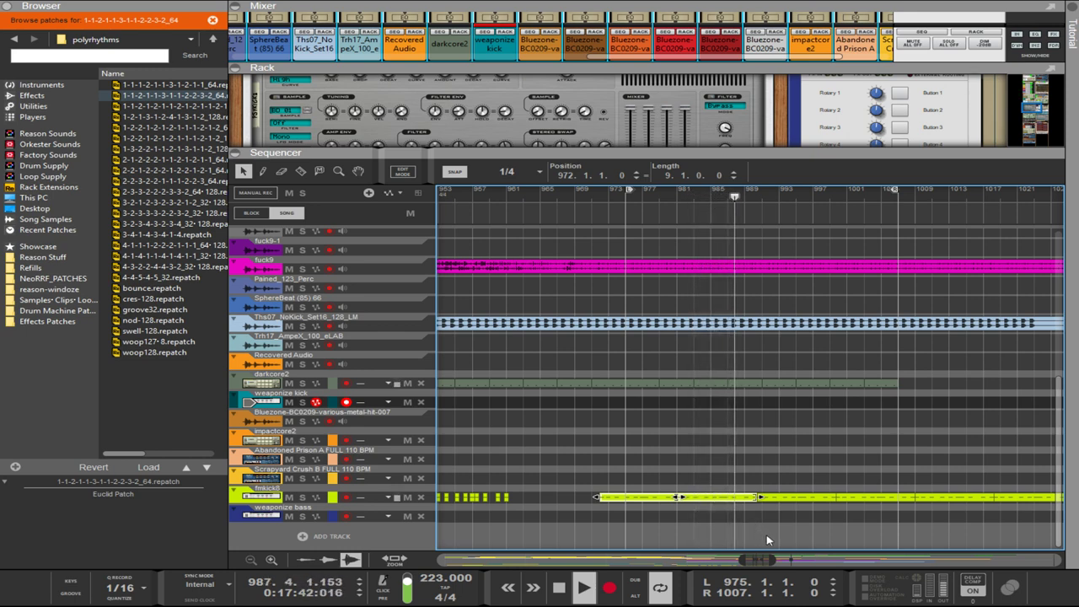
- Open the fmkick8 clip at bar 999 in the piano roll and move F#1 kick notes near bar 1007
click(869, 500)
double_click(869, 500)
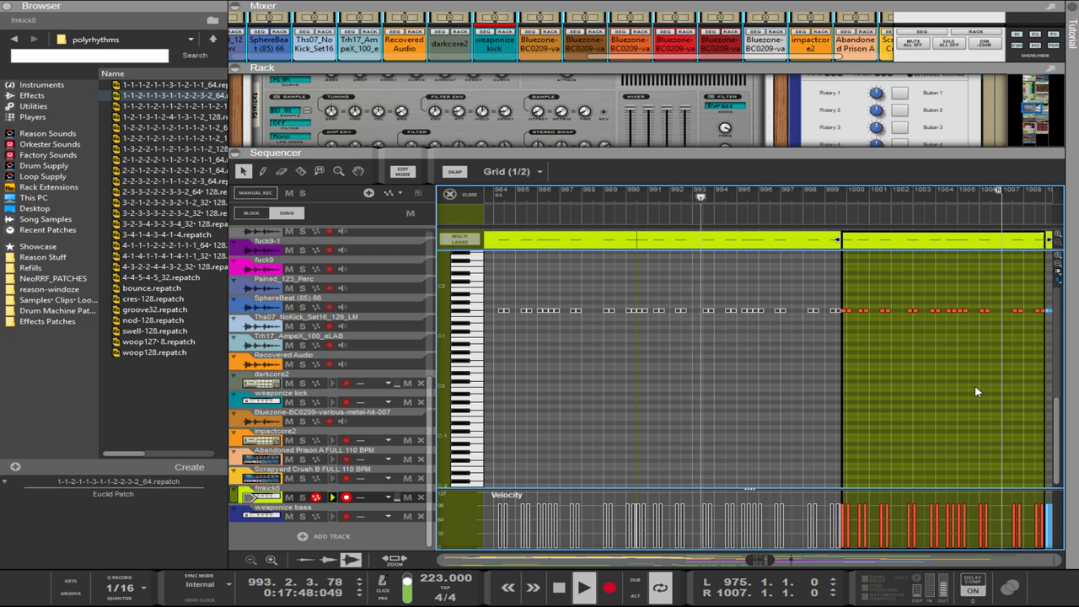
click(983, 312)
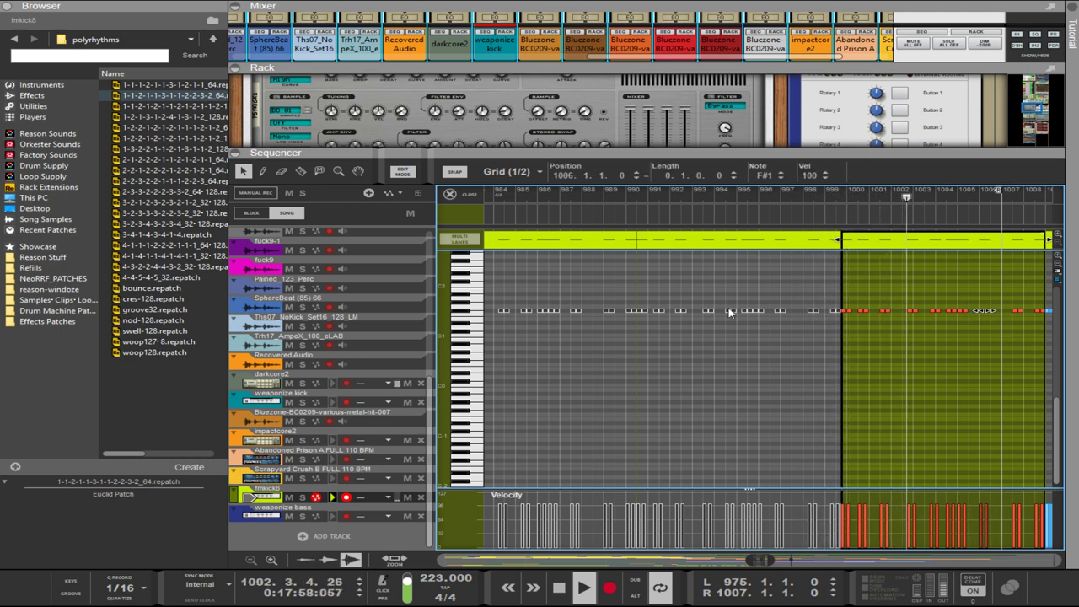
scroll(886, 368, up, 2)
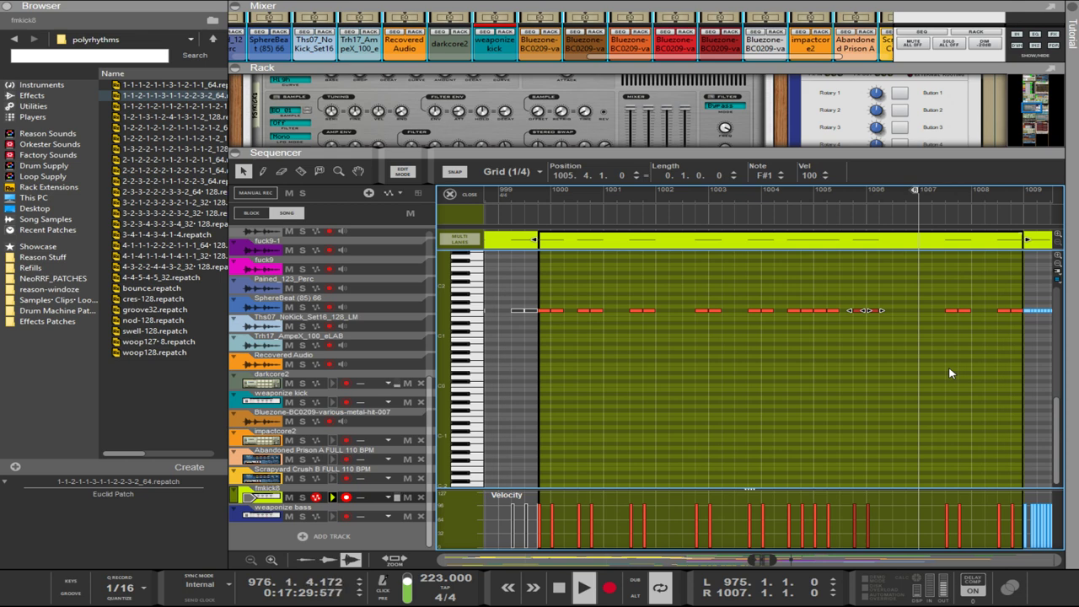
drag(940, 332, 978, 297)
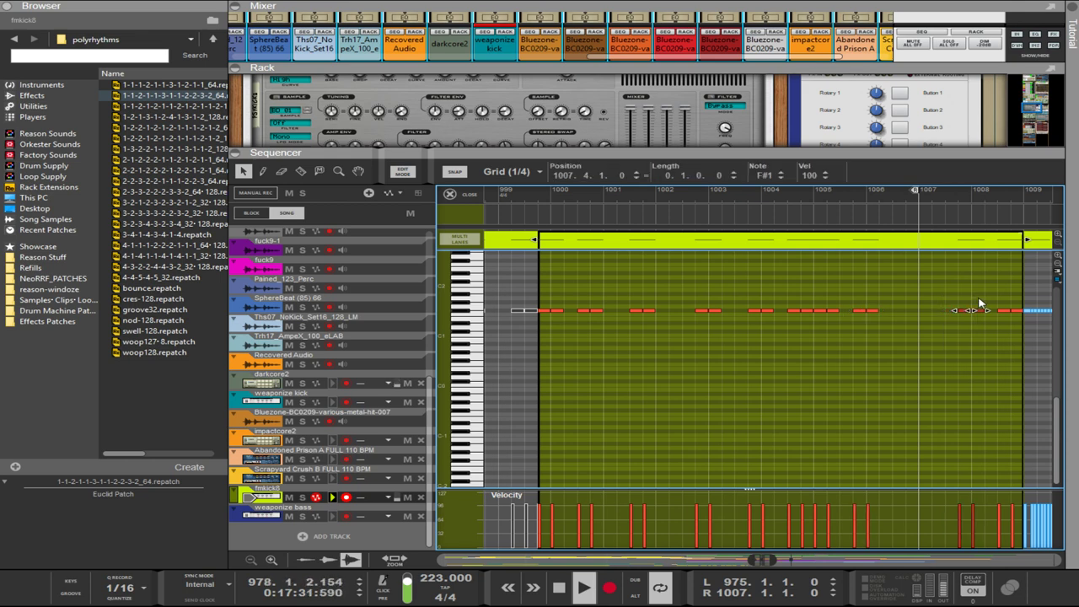